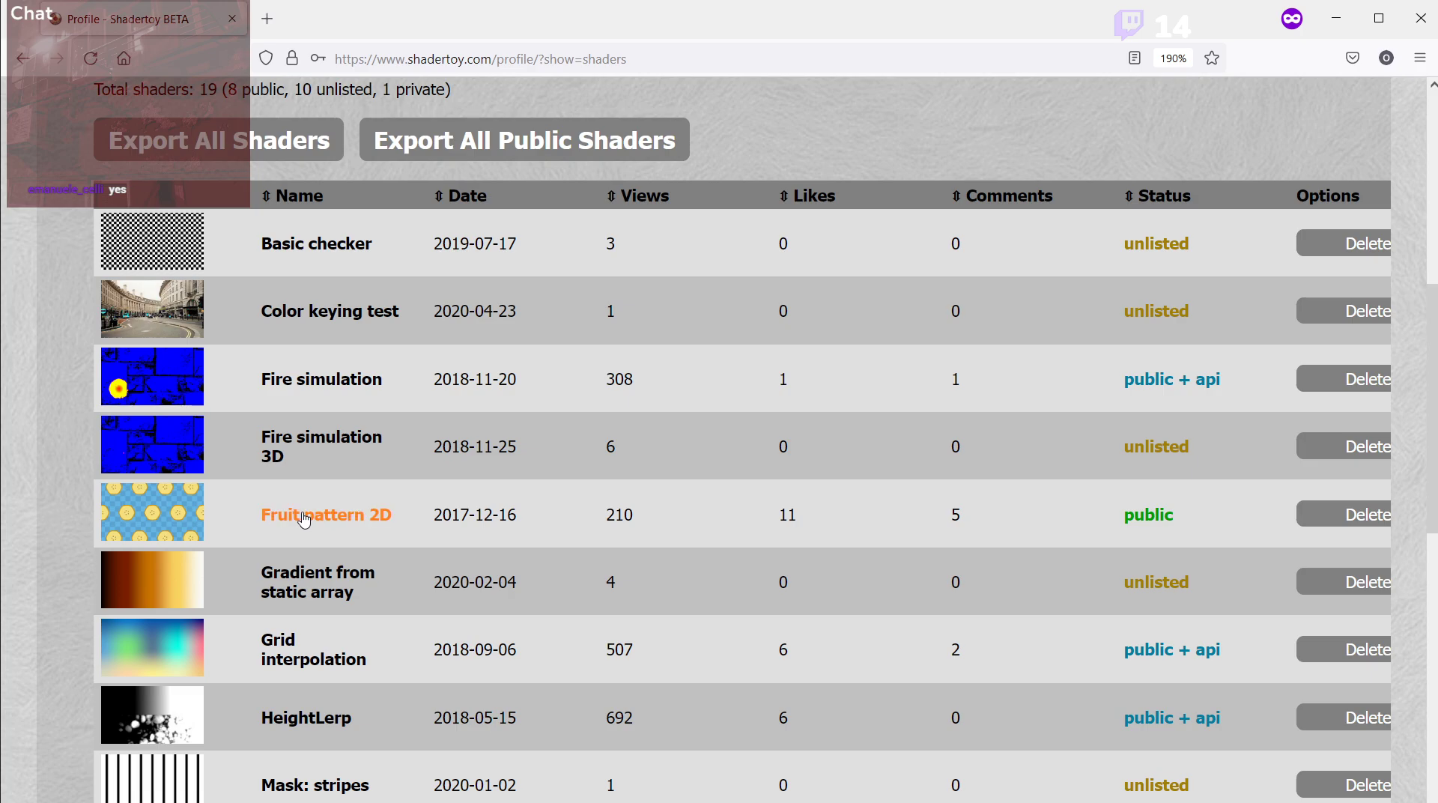
Open the Fruit pattern 2D shader and the Shadertoy home page in separate new tabs, and switch to the home page.
middle_click(304, 519)
scroll(187, 118, up, 8)
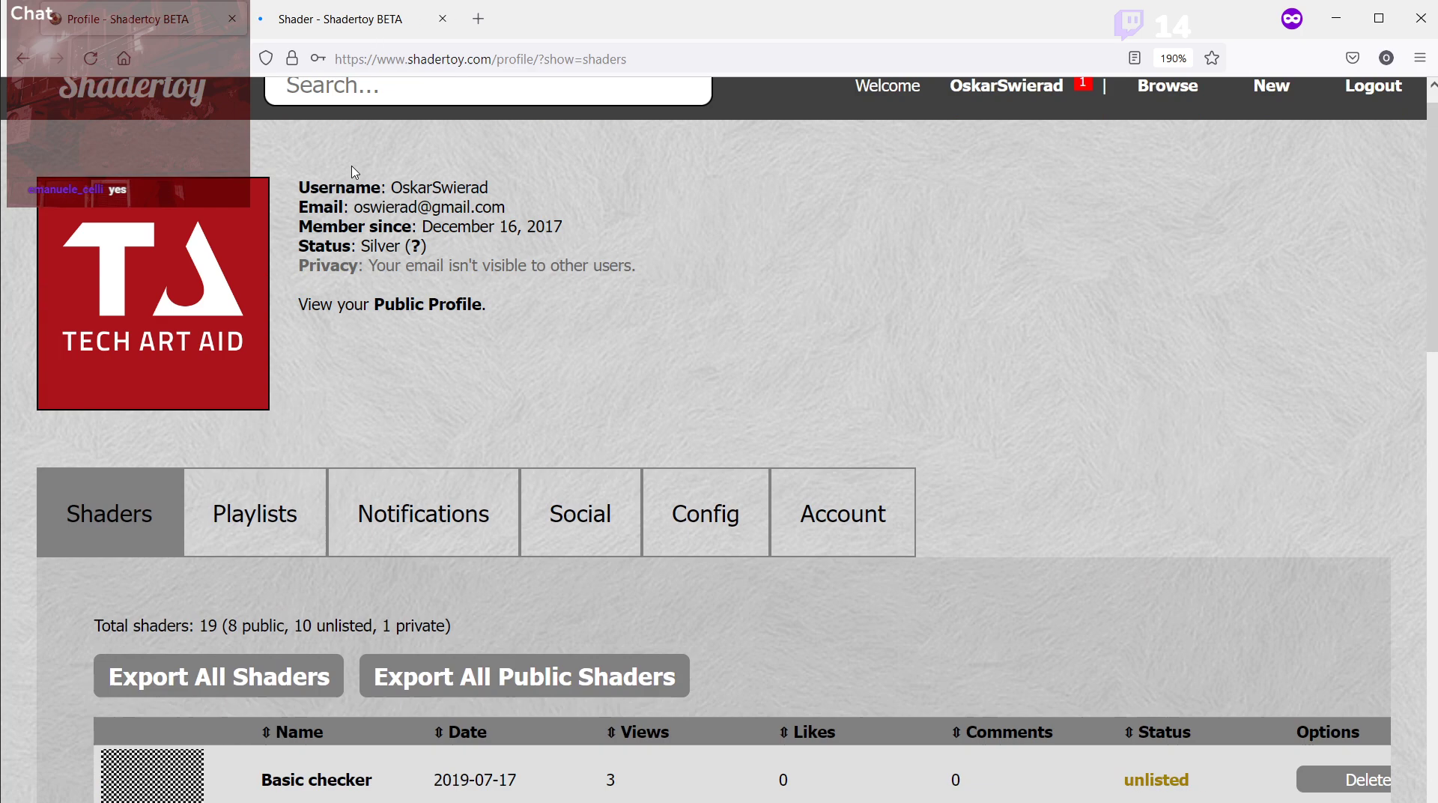
middle_click(187, 117)
click(590, 24)
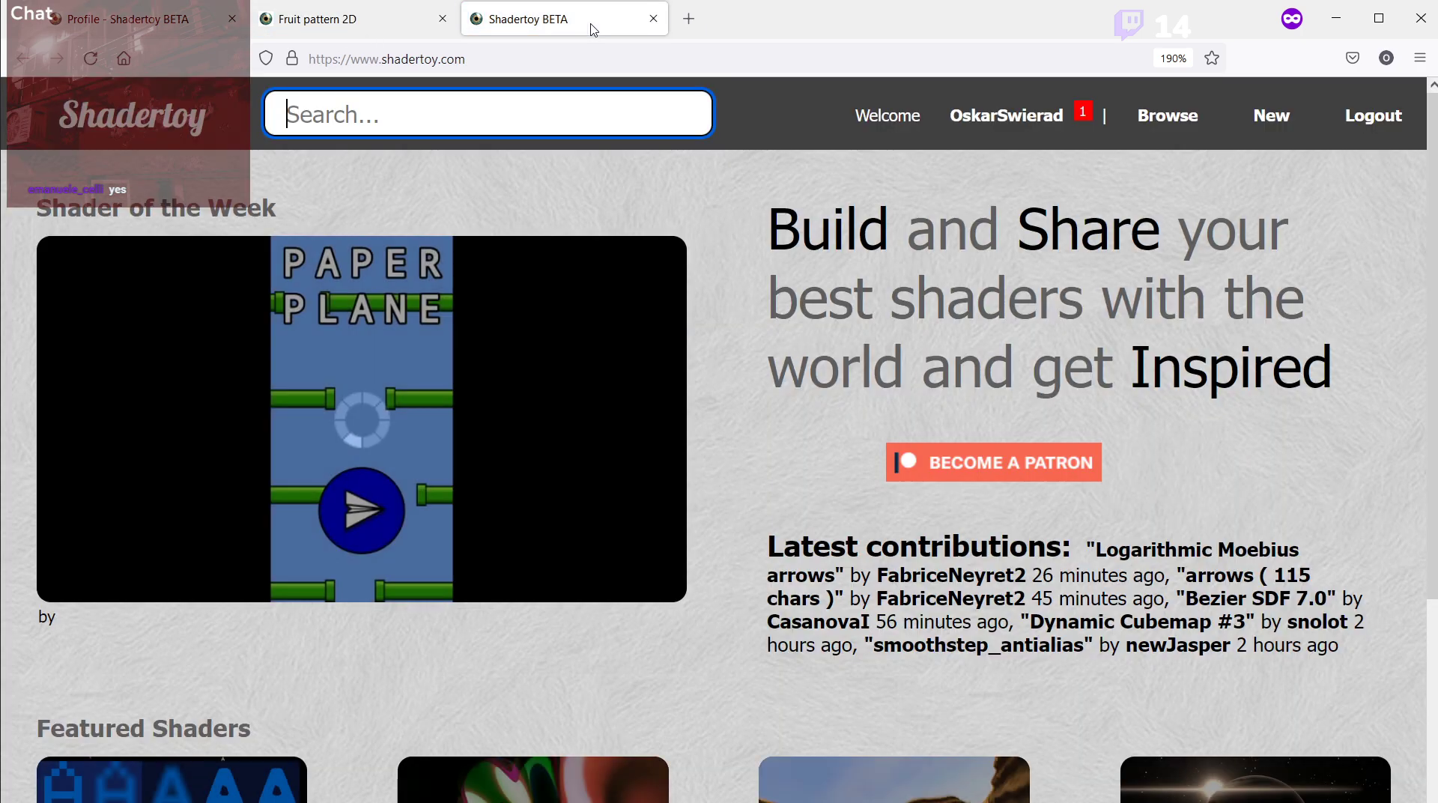
Look over the home page's Shader of the Week and featured shaders, and open the ValleyRace shader.
scroll(828, 308, down, 6)
scroll(811, 333, up, 6)
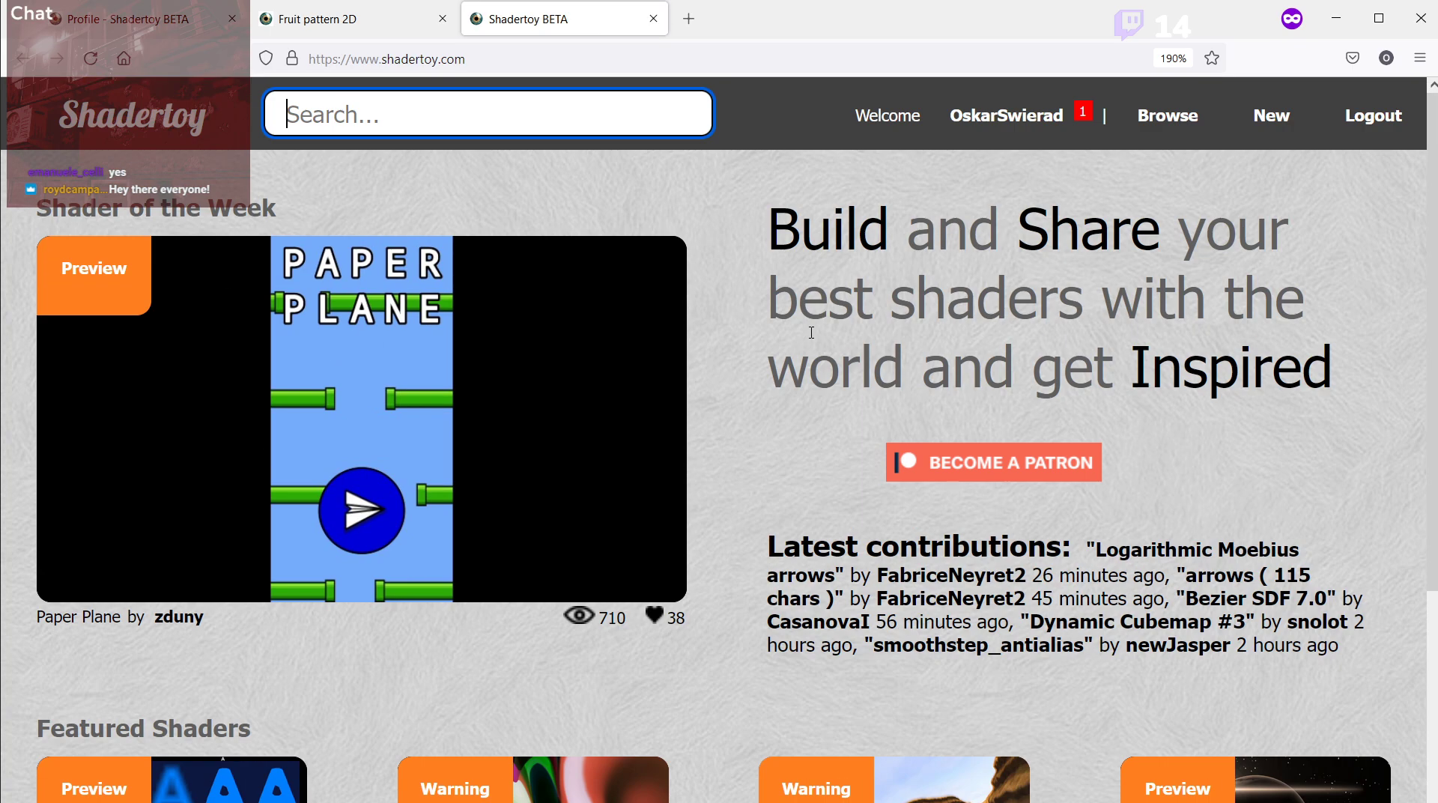
scroll(812, 333, down, 5)
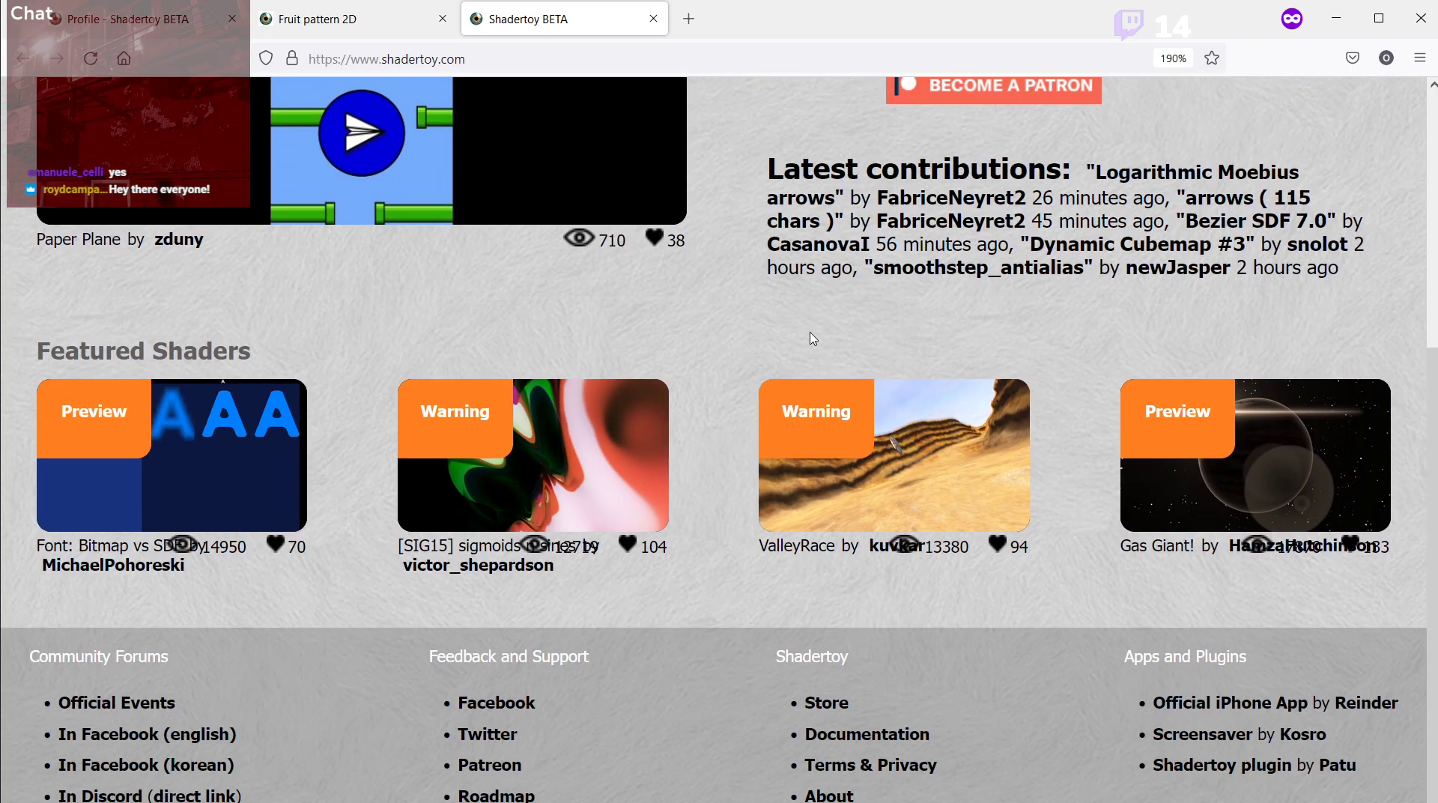
scroll(814, 339, up, 5)
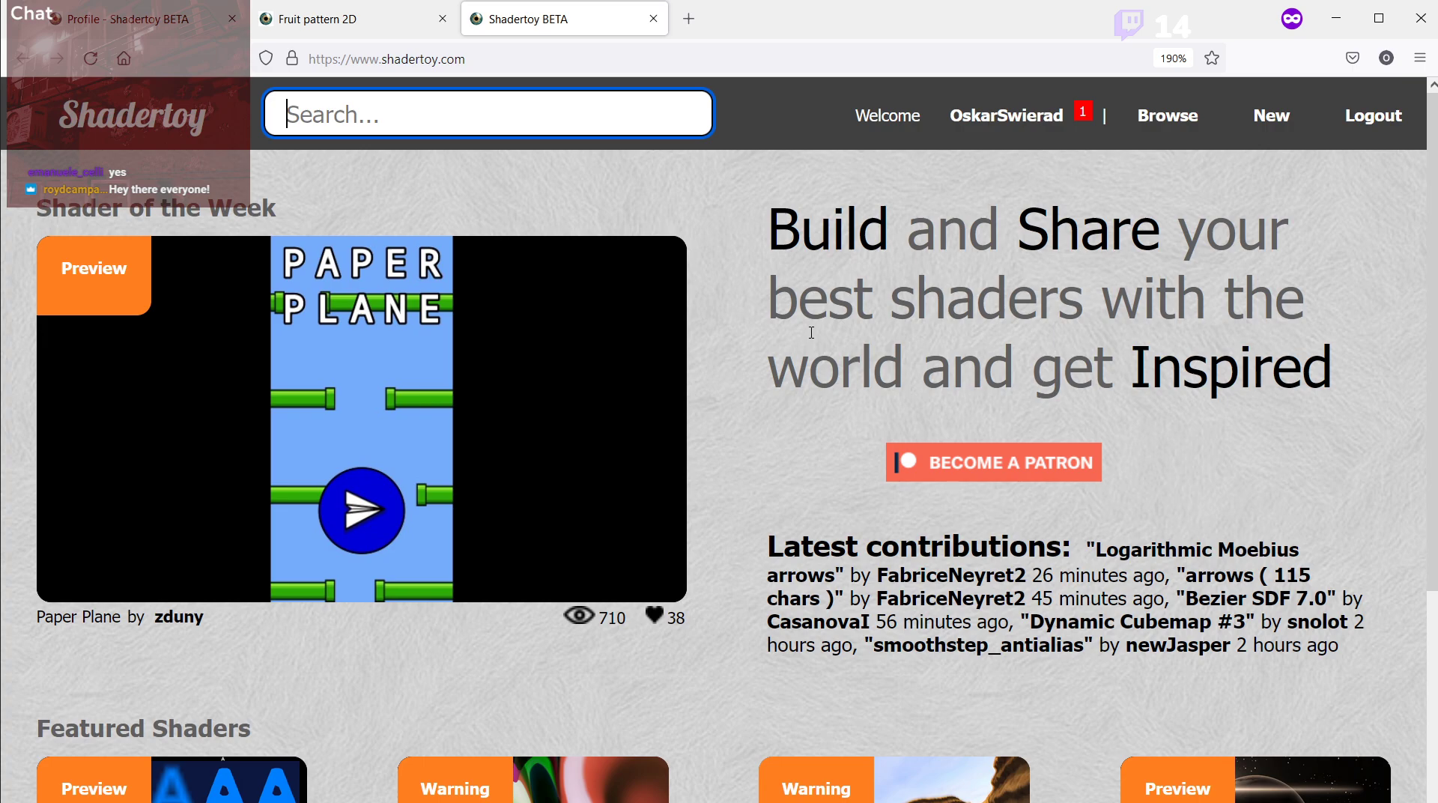
scroll(811, 333, down, 5)
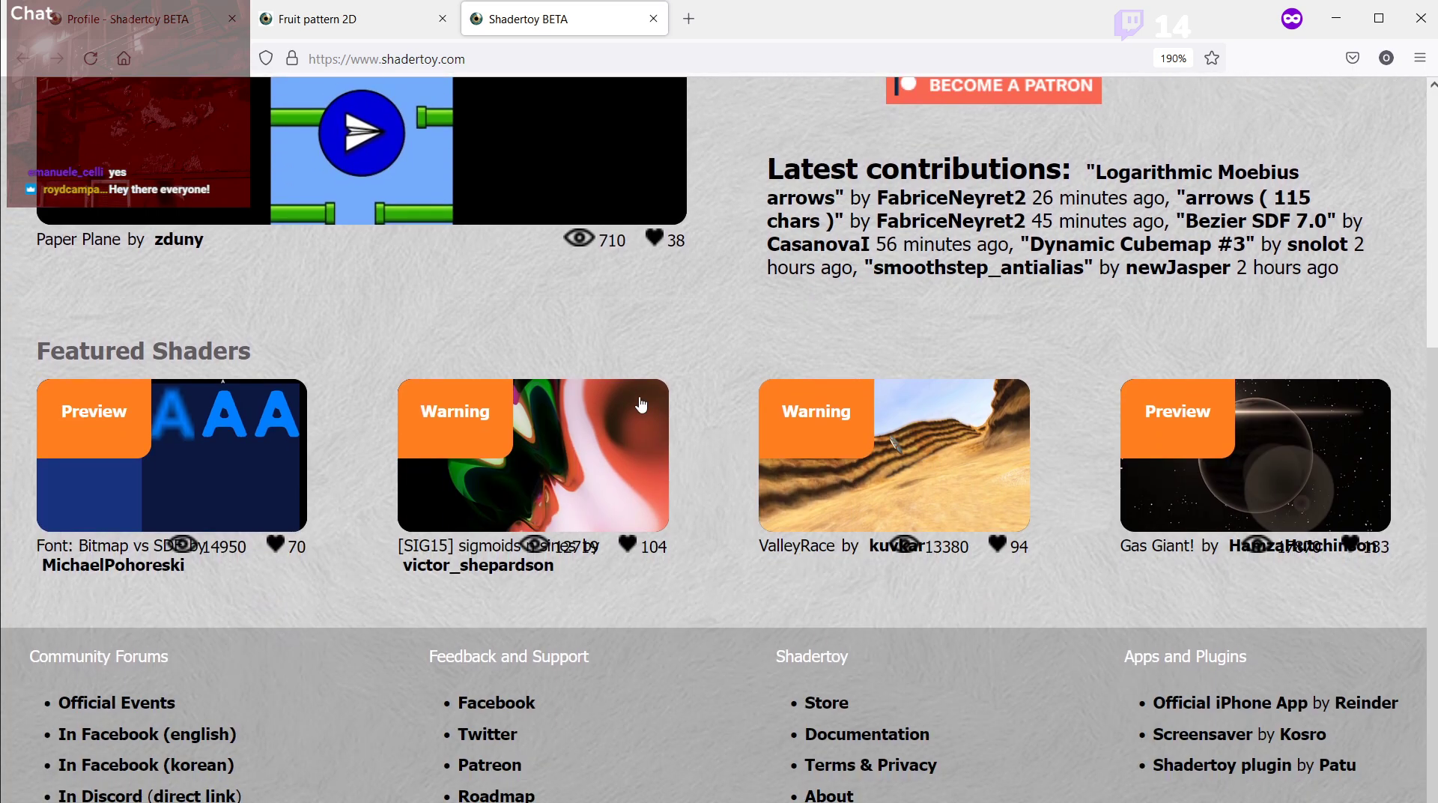
click(894, 480)
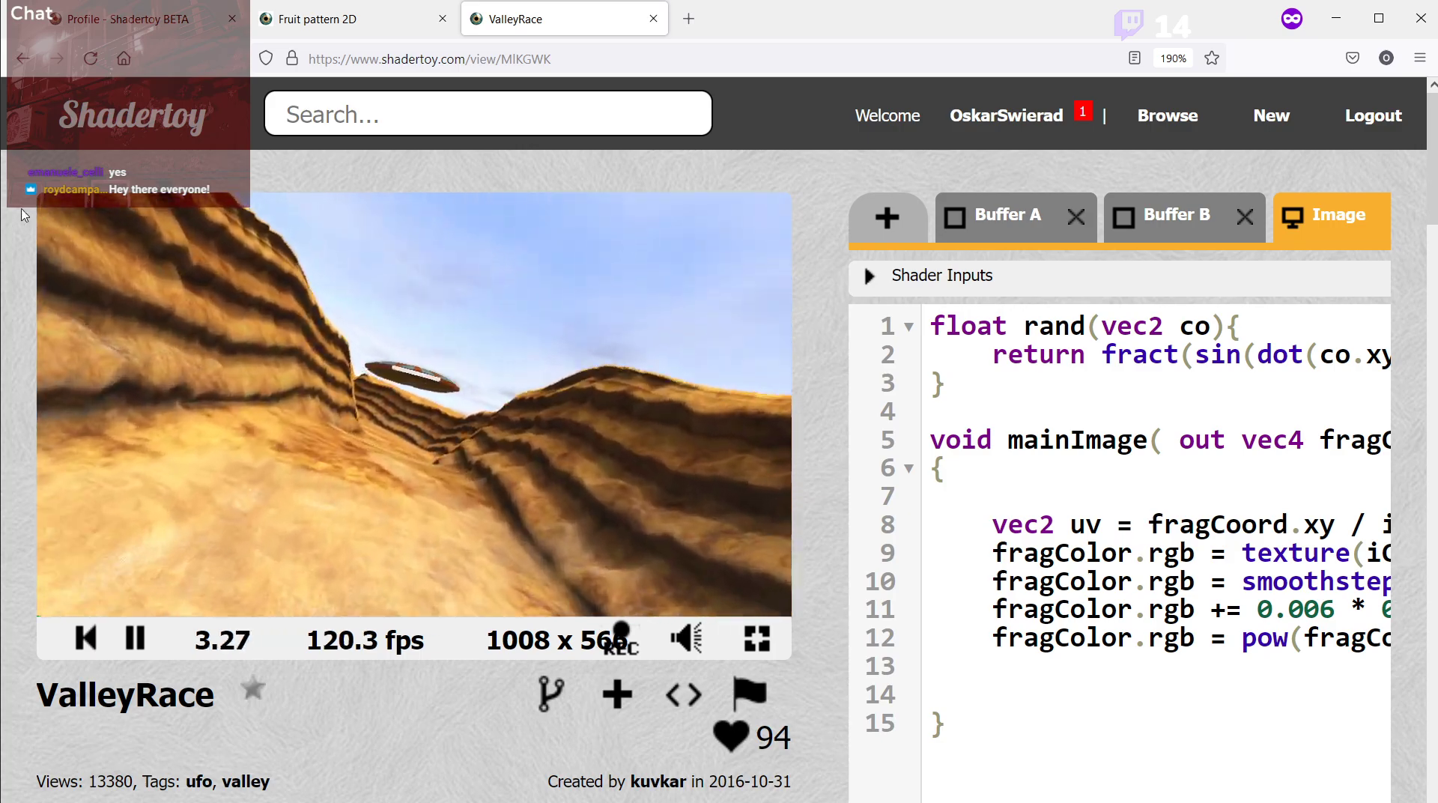
Take a rectangular screen snip of the ValleyRace shader's rendered preview.
key(shift+super+s)
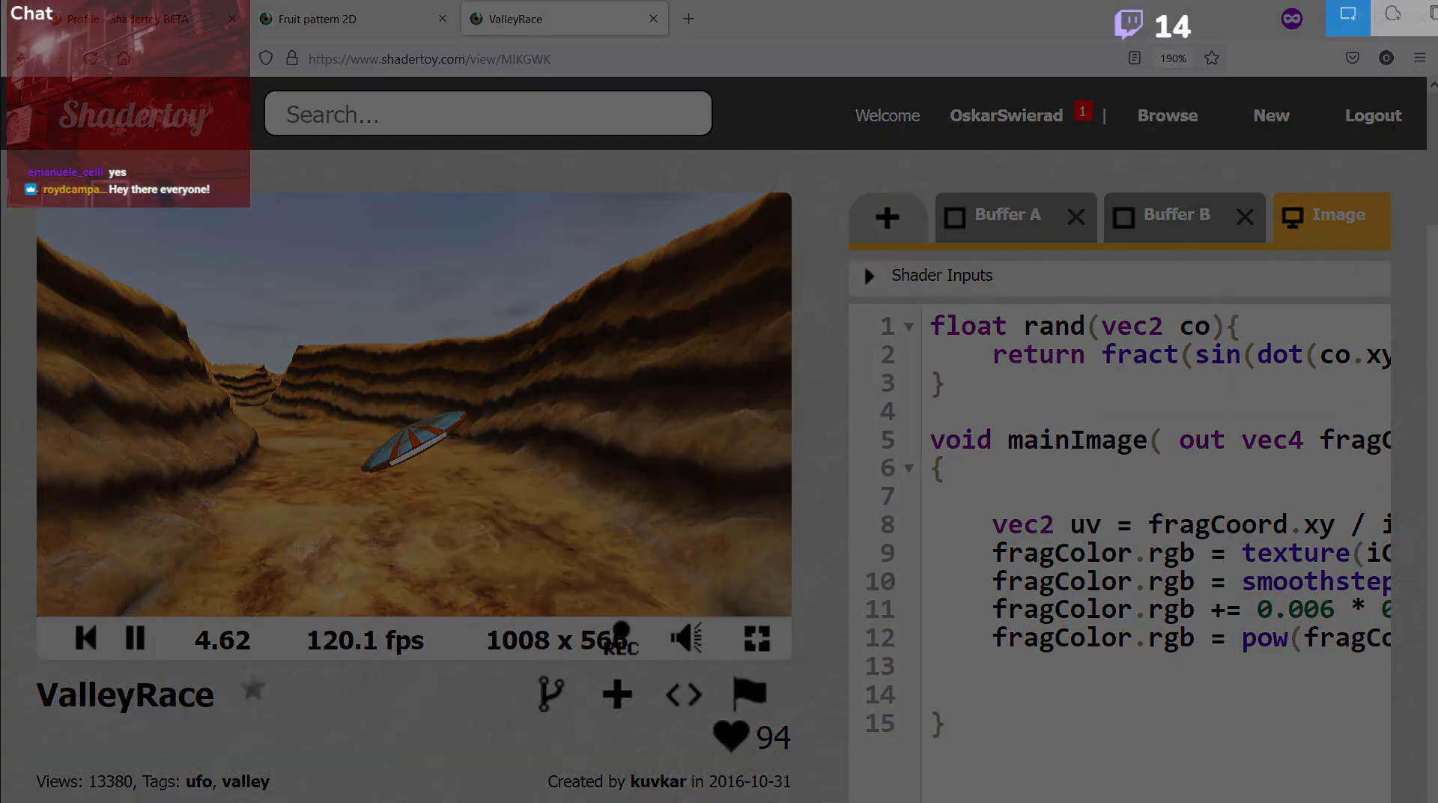
drag(36, 192, 786, 615)
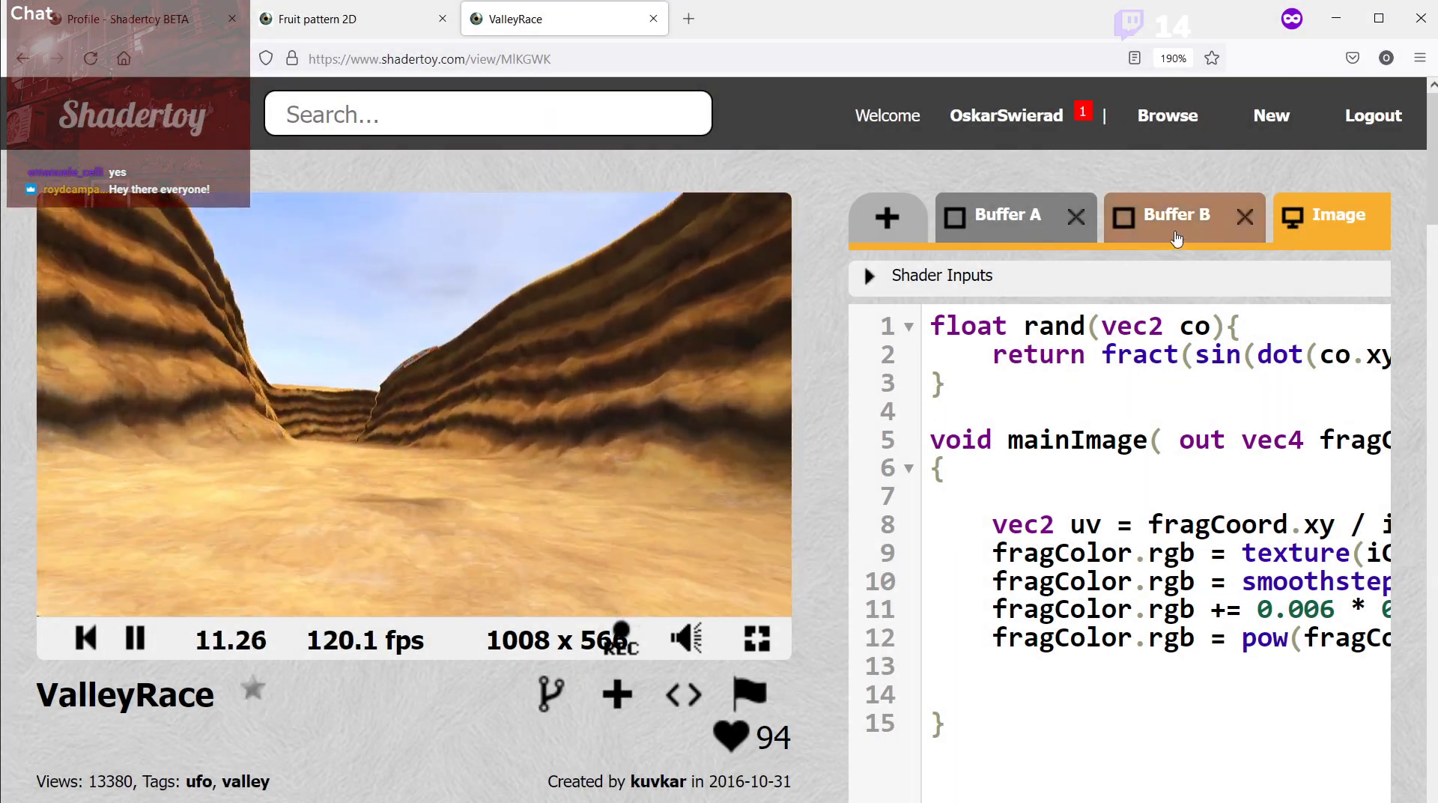
Reduce the page zoom to 150% and examine the code of ValleyRace's Buffer B.
key(ctrl+minus)
key(ctrl+minus)
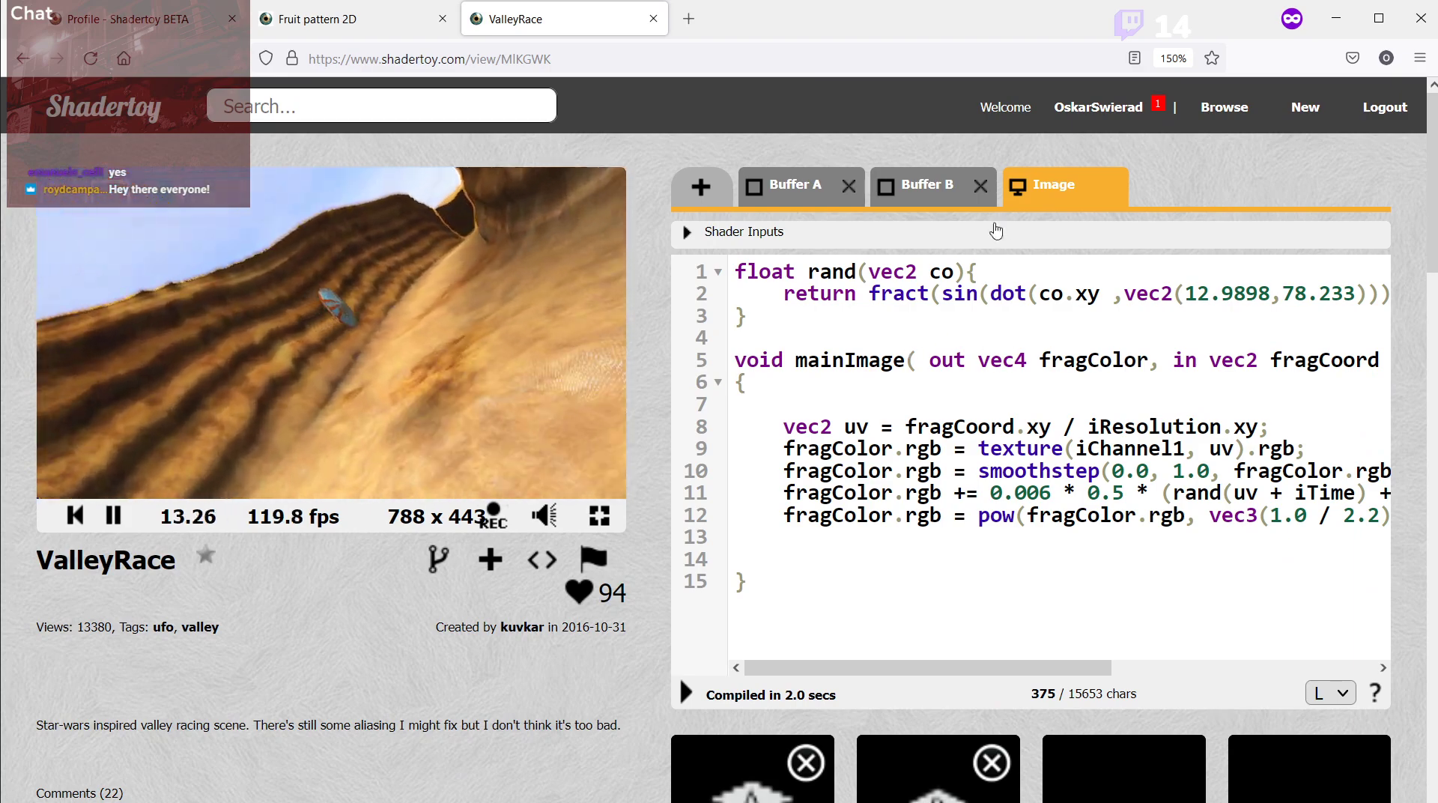
click(926, 184)
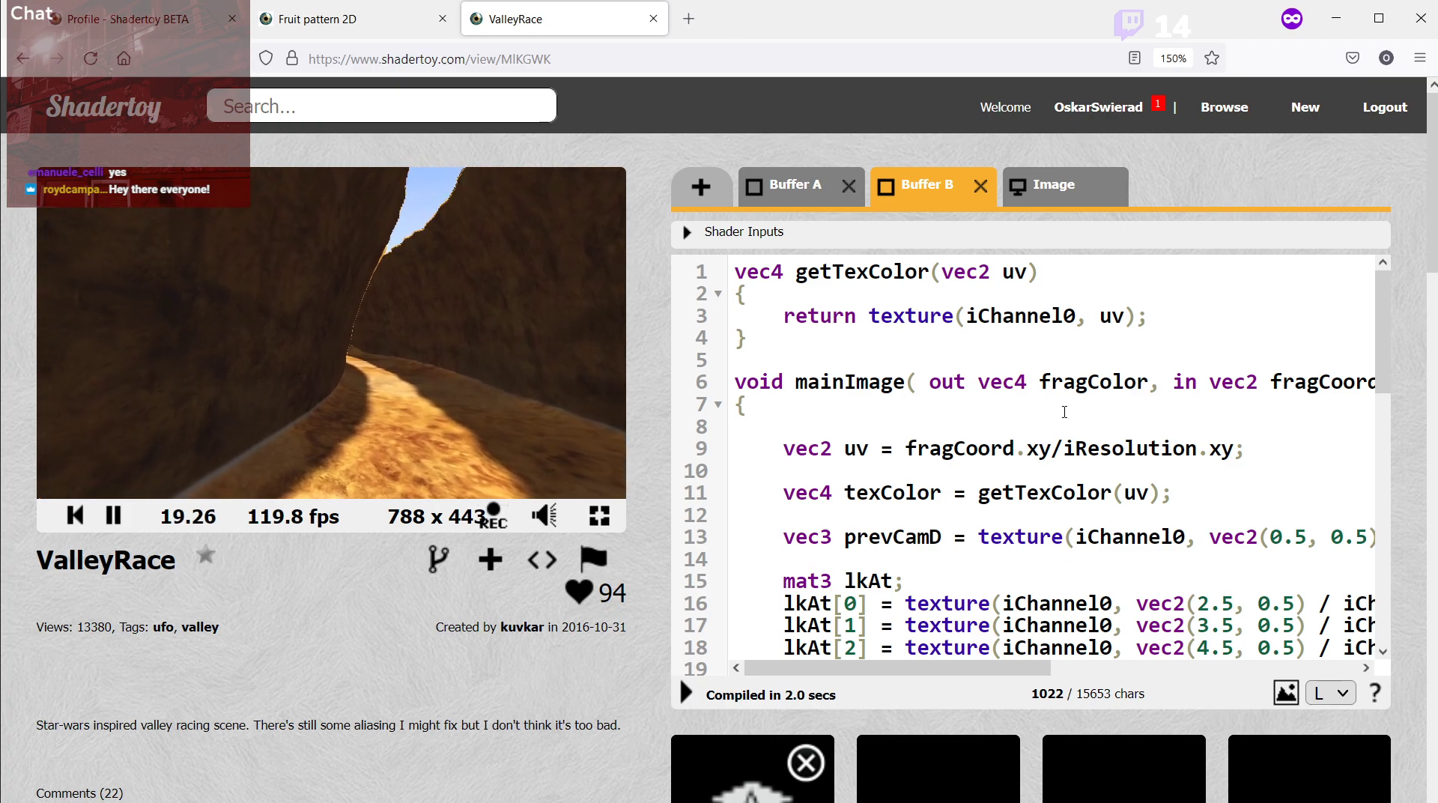
scroll(1064, 411, down, 10)
scroll(1064, 411, up, 10)
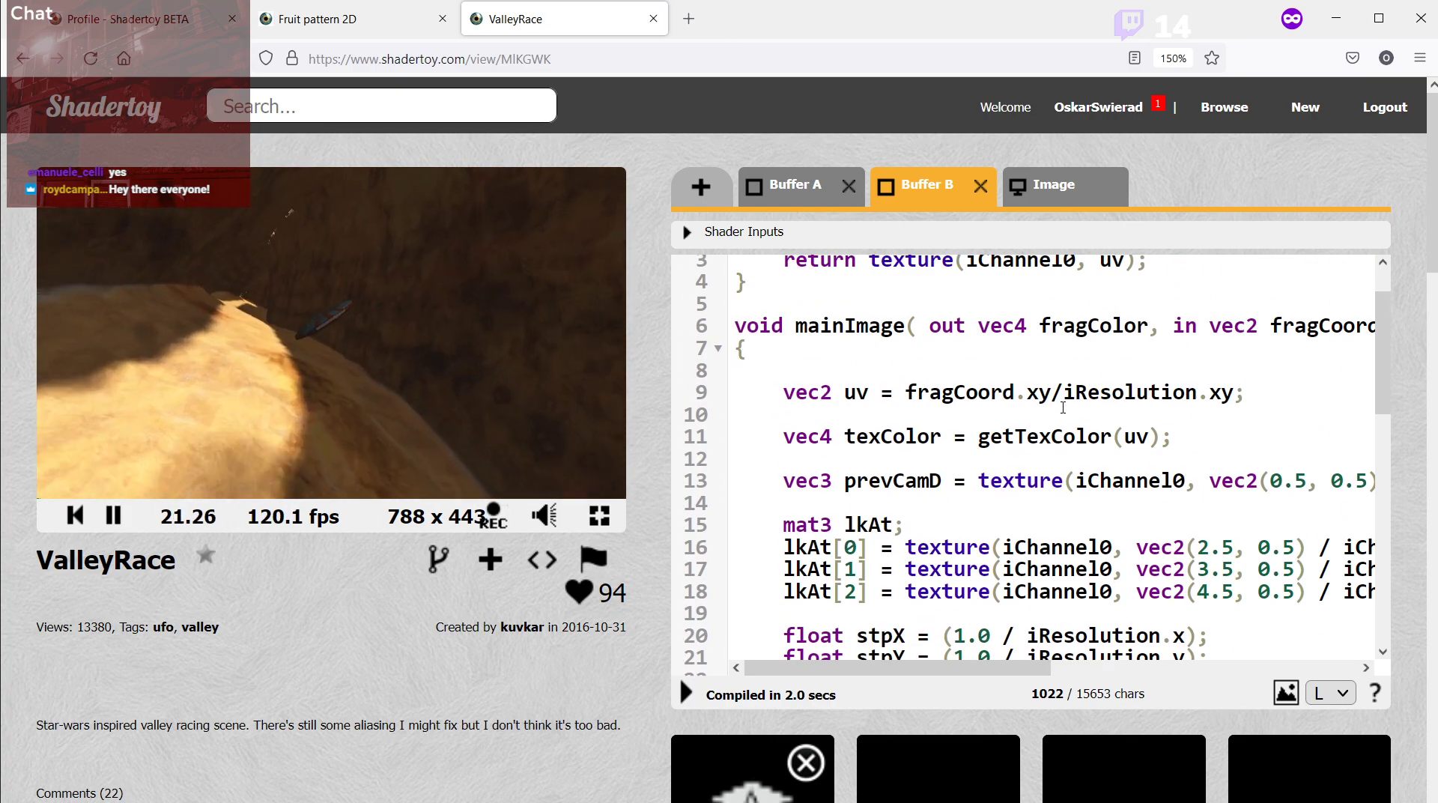
Search Shadertoy for "iq" and open the Raymarching - Primitives shader in a new tab.
click(307, 107)
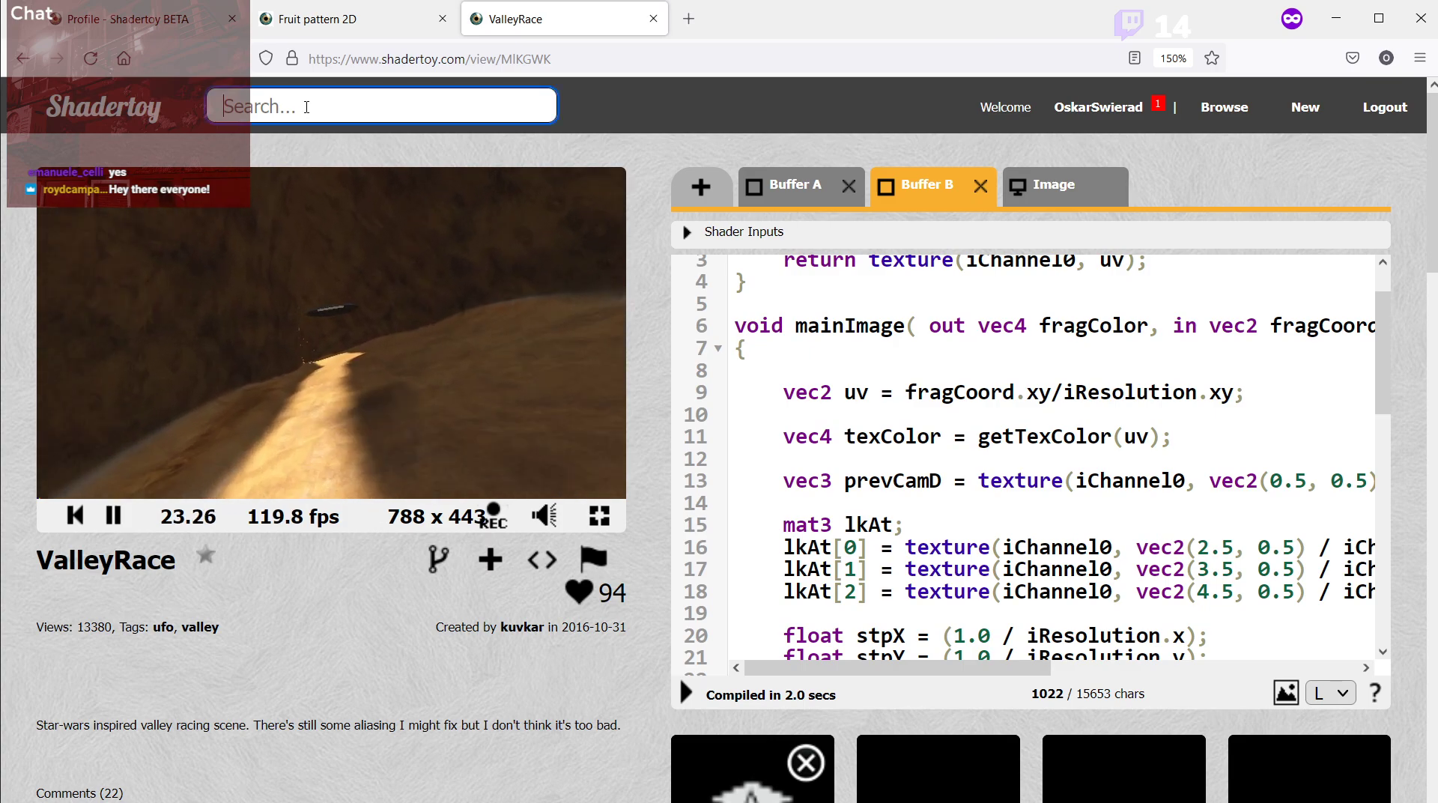
text(iq)
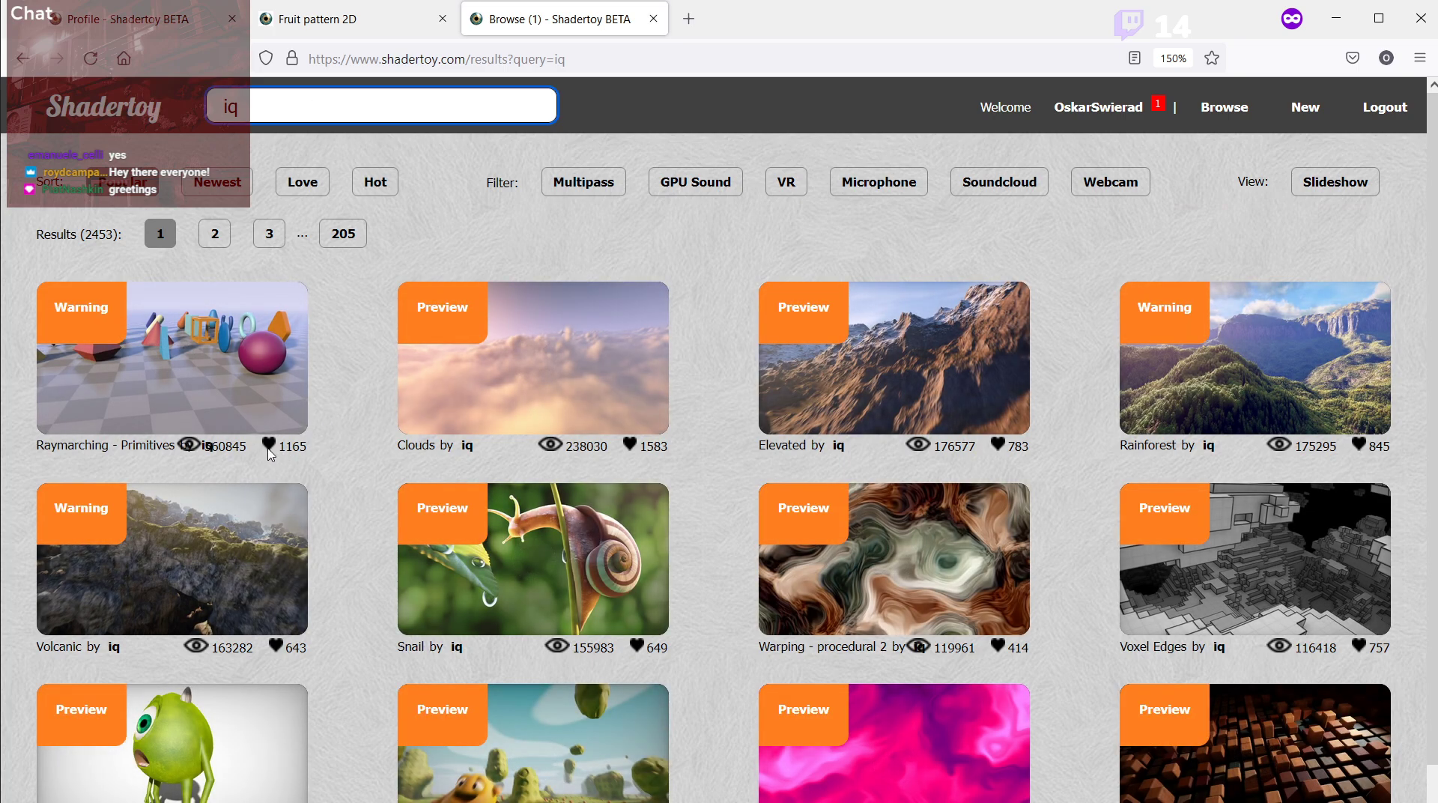
middle_click(145, 391)
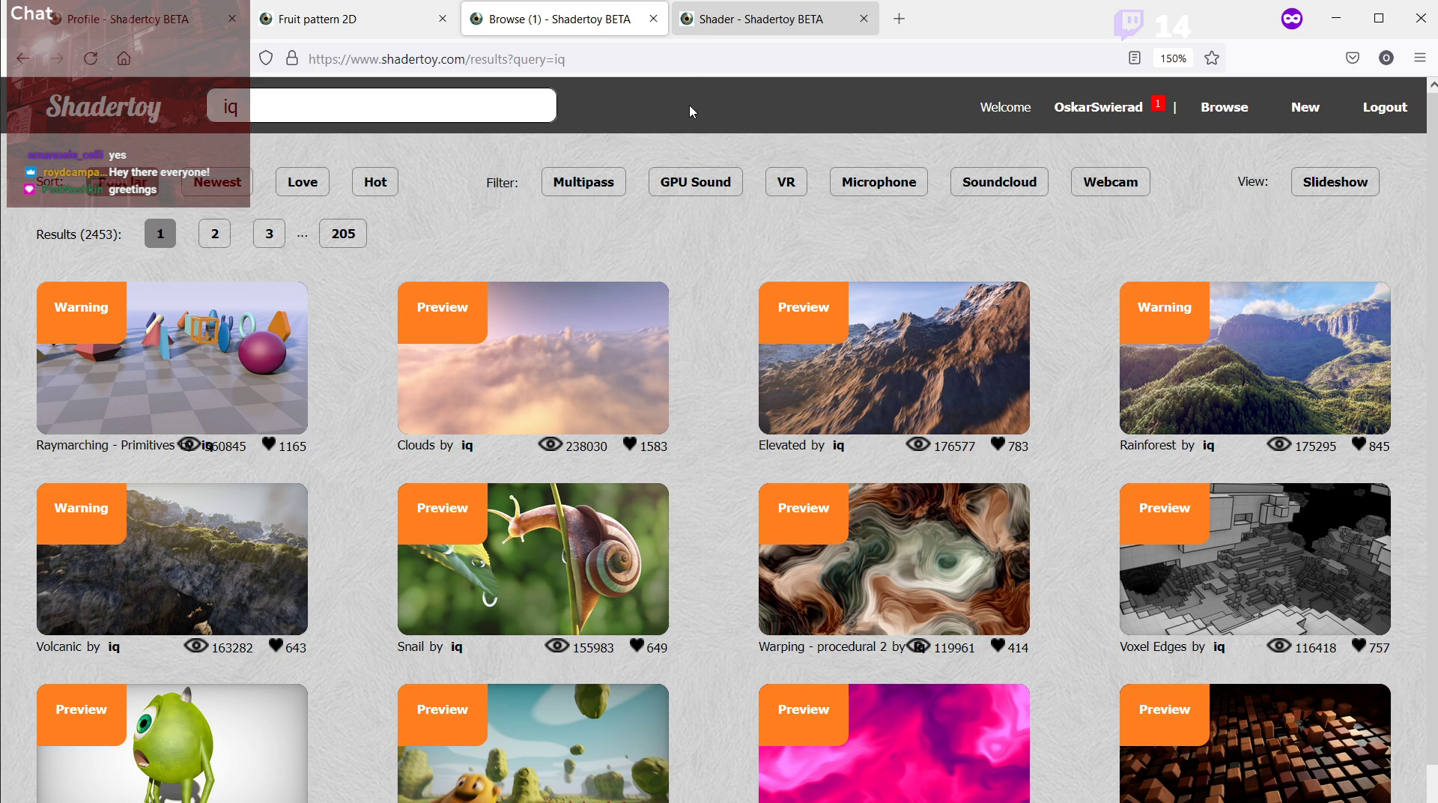
click(773, 33)
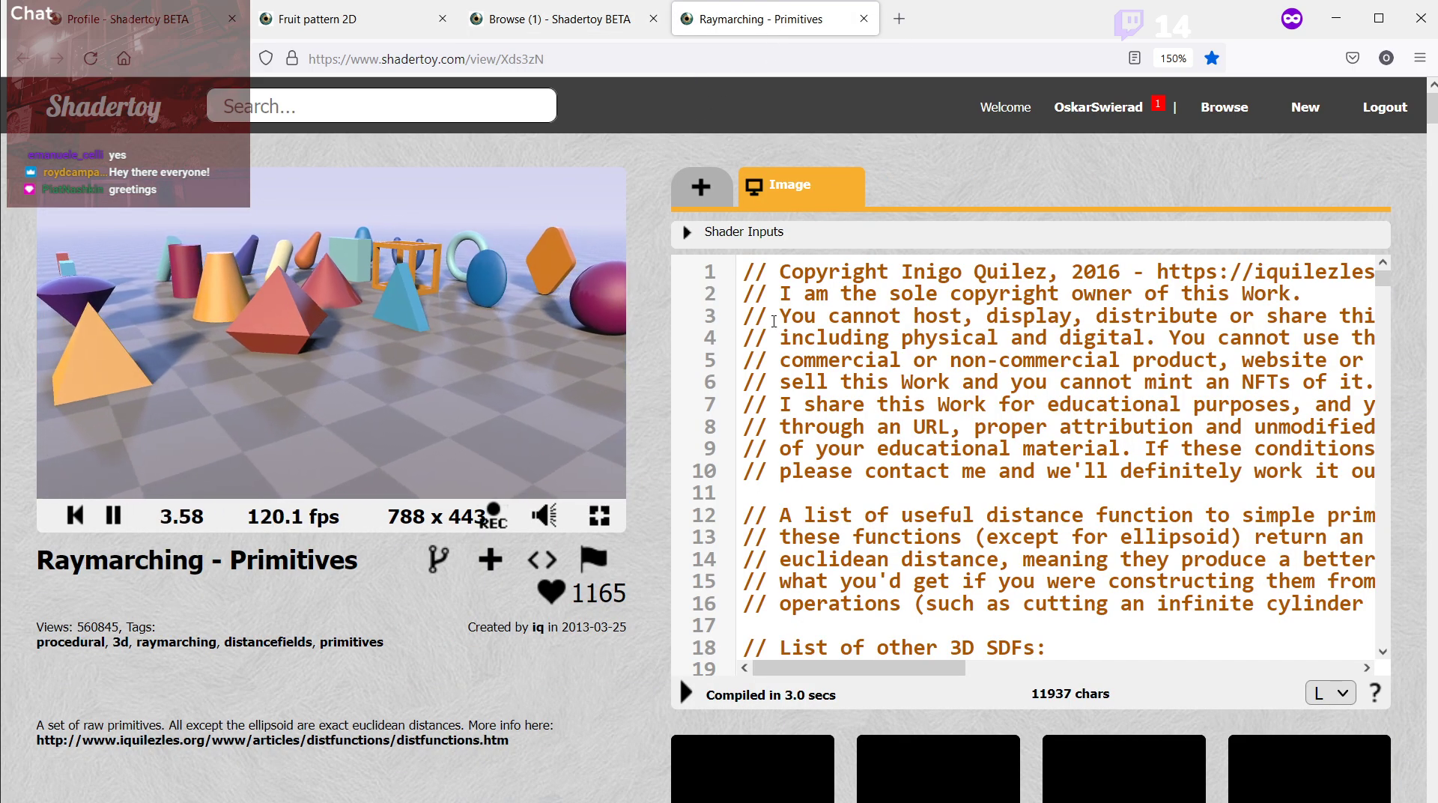
Add a line after the final closing brace of the Raymarching - Primitives code and copy the fragColor name onto it.
scroll(900, 314, down, 6)
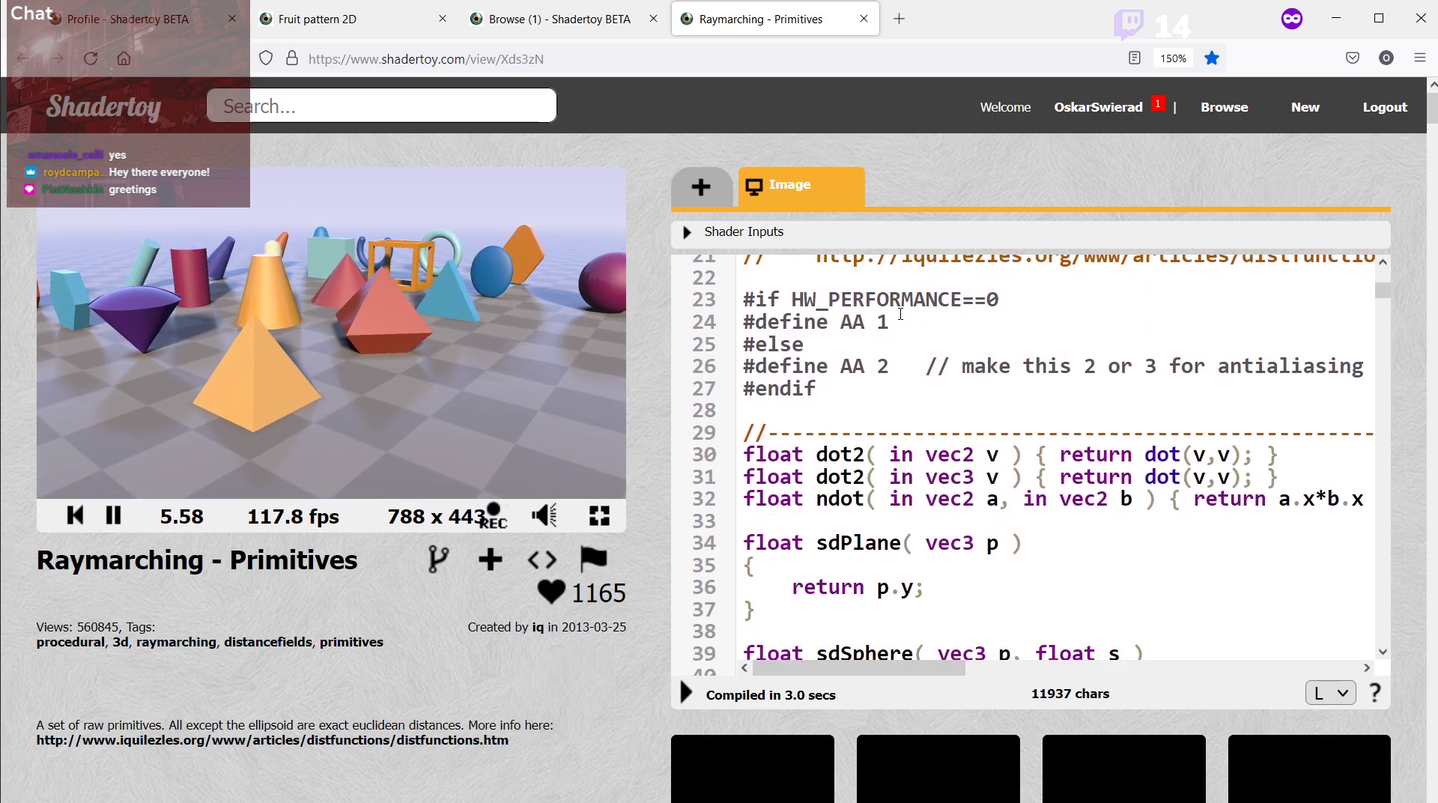
scroll(900, 314, down, 20)
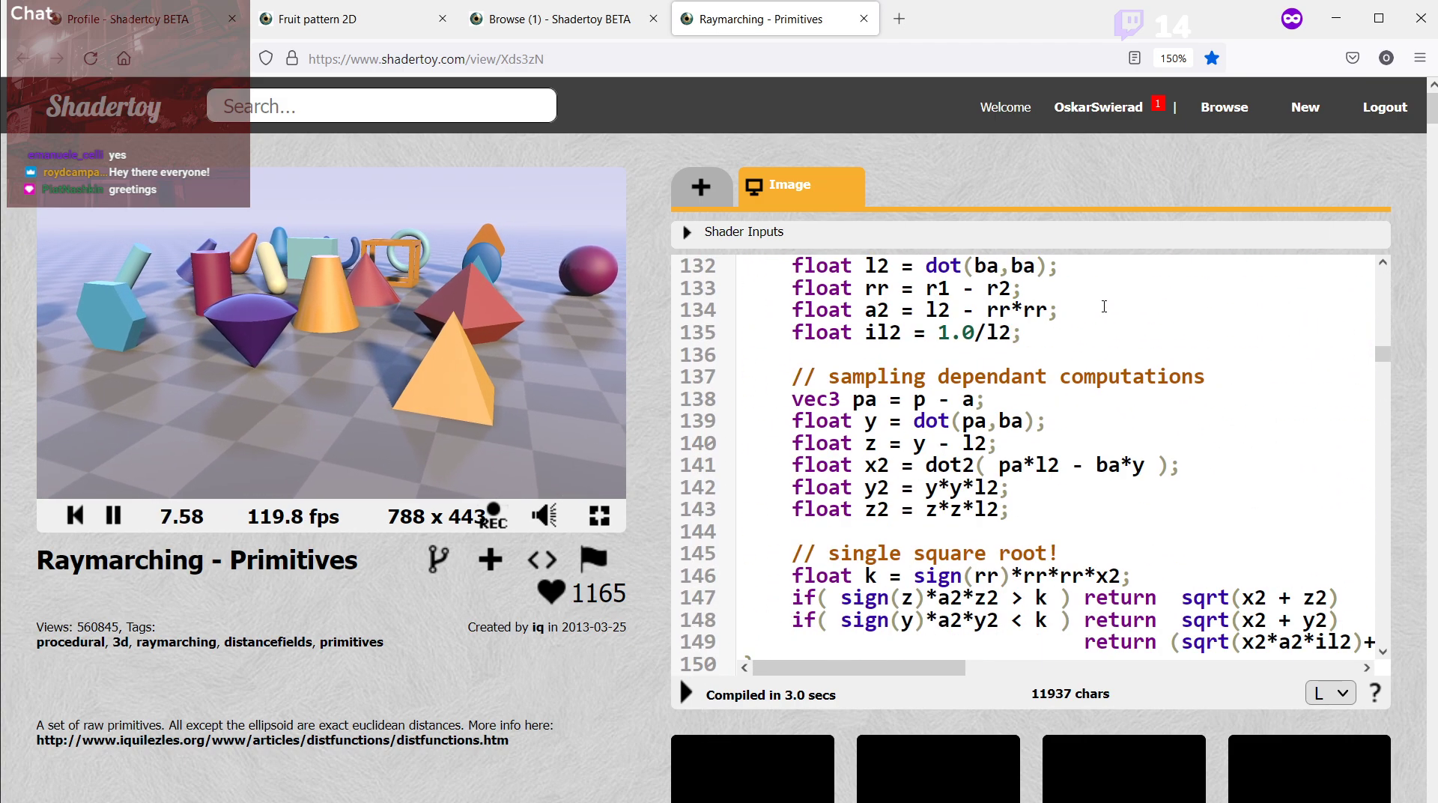
scroll(1103, 307, down, 20)
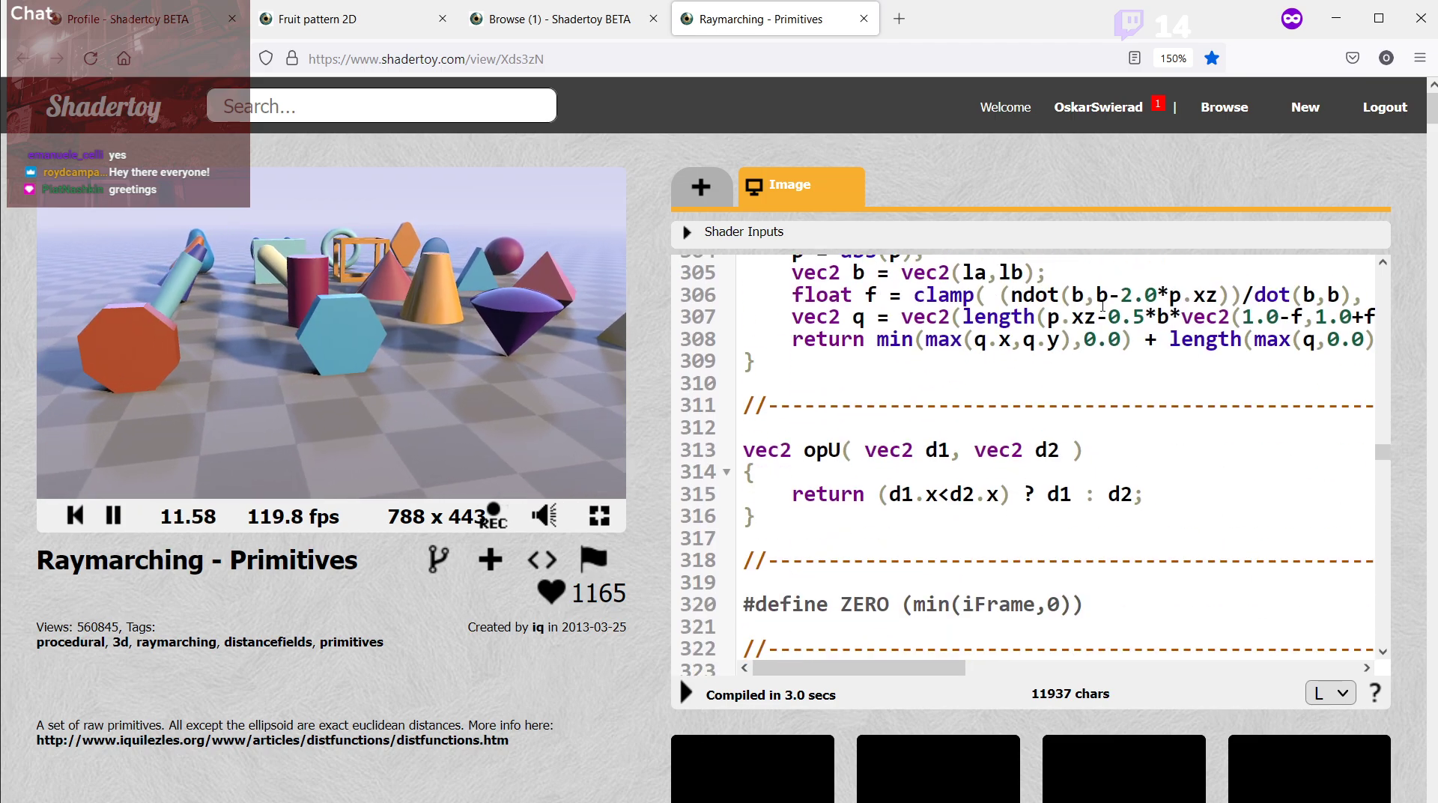
scroll(1104, 307, down, 20)
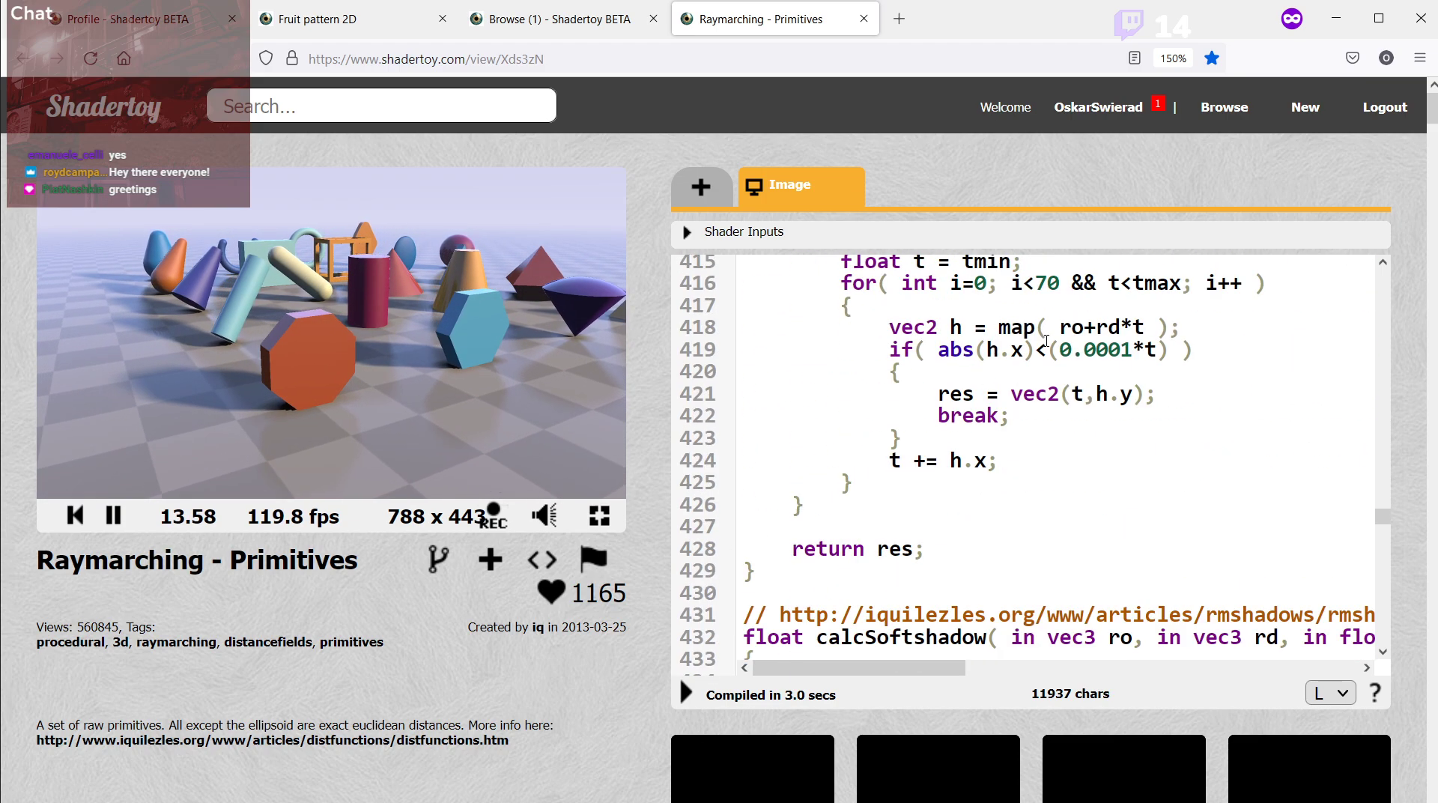
scroll(1045, 343, down, 20)
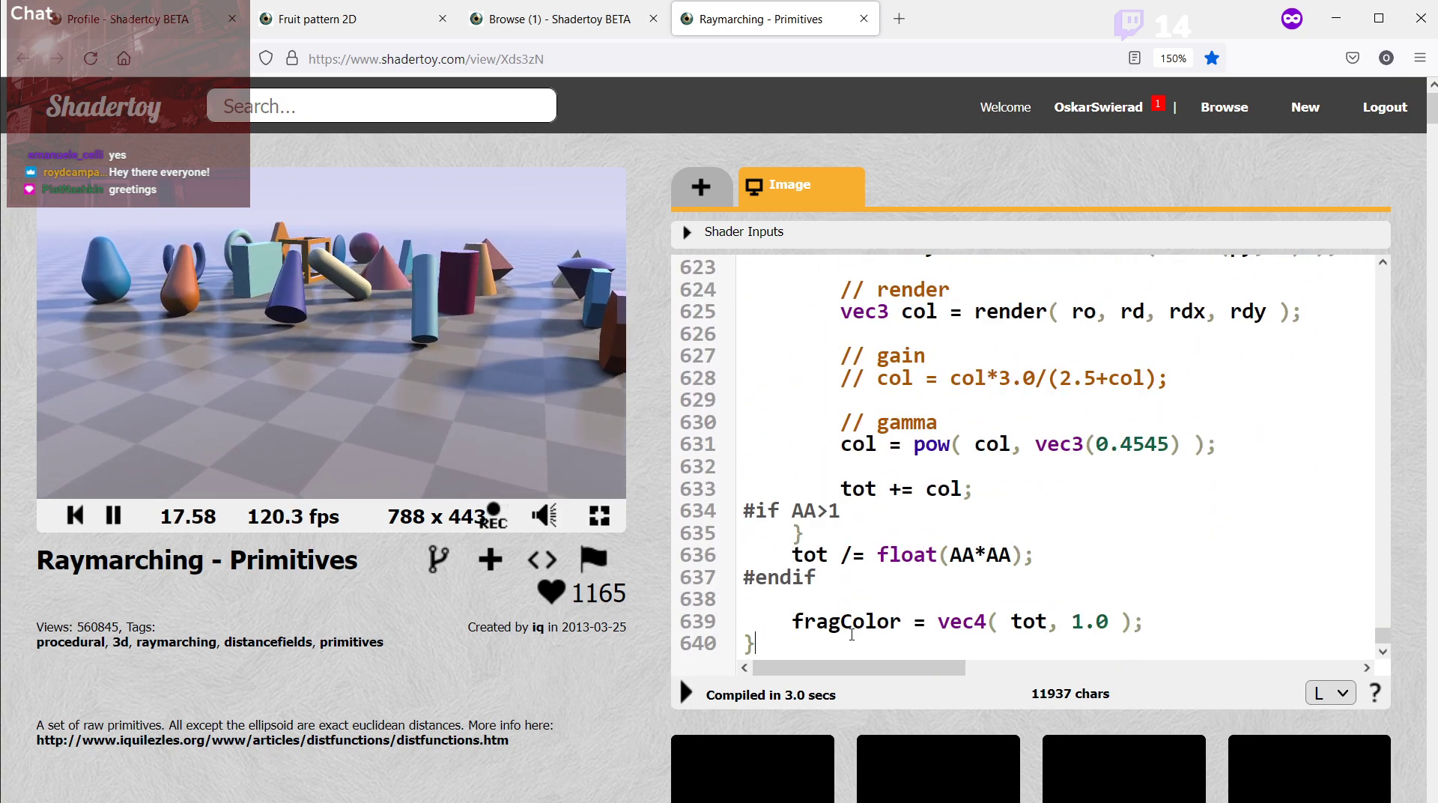
key(Return)
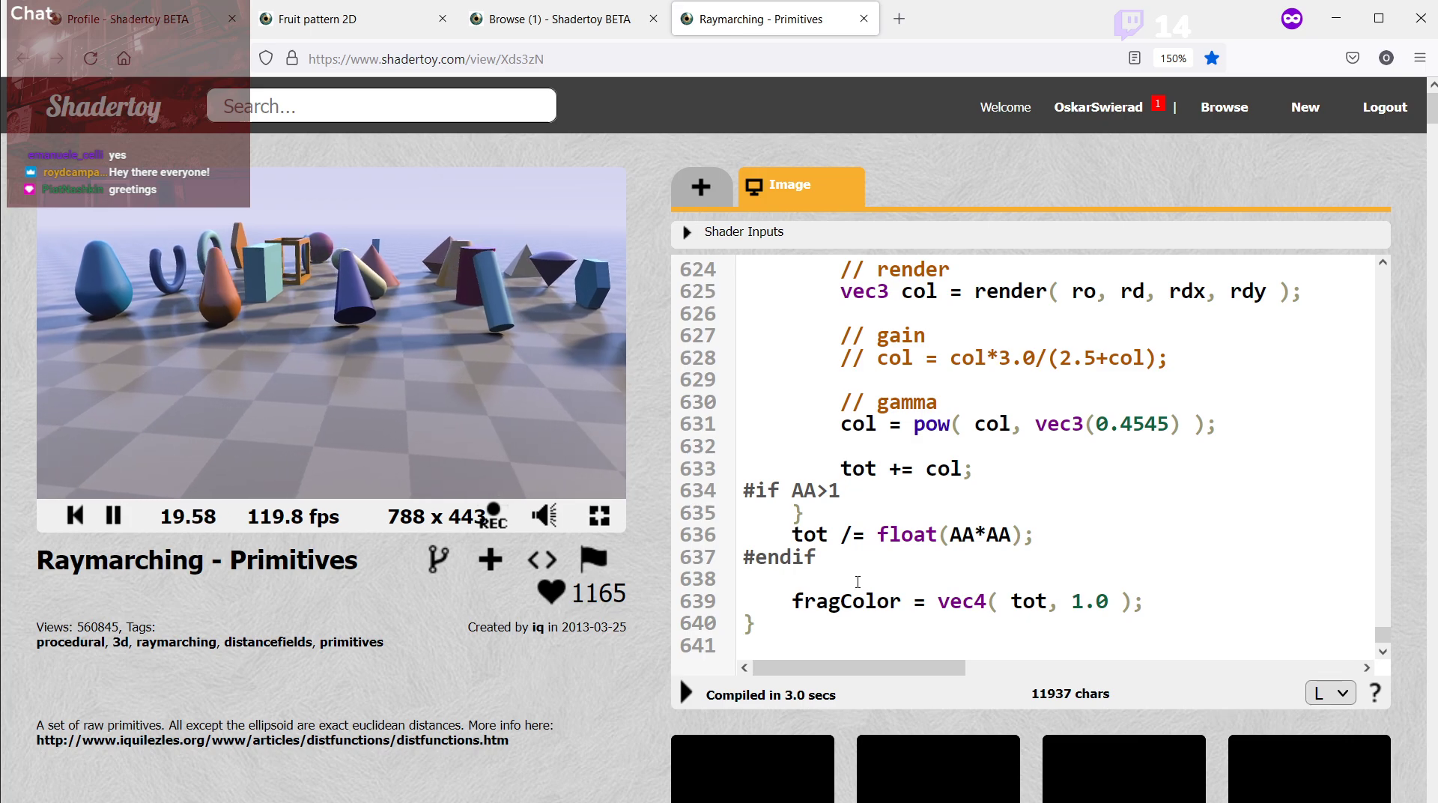
double_click(859, 583)
double_click(865, 606)
key(ctrl+c)
click(863, 645)
key(ctrl+v)
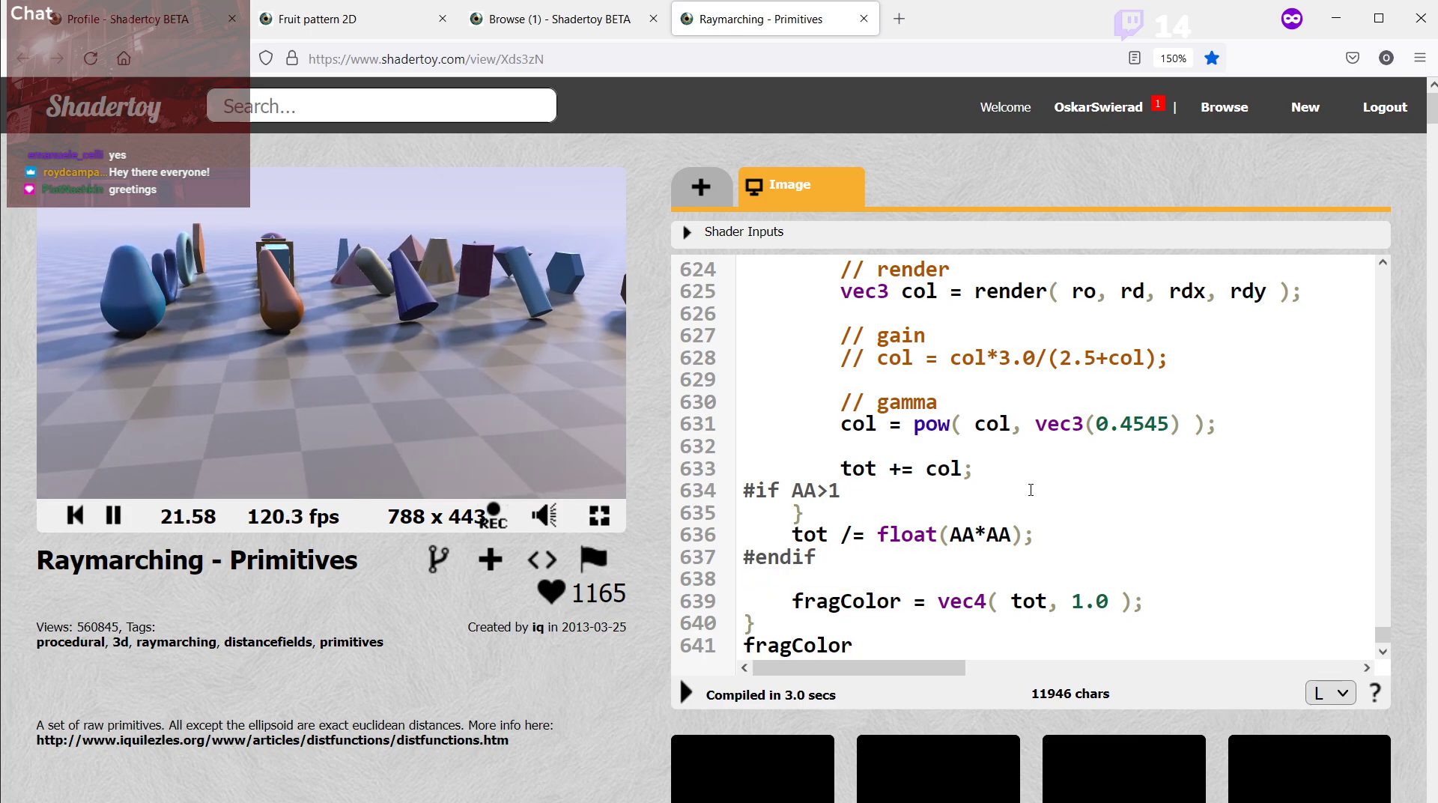
Complete the new last line as "fragColor = vec4( 0.5, 1, 1, 1 );" and compile the shader.
text(= ()
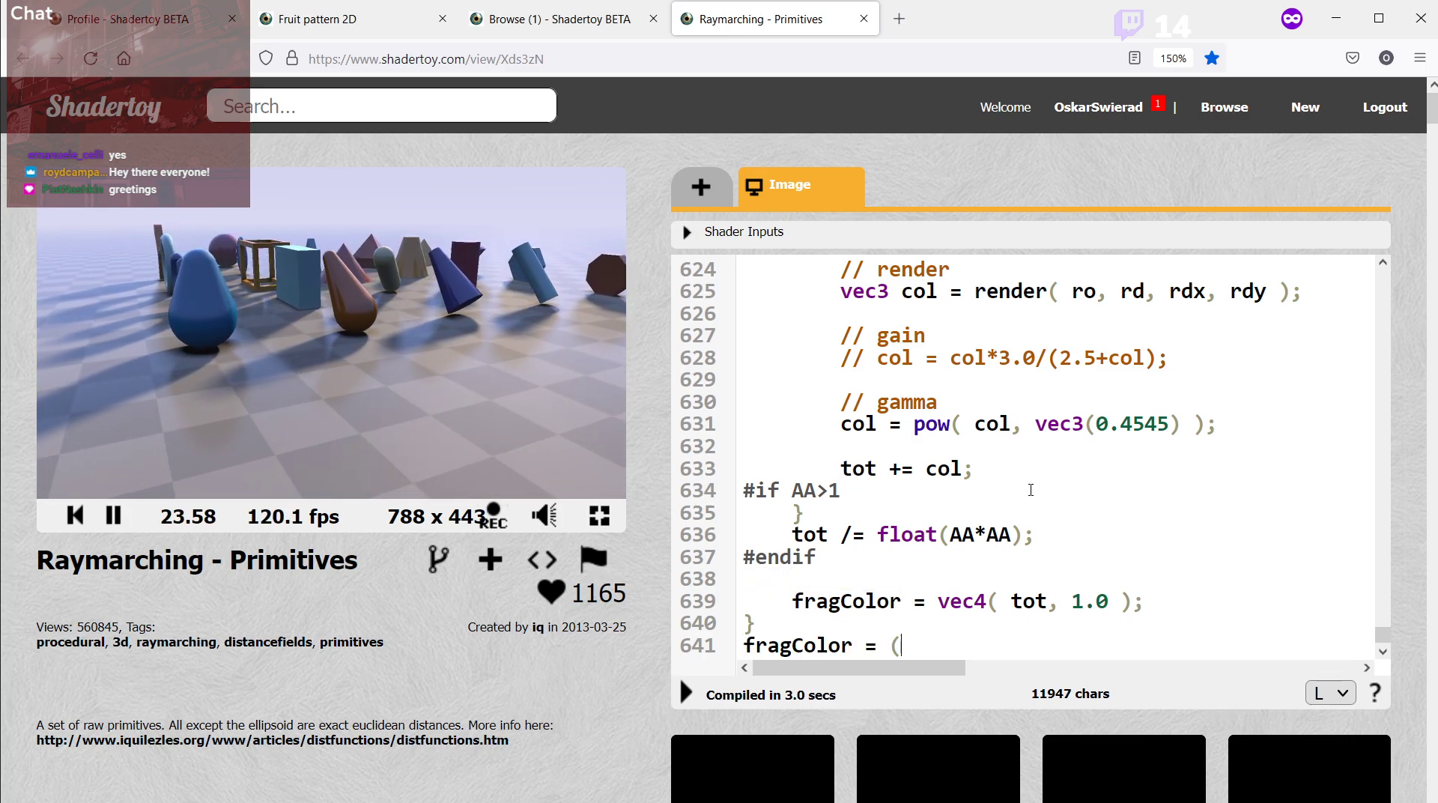
key(BackSpace)
text(vec3)
key(BackSpace)
text(4)
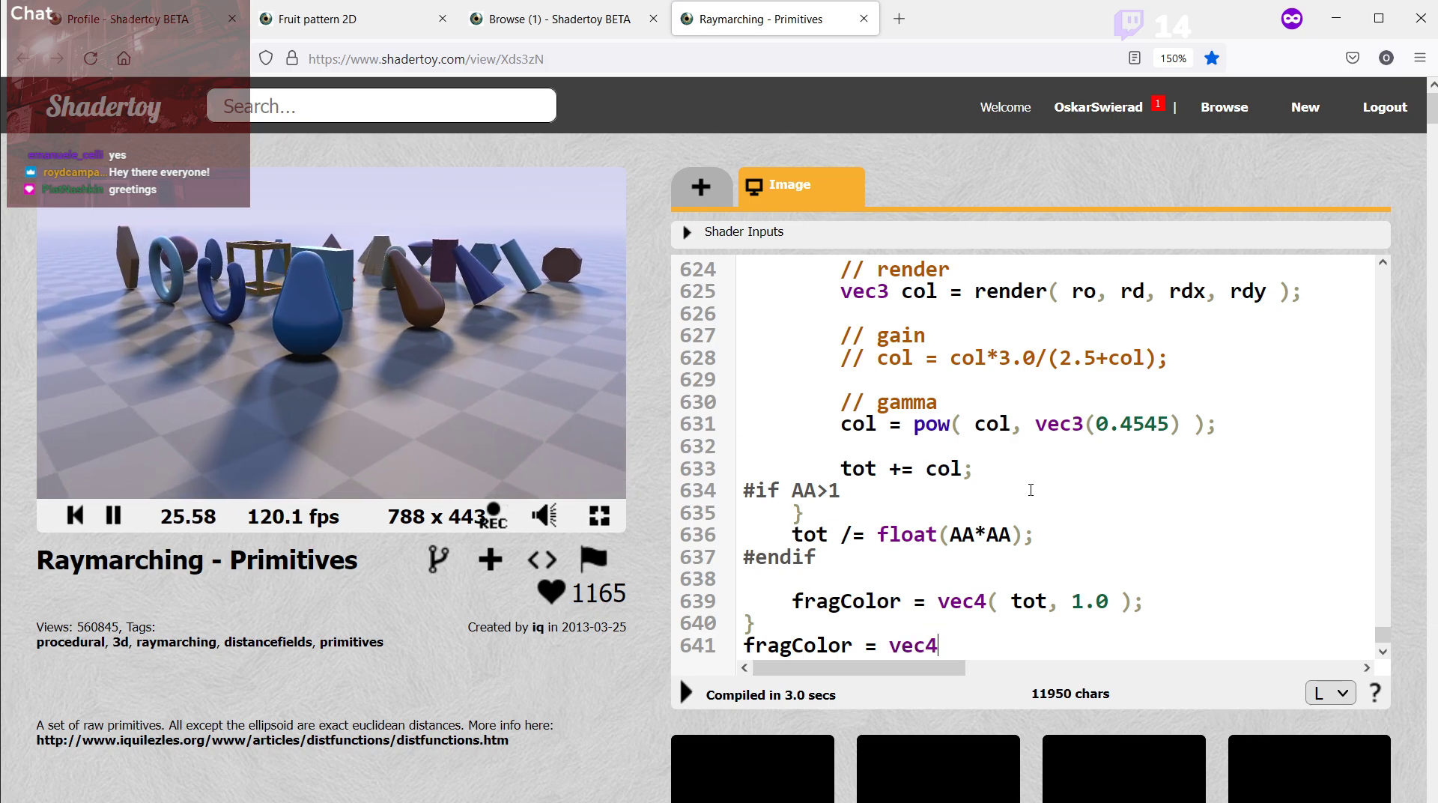
text(( 1)
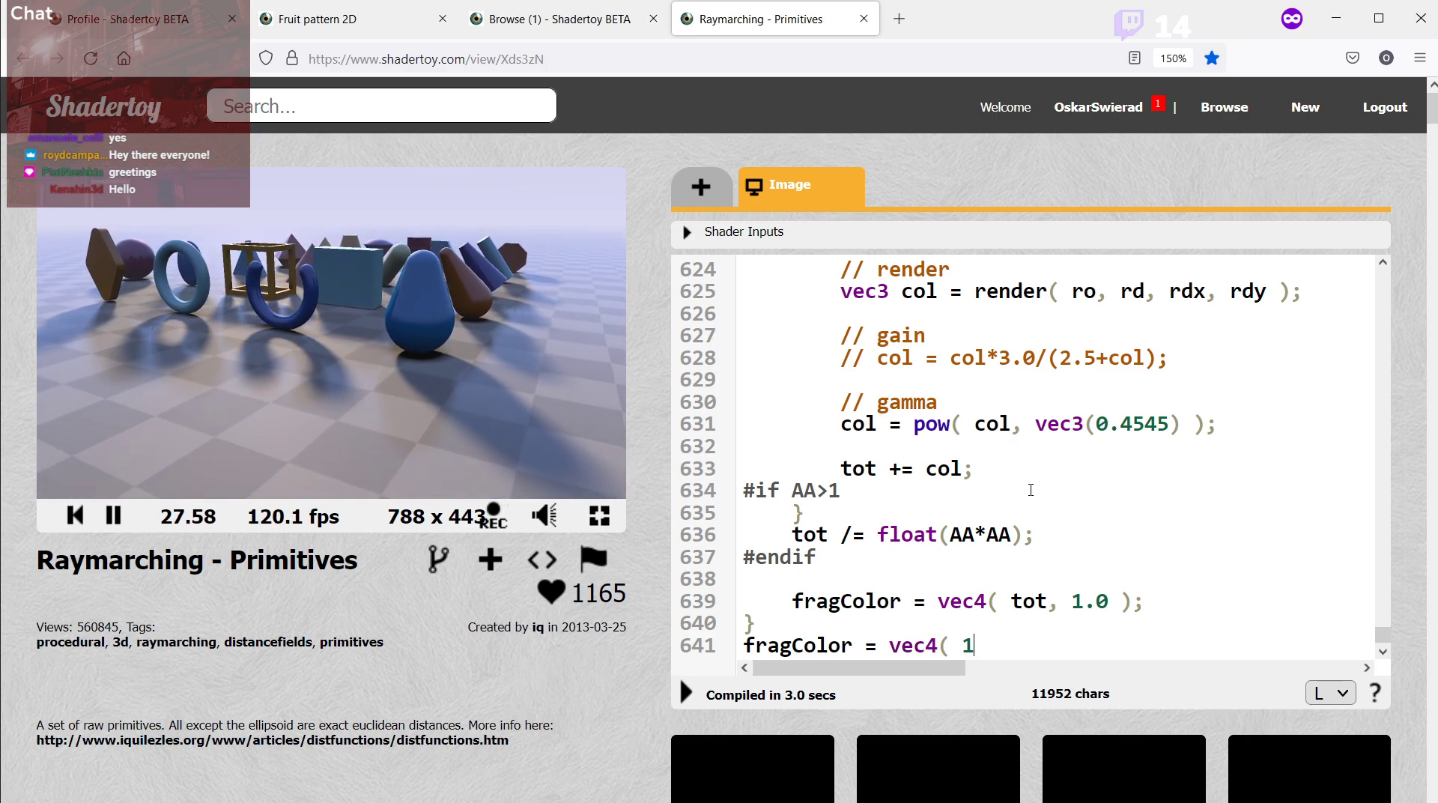
key(BackSpace)
text(0.)
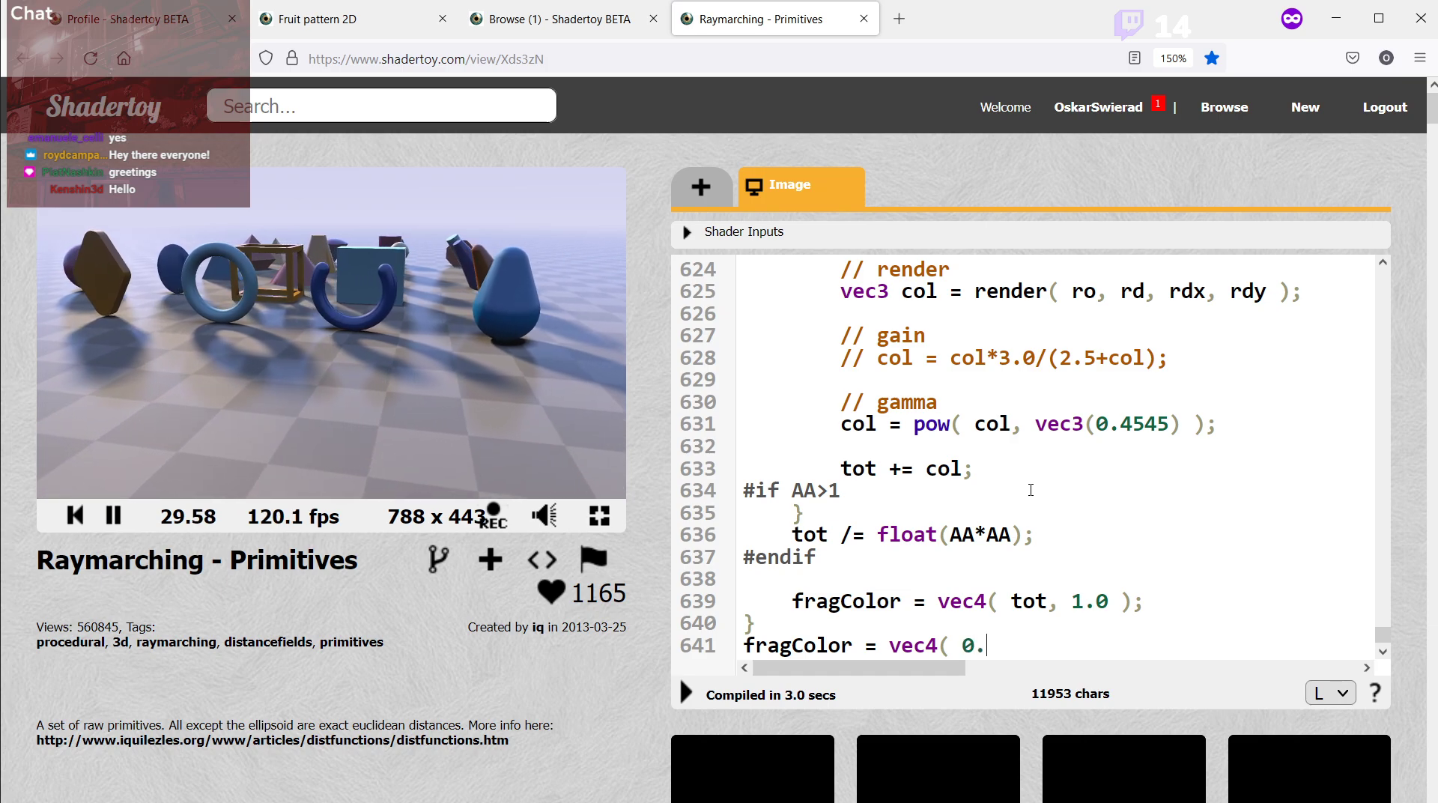
text(5, 1, 1, 1 );)
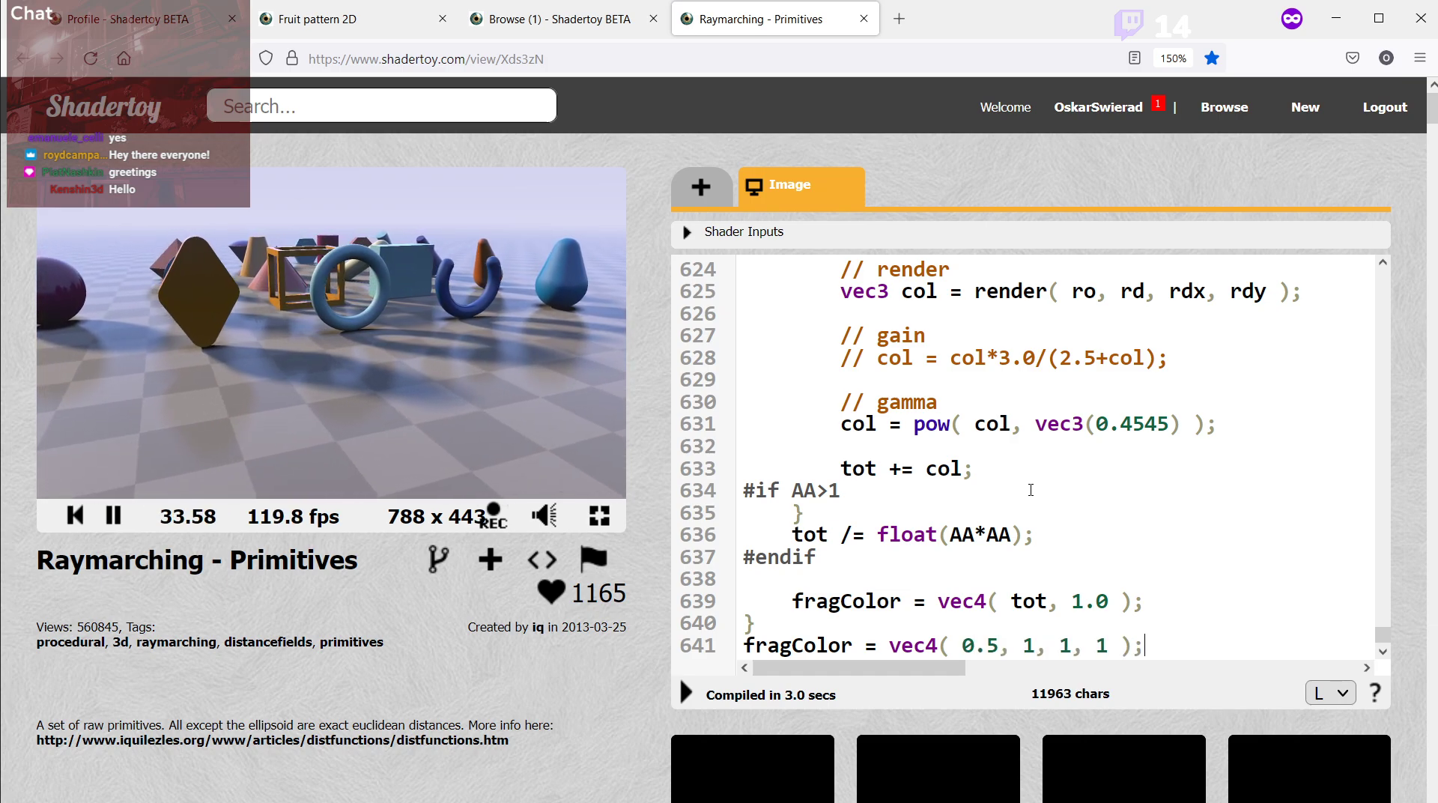
key(alt+Return)
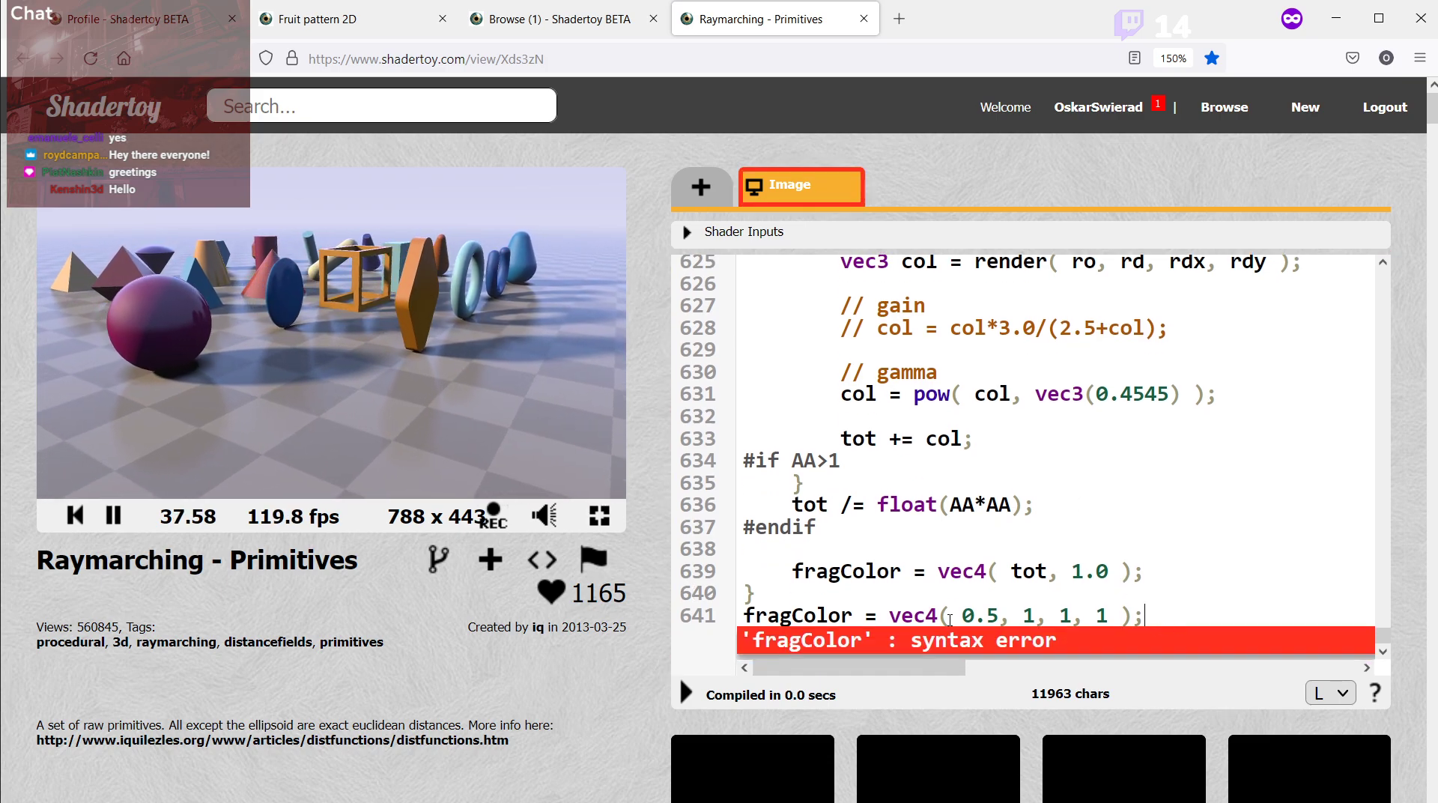
Move the "fragColor = vec4( 0.5, 1, 1, 1 );" line inside mainImage, directly below the existing fragColor assignment, and recompile.
drag(1220, 624, 732, 628)
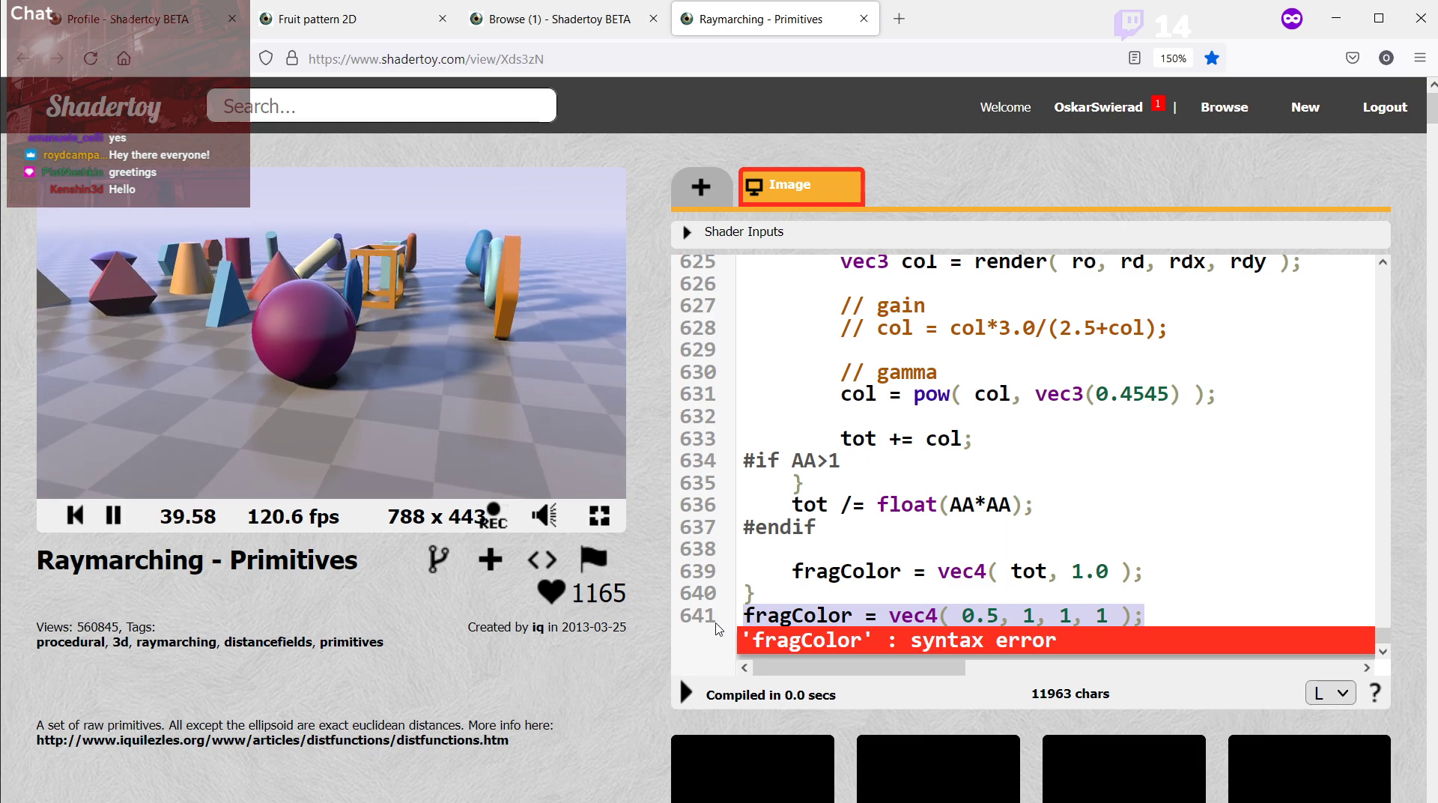
click(950, 616)
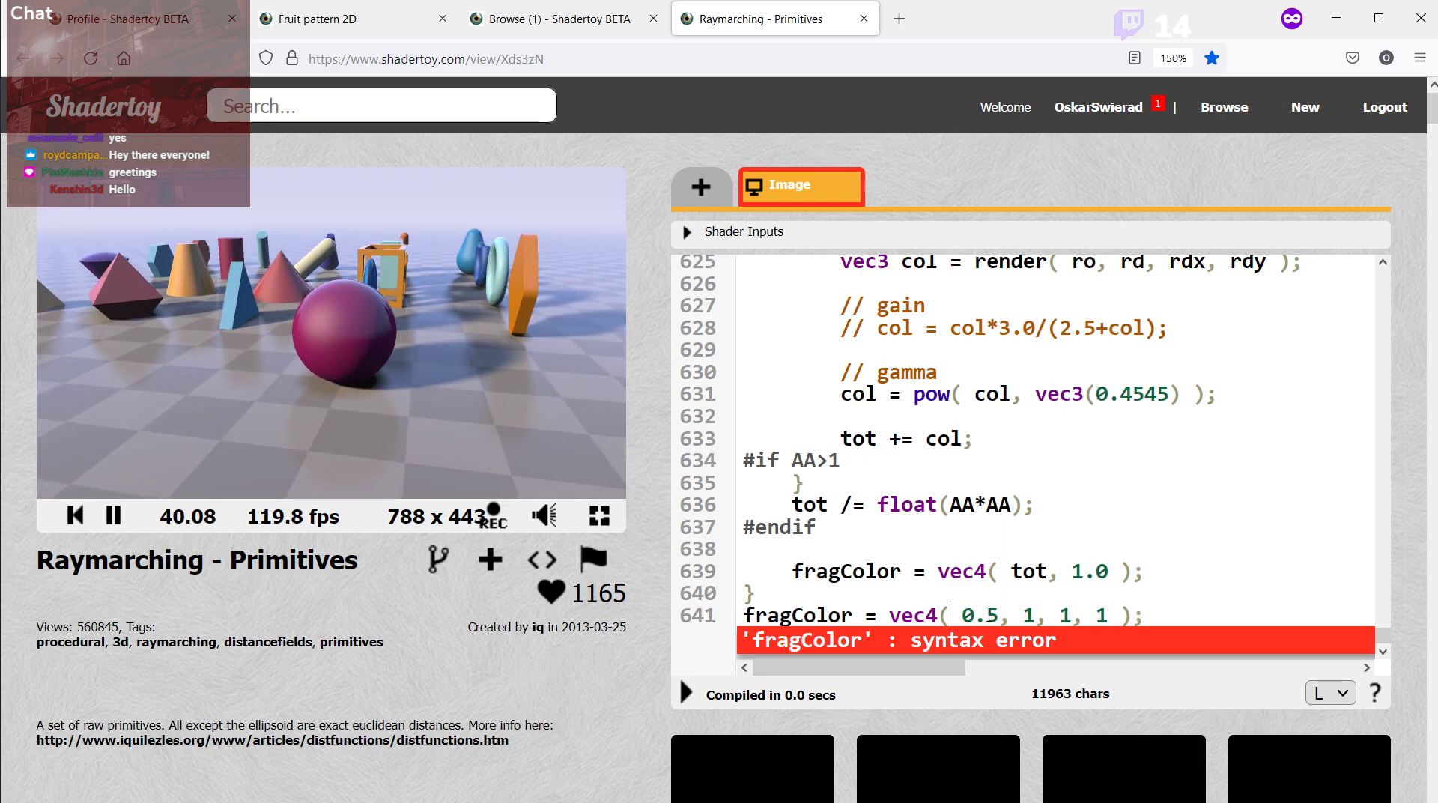
triple_click(1066, 616)
key(BackSpace)
key(BackSpace)
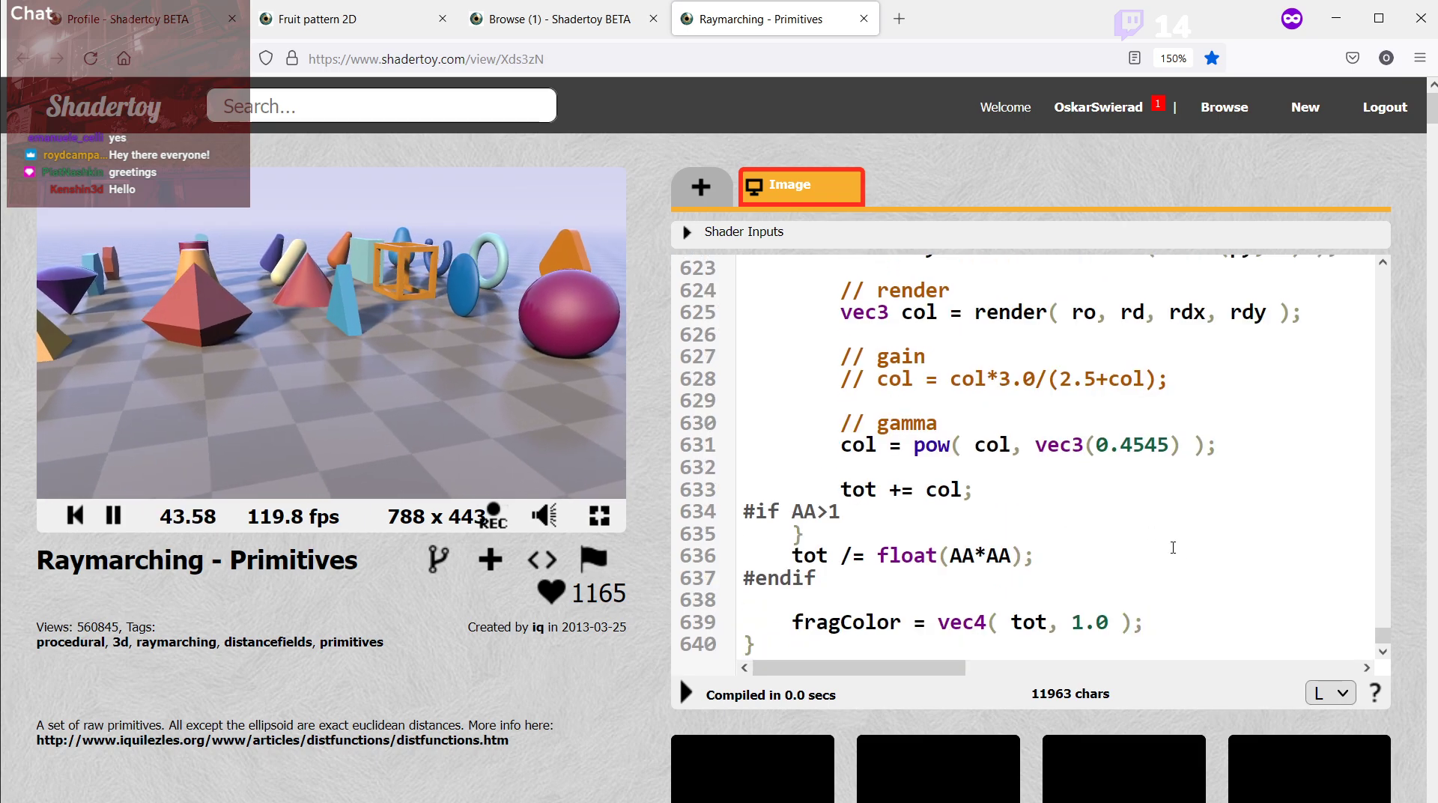
key(ctrl+z)
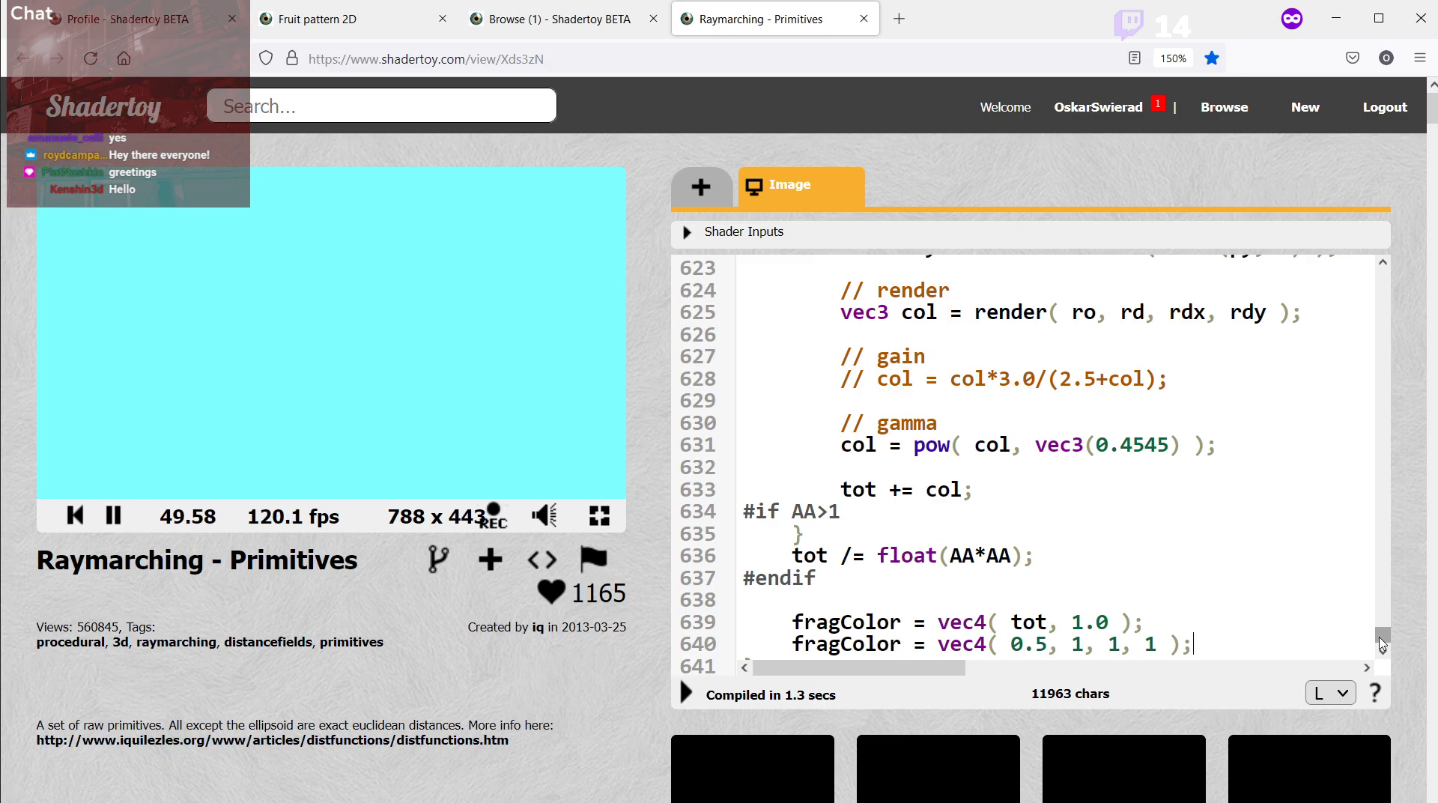
Delete the first two values, 0.5 and 1, from the vec4 of the second fragColor assignment.
mouse_move(1383, 637)
mouse_down()
mouse_move(1379, 271)
mouse_move(1383, 636)
mouse_up()
drag(1011, 621, 1084, 621)
key(BackSpace)
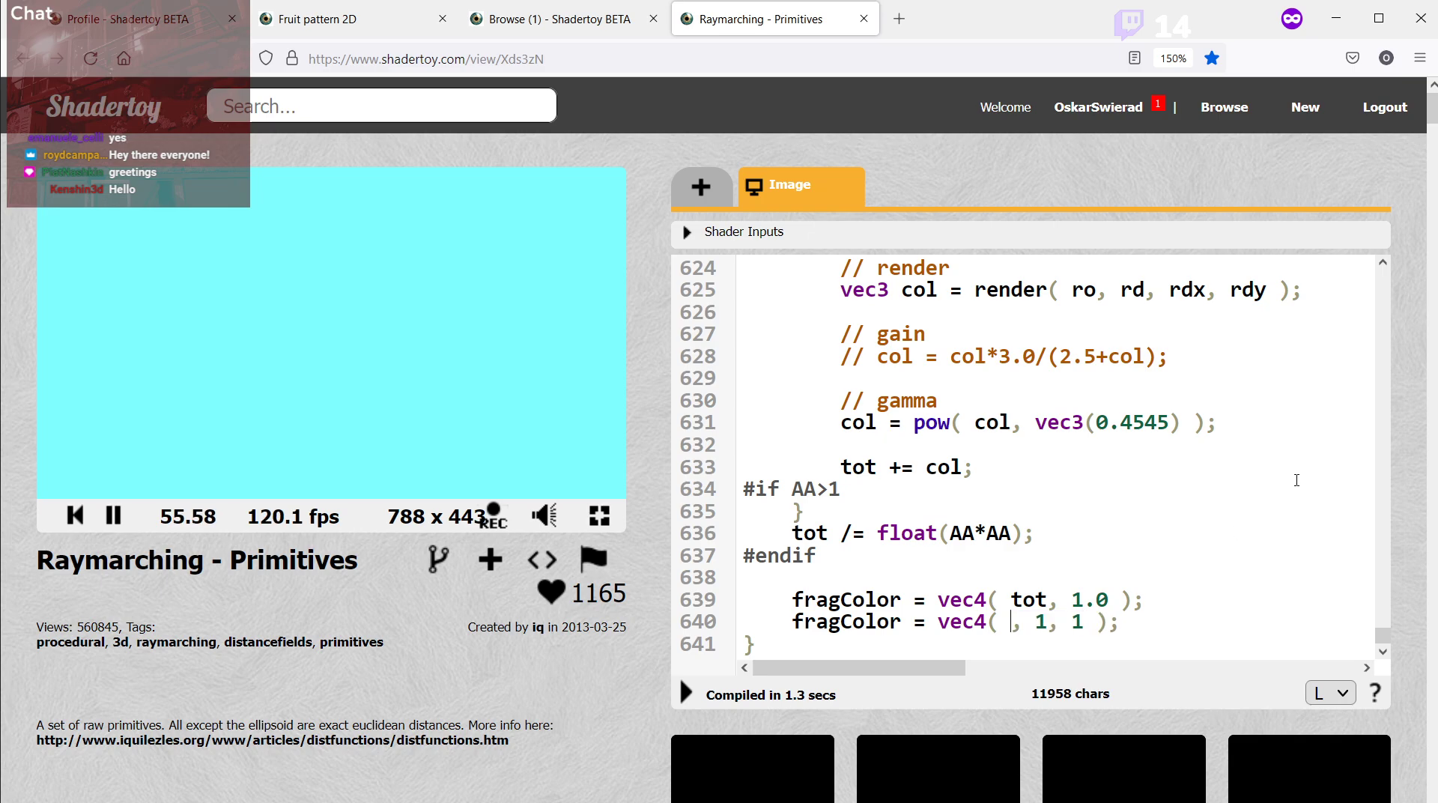
Copy fragCoord from the GLSL help's input entry and insert "in.fragCoord" as the first argument of the second fragColor's vec4.
click(1377, 690)
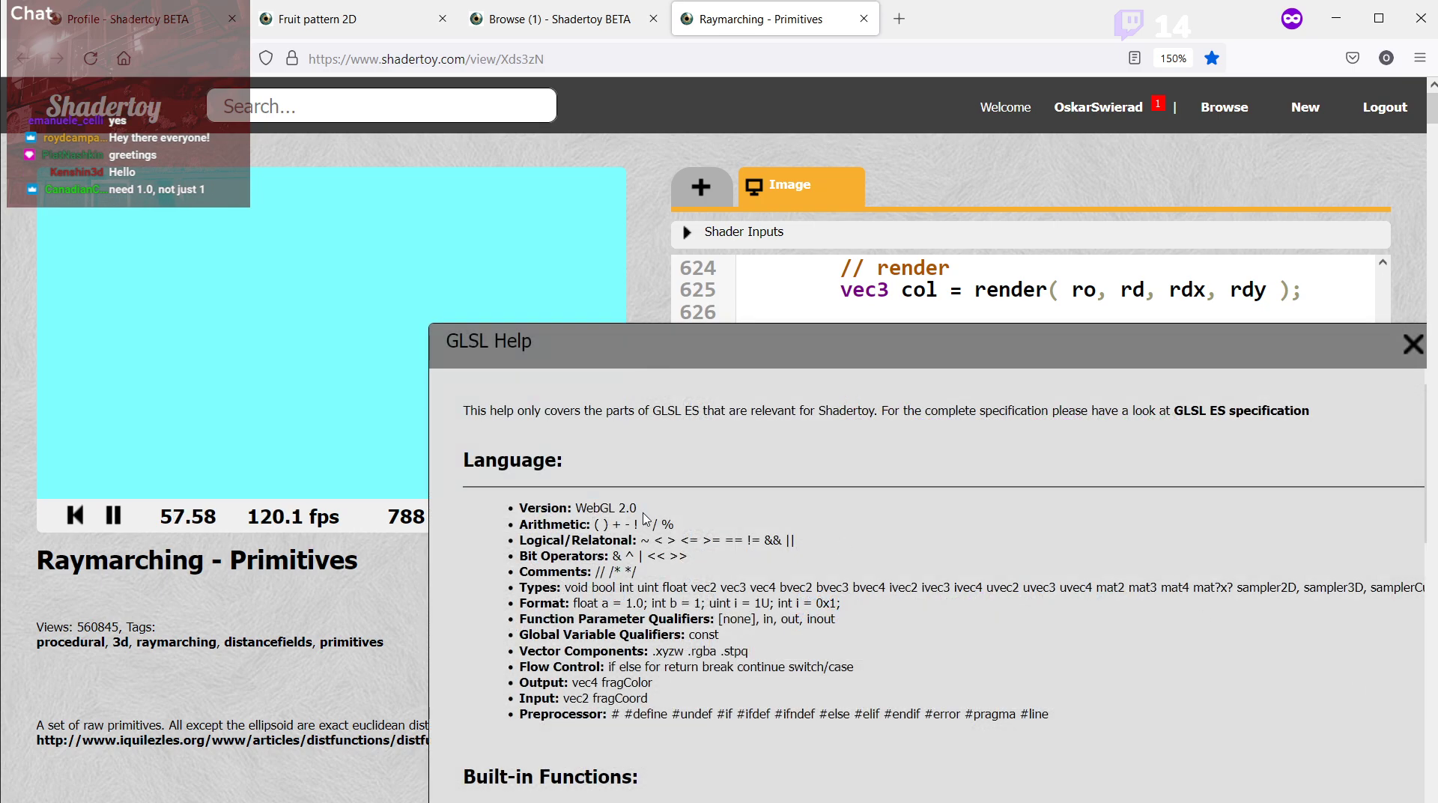
scroll(657, 530, down, 3)
scroll(657, 529, up, 3)
double_click(620, 699)
key(ctrl+c)
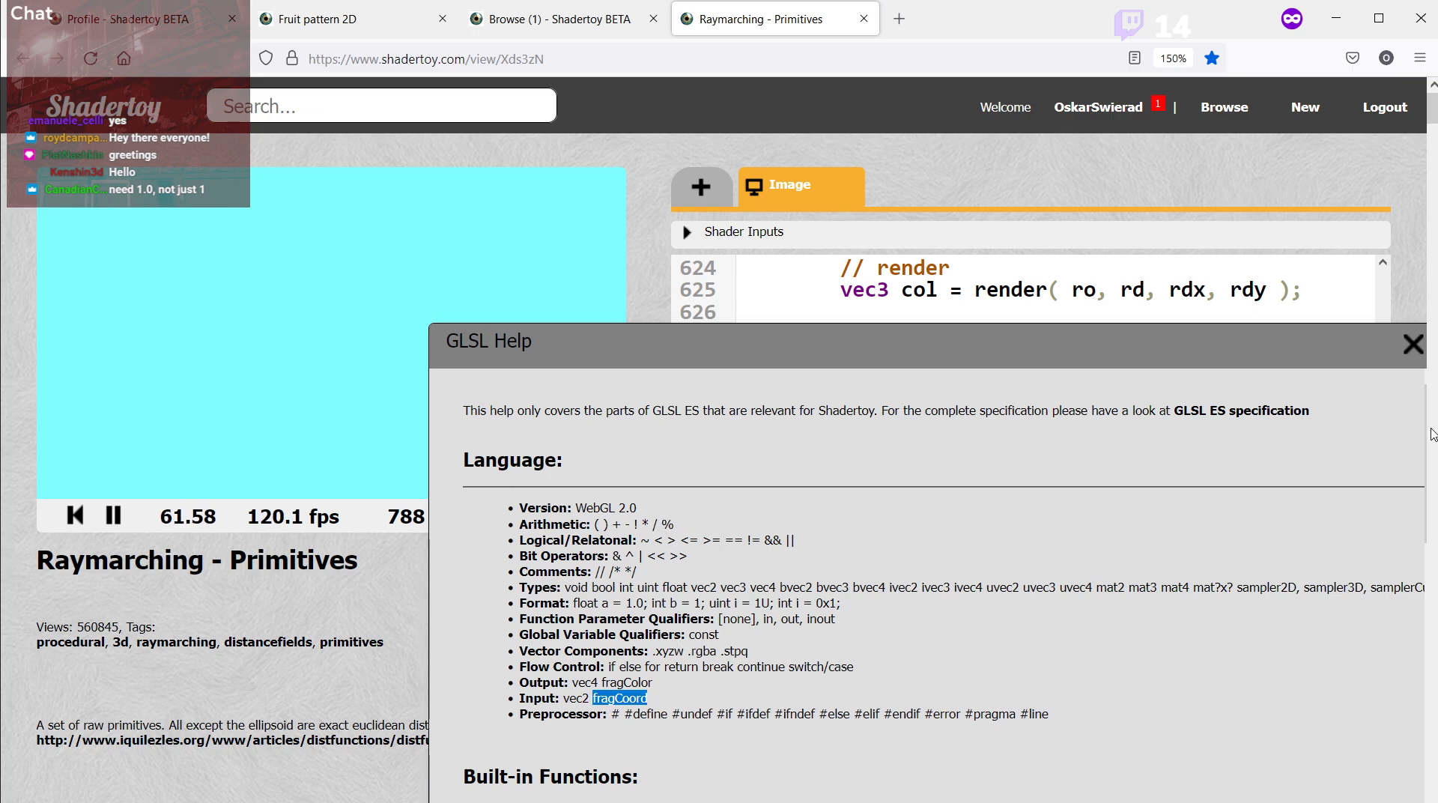
click(1413, 344)
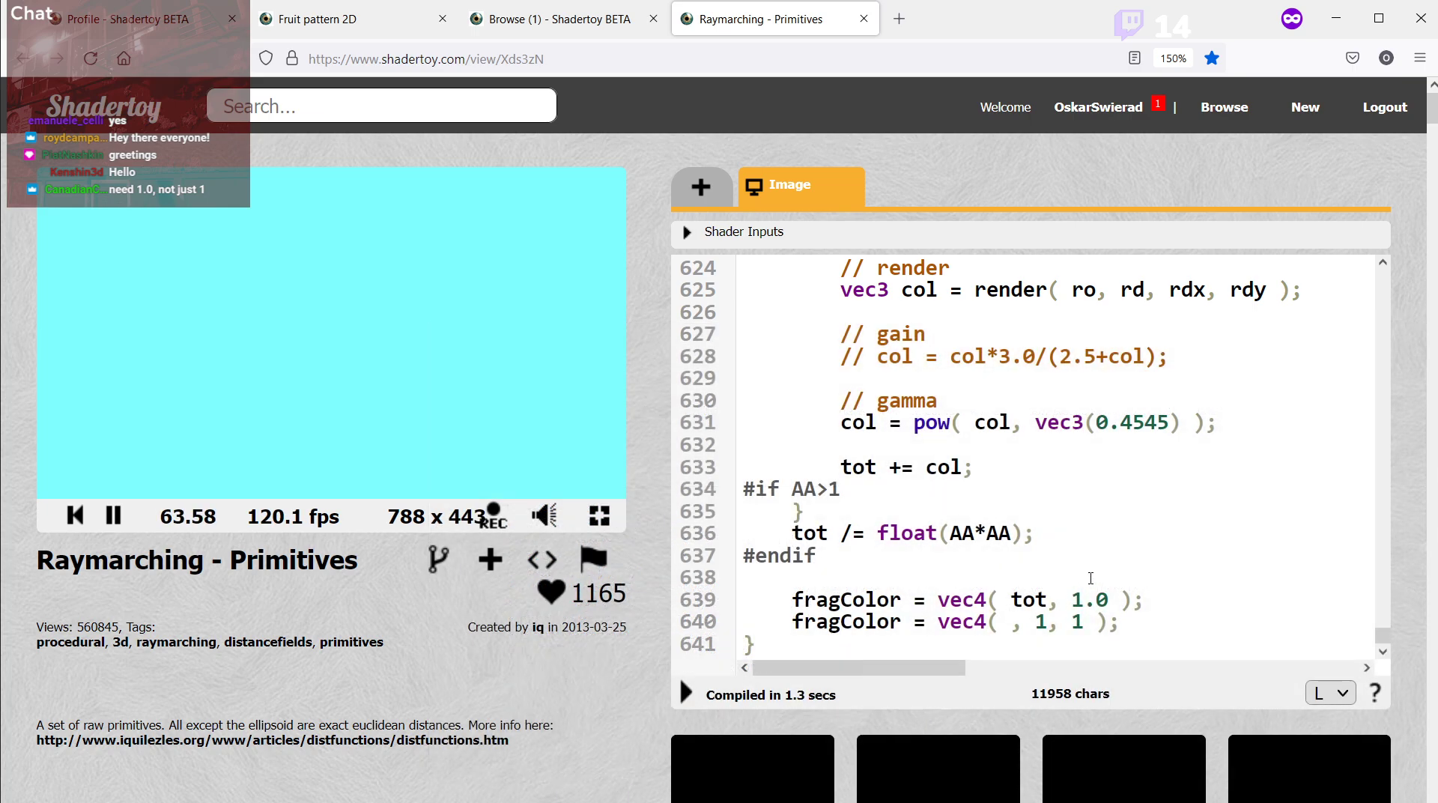
text(in.)
key(ctrl+v)
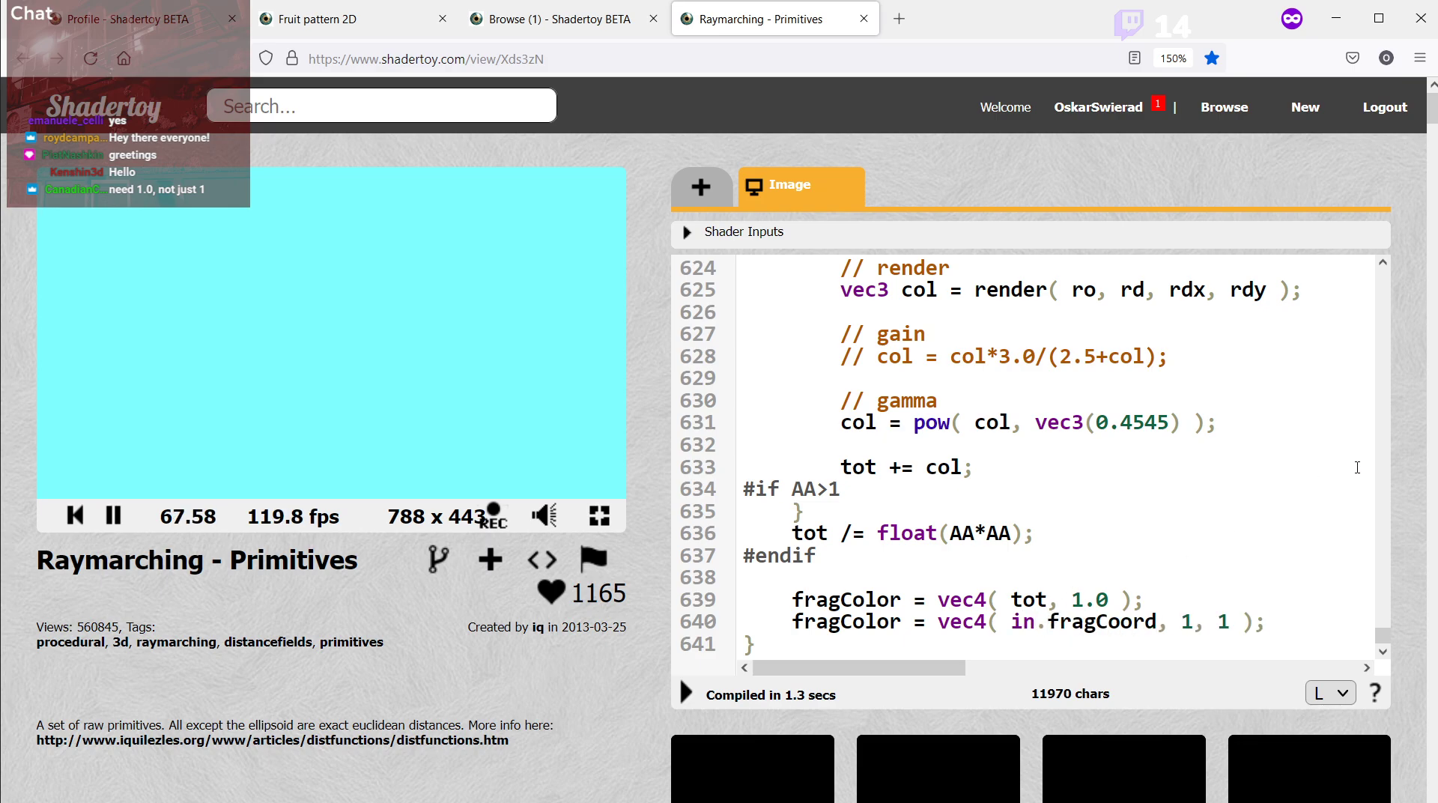
Add a Buffer A pass and highlight the fragCoord parameter in its default mainImage signature.
drag(1383, 637, 1371, 590)
click(701, 187)
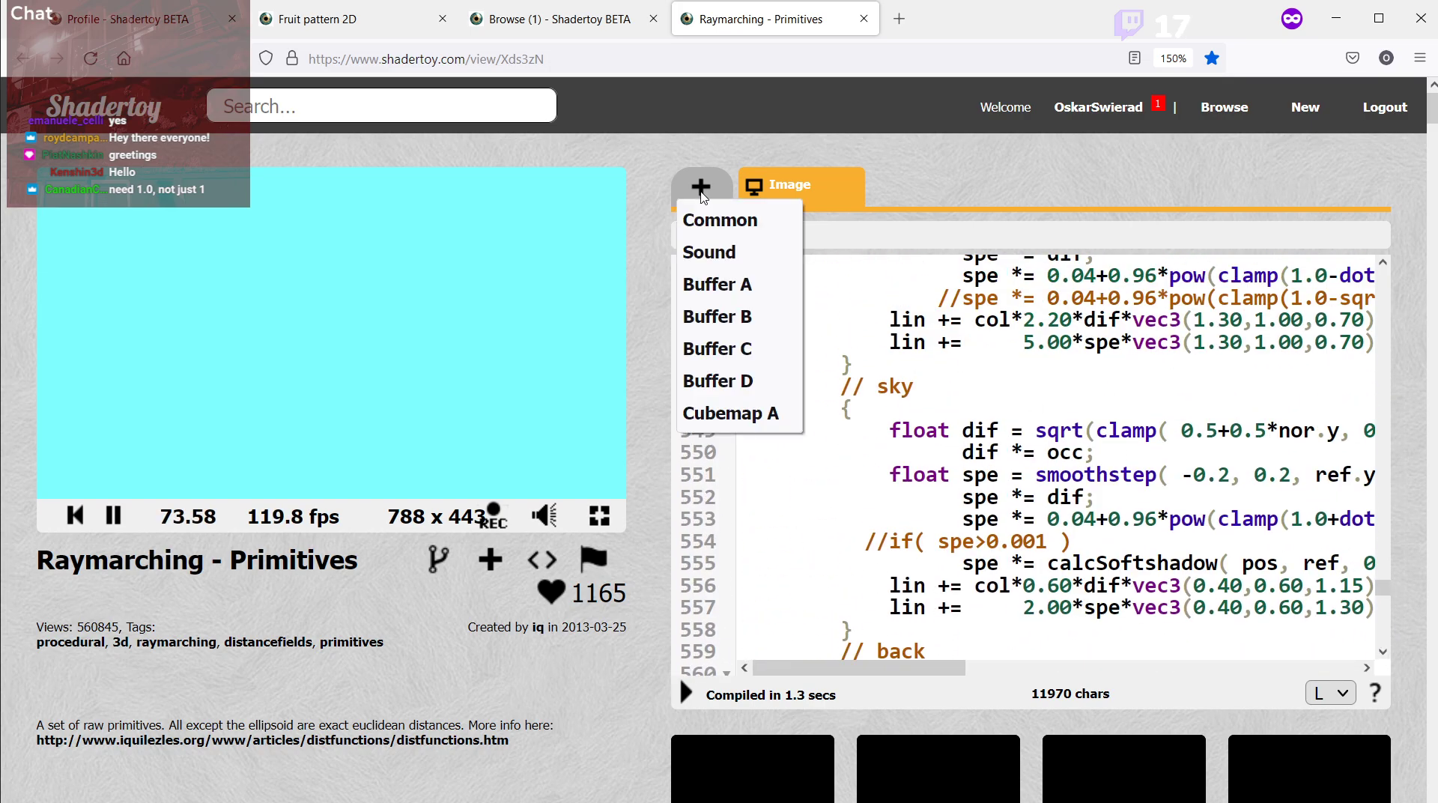
click(737, 281)
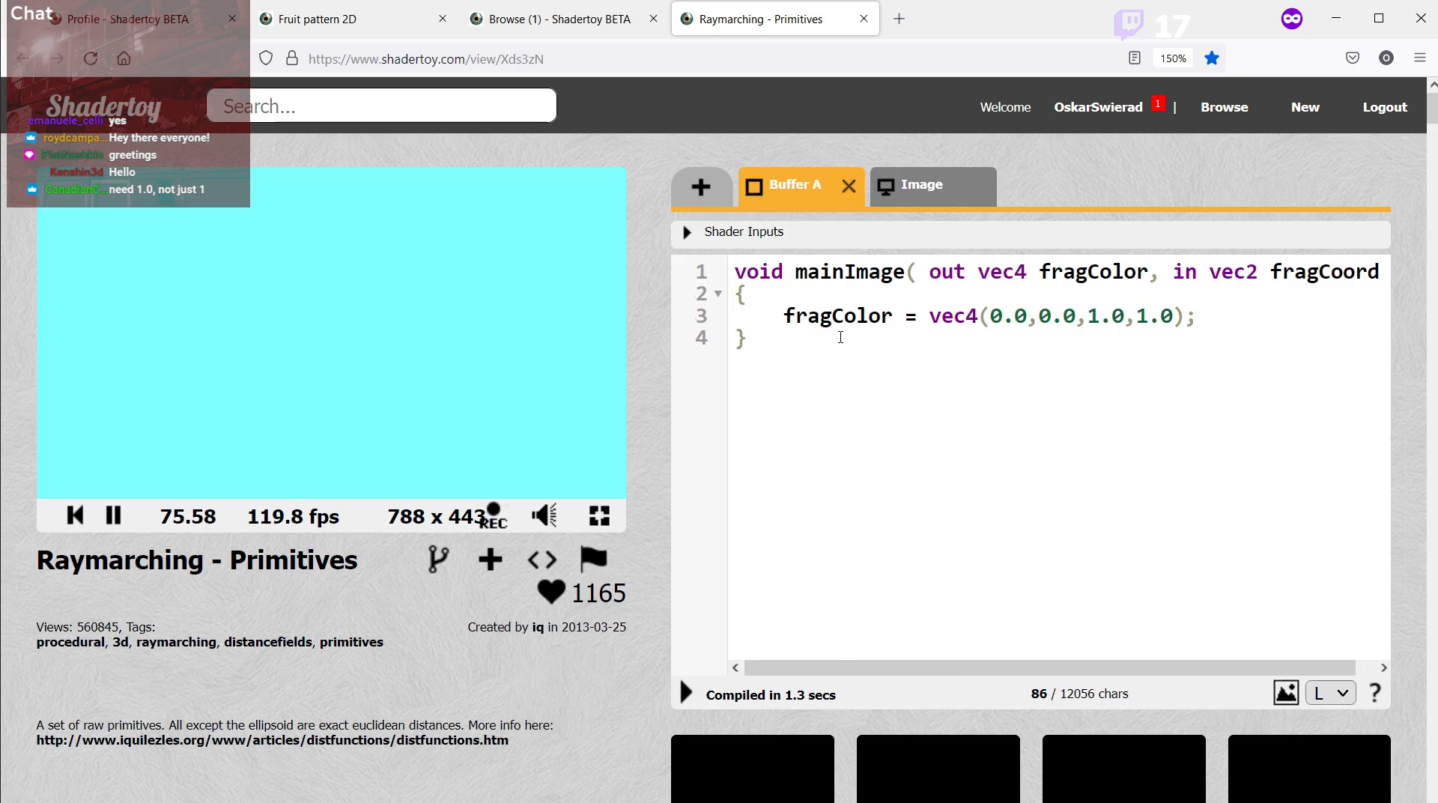
double_click(1288, 272)
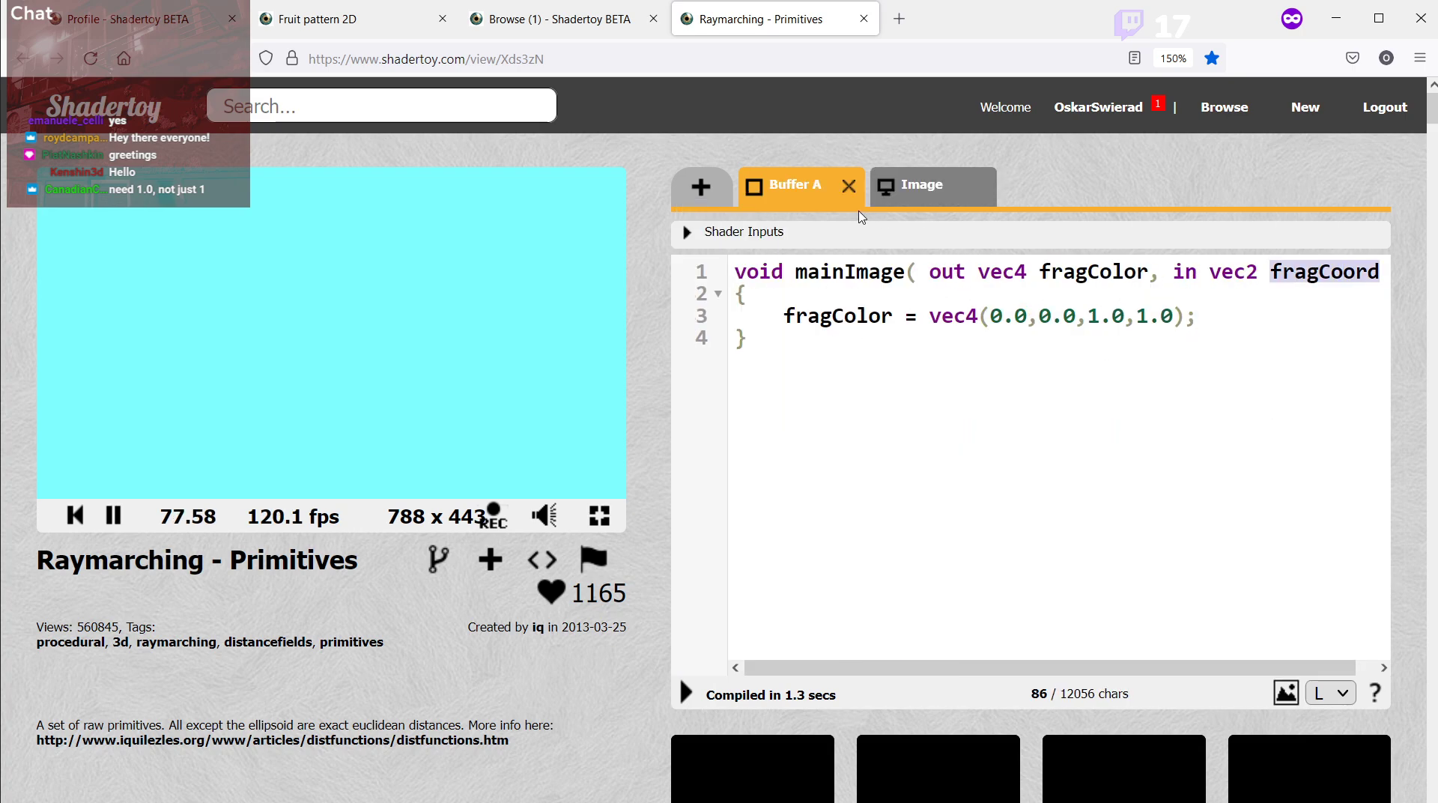
Return to the Image pass, remove the "in." prefix from fragCoord in the second fragColor assignment, and recompile.
click(921, 185)
scroll(1053, 537, down, 10)
scroll(1054, 537, down, 10)
scroll(1014, 424, up, 10)
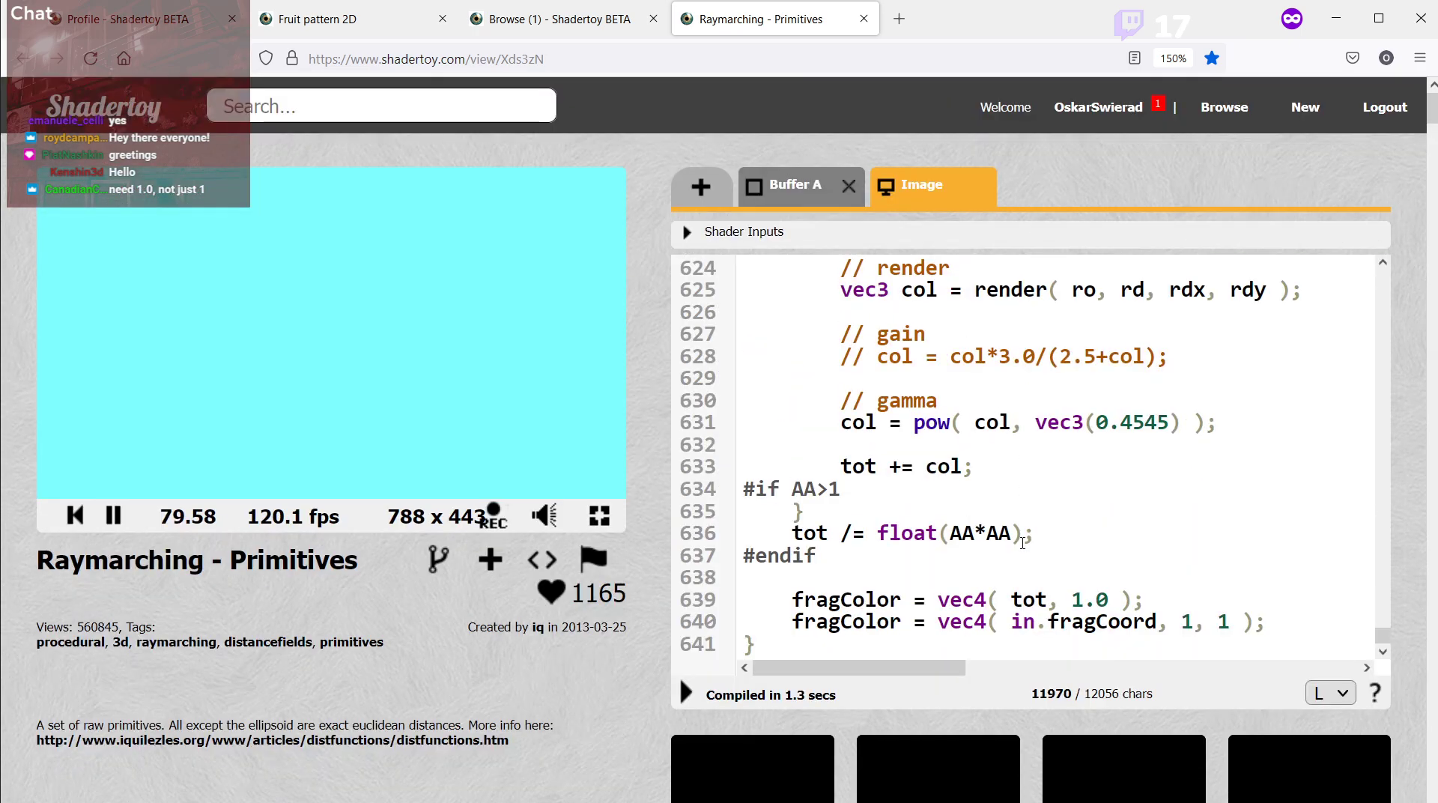
double_click(1023, 621)
key(Delete)
key(Delete)
key(alt+Return)
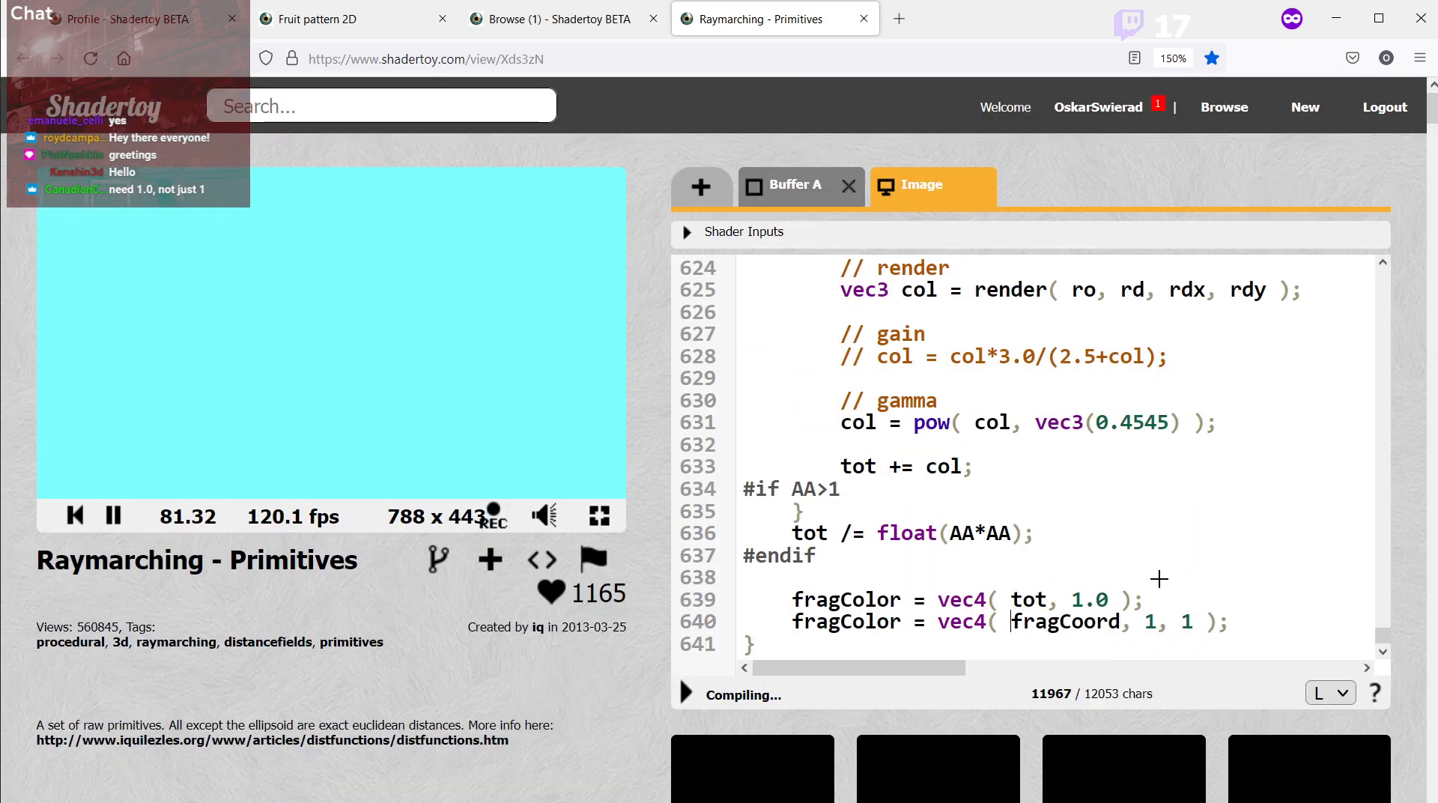
Divide fragCoord by 1000.0 in the second fragColor assignment and recompile the shader.
click(1121, 627)
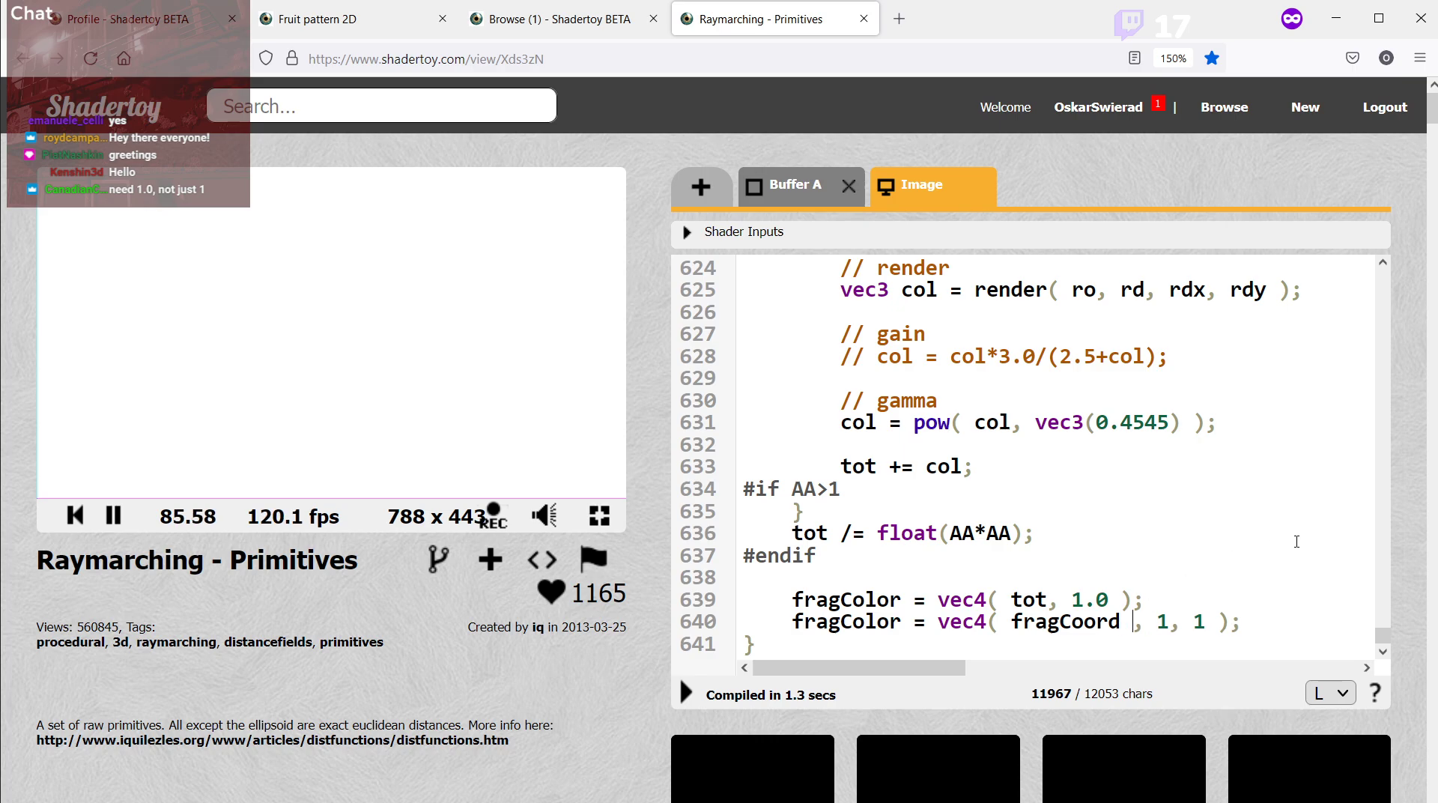
text(/ 1000)
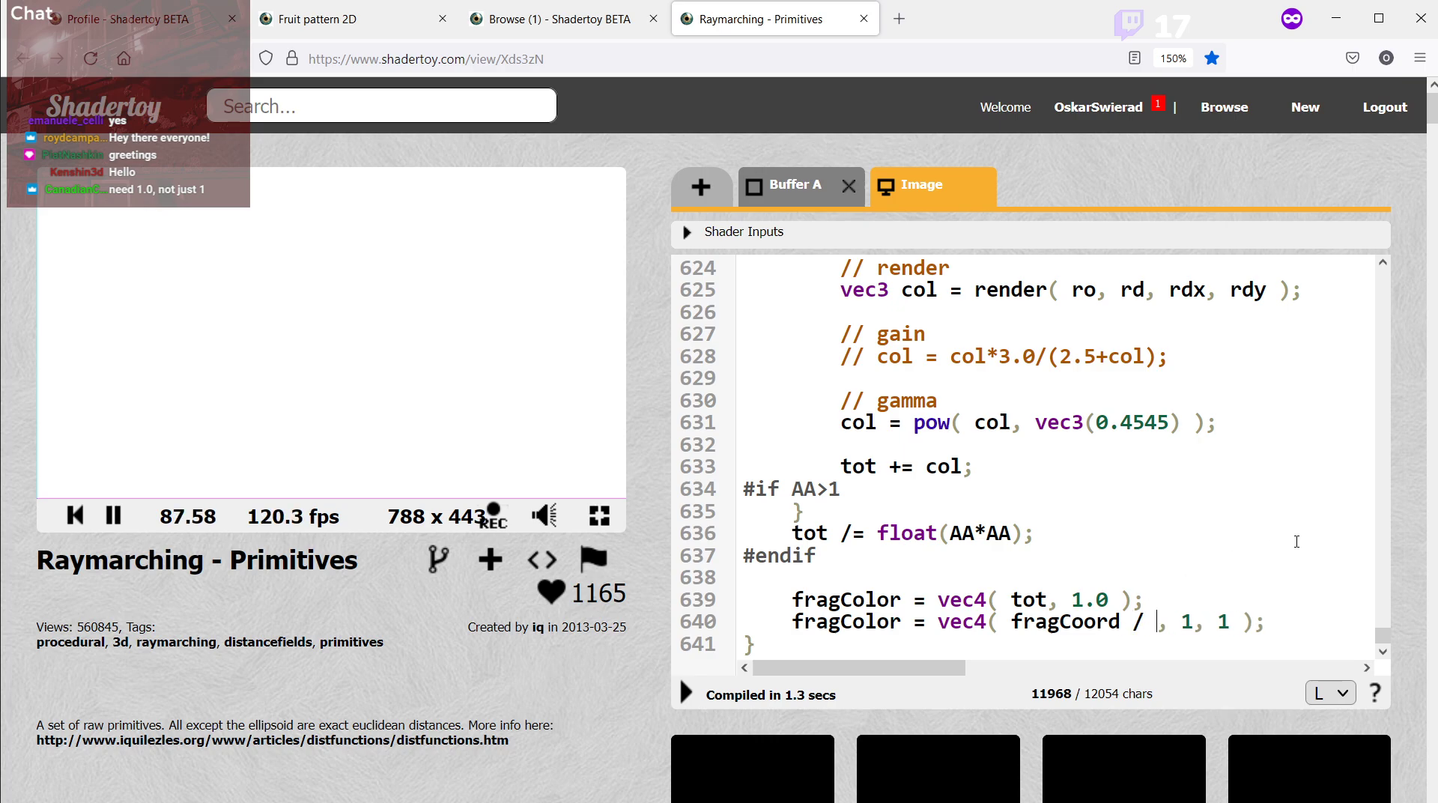
text(.0)
key(alt+Return)
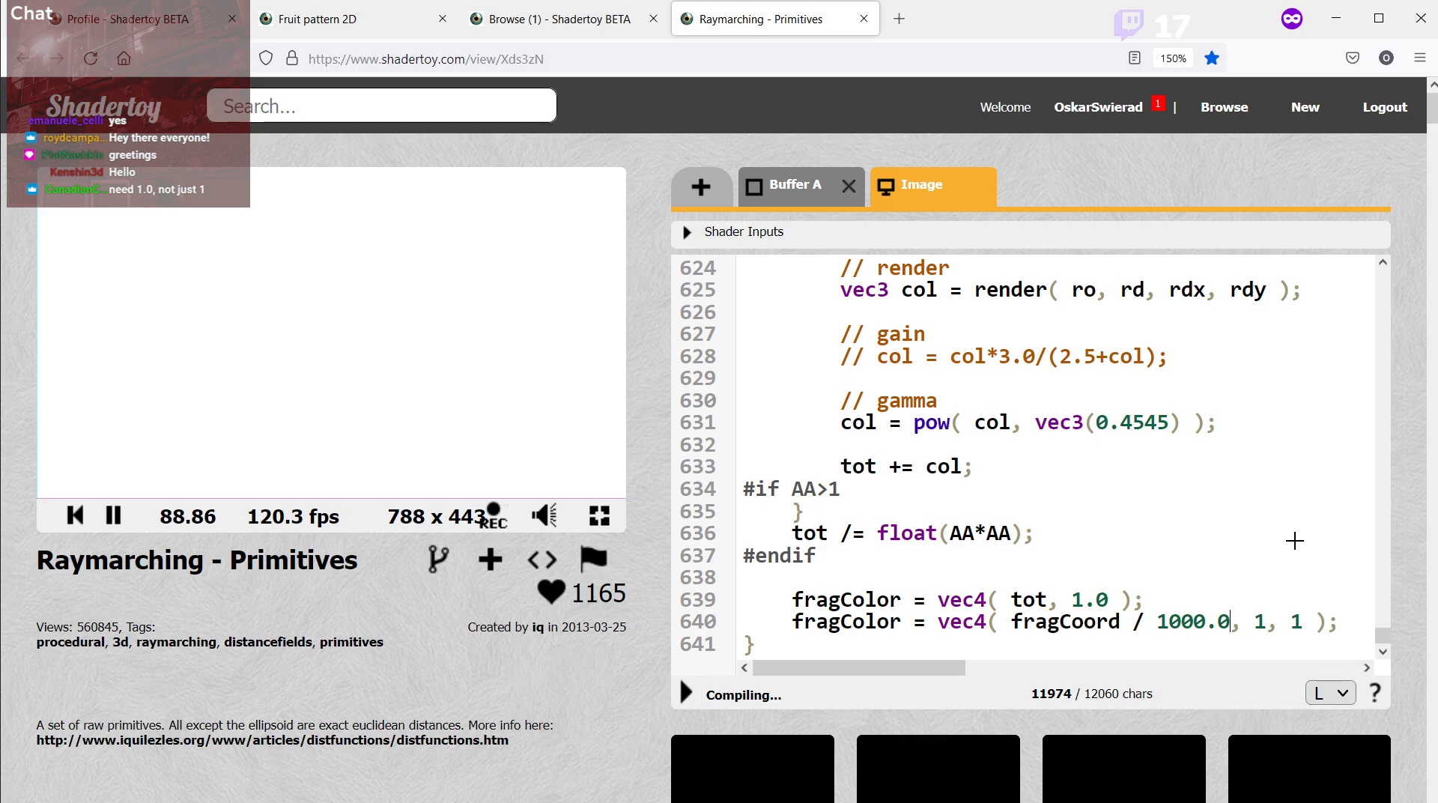
Change the divisor of fragCoord to 500.0 and recompile the shader.
key(Left)
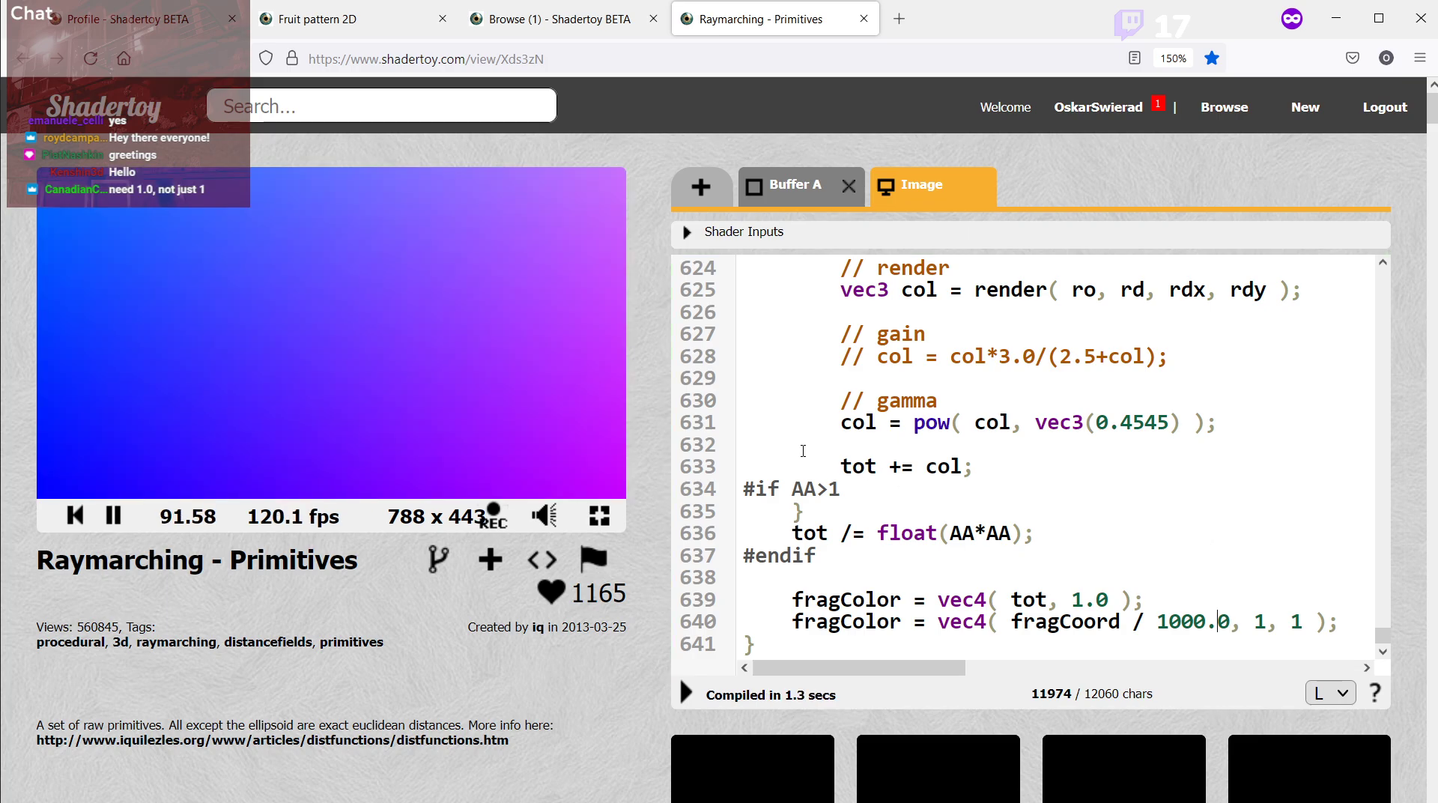
key(BackSpace)
key(BackSpace)
text(5)
key(alt+Return)
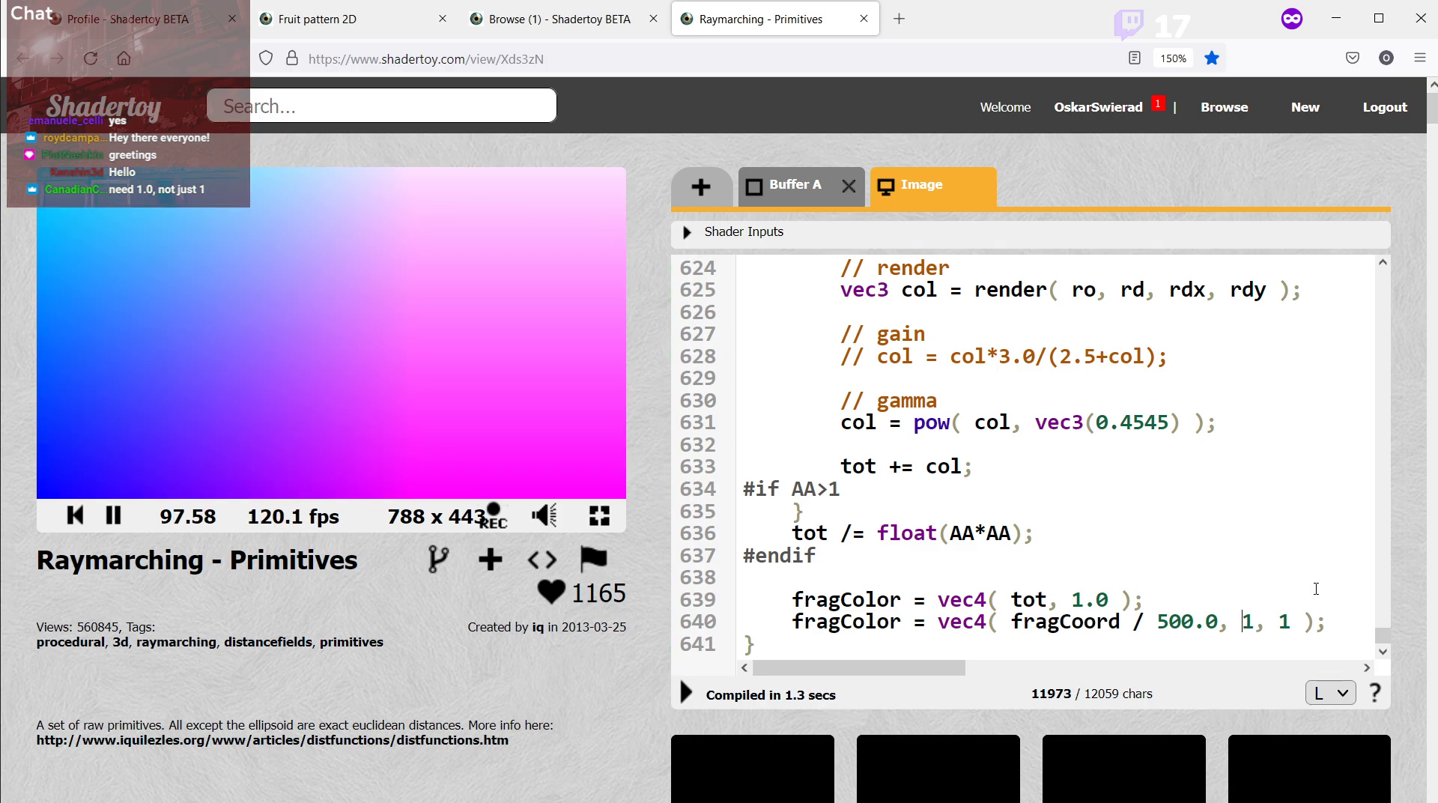
Set the blue component of the second fragColor assignment to 0 and recompile.
text(0)
key(Delete)
key(alt+Return)
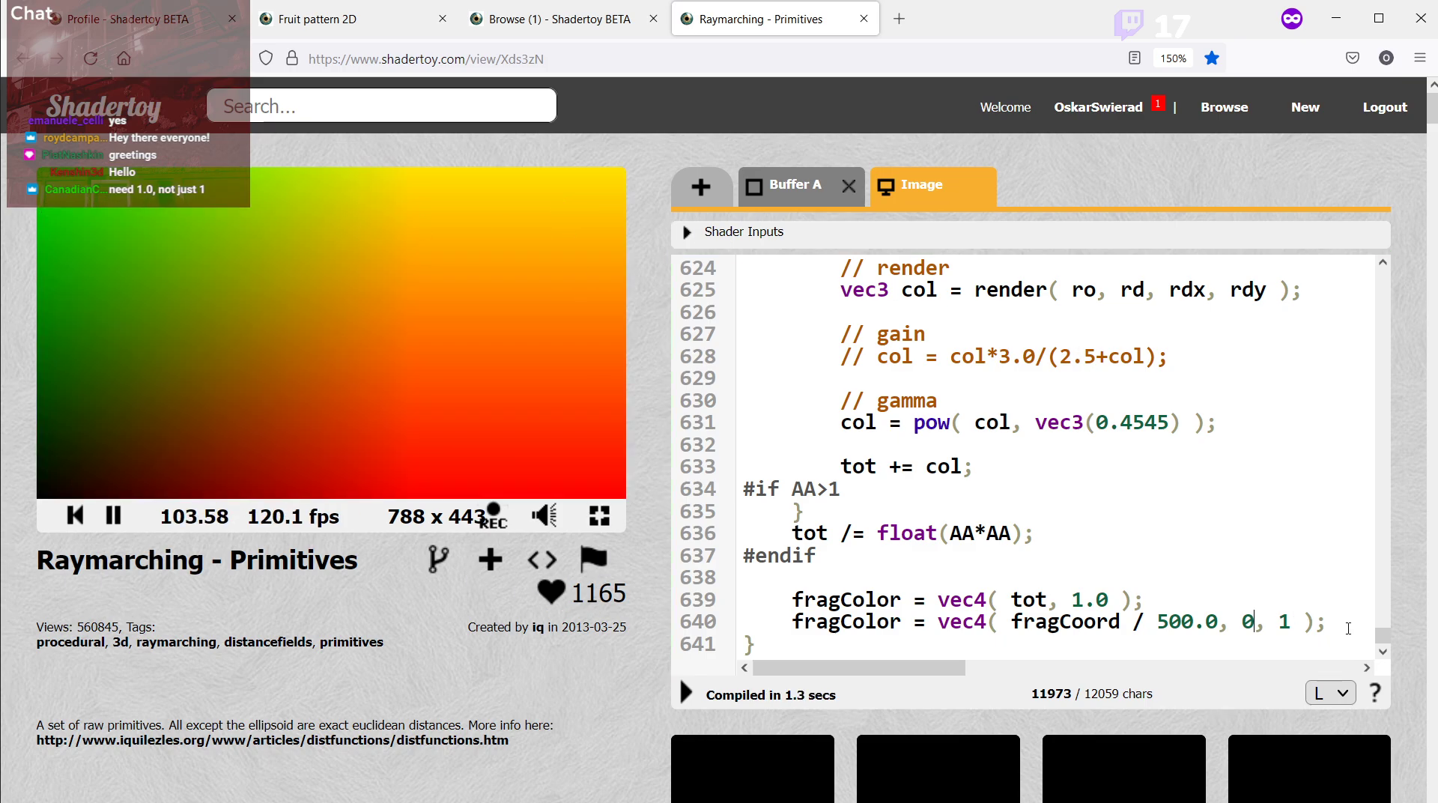
Delete the whole second fragColor assignment below "fragColor = vec4( tot, 1.0 );" and recompile the shader.
drag(1349, 628, 1169, 600)
key(BackSpace)
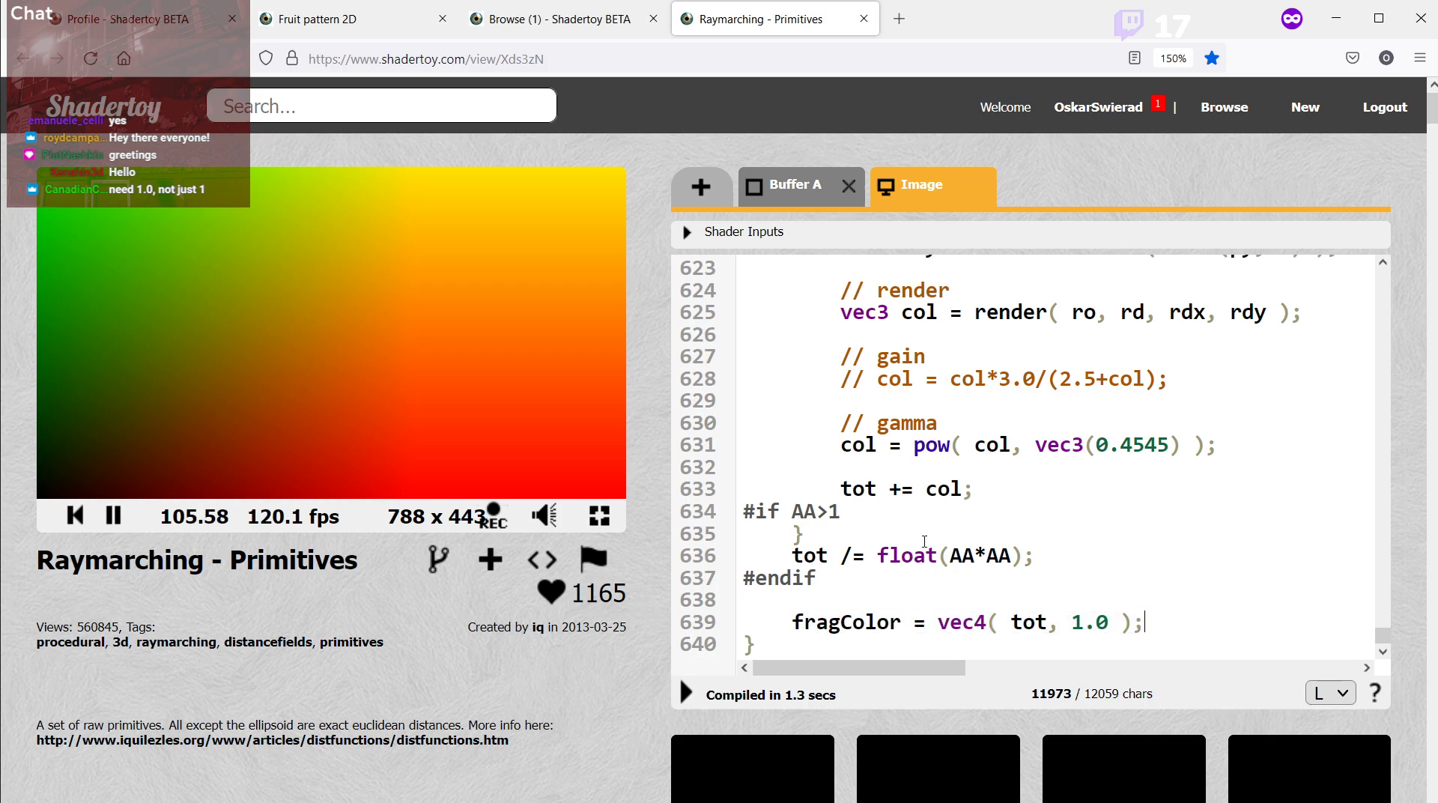
key(alt+Return)
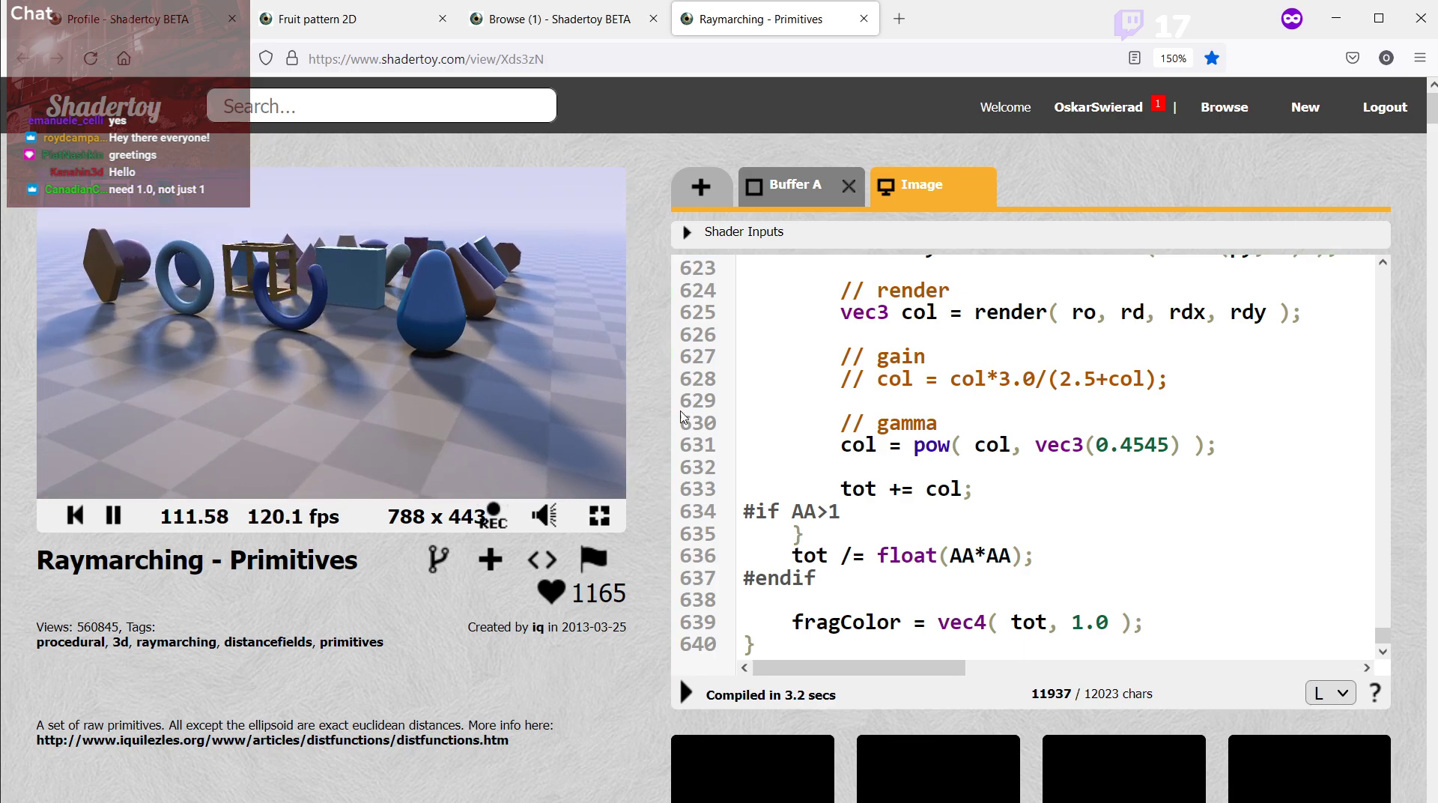
Switch to the already open Fruit pattern 2D shader and set its code editor text size to M.
scroll(980, 439, up, 12)
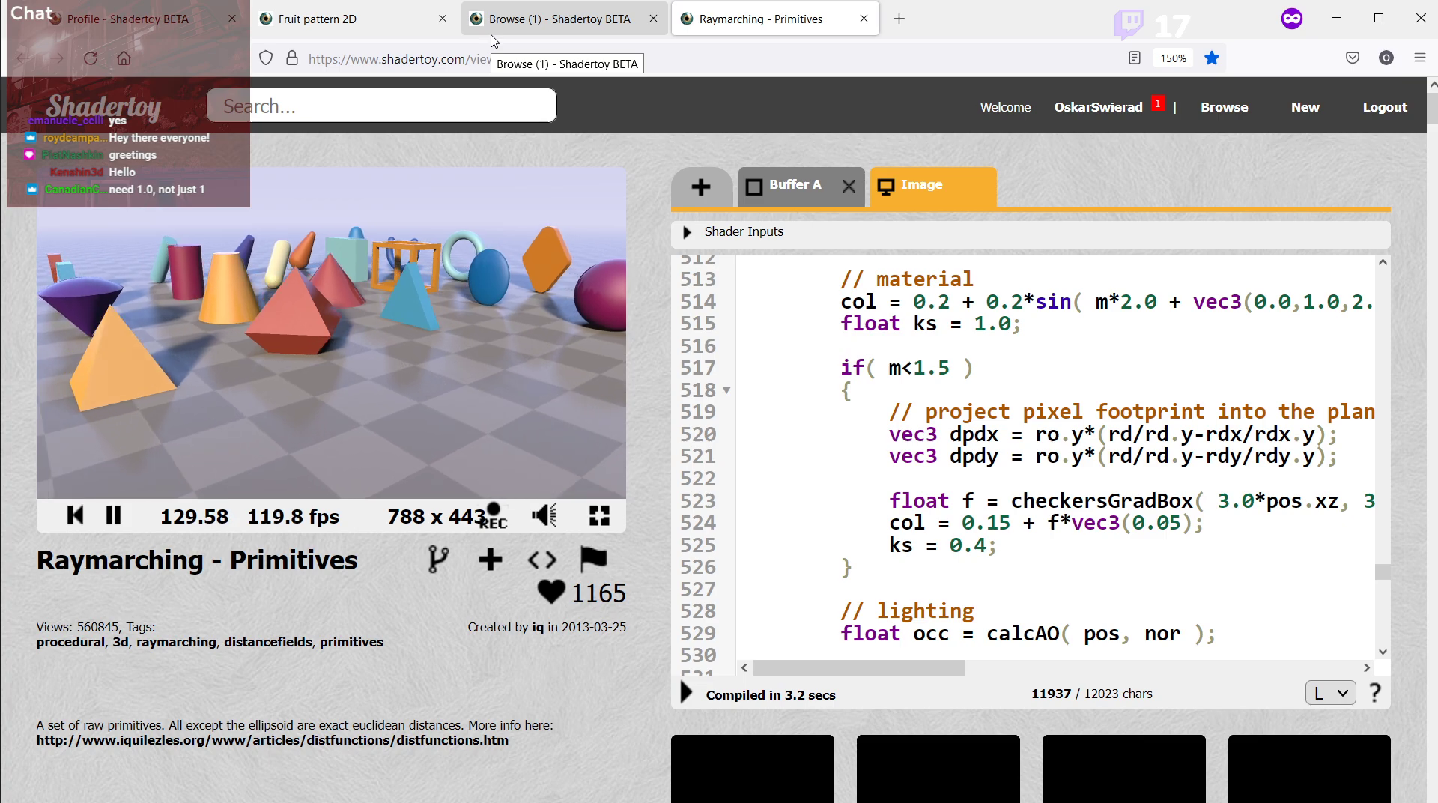
click(337, 21)
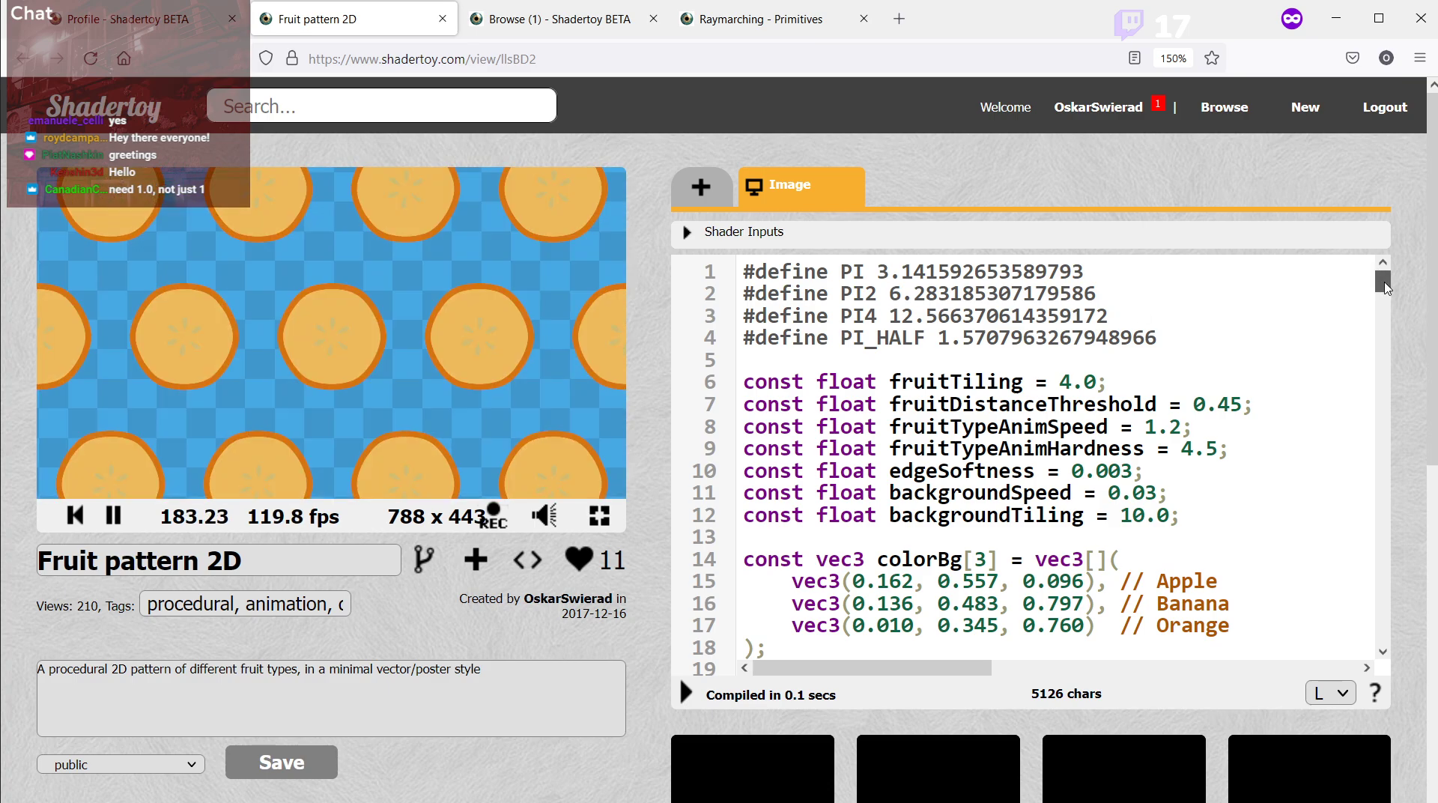
drag(1384, 281, 1395, 421)
click(1327, 694)
click(1321, 789)
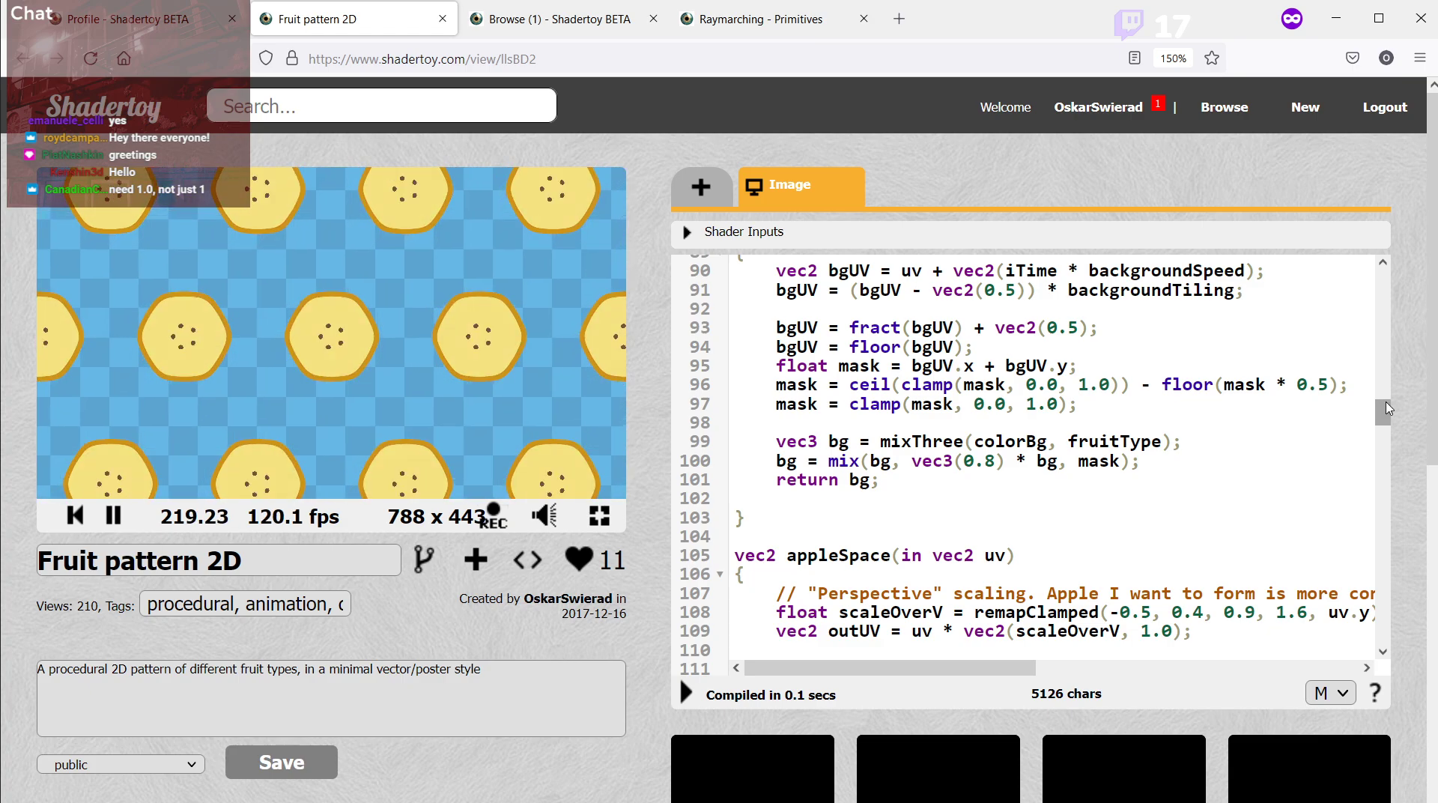
Examine the background, appleSpace and bananaSpace functions, highlighting the bodies of the apple and banana functions.
scroll(1362, 411, down, 5)
scroll(1363, 412, up, 5)
scroll(1362, 412, up, 2)
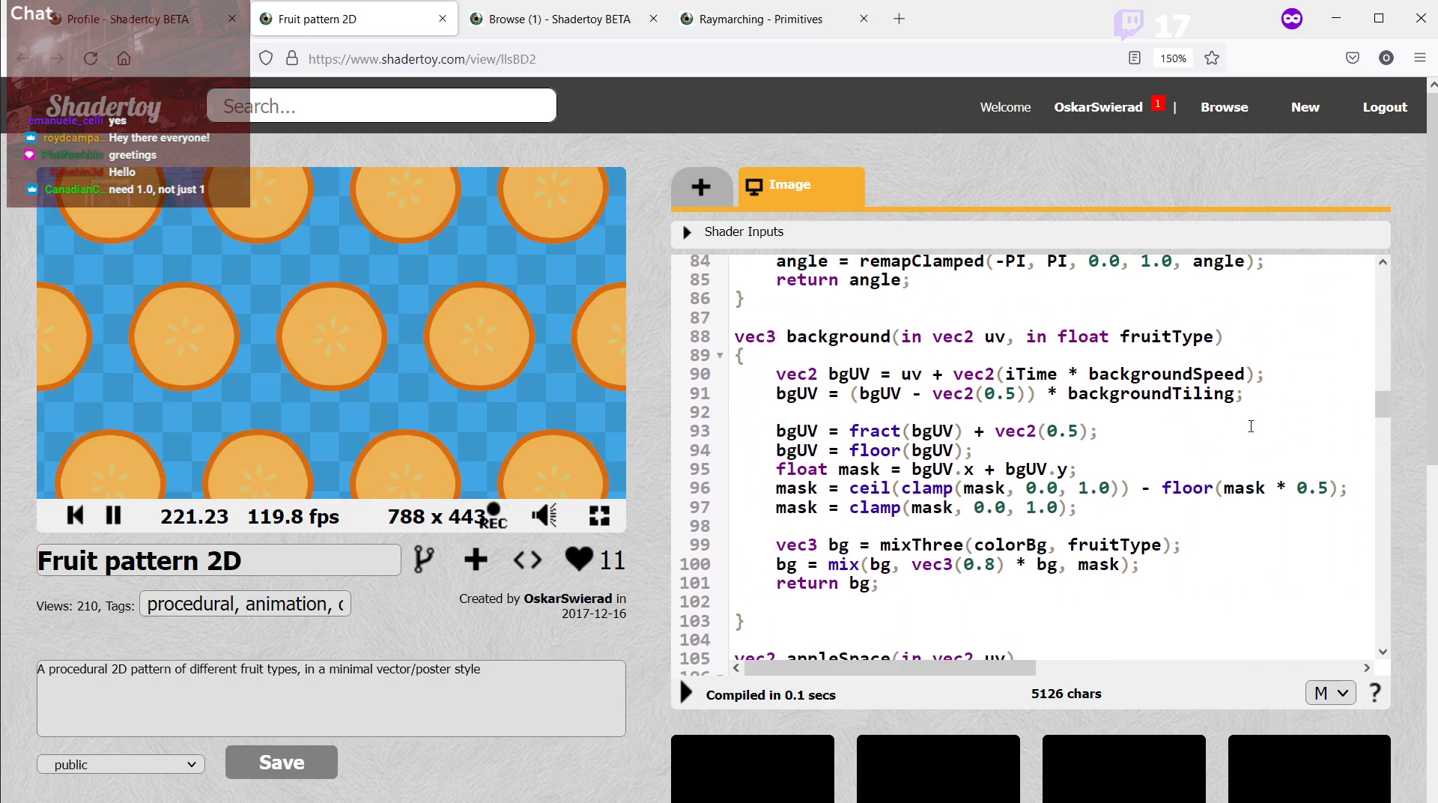
scroll(1362, 412, down, 4)
drag(746, 534, 746, 308)
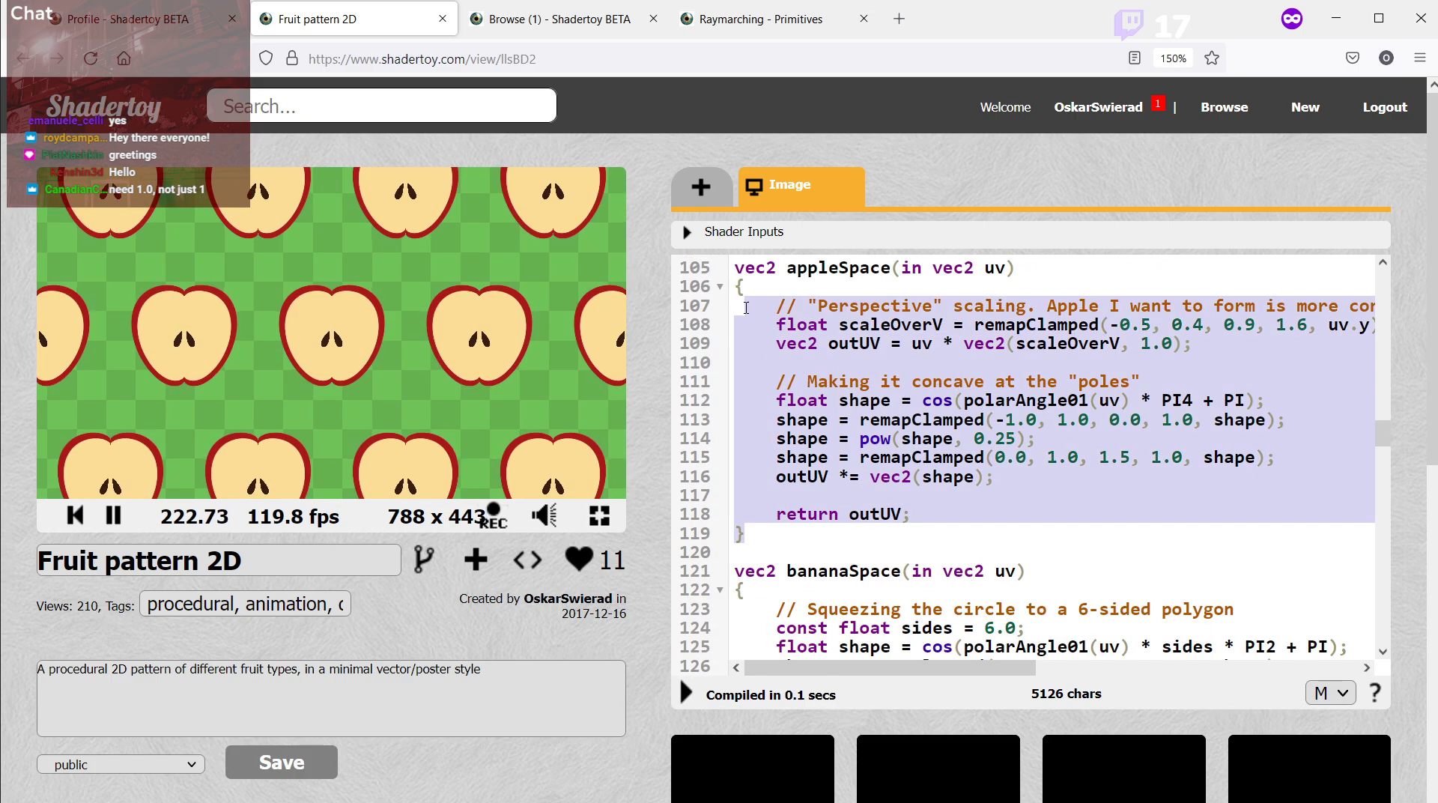
click(886, 371)
scroll(887, 371, down, 4)
scroll(886, 371, up, 2)
drag(839, 538, 713, 299)
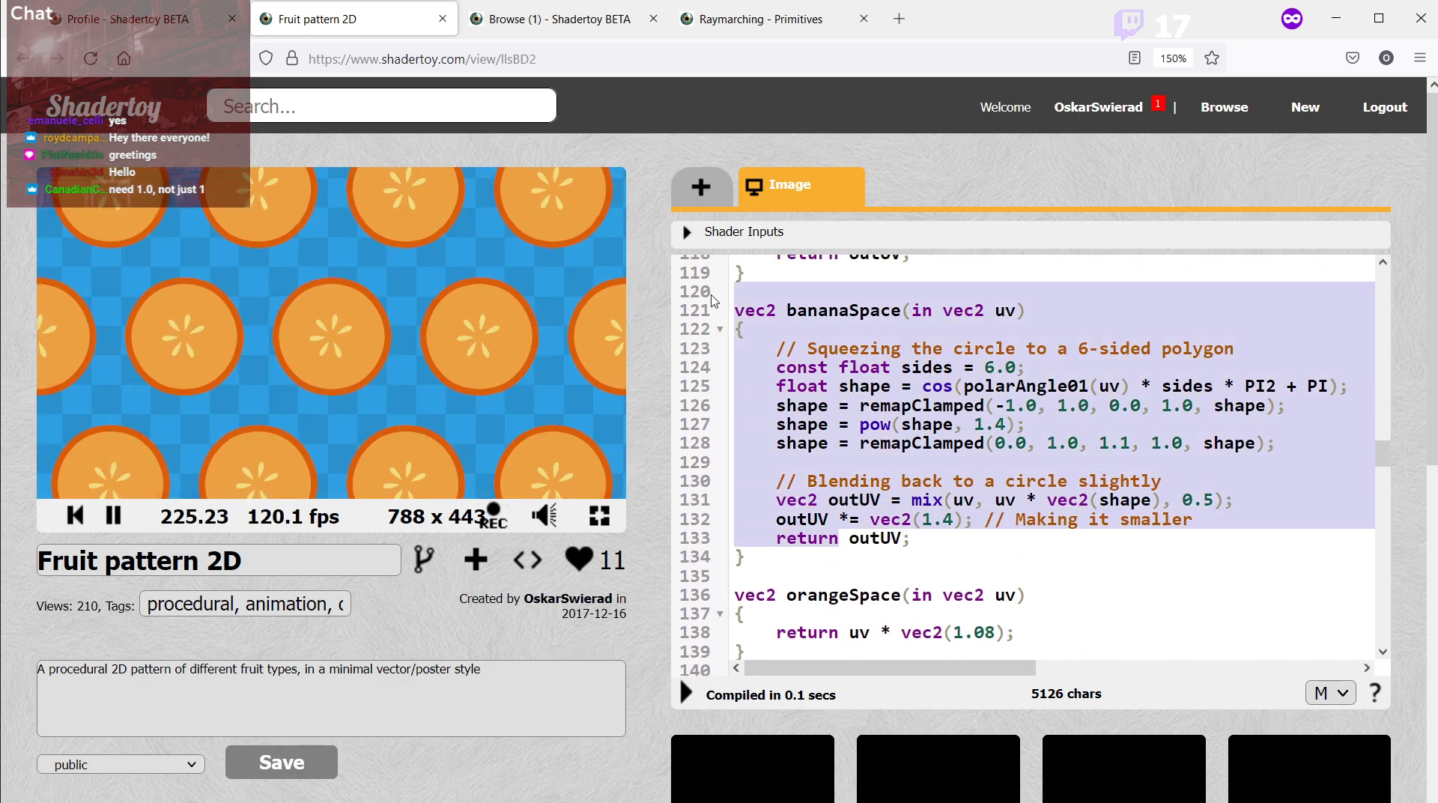
Examine the orangeSpace and seeds functions, highlighting the orangeSpace return line and the fruitType parameter of seeds.
click(993, 395)
scroll(993, 395, down, 3)
drag(777, 336, 834, 407)
click(835, 408)
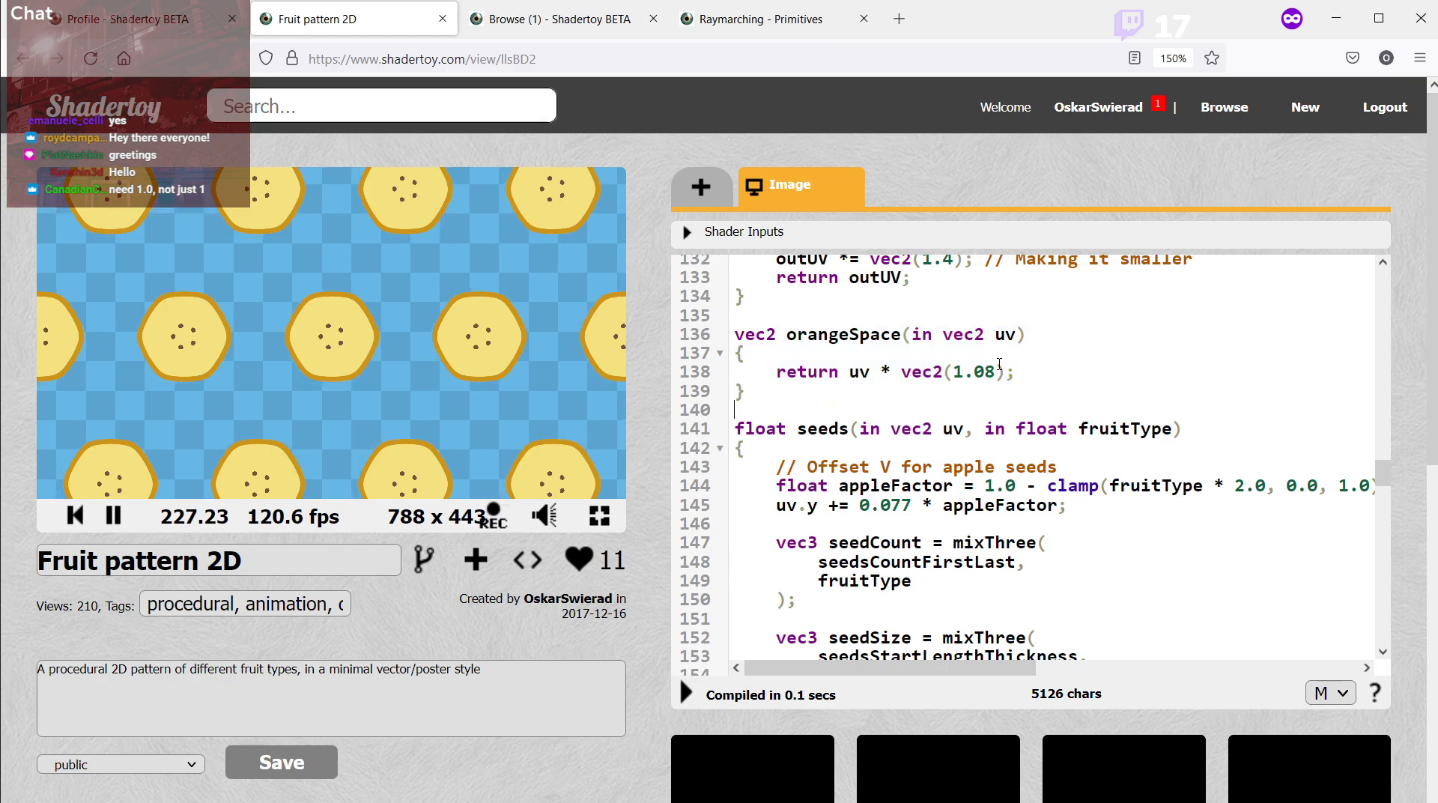
drag(1035, 378, 744, 374)
click(775, 421)
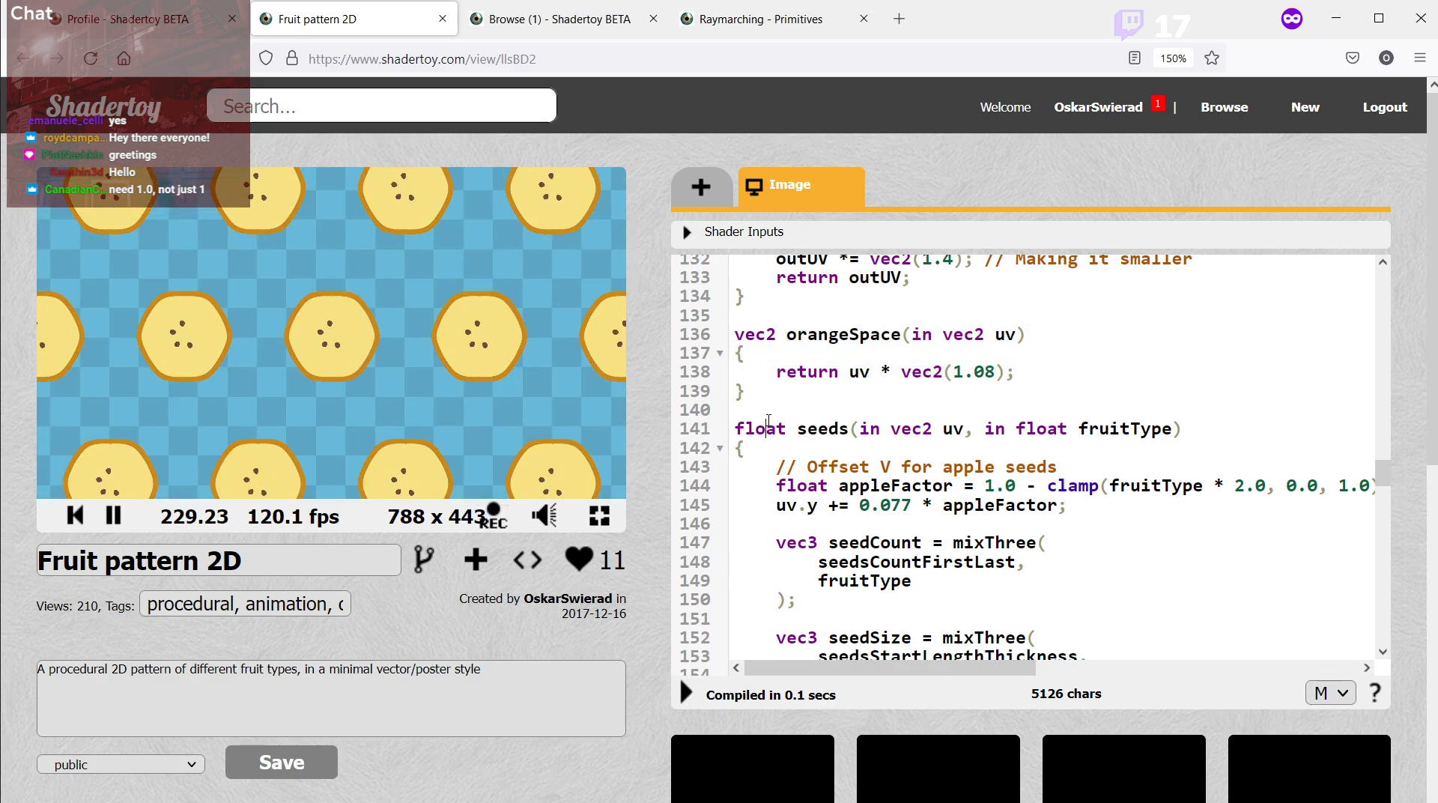
scroll(775, 420, down, 2)
drag(755, 315, 904, 577)
click(904, 577)
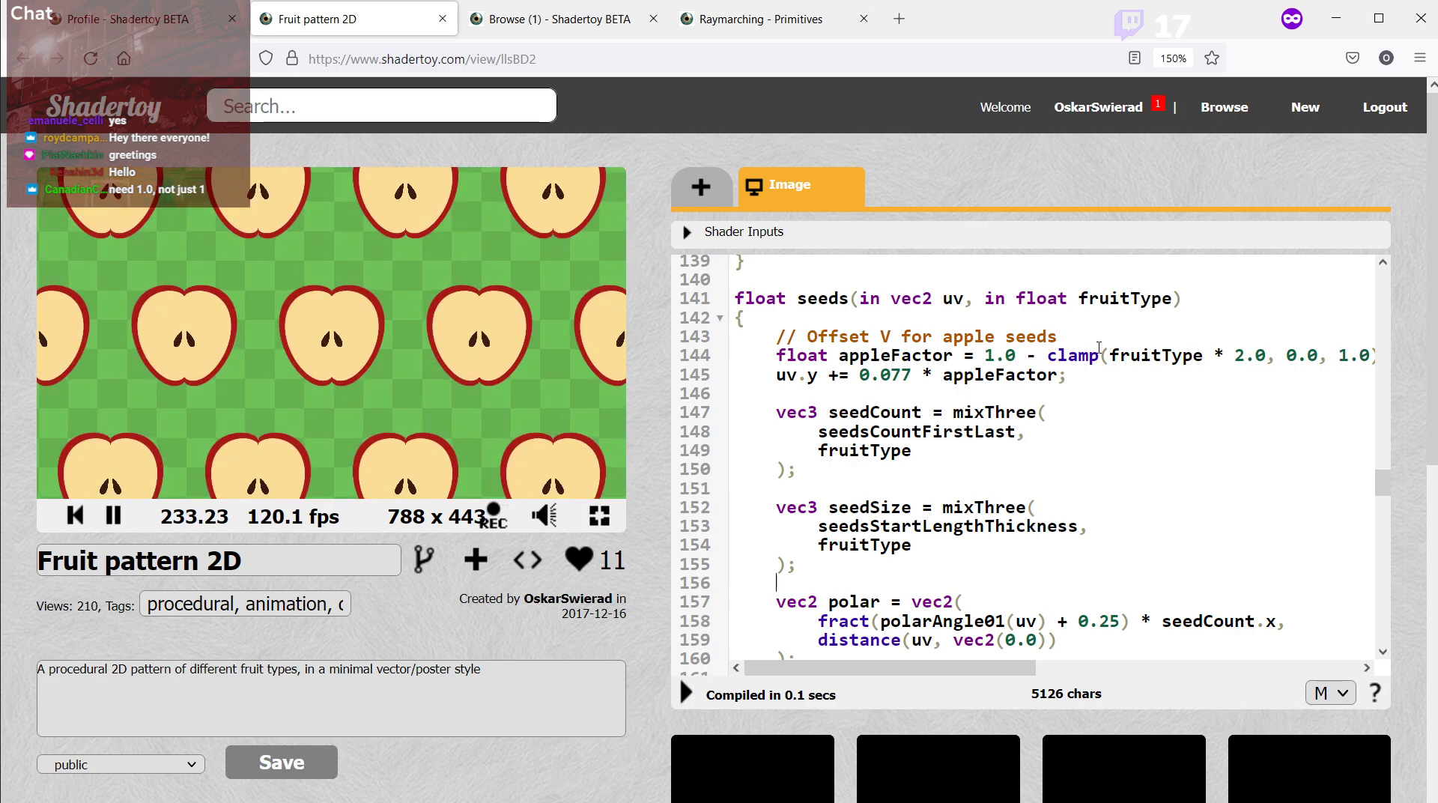
drag(1174, 299, 1091, 300)
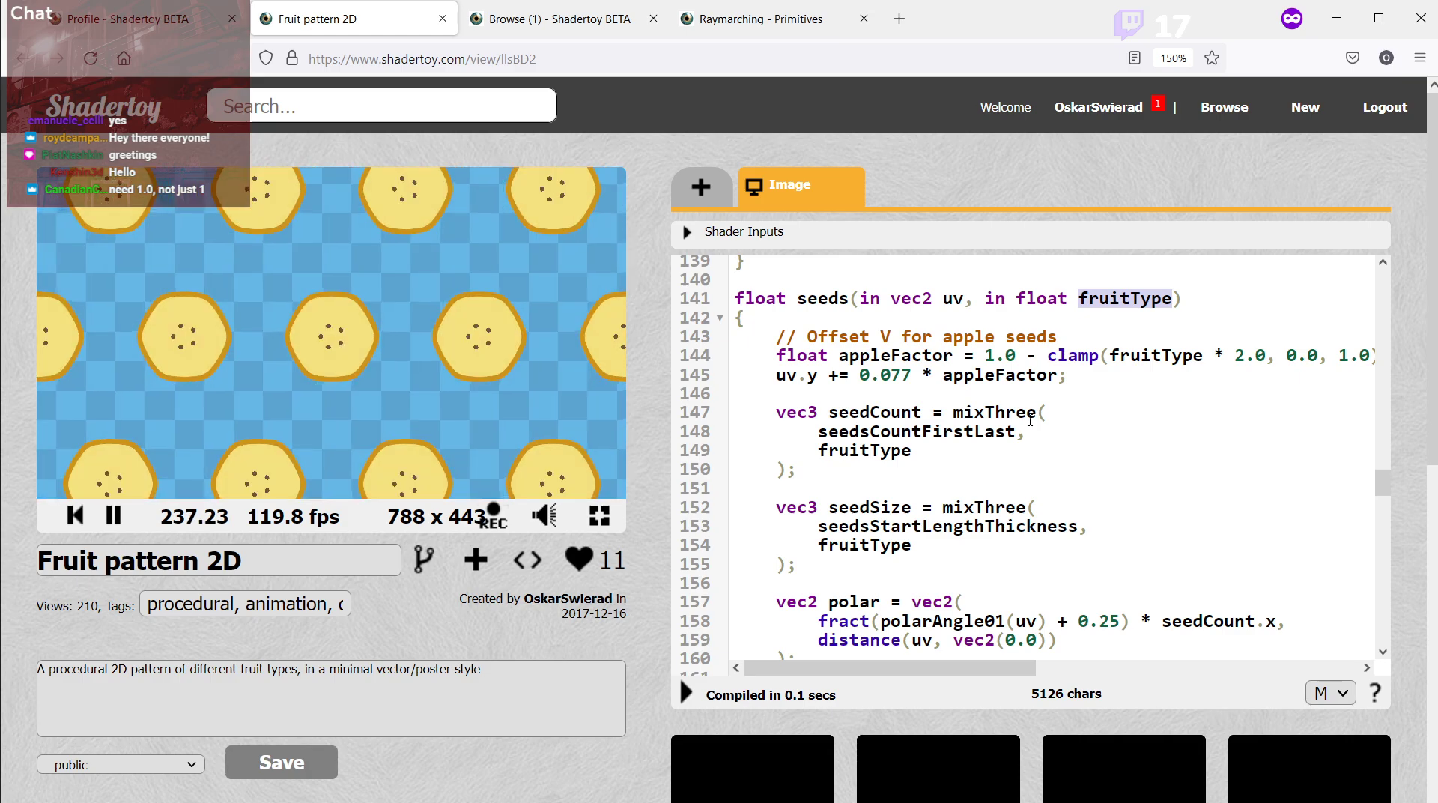
Examine how calcFruitType and calcFruitUV blend the fruits and how mainImage builds the final fragColor.
scroll(1030, 420, down, 5)
scroll(1026, 421, down, 6)
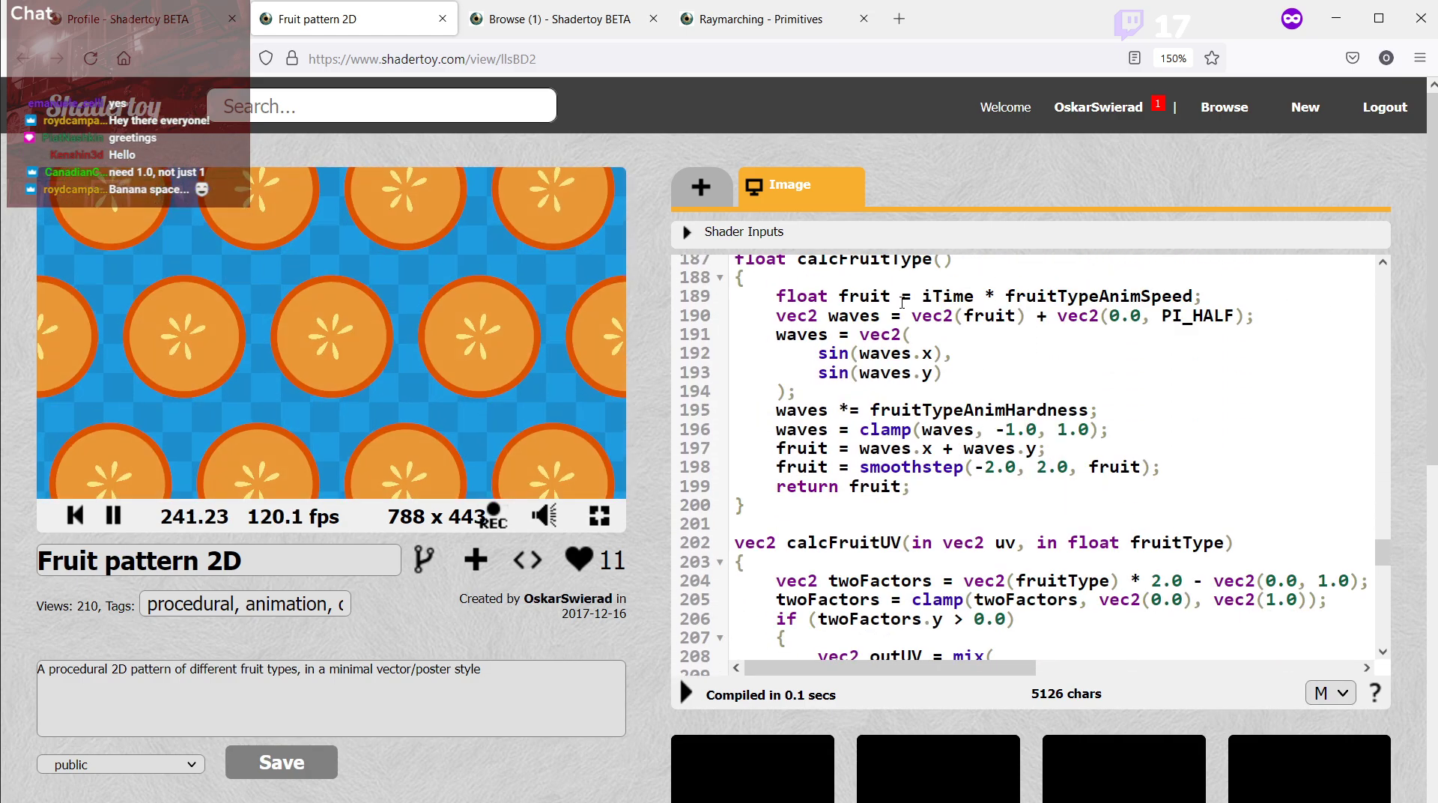
drag(903, 302, 923, 519)
click(923, 520)
scroll(923, 519, down, 2)
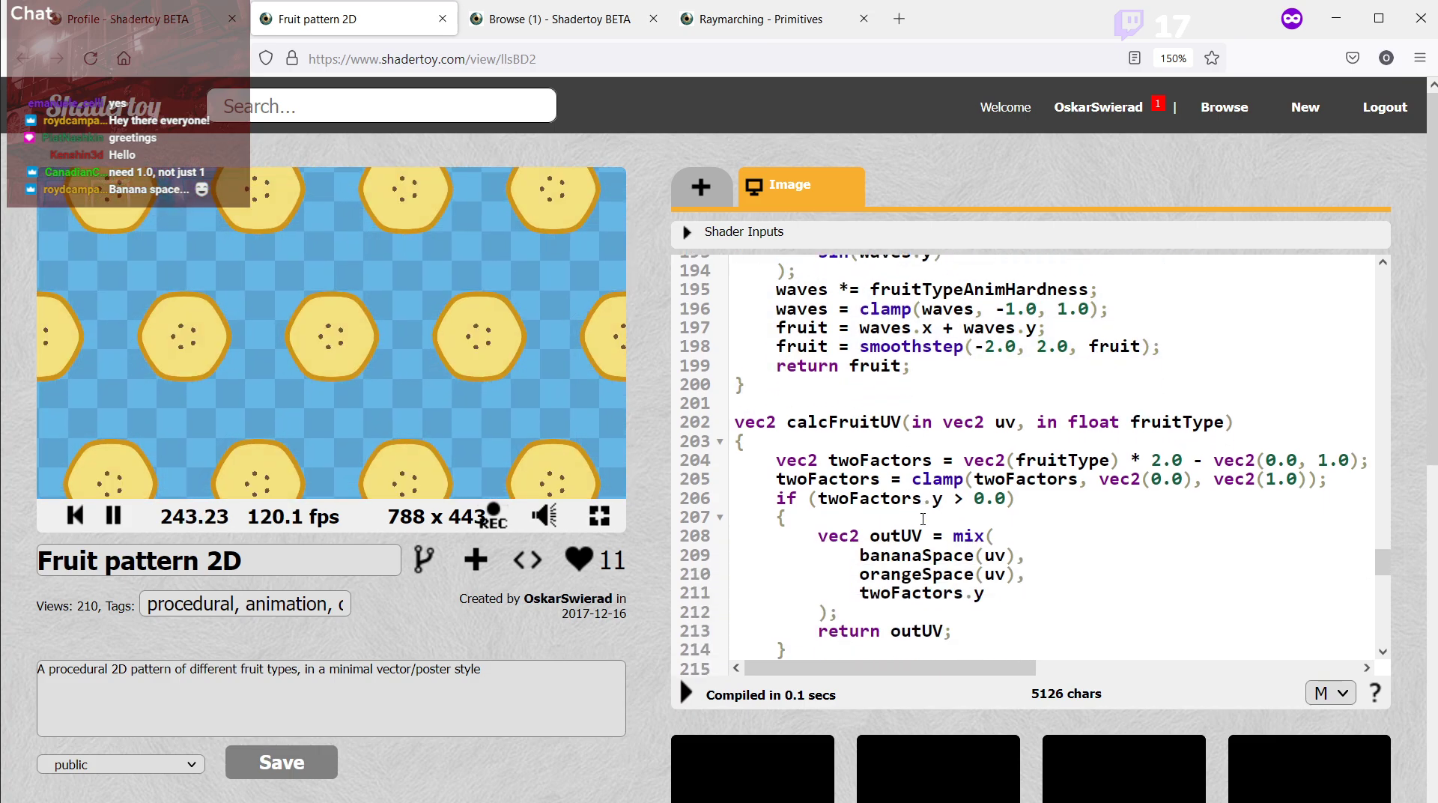
scroll(923, 519, down, 2)
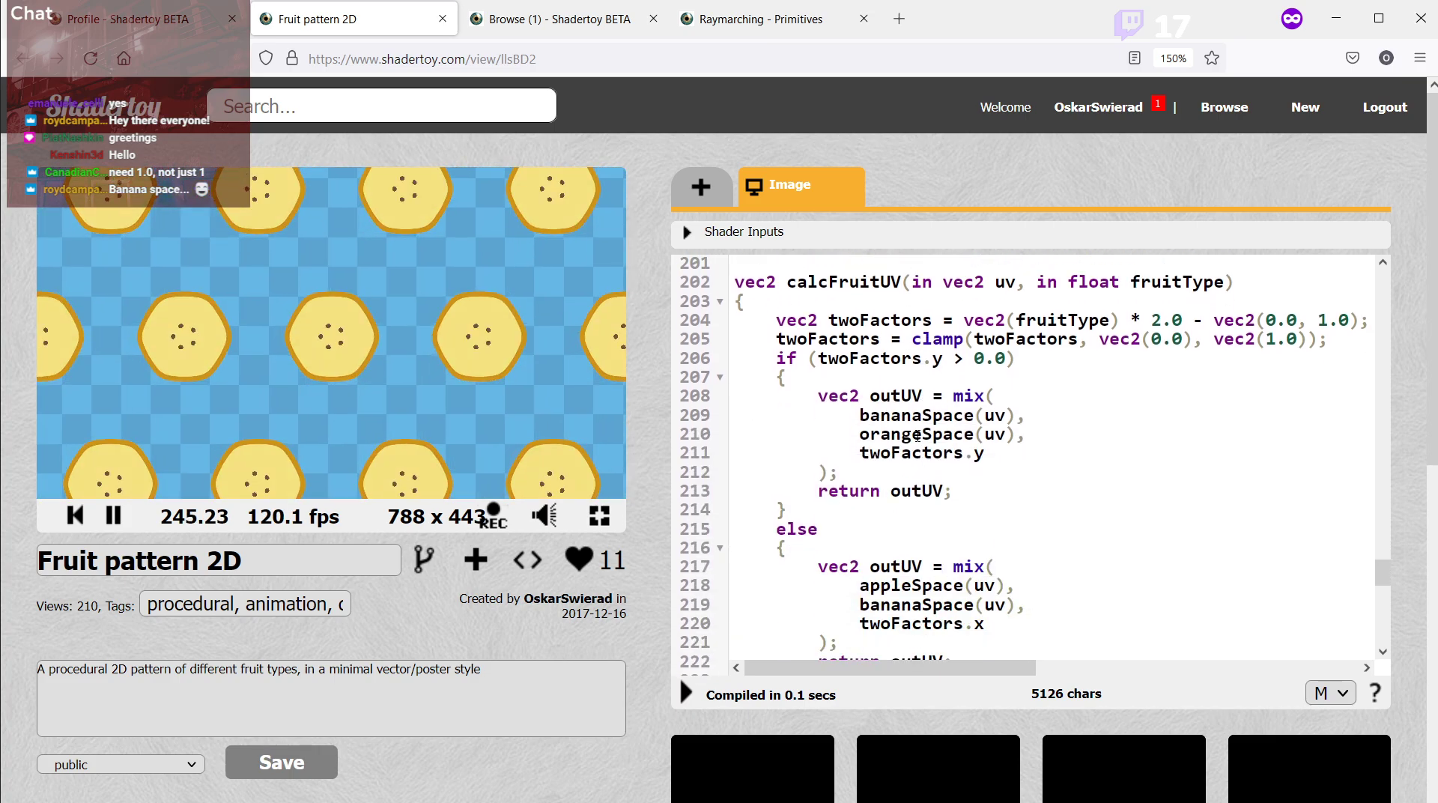
scroll(917, 436, down, 6)
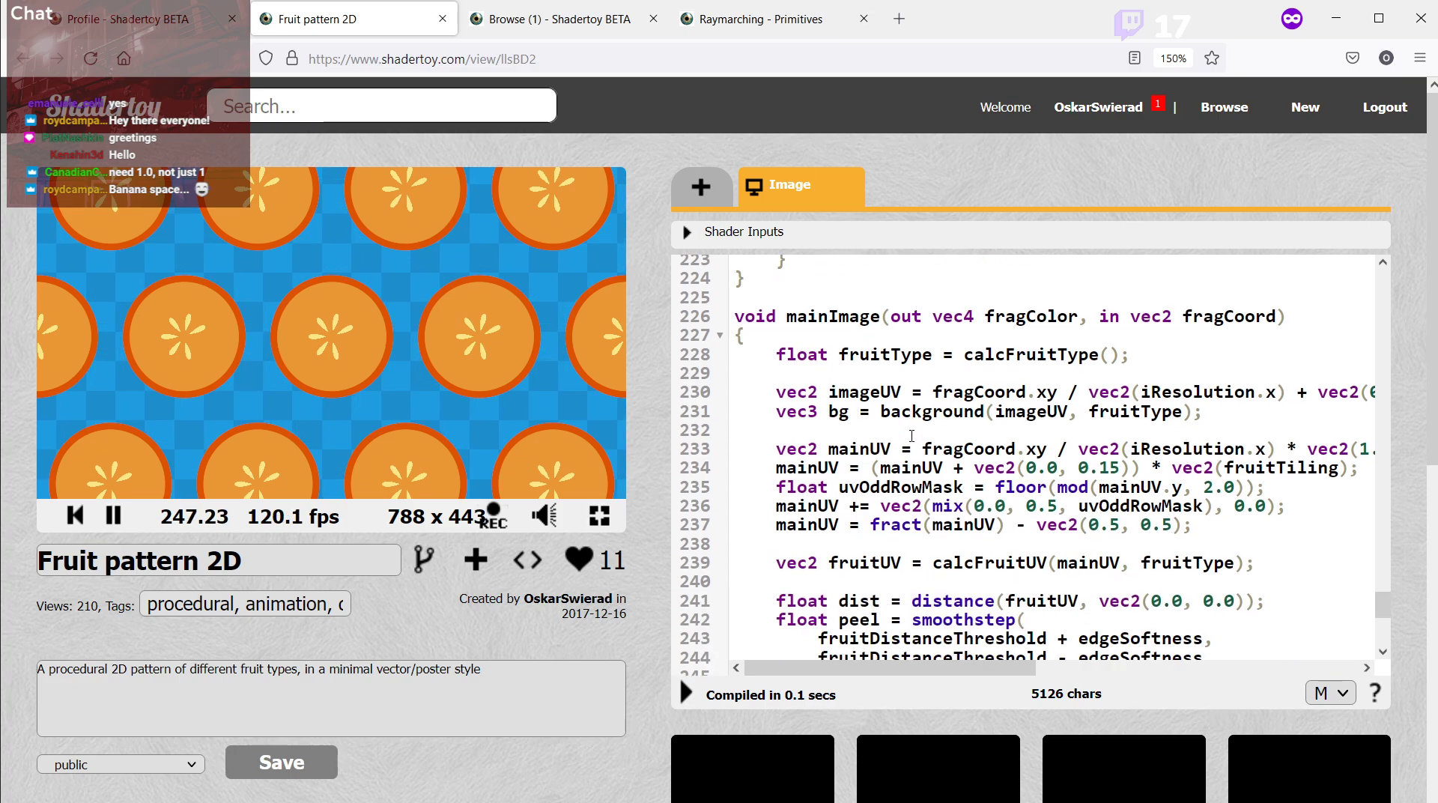
scroll(912, 436, down, 8)
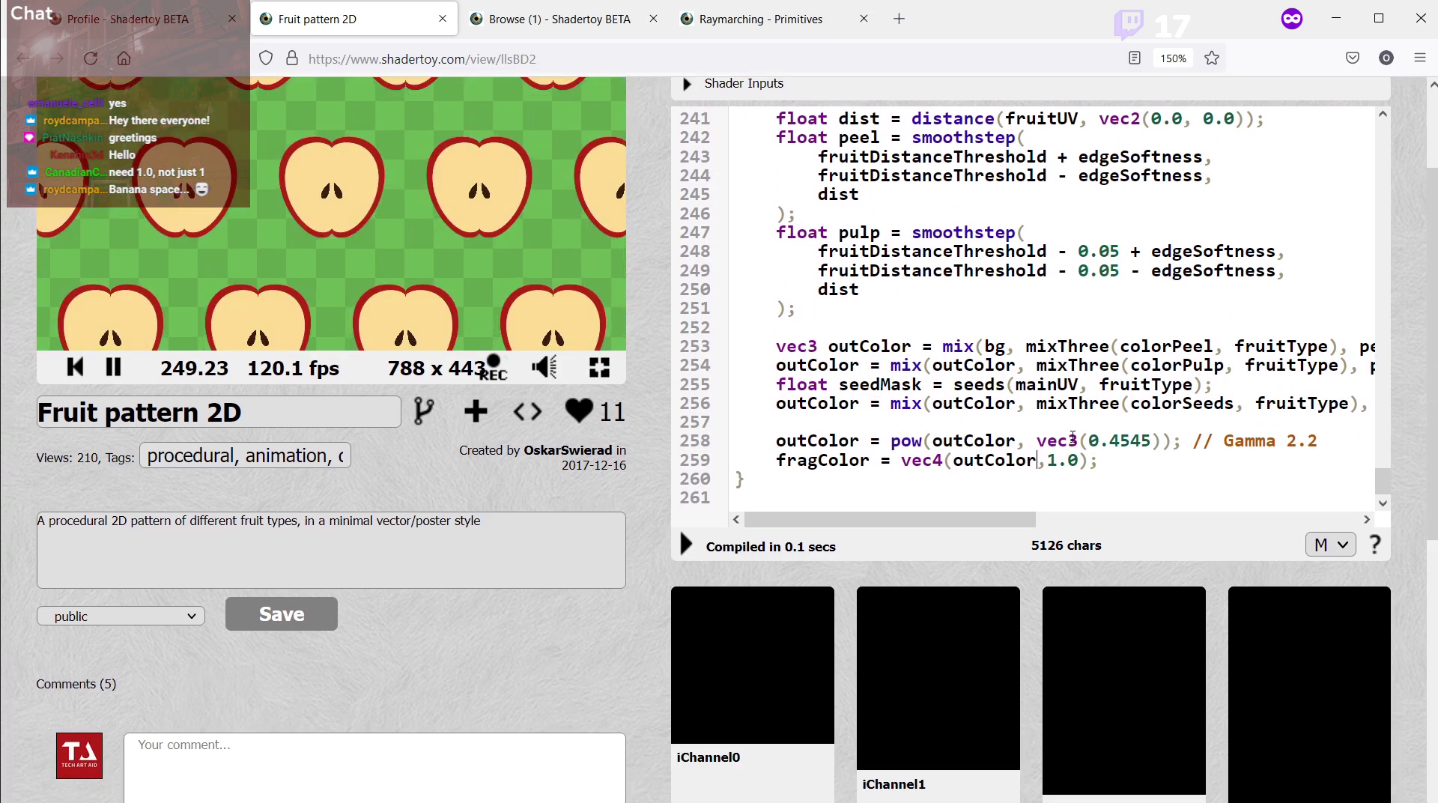
scroll(1073, 438, up, 2)
scroll(1424, 434, up, 2)
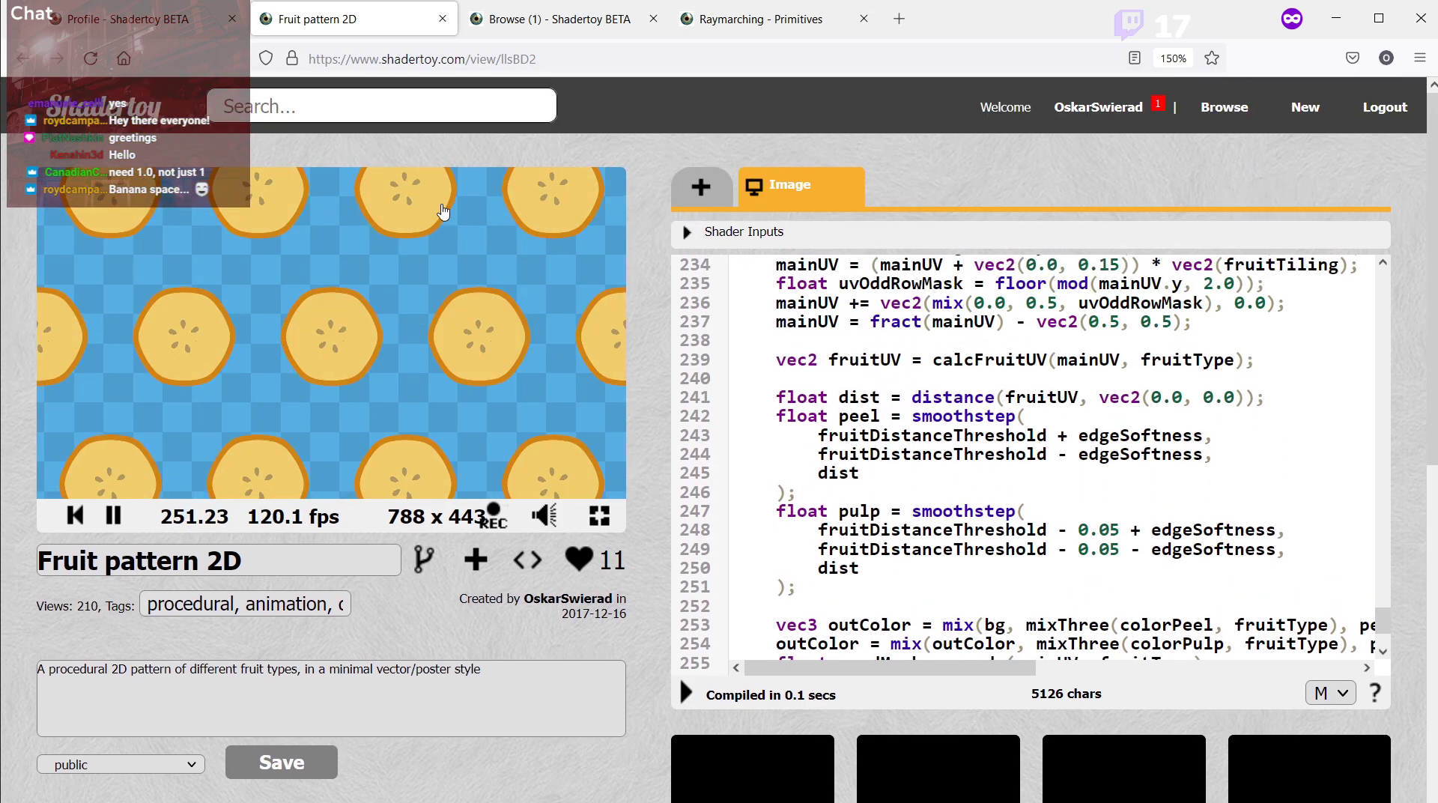
Open the Normal map from height shader from the profile's shader list and switch to it.
click(136, 32)
scroll(476, 273, down, 10)
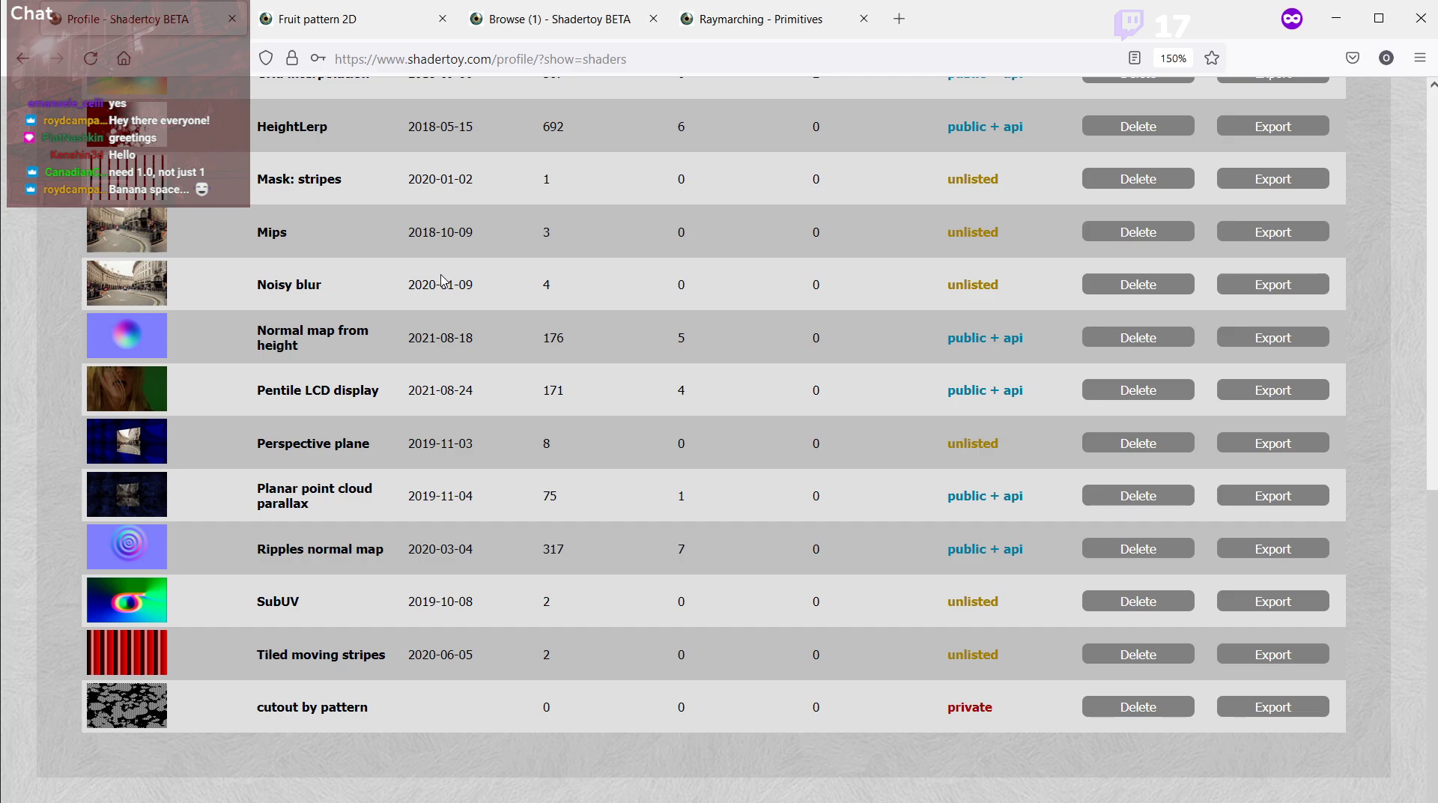
scroll(442, 281, up, 2)
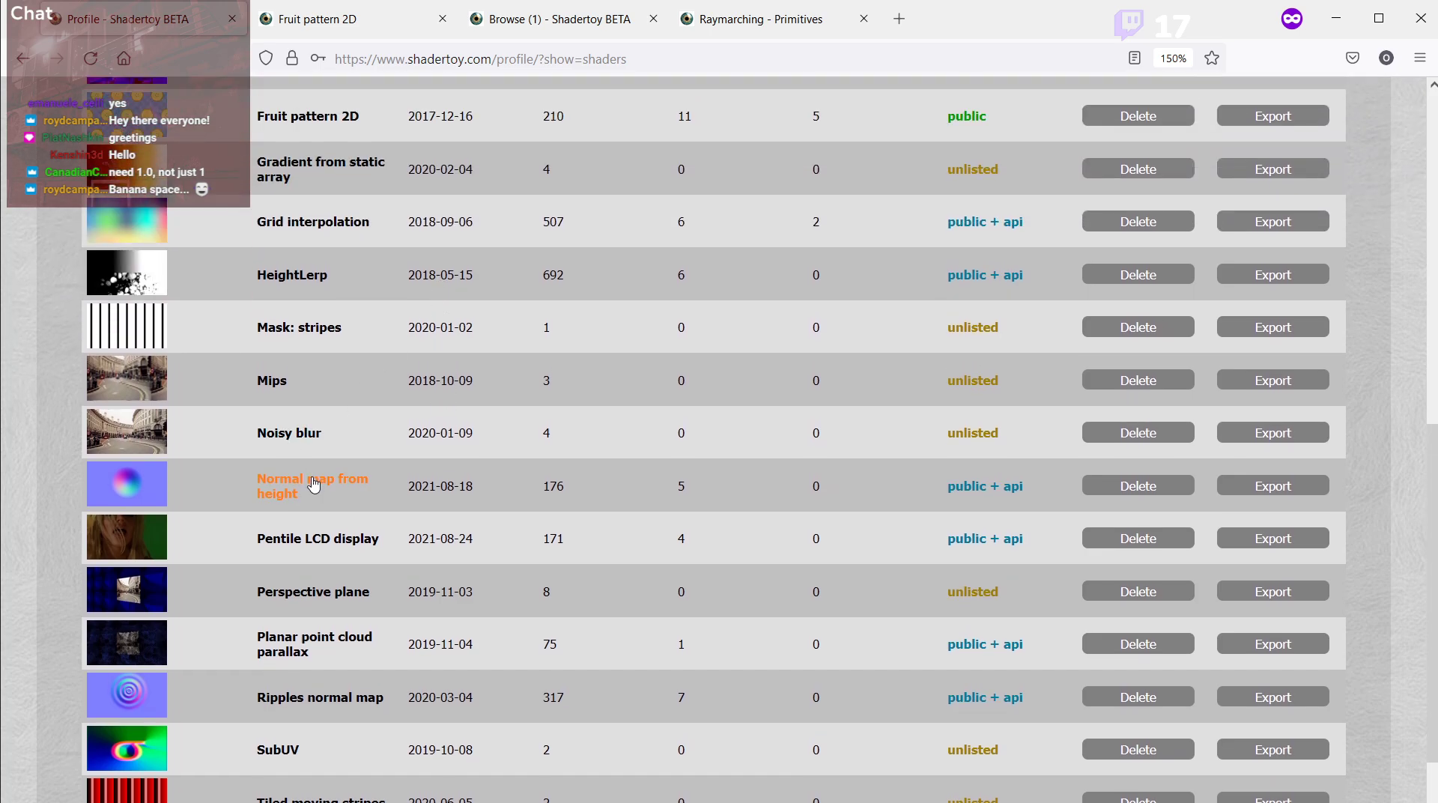
middle_click(313, 486)
click(309, 23)
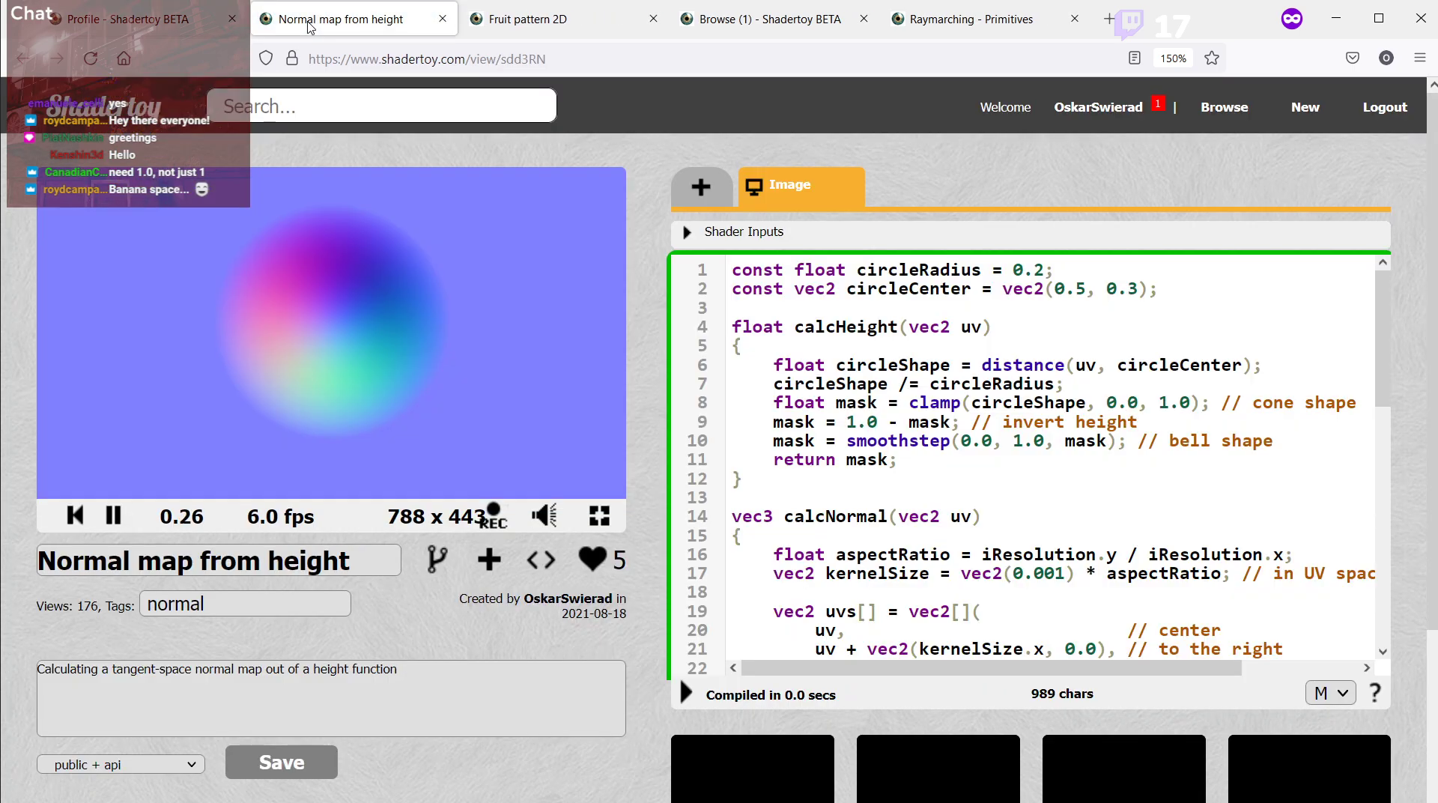
Examine the calcHeight, calcNormal and mainImage functions of the Normal map from height shader.
scroll(1373, 401, down, 3)
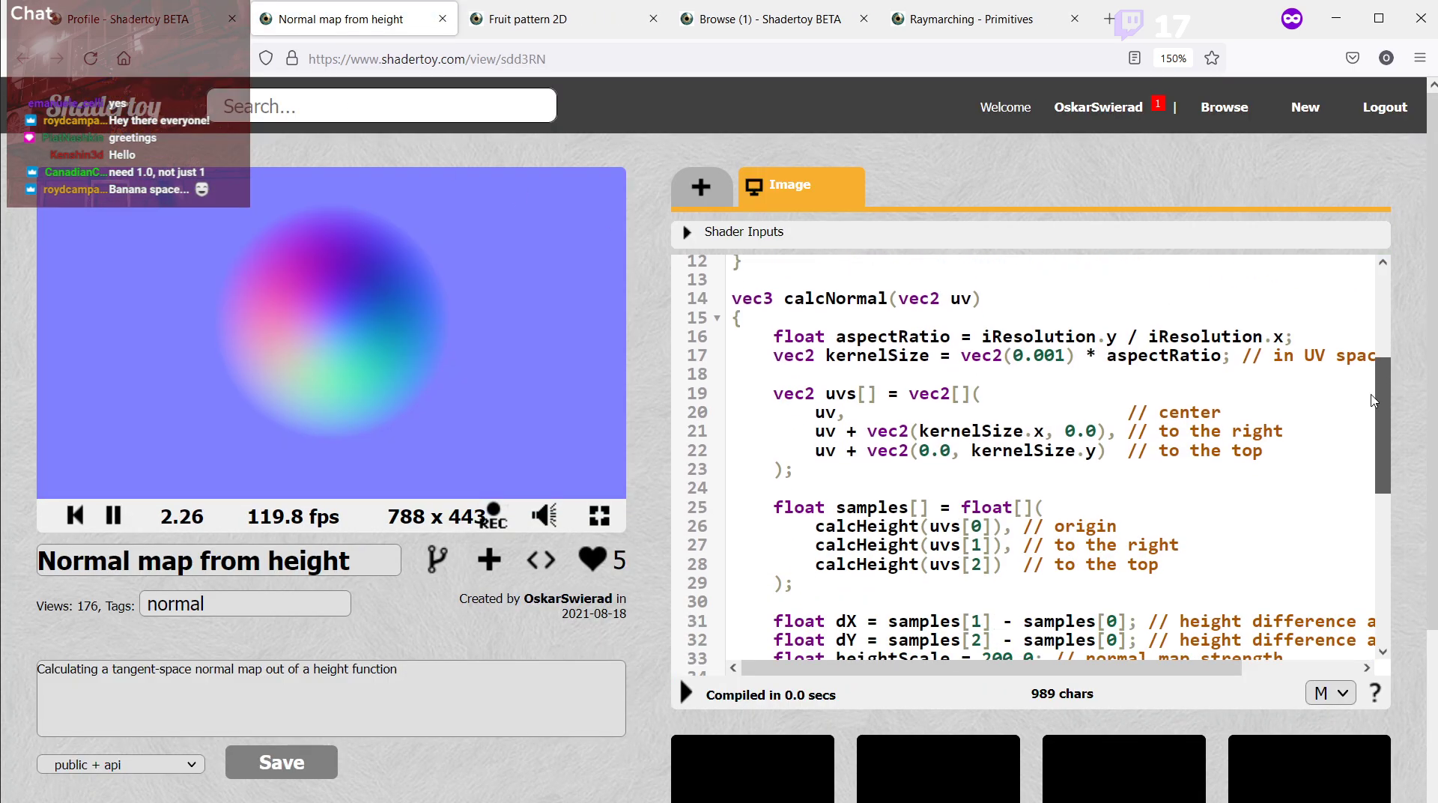
scroll(1373, 401, down, 4)
scroll(1330, 302, up, 7)
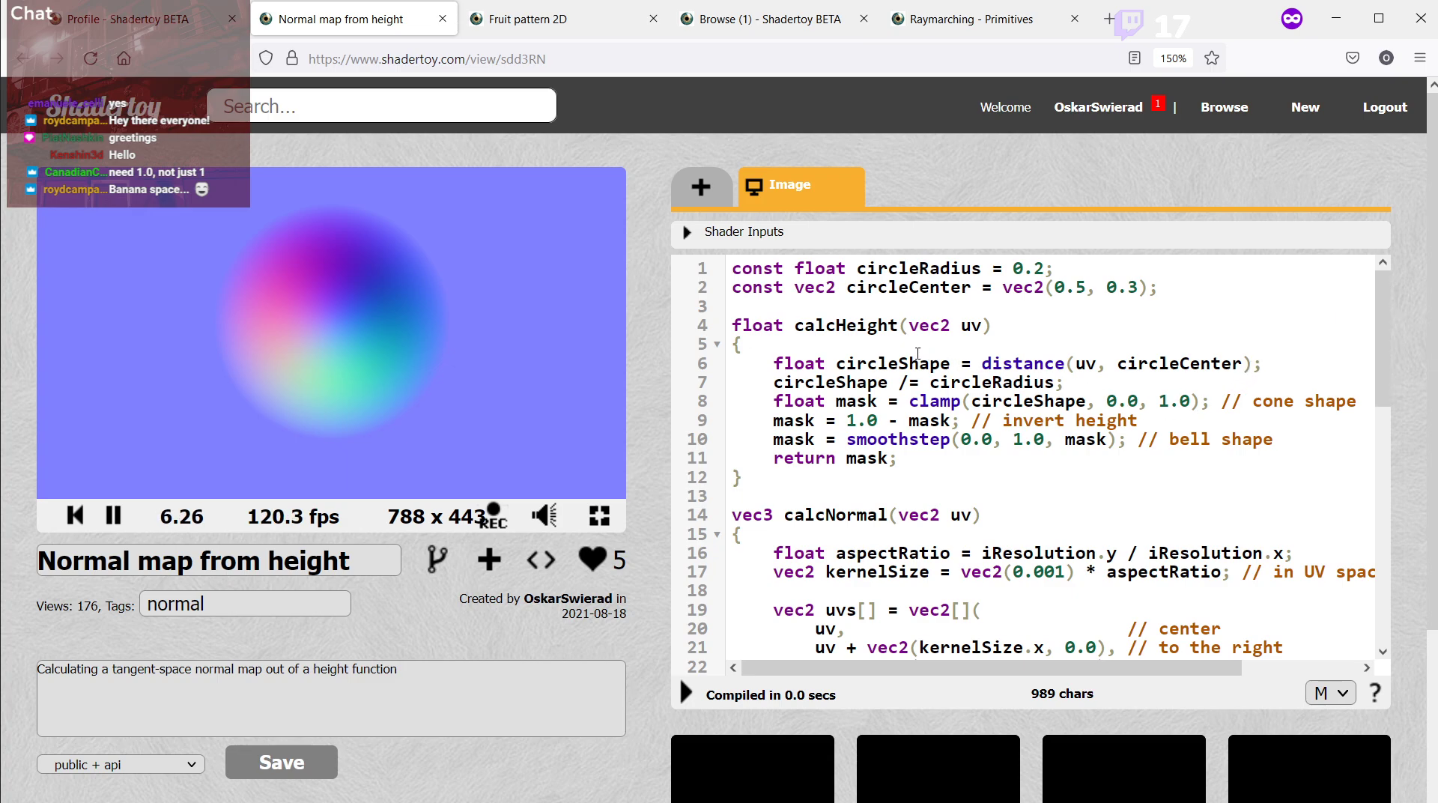
scroll(900, 345, down, 3)
scroll(861, 330, up, 3)
Highlight the uses of calcHeight in the code and follow its samples through calcNormal to the output in mainImage.
double_click(843, 322)
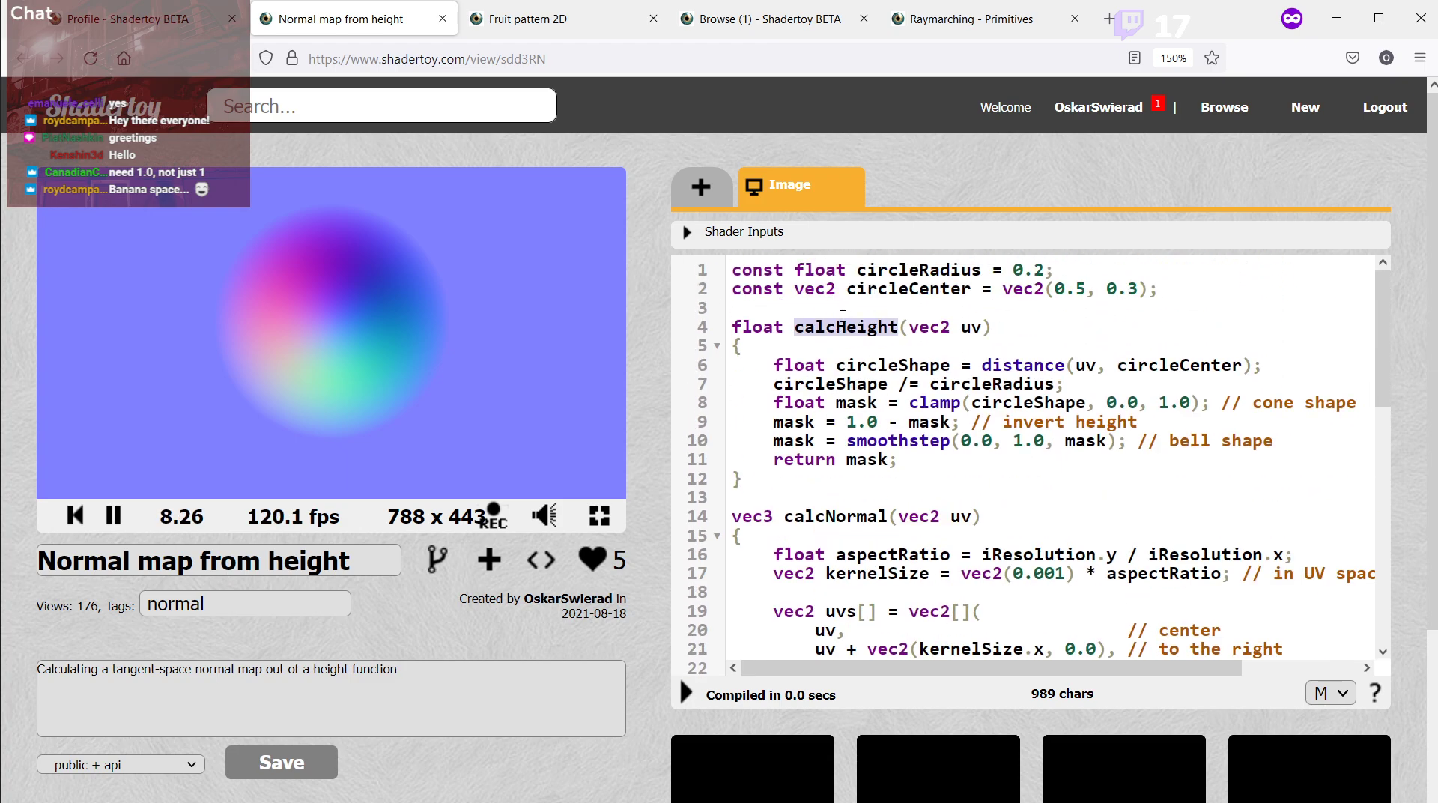
key(ctrl+f)
key(Return)
scroll(899, 360, down, 4)
scroll(905, 380, up, 2)
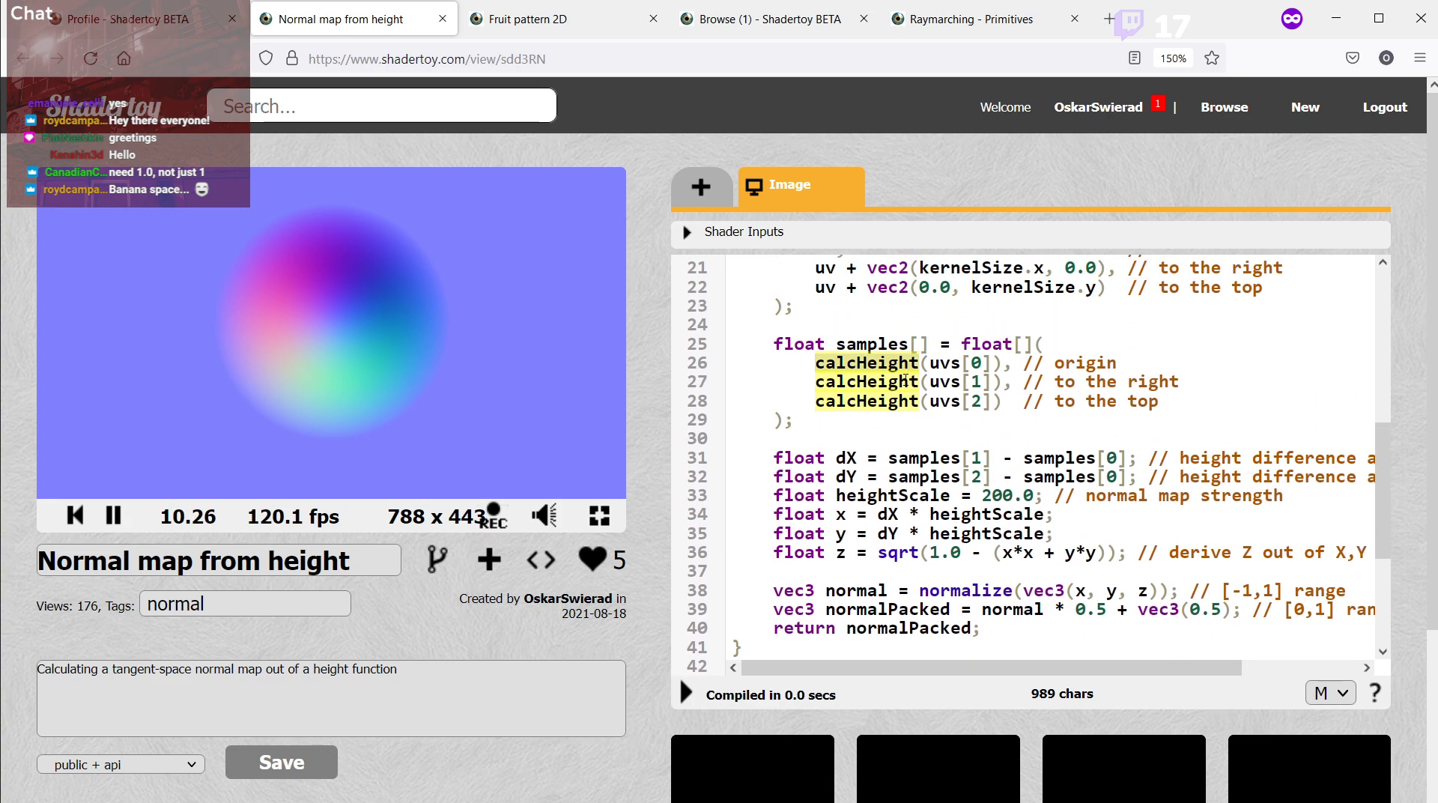
double_click(862, 344)
scroll(957, 383, down, 3)
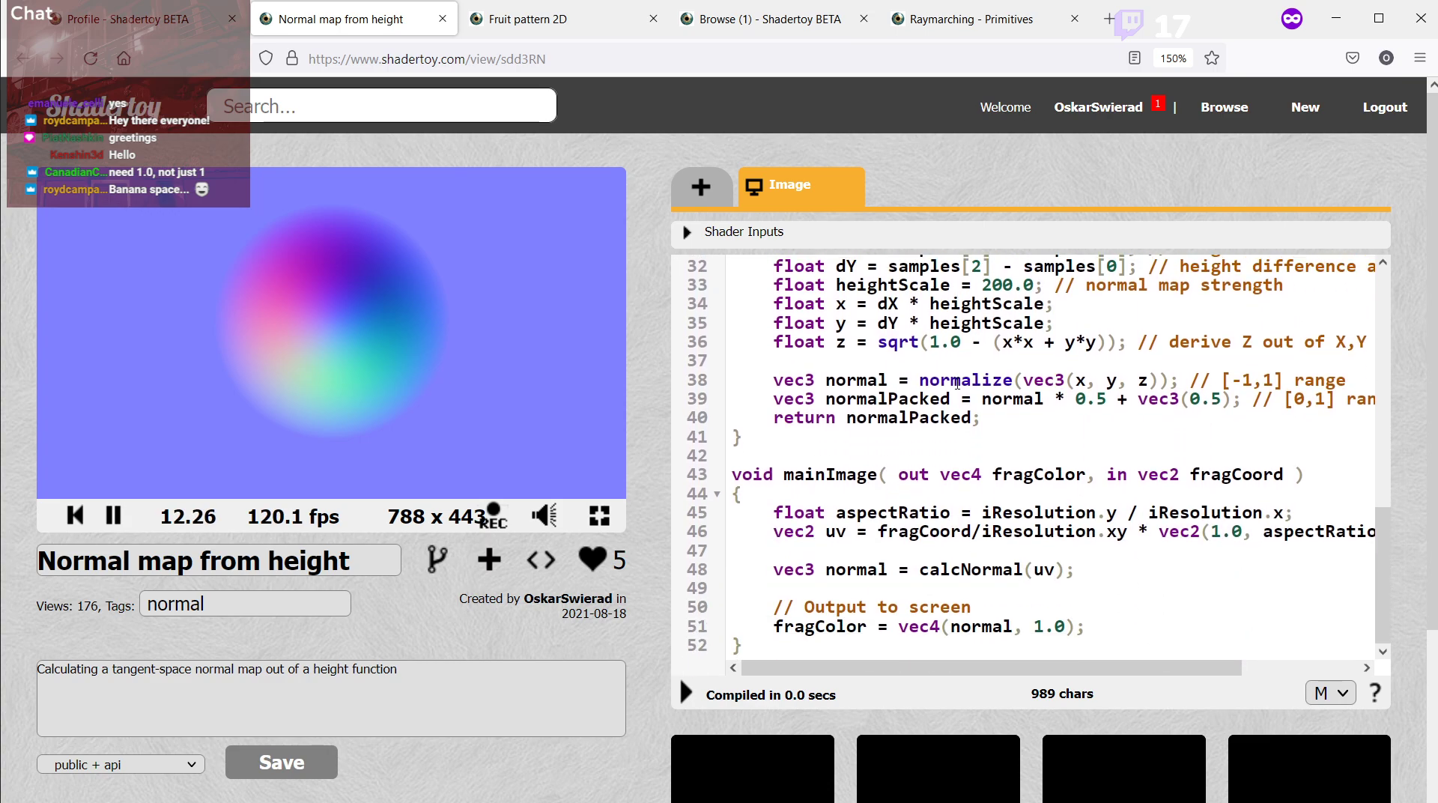
scroll(959, 382, down, 4)
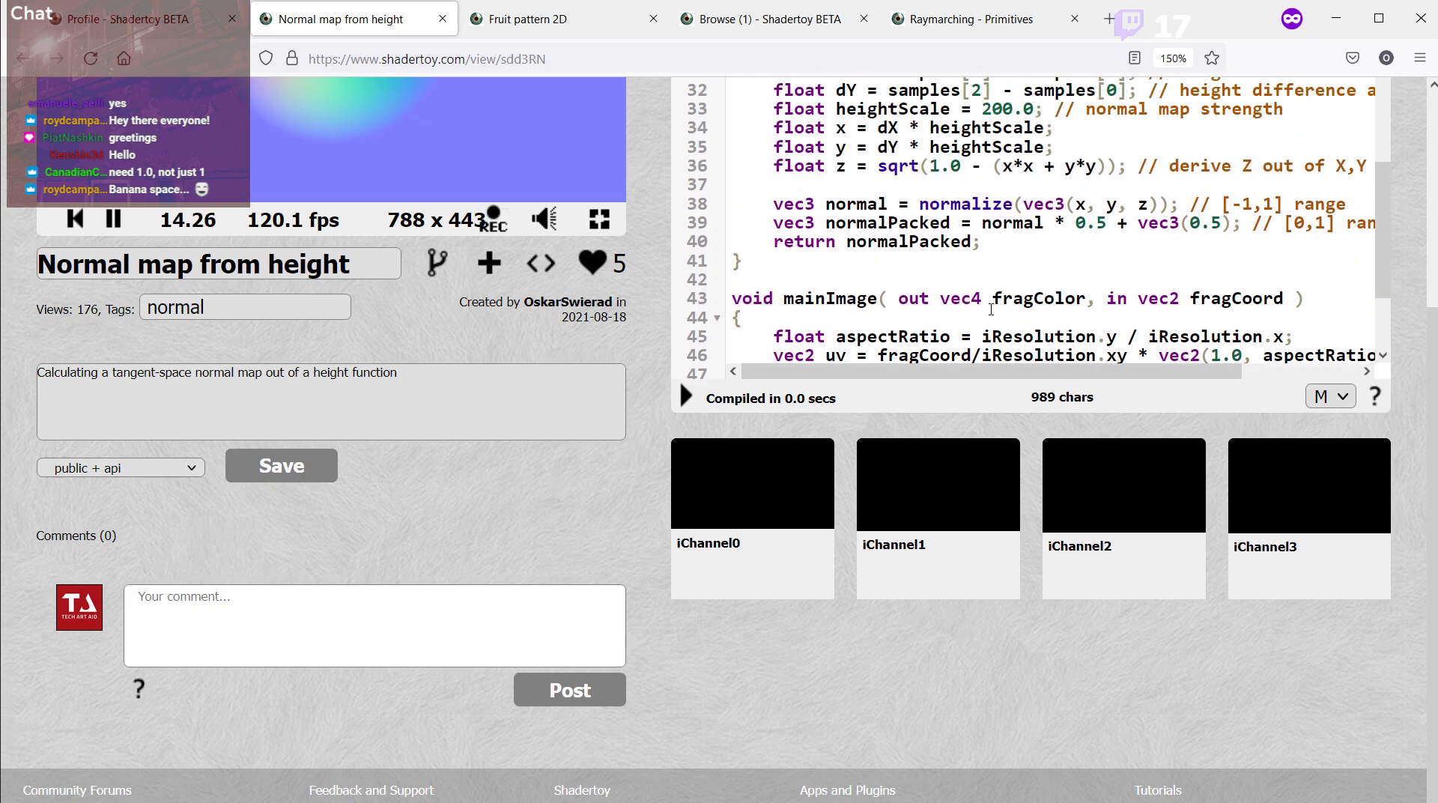
Replace normal in mainImage's fragColor line with the start of a calcHeight( call.
scroll(991, 310, down, 2)
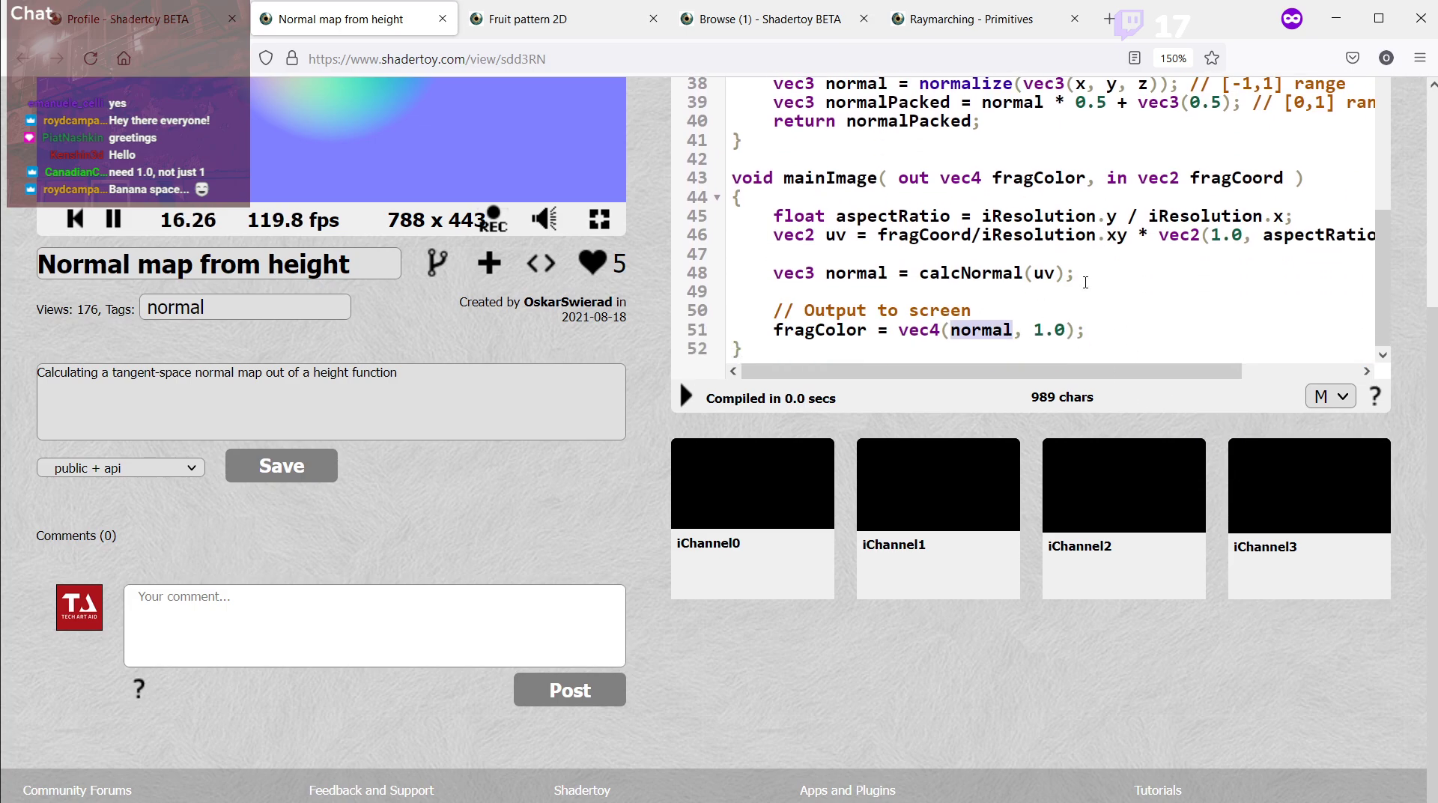
text(calcHei)
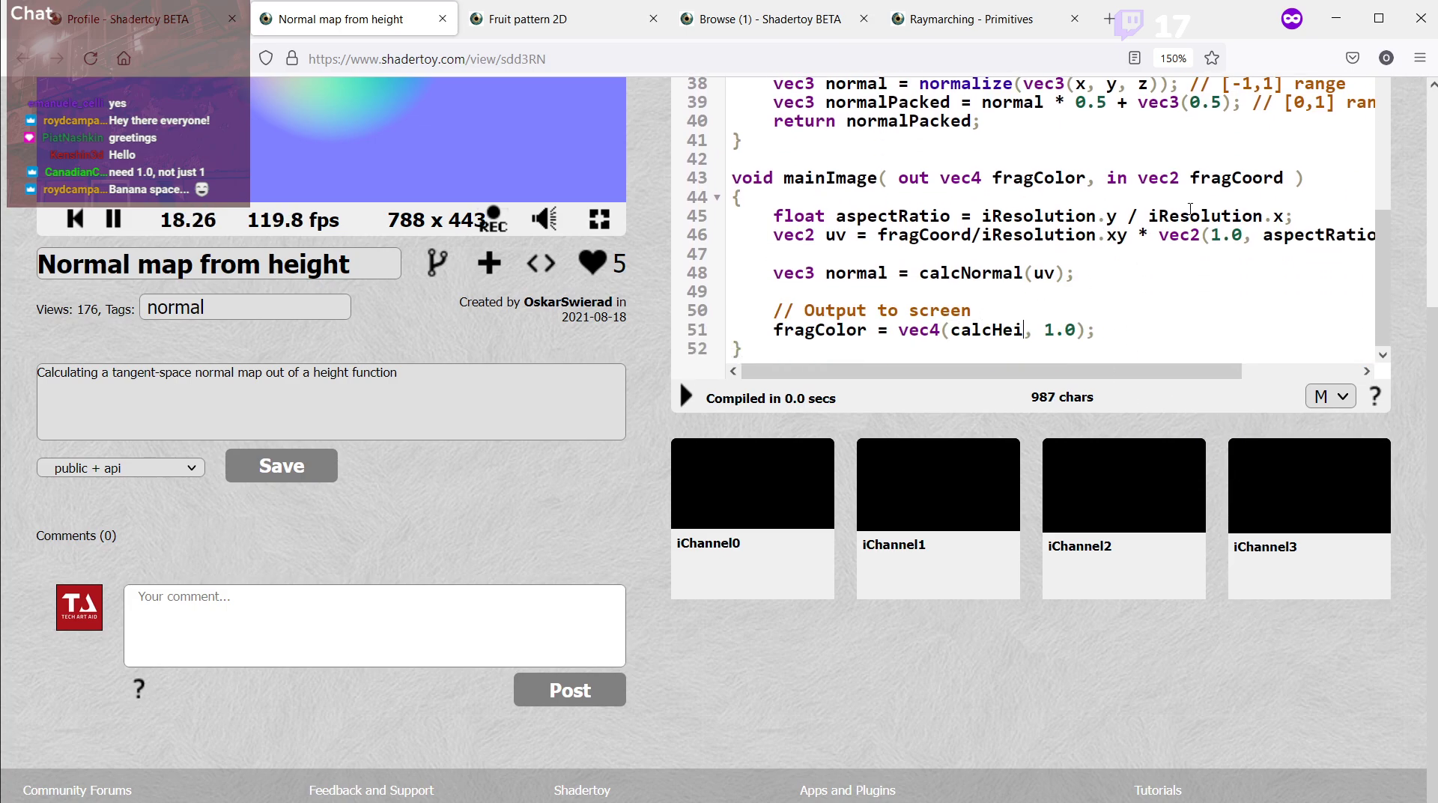
text(ght)
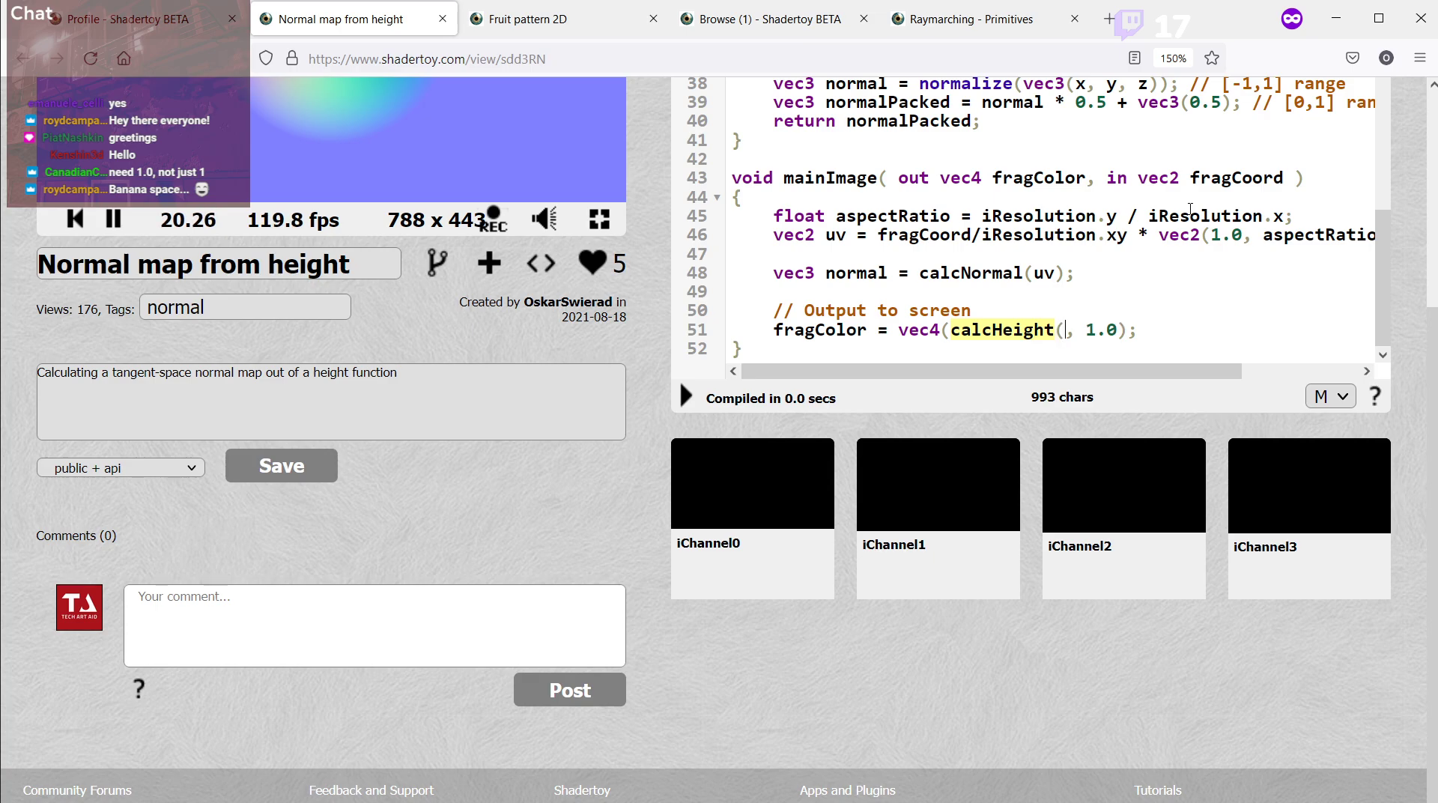
text(()
scroll(1191, 210, up, 2)
scroll(1191, 210, down, 2)
scroll(1416, 367, up, 4)
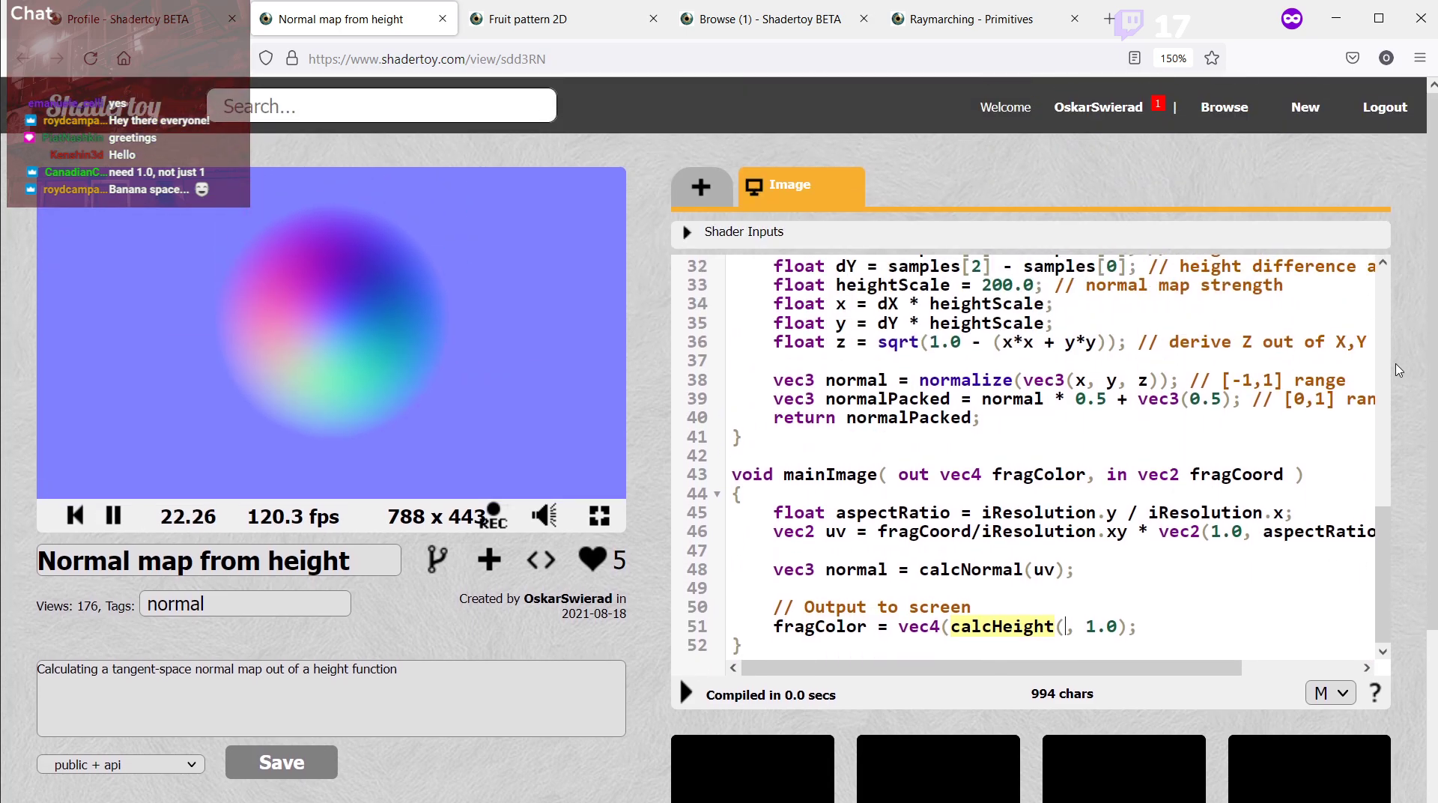
Complete the fragColor line as vec4(vec3(calcHeight(uv)), 1.0) to preview the height as greyscale.
text(vec3()
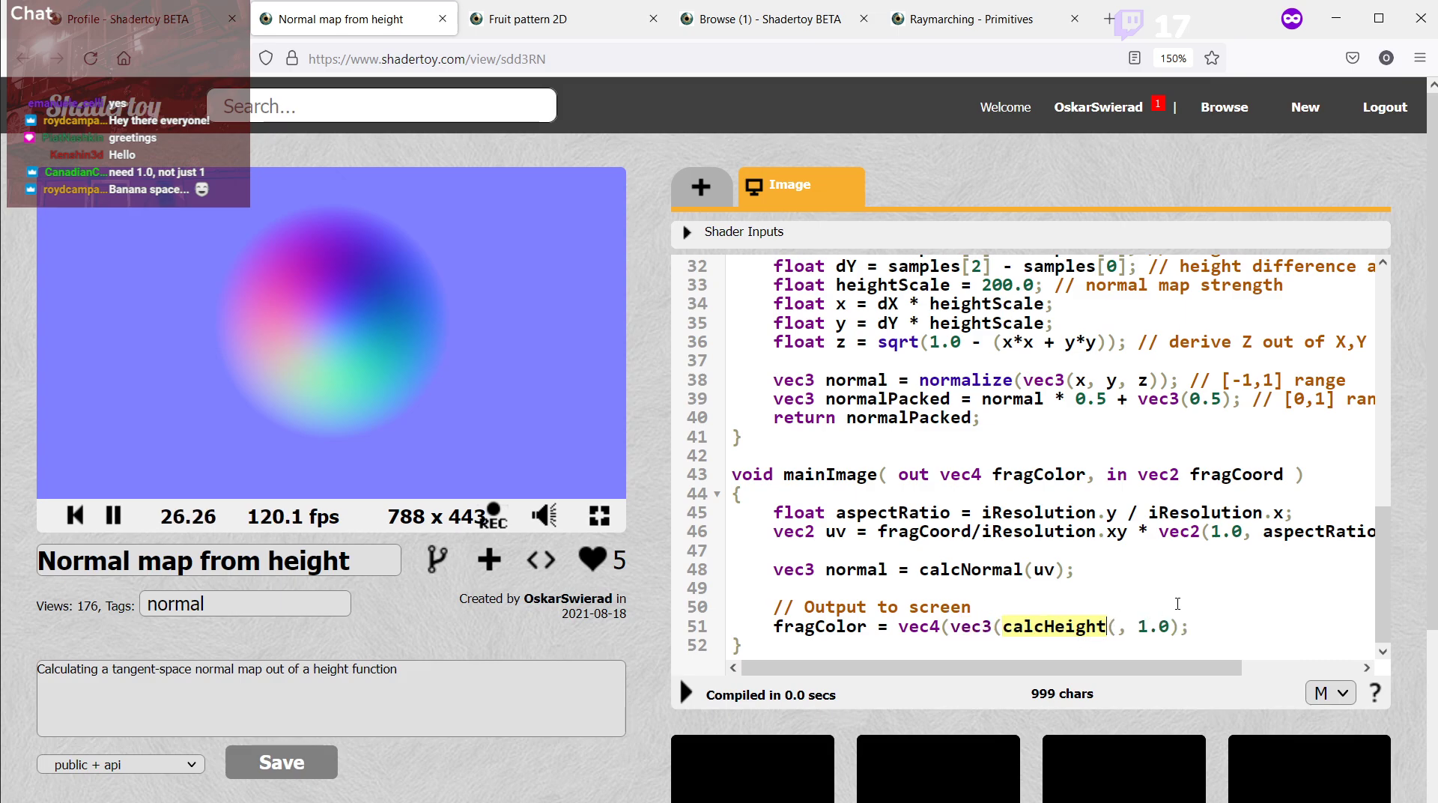
scroll(1177, 604, up, 10)
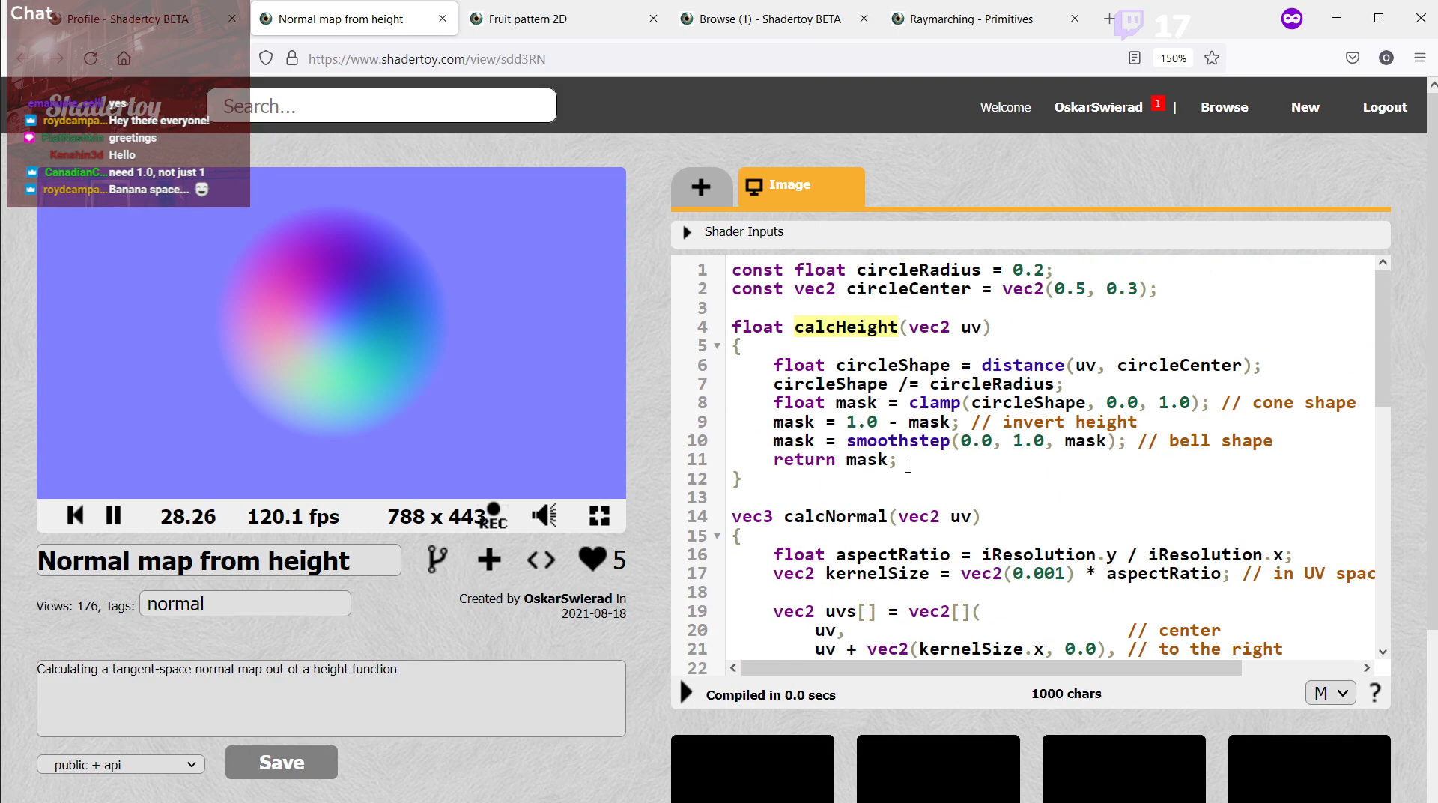
scroll(1060, 498, down, 10)
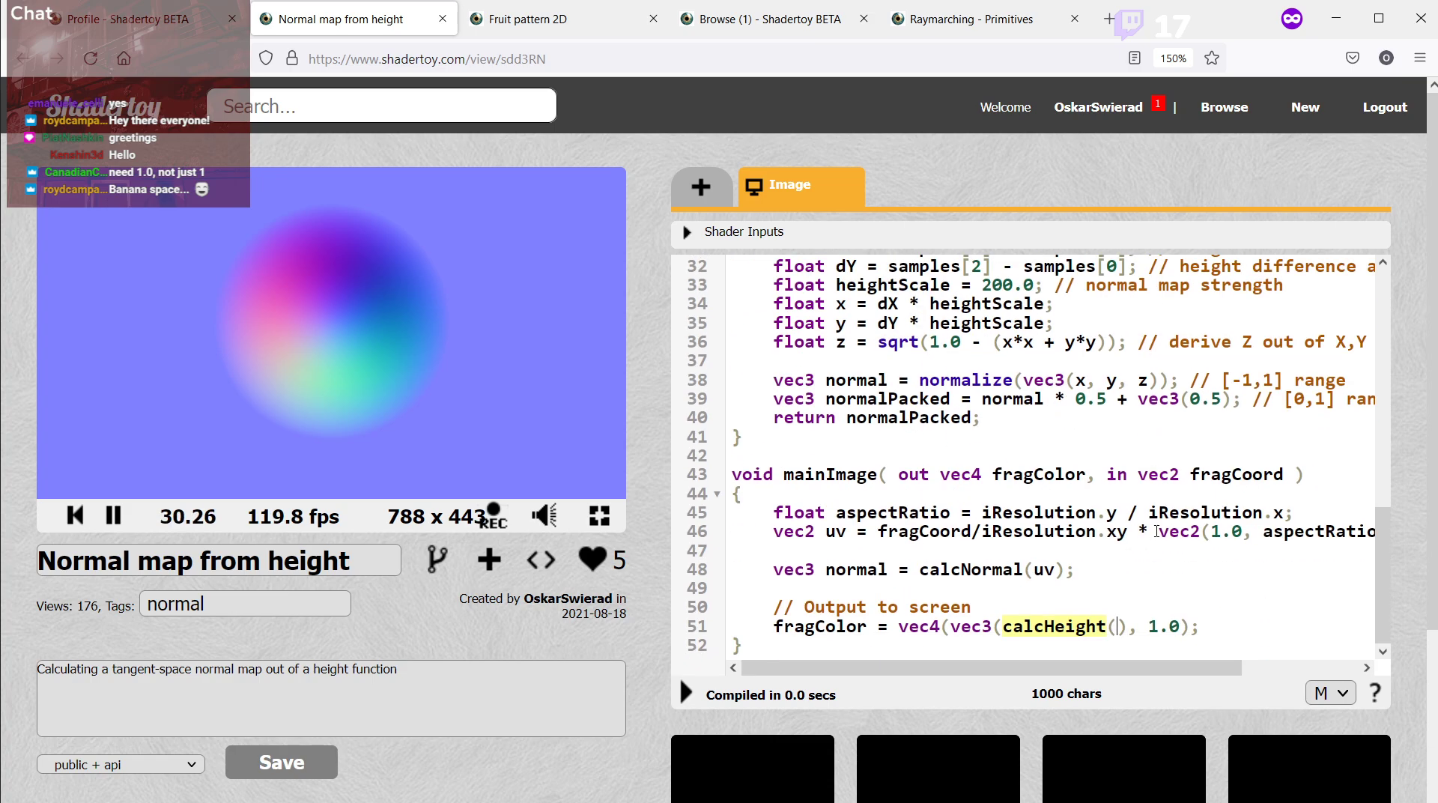
text(uv)
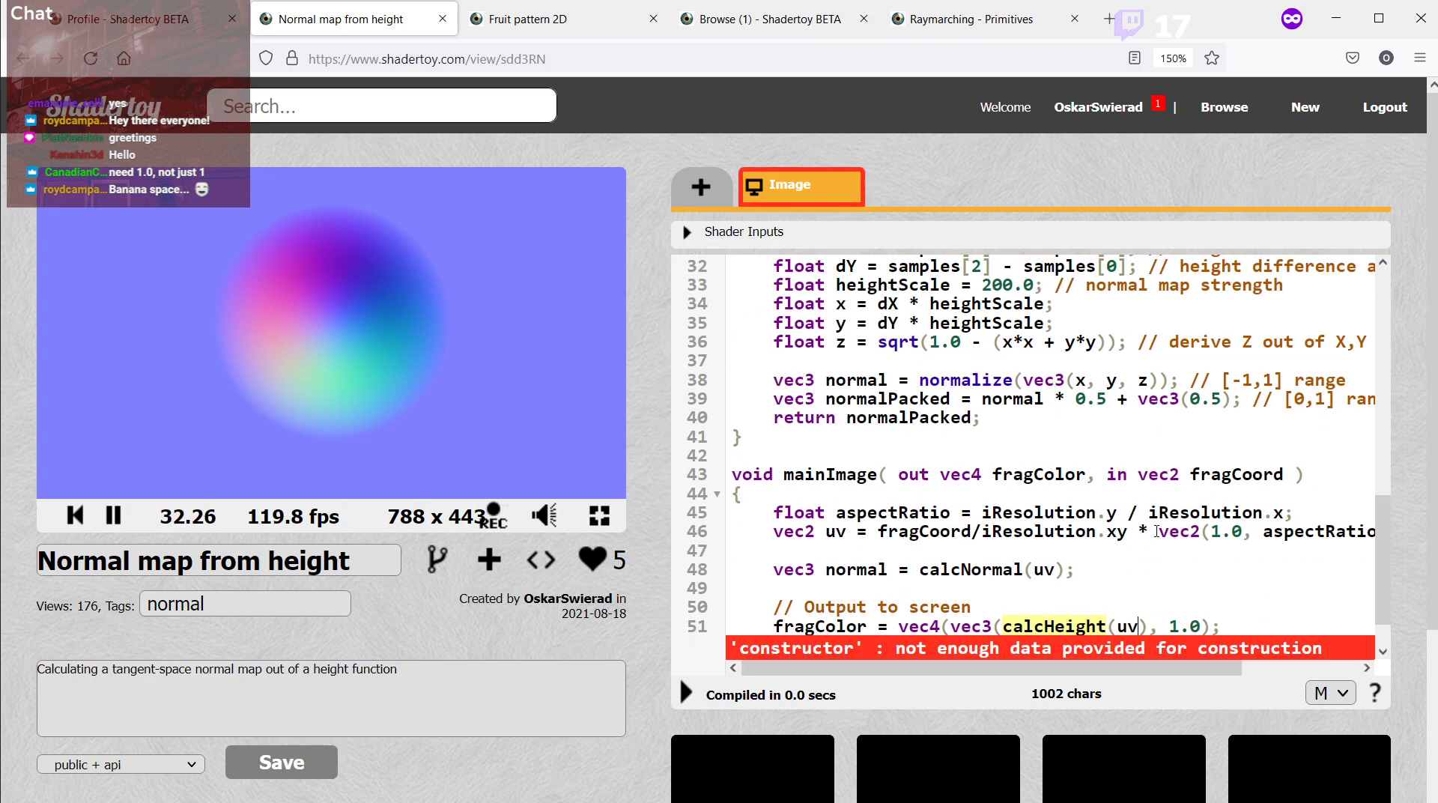
scroll(1097, 522, up, 10)
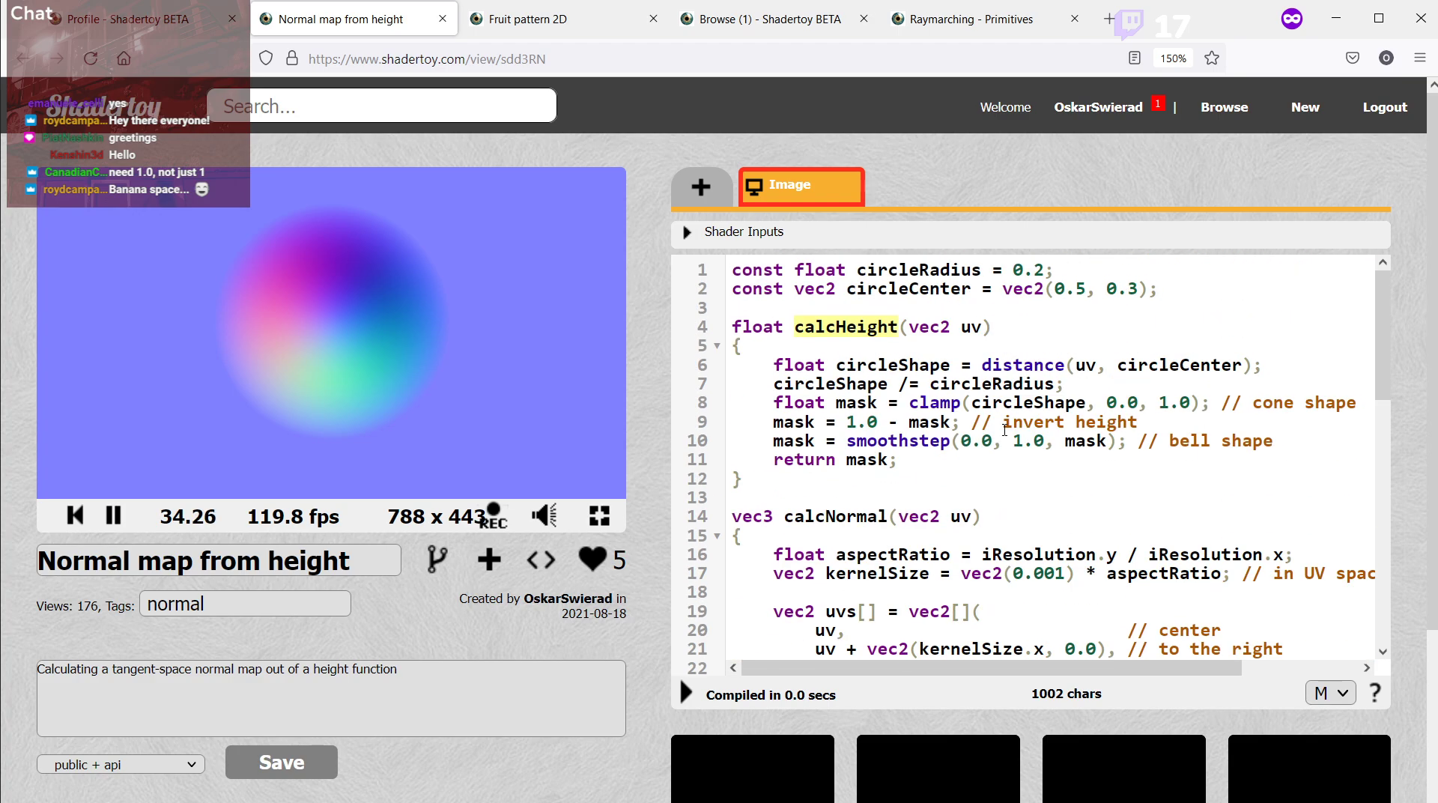
scroll(1005, 430, down, 10)
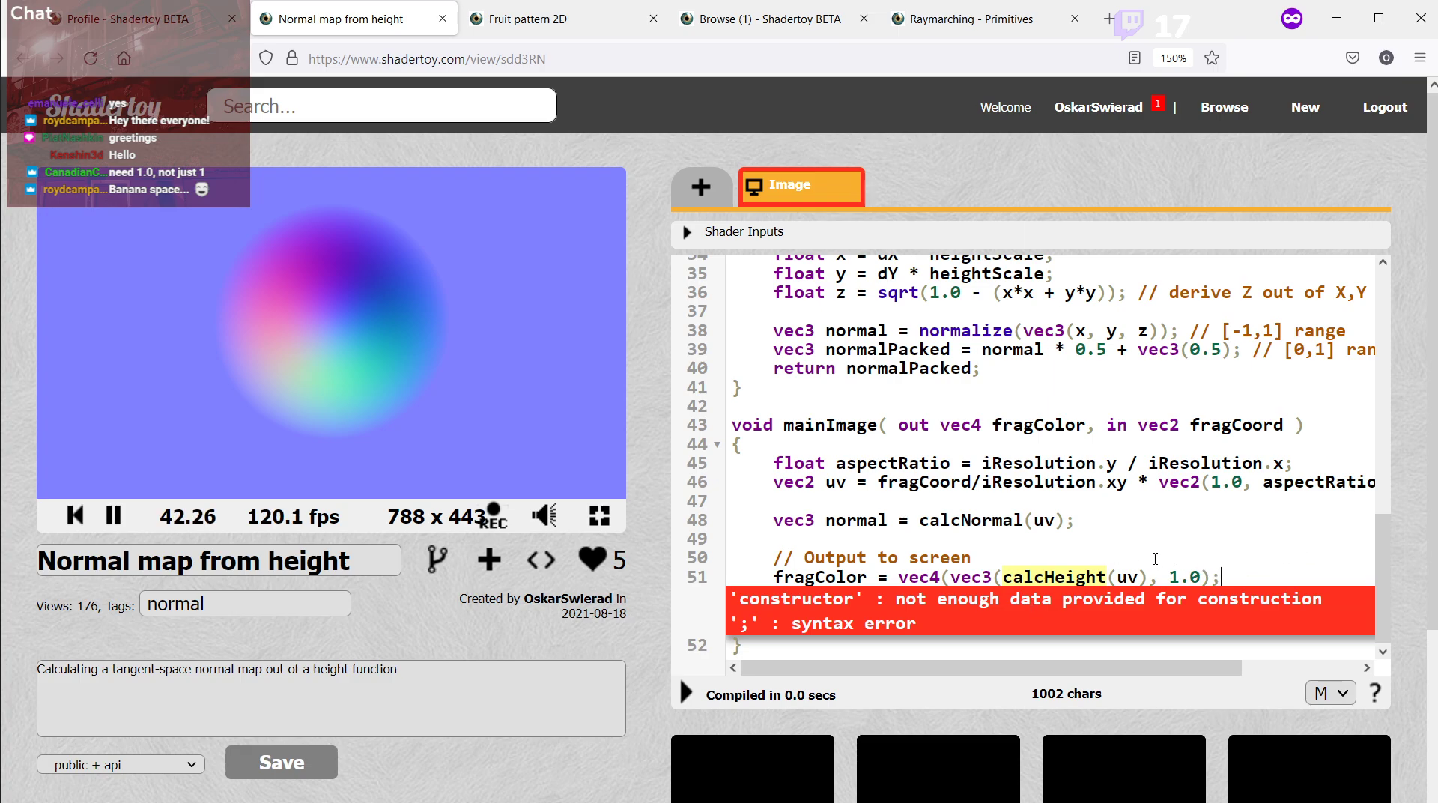
key(Left)
key(Left)
key(Left)
key(Left)
key(Left)
key(Left)
key(Left)
text())
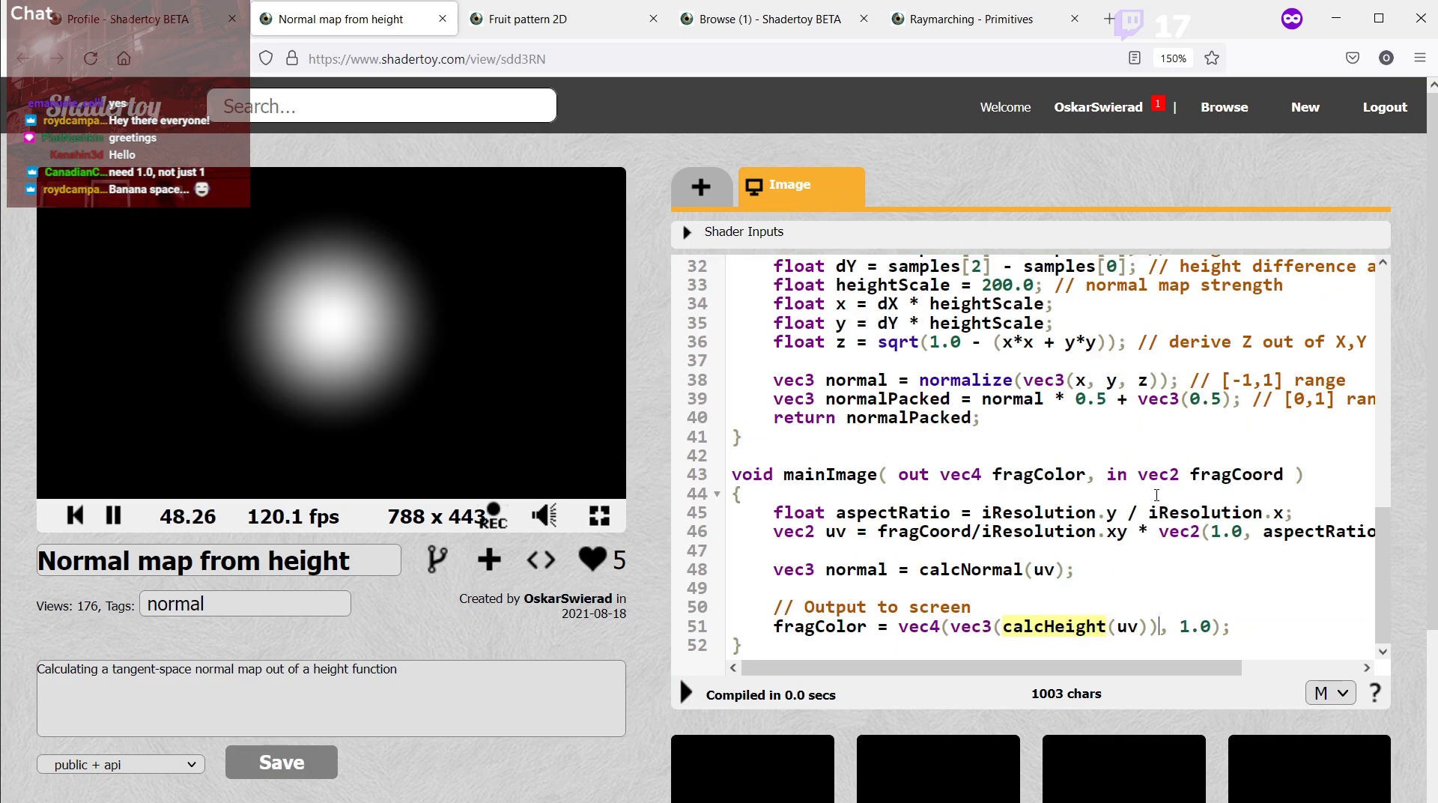
Undo the calcHeight edits in the fragColor line and recompile the shader with normal as its output.
key(BackSpace)
key(ctrl+z)
key(ctrl+z)
key(ctrl+z)
key(ctrl+z)
key(alt+Return)
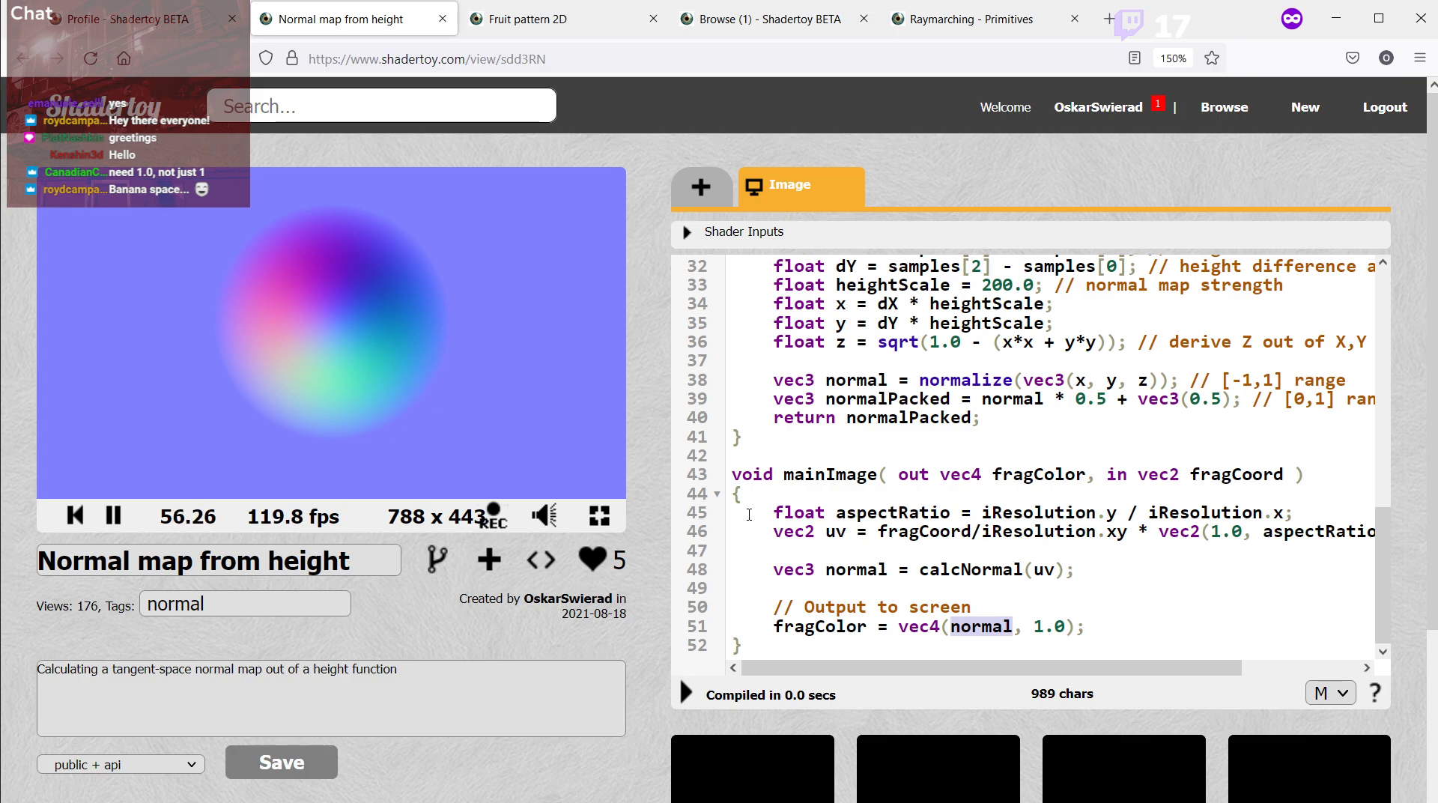
scroll(965, 465, up, 6)
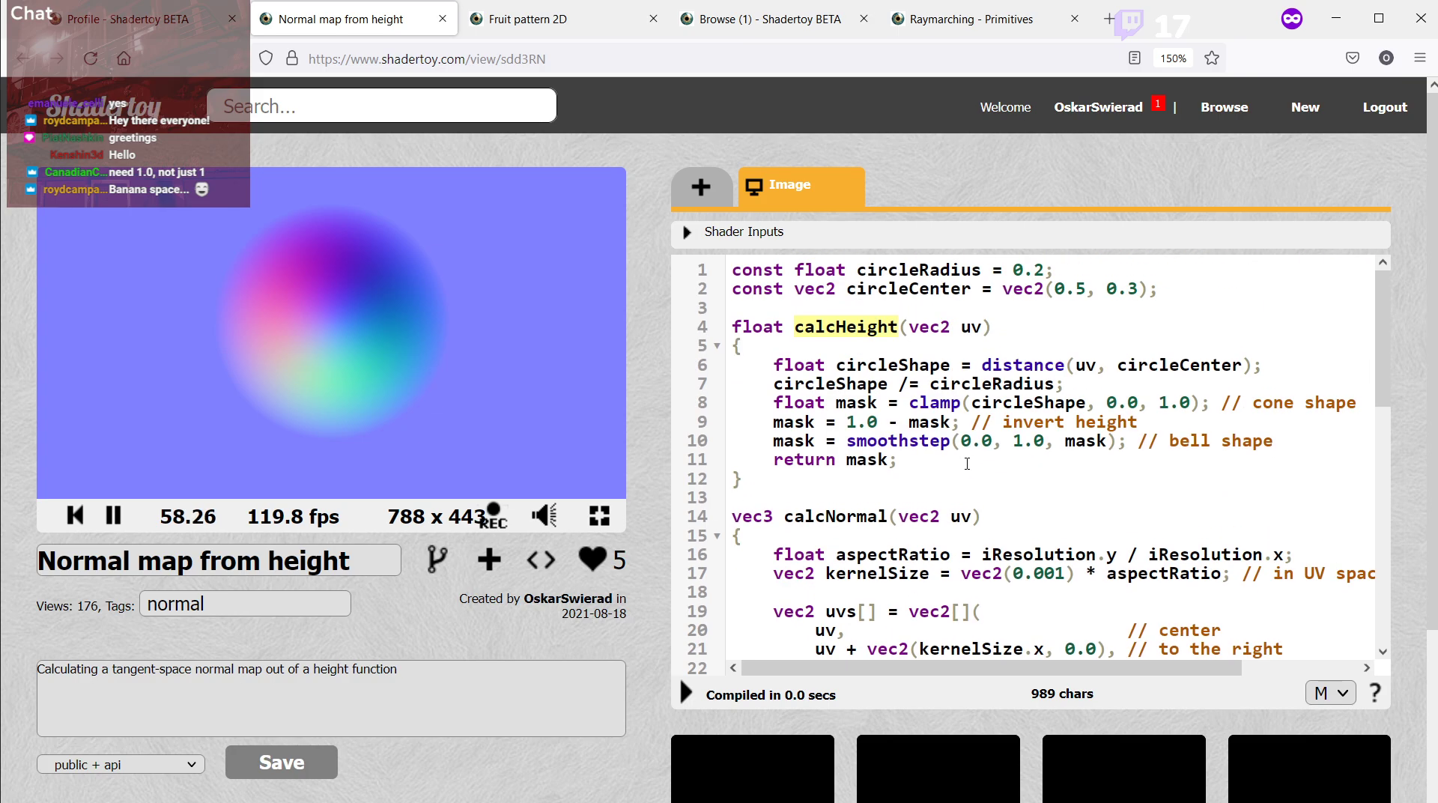
scroll(967, 464, down, 6)
scroll(962, 464, up, 6)
Switch to Unreal Editor and open the BurningWood_Map level from the Maps folder.
key(alt+Tab)
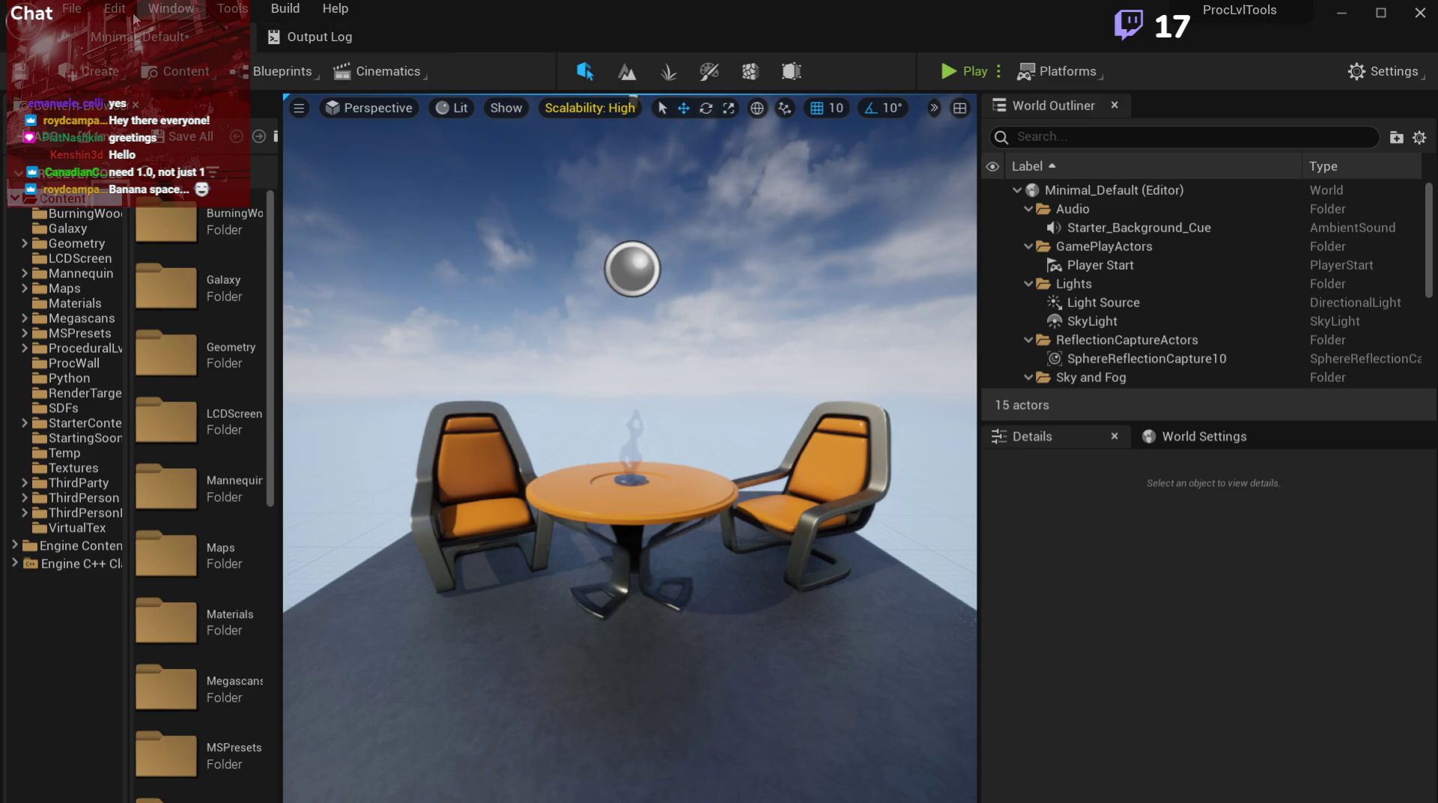
click(72, 8)
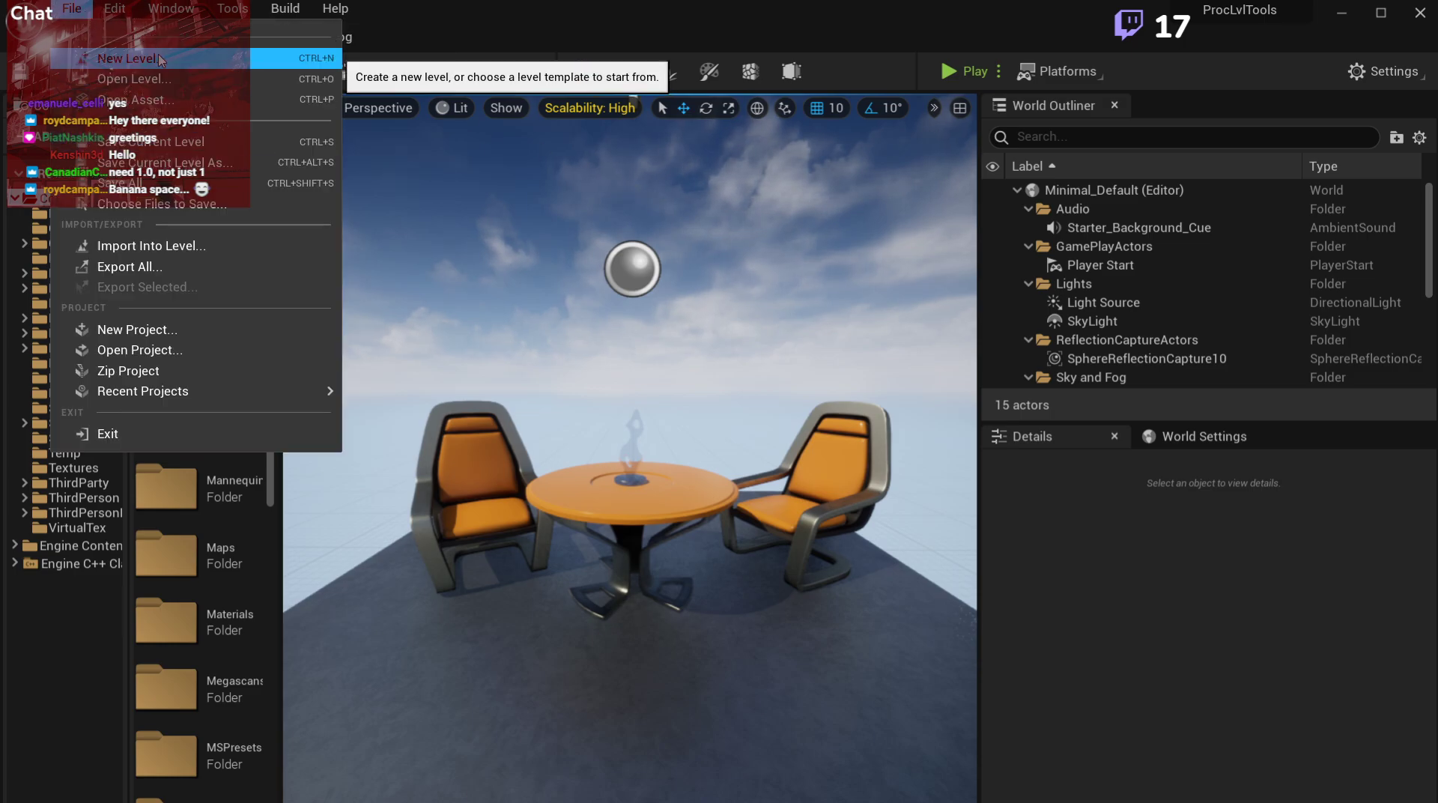
click(354, 577)
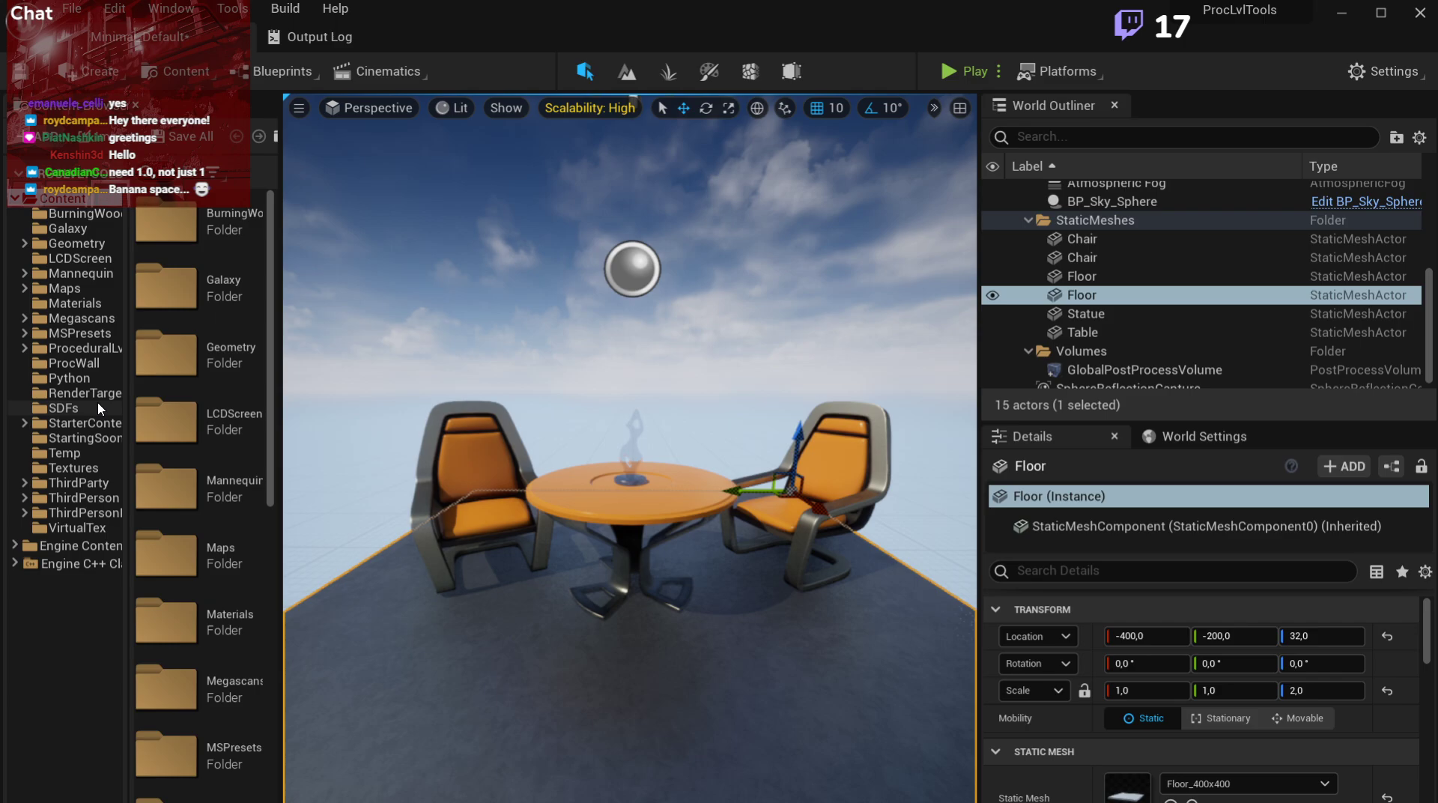
click(66, 288)
double_click(230, 289)
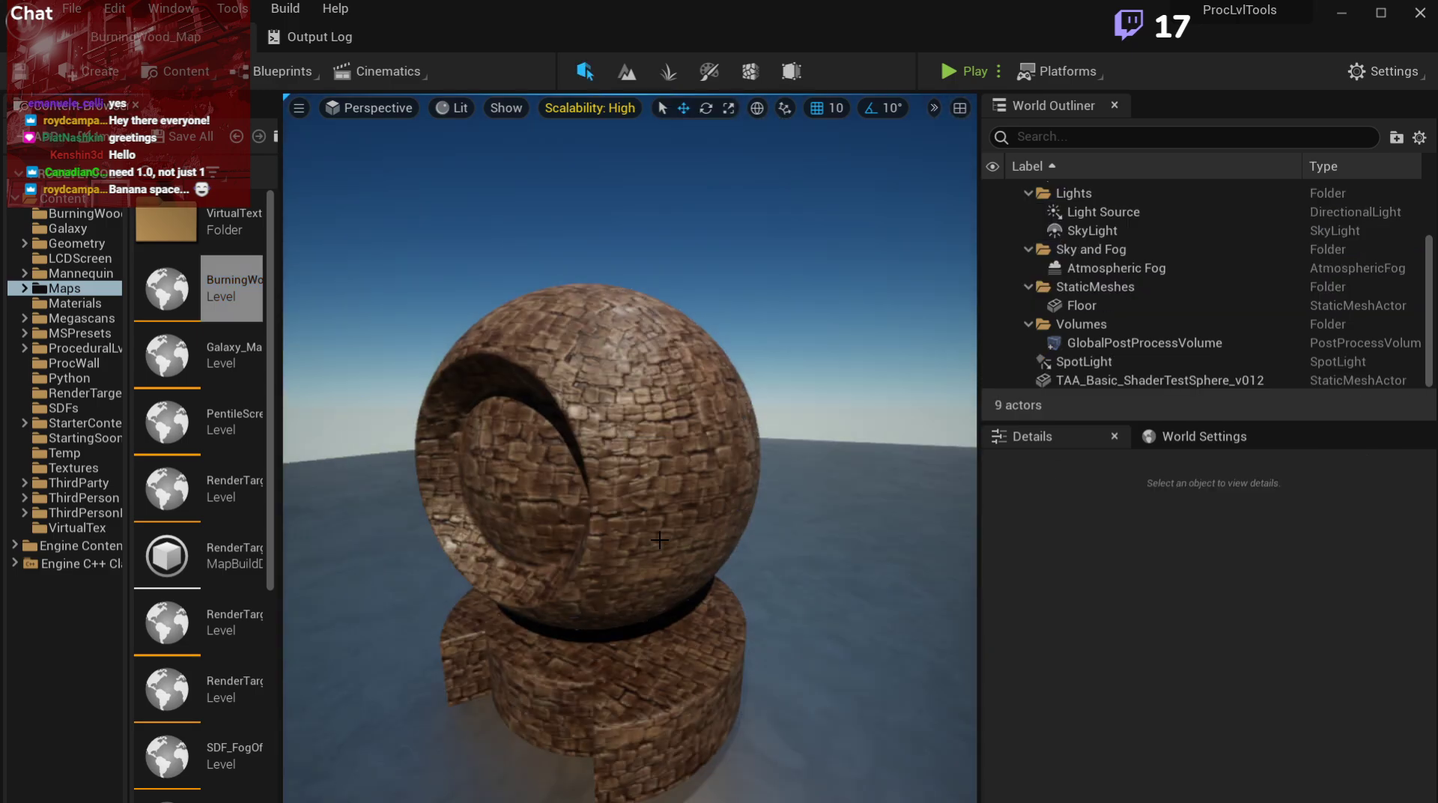
Try to save the open level under the new name Shadertoy_Map in the Maps folder.
mouse_move(659, 540)
right_down()
mouse_move(719, 535)
mouse_move(661, 553)
right_up()
key(w)
click(72, 9)
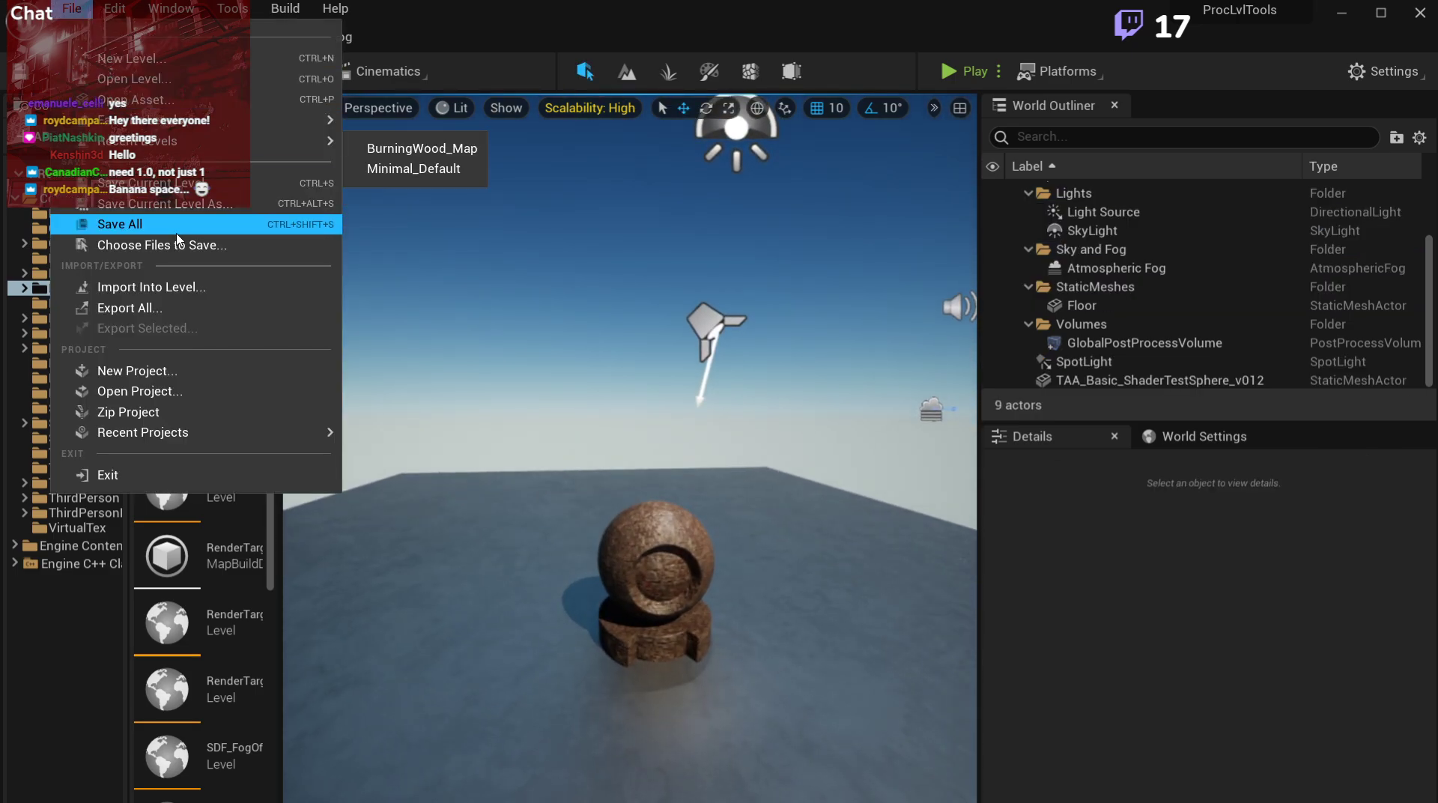
click(154, 205)
drag(1223, 495, 606, 169)
text(Shadertoy_Map)
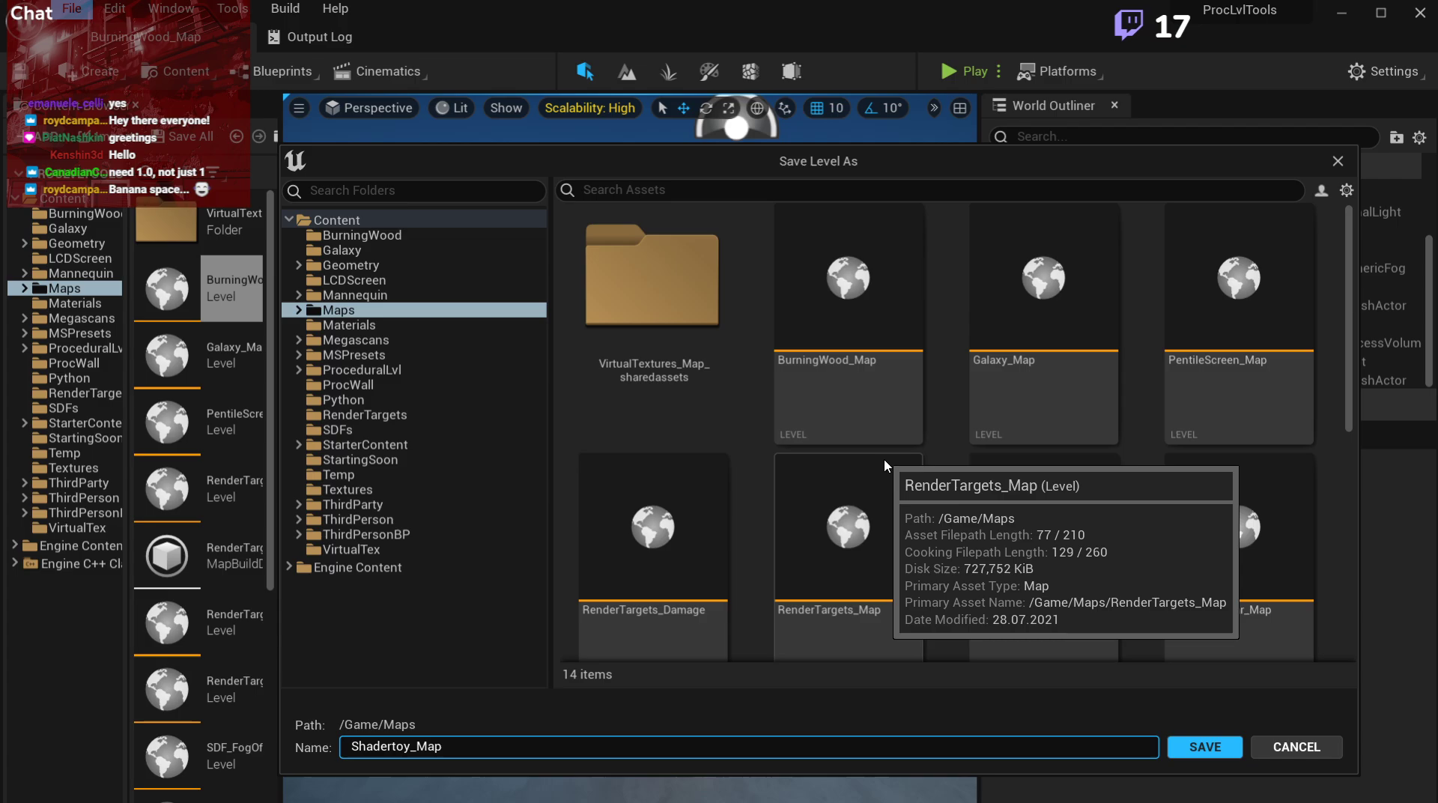
key(Return)
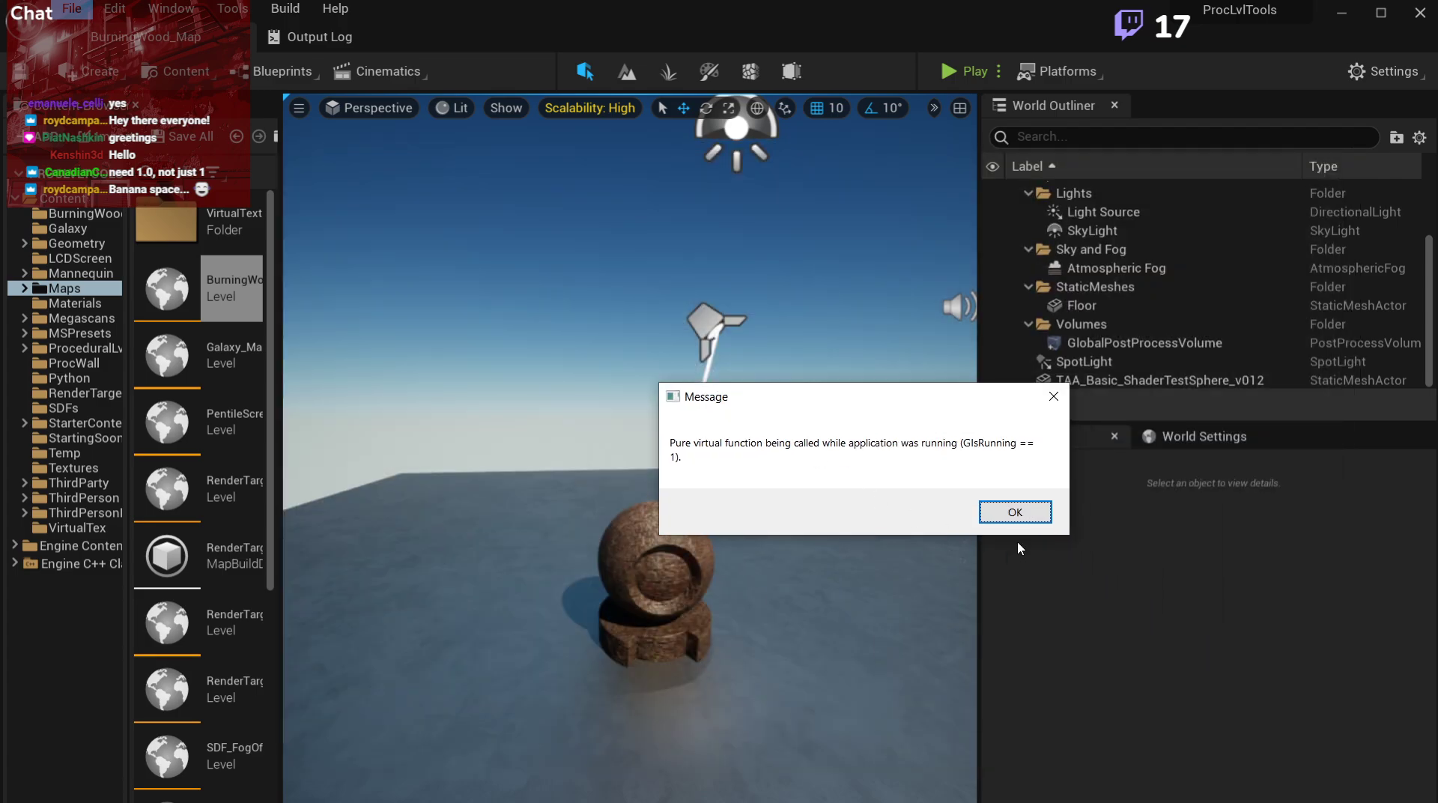
Dismiss the error message and send the crash report with the comment "Oh no...", choosing to restart the editor.
click(1013, 511)
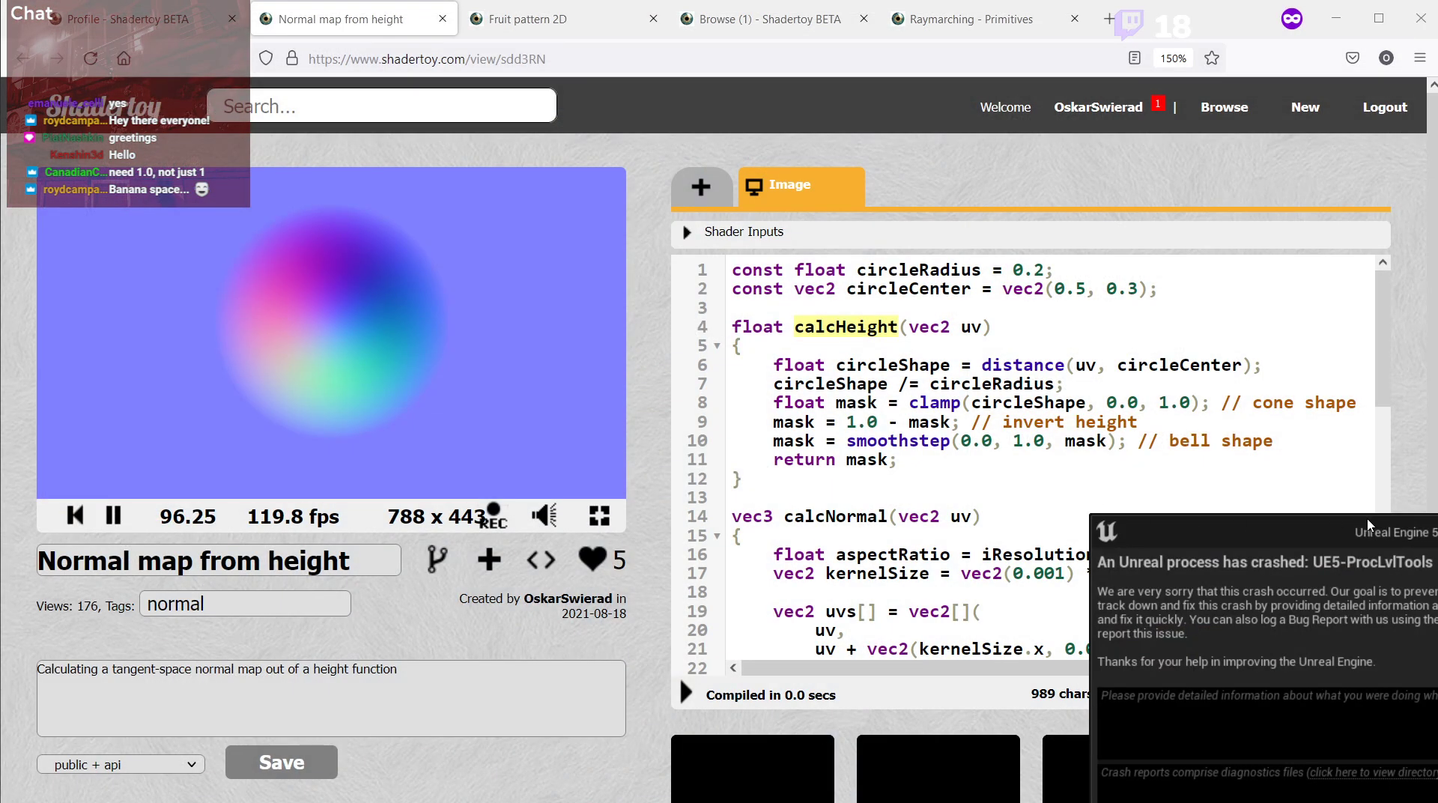
text(Oh no....)
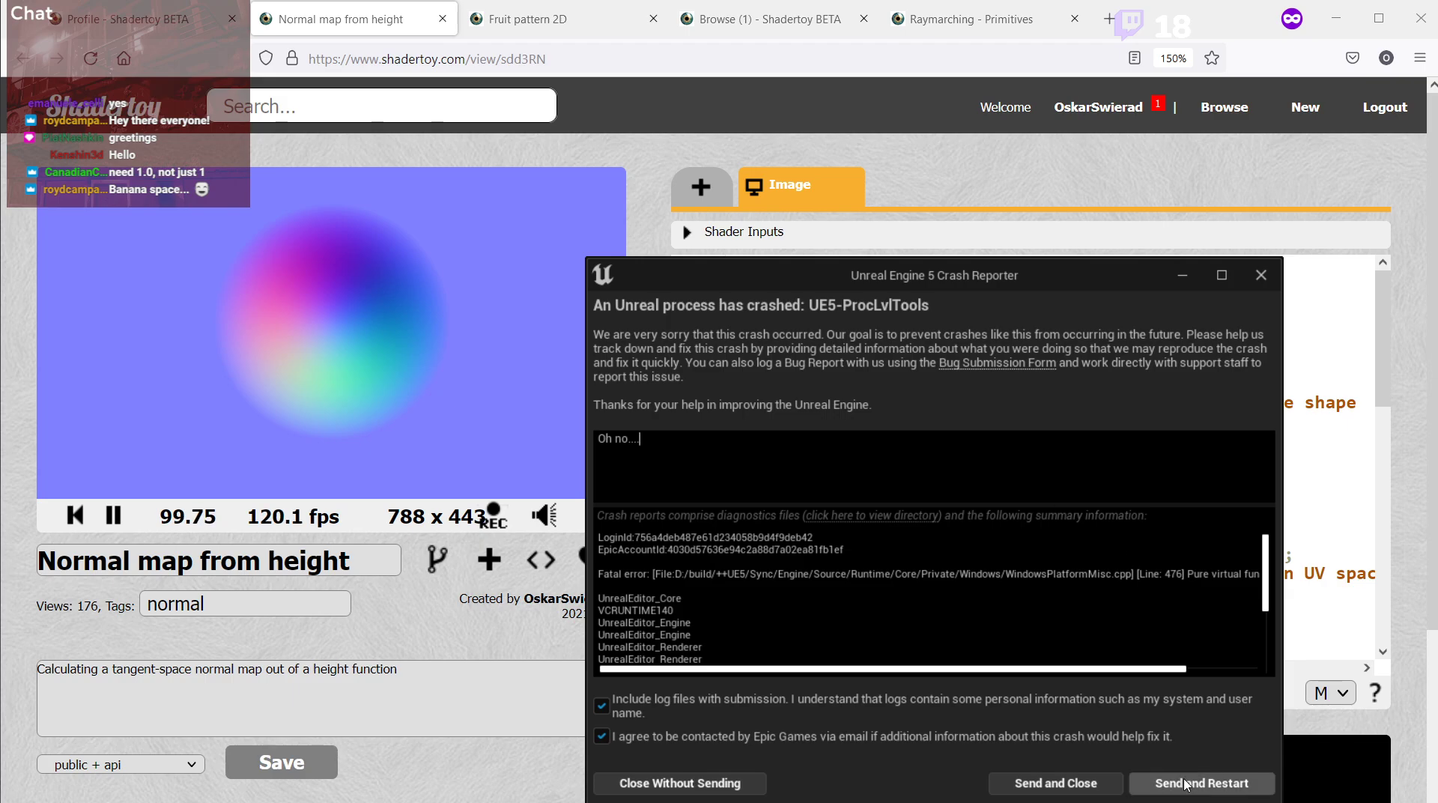
click(1184, 783)
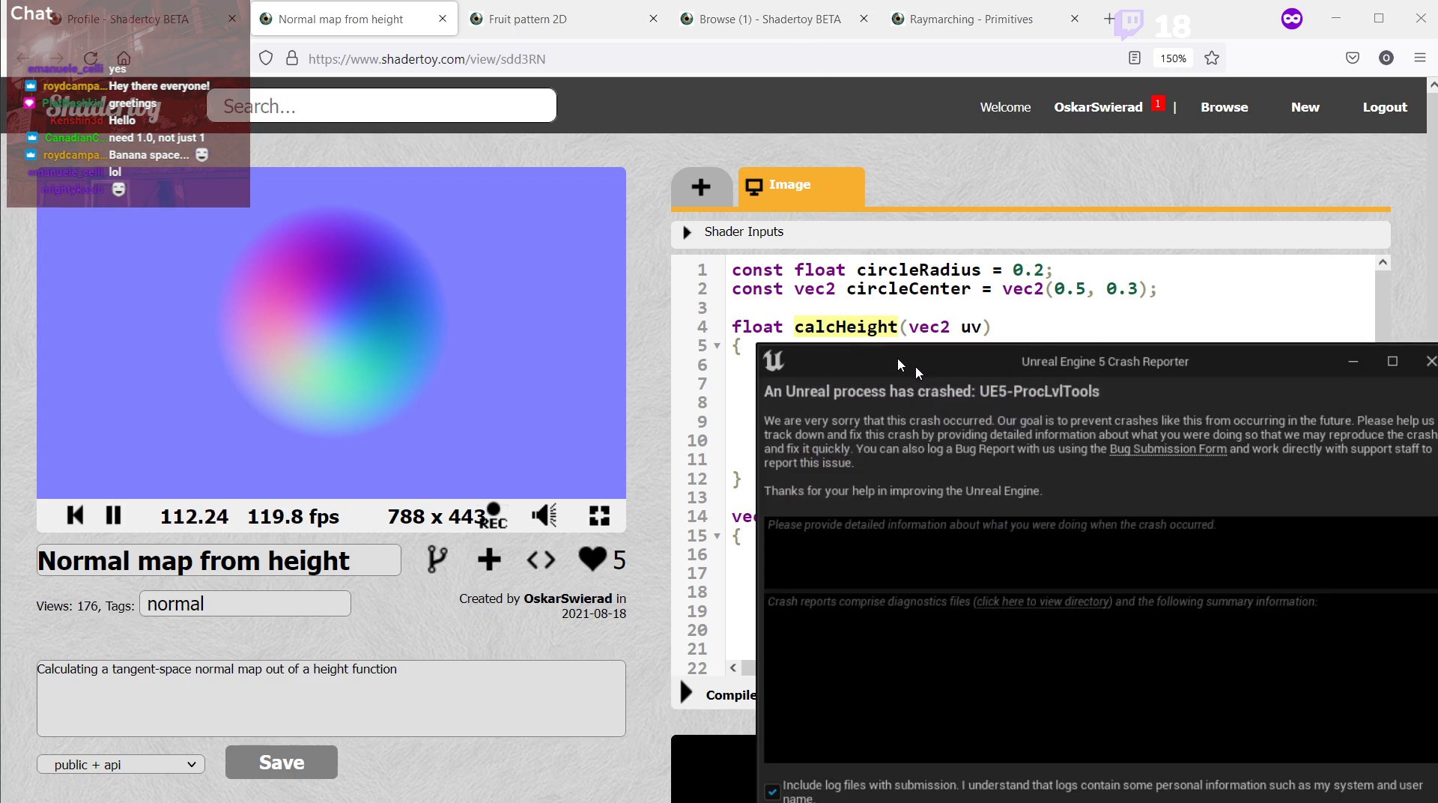
drag(918, 372, 868, 350)
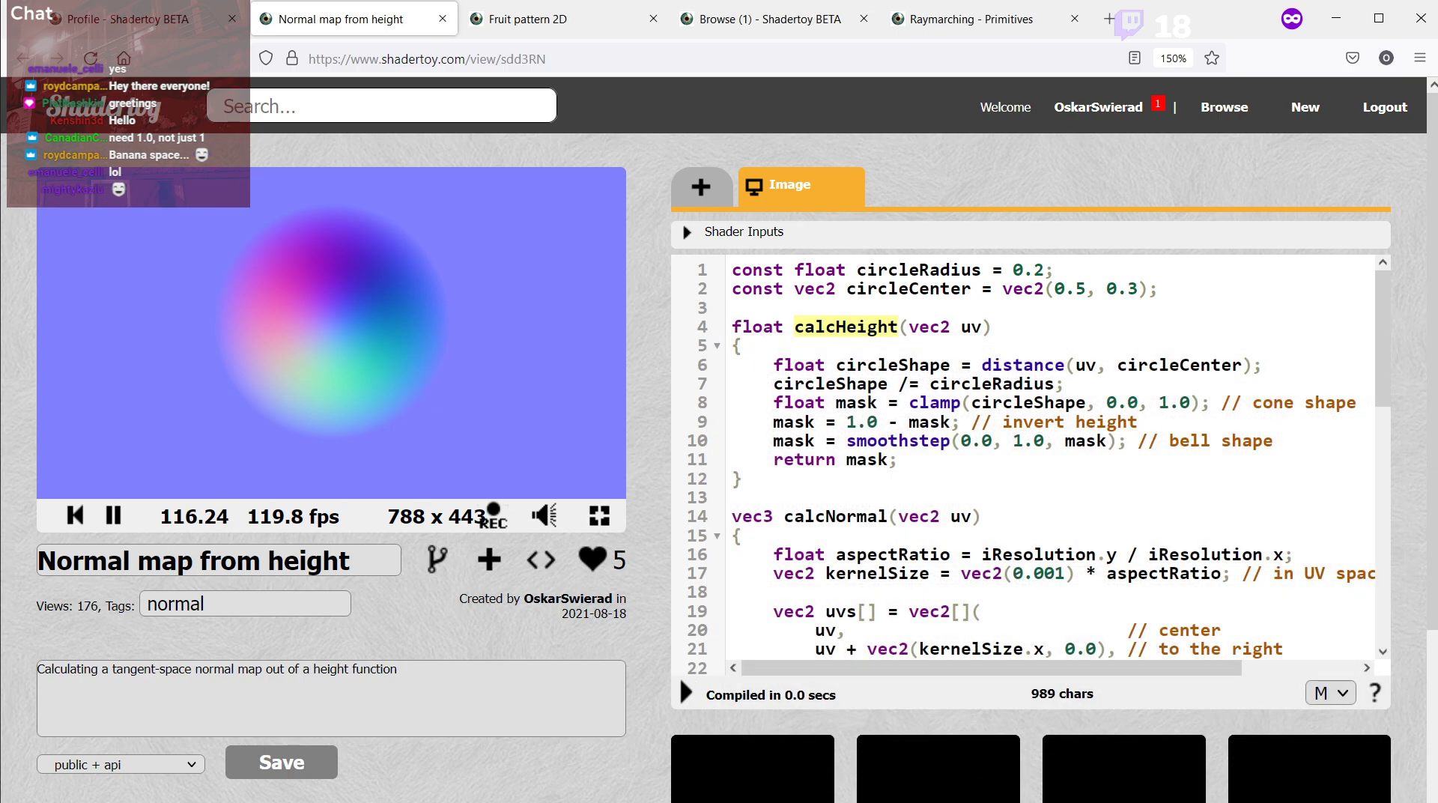
Open the ProcLvlTools project folder in File Explorer and inspect its DerivedDataCache and Intermediate folders.
click(895, 802)
drag(923, 643, 734, 337)
right_click(676, 660)
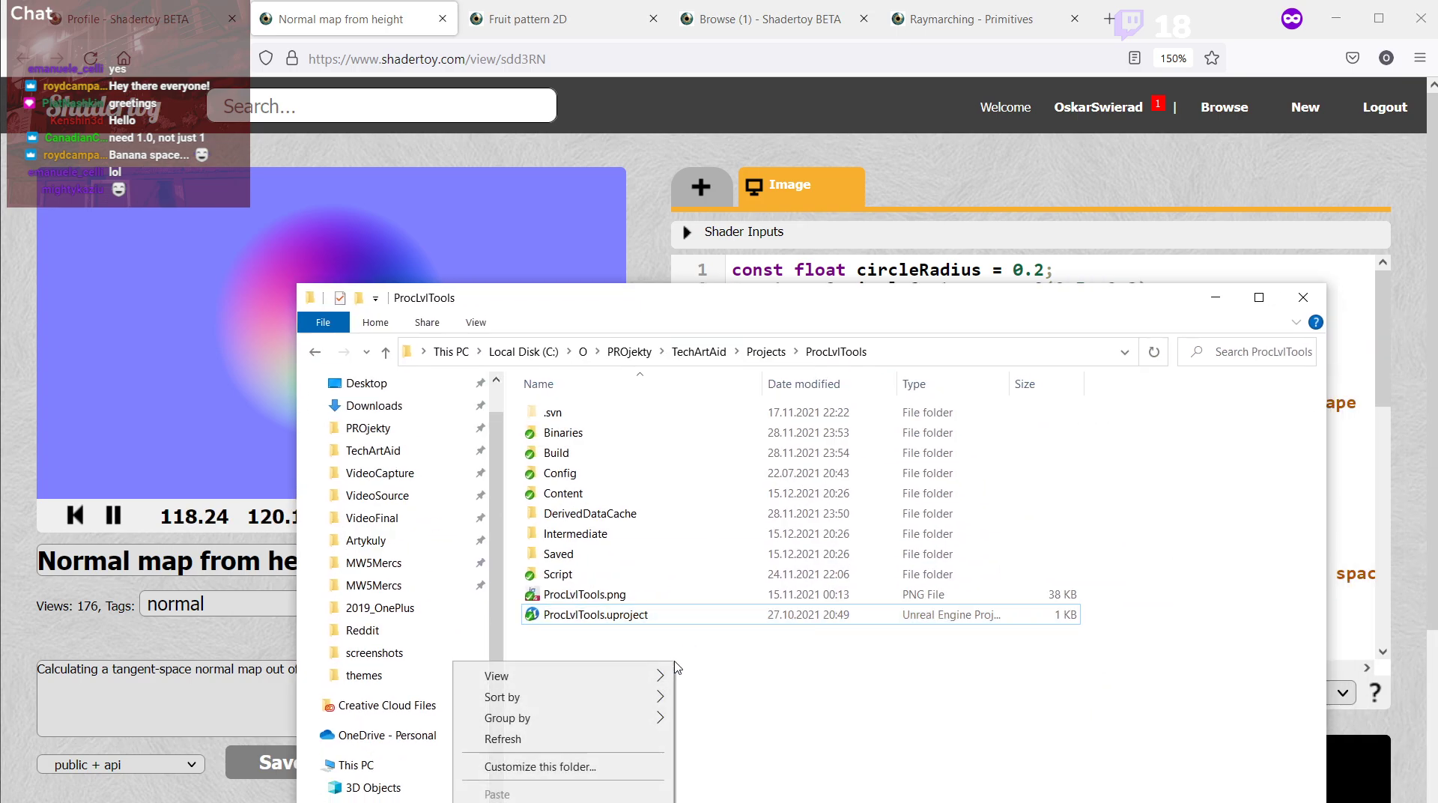
click(592, 514)
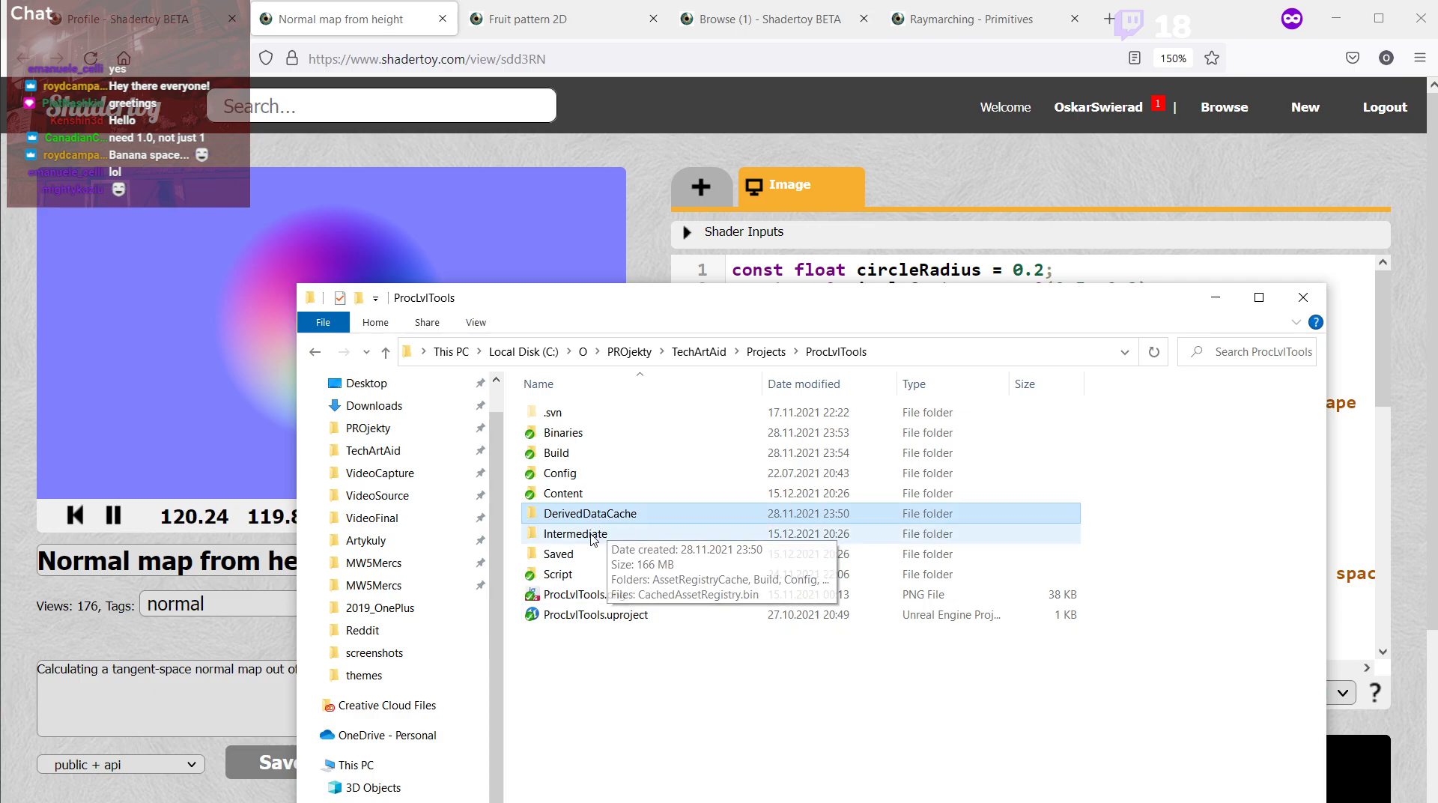
double_click(614, 515)
key(alt+Left)
double_click(619, 533)
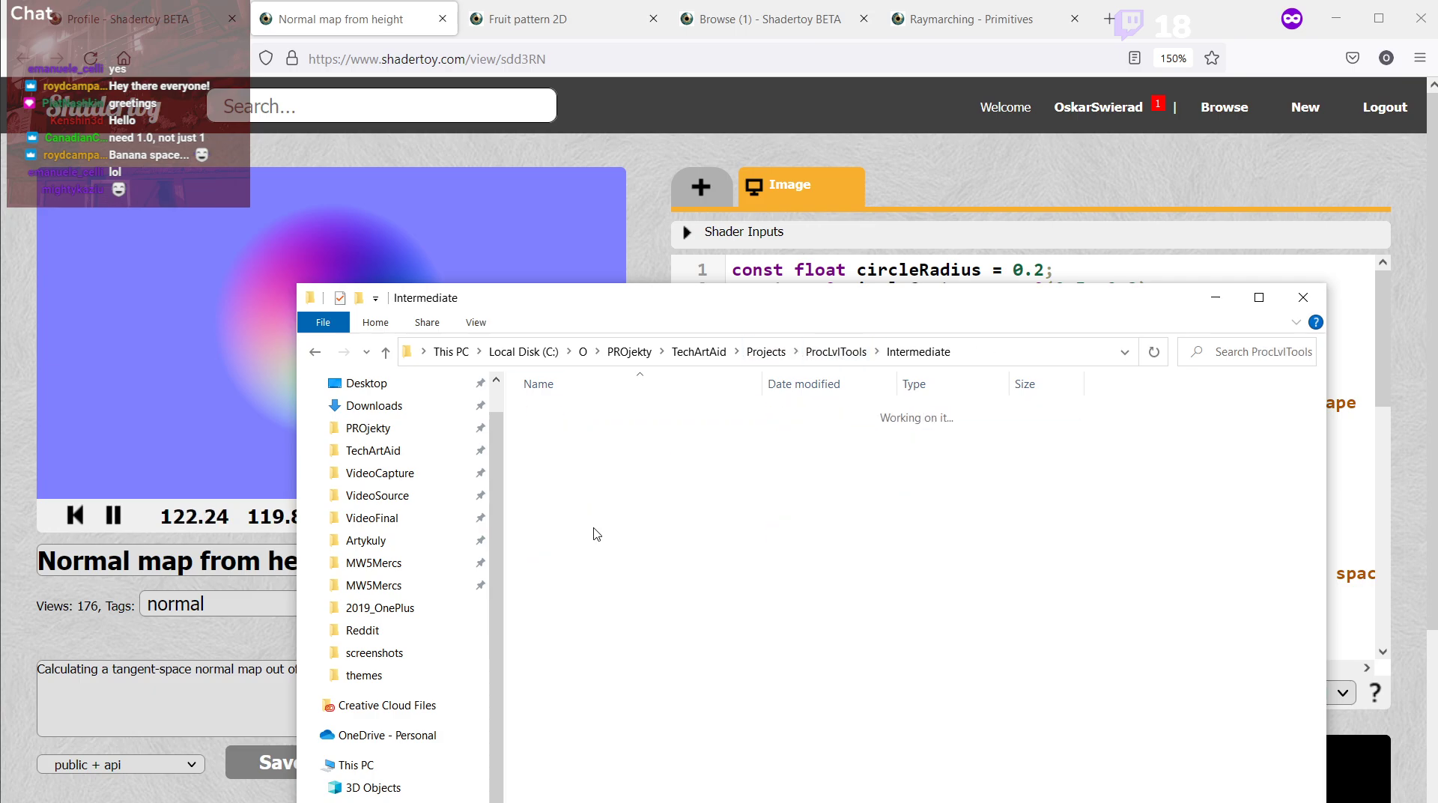
click(836, 352)
Bring up the SVN commit list for ProcLvlTools and revert the modified Minimal_Default.umap and Minimal_Default_BuiltData.uasset files.
right_click(584, 683)
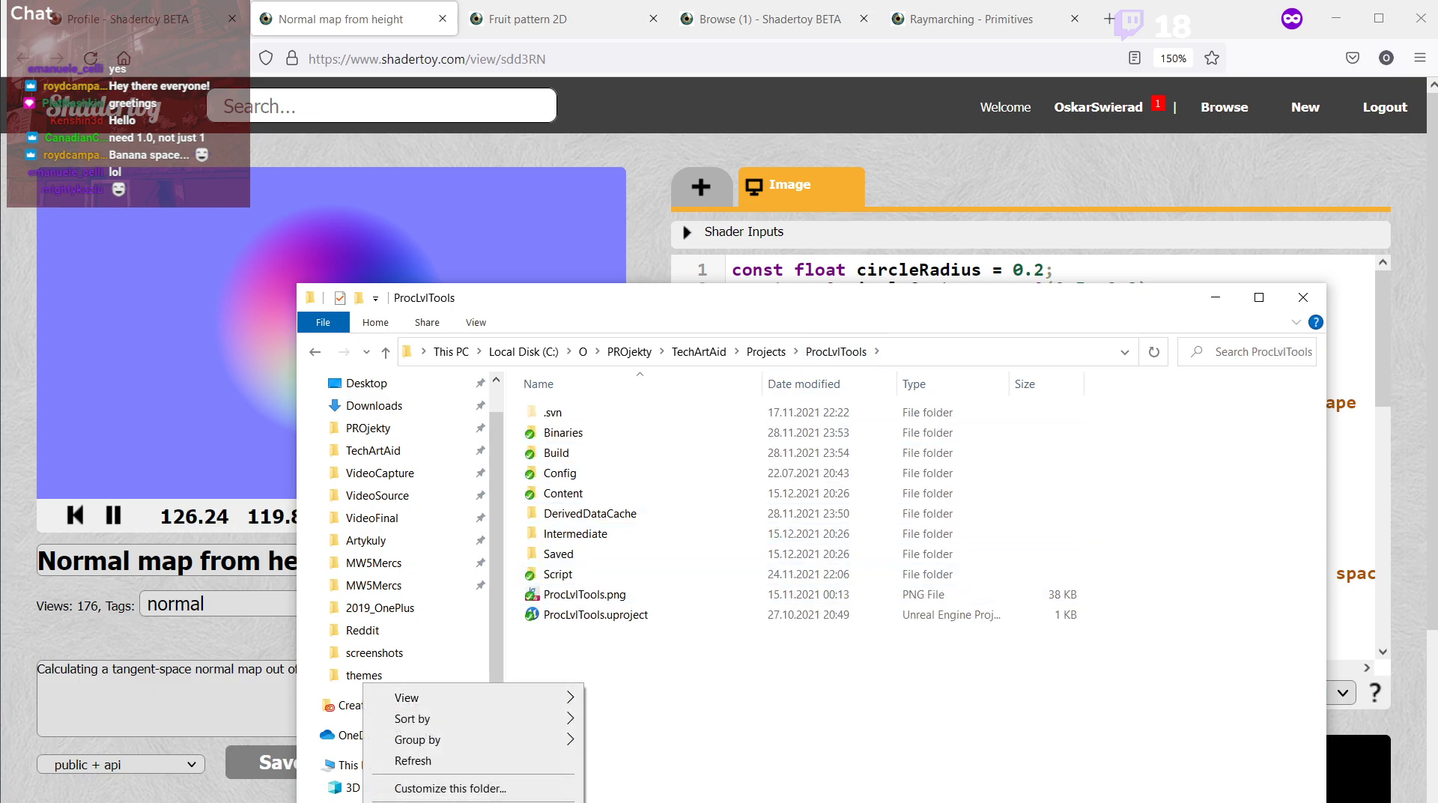
click(480, 802)
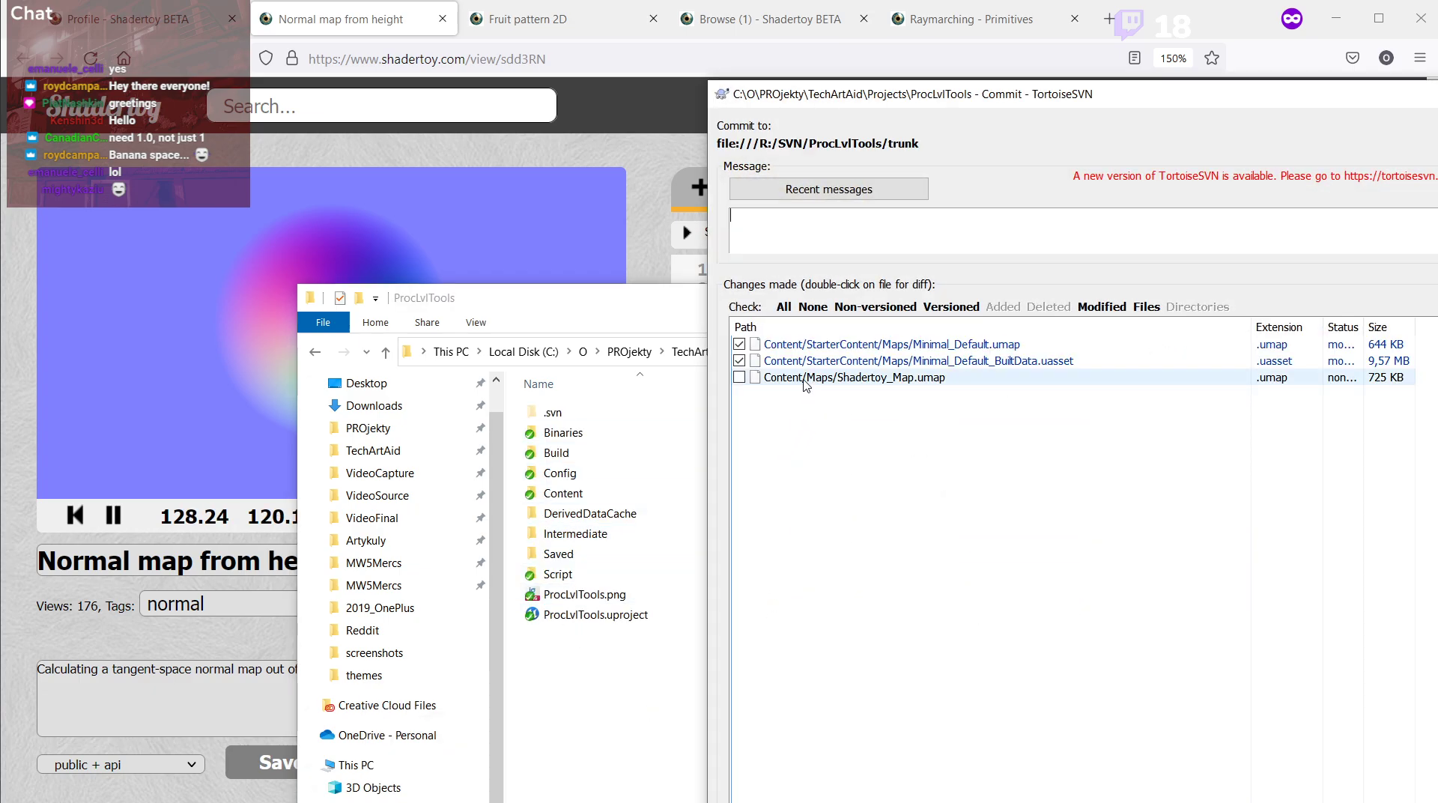
click(803, 380)
click(823, 364)
shift+click(804, 343)
right_click(803, 341)
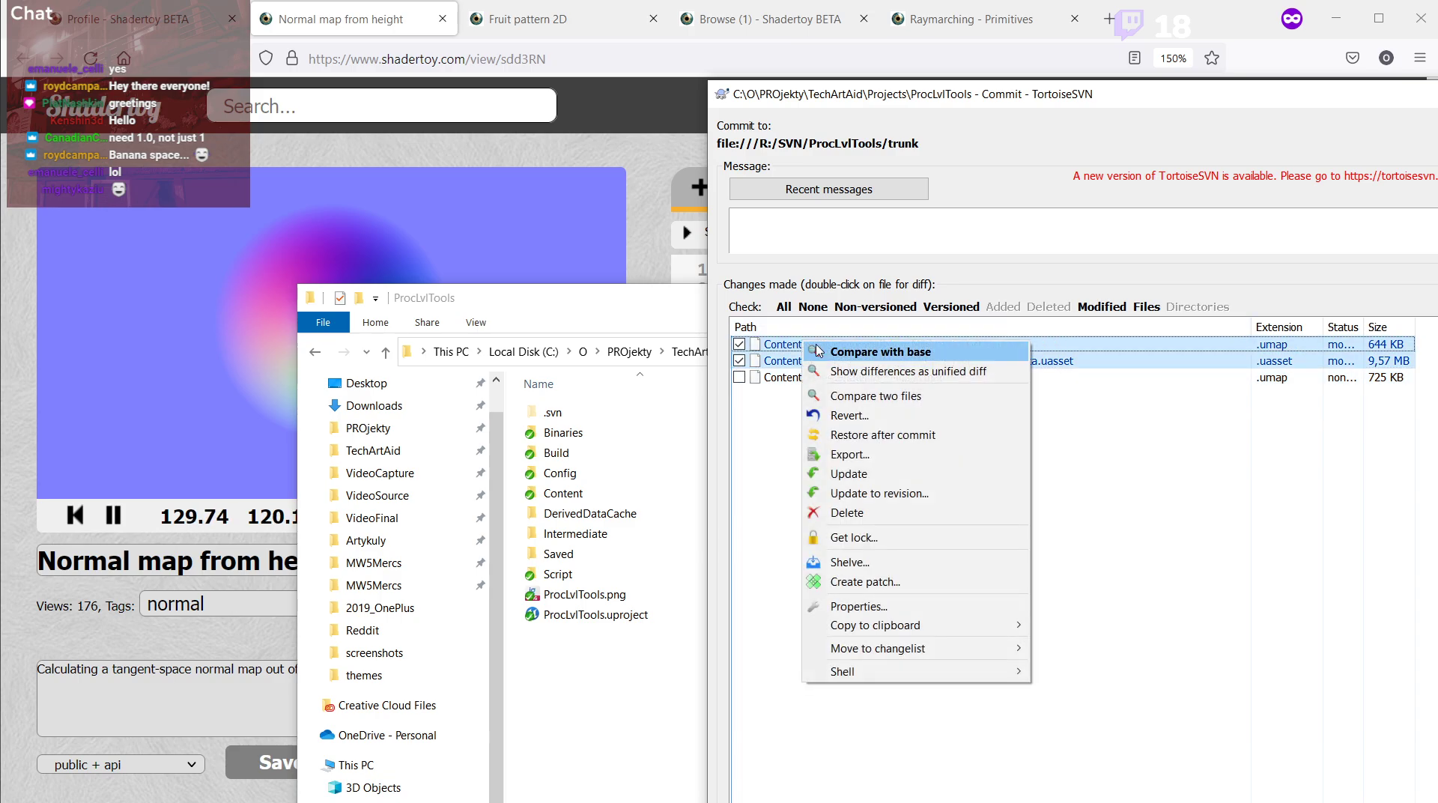
click(845, 416)
click(1165, 541)
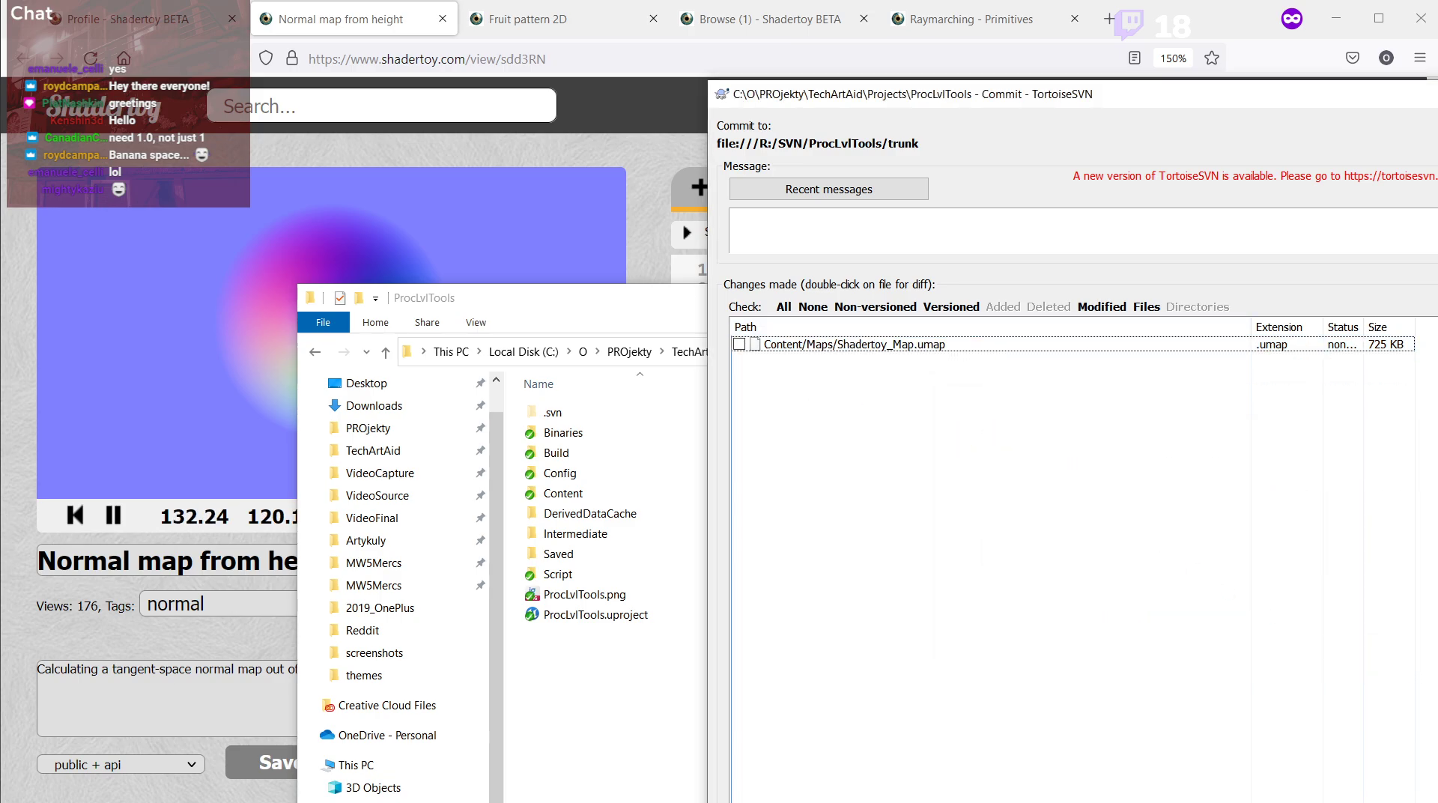
Close the commit window without committing, launch ProcLvlTools.uproject and minimize the project folder window.
key(Escape)
double_click(615, 619)
click(1216, 303)
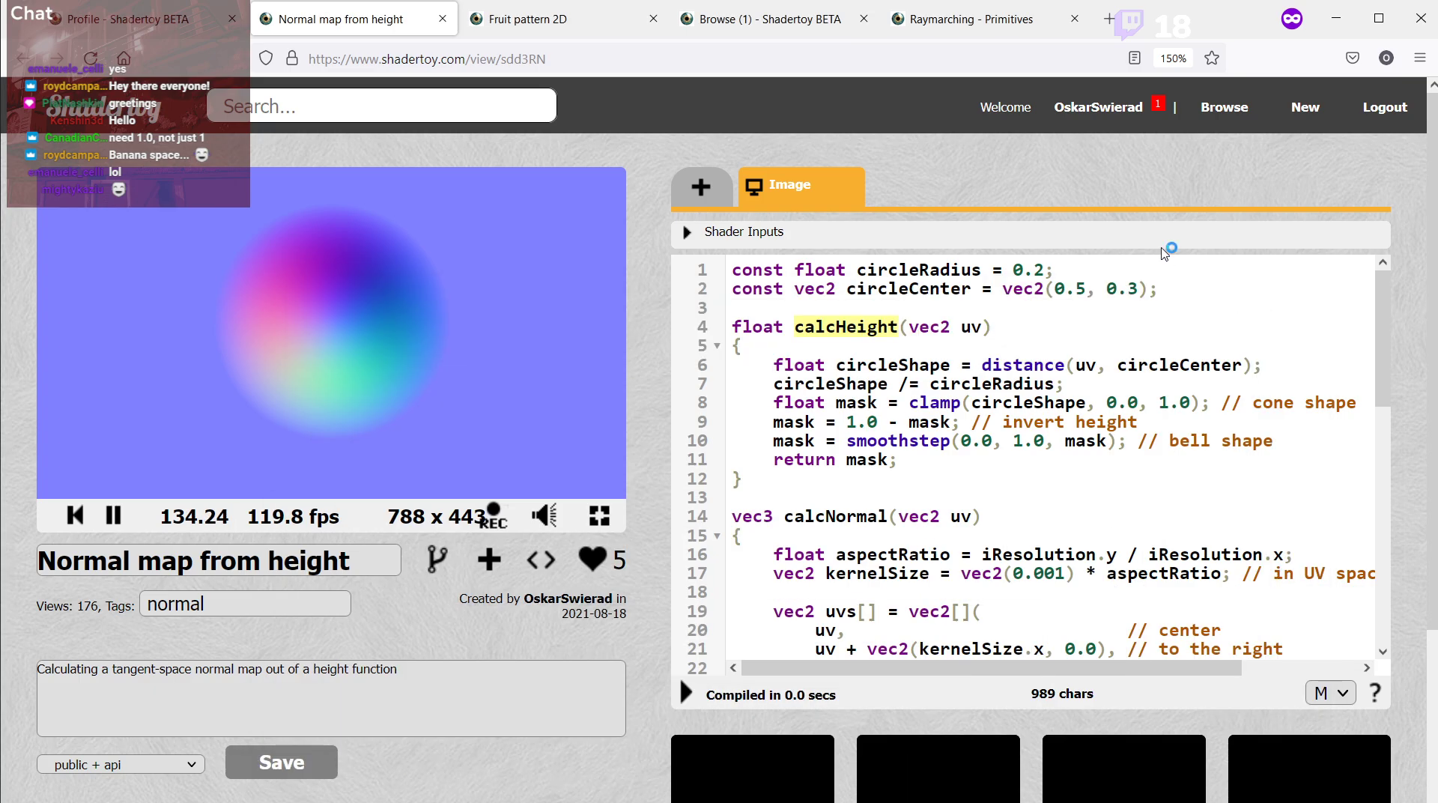
click(1109, 106)
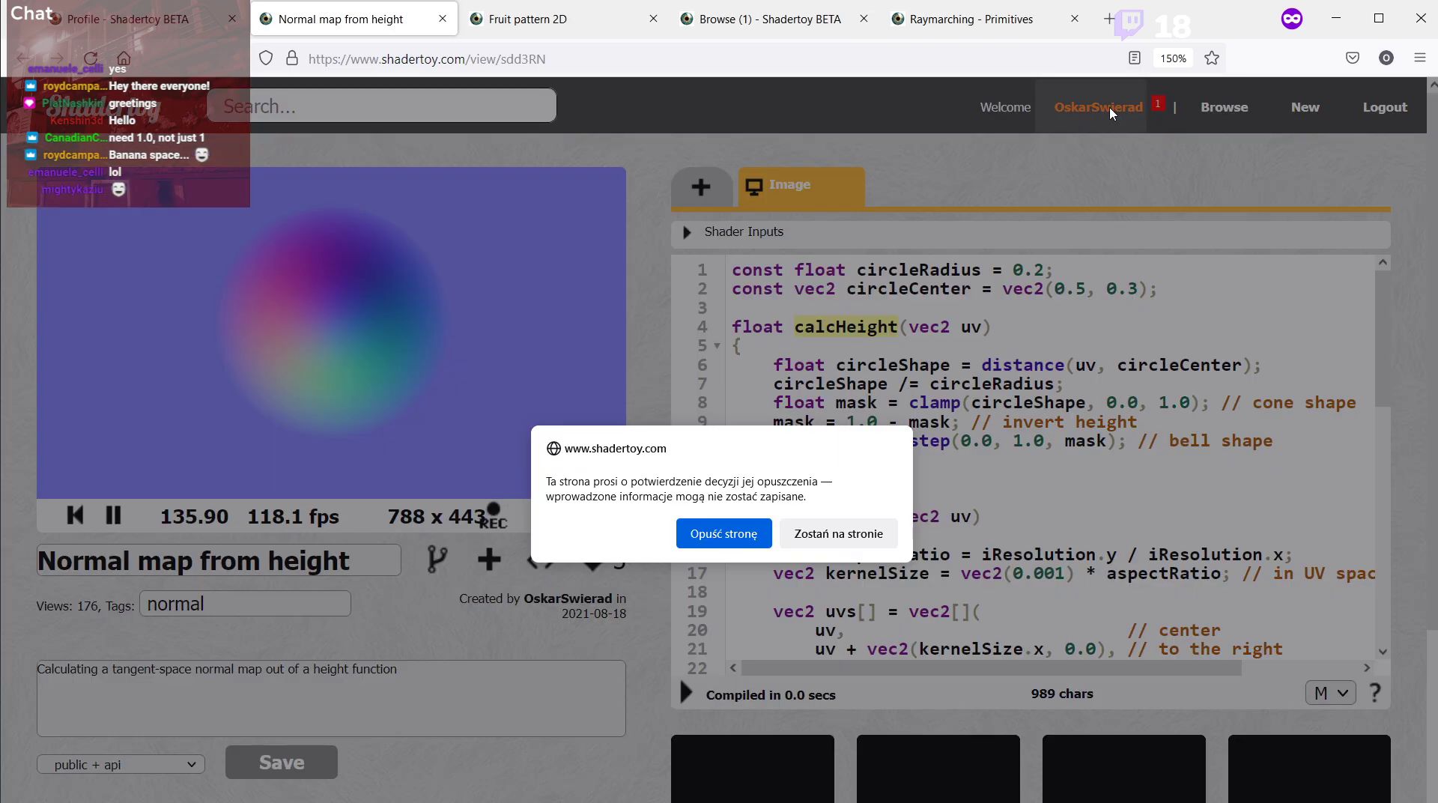
click(839, 532)
click(1161, 106)
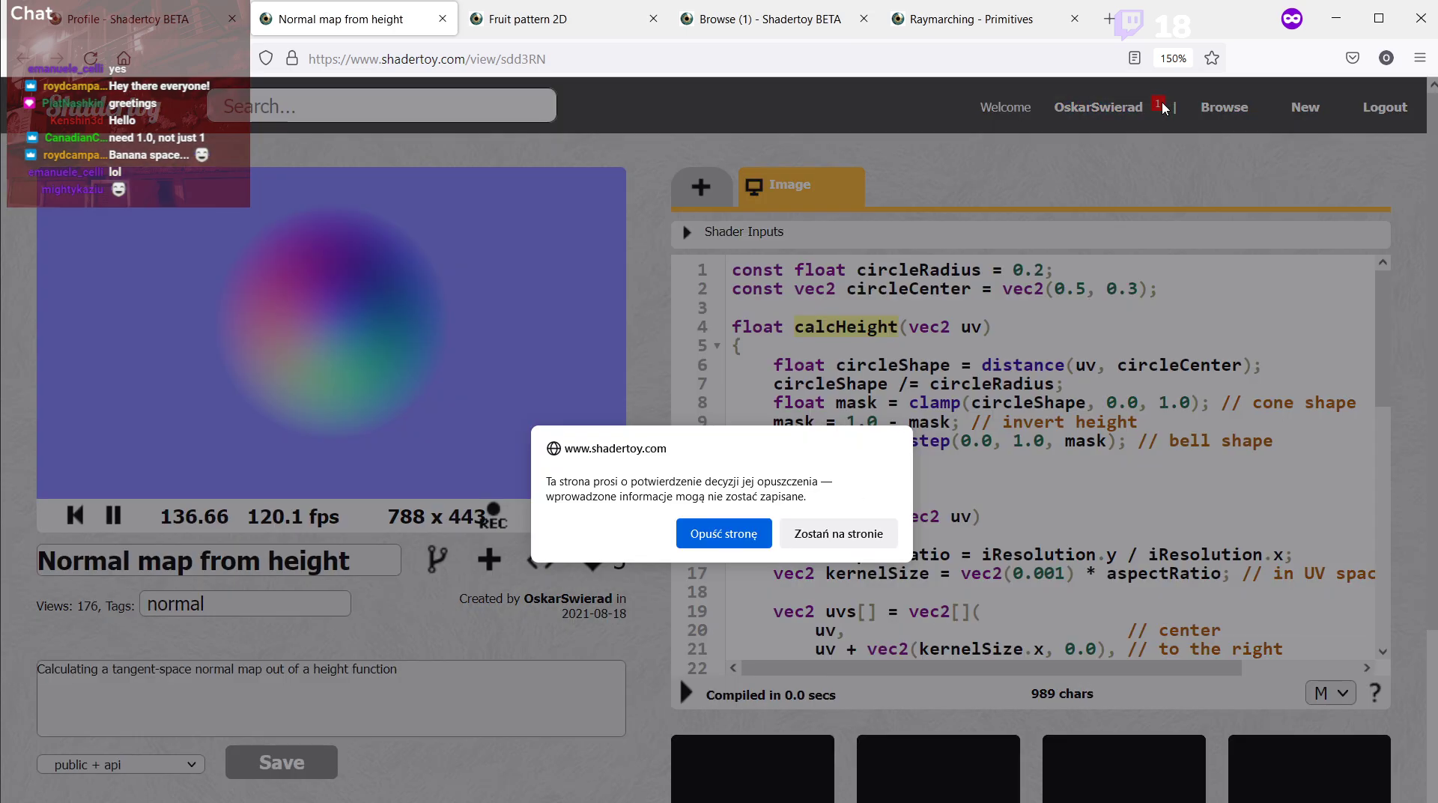
click(868, 538)
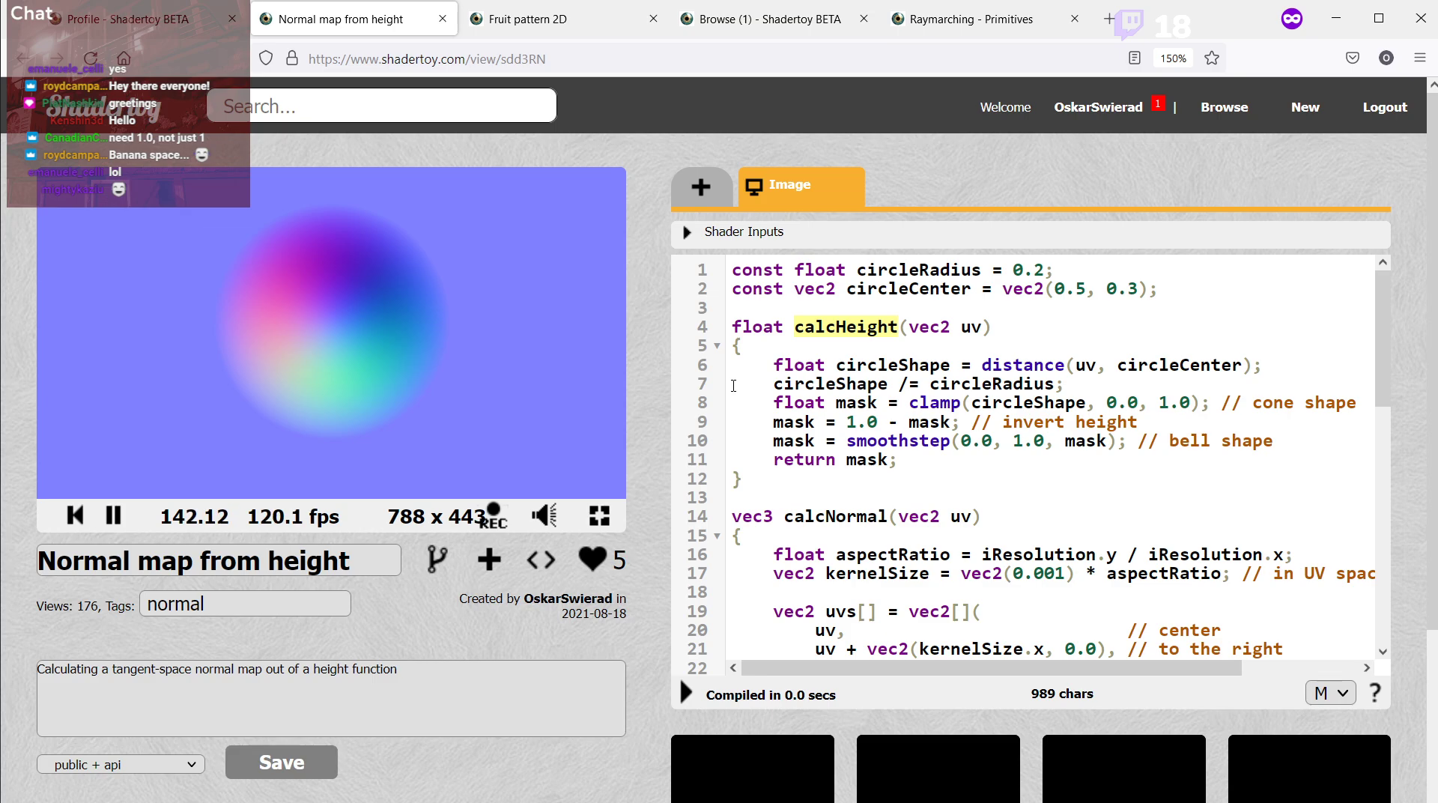
Switch to Unreal Editor and delete the cloudy sky sphere from the Minimal_Default level.
key(alt+Tab)
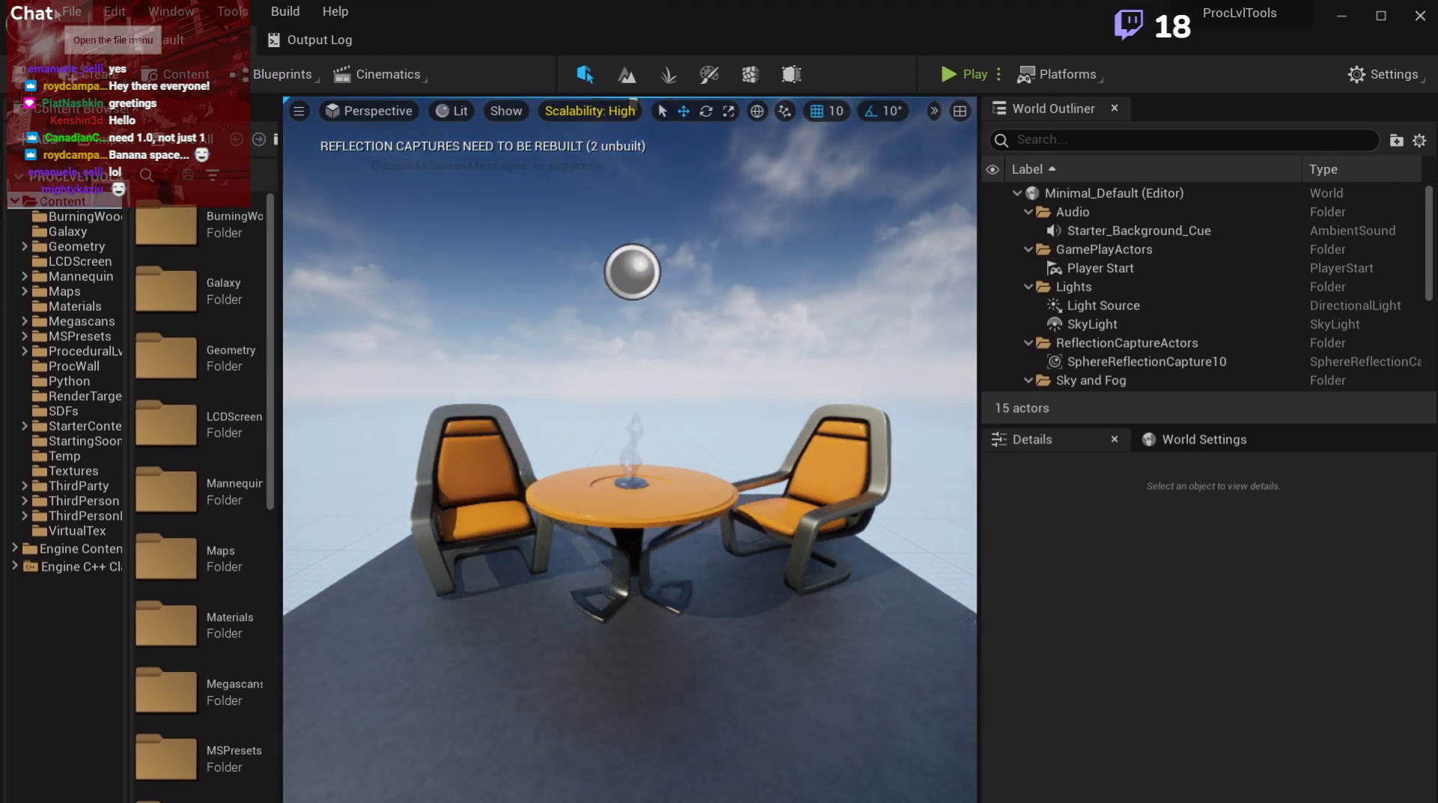
mouse_move(621, 288)
right_down()
mouse_move(592, 273)
mouse_move(645, 297)
mouse_move(611, 293)
right_up()
click(622, 288)
key(Delete)
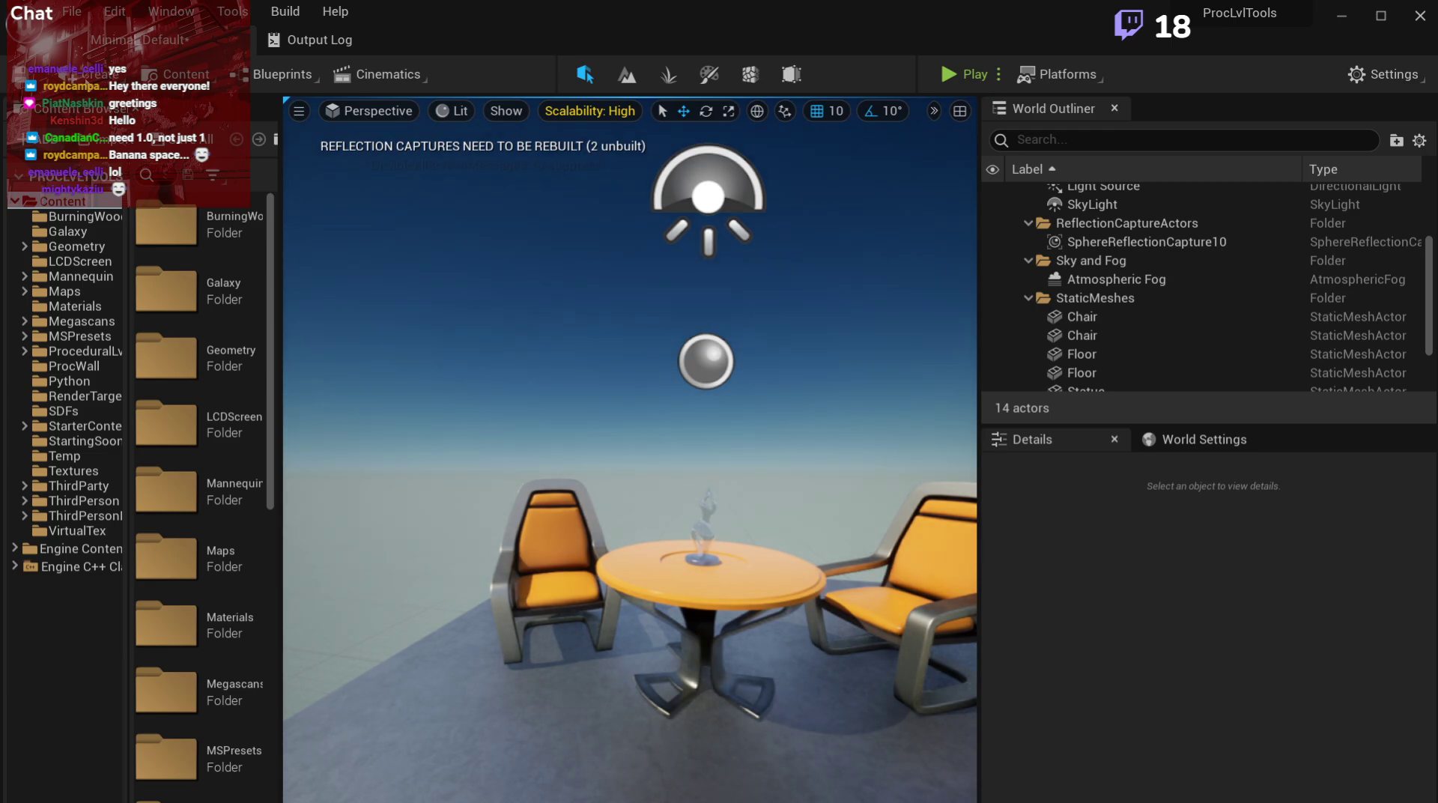
Widen the Content Browser to read the asset names and open the PentileScreen_Map level from the Maps folder.
click(71, 11)
click(129, 631)
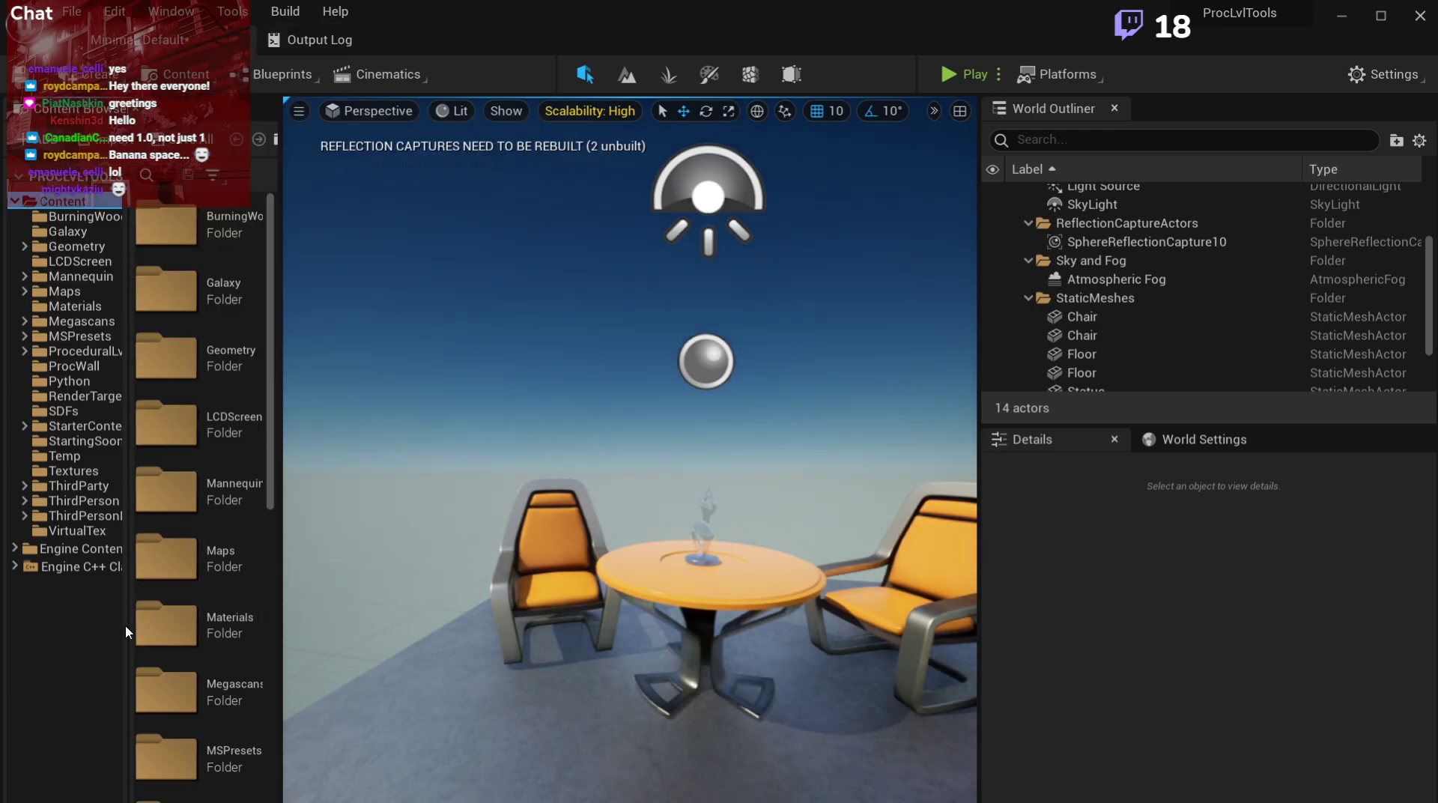
double_click(238, 580)
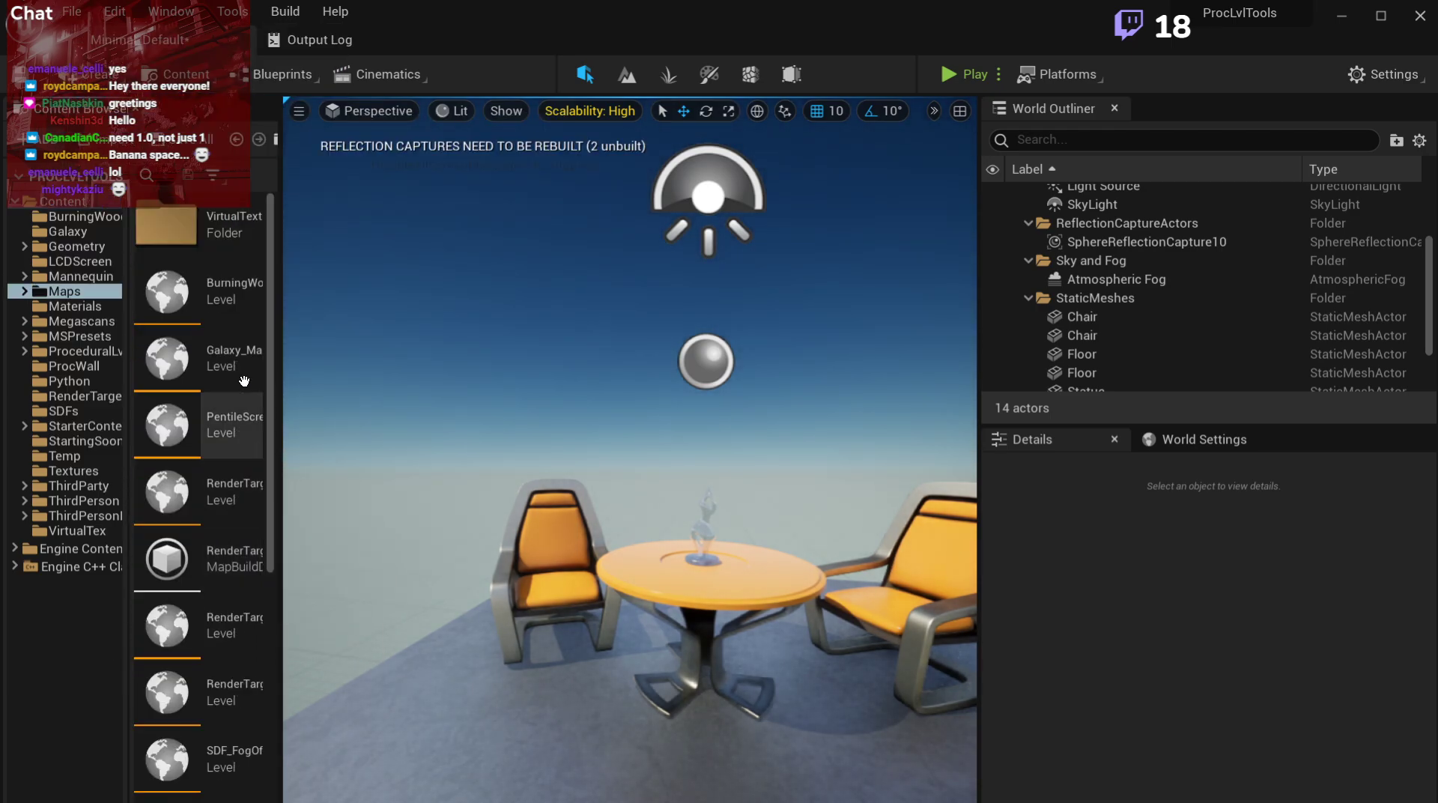
drag(279, 396, 371, 394)
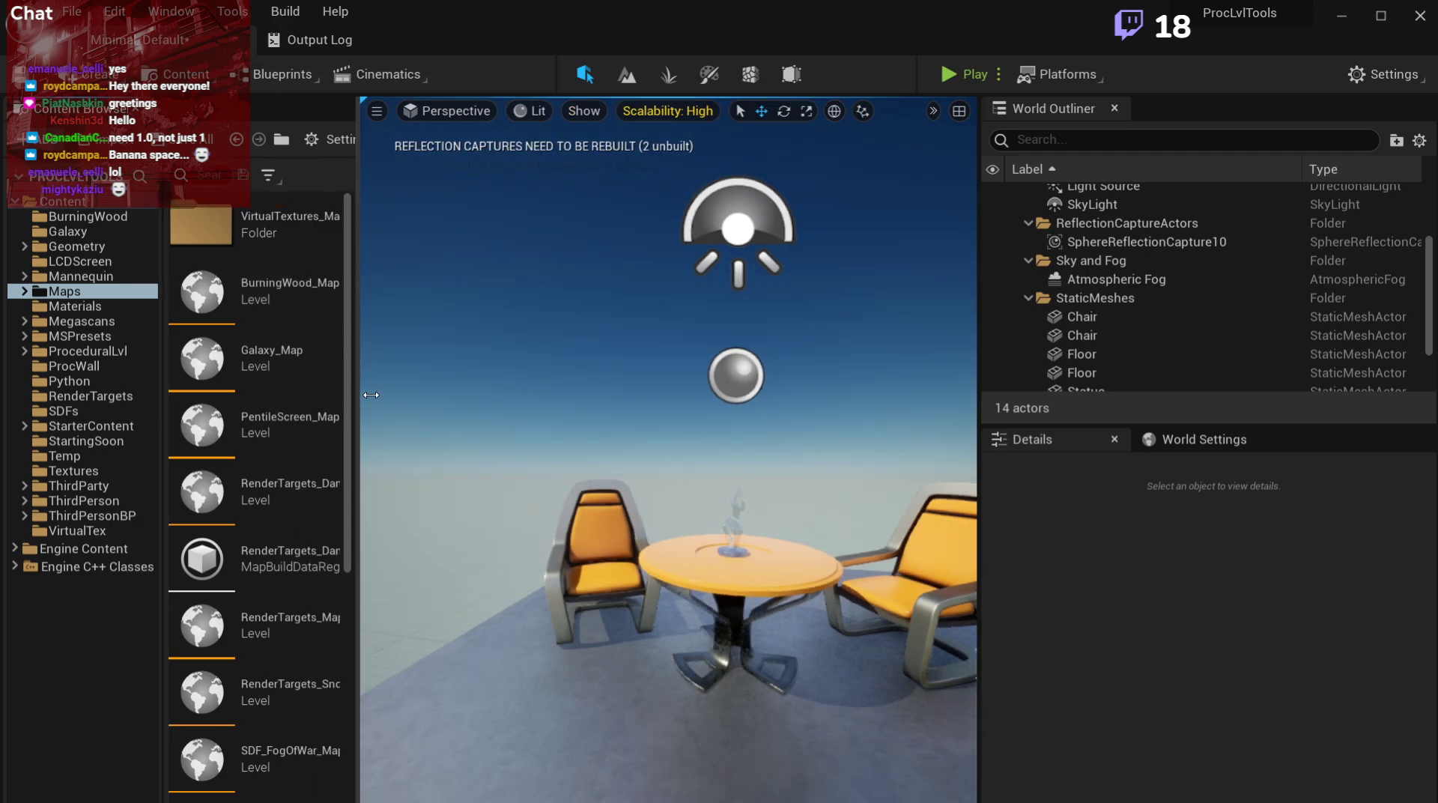
double_click(270, 421)
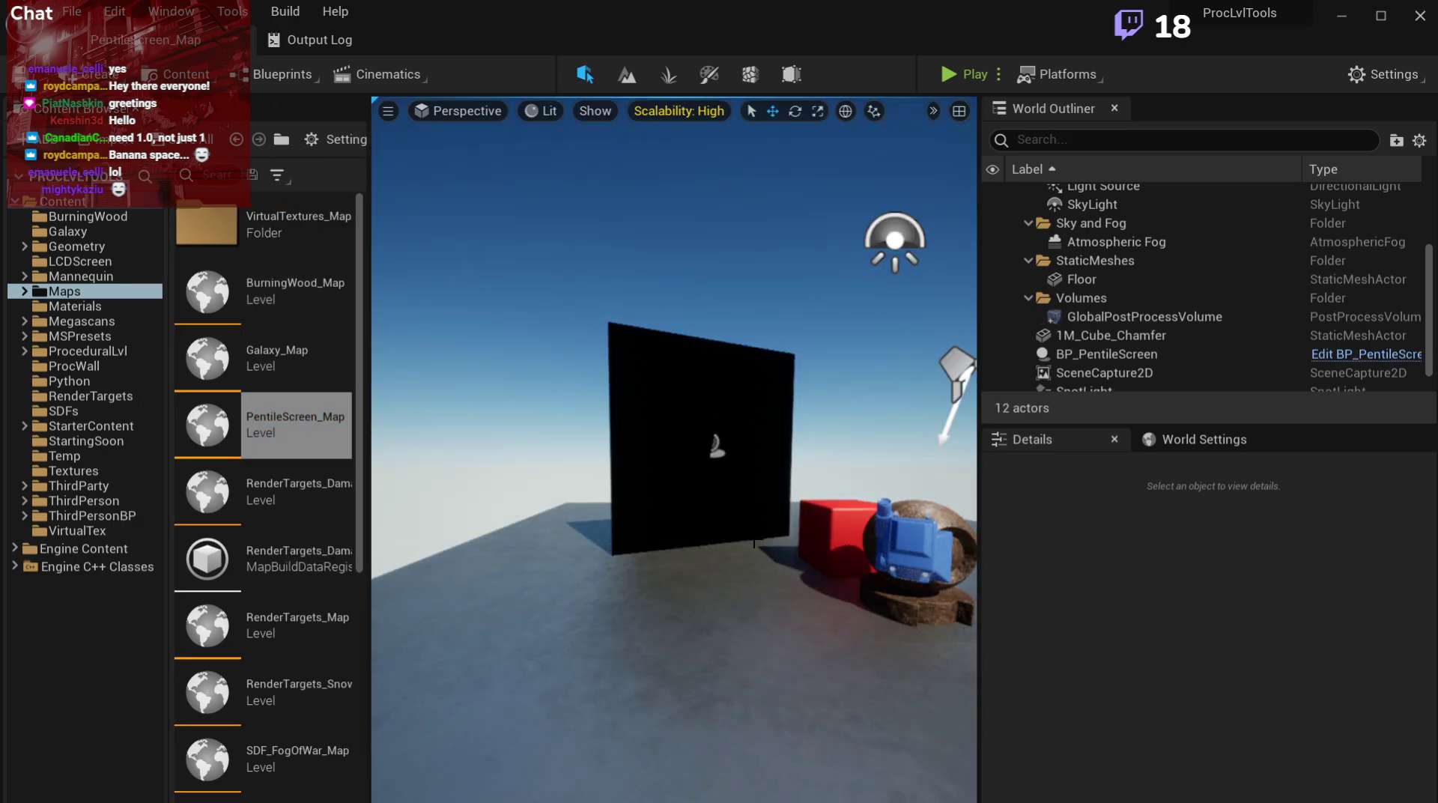
Delete the red chamfered cube, the round prop beside it, the blue scene capture camera and the SpotLight from the level.
right_drag(675, 449, 749, 424)
key(w)
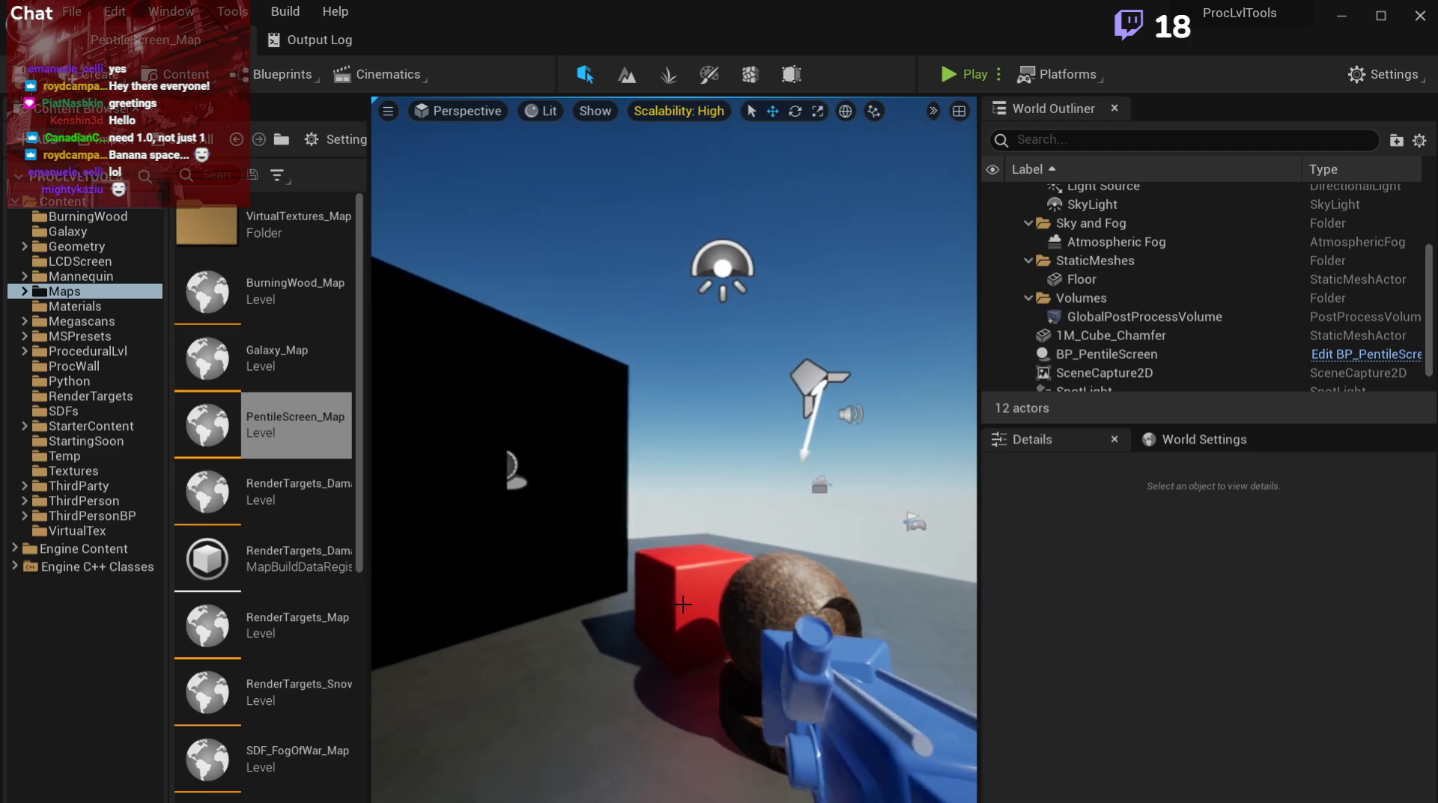
click(712, 615)
key(Delete)
click(795, 596)
key(Delete)
click(830, 723)
key(Delete)
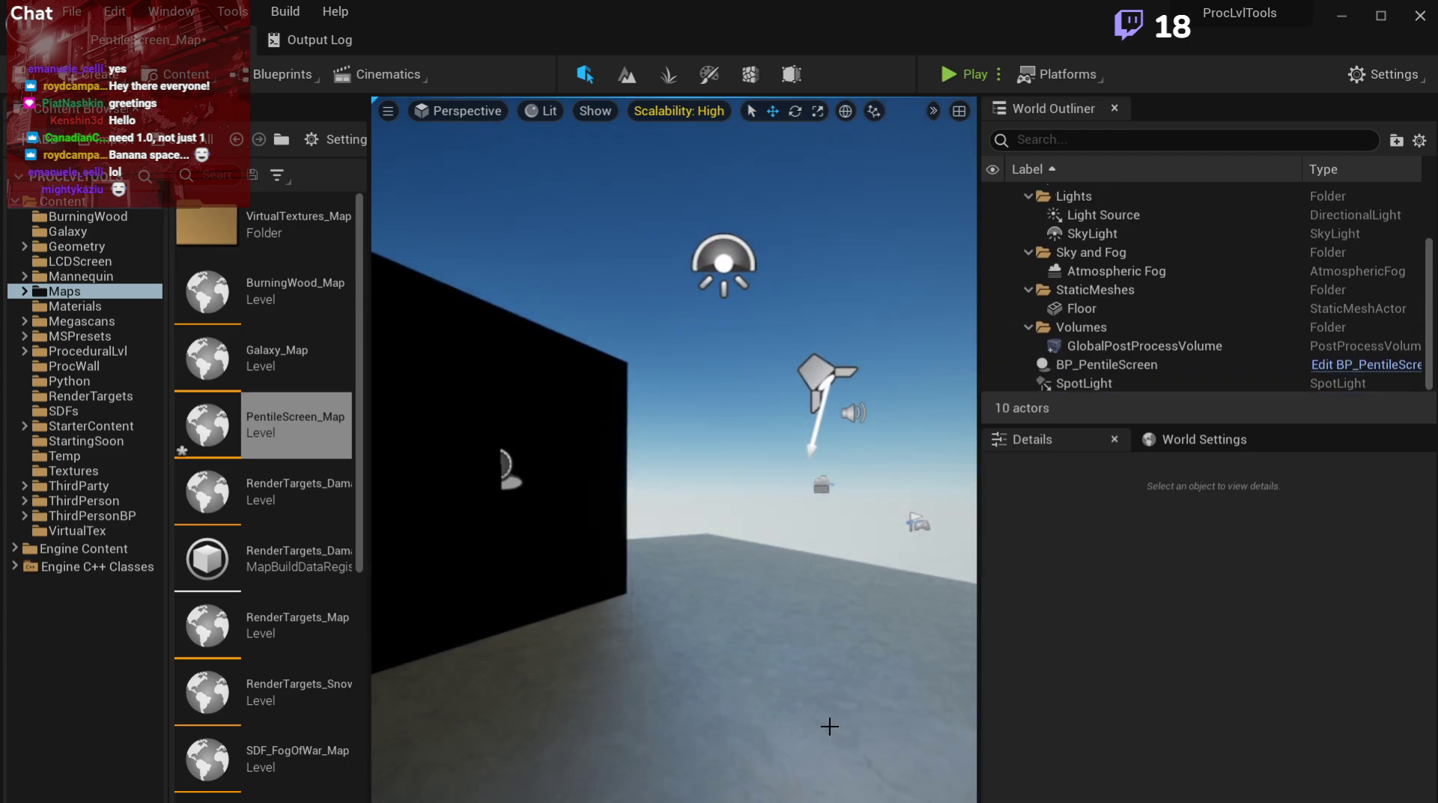
right_drag(830, 723, 754, 494)
click(719, 476)
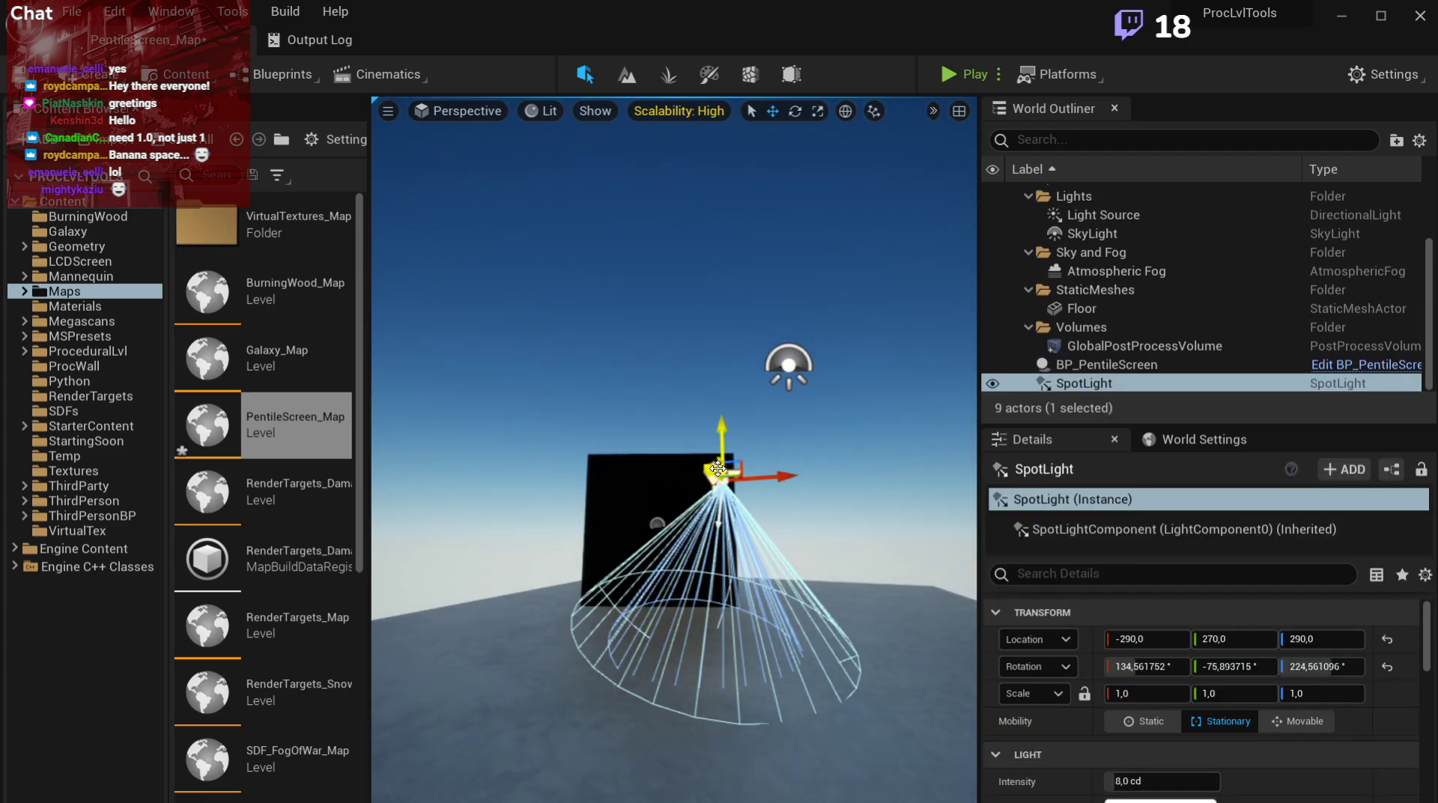
key(Delete)
right_drag(745, 625, 616, 400)
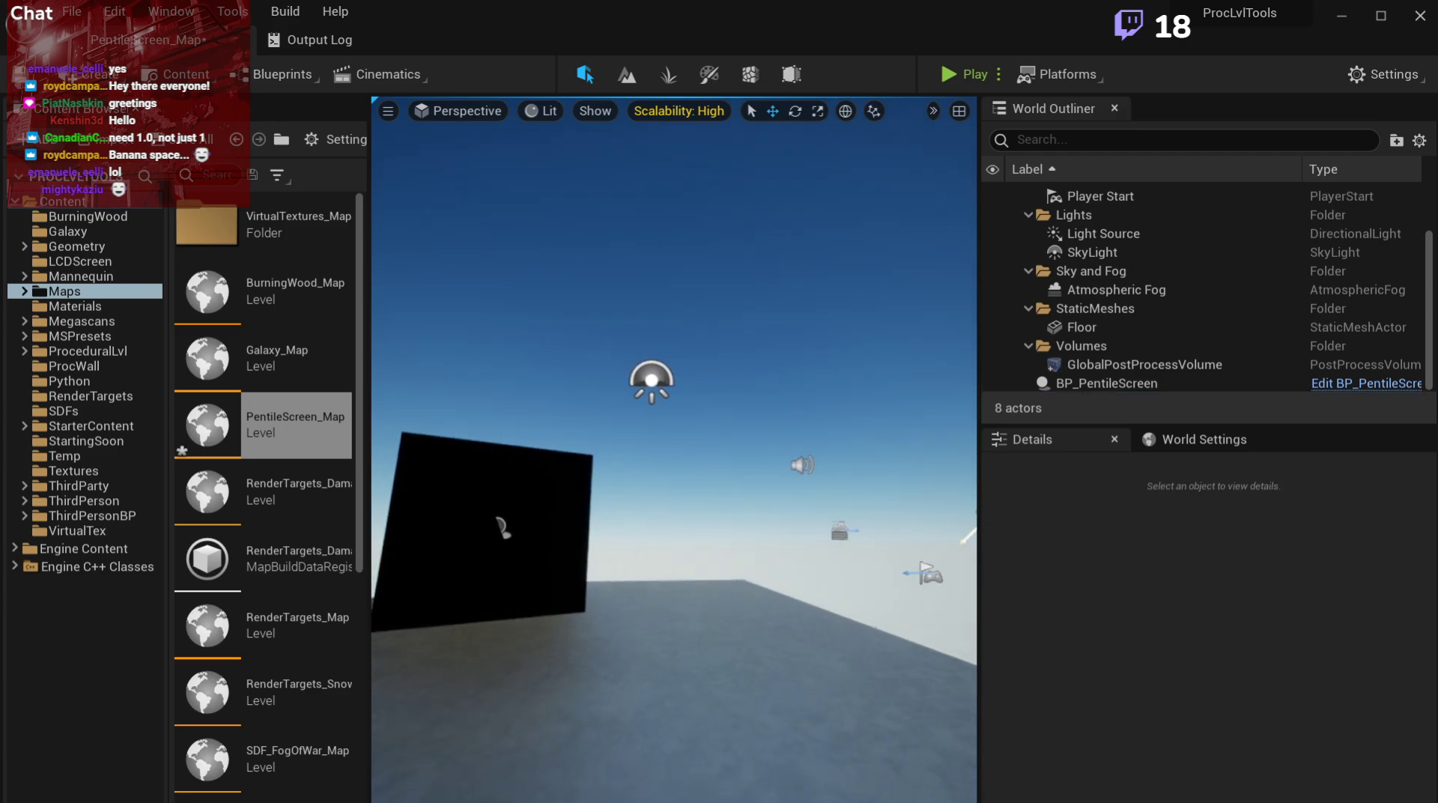
key(w)
right_drag(645, 517, 598, 526)
click(598, 526)
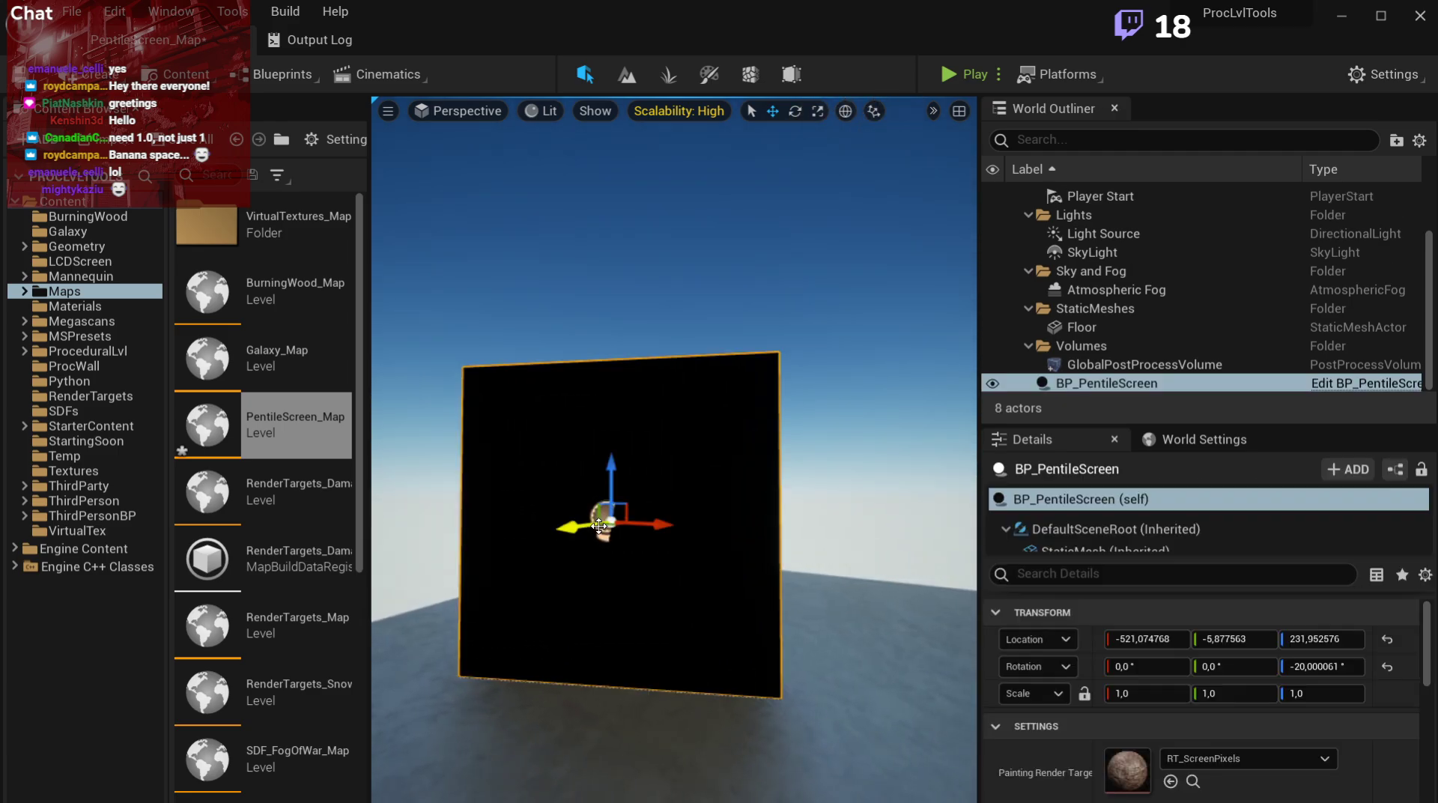
click(791, 346)
right_drag(791, 346, 815, 346)
key(a)
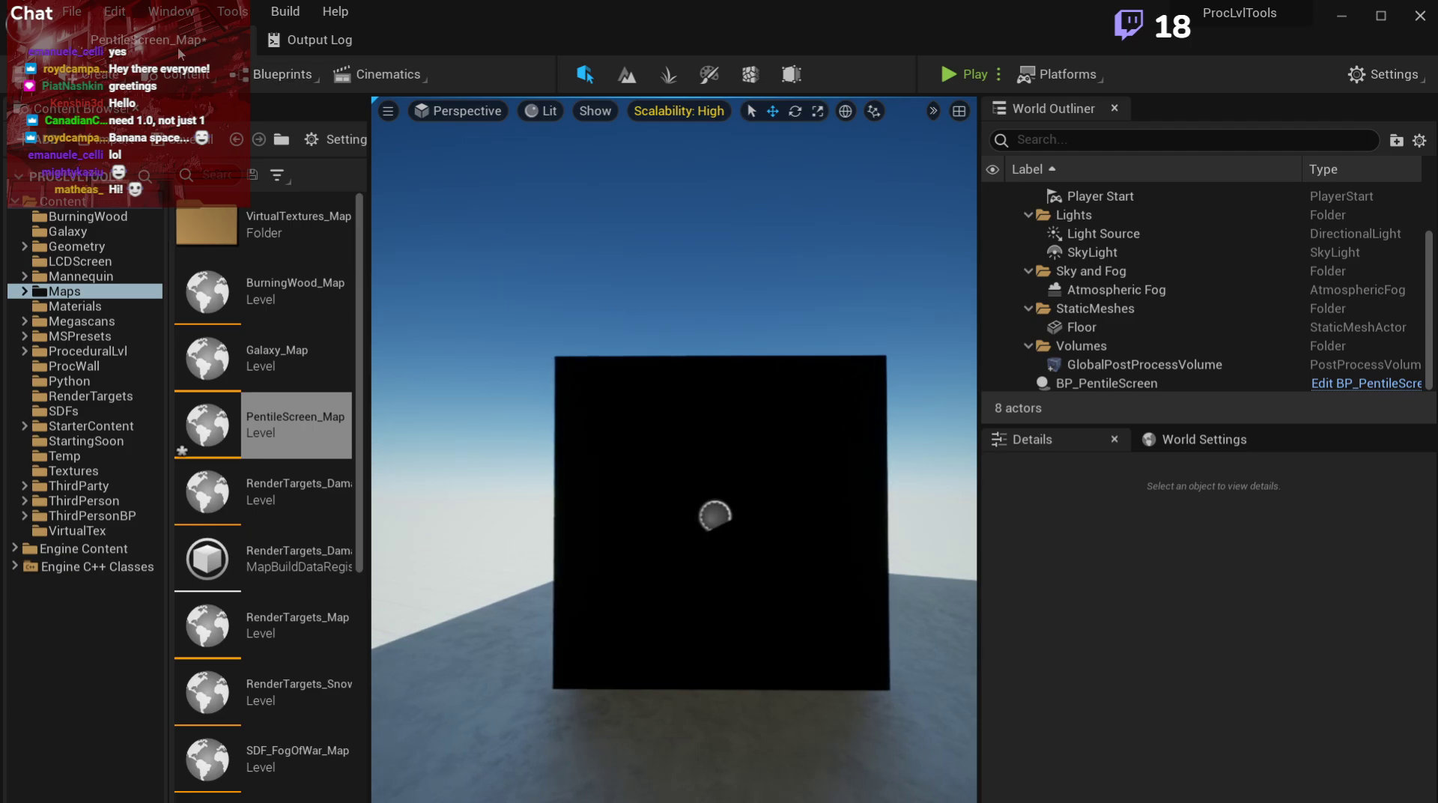
Save the current level as ShaderToy_Map in the Maps folder, replacing the existing map of that name.
click(71, 11)
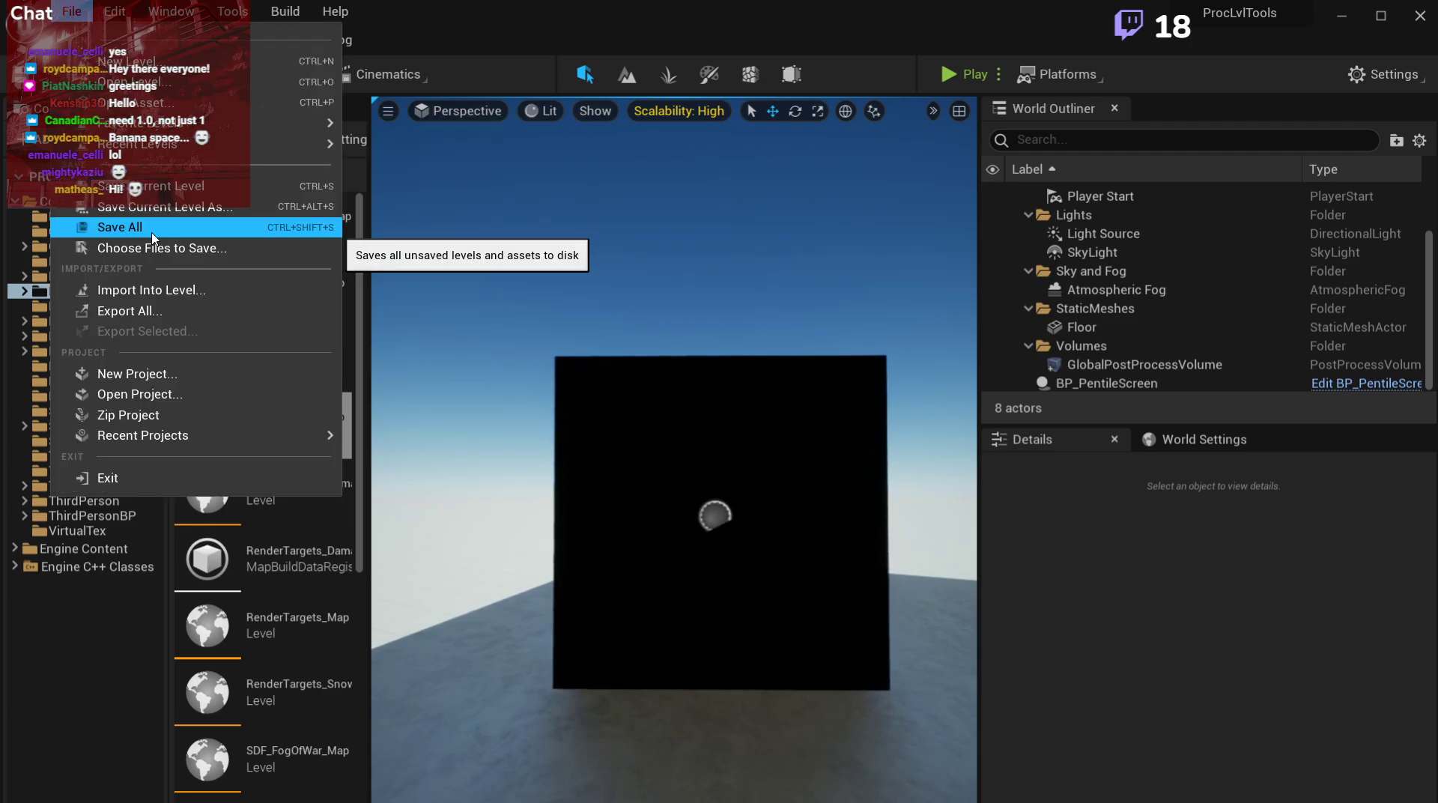
click(153, 207)
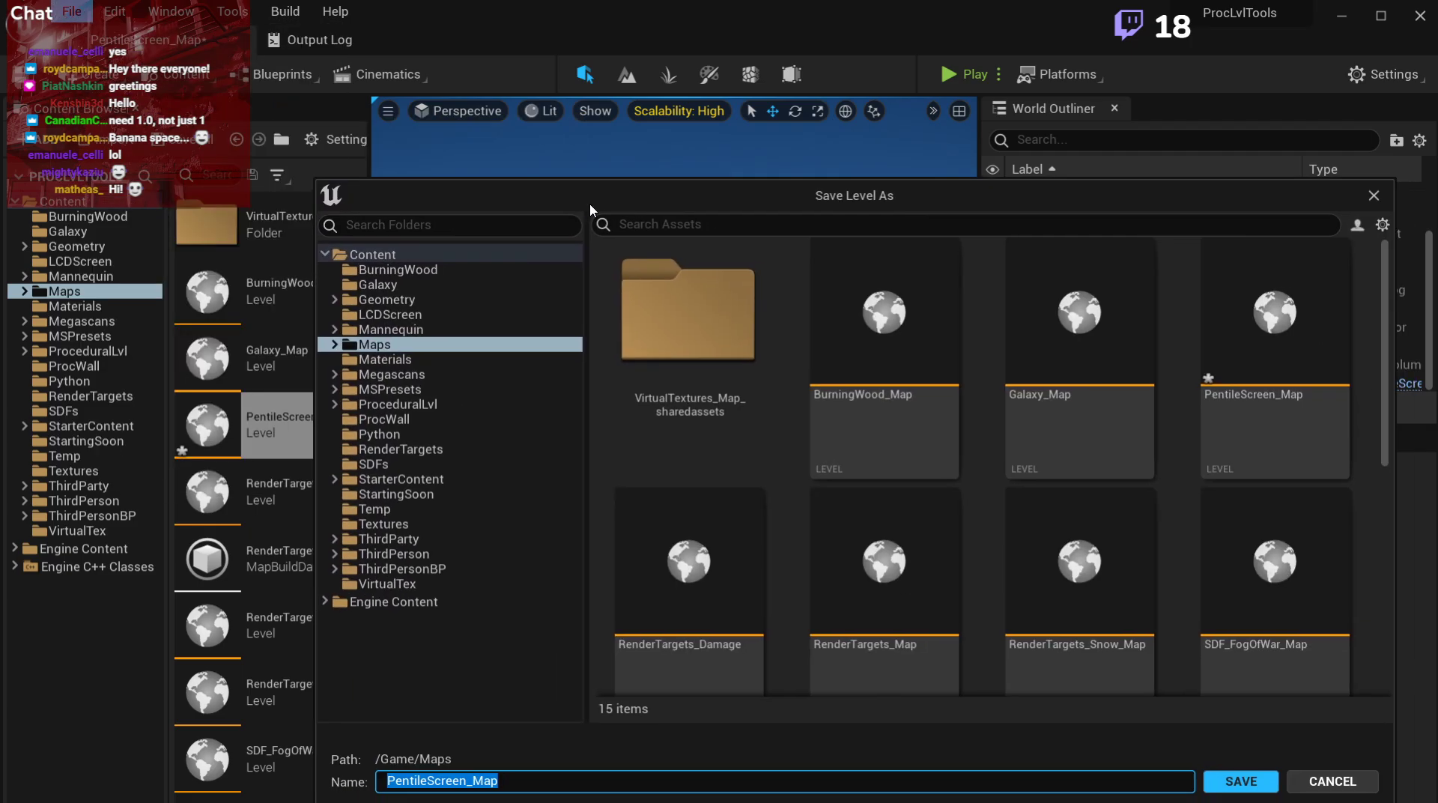
text(ShaderToy)
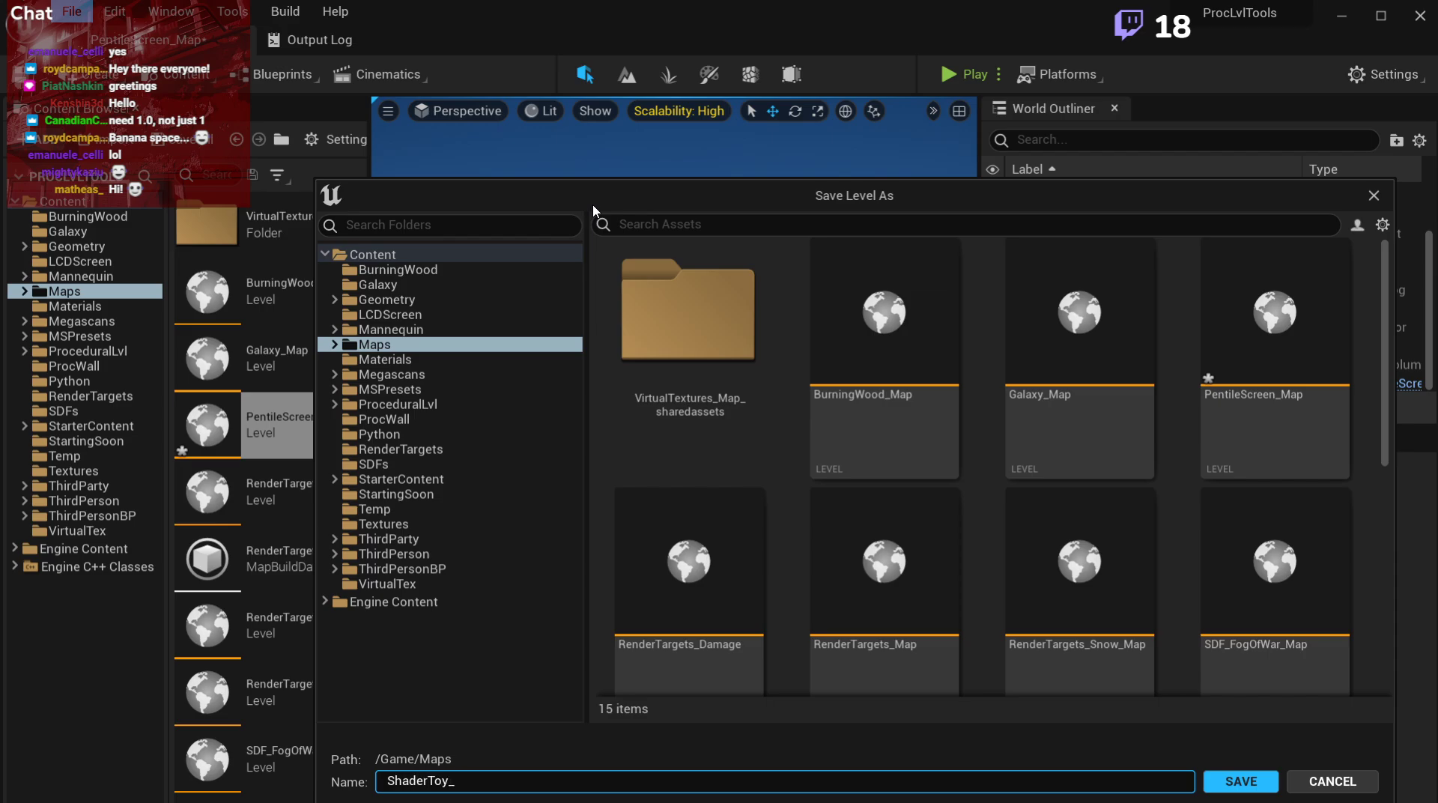
key(Return)
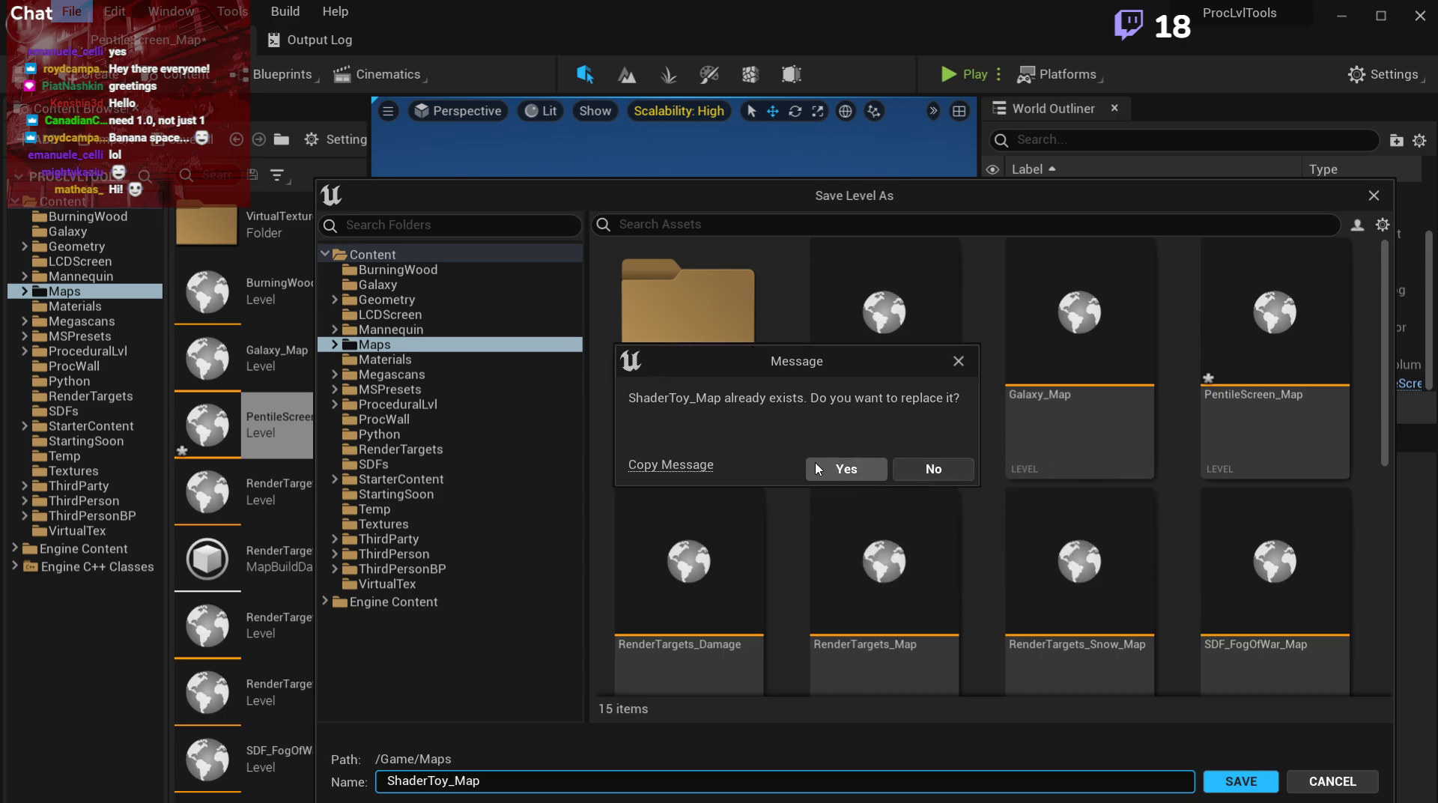
click(817, 466)
Select the static mesh component of BP_PentileScreen and locate its TAA_Basic_Plane_16m_v001 mesh in the Content Browser.
key(w)
mouse_move(814, 463)
right_down()
mouse_move(798, 466)
mouse_move(809, 442)
right_up()
click(813, 462)
mouse_move(823, 226)
right_down()
mouse_move(795, 262)
mouse_move(823, 227)
right_up()
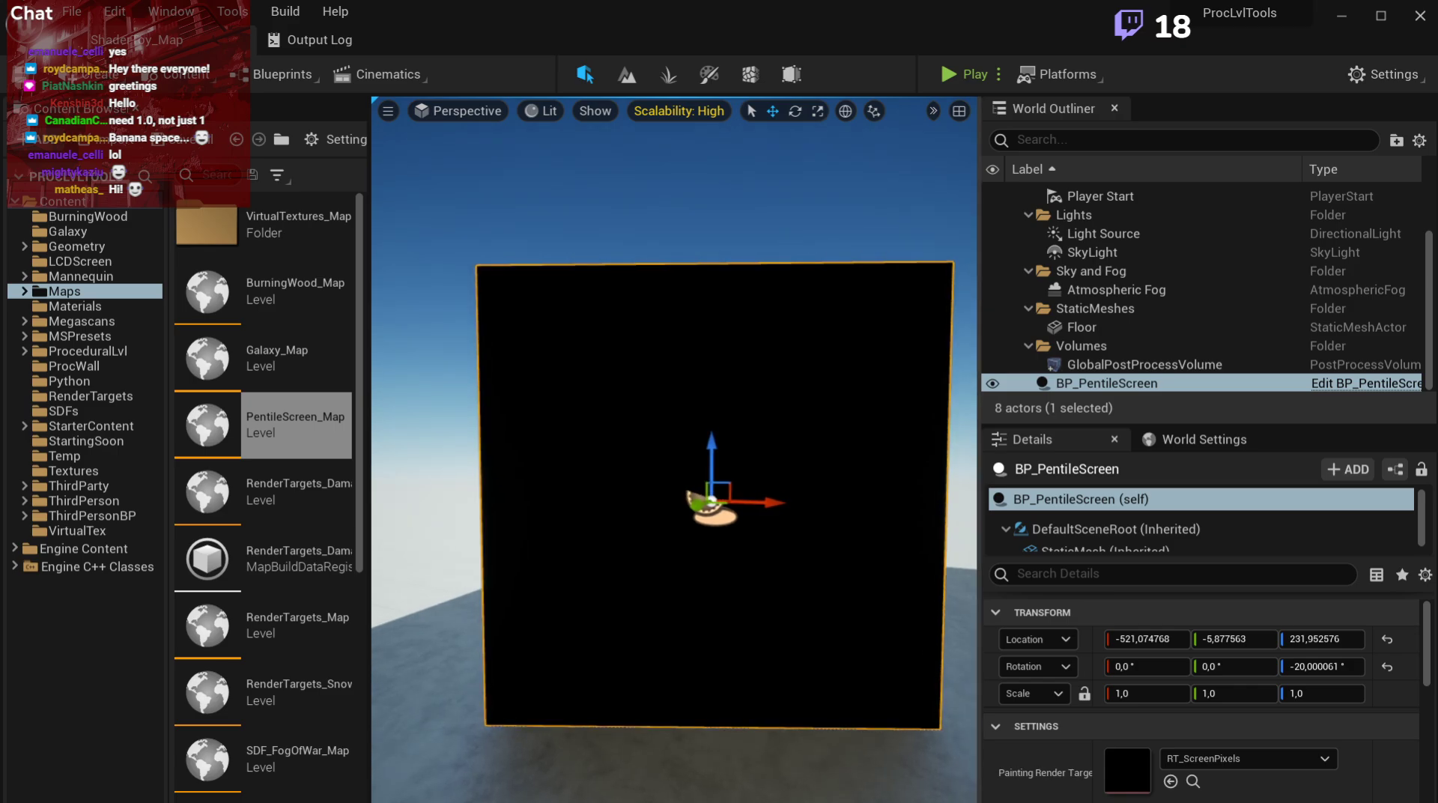
middle_drag(771, 193, 781, 201)
scroll(1124, 749, down, 2)
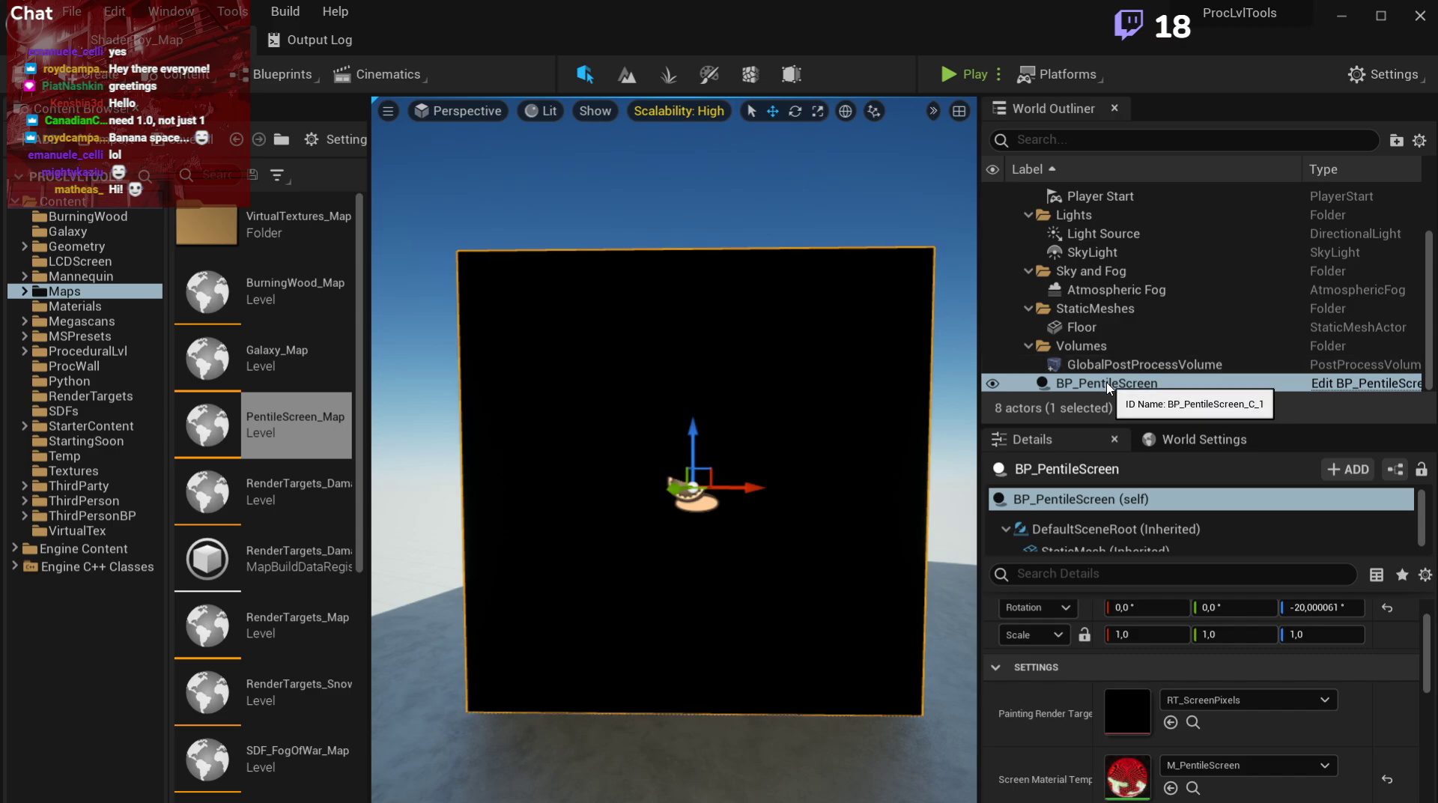
scroll(1093, 522, down, 1)
click(1101, 540)
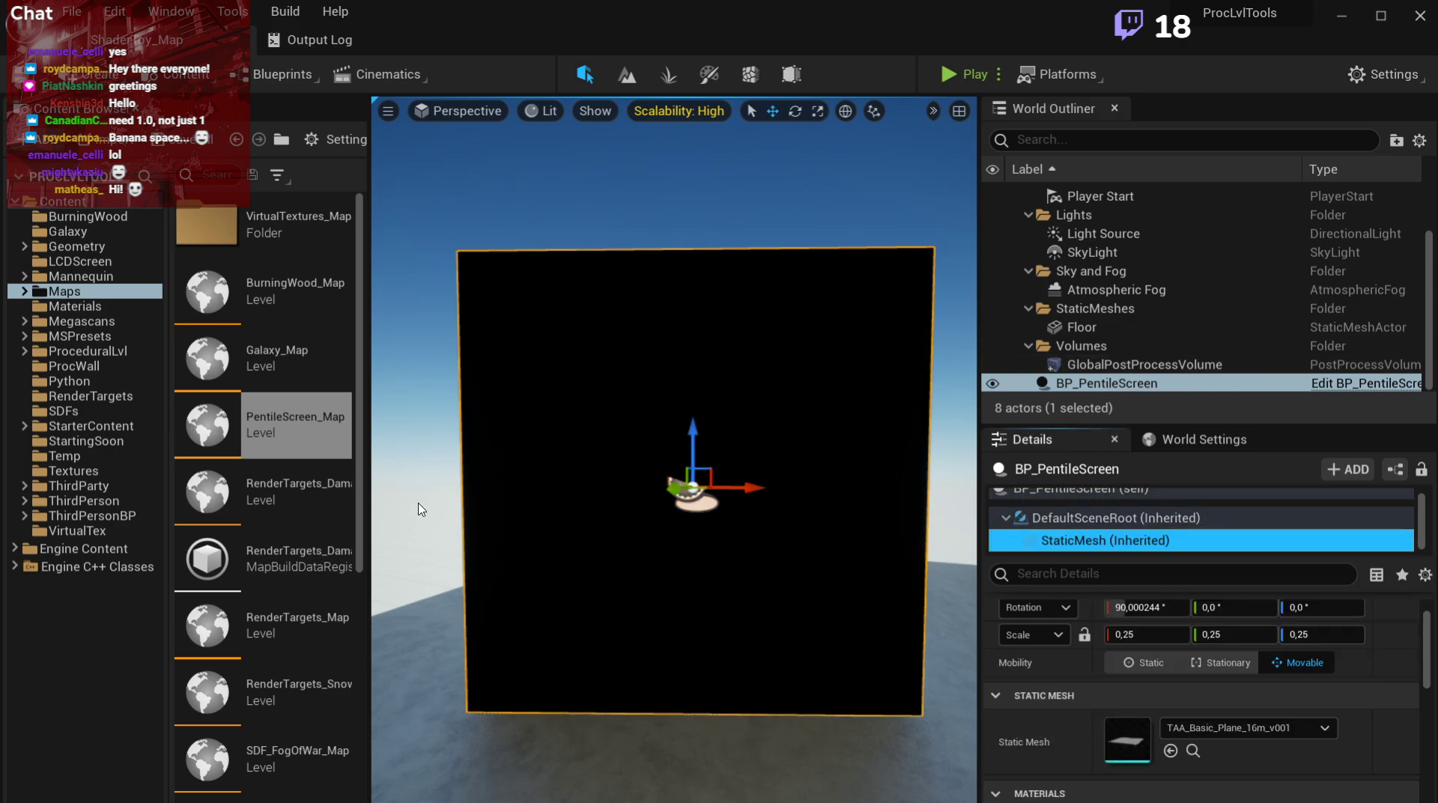
click(1192, 751)
Put the TAA_Basic_Plane_16m_v001 mesh into the level in place of BP_PentileScreen.
drag(335, 607, 675, 637)
key(ctrl+z)
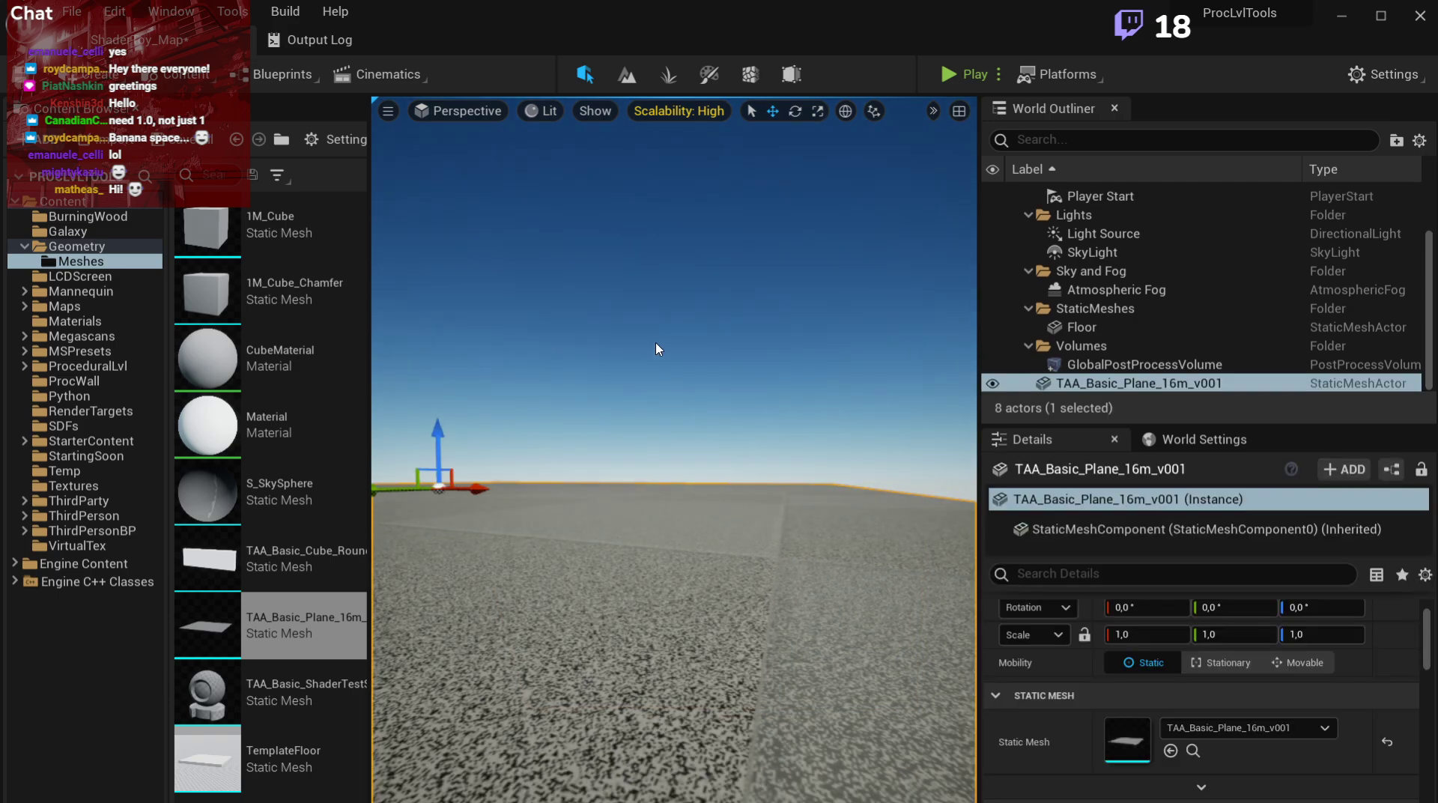
key(f)
Stand the plane upright with a rotation of about 90°, 0°, -40° and scale it uniformly to 0.5.
key(e)
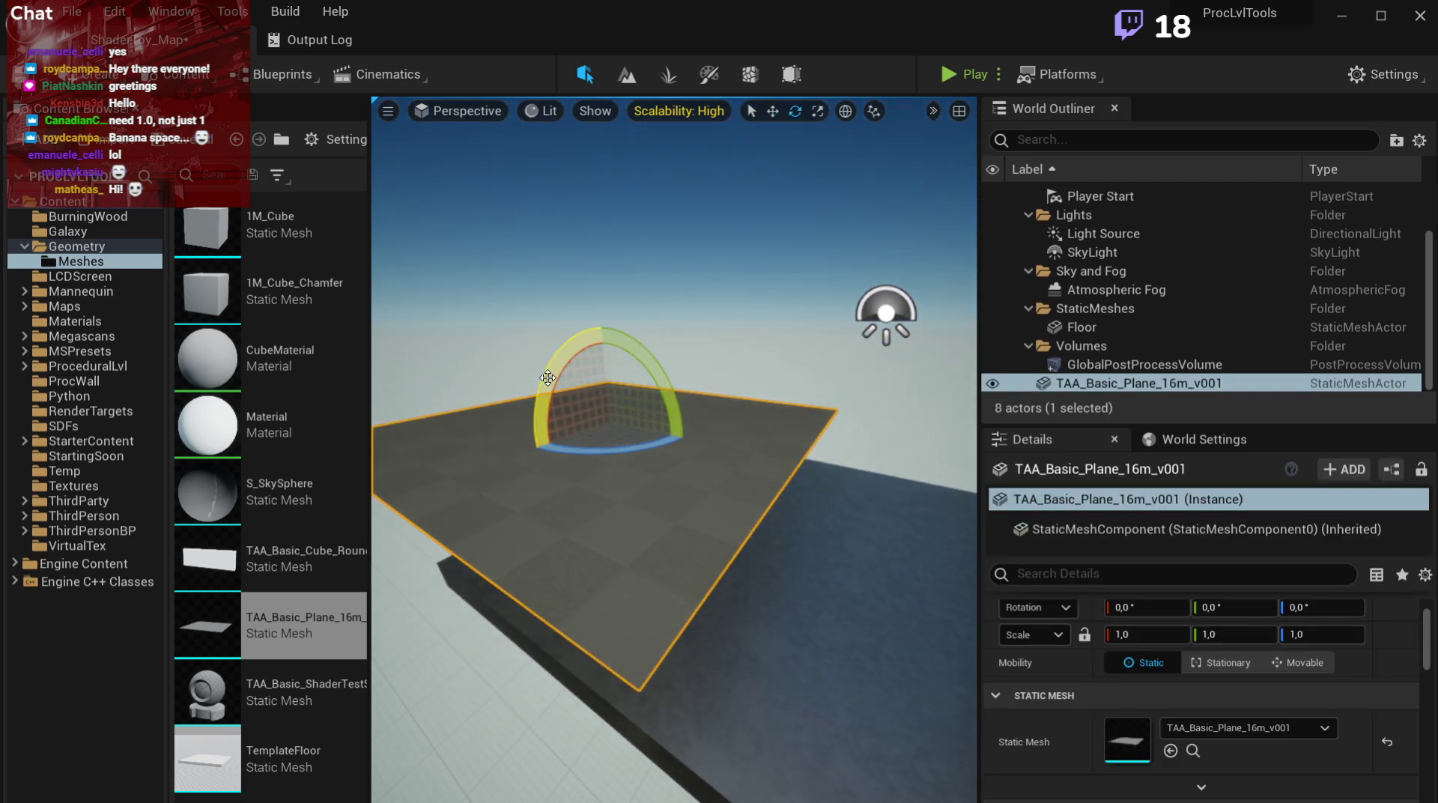
drag(649, 346, 719, 442)
key(w)
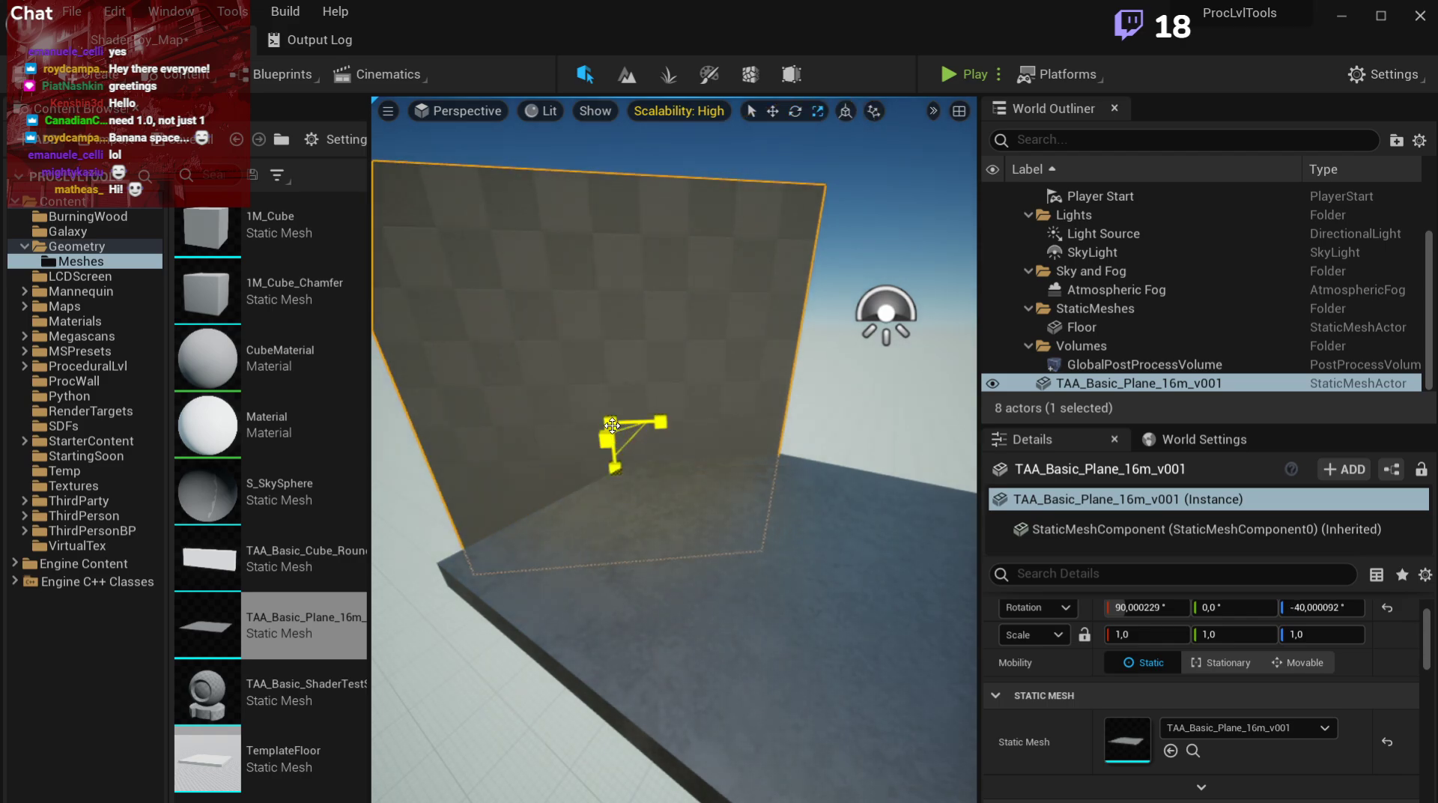
drag(609, 417, 644, 437)
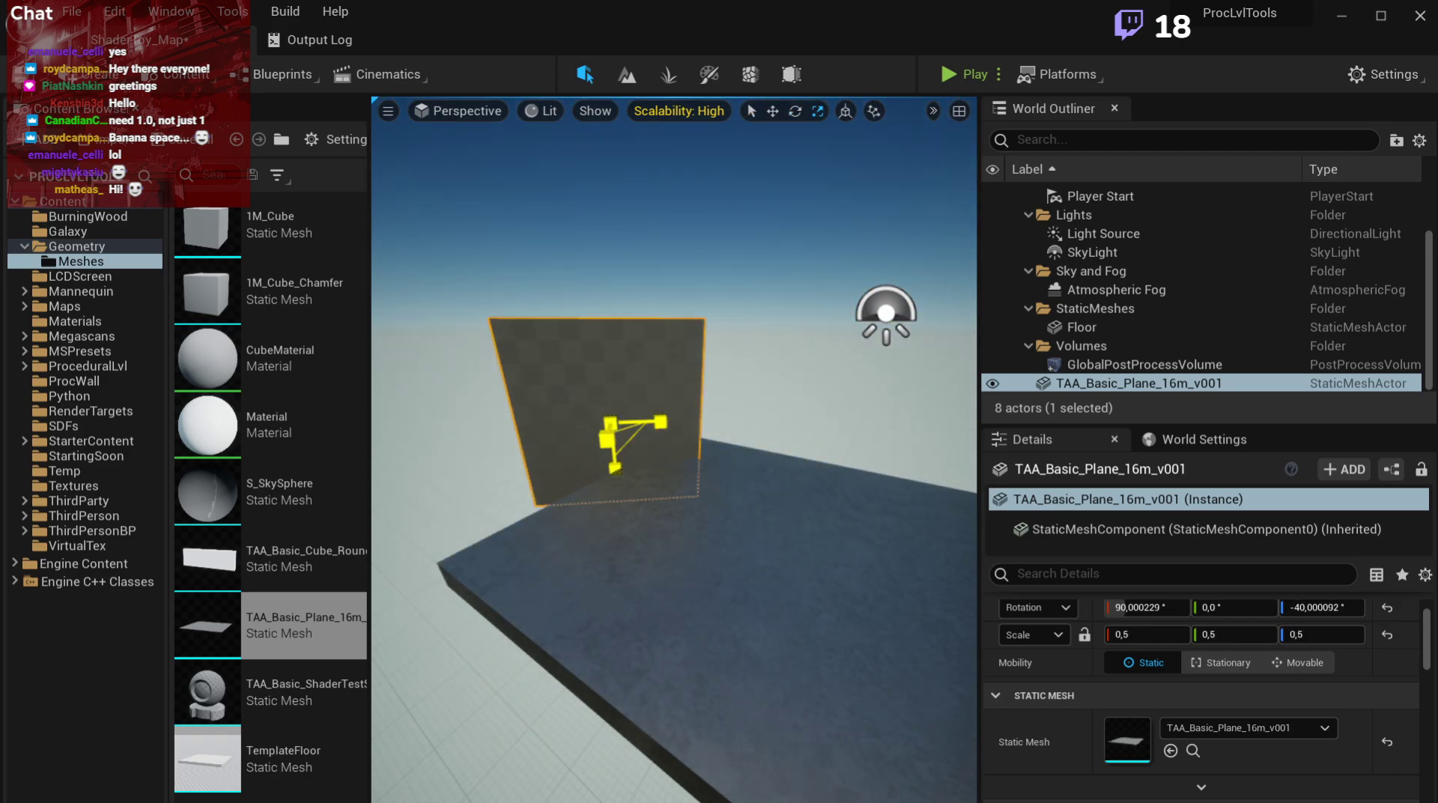
Move the upright plane over the floor platform and adjust its height.
key(w)
mouse_move(646, 438)
right_down()
mouse_move(742, 442)
mouse_move(653, 420)
right_up()
drag(659, 425, 802, 516)
mouse_move(717, 425)
right_down()
mouse_move(752, 442)
mouse_move(794, 420)
mouse_move(720, 374)
mouse_move(717, 426)
right_up()
drag(717, 425, 718, 324)
Set the perspective viewport's horizontal field of view to 75 while facing the upright plane.
click(437, 267)
right_drag(437, 267, 657, 321)
click(387, 112)
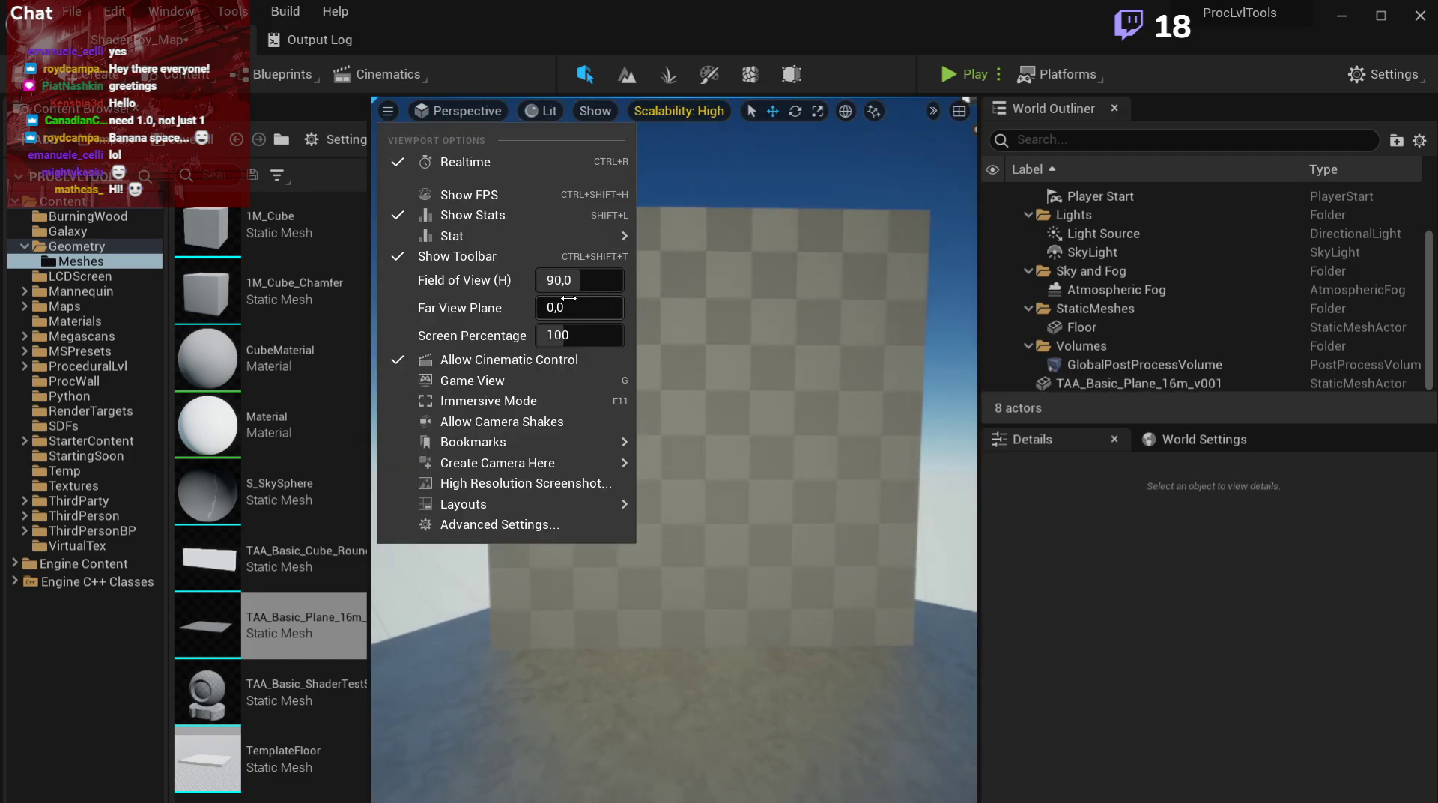
click(572, 274)
text(75)
key(Return)
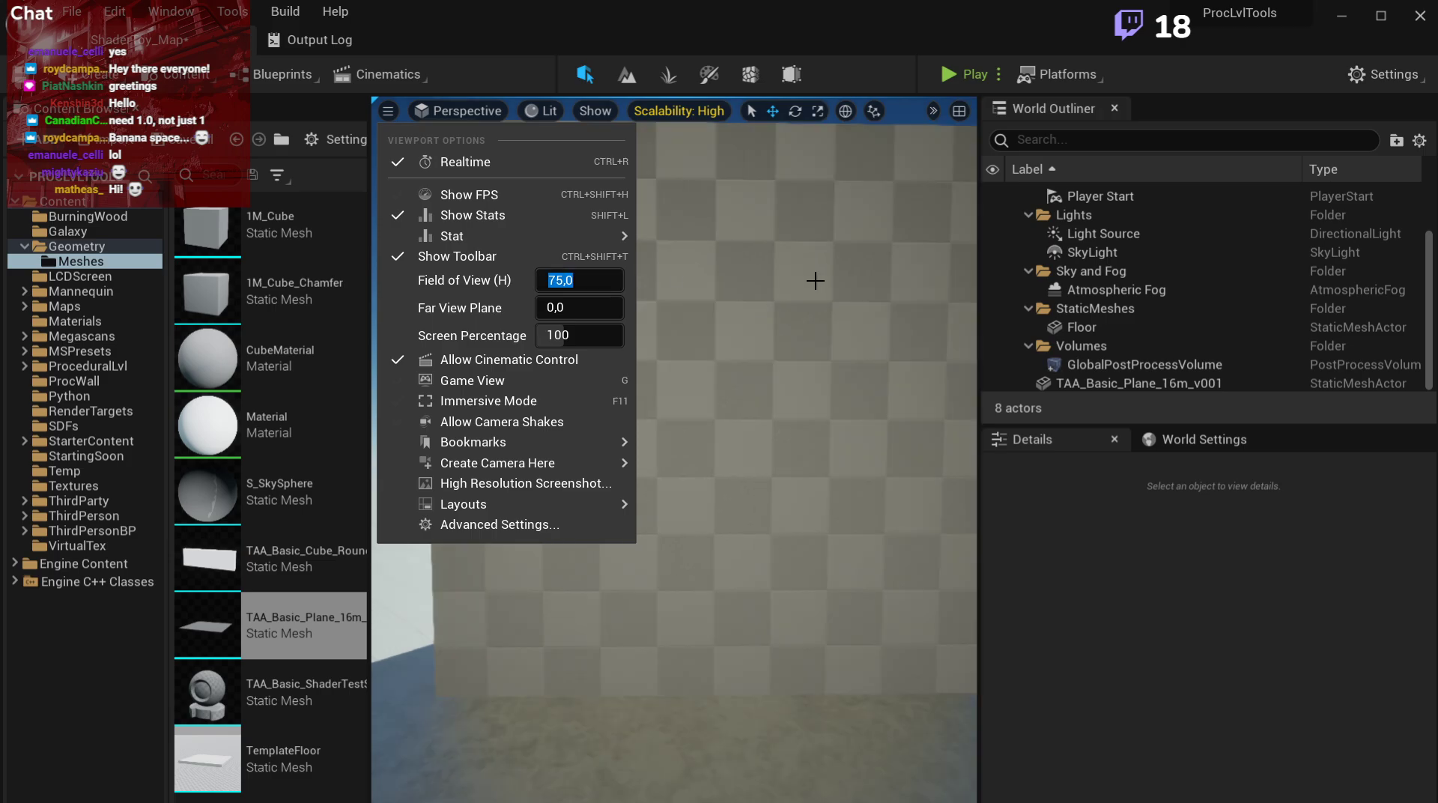
Remove the sound actor beside the upright plane from the level and frame the plane head-on in the viewport.
right_drag(816, 281, 904, 219)
click(937, 166)
right_drag(937, 167, 968, 187)
click(810, 363)
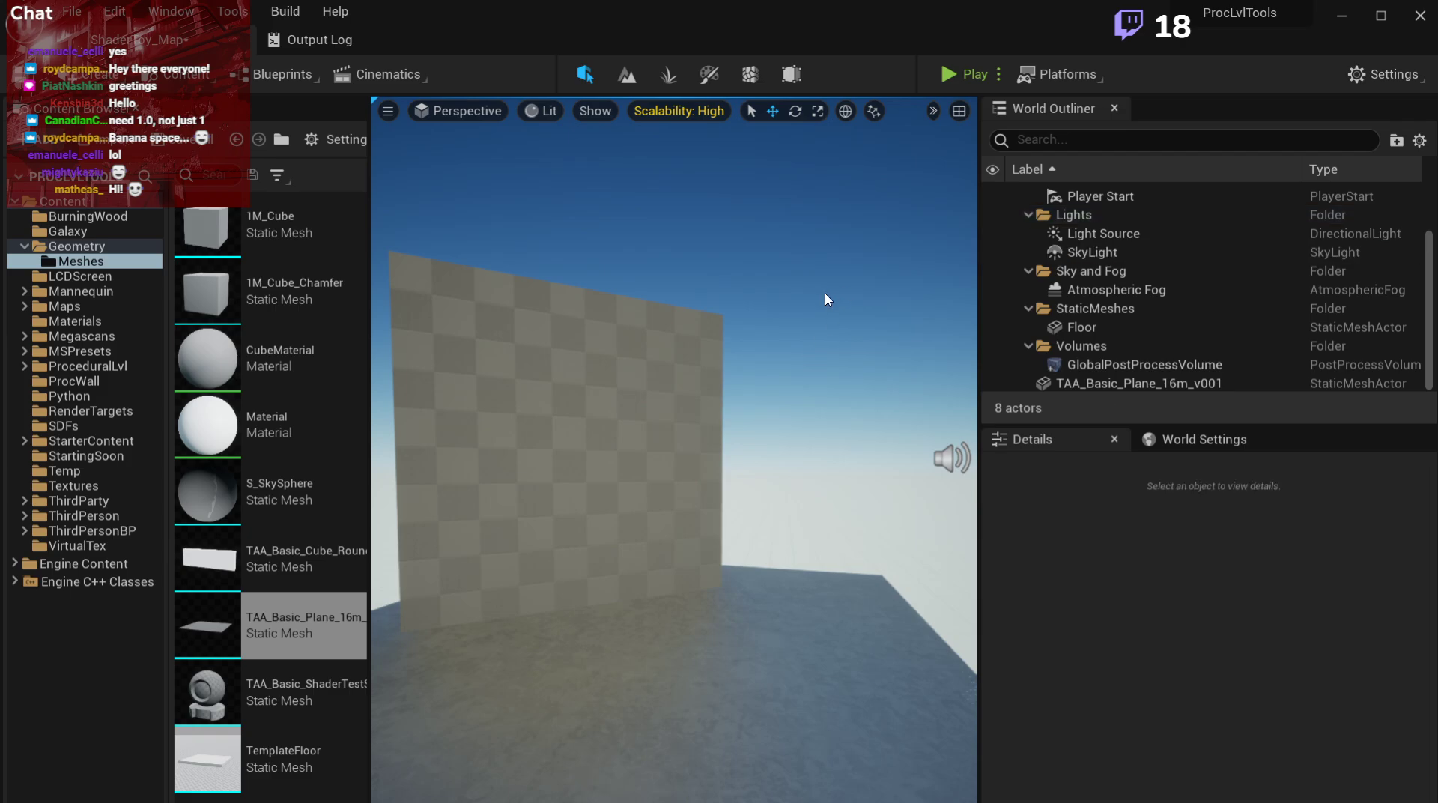
right_drag(810, 363, 491, 412)
click(706, 367)
drag(492, 413, 683, 377)
key(e)
click(719, 420)
right_drag(720, 419, 667, 509)
key(s)
right_drag(738, 367, 756, 347)
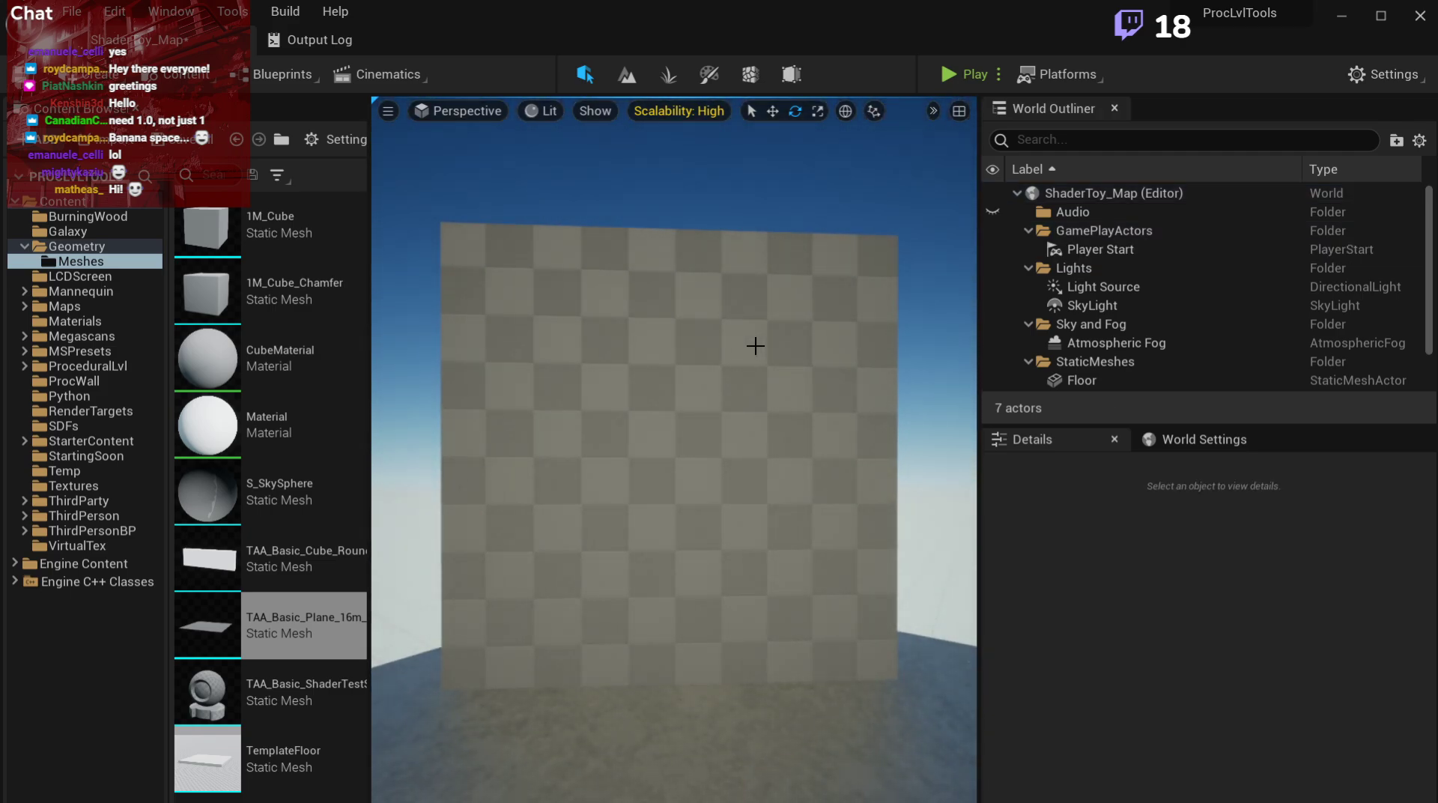
Create a new folder called ShaderToy inside the project's Content folder.
right_click(82, 204)
click(120, 223)
text(ShaderToy)
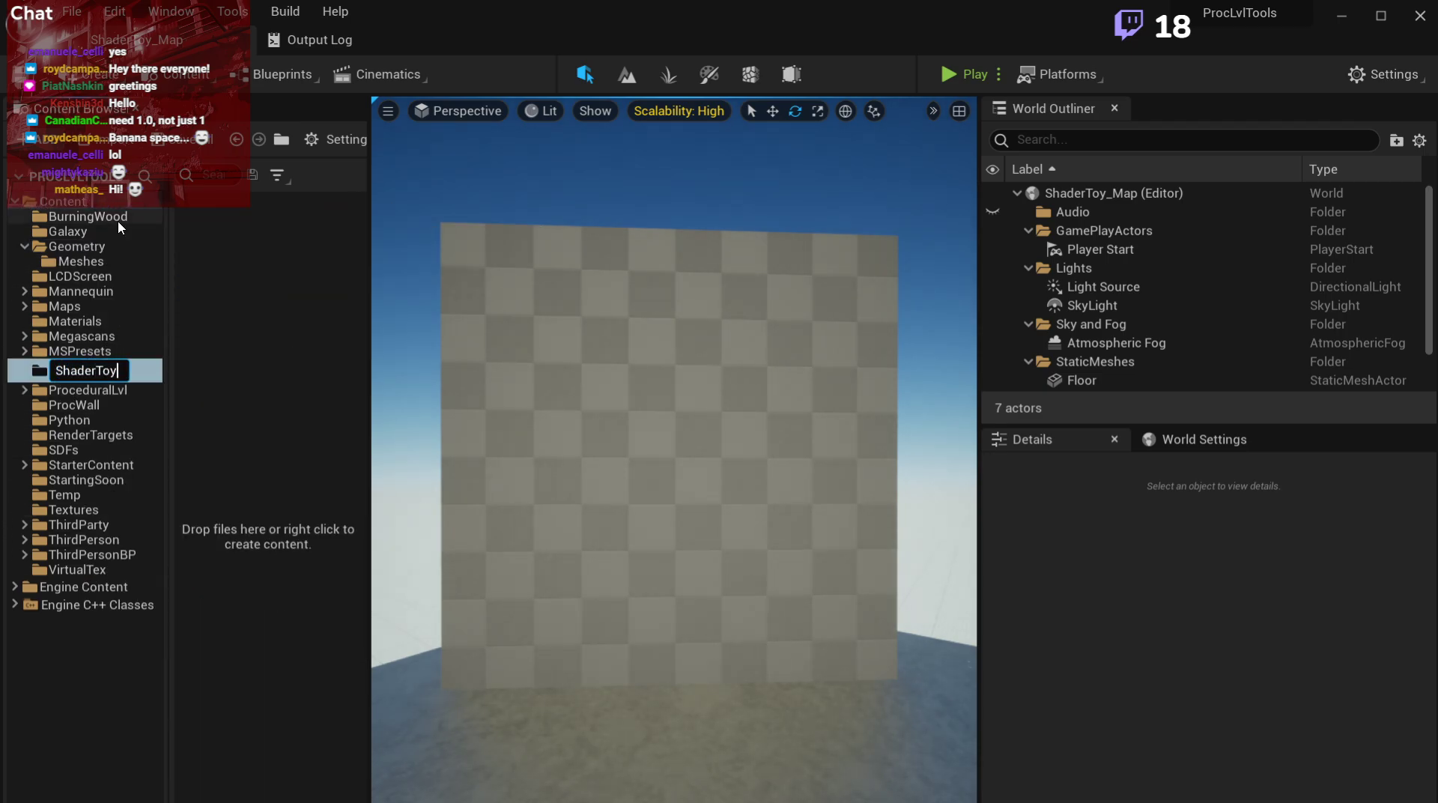
key(Return)
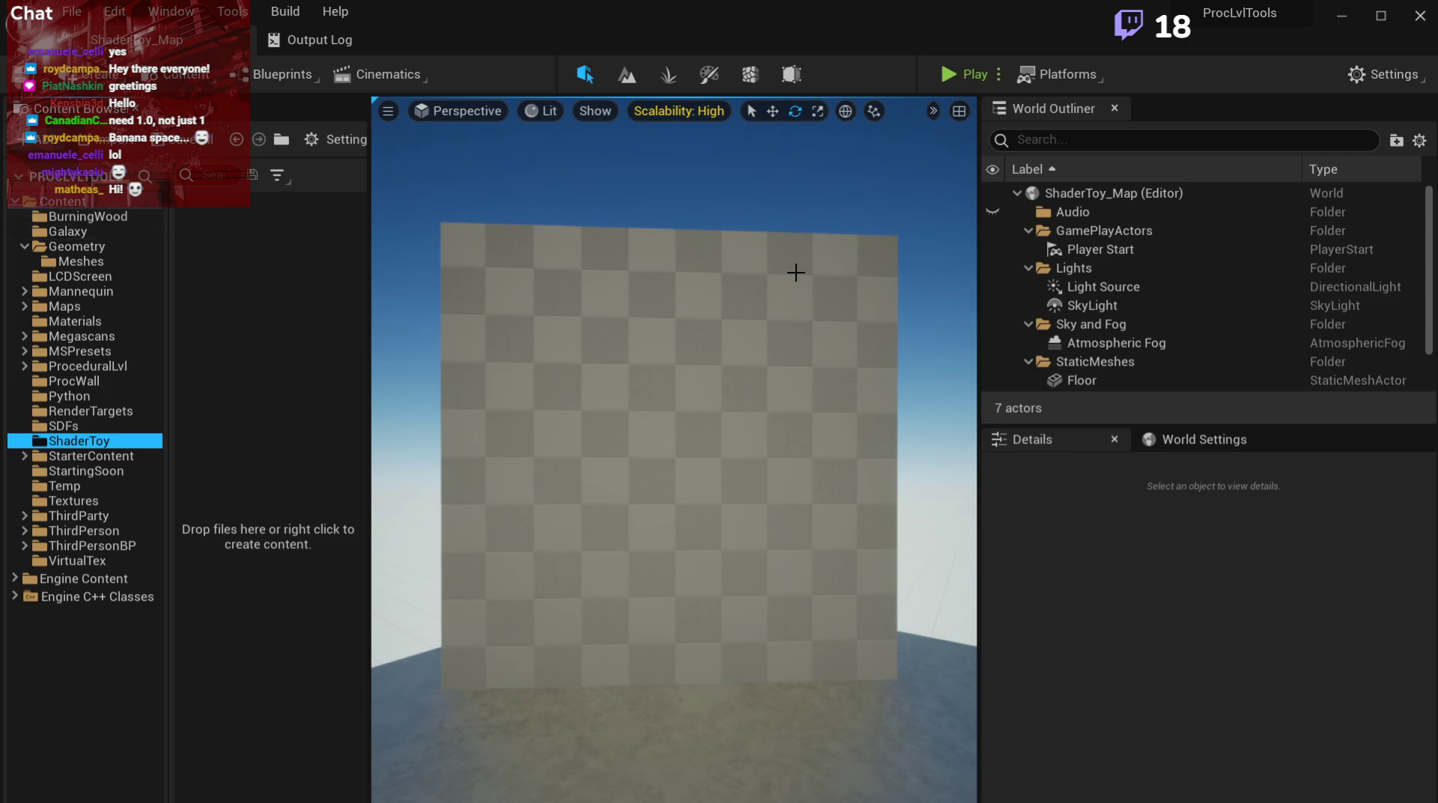
right_drag(869, 236, 859, 226)
key(w)
key(s)
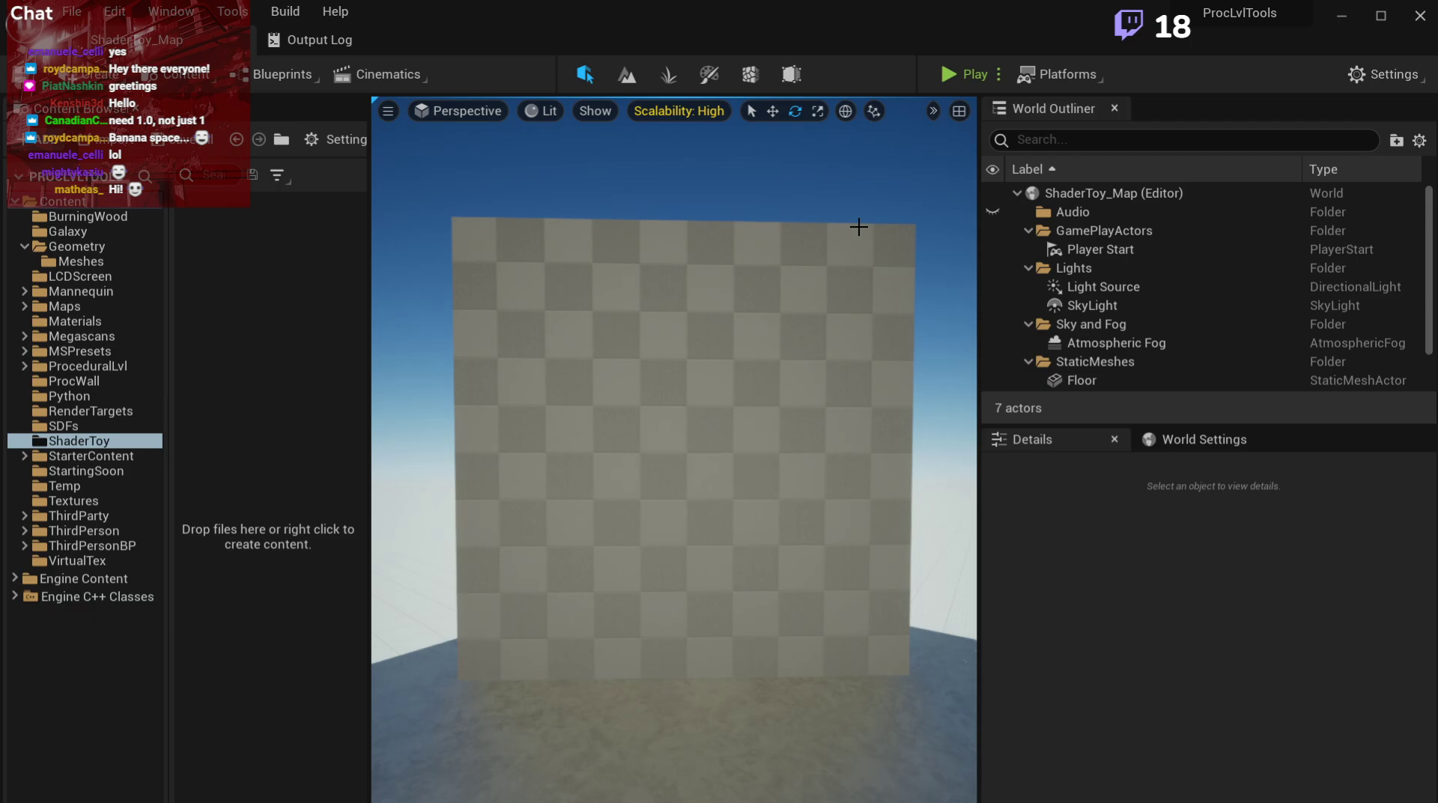
right_drag(859, 227, 873, 227)
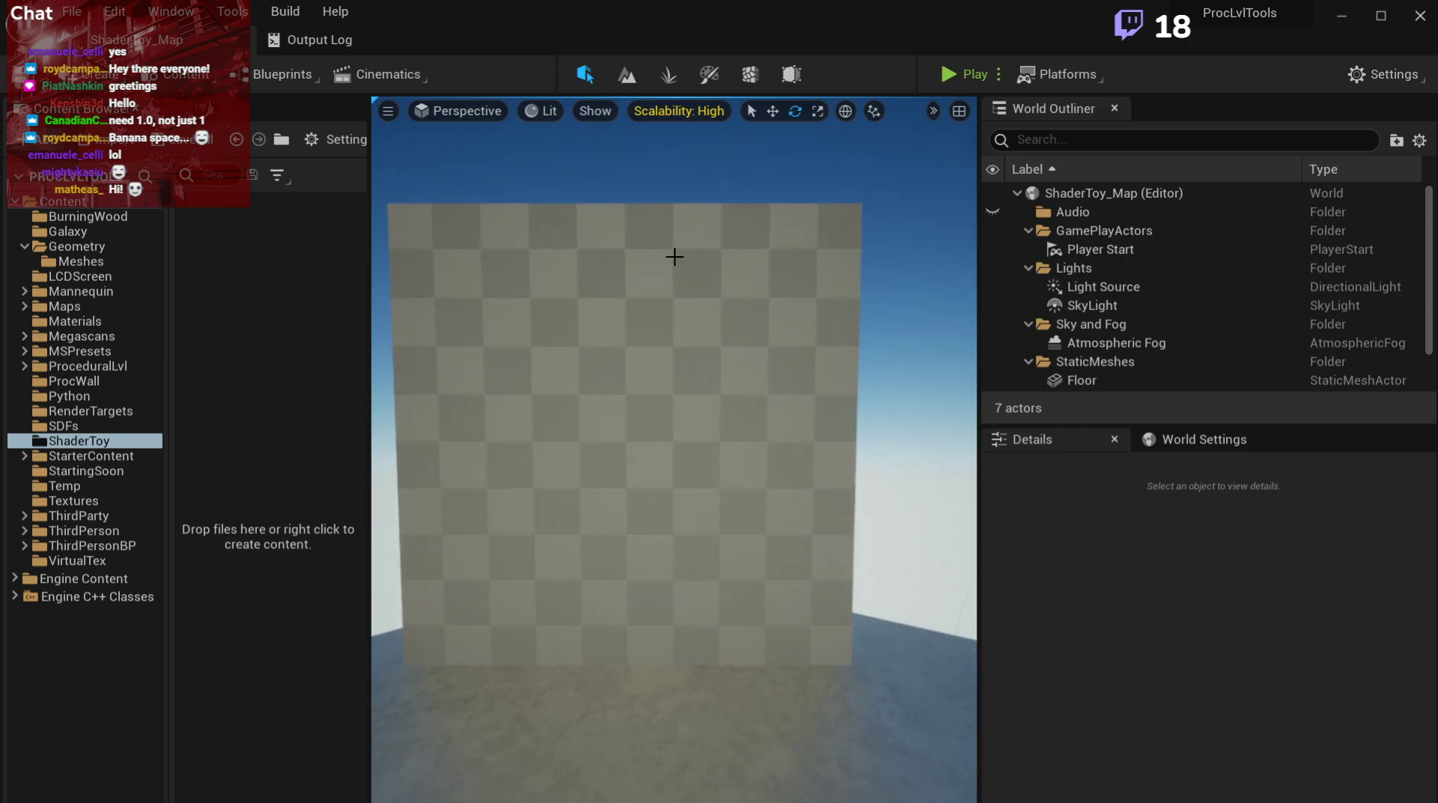
right_drag(675, 257, 675, 257)
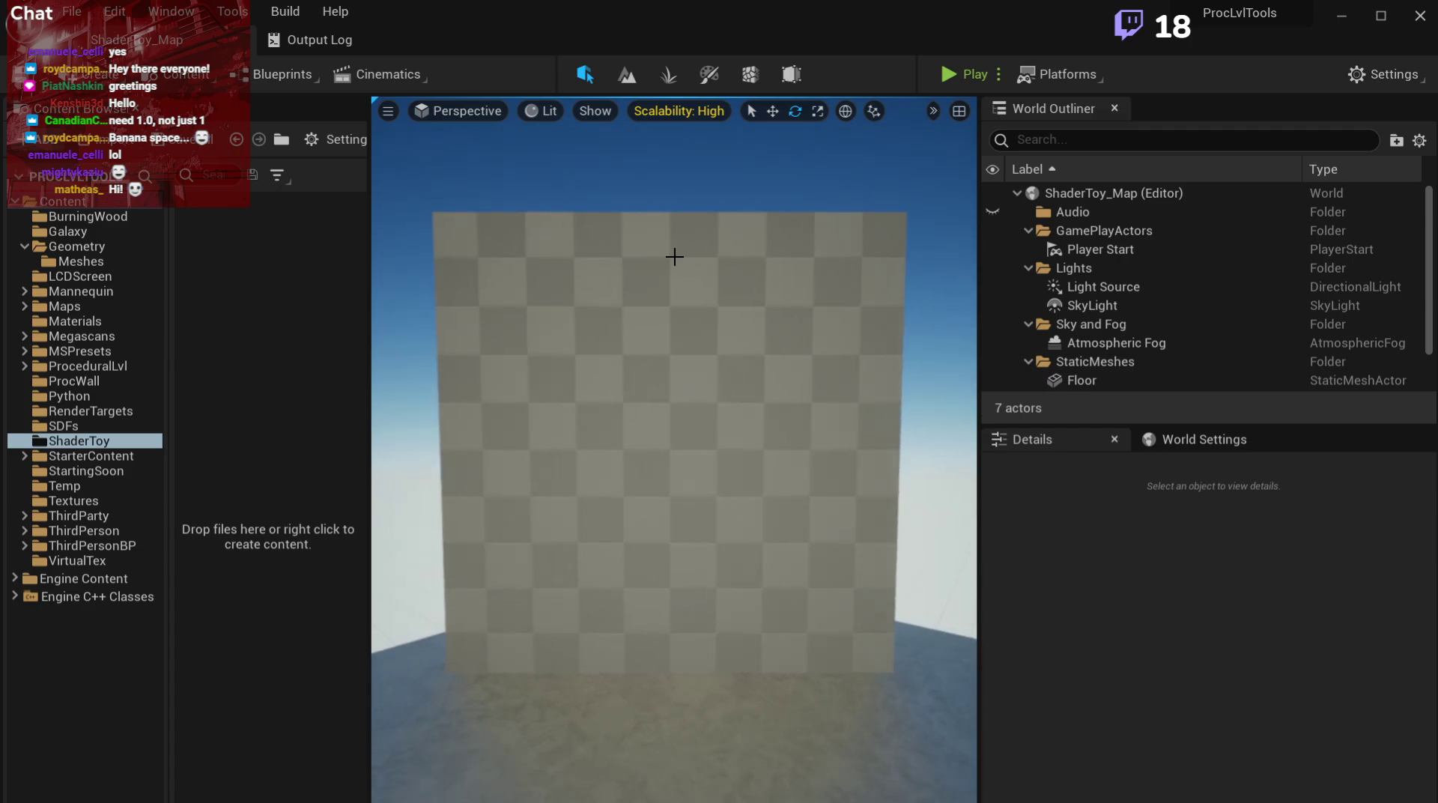
Create a material named M_Shadertoy_NormalFromHeight in the ShaderToy folder and apply it to the upright plane.
right_click(217, 303)
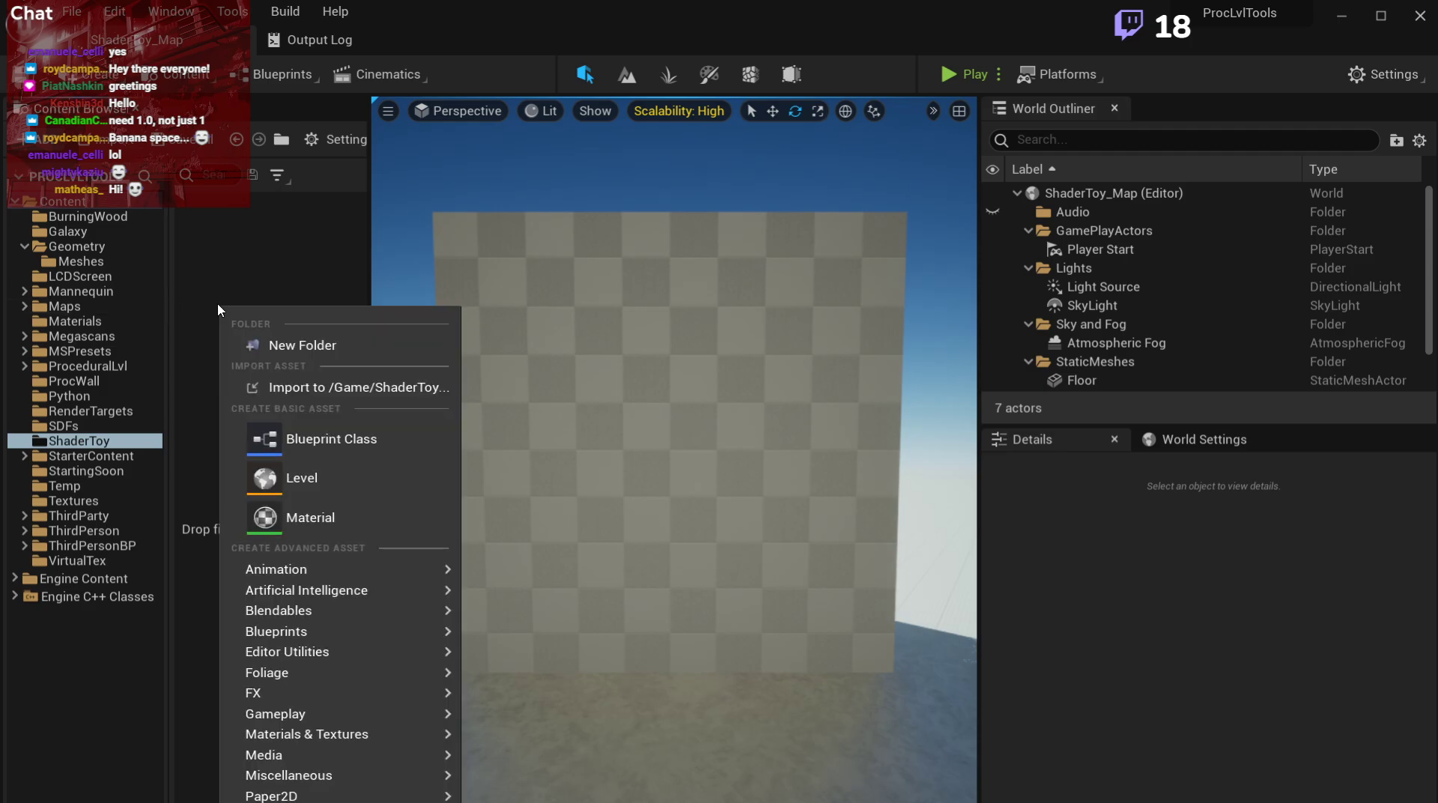
click(380, 524)
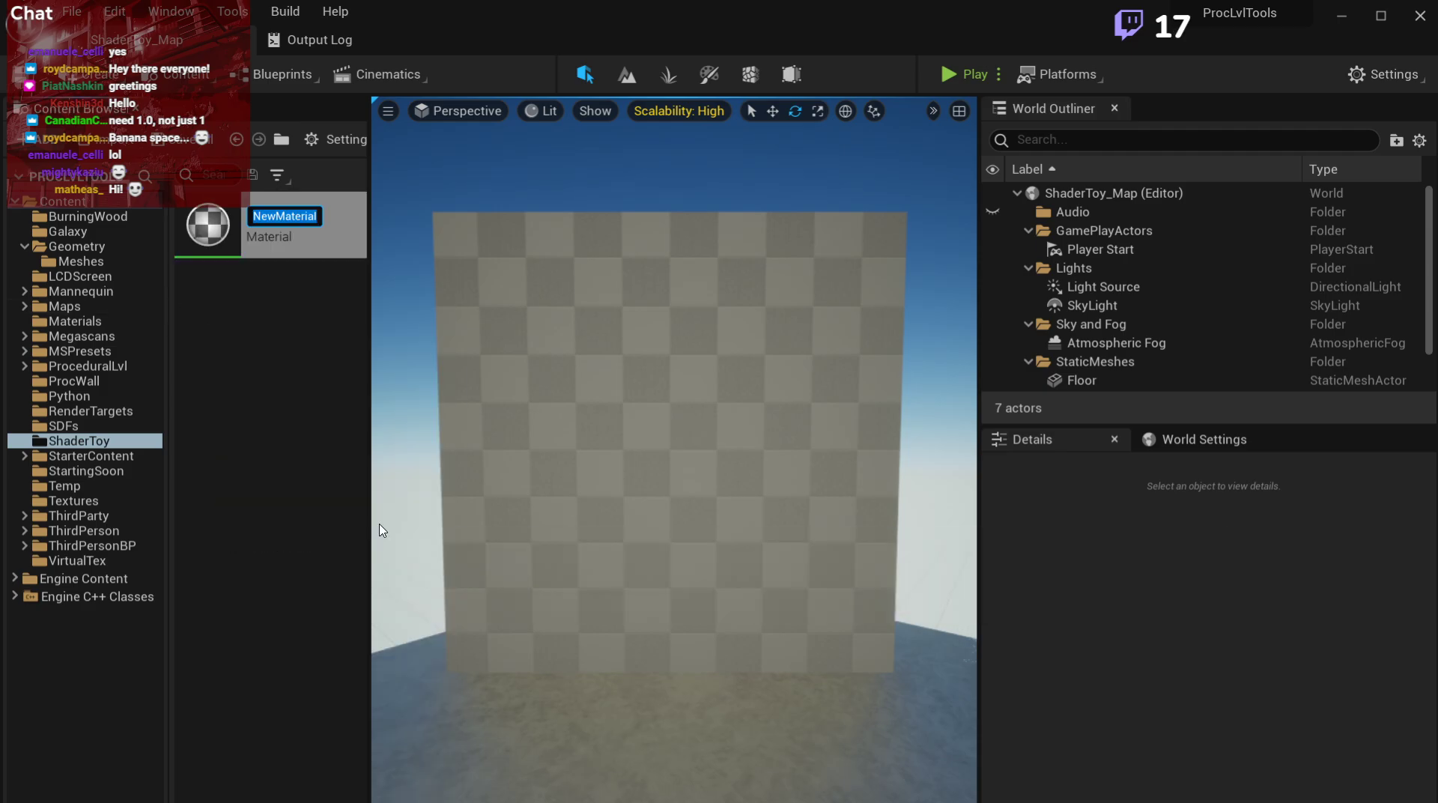
text(M)
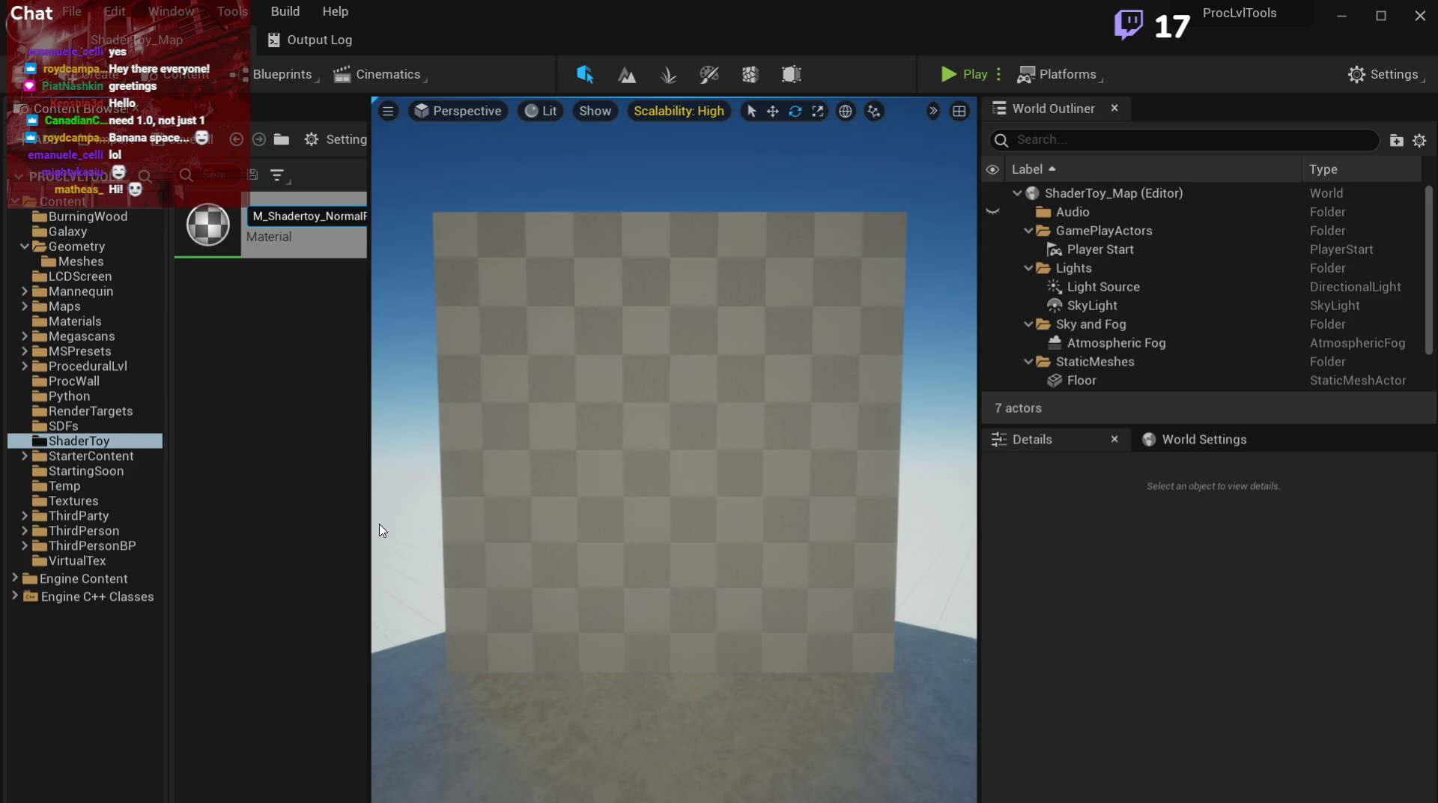
key(Return)
drag(218, 229, 574, 315)
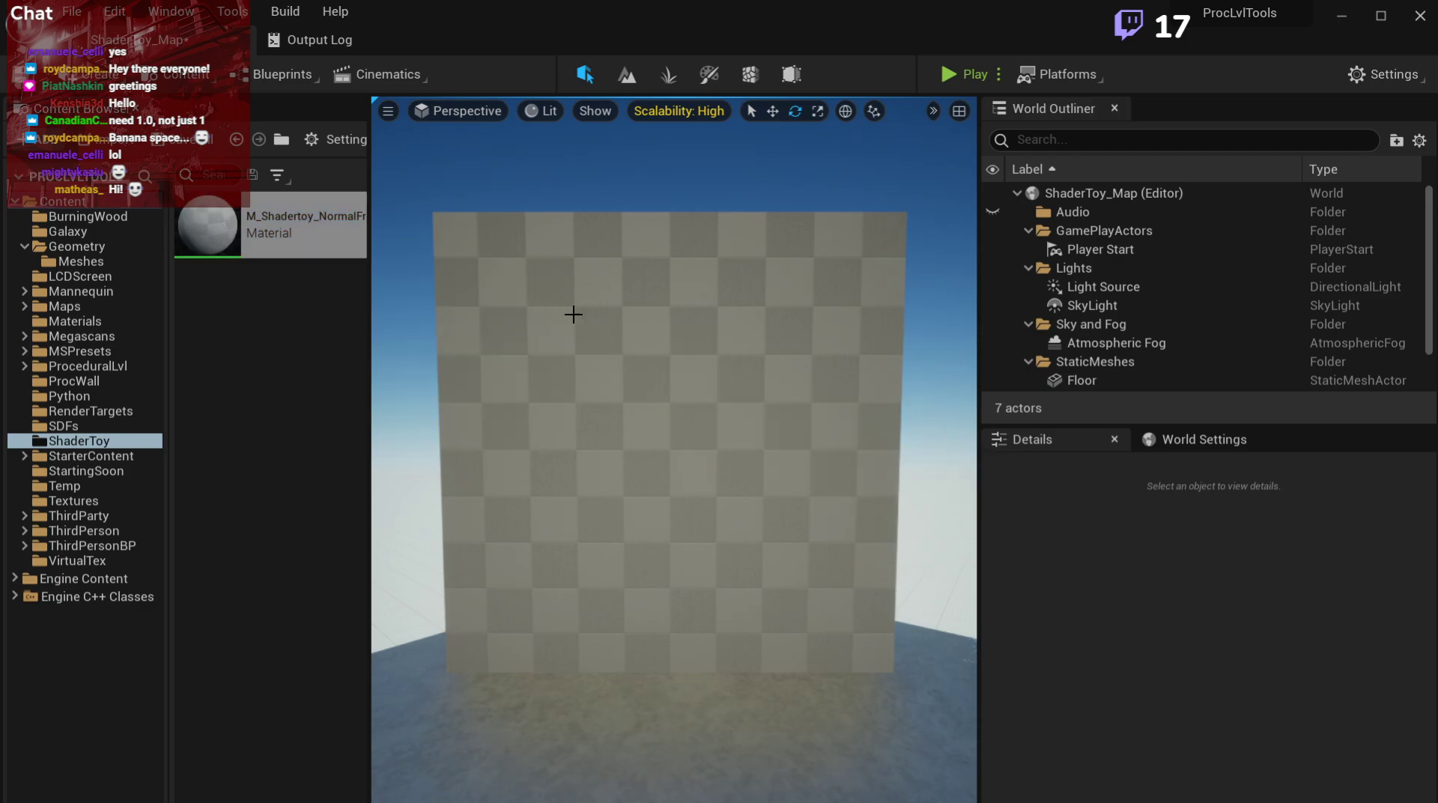
Open the M_Shadertoy_NormalFromHeight material for editing and widen its editor window across the screen.
double_click(269, 224)
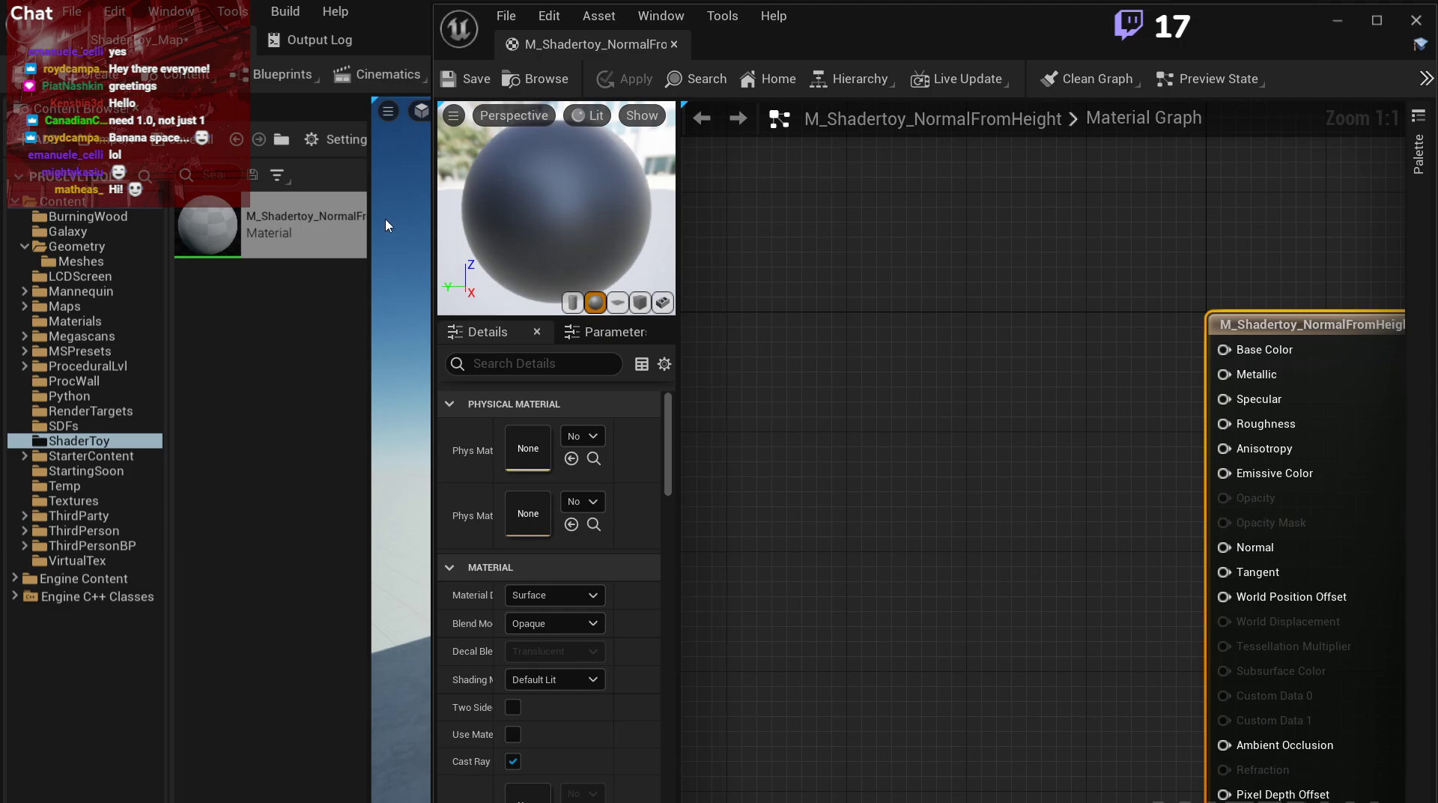
drag(848, 19, 424, 21)
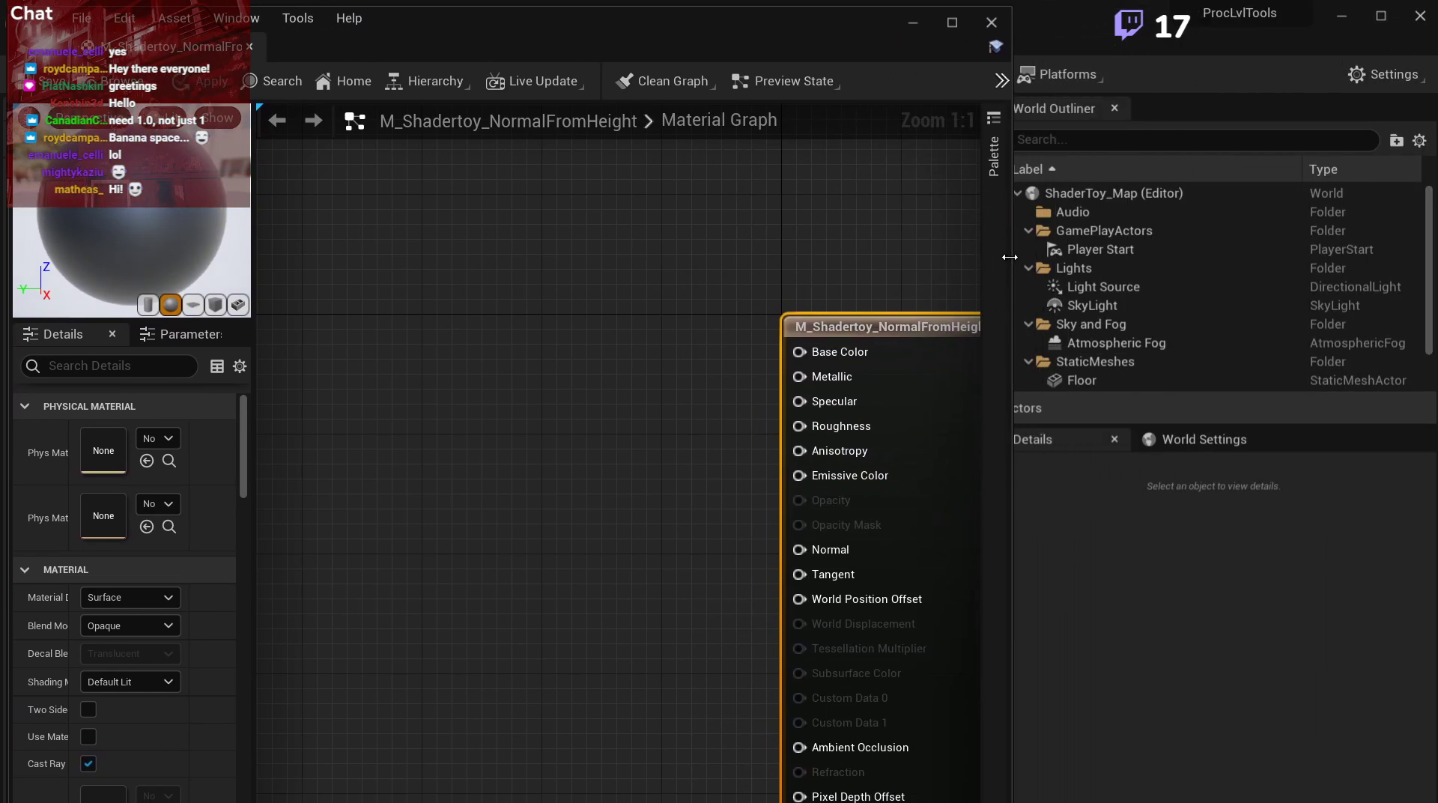
drag(1010, 257, 1399, 290)
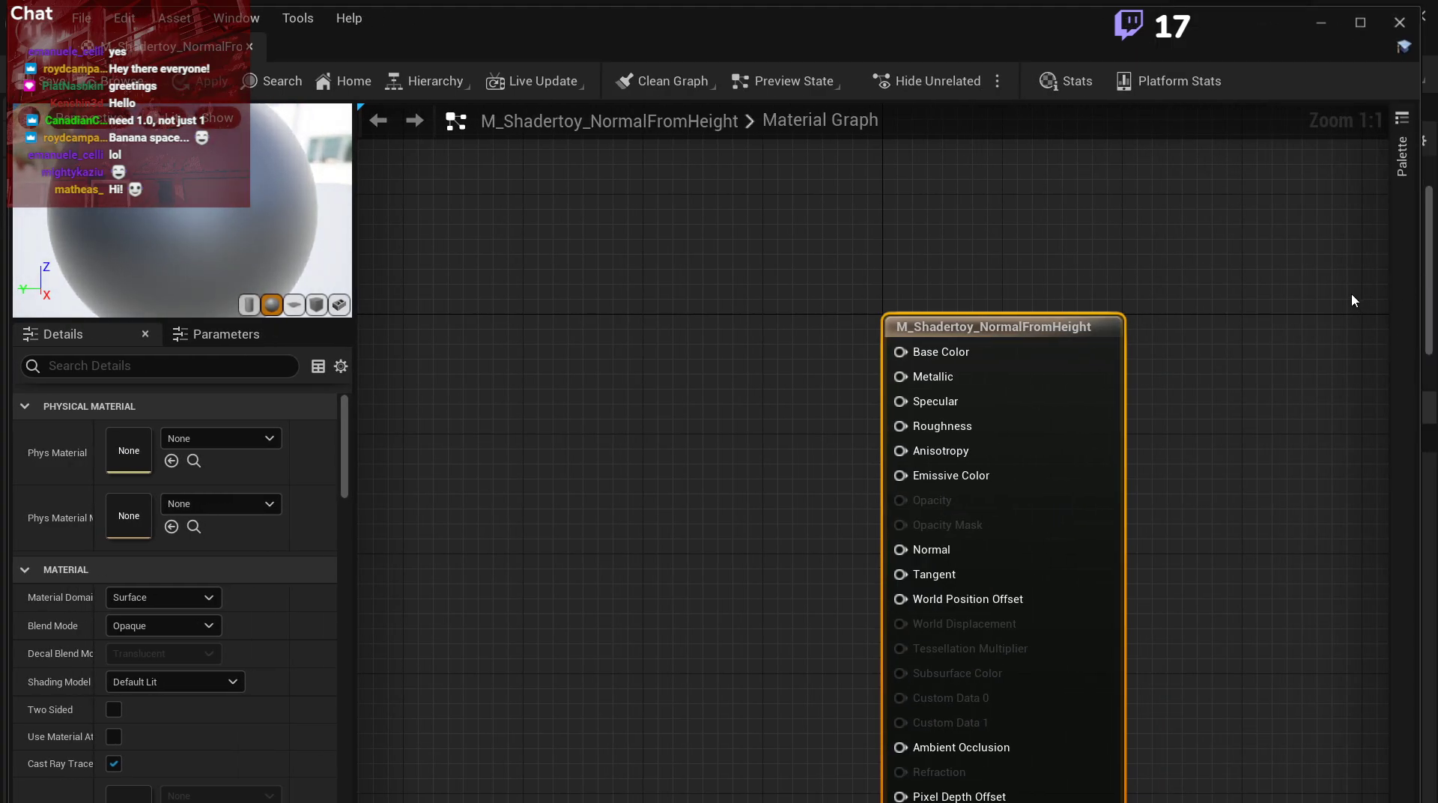
Switch to the Shadertoy page in the browser and examine the fragColor output line of the Normal map from height shader.
key(alt+Tab)
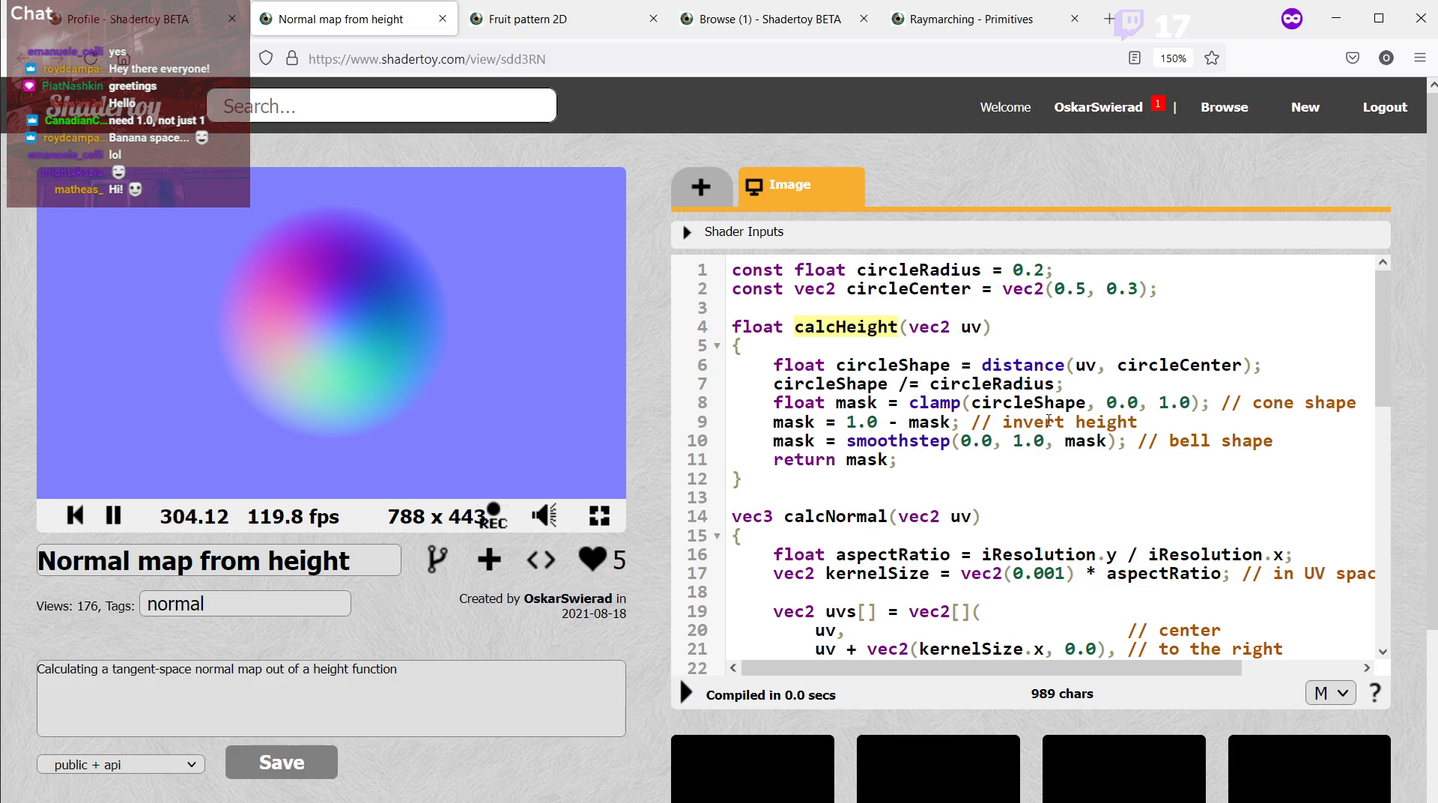
click(1008, 373)
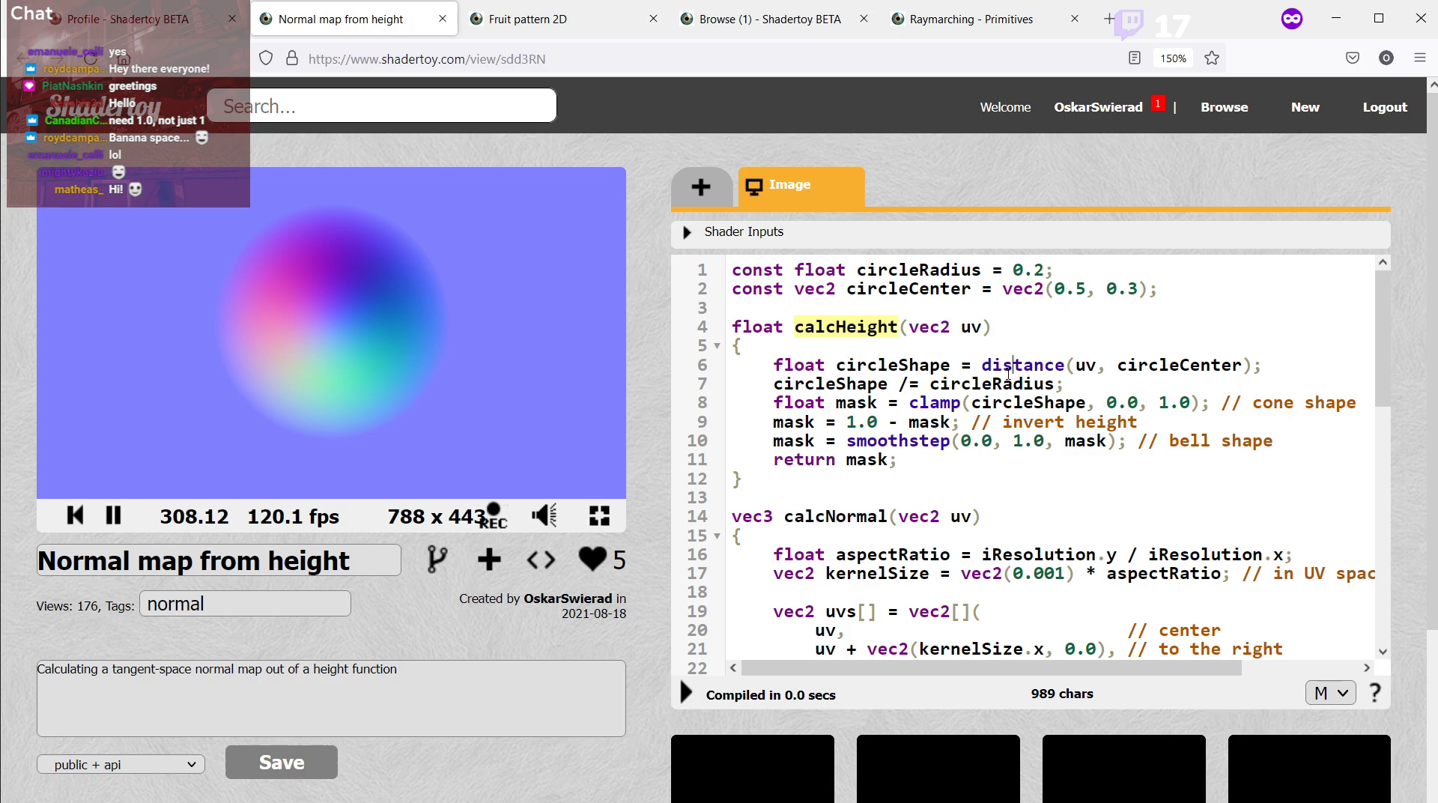
scroll(1010, 390, down, 10)
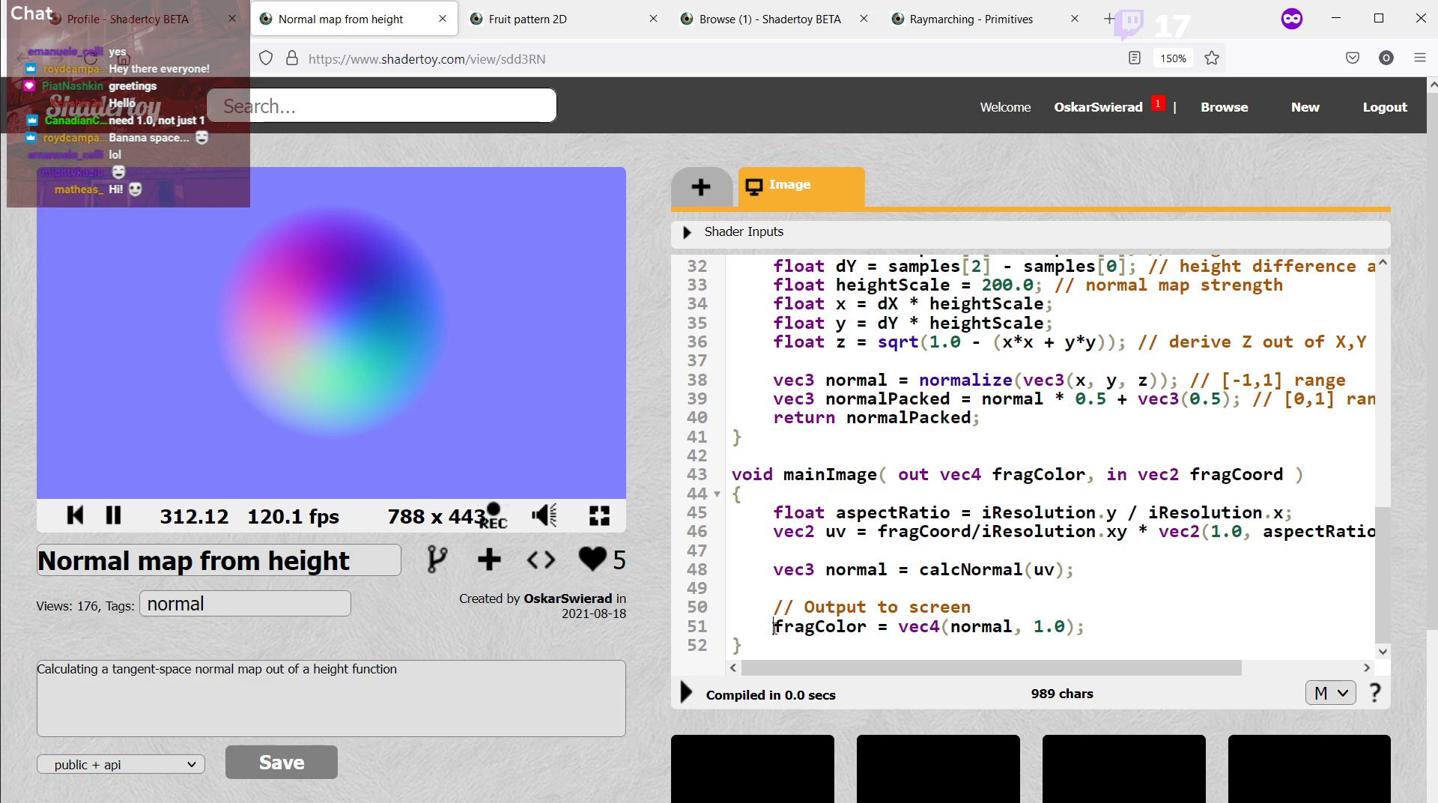
drag(774, 626, 1098, 628)
click(1095, 623)
drag(780, 629, 871, 619)
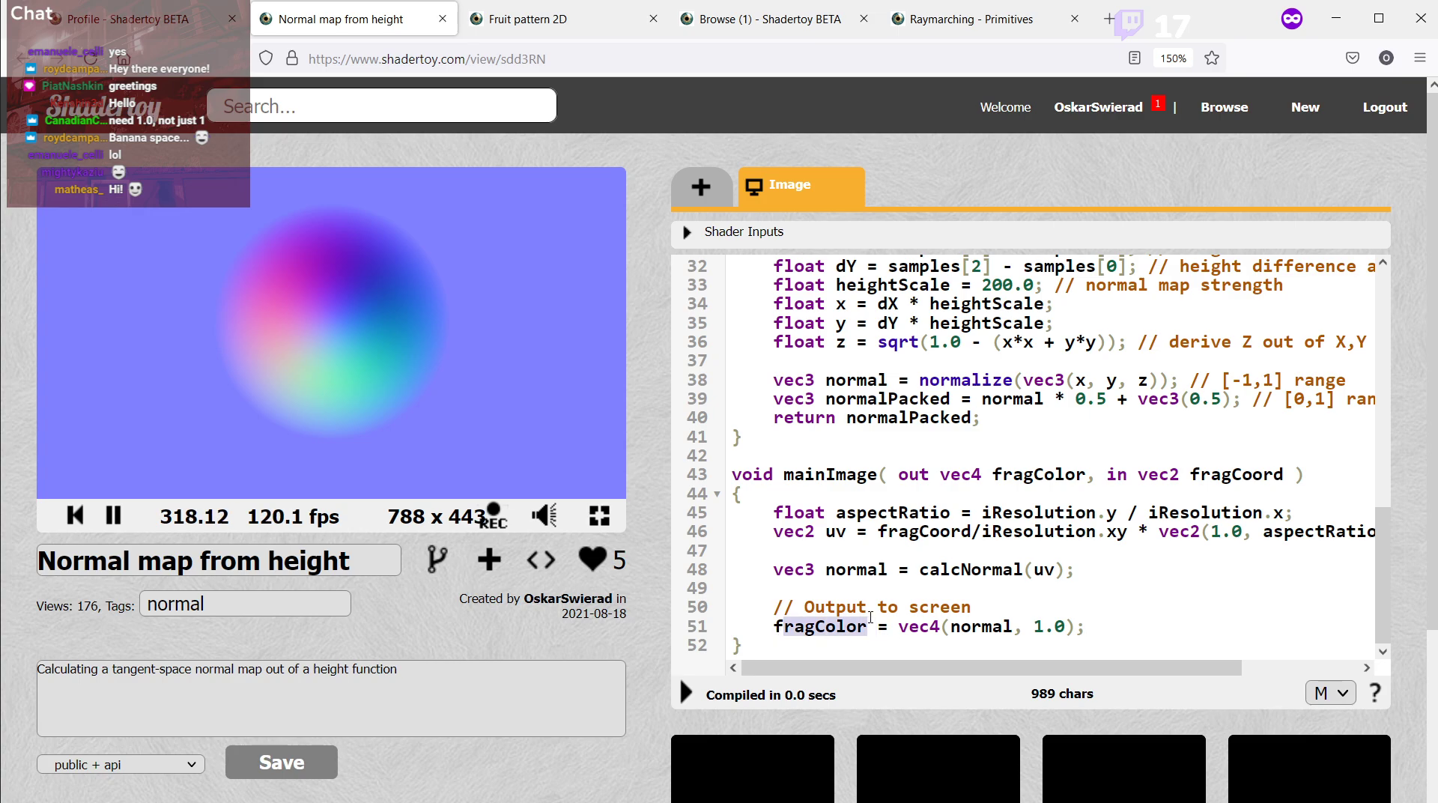
click(871, 621)
Examine the arguments of the mainImage function and its aspectRatio and uv calculations based on iResolution.
drag(1385, 591, 1384, 350)
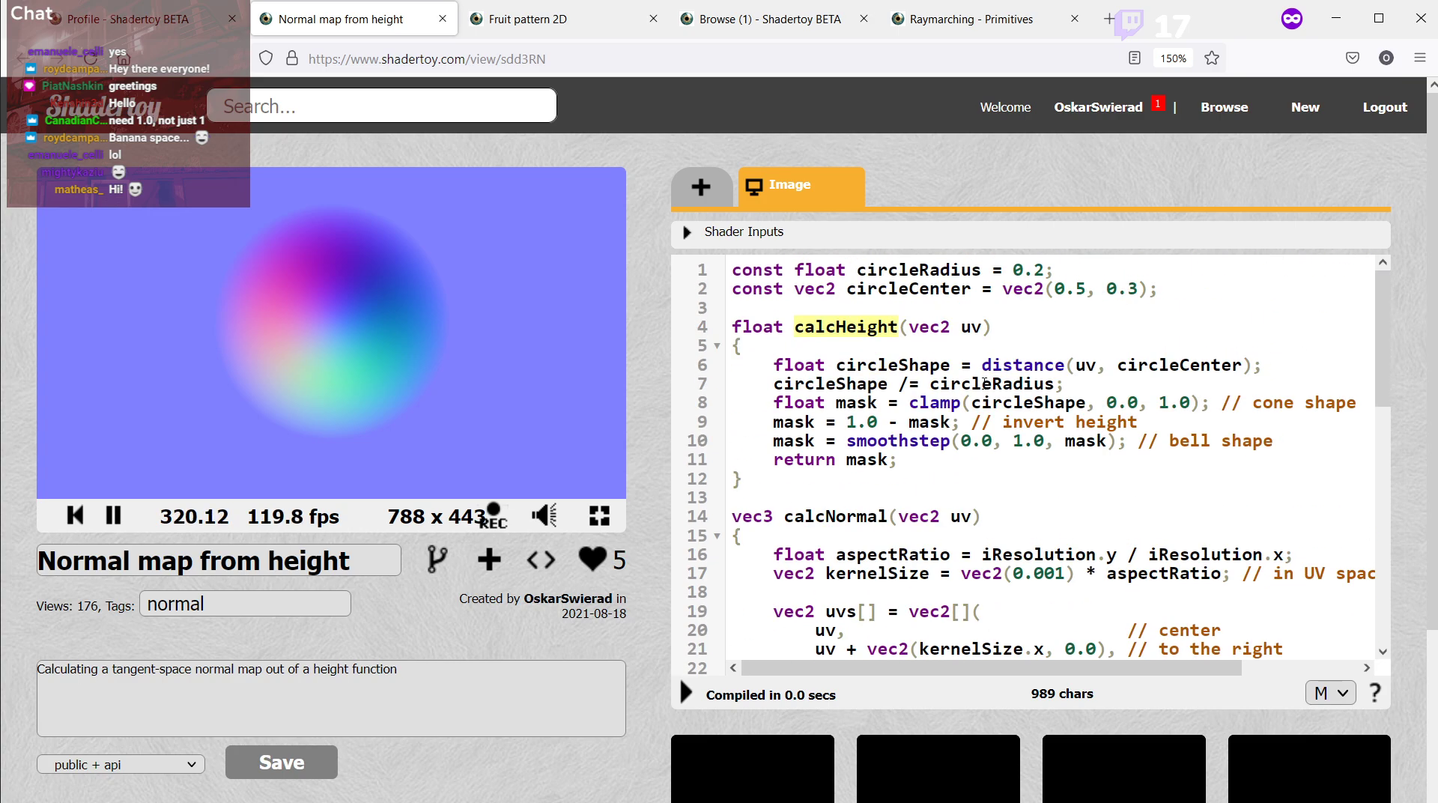
scroll(986, 383, down, 10)
scroll(1124, 442, up, 2)
scroll(1251, 480, down, 2)
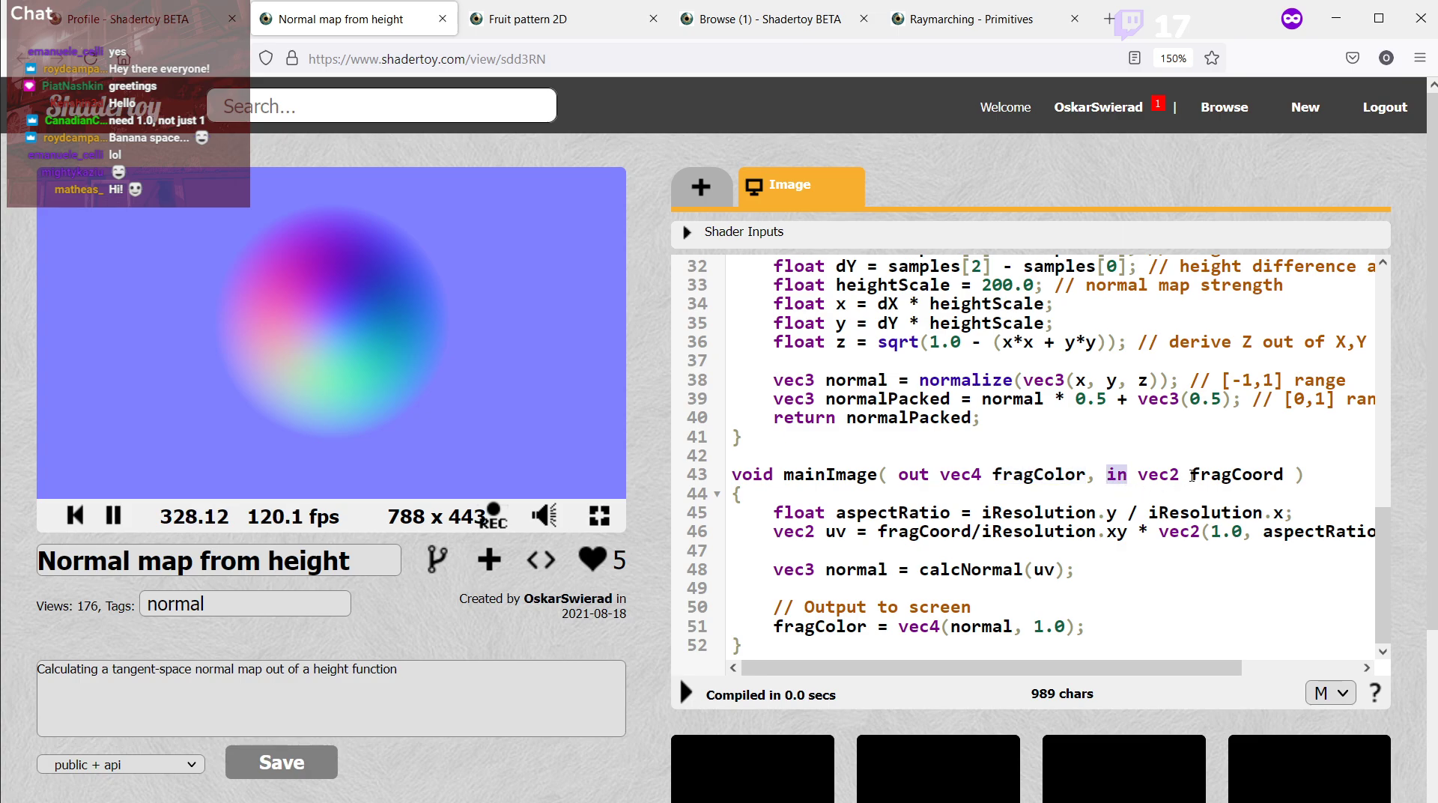
click(1199, 528)
scroll(937, 486, down, 2)
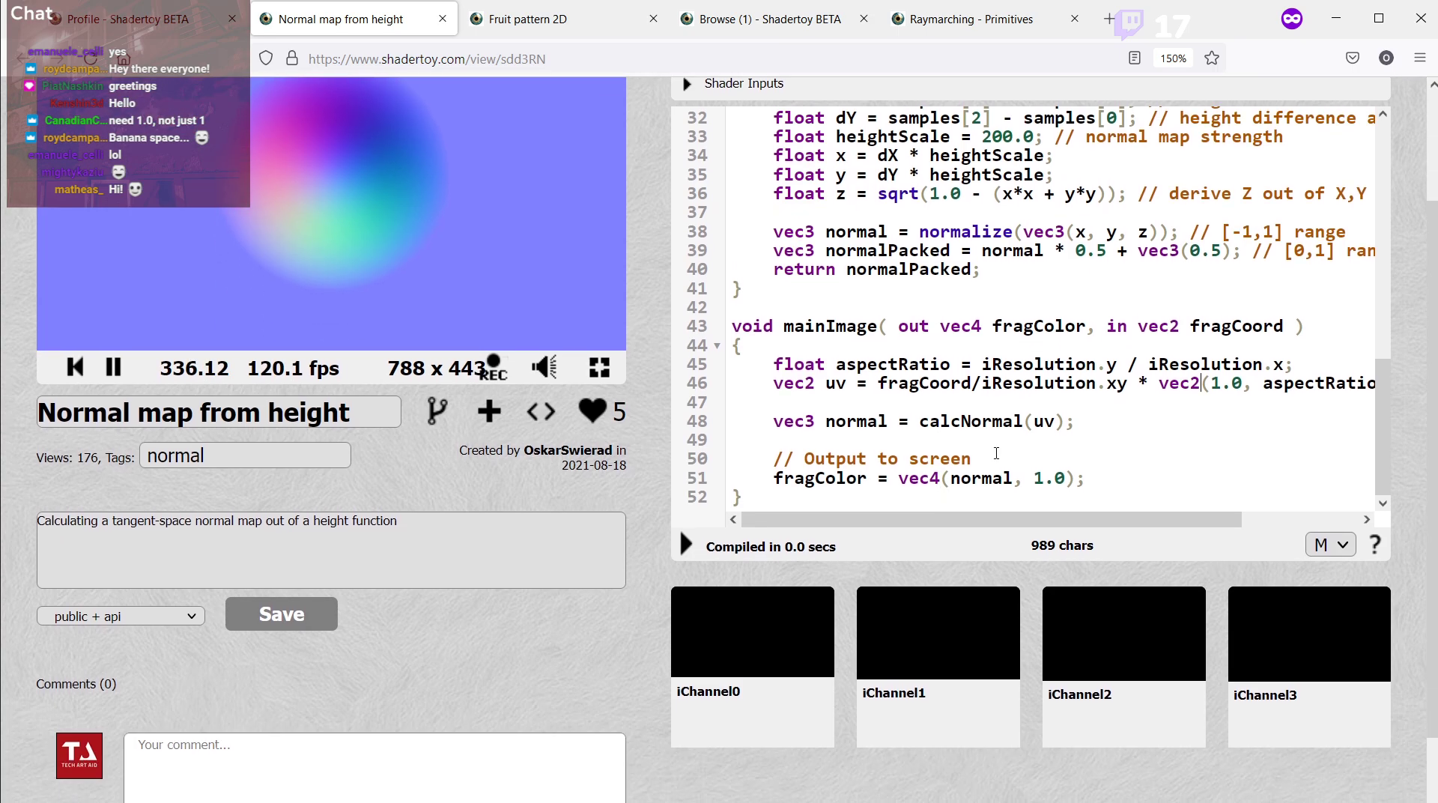
drag(1139, 364, 1130, 364)
Check the material graph in Unreal Editor, return to Shadertoy and trace calcNormal(uv) through the normal variable to the fragColor output.
key(alt+Tab)
drag(465, 25, 520, 16)
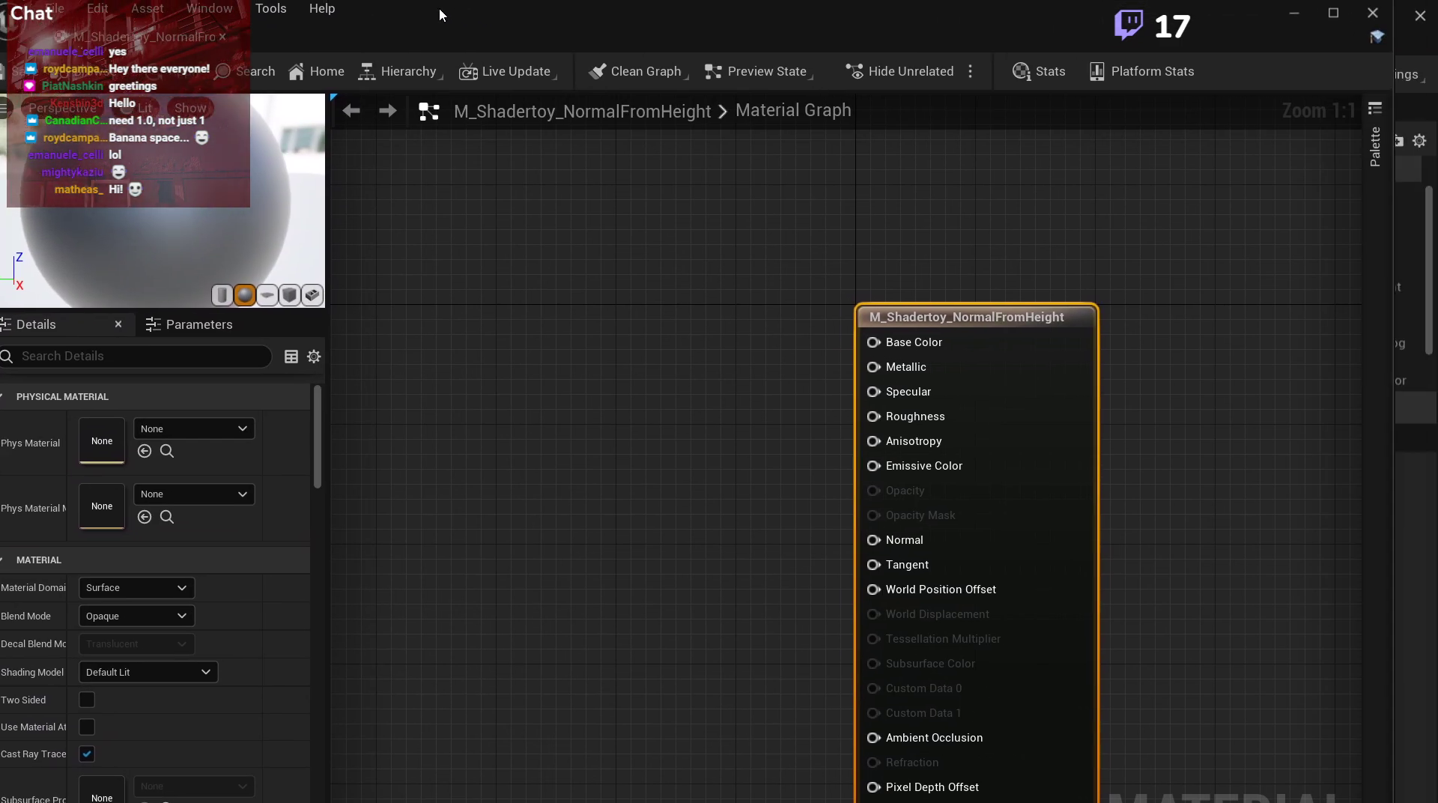
key(alt+Tab)
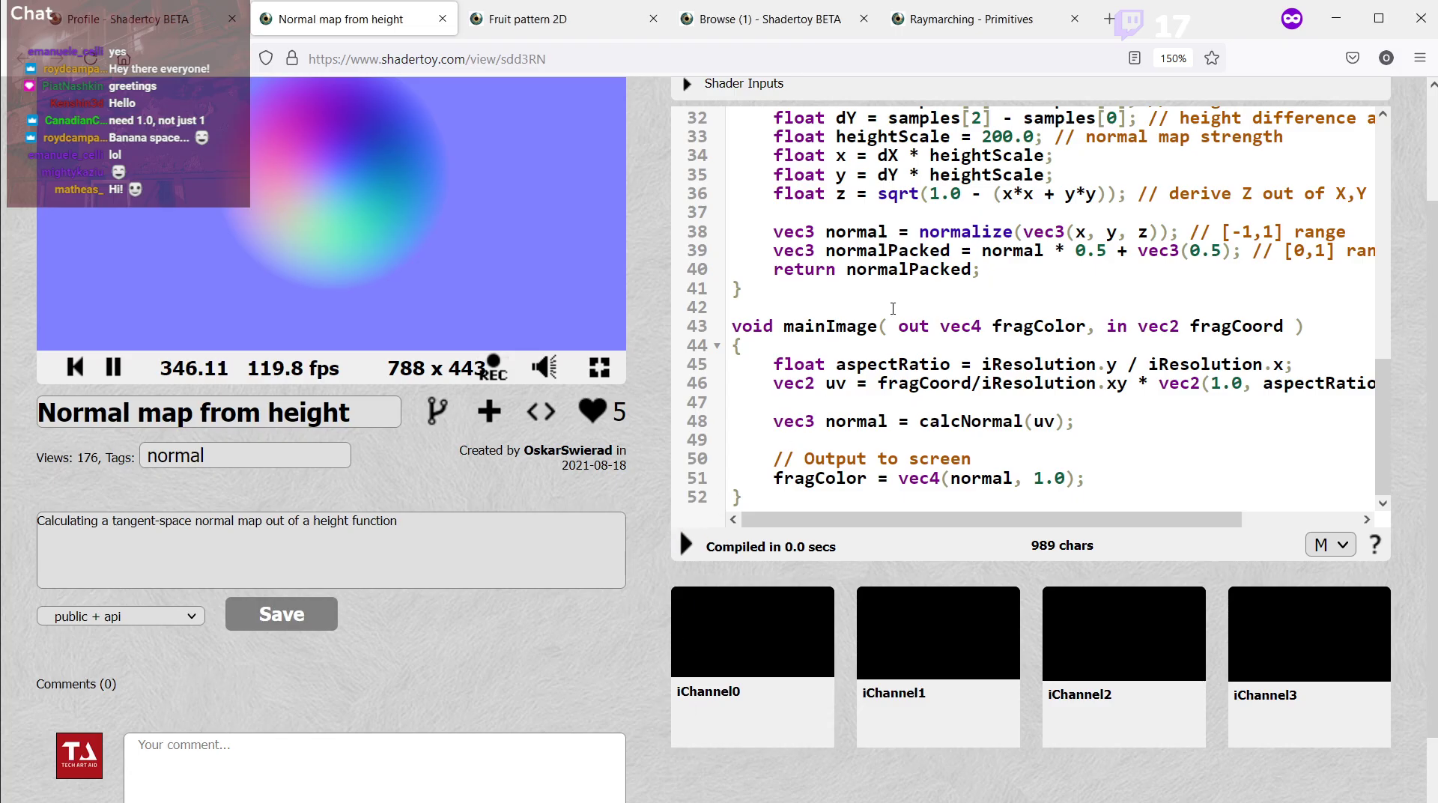
click(1045, 422)
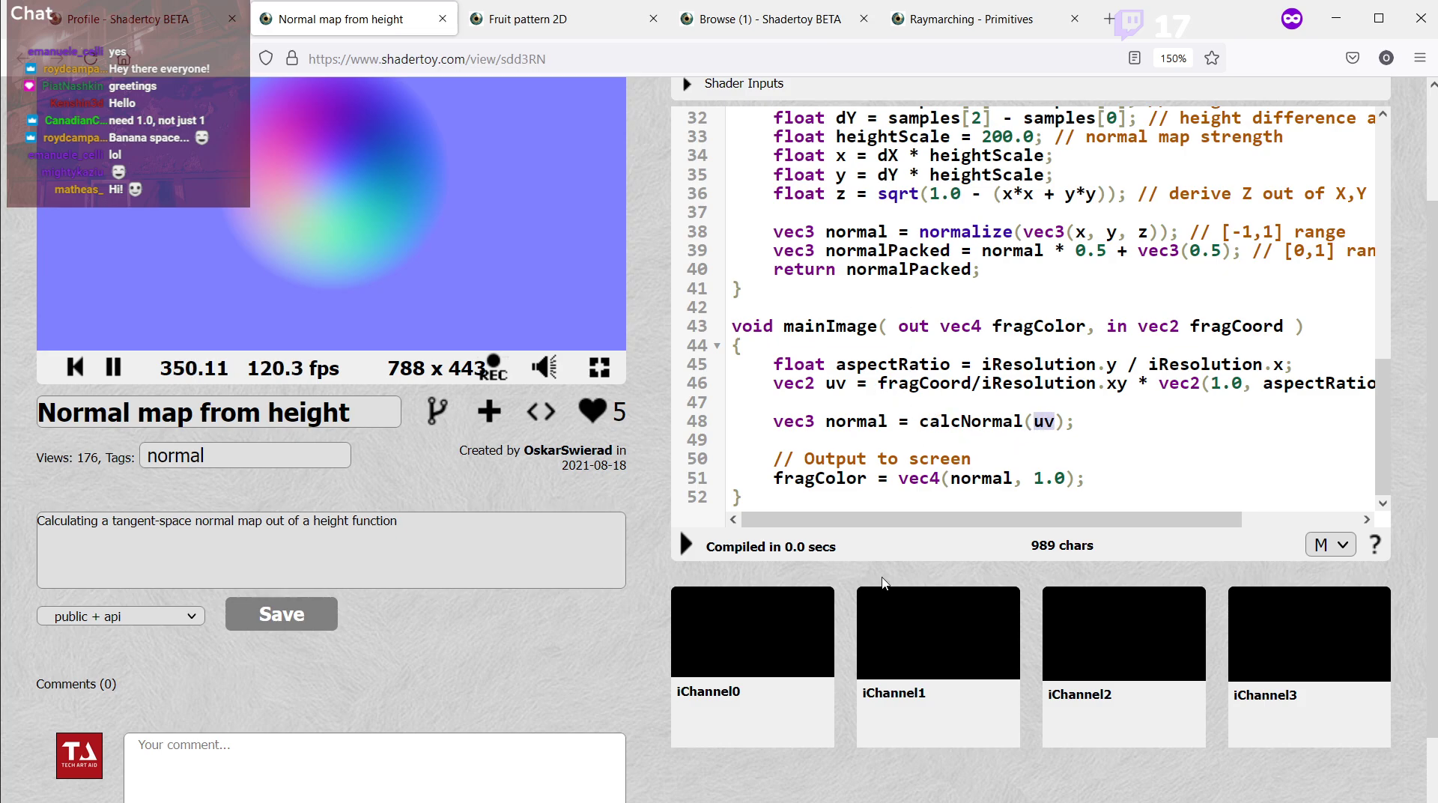
drag(920, 421, 1024, 421)
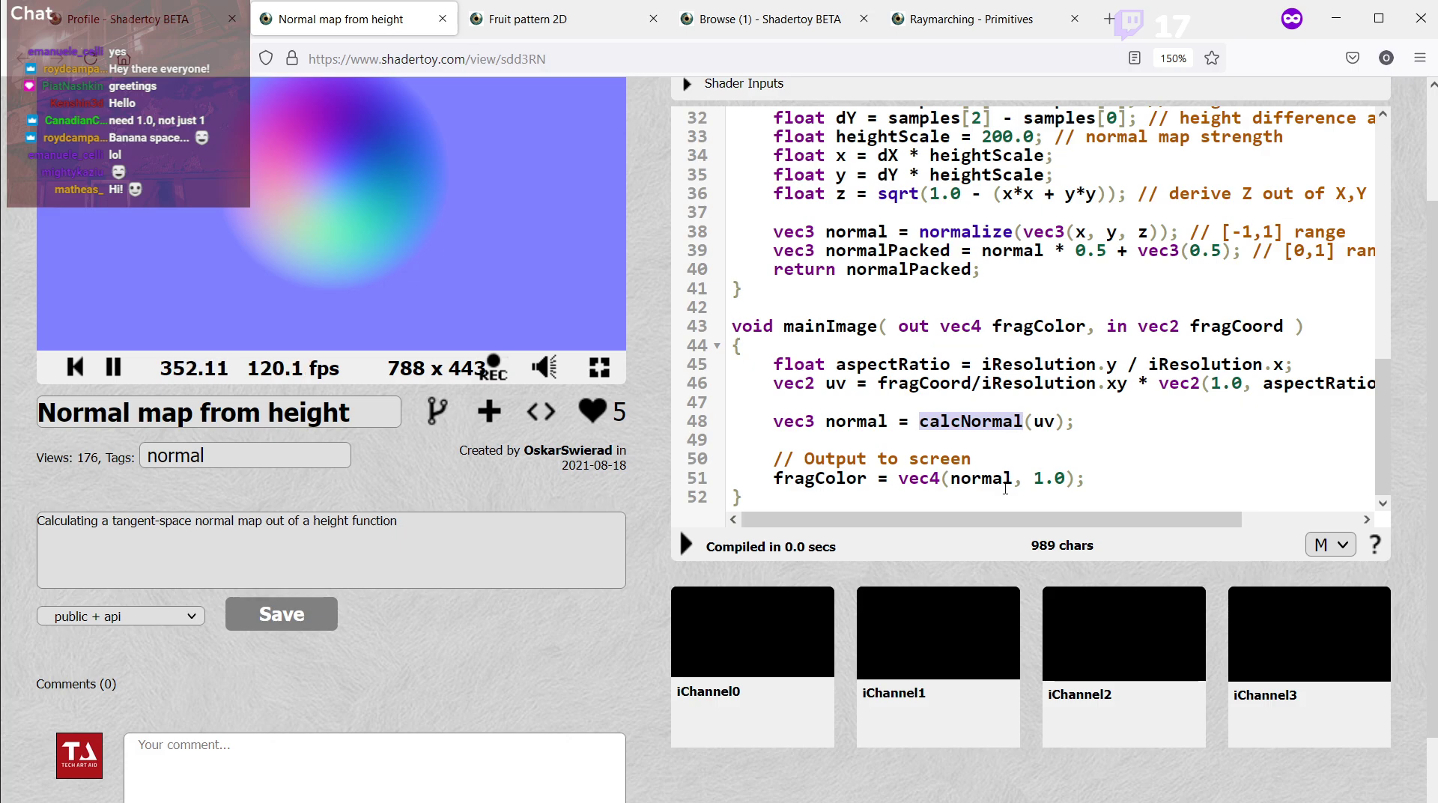
double_click(856, 421)
scroll(546, 312, up, 2)
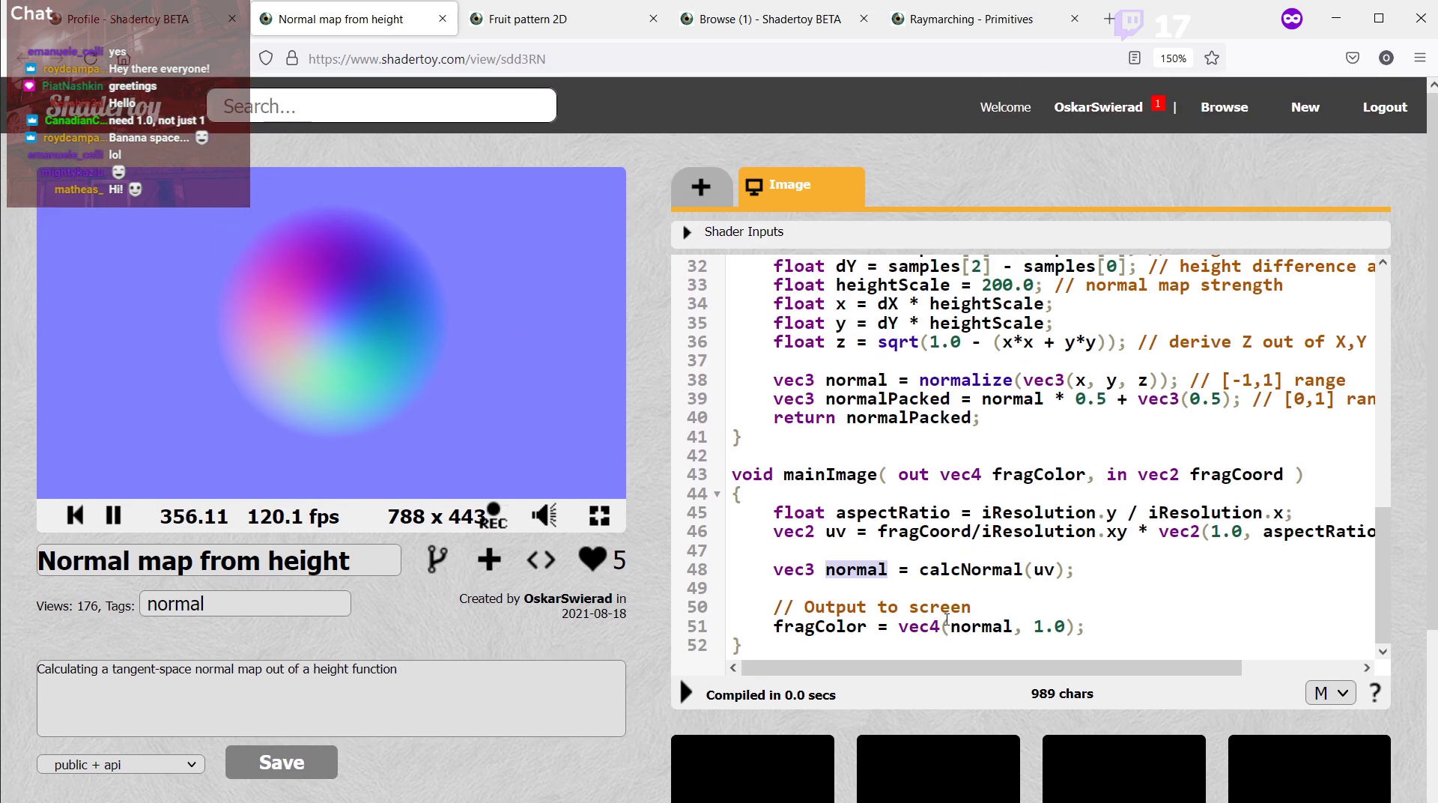
drag(950, 626, 1013, 626)
click(1086, 627)
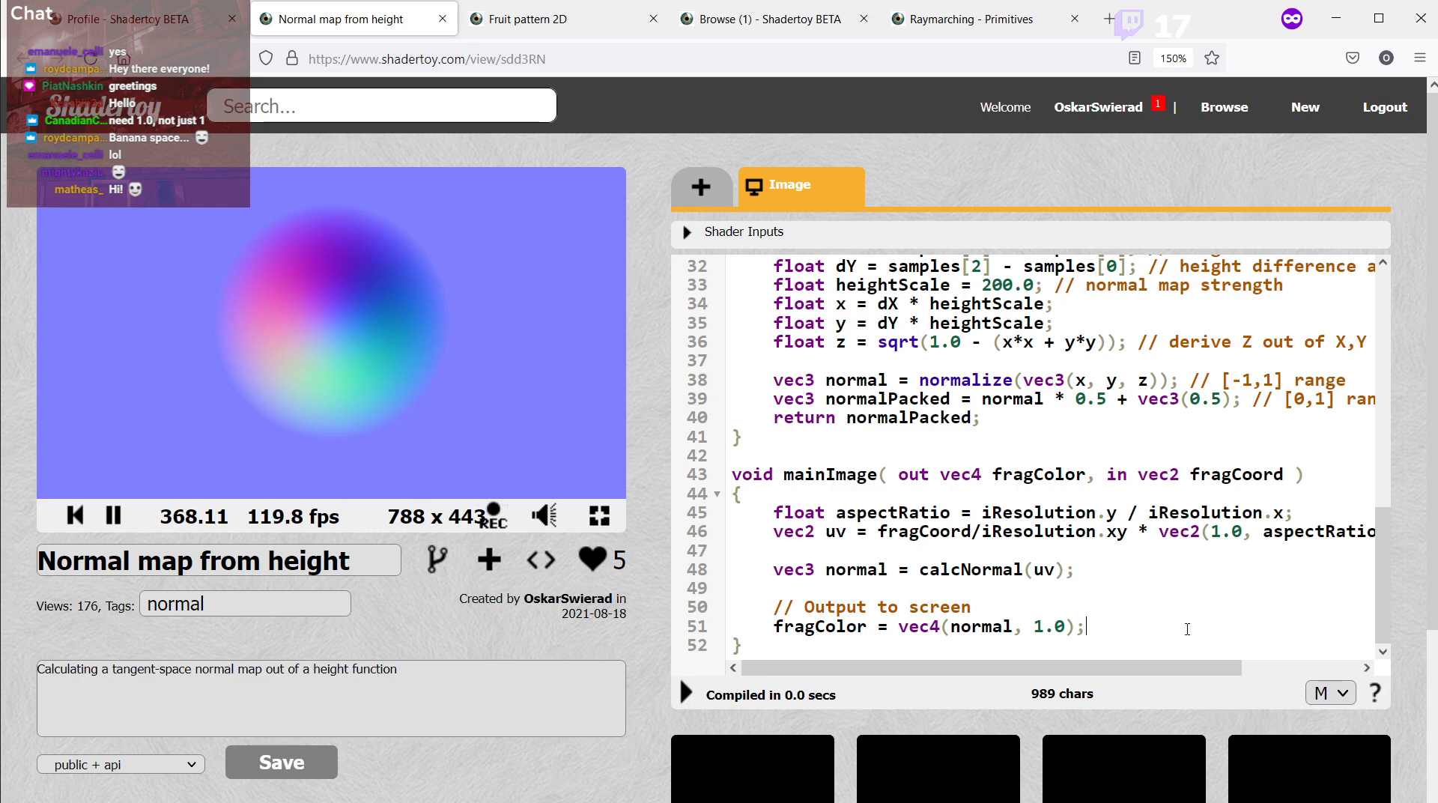
drag(782, 626, 1090, 631)
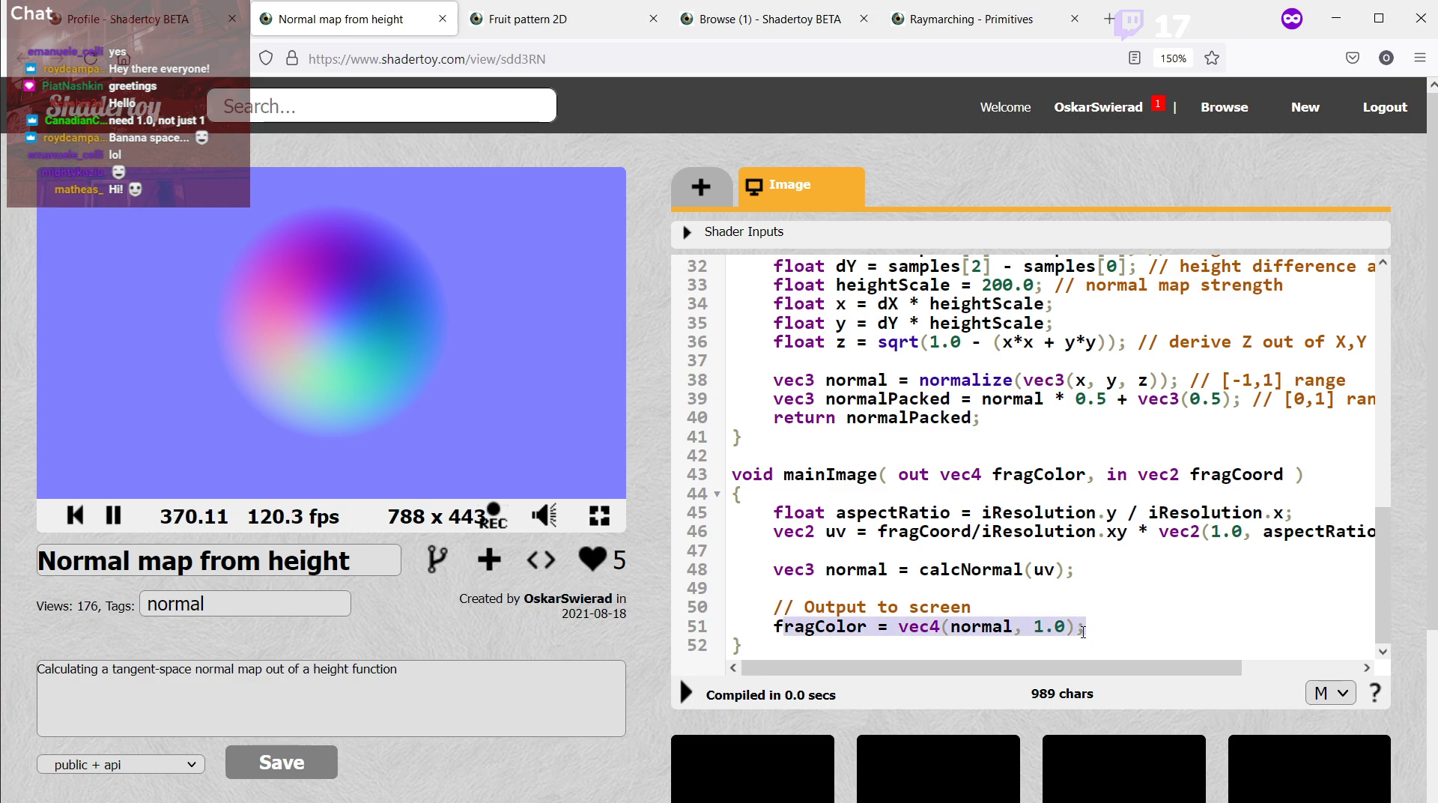
click(912, 628)
drag(950, 630, 1069, 628)
click(1139, 580)
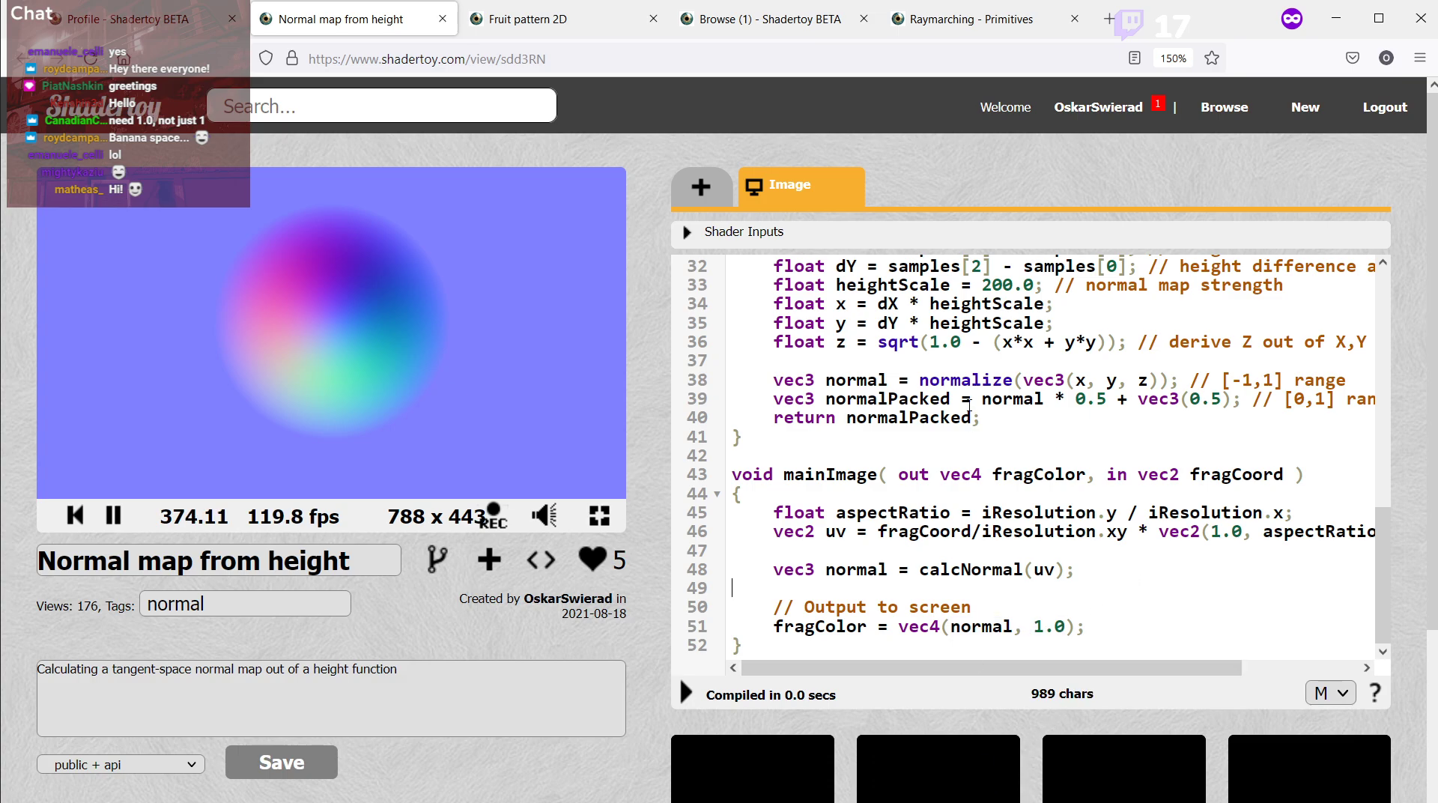
Follow the calcNormal call to its function definition and examine how it builds the uvs and height samples.
drag(929, 569, 1024, 569)
double_click(986, 566)
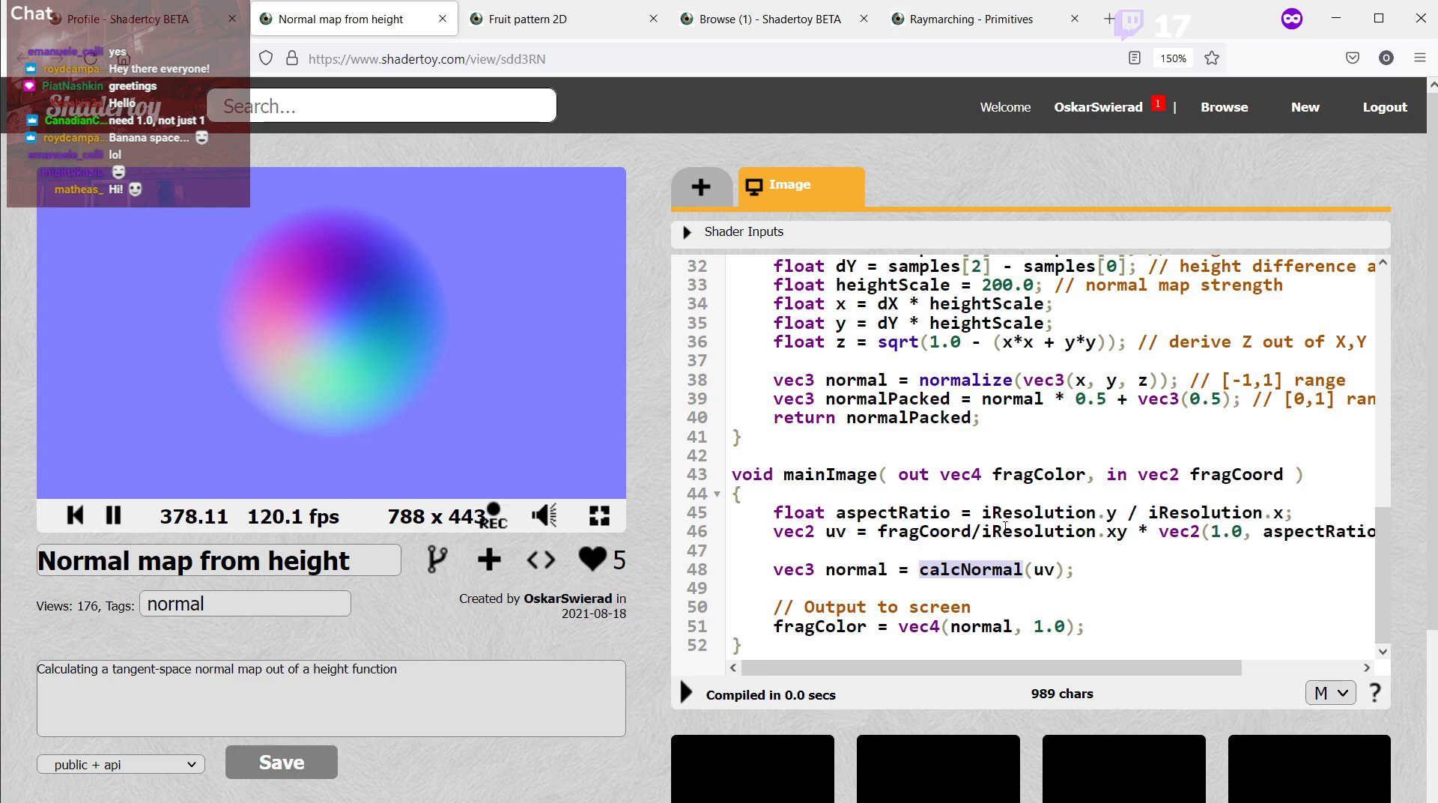
scroll(1094, 496, up, 9)
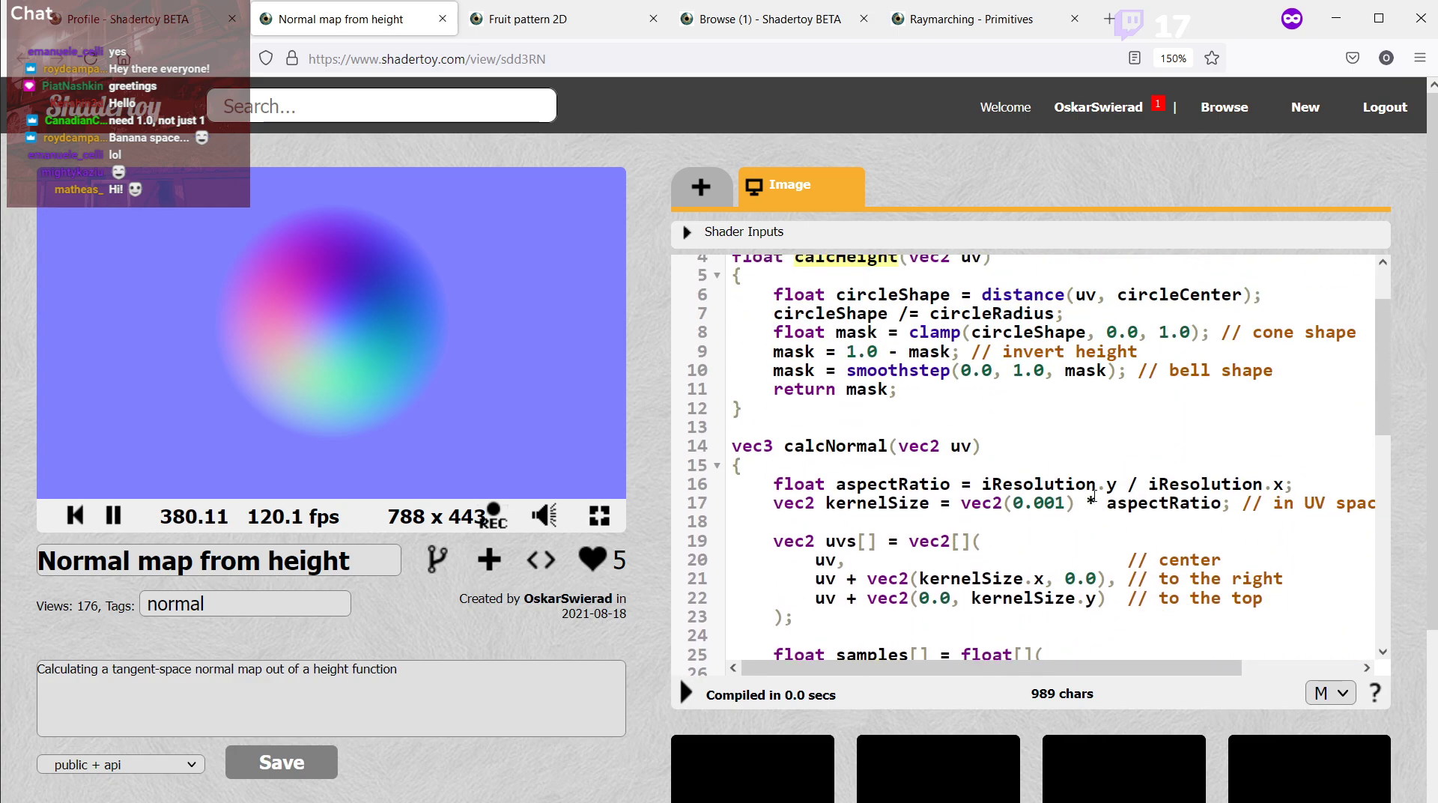
drag(795, 446, 883, 449)
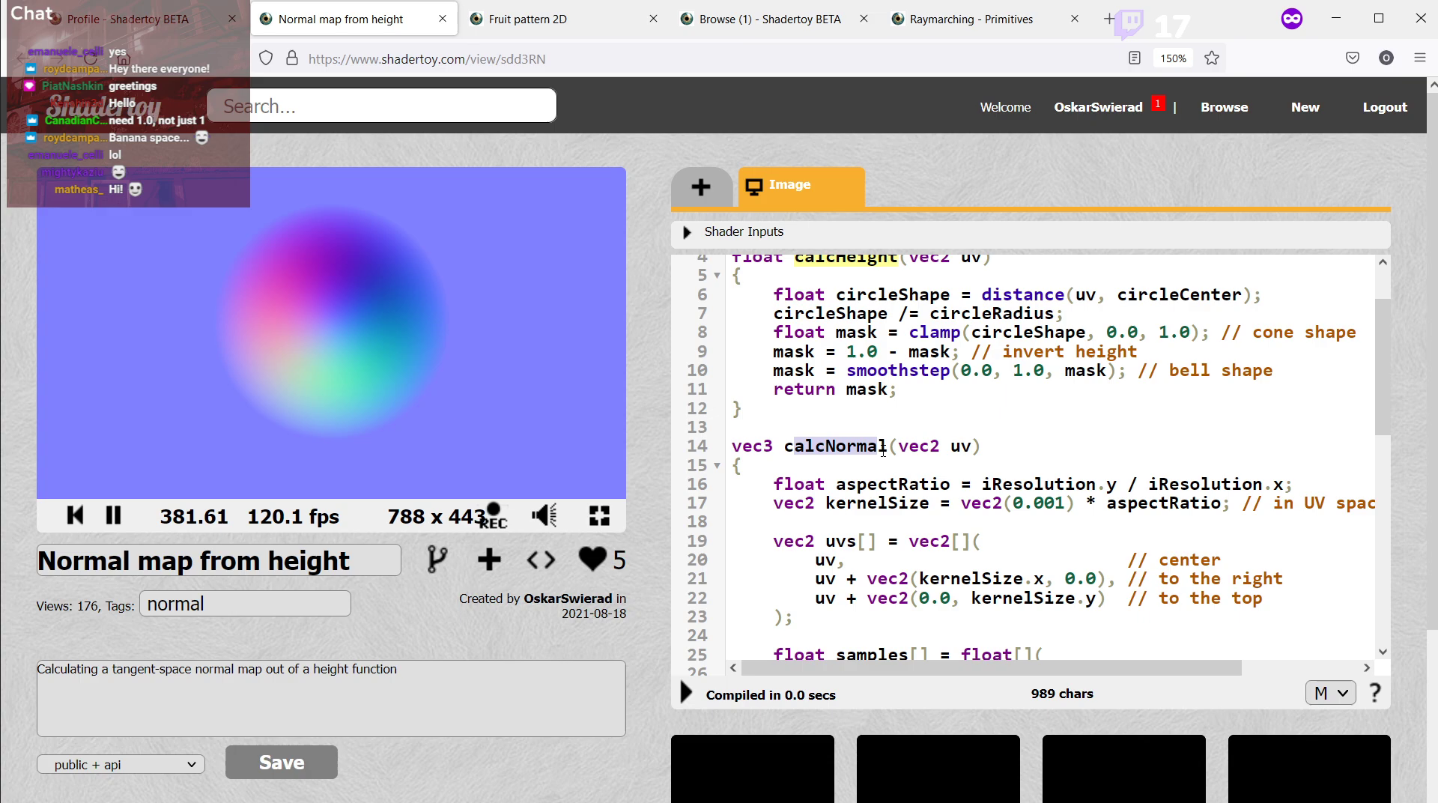
click(884, 509)
scroll(1069, 535, down, 5)
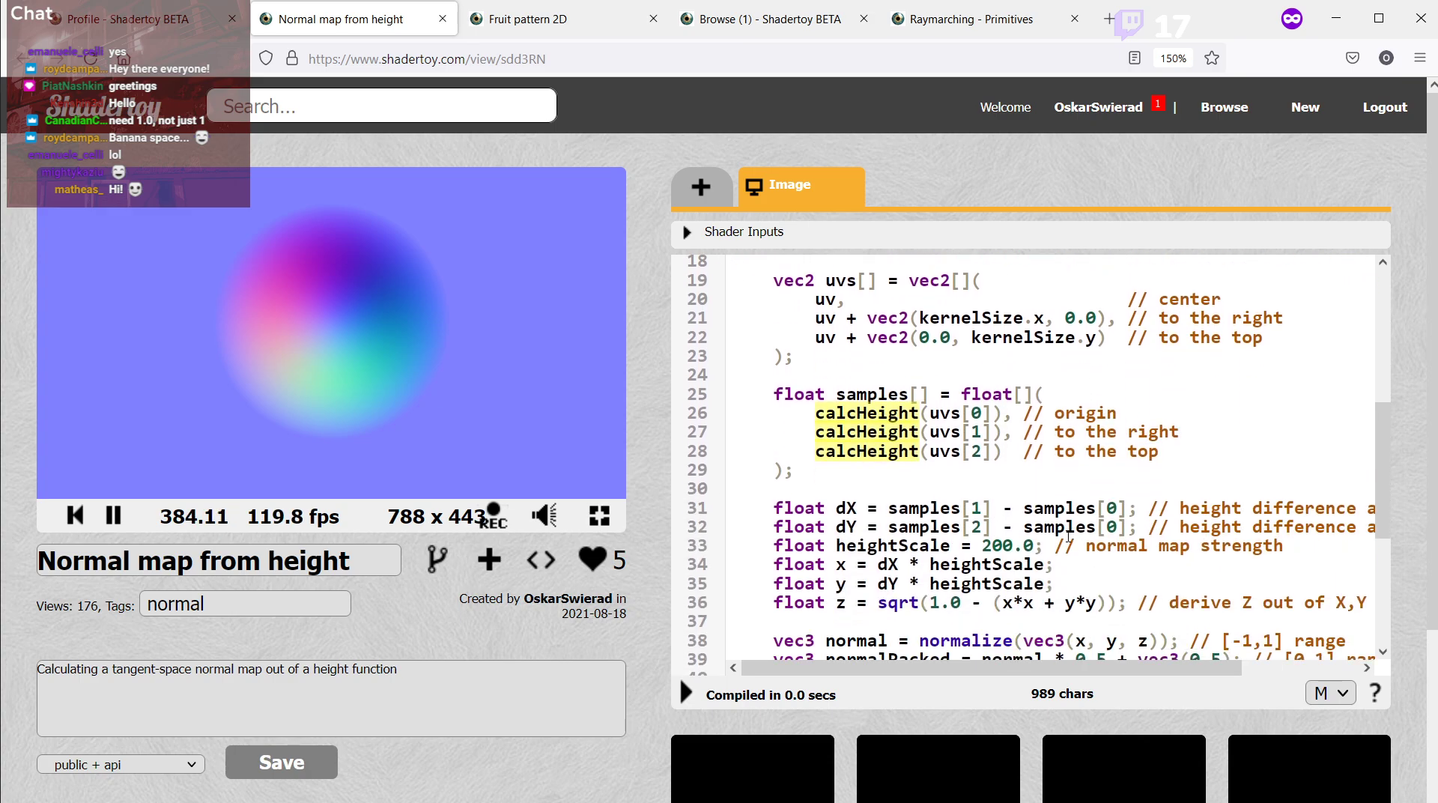
Examine the calcHeight function and how calcNormal builds its uvs and samples arrays and derives the normal from the height differences.
scroll(1069, 537, down, 2)
drag(1004, 560, 917, 326)
click(917, 339)
scroll(962, 433, up, 3)
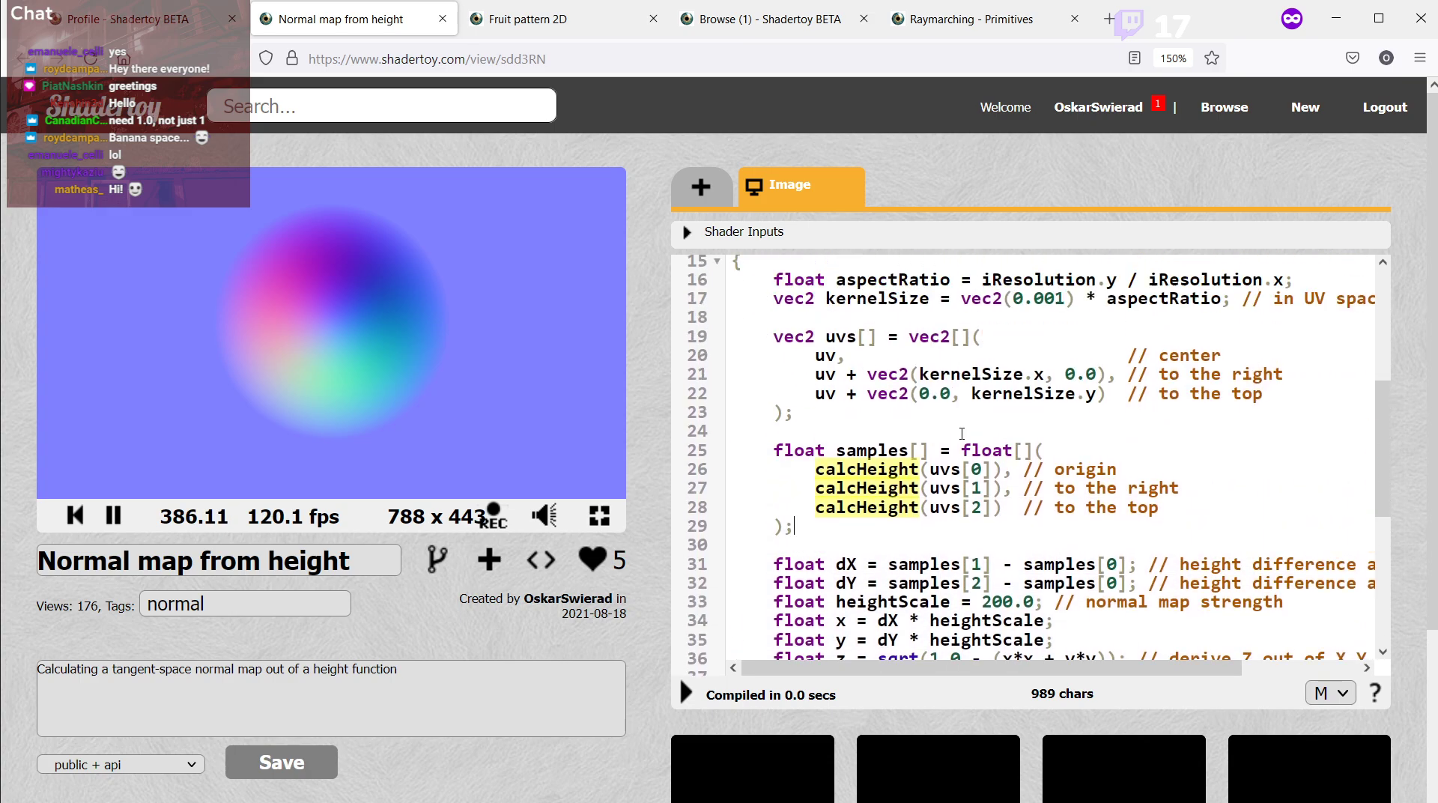
scroll(962, 433, up, 1)
drag(775, 354, 952, 562)
click(952, 562)
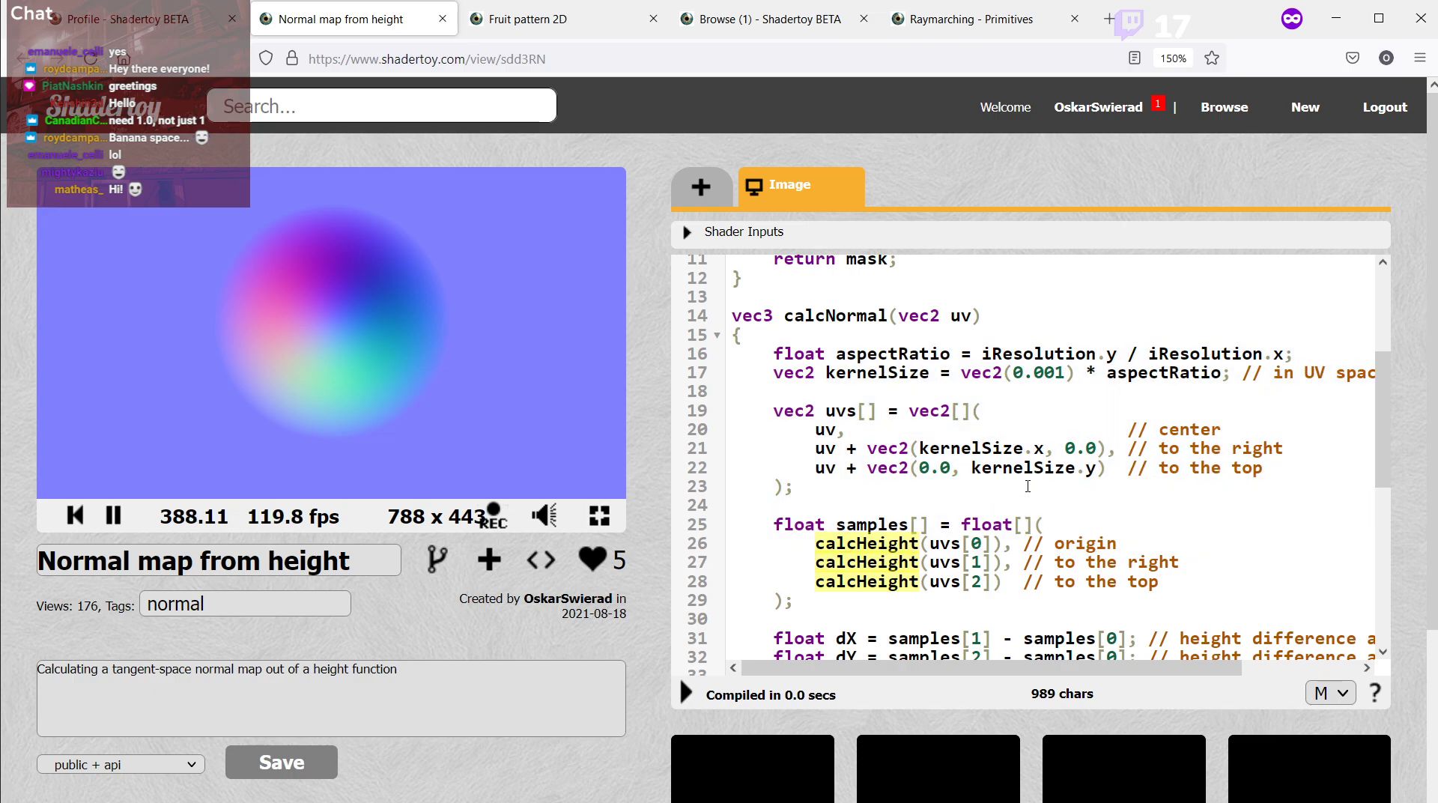
scroll(1027, 487, down, 5)
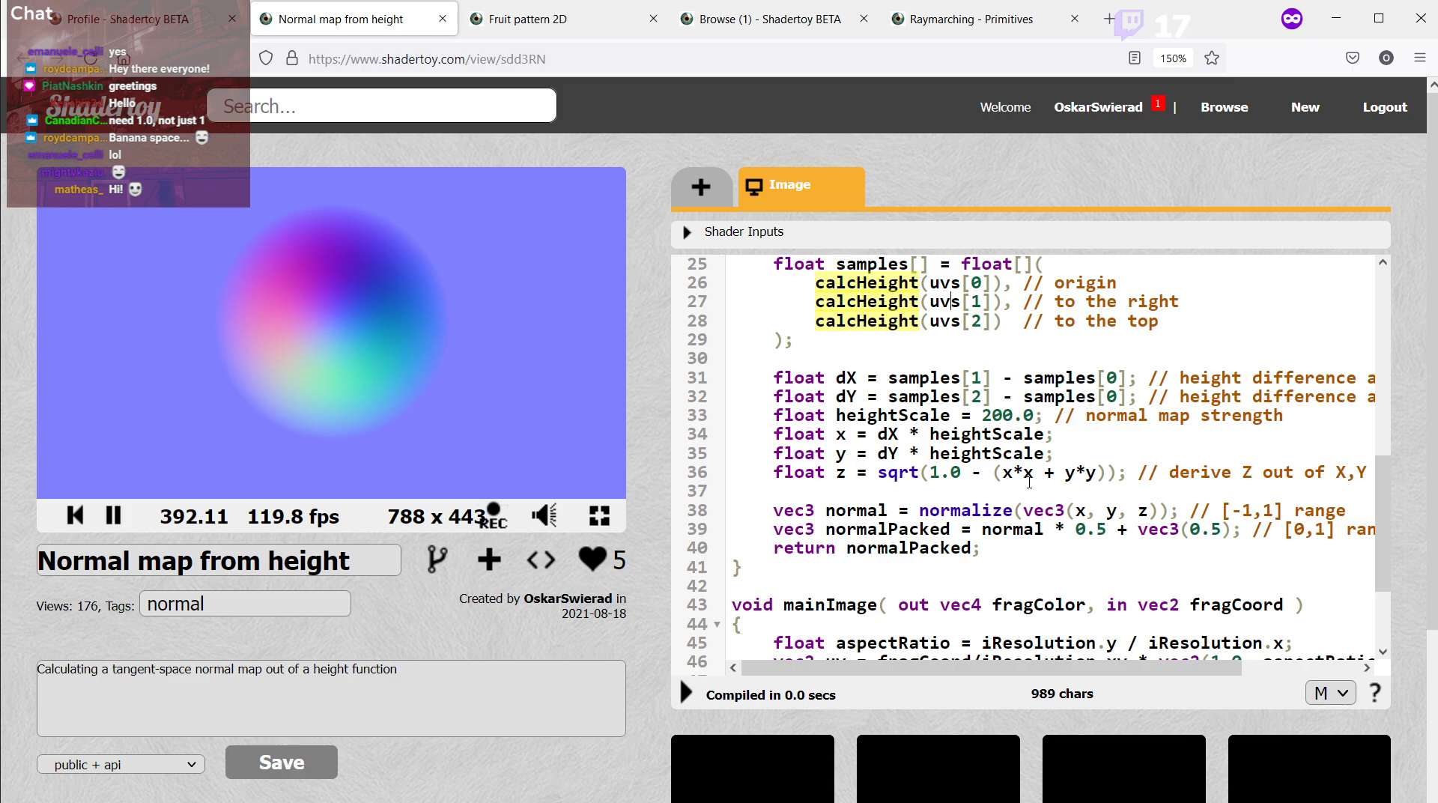
scroll(1030, 482, up, 8)
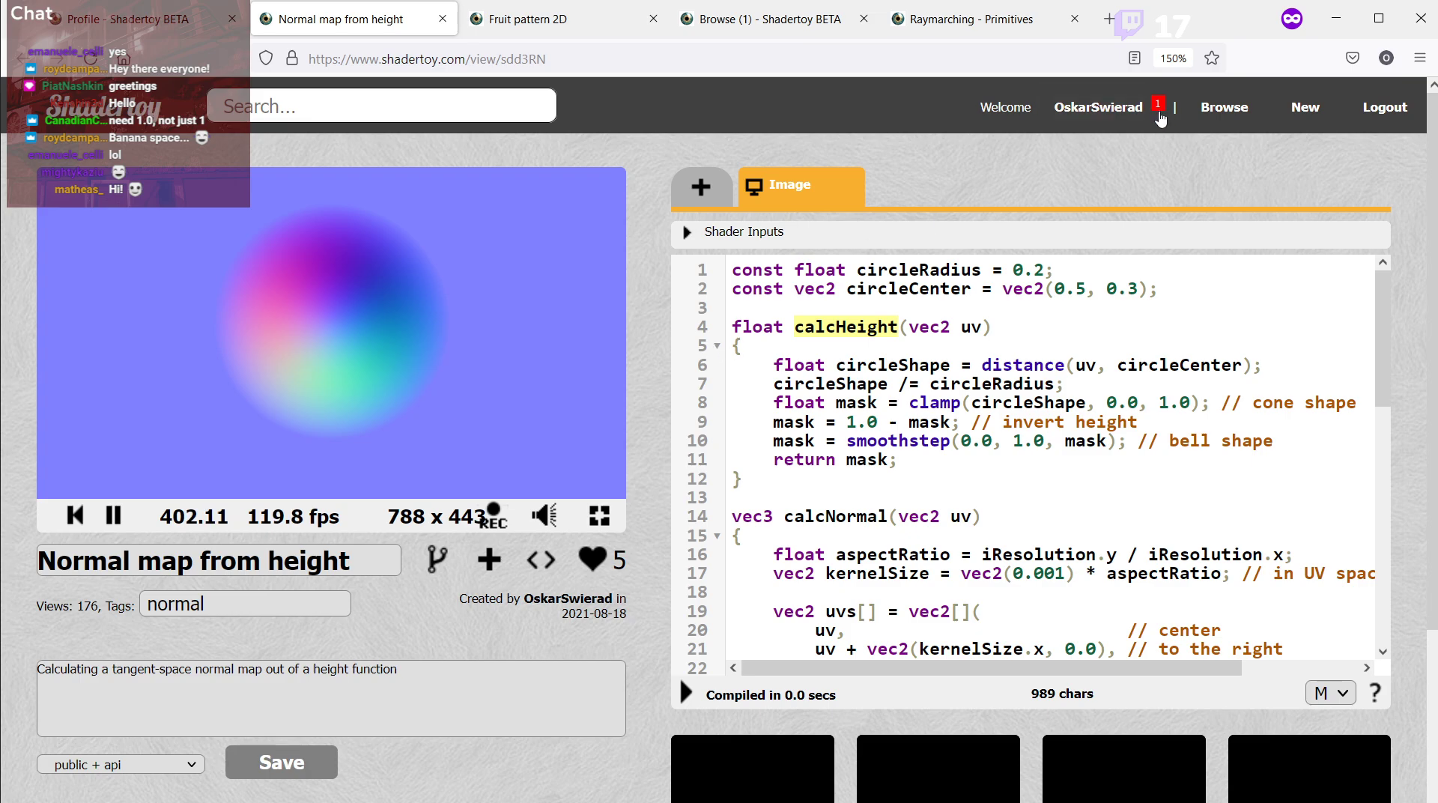
scroll(972, 314, down, 9)
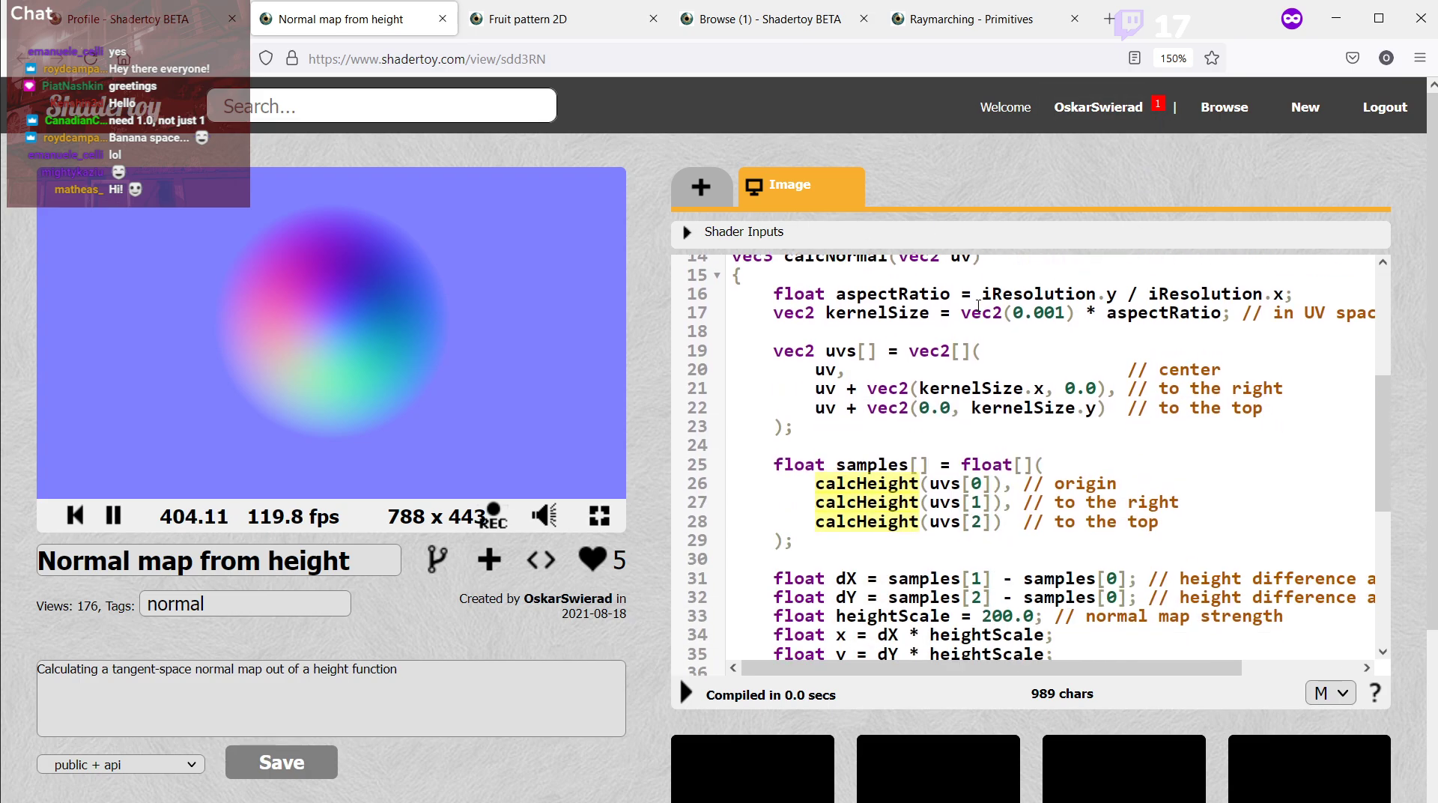
click(983, 491)
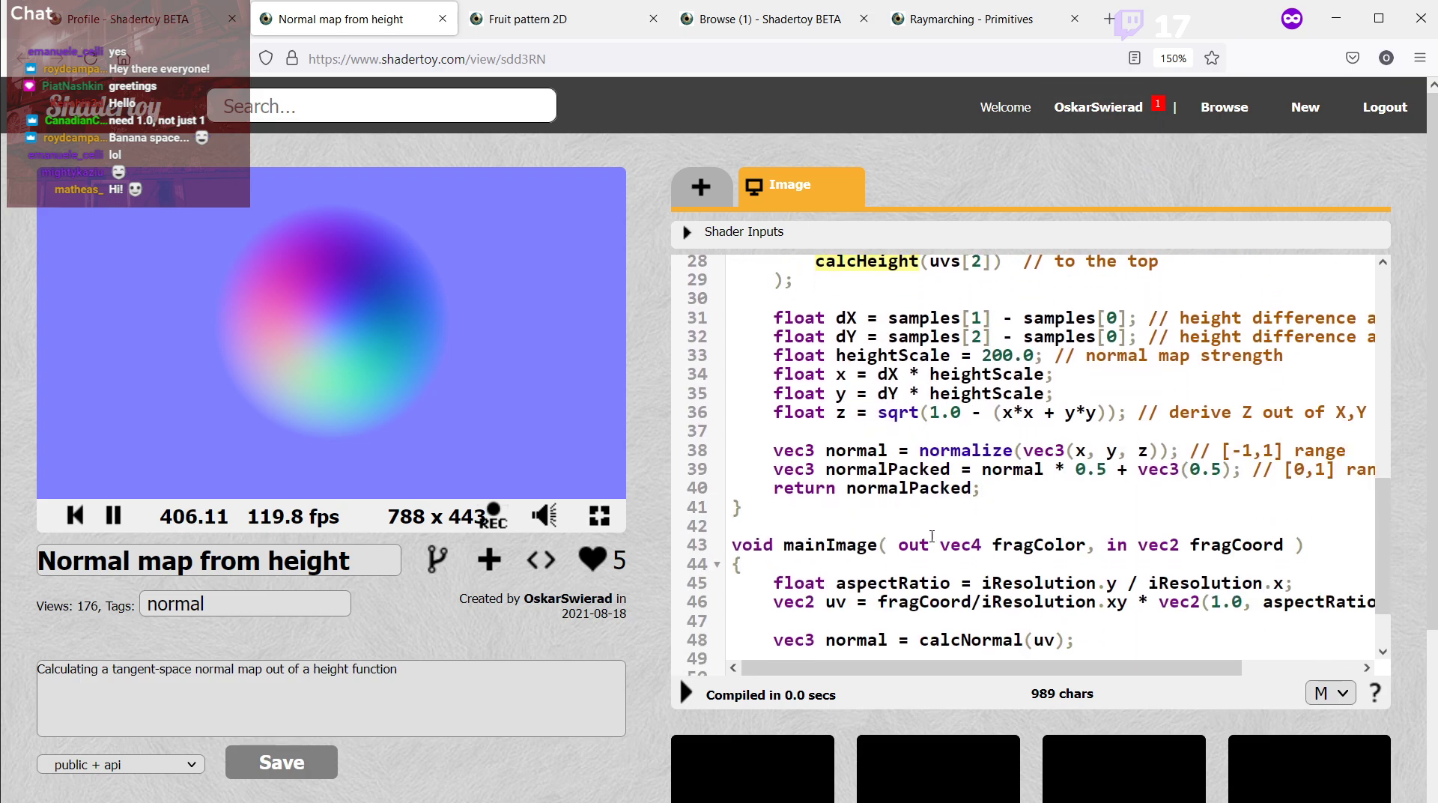
key(Return)
text(r)
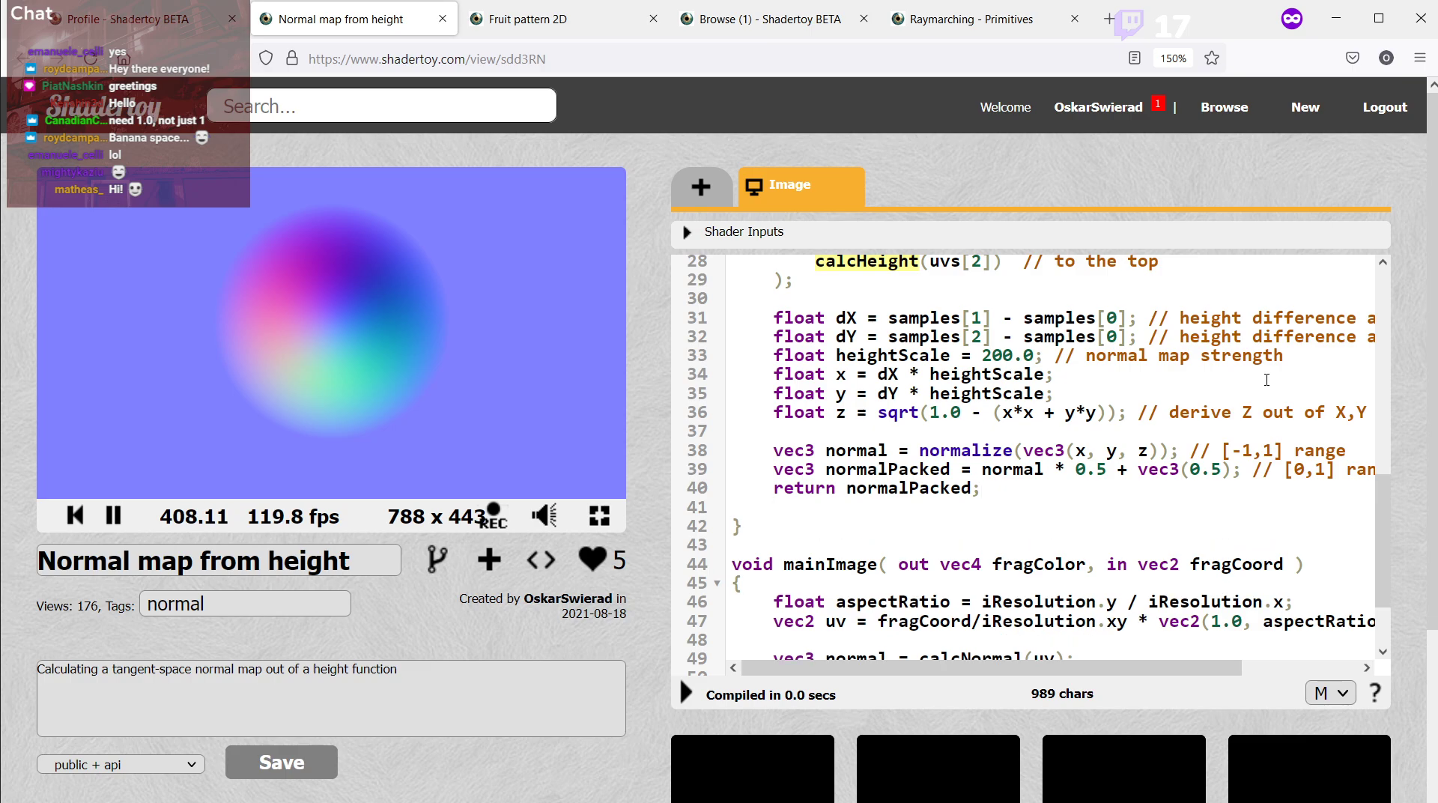
text(eturn)
key(ctrl+shift+Left)
key(BackSpace)
key(BackSpace)
key(BackSpace)
key(BackSpace)
key(BackSpace)
key(BackSpace)
Comment out the whole body of calcNormal with a block comment, from the aspectRatio line through return normalPacked.
scroll(815, 415, up, 7)
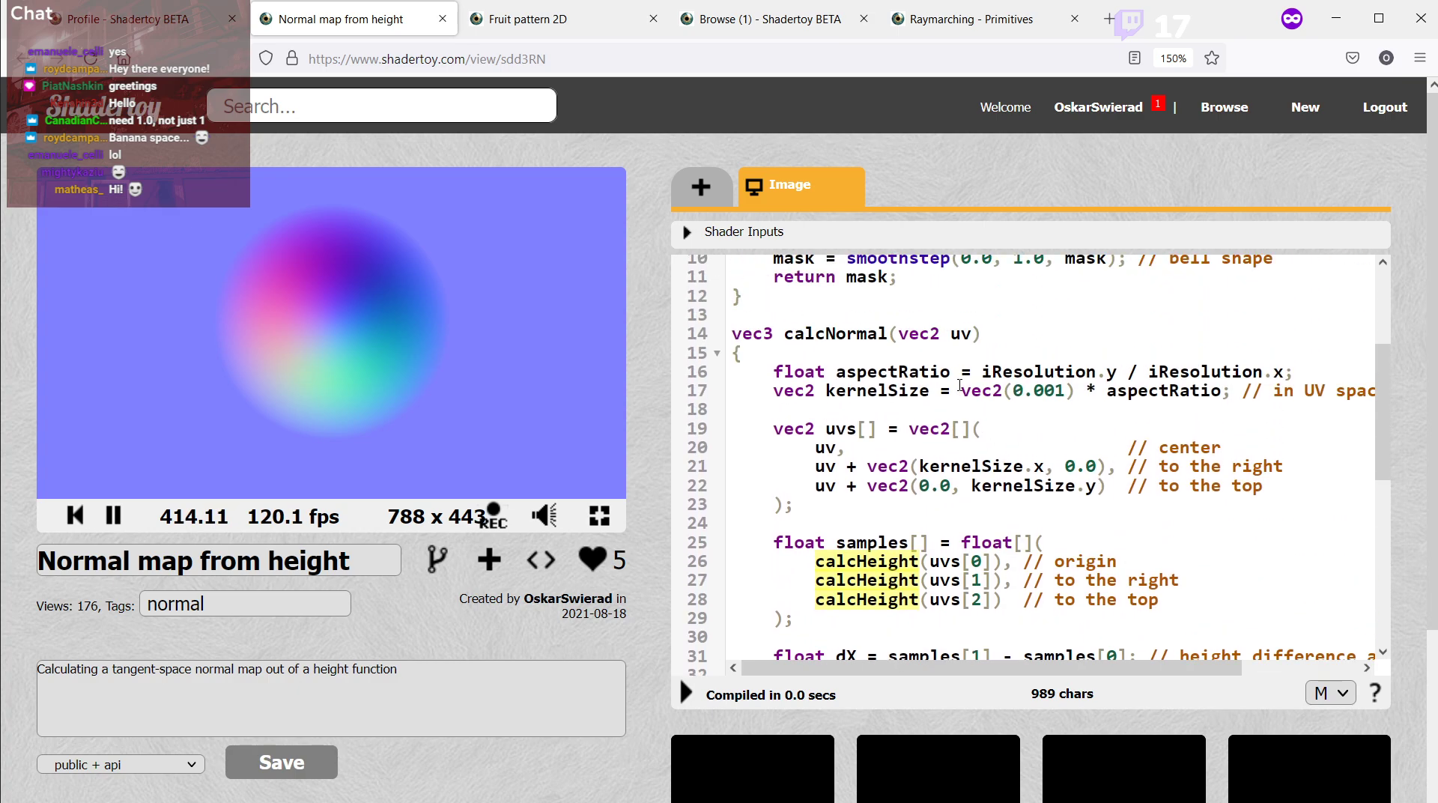
scroll(815, 415, down, 4)
drag(1023, 626, 784, 575)
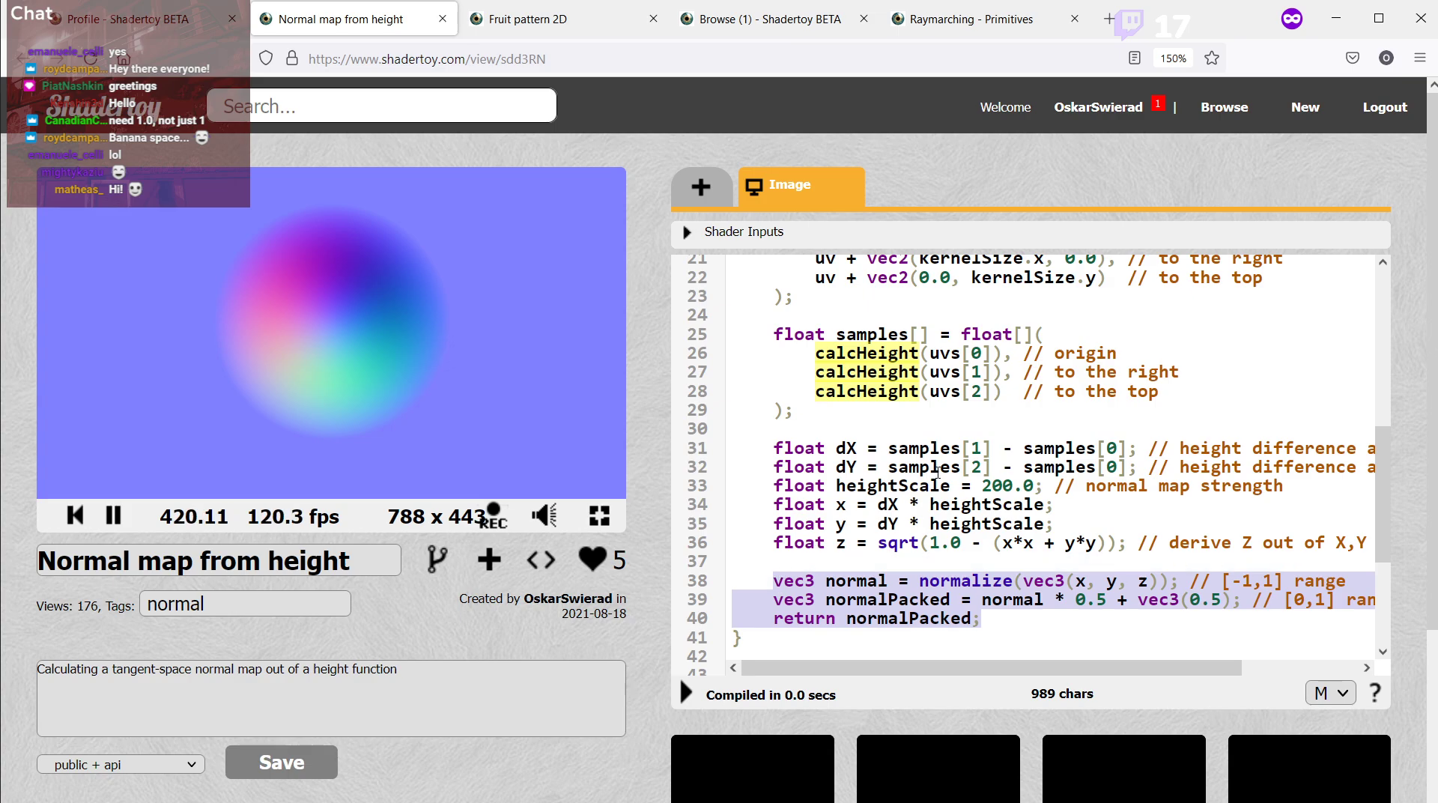
scroll(936, 471, up, 4)
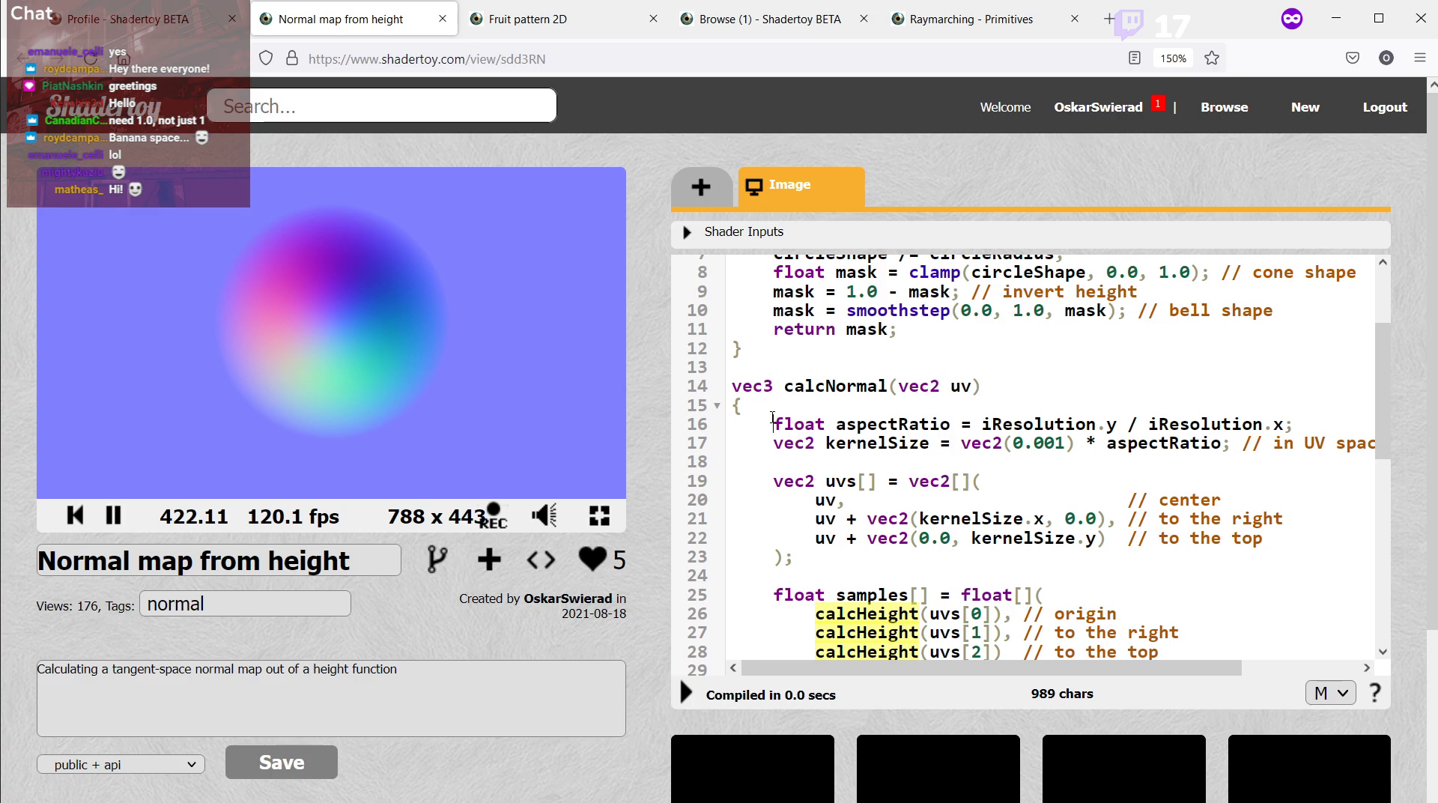
key(Return)
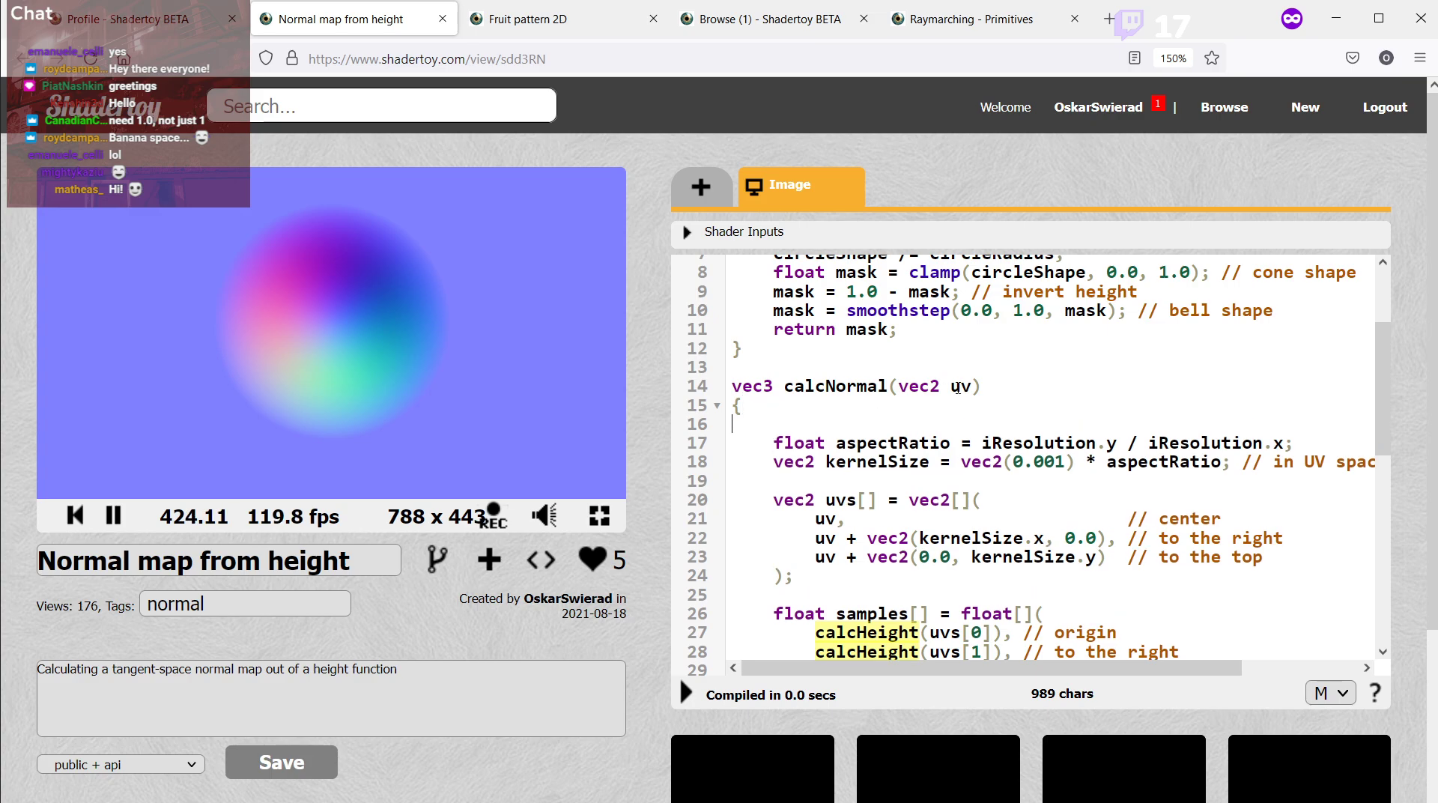
text(/*)
scroll(944, 385, down, 5)
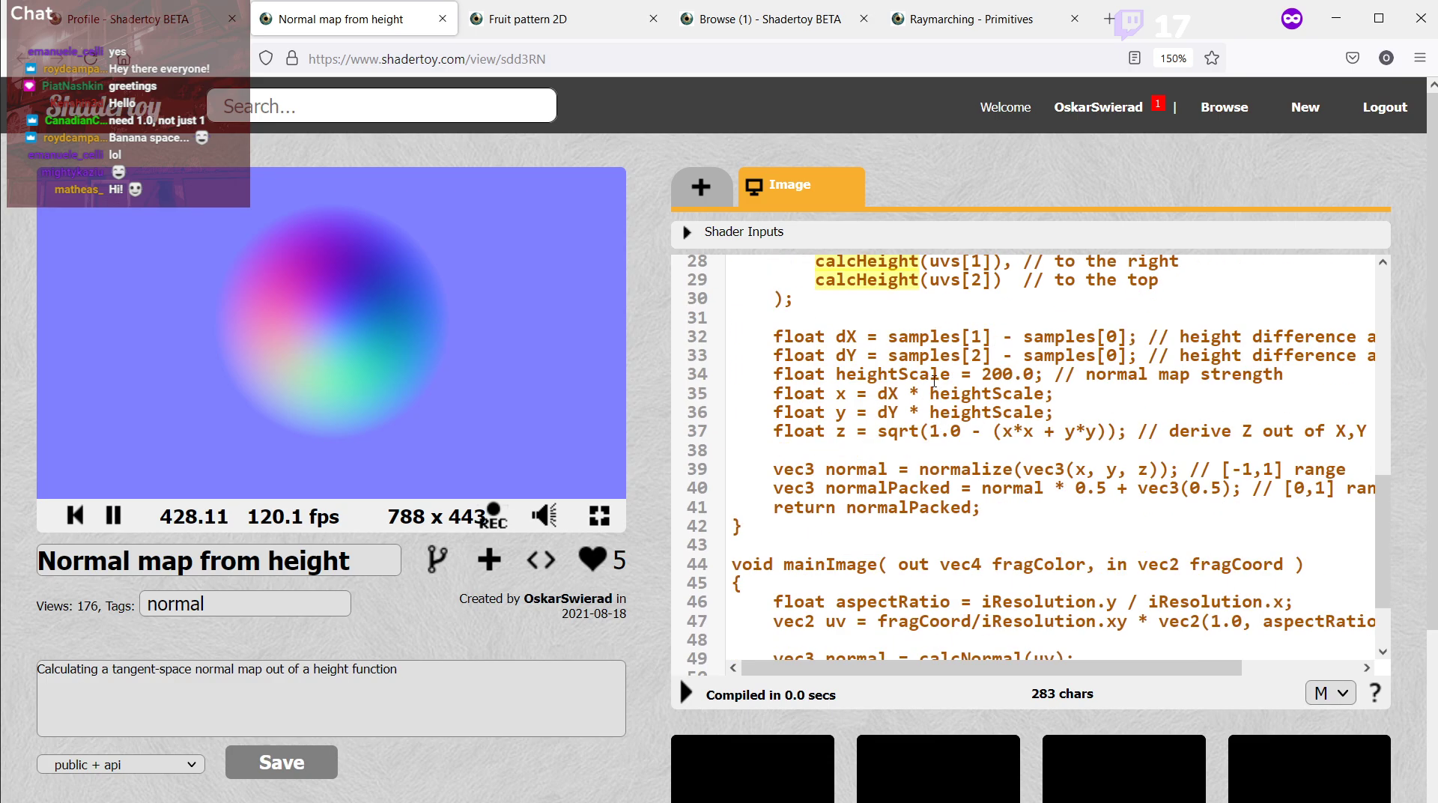
click(1028, 501)
key(Return)
text(?*)
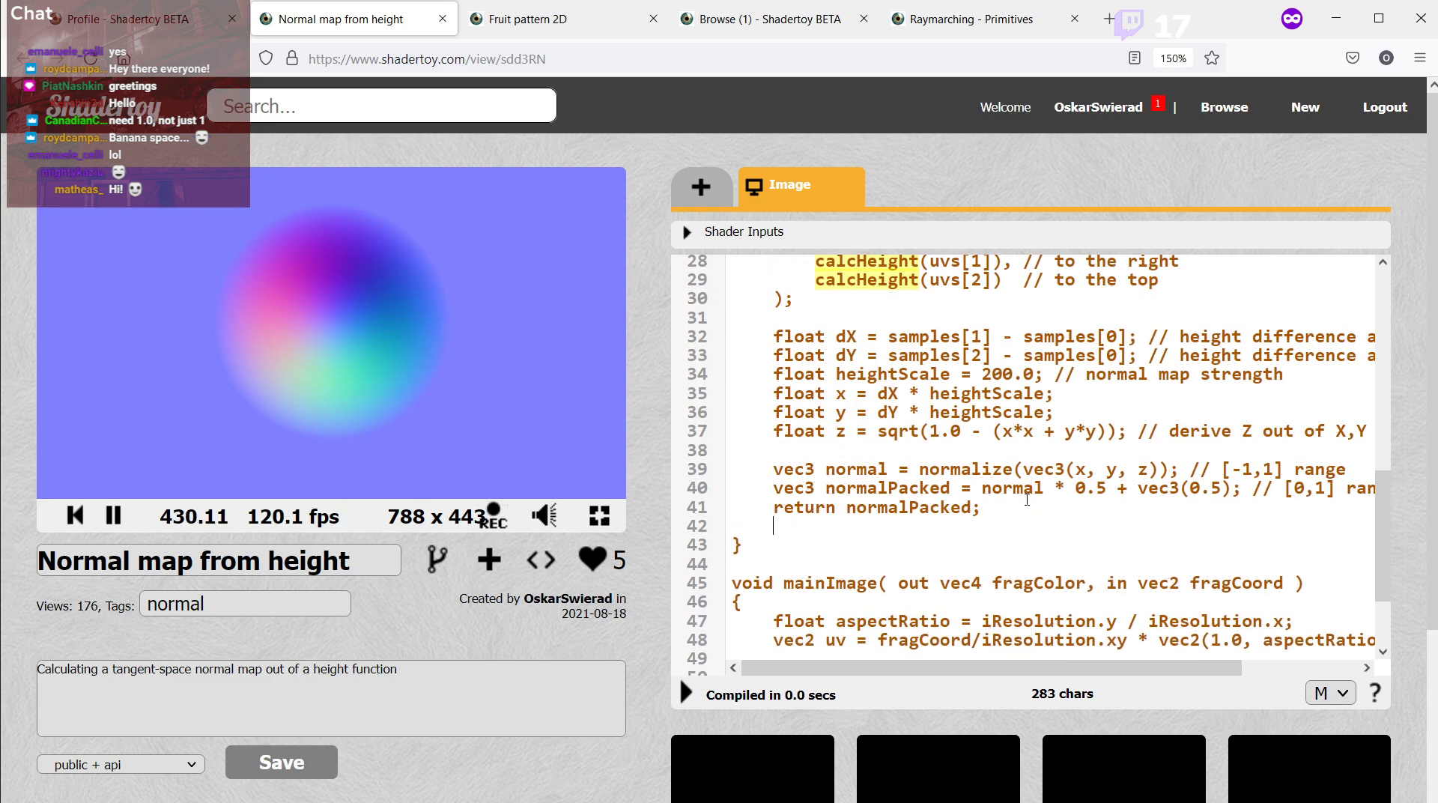
scroll(950, 501, up, 4)
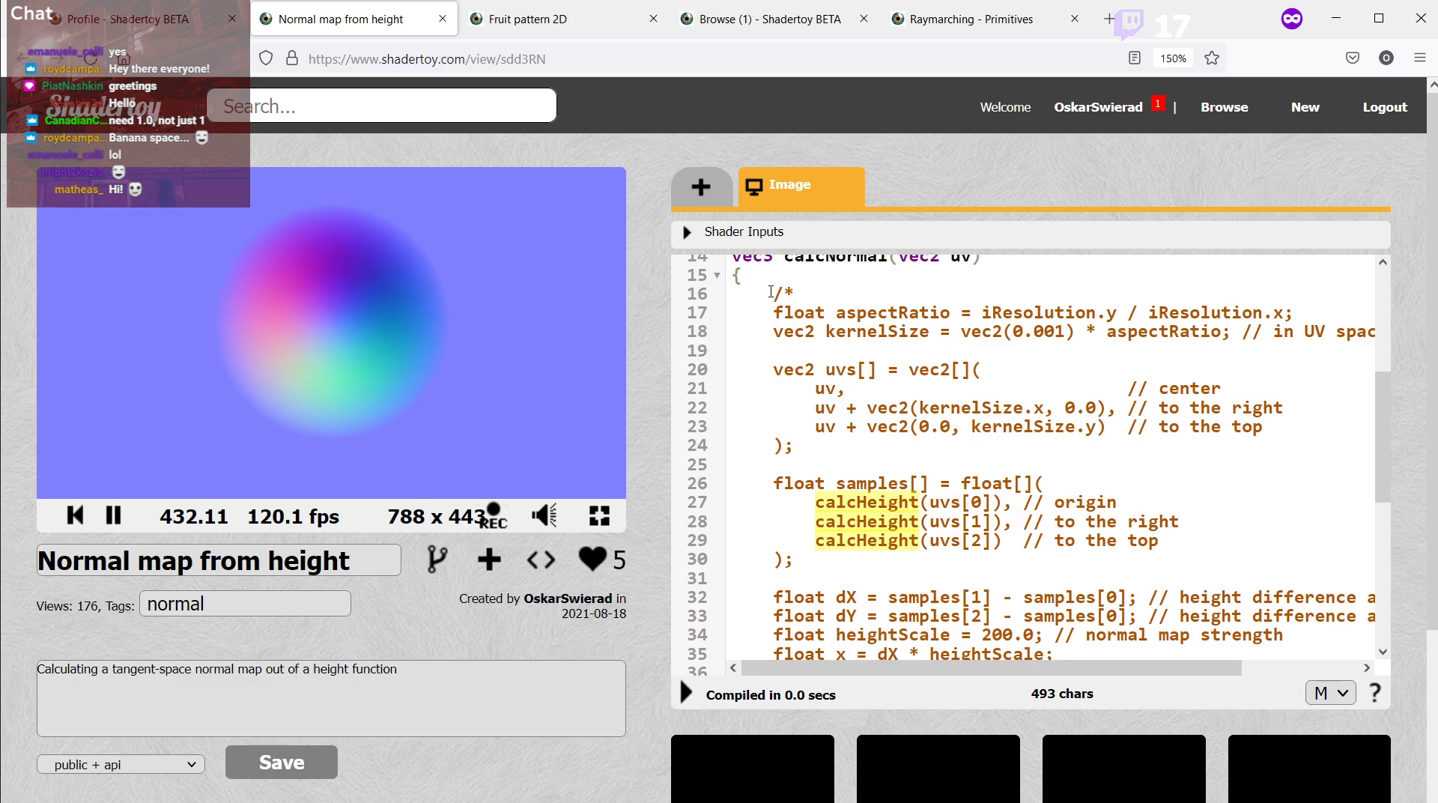
drag(772, 292, 888, 597)
click(888, 597)
scroll(870, 552, down, 4)
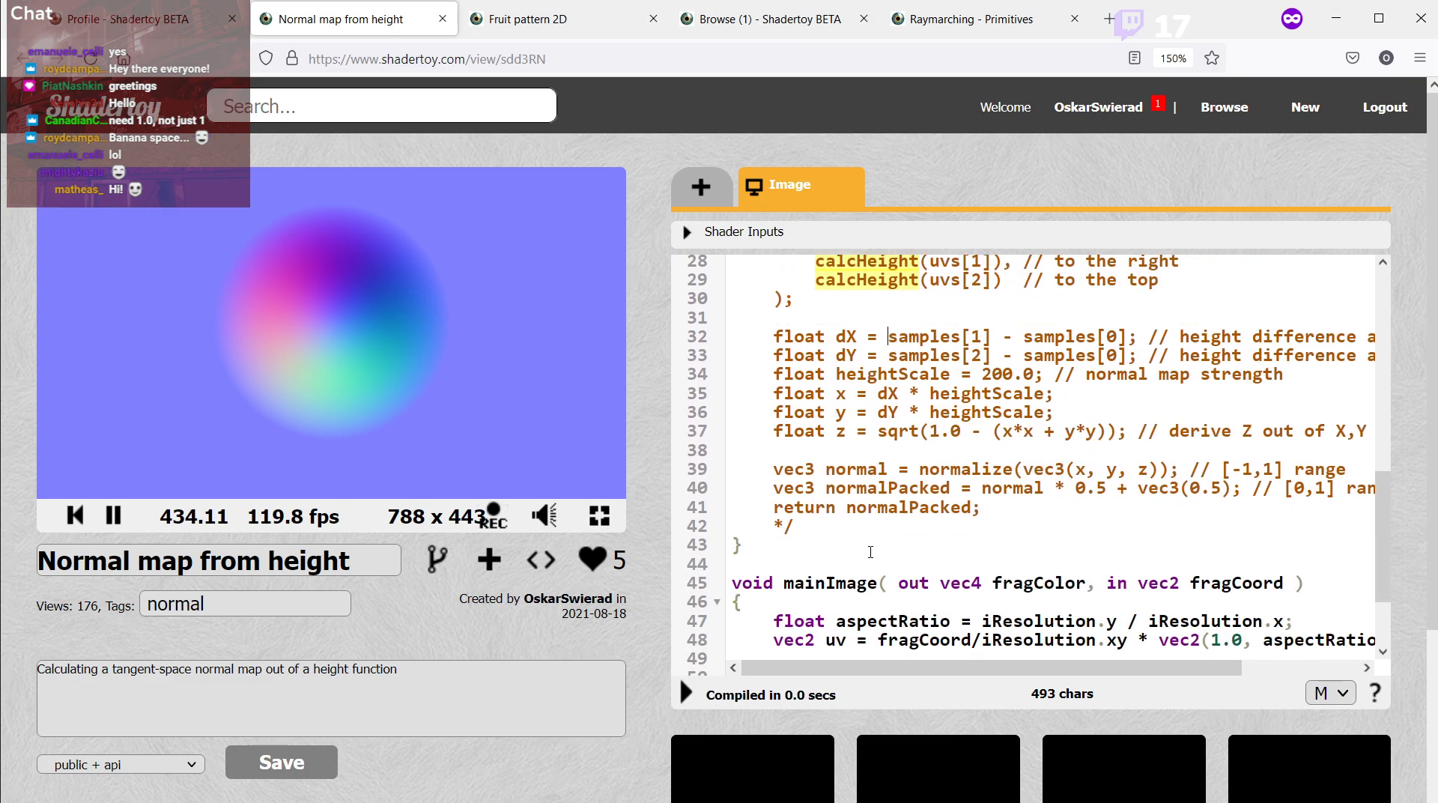
Make calcNormal return vec3(0, 1, 0) ahead of its commented-out body and recompile the shader.
scroll(870, 552, up, 5)
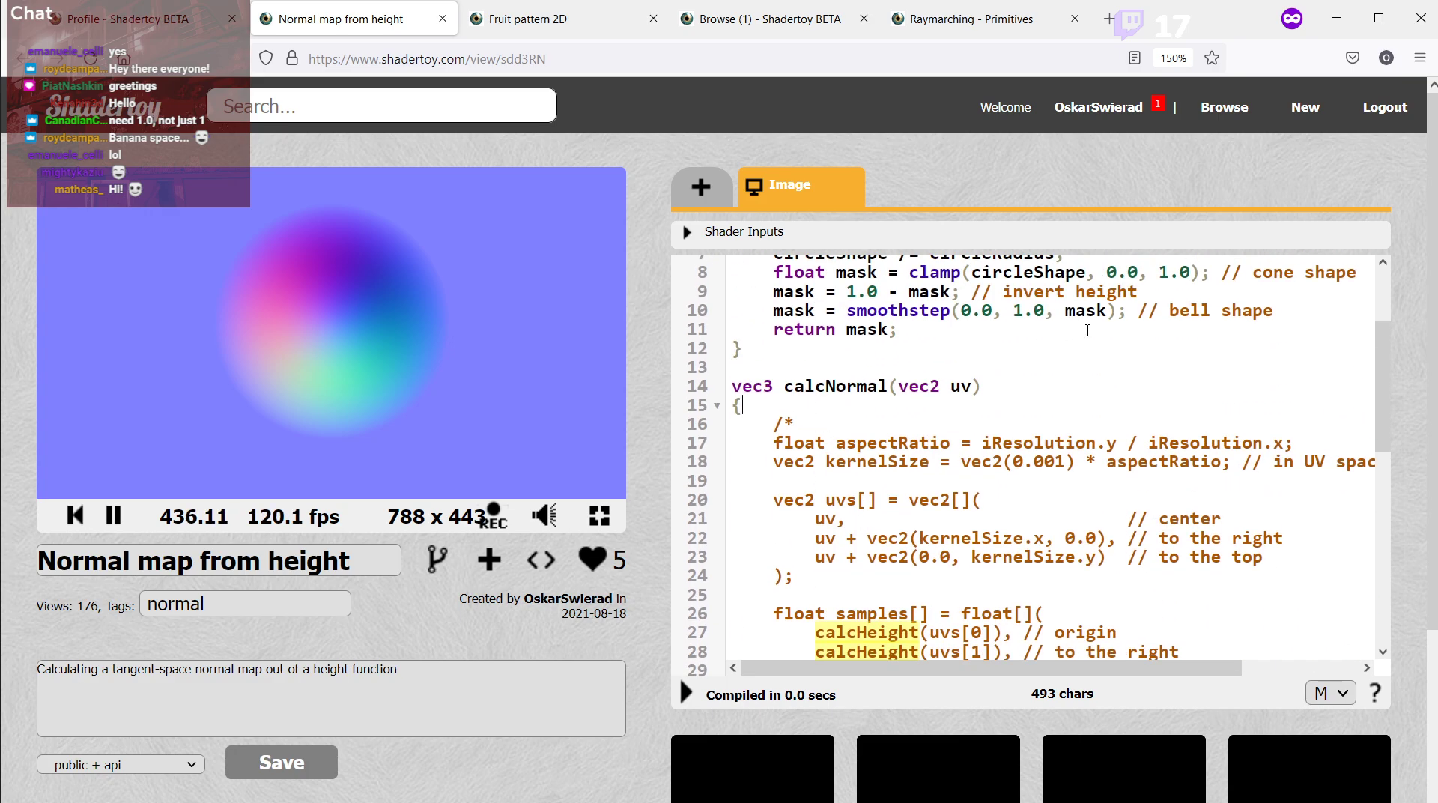
key(Return)
text(retur)
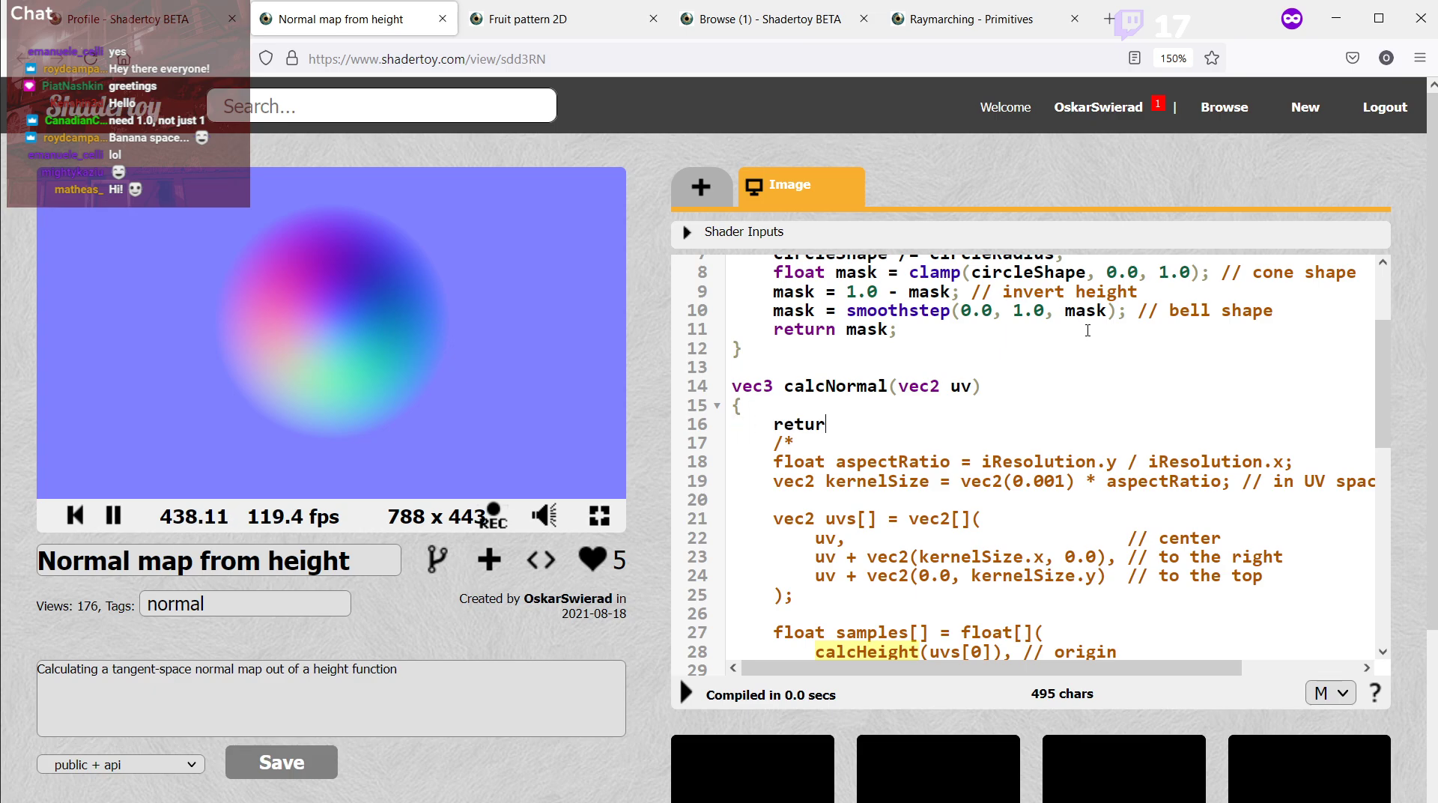
text(n)
double_click(752, 386)
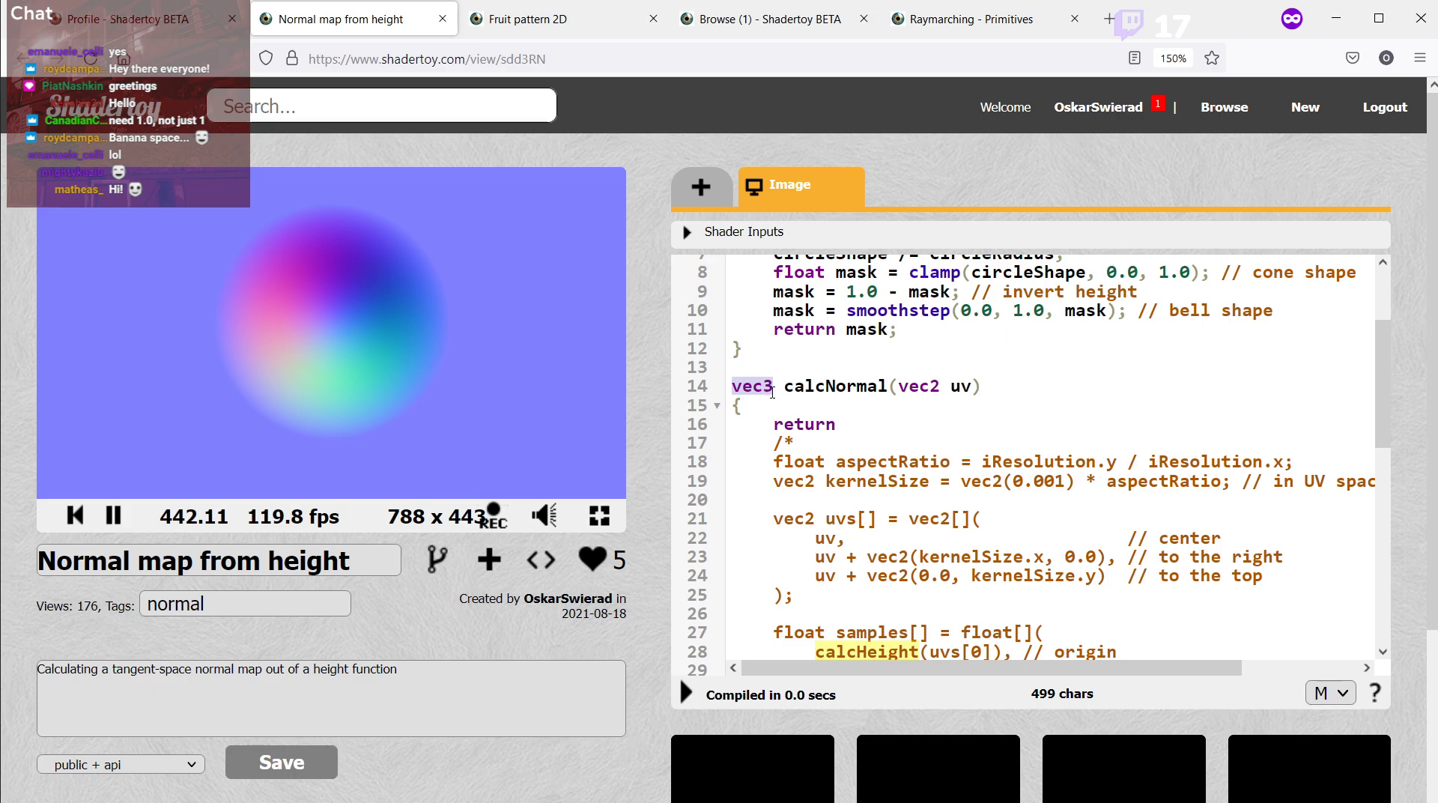
click(791, 388)
double_click(752, 385)
key(ctrl+c)
click(864, 424)
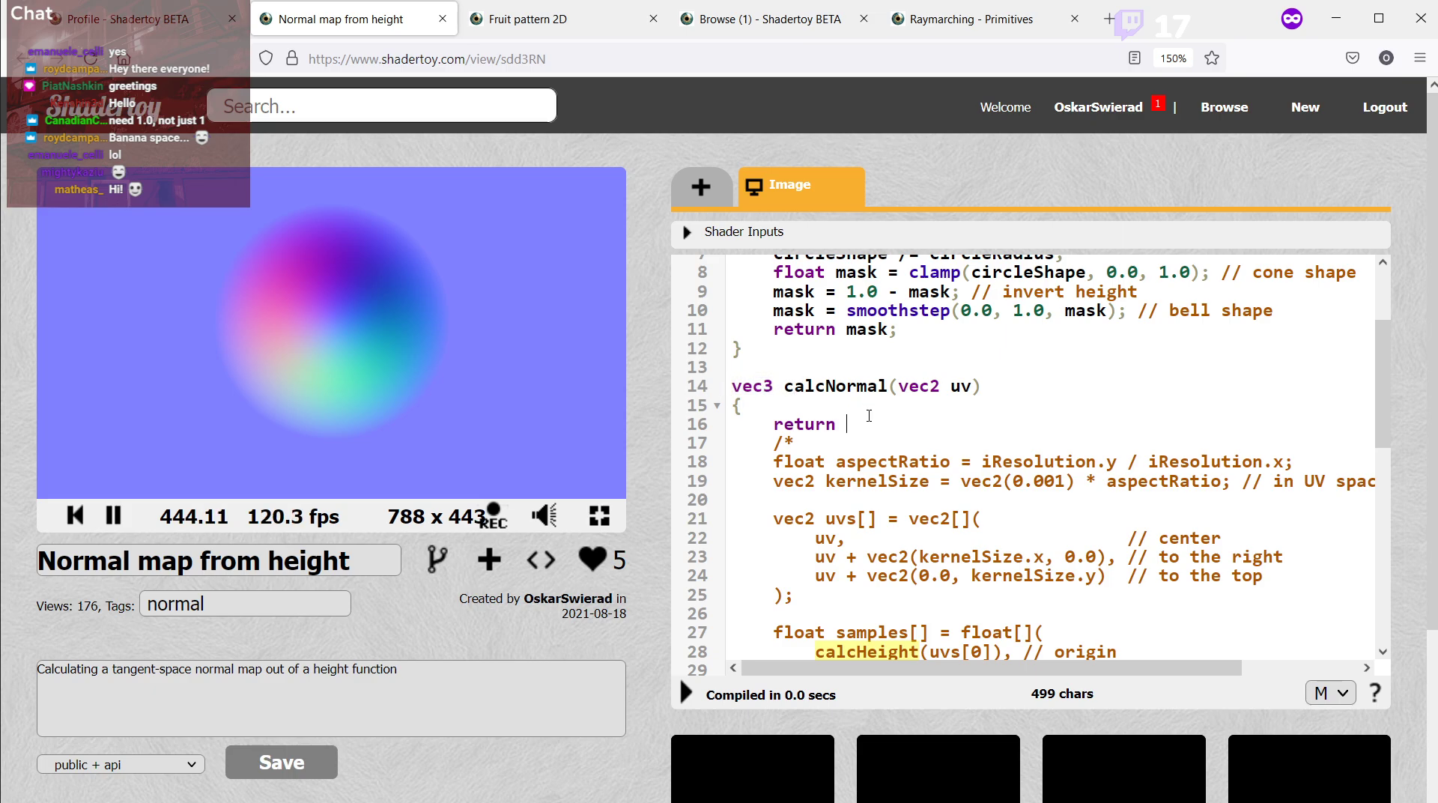
key(ctrl+v)
text((0, 1, 0);)
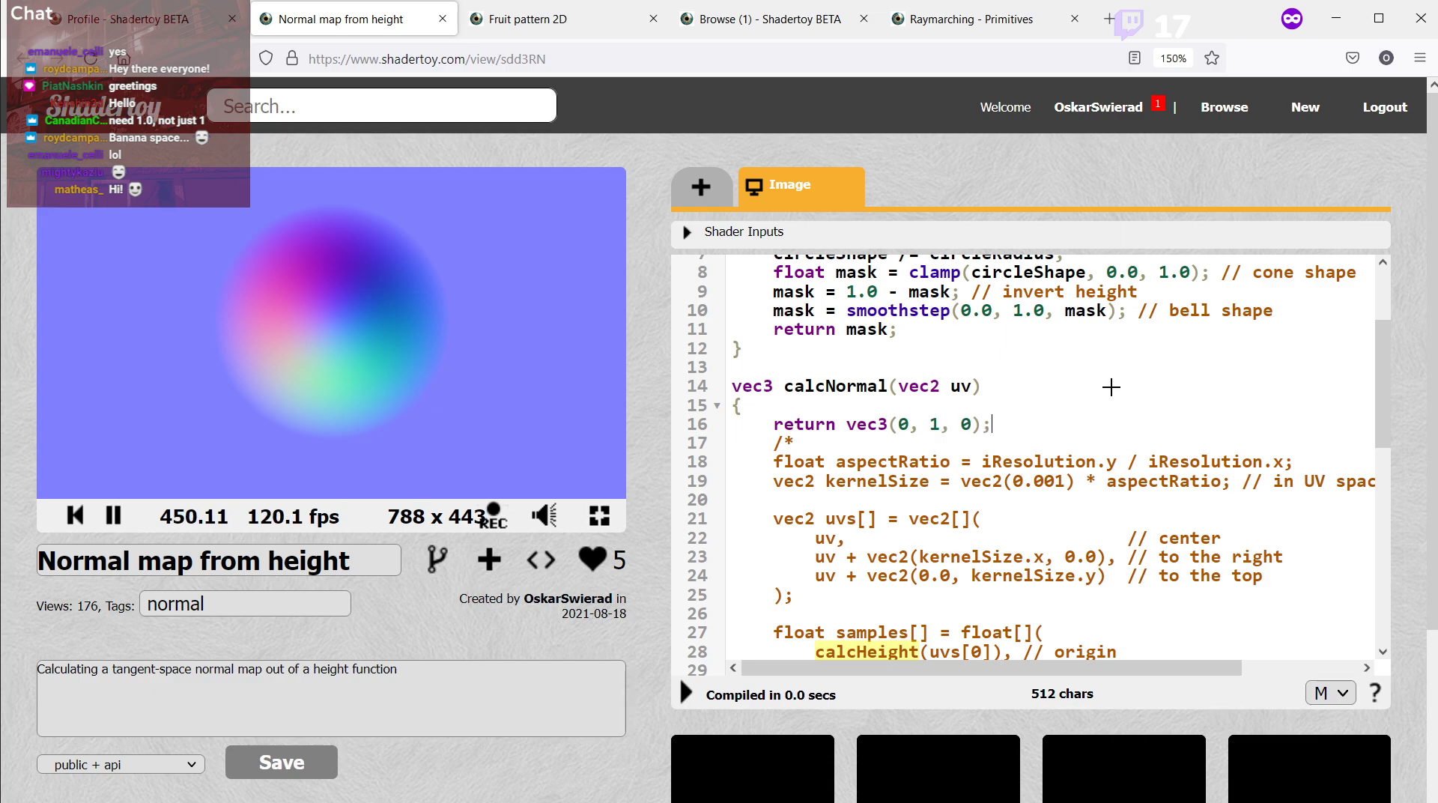
key(alt+Return)
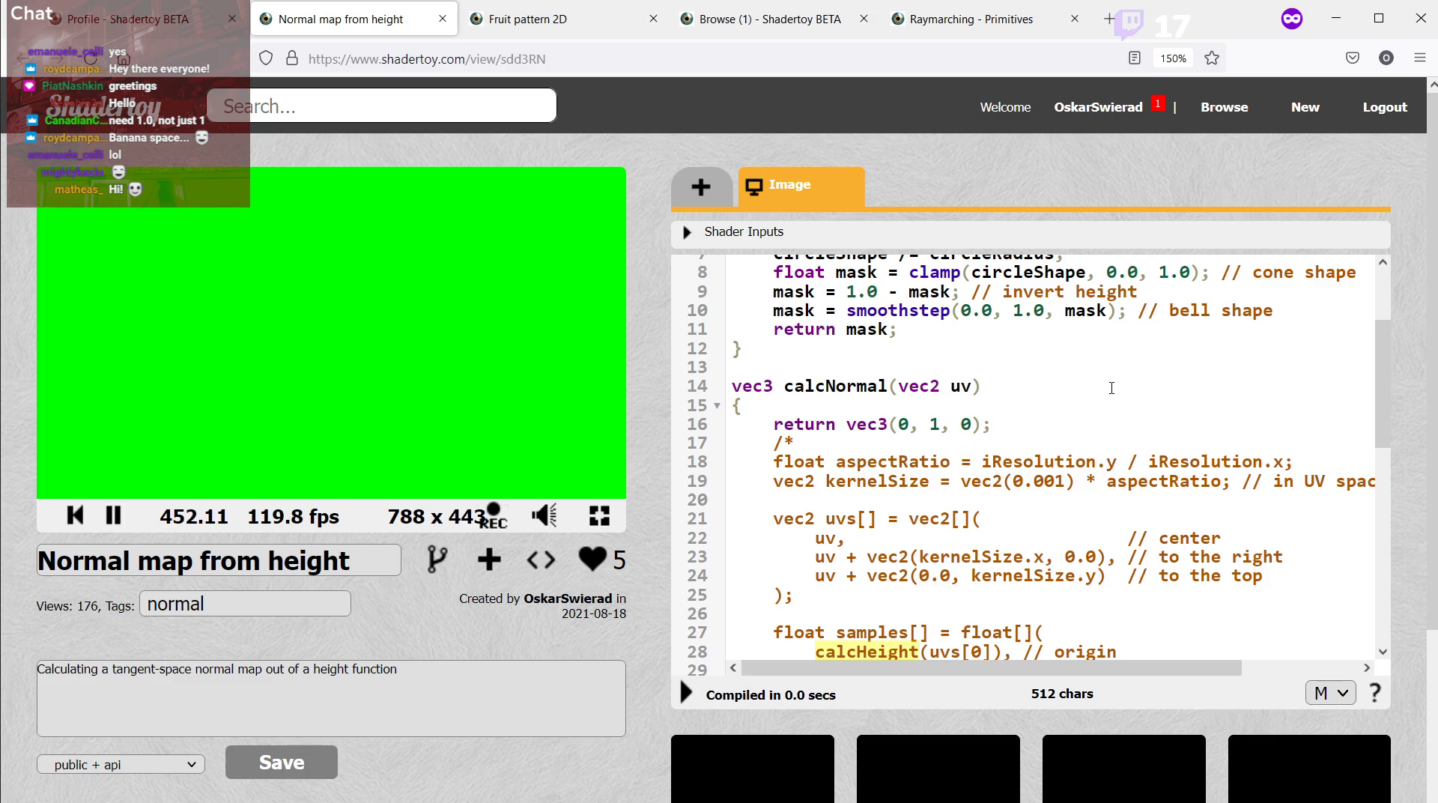
Delete the return vec3(0, 1, 0) line from calcNormal.
drag(1028, 425, 774, 422)
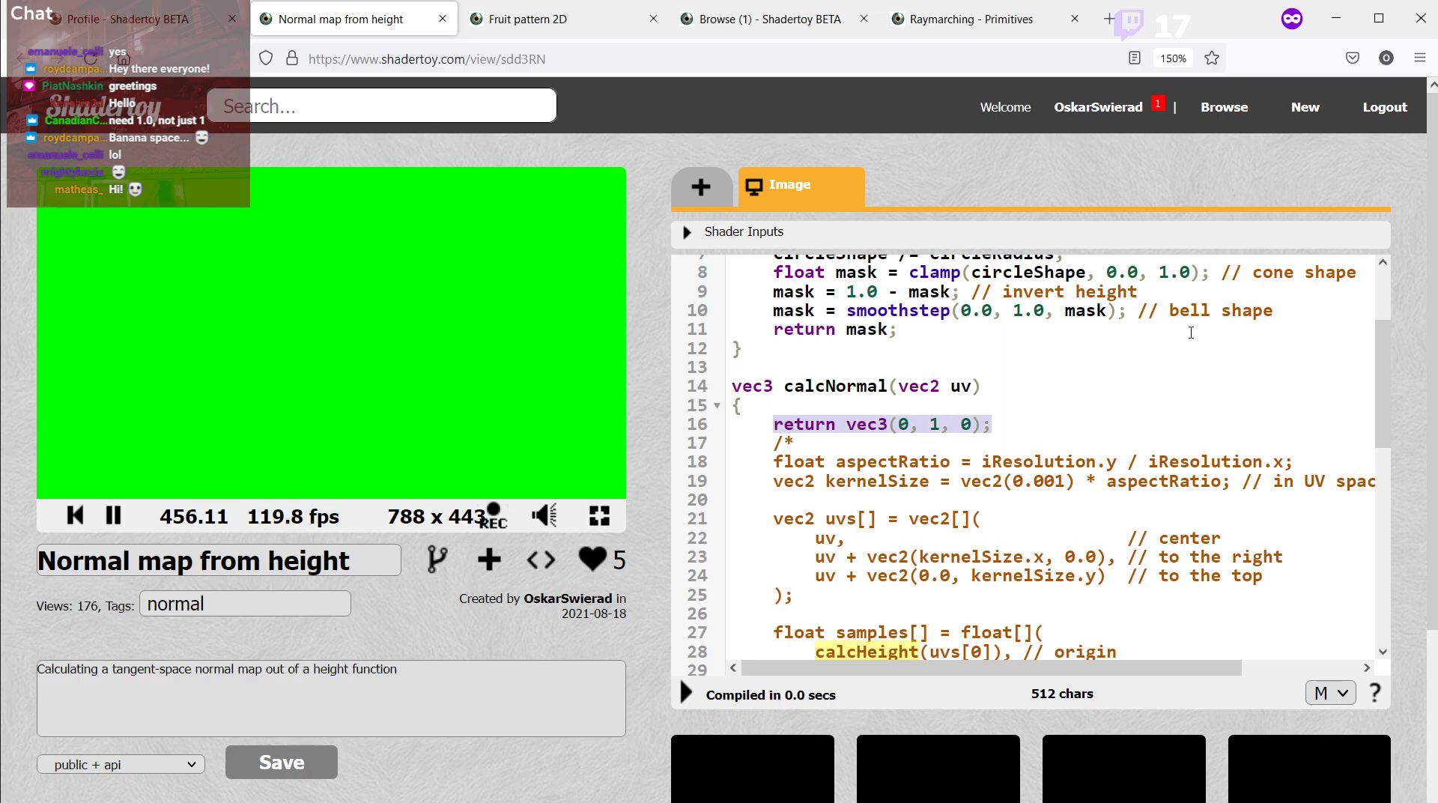
key(BackSpace)
key(BackSpace)
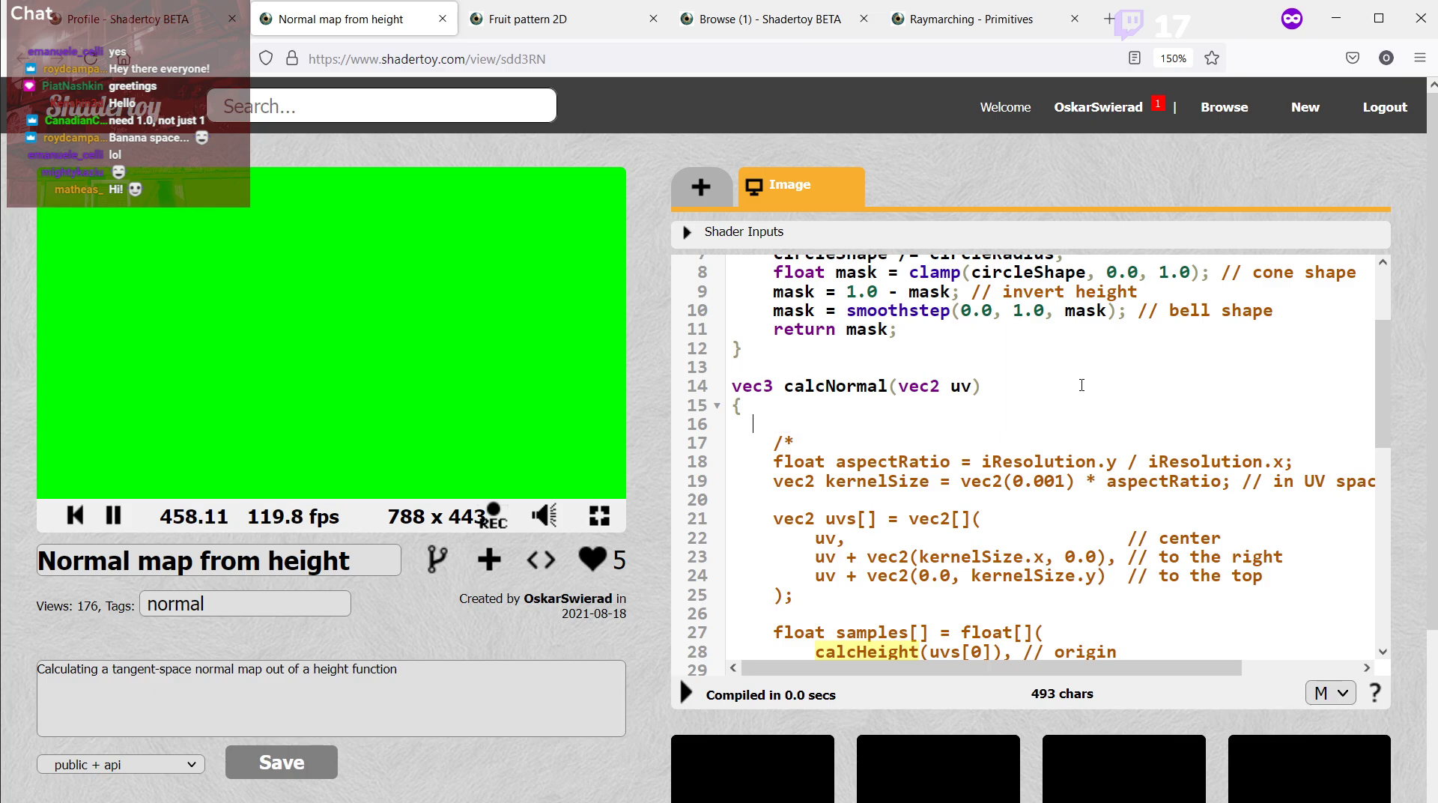
key(Delete)
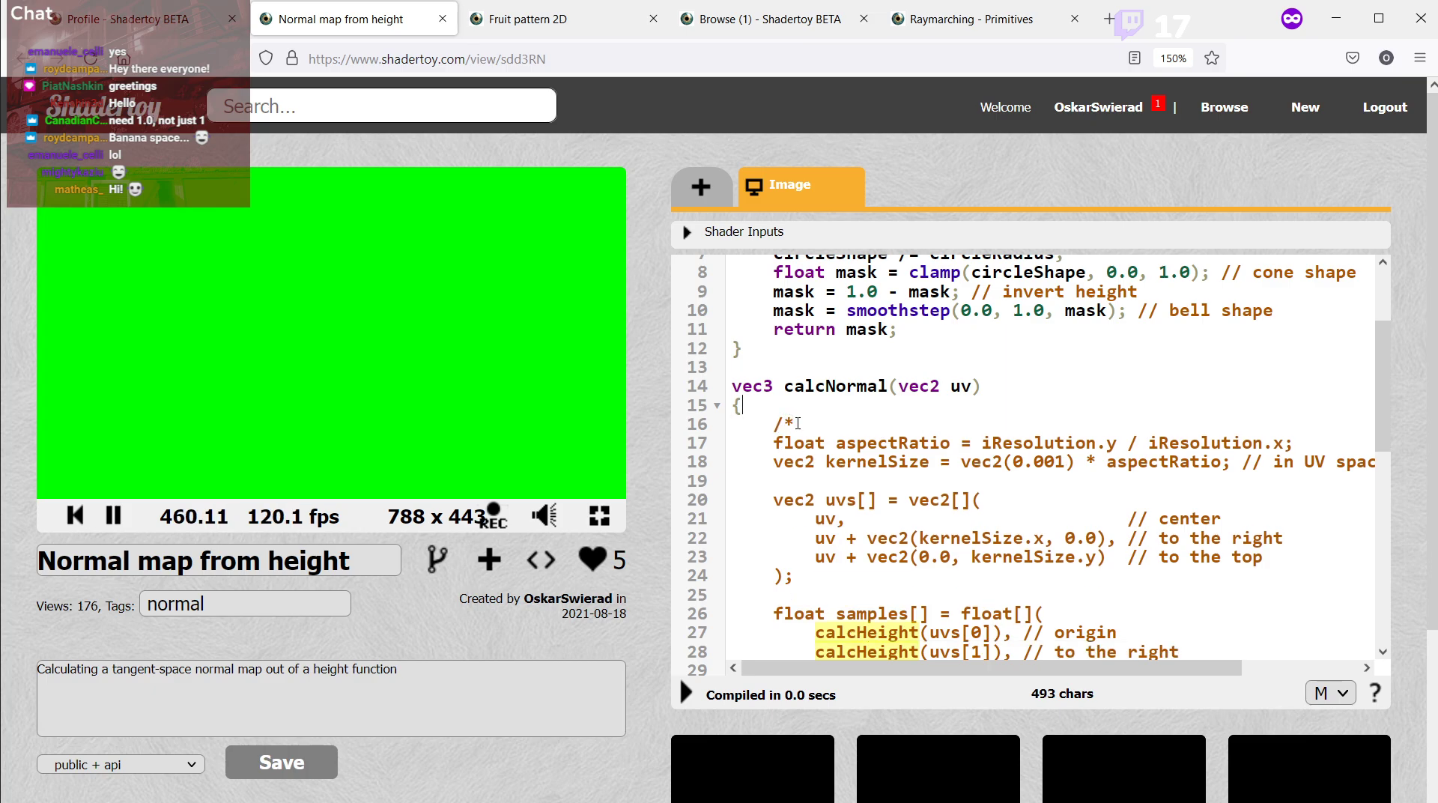
Examine the block comment in calcNormal and the vector construction inside the normalize call on the normal line.
drag(796, 424, 701, 434)
click(845, 405)
scroll(845, 405, down, 3)
scroll(833, 410, down, 5)
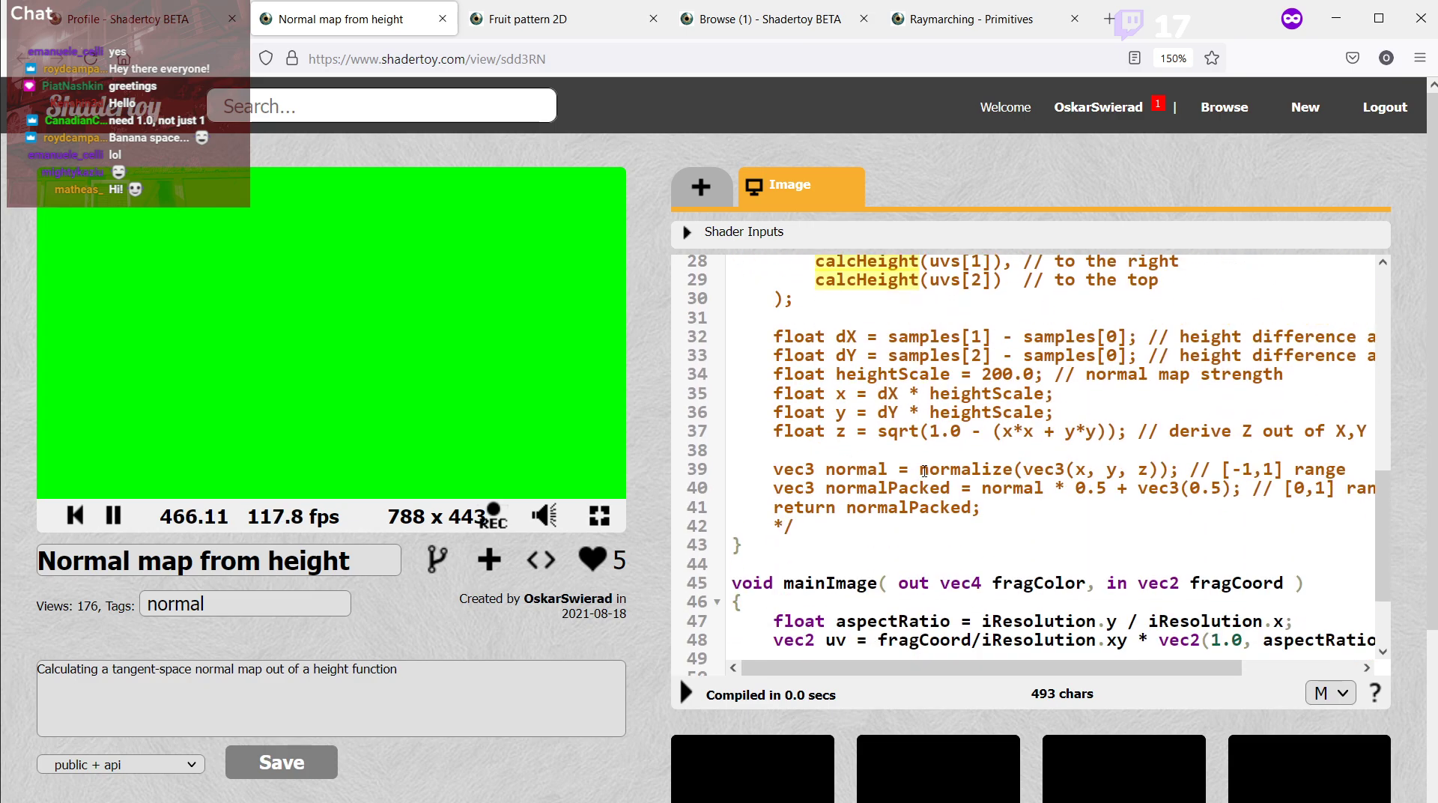
drag(920, 470, 1042, 470)
click(1023, 507)
scroll(924, 565, up, 3)
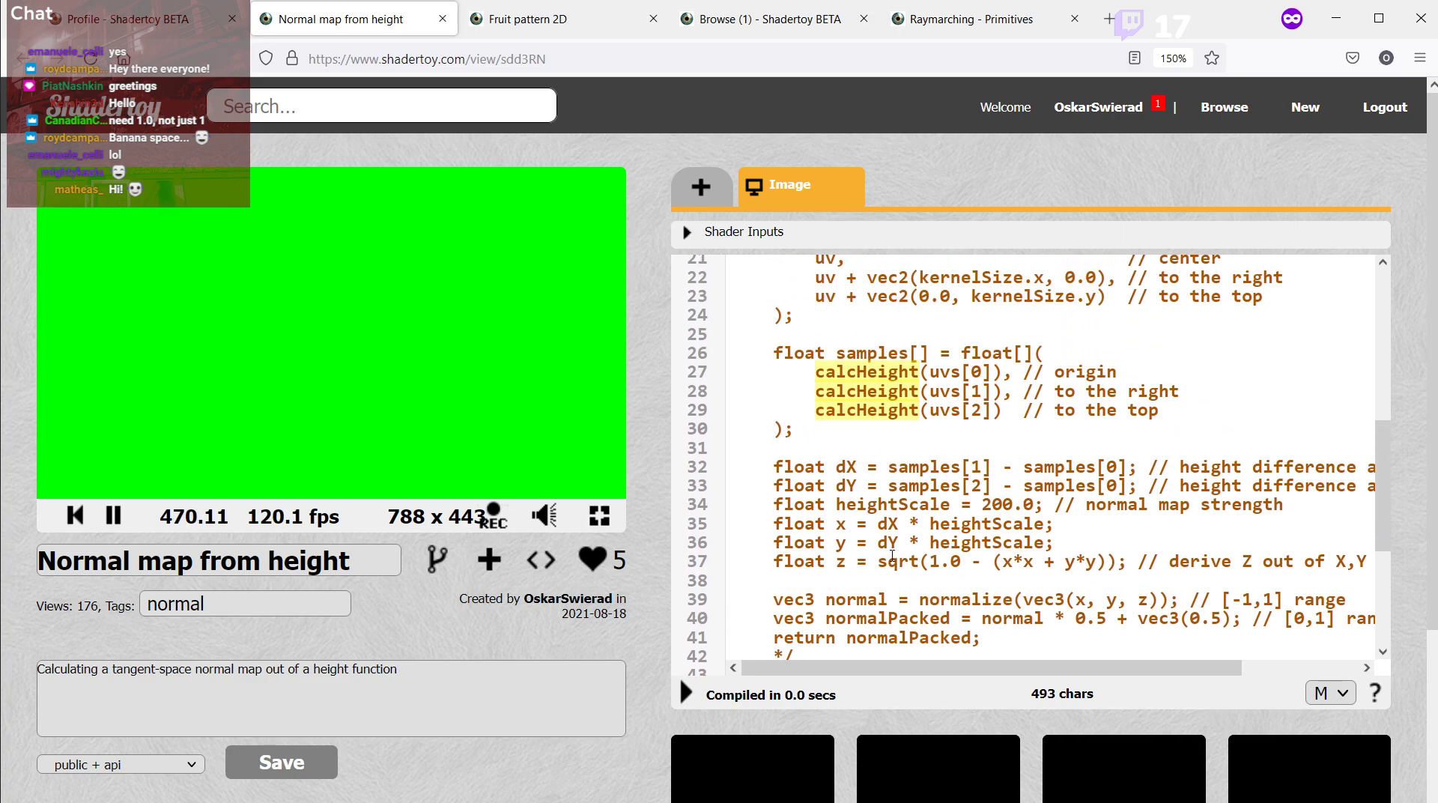
scroll(892, 554, down, 3)
Review the commented-out calcNormal code from its uvs and samples arrays to its return line, and its function name.
scroll(888, 550, up, 9)
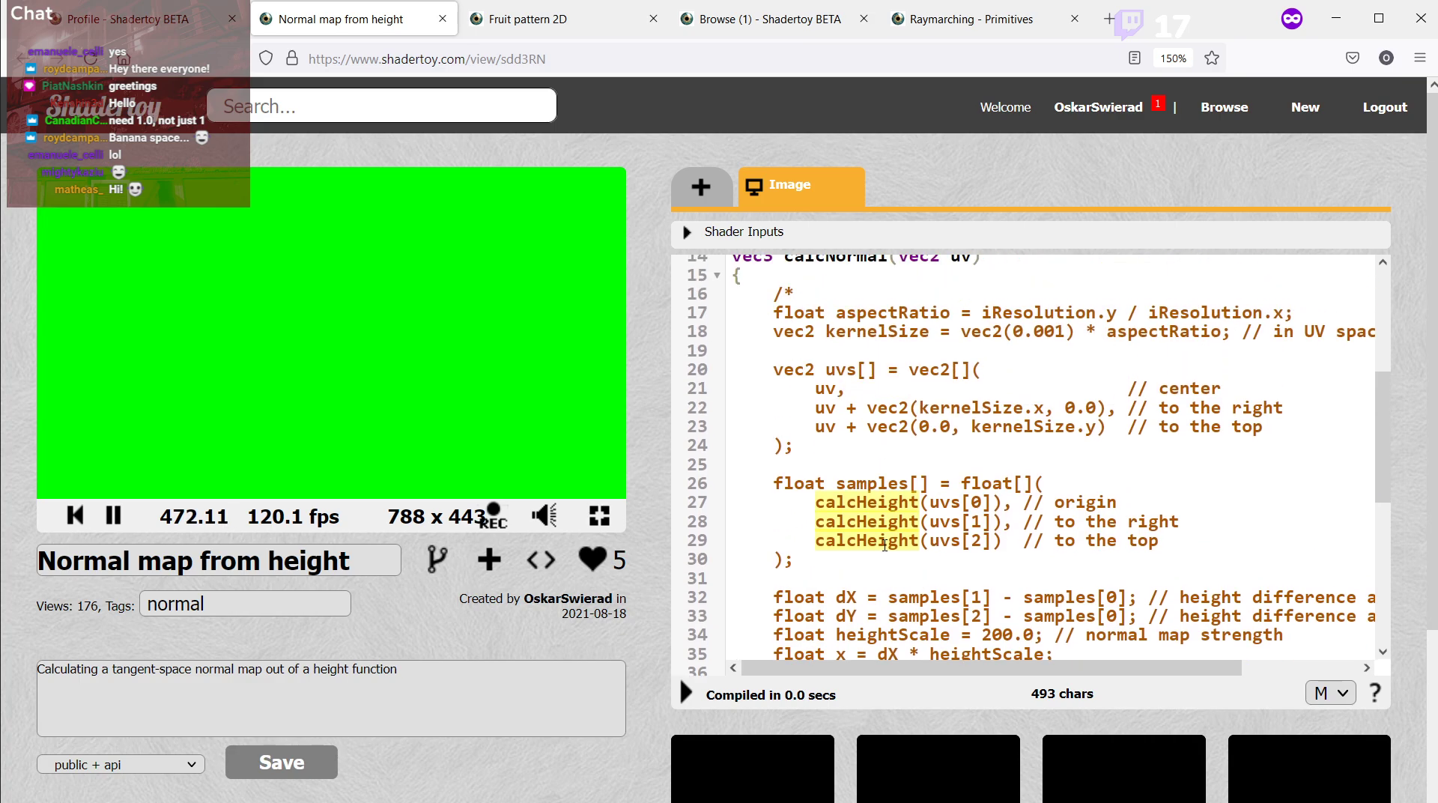
scroll(808, 437, down, 6)
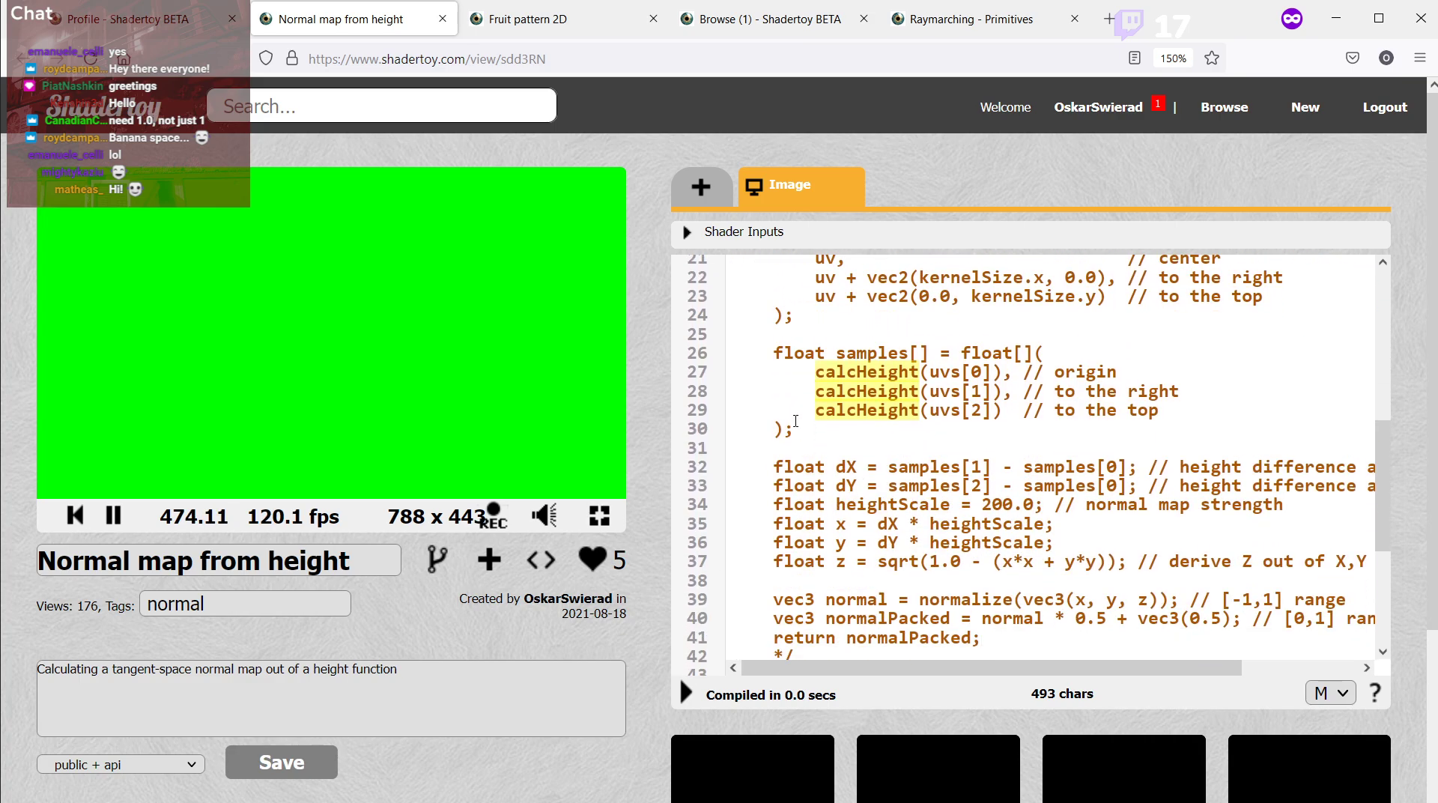
scroll(796, 420, up, 3)
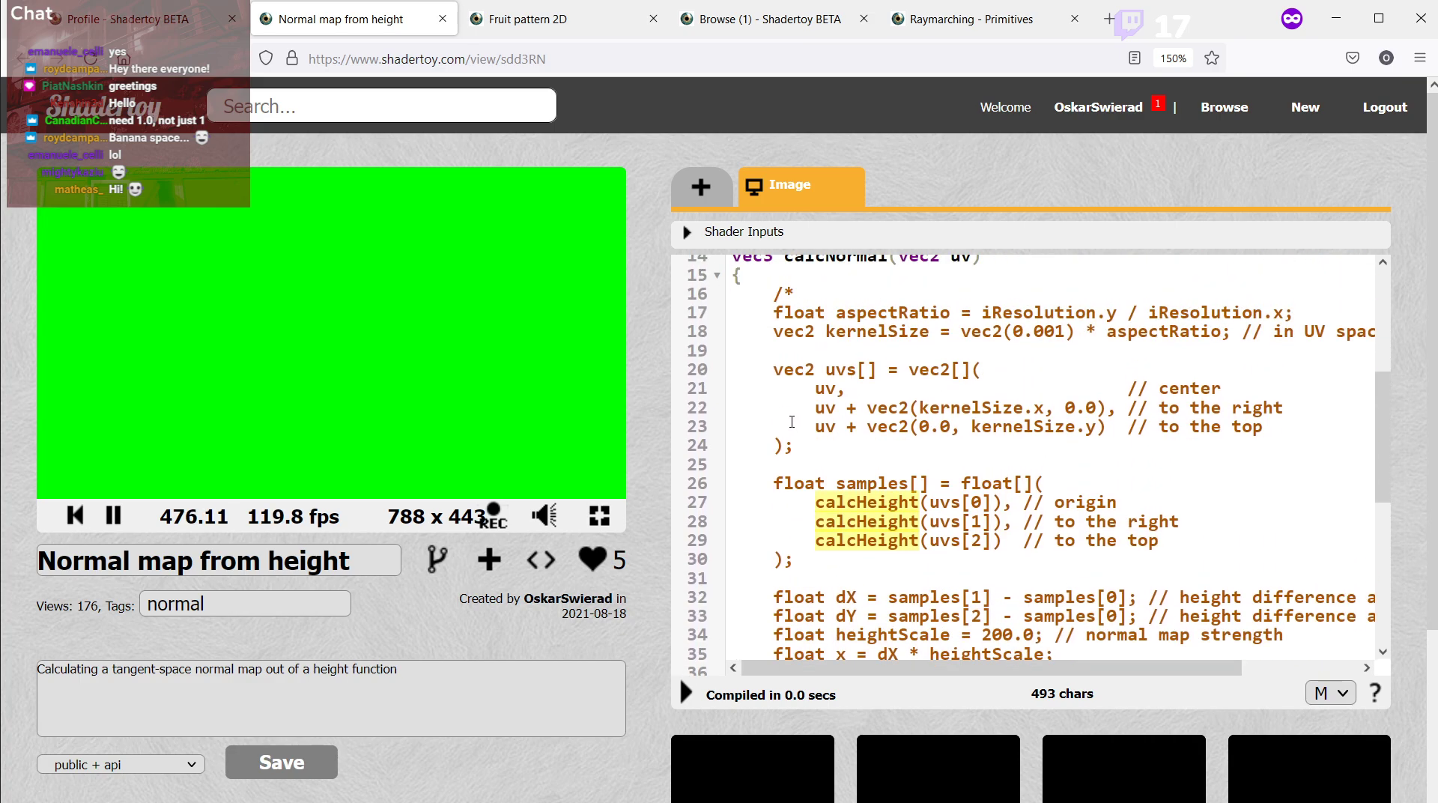
scroll(792, 422, down, 3)
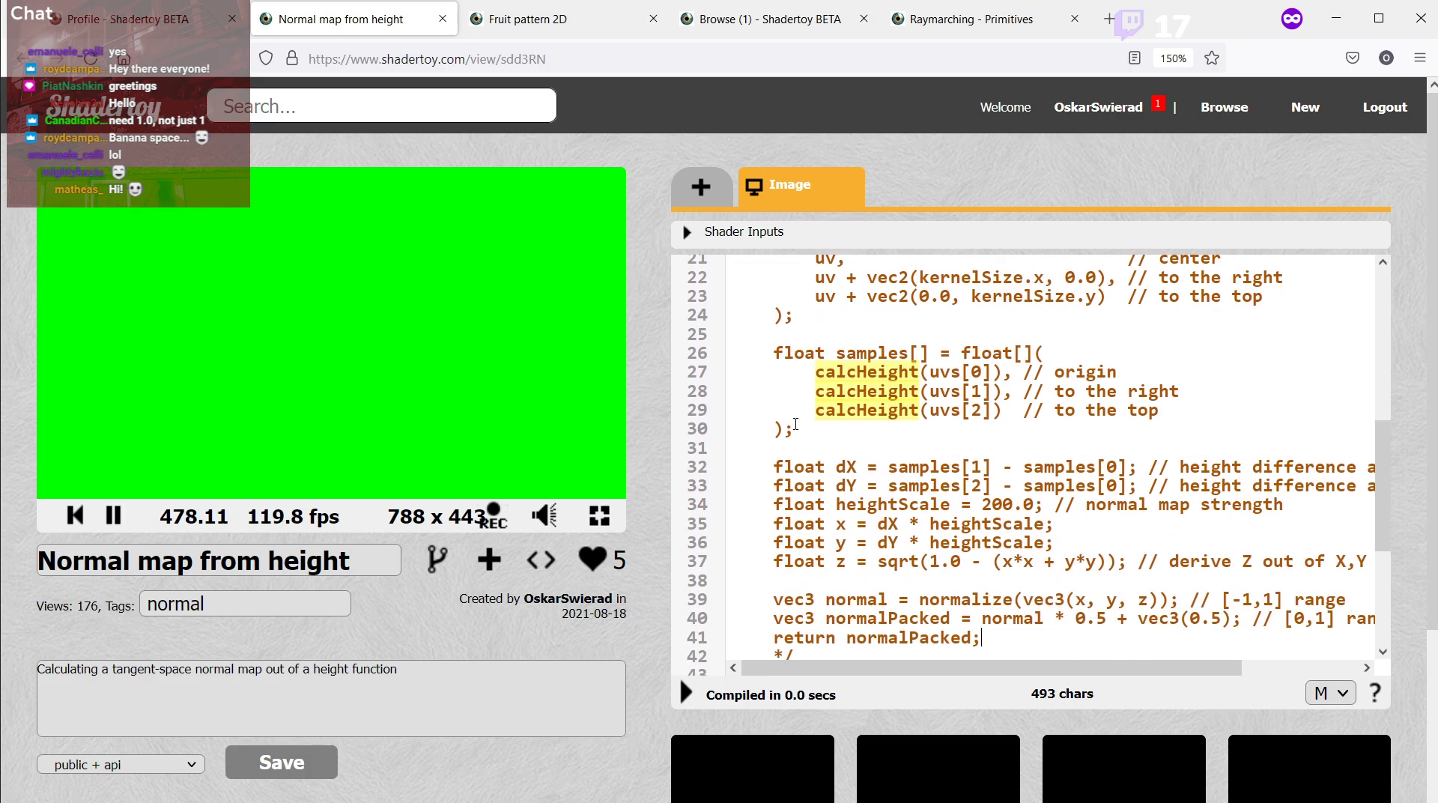
scroll(796, 425, down, 3)
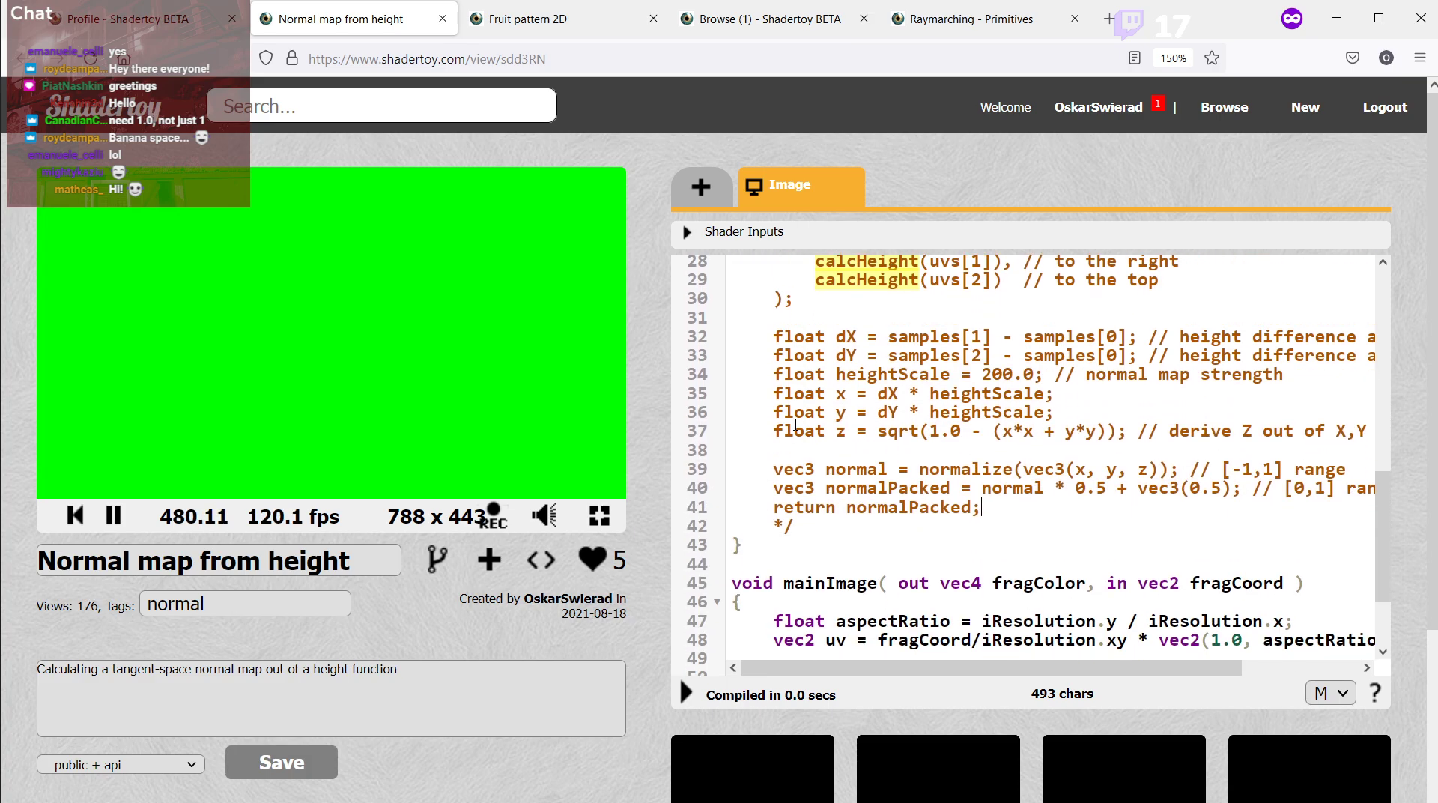
scroll(795, 425, up, 6)
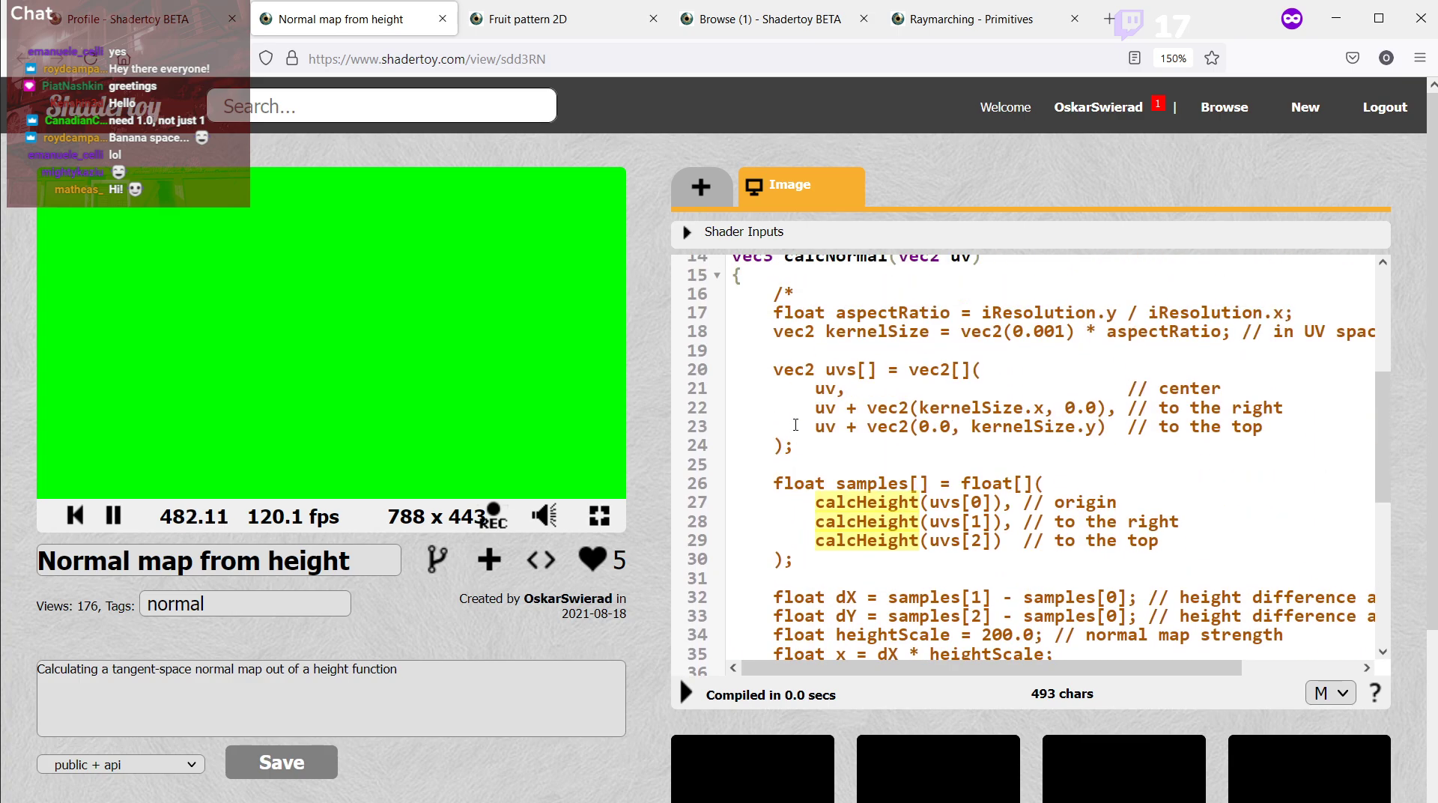
scroll(796, 425, up, 3)
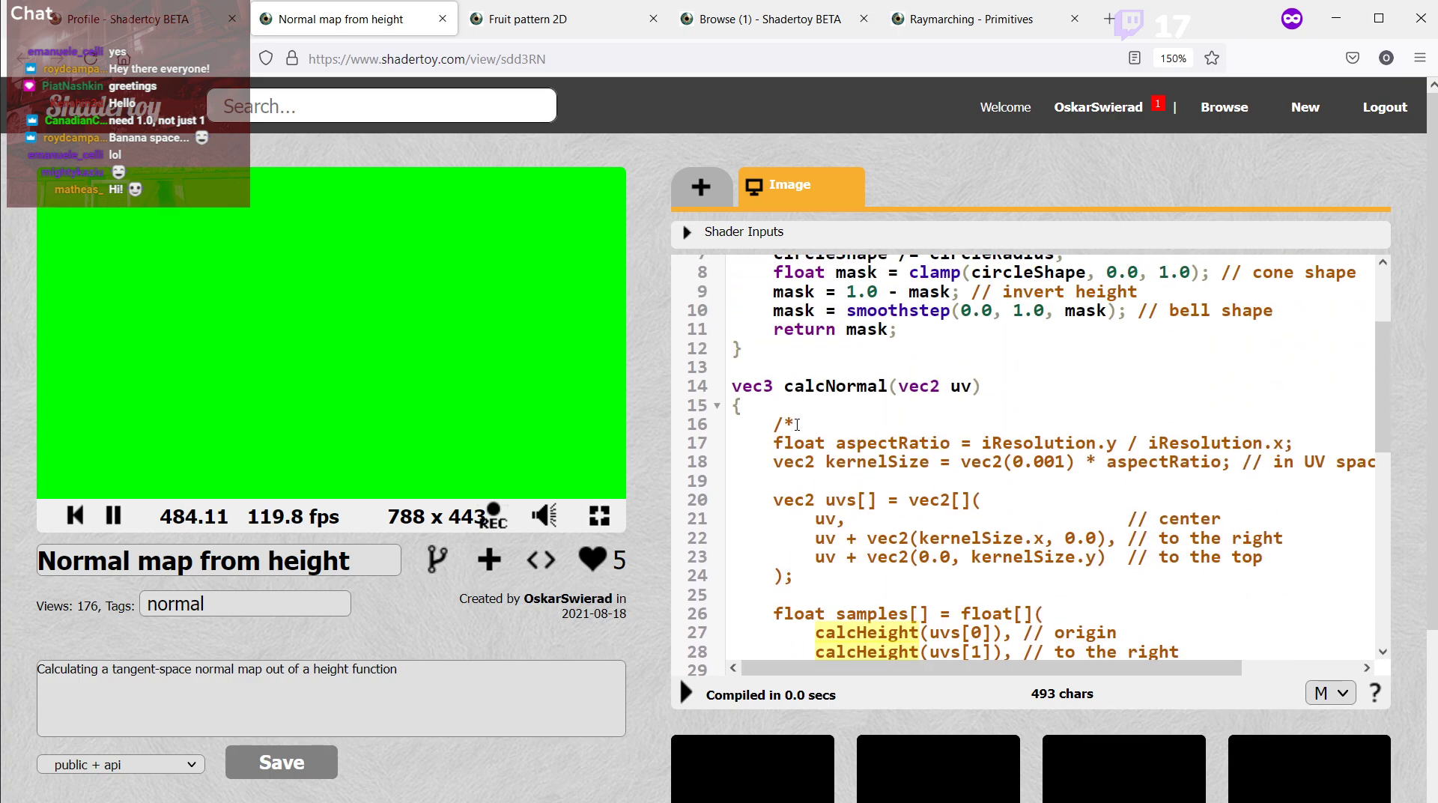
drag(796, 425, 727, 425)
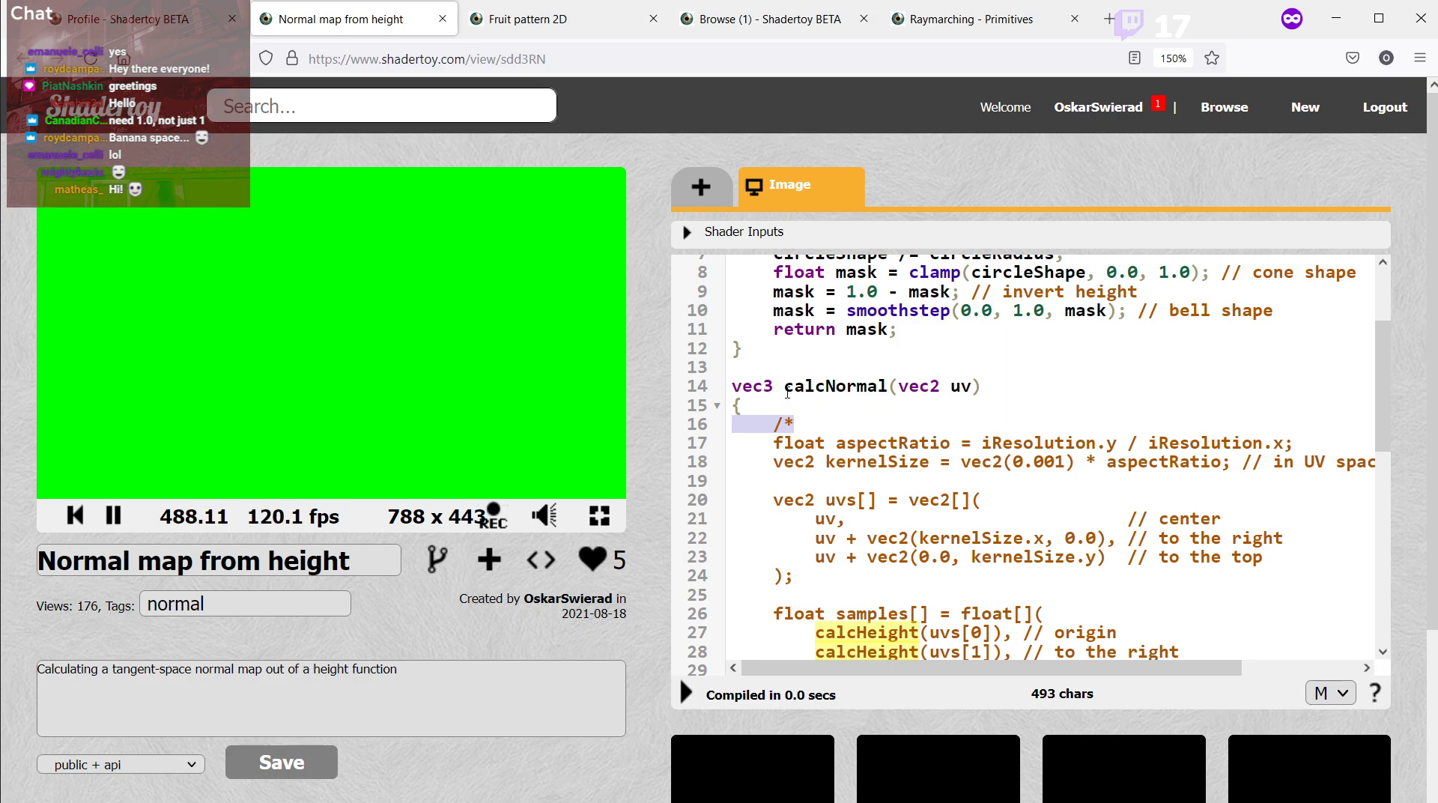
drag(785, 388, 888, 387)
click(863, 421)
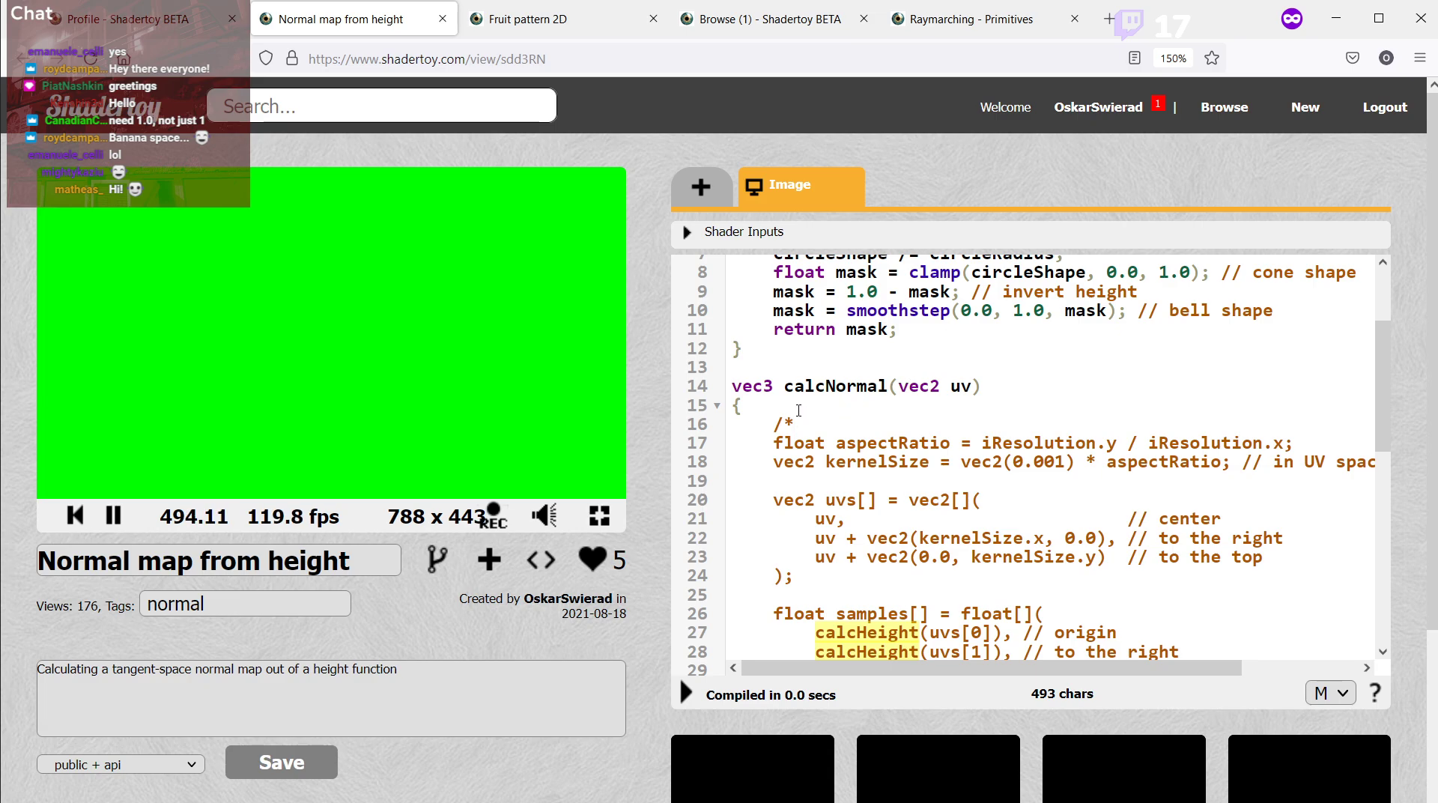
Remove the block comment markers around calcNormal's body so its original code is active again.
key(Up)
scroll(791, 499, up, 3)
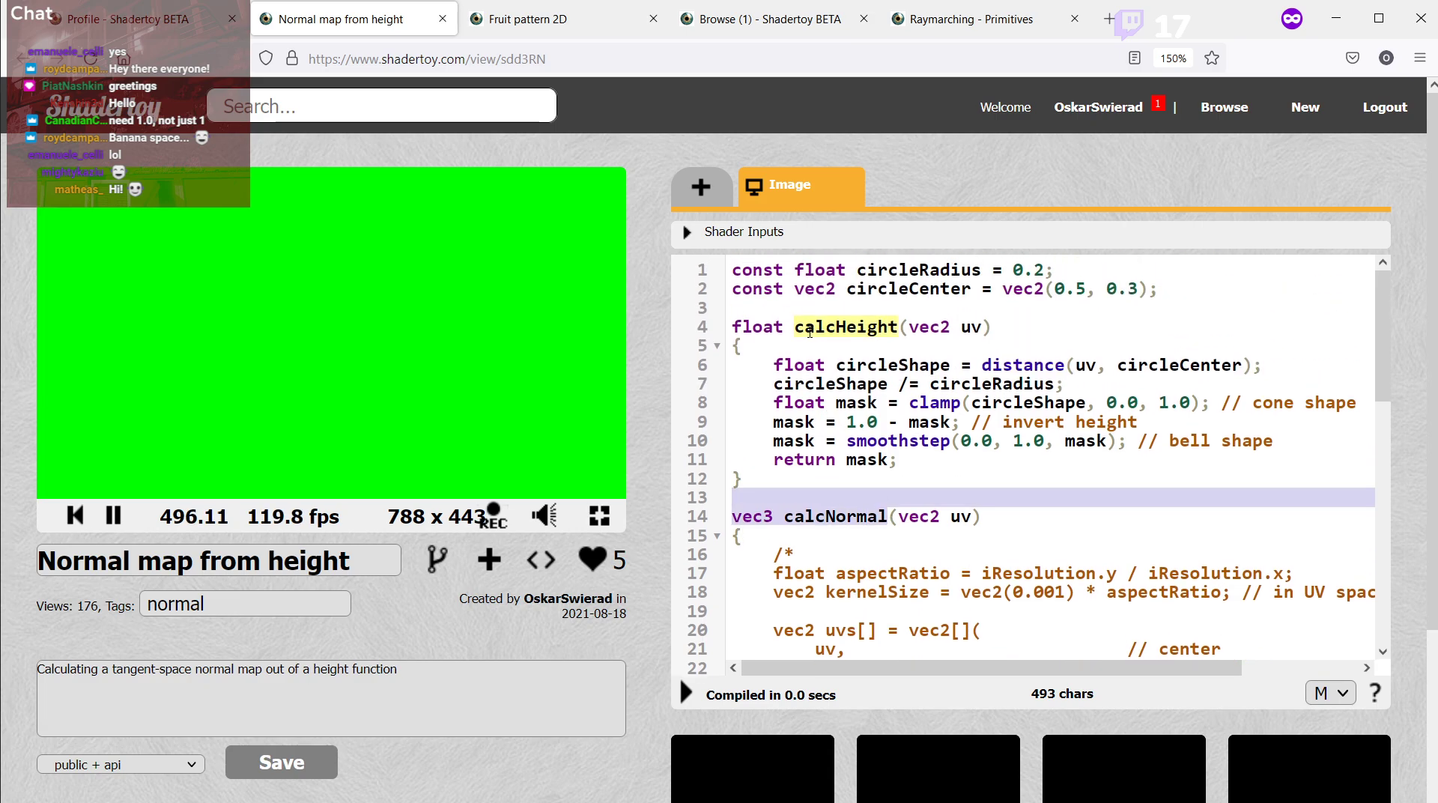
scroll(842, 490, down, 10)
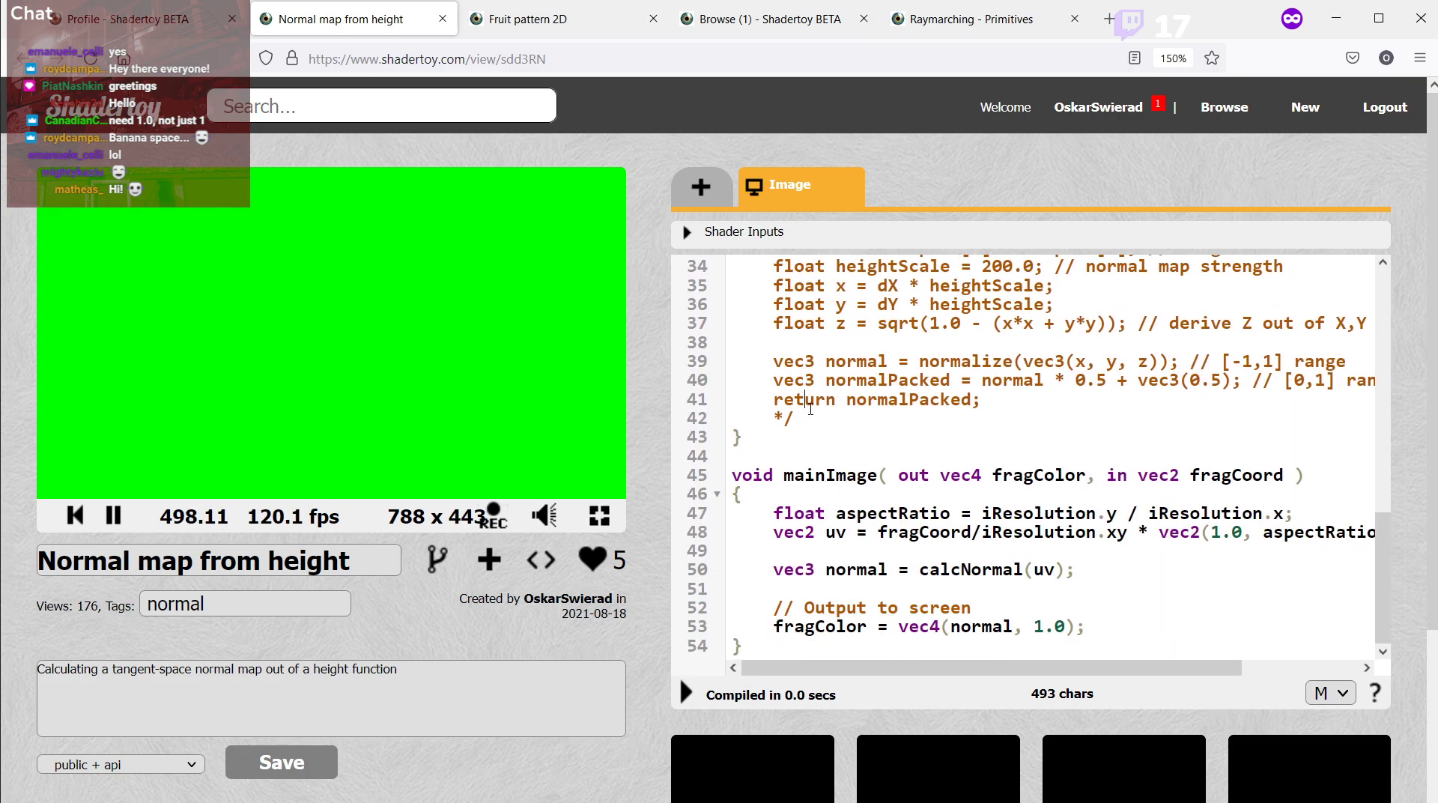
scroll(825, 338, up, 4)
scroll(960, 483, up, 5)
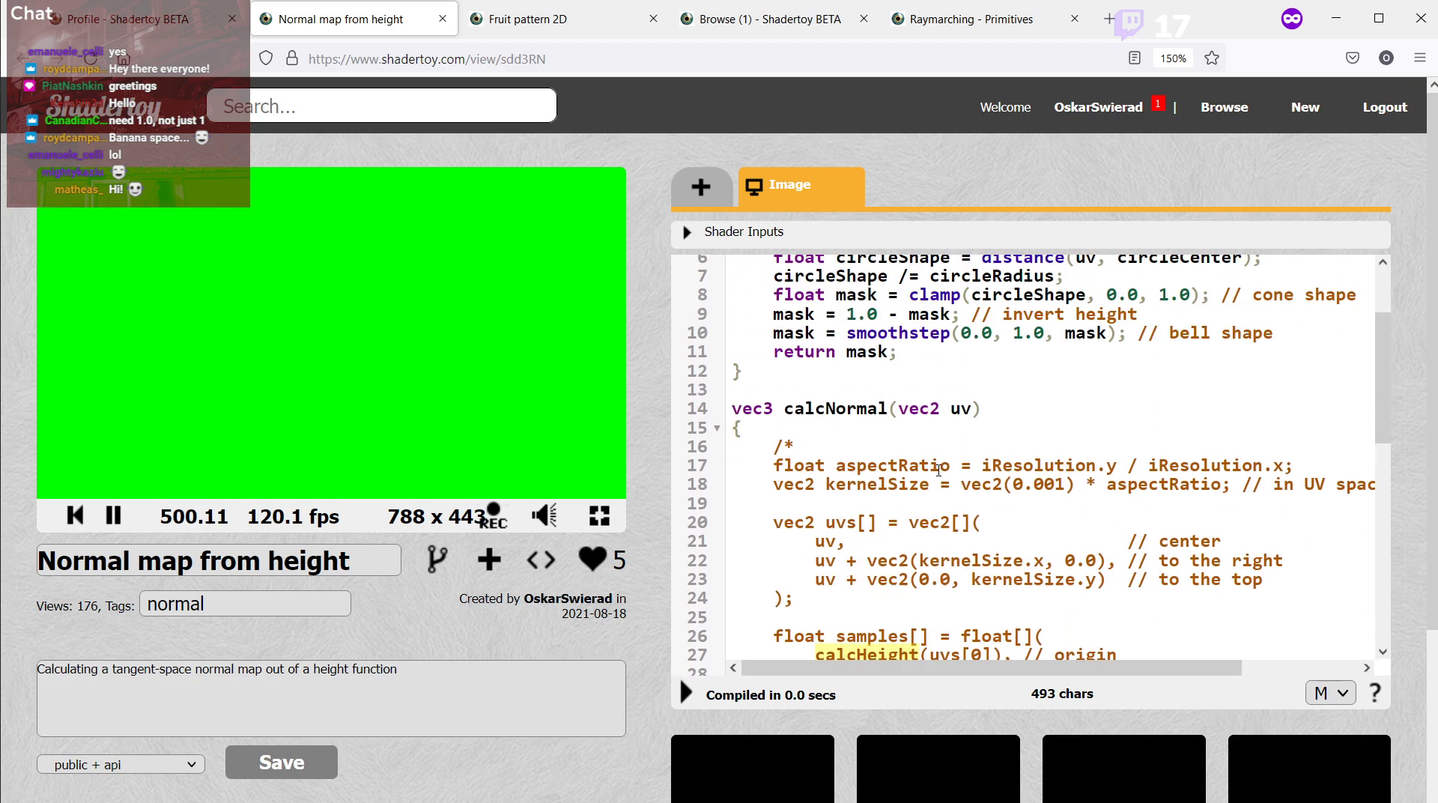
scroll(861, 375, down, 3)
click(810, 310)
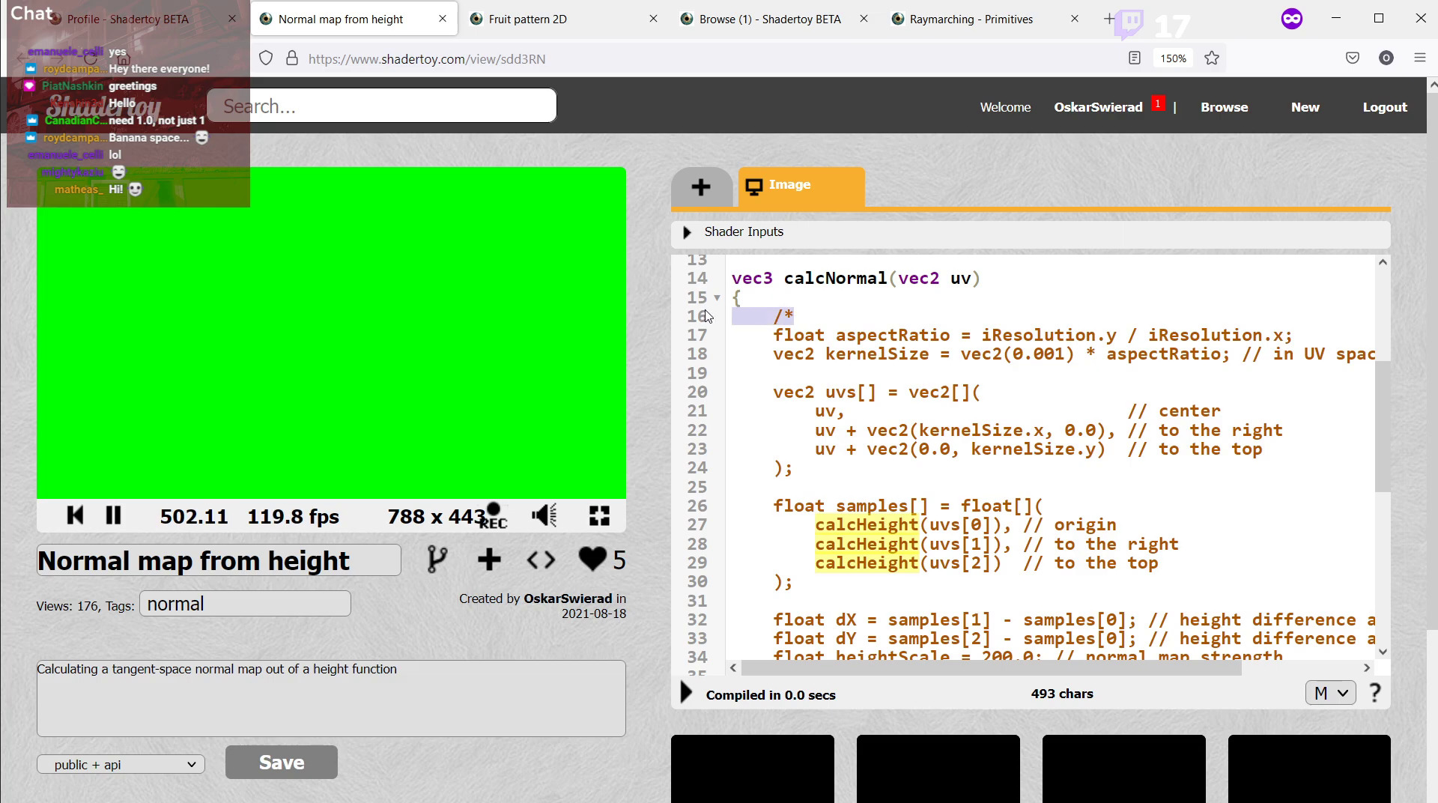
scroll(817, 412, down, 6)
click(819, 423)
text(*/)
key(BackSpace)
key(BackSpace)
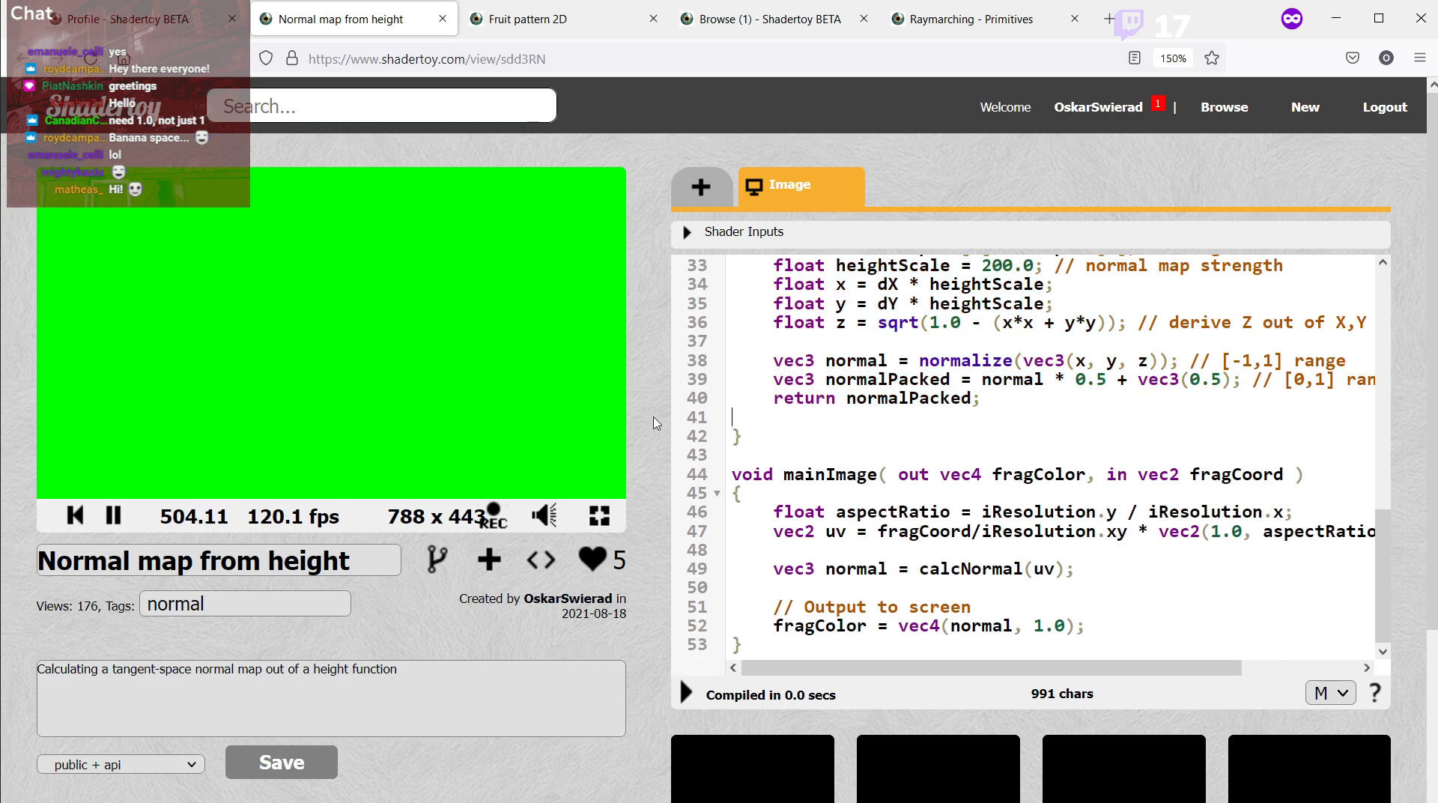
Recompile the shader after checking calcNormal's uvs, samples and height difference lines.
scroll(963, 411, up, 5)
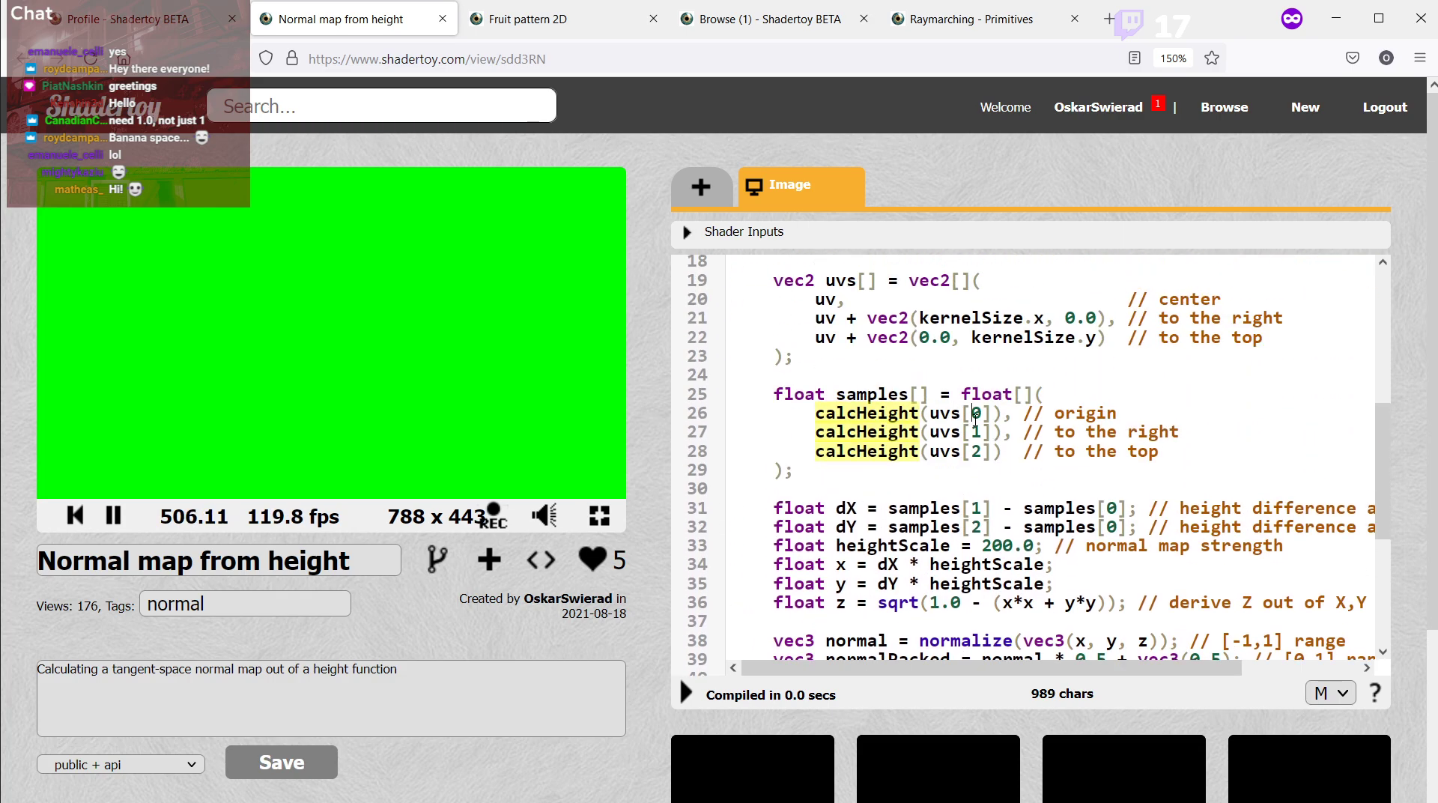
scroll(976, 419, up, 2)
scroll(990, 428, down, 6)
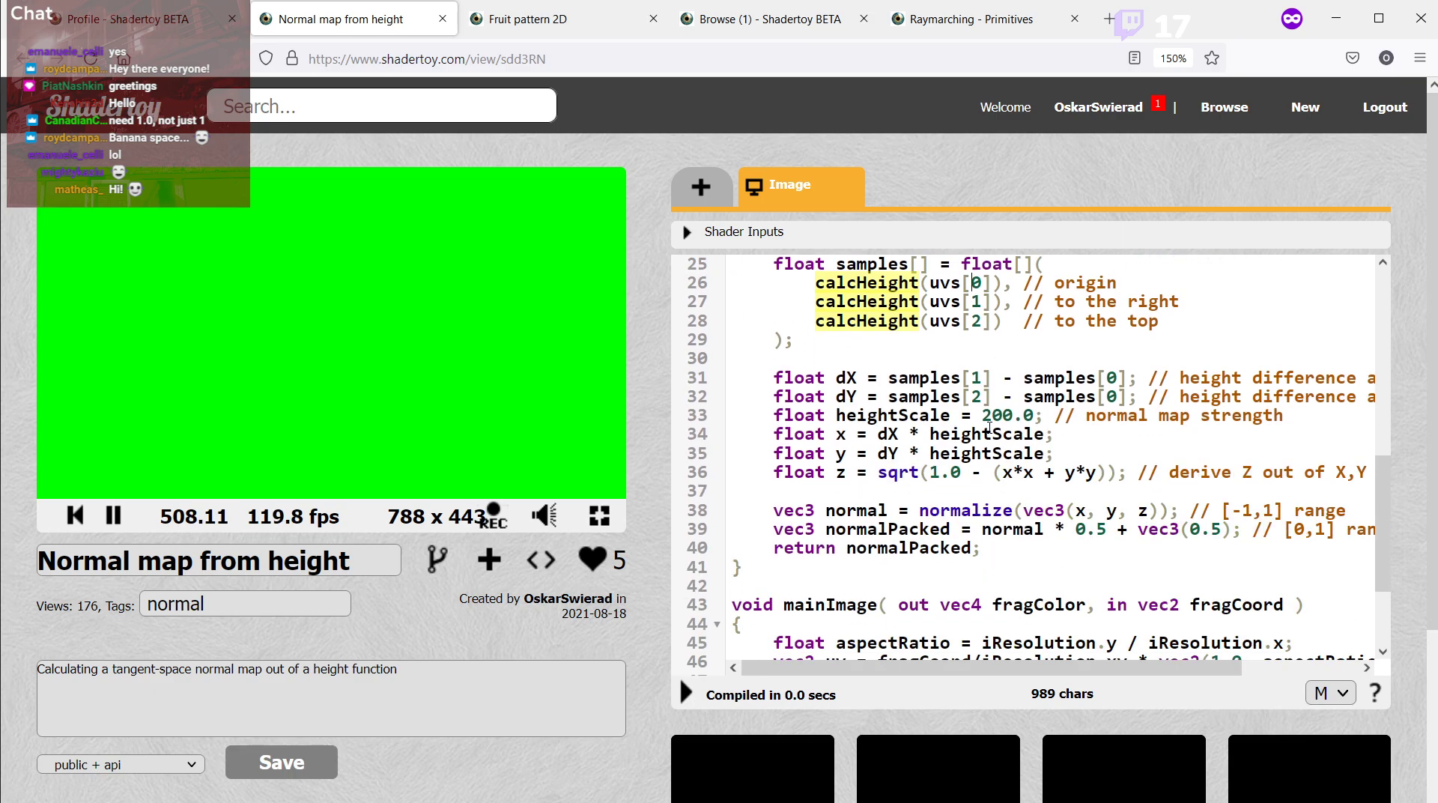
scroll(990, 428, up, 2)
scroll(987, 434, up, 2)
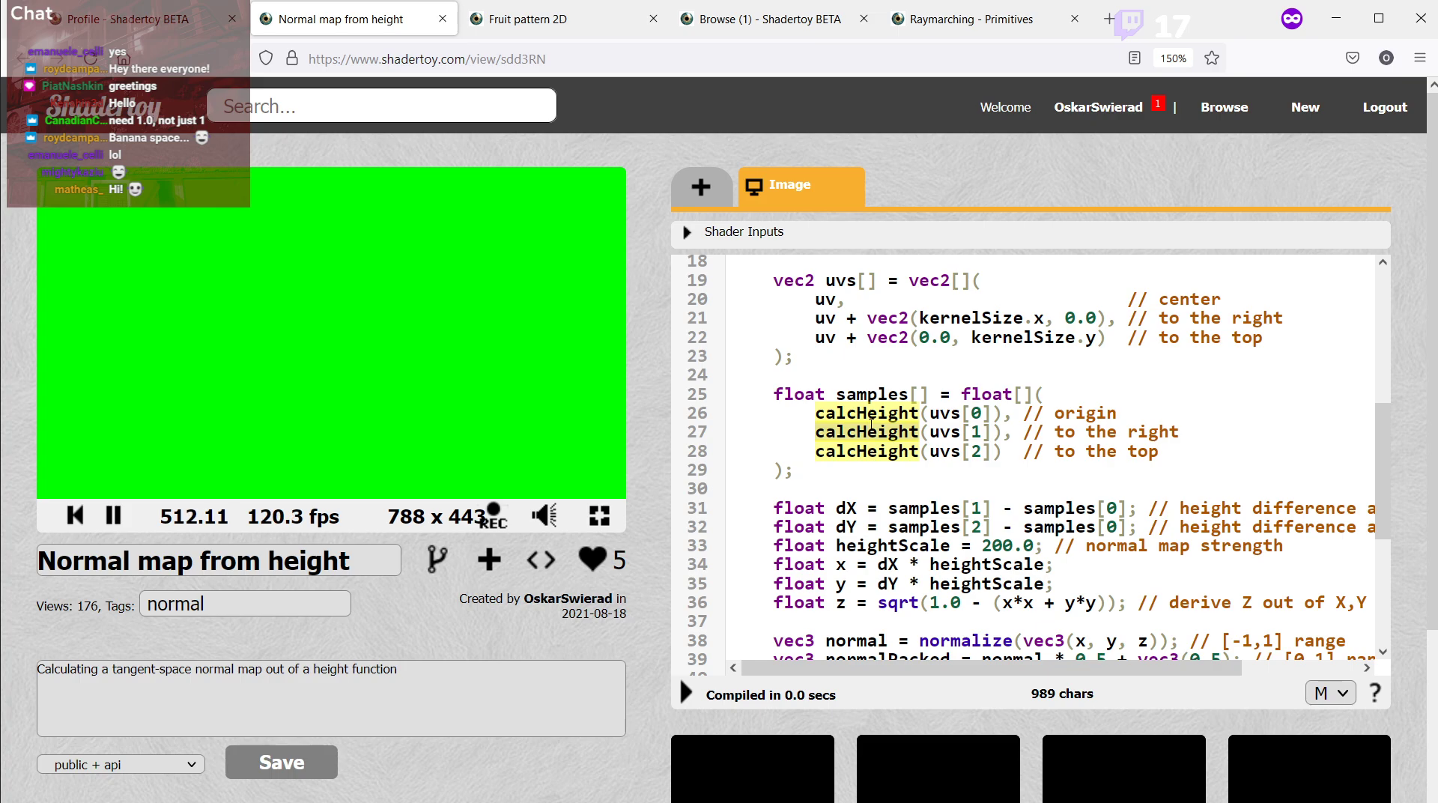
click(859, 478)
key(alt+Return)
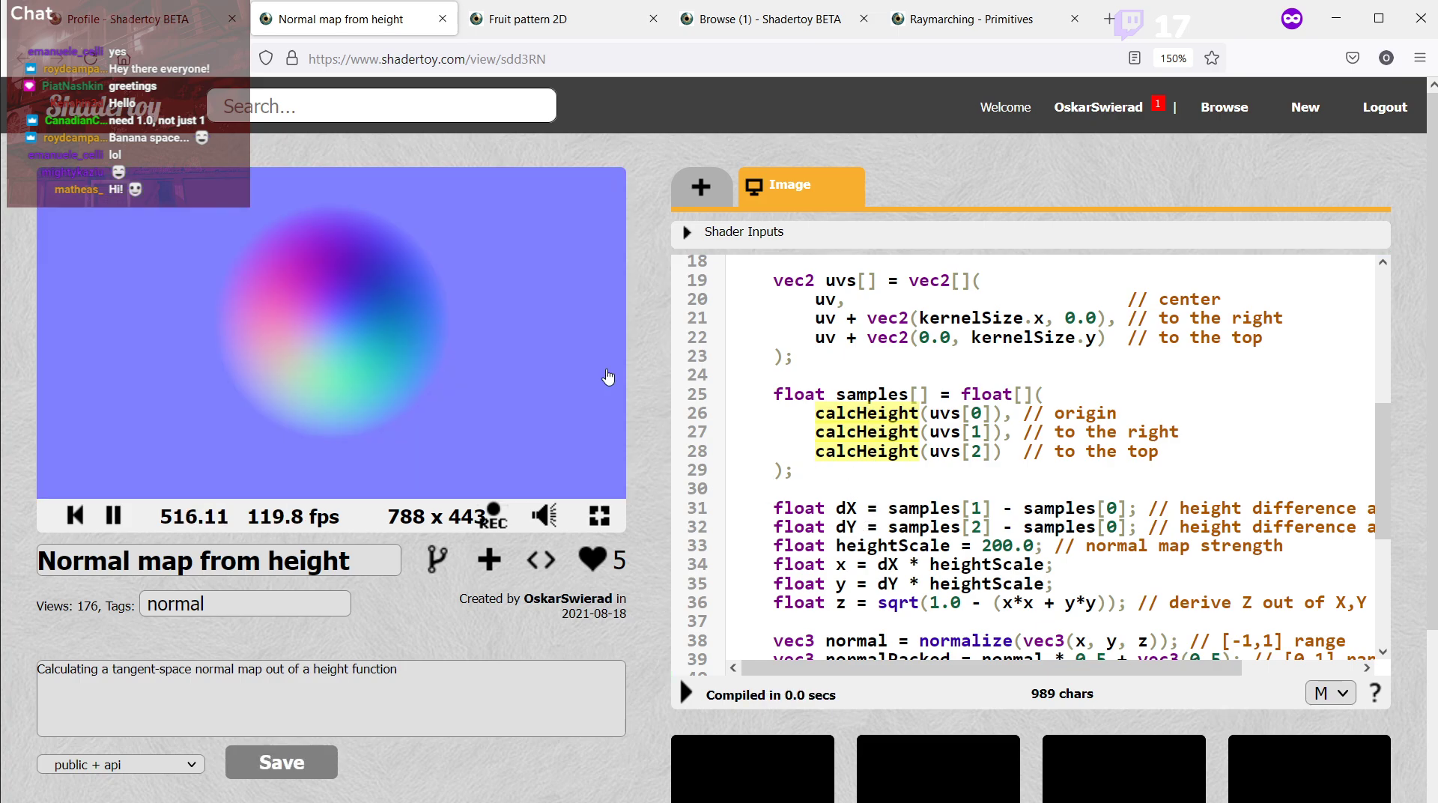
Enclose calcHeight's body in an indented block comment, from the circleShape declaration through return mask.
scroll(788, 346, up, 5)
drag(886, 476, 711, 309)
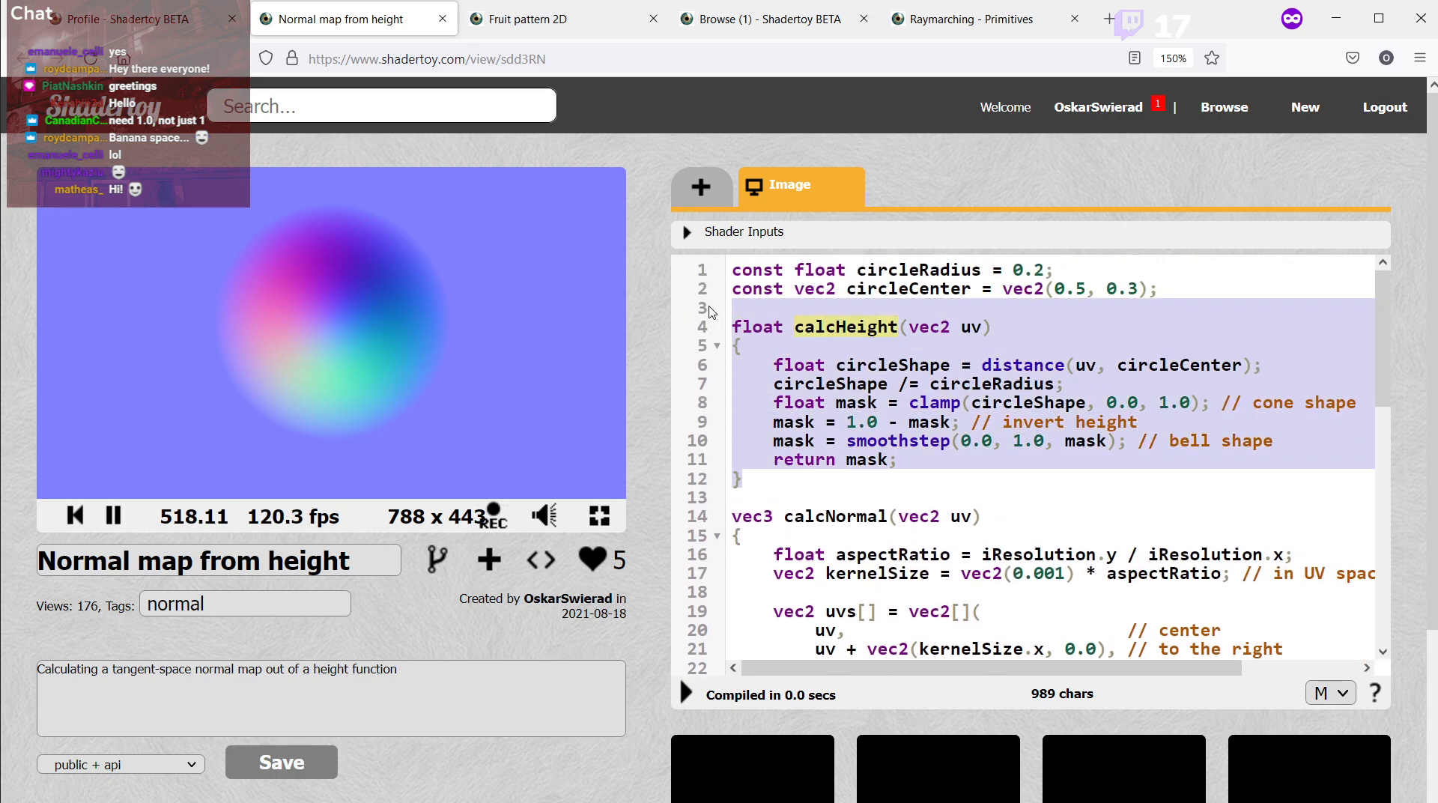
click(950, 427)
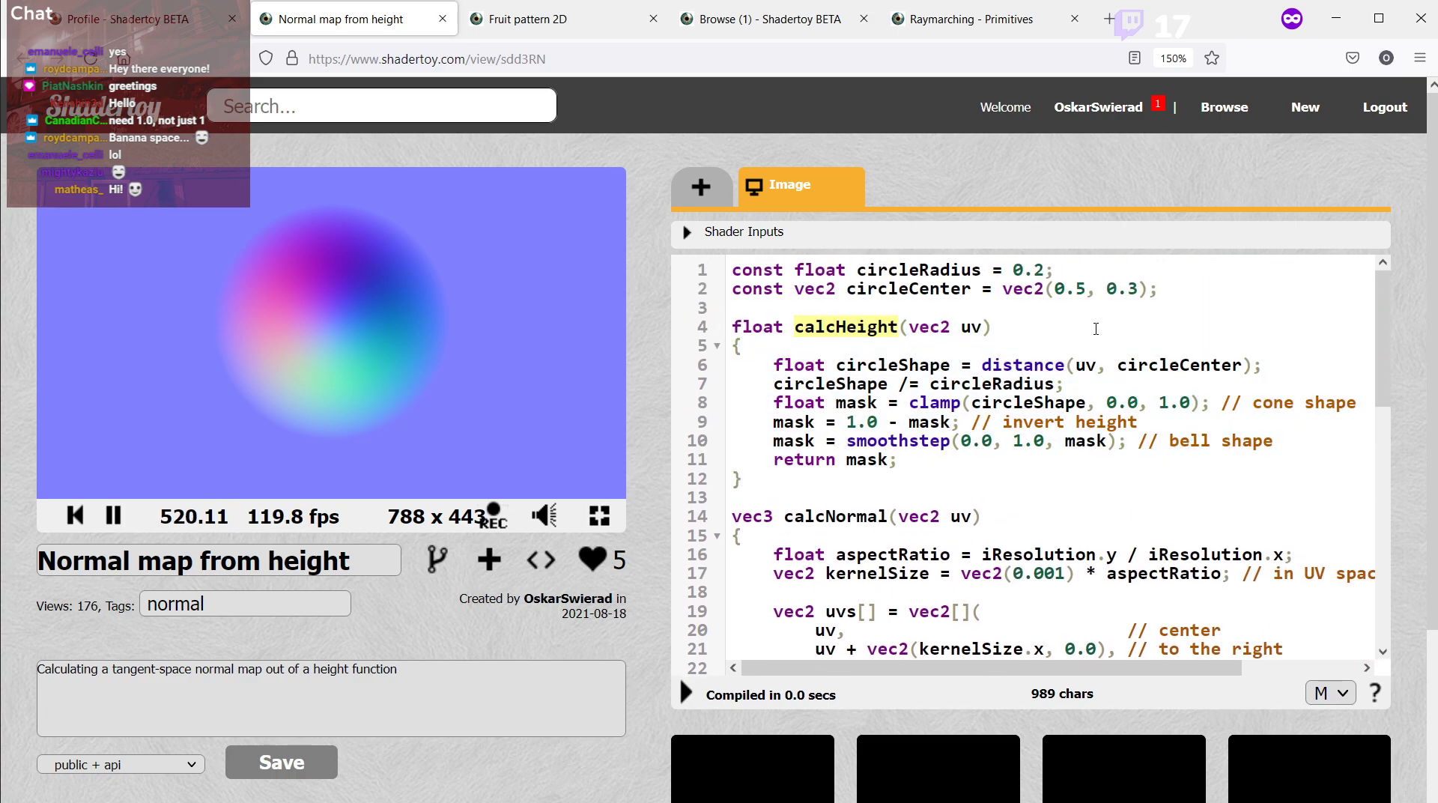
scroll(1068, 335, down, 3)
scroll(795, 385, up, 3)
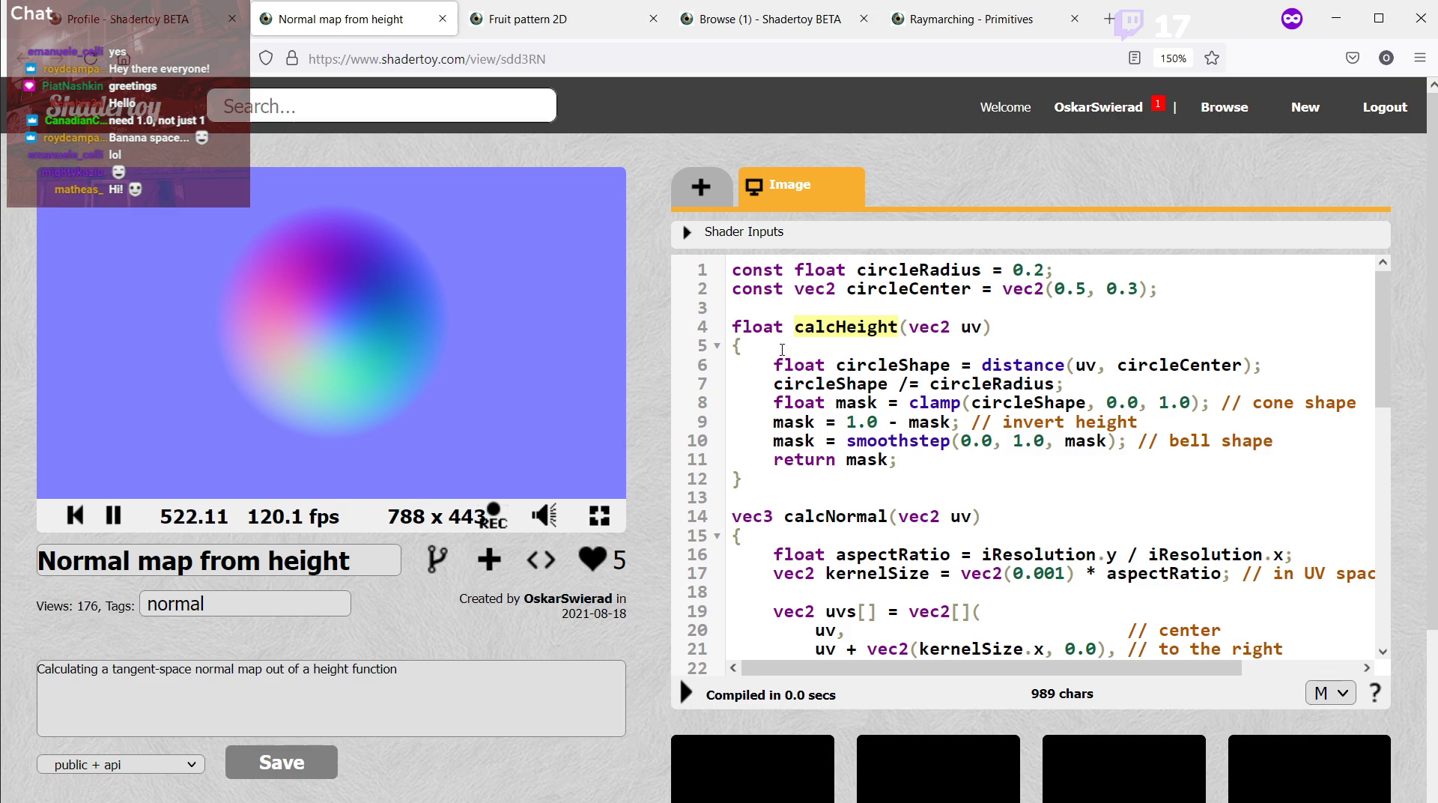
key(Return)
text(/*)
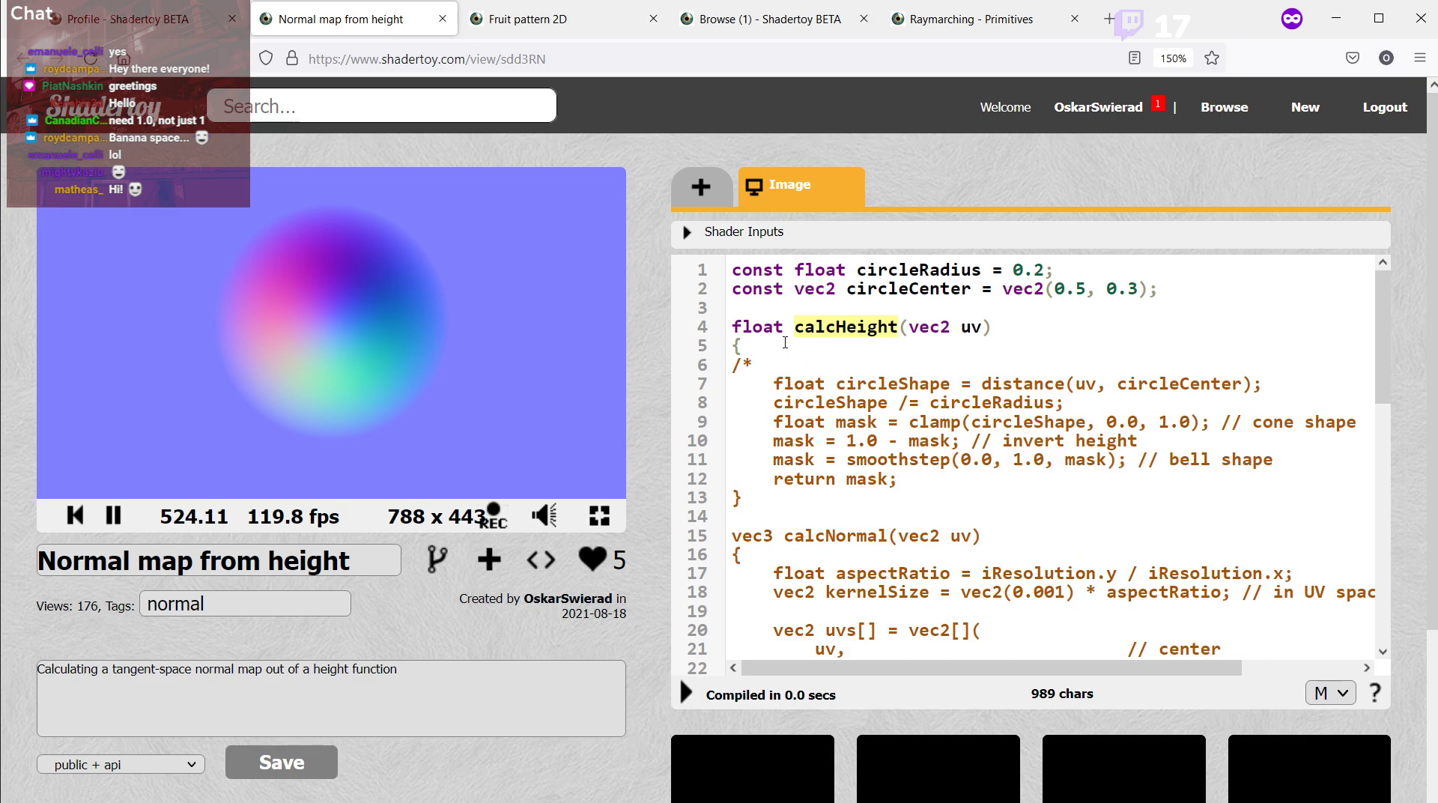
key(Tab)
click(928, 477)
key(Return)
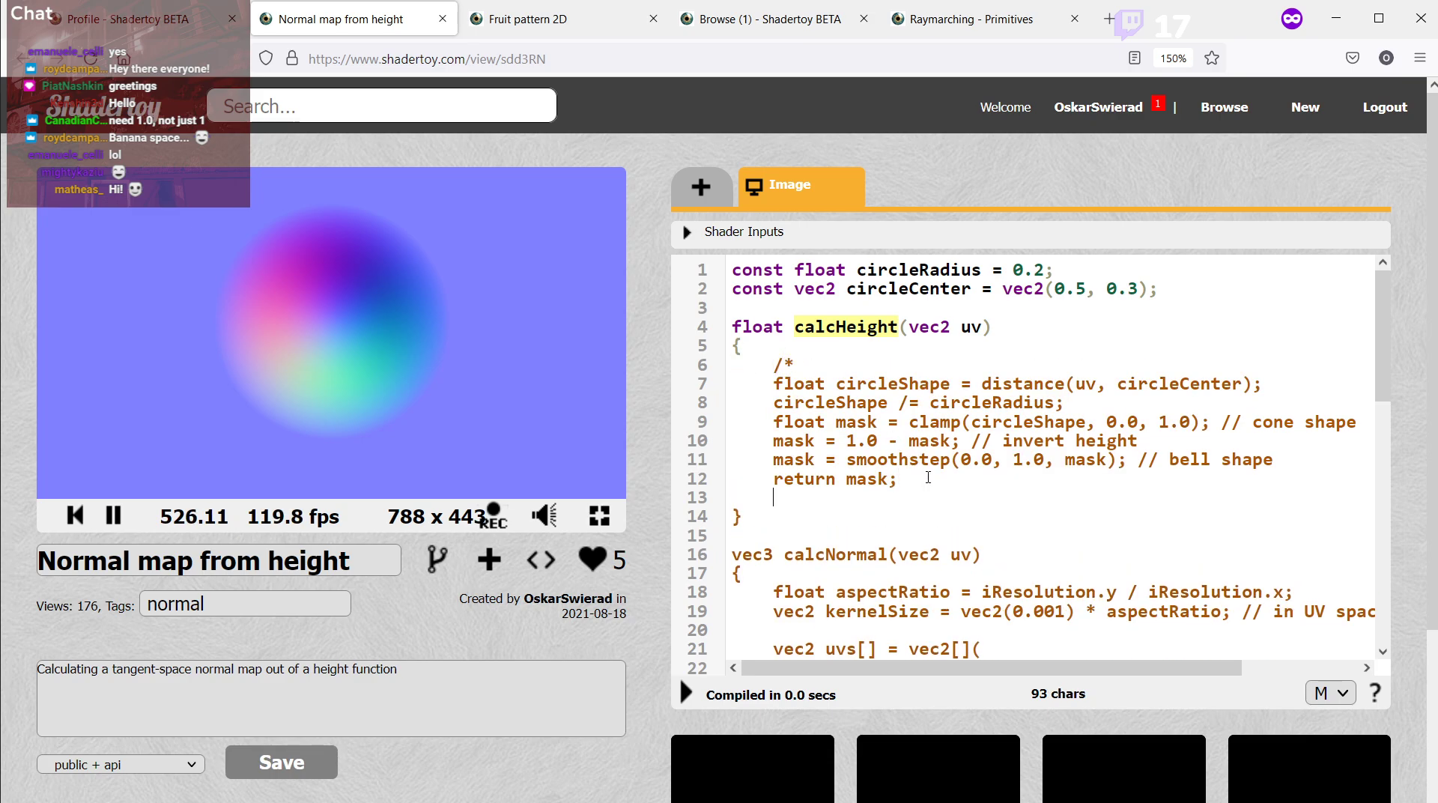
text(?*)
text(/)
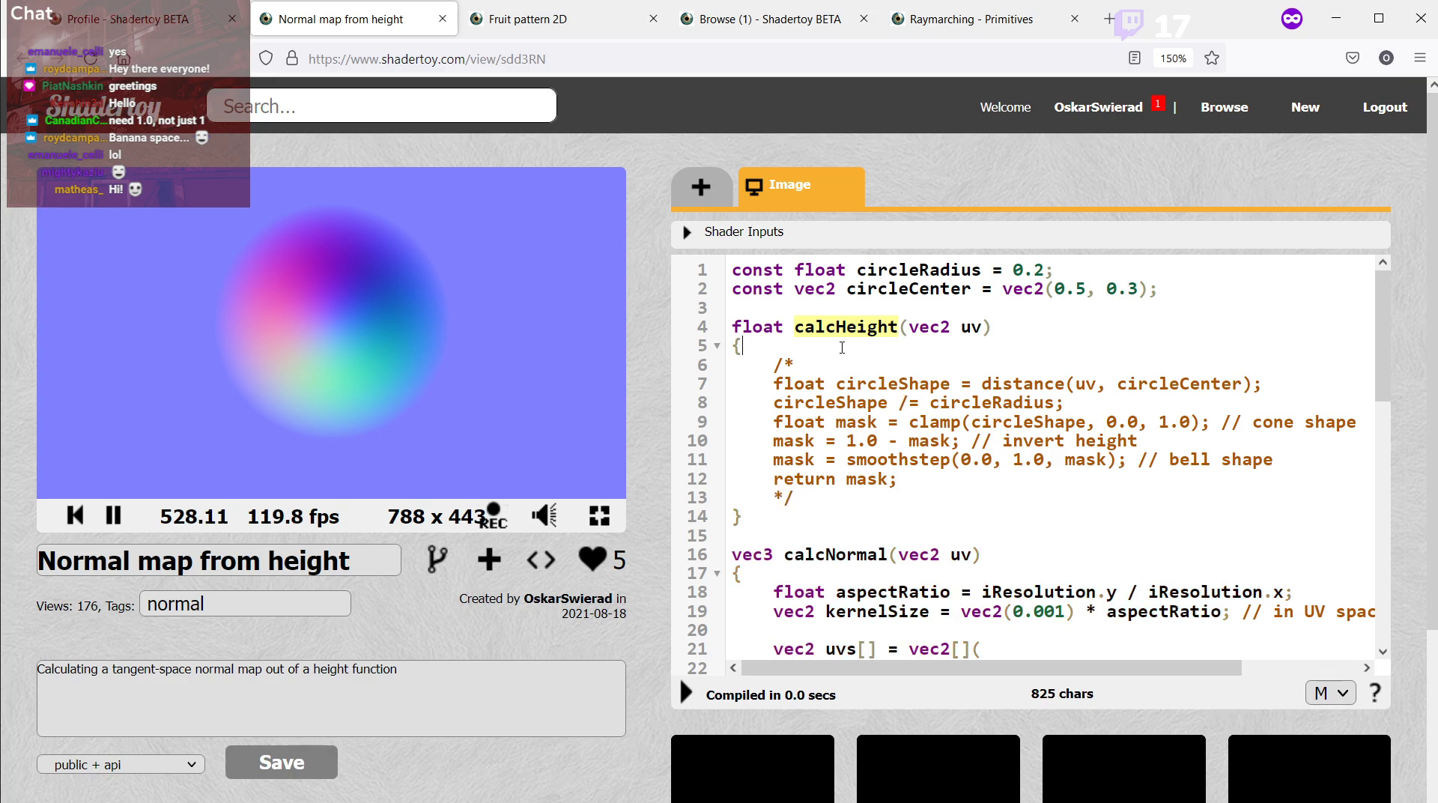
Add return clamp(uv, vec2(0.0), vec2(1.0)); ahead of the commented code in calcHeight and compile the shader.
click(842, 347)
key(Return)
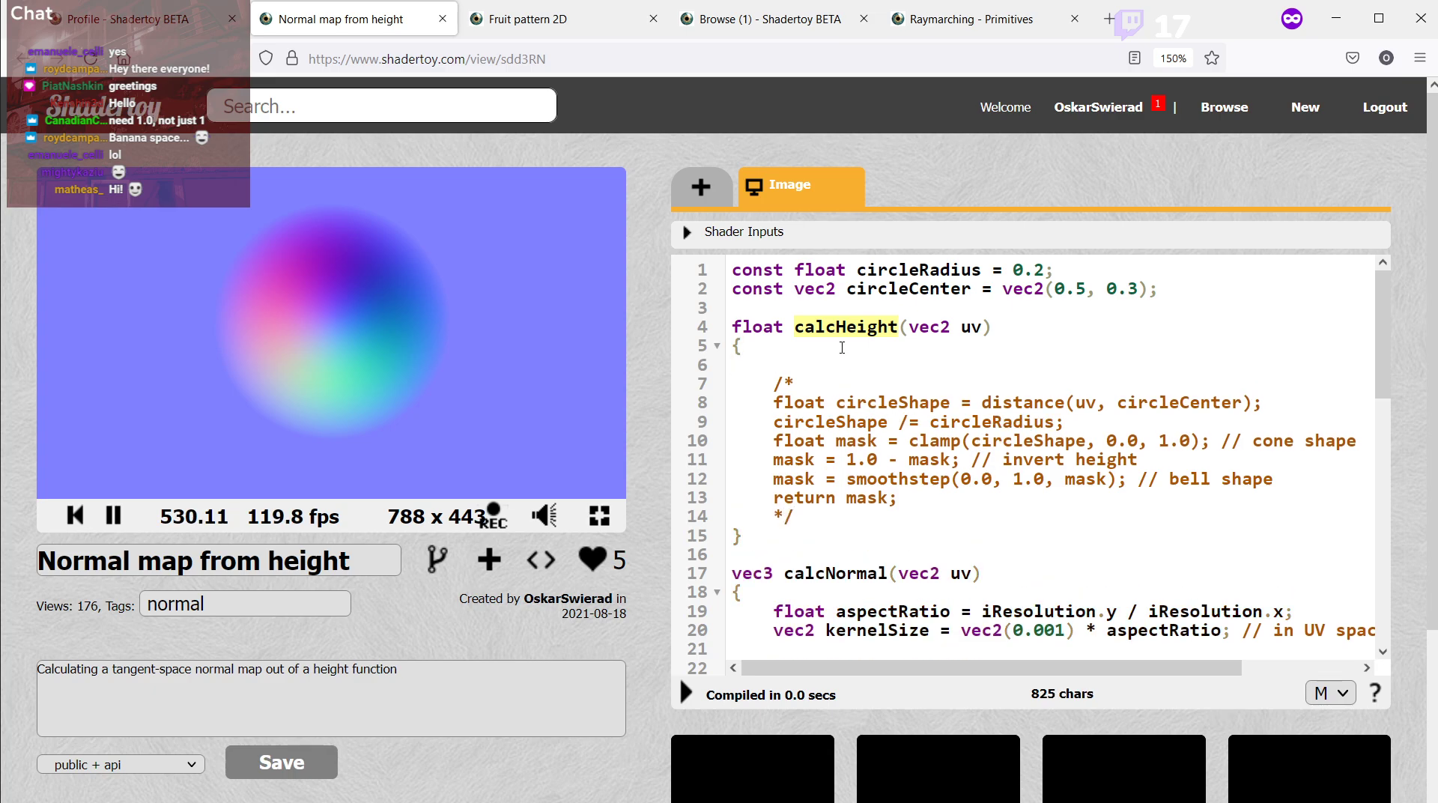
text(eturn )
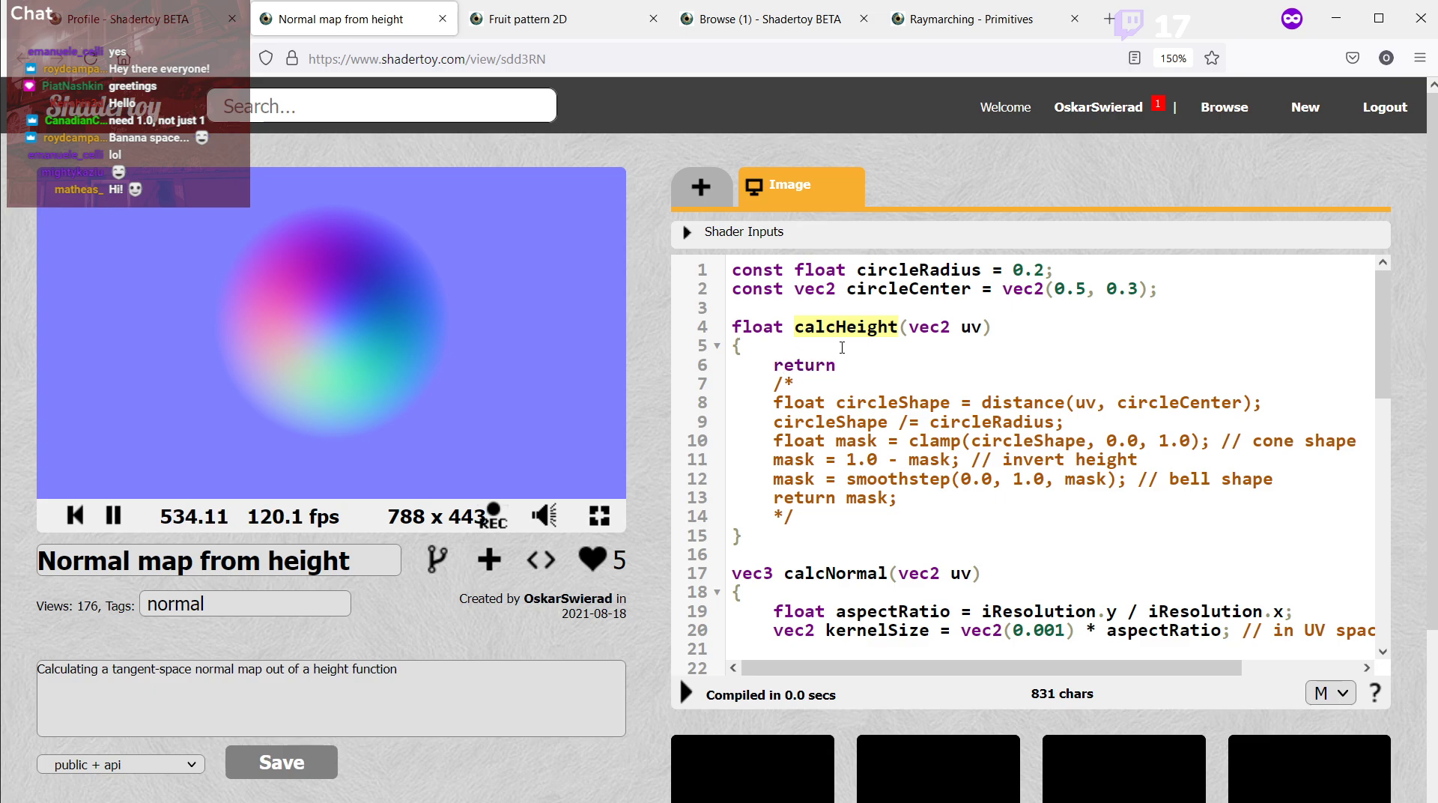
text(clamp(uv, ve)
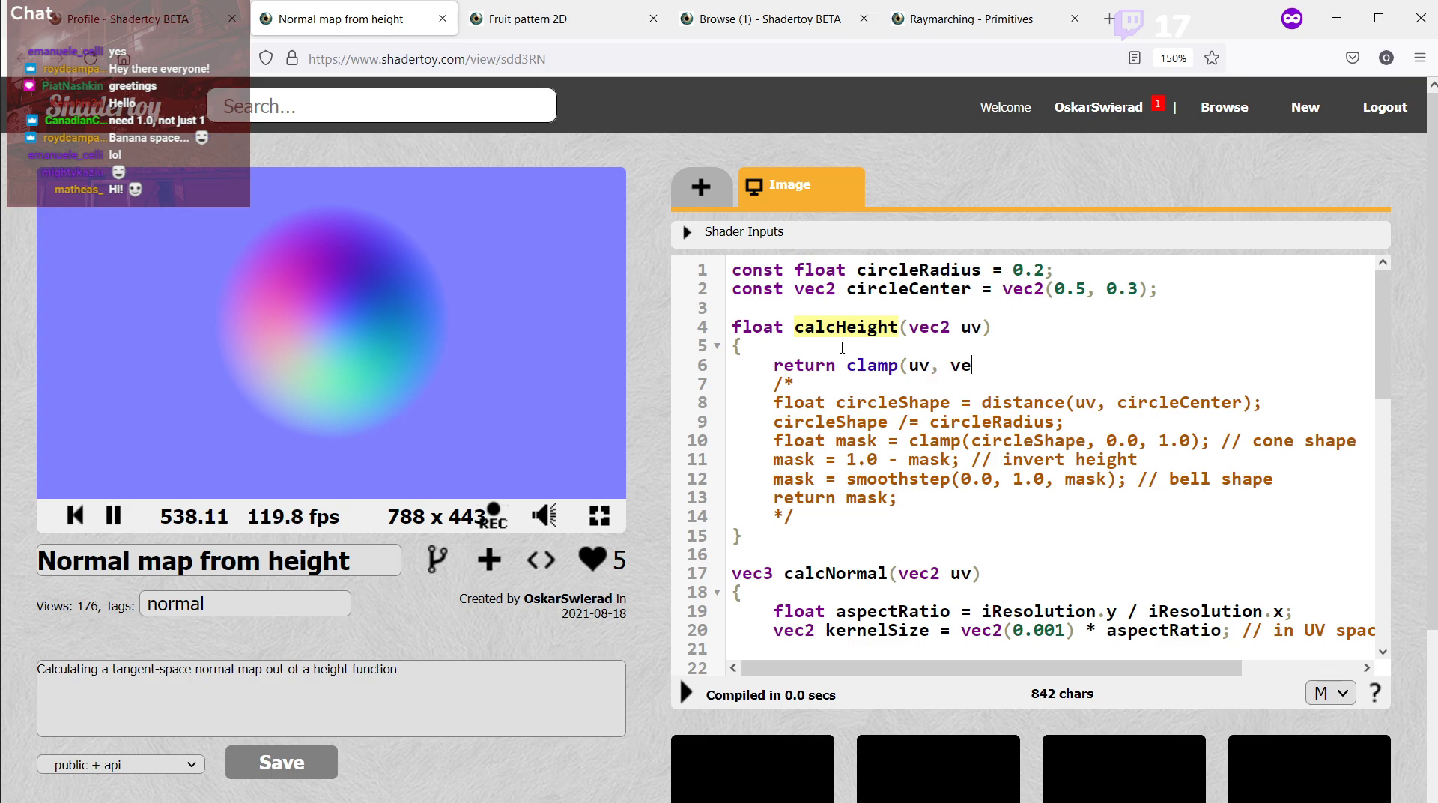
text(c2(0.0), vec2(1.0)
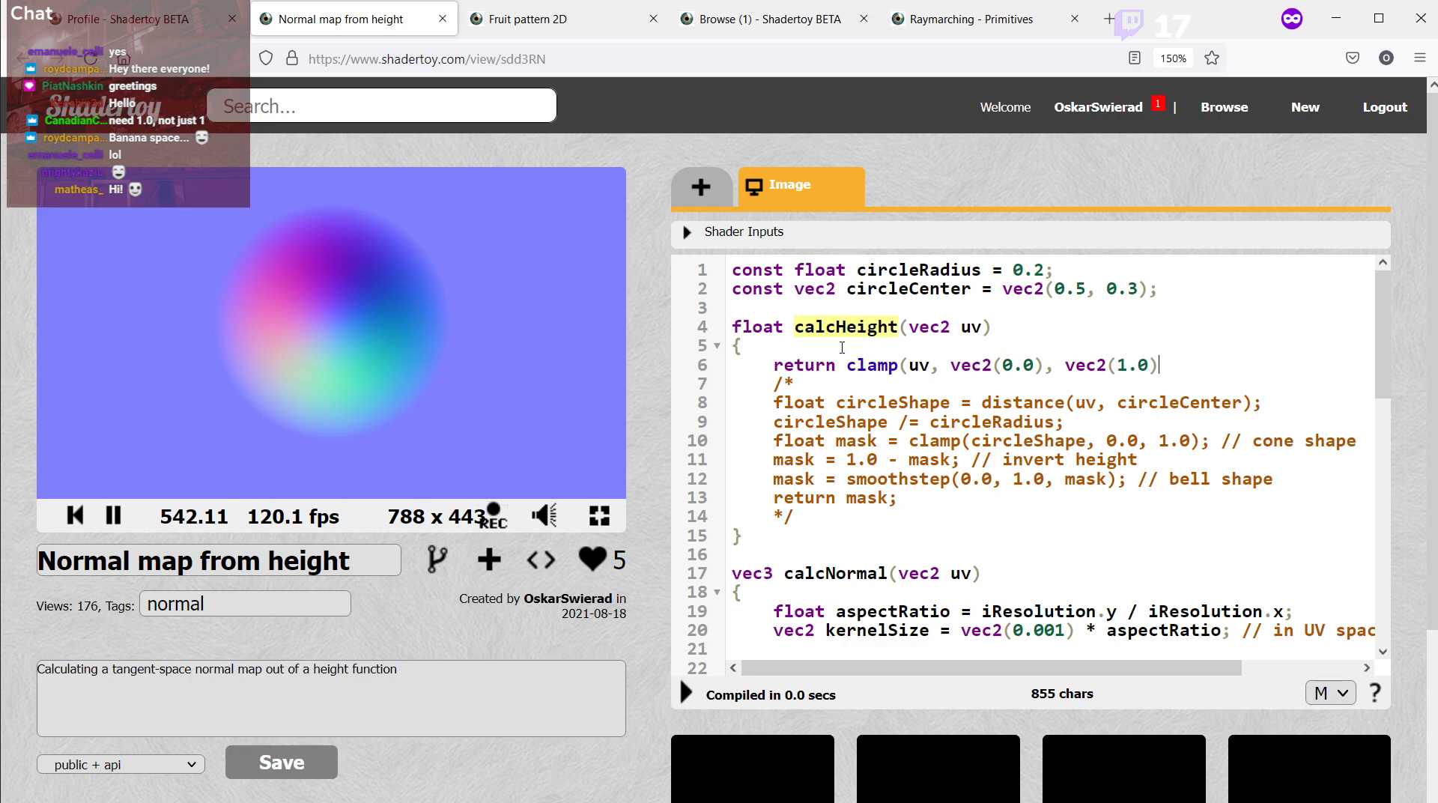
text());)
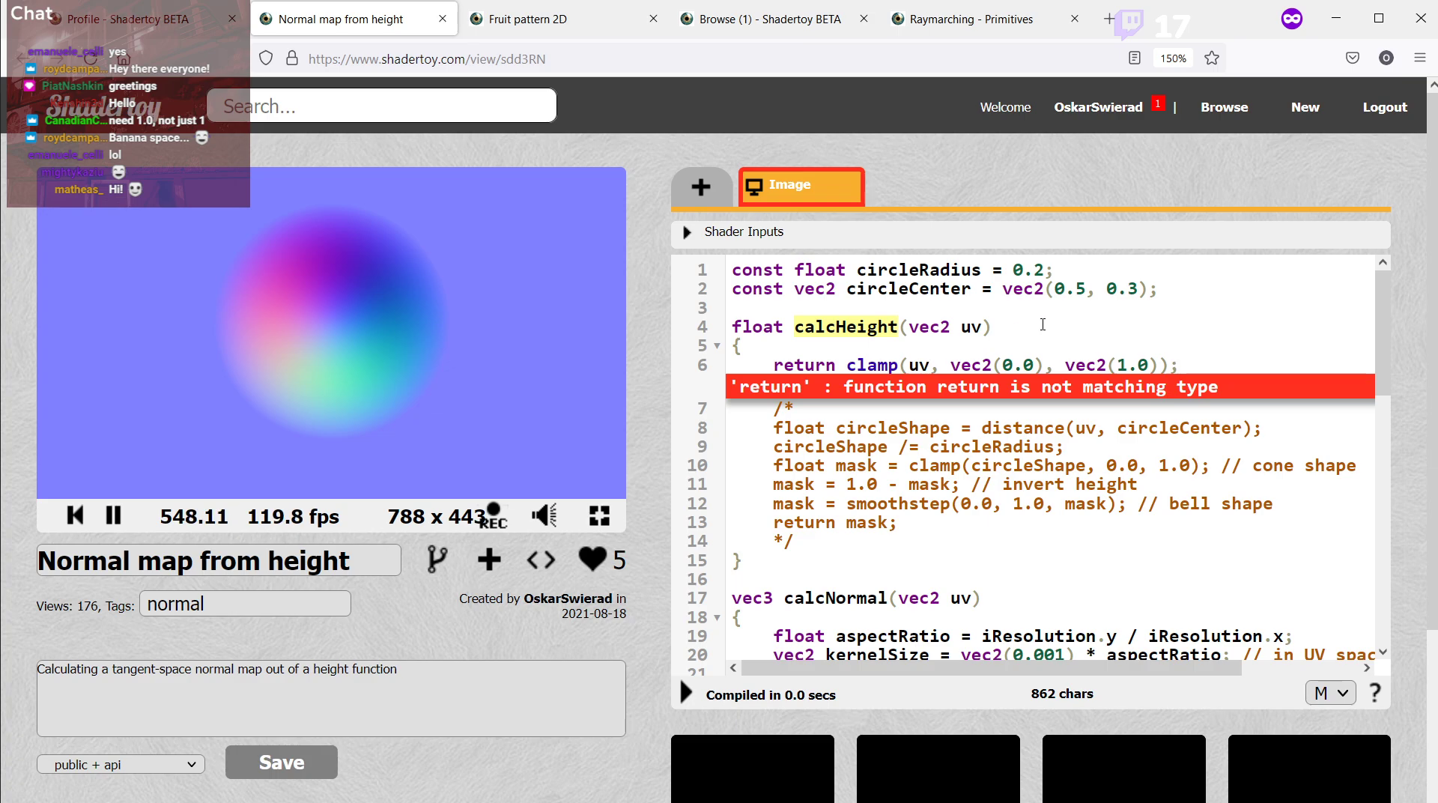
Make calcHeight's clamp use uv.x as its input and a plain 0.0 as its minimum.
text(.y)
key(BackSpace)
text(x)
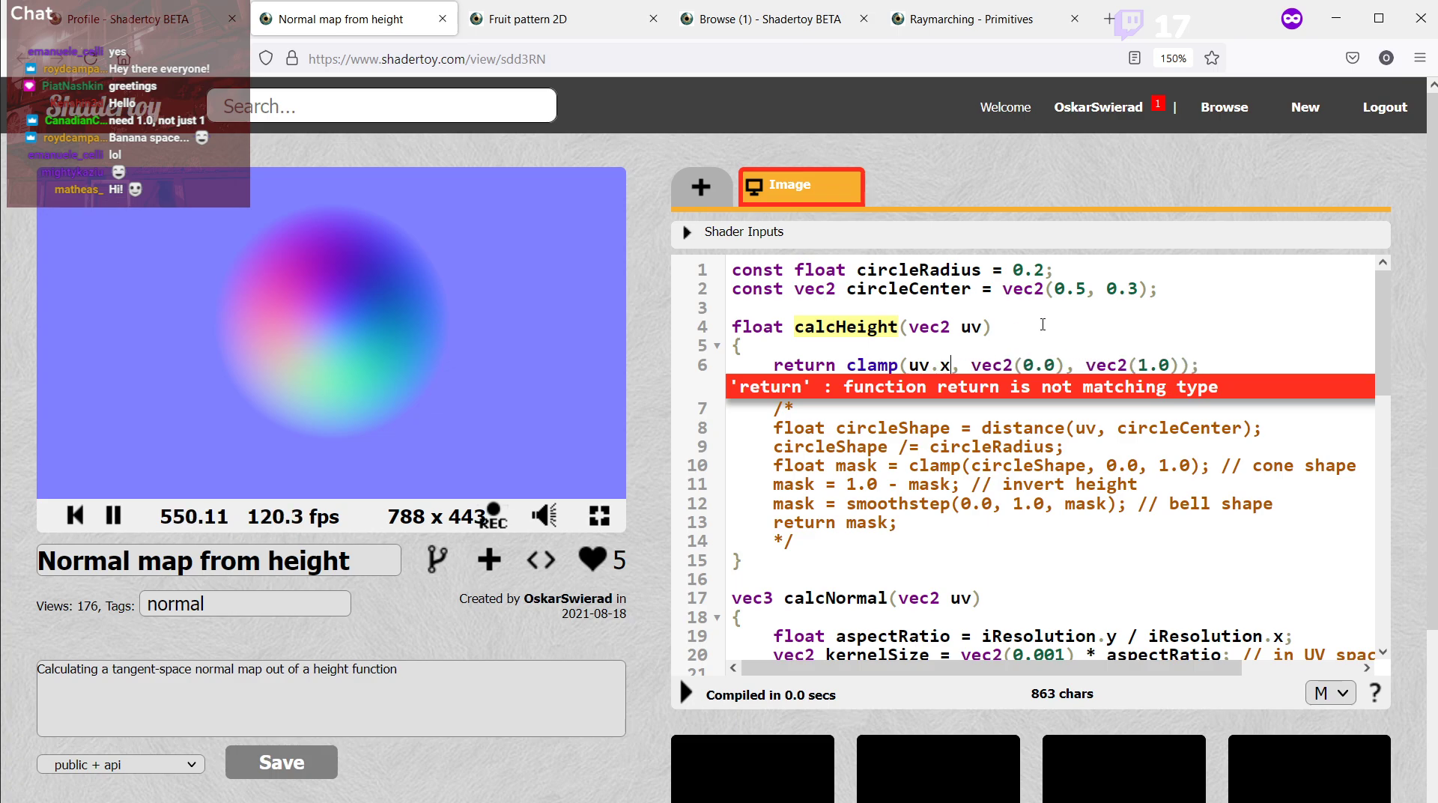
key(Right)
key(Right)
key(Delete)
key(Delete)
key(Delete)
key(Delete)
key(Delete)
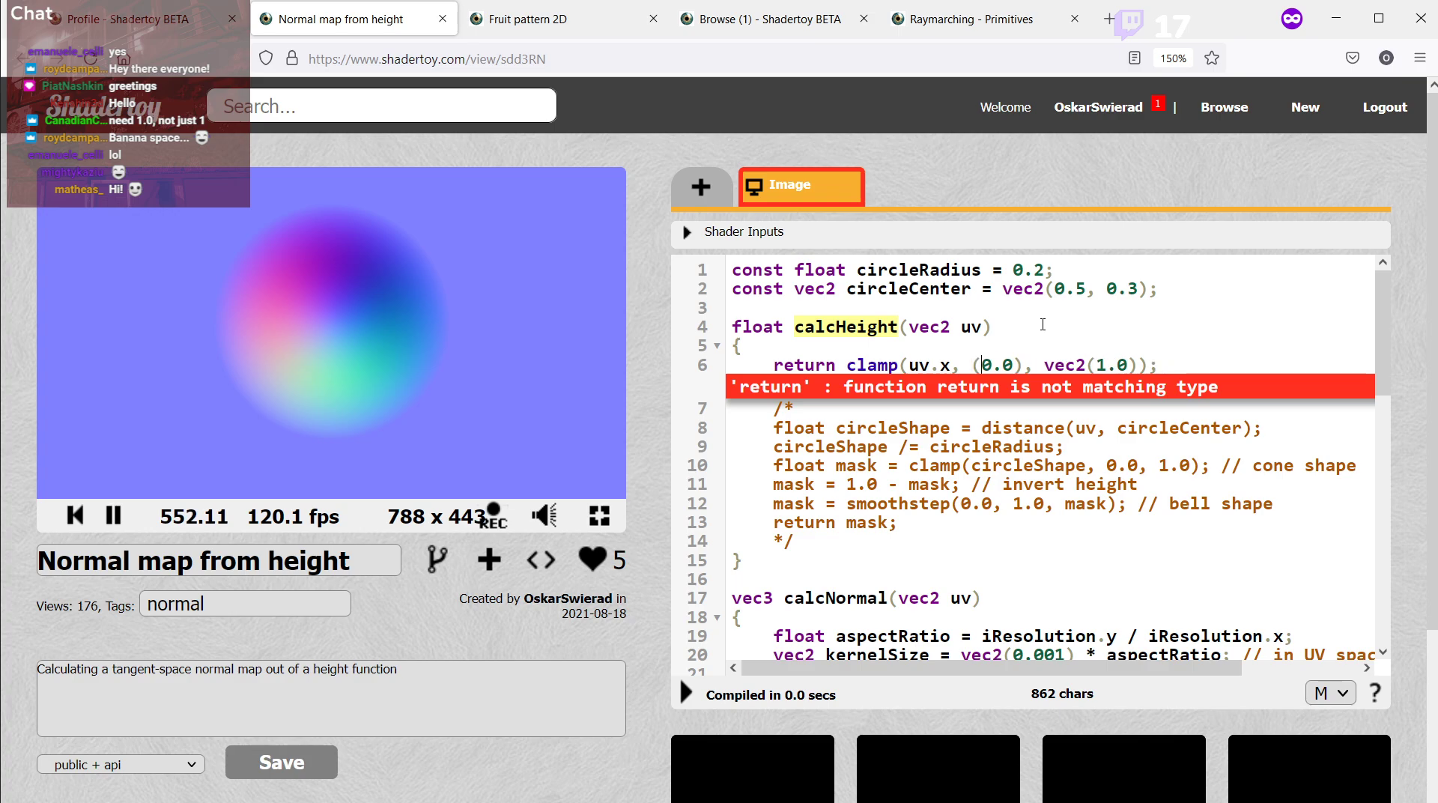
key(Right)
key(Delete)
Replace the clamp's maximum in calcHeight with a plain 1.0 and recompile the shader.
key(Right)
key(Right)
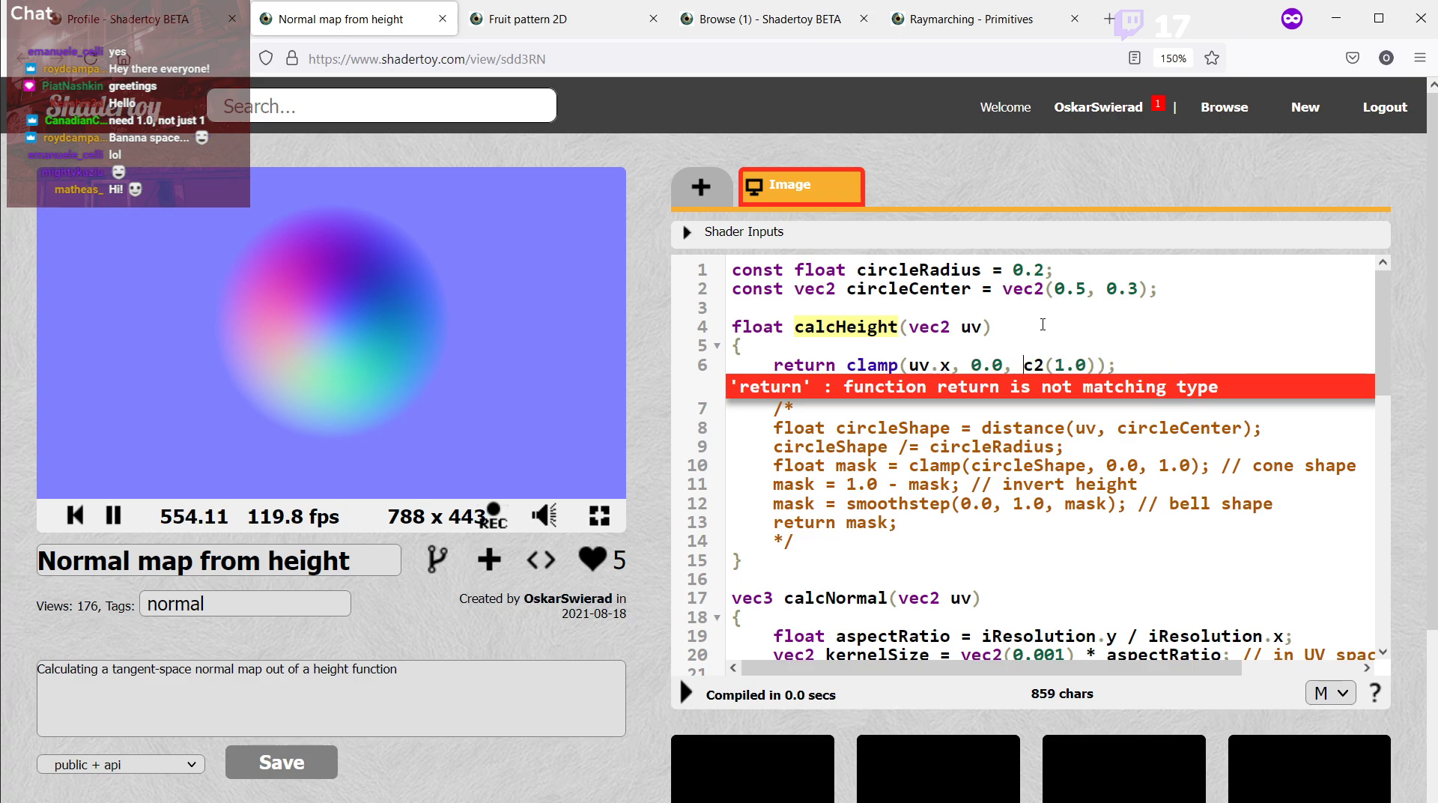
key(Delete)
key(Delete)
key(Delete)
key(Delete)
key(Delete)
key(Right)
key(Right)
key(Right)
key(Delete)
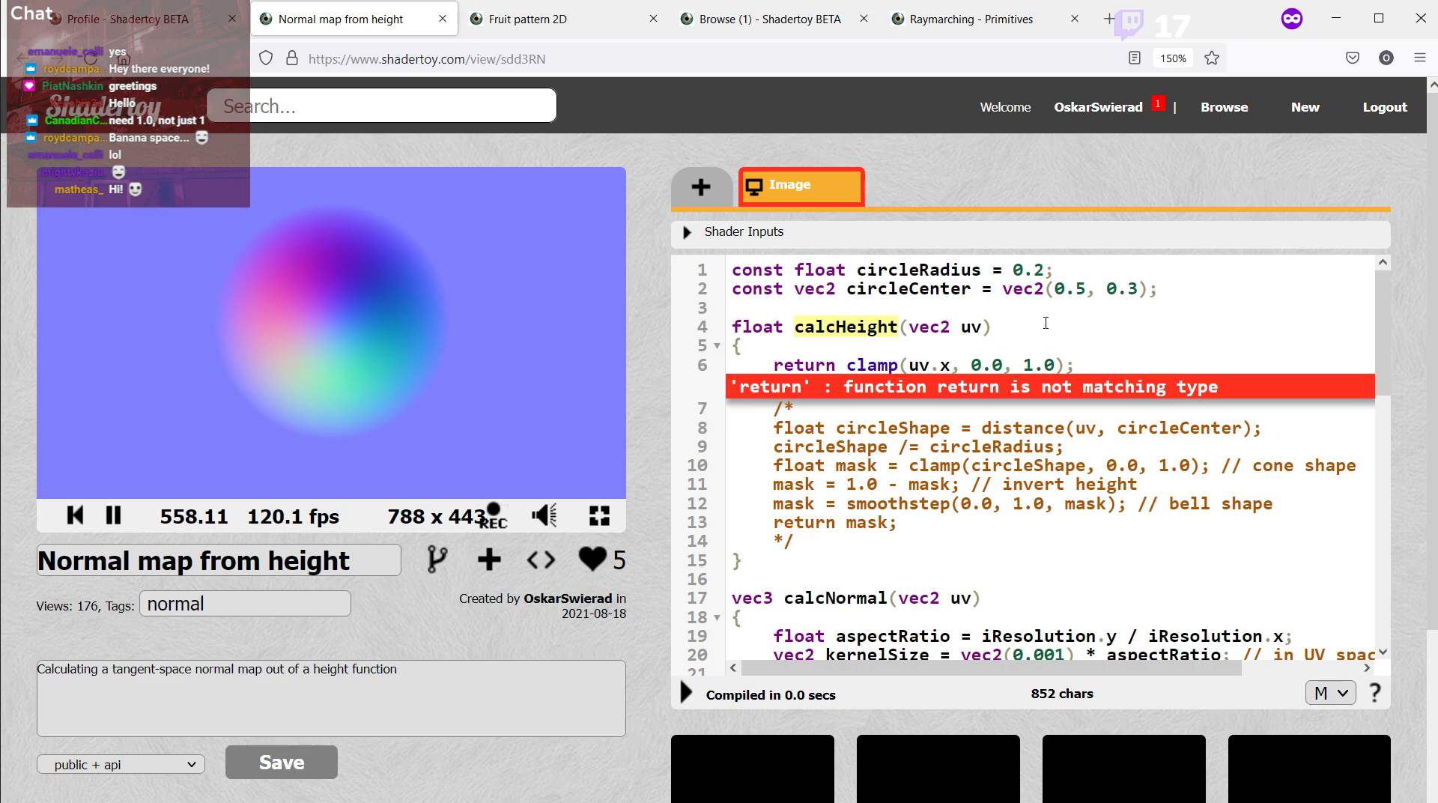
key(alt+Return)
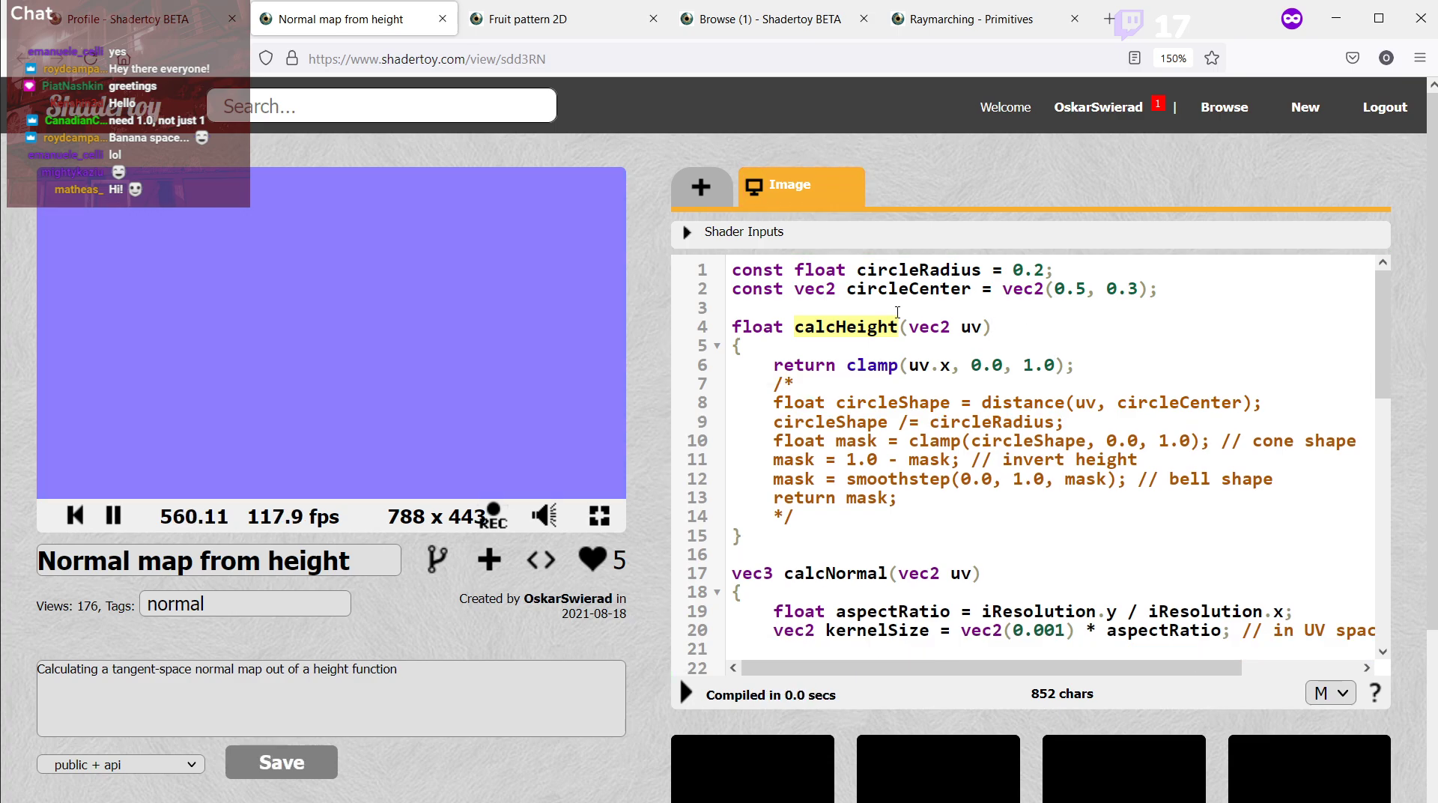
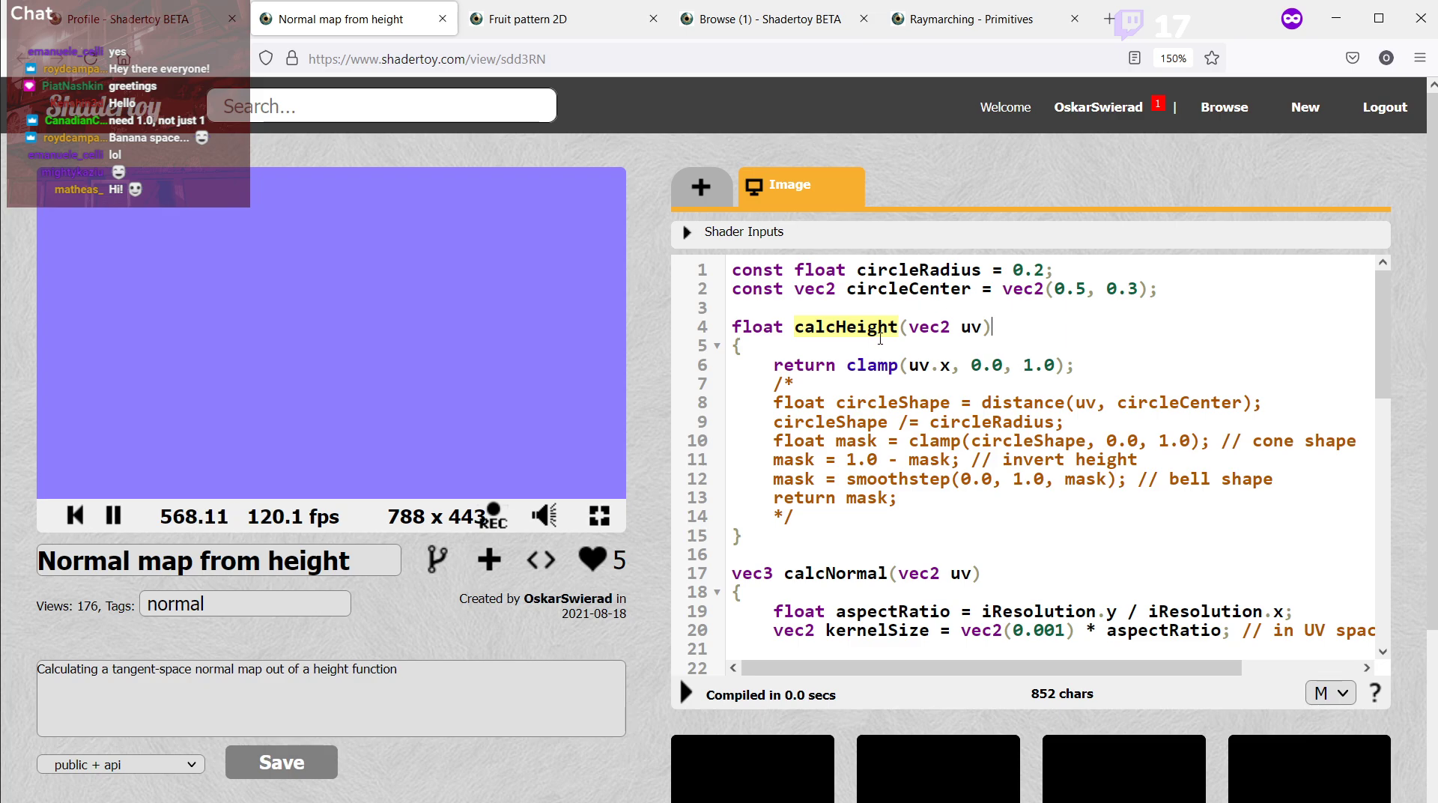
Set the code editor's text size to S and check the list of shader inputs.
scroll(975, 562, down, 10)
scroll(911, 576, up, 10)
click(1330, 693)
click(1319, 757)
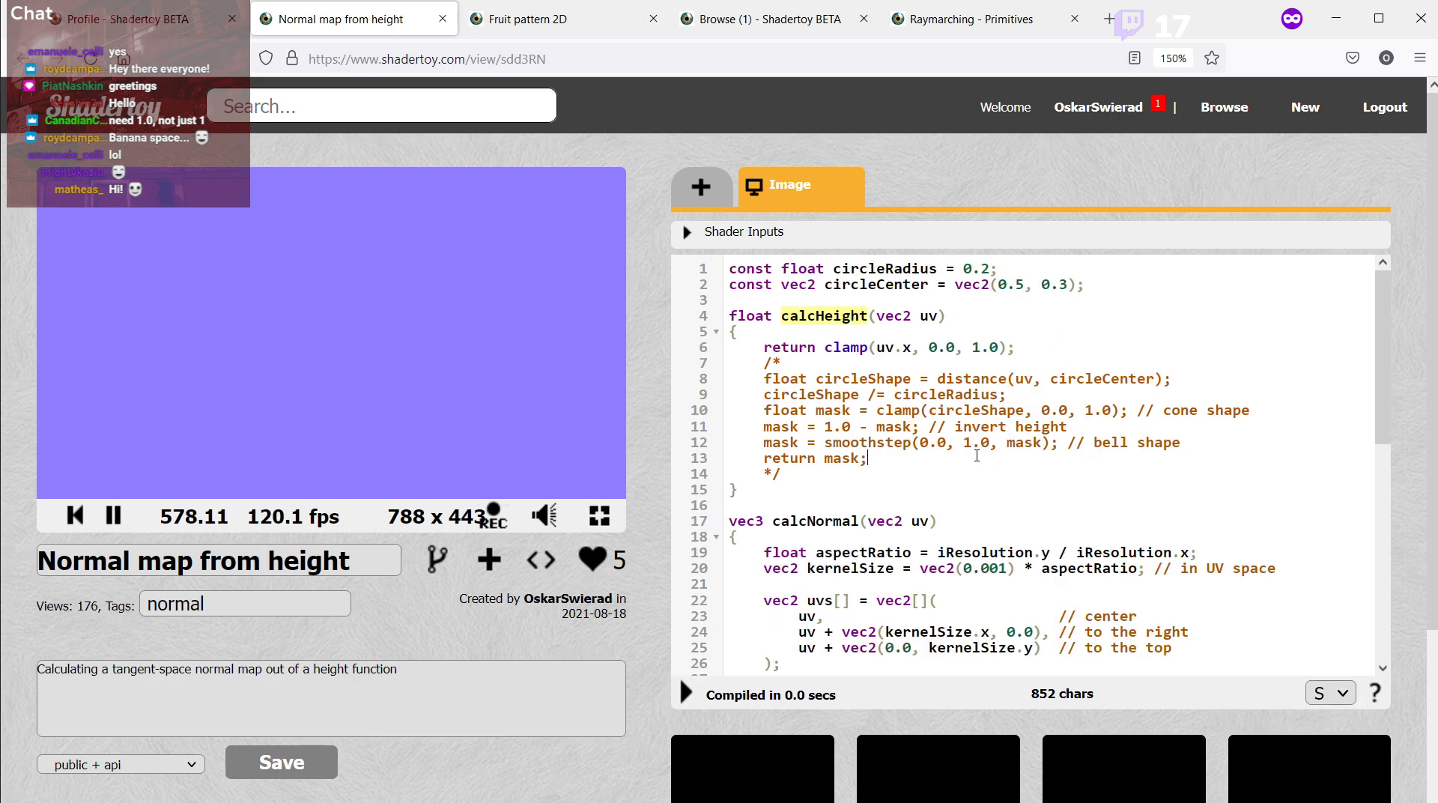
scroll(991, 462, down, 2)
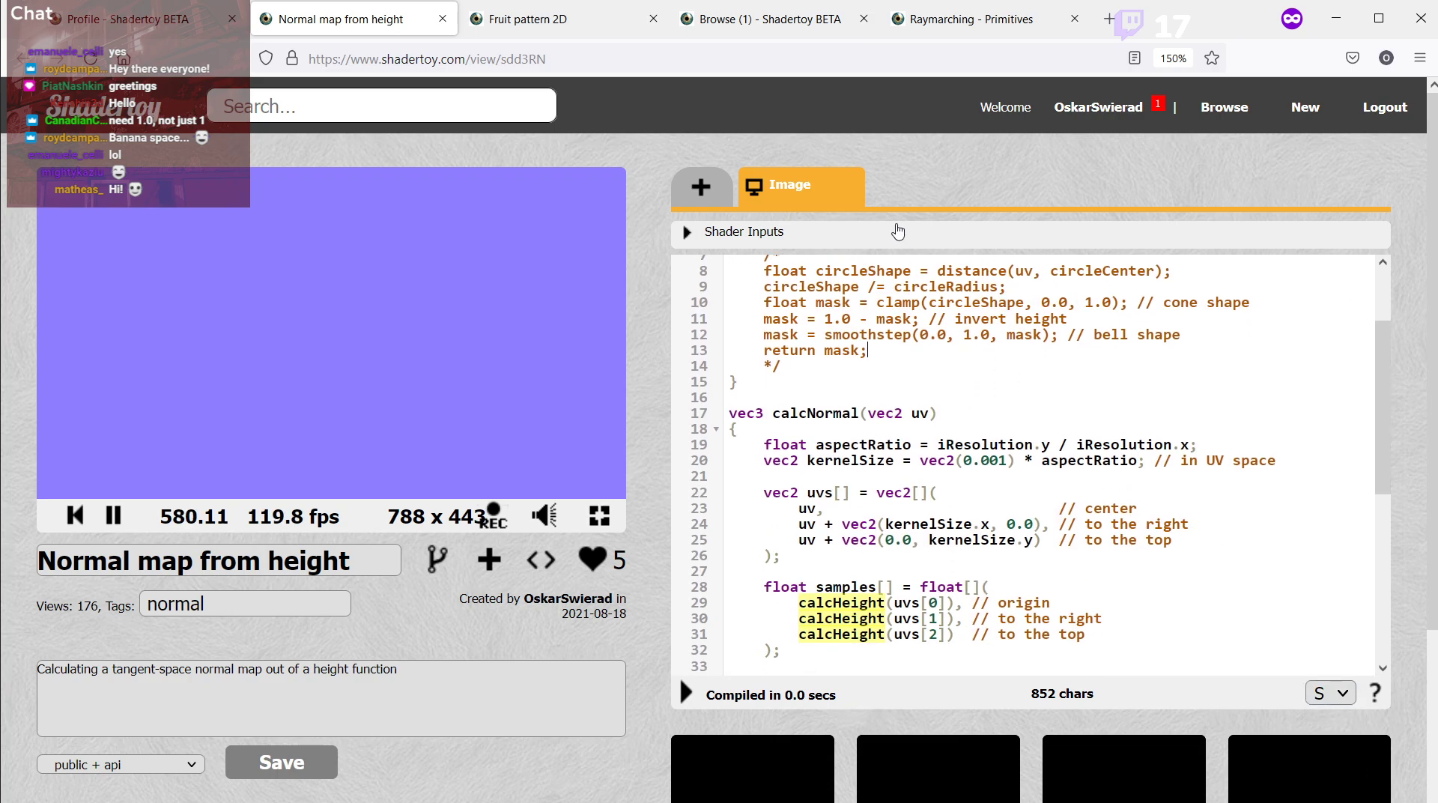
click(687, 233)
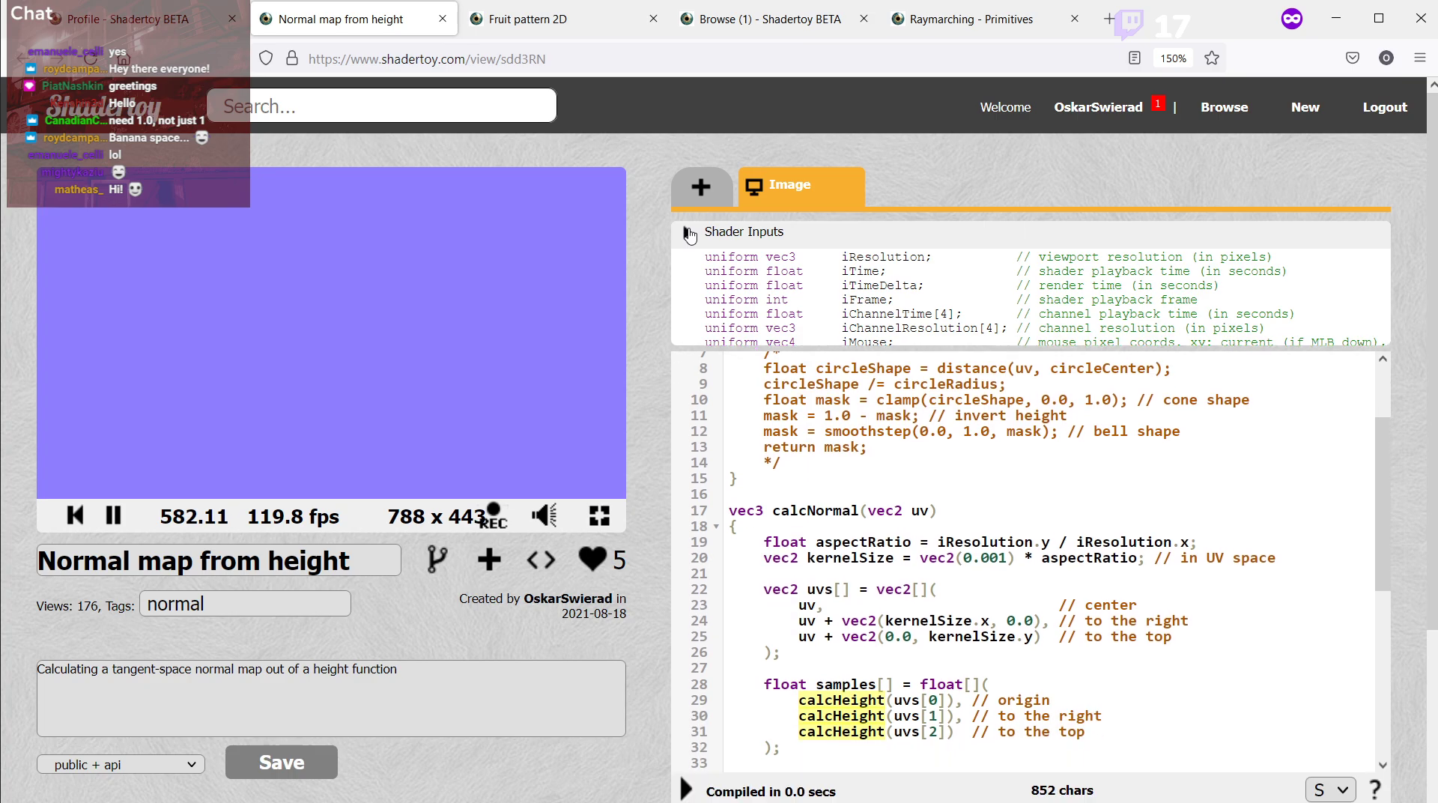
click(688, 233)
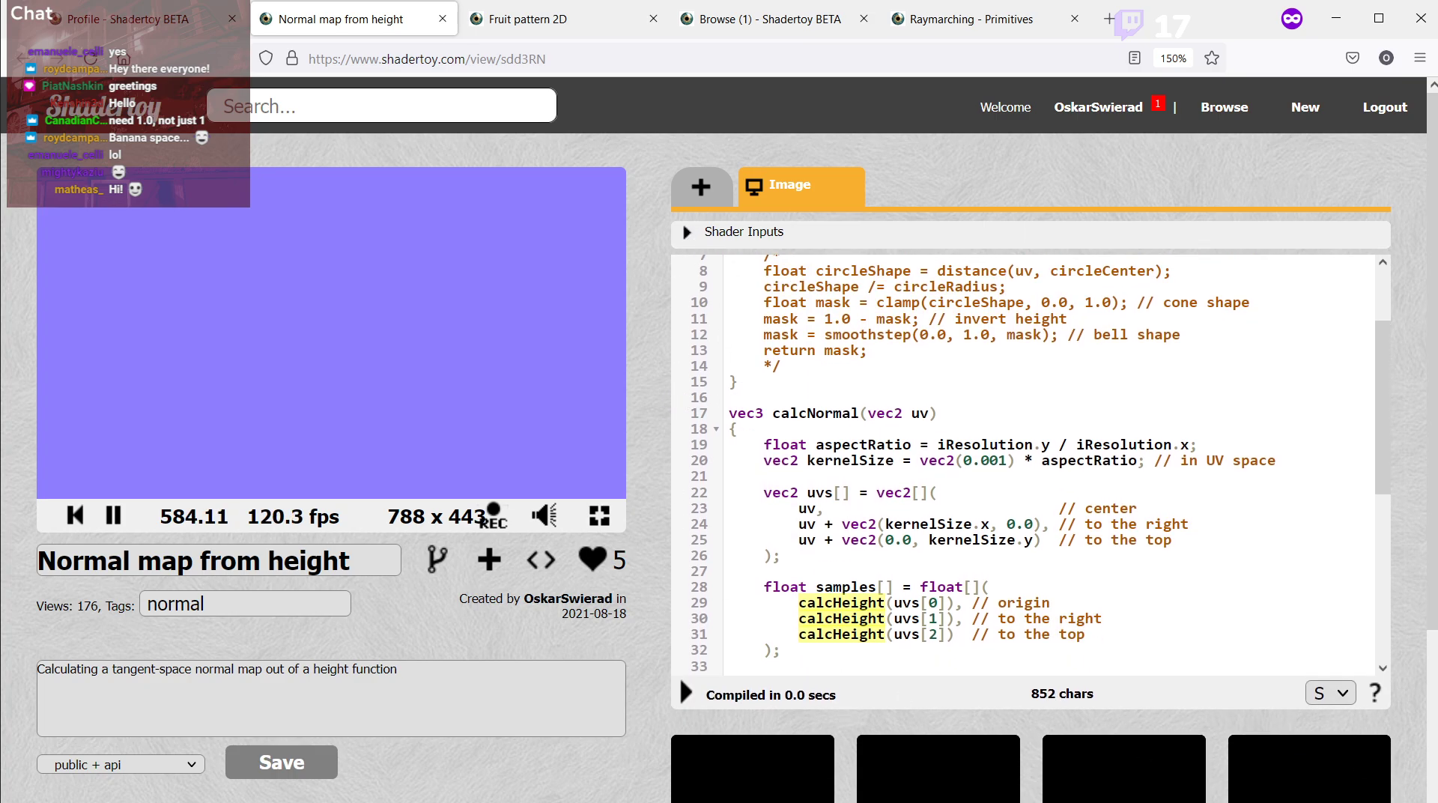
Zoom the page out to 130% and set the code editor's text size to M.
ctrl+scroll(854, 508, down, 1)
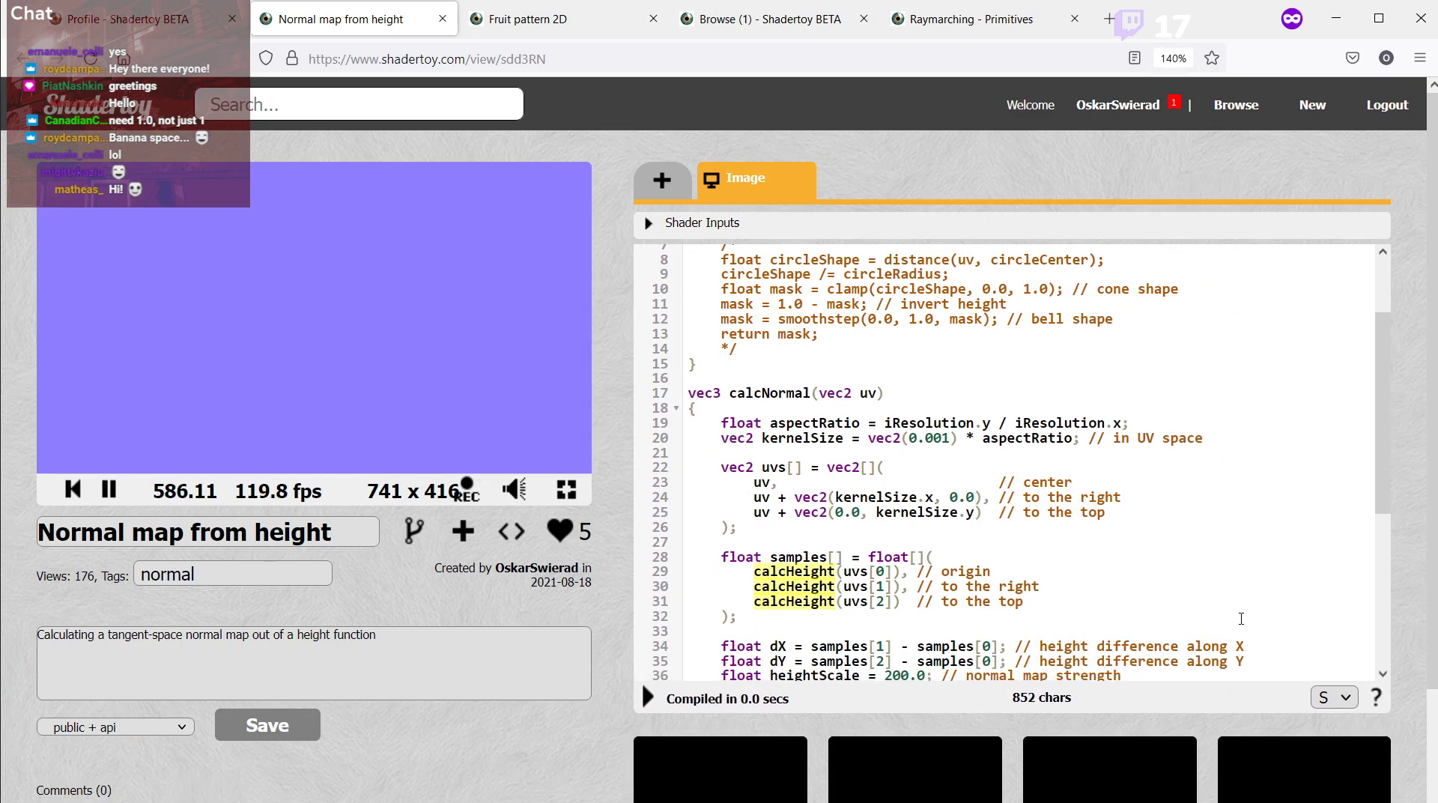
ctrl+scroll(1213, 613, down, 1)
click(1339, 774)
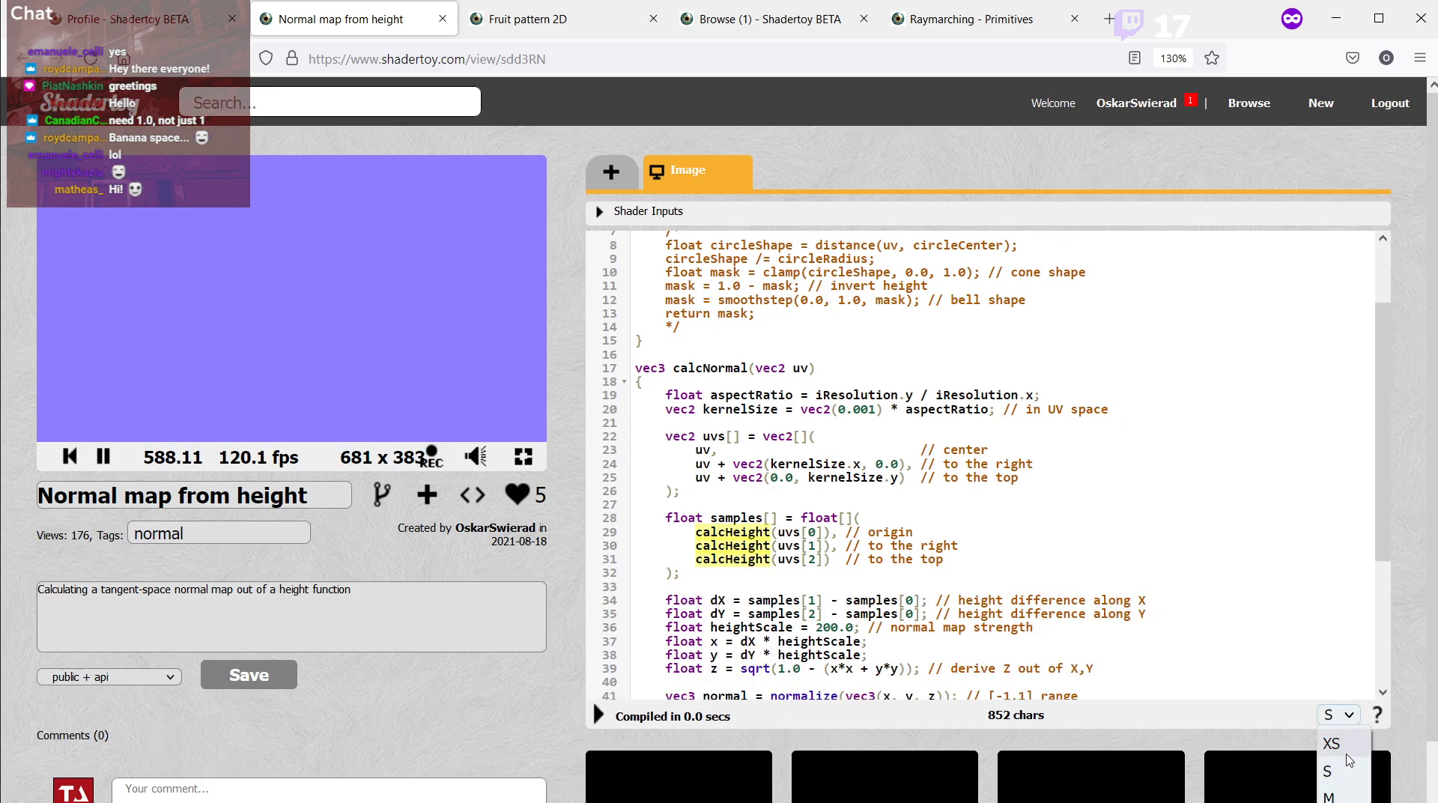
click(1341, 749)
click(1339, 715)
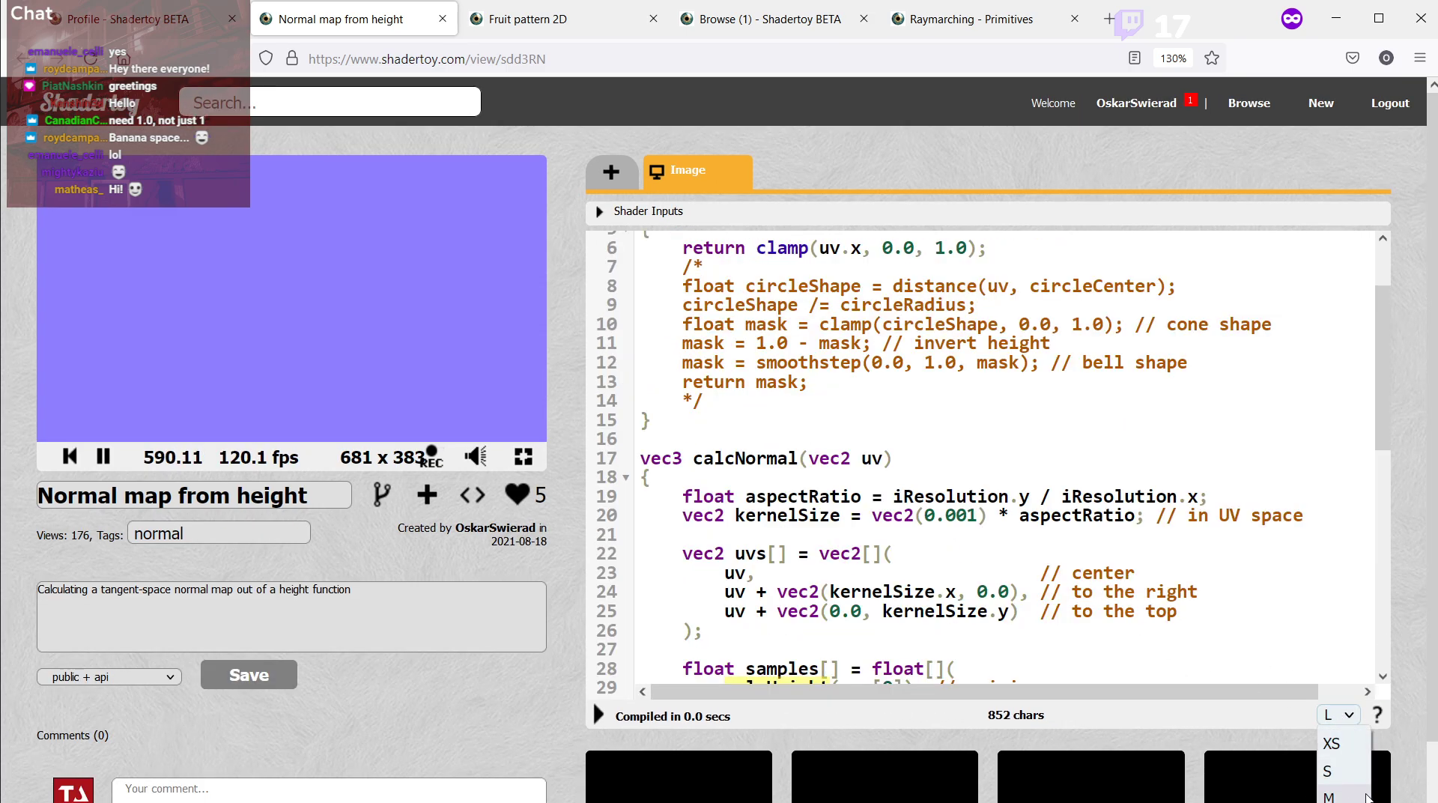
click(1335, 757)
scroll(998, 508, up, 2)
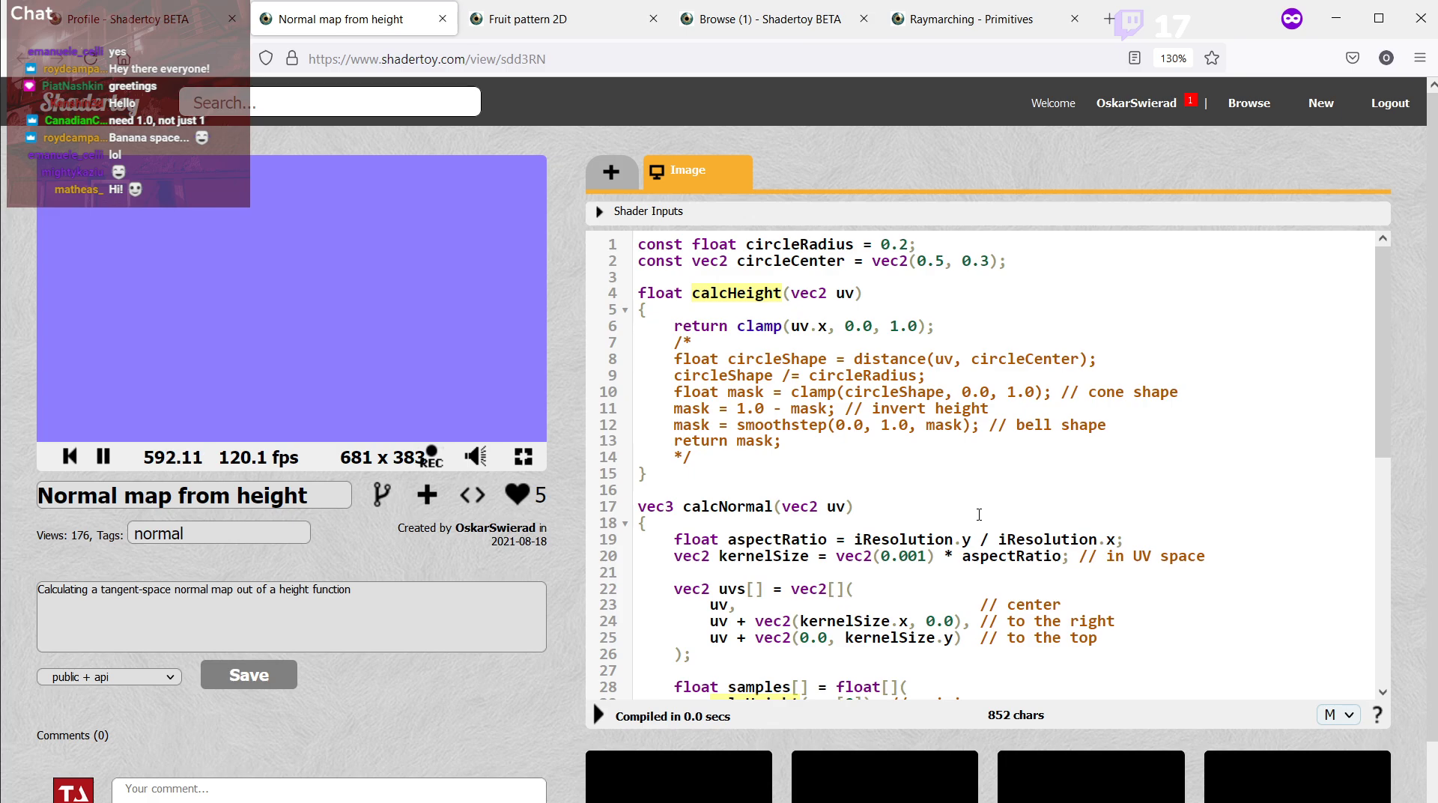
click(875, 448)
scroll(873, 446, down, 5)
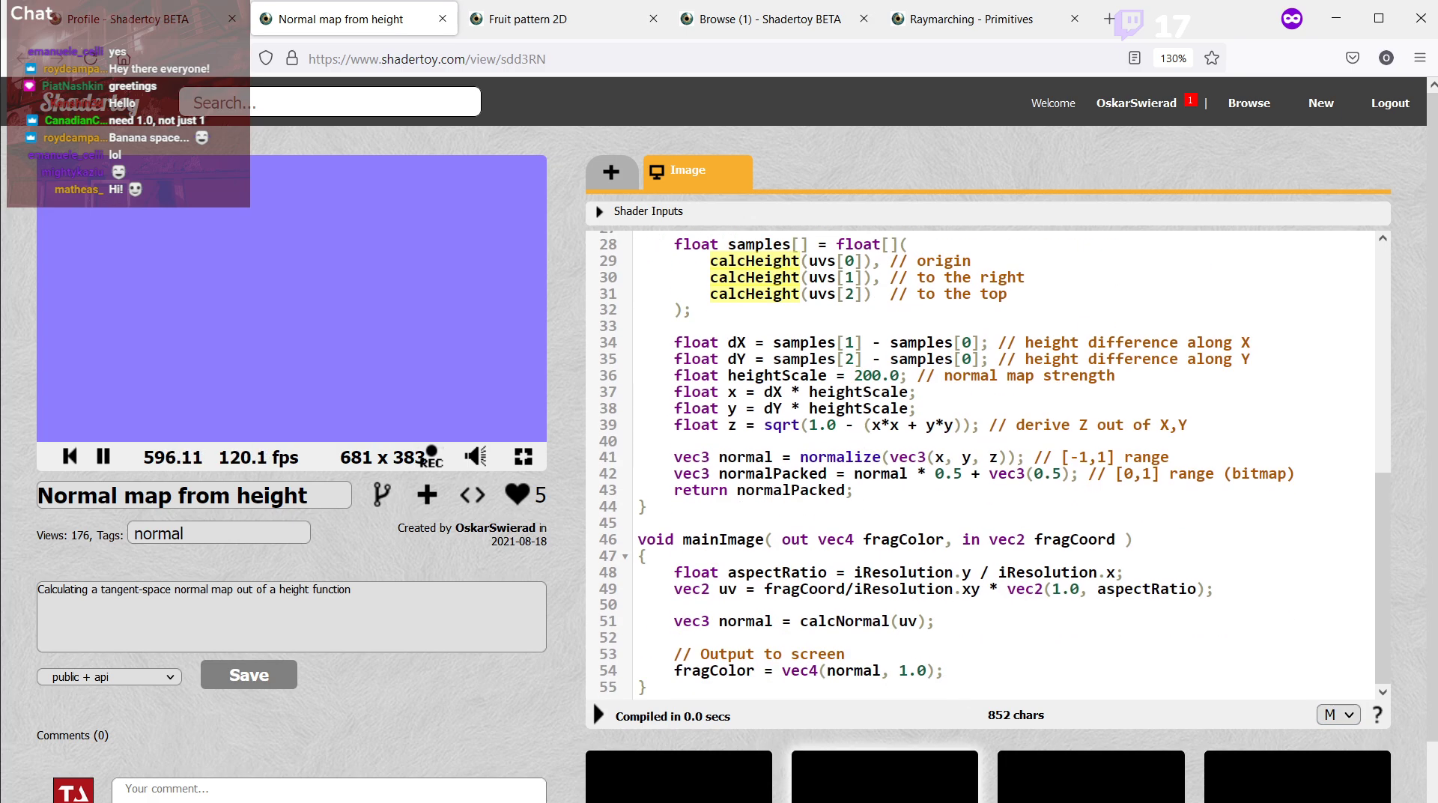
Switch to the Unreal material editor and add a Lerp node and two scalar Constant nodes beside the material output.
key(alt+Tab)
scroll(603, 393, down, 2)
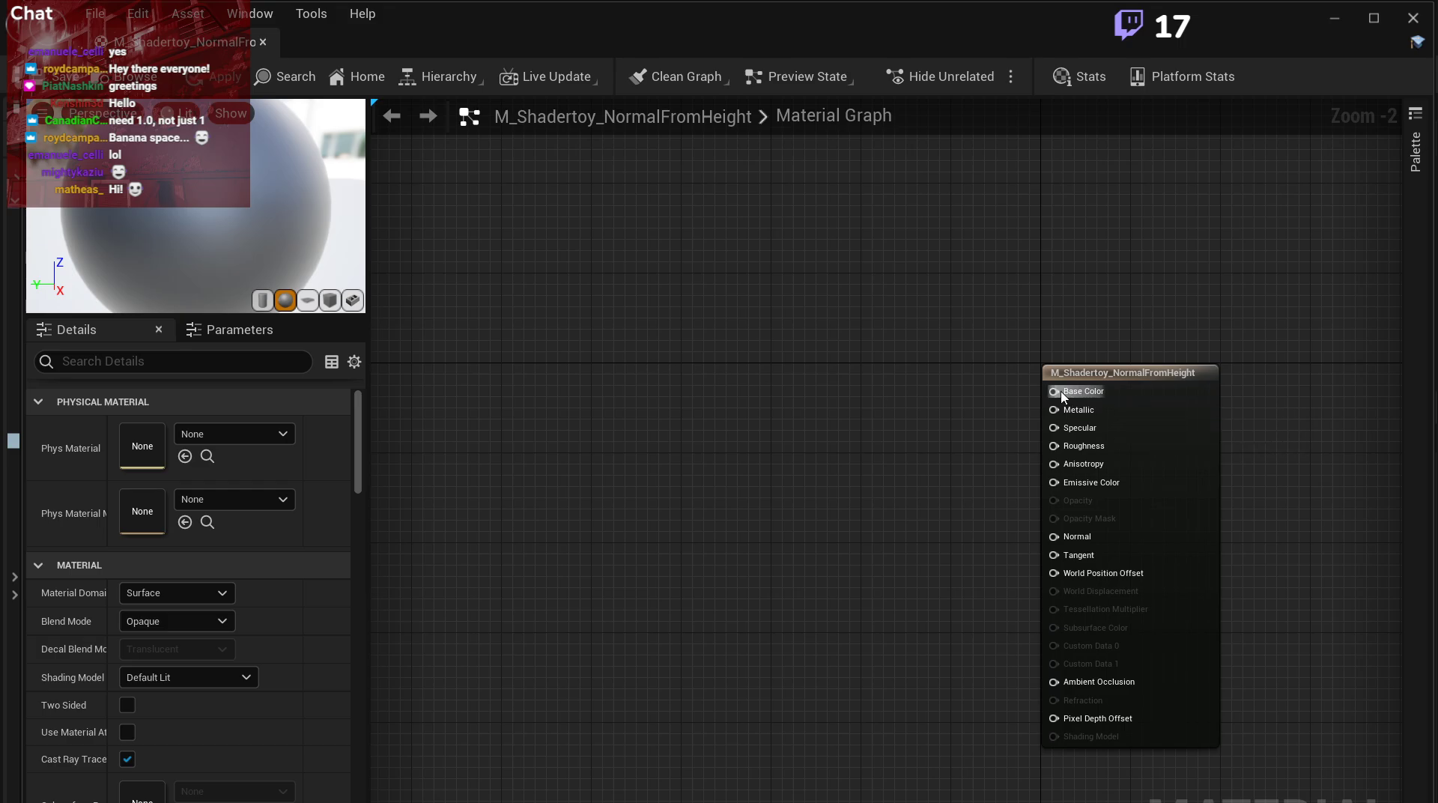
scroll(922, 385, up, 2)
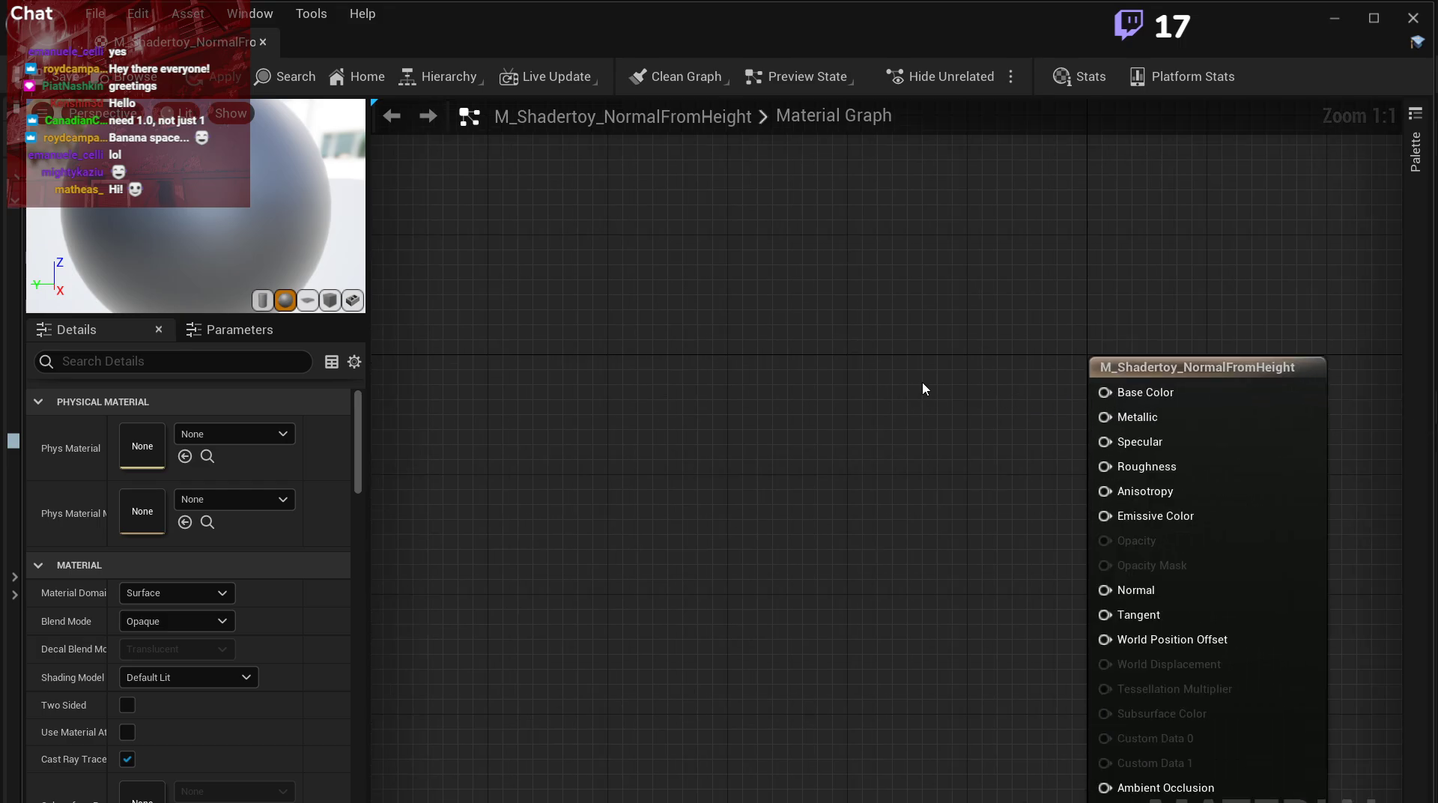
click(923, 381)
click(772, 328)
click(769, 439)
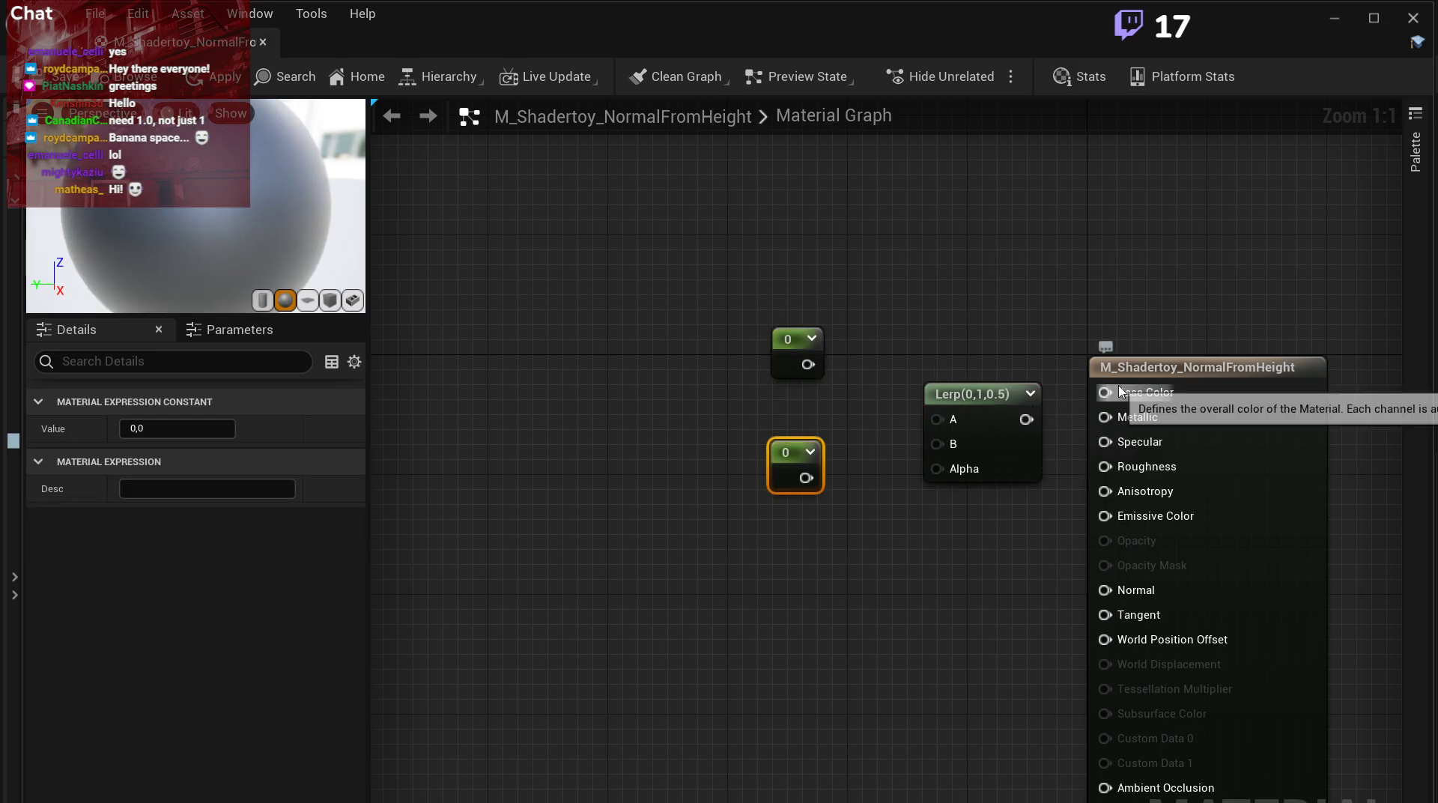
Switch to the Shadertoy page and review the mainImage code from the aspect ratio line to the fragColor output.
key(alt+Tab)
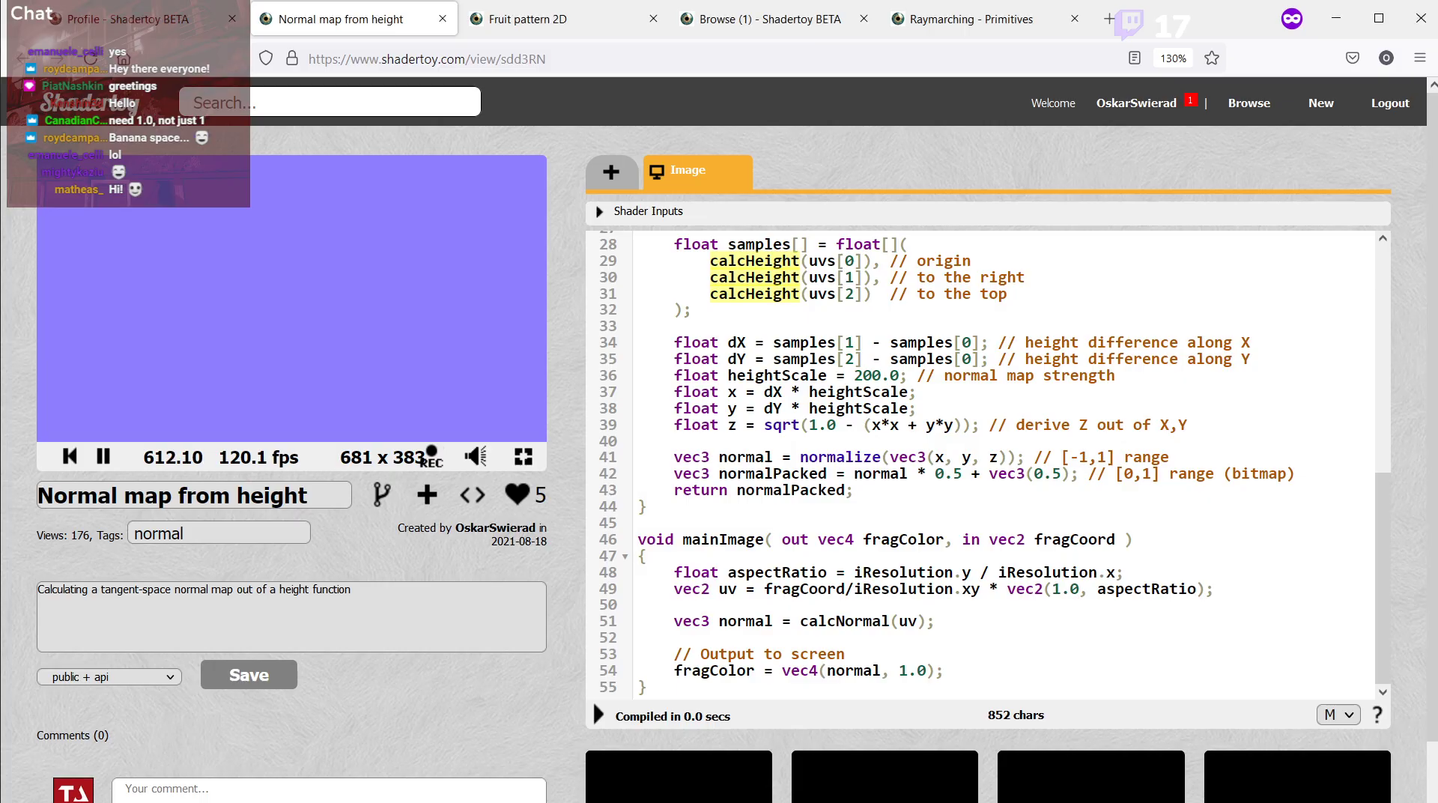
scroll(907, 485, down, 3)
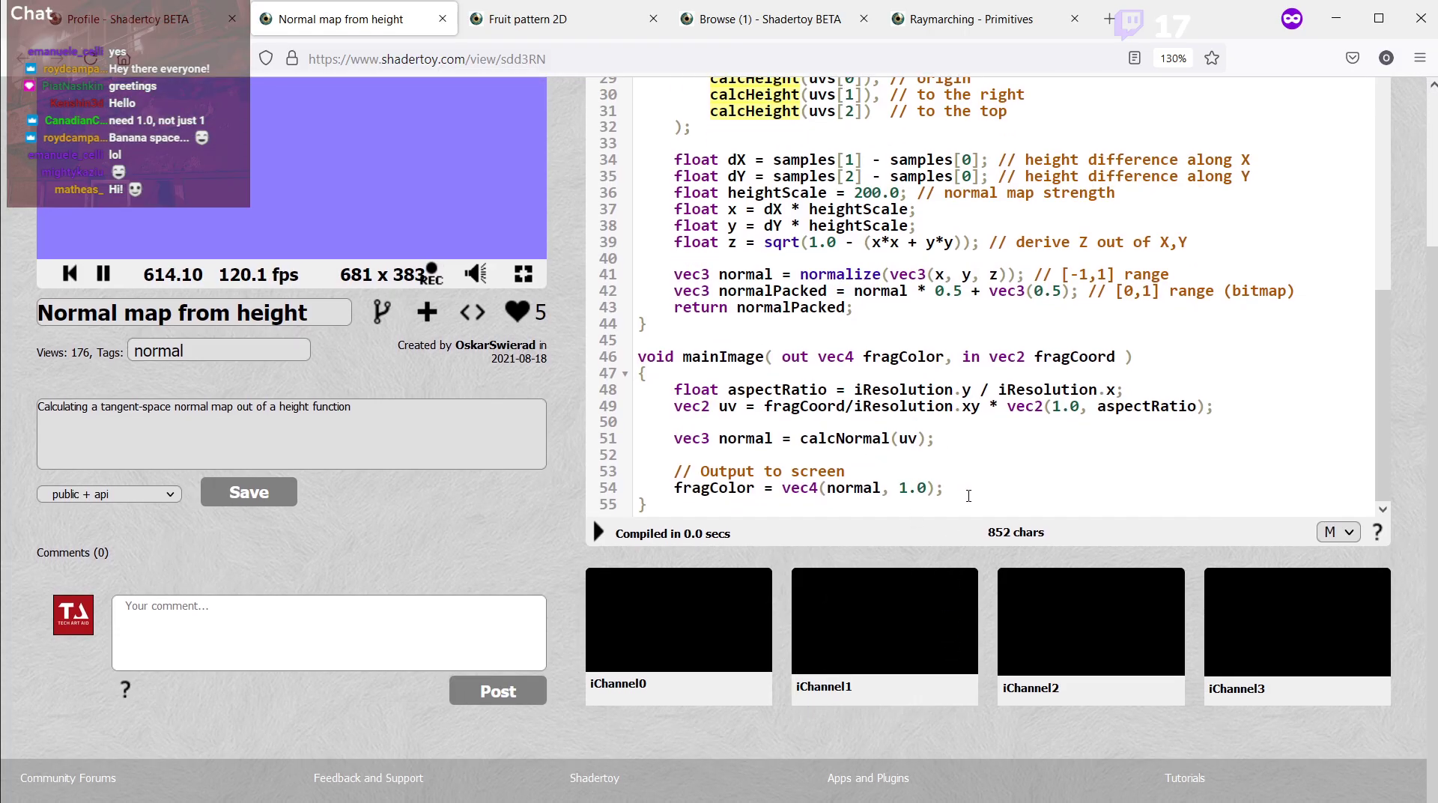
drag(907, 485, 674, 389)
click(857, 438)
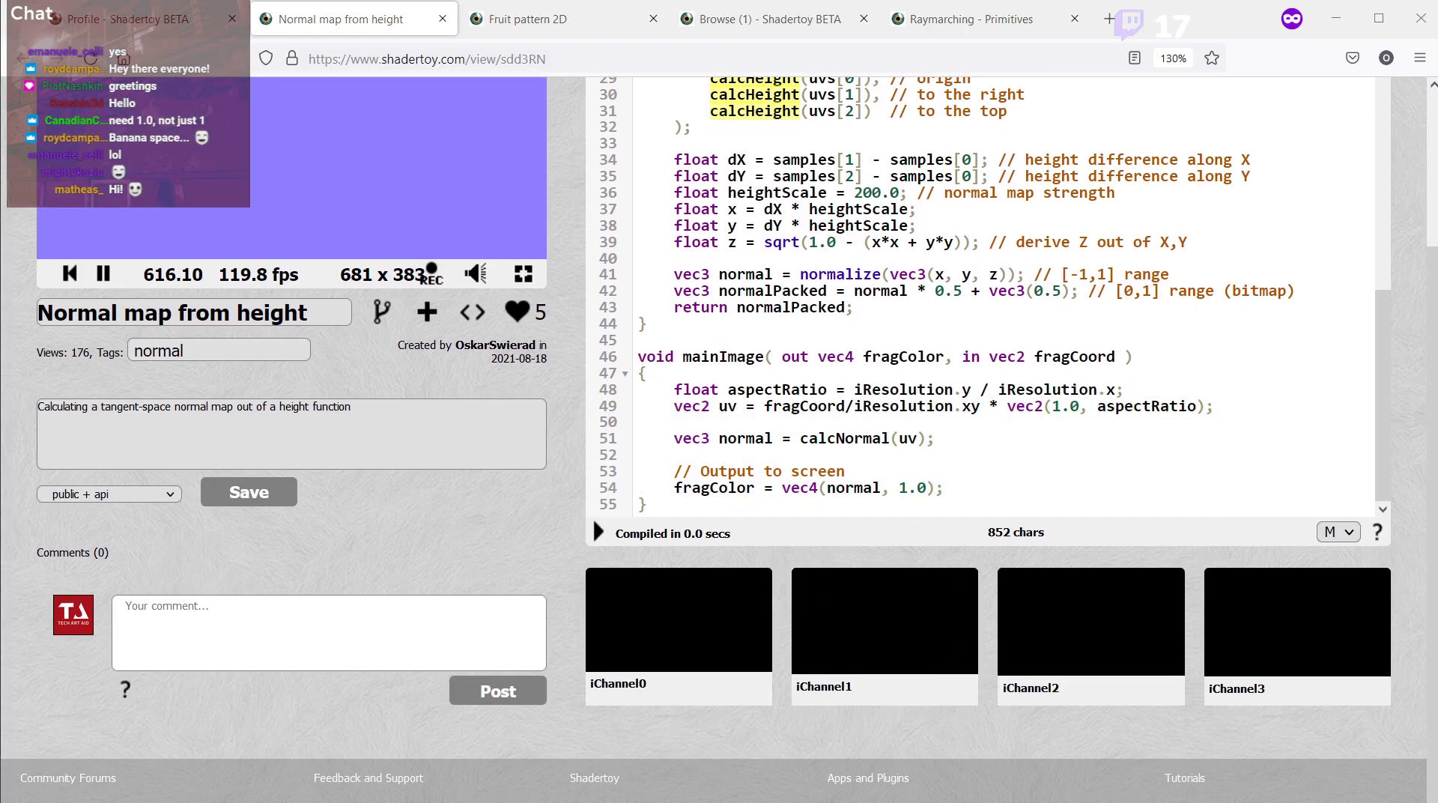
Switch back to the Unreal material editor and set the material's Shading Model to Unlit.
key(alt+Tab)
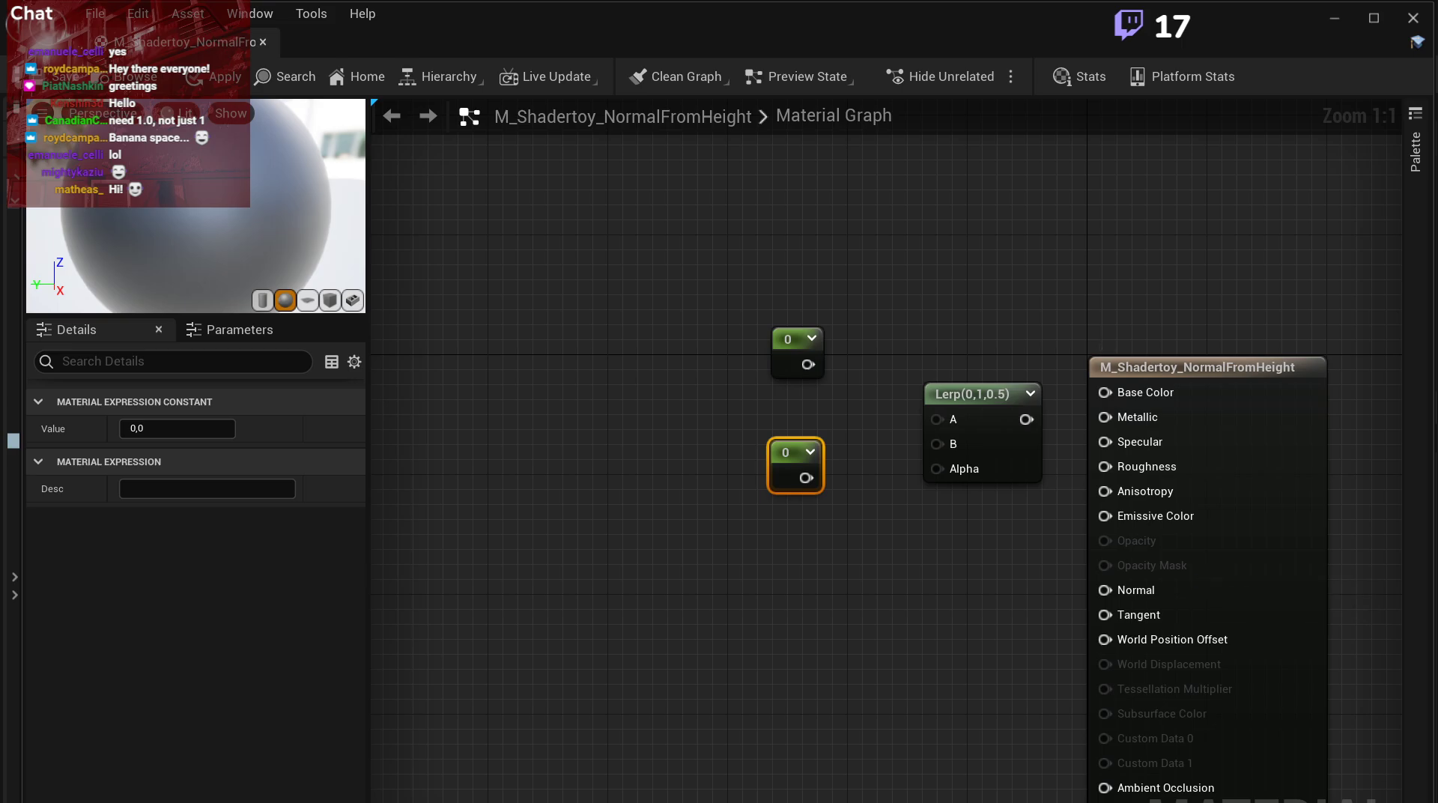
click(430, 409)
click(167, 600)
click(180, 610)
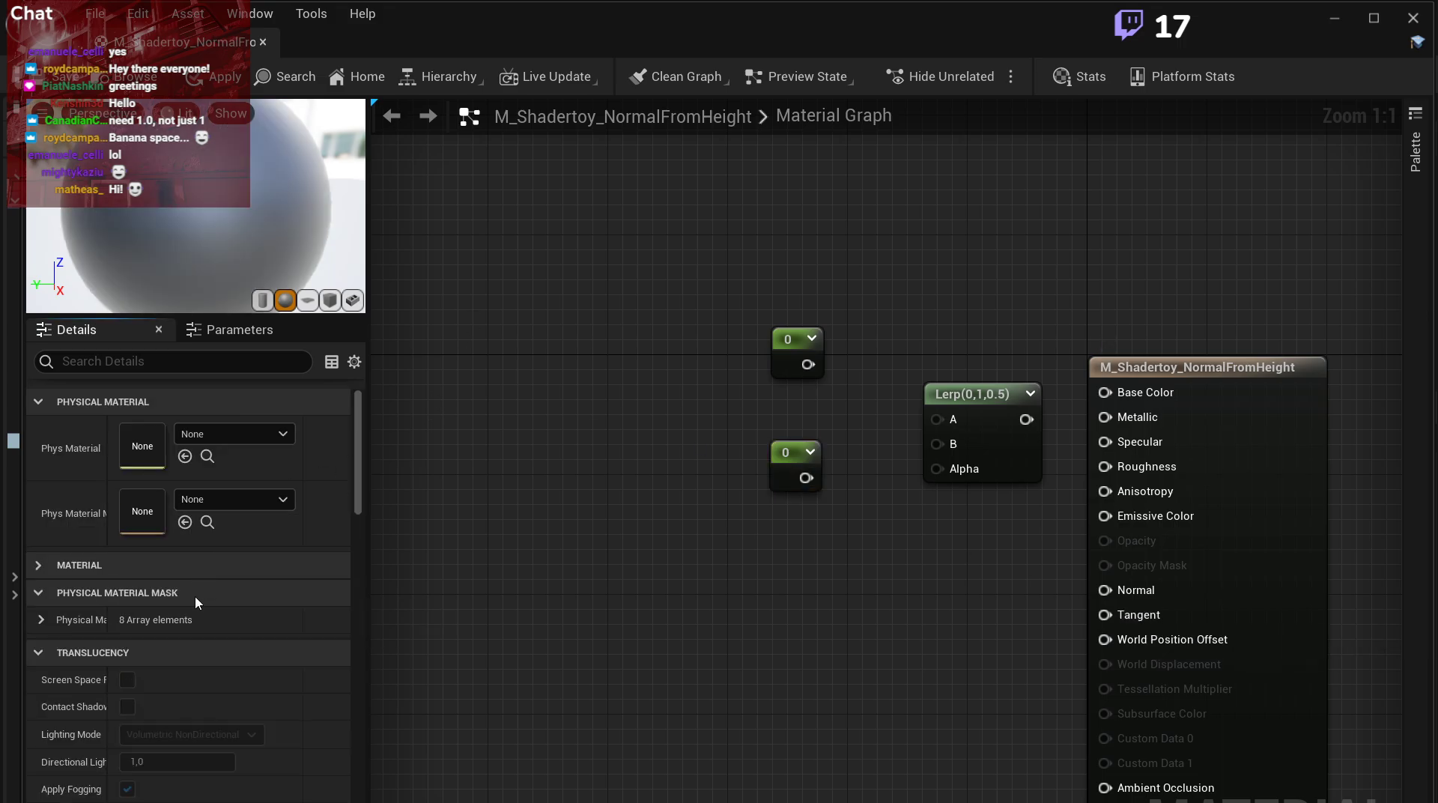
click(181, 620)
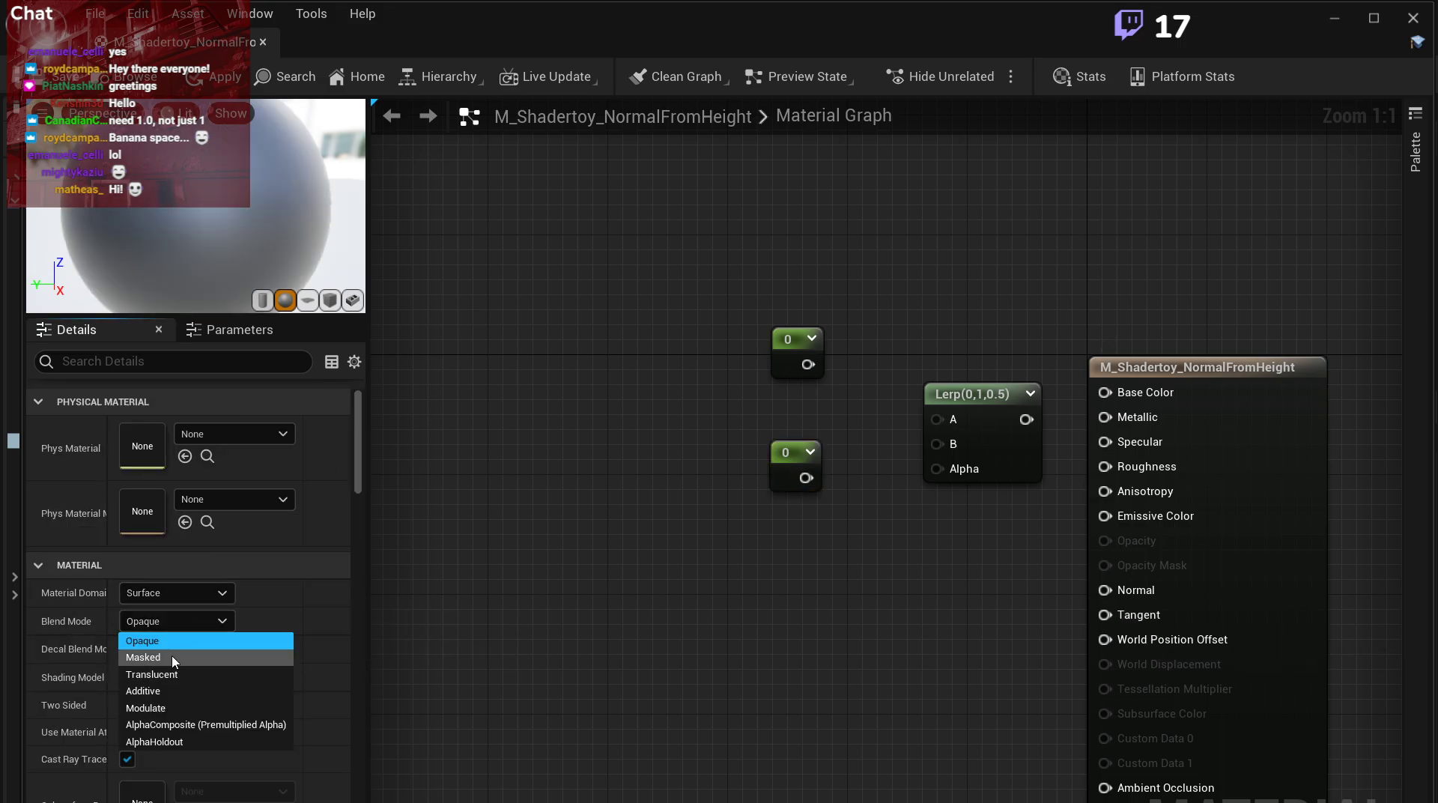
click(174, 643)
click(176, 677)
click(154, 690)
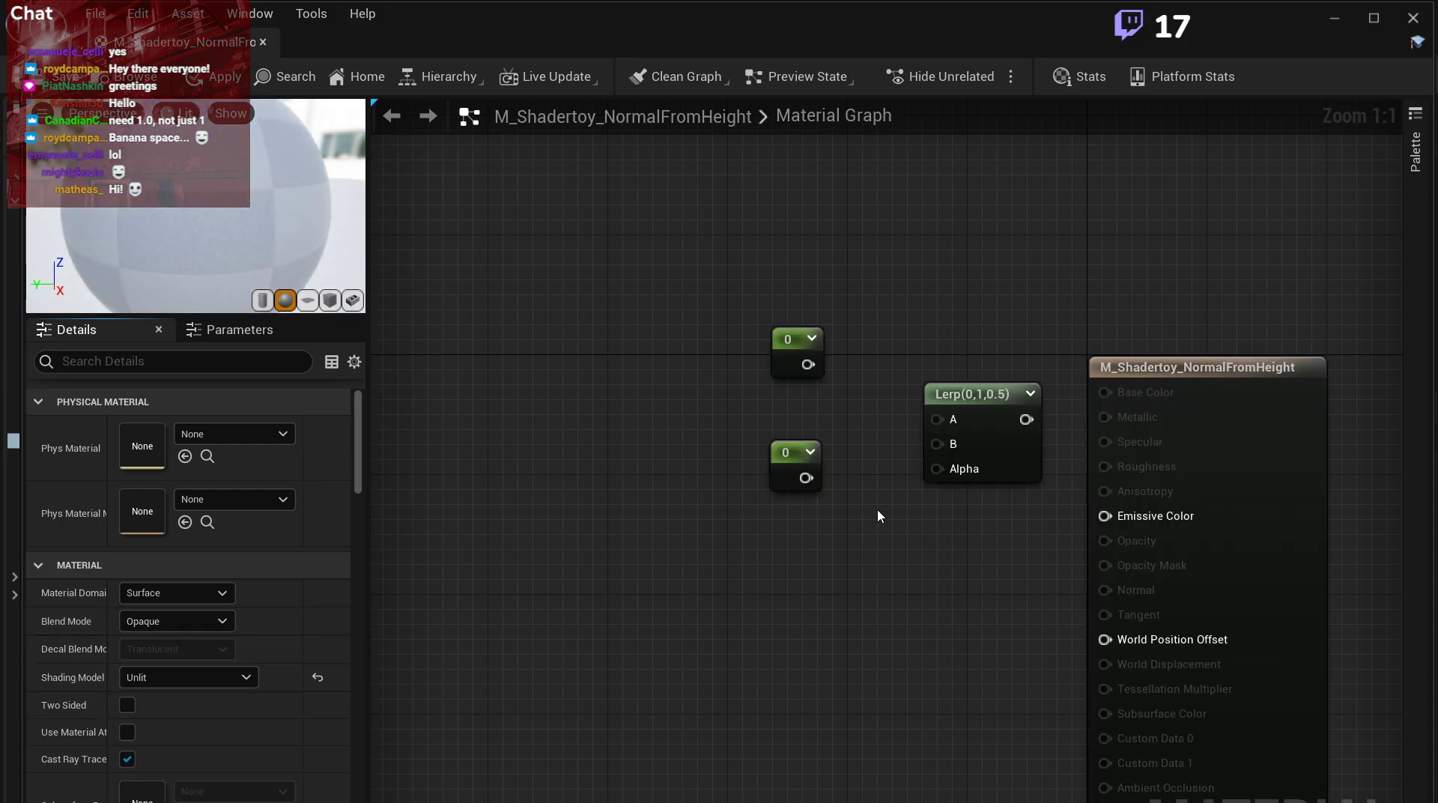
Connect the Lerp output to Emissive Color and delete the two scalar Constant nodes.
drag(1107, 517, 1026, 420)
drag(899, 353, 739, 552)
key(Delete)
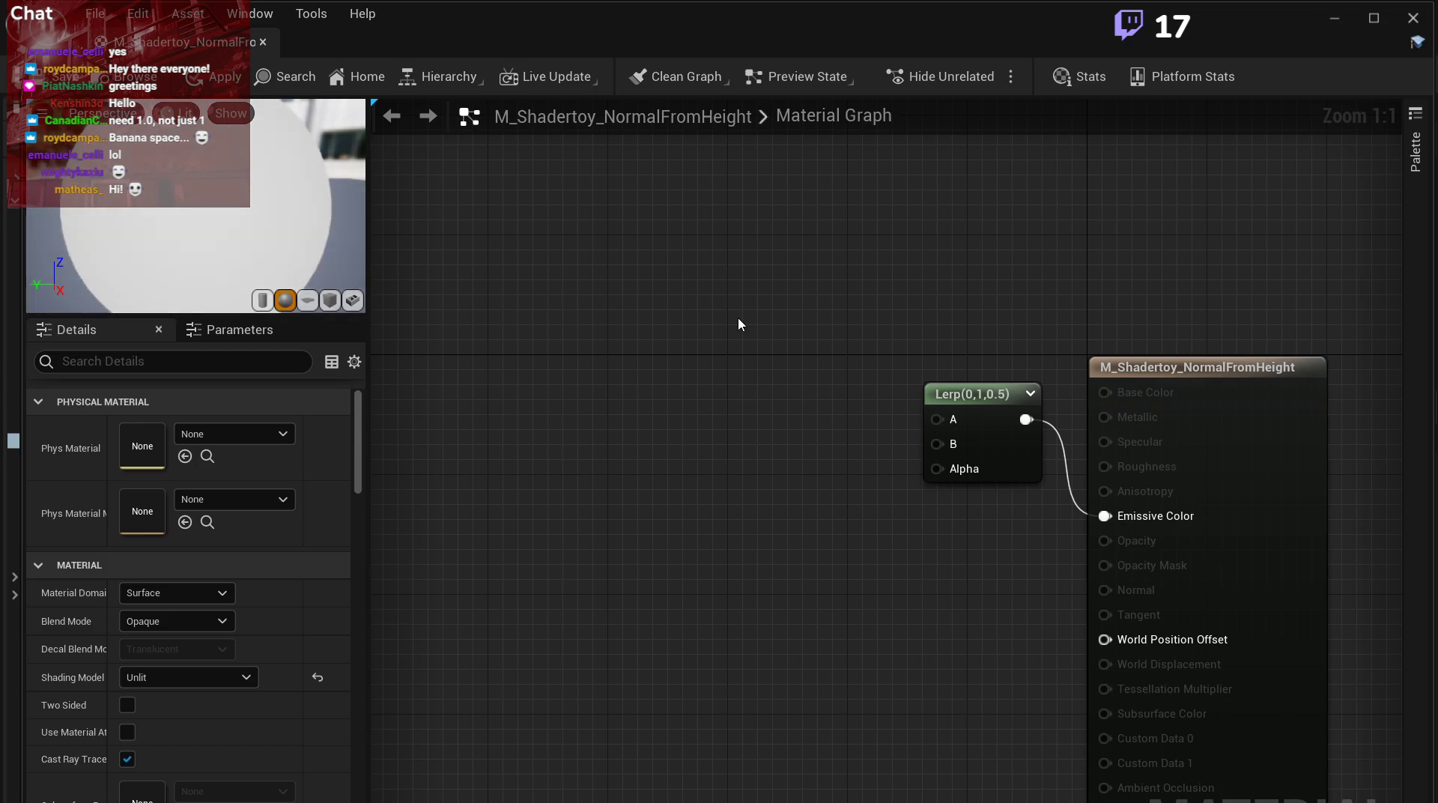
Add two Constant3Vector nodes and wire the upper one to the Lerp's A and the lower one to B.
click(737, 280)
click(732, 484)
drag(846, 516, 937, 443)
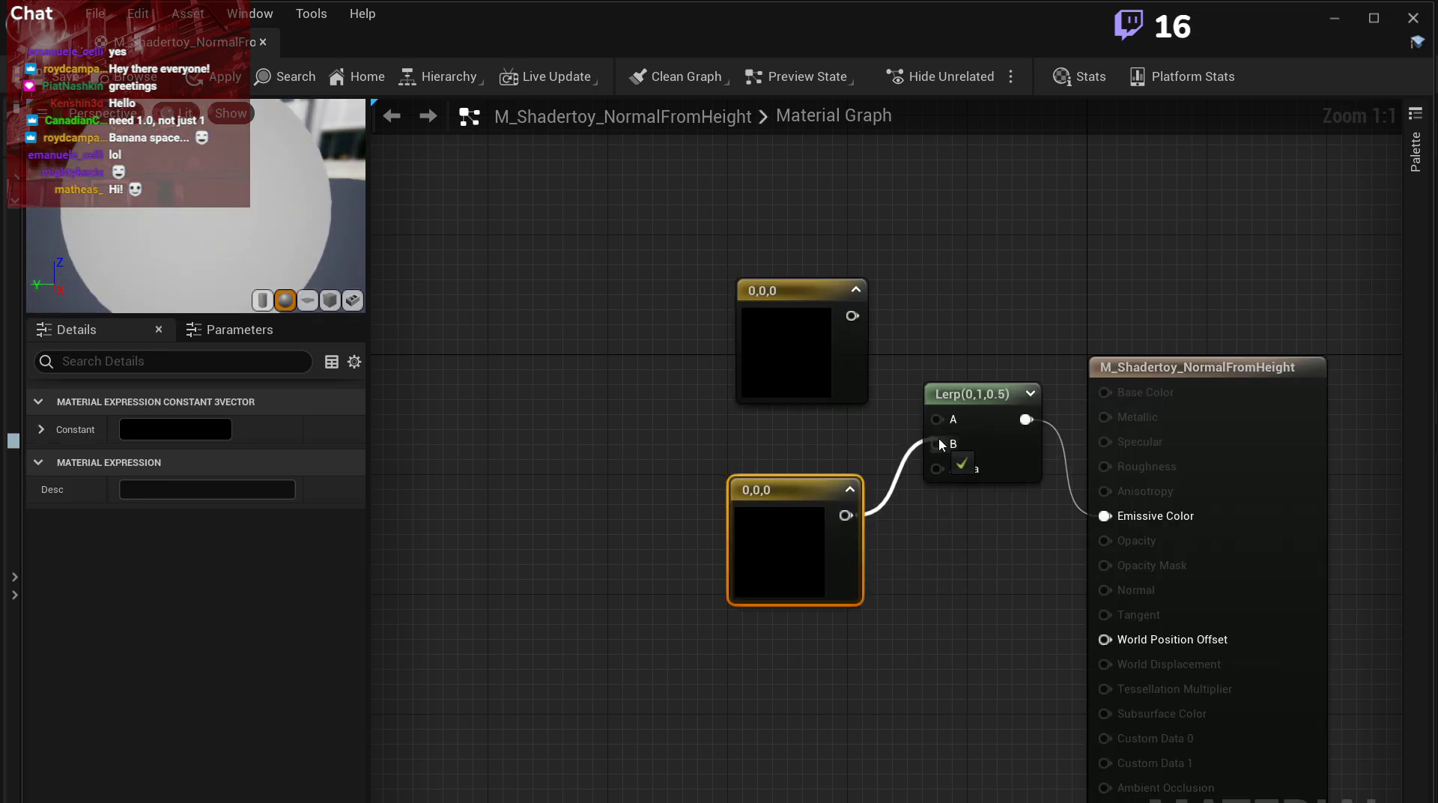
click(974, 394)
drag(974, 394, 955, 412)
drag(927, 462, 945, 480)
drag(937, 454, 852, 315)
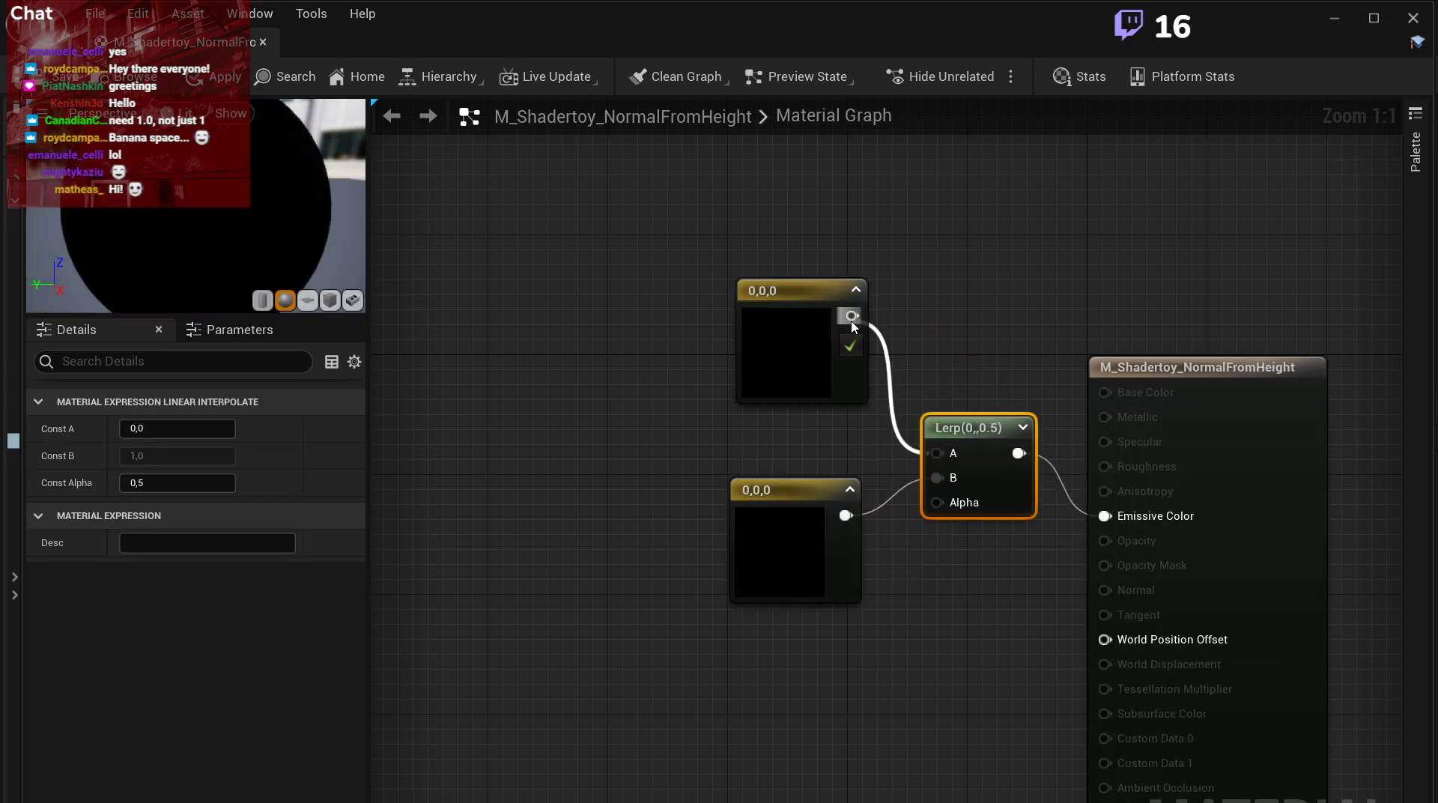
click(723, 662)
click(733, 630)
key(Delete)
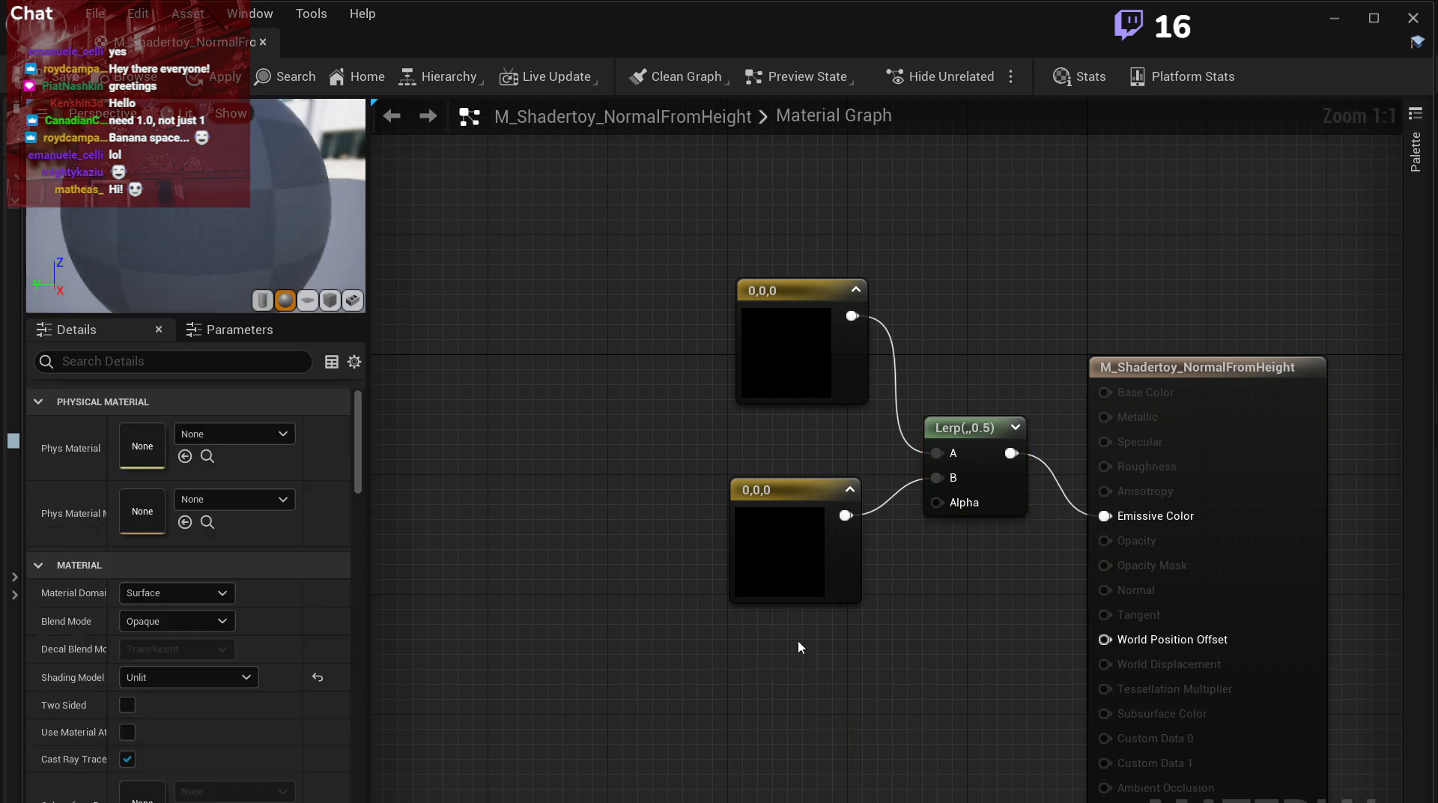
Add a TexCoord node and a ComponentMask passing only G, and chain them into the Lerp's Alpha input.
click(714, 684)
drag(796, 711, 675, 681)
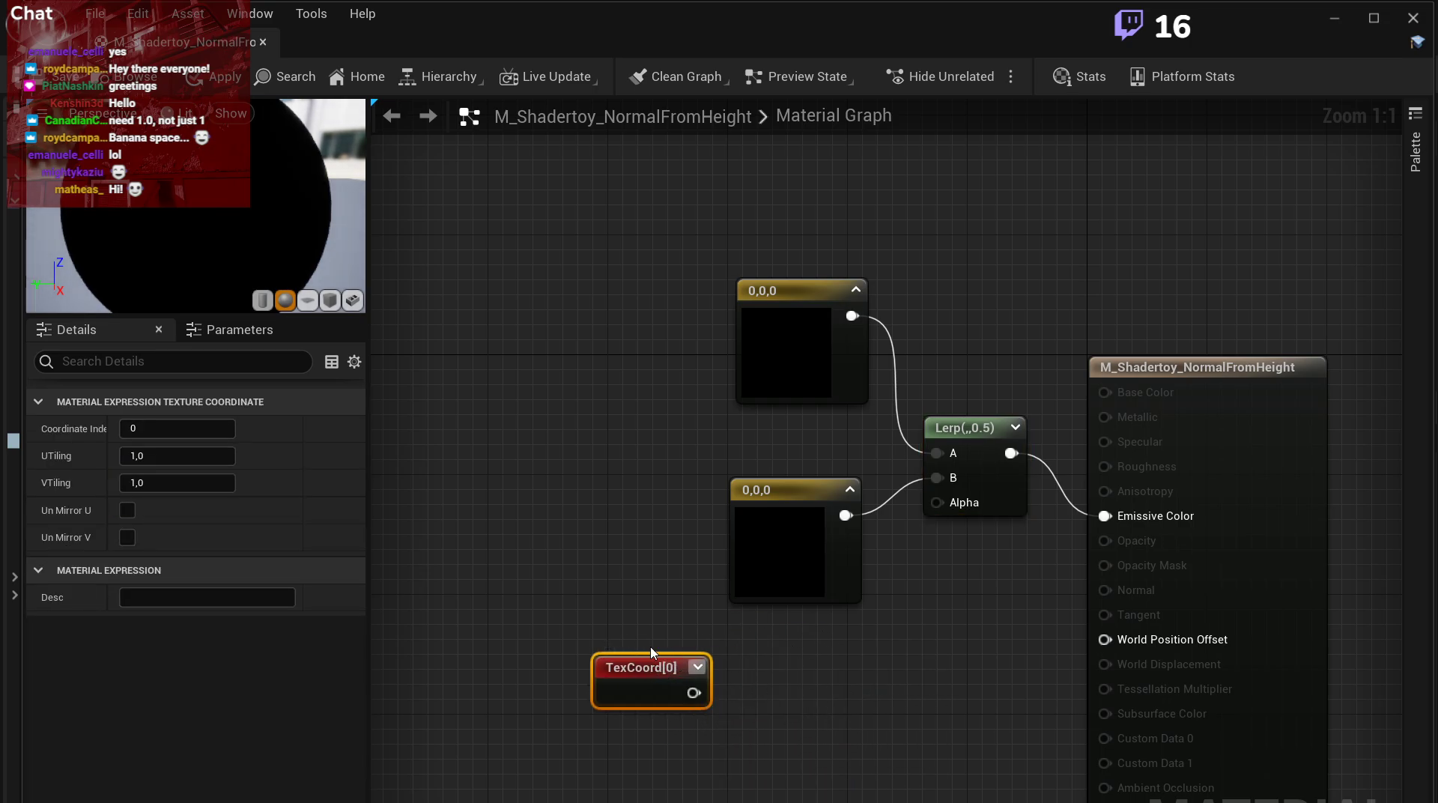
right_click(738, 663)
text(comp)
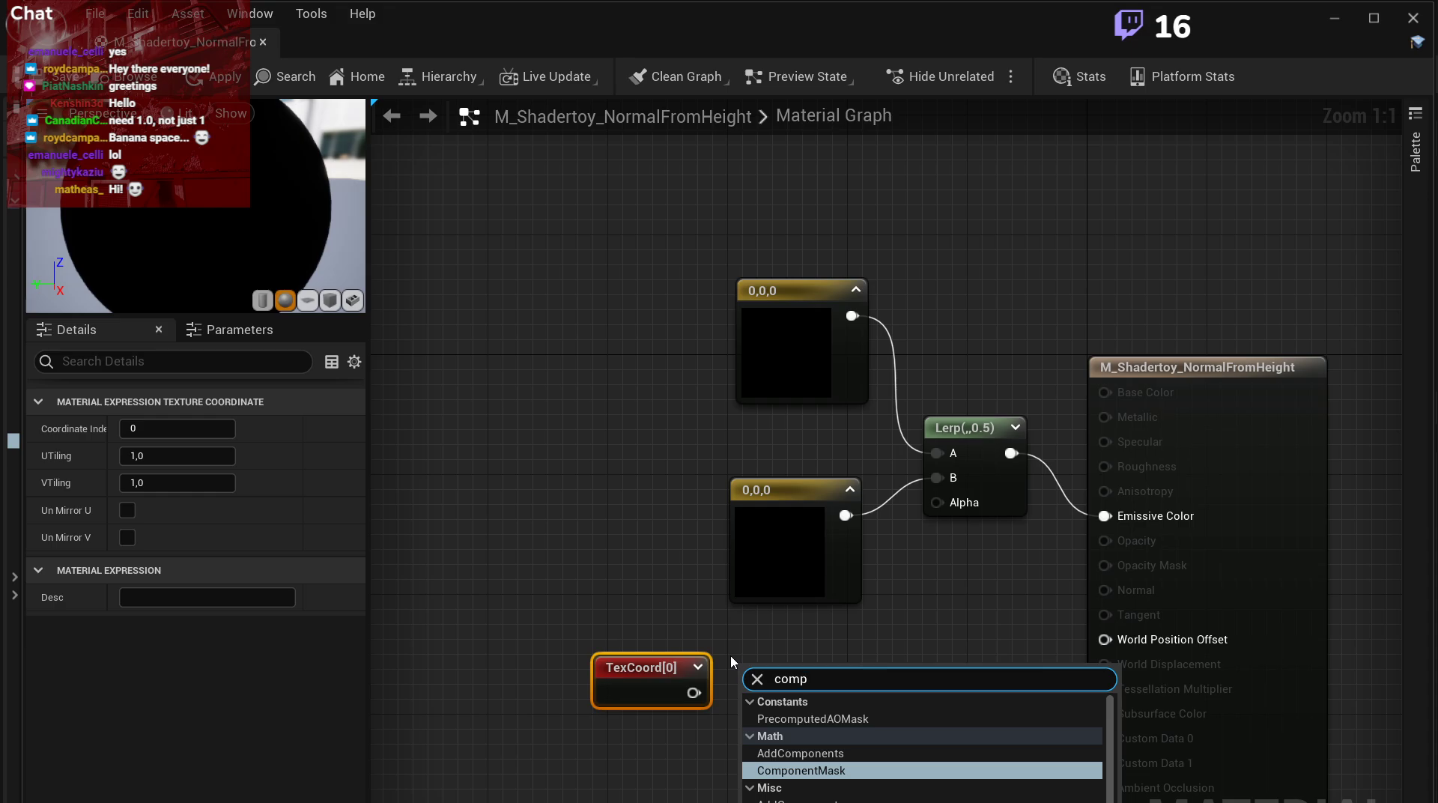
key(Return)
click(126, 455)
click(127, 428)
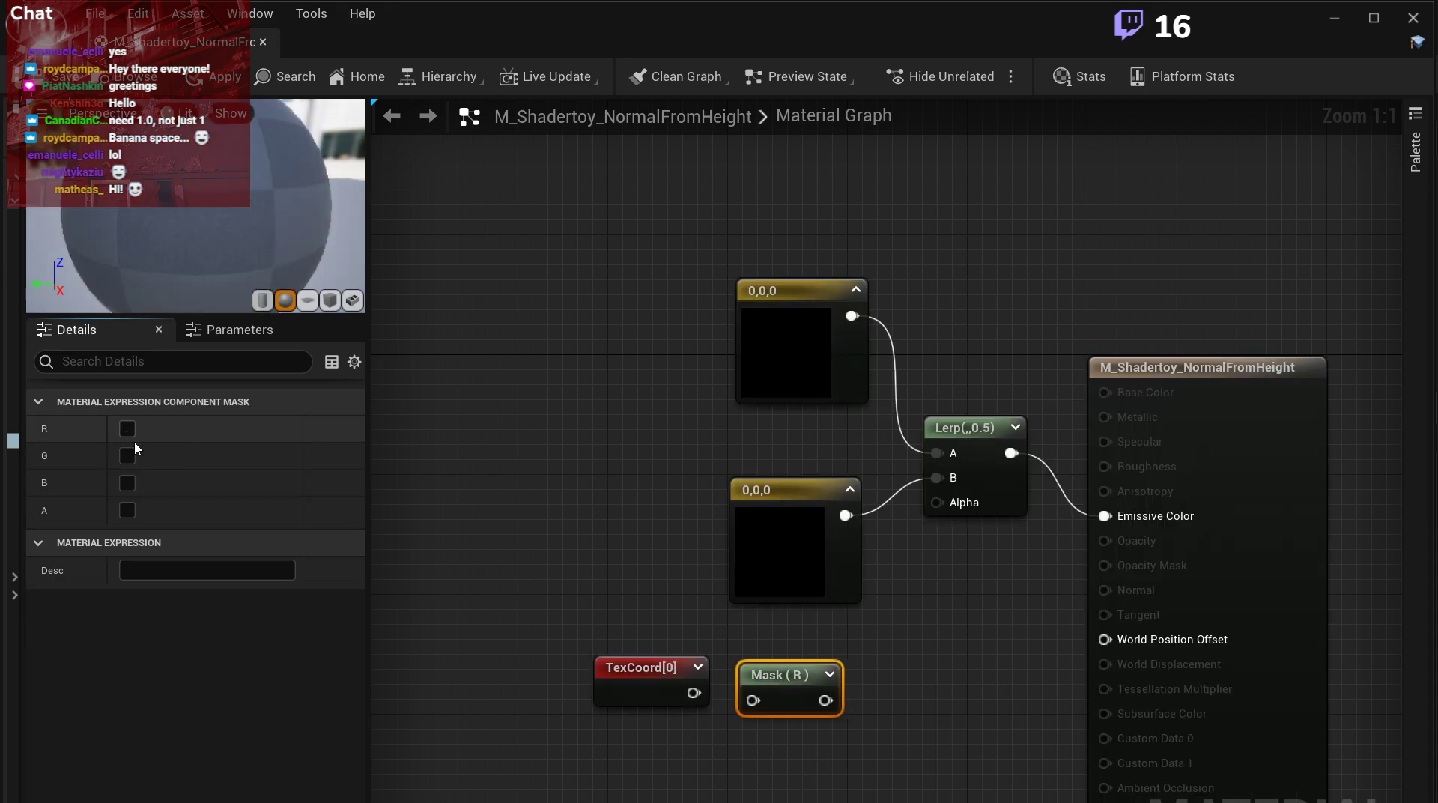
click(126, 456)
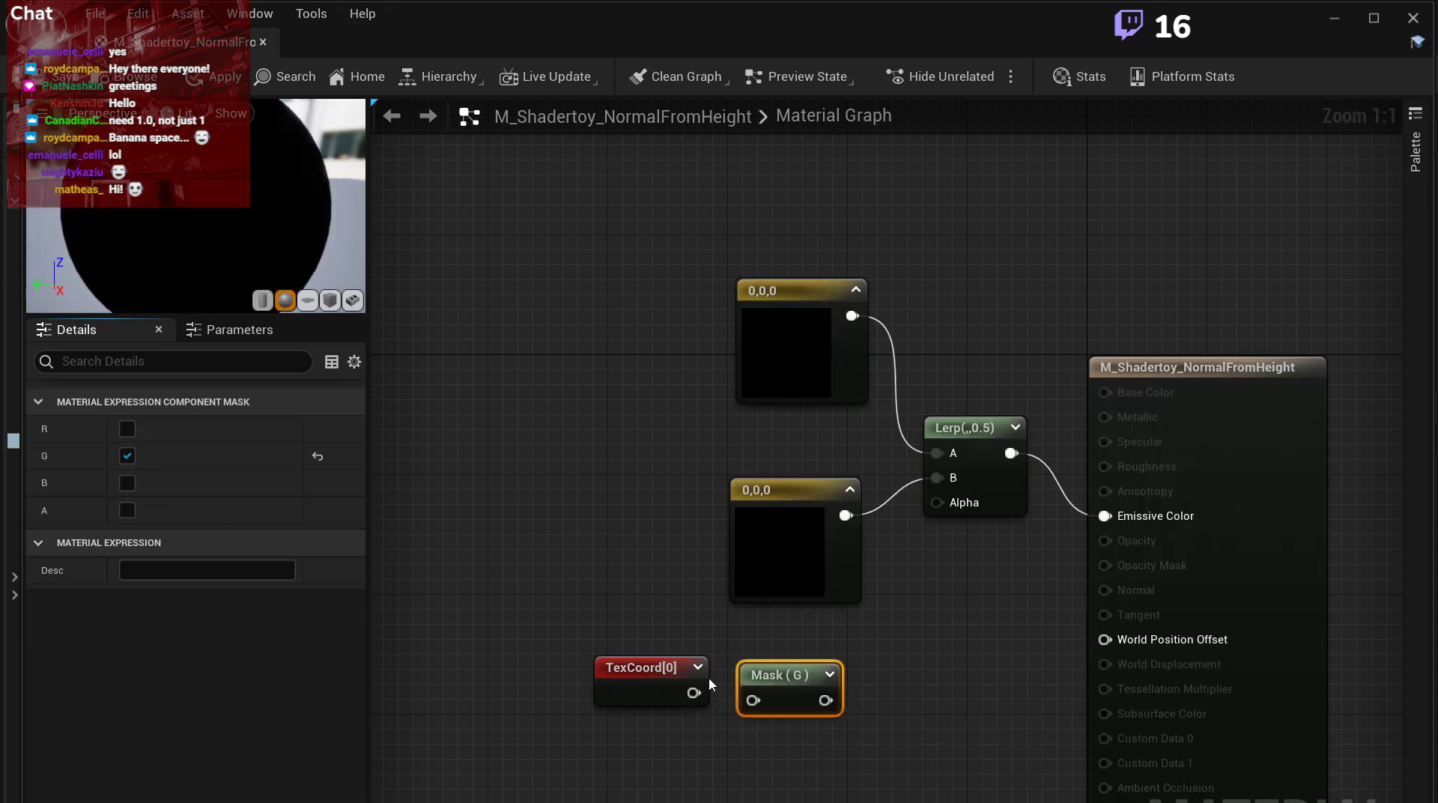
drag(694, 693, 937, 502)
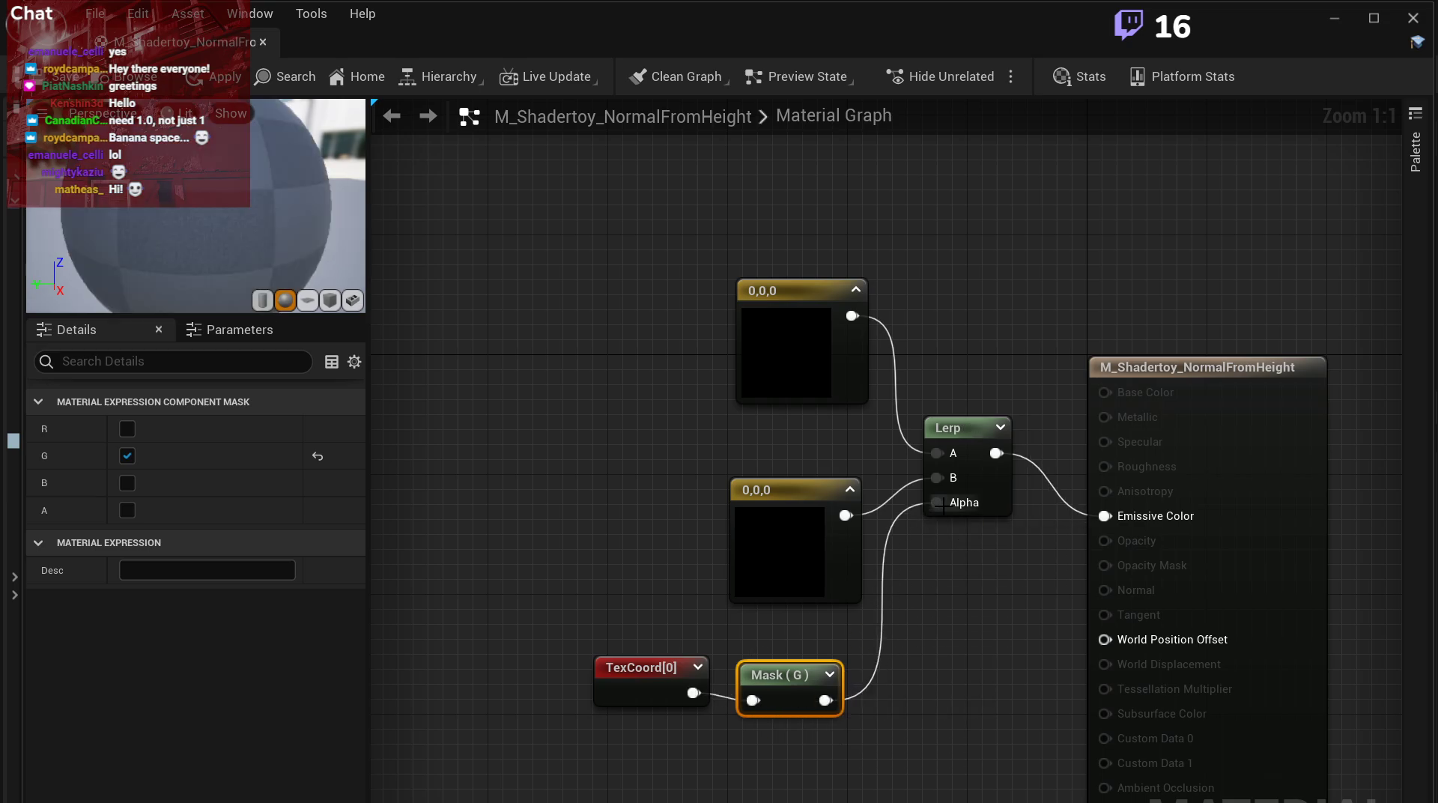
Set the colour constant feeding the Lerp's A input to bright green, about 0, 0.993, 0.205.
drag(843, 361, 852, 378)
click(175, 429)
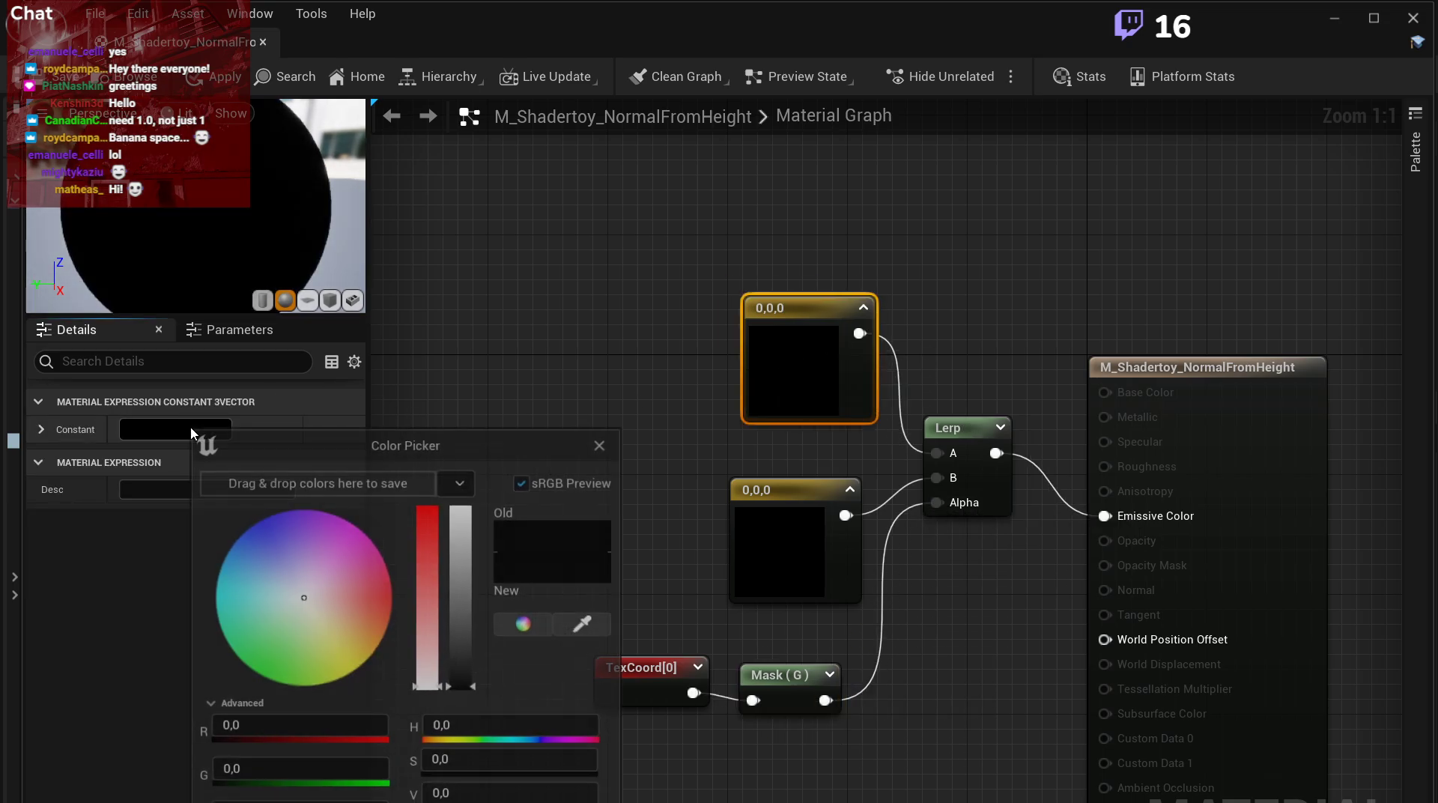
drag(295, 613, 244, 666)
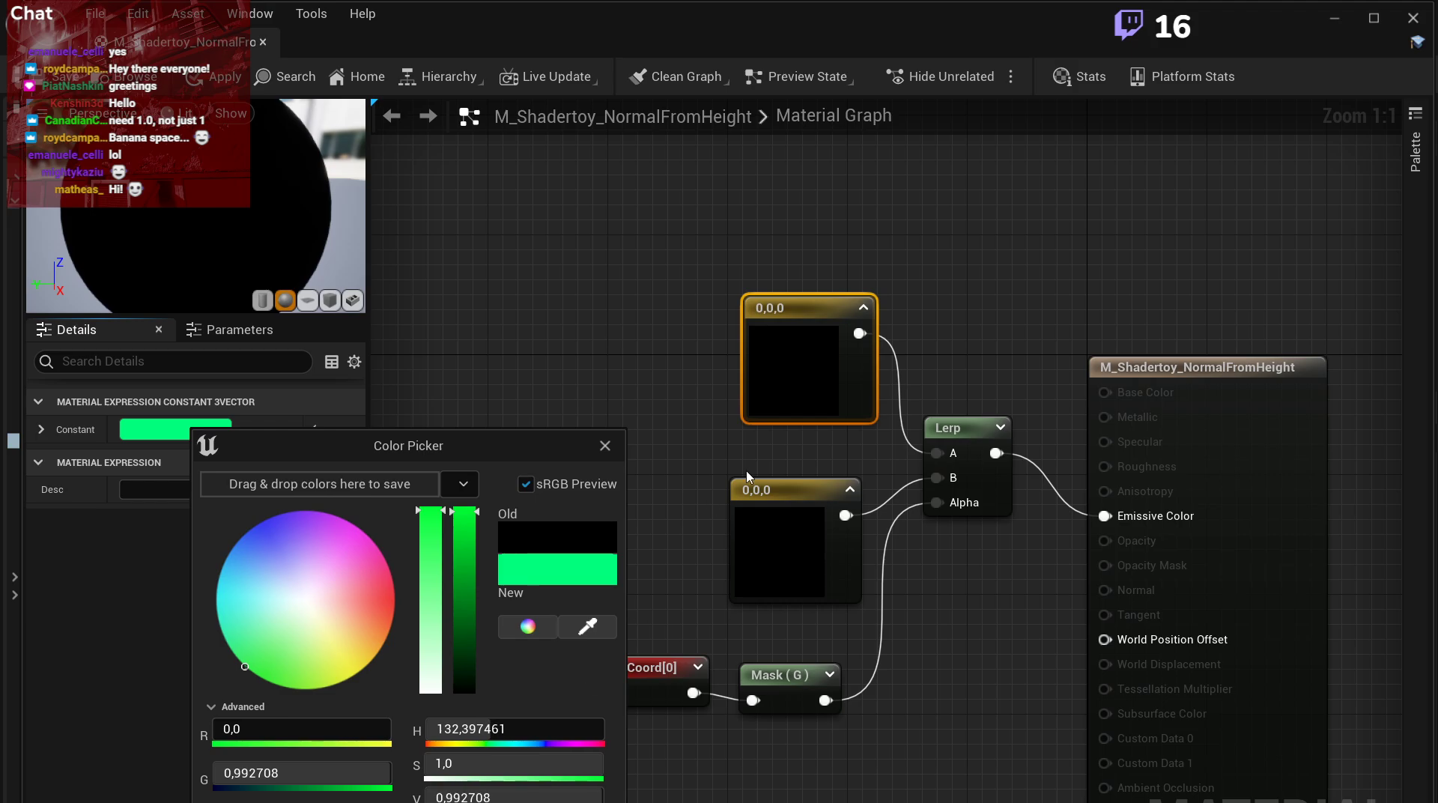
Set the colour constant feeding the Lerp's B input to dark blue, about 0.0349, 0.0638, 0.439.
click(762, 540)
click(167, 429)
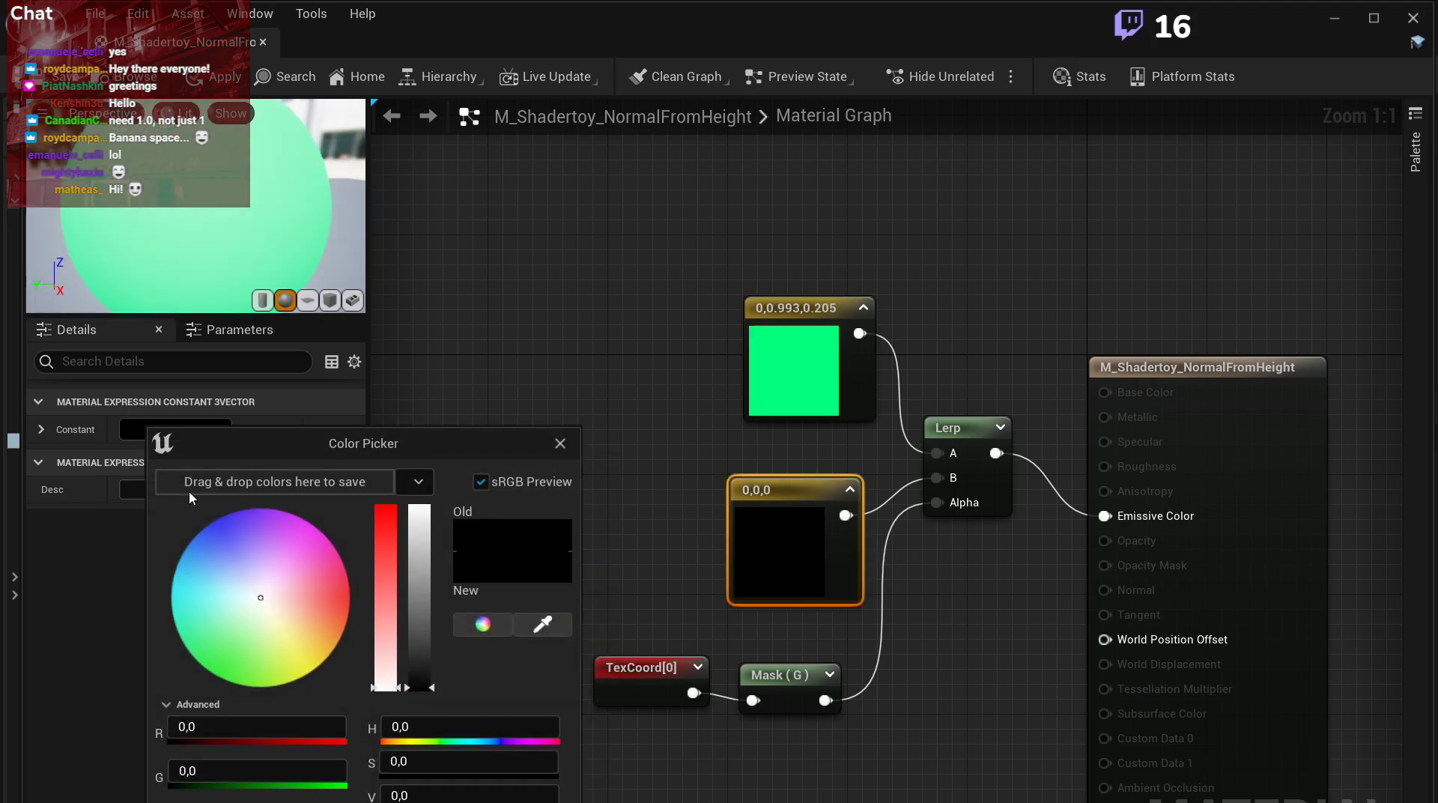
drag(206, 556, 215, 530)
drag(416, 613, 416, 609)
key(Return)
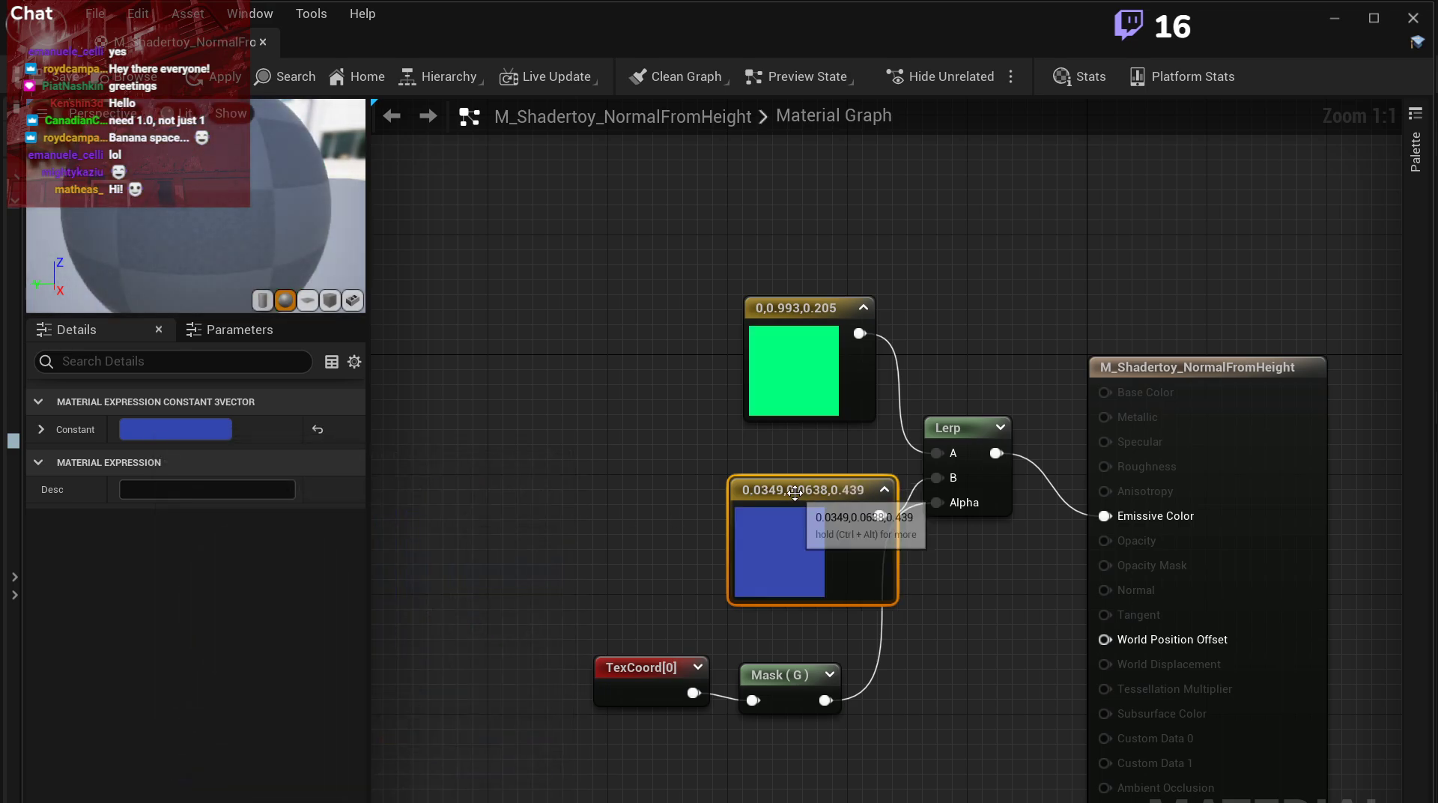
Arrange the green and blue constants and the TexCoord and Mask nodes in a compact group beside the Lerp.
drag(796, 489, 720, 458)
drag(810, 398, 779, 397)
click(1059, 617)
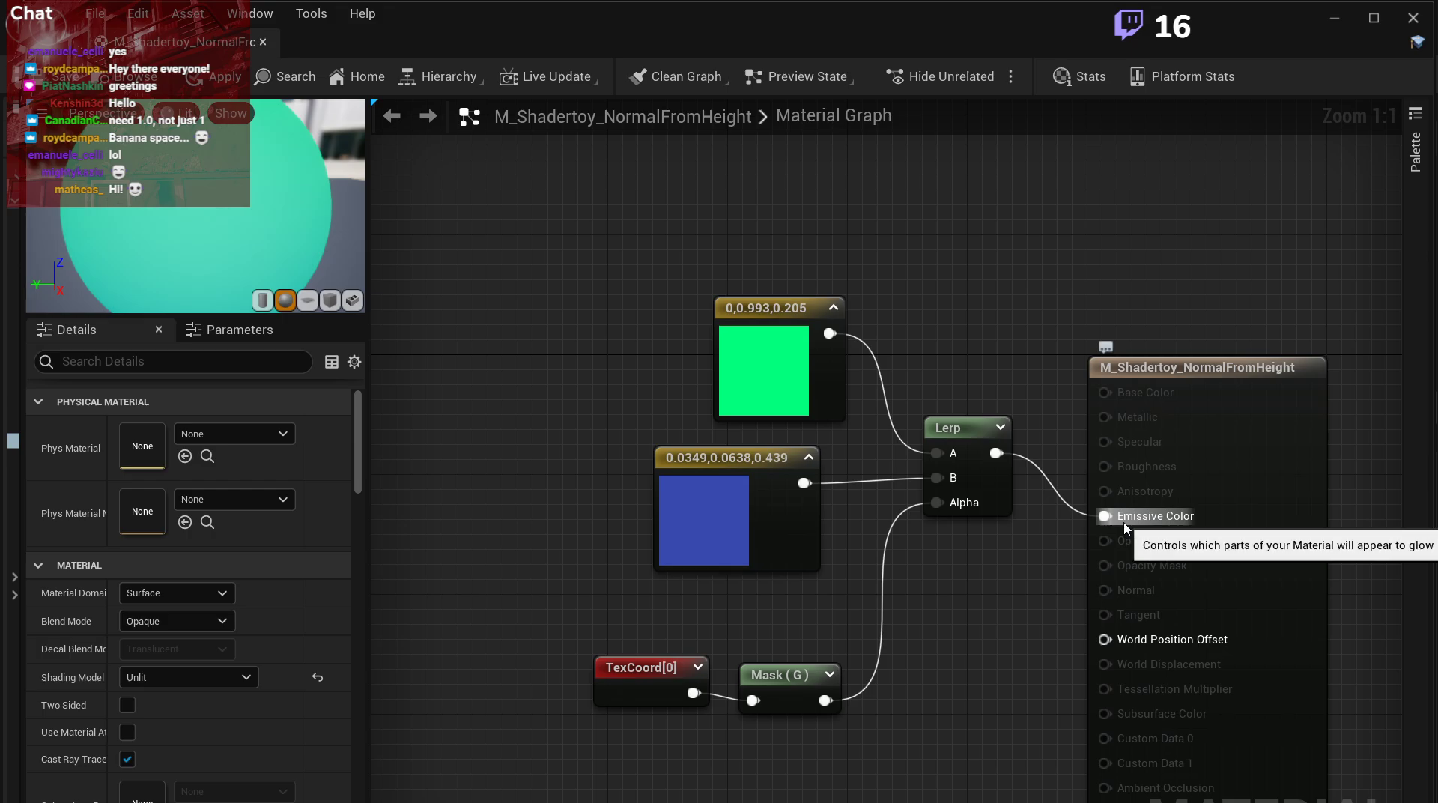
click(970, 437)
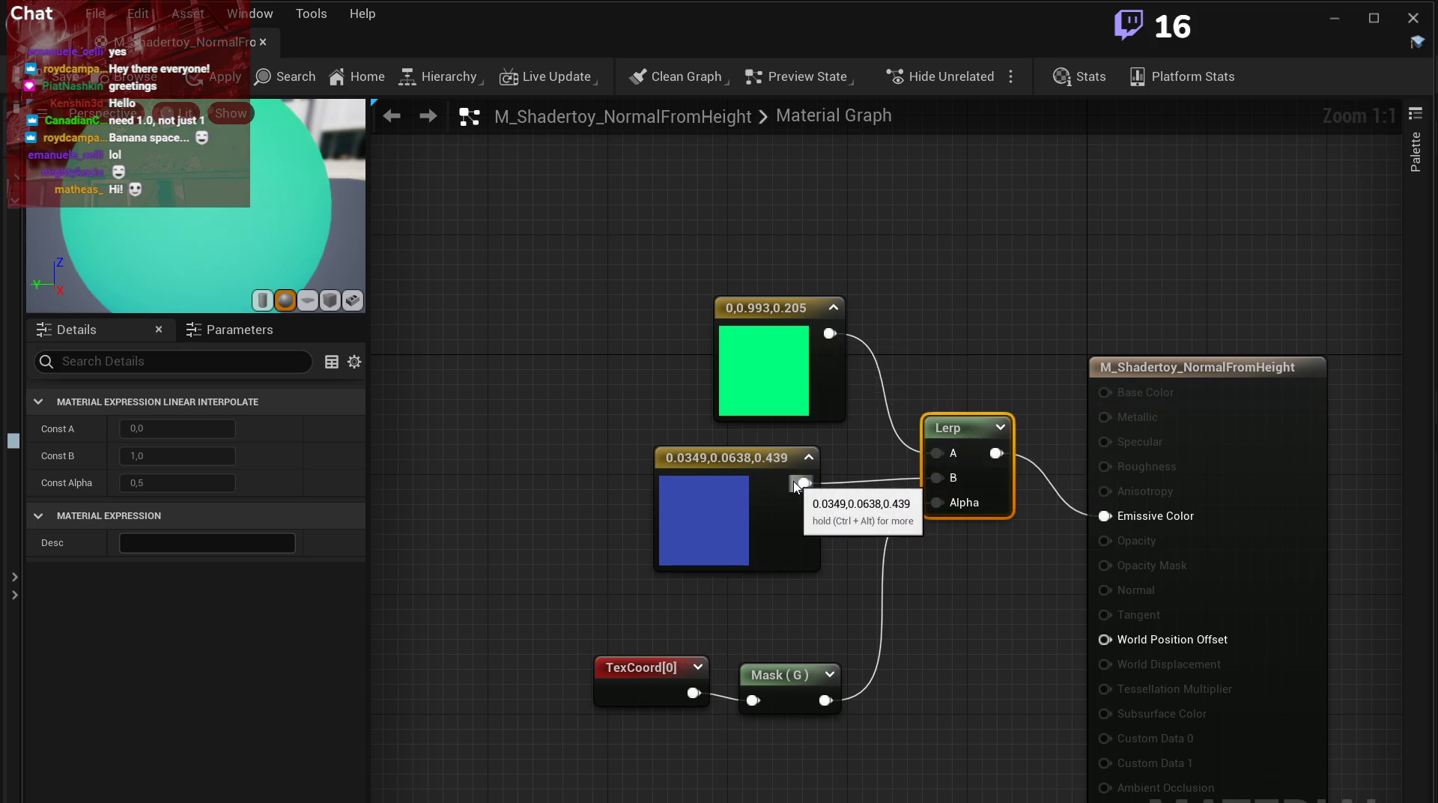
drag(876, 745, 689, 685)
drag(797, 700, 770, 643)
drag(765, 459, 824, 444)
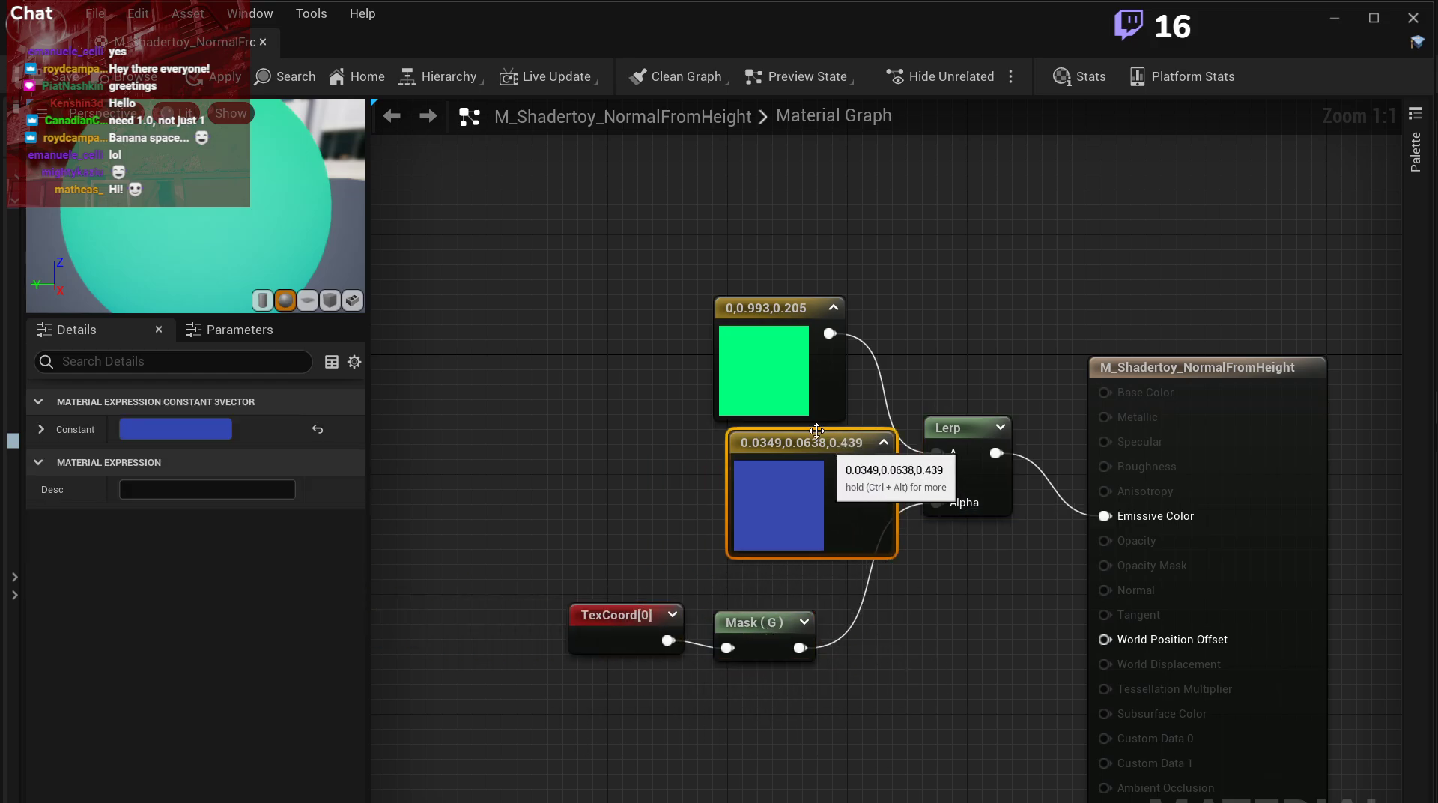
drag(797, 315, 826, 315)
drag(787, 771, 671, 654)
drag(725, 633, 783, 611)
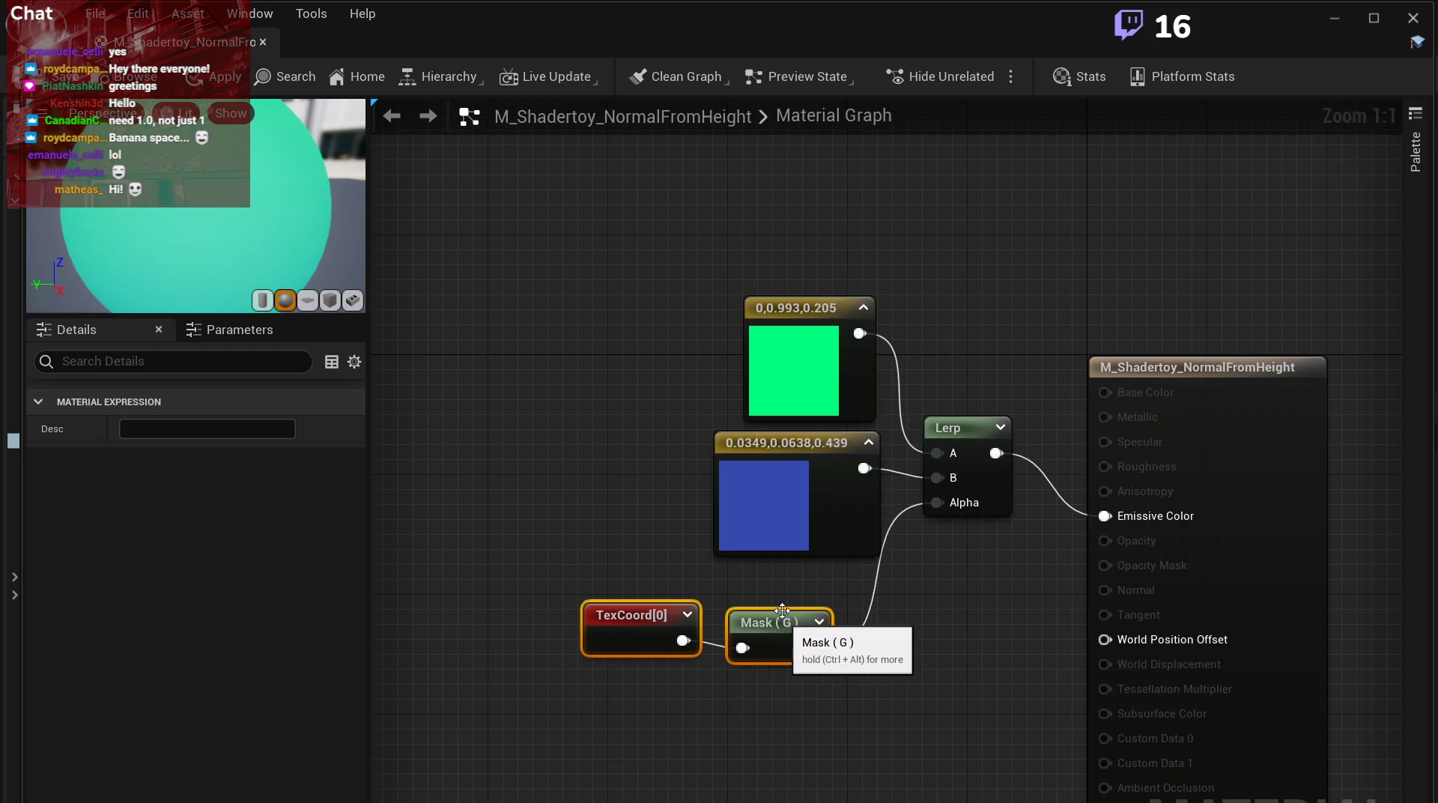
click(909, 693)
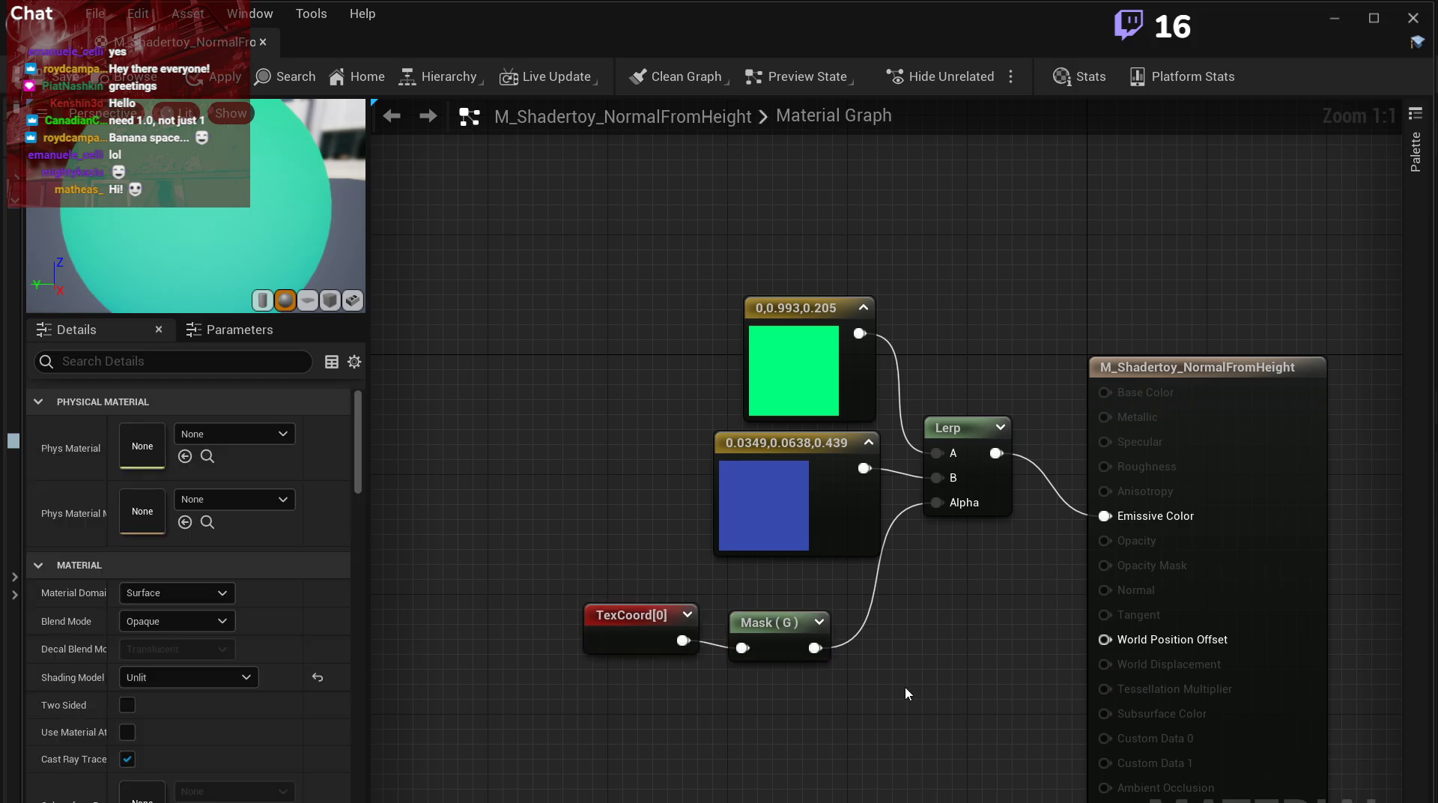
Add a comment below the node network reading "fragColor = lerp( a, b, alpha );".
right_drag(906, 687, 898, 547)
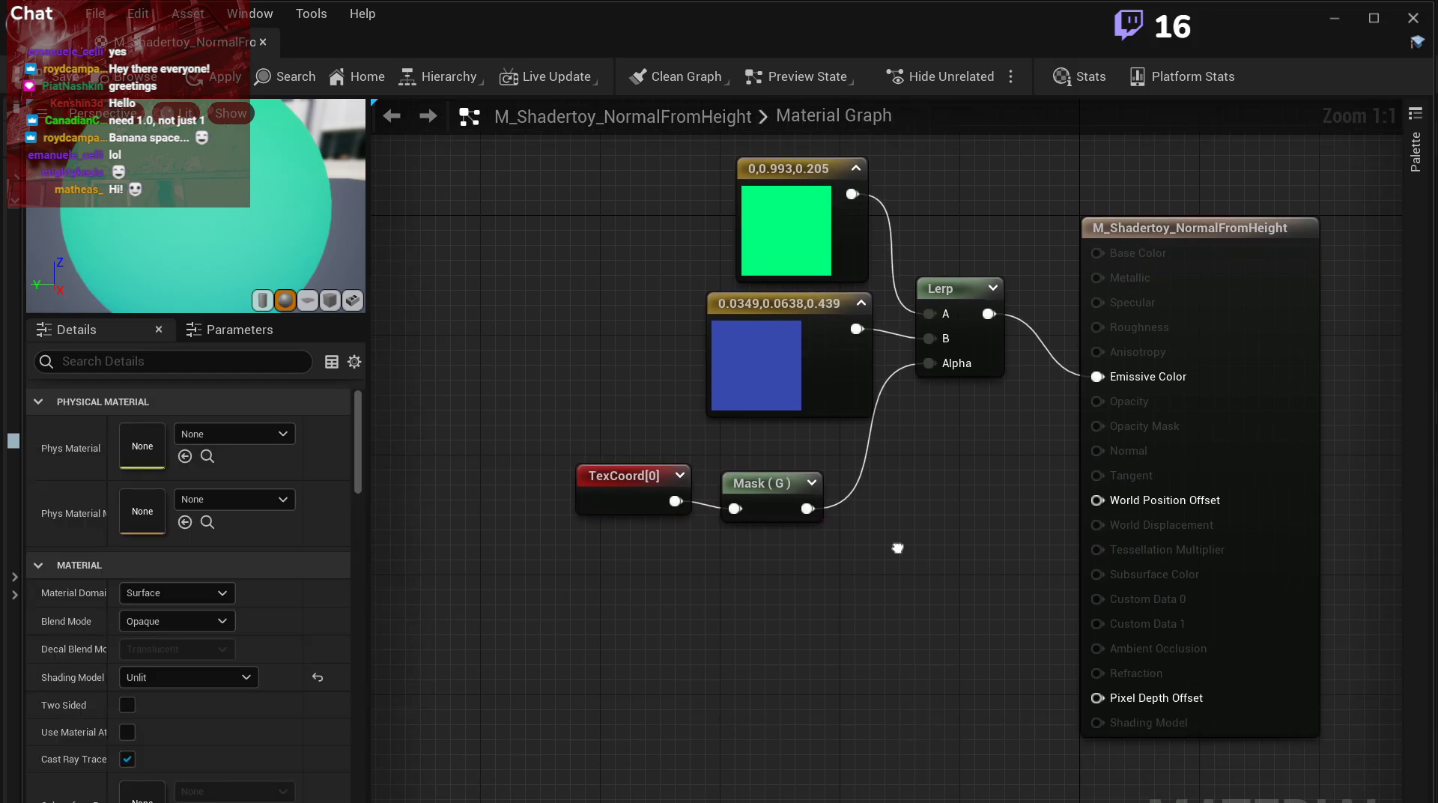
right_click(704, 702)
text(comm)
key(Return)
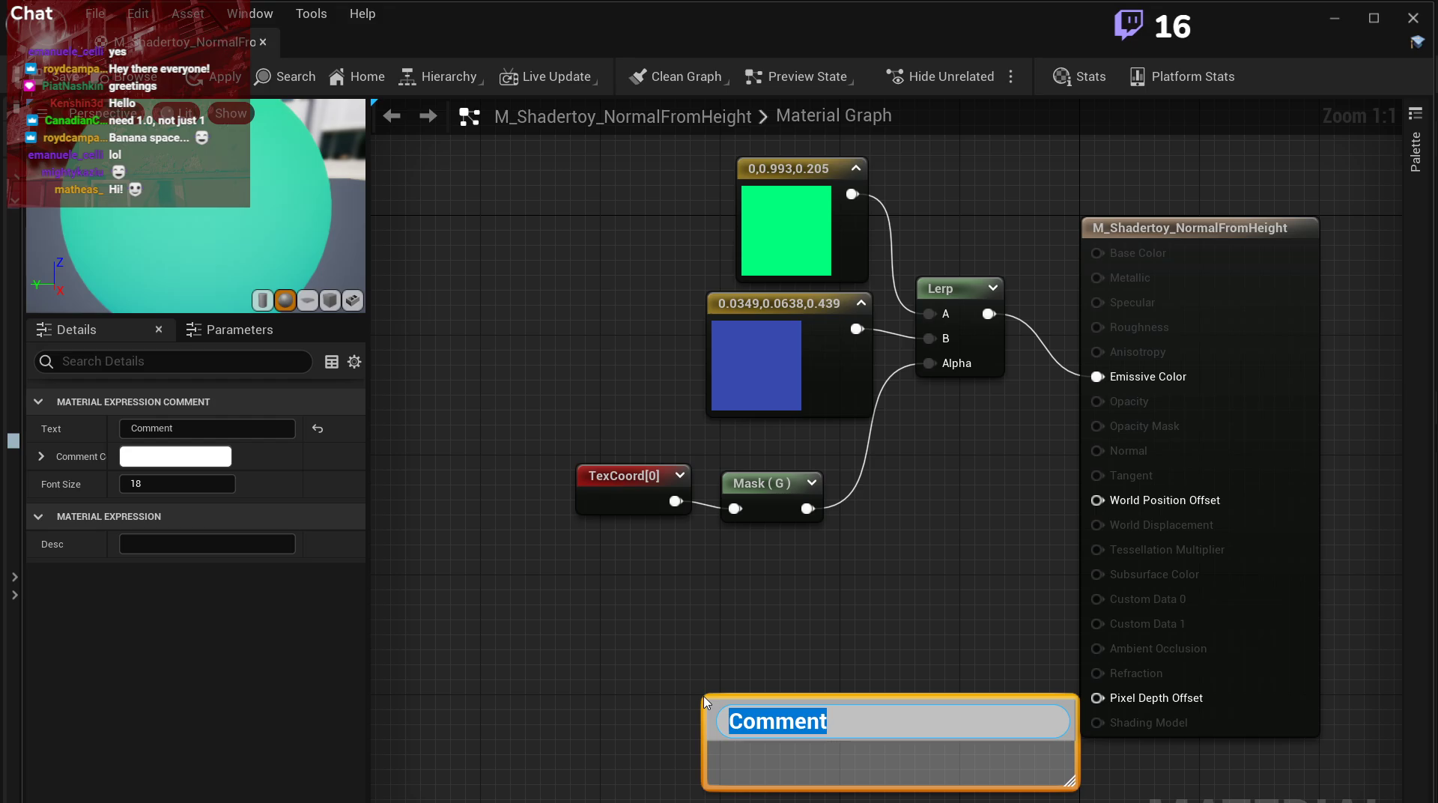
text(fragColor )
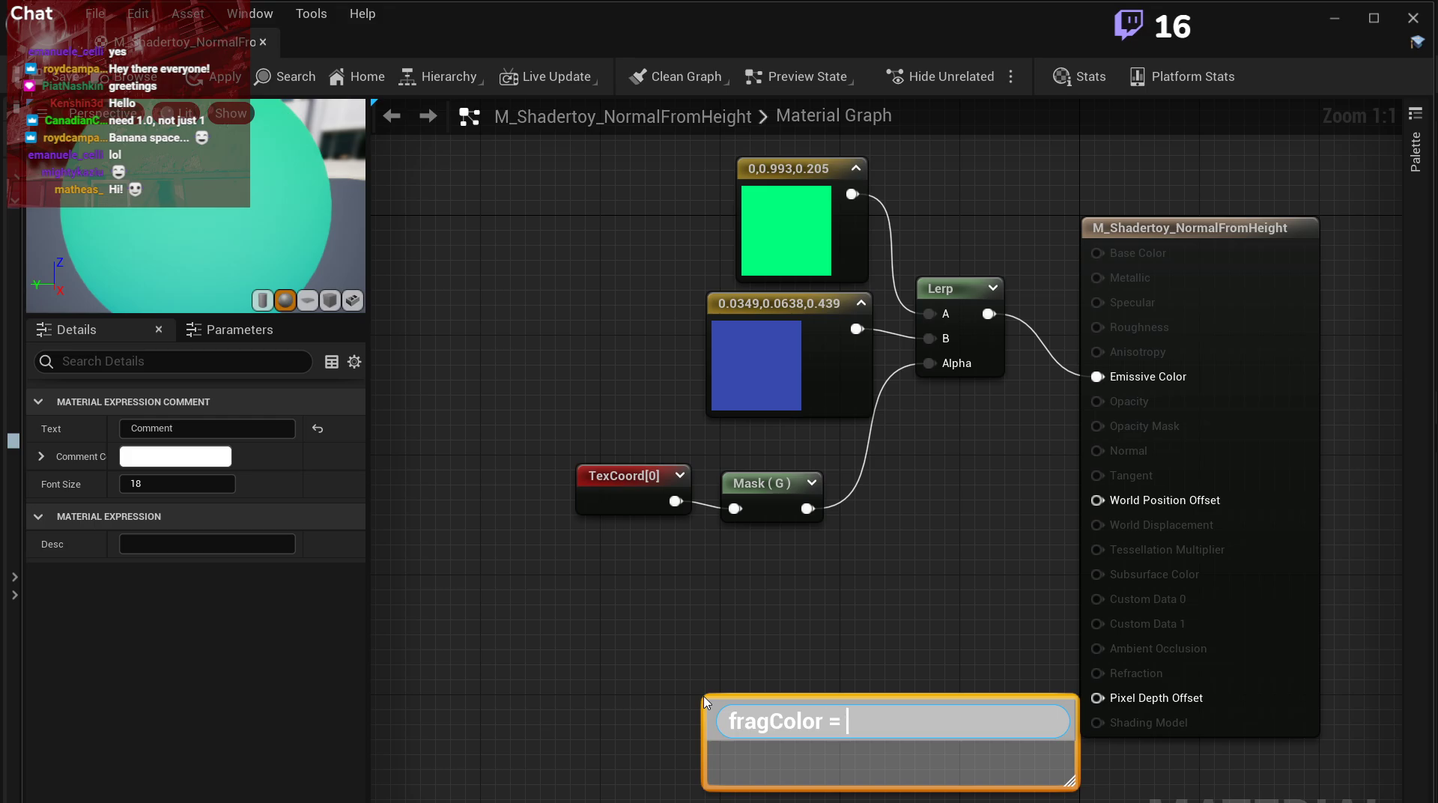
text(= lerp)
text(( a, b, alpha)
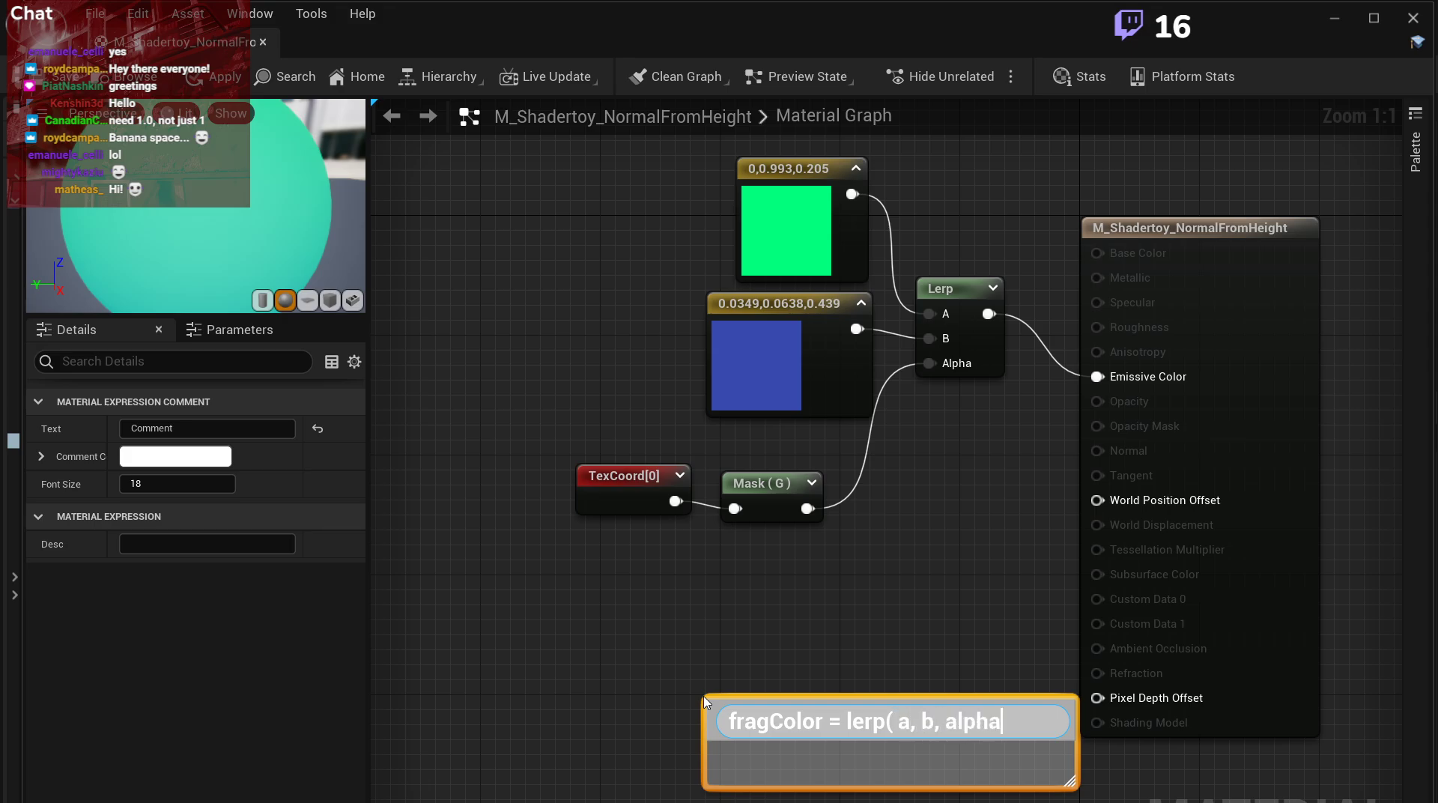
text( );)
key(Return)
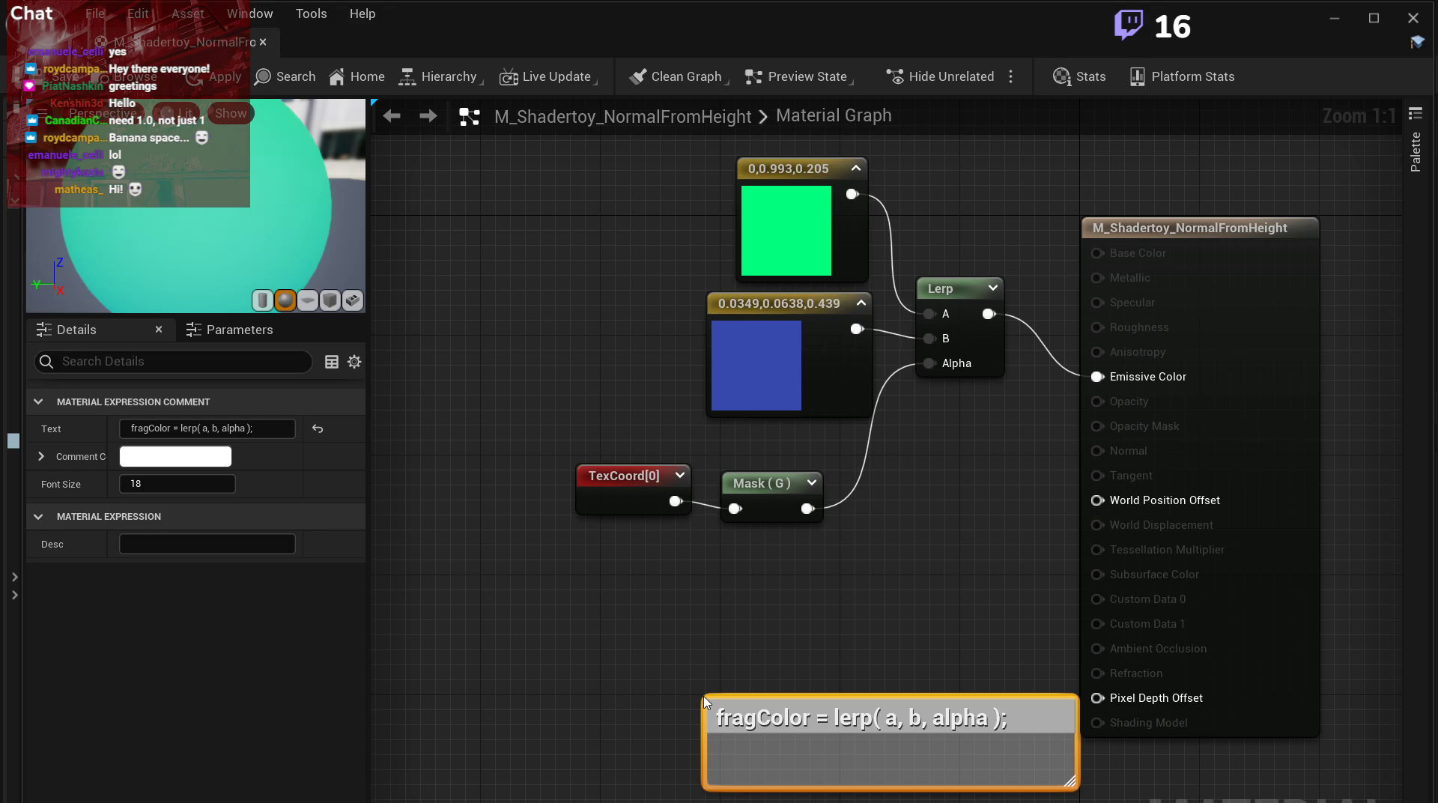
Insert "vec3 a = vec3( 0, 0.9, 0.205);" and "vec3 b = vec3( 0.03, 0.06, 0.439 );" above the fragColor line in the comment.
double_click(797, 721)
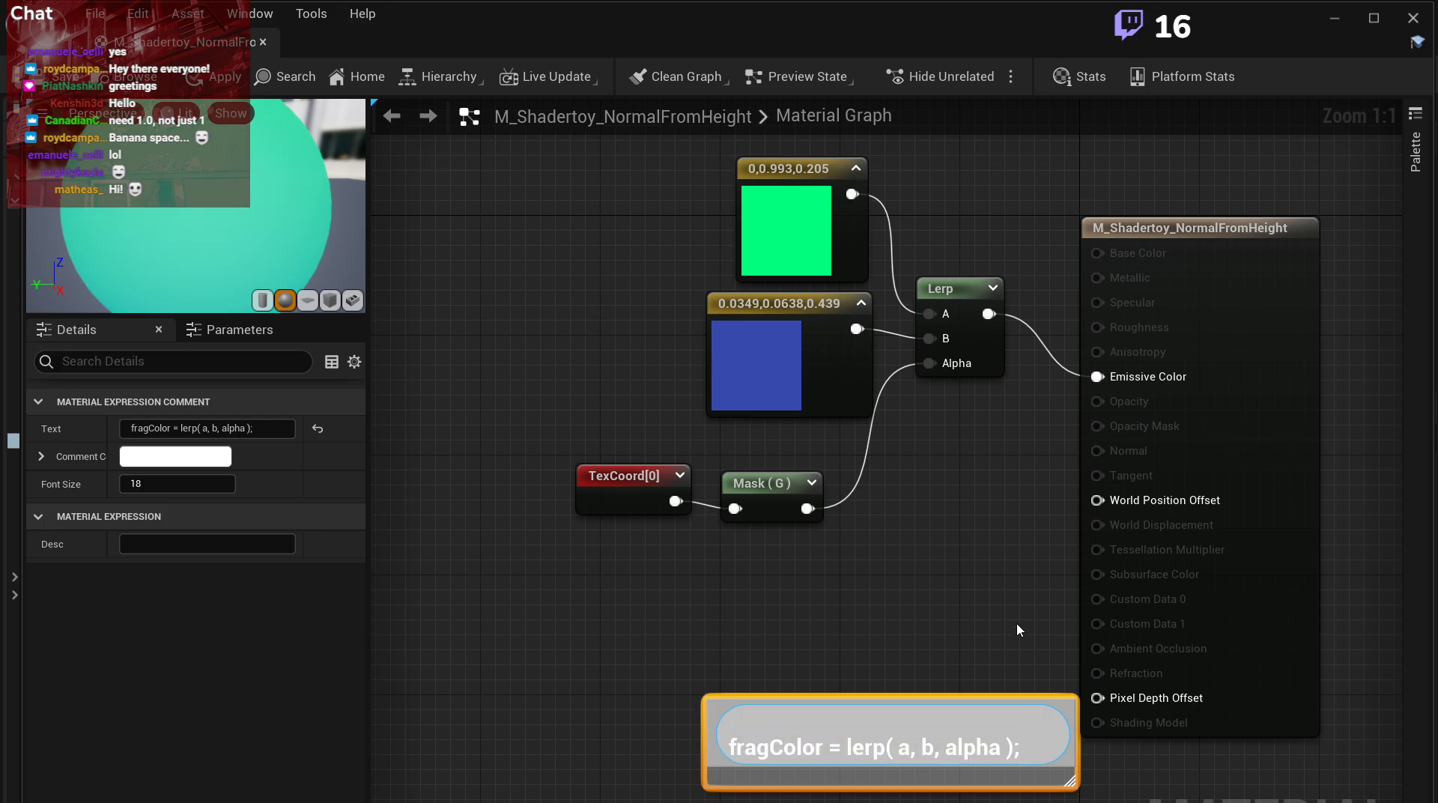
text(vec3 a = vec3( 0, 0.)
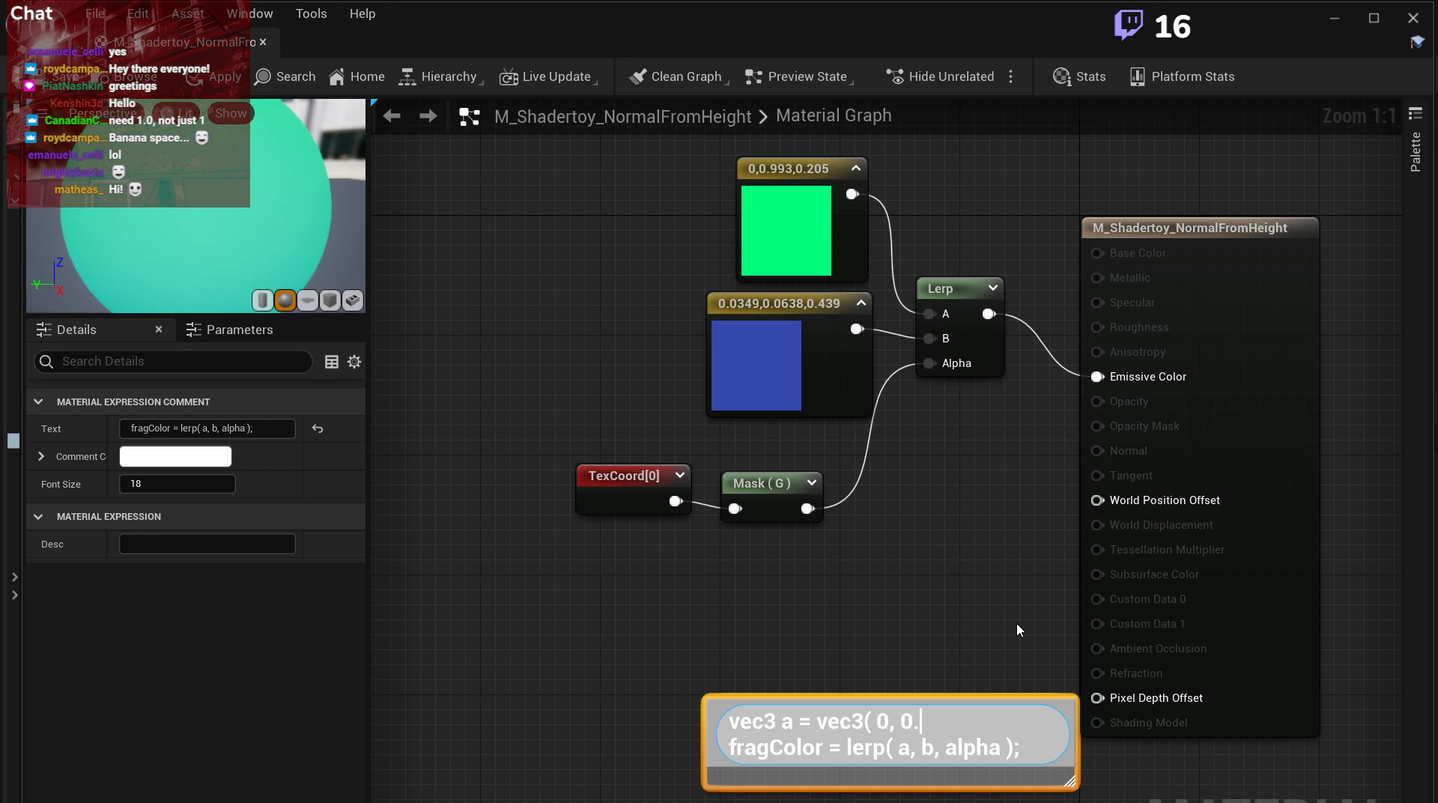
text(9, 0.205);)
key(Return)
text(vec3)
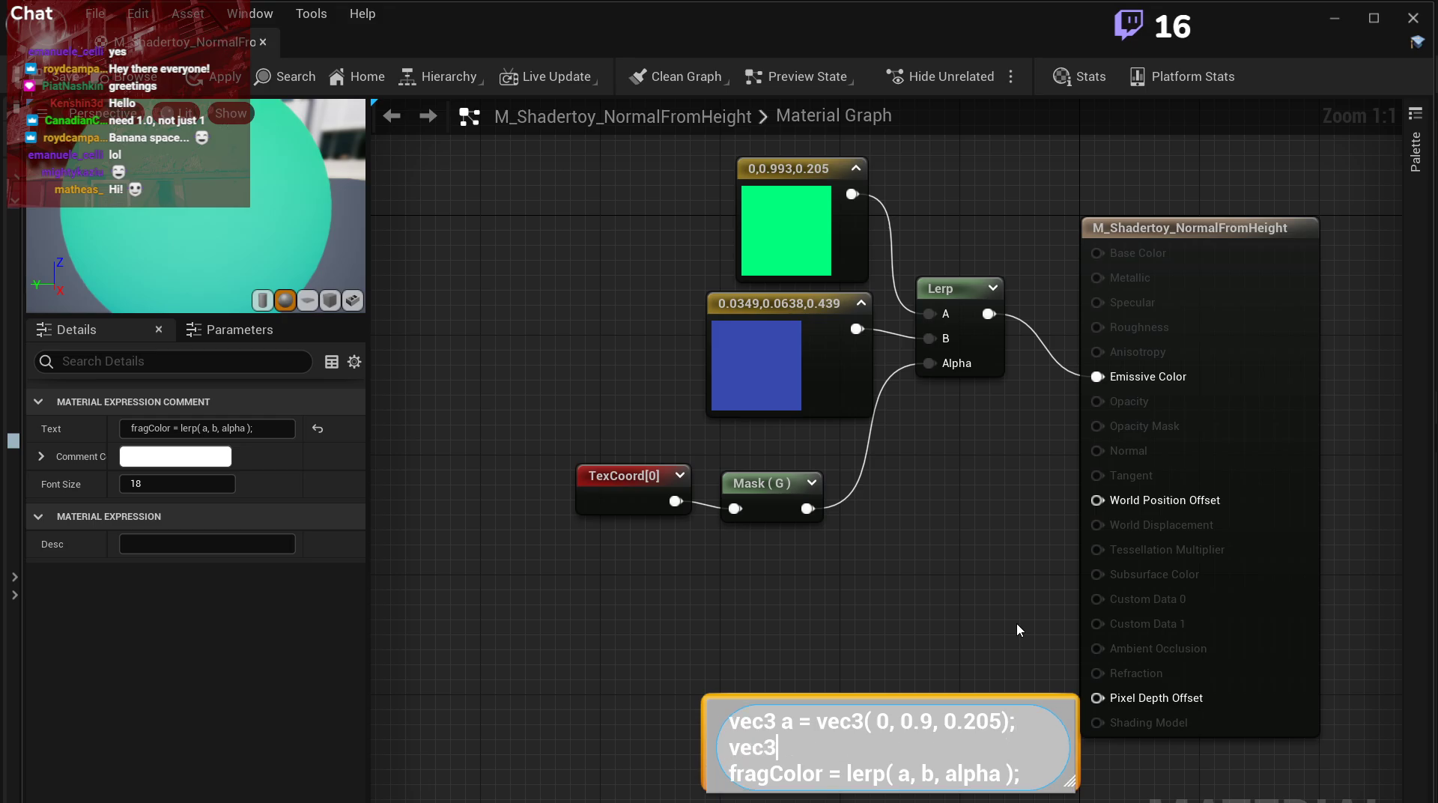
text( b = vec3( 0.03, 0)
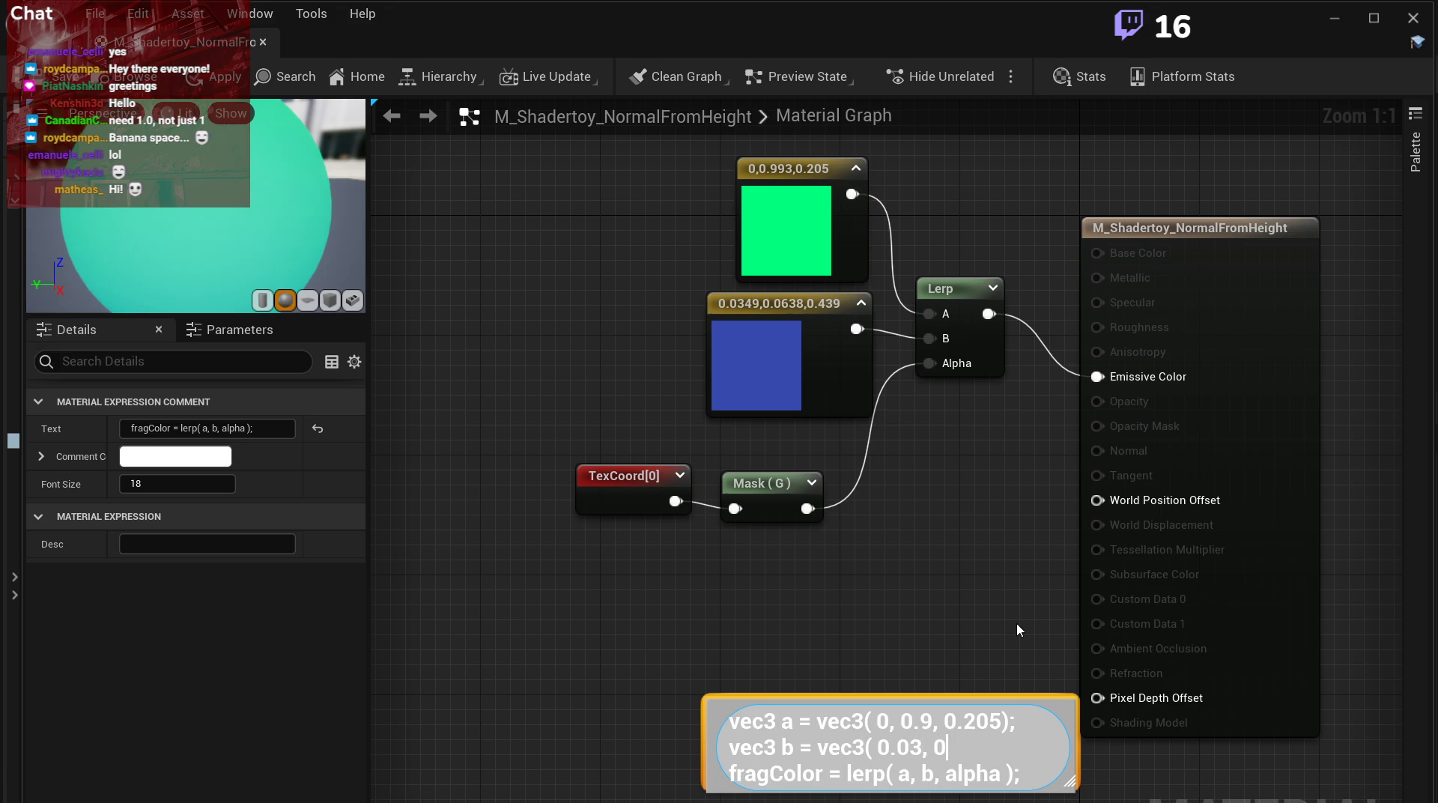
text(.06, 0.438)
key(BackSpace)
text(9 ))
key(shift+Return)
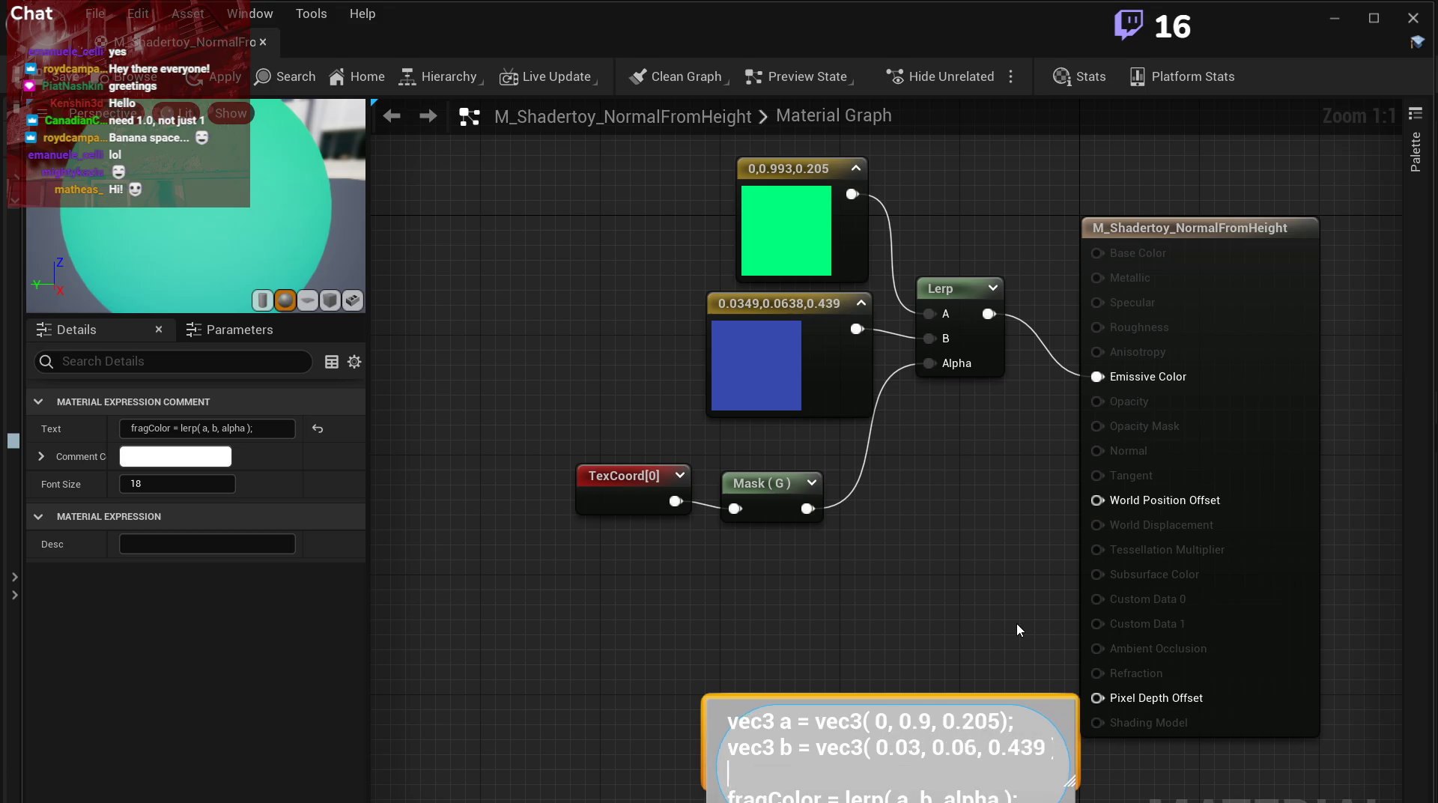
Add the line "float alpha = uv.y;" before the fragColor line and move the comment closer beneath the node network.
text(v)
key(BackSpace)
text(float alpha =)
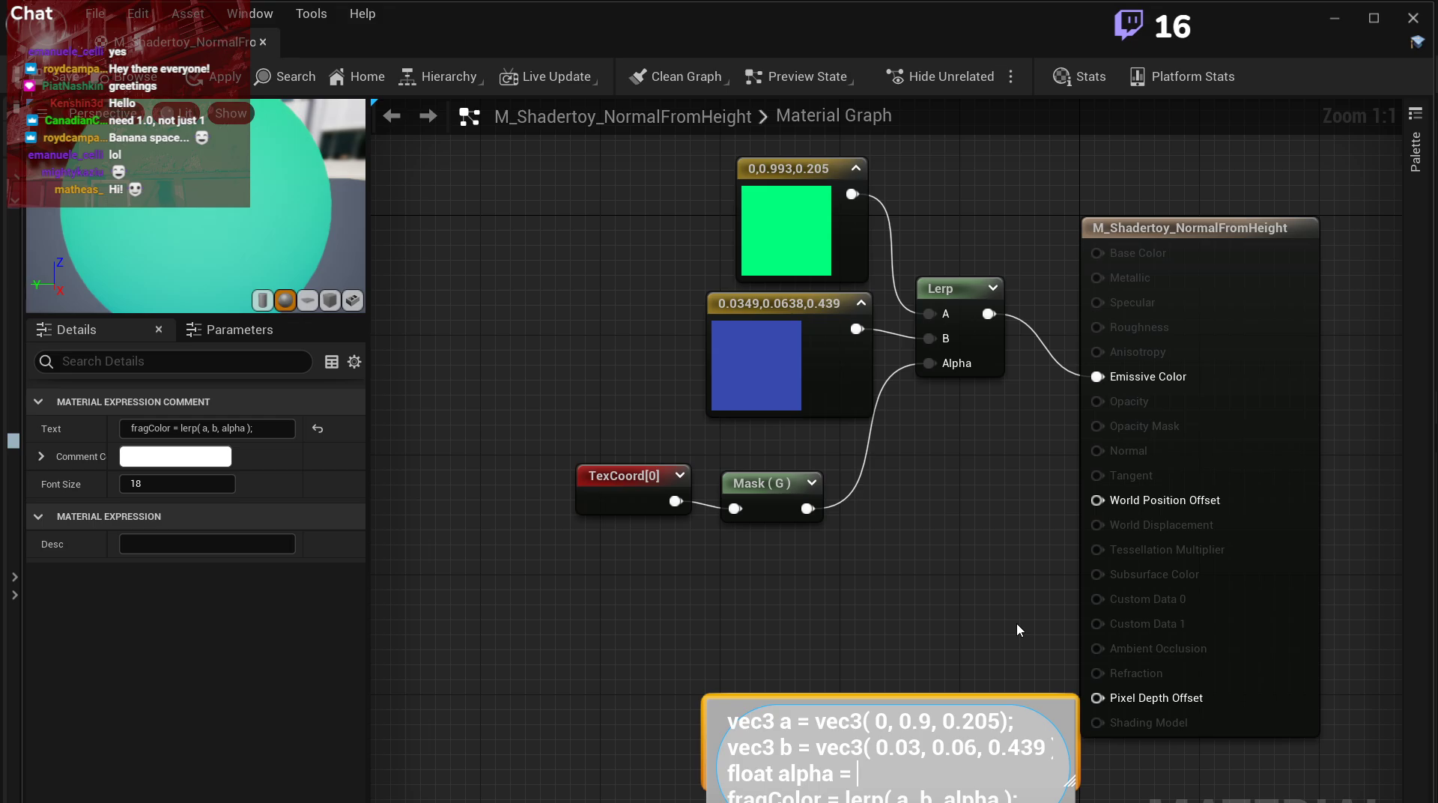
text(uv.g;)
key(Left)
key(BackSpace)
text(y)
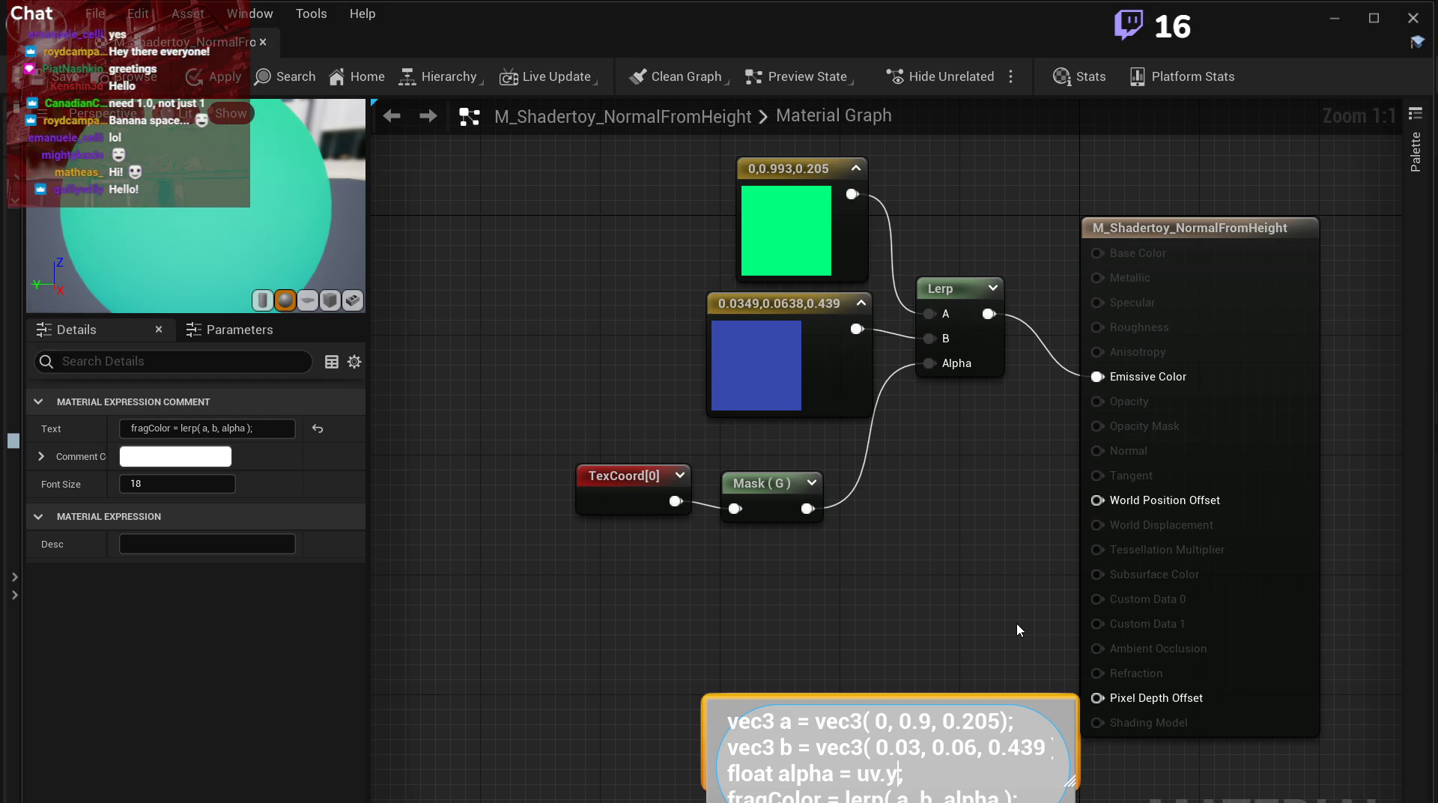
key(Return)
drag(988, 722, 916, 615)
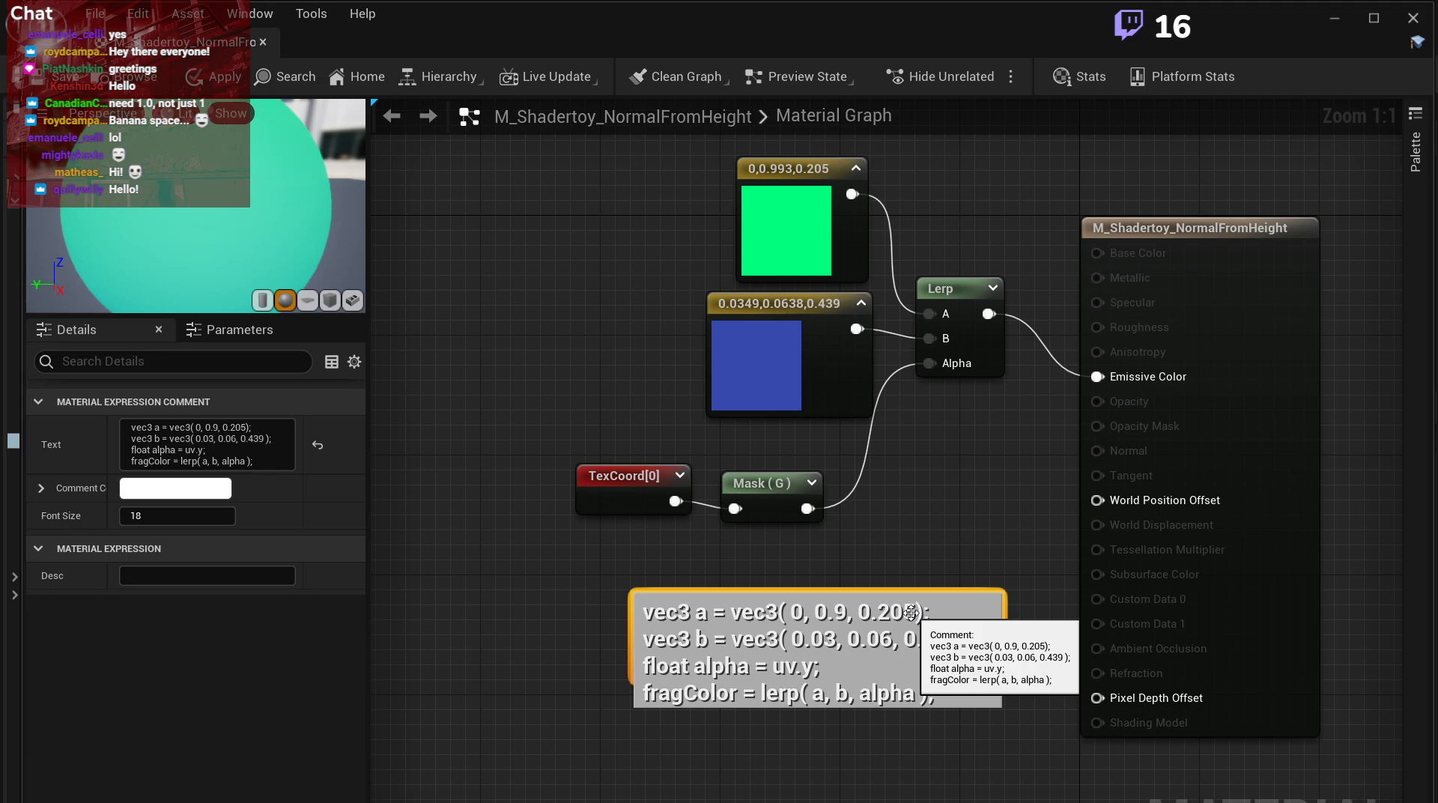
click(897, 593)
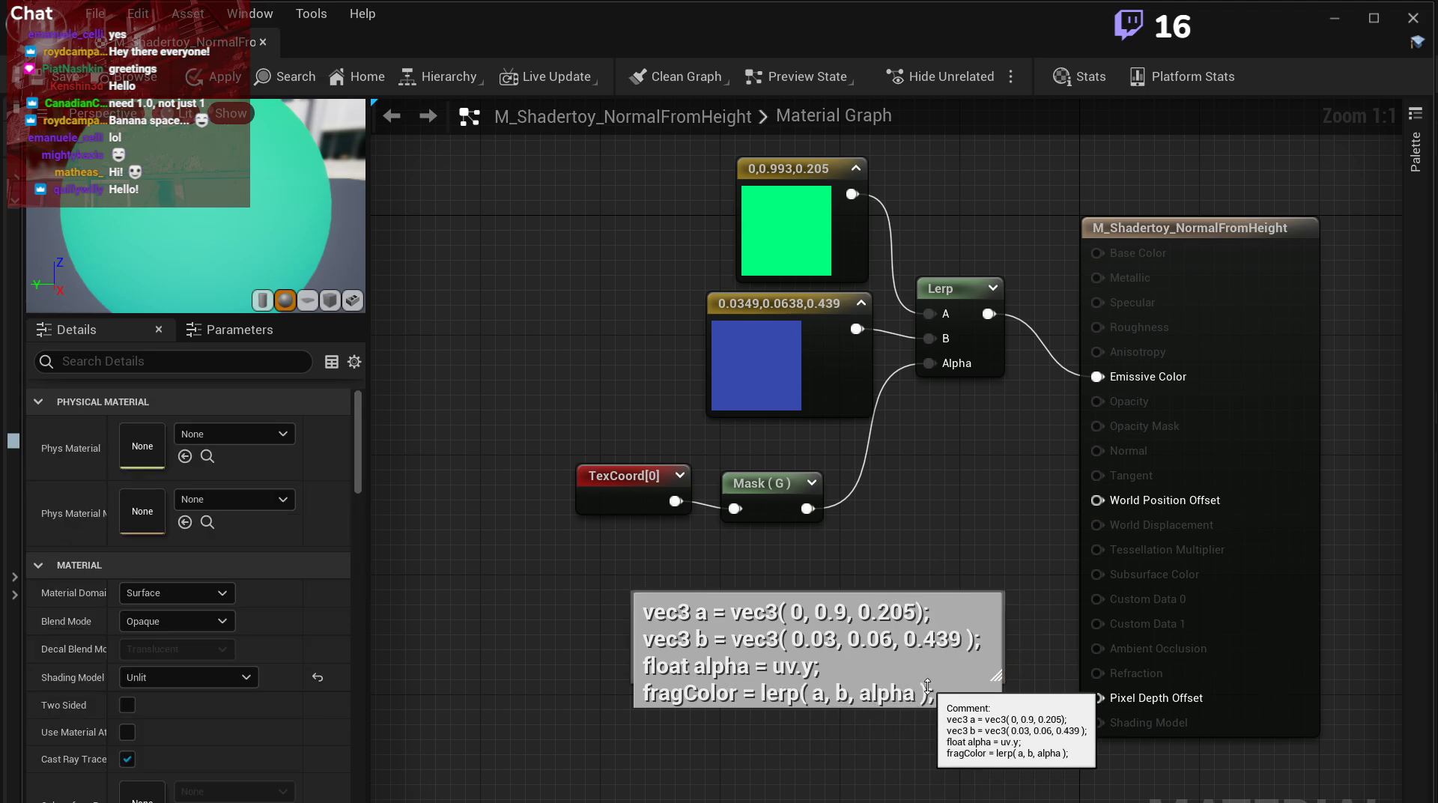
double_click(831, 687)
click(813, 687)
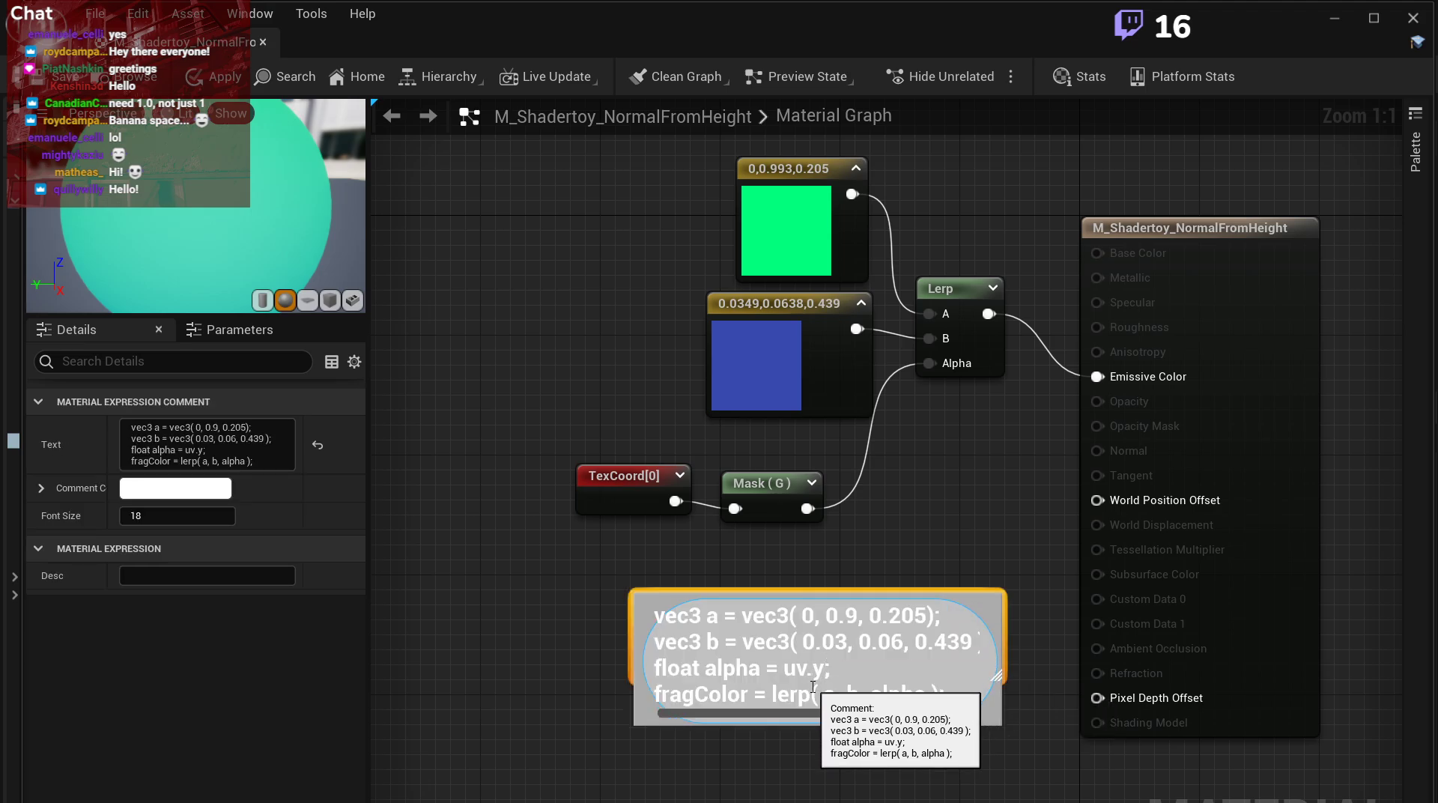
double_click(813, 687)
text(mi)
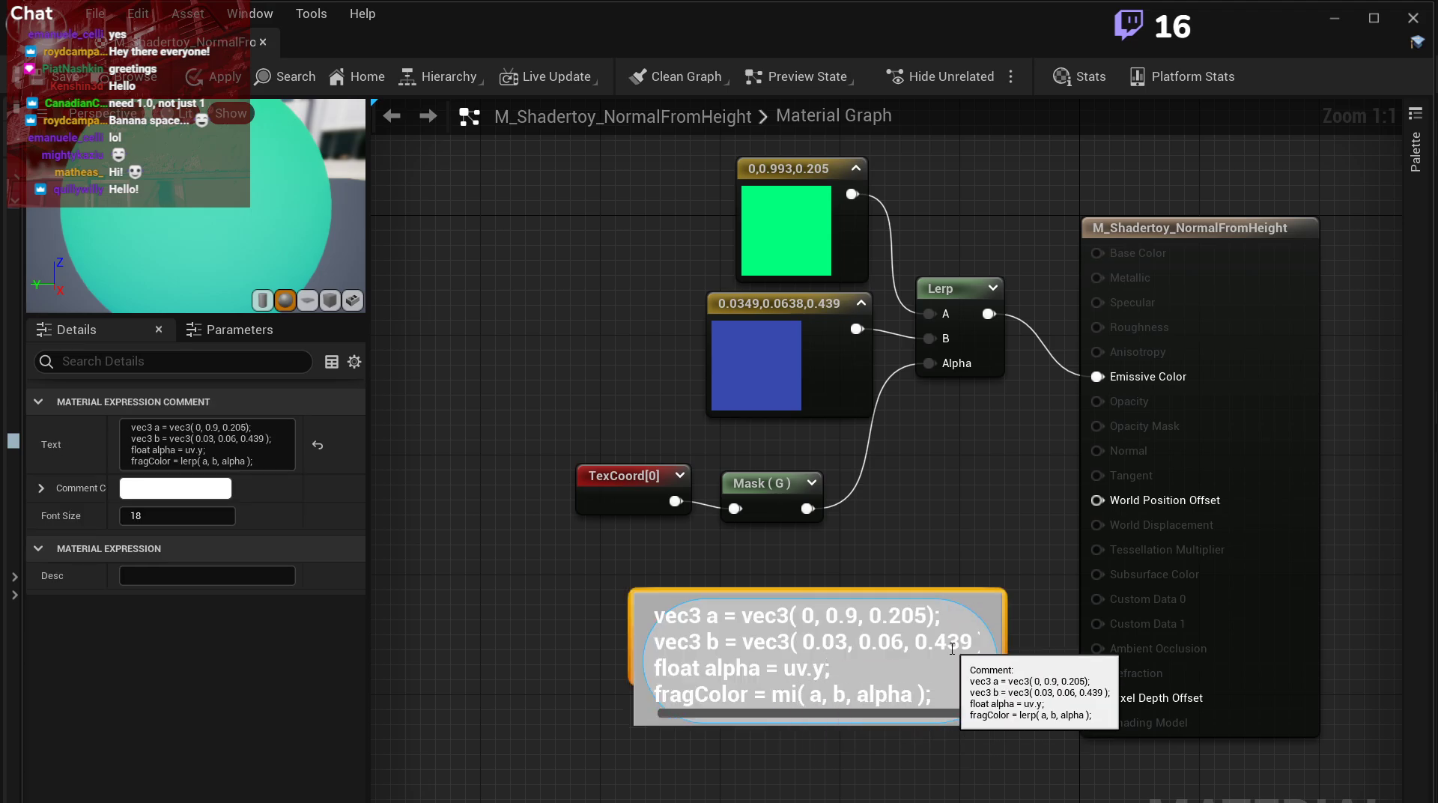
key(Escape)
click(927, 760)
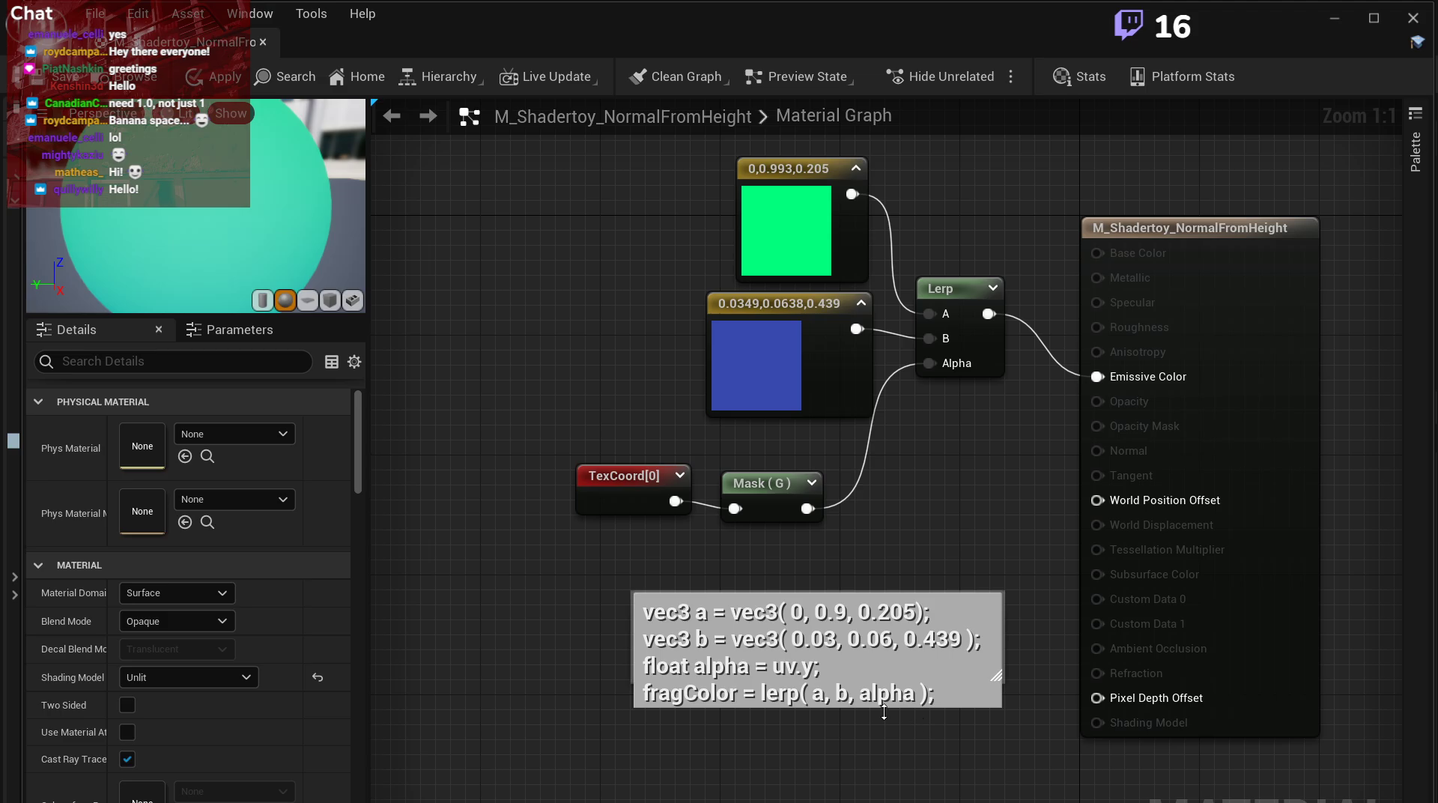
Highlight the comment's fragColor and alpha code lines and compare them with the TexCoord and Mask nodes.
double_click(802, 700)
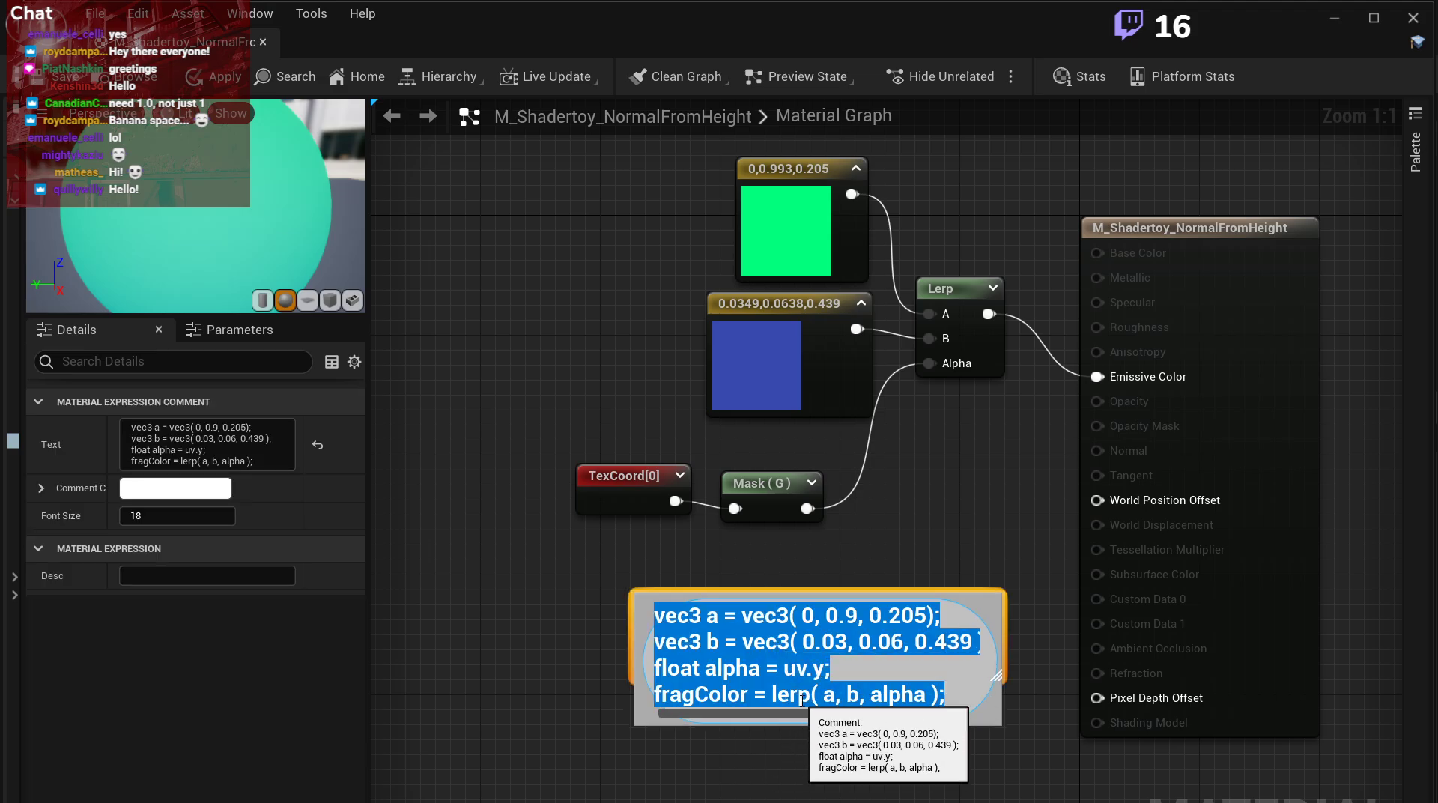
drag(974, 695, 654, 695)
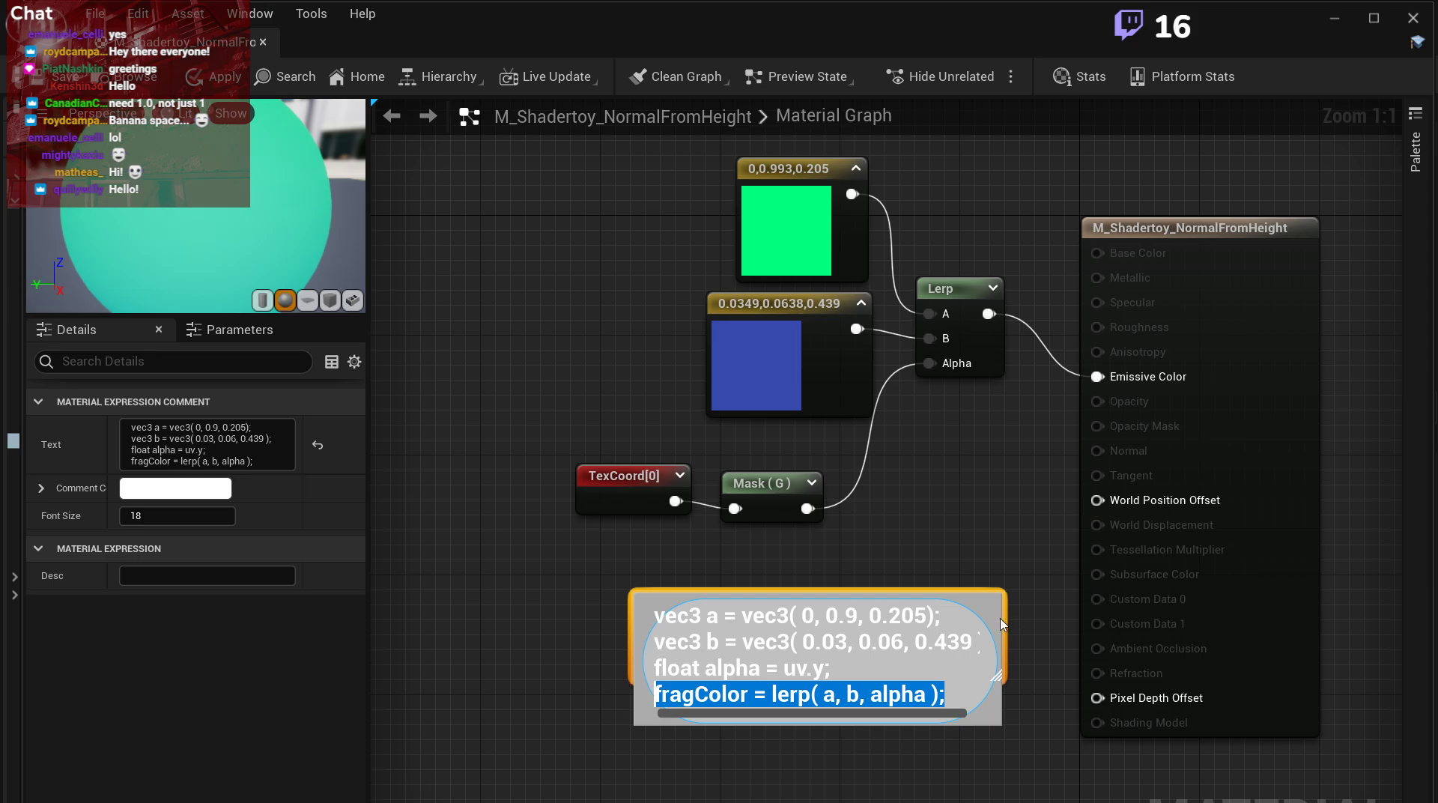
drag(654, 668, 944, 666)
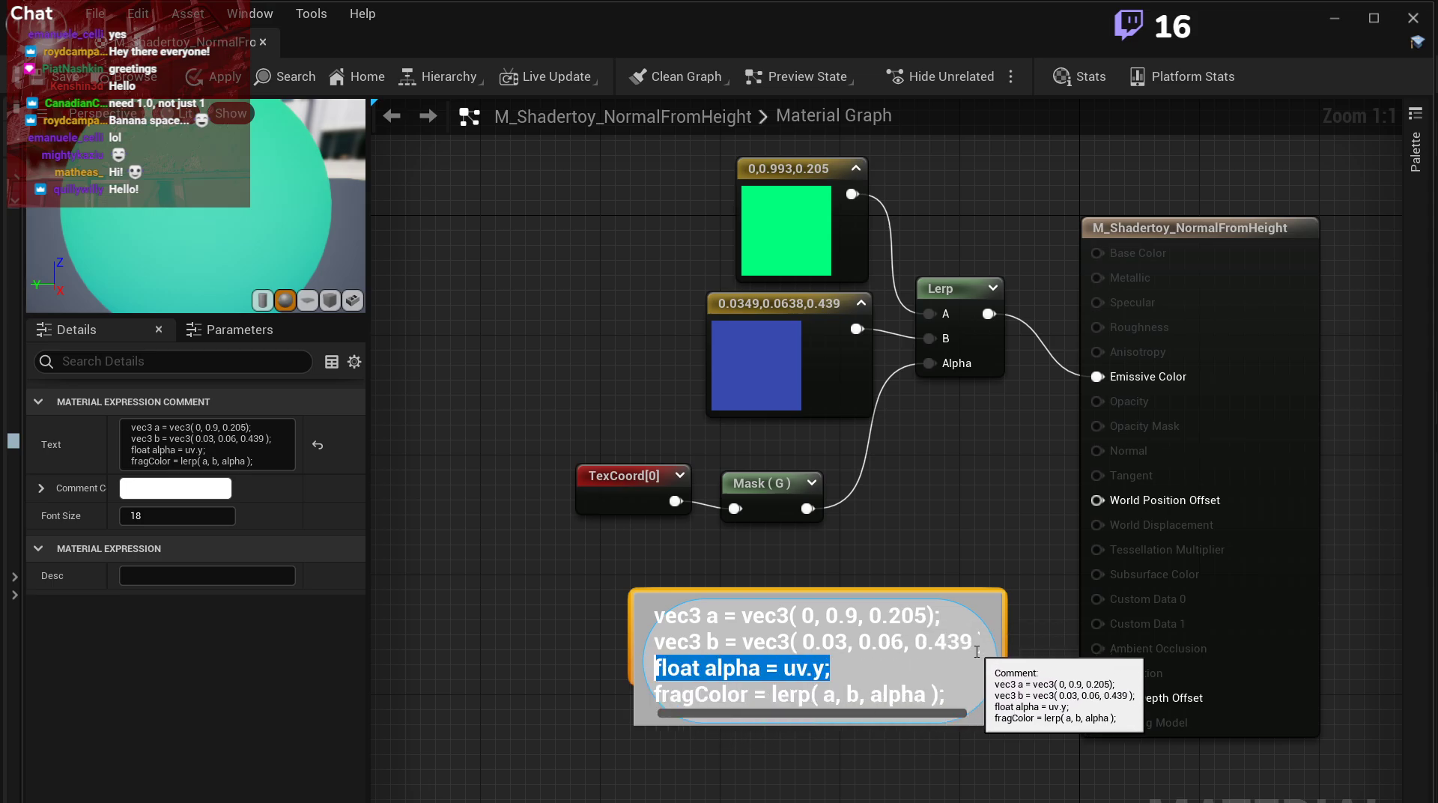
click(757, 709)
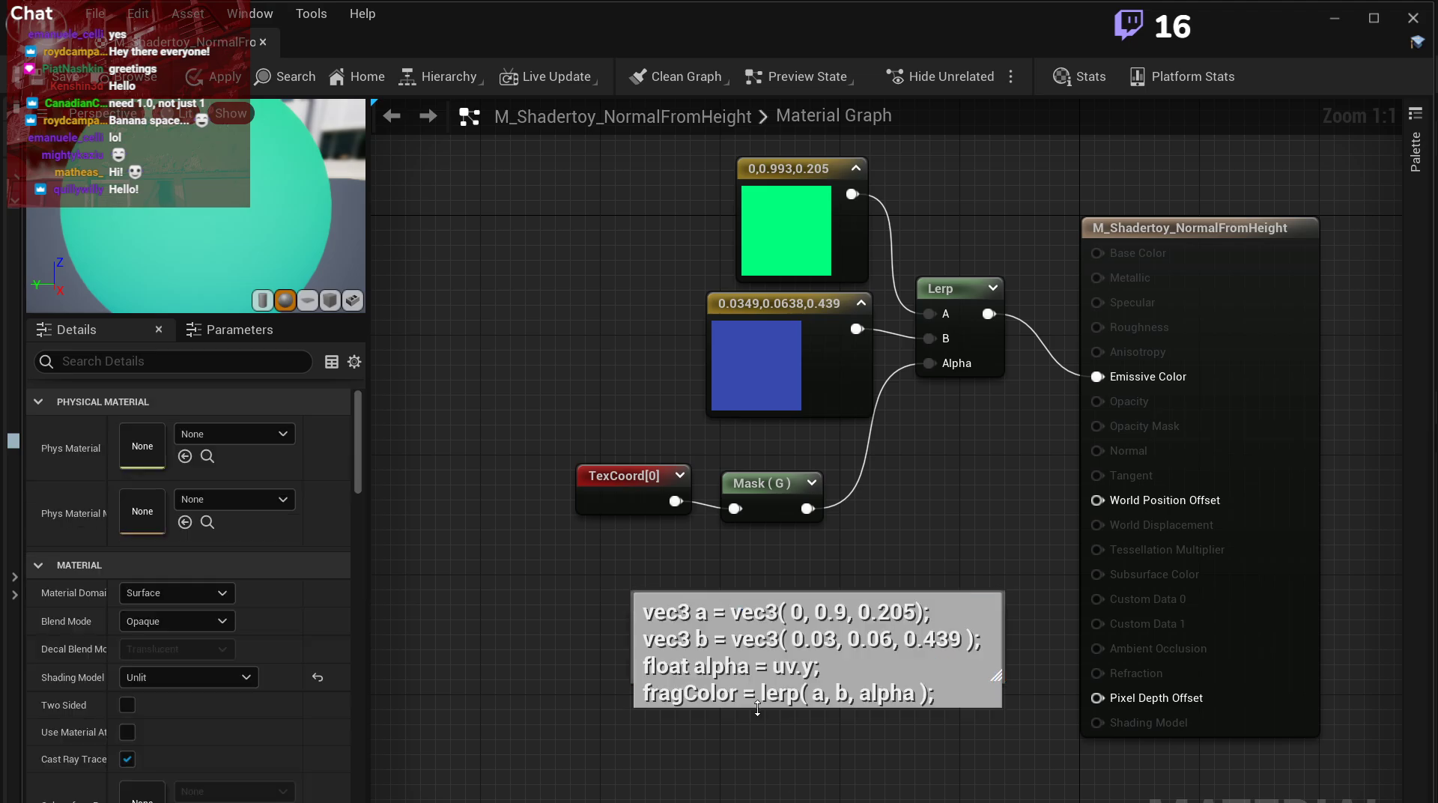
right_drag(911, 208, 881, 291)
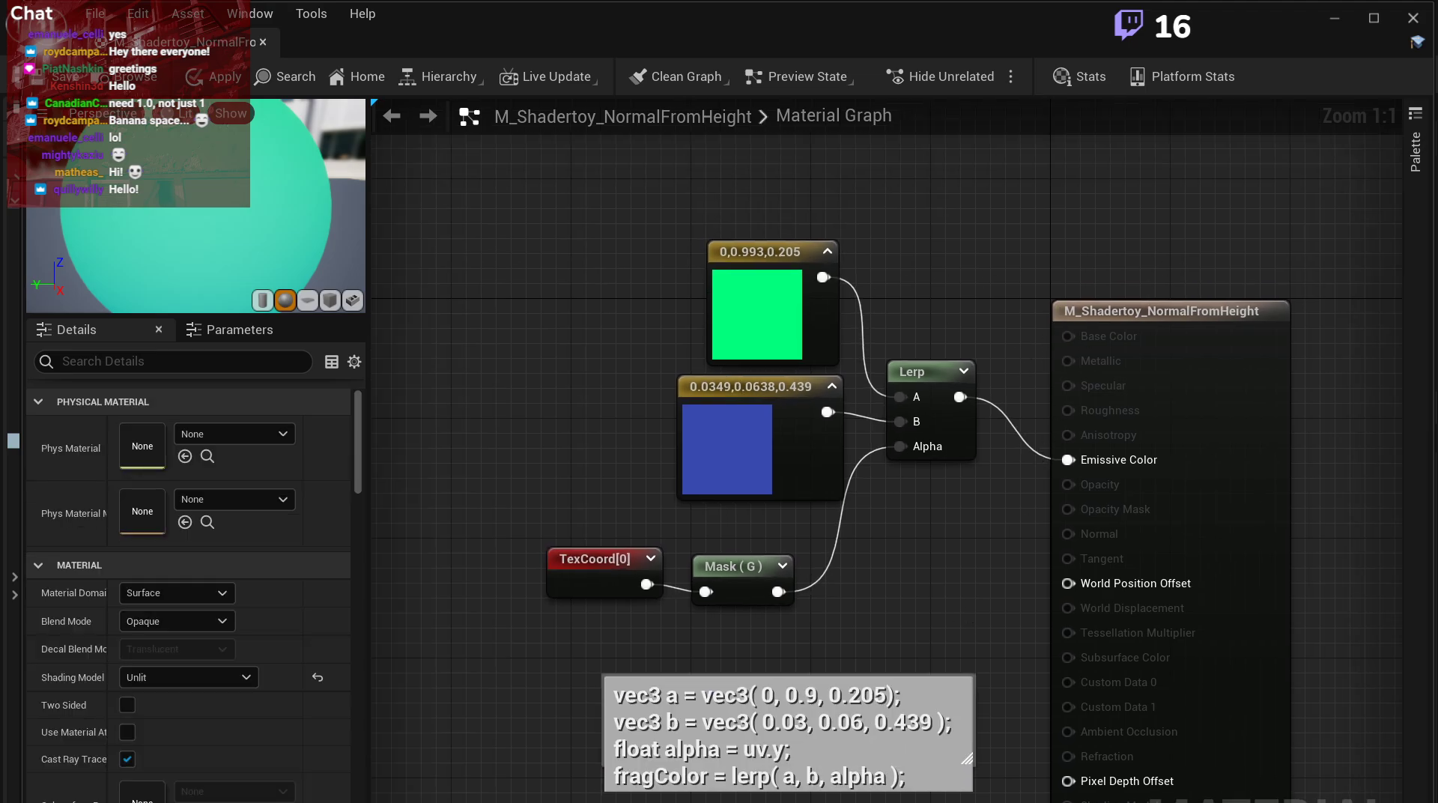
right_drag(1023, 453, 1058, 485)
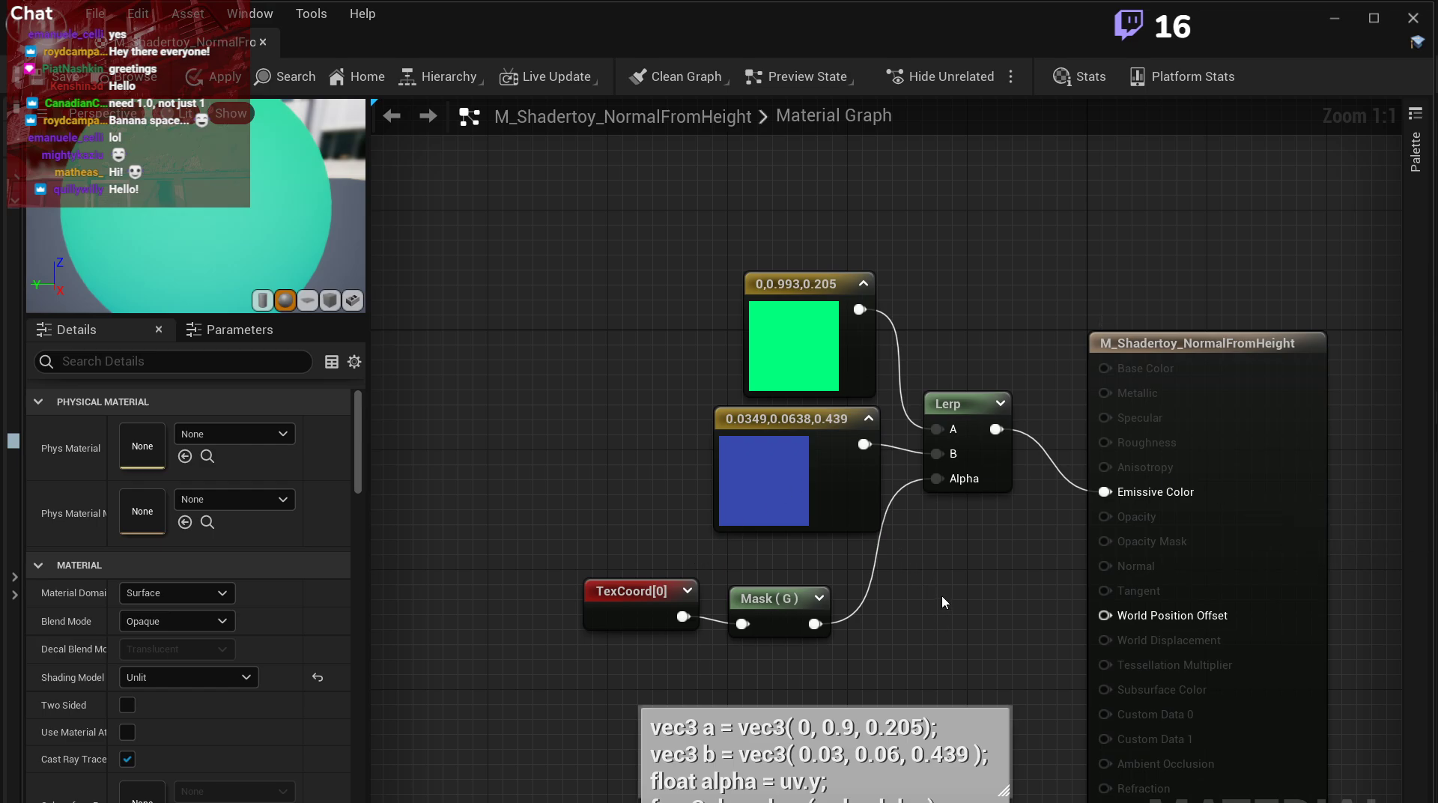
right_drag(944, 602, 905, 557)
drag(573, 521, 746, 536)
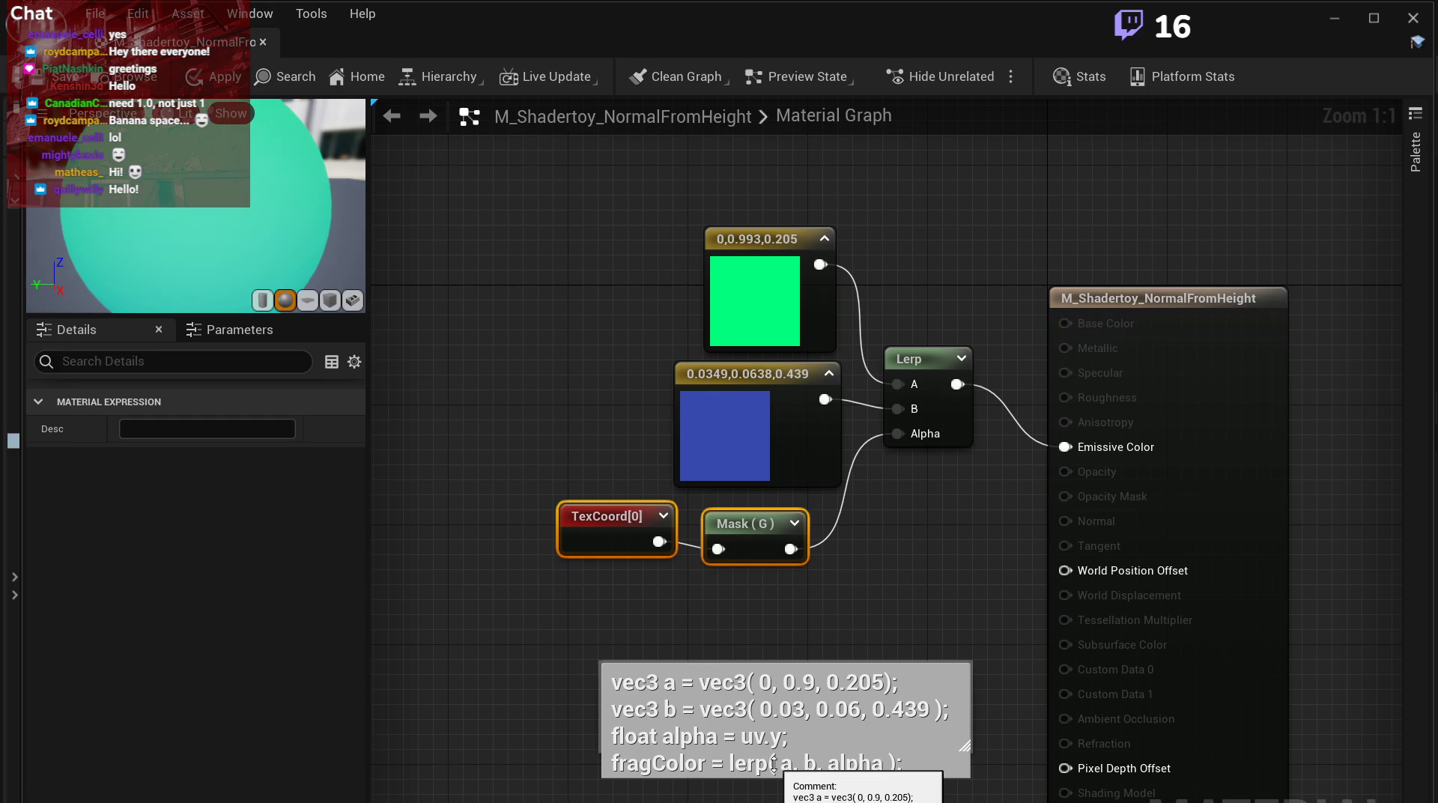
Reposition the Lerp node slightly, shift the material result node closer to it, and raise the code comment toward the network.
mouse_move(919, 372)
mouse_down()
mouse_move(949, 372)
mouse_move(934, 388)
mouse_up()
click(942, 552)
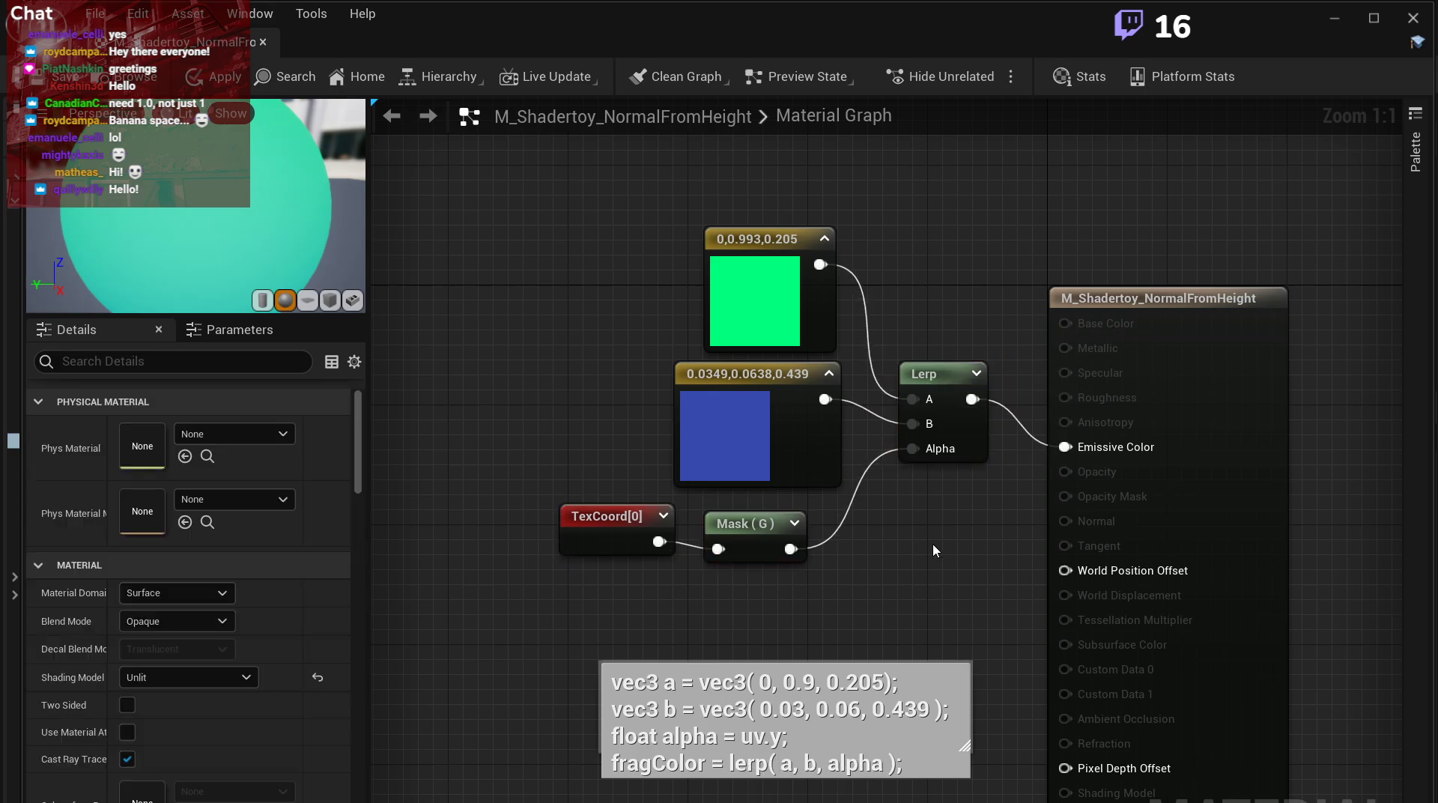
drag(1119, 313, 1104, 298)
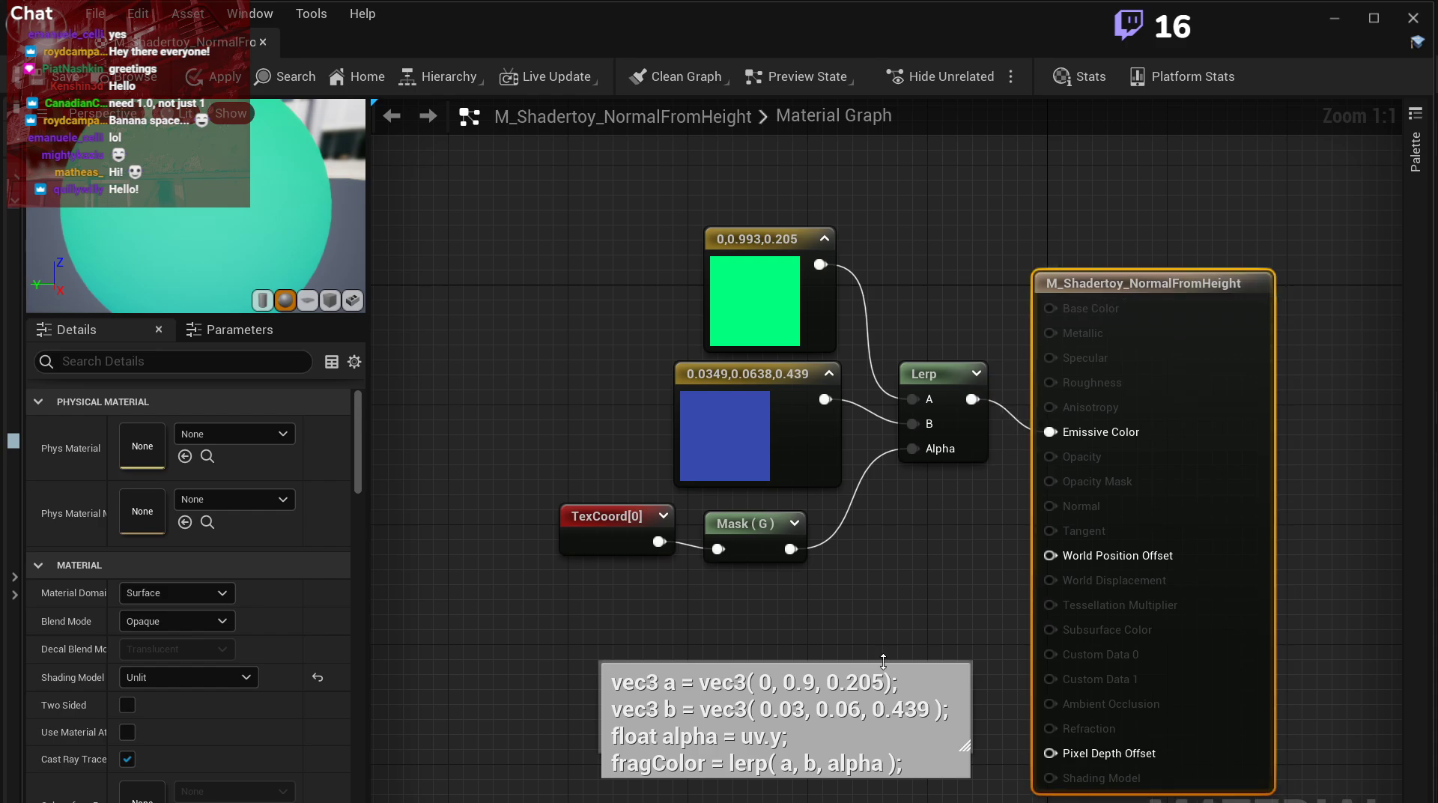
drag(883, 662, 884, 636)
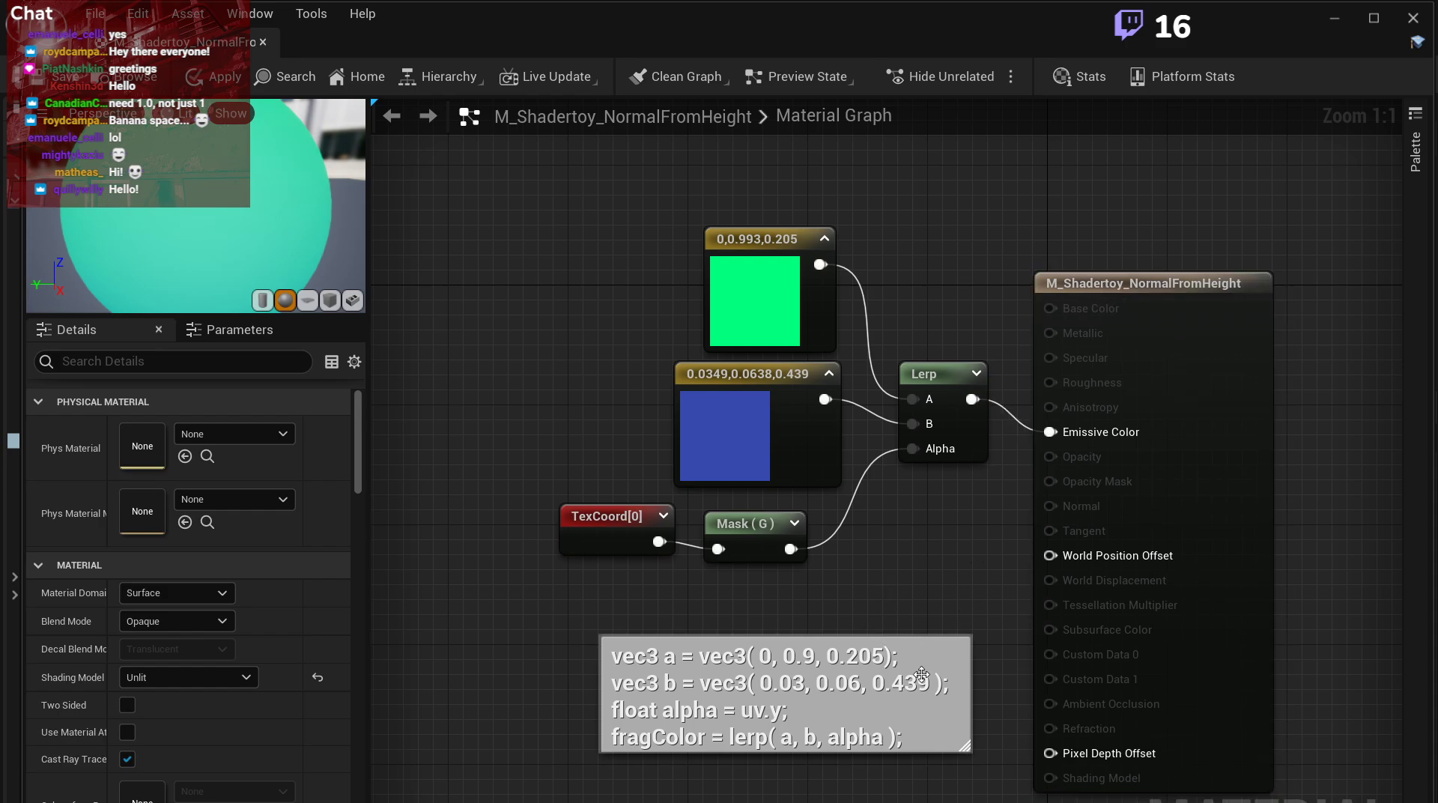
Switch to the Shadertoy "Normal map from height" shader and examine its mainImage function.
key(alt+Tab)
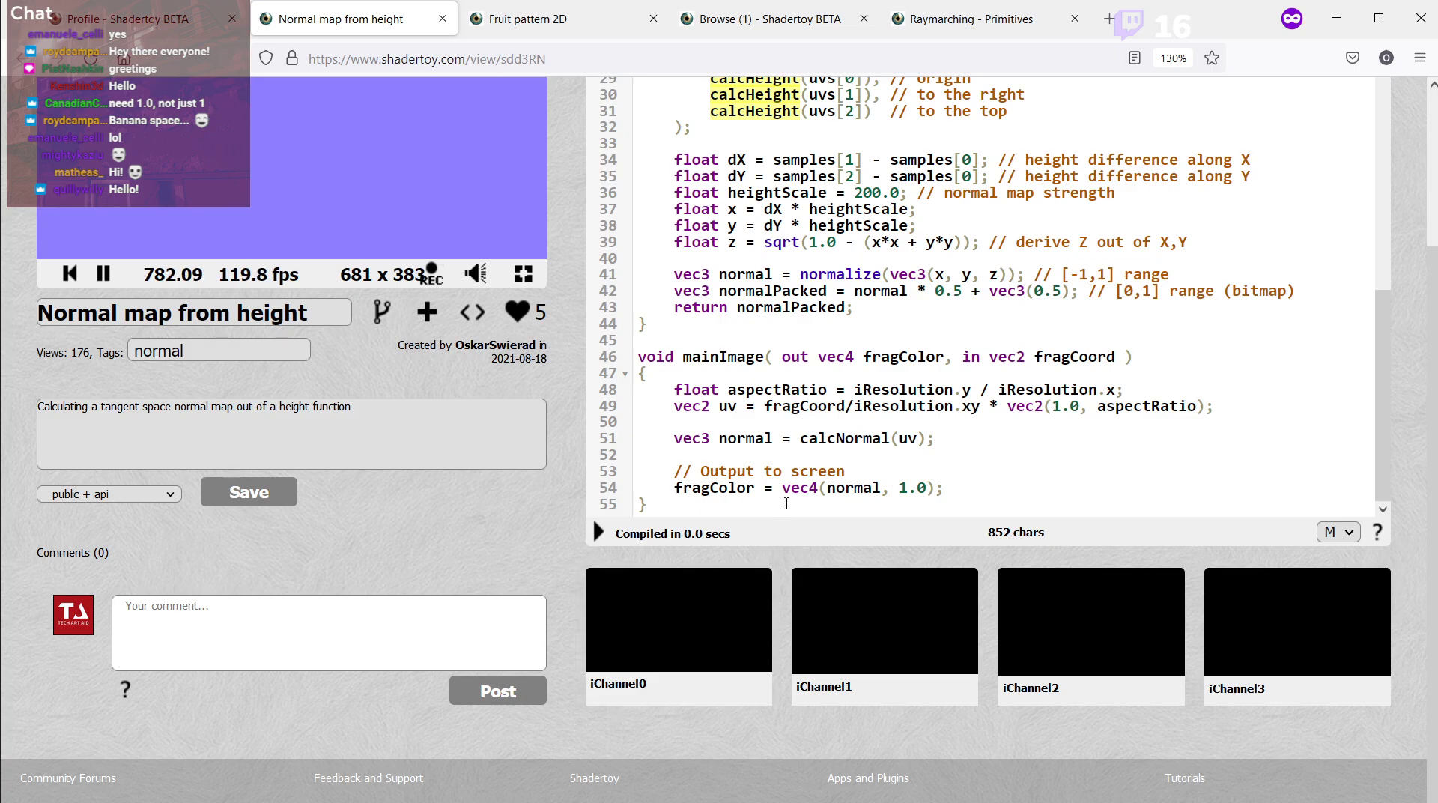
scroll(829, 341, up, 5)
scroll(702, 367, down, 5)
double_click(684, 356)
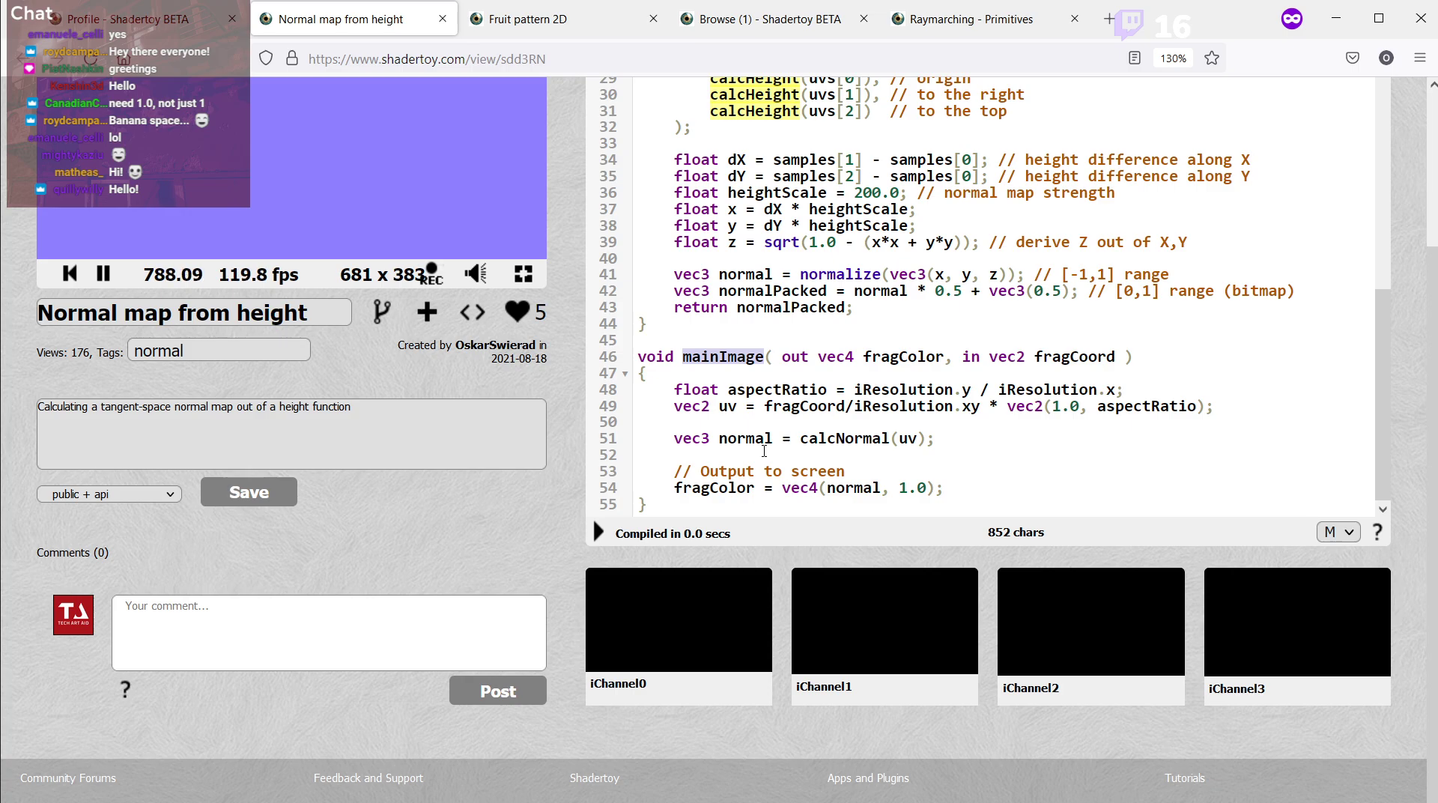
Return to the Unreal Engine material graph and move the material result node farther from the Lerp node.
key(alt+Tab)
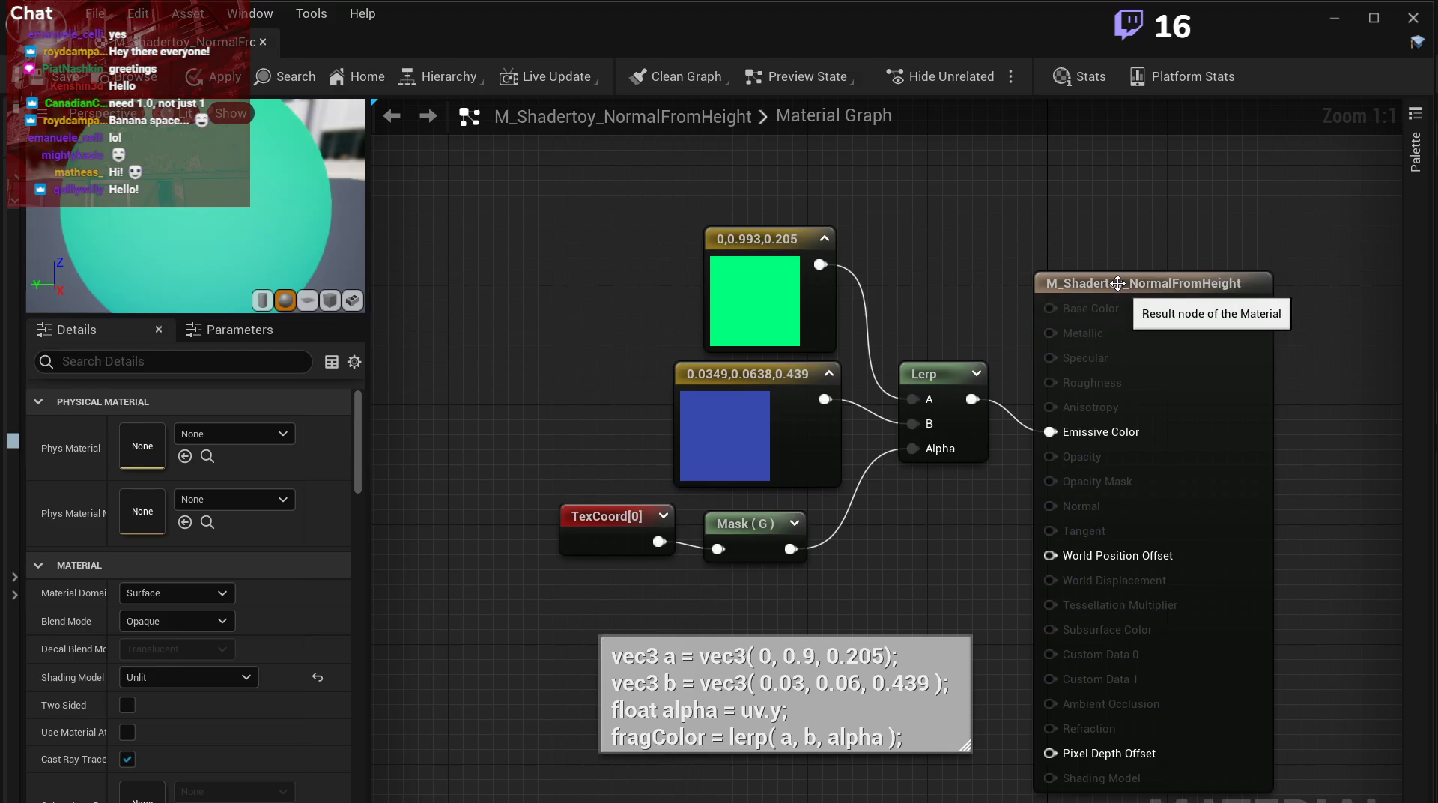
drag(1218, 301, 1184, 262)
drag(1054, 187, 358, 598)
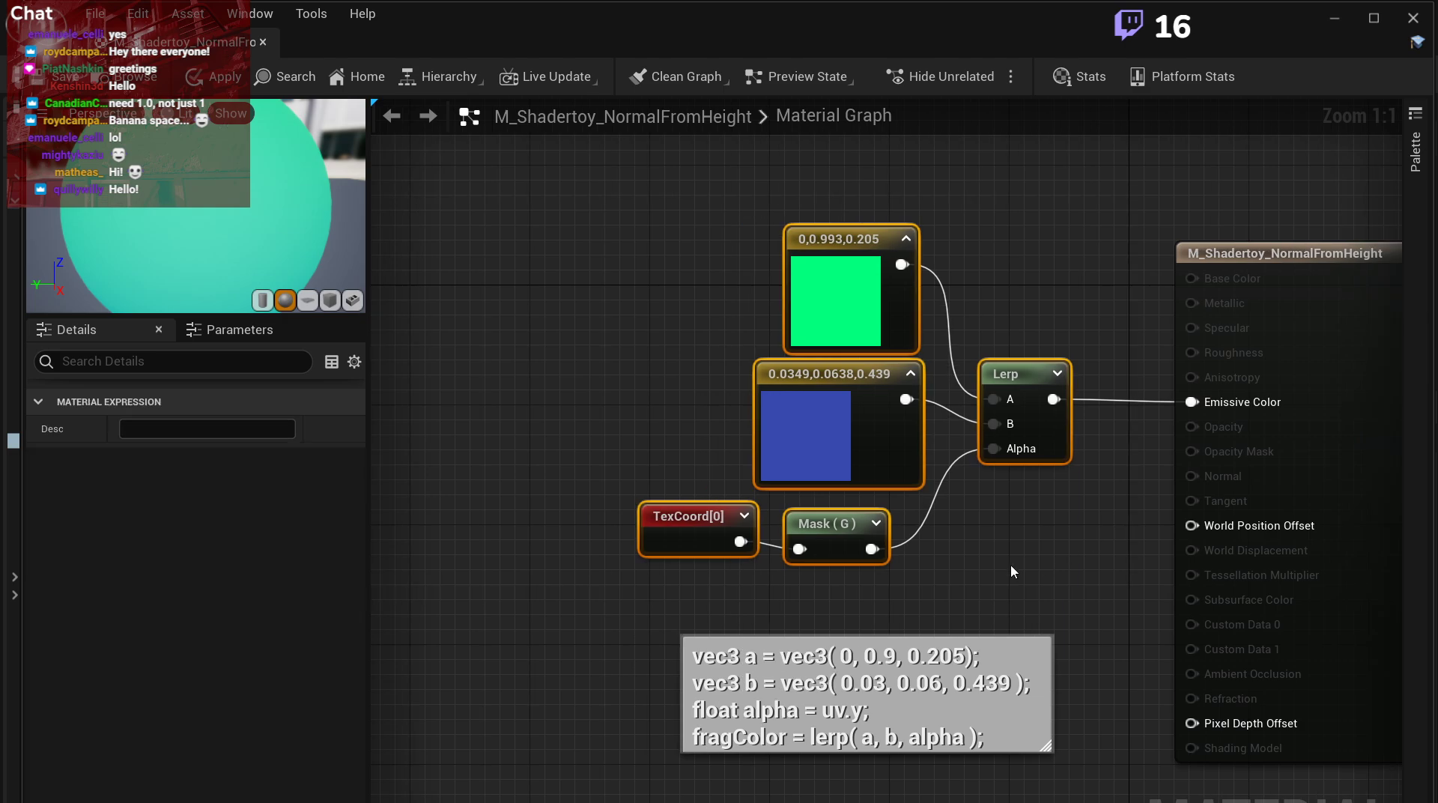
click(1010, 566)
right_drag(1041, 592, 962, 590)
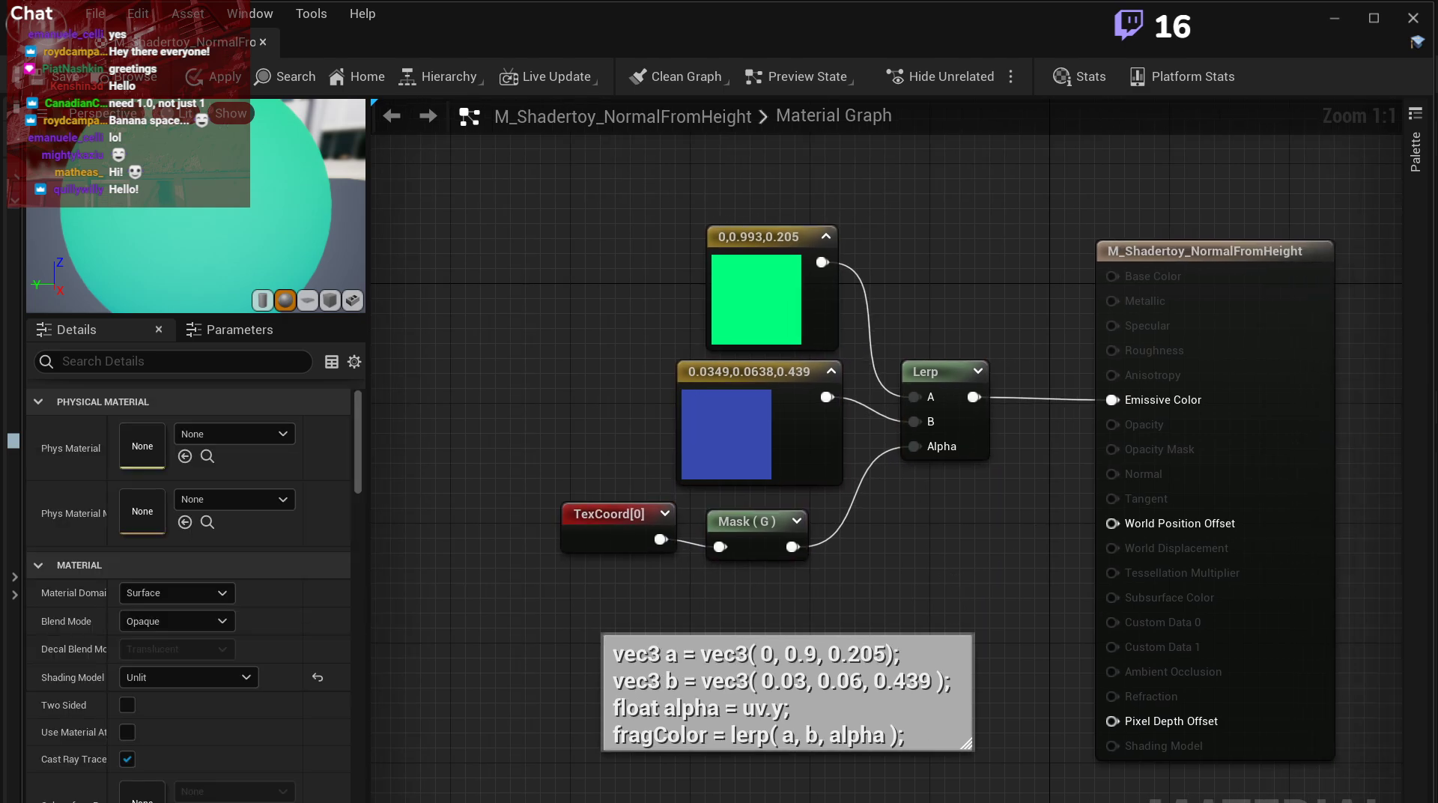
Switch to the Shadertoy code and examine the calcHeight function and where calcNormal samples it.
key(alt+Tab)
drag(810, 440, 888, 440)
scroll(765, 219, up, 5)
click(766, 219)
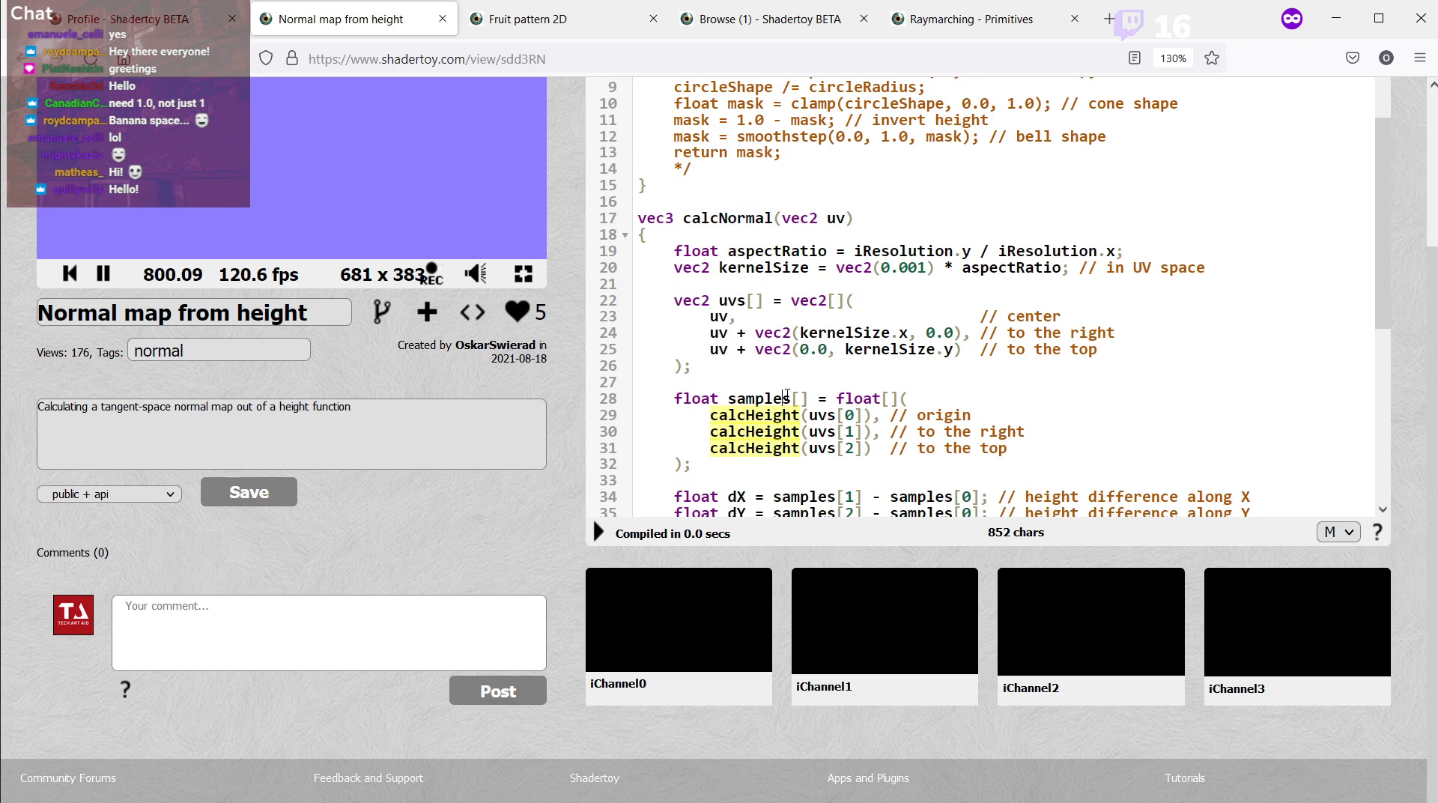
double_click(755, 415)
scroll(712, 197, up, 2)
drag(678, 124, 708, 160)
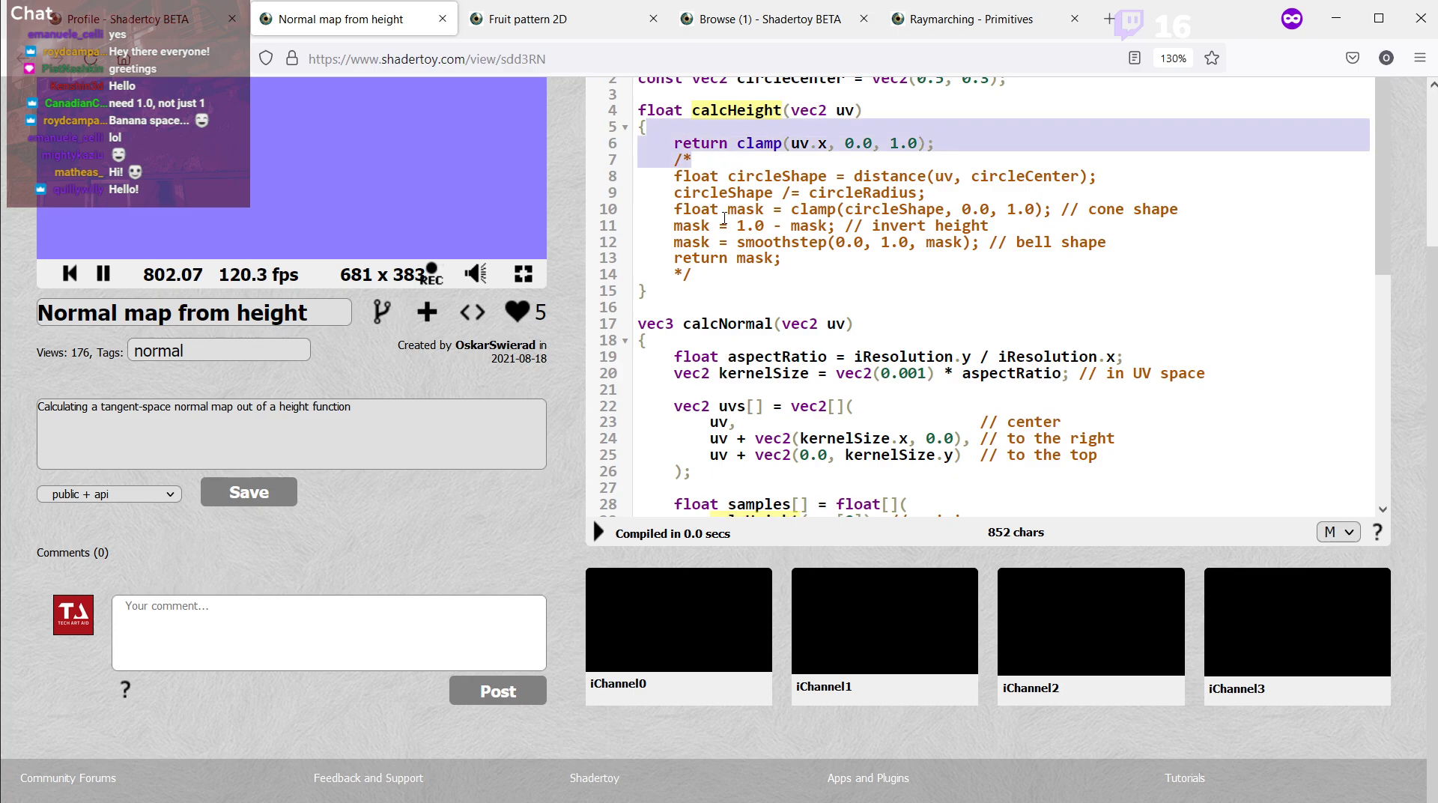
click(729, 242)
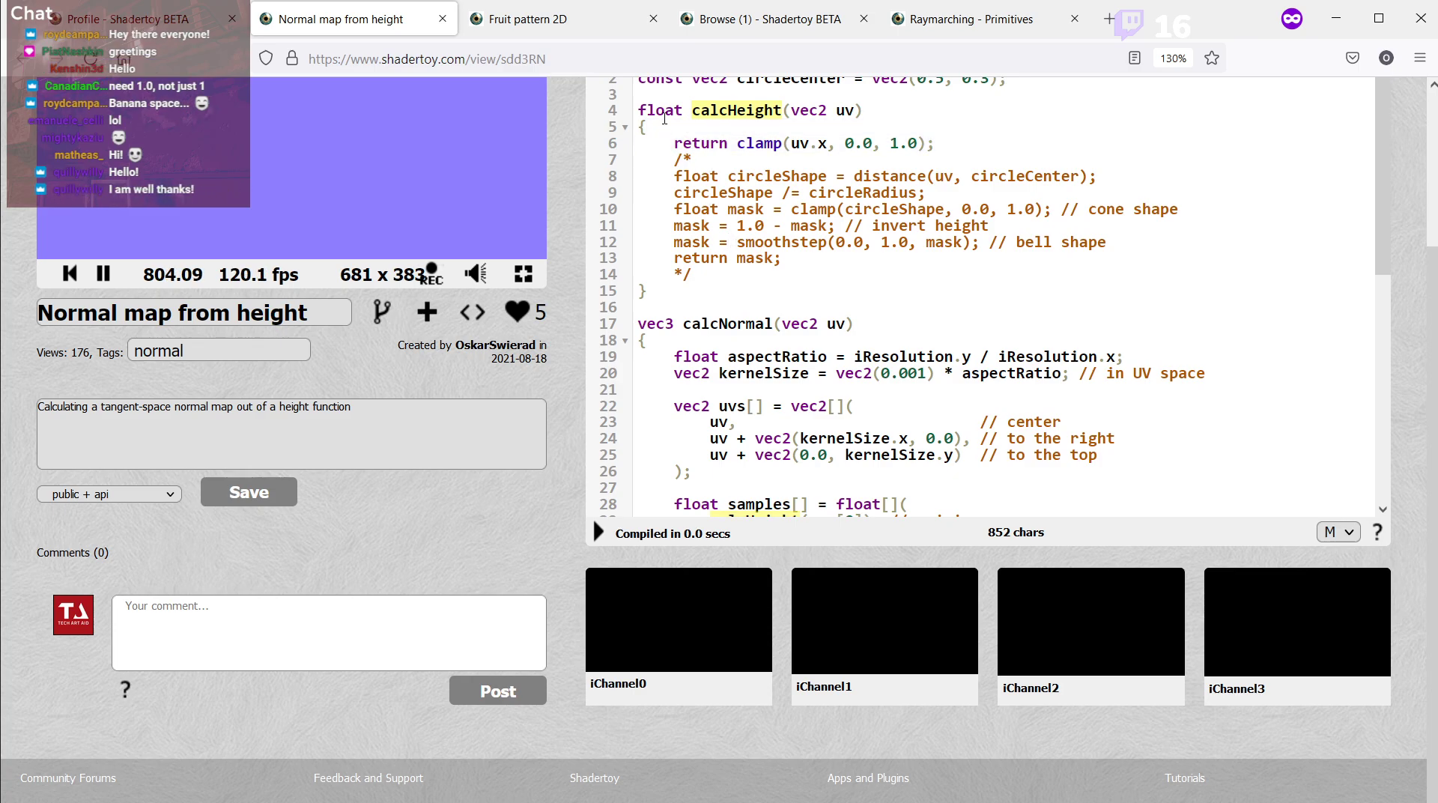
scroll(761, 252, down, 7)
scroll(715, 264, up, 5)
scroll(716, 265, up, 2)
scroll(749, 232, up, 3)
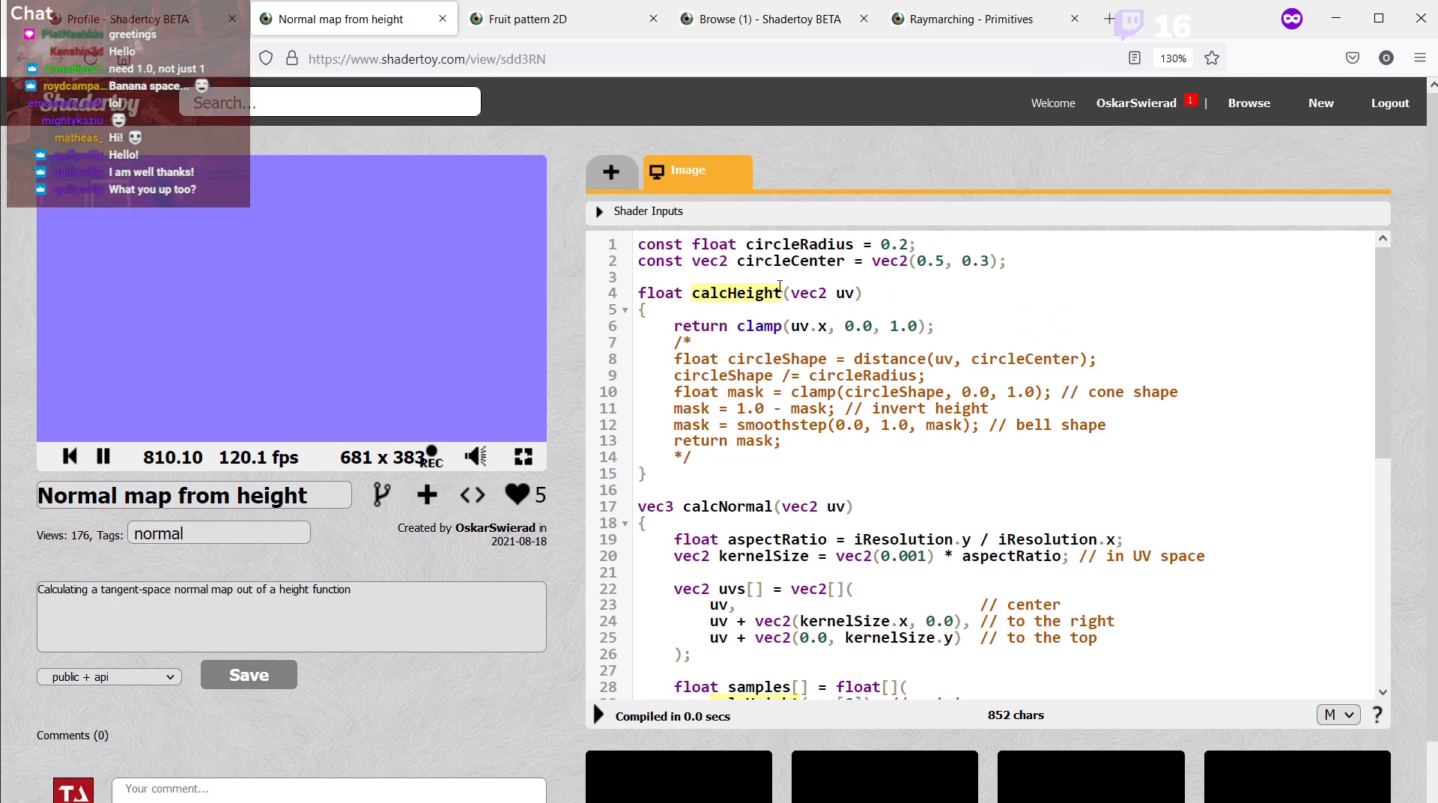
Collapse the calcHeight and calcNormal function bodies and highlight the normal variable and calcNormal(uv) call in mainImage.
click(625, 309)
click(625, 360)
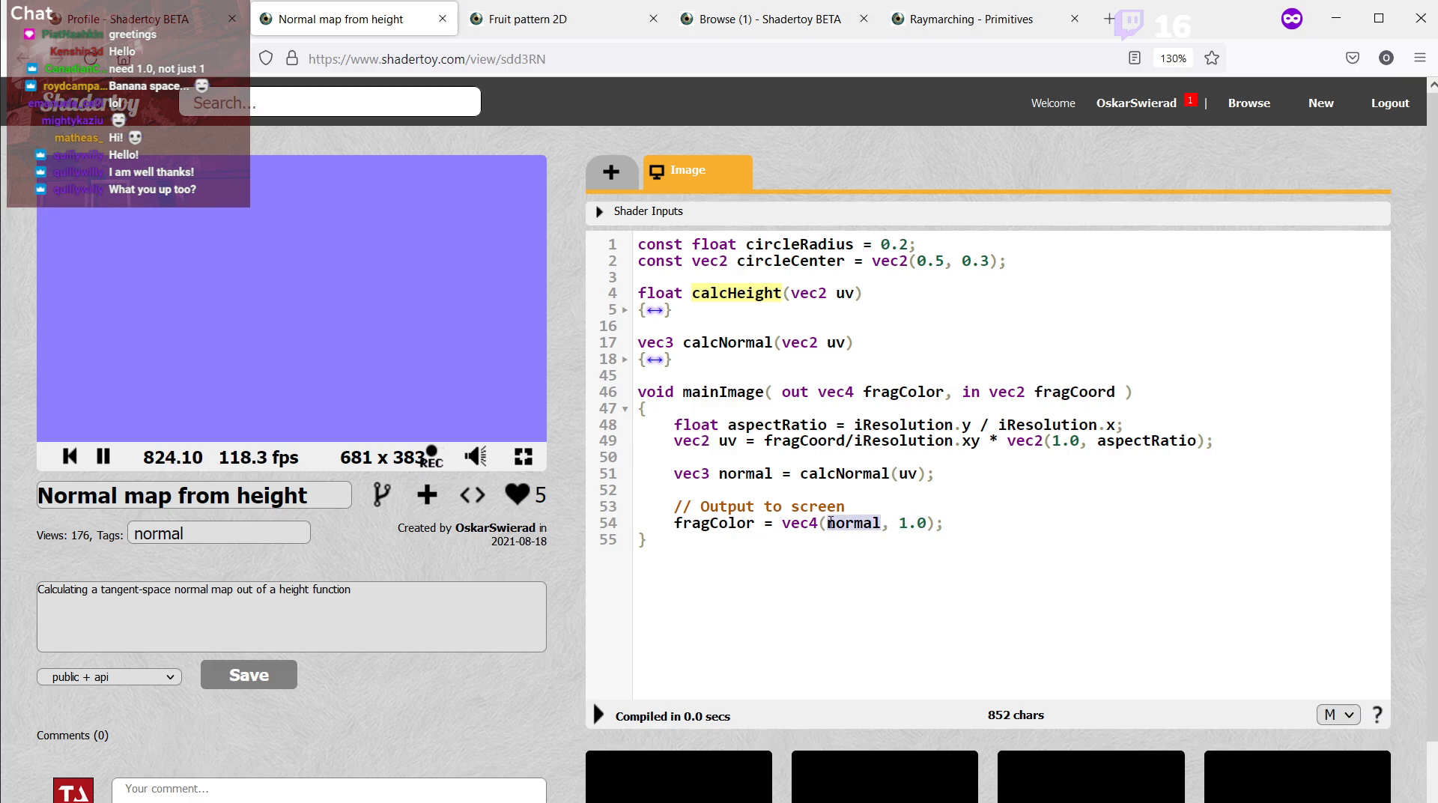
drag(774, 475, 677, 482)
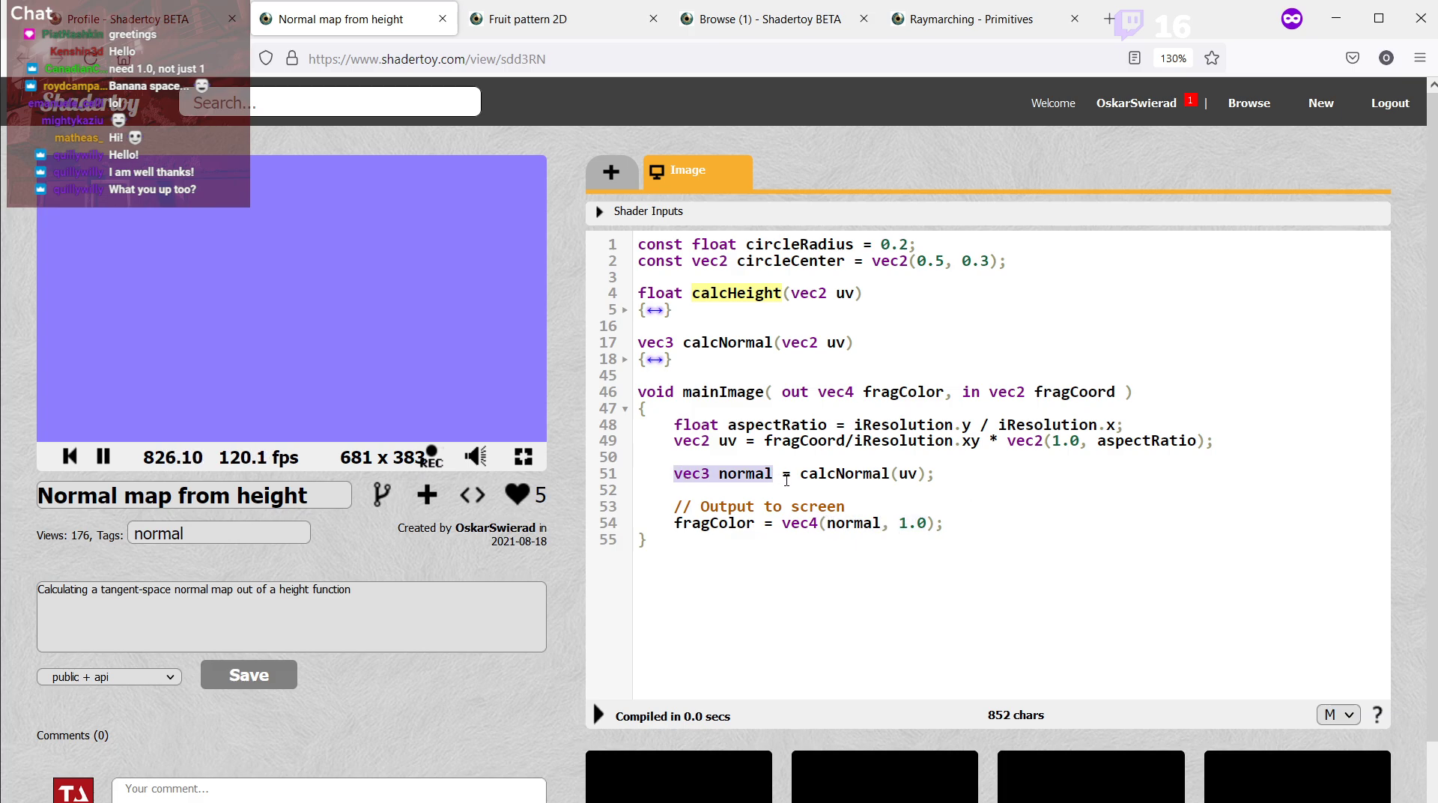
drag(800, 475, 932, 475)
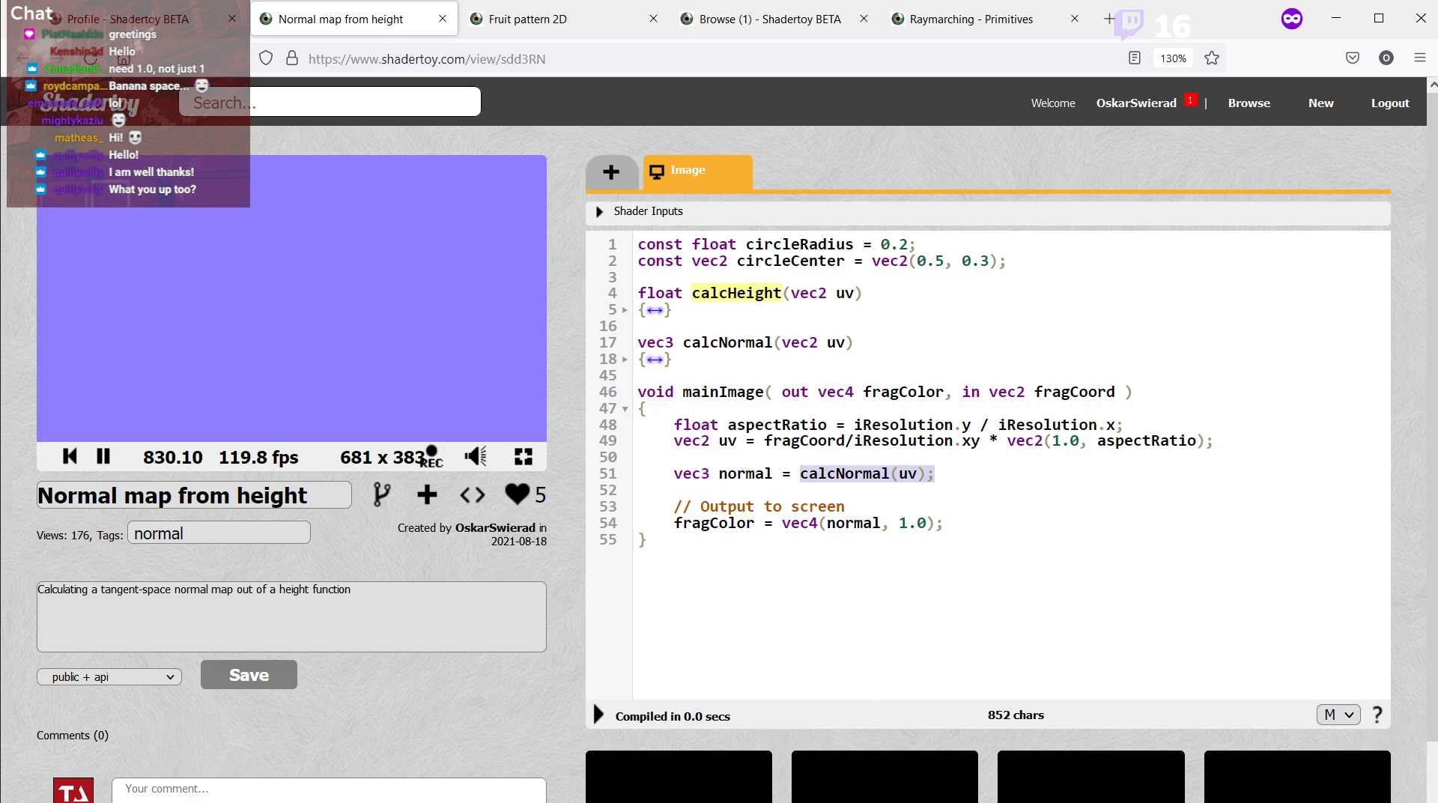
Switch to the Unreal Engine material graph and delete the two colour constants, Lerp, TexCoord, Mask and code comment, keeping the result node.
key(alt+Tab)
mouse_move(476, 47)
mouse_down()
mouse_move(781, 151)
mouse_move(1086, 150)
mouse_move(500, 48)
mouse_up()
scroll(619, 349, down, 3)
right_drag(619, 349, 744, 327)
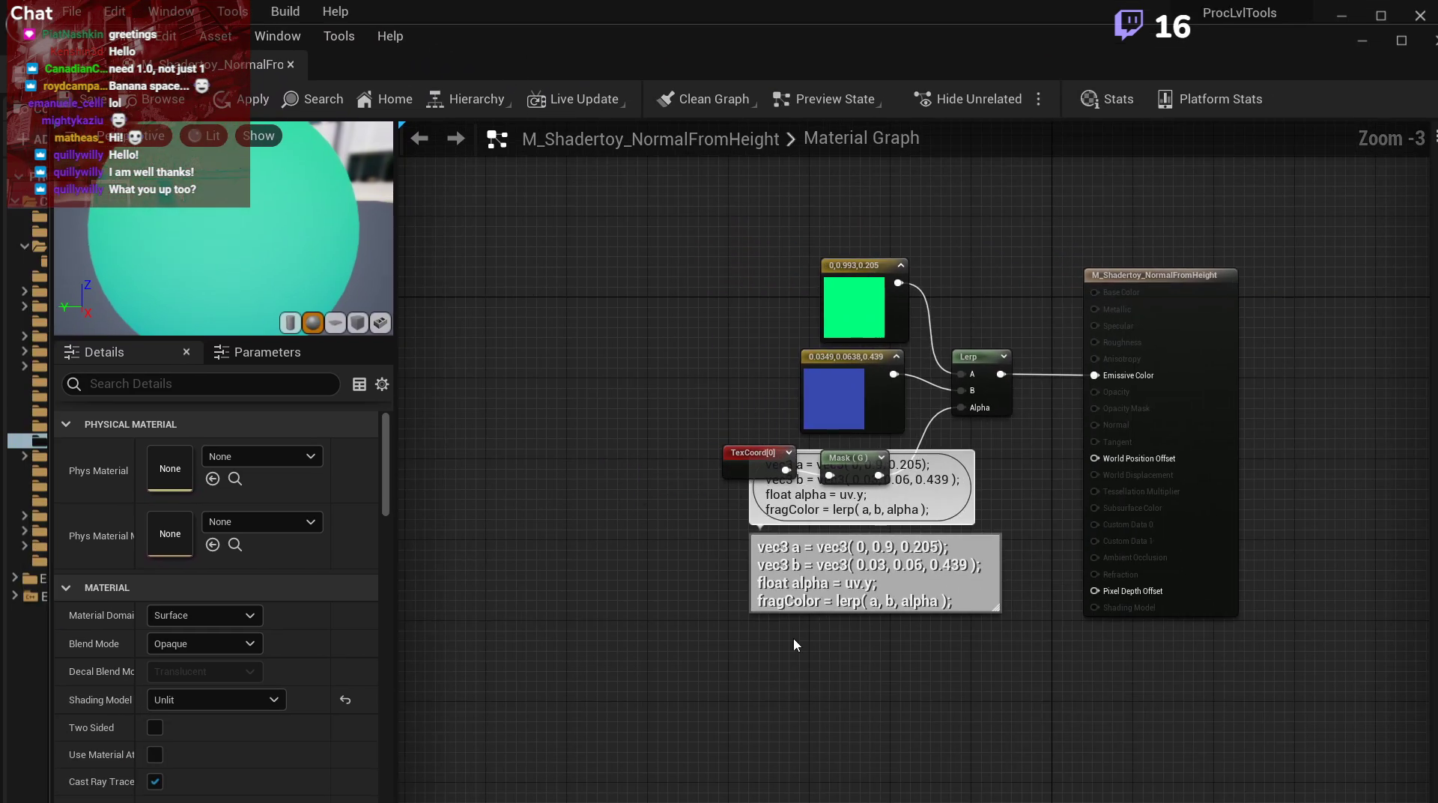
drag(793, 642, 931, 577)
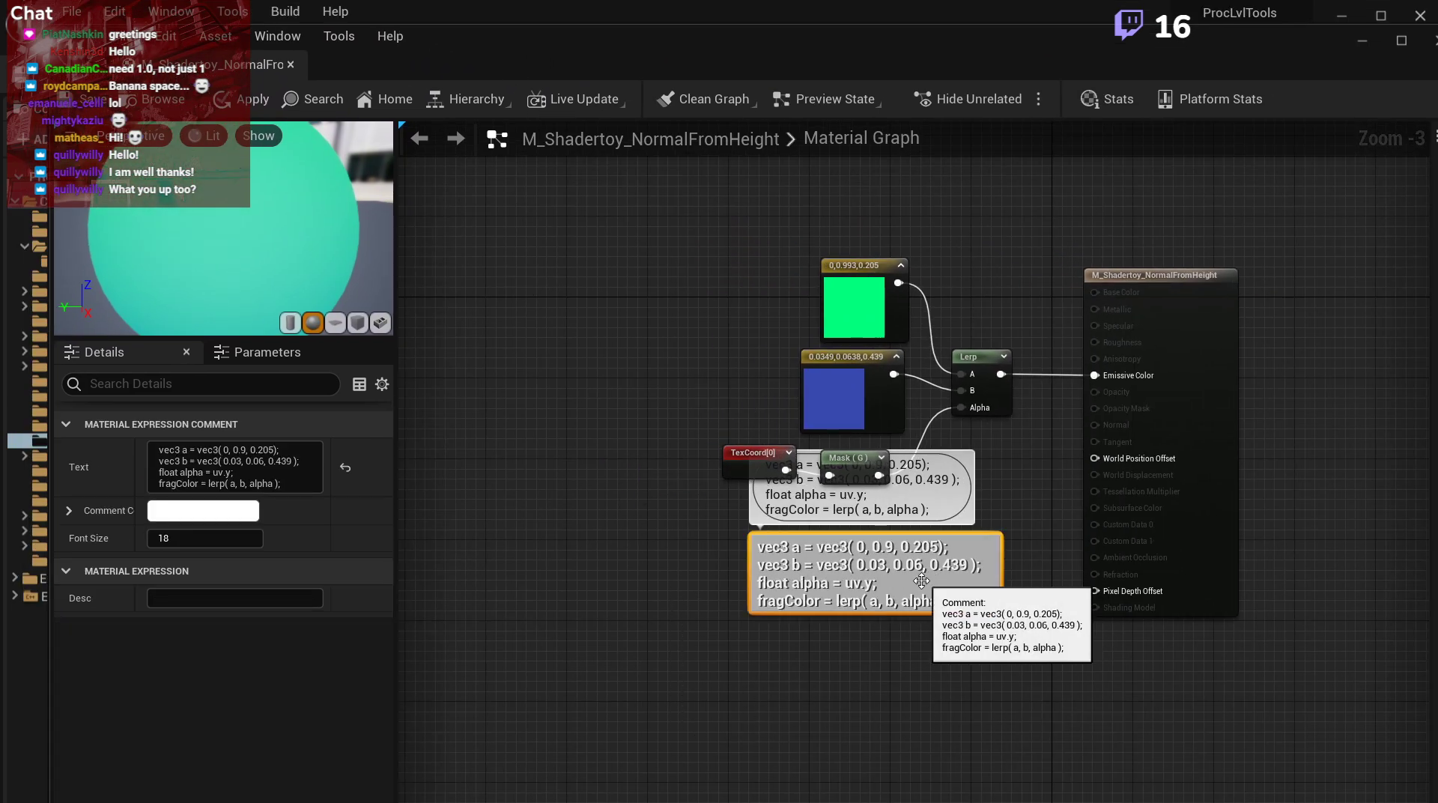
drag(690, 631, 1050, 240)
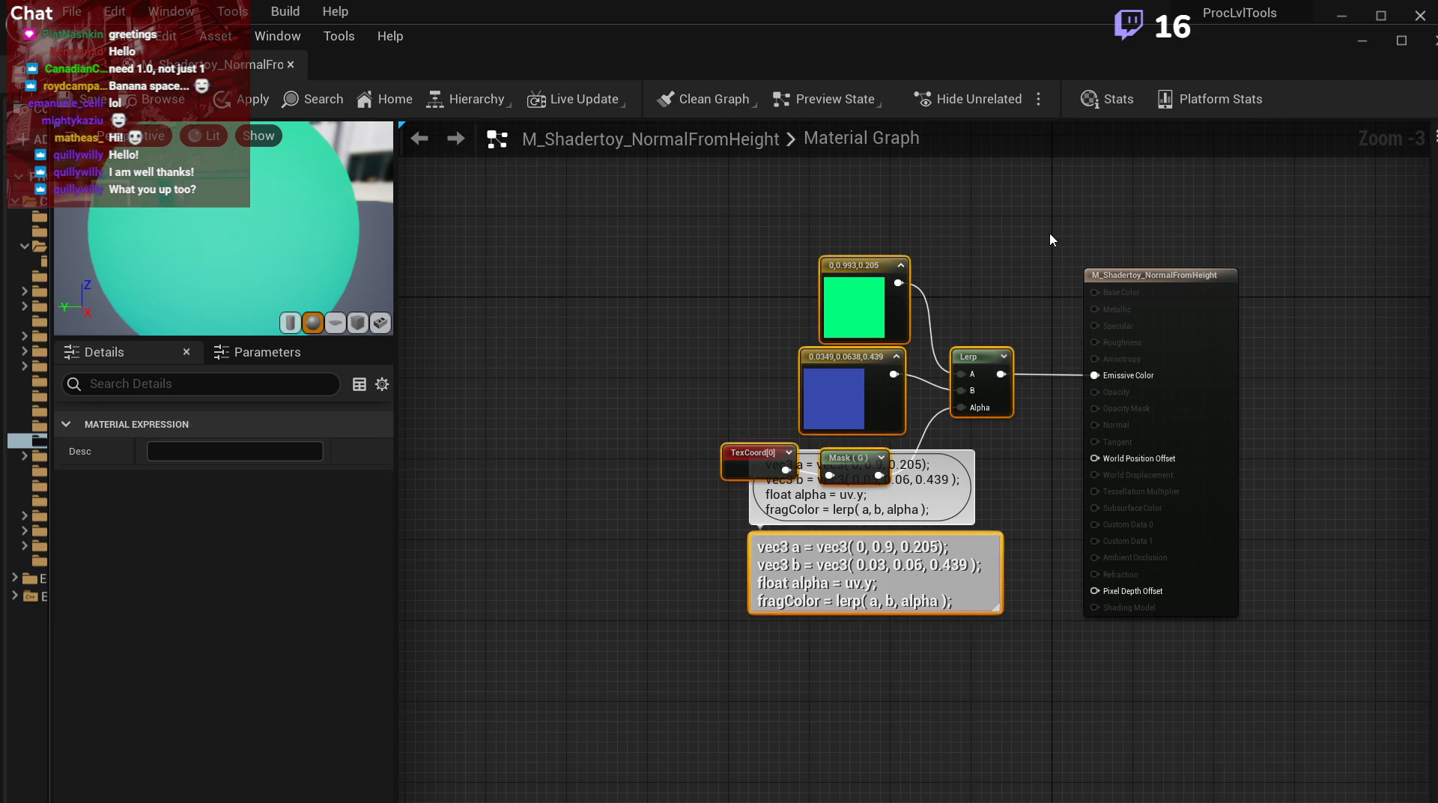
key(Delete)
right_click(738, 330)
text(com)
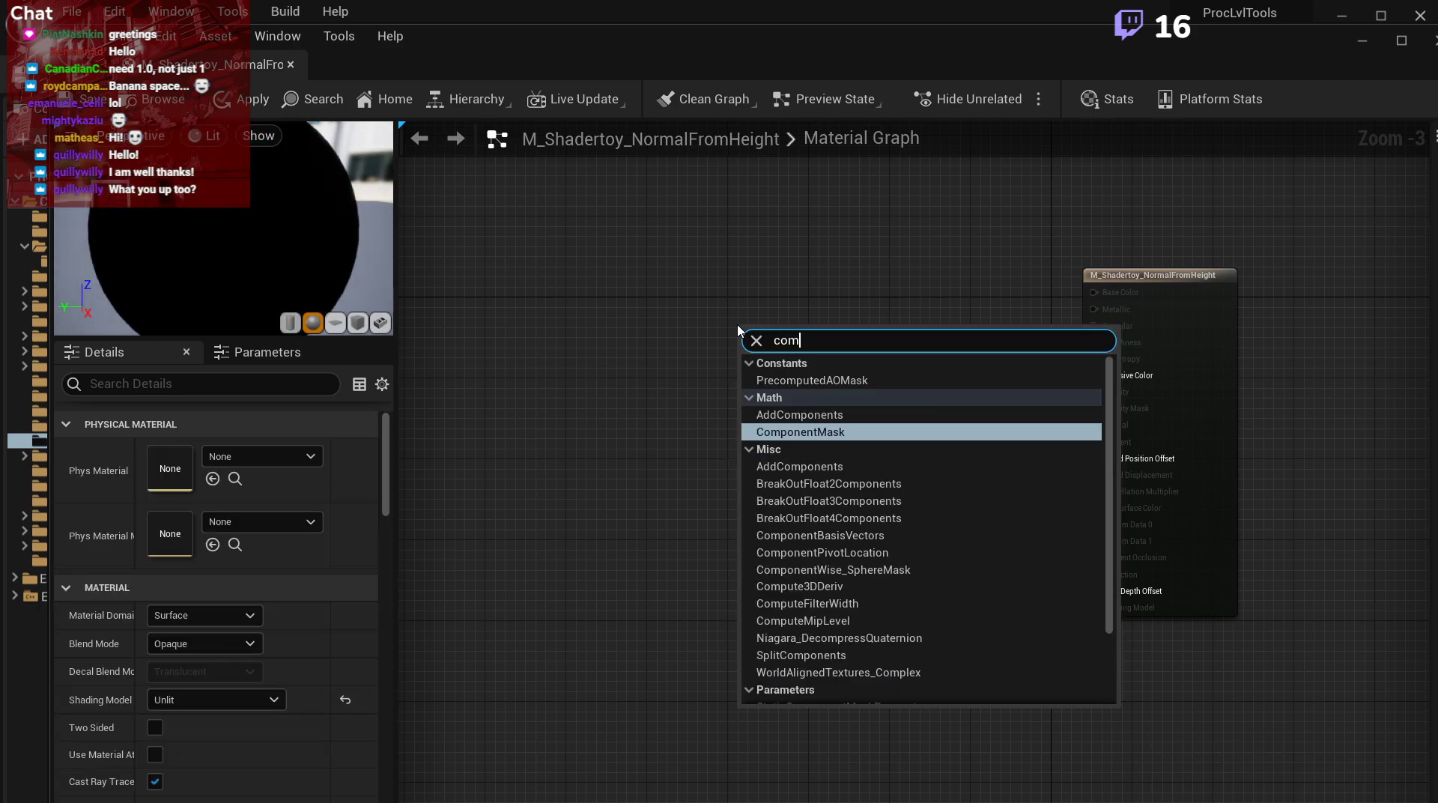
key(Return)
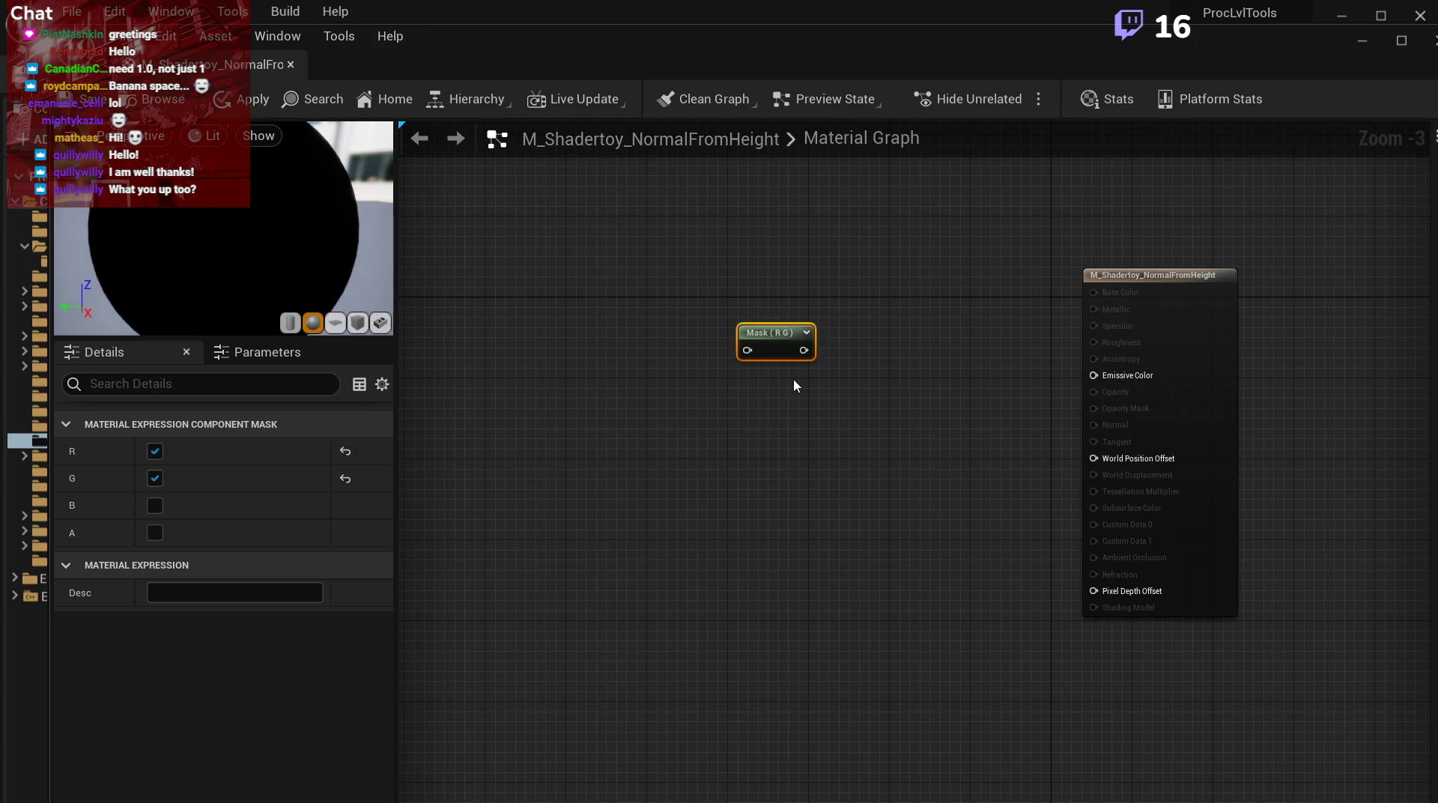
key(Delete)
right_click(691, 303)
text(compone)
key(Escape)
Add a comment box named CalcNormal to the material graph and enlarge it into a big, roughly square area.
text(c)
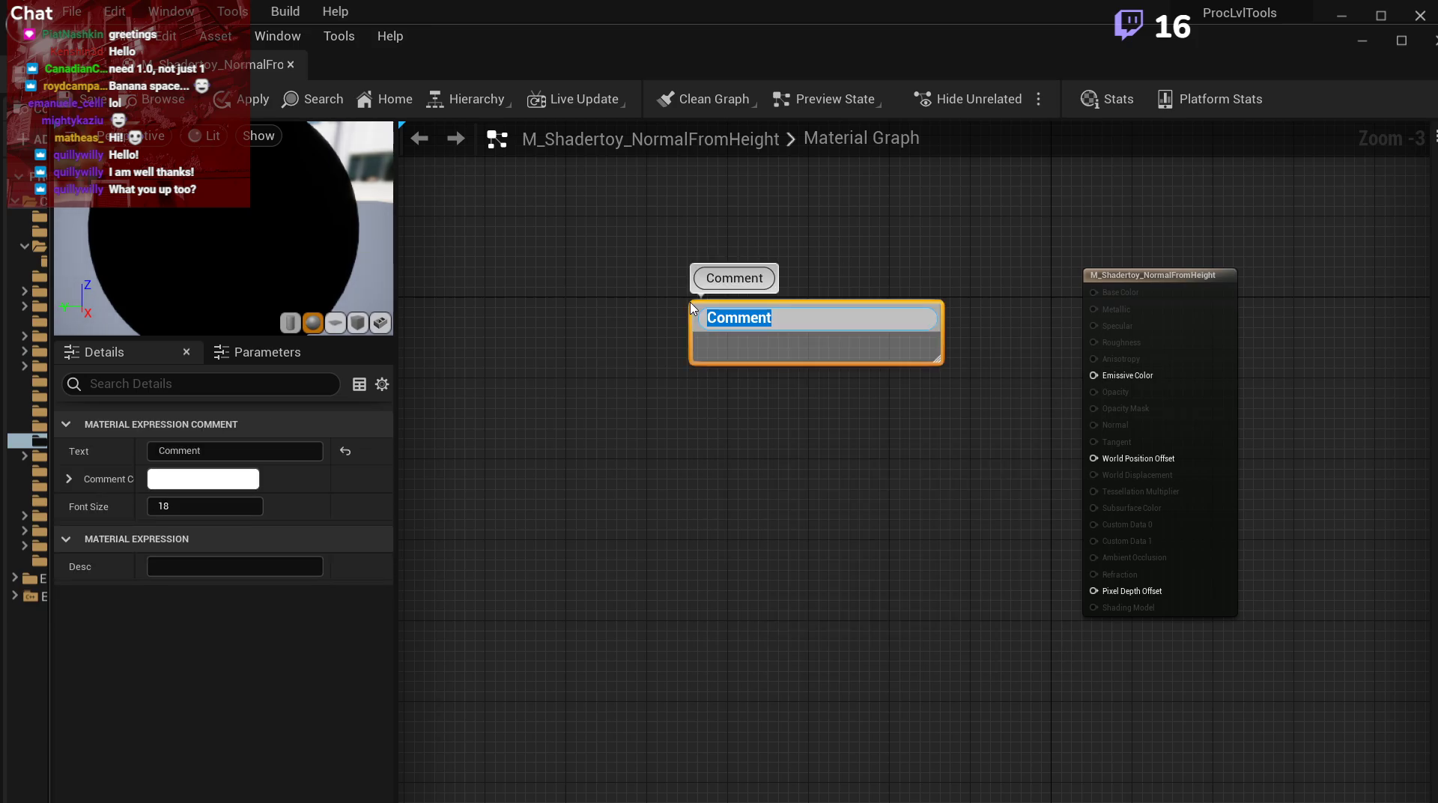
text(Calculate Normal)
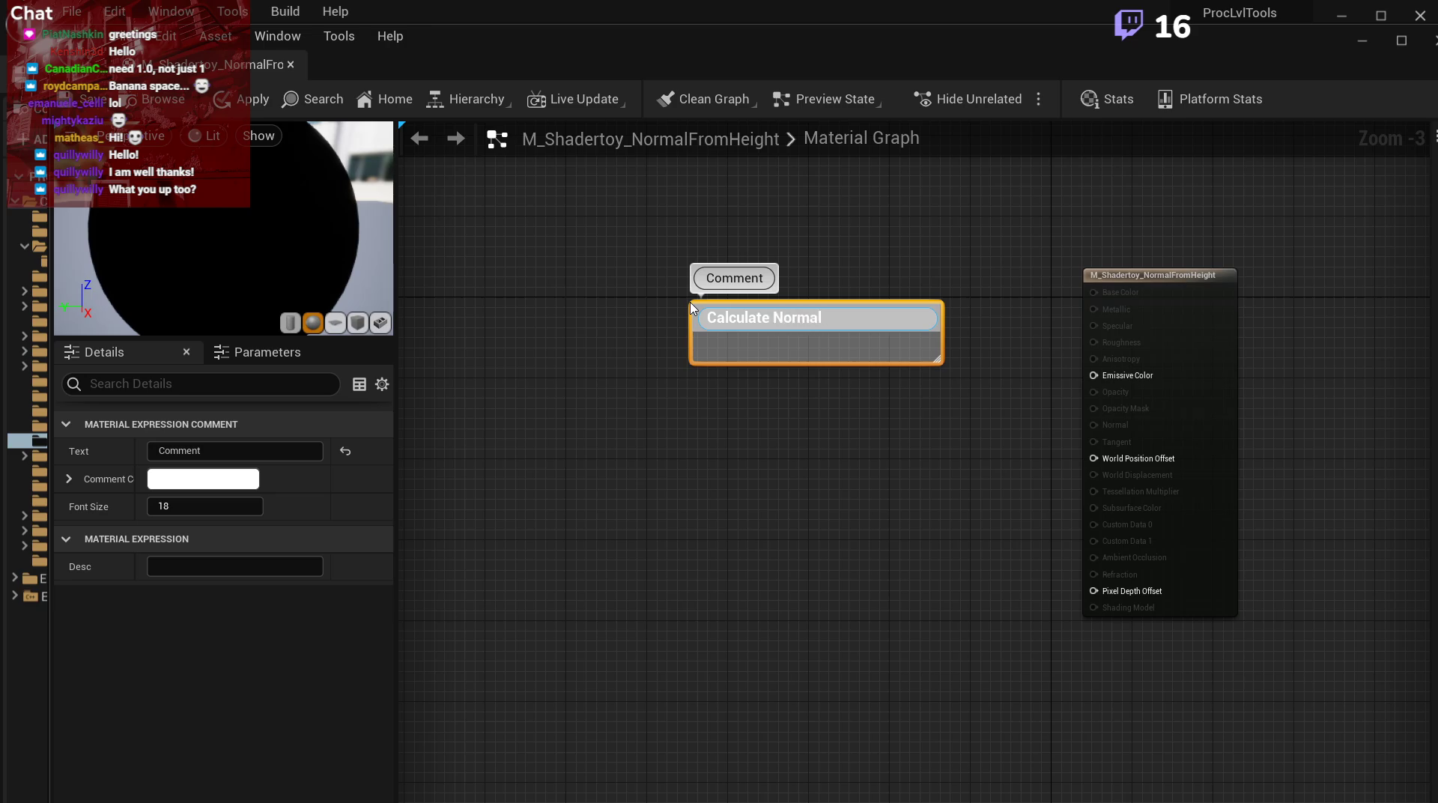
key(BackSpace)
key(BackSpace)
key(BackSpace)
key(BackSpace)
key(BackSpace)
key(BackSpace)
key(Return)
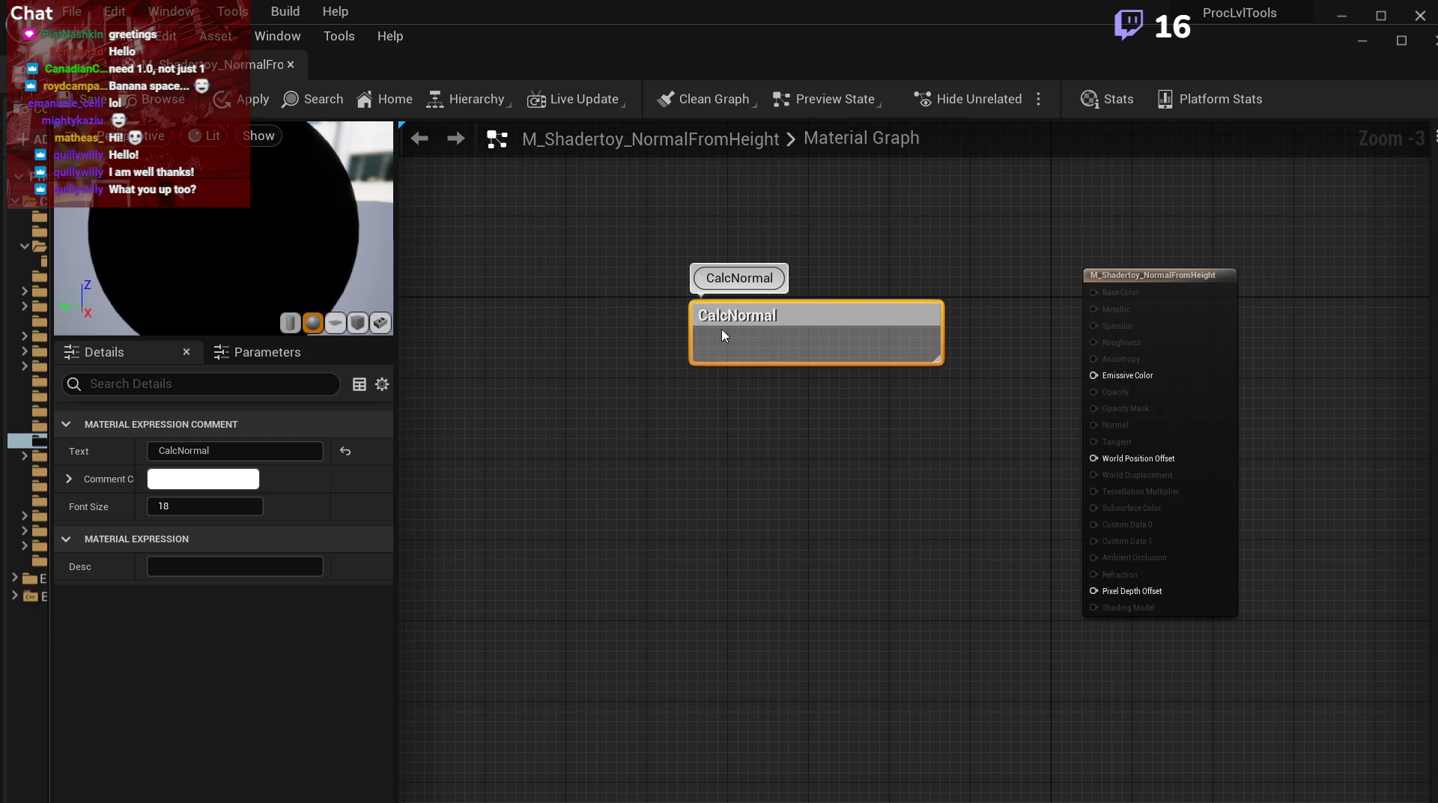
drag(696, 358, 525, 728)
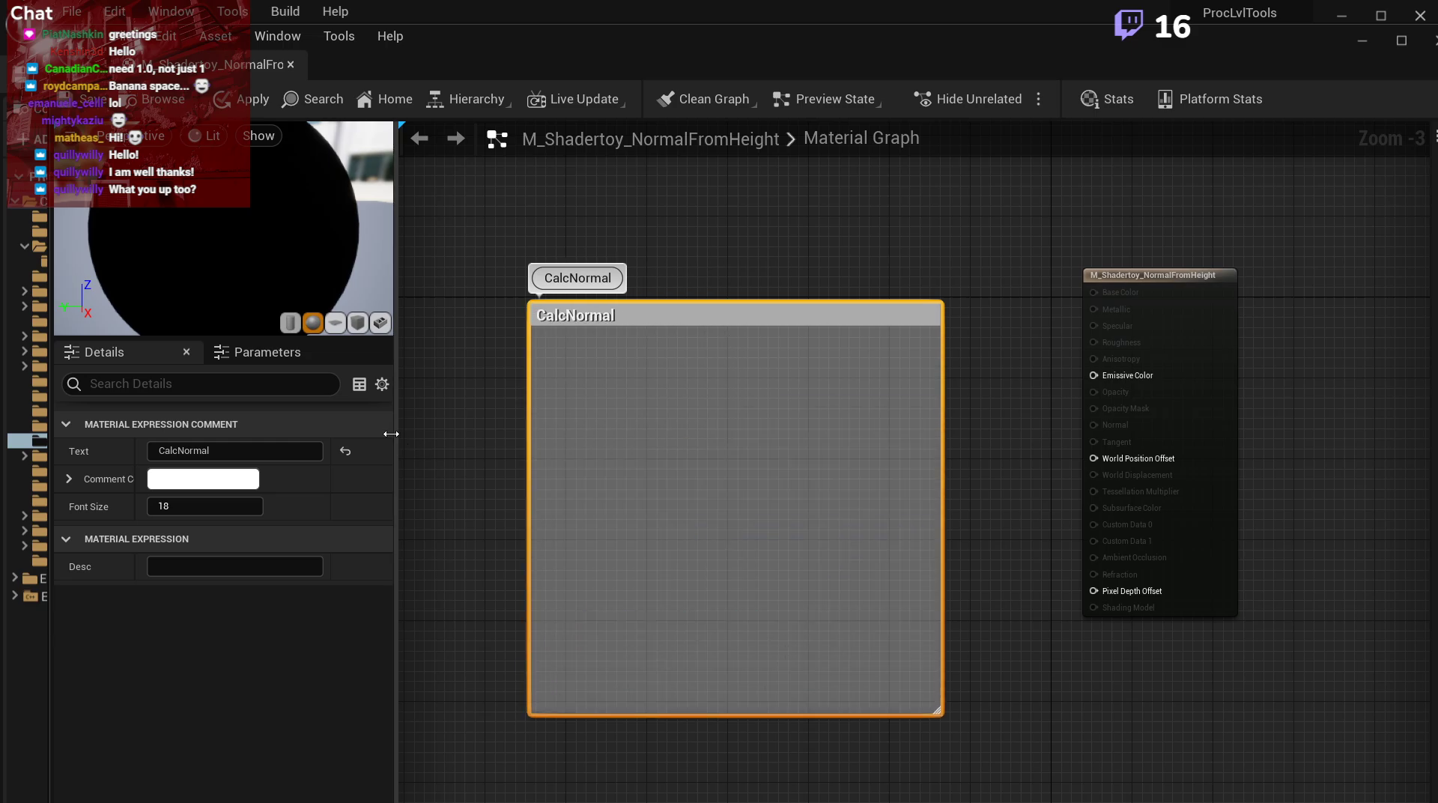
Dock the material editor in the main editor window with narrower side panels, and move the result node closer to the CalcNormal comment.
drag(402, 442, 351, 442)
drag(576, 39, 665, 130)
click(421, 32)
drag(422, 39, 379, 45)
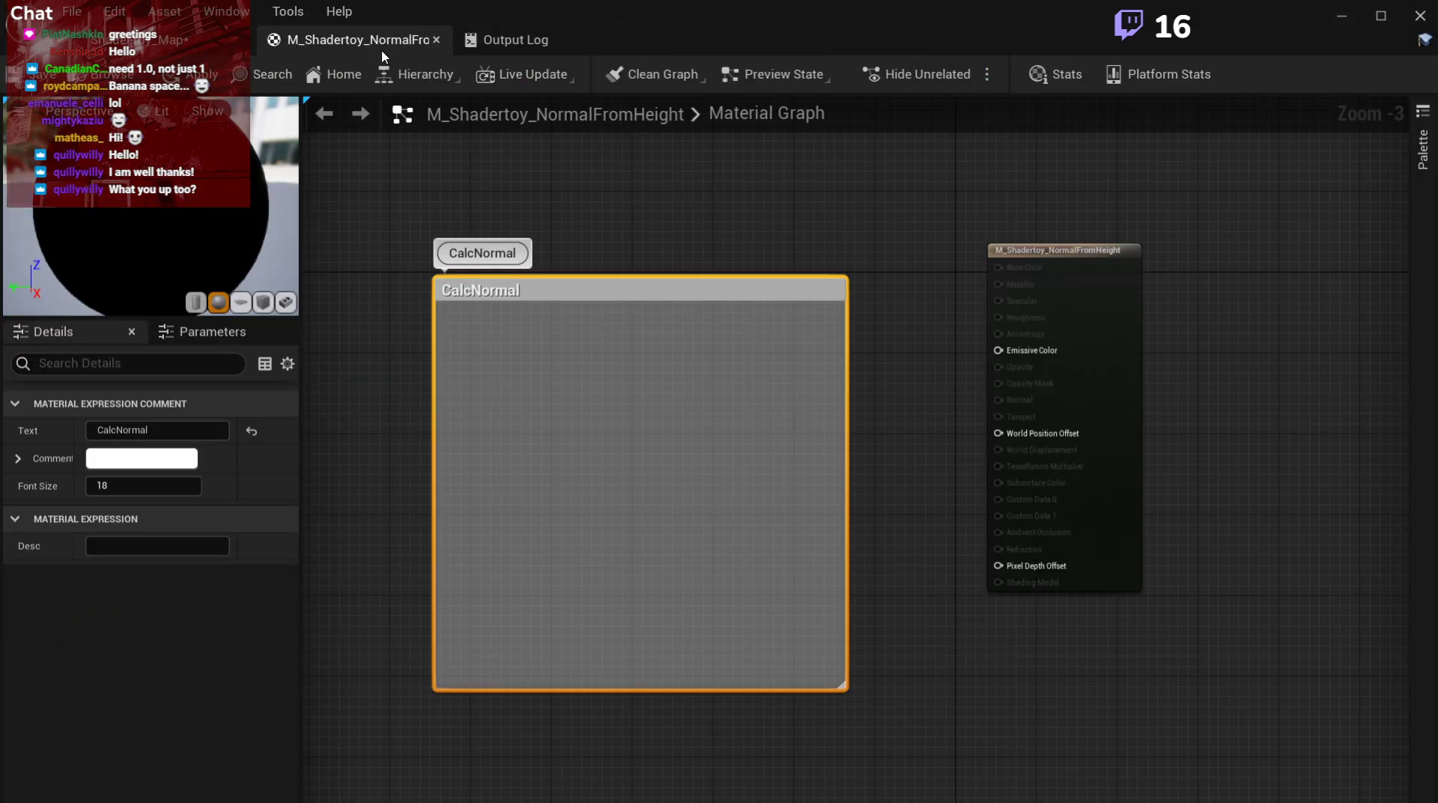
drag(302, 277, 264, 276)
click(741, 271)
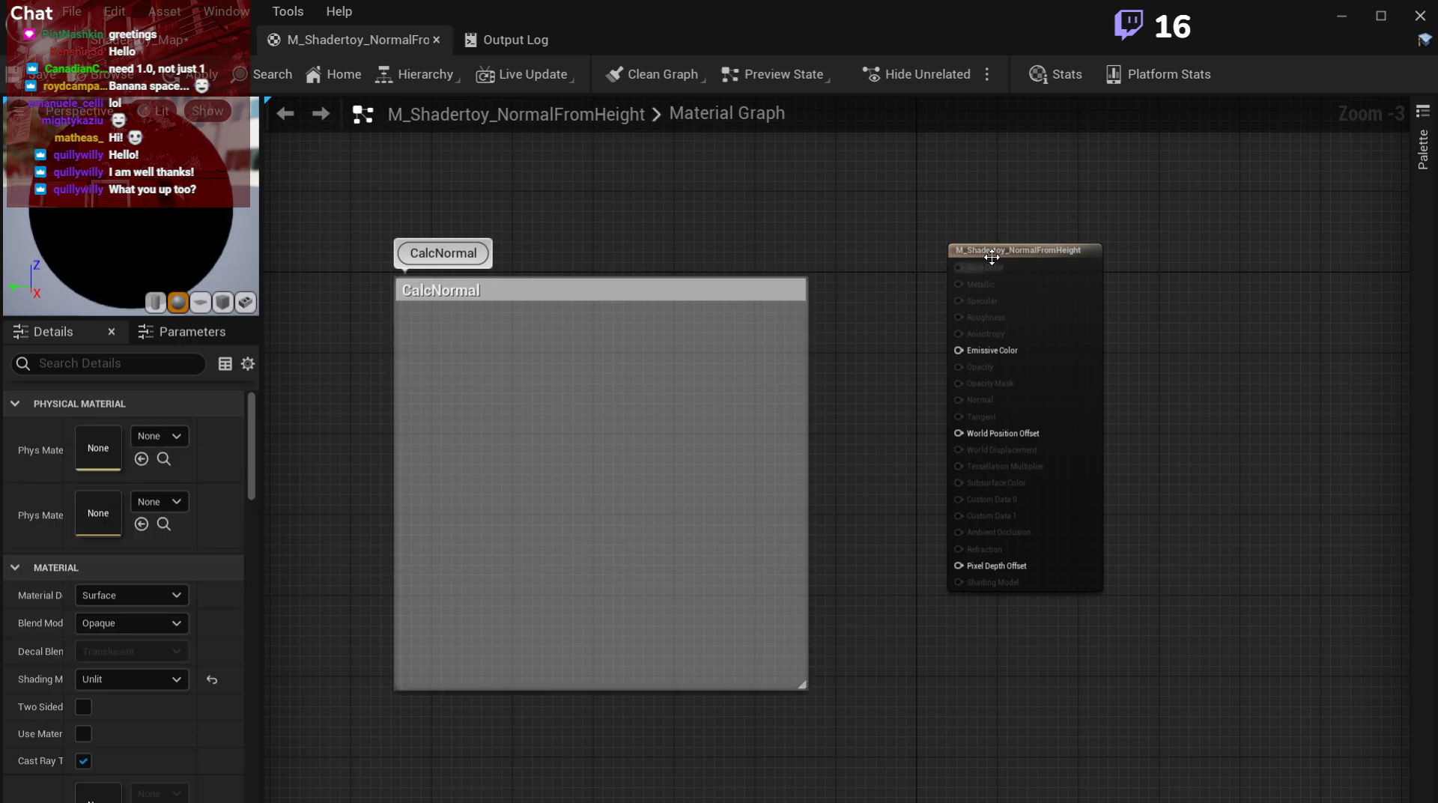
drag(993, 251, 951, 311)
Add a TexCoord node outside the CalcNormal comment and wire it to a reroute node inside, leaving Emissive Color disconnected.
click(737, 794)
click(795, 545)
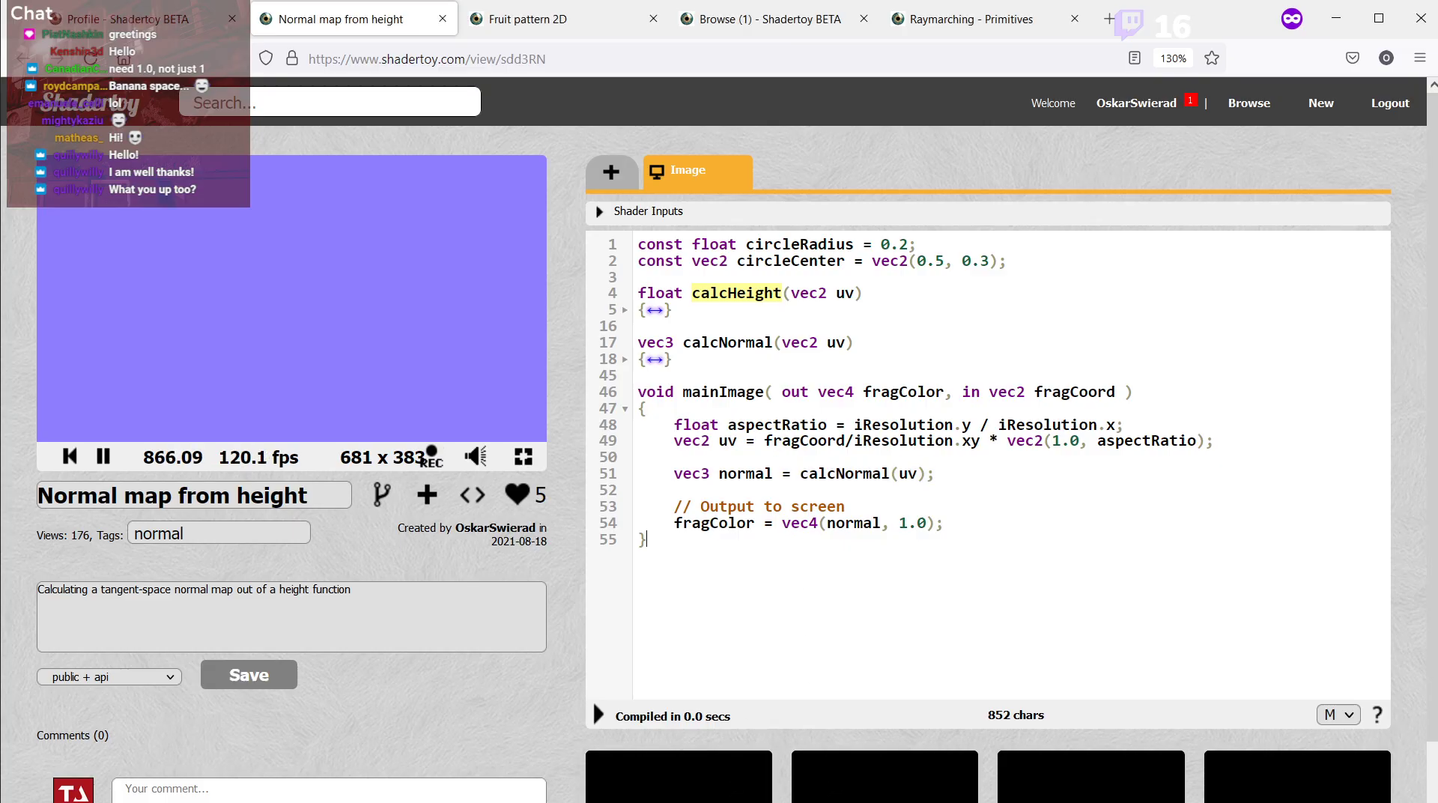
key(alt+Tab)
right_drag(675, 577, 1037, 600)
scroll(643, 376, up, 3)
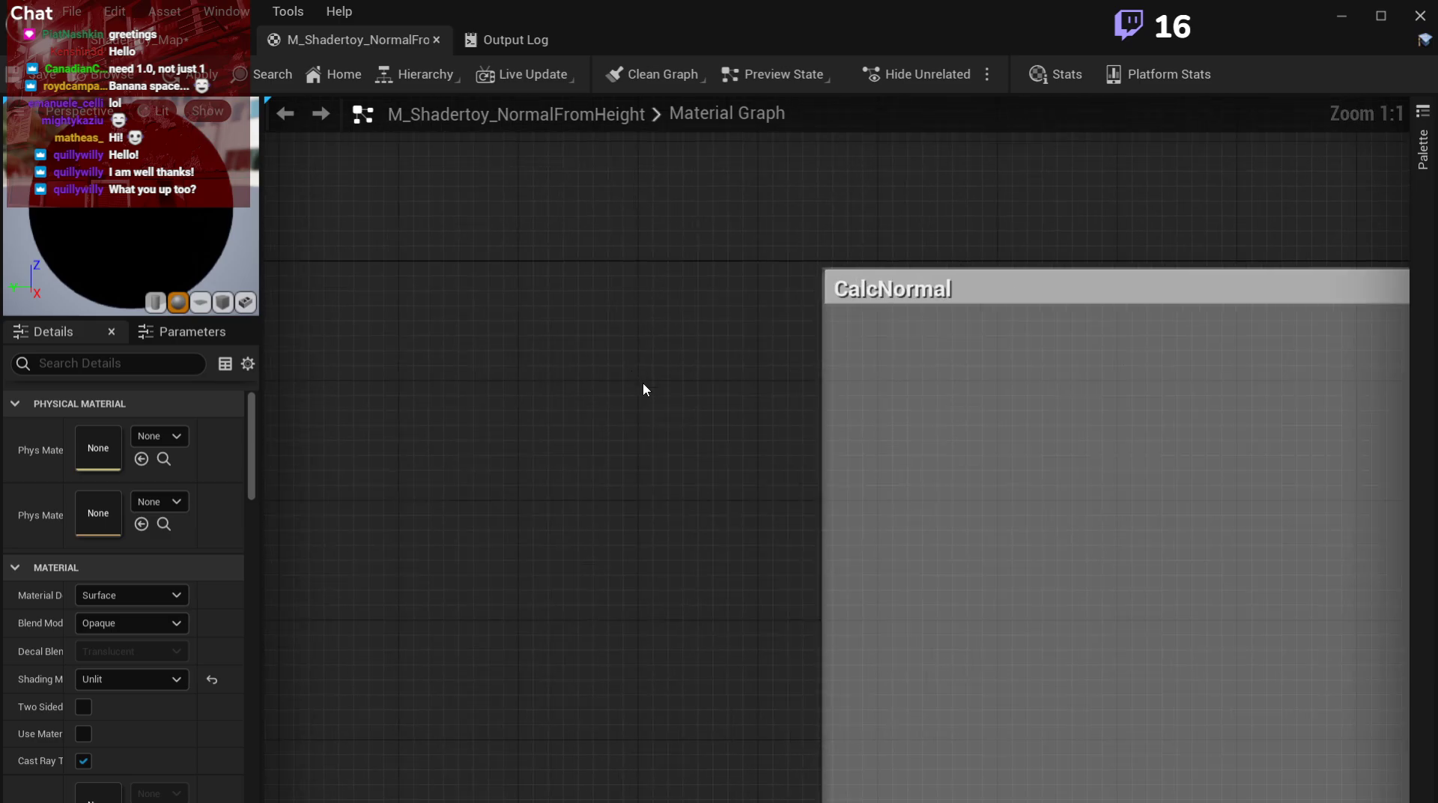
click(667, 383)
right_drag(840, 435, 626, 424)
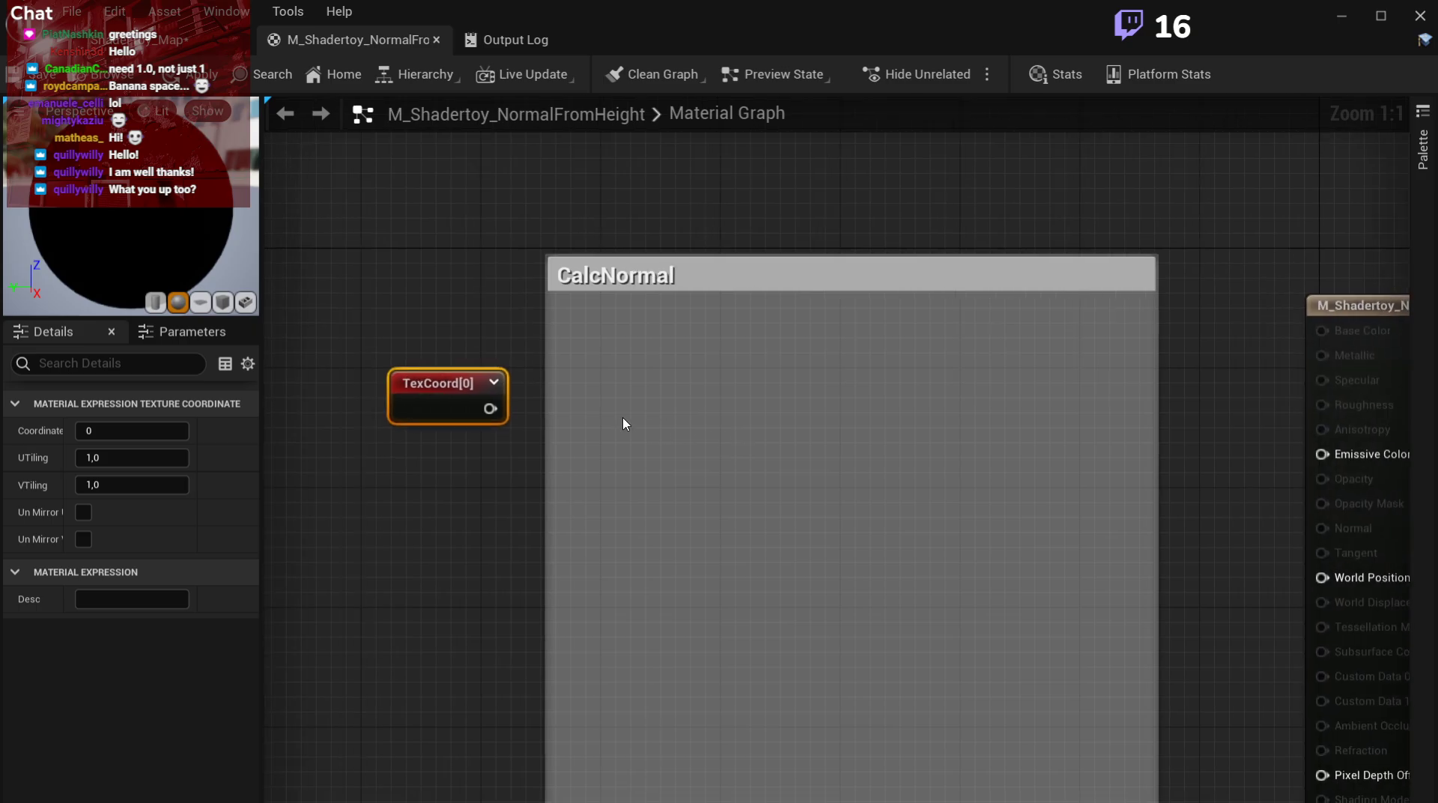
drag(491, 408, 1322, 454)
double_click(611, 407)
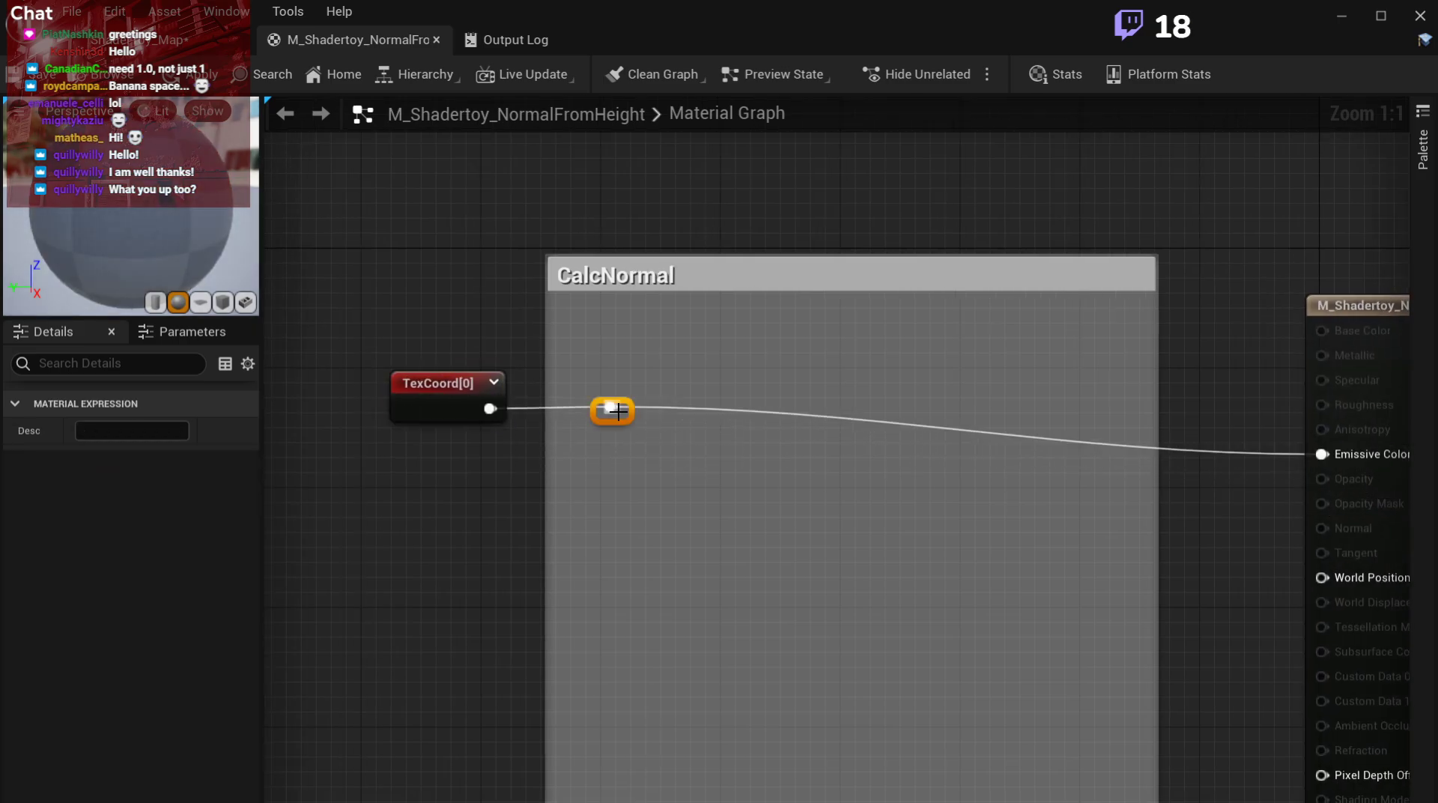
alt+click(1323, 454)
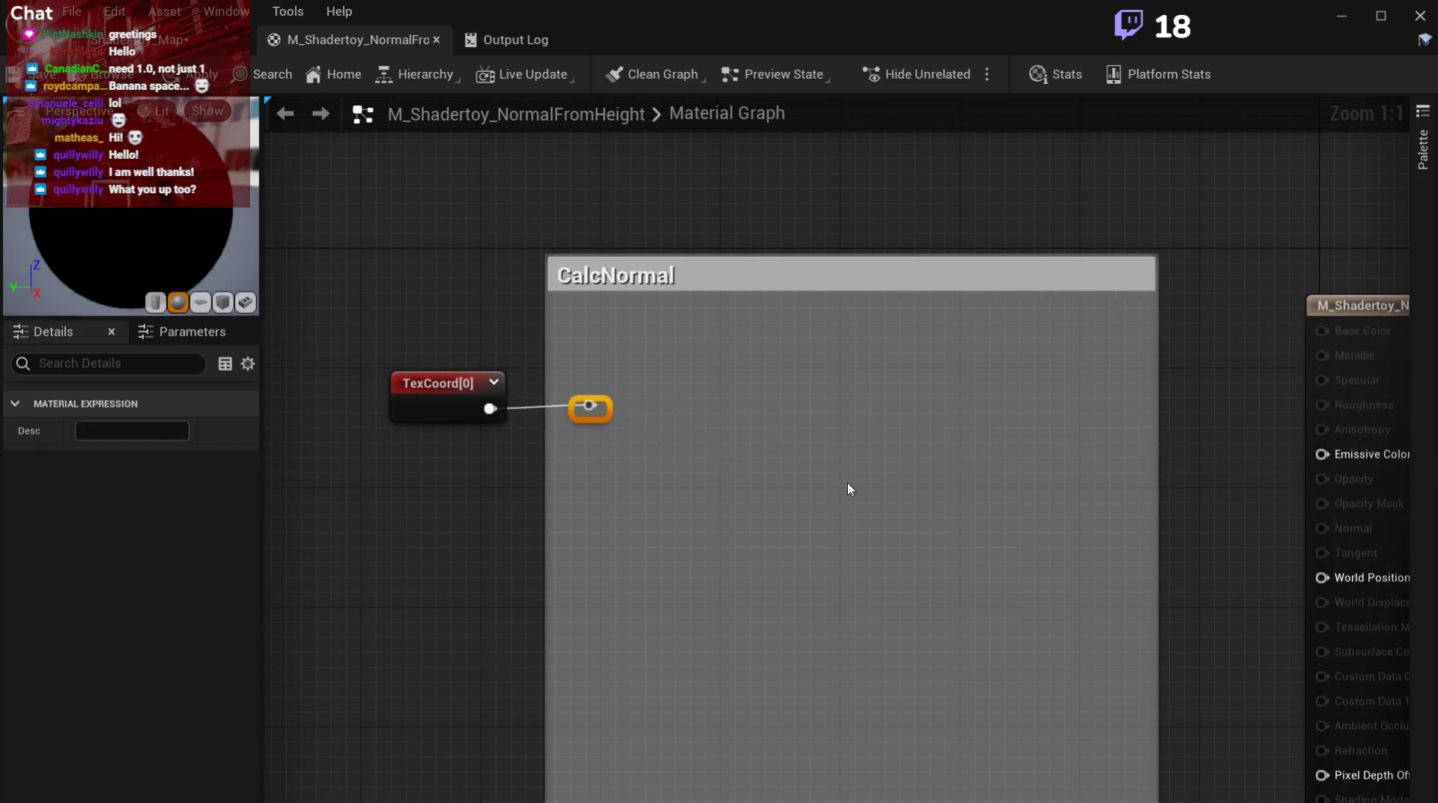
click(851, 489)
Switch to the Shadertoy code, expand the calcNormal function and examine how aspectRatio and kernelSize are defined.
key(alt+Tab)
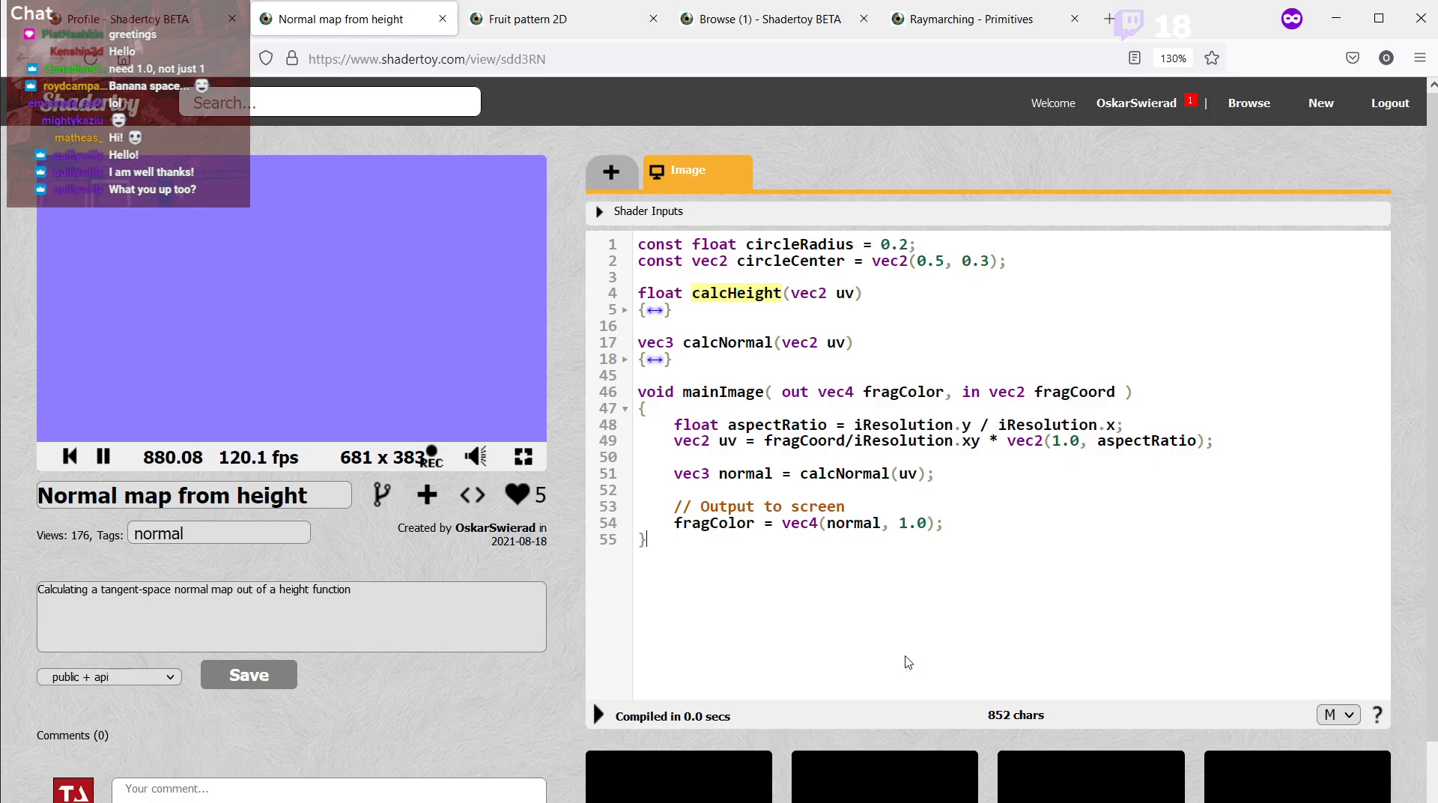
drag(800, 473, 888, 473)
click(909, 475)
click(624, 359)
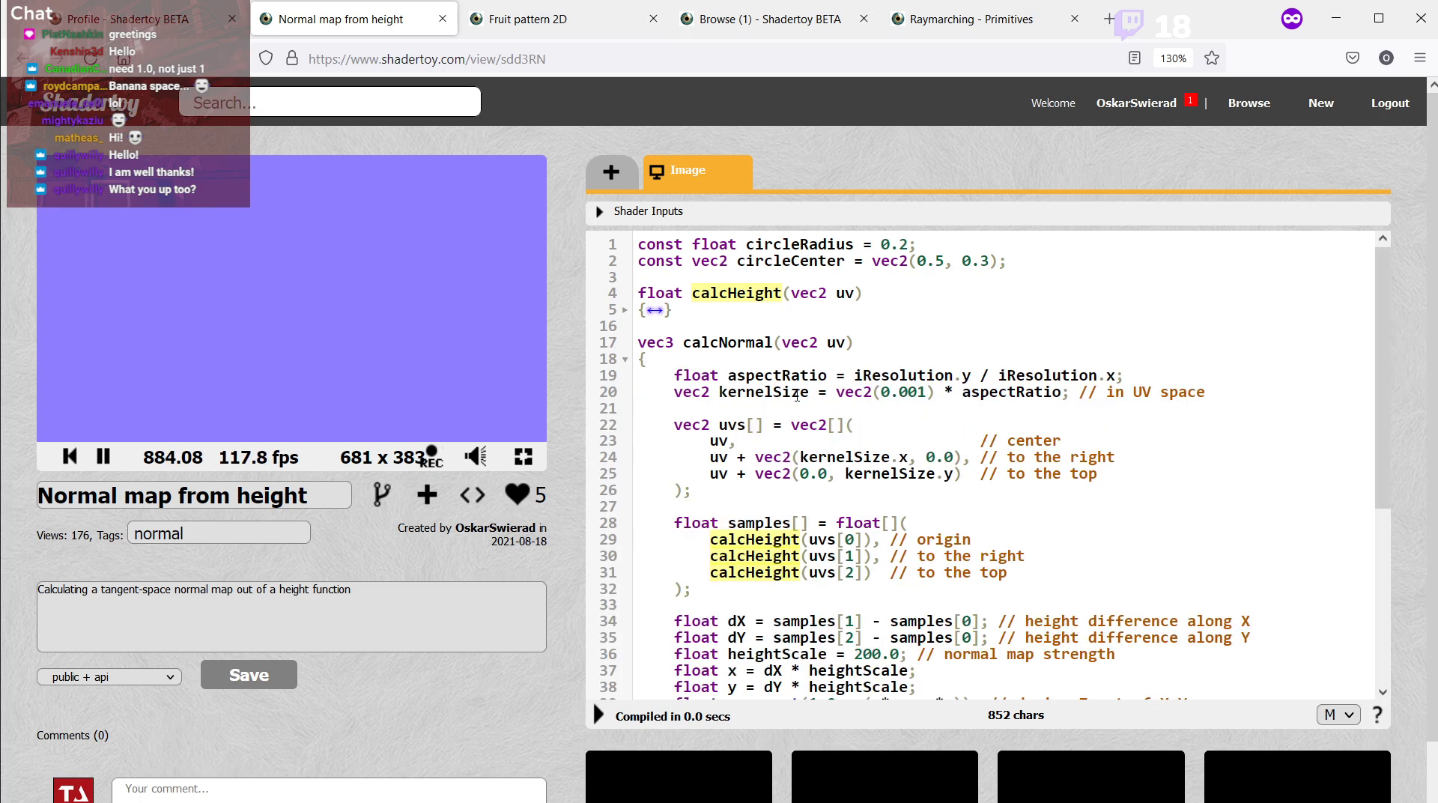
drag(727, 372, 1126, 375)
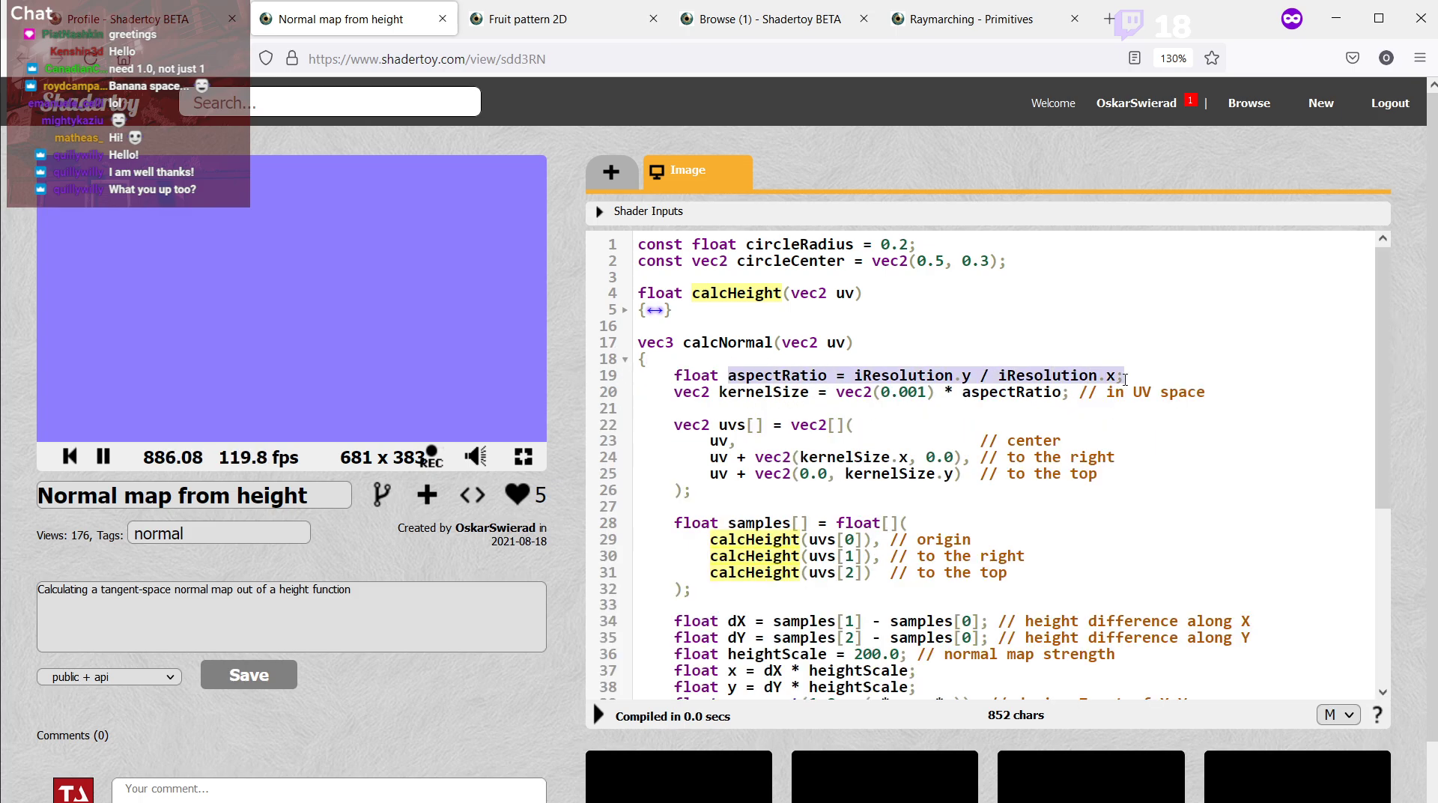
click(865, 473)
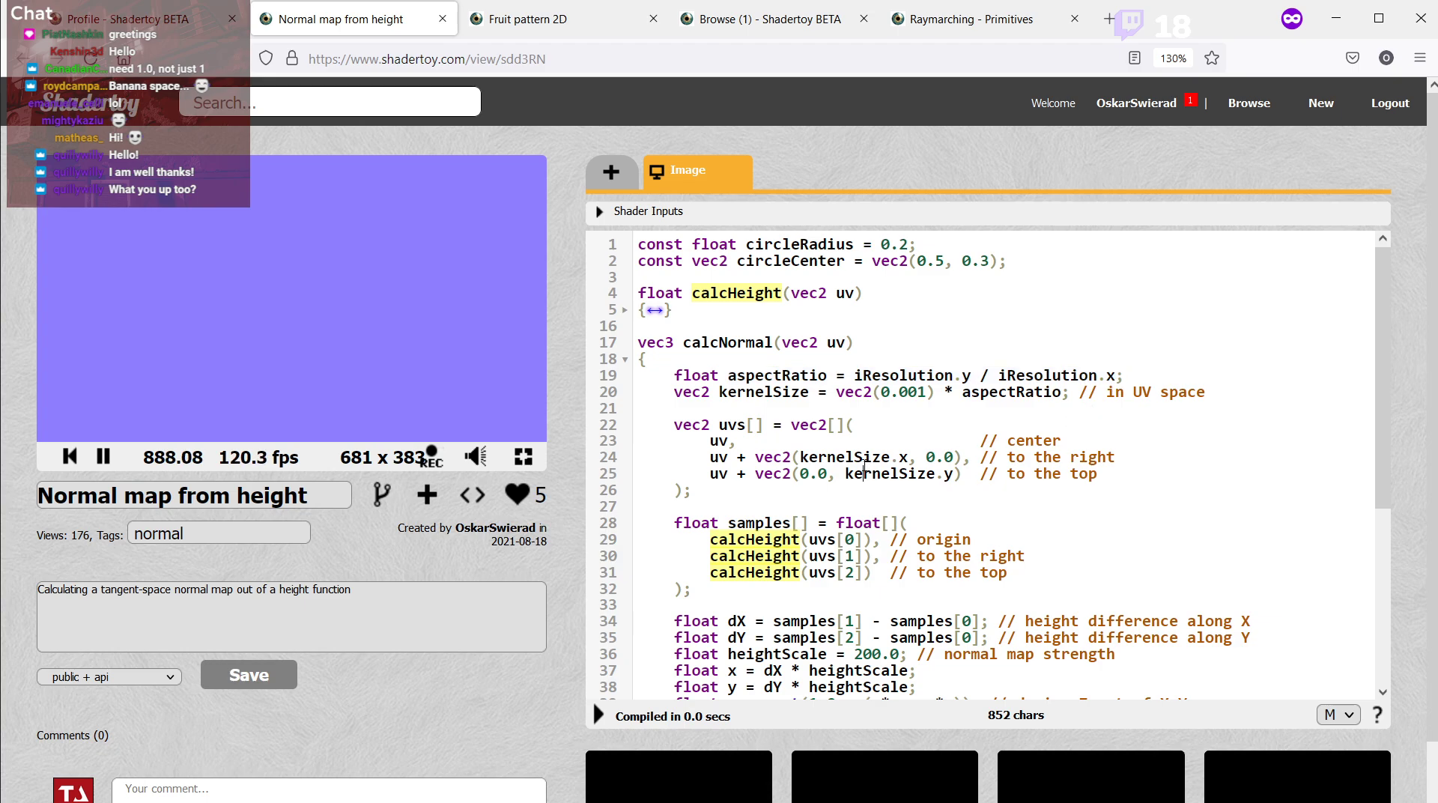
drag(720, 391, 1073, 384)
click(1017, 440)
drag(838, 392, 1067, 392)
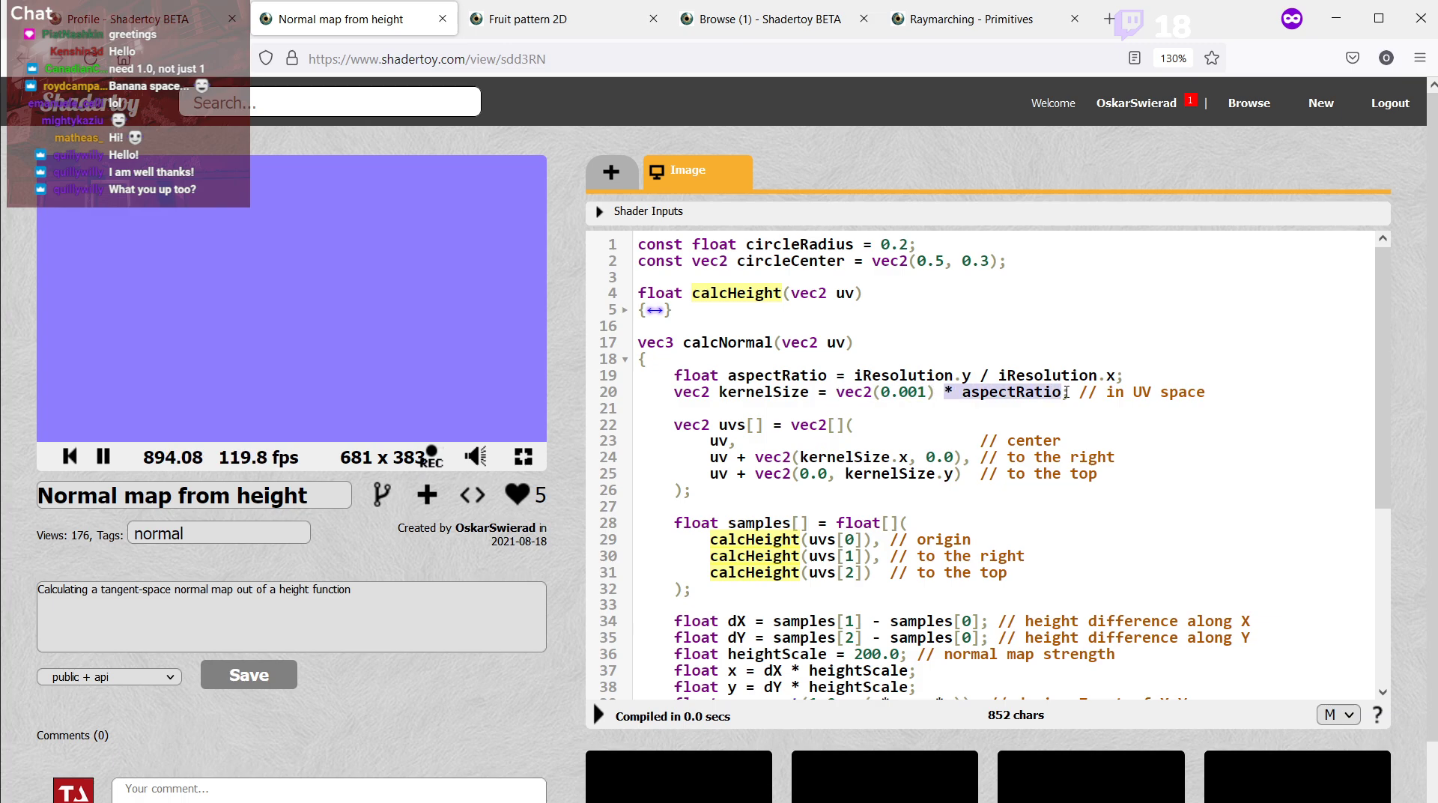
click(899, 392)
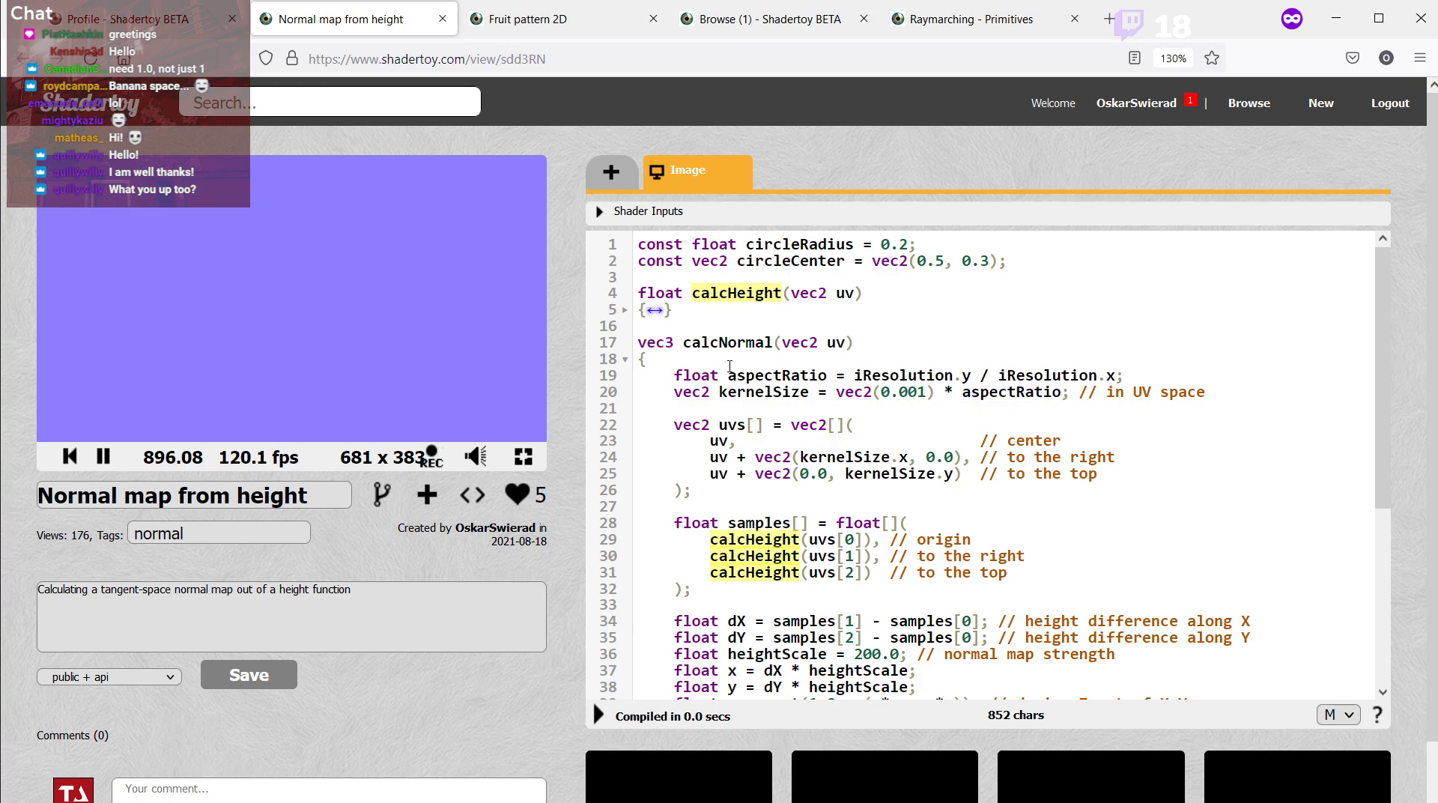
drag(730, 367, 933, 392)
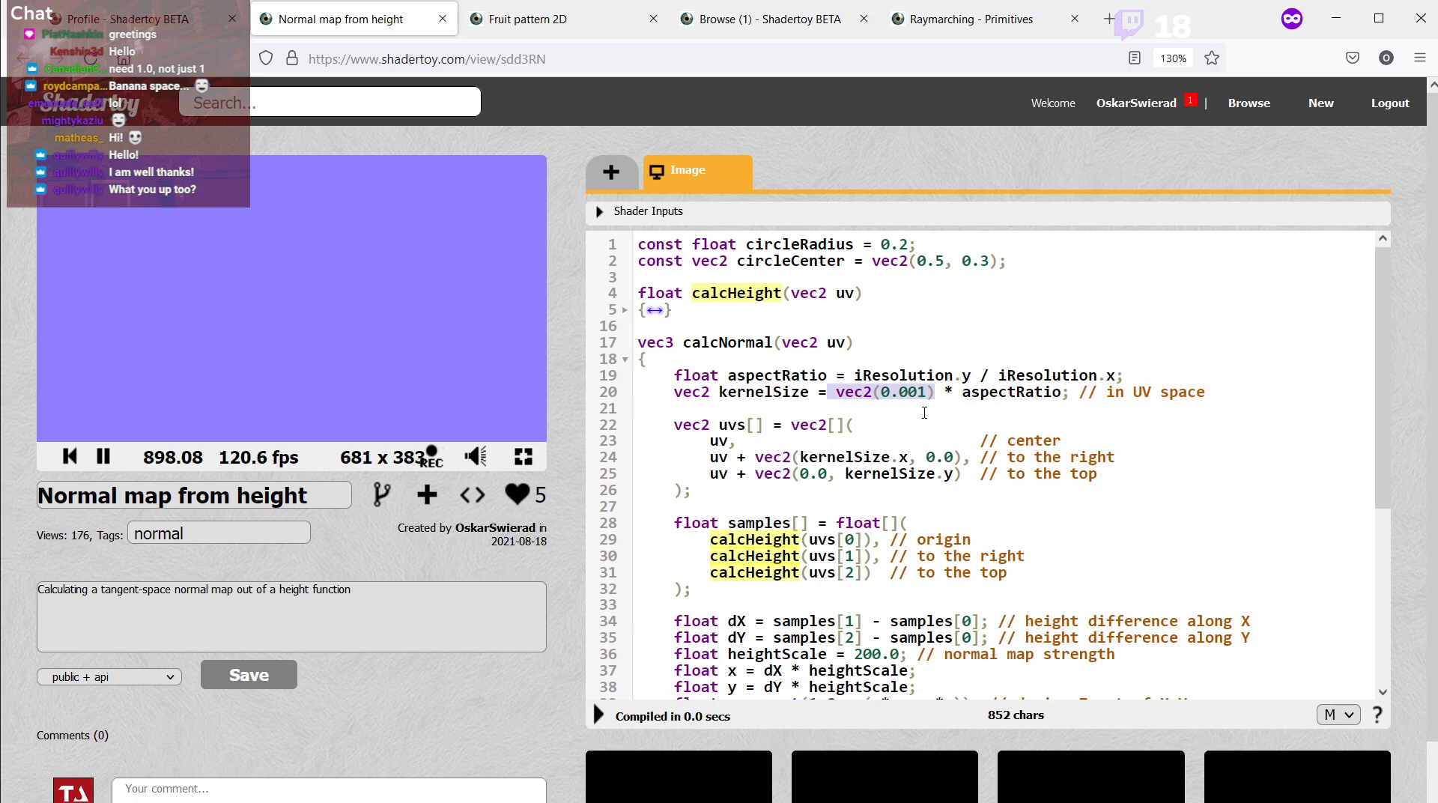
Place the Shadertoy browser window side by side with the Unreal Engine material graph and bring the shader code into view.
key(alt+Tab)
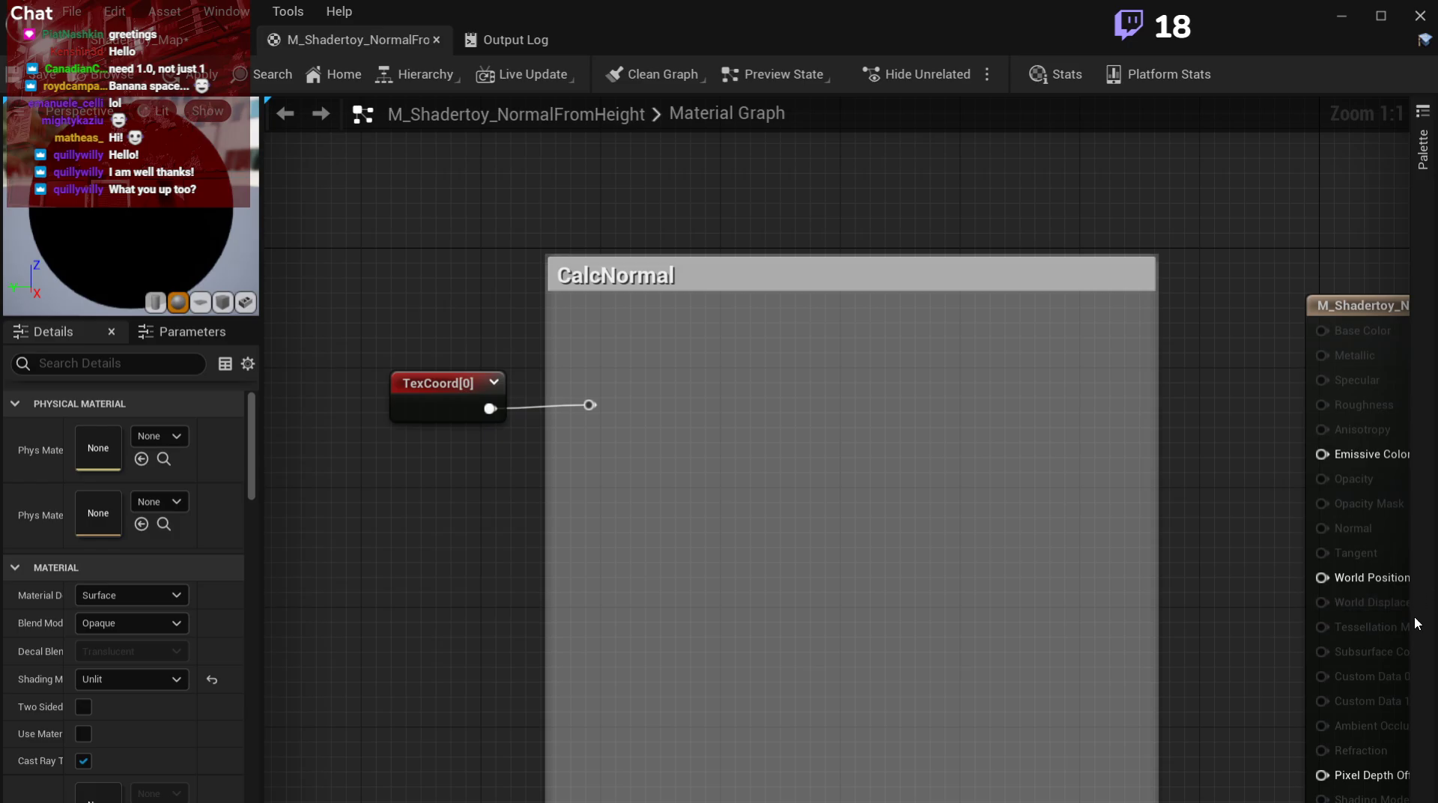
key(alt+Tab)
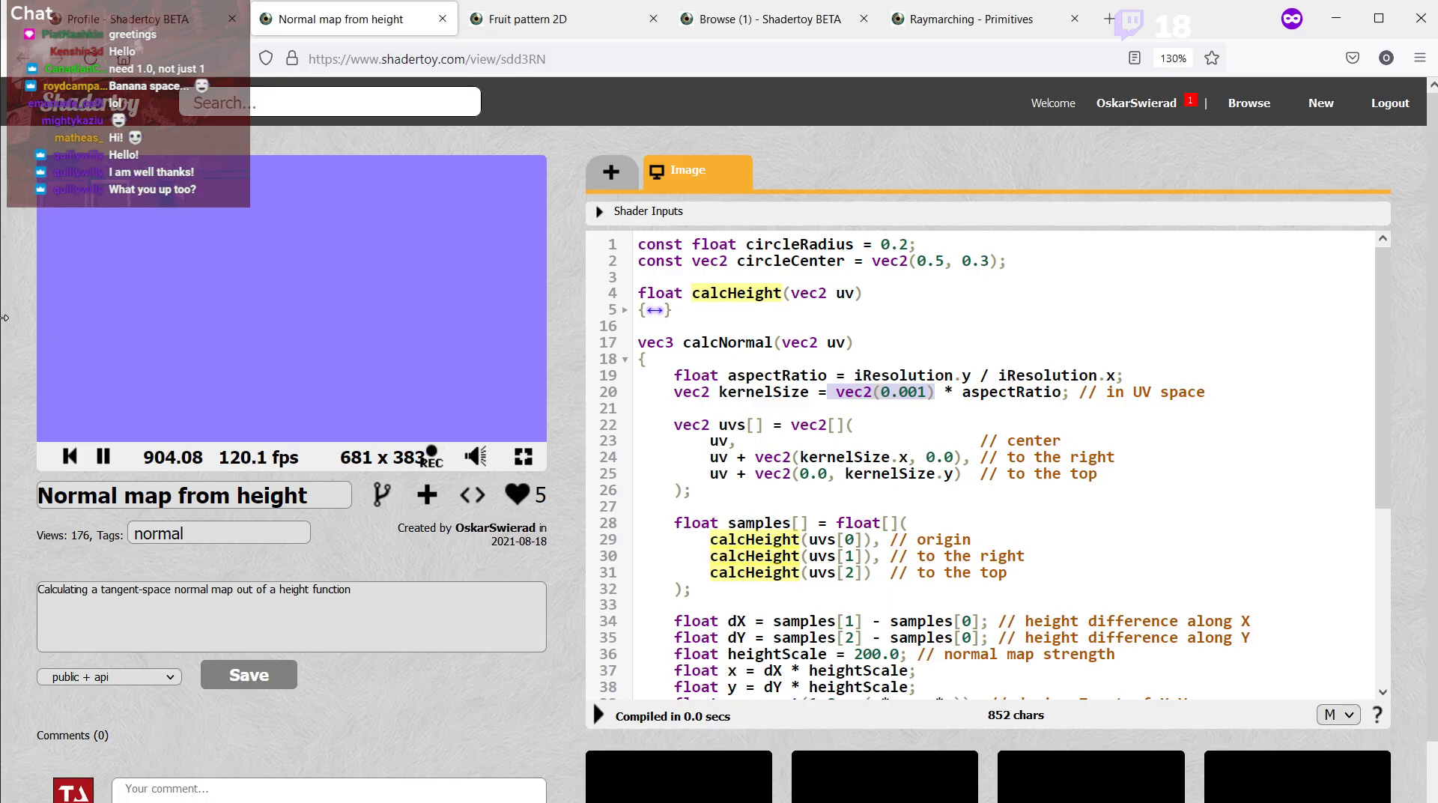
key(super+Right)
drag(690, 313, 733, 313)
scroll(1157, 556, down, 10)
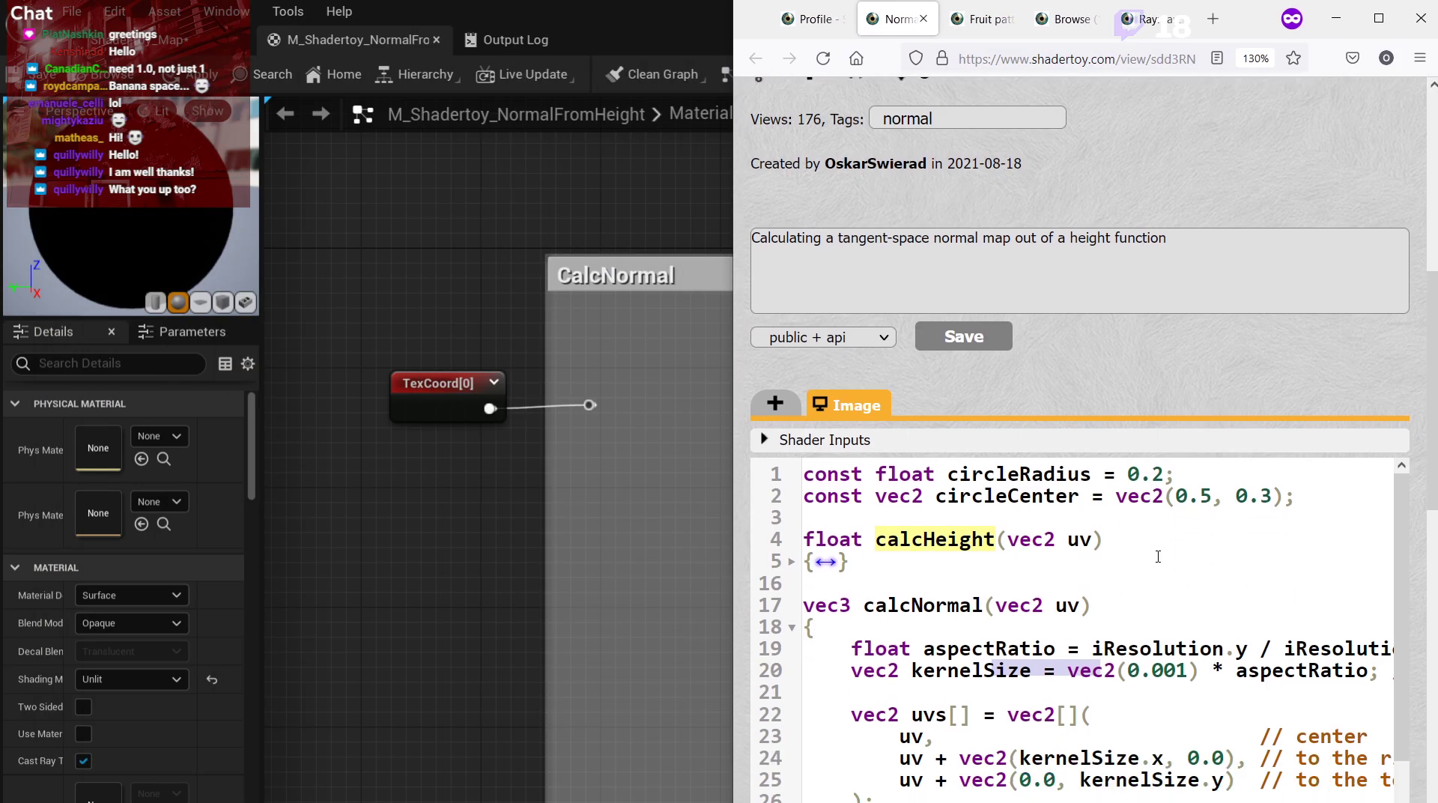
Try code font size S and several smaller browser zoom levels to fit the shader code in the narrower window.
click(1356, 718)
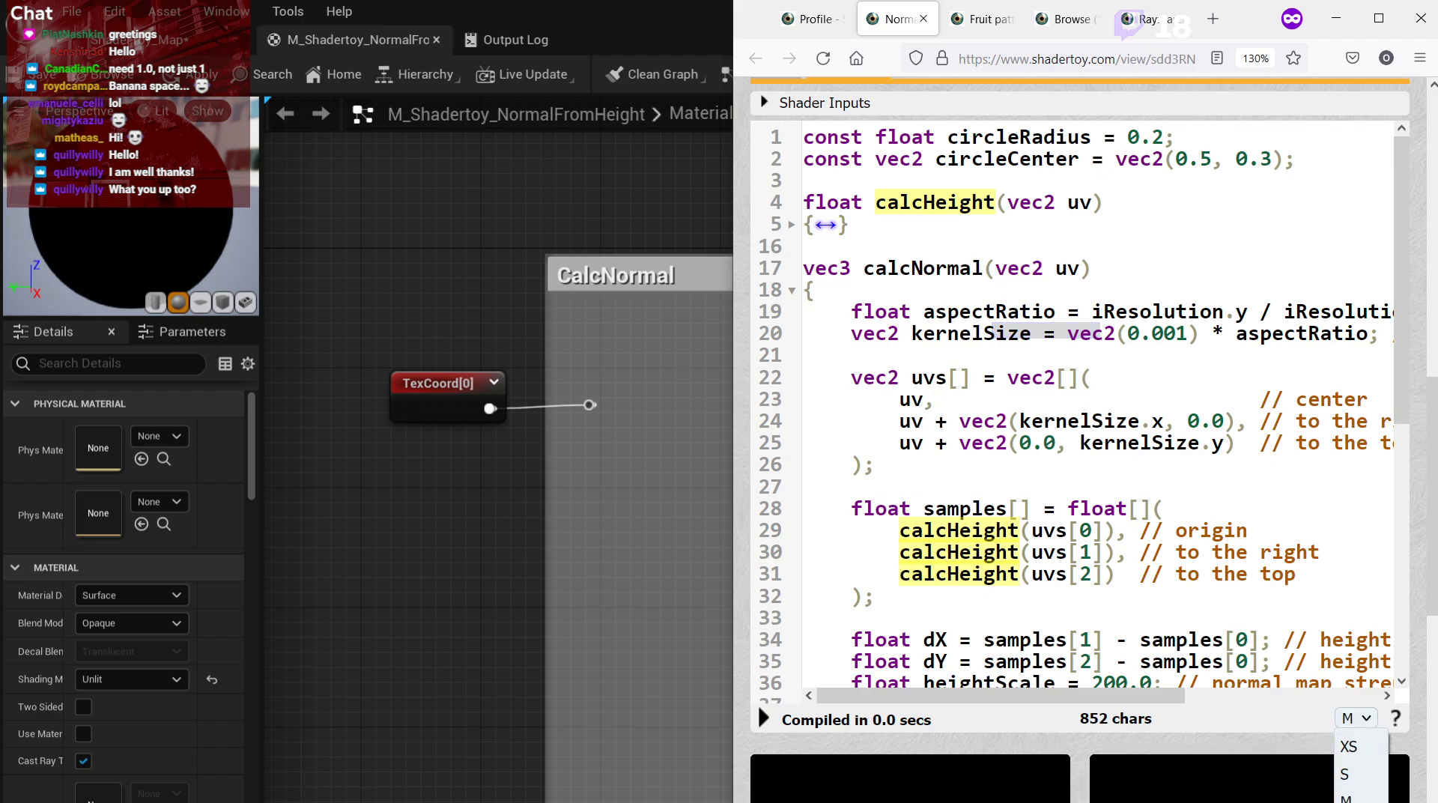
click(1348, 774)
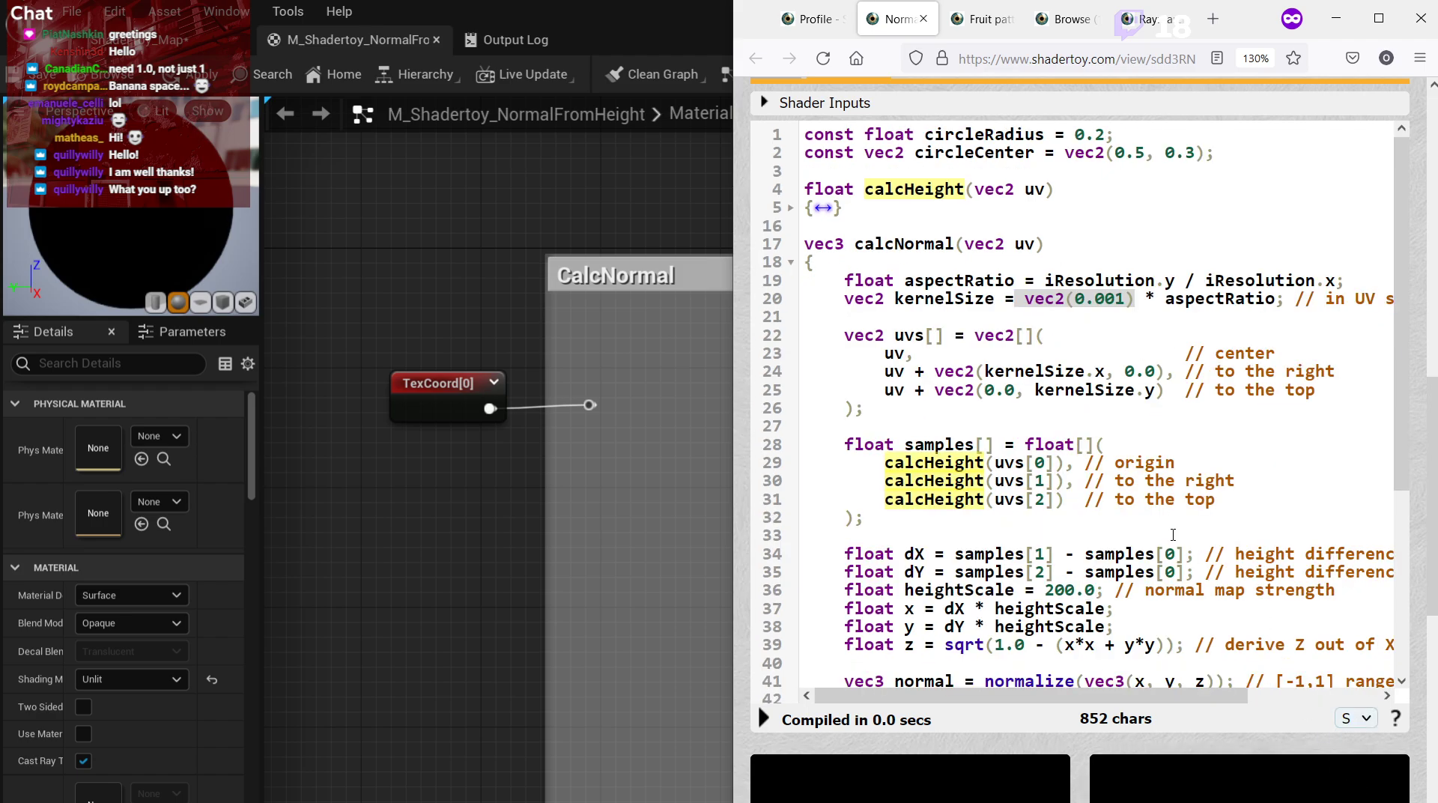
key(ctrl+minus)
key(ctrl+minus)
key(ctrl+minus)
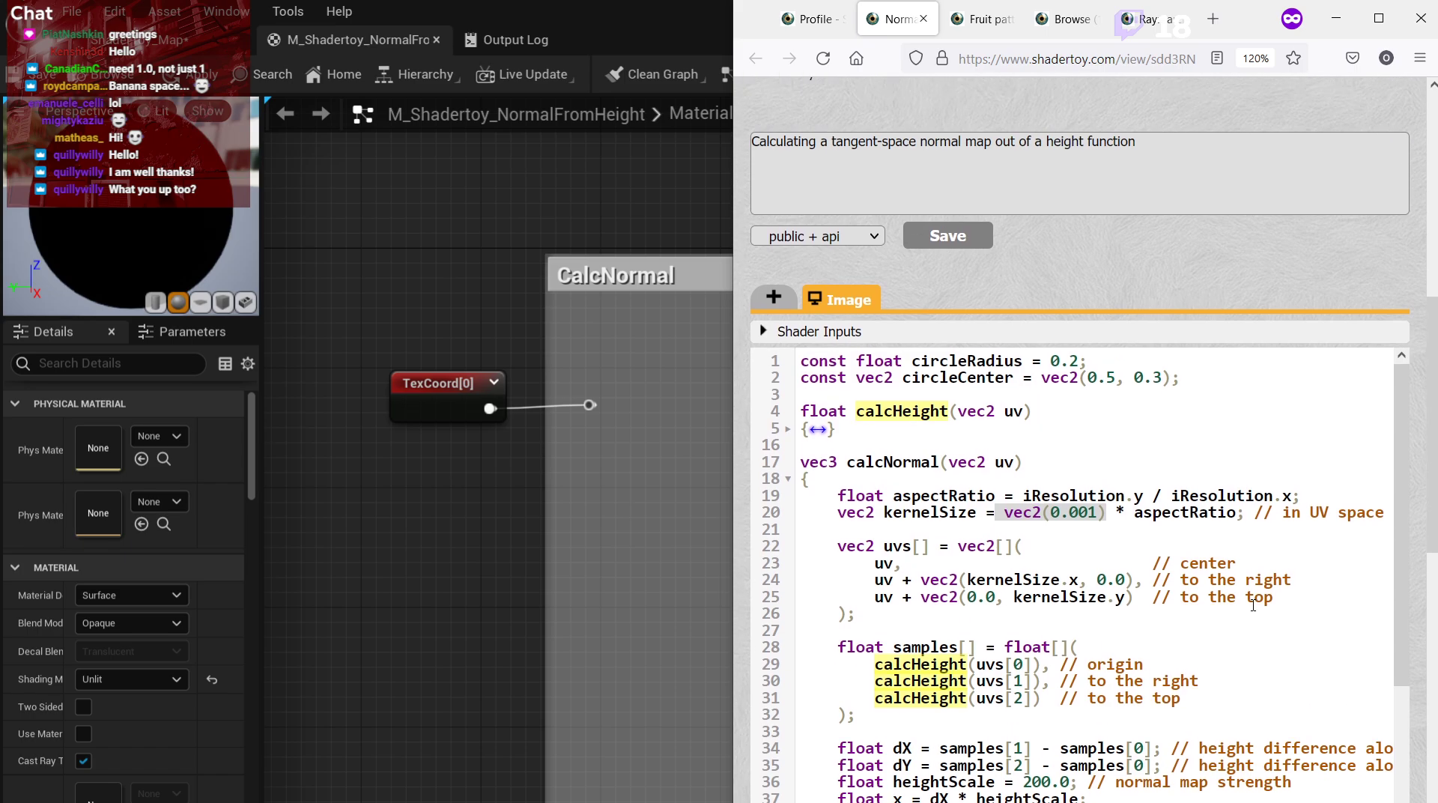
key(ctrl+minus)
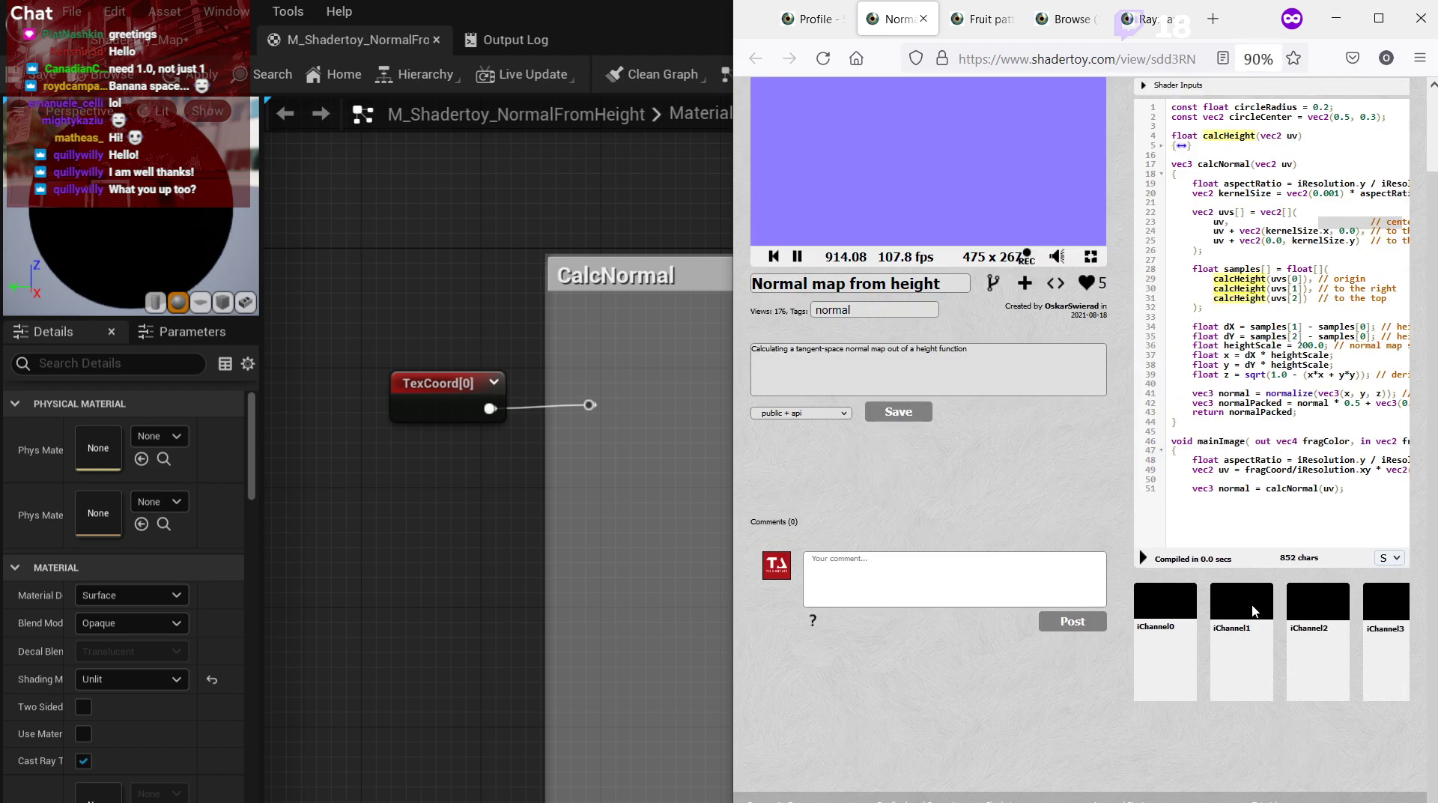
key(ctrl+plus)
scroll(1256, 612, down, 5)
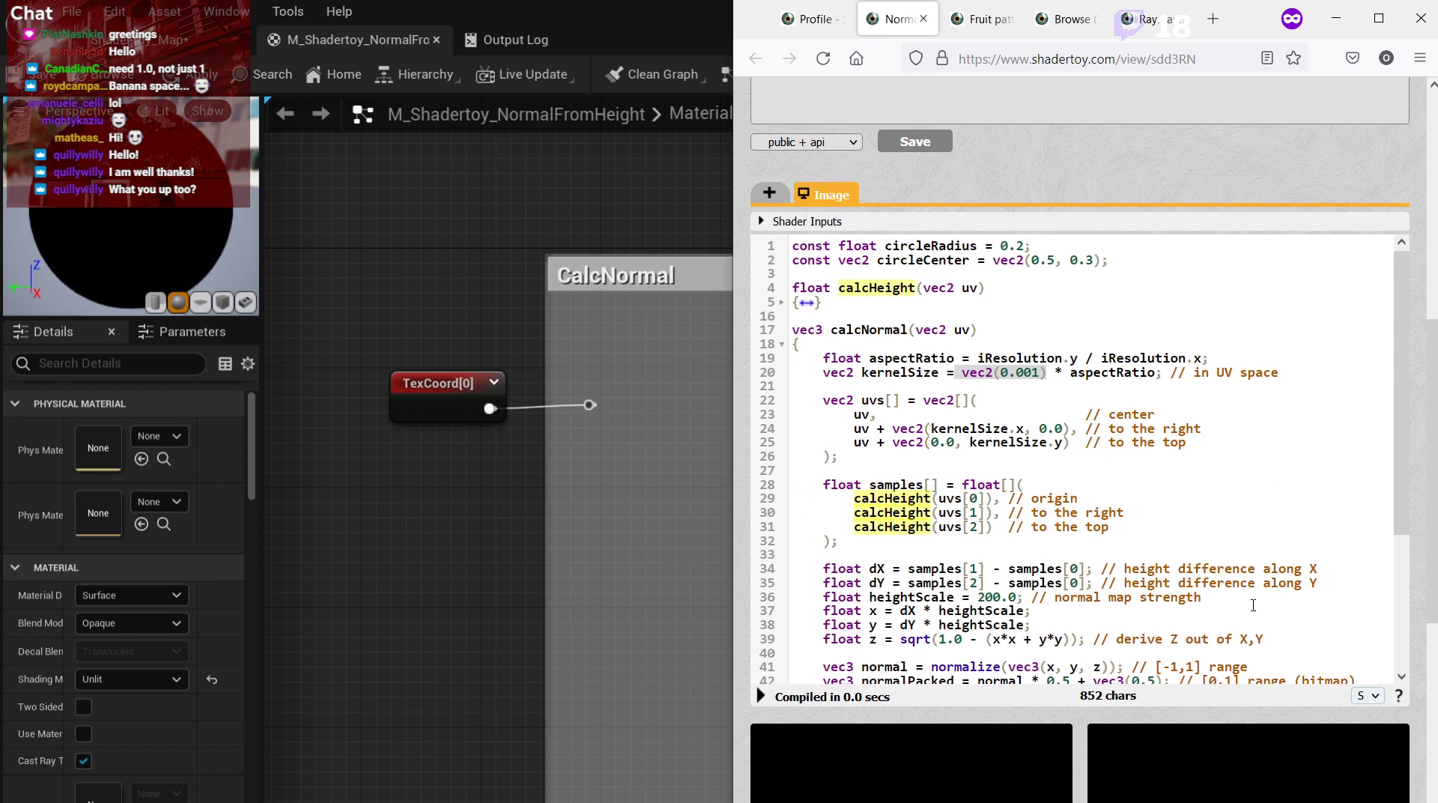
ctrl+scroll(1256, 612, down, 3)
ctrl+scroll(1255, 612, up, 5)
ctrl+scroll(1255, 612, up, 1)
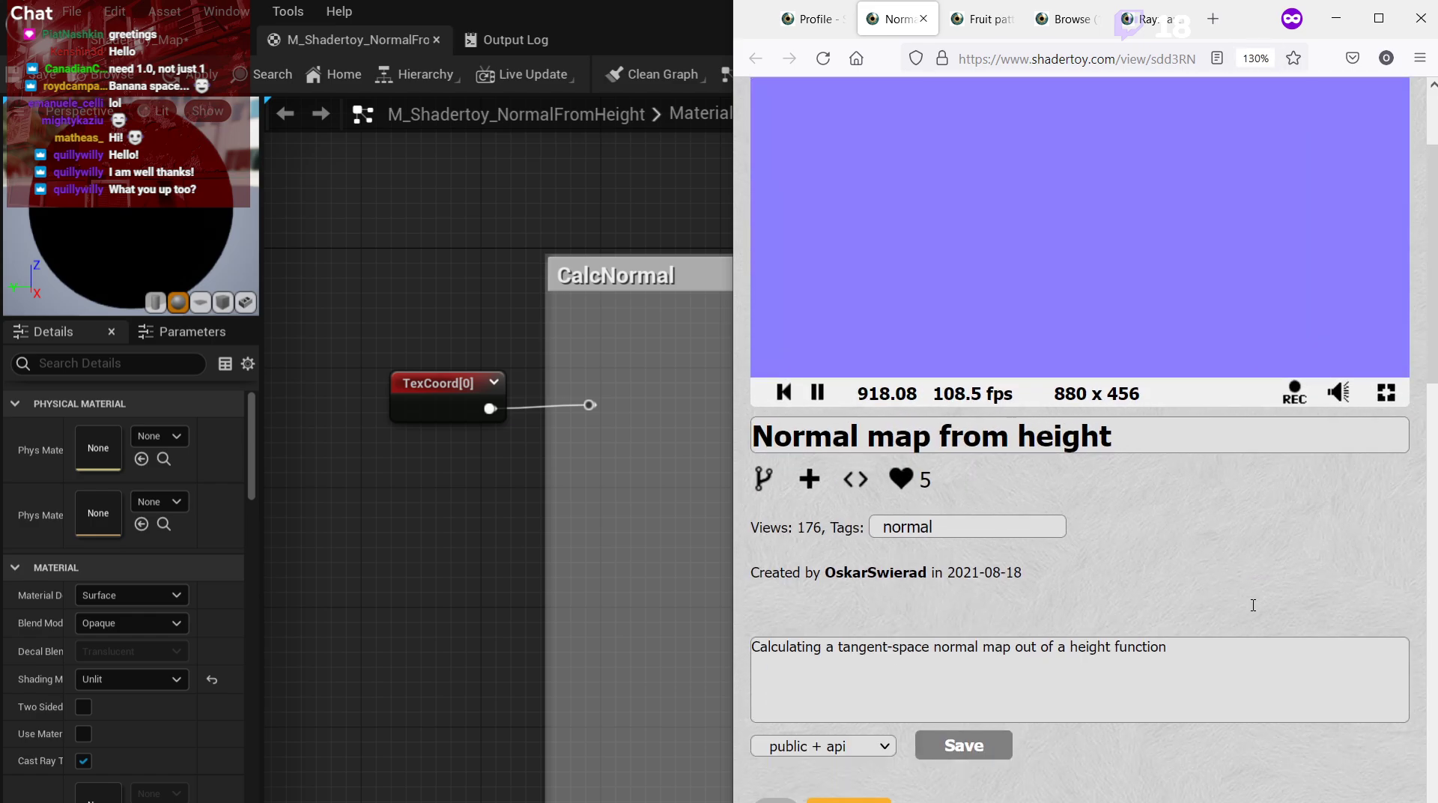
Set the Shadertoy code font size to XS and widen the Unreal Engine side of the split to slightly more than half the screen.
scroll(1256, 612, down, 8)
scroll(1242, 600, down, 2)
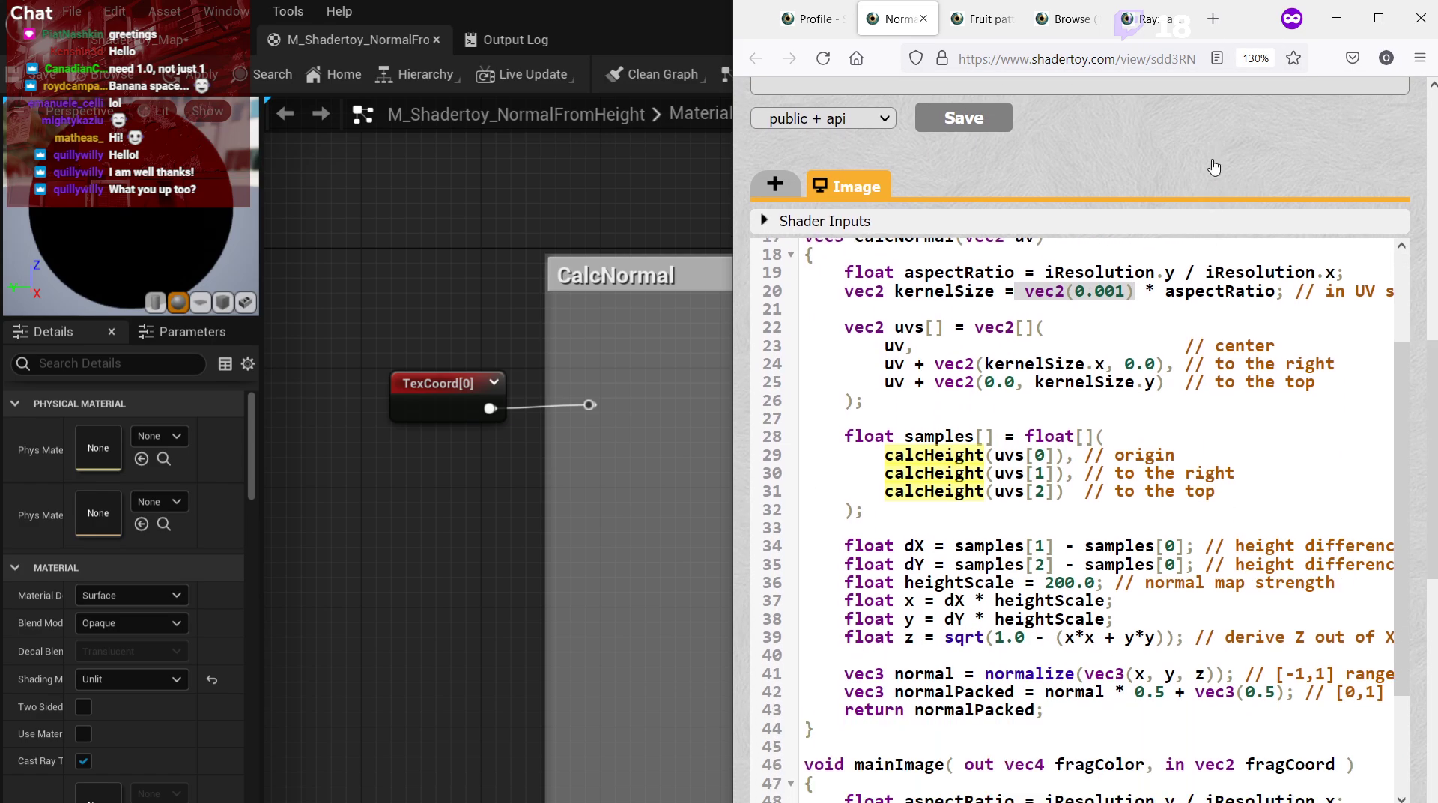
click(1356, 727)
click(1350, 568)
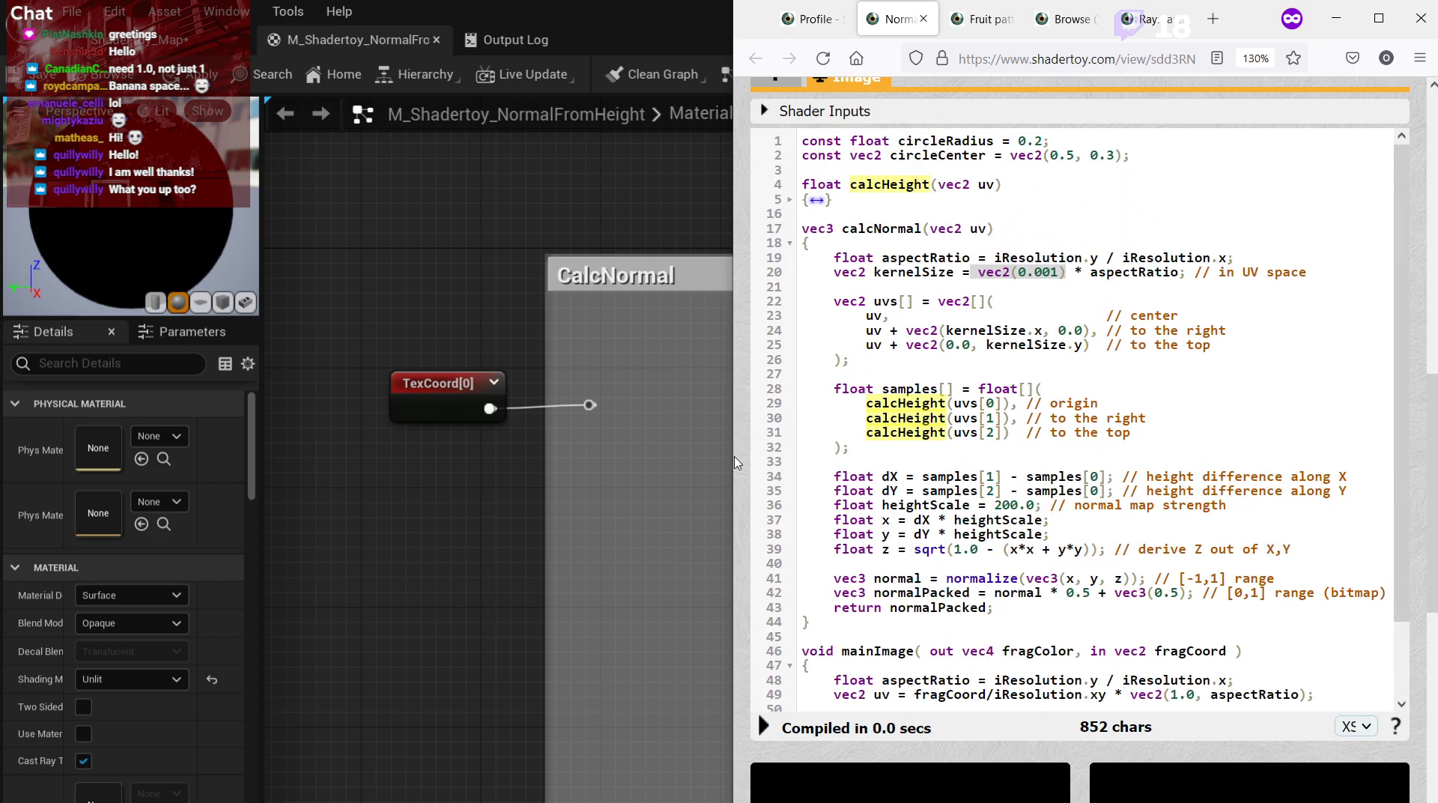
click(492, 197)
drag(1434, 398, 836, 352)
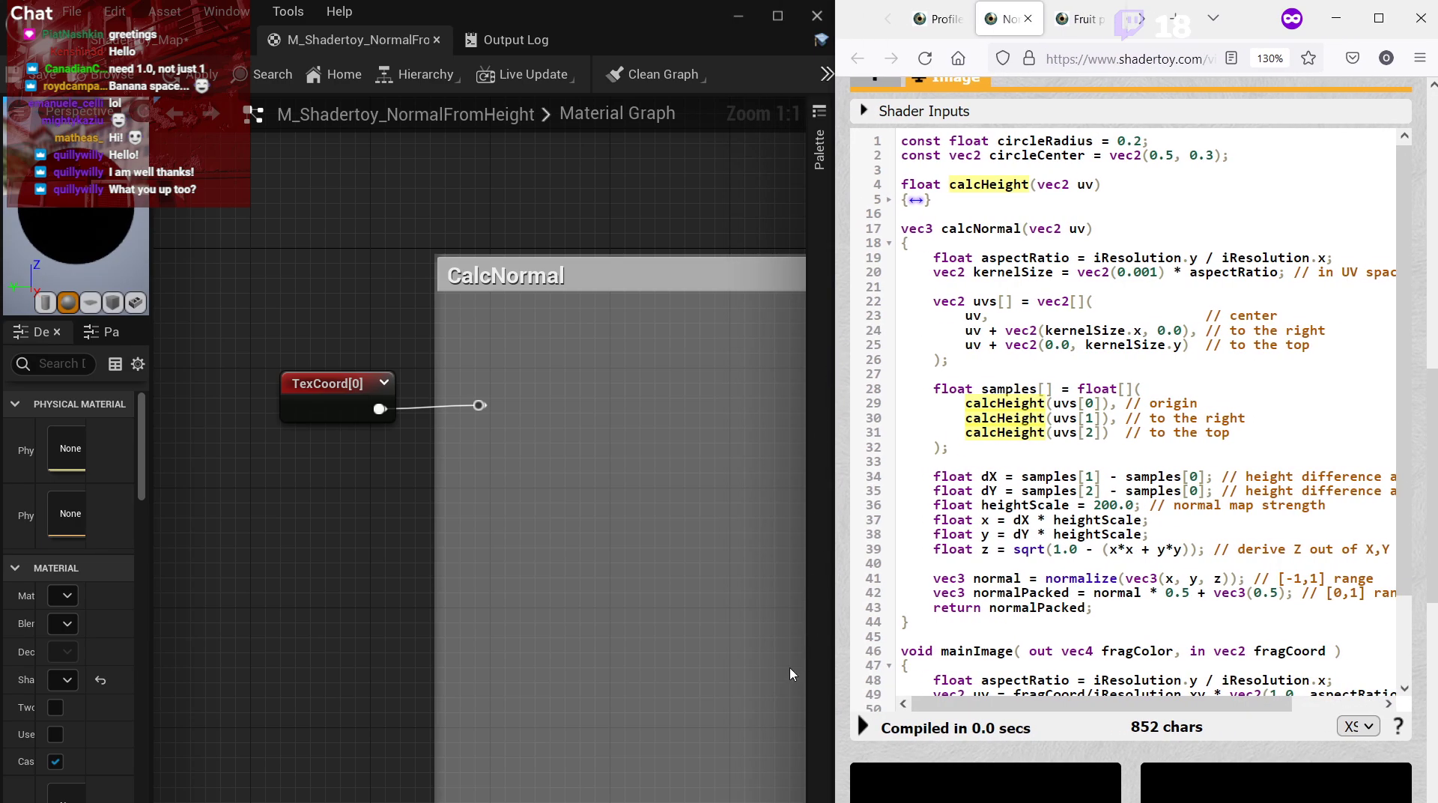
Try the Shadertoy code font size S and return it to XS.
click(986, 408)
click(1358, 726)
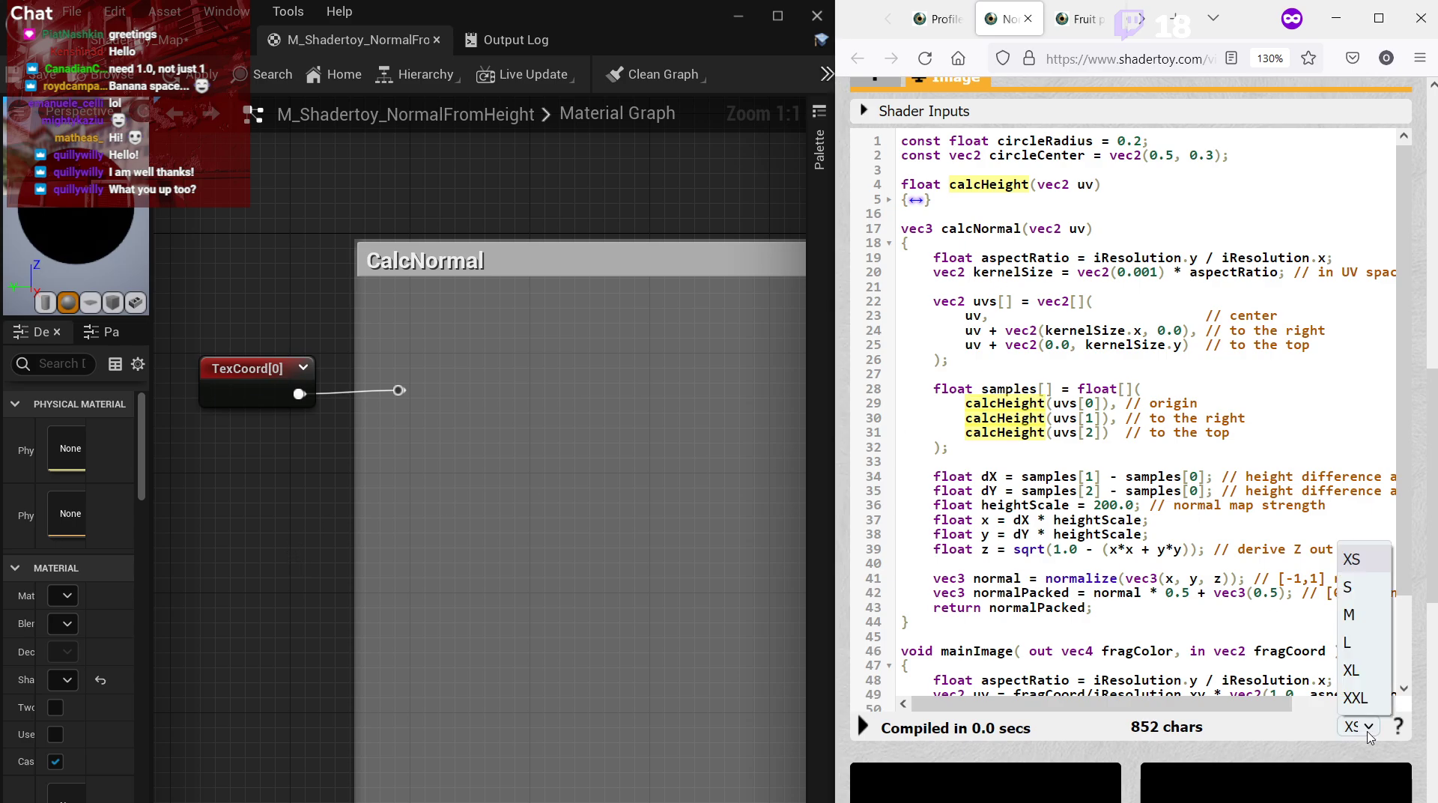
click(1360, 584)
click(1358, 726)
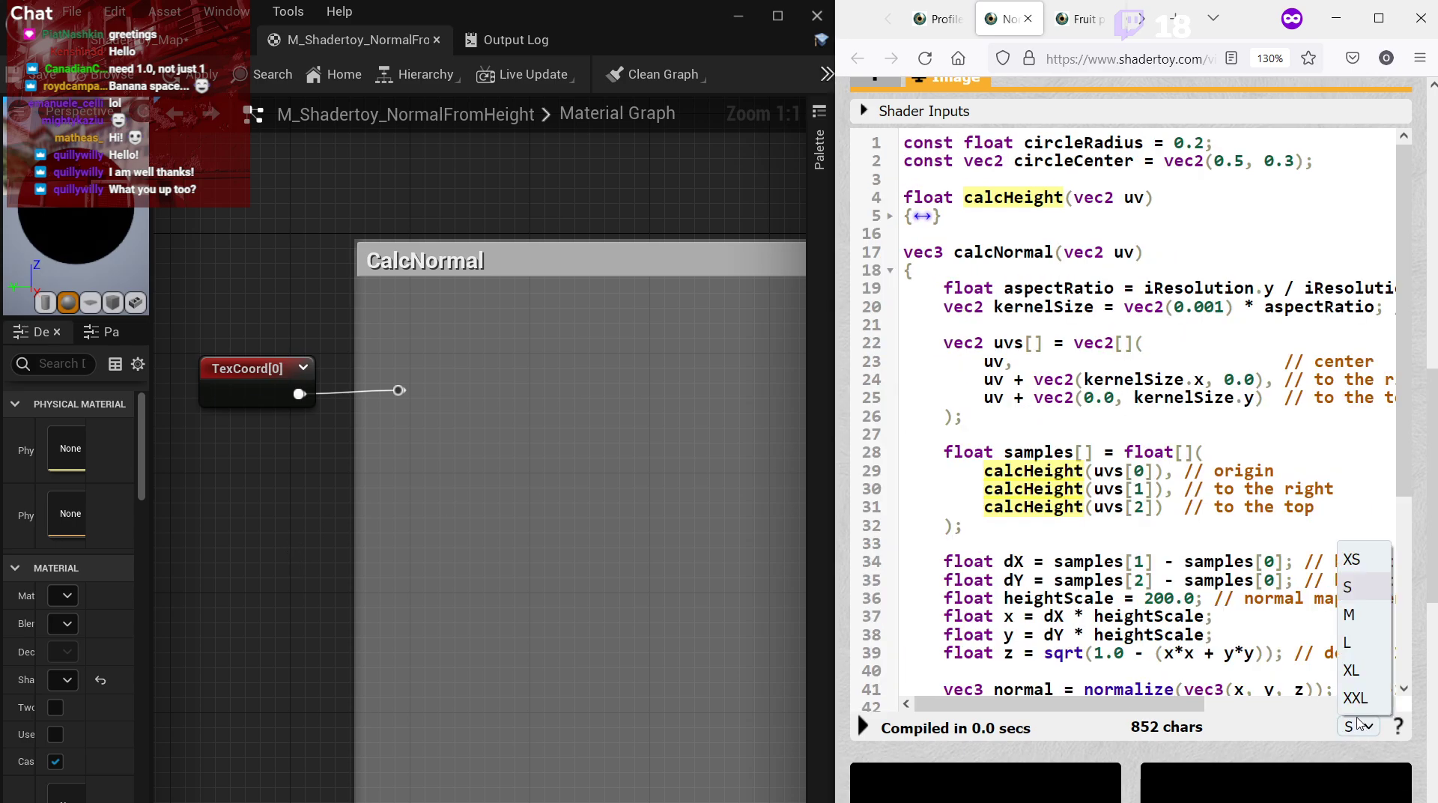
click(1356, 562)
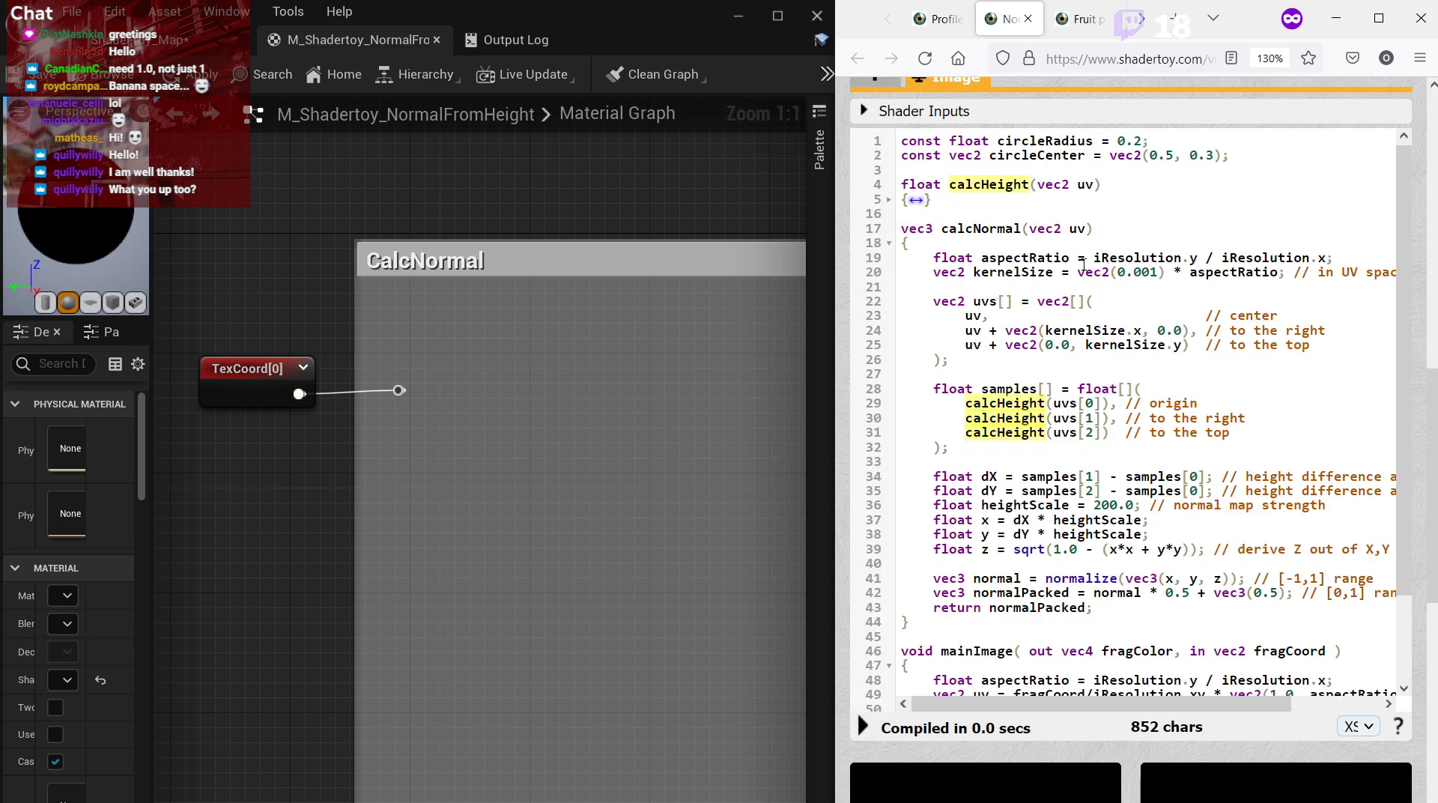
Based on the vec2(0.001) in the kernelSize line, add a two-component constant node inside the CalcNormal comment.
drag(998, 273, 1167, 275)
click(1166, 275)
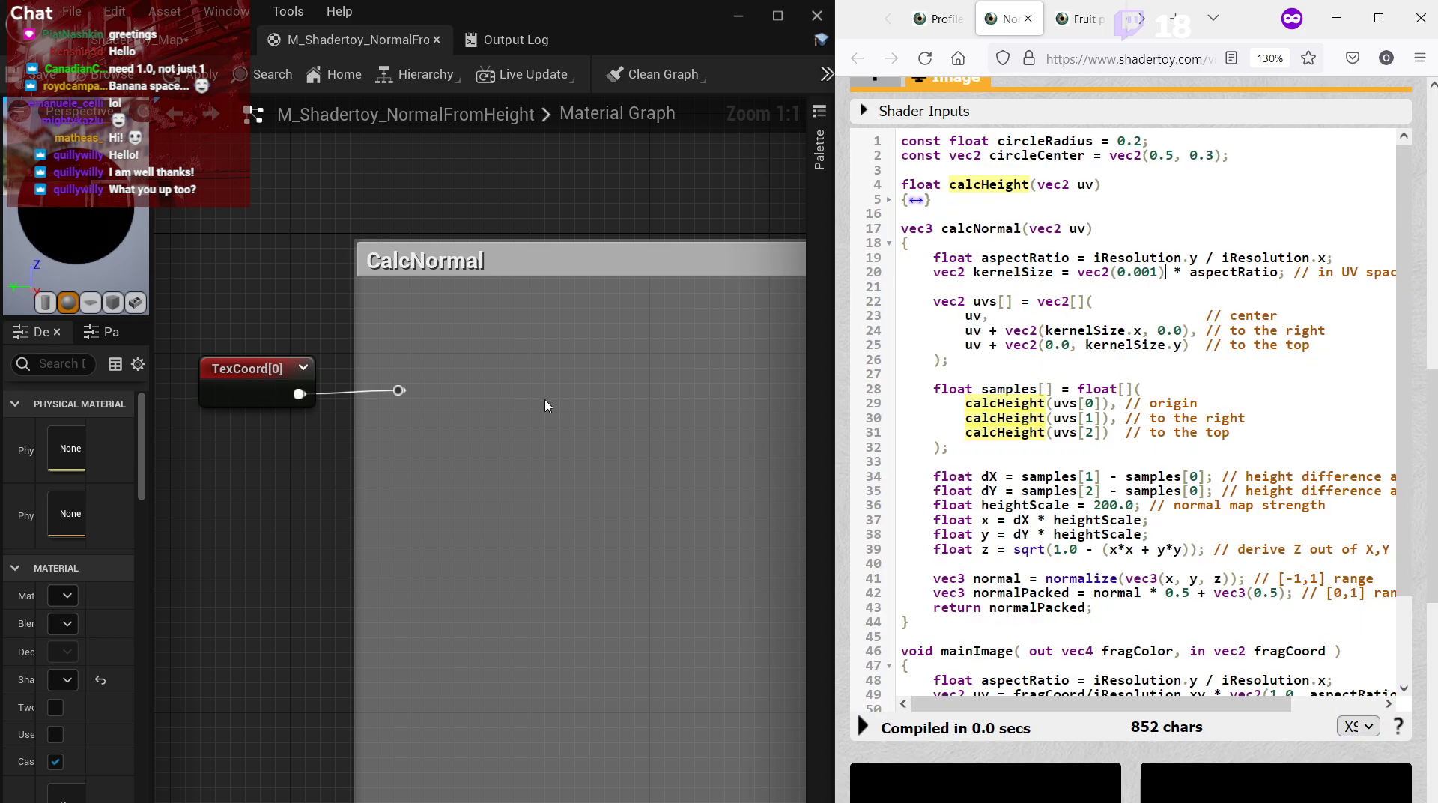
click(424, 327)
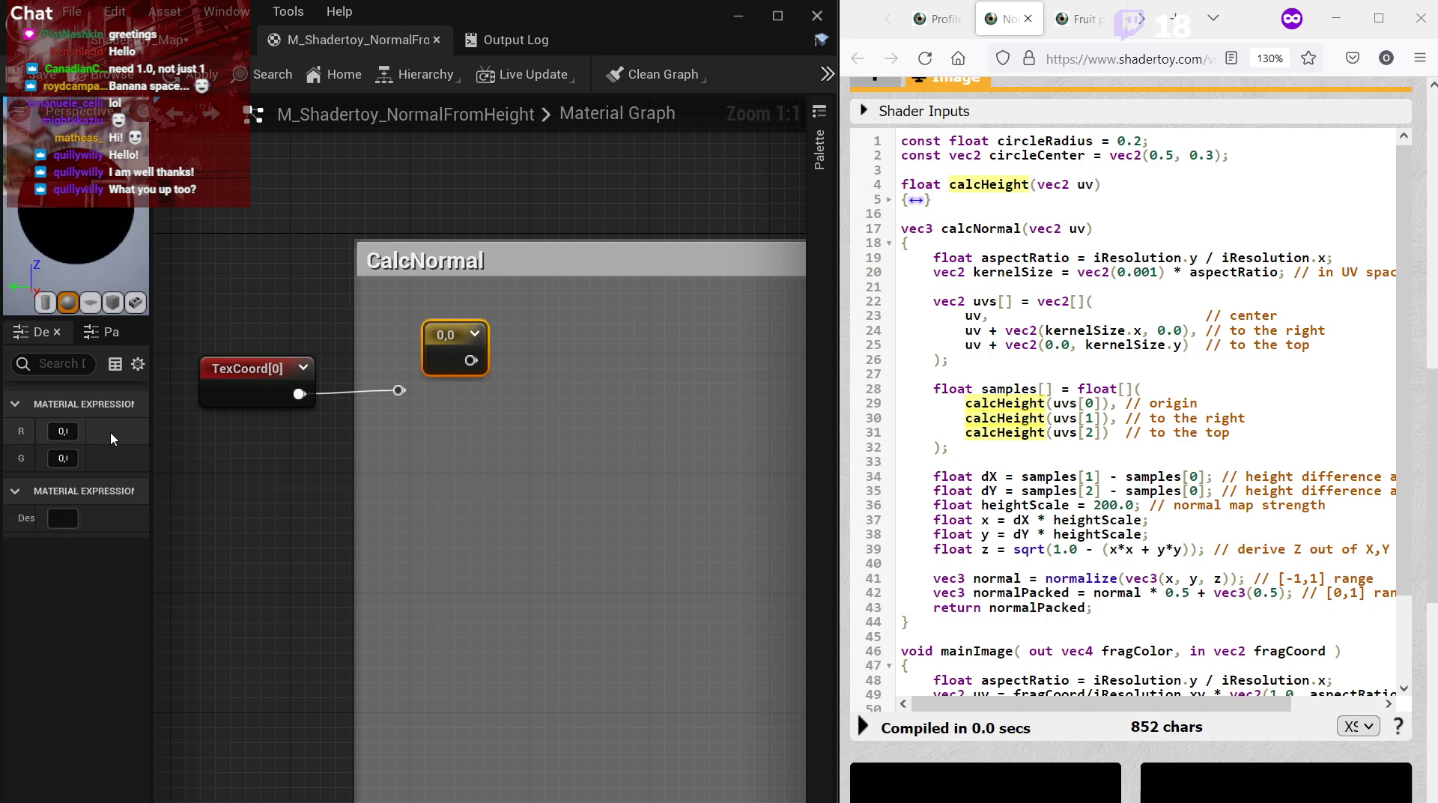
Widen the node's property area slightly and set the constant's R and G values to 0.001.
drag(74, 432, 107, 443)
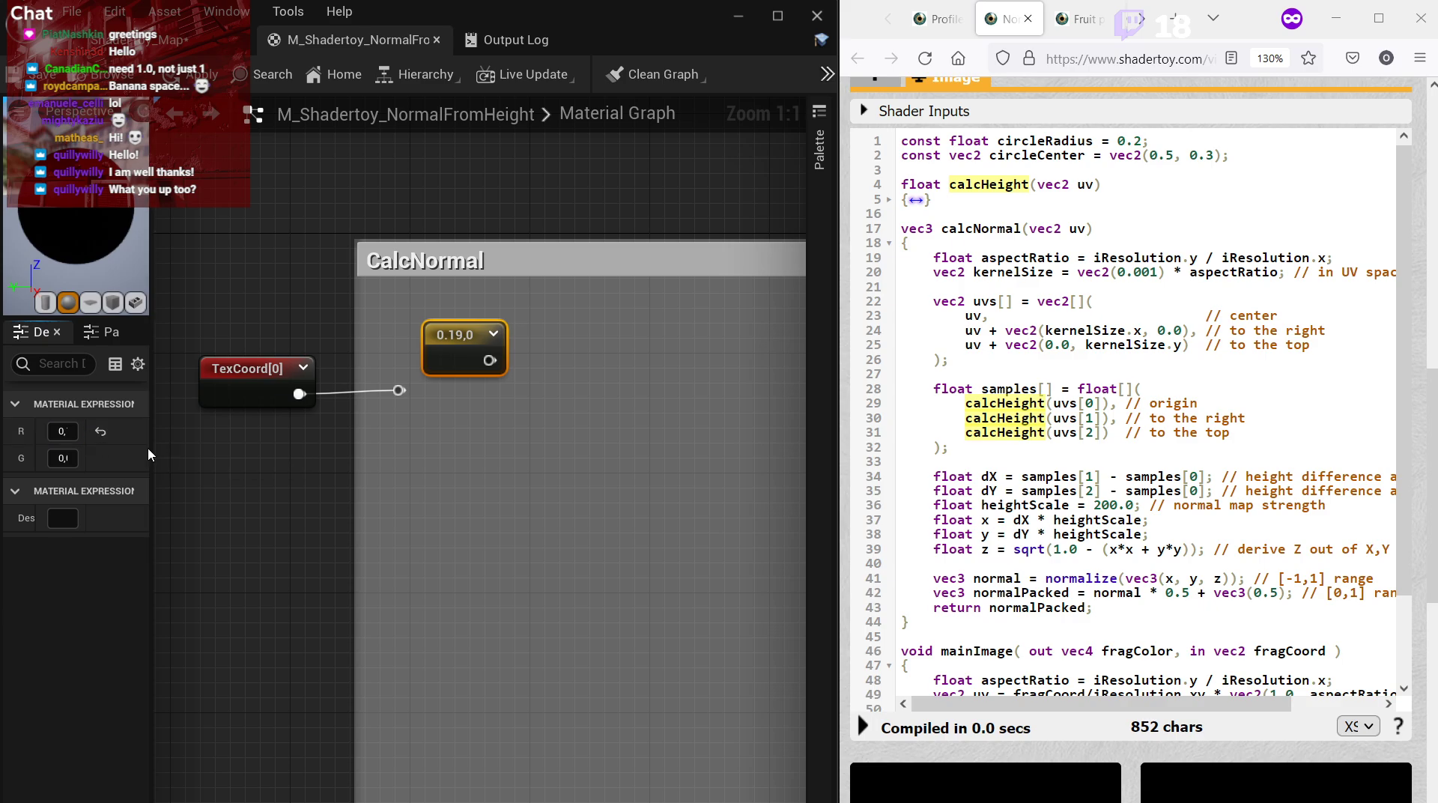
mouse_move(149, 448)
mouse_down()
mouse_move(191, 448)
mouse_move(155, 448)
mouse_up()
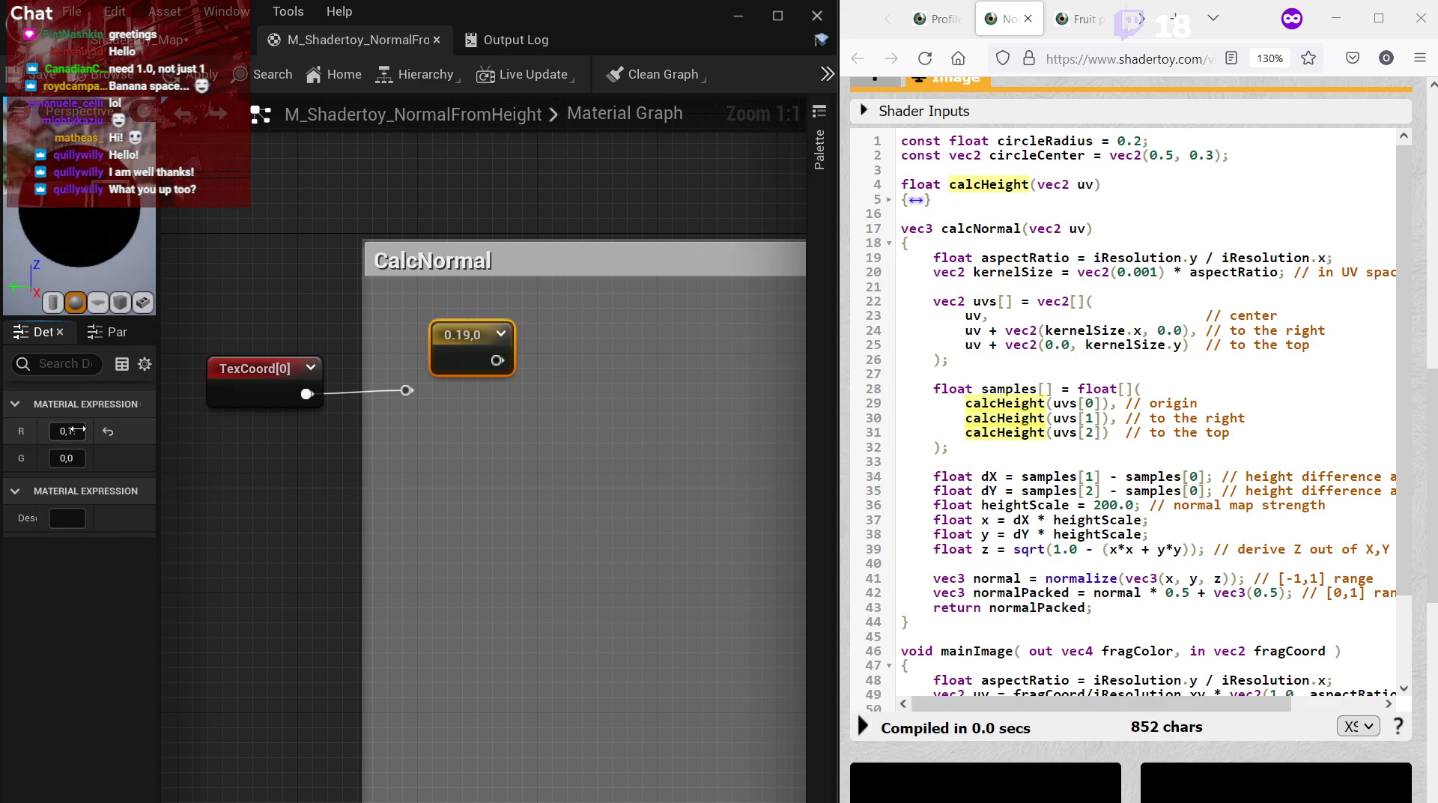
click(66, 430)
text(0.)
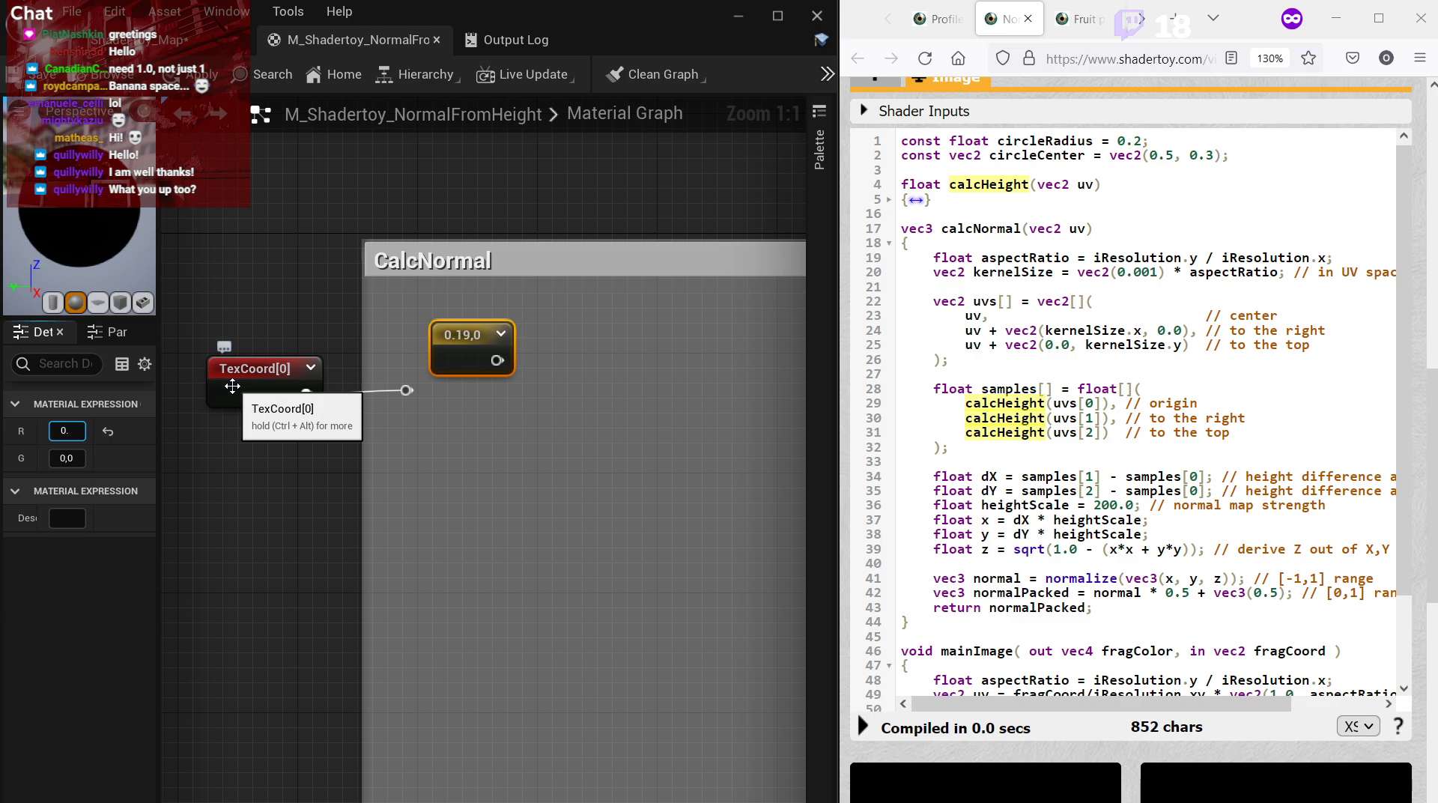
key(BackSpace)
text(.001)
key(Tab)
text(0.001)
key(Return)
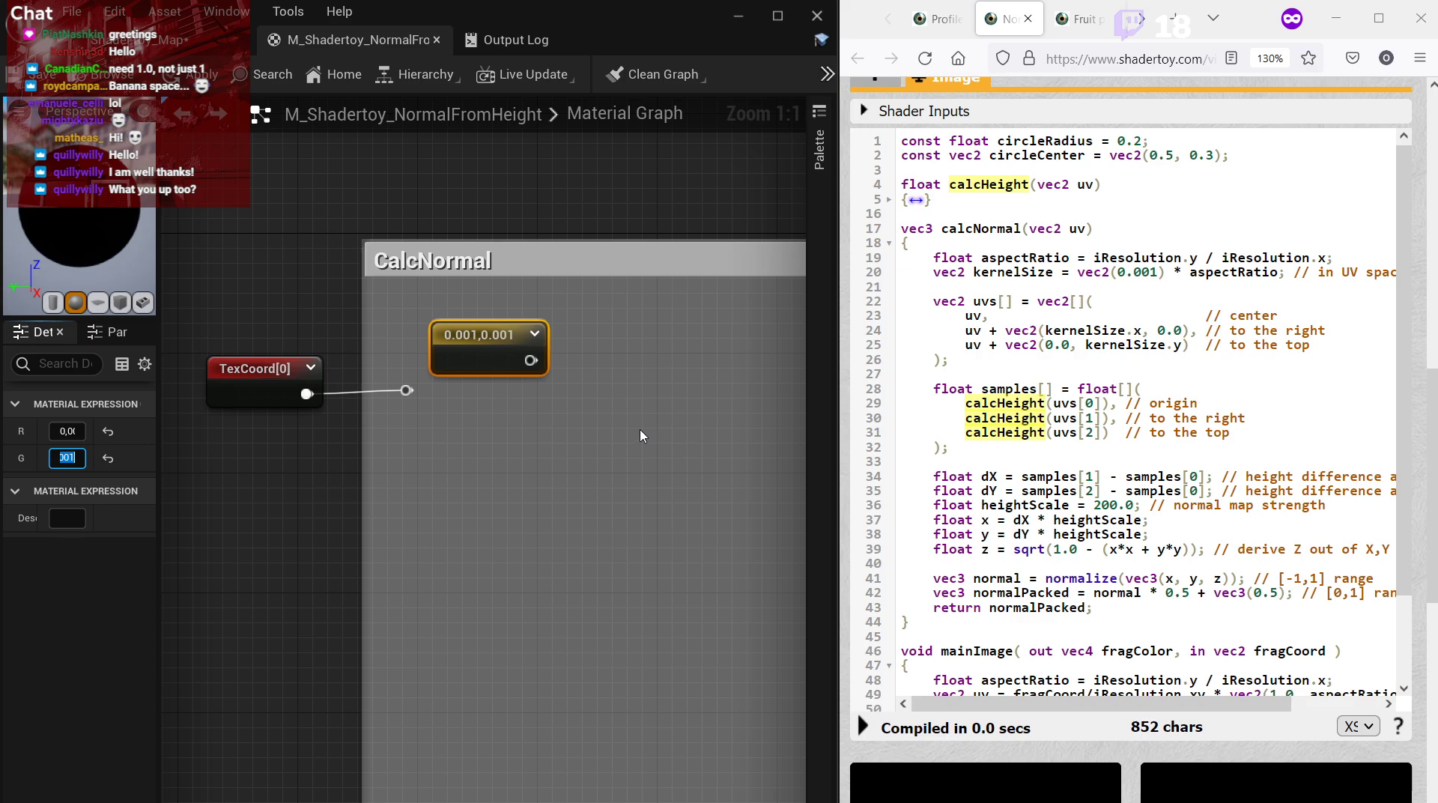
Shift the TexCoord node and its reroute point down, and move the 0.001 constant up toward the CalcNormal title.
drag(289, 383, 293, 411)
drag(406, 390, 406, 421)
click(496, 474)
drag(500, 352, 471, 338)
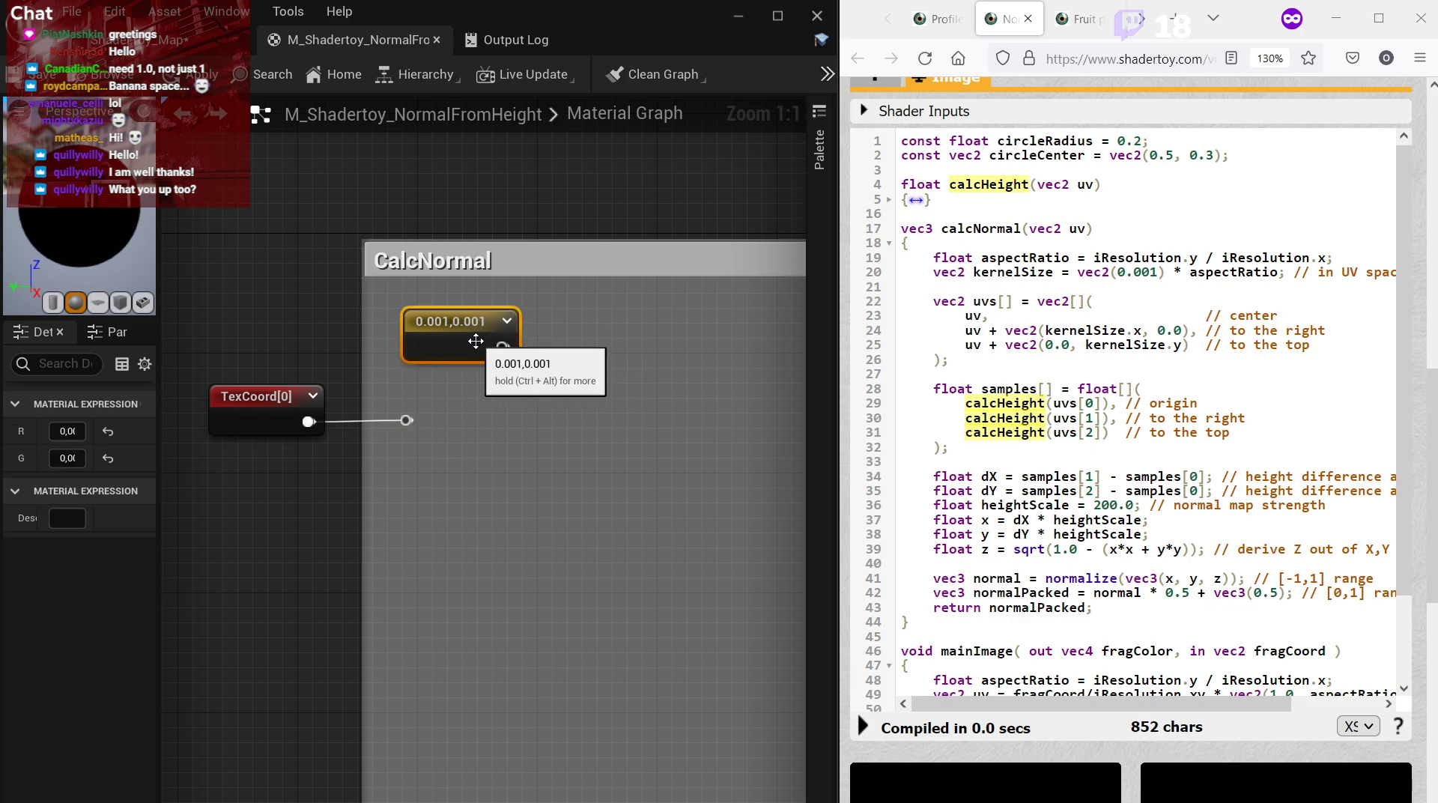
click(515, 404)
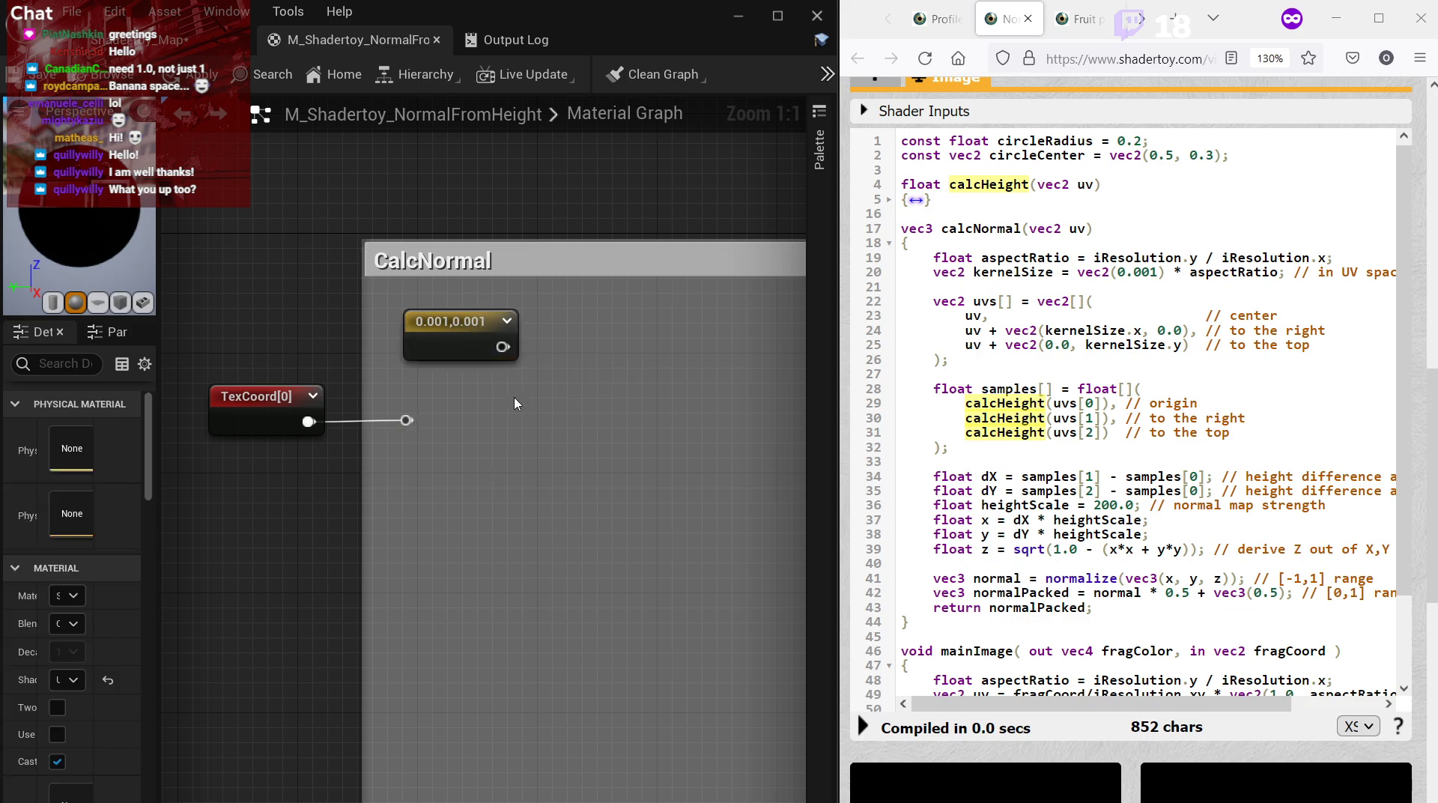
right_drag(515, 404, 461, 395)
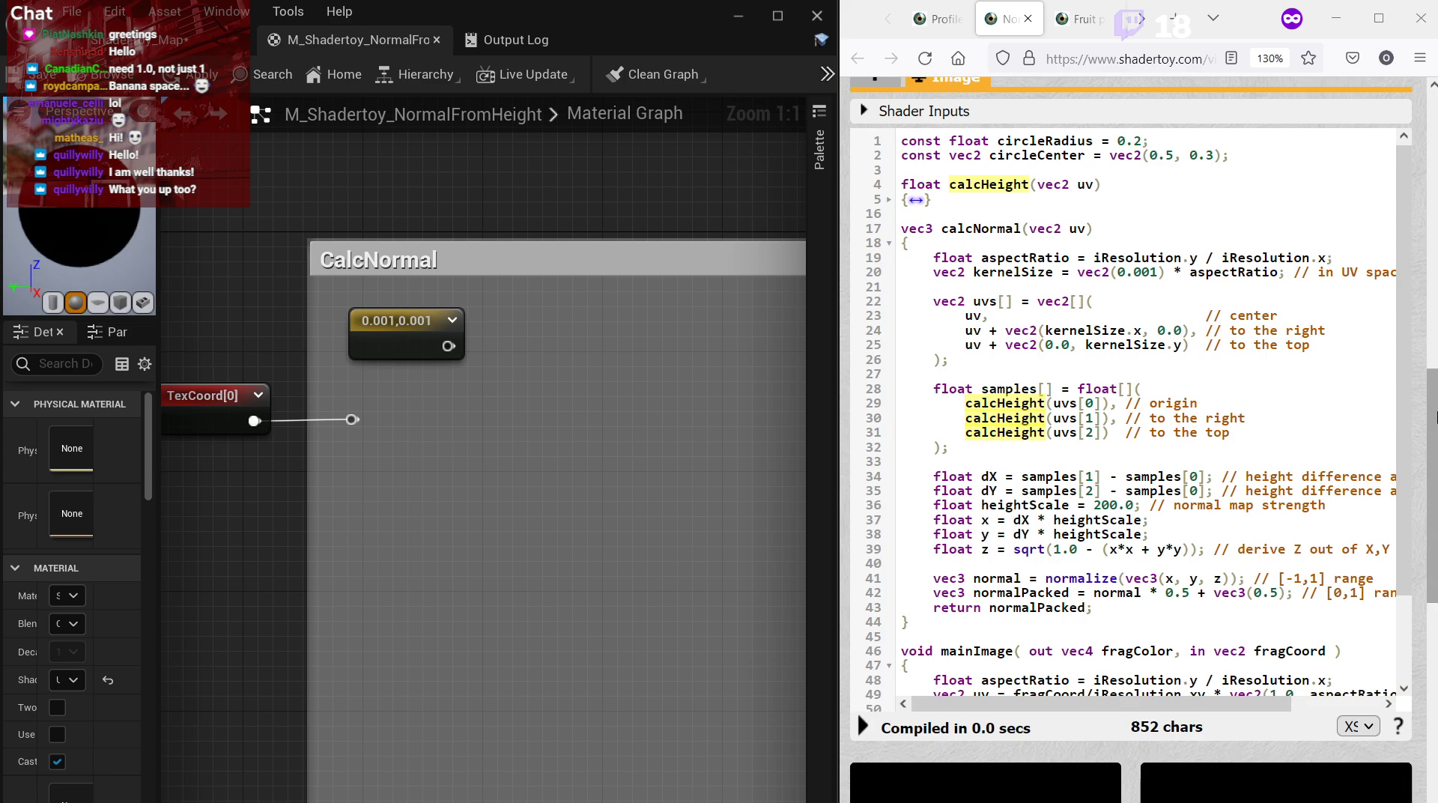
Activate the commented-out circle height code in calcHeight in place of the clamp return and check the shader preview.
drag(1427, 433, 1424, 346)
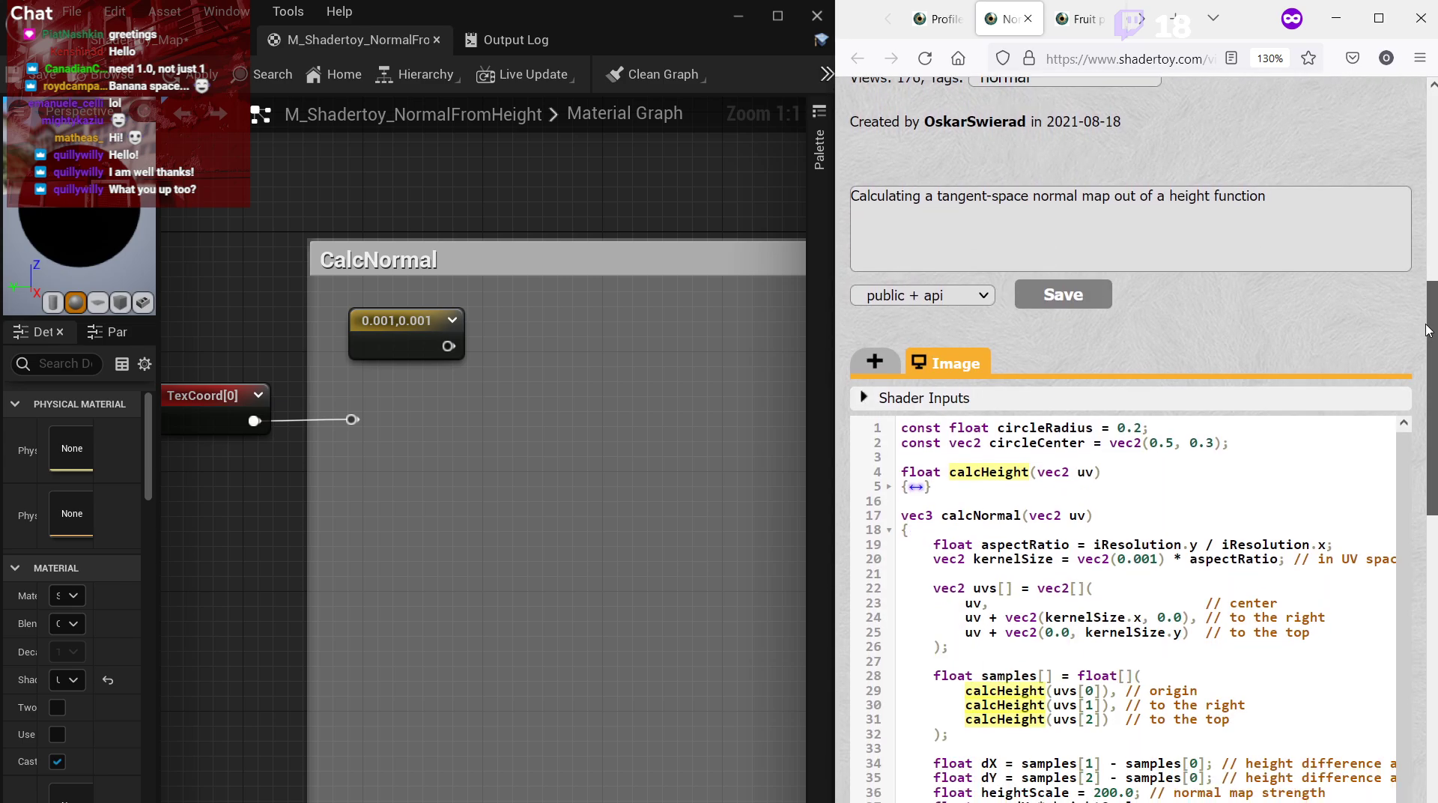
click(891, 488)
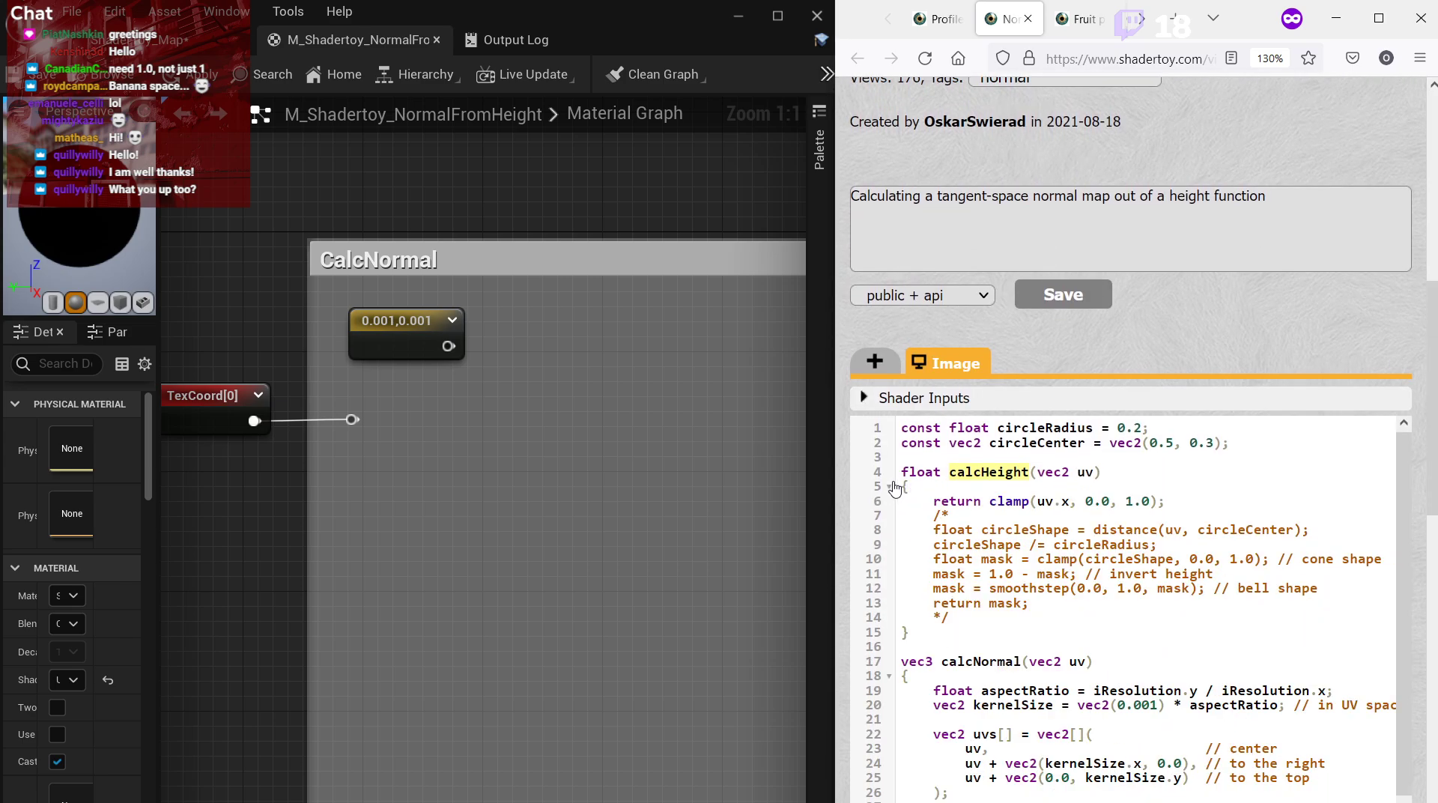
key(BackSpace)
drag(952, 618, 935, 618)
key(BackSpace)
click(939, 510)
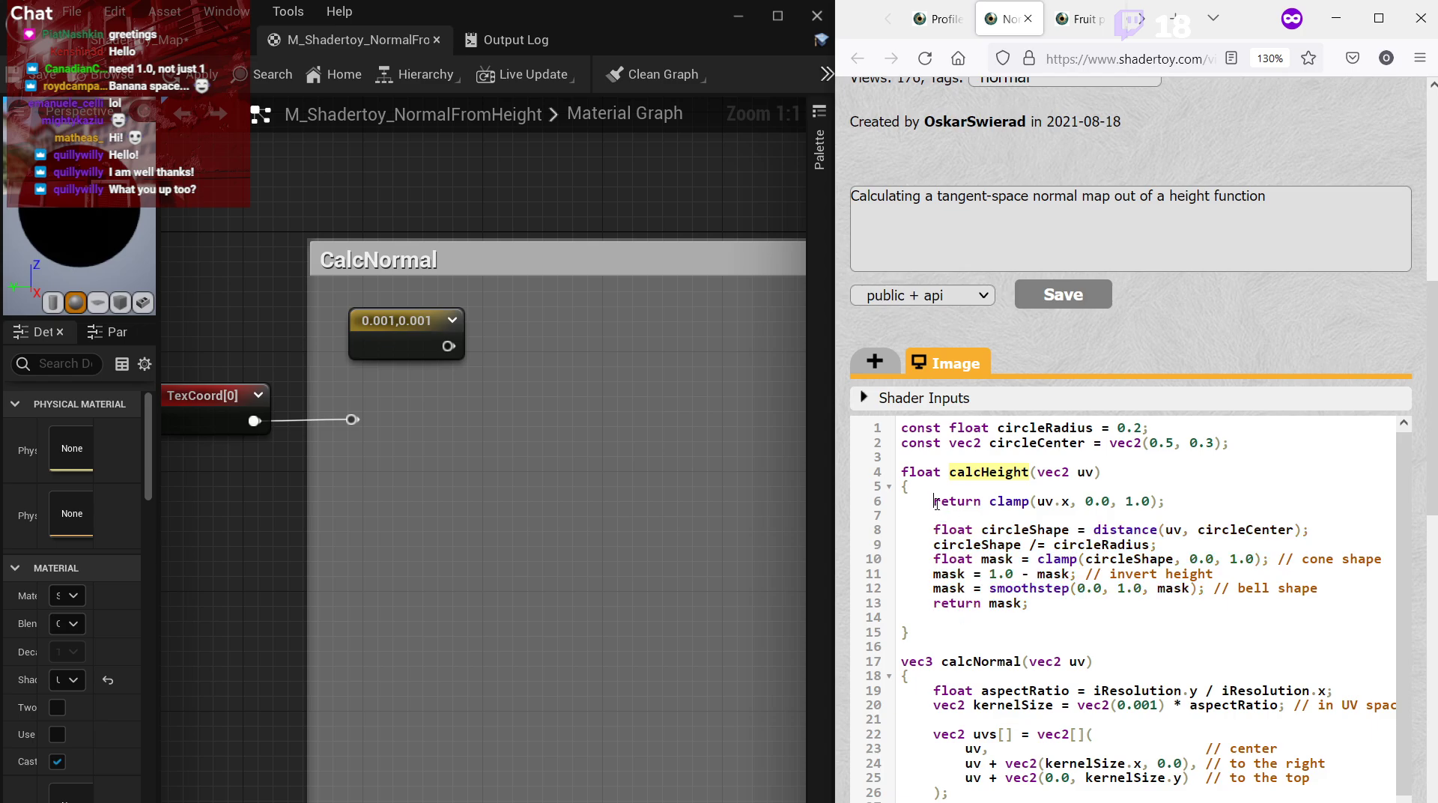
text(//)
scroll(1187, 442, up, 10)
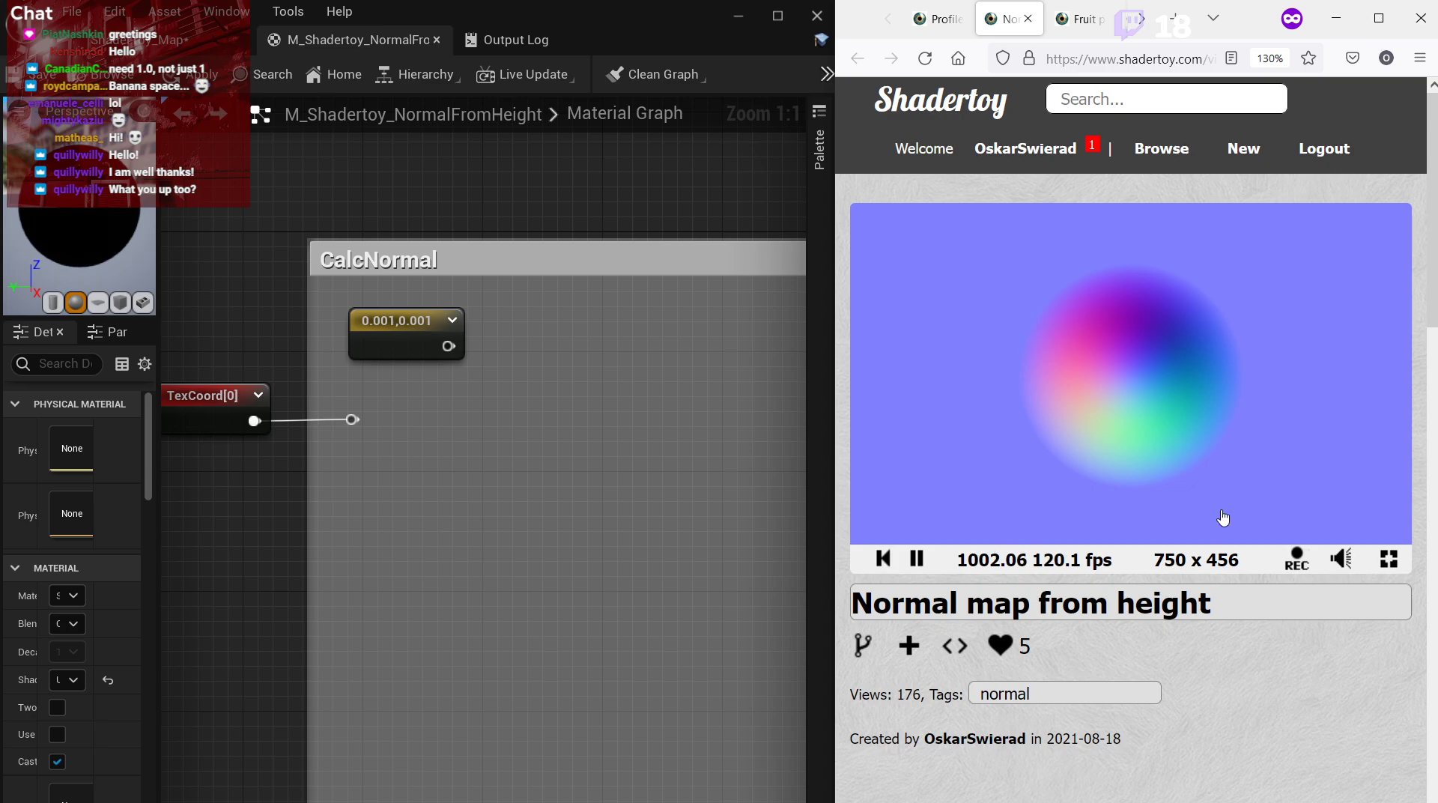
Reactivate the clamp return in calcHeight and comment out the circle height code again.
scroll(1379, 536, down, 5)
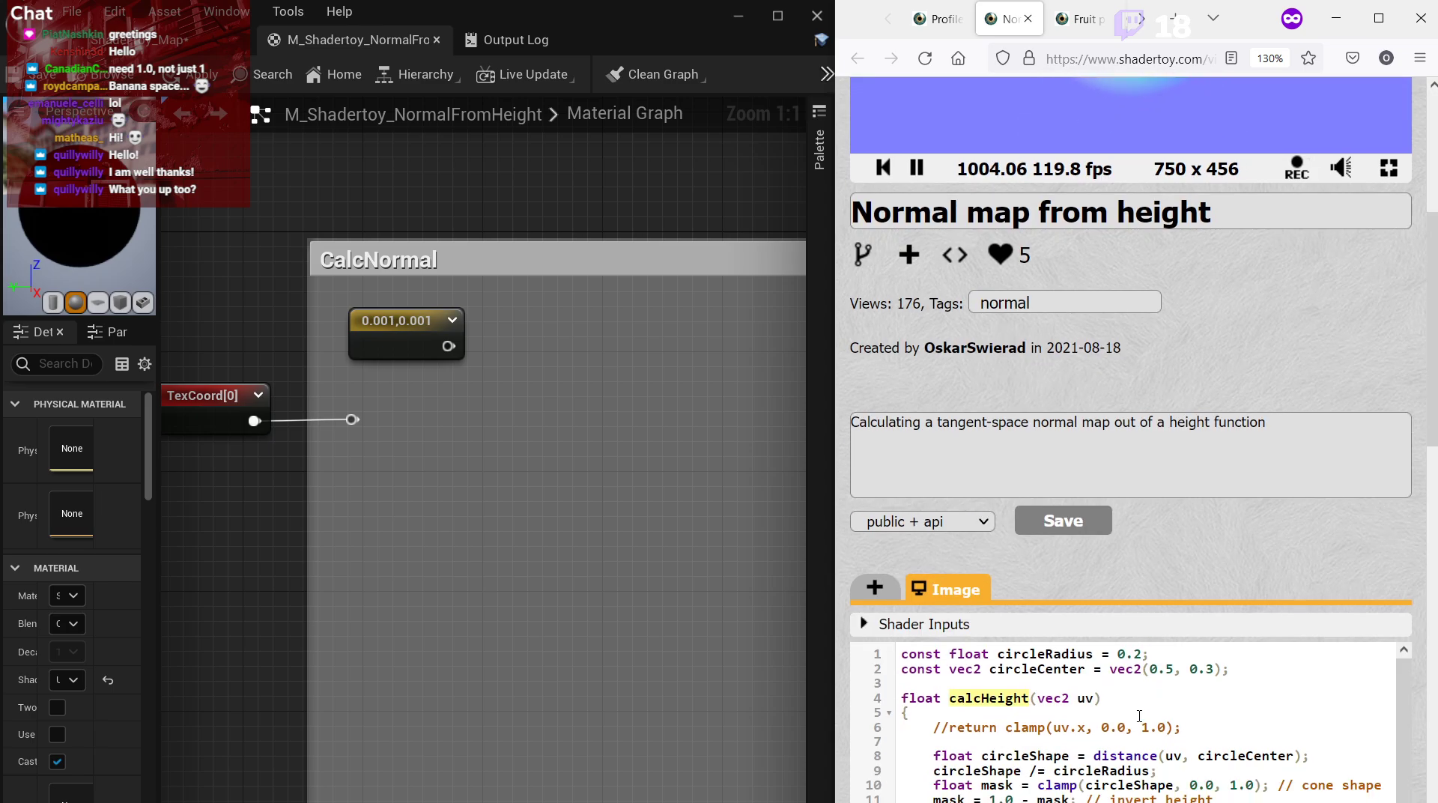
scroll(1140, 717, down, 1)
scroll(1142, 718, up, 1)
key(BackSpace)
key(BackSpace)
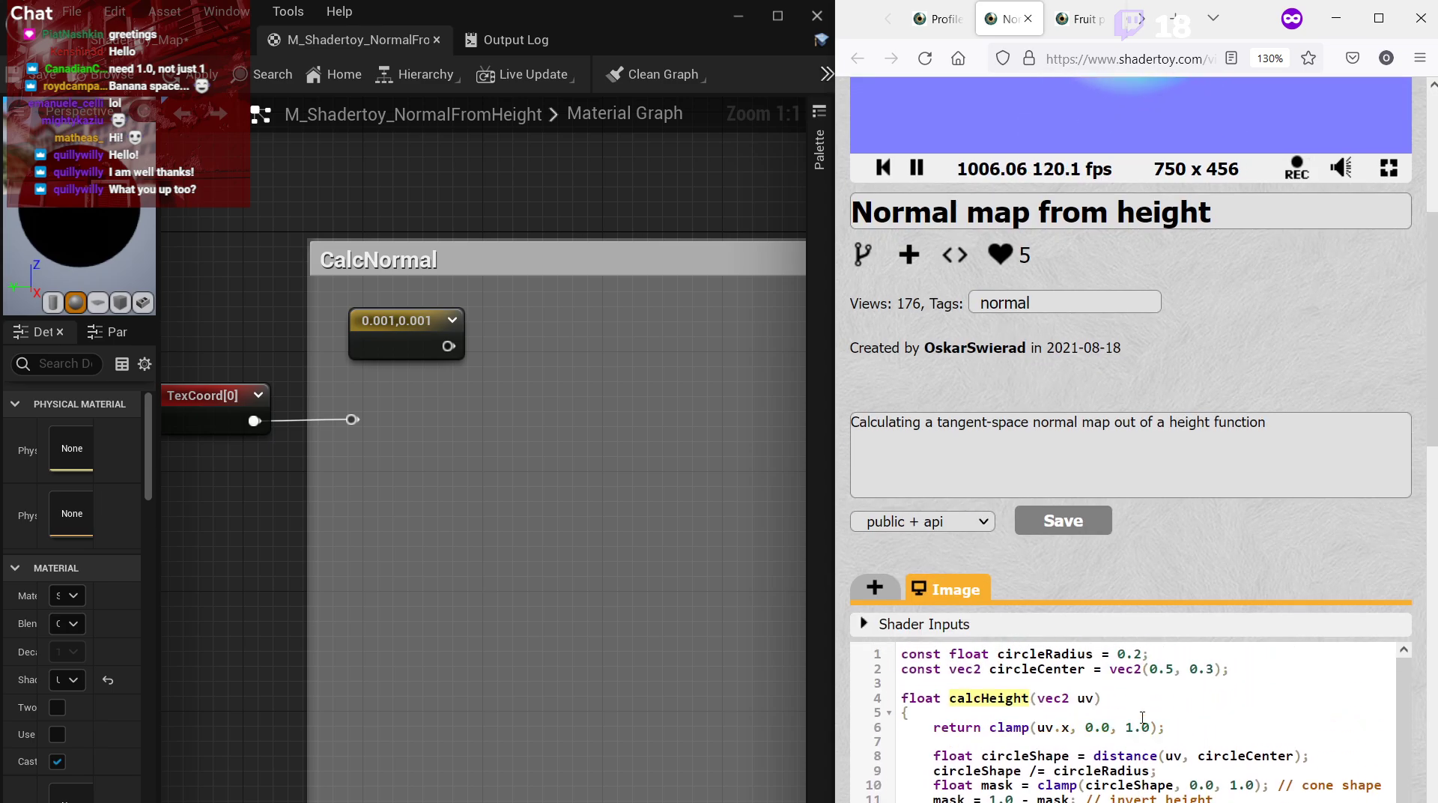
key(Down)
text(/*)
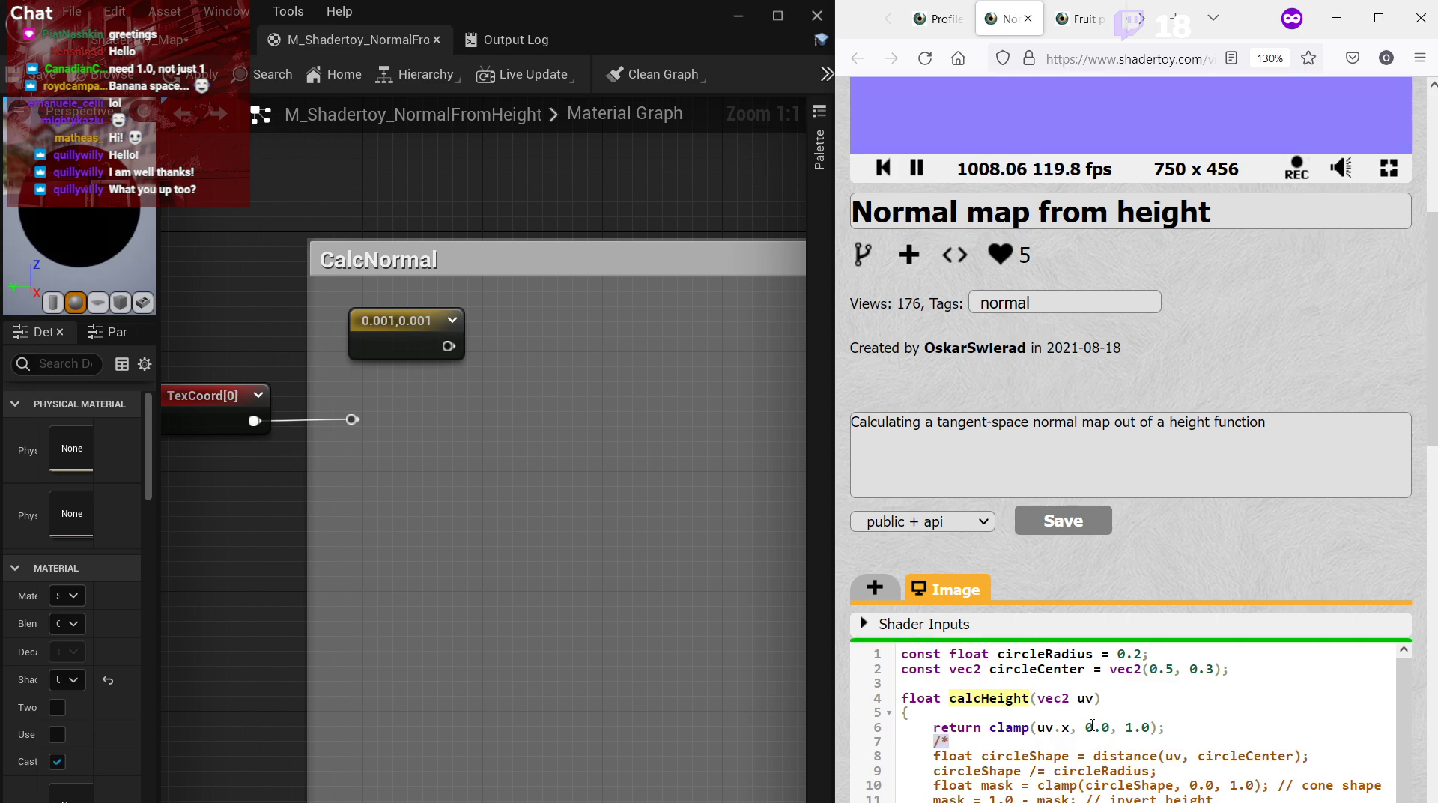
scroll(1108, 417, up, 5)
Bring the whole calcNormal function back into view in the Shadertoy code.
scroll(1105, 413, down, 8)
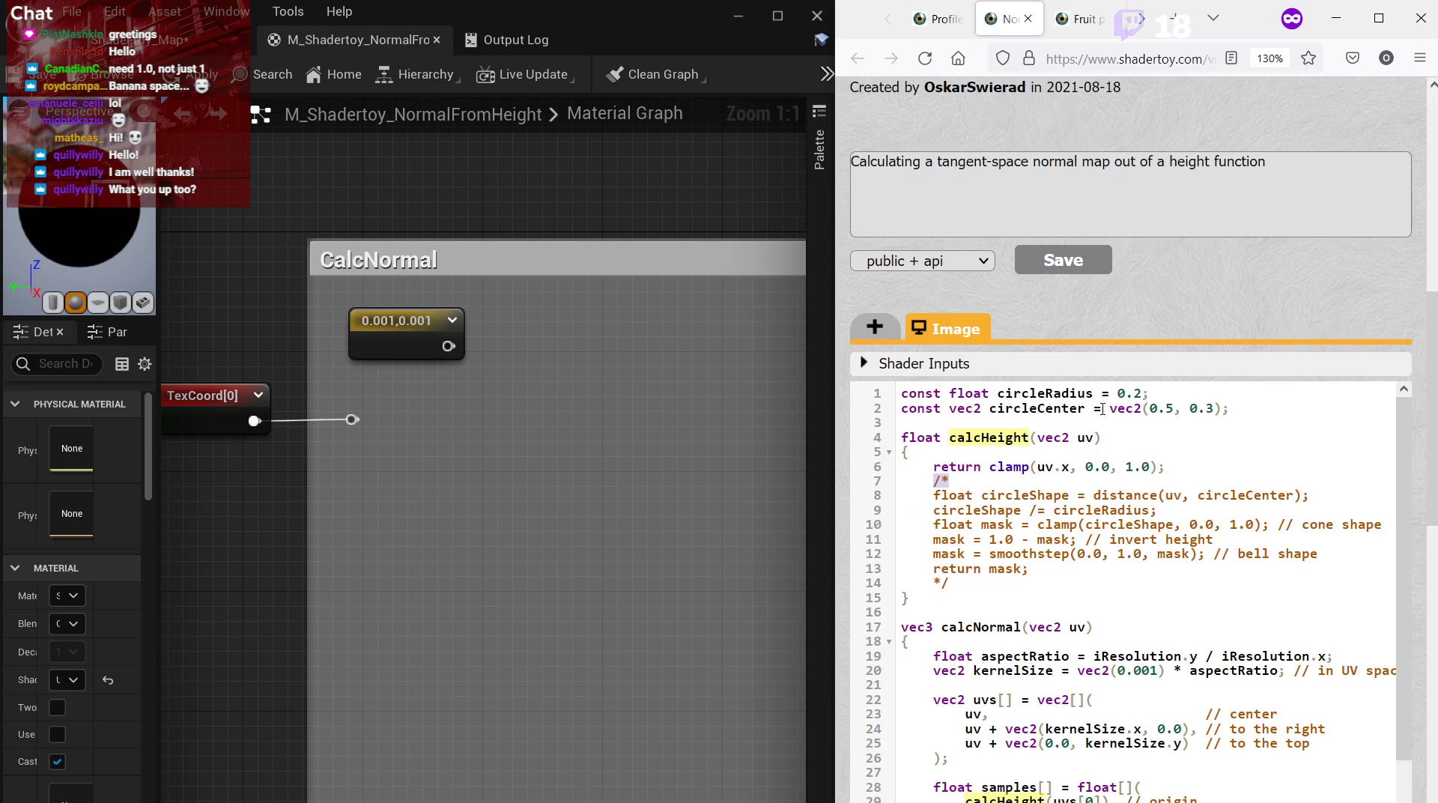
scroll(1103, 410, down, 3)
scroll(1129, 538, down, 3)
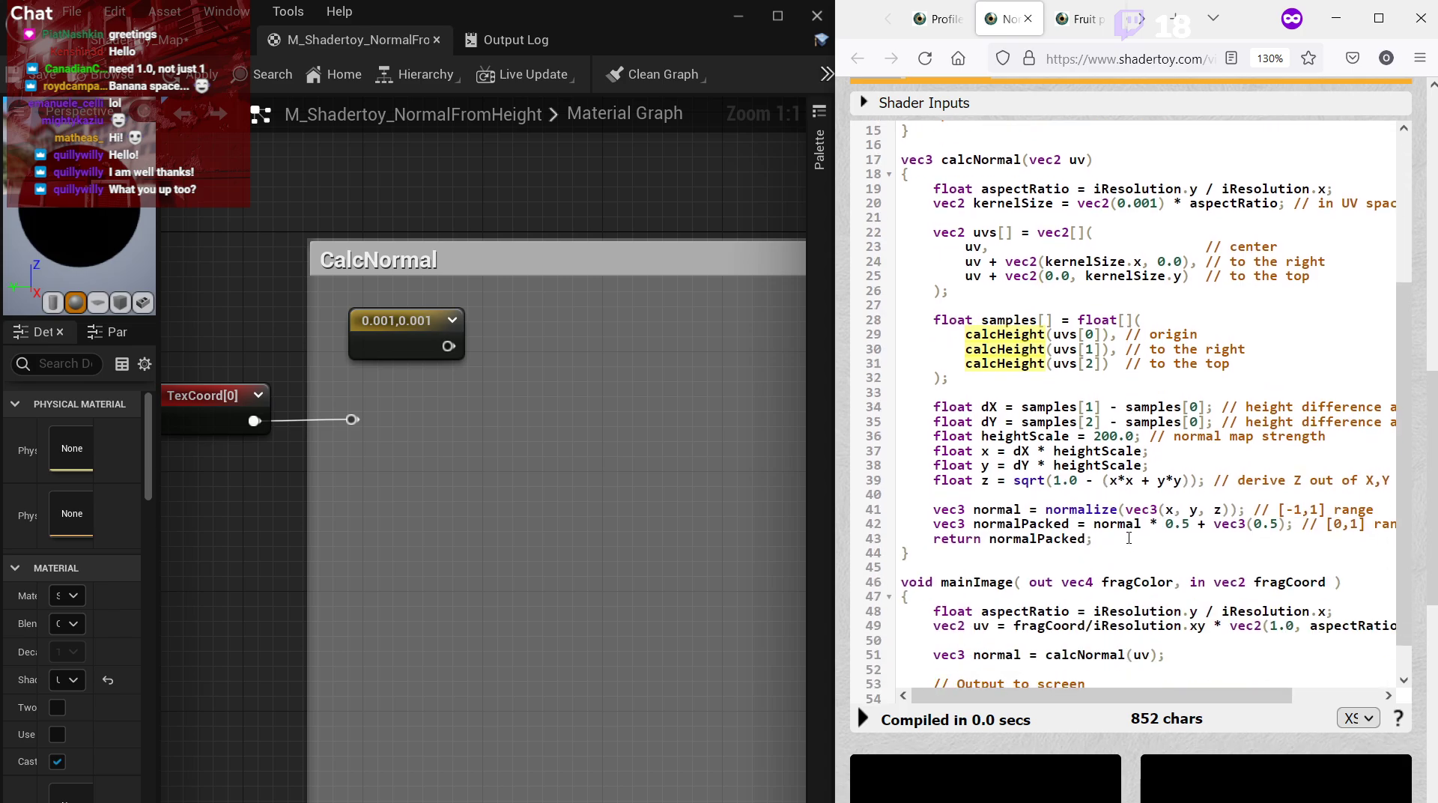
scroll(1129, 539, up, 2)
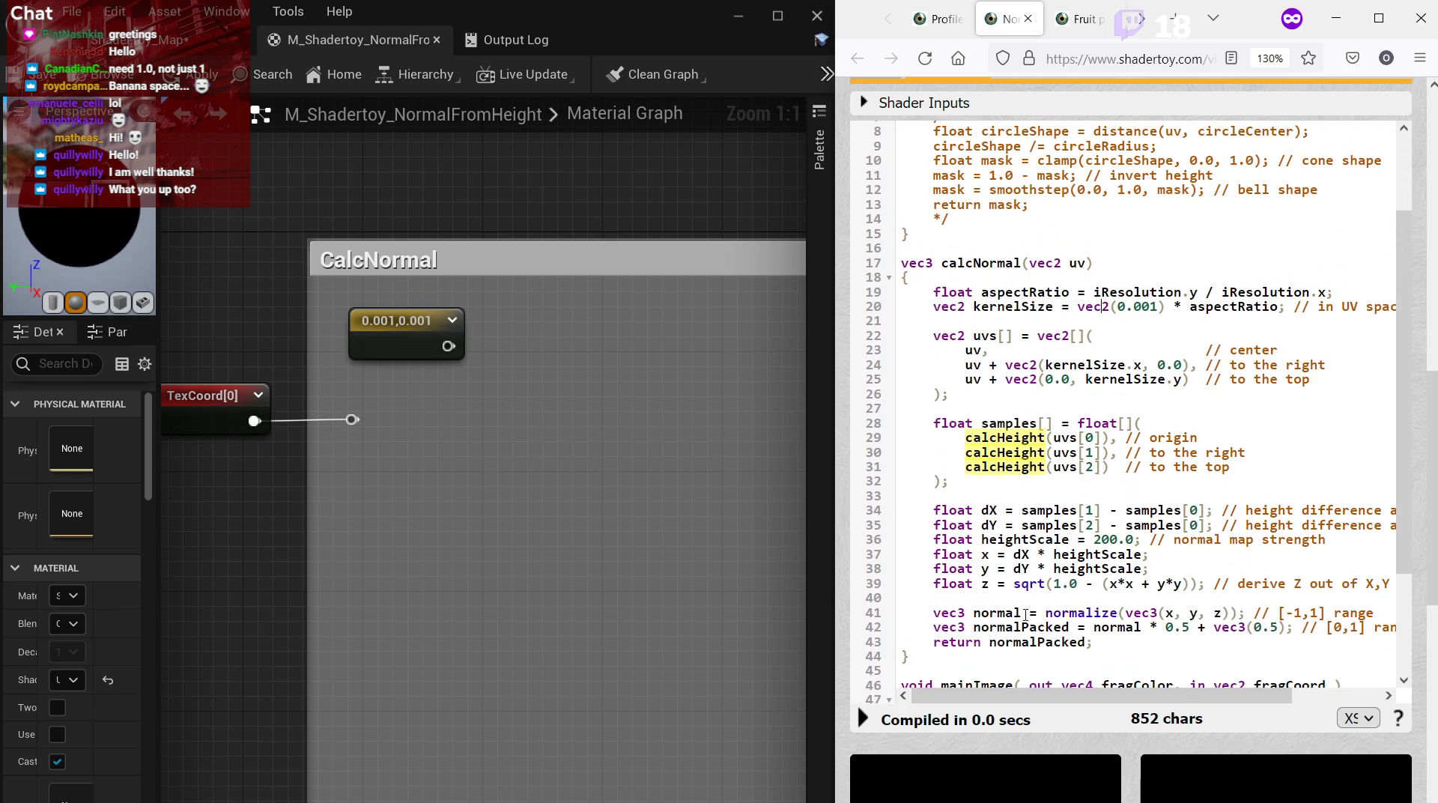
drag(1437, 566, 1435, 566)
scroll(1431, 566, up, 2)
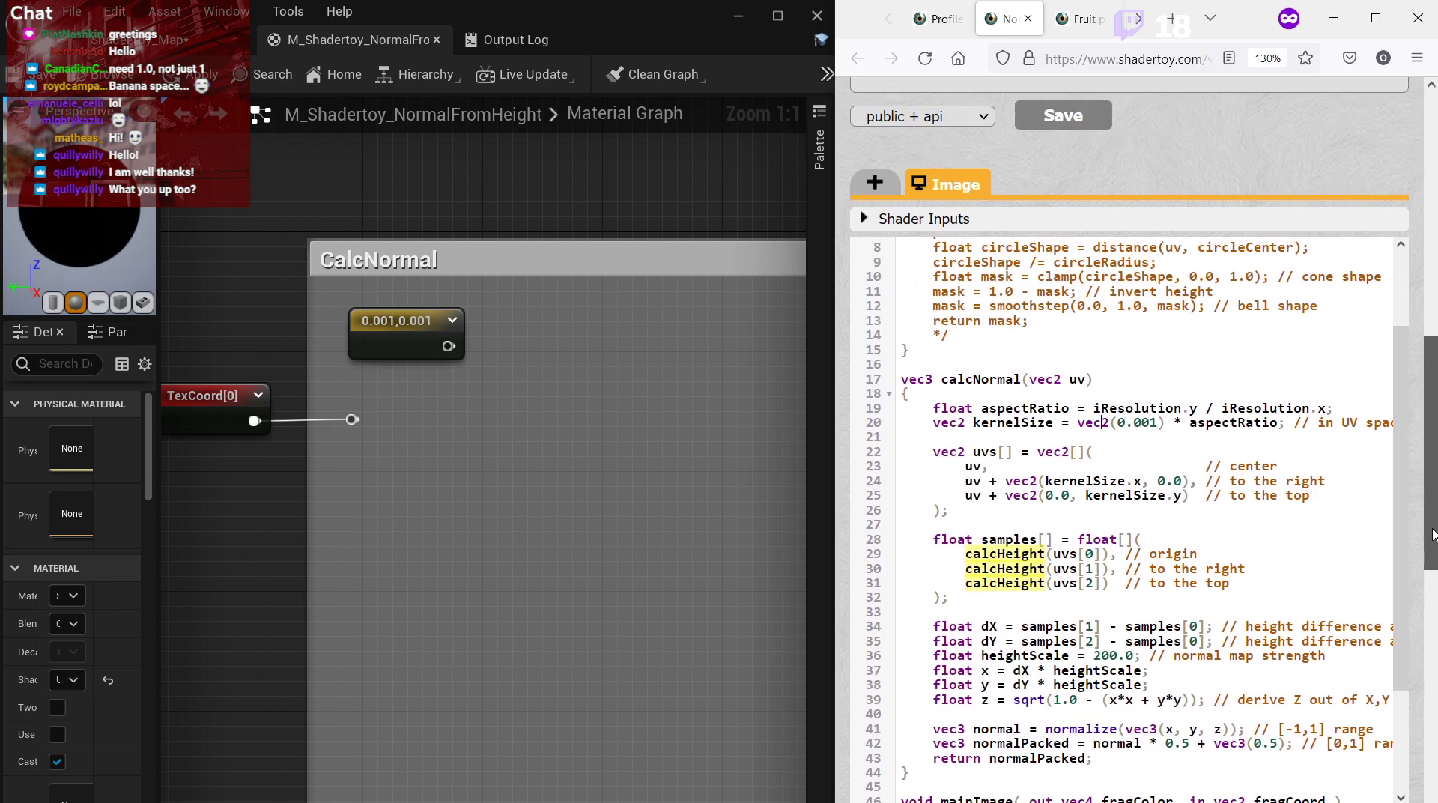
click(1115, 597)
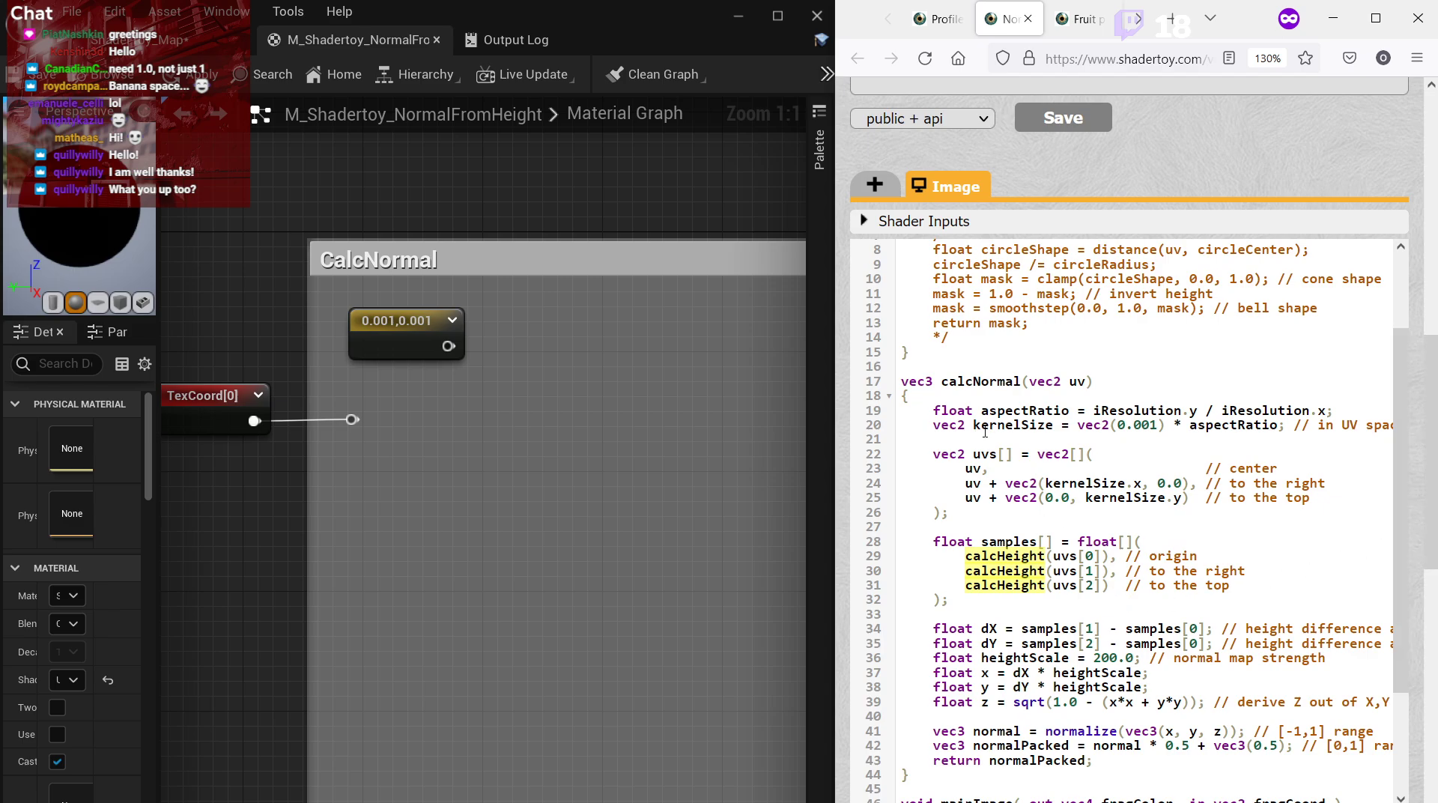
Lower the 0.001 constant inside CalcNormal and place the TexCoord node with its reroute point further below it.
drag(392, 321, 421, 365)
right_drag(452, 429, 523, 435)
click(331, 416)
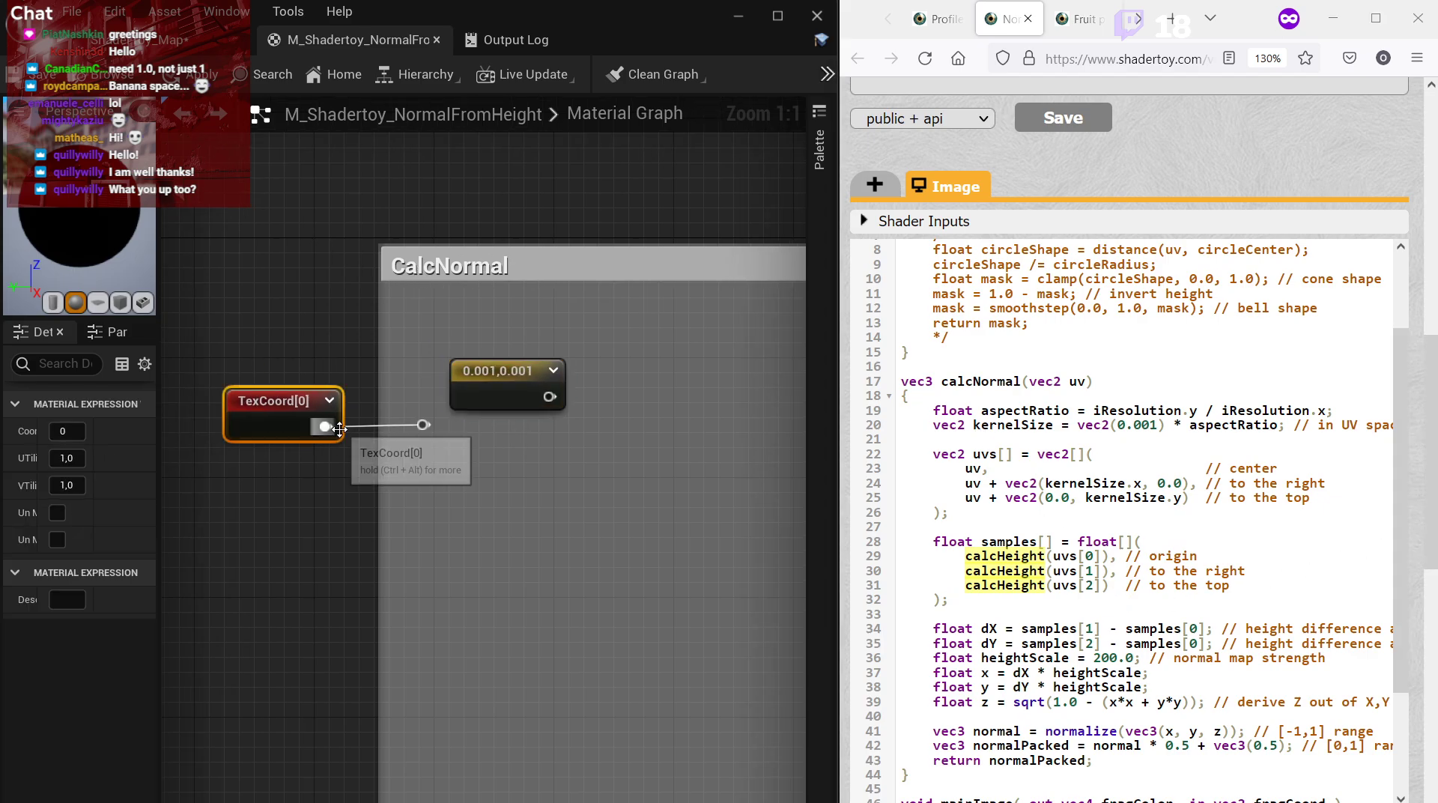
ctrl+click(423, 425)
drag(424, 425, 423, 499)
Add the node comment "kernelSize" to the 0.001 constant.
right_click(504, 375)
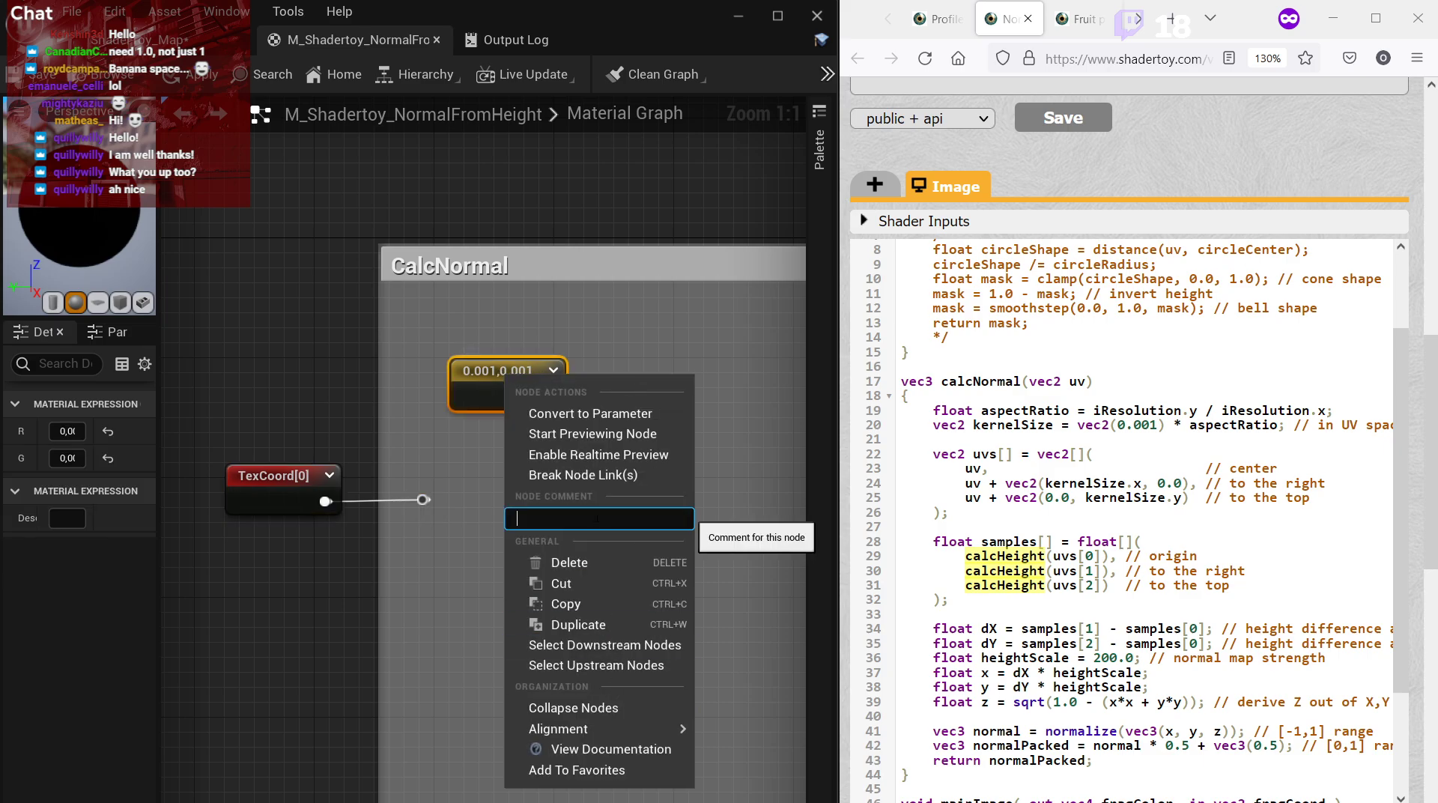
text(Kernal)
key(BackSpace)
key(BackSpace)
text(elSize)
key(Home)
key(Delete)
text(k)
key(Return)
click(597, 522)
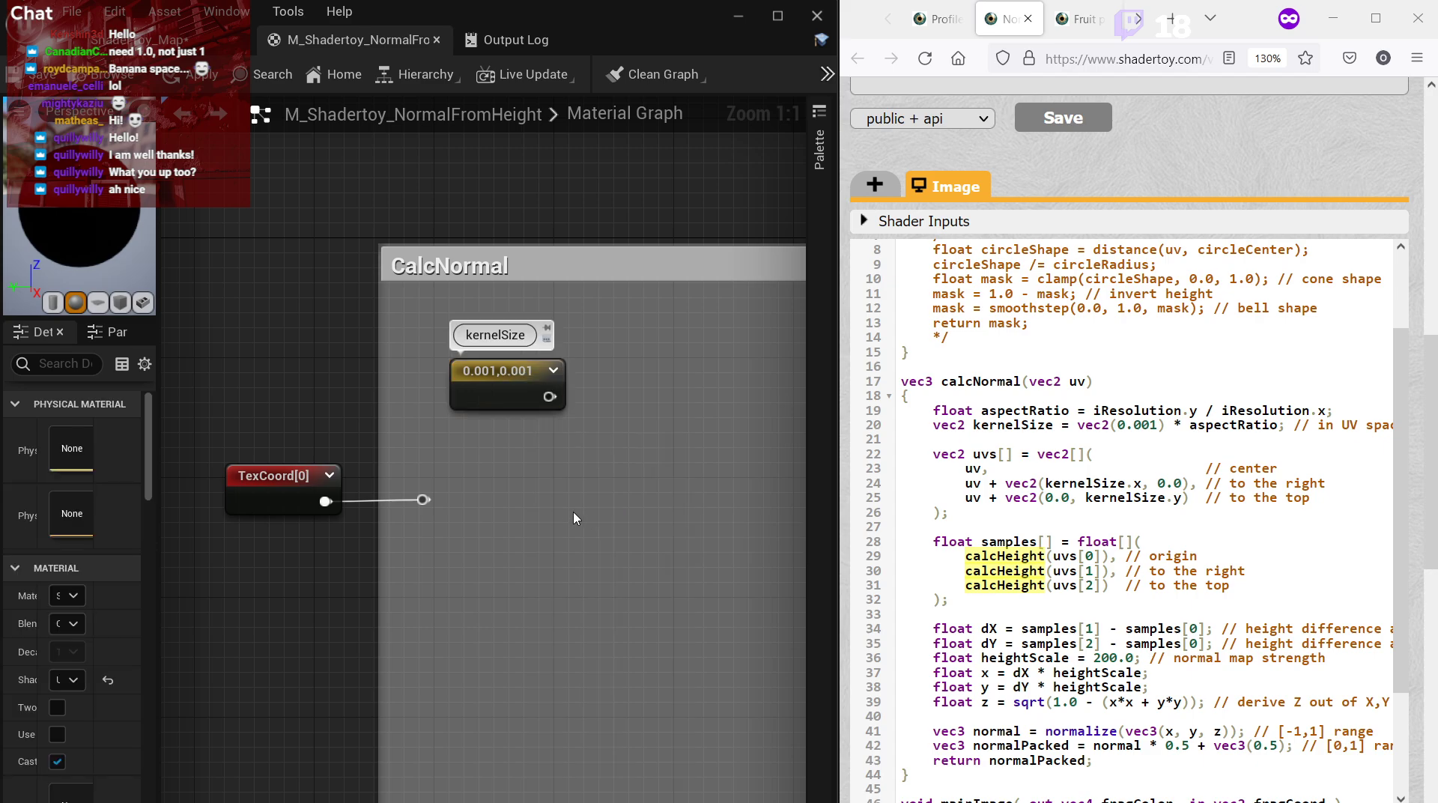
Examine the uvs array in calcNormal: the center uv, the kernelSize.x offset entry and the kernelSize.y offset entry.
click(1005, 454)
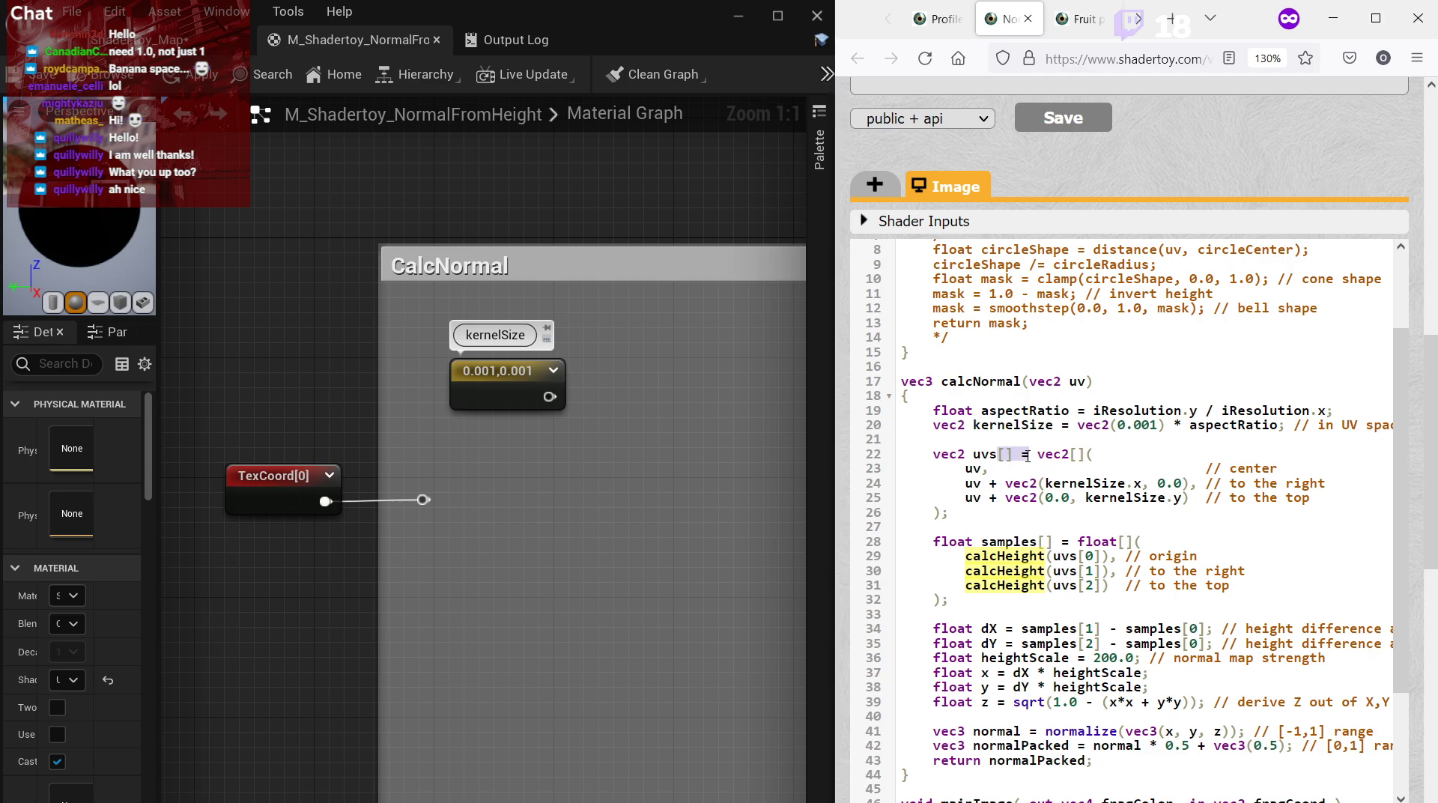
click(1031, 498)
drag(952, 468, 950, 514)
click(950, 514)
drag(965, 468, 1083, 467)
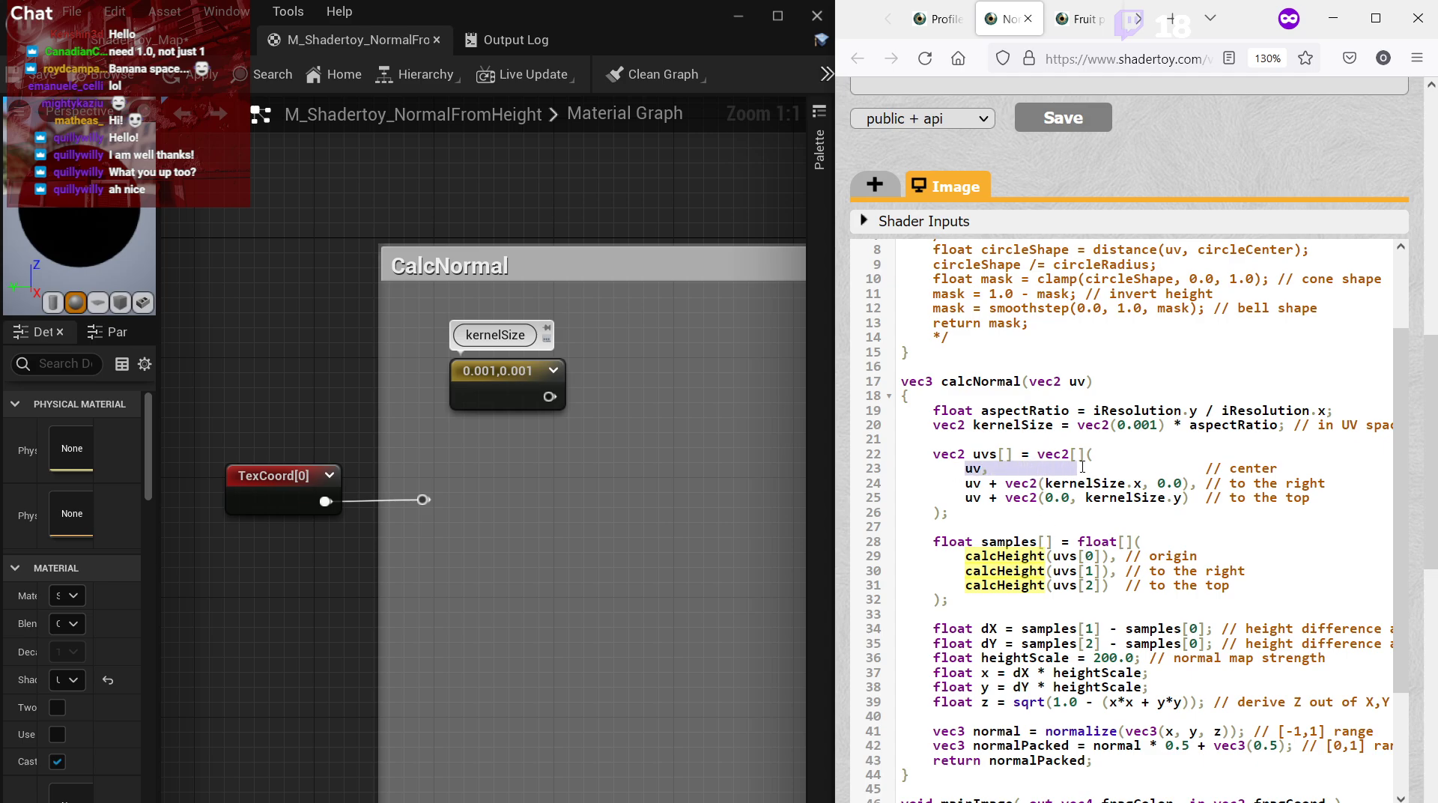
click(1087, 571)
drag(964, 487, 1158, 483)
click(1094, 579)
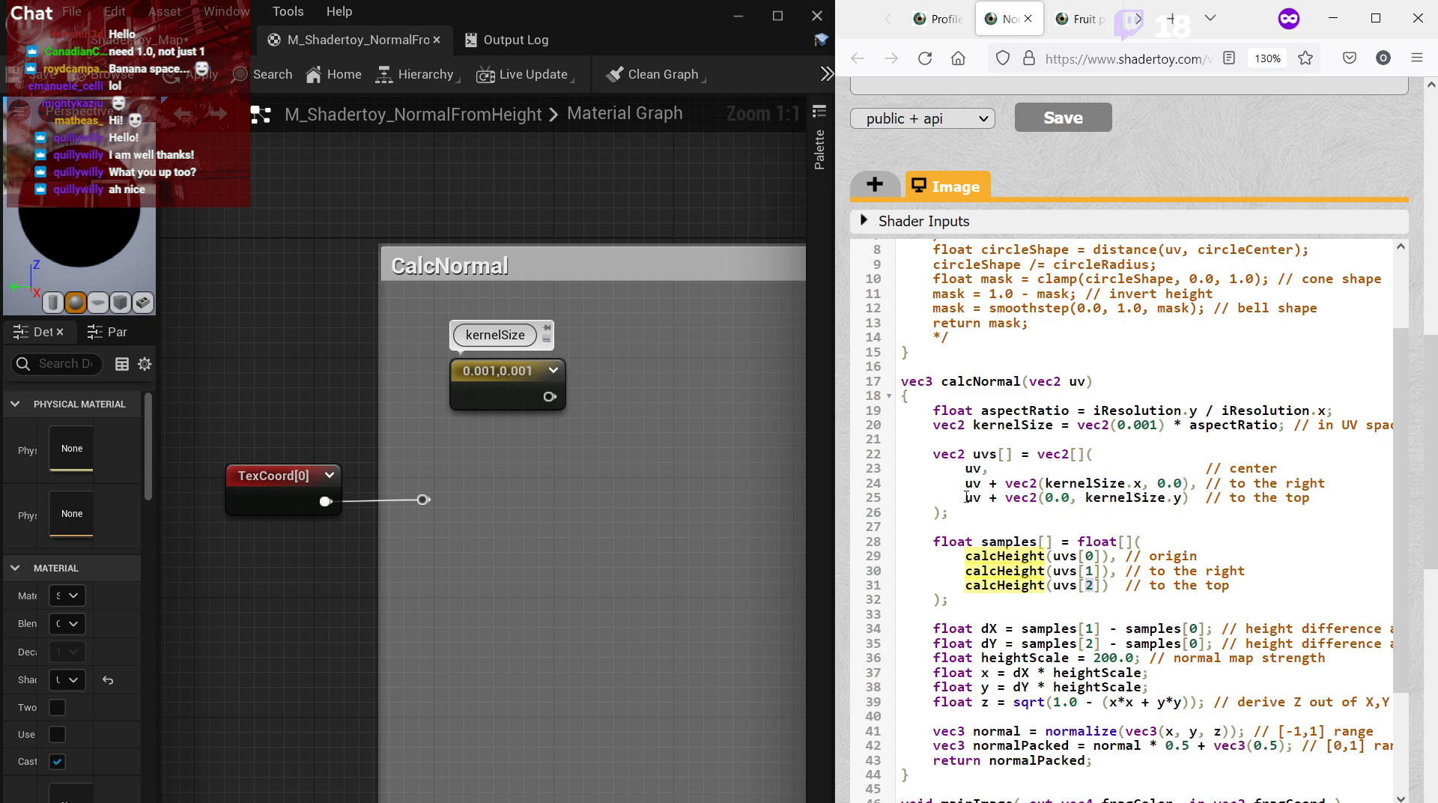
drag(967, 498, 1152, 503)
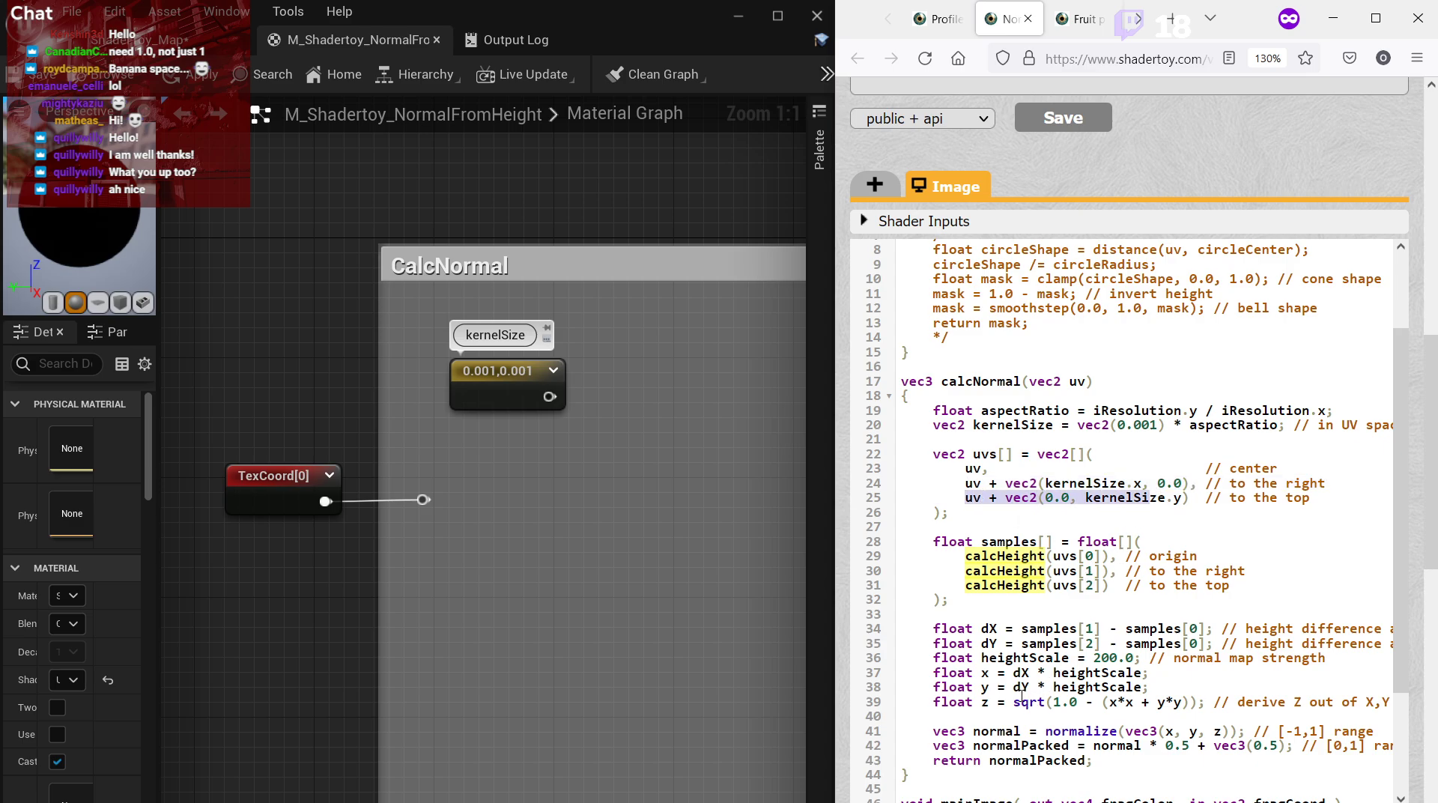
scroll(1022, 695, down, 3)
scroll(1003, 678, up, 3)
drag(966, 509, 1016, 456)
click(974, 455)
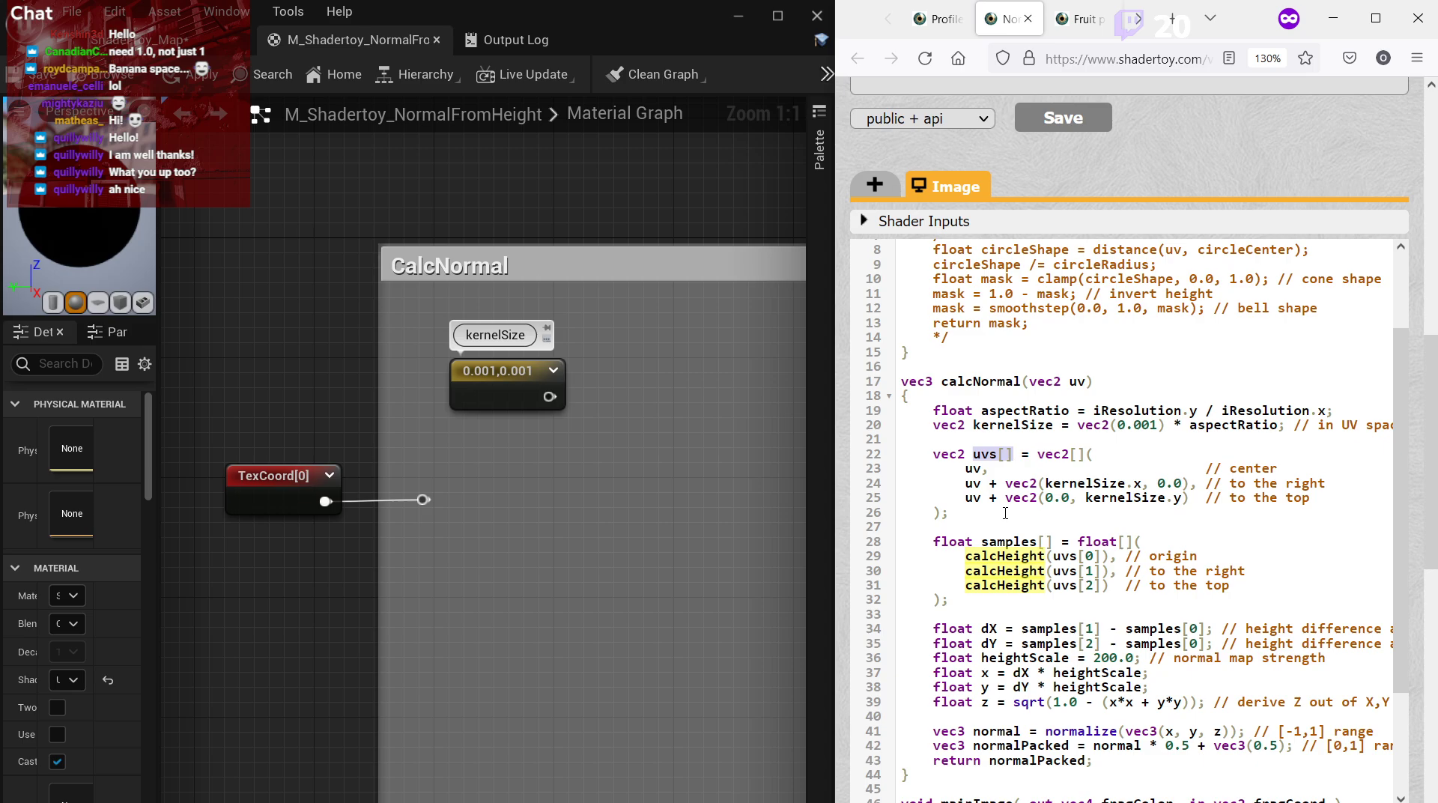
drag(1005, 514, 999, 455)
click(1079, 555)
click(670, 575)
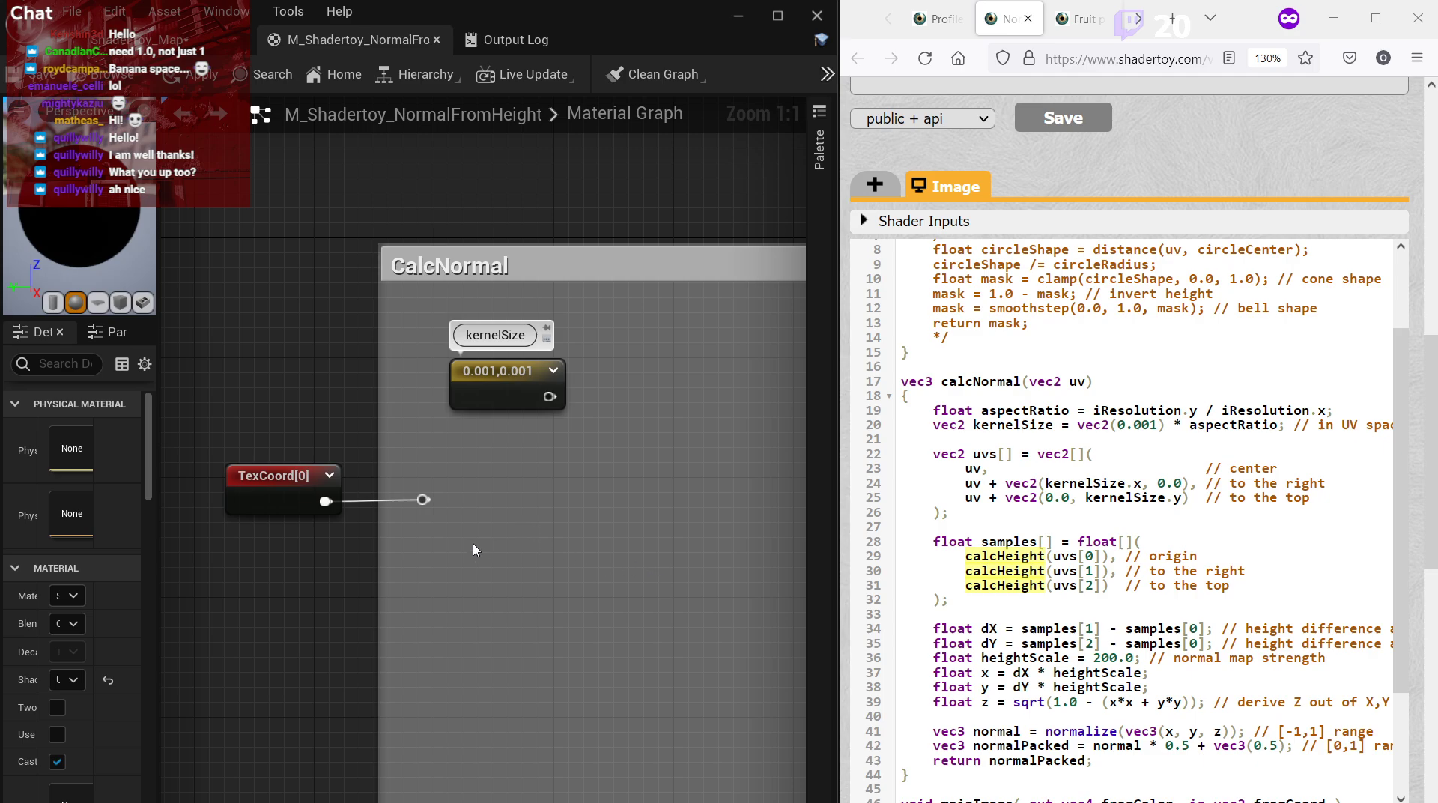
Move the TexCoord node together with its reroute point well below the kernelSize constant to free space between them.
click(423, 501)
drag(335, 474, 320, 669)
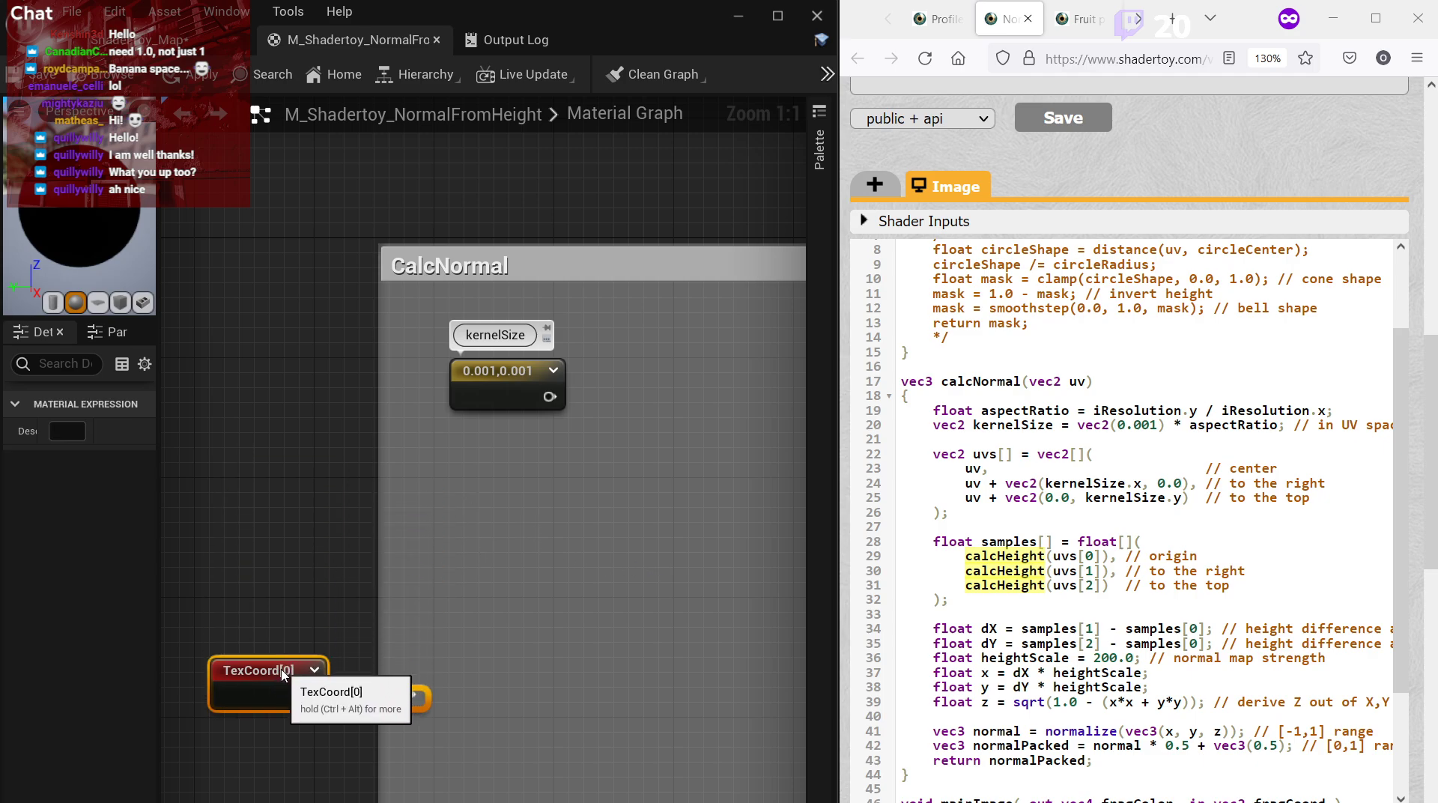
Label the reroute node fed by TexCoord[0] with the comment "uv".
click(487, 578)
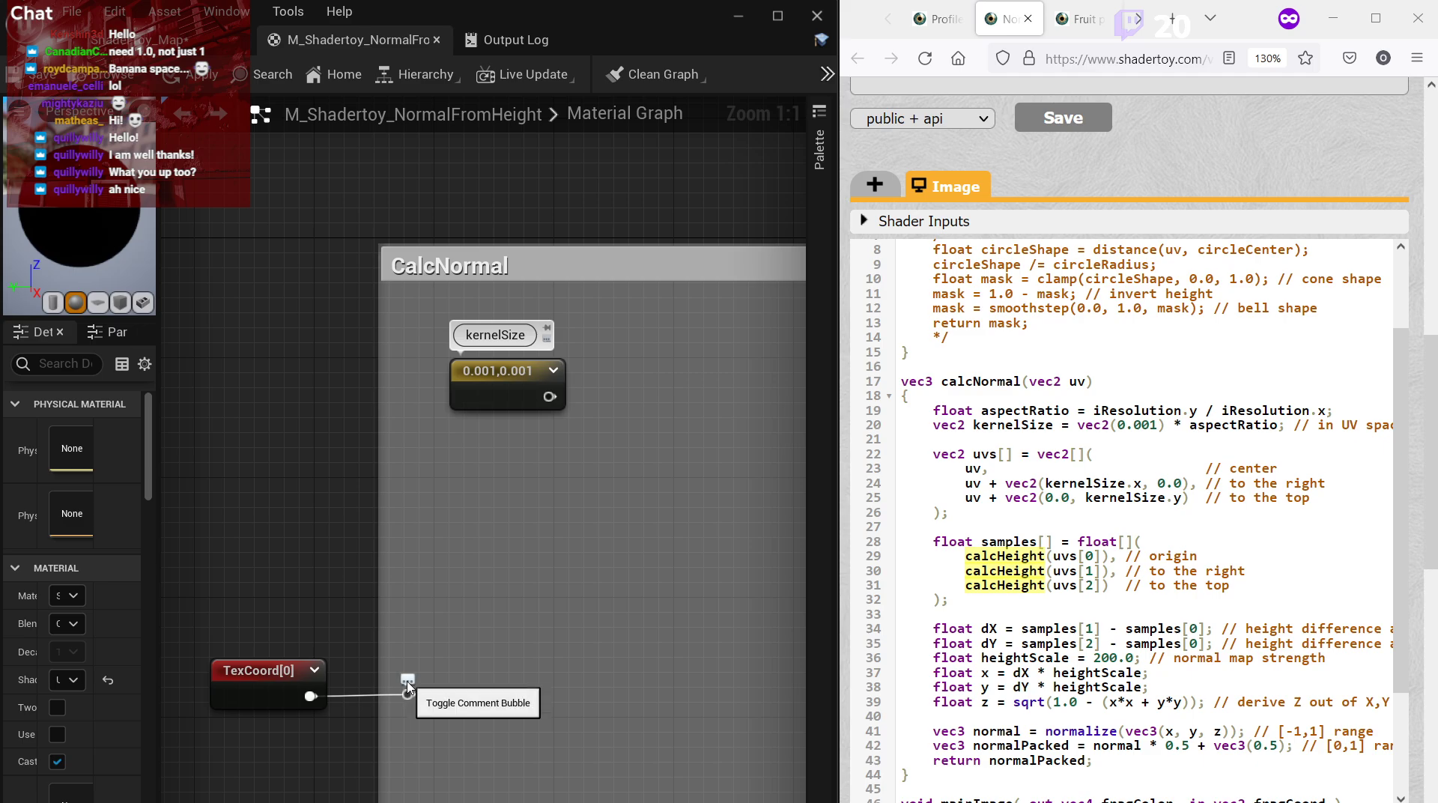
click(408, 681)
text(u)
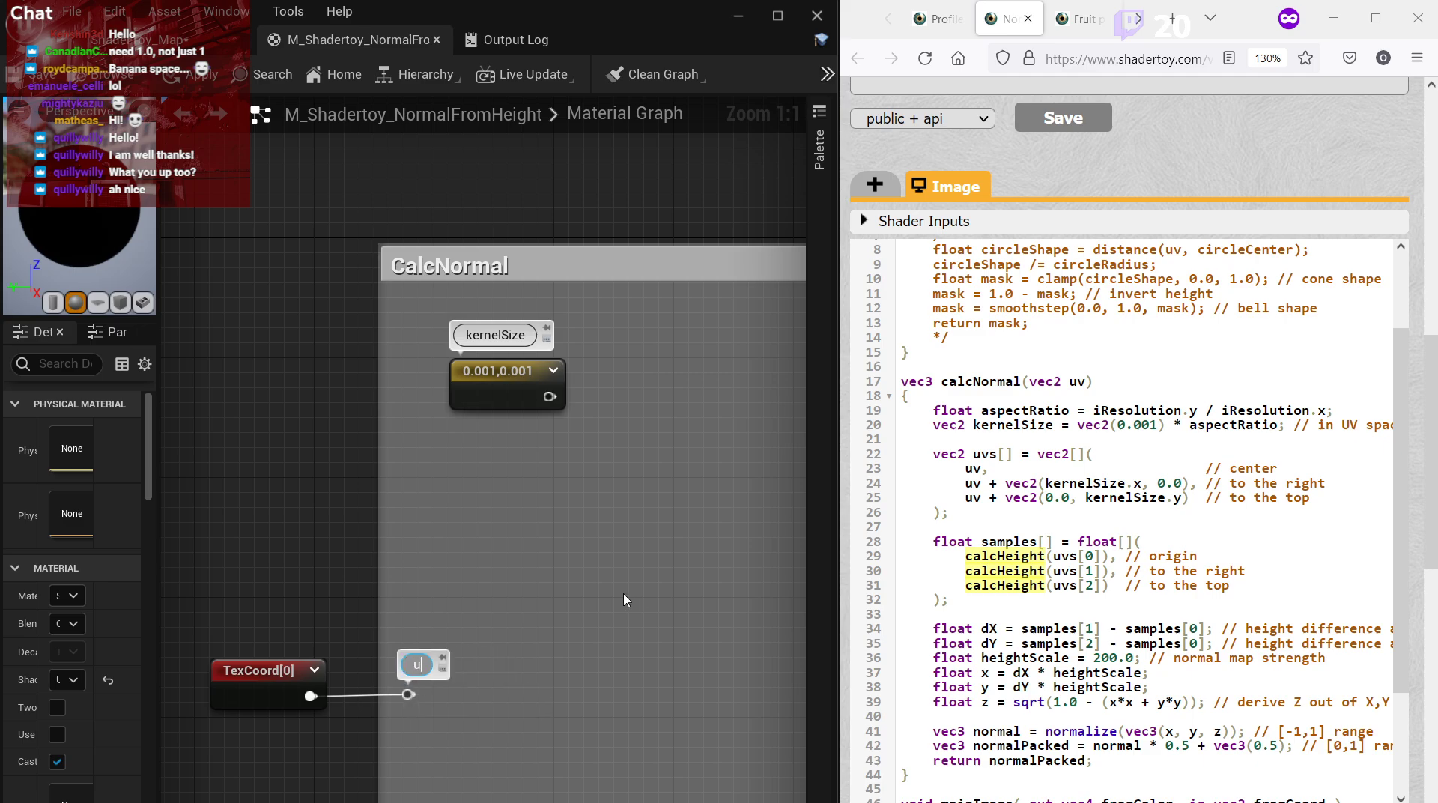
text(v)
key(Return)
right_drag(616, 597, 479, 597)
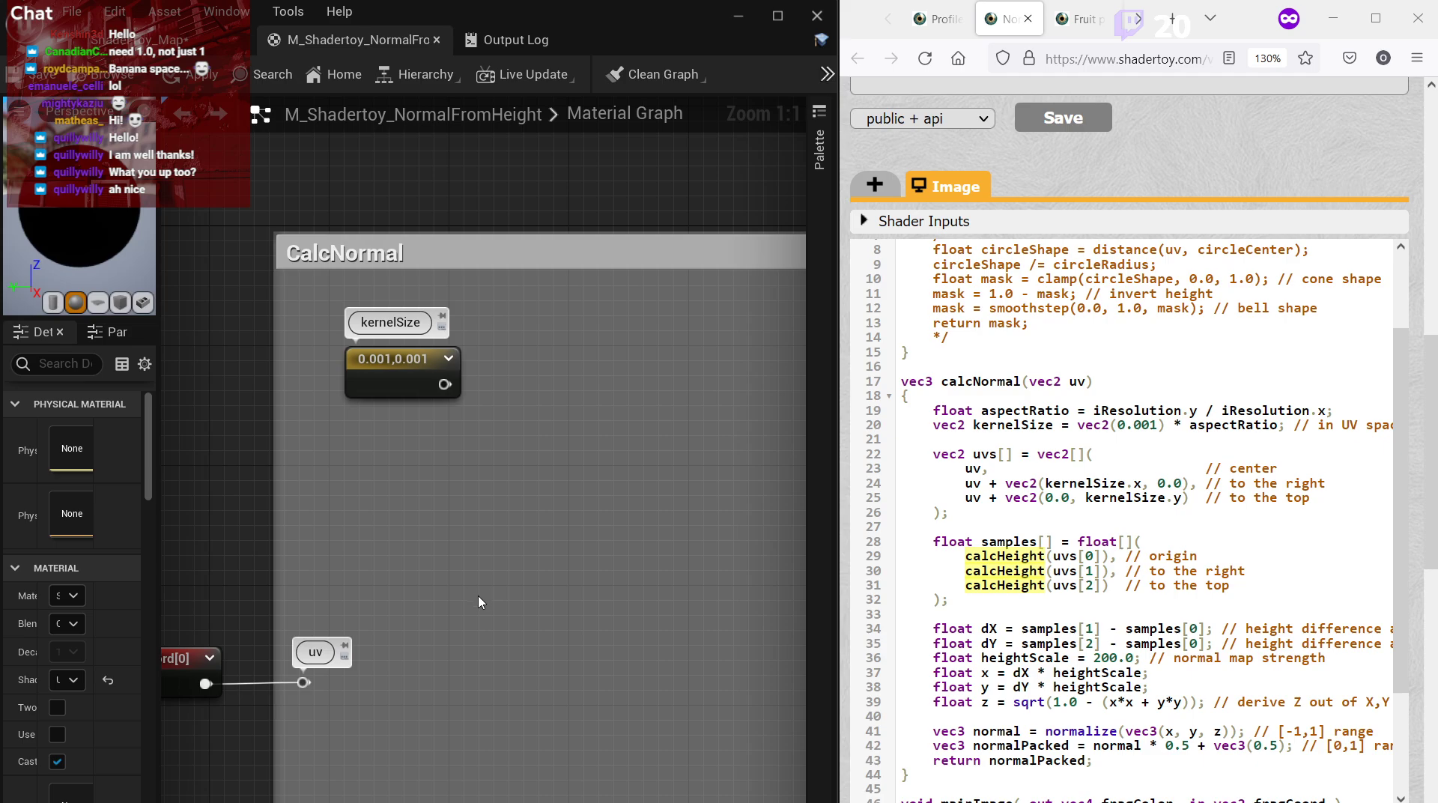
Change the comment on the 0.001,0.001 constant to "Kernel size".
click(444, 302)
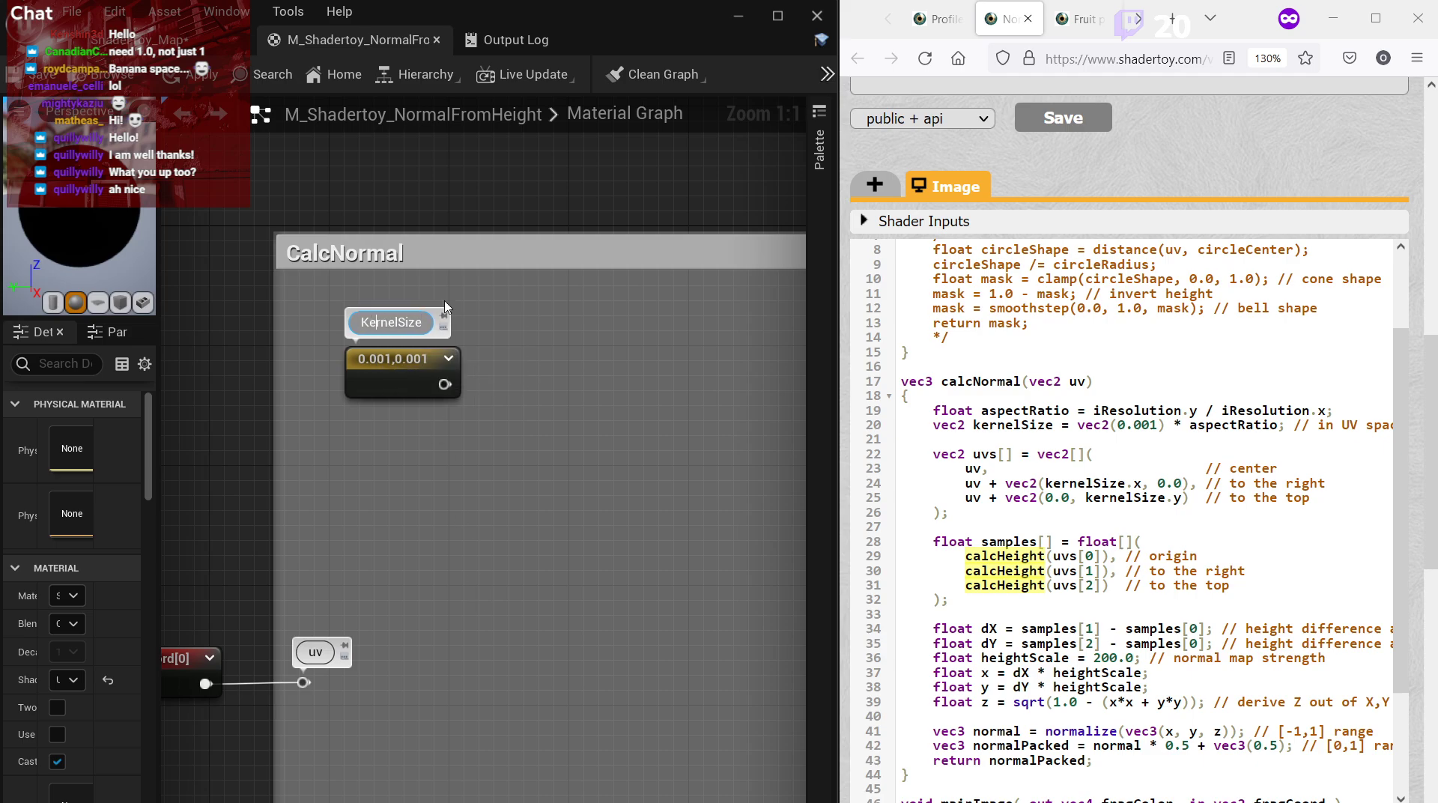
key(Right)
key(Right)
key(BackSpace)
text(s)
key(Return)
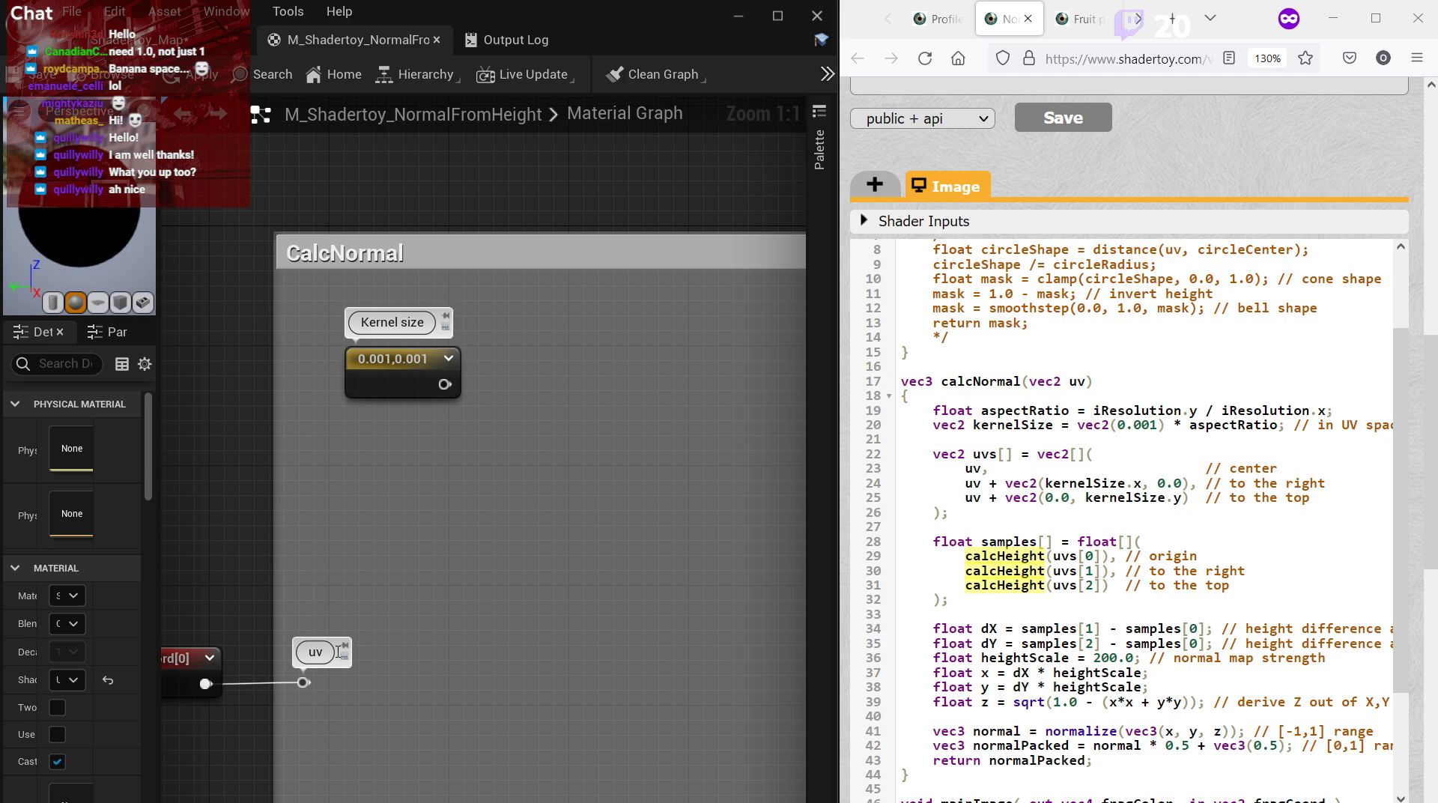
Rename the uv comment to "UV" and branch a second reroute node off that reroute, up inside the CalcNormal box.
click(316, 652)
text(UV)
key(Return)
drag(303, 683, 451, 518)
text(rer)
key(Return)
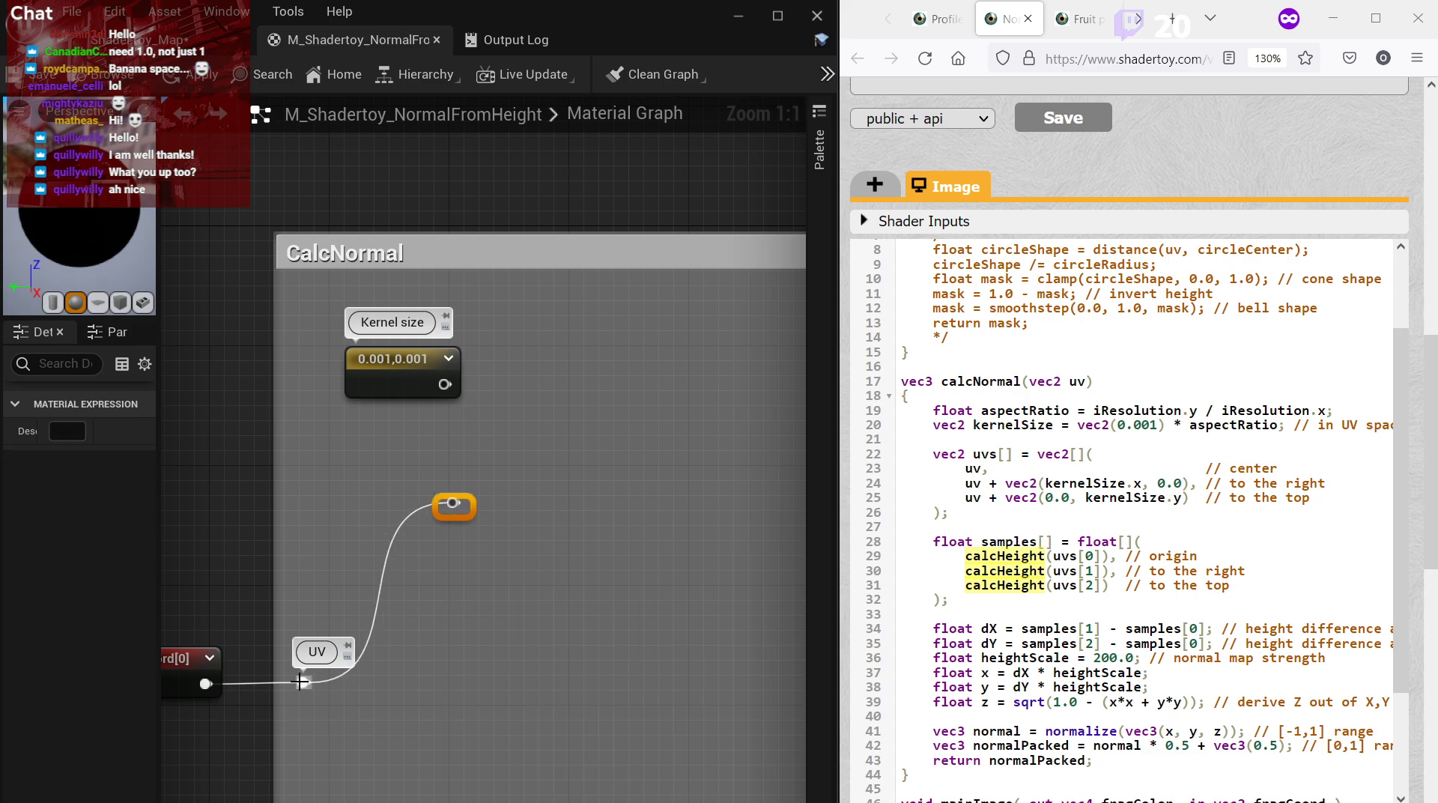
Create an Add node with the UV reroute feeding A and wire the Kernel size constant into its B input.
drag(300, 682, 455, 619)
text(add)
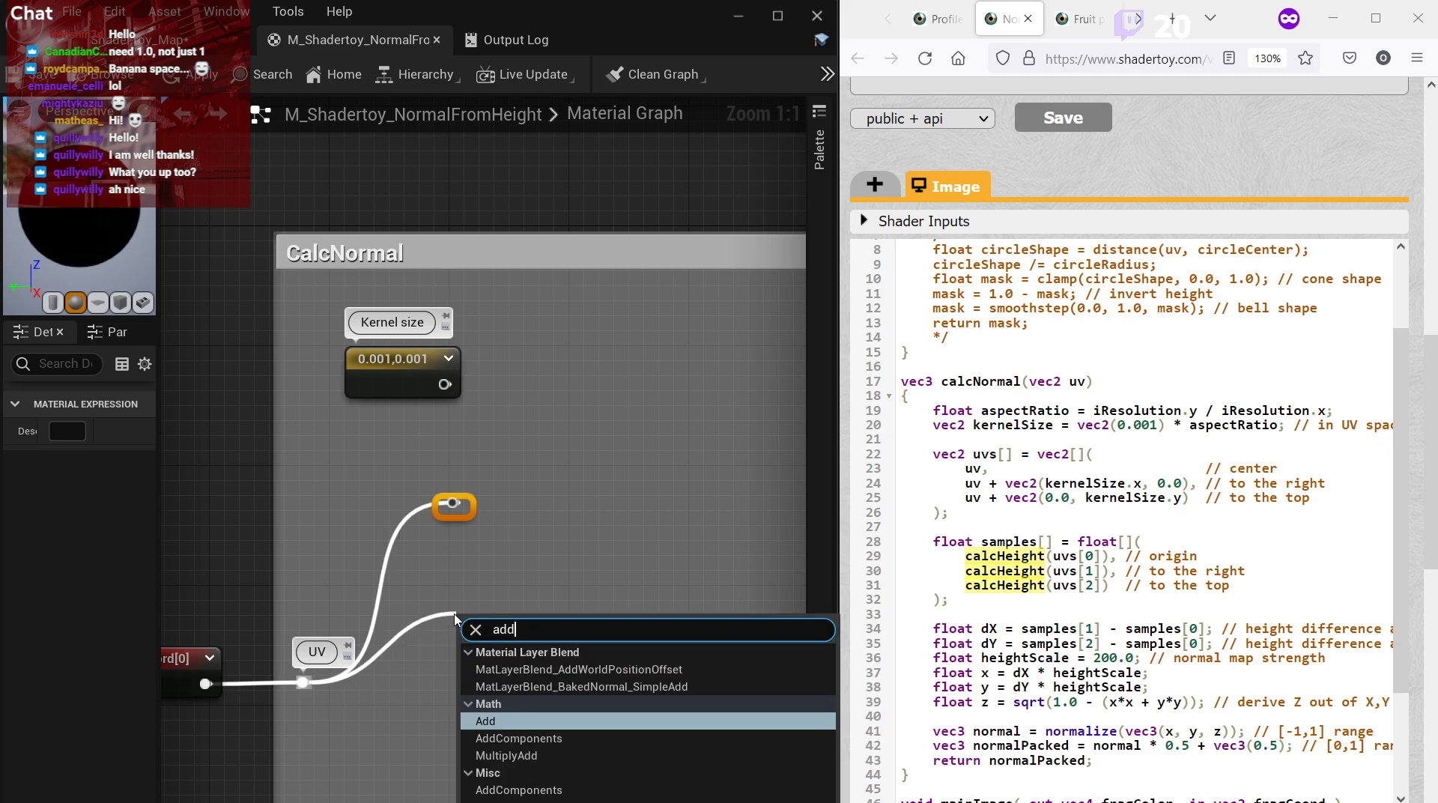
key(Return)
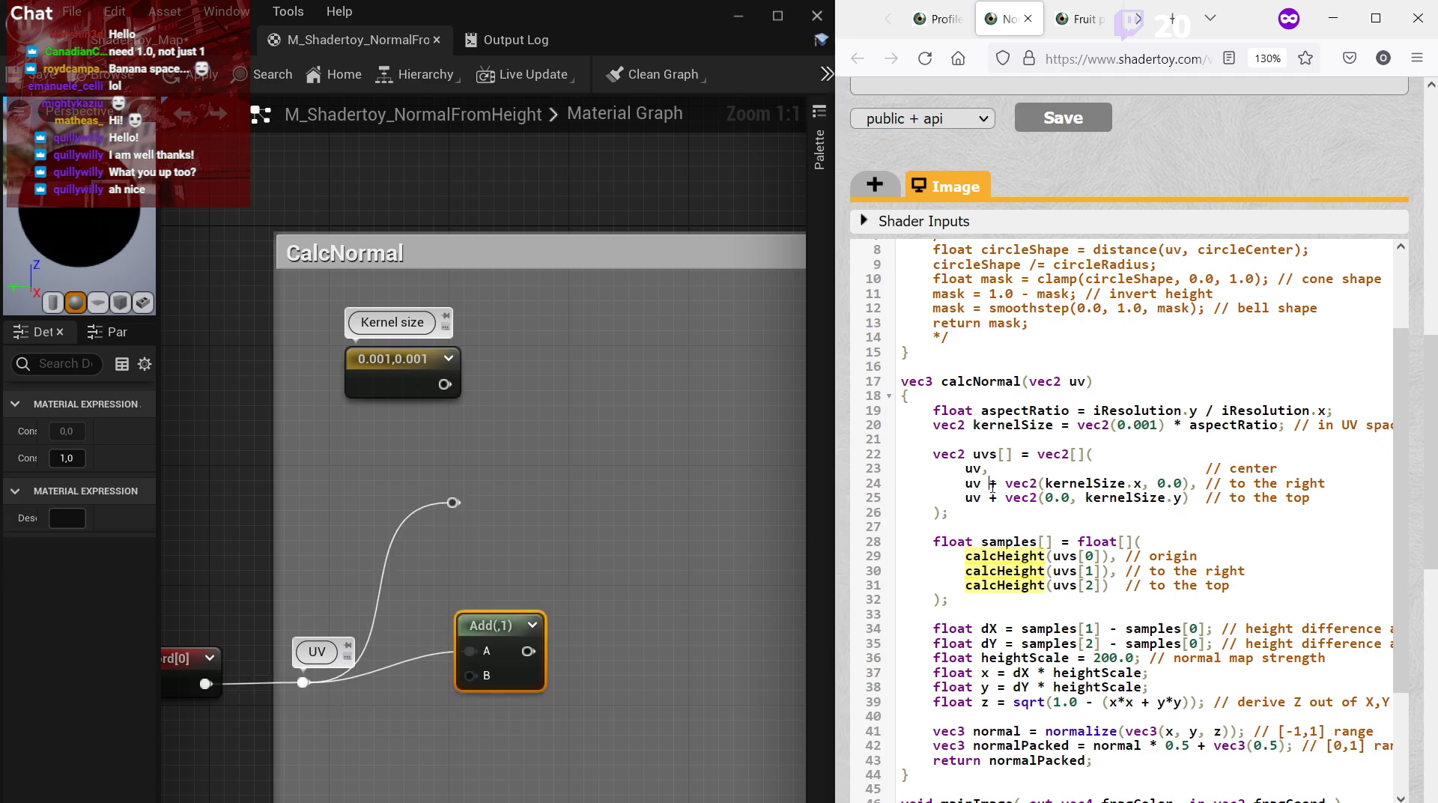
drag(480, 619, 564, 608)
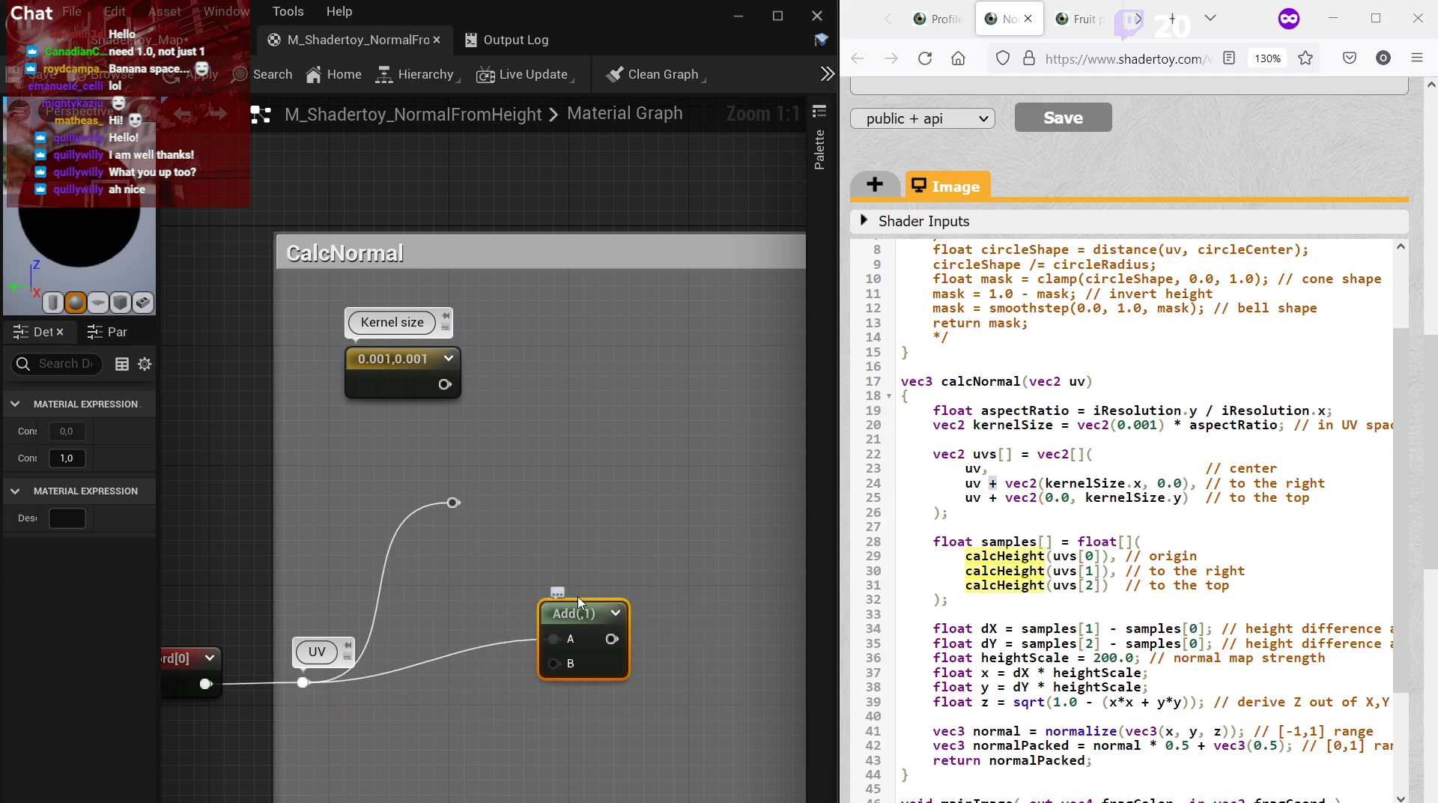
click(479, 442)
drag(460, 396, 553, 664)
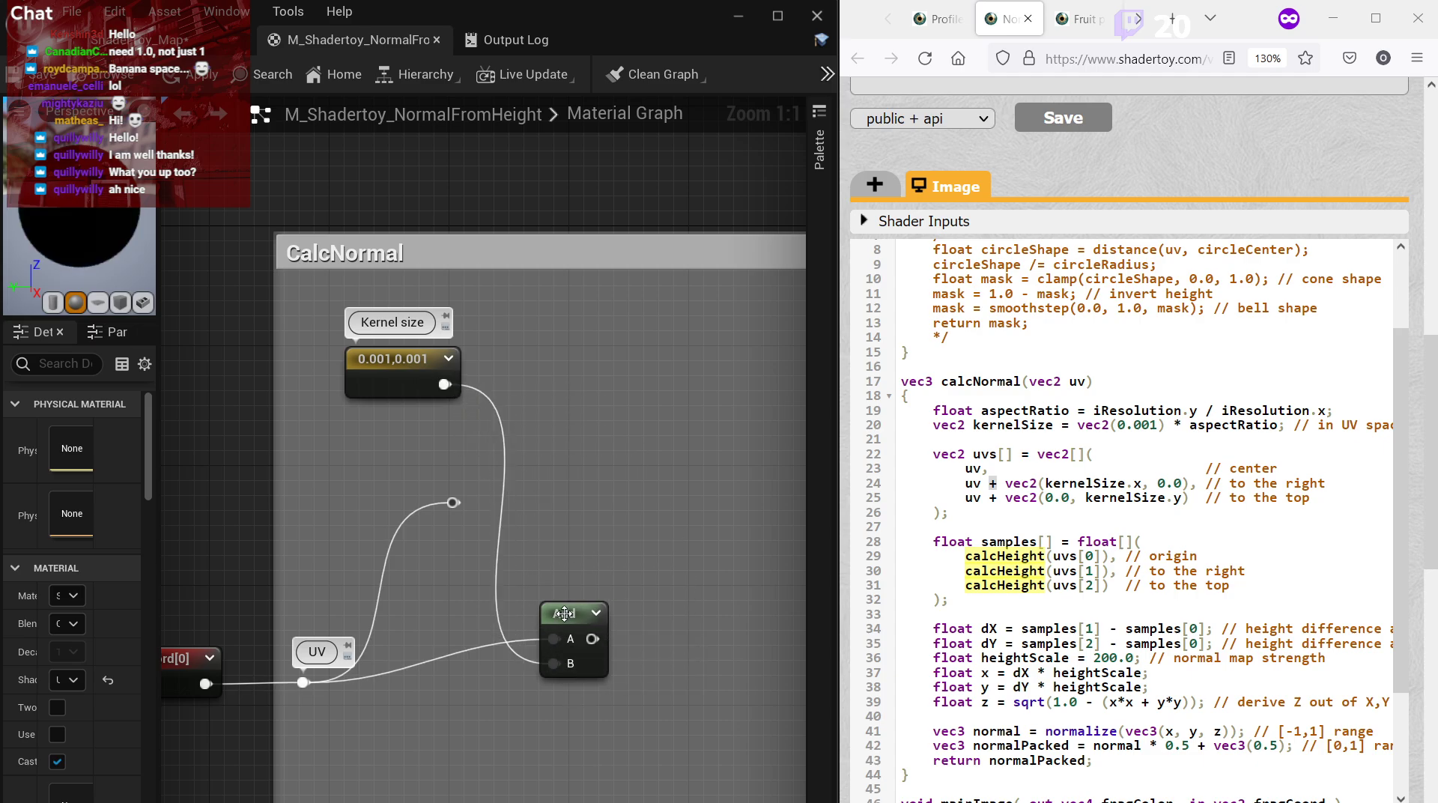
drag(563, 614, 517, 616)
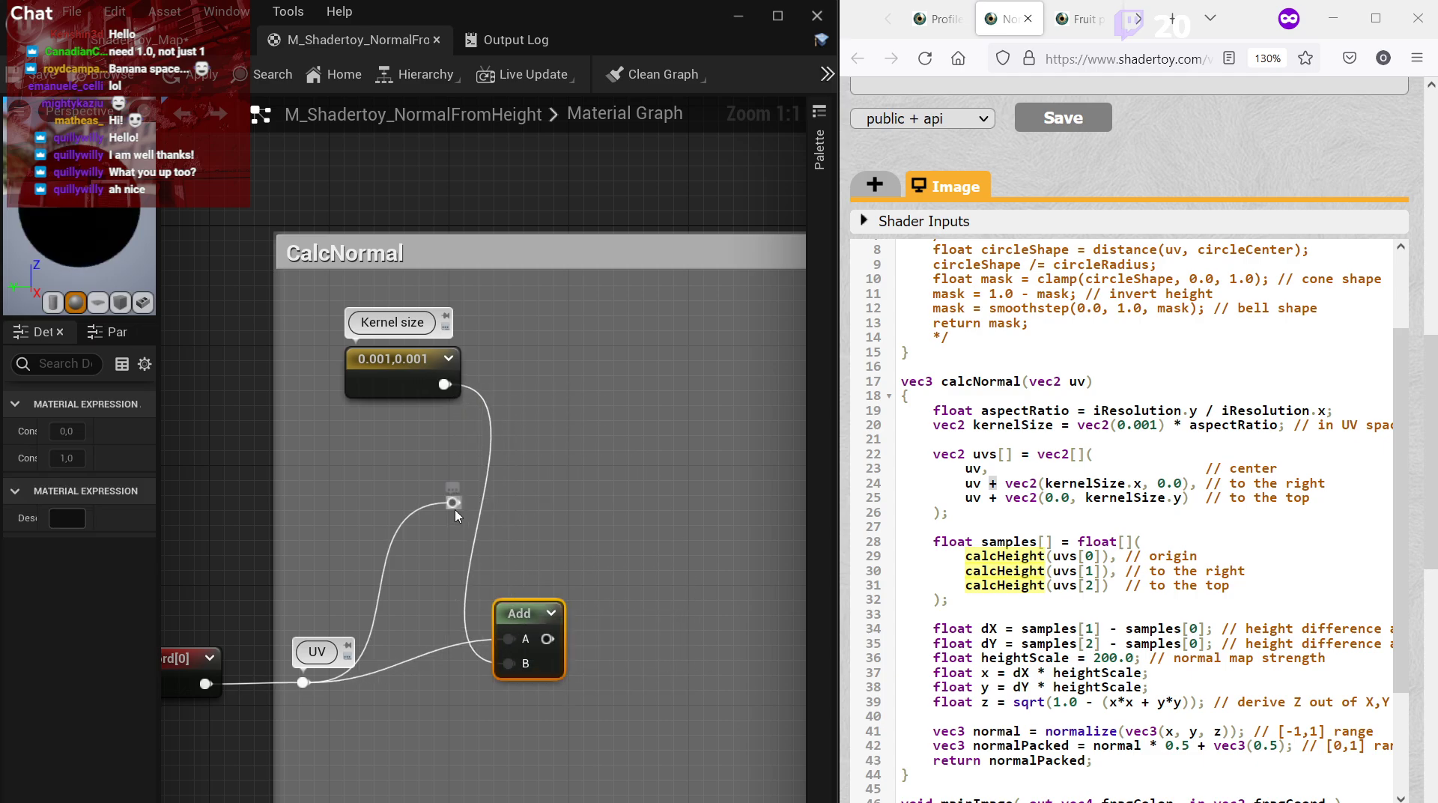
Shift the upper reroute node over and create a second Add node below the first, fed by the UV reroute.
drag(453, 503, 544, 506)
click(404, 674)
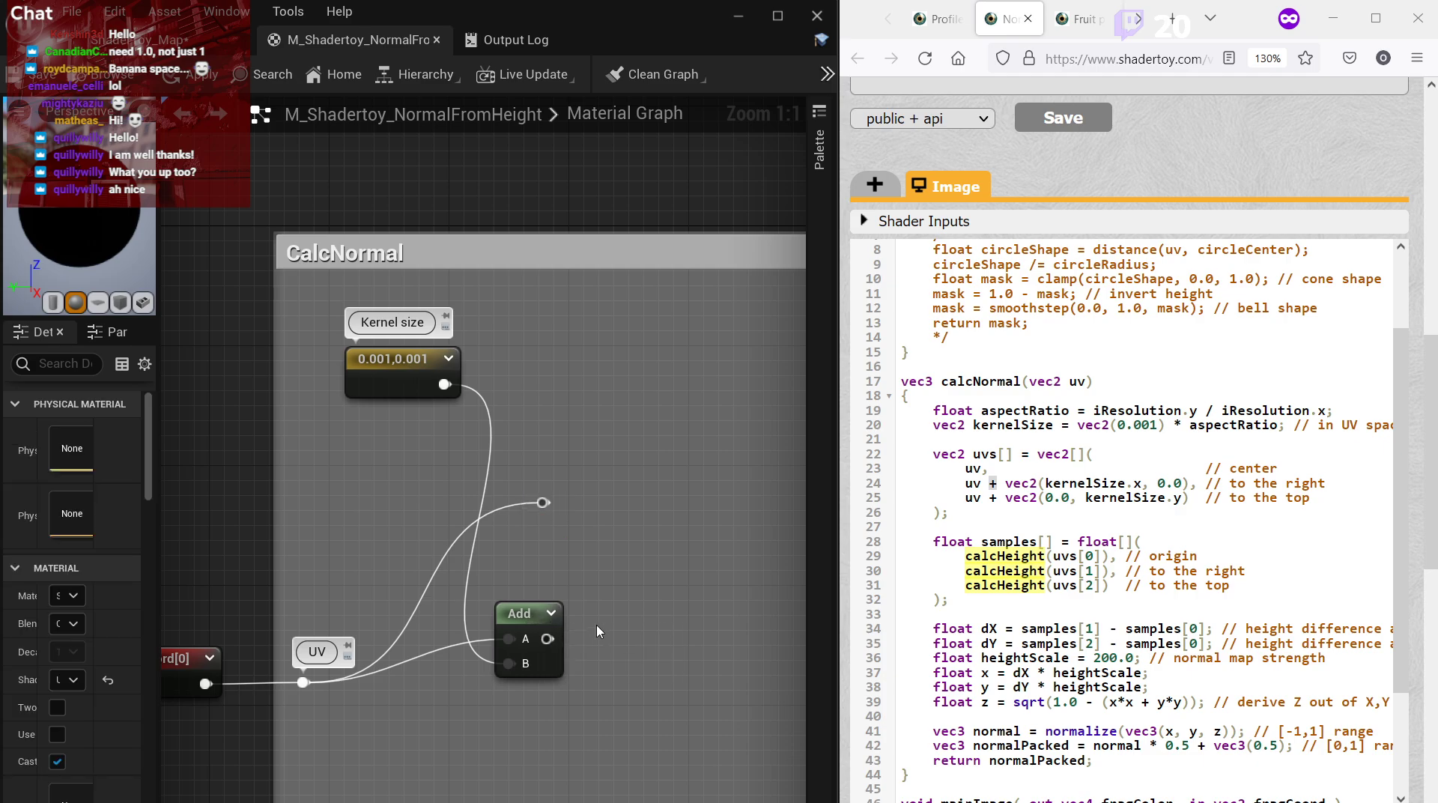
right_drag(398, 679, 371, 581)
drag(275, 584, 472, 654)
text(add)
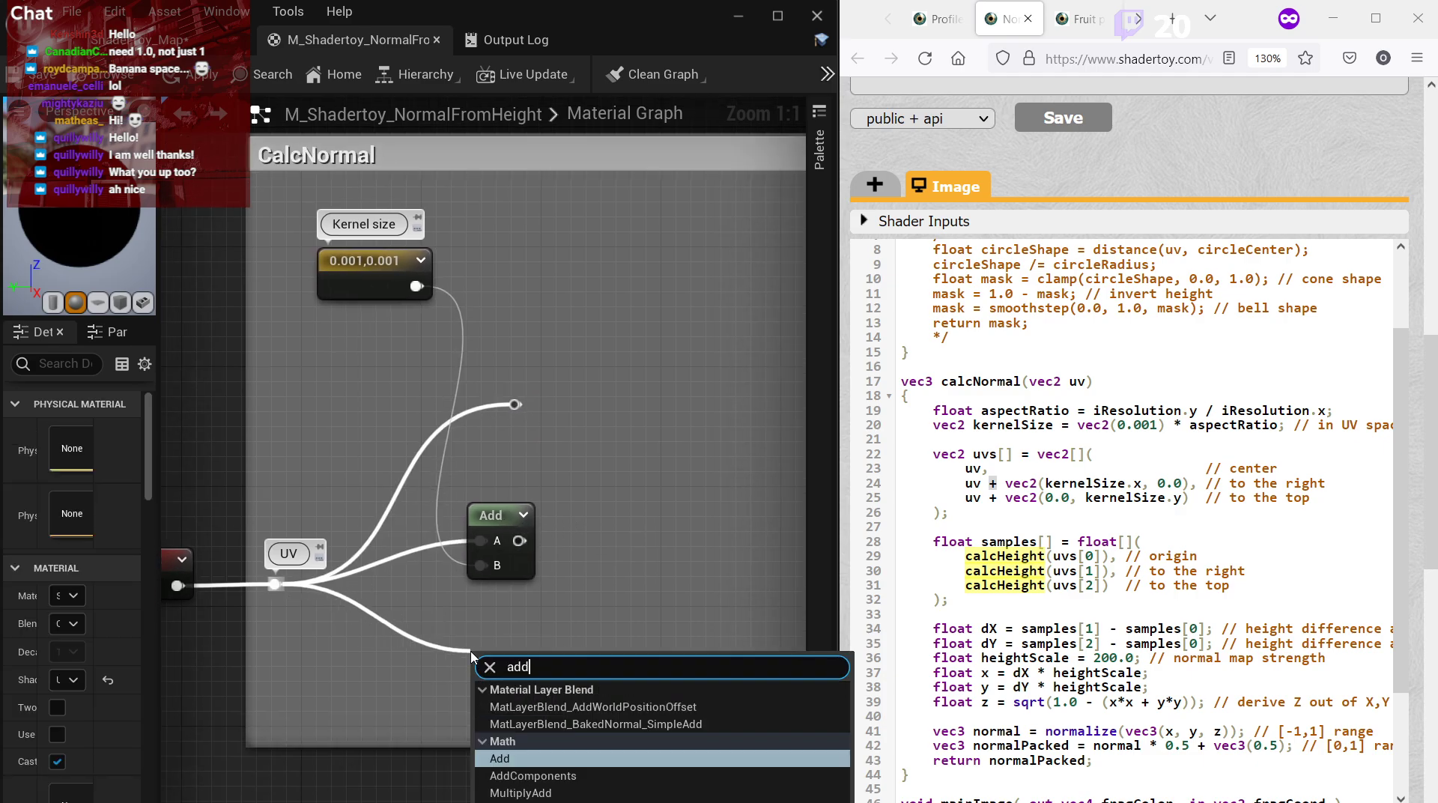
key(Return)
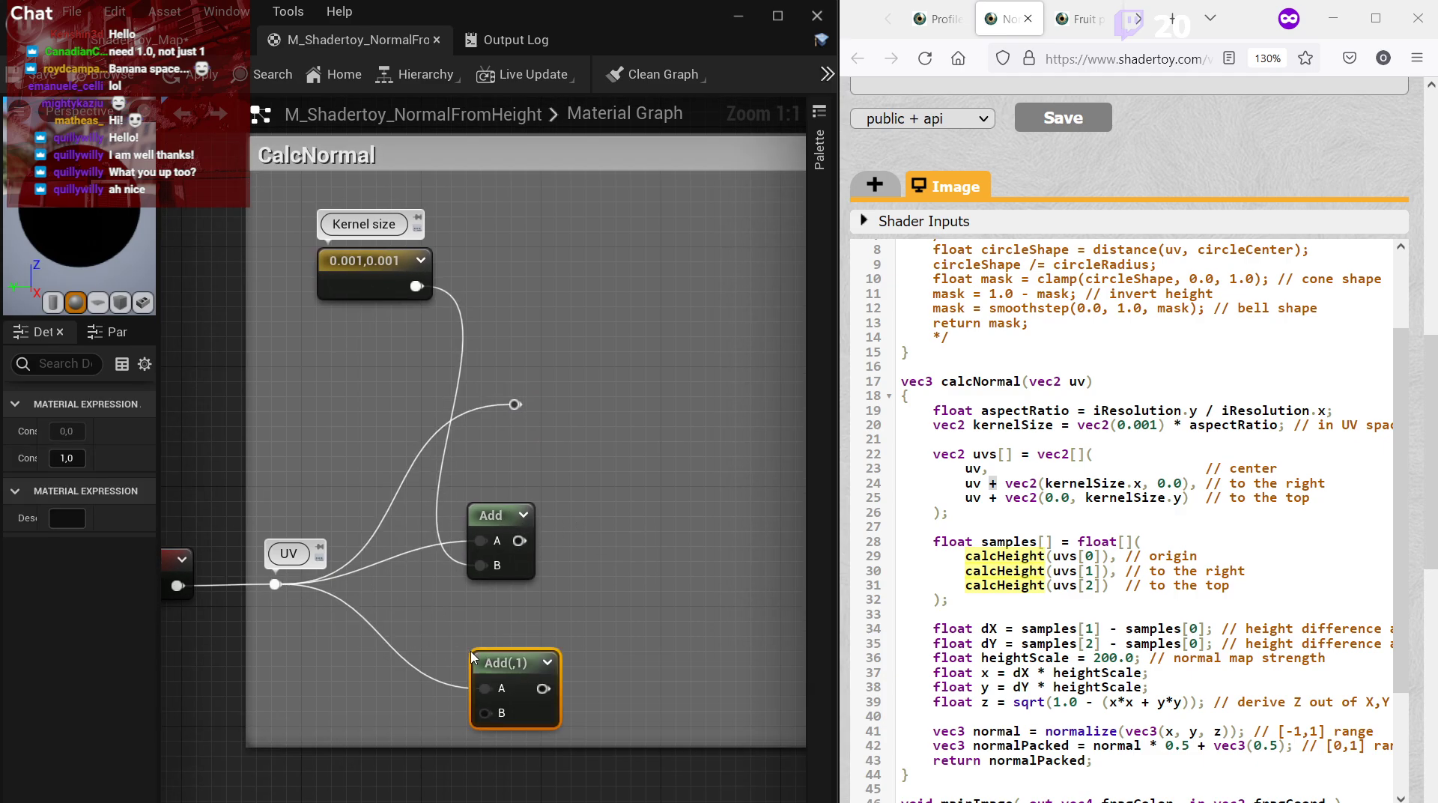
drag(496, 664, 463, 635)
Replace the 0.001,0.001 Kernel size constant with a new scalar parameter named ssss.
click(382, 274)
right_drag(362, 350, 428, 395)
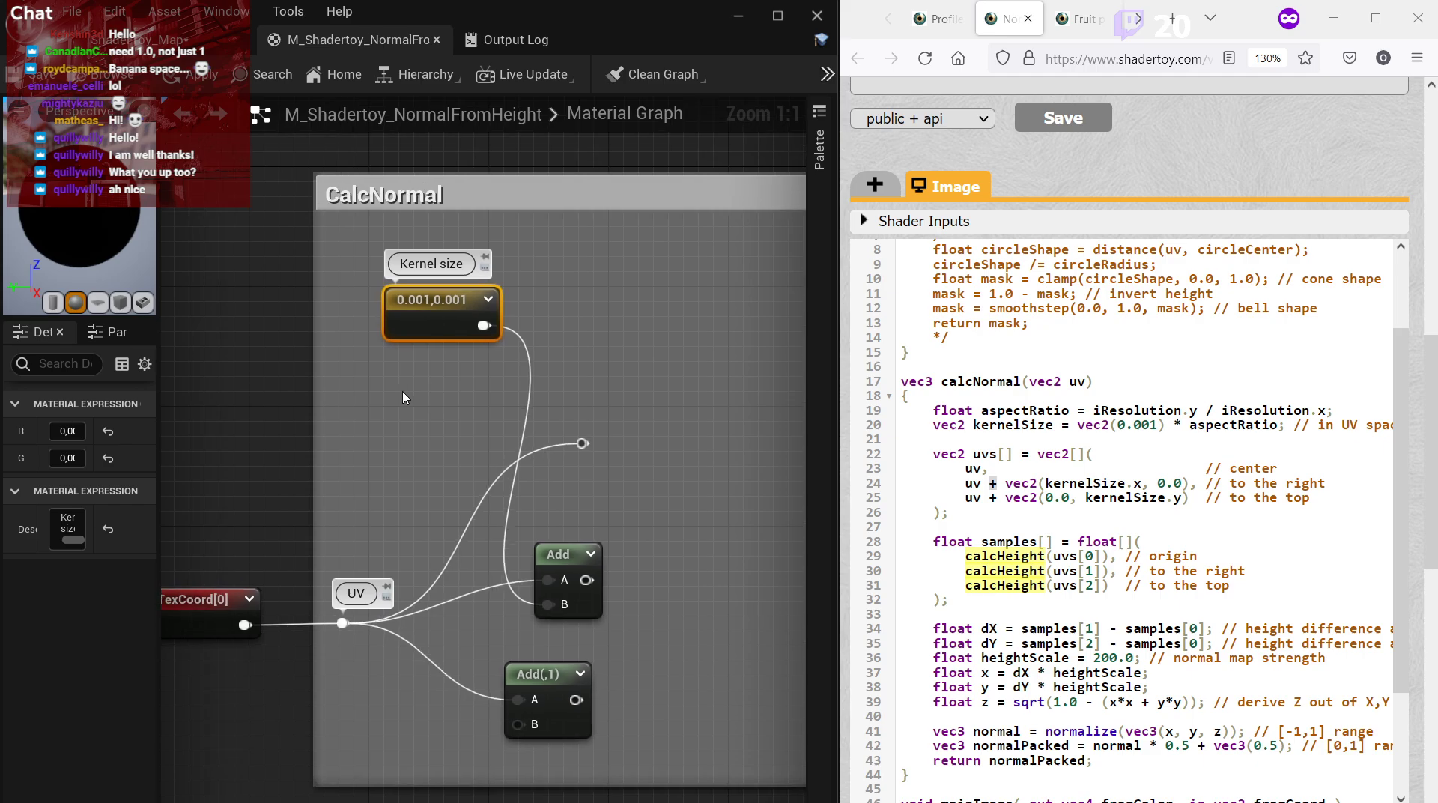
key(Delete)
key(s)
click(378, 296)
text(ssss)
click(597, 298)
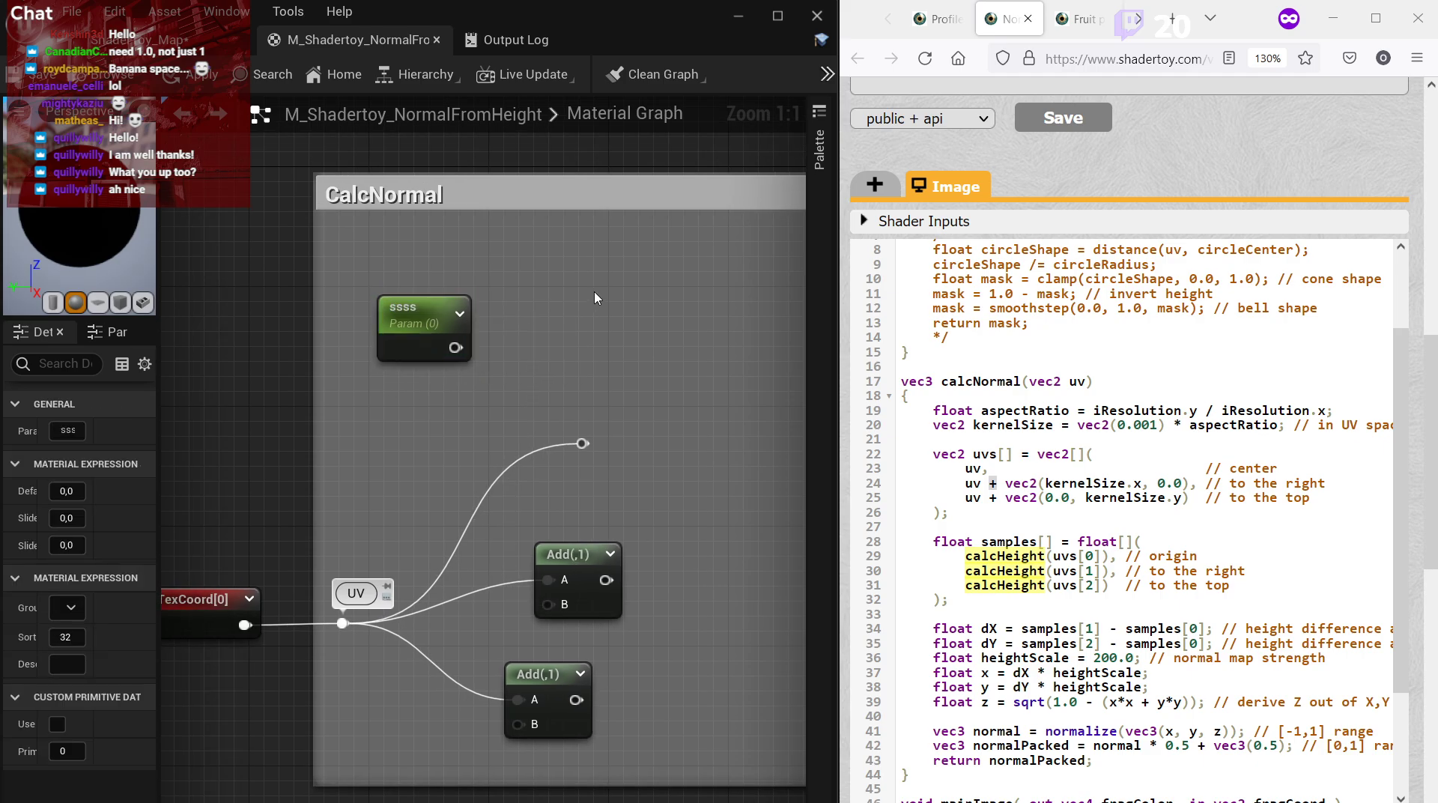
Rename the ssss scalar parameter to KernelSize.
click(454, 307)
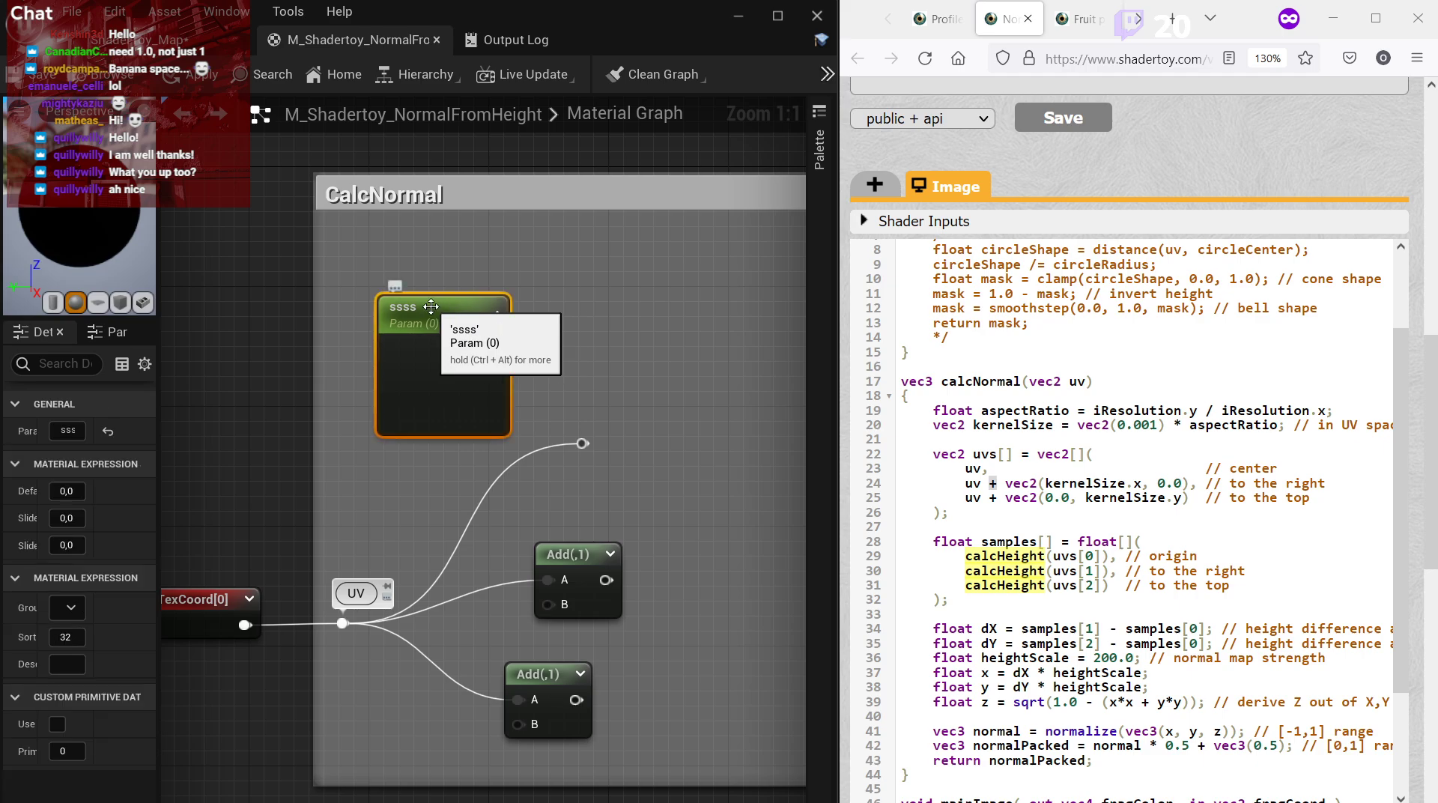
click(81, 433)
key(ctrl+a)
text(KernalSize)
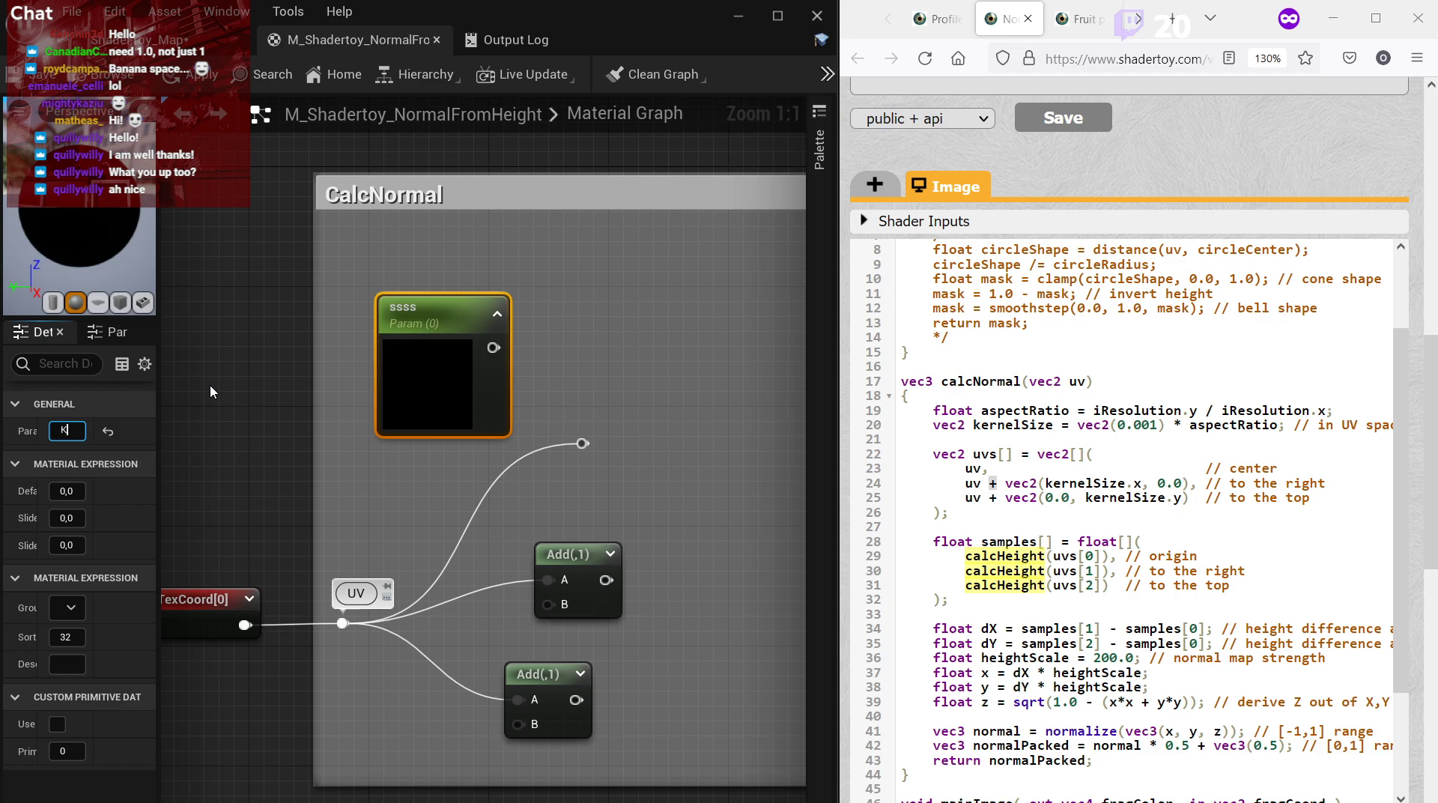
key(Return)
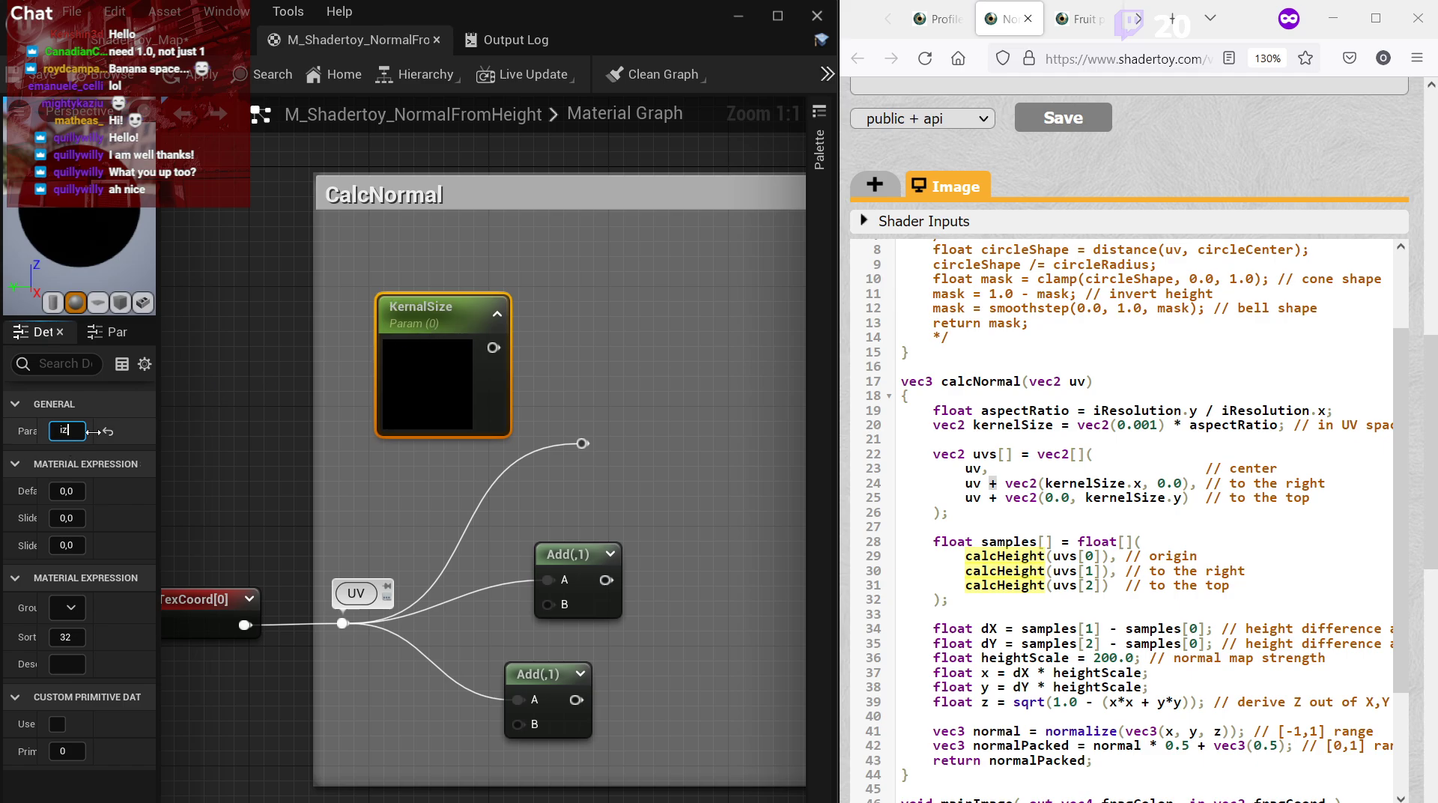
key(Tab)
Set the KernelSize parameter's default value to 0.001 and move the node closer to the CalcNormal box's upper corner.
text(0)
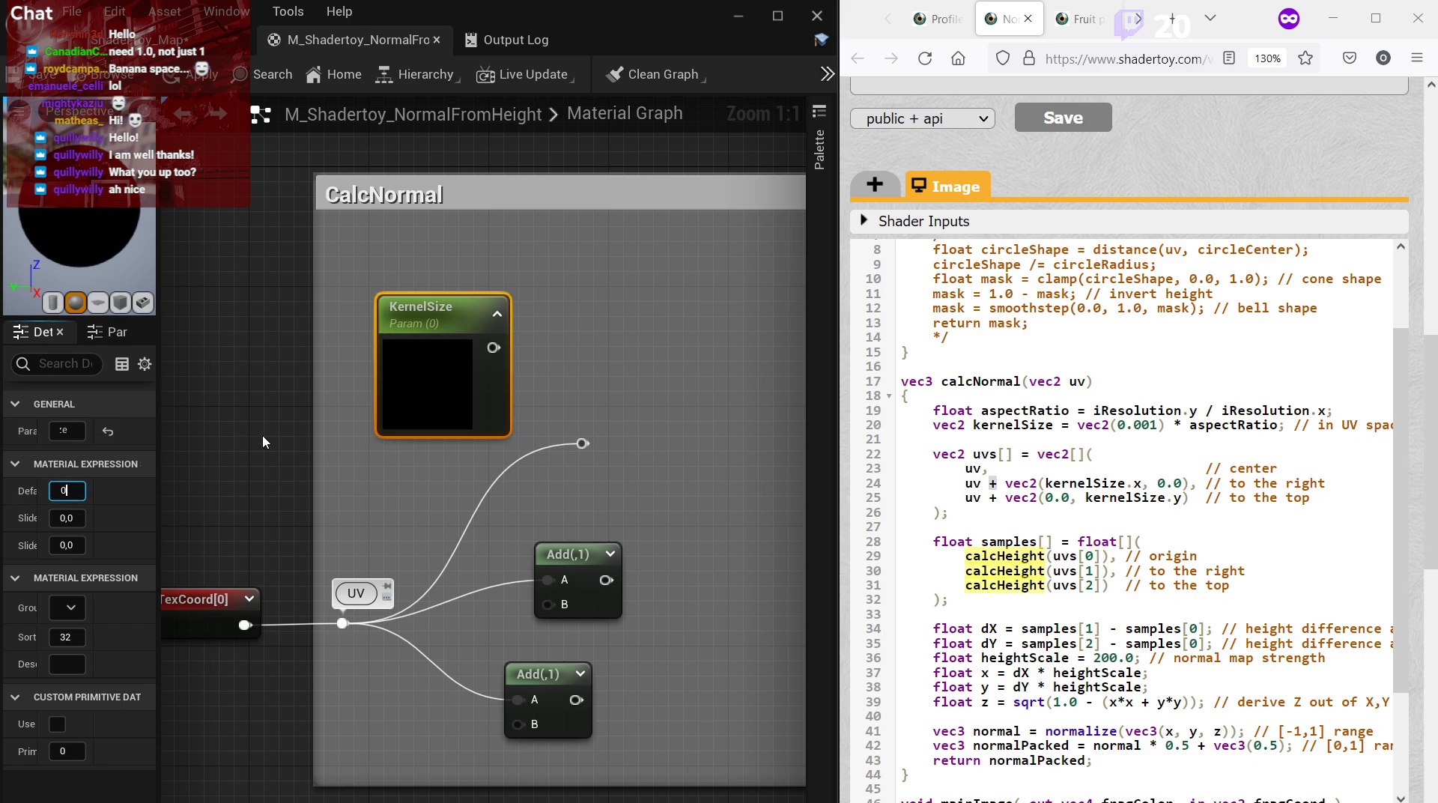
text(,001)
key(Return)
drag(436, 339, 413, 301)
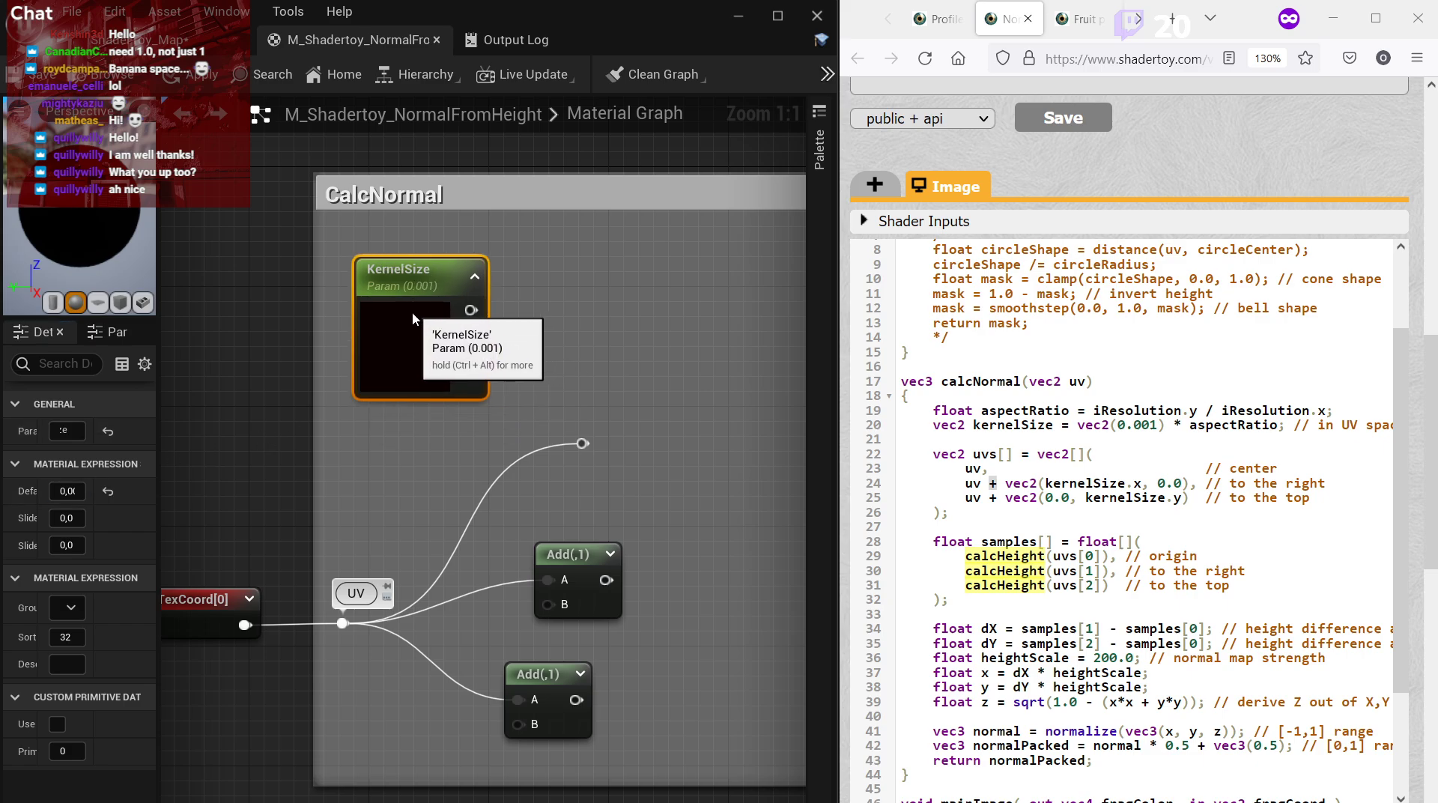
click(580, 333)
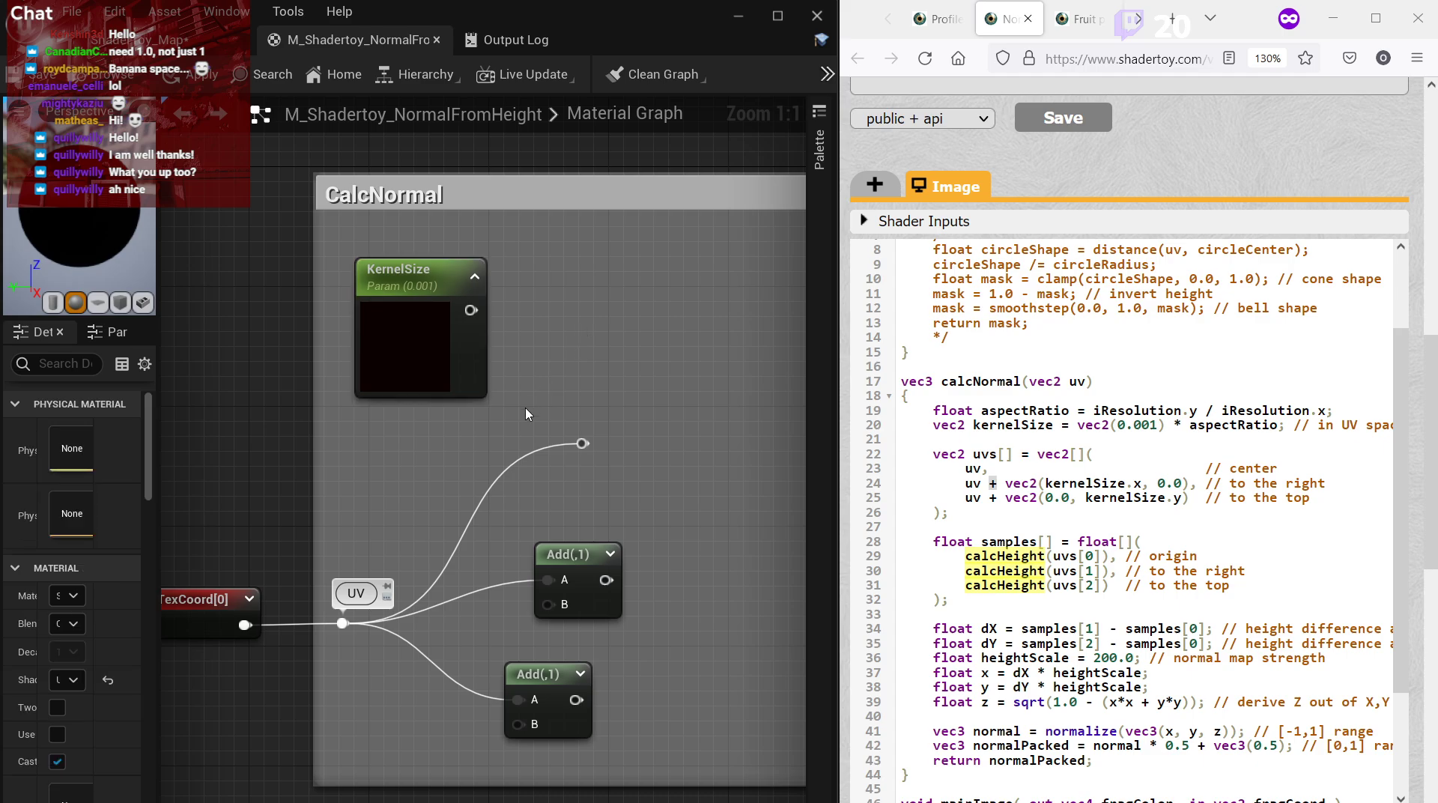
Check the vec2(kernelSize.x, 0.0) expression in the shader code and create an Append node beside the KernelSize parameter for it.
click(430, 322)
right_drag(612, 374, 547, 338)
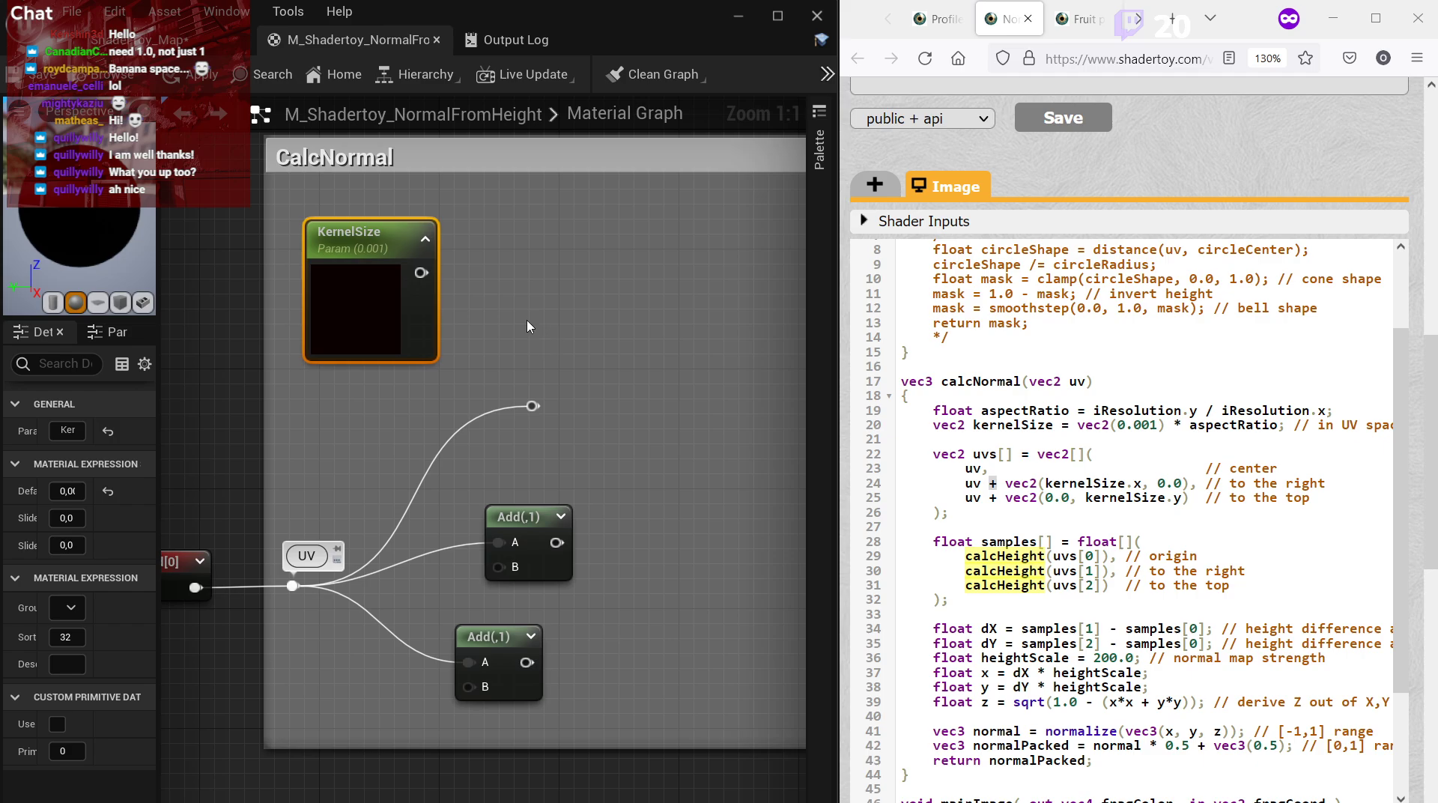
click(1072, 539)
double_click(1016, 483)
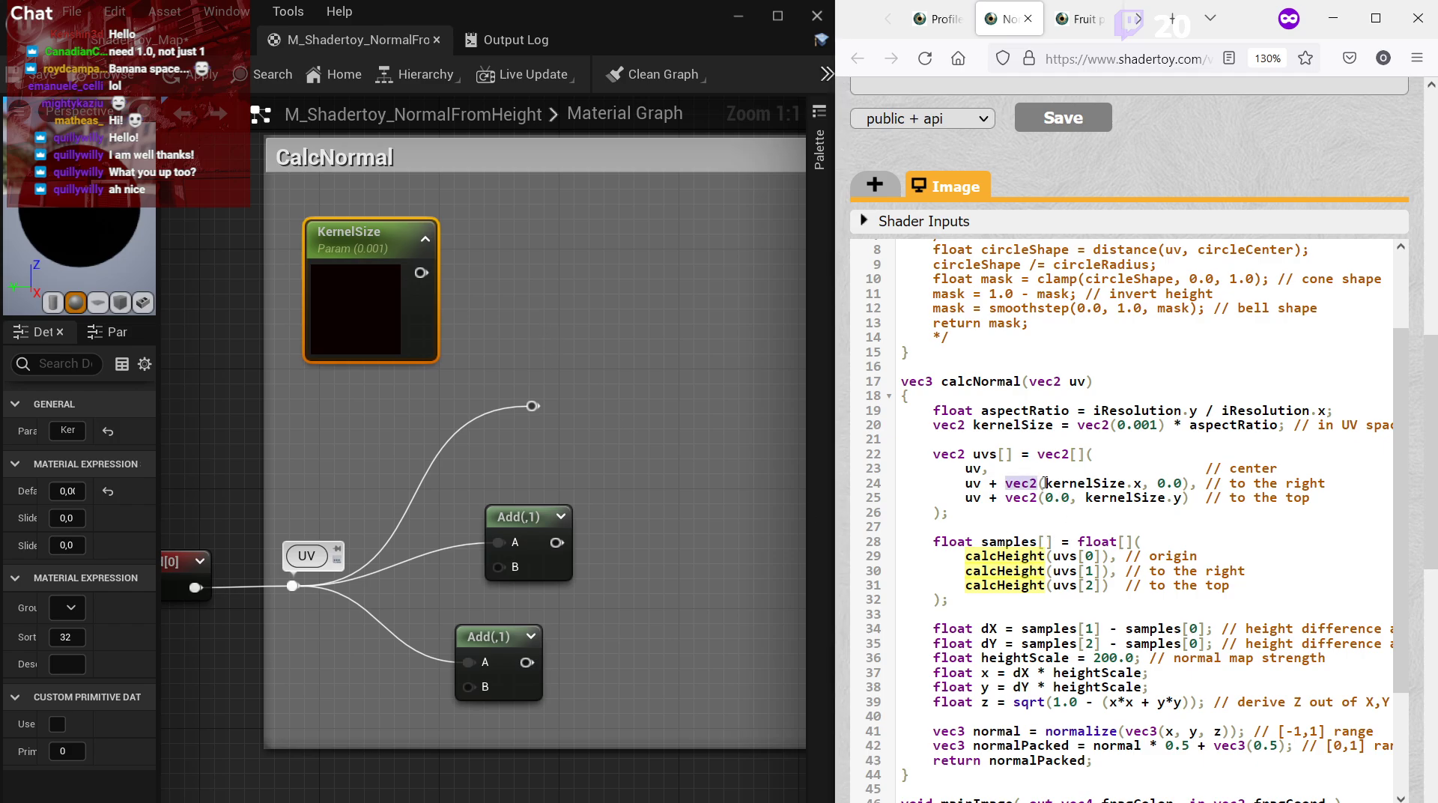
drag(1048, 483, 1186, 487)
right_click(552, 333)
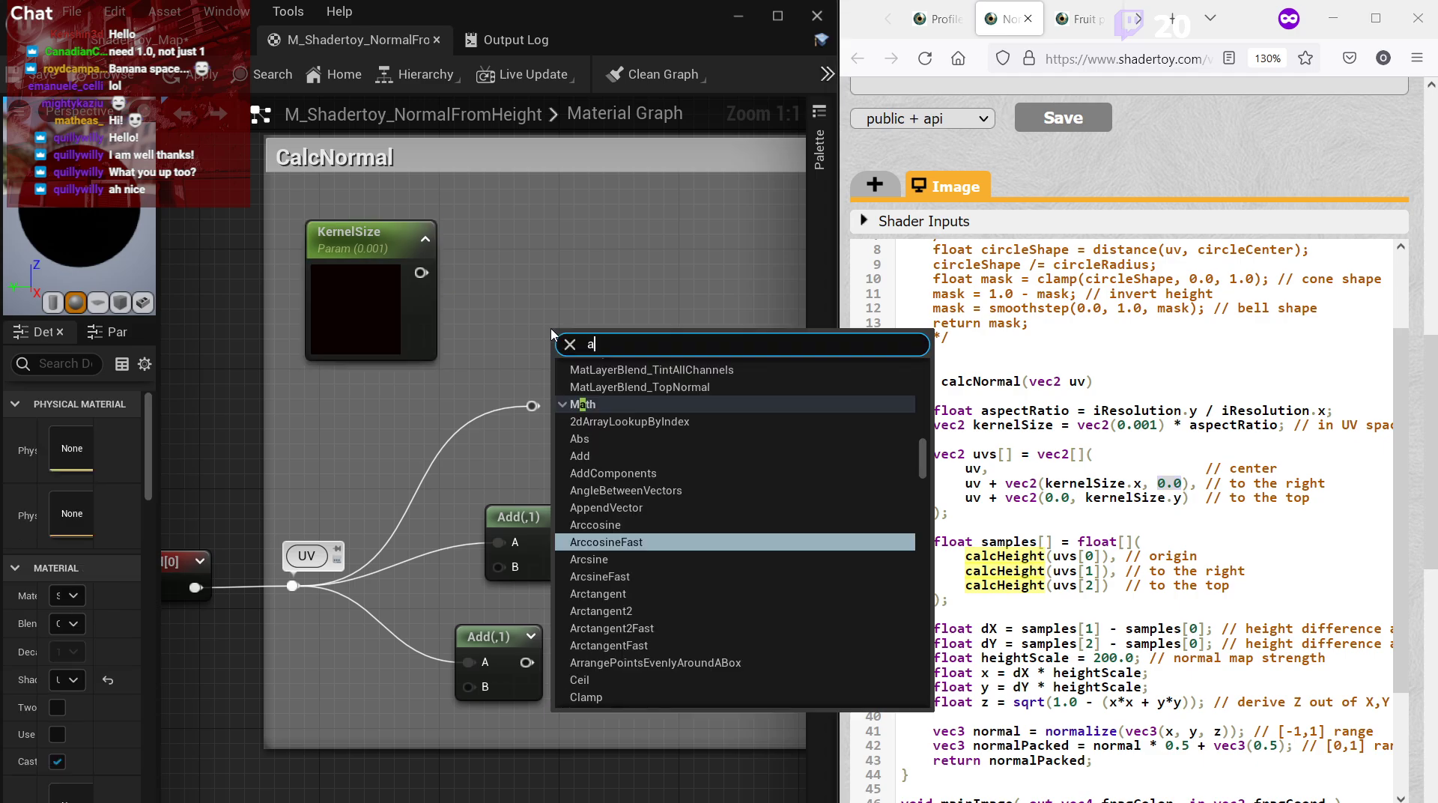
text(append)
key(Return)
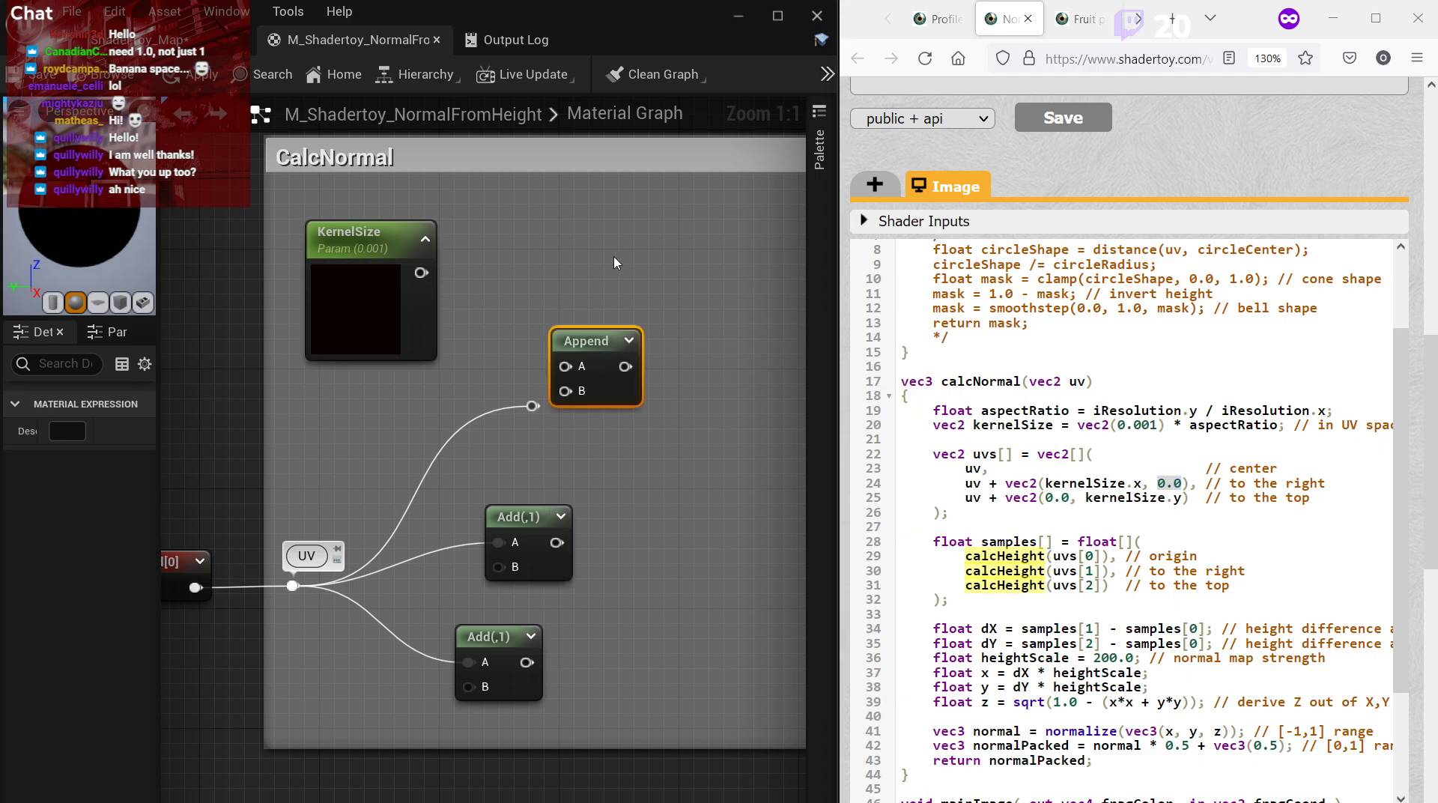
right_click(614, 262)
text(mak)
key(Down)
key(Down)
key(Down)
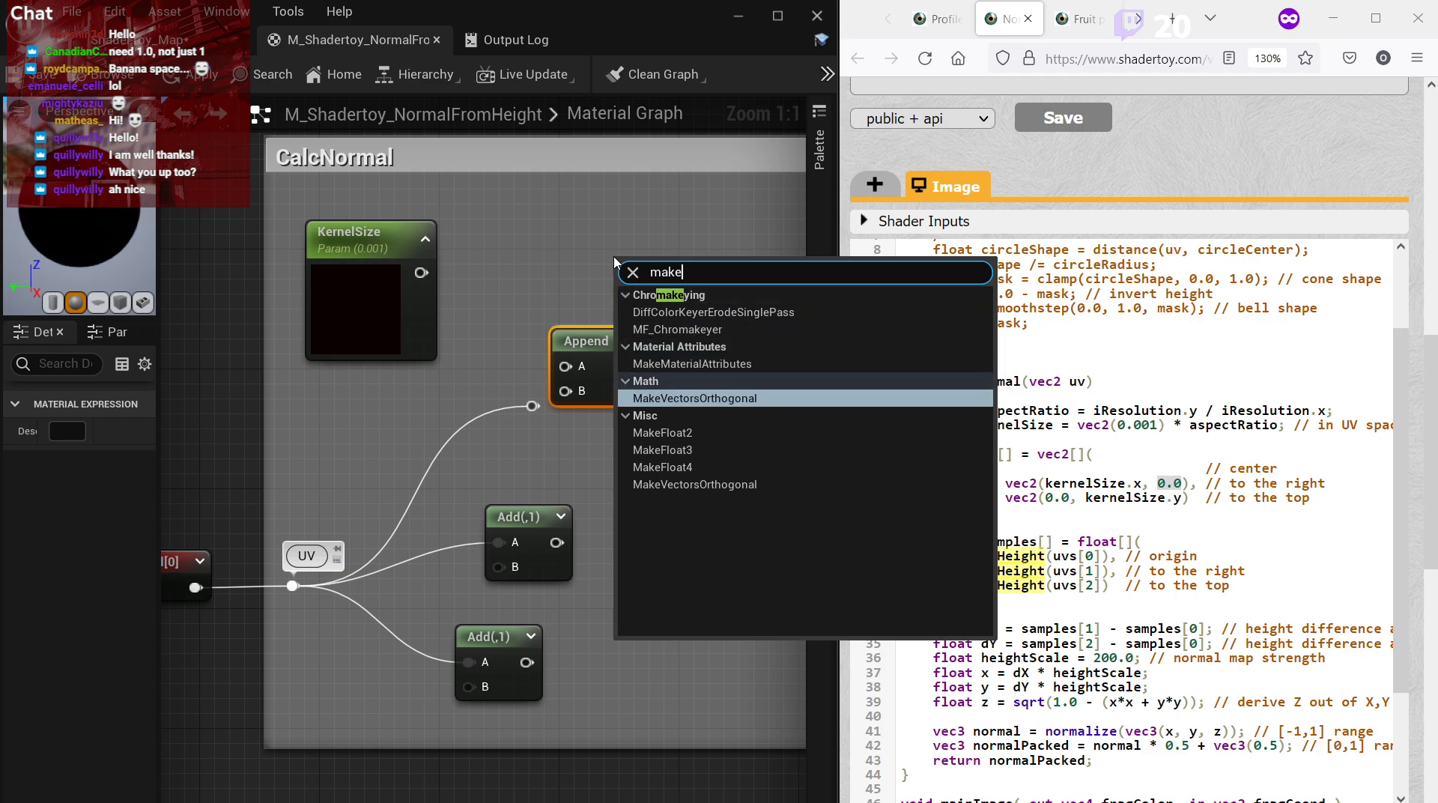
key(Up)
key(Return)
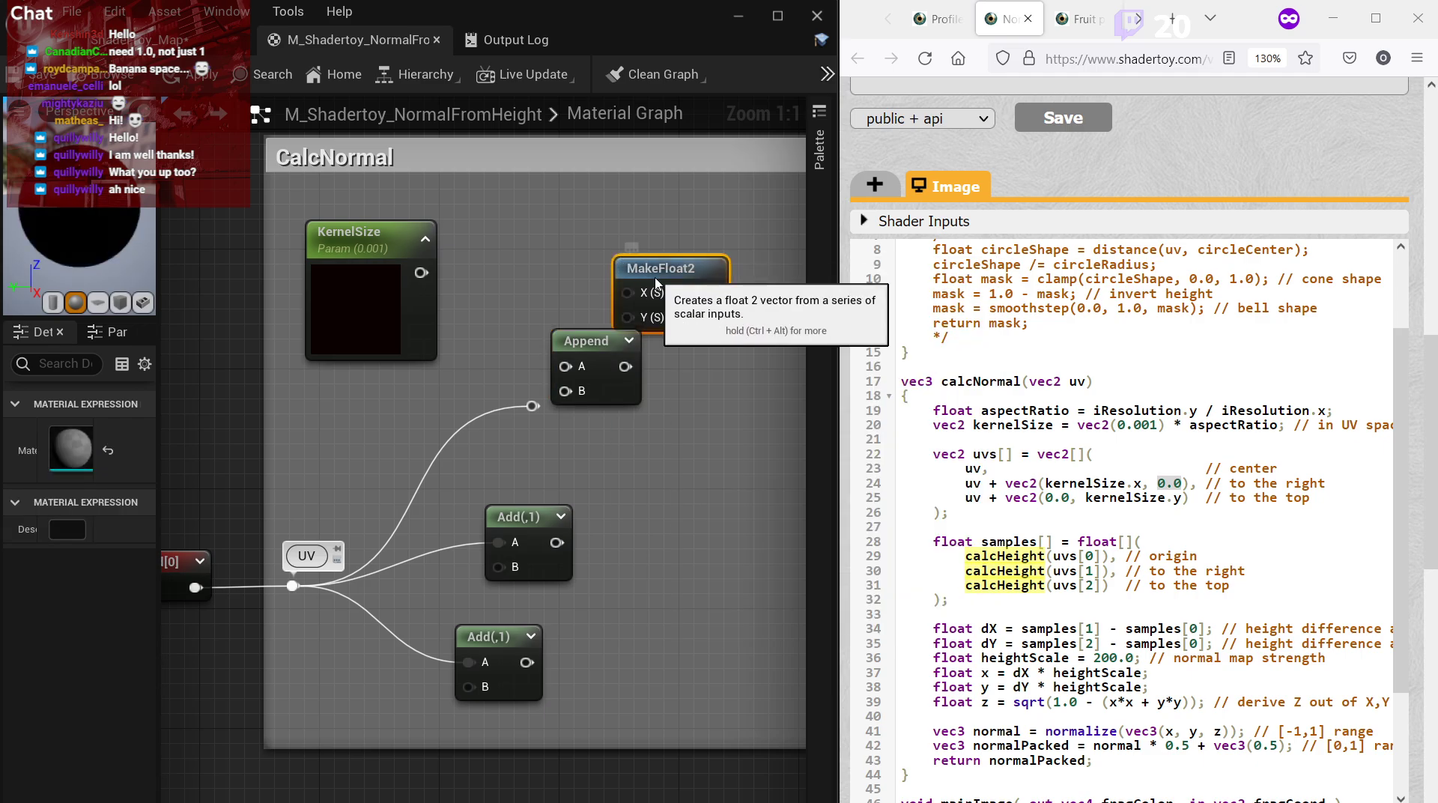
drag(659, 277, 619, 241)
key(Delete)
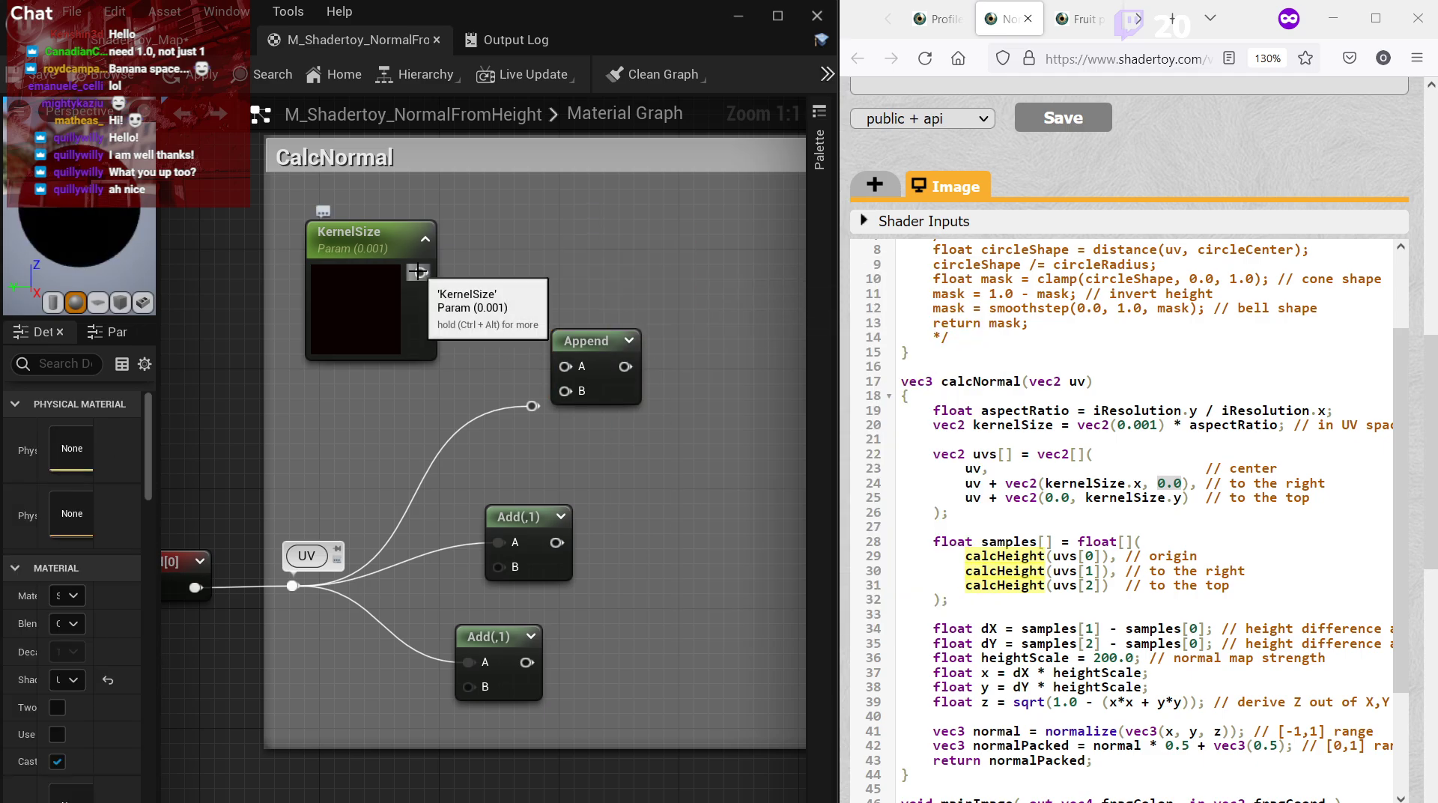
Wire KernelSize into the Append node's A input and a new constant of 0 into B, moving the upper reroute clear.
drag(421, 273, 563, 366)
click(474, 375)
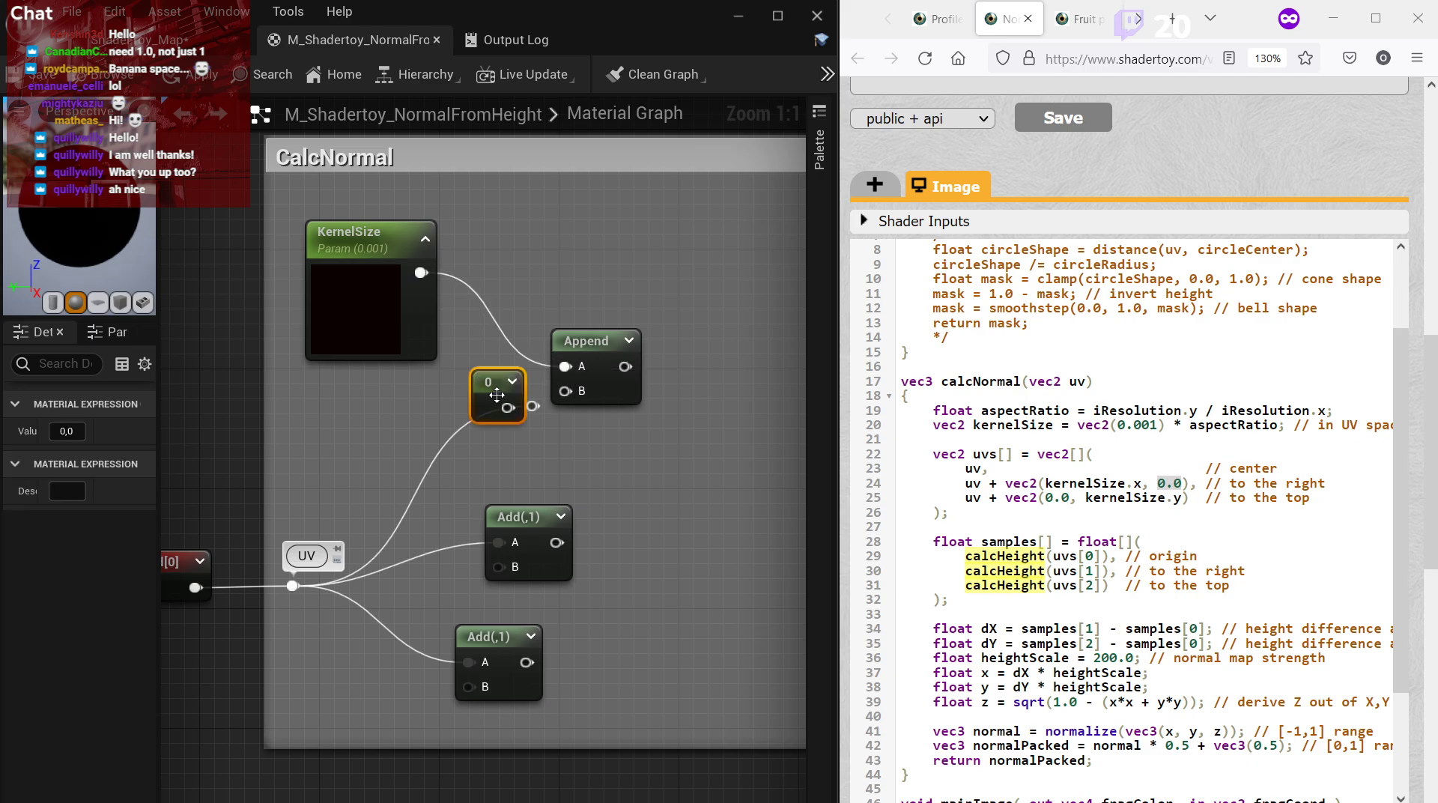
drag(508, 408, 453, 708)
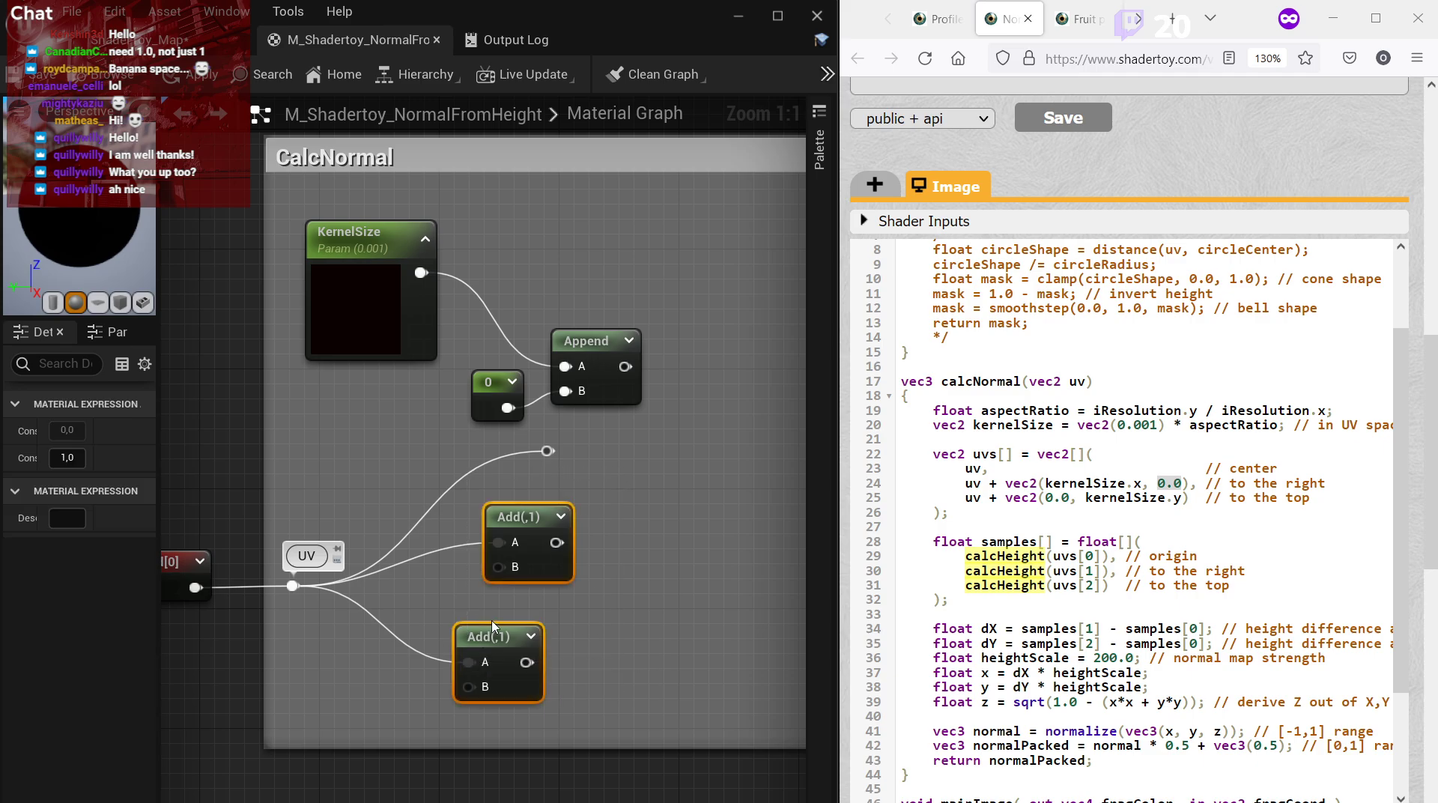
Move both Add nodes farther from the UV reroute and connect the Append output to the upper Add's B input.
drag(496, 646, 646, 631)
click(741, 418)
click(1118, 483)
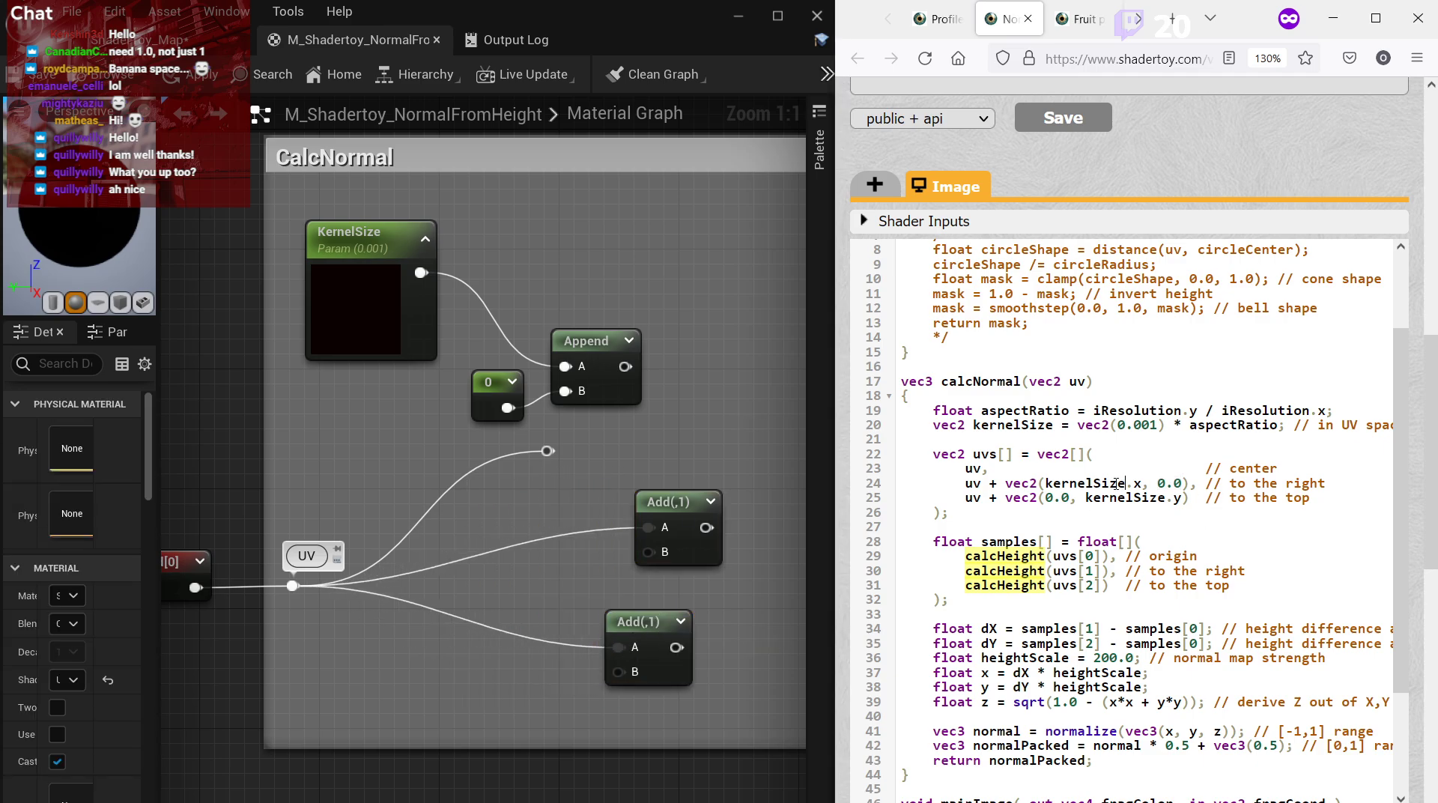
drag(1053, 481, 1178, 483)
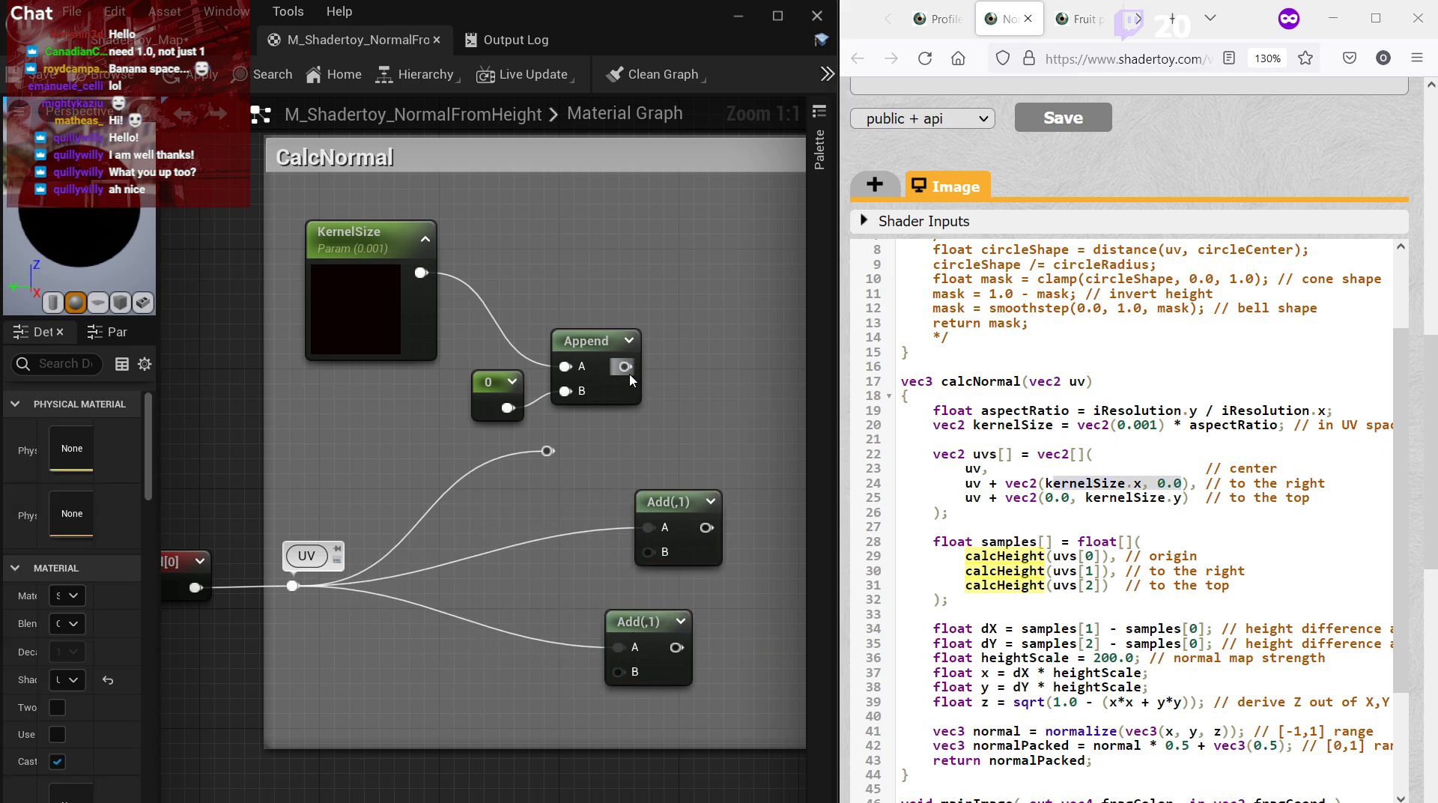
drag(625, 366, 649, 552)
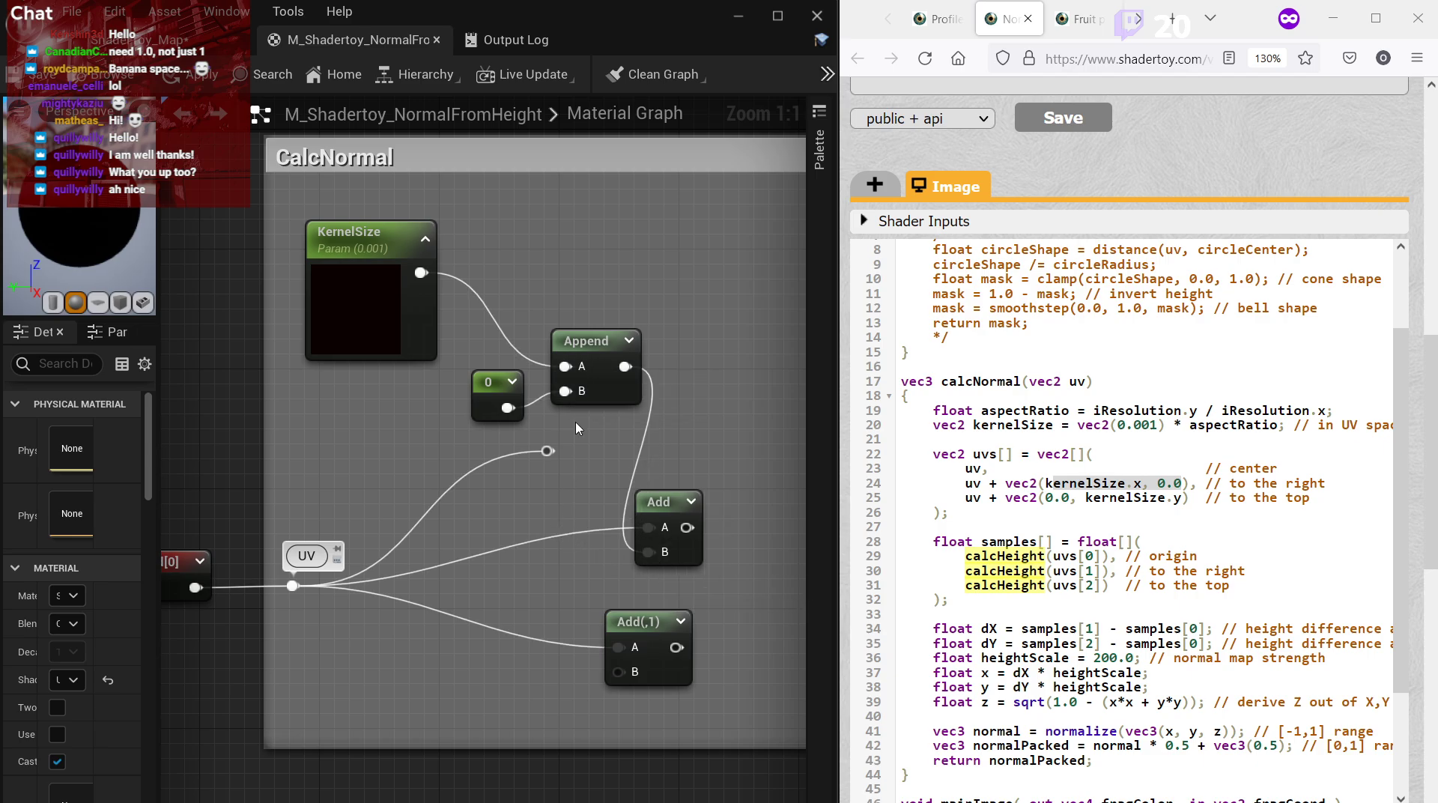
Duplicate the Append node and place the copy near the lower Add node.
click(581, 341)
key(ctrl+c)
key(ctrl+v)
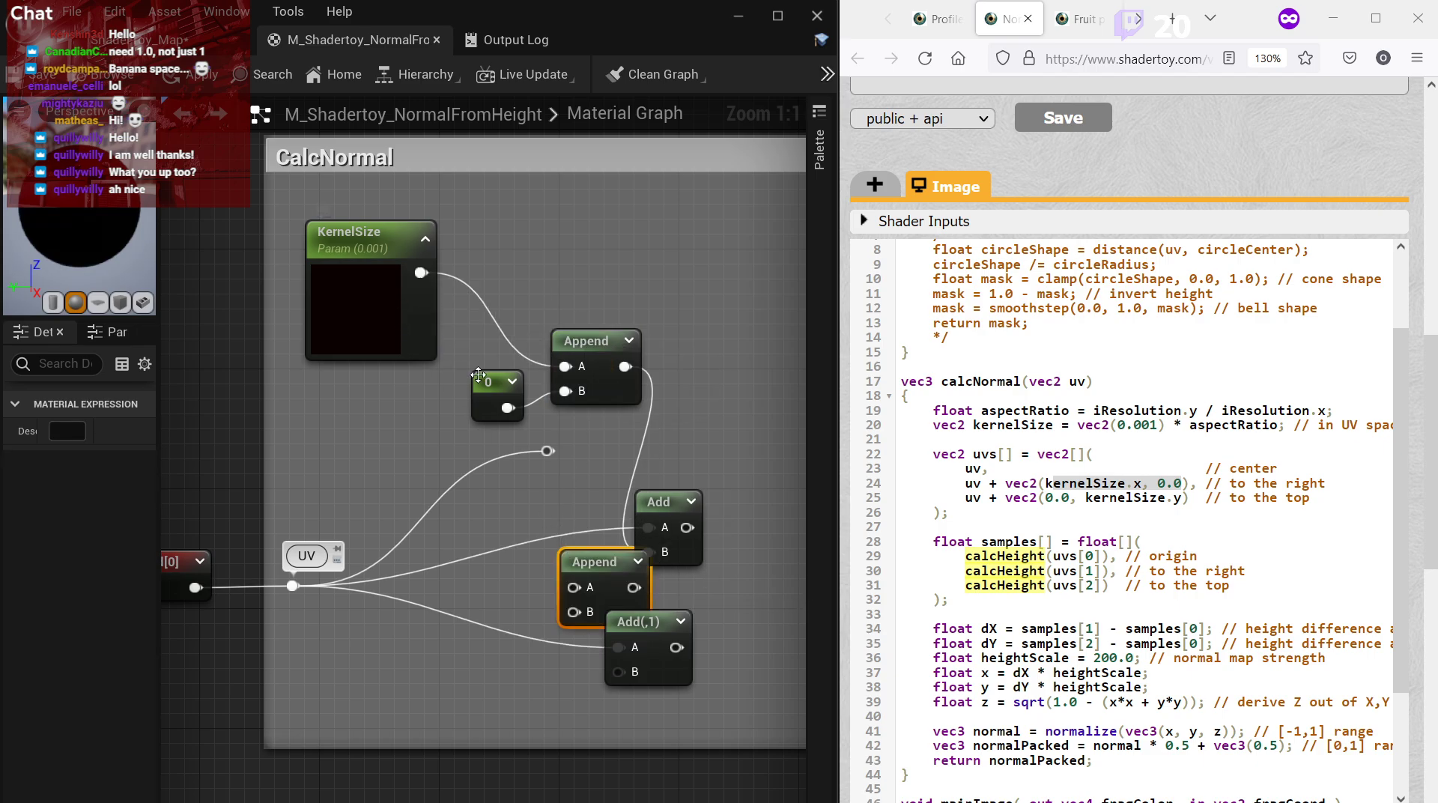
Duplicate the 0 constant beside the lower Append node, feeding it into input A and KernelSize into input B.
click(488, 384)
key(ctrl+c)
key(ctrl+v)
drag(522, 573, 576, 589)
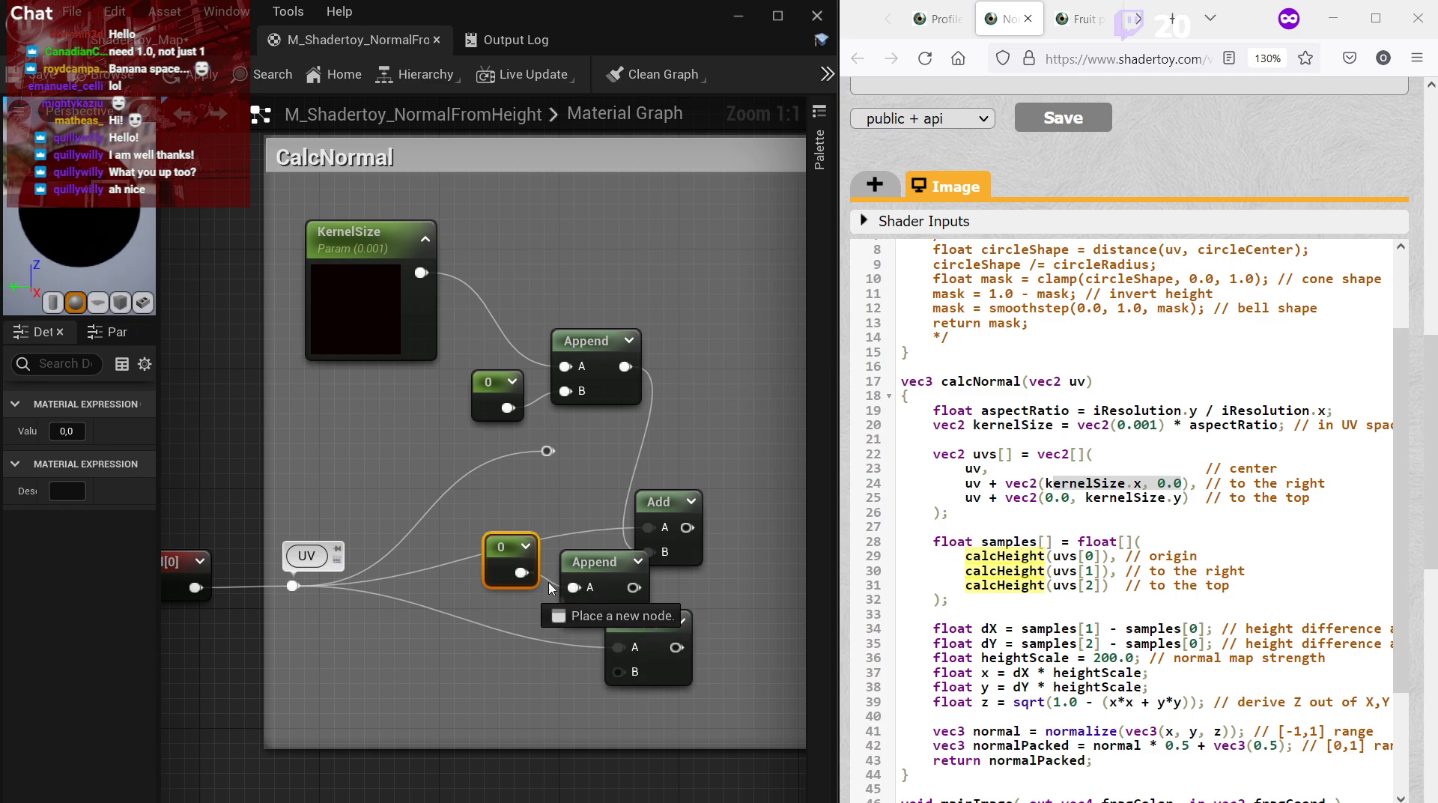
drag(422, 273, 573, 612)
Connect the lower Append output to the lower Add's B input, spacing both Add nodes and the upper reroute farther out.
drag(666, 511, 726, 489)
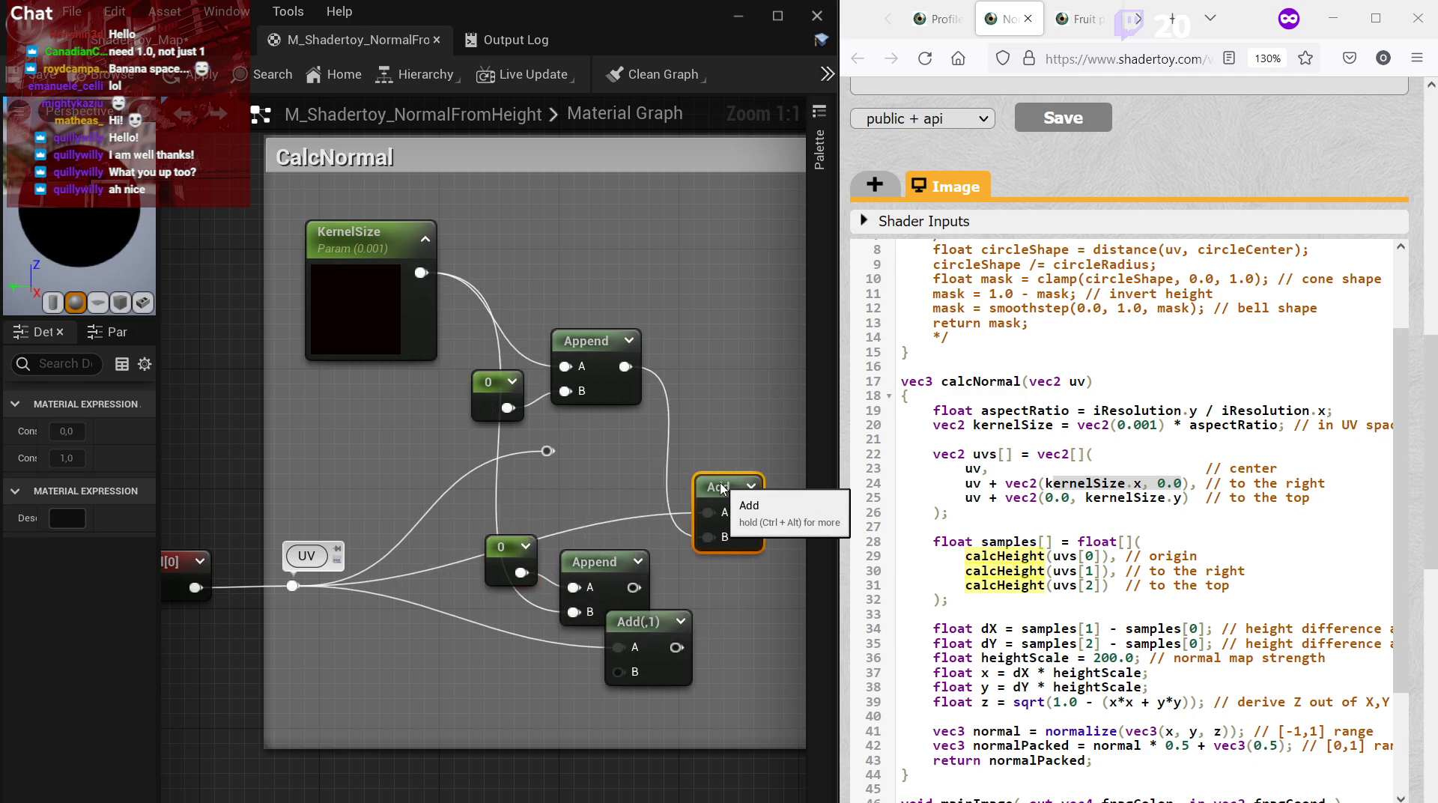
drag(649, 622, 709, 637)
drag(633, 587, 678, 687)
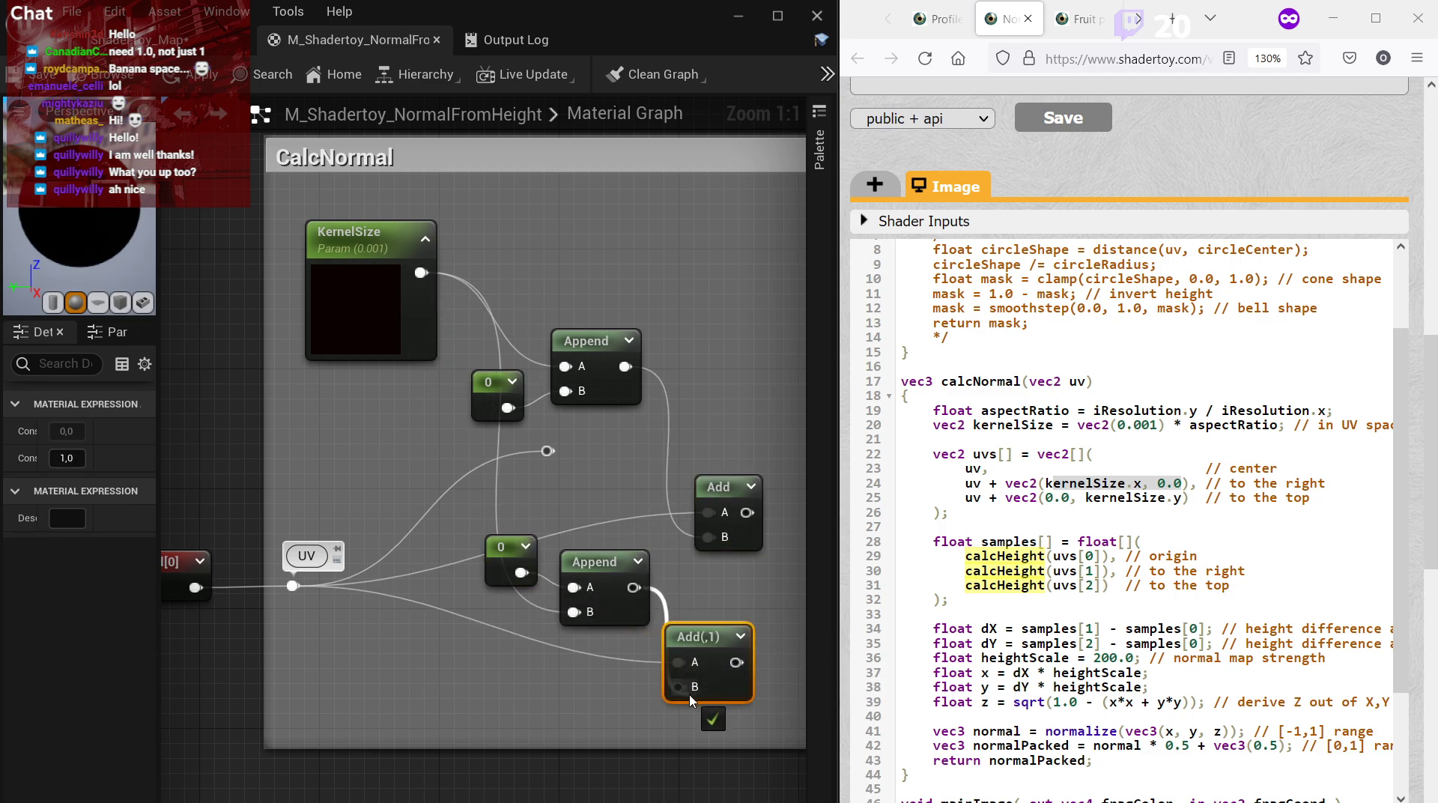
drag(697, 636, 726, 637)
drag(547, 460, 743, 431)
click(724, 484)
click(728, 328)
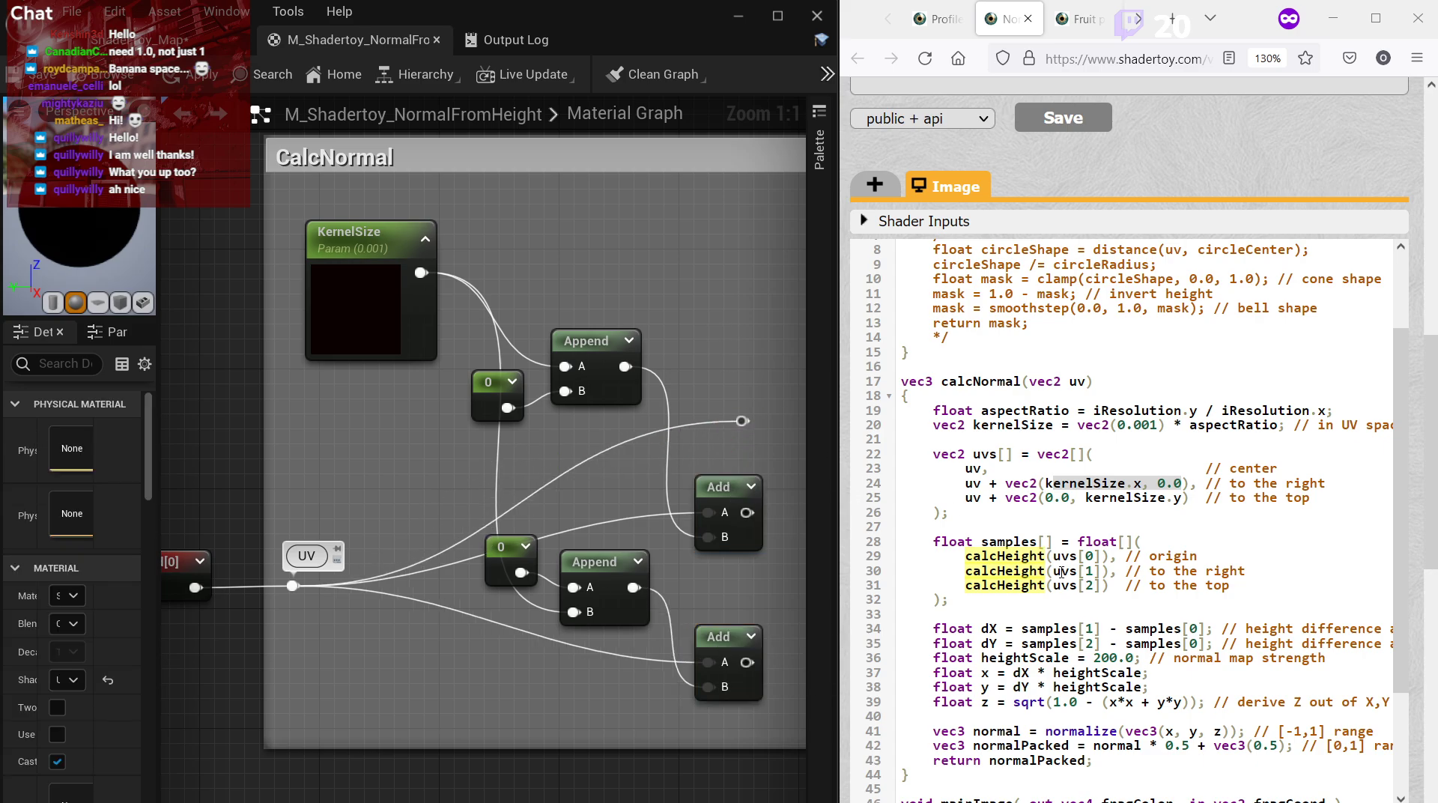
Enlarge the CalcNormal comment box to roughly three times its size, leaving plenty of empty space beyond the existing nodes.
drag(1054, 586, 1088, 587)
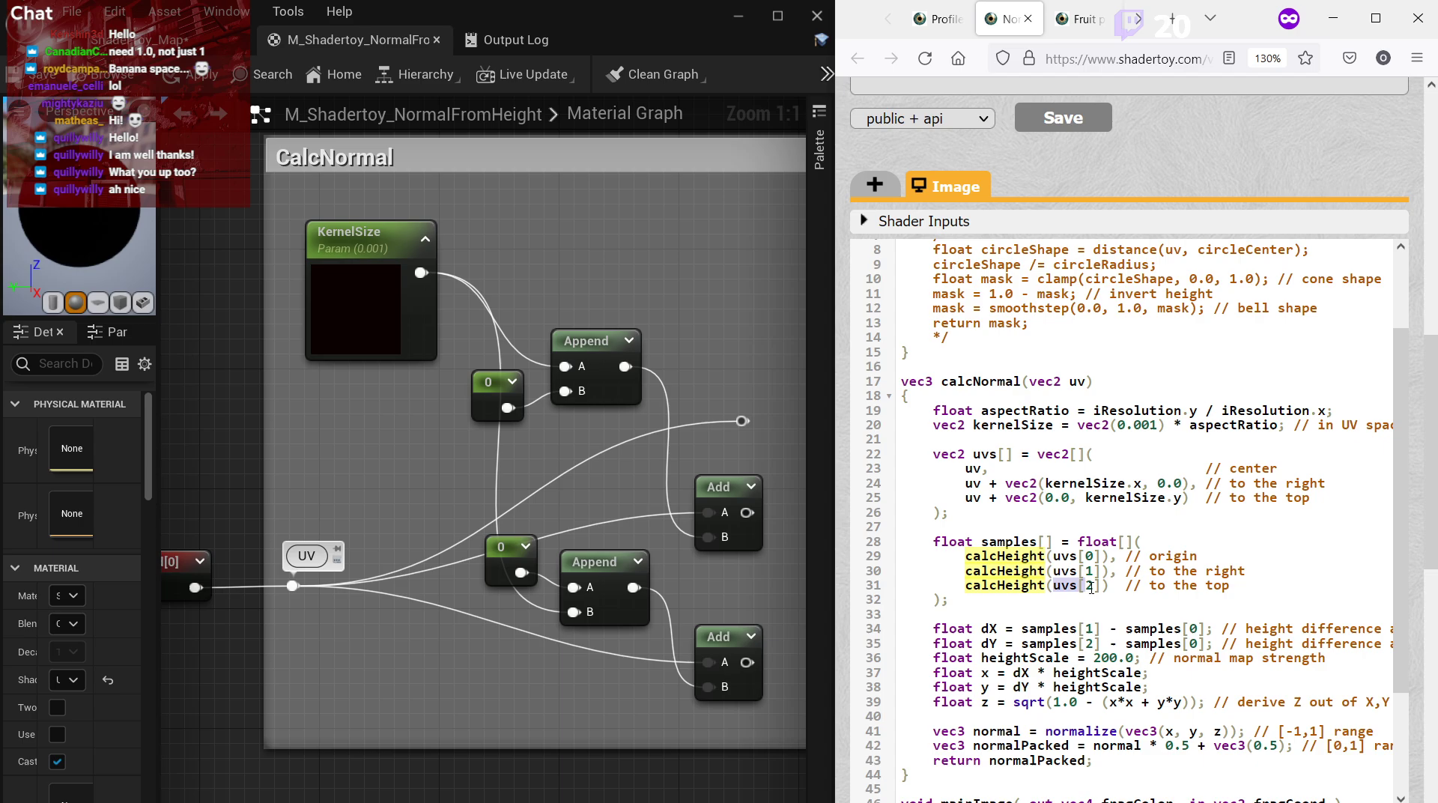
click(1187, 498)
right_drag(738, 457, 566, 438)
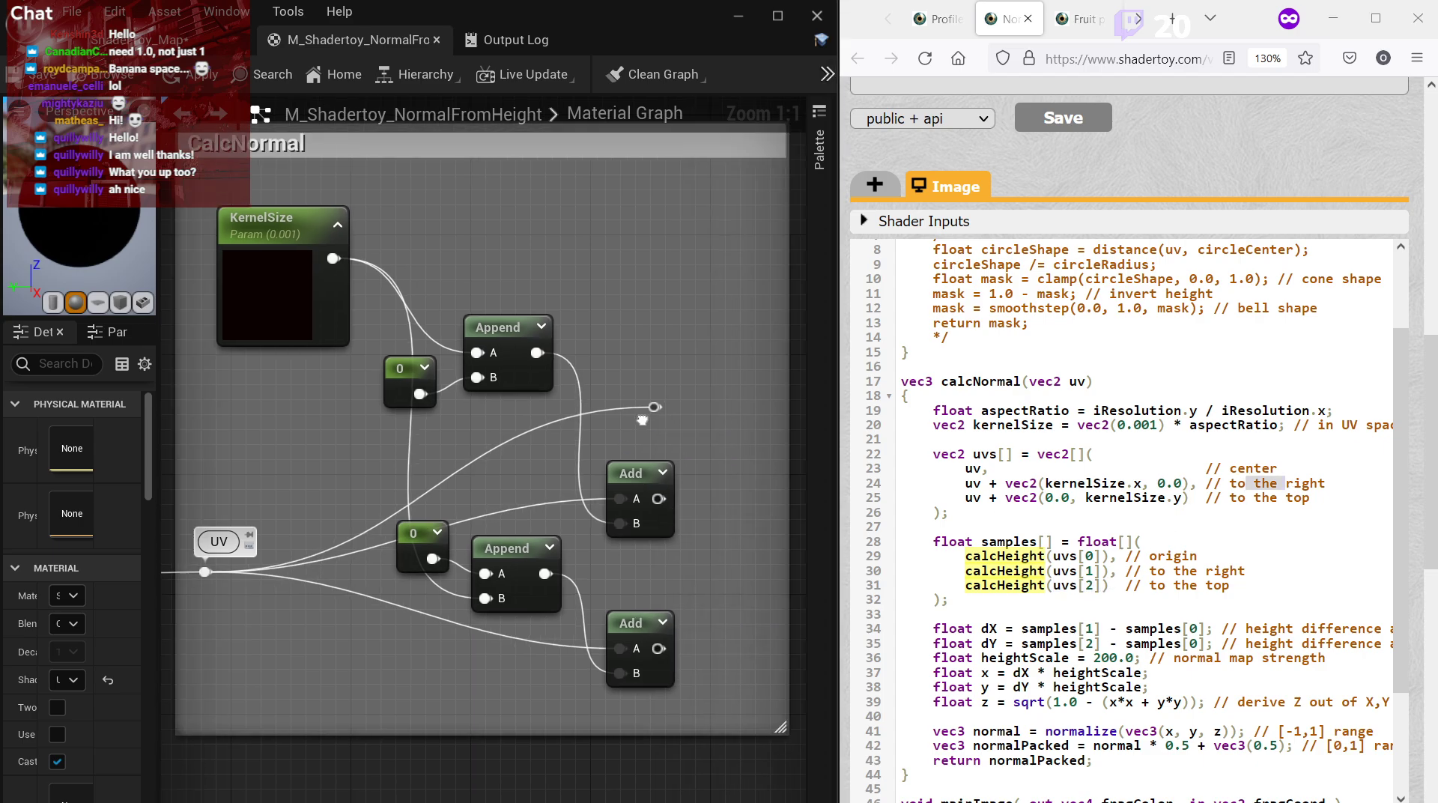
click(586, 405)
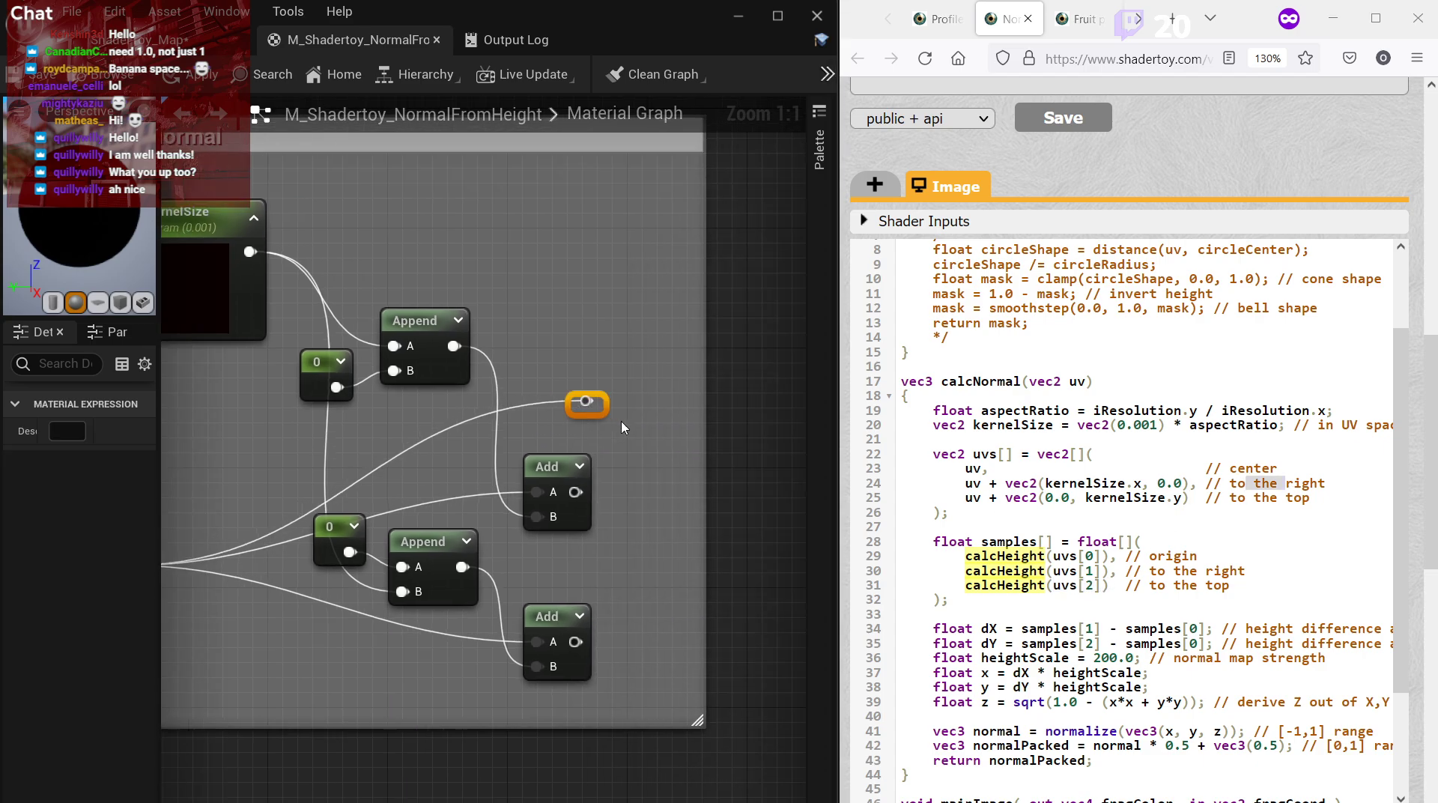
scroll(622, 428, down, 3)
right_drag(616, 427, 721, 397)
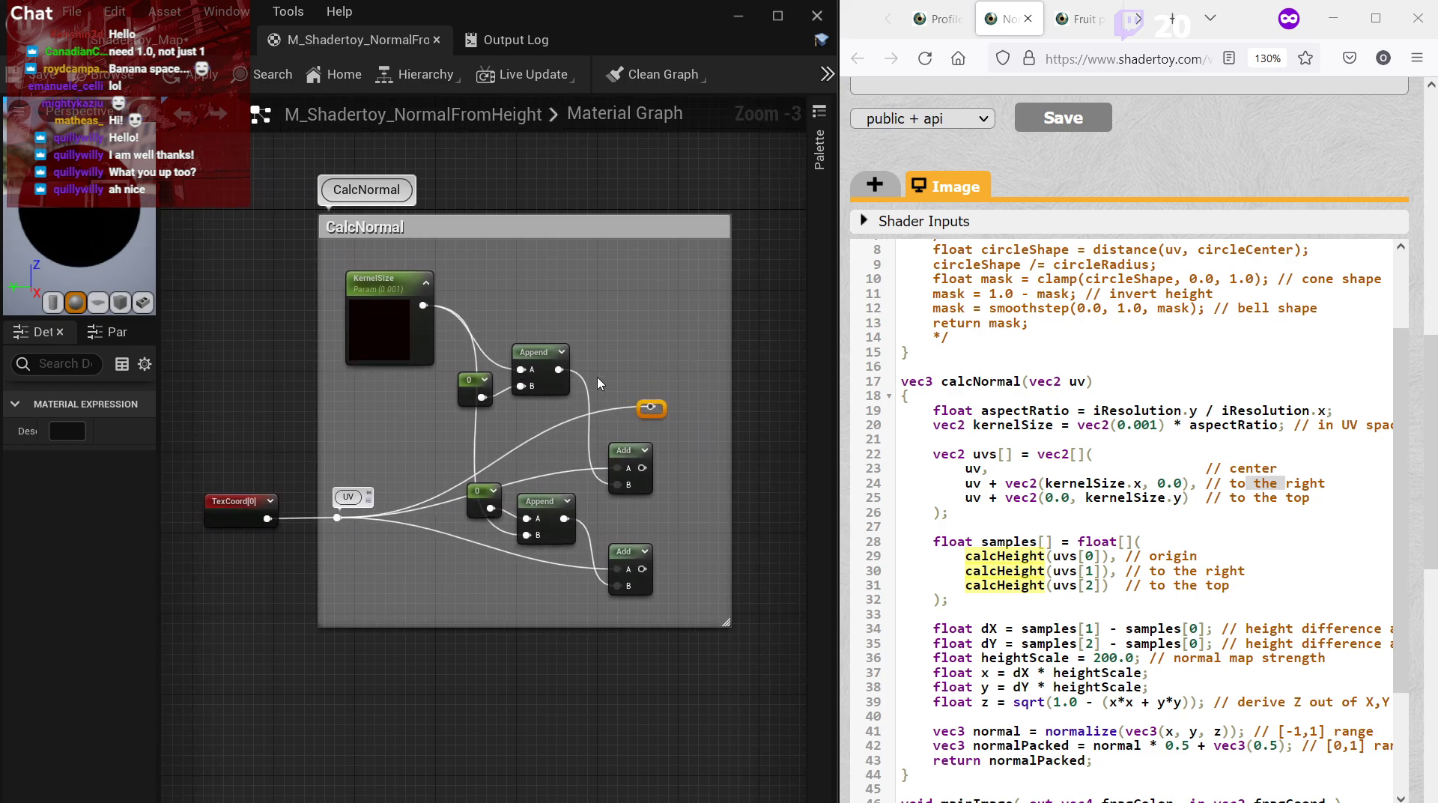
scroll(437, 345, down, 1)
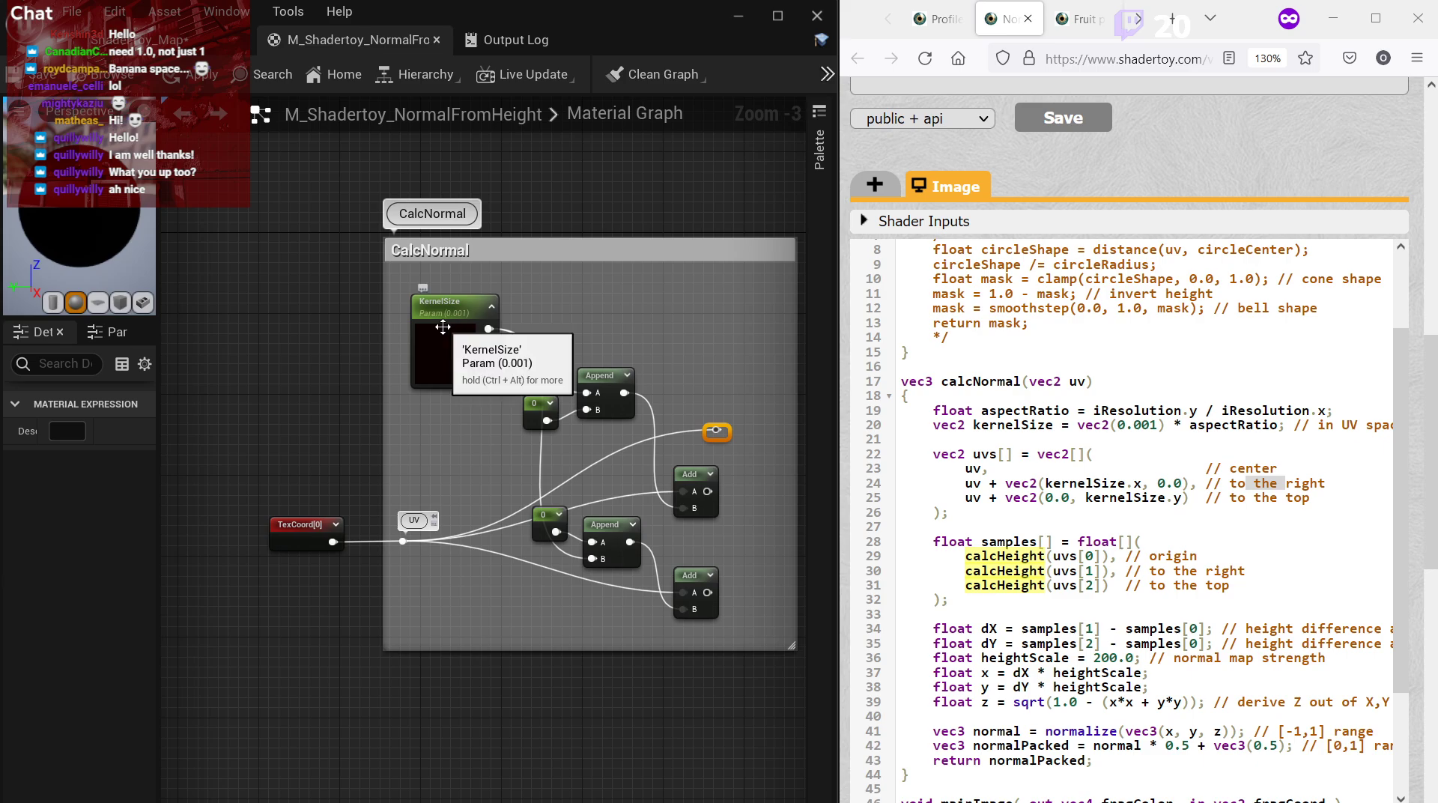
scroll(450, 315, down, 2)
drag(334, 268, 568, 488)
right_drag(568, 488, 752, 597)
drag(742, 480, 378, 397)
click(388, 470)
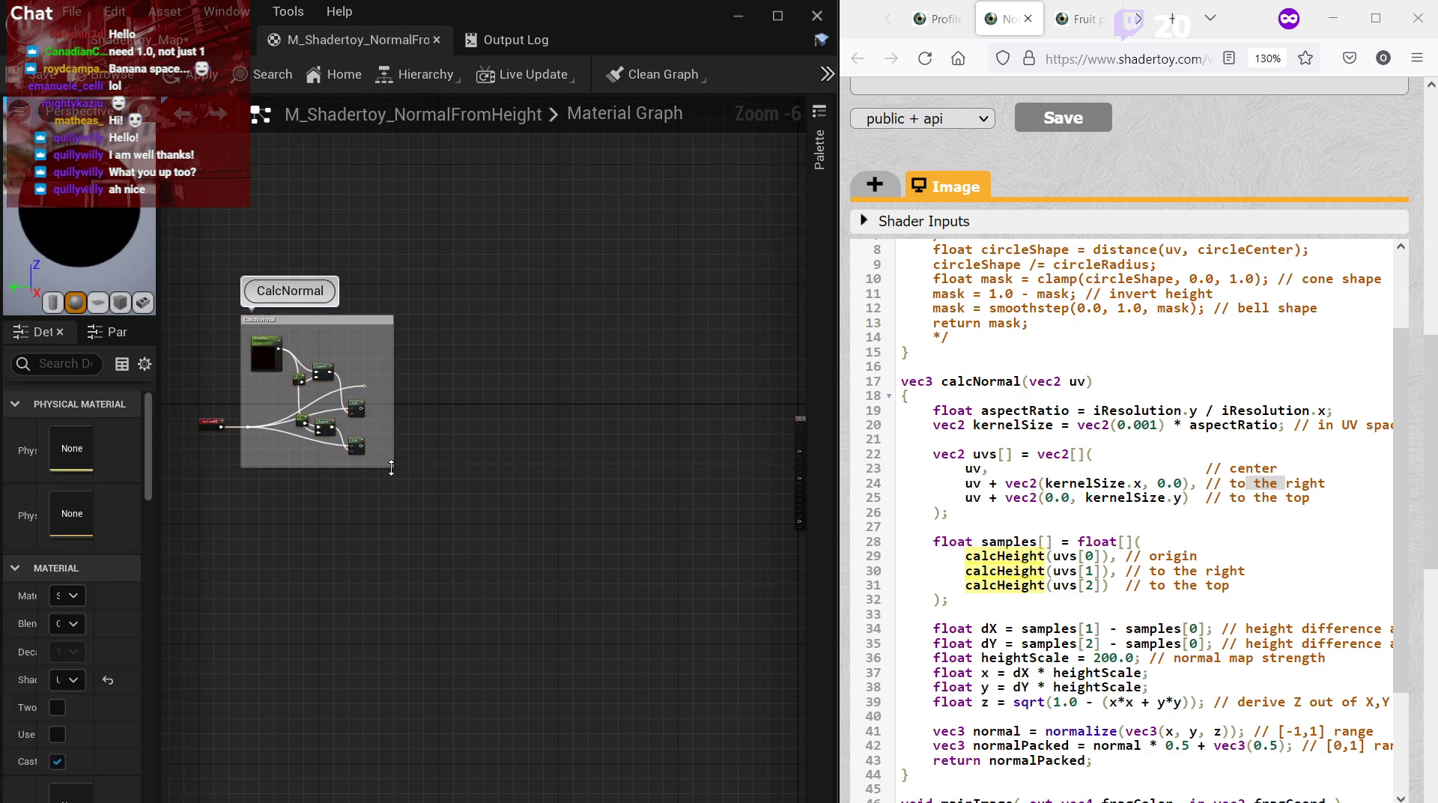
drag(391, 468, 743, 769)
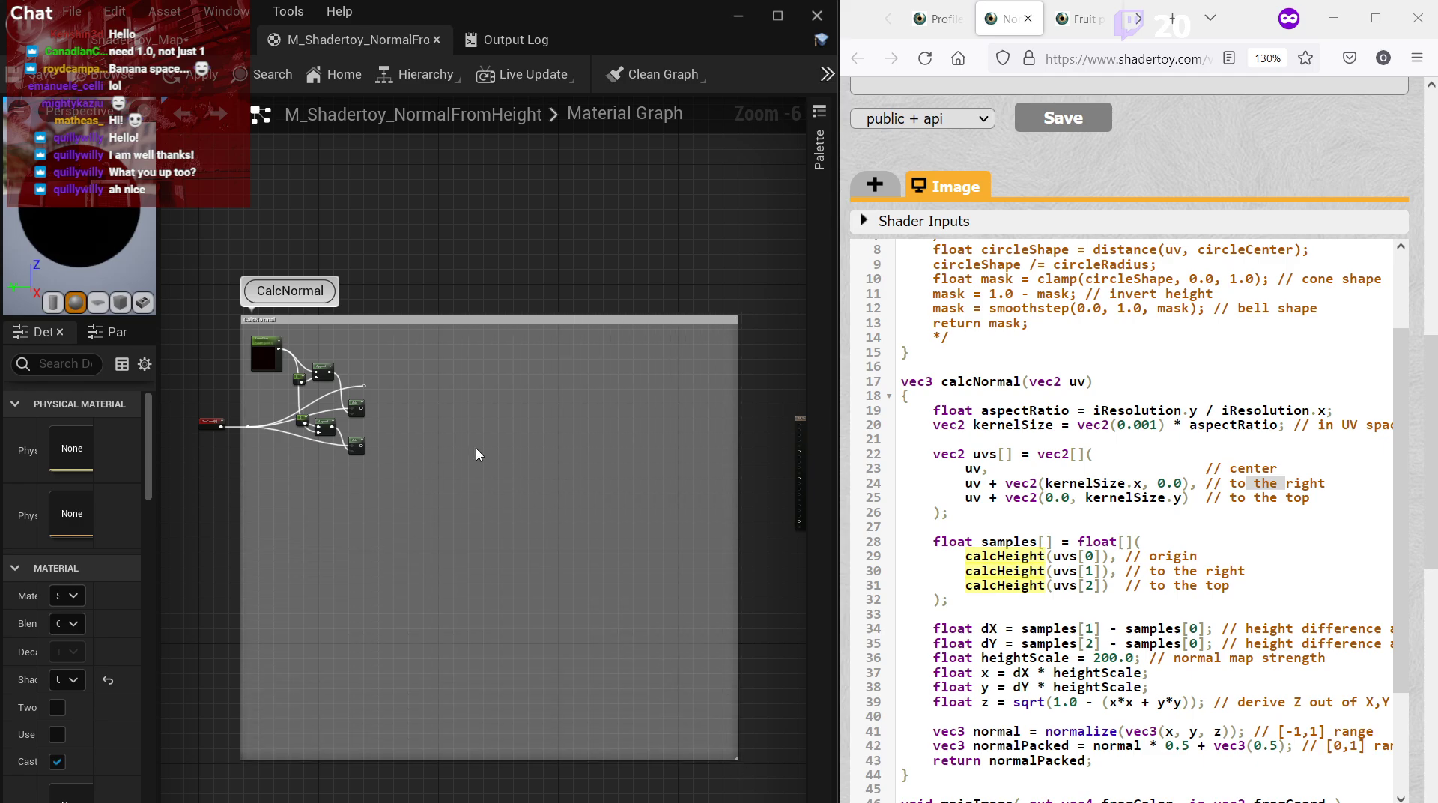
Add a Named Reroute declaration called "UV Center" from the upper UV reroute and line it up with that wire.
scroll(375, 397, up, 4)
right_drag(375, 397, 553, 452)
scroll(552, 453, up, 2)
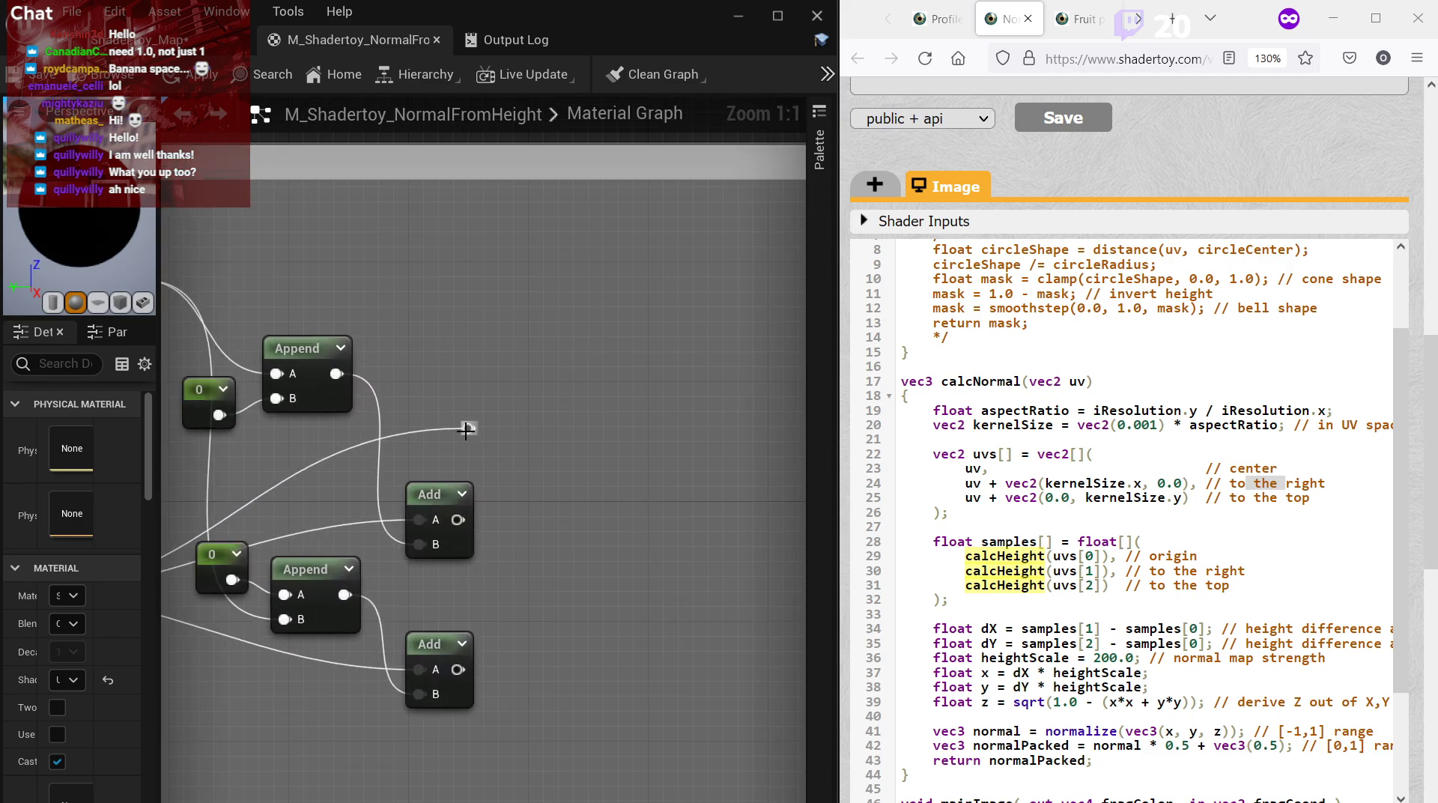
drag(468, 429, 549, 430)
text(name)
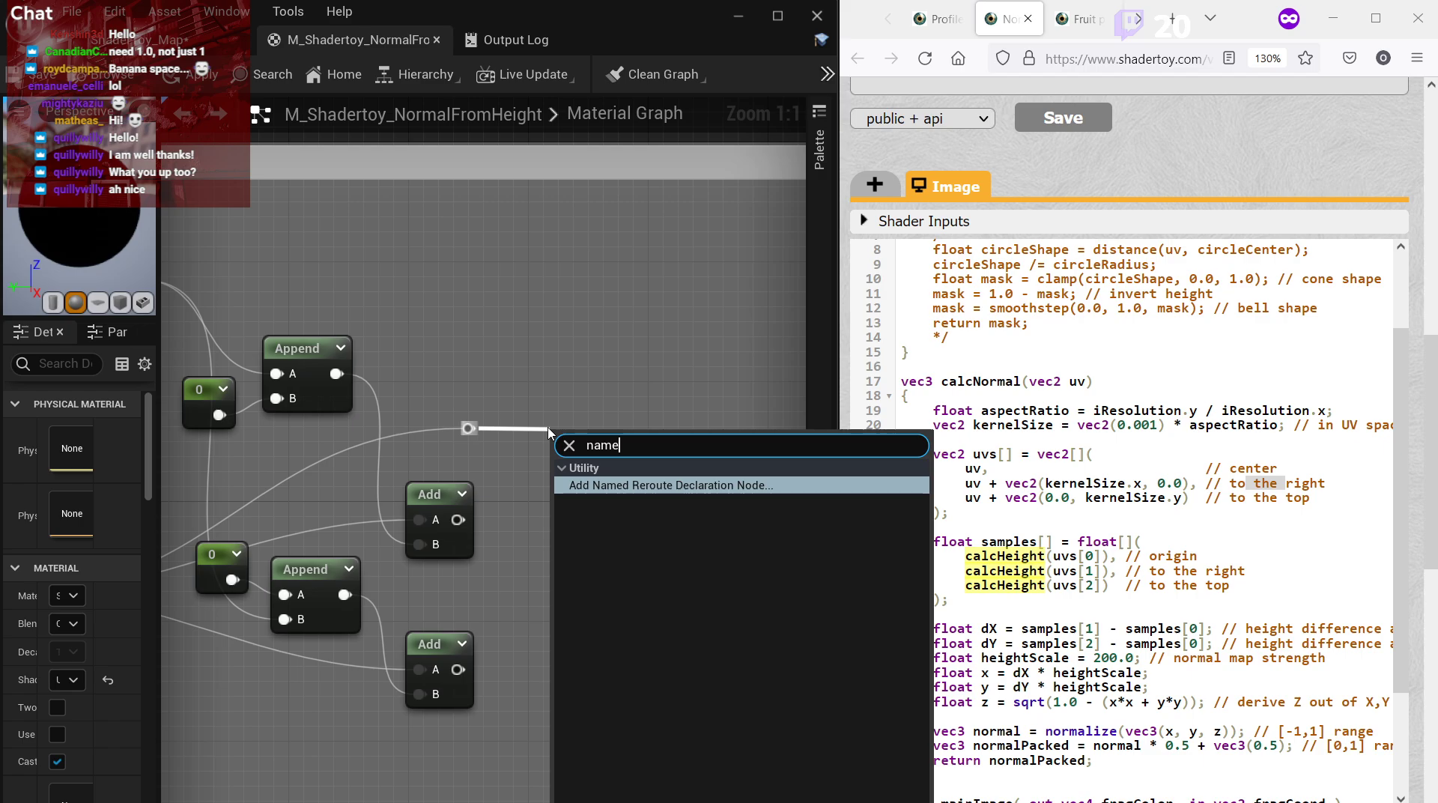
key(Return)
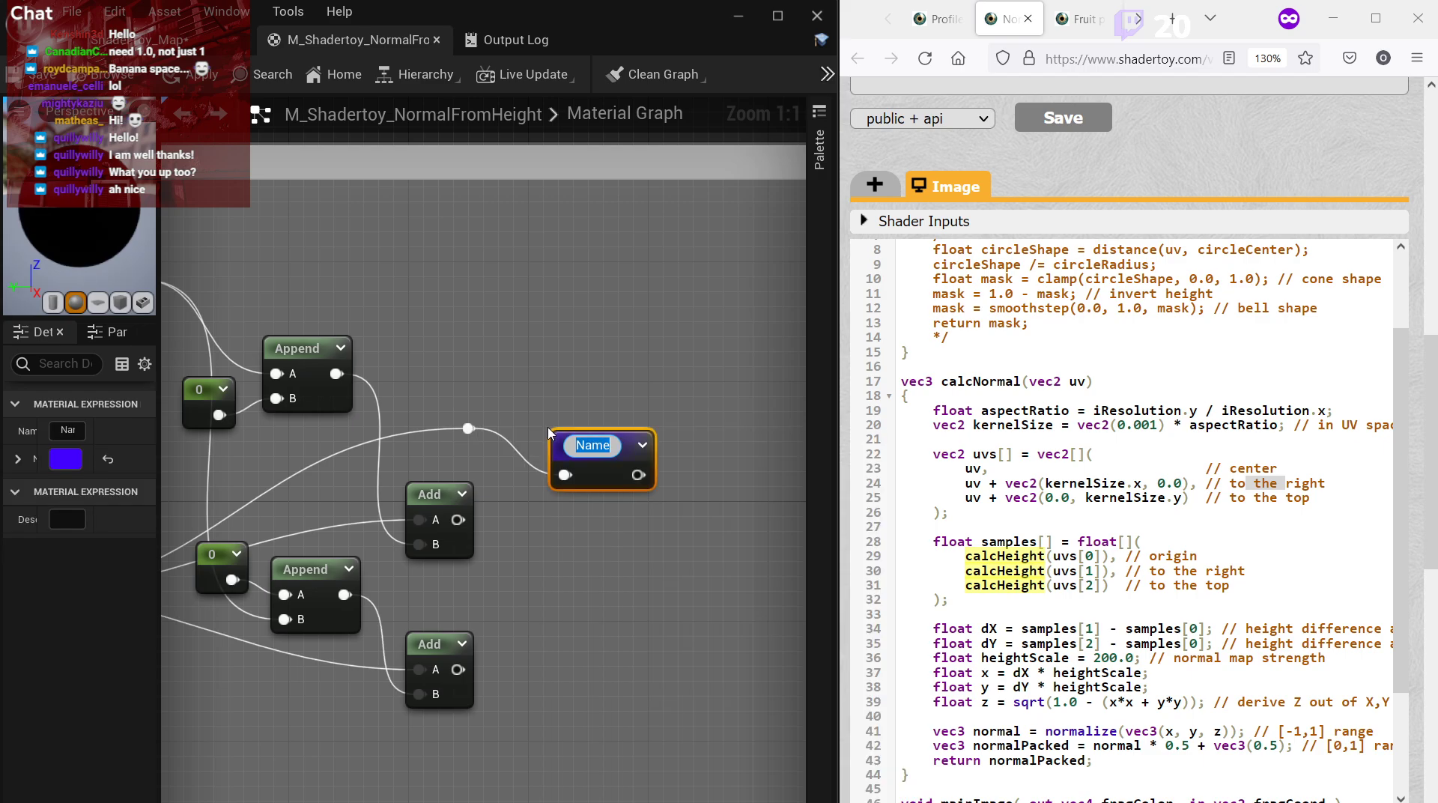
text(UV Center)
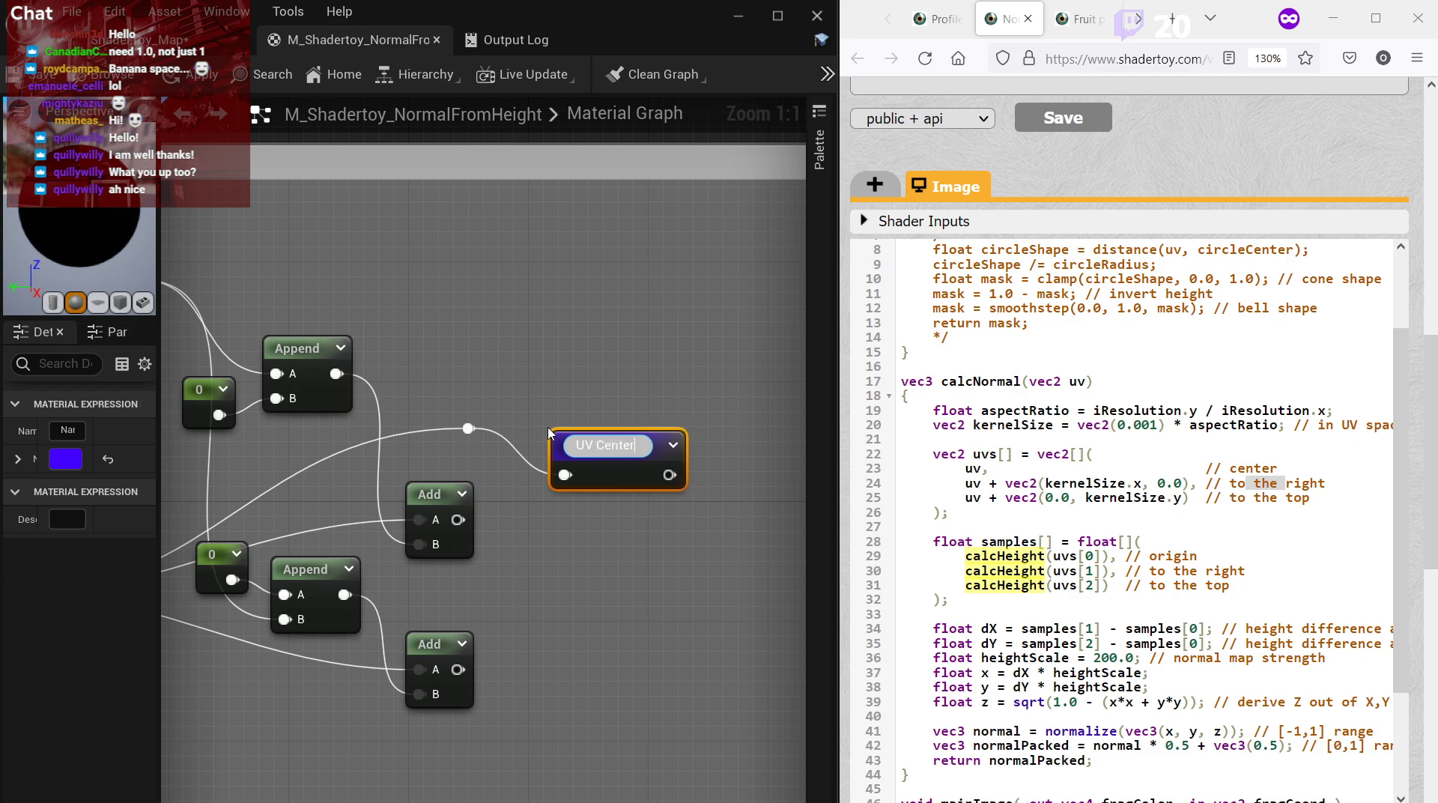
key(Return)
drag(591, 455, 570, 422)
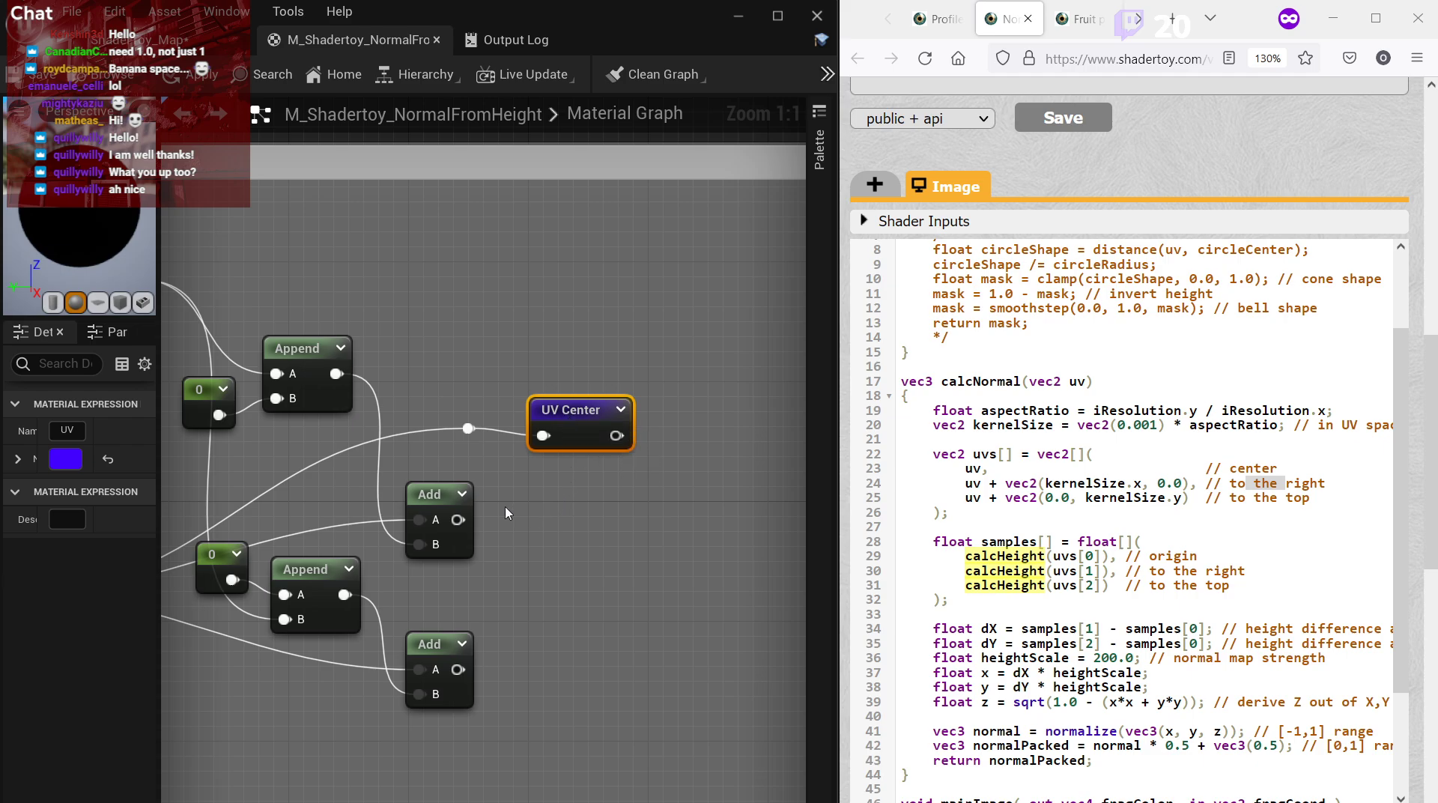
Duplicate the UV Center named reroute and rename the copy "Sample UV Right".
key(ctrl+w)
click(82, 432)
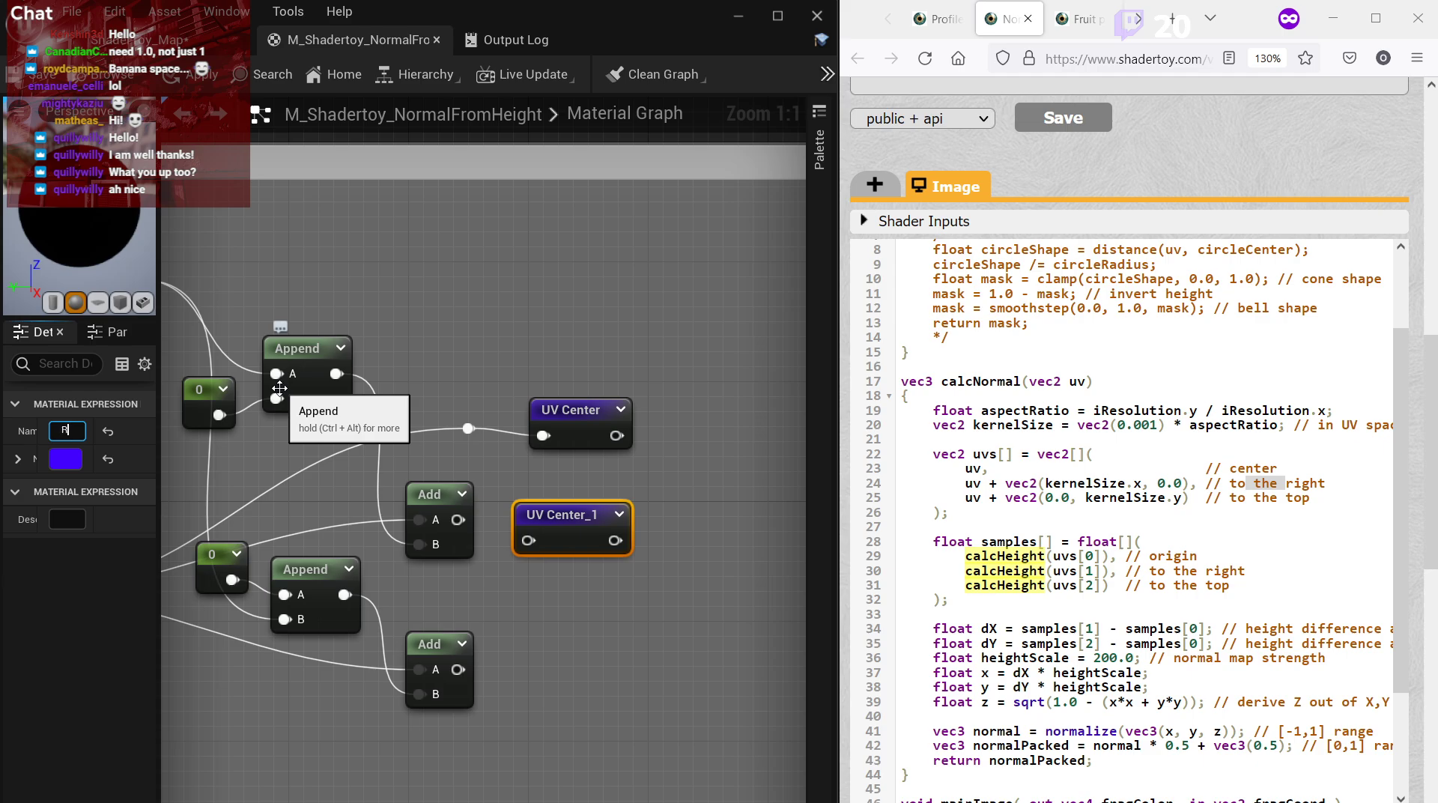
text(Sample UV Right)
key(Return)
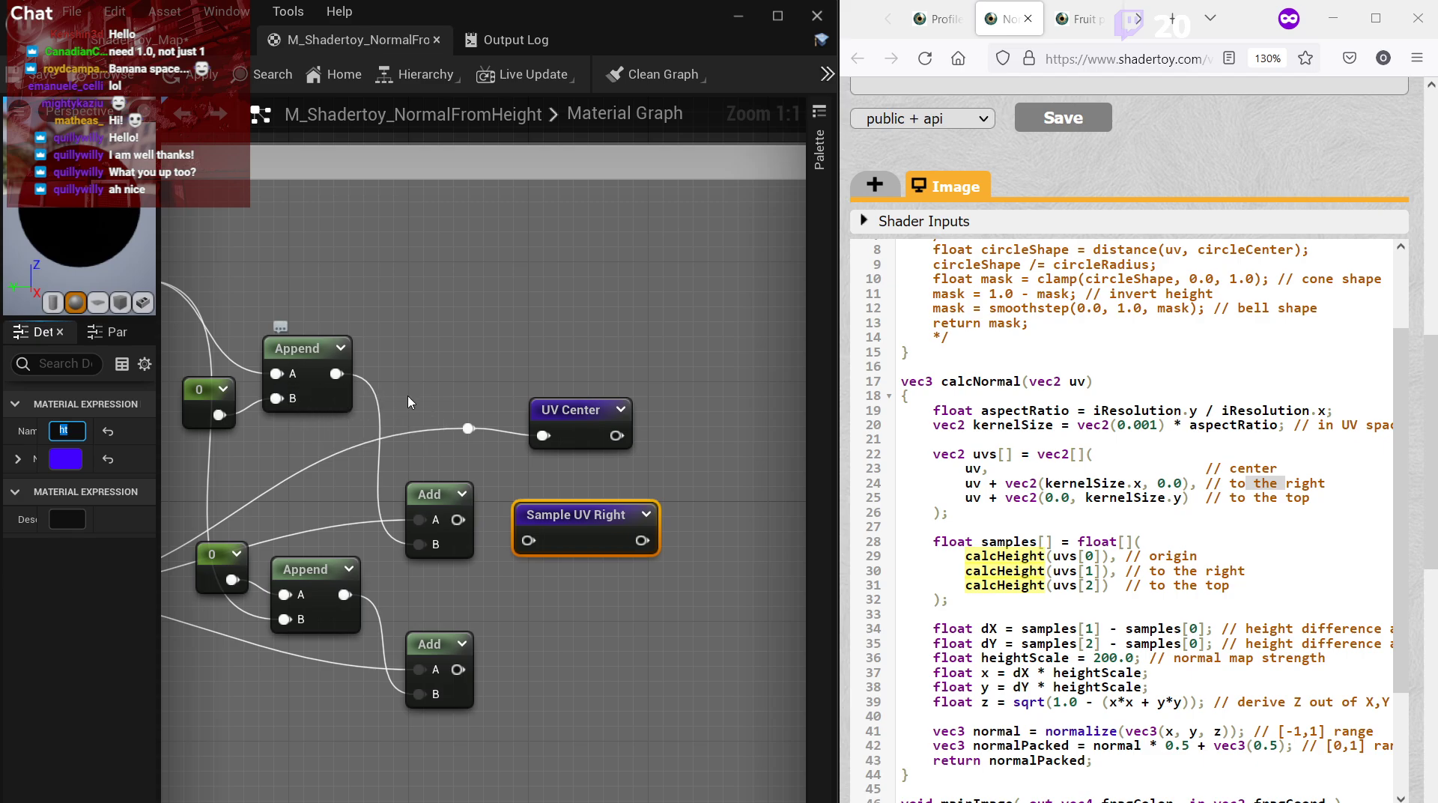
Rename the UV Center named reroute to "Sample UV Center".
click(585, 427)
click(74, 431)
text(Samp)
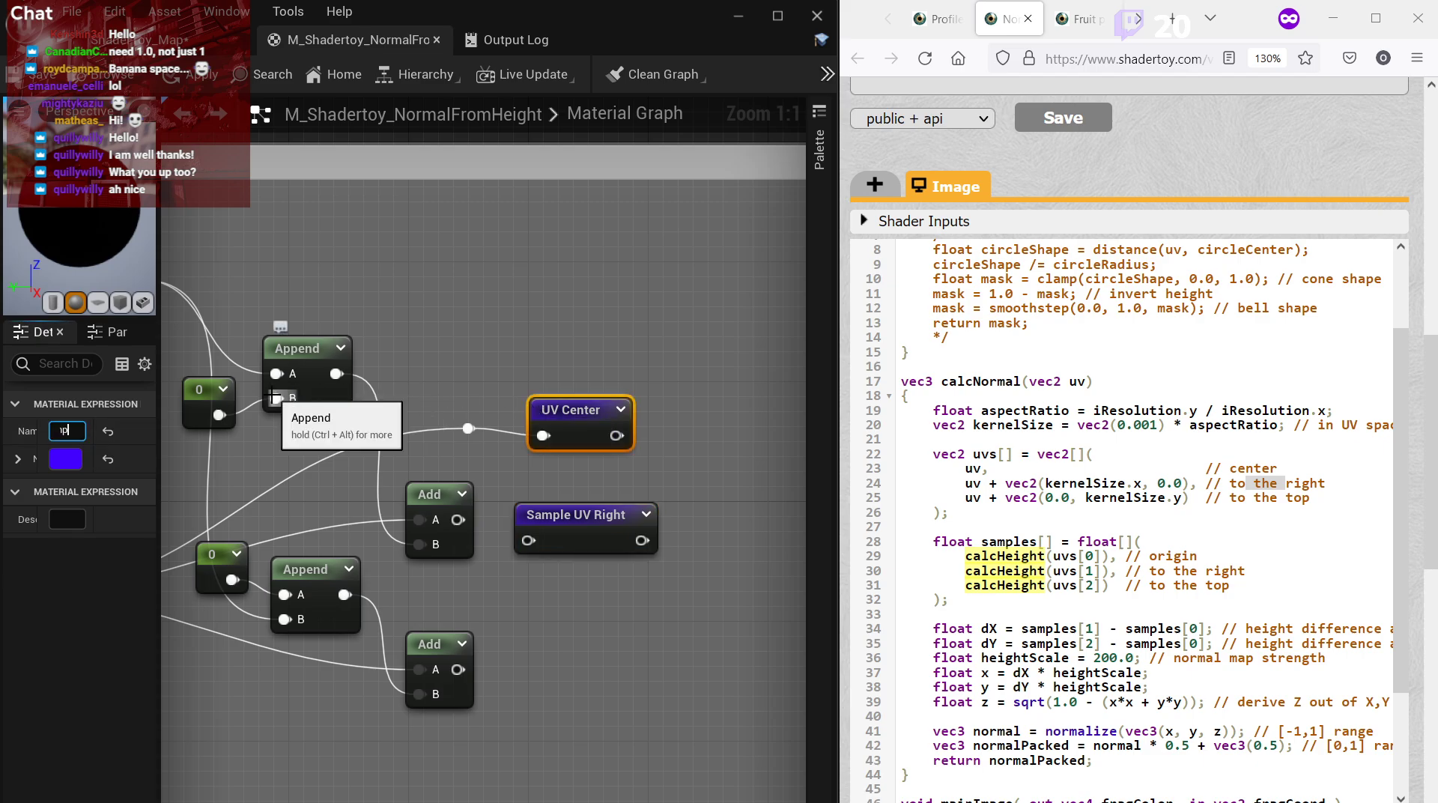
text(le UV)
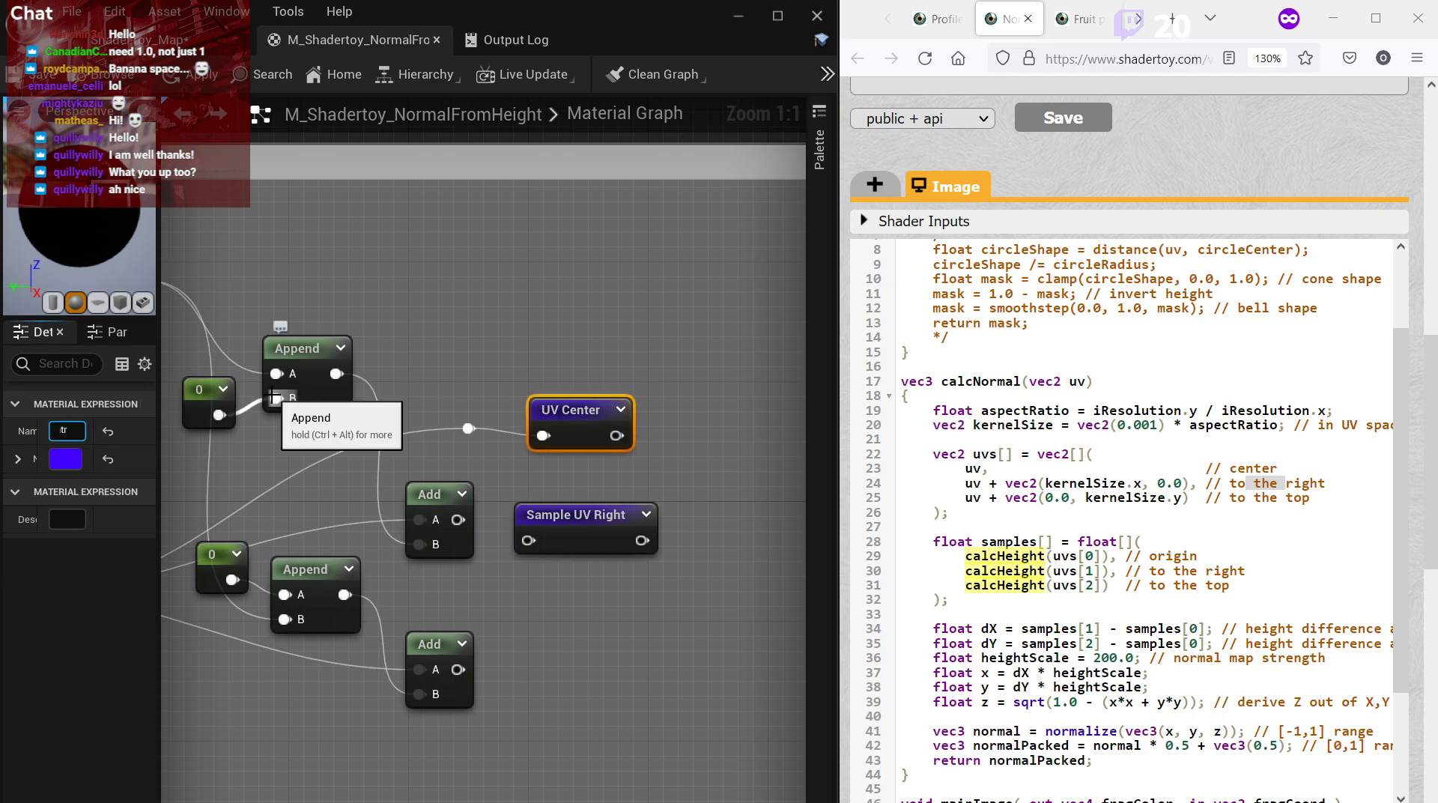
key(Return)
Shift the Sample UV Right reroute away from the upper Add node and change its node color to light blue.
drag(577, 515, 603, 516)
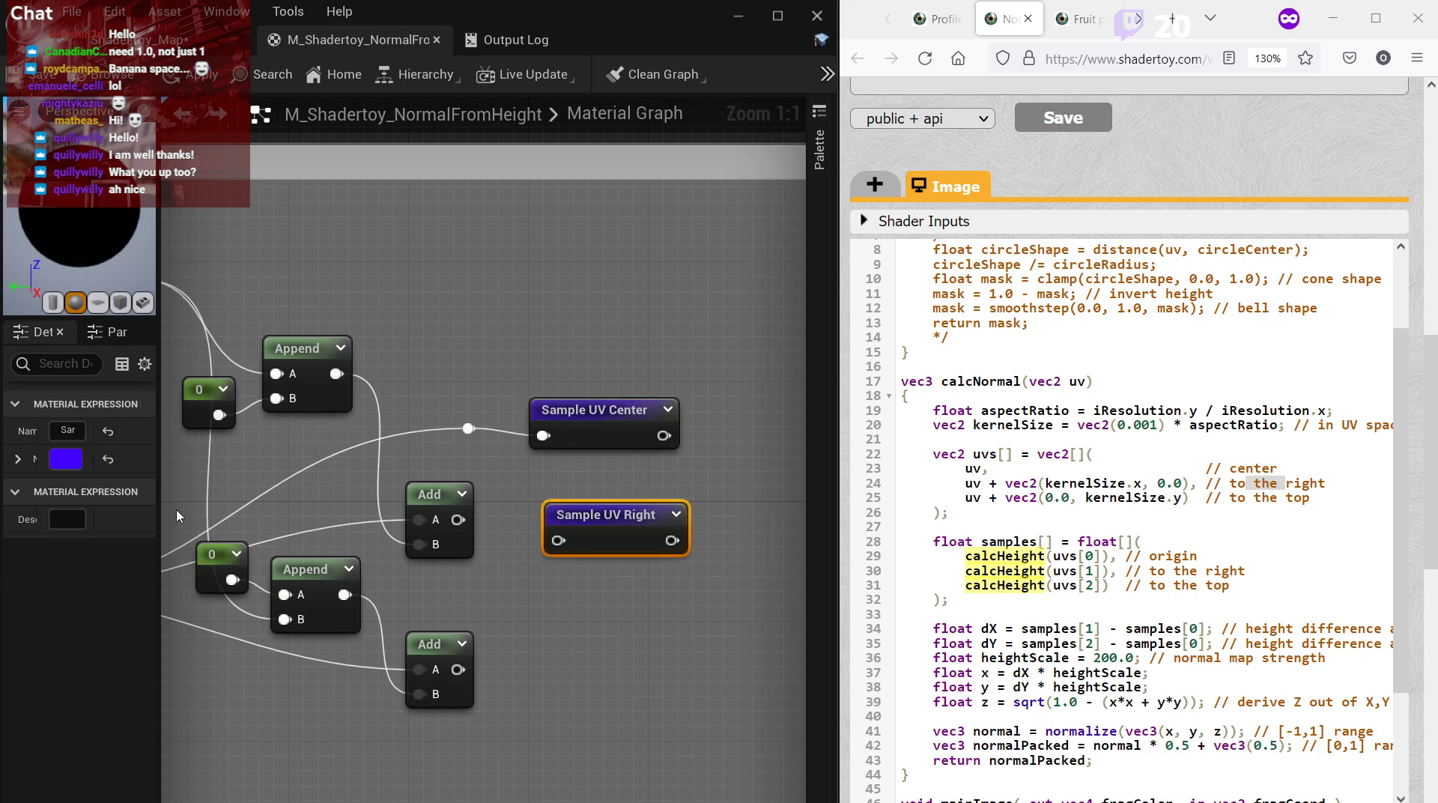
click(75, 458)
drag(173, 599, 124, 592)
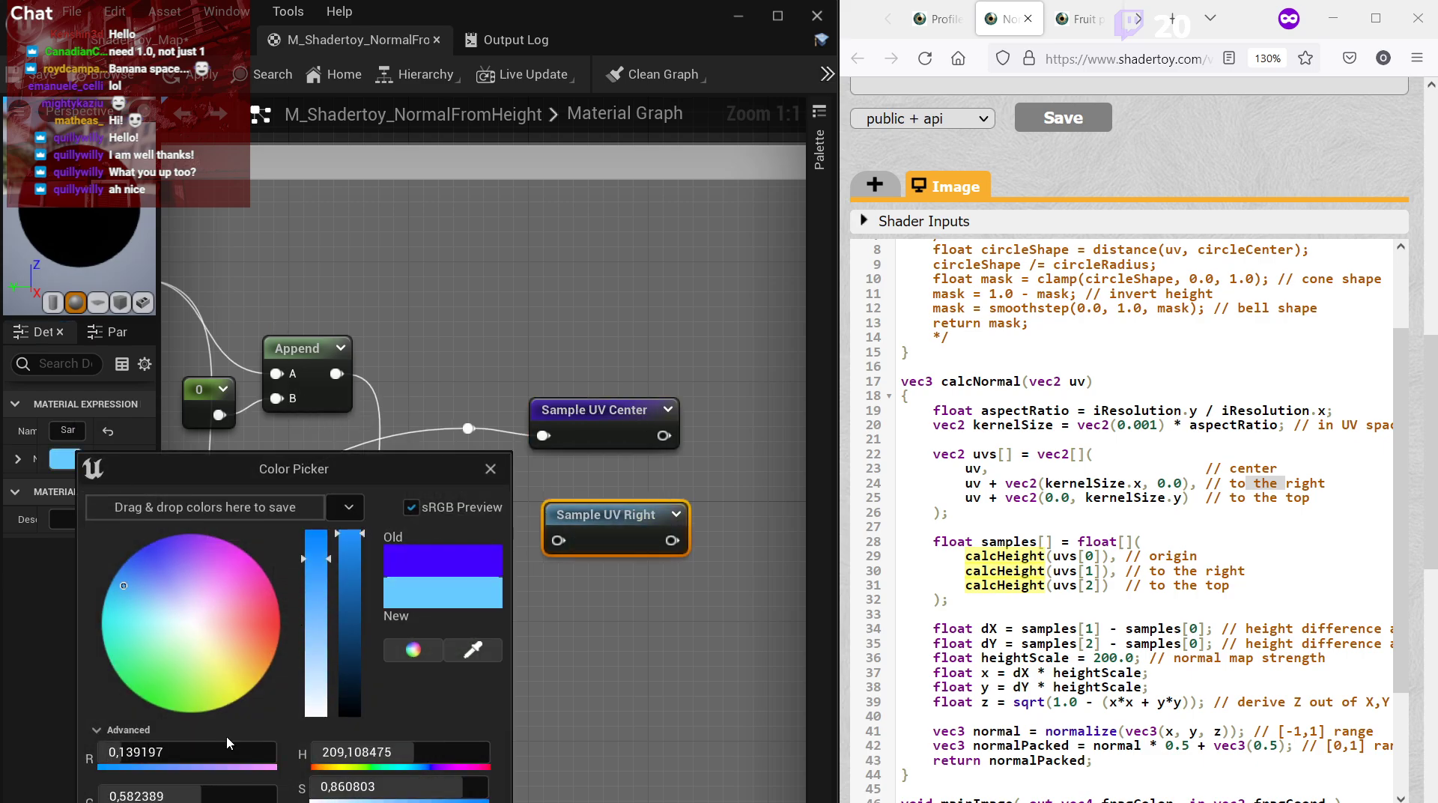
click(573, 553)
Create a Named Reroute declaration beside the lower Add node and name it "Sample UV Top".
right_click(538, 653)
text(rer)
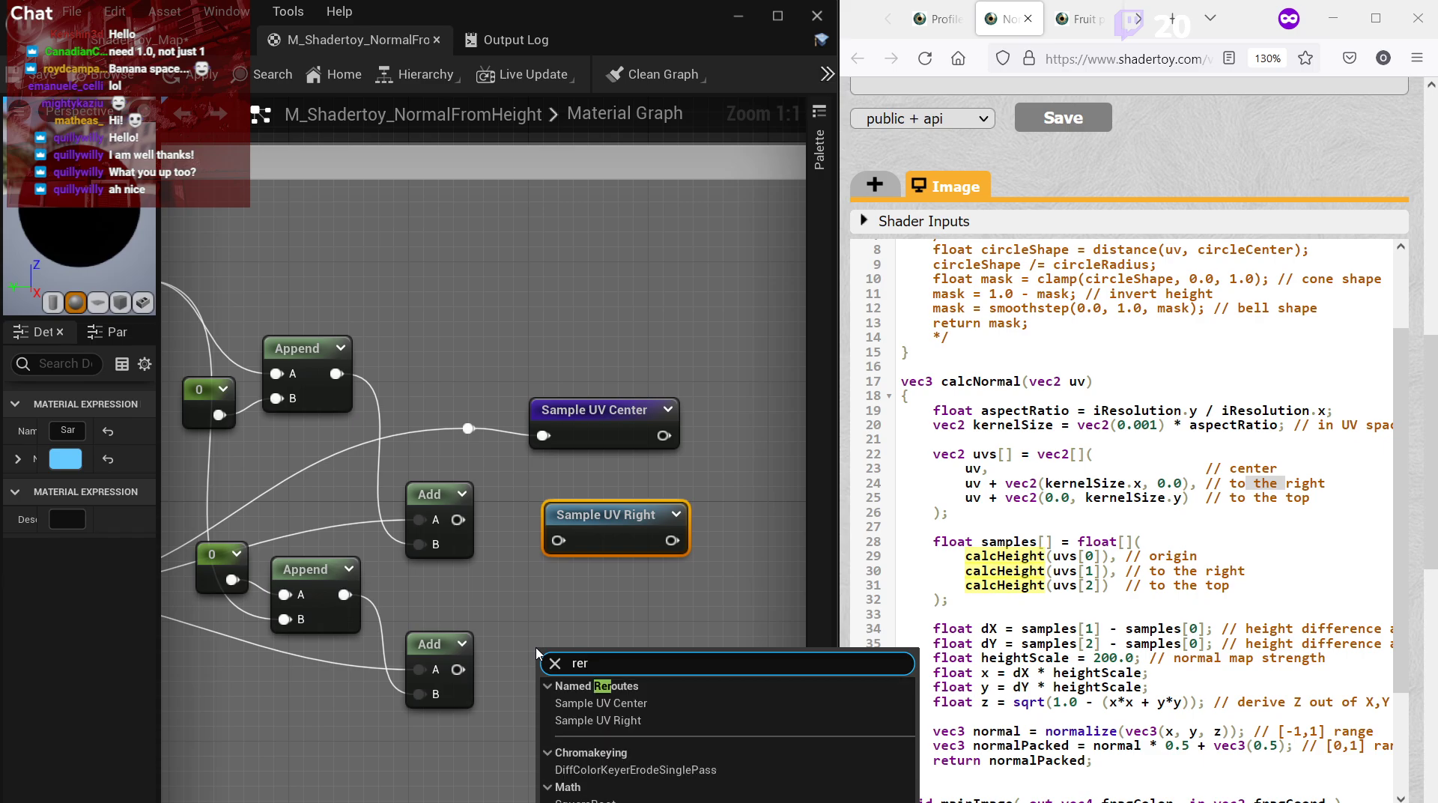
key(Return)
text(Sam)
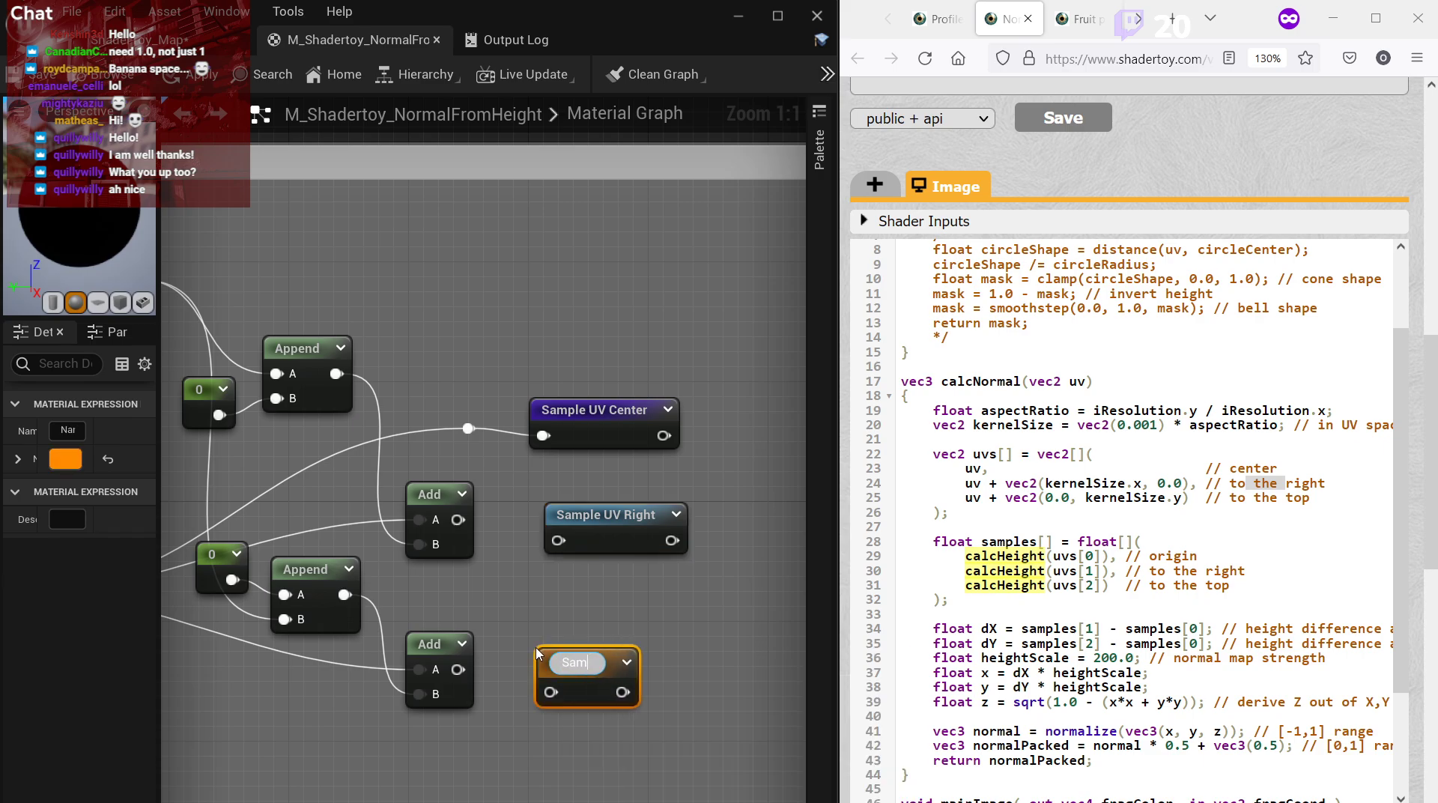
text(ple UV Top)
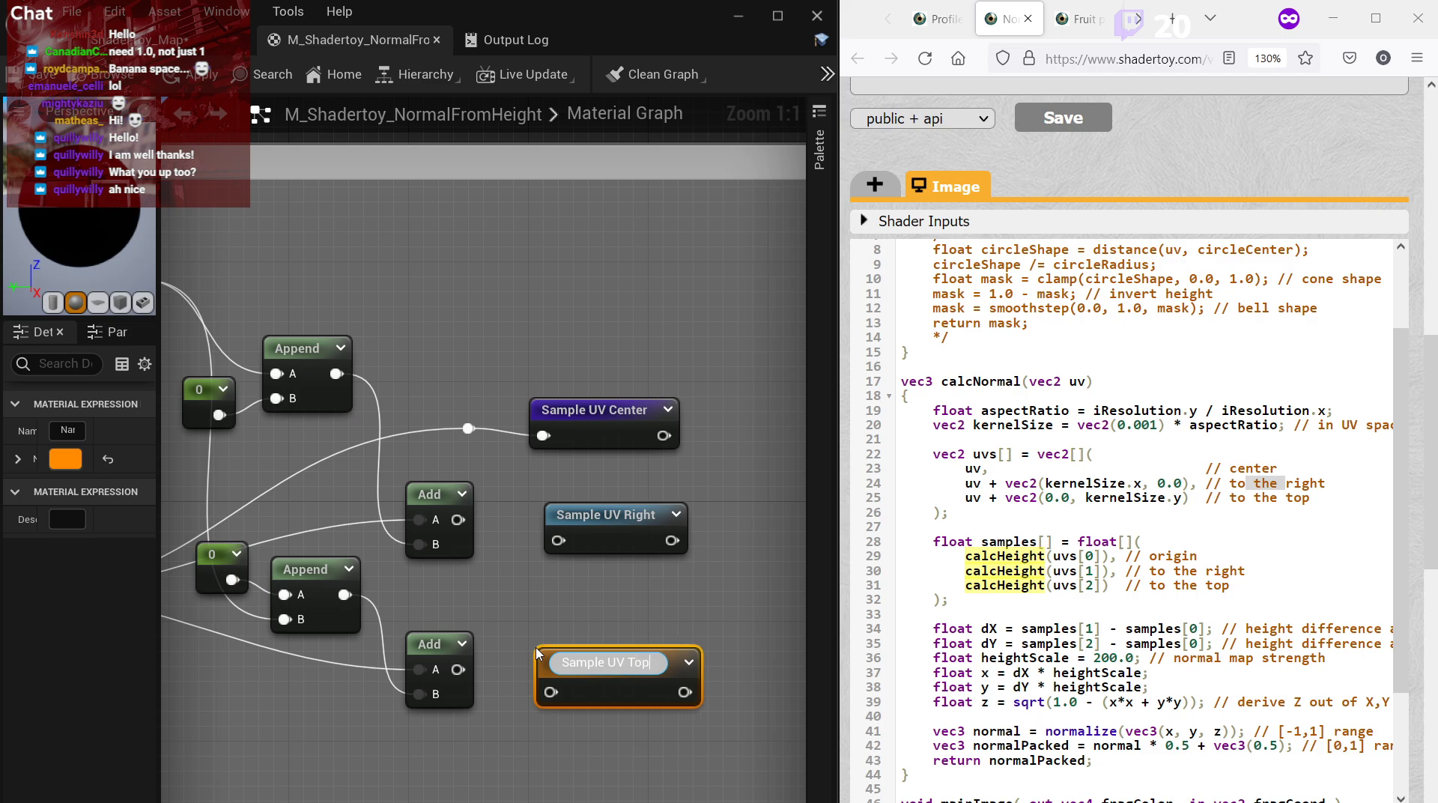
key(Return)
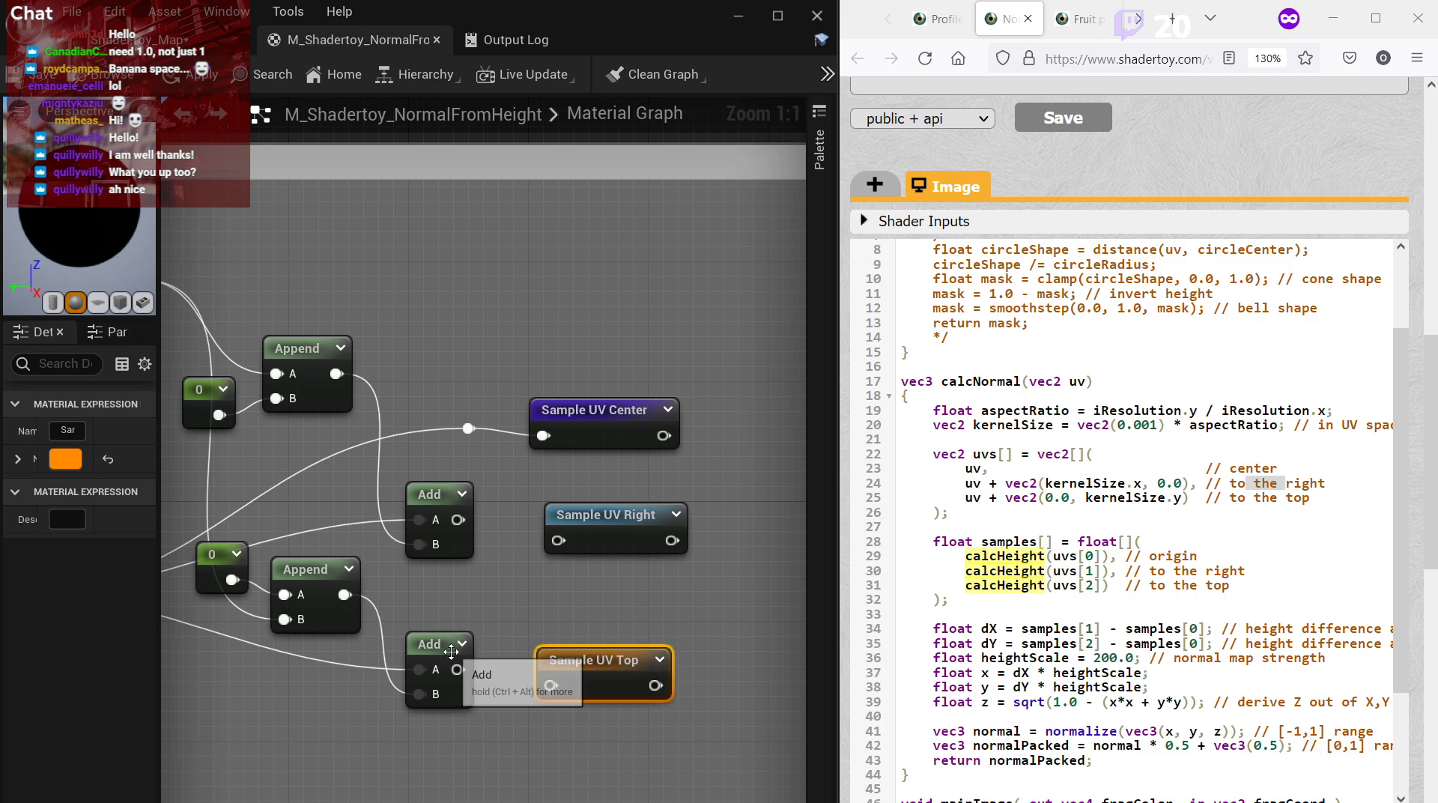
Connect the upper Add to Sample UV Right and the lower Add to Sample UV Top, aligning the three named reroutes in a column.
drag(459, 670, 551, 686)
drag(558, 540, 459, 520)
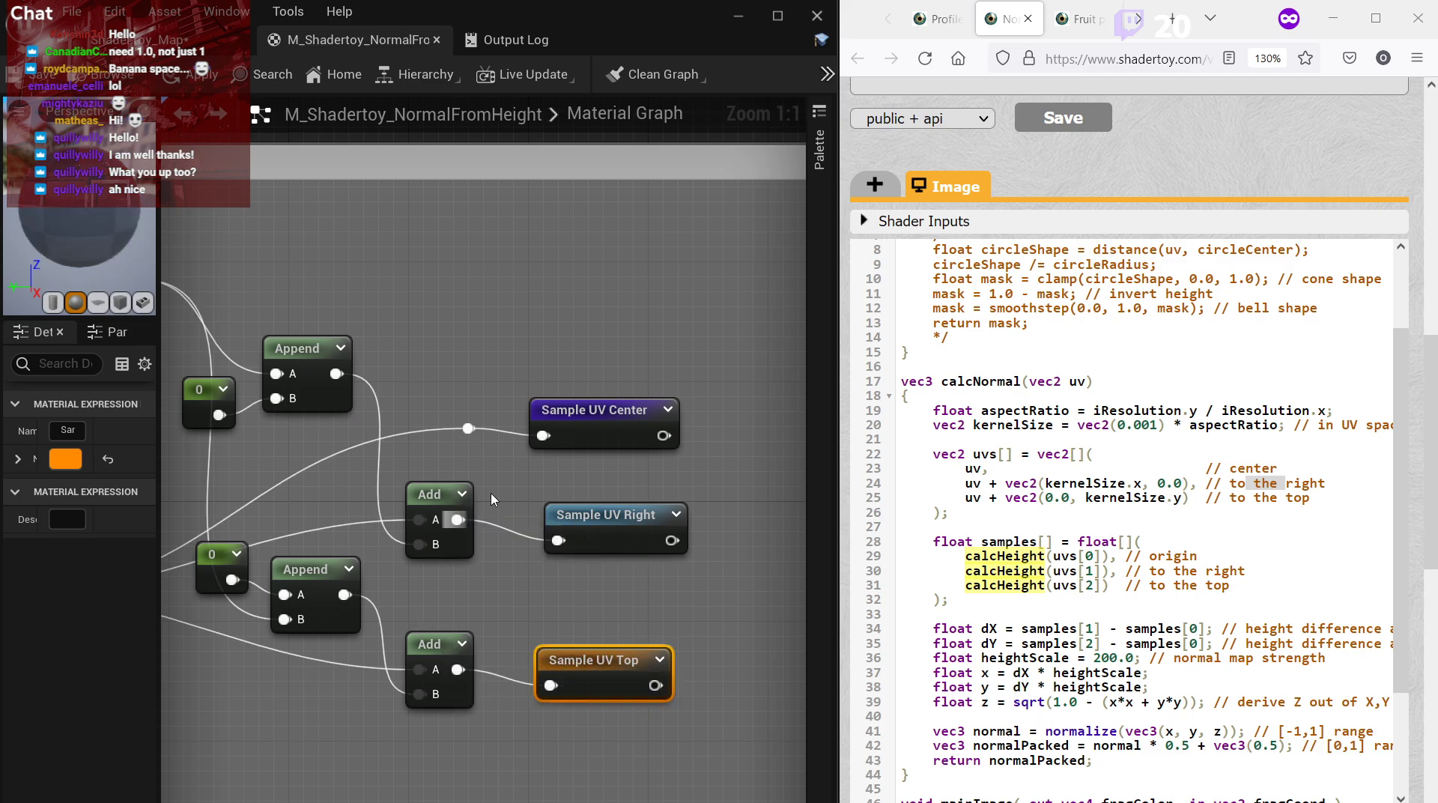
drag(597, 426, 597, 411)
drag(611, 529, 596, 514)
drag(588, 661, 581, 636)
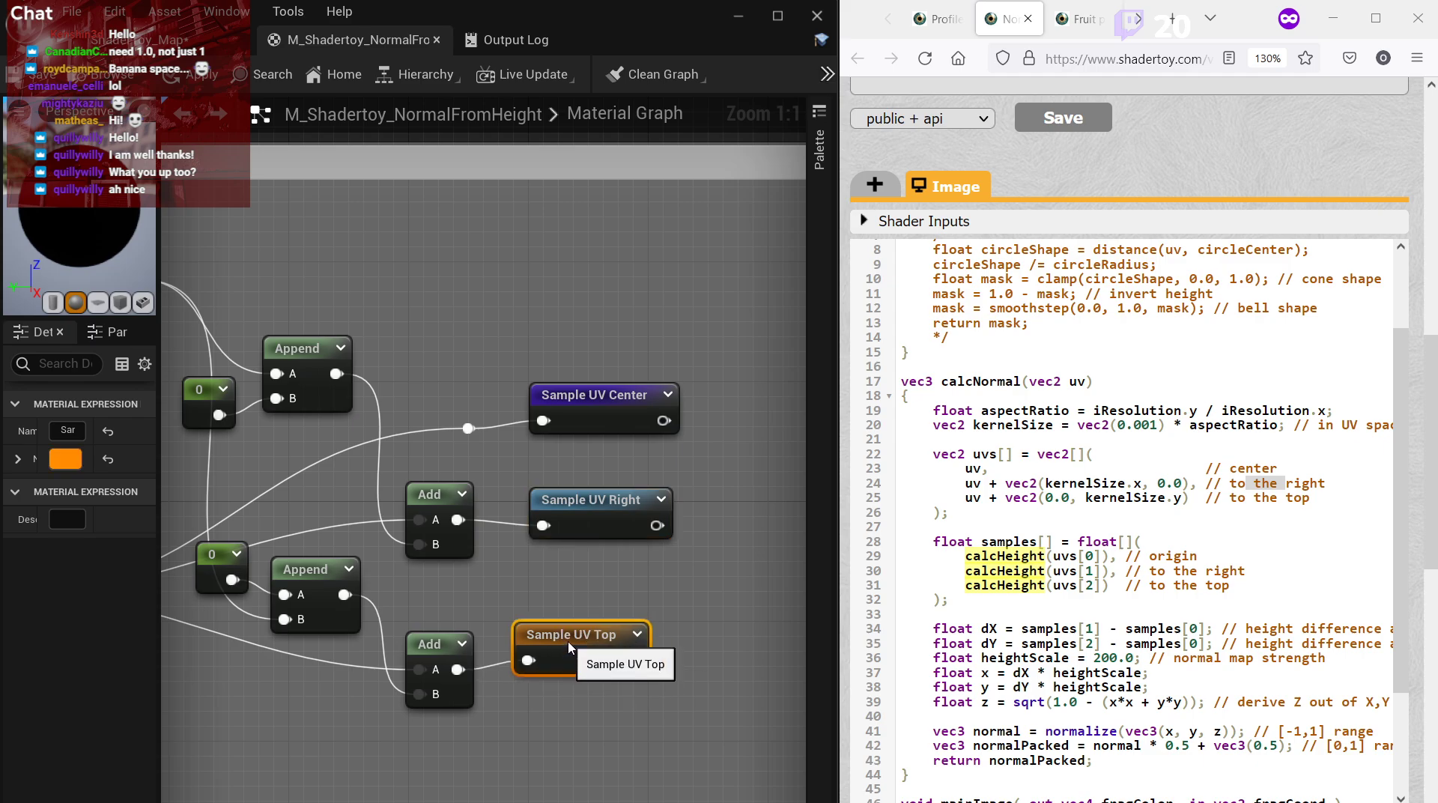
click(607, 596)
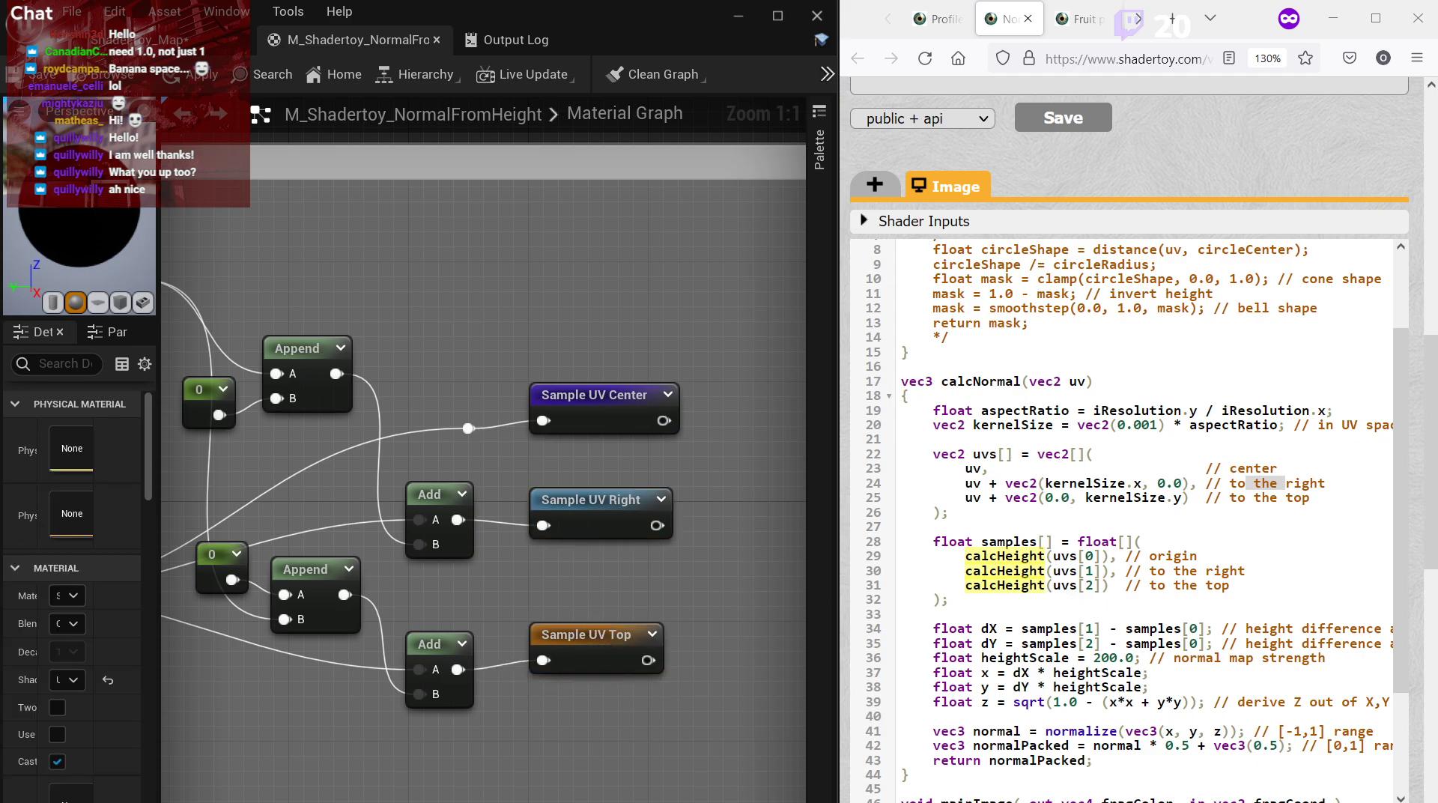
double_click(1008, 543)
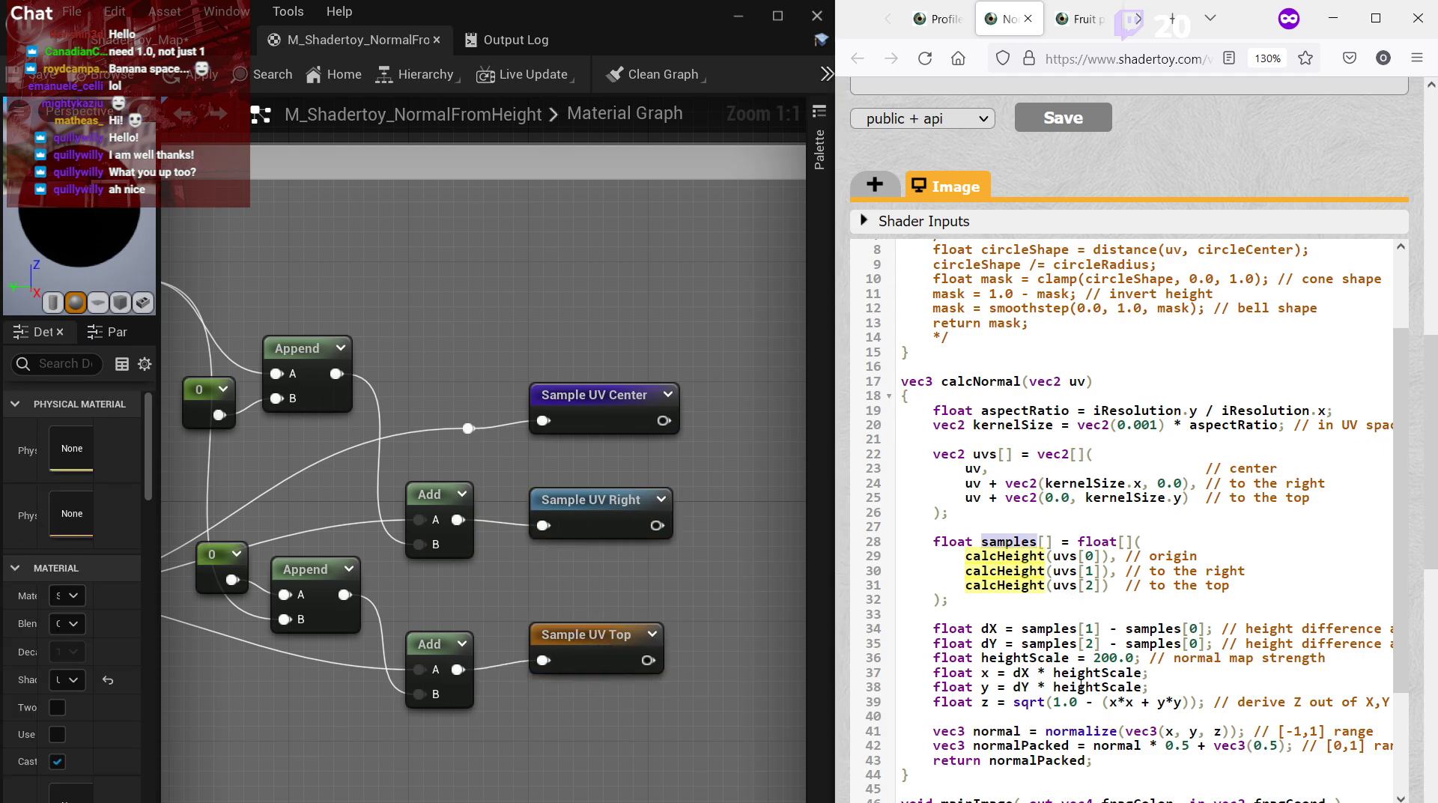
drag(612, 397, 613, 412)
click(749, 465)
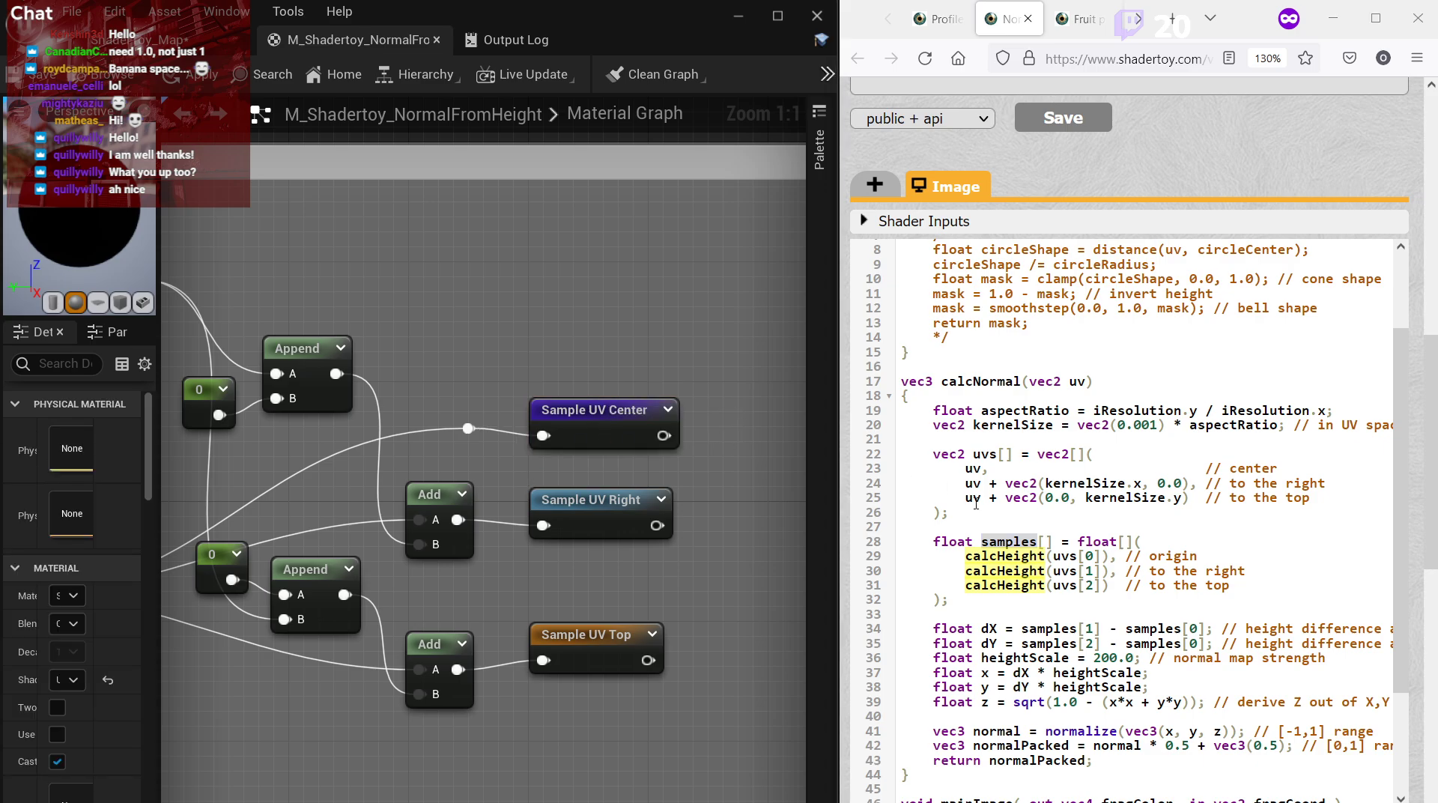
Review the three calcHeight calls of the samples[] array in the shader code against the named UV reroutes.
click(989, 539)
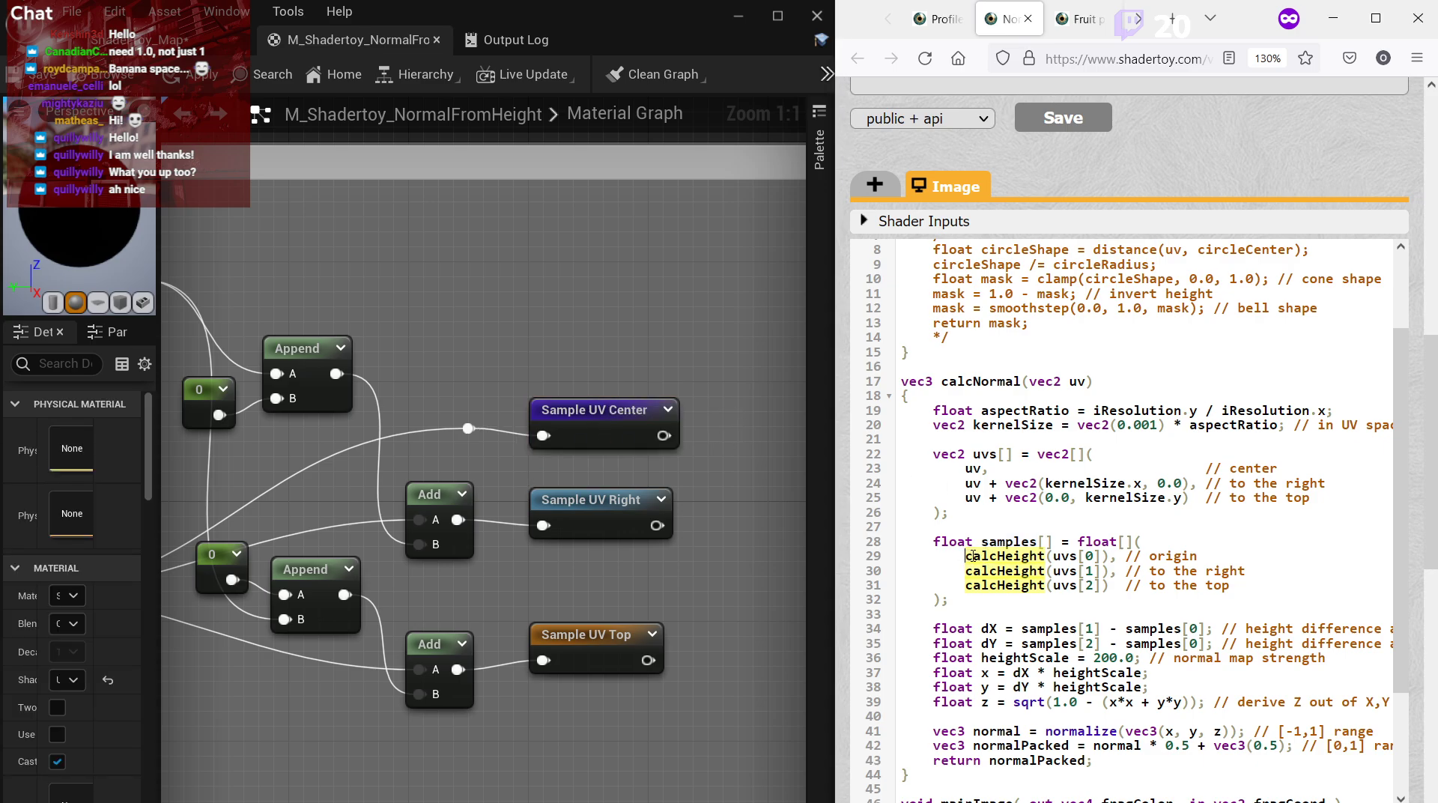
click(711, 565)
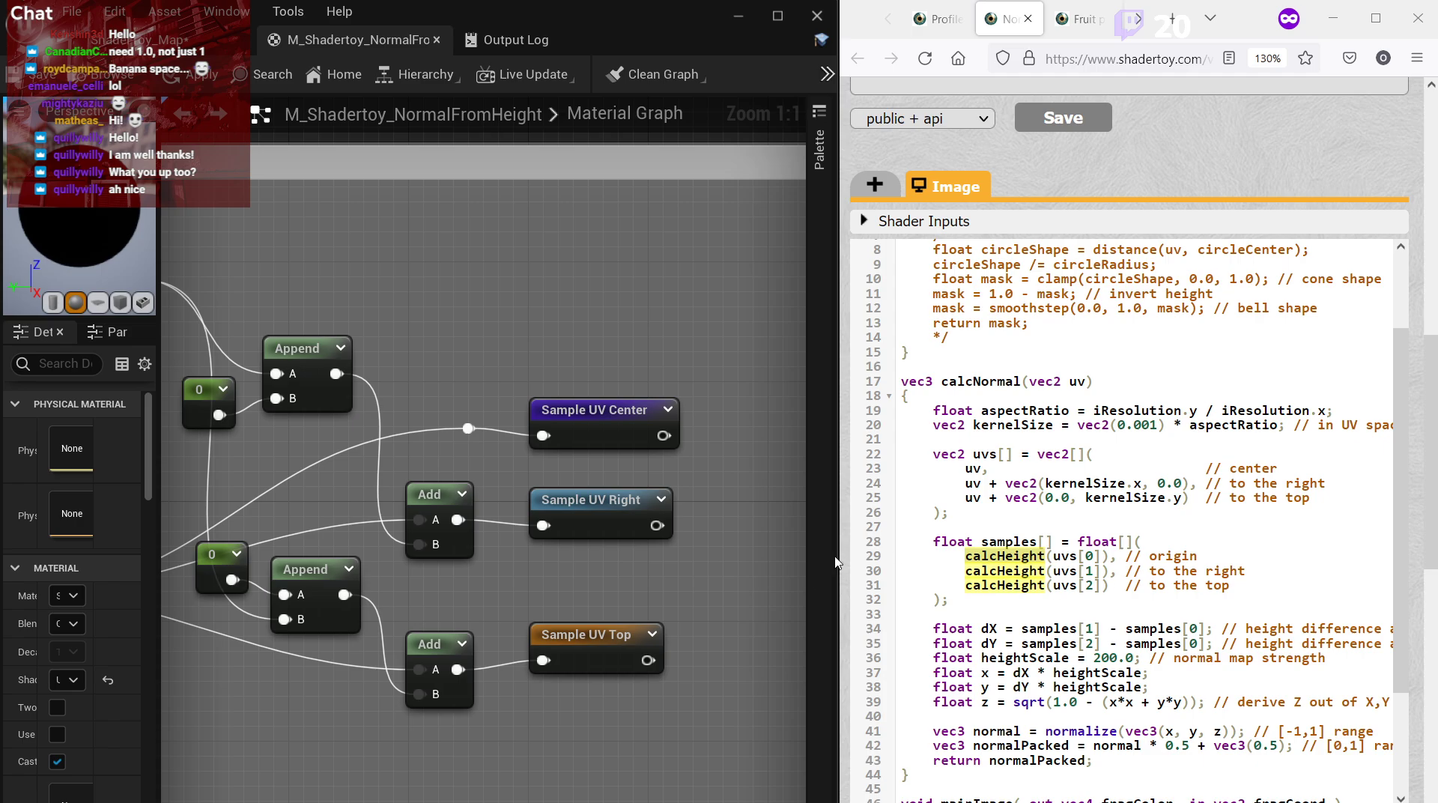
scroll(605, 562, down, 2)
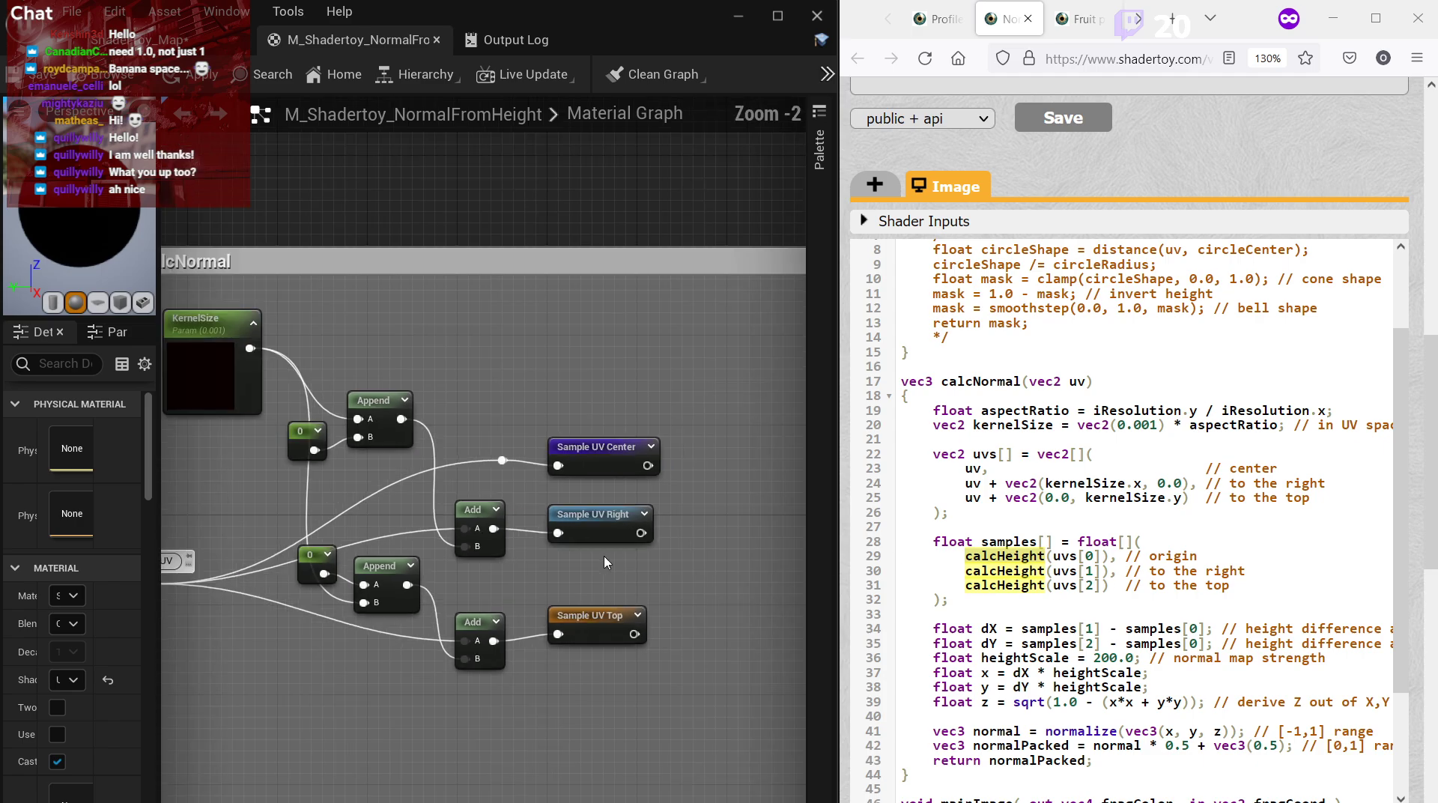
click(974, 557)
drag(966, 570, 967, 585)
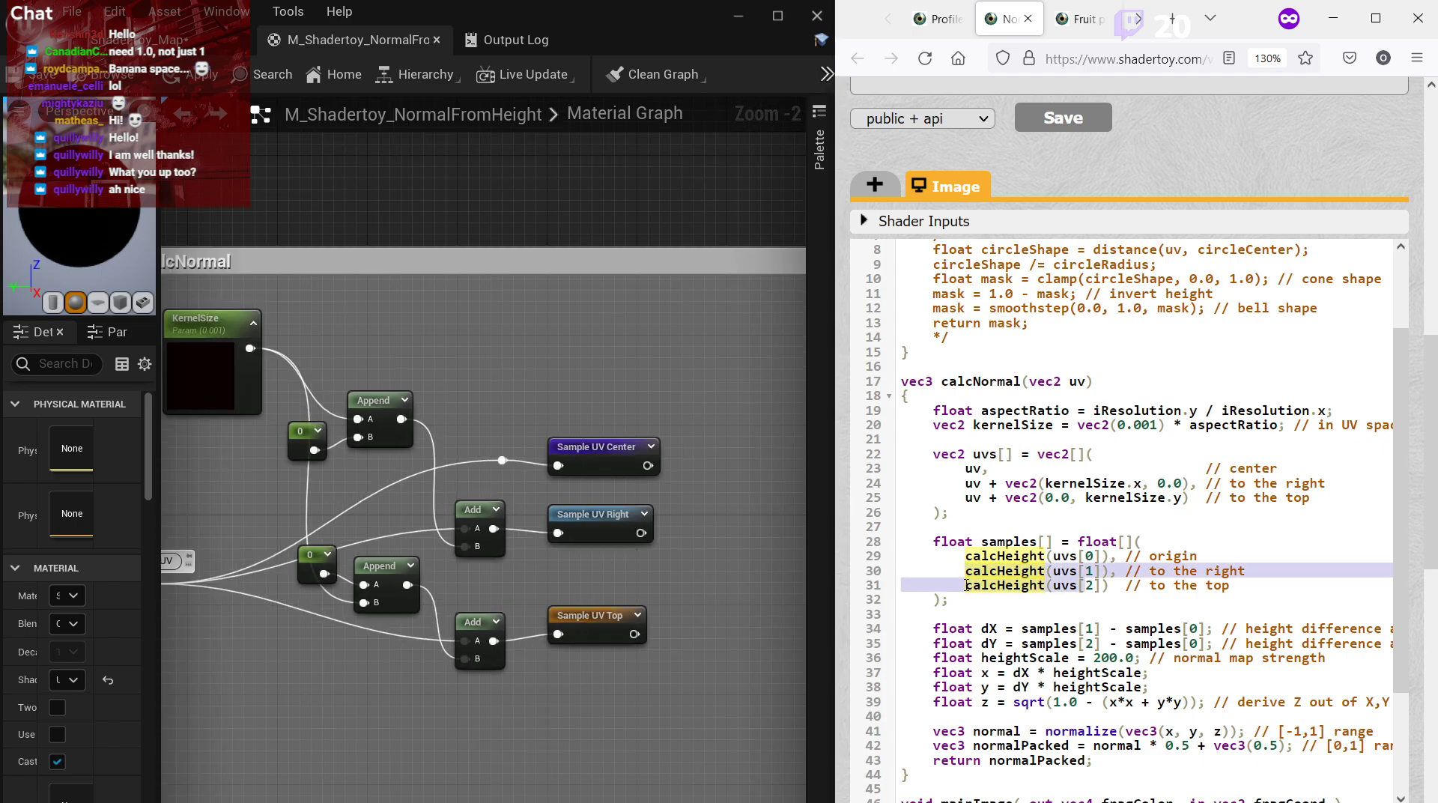
Create a Material Function named MF_Shadertoy_NoramlFromHeight_CalcHeight in the ShaderToy content folder and open it.
click(966, 585)
scroll(536, 462, down, 3)
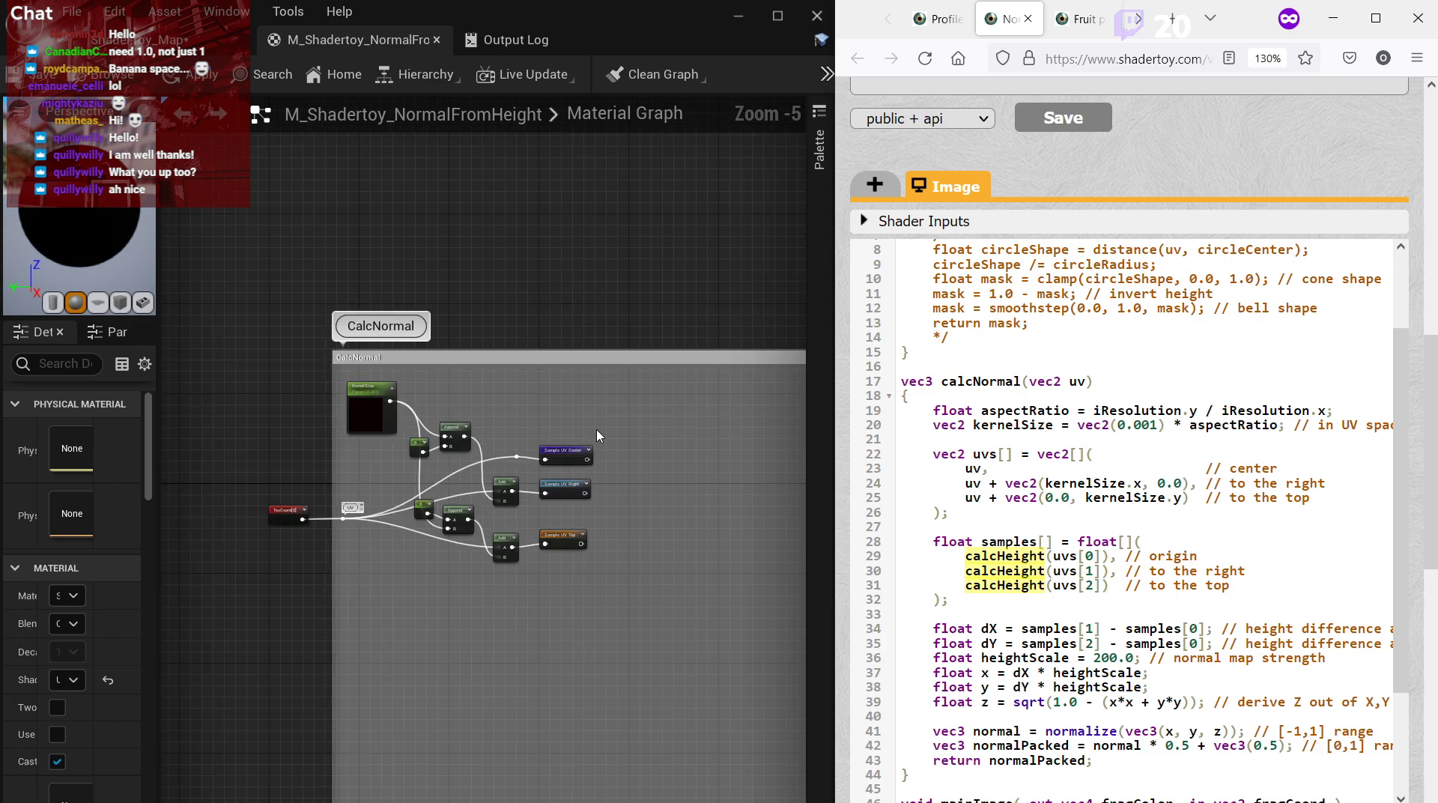
scroll(606, 433, up, 2)
click(33, 75)
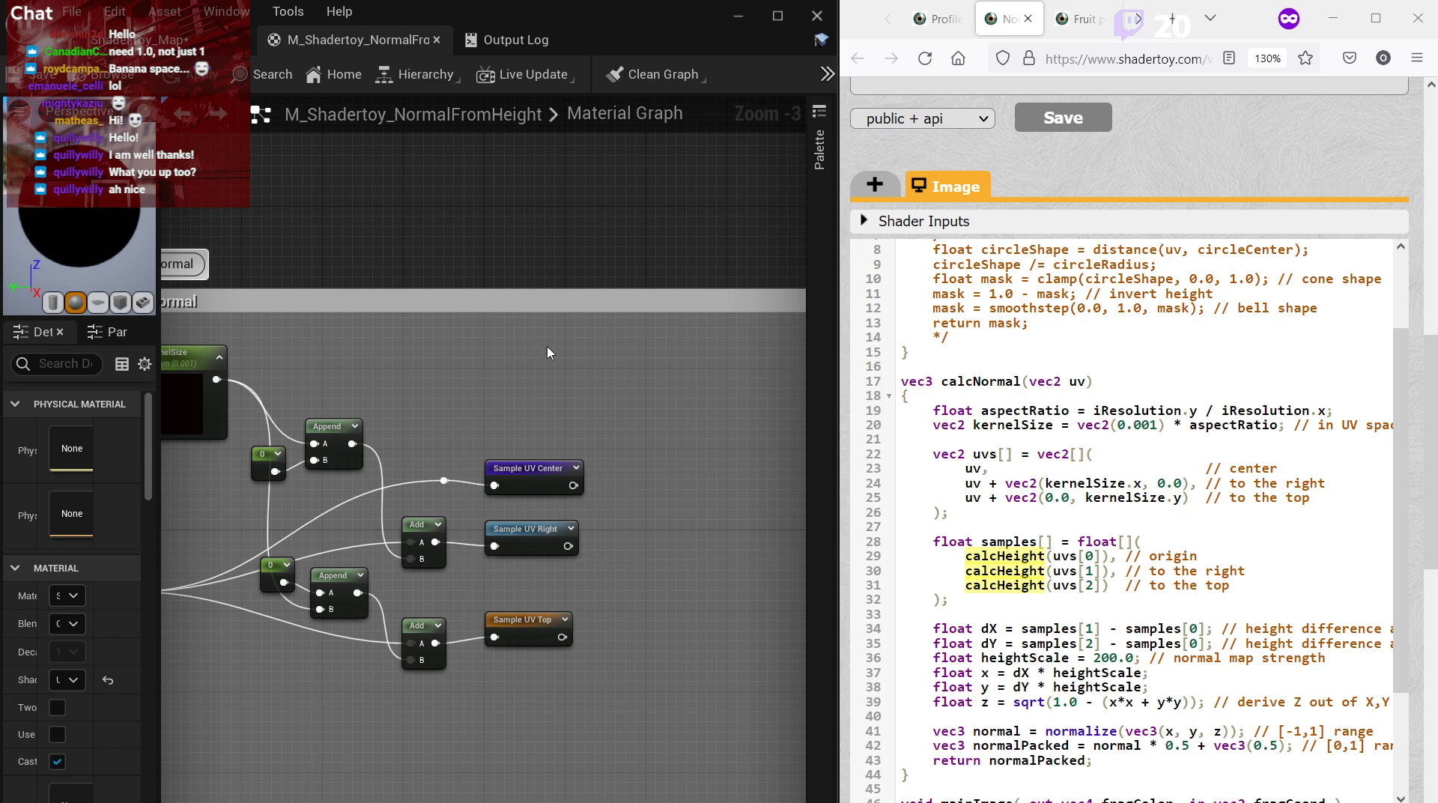
click(109, 40)
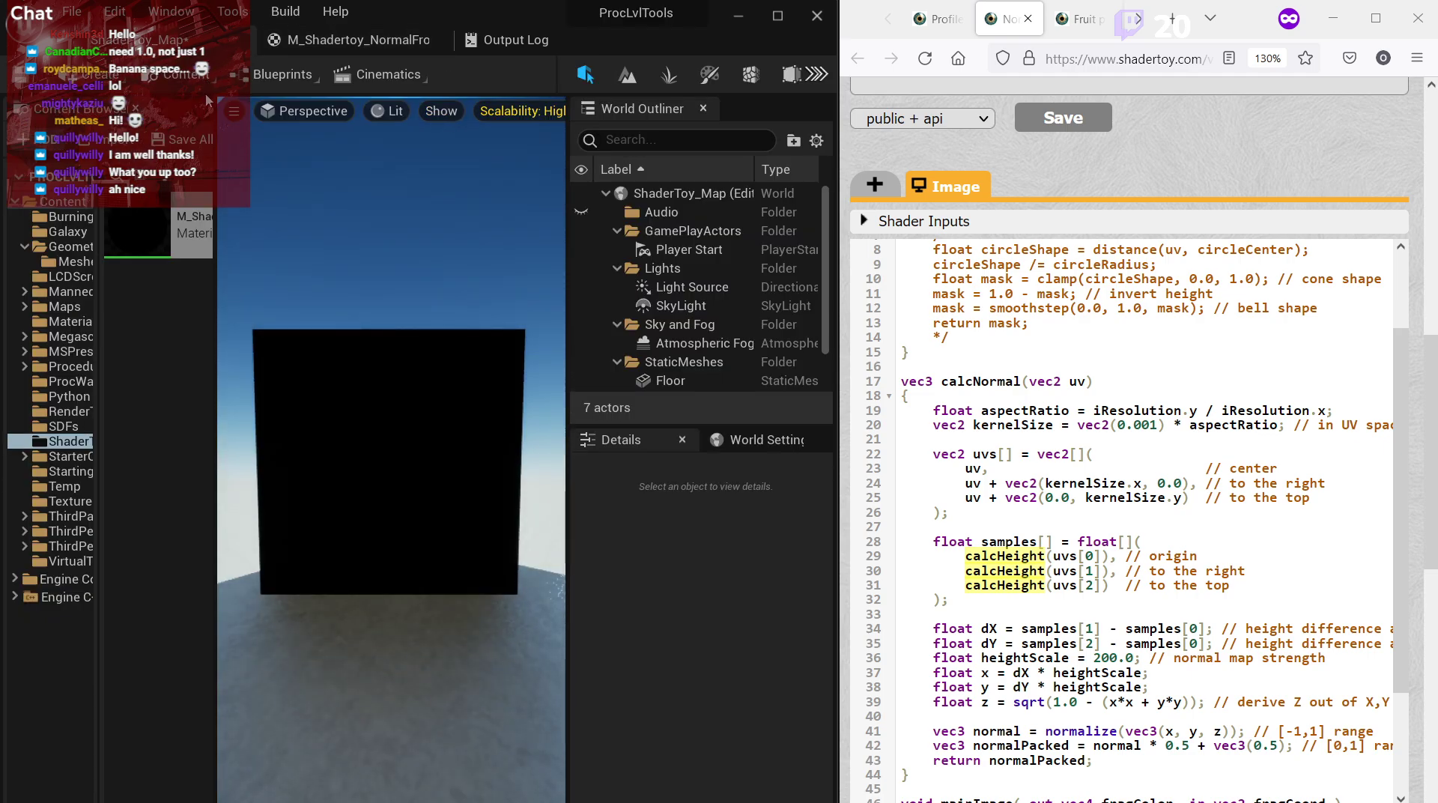
right_click(165, 312)
click(149, 281)
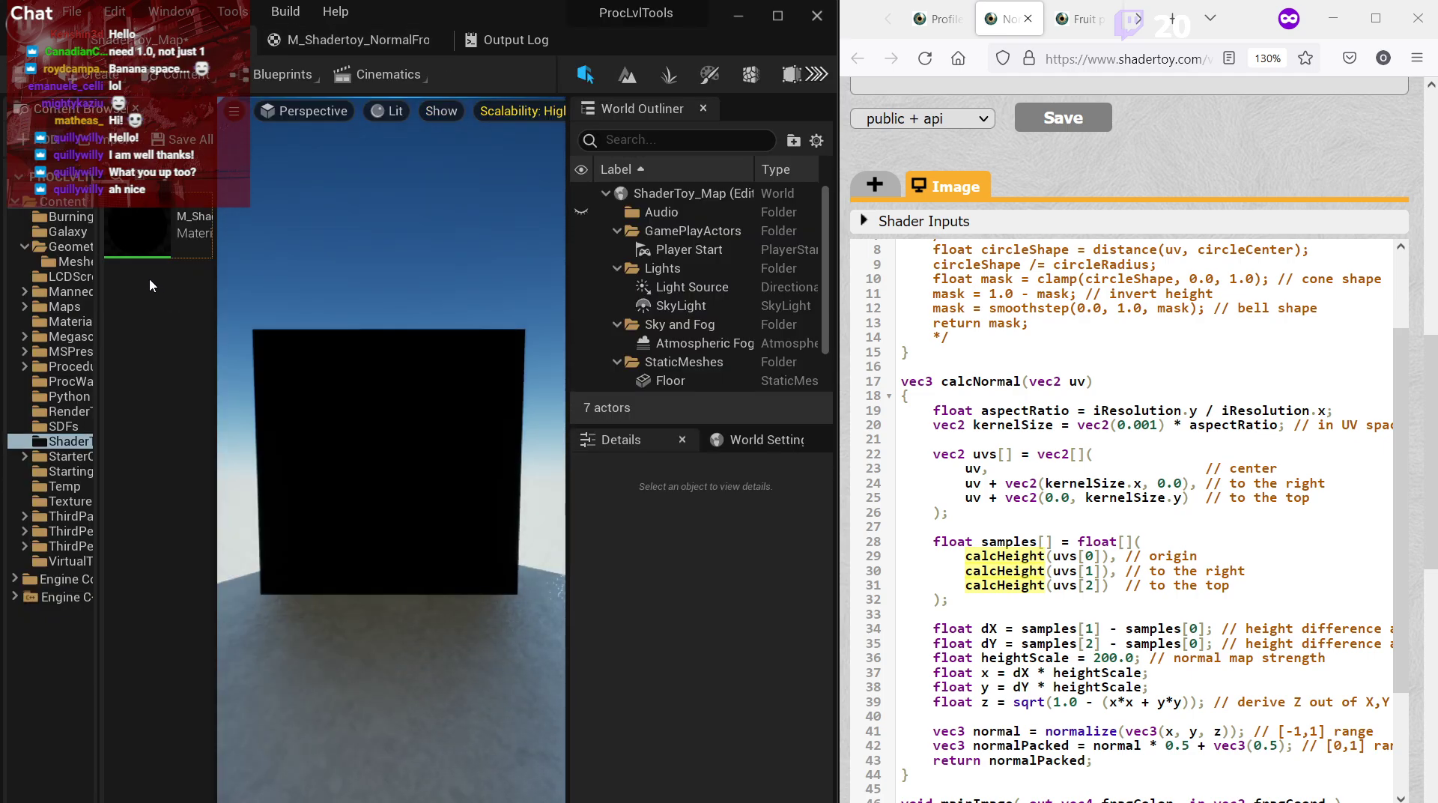
click(72, 11)
click(72, 12)
right_click(159, 301)
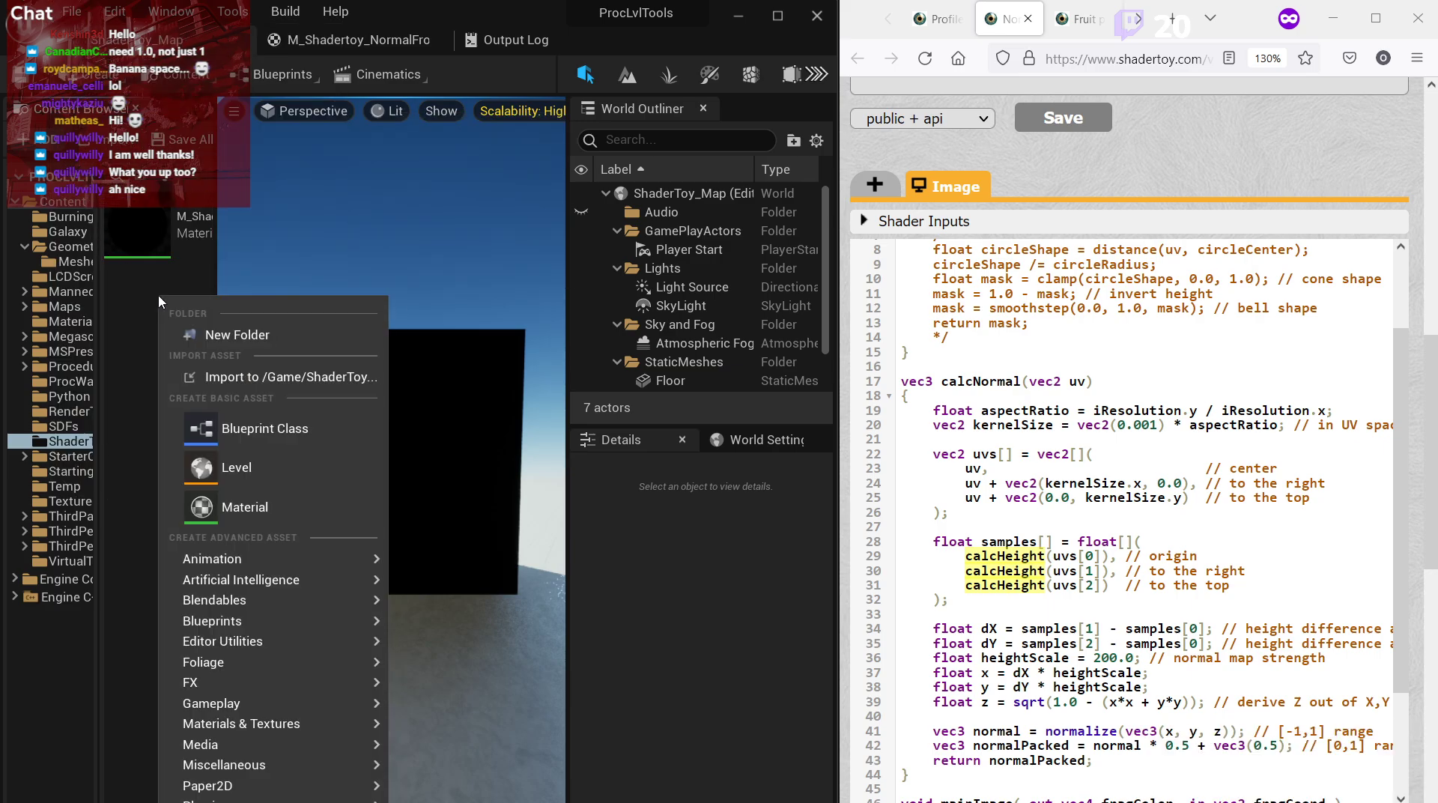
mouse_move(247, 723)
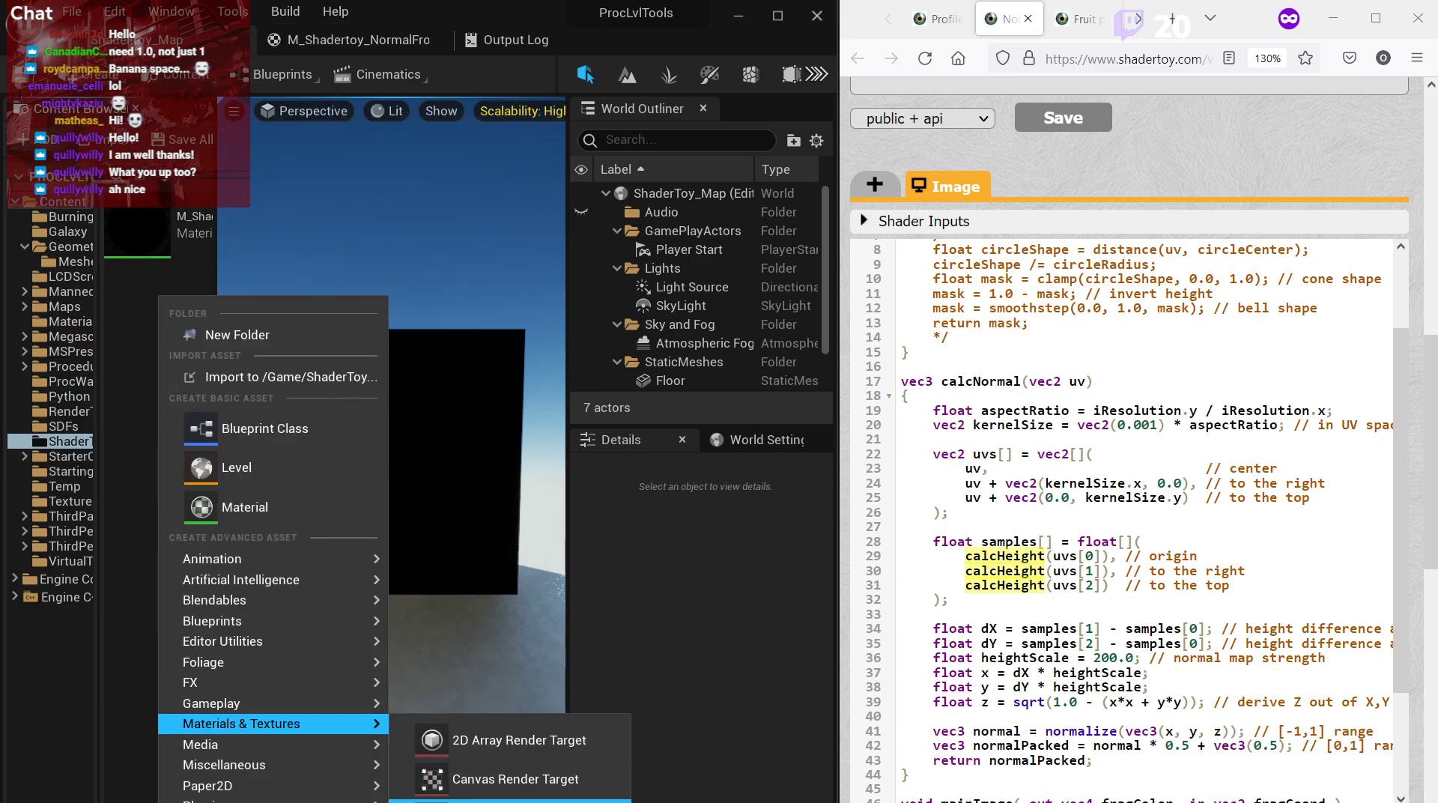
click(509, 800)
text(MF_SI)
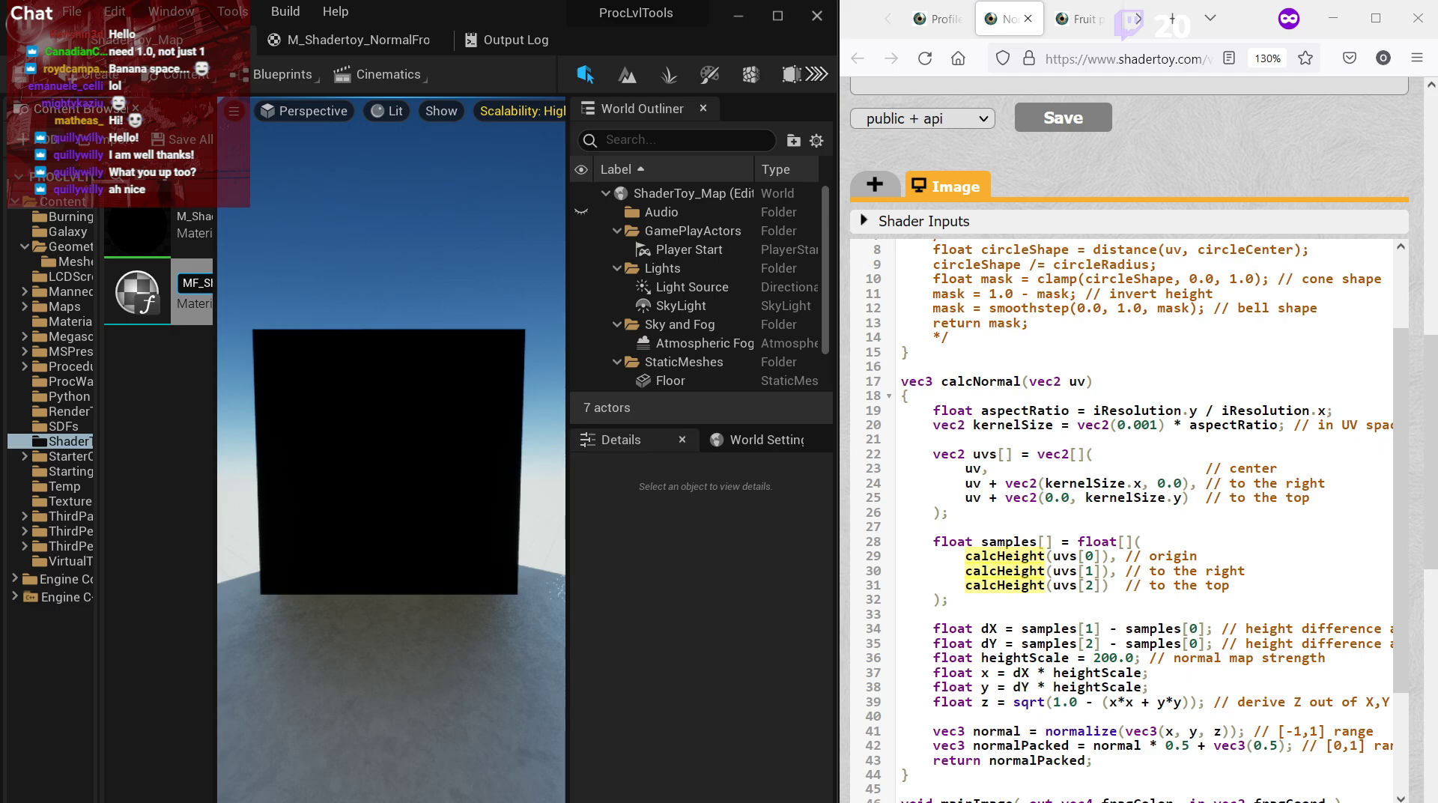
key(Return)
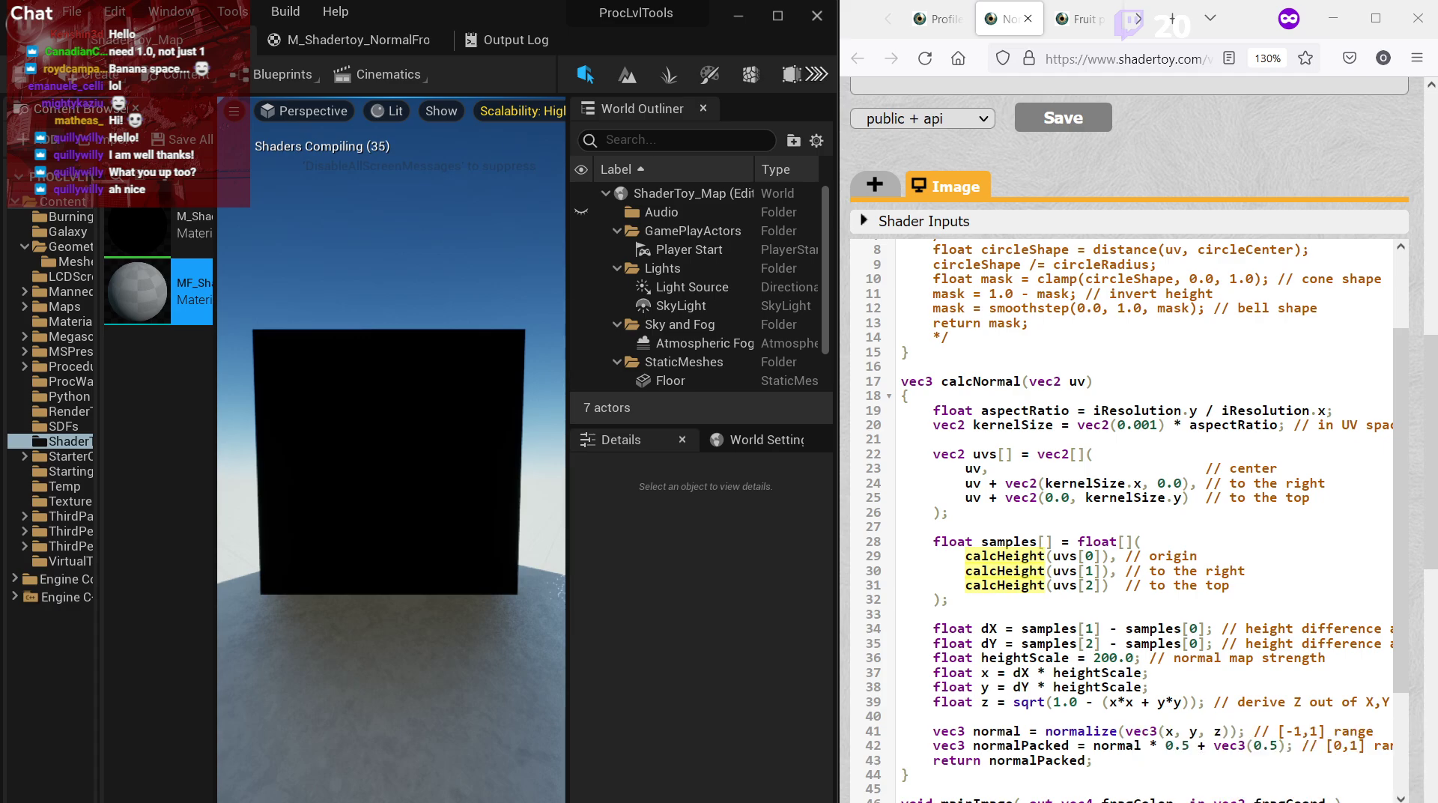
double_click(157, 291)
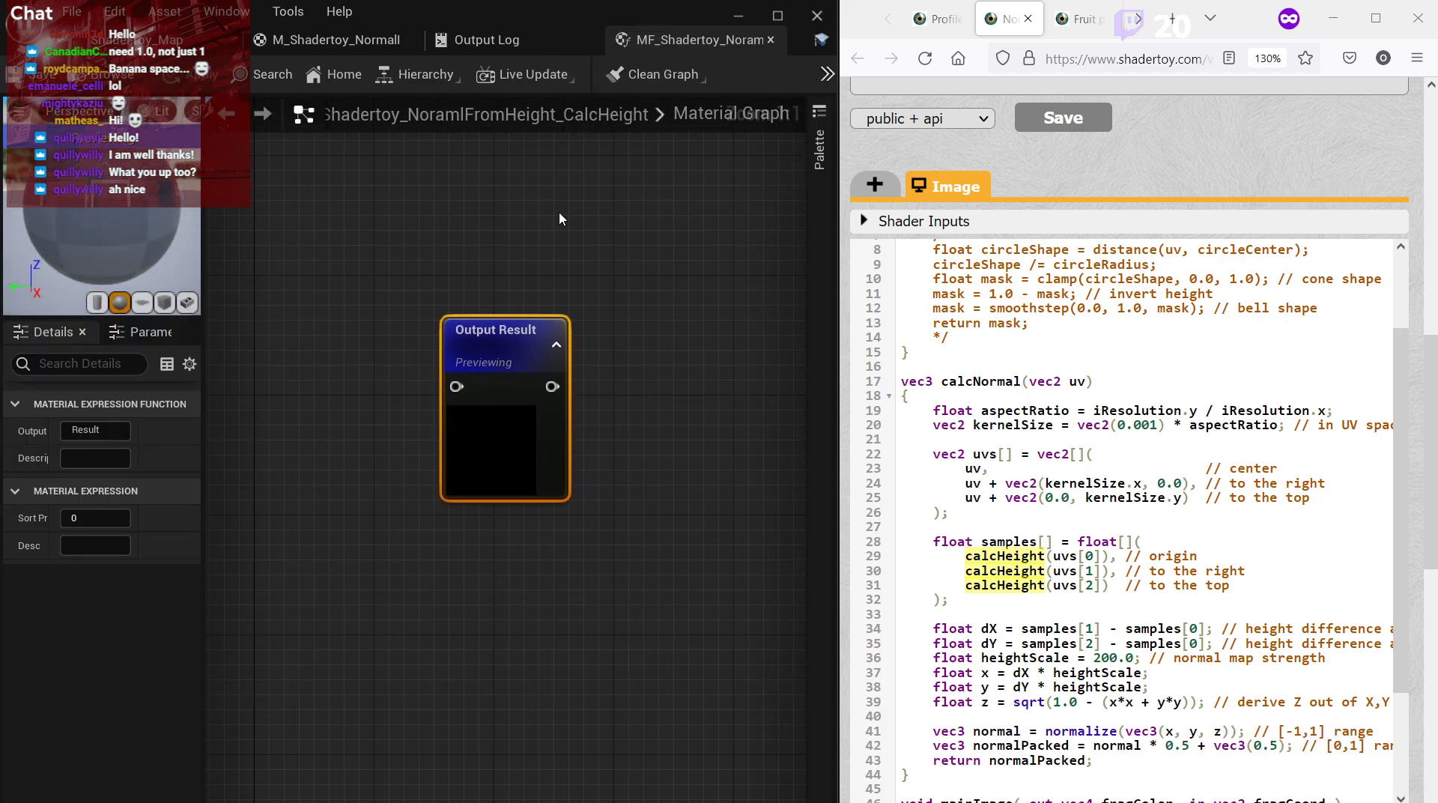
Widen the asset view and correct the material function's name to MF_Shadertoy_NormalFromHeight_CalcHeight.
click(164, 40)
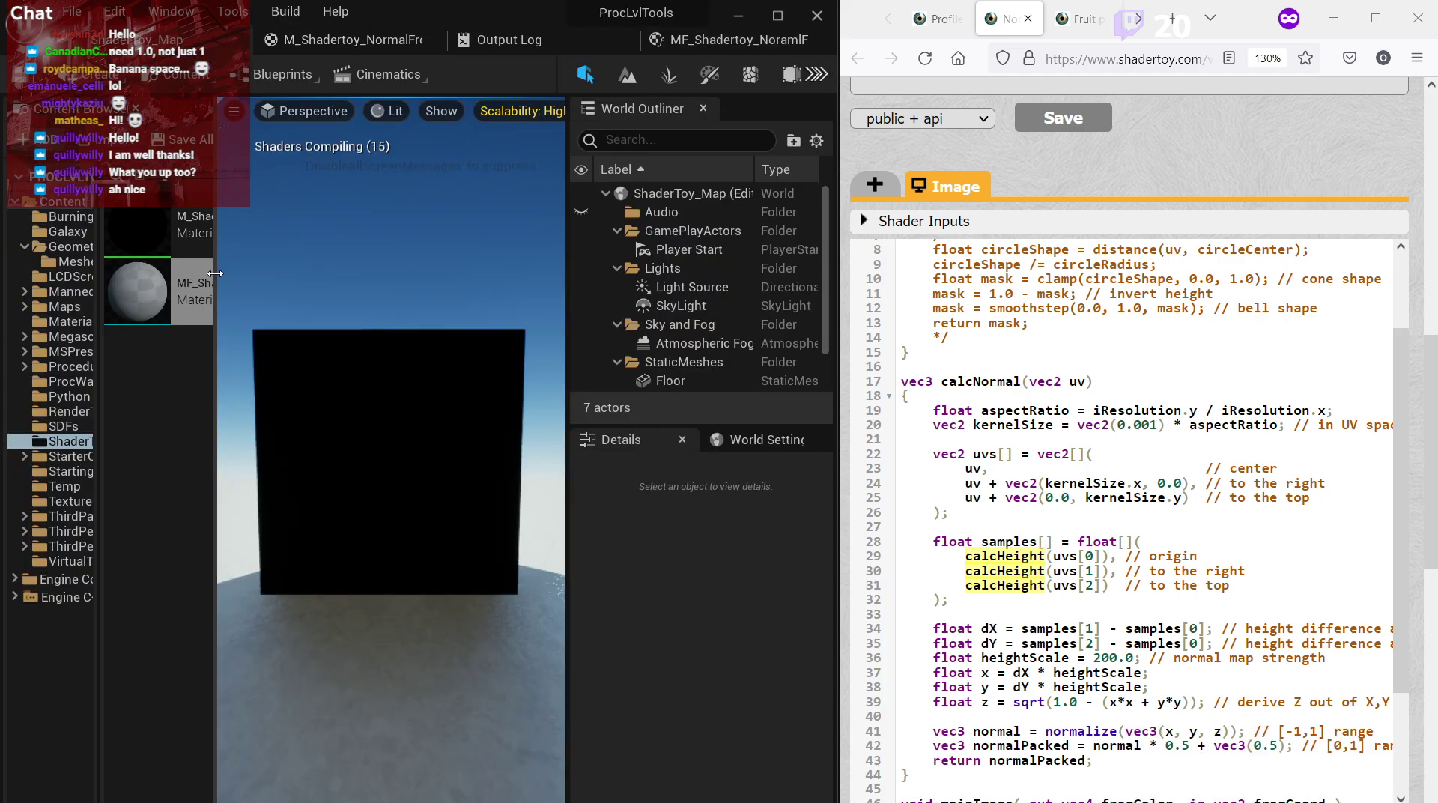
drag(215, 273, 436, 279)
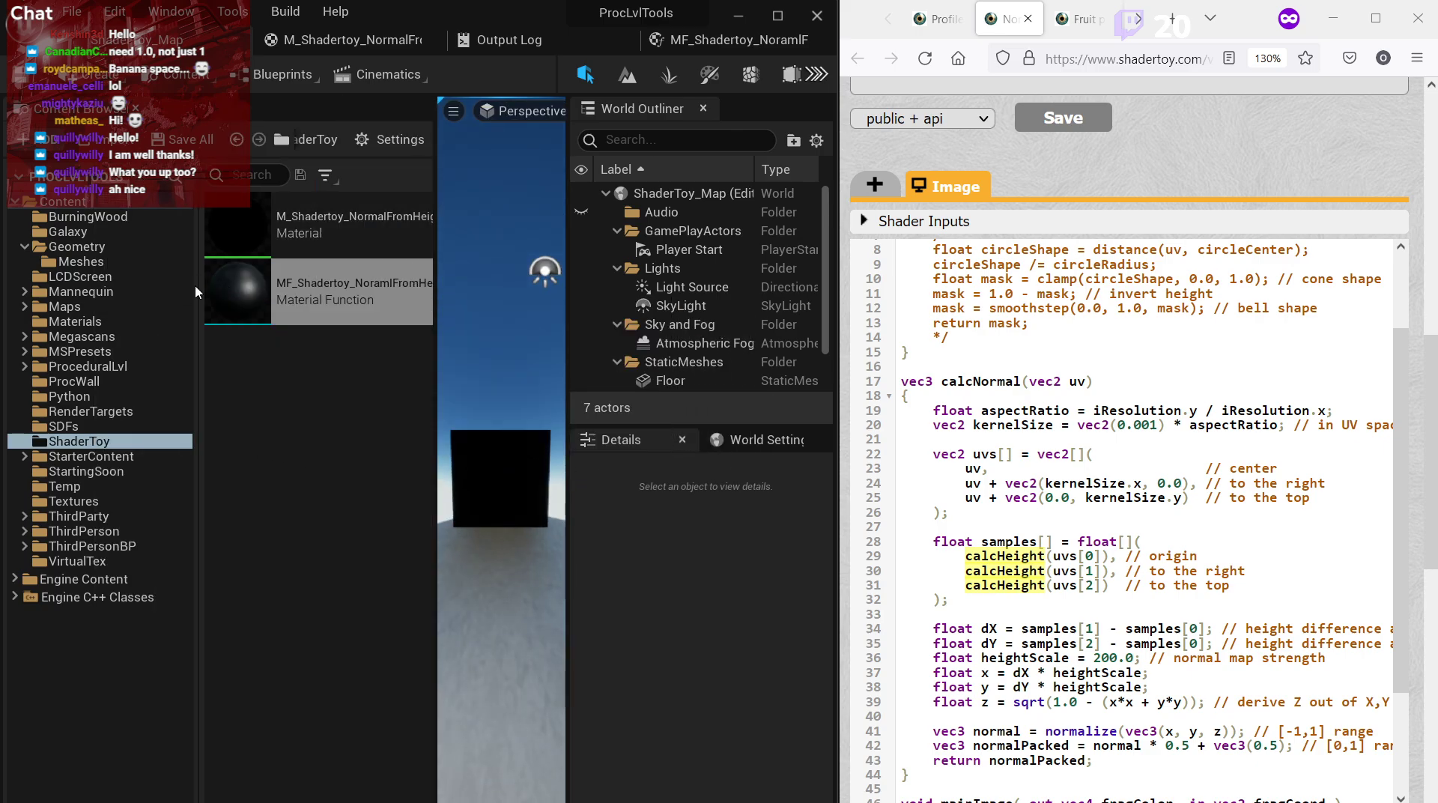
drag(196, 286, 112, 286)
click(290, 283)
click(290, 283)
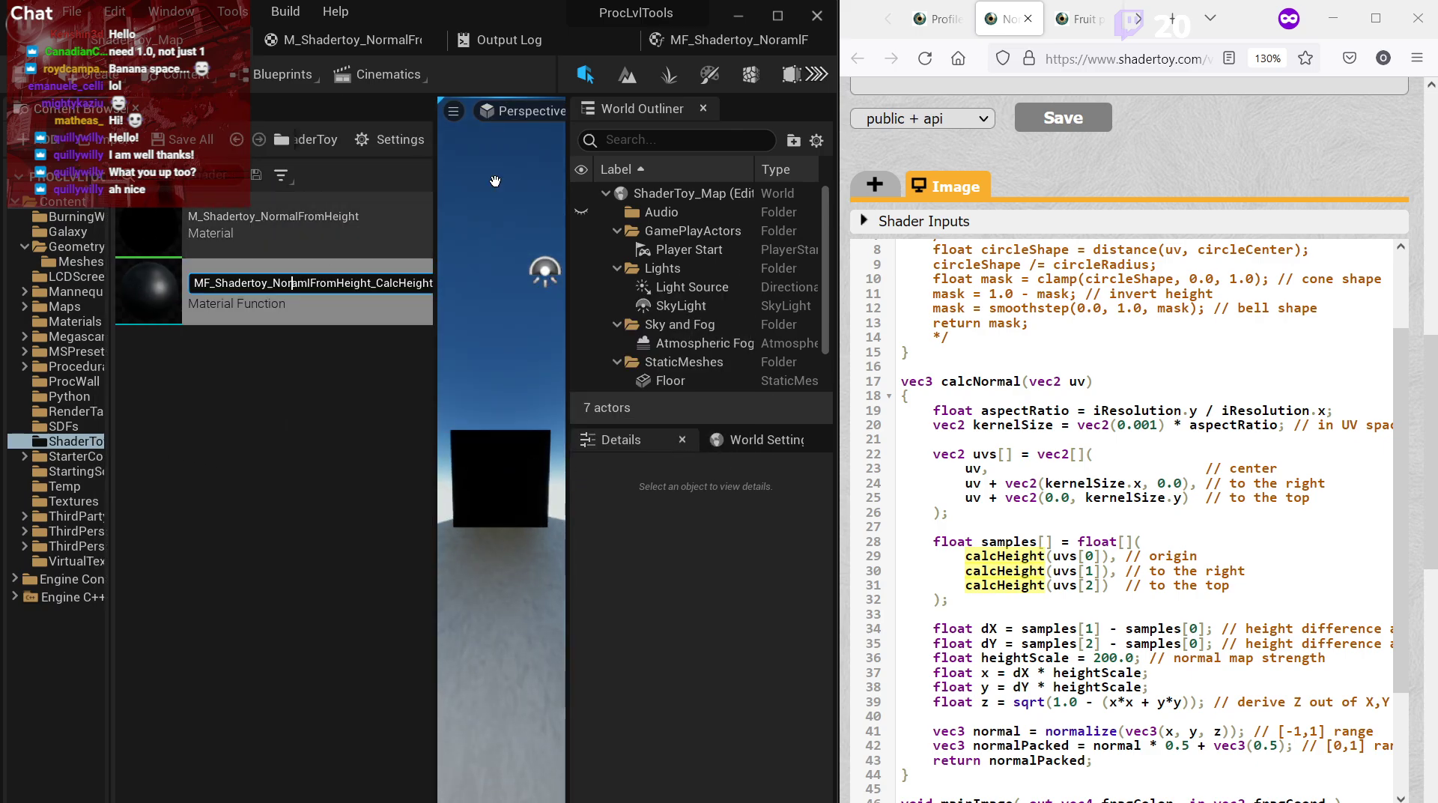
key(Delete)
key(Delete)
text(ma)
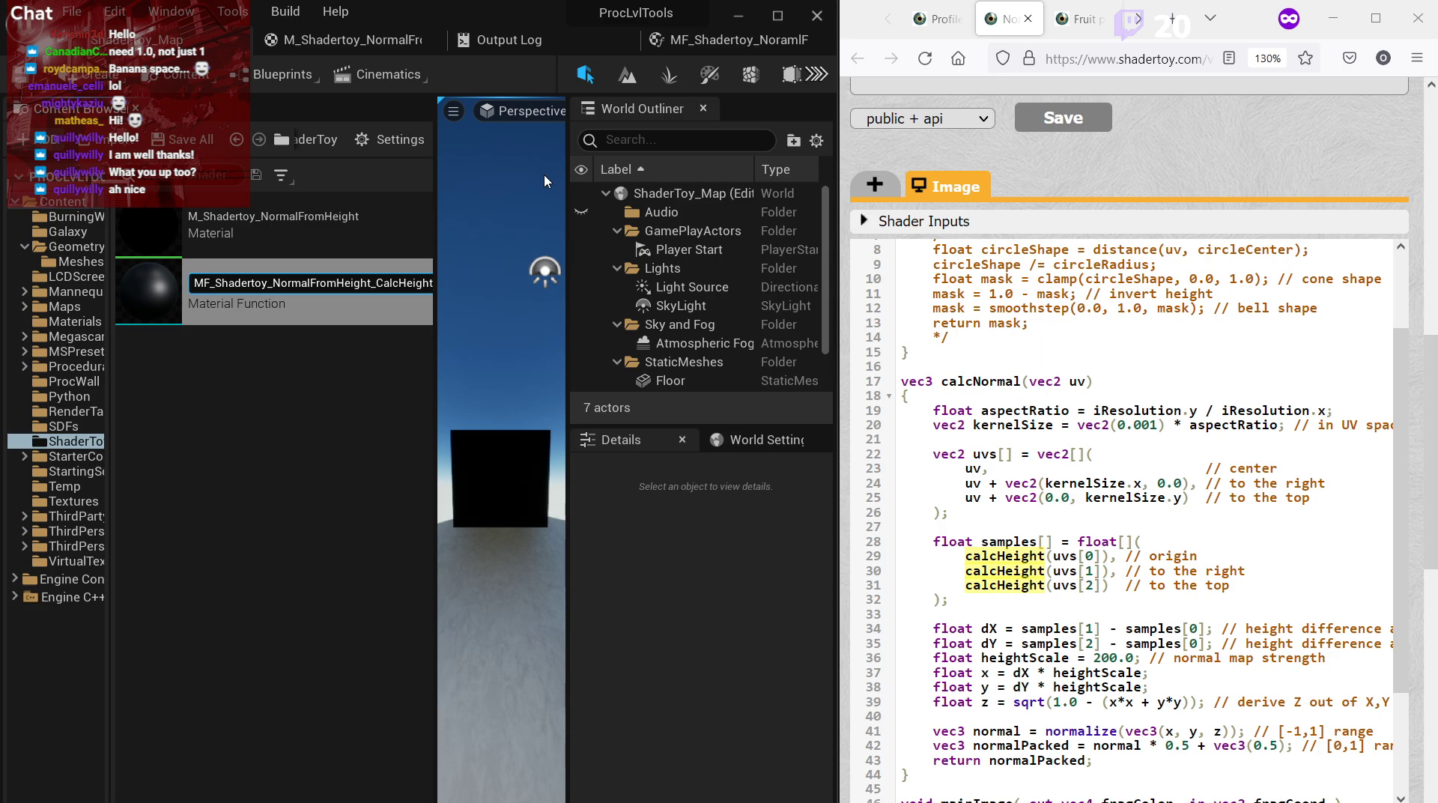
key(Return)
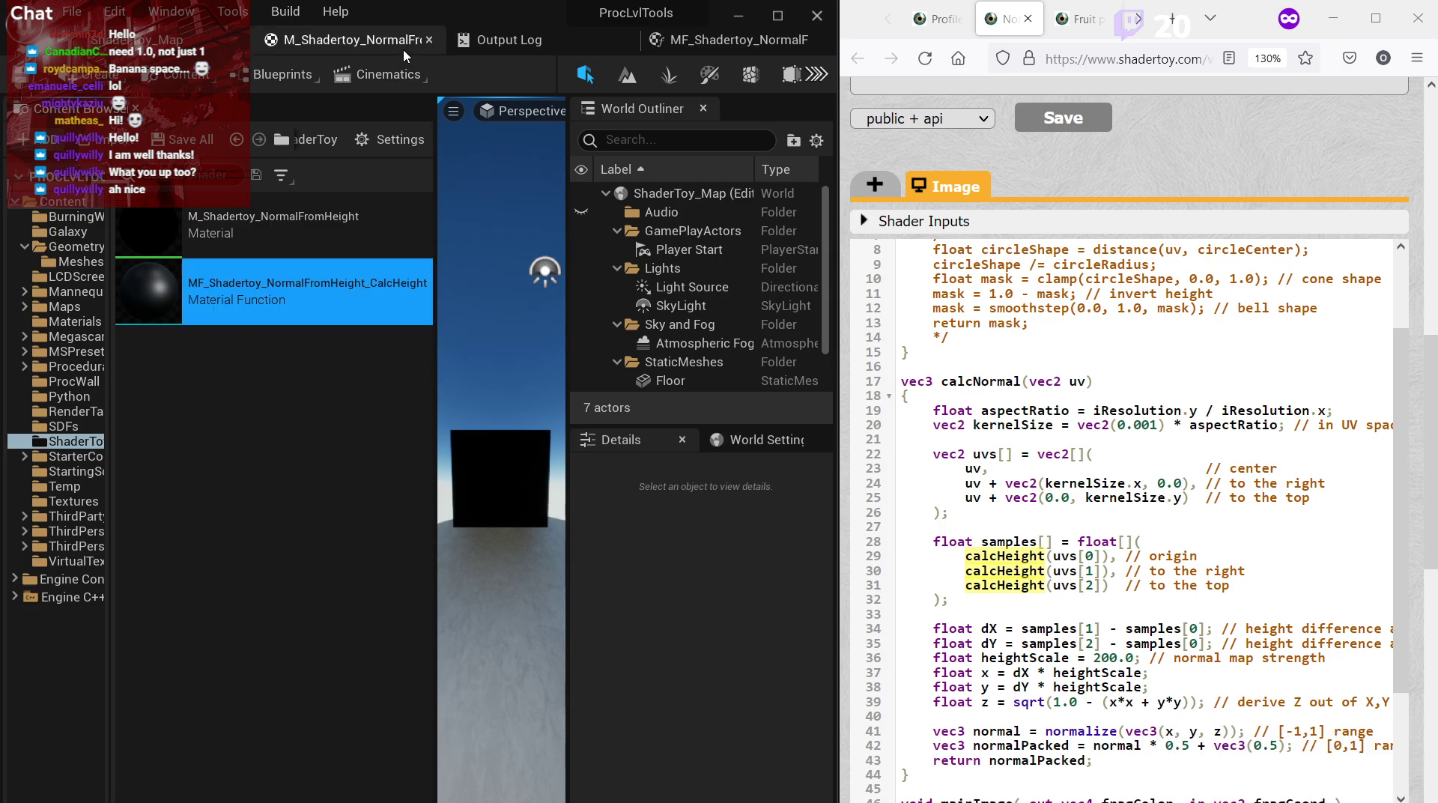
Narrow the content browser again and reopen the renamed material function in its own editor.
drag(434, 124, 244, 124)
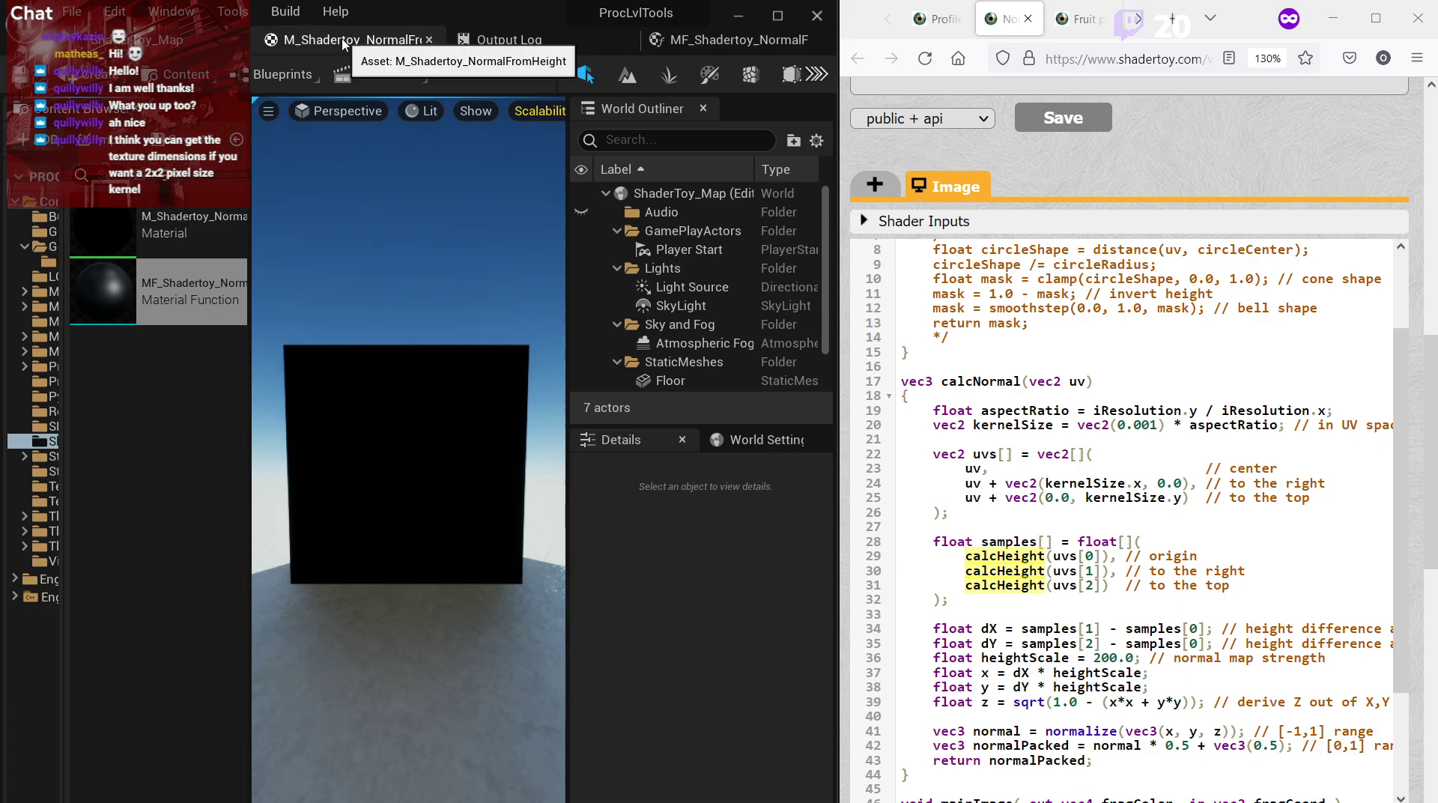
click(343, 40)
click(153, 39)
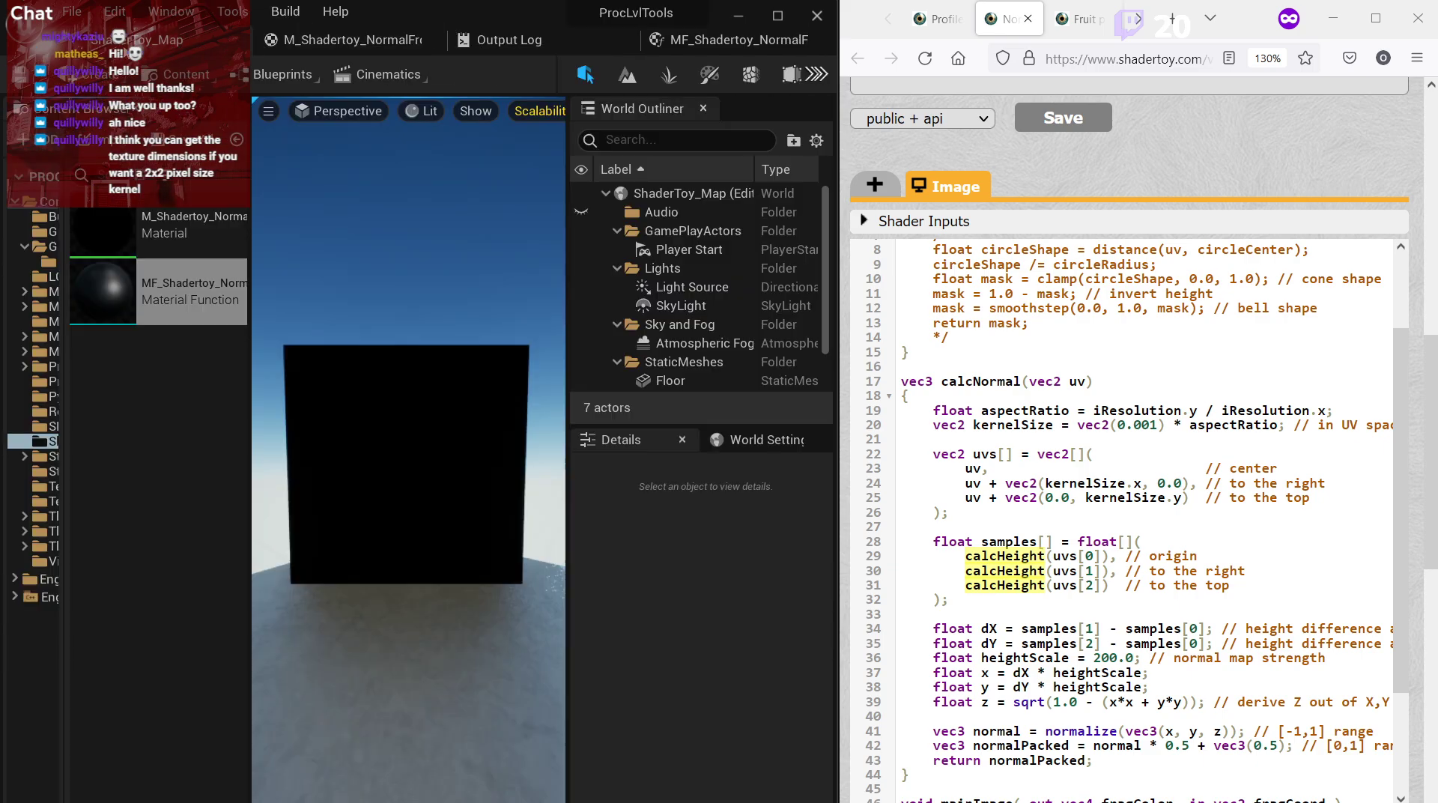
double_click(177, 285)
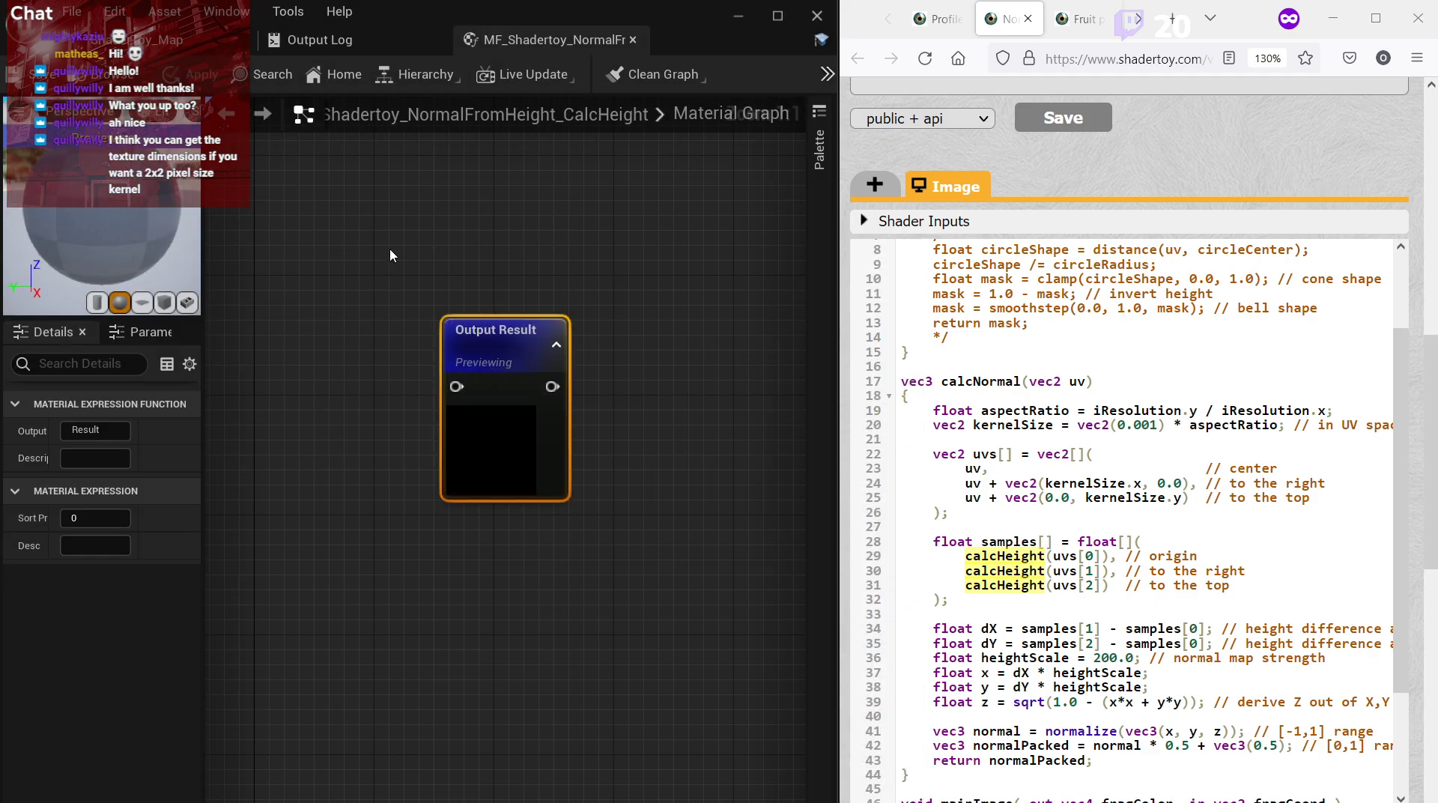
drag(389, 250, 391, 250)
Add the CalcHeight material function as a node in the M_Shadertoy_NormalFromHeight graph and dock that material's editor back among the main window's tabs.
click(161, 40)
drag(155, 288, 685, 430)
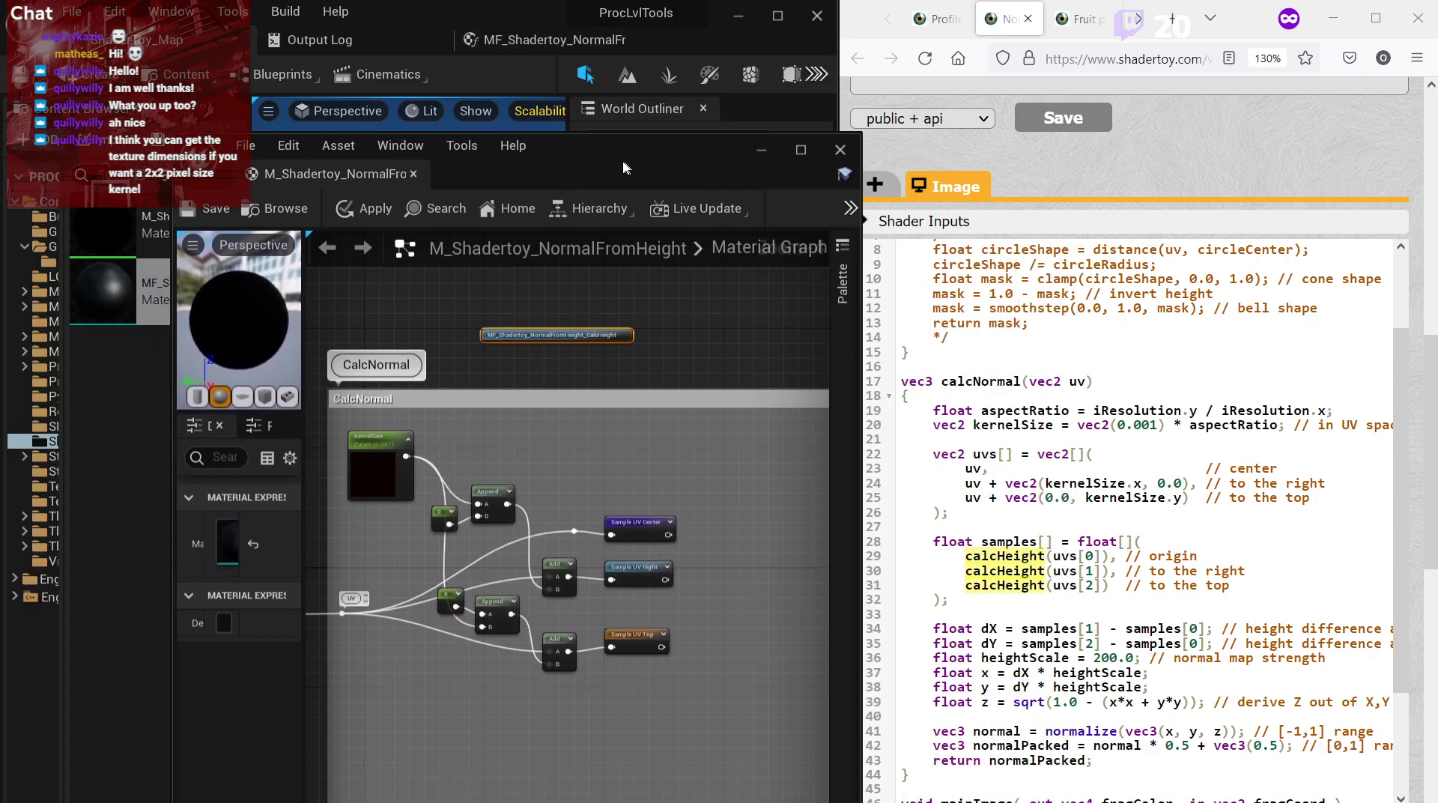
drag(813, 248, 583, 103)
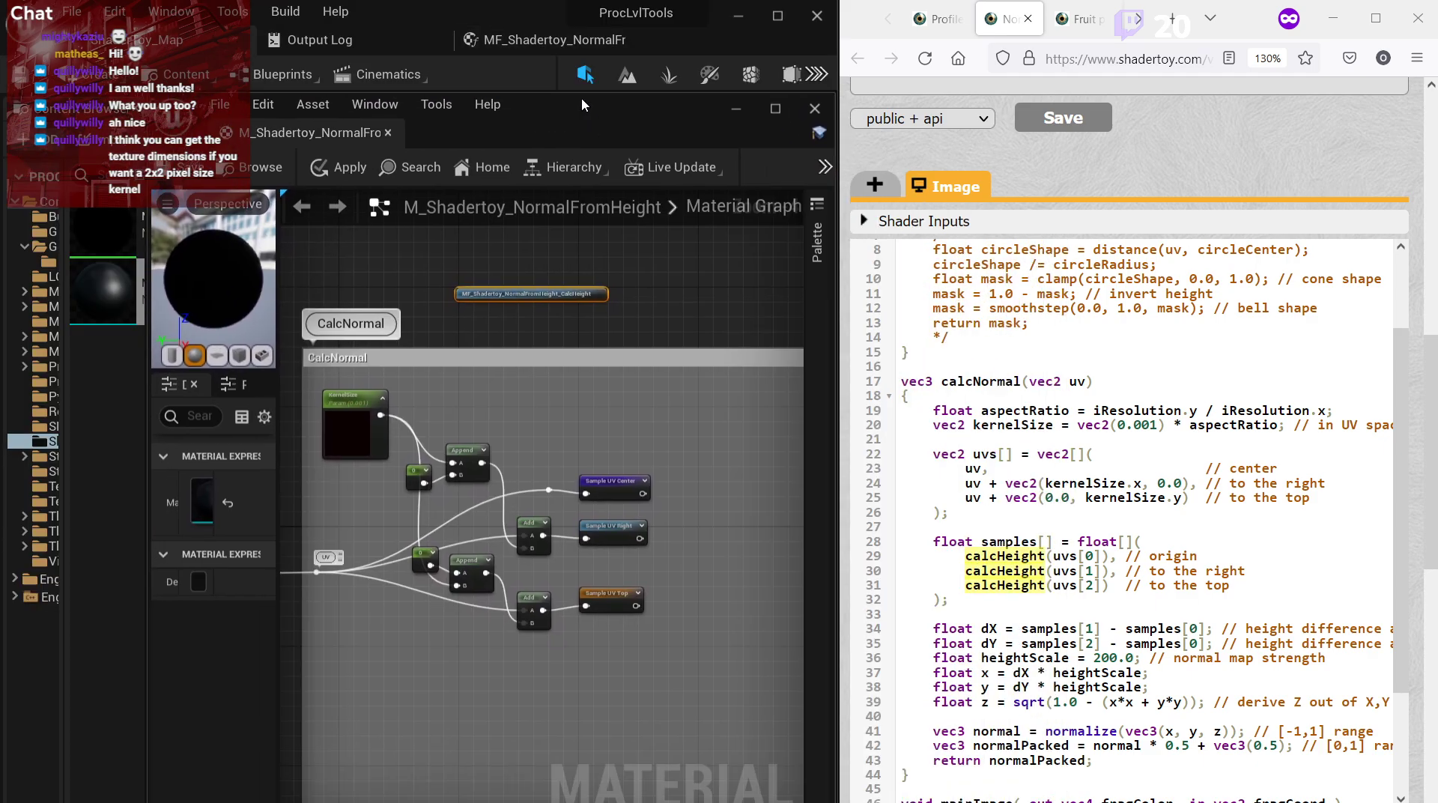
drag(272, 139, 416, 45)
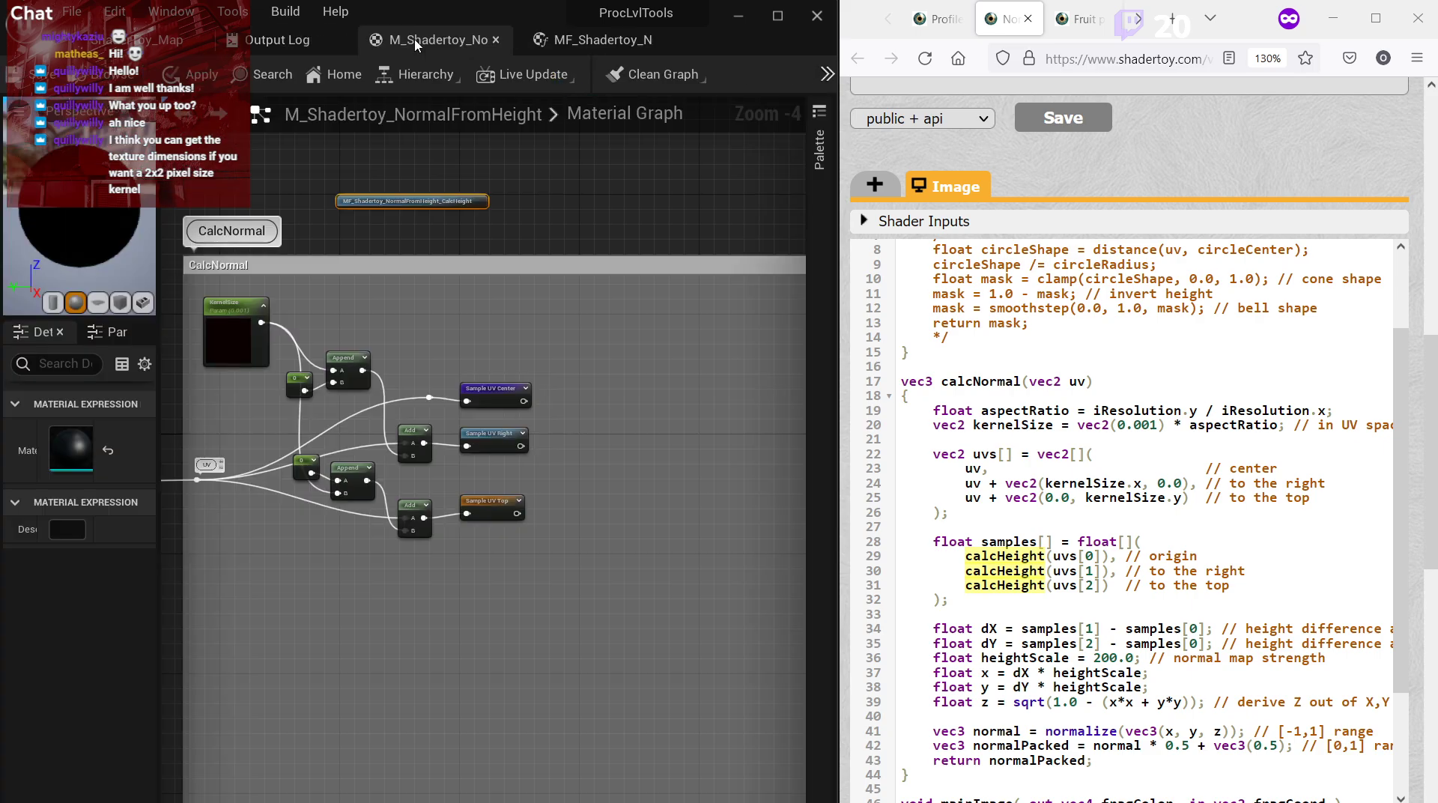
Move the CalcHeight function node below Sample UV Top and duplicate it twice, aligning the three nodes in a column.
scroll(448, 259, up, 4)
scroll(448, 259, down, 2)
drag(386, 176, 546, 715)
right_drag(613, 623, 544, 421)
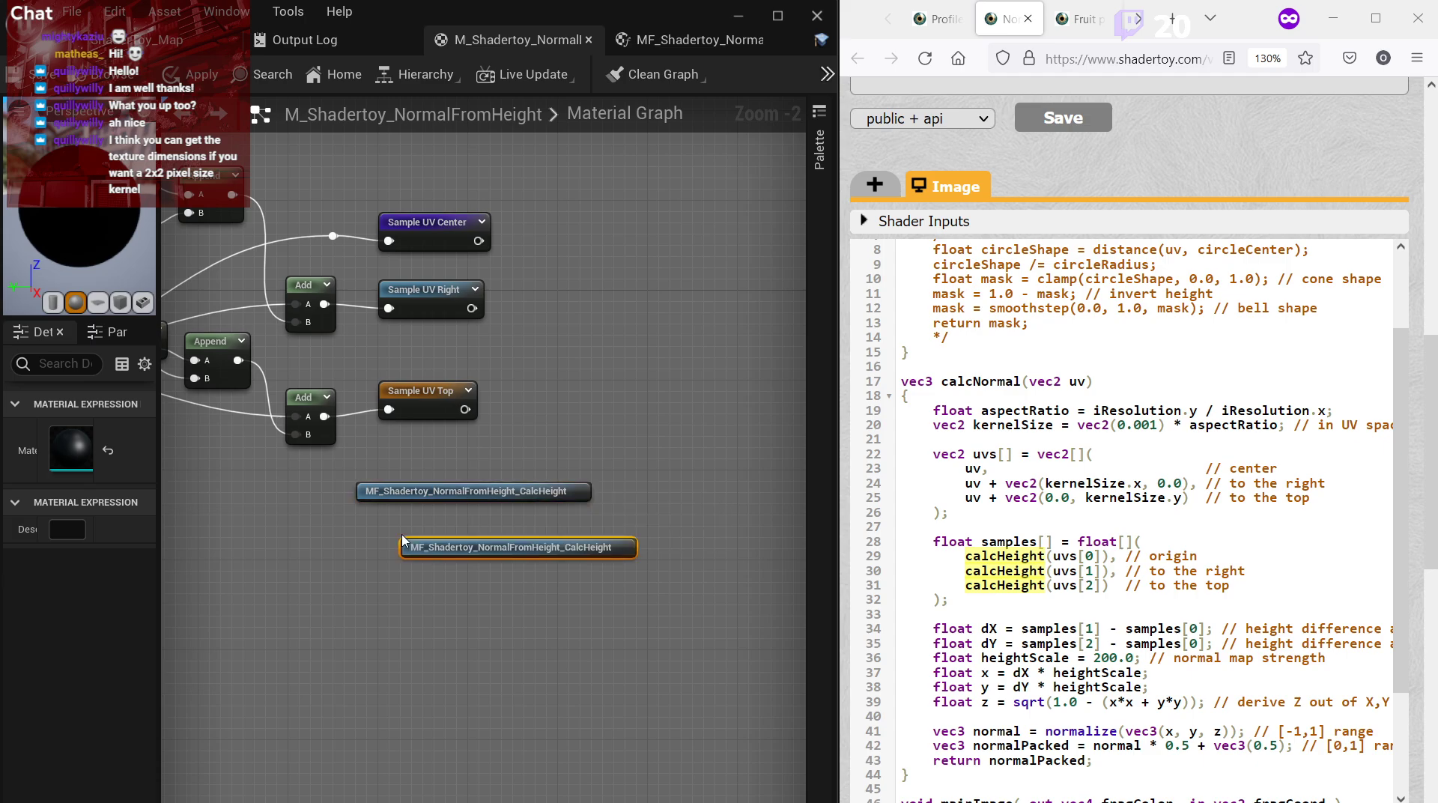
key(ctrl+w)
key(ctrl+w)
drag(464, 615, 396, 604)
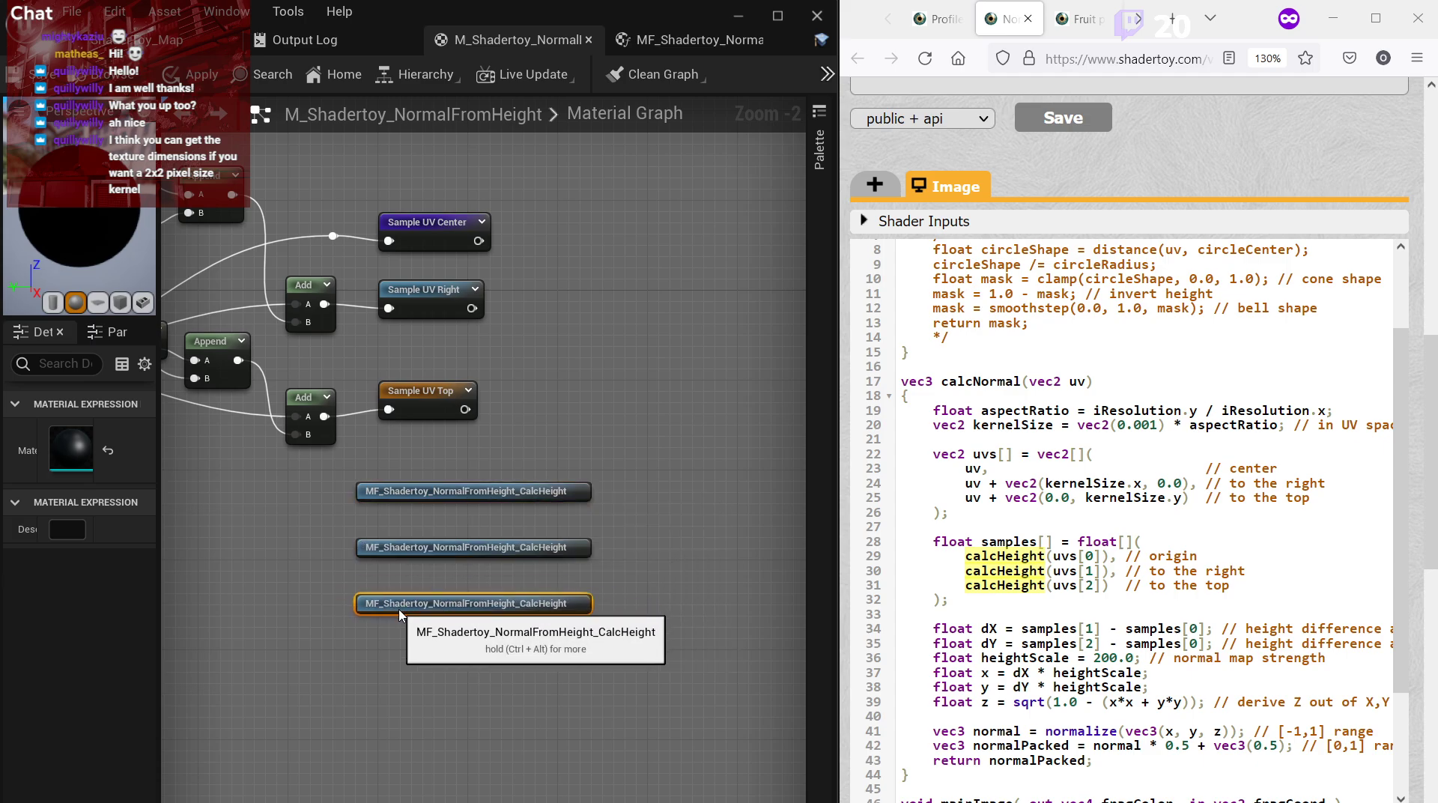
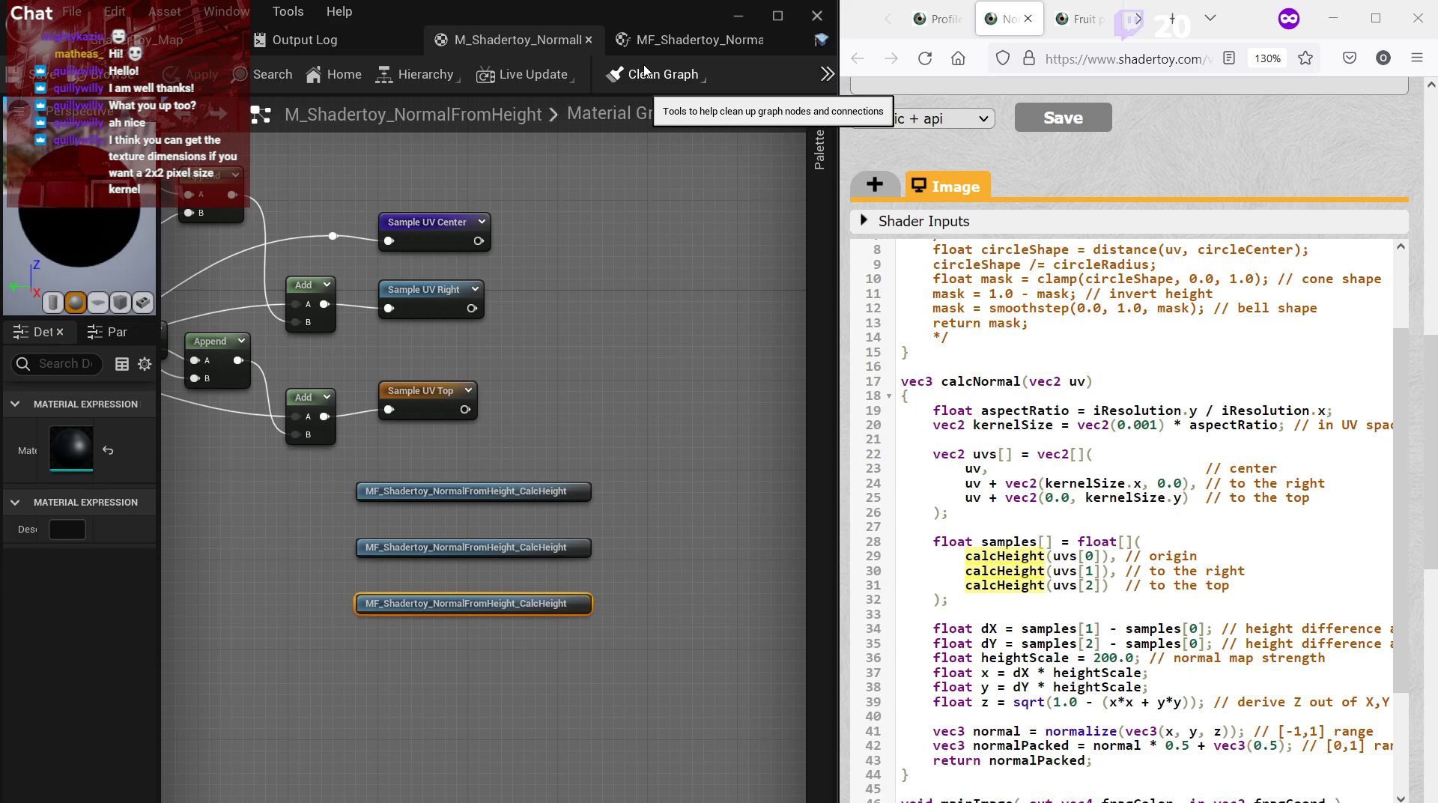
Add a TextureProperty node in the free area of the CalcNormal comment below the UV offset nodes.
right_drag(597, 424, 802, 403)
right_drag(447, 444, 450, 585)
scroll(450, 588, down, 1)
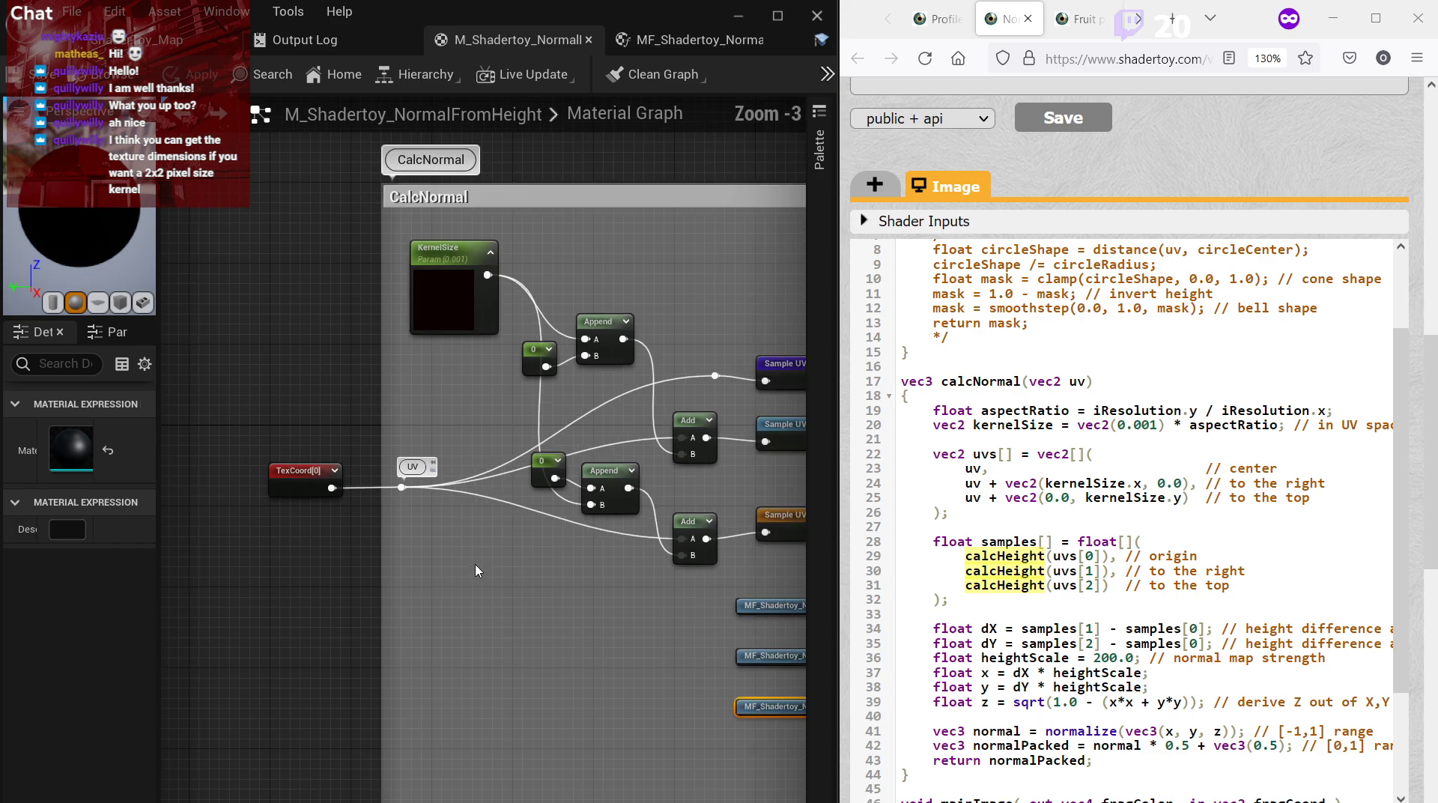
scroll(450, 588, up, 2)
scroll(544, 552, up, 2)
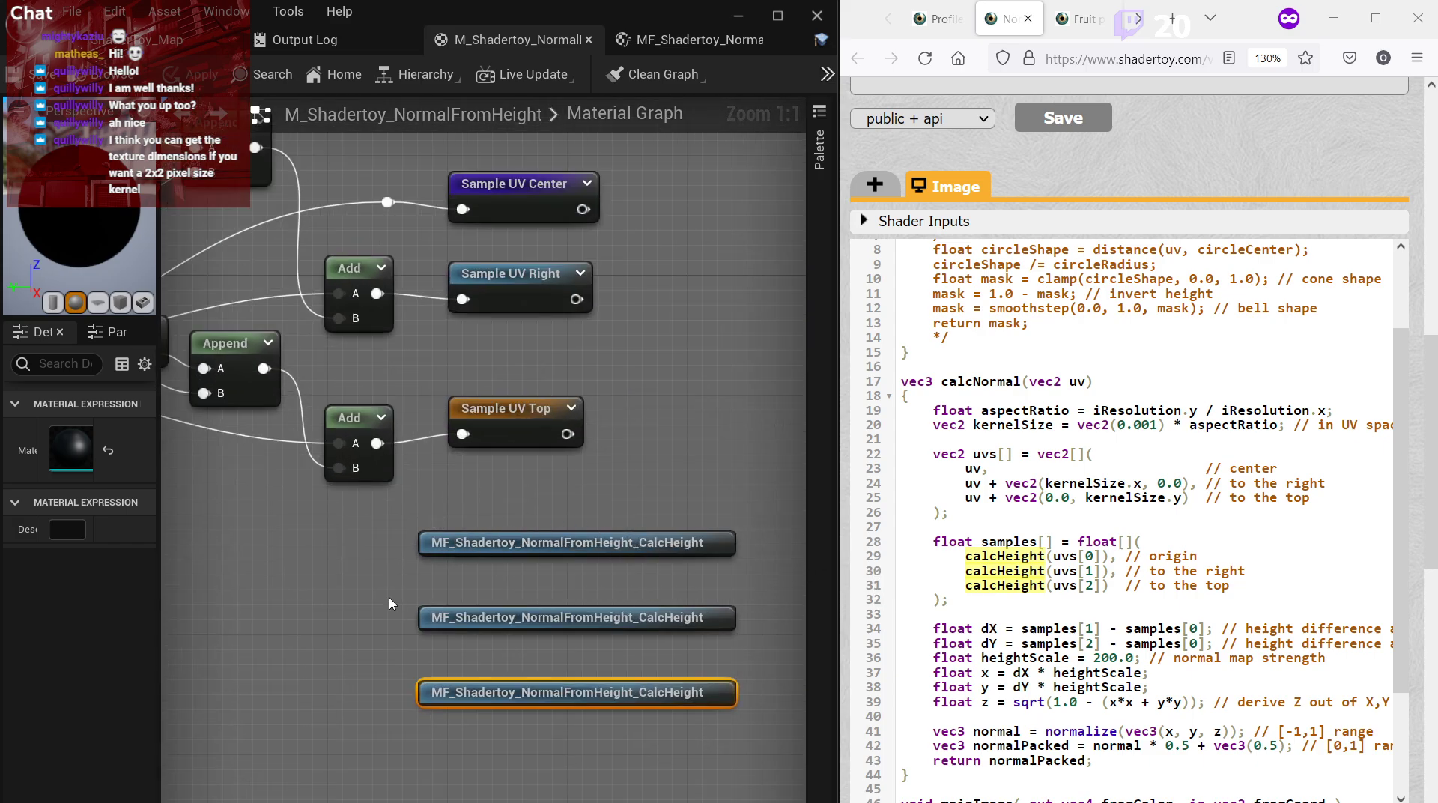
right_drag(592, 545, 797, 471)
right_click(297, 509)
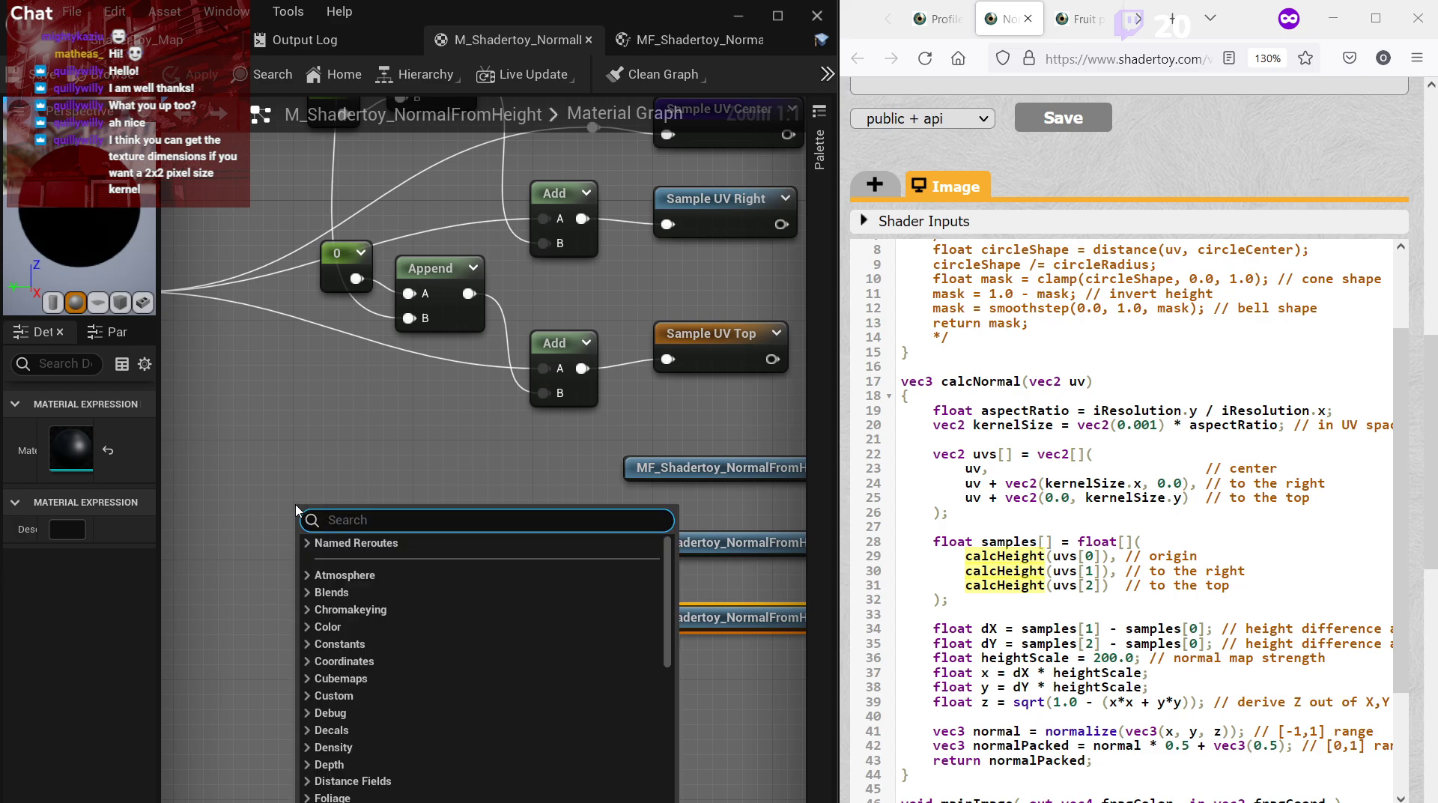
text(texture)
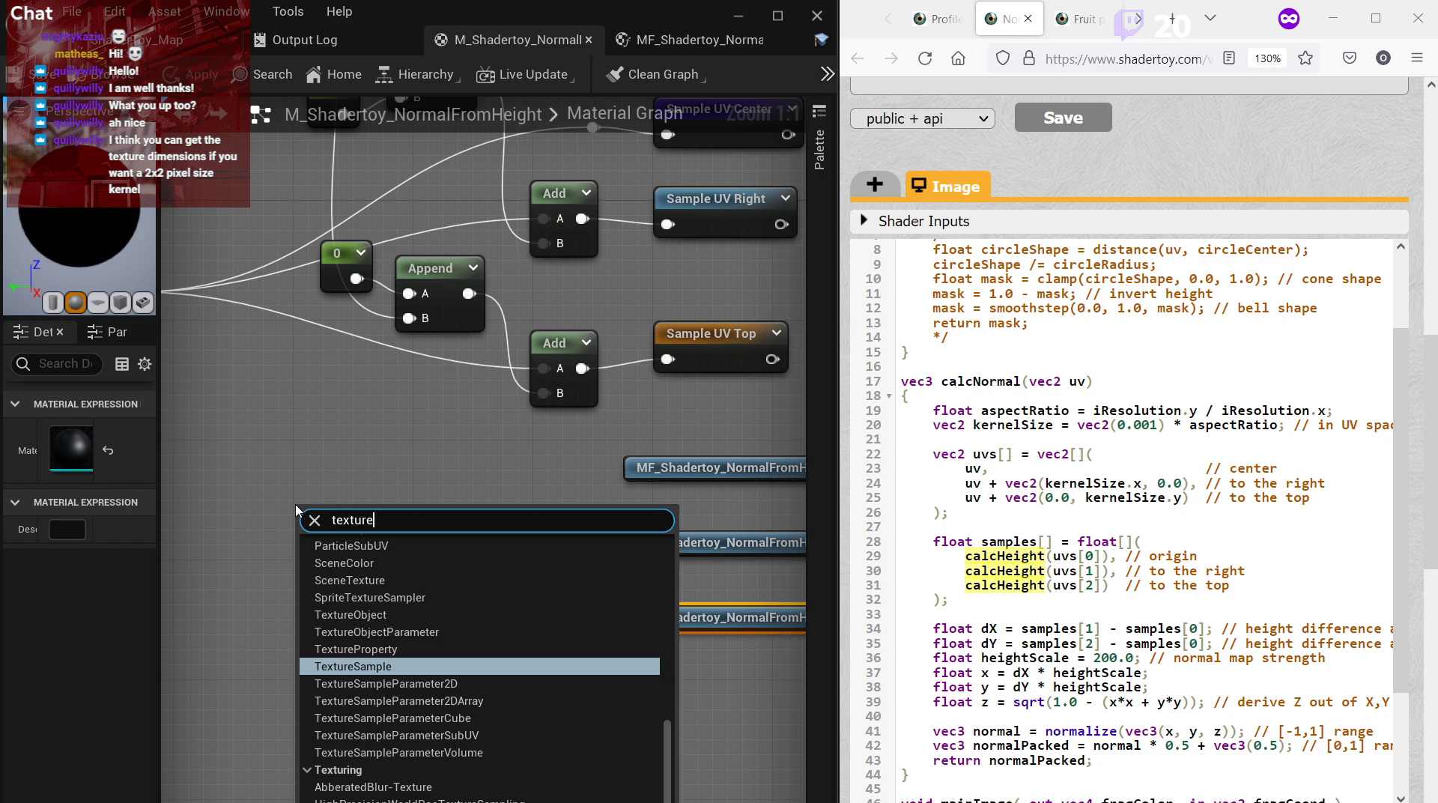
key(Up)
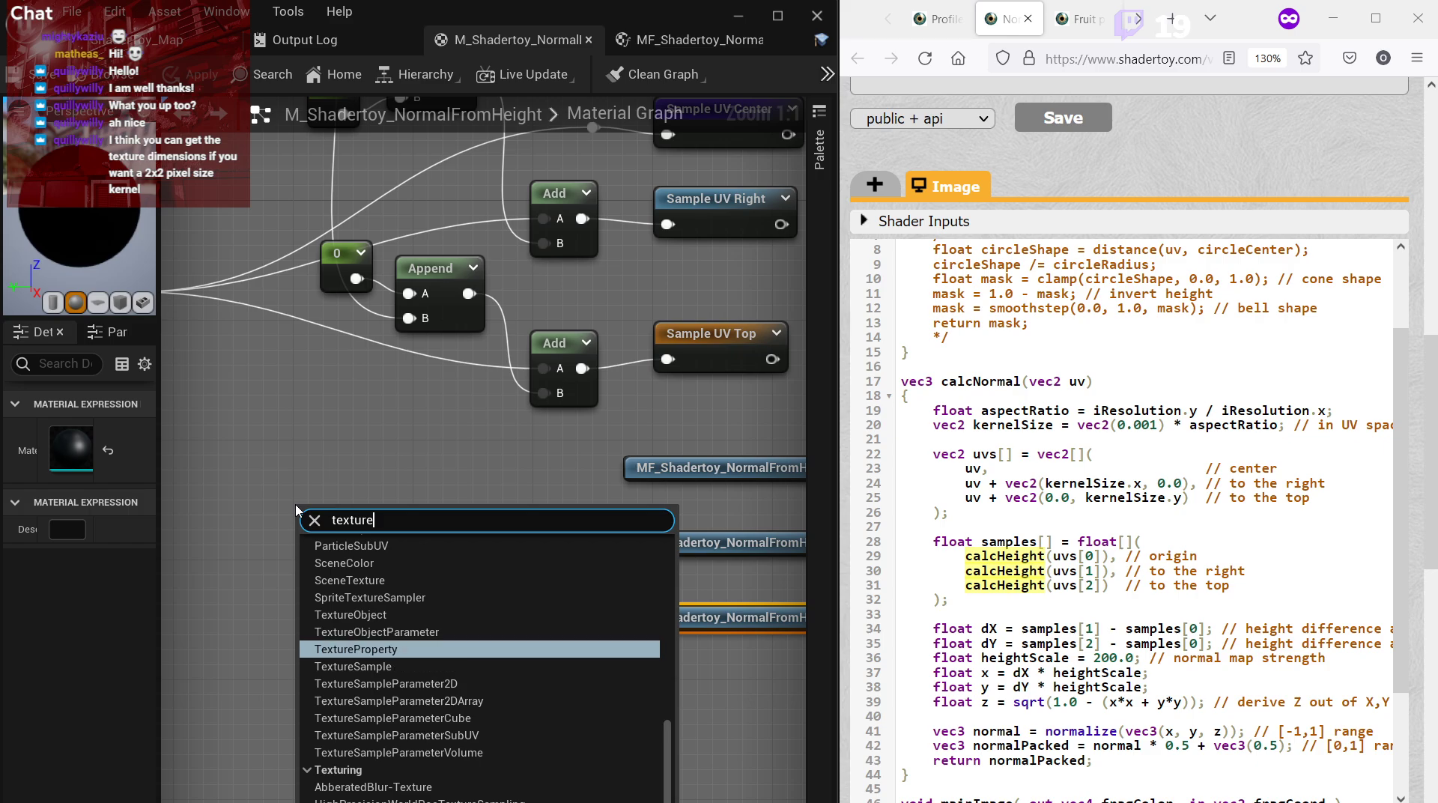
key(Return)
Add a TextureObjectParameter beside the Texture Property node and connect it to that node's Tex input.
right_drag(296, 504, 431, 501)
right_click(274, 501)
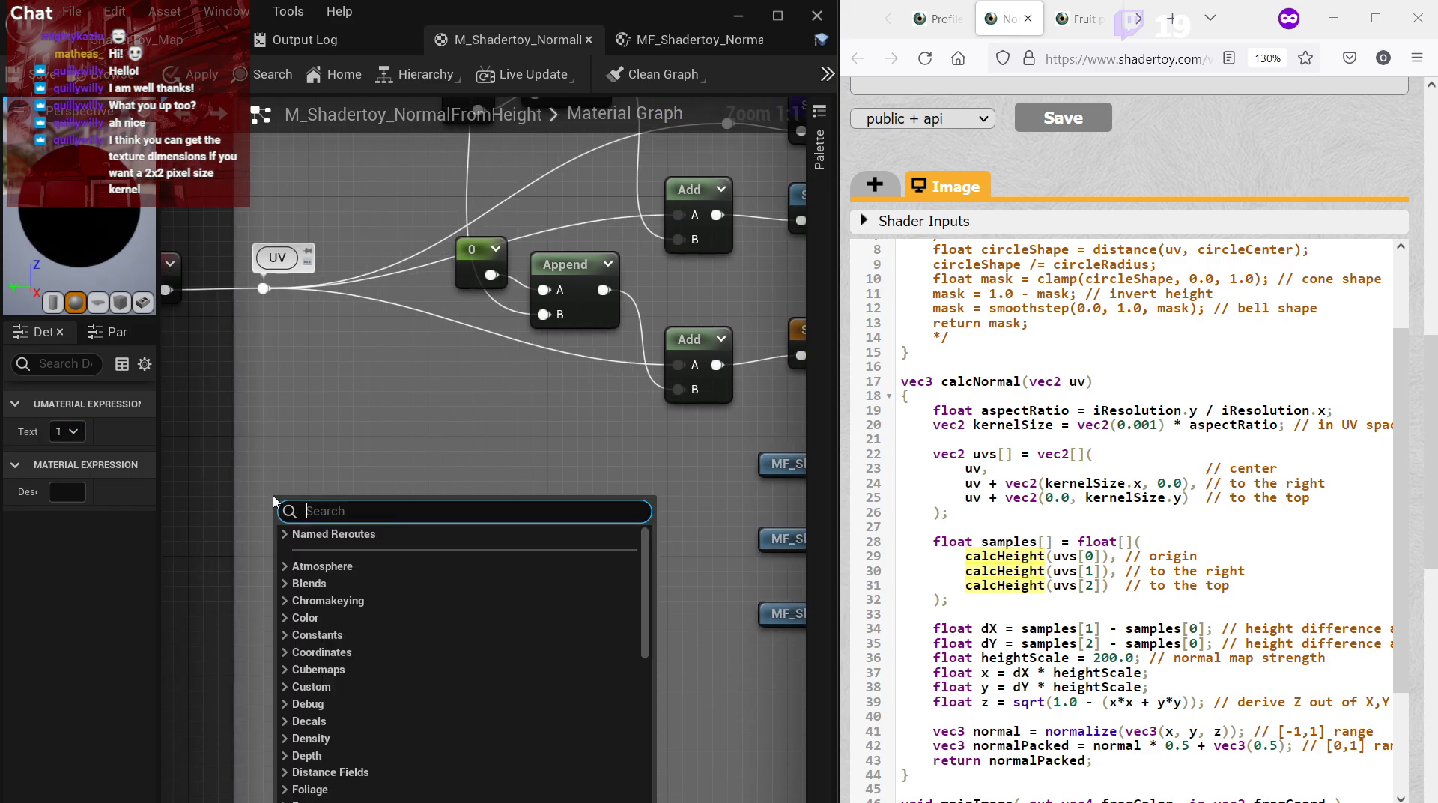
text(textu obj)
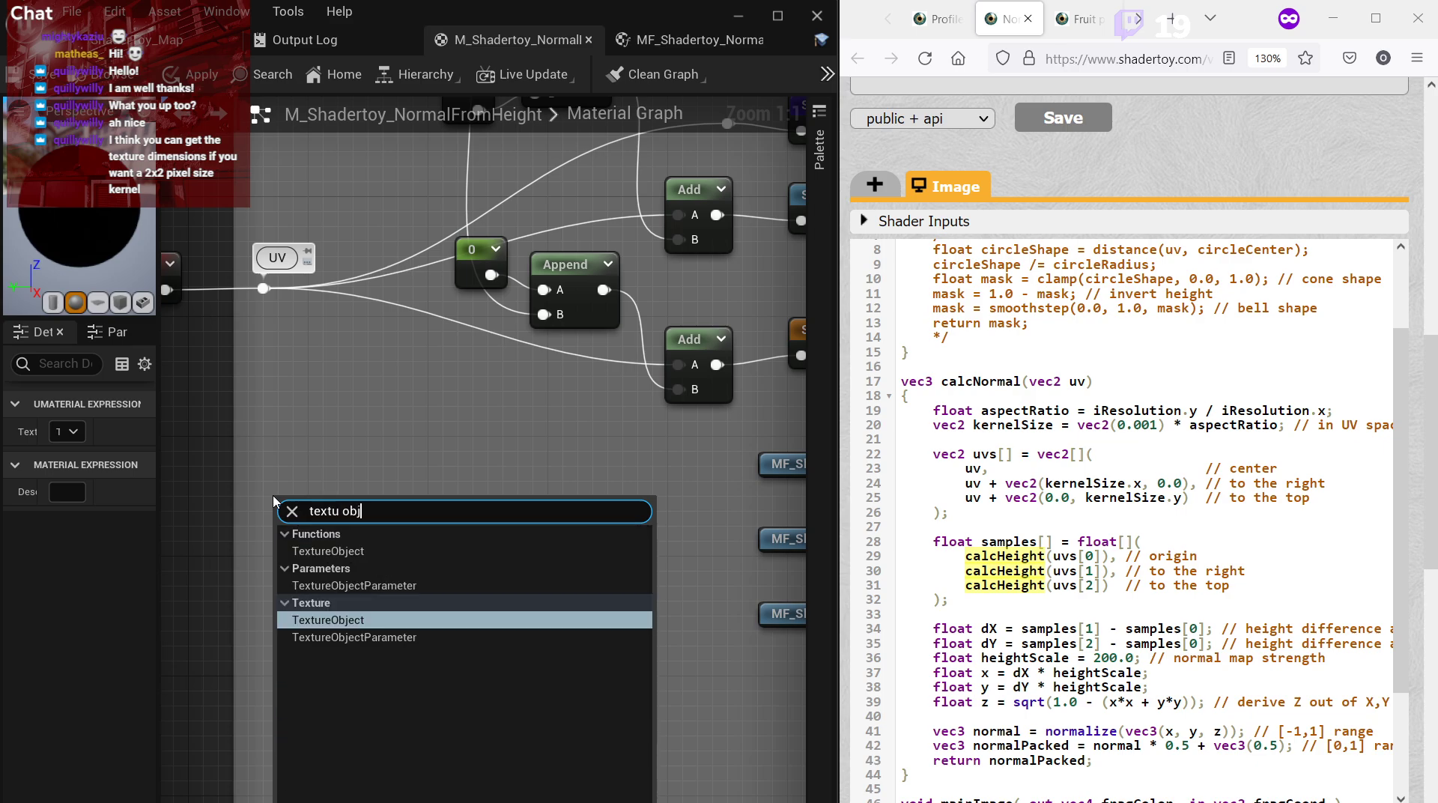
key(Down)
key(Return)
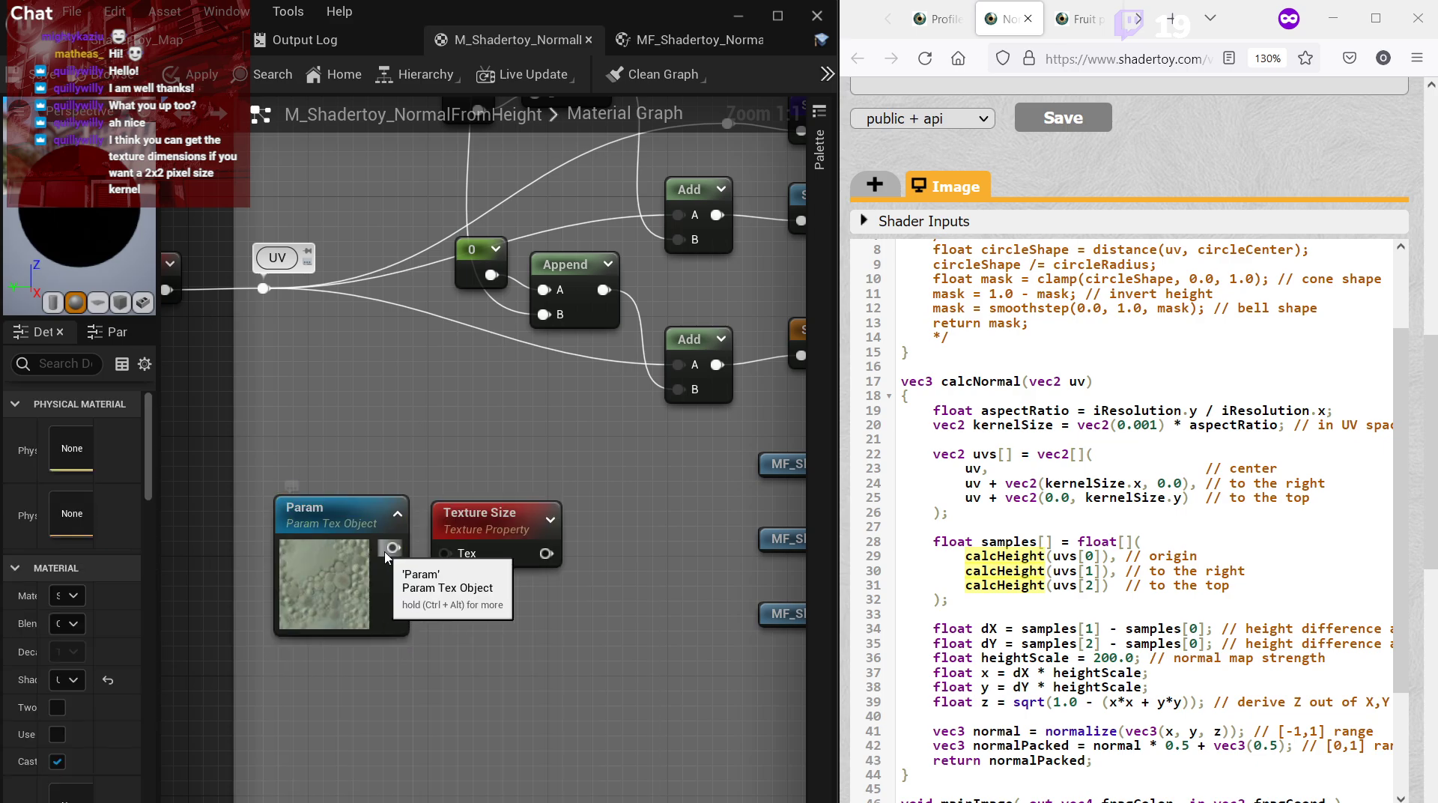
drag(393, 547, 464, 562)
Set the Texture Property node's property to Texel Size.
click(454, 515)
click(67, 431)
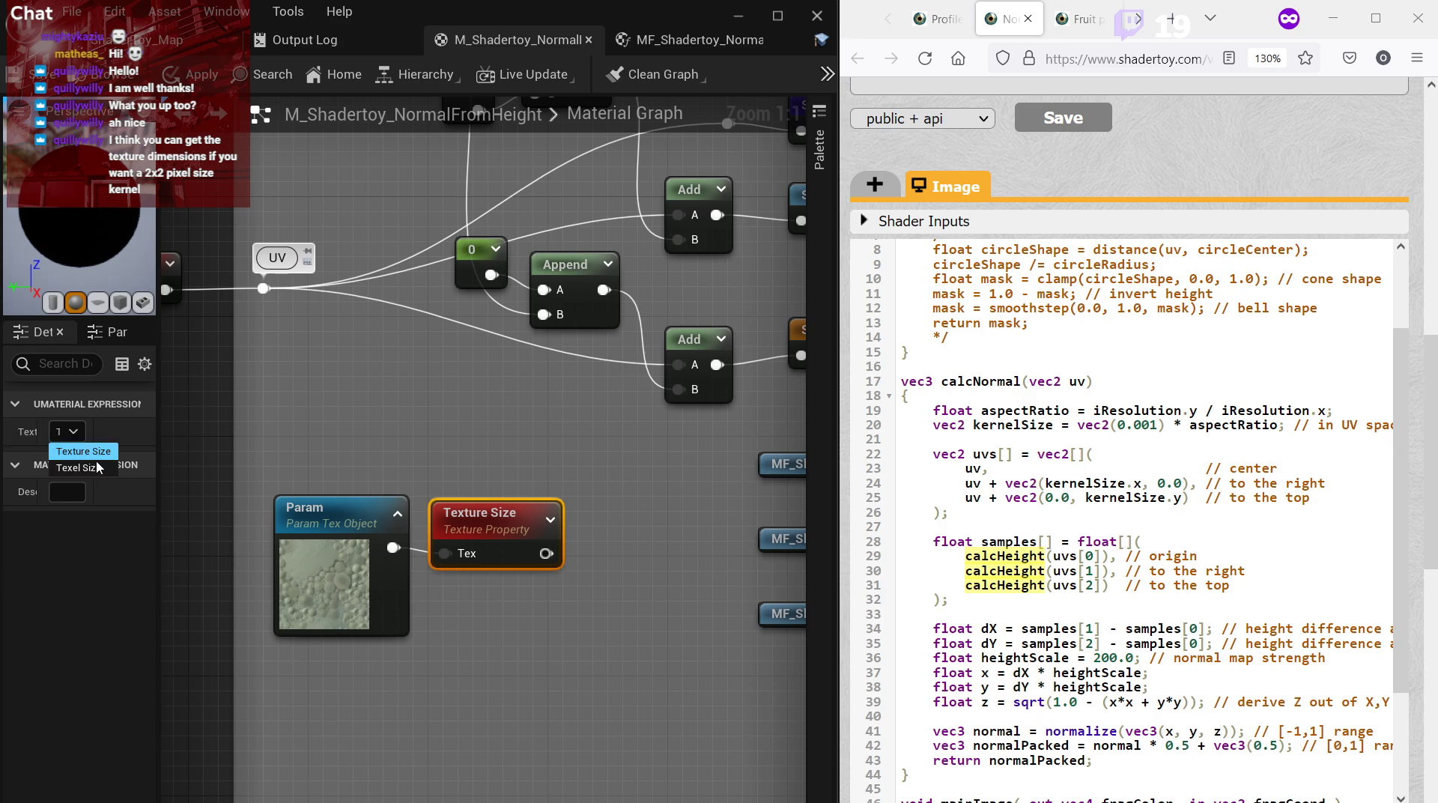
click(101, 471)
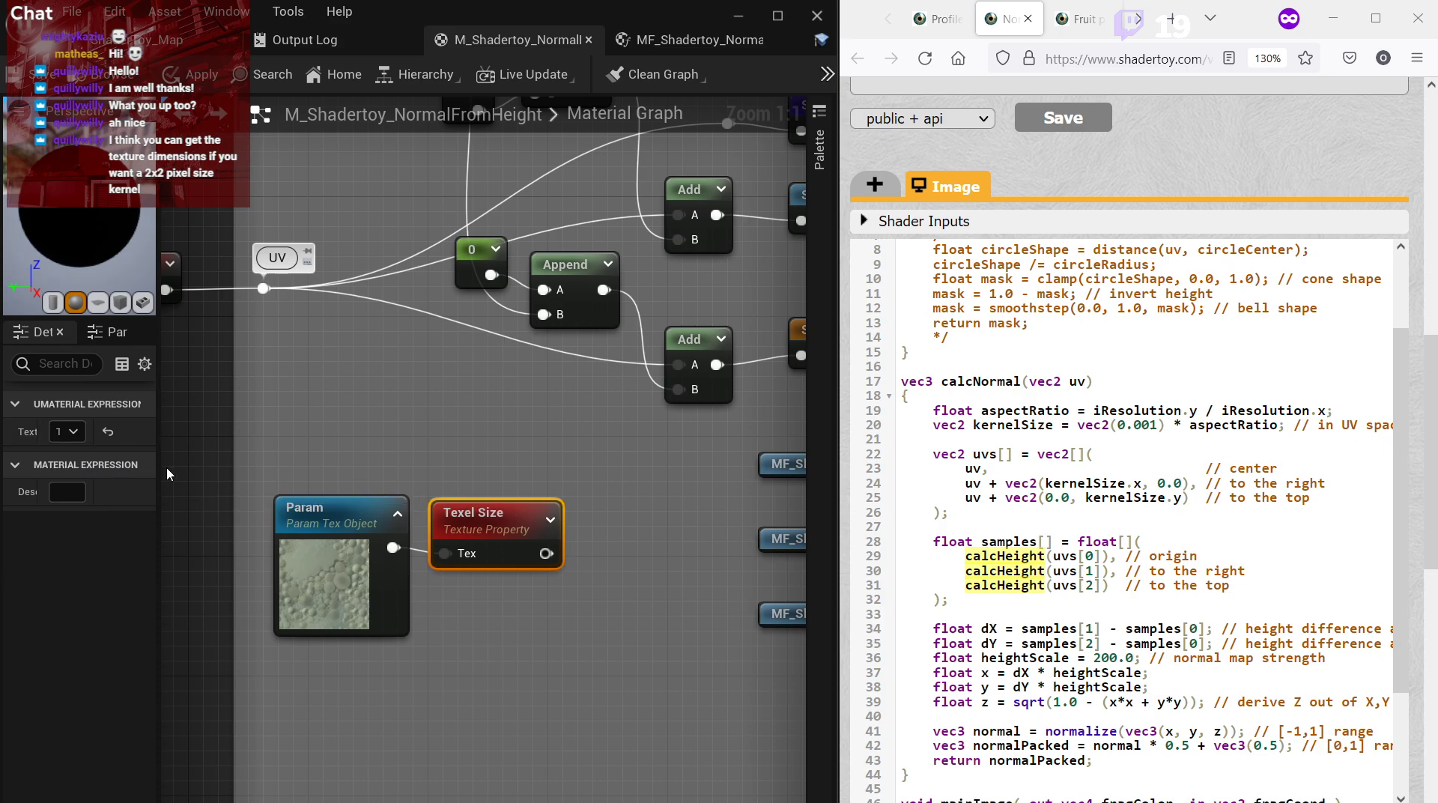
Move the texture object parameter and Texel Size nodes together up beside the KernelSize parameter.
drag(591, 716, 397, 525)
scroll(524, 546, down, 2)
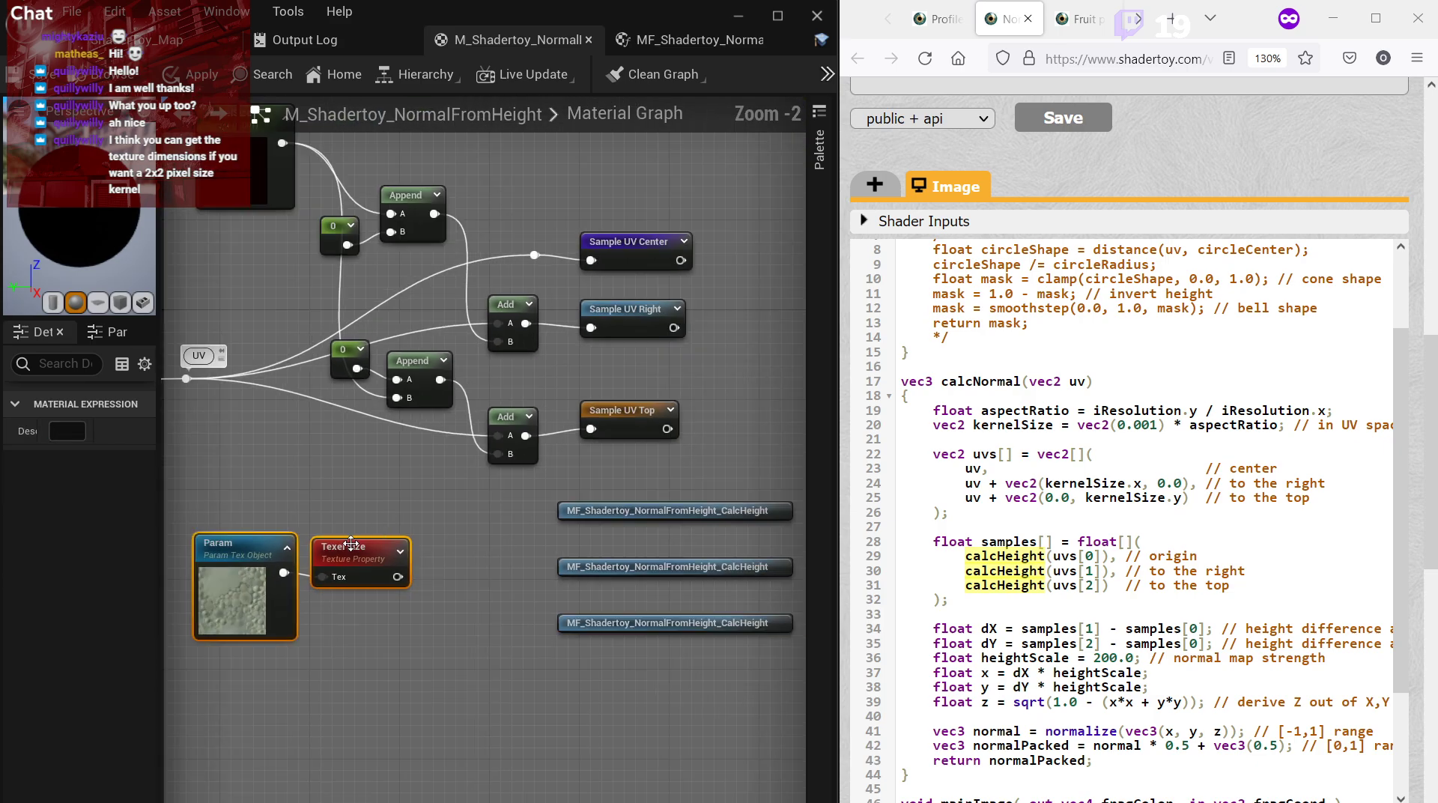
drag(506, 517, 510, 127)
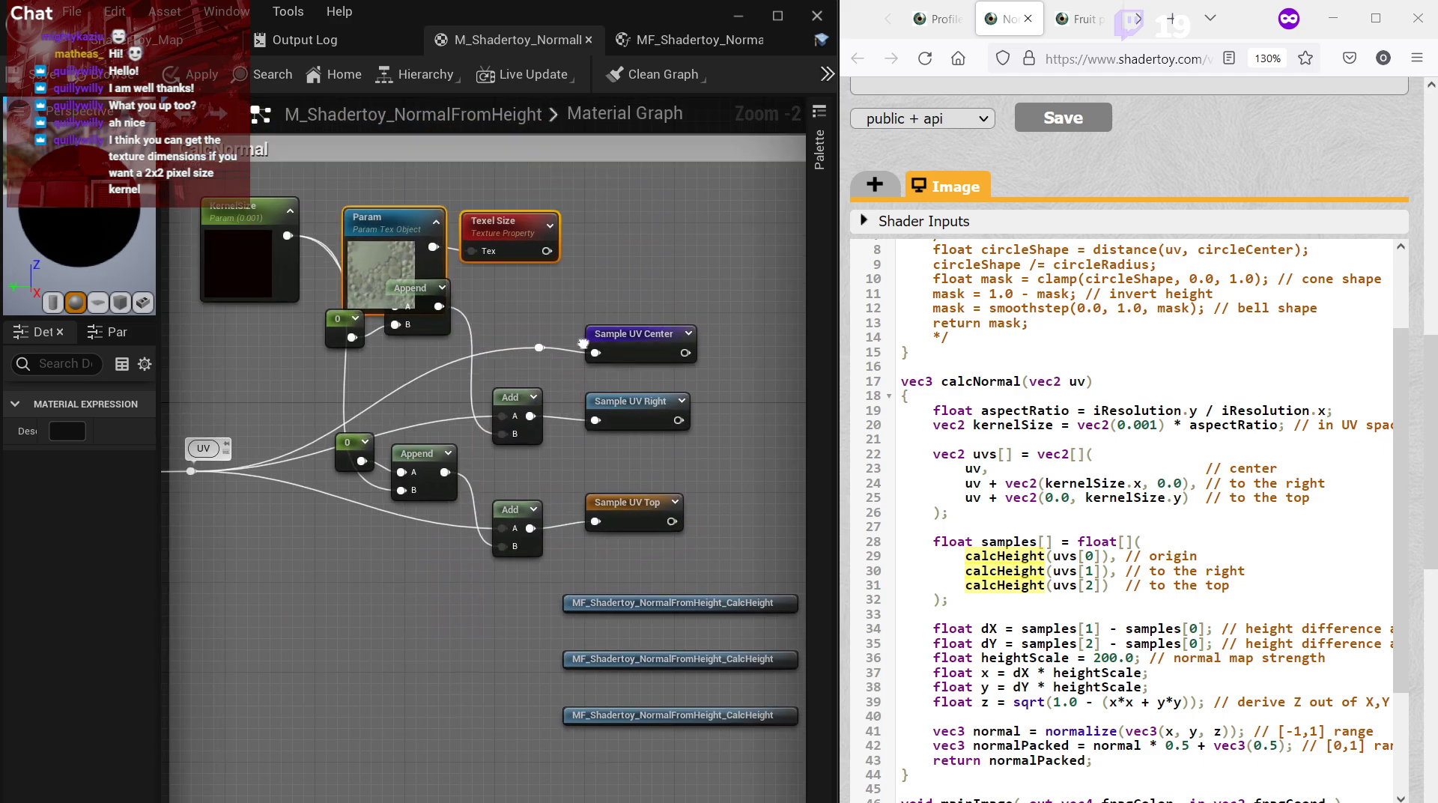
Try to place the texture object and Texel Size nodes below the UV offsets and feed Texel Size into the lower Append's B input.
scroll(527, 298, up, 2)
drag(526, 297, 473, 687)
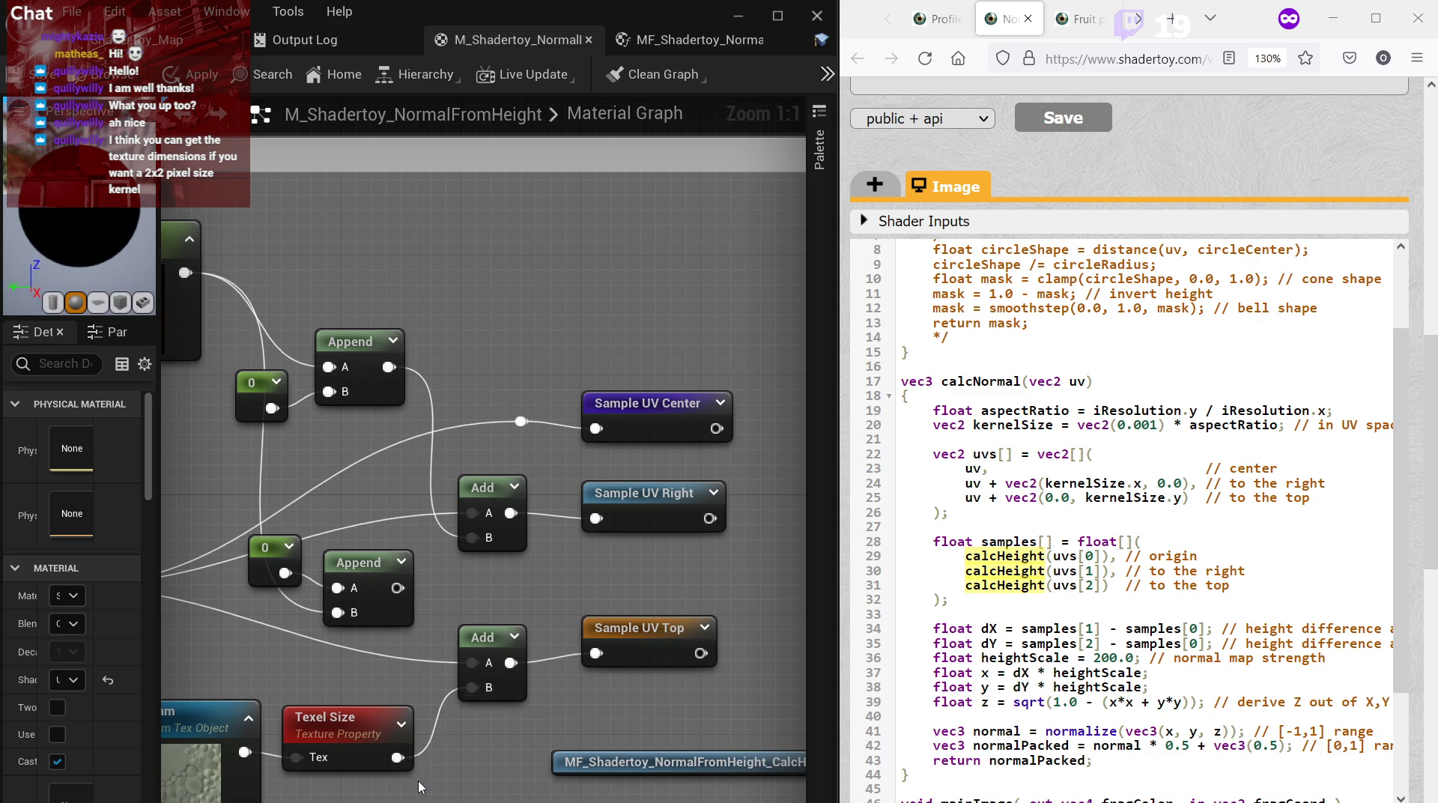
right_drag(473, 687, 600, 638)
key(ctrl+z)
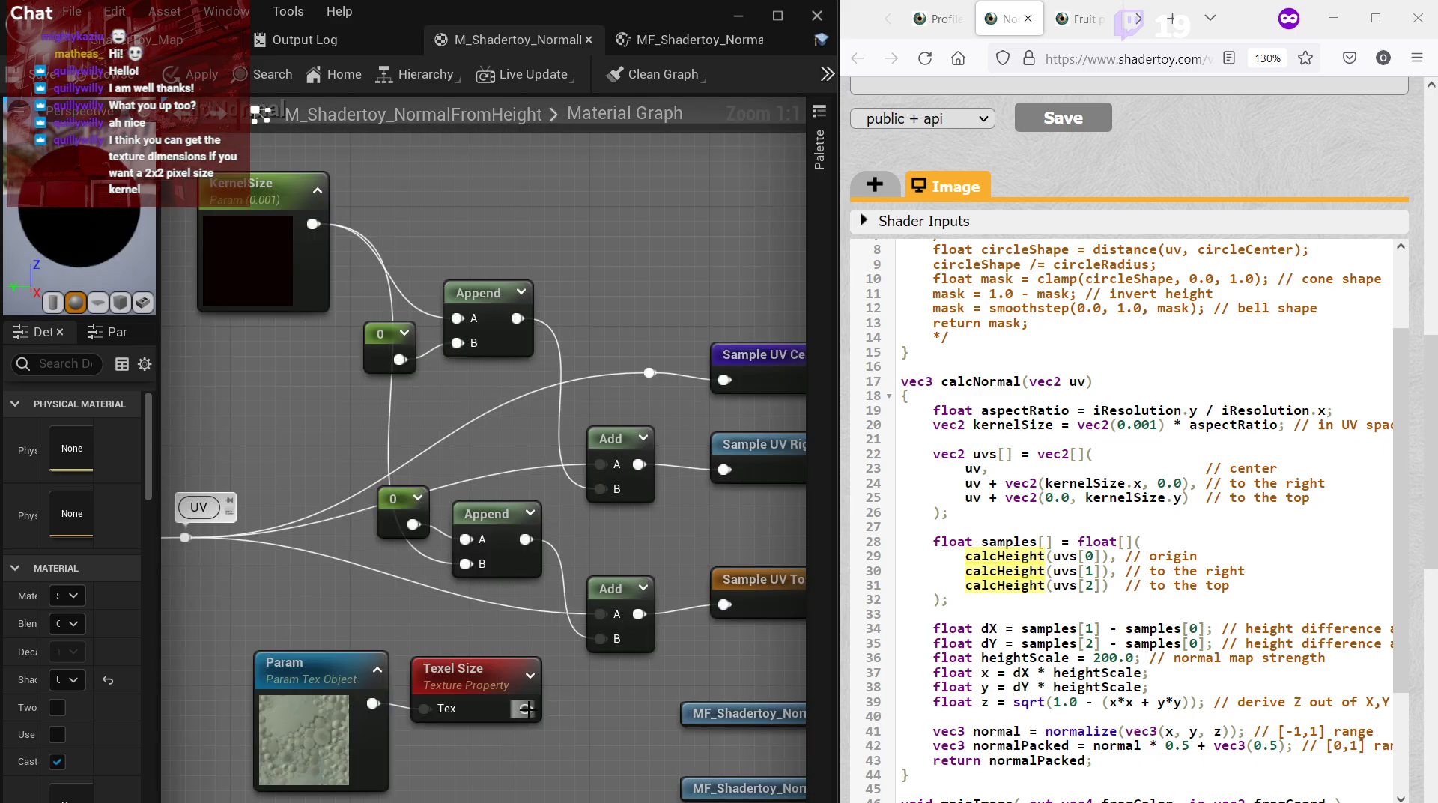
key(ctrl+z)
drag(571, 215, 361, 711)
drag(452, 739, 465, 564)
right_drag(465, 564, 518, 520)
Remove the texture object and Texel Size nodes and restore the KernelSize connection to the lower Append node.
drag(576, 801, 314, 643)
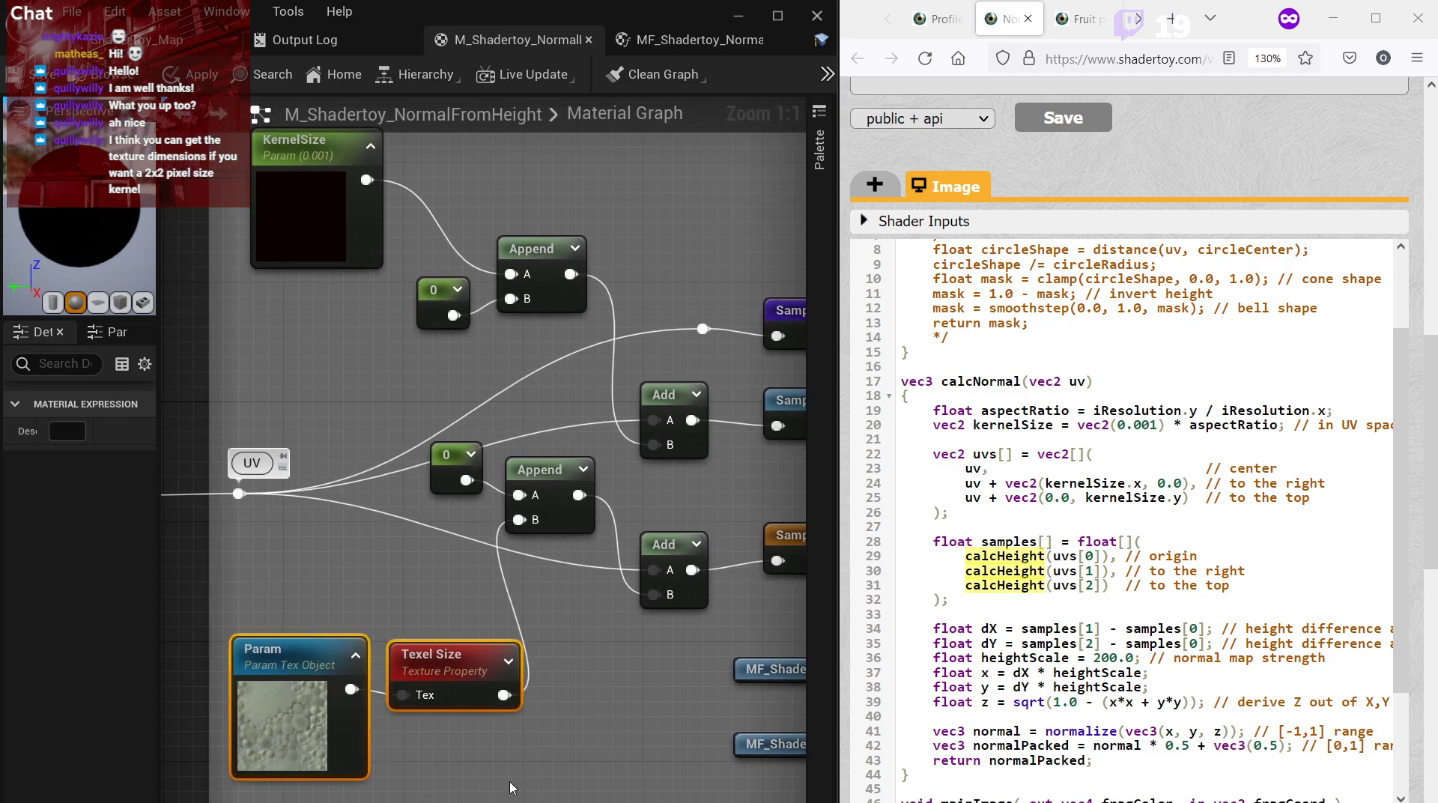
key(ctrl+z)
key(ctrl+z)
key(ctrl+z)
key(ctrl+z)
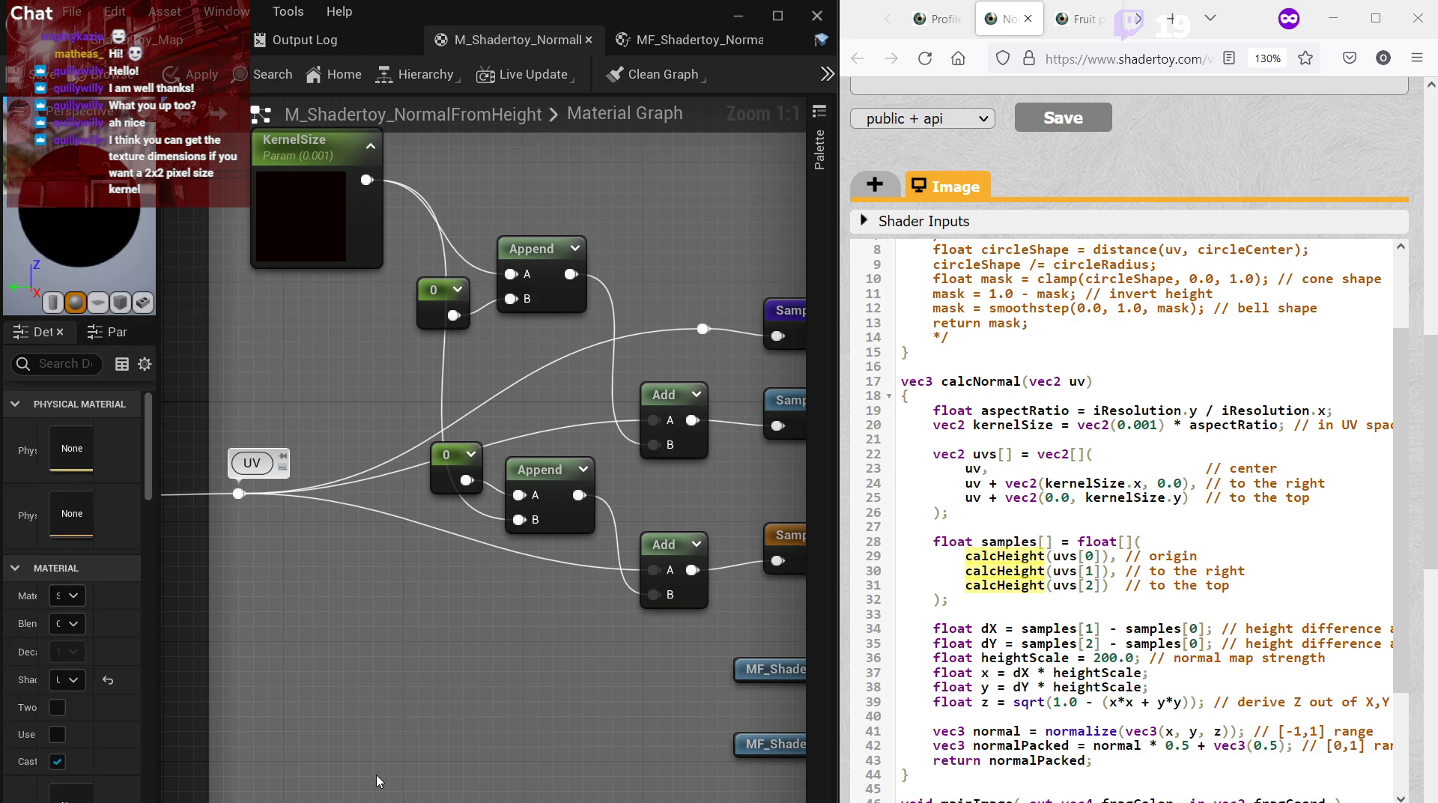
Switch to the CalcHeight material function and add a function input node before the Output Result node for the vec2 uv argument.
scroll(478, 772, down, 2)
right_drag(669, 639, 272, 594)
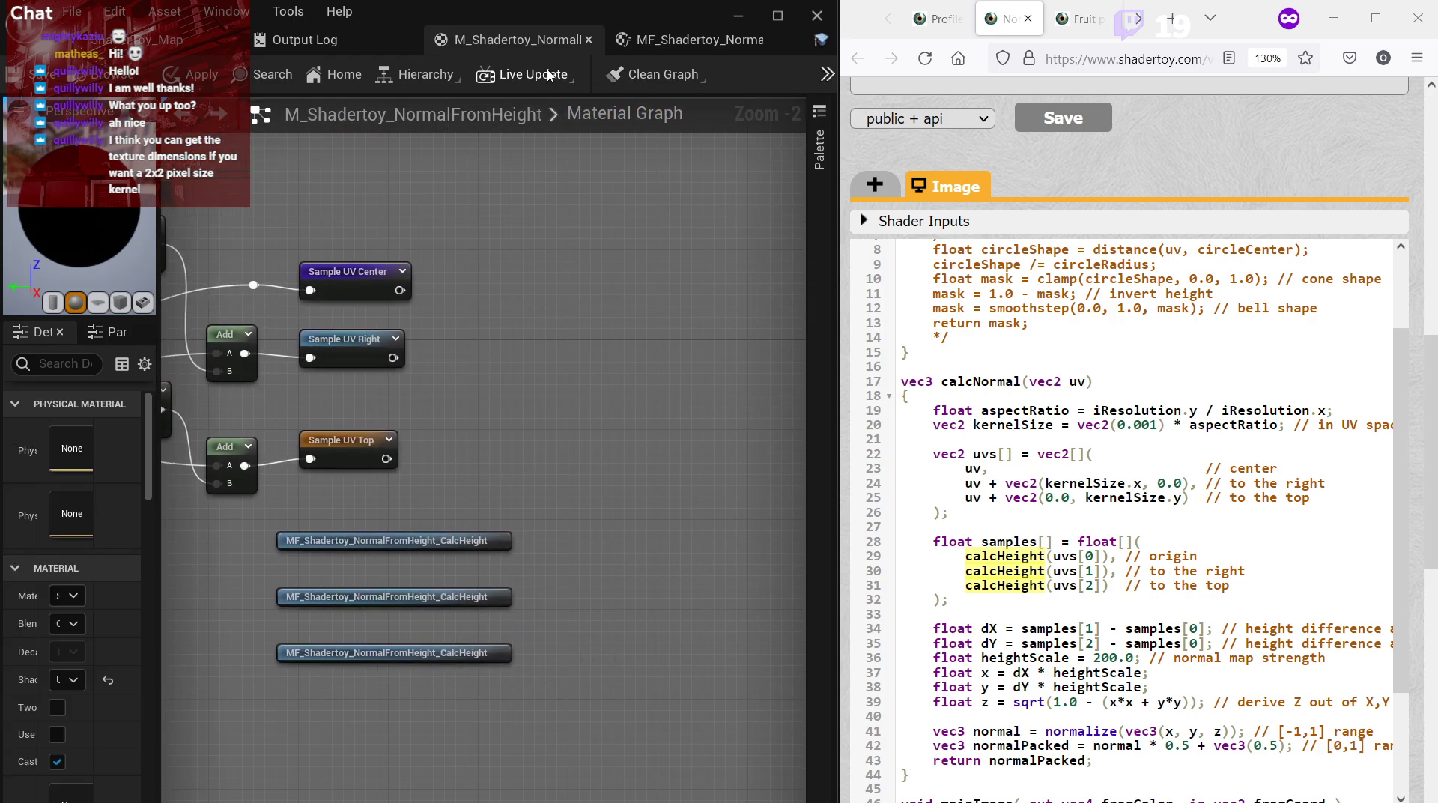
click(669, 41)
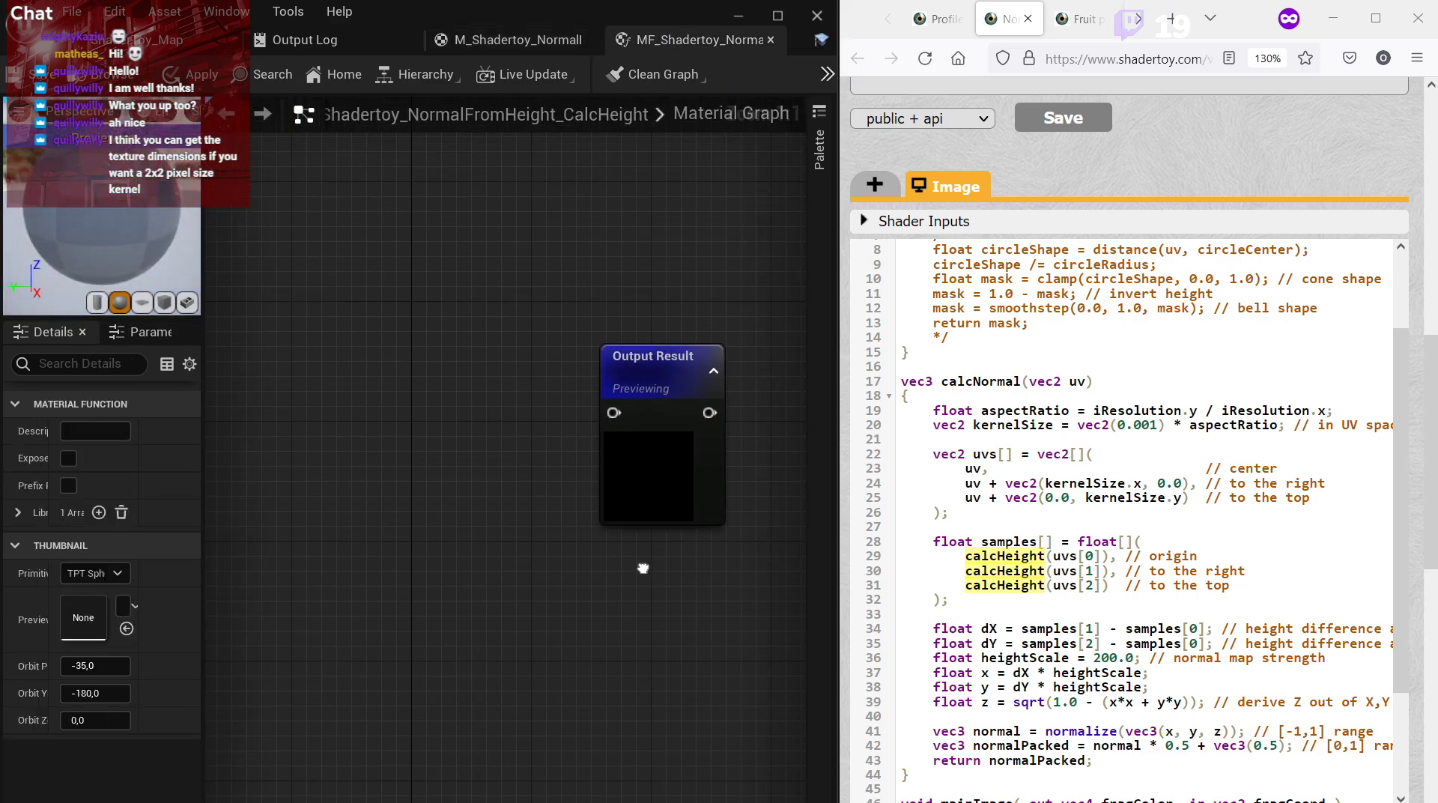
scroll(943, 527, up, 2)
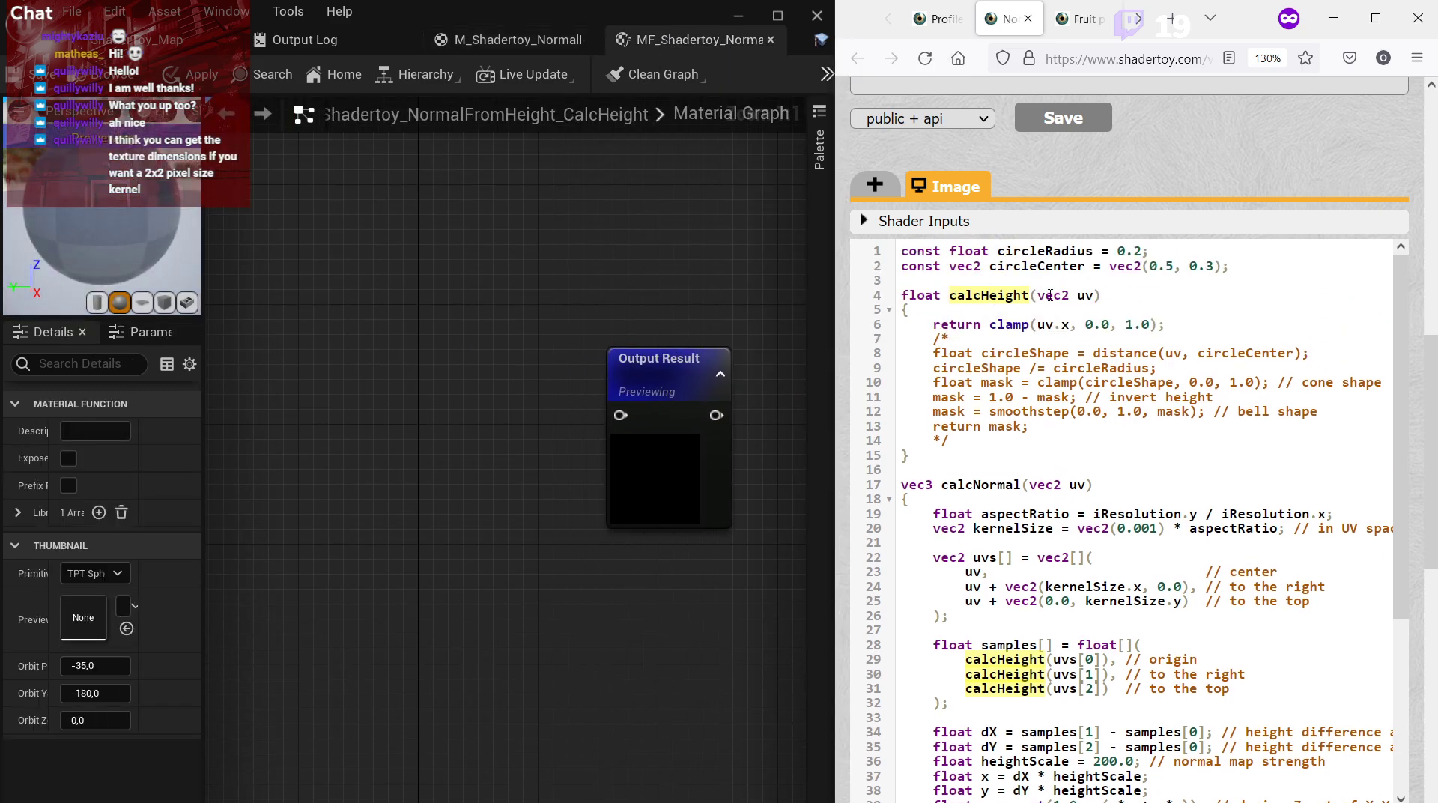
click(1081, 296)
key(ctrl+shift+Left)
right_click(341, 358)
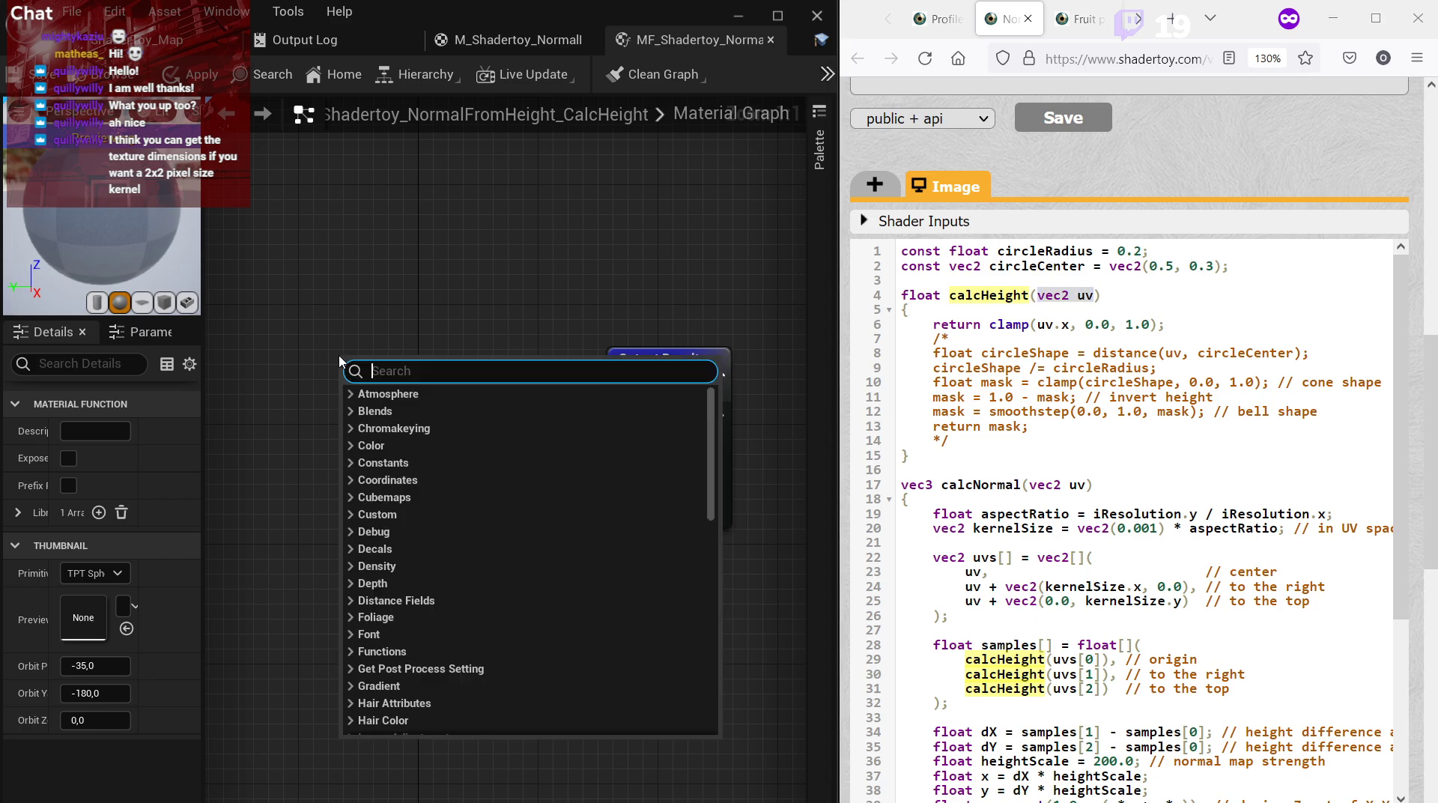
text(input)
key(Return)
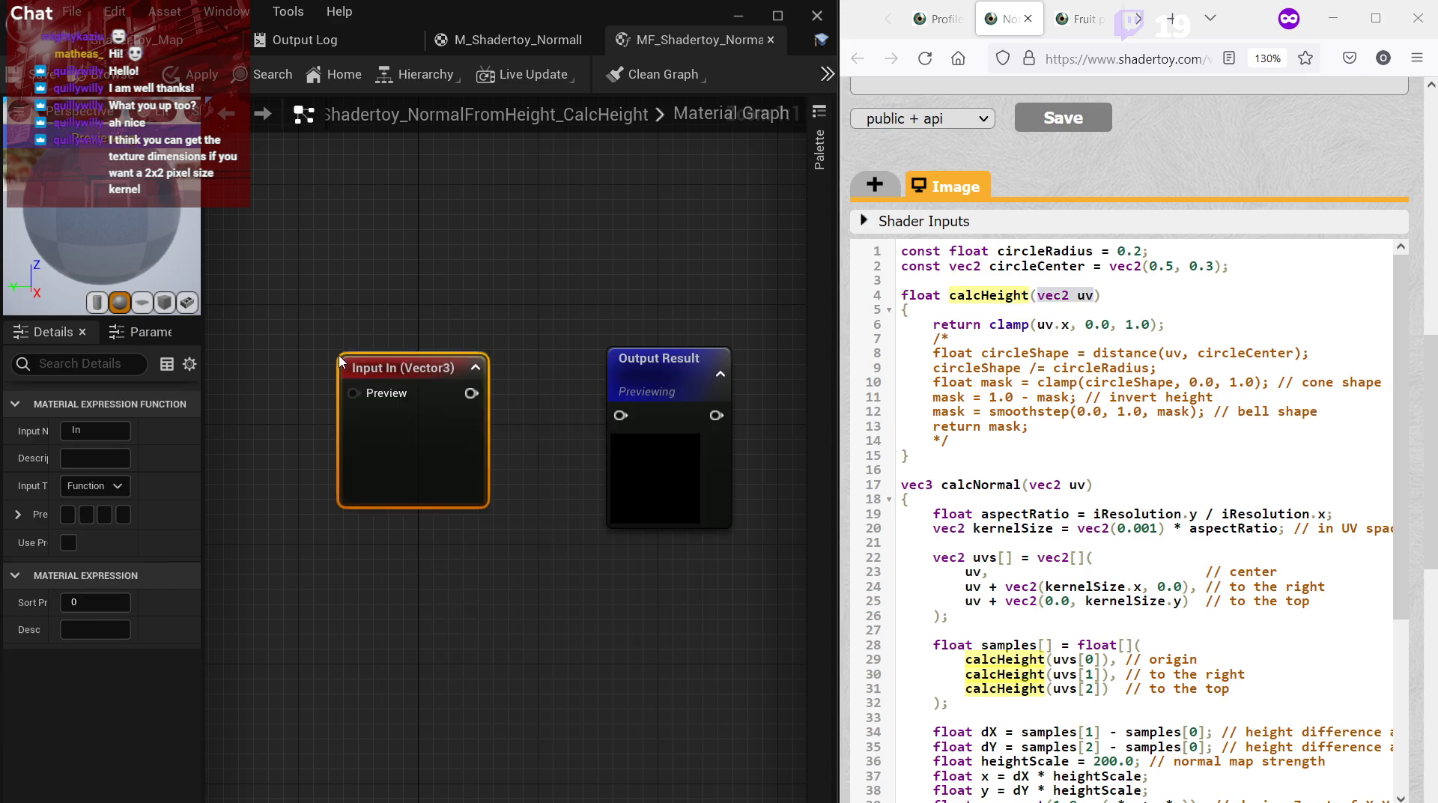
Set the new function input's type to Vector 2, matching the vec2 argument of calcHeight.
click(113, 486)
click(138, 522)
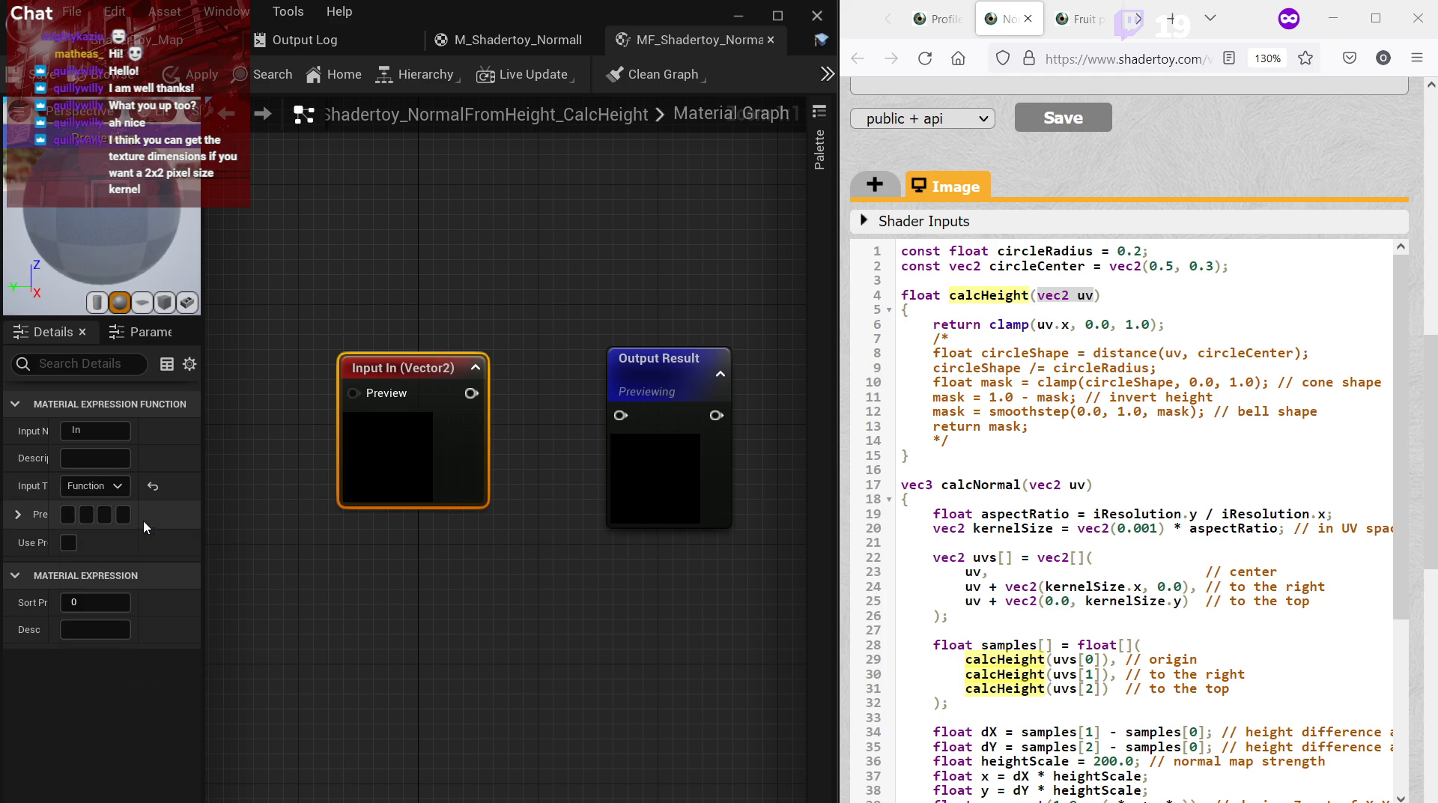
click(1034, 314)
drag(1038, 297, 1073, 295)
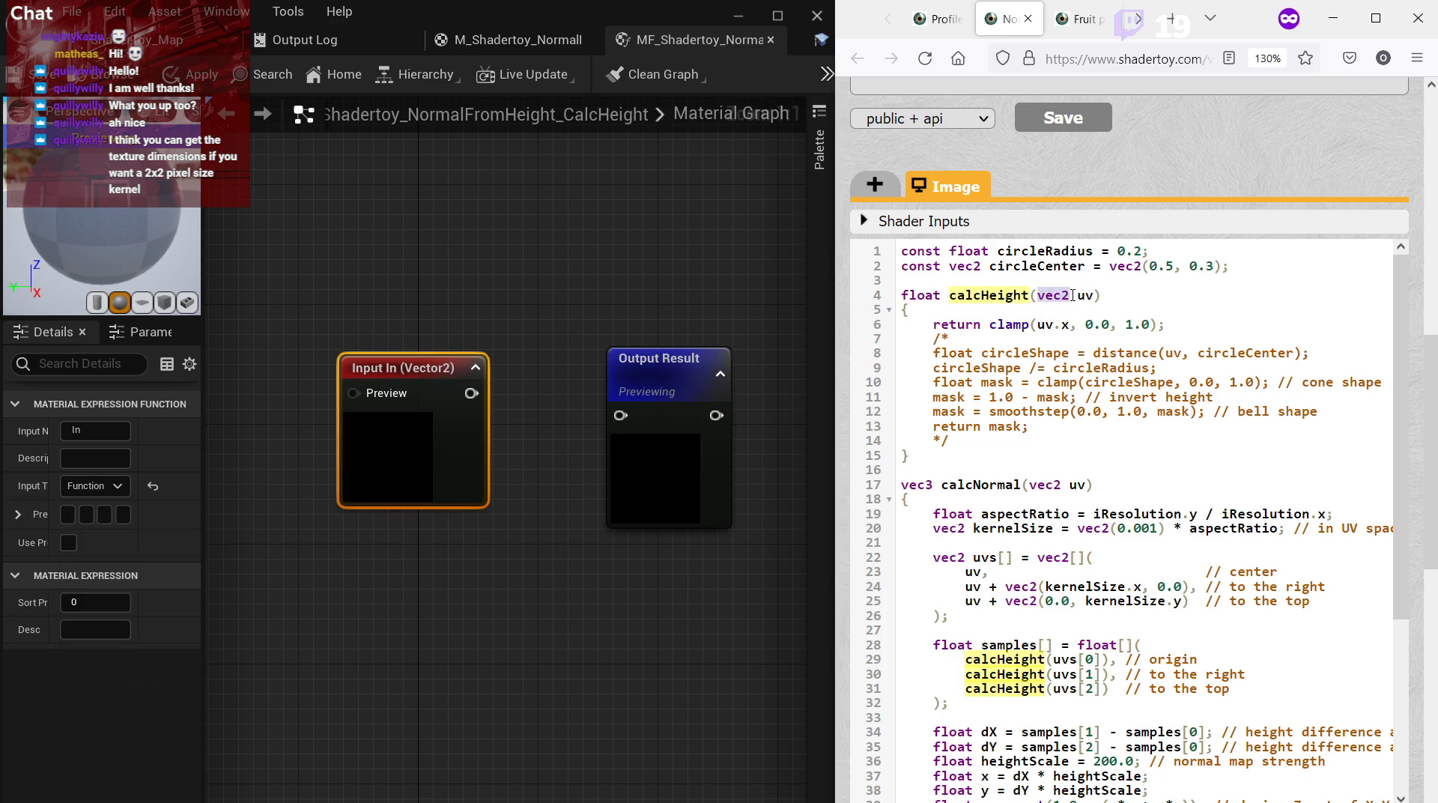
Name the function input UV and move its node farther from the output node.
right_drag(440, 378, 552, 386)
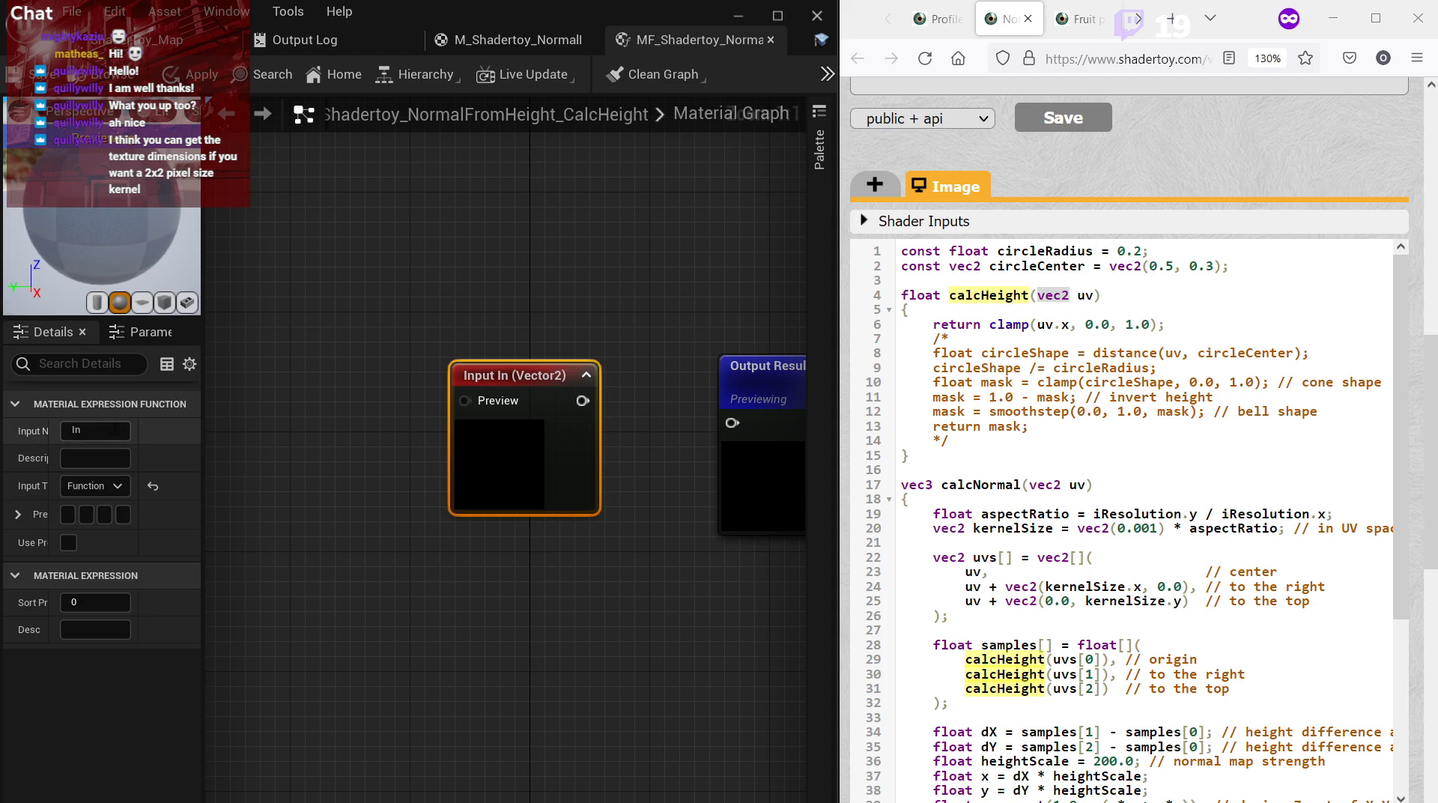
click(95, 431)
text(UV)
key(Return)
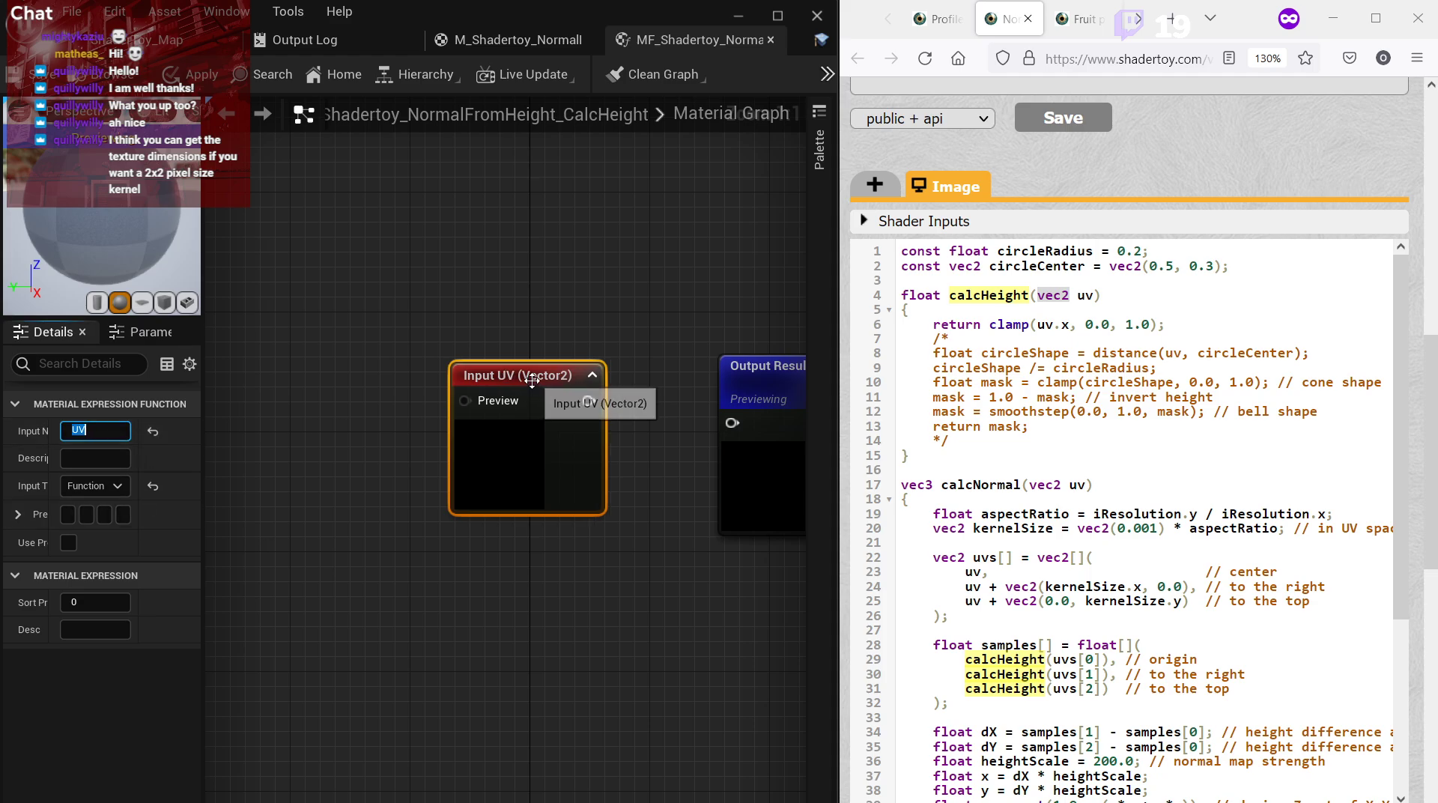
drag(532, 380, 418, 376)
right_drag(449, 595, 625, 607)
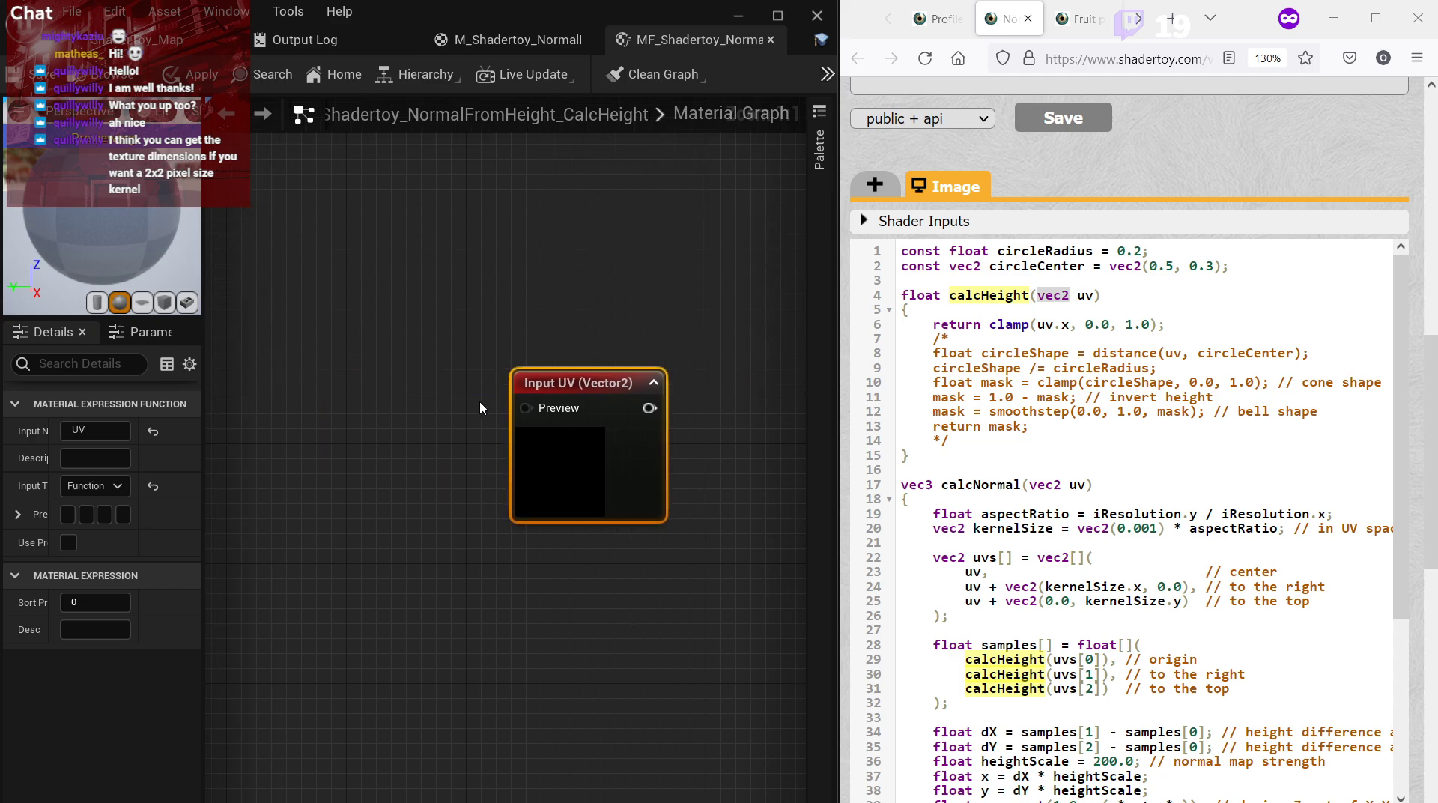
right_click(337, 384)
click(331, 342)
key(t)
click(363, 368)
key(Delete)
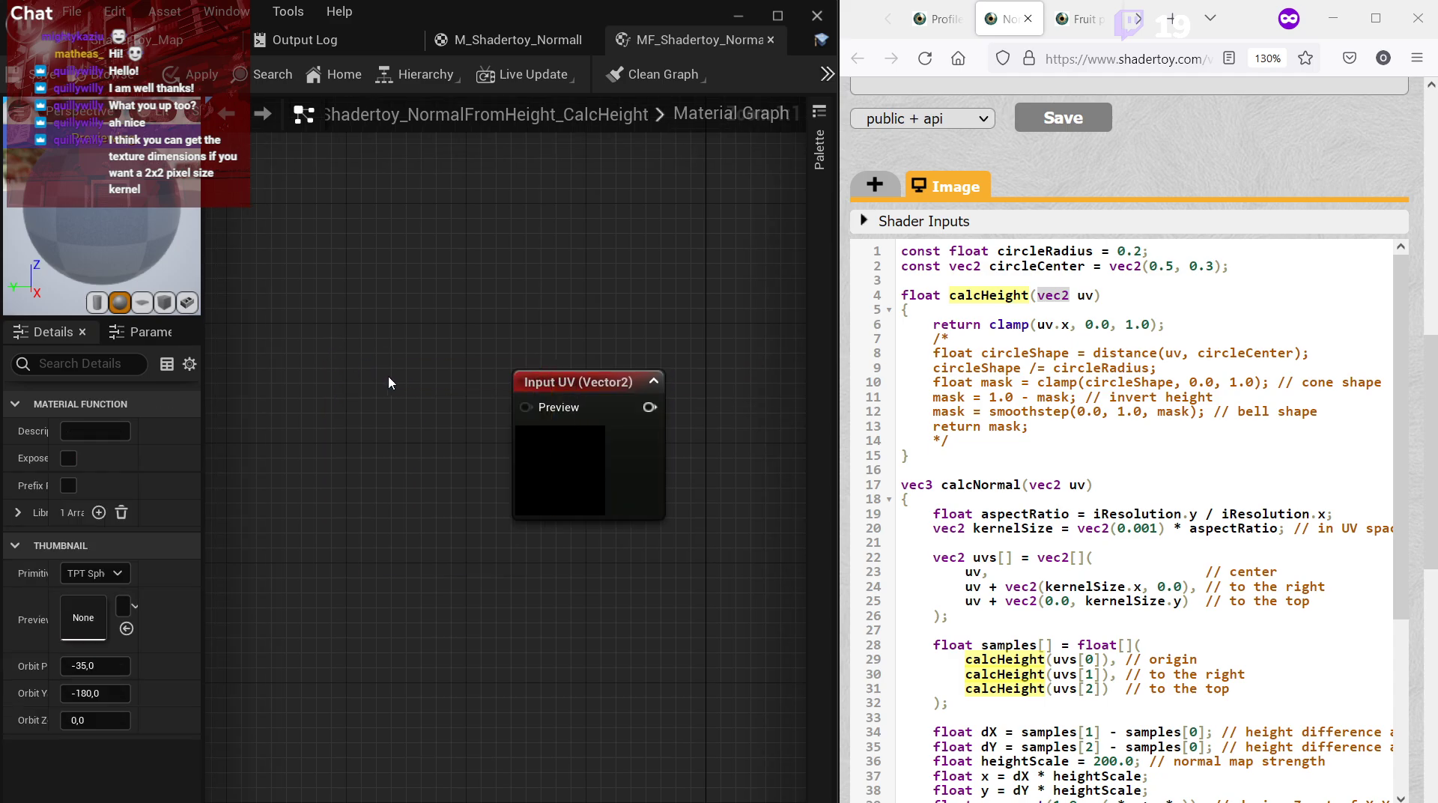
Add a TexCoord node beside the UV input and connect it to that input's Preview pin.
key(u)
click(348, 380)
drag(448, 418, 528, 406)
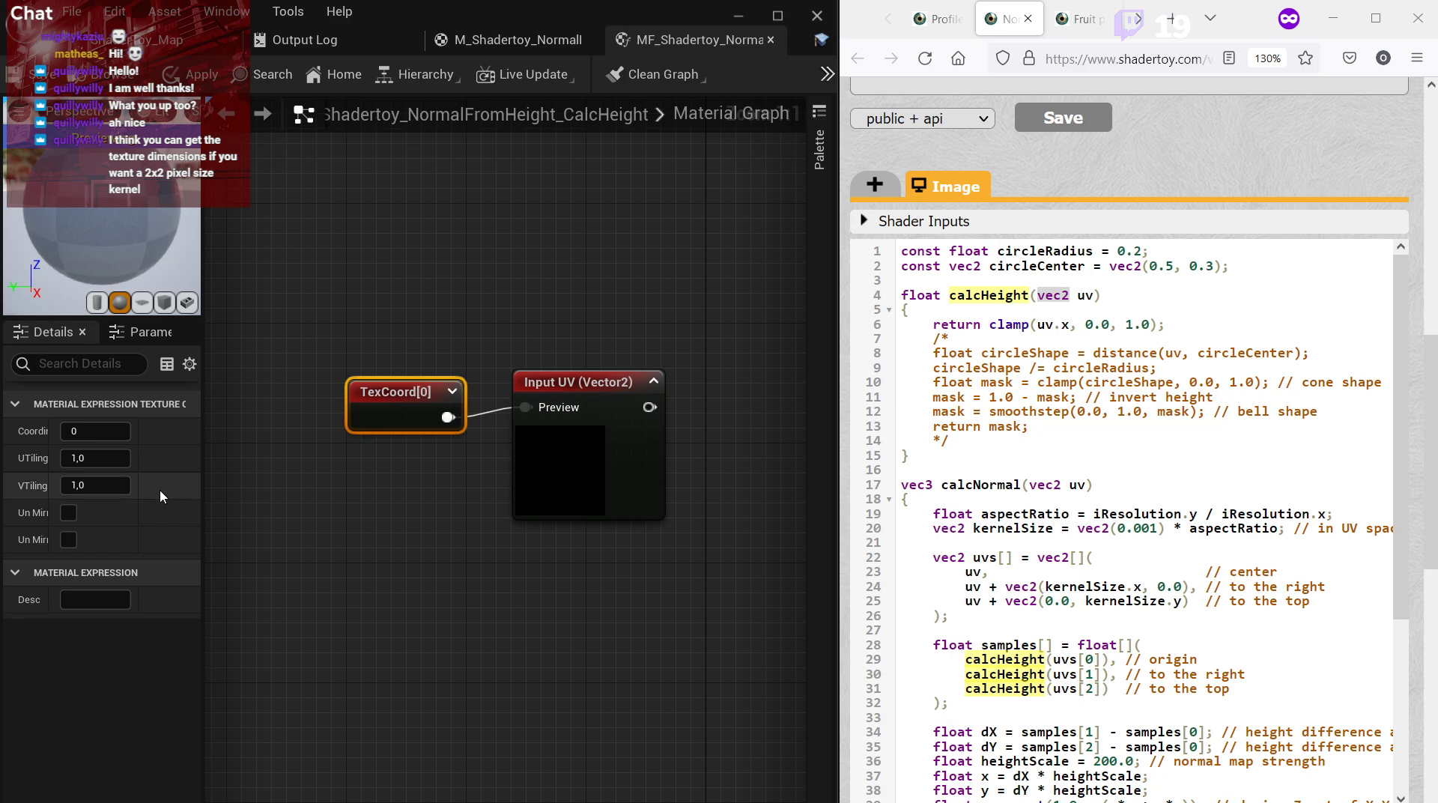
Enable the Use Preview option on the UV input and collapse the node's preview image.
click(597, 383)
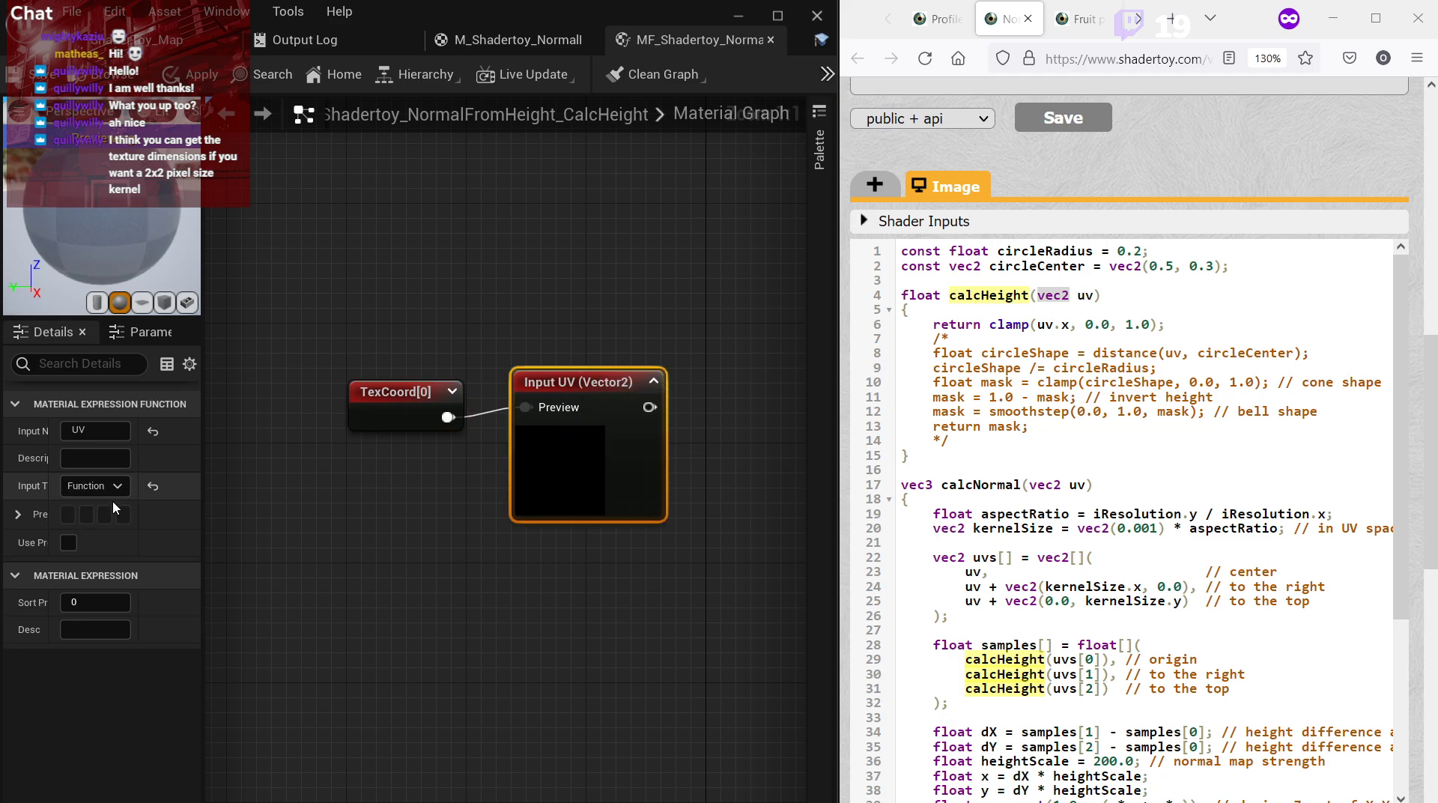
drag(205, 536, 298, 538)
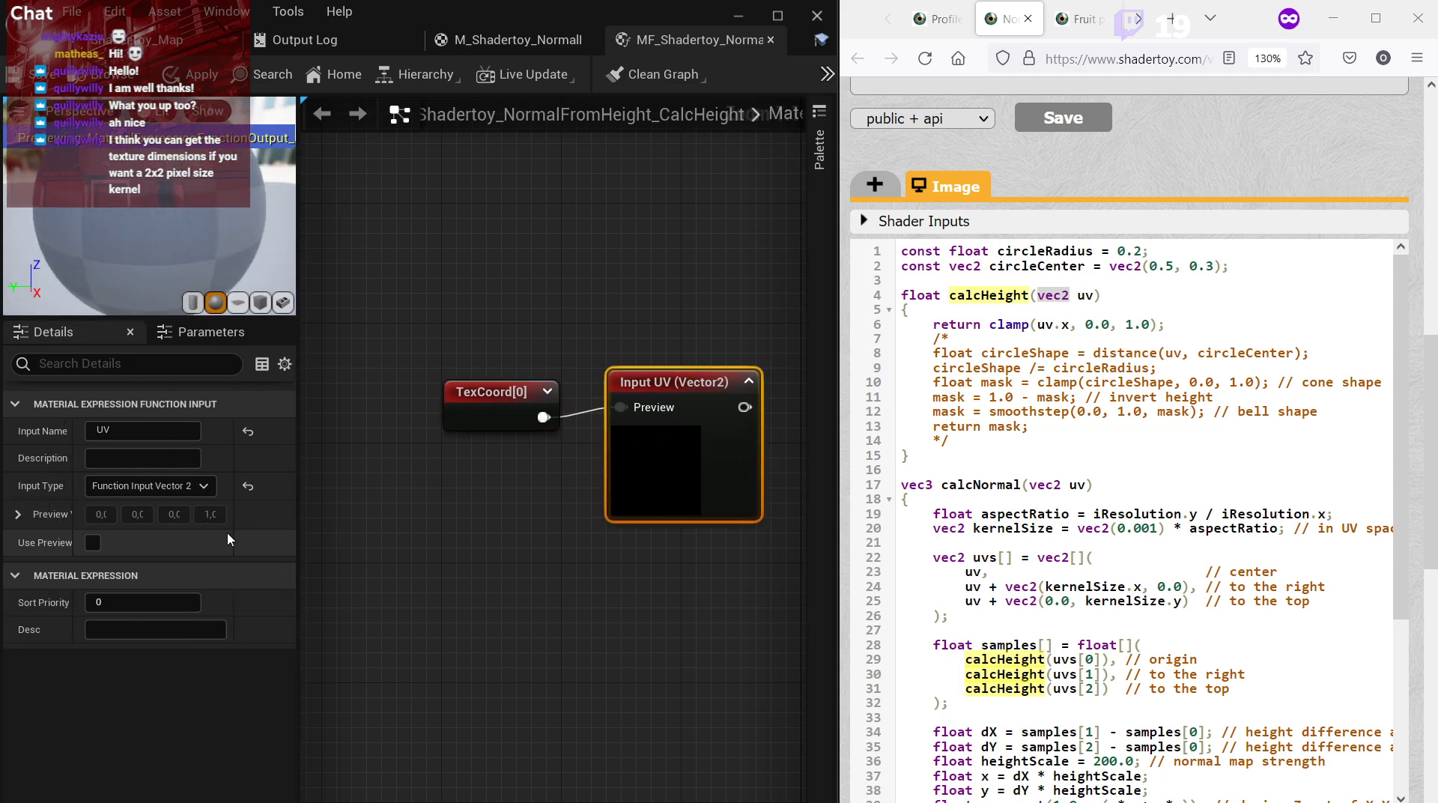
click(92, 542)
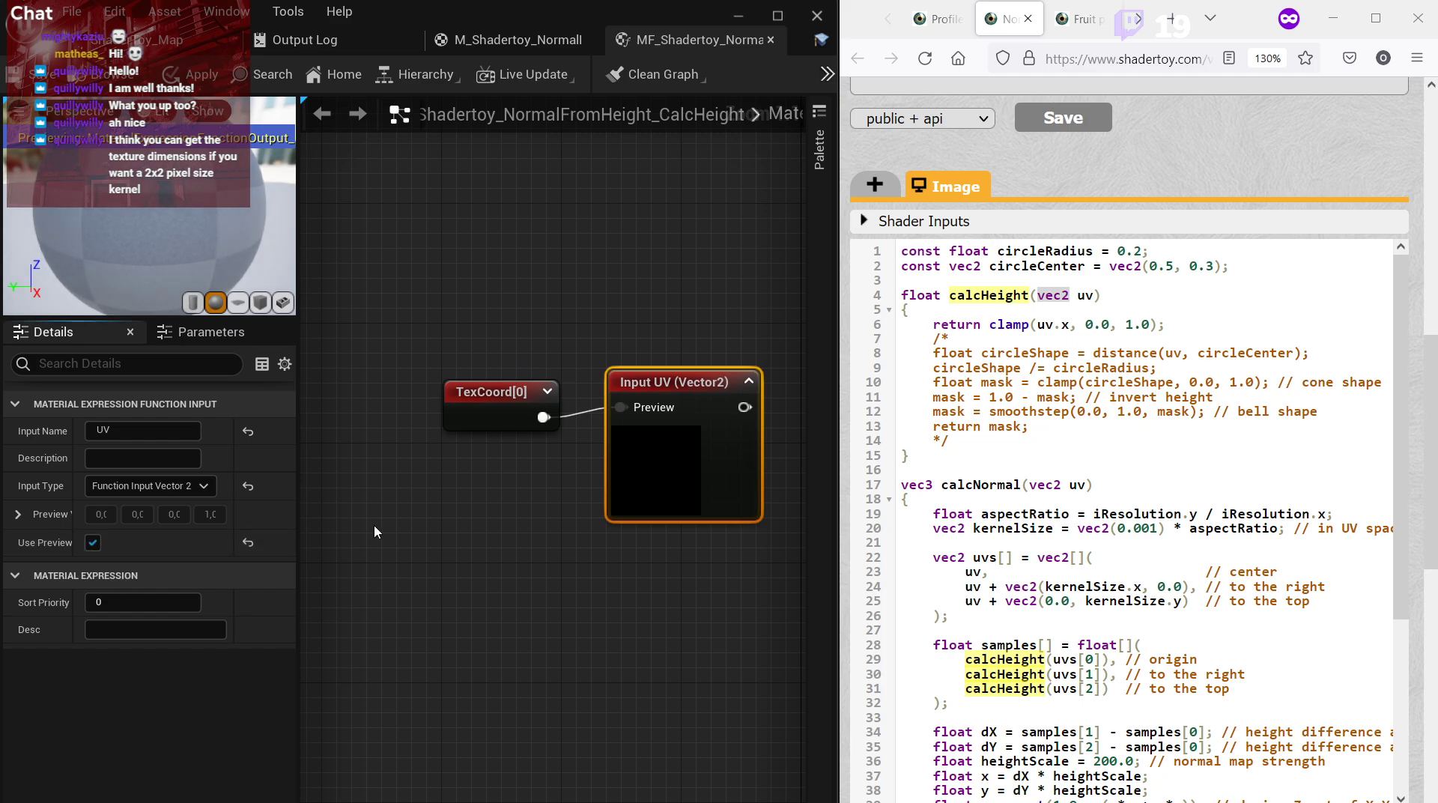
right_drag(733, 411, 605, 420)
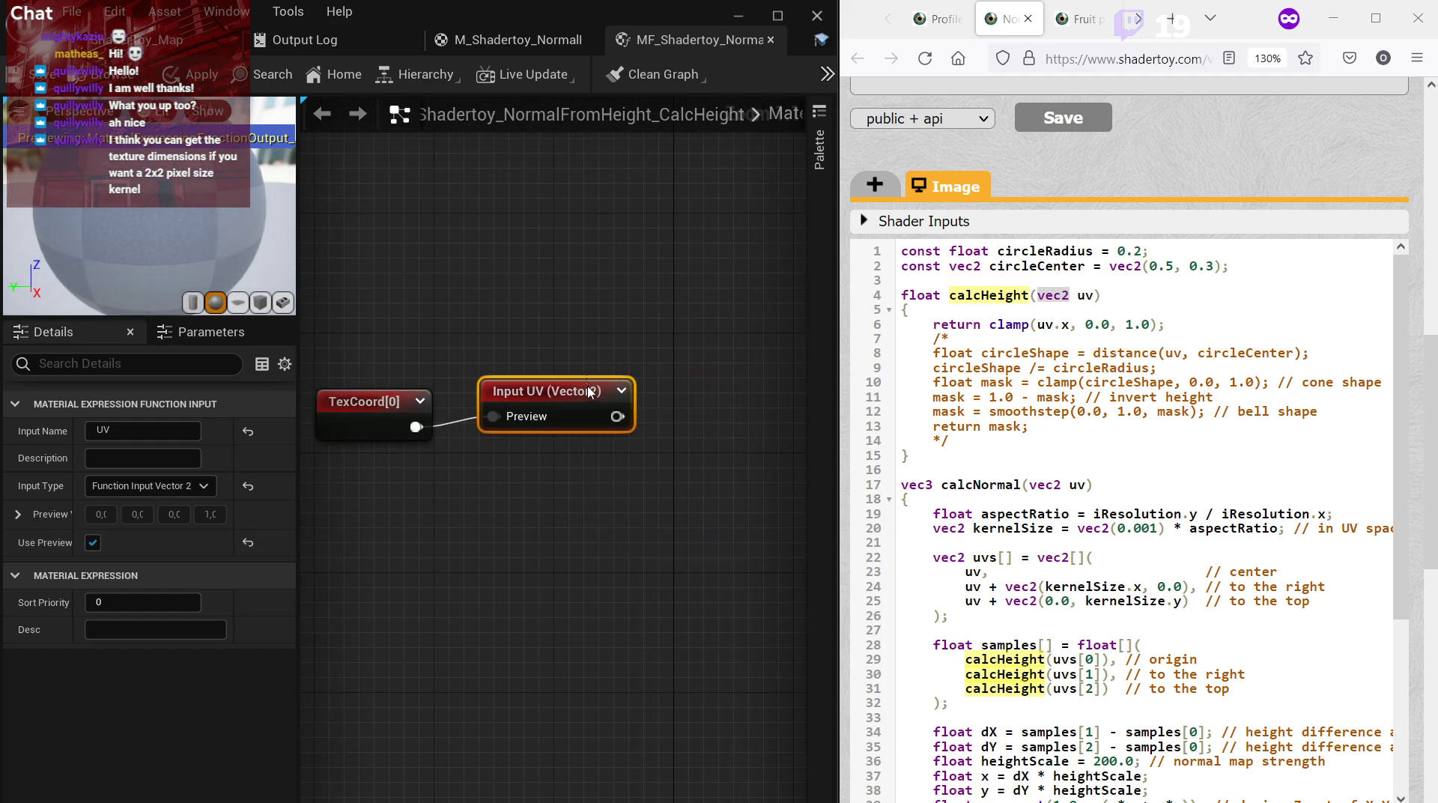
click(675, 450)
right_drag(674, 450, 538, 462)
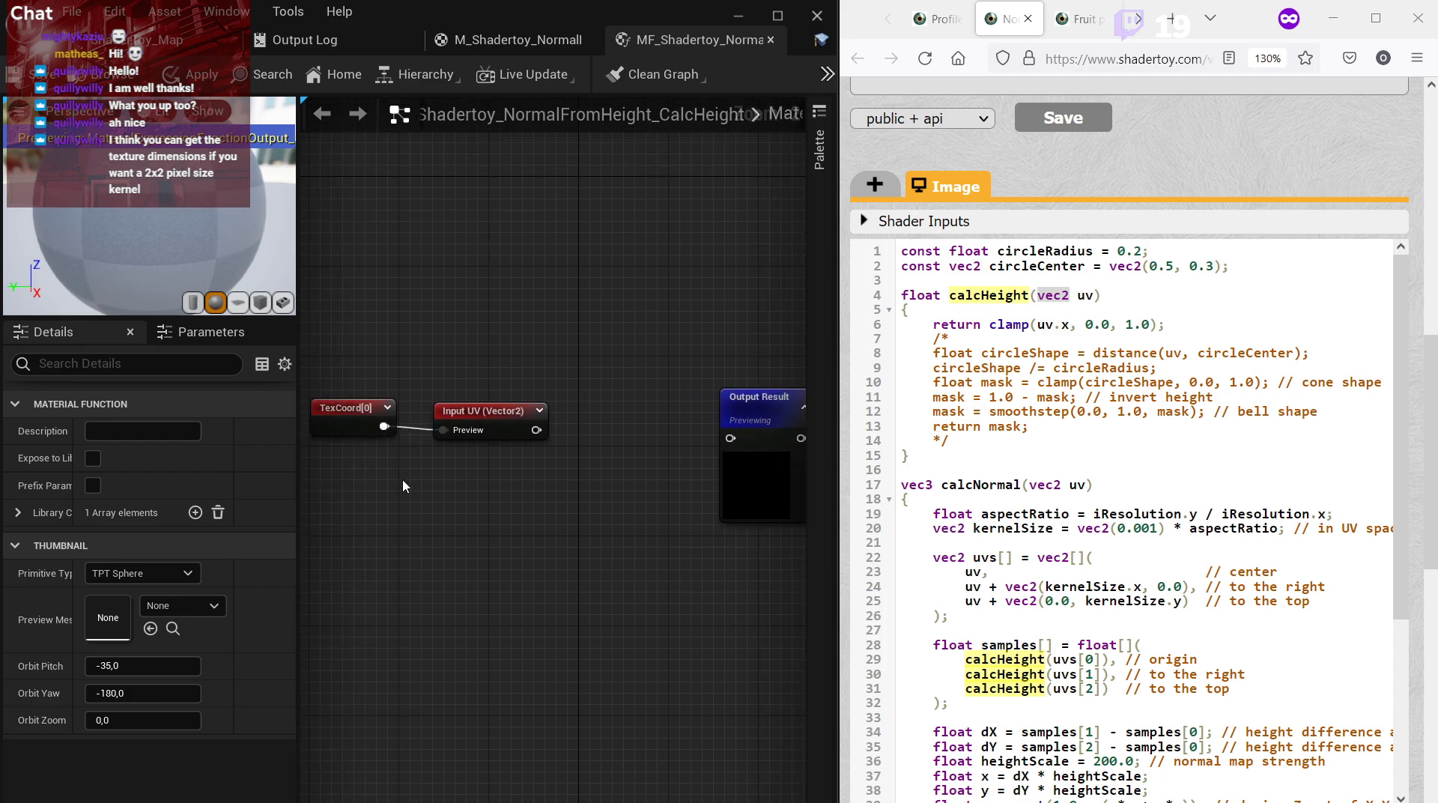
right_drag(375, 451, 428, 452)
click(405, 414)
click(422, 470)
click(393, 407)
click(348, 367)
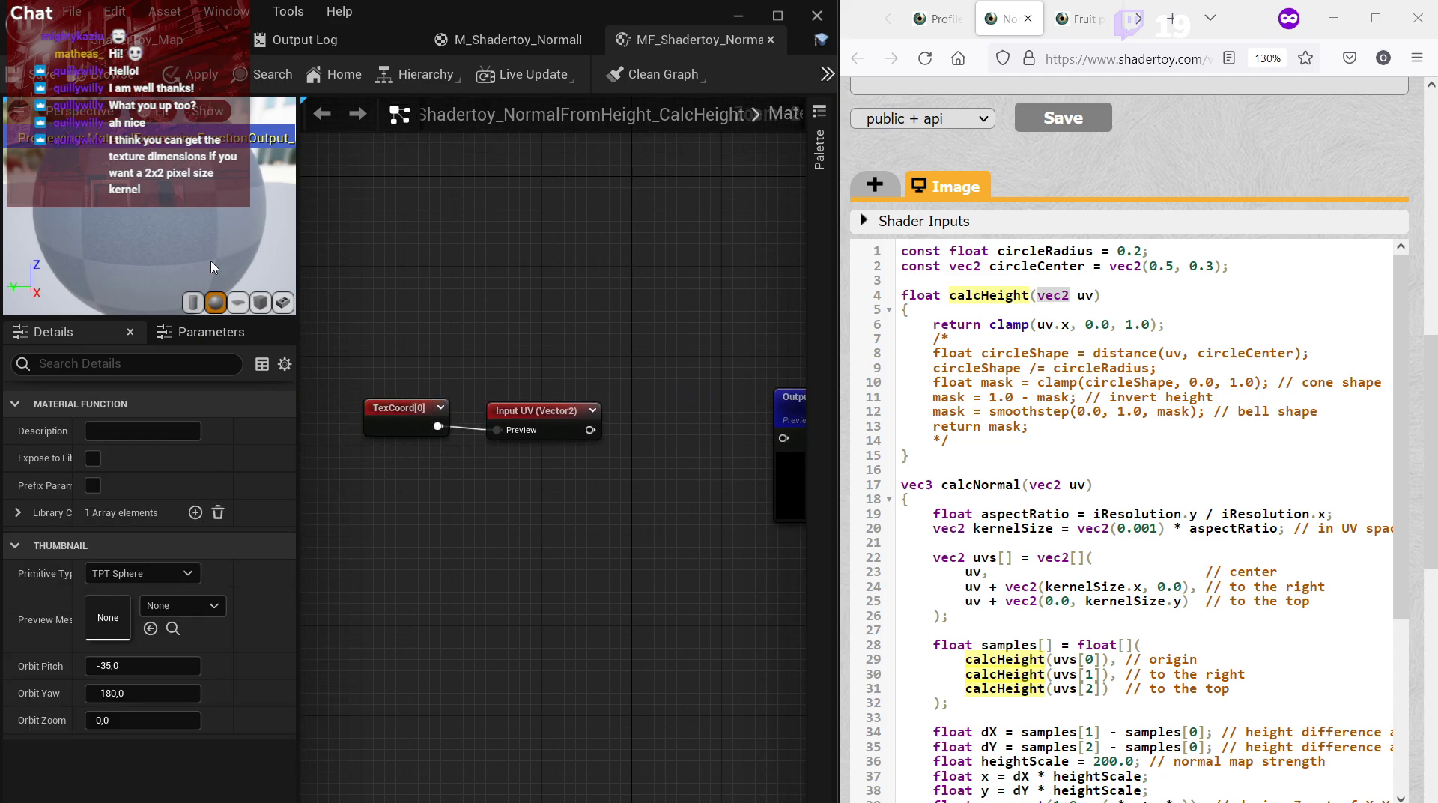
Rename the material function's output from Result to Height.
right_drag(779, 449, 657, 448)
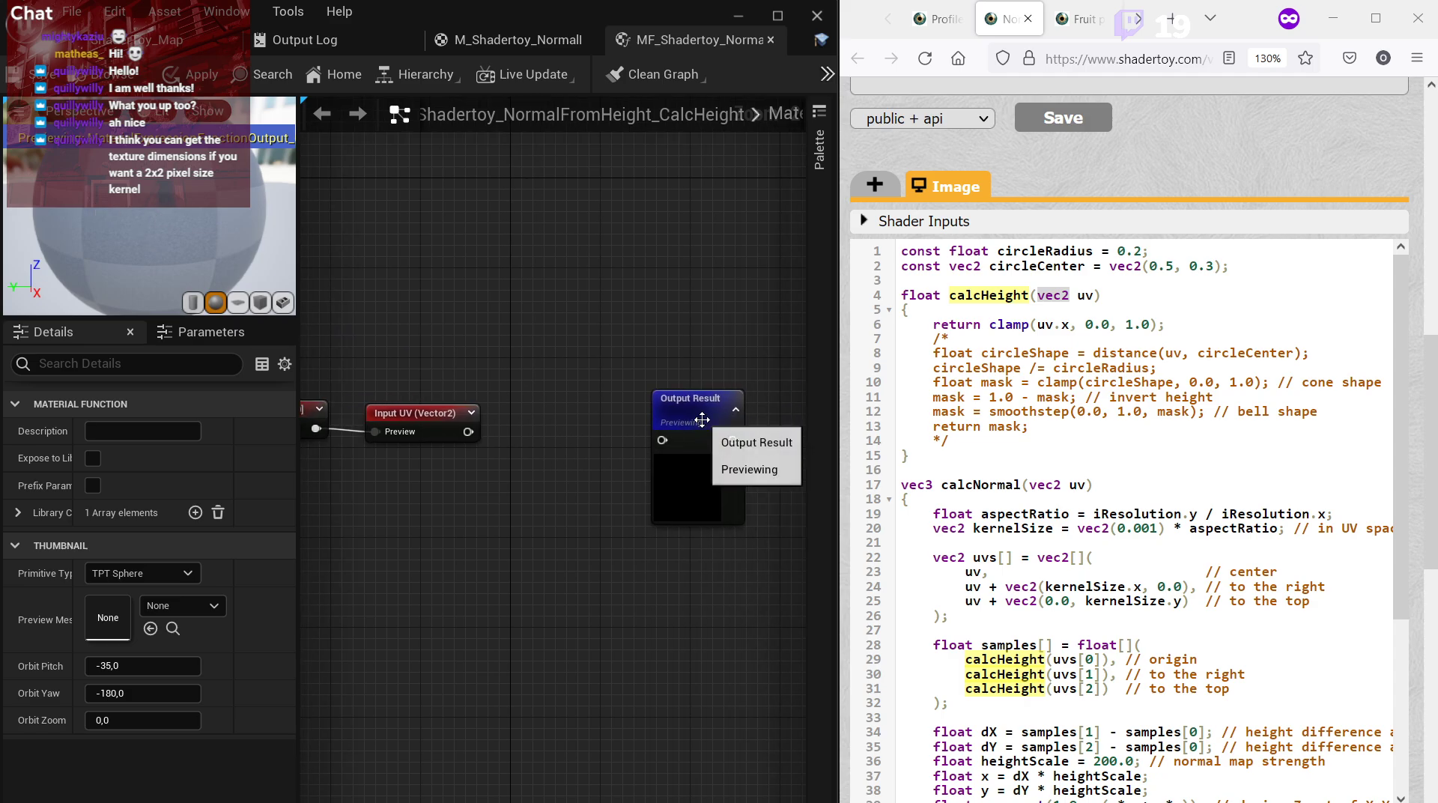
click(674, 414)
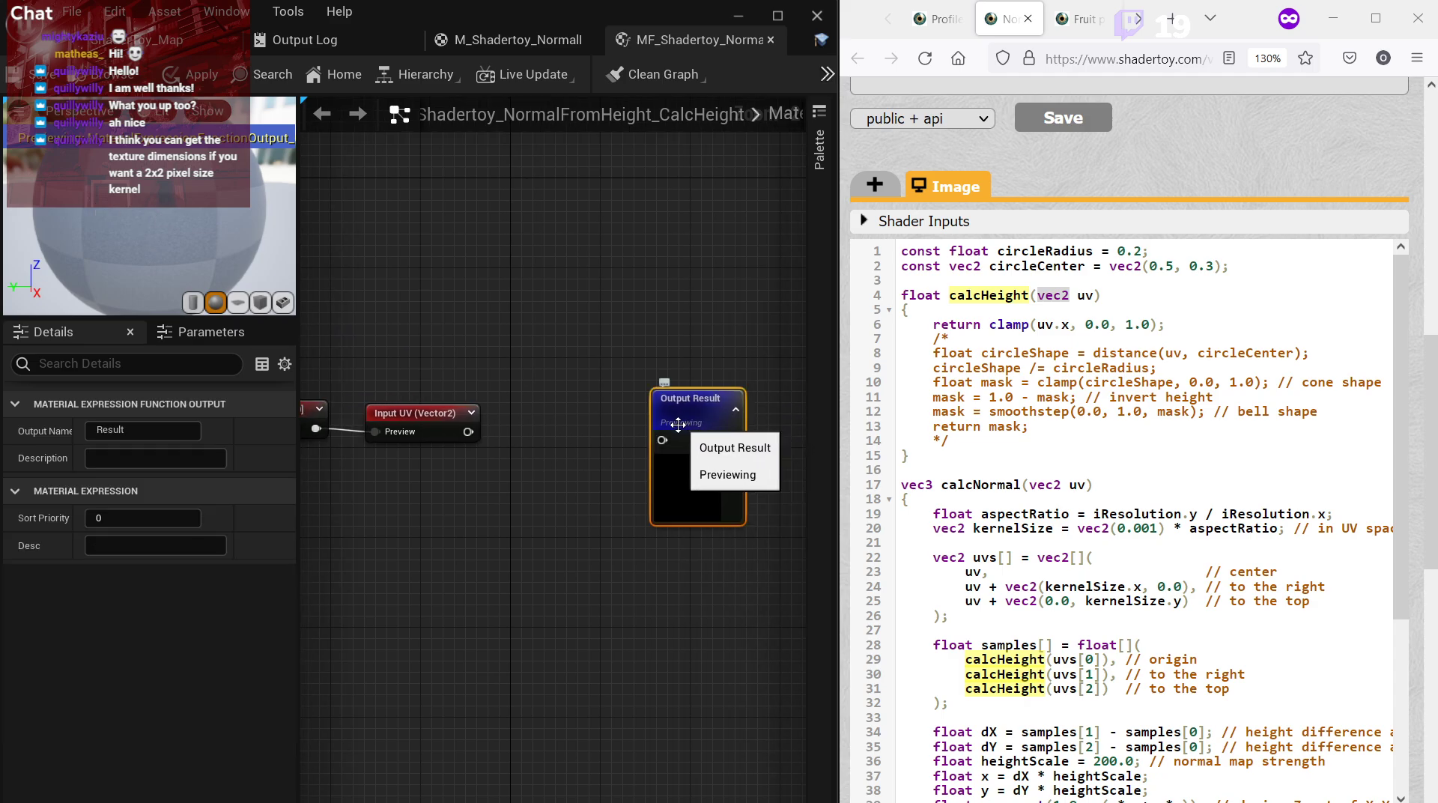
click(1040, 412)
click(197, 430)
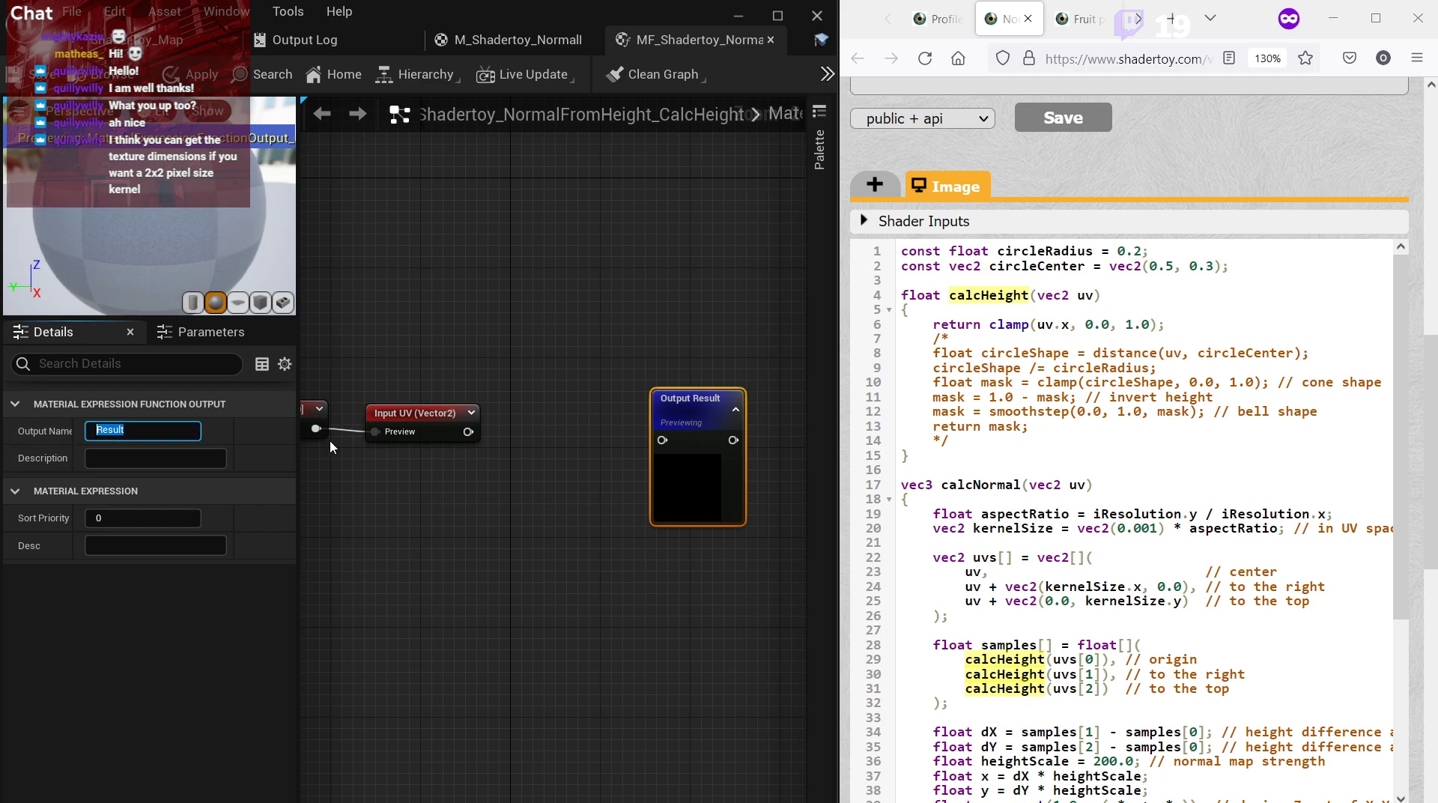
text(Height)
key(Return)
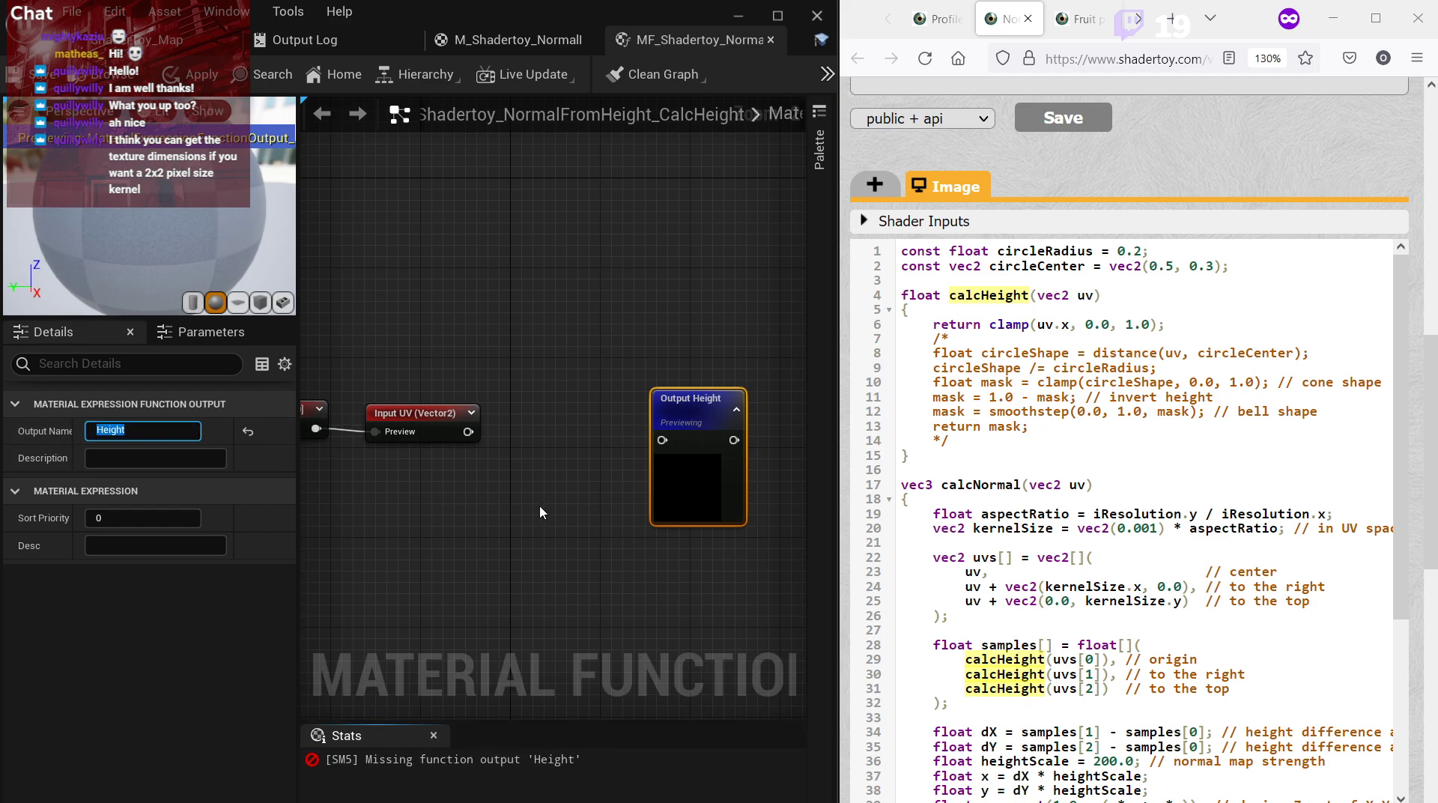
Add a constant node with value 0 before the function output and connect it to the output's input pin.
click(599, 429)
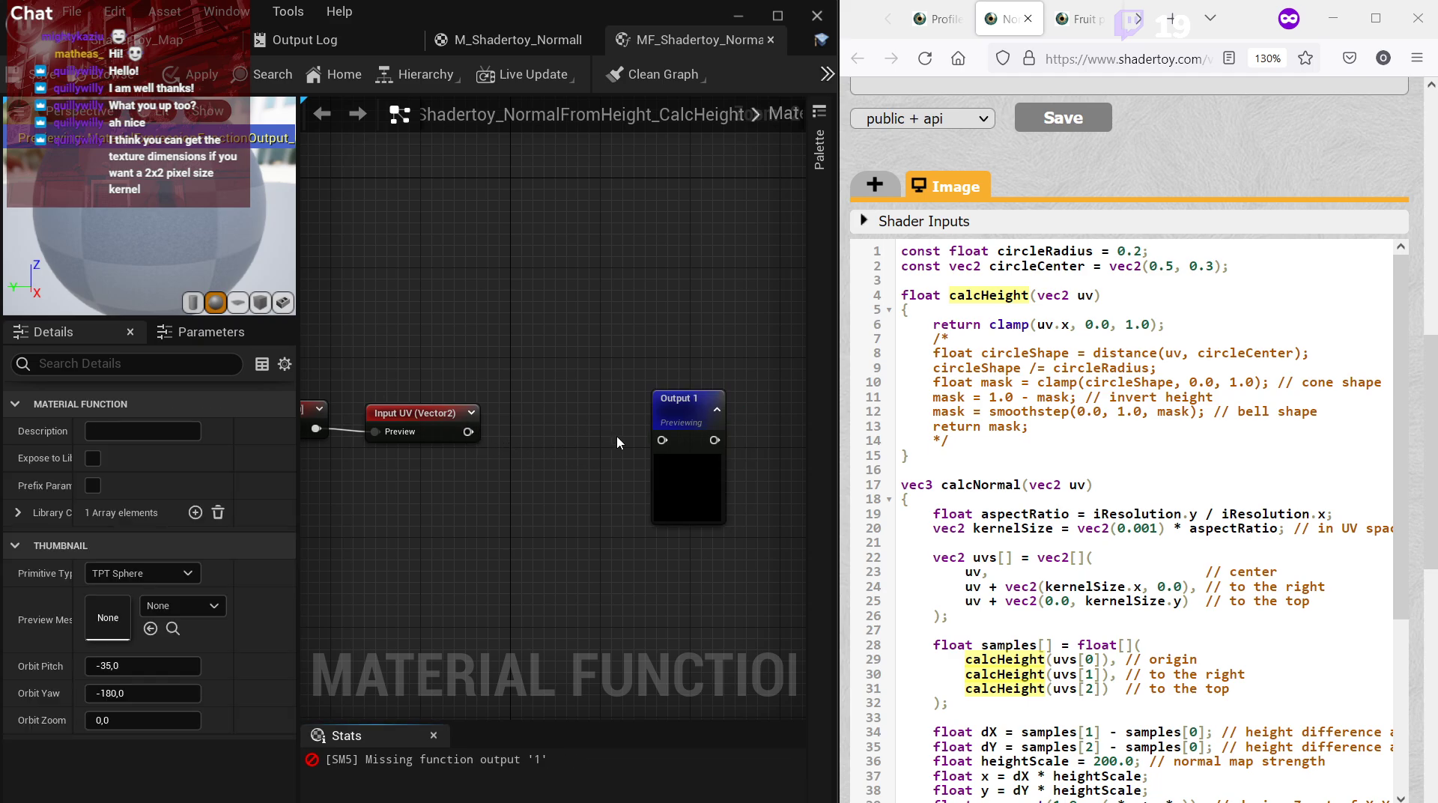
click(614, 438)
drag(618, 453, 663, 440)
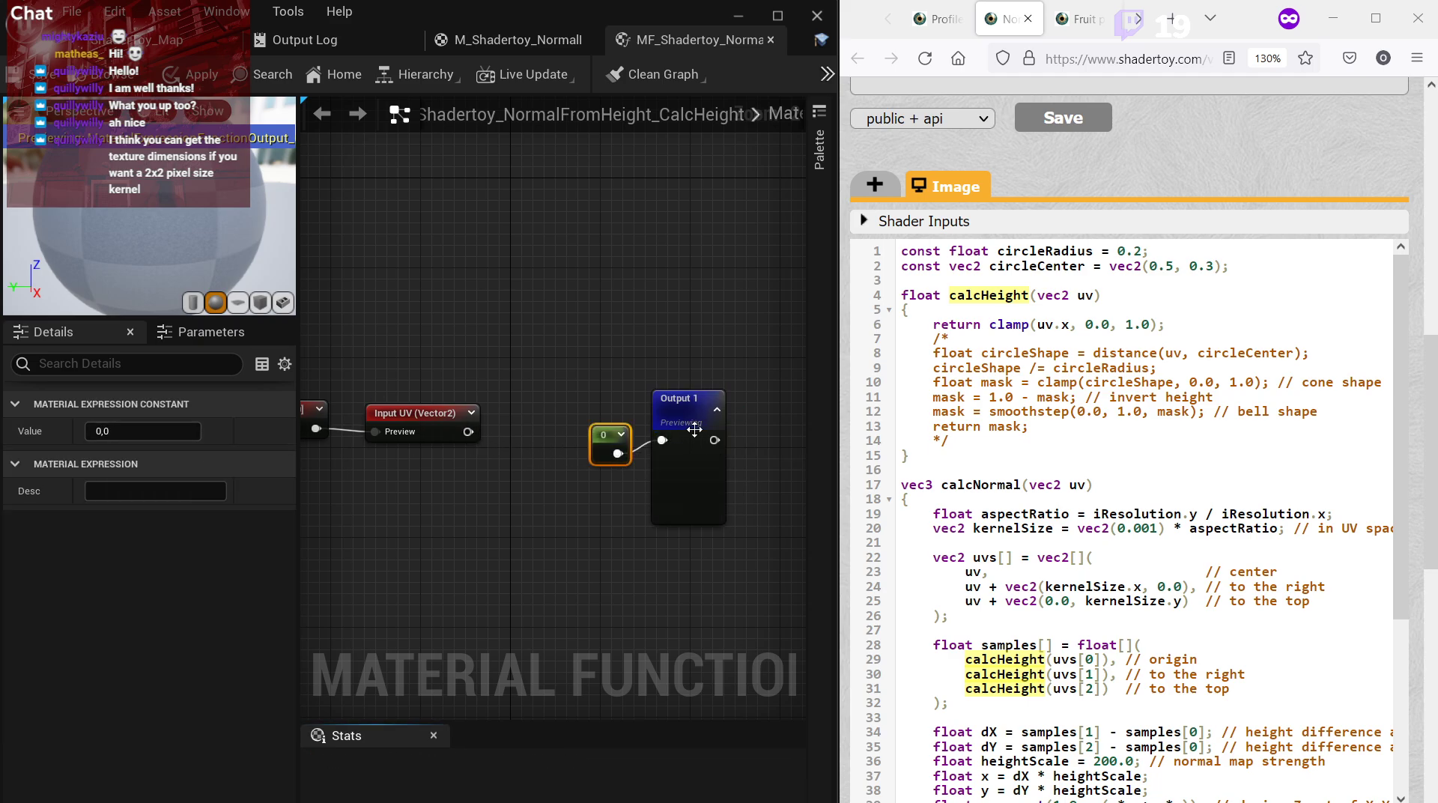
Restore the output's name to Height, collapse its preview image and shift the node slightly away from the constant.
click(685, 405)
click(143, 431)
text(Height)
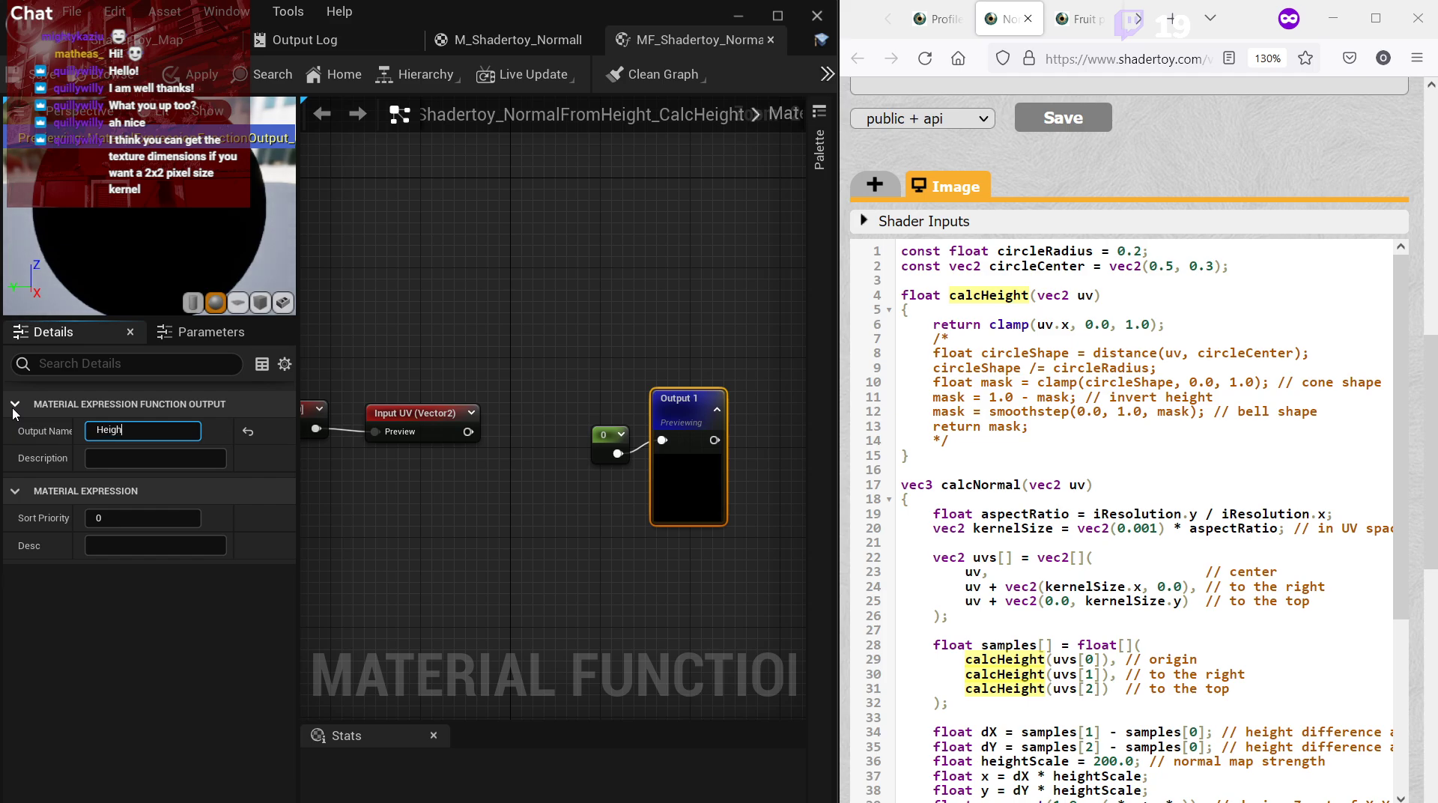
key(Return)
click(672, 217)
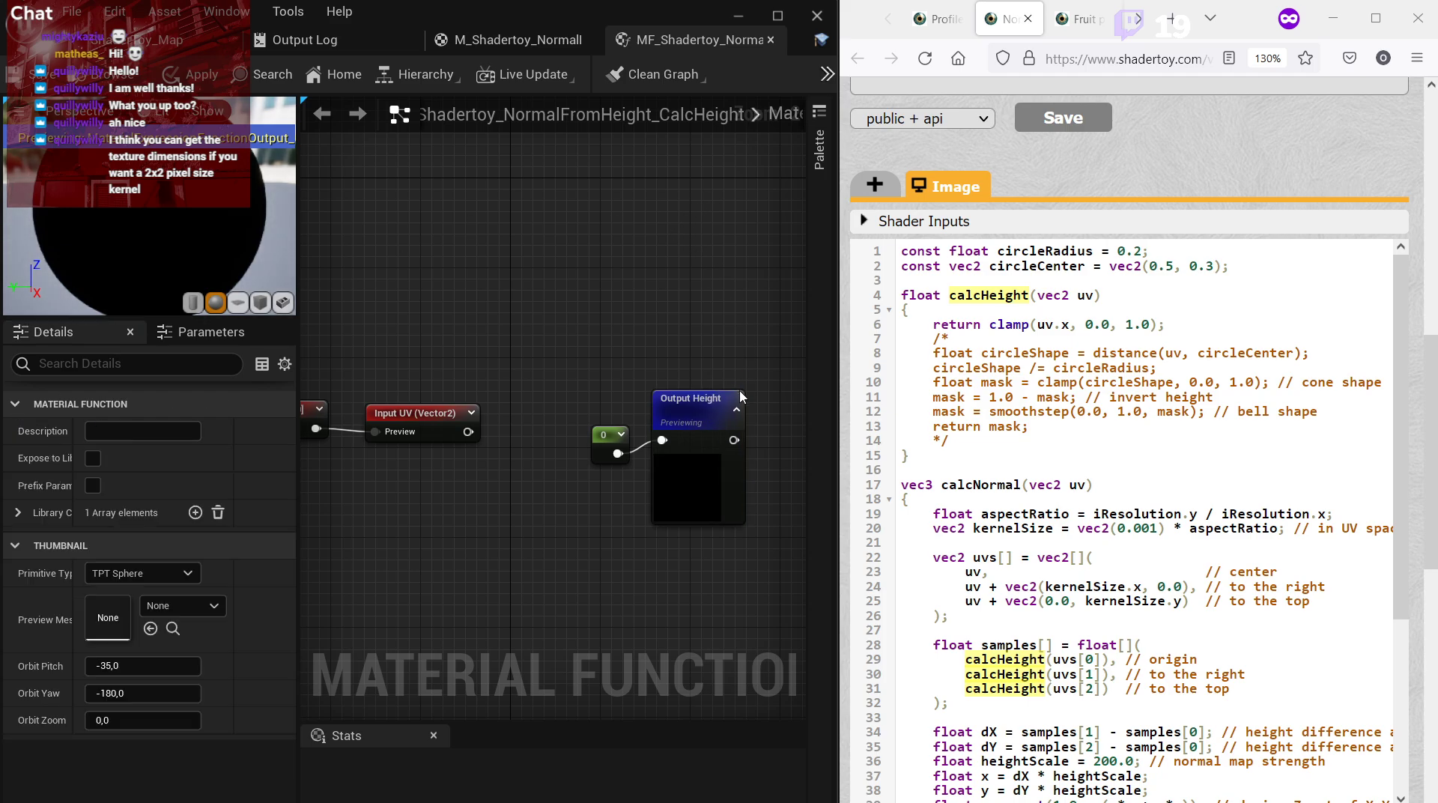
click(736, 409)
drag(680, 409, 698, 414)
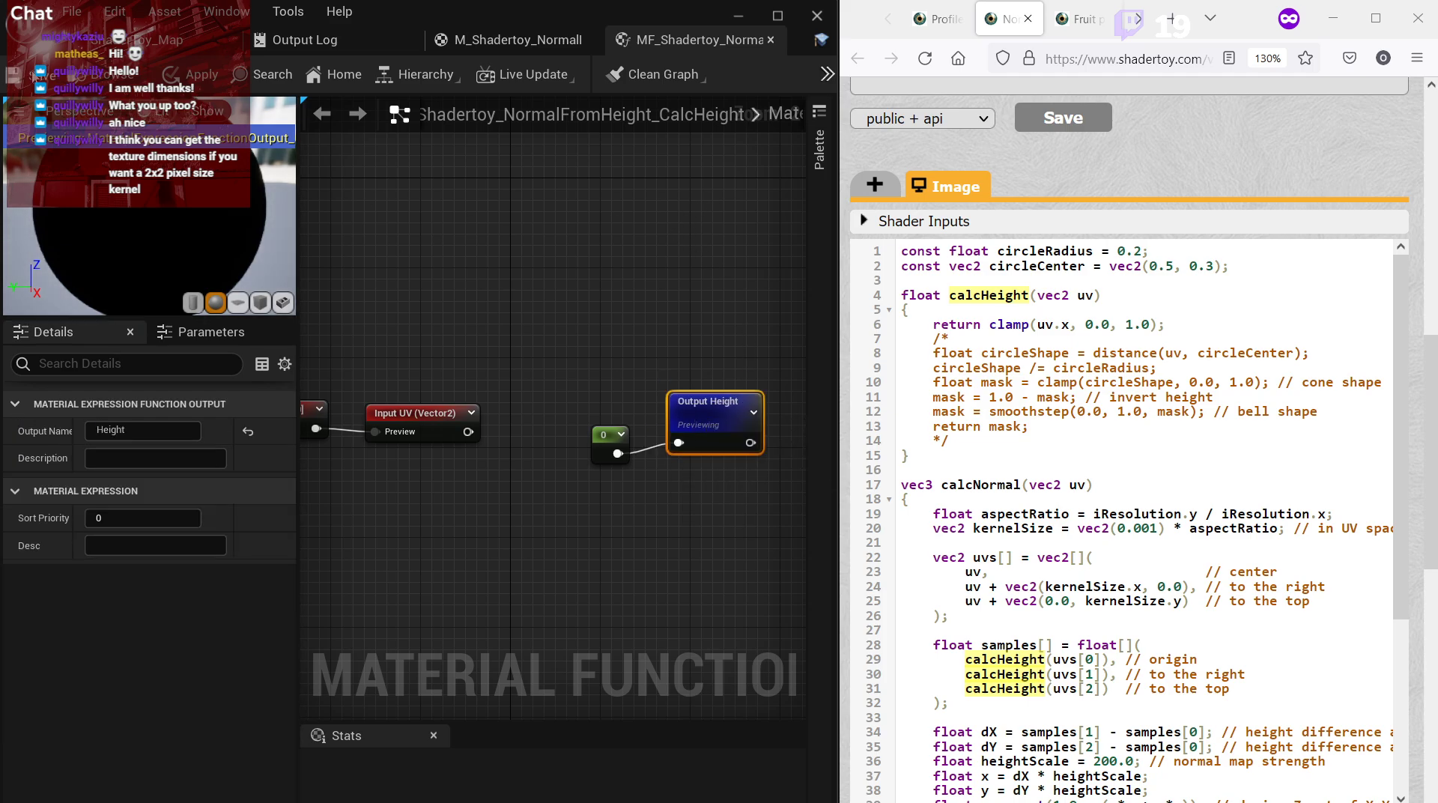
Save the CalcHeight function and inspect the pins of its three call nodes in M_Shadertoy_NormalFromHeight.
click(34, 77)
click(517, 40)
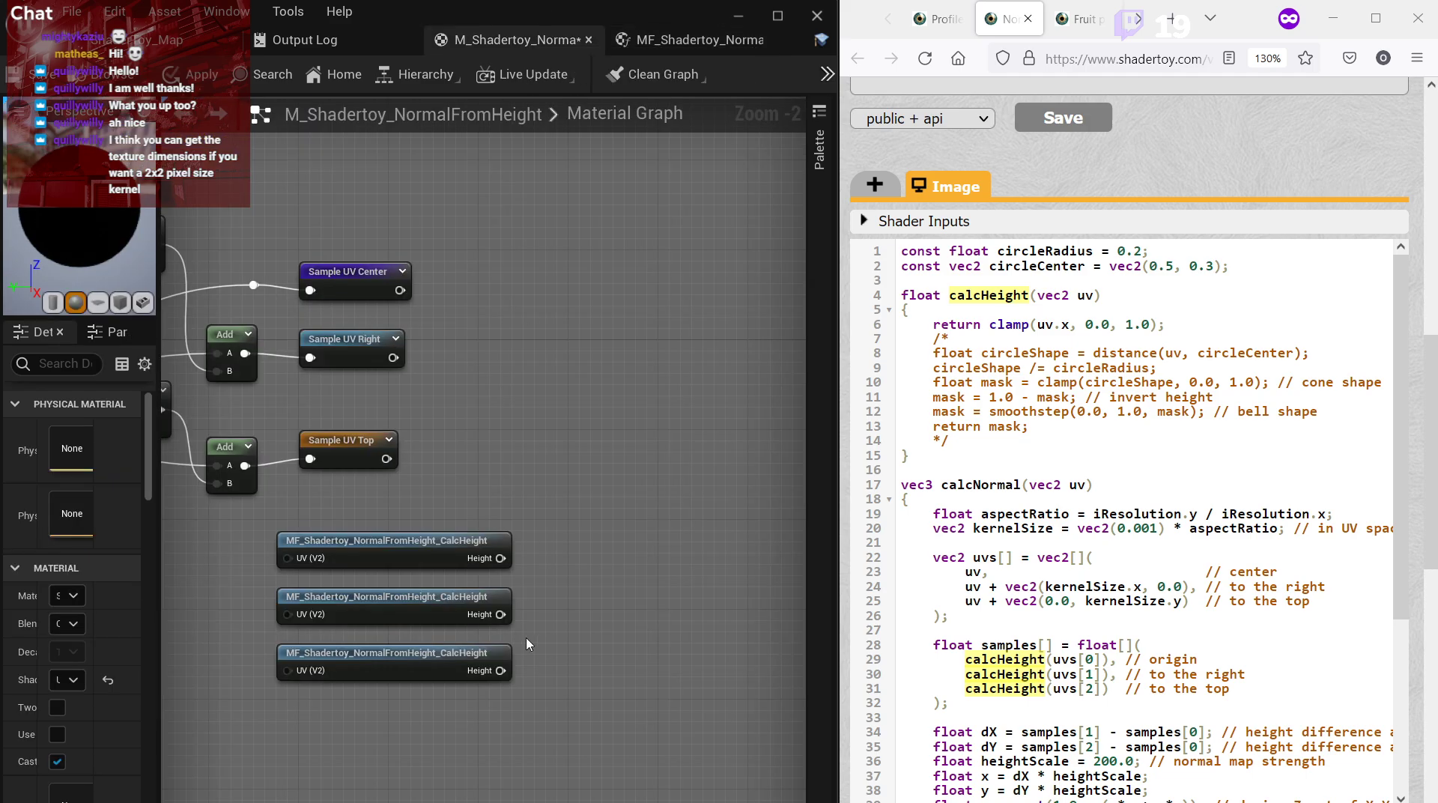
scroll(231, 665, up, 2)
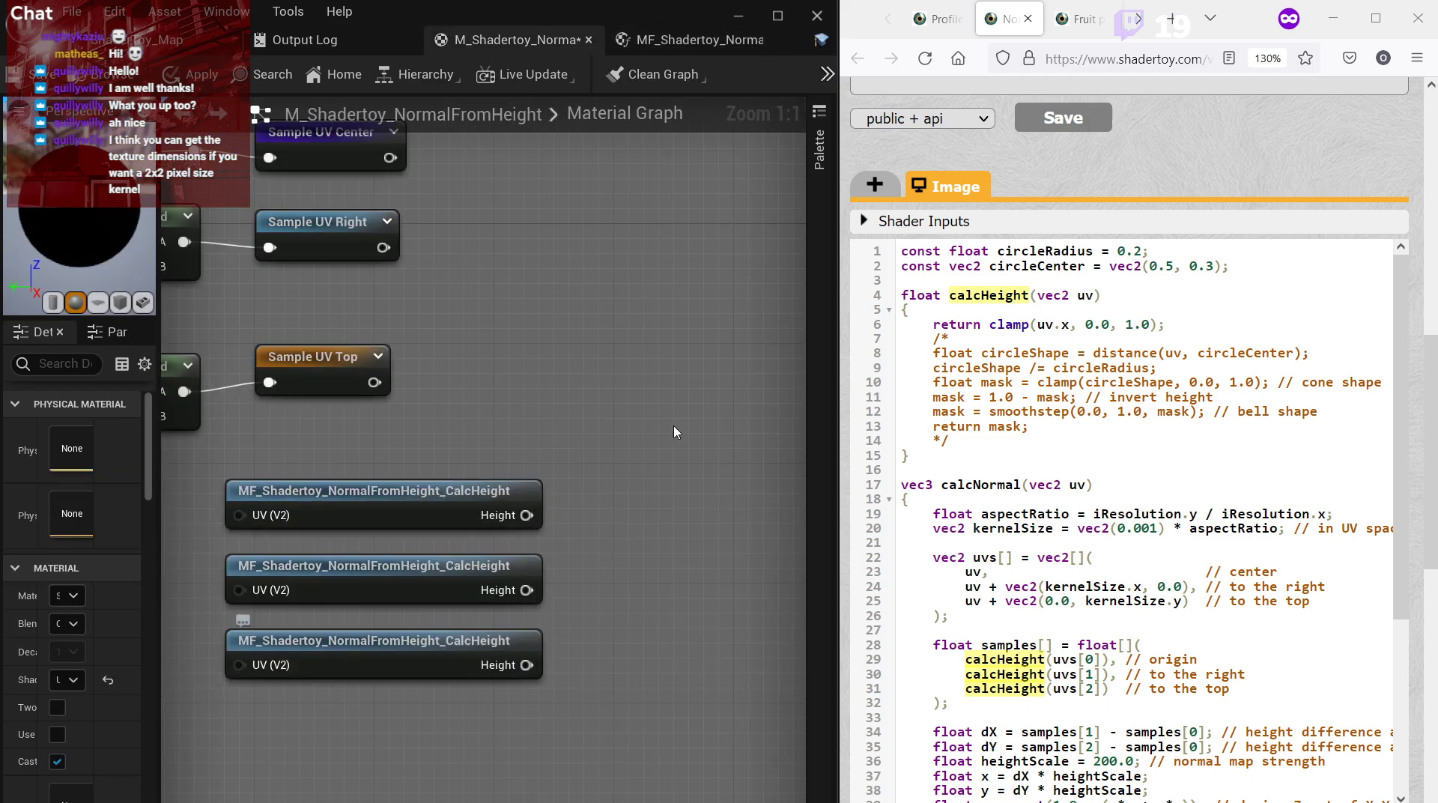
Return to the CalcHeight function graph and highlight the commented-out circle mask code inside calcHeight in Shadertoy.
click(688, 48)
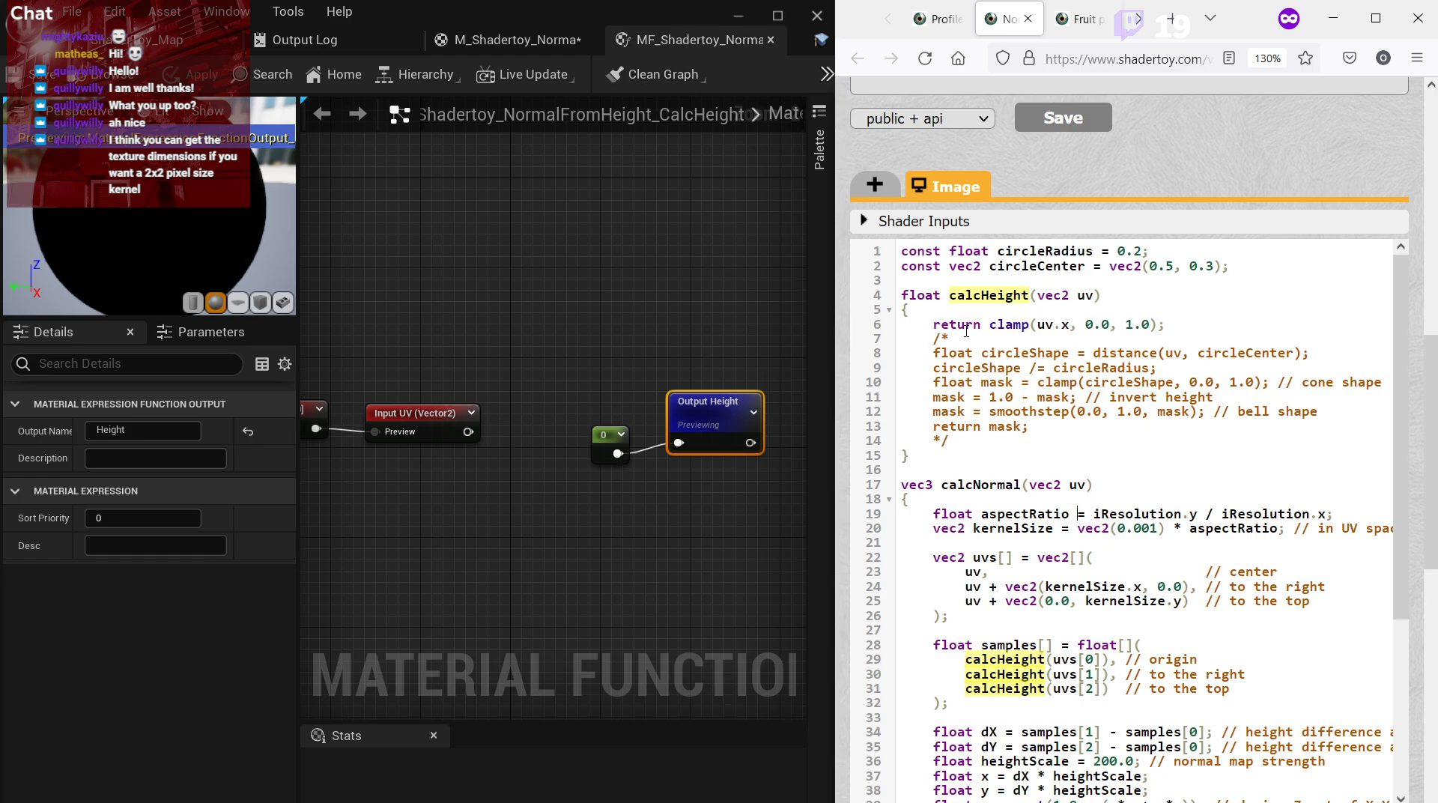
drag(1022, 440, 933, 346)
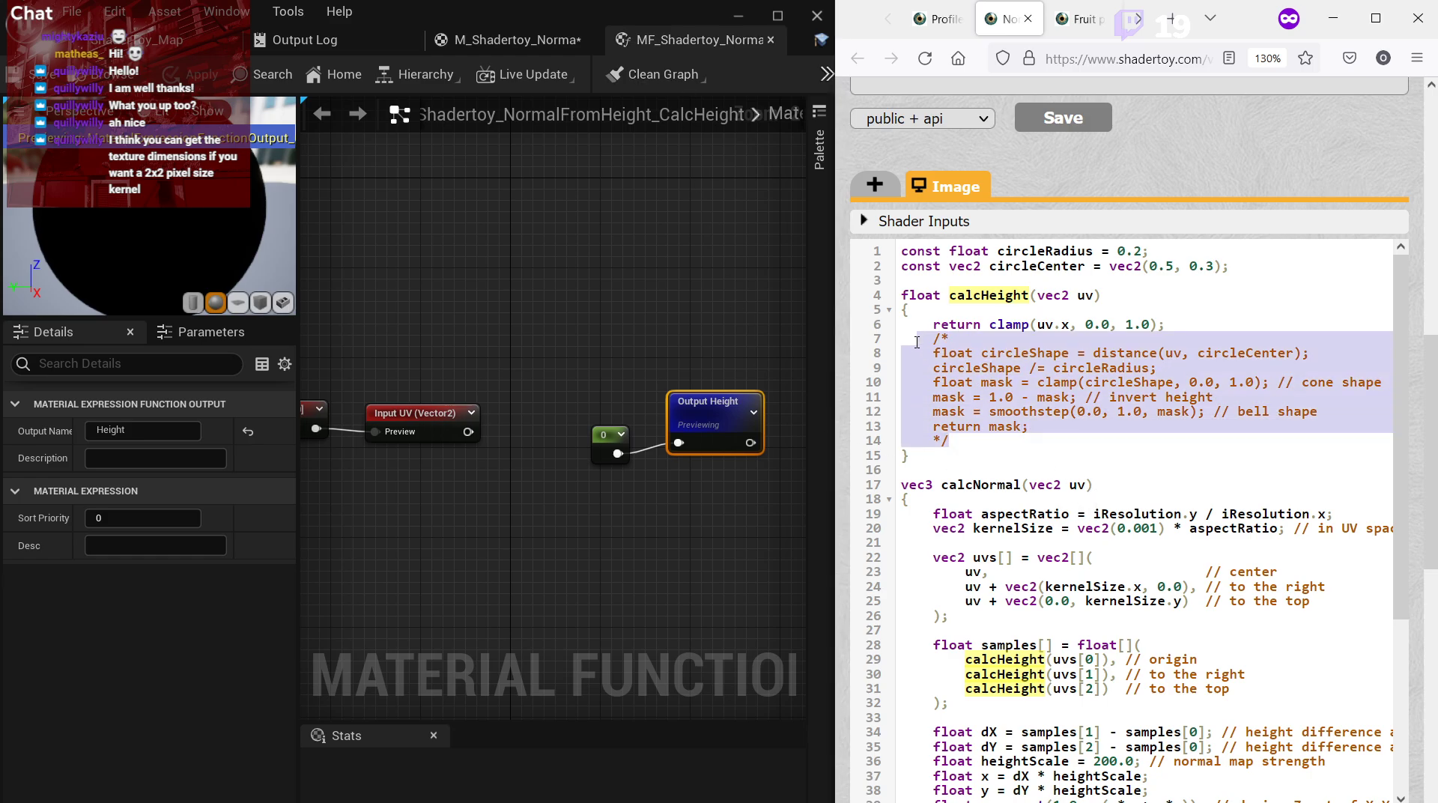
Uncomment the circle mask code inside calcHeight in Shadertoy by removing both comment markers, and close the material editor's Stats panel.
click(974, 383)
drag(1046, 430, 936, 347)
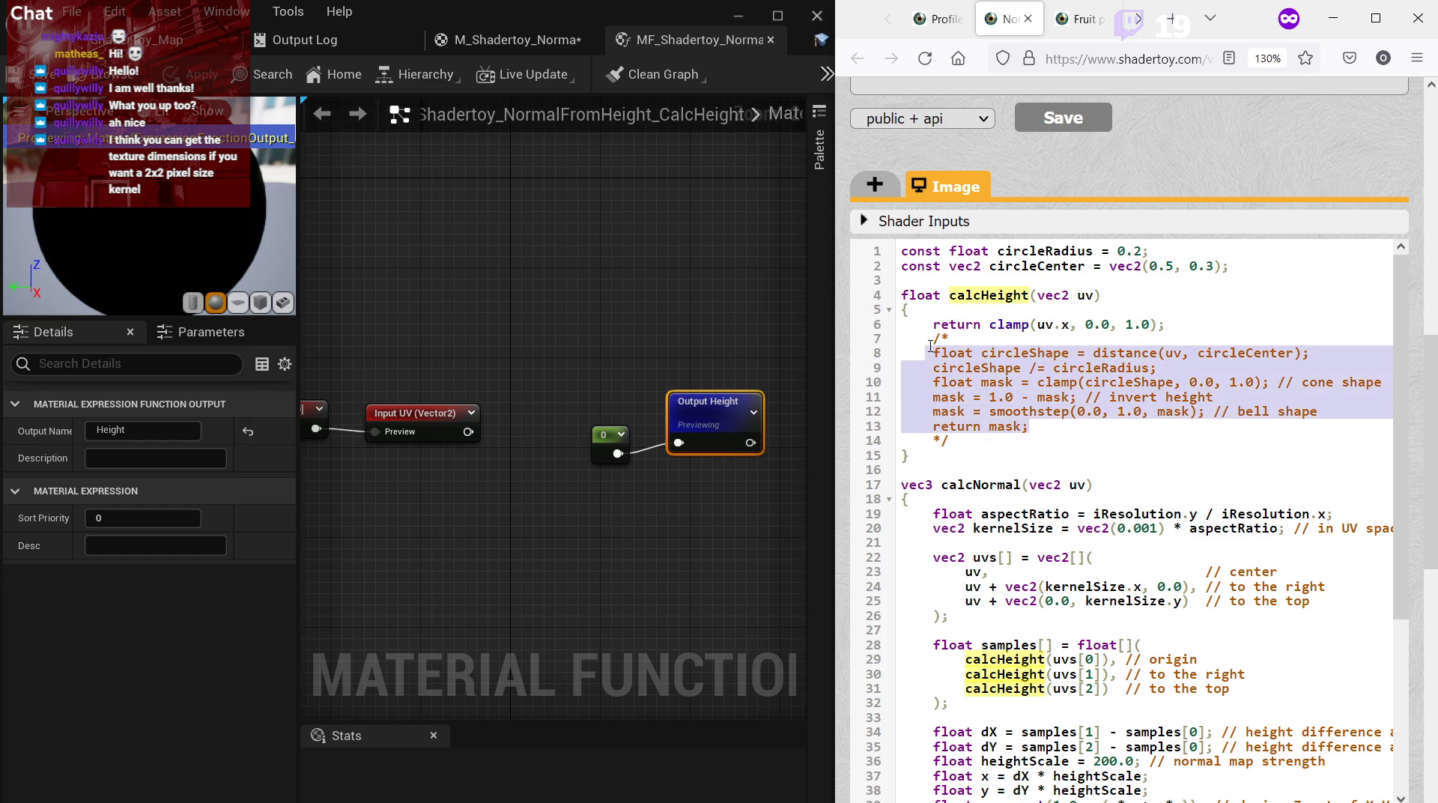
click(931, 347)
click(434, 736)
click(957, 334)
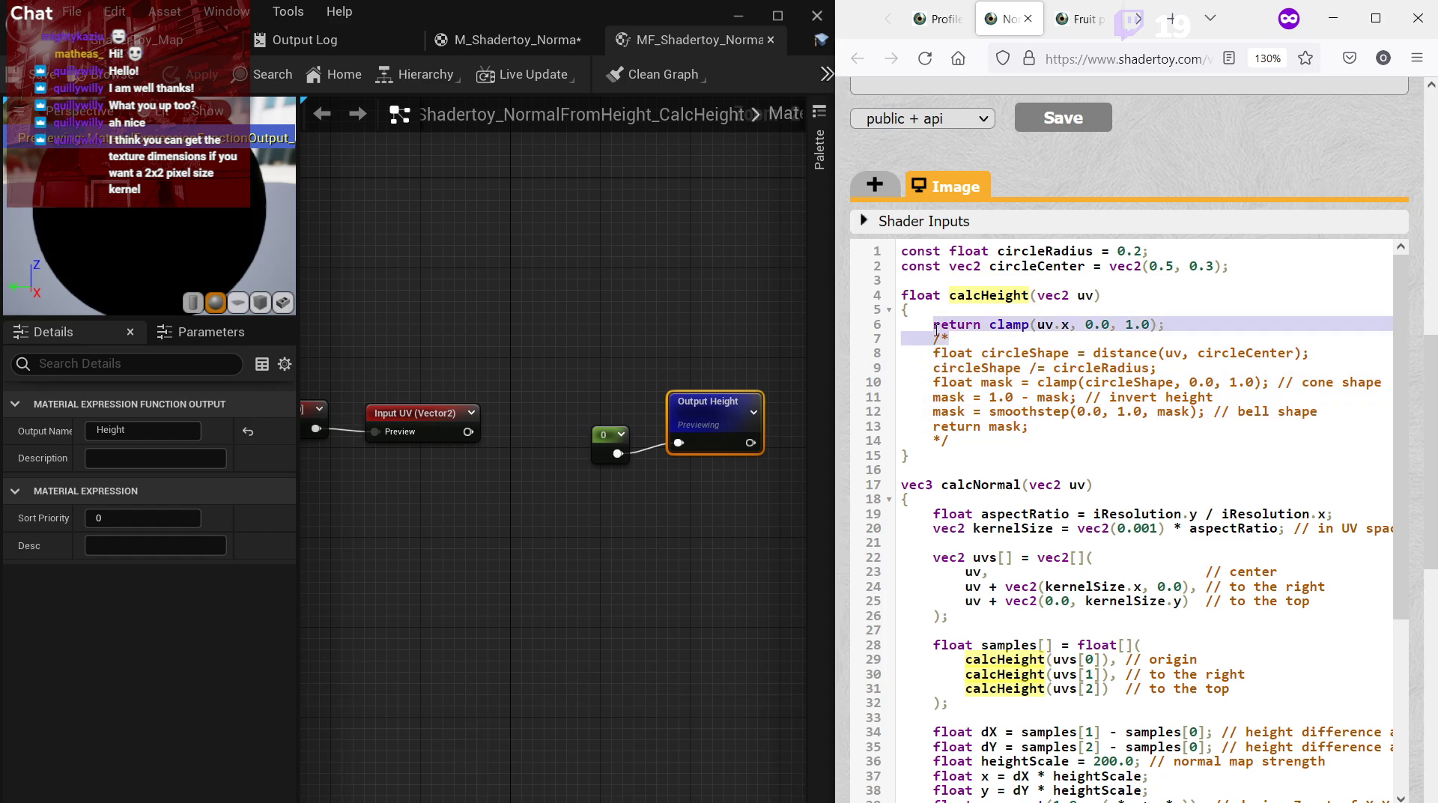
key(BackSpace)
key(BackSpace)
drag(950, 440, 817, 452)
key(BackSpace)
key(BackSpace)
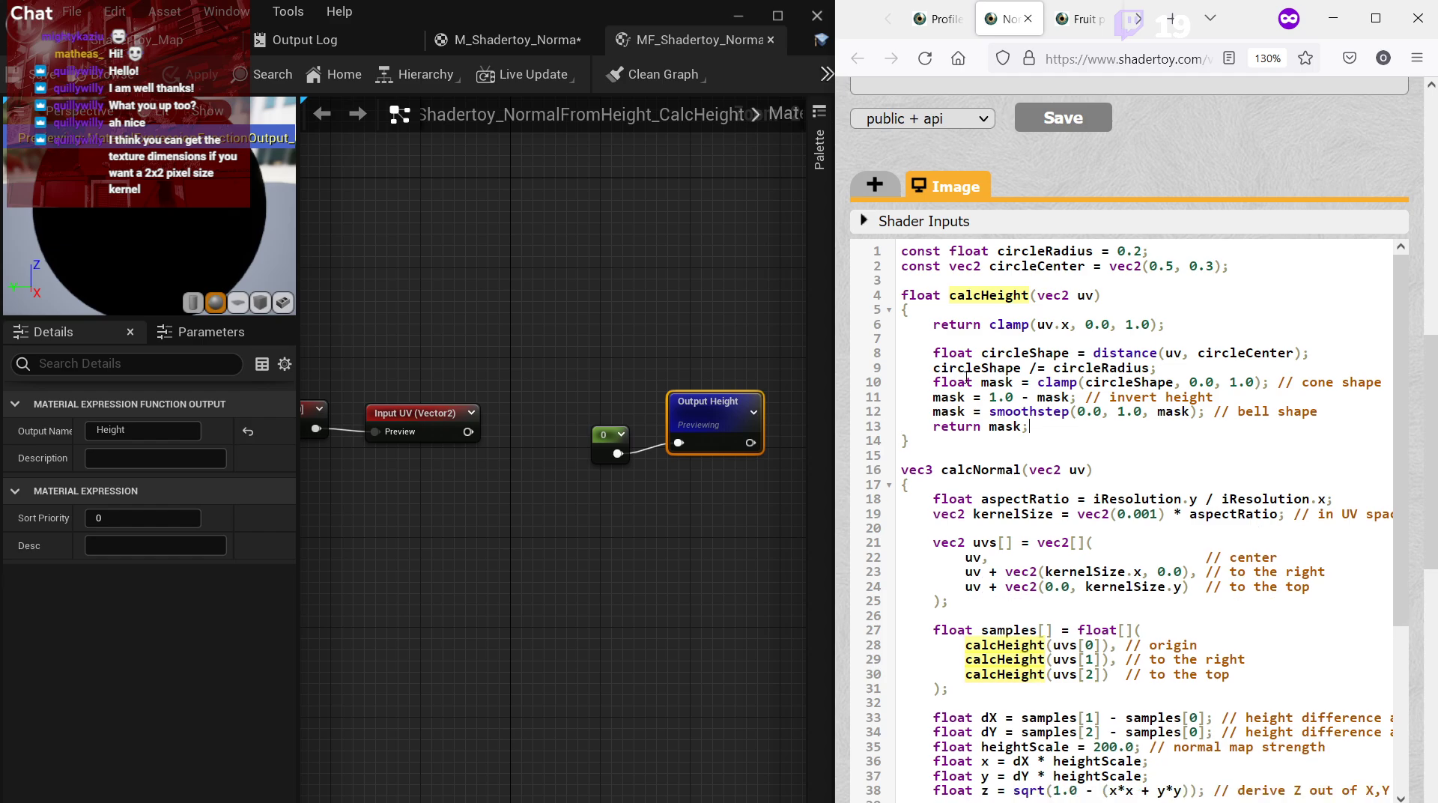
Delete the line "return clamp(uv.x, 0.0, 1.0);" from calcHeight so the function starts with the circleShape line.
drag(935, 341, 839, 327)
key(BackSpace)
key(BackSpace)
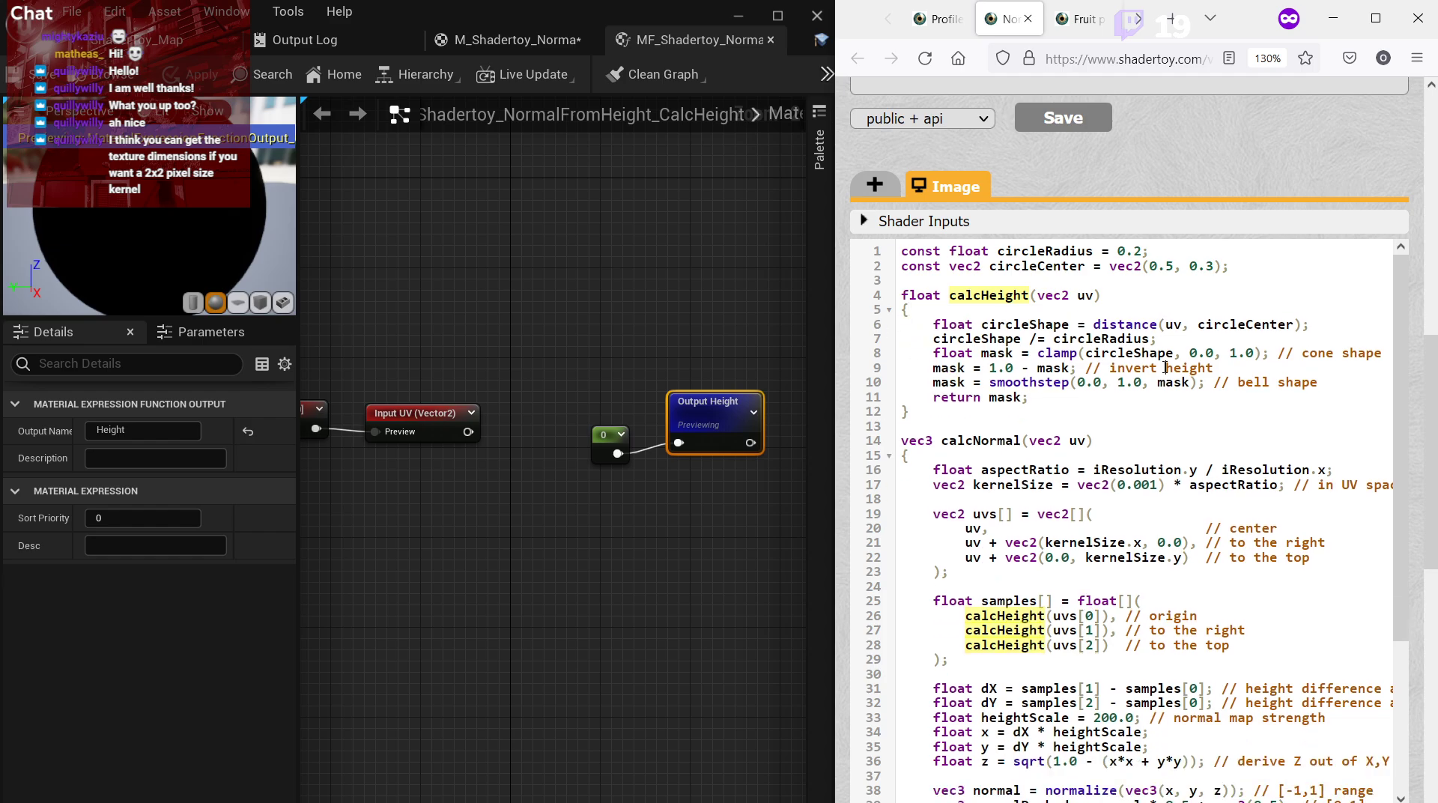
Highlight the returned mask variable in calcHeight and narrow the Details panel to widen the material function graph.
drag(1057, 397, 997, 369)
click(1057, 397)
double_click(1007, 395)
drag(298, 353, 194, 352)
Move the TexCoord and UV input nodes up and away from the constant and Height output, making room between them.
right_drag(465, 346, 596, 323)
scroll(442, 361, down, 1)
drag(263, 341, 501, 433)
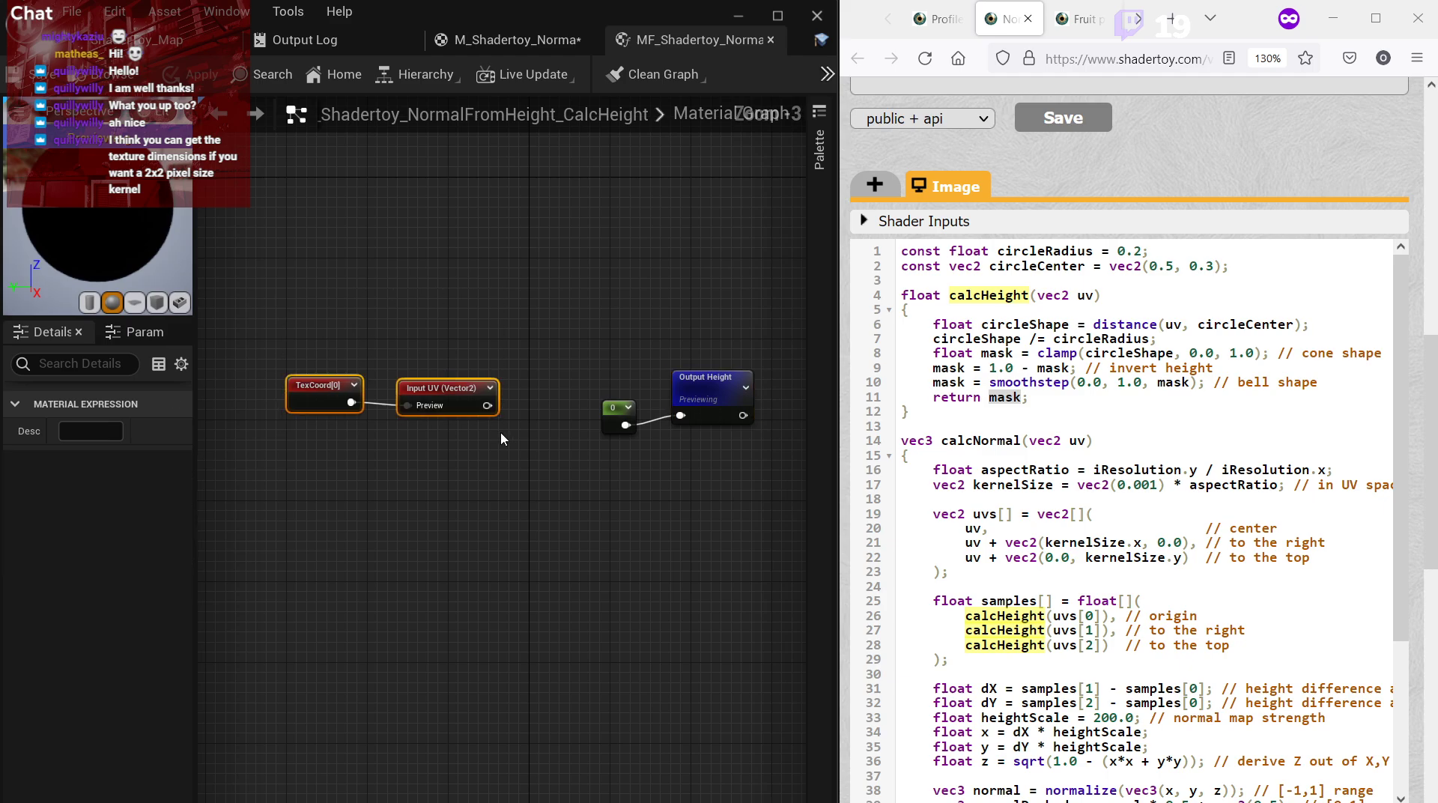
right_drag(500, 433, 707, 518)
drag(668, 477, 445, 447)
click(669, 404)
right_drag(669, 404, 603, 379)
drag(296, 390, 419, 449)
right_drag(322, 442, 483, 449)
drag(537, 402, 577, 578)
drag(353, 360, 577, 488)
drag(412, 411, 637, 241)
click(660, 423)
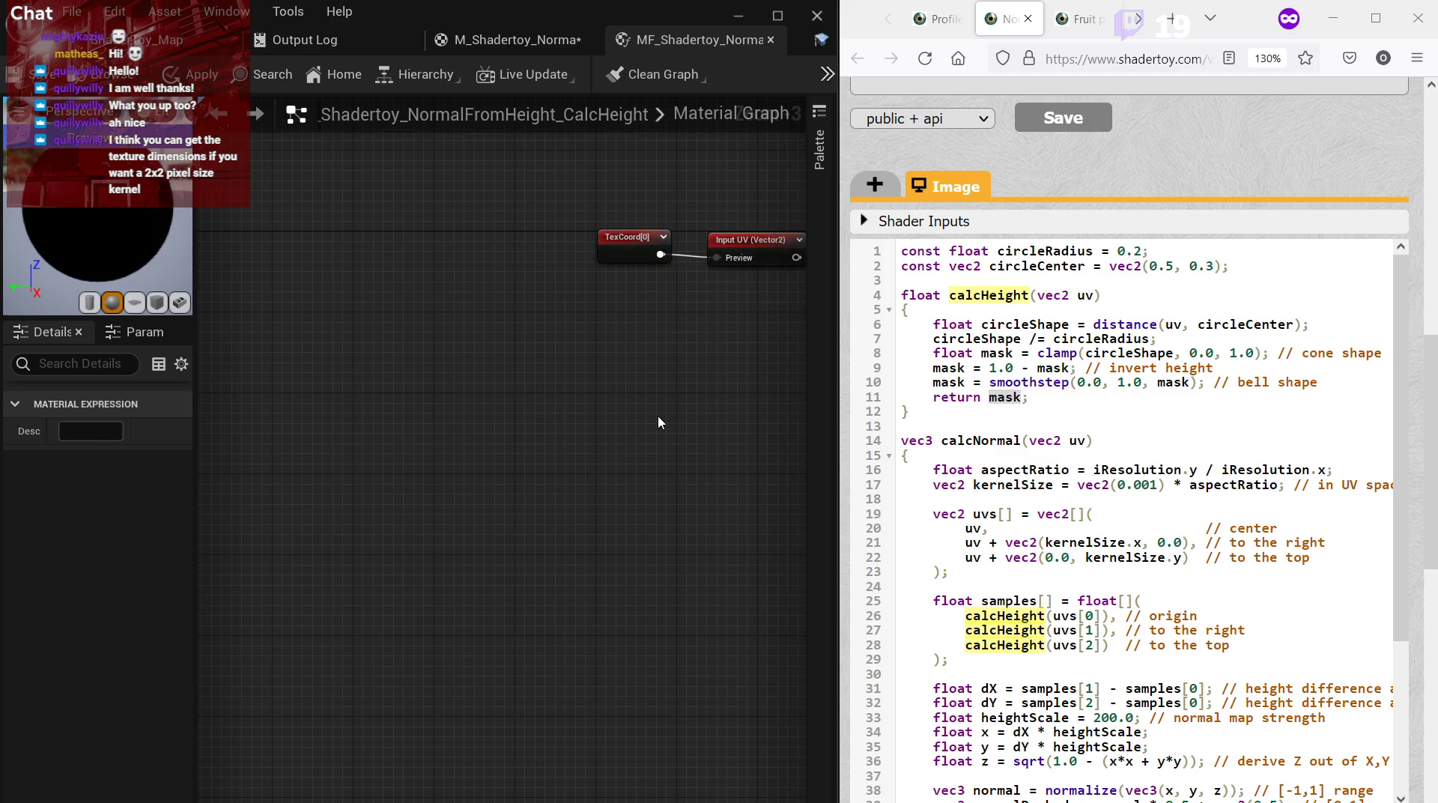
right_drag(659, 423, 363, 466)
scroll(479, 404, up, 2)
right_drag(479, 404, 412, 441)
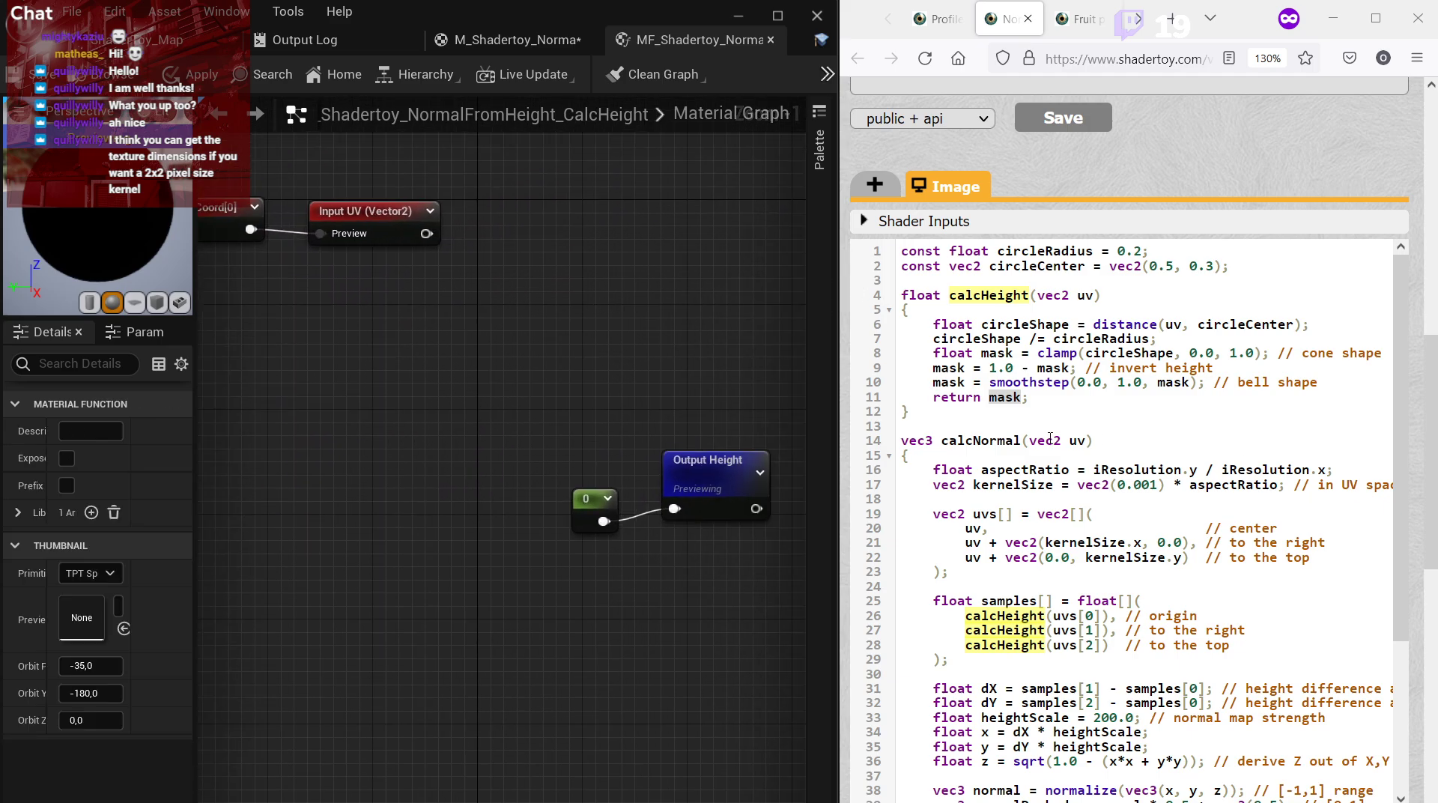
Review calcHeight's return type and its smoothstep(0.0, 1.0, mask) line, and add a SmoothStep node before the Height output.
click(1050, 398)
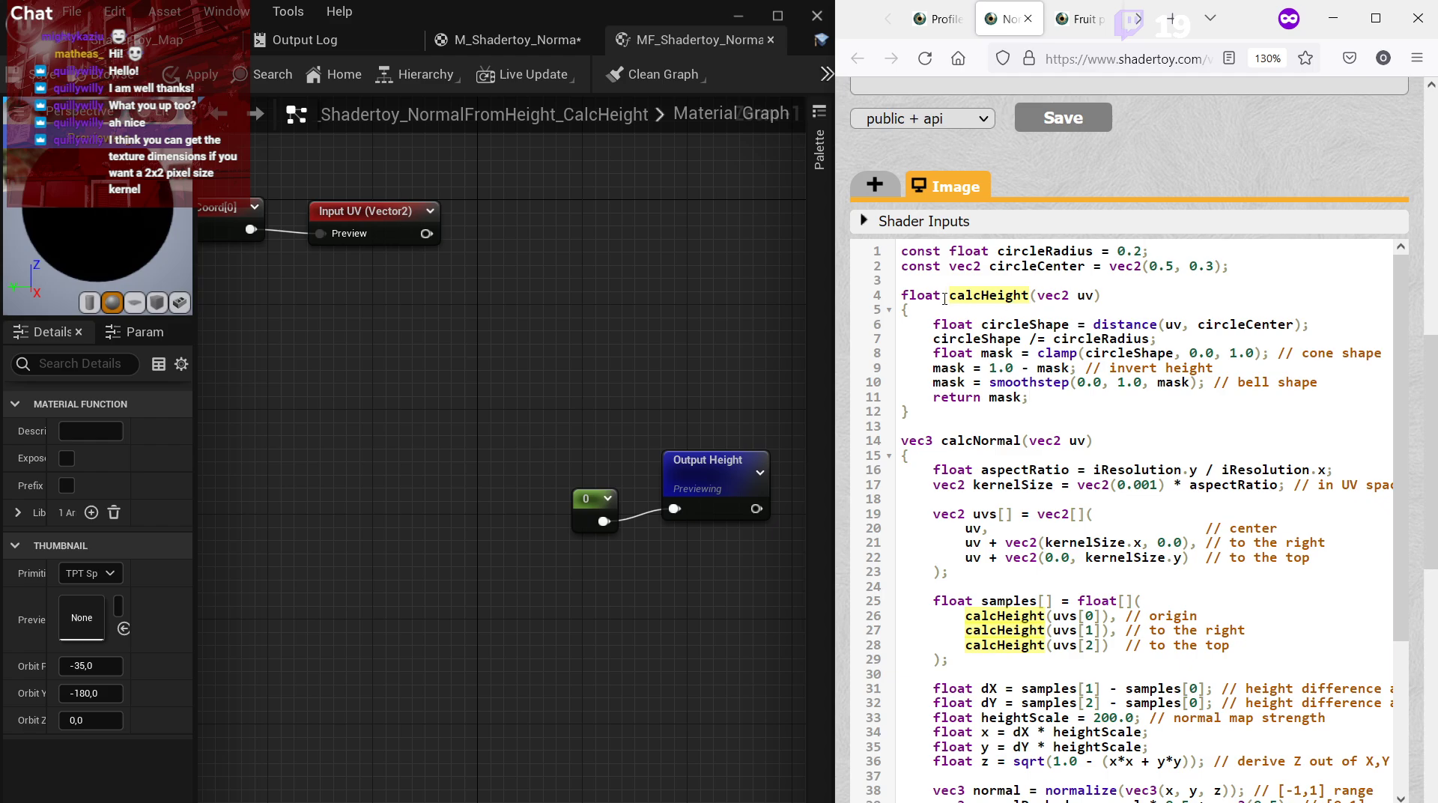
drag(946, 299, 860, 304)
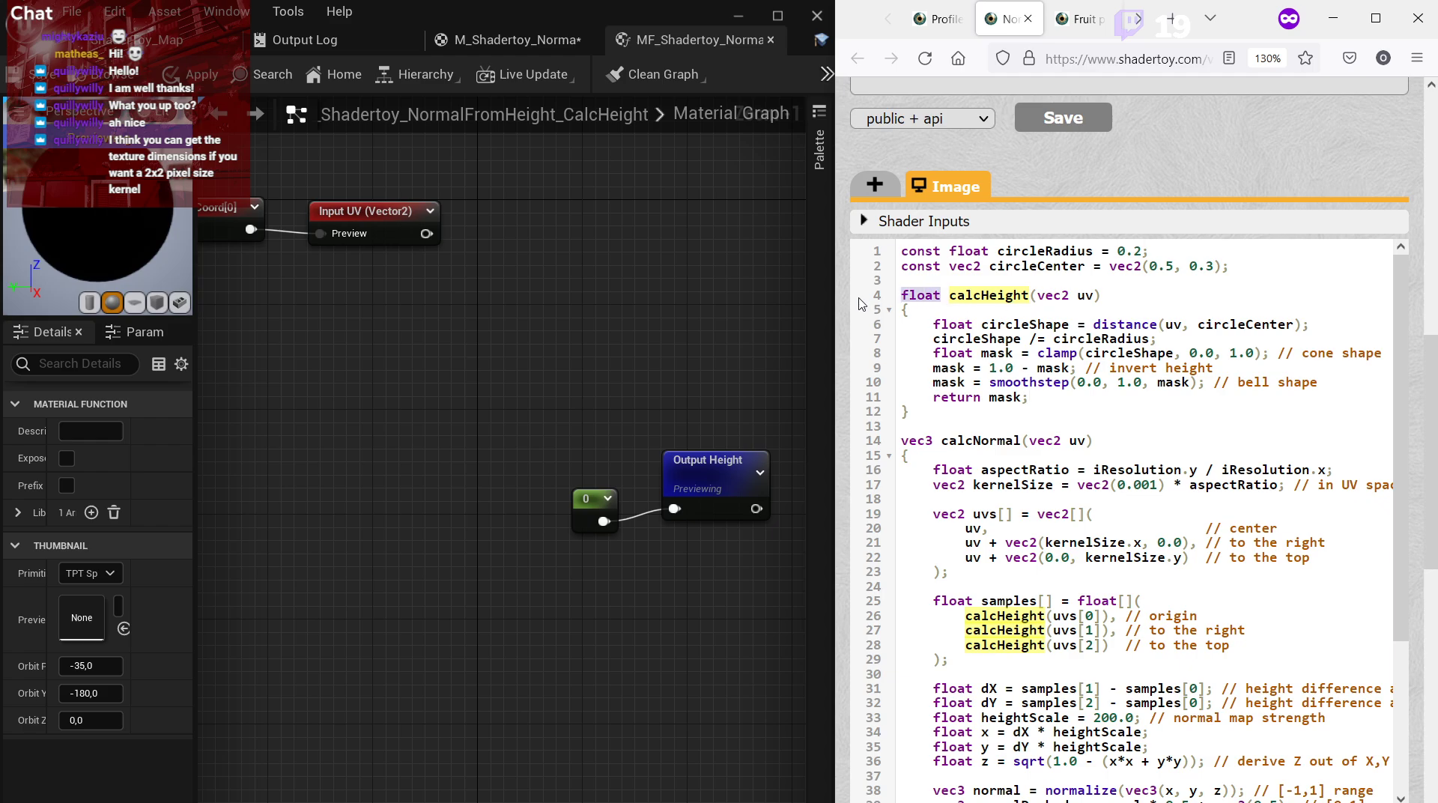
click(1022, 398)
drag(995, 378, 1144, 383)
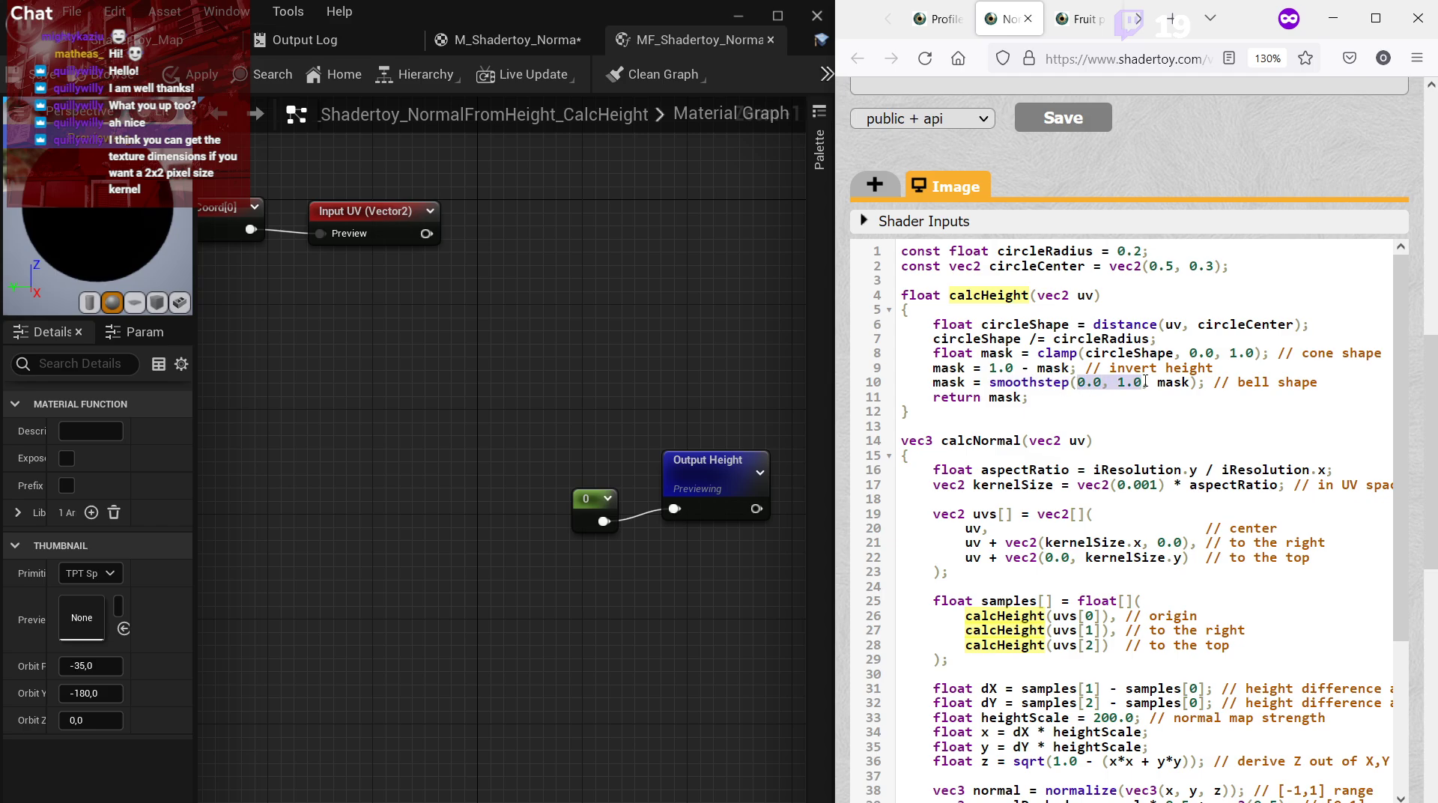
double_click(1170, 382)
click(1137, 421)
right_click(367, 525)
text(smooths)
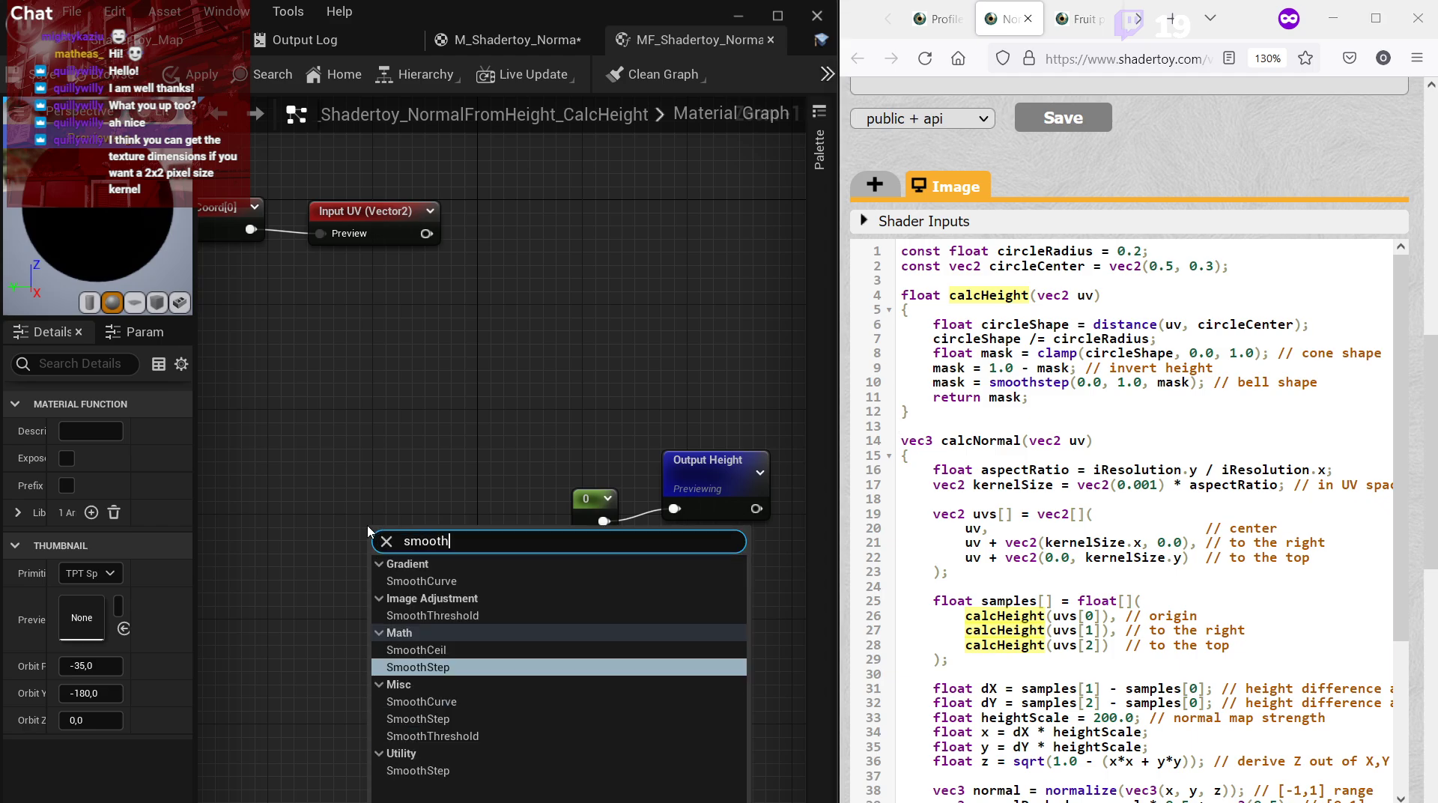
key(Return)
Add two constants with values 0 and 1 and connect them to the SmoothStep node's Min and Max inputs.
right_drag(350, 526, 449, 522)
click(414, 510)
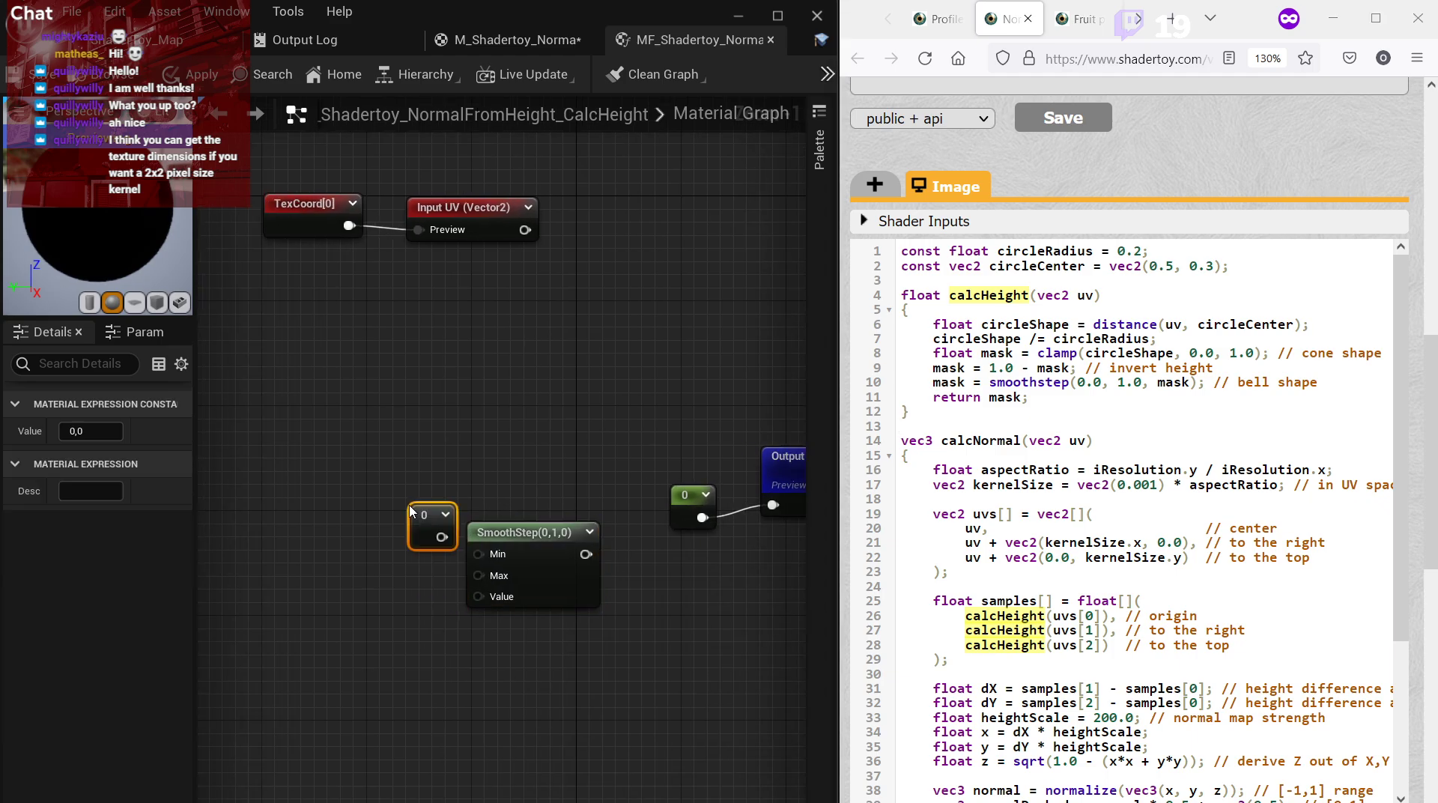
drag(442, 537, 478, 575)
click(410, 556)
click(90, 431)
text(1)
key(Return)
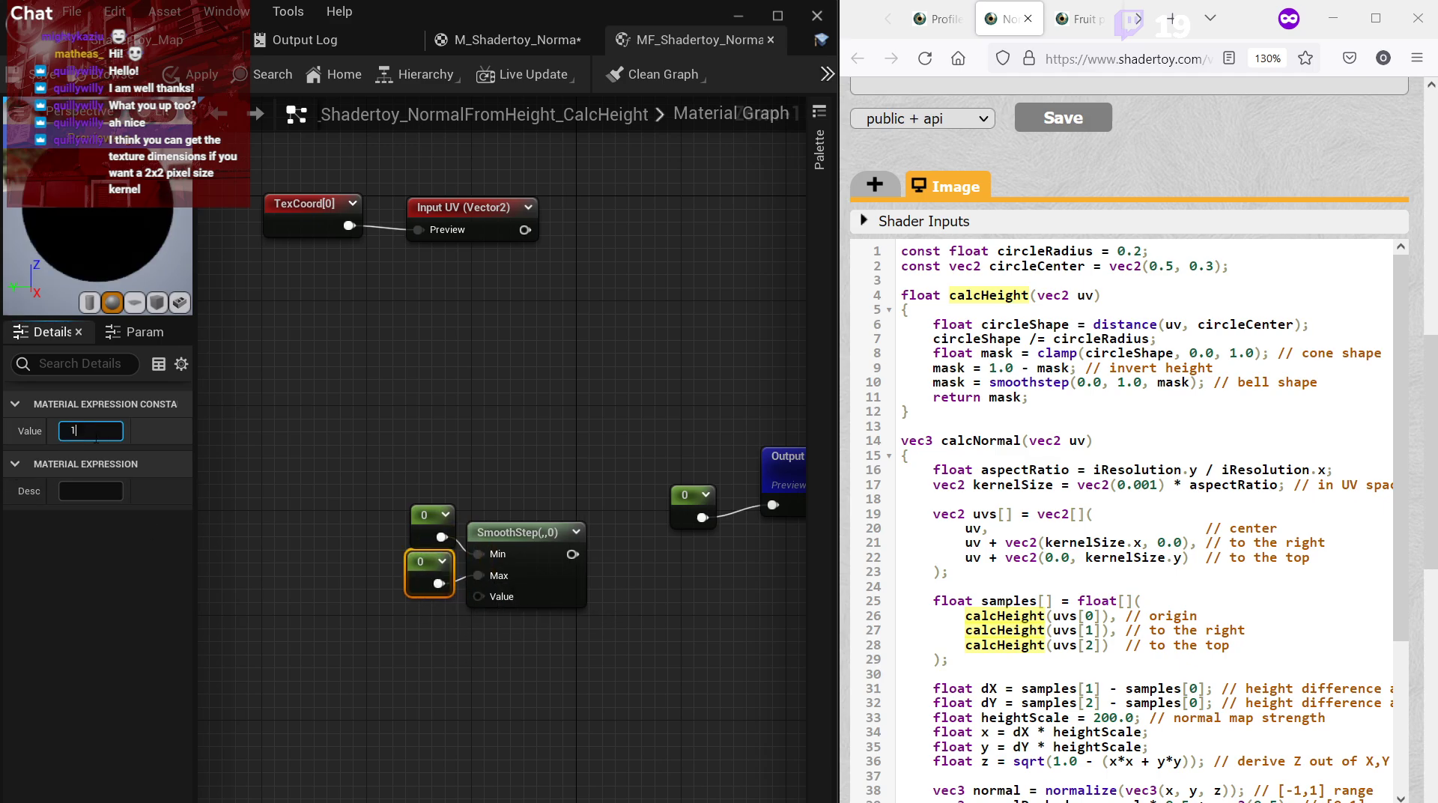
click(659, 396)
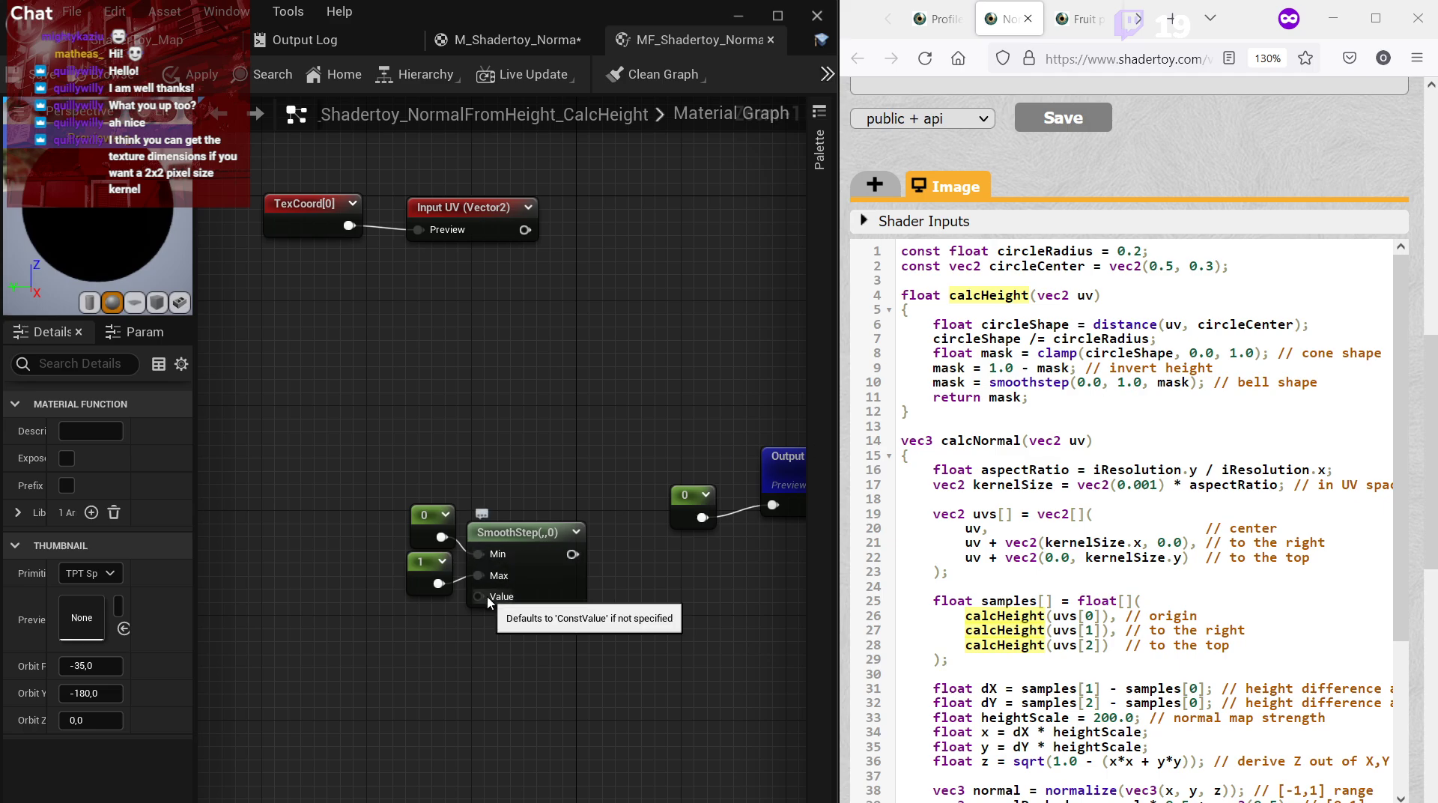
Add a OneMinus node for the "mask = 1.0 - mask" line and connect it to the SmoothStep node's Value input.
click(991, 374)
drag(1031, 367, 1070, 367)
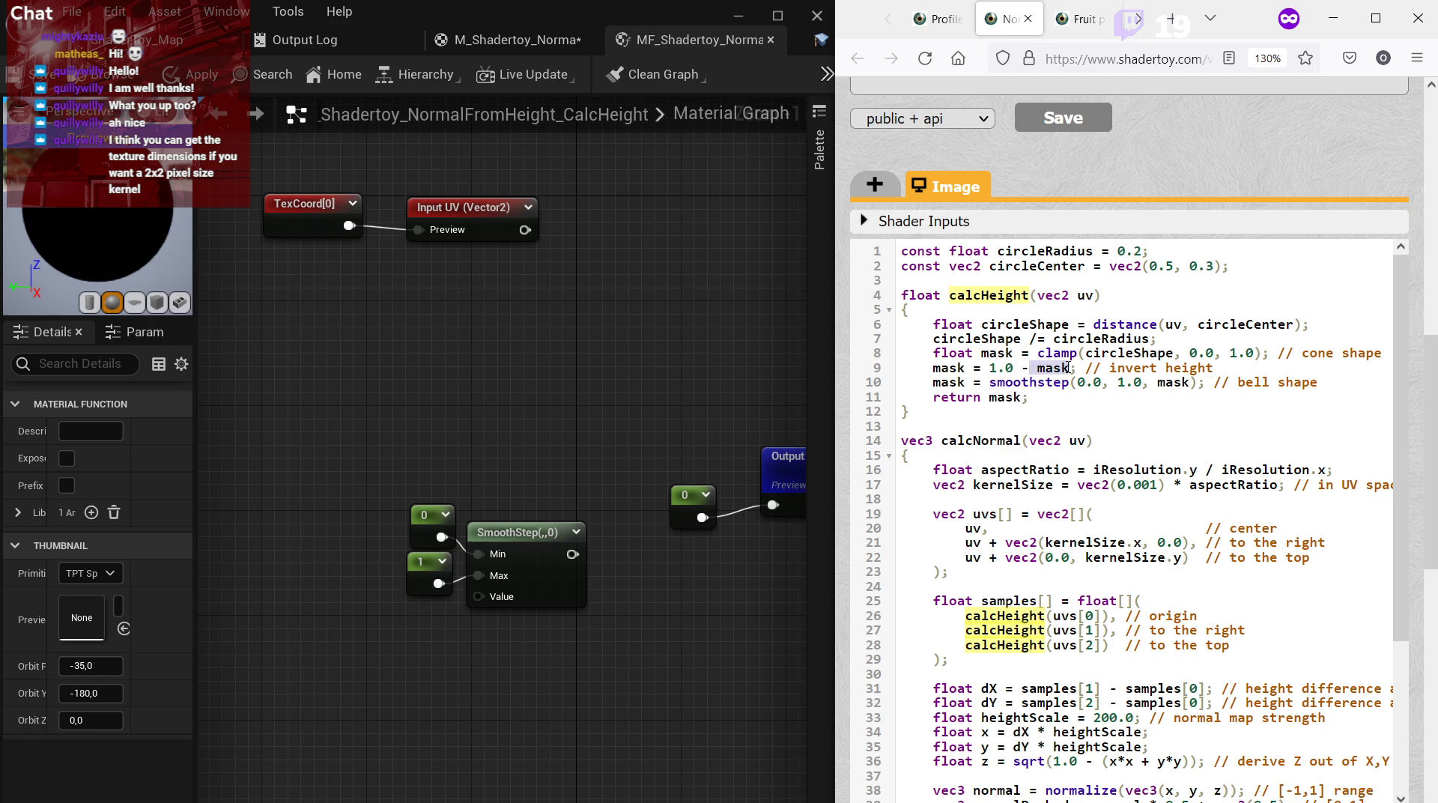
click(458, 649)
right_click(285, 529)
text(1-x)
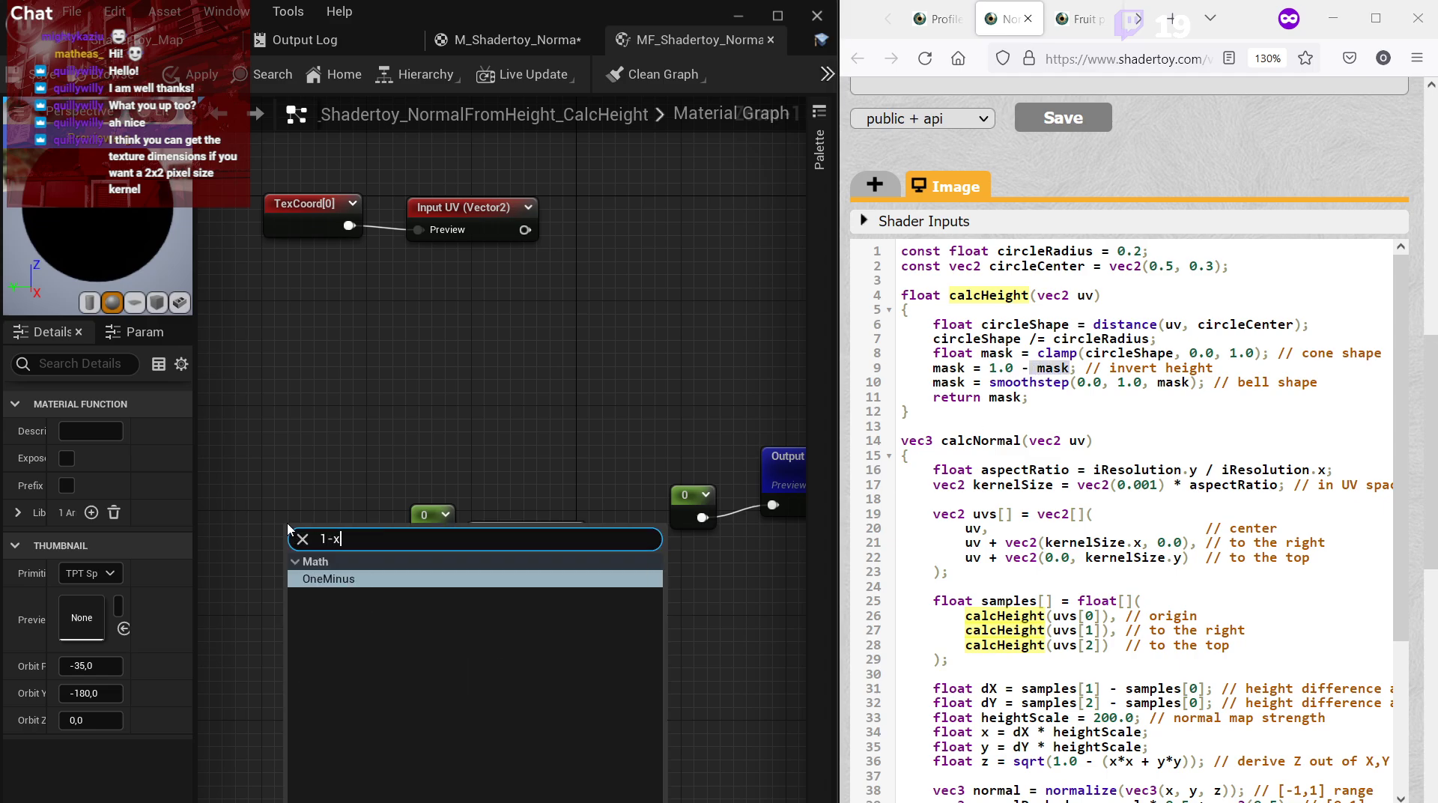
key(Return)
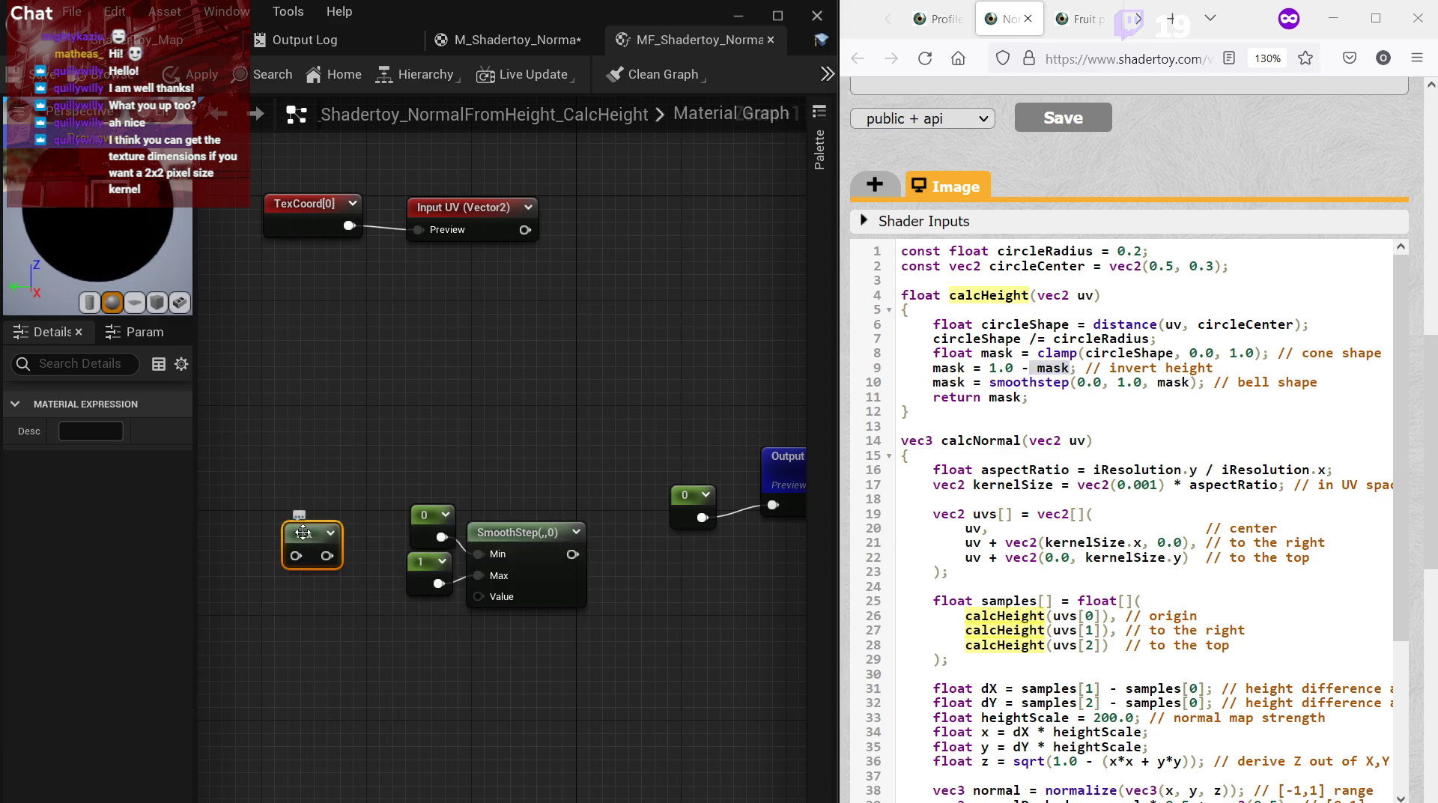
drag(311, 541, 478, 597)
drag(525, 536, 533, 552)
click(574, 488)
Adjust the browser window slightly and move the SmoothStep, its constants and the 1-x node up closer to the Height output.
right_drag(653, 462, 508, 442)
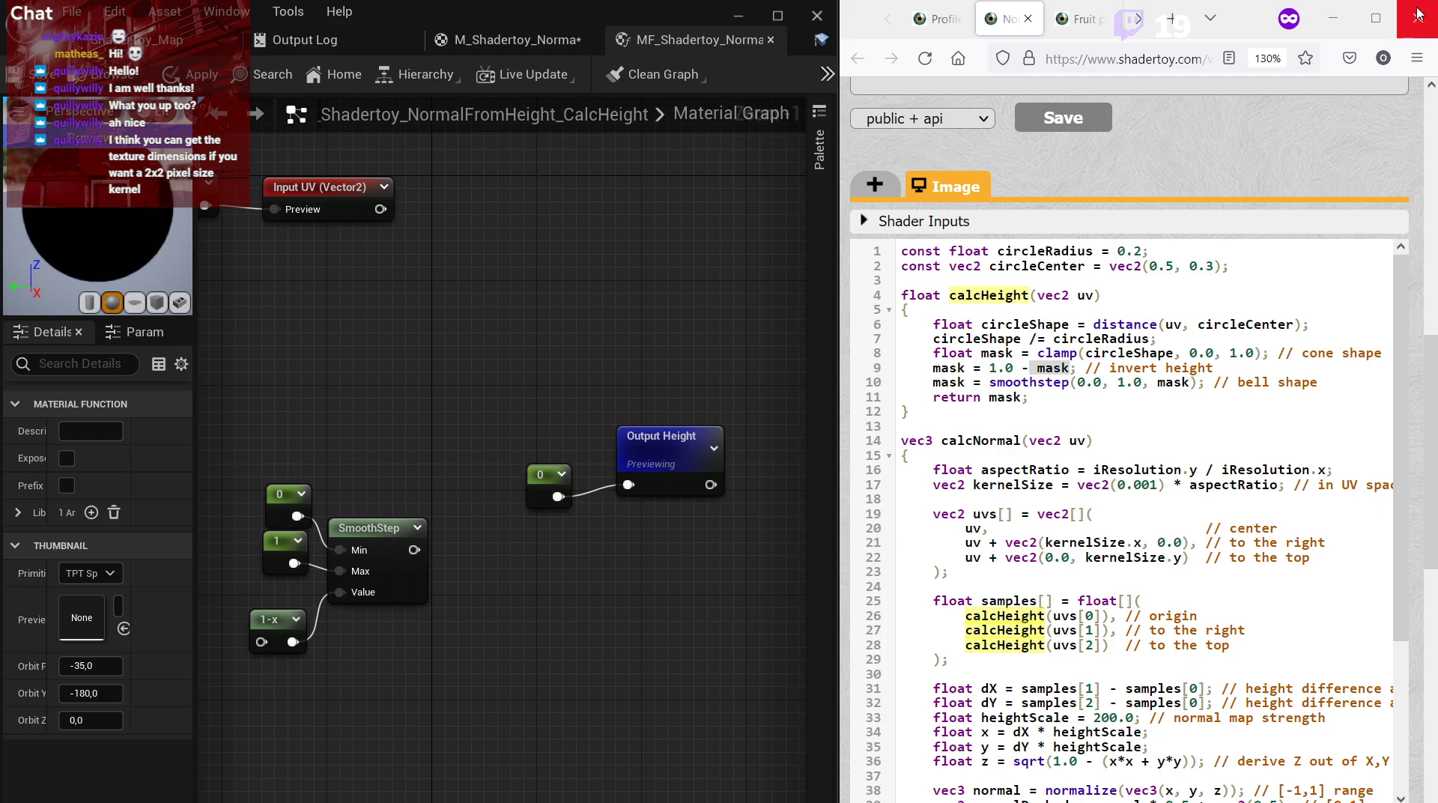
click(1319, 4)
drag(1327, 58, 1327, 3)
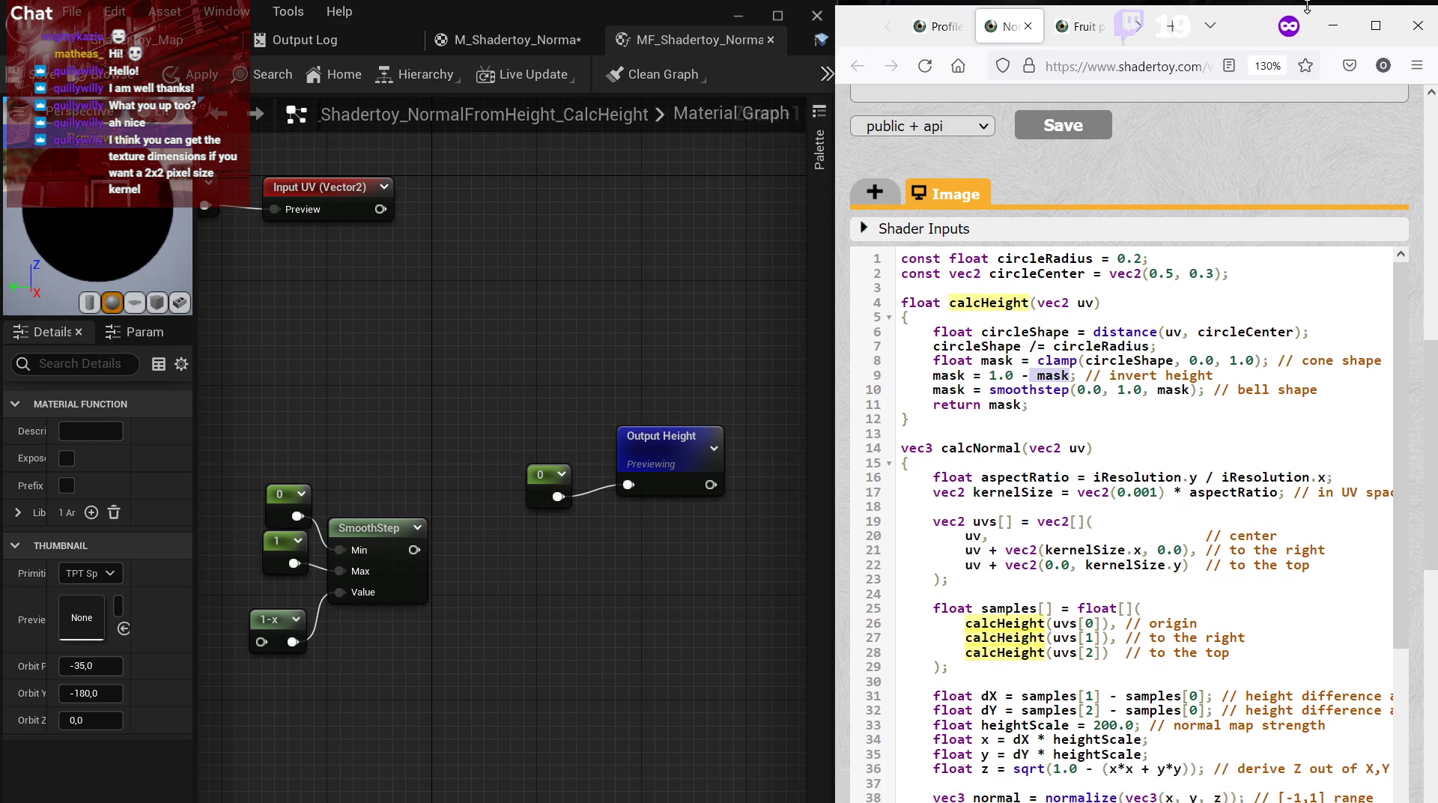
right_drag(589, 401, 635, 402)
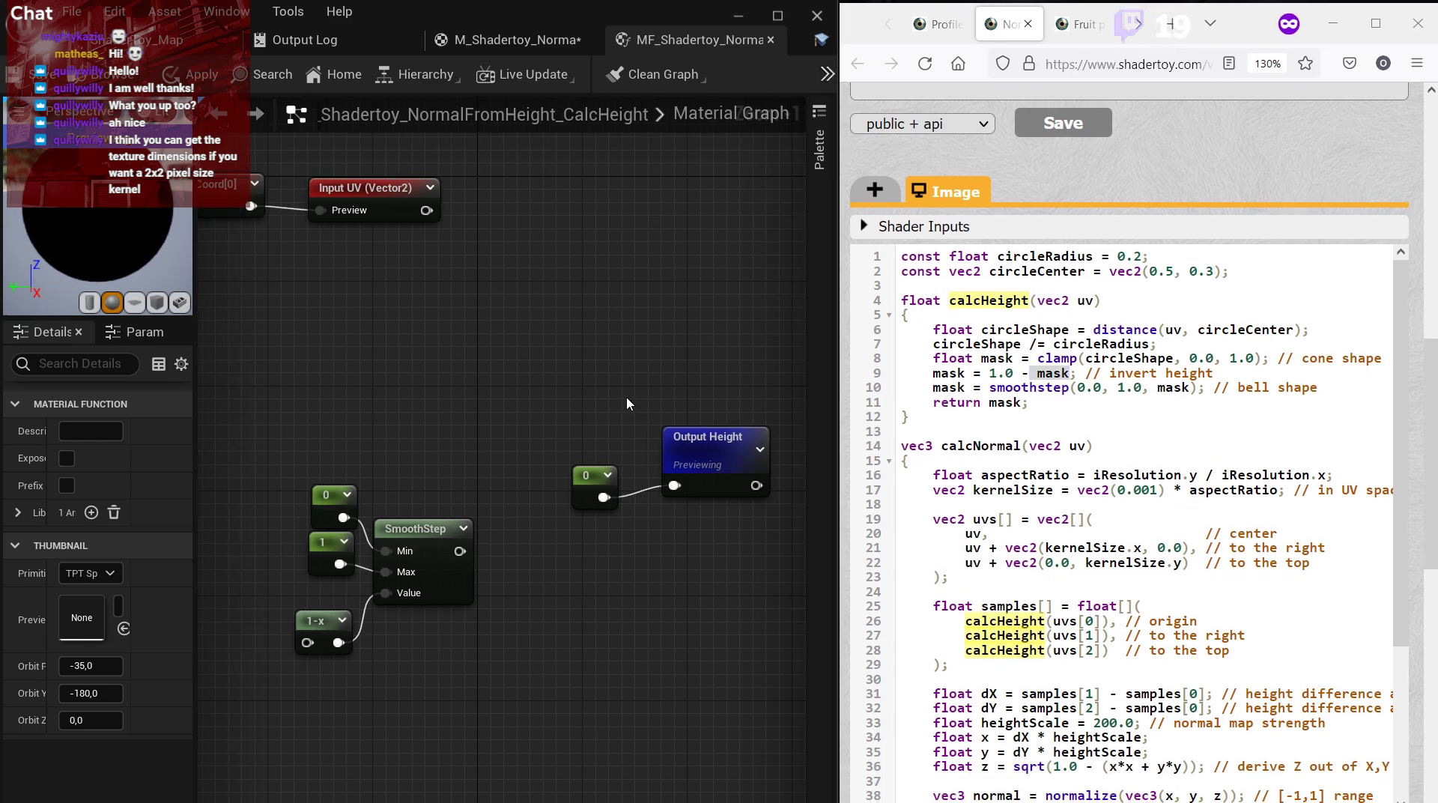
drag(480, 456, 290, 628)
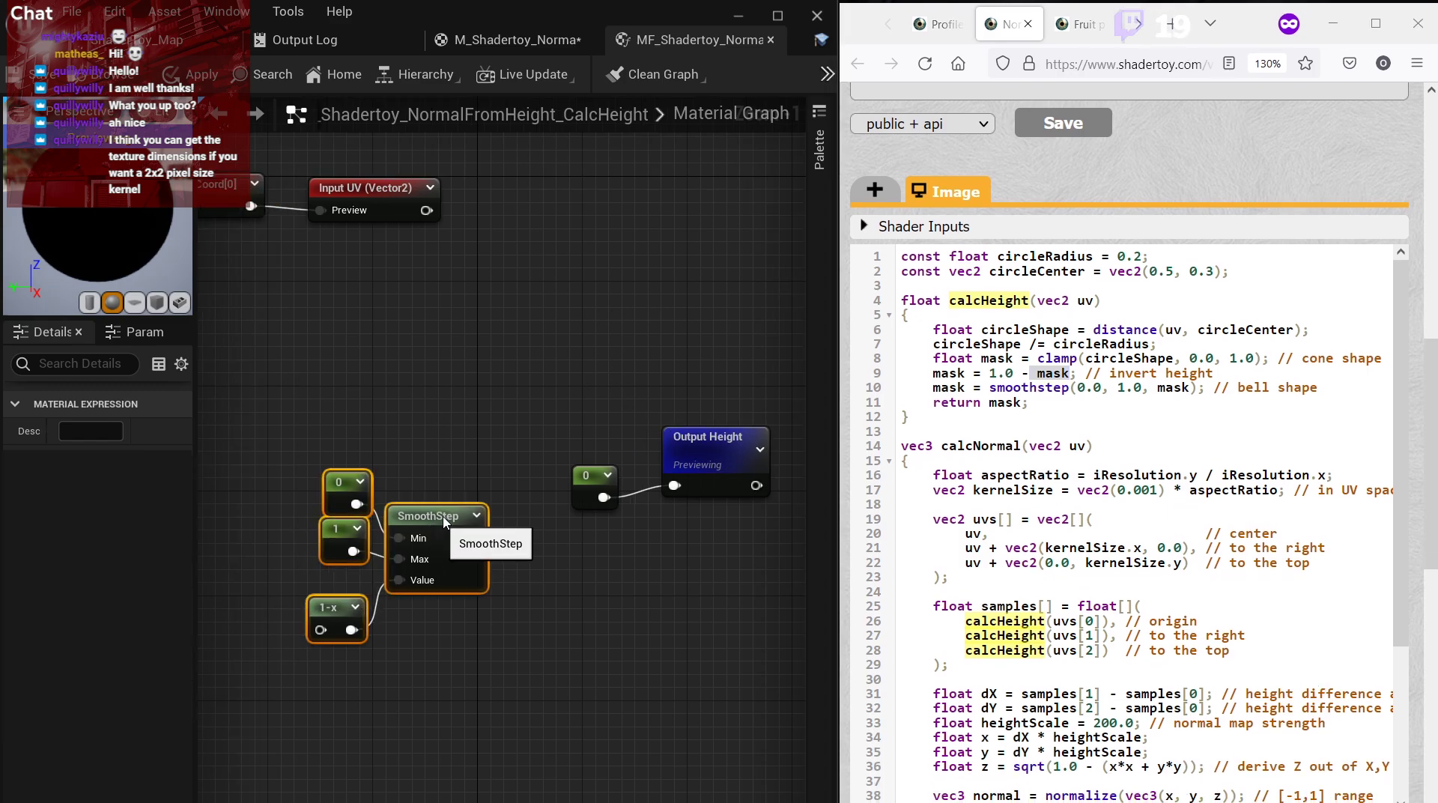
drag(434, 535, 500, 418)
Connect the SmoothStep result to the Height output in place of the placeholder constant 0, and delete that constant.
click(1059, 383)
drag(990, 387, 1110, 388)
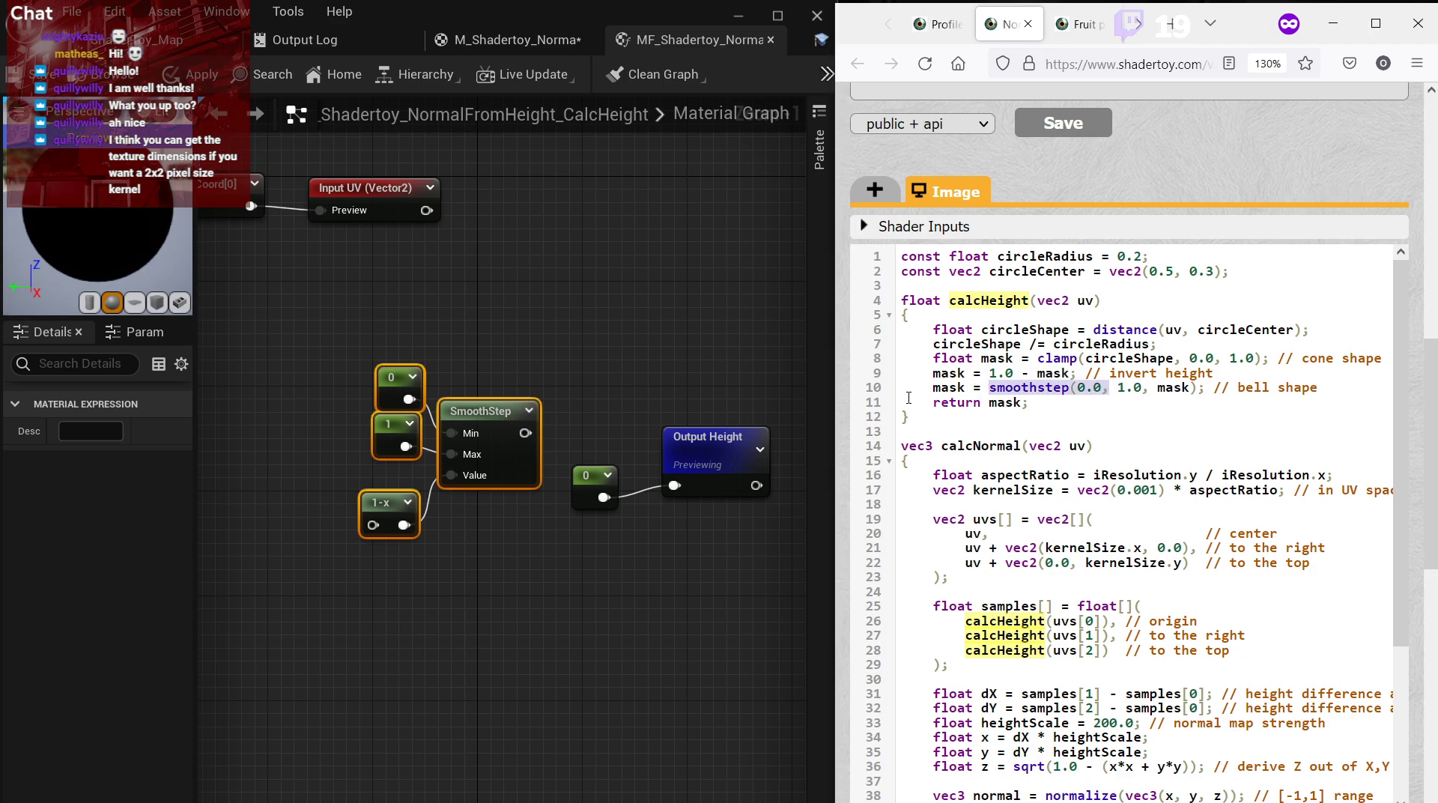
click(934, 392)
click(577, 420)
drag(525, 433, 674, 483)
click(587, 495)
key(Delete)
Shift the SmoothStep group nearer to the Height output and place the 1-x node lower, apart from the constants.
drag(649, 568, 383, 383)
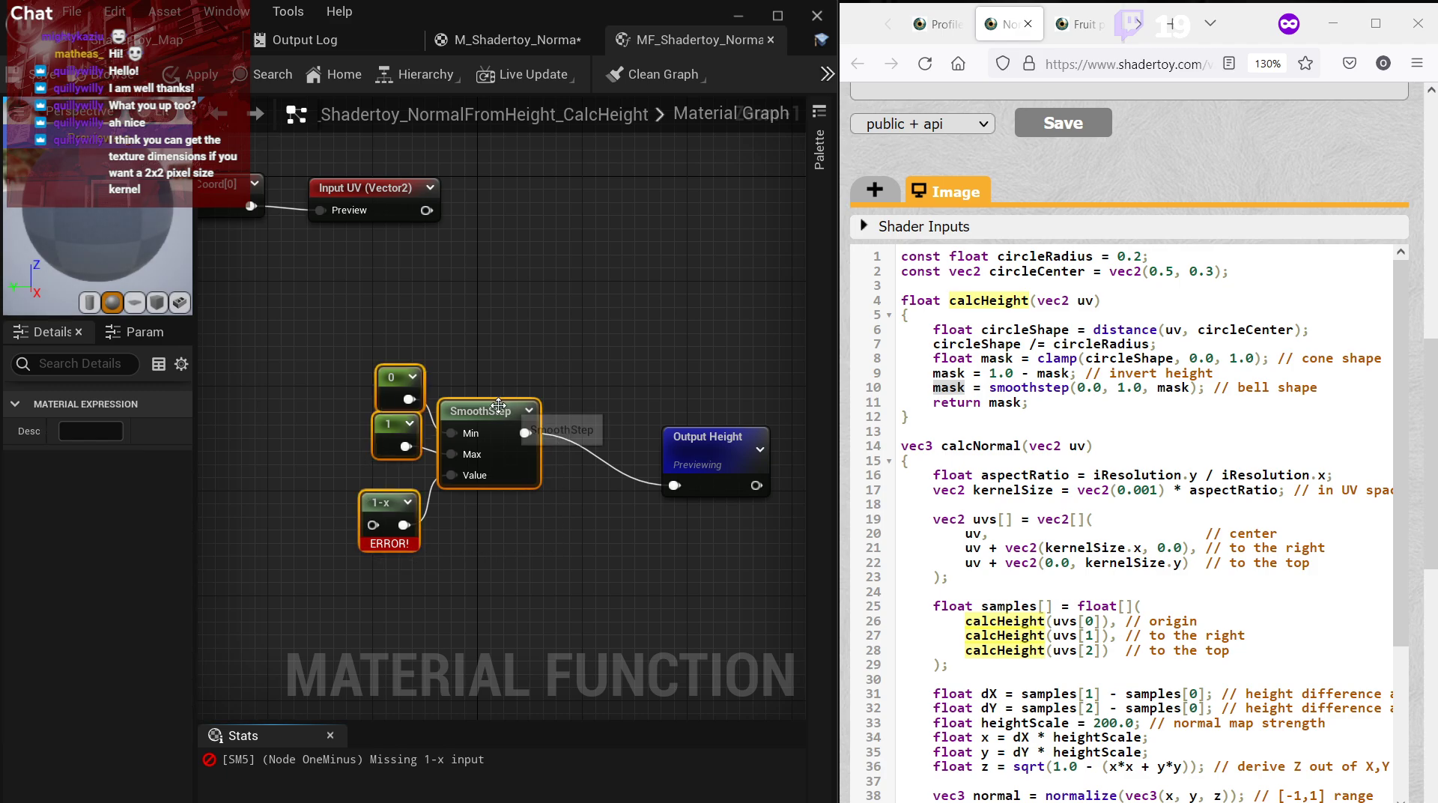
drag(491, 404, 569, 416)
click(507, 360)
right_drag(506, 360, 635, 292)
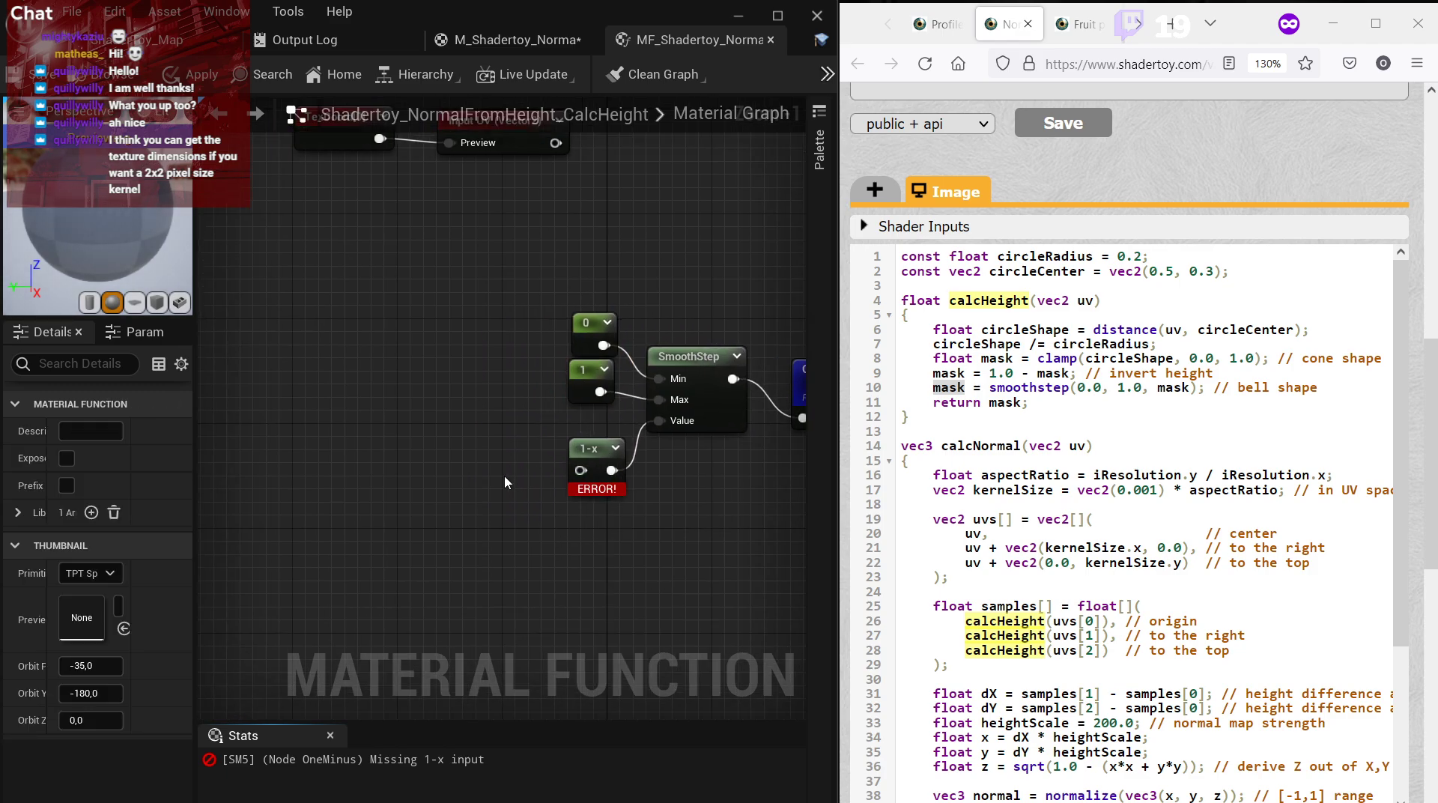
click(592, 453)
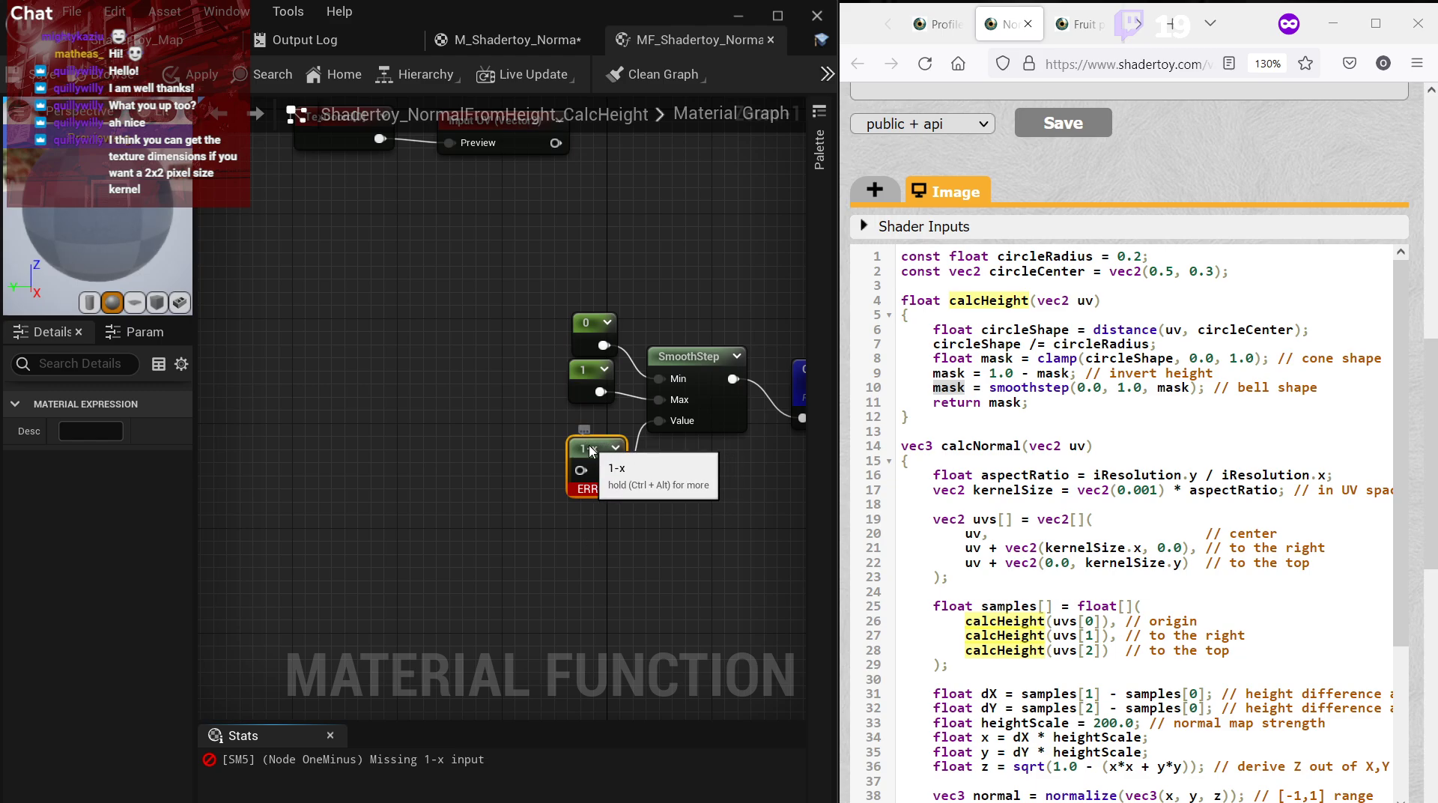
drag(599, 453, 560, 492)
click(545, 470)
Copy the "invert height" comment from the Shadertoy code and add it as the 1-x node's comment.
click(1113, 403)
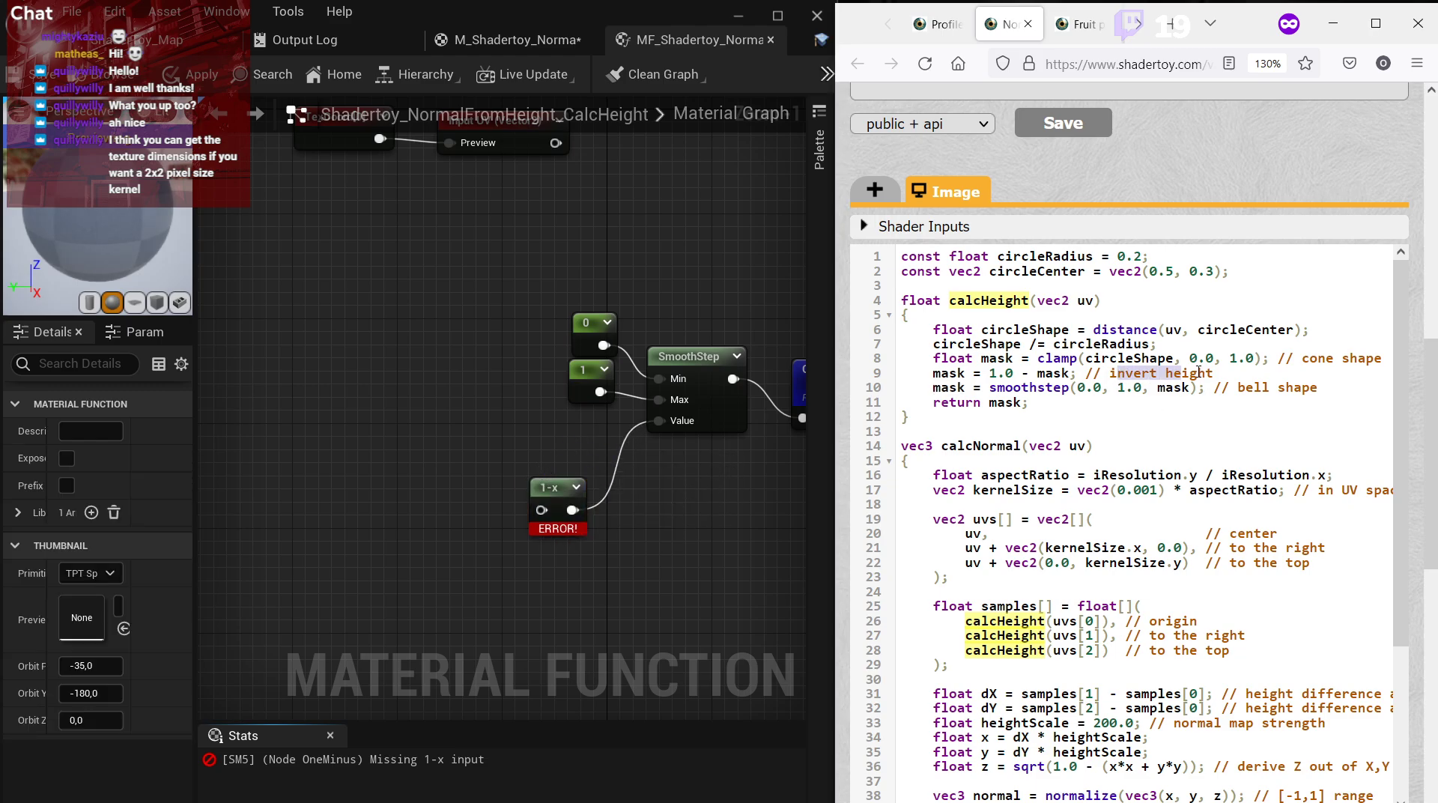
drag(1110, 374, 1212, 372)
key(ctrl+c)
click(549, 487)
click(544, 478)
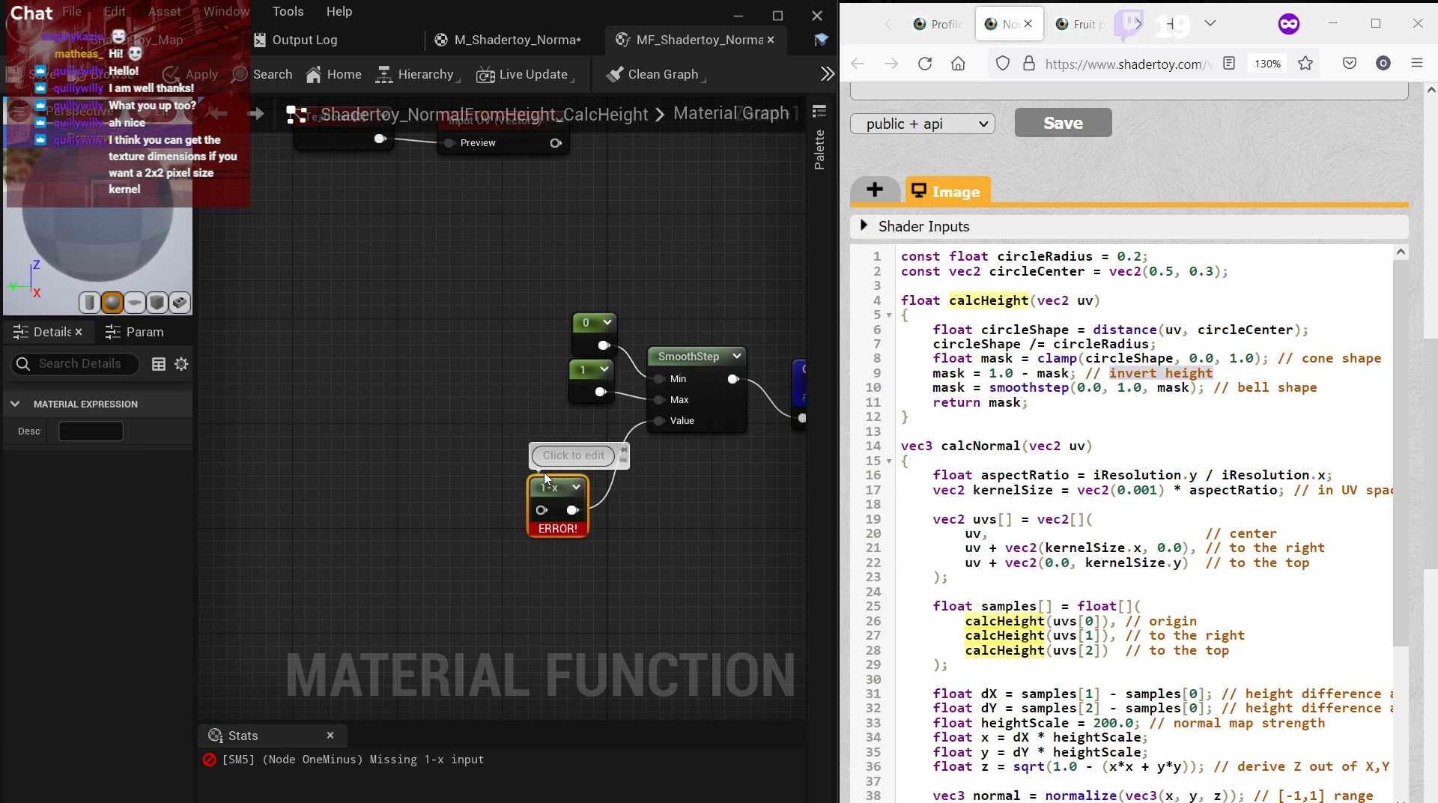
key(ctrl+v)
click(667, 537)
Give the SmoothStep node the comment "bell shape" from the Shadertoy code.
drag(1317, 387, 1248, 386)
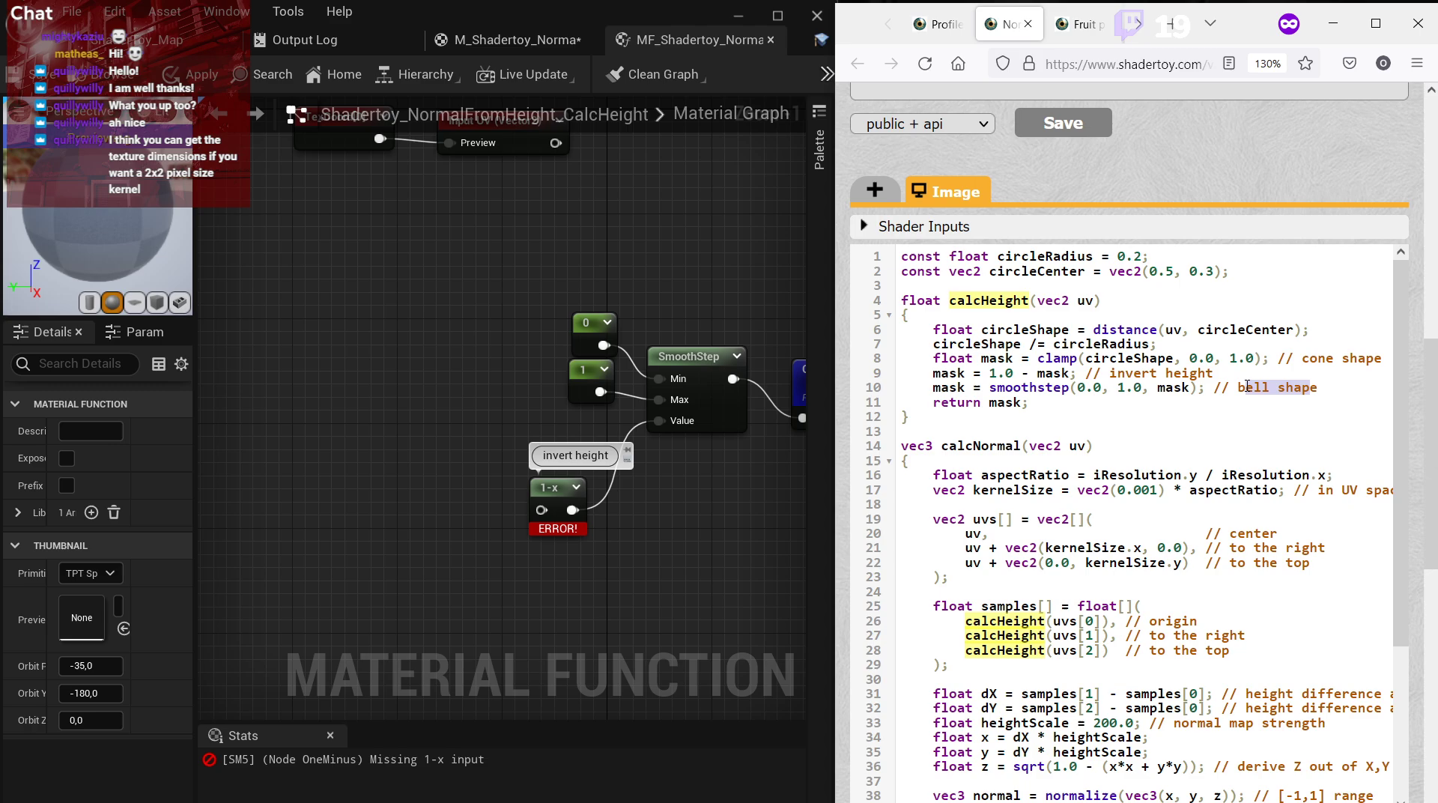
click(676, 353)
right_click(676, 354)
click(705, 475)
text(bell shape)
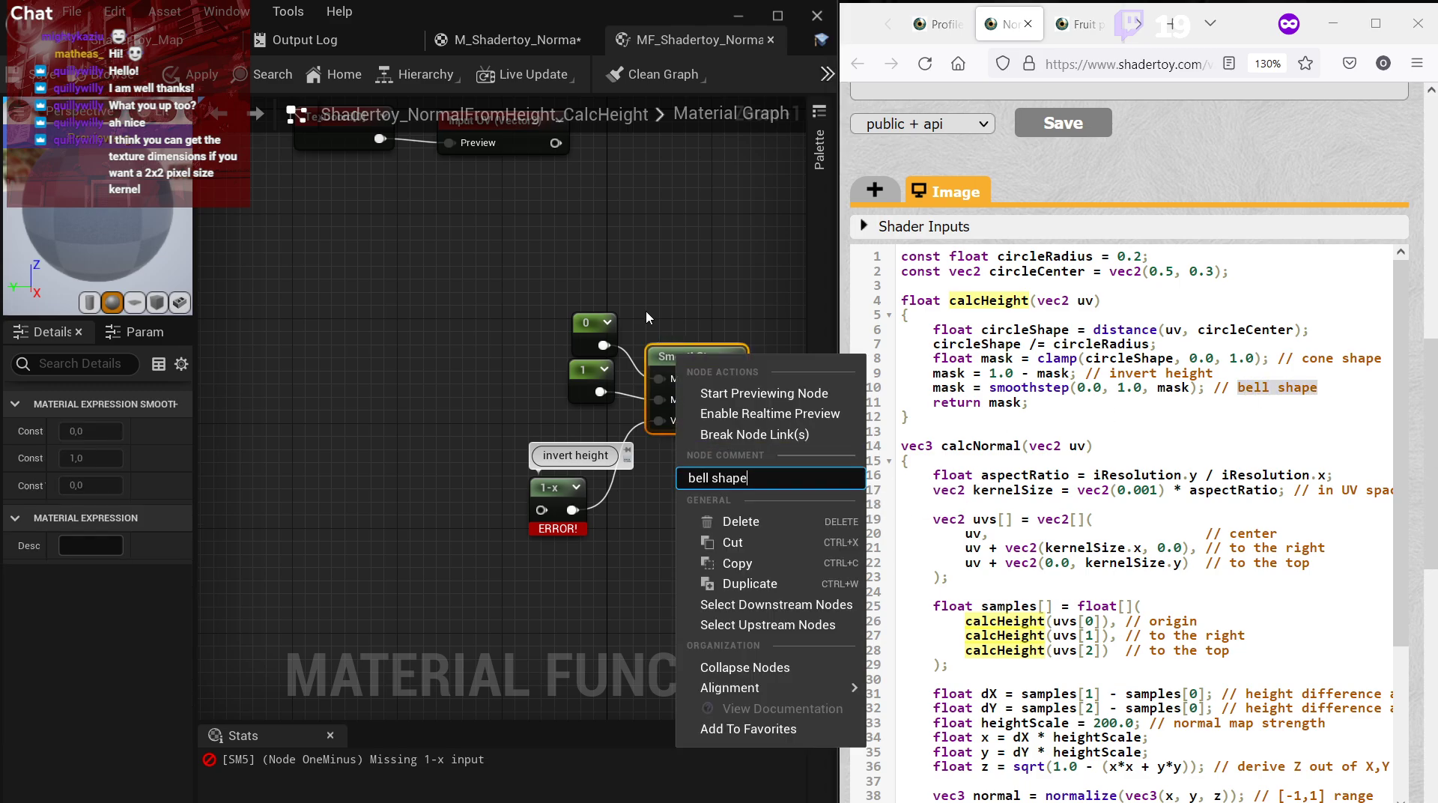
click(473, 443)
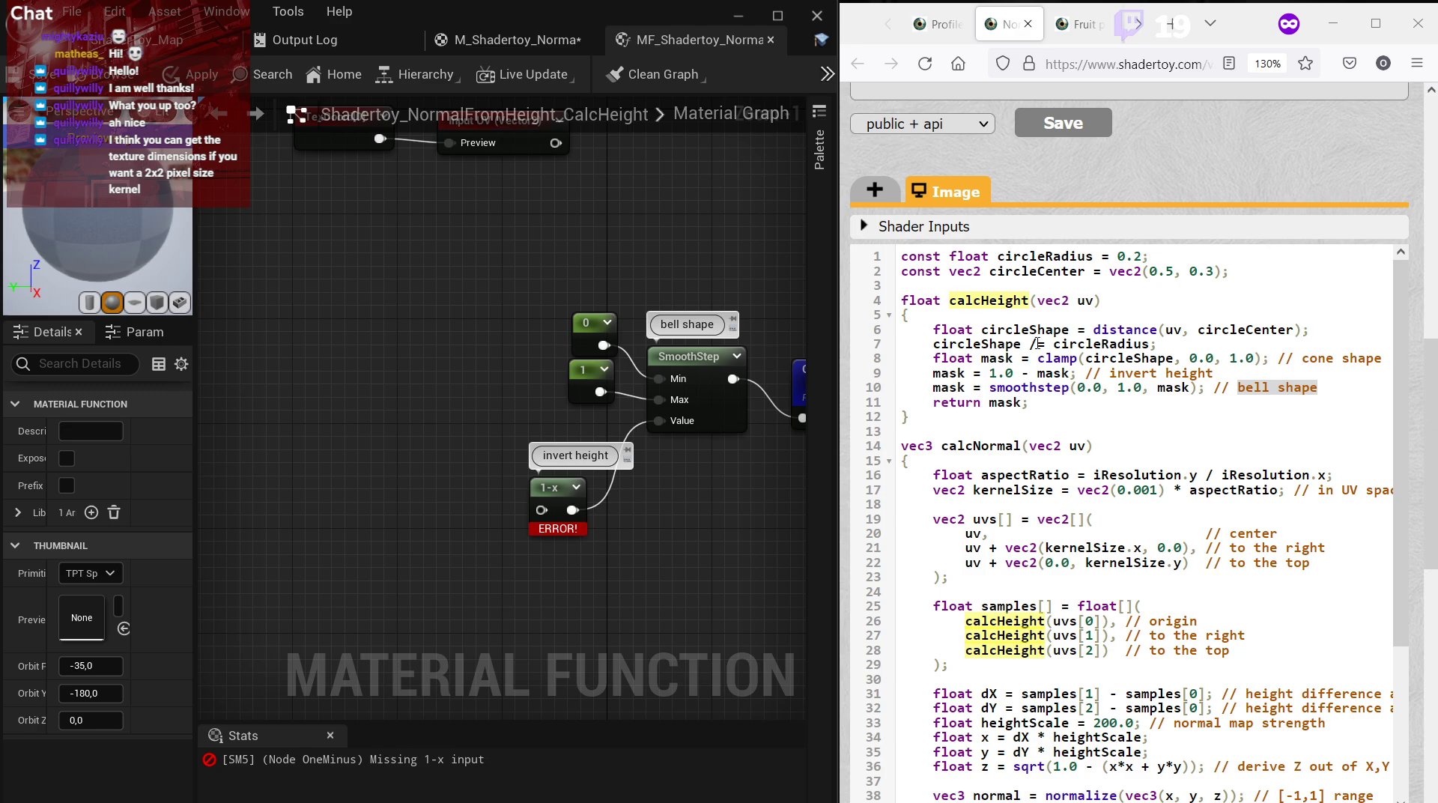
Close the Stats panel and add a Clamp node for the clamp(circleShape, 0.0, 1.0) expression, placed before the 1-x node.
click(330, 736)
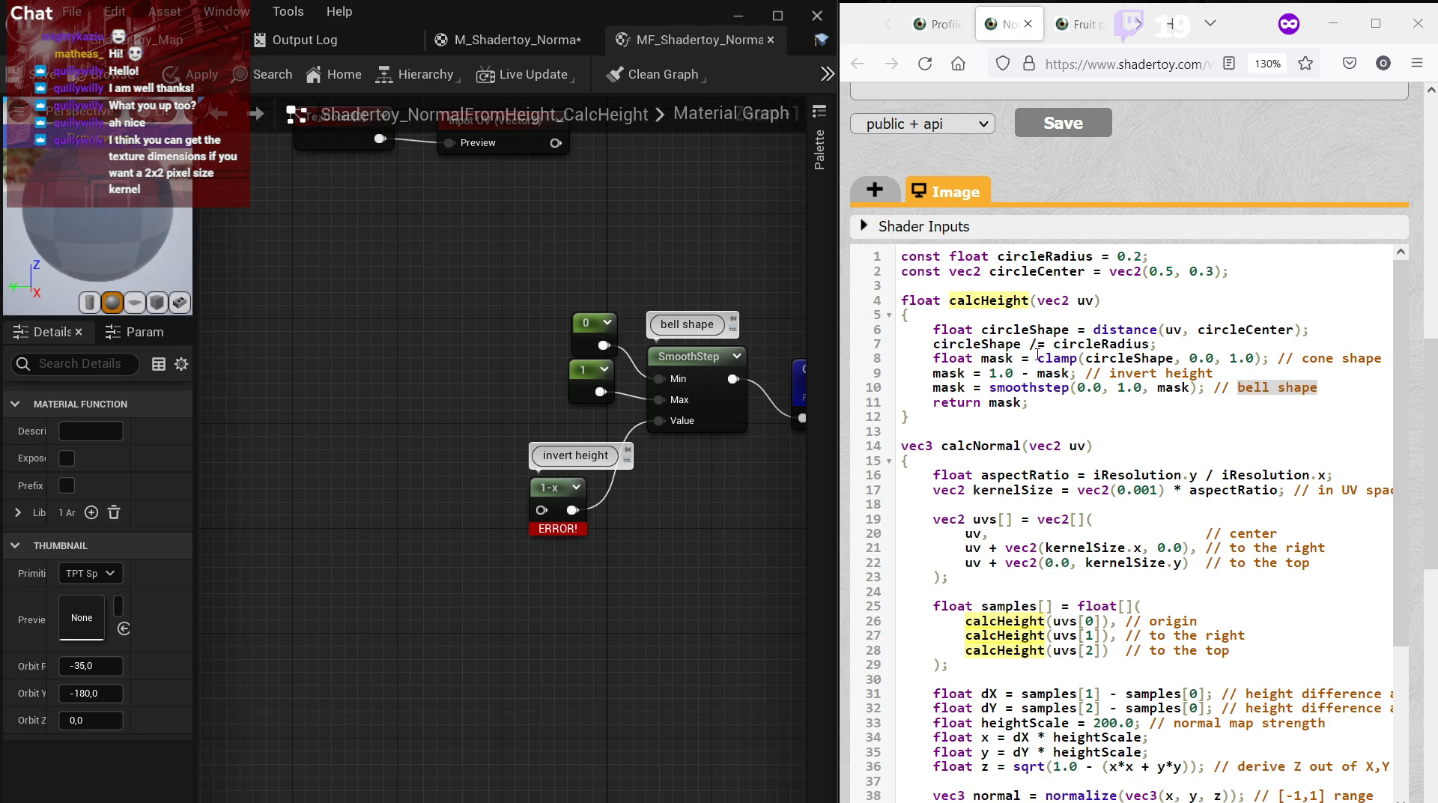
drag(1040, 359, 1263, 352)
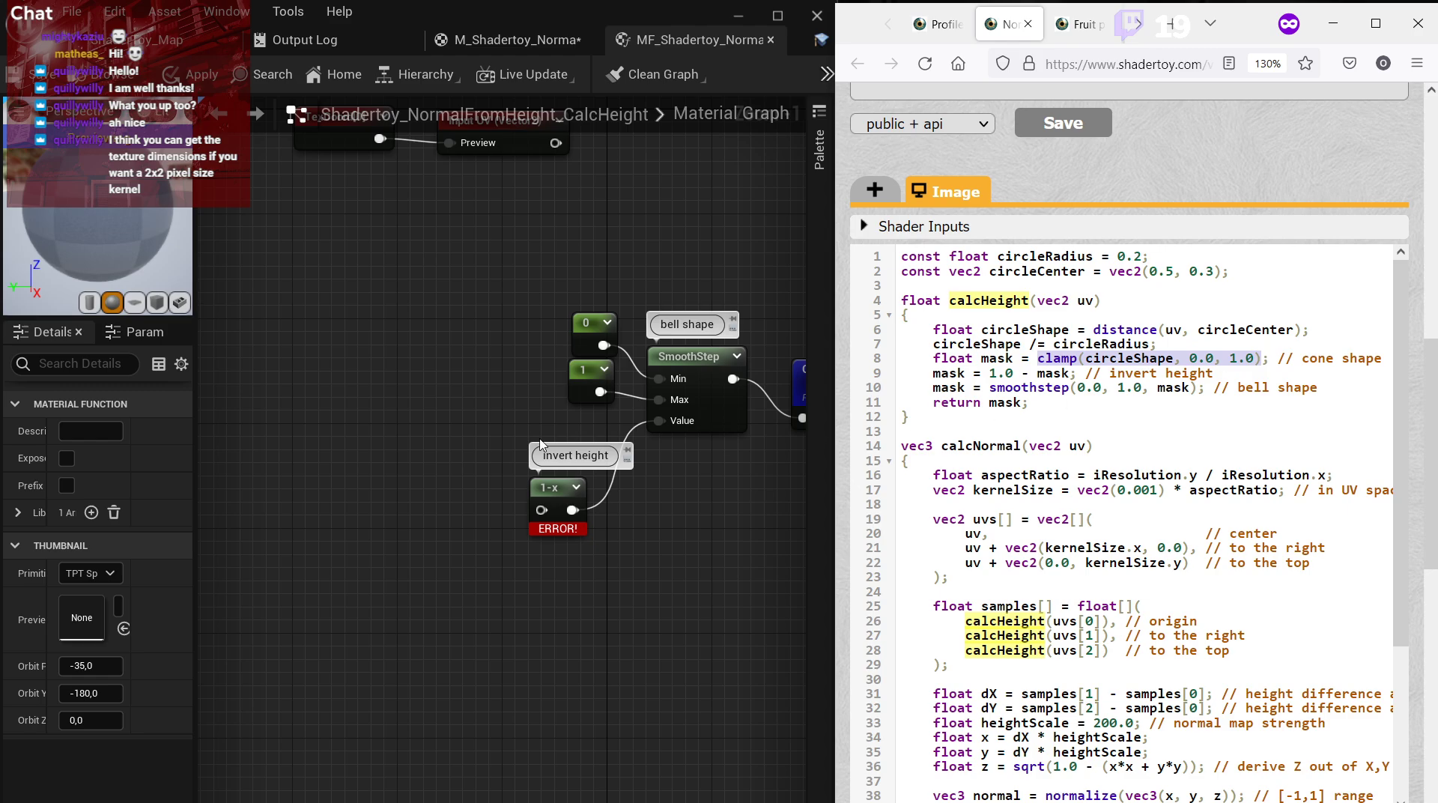
right_click(364, 390)
text(clamp)
key(Return)
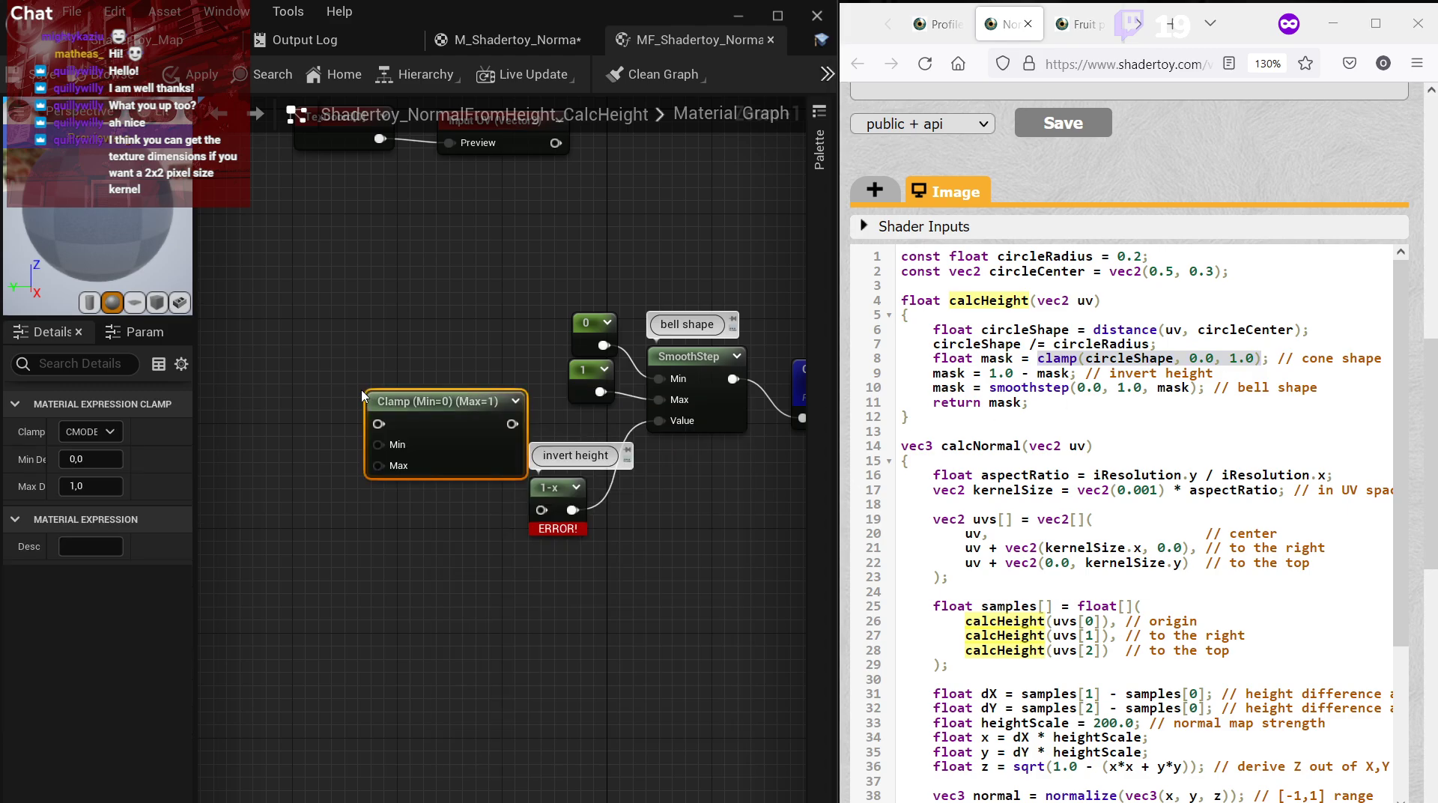
Add a Saturate node below the Clamp node as an alternative for limiting the value between 0 and 1.
right_click(370, 505)
text(satu)
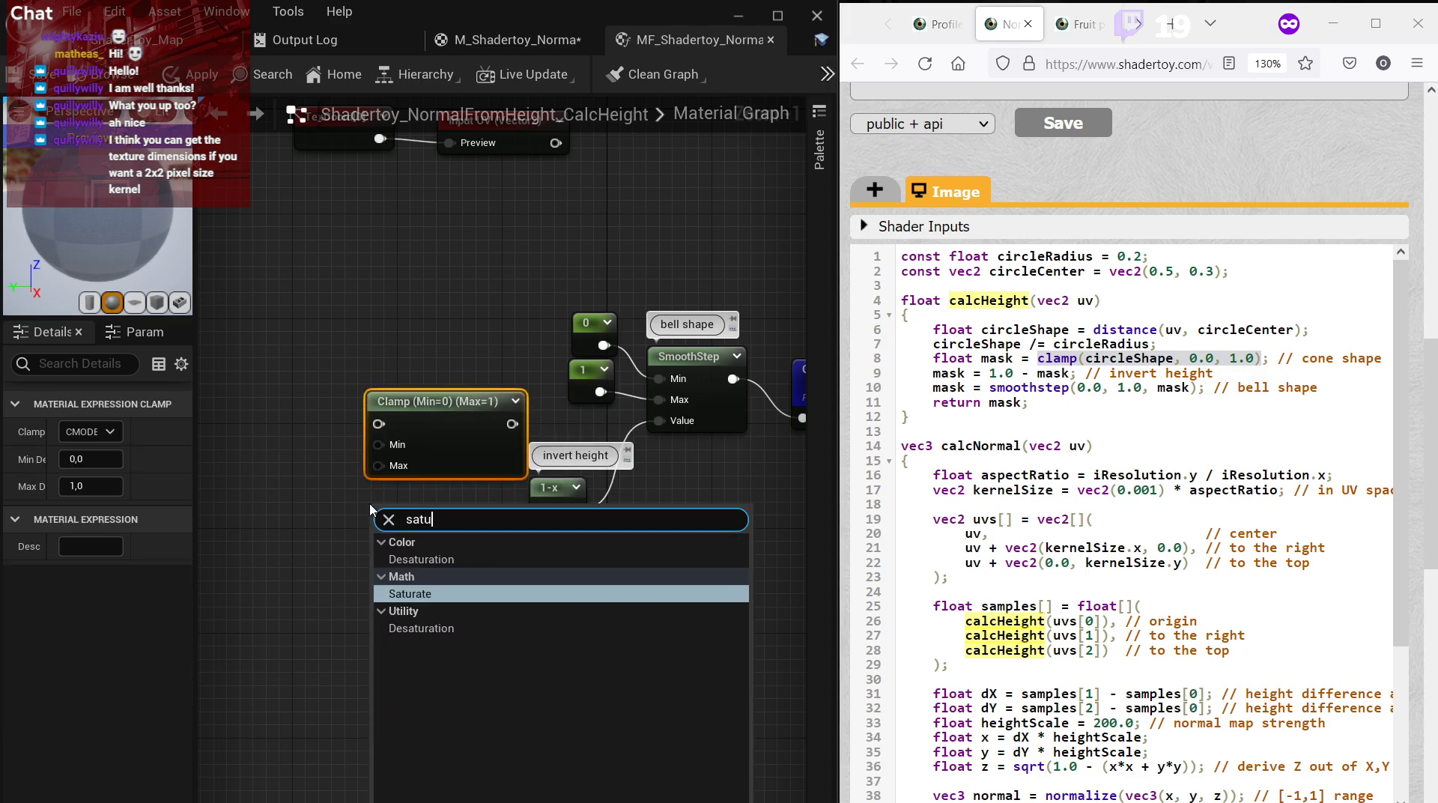
text(r)
key(Return)
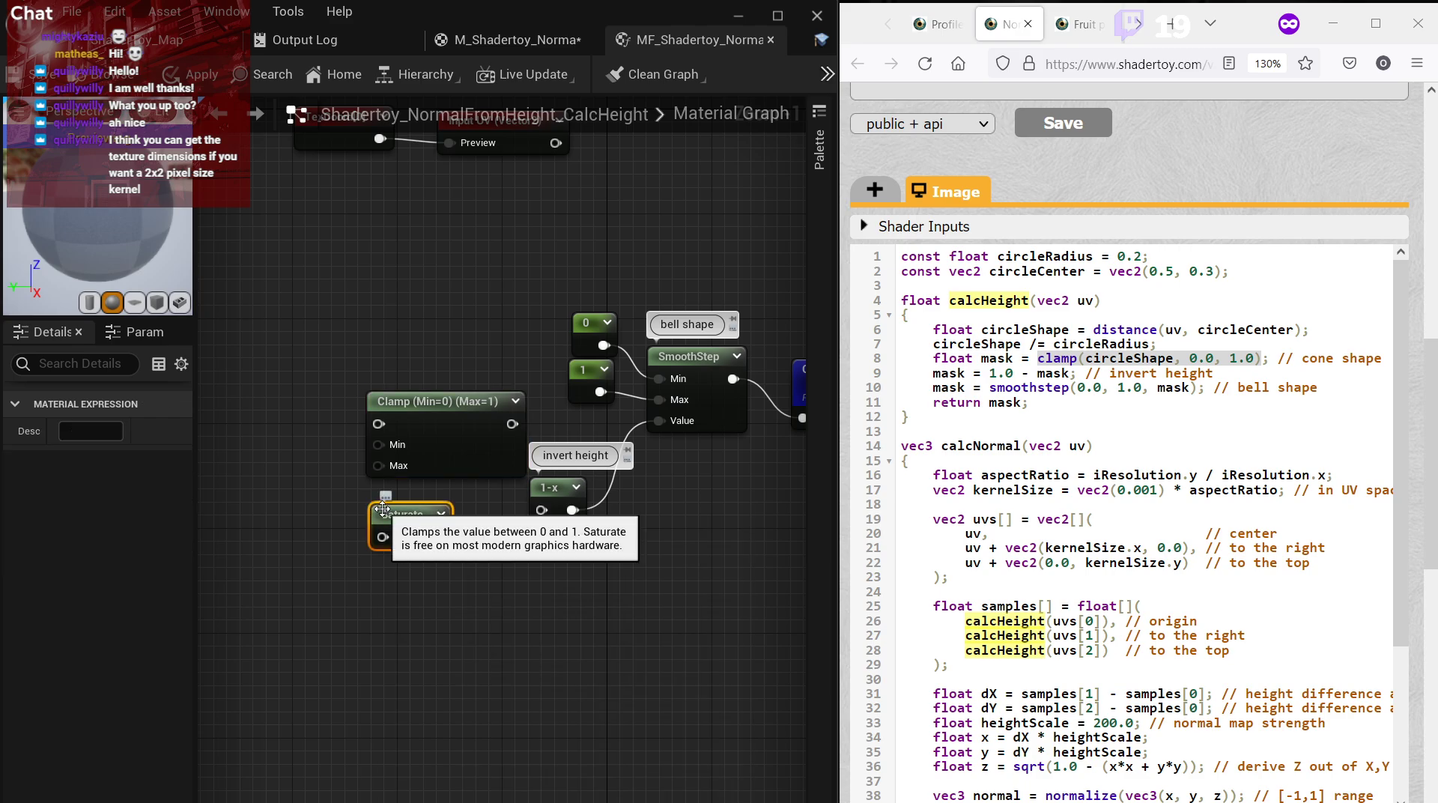
Delete the Clamp node, place the Saturate node beside the 1-x node and connect its output to the 1-x input.
click(435, 405)
key(Delete)
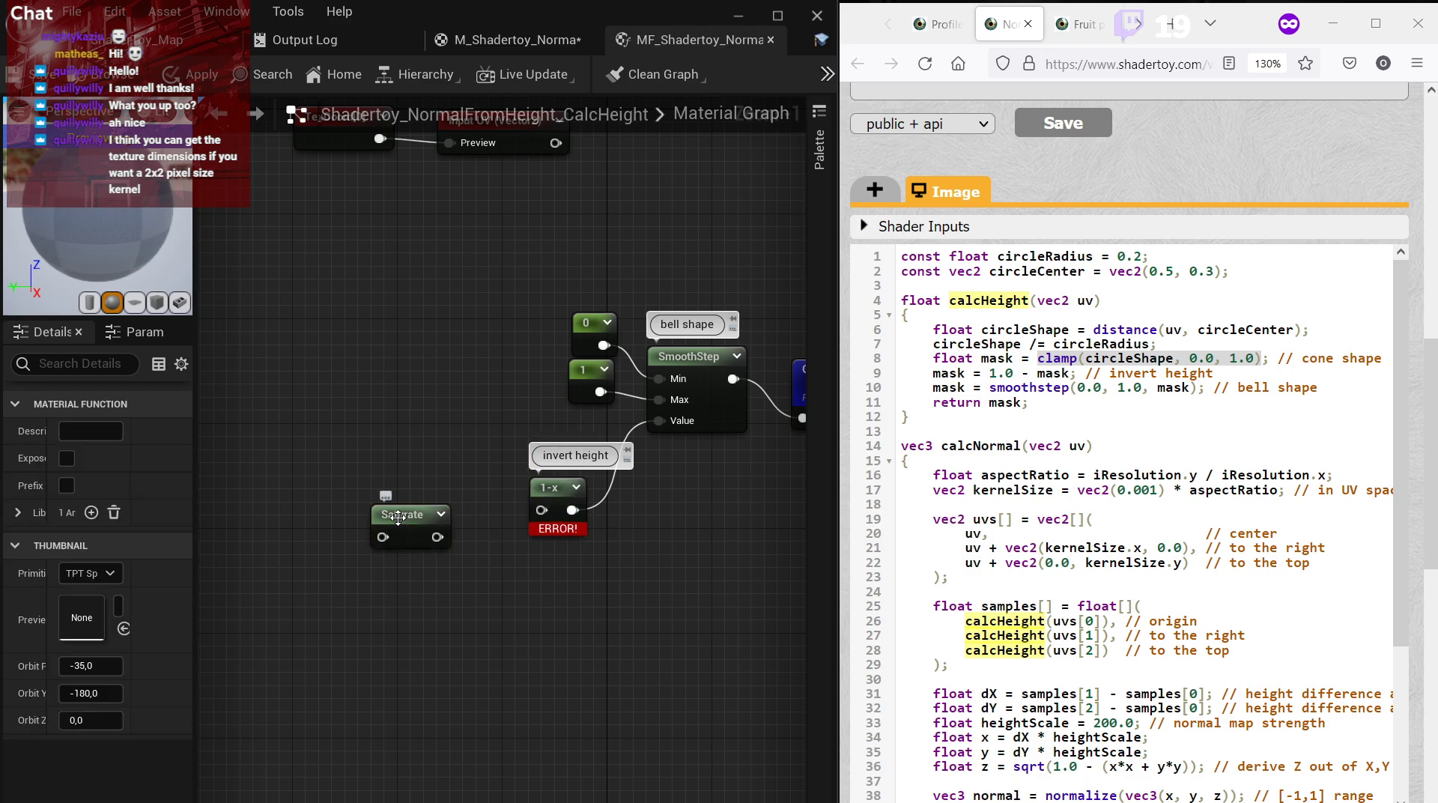
drag(399, 523, 440, 483)
drag(541, 510, 487, 510)
click(483, 421)
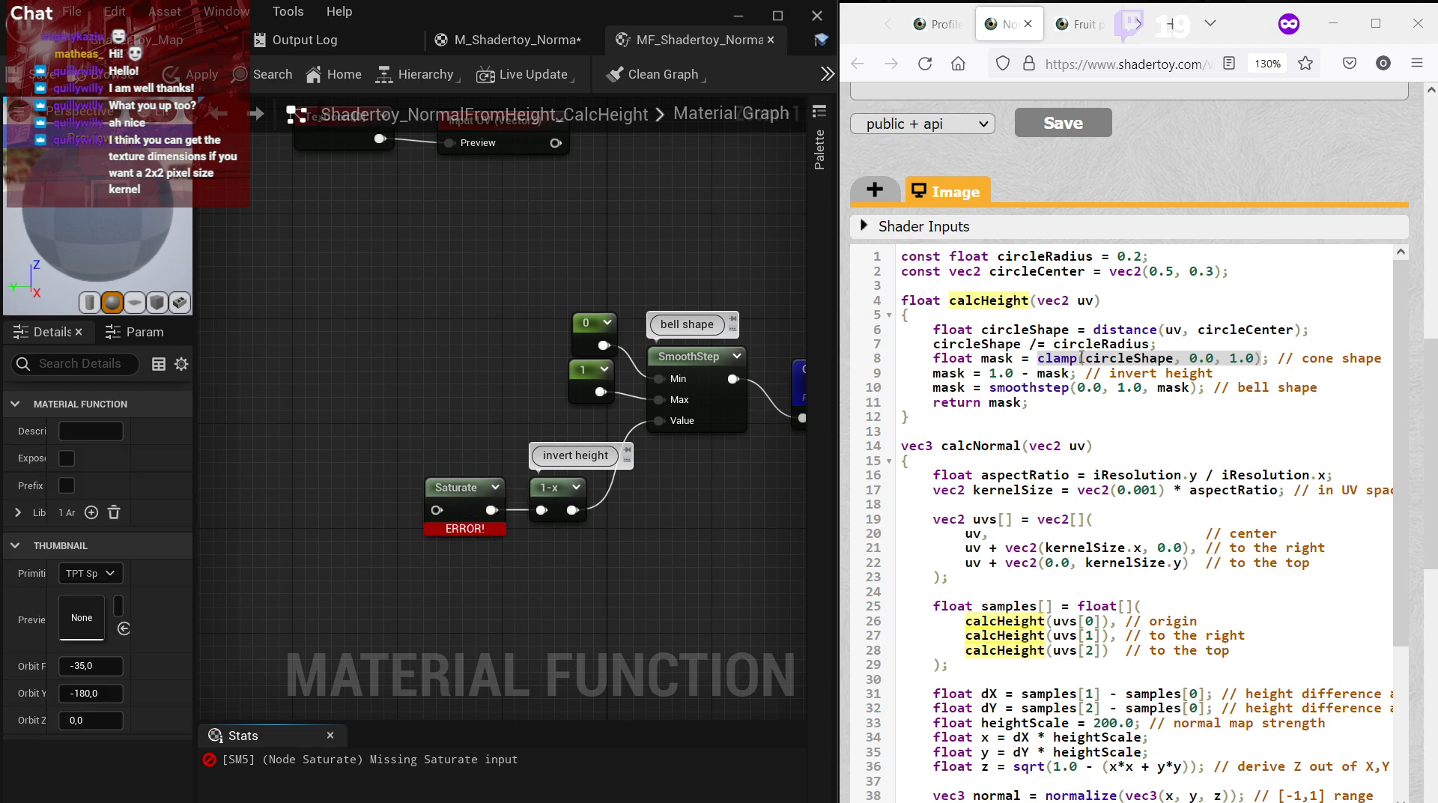
Add a Distance node for the circleShape expression and connect the Input UV output to its A input.
click(1031, 345)
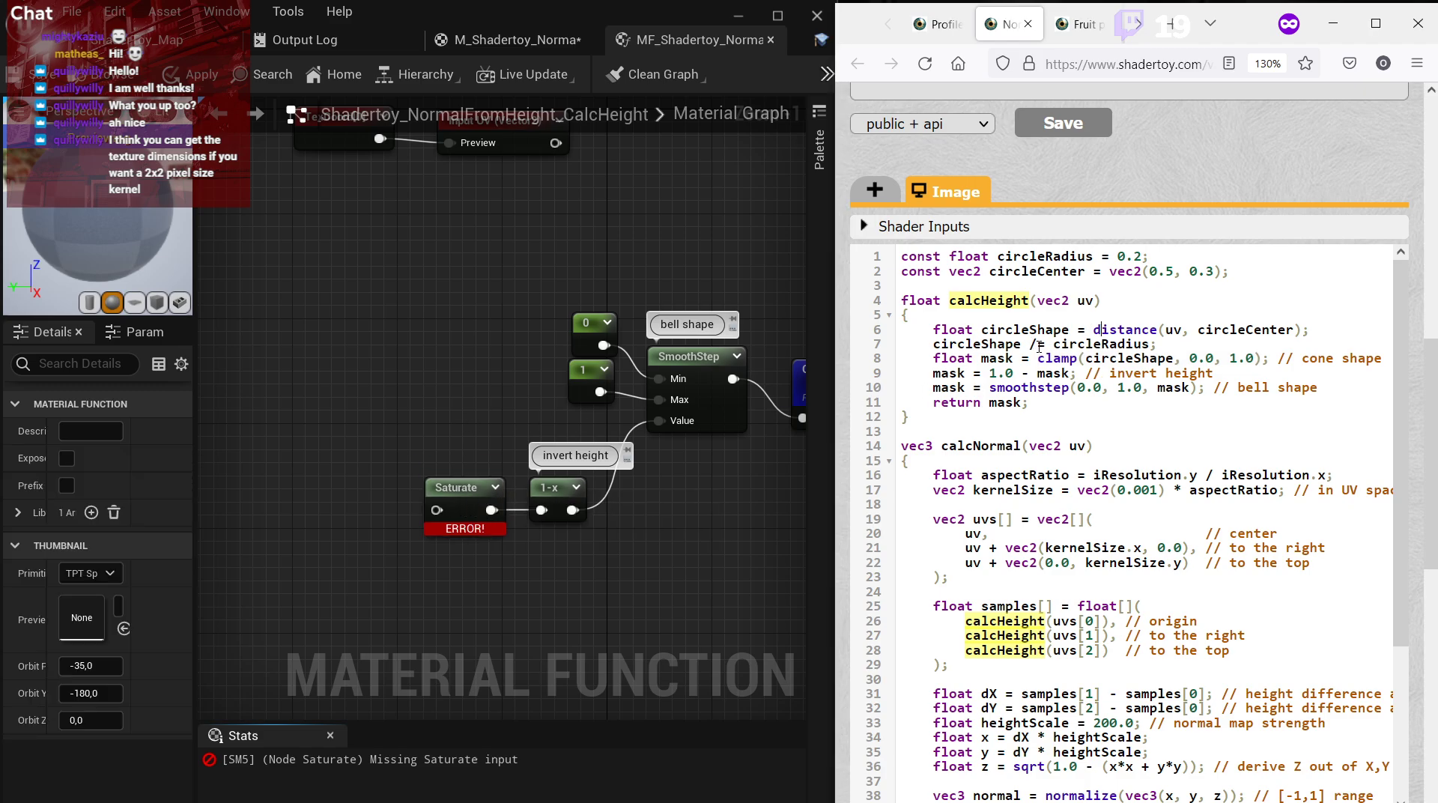
right_drag(442, 383, 572, 398)
right_click(411, 379)
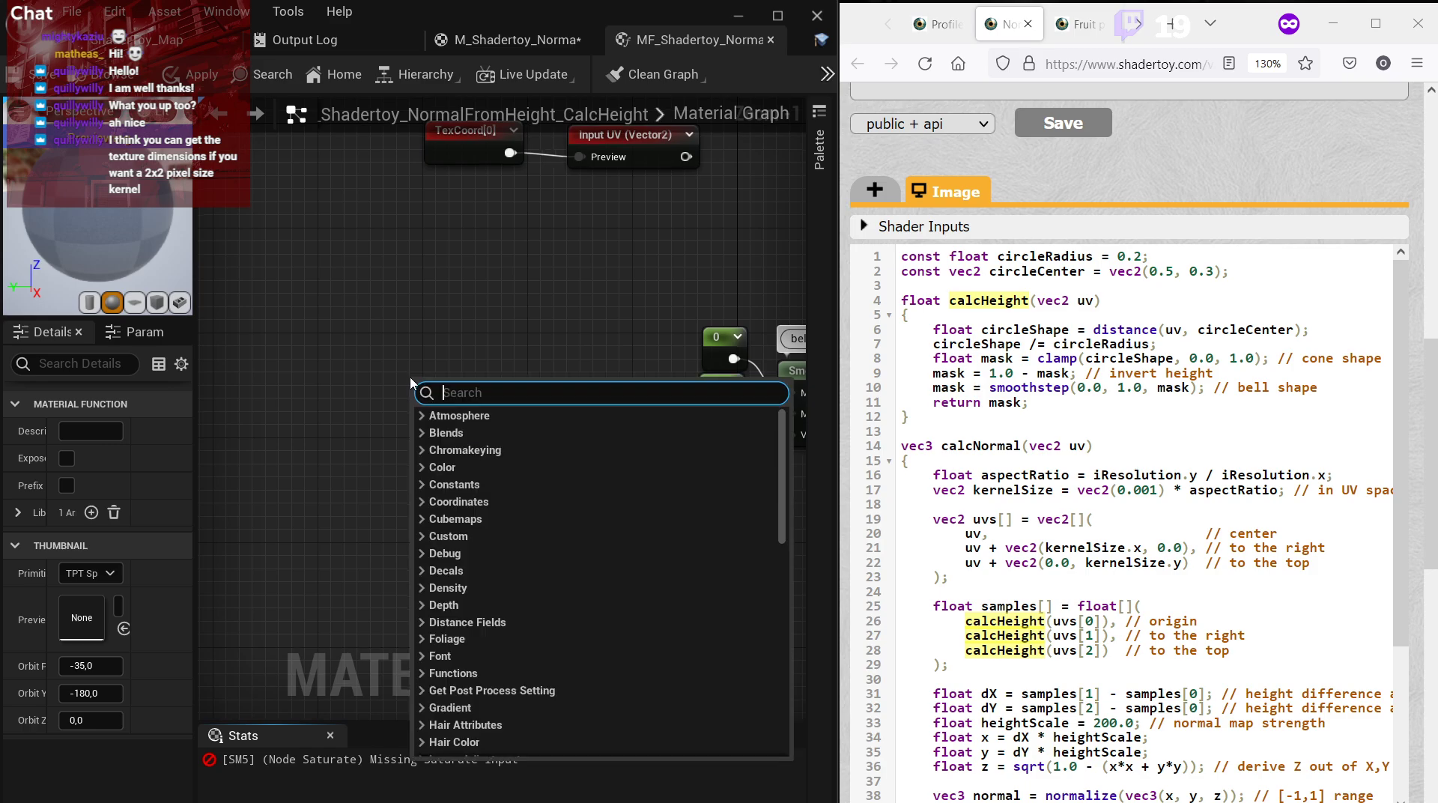
text(dub)
key(BackSpace)
key(BackSpace)
text(istance)
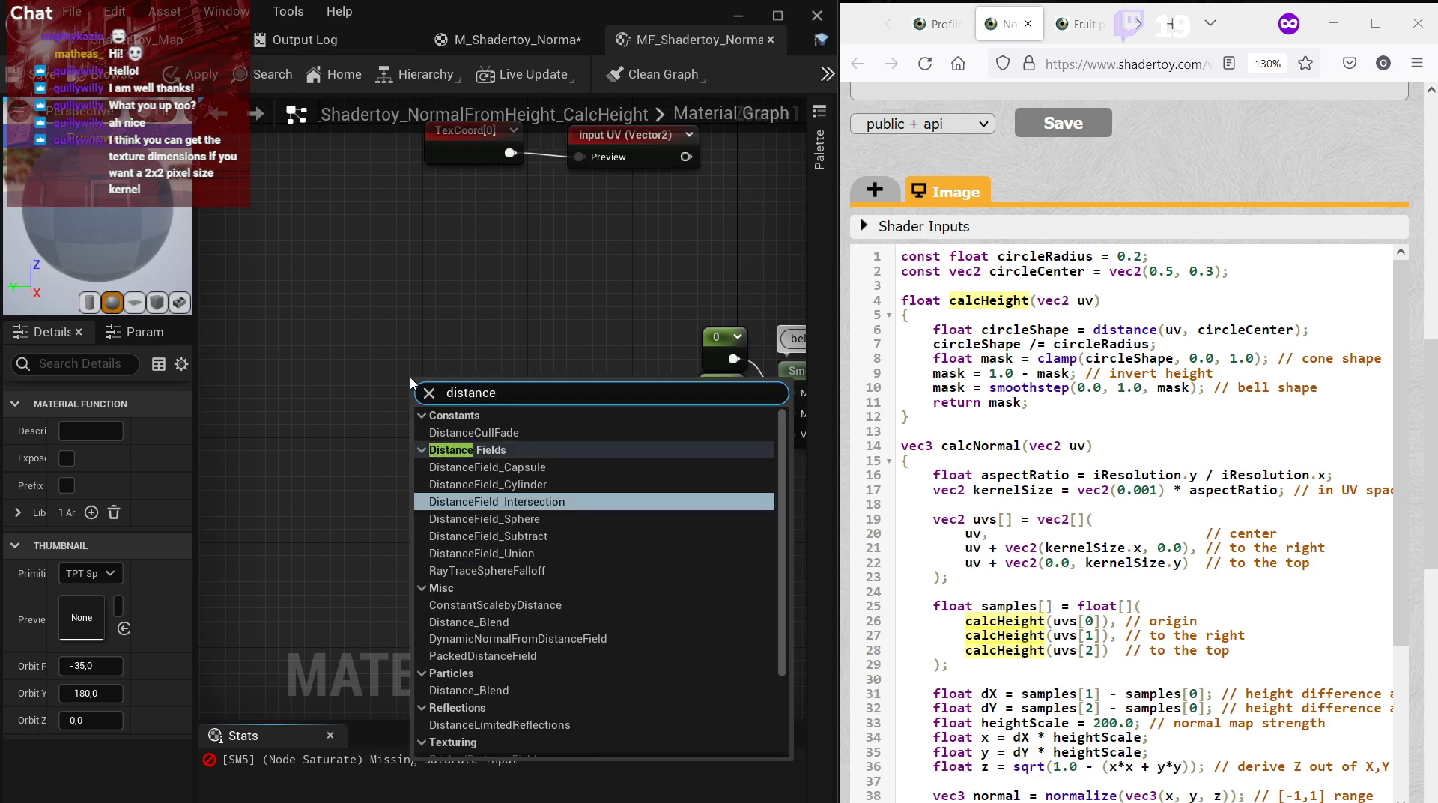
scroll(589, 640, down, 3)
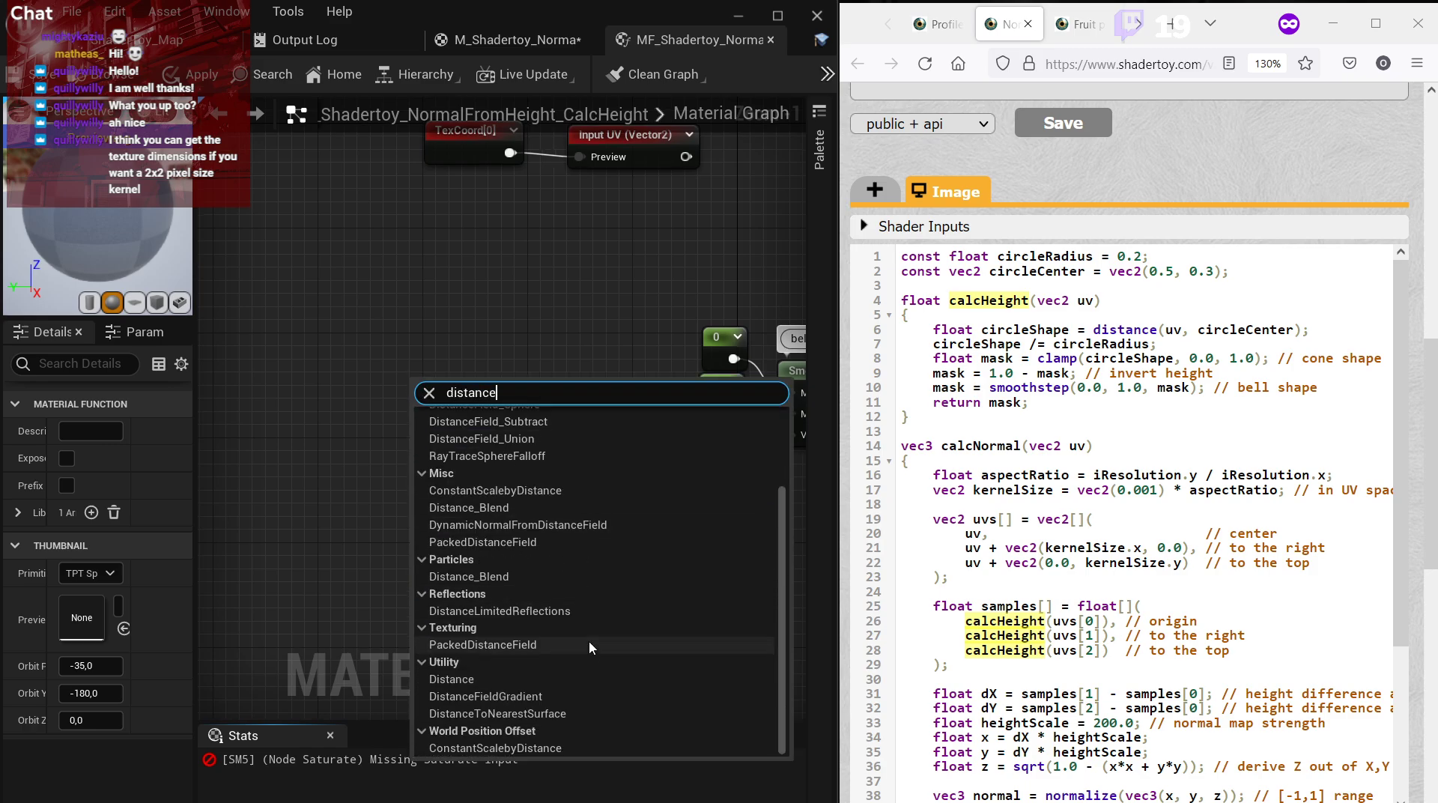
click(509, 674)
click(616, 296)
right_drag(616, 297, 631, 289)
drag(720, 244, 457, 497)
Add a FunctionInput of type Vector2 for the code's circleCenter and connect it to the Distance node's B input.
double_click(1210, 328)
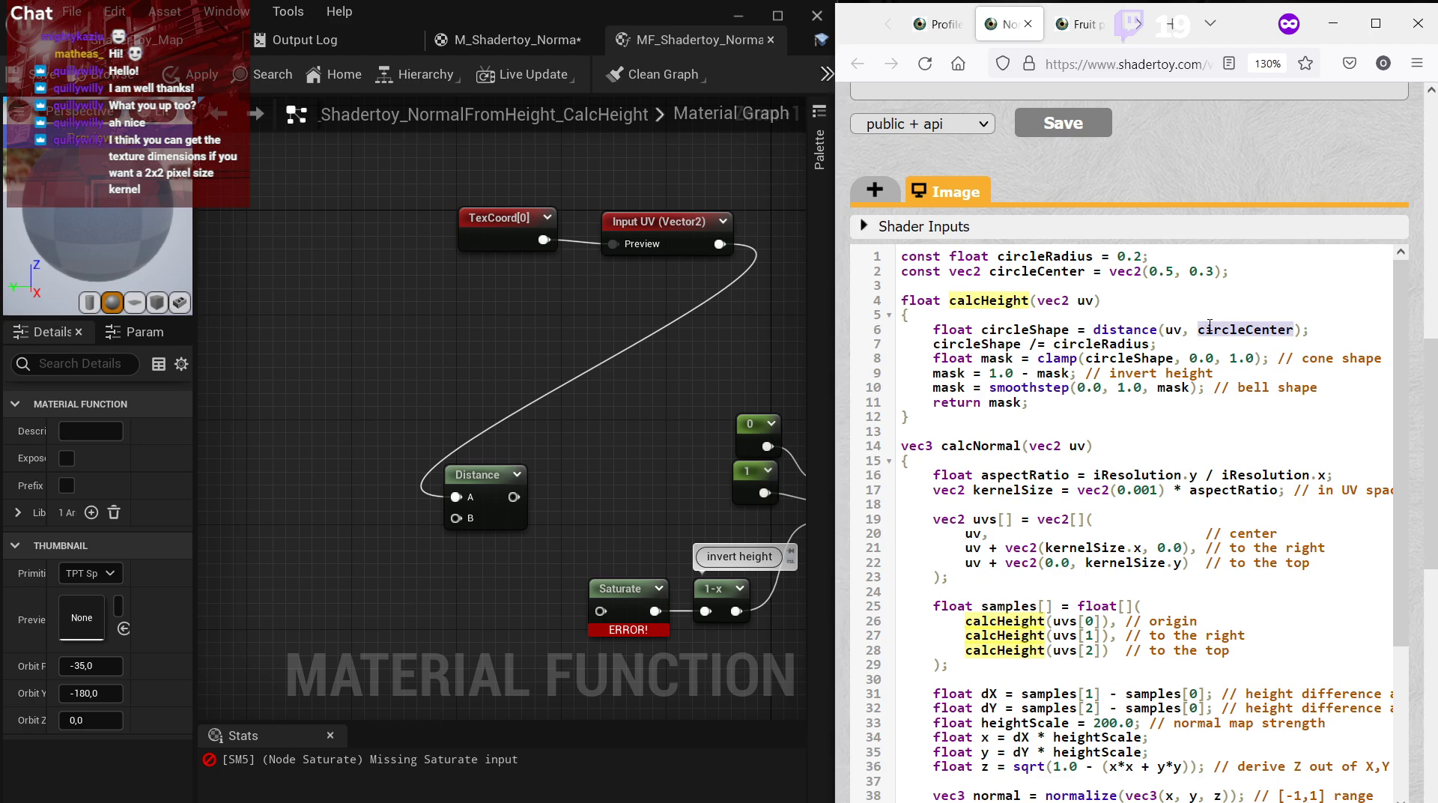
click(1151, 373)
scroll(1152, 373, up, 3)
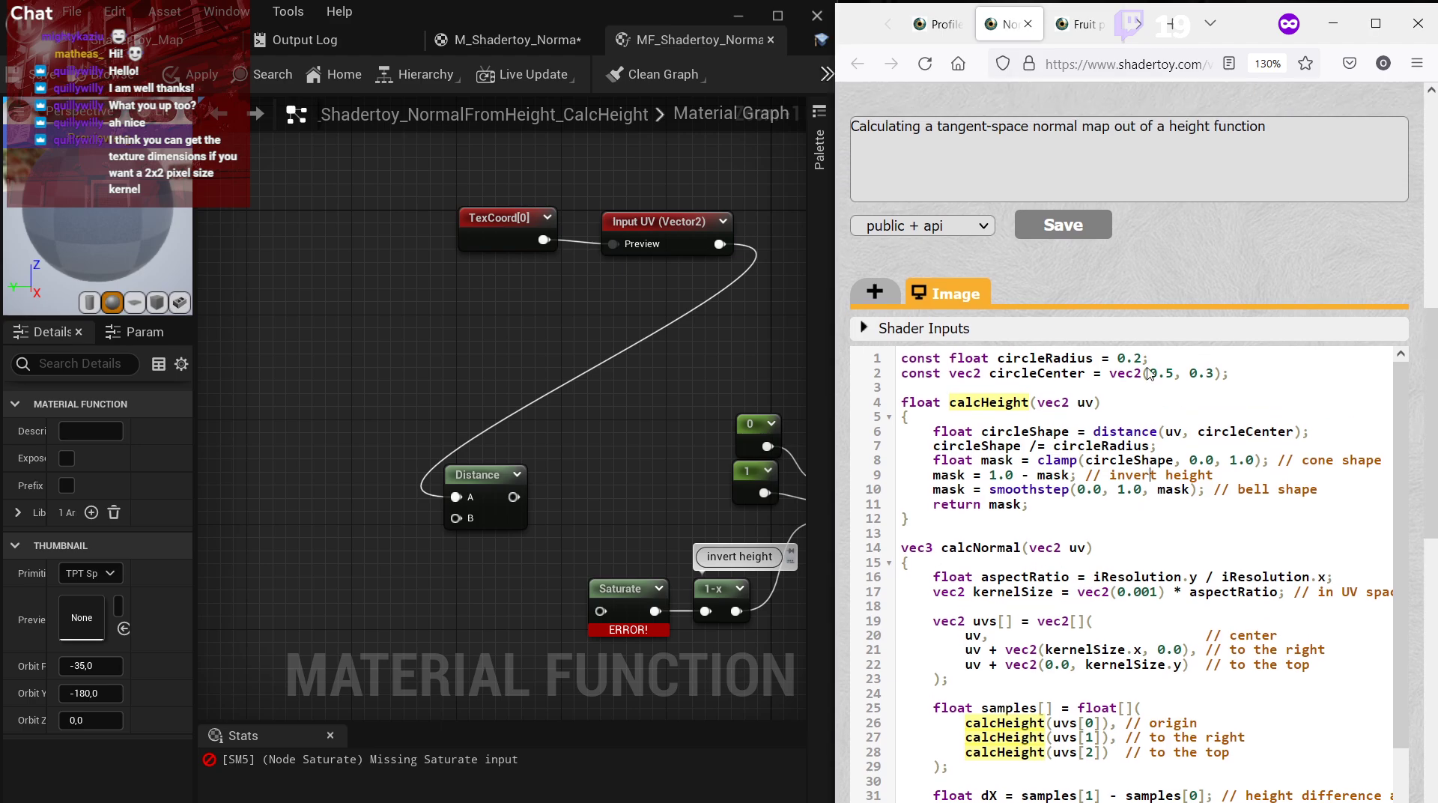
scroll(983, 390, down, 2)
drag(989, 402, 1224, 401)
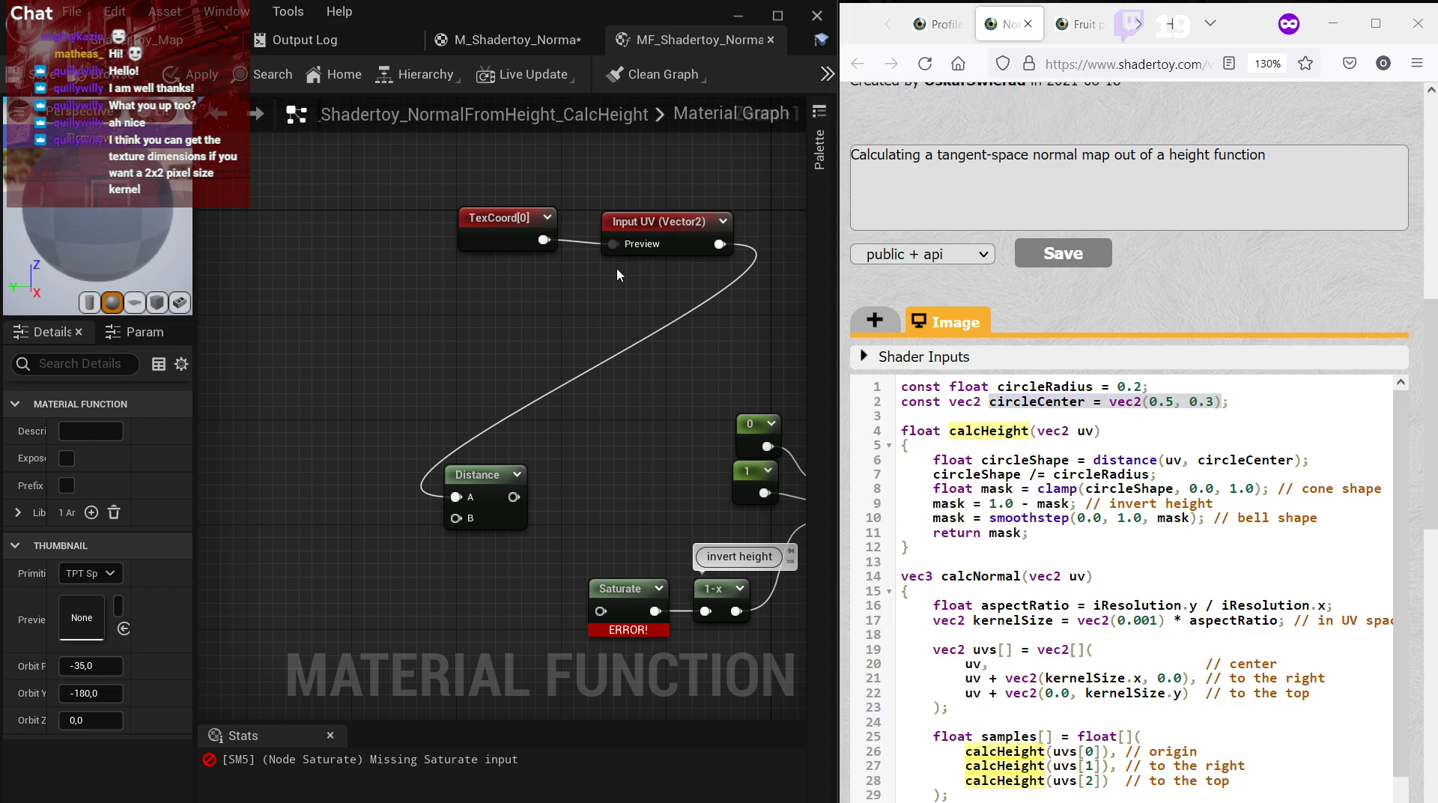
right_drag(334, 434, 387, 355)
right_click(334, 442)
text(func)
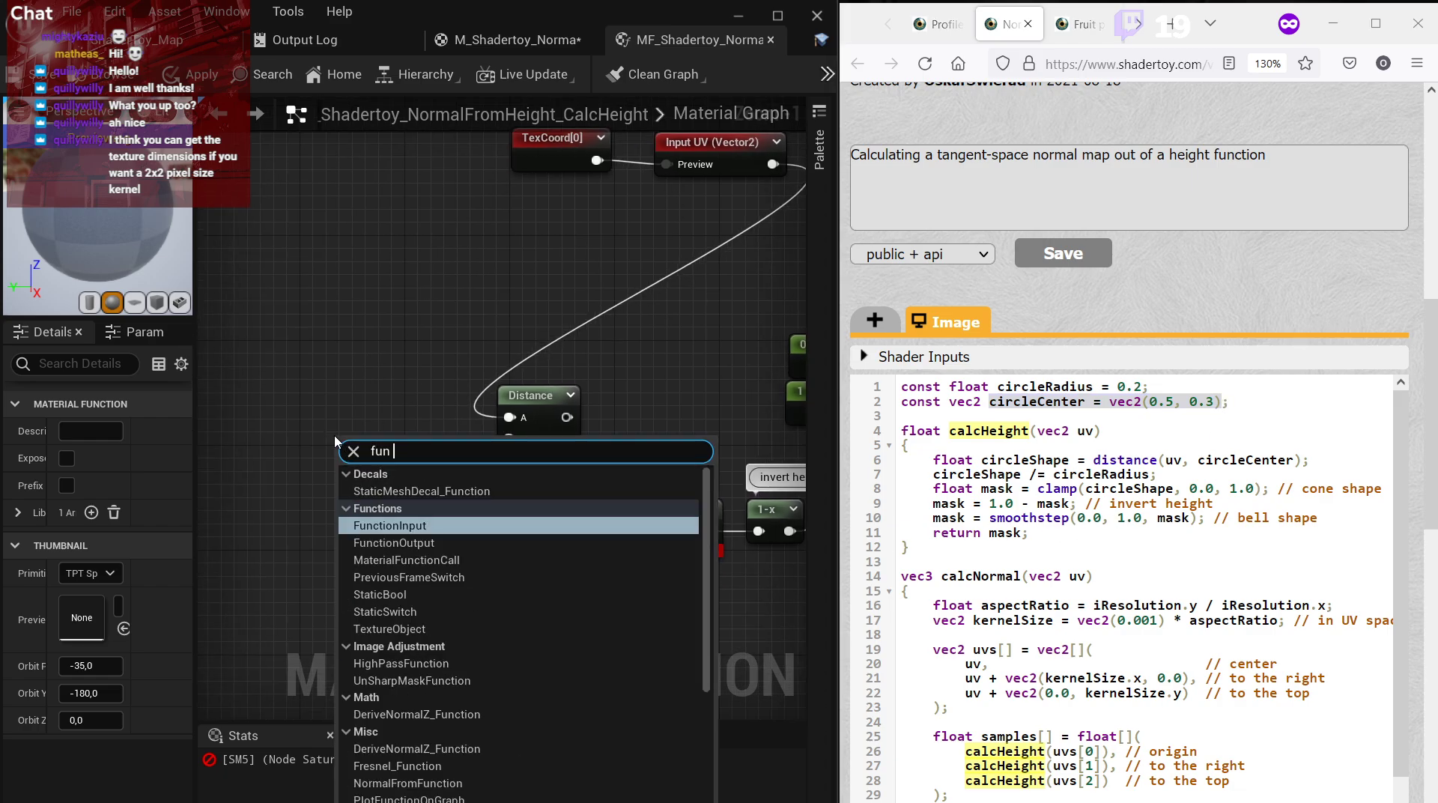
key(Return)
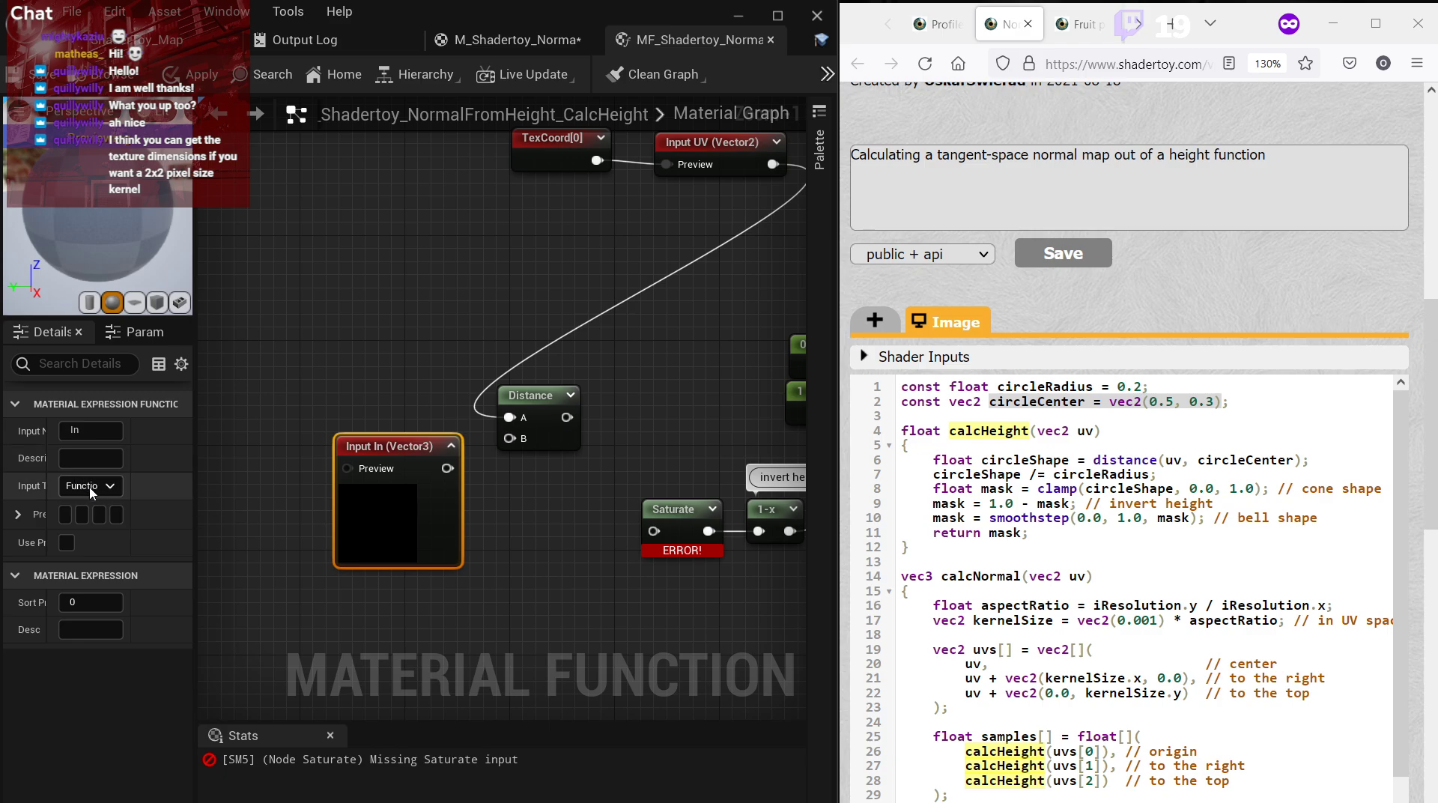
click(90, 485)
click(83, 519)
drag(447, 468, 510, 438)
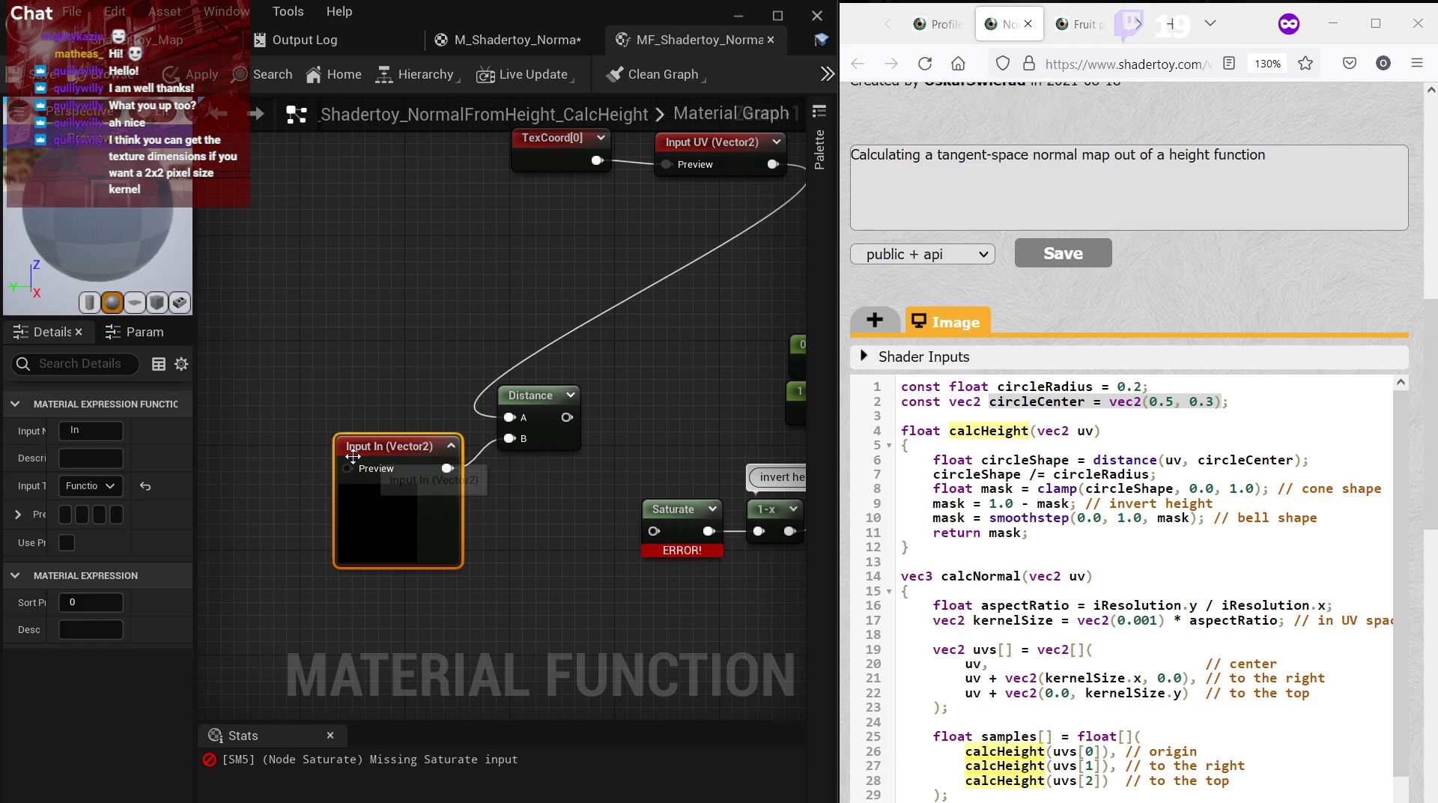
Name the new function input CircleCenter and move it away from the Distance node.
click(87, 430)
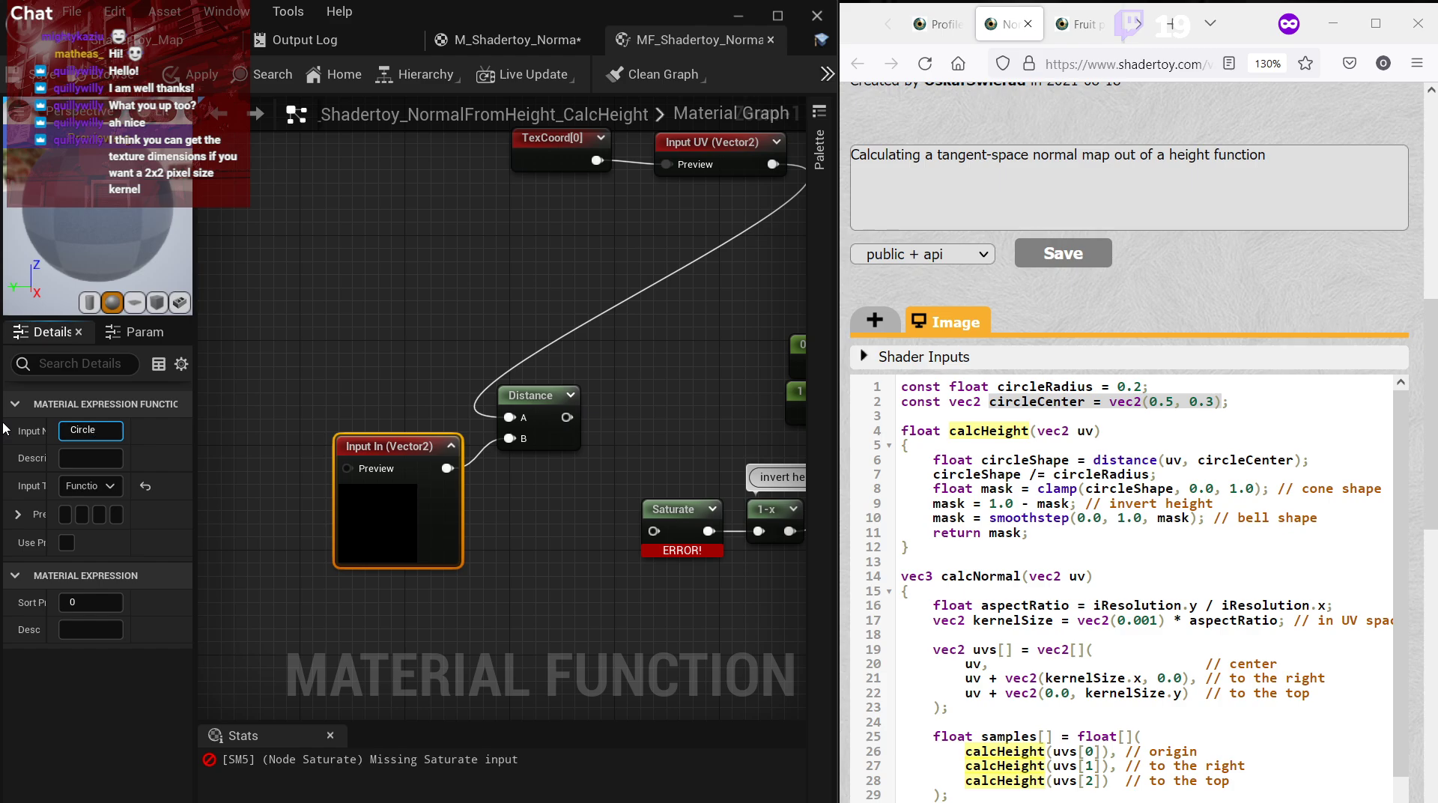
text(CircleCenter)
key(Return)
right_drag(438, 438, 582, 457)
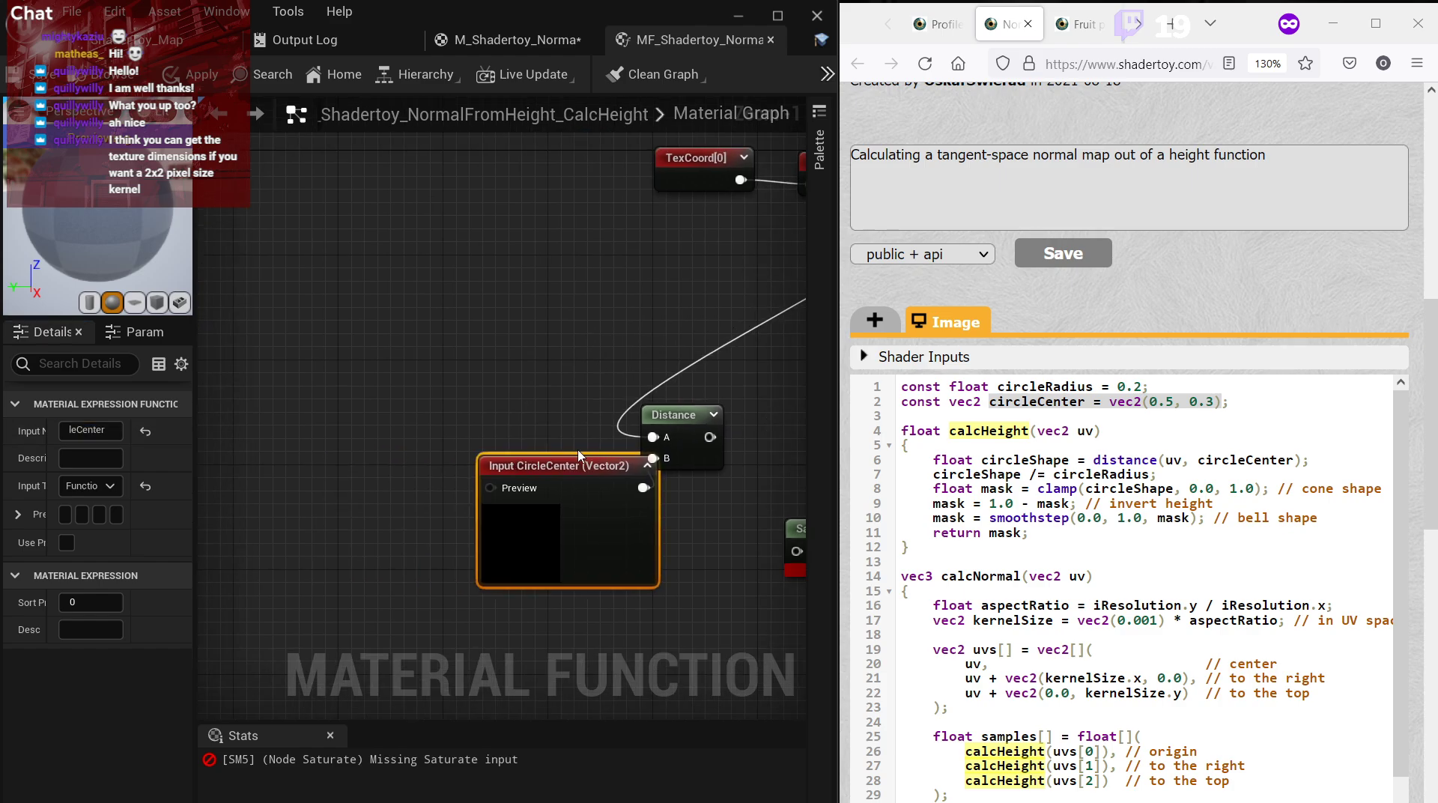
drag(582, 457, 533, 458)
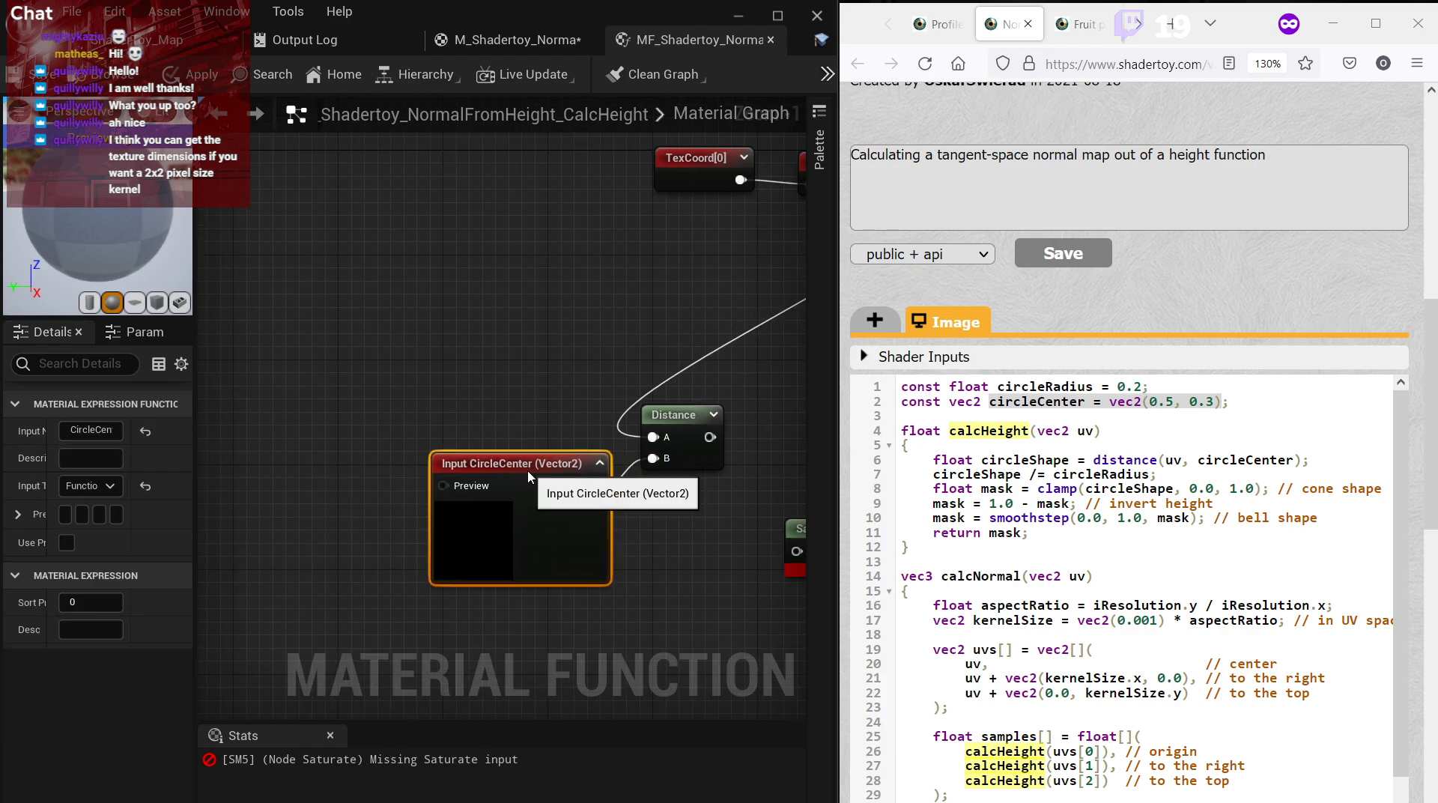
Add a two-component constant with the value 0.5, 0.5 and connect it to the CircleCenter input's Preview pin.
click(292, 442)
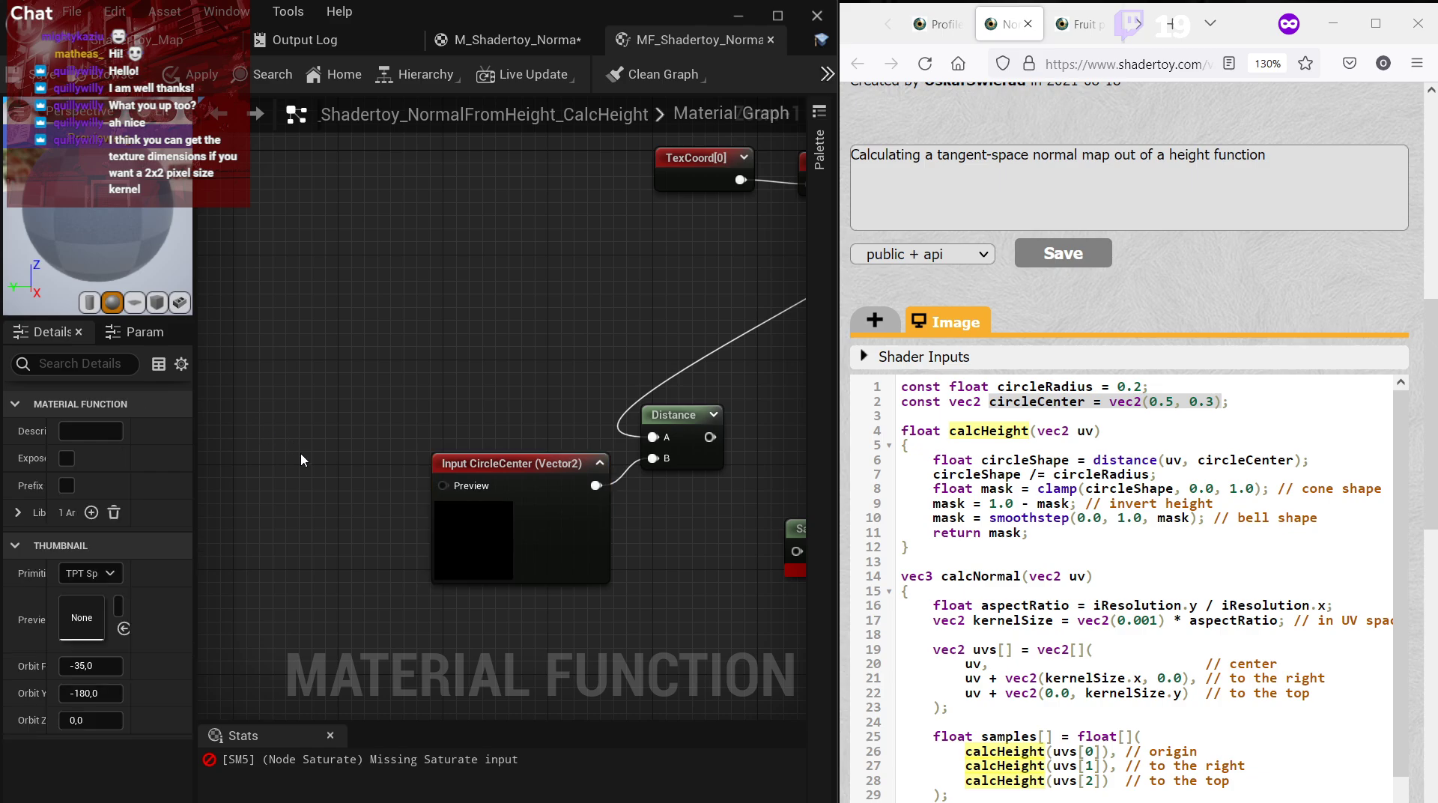
key(2)
click(300, 452)
click(98, 428)
text(0,5)
key(Tab)
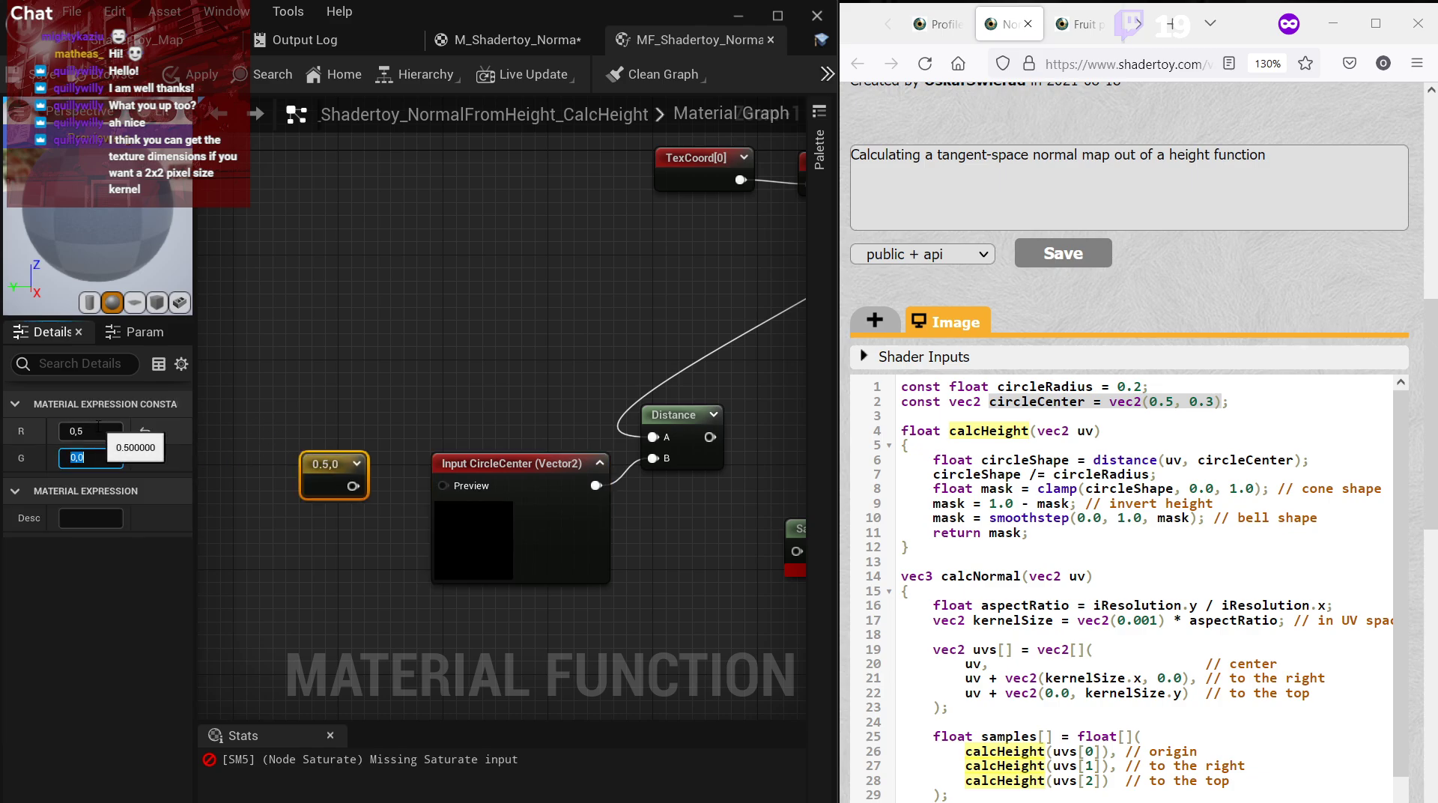
key(Return)
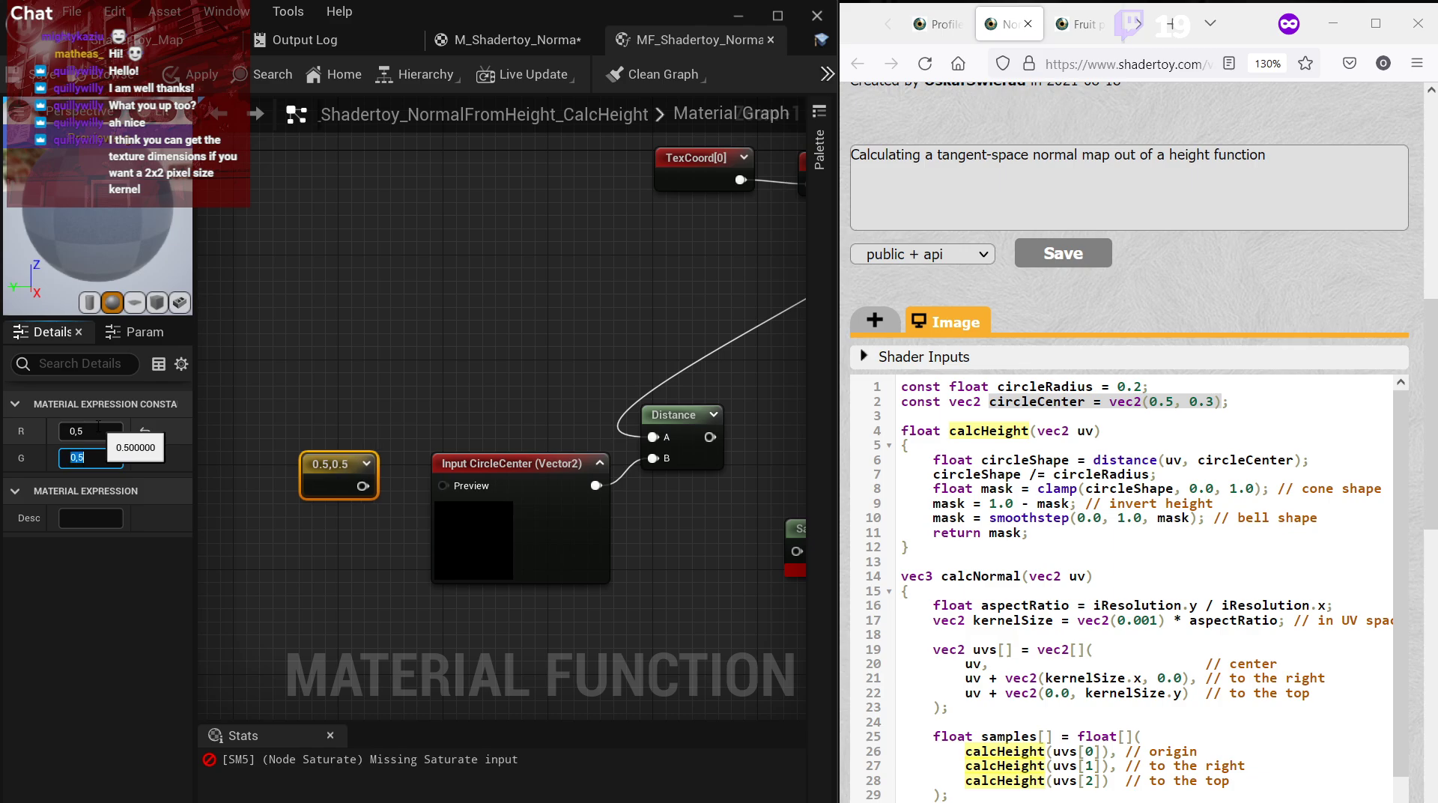
drag(362, 485, 443, 485)
Make CircleCenter use its preview value as default and collapse the node's preview image.
click(517, 464)
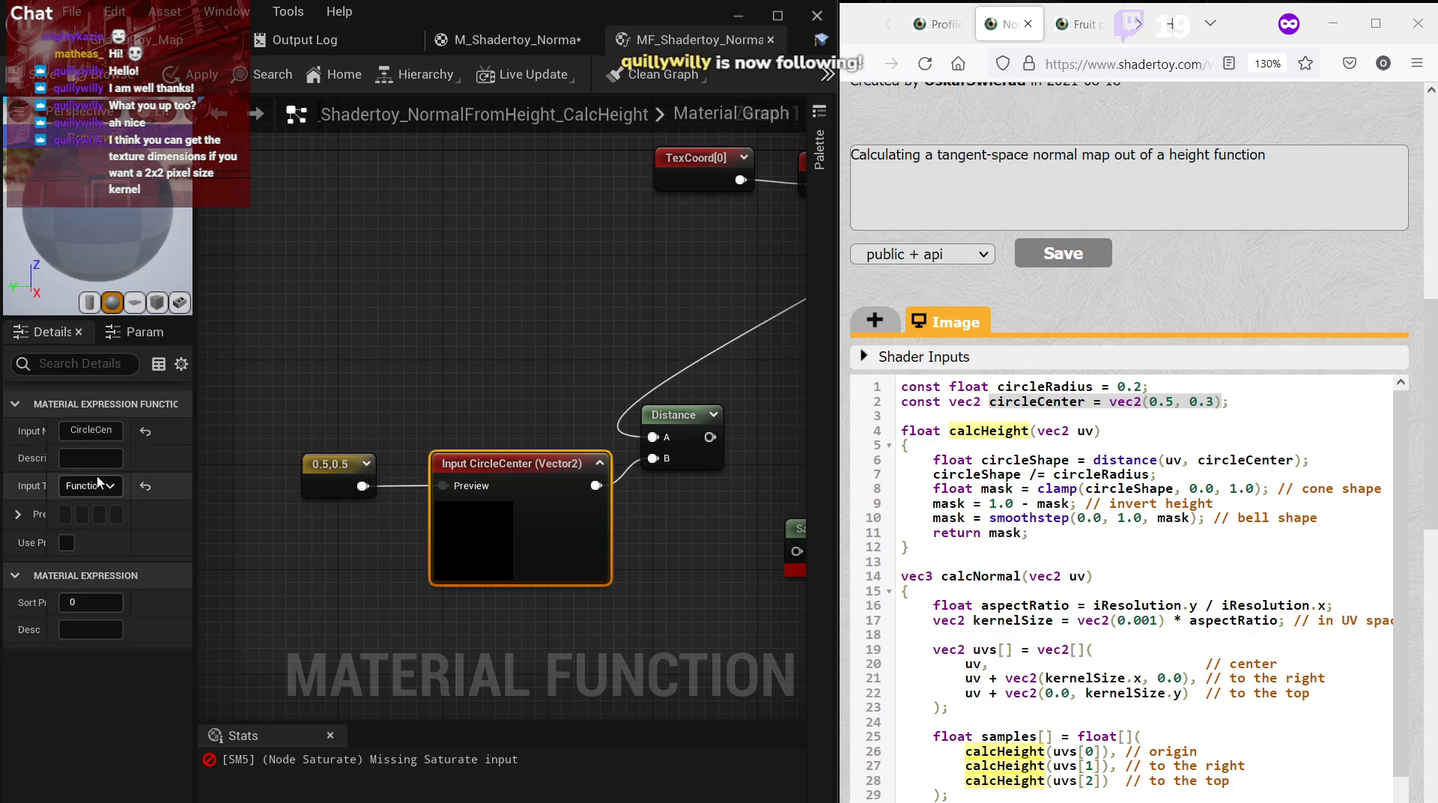
click(67, 543)
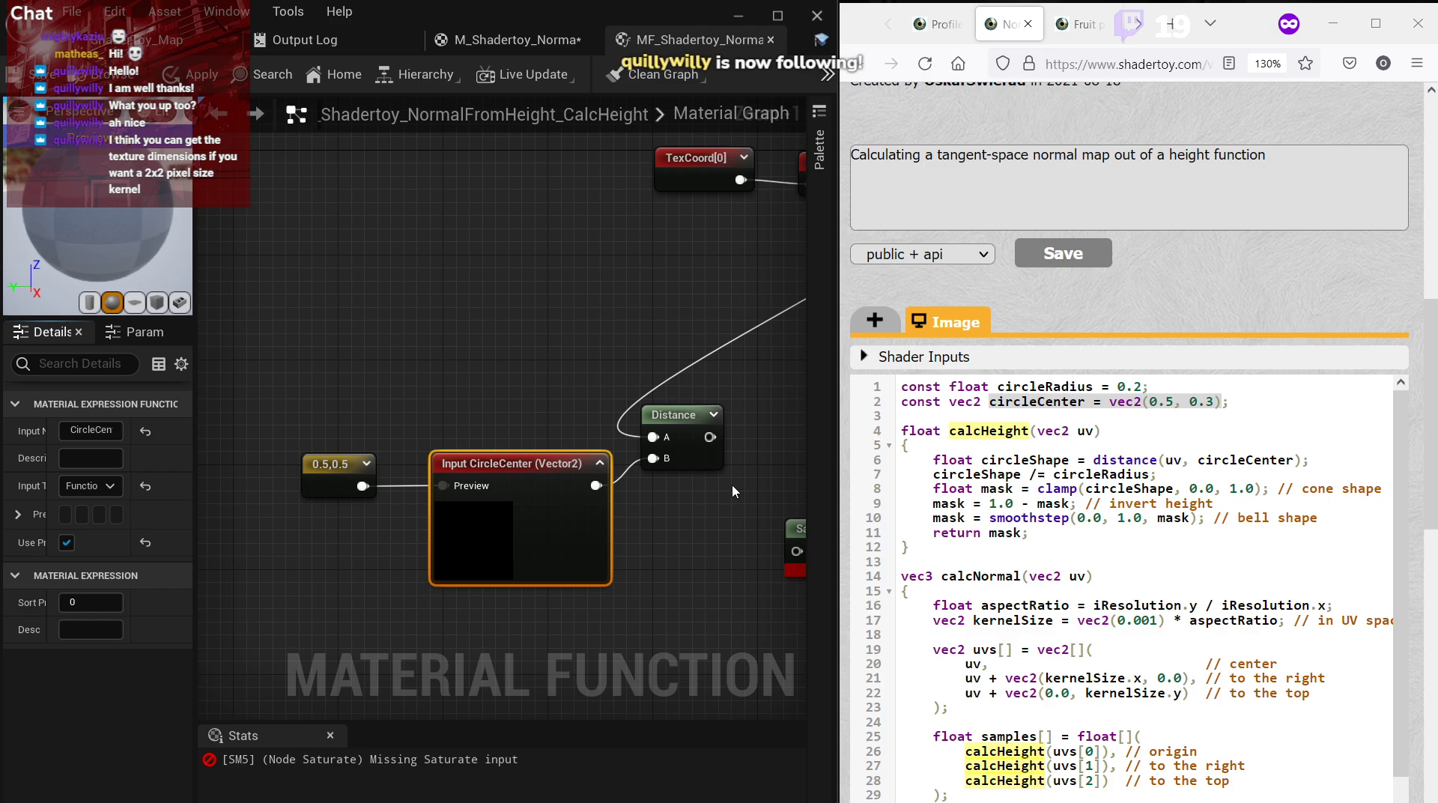
click(597, 464)
click(357, 425)
Close the Stats panel and move the constant, CircleCenter and Distance nodes up closer to the Input UV node.
scroll(511, 386, down, 3)
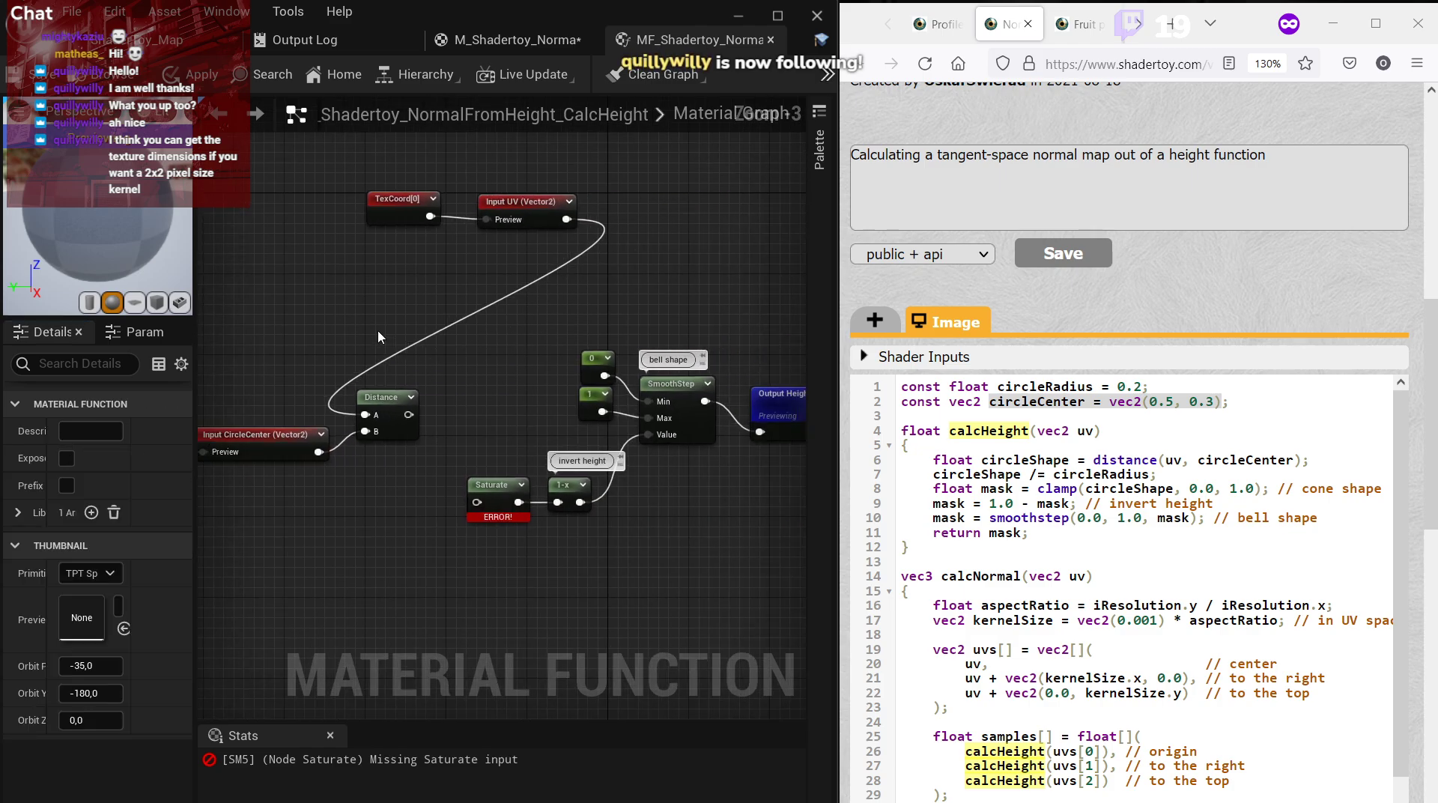
right_drag(378, 331, 480, 332)
scroll(408, 338, up, 1)
click(330, 735)
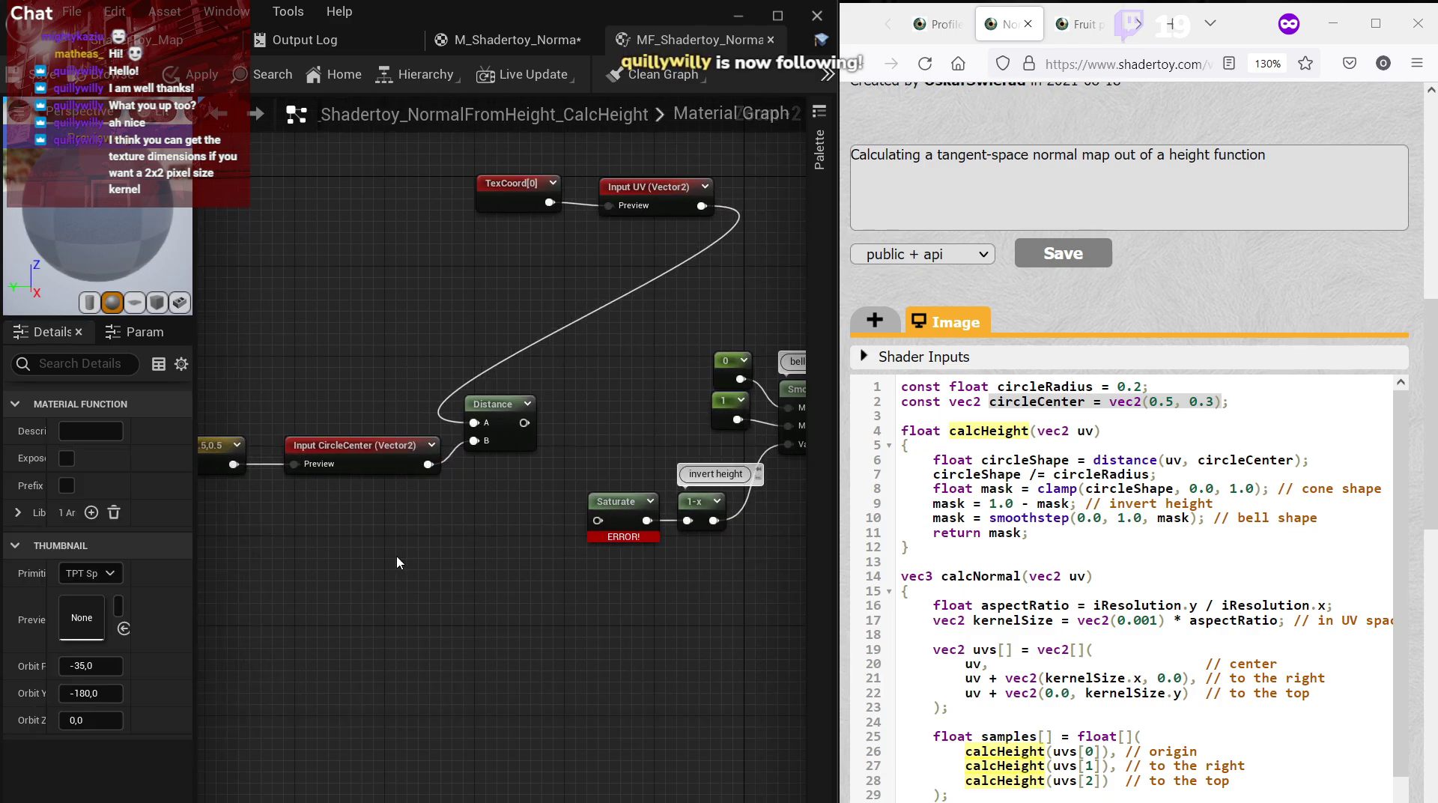
right_drag(274, 330, 312, 344)
drag(281, 386, 525, 487)
drag(540, 429, 651, 323)
click(572, 451)
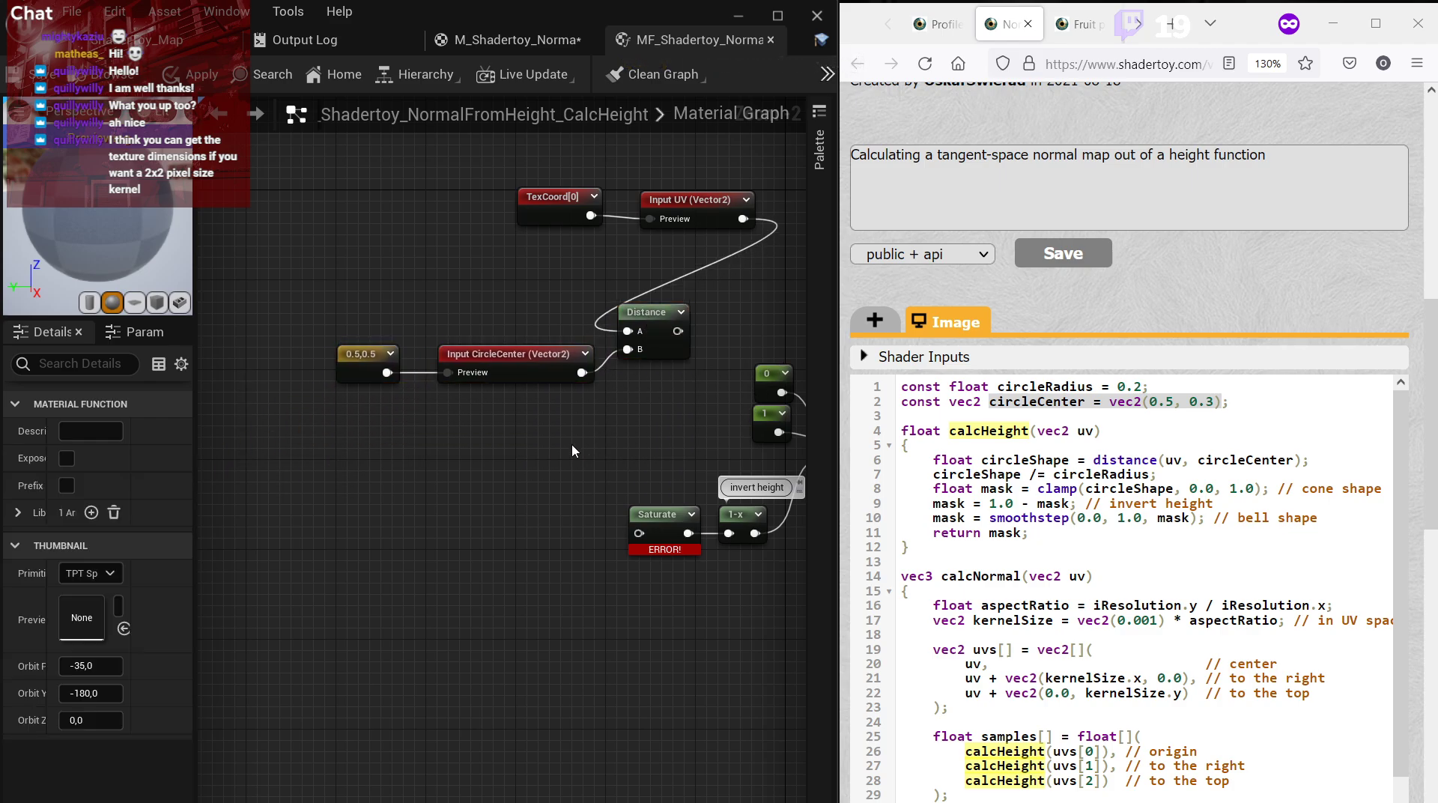
Change Shadertoy's fragColor output to vec4(vec3(calcHeight(uv)), 1.0) and check the rendered height mask.
right_drag(572, 451, 492, 489)
scroll(431, 389, up, 1)
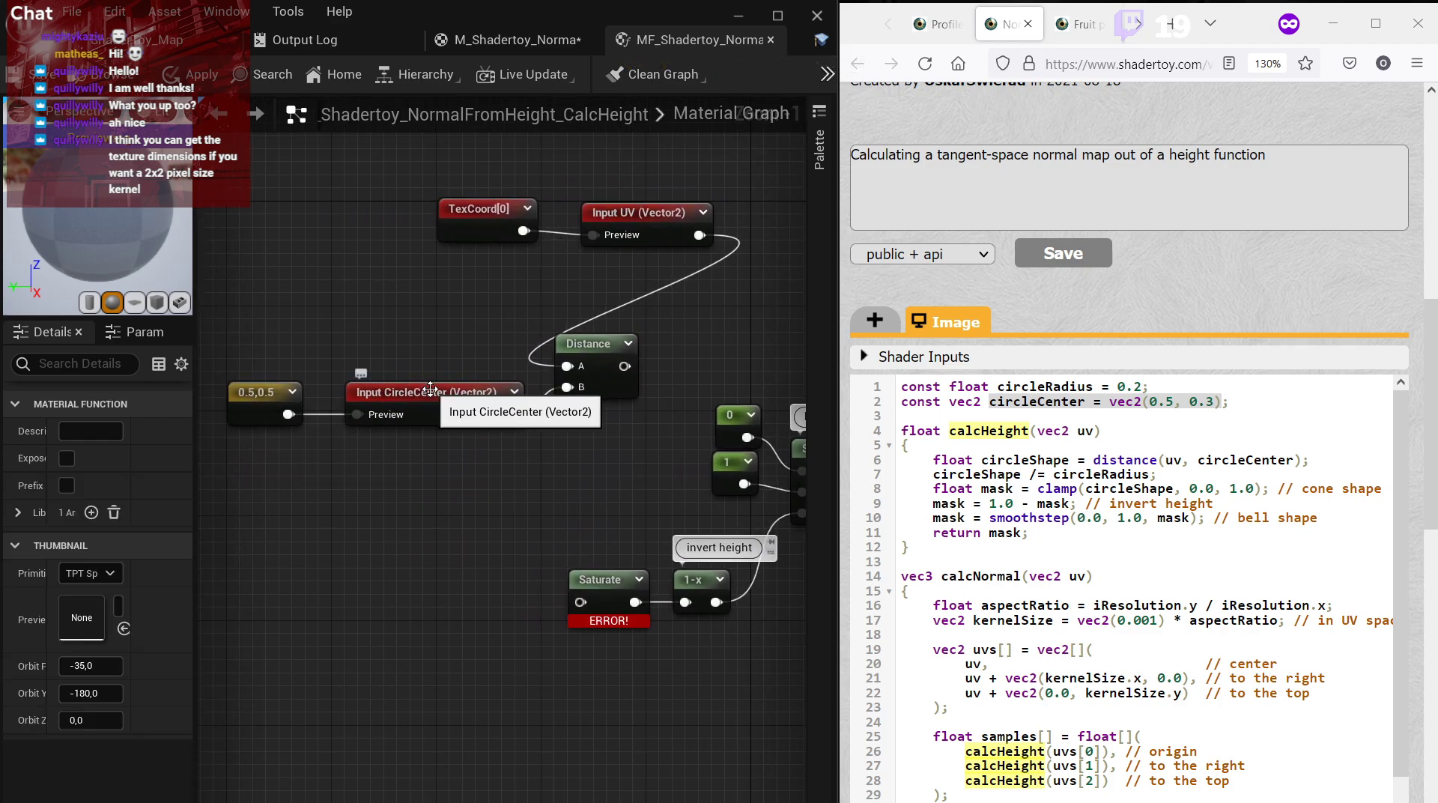
scroll(1096, 445, up, 9)
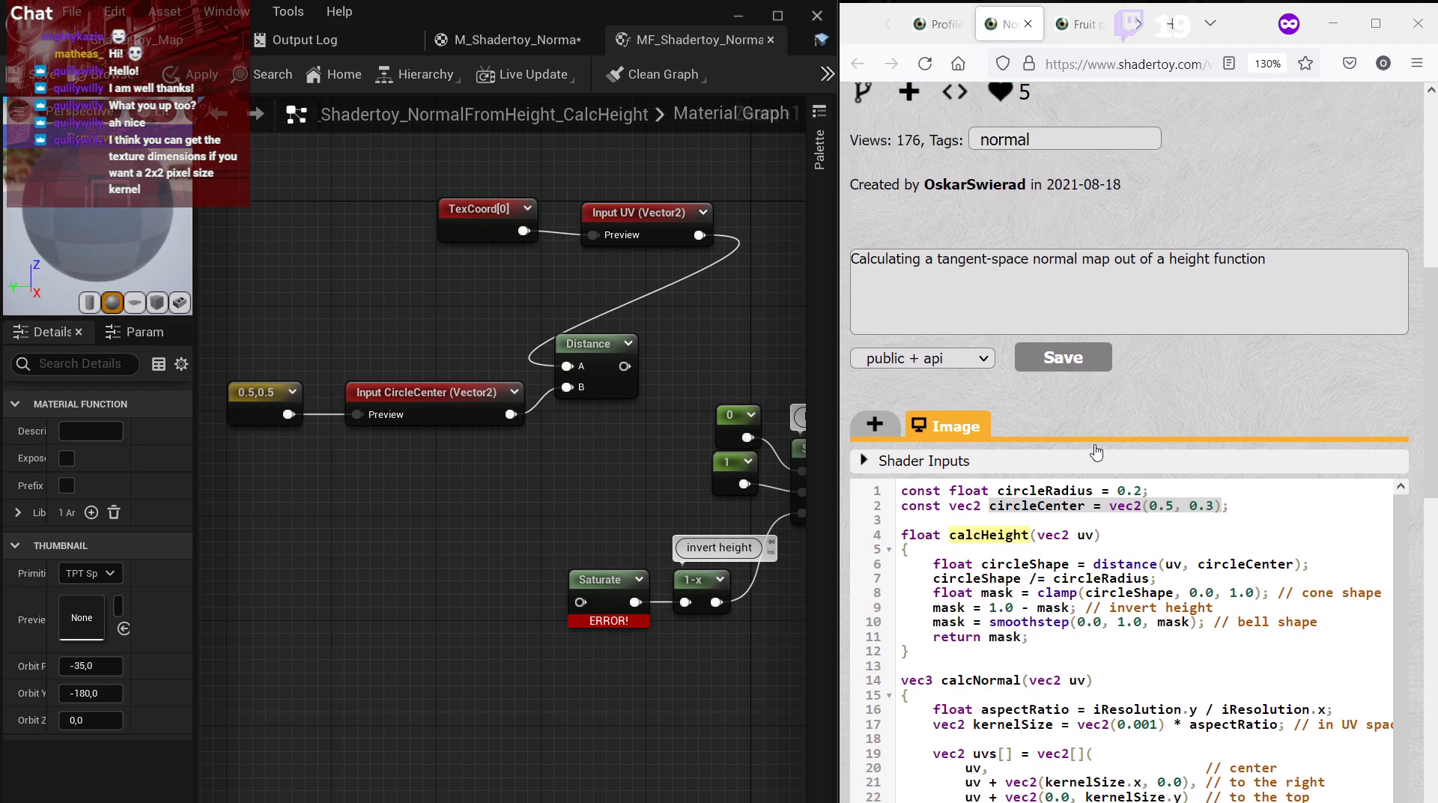
scroll(1161, 411, down, 6)
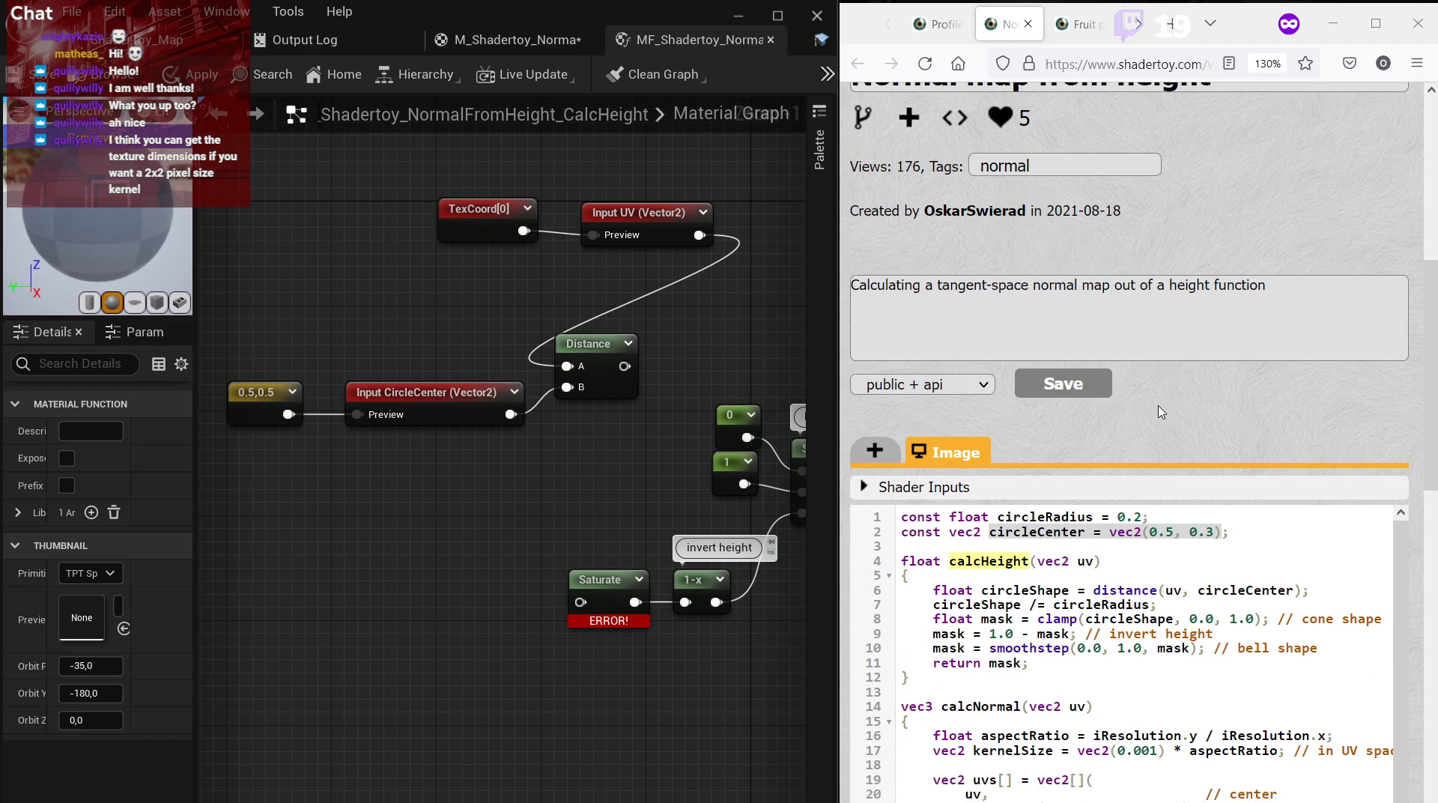
scroll(979, 558, down, 10)
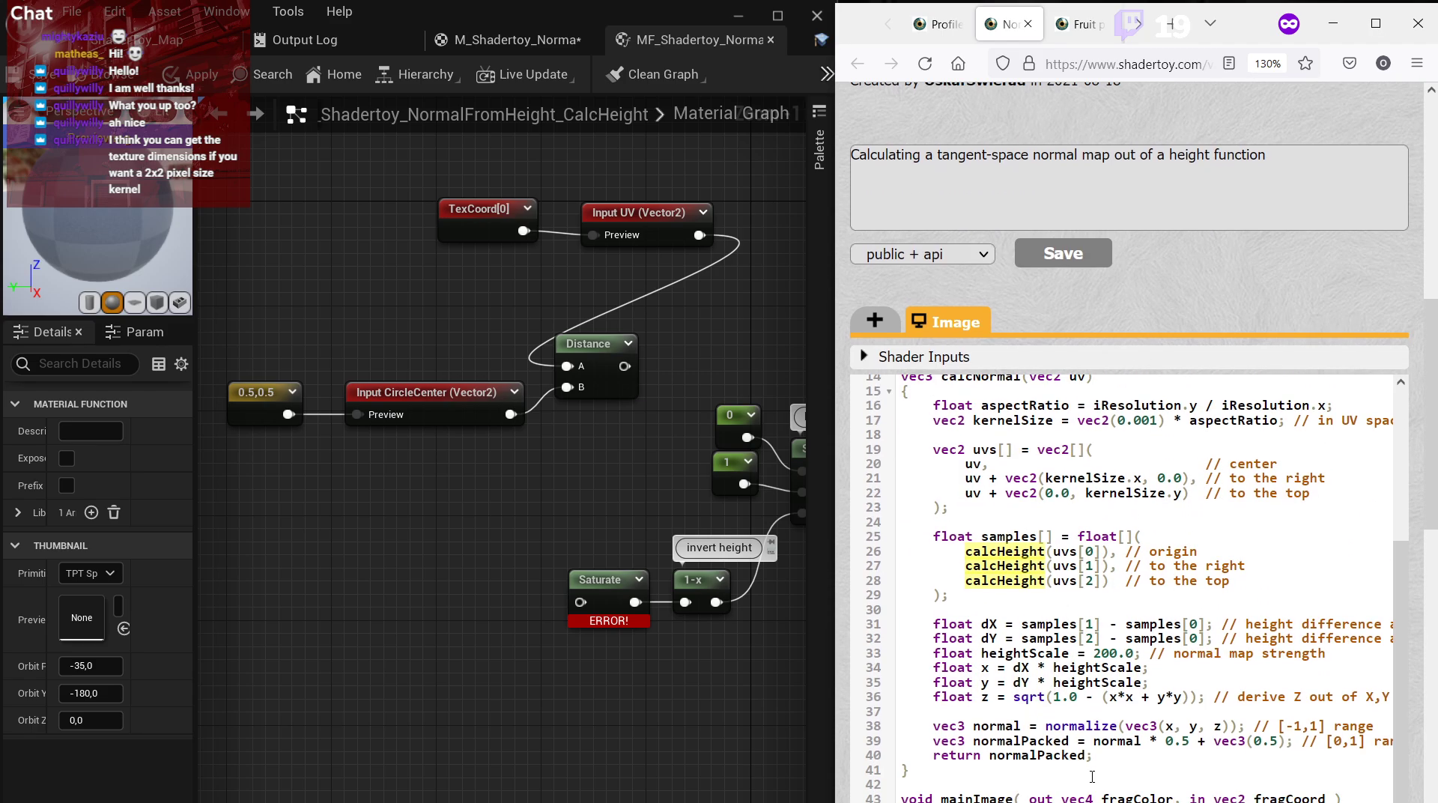
double_click(1096, 524)
text(vec3)
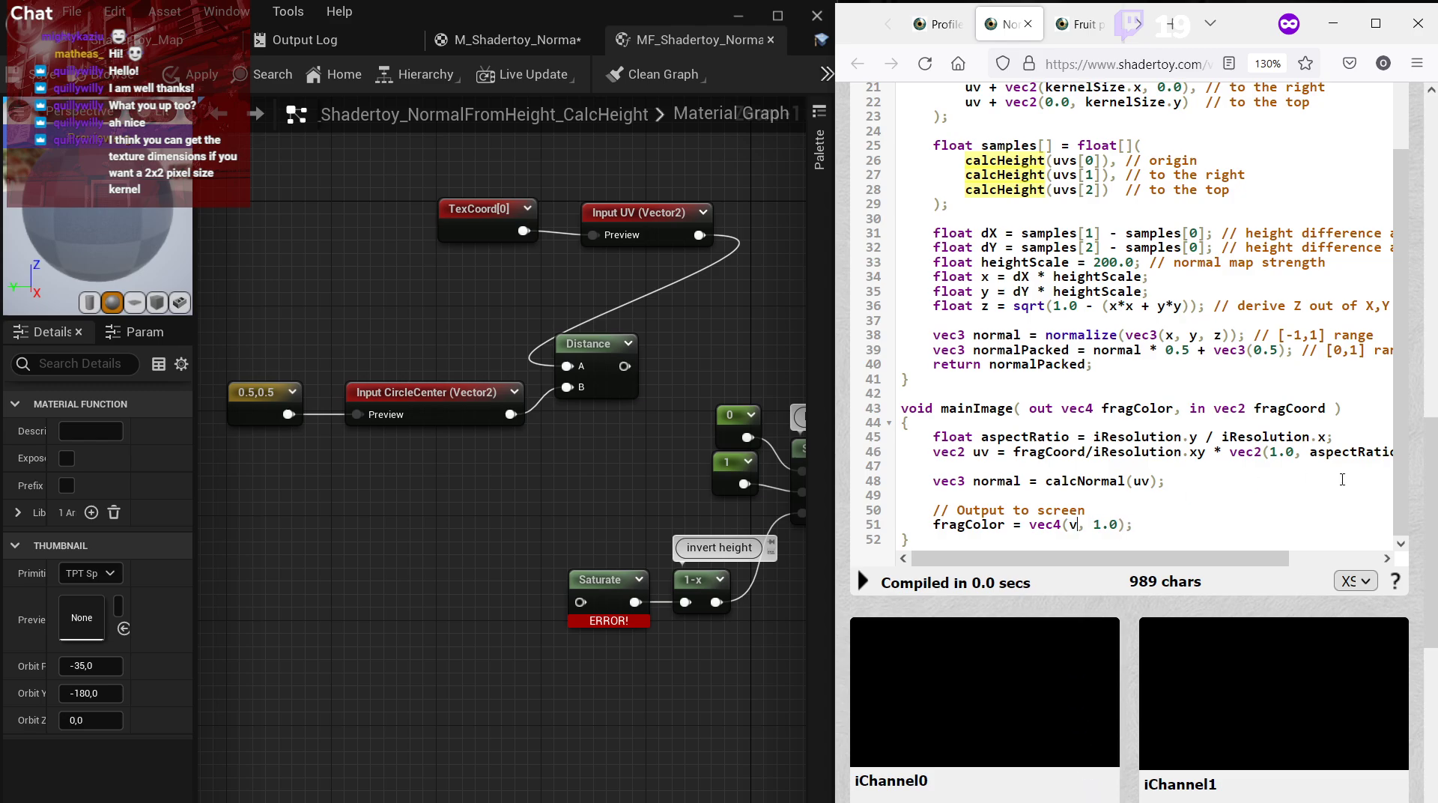
text((calcHeight(uv)
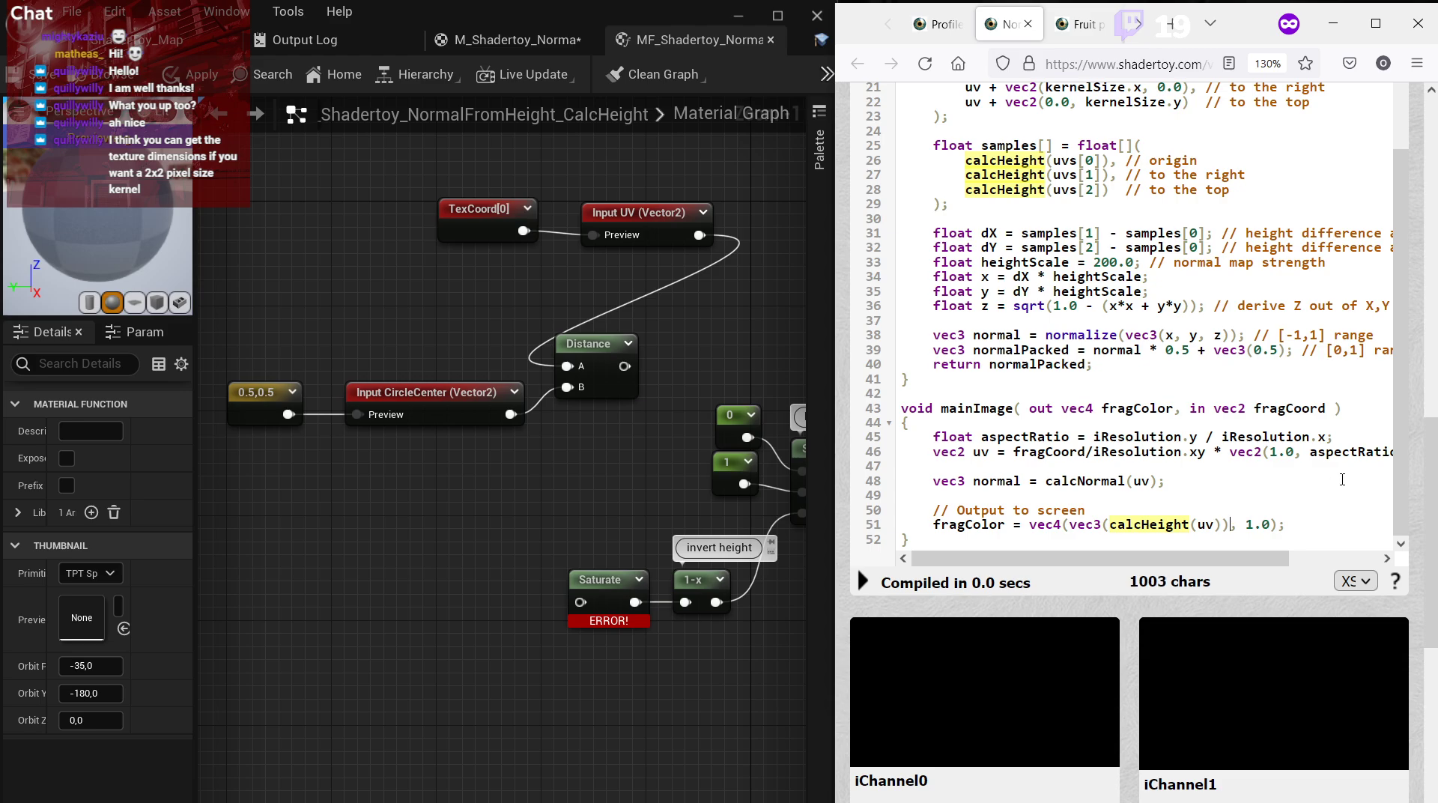
scroll(1343, 480, up, 4)
scroll(1416, 362, up, 10)
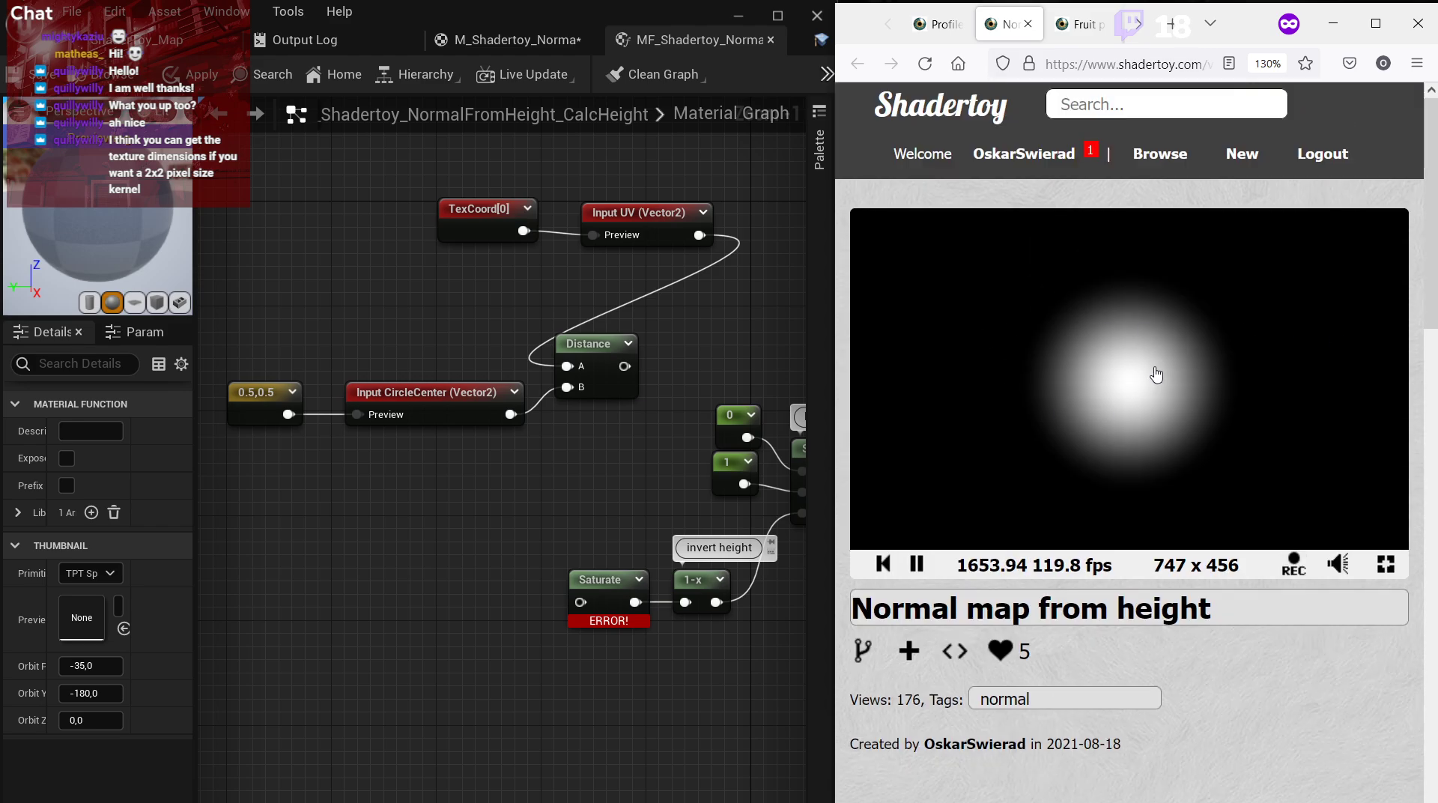
Enlarge the material preview viewport and switch its preview mesh to the plane.
scroll(717, 313, down, 1)
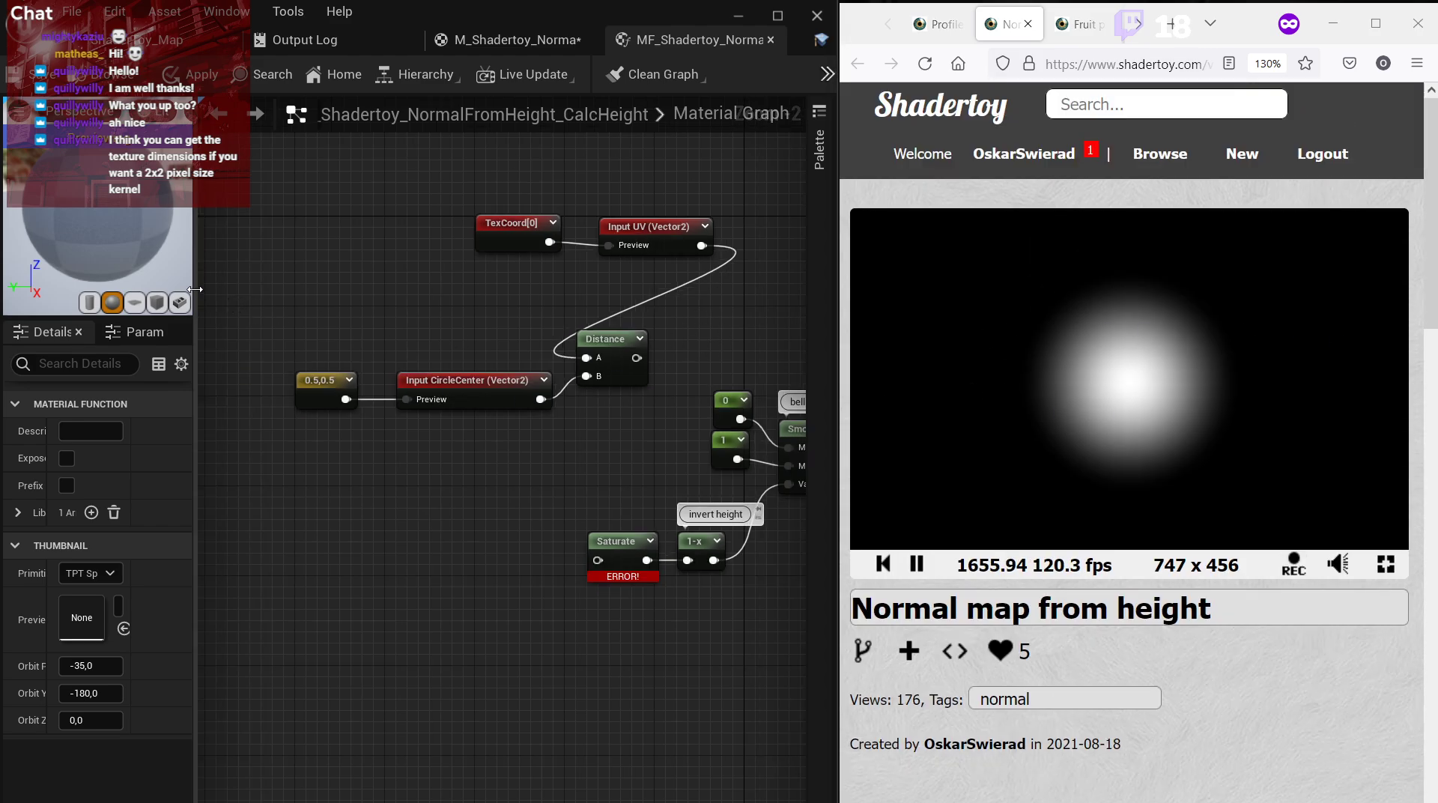
drag(194, 289, 229, 459)
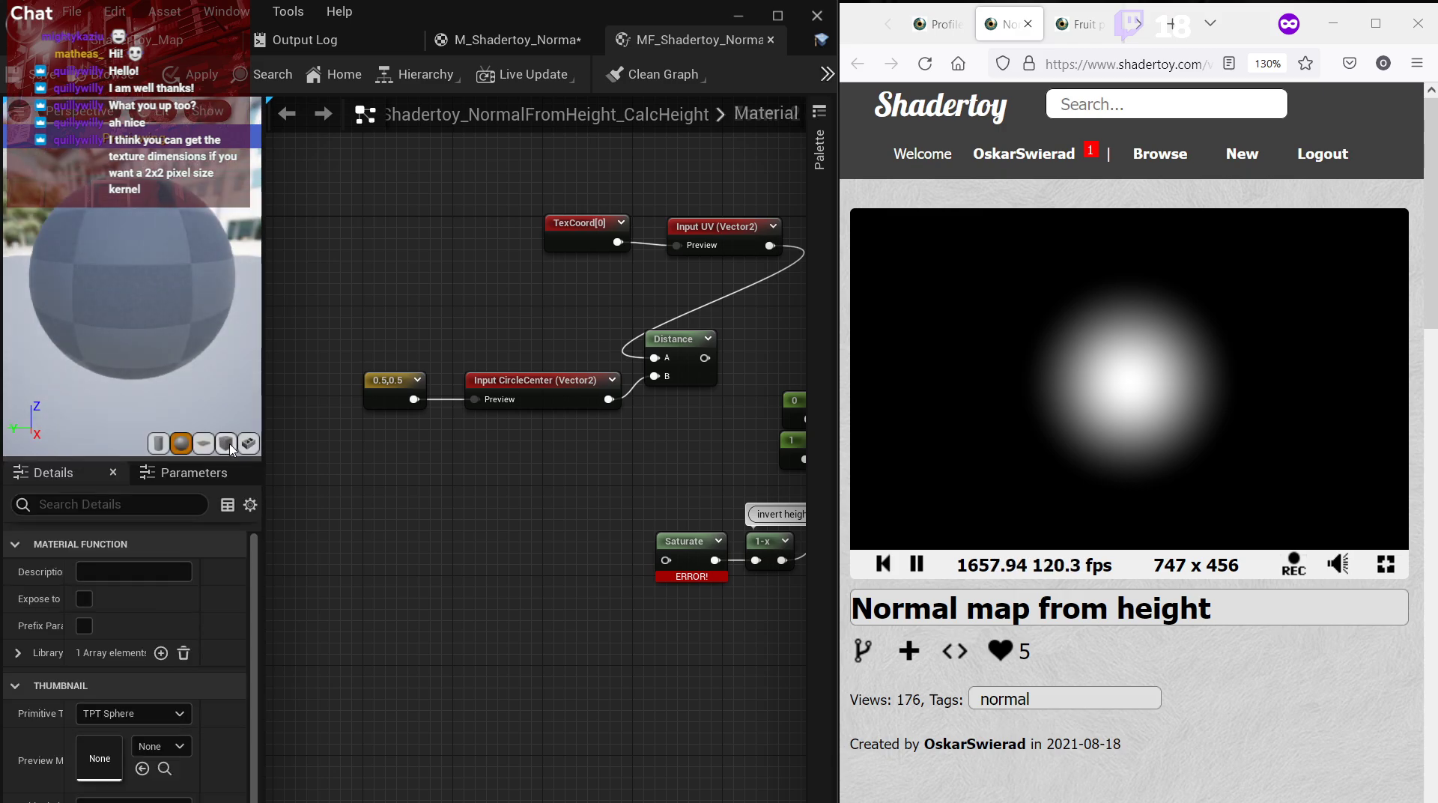
click(203, 443)
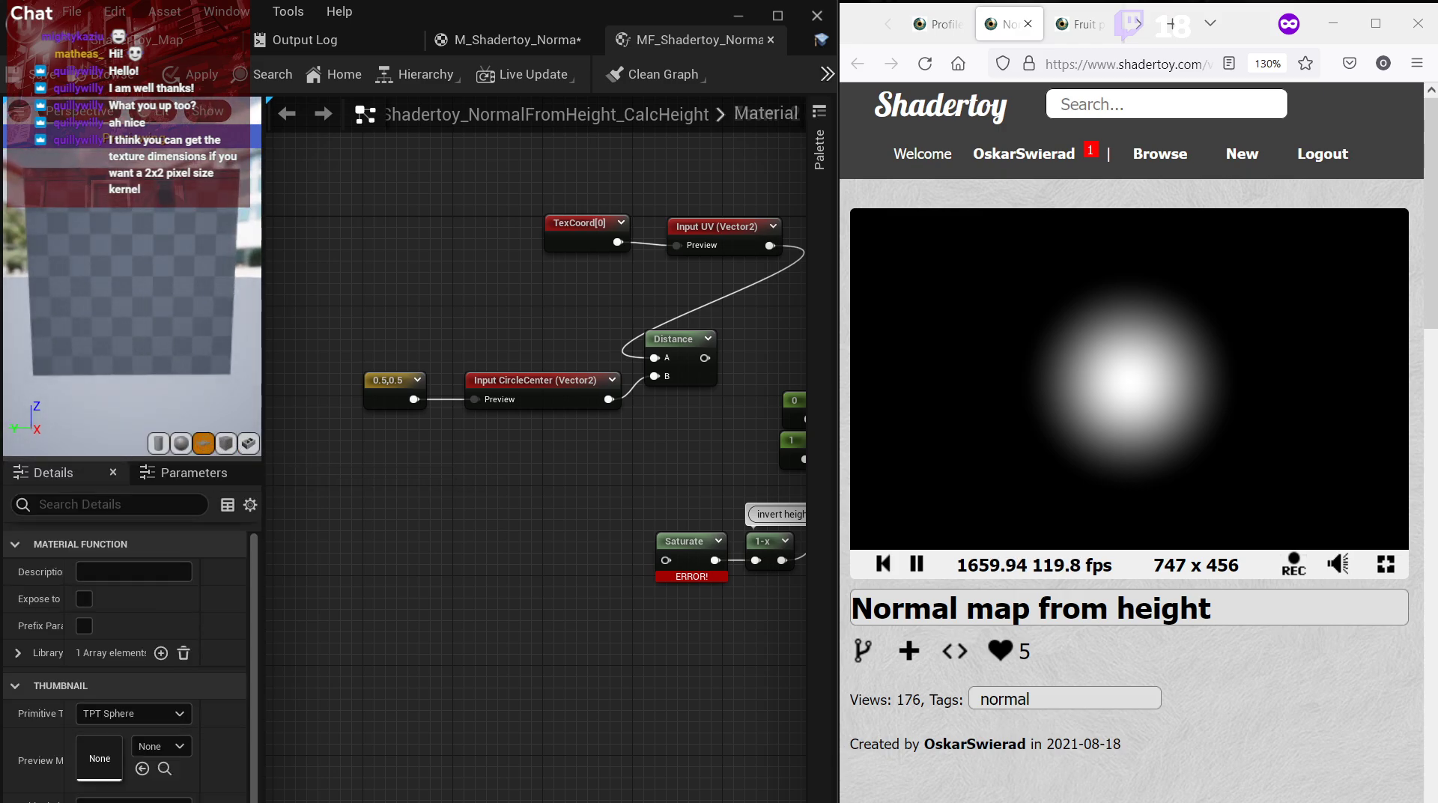
right_drag(538, 310, 352, 409)
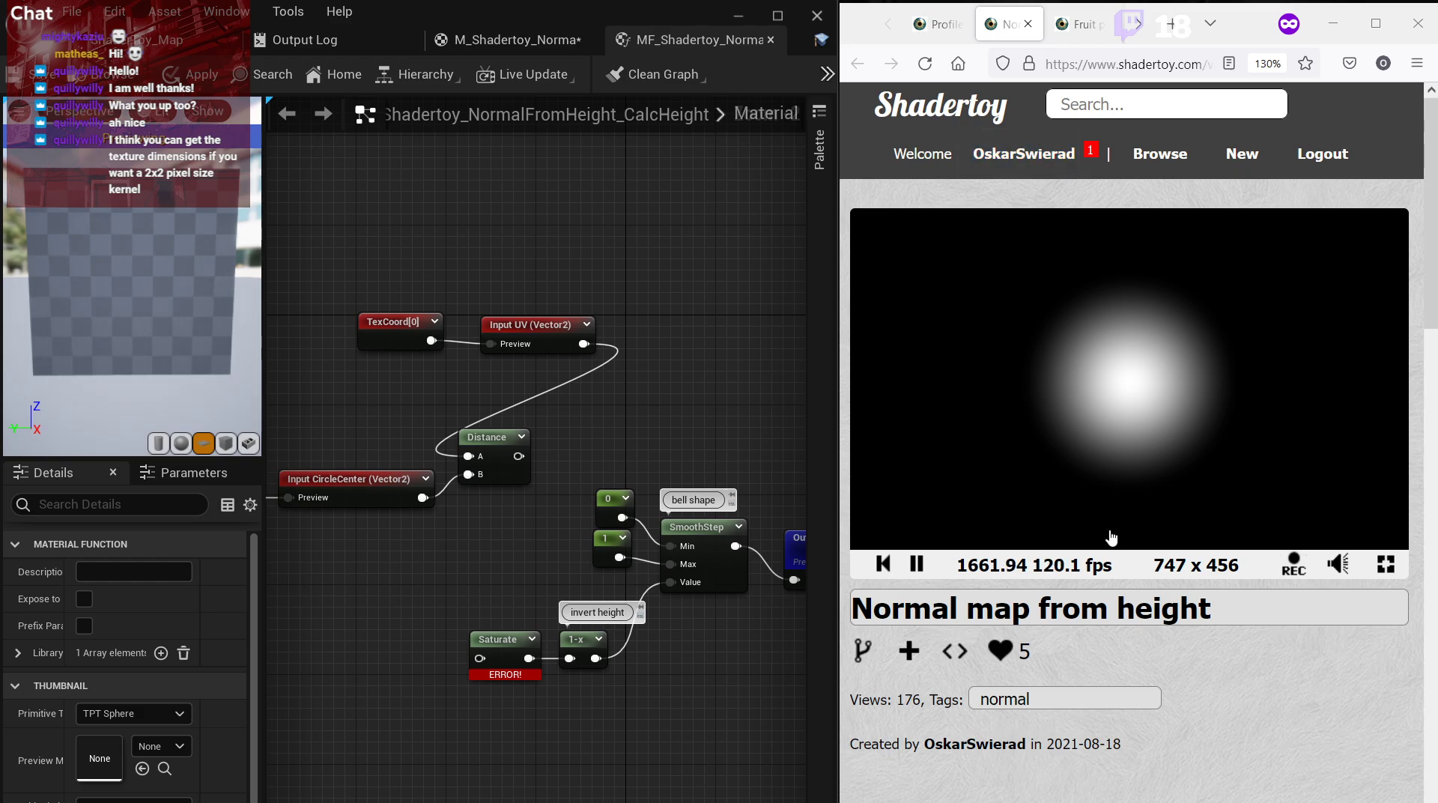
right_drag(557, 450, 507, 430)
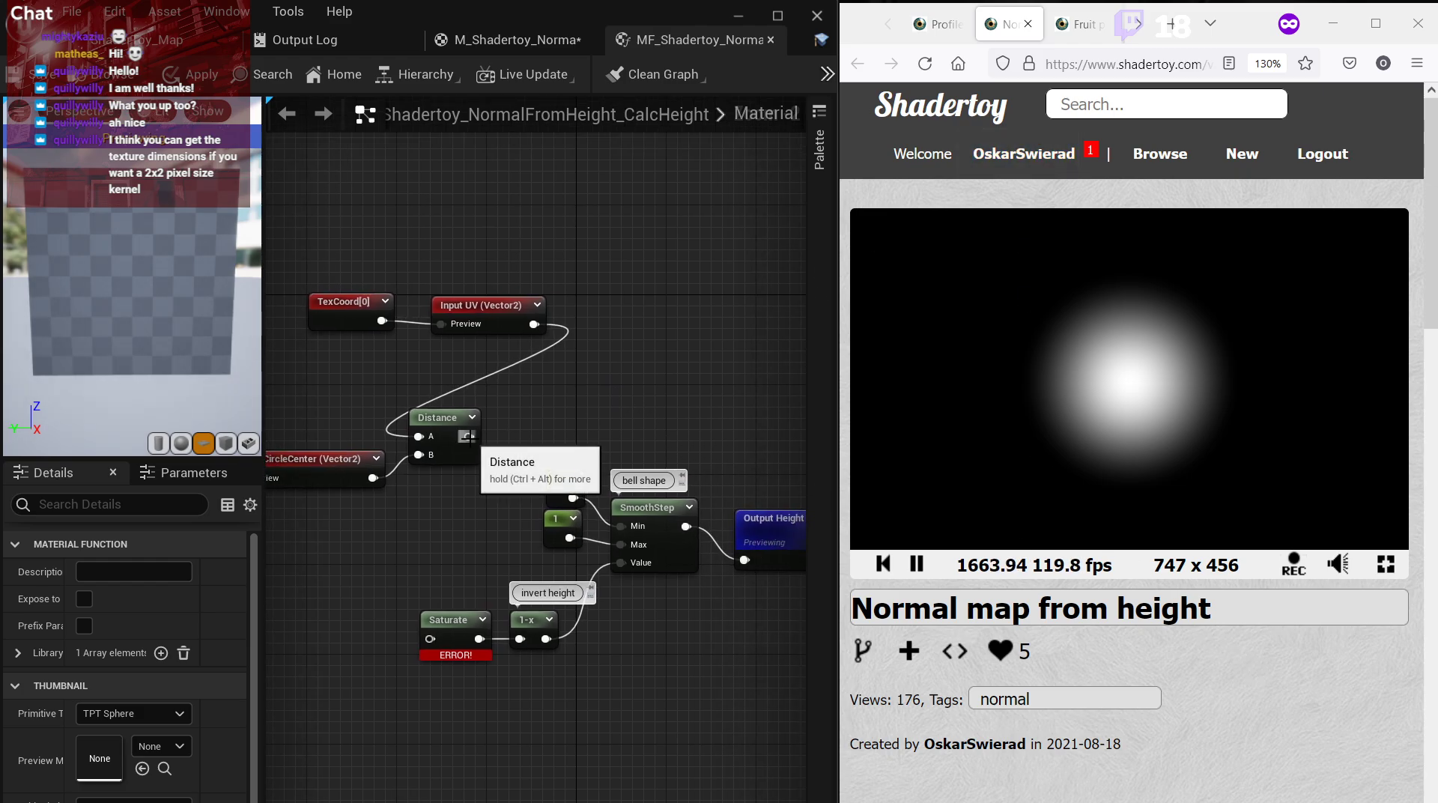
Comment the Distance node as circleShape, matching the variable name used in Shadertoy's calcHeight code.
drag(468, 436, 450, 569)
click(1289, 664)
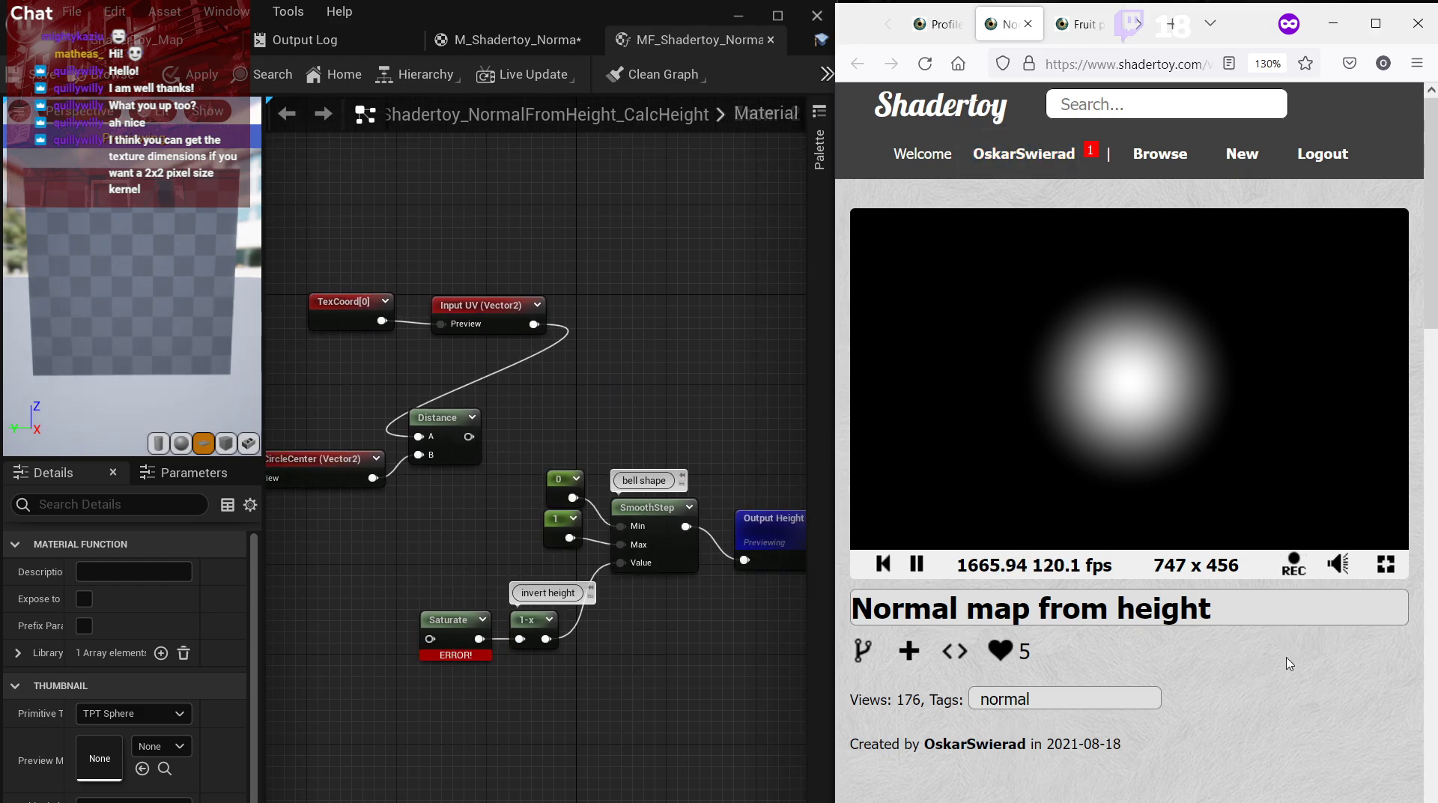
scroll(1289, 664, down, 5)
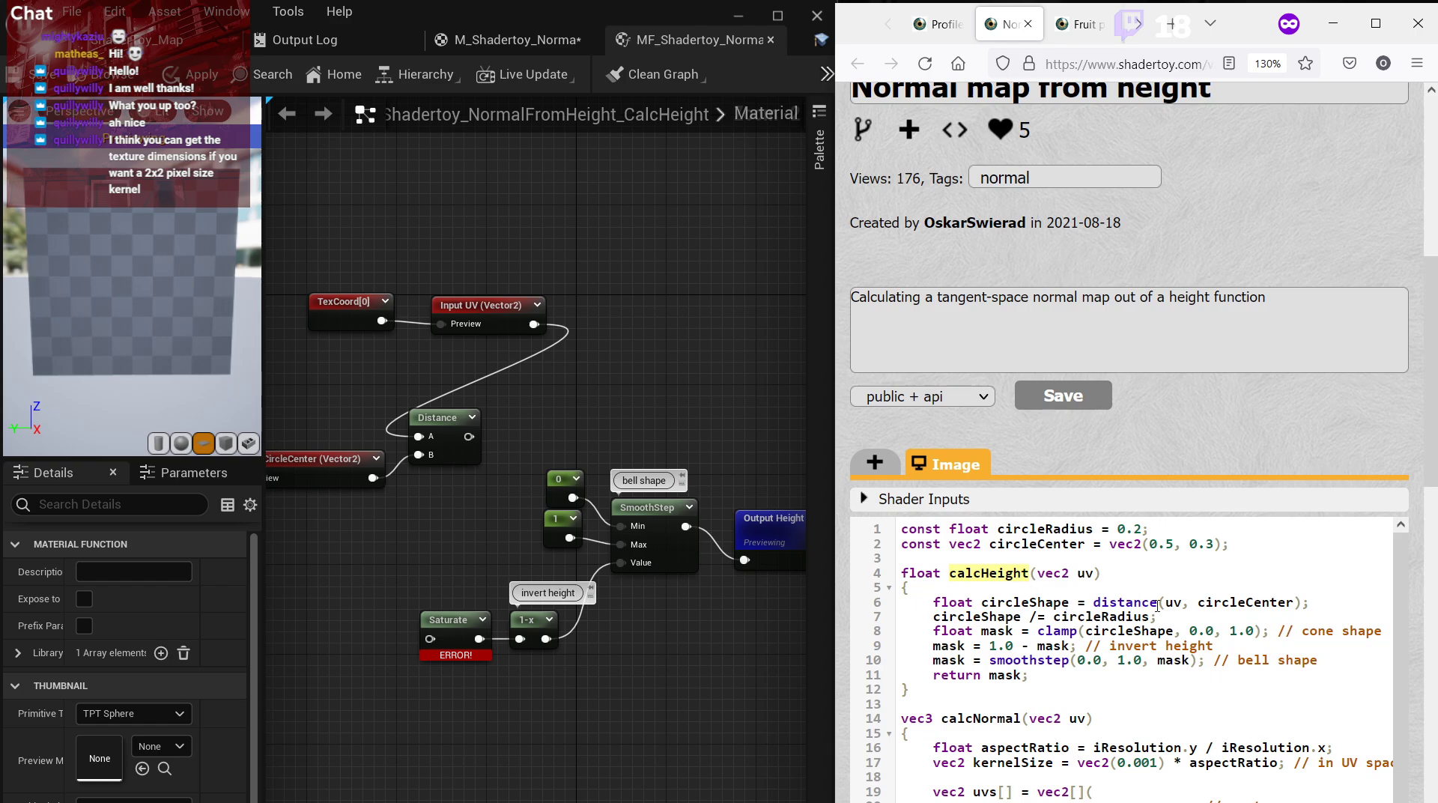
drag(1104, 608, 1166, 611)
click(1086, 632)
drag(1048, 617, 1147, 616)
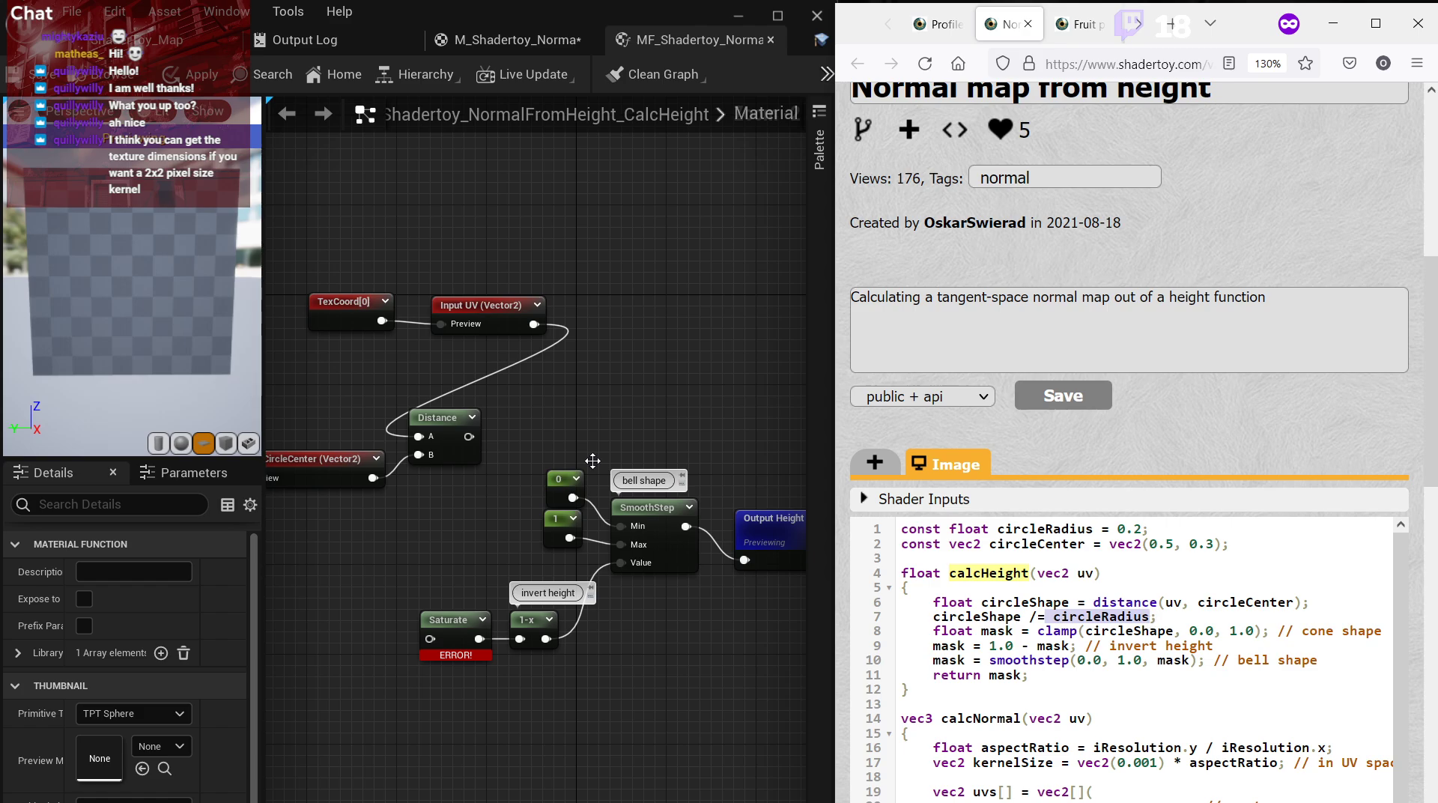
click(569, 382)
click(1010, 602)
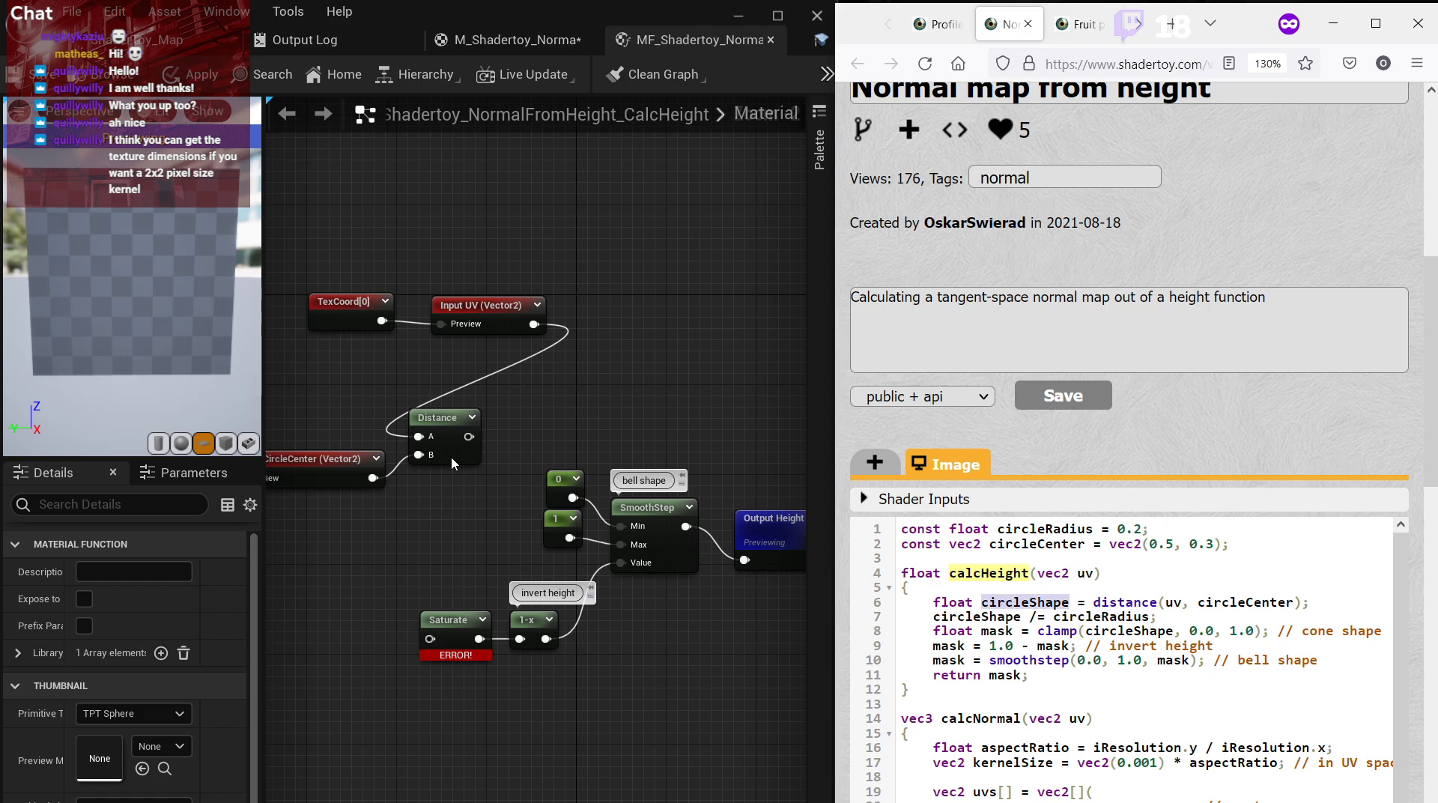
click(446, 434)
click(425, 404)
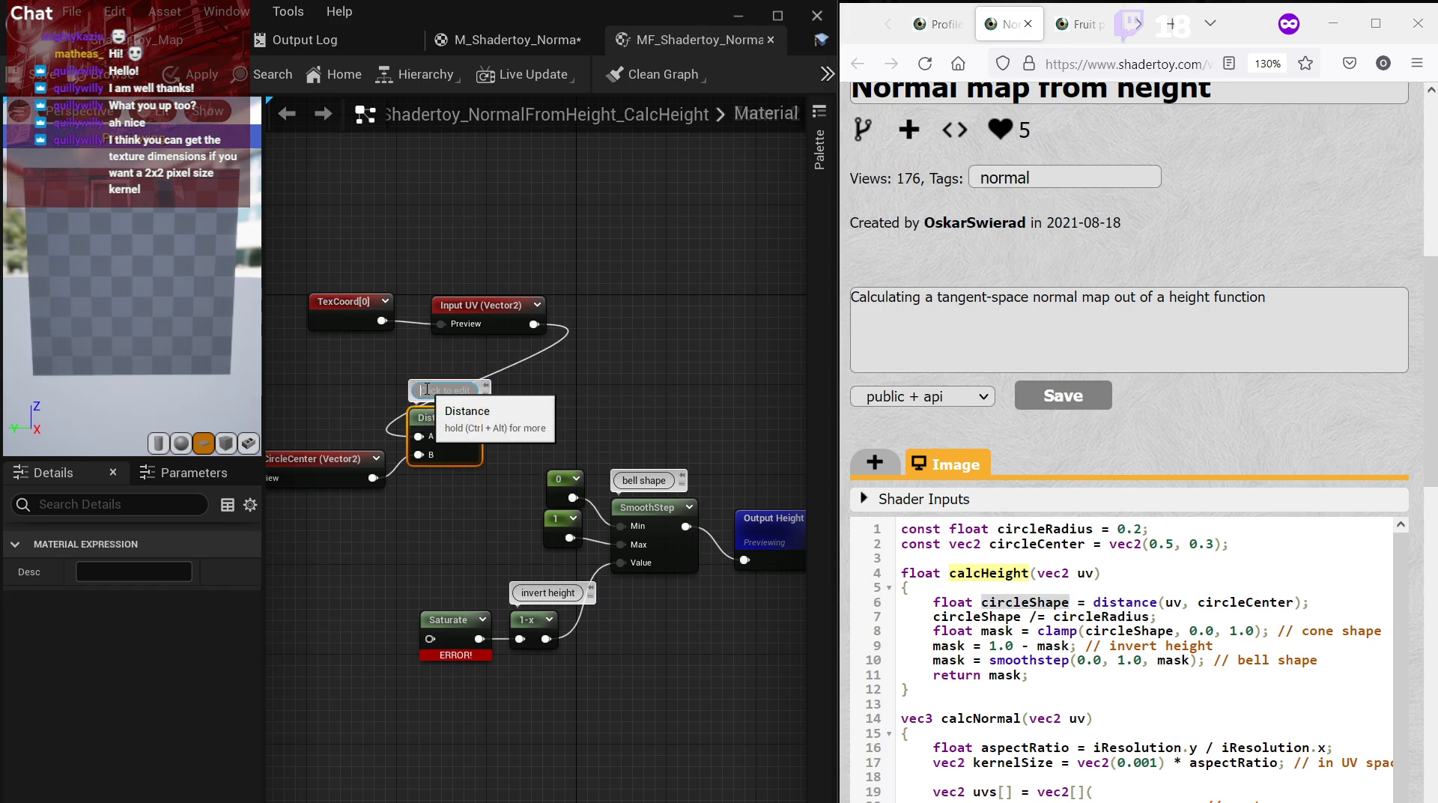
text(circleShape)
click(580, 405)
Add a Divide node below the Distance node, with Distance's output feeding its A input.
right_drag(499, 459, 533, 449)
scroll(533, 450, up, 2)
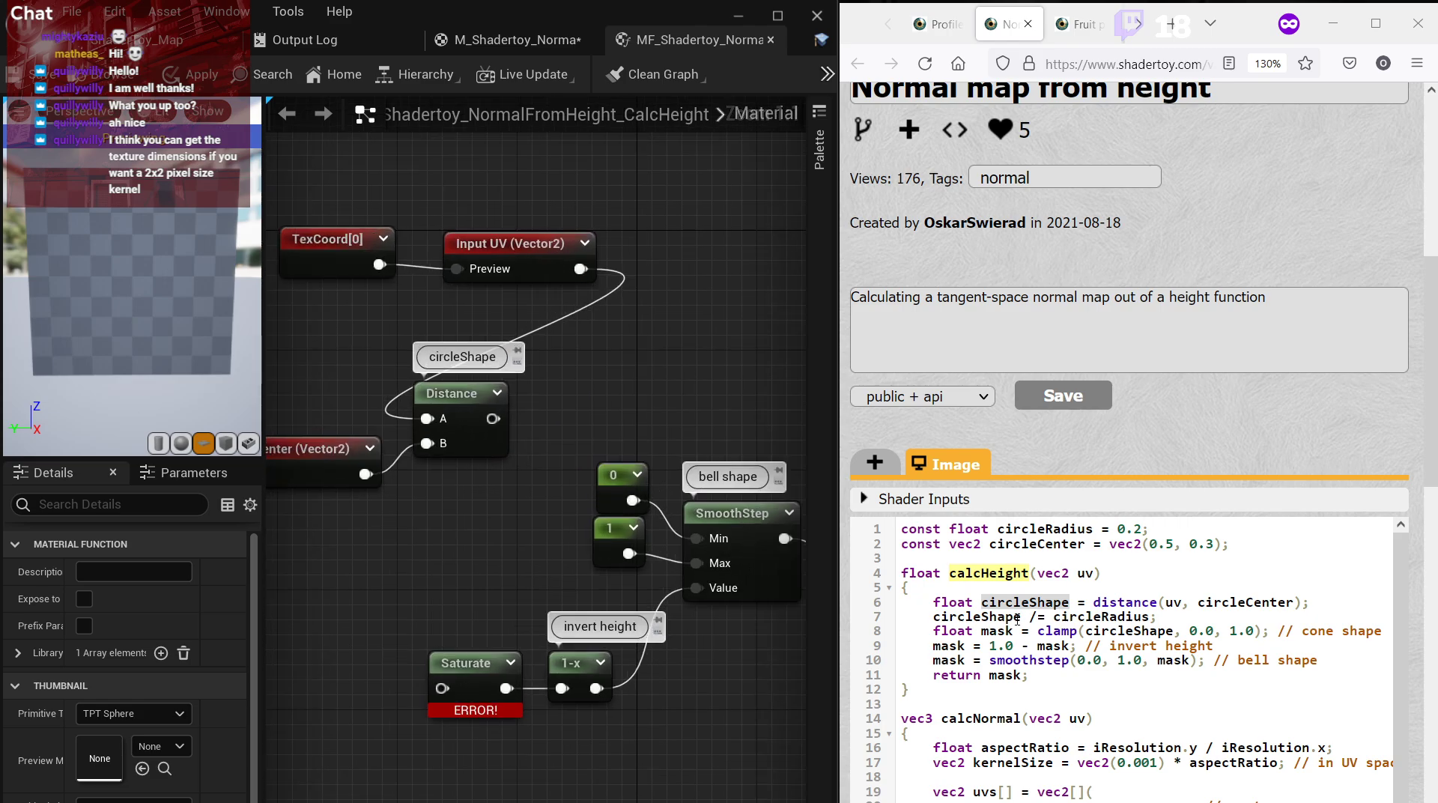
double_click(1073, 620)
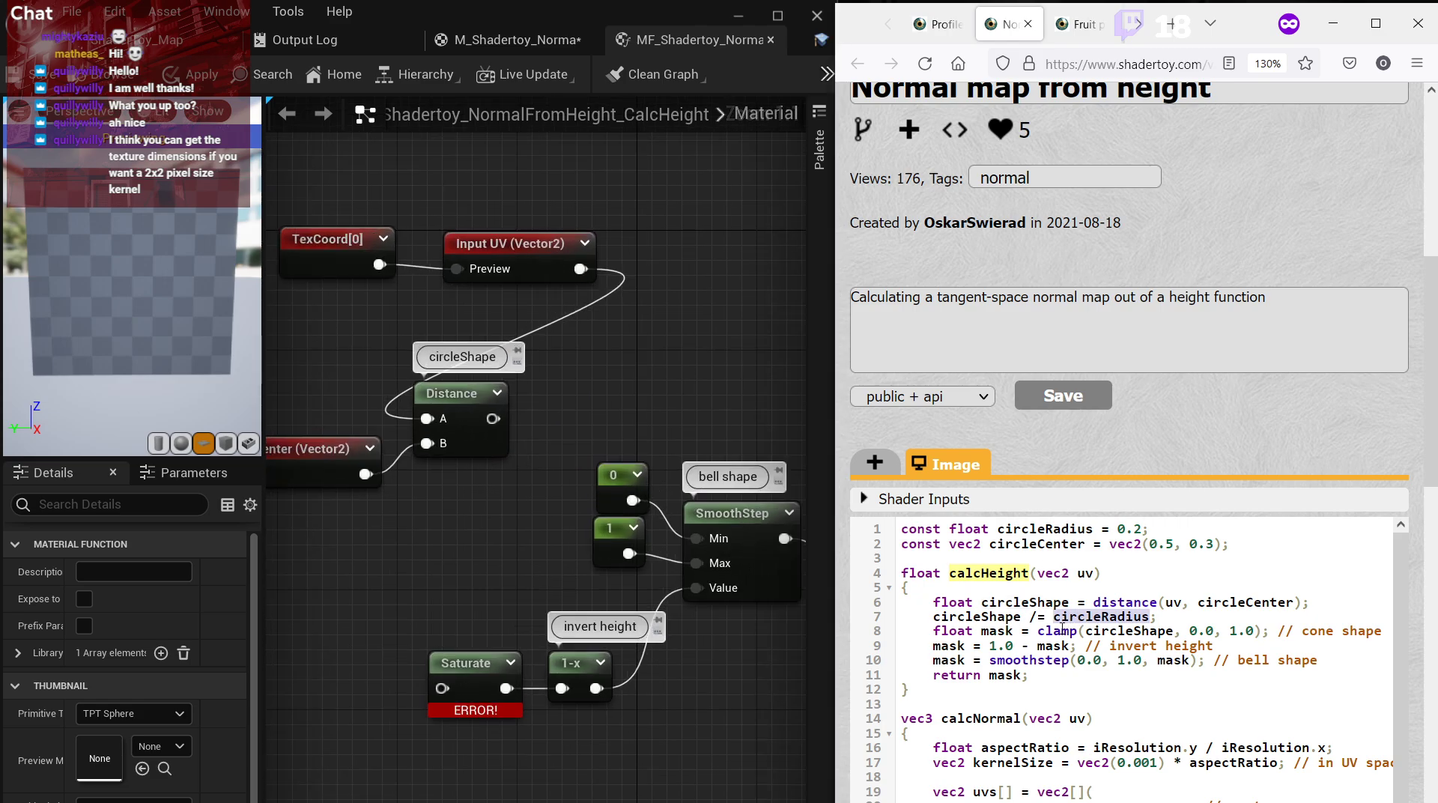
drag(493, 419, 426, 530)
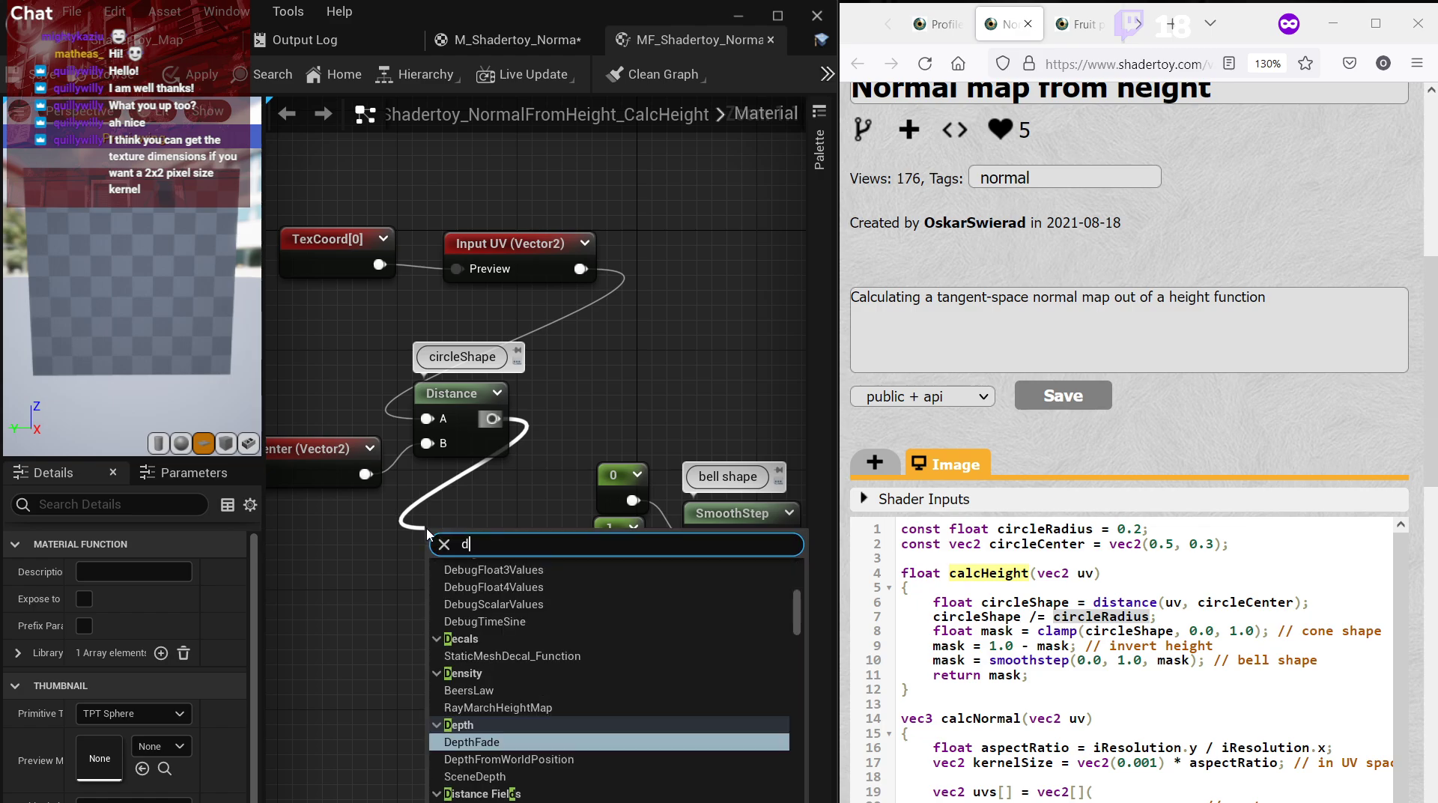
text(div)
key(Return)
Duplicate the CircleCenter function input and rename the copy CircleRadius.
right_drag(345, 500, 542, 473)
click(463, 435)
key(ctrl+d)
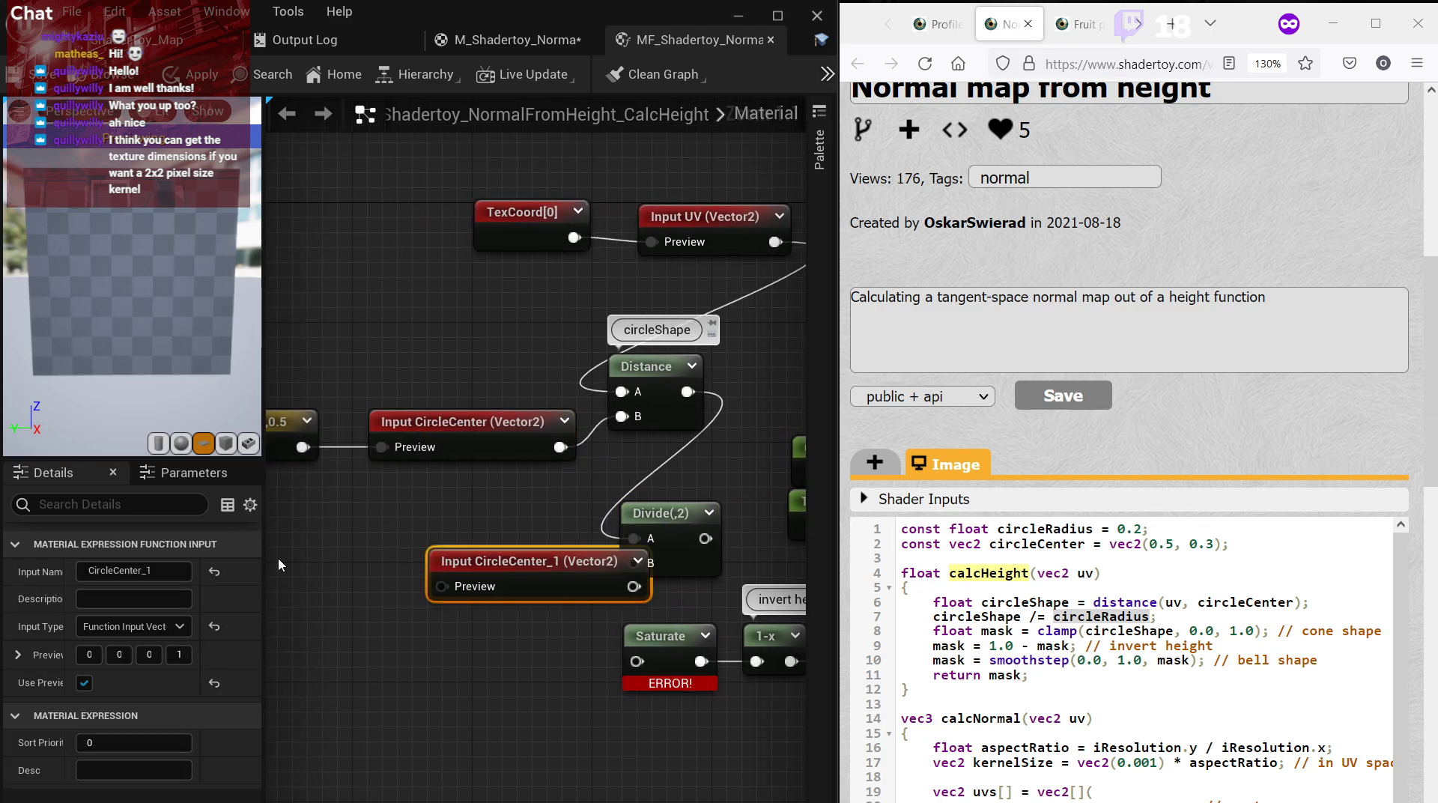
drag(153, 571, 142, 571)
key(BackSpace)
key(BackSpace)
key(BackSpace)
key(BackSpace)
key(BackSpace)
key(BackSpace)
key(BackSpace)
text(Radius)
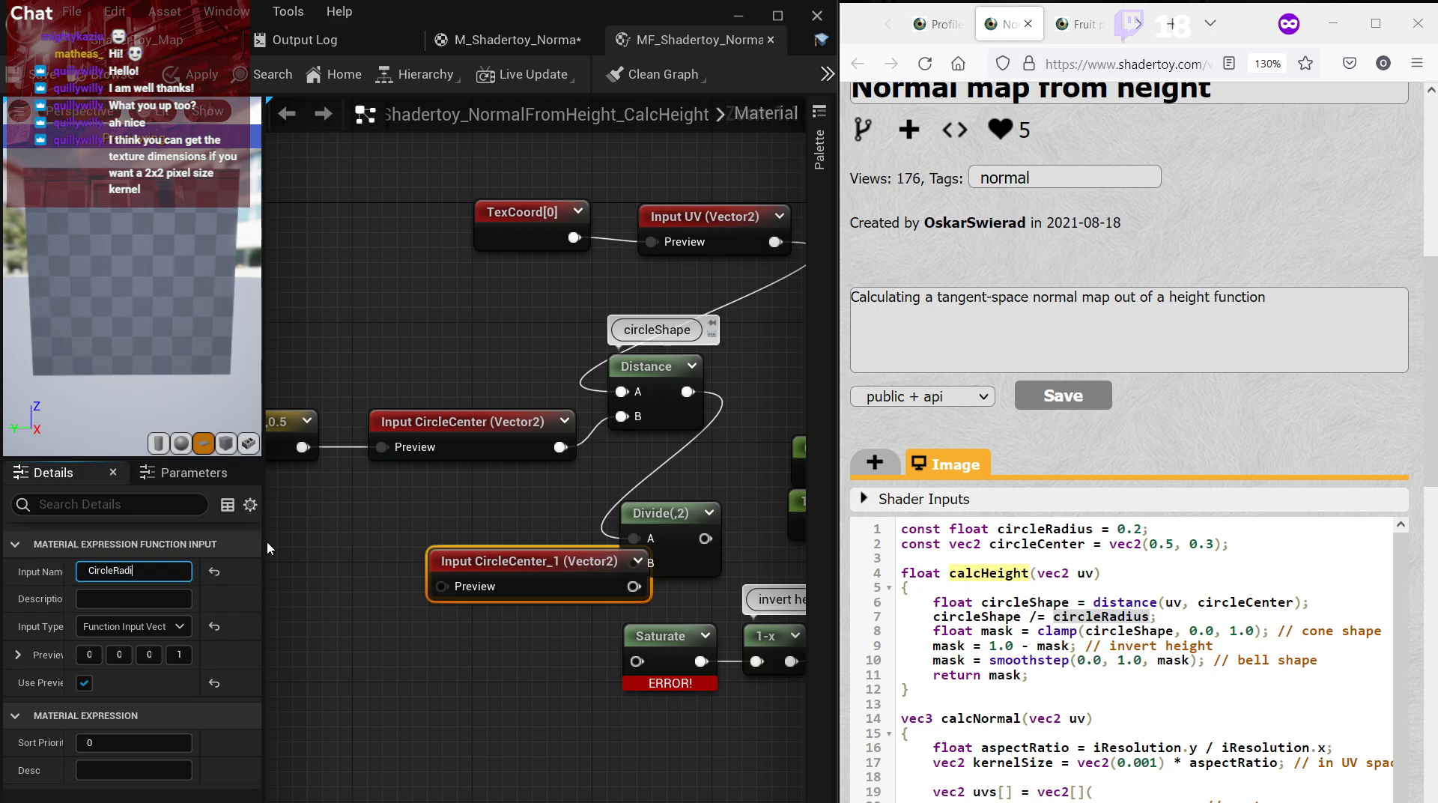
key(Return)
Connect CircleRadius to Divide's B input and set its input type to Scalar.
drag(577, 575, 634, 564)
click(135, 627)
click(139, 645)
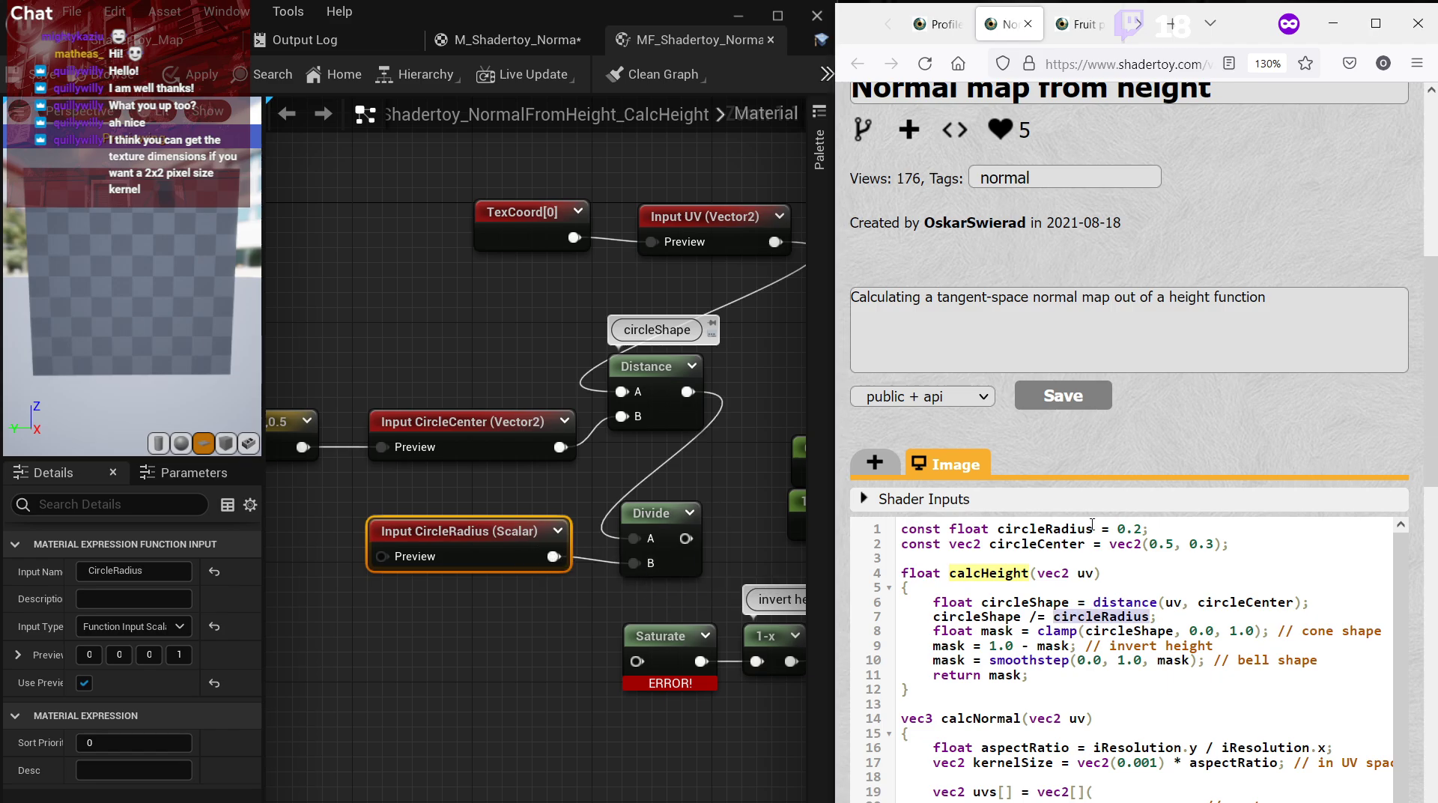
Add a constant with value 0.2 and connect it to the Preview input of CircleRadius.
right_drag(420, 574, 507, 578)
click(343, 523)
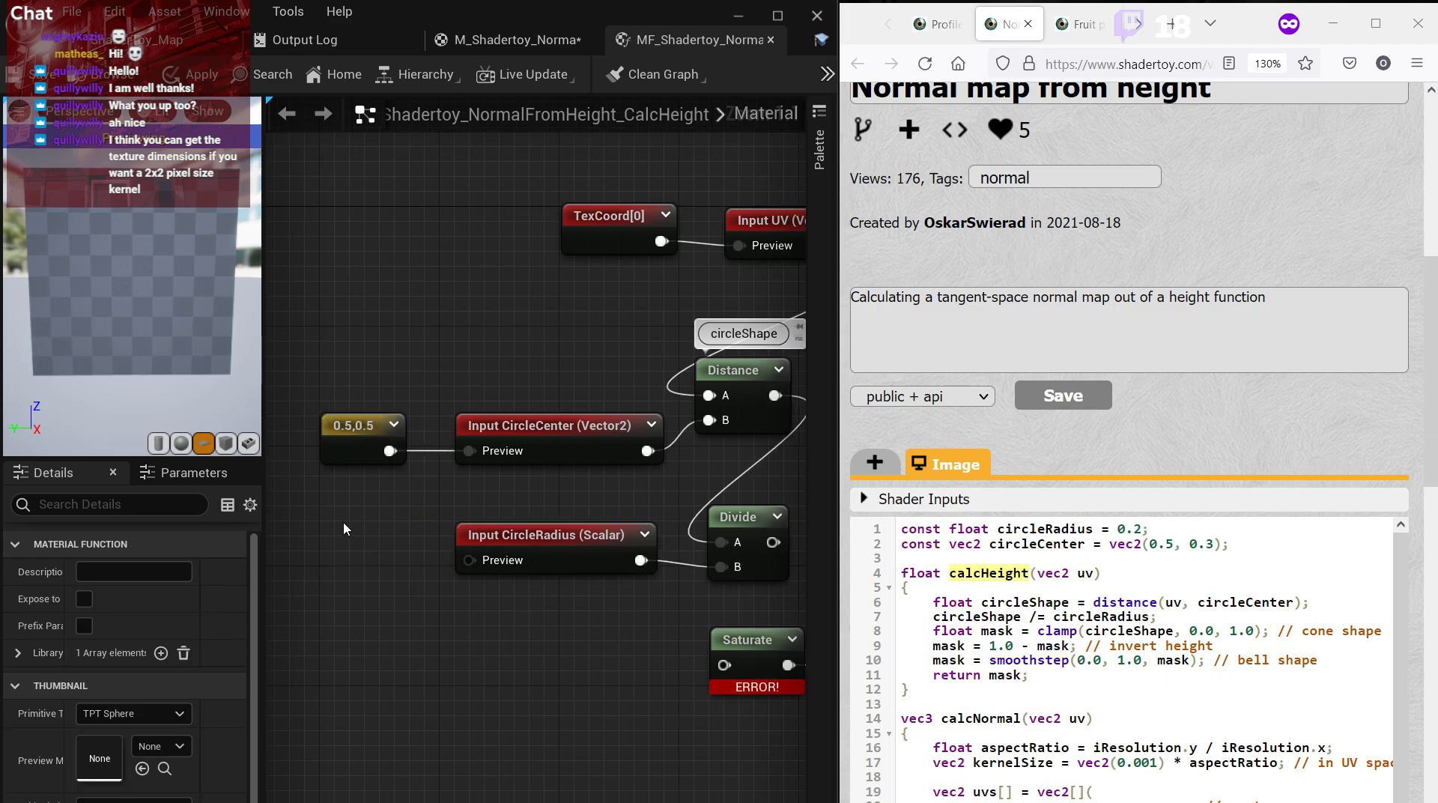
text(0,2)
key(Return)
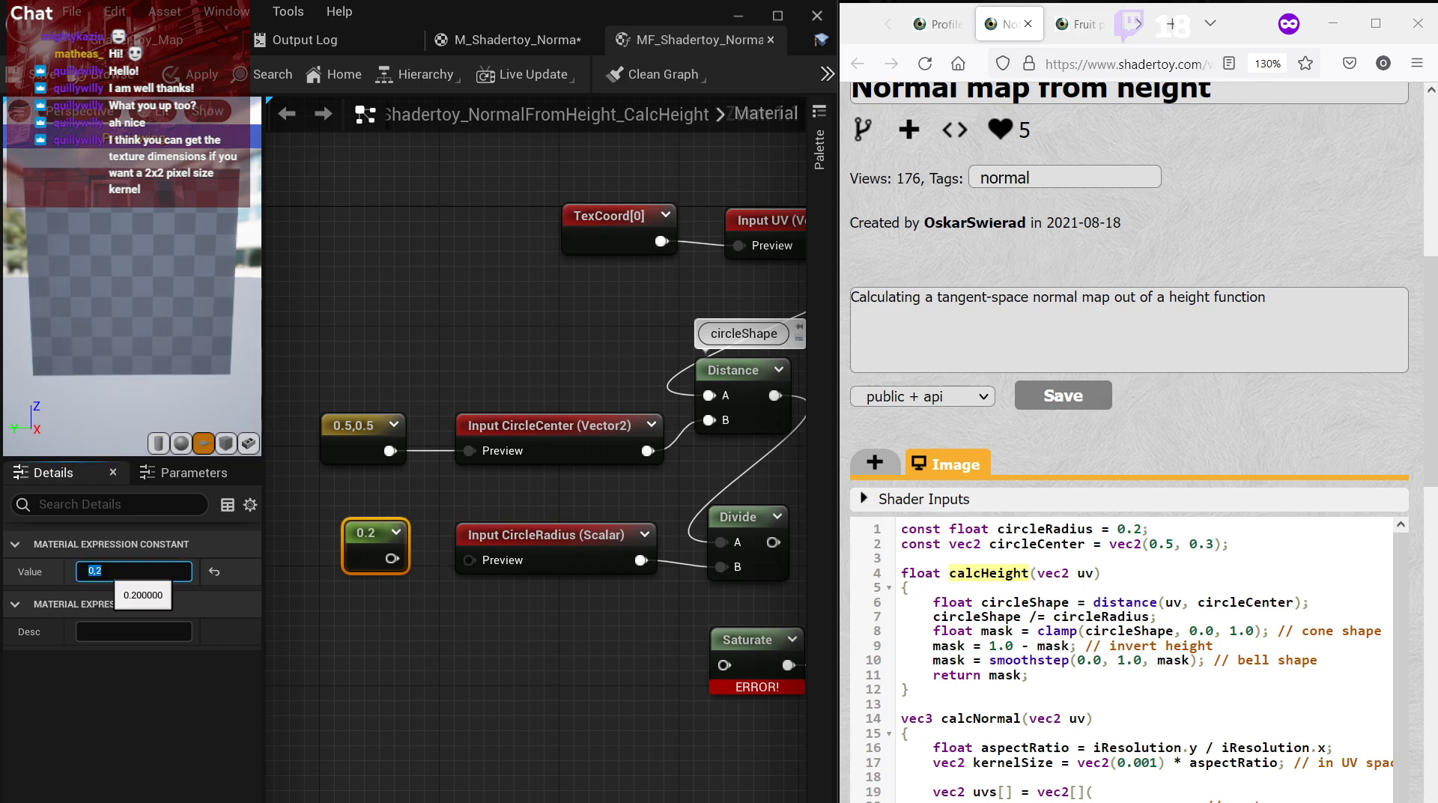
drag(391, 558, 482, 566)
Connect Divide's output to Saturate, switch the material preview to Unlit, and compare the circle with Shadertoy's render.
right_drag(773, 541, 563, 567)
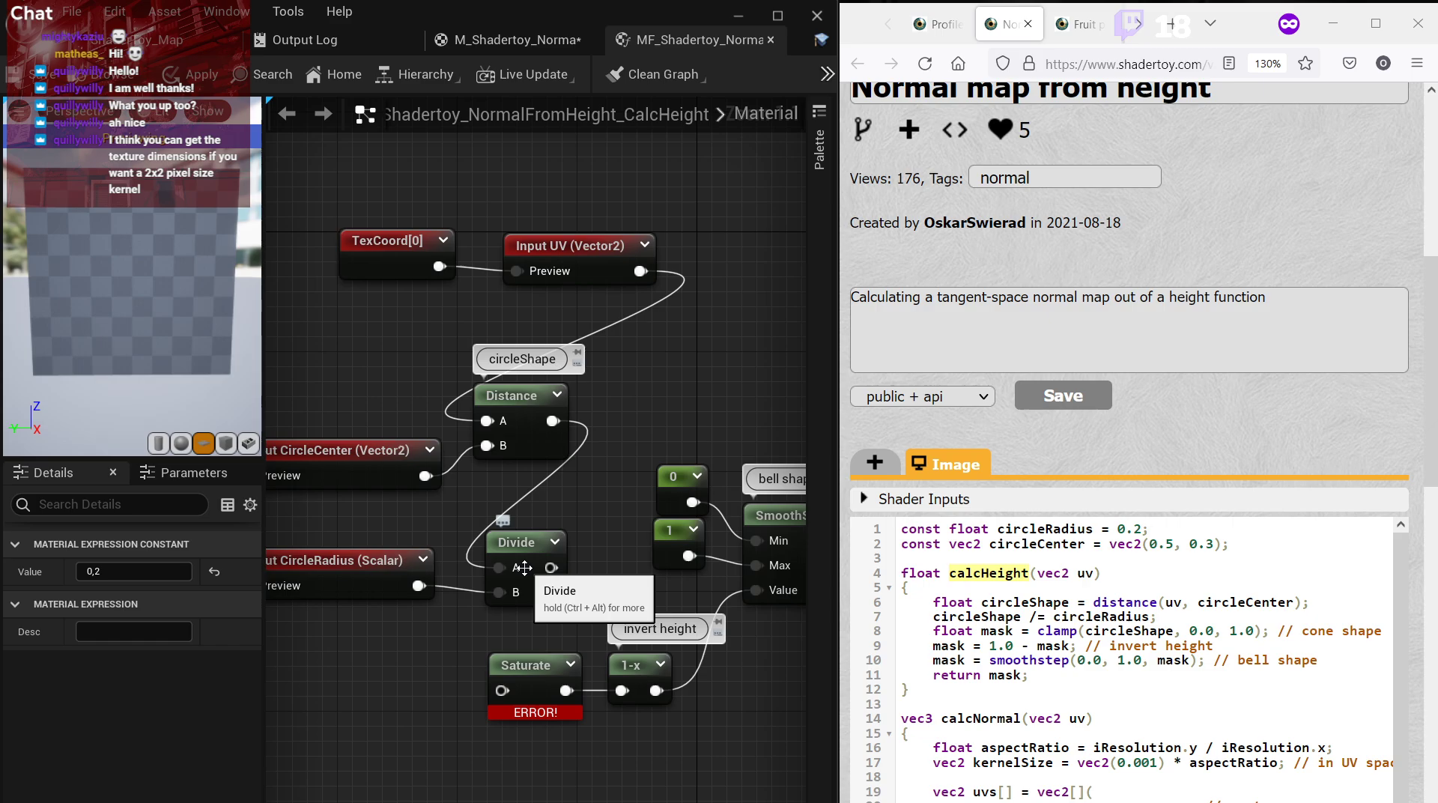
drag(551, 567, 523, 671)
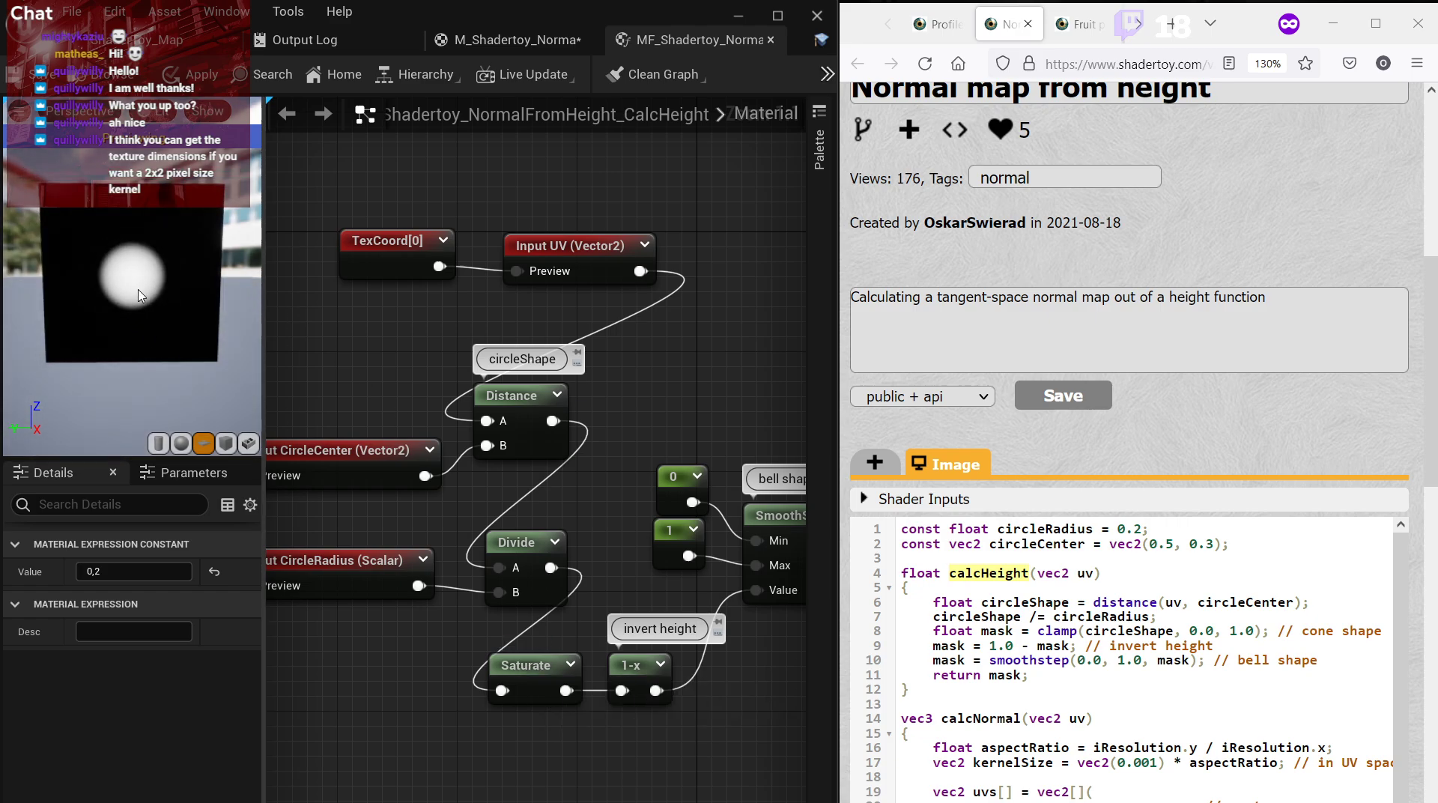
scroll(155, 212, up, 3)
click(164, 114)
click(191, 186)
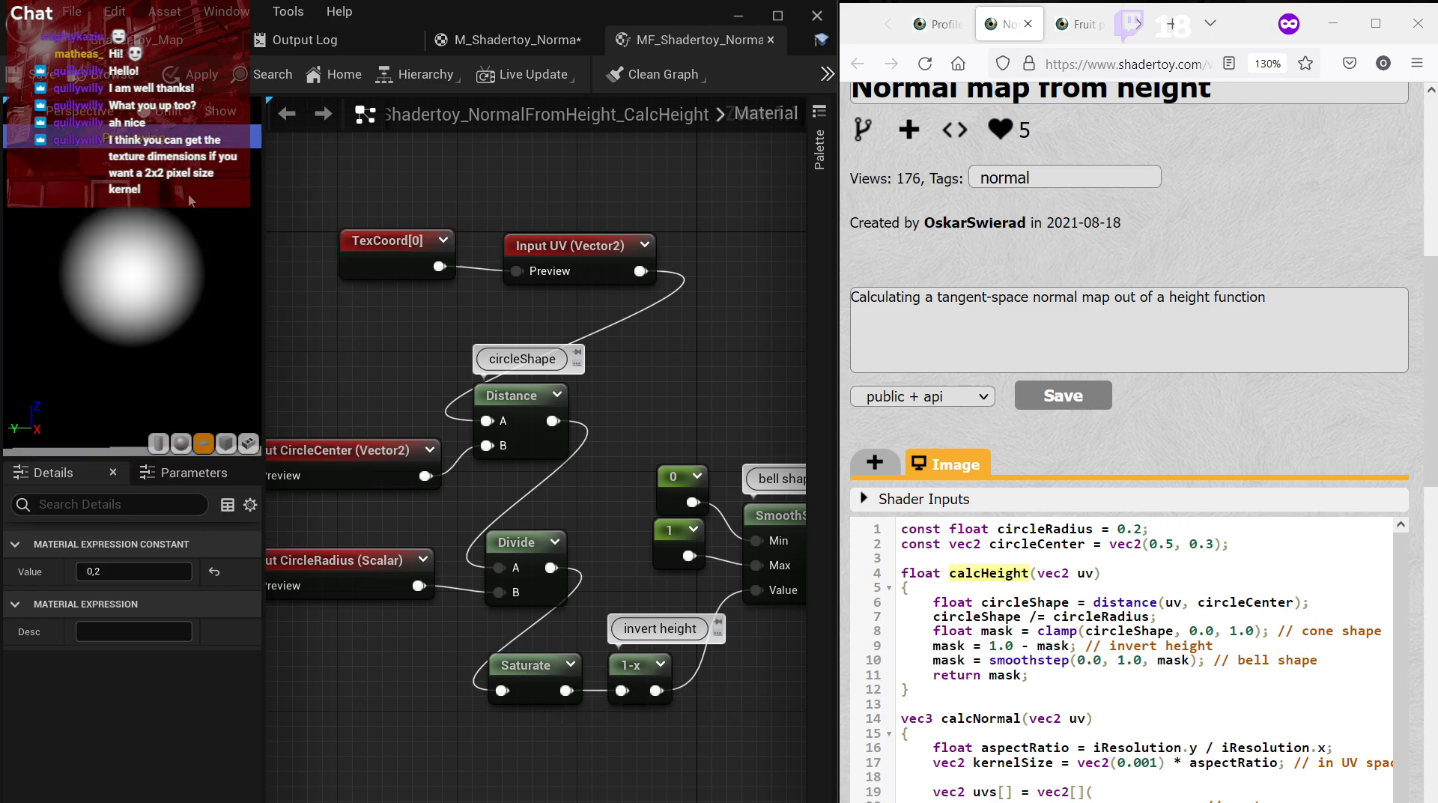
scroll(1164, 315, up, 5)
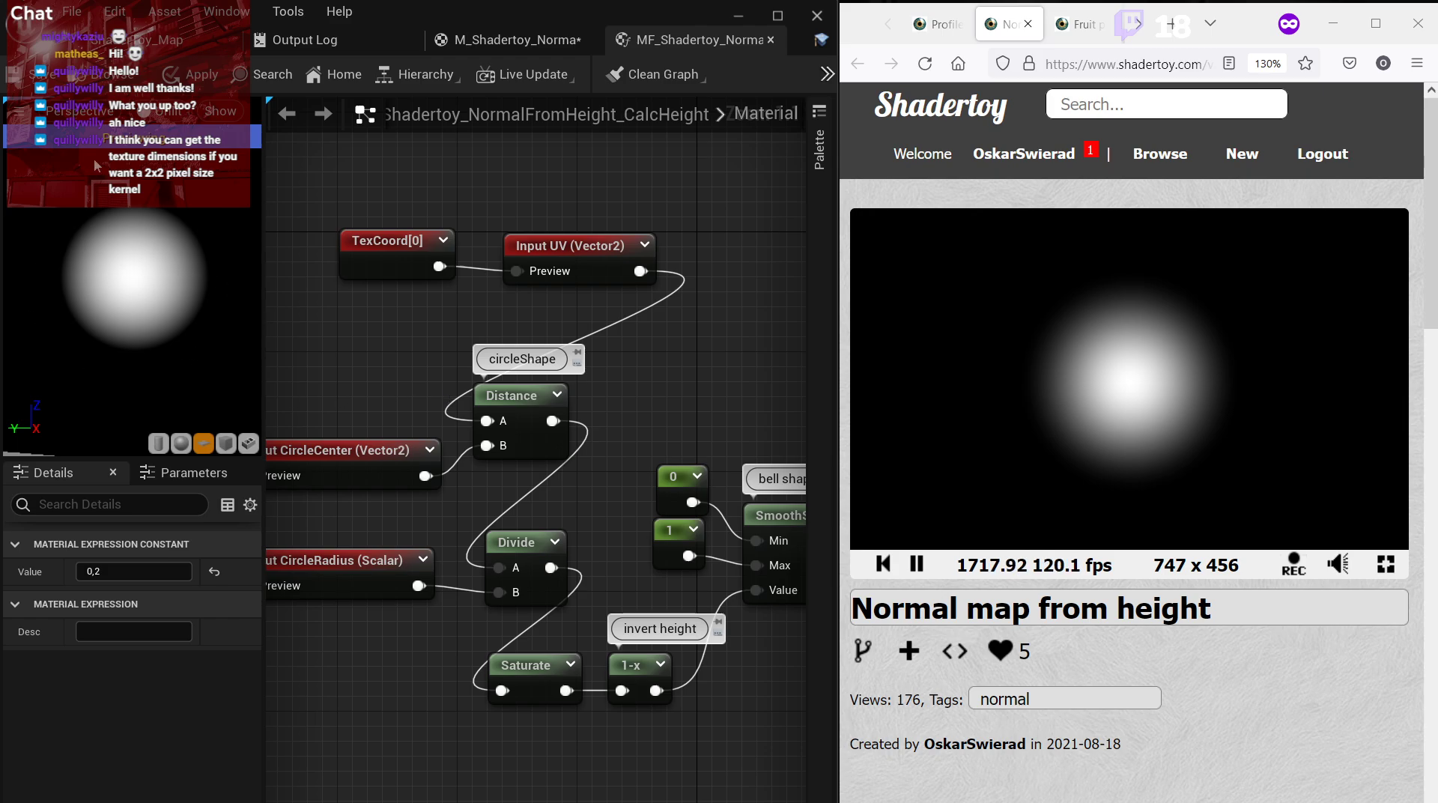
click(28, 117)
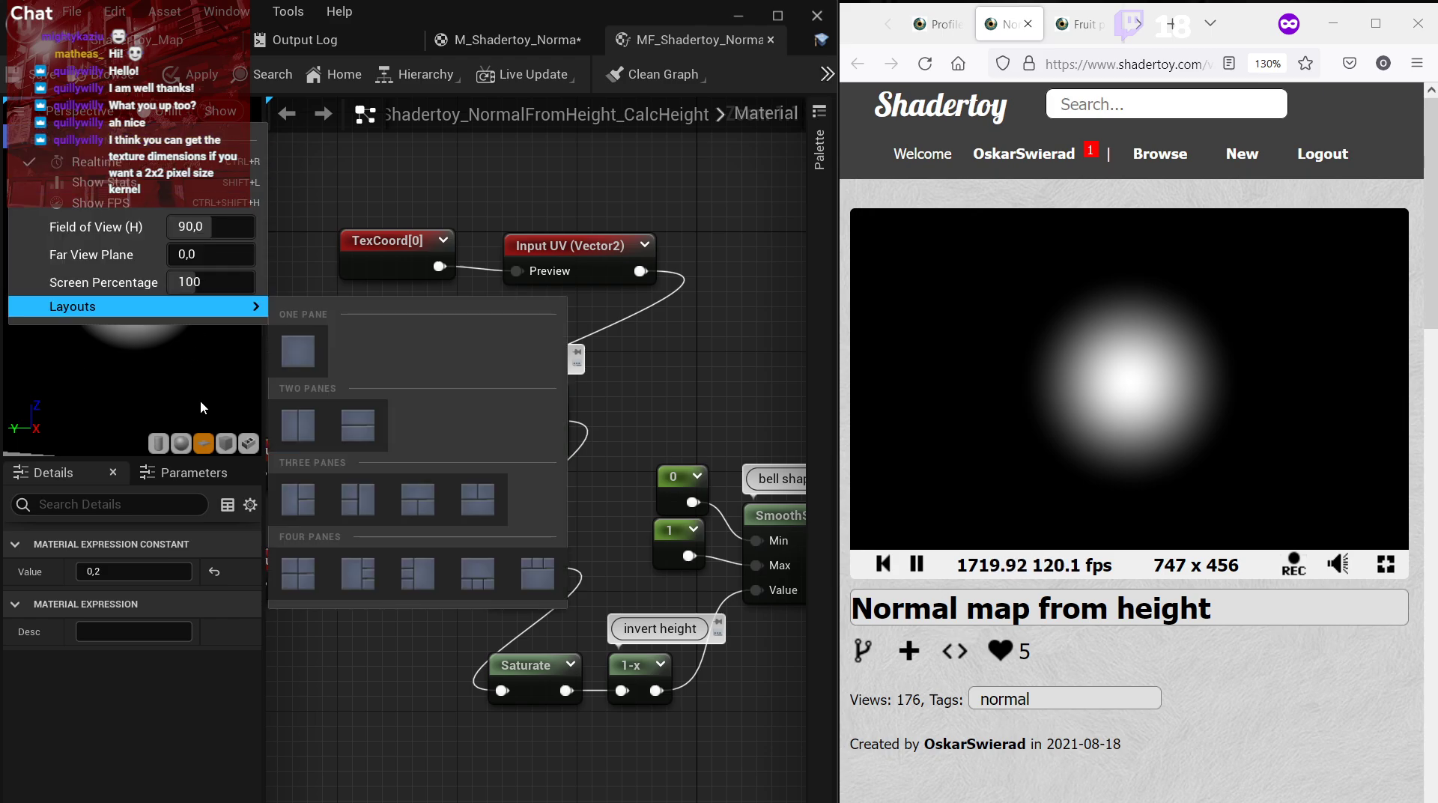
click(200, 407)
click(223, 112)
click(141, 118)
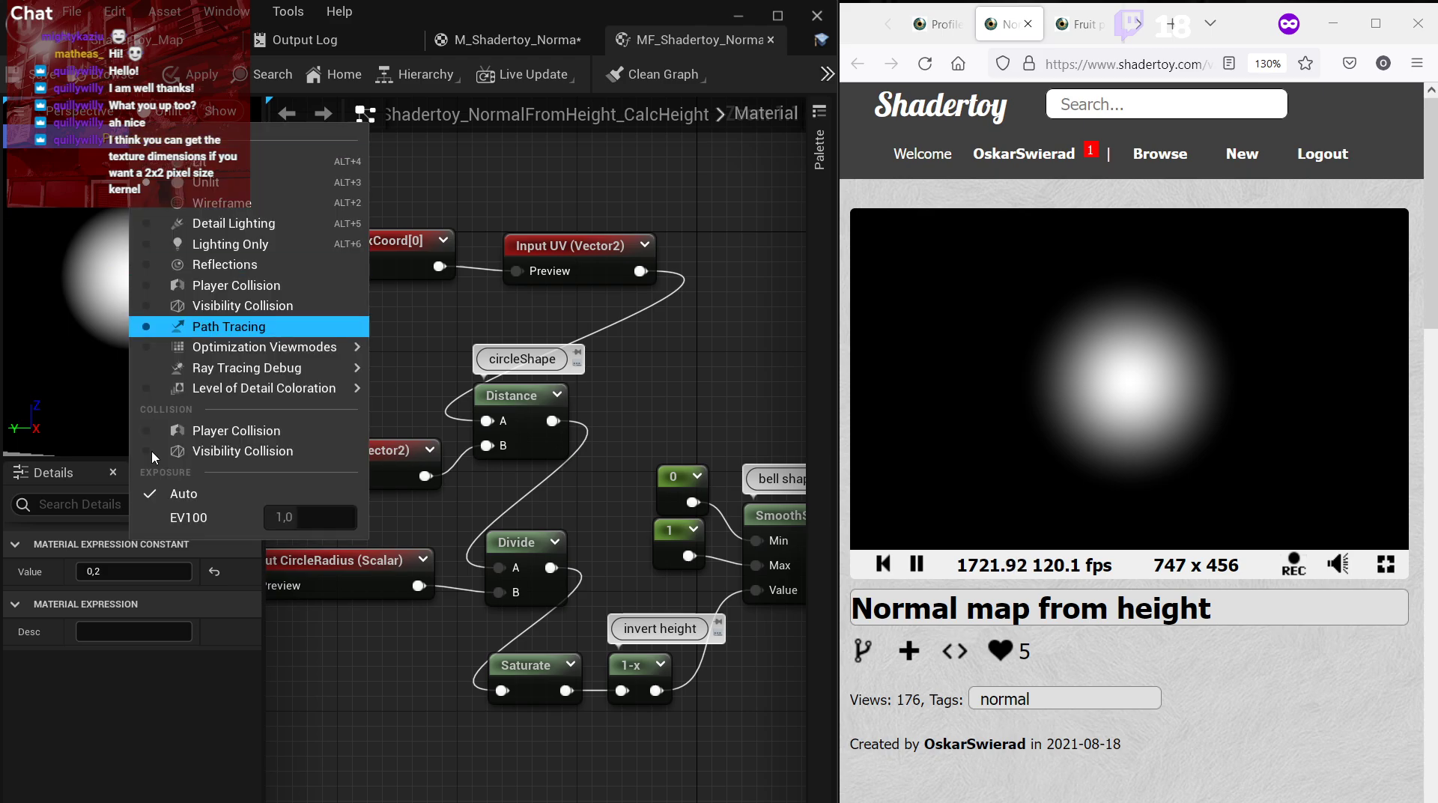
click(115, 463)
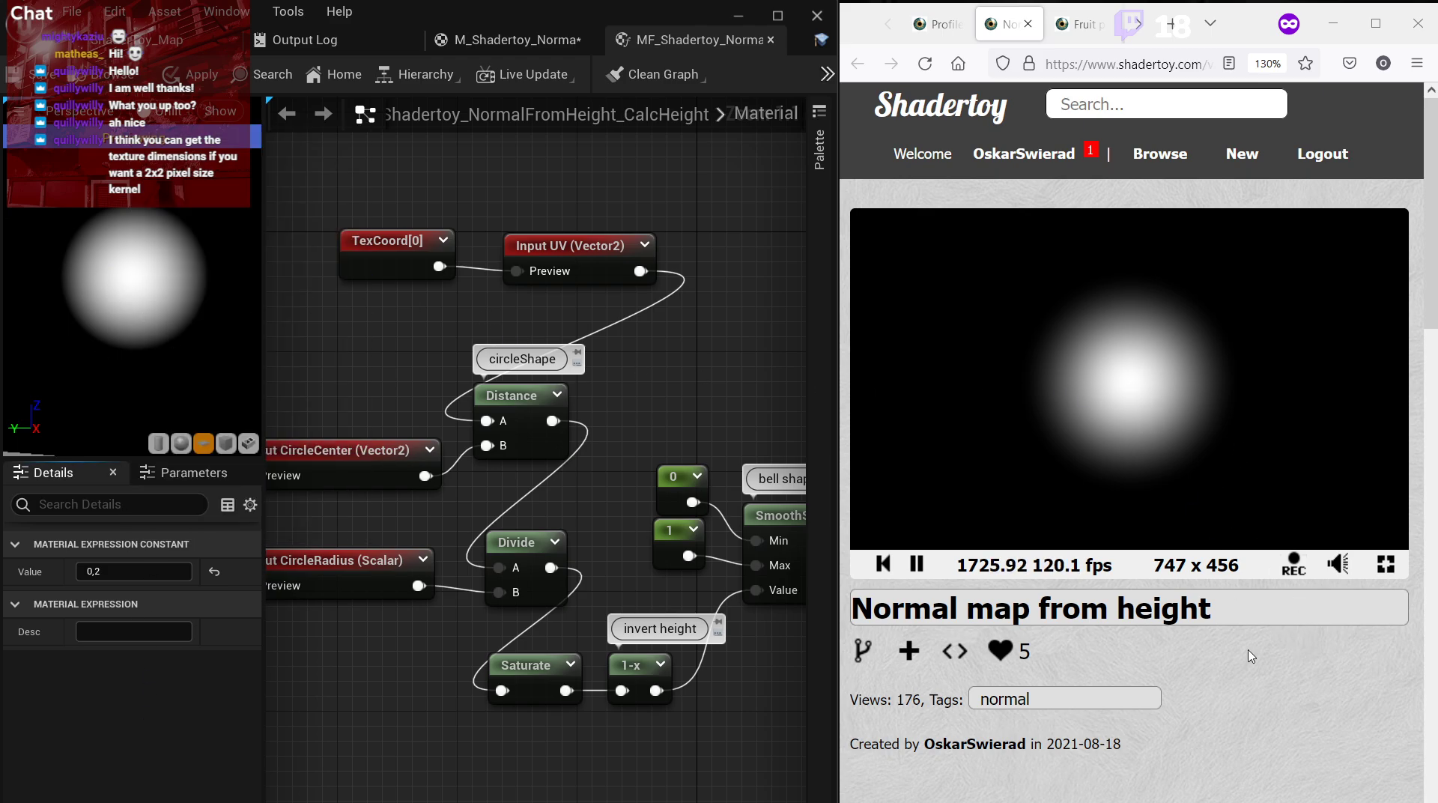
Add the line fragColor = pow(fragColor, vec4(2.2)); at the end of Shadertoy's mainImage and check the rendered mask.
click(1425, 519)
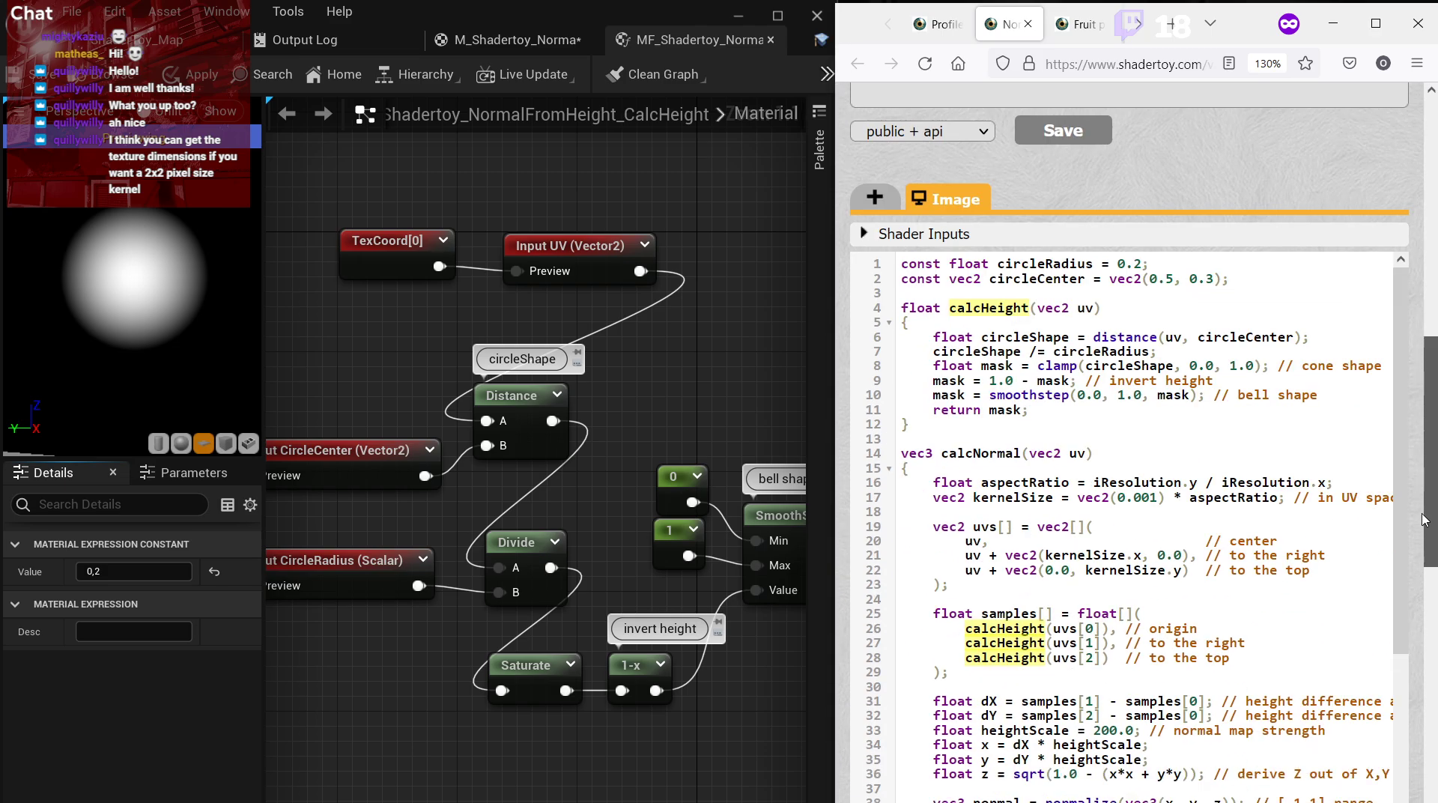
drag(1425, 519, 1379, 607)
scroll(1199, 357, down, 3)
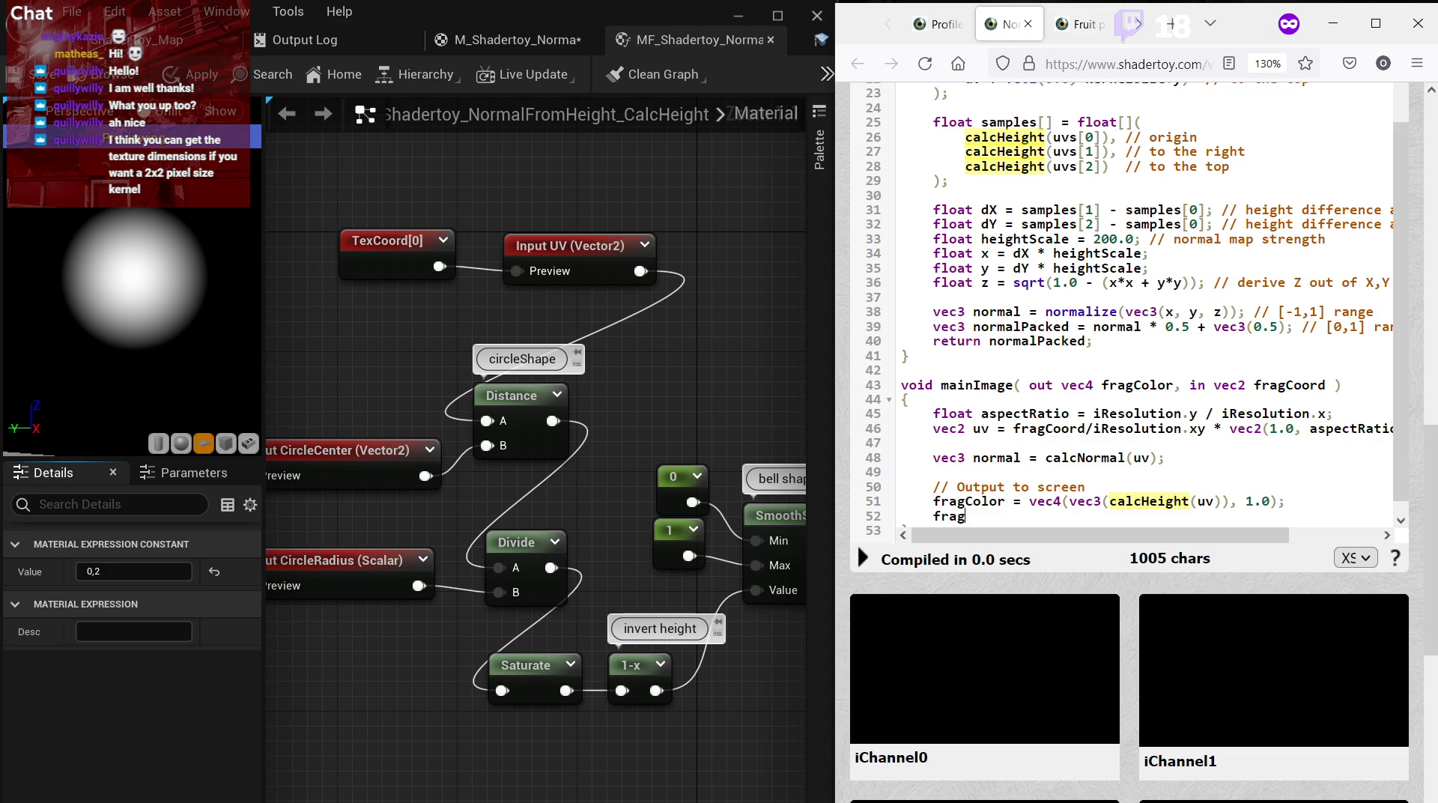
key(BackSpace)
key(BackSpace)
key(BackSpace)
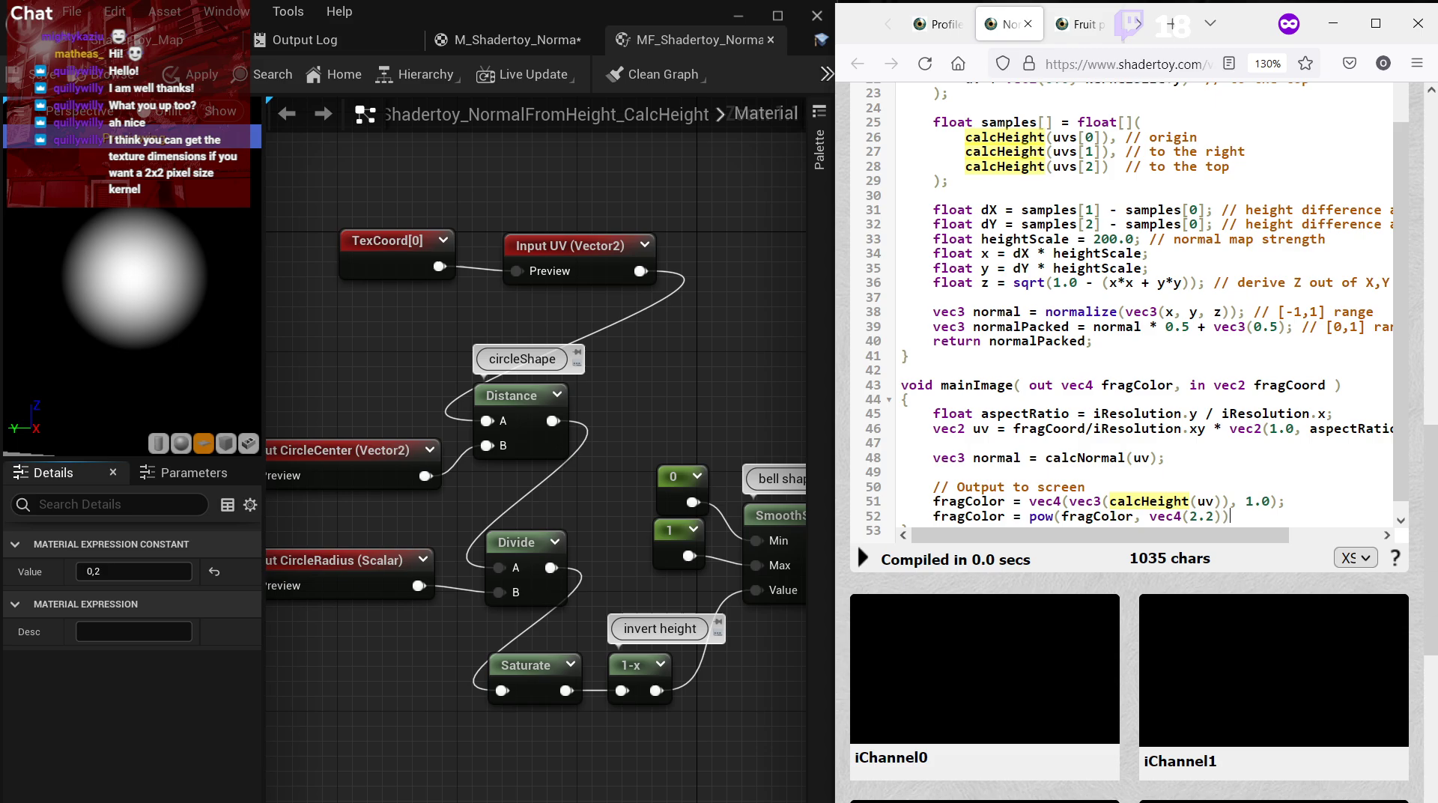
scroll(1391, 372, up, 15)
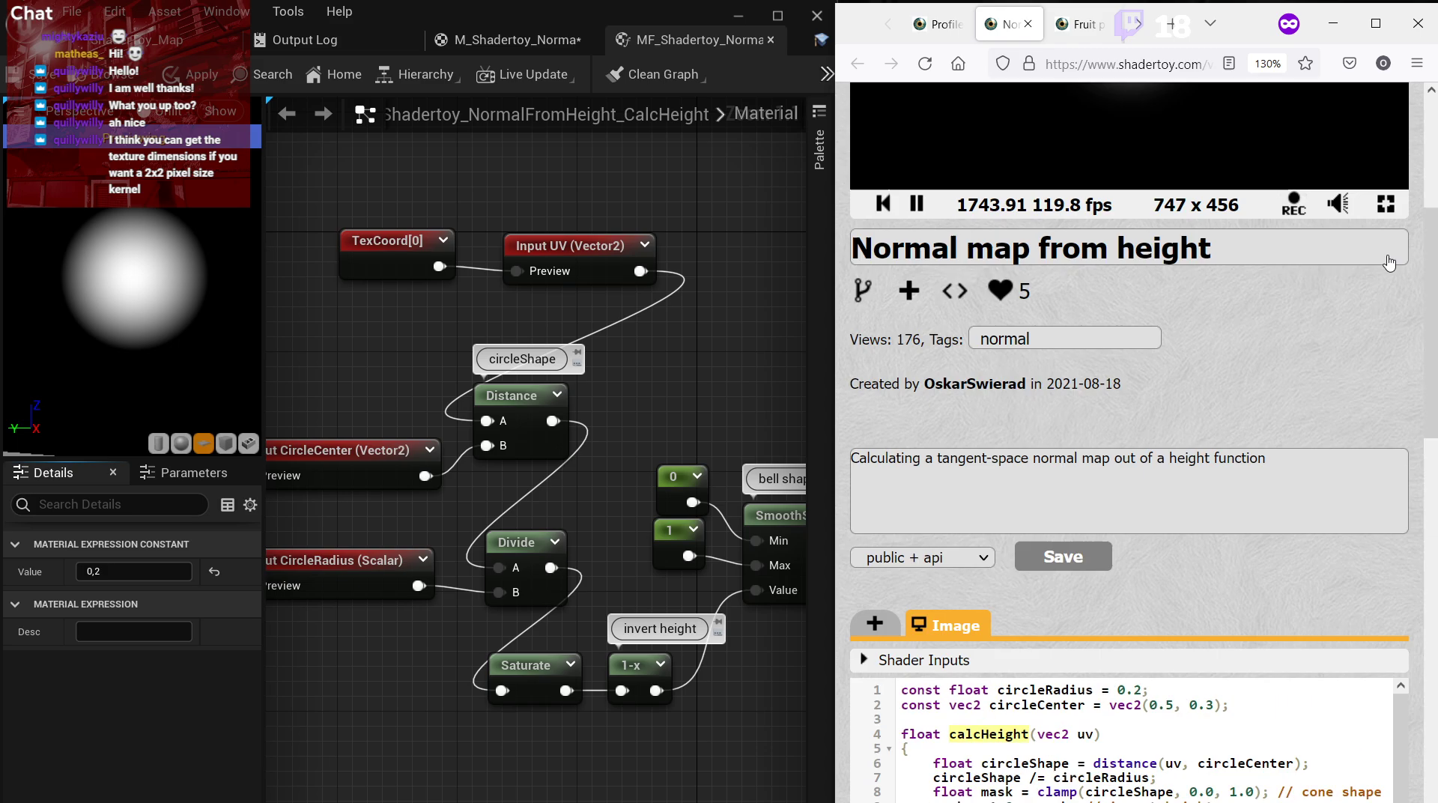
Change the exponent in Shadertoy's pow line to vec4(1.0 / 2.2).
scroll(1162, 456, down, 20)
scroll(1211, 403, up, 8)
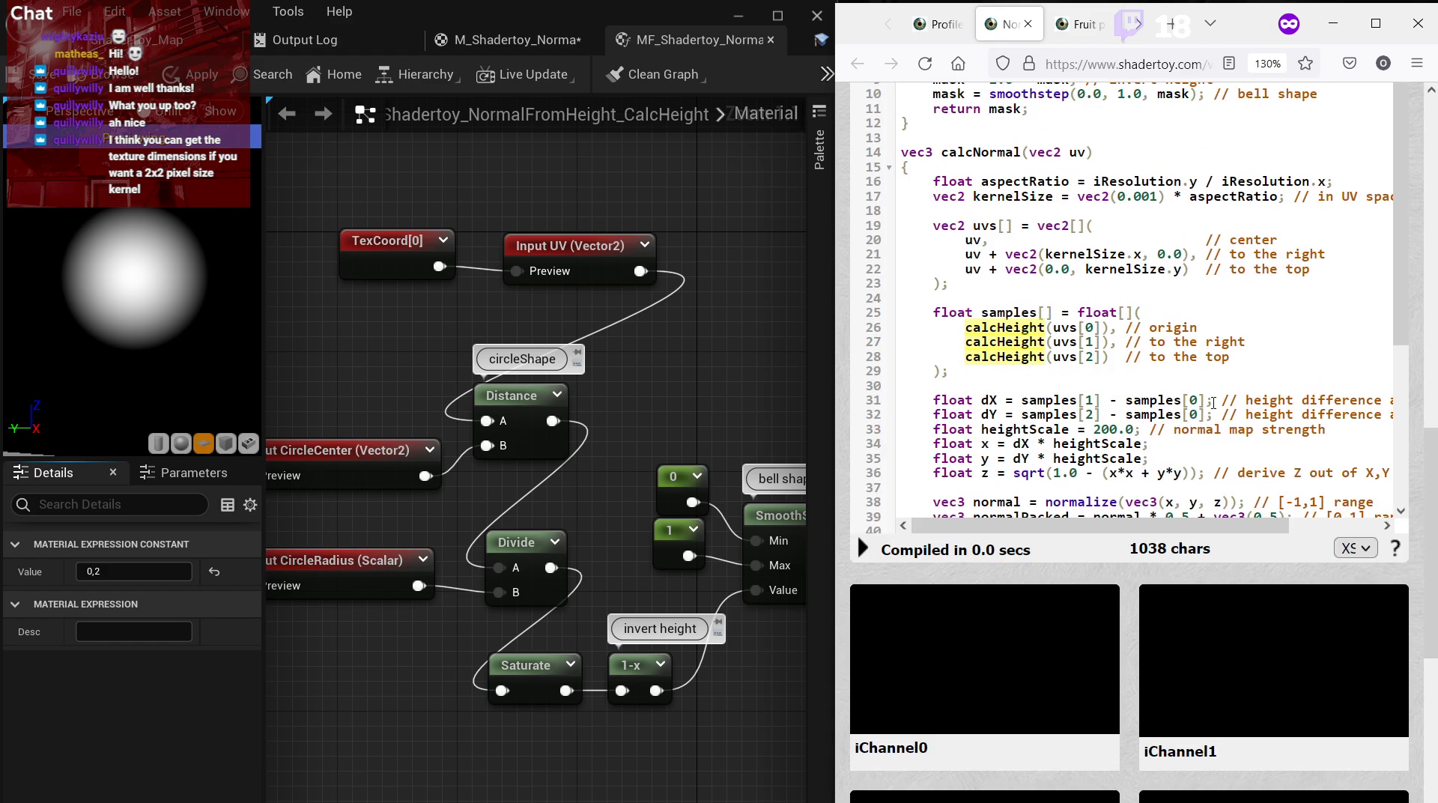
scroll(1158, 452, down, 5)
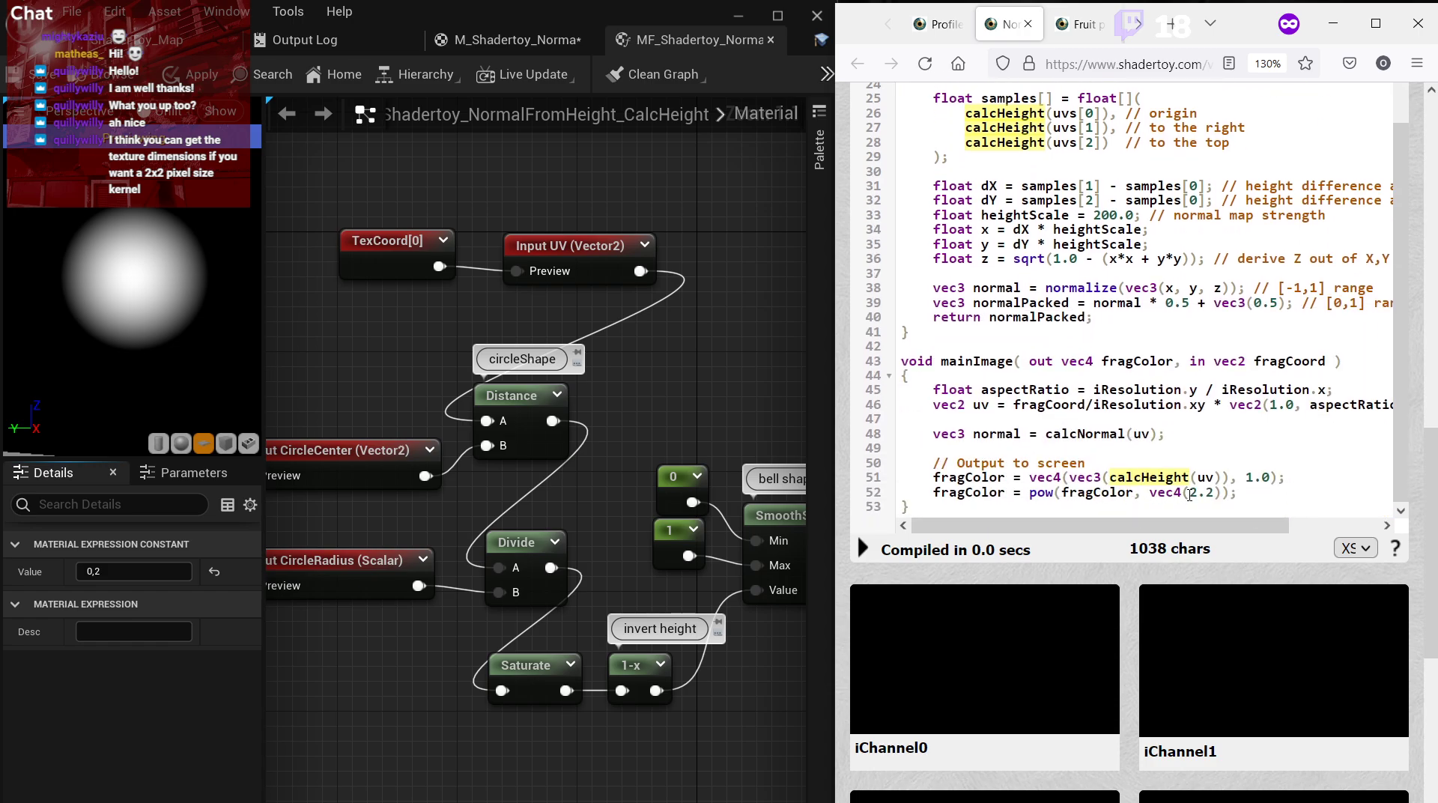
text(/)
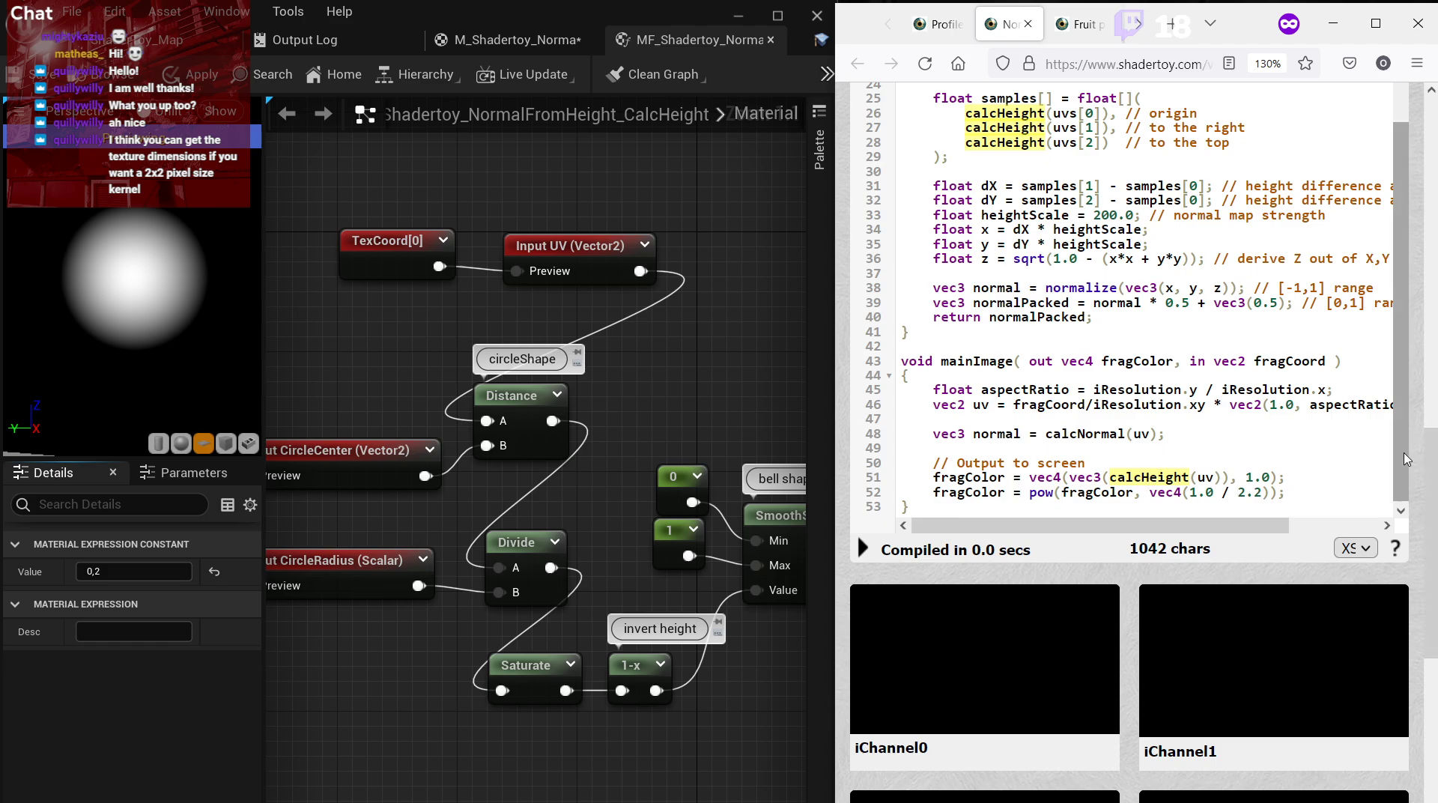
Try 0.454 as the exponent inside the pow line's vec4, and undo that edit.
double_click(1041, 494)
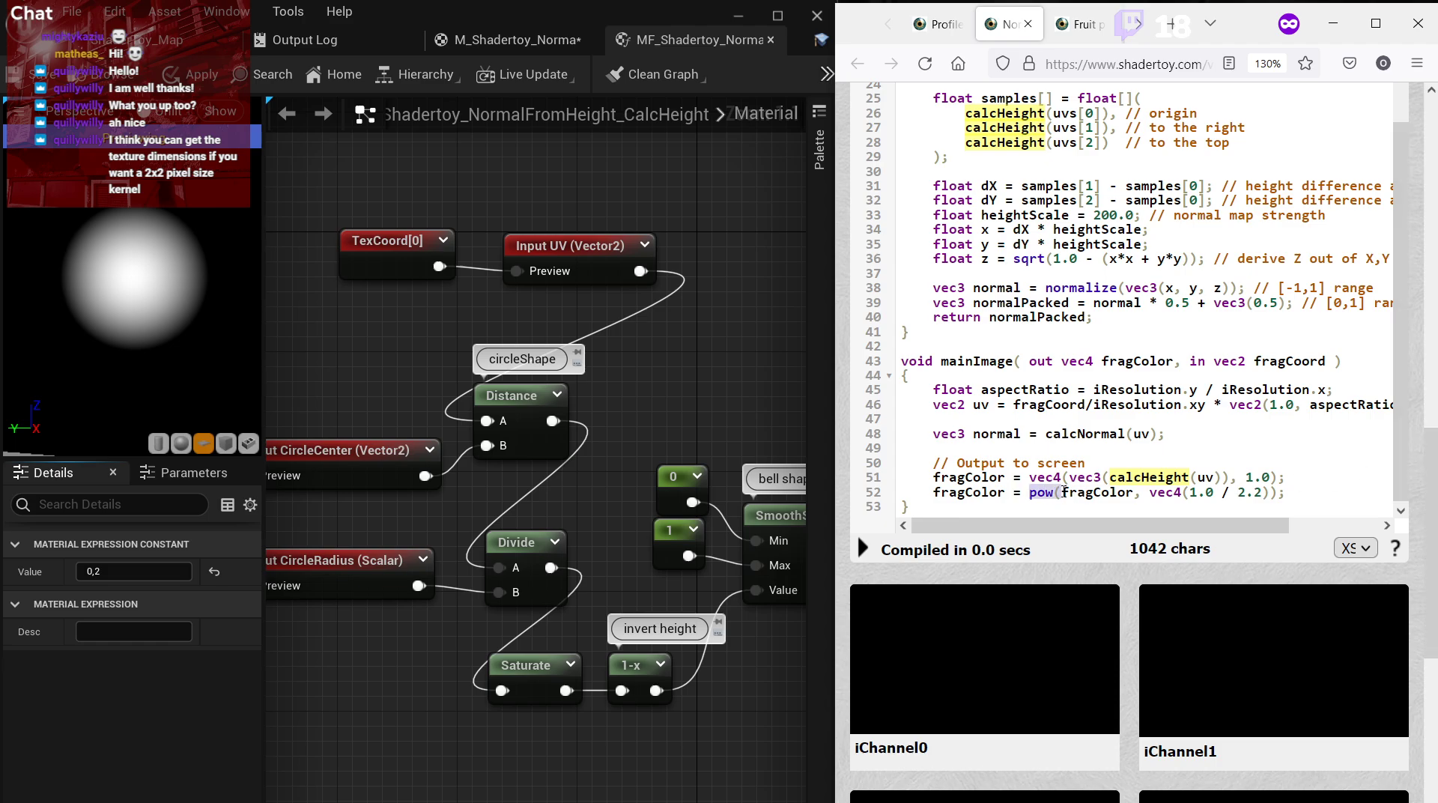
click(1228, 493)
drag(1195, 493, 1263, 492)
text(0)
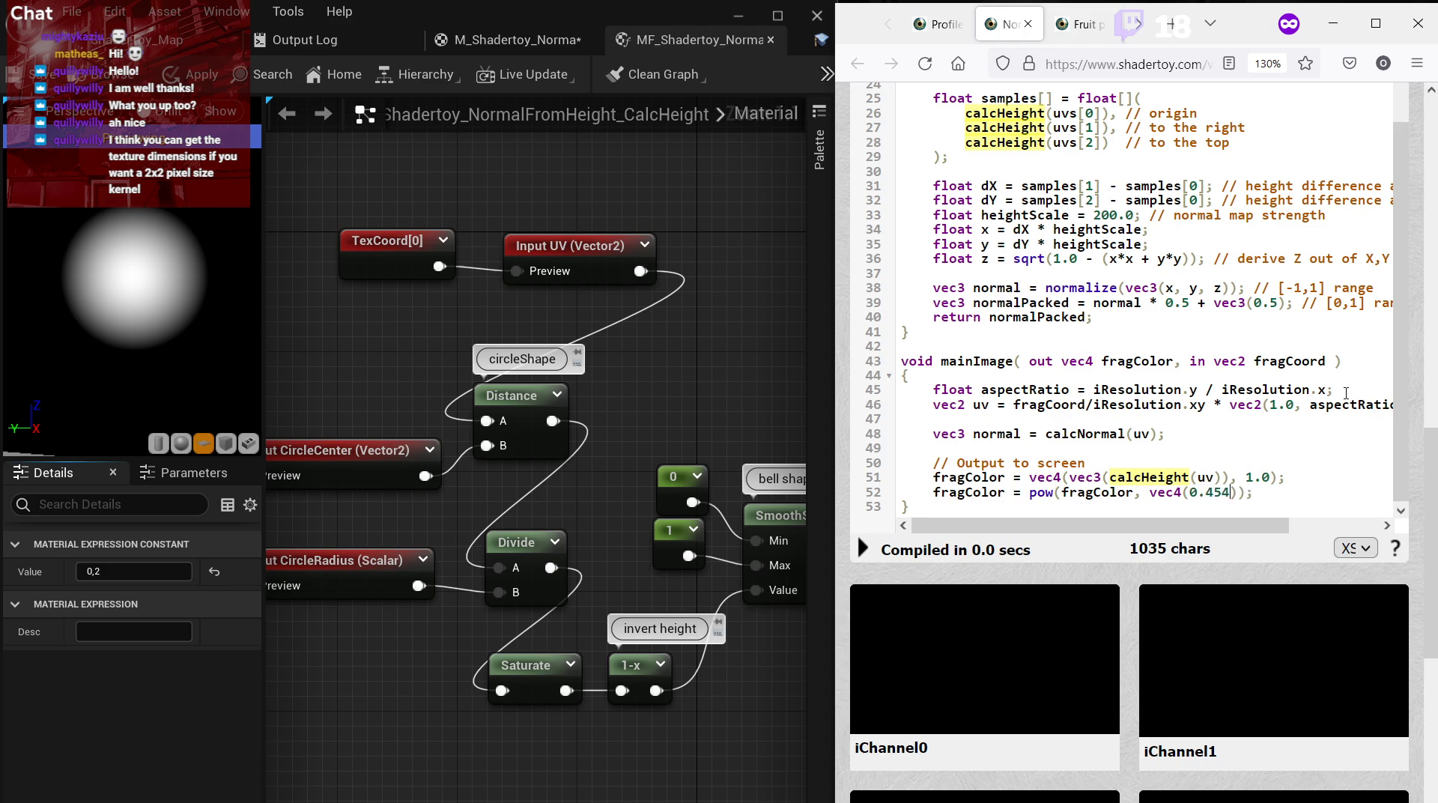
key(ctrl+z)
key(ctrl+z)
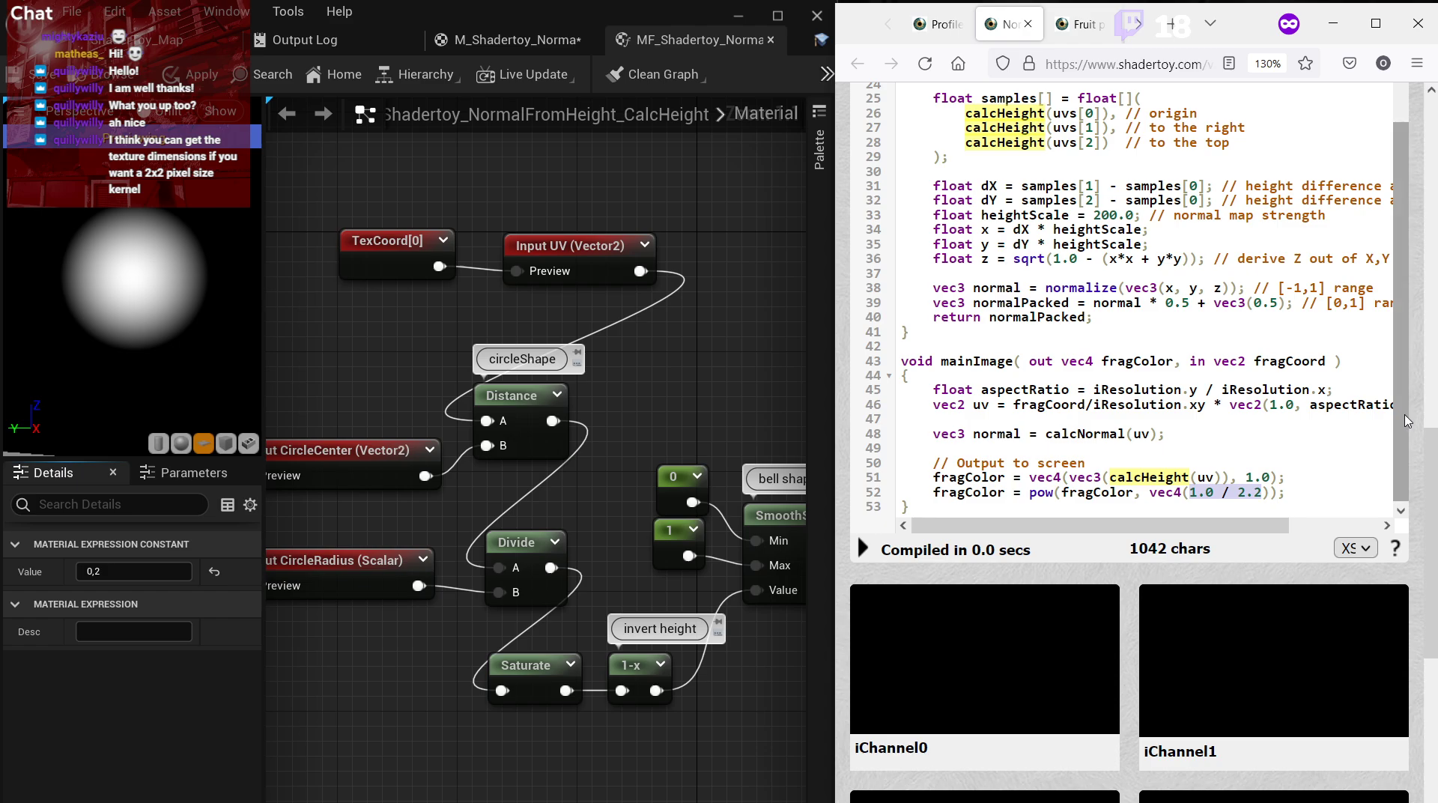
Widen the material preview viewport and scale its circle to compare the falloff with Shadertoy's gamma-corrected render.
scroll(1398, 418, up, 15)
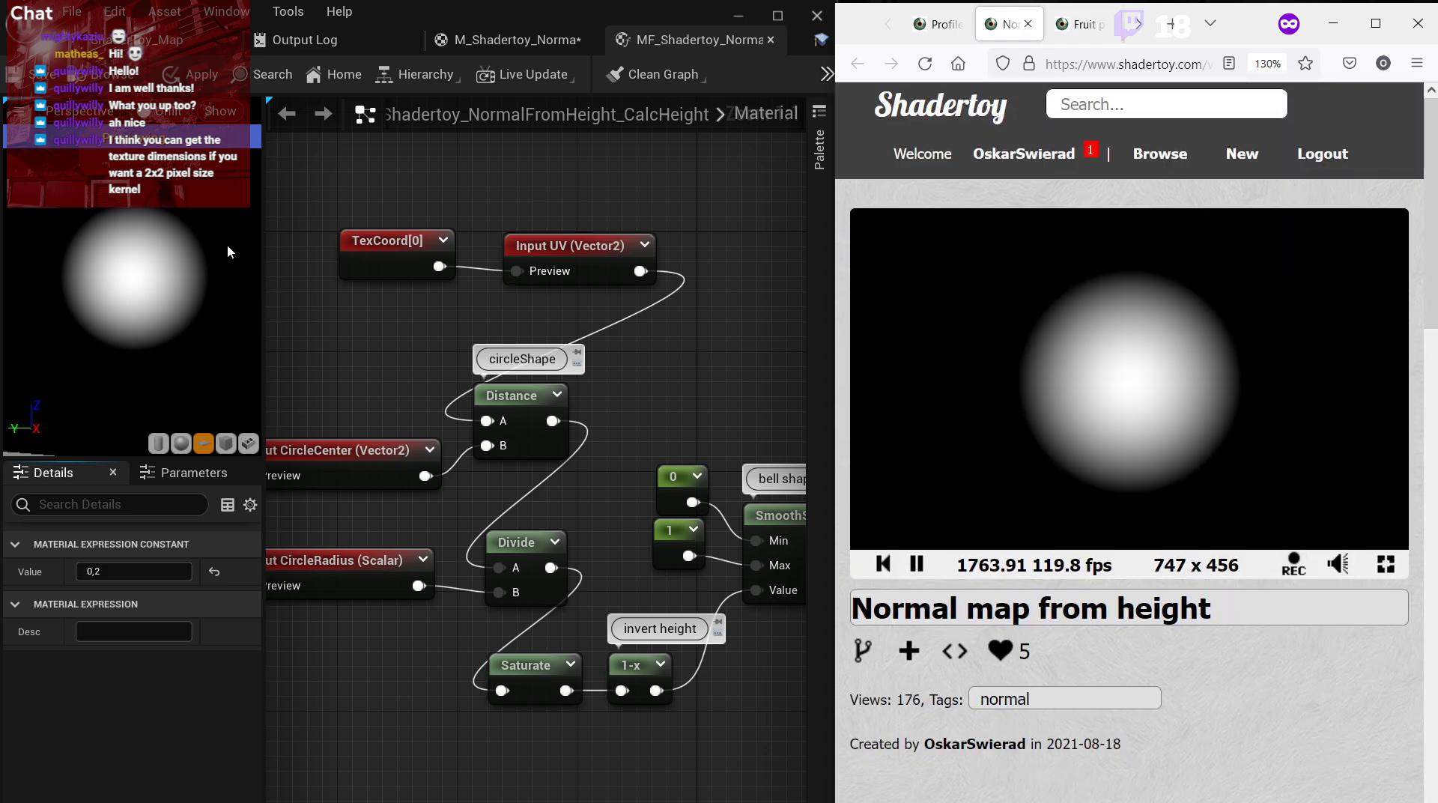
drag(263, 295, 312, 295)
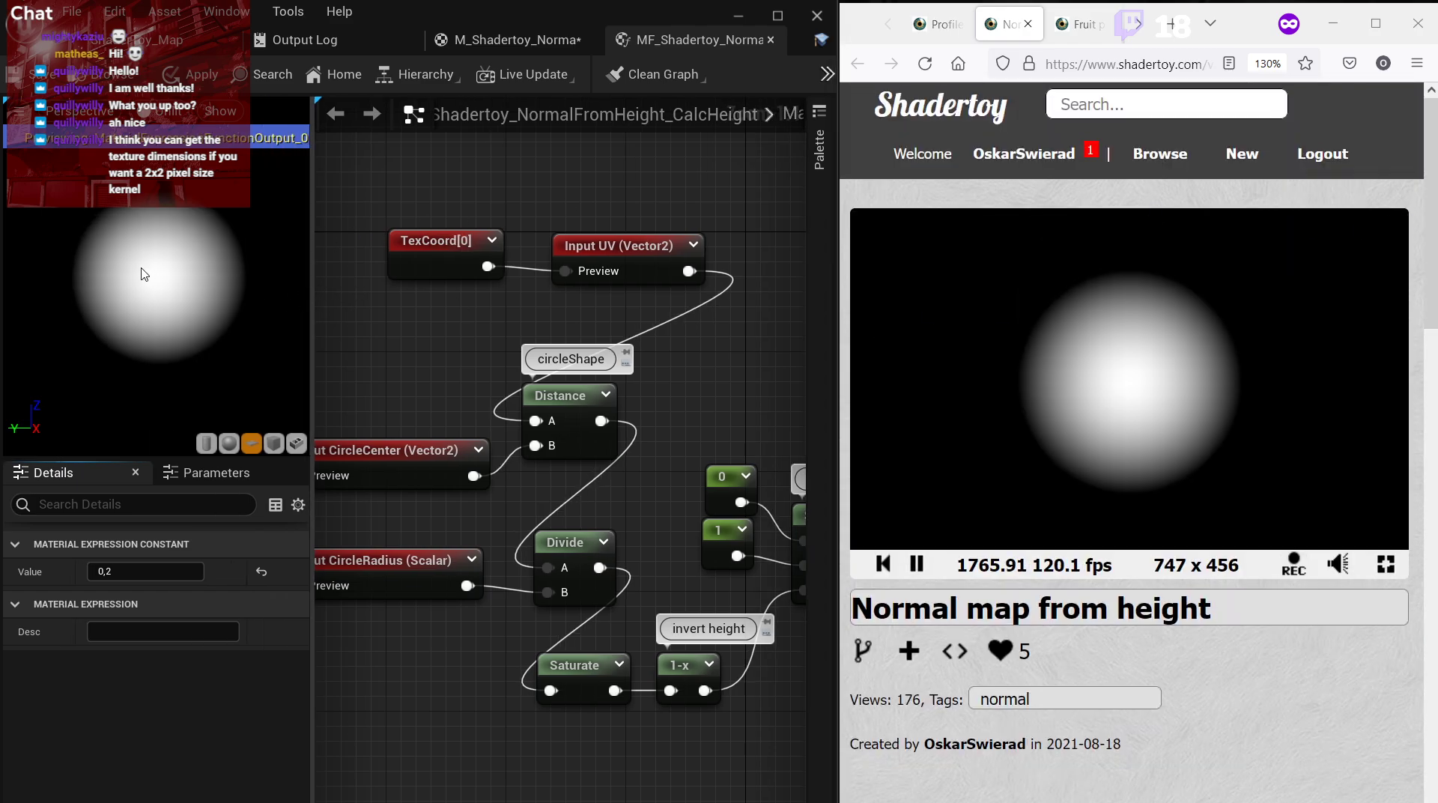
scroll(145, 270, down, 3)
scroll(145, 270, up, 3)
scroll(145, 270, down, 2)
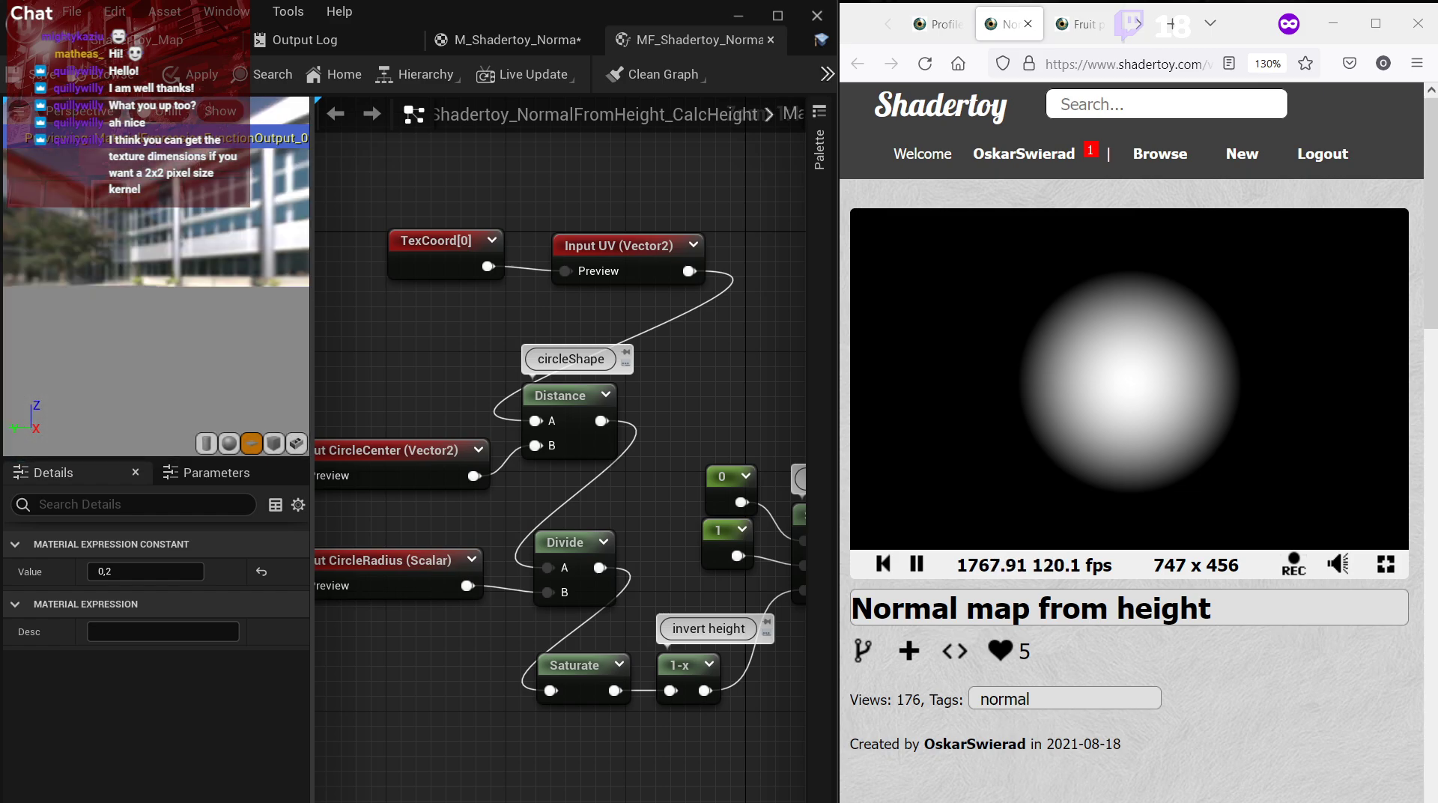
scroll(144, 270, up, 2)
scroll(144, 270, down, 1)
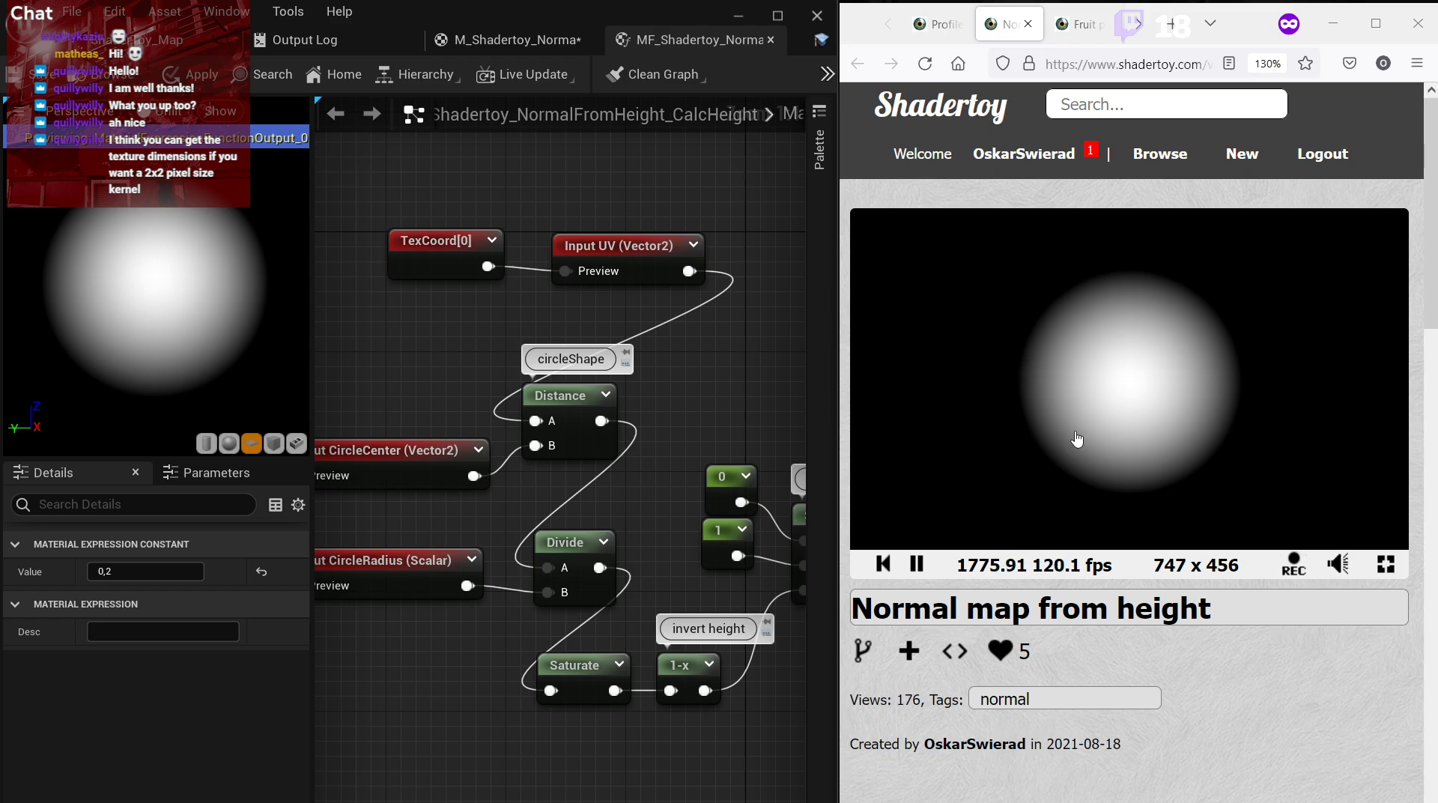
scroll(1068, 560, down, 10)
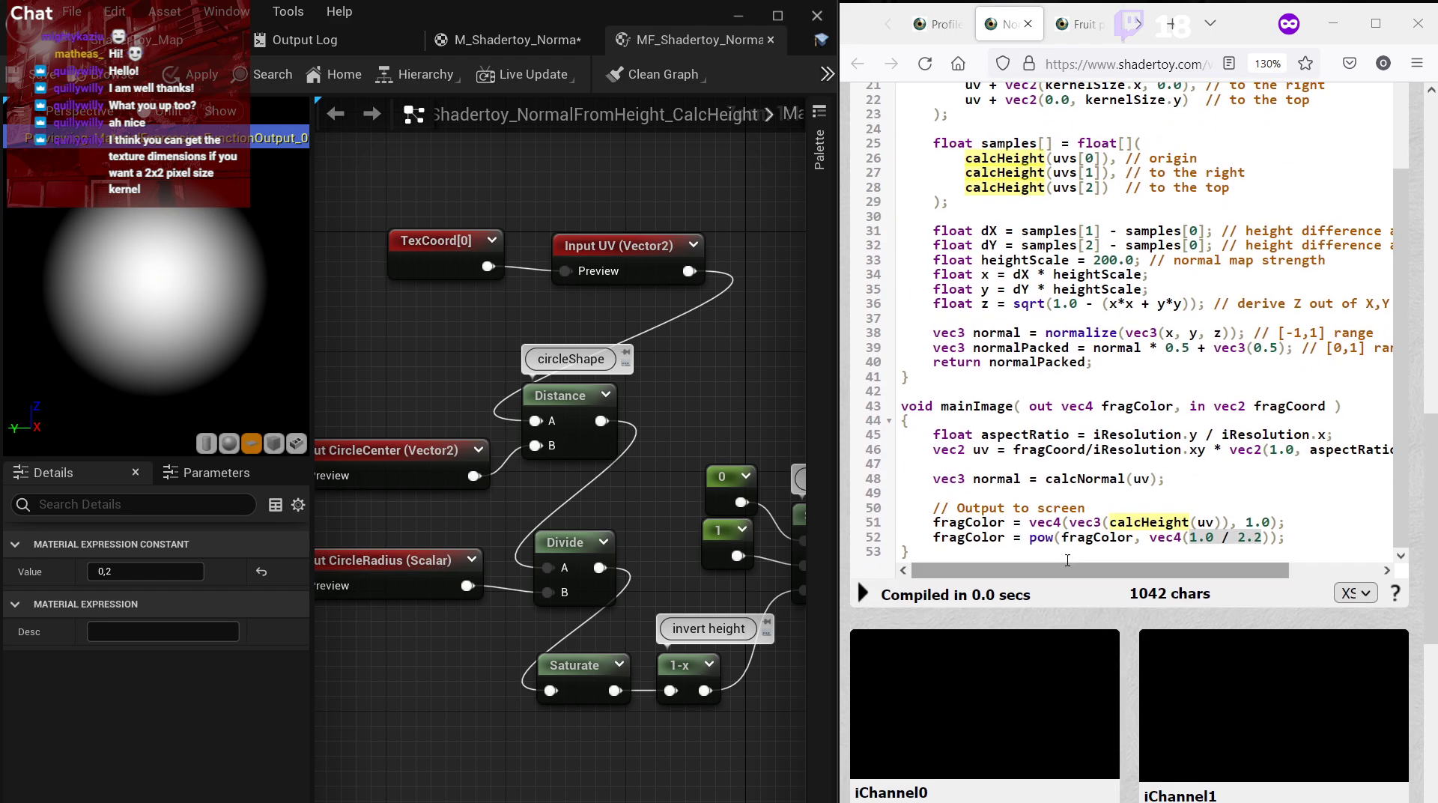
Comment out the fragColor pow line in Shadertoy's mainImage and check the rendered mask.
click(1070, 522)
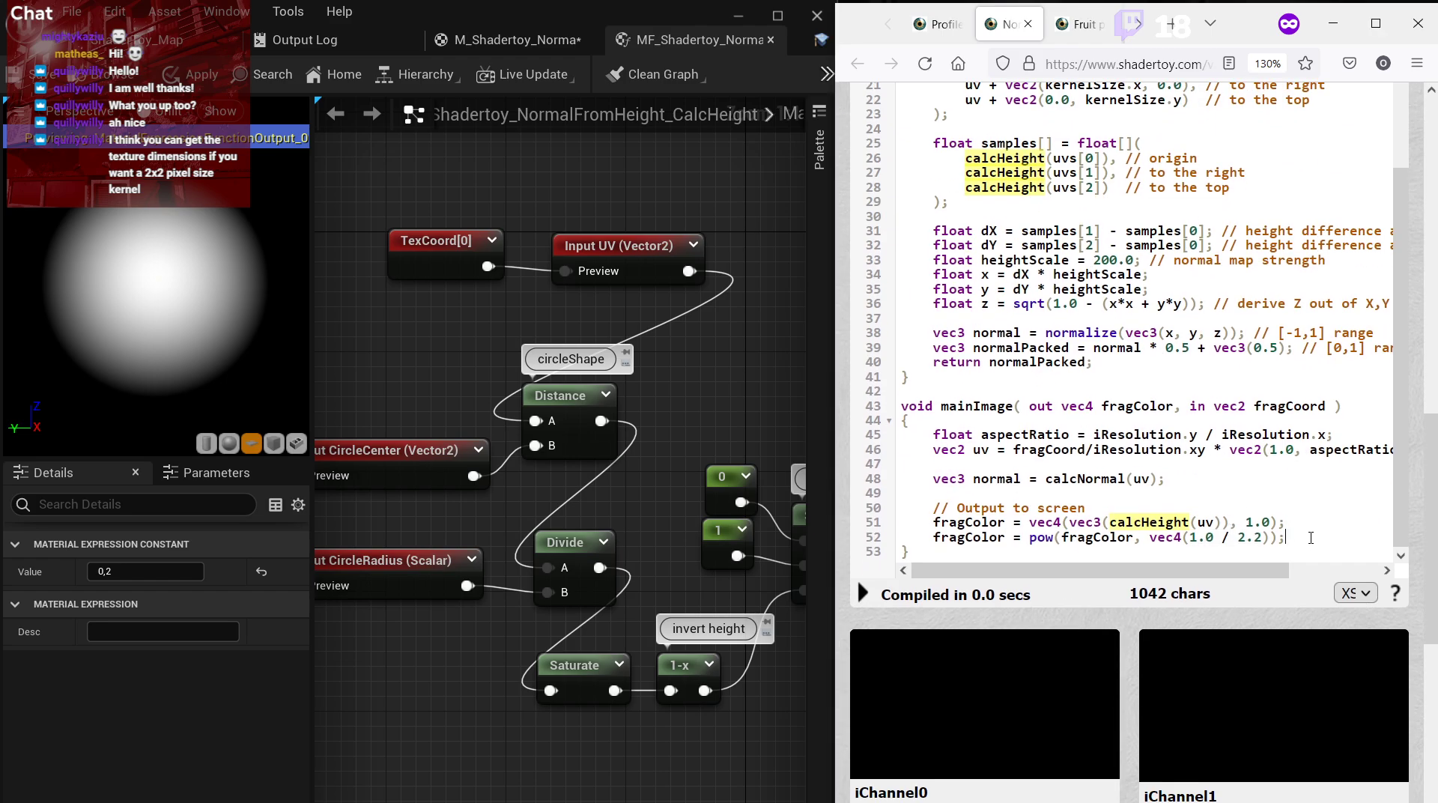
drag(1311, 538, 934, 522)
click(935, 537)
text(//)
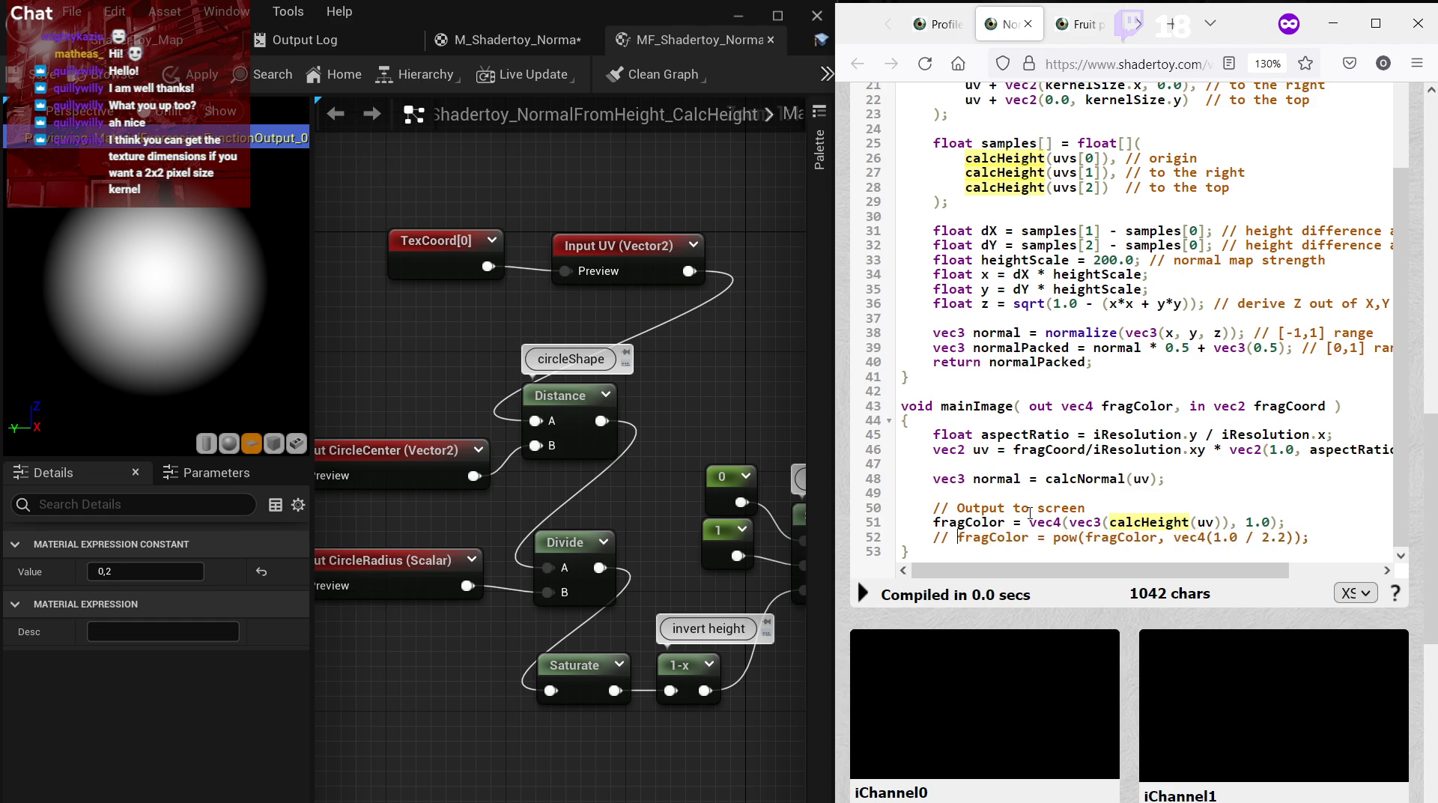
scroll(1032, 397, up, 15)
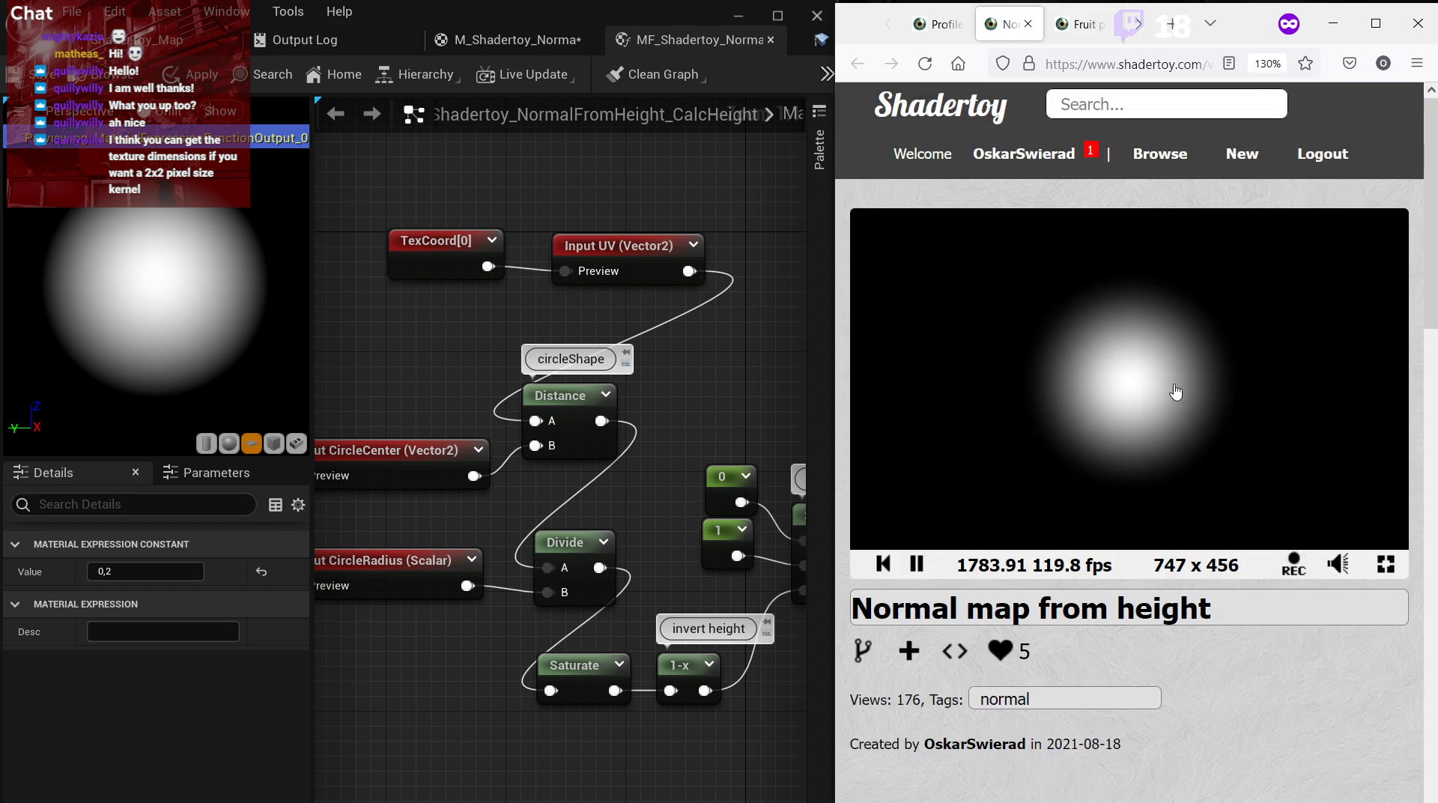
Return to the M_Shadertoy_NormalFromHeight graph and space out the three CalcHeight function nodes vertically.
click(390, 335)
scroll(390, 336, down, 3)
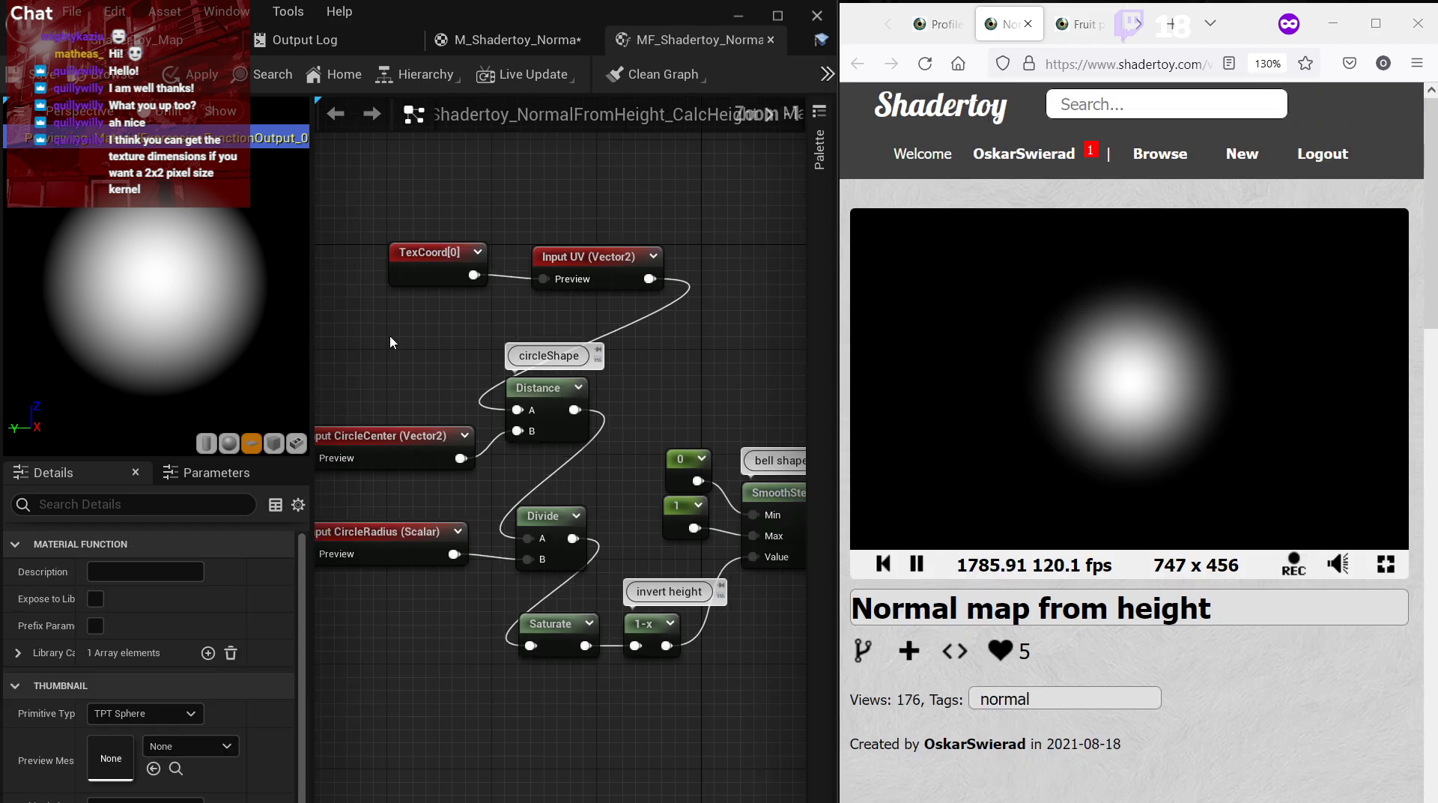
right_drag(727, 328, 652, 308)
scroll(644, 446, up, 3)
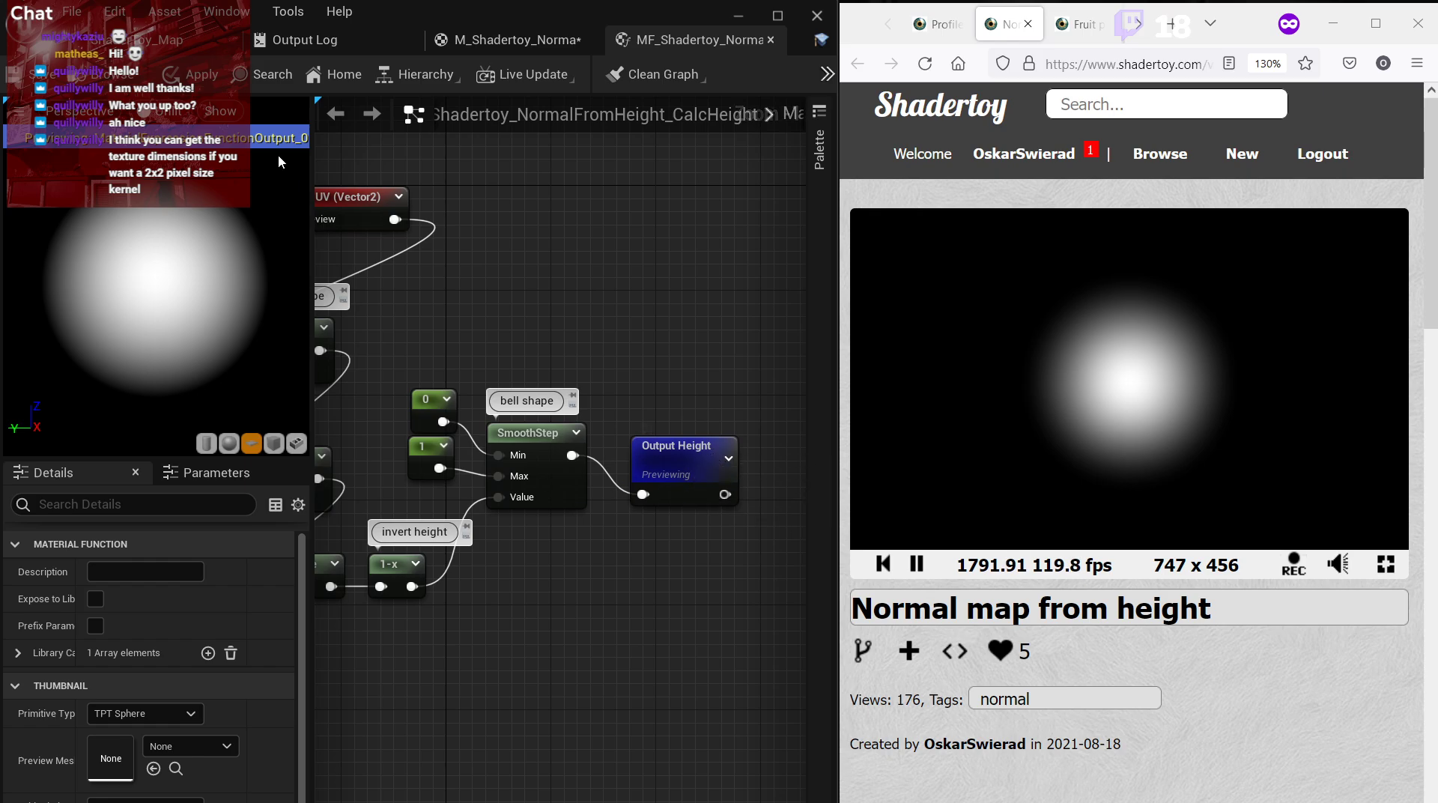
click(535, 47)
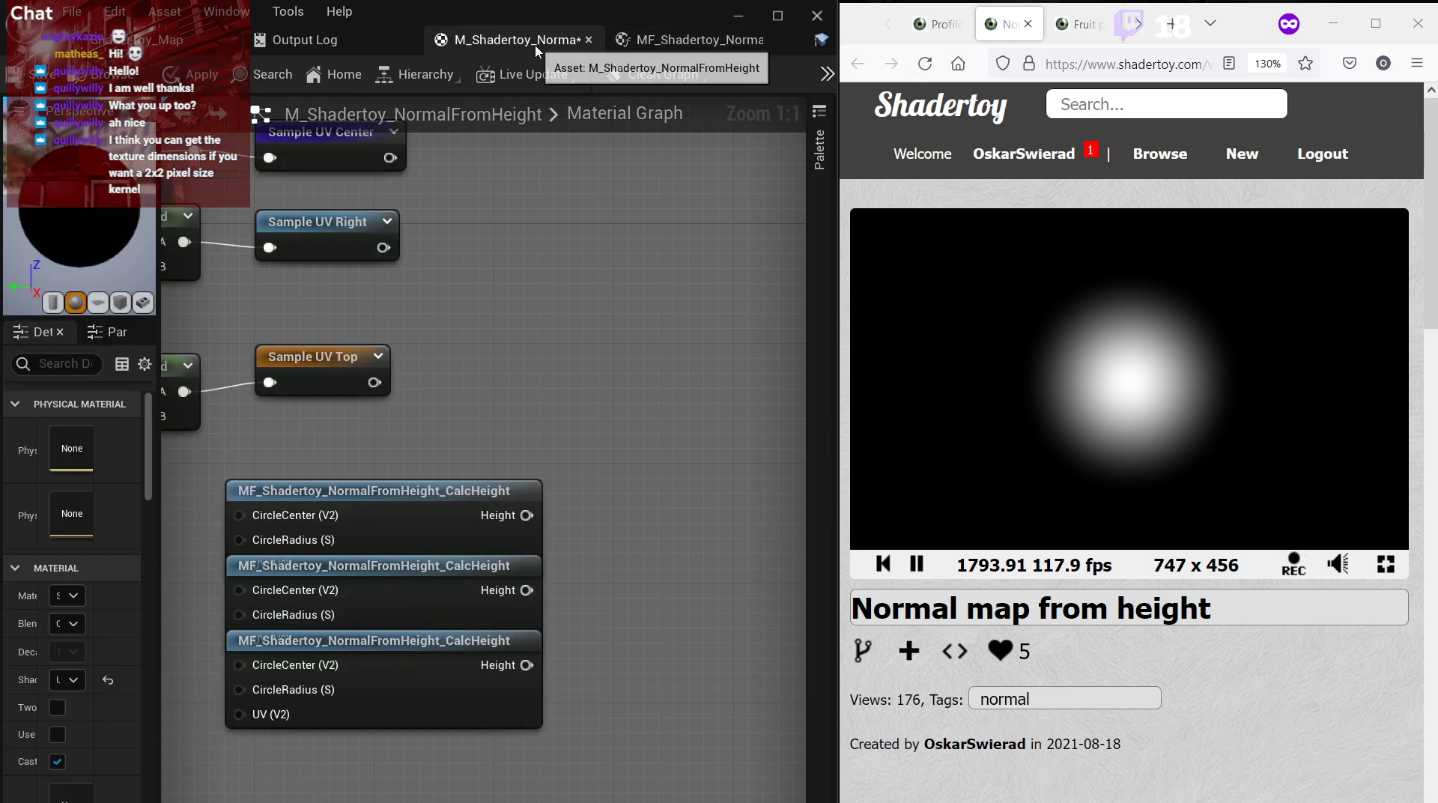
scroll(450, 365, down, 1)
click(413, 599)
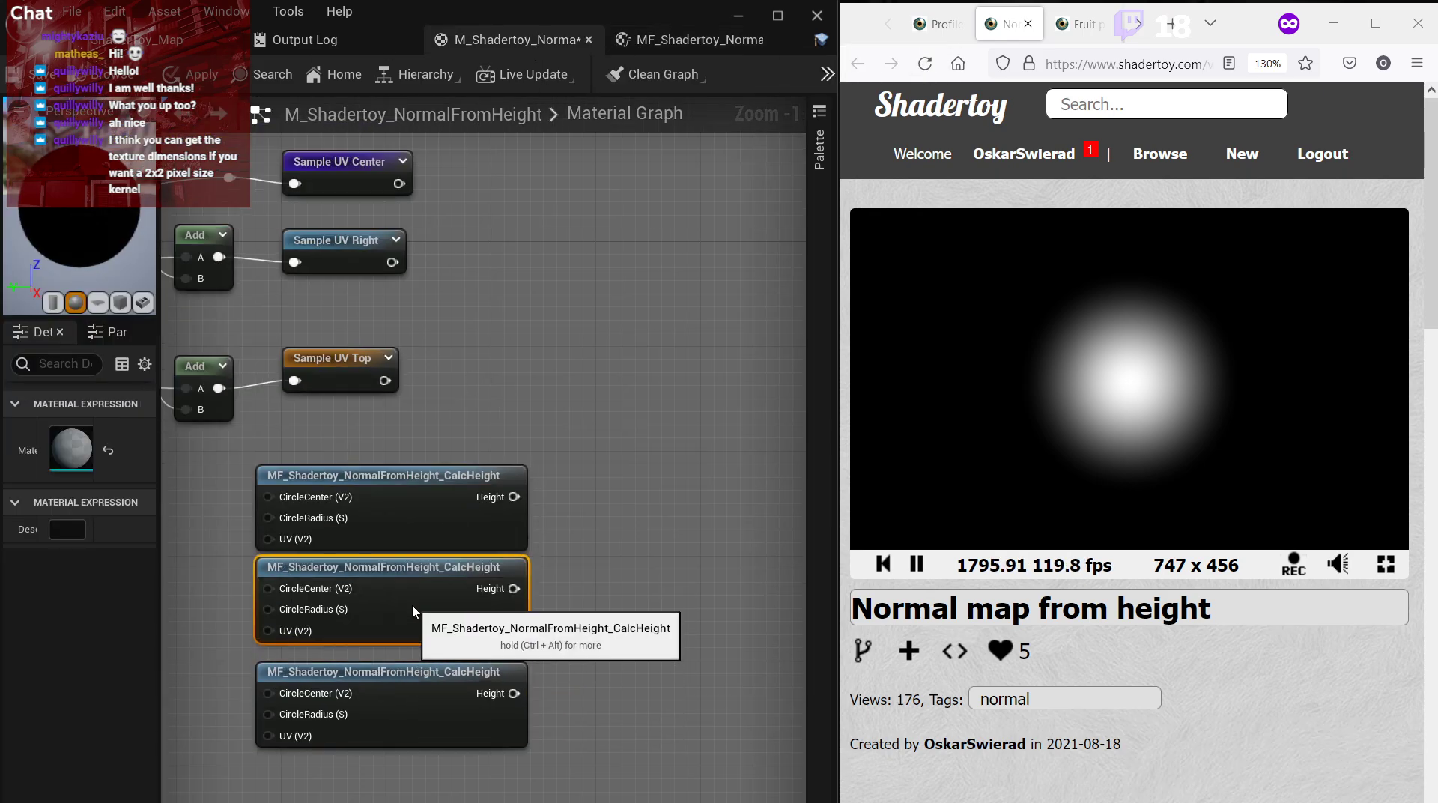
drag(416, 513, 416, 500)
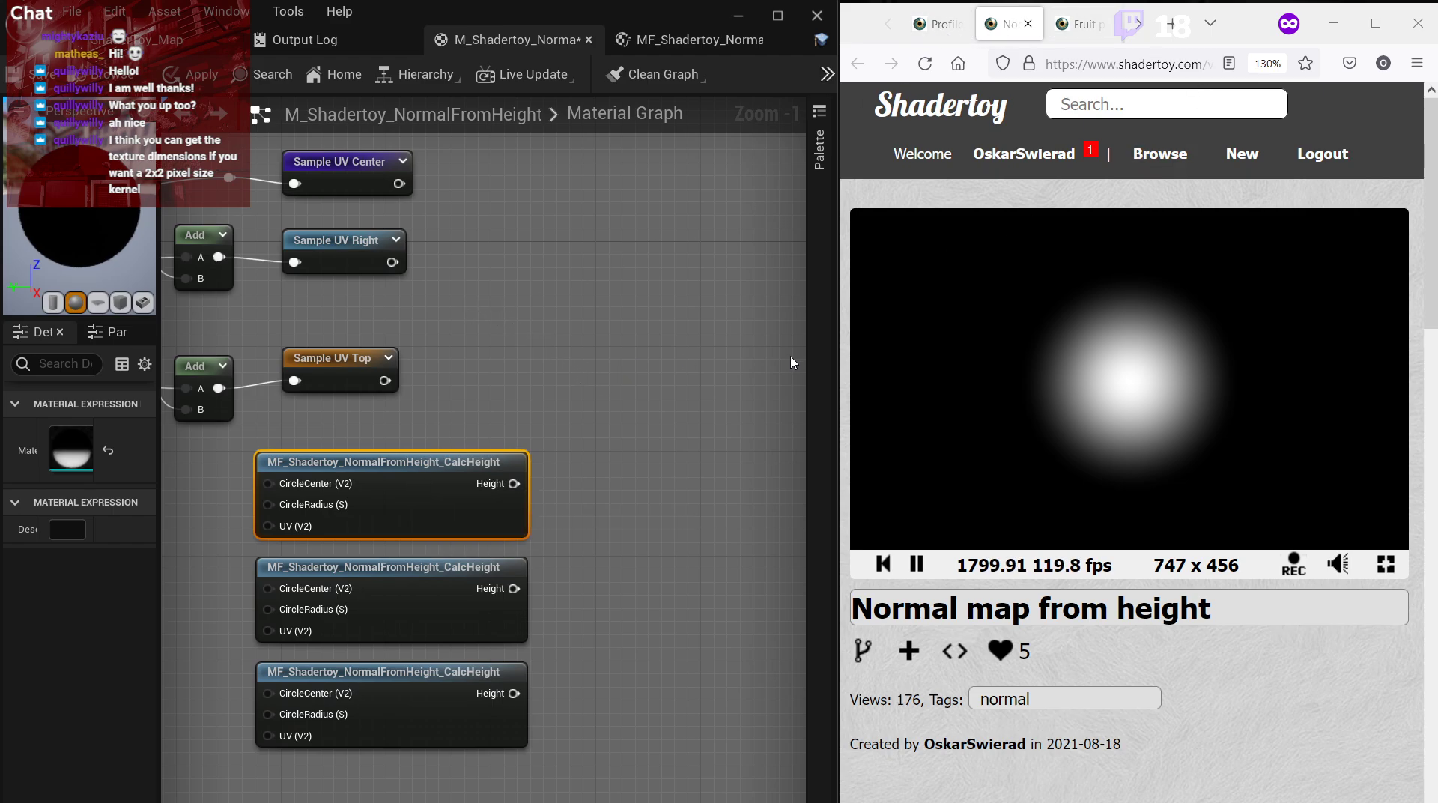
Change Shadertoy's output line to fragColor = vec4(calcNormal(uv), 1.0); and check the rendered normal map.
scroll(1154, 449, down, 10)
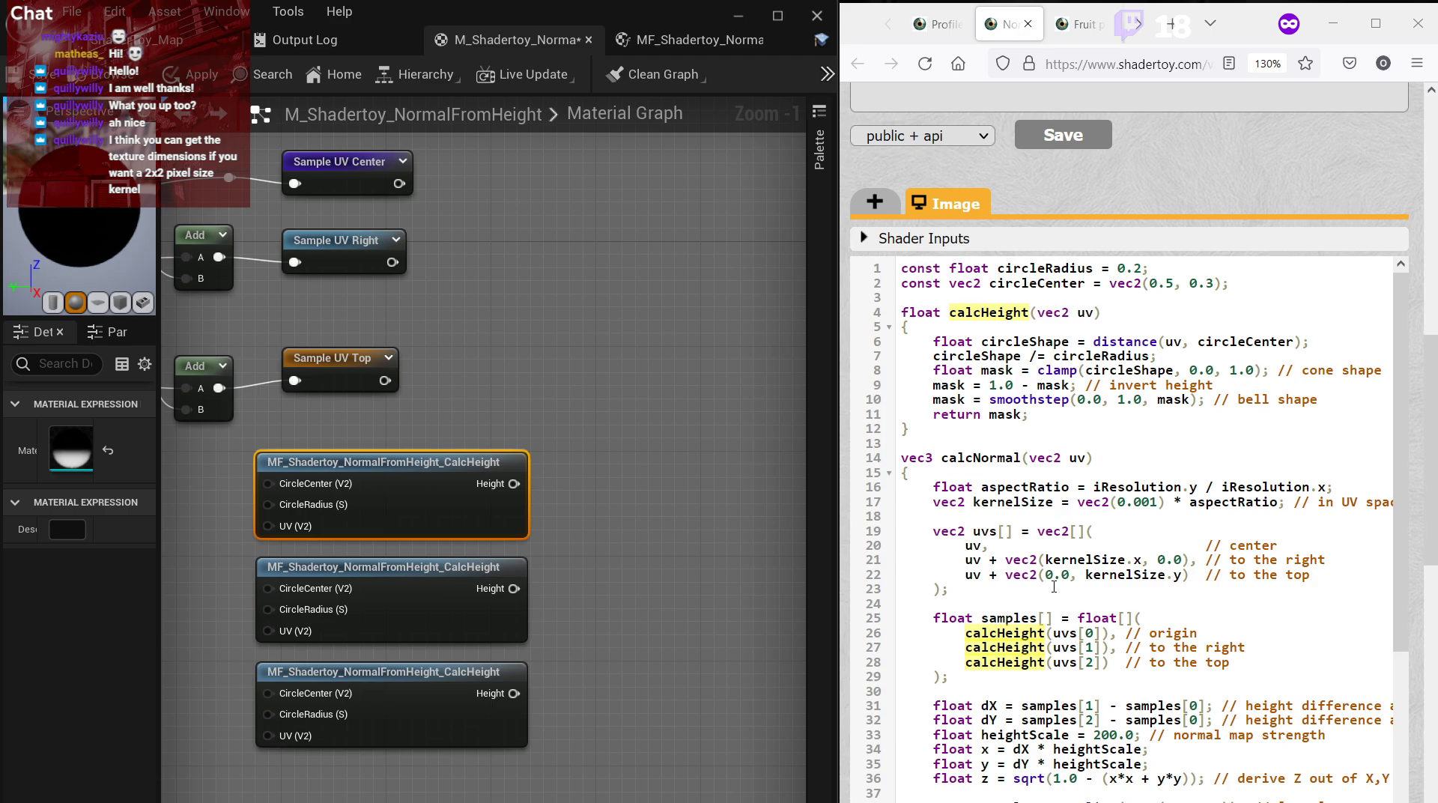
scroll(1054, 585, down, 5)
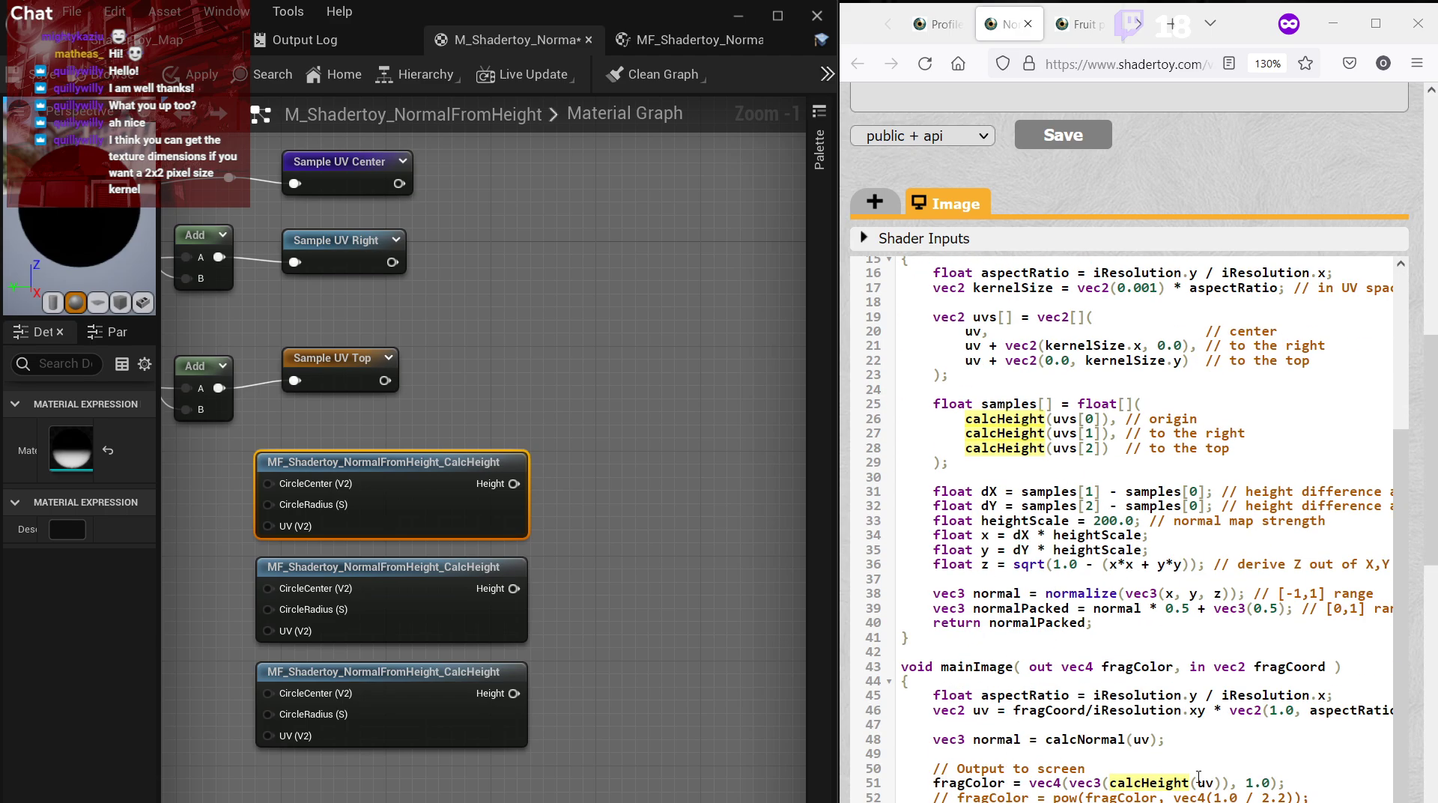
click(1159, 782)
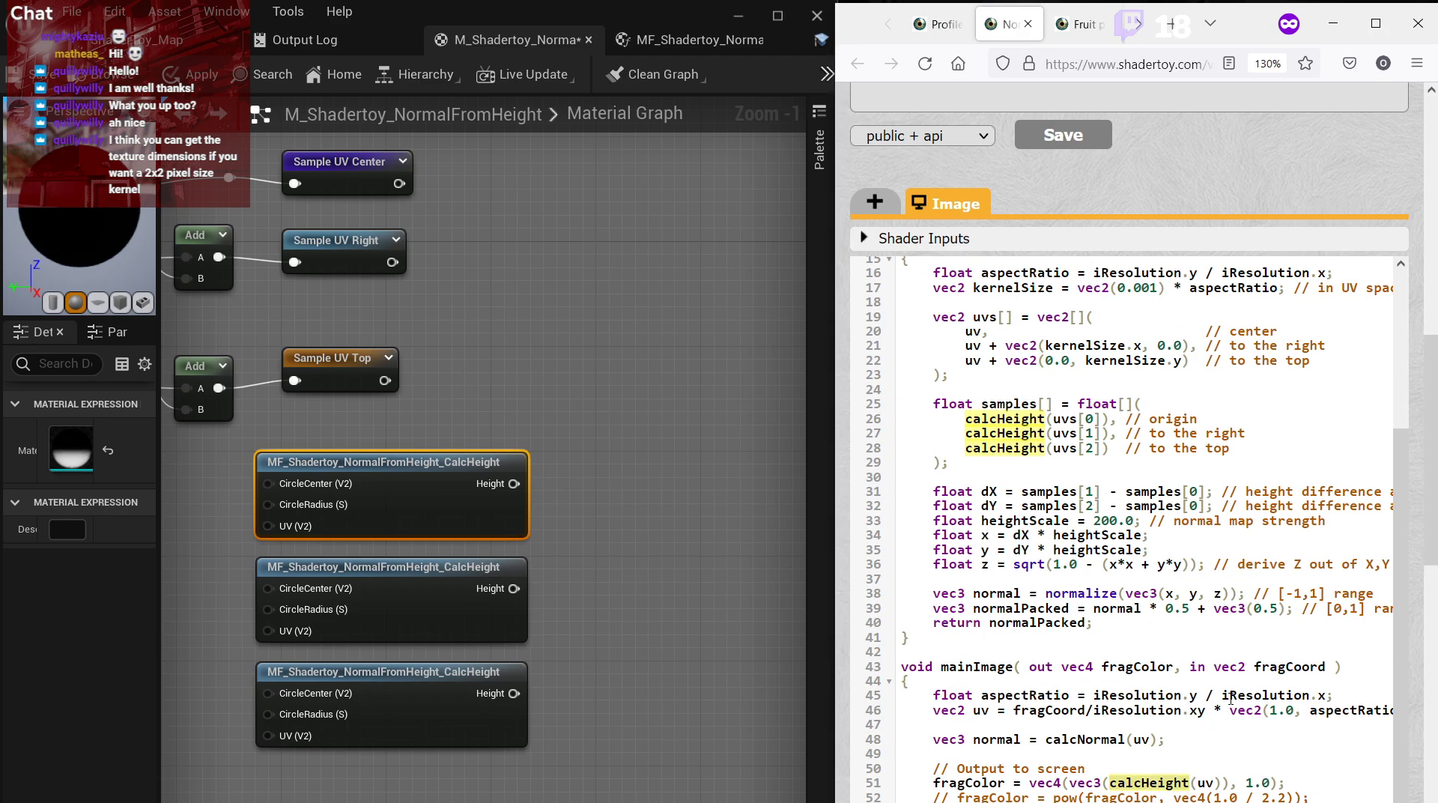
key(BackSpace)
key(BackSpace)
key(BackSpace)
key(BackSpace)
key(BackSpace)
text(ec3)
key(BackSpace)
key(BackSpace)
key(BackSpace)
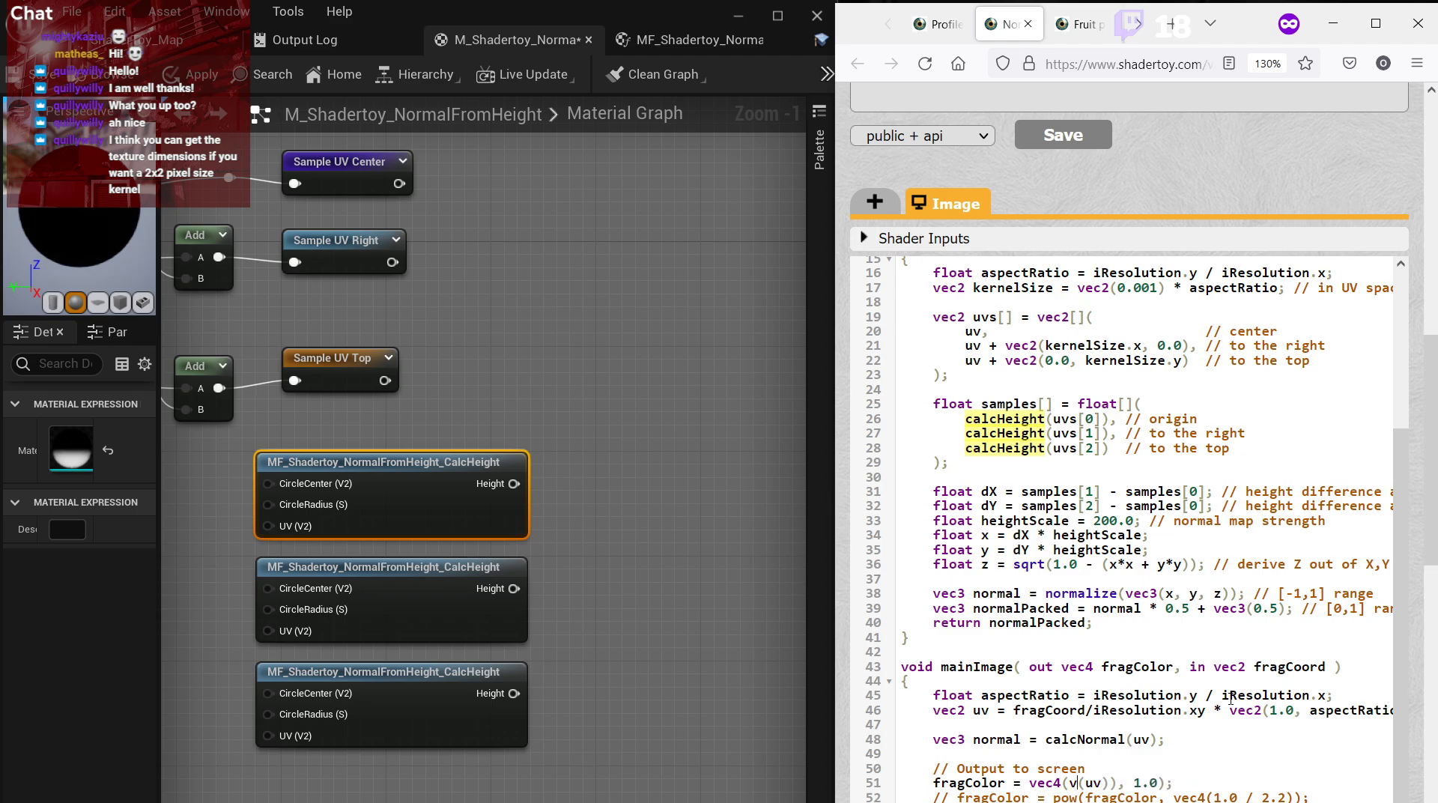
key(BackSpace)
text(calcNormal)
key(Right)
key(BackSpace)
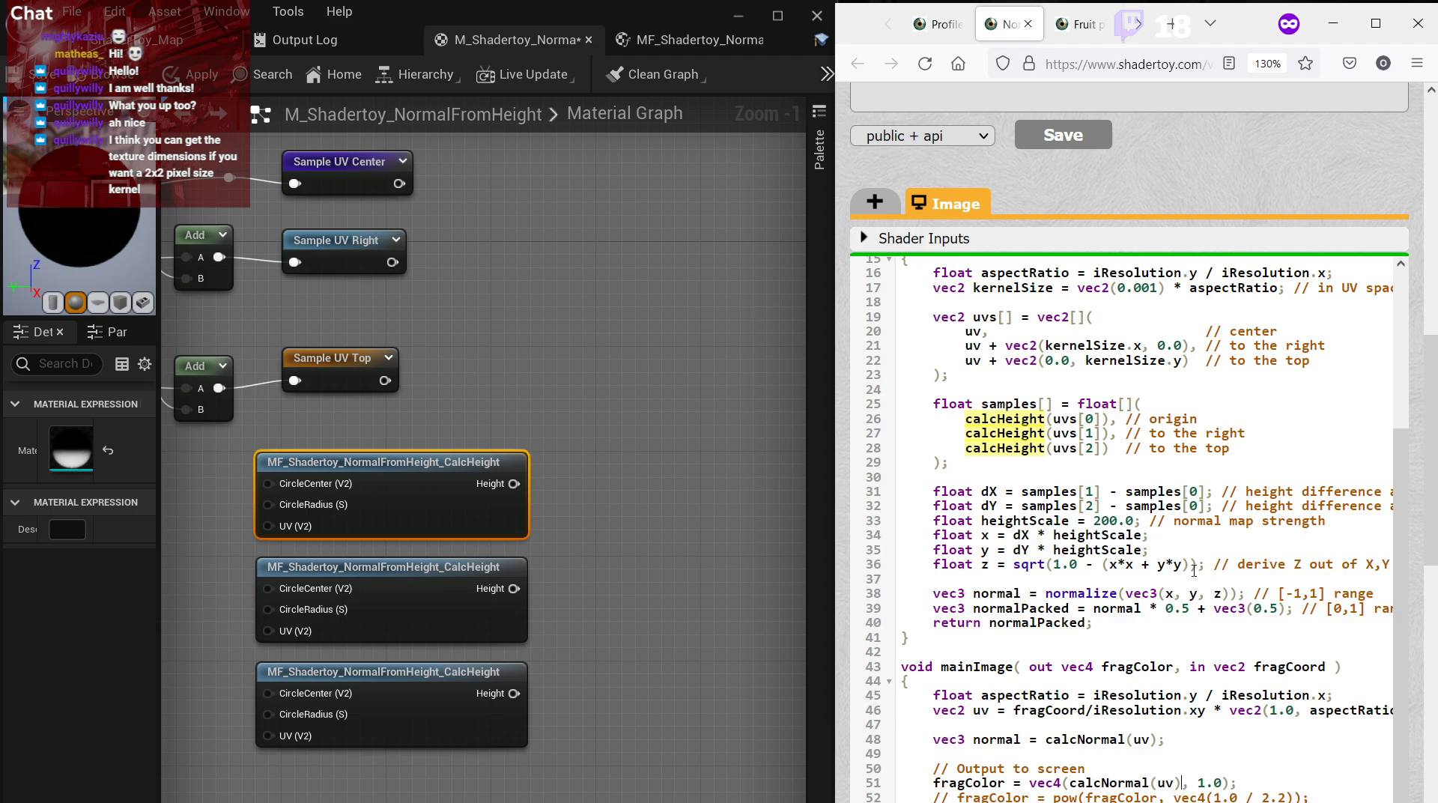
scroll(1252, 118, up, 10)
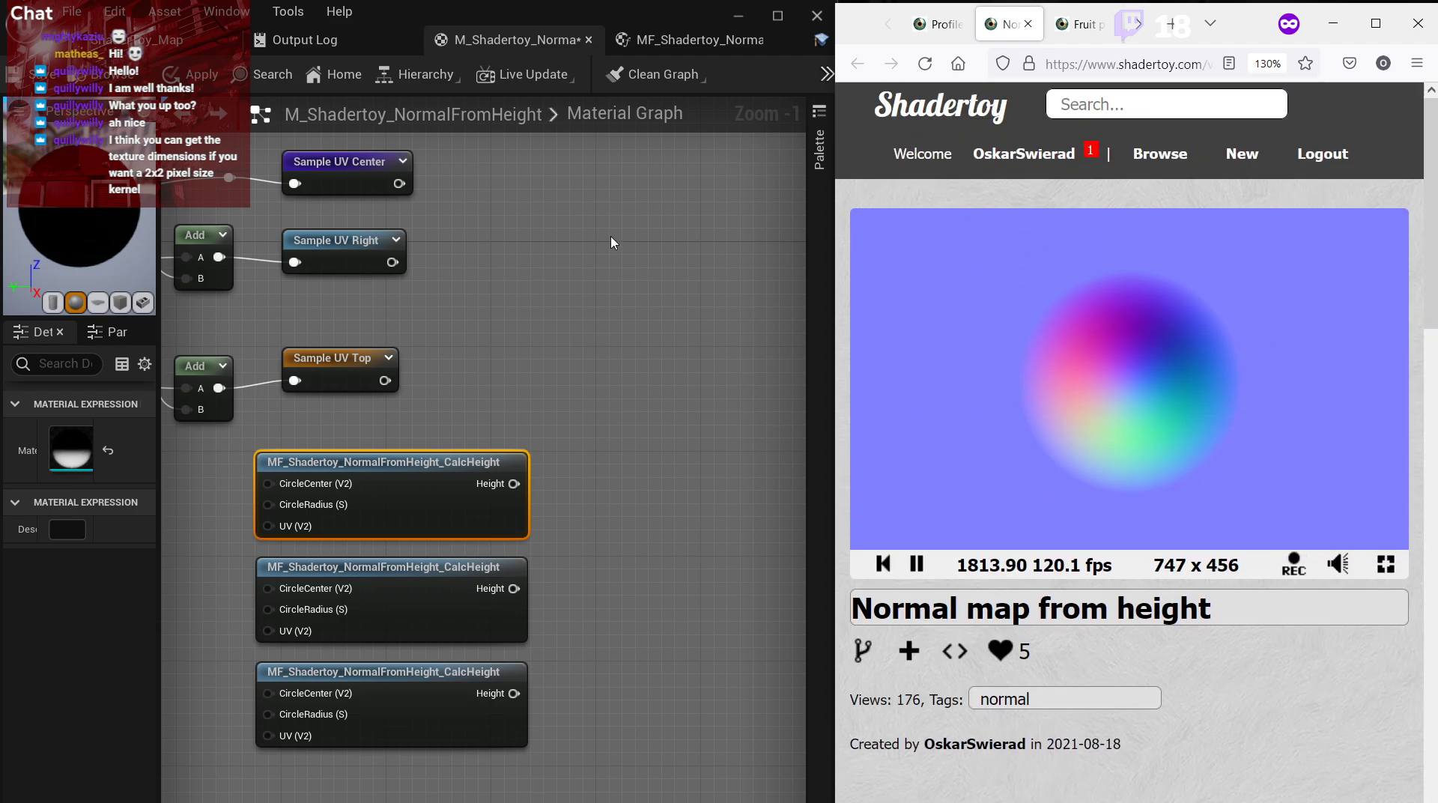
Capture a screen snip of Shadertoy's normal-map circle and enlarge it in Snip & Sketch.
right_drag(446, 417, 545, 420)
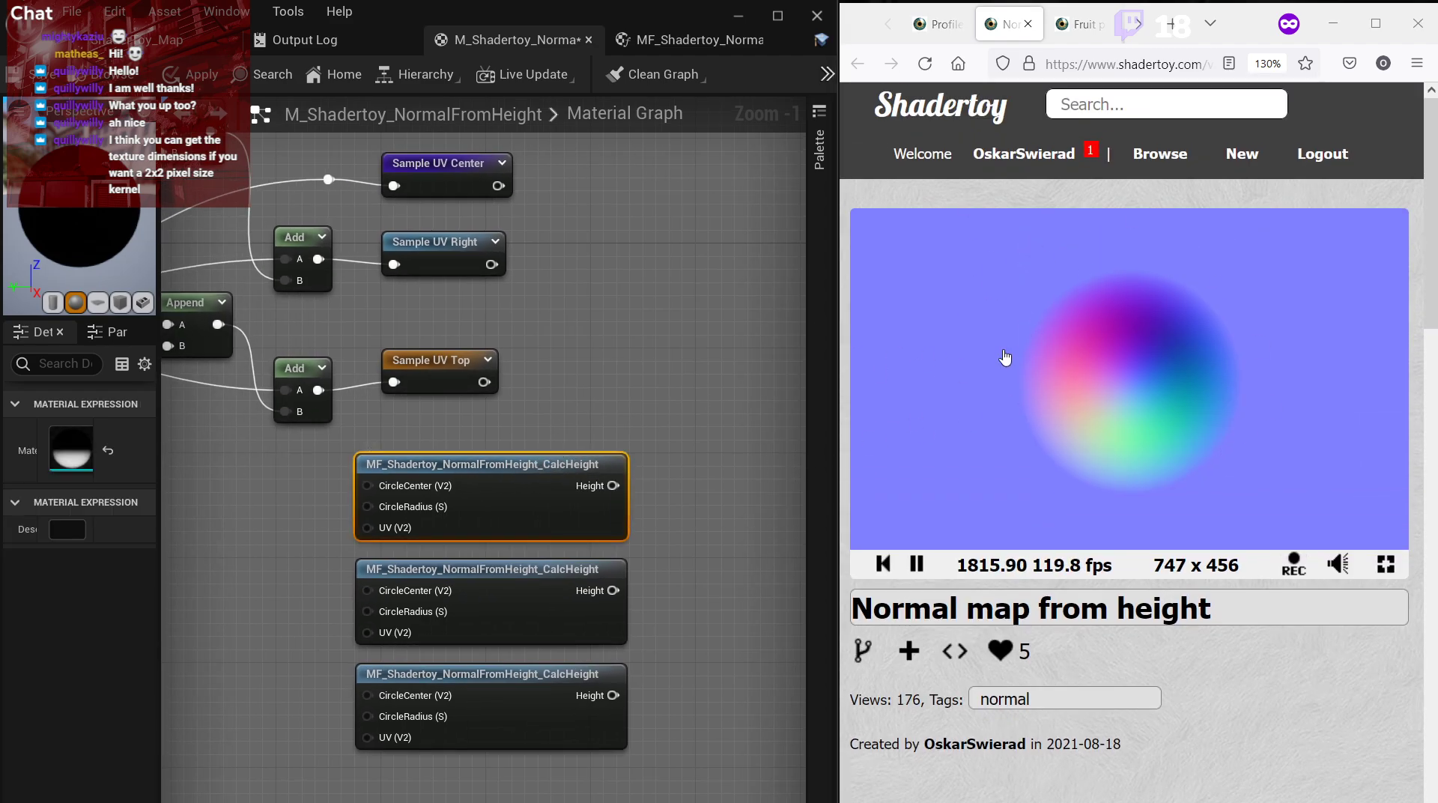
key(super+shift+s)
drag(986, 236, 1316, 516)
ctrl+scroll(1070, 492, up, 5)
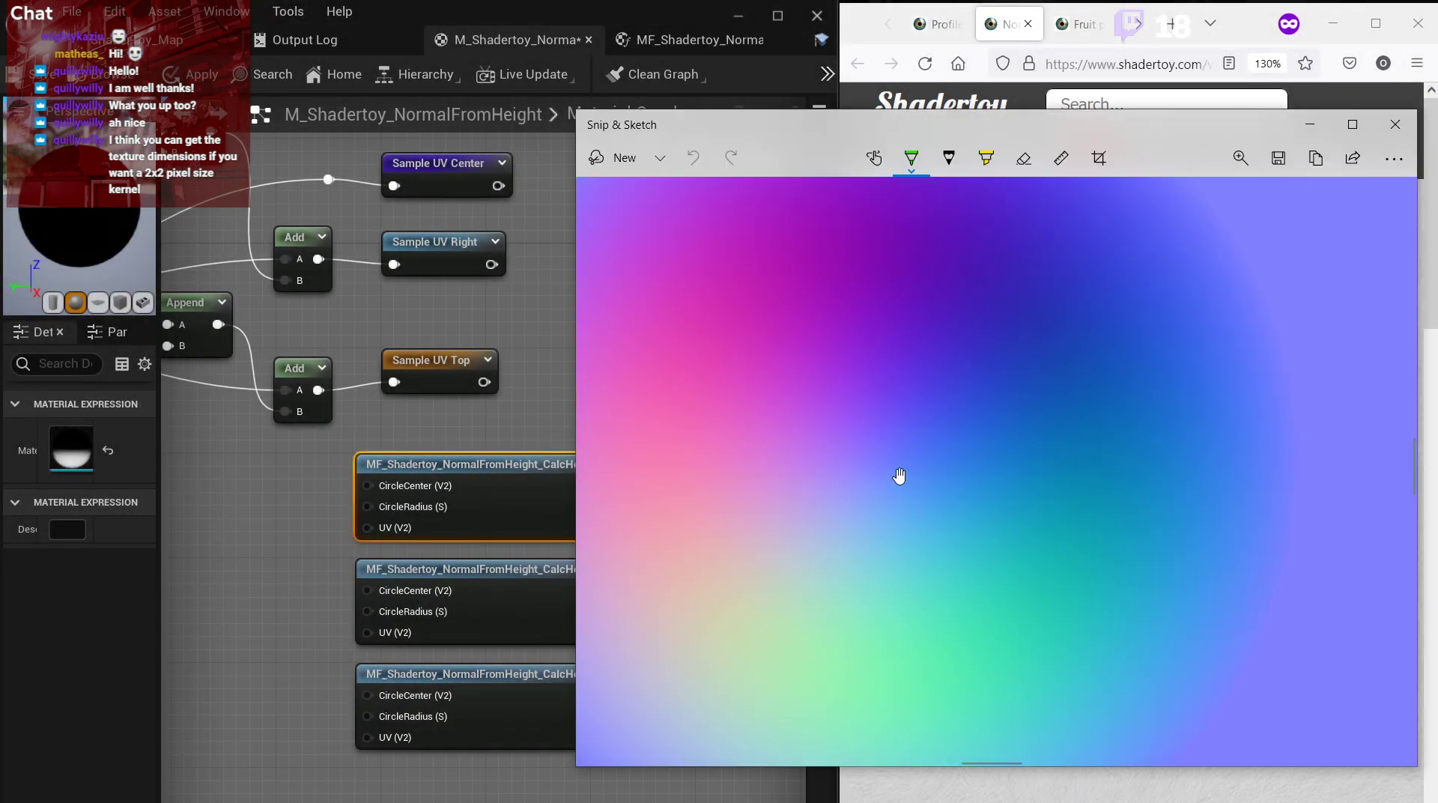
Draw three white crosses marking the centre, right and top sample points on the snip, and switch the pen colour to yellow.
key(ctrl+z)
click(911, 157)
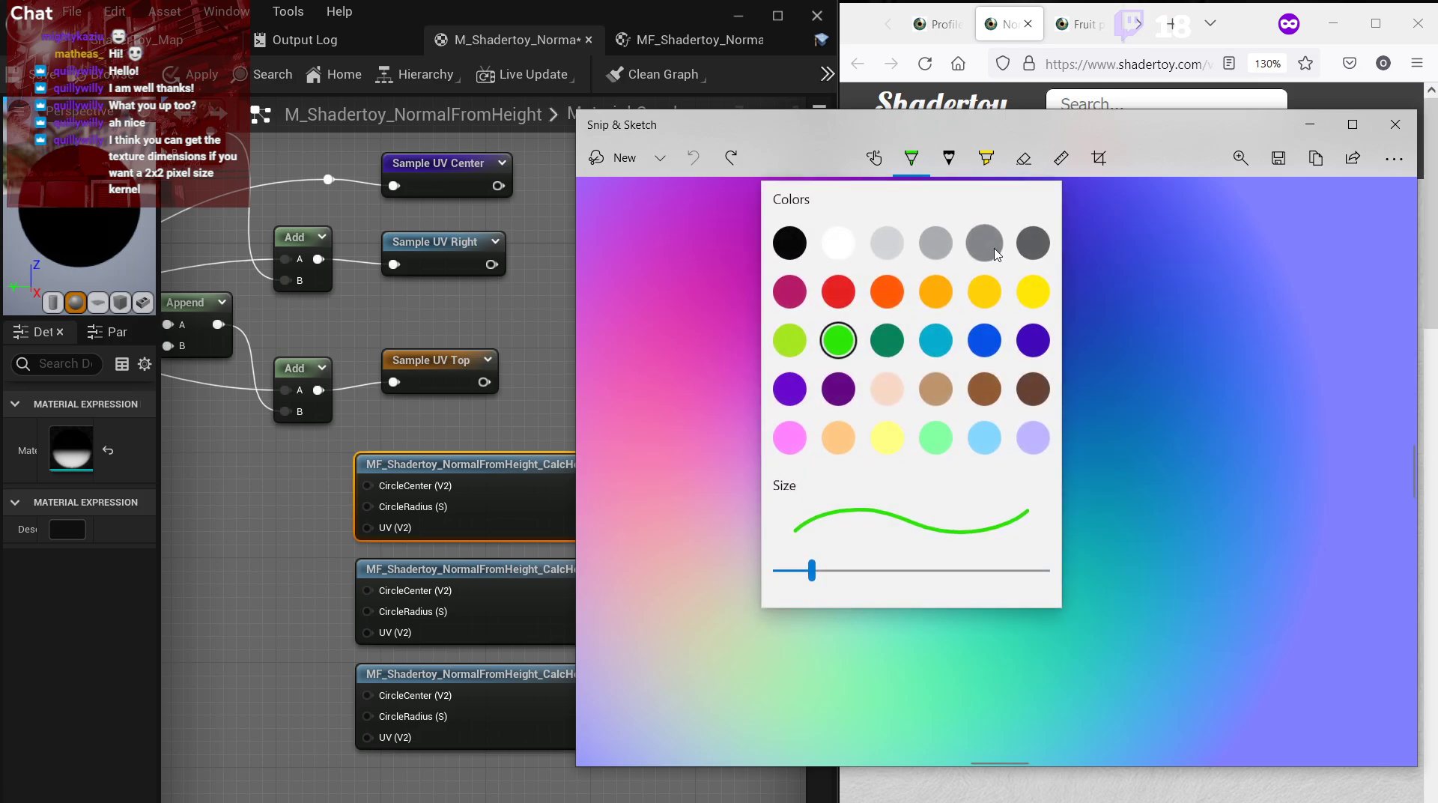
click(912, 157)
click(911, 157)
click(842, 240)
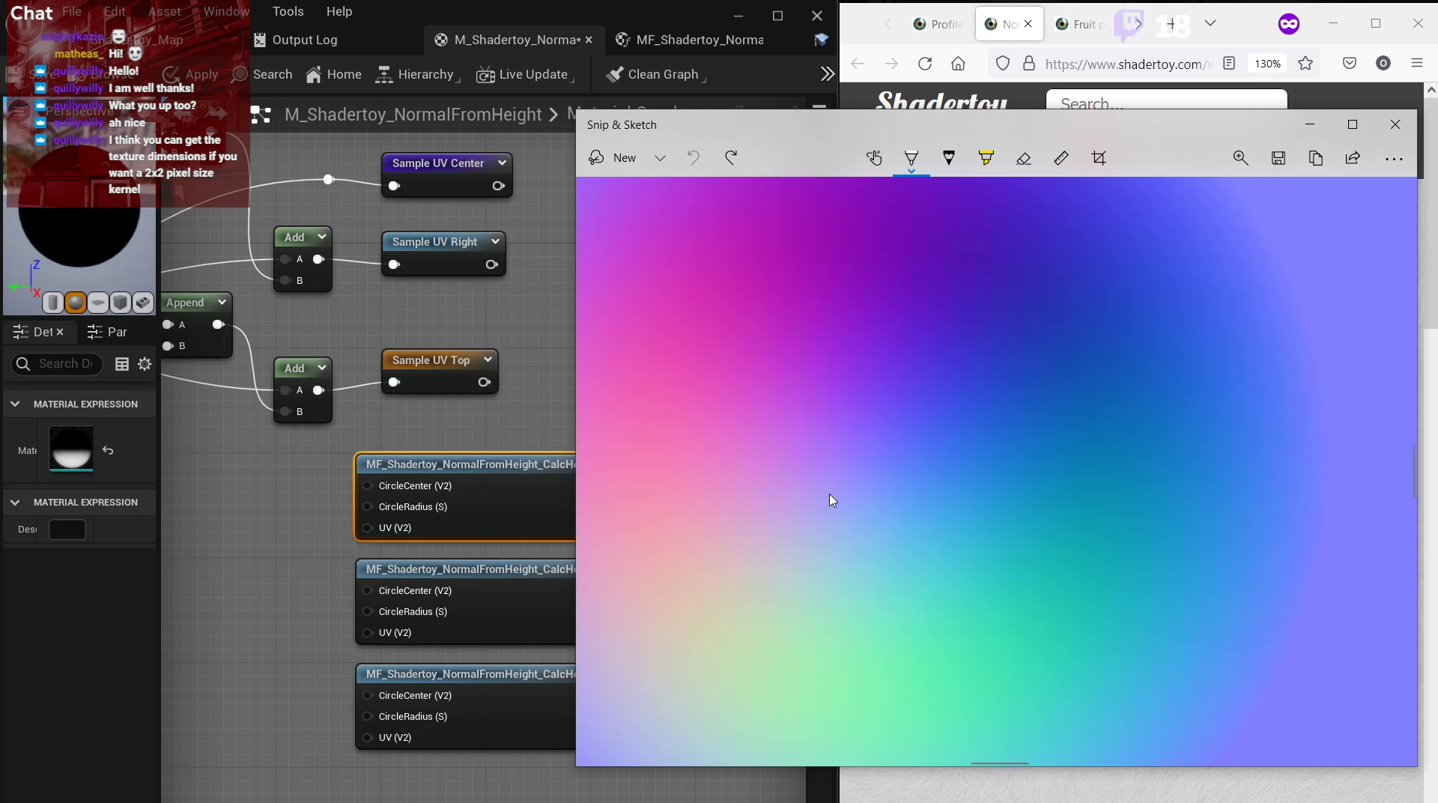
mouse_move(823, 515)
mouse_down()
mouse_move(826, 447)
mouse_move(865, 477)
mouse_up()
mouse_move(825, 289)
mouse_down()
mouse_move(824, 345)
mouse_move(856, 314)
mouse_up()
mouse_move(968, 463)
mouse_down()
mouse_move(960, 508)
mouse_move(993, 482)
mouse_up()
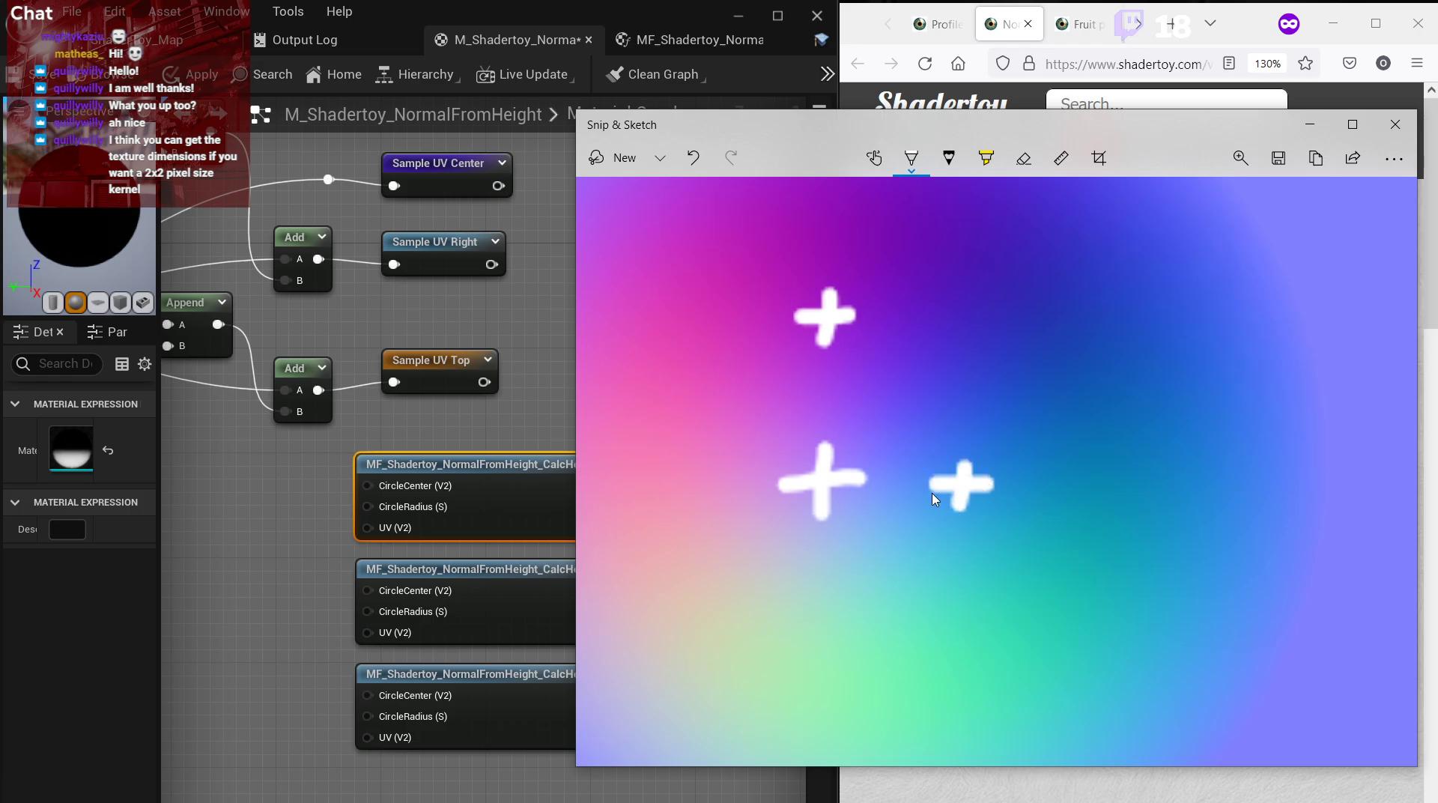
click(912, 159)
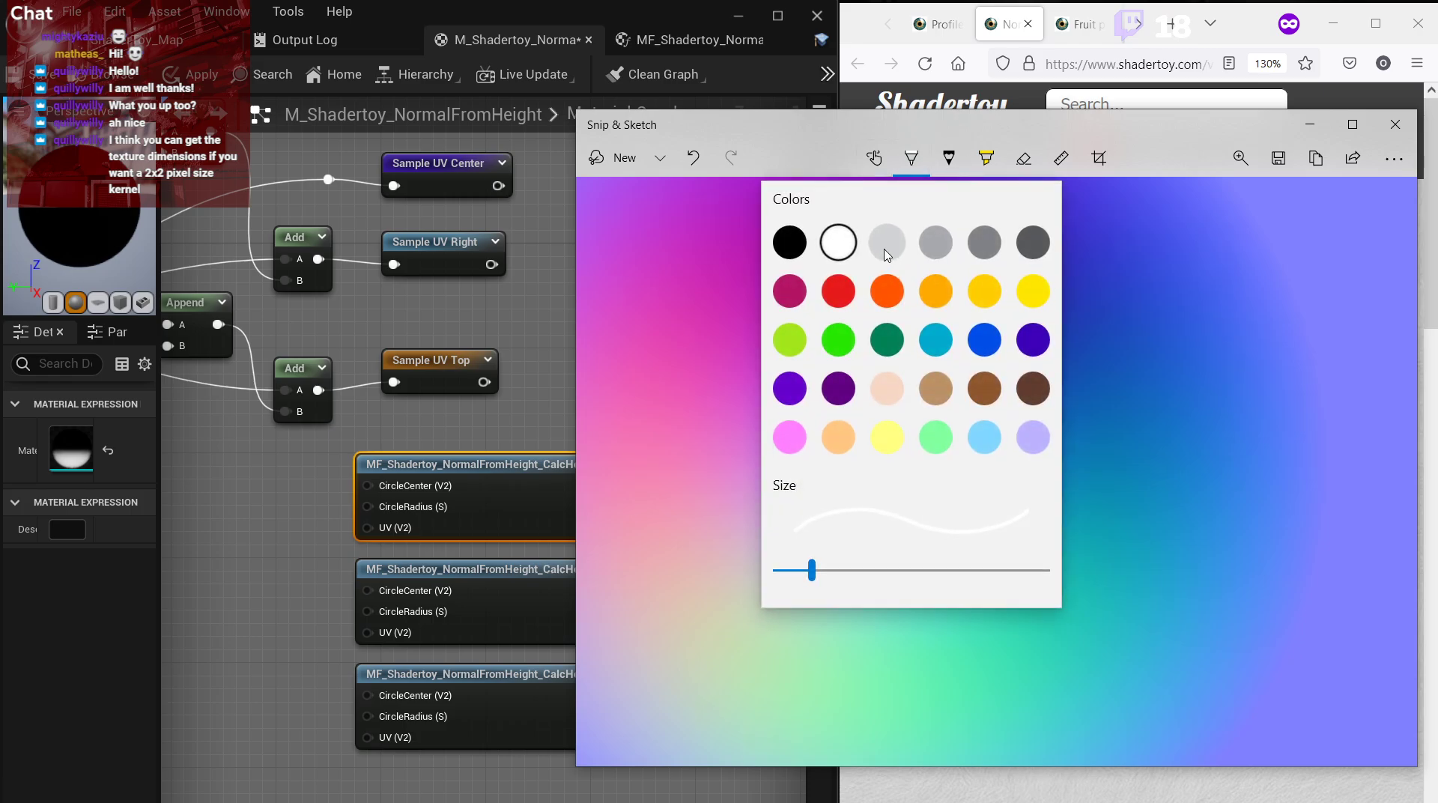
click(898, 451)
mouse_move(847, 461)
mouse_down()
mouse_move(973, 401)
mouse_move(967, 457)
mouse_up()
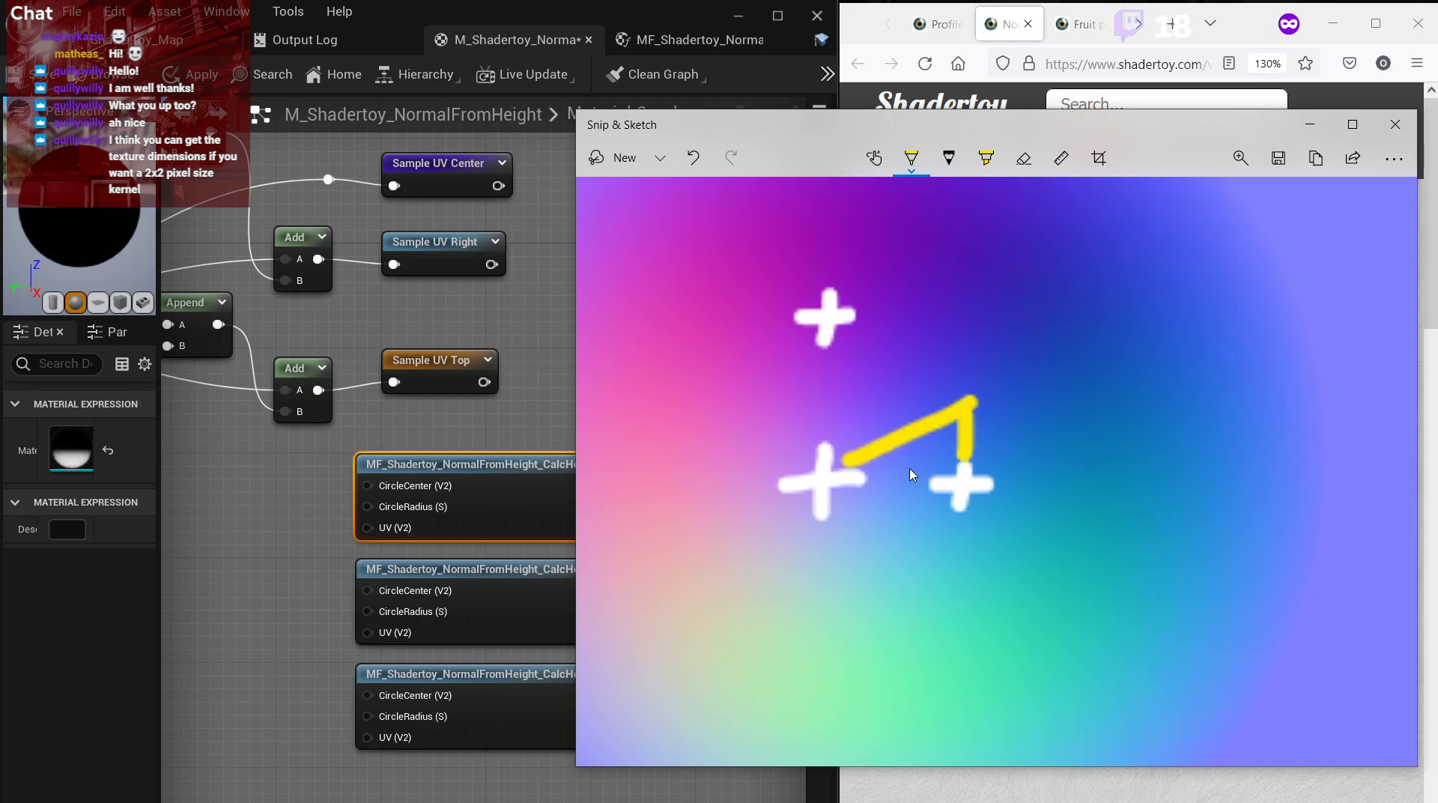
key(ctrl+z)
key(ctrl+z)
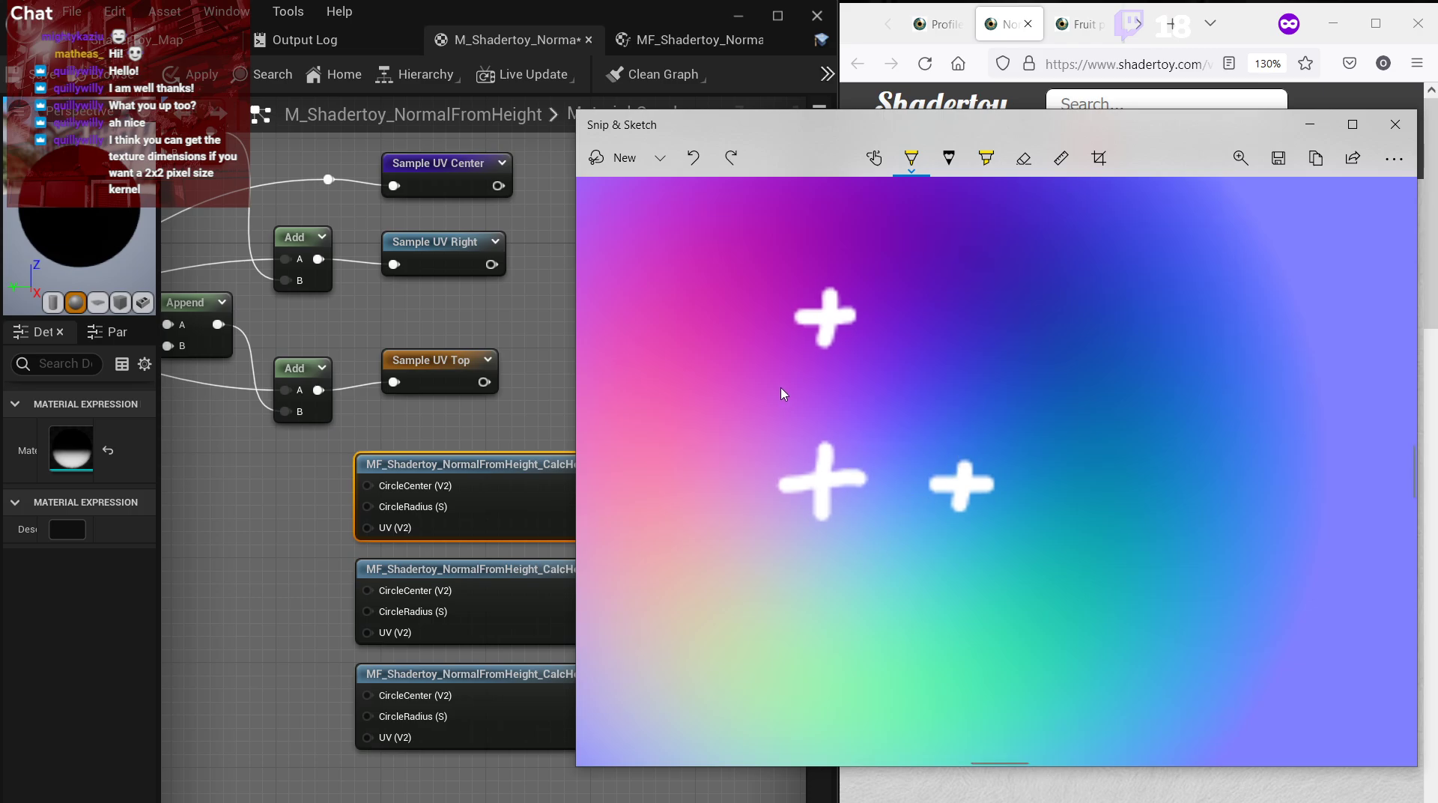
Draw a dotted yellow height mark labelled 1.0 above the centre cross and write 0.8 beside the right cross.
click(807, 439)
click(806, 420)
click(806, 398)
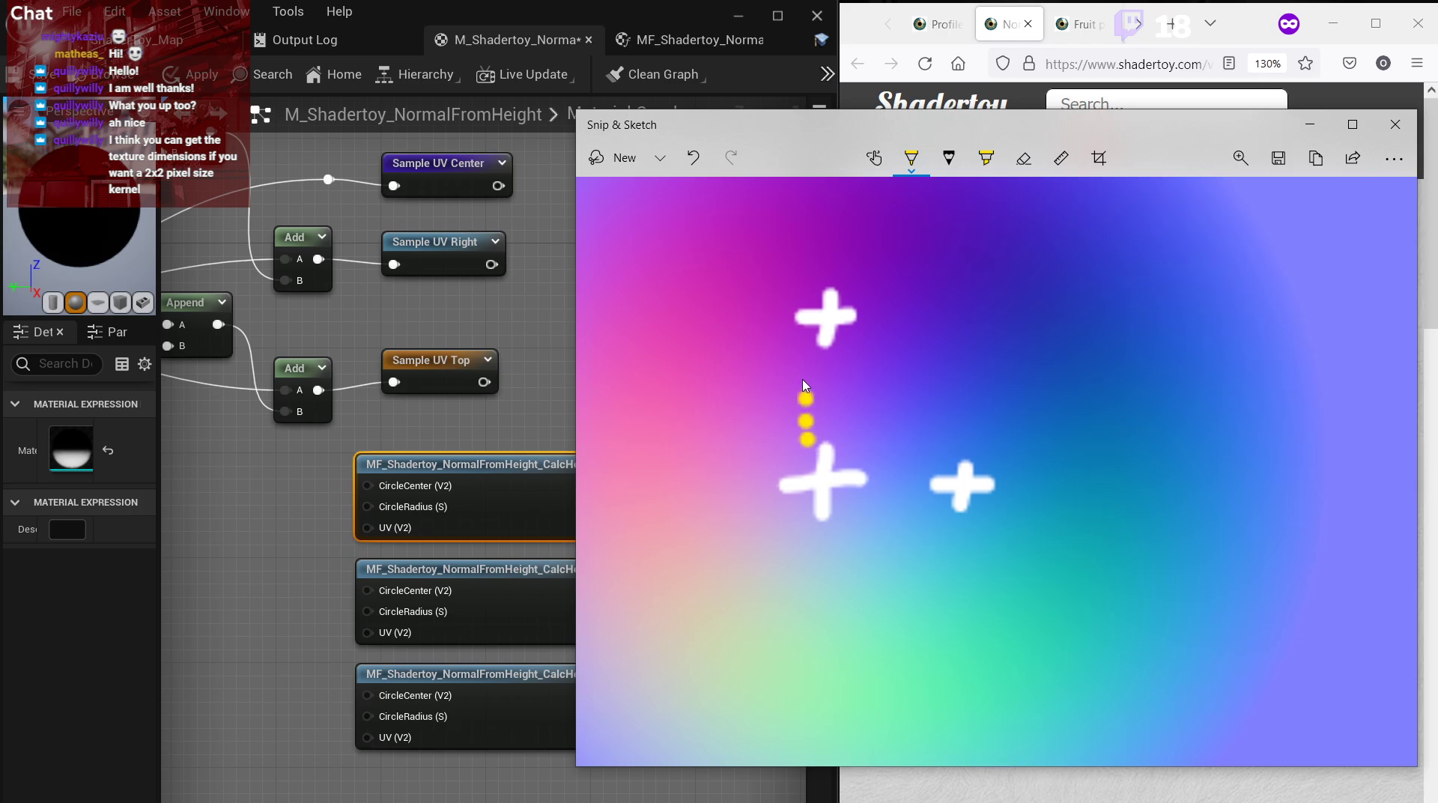
click(802, 380)
mouse_move(783, 370)
mouse_down()
mouse_move(835, 363)
mouse_move(870, 381)
mouse_move(917, 329)
mouse_up()
click(895, 375)
mouse_move(1044, 476)
mouse_down()
mouse_move(1040, 421)
mouse_move(1063, 466)
mouse_move(1115, 436)
mouse_move(1132, 479)
mouse_move(1103, 424)
mouse_up()
click(1088, 477)
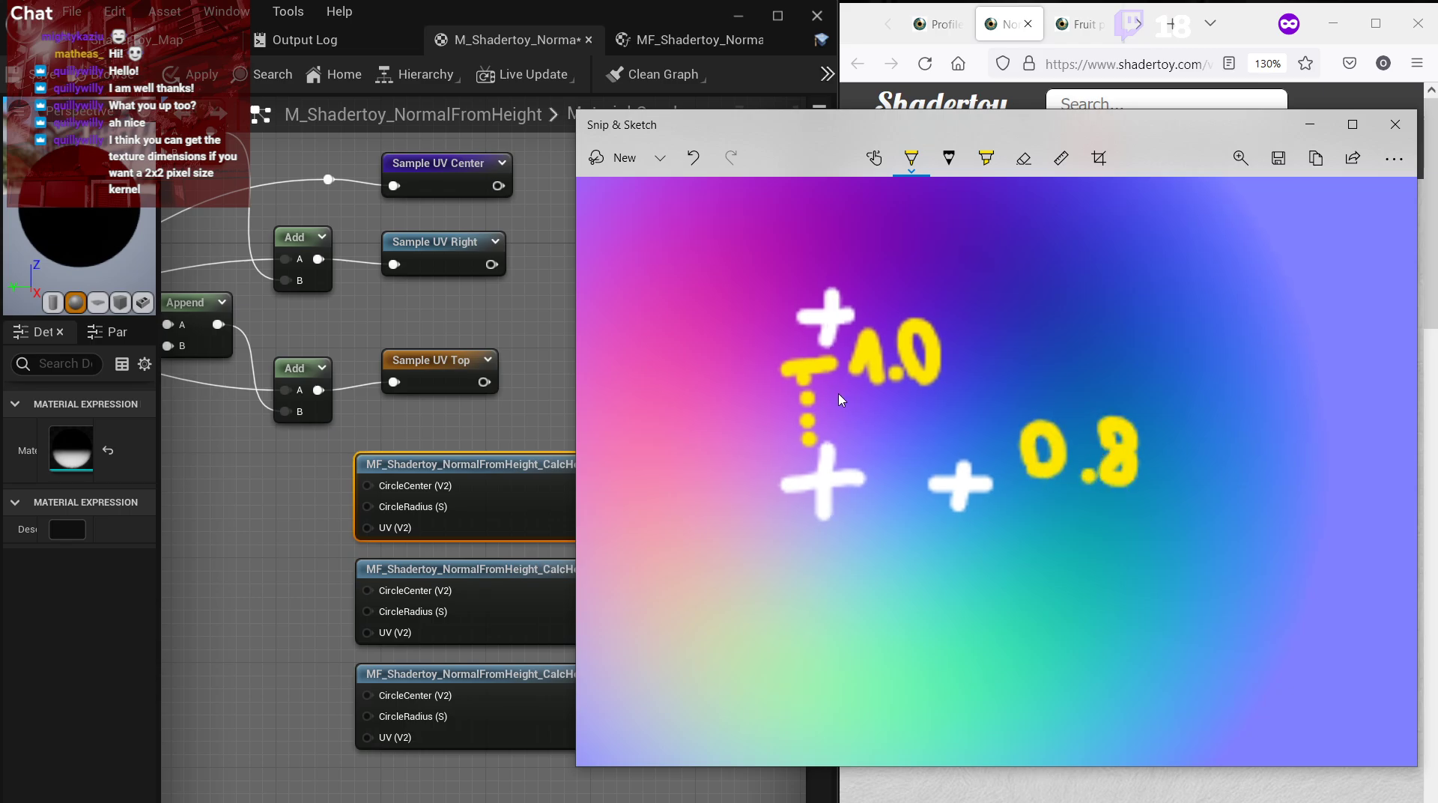
Draw a dotted yellow slope line from the 1.0 height mark down to the right cross.
click(828, 383)
click(845, 394)
click(863, 405)
click(881, 414)
click(903, 424)
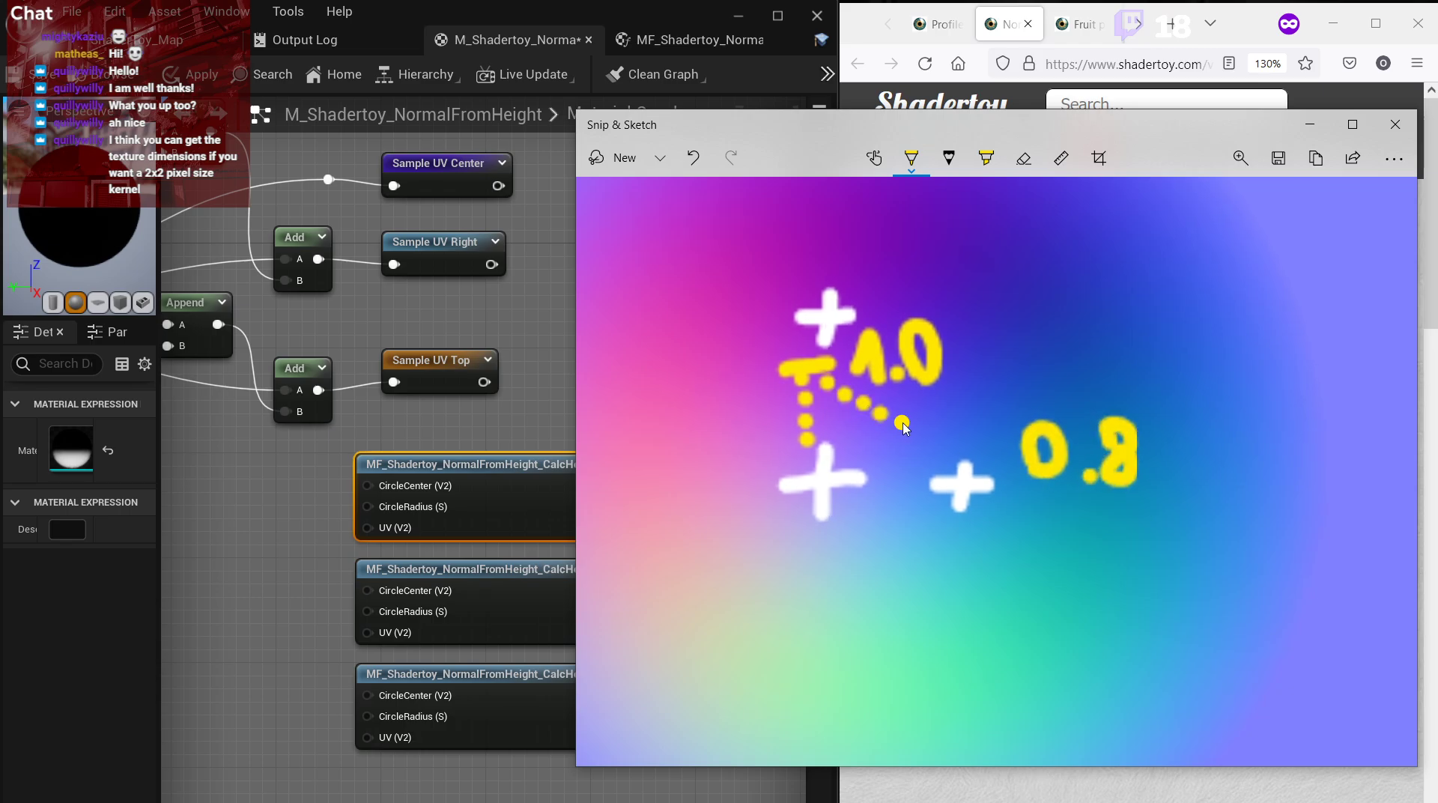
click(925, 436)
click(937, 442)
click(950, 451)
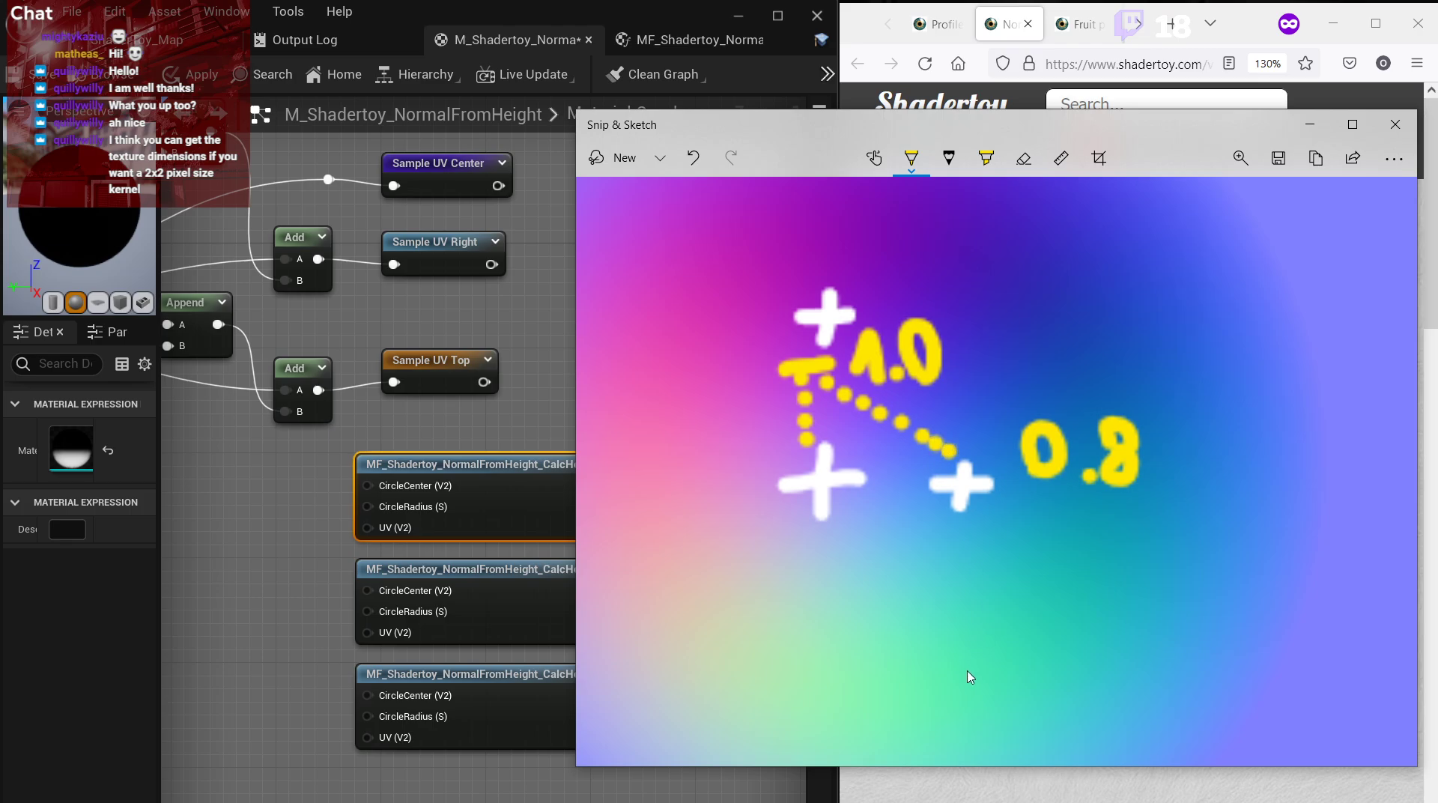
Draw yellow direction arrows: one sloping down below the crosses, plus a short downward and a long upward one beside the centre.
drag(758, 559, 1011, 638)
drag(974, 584, 941, 633)
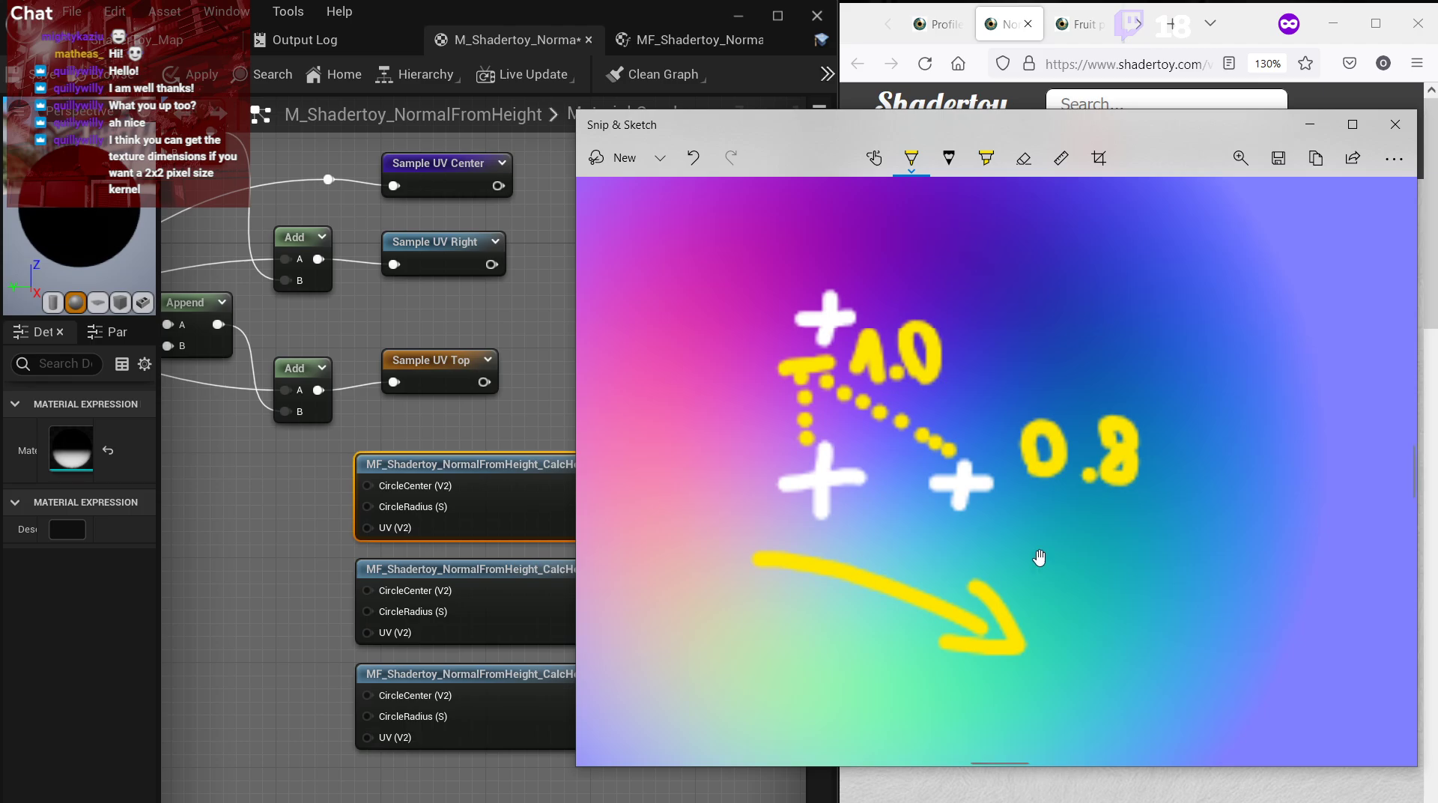
mouse_move(756, 454)
mouse_down()
mouse_move(770, 324)
mouse_move(792, 346)
mouse_move(723, 469)
mouse_move(758, 453)
mouse_up()
key(ctrl+z)
key(ctrl+z)
click(701, 448)
key(ctrl+z)
key(ctrl+z)
mouse_move(727, 357)
mouse_down()
mouse_move(726, 404)
mouse_move(750, 397)
mouse_up()
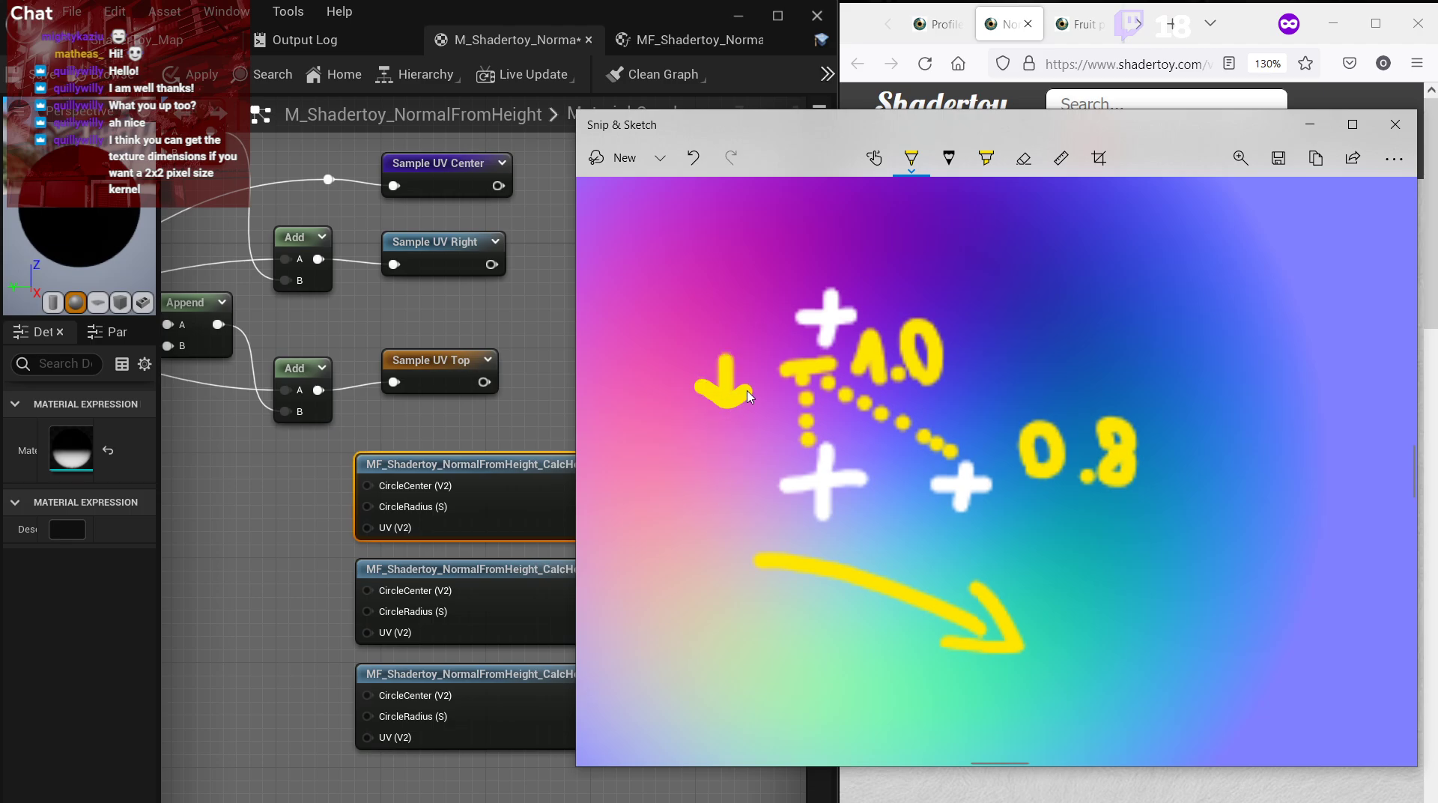
mouse_move(663, 461)
mouse_down()
mouse_move(682, 303)
mouse_move(712, 333)
mouse_up()
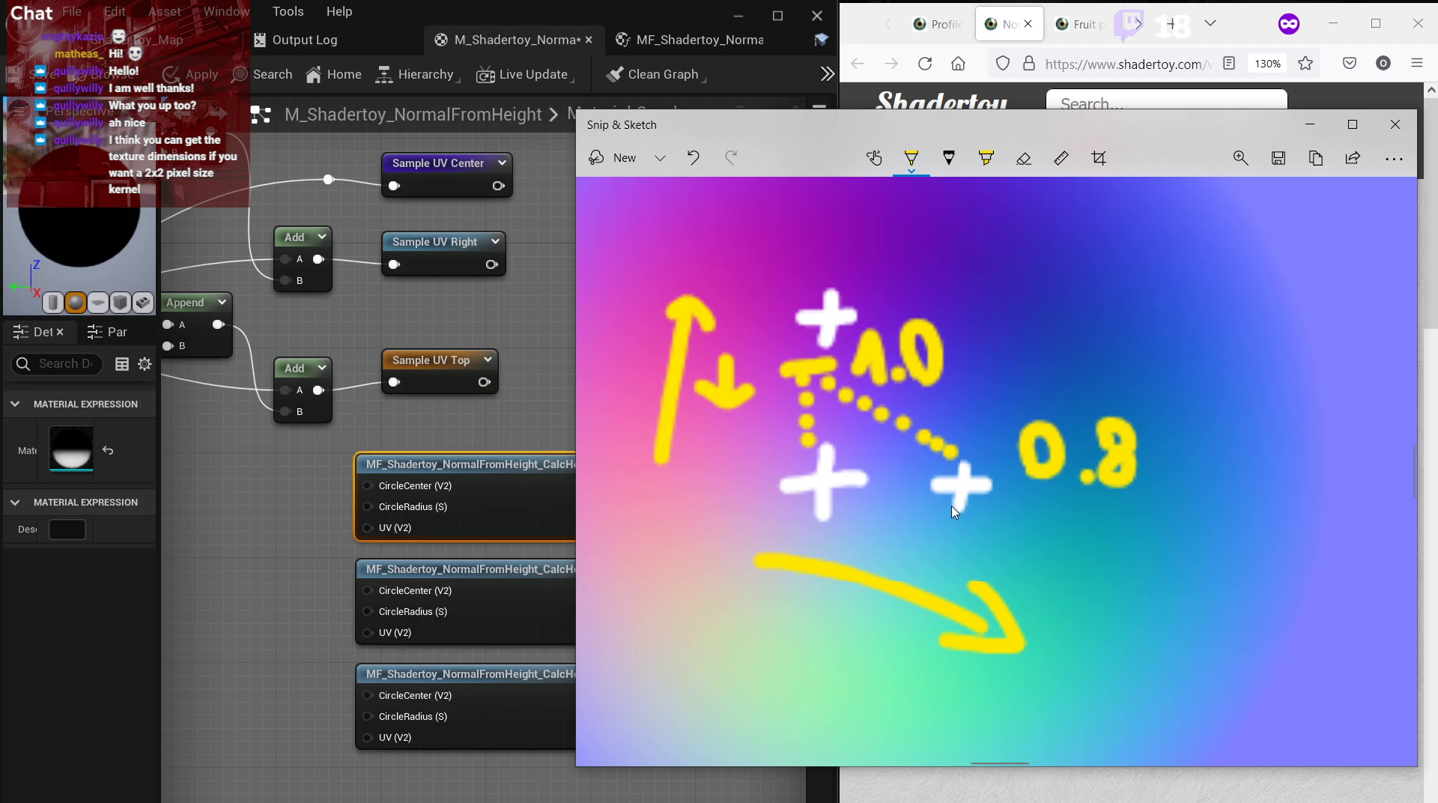
Undo the yellow direction arrows drawn around the sample crosses.
key(ctrl+z)
key(ctrl+z)
key(ctrl+z)
key(ctrl+z)
key(ctrl+z)
key(ctrl+z)
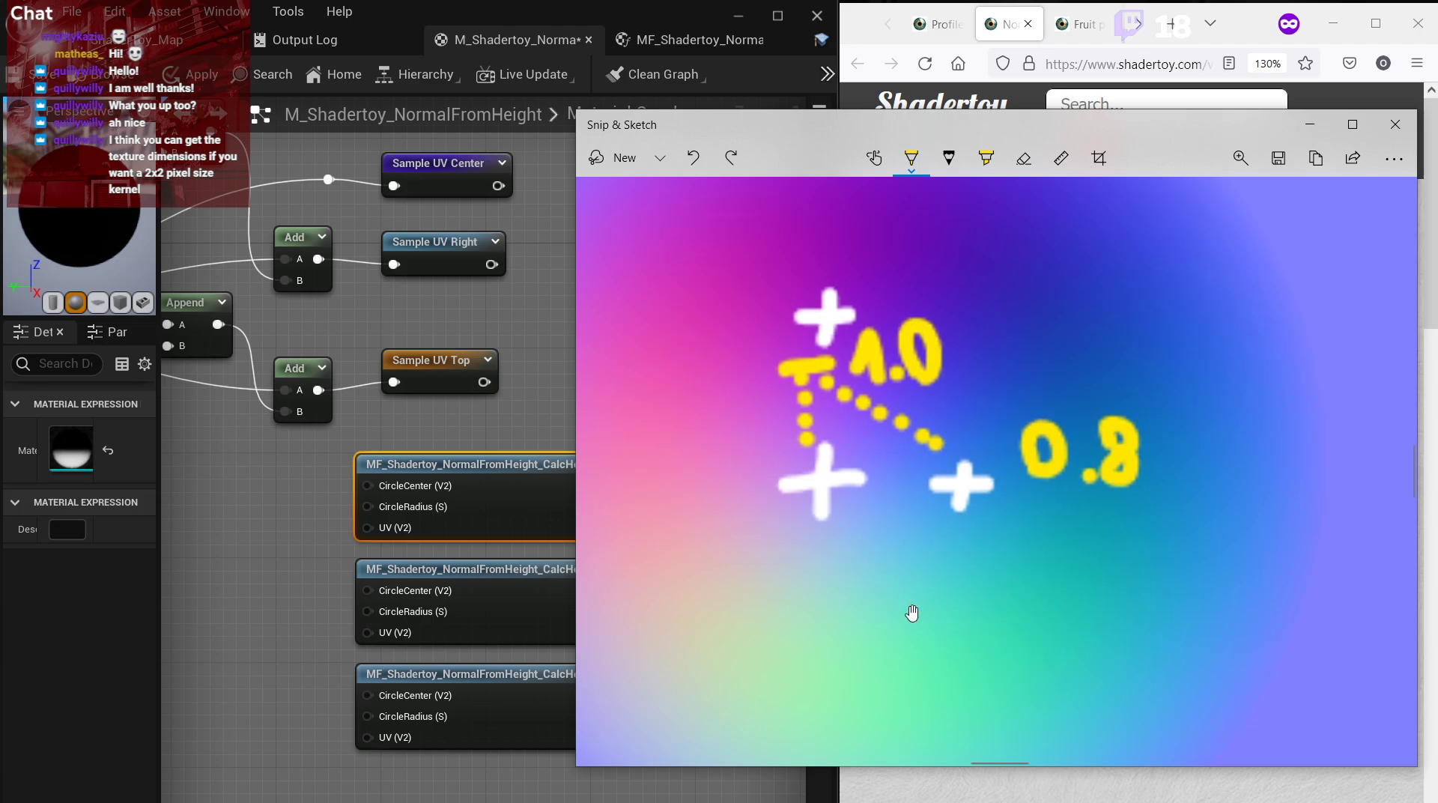
Extend the dotted yellow slope to the right cross again and minimise the sketch window.
ctrl+scroll(918, 562, down, 3)
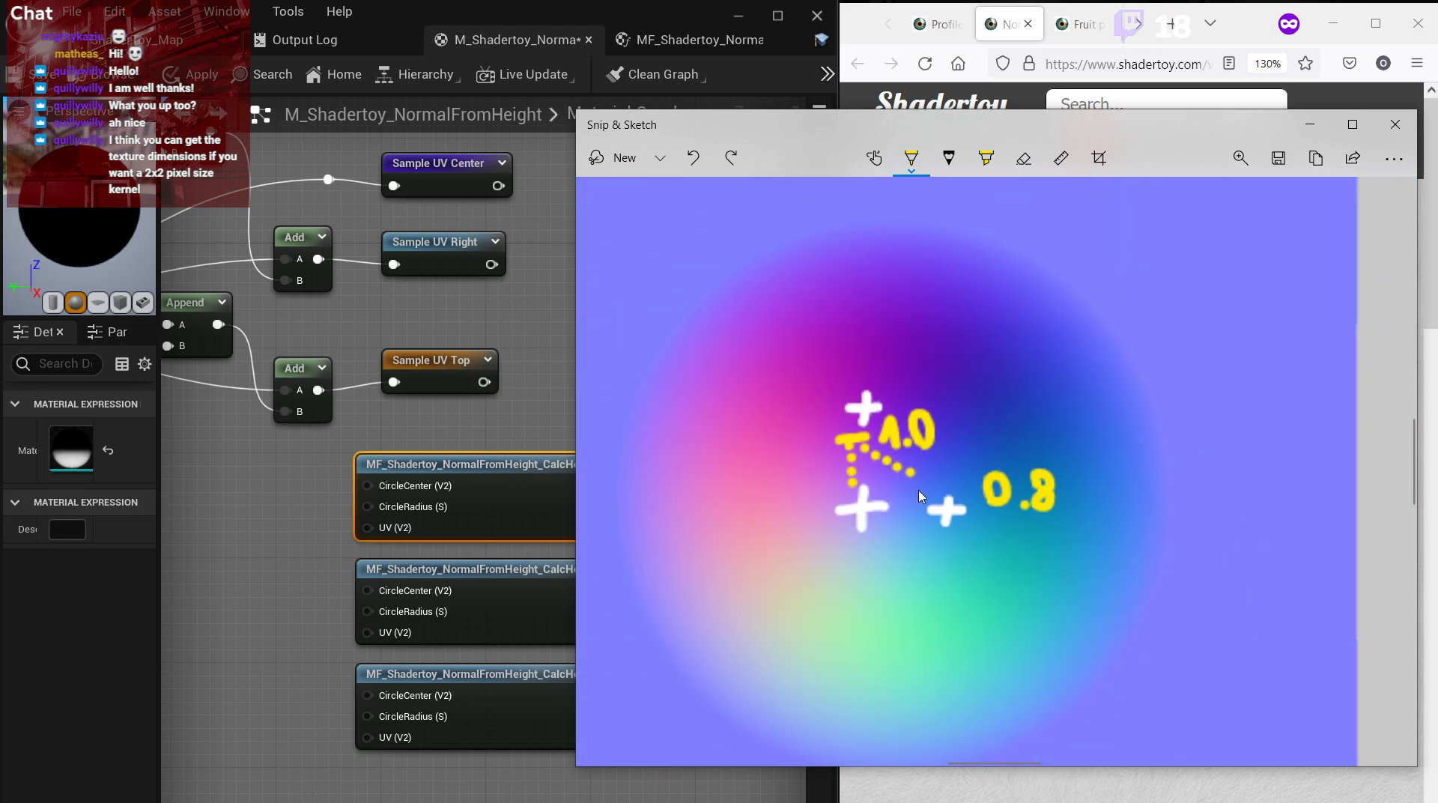
drag(916, 476, 935, 489)
click(1310, 124)
Review how Shadertoy's calcNormal takes its three calcHeight samples and derives the normal from their differences.
scroll(1165, 663, down, 8)
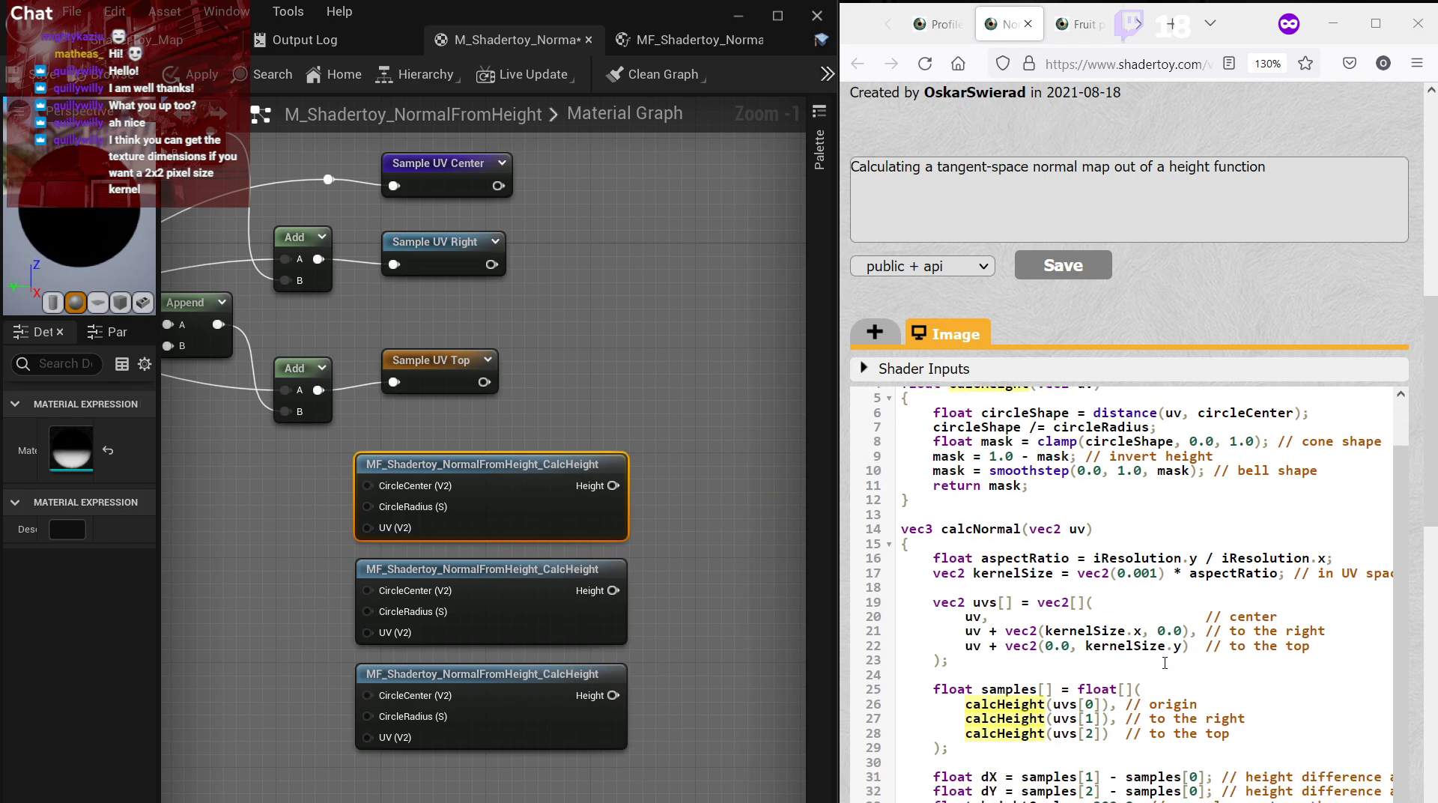
scroll(1165, 663, down, 3)
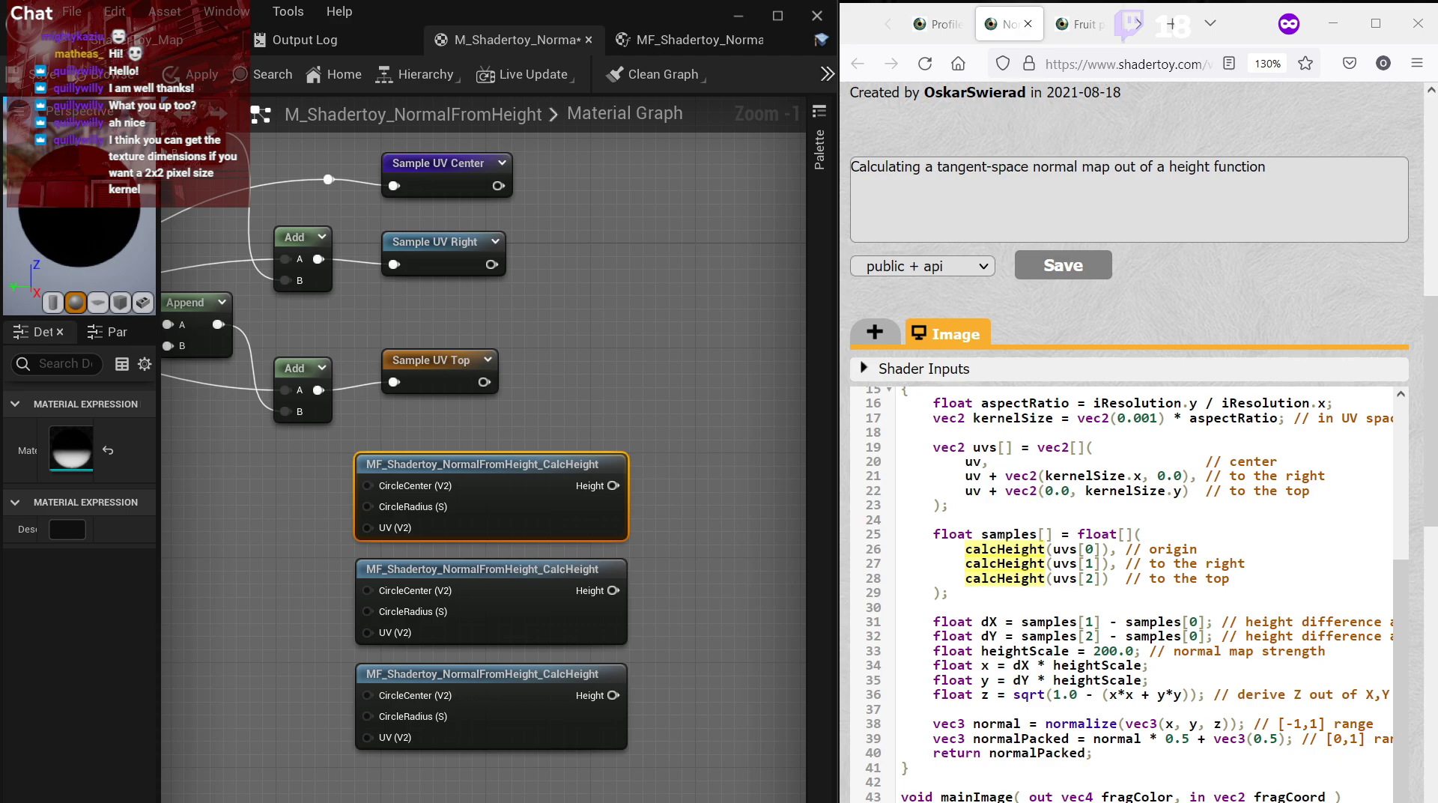
scroll(1047, 673, down, 5)
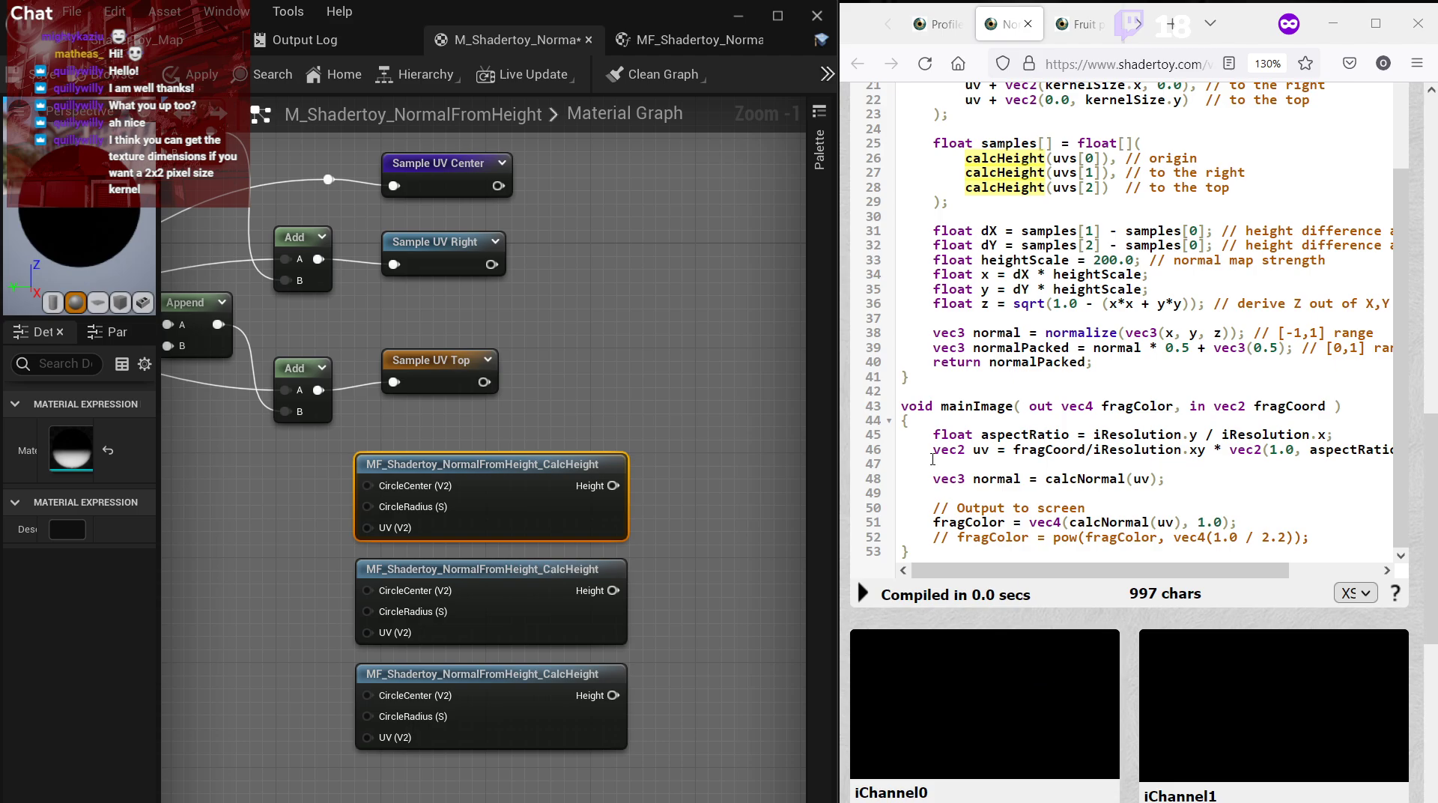
scroll(1034, 367, up, 5)
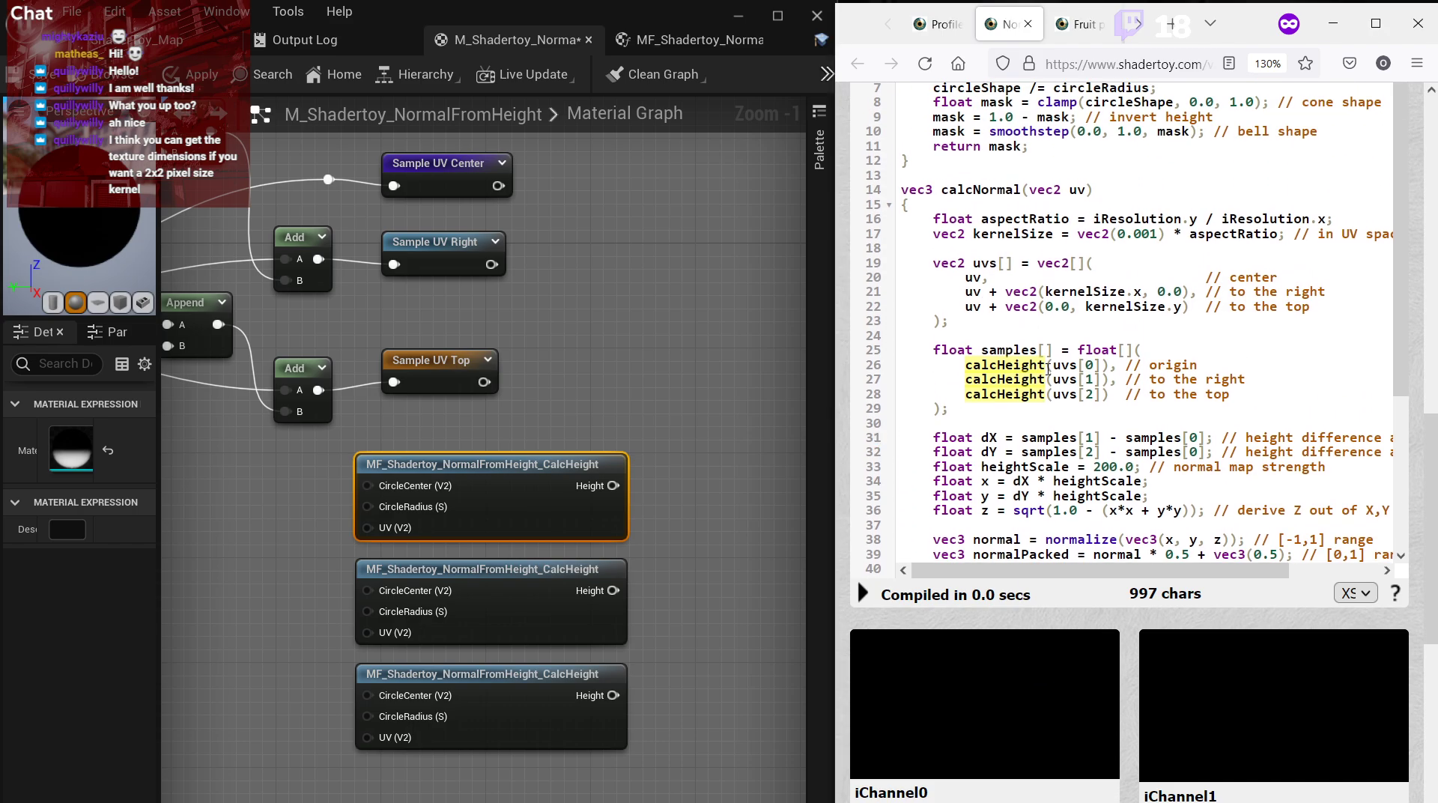
Connect the Sample UV Center, Right and Top outputs to the UV inputs of the first, second and third CalcHeight nodes respectively.
drag(1052, 367, 1080, 367)
click(1100, 368)
right_drag(657, 418, 797, 441)
click(627, 383)
click(712, 334)
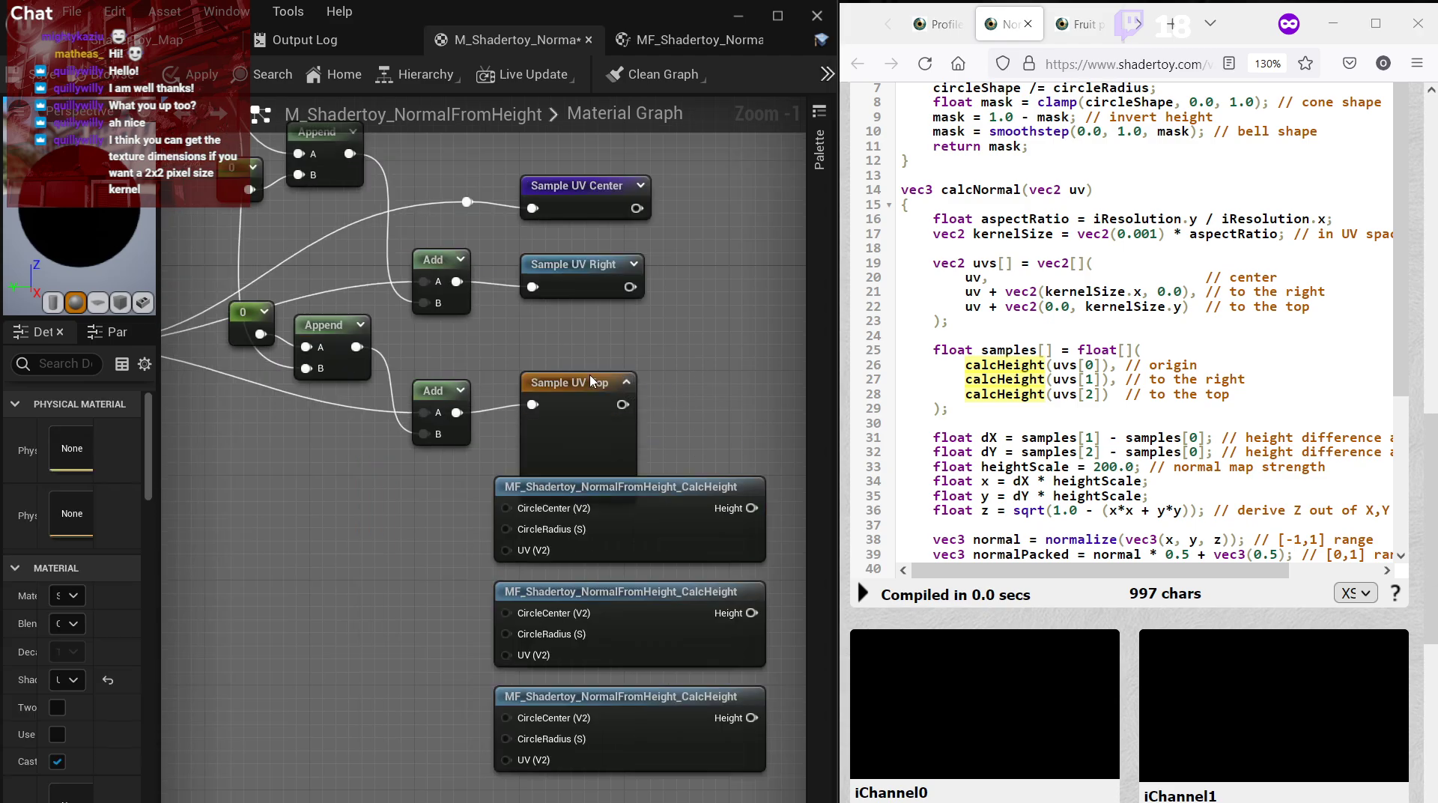
click(622, 393)
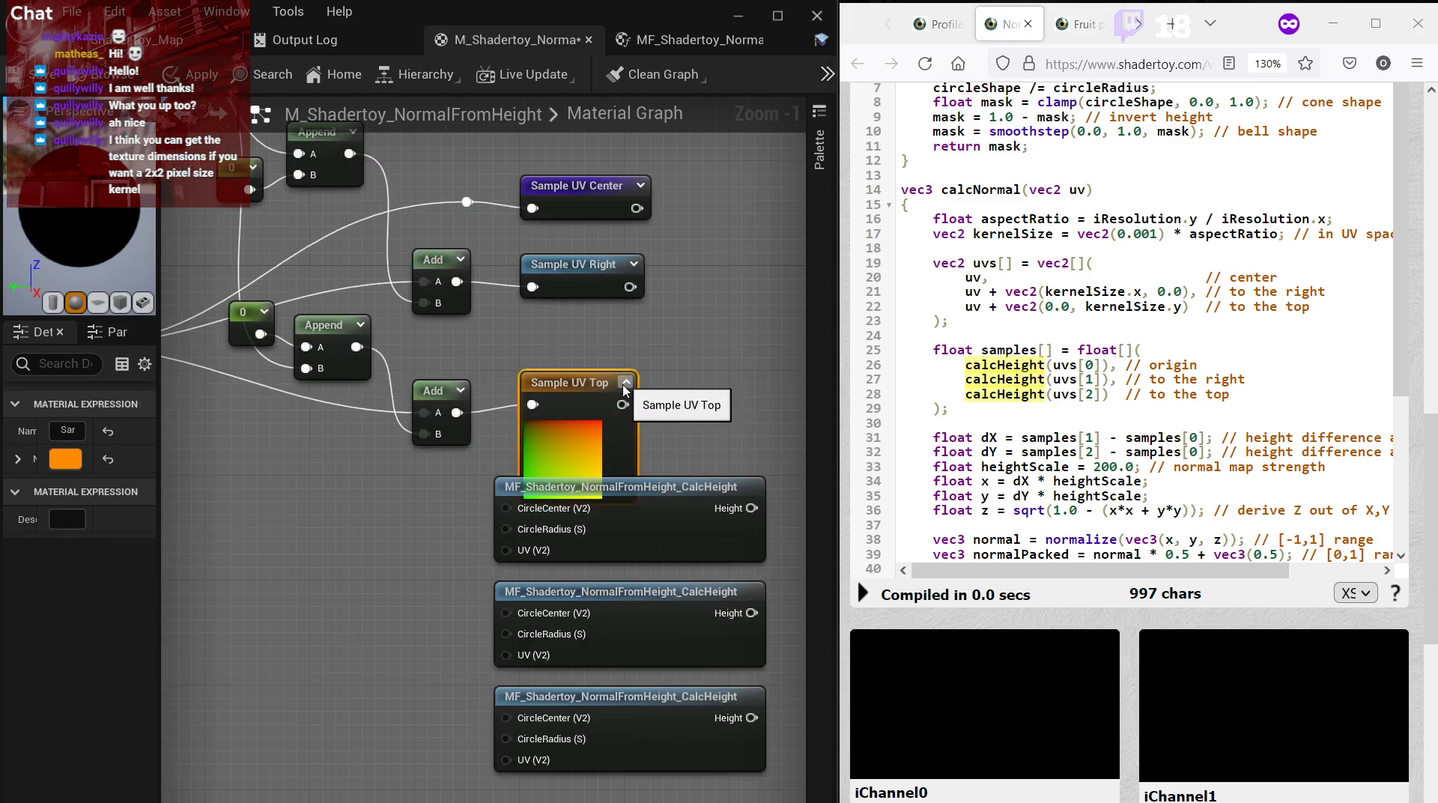
click(626, 382)
drag(623, 405, 506, 759)
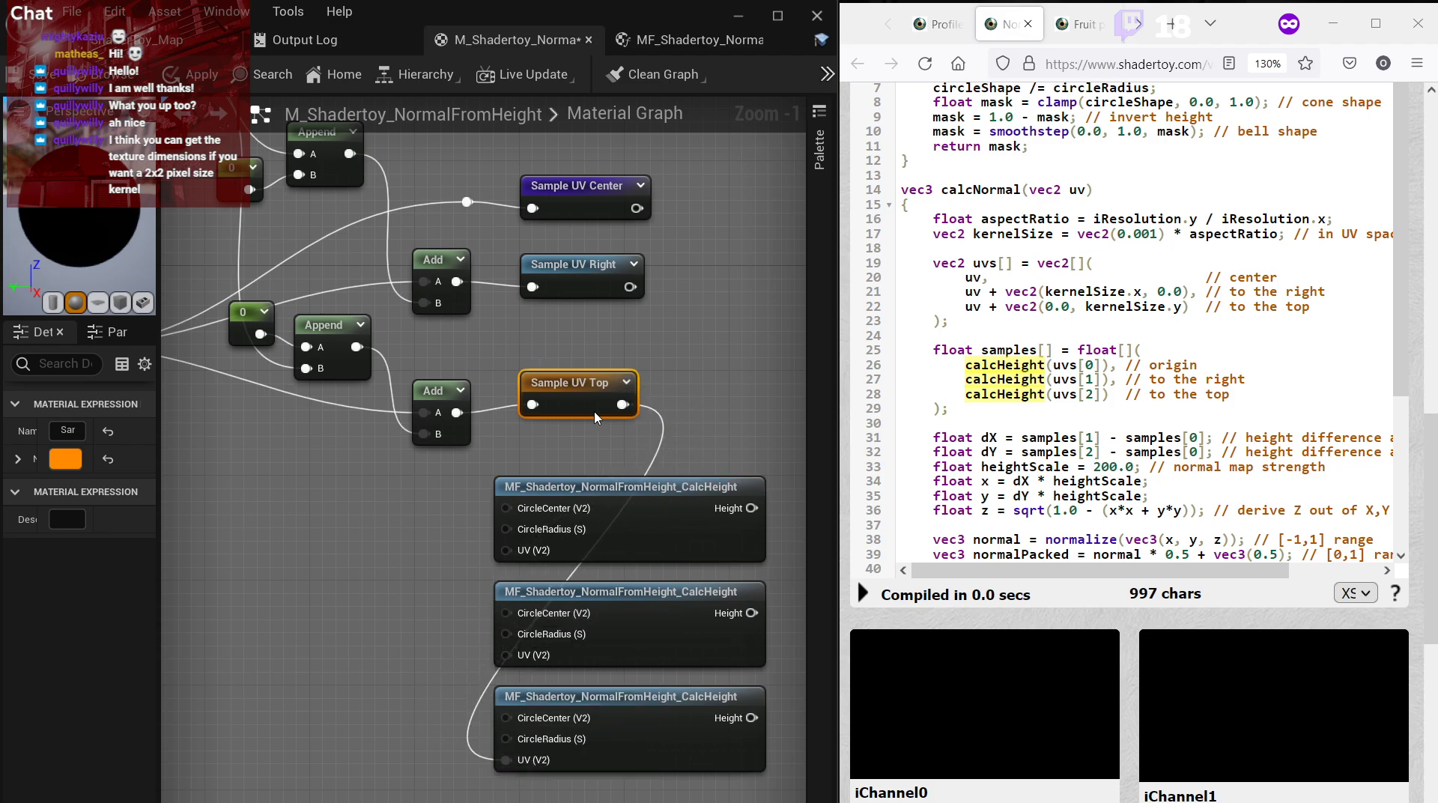
drag(630, 287, 506, 658)
drag(637, 208, 504, 550)
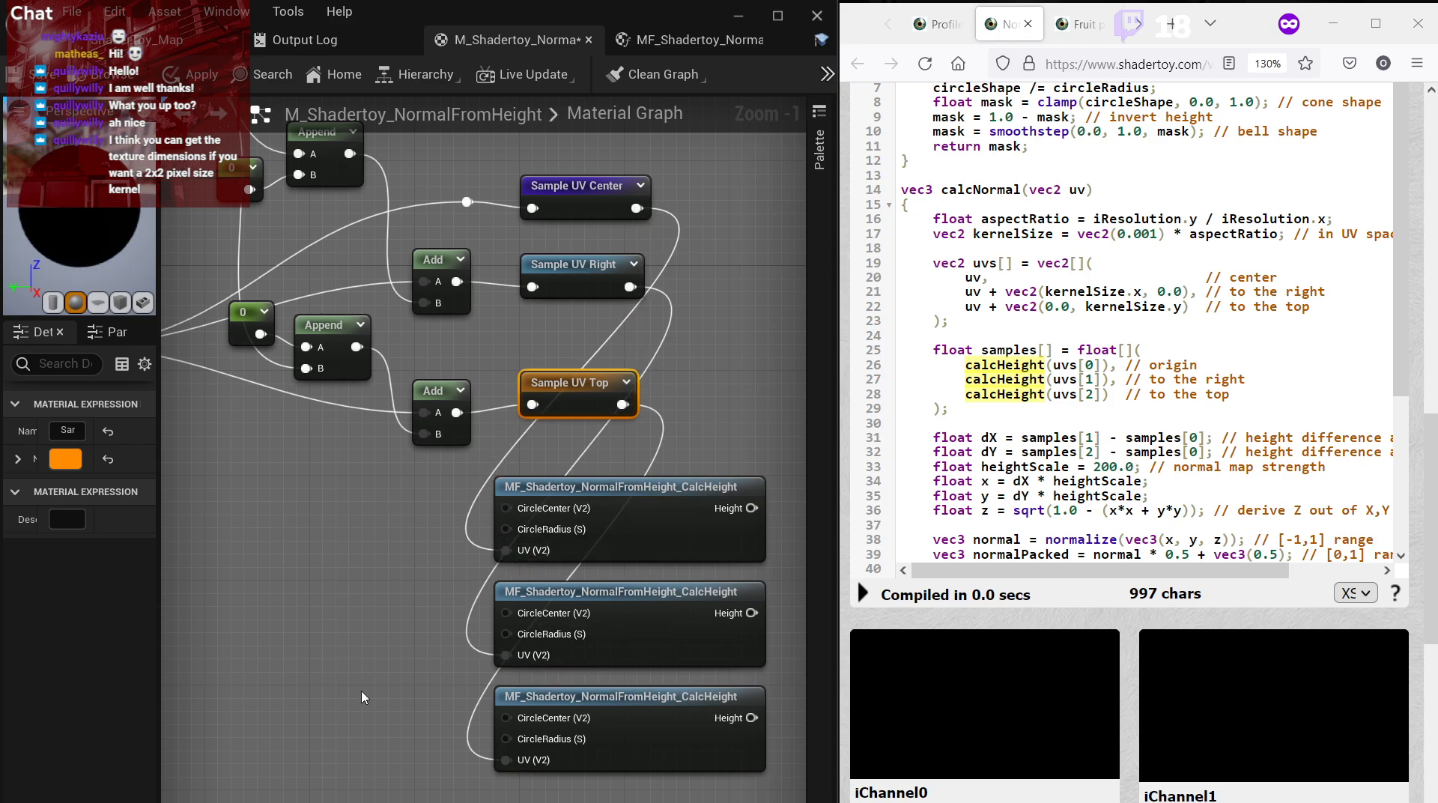
Move the three CalcHeight function nodes up and to the right so they sit beside their Sample UV nodes.
click(362, 697)
scroll(362, 697, down, 3)
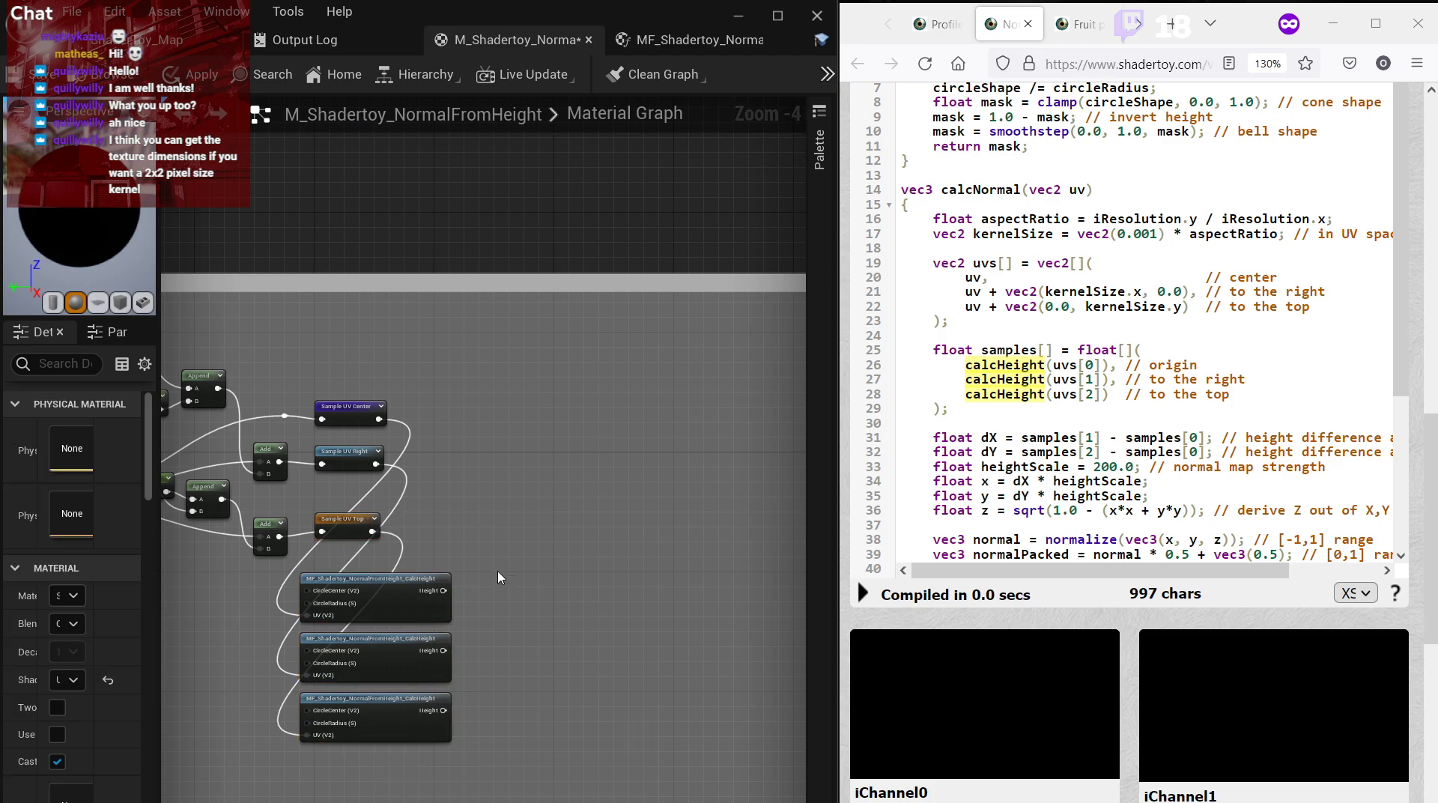
drag(499, 578, 541, 527)
click(452, 449)
scroll(463, 440, up, 2)
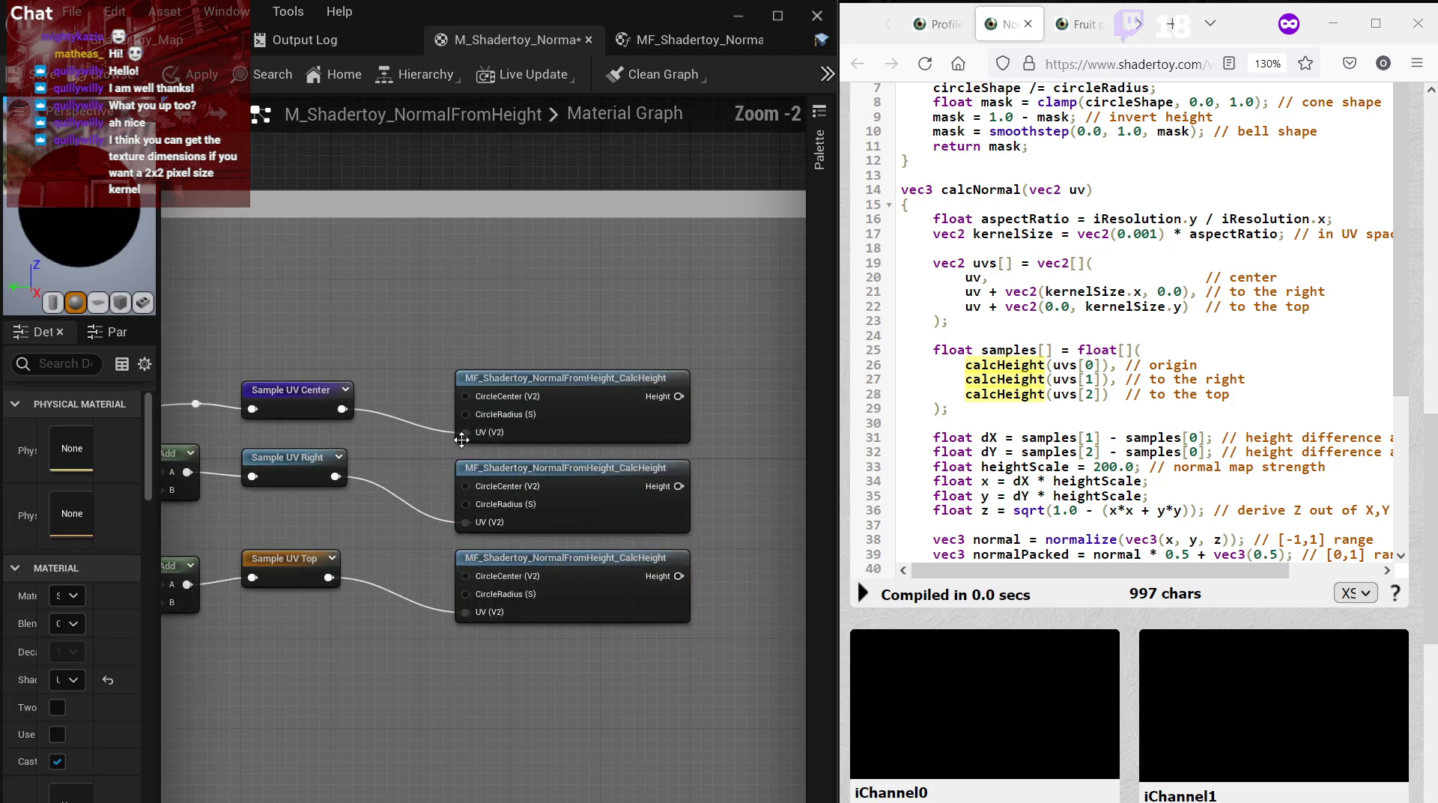
scroll(462, 440, up, 1)
Add a vector parameter named CircleCenter above the Sample UV nodes and collapse its preview.
right_click(385, 284)
click(369, 255)
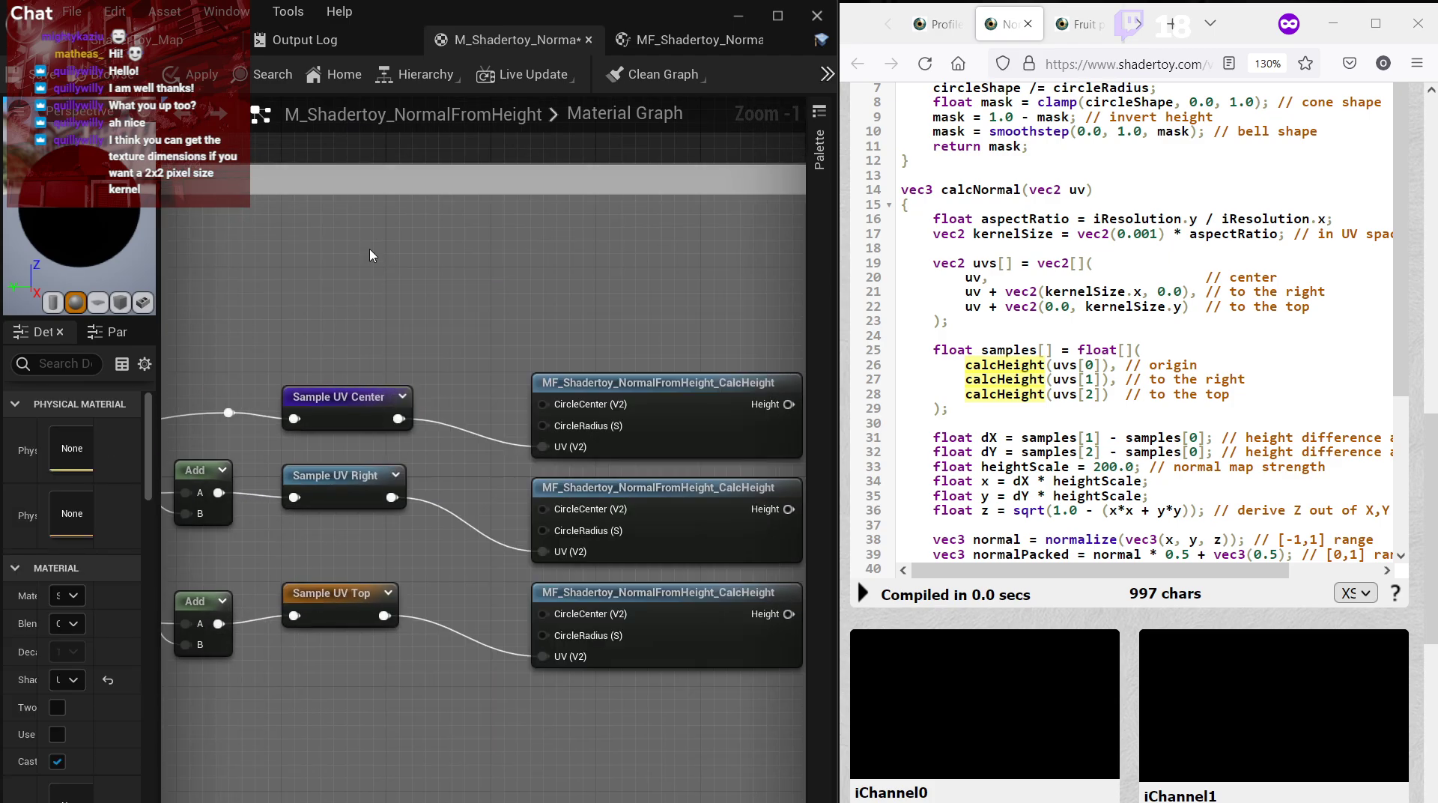
text(C)
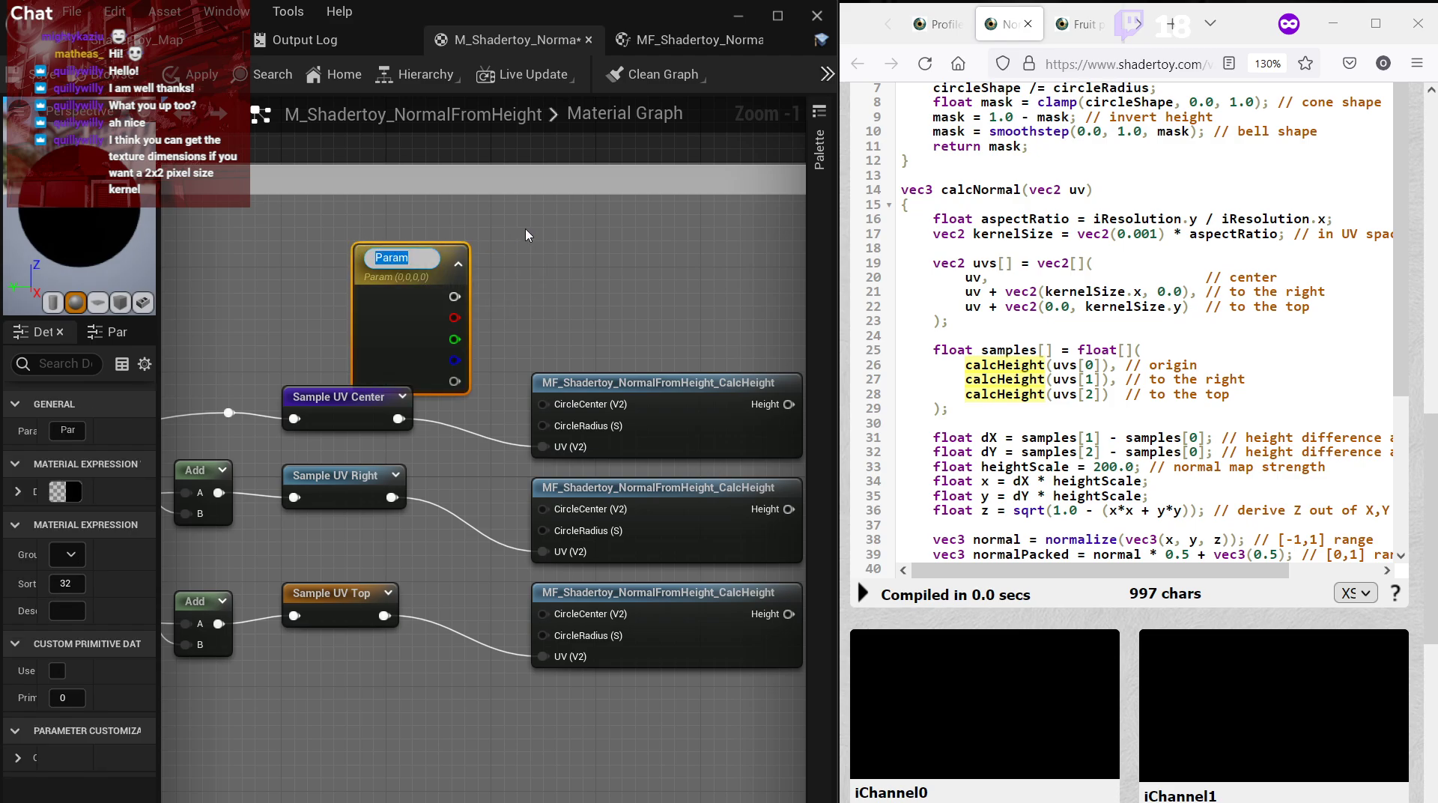
text(ircleC)
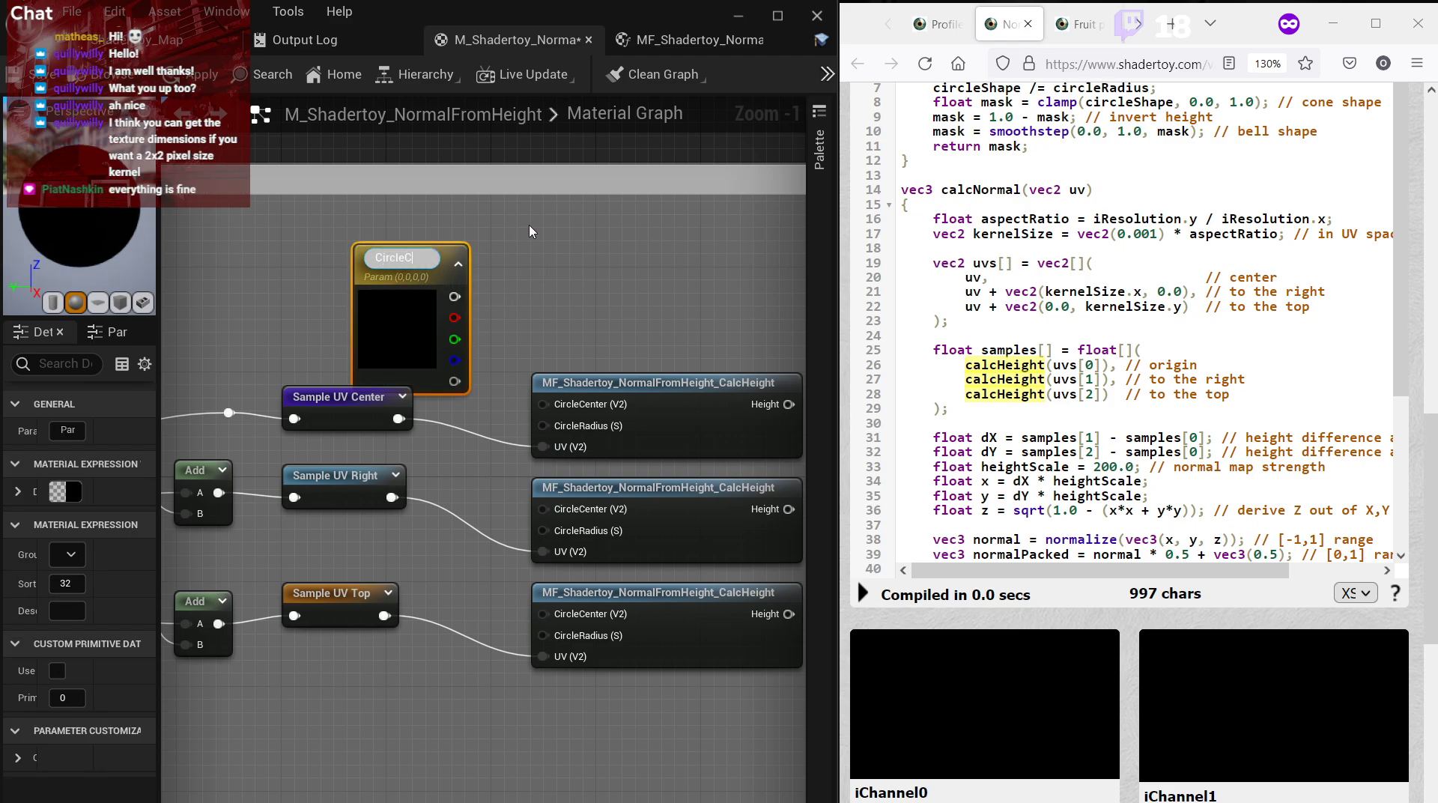
text(enter)
key(Return)
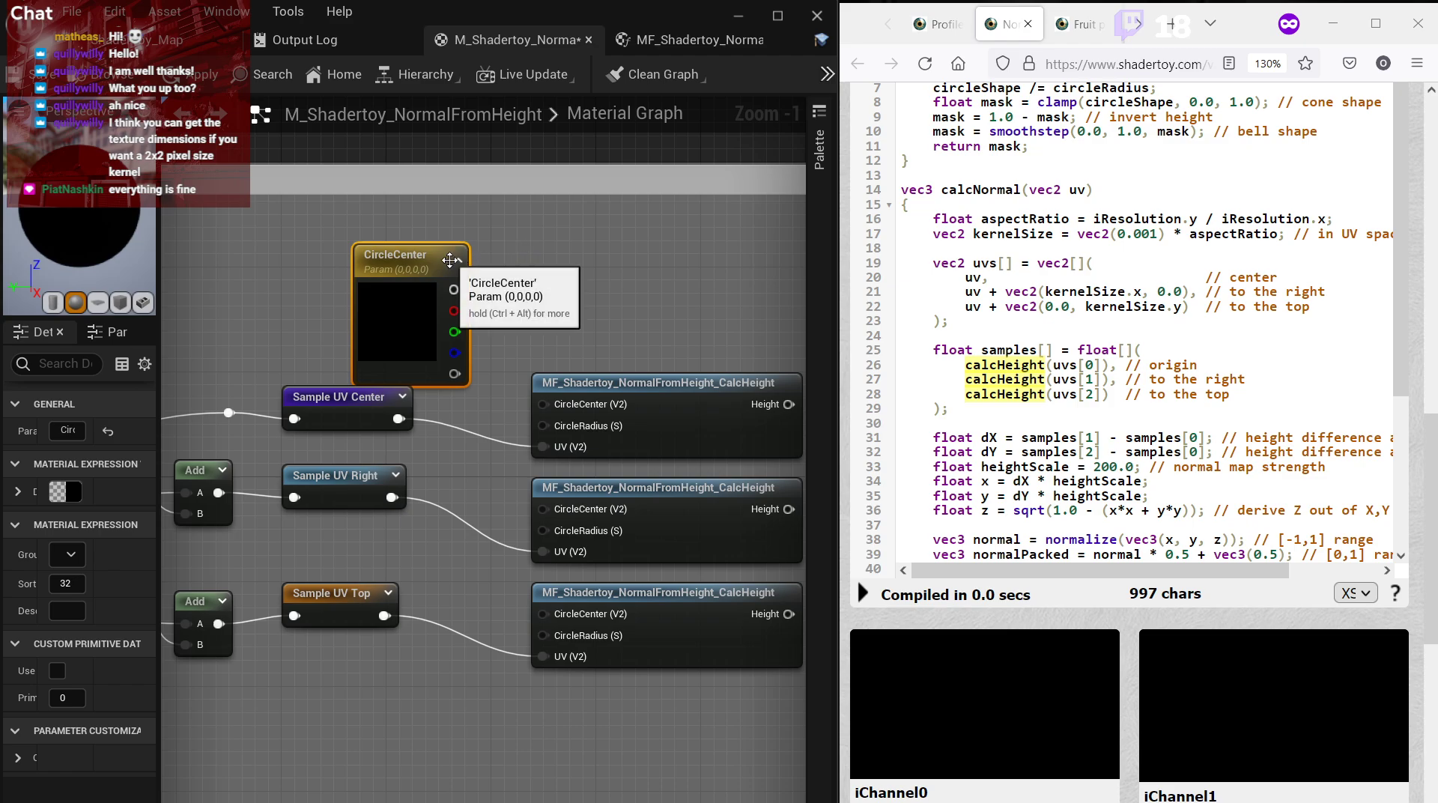
click(458, 260)
drag(454, 260, 452, 219)
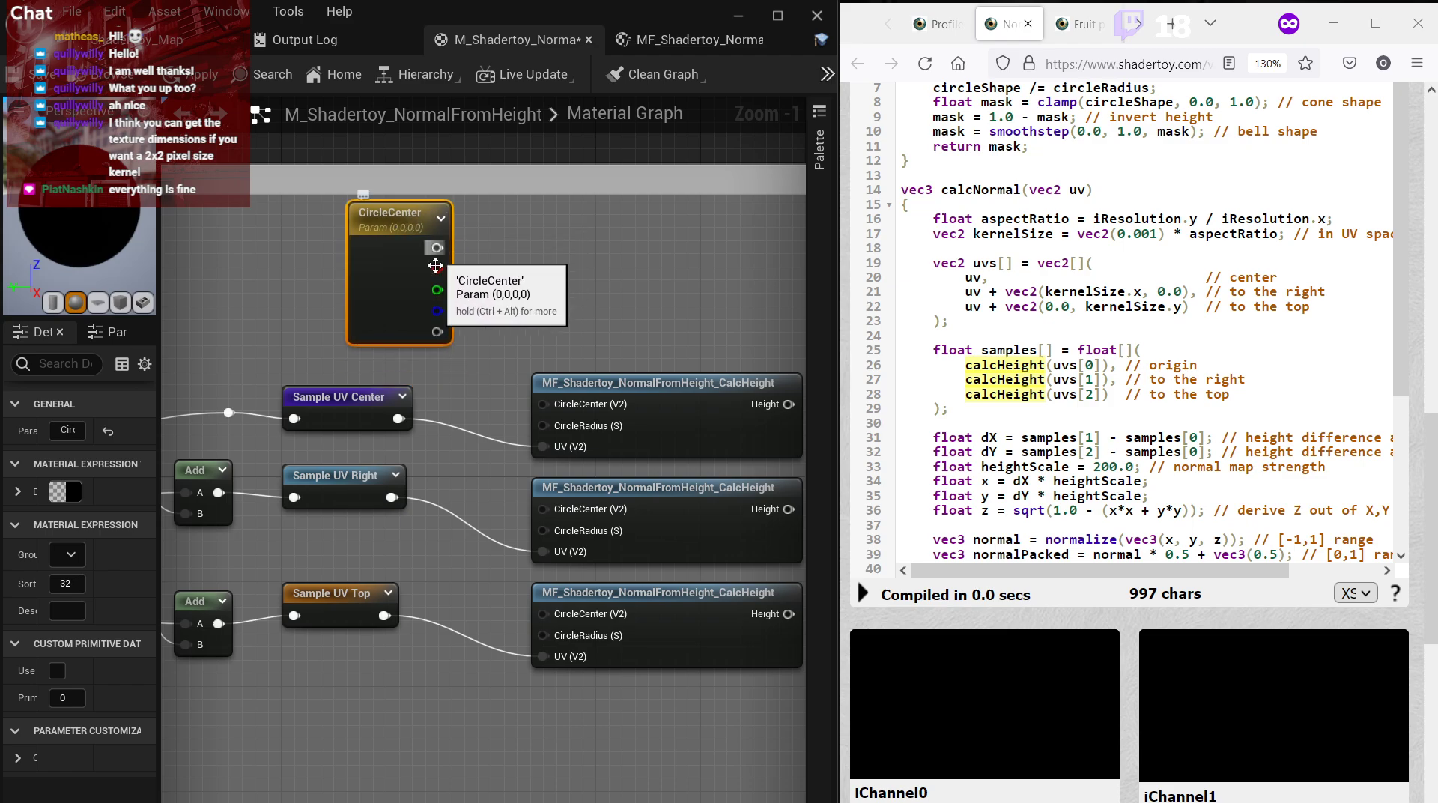
Extend the comment box upward and raise the CircleCenter parameter to make room above the Sample UV nodes.
right_drag(382, 612, 443, 599)
scroll(584, 600, down, 2)
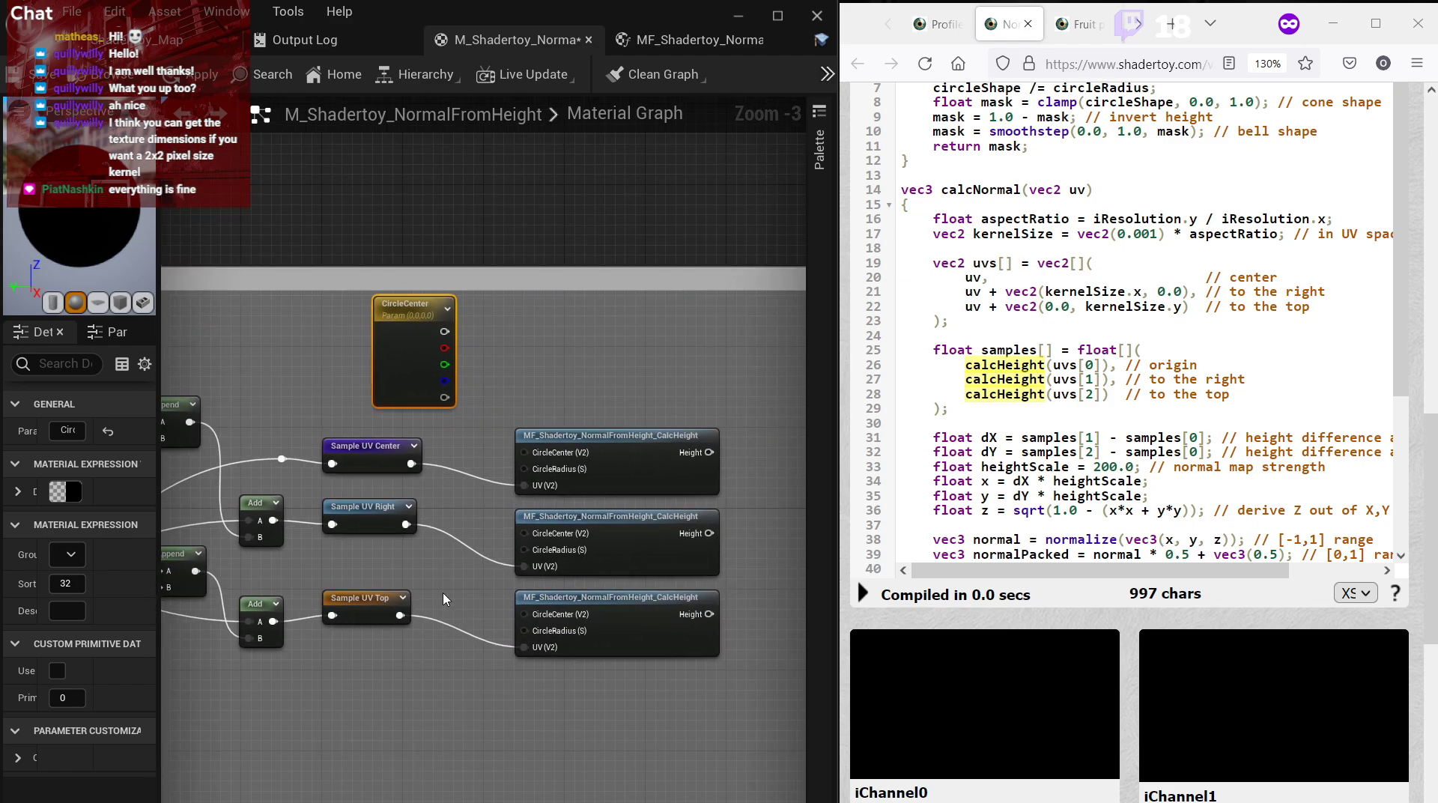
drag(511, 266, 509, 197)
drag(409, 306, 409, 256)
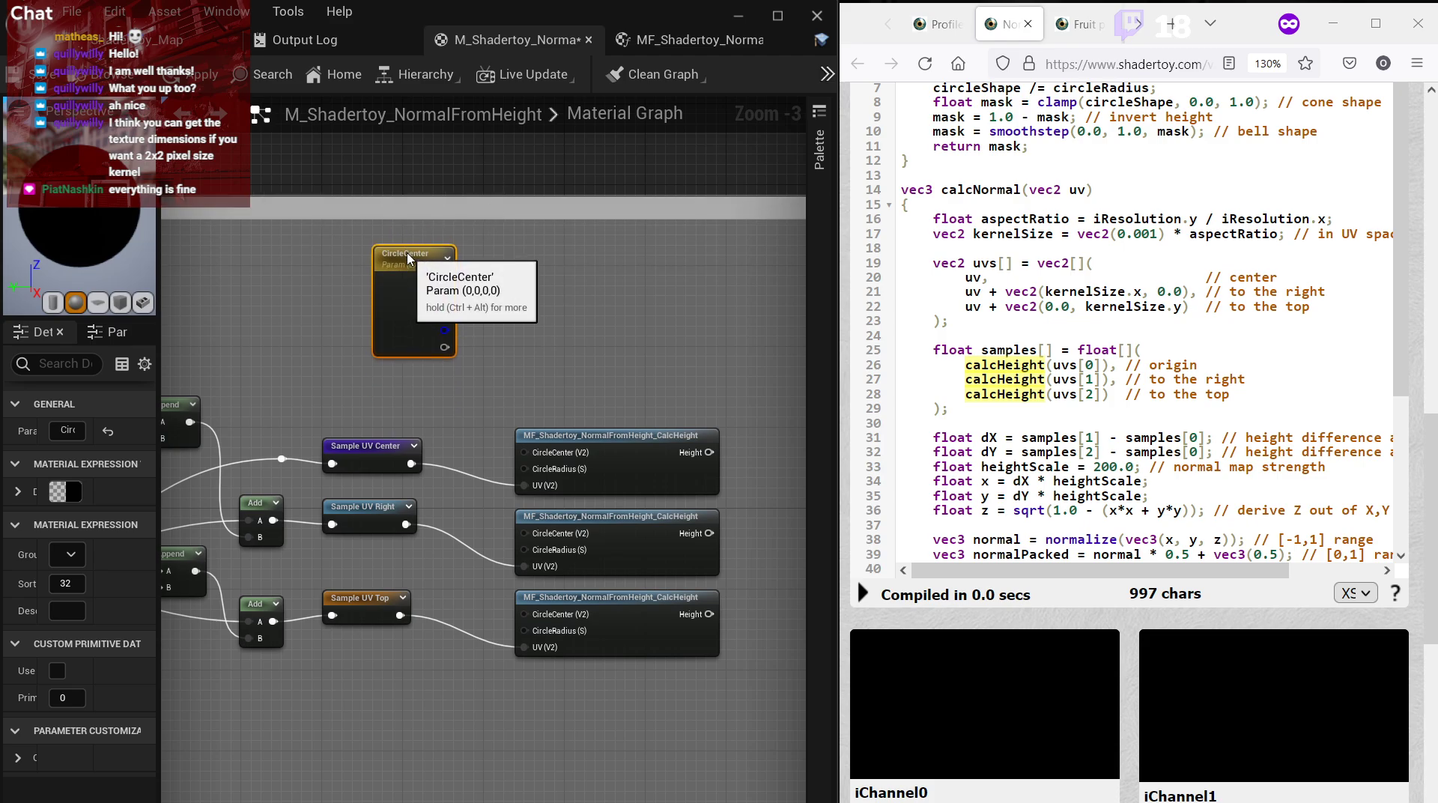
Add a scalar parameter named CircleRadius and place it directly beneath the CircleCenter parameter.
key(s)
click(392, 383)
text(CircleRa)
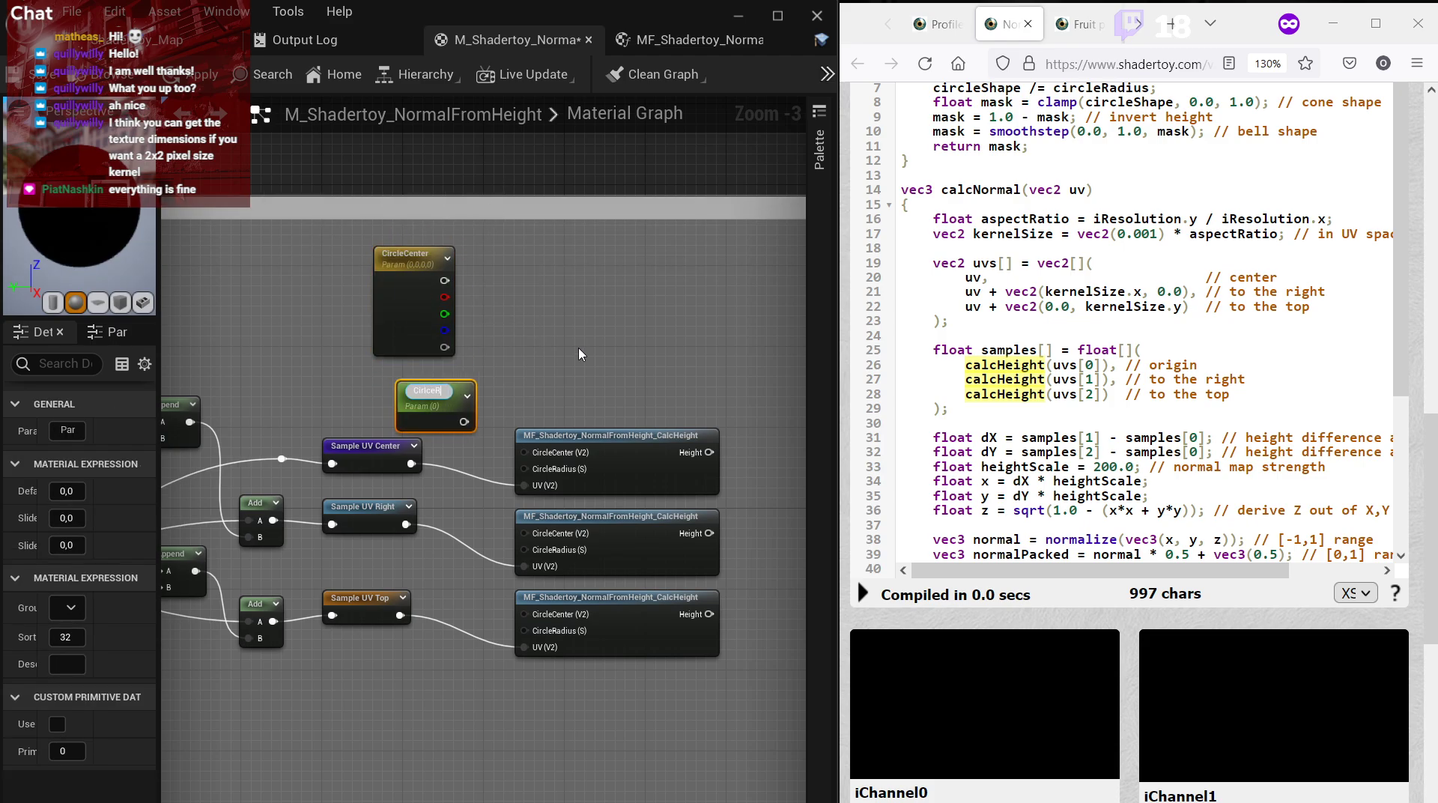
text(Cri)
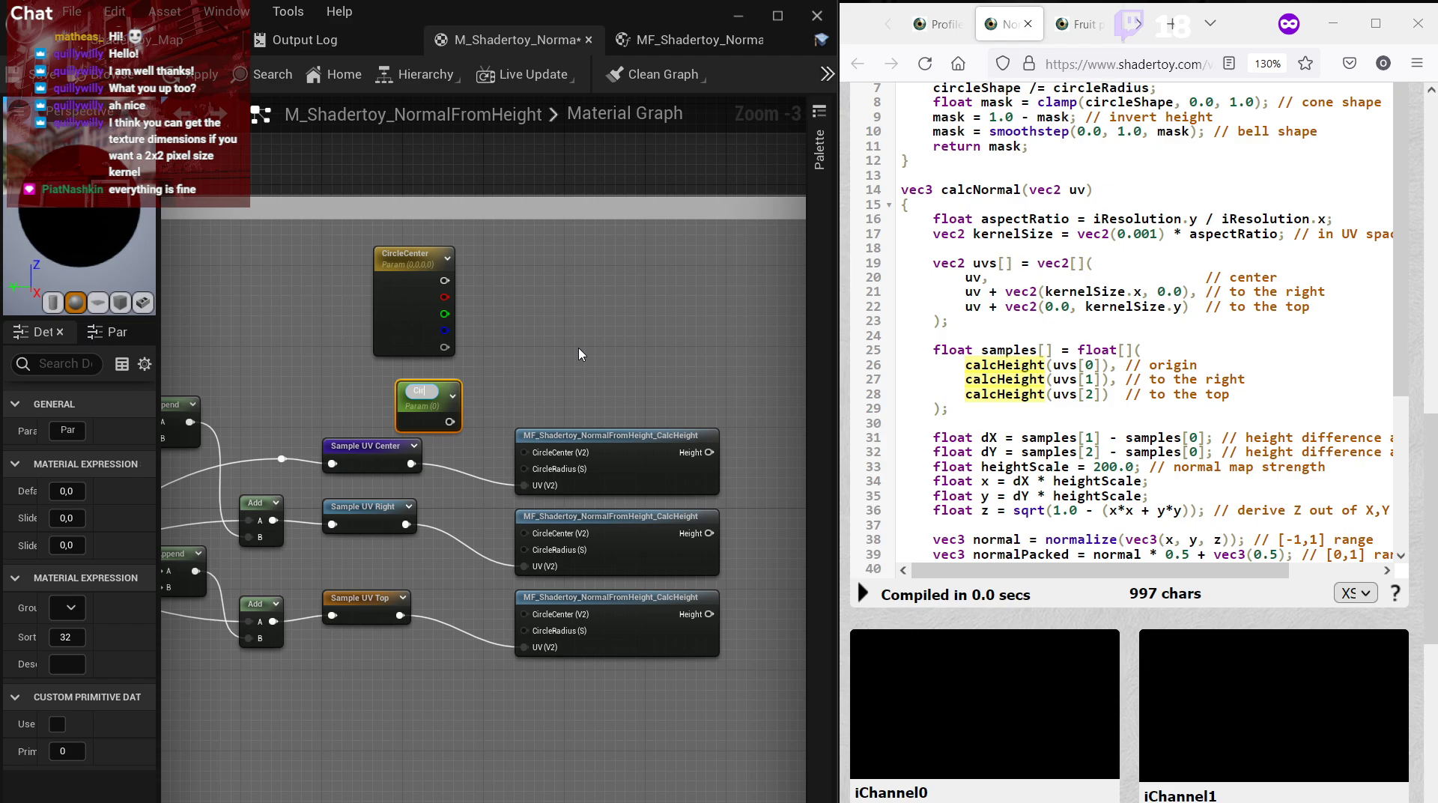
text(cleRadius)
key(Return)
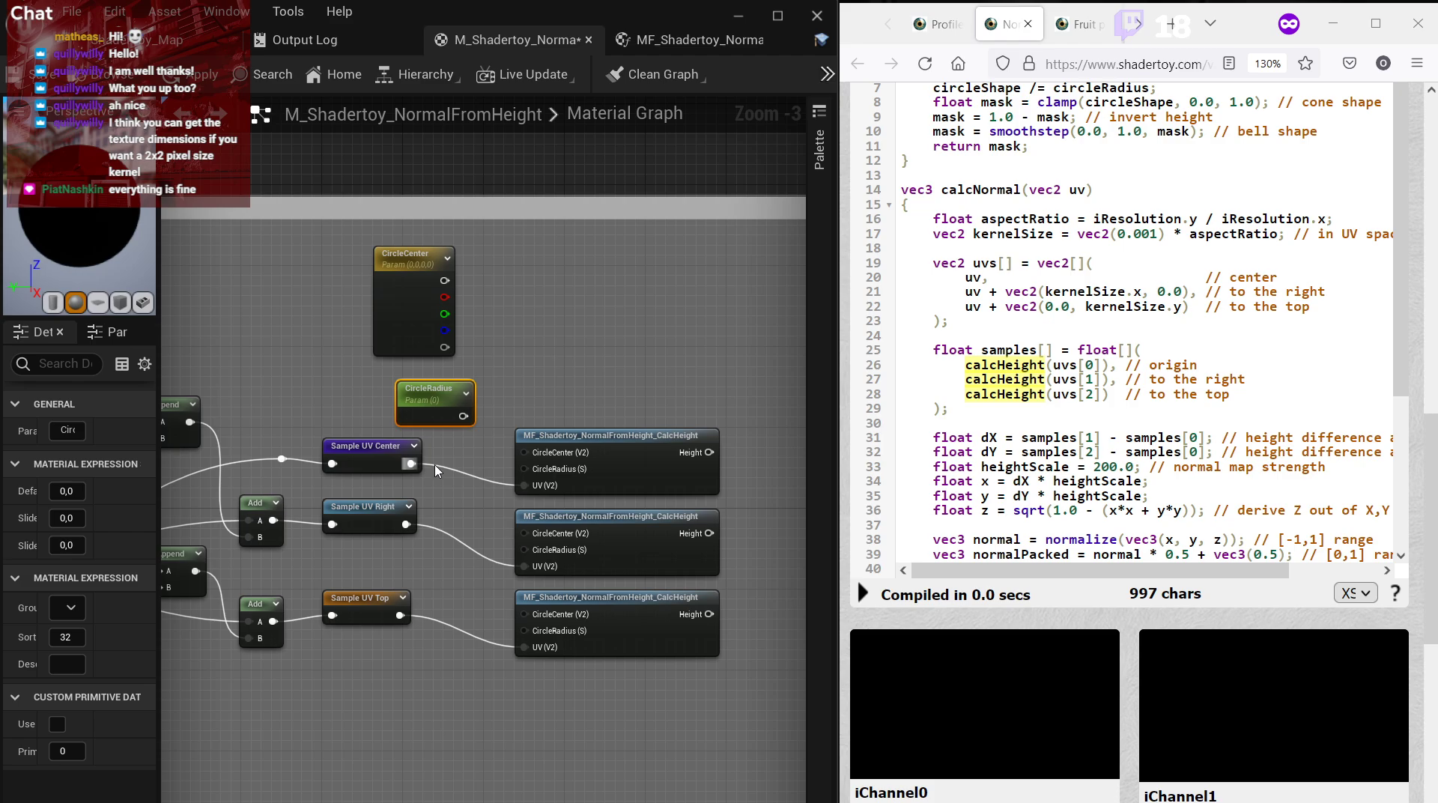
scroll(436, 467, up, 3)
drag(444, 367, 411, 347)
click(504, 333)
right_drag(577, 215, 591, 318)
Set the CircleRadius parameter's default value to 0.2, matching the circleRadius constant in the Shadertoy code.
click(393, 459)
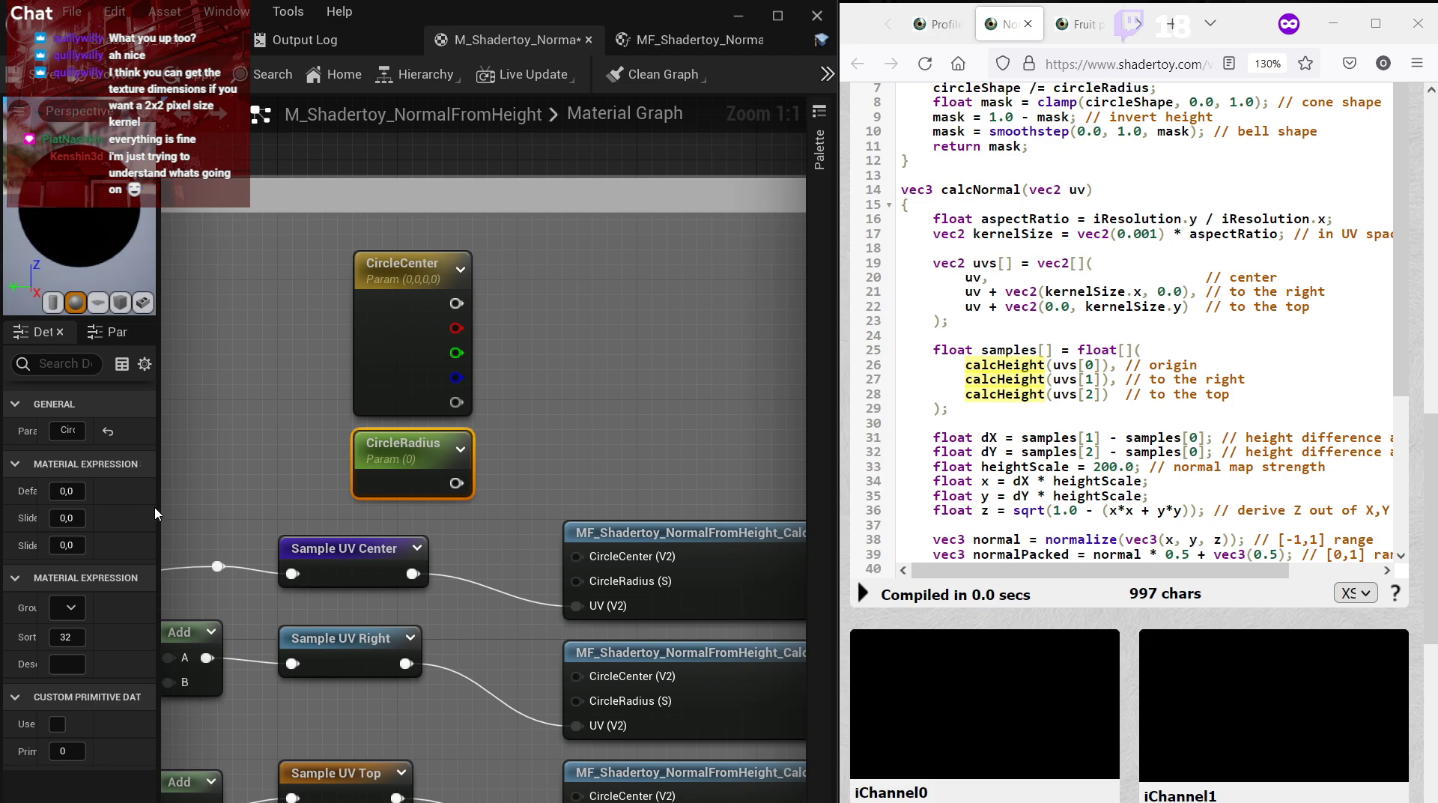
click(67, 491)
scroll(947, 242, up, 15)
scroll(1146, 229, down, 11)
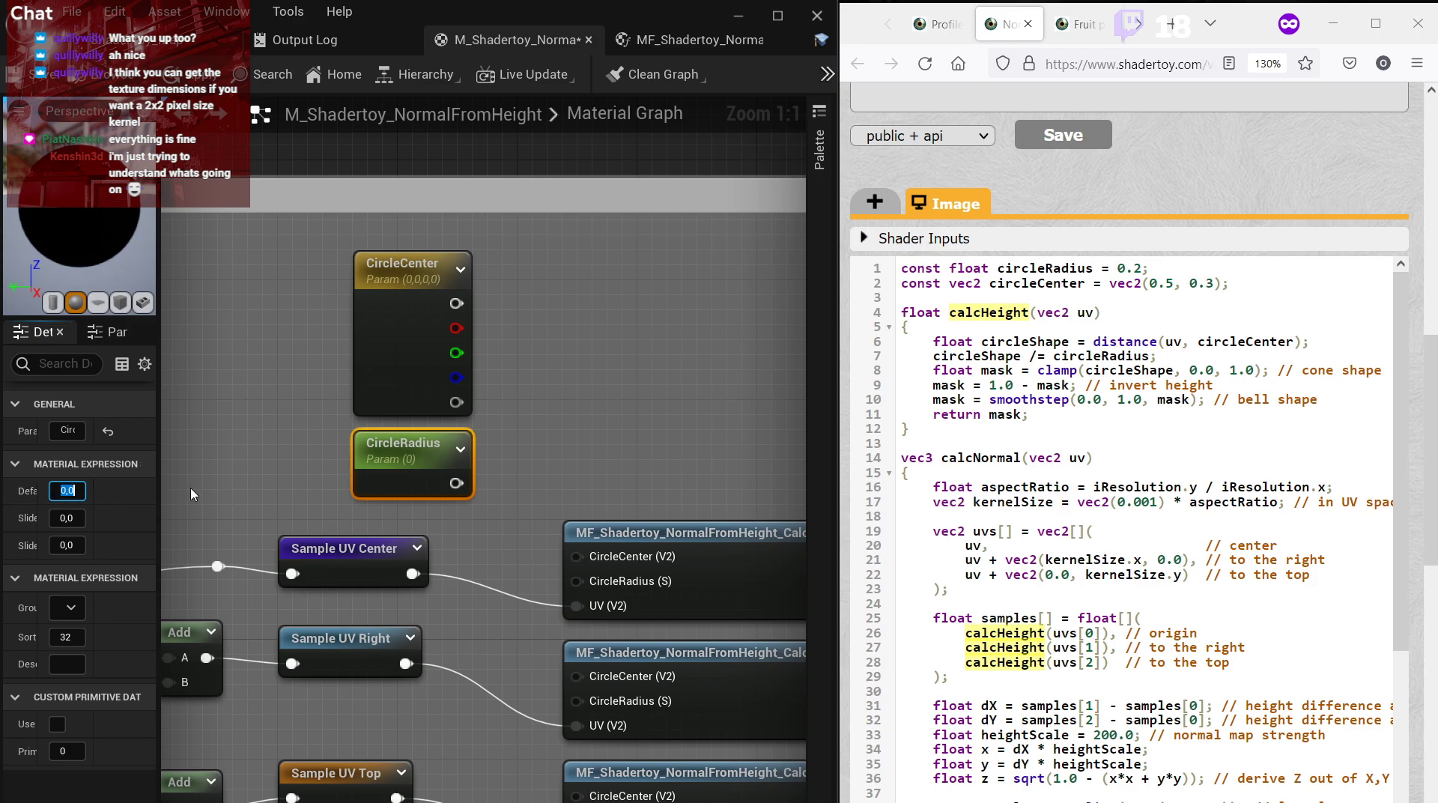
Set the CircleCenter parameter's default red and green values to 0.5 each.
click(352, 350)
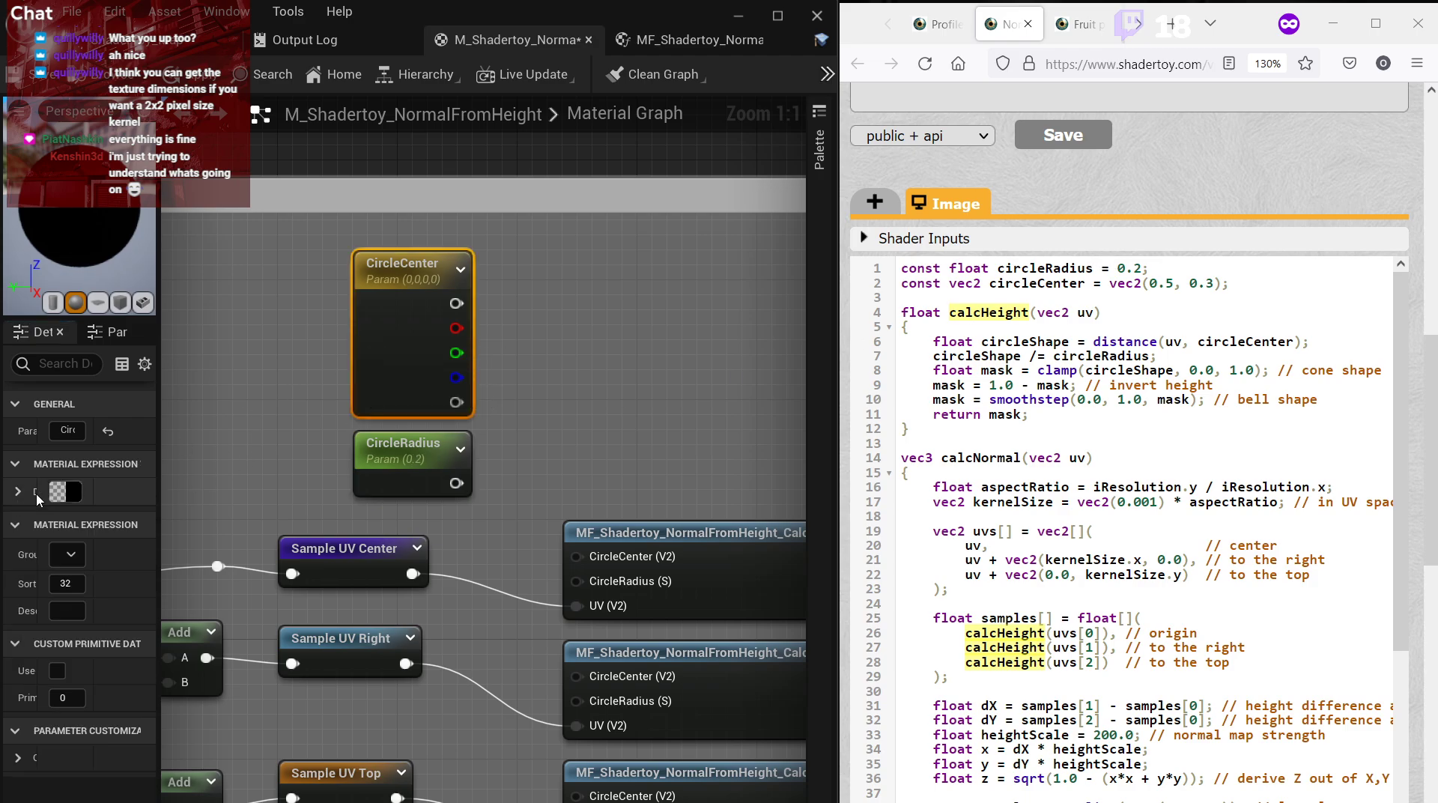
click(72, 513)
text(0.5)
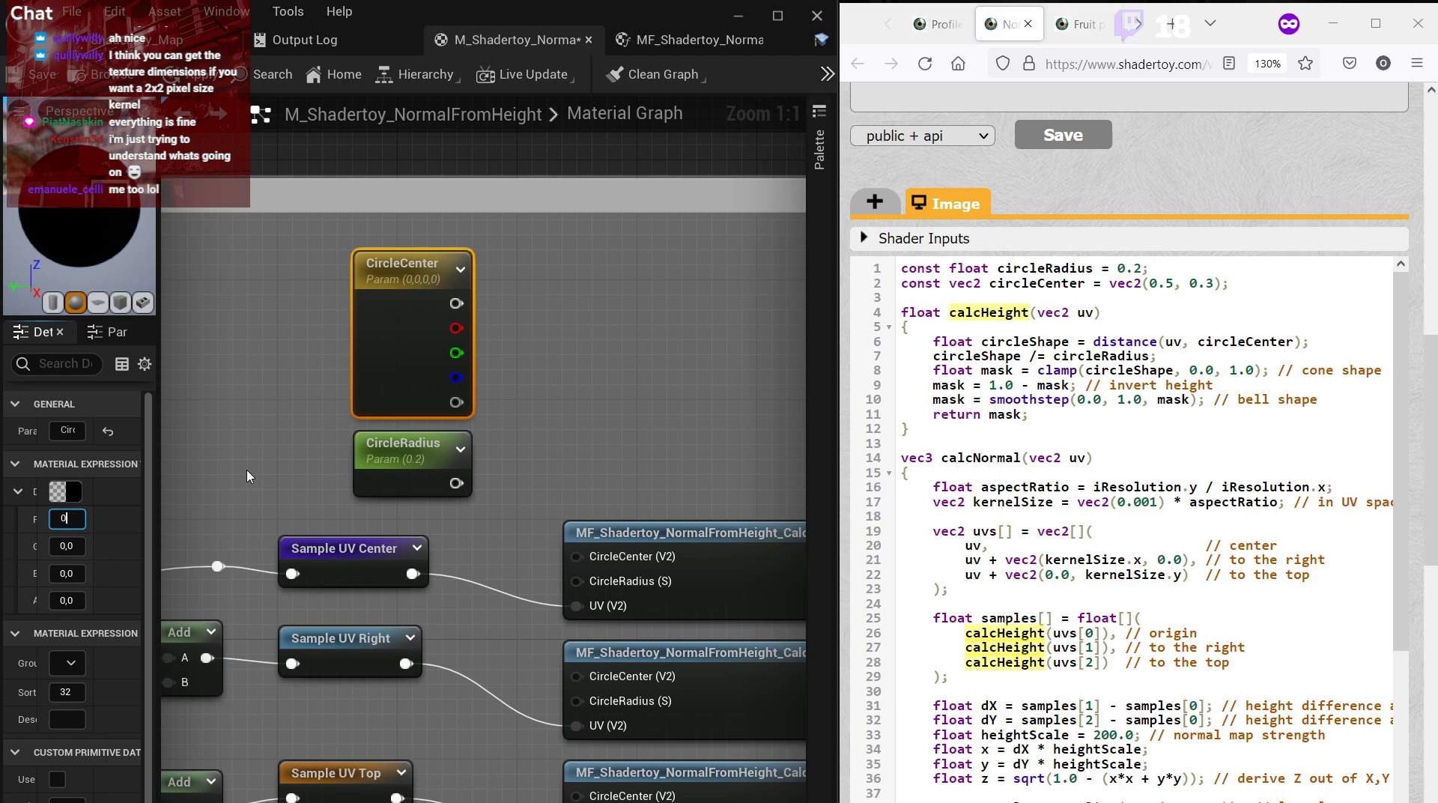
key(Tab)
text(0.5)
key(Return)
Add an AppendVector node beside CircleCenter and connect its red output to A and its green output to B.
right_drag(522, 339, 515, 339)
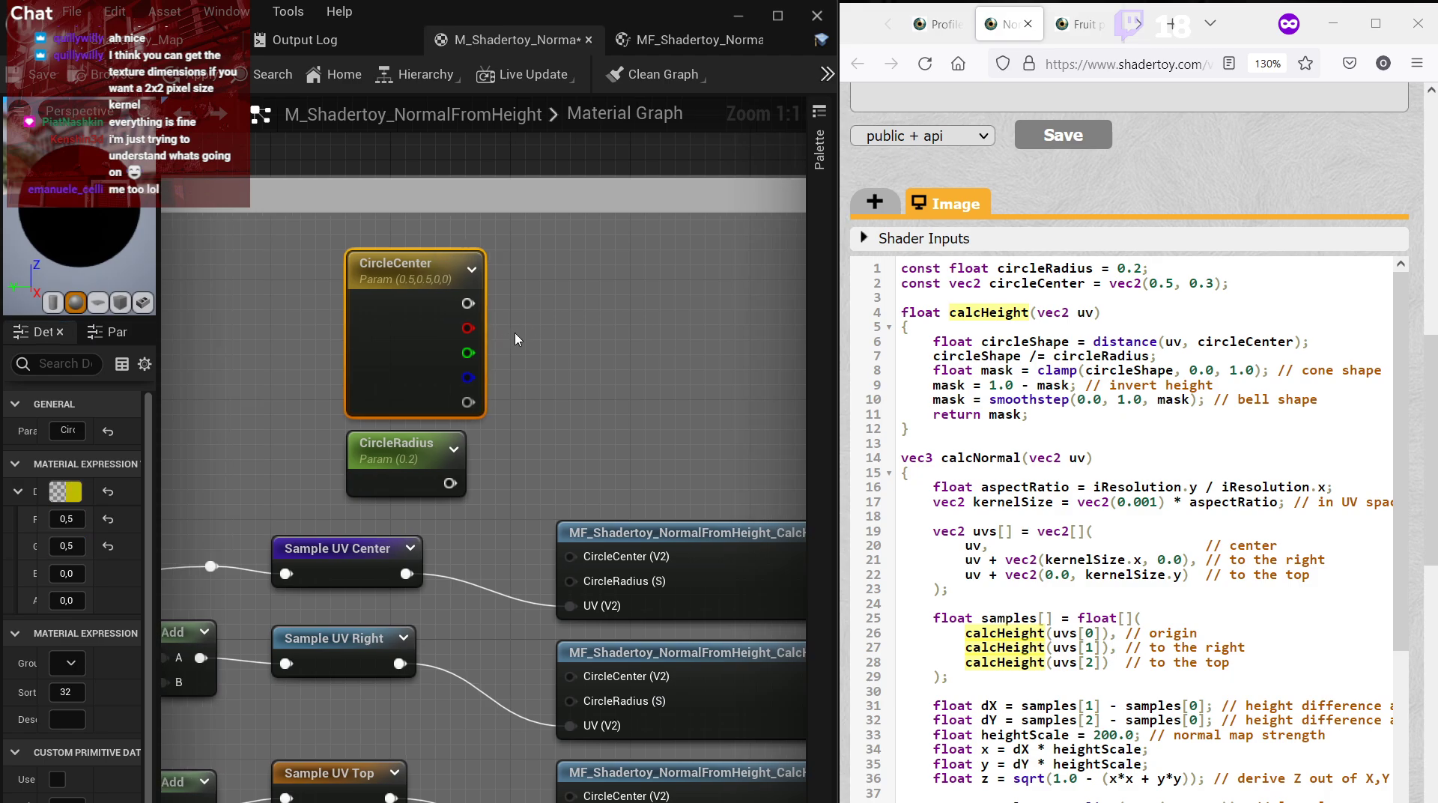
right_click(516, 339)
text(append)
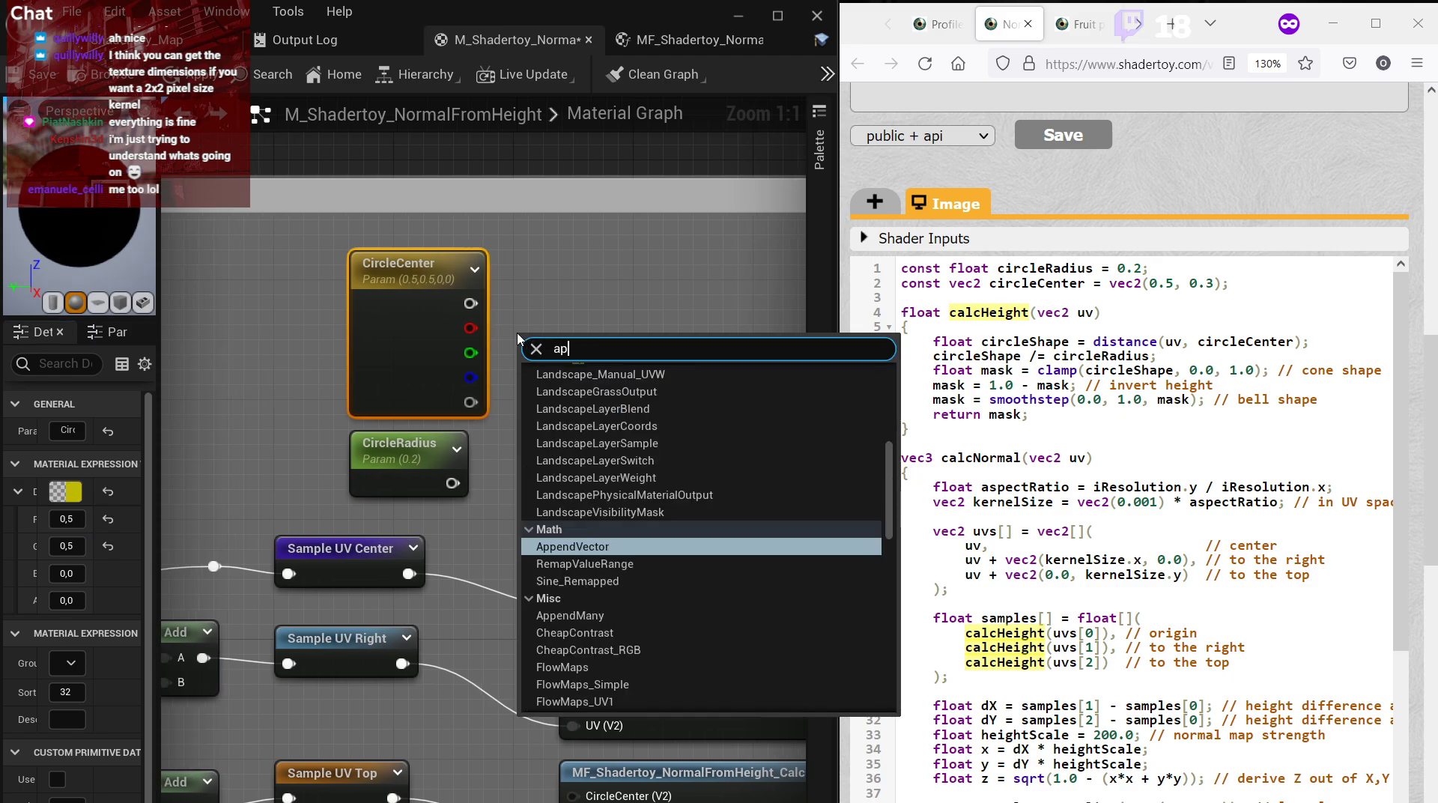
key(Return)
drag(470, 328, 532, 396)
click(569, 442)
right_drag(570, 442, 549, 373)
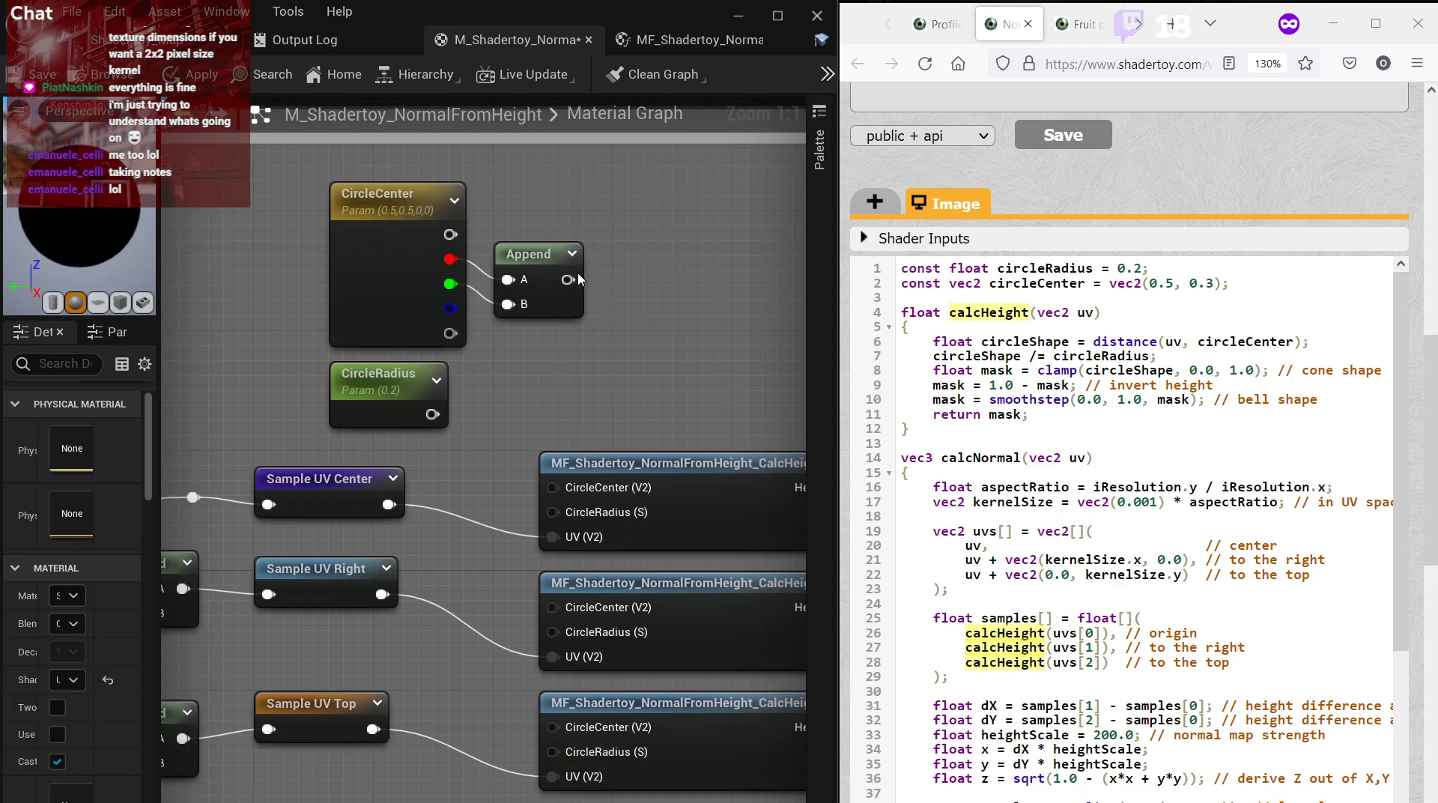
Wire the Append output and CircleRadius into the CircleCenter and CircleRadius inputs of all three CalcHeight nodes, and raise those nodes slightly.
drag(568, 280, 552, 728)
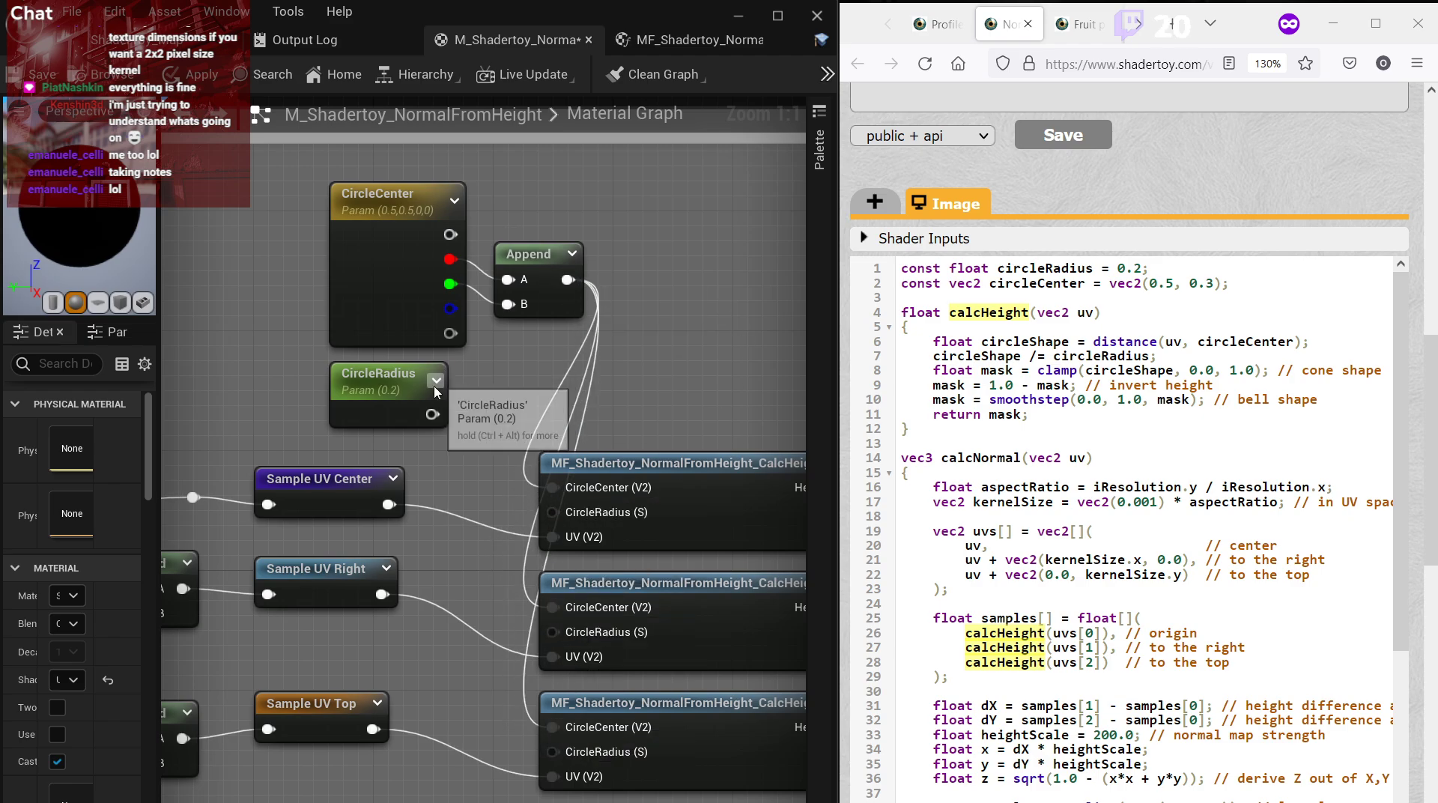
drag(433, 414, 552, 751)
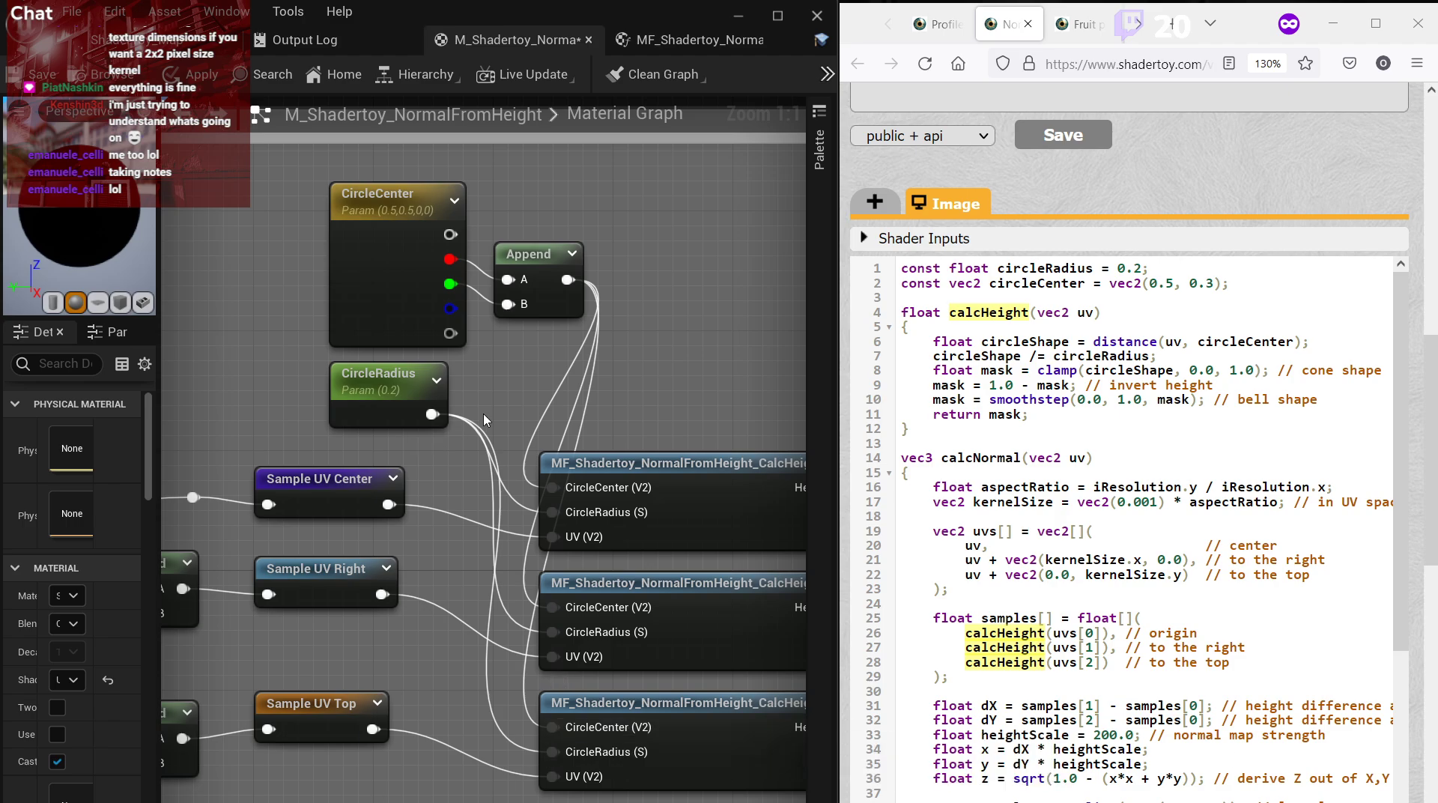
scroll(668, 204, down, 2)
right_drag(742, 322, 573, 322)
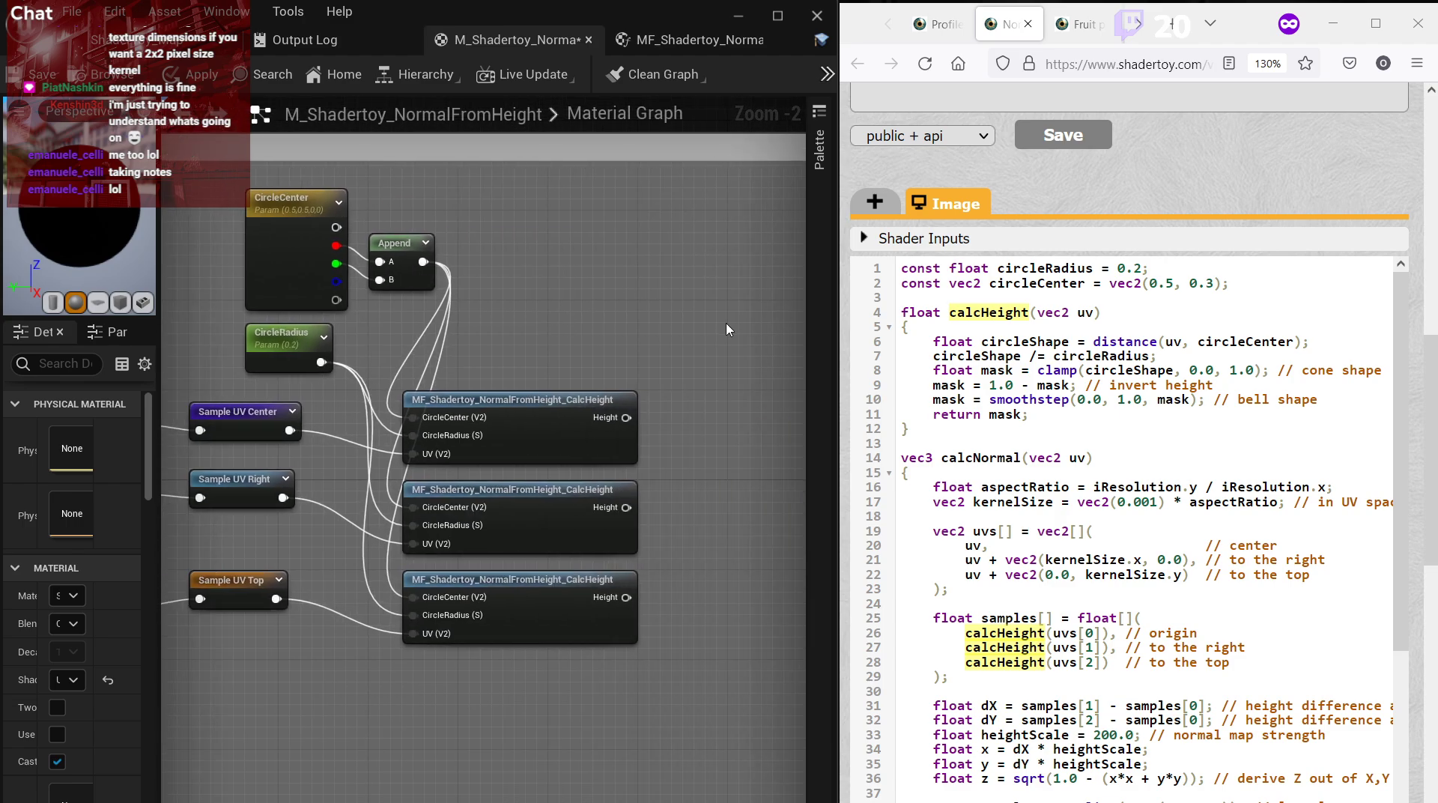
drag(561, 269, 517, 567)
click(352, 660)
right_drag(350, 656, 466, 593)
scroll(521, 653, down, 1)
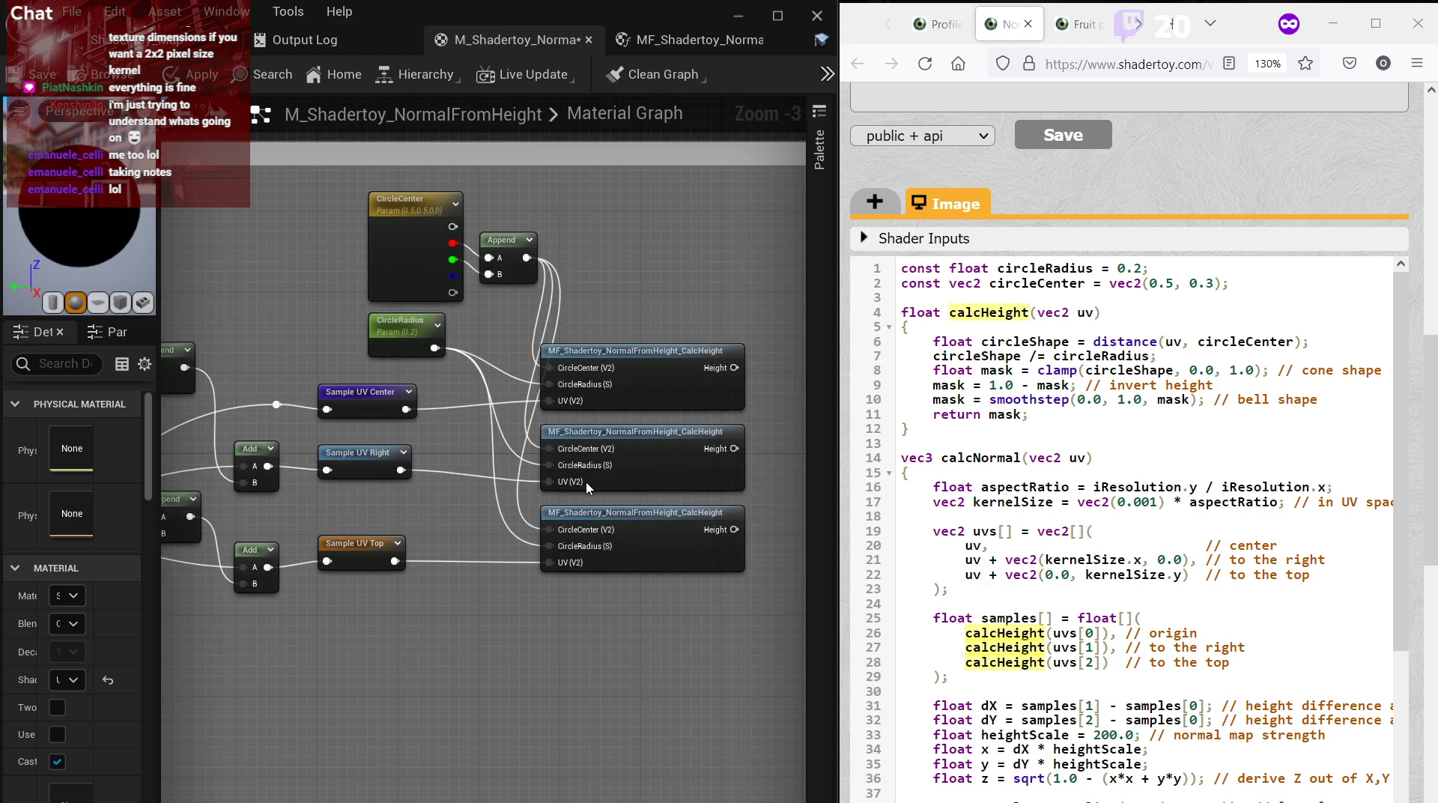
Examine the calcHeight function in the Shadertoy code, then open the CalcHeight material function graph and widen its view.
click(1088, 560)
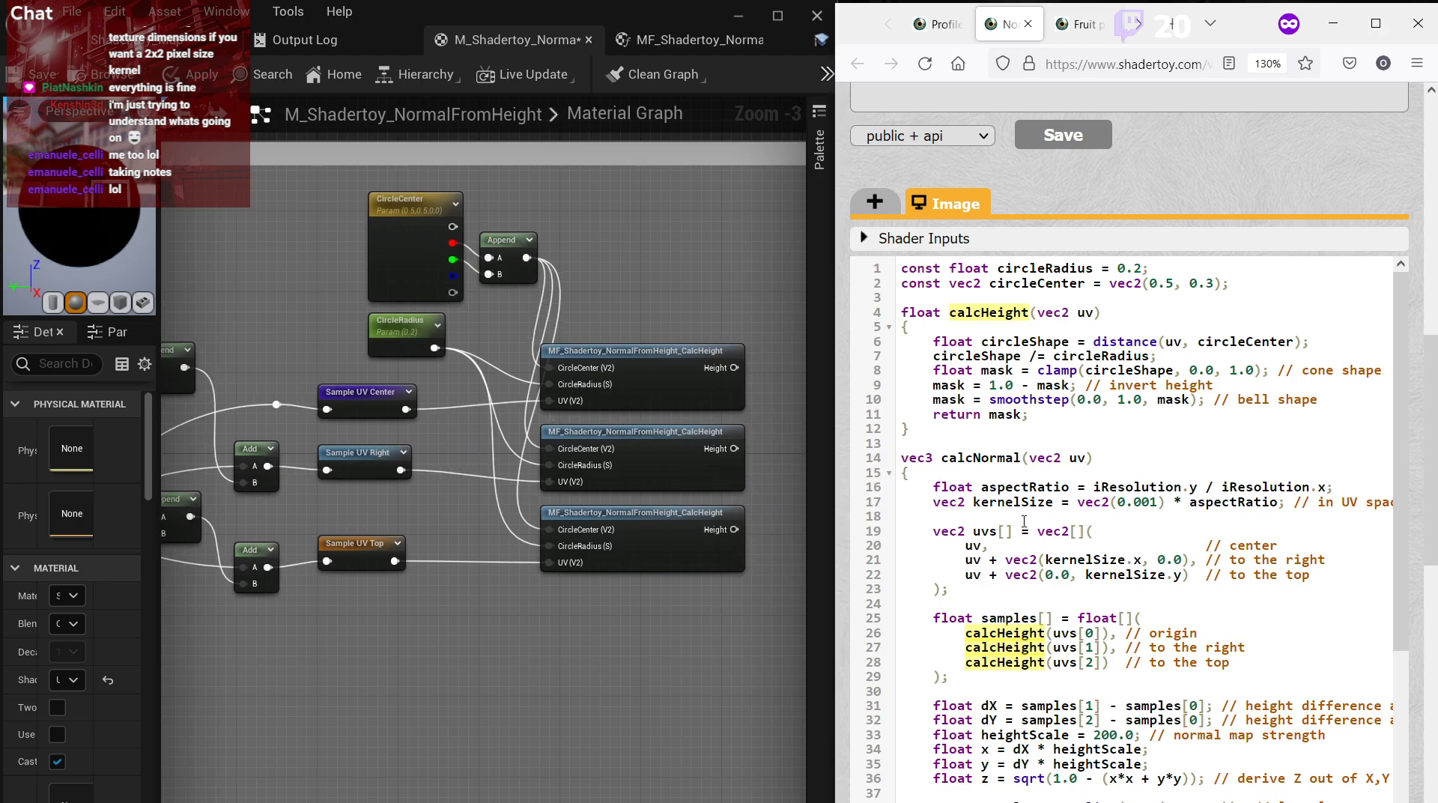
scroll(1024, 519, down, 2)
scroll(1024, 519, up, 2)
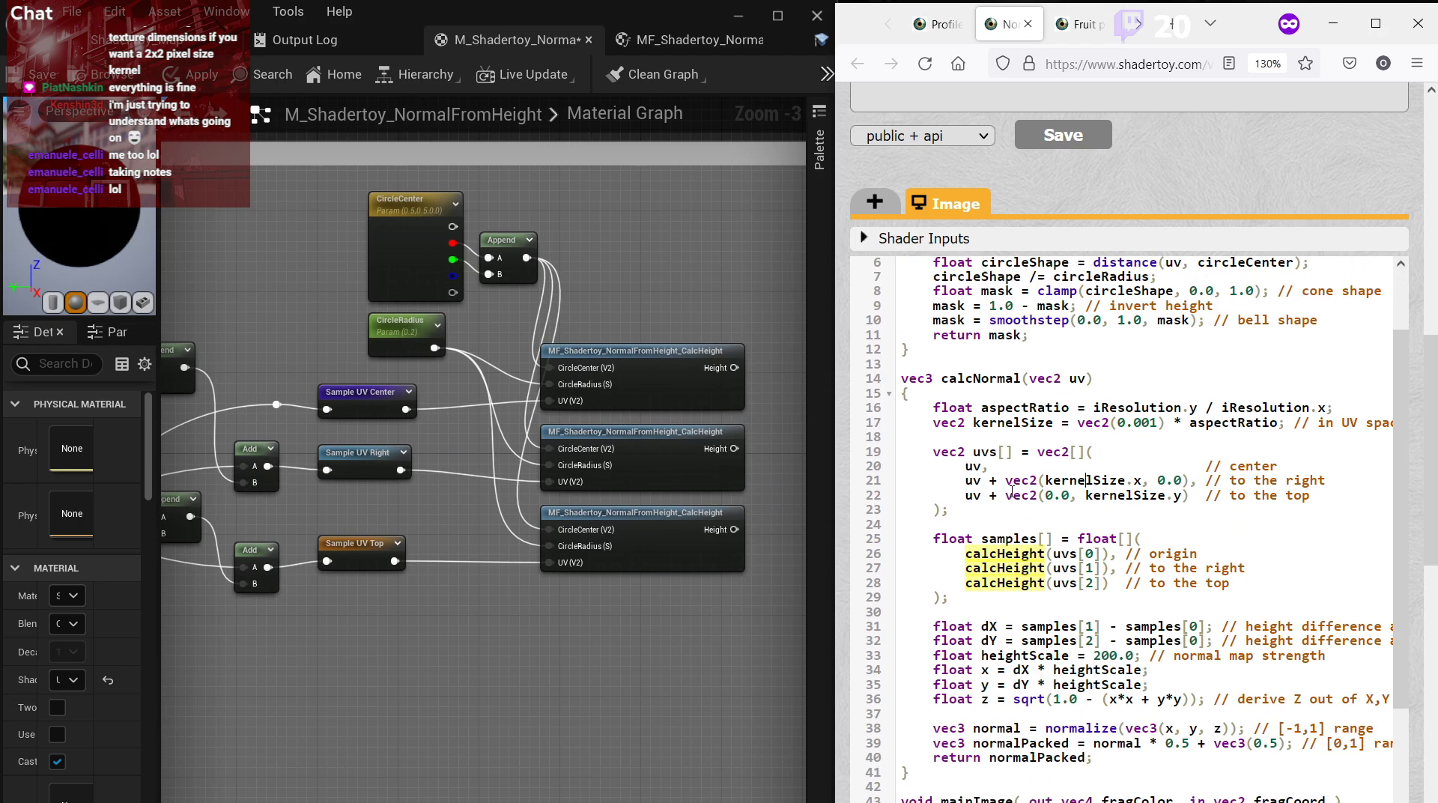
drag(972, 435, 876, 303)
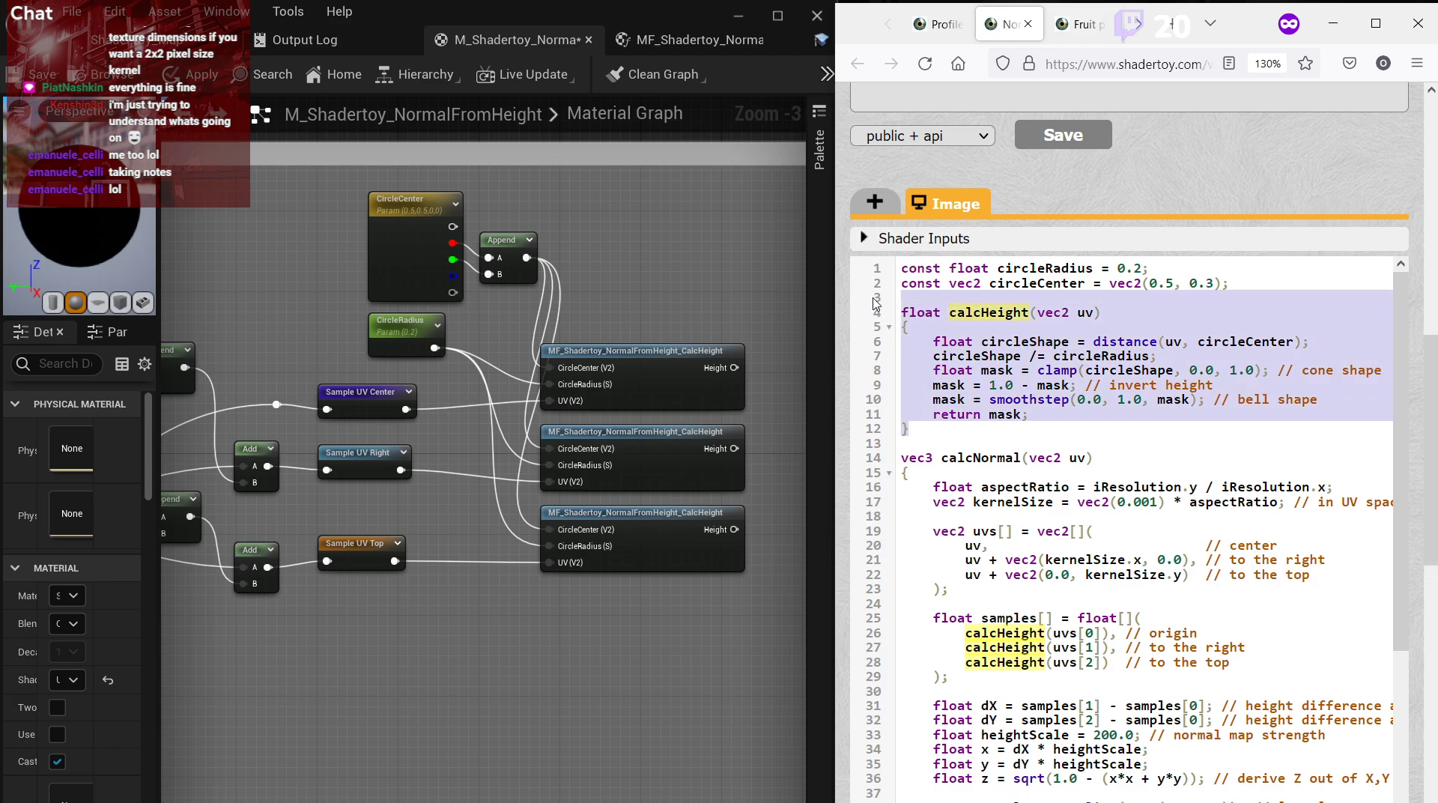
click(691, 39)
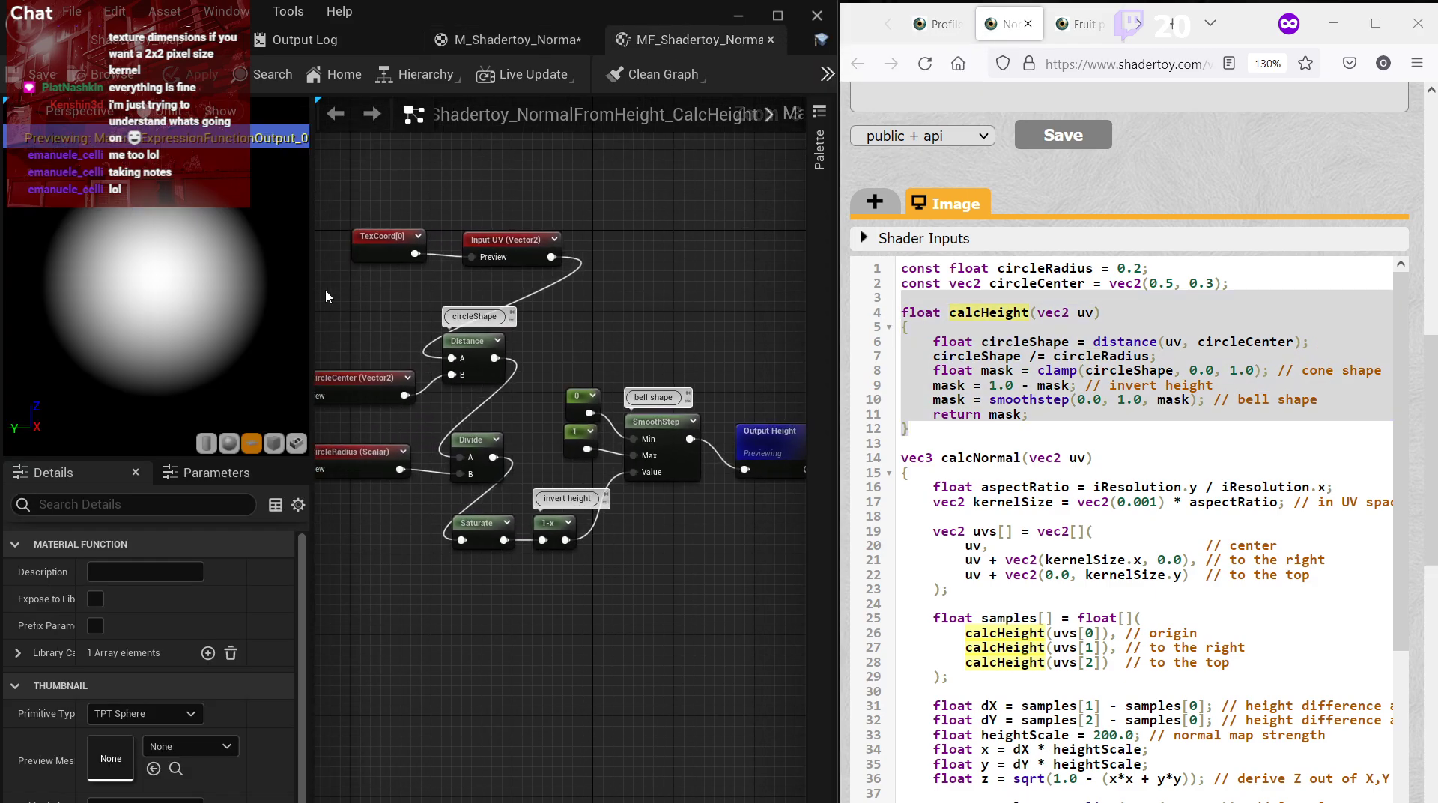
drag(312, 292, 217, 292)
scroll(519, 292, up, 1)
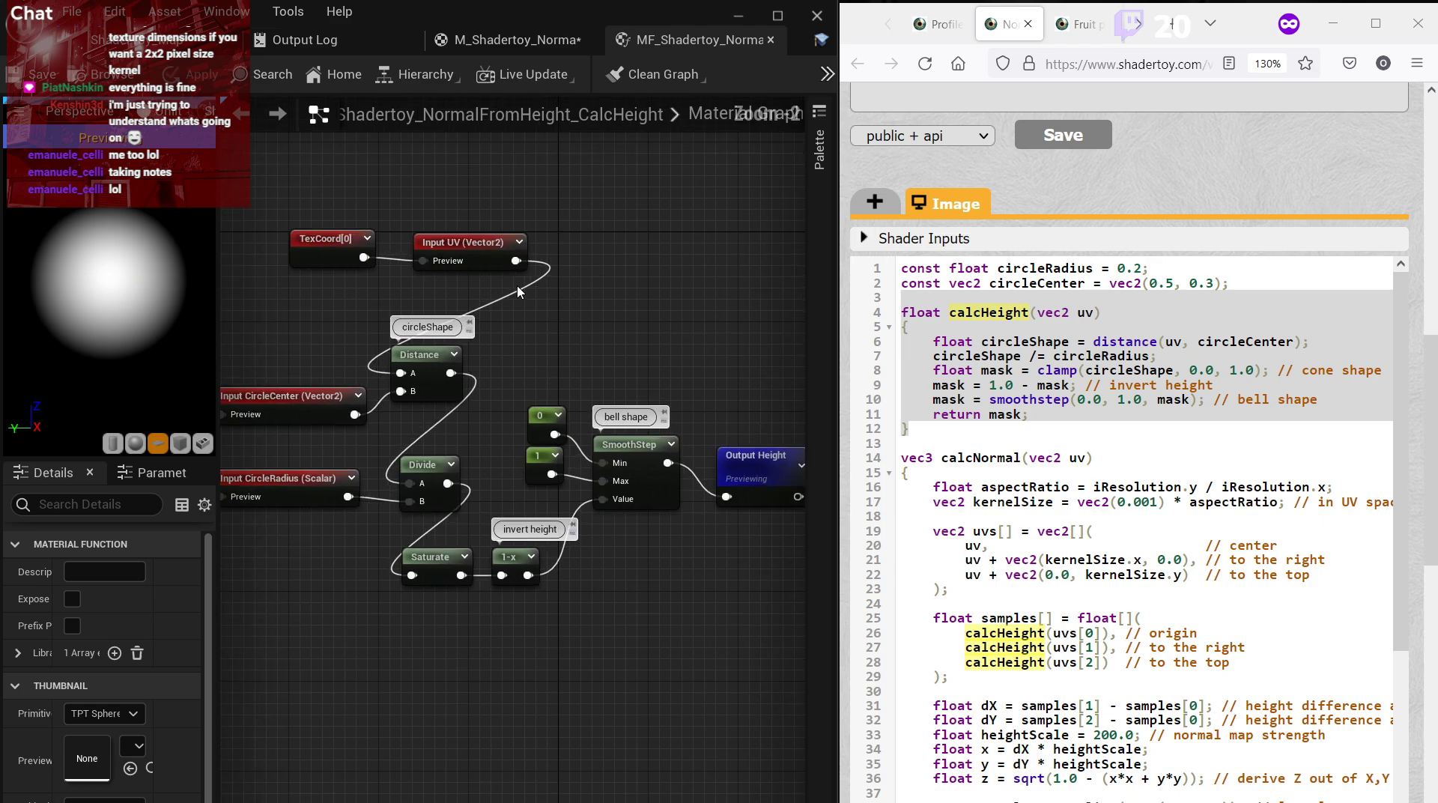
Compare the return, smoothstep, mask and circleShape lines of calcHeight with the matching nodes in the material function.
click(1030, 341)
drag(1046, 411, 933, 413)
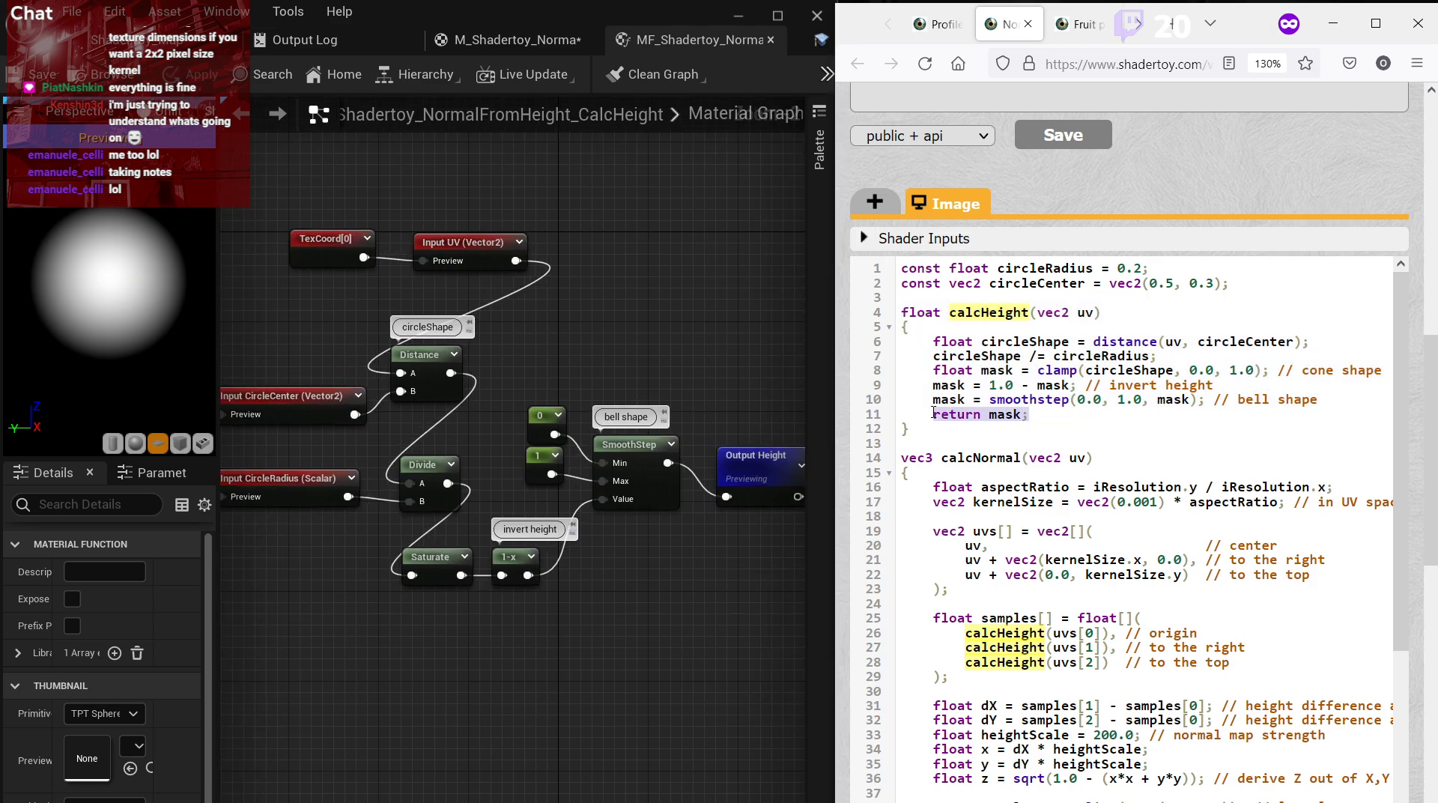
click(756, 461)
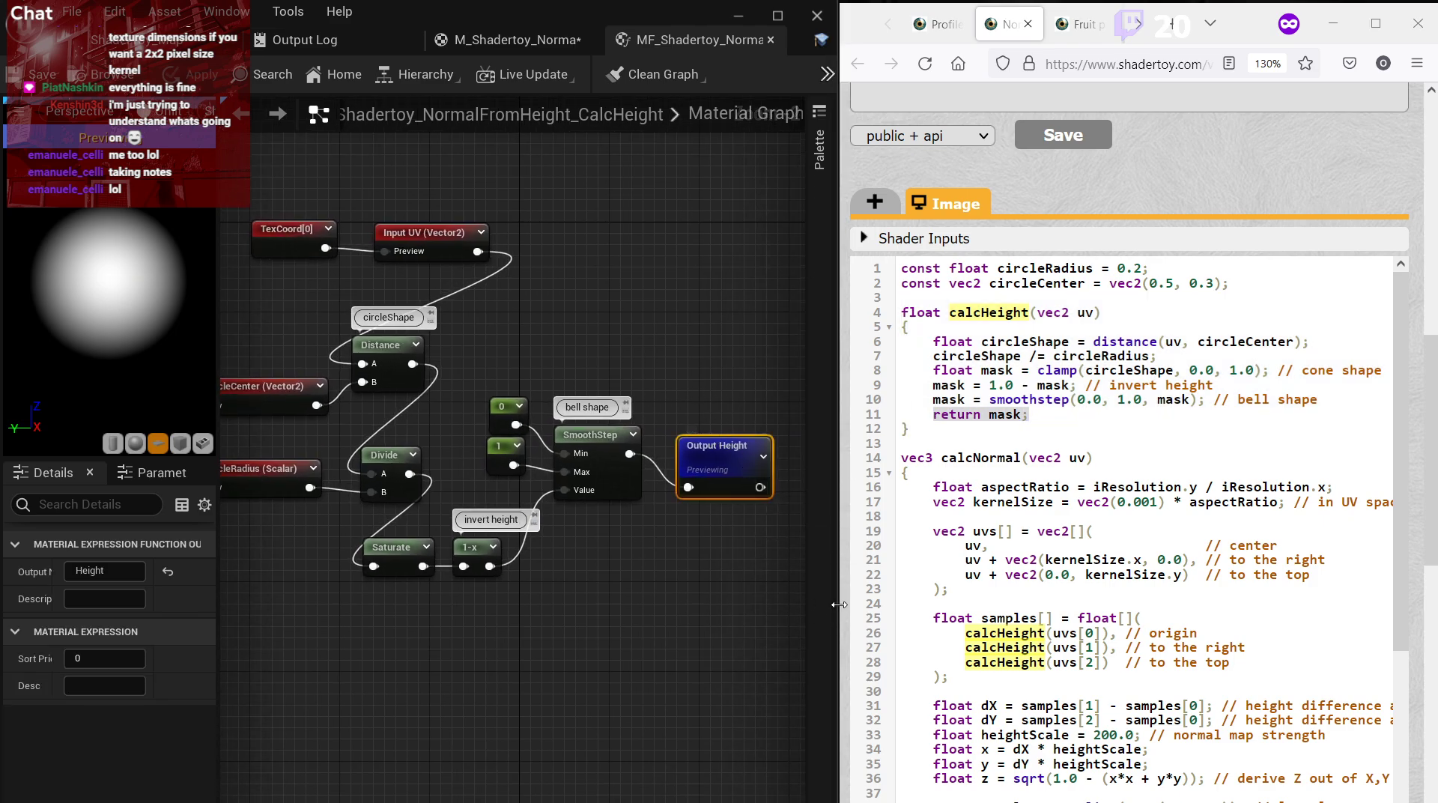
click(1206, 400)
drag(1210, 400, 929, 372)
drag(1086, 342, 997, 343)
click(608, 450)
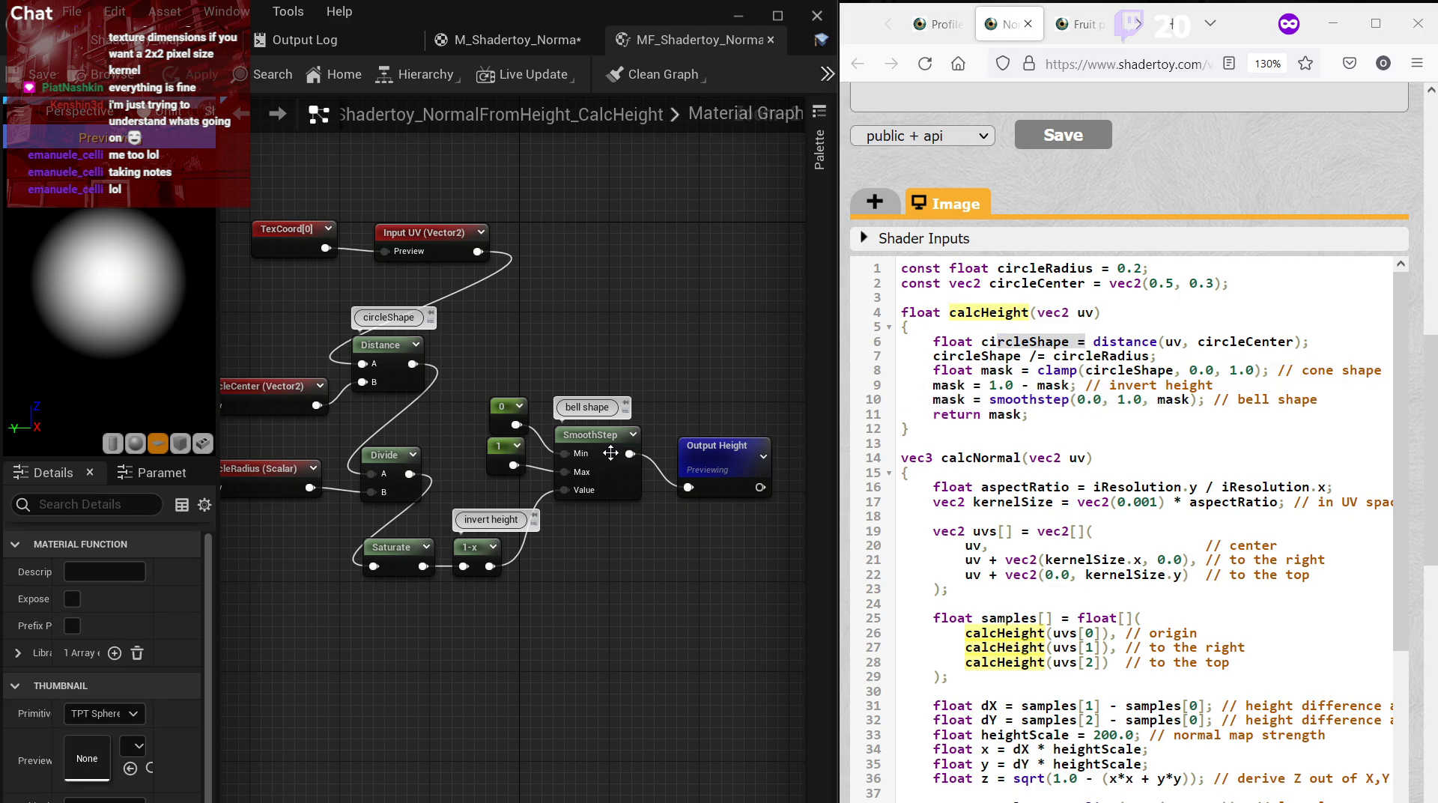
Compare the smoothstep arguments and the 1.0 - mask expression in calcHeight with the SmoothStep, constant and 1-x nodes.
scroll(628, 570, up, 1)
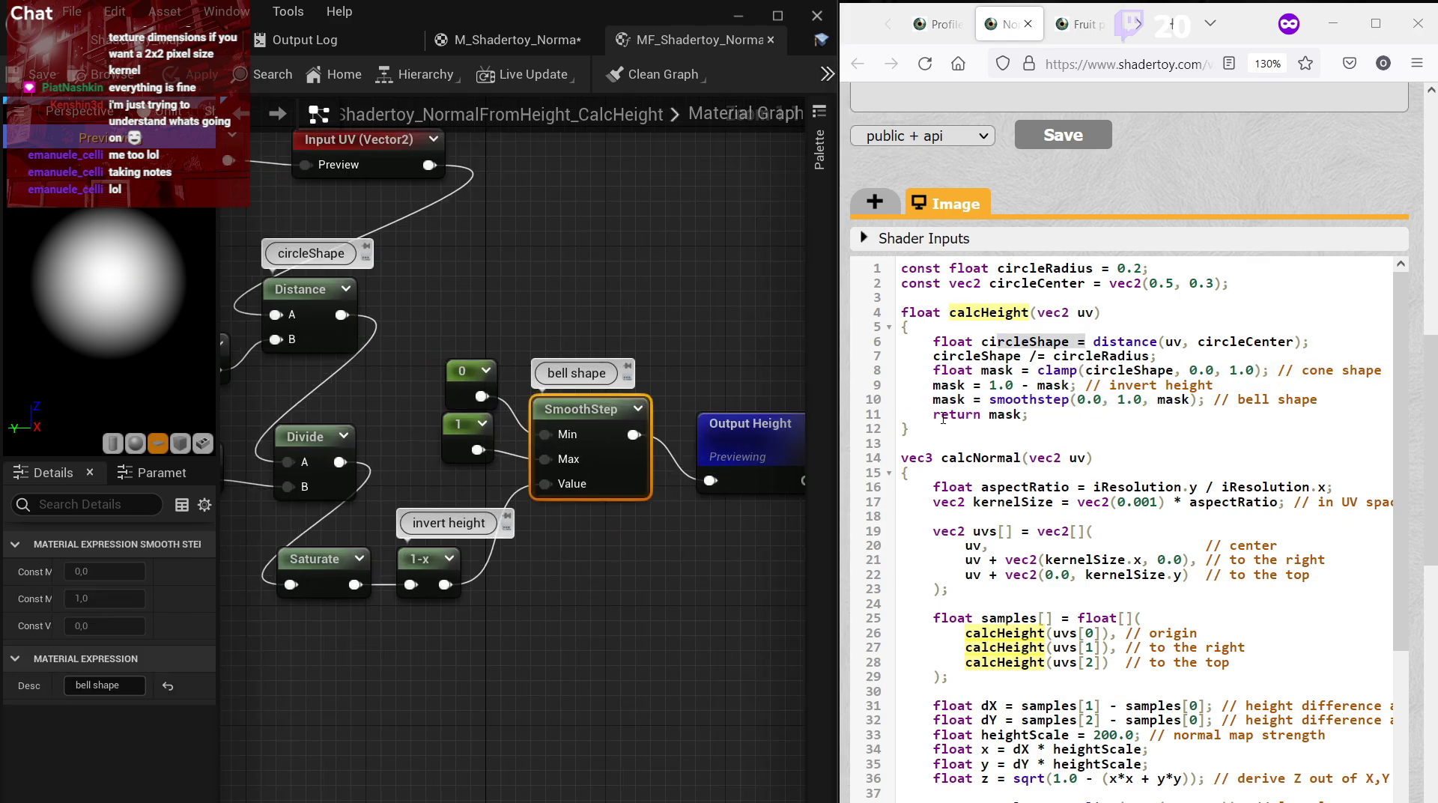
drag(989, 399, 1059, 397)
click(633, 450)
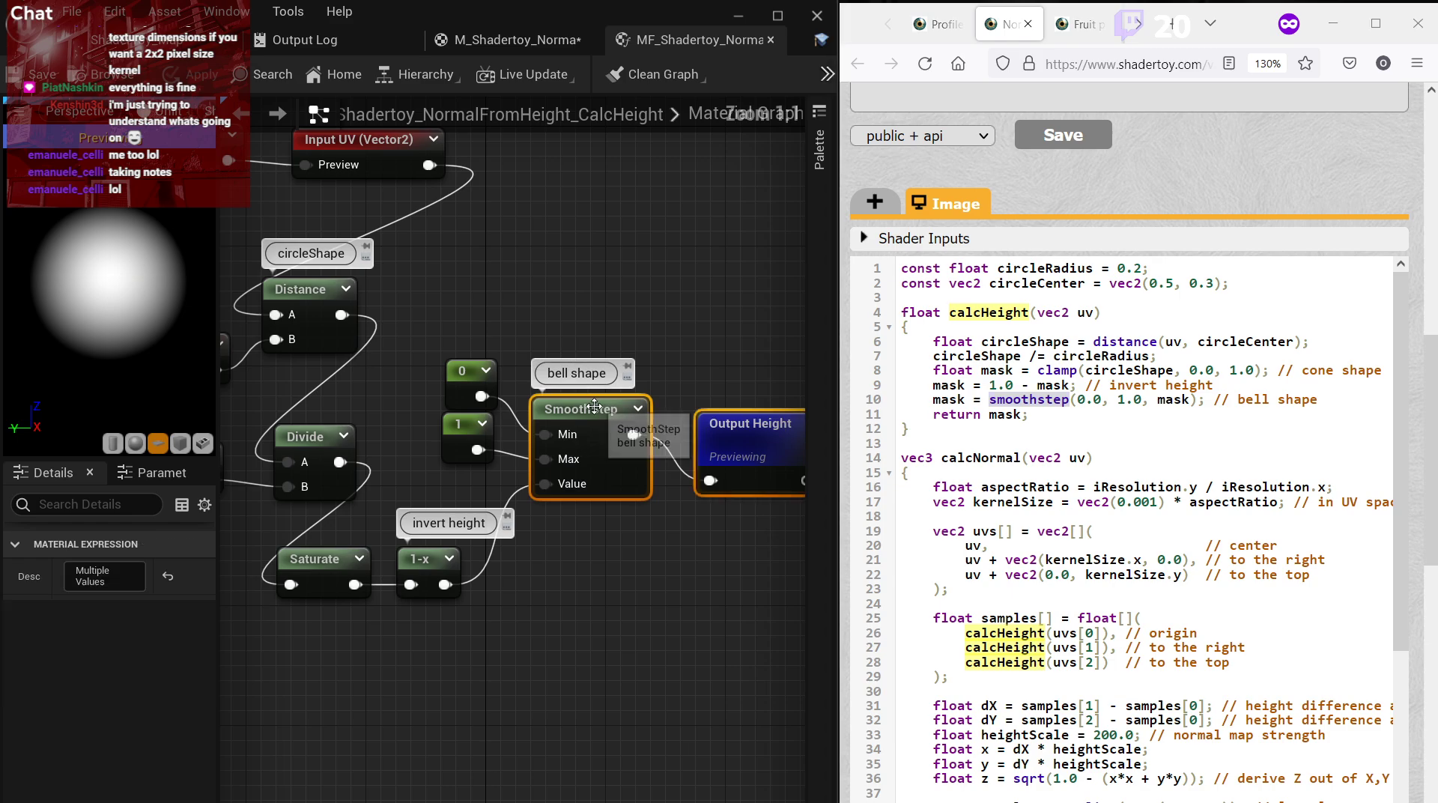
right_drag(568, 393, 639, 353)
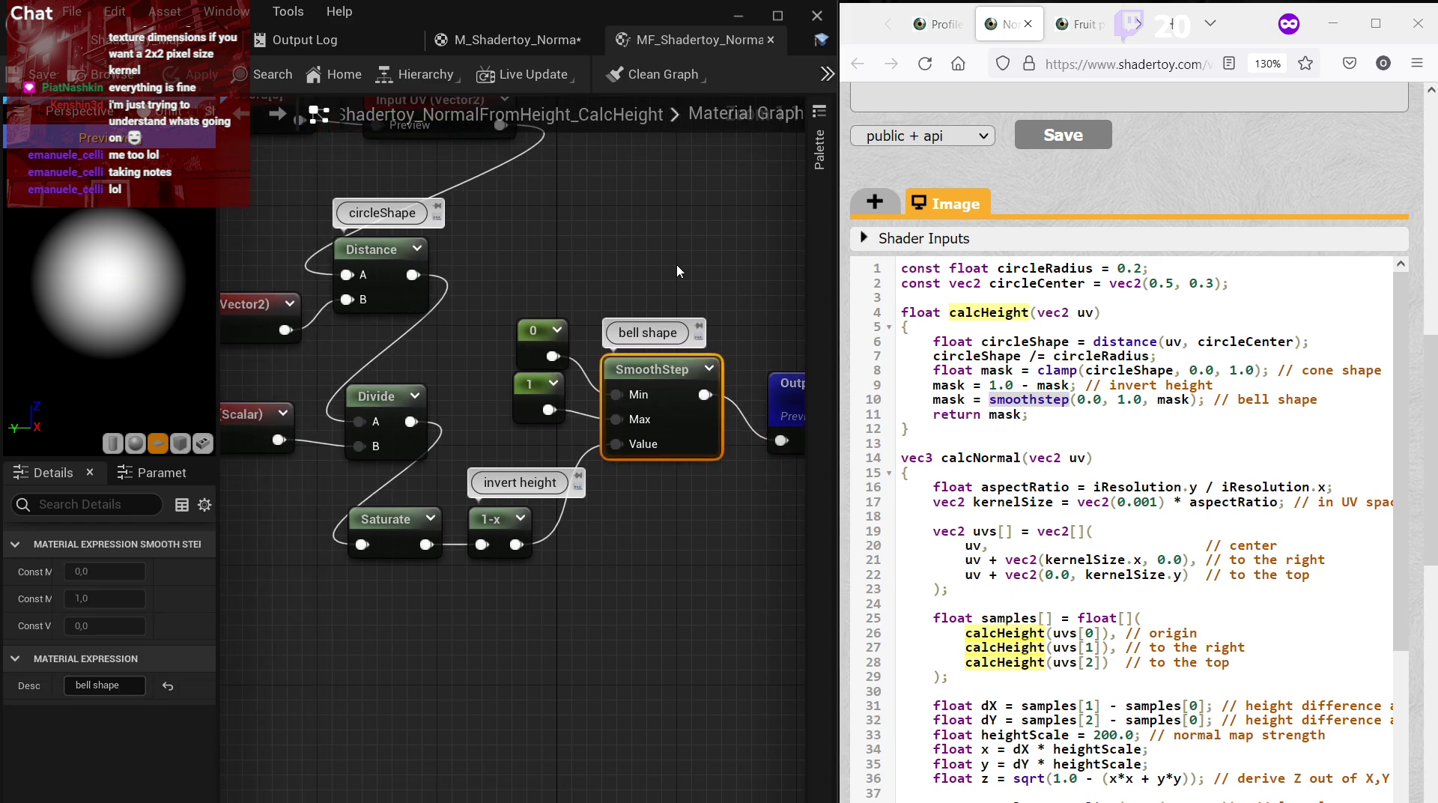
drag(1118, 399, 1143, 399)
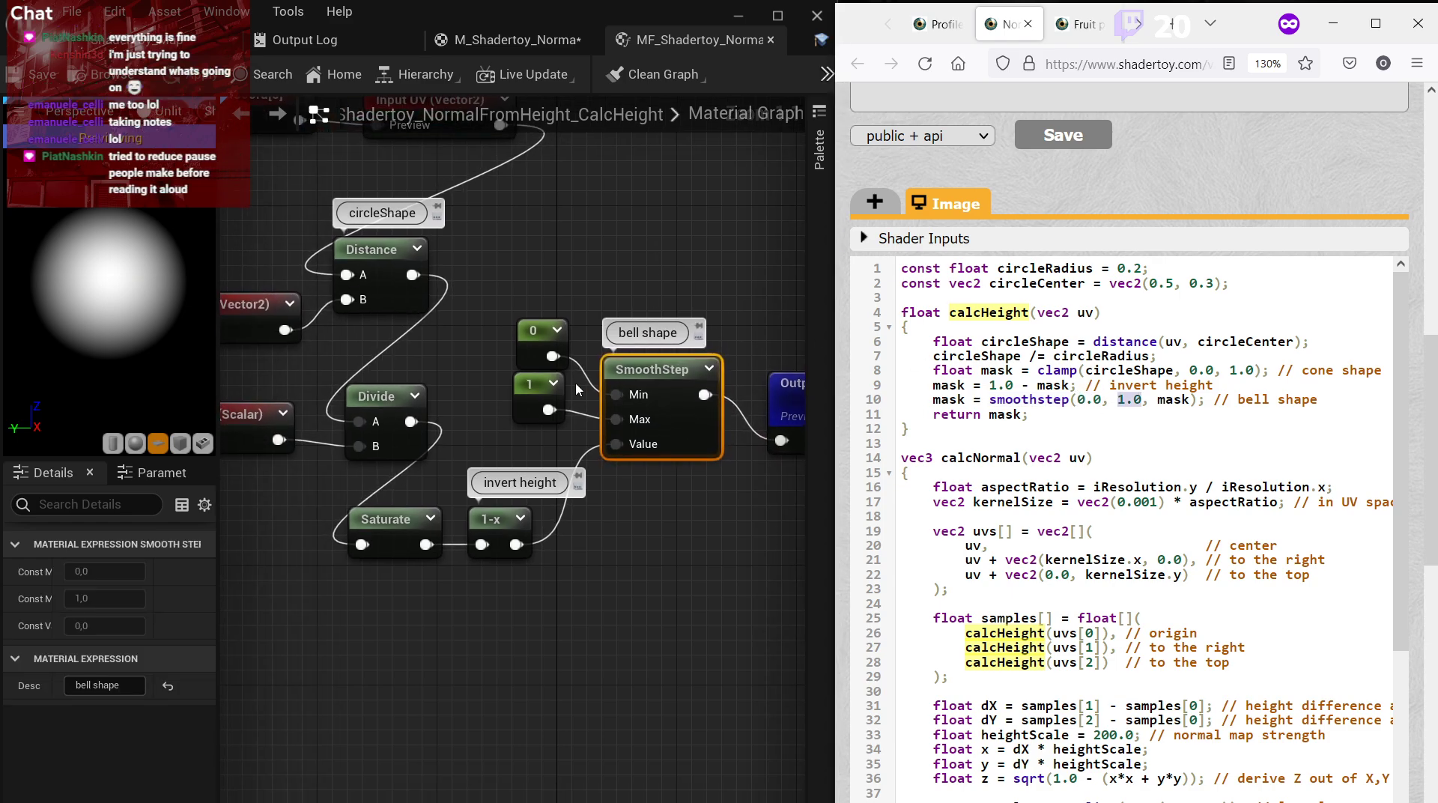
click(529, 385)
click(1176, 400)
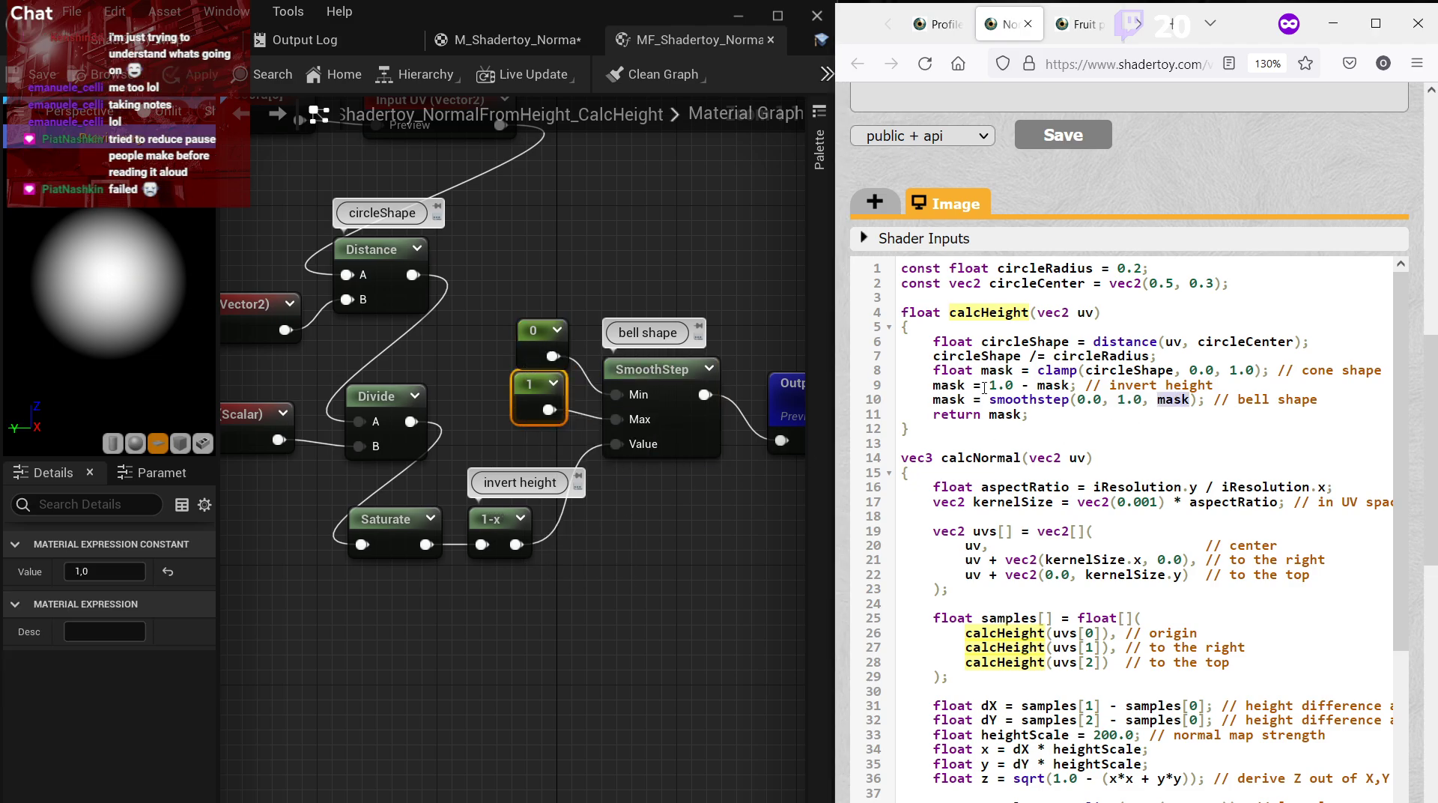
drag(986, 386, 1039, 385)
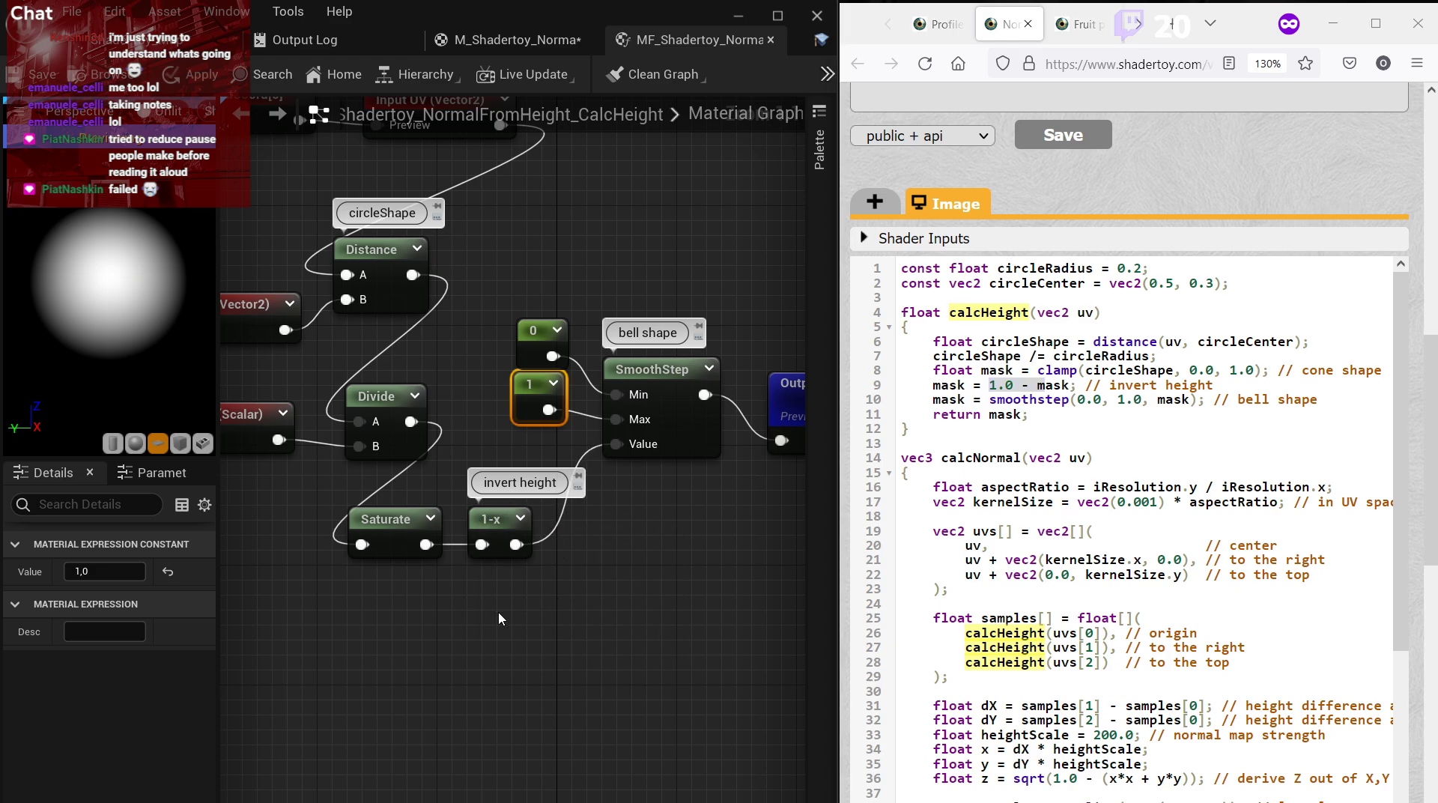
Preview the SmoothStep node and the 1-x node in turn, stopping each preview after viewing it.
right_drag(571, 537, 623, 544)
right_click(704, 399)
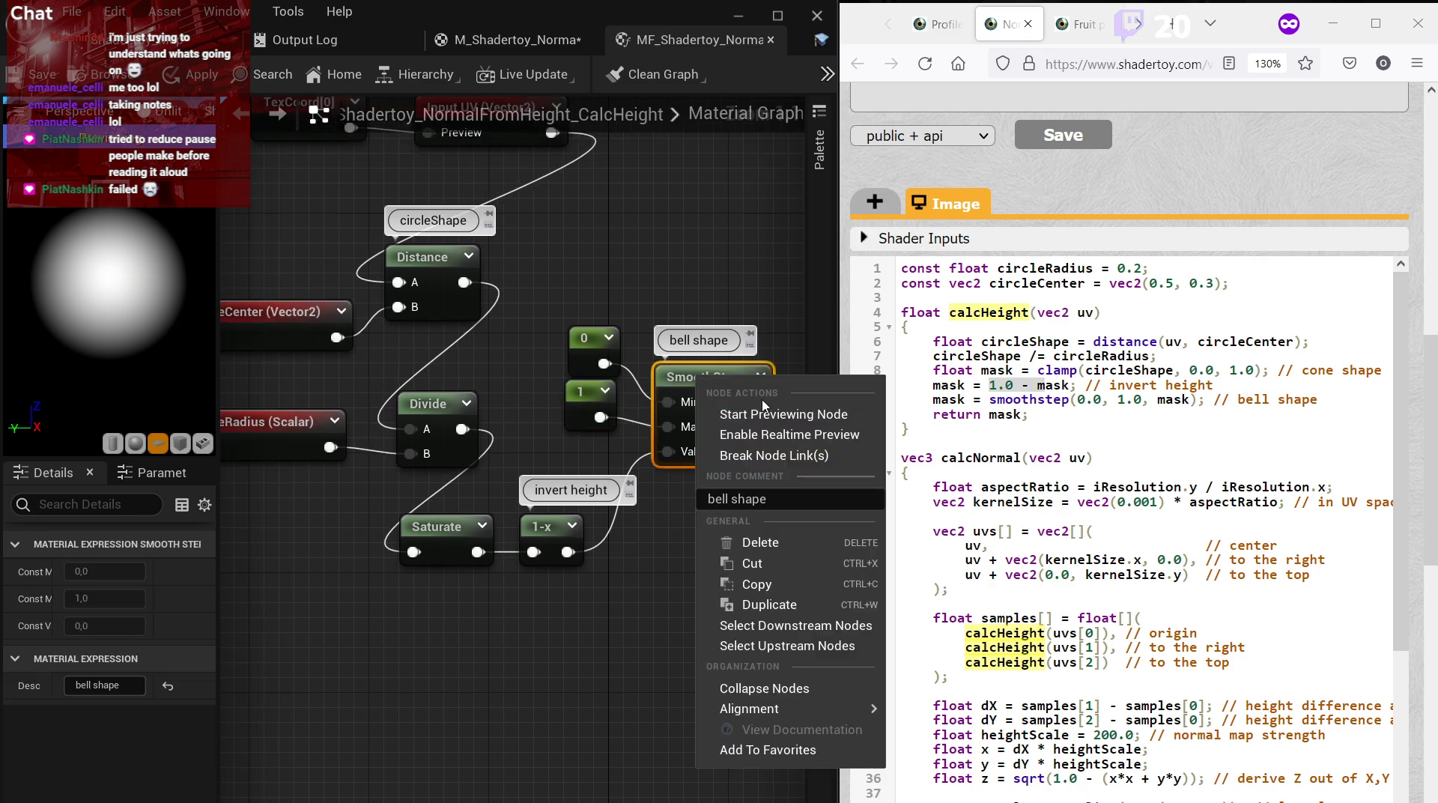
click(765, 408)
right_click(669, 367)
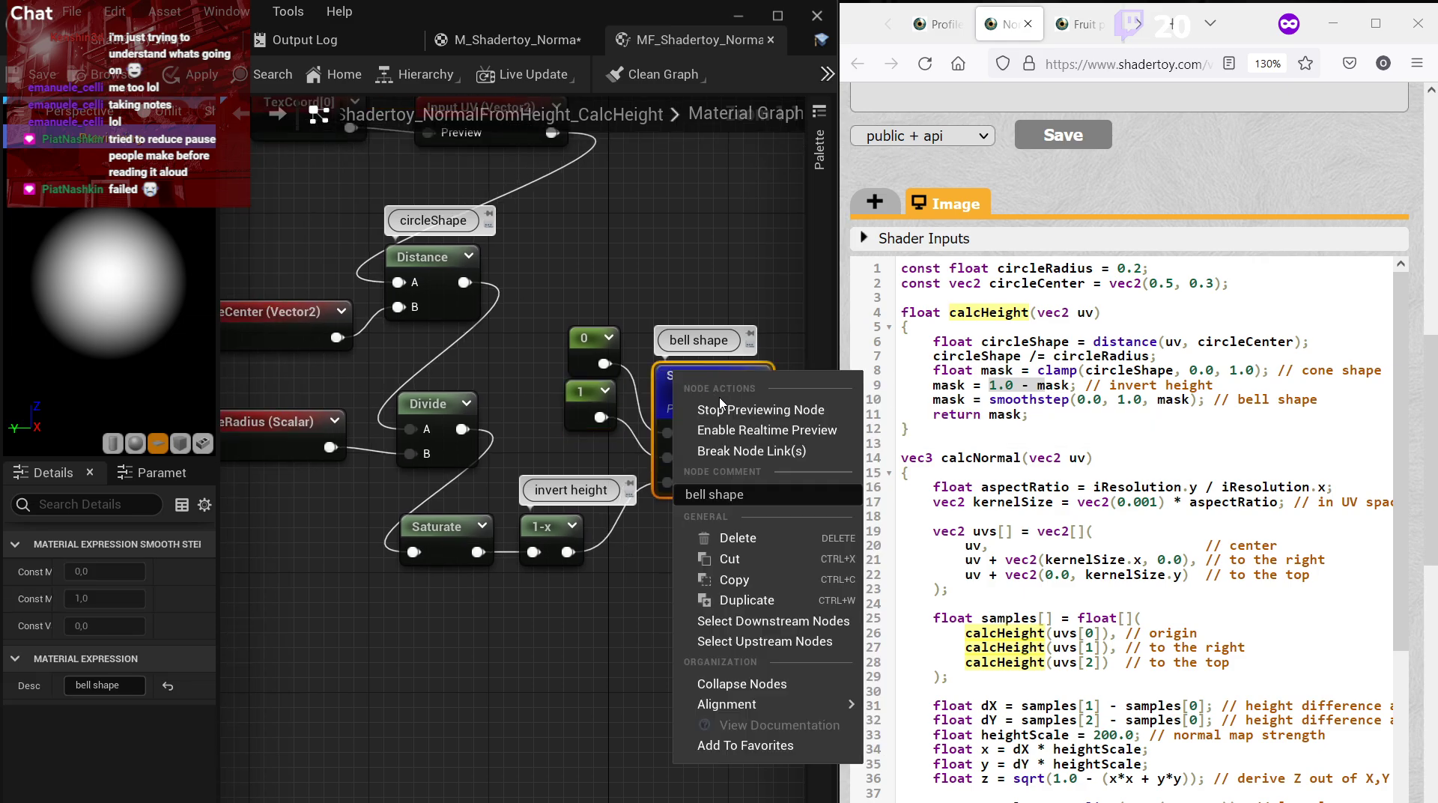
click(723, 404)
right_click(534, 537)
click(581, 573)
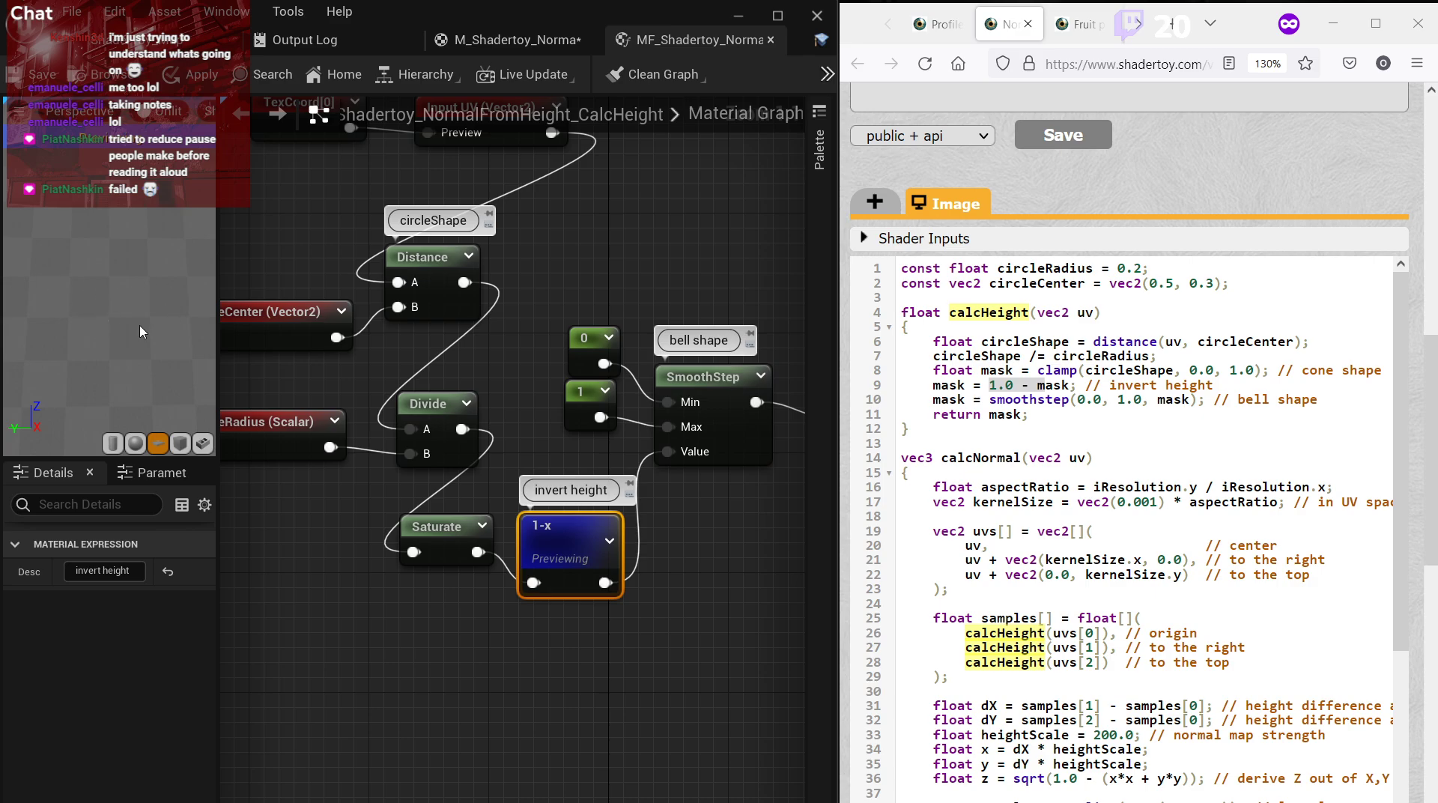
right_click(528, 555)
click(597, 580)
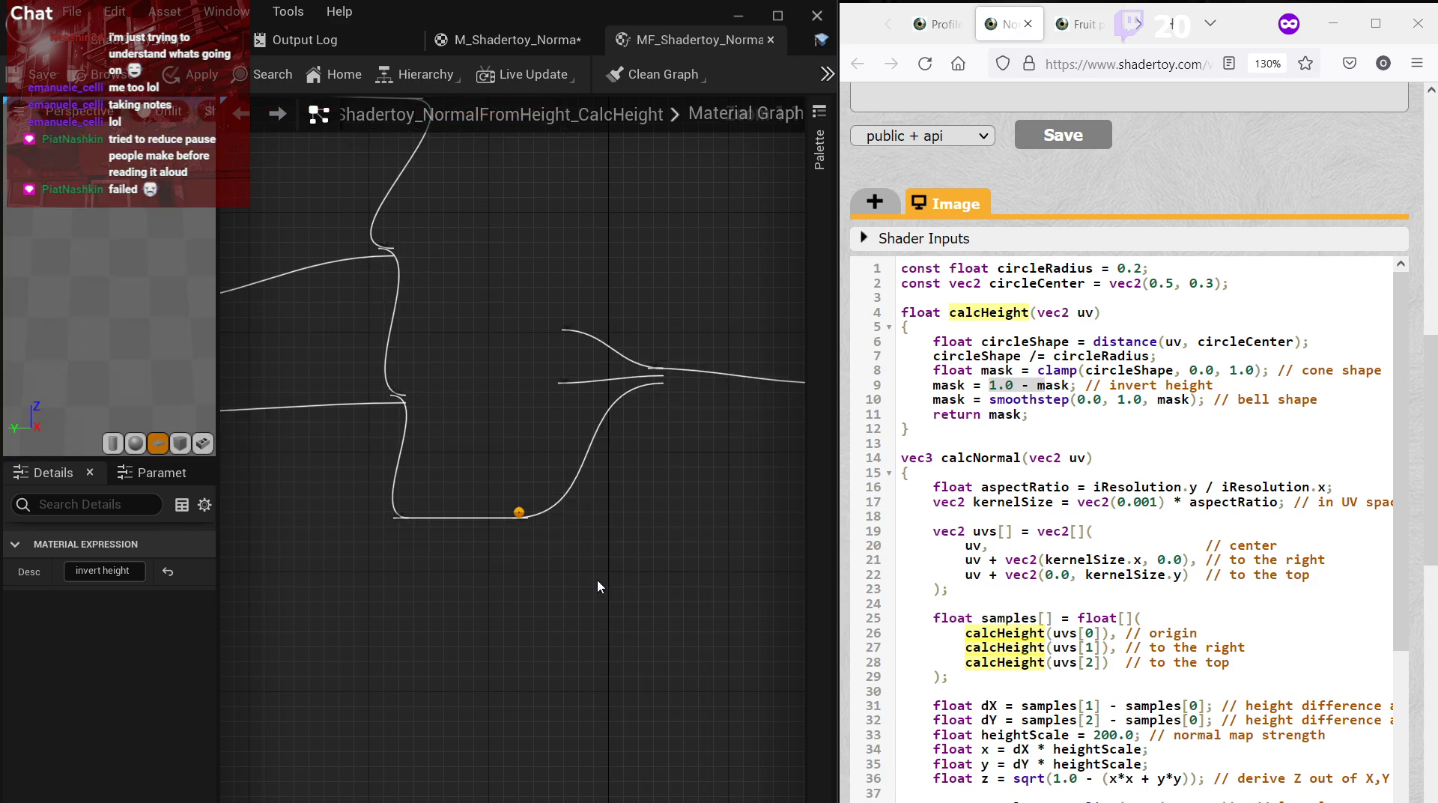
Preview the Distance, Divide and Saturate nodes one after another to examine each stage of the circle mask.
right_click(412, 275)
click(457, 292)
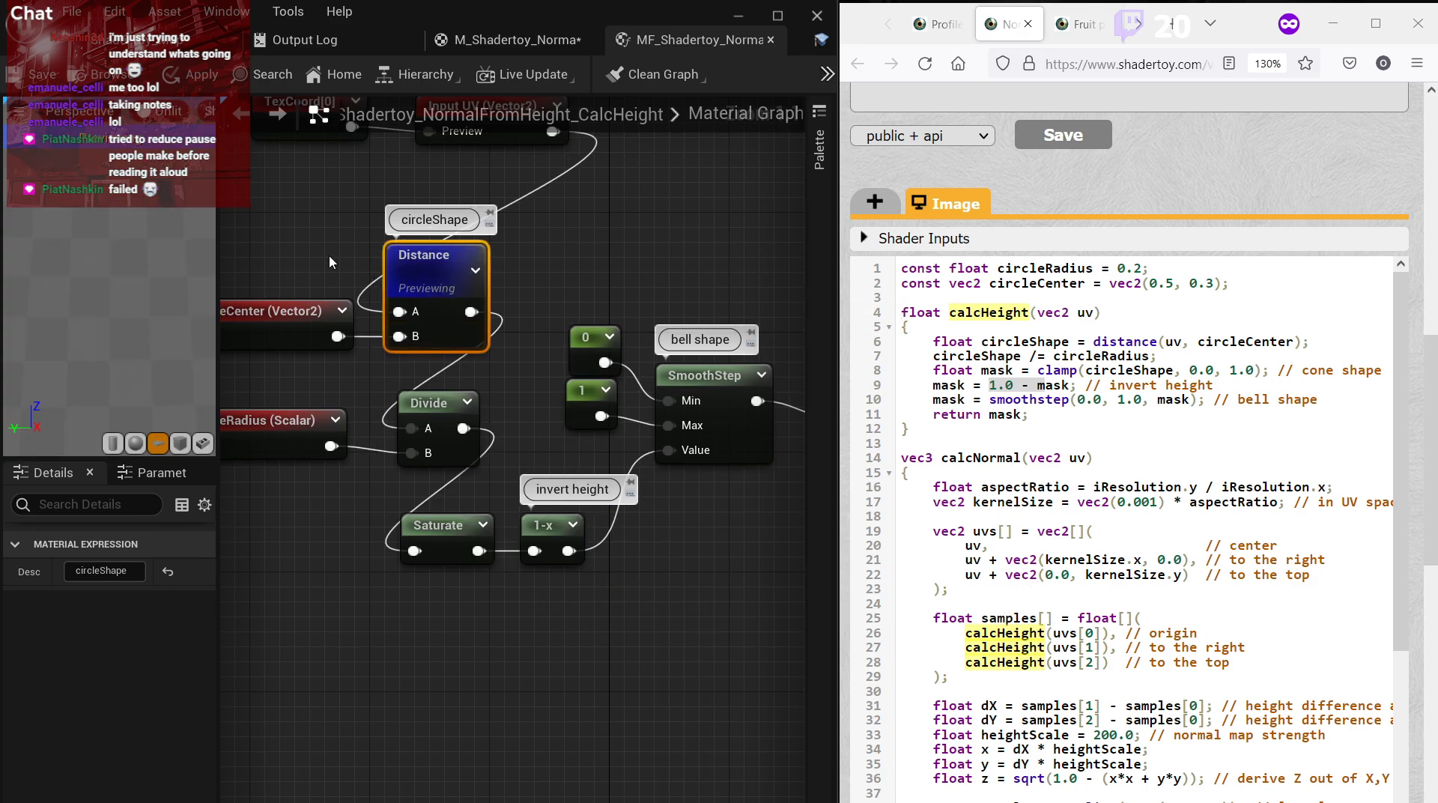
right_click(424, 429)
click(466, 443)
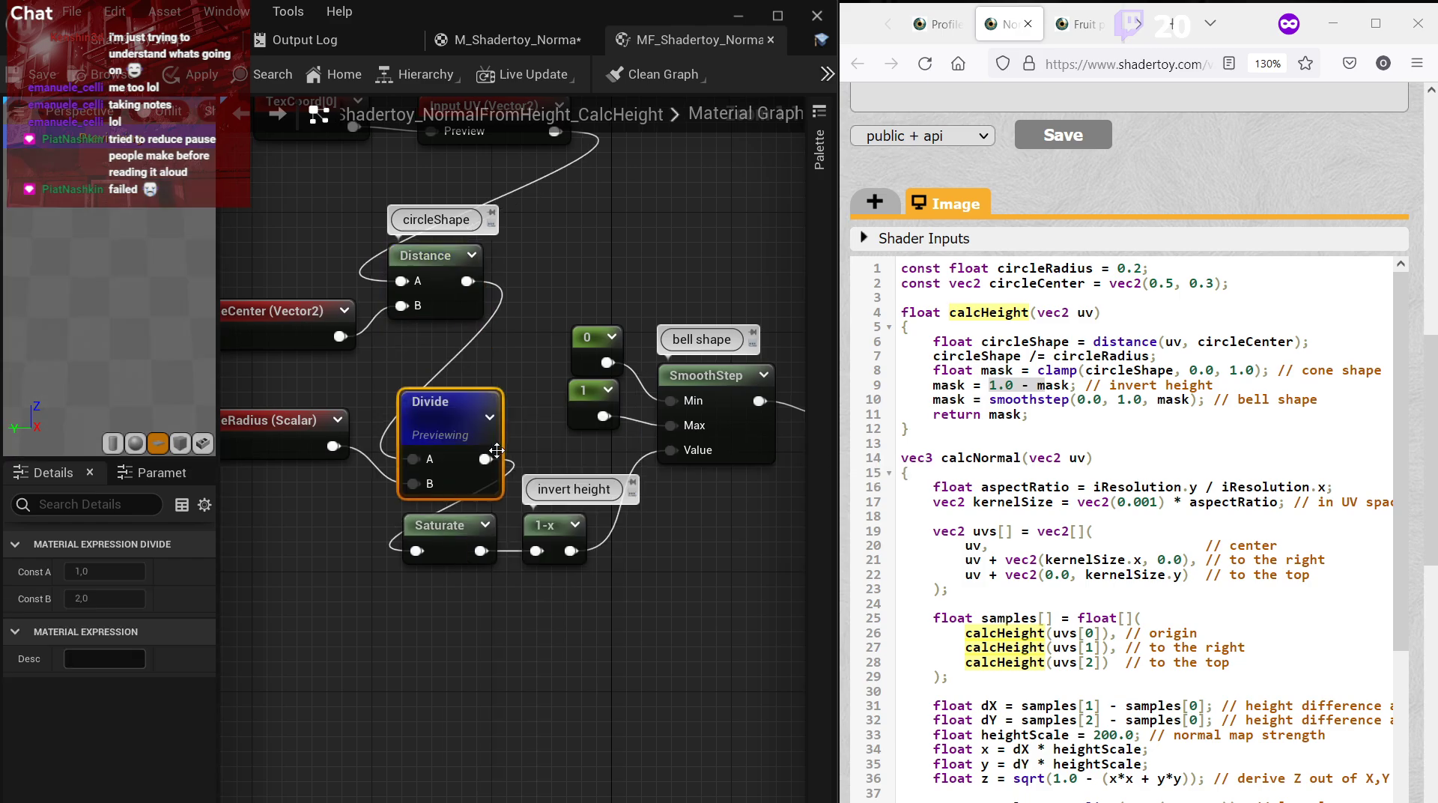
right_click(461, 527)
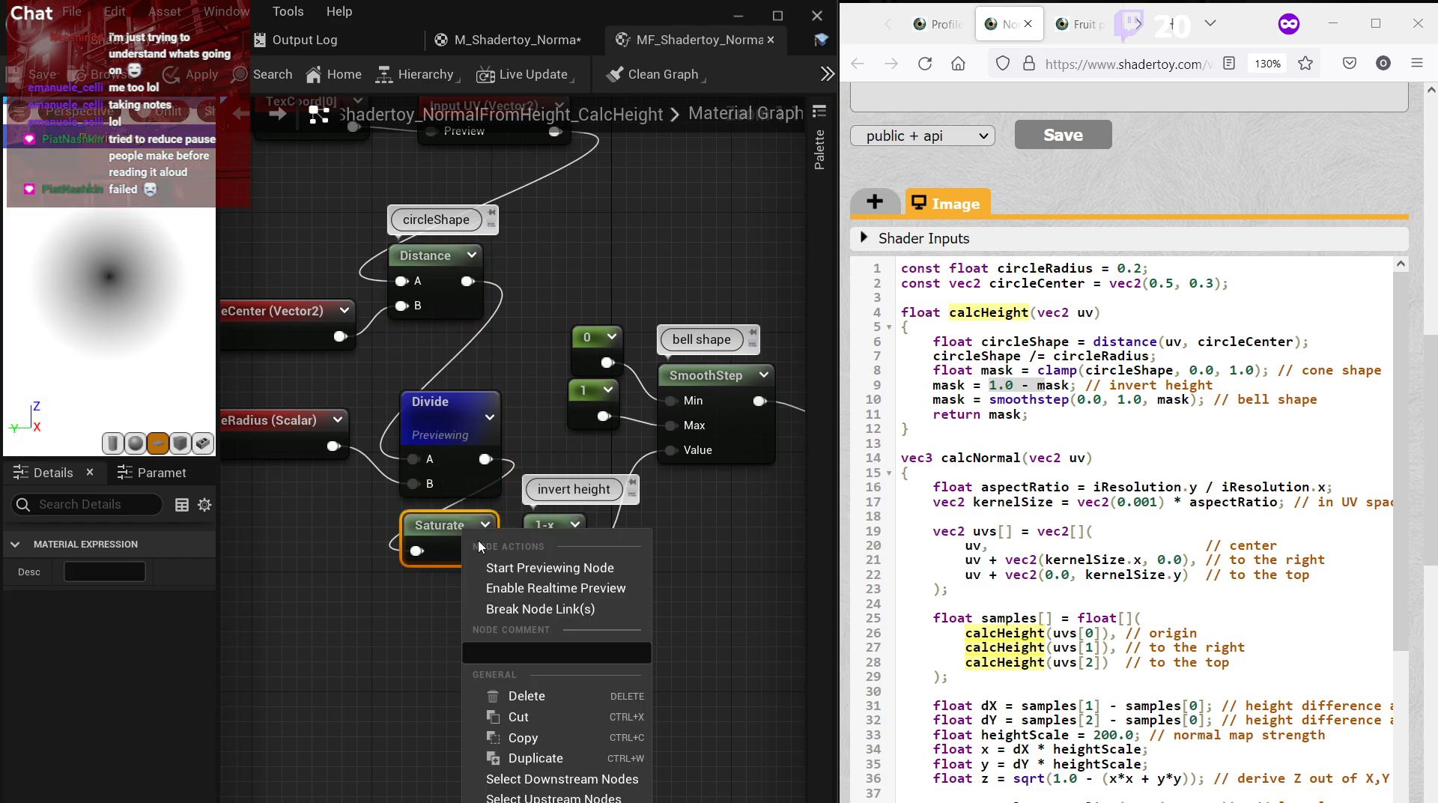
click(496, 566)
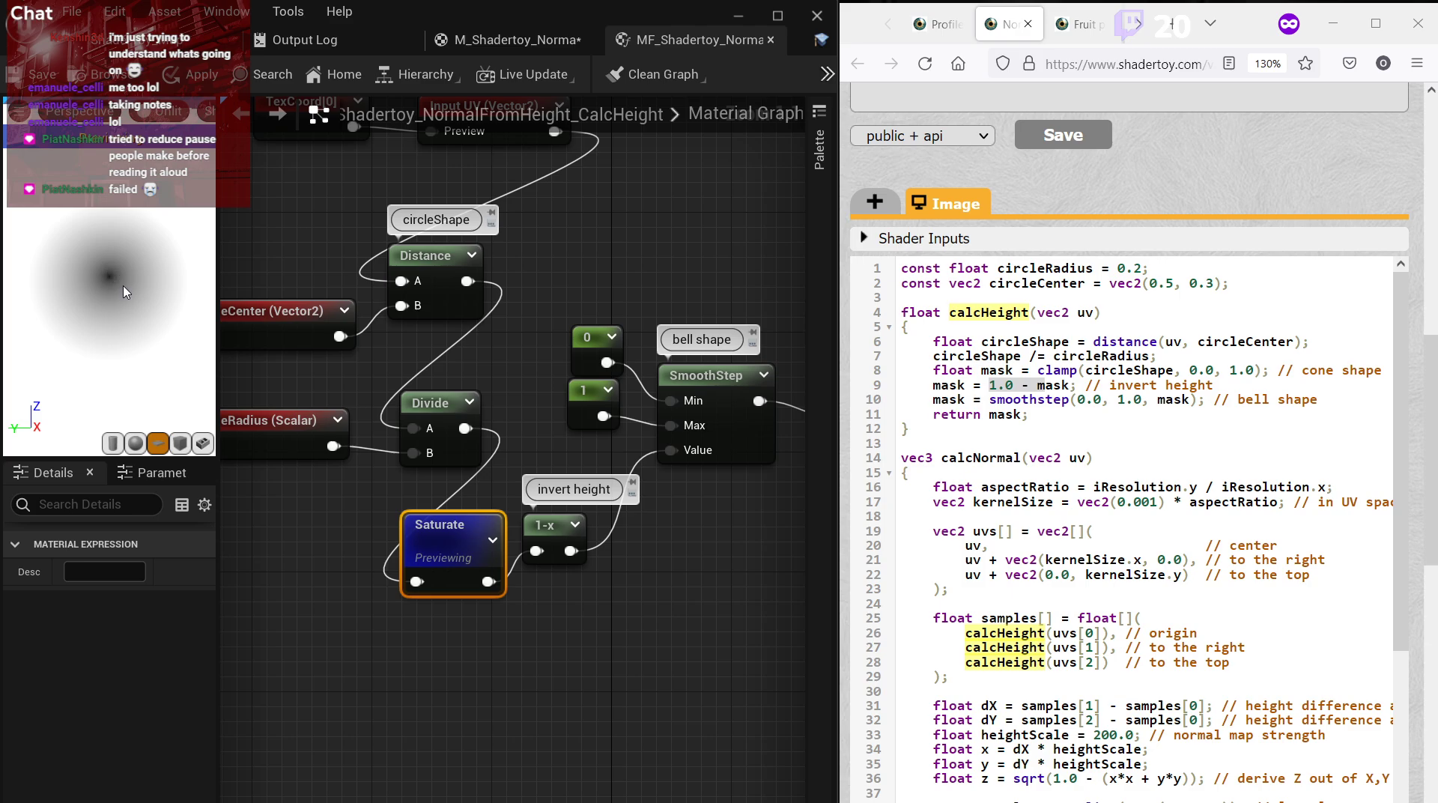
Preview the invert height 1-x node once more and stop previewing it.
right_click(516, 492)
right_click(545, 525)
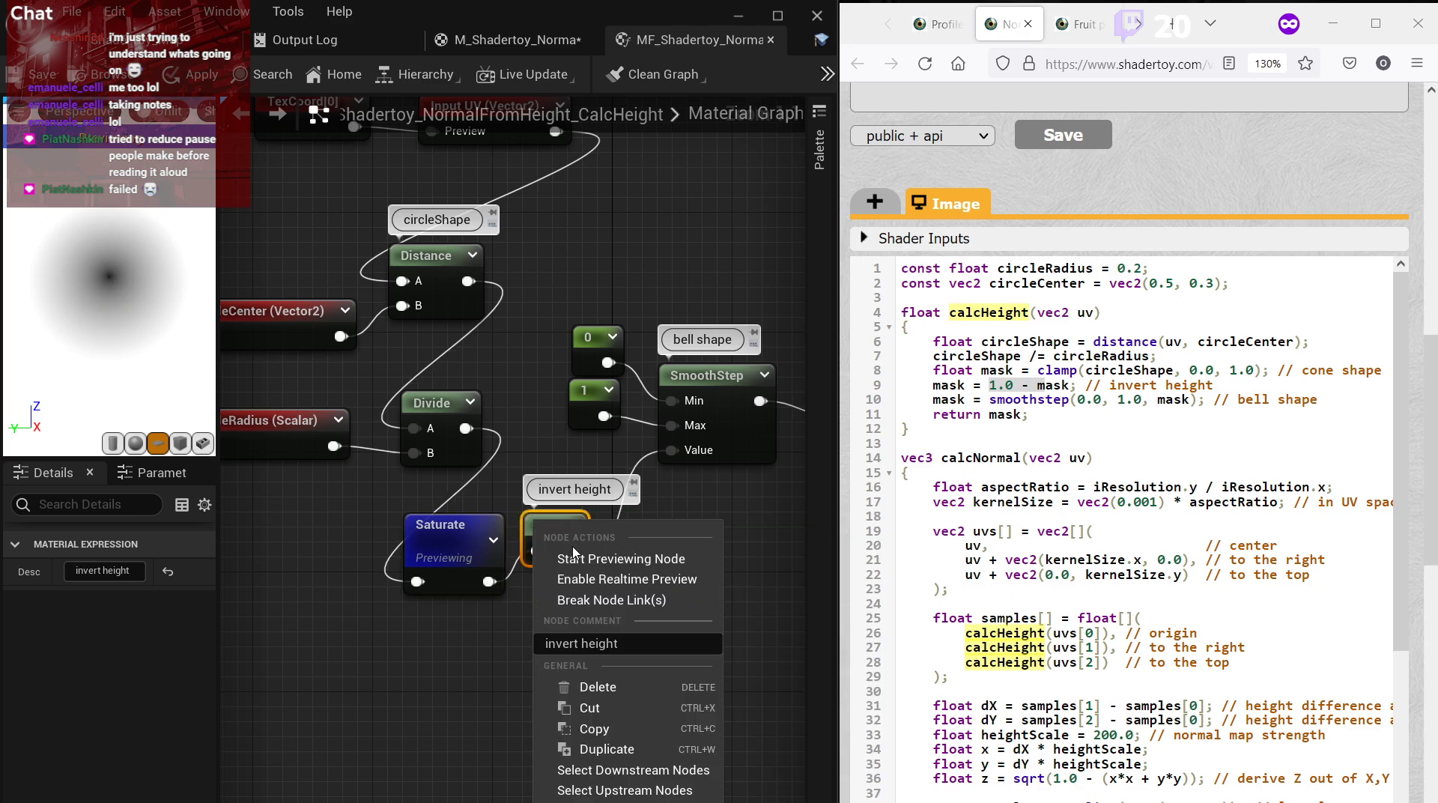
click(588, 558)
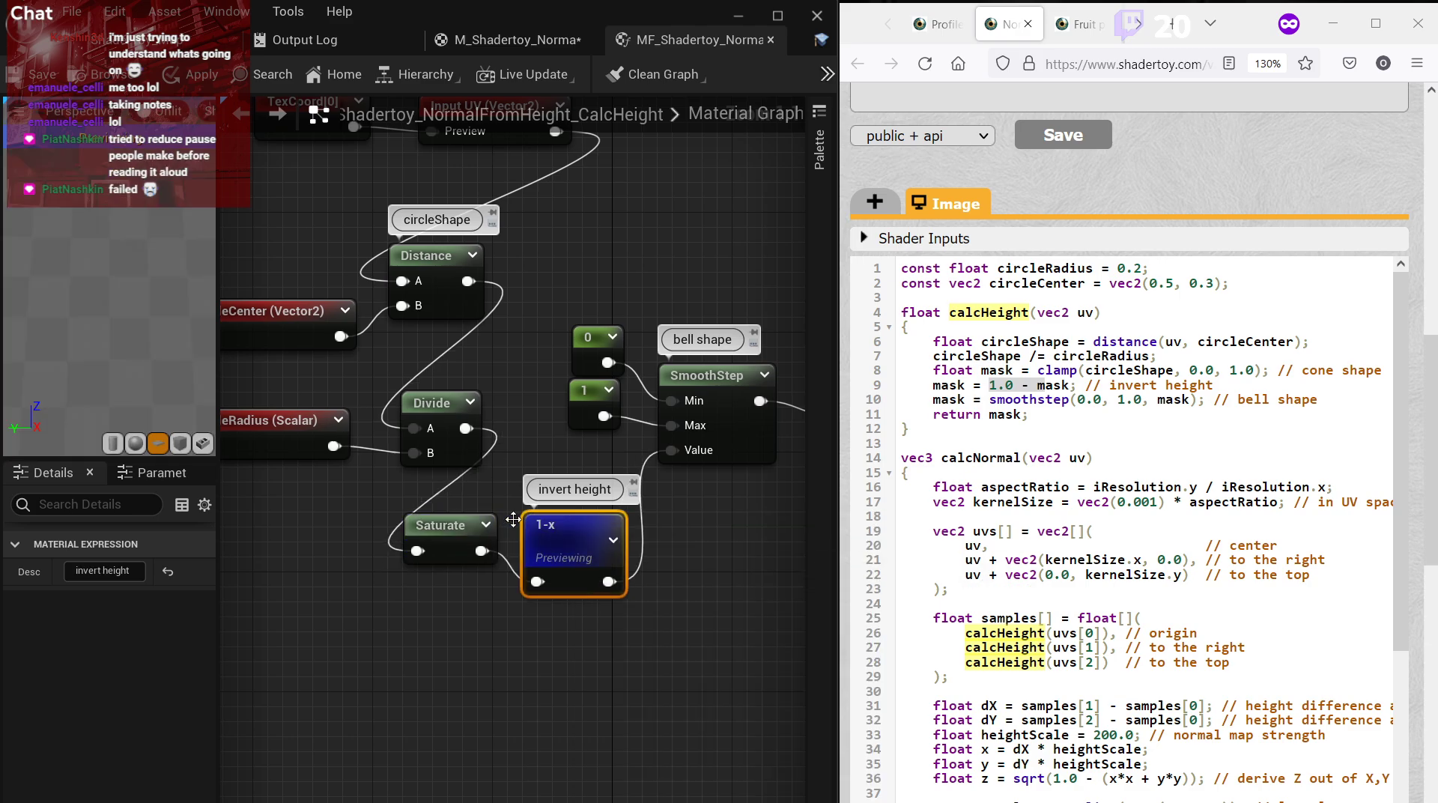
right_click(589, 535)
click(631, 575)
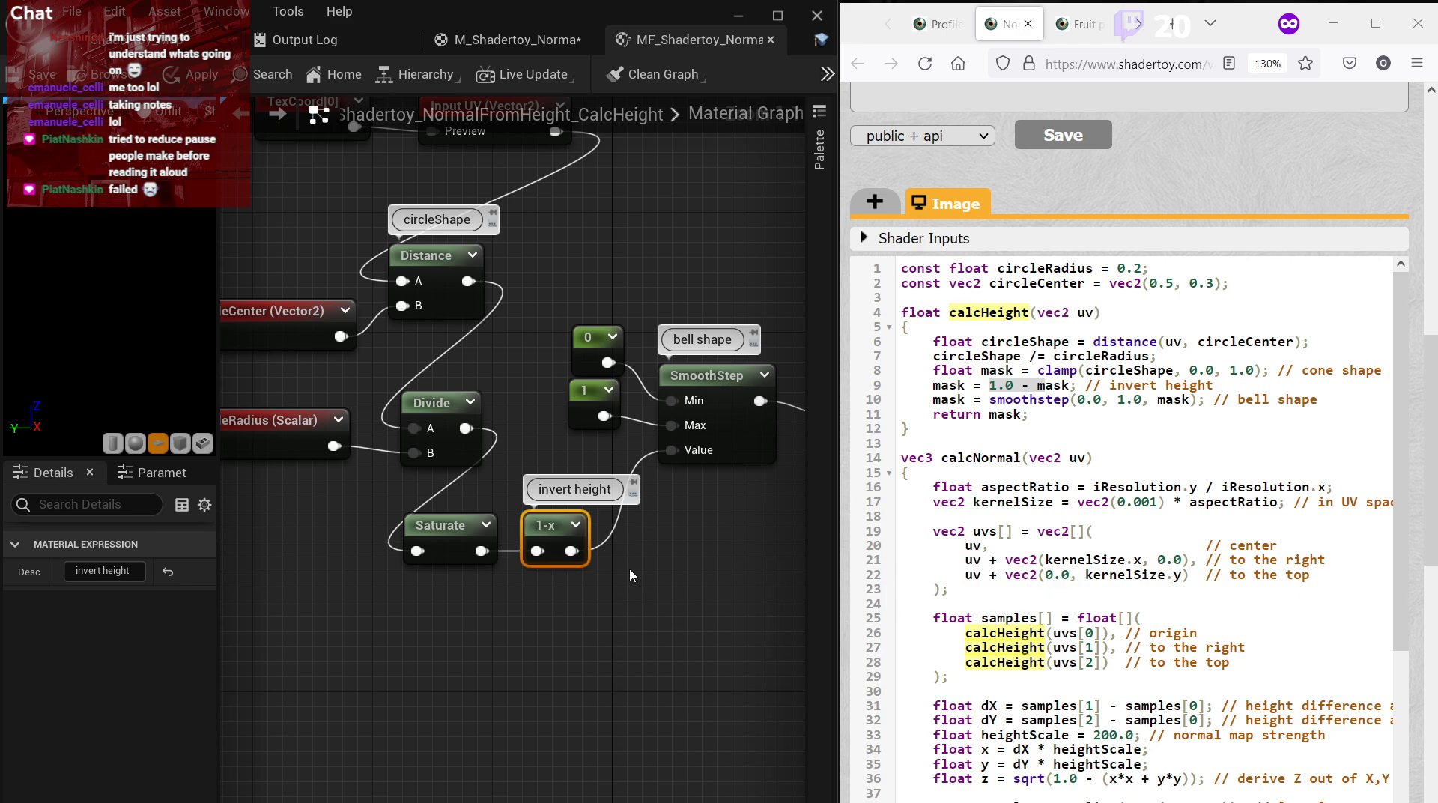
Compare the clamp(circleShape, 0.0, 1.0) call and the circleRadius division in calcHeight with the Saturate and Divide nodes.
click(1081, 404)
double_click(1053, 370)
drag(1190, 370, 1240, 370)
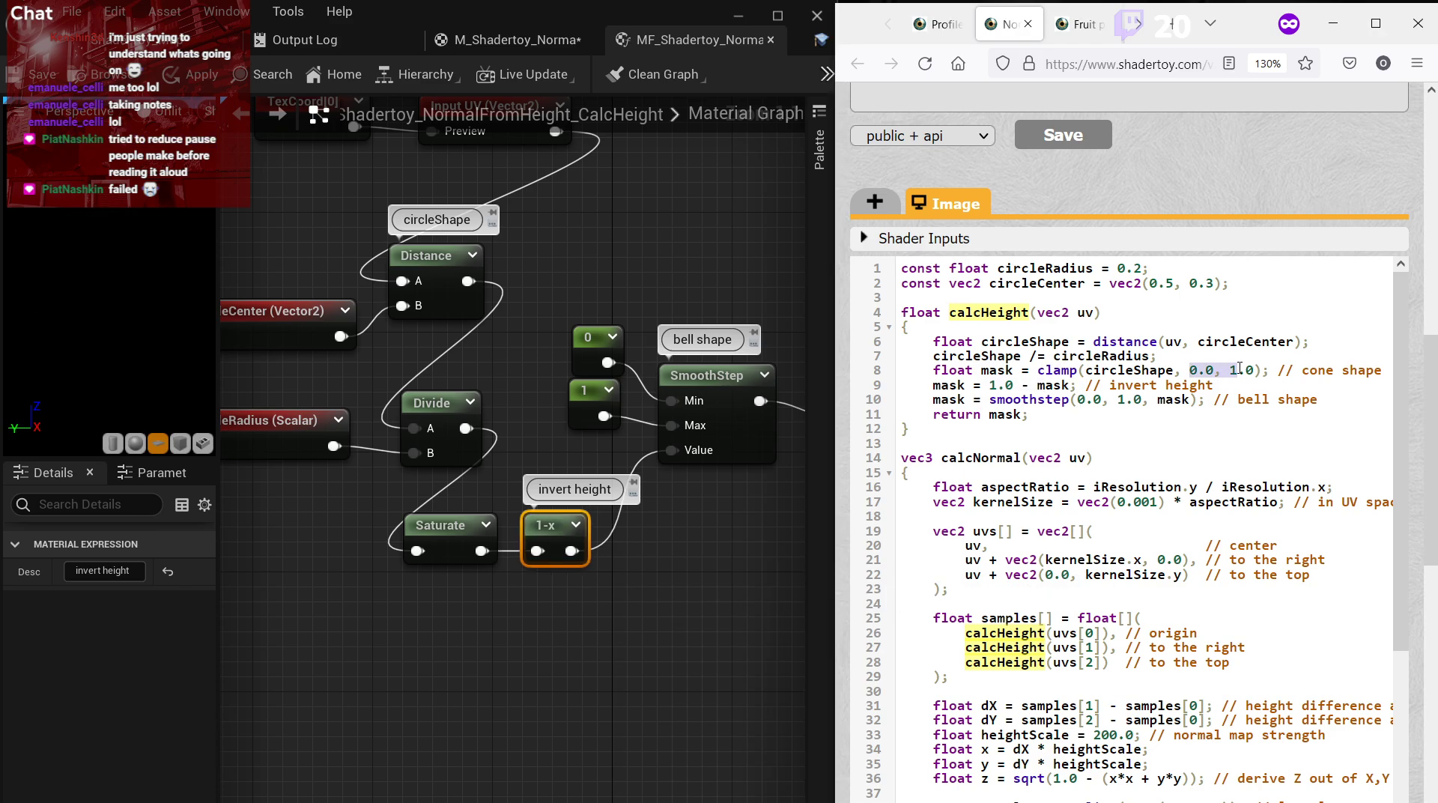
click(459, 522)
drag(452, 531, 461, 533)
click(1049, 358)
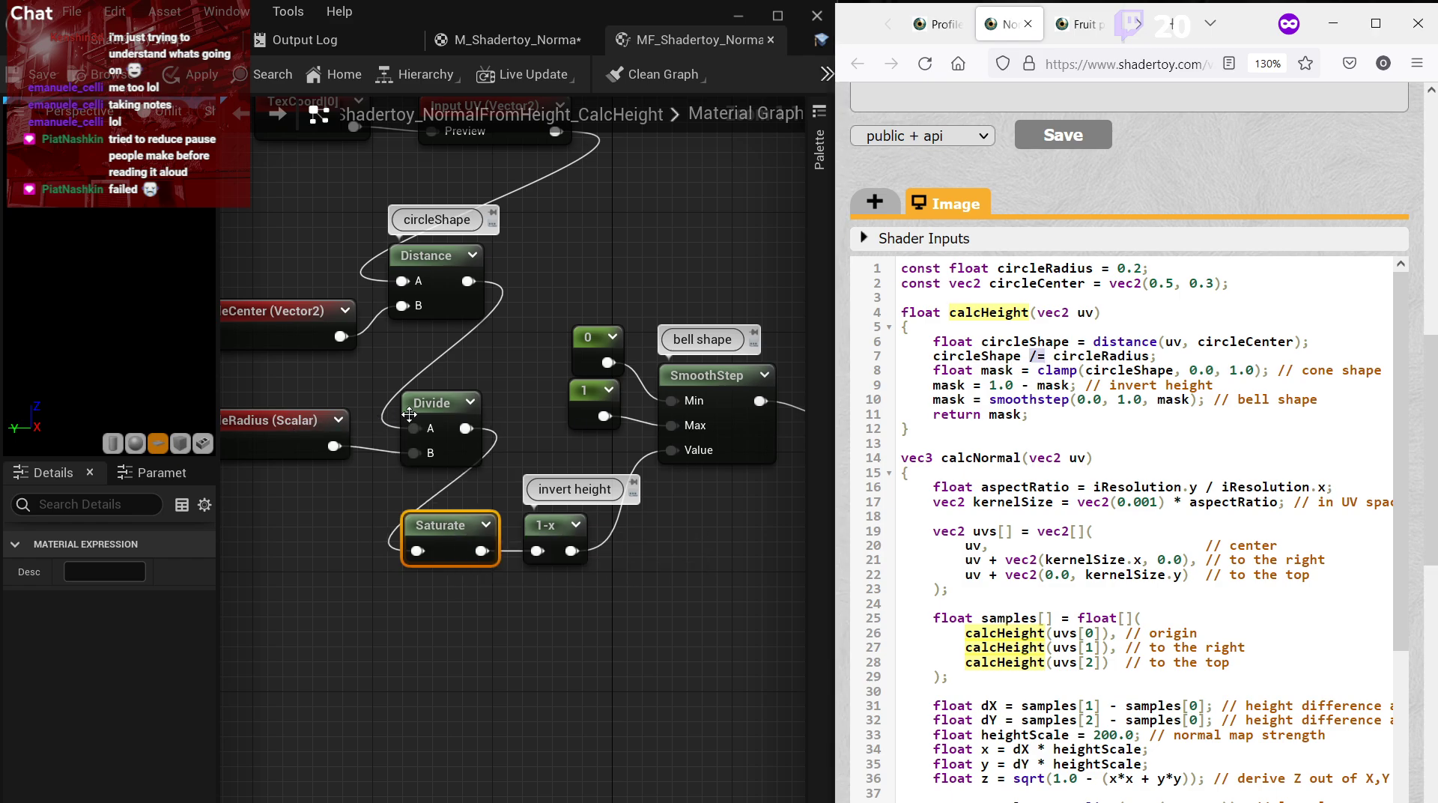
Compare the distance(uv, circleCenter) call with the Distance node and the function's UV and CircleCenter inputs.
right_drag(409, 415, 488, 436)
click(505, 278)
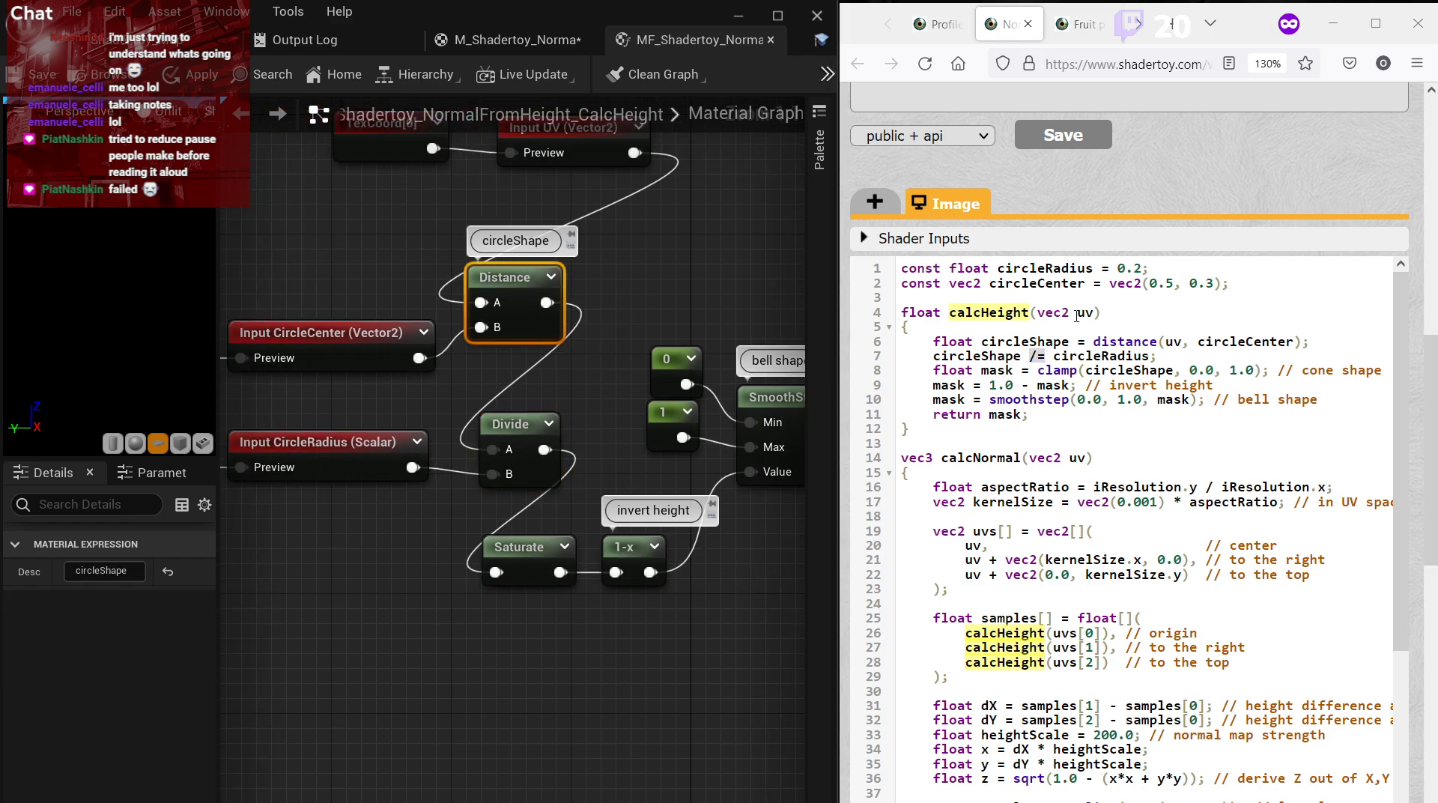
drag(1087, 342, 1119, 341)
click(687, 268)
scroll(686, 268, down, 3)
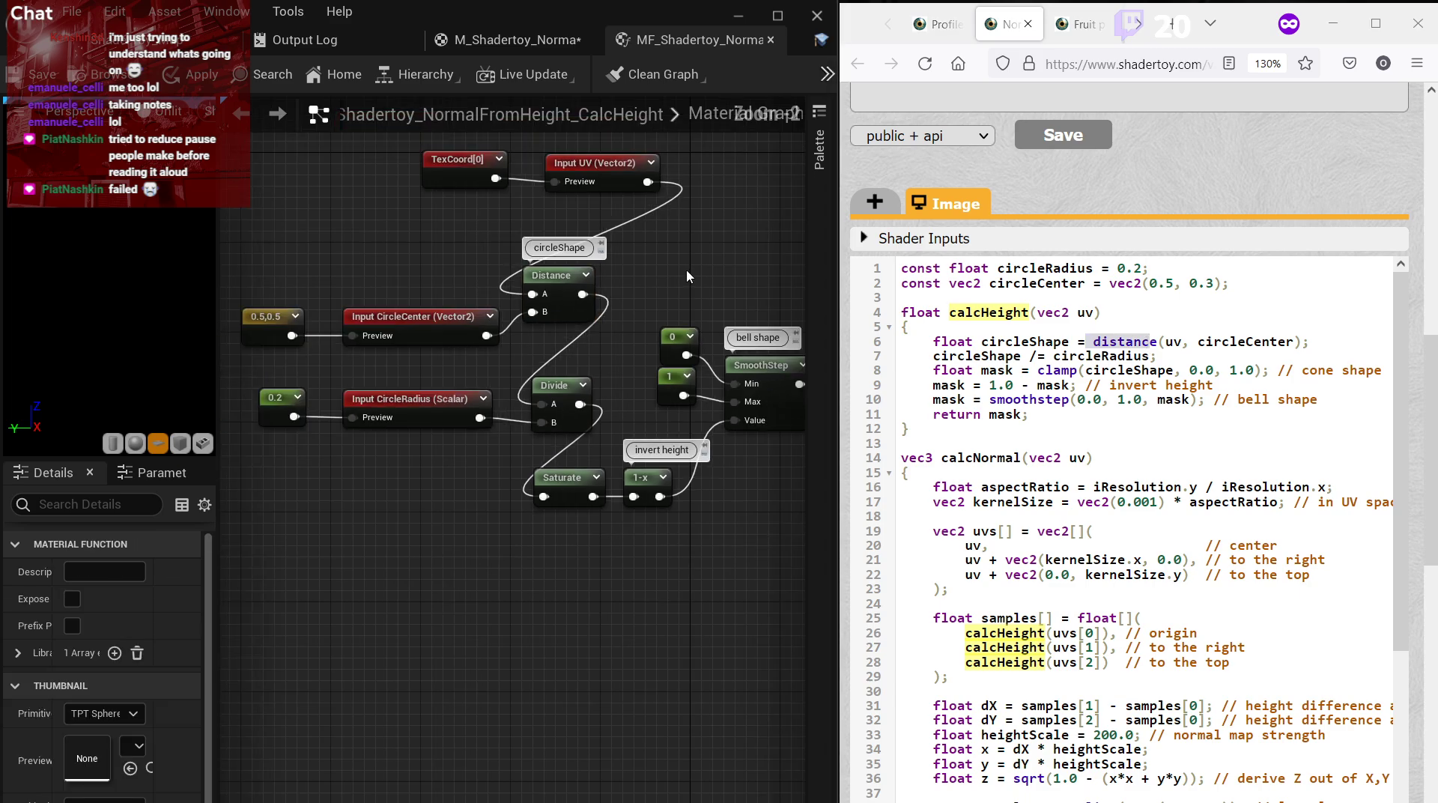
right_drag(600, 307, 611, 308)
Return to the M_Shadertoy_NormalFromHeight graph and match its CalcHeight nodes with the samples and uvs arrays in calcNormal.
click(525, 40)
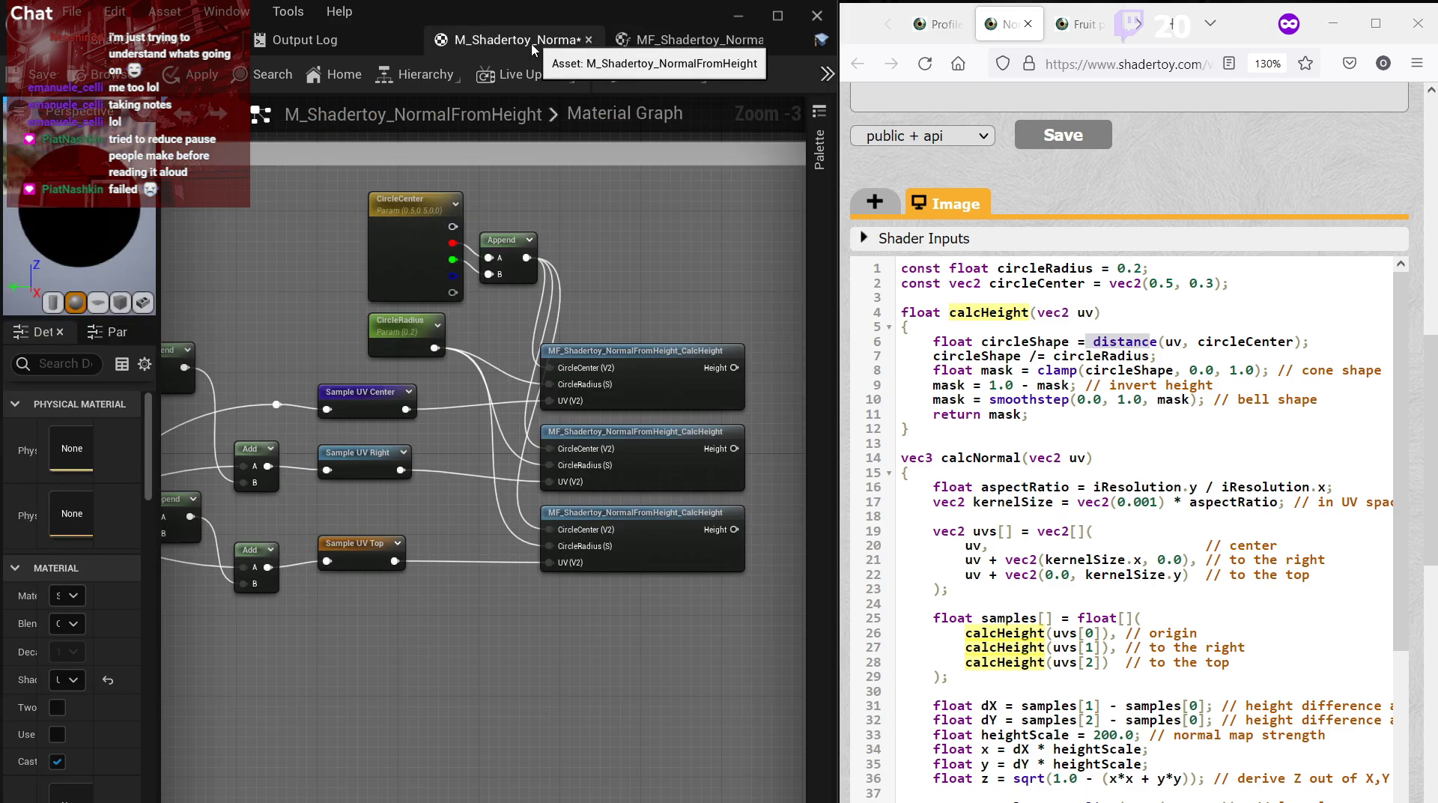
scroll(1002, 528, down, 2)
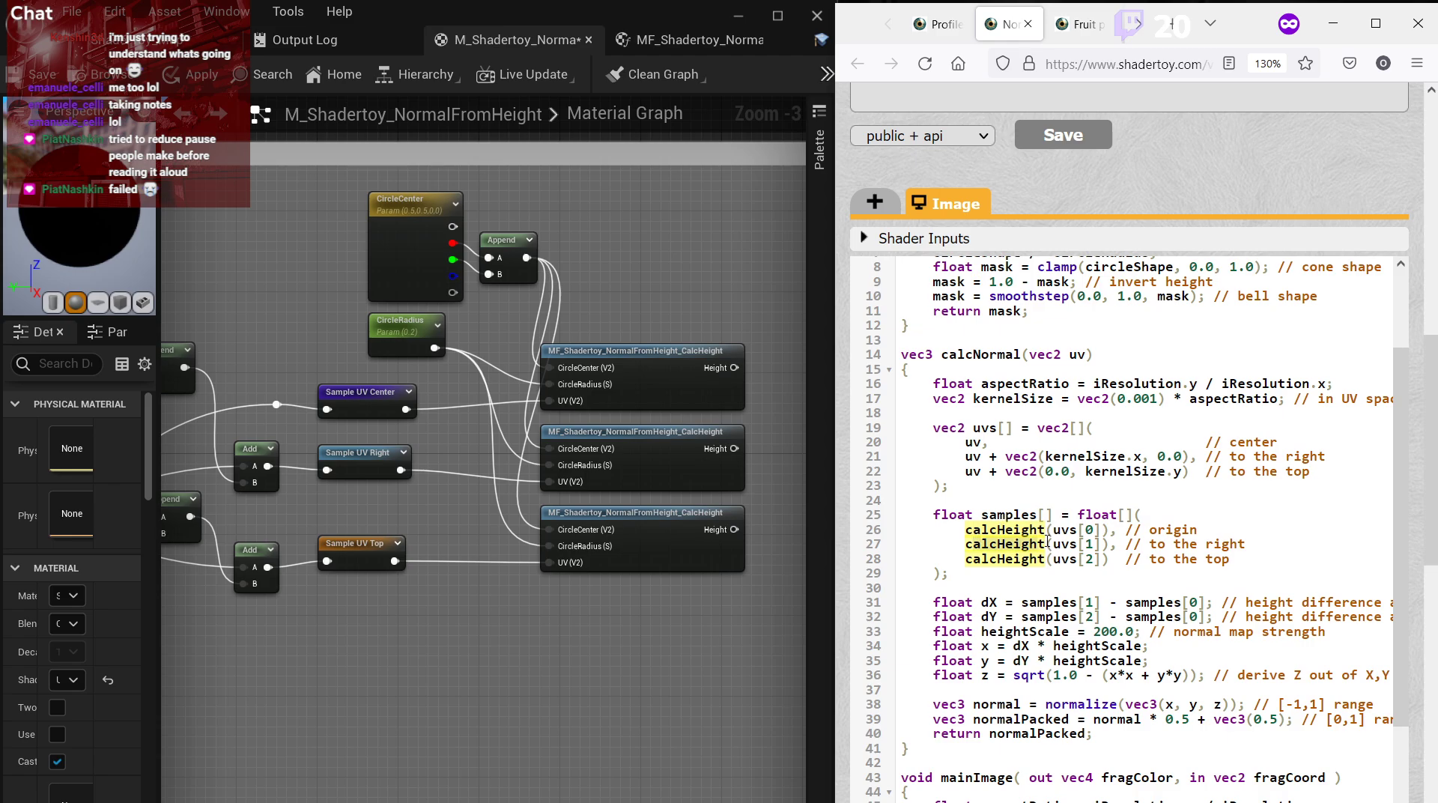
click(650, 378)
click(633, 518)
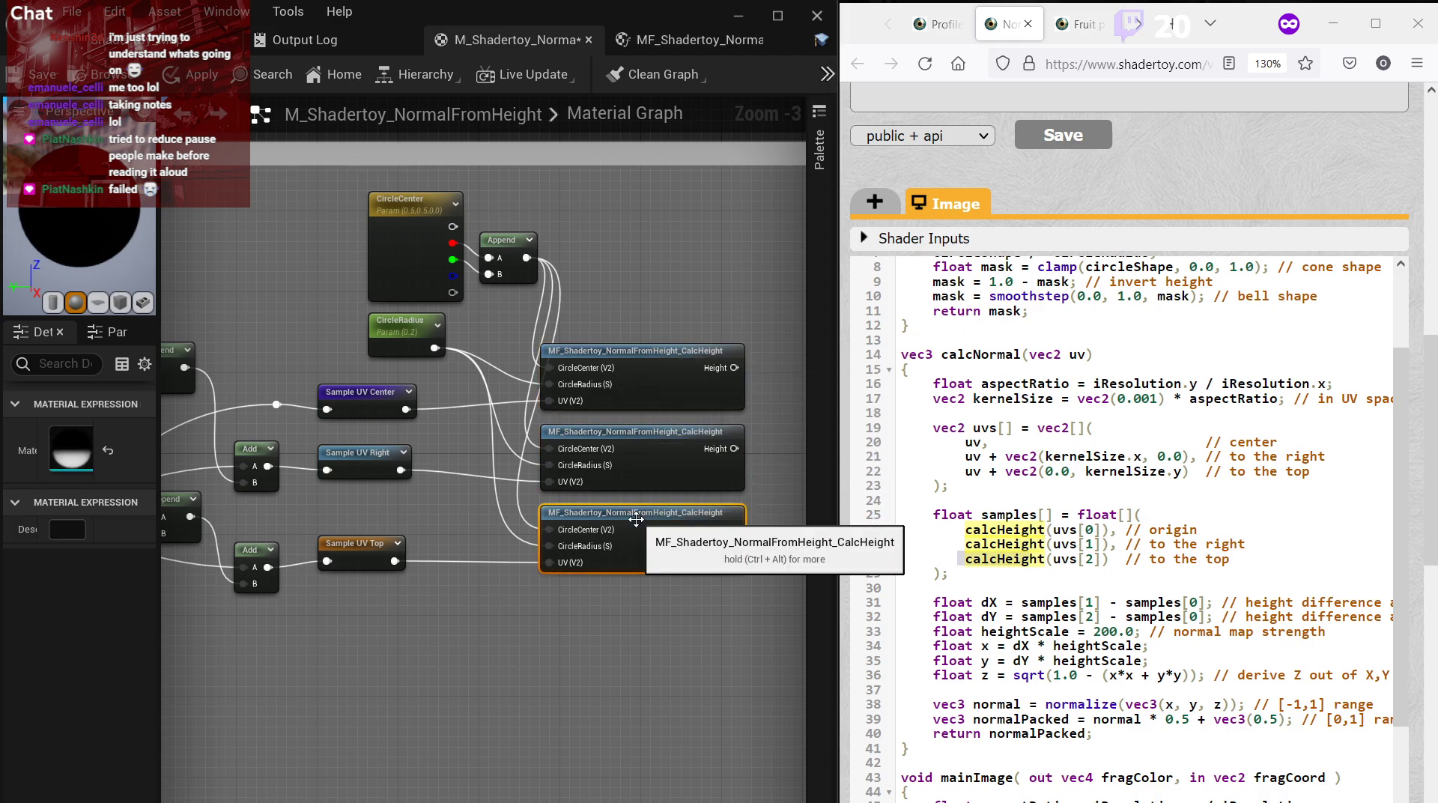
drag(969, 489, 939, 427)
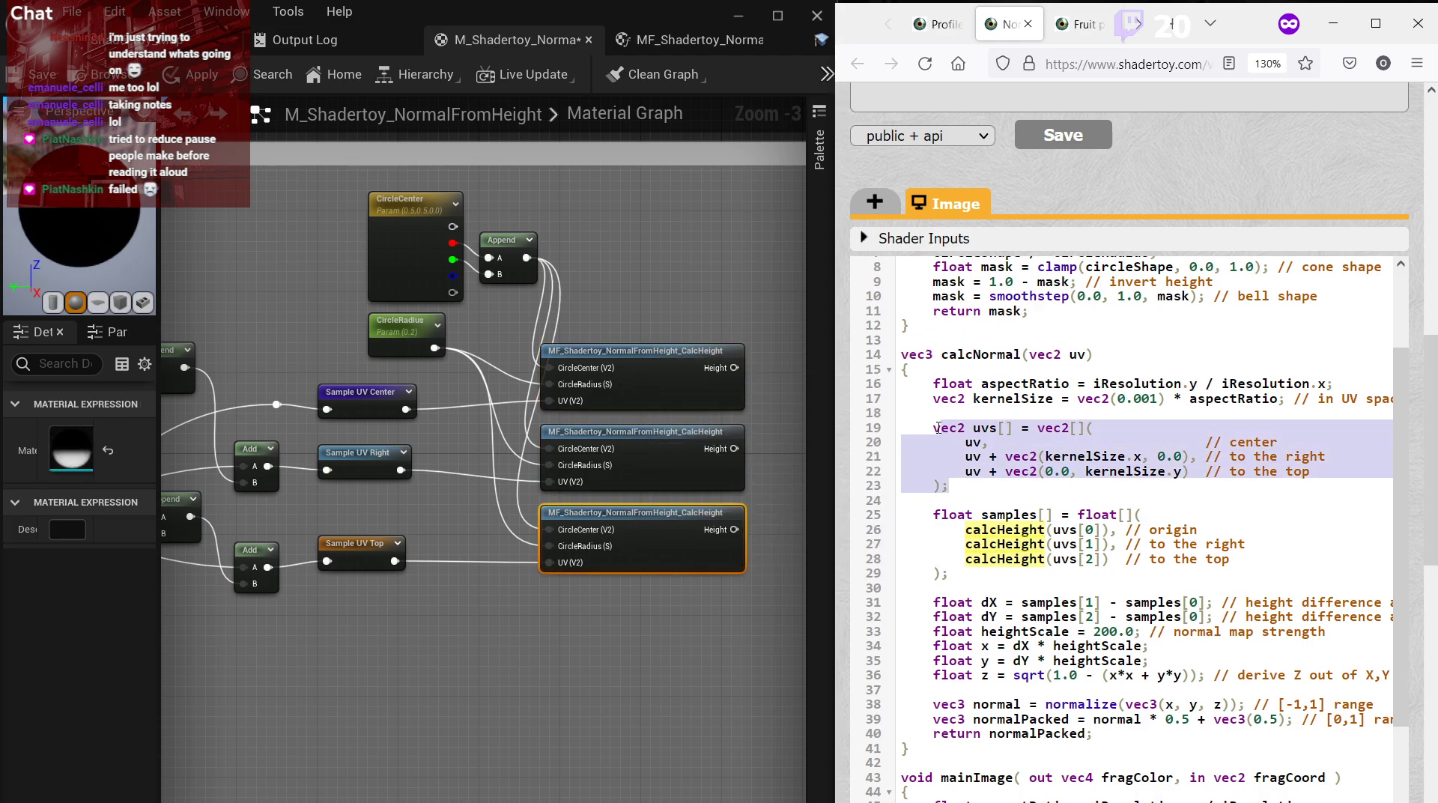
click(974, 428)
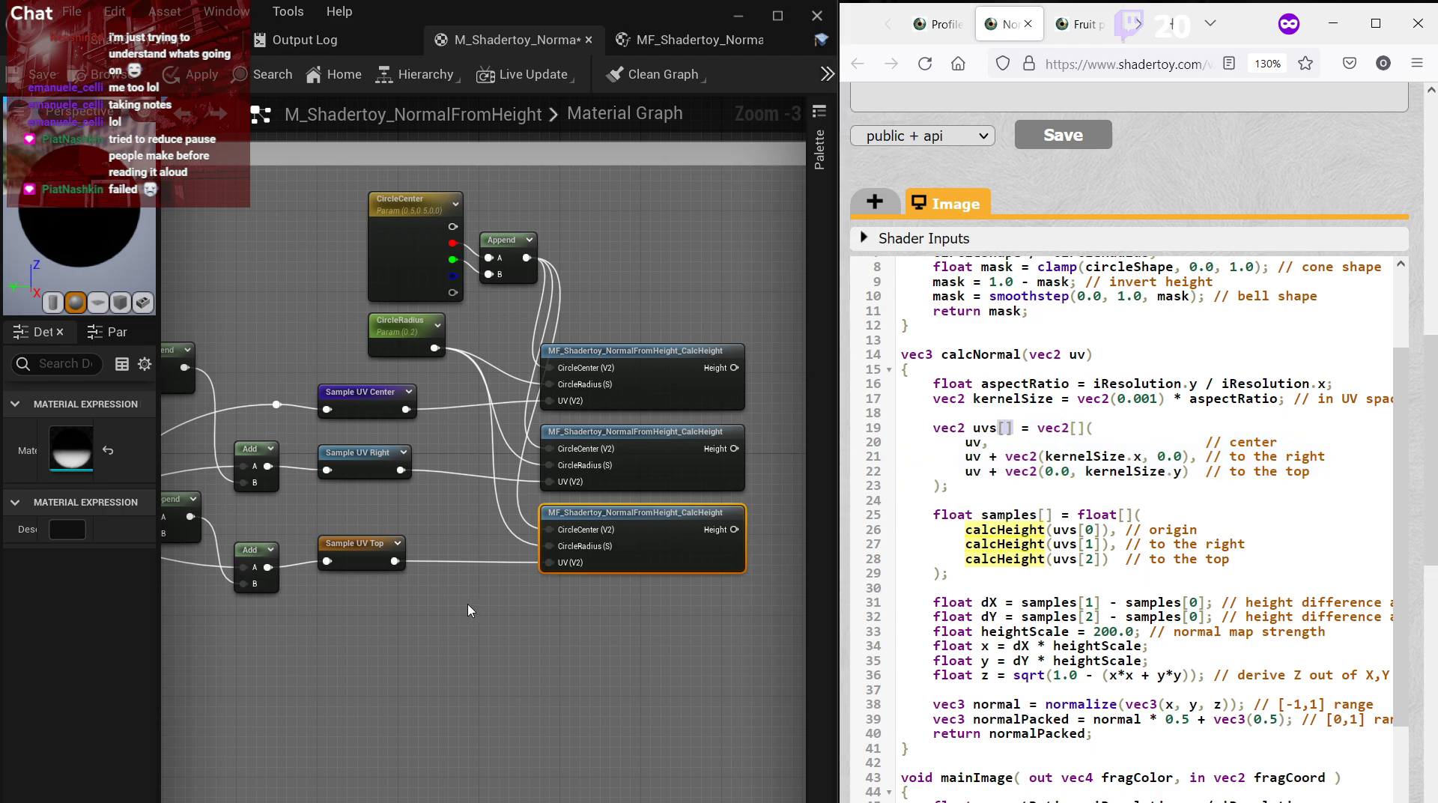
Review the Sample UV Center, Right and Top nodes, and shift Sample UV Right and its Add node slightly down.
scroll(472, 519, up, 2)
click(555, 377)
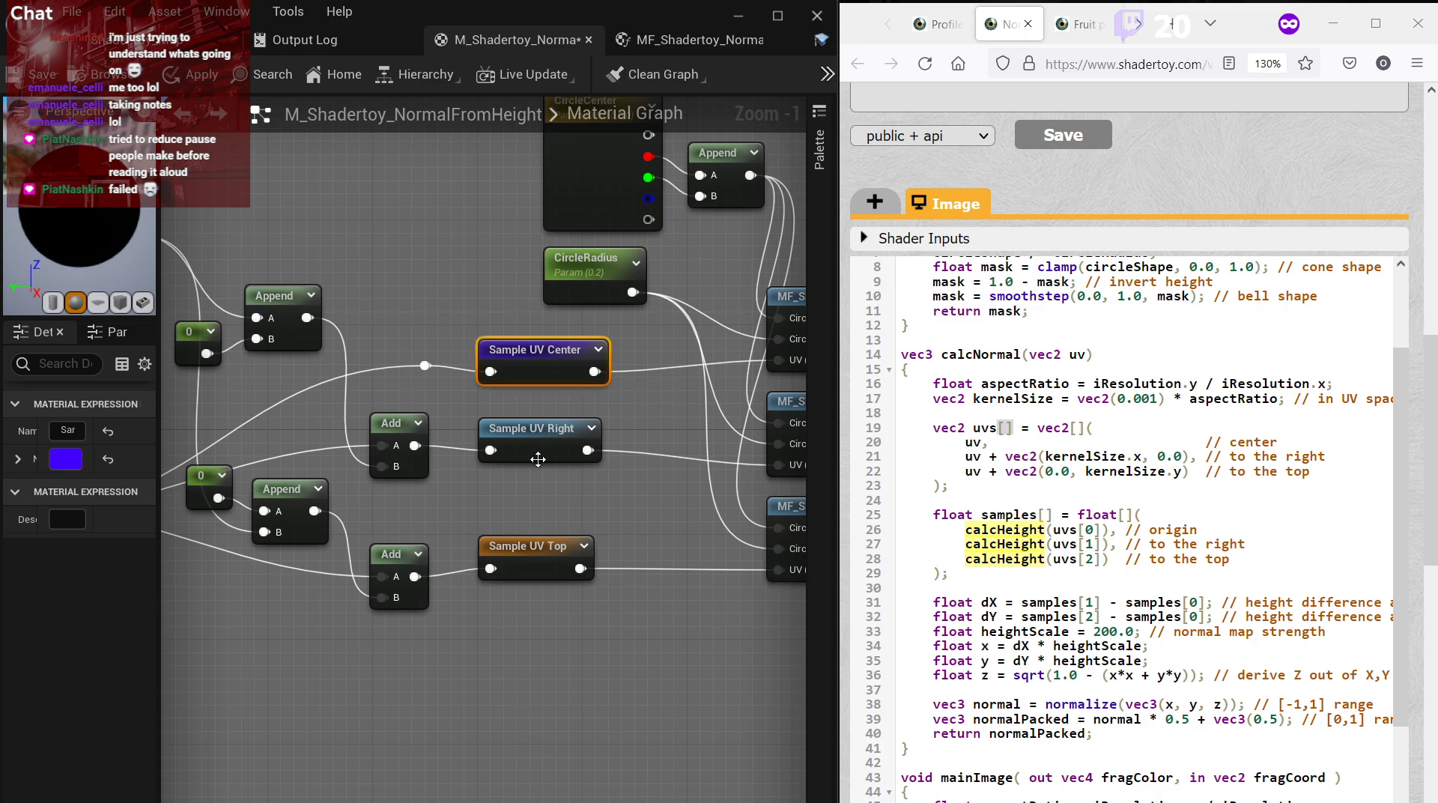
click(539, 452)
click(528, 559)
click(577, 363)
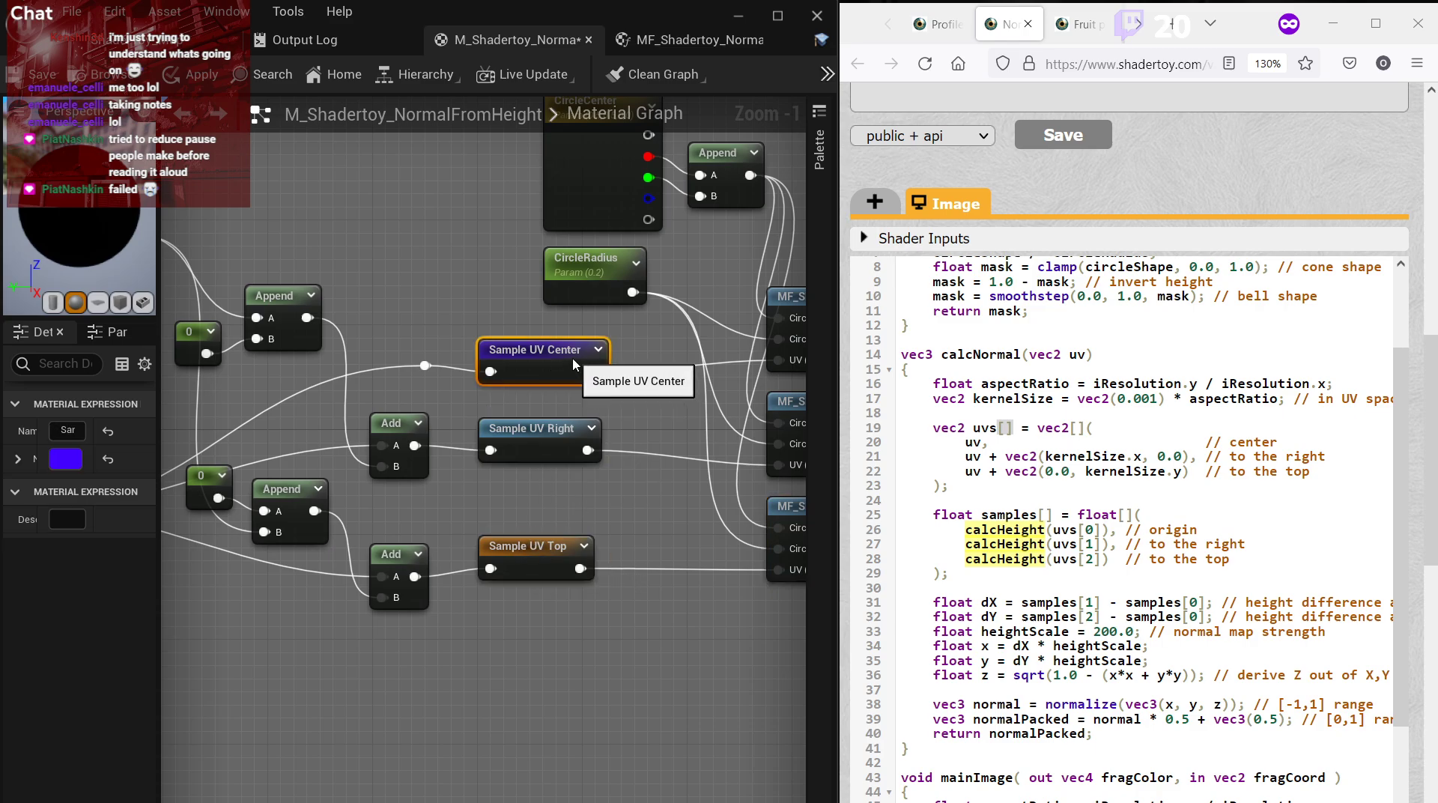
click(645, 471)
drag(641, 489, 399, 430)
click(394, 330)
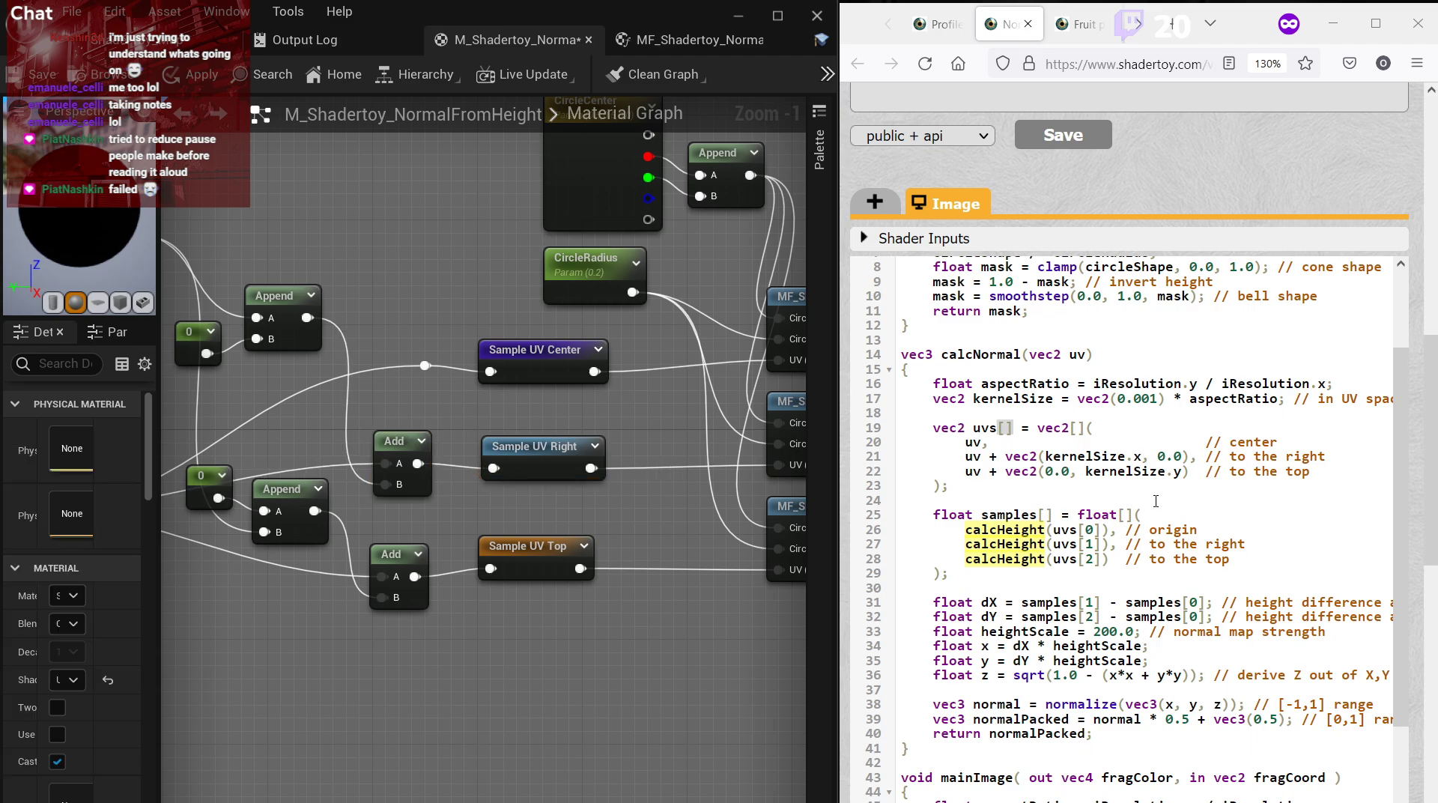
Review the uvs and samples code against the annotated normal map sketch in Snip & Sketch, and minimise the sketch window.
click(942, 444)
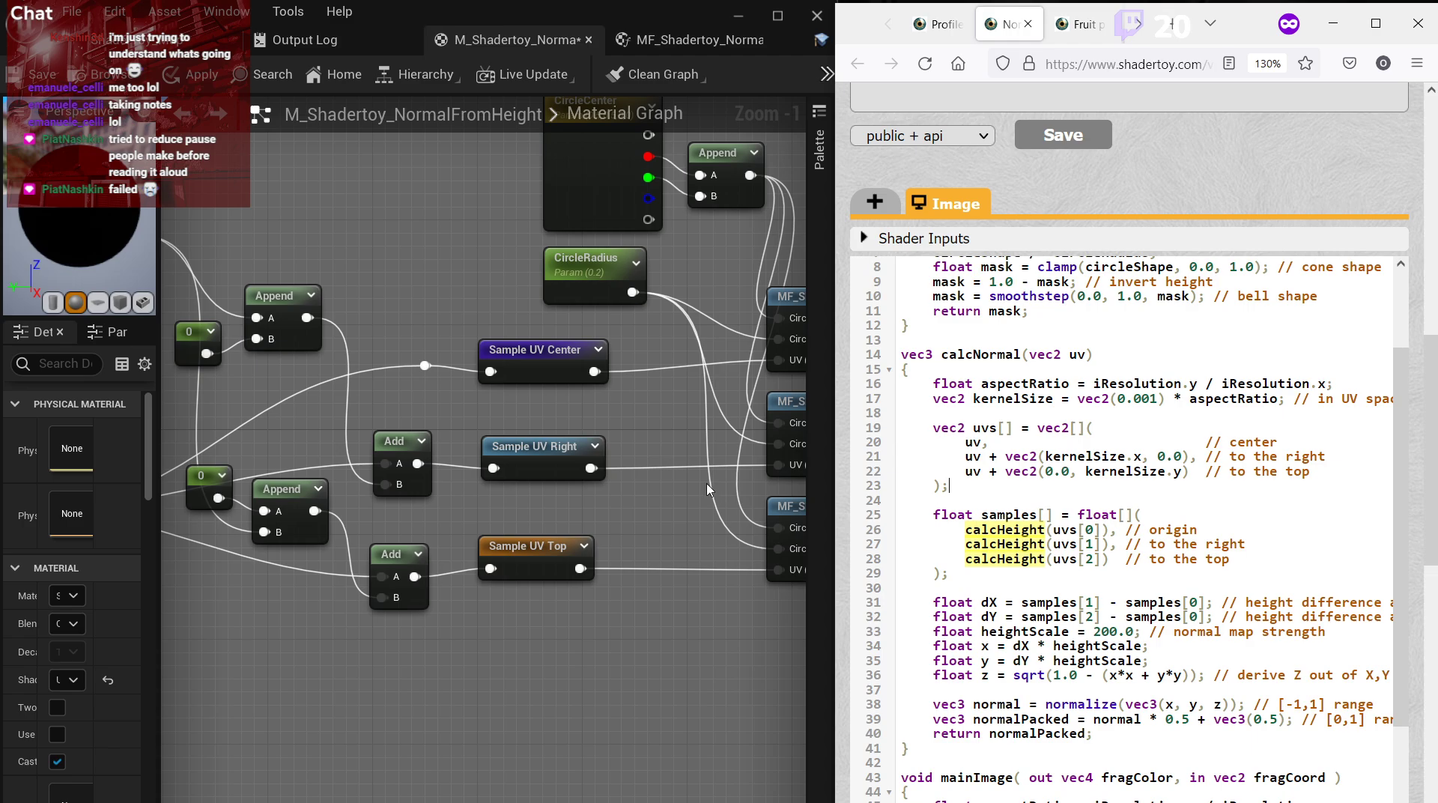
click(738, 480)
mouse_move(1232, 457)
mouse_down()
mouse_move(1304, 457)
mouse_move(1312, 480)
mouse_move(1238, 448)
mouse_up()
key(alt+Tab)
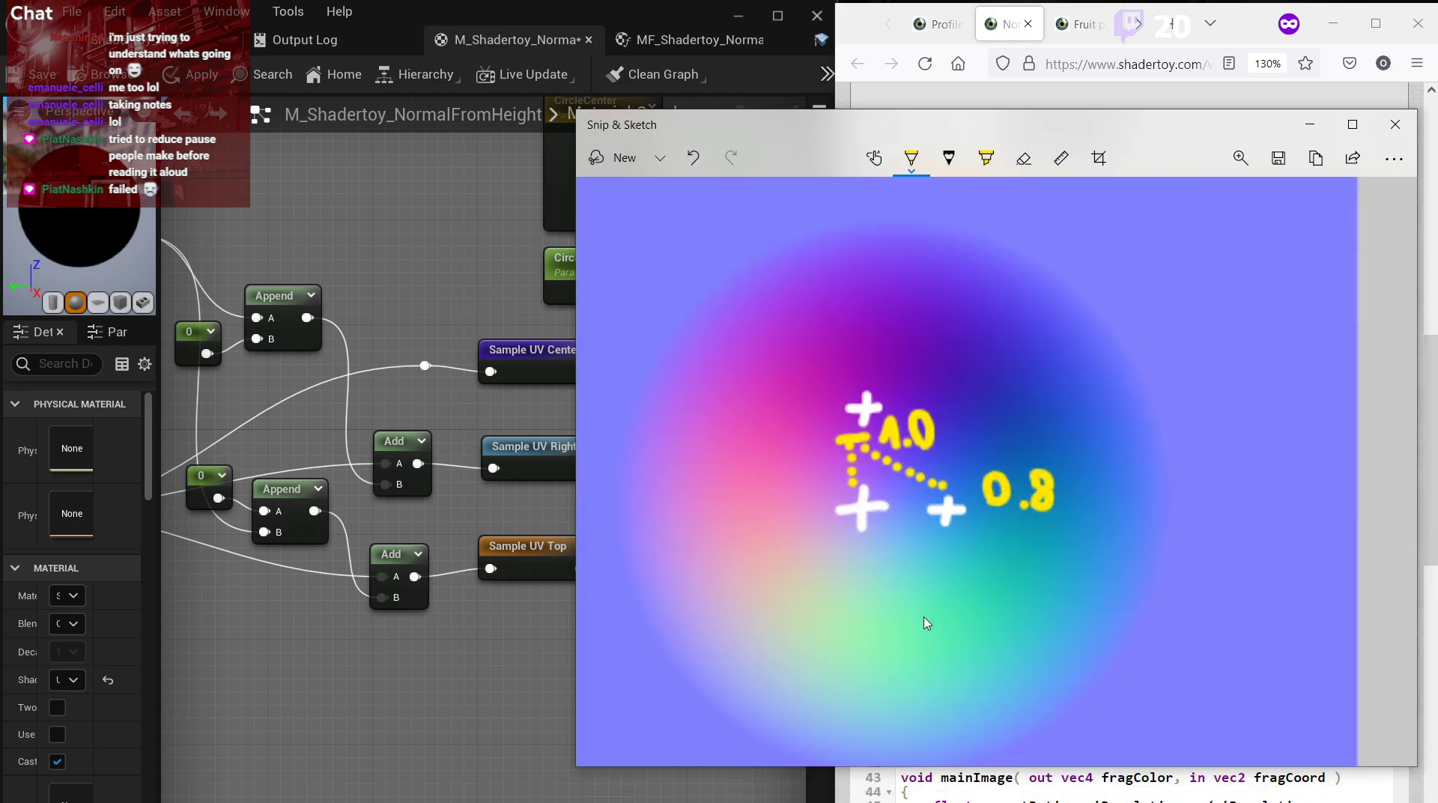
click(1311, 125)
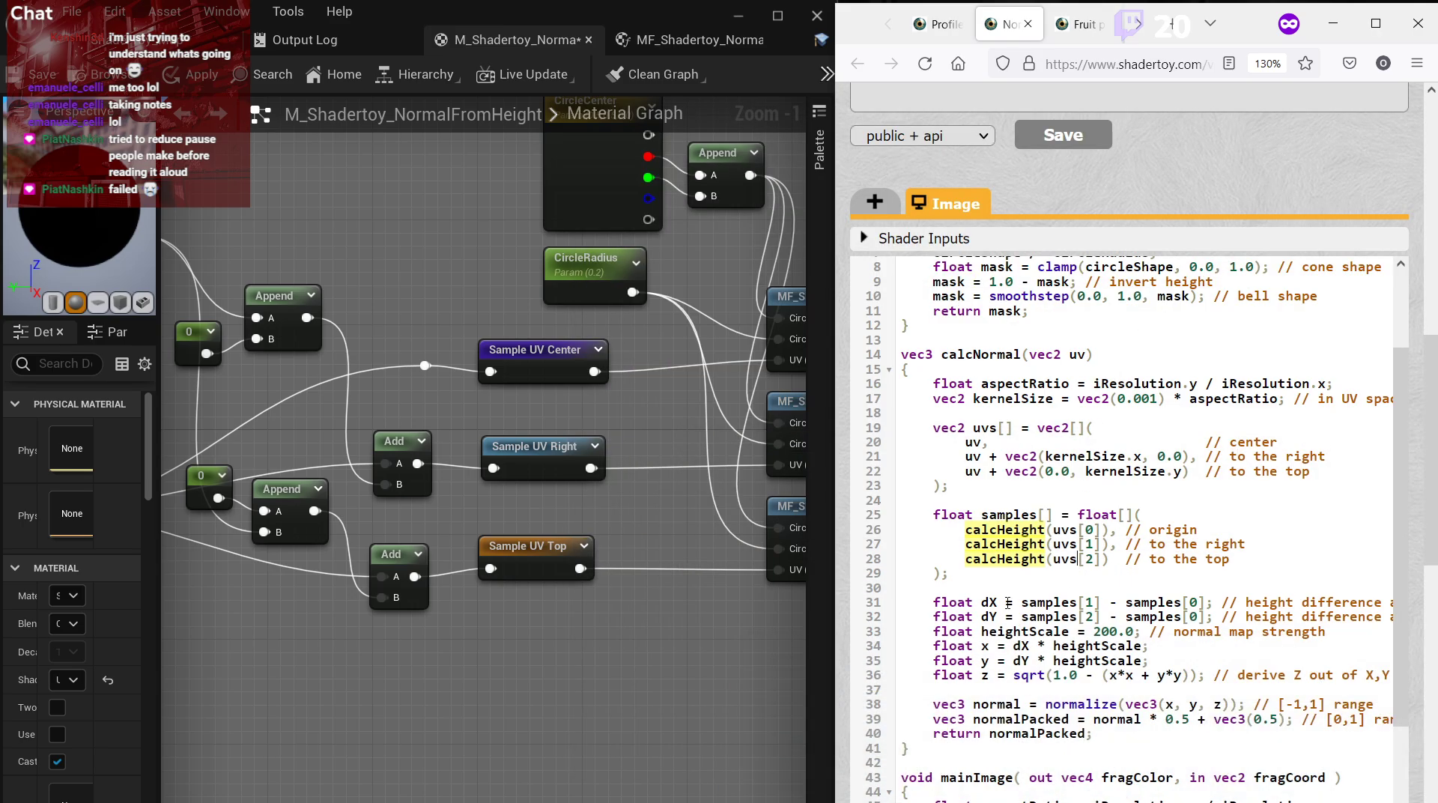
Save the material, show the empty graph area after the CalcHeight nodes, and locate the dX line in calcNormal.
click(9, 82)
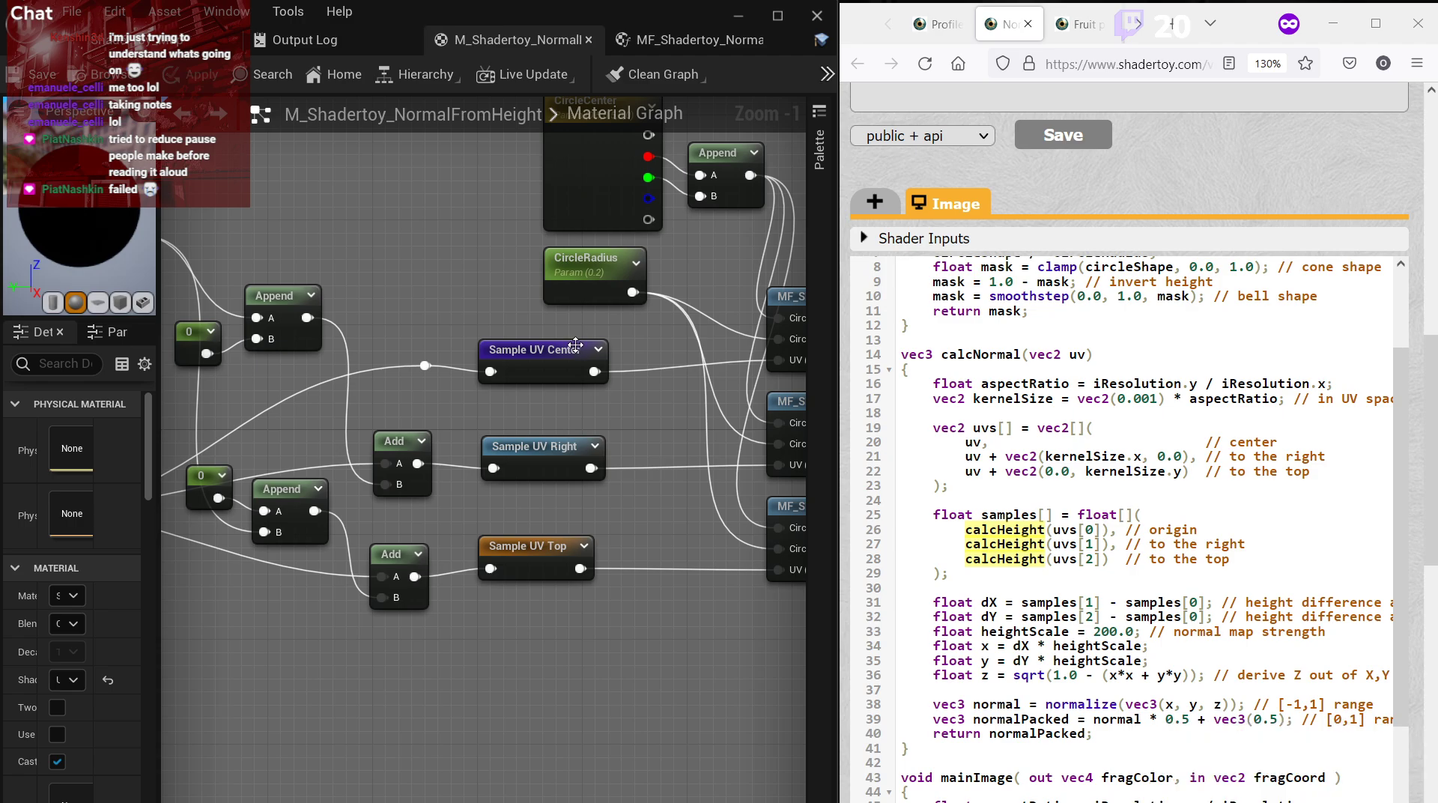
scroll(576, 350, down, 3)
right_drag(719, 382, 245, 412)
scroll(533, 419, up, 1)
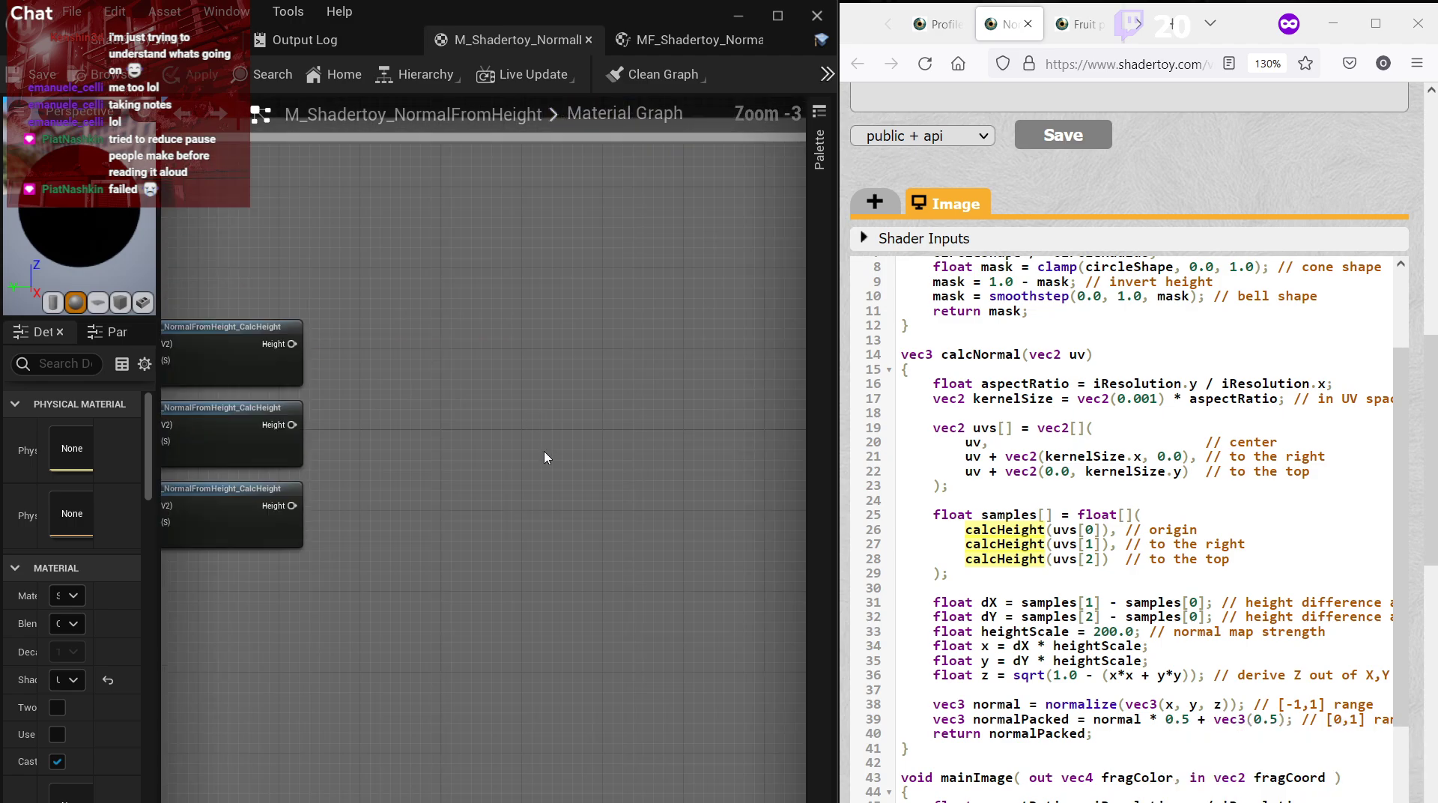
drag(984, 604, 1000, 603)
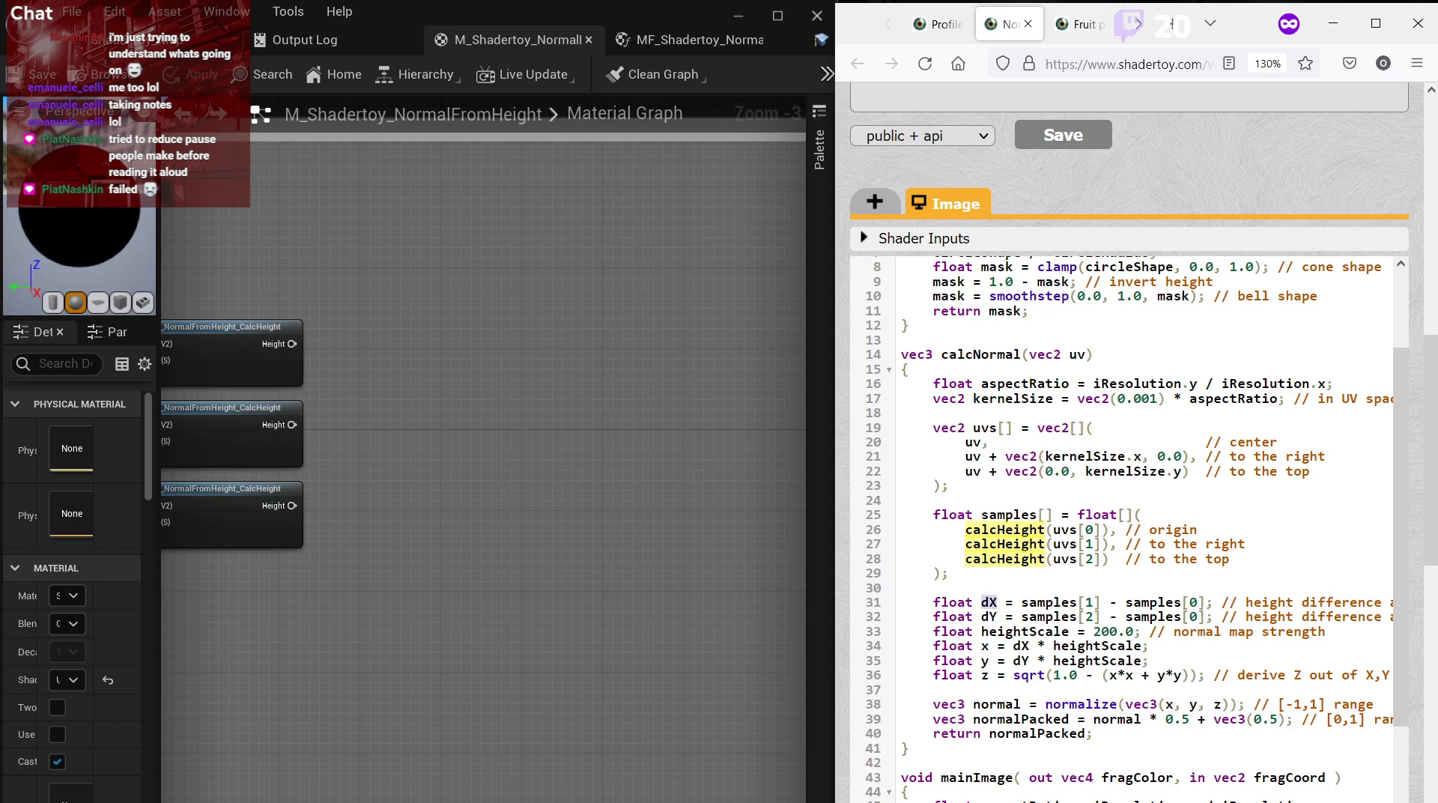
Compare the annotated normal map sketch in Snip & Sketch with the dX line and the origin and right samples in calcNormal.
key(alt+Tab)
ctrl+scroll(899, 434, up, 2)
mouse_move(989, 495)
mouse_down()
mouse_move(805, 430)
mouse_move(1019, 436)
mouse_up()
key(ctrl+z)
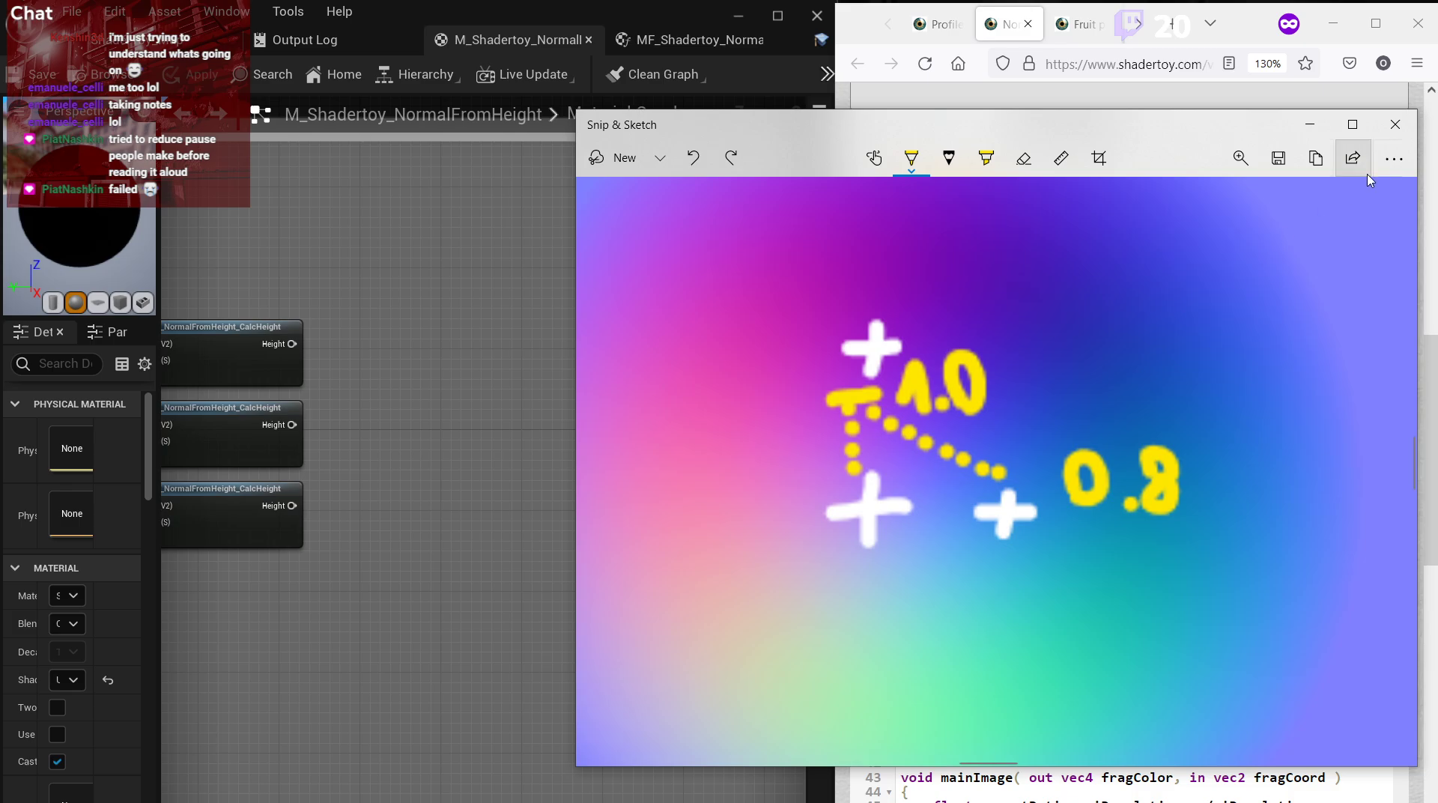
click(1311, 125)
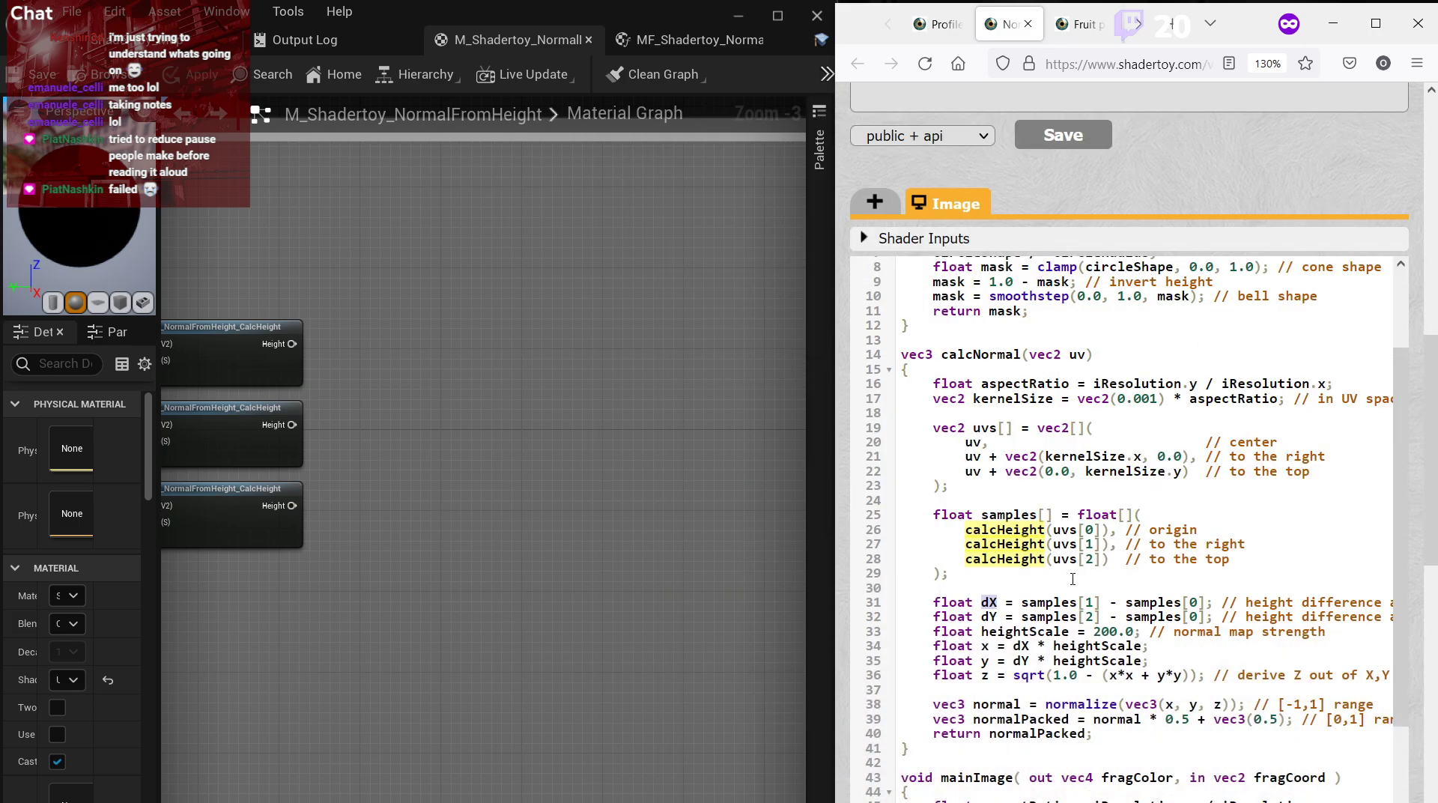
drag(1021, 603, 1207, 602)
click(1114, 602)
click(1121, 577)
drag(1149, 544, 1248, 544)
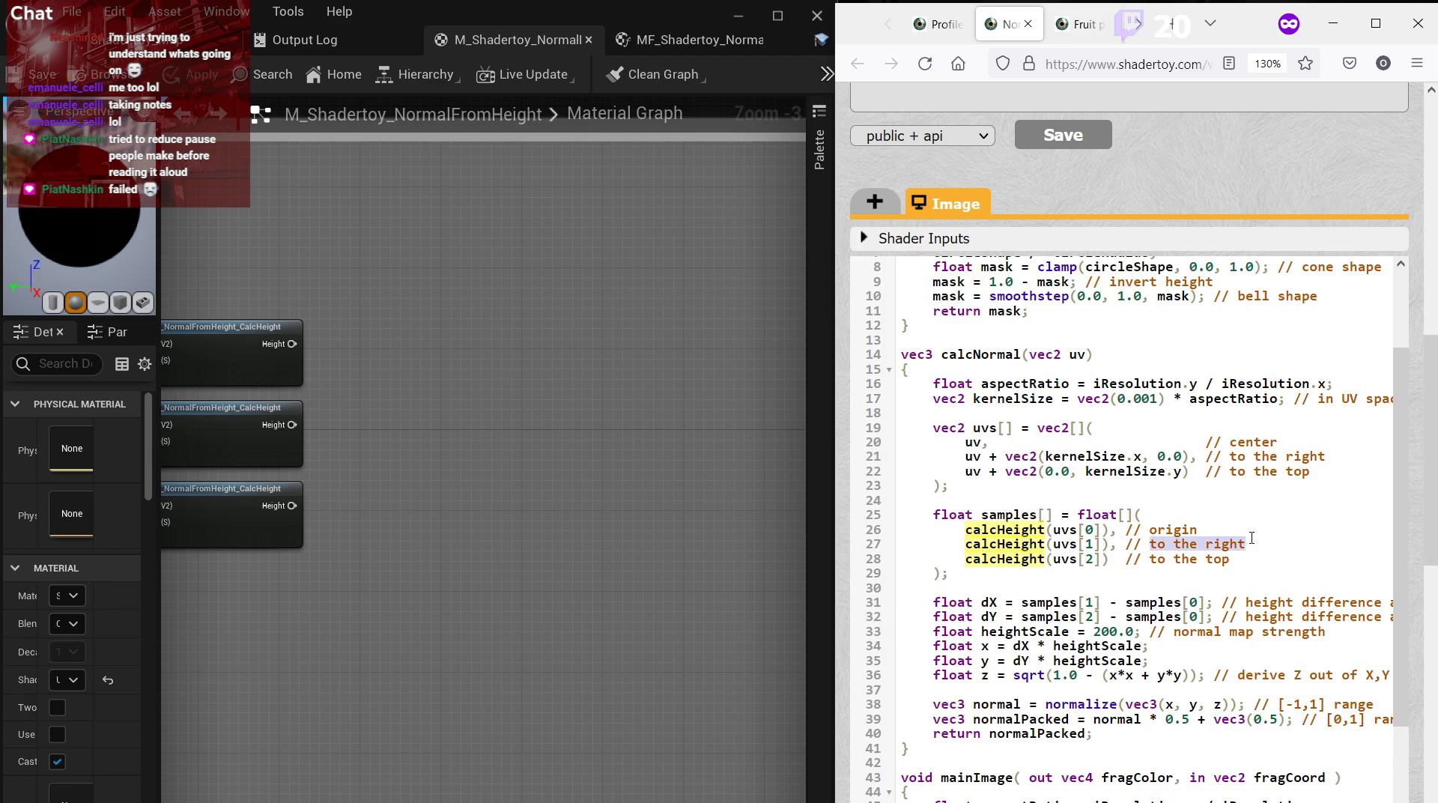
click(1155, 555)
double_click(1174, 530)
click(1187, 599)
Add a named reroute declaration called Height Center to the first CalcHeight node's Height output, and place it close beside that node.
right_drag(555, 485, 599, 450)
scroll(646, 405, up, 1)
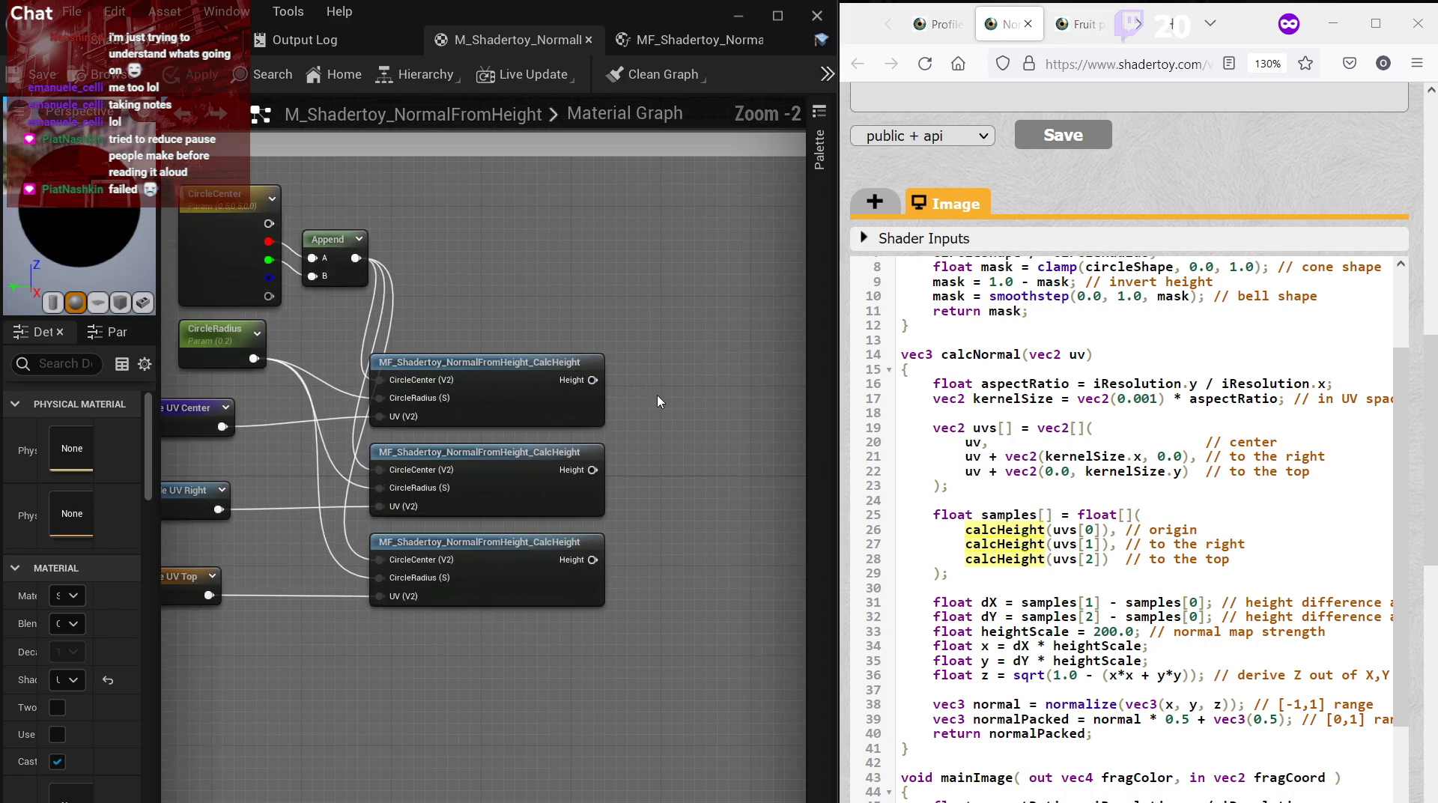
scroll(658, 401, up, 2)
right_drag(571, 373, 424, 394)
drag(424, 394, 502, 386)
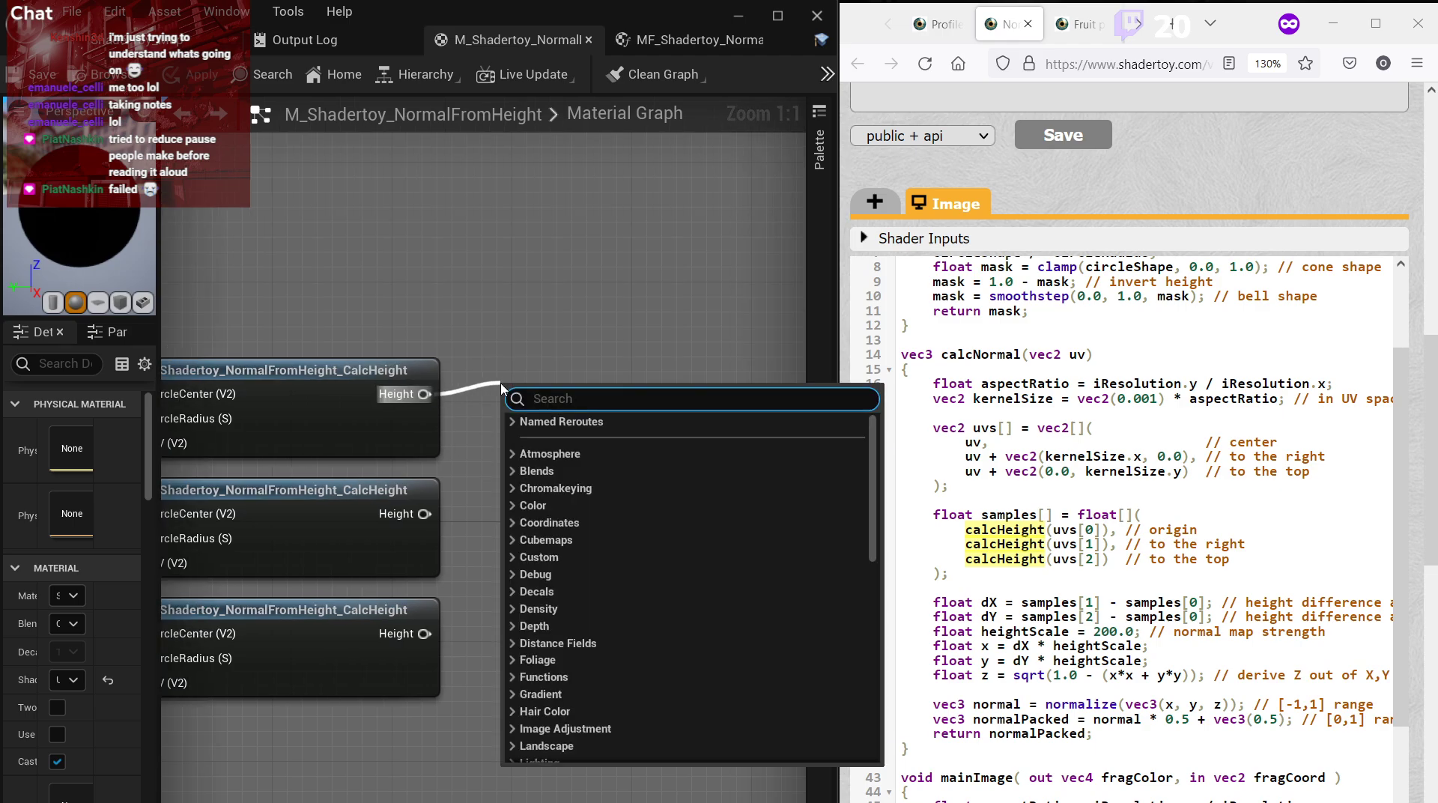
text(named re)
key(Return)
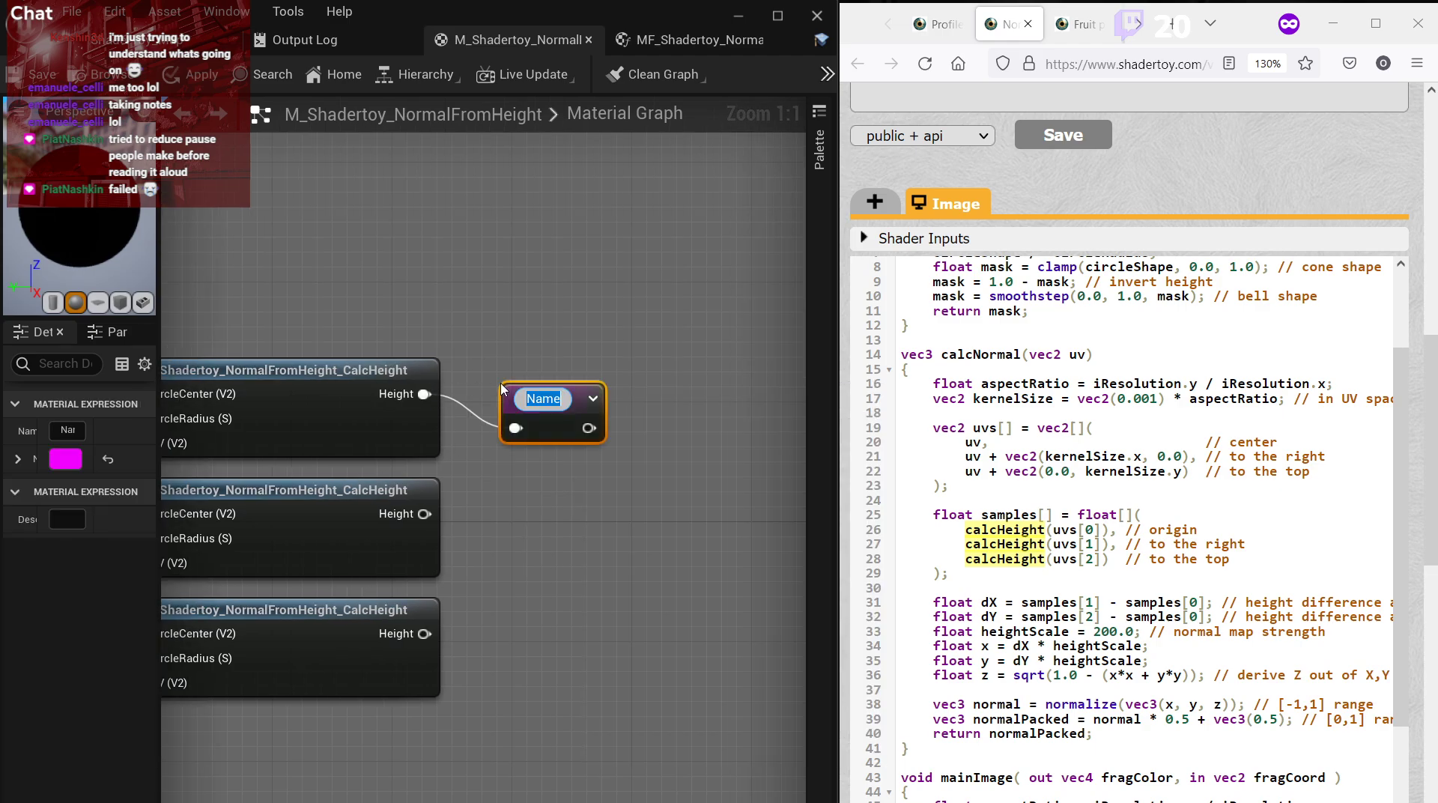
text(Heigh)
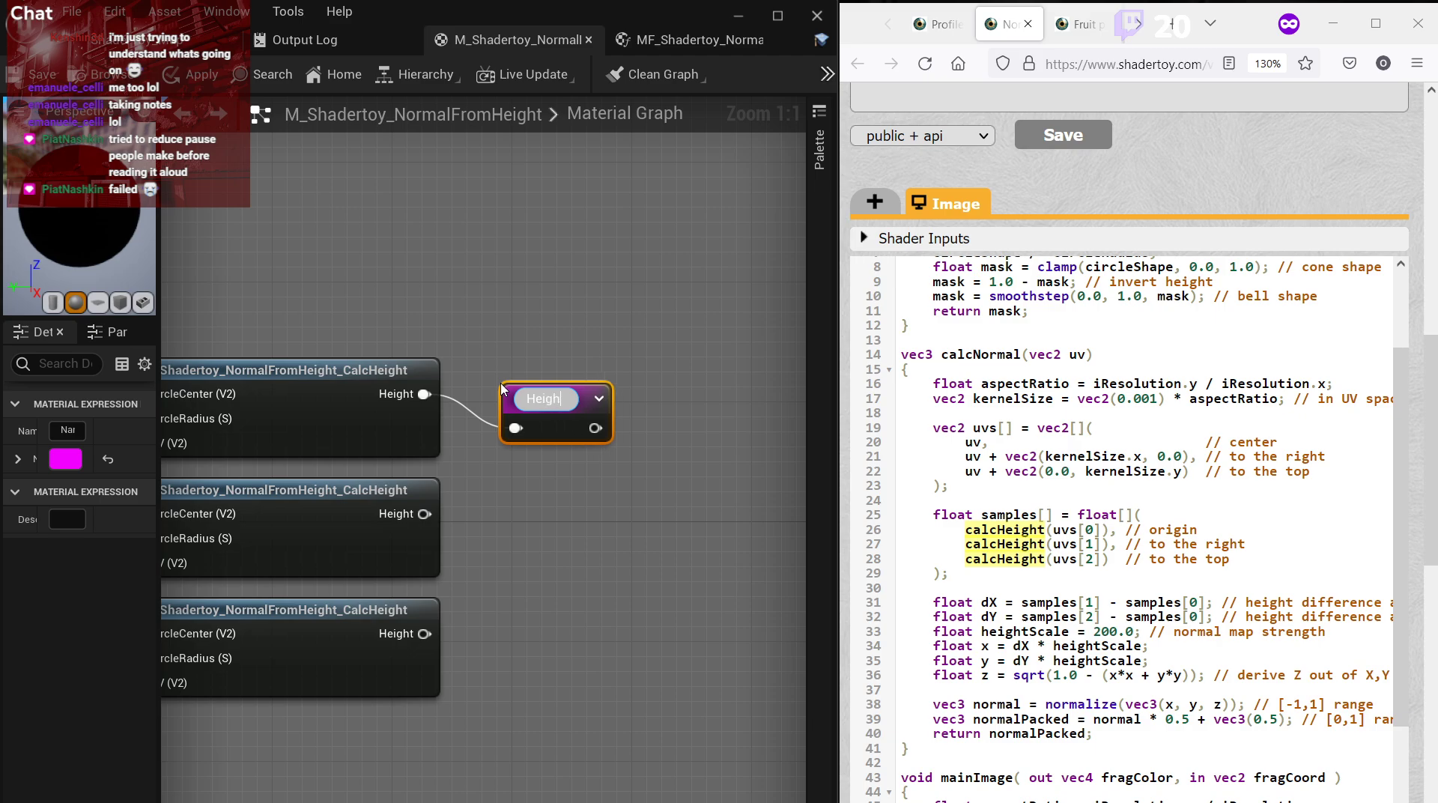
text(t Center)
key(Return)
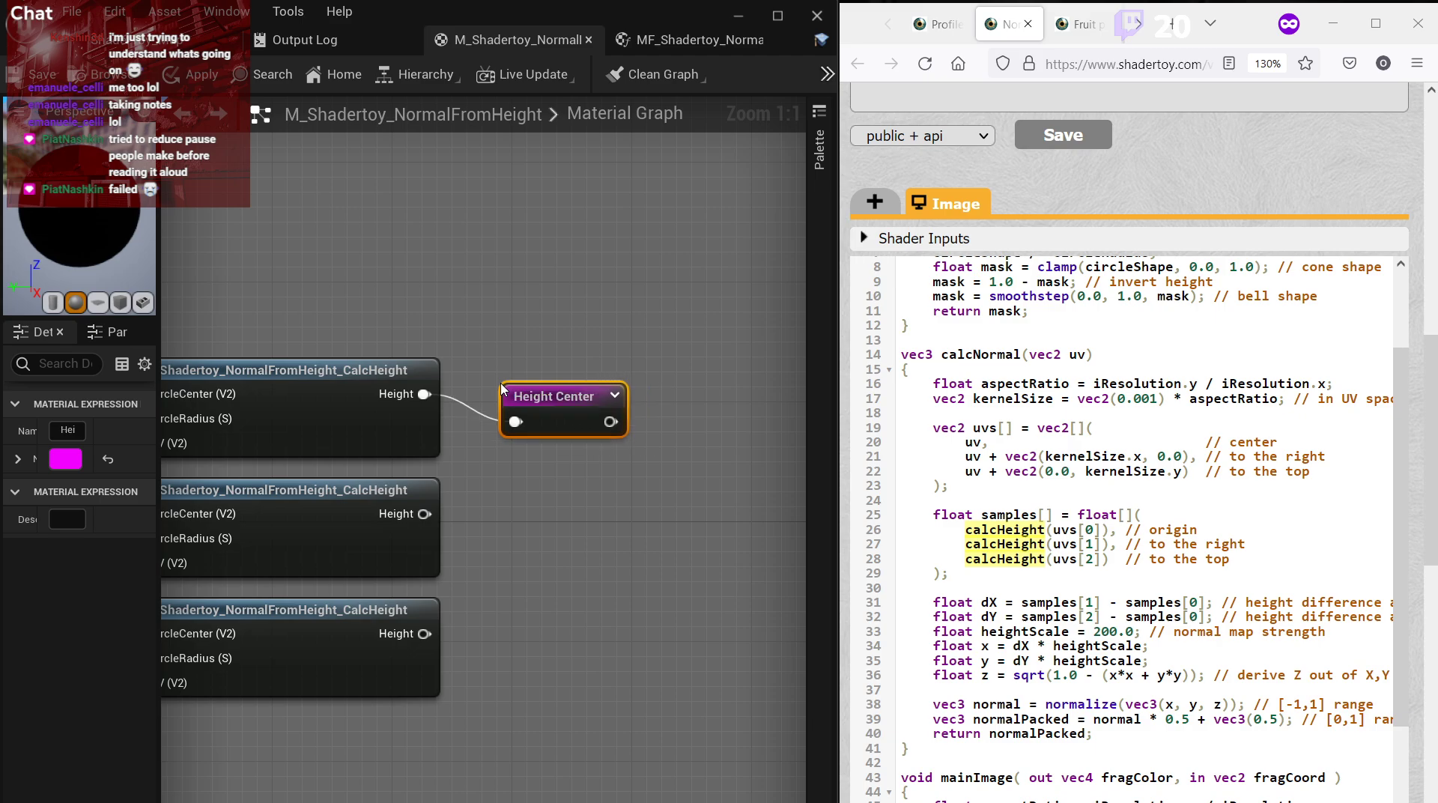
drag(538, 392, 504, 366)
Add a named reroute declaration called Height Right to the second CalcHeight node's Height output, and align it with that output.
drag(424, 514, 472, 514)
text(named)
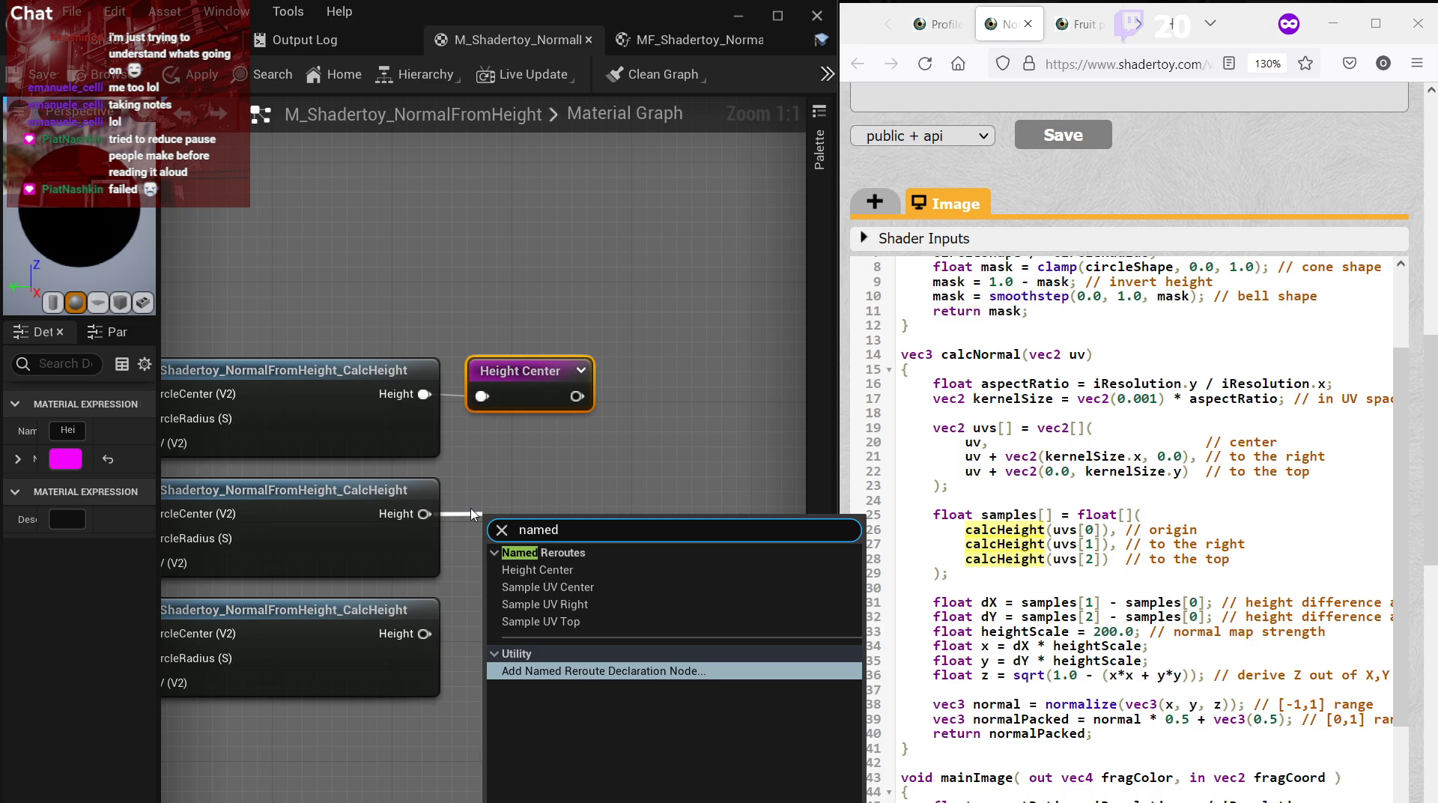
key(Return)
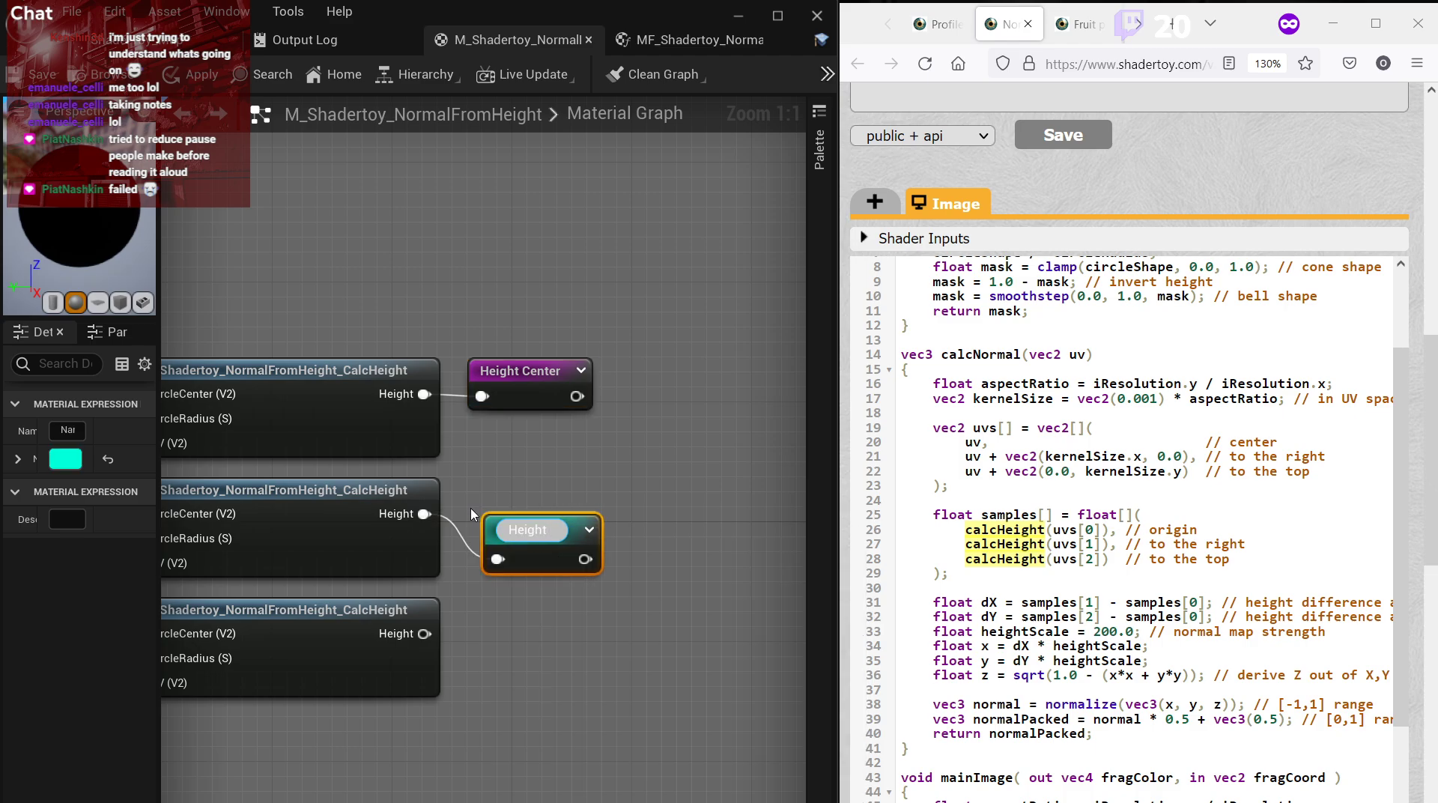
text(Right')
key(Return)
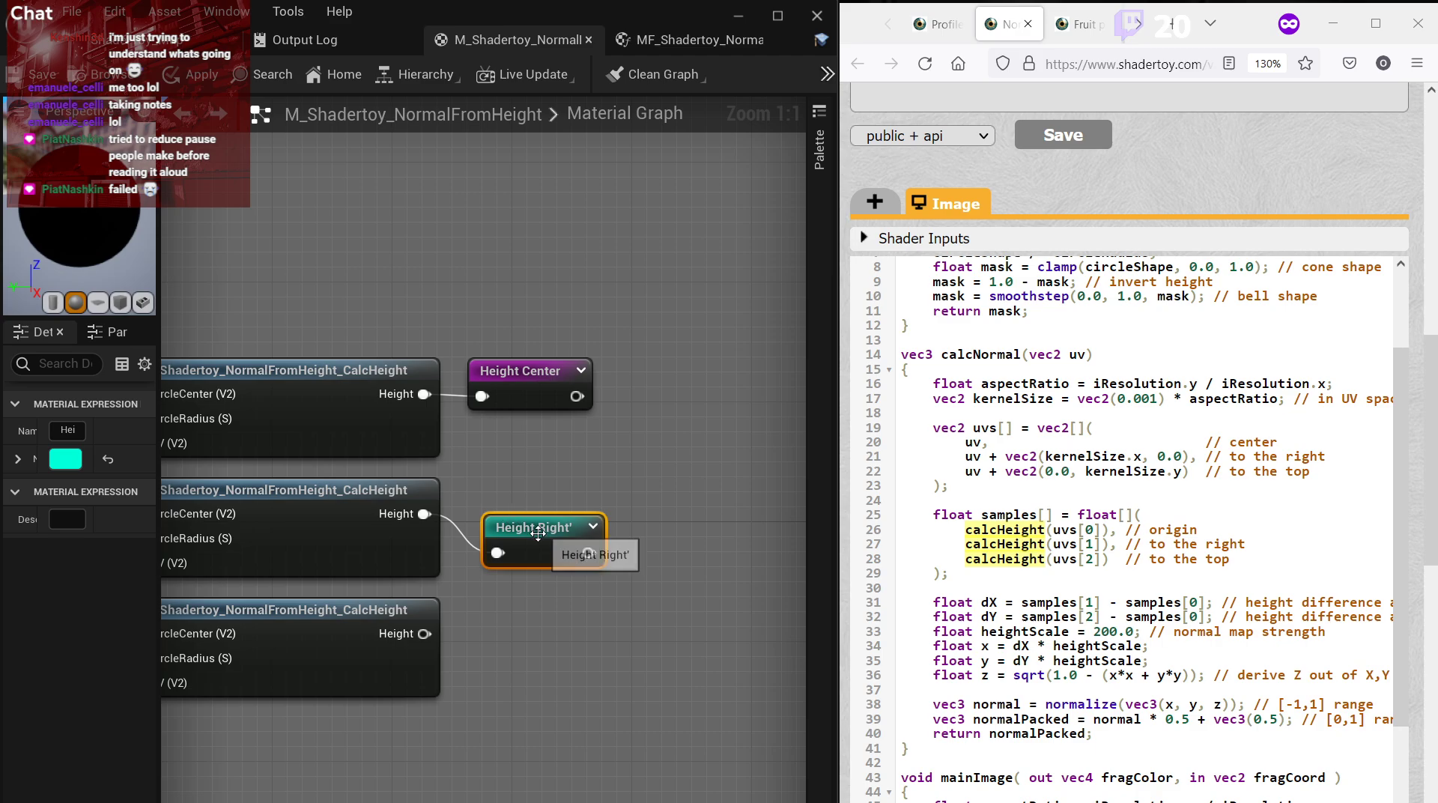
click(72, 430)
key(End)
key(BackSpace)
key(Return)
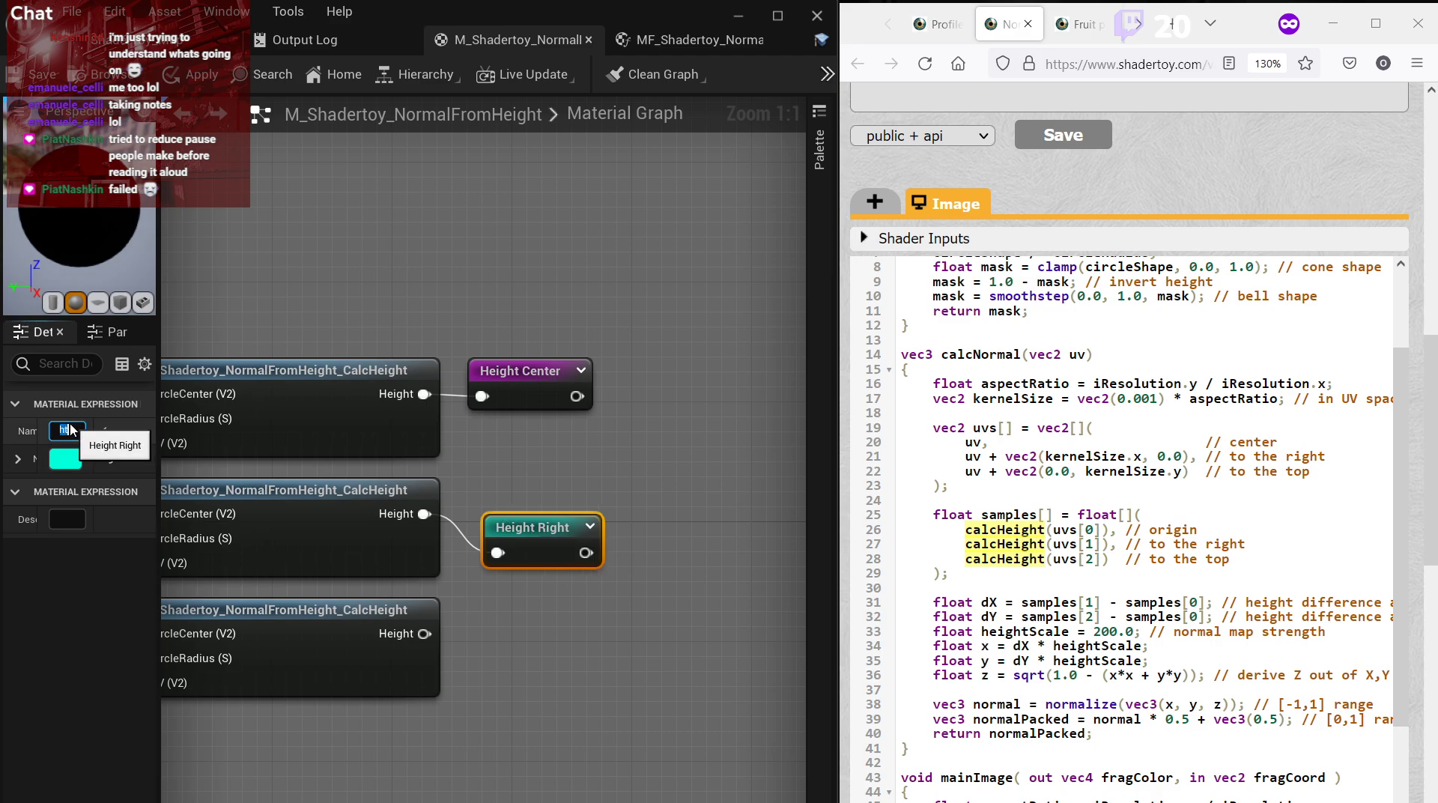
drag(504, 553, 503, 517)
Add a named reroute declaration called Height Top to the third CalcHeight node's Height output, and line it up below Height Right.
drag(424, 634, 515, 628)
text(named)
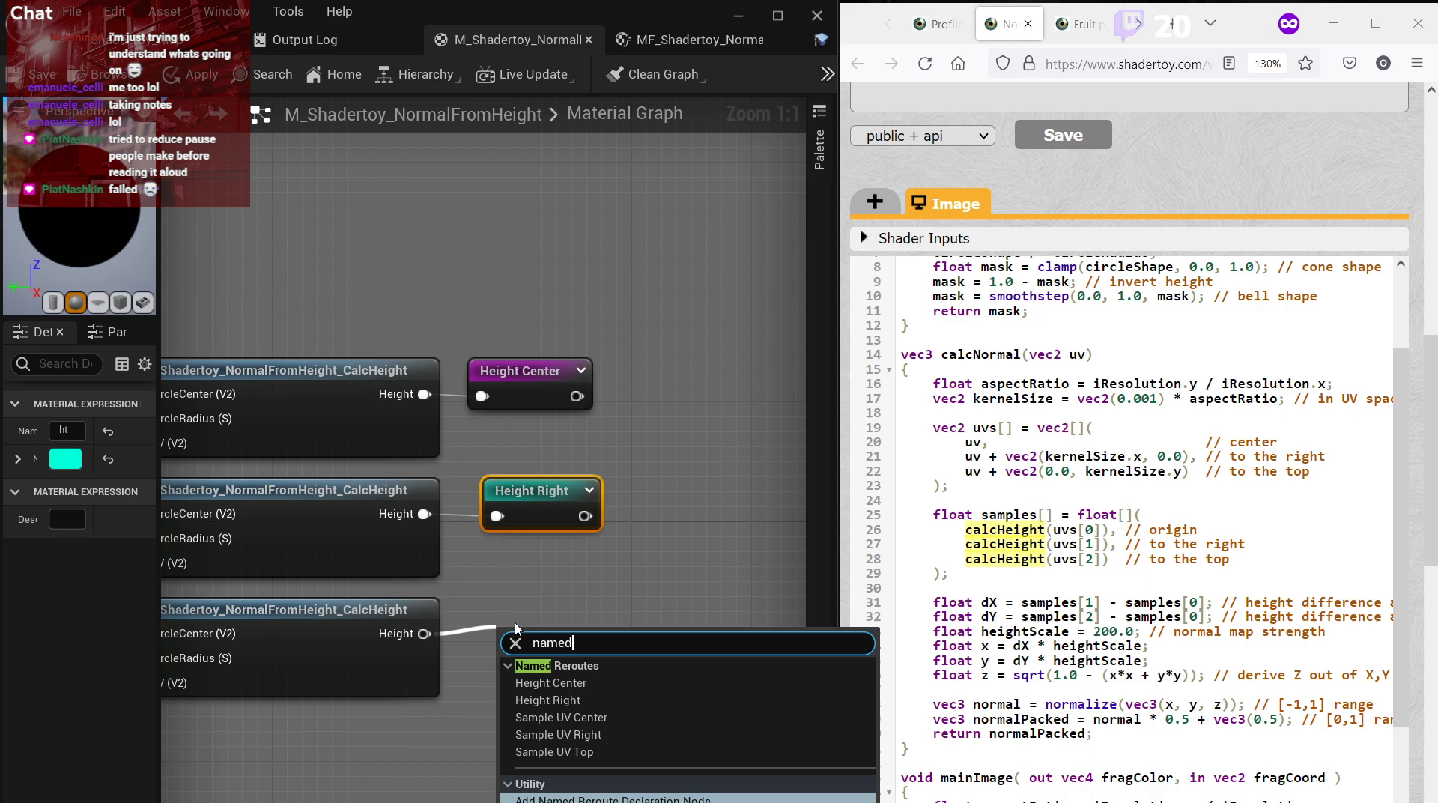
key(Return)
text(He)
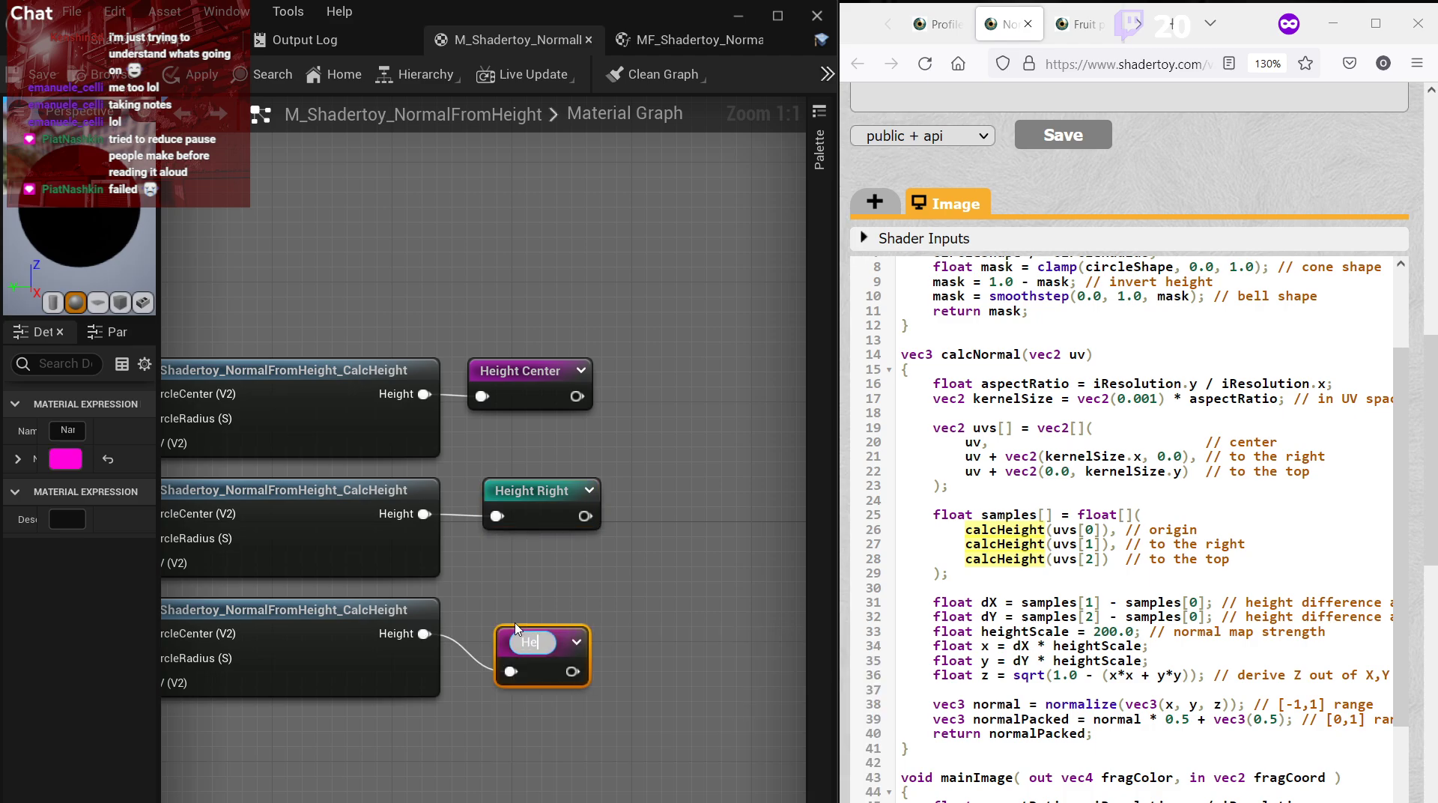
text(ight Top)
key(Return)
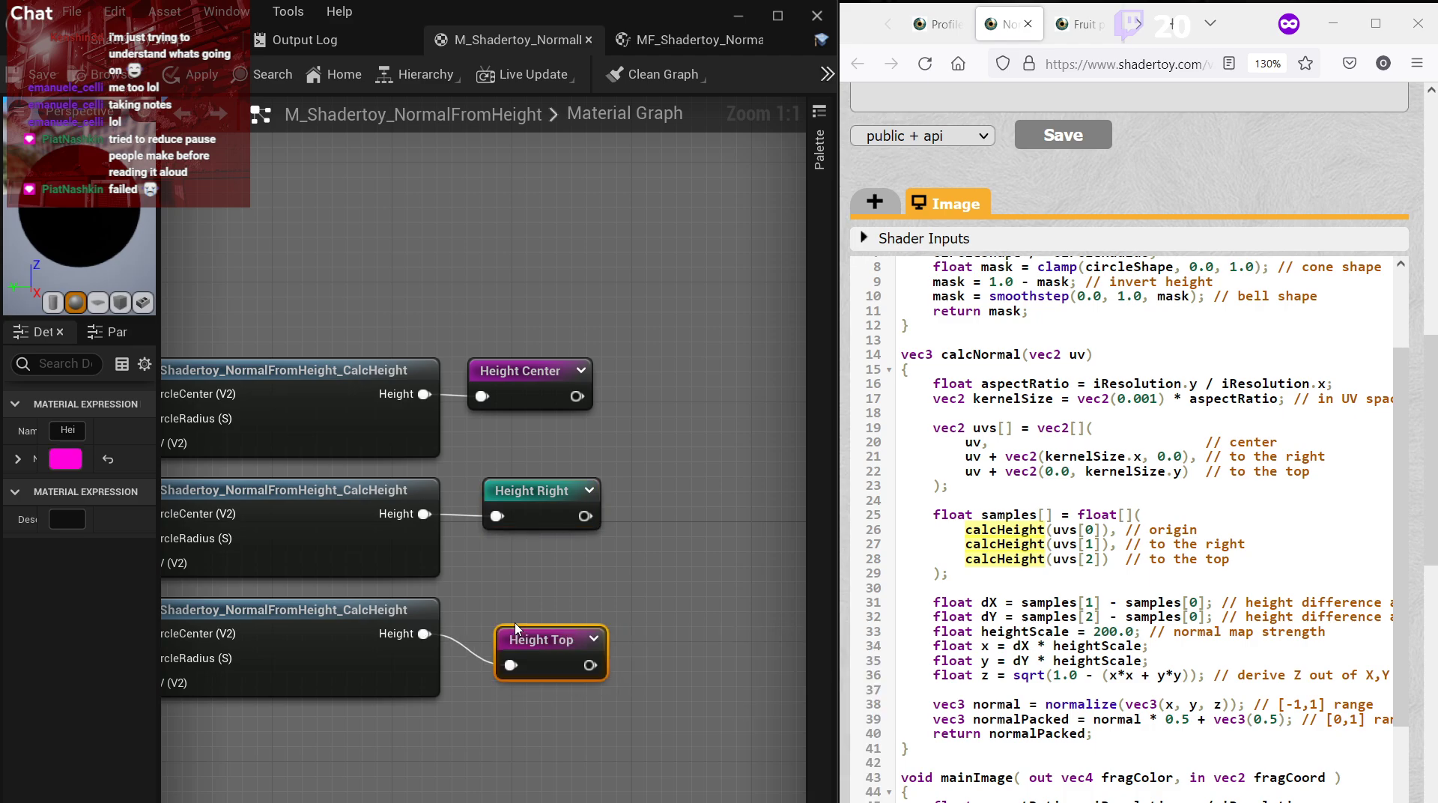
drag(546, 641, 533, 627)
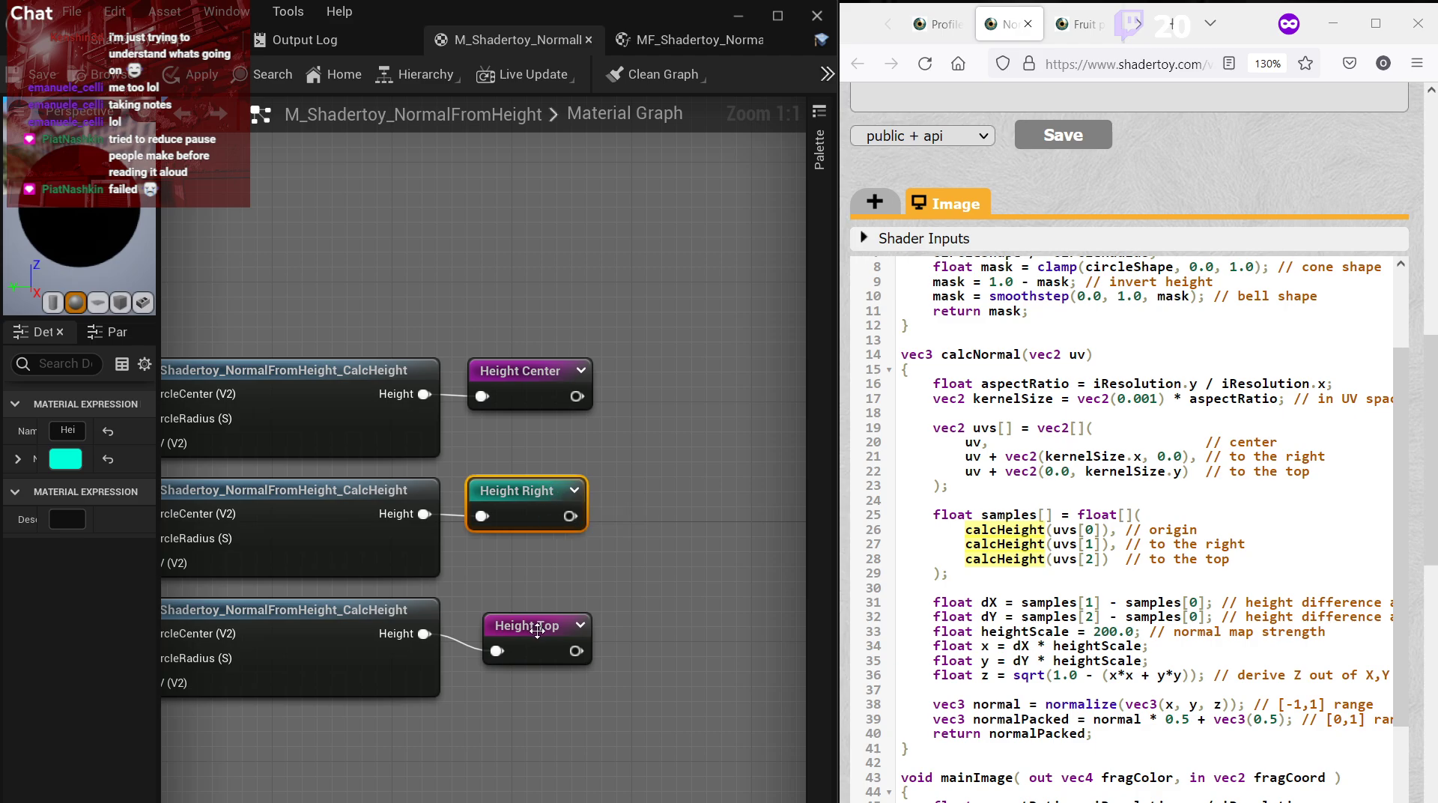
drag(528, 626, 514, 610)
Change the Height Top reroute node's colour to yellow-green, with a hue of about 74.
click(66, 459)
click(133, 581)
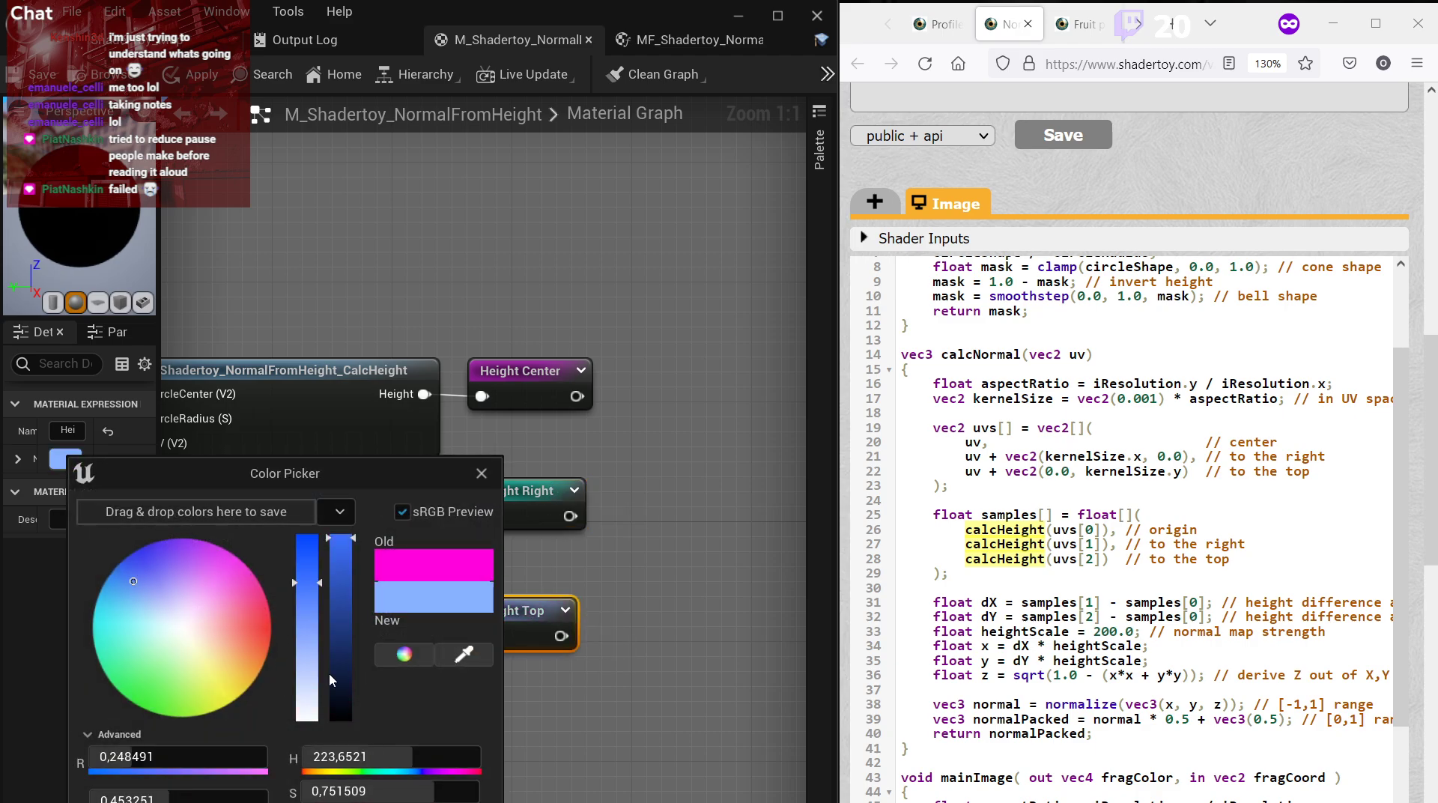
drag(155, 595, 174, 581)
click(65, 459)
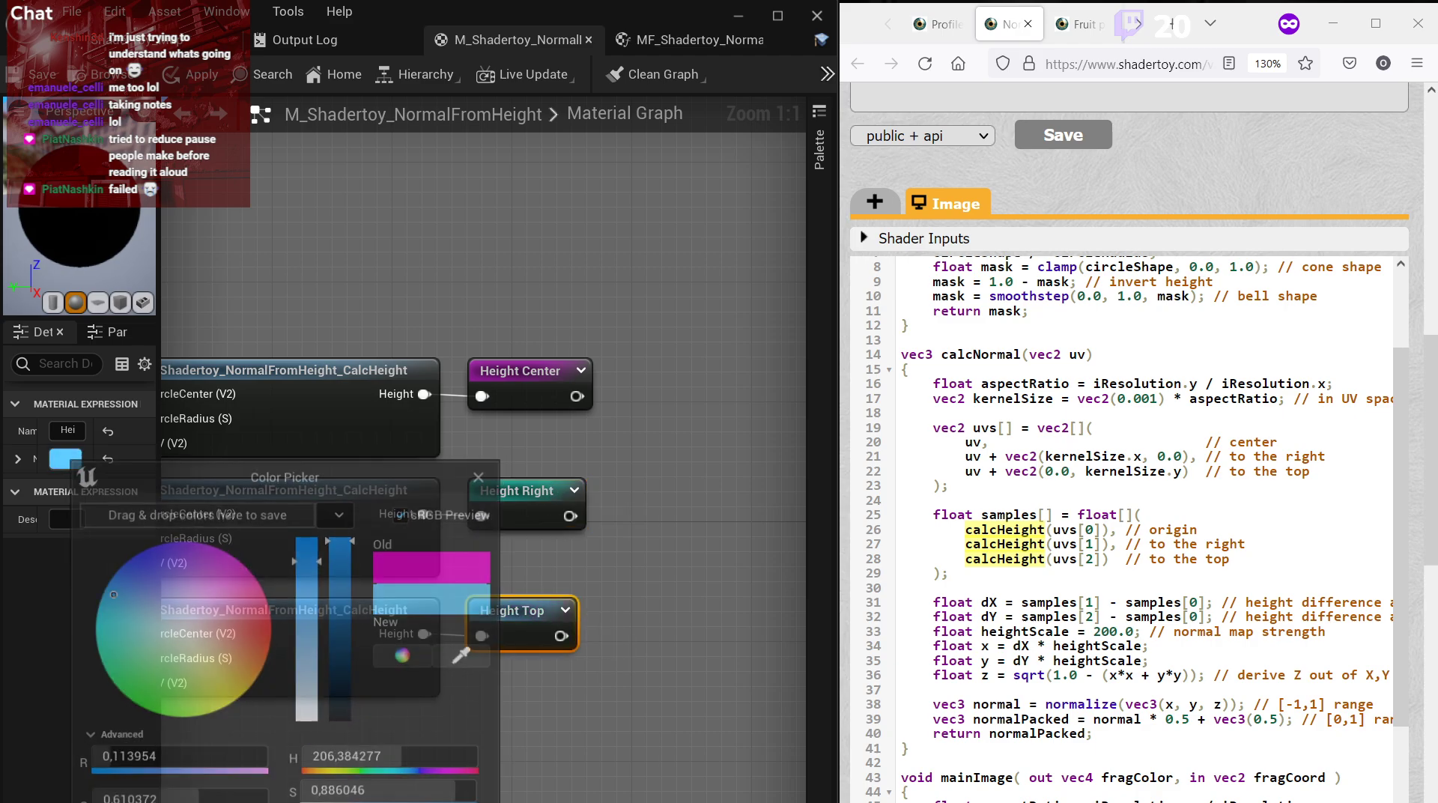
click(65, 459)
click(200, 720)
click(641, 713)
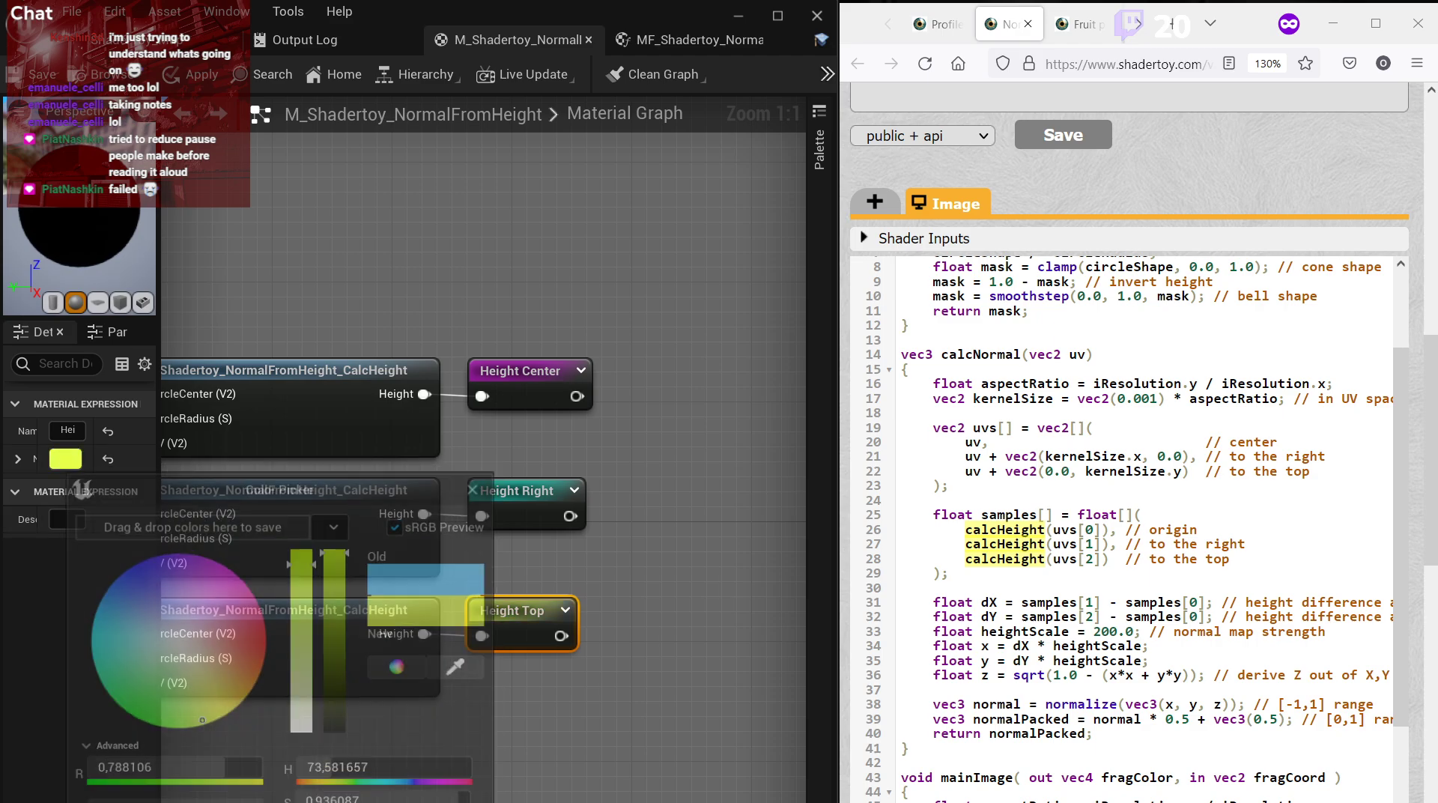
Add a Subtract node for dX with Height Right as A and Height Center as B.
right_drag(629, 622, 501, 636)
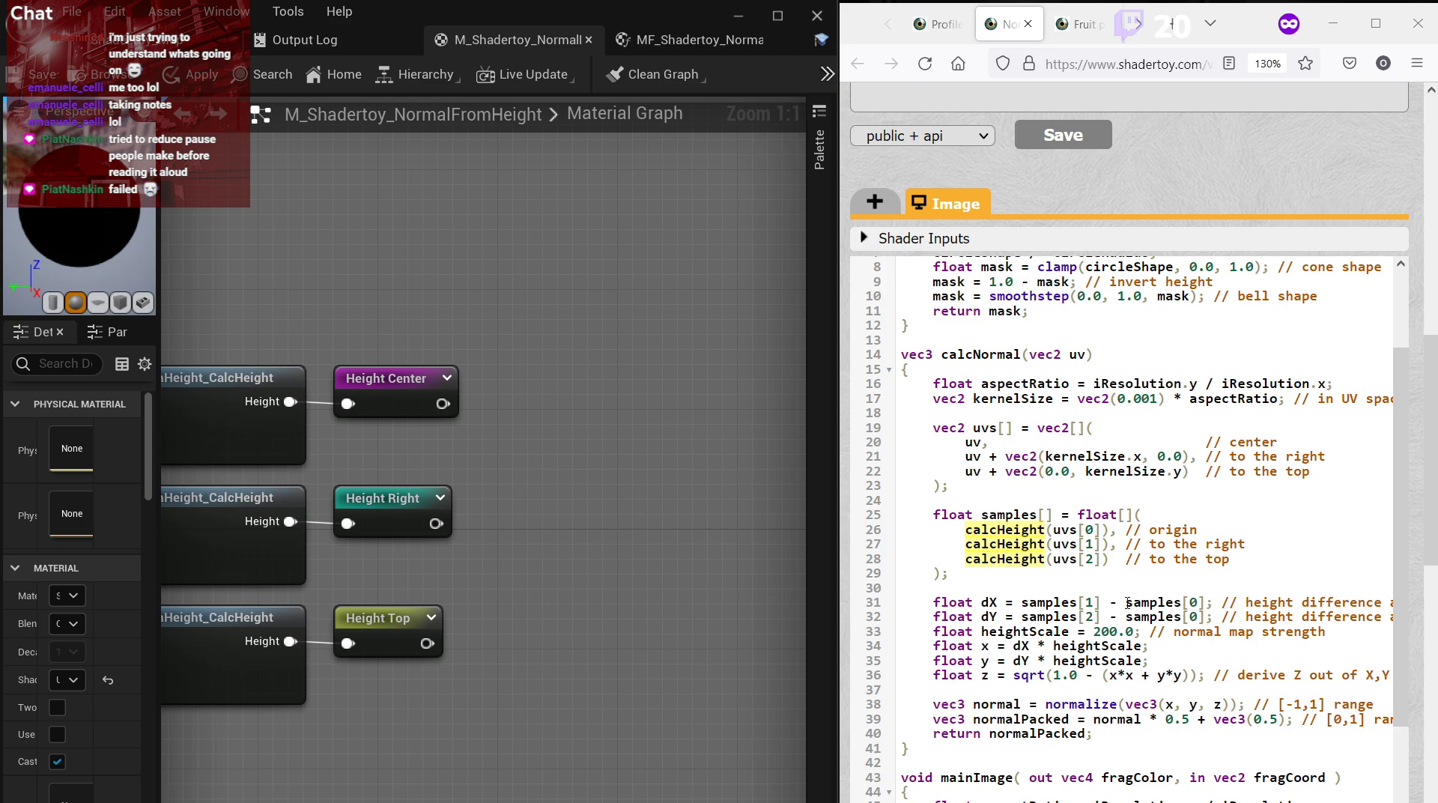
click(1086, 543)
click(663, 517)
right_click(528, 444)
text(sub)
key(Return)
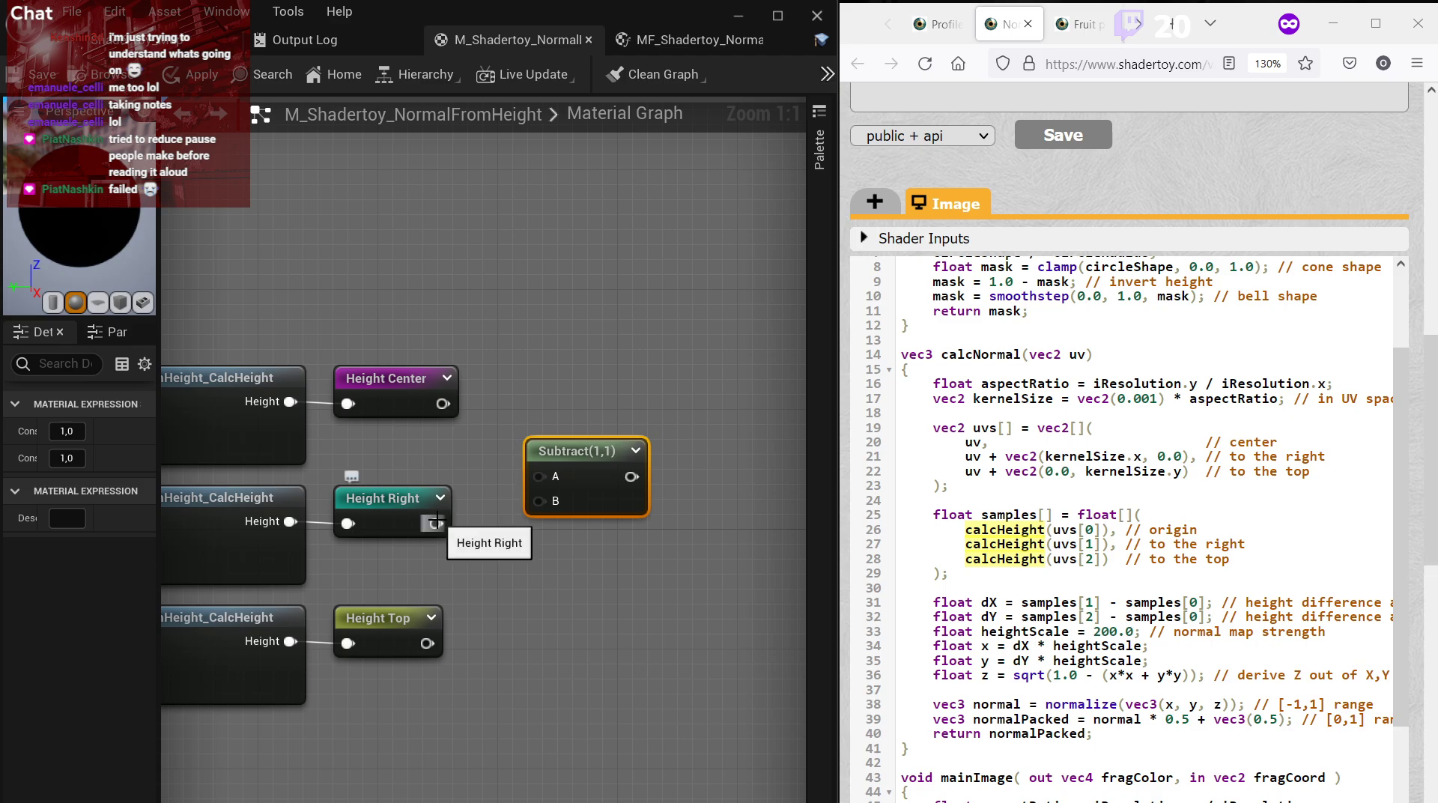
drag(435, 522, 443, 404)
drag(592, 487, 596, 460)
Duplicate the Subtract node for dY below the first, with Height Top as A and Height Center as B.
key(ctrl+d)
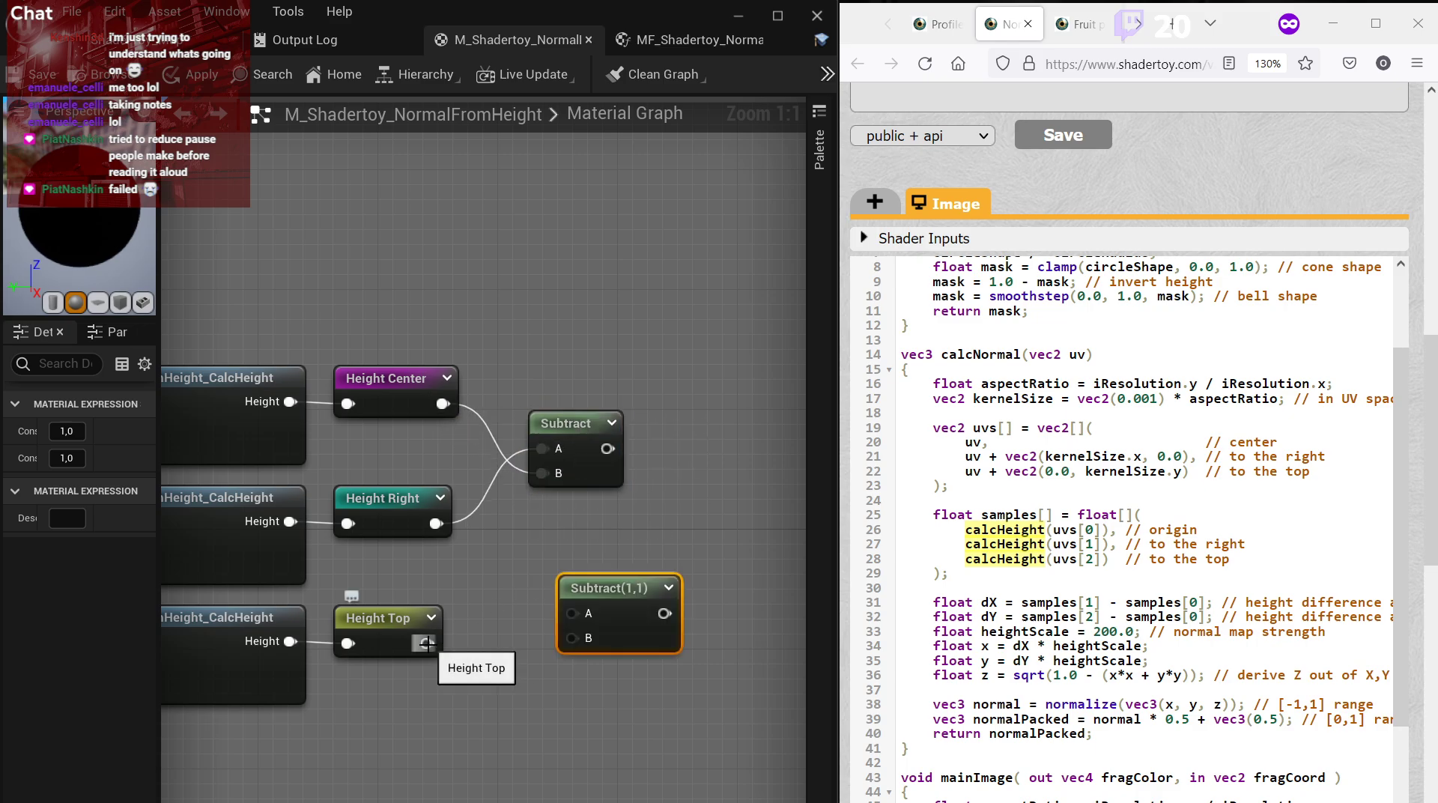
drag(427, 643, 442, 404)
drag(603, 589, 558, 573)
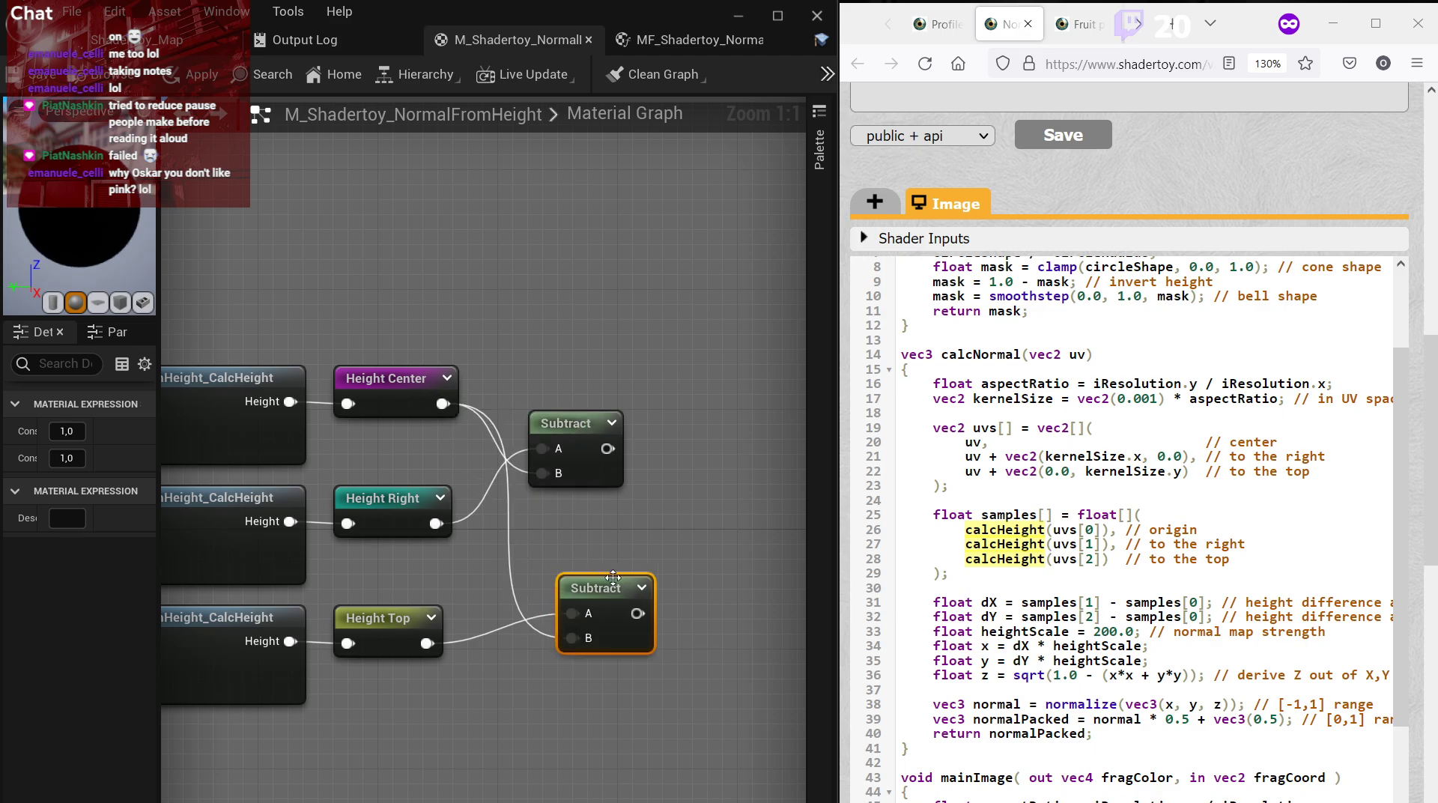
Open the node actions for the Subtract node that takes Height Right and Height Center.
click(565, 454)
right_click(551, 416)
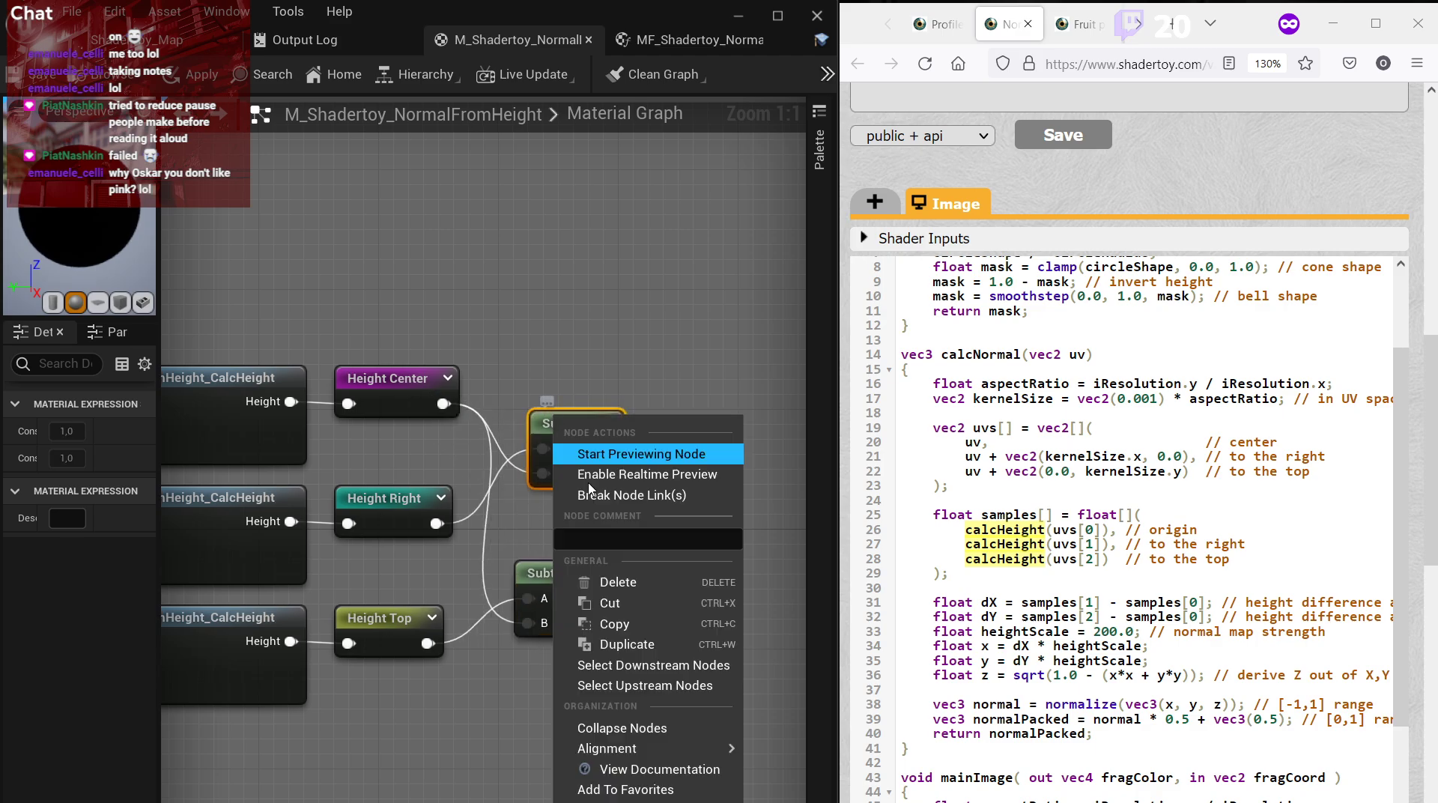
Comment the upper Subtract node as "Difference on X axis".
text(Difference X)
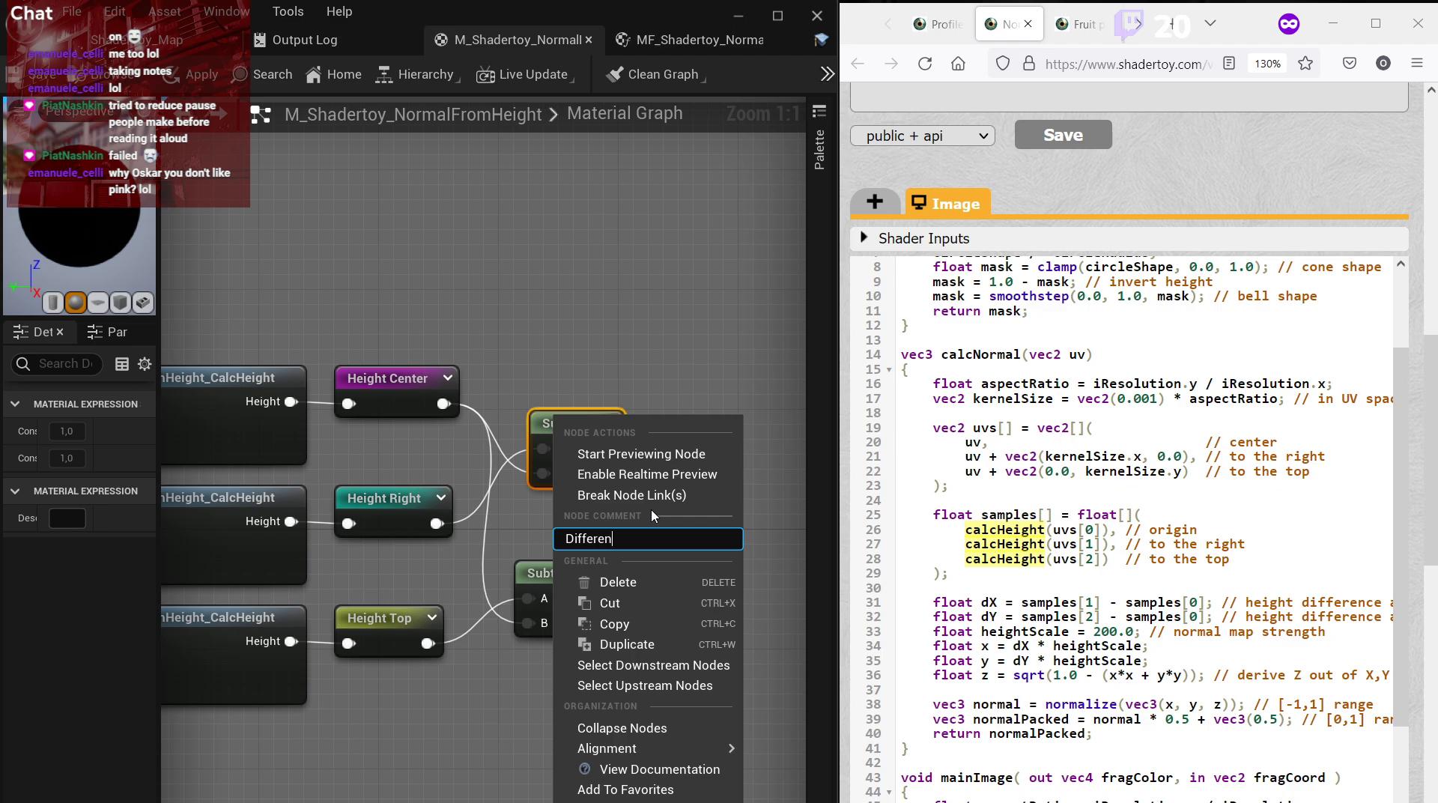
key(Return)
drag(561, 571, 575, 572)
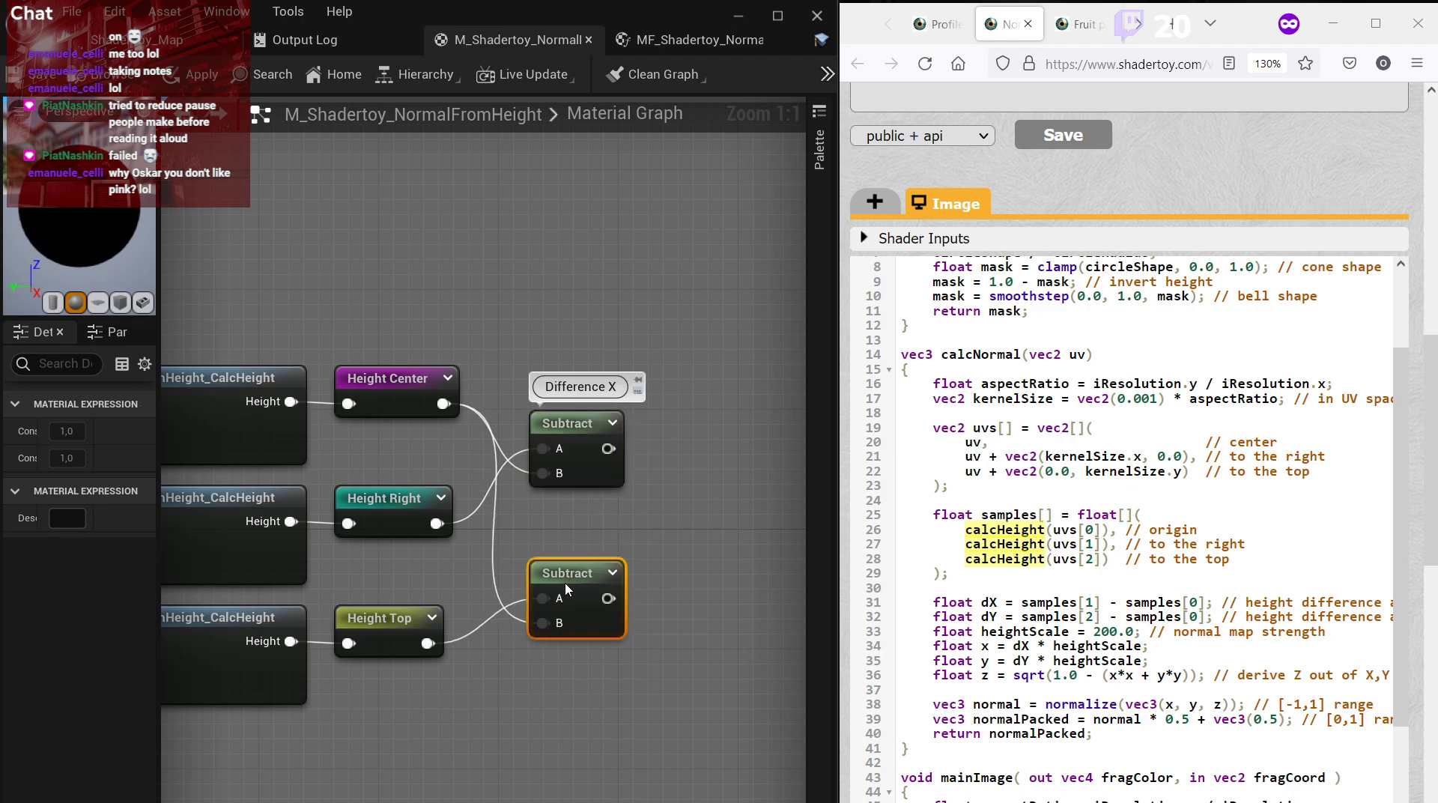
right_click(575, 585)
key(Escape)
key(BackSpace)
text(on X axis)
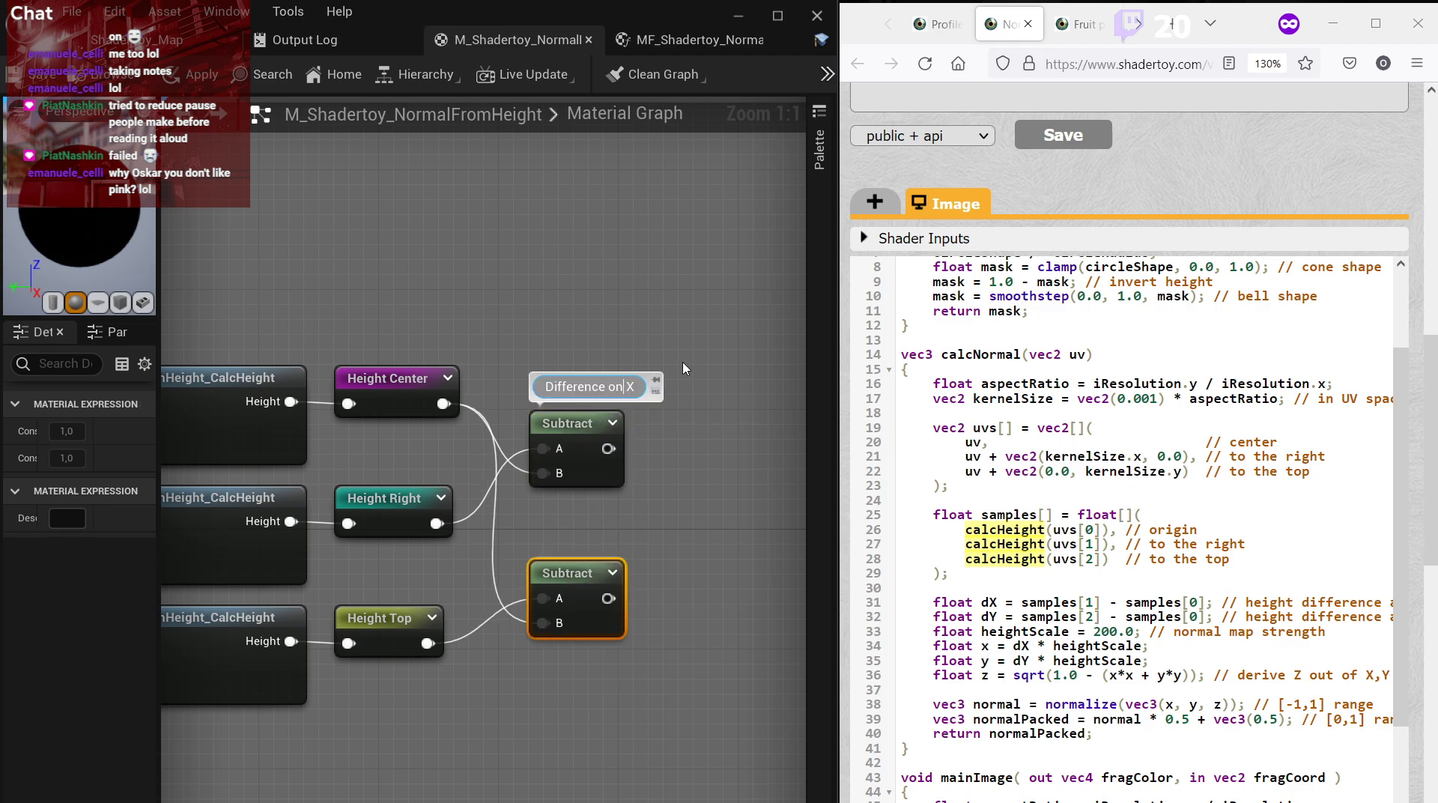
key(Return)
Comment the lower Subtract node as "Difference on Y axis".
right_click(569, 565)
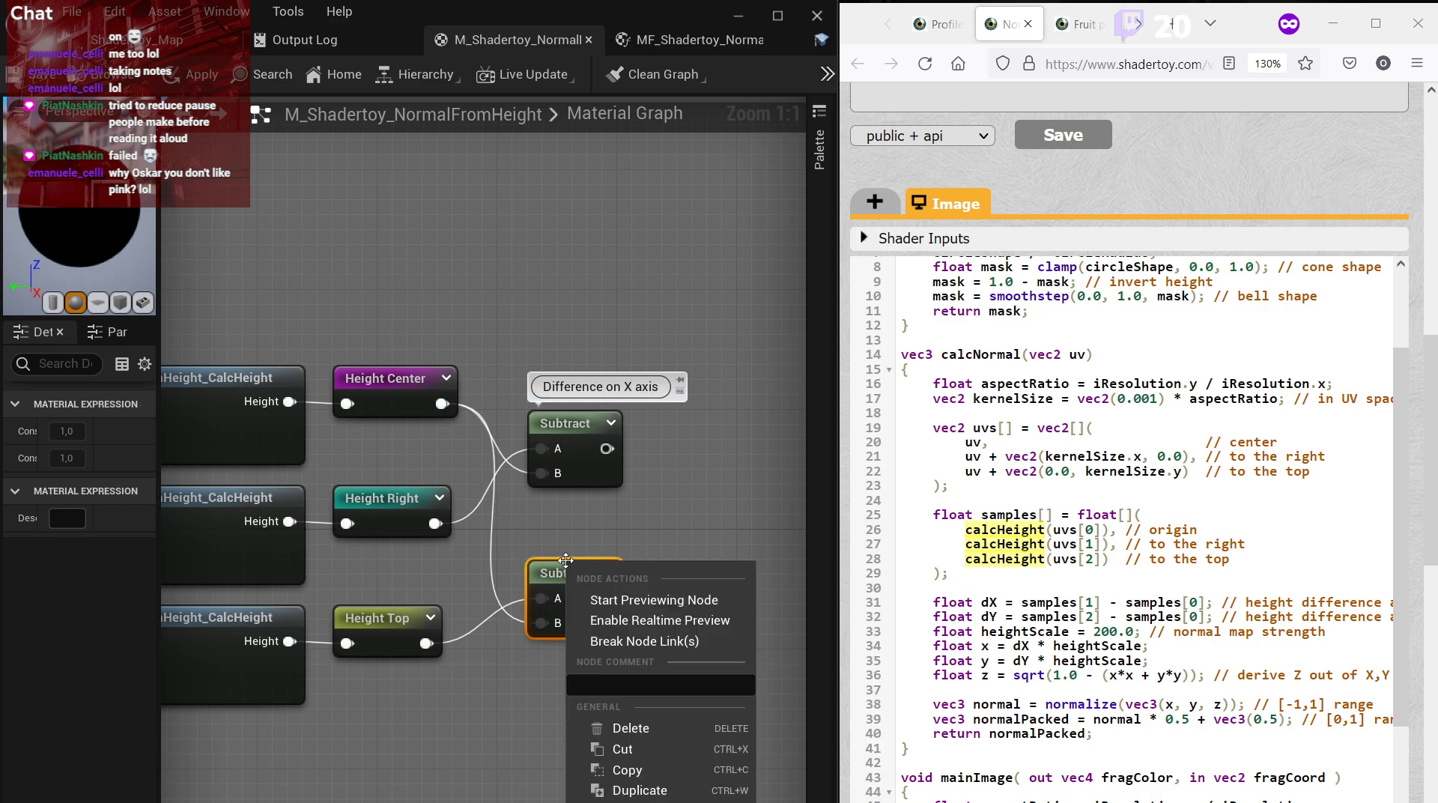
click(632, 686)
text(Differenc)
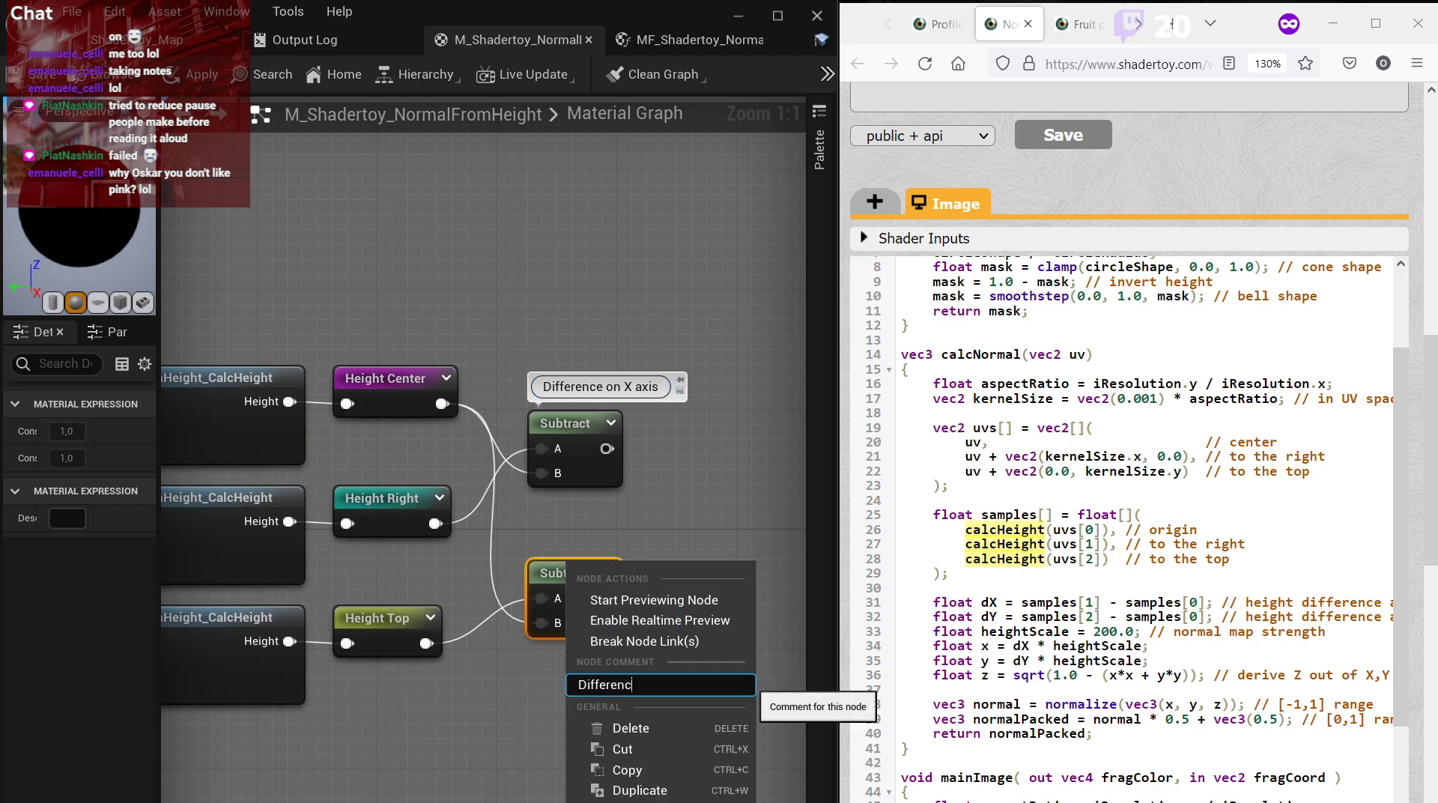
text(e on Y axis)
key(Return)
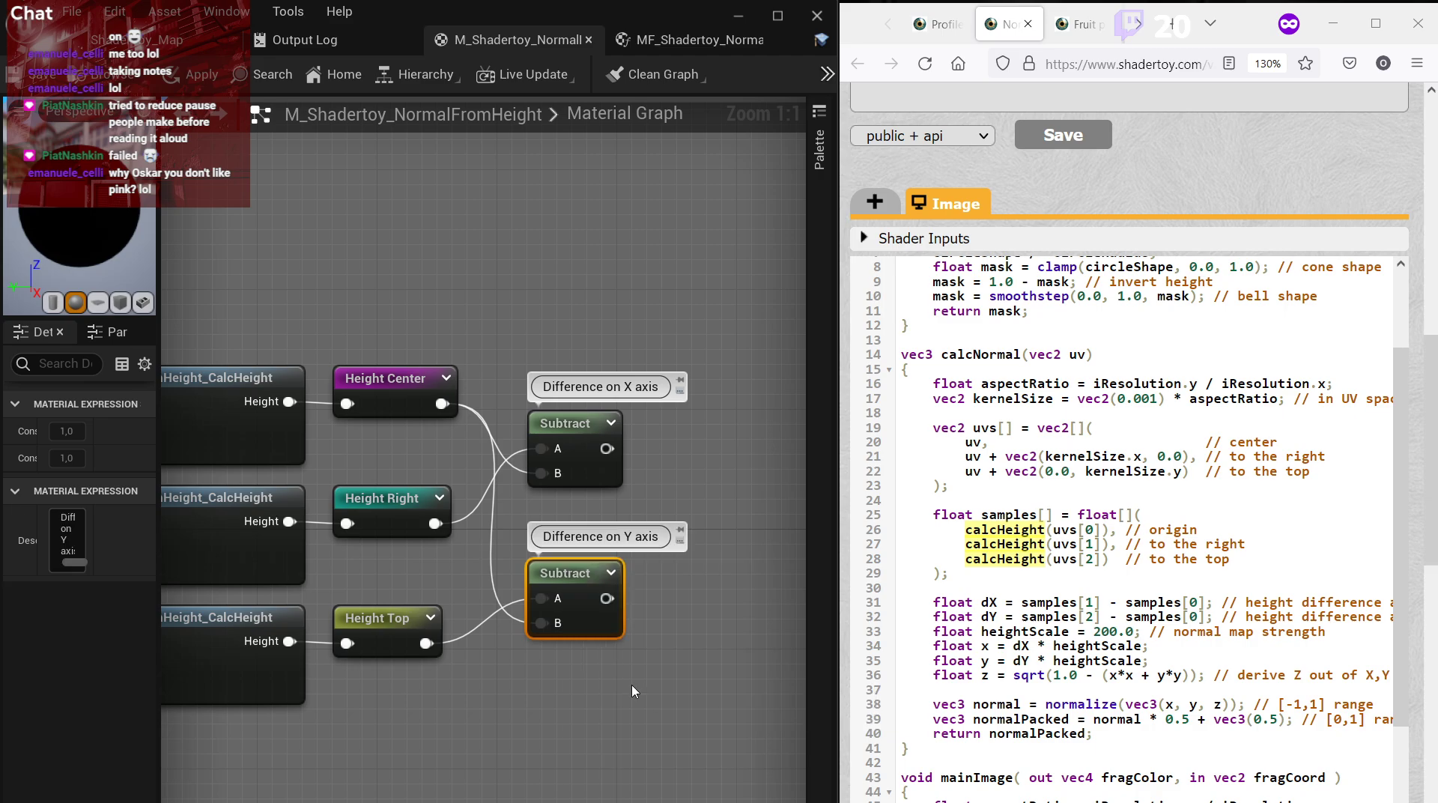
click(632, 691)
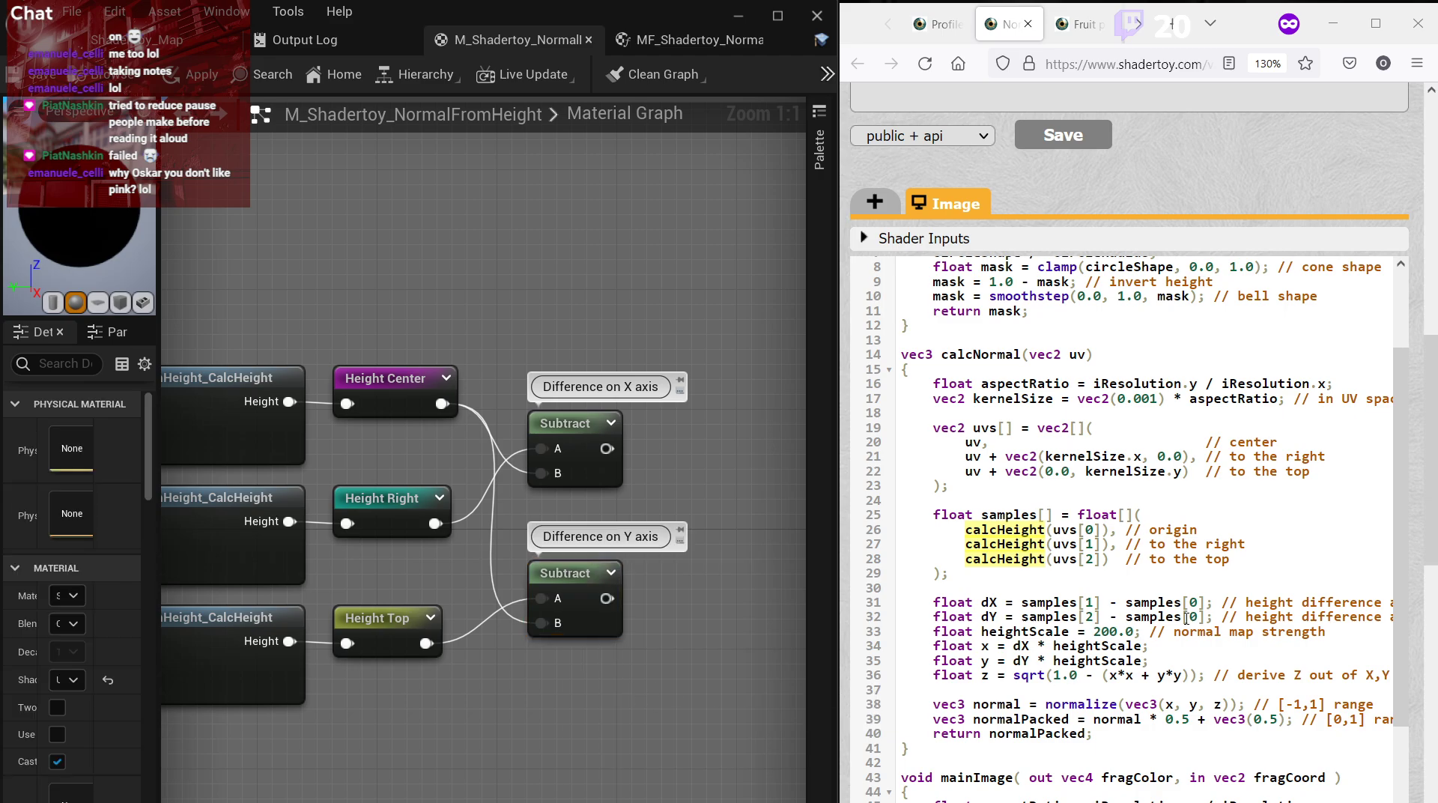
Check the height scale lines in the calcNormal shader code and add a scalar parameter named Height Scale below the Subtract nodes.
scroll(1341, 610, down, 1)
scroll(1341, 610, right, 3)
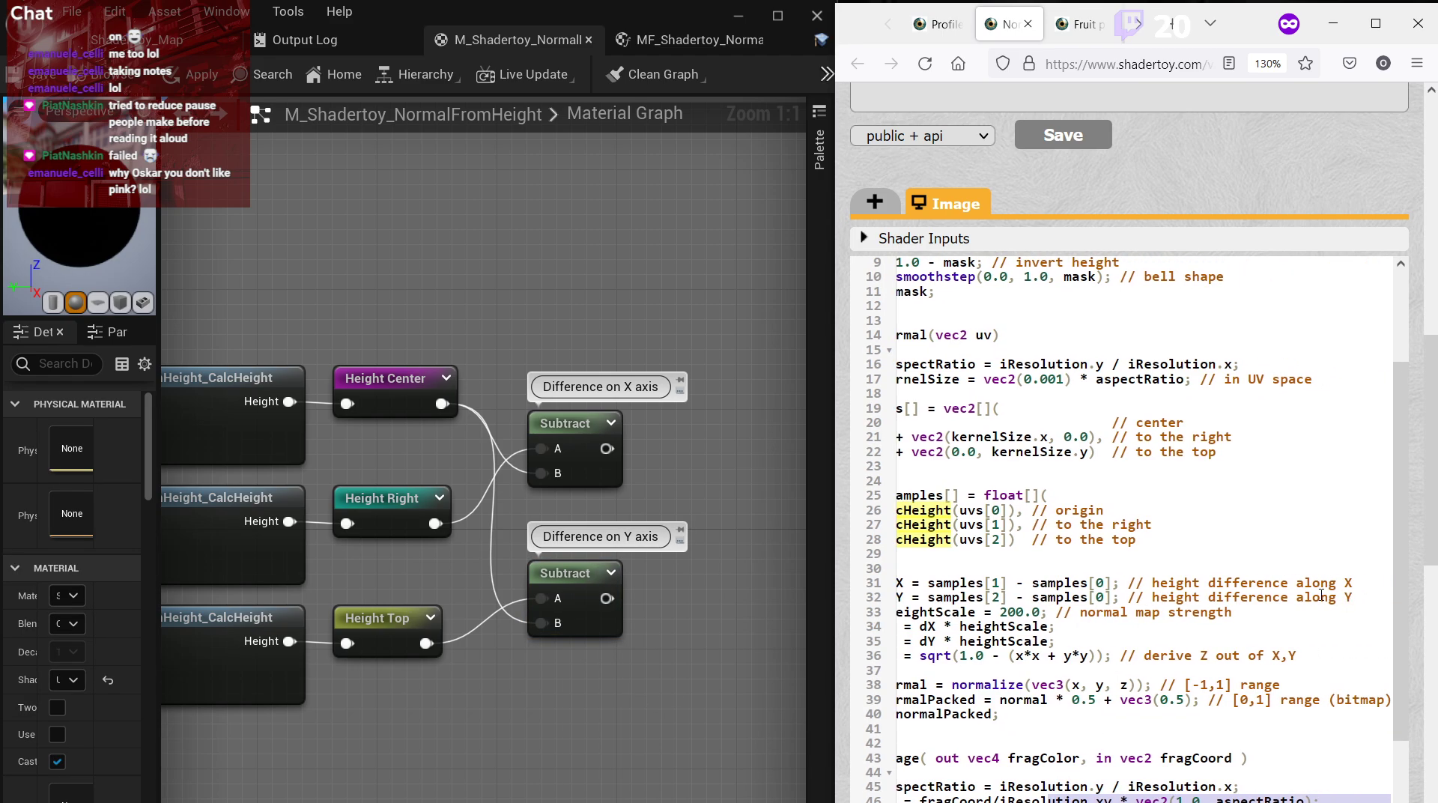
drag(1297, 597, 1352, 597)
click(1301, 669)
click(671, 650)
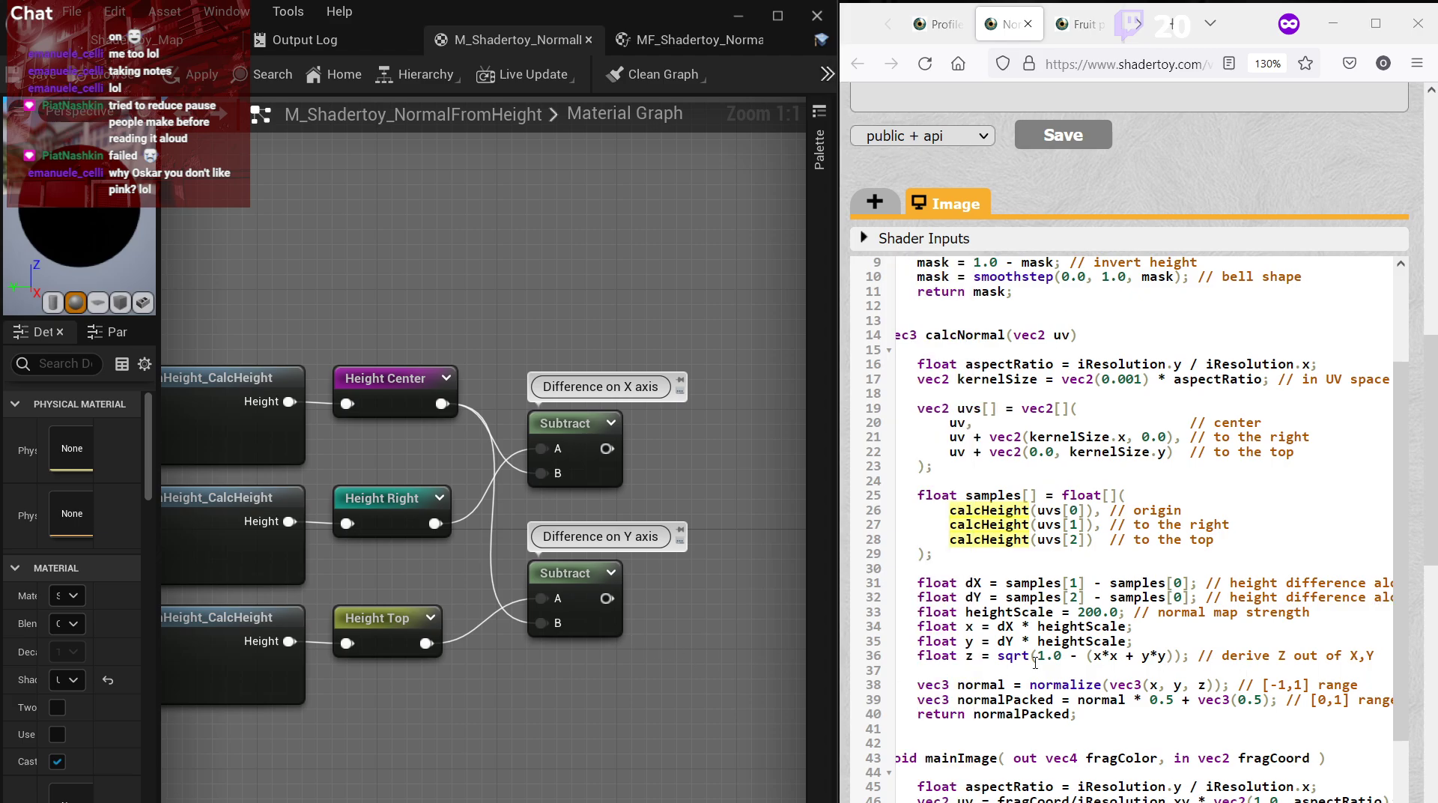
scroll(511, 733, down, 1)
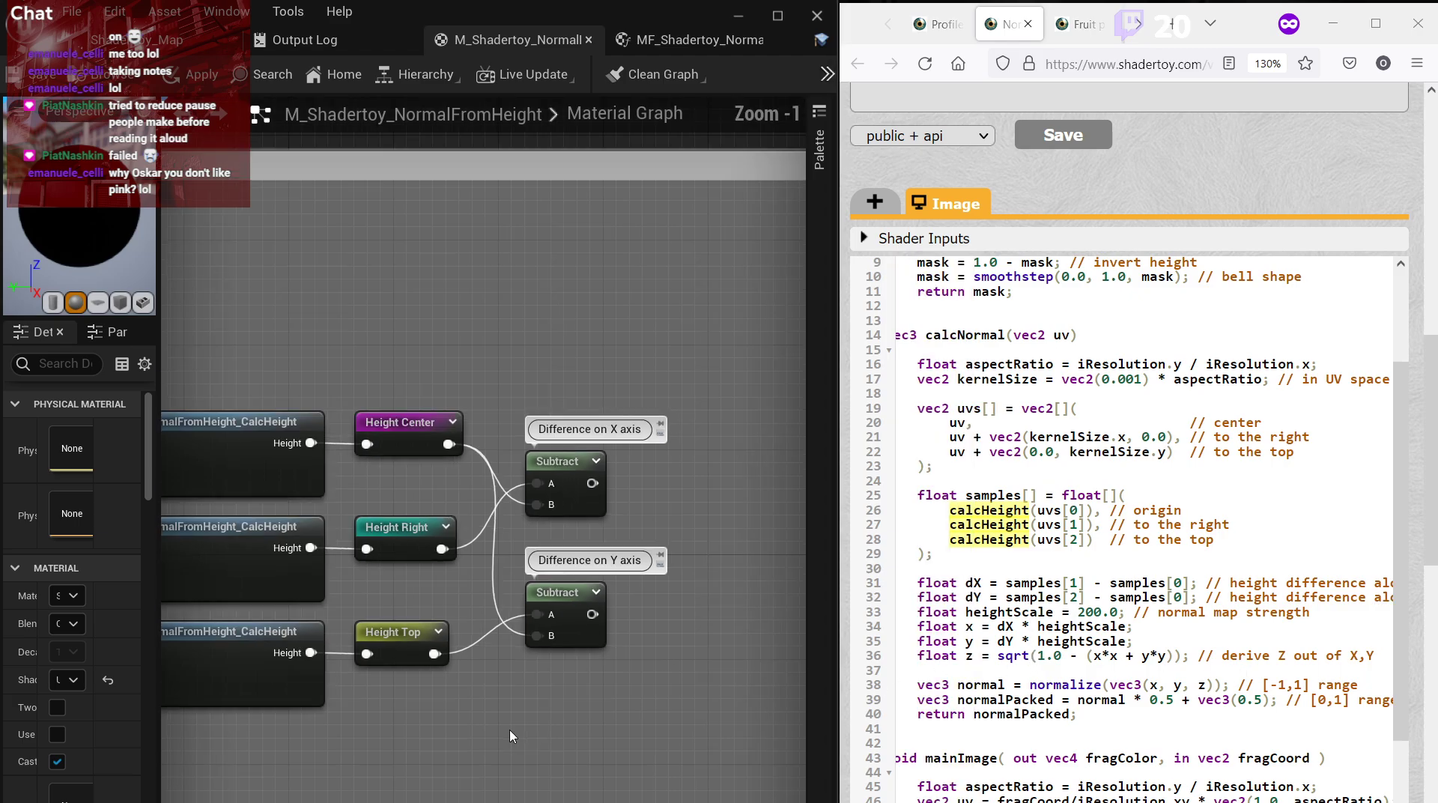
click(514, 738)
text(Height Scale)
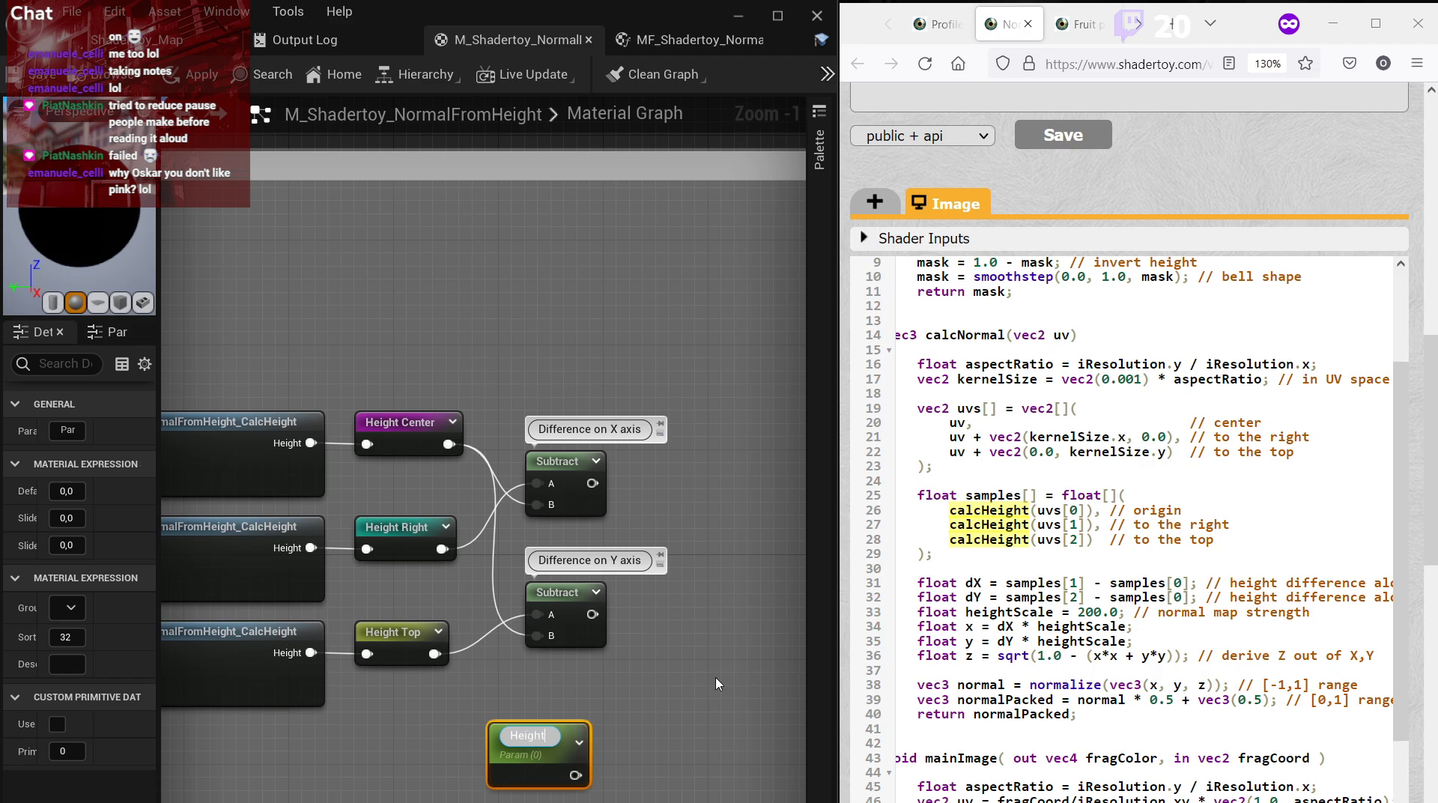
key(Return)
Set the default value of the Height Scale parameter to 200.
click(67, 490)
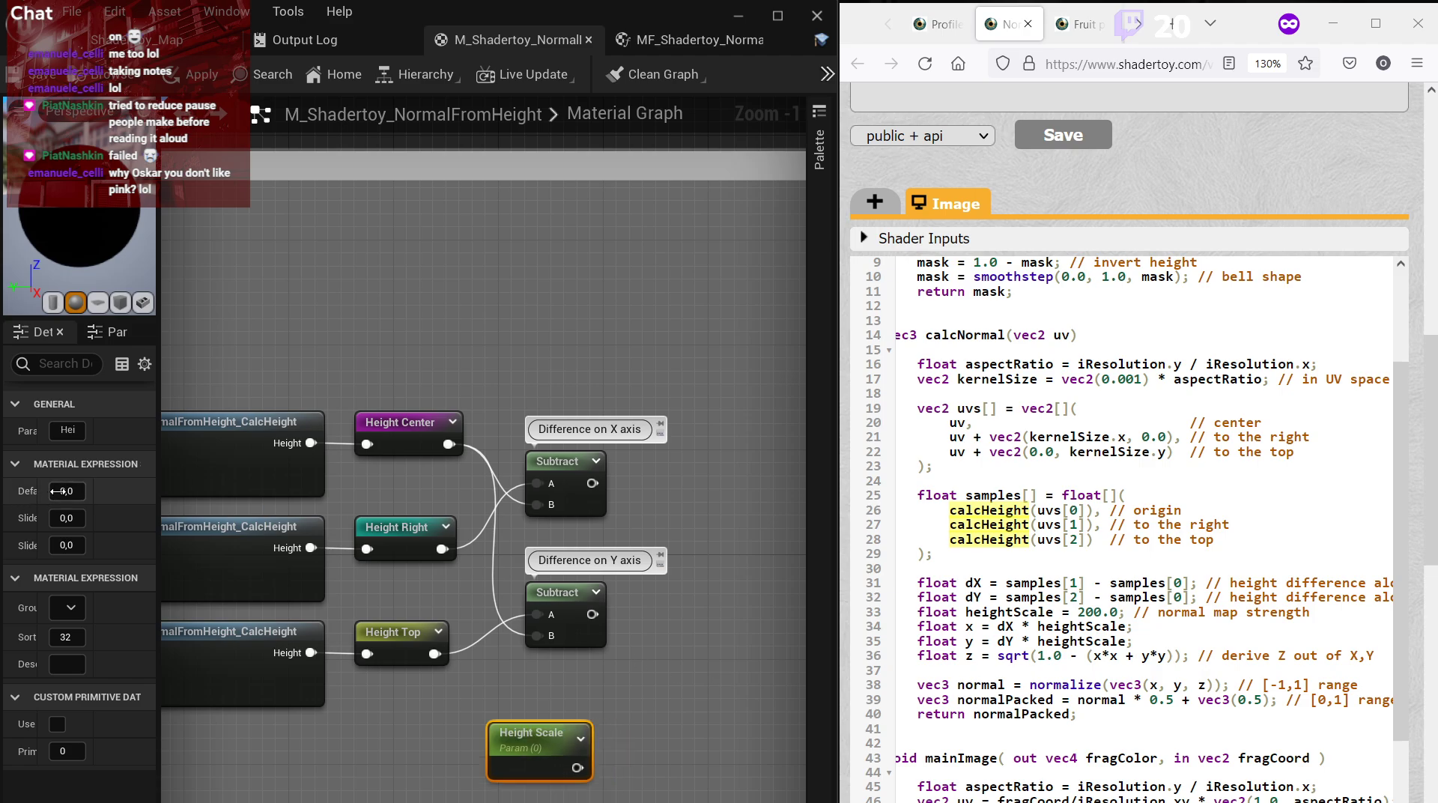
text(20)
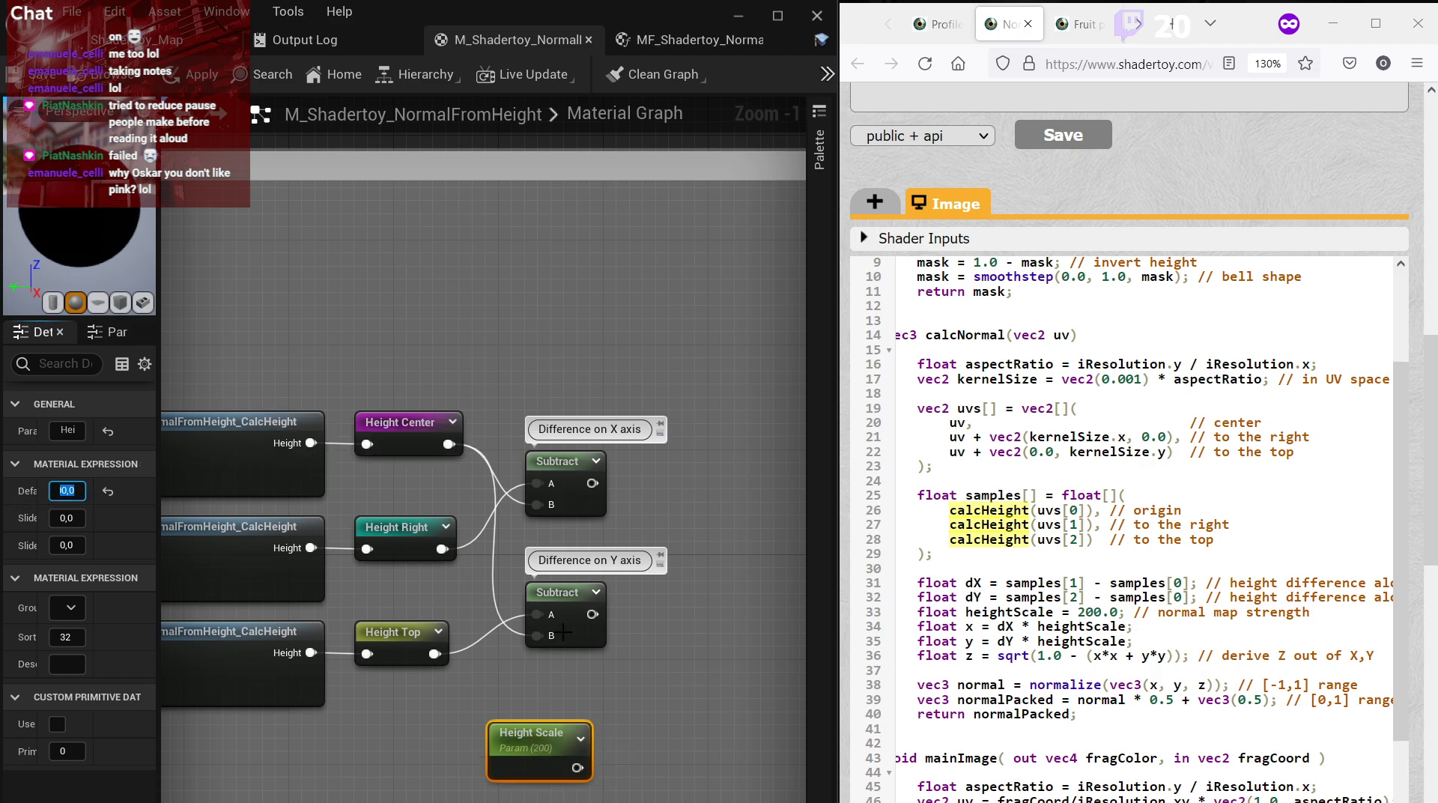
click(717, 730)
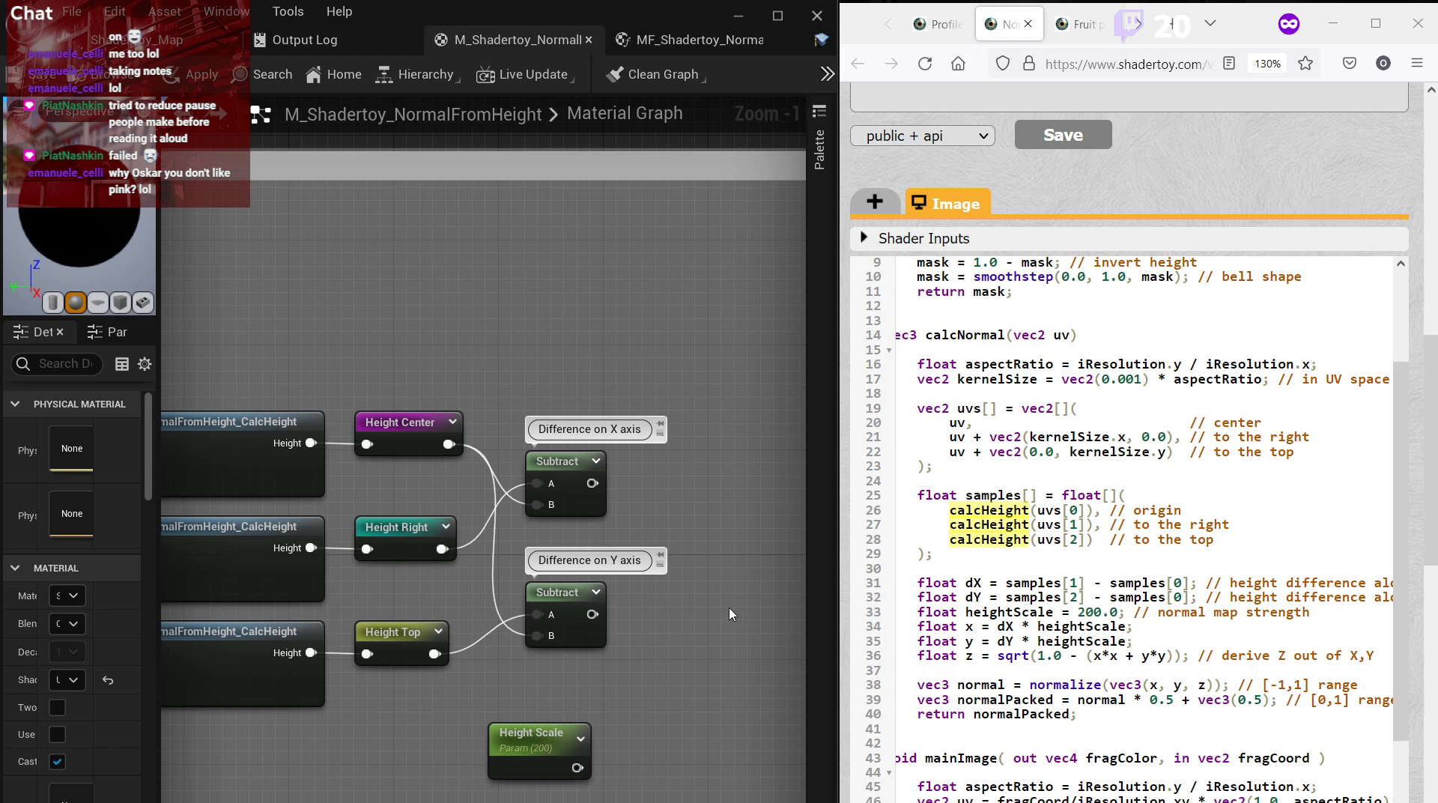
Add a Multiply node that multiplies the X axis difference by Height Scale.
right_drag(731, 615, 648, 614)
scroll(645, 614, up, 1)
click(460, 737)
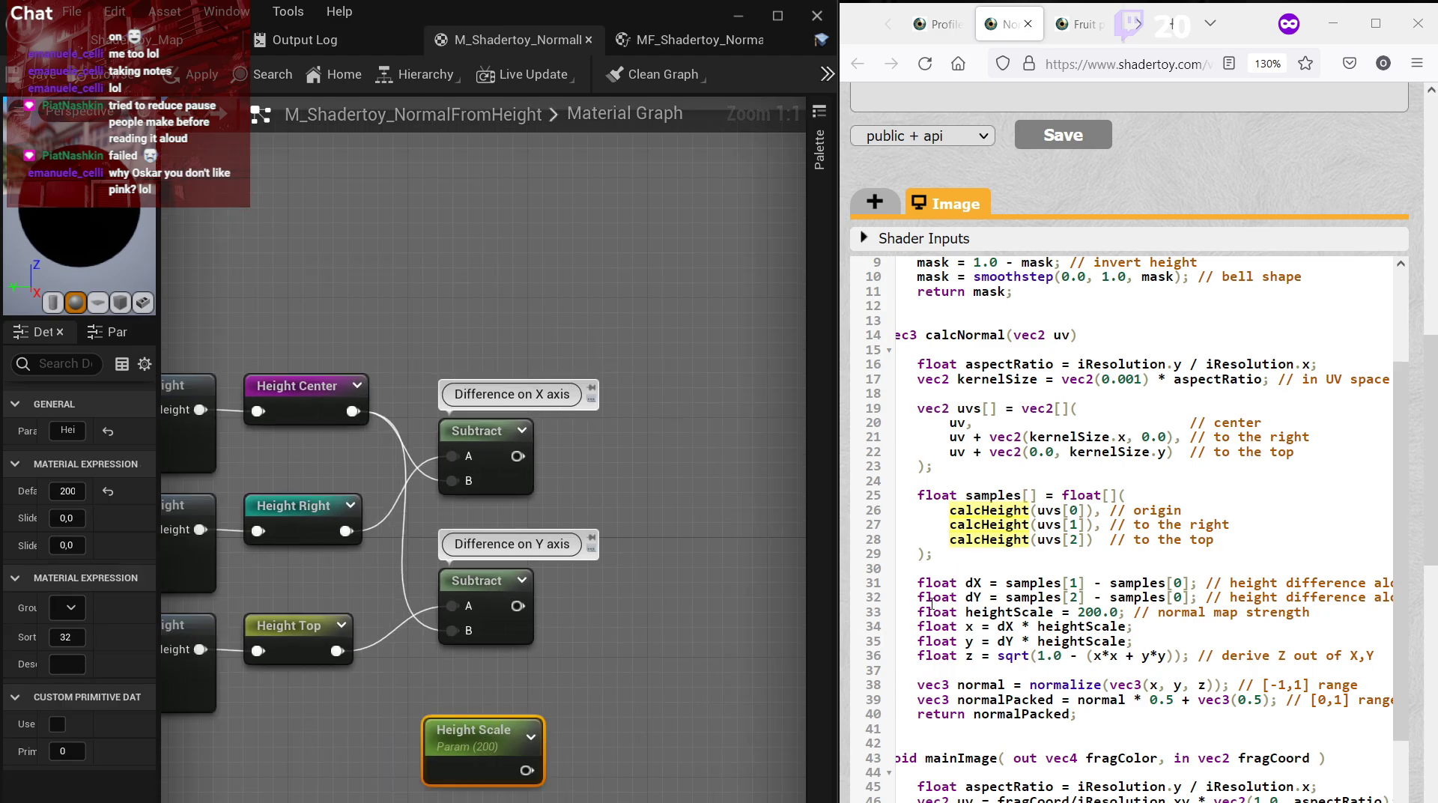
click(654, 537)
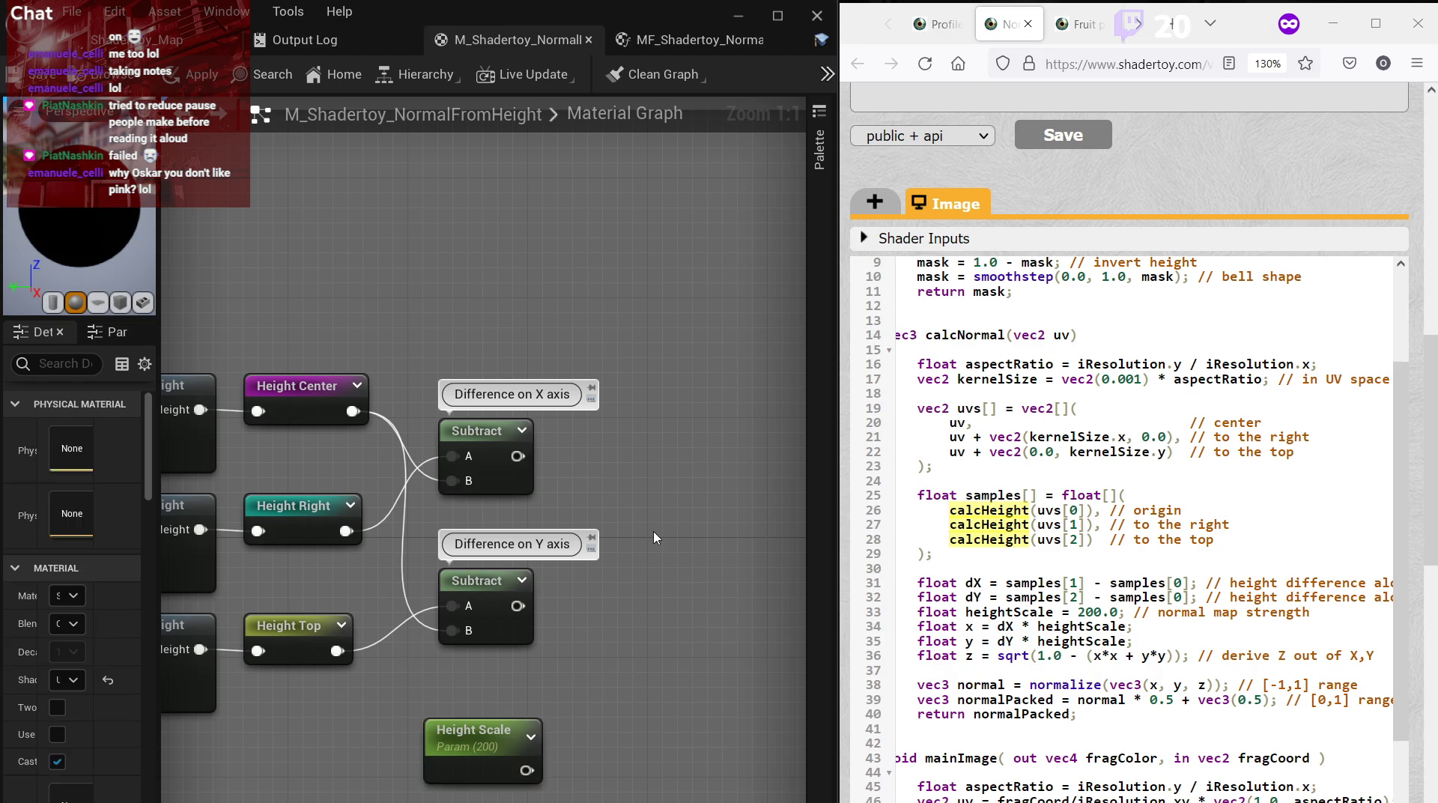
click(687, 499)
drag(518, 456, 526, 770)
drag(745, 512, 724, 505)
Duplicate the Multiply node to multiply the Y axis difference by Height Scale, and align both Multiply nodes closer to the Subtract nodes.
key(ctrl+d)
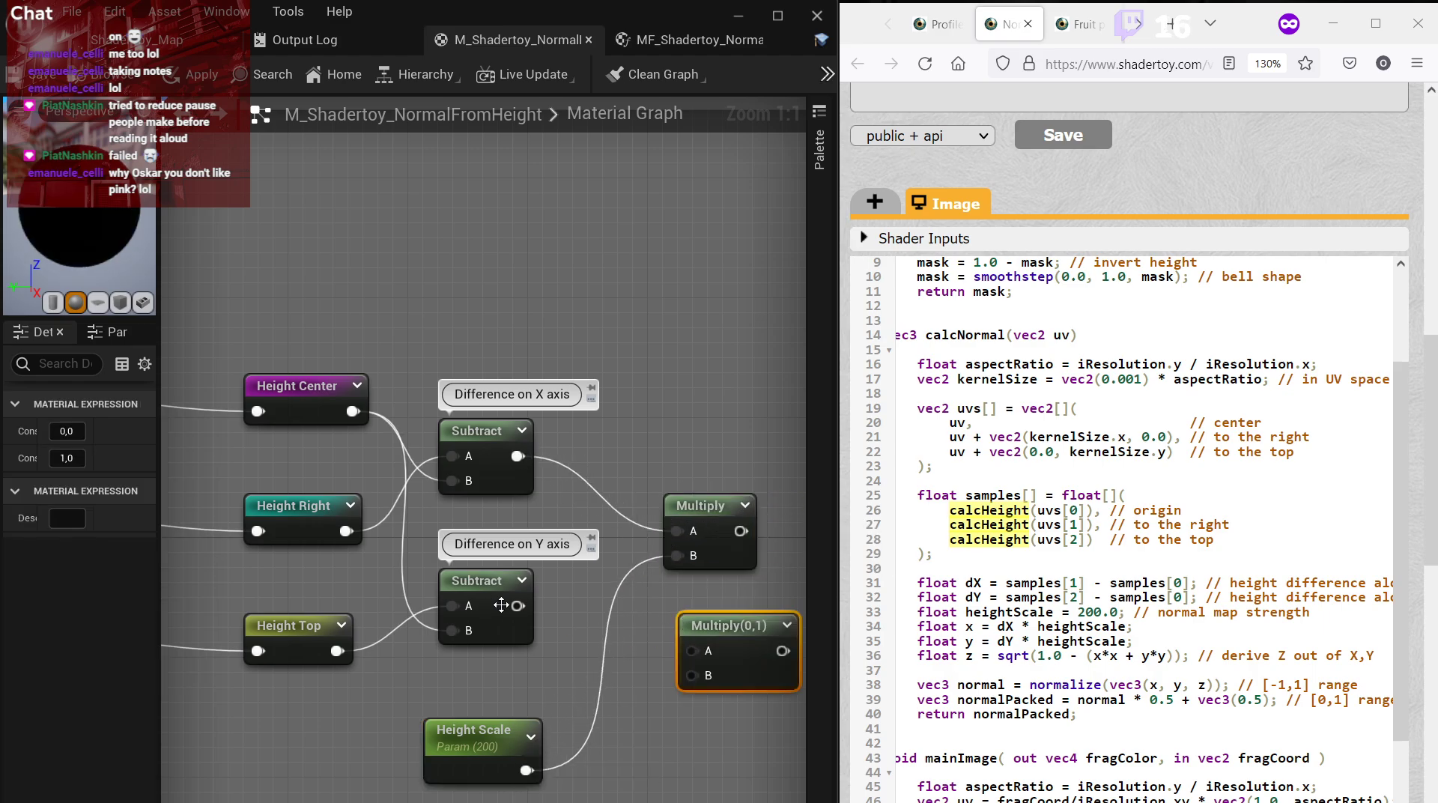
drag(518, 606, 695, 655)
drag(693, 676, 527, 771)
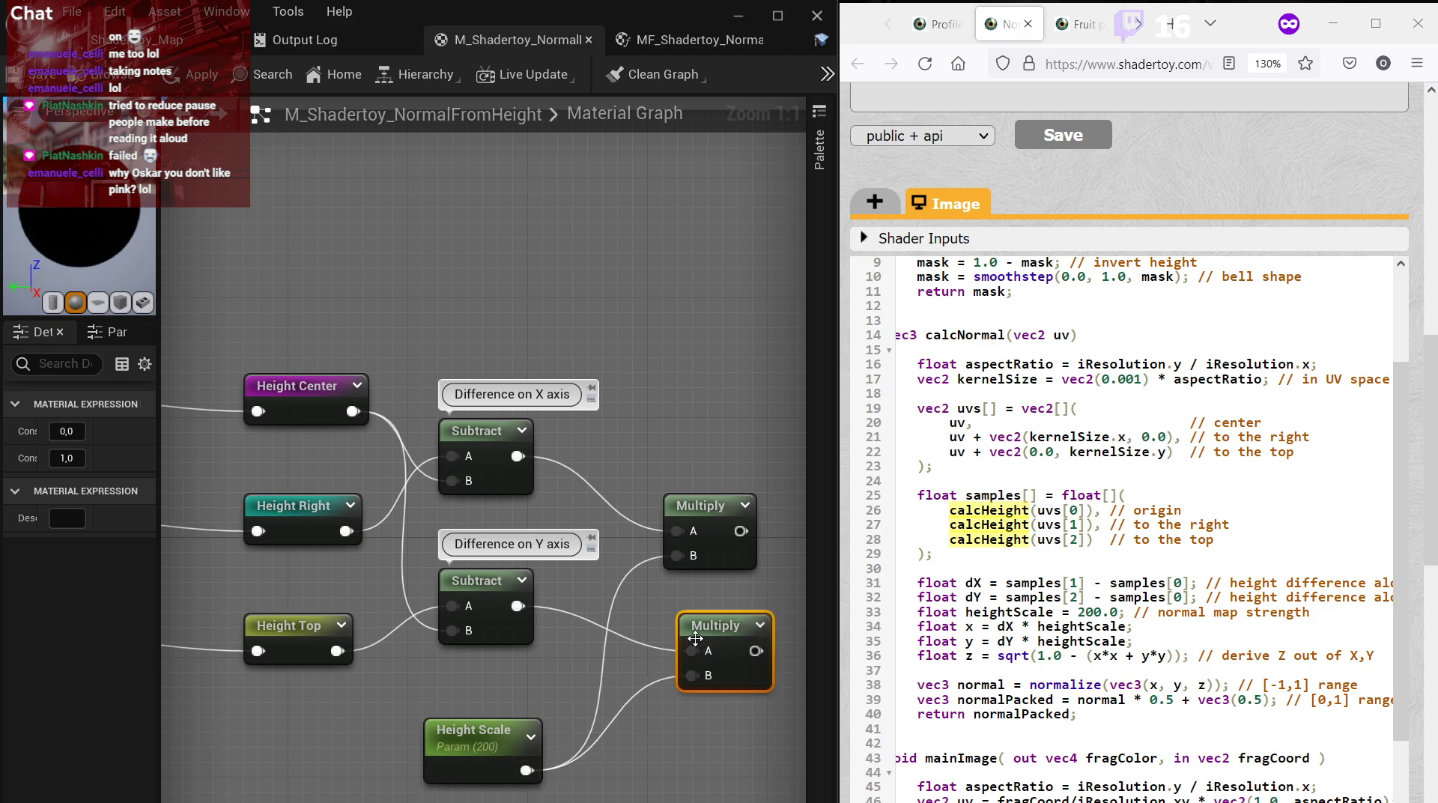
drag(695, 639, 681, 637)
drag(713, 727, 685, 512)
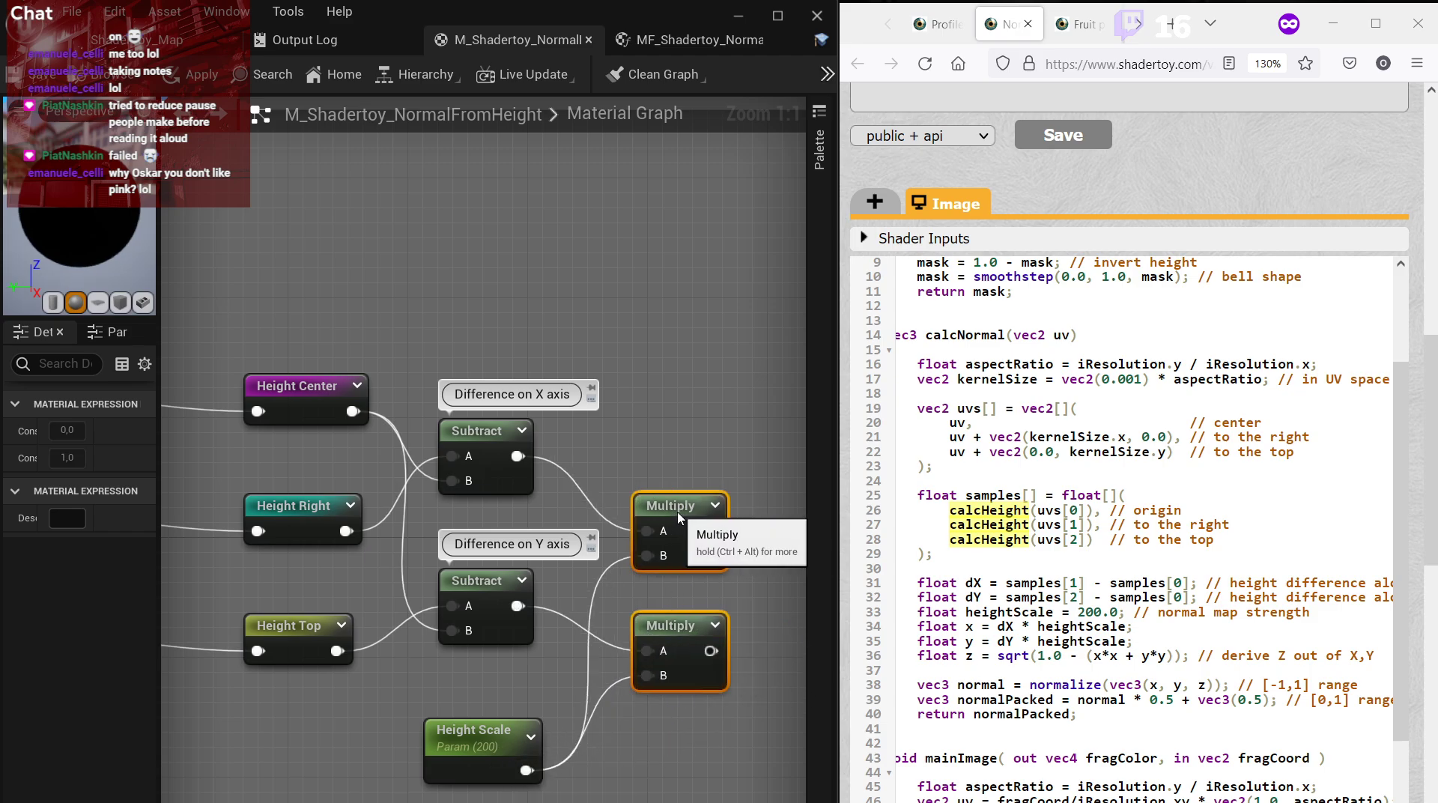
click(679, 429)
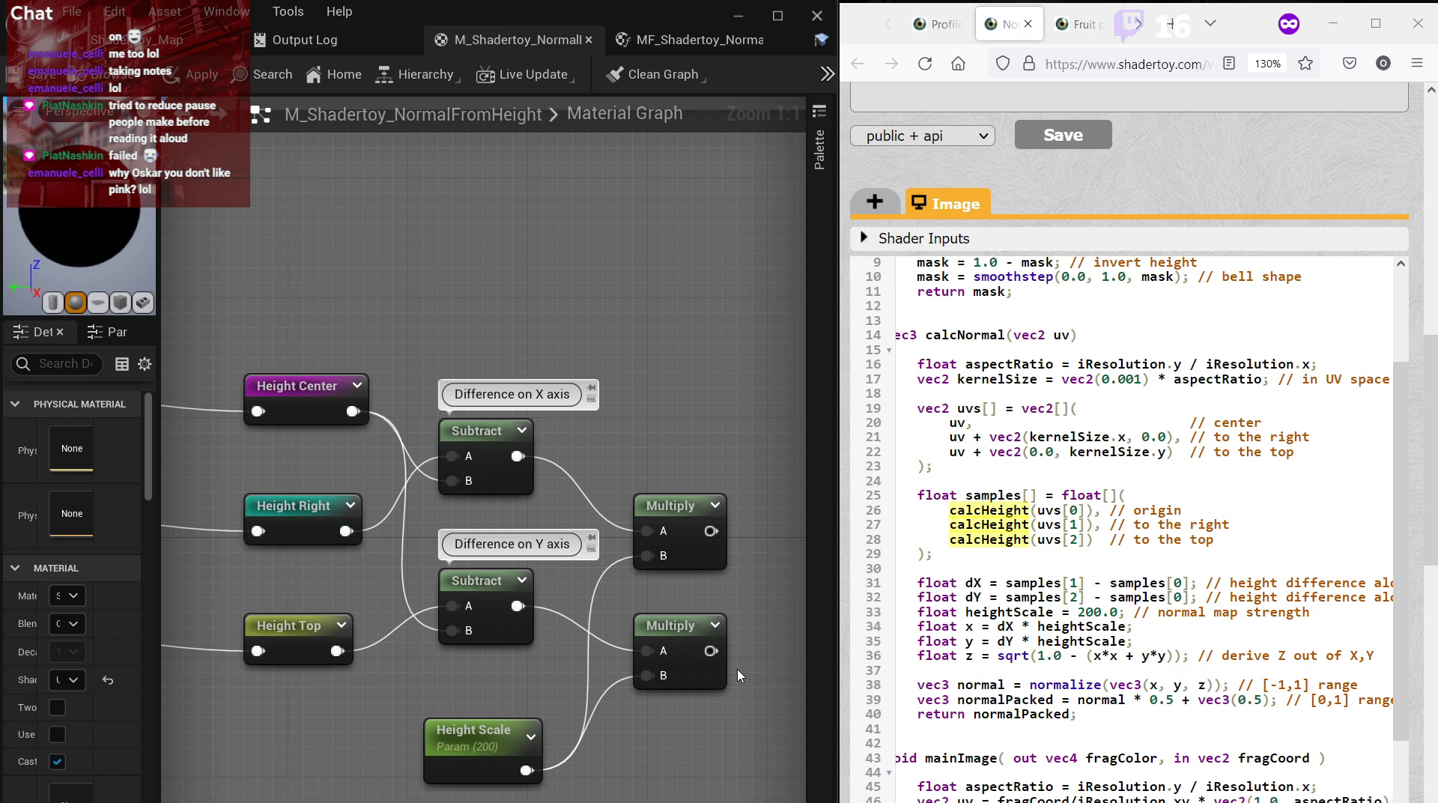
Show the material preview on a plane in Unlit view mode and enlarge the preview viewport.
right_drag(726, 564, 577, 569)
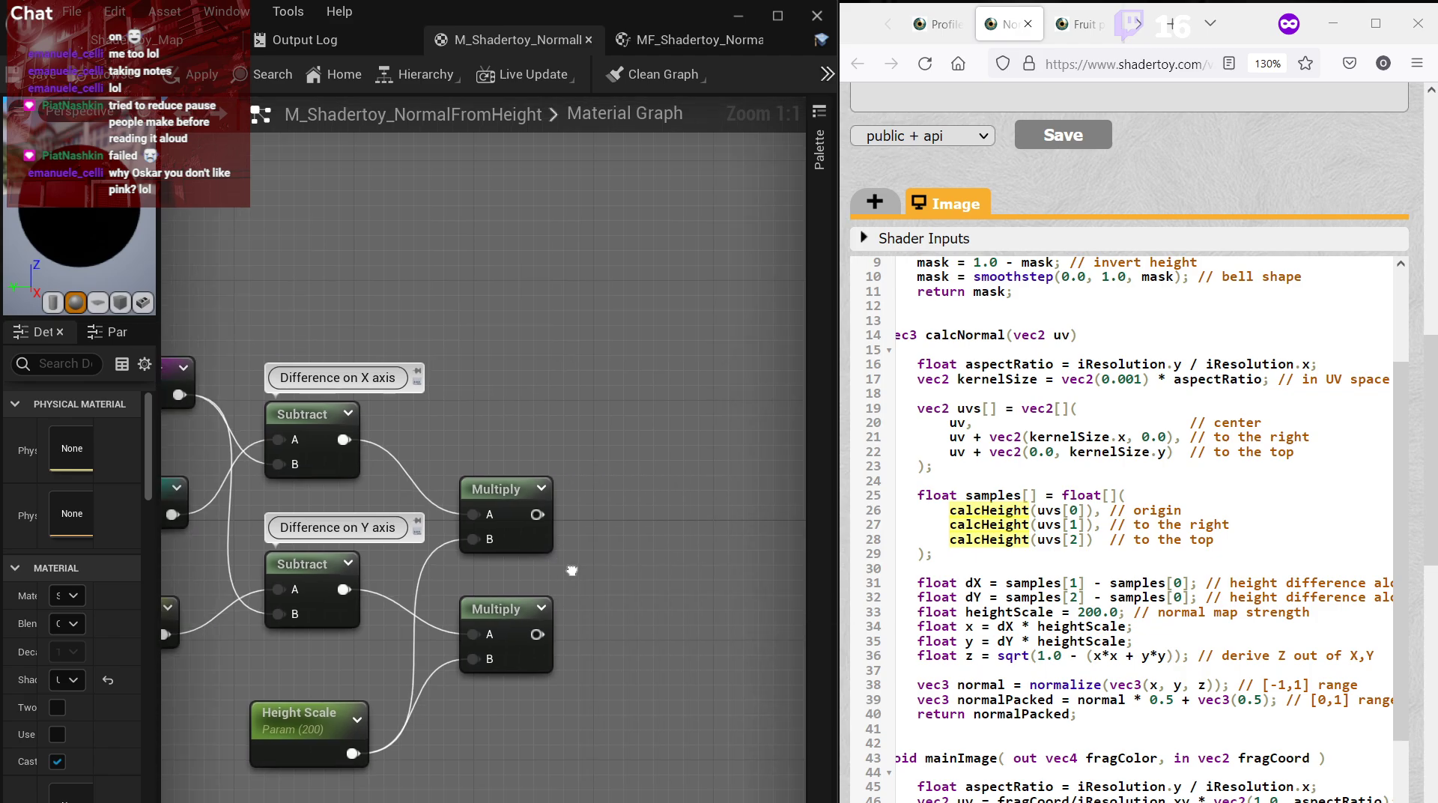
right_click(587, 573)
right_click(499, 516)
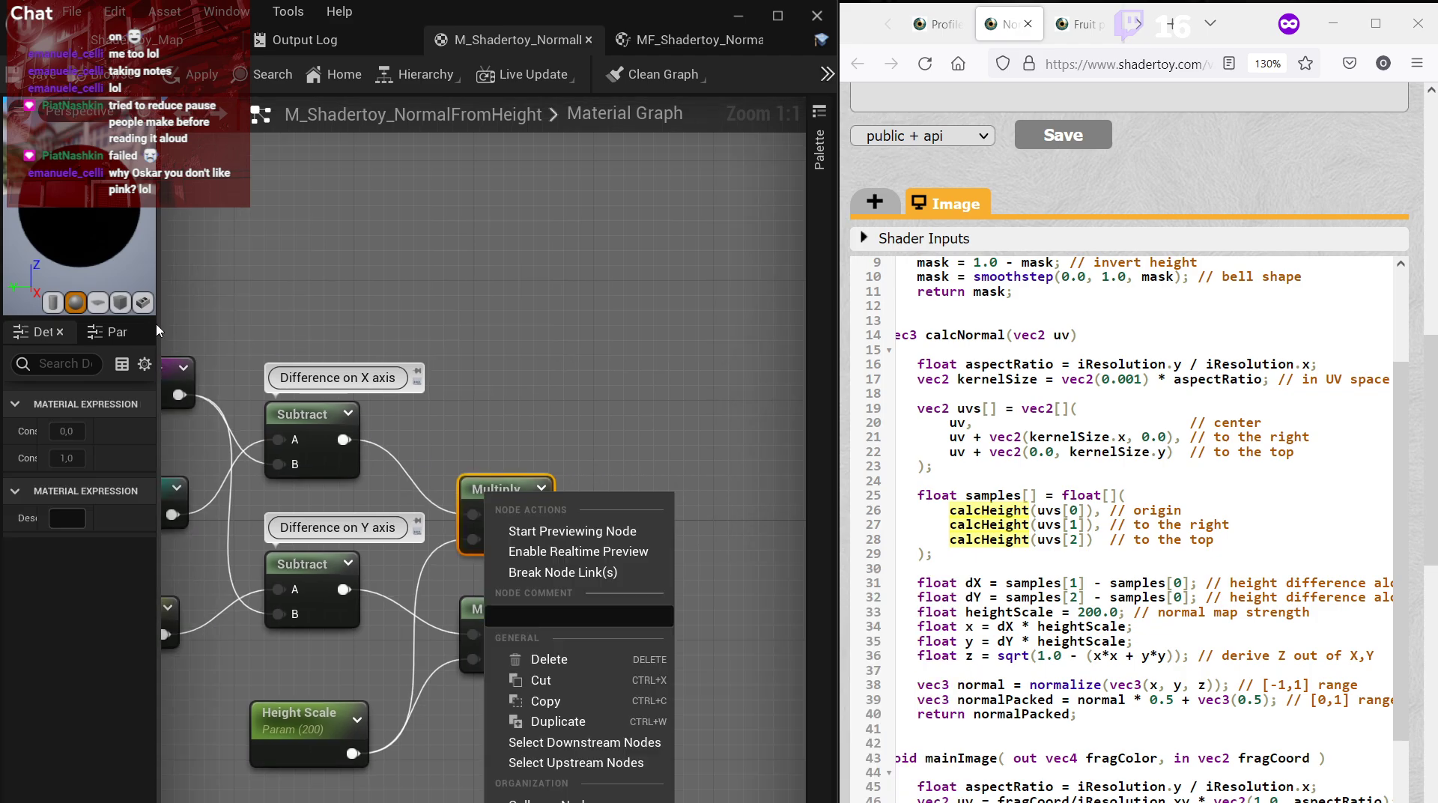
click(107, 302)
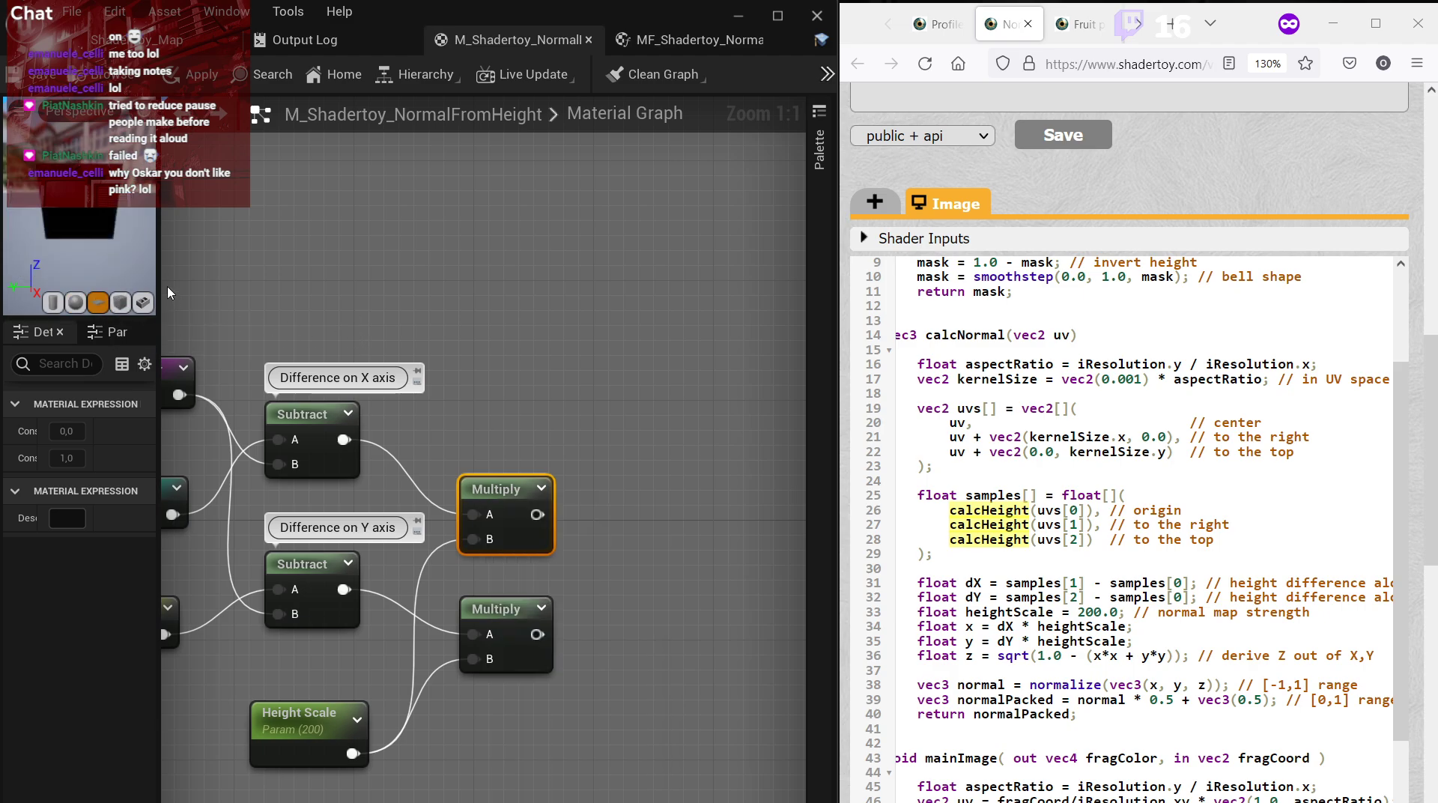
drag(159, 292, 325, 299)
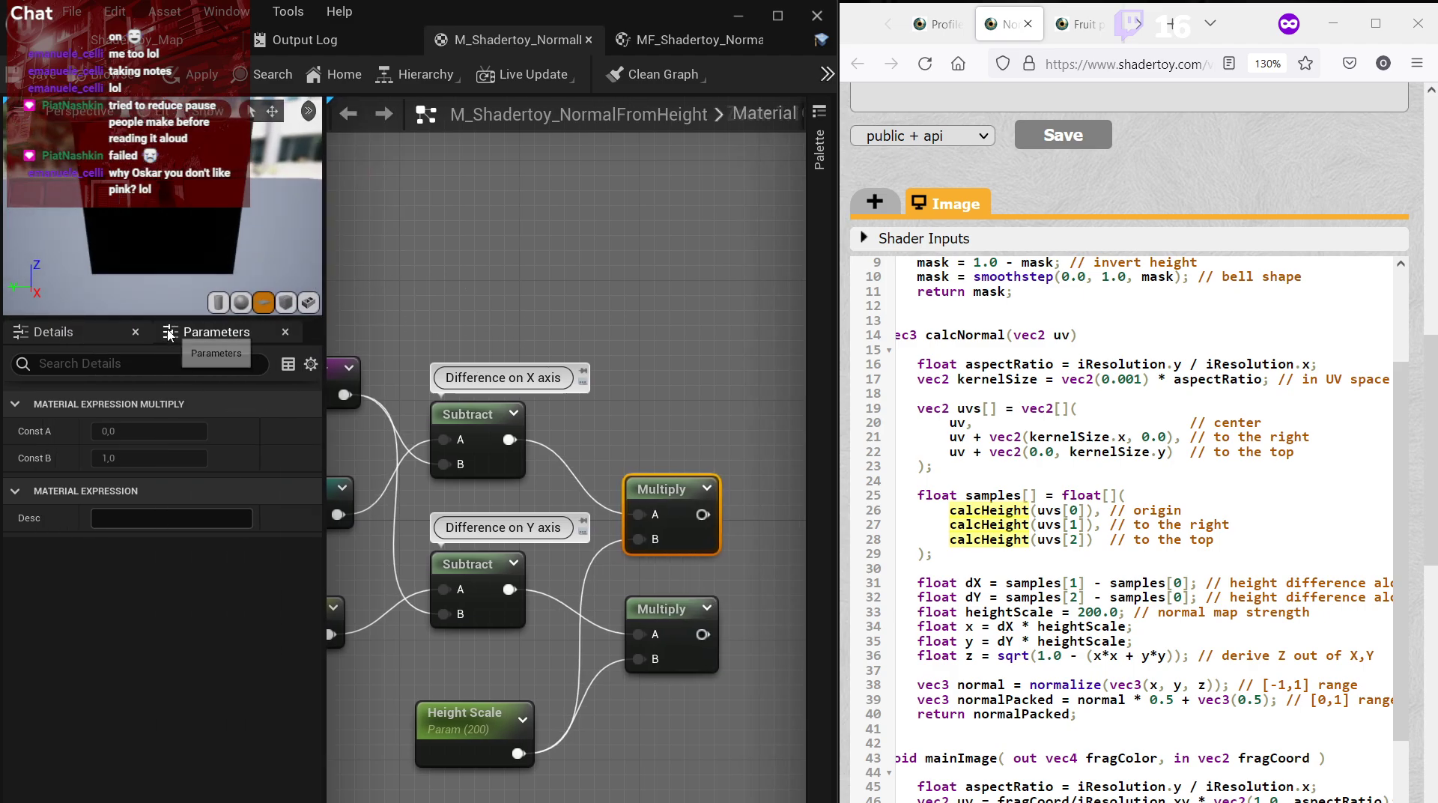
drag(170, 319, 170, 502)
click(176, 111)
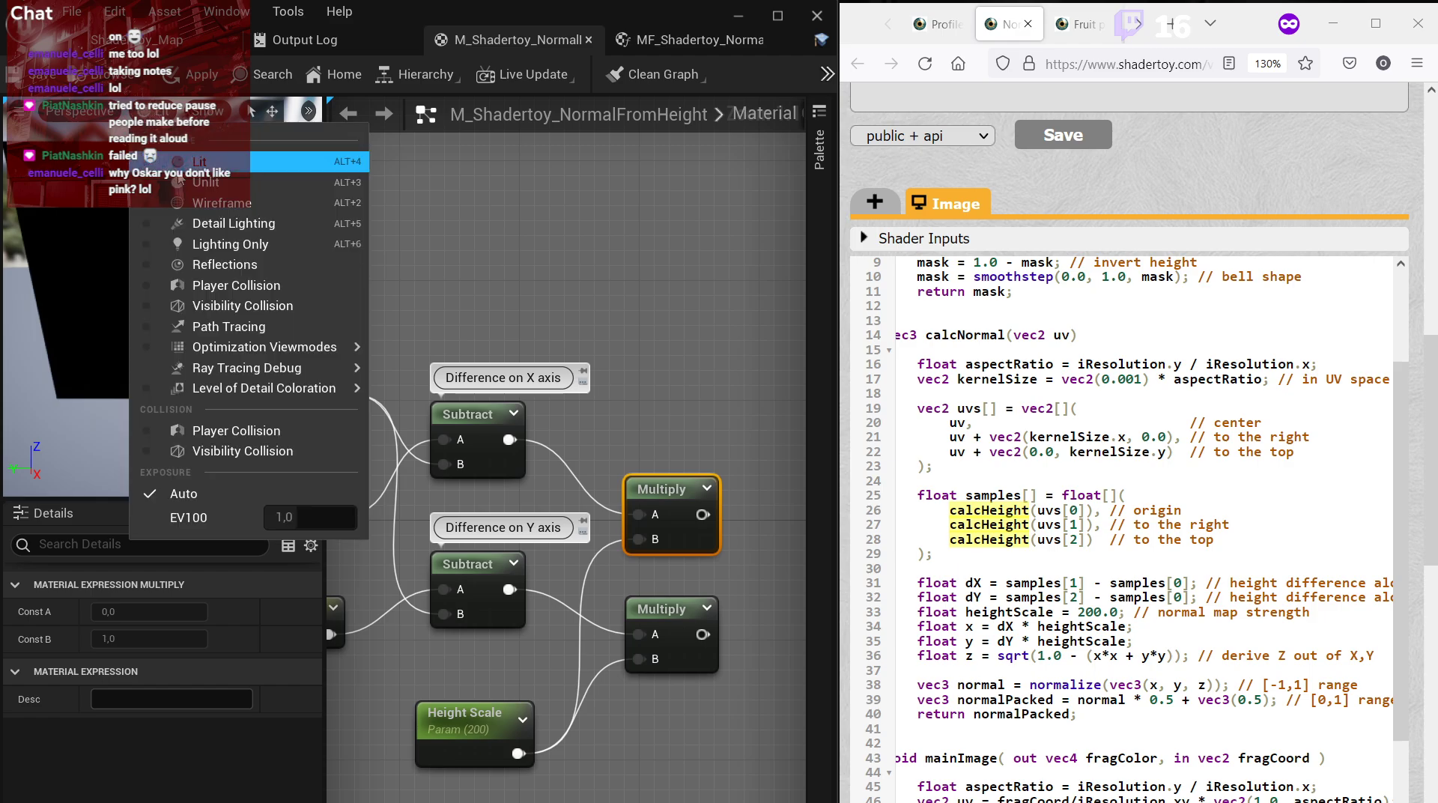
click(178, 174)
Preview the output of the CalcHeight function node that feeds Height Center.
scroll(543, 250, down, 1)
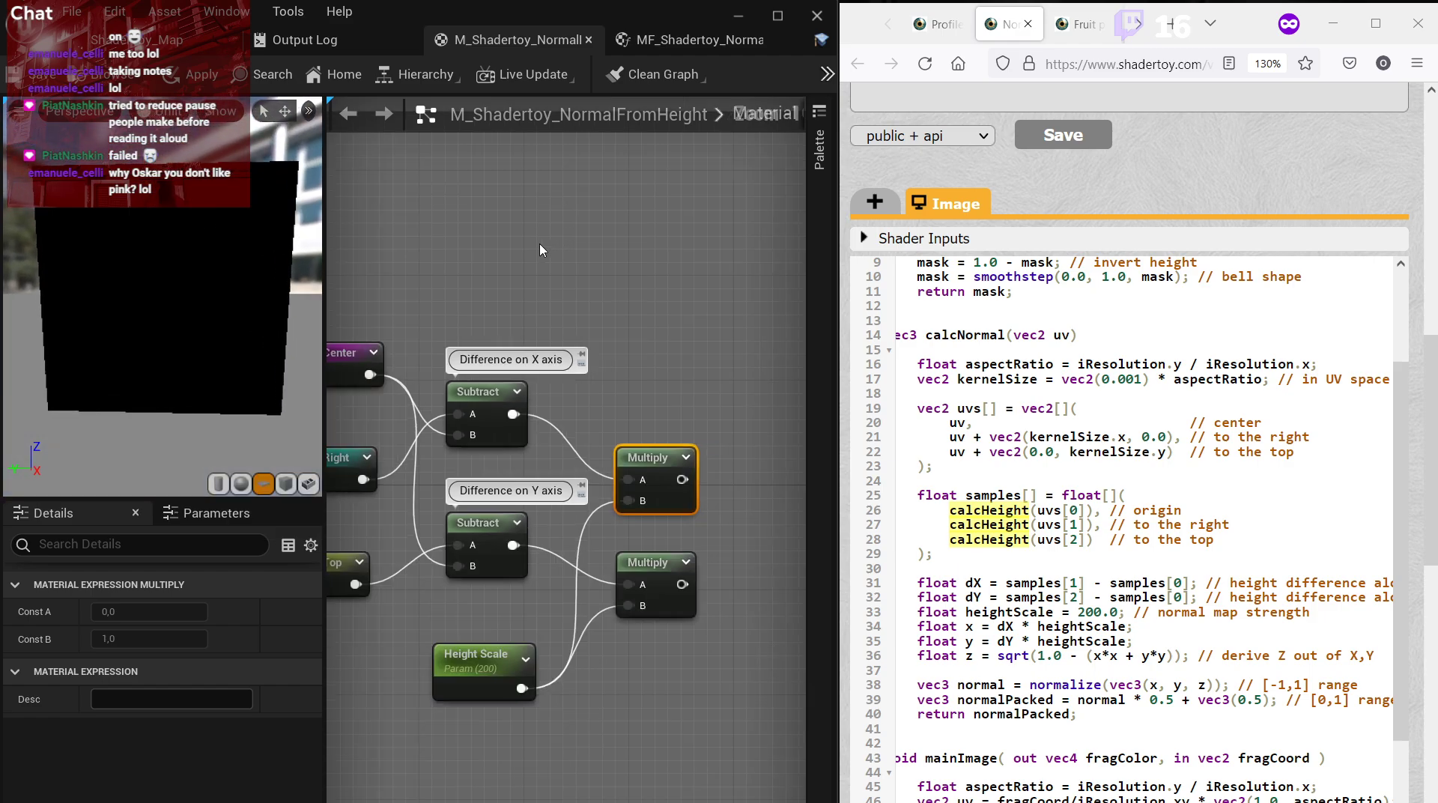
right_drag(381, 307, 624, 316)
right_drag(534, 308, 568, 308)
right_click(458, 383)
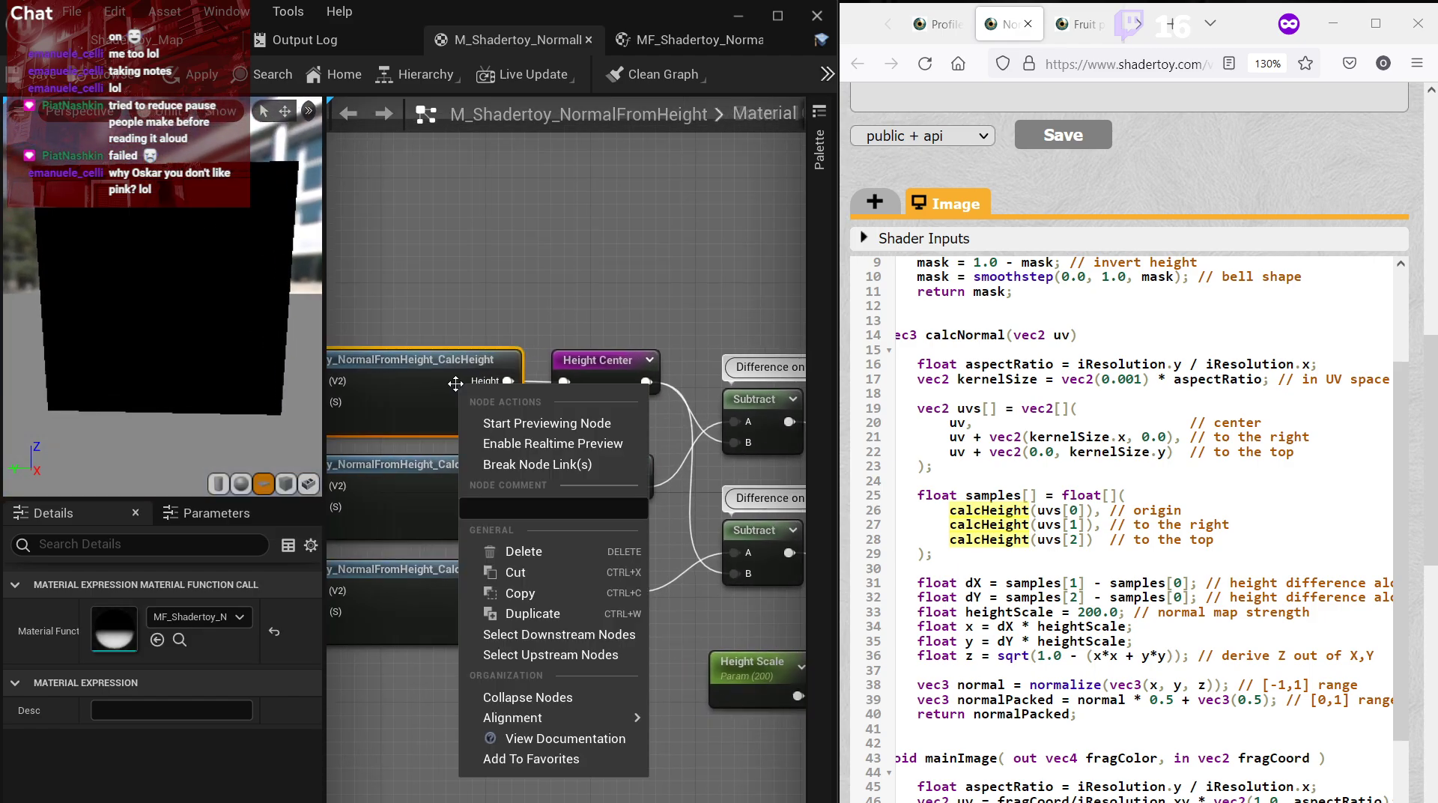
click(518, 424)
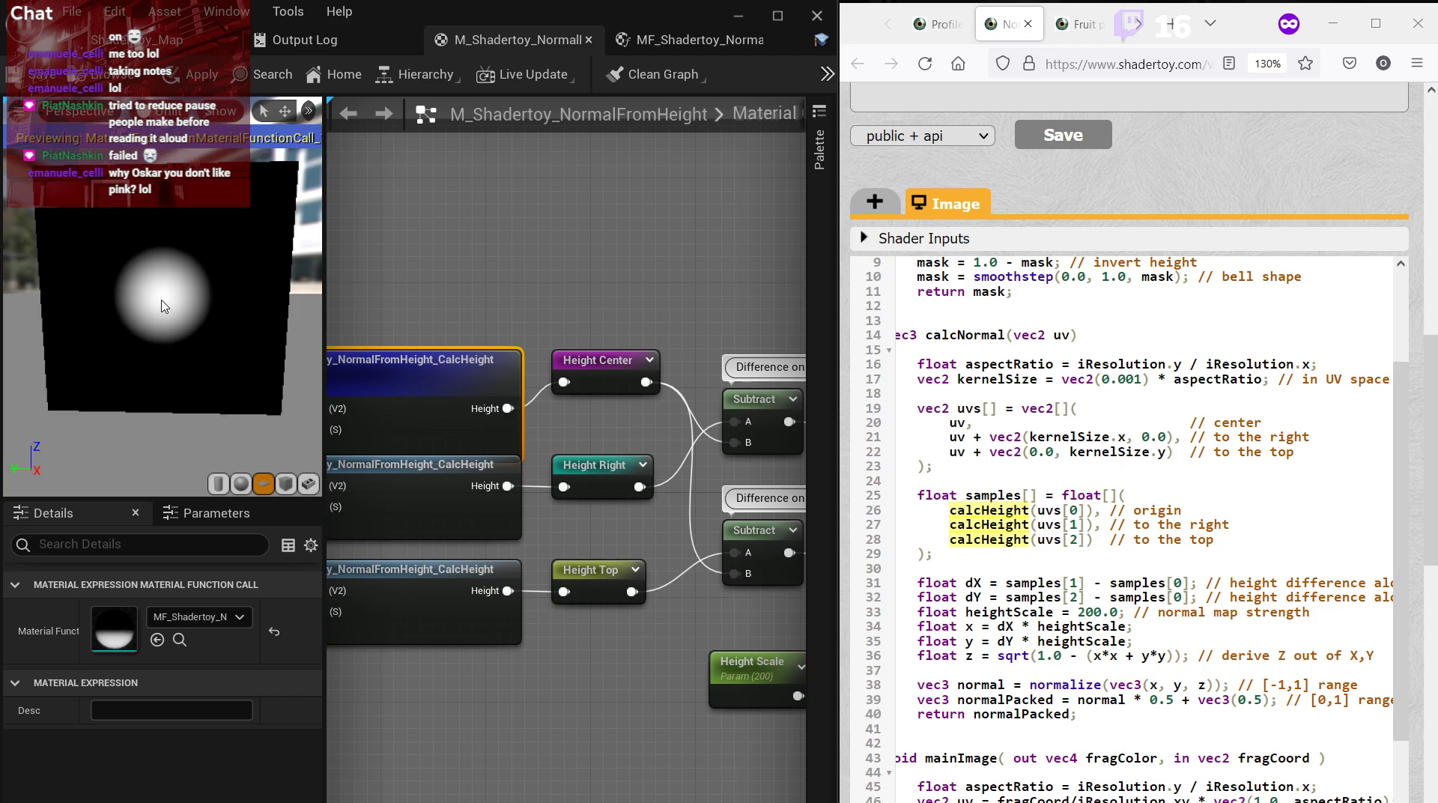
Preview the Subtract node for the X axis difference on the plane.
right_drag(556, 315, 393, 289)
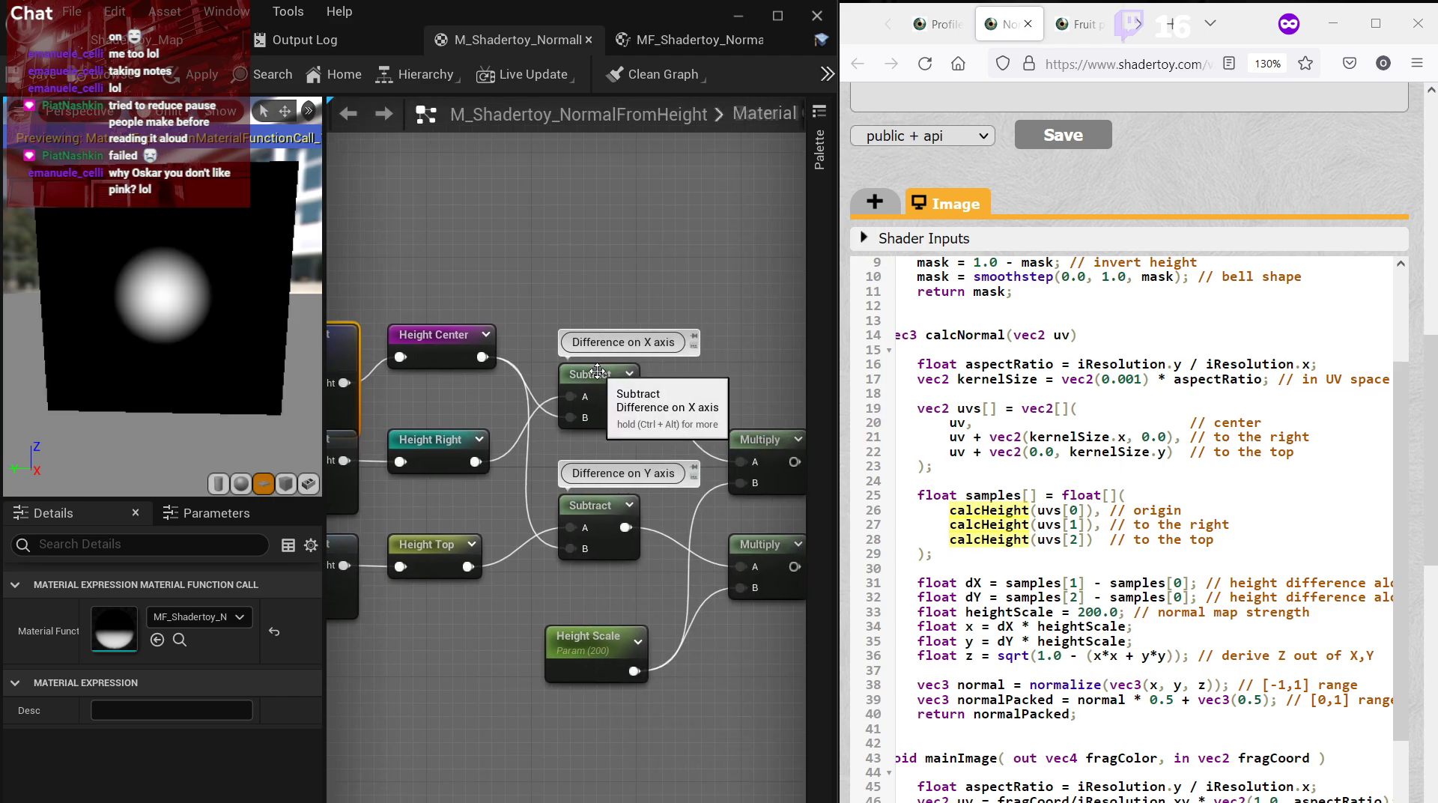
right_click(574, 382)
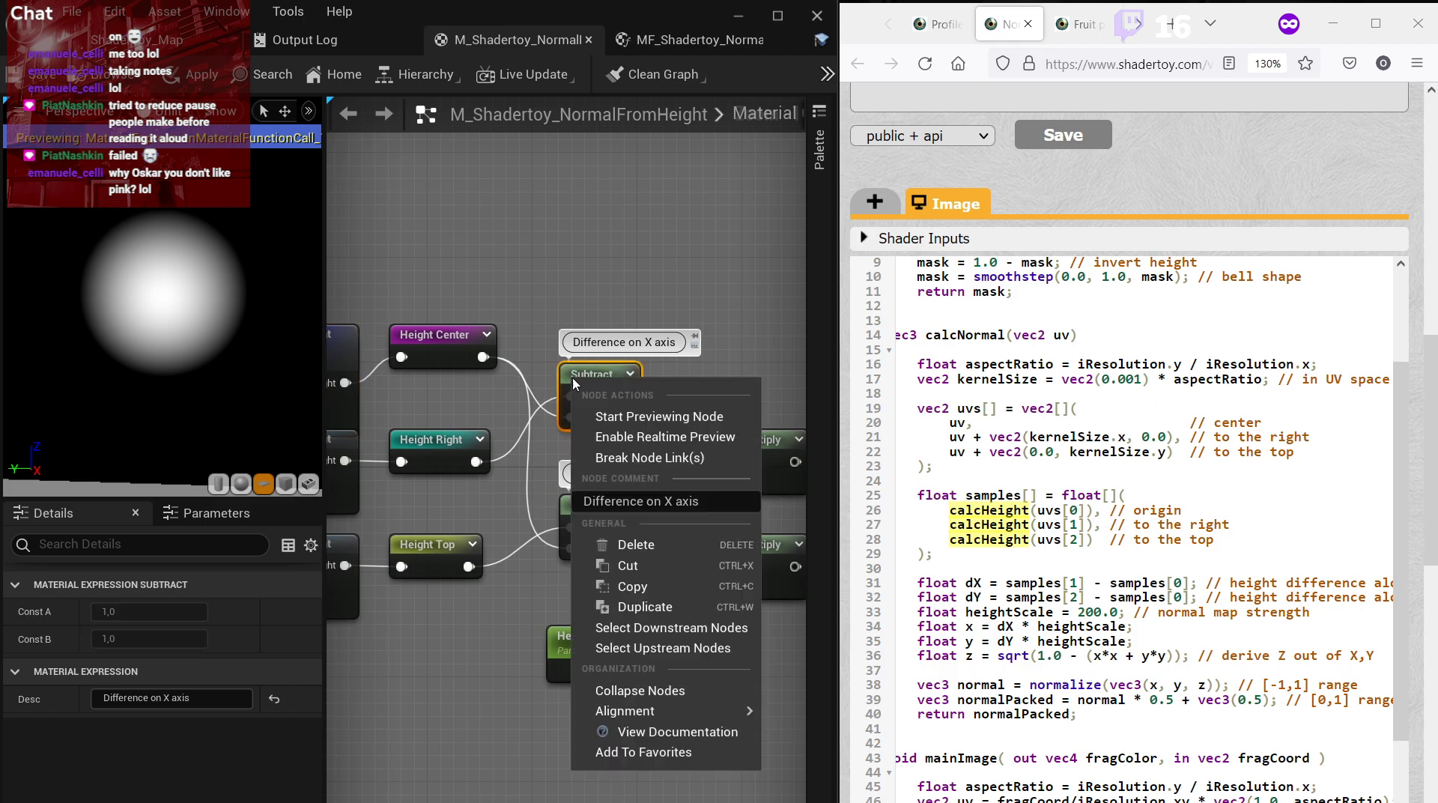
click(615, 412)
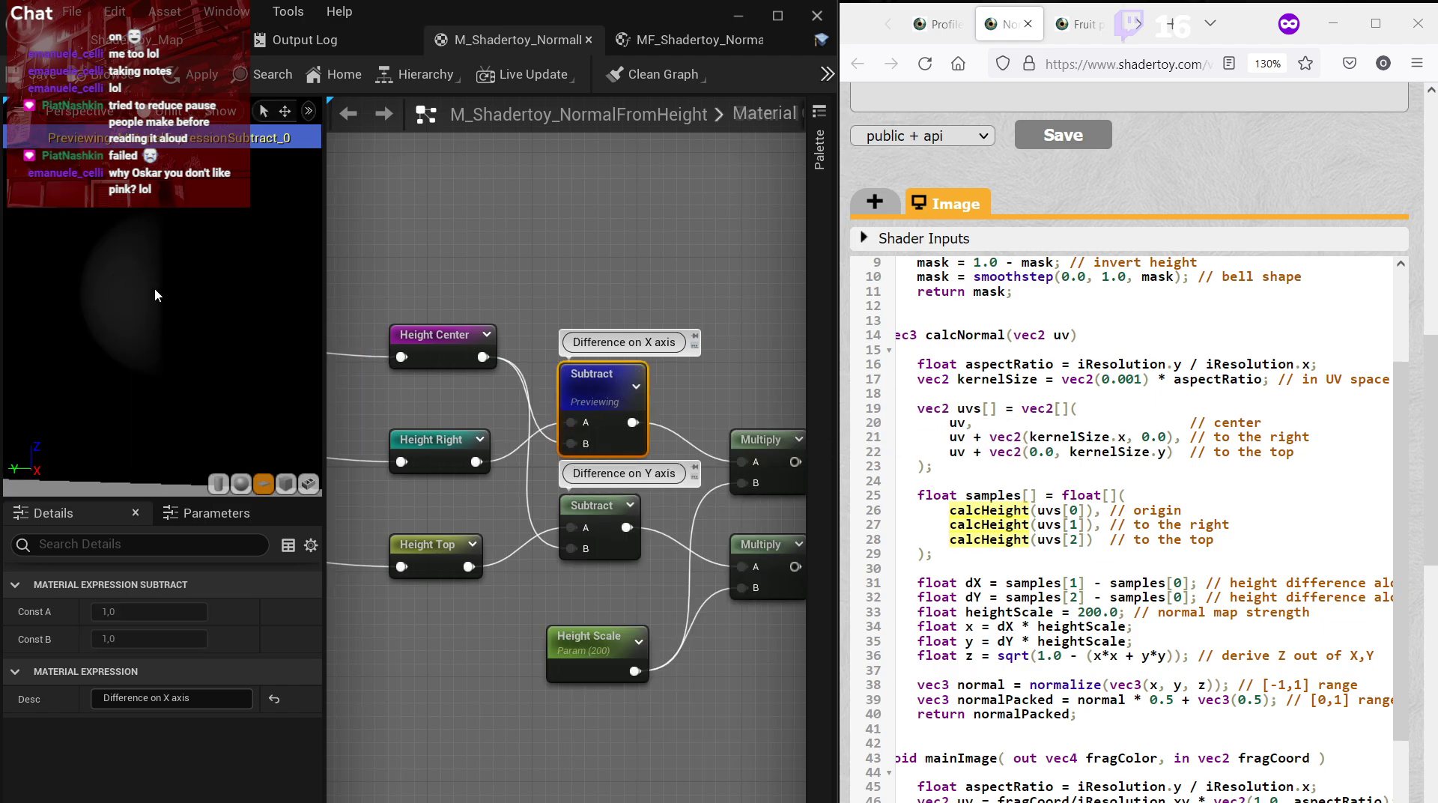
Preview the Multiply node that scales the X axis difference and inspect it in the viewport.
right_drag(655, 574, 521, 569)
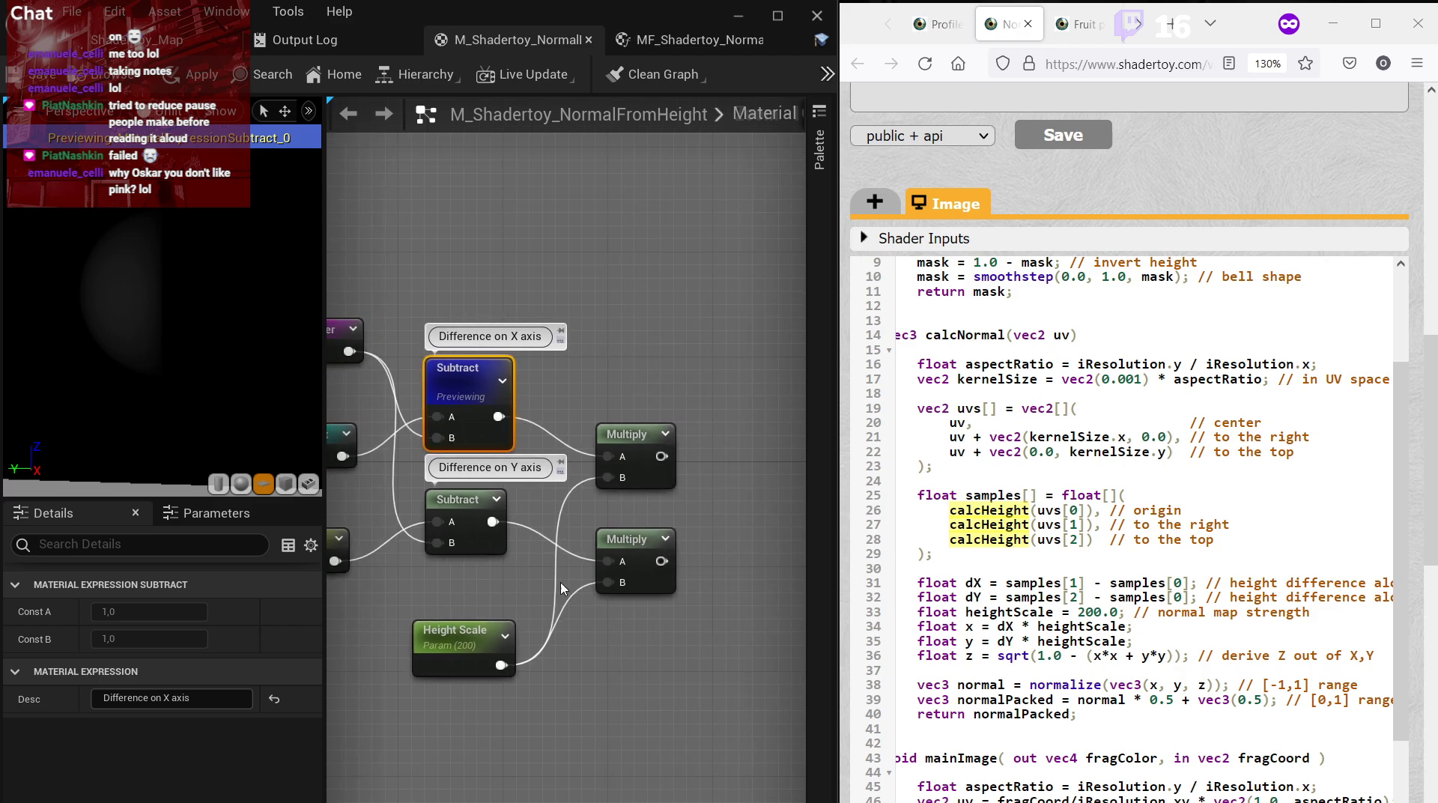
right_click(623, 431)
click(674, 468)
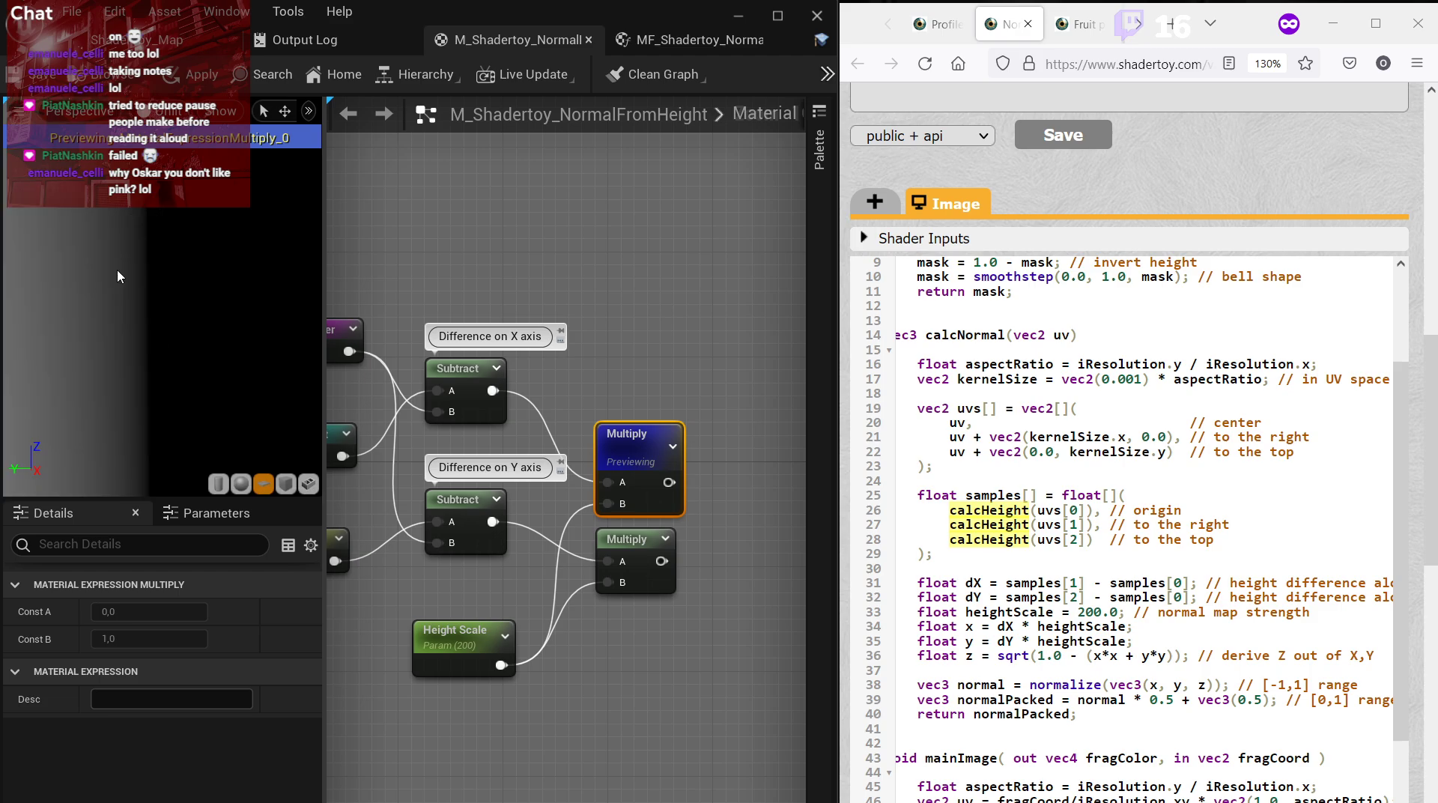
mouse_move(133, 286)
mouse_down()
mouse_move(172, 289)
mouse_move(147, 293)
mouse_up()
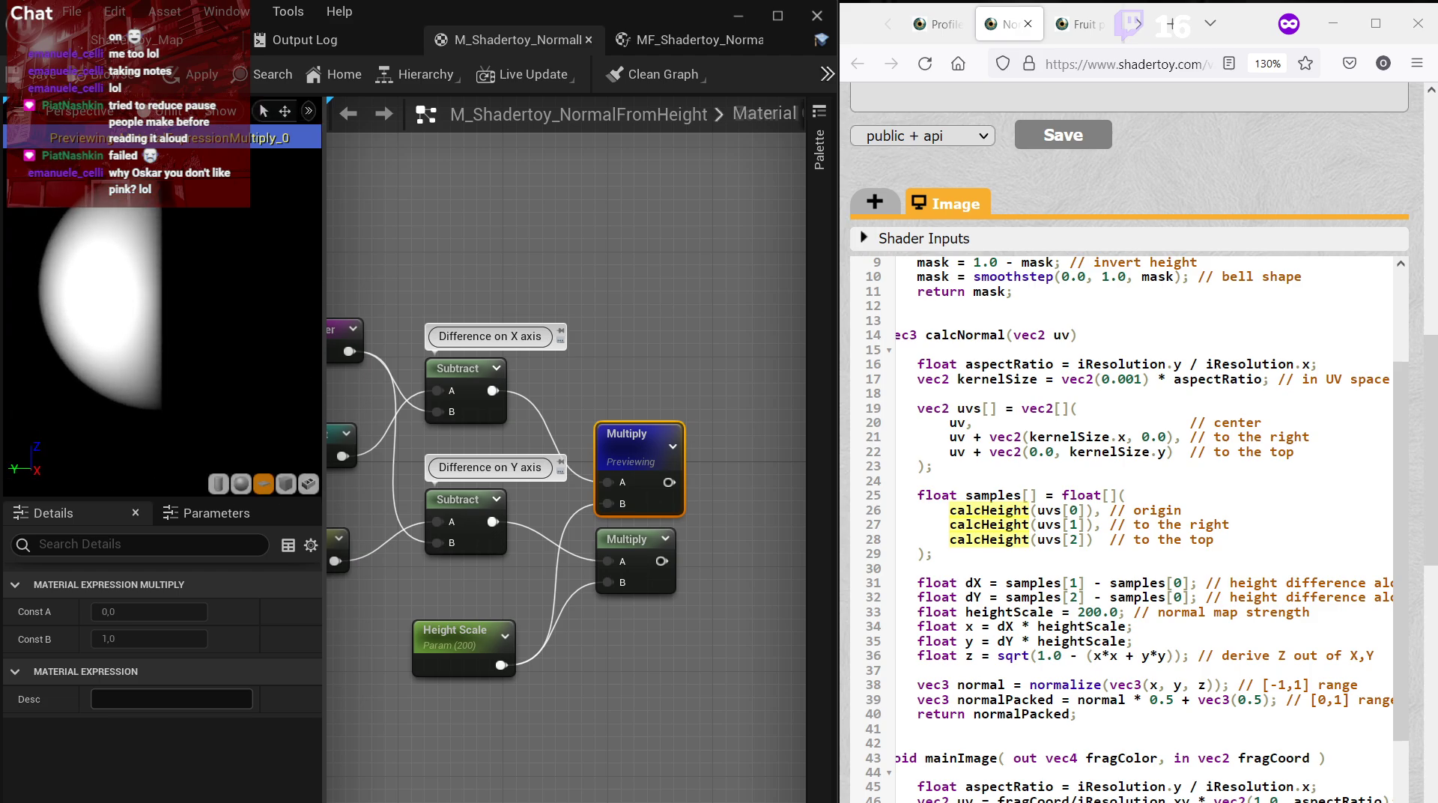
Preview the Multiply node that scales the Y axis difference.
scroll(539, 327, down, 1)
right_click(619, 528)
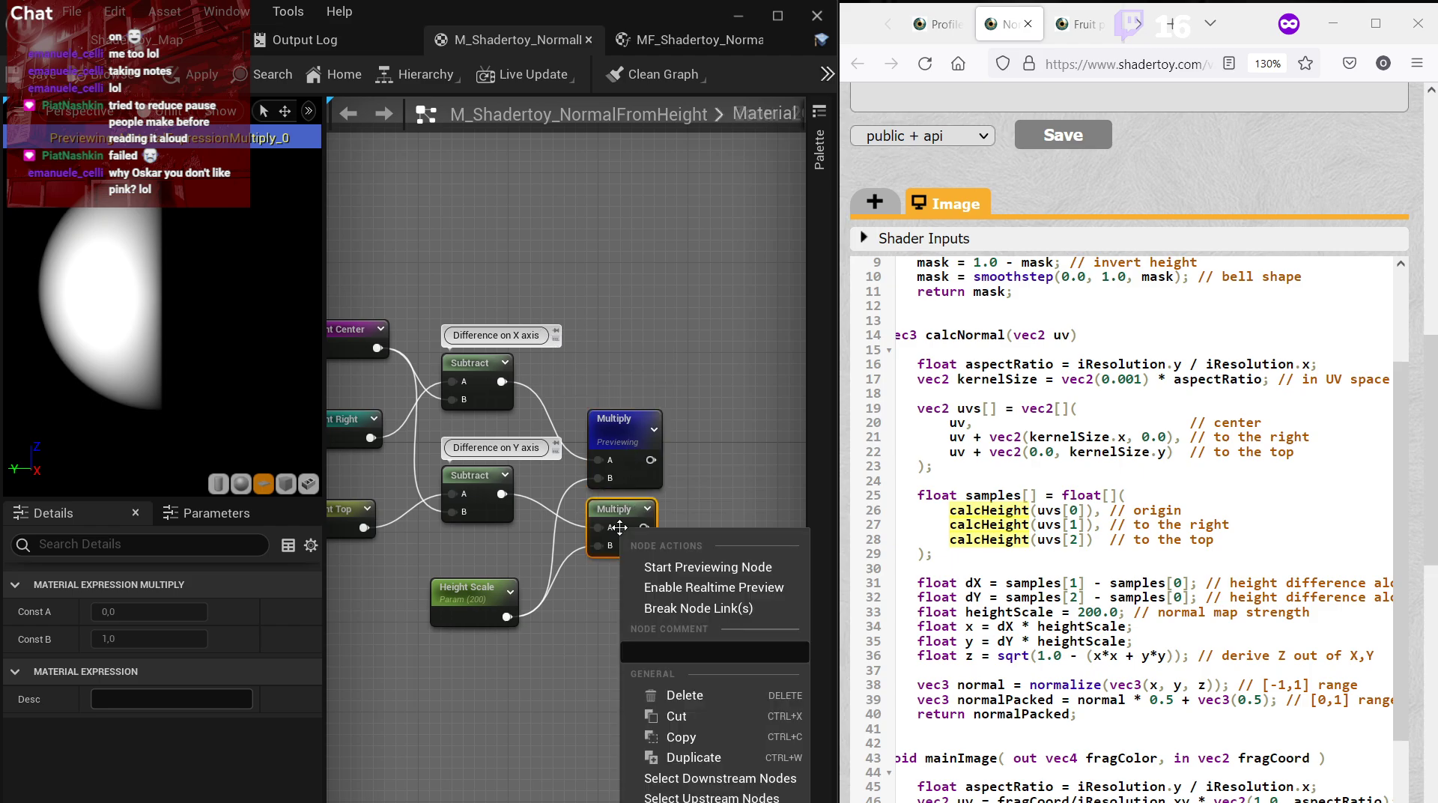
click(660, 567)
Add an Append node combining the scaled X difference as A and the scaled Y difference as B, and preview it.
right_click(702, 461)
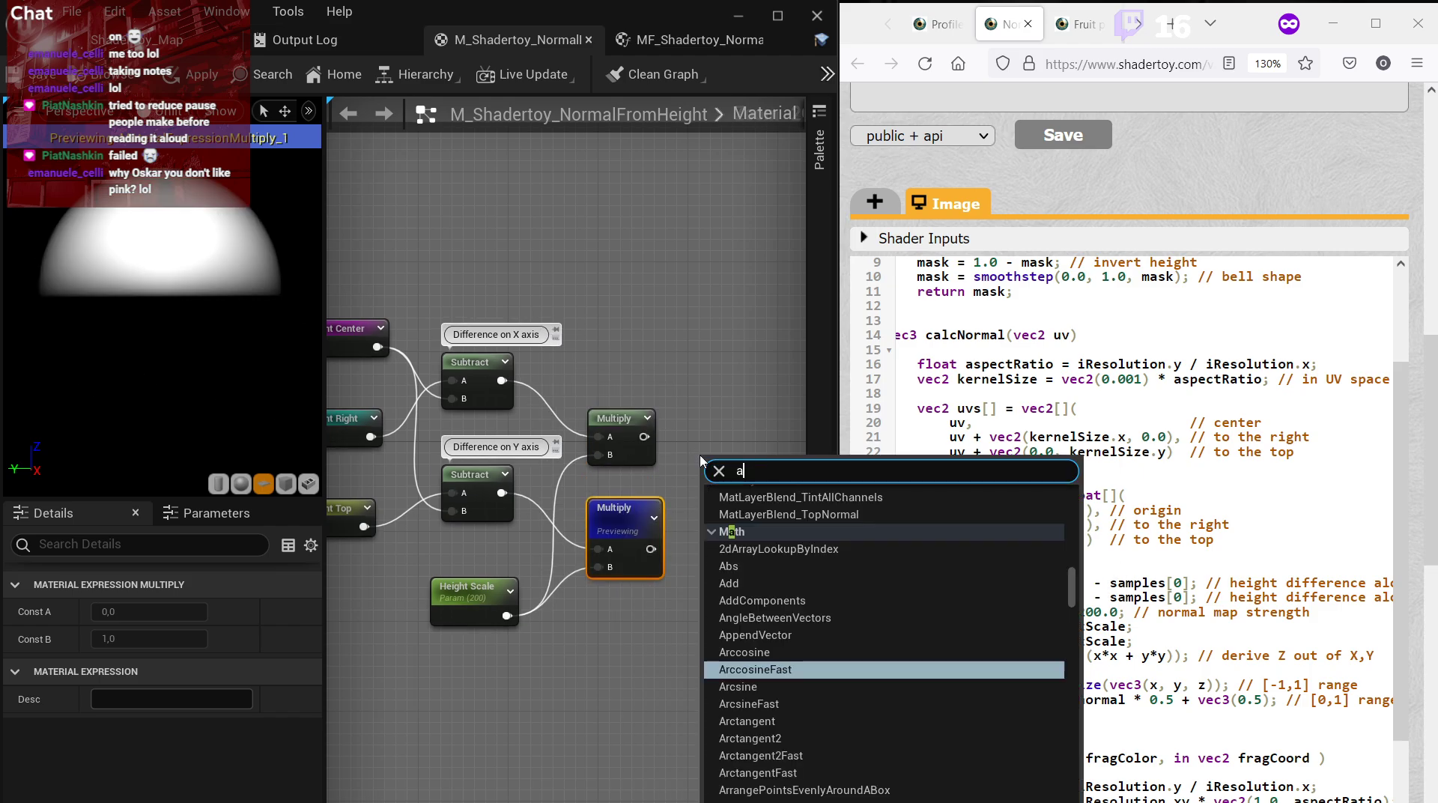
text(appe)
key(Return)
drag(645, 437, 709, 483)
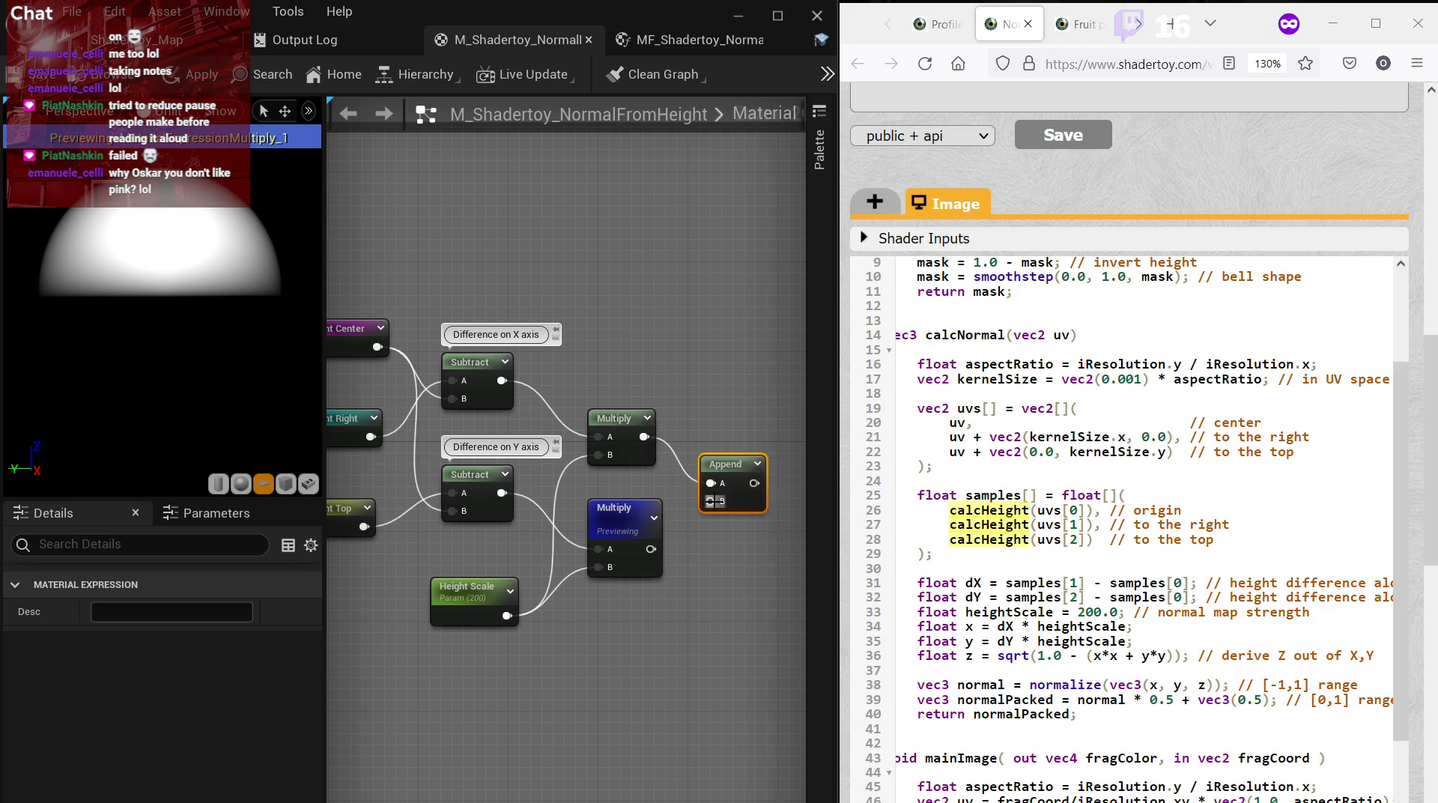
drag(651, 549, 709, 501)
right_click(712, 476)
click(751, 514)
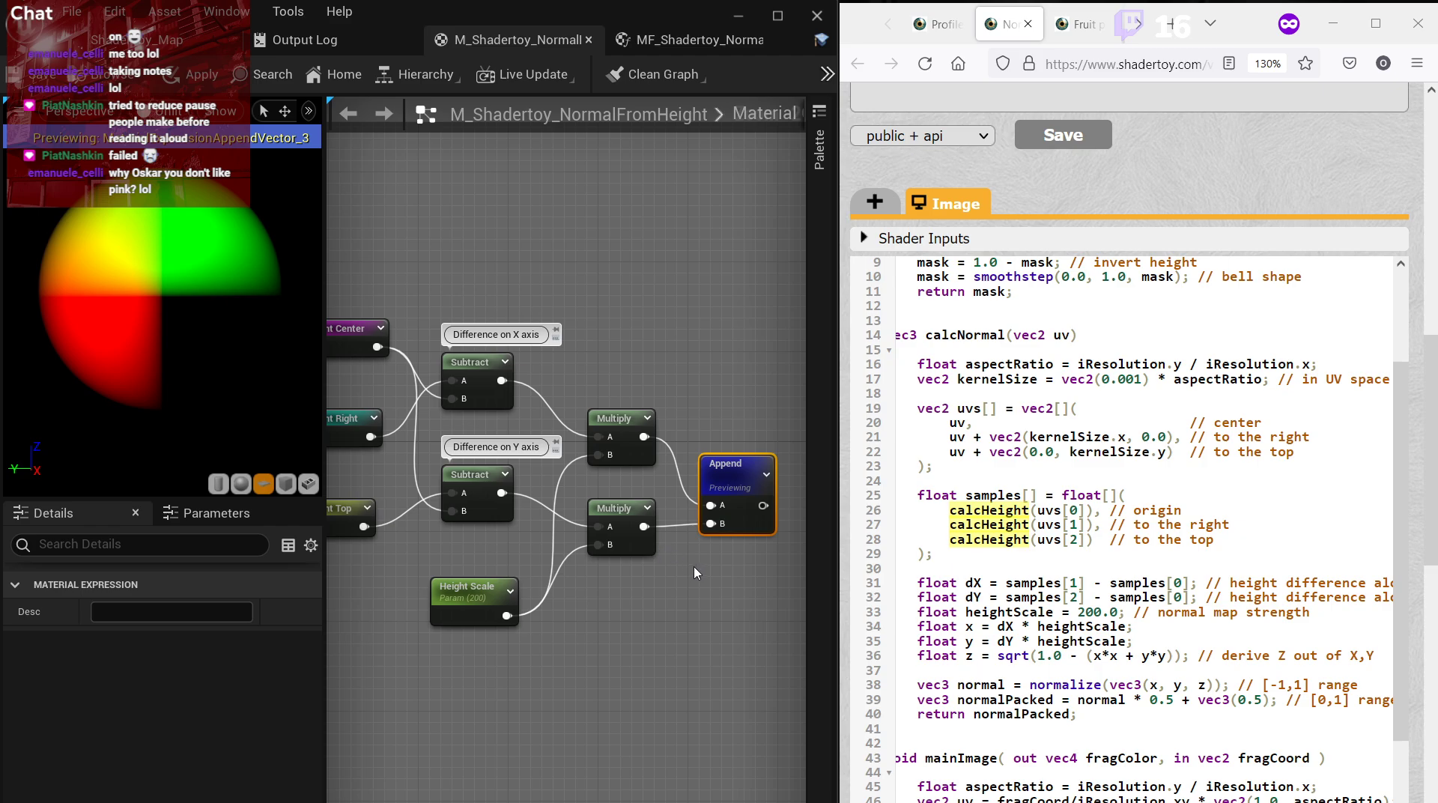
Highlight the z derivation in the shader code and move the Append node slightly closer to the two Multiply nodes.
drag(965, 656, 1195, 656)
click(1194, 656)
drag(733, 477, 721, 464)
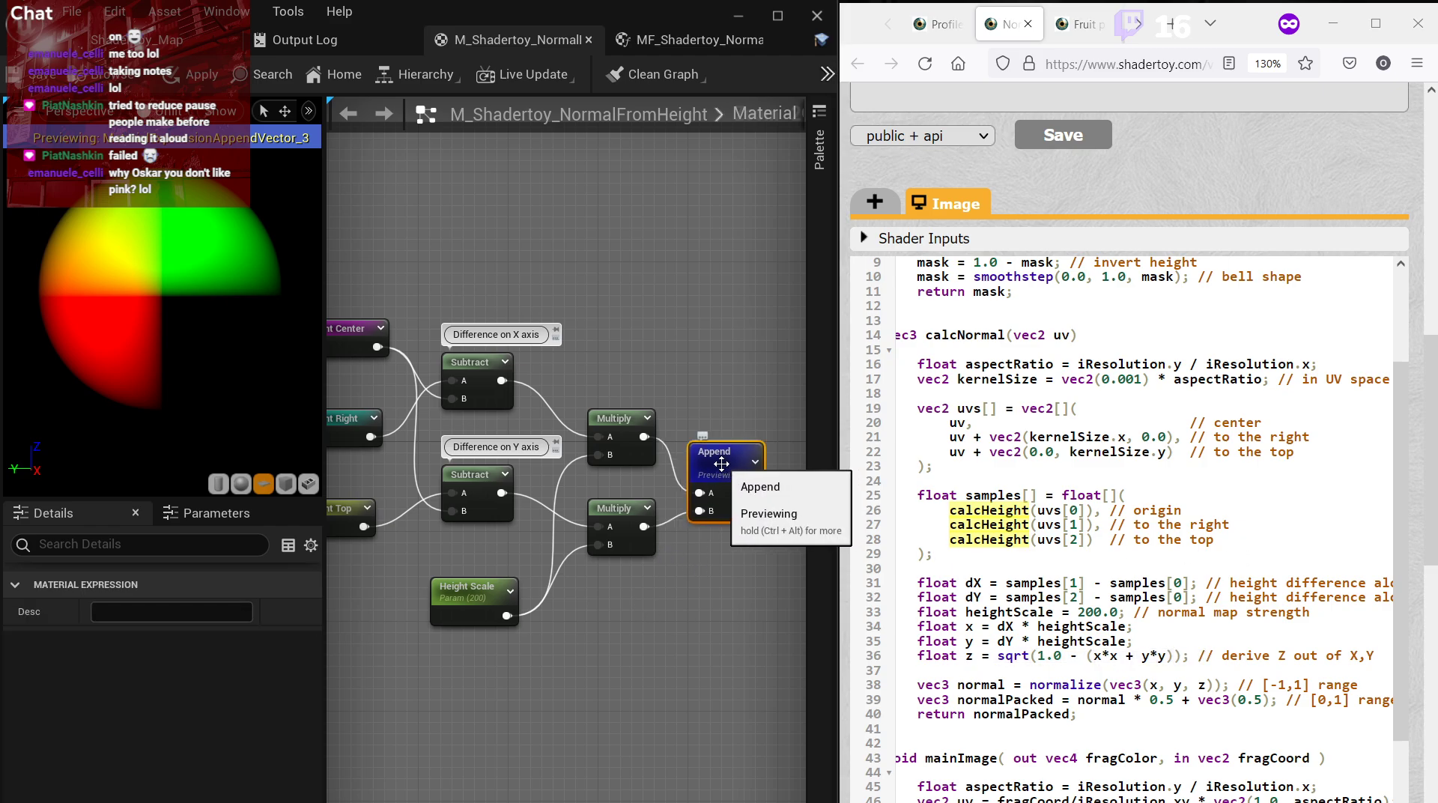
click(706, 589)
right_drag(707, 589, 527, 543)
scroll(511, 535, up, 1)
scroll(667, 508, down, 1)
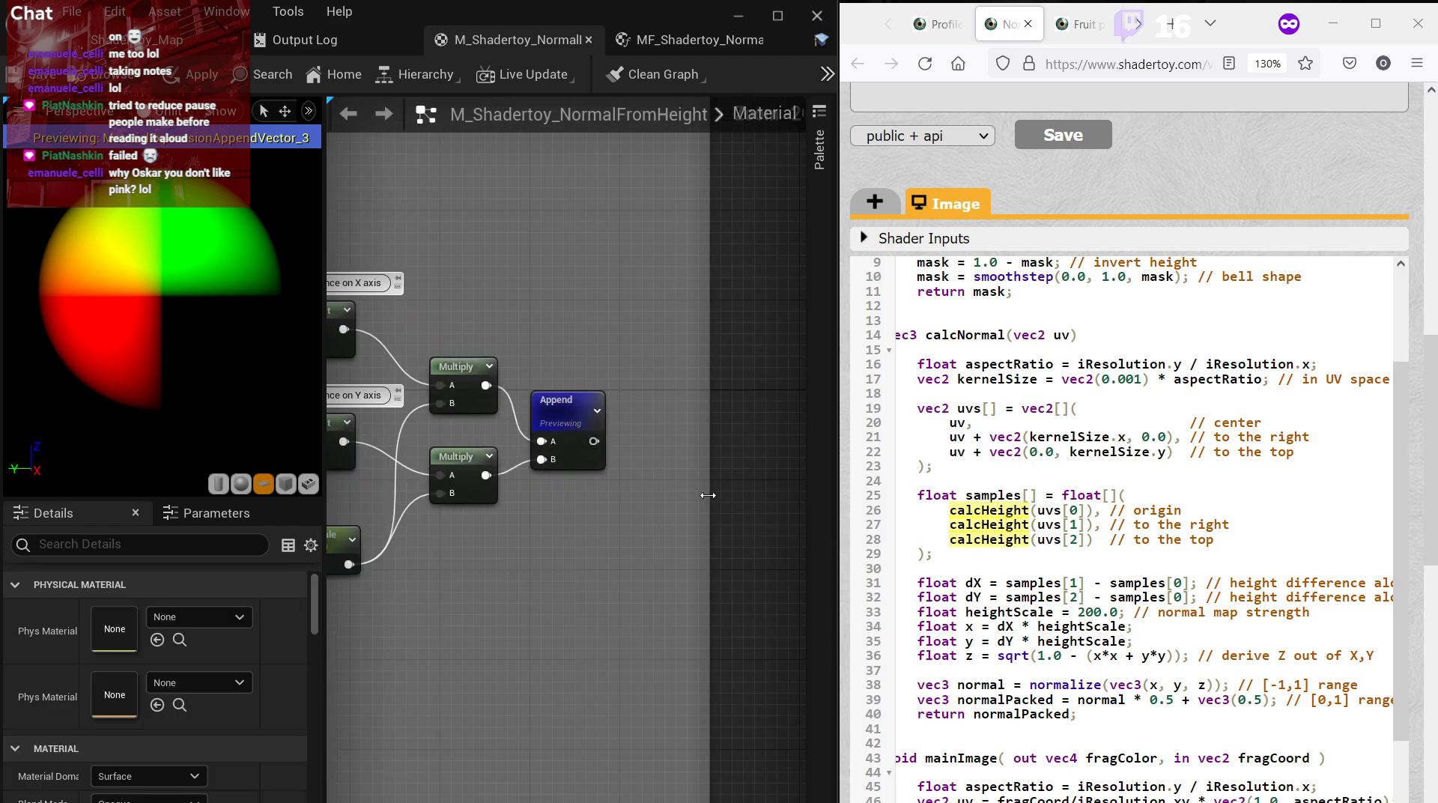
scroll(581, 526, up, 1)
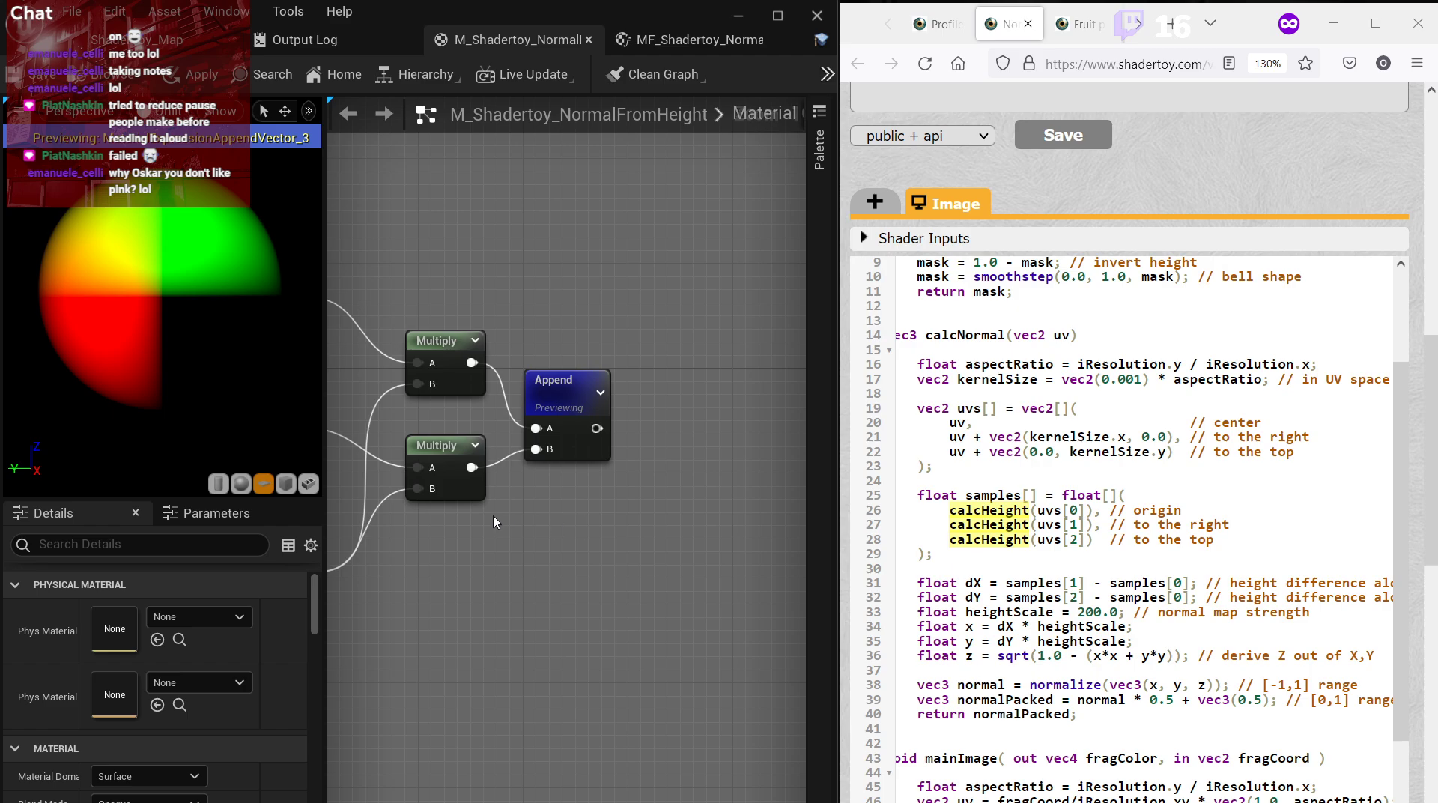
Search the node list for sqrt, lerp and dot, and place a SquareRoot node below the Append node.
right_click(522, 523)
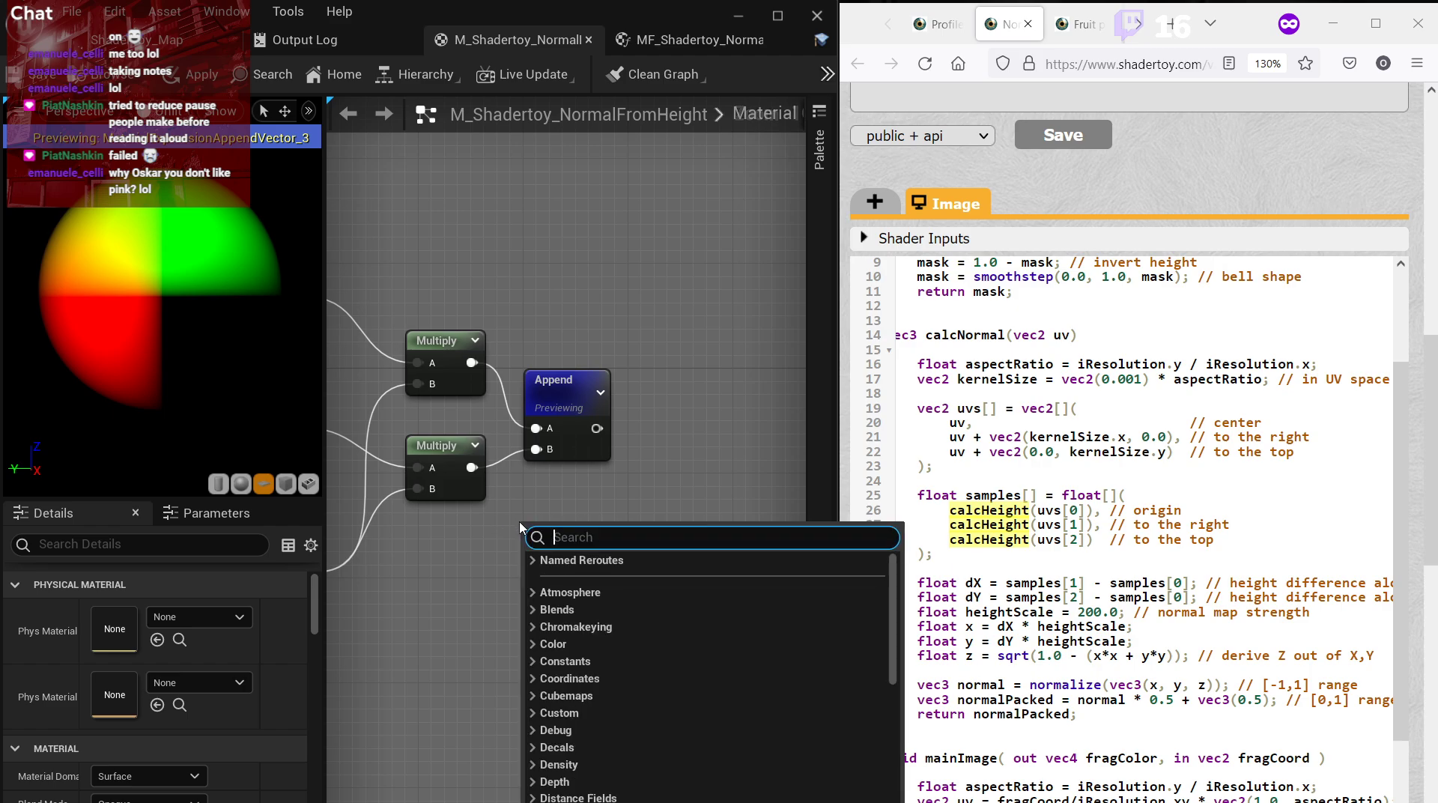
click(994, 641)
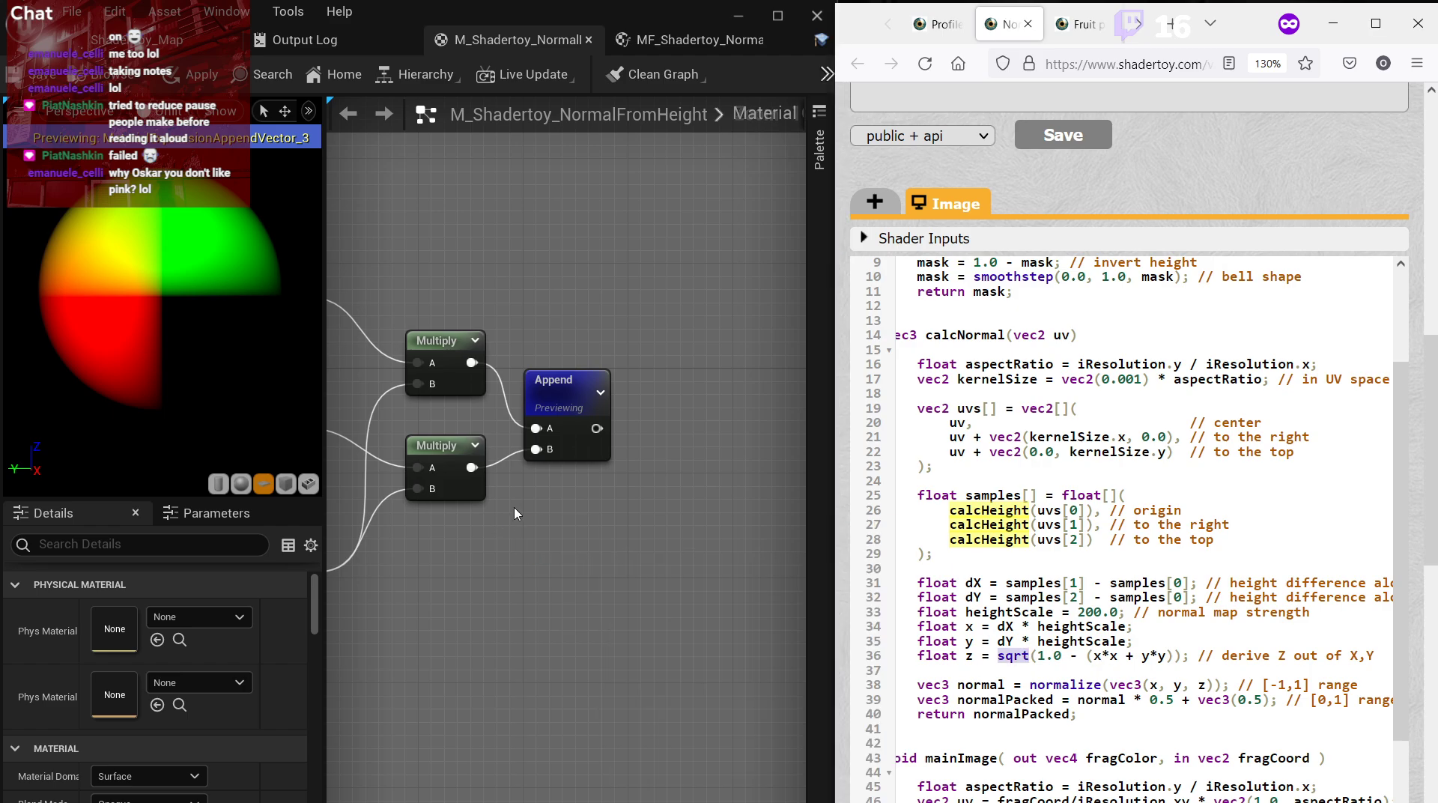
right_click(576, 535)
text(sqrt)
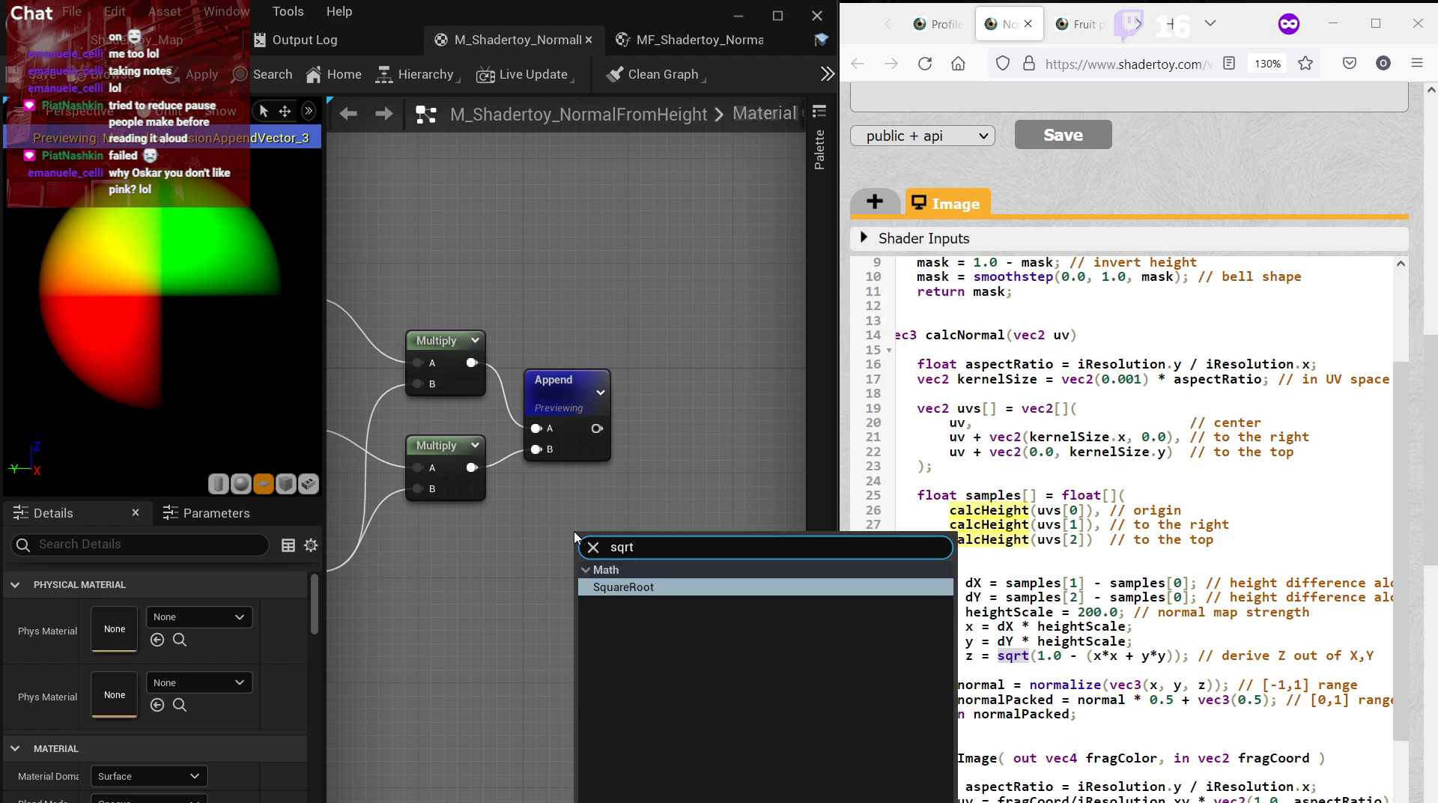
drag(653, 548, 594, 548)
key(BackSpace)
text(lerp)
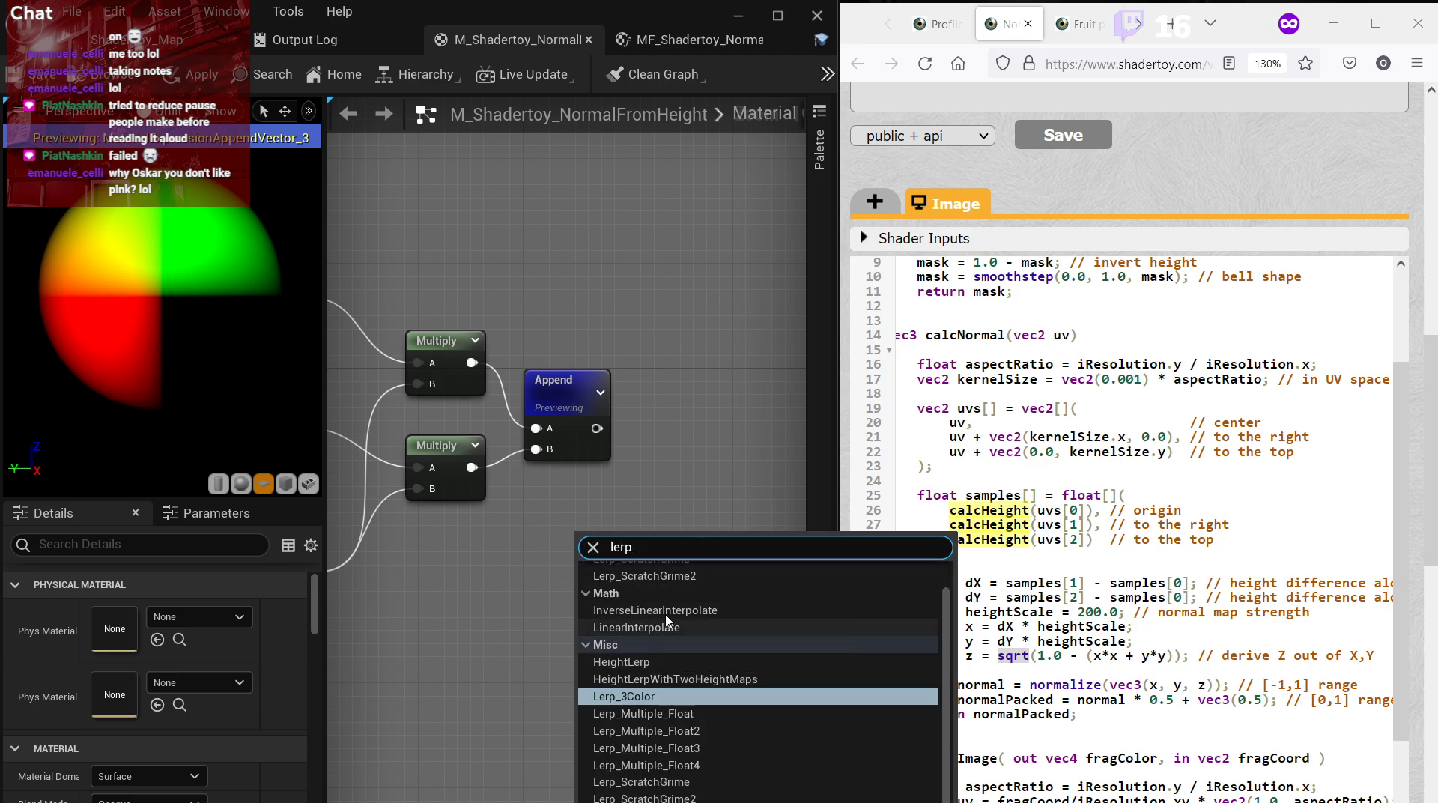
key(ctrl+a)
text(dot)
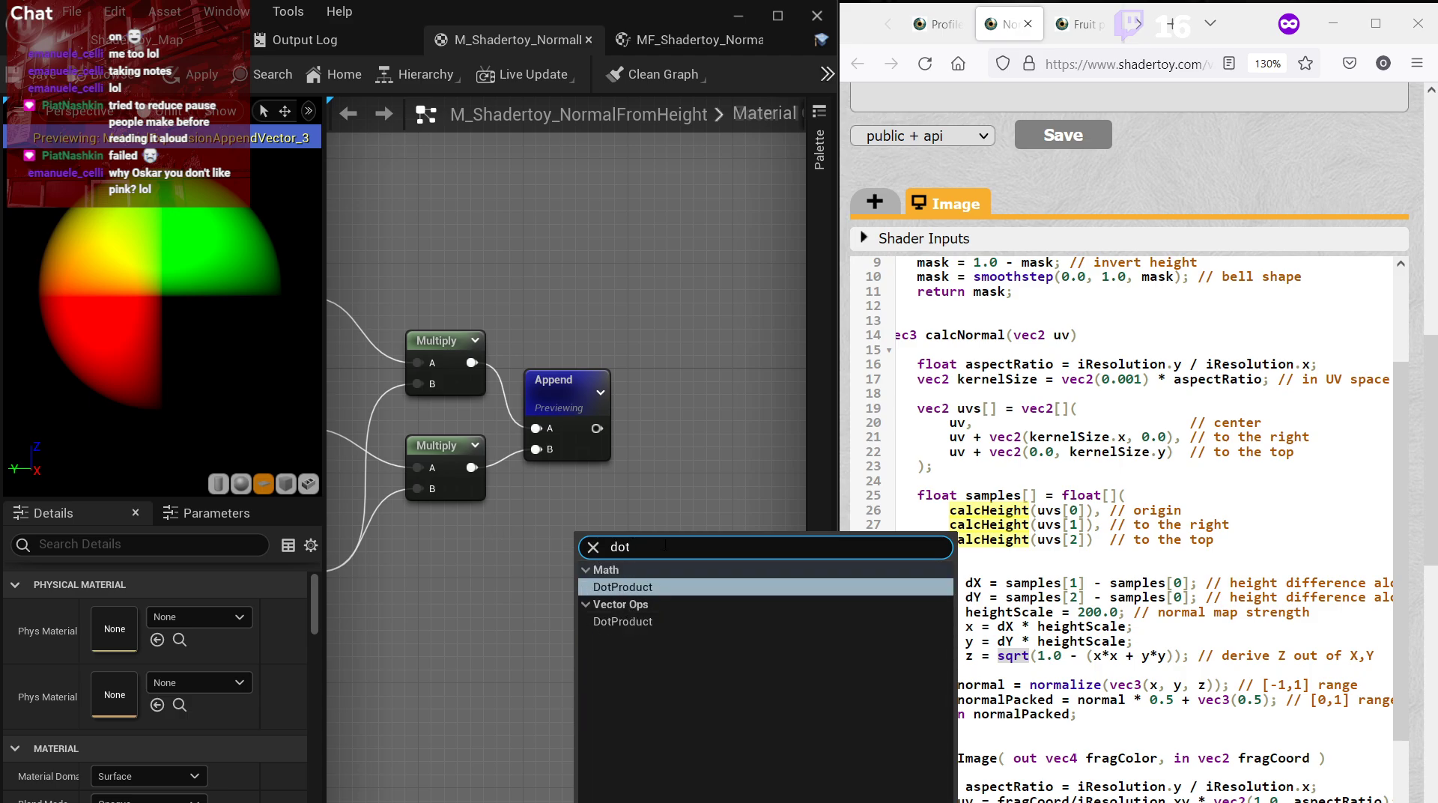
key(ctrl+a)
text(sqrt)
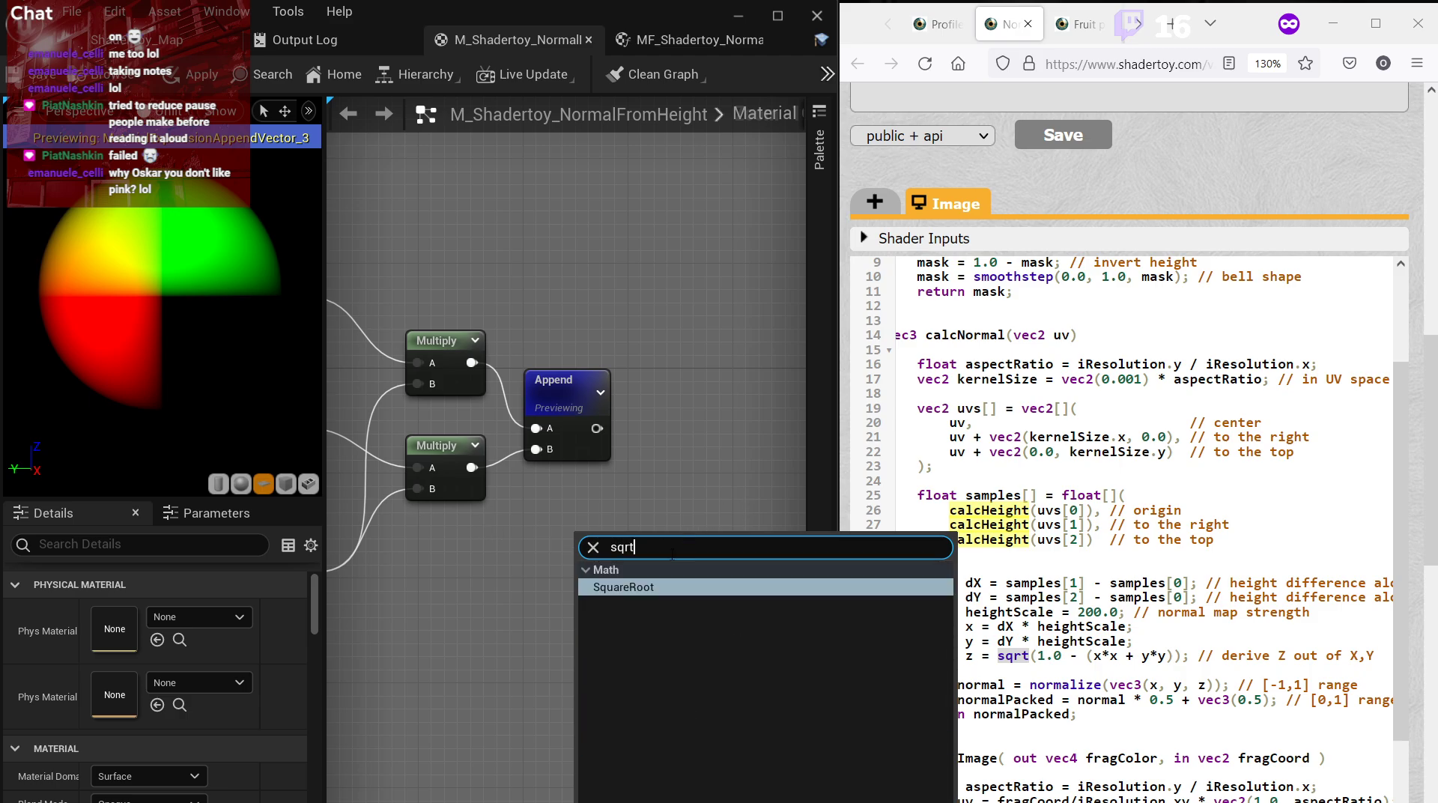
click(652, 588)
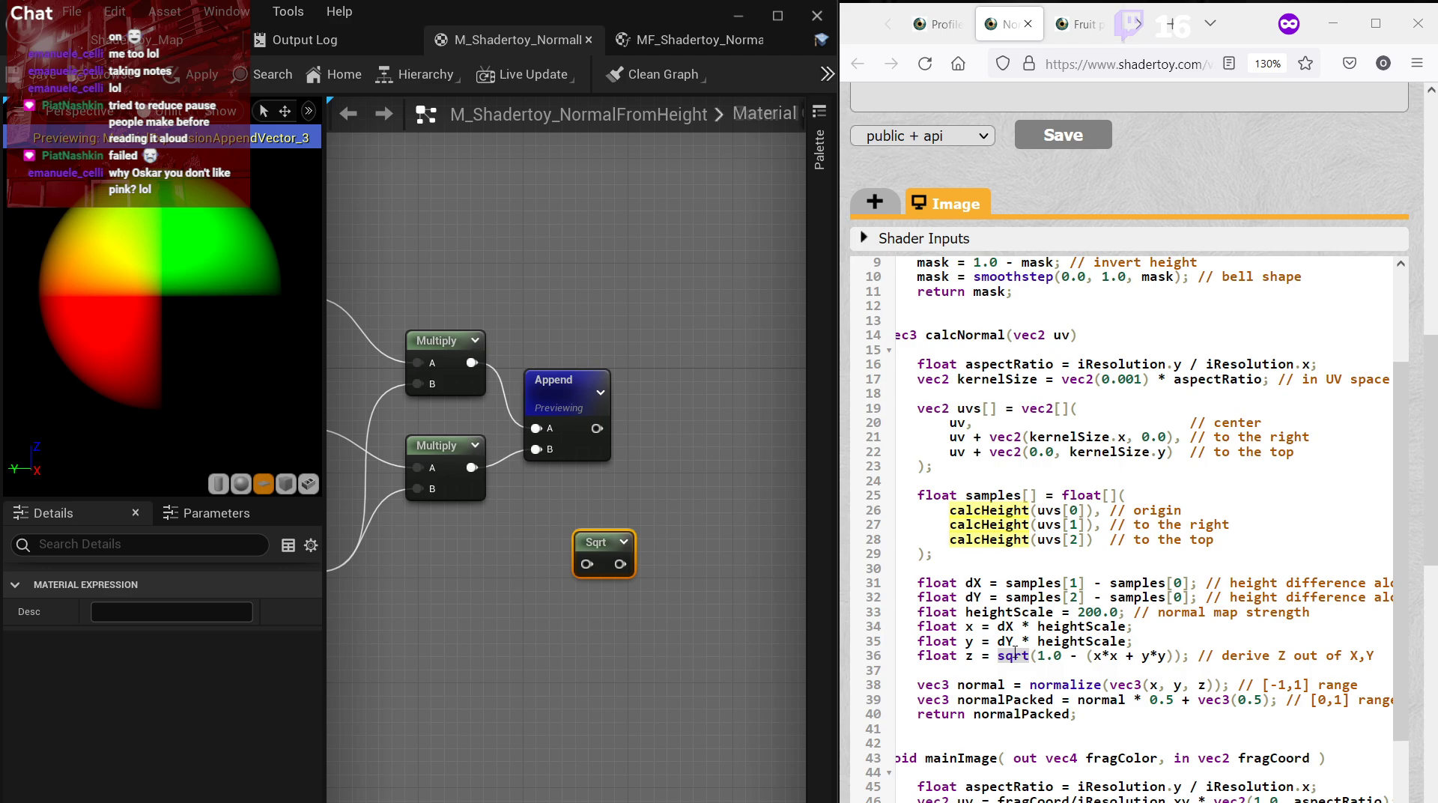
Highlight sqrt in the shader code's z line and move the Sqrt node up beside the Append node.
scroll(646, 611, up, 1)
click(1052, 684)
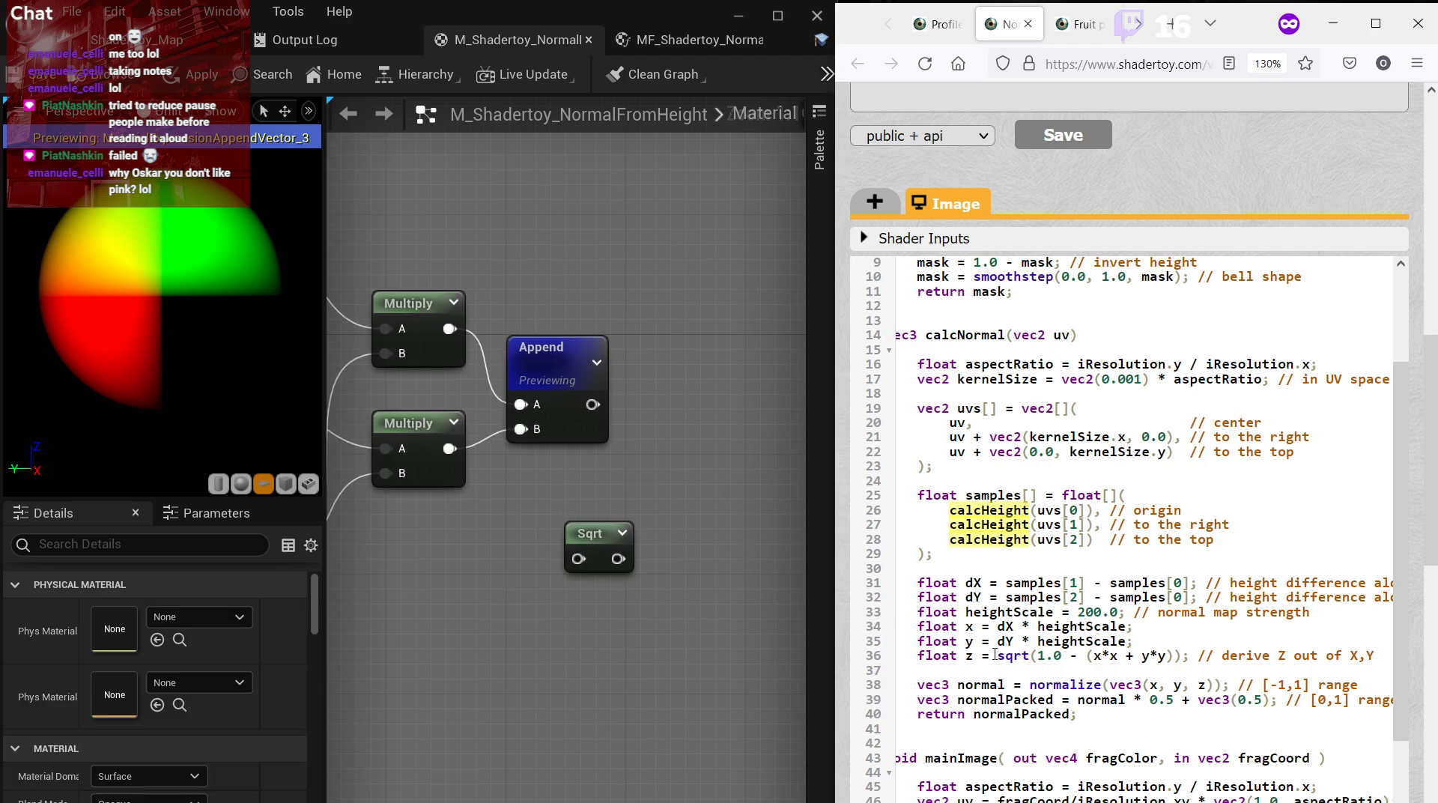
drag(995, 656, 1027, 653)
drag(603, 556, 665, 491)
click(613, 577)
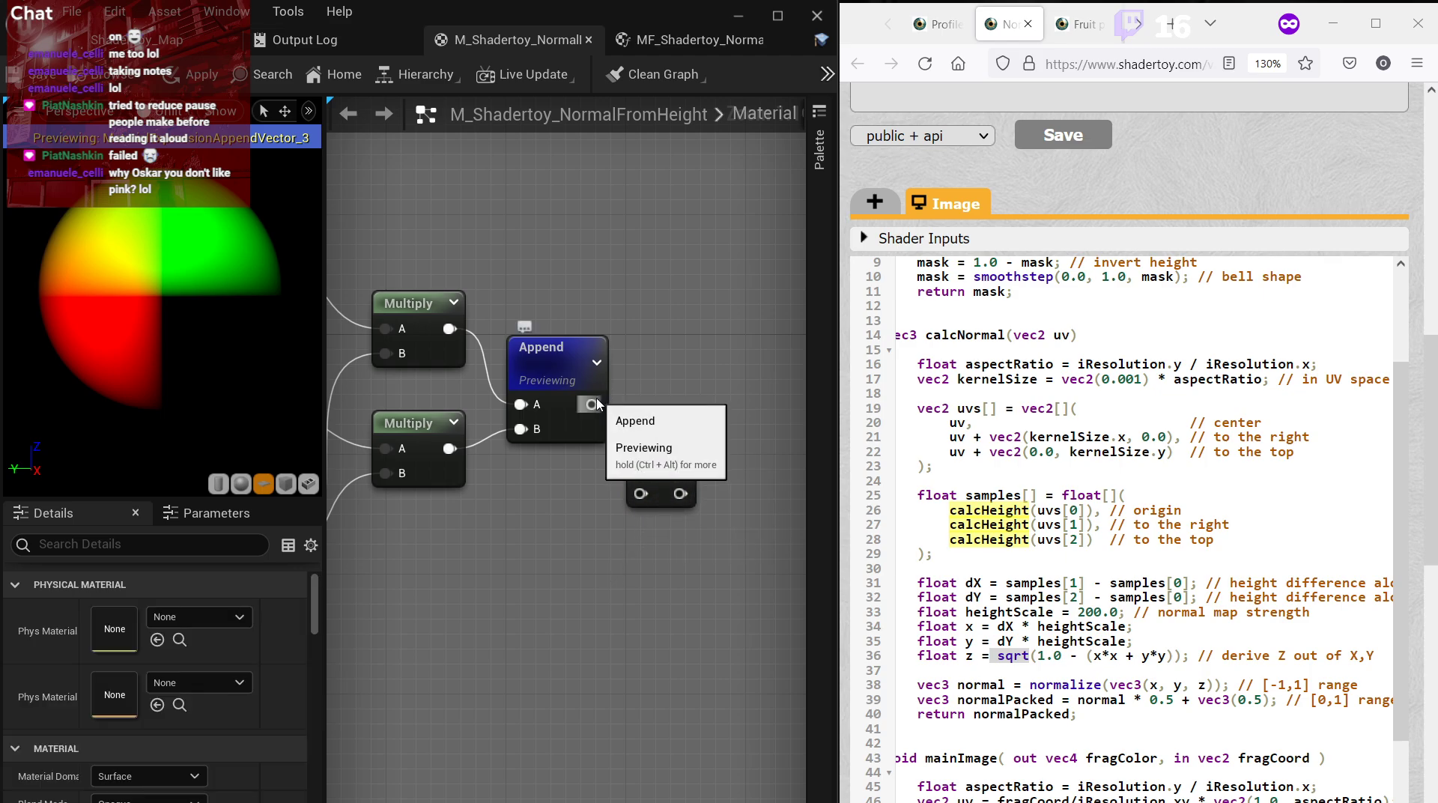
Highlight the 1.0 - (x*x + y*y) expression in the code and add a 1-x node just below the Sqrt node.
drag(1038, 655, 1177, 658)
right_click(628, 569)
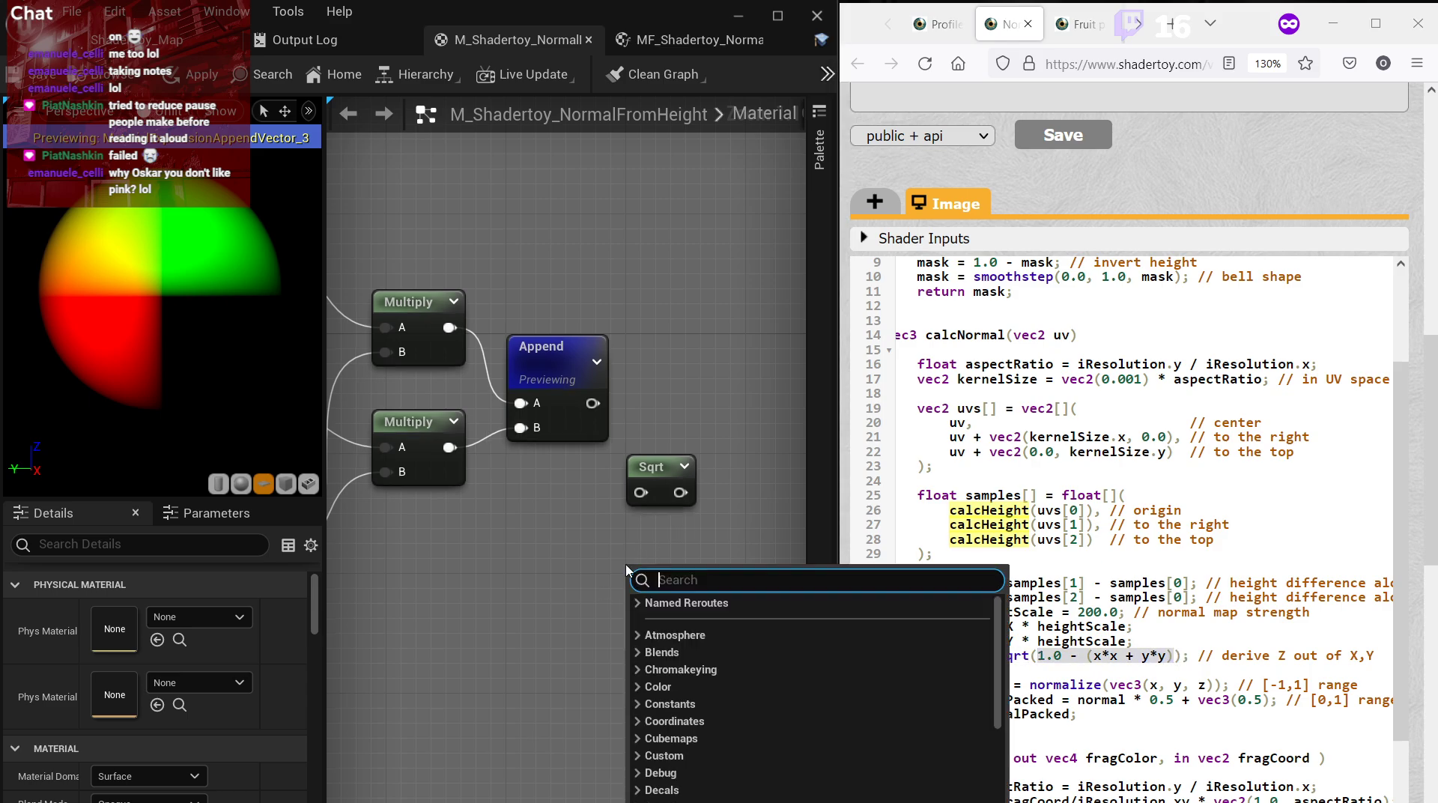
text(1-x)
key(Return)
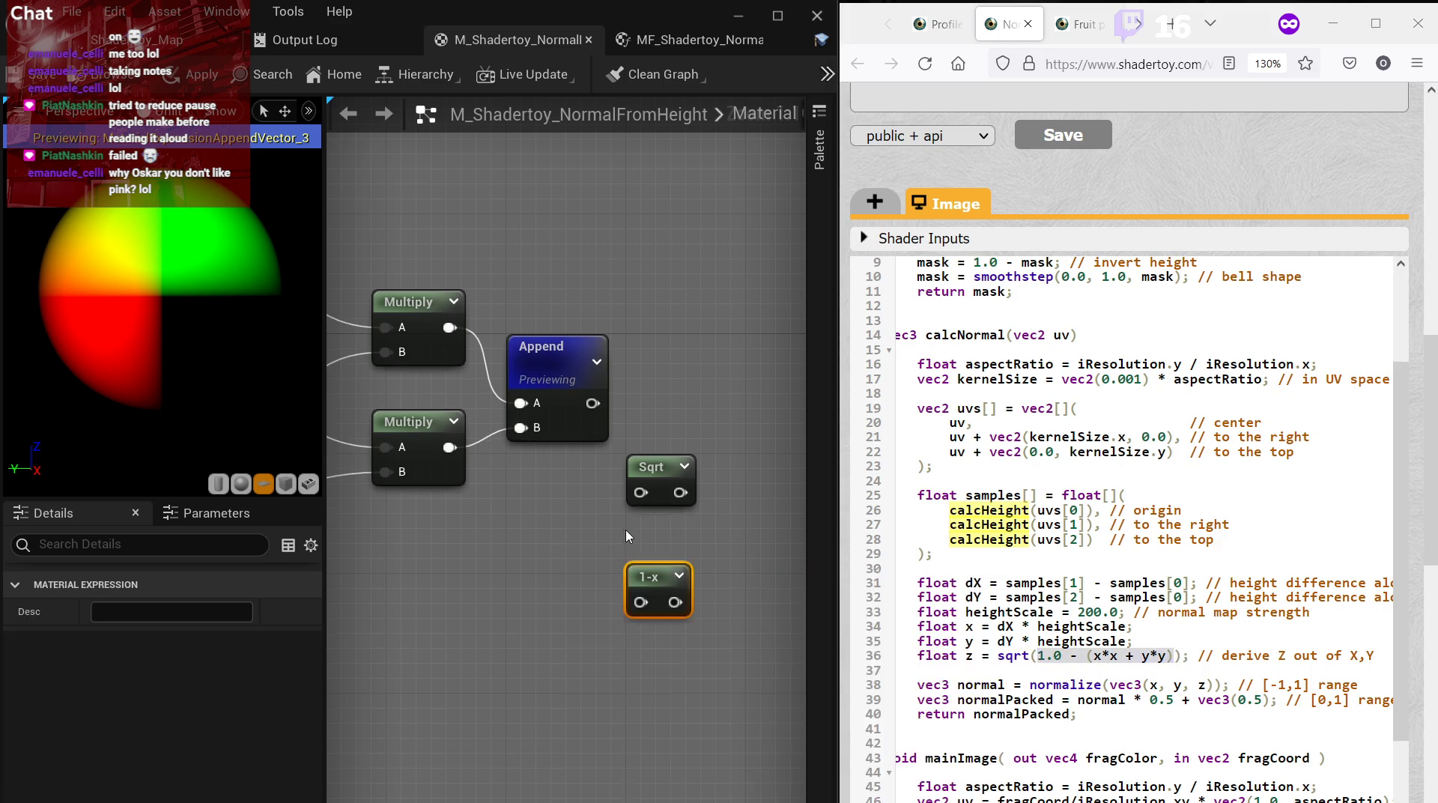
drag(653, 578, 668, 543)
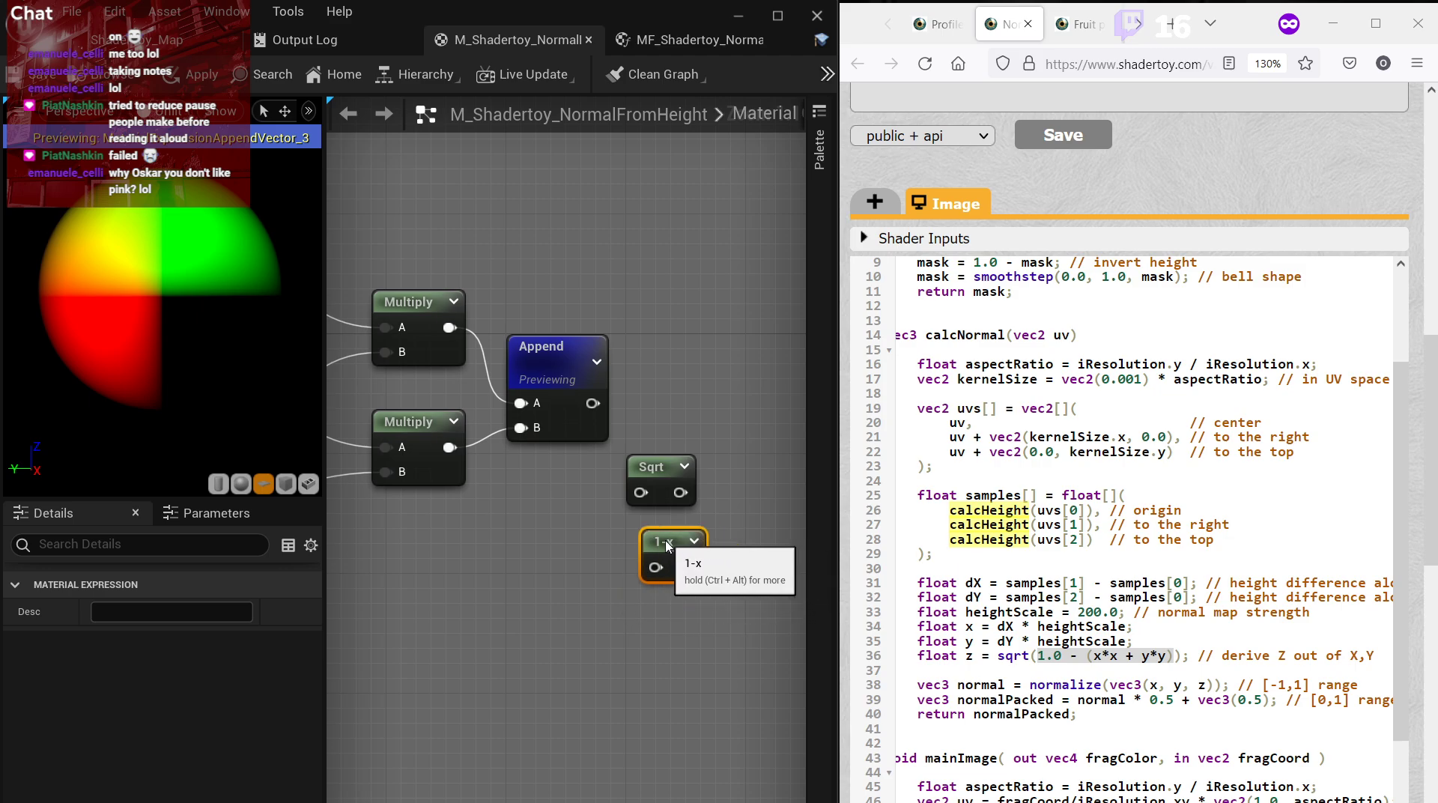
Move the Sqrt and 1-x nodes together farther from the Append node to make room between them.
drag(710, 600, 723, 399)
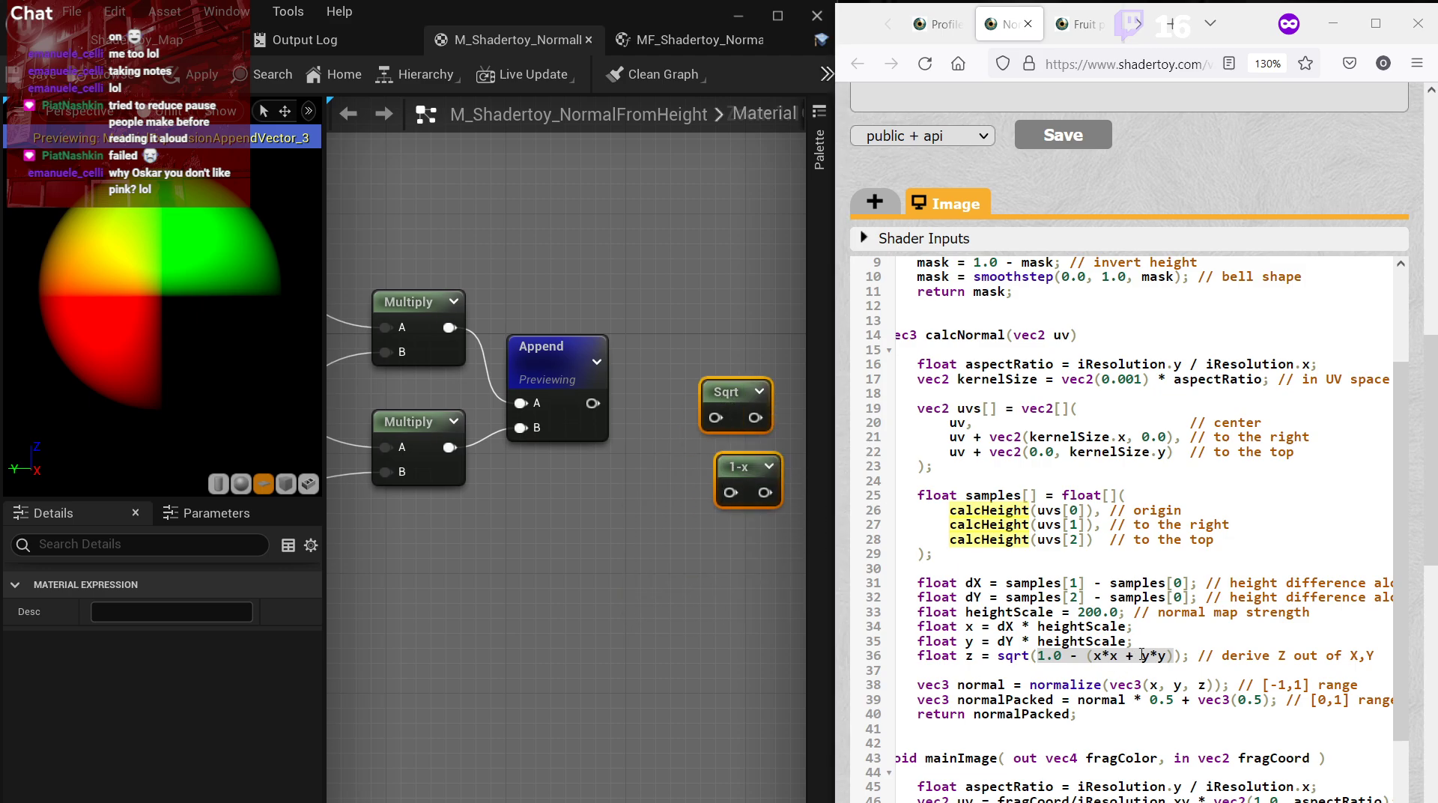
click(1159, 658)
right_drag(743, 414, 560, 420)
drag(560, 421, 590, 406)
click(461, 498)
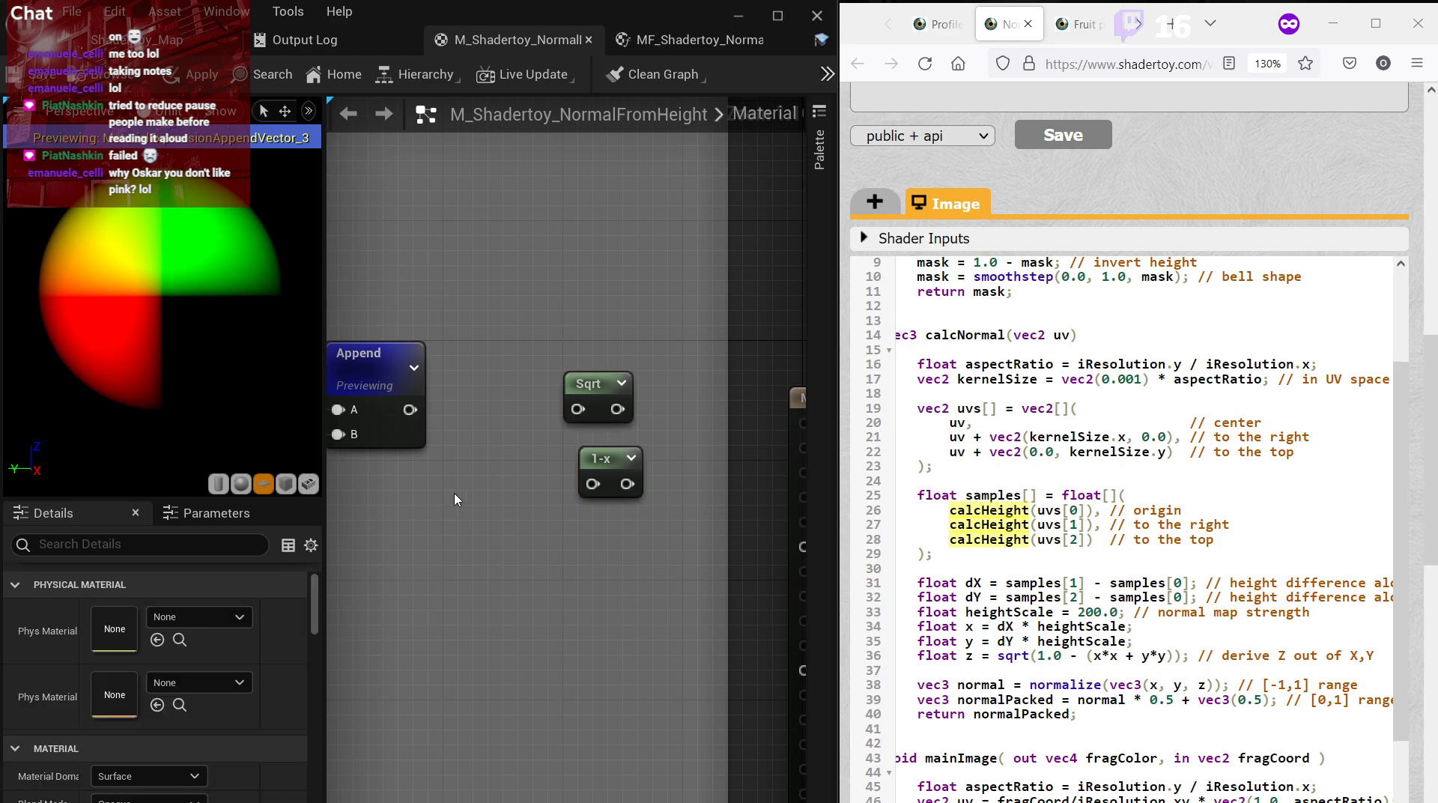
Add a Multiply node with the scaled X difference in both inputs, then delete the Append node and undo that deletion.
right_drag(461, 498, 599, 472)
click(544, 333)
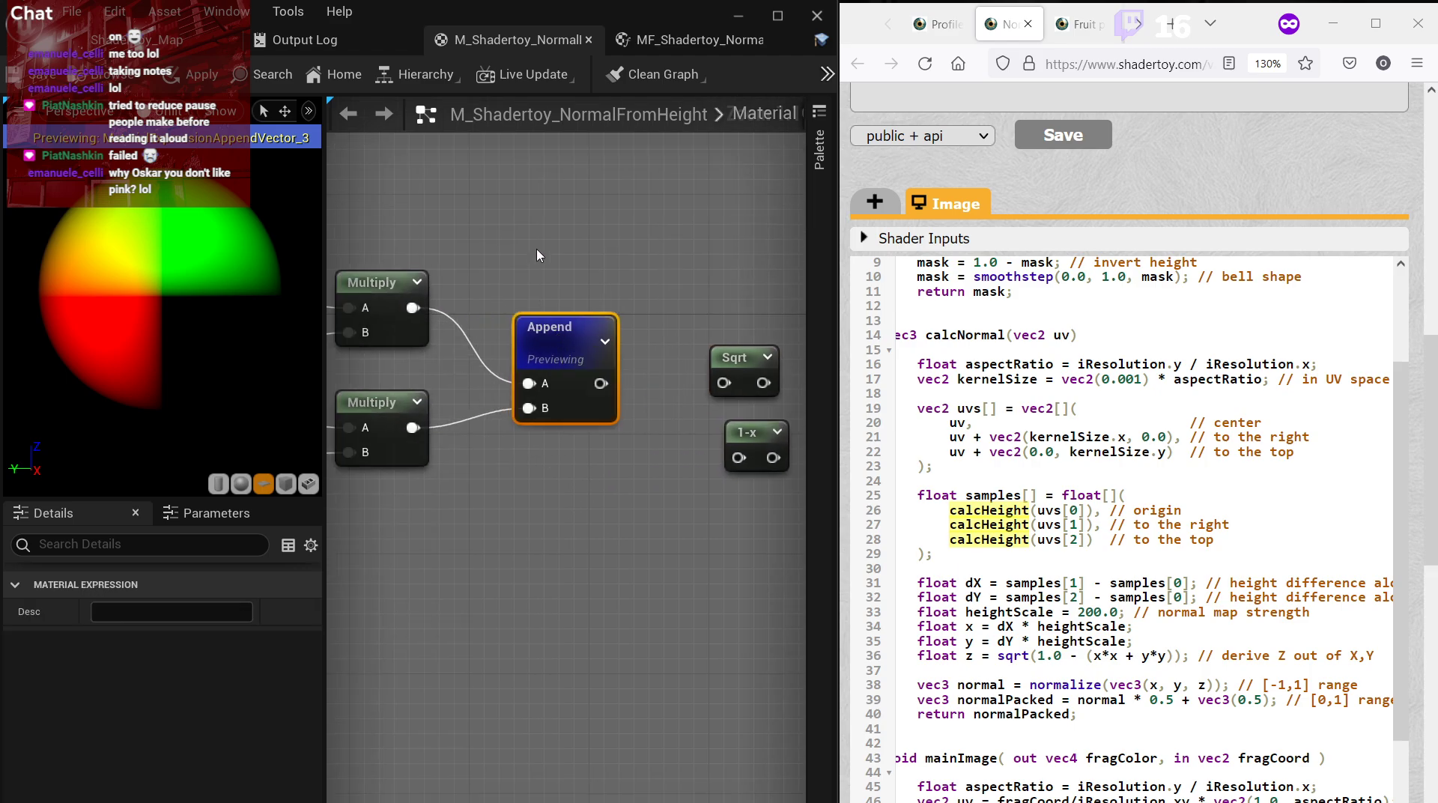
click(538, 255)
drag(551, 311, 566, 372)
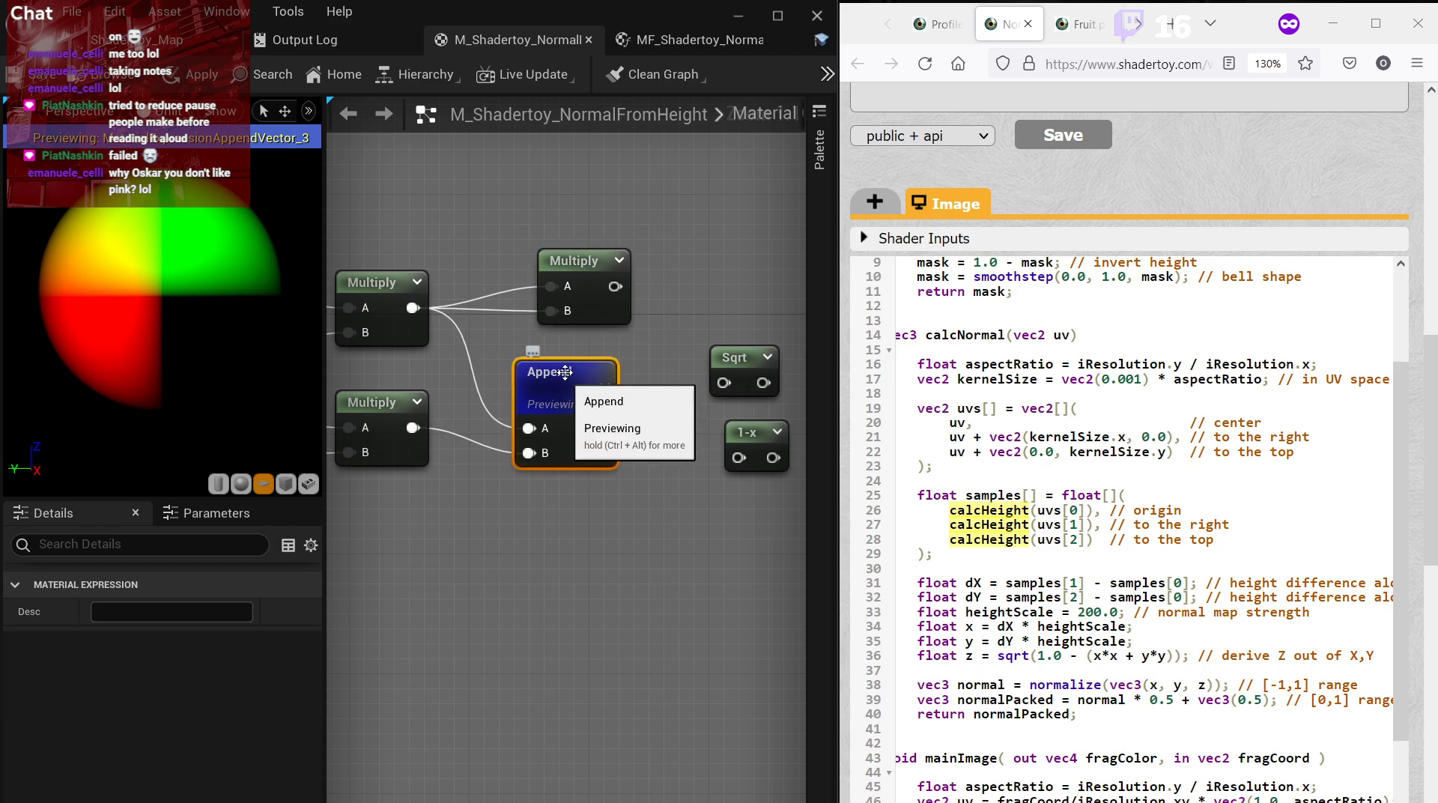
key(Delete)
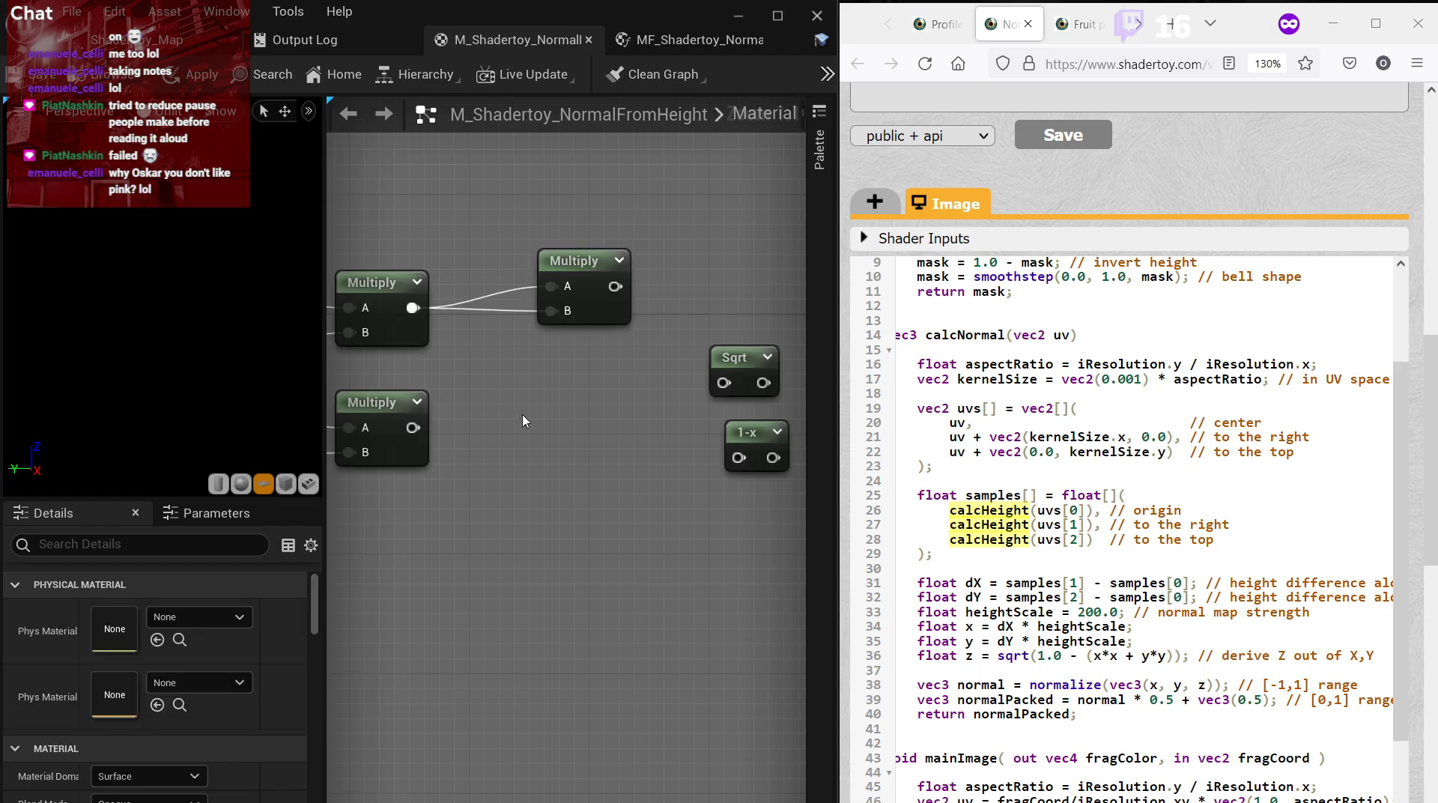
key(ctrl+z)
Place the Append node above the X-squaring Multiply and add a second Multiply with the scaled Y difference in both inputs.
drag(569, 406, 563, 357)
click(533, 496)
drag(413, 428, 552, 492)
Comment the two new Multiply nodes as "Y squared" and "X squared" according to the difference each one squares.
right_click(552, 491)
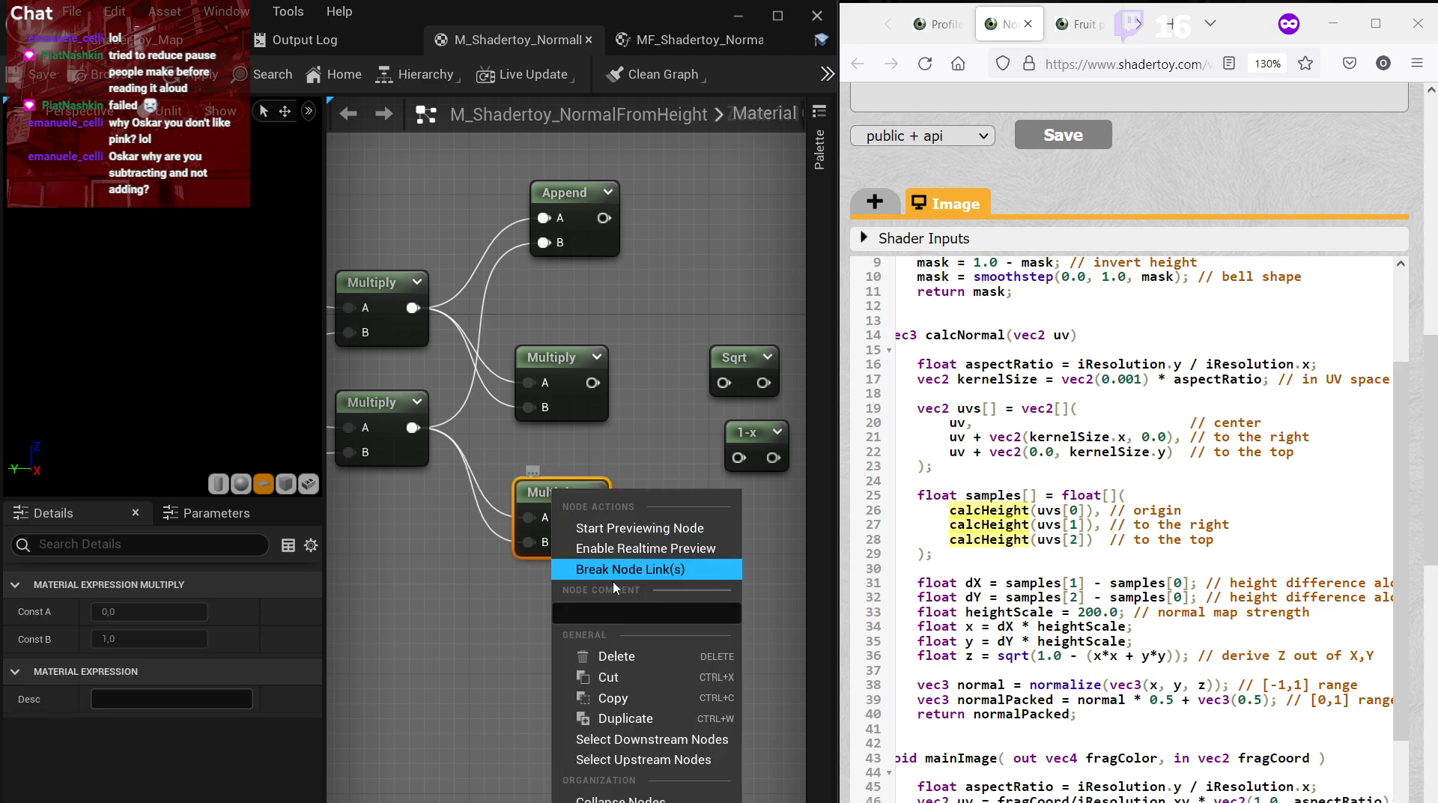
text(Y squar)
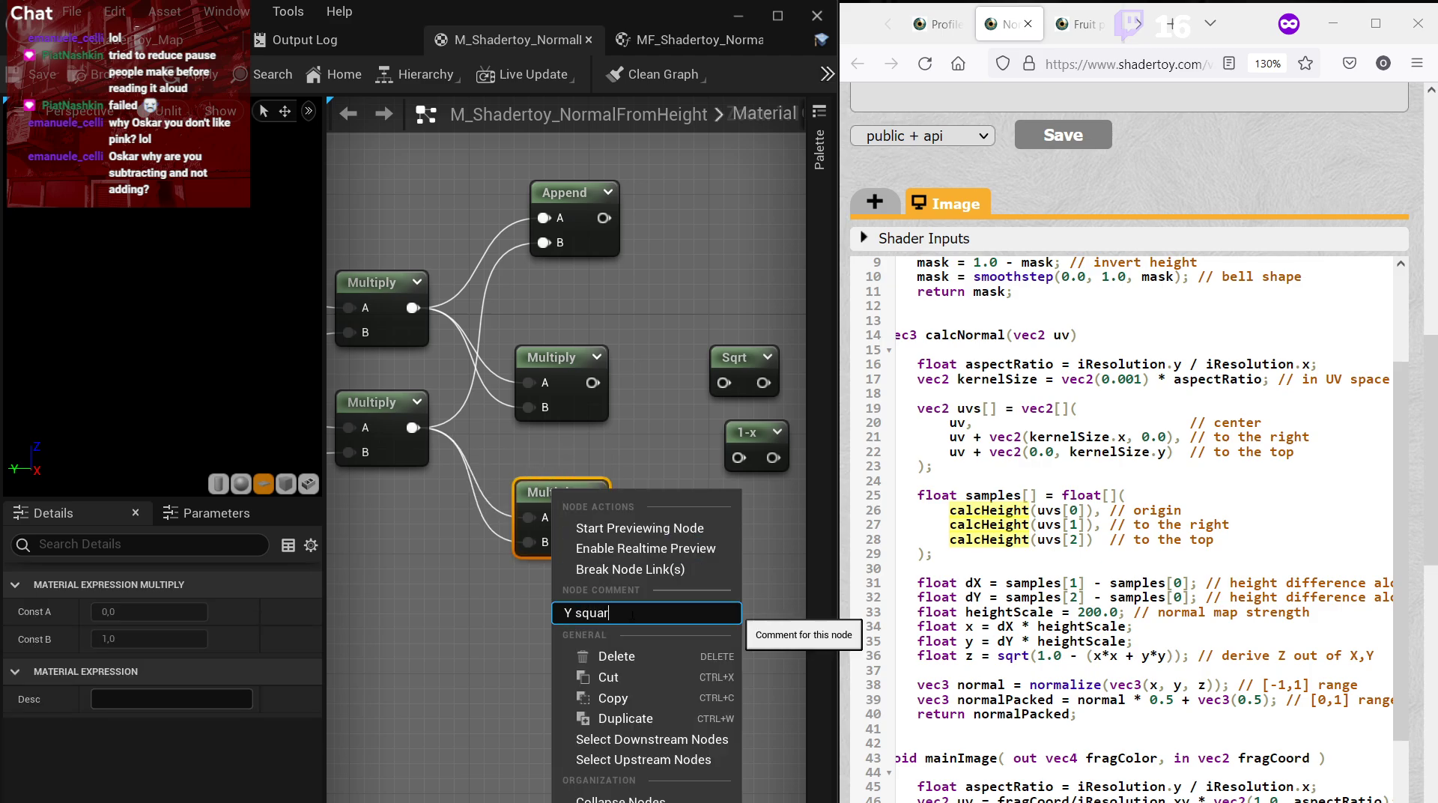
text(ed)
key(Return)
right_click(573, 358)
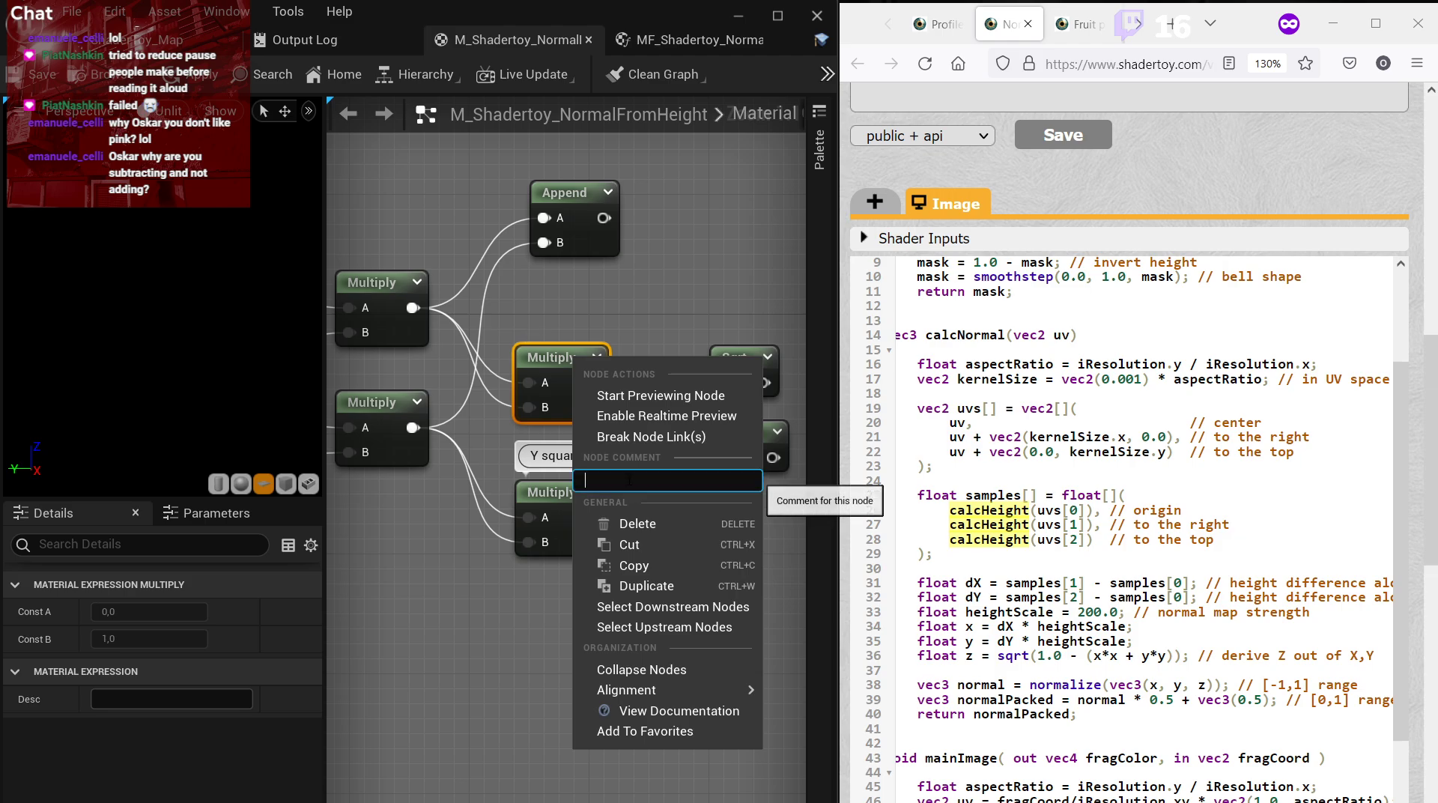
text(X squared)
key(Return)
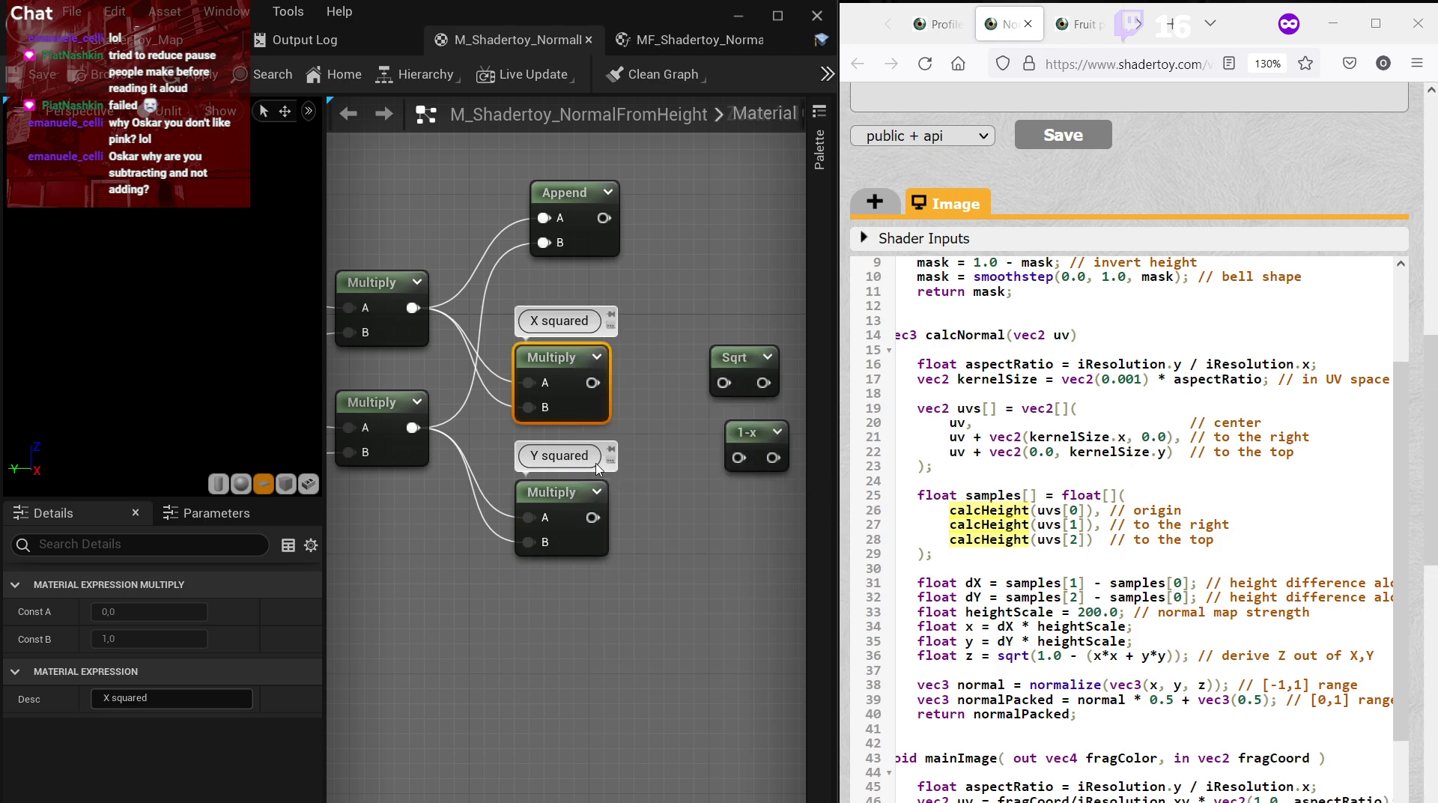
Comment the Append node as "Normal XY".
right_click(566, 201)
text(XY)
key(Return)
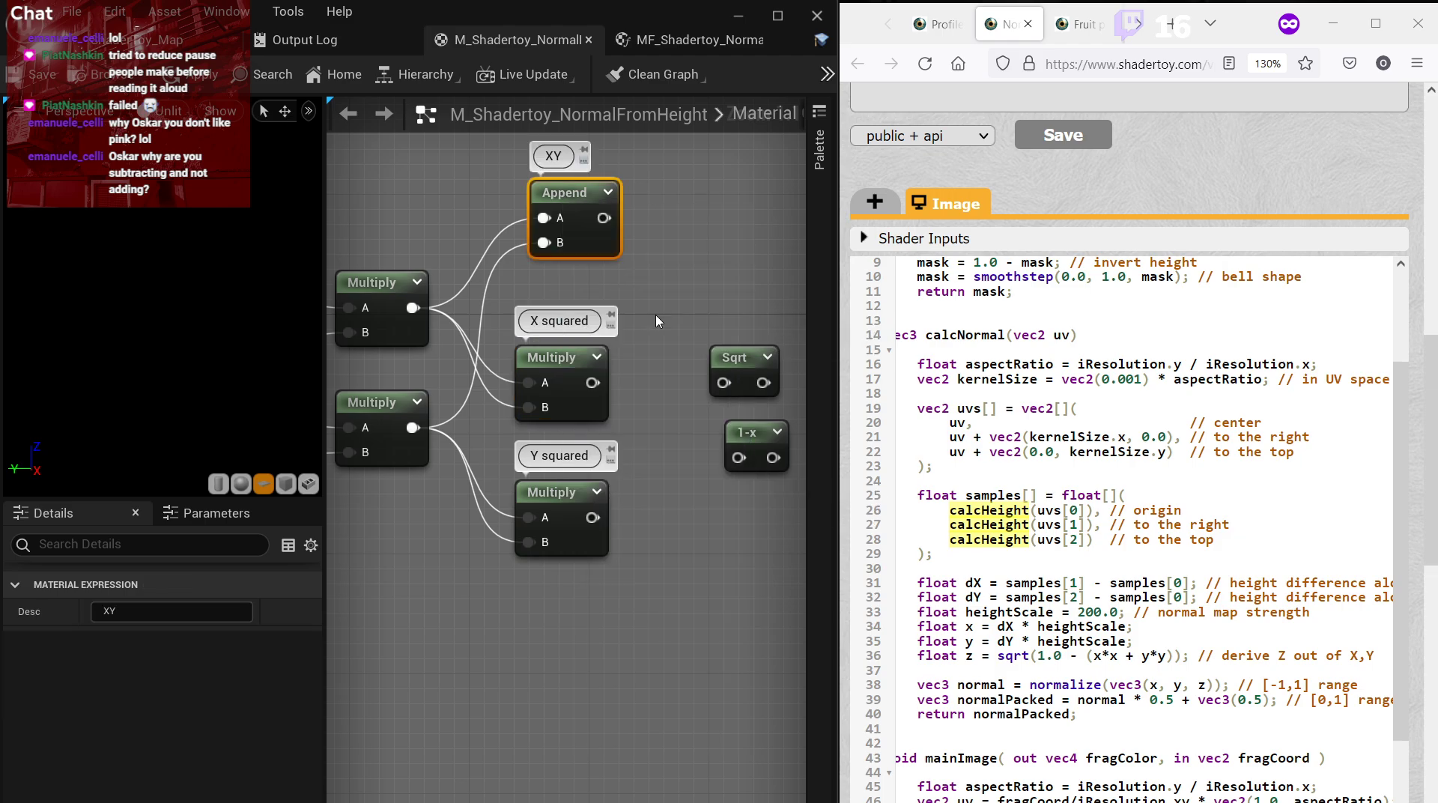
double_click(558, 156)
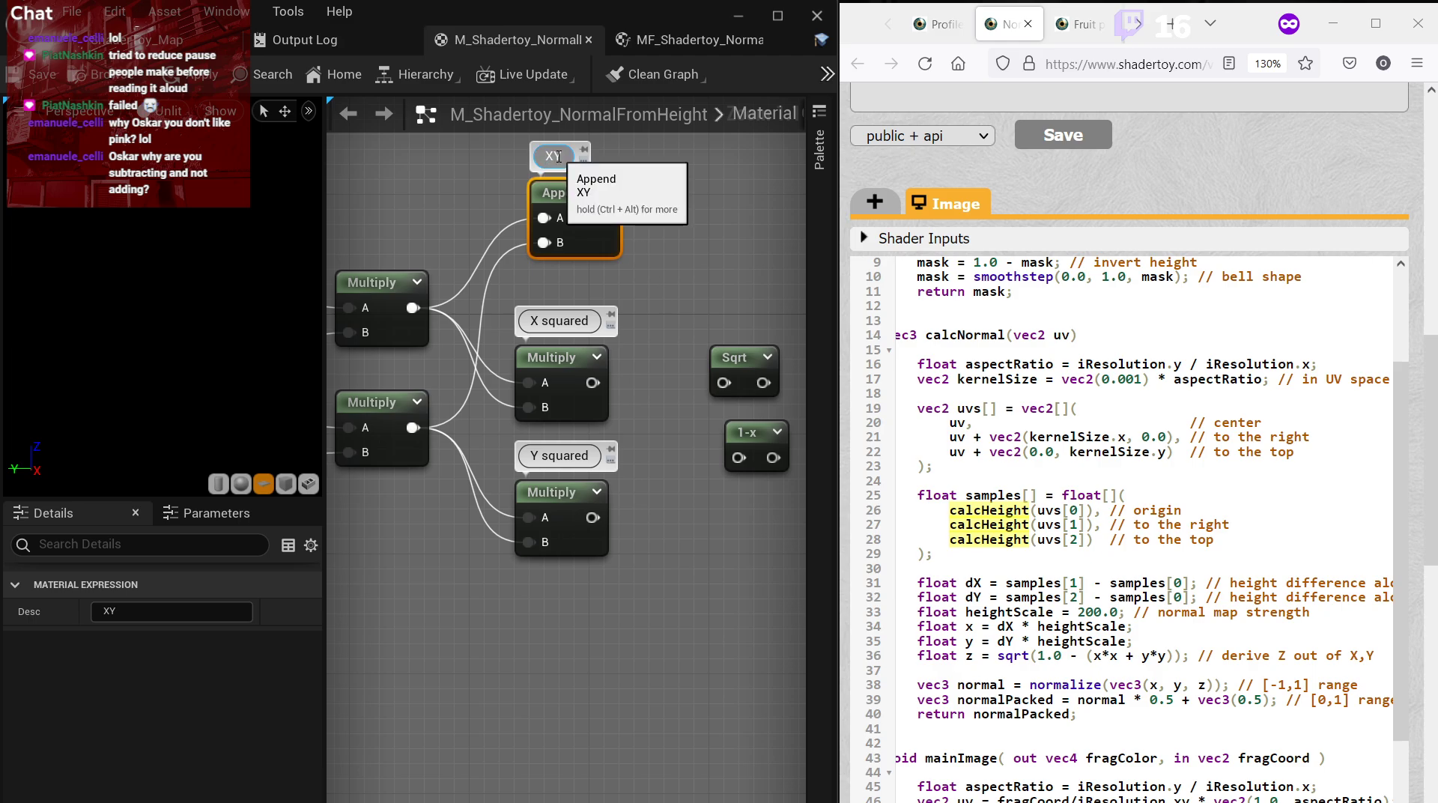
text(Normal)
key(Return)
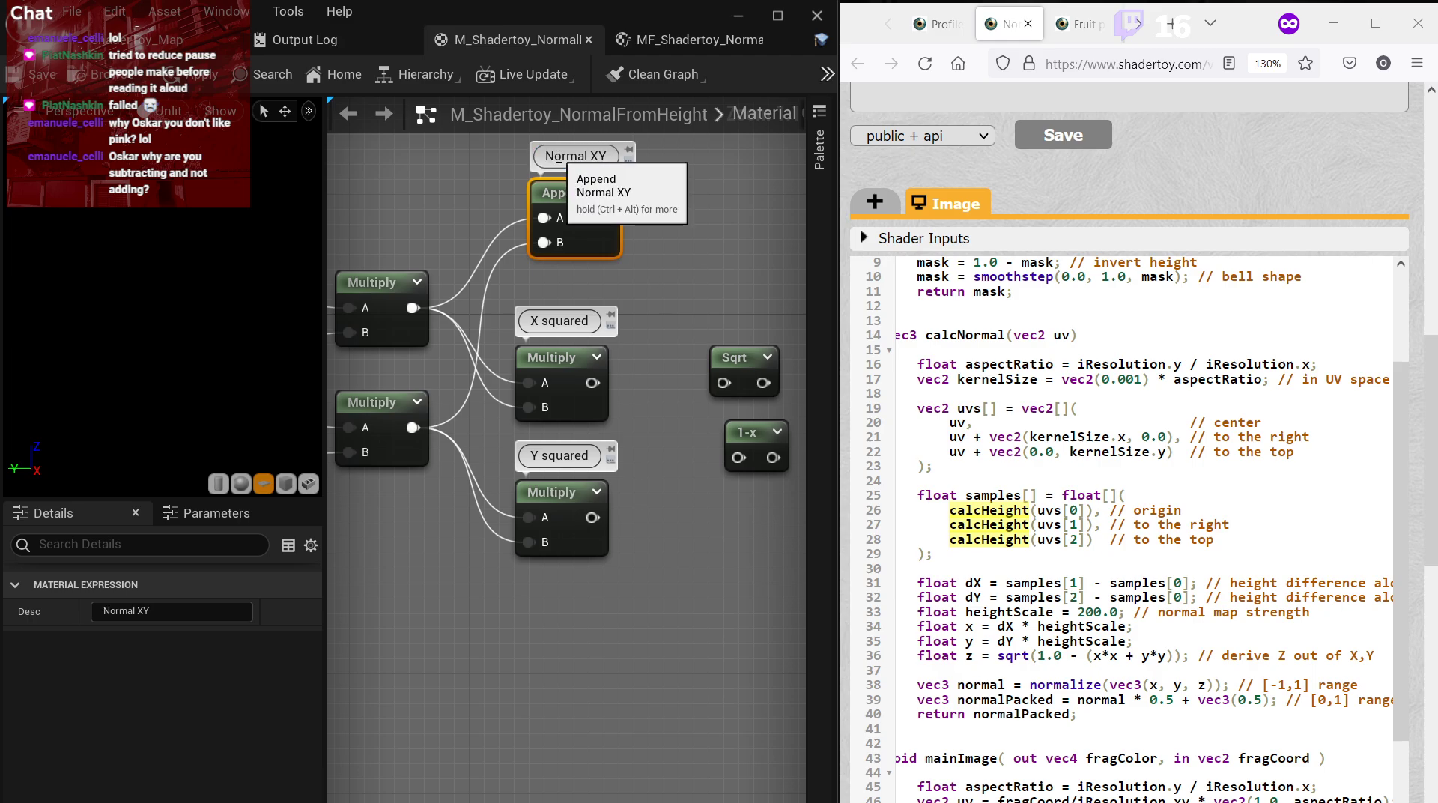
Add an Add node that sums the X squared and Y squared results, and connect its output to the 1-x node.
click(672, 293)
right_drag(672, 292, 587, 331)
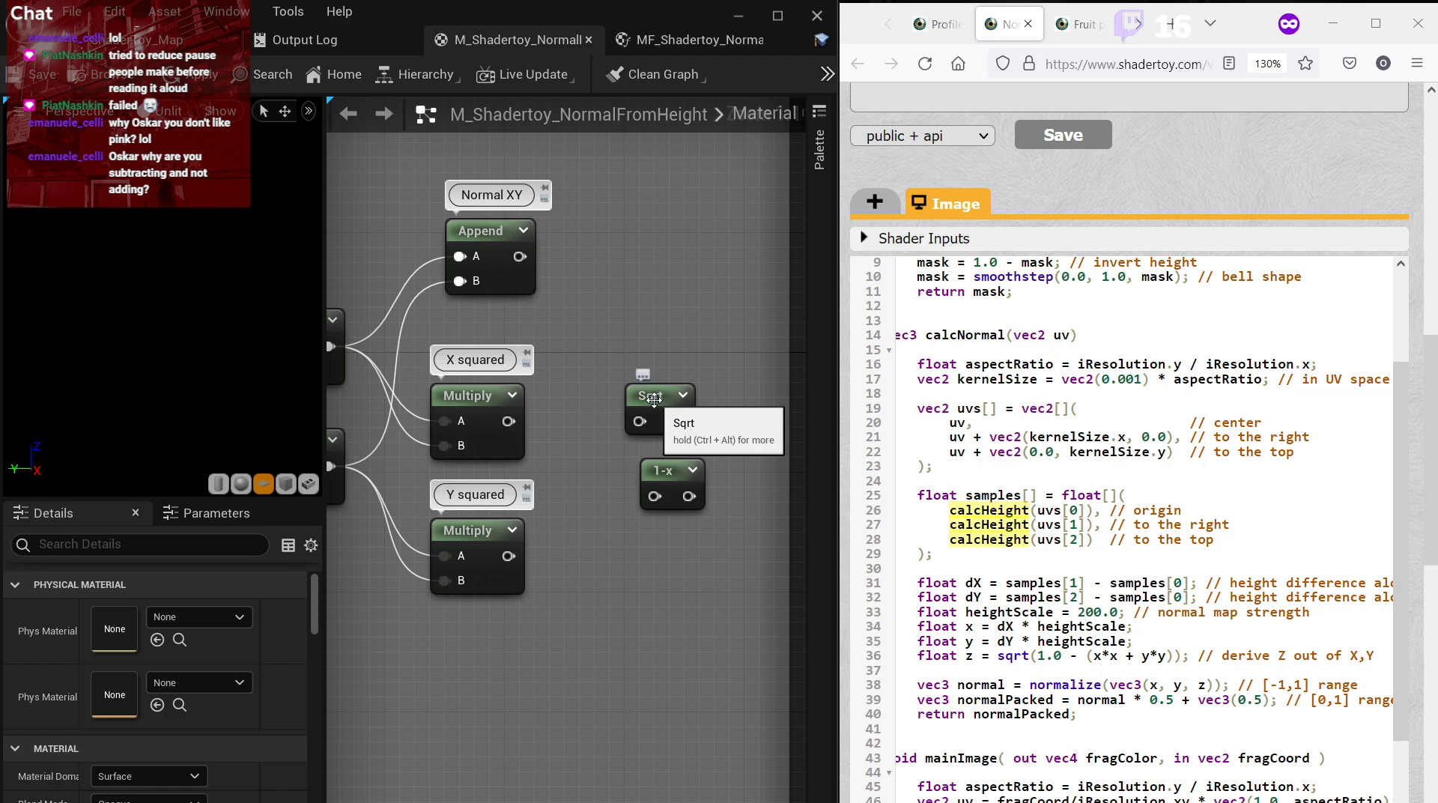
right_click(596, 438)
text(add)
key(Return)
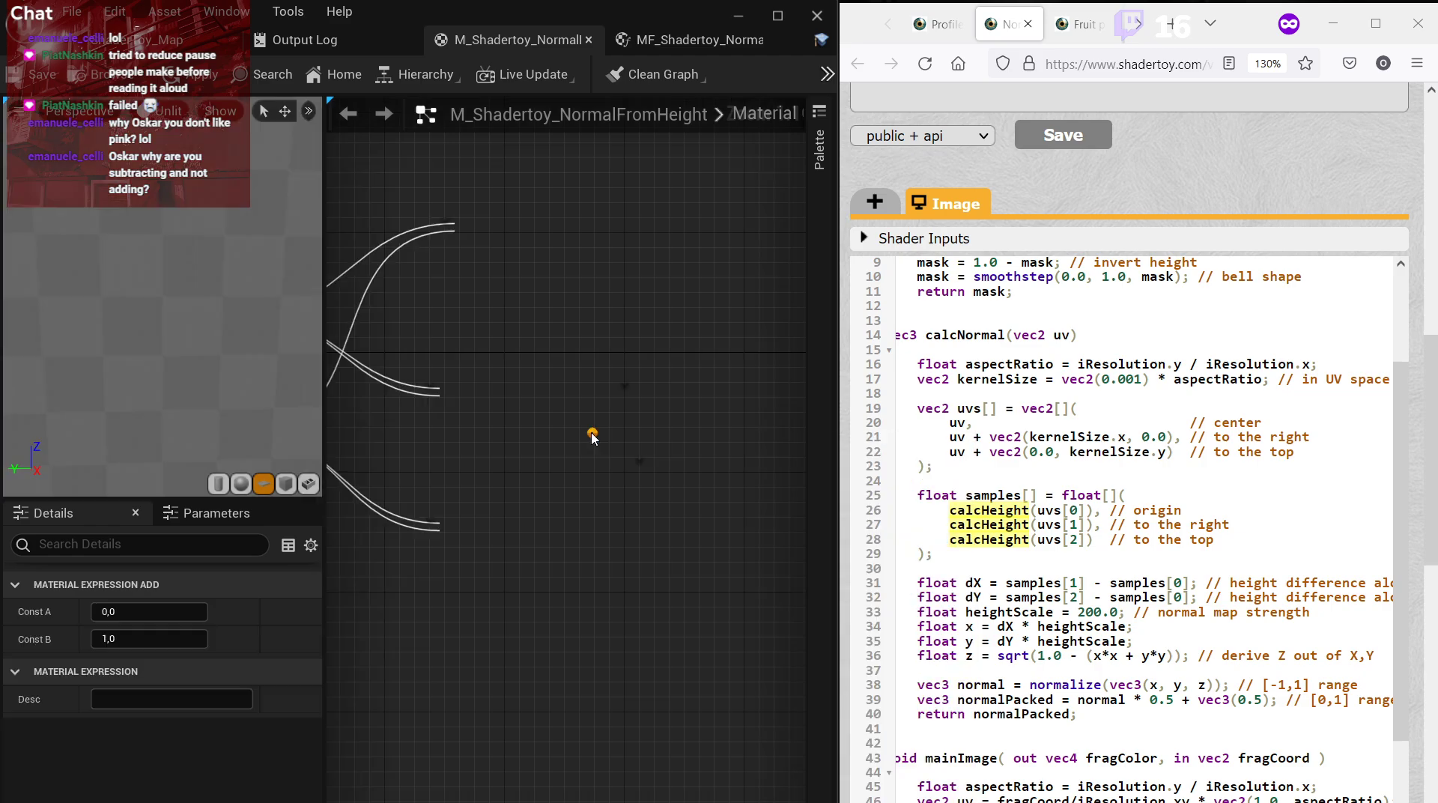
click(1132, 658)
drag(509, 421, 608, 472)
drag(509, 556, 684, 496)
Highlight the (x*x + y*y) term in the shader code's z line and select the matching Add node.
click(1179, 655)
drag(1088, 655, 1178, 657)
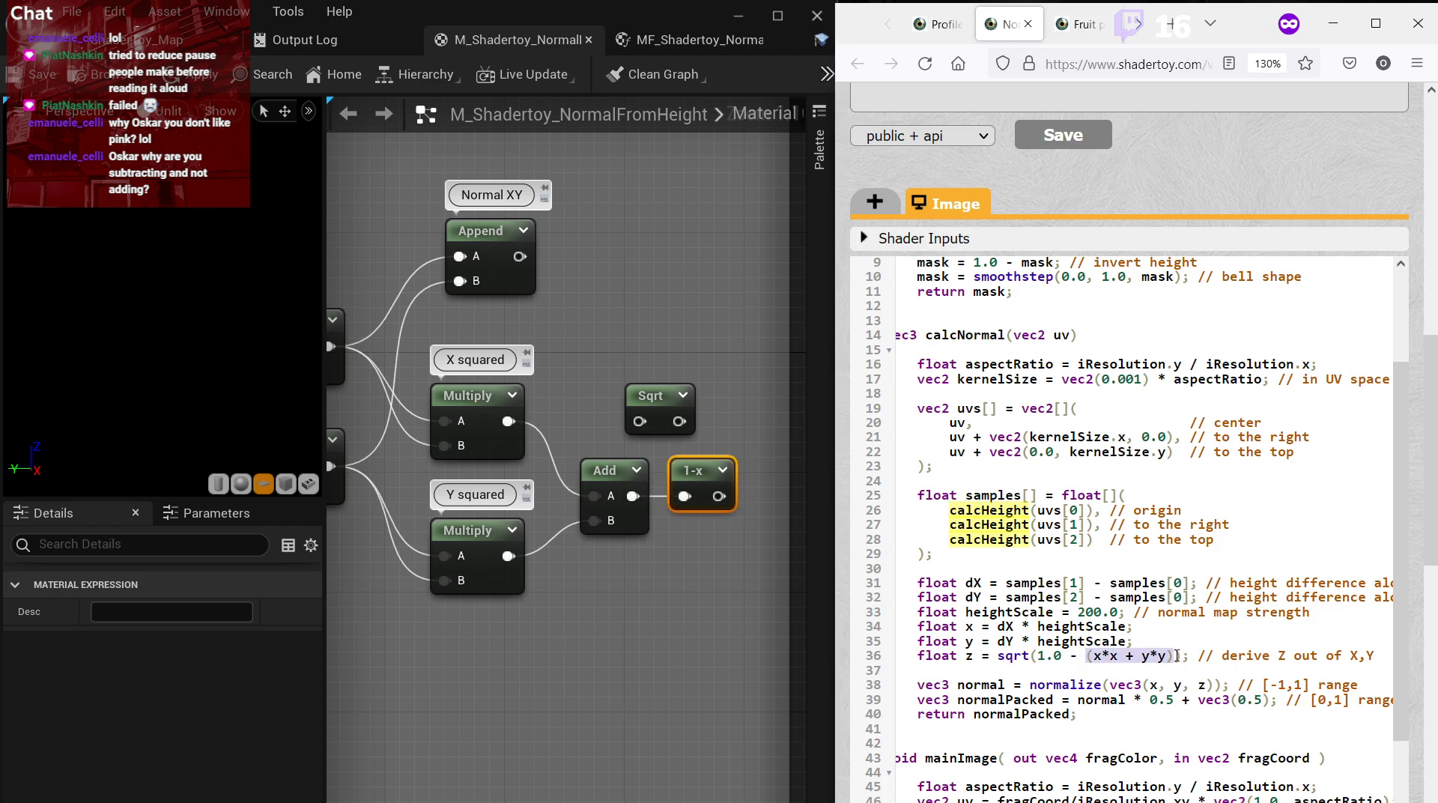
click(603, 480)
right_drag(603, 480, 458, 493)
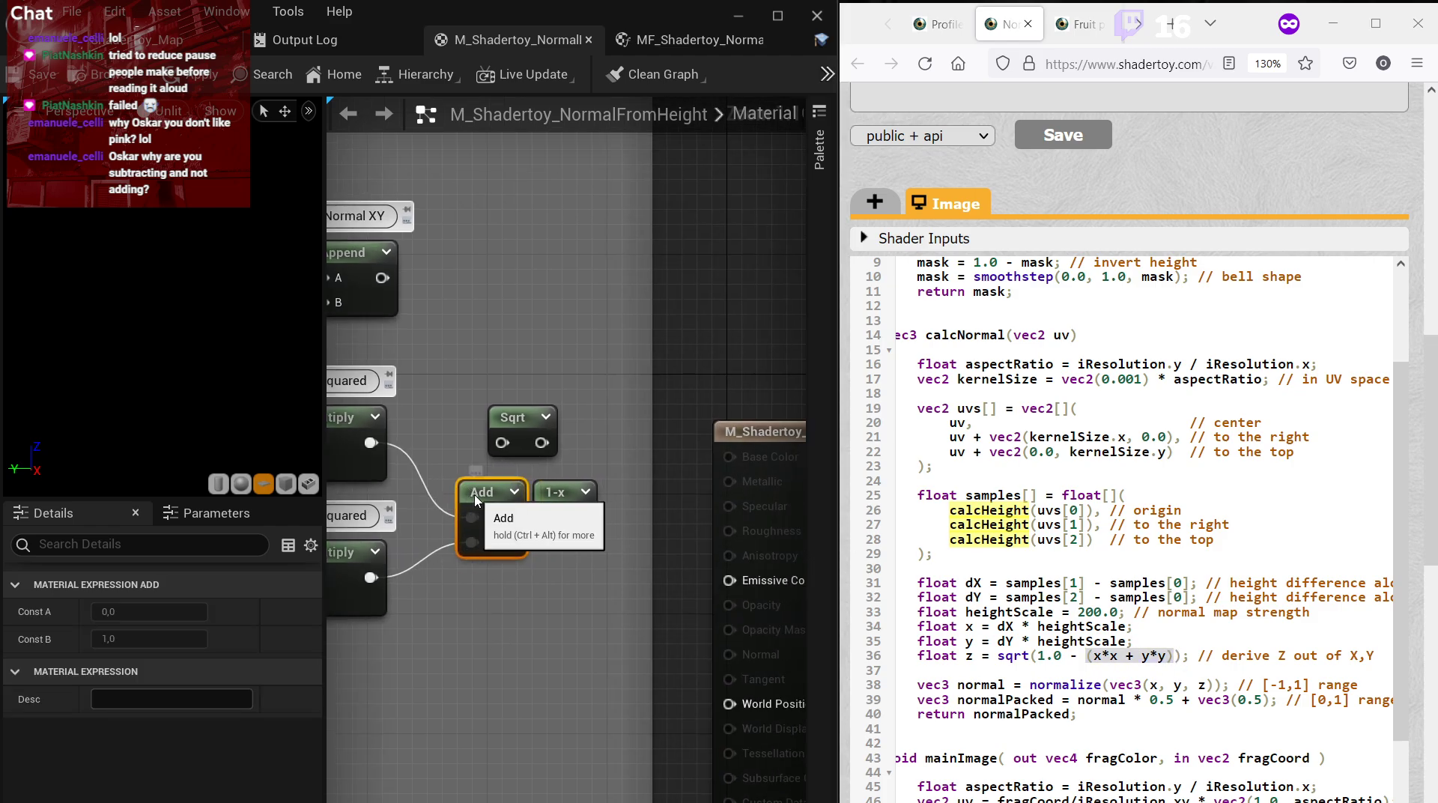
Place the Sqrt node right after the 1-x node with the two connected, and move the material output node farther from the graph.
drag(501, 430, 637, 517)
scroll(605, 349, down, 6)
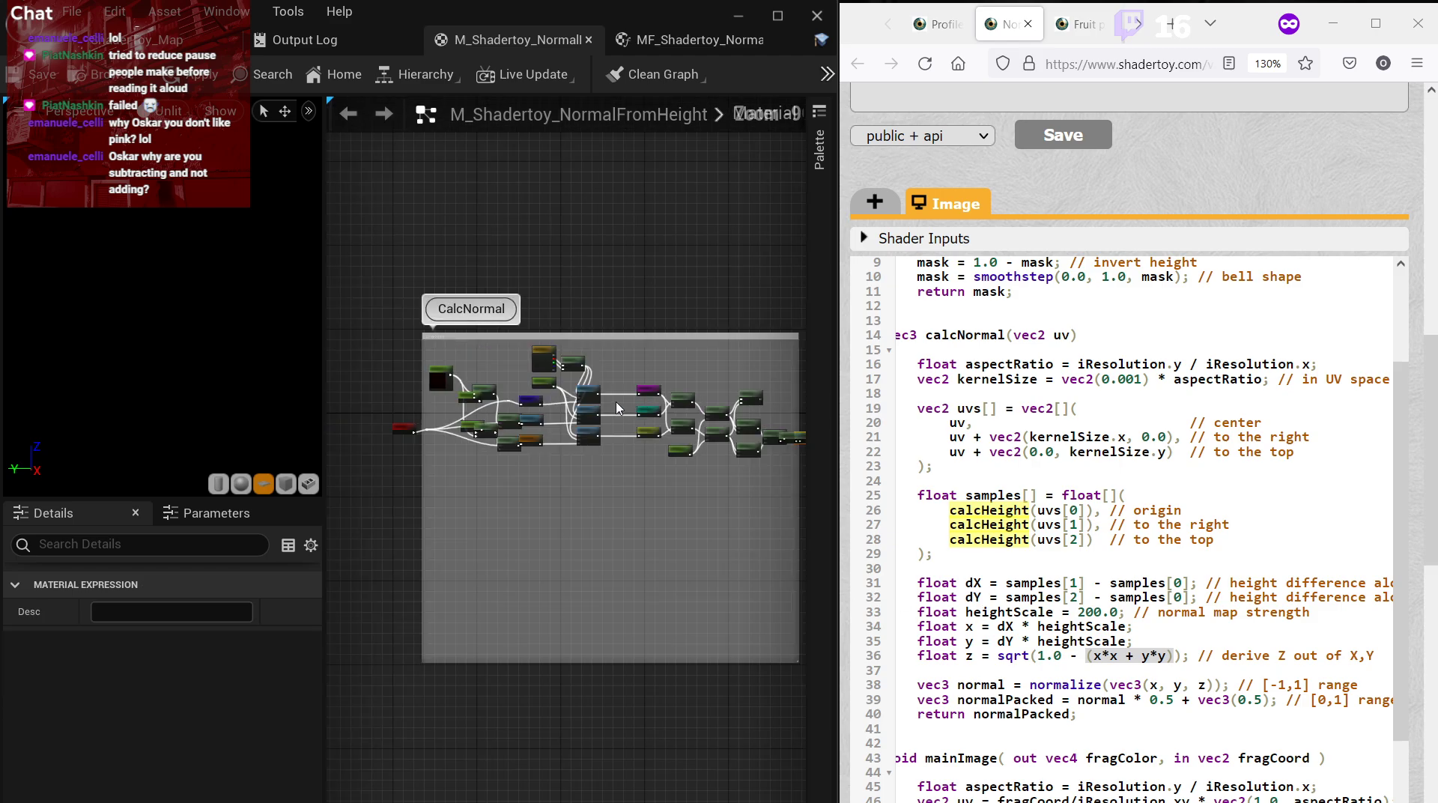
drag(380, 264, 583, 719)
click(635, 416)
scroll(636, 382, up, 2)
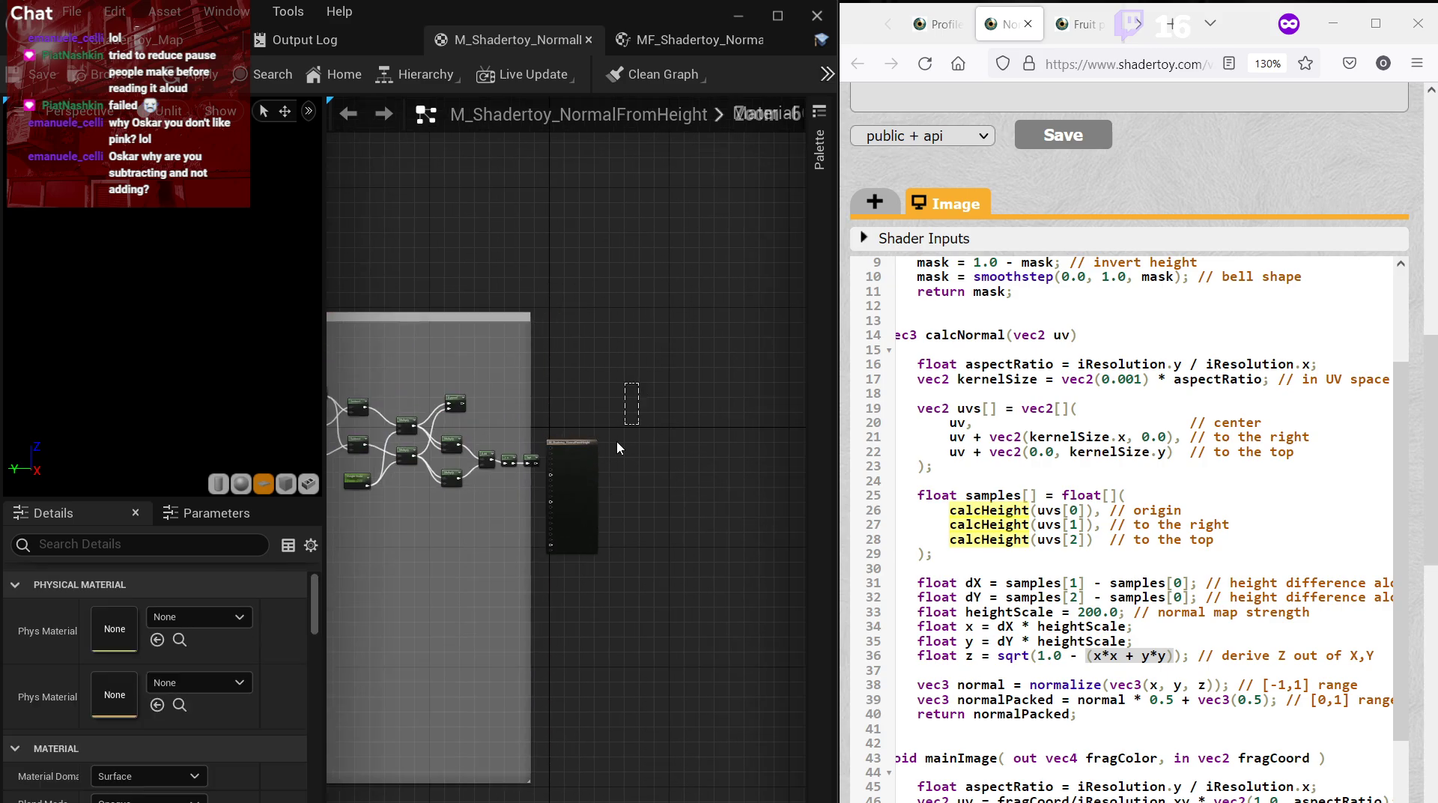
drag(567, 448, 785, 445)
click(498, 403)
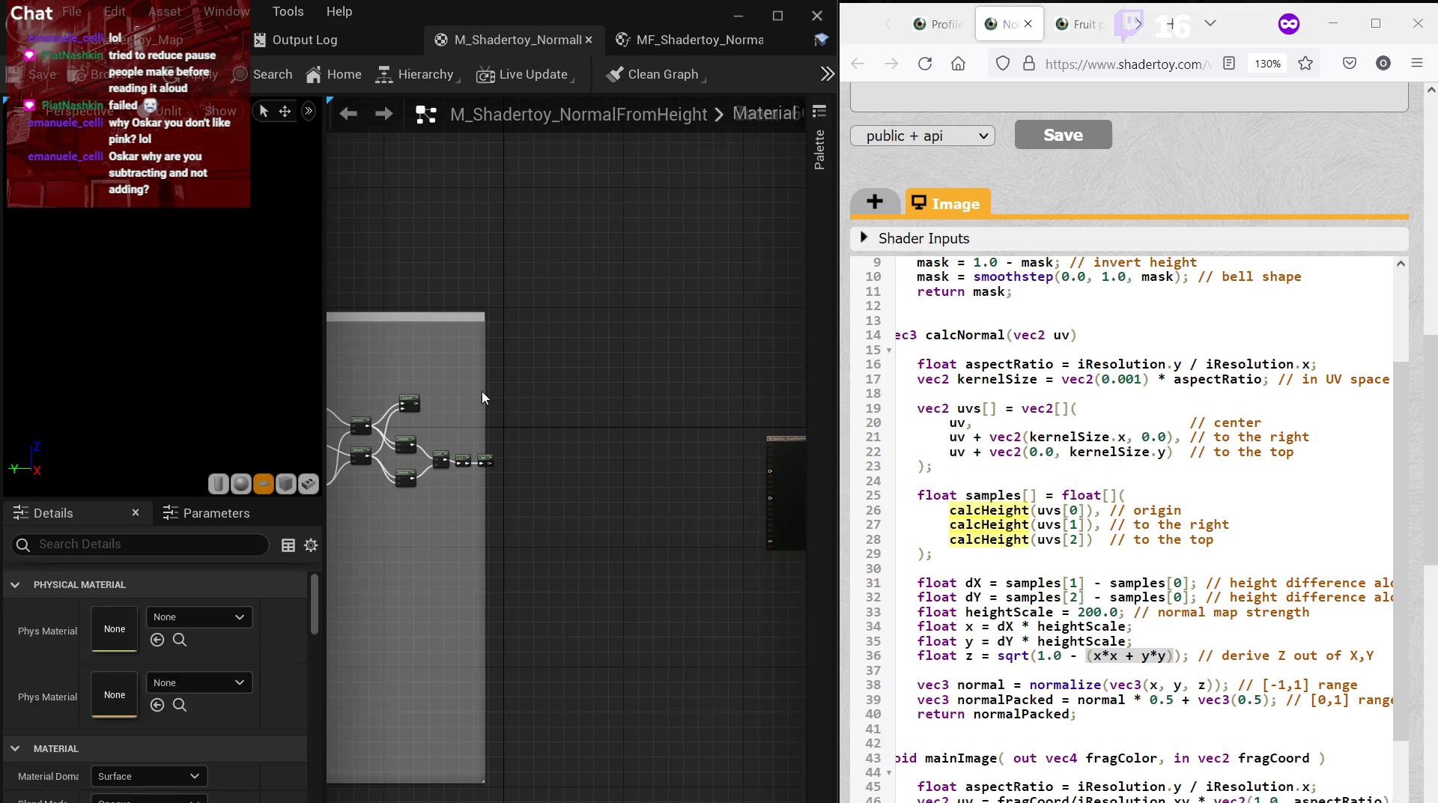
Widen the CalcNormal comment box toward the material output node to make room for more nodes.
drag(485, 392, 652, 400)
scroll(501, 423, up, 3)
right_drag(491, 424, 645, 403)
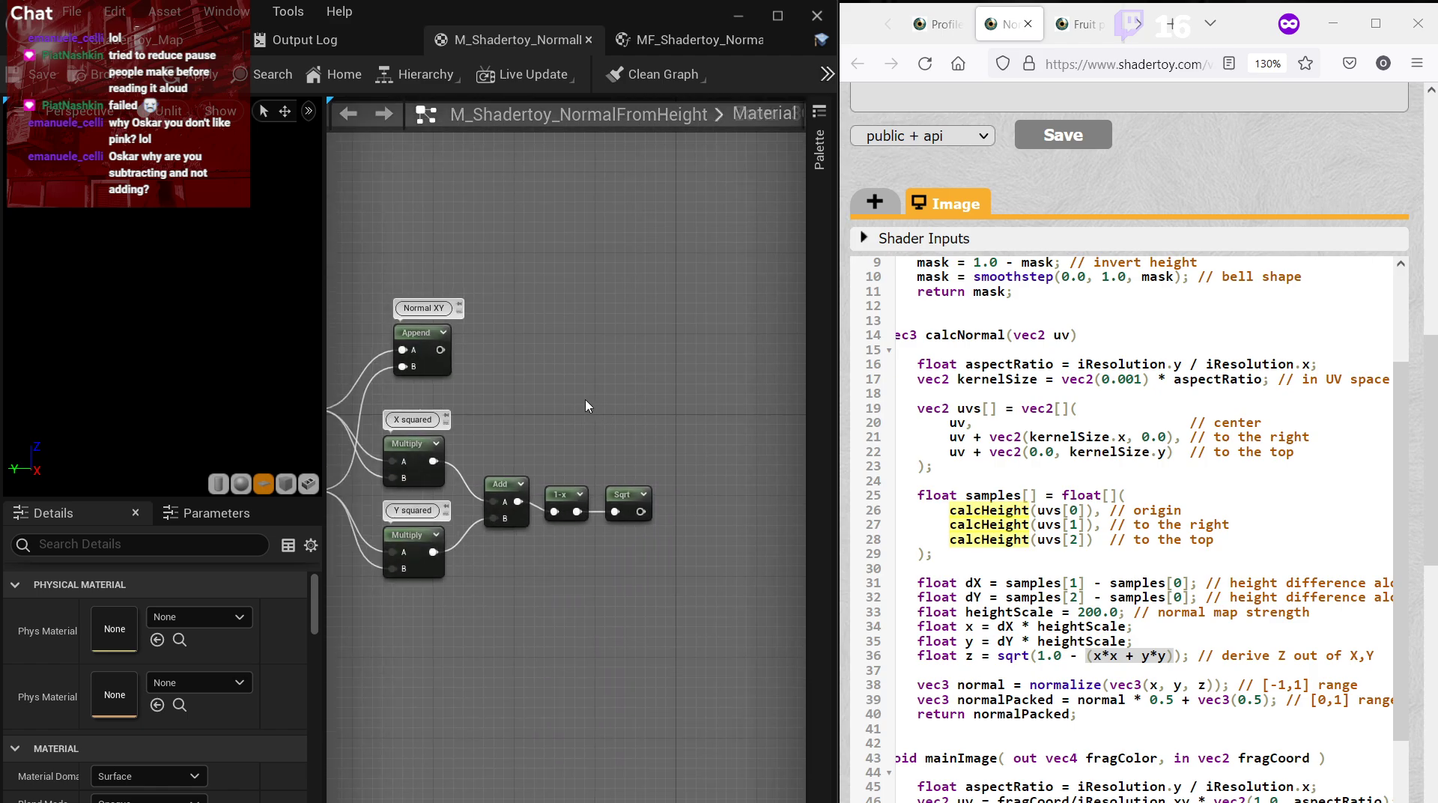
scroll(587, 405, up, 1)
Add an Append node for the shader's vec3(x, y, z), with Normal XY feeding input A and the Sqrt output feeding B.
click(980, 604)
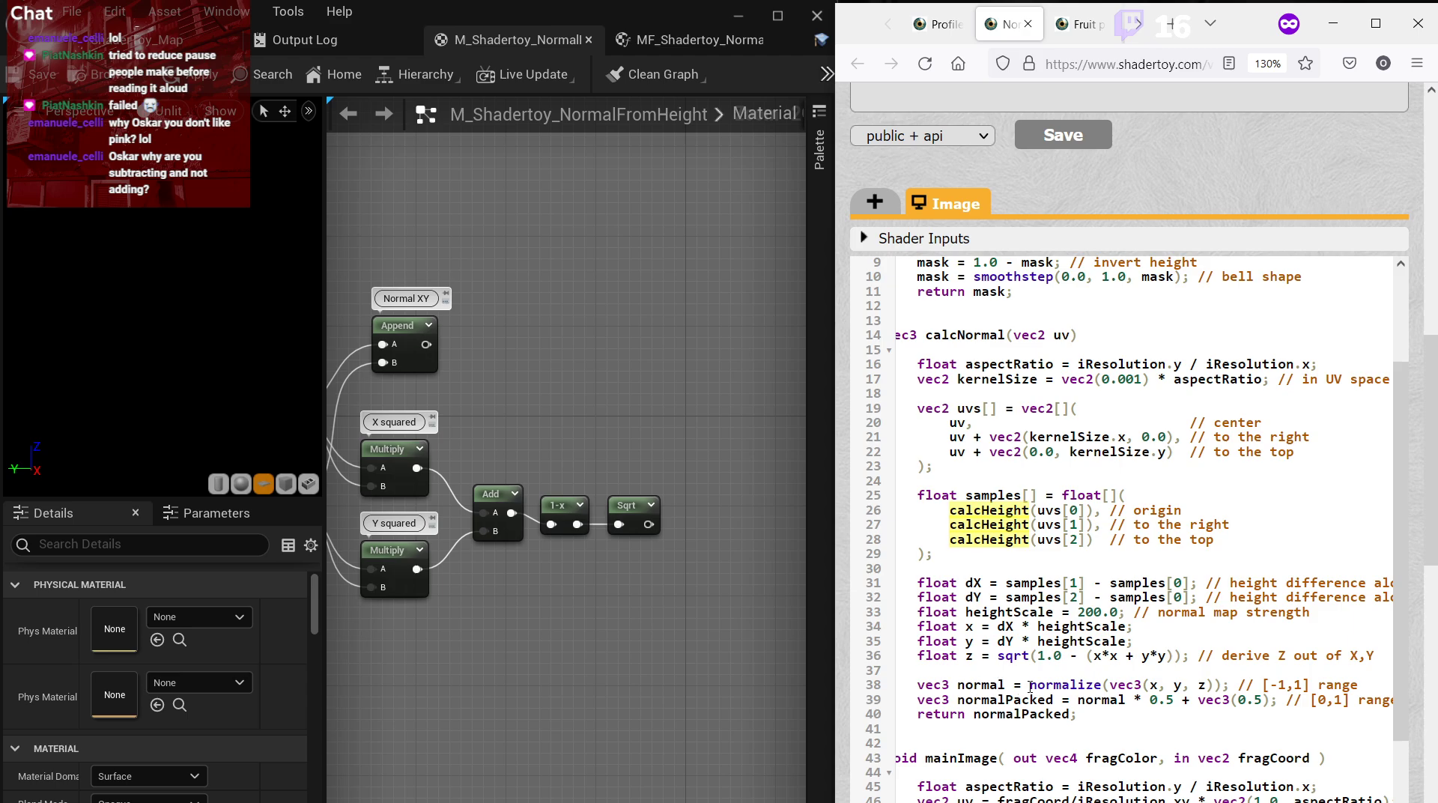
drag(1031, 686, 1109, 686)
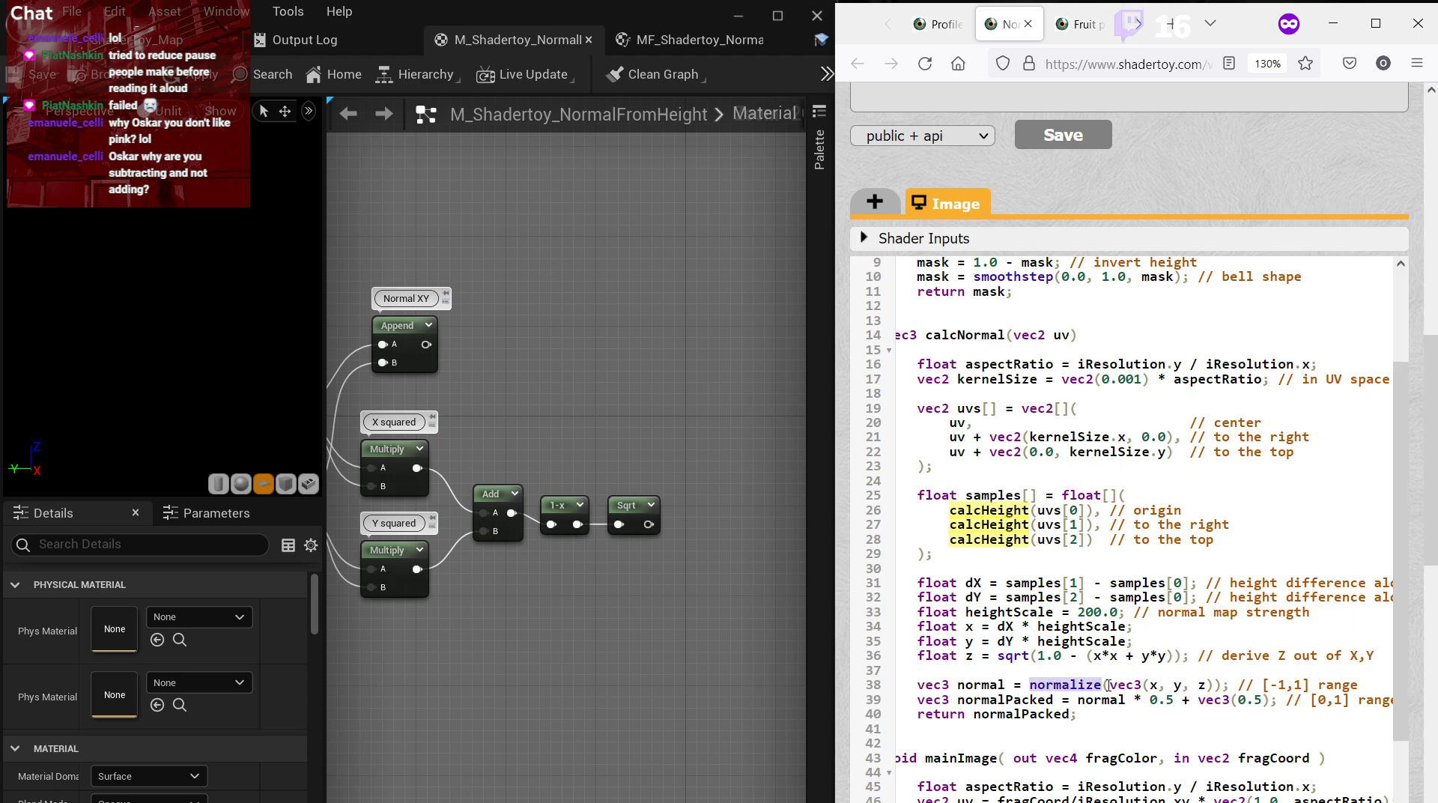
click(1137, 686)
double_click(1154, 686)
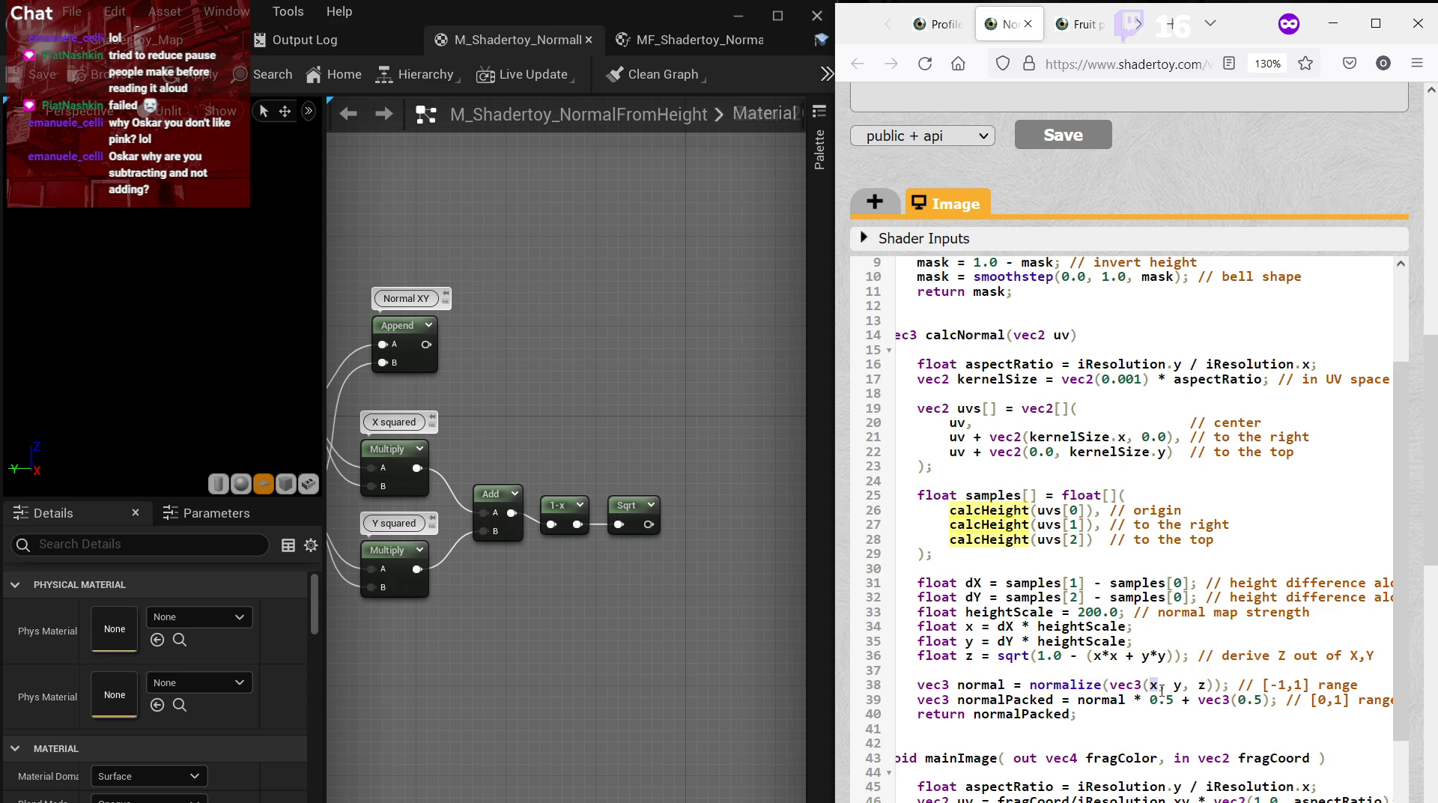
right_click(620, 375)
text(append)
key(Return)
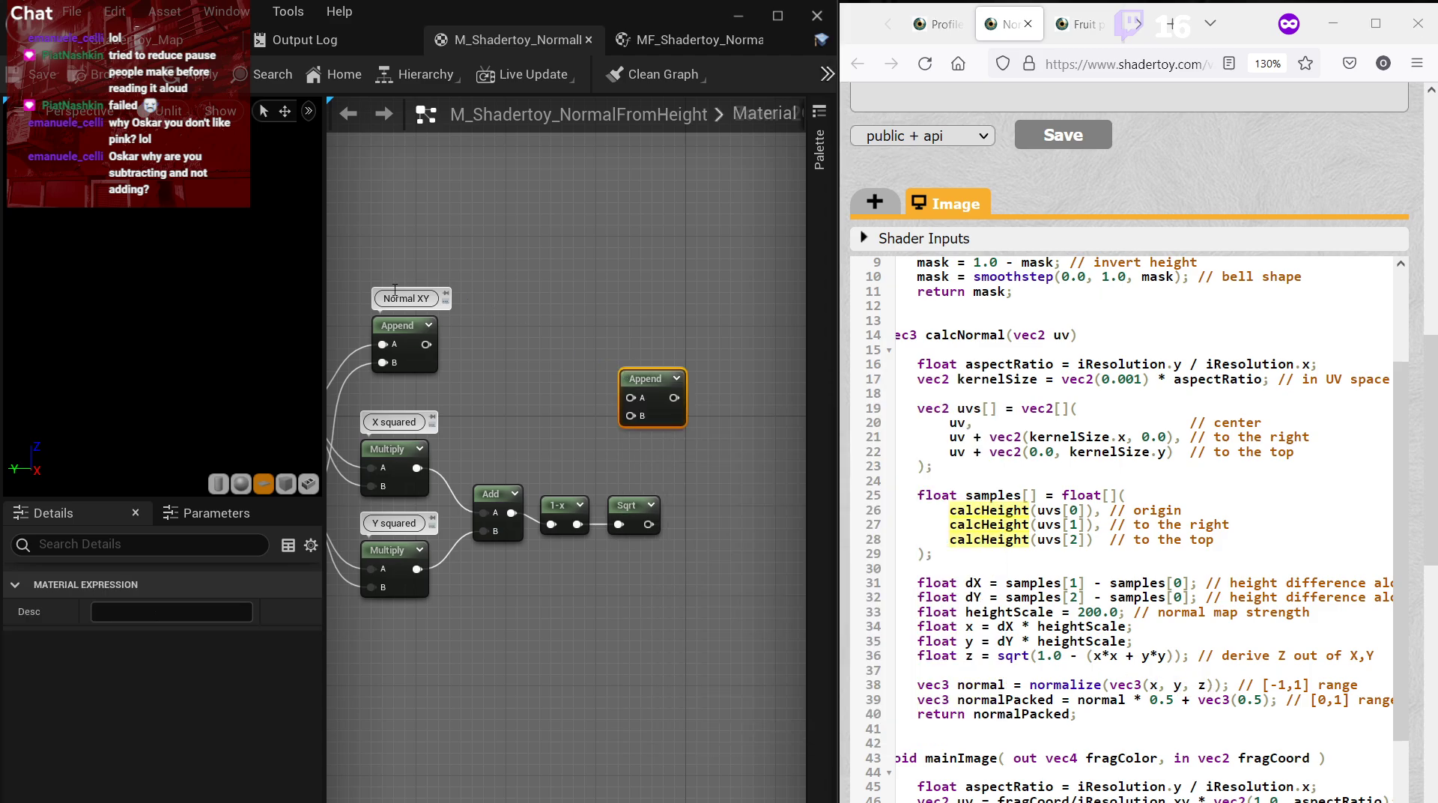
drag(425, 343, 717, 438)
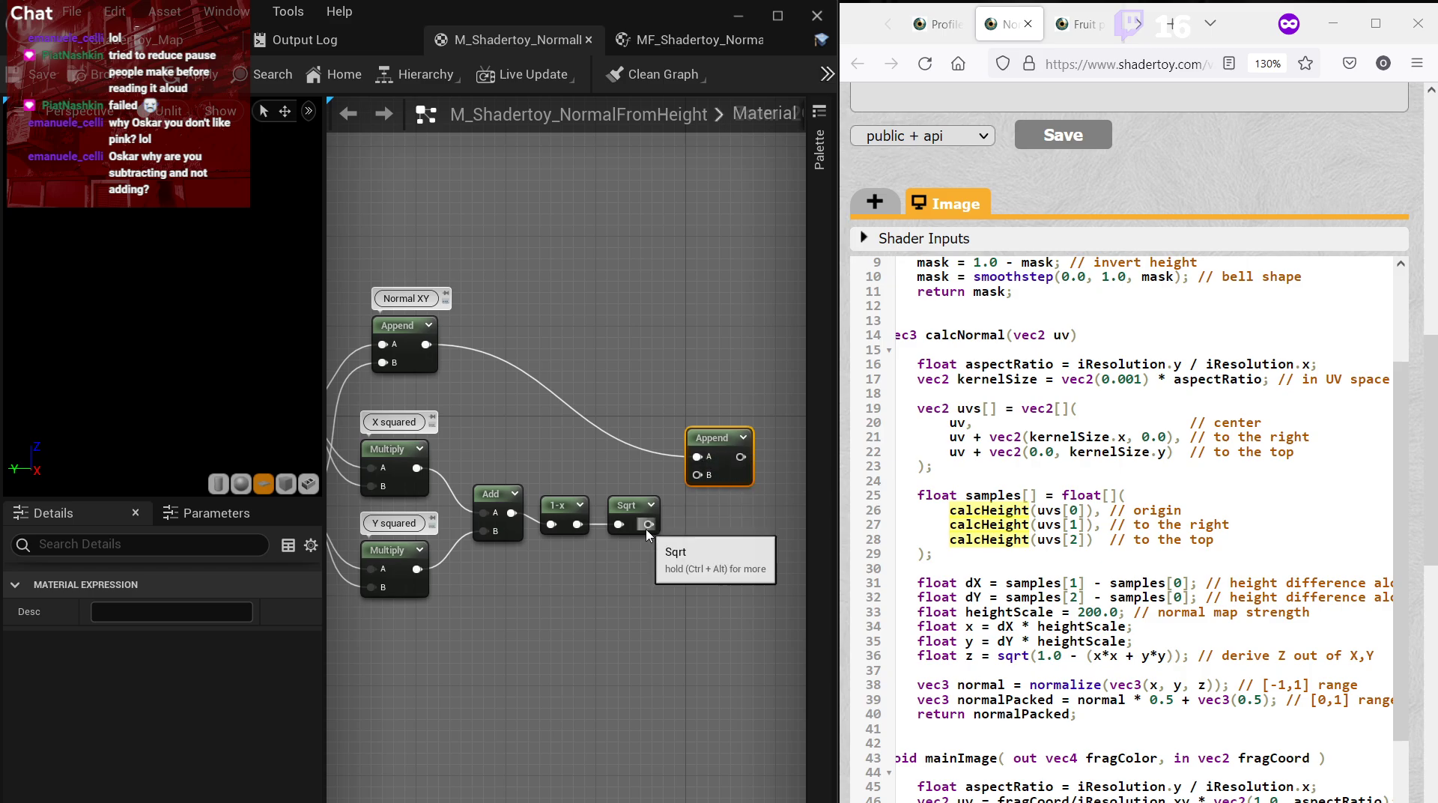
drag(648, 524, 708, 461)
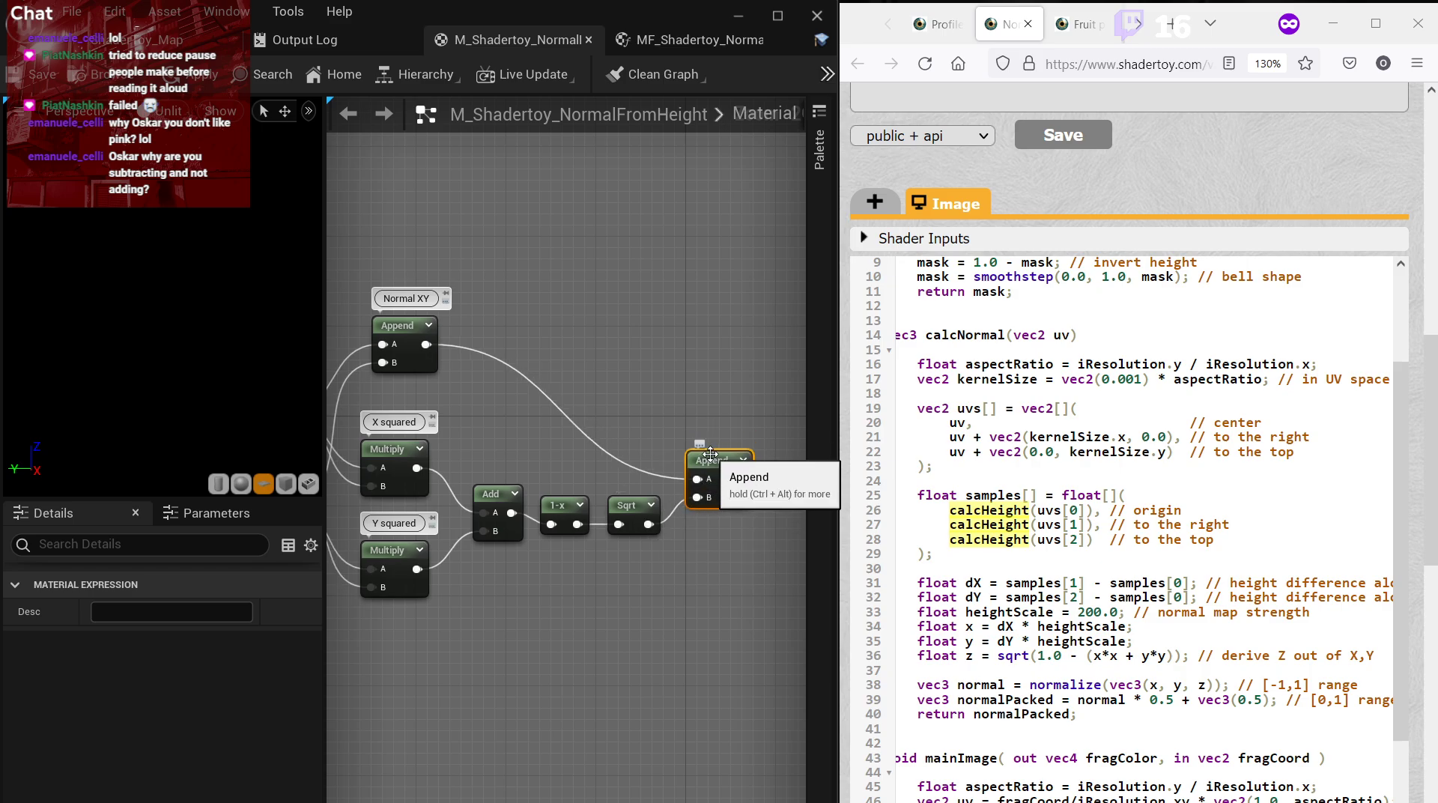
Comment the new Append node as "Normal XYZ [-1, 1]".
click(699, 446)
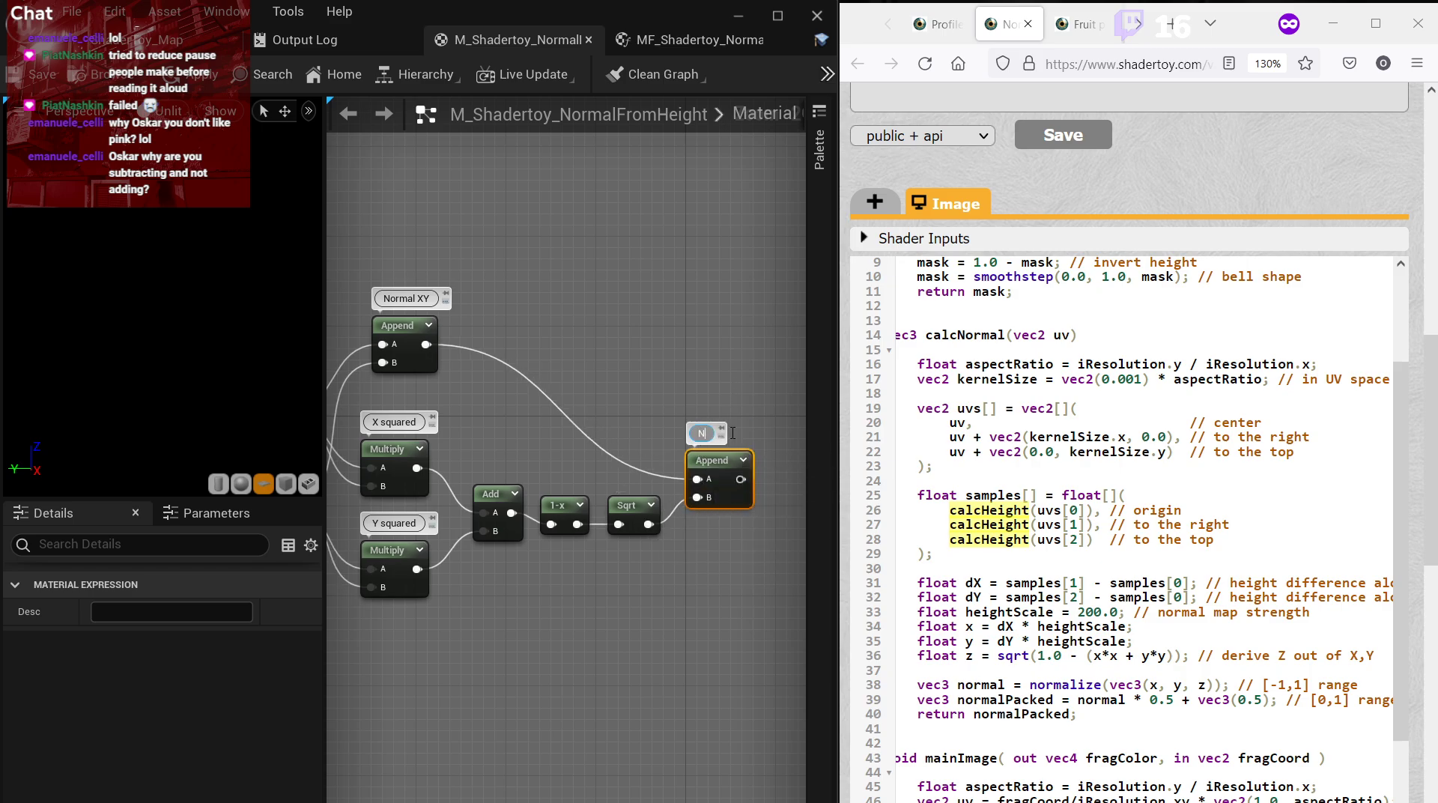
text(Normal XYZ)
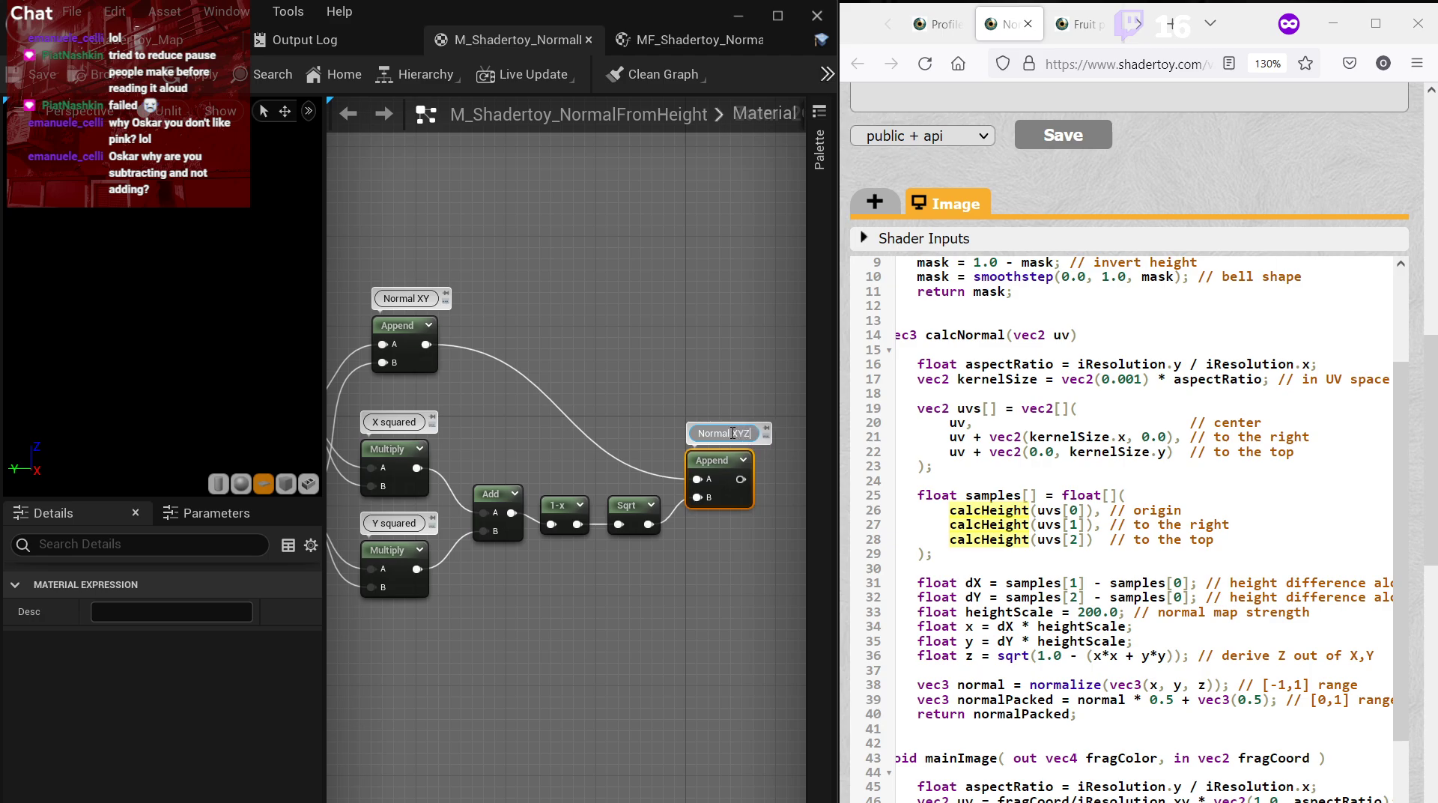
text( [-1, 1])
key(Return)
Extend the Normal XY node's comment to read "Normal XY [-1, 1]".
scroll(334, 255, up, 2)
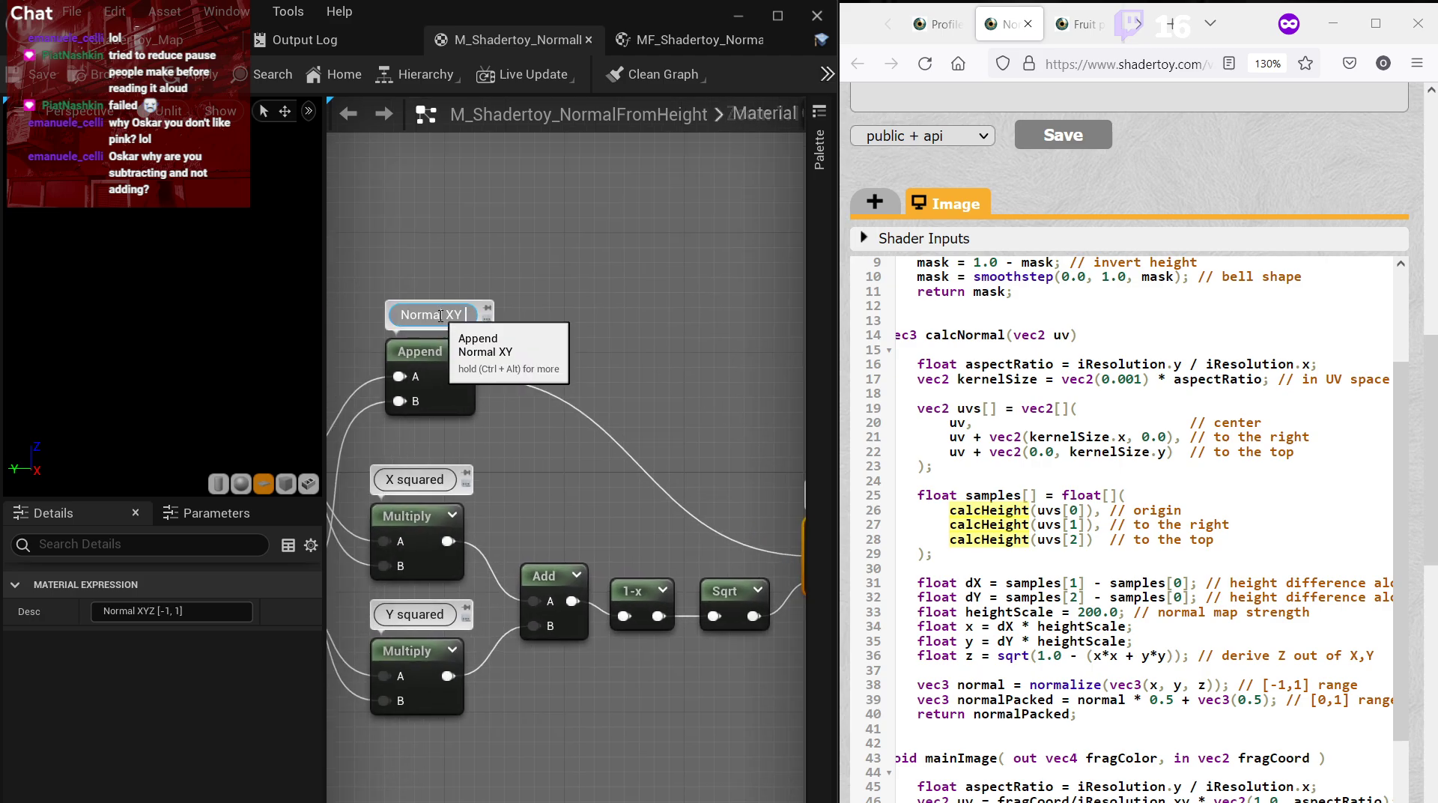
text([-1, 1])
key(Return)
Add a Normalize node beside the Normal XYZ Append, as in the shader's normal line, and connect the Append's output to its VectorInput.
right_drag(583, 349, 376, 302)
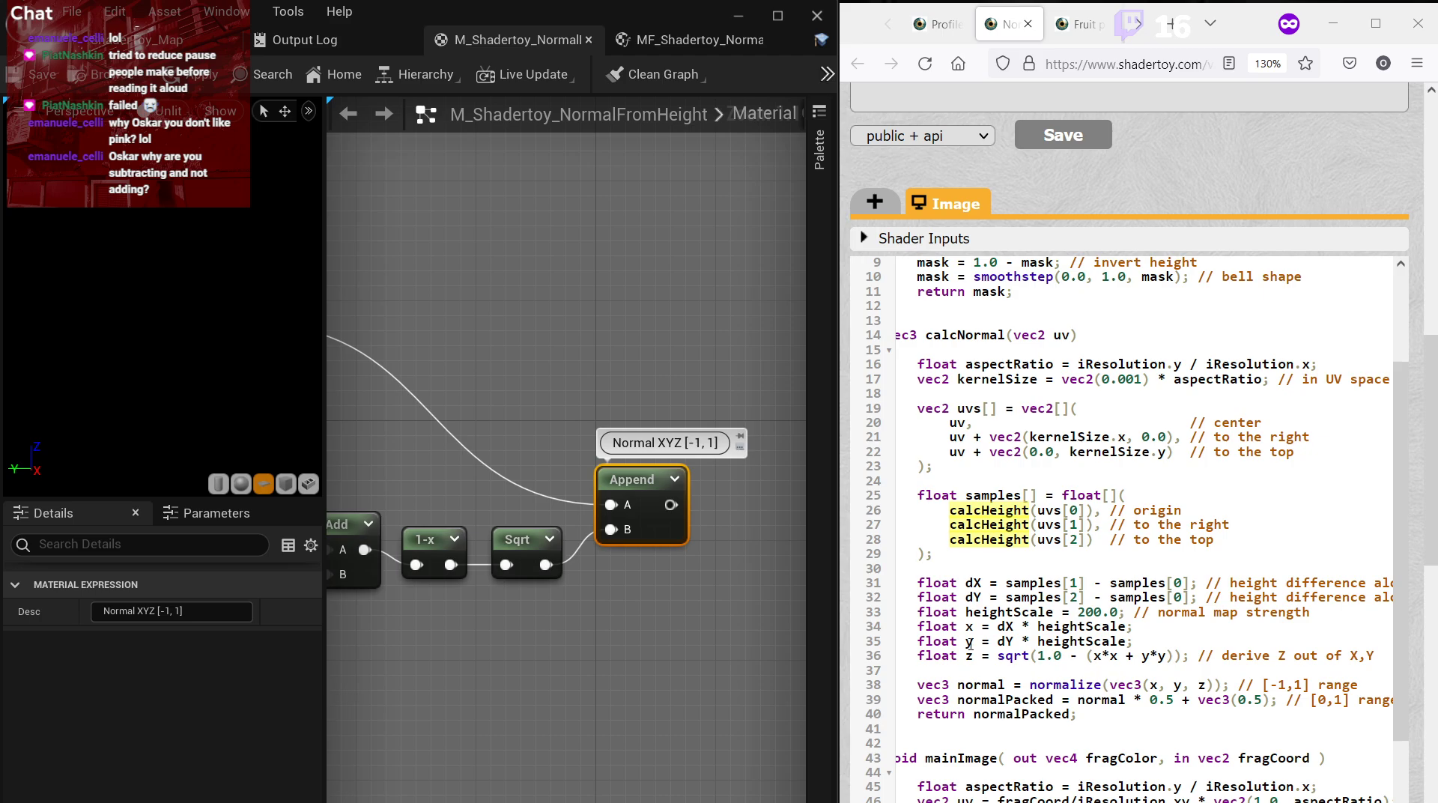
right_drag(731, 579, 574, 568)
click(1057, 672)
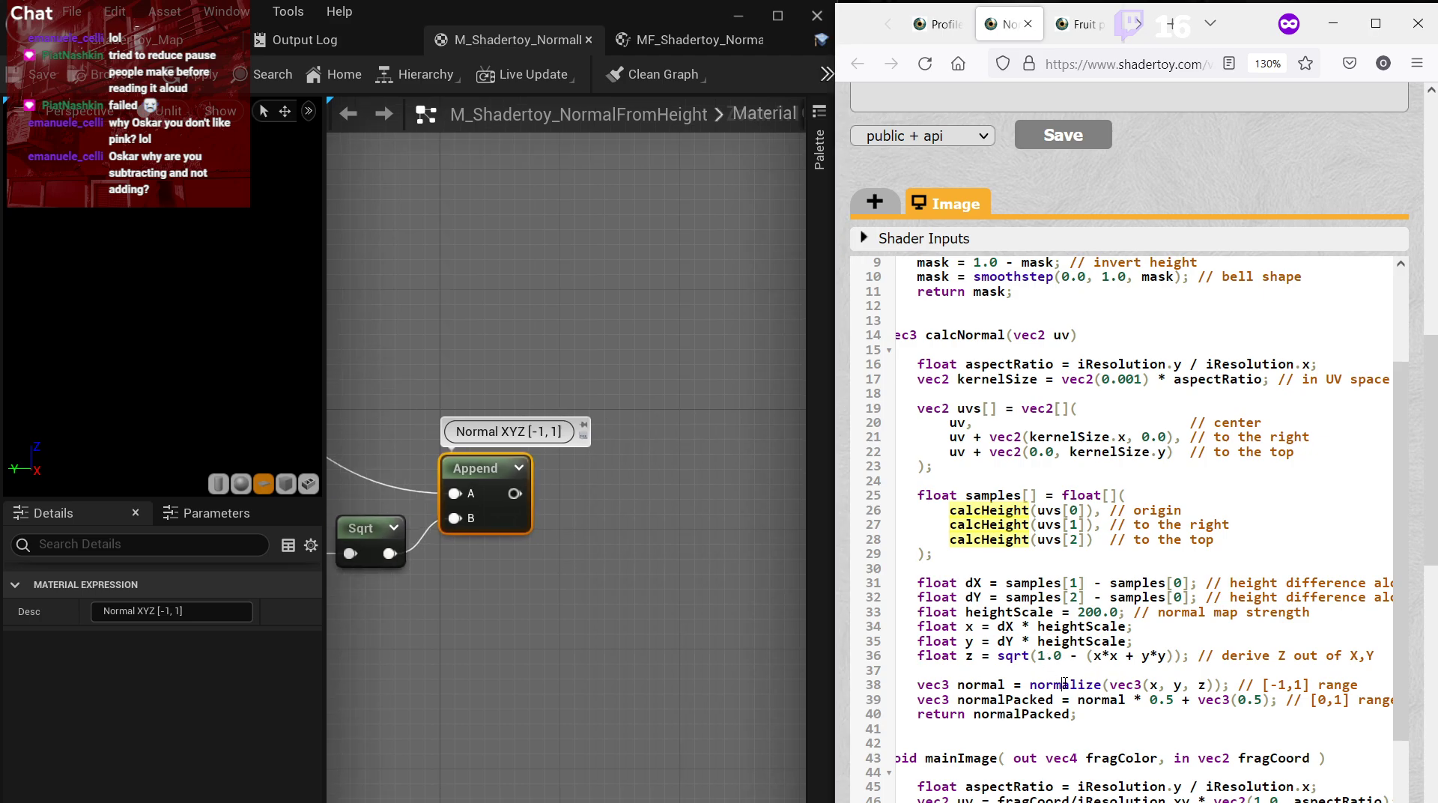
double_click(1062, 685)
scroll(1051, 704, down, 2)
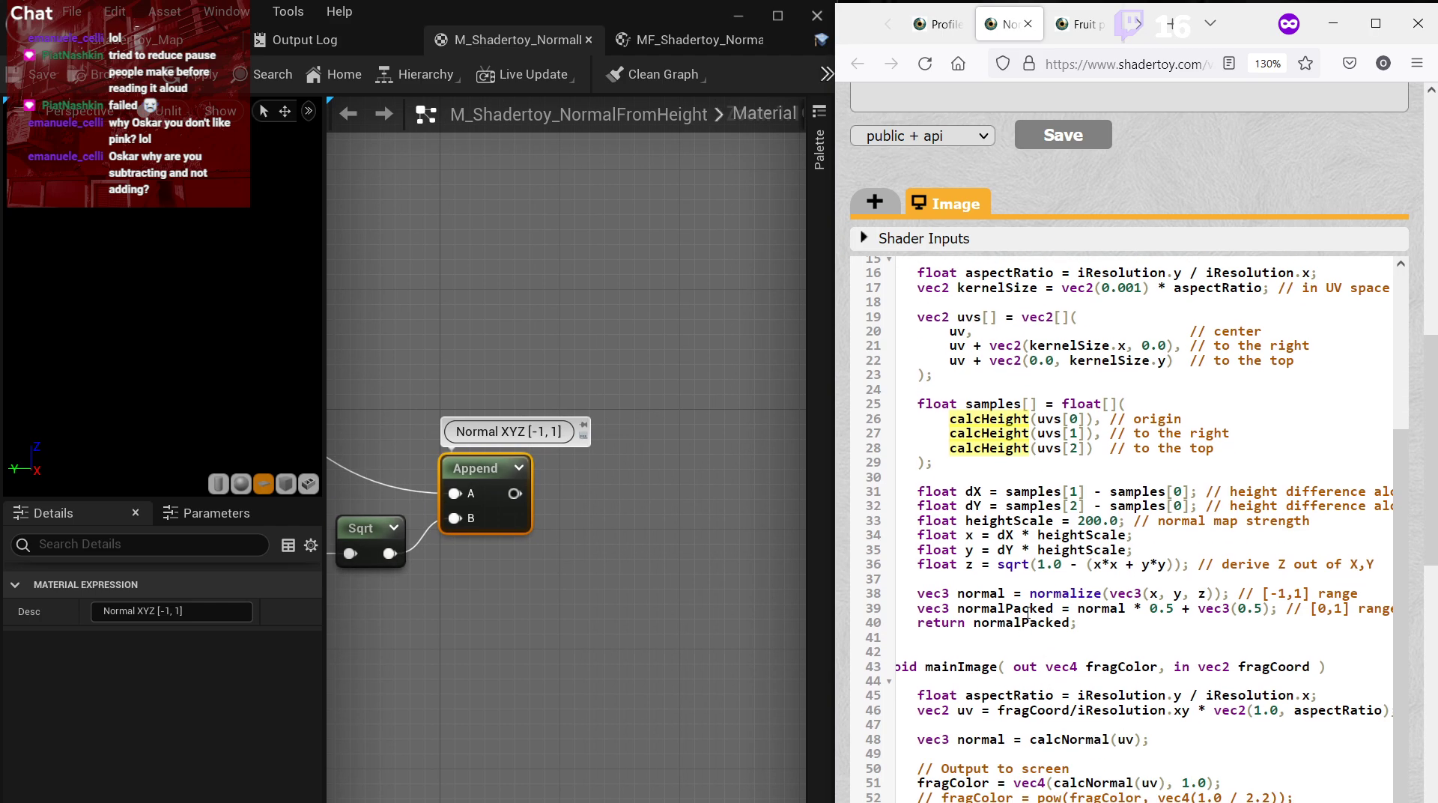
click(1034, 649)
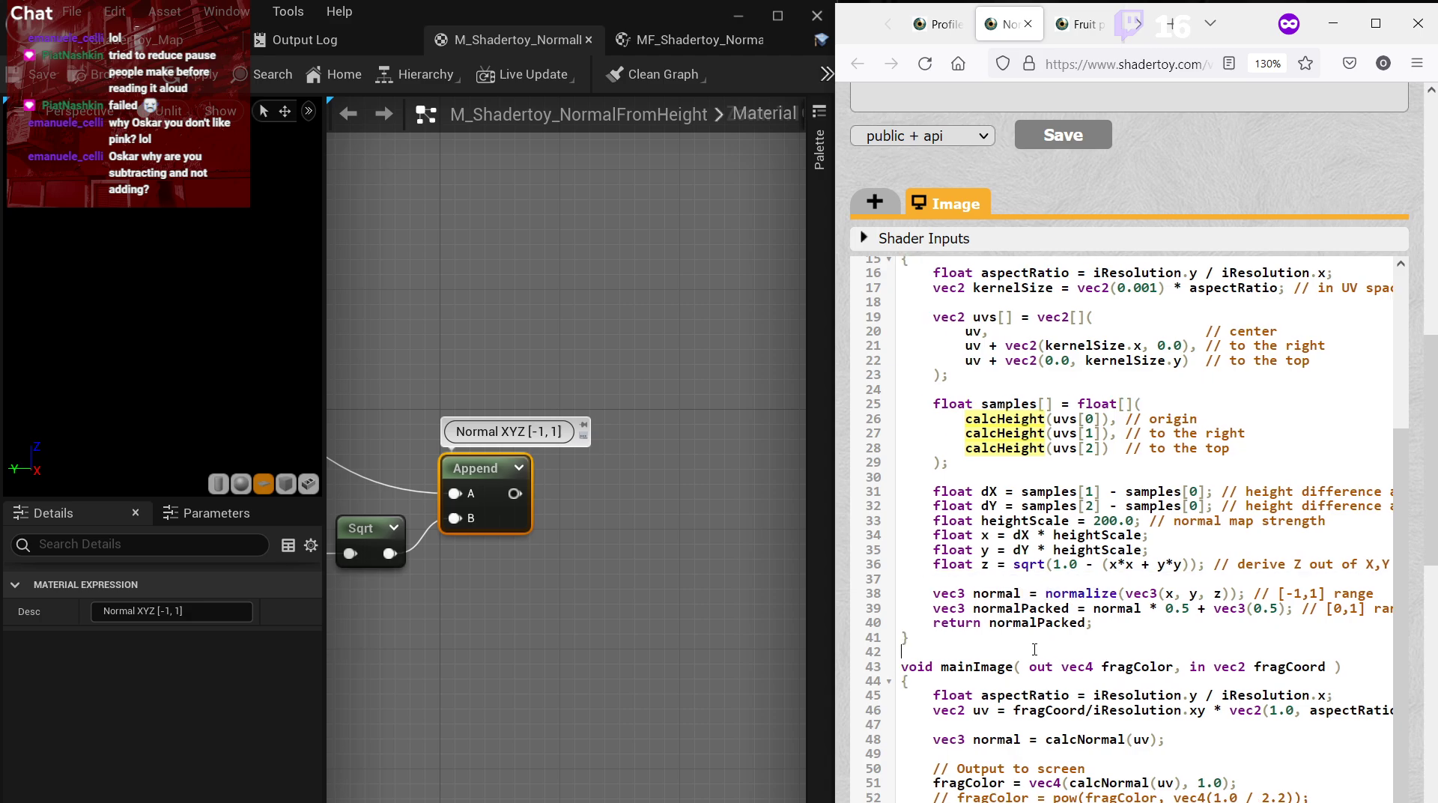
right_click(573, 487)
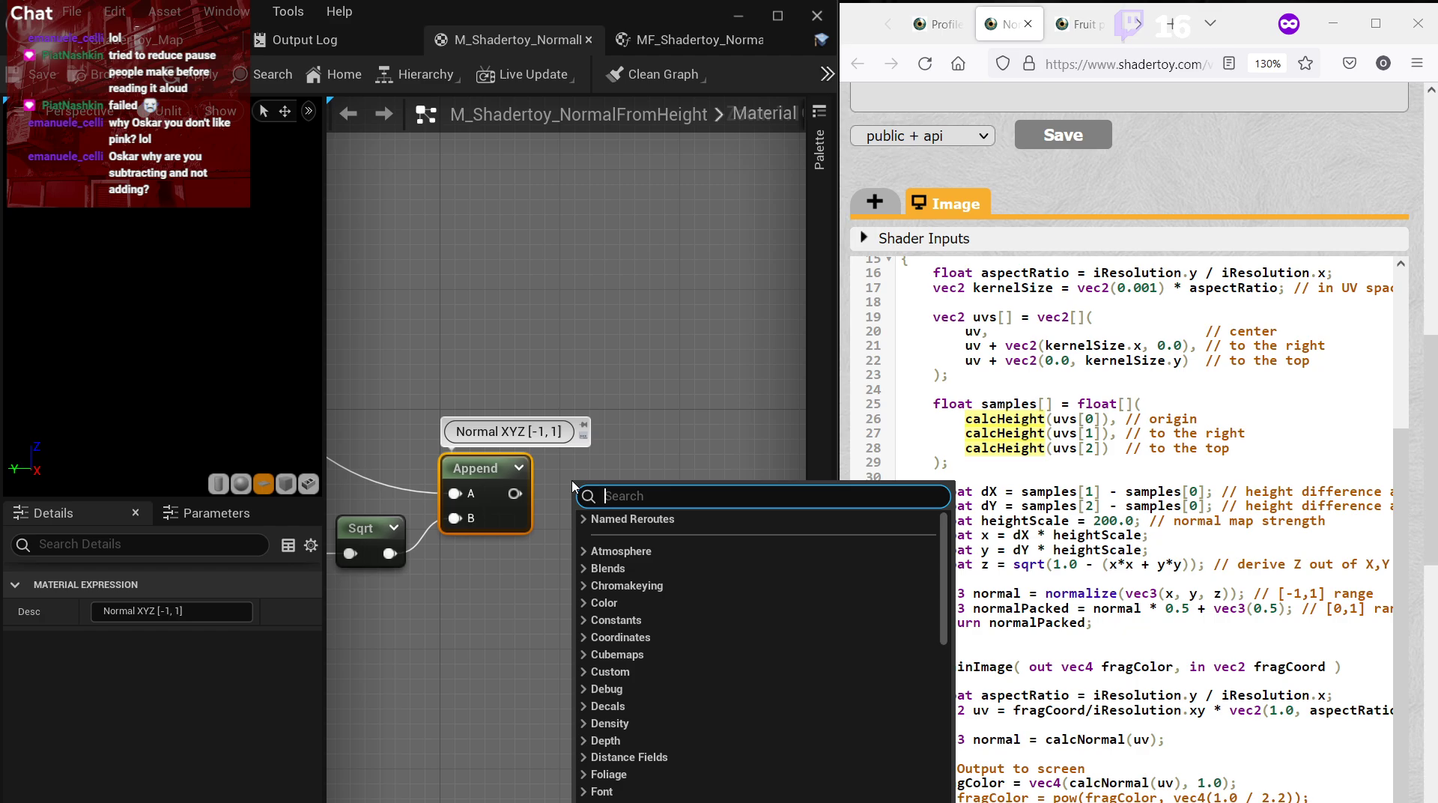
text(NORMALIZE)
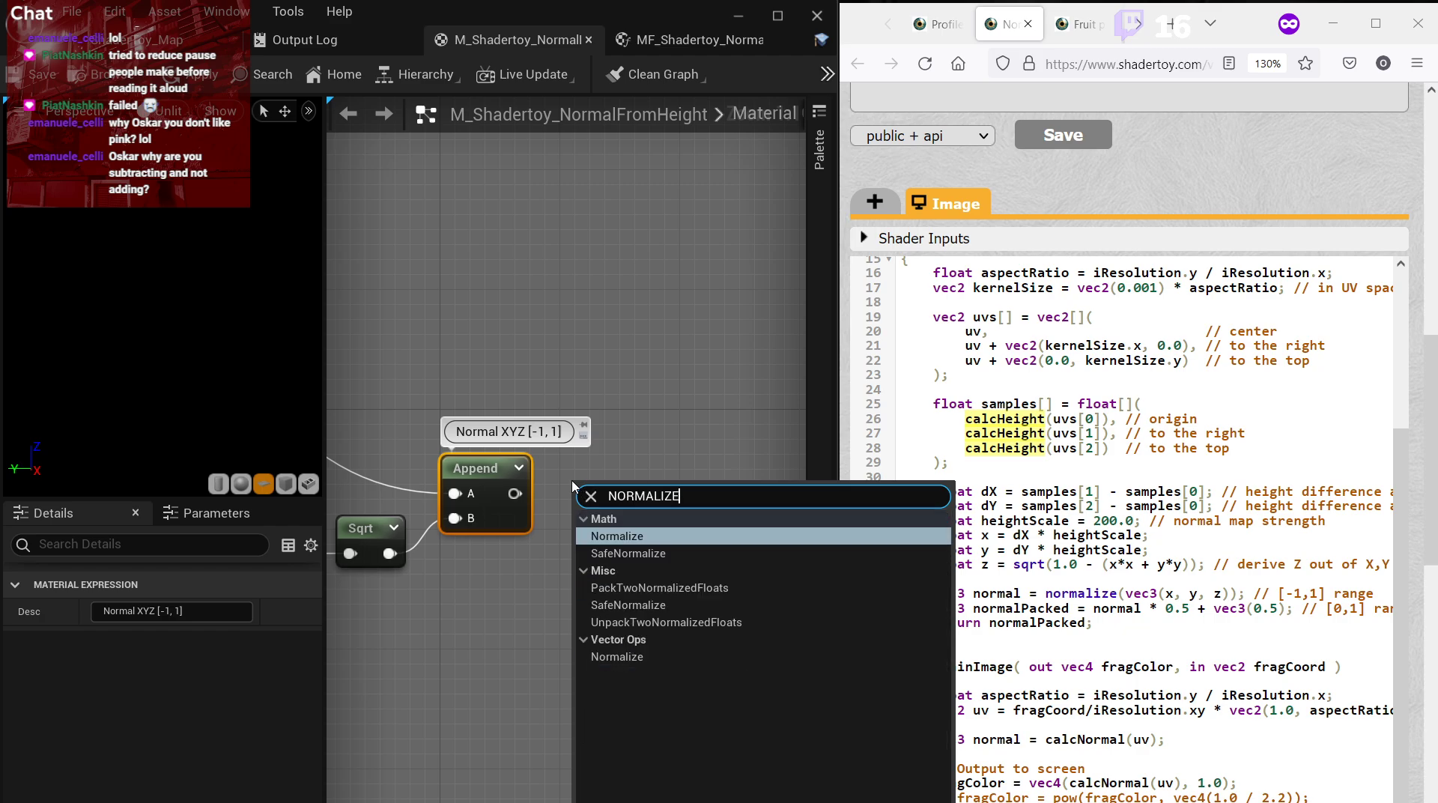
key(Return)
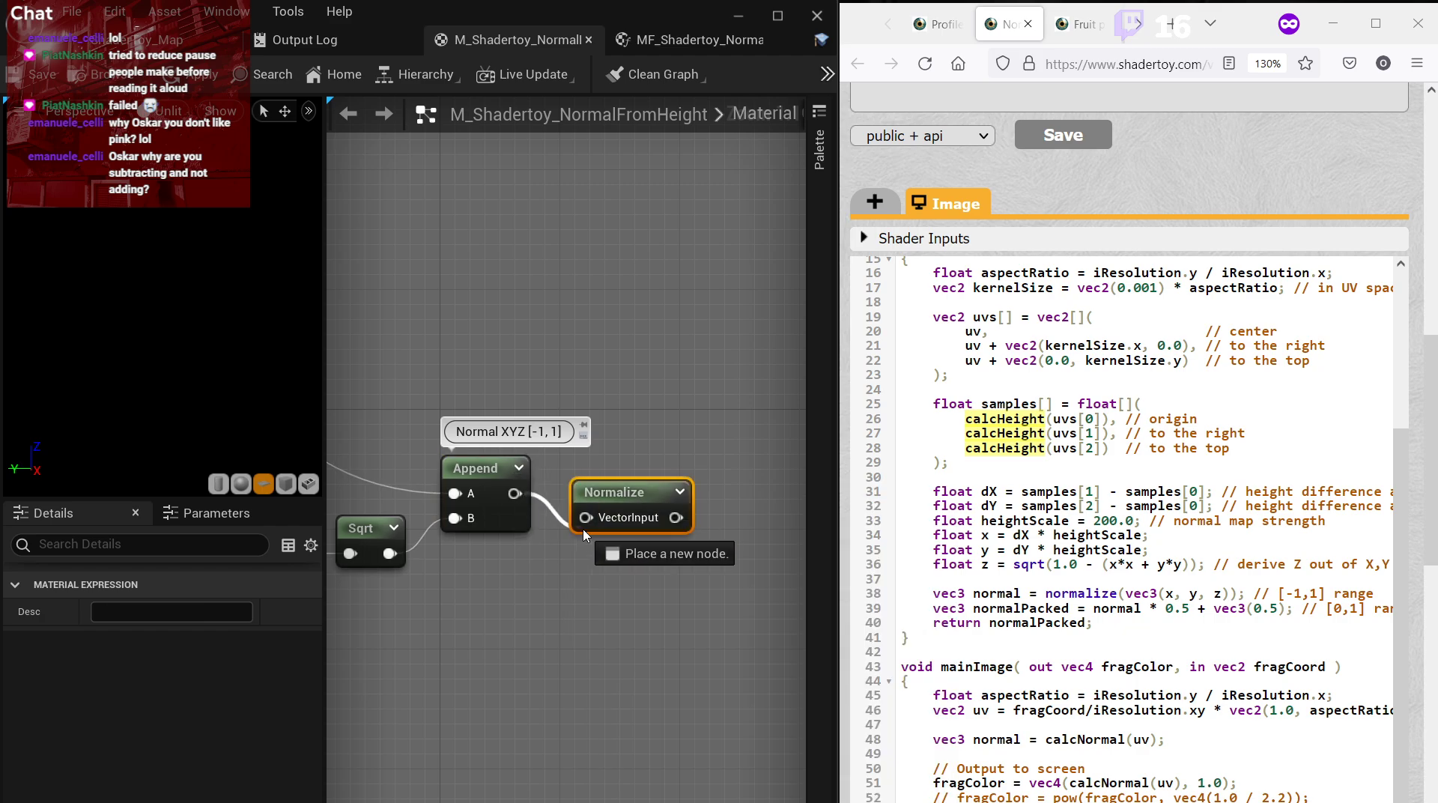
drag(617, 499, 607, 489)
click(608, 535)
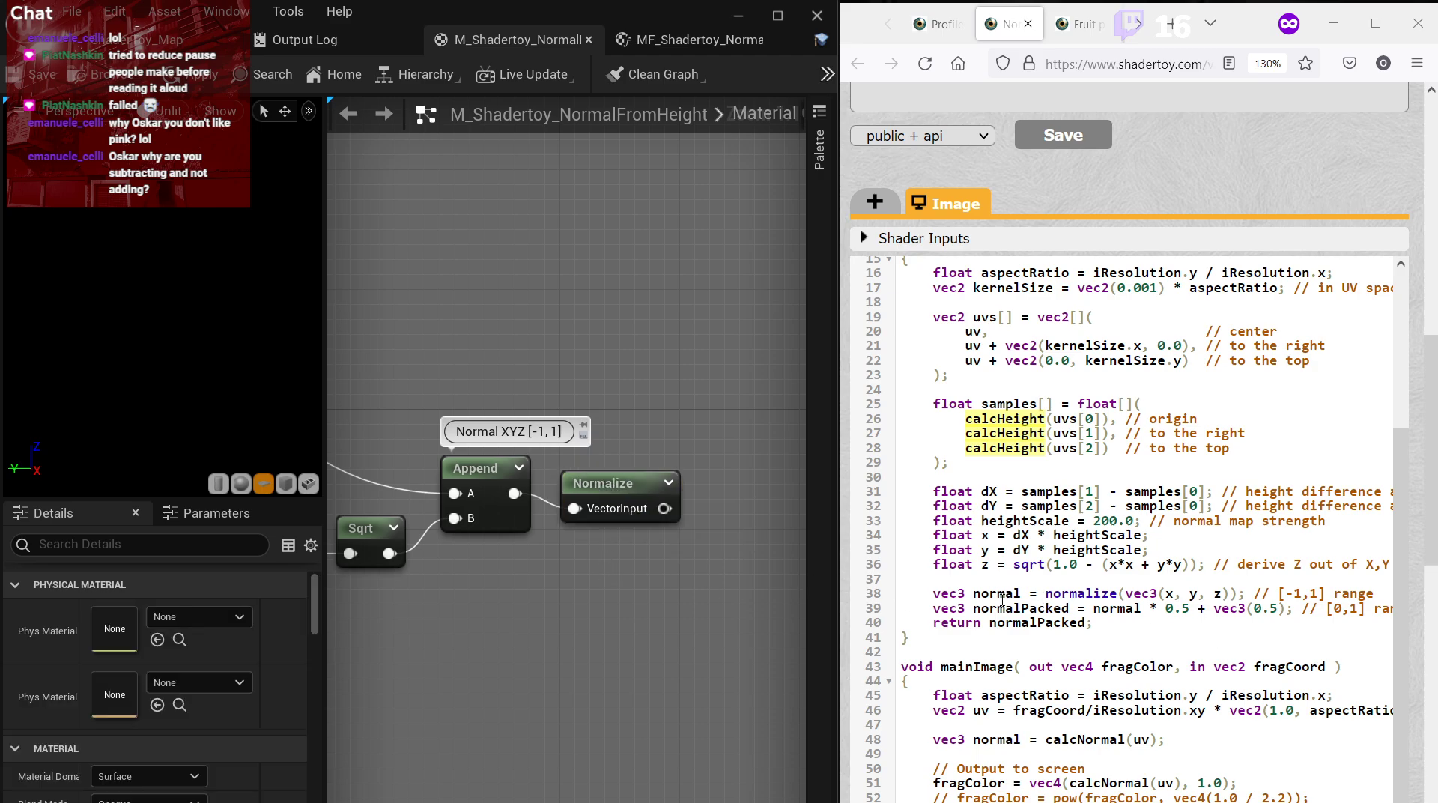
Mark the normalPacked line in the shader code and preview the Normalize node's output.
drag(1002, 599, 1074, 608)
click(1075, 609)
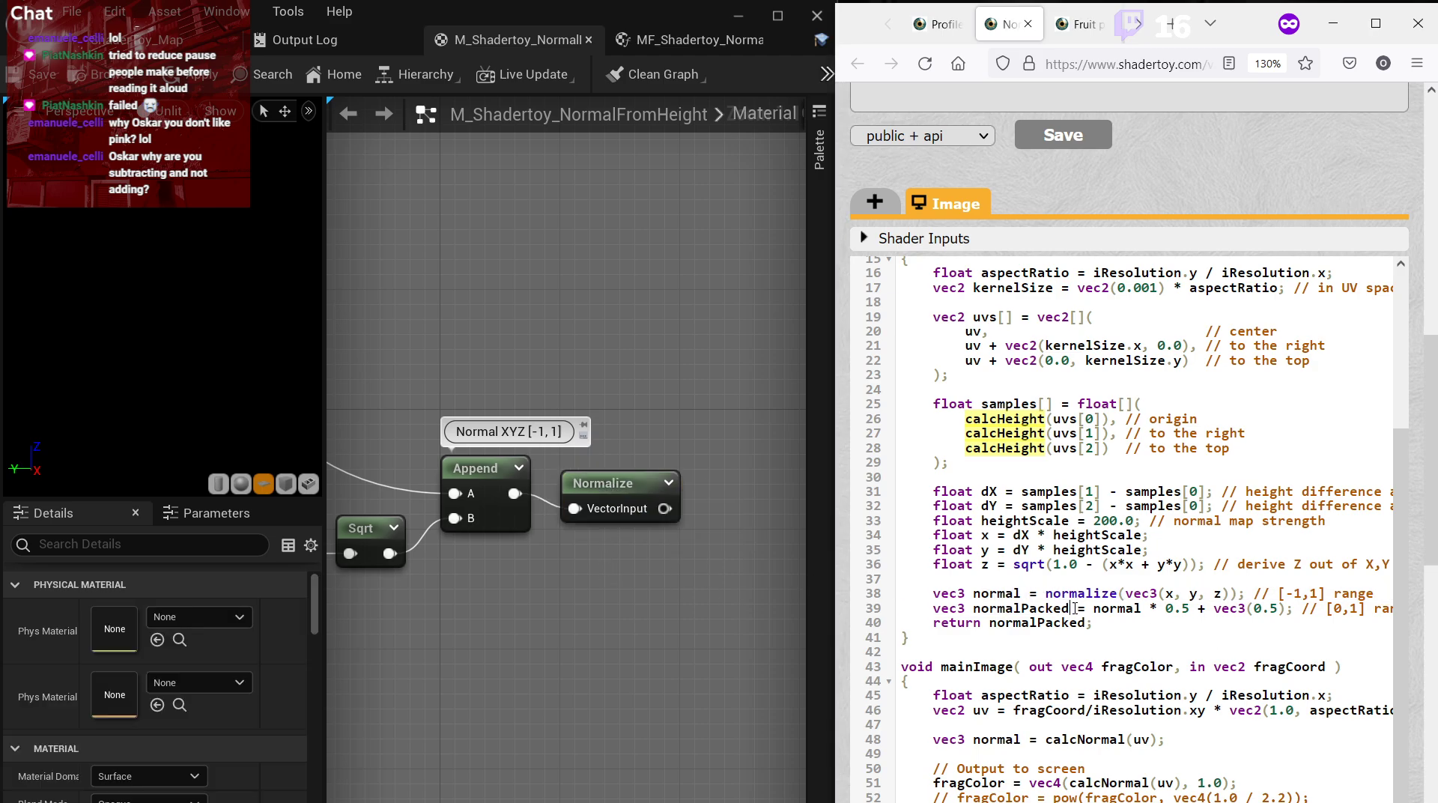
right_click(575, 480)
click(616, 513)
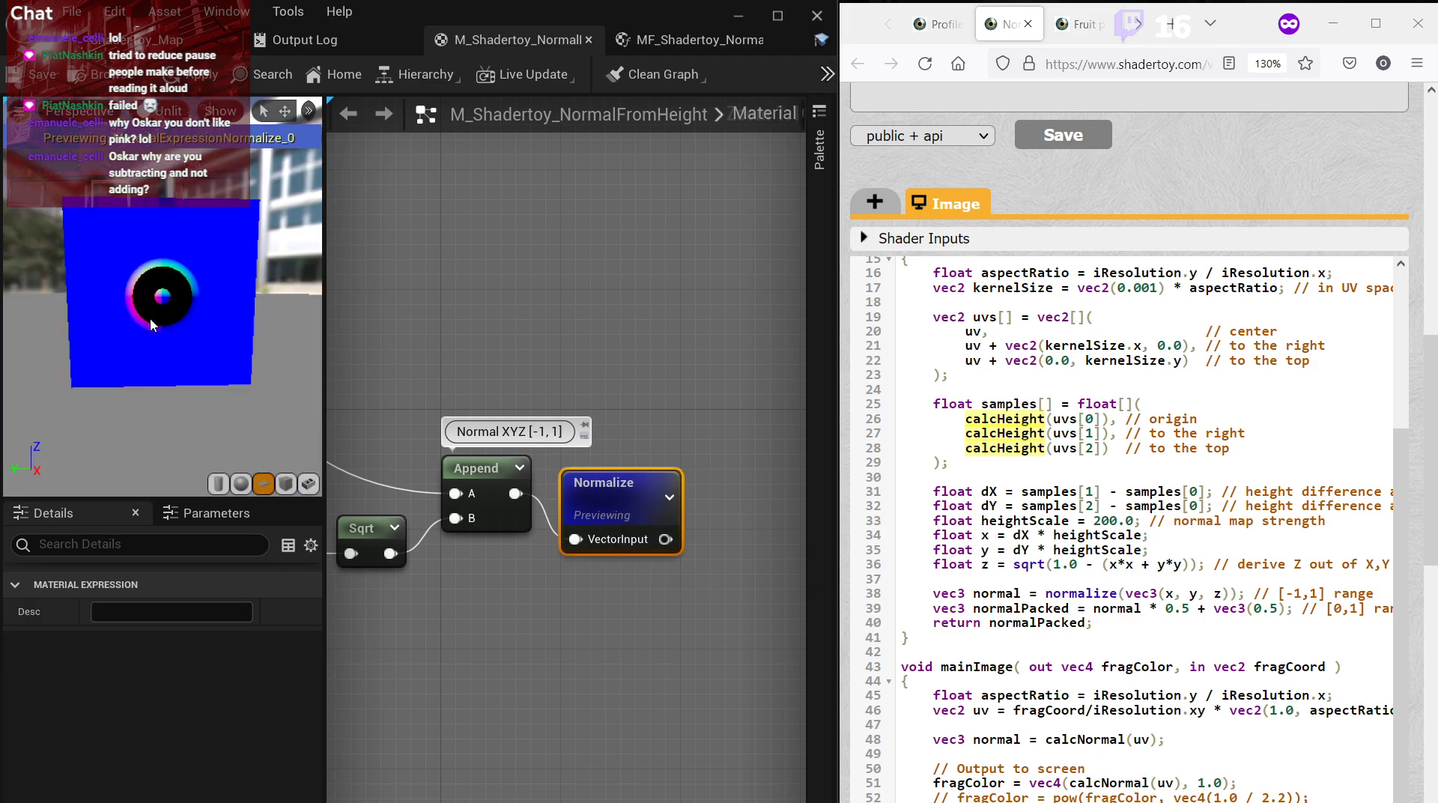
Preview the Normal XY Append node and view its output close up.
right_drag(428, 334, 697, 308)
scroll(647, 300, down, 1)
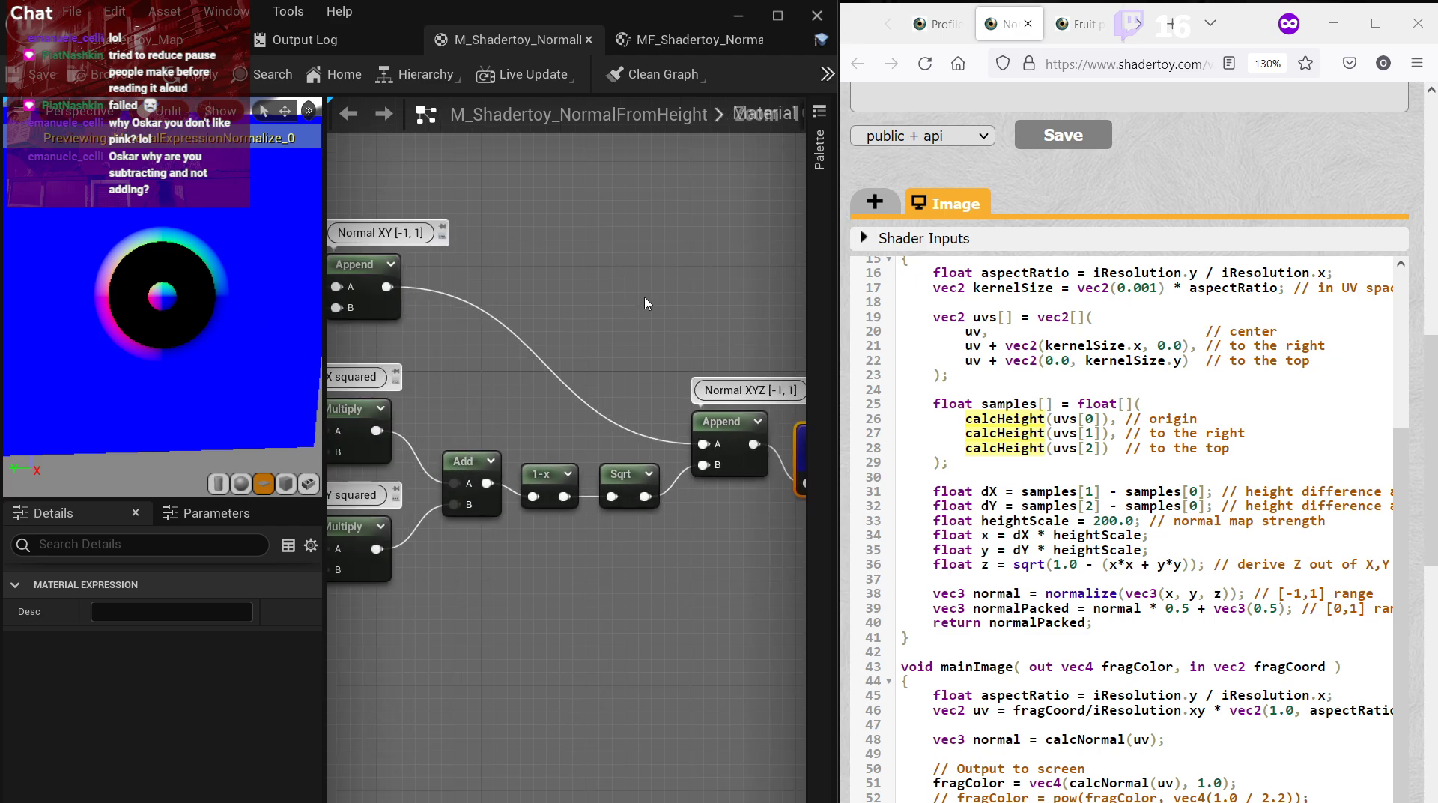
mouse_move(639, 345)
right_down()
mouse_move(433, 362)
mouse_move(621, 352)
right_up()
right_drag(492, 451, 637, 455)
right_drag(563, 361, 613, 390)
right_drag(540, 349, 685, 373)
right_click(678, 337)
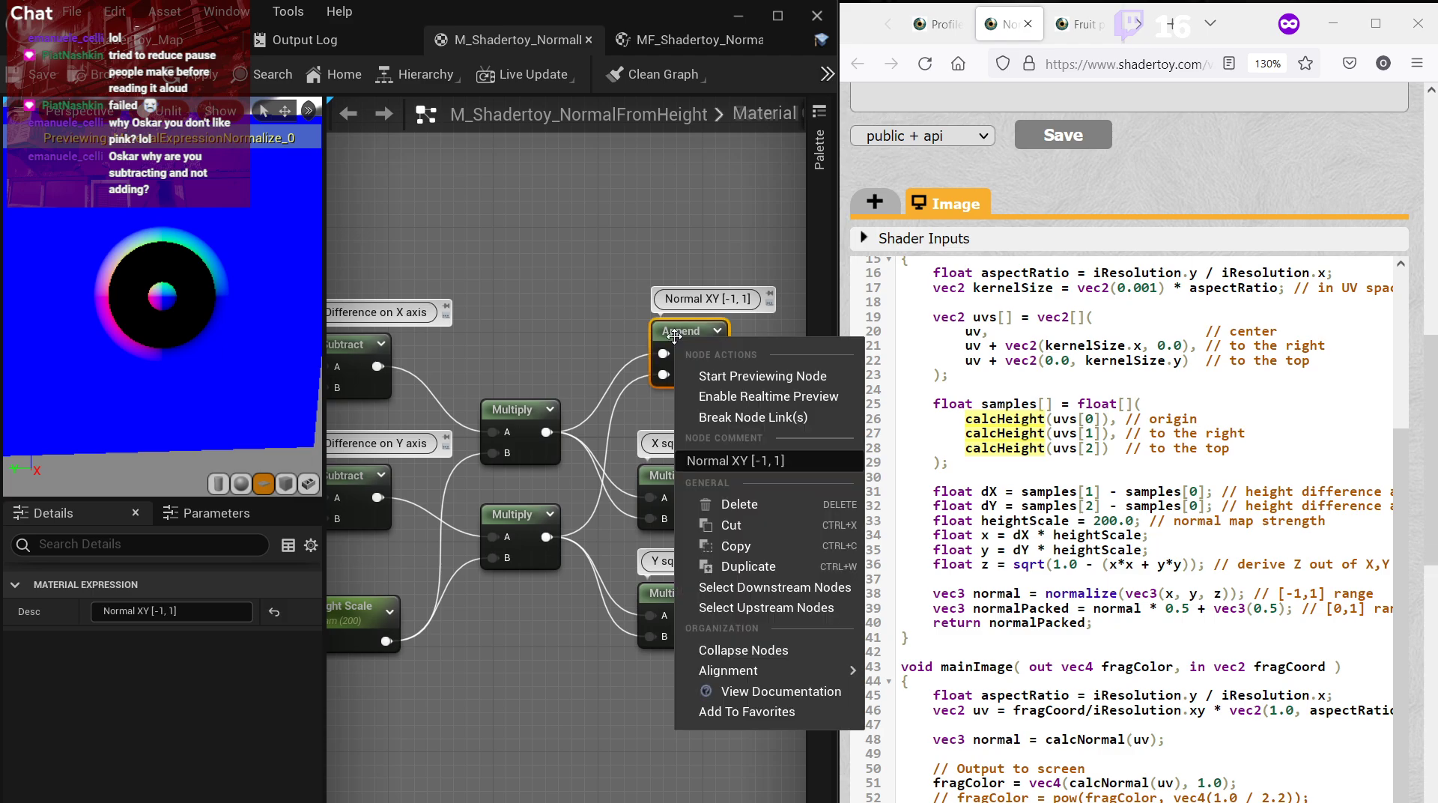
click(697, 375)
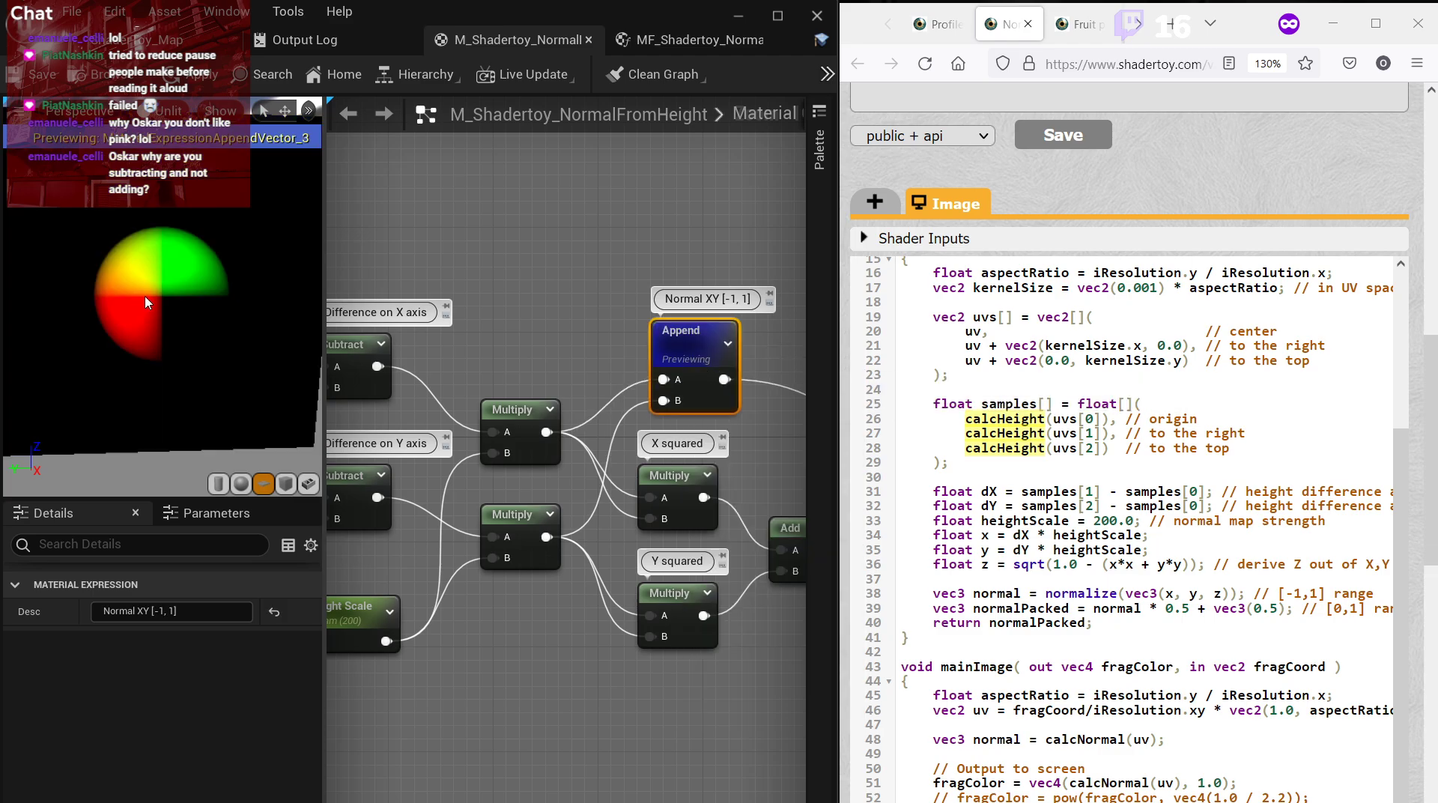
Preview the X squared and Y squared Multiply nodes, highlighting the matching squared terms in the shader's z line.
right_click(645, 472)
click(686, 503)
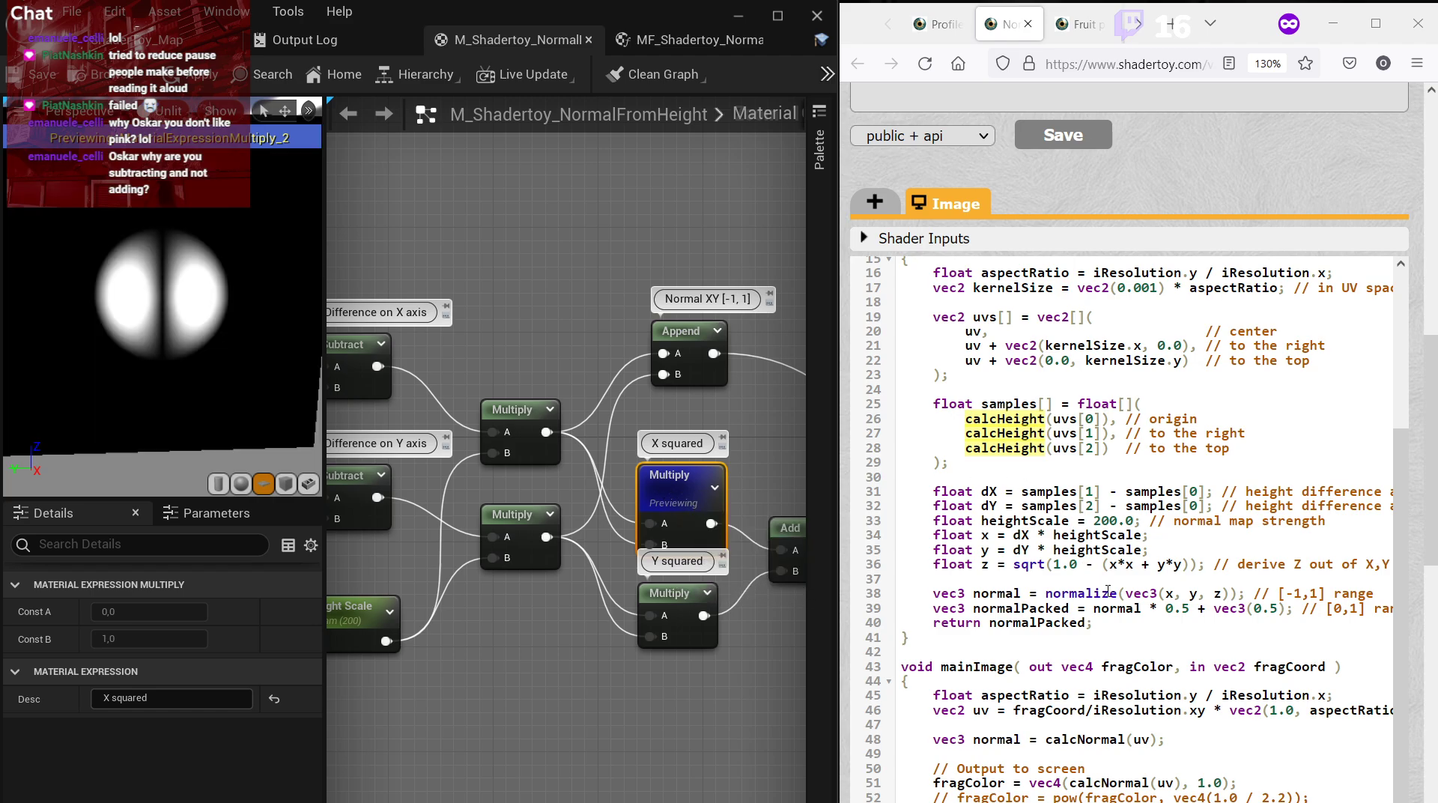
drag(1112, 564, 1177, 564)
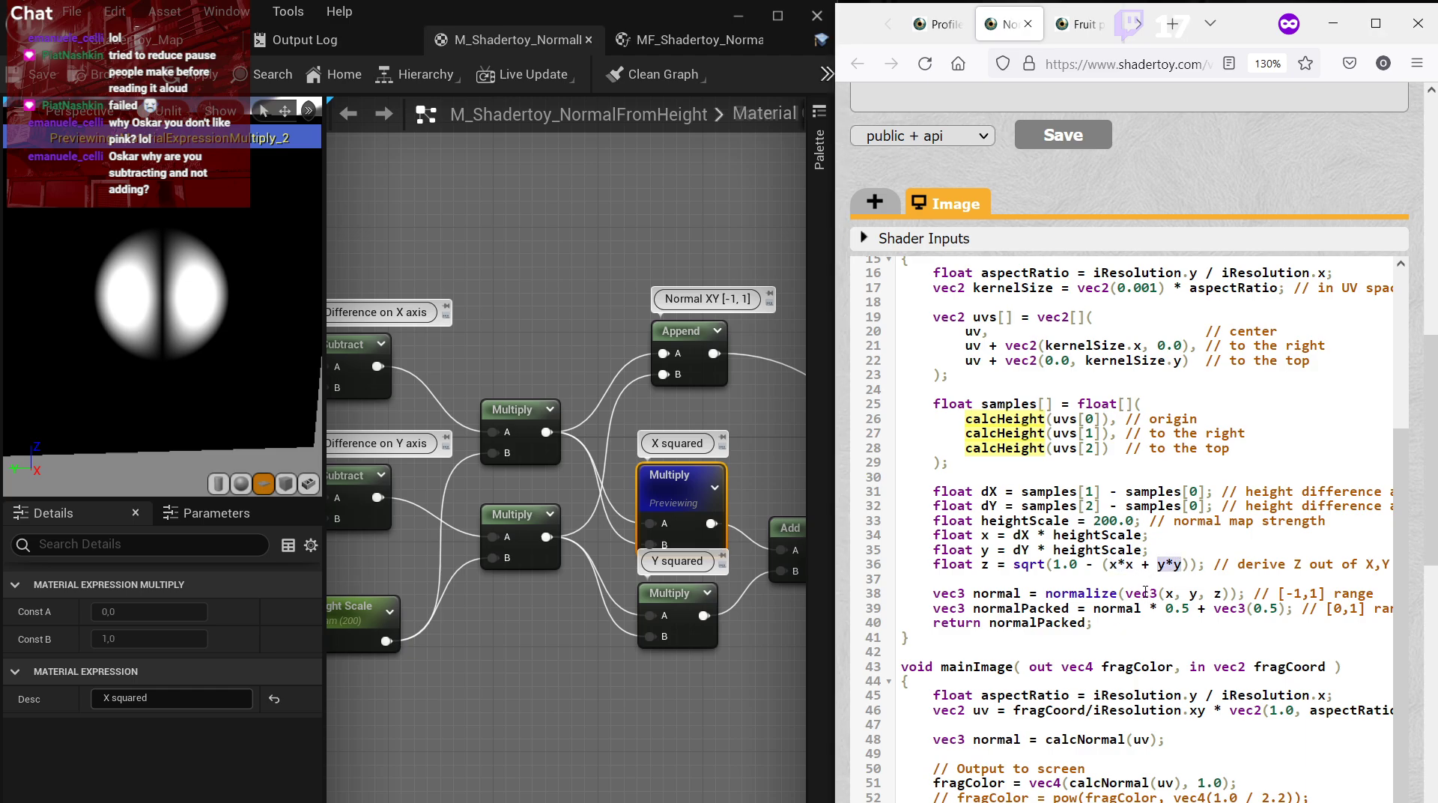
right_click(667, 479)
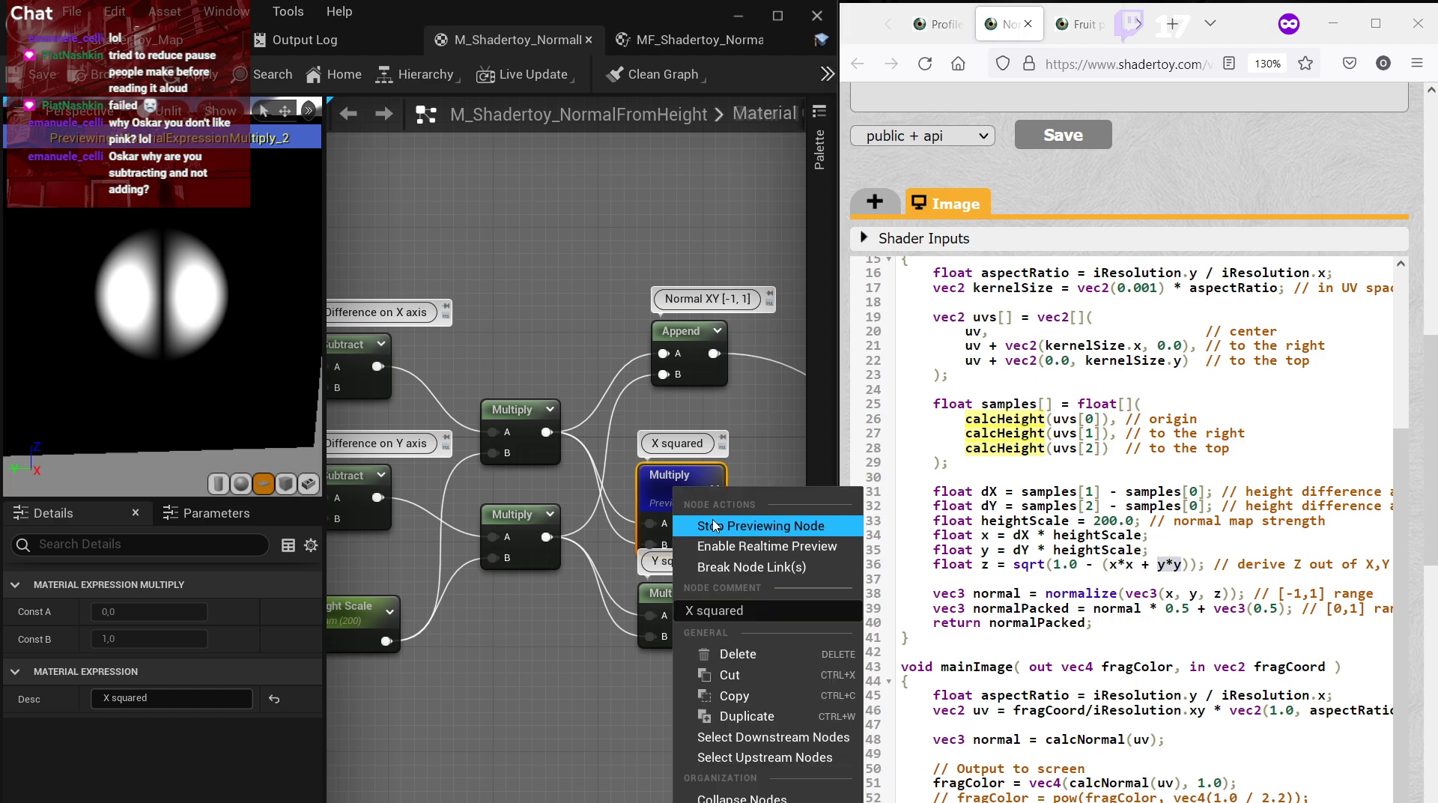
right_click(669, 608)
click(740, 635)
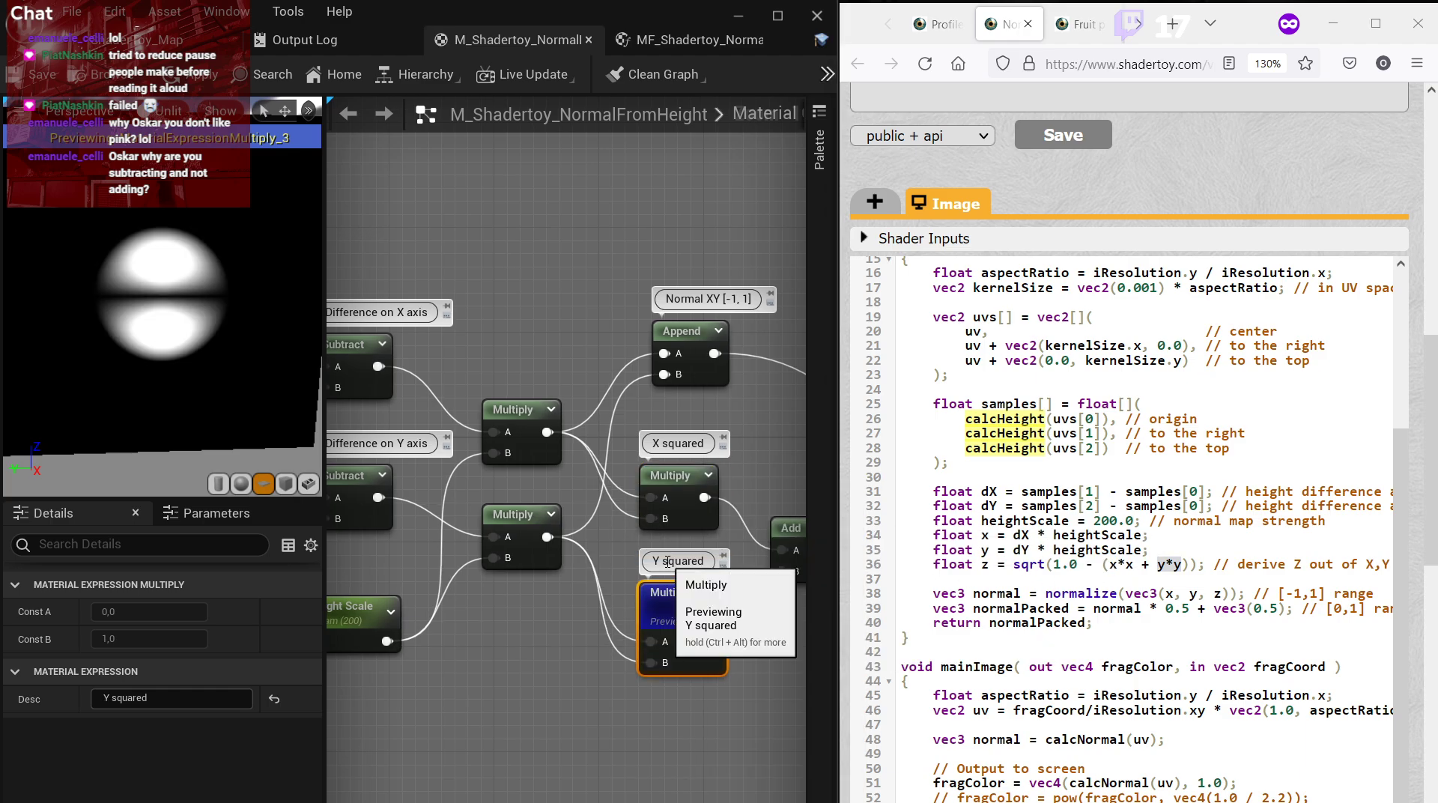
Preview the Add node that sums the X squared and Y squared results.
right_drag(793, 528, 588, 512)
right_click(588, 513)
click(674, 553)
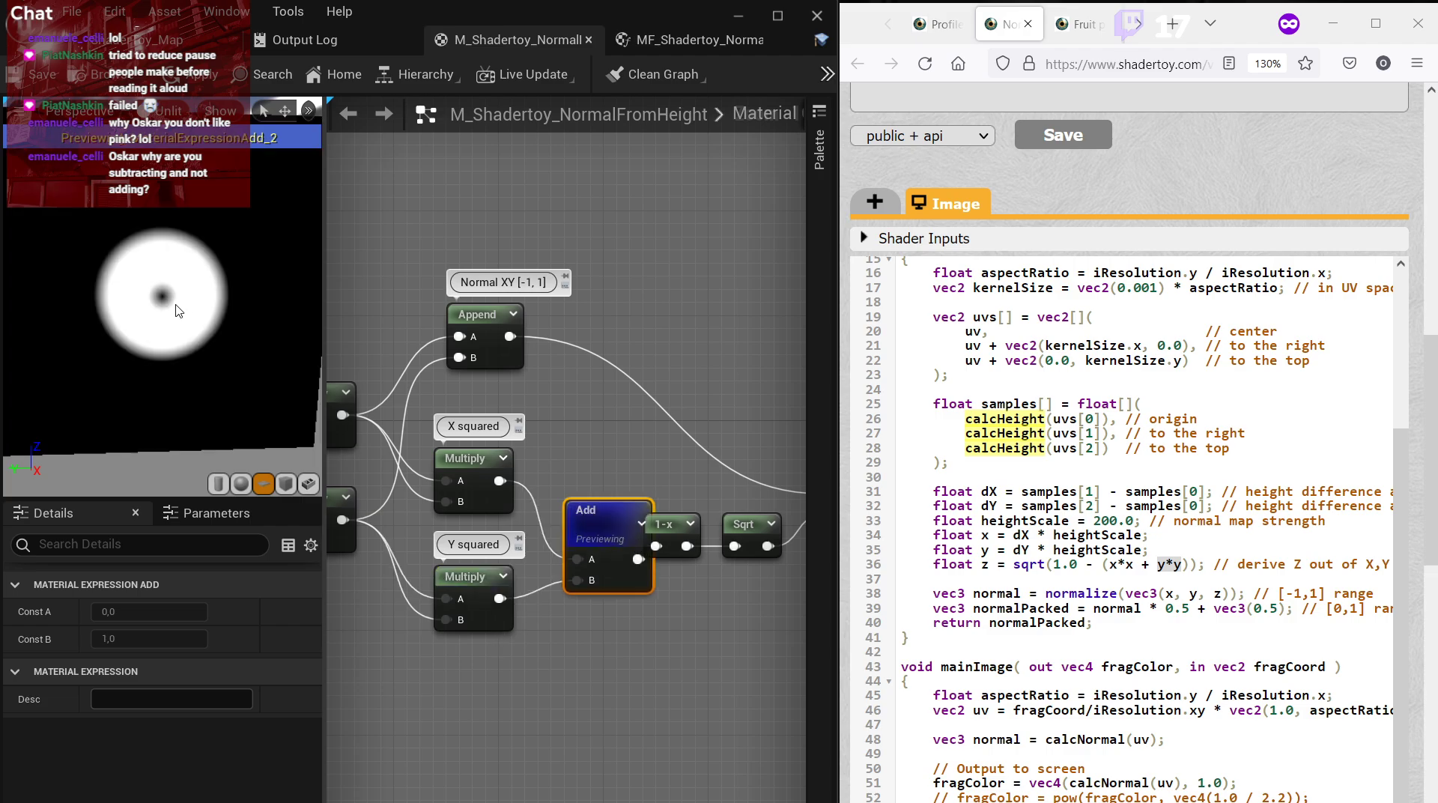
Preview the 1-x node and the Sqrt node that derive the normal's Z component.
right_click(662, 526)
click(719, 553)
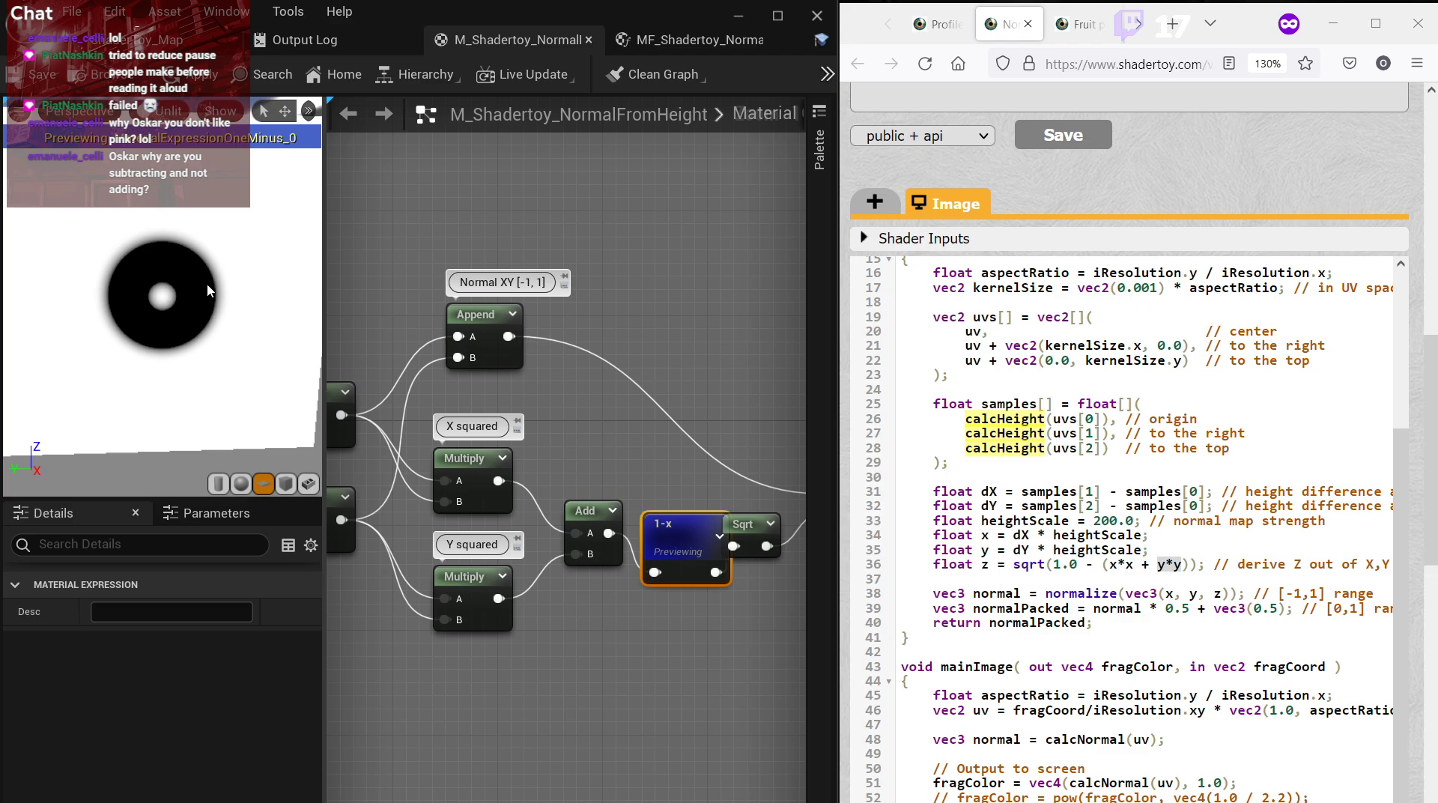
right_click(741, 538)
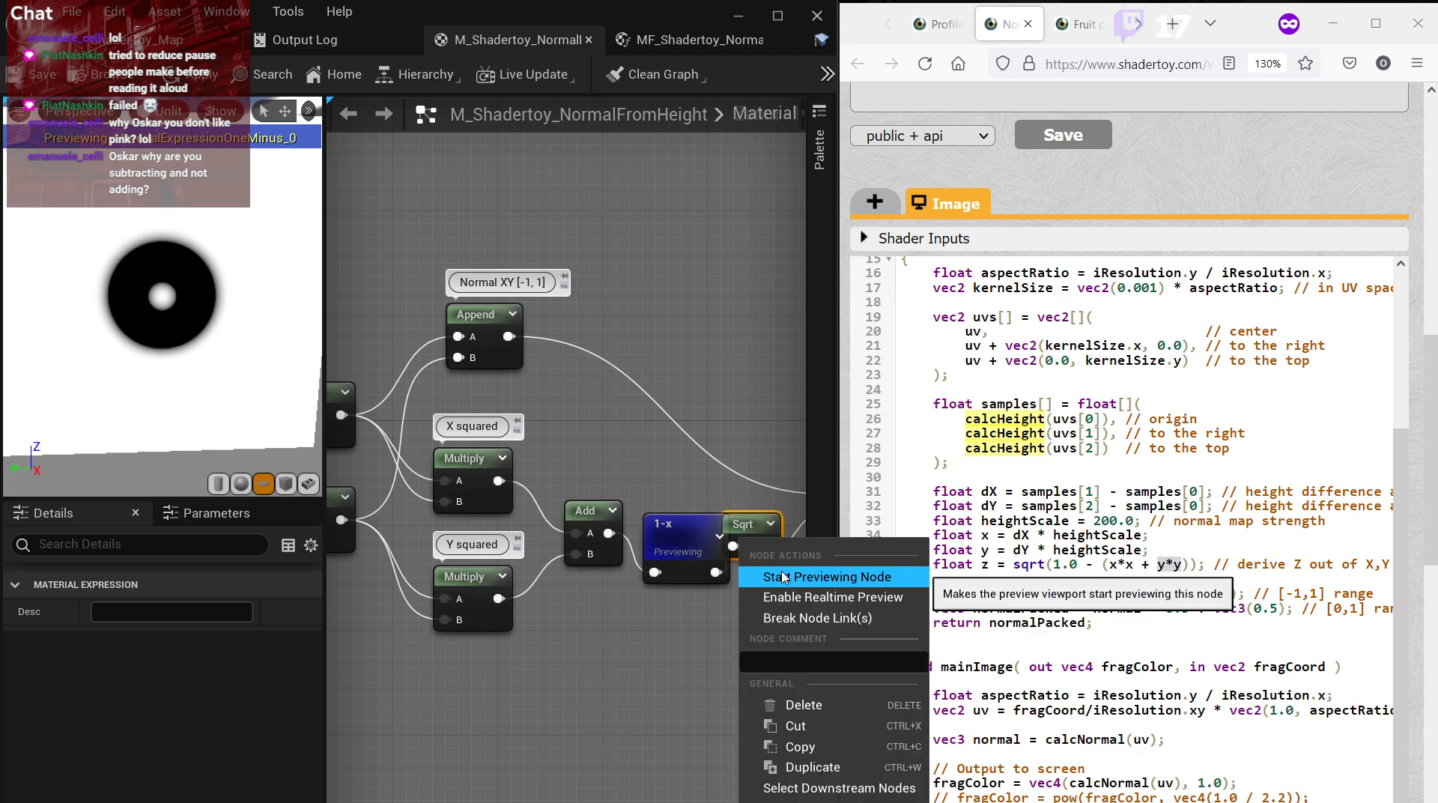
click(783, 576)
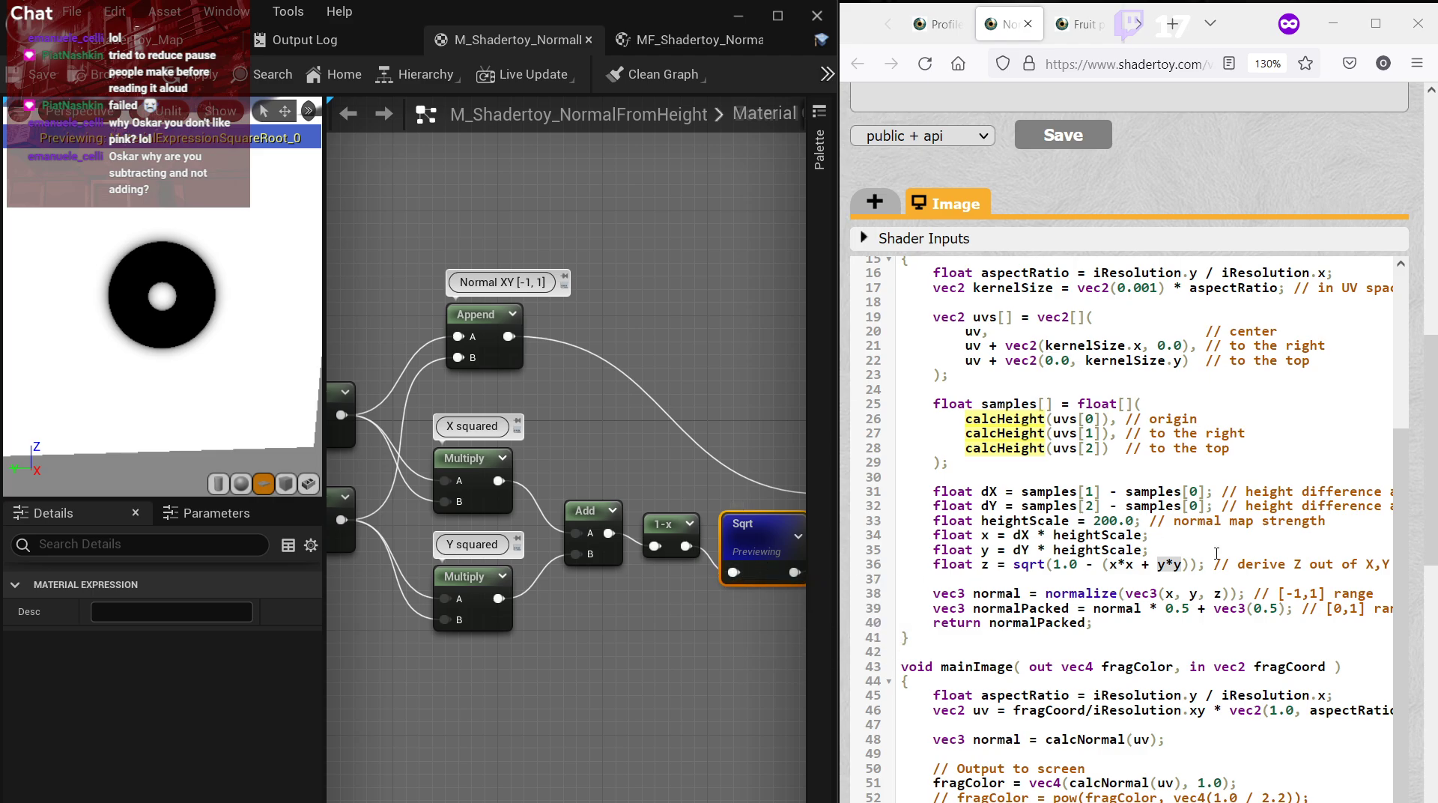
scroll(1217, 554, up, 5)
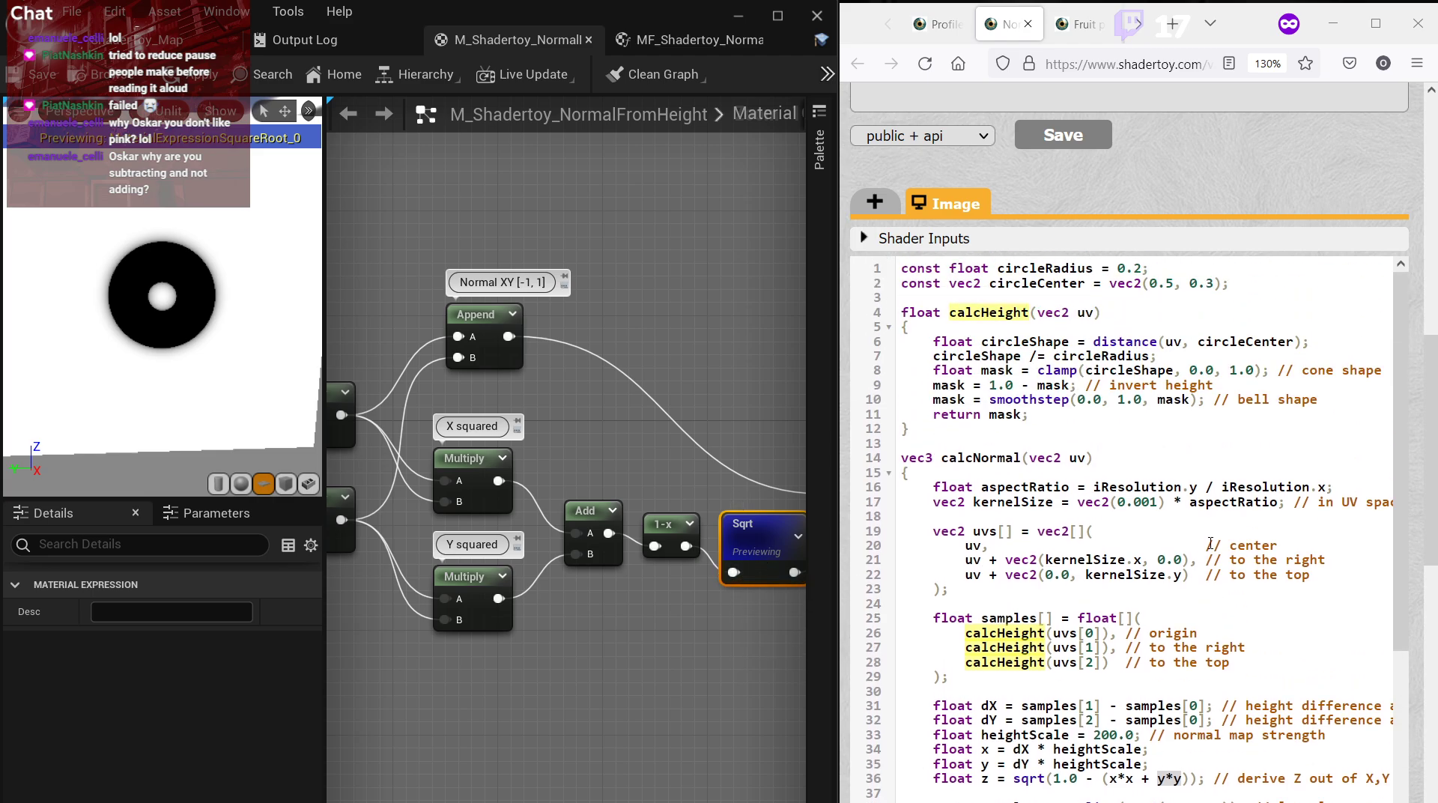
Preview the Normal XYZ Append node, followed by the Normalize node it feeds.
click(1036, 400)
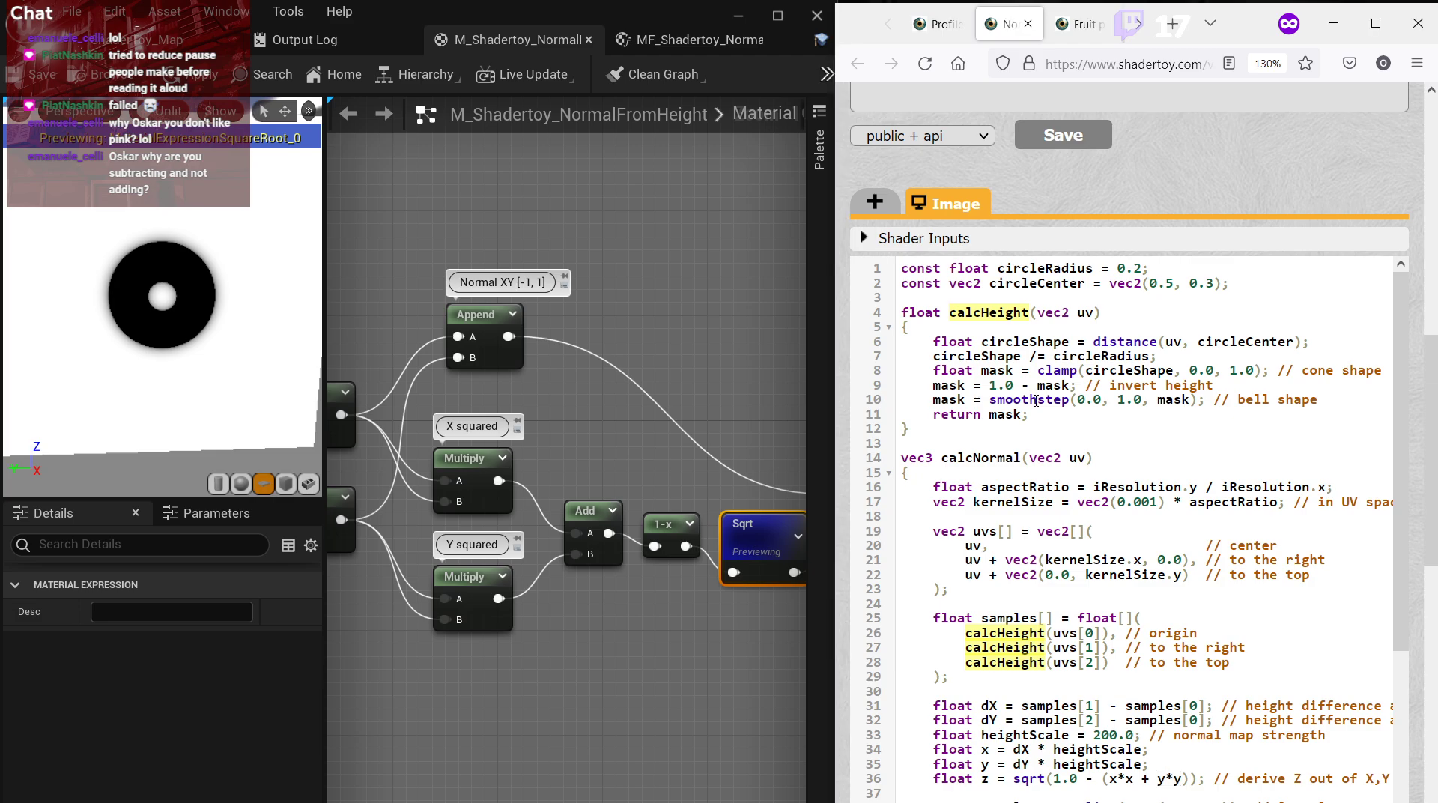
scroll(1032, 478, down, 2)
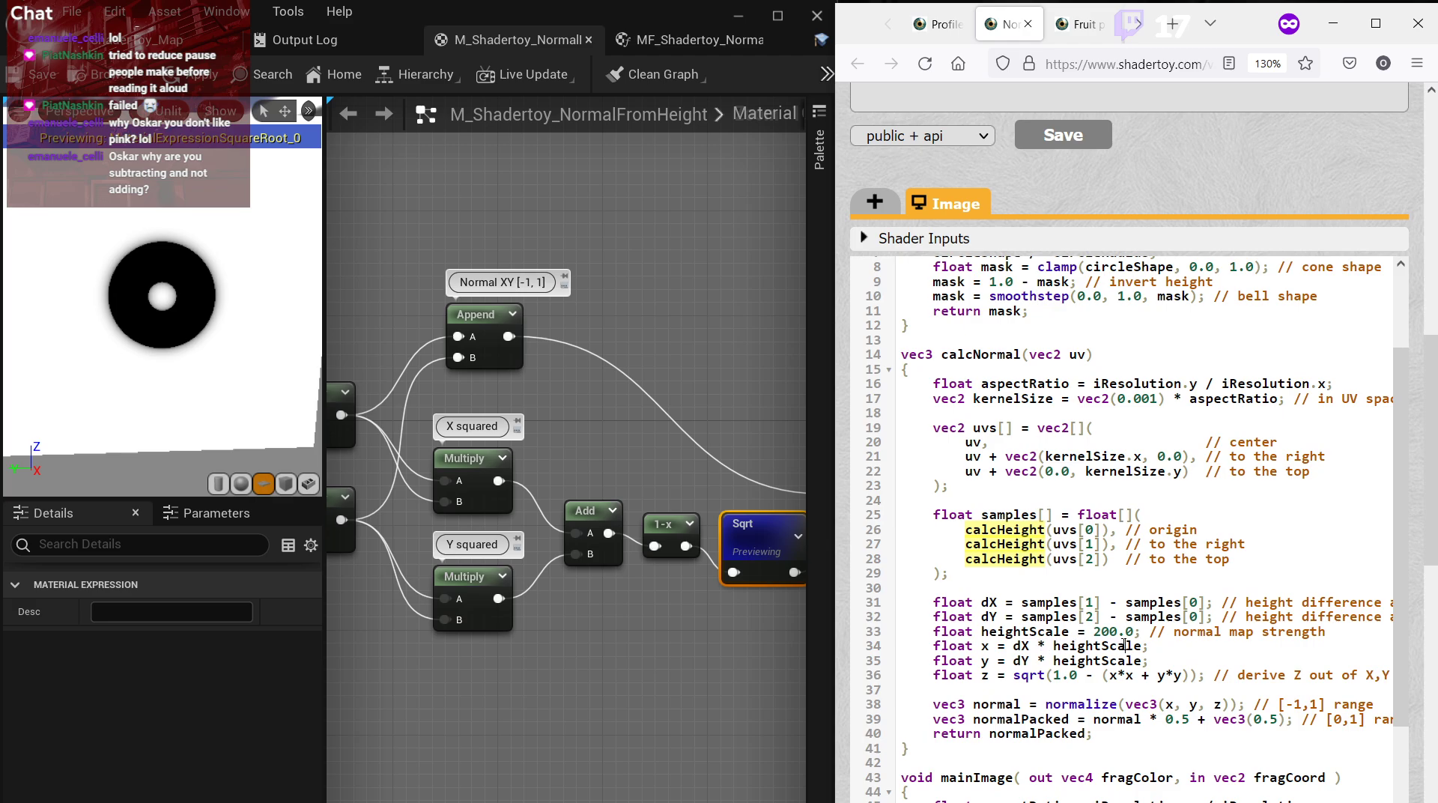
right_drag(702, 622, 527, 599)
right_click(669, 461)
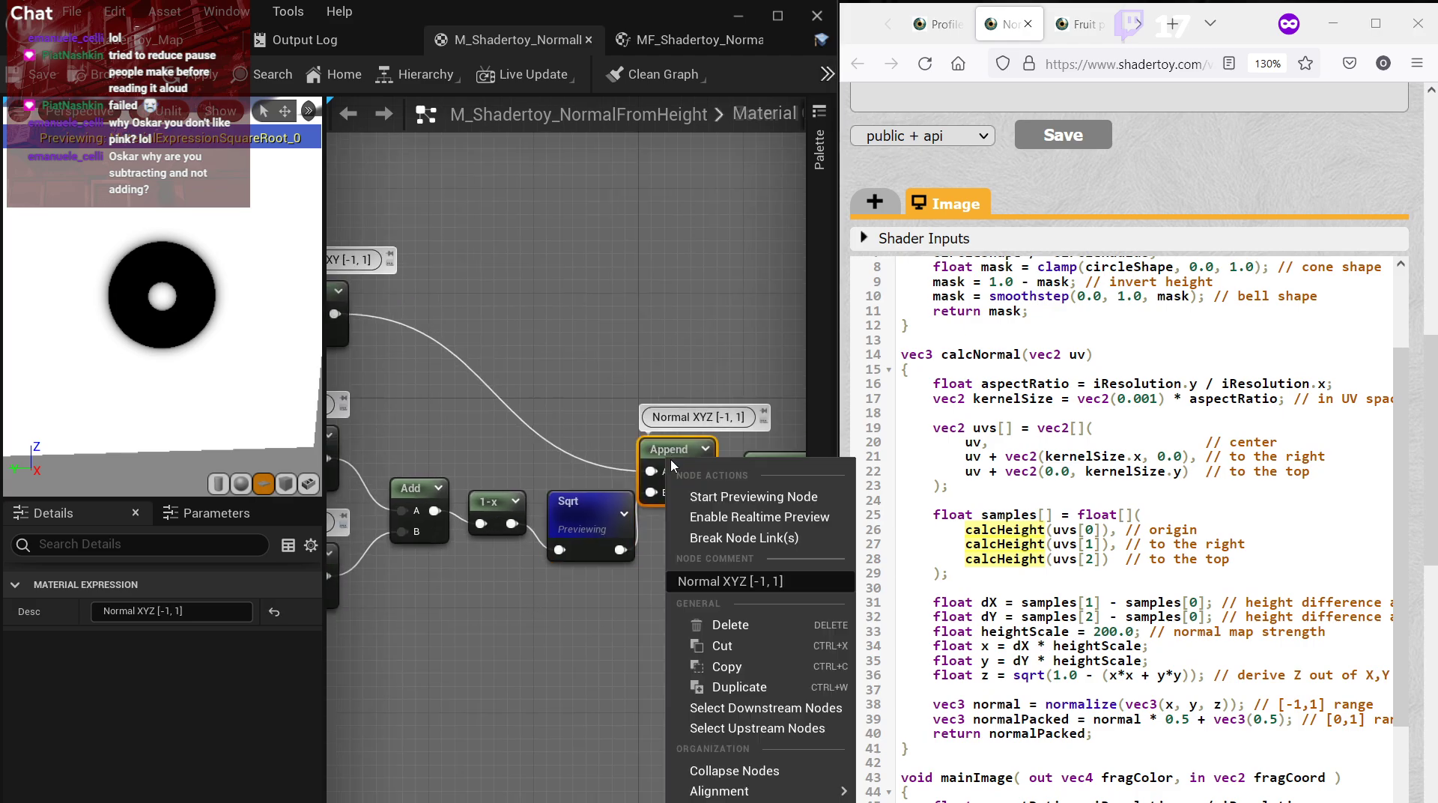
click(718, 495)
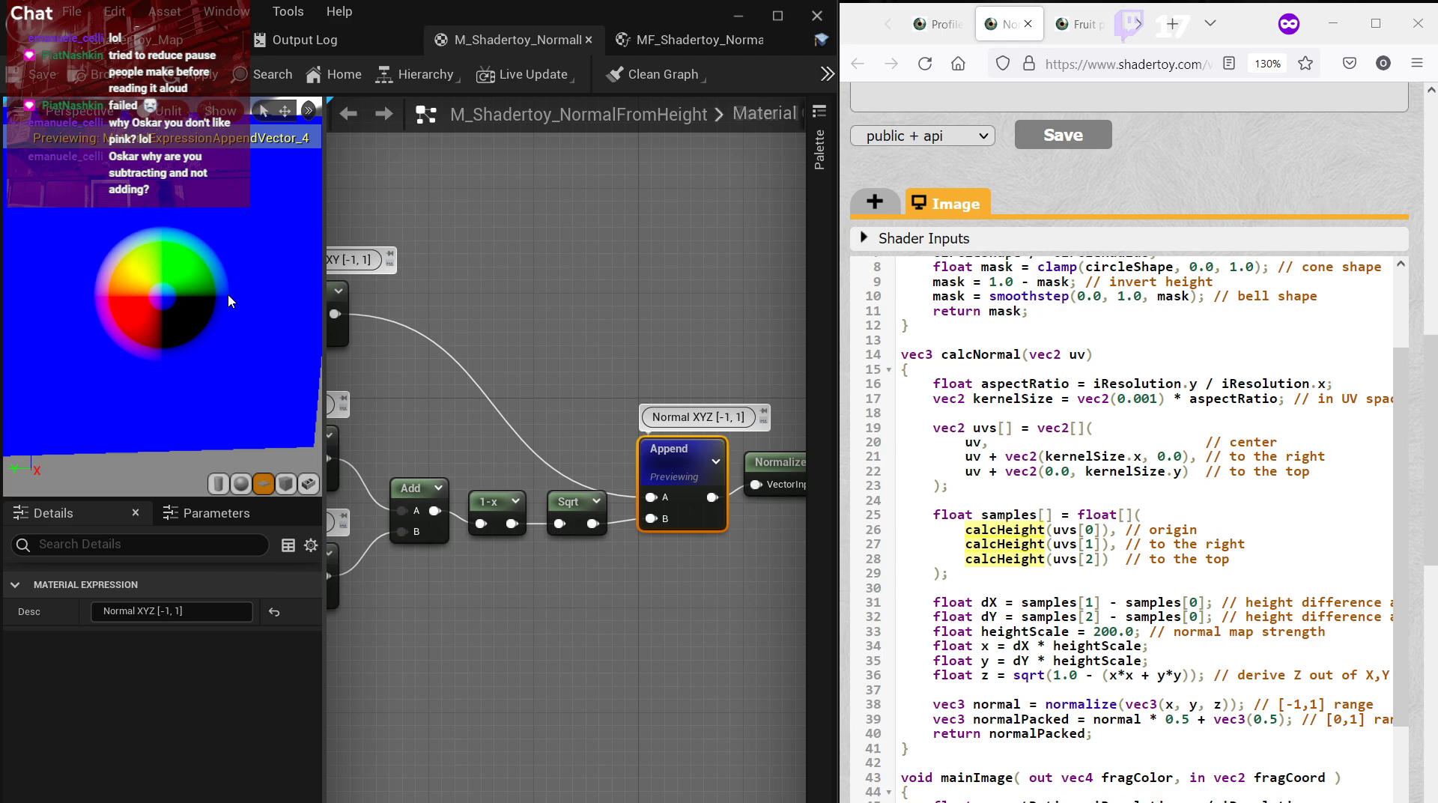
right_drag(796, 481, 657, 501)
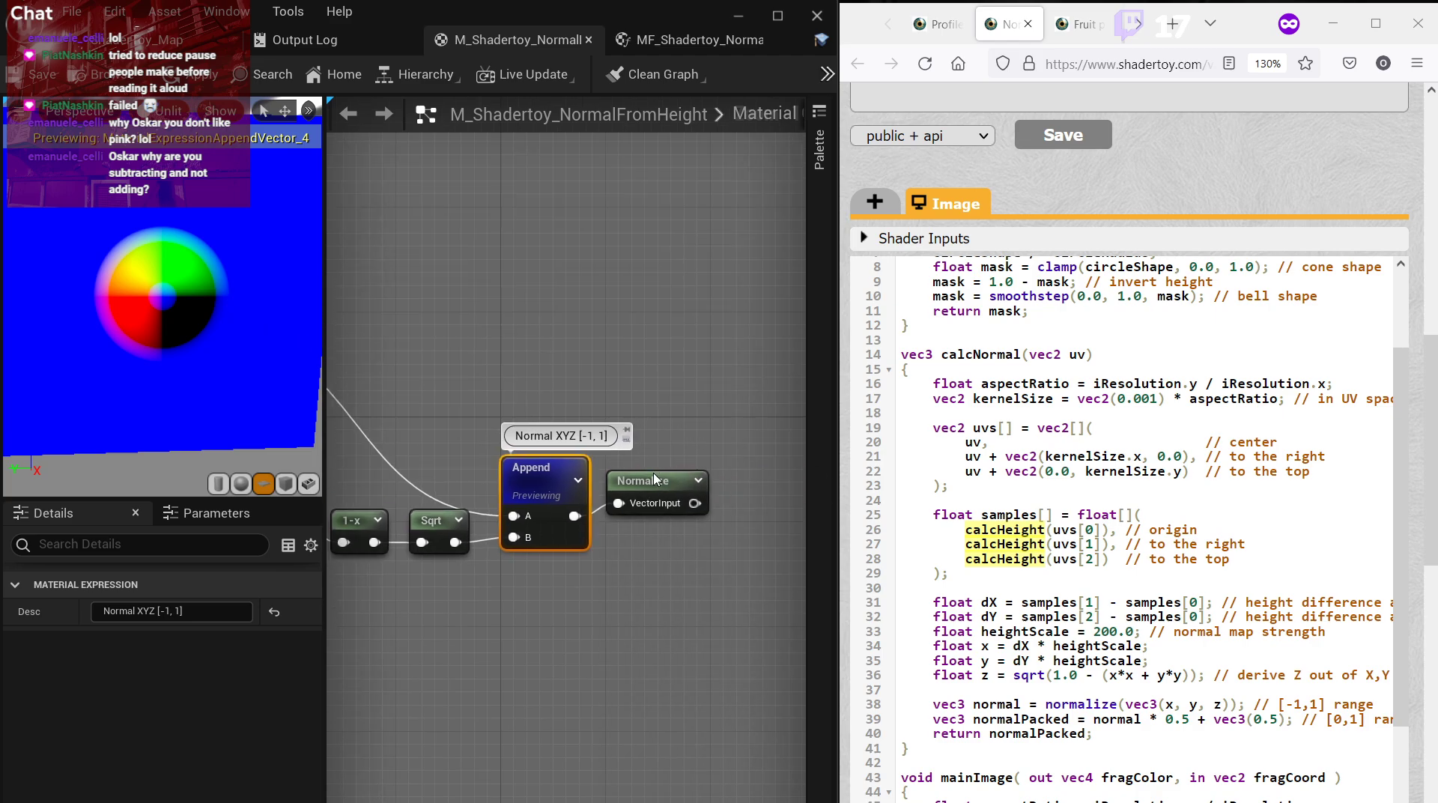
right_click(657, 500)
click(696, 507)
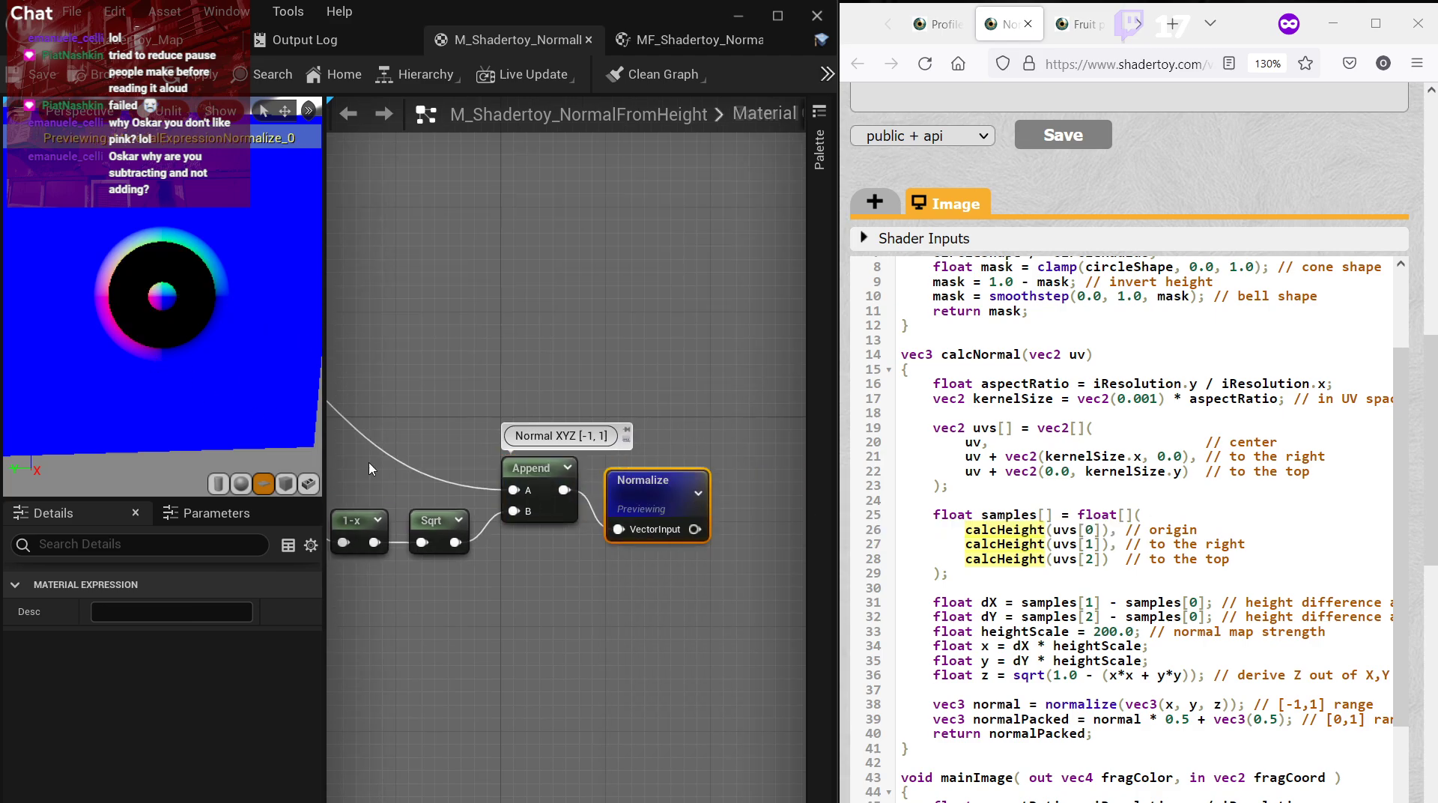
Try Height Scale default values of 1, 20, 30, 100 and 200 against the normalized normal preview.
right_drag(369, 468, 693, 486)
right_drag(333, 573, 639, 553)
click(472, 583)
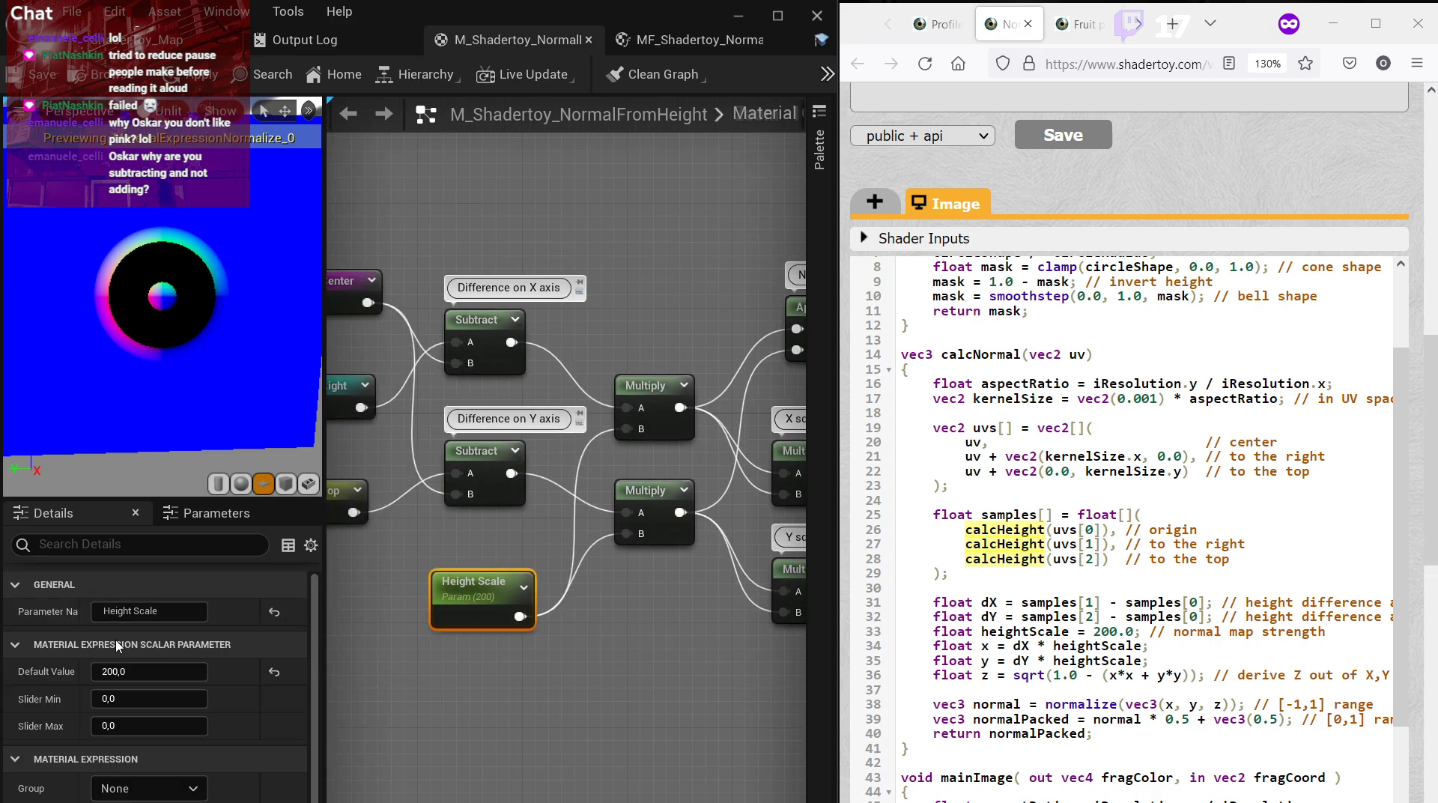
click(108, 670)
text(1)
key(Return)
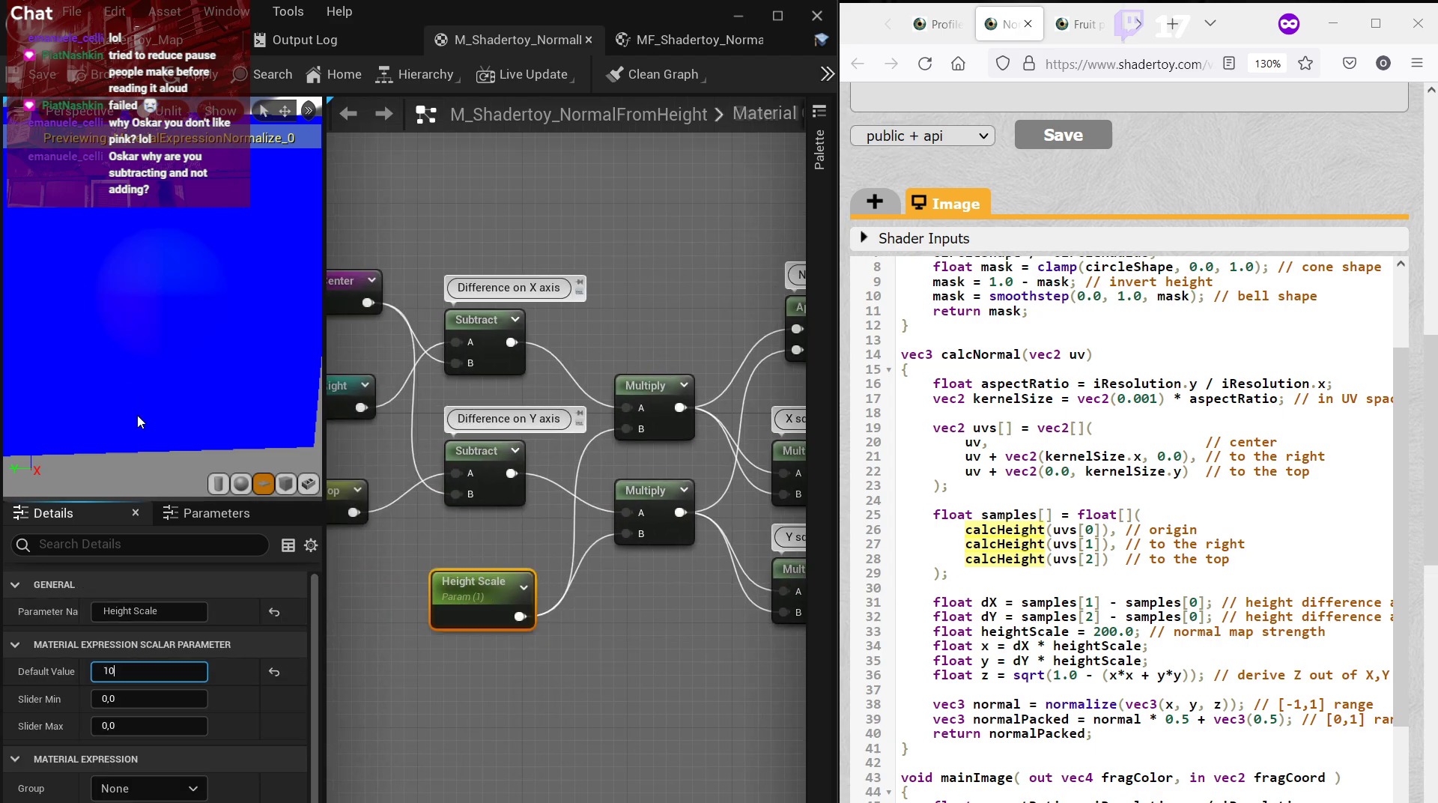
key(ctrl+a)
text(20)
key(Return)
text(30)
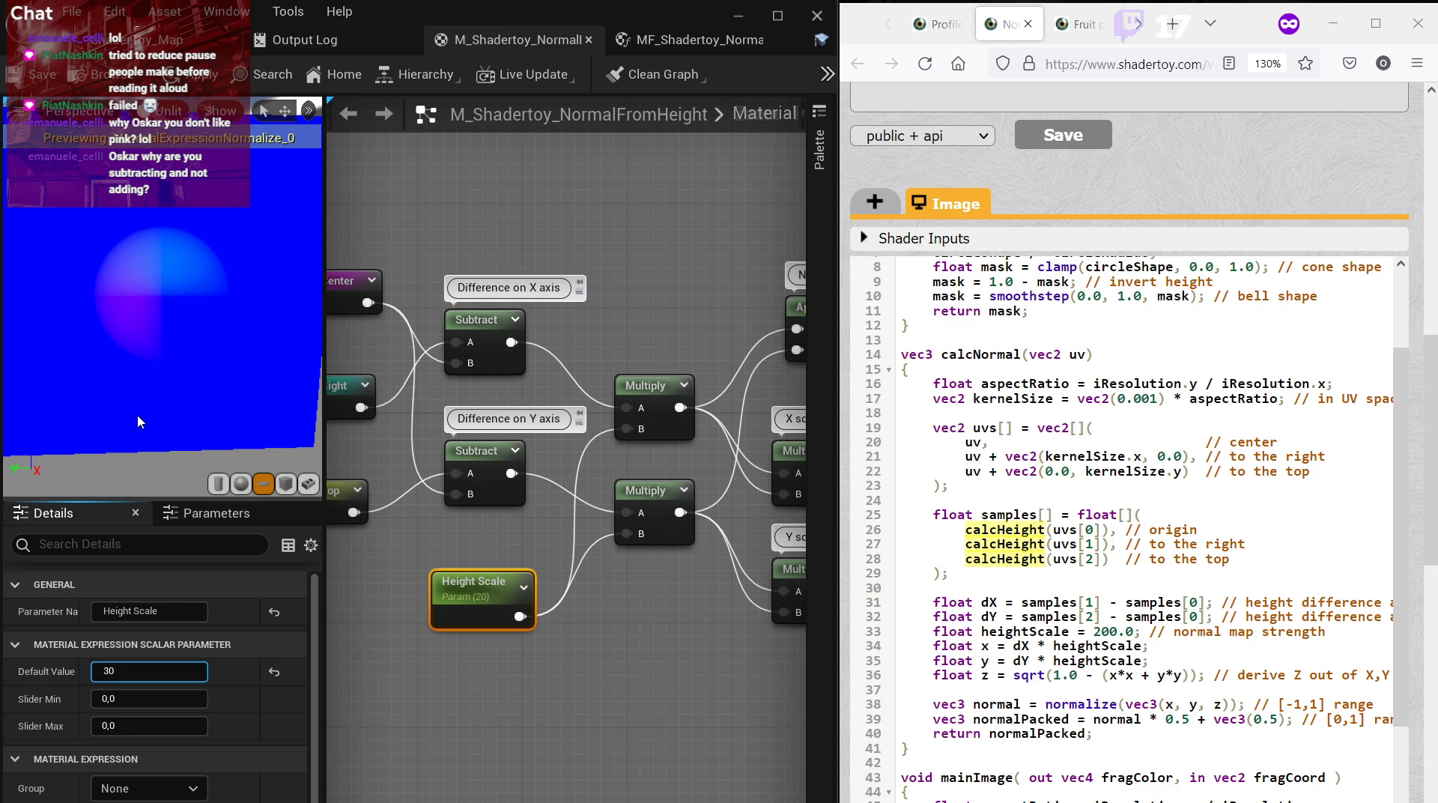
key(Return)
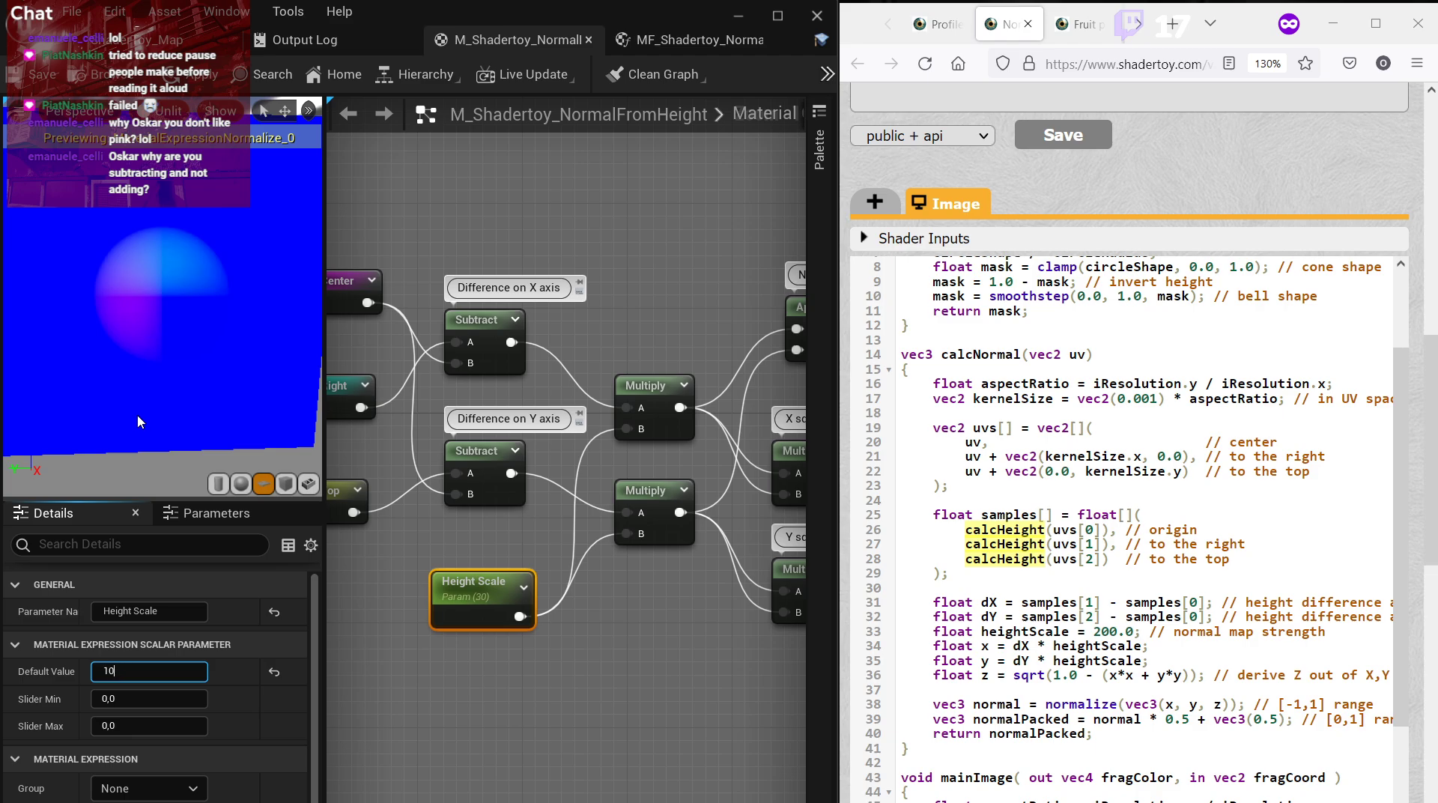
text(100)
key(Return)
text(200)
key(Return)
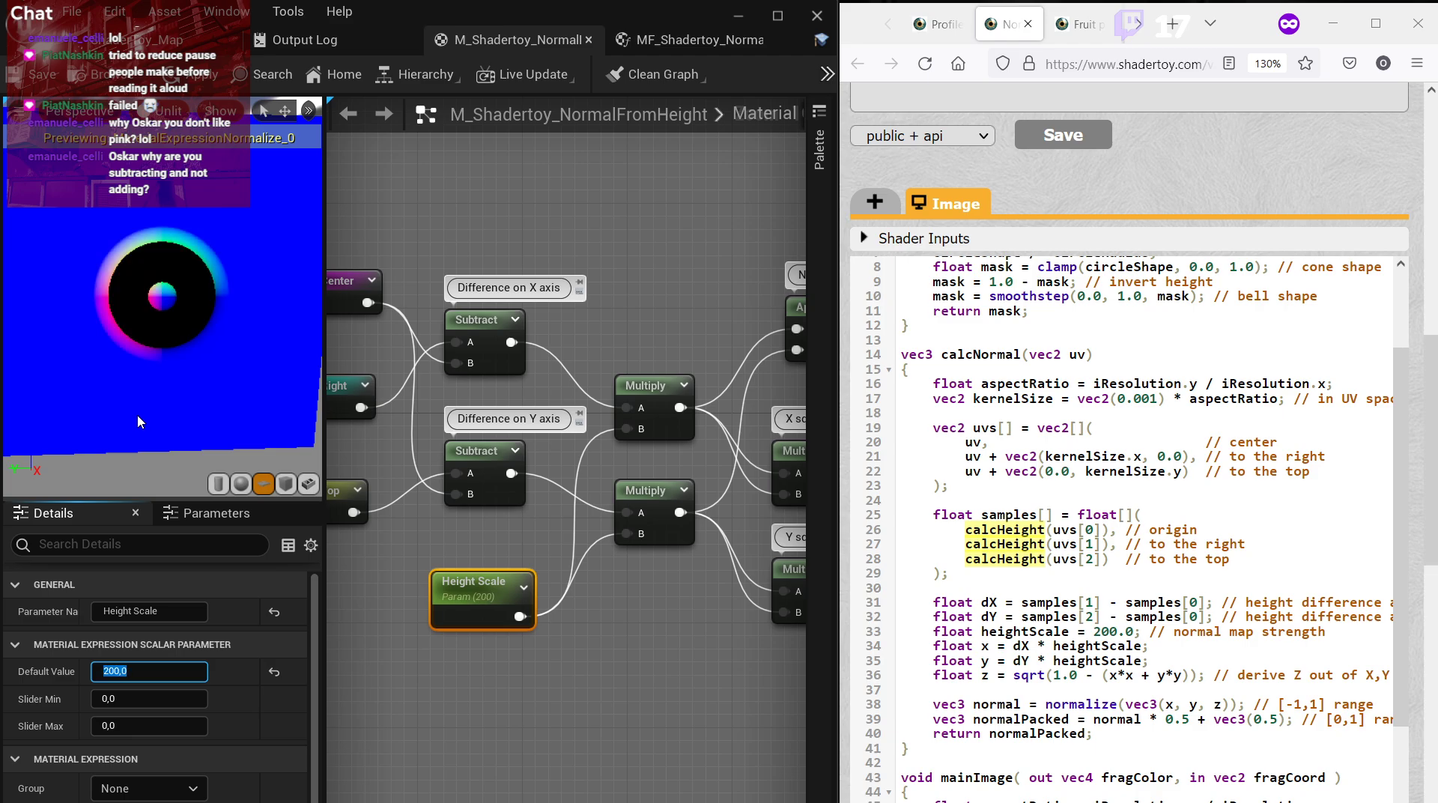
Lower the Height Scale parameter's default value through 150 and 130 to 120.
text(150)
key(Return)
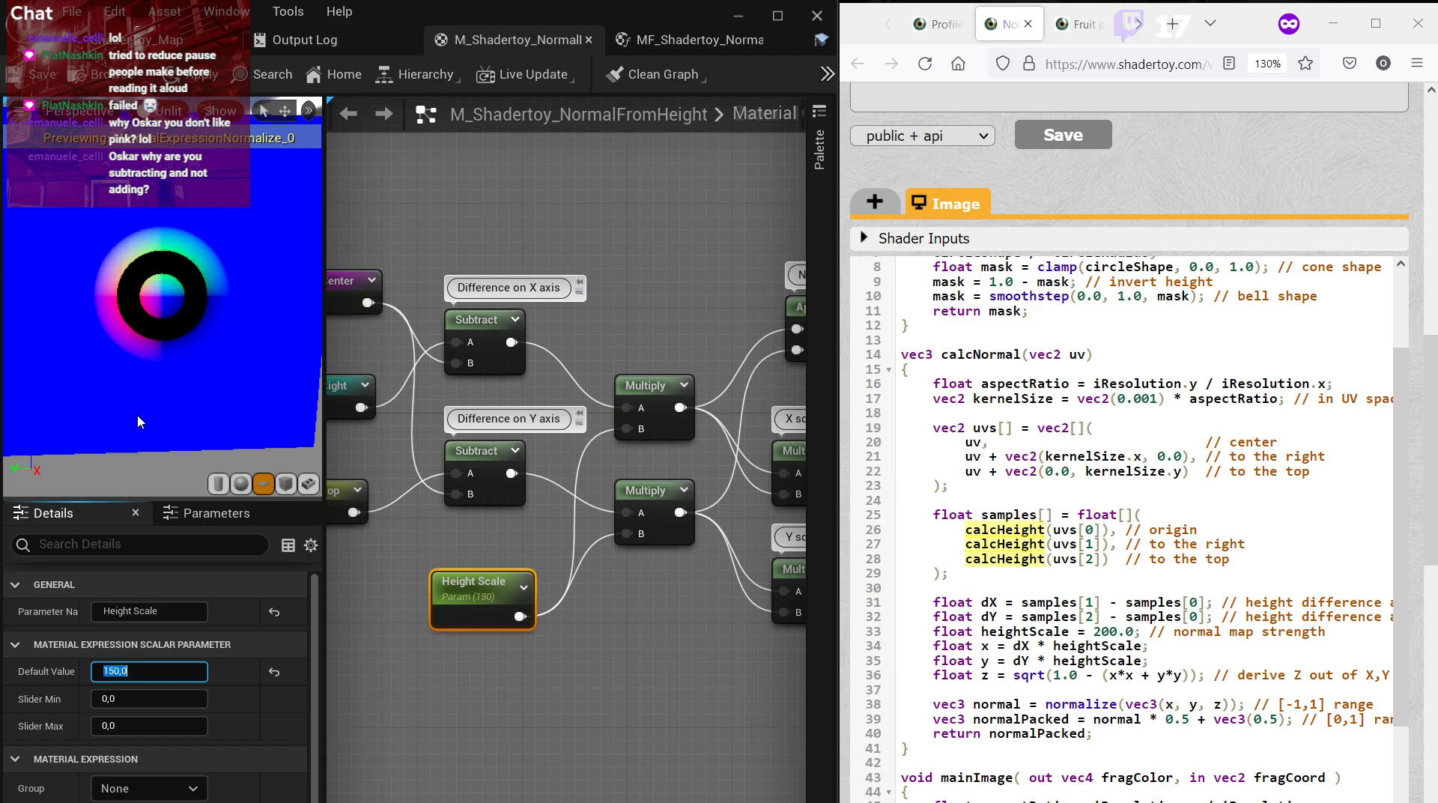
text(130)
key(Return)
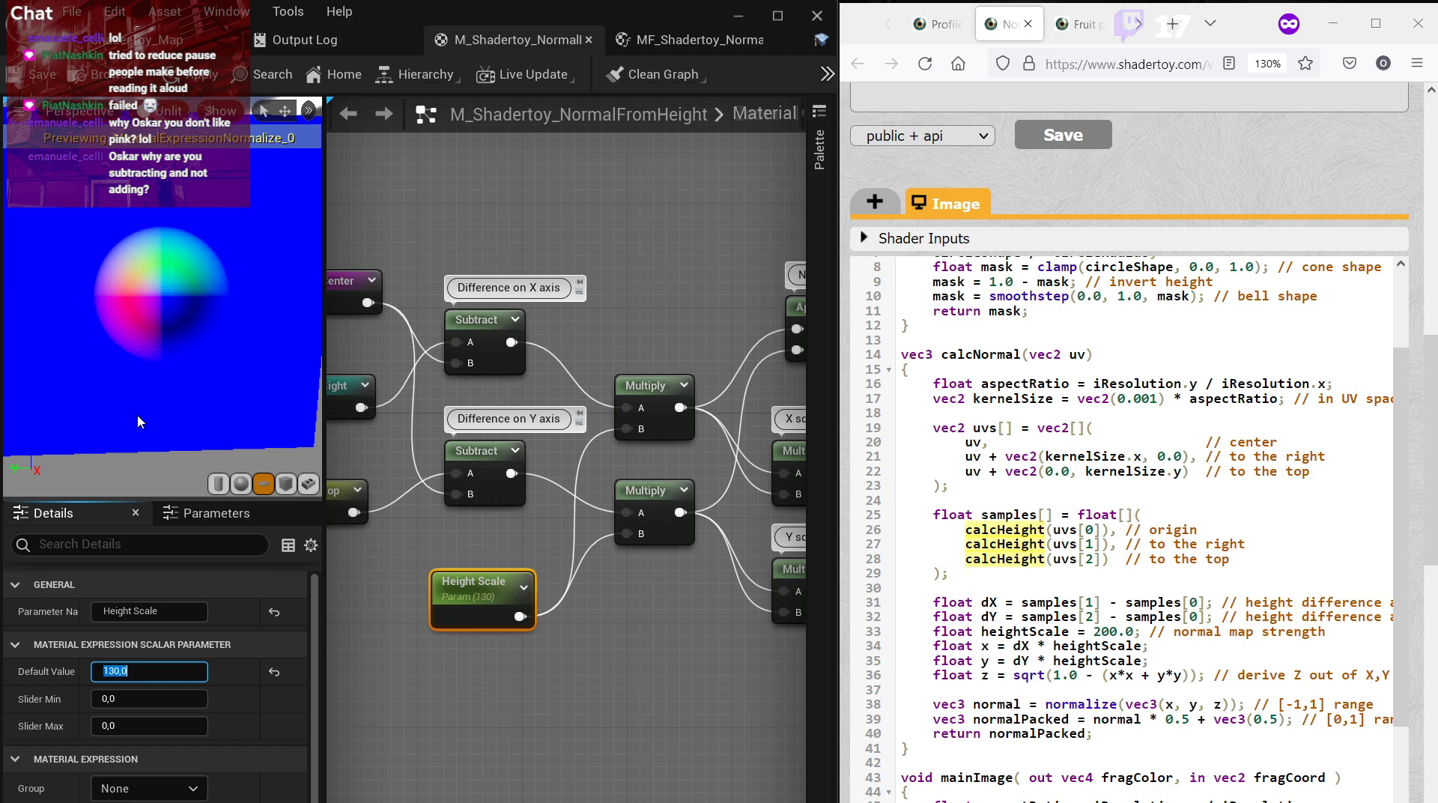
text(120)
mouse_move(113, 395)
mouse_down()
mouse_move(164, 397)
mouse_move(115, 401)
mouse_up()
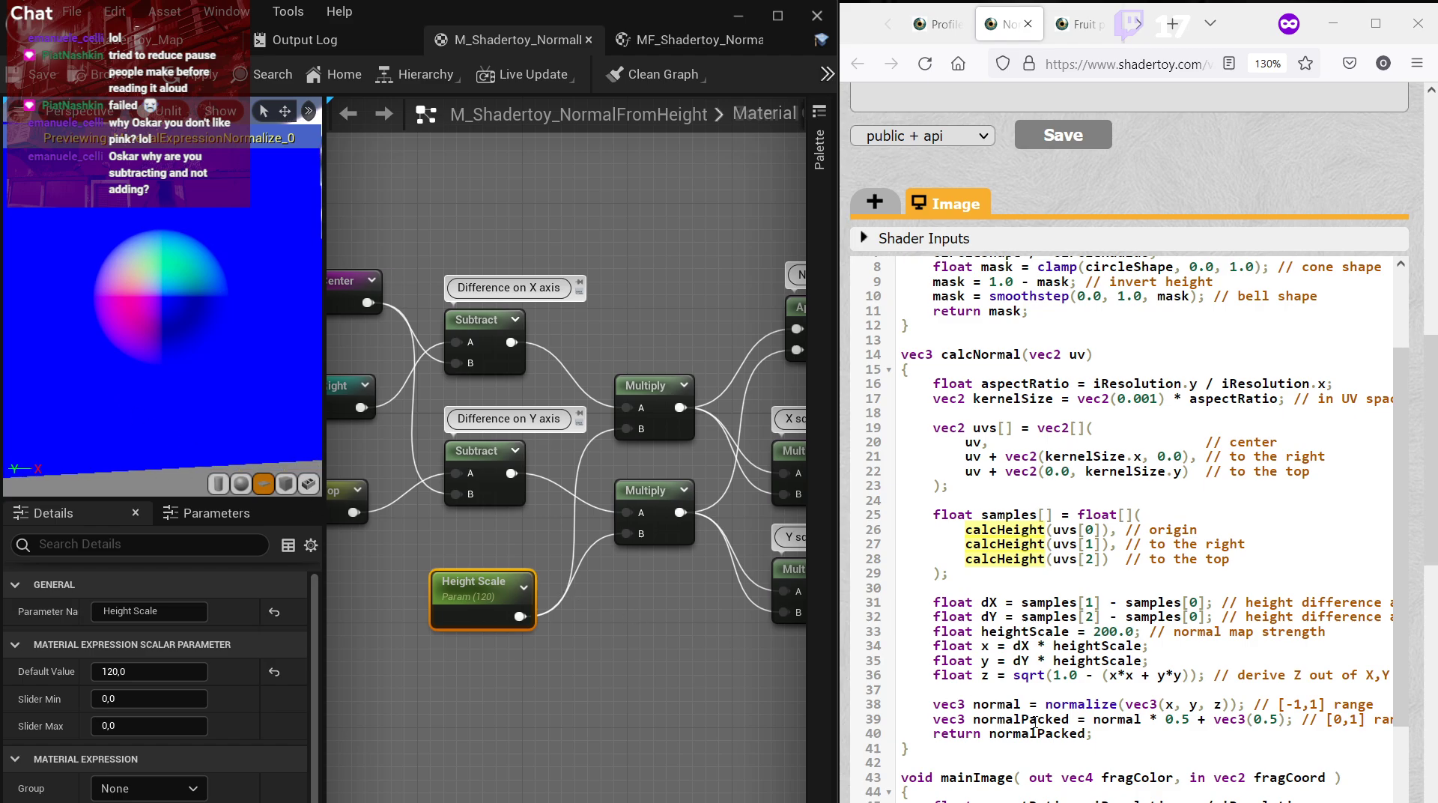
Trace the graph back to the Difference on X axis Subtract node and highlight the matching minus operator in the shader's dX line.
right_drag(684, 644, 490, 653)
click(469, 659)
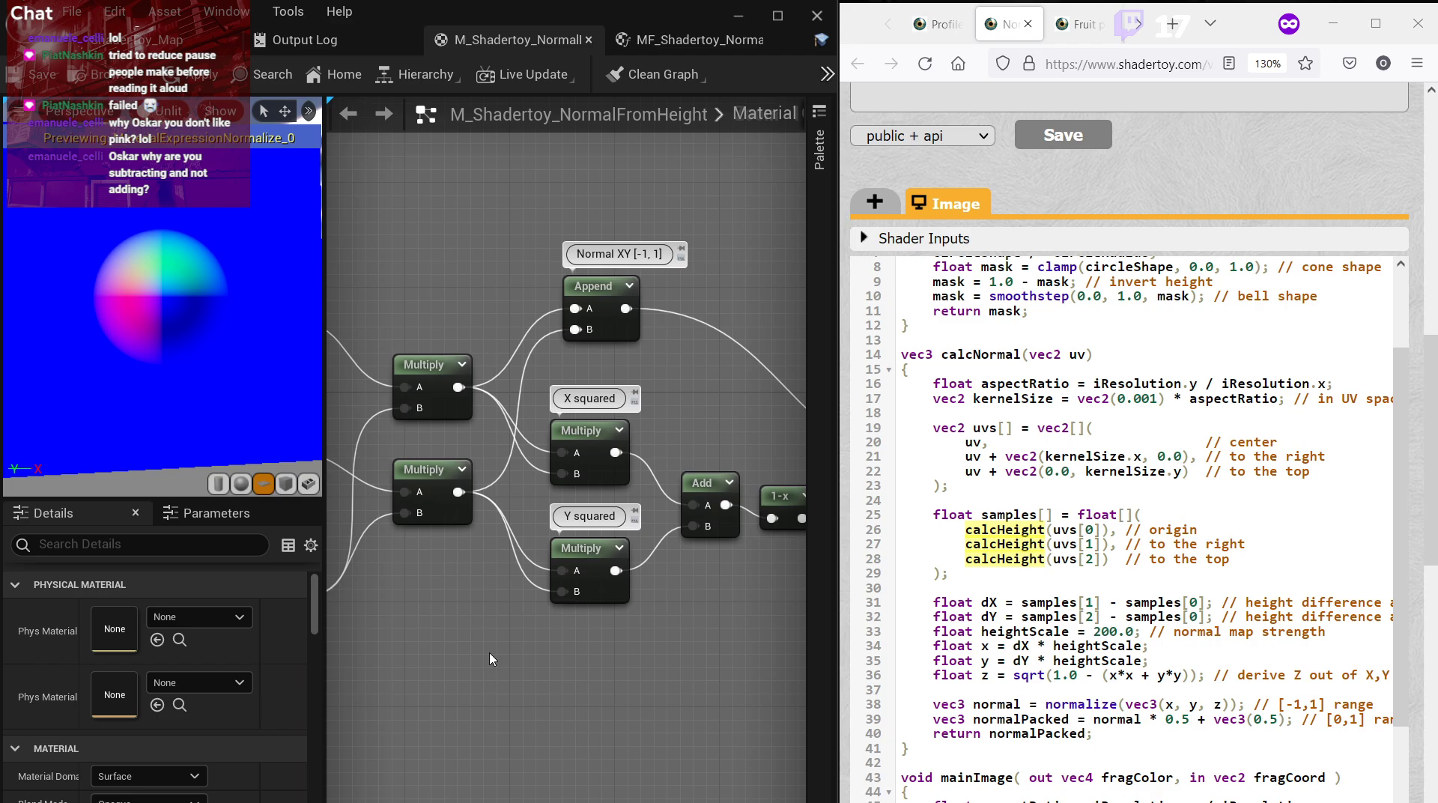
right_drag(502, 674, 340, 733)
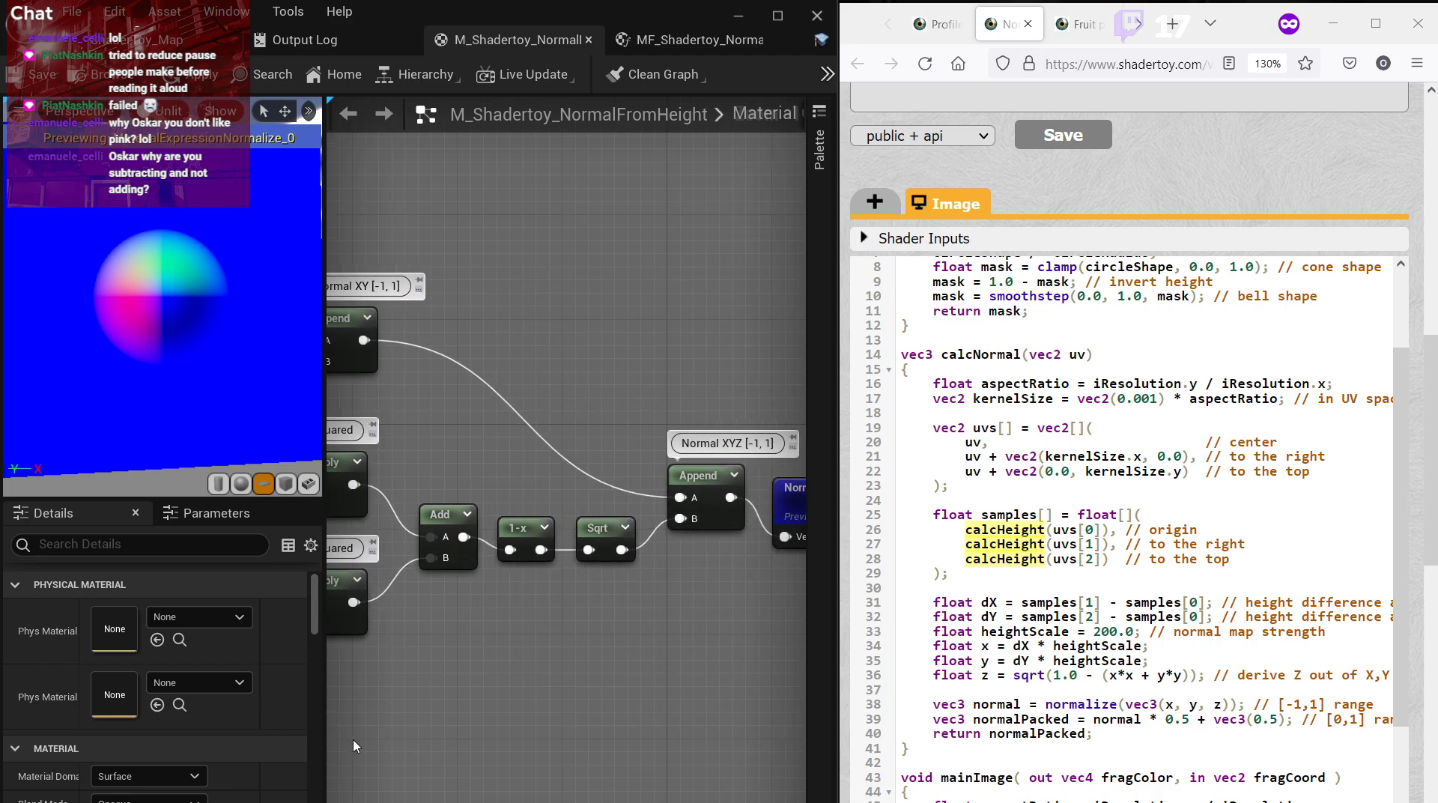
click(449, 517)
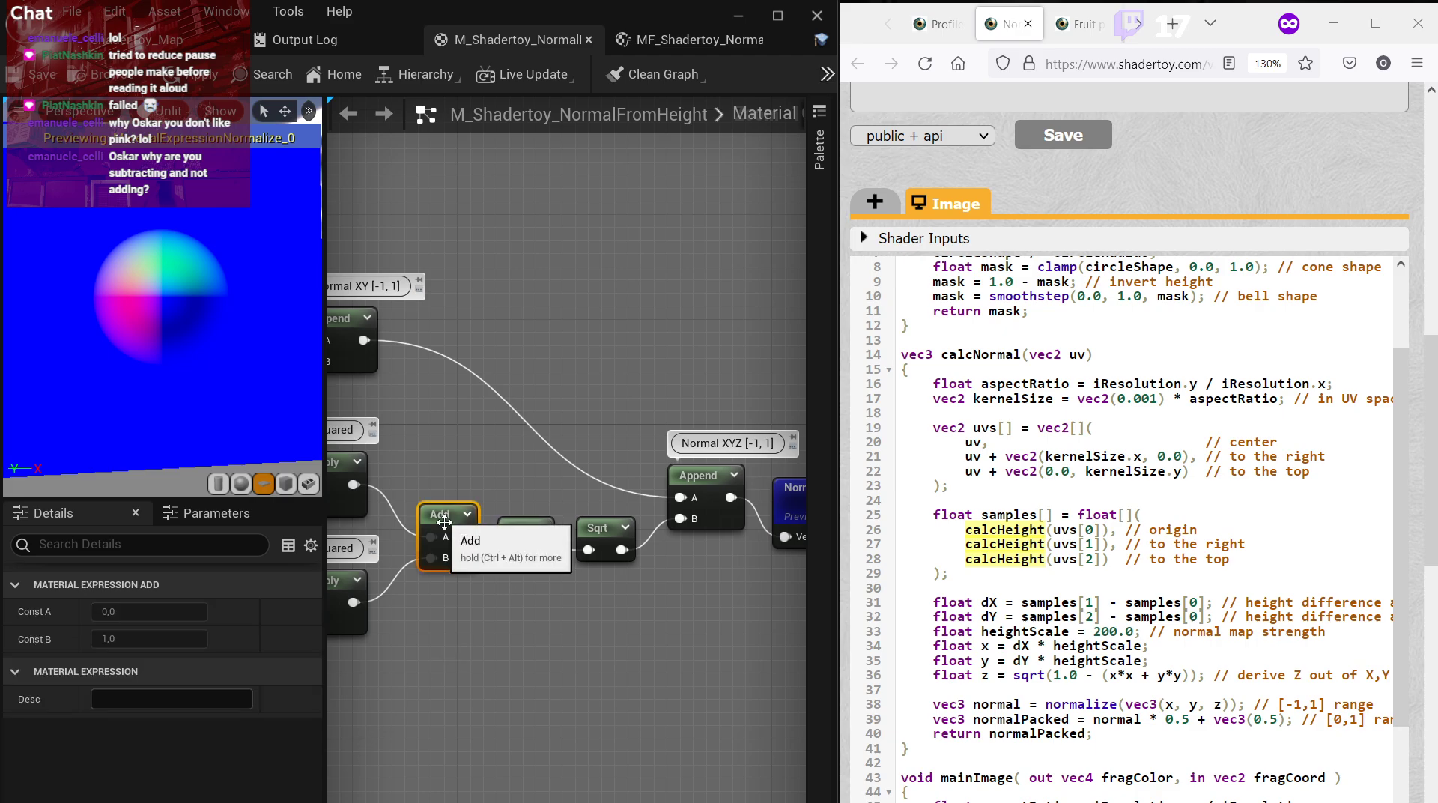
right_drag(561, 584, 706, 546)
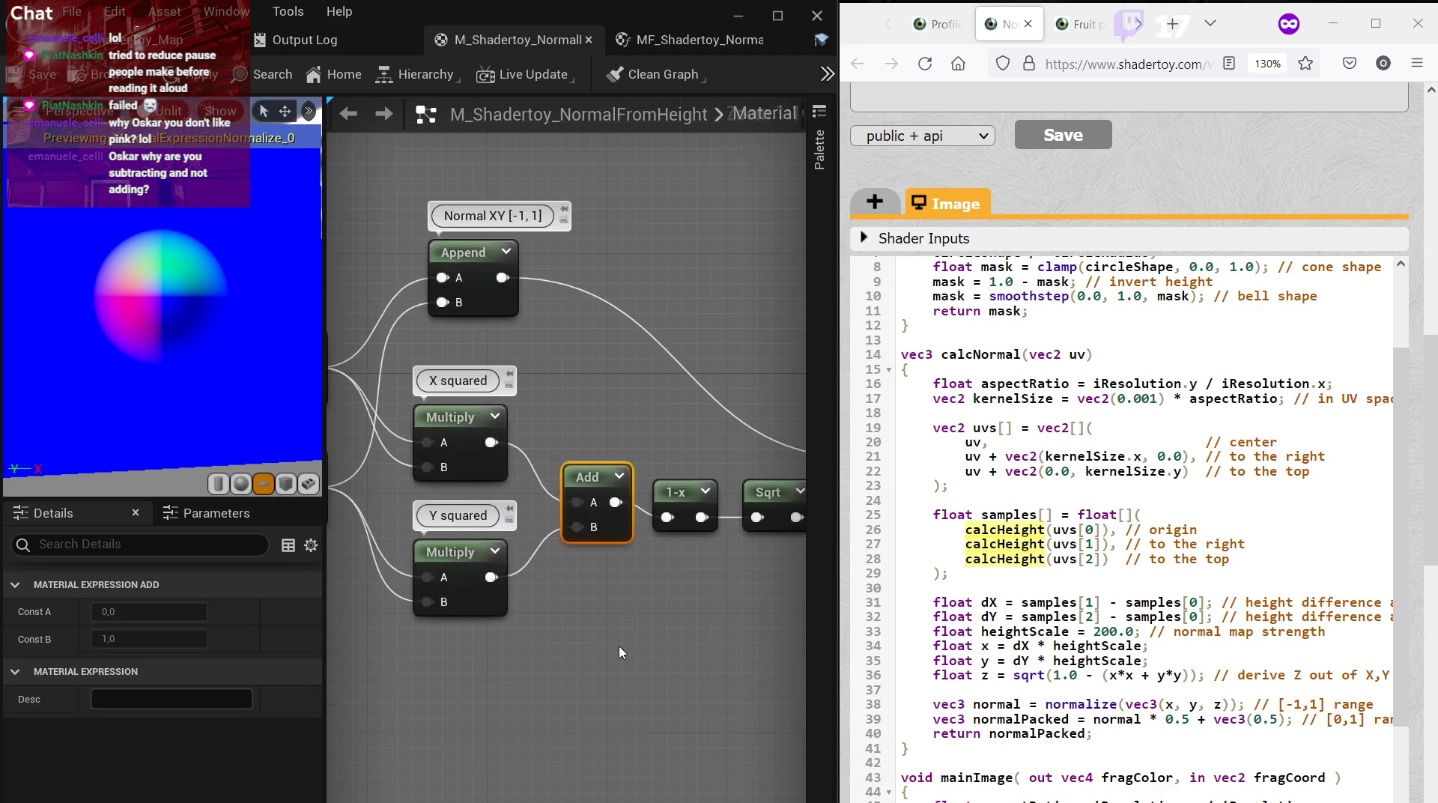
right_drag(599, 644, 766, 654)
right_drag(538, 479, 697, 490)
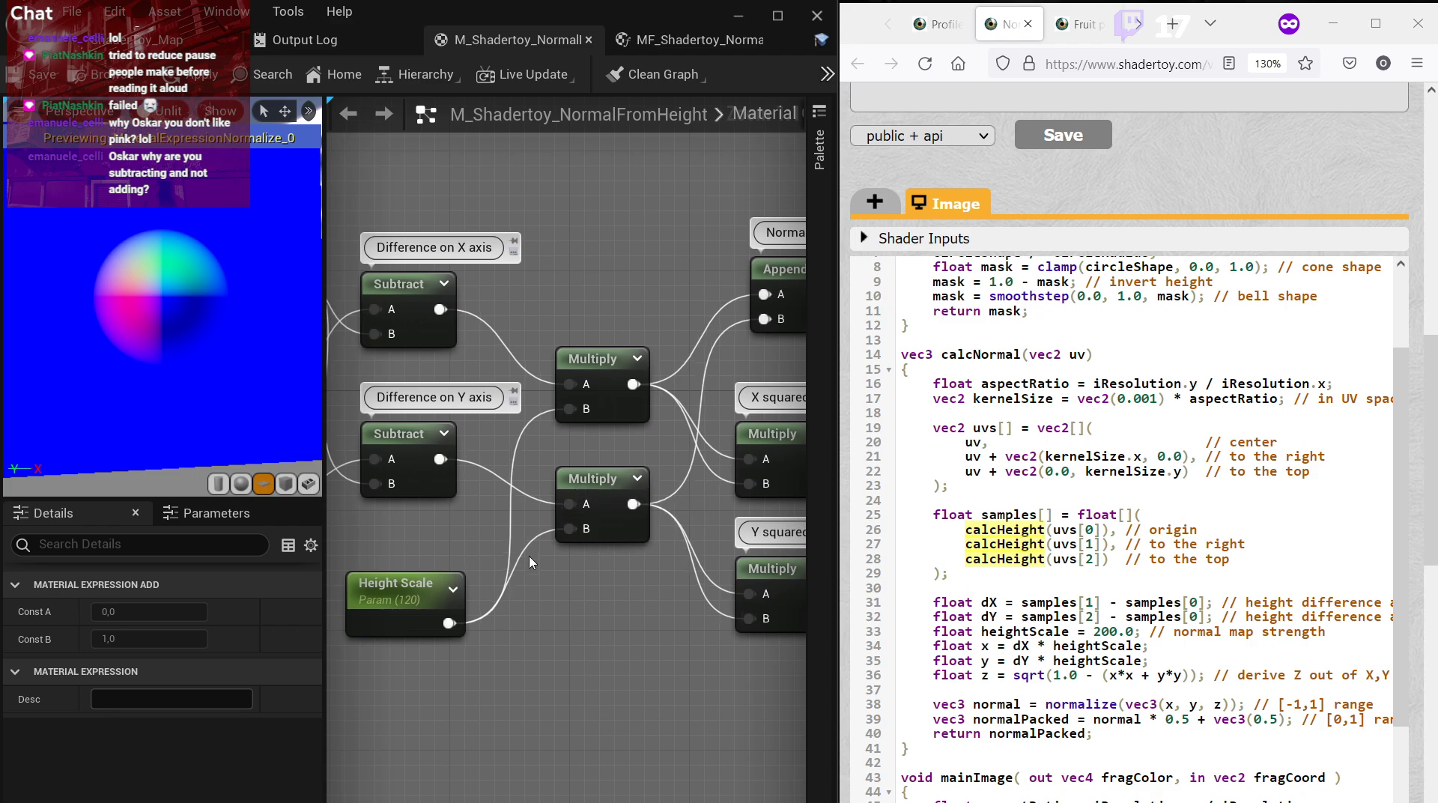
right_drag(529, 560, 764, 622)
click(633, 350)
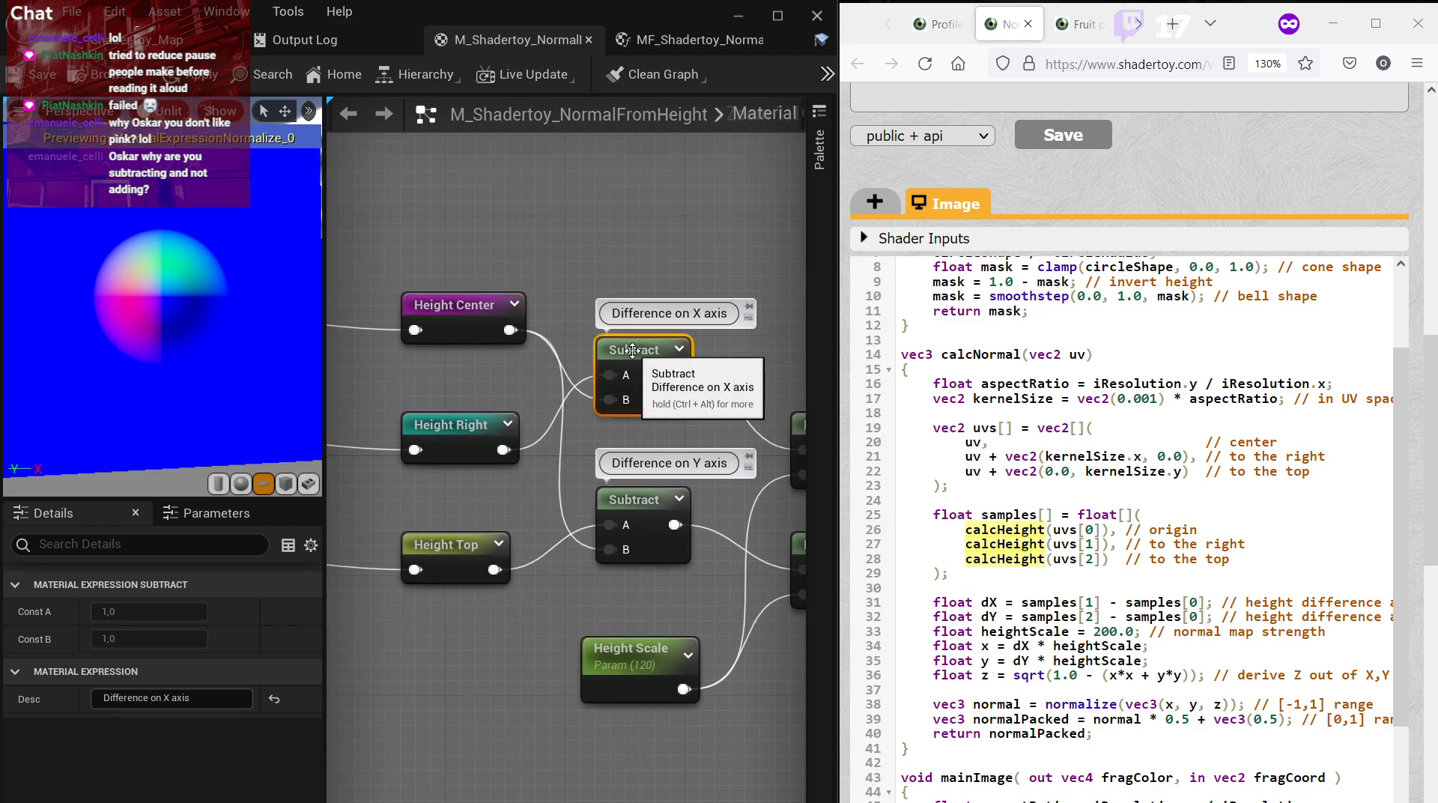
click(1060, 542)
drag(1022, 602, 1204, 603)
click(1114, 604)
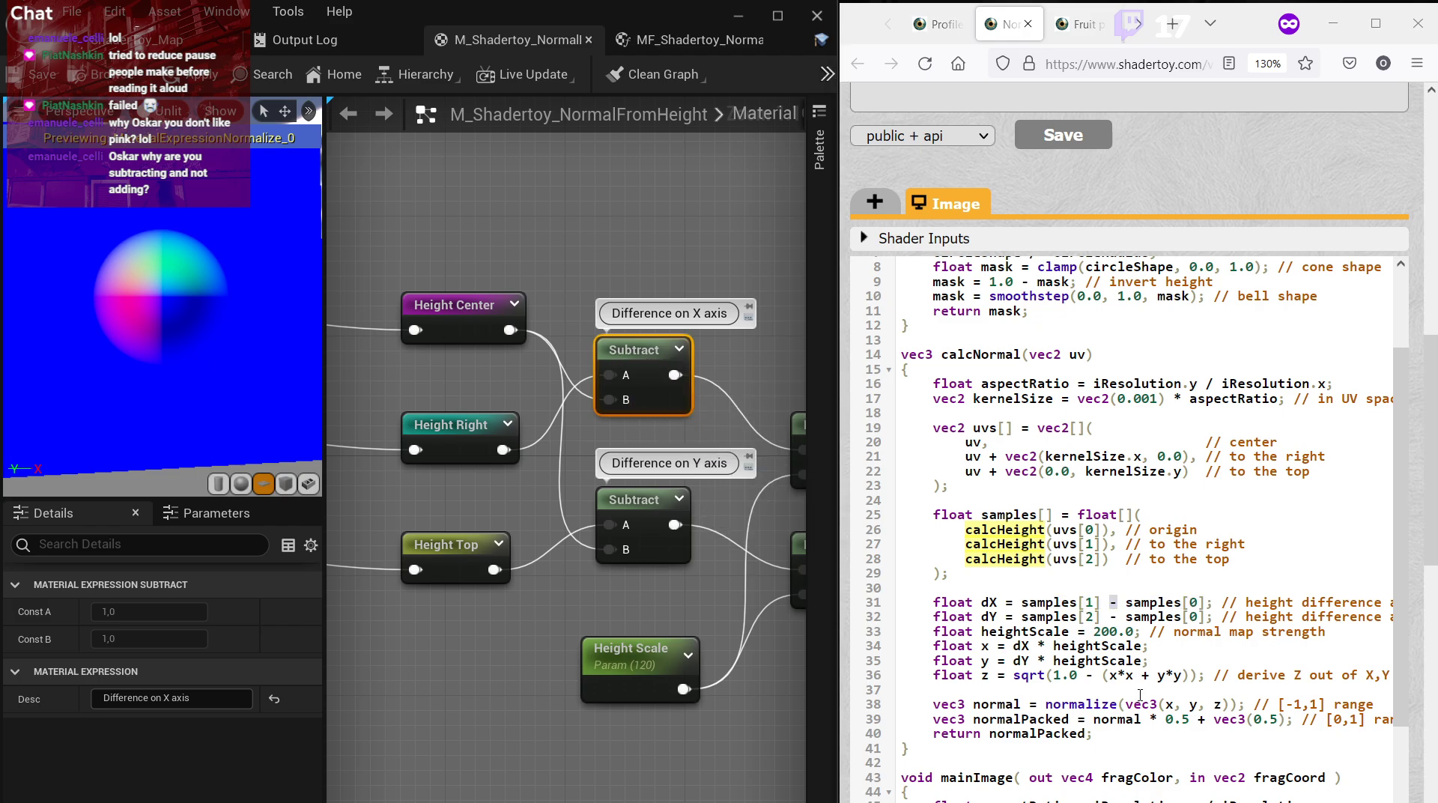
Match the Height Scale parameter and its Multiply nodes with the multiplication operator in the shader's x line.
right_drag(662, 623, 278, 615)
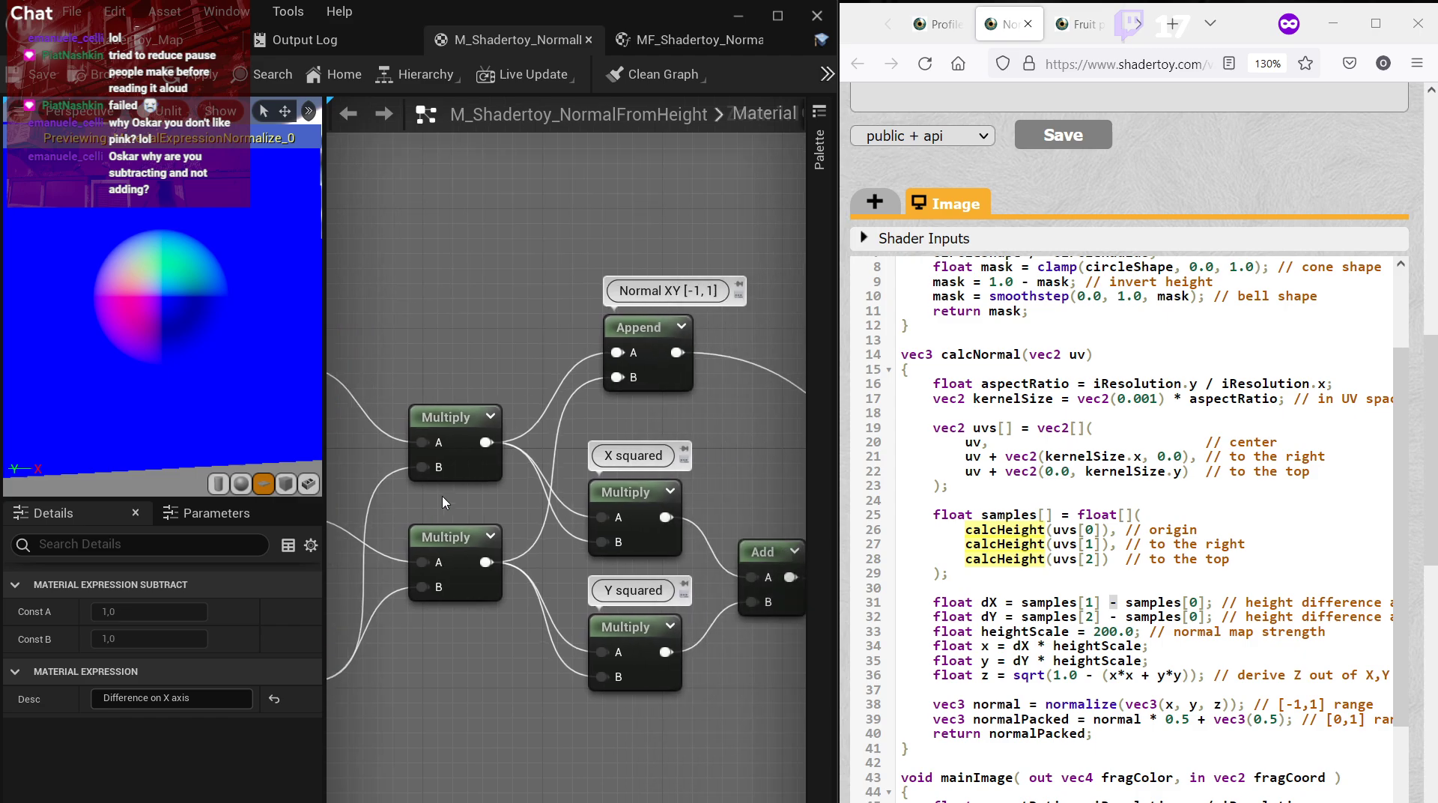
right_drag(442, 496, 587, 451)
click(411, 592)
drag(397, 590, 413, 562)
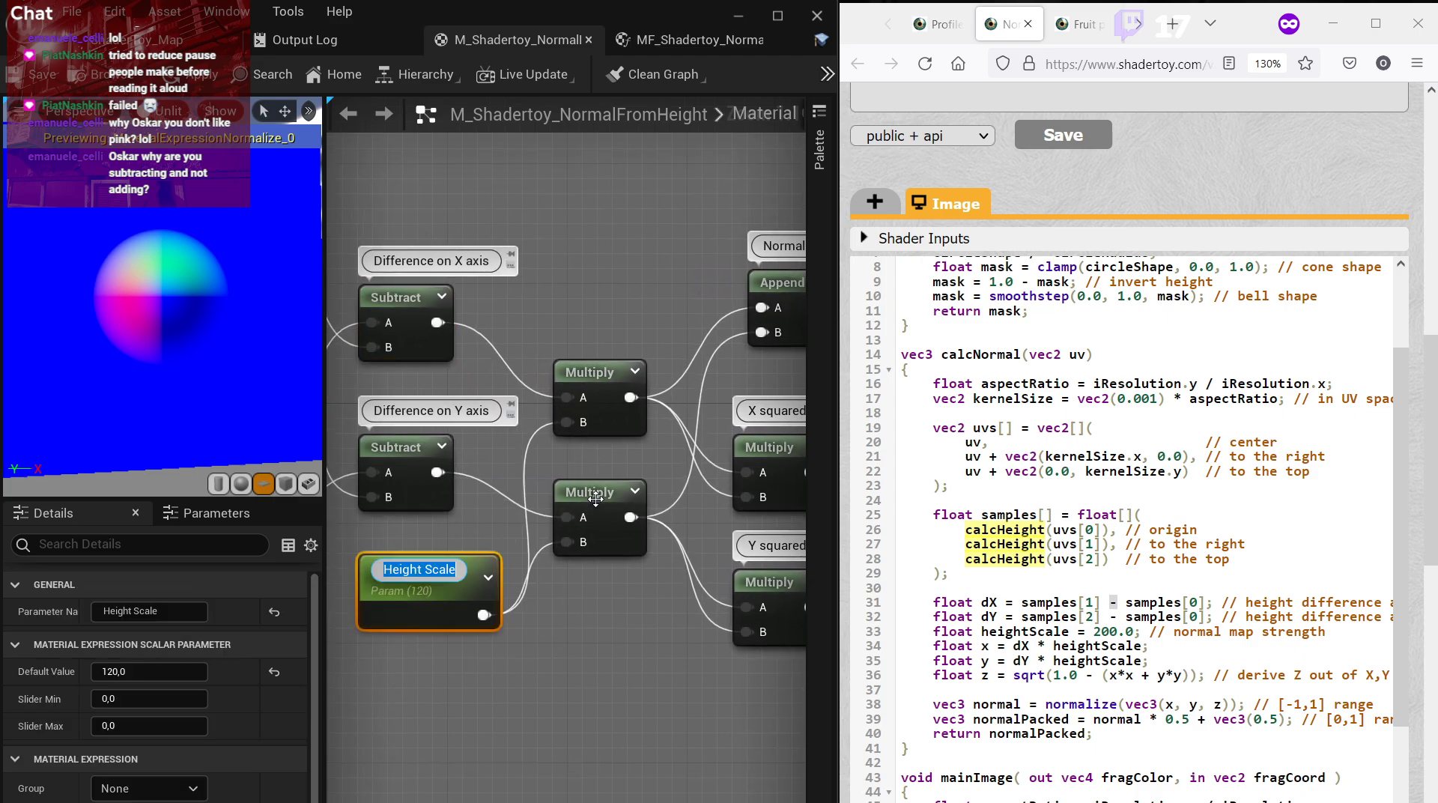
click(588, 492)
double_click(1041, 646)
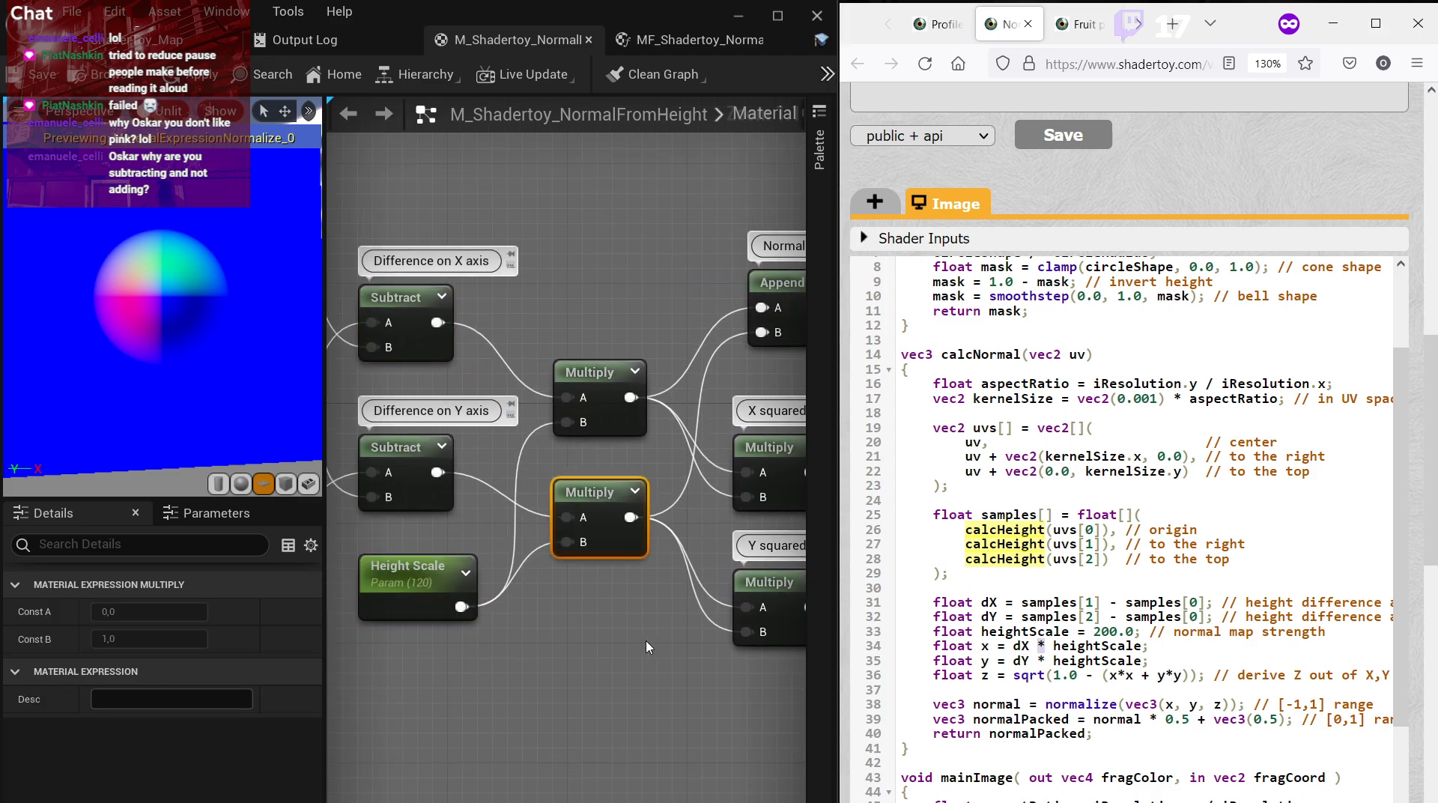
Match the X squared Multiply node and its incoming wires with the x*x term in the shader's z line.
right_drag(646, 645, 329, 658)
click(583, 448)
right_drag(559, 454, 652, 442)
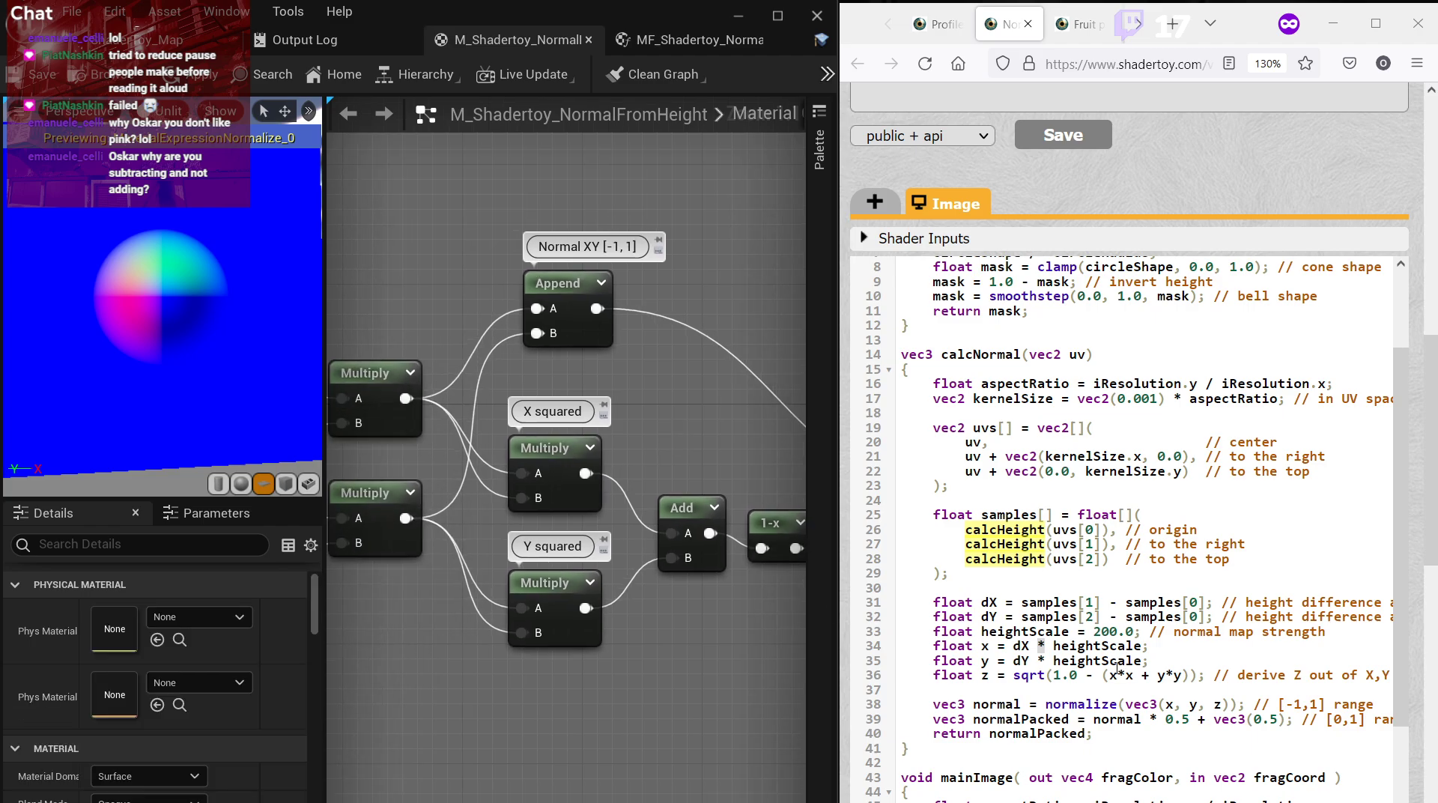
right_drag(525, 450, 599, 433)
click(604, 431)
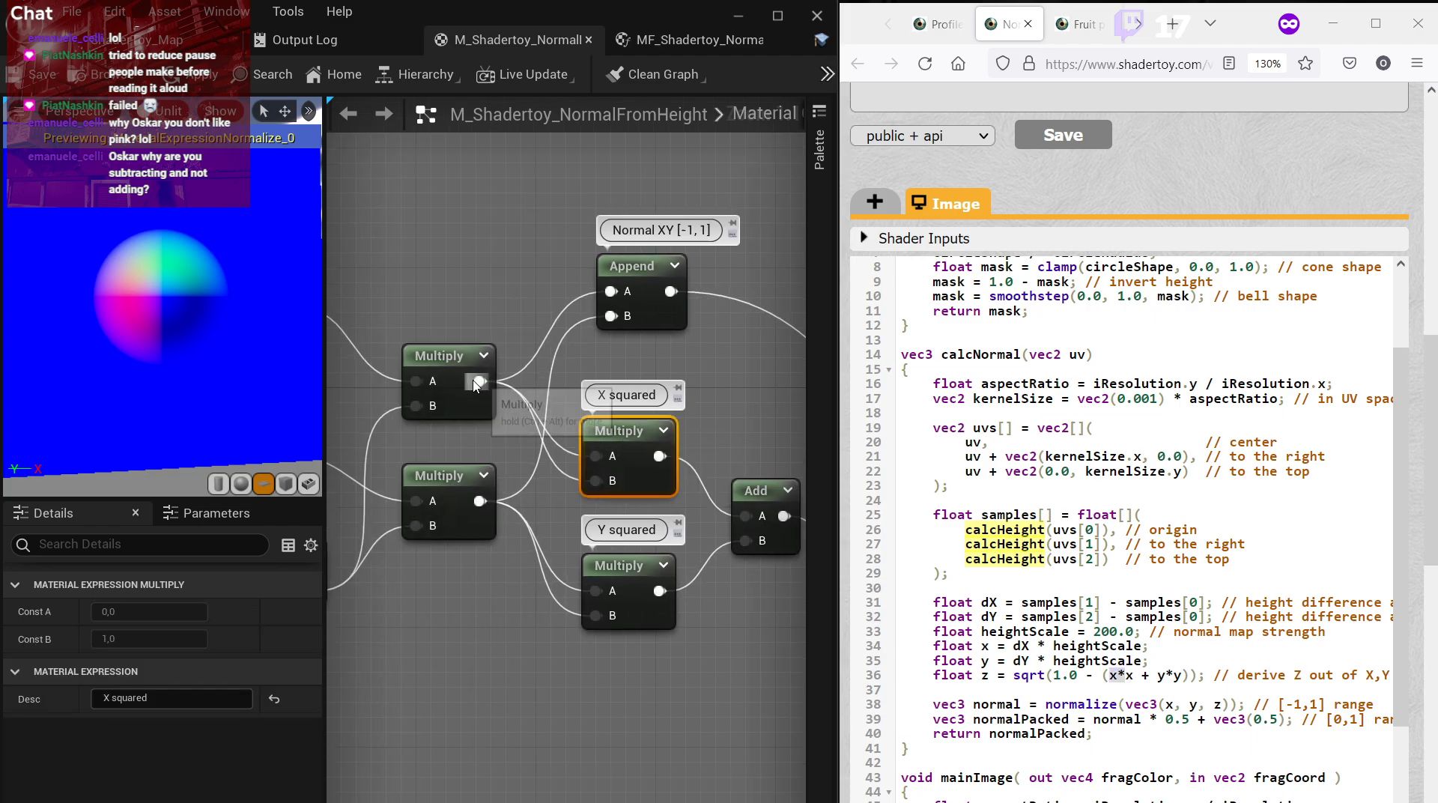
drag(475, 384, 582, 471)
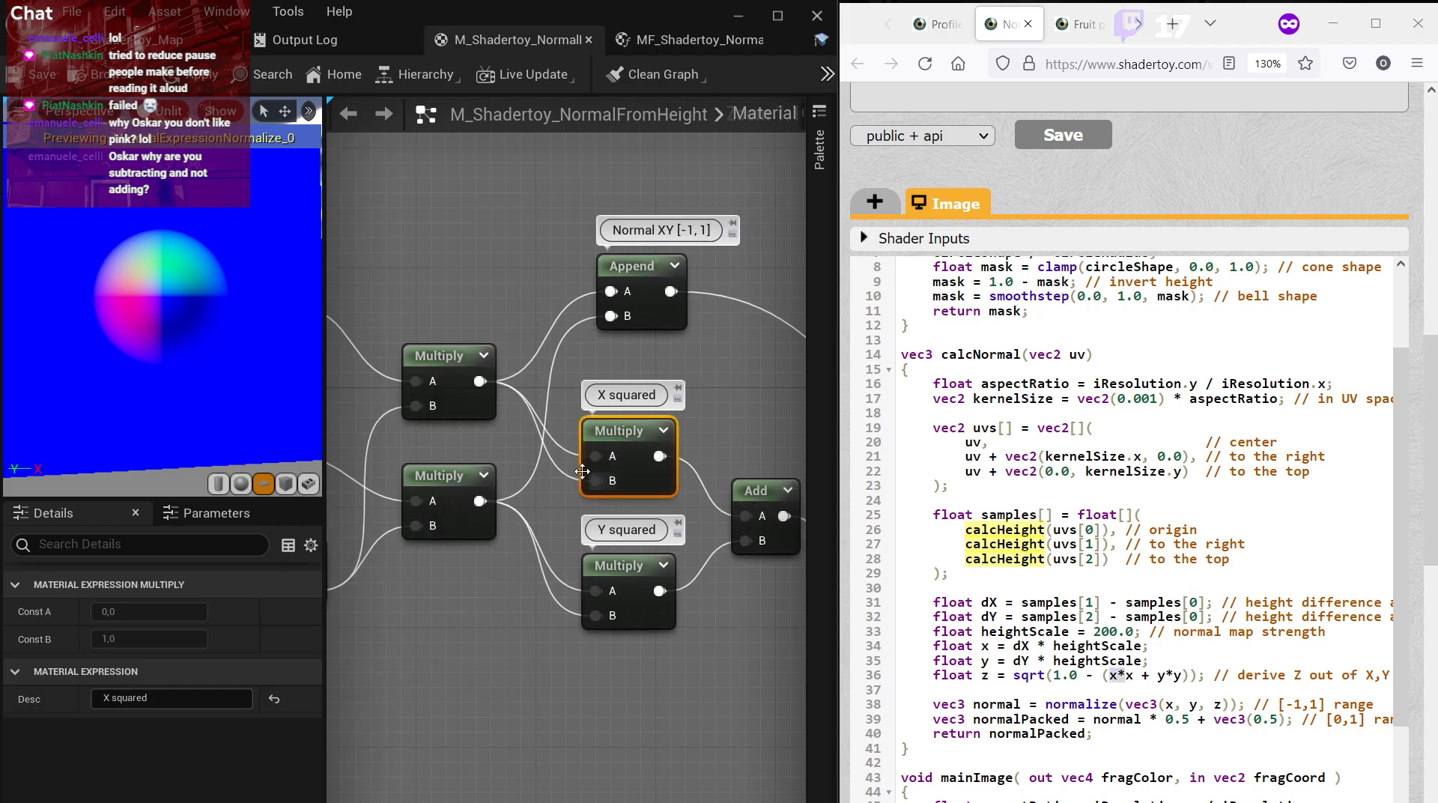
Match the Add node with the plus operator and the Y squared Multiply node with y*y in the z line.
click(1144, 675)
click(774, 527)
right_drag(773, 527, 717, 517)
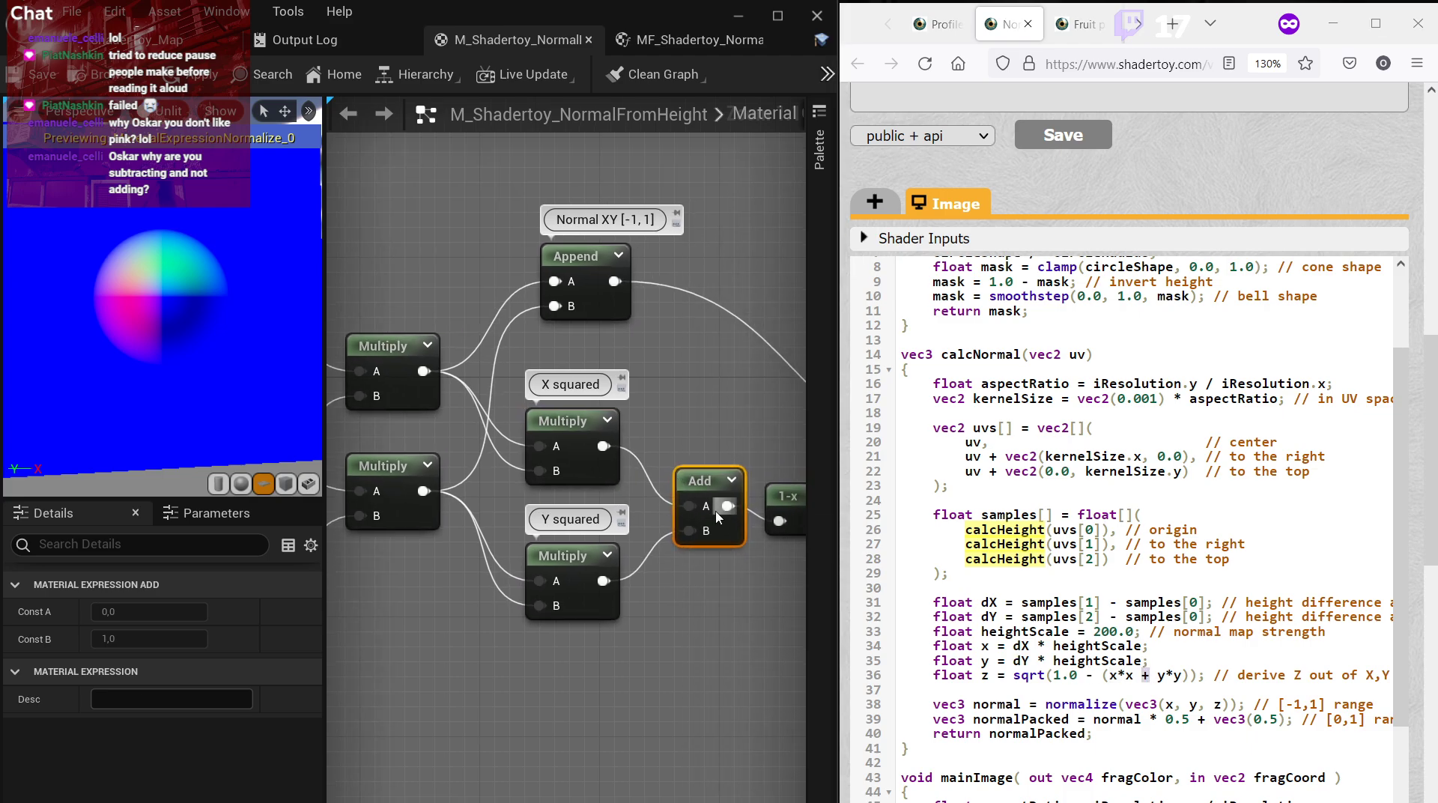
drag(1159, 675, 1177, 677)
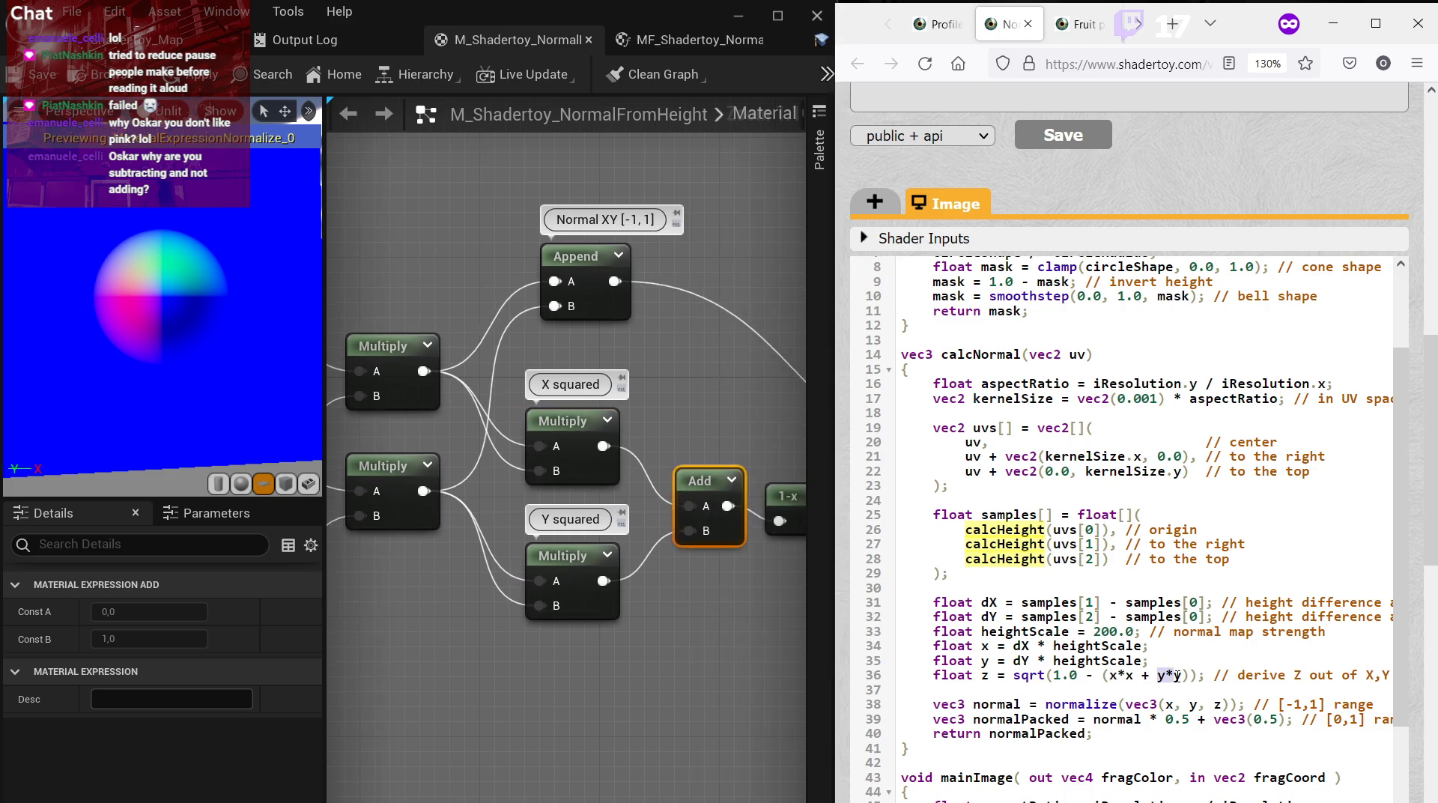
click(558, 584)
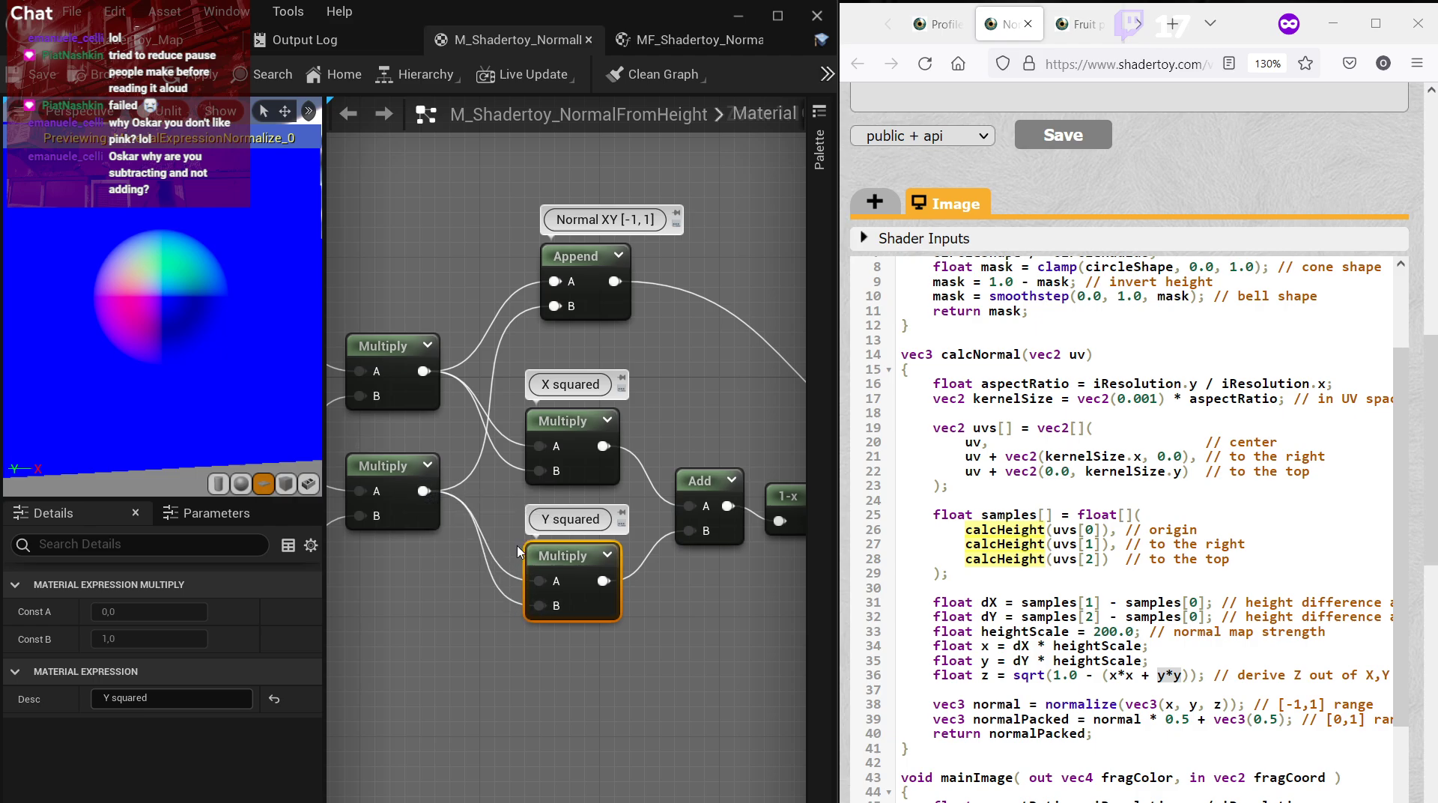
Try replacing (x*x + y*y) with v in the z line to compare it with the 1-x node, and undo the replacement.
drag(1103, 676, 1189, 676)
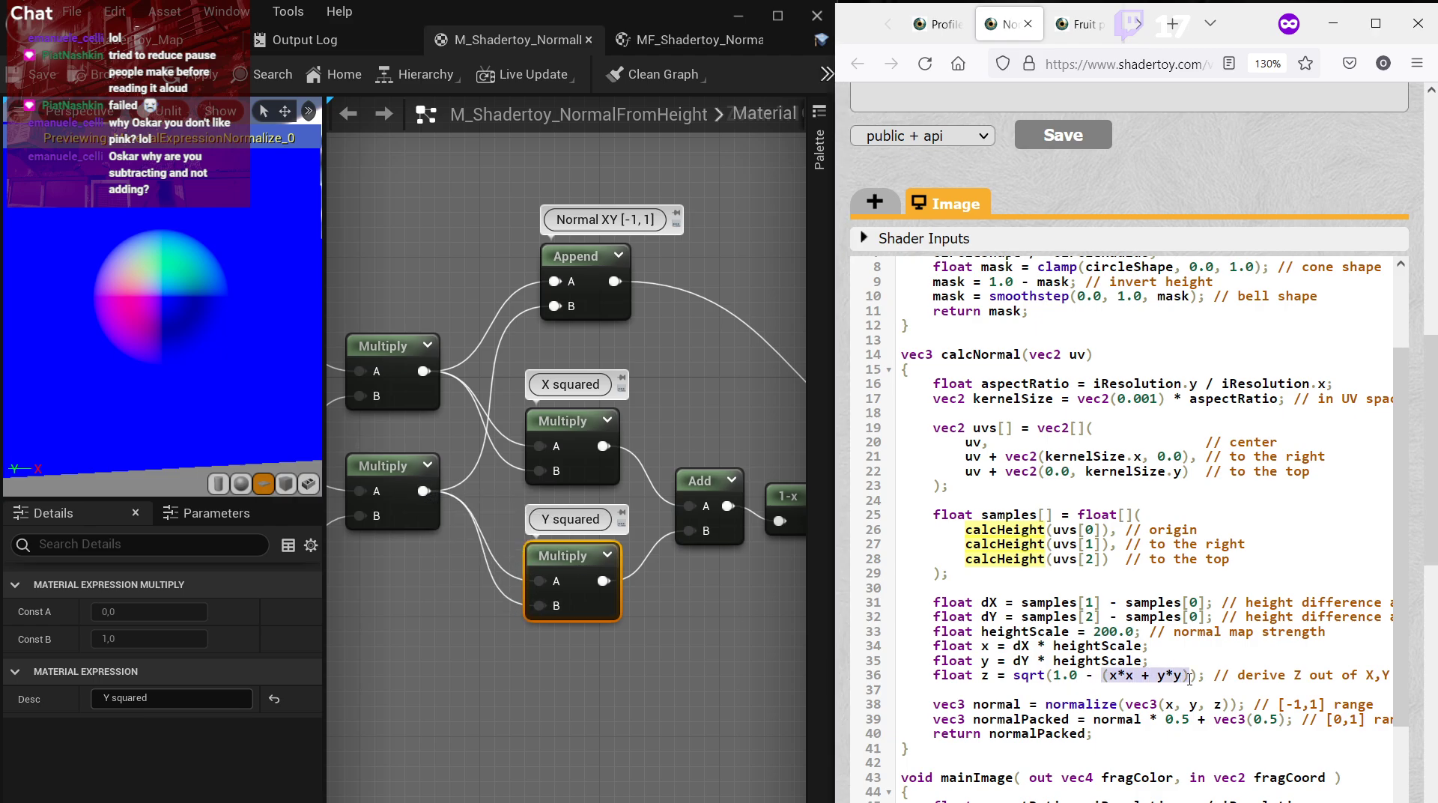
key(BackSpace)
text(x)
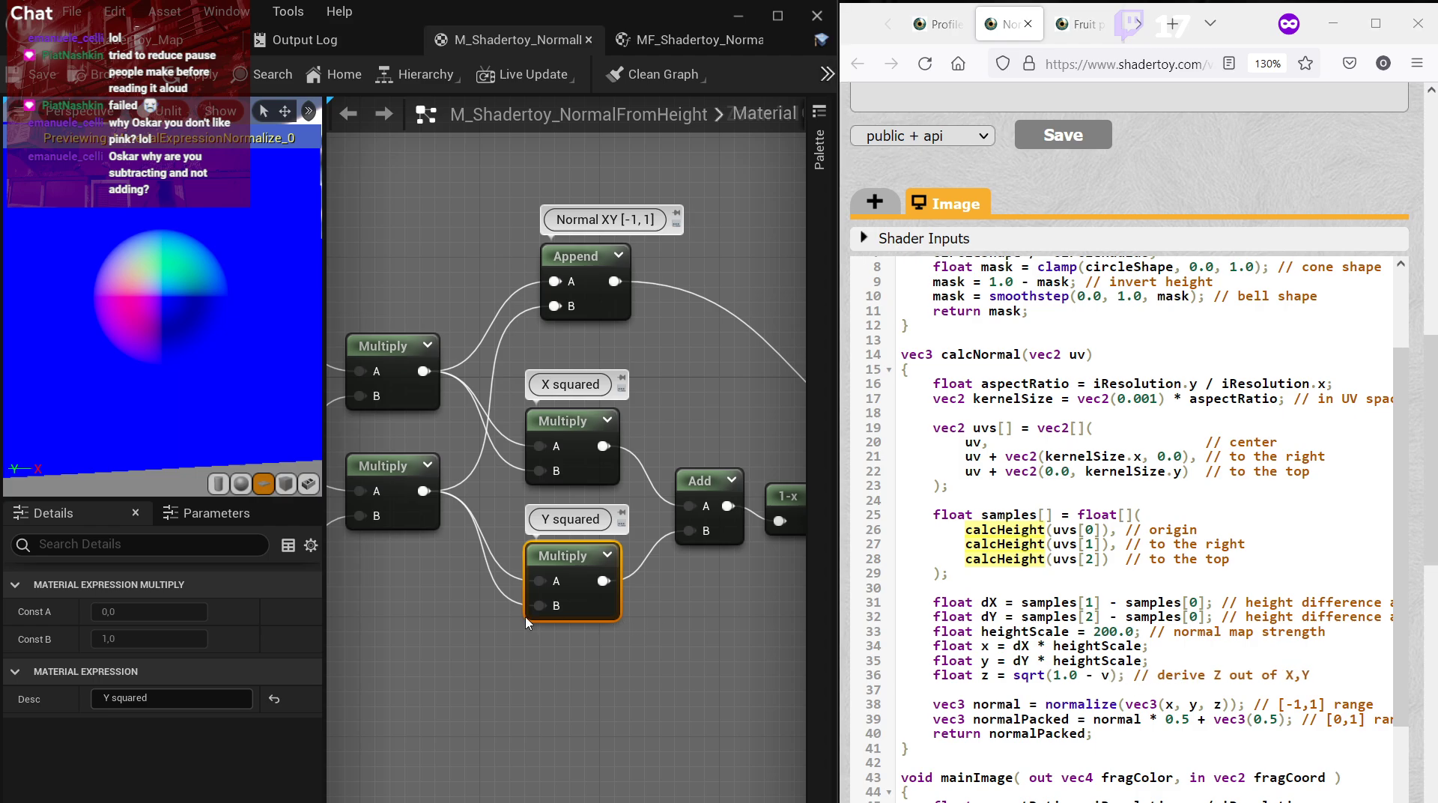
right_drag(709, 633, 533, 628)
click(604, 490)
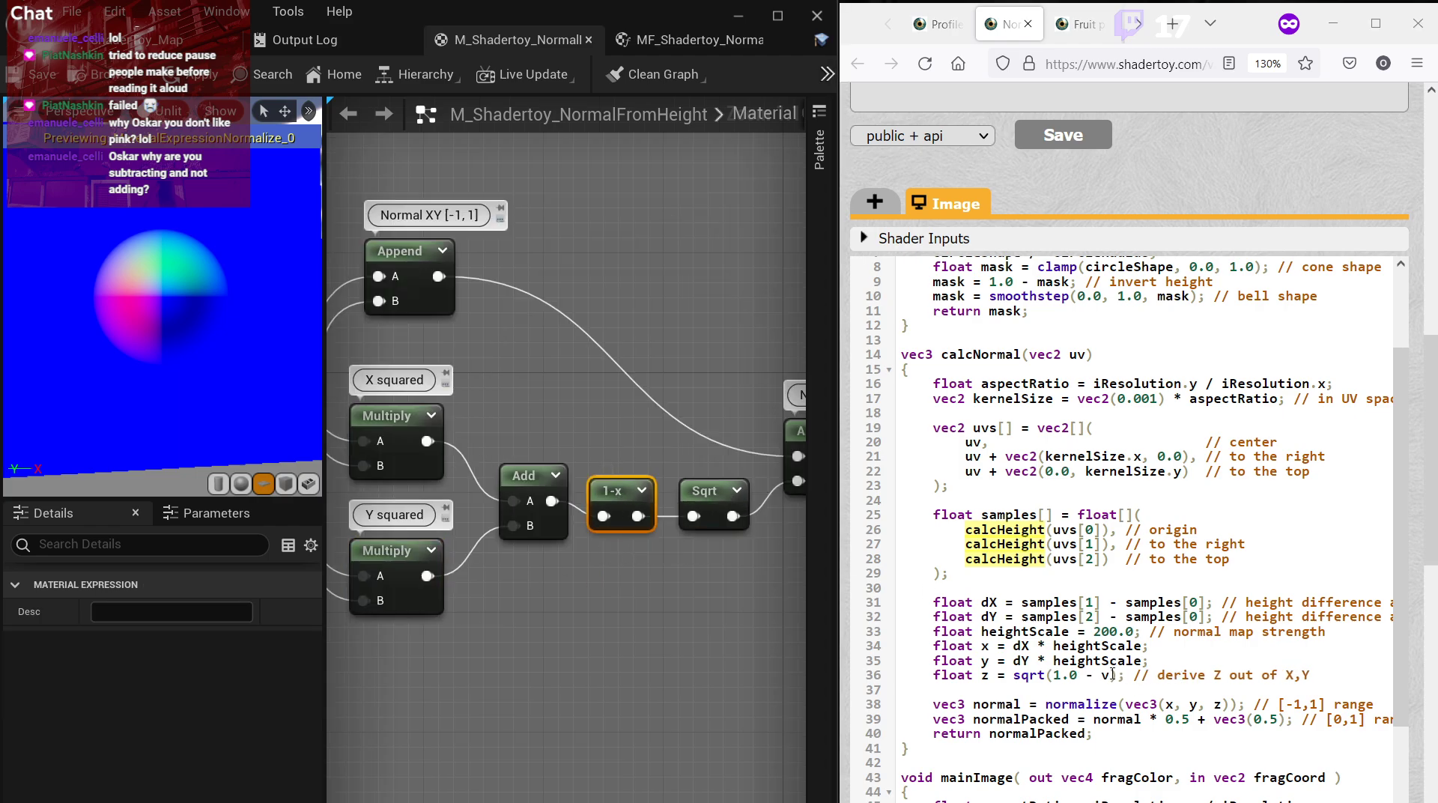
key(ctrl+z)
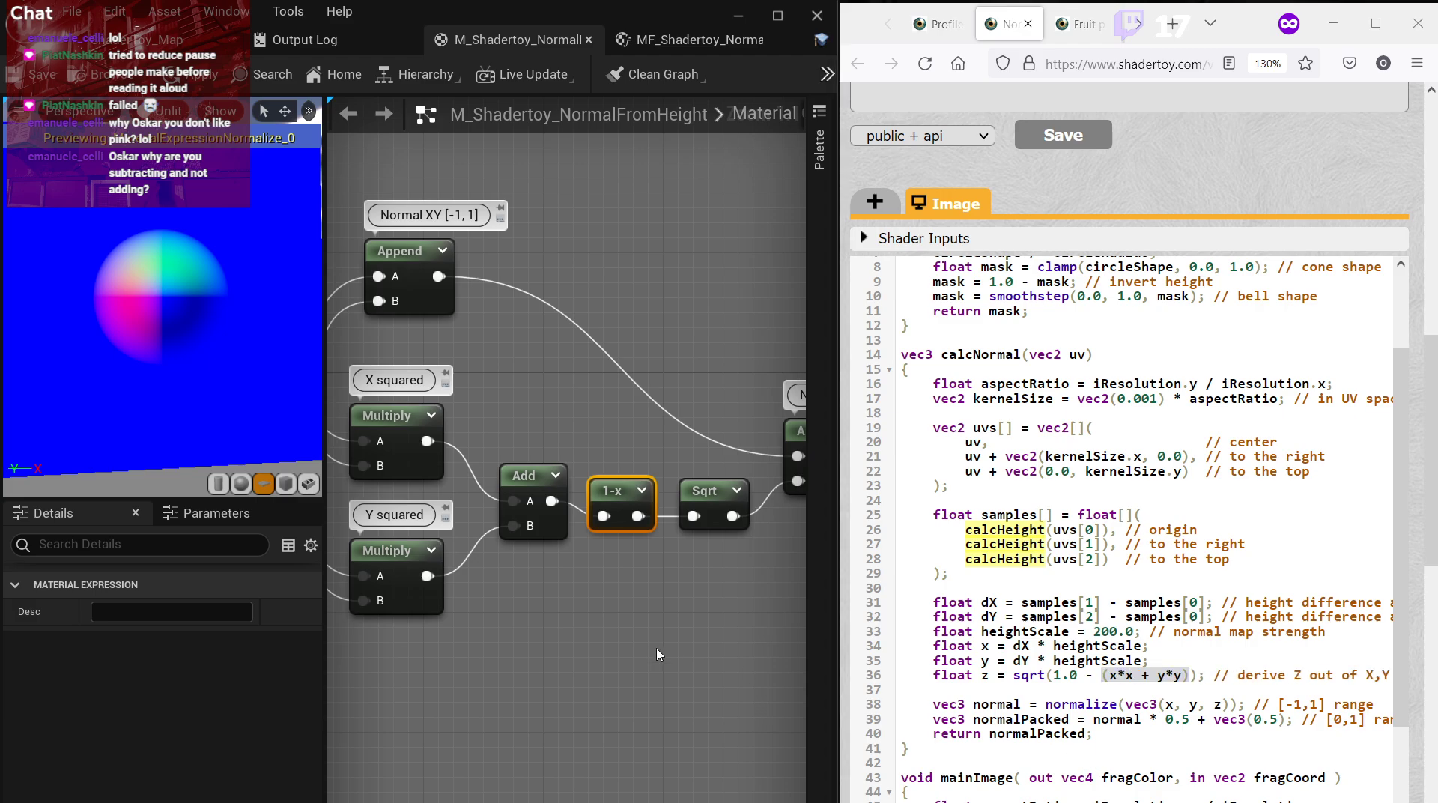
Clear the node selection and highlight the sqrt function in the shader's z line.
click(658, 654)
click(1090, 663)
drag(1047, 675, 1009, 675)
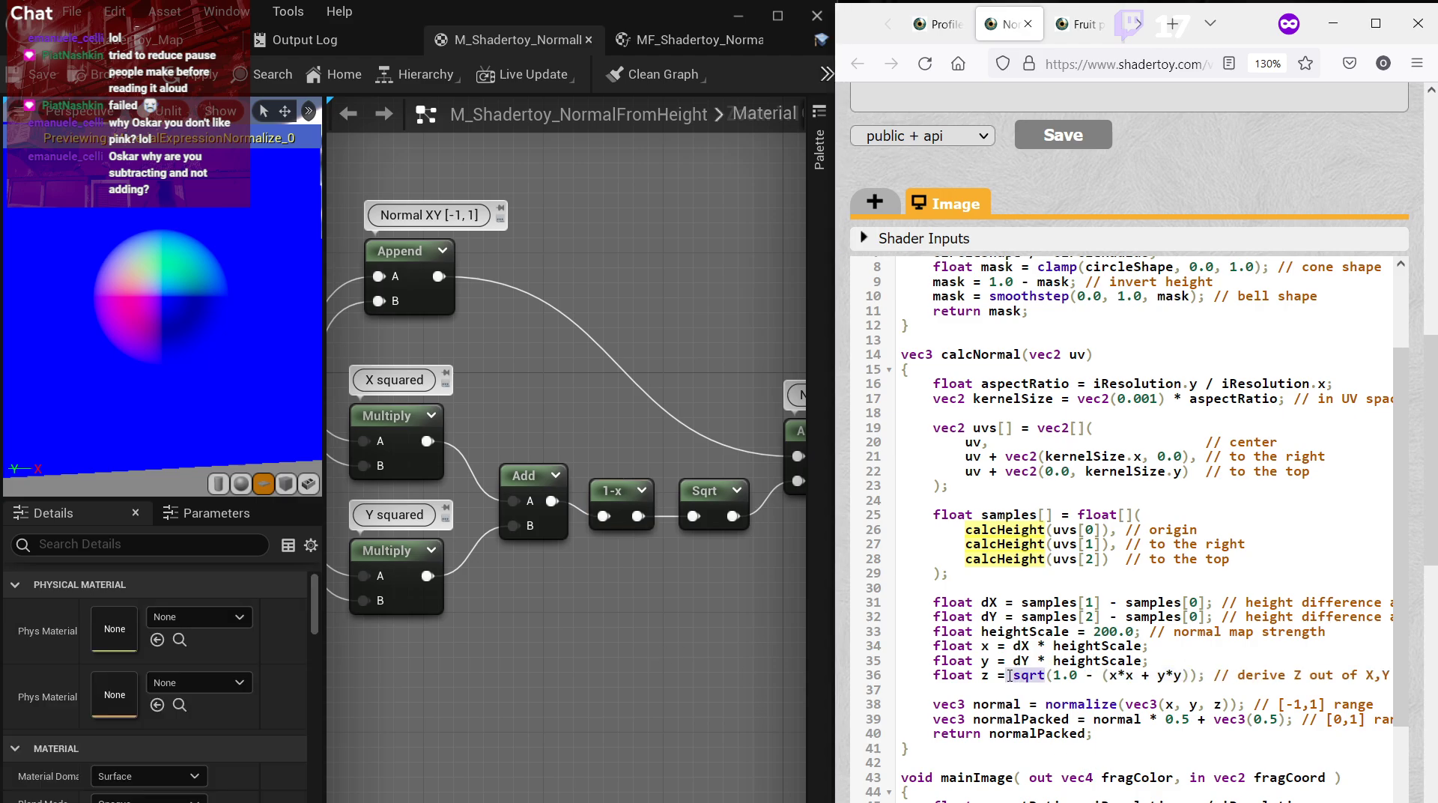
Add a Subtract node below the 1-x and Sqrt nodes to demonstrate an alternative to 1-x.
click(712, 498)
right_click(580, 543)
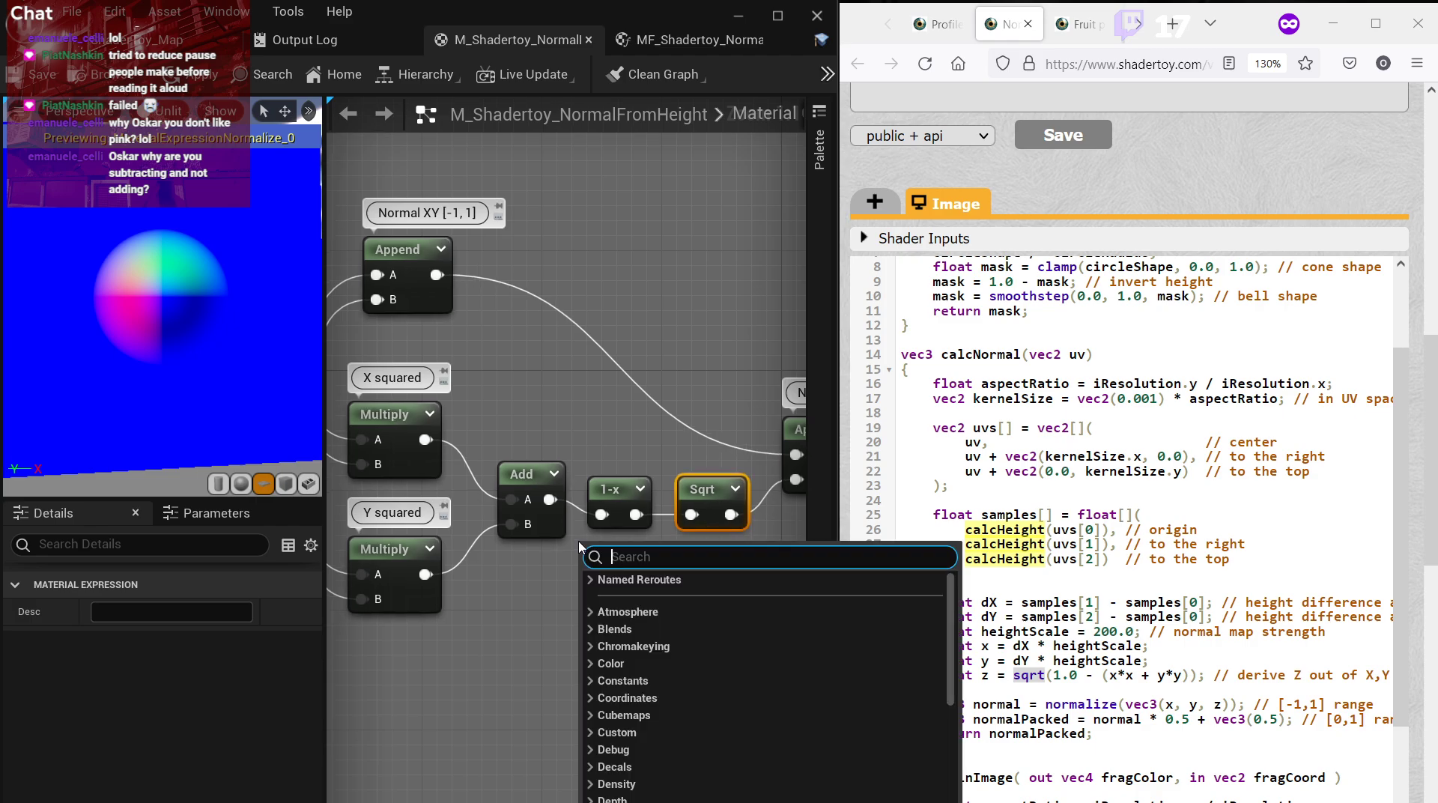
text(sub)
key(Return)
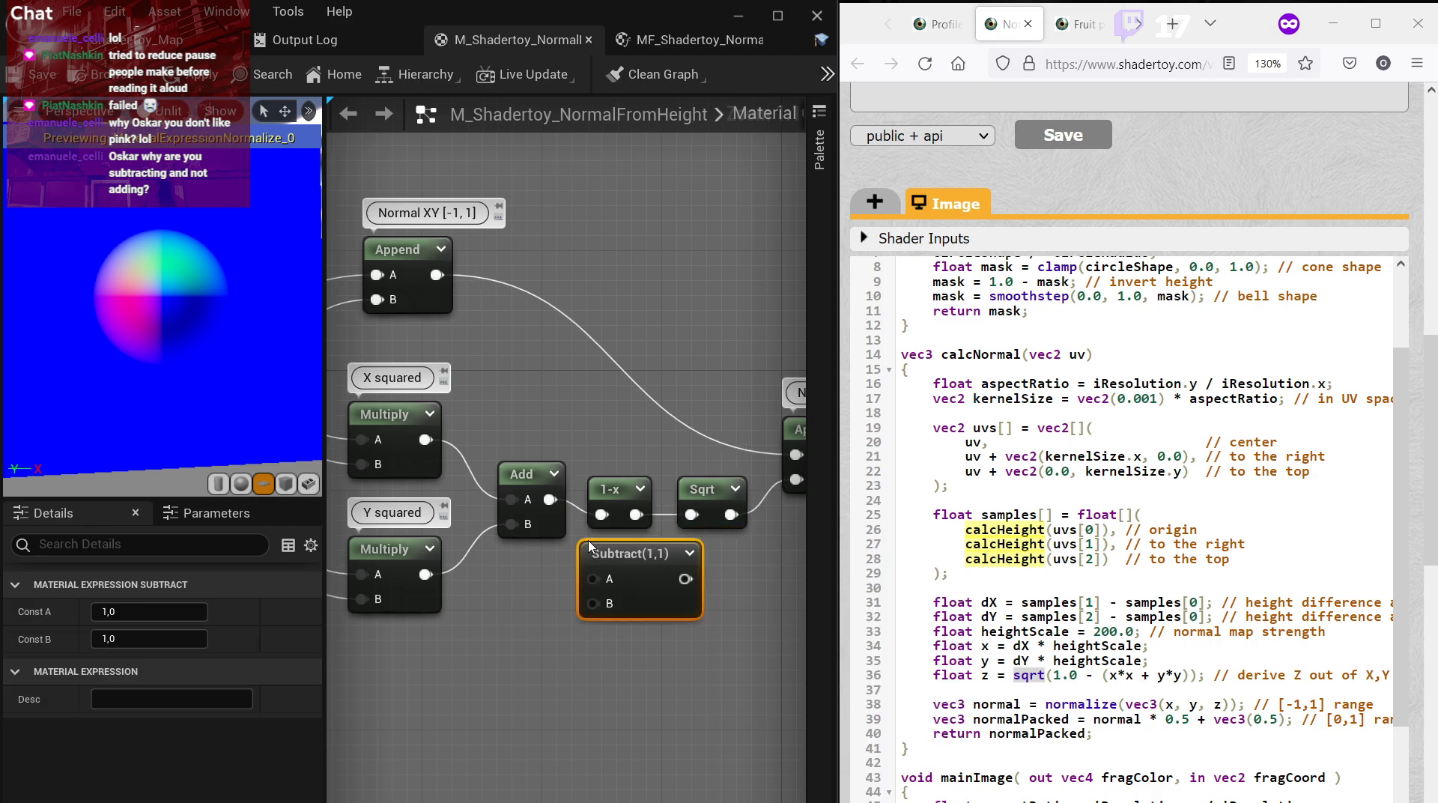
drag(622, 556, 661, 591)
click(537, 599)
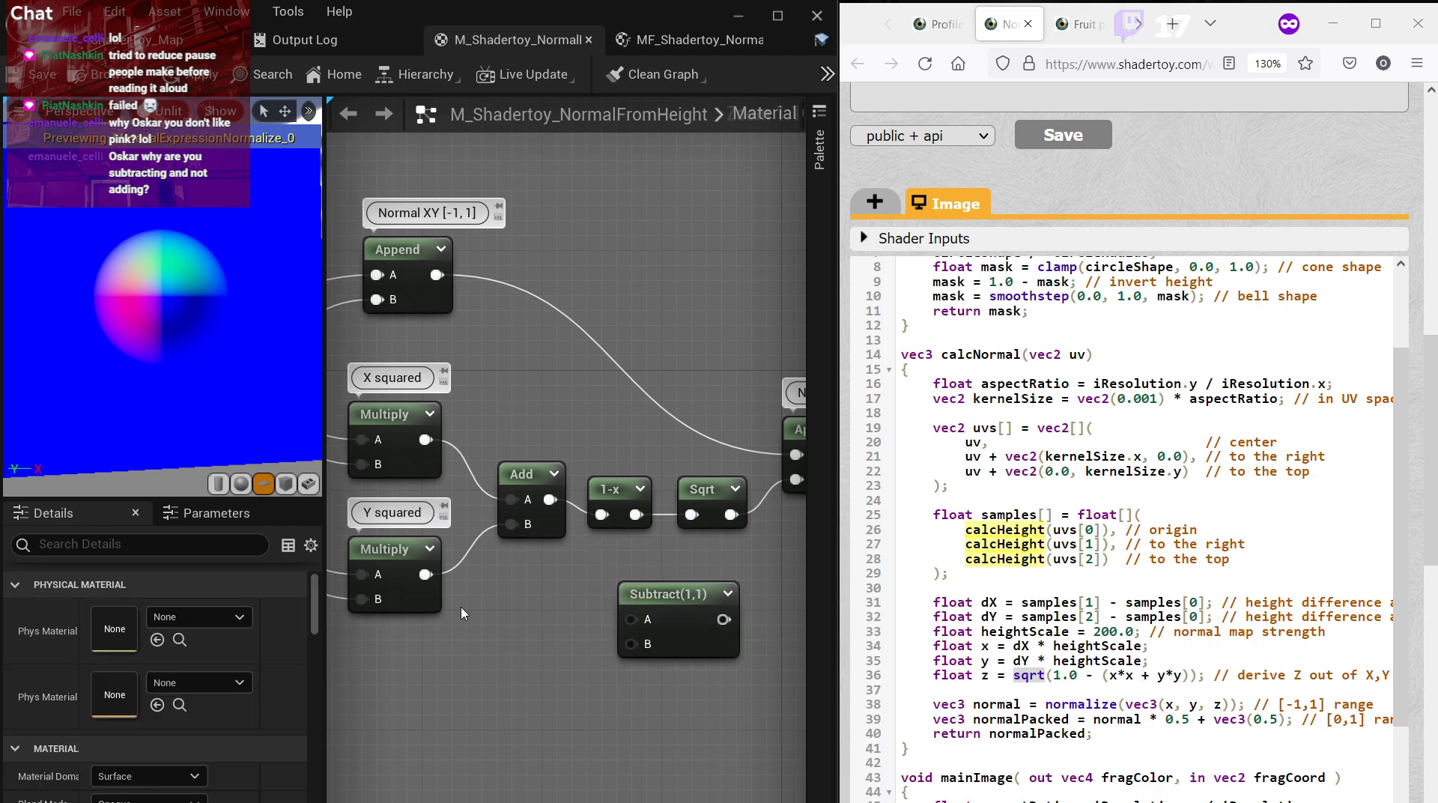
Wire a new constant of 1 into the Subtract node's A input and the Add result into B.
click(569, 593)
click(139, 619)
text(1)
key(Return)
drag(603, 624, 632, 620)
drag(674, 594, 702, 594)
drag(549, 499, 661, 644)
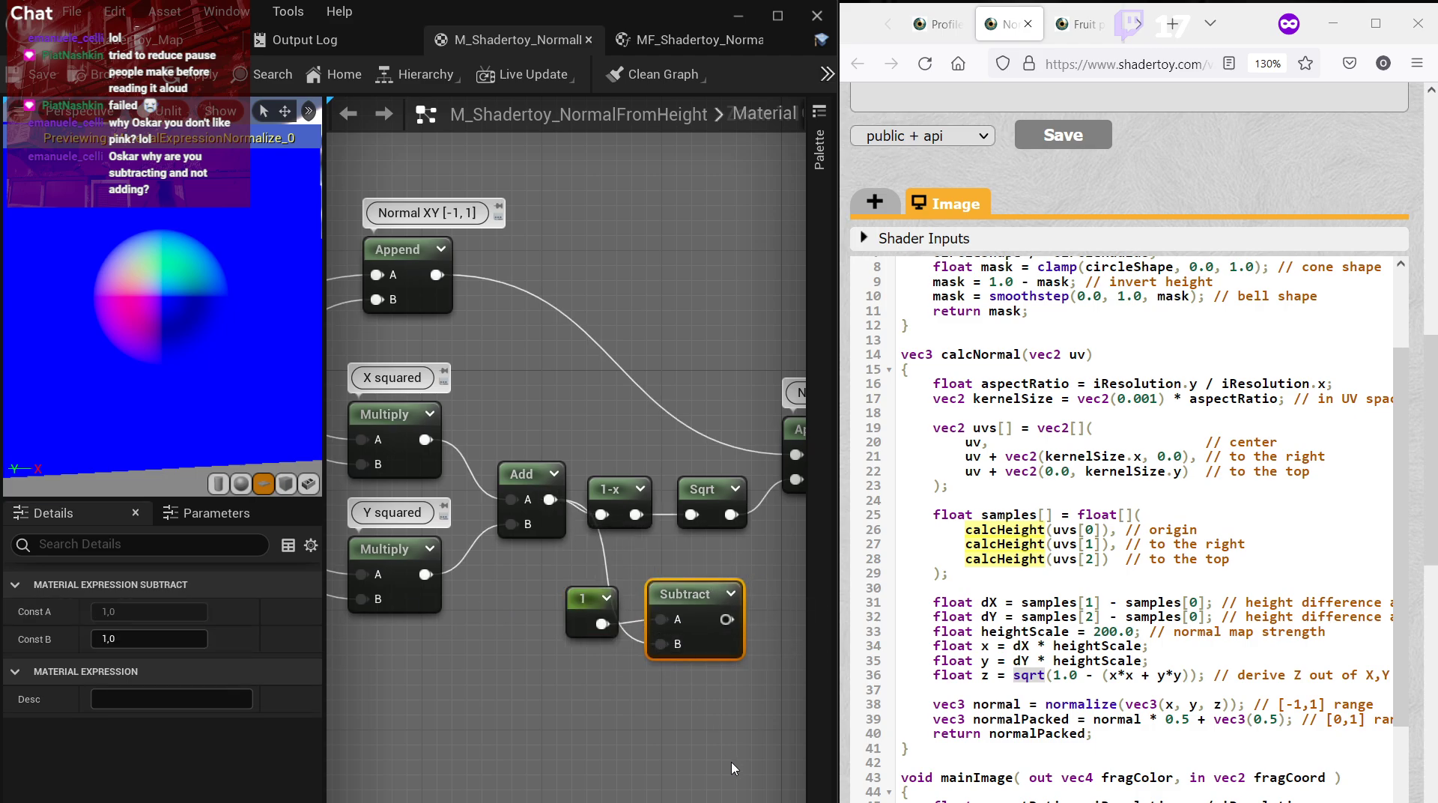
Delete the demonstration Subtract node together with its constant 1.
click(612, 483)
click(685, 594)
ctrl+click(575, 624)
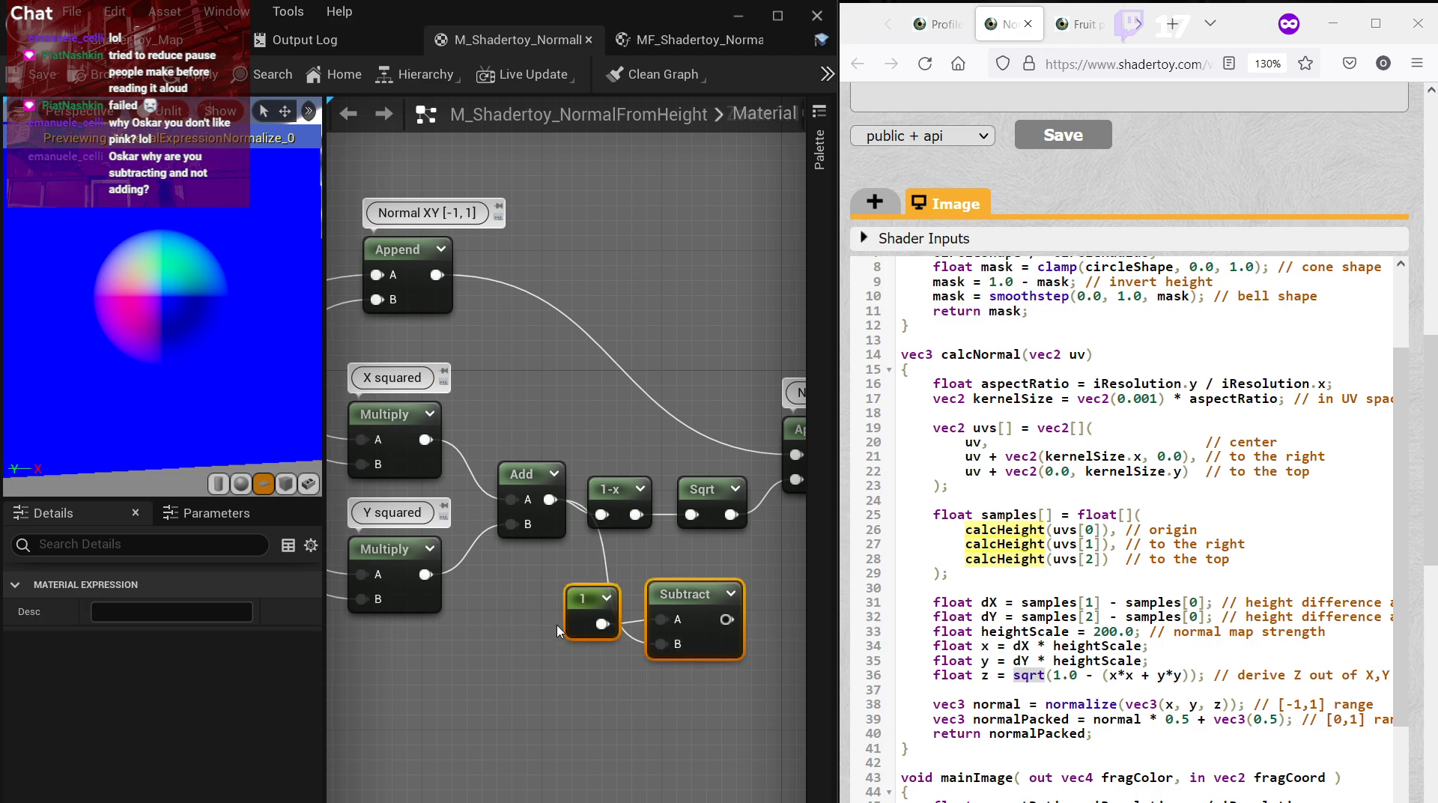
key(Delete)
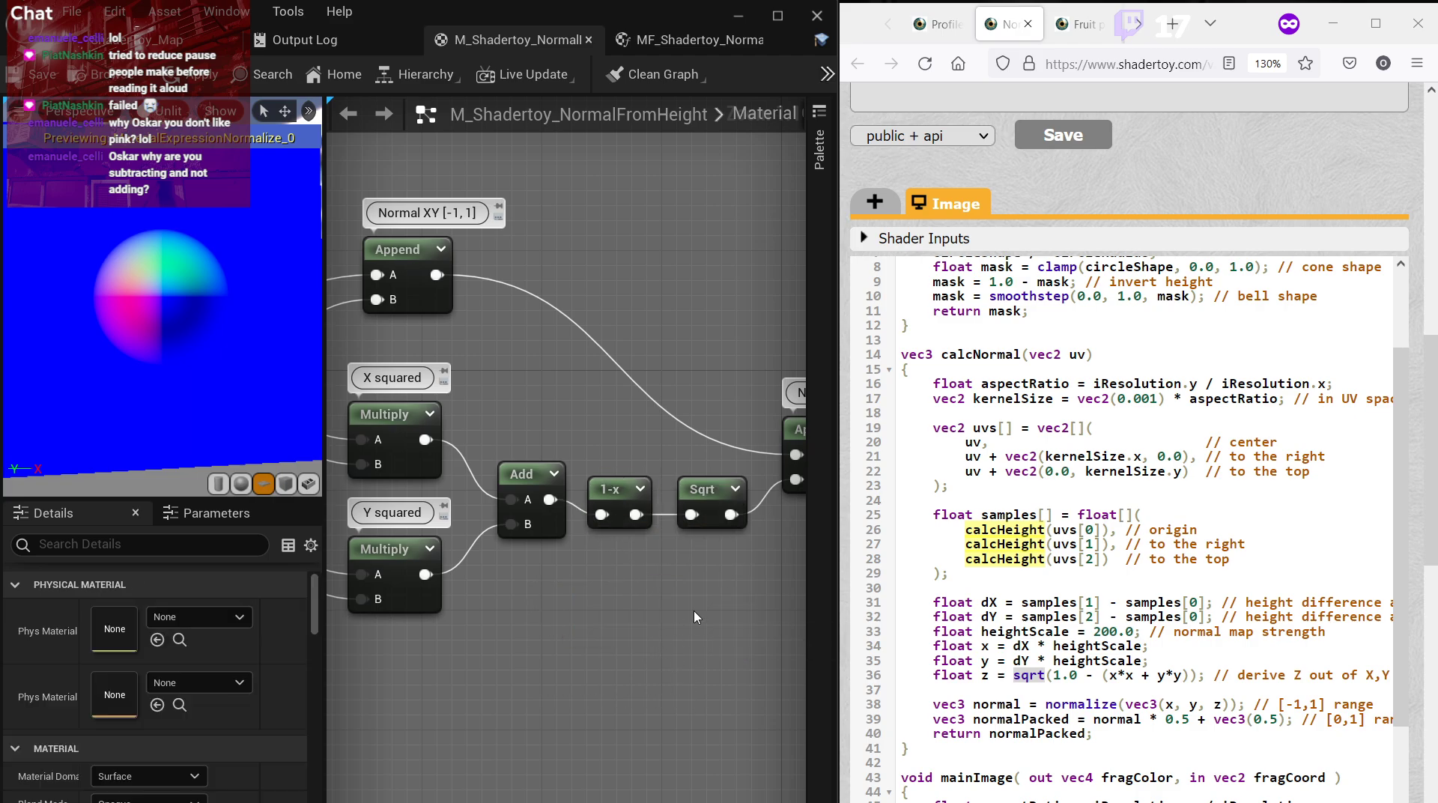
Examine the Normalize node's preview and compare it with the shader's normal and normalPacked lines.
right_drag(703, 598, 561, 662)
scroll(606, 604, down, 1)
right_drag(696, 644, 572, 627)
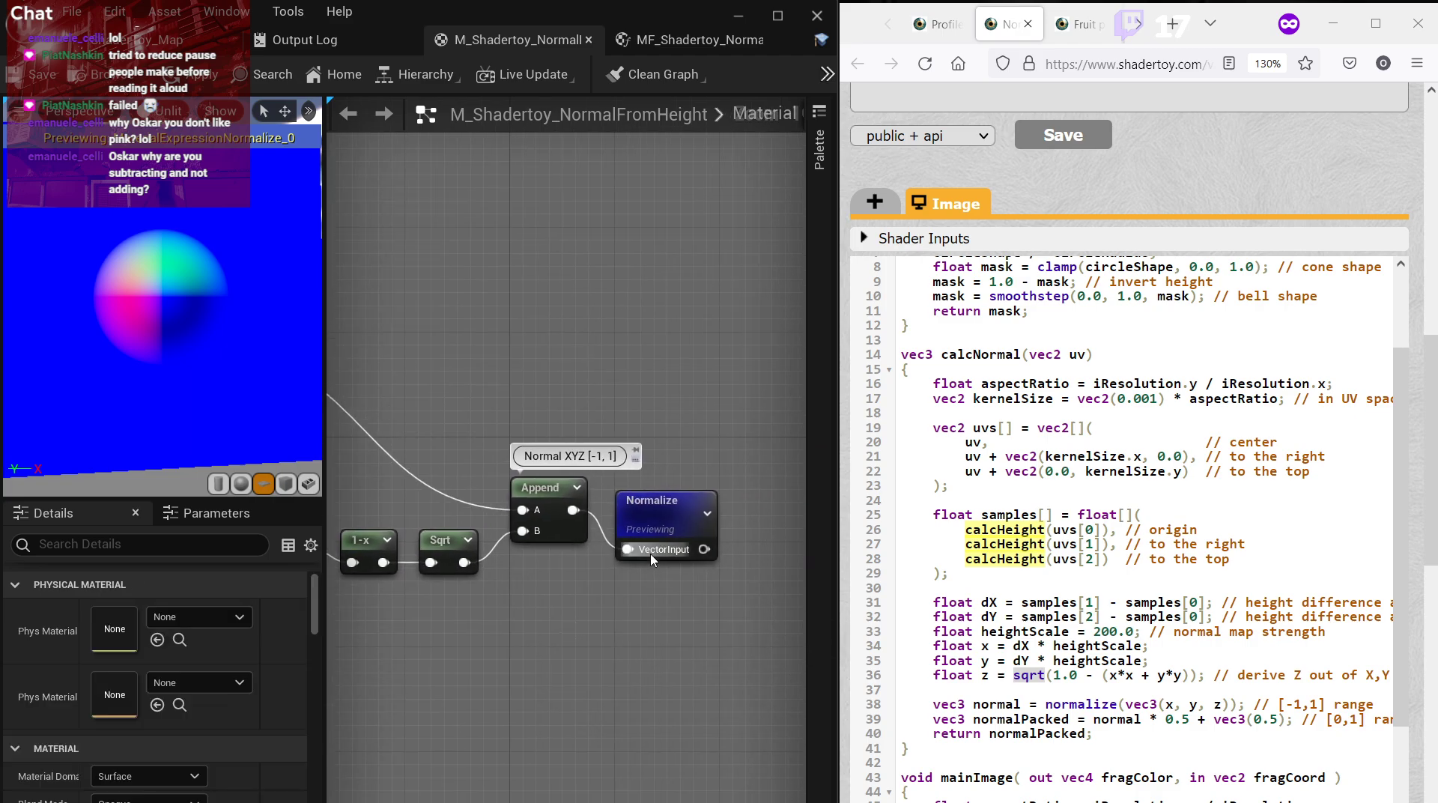
right_click(672, 532)
key(Escape)
right_drag(676, 631, 637, 619)
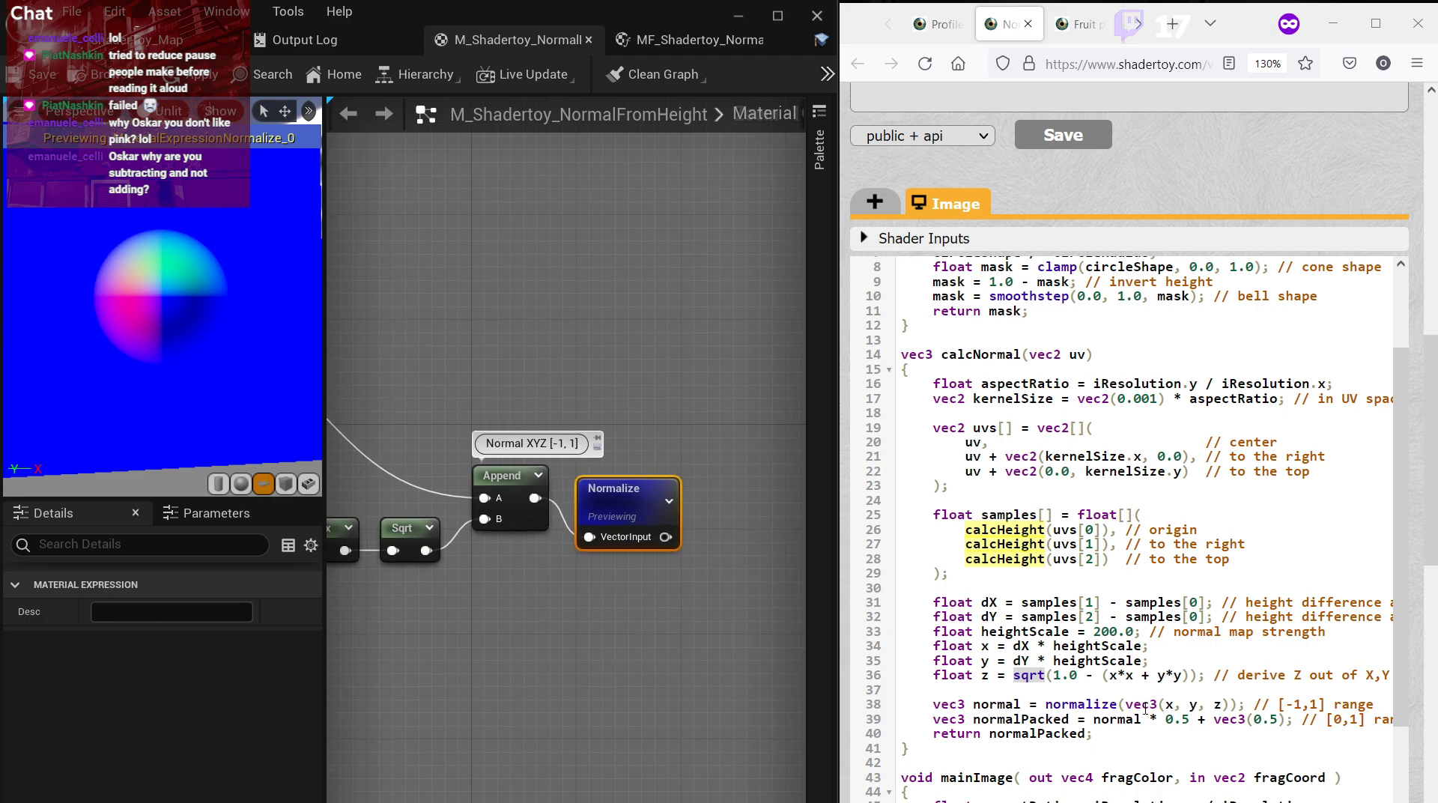
click(662, 628)
scroll(160, 294, up, 4)
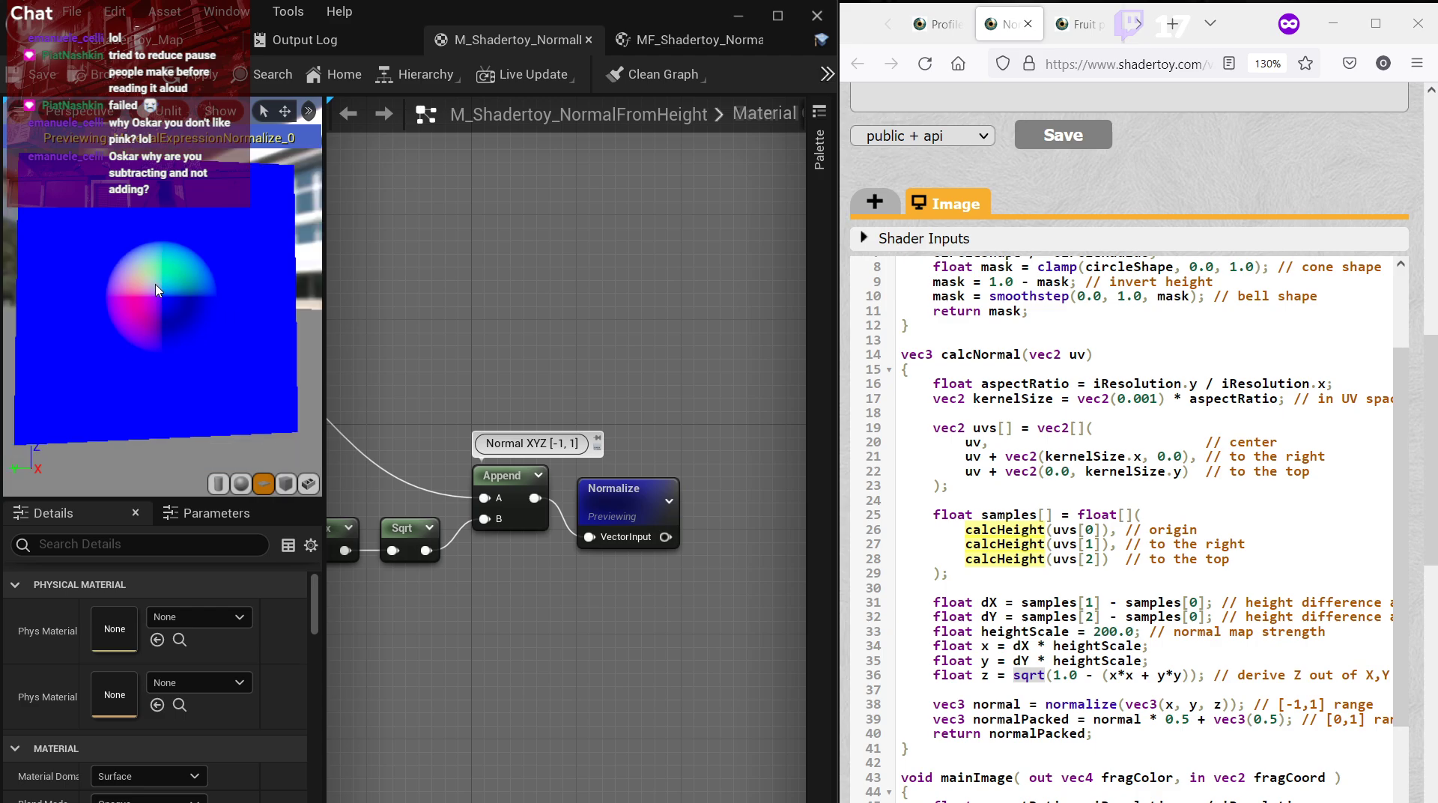
scroll(187, 333, down, 5)
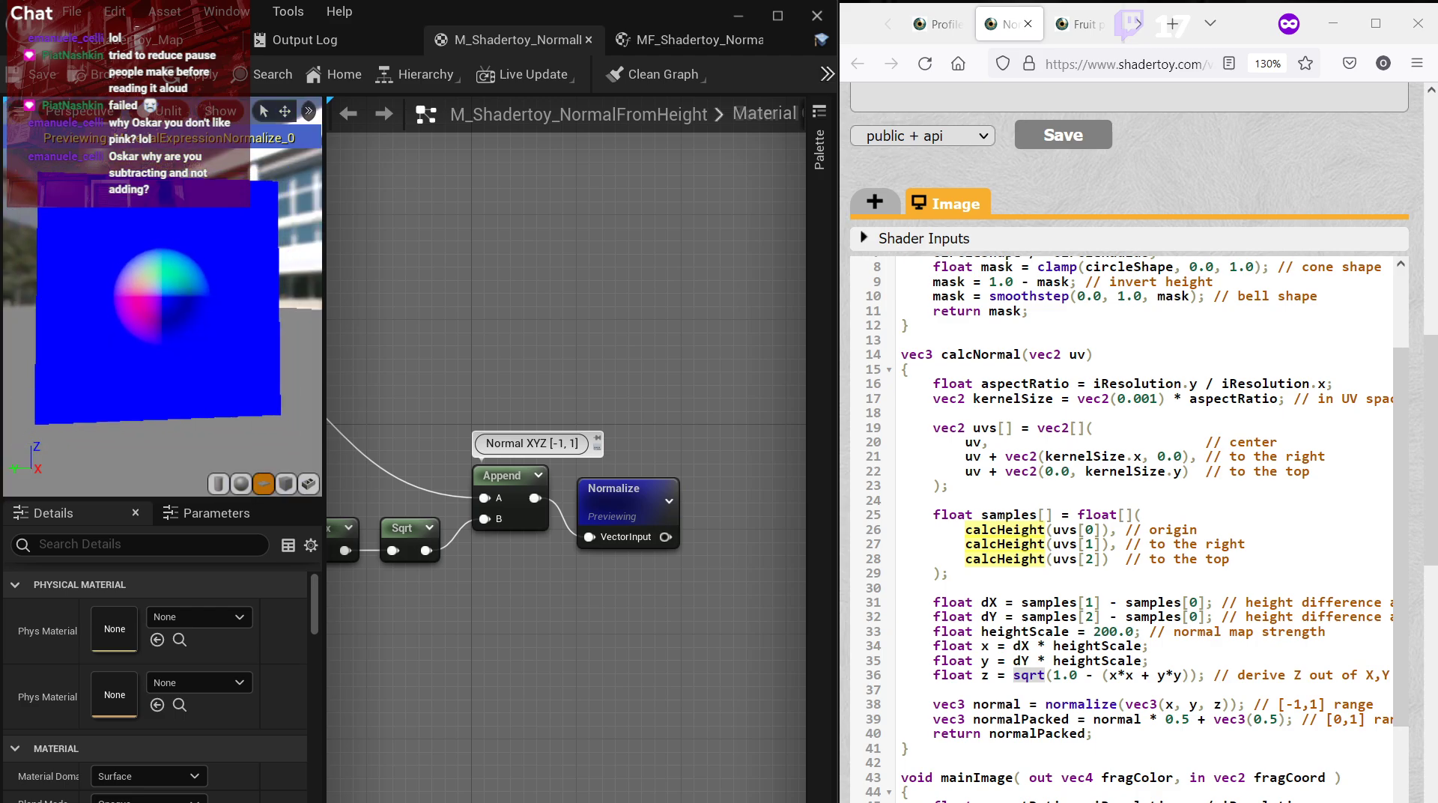
mouse_move(171, 340)
mouse_down()
mouse_move(188, 318)
mouse_move(171, 340)
mouse_up()
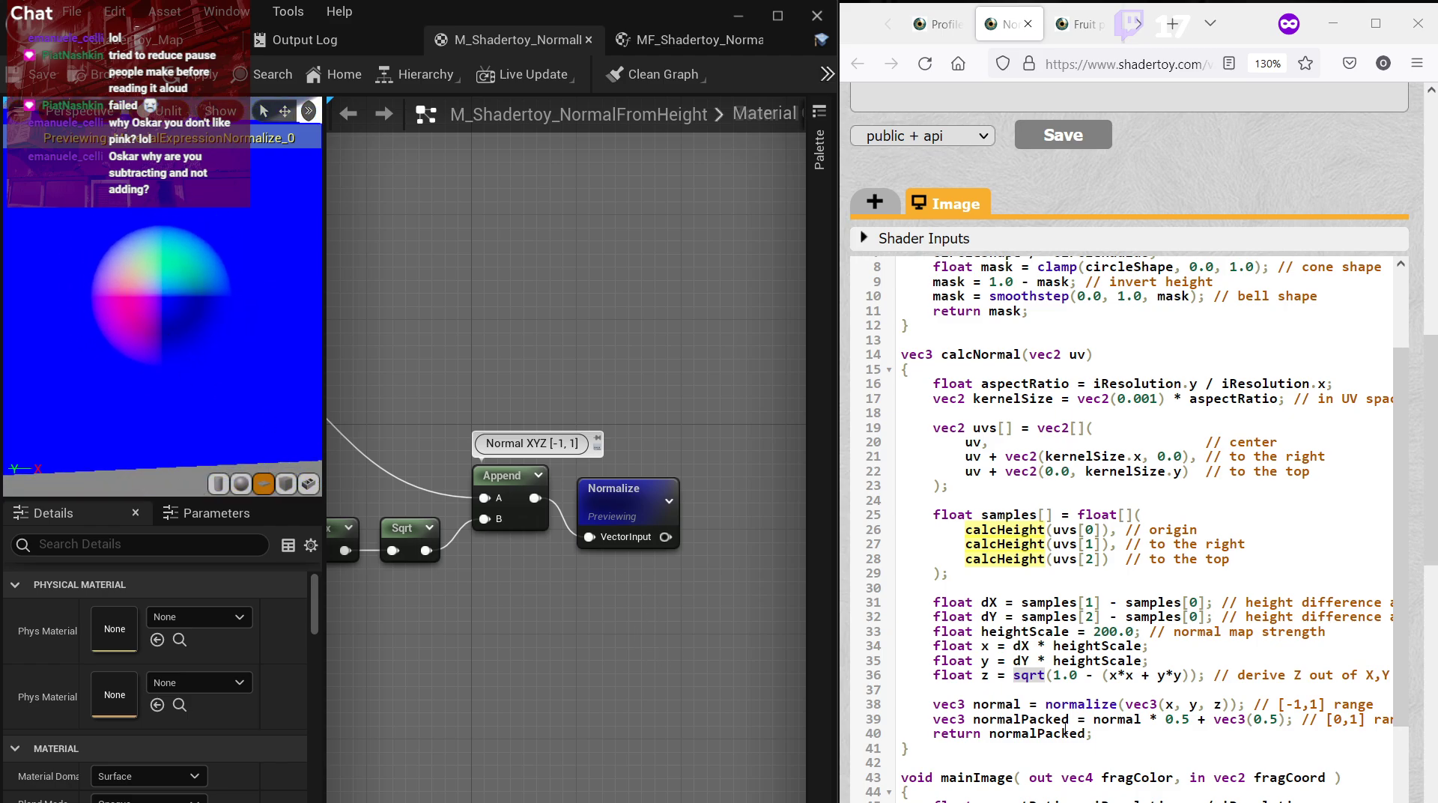
scroll(1127, 762, right, 3)
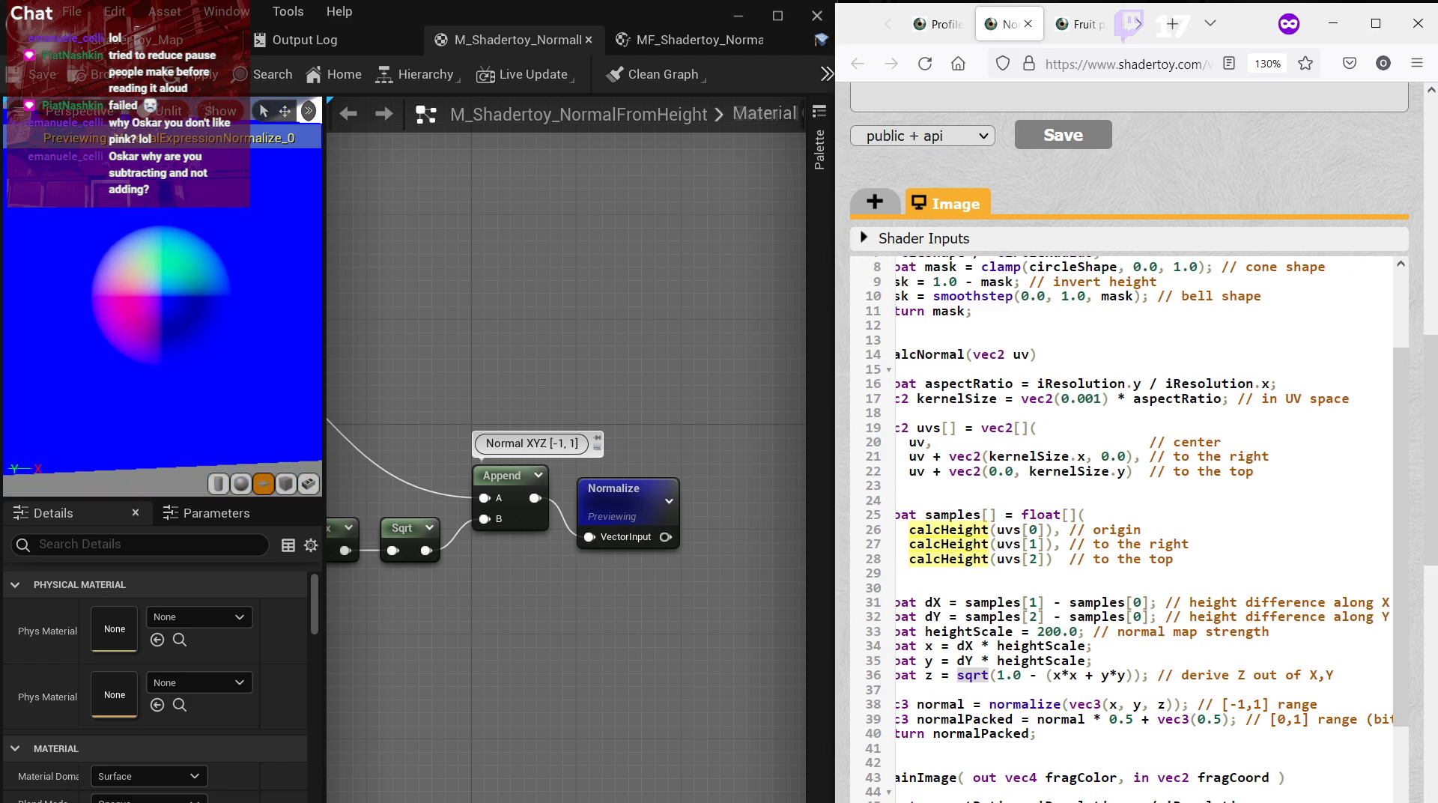
Add a Multiply node after Normalize, with the Normalize output in A and a constant of 0.5 in B.
right_drag(610, 622, 639, 529)
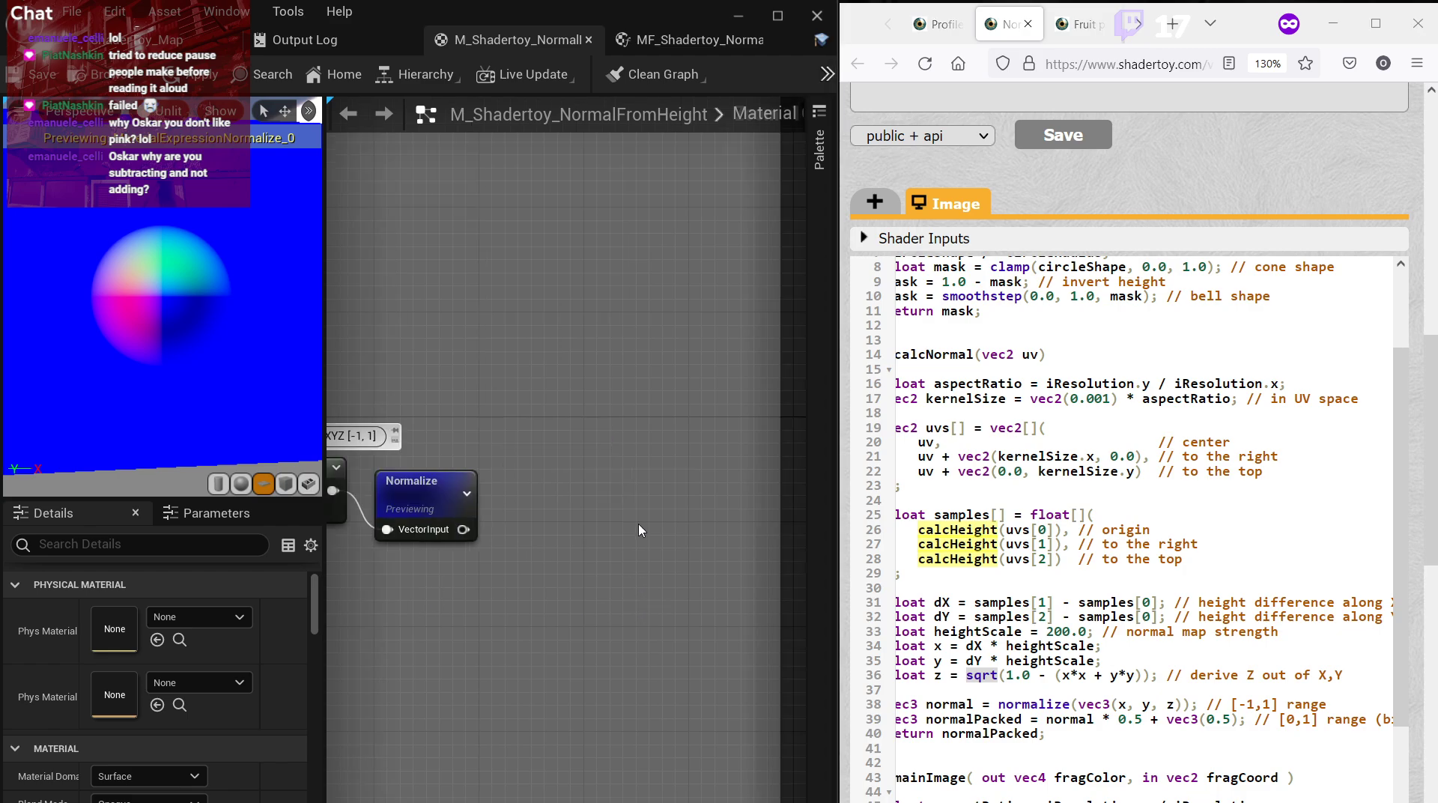
click(554, 500)
drag(464, 530, 566, 526)
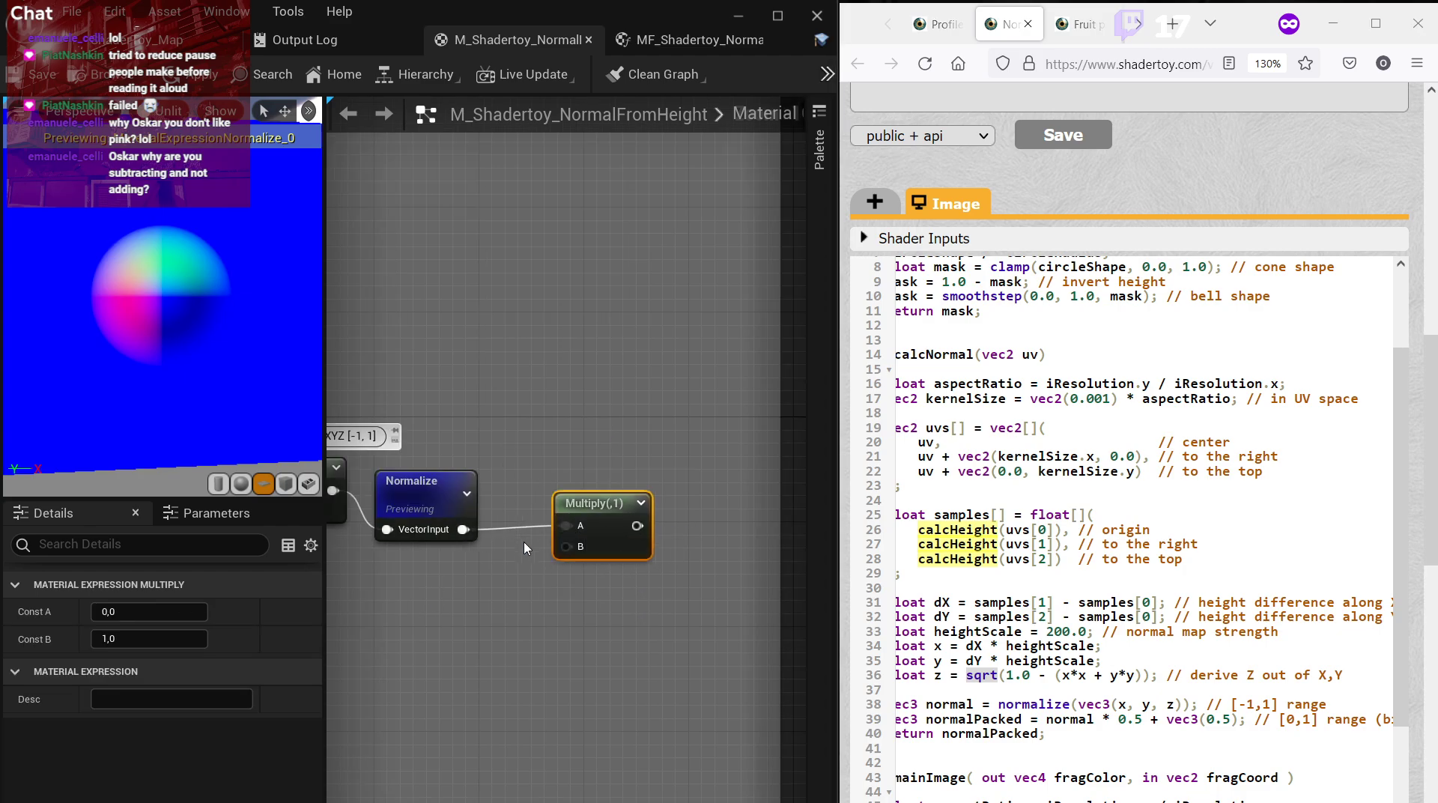
click(480, 559)
drag(510, 587, 567, 547)
click(146, 612)
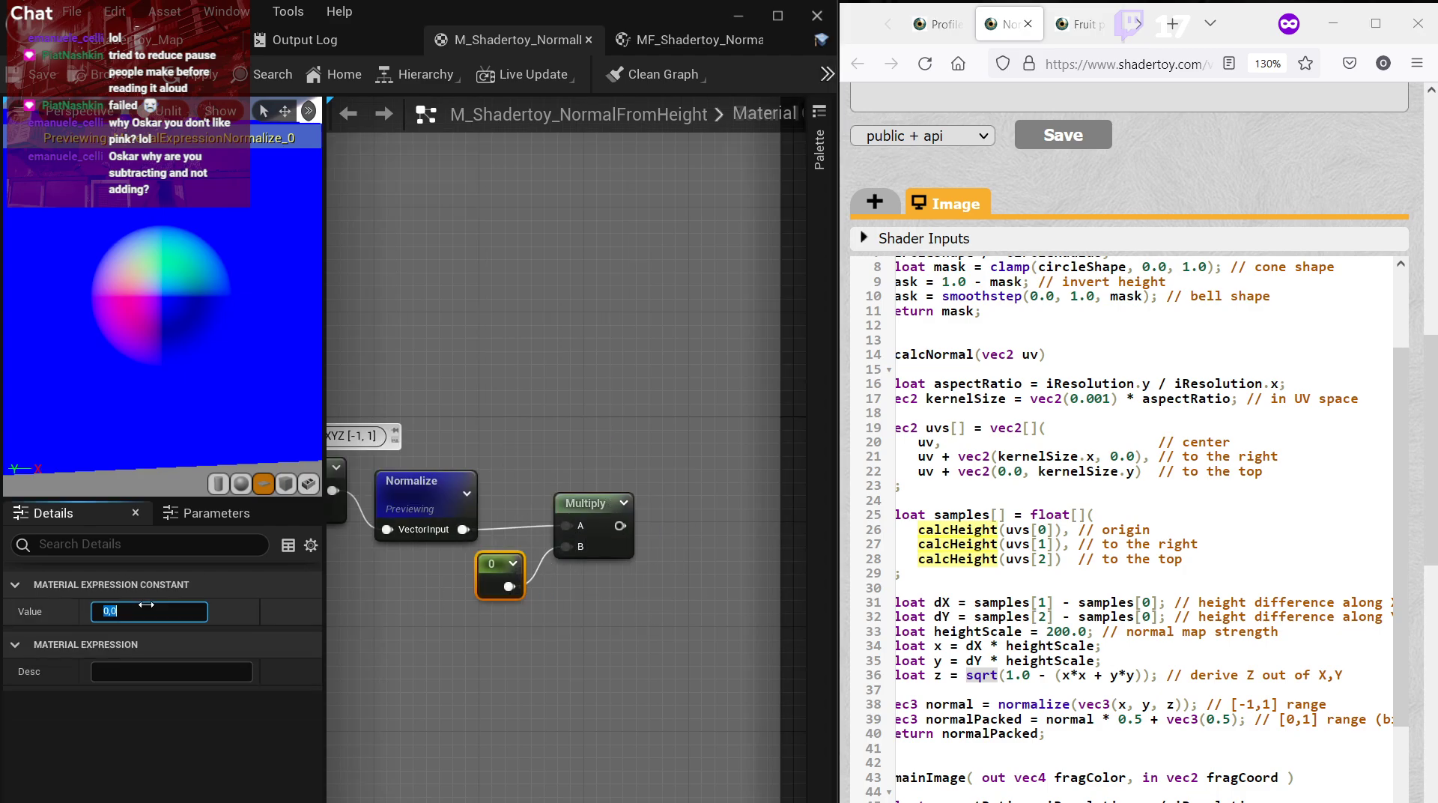
text(0,5)
key(Return)
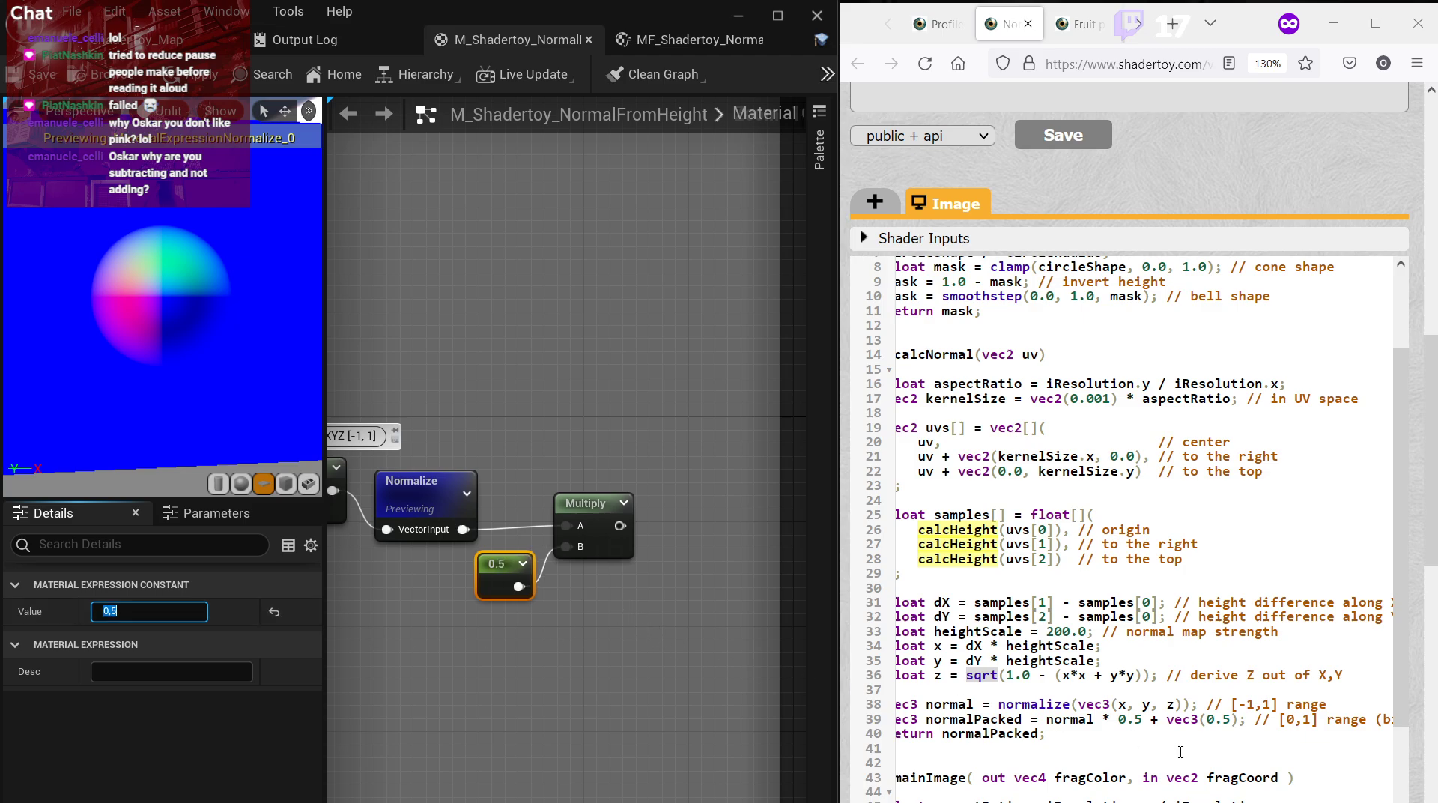
Add an Add node and connect the 0.5 Multiply node's output to its A input.
right_drag(705, 522, 587, 514)
right_click(539, 514)
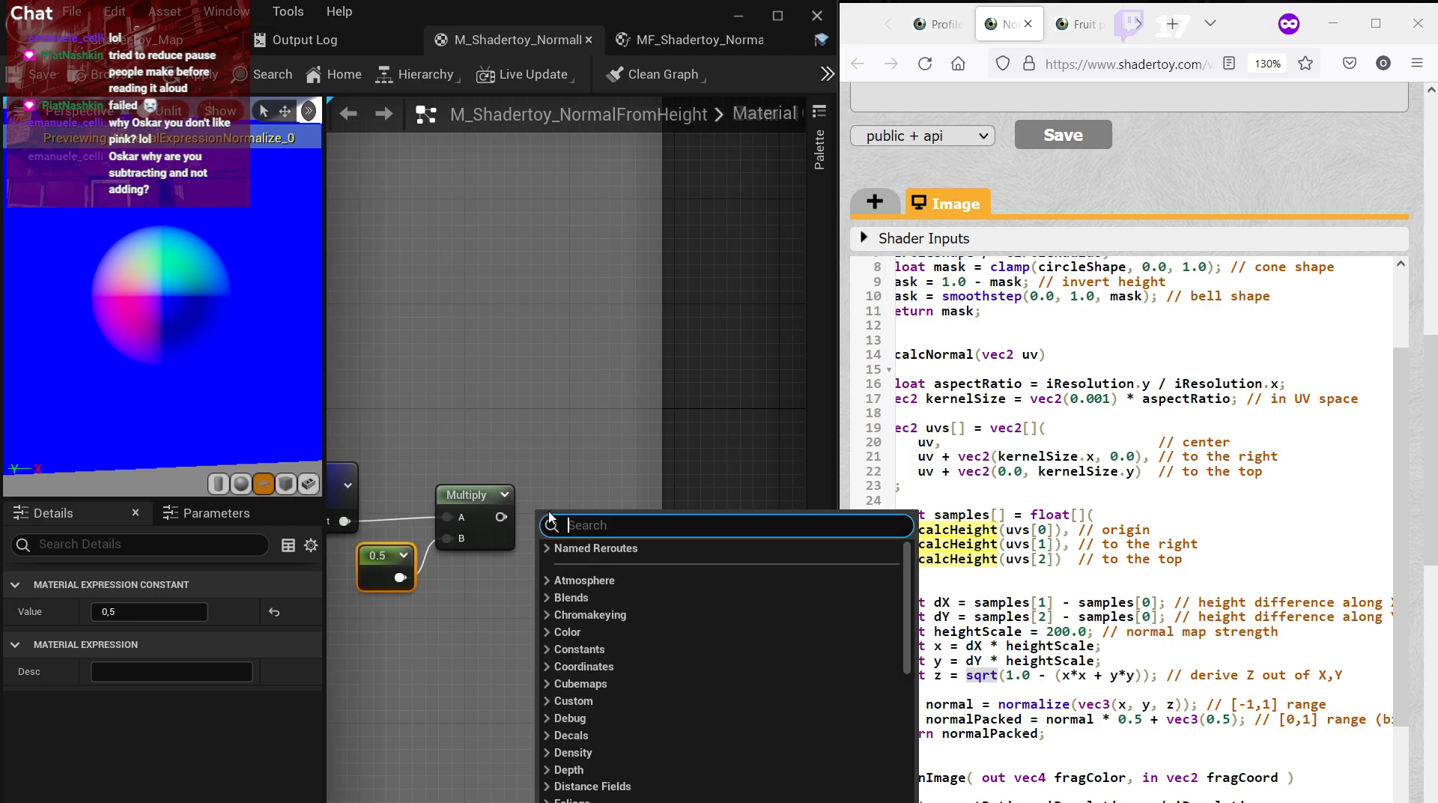
text(add)
key(Return)
drag(501, 517, 546, 545)
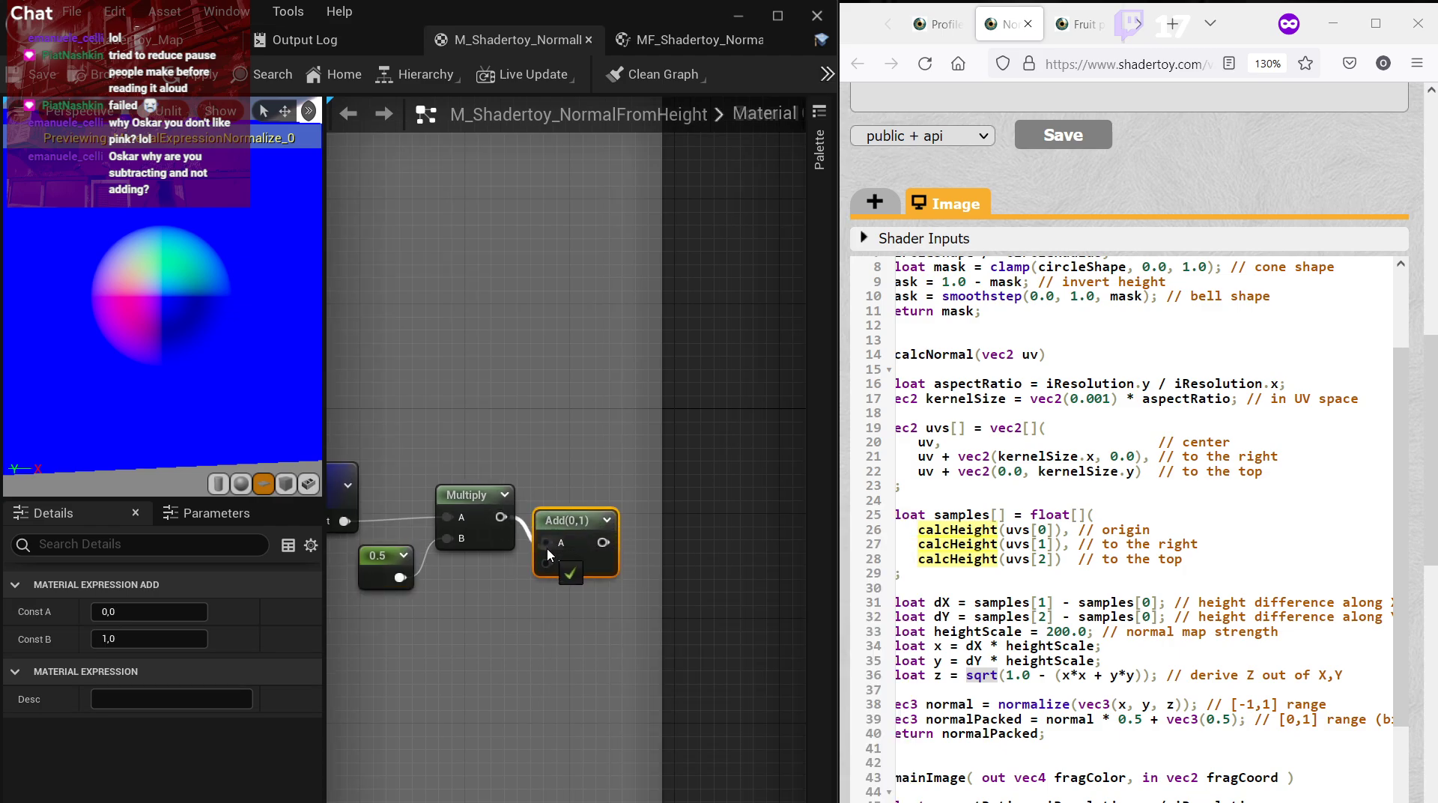
Create a three-component constant of 0.5, 0.5, 0.5 and wire it into the new Add node's B input.
click(449, 605)
click(146, 612)
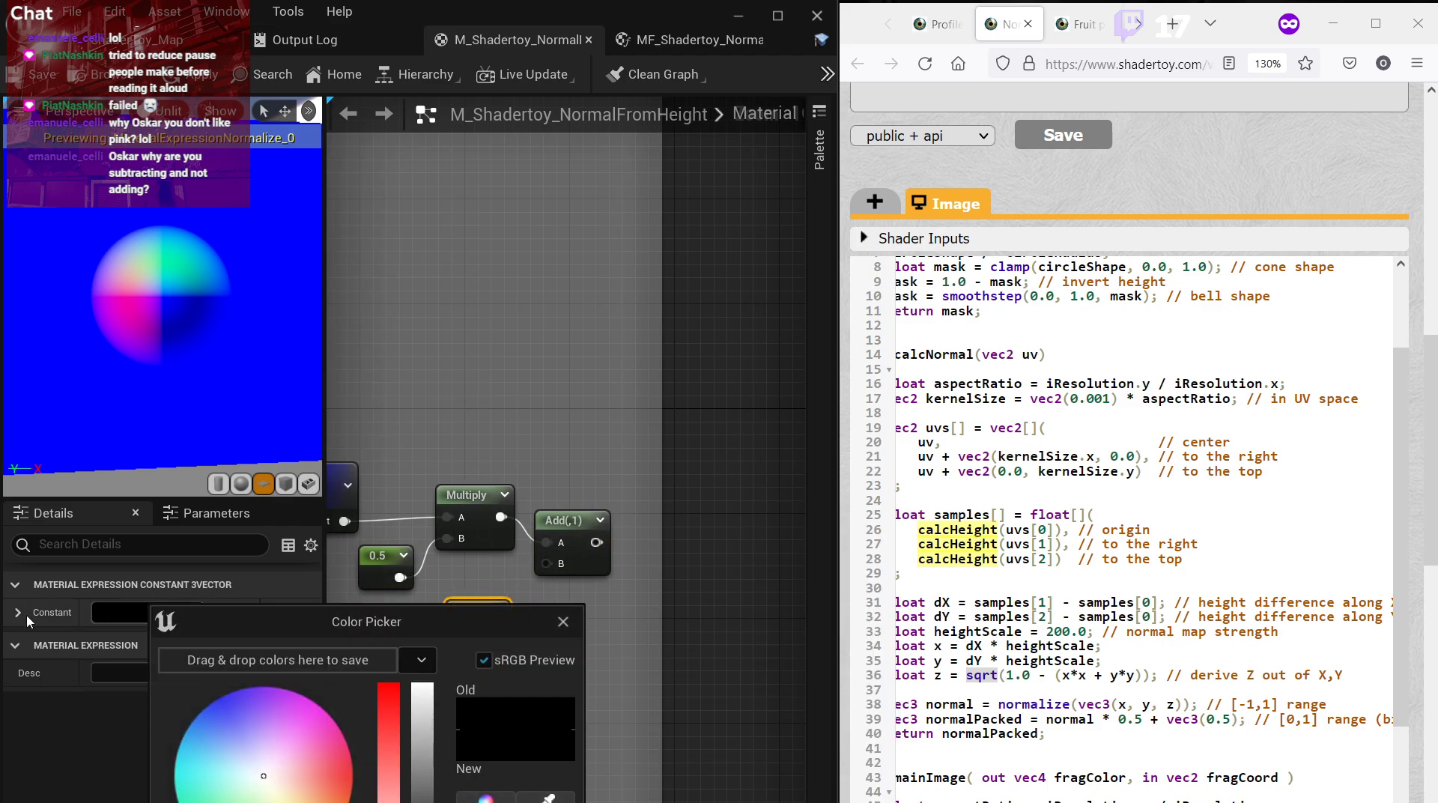
key(Return)
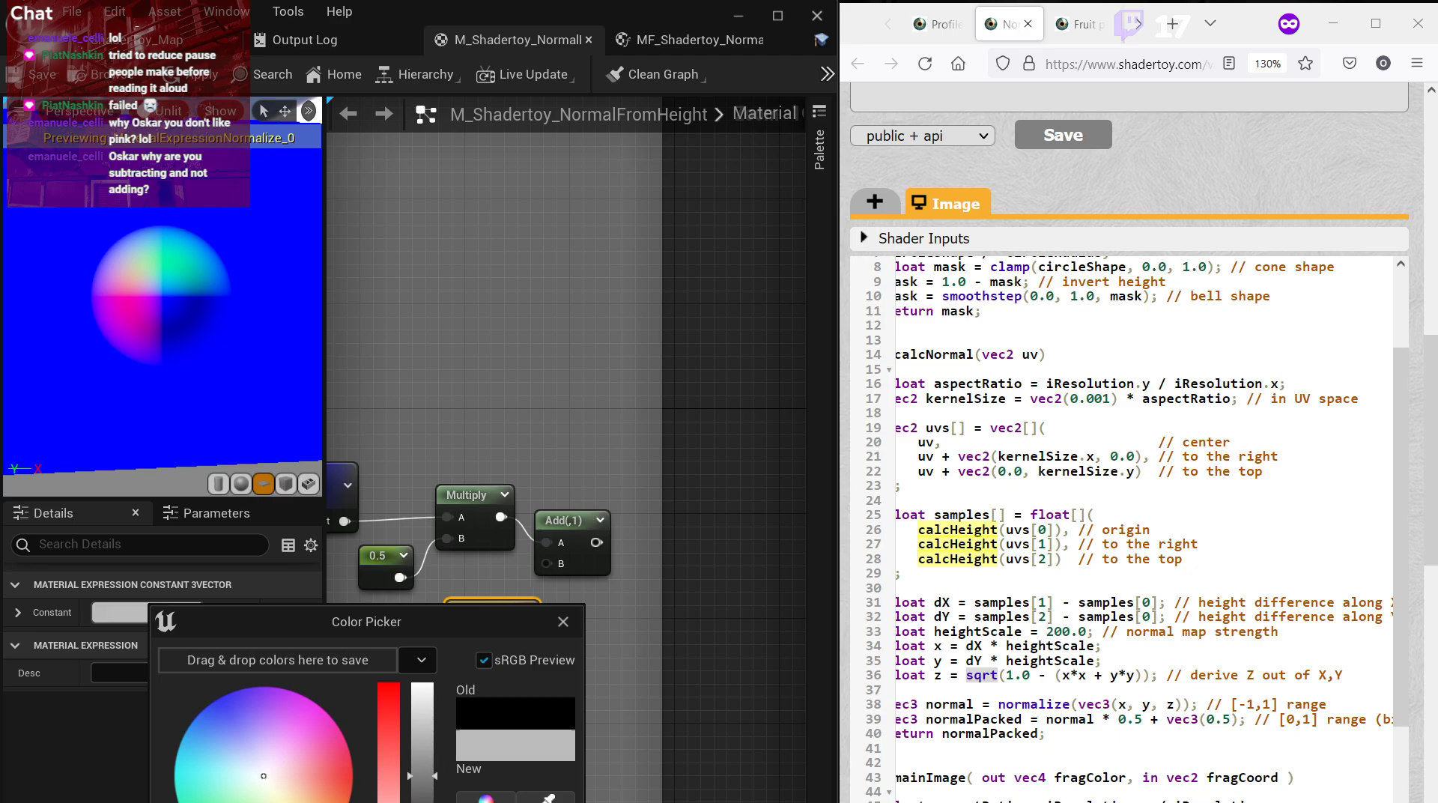
drag(527, 633, 544, 564)
Preview the new Add node and shift it slightly away from the 0.5, 0.5, 0.5 constant.
right_click(558, 520)
click(591, 553)
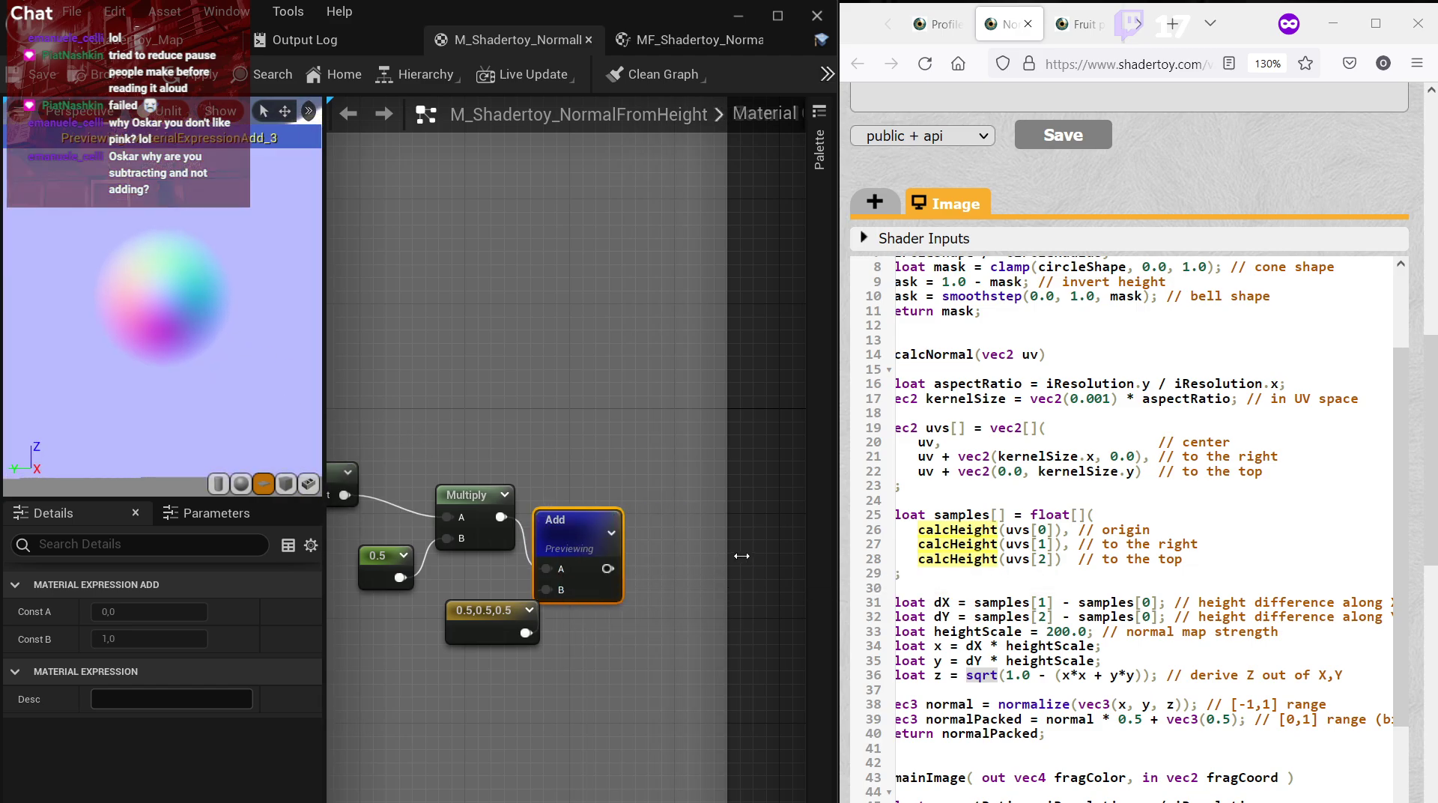
drag(591, 528, 627, 520)
click(674, 427)
Add a Power node after the previewed Add node and connect the Add output to its Base input.
right_drag(675, 427, 556, 427)
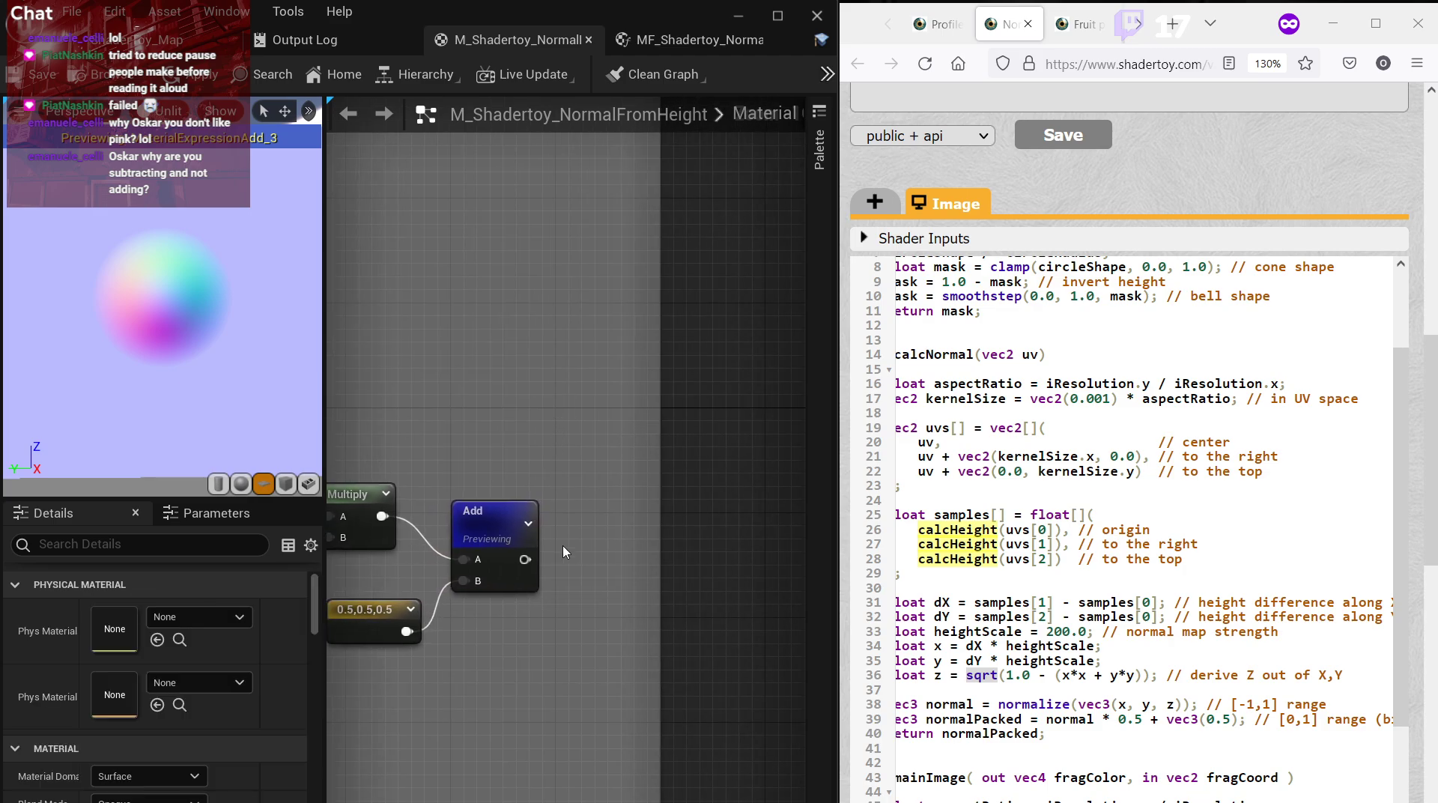
right_click(570, 559)
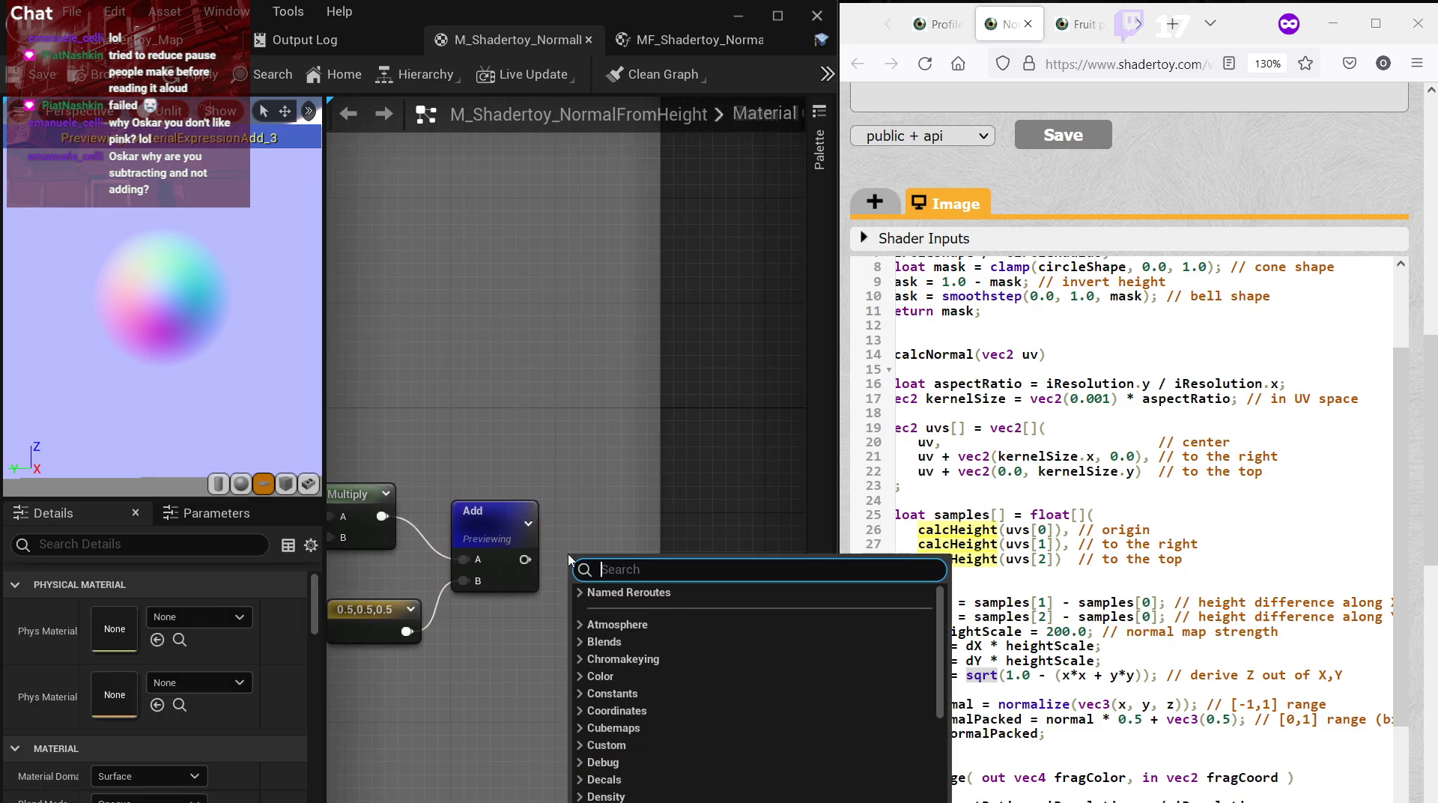
key(Escape)
click(569, 559)
drag(525, 559, 581, 613)
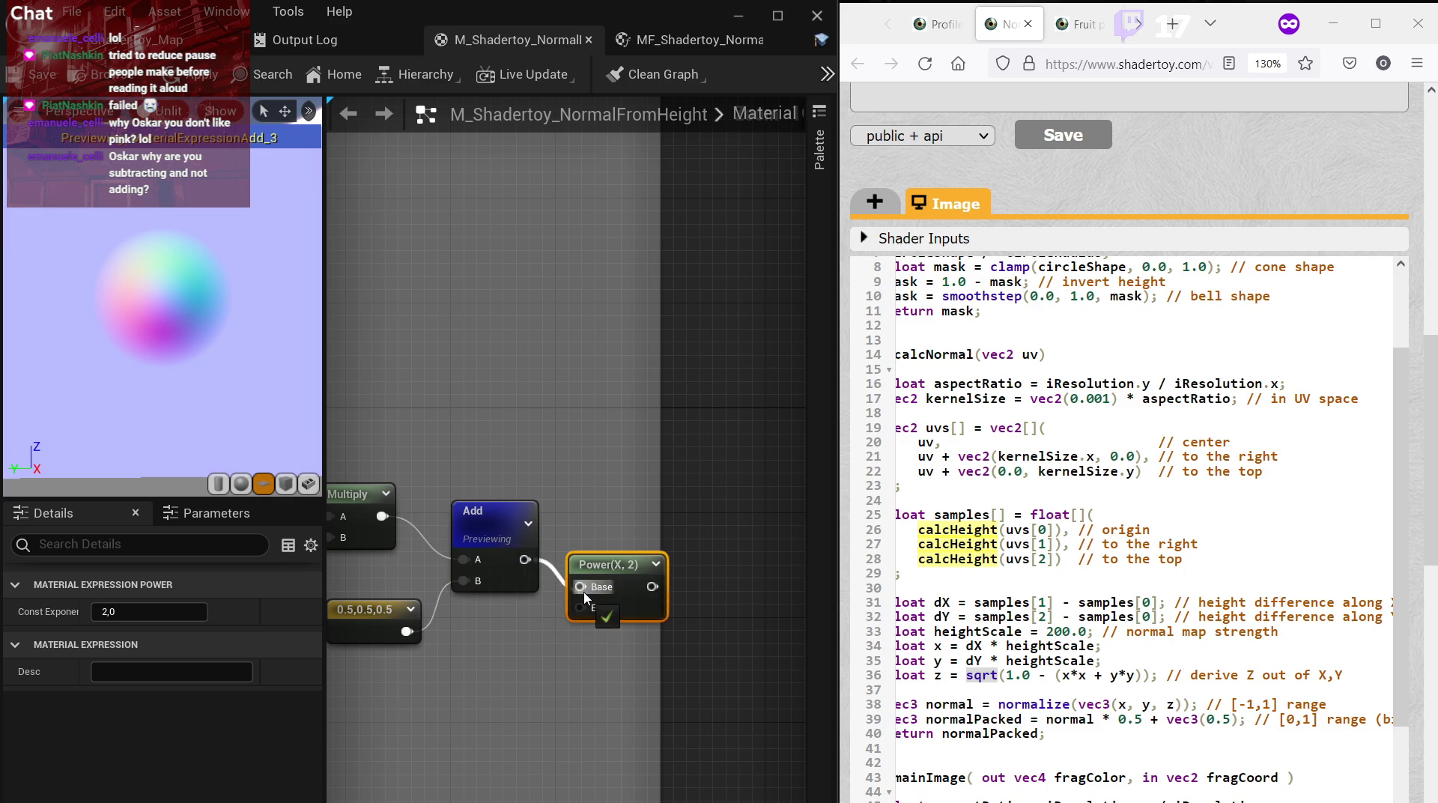
Preview the Power node and set its constant exponent to 2.2.
right_click(606, 592)
click(604, 581)
click(135, 612)
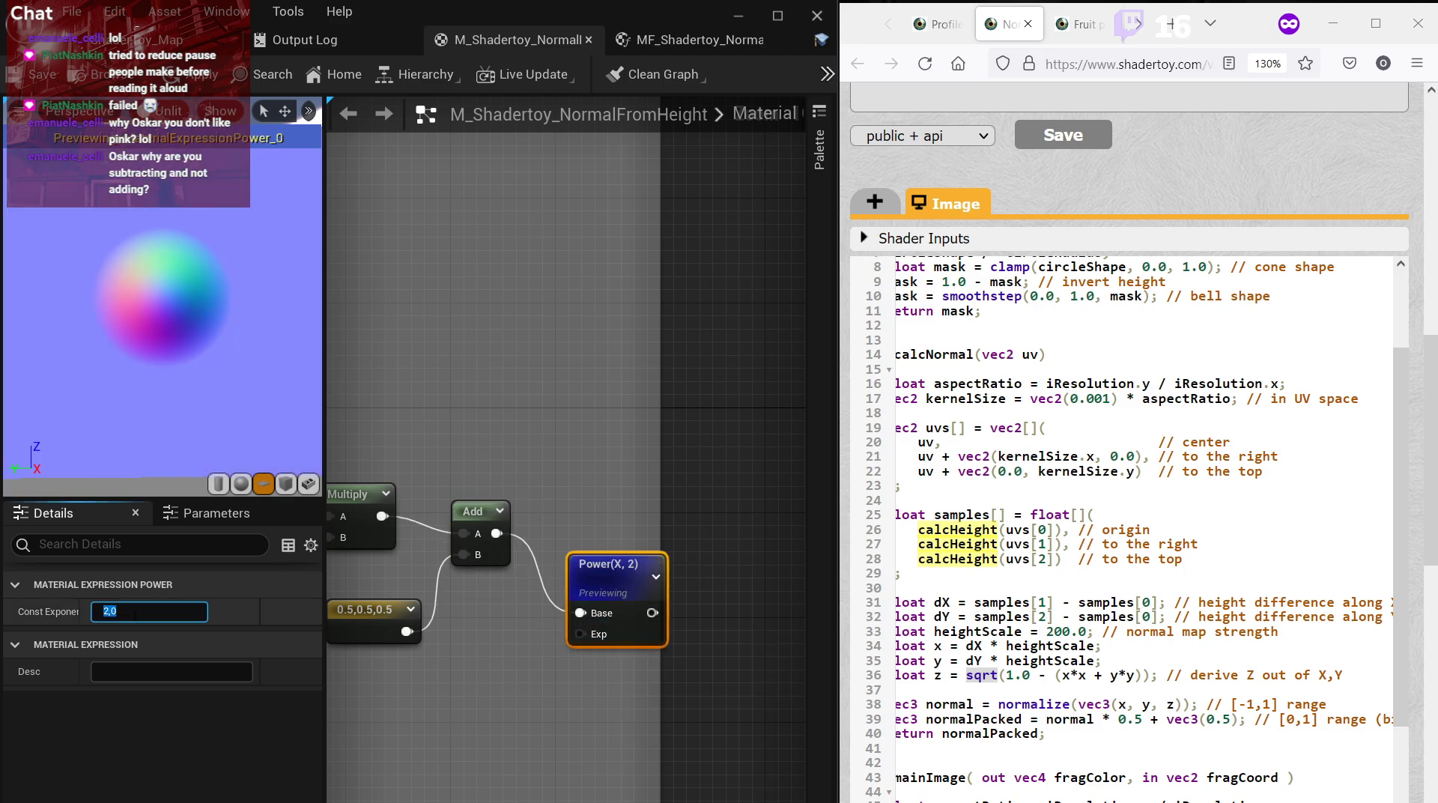
text(2.2)
key(Return)
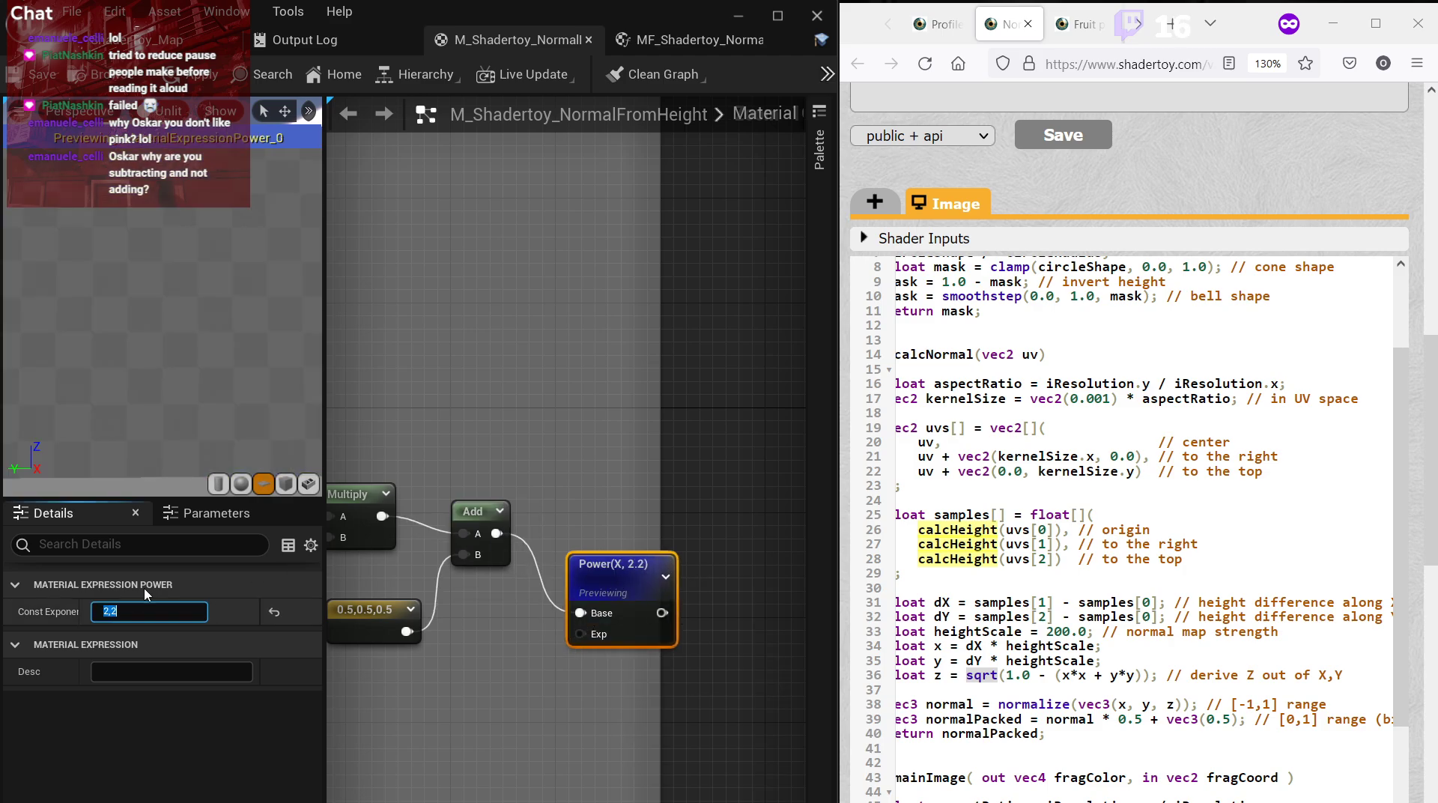
Compare the material preview with the Shadertoy render and examine the height samples and axis difference nodes.
scroll(1210, 245, up, 7)
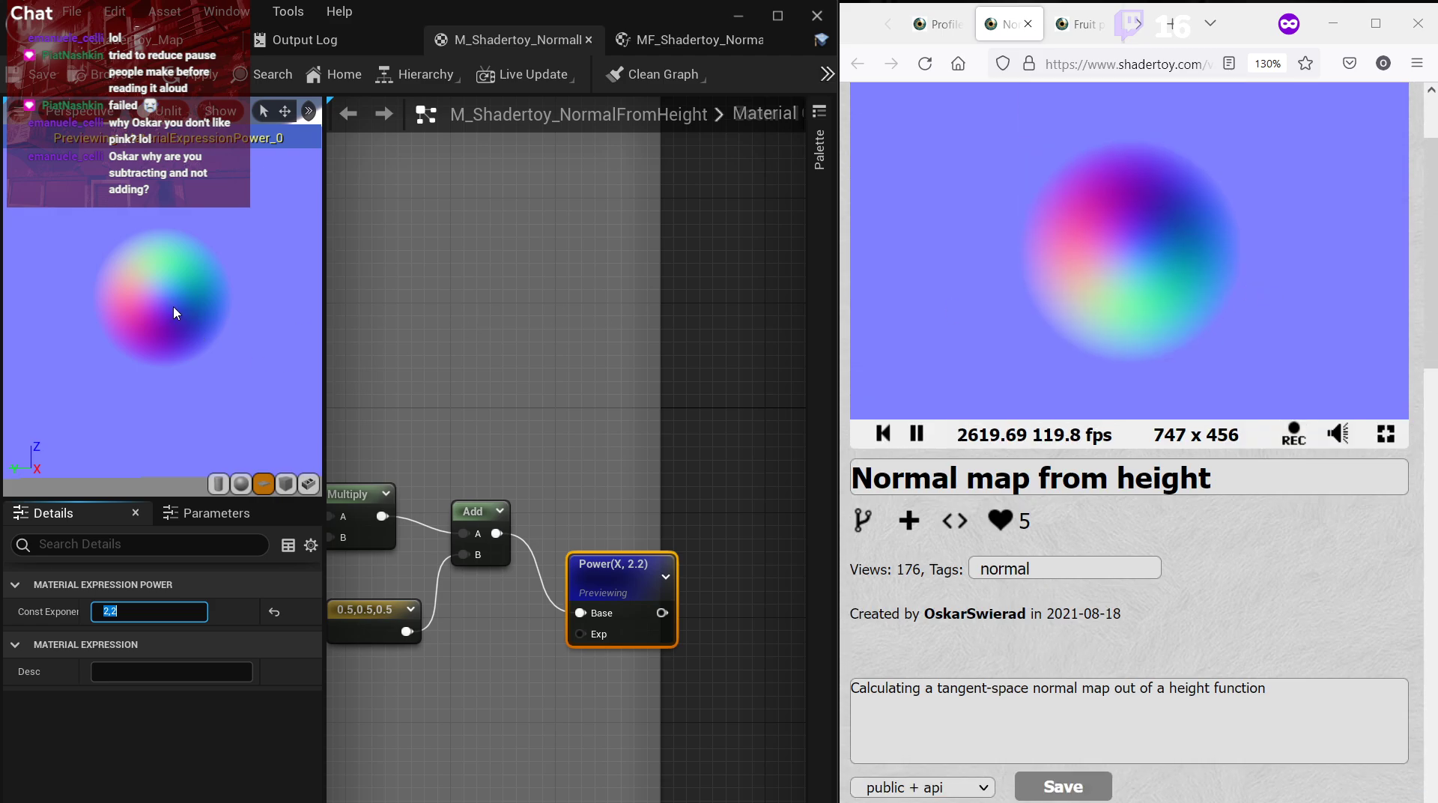
right_drag(556, 438, 745, 406)
scroll(671, 417, down, 2)
right_drag(435, 546, 670, 594)
right_drag(516, 623, 652, 642)
right_drag(460, 600, 584, 620)
scroll(475, 572, up, 1)
right_drag(475, 571, 534, 598)
scroll(648, 450, up, 1)
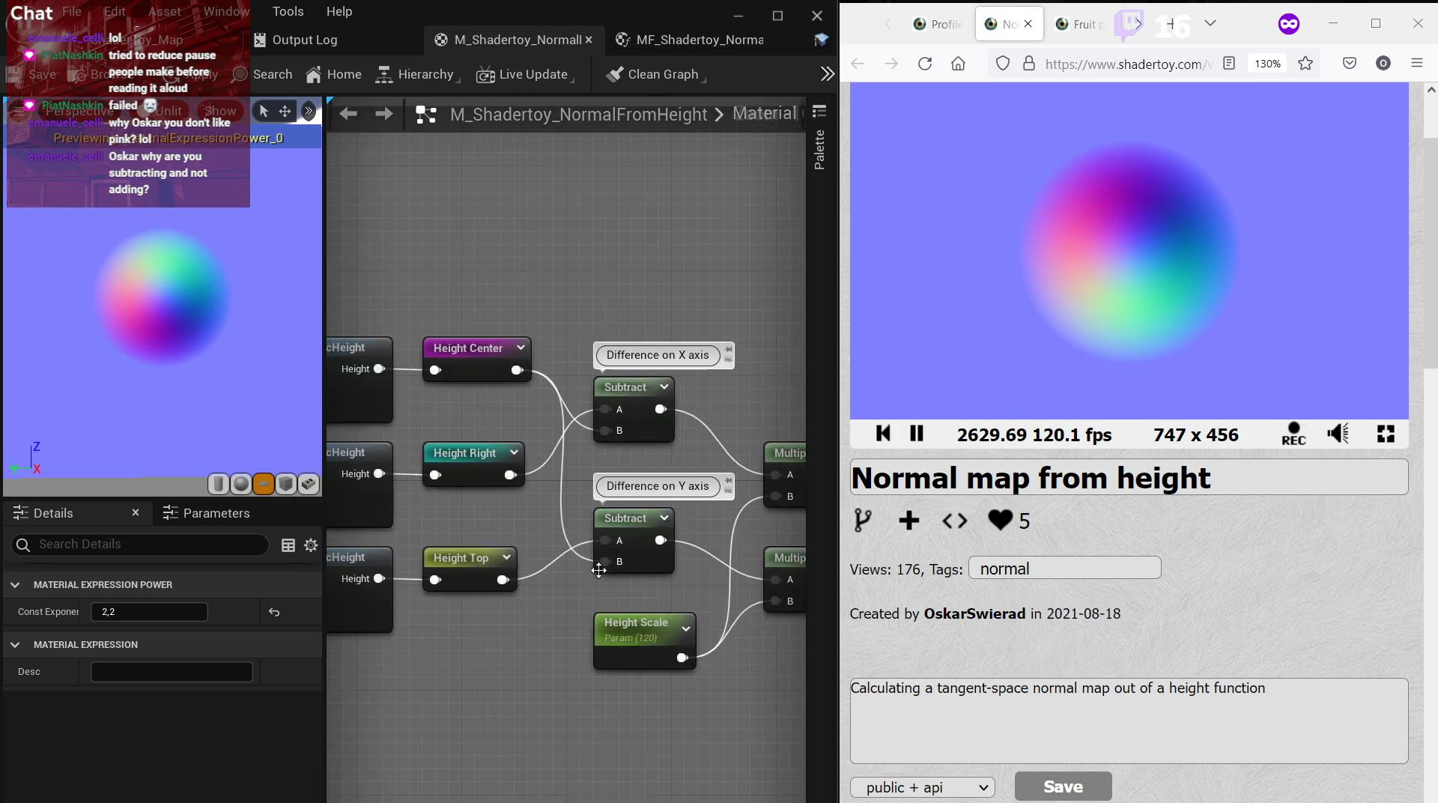
click(468, 463)
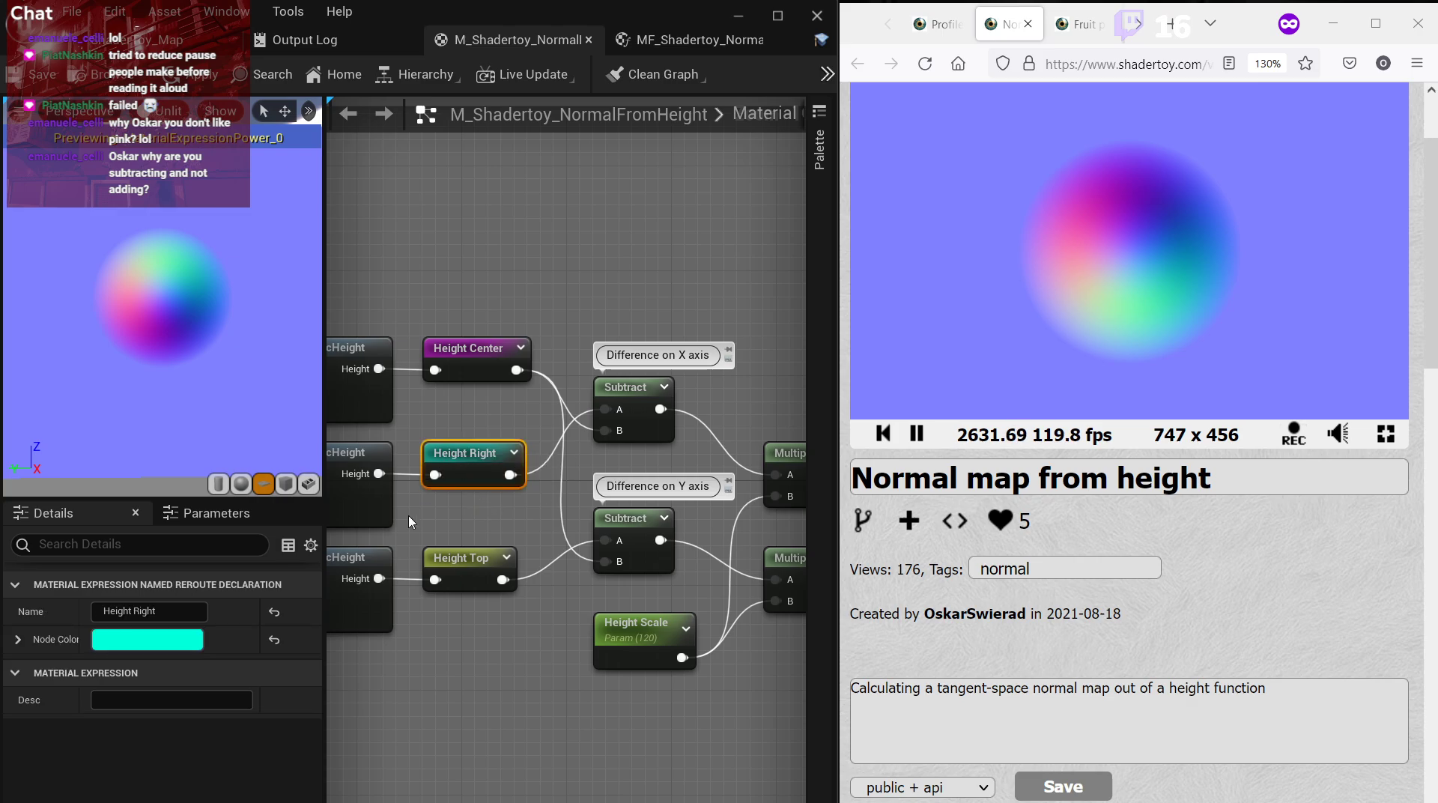
Add a Subtract node below the Add node that feeds Sample UV Top.
right_drag(412, 522, 789, 530)
right_drag(363, 578, 779, 602)
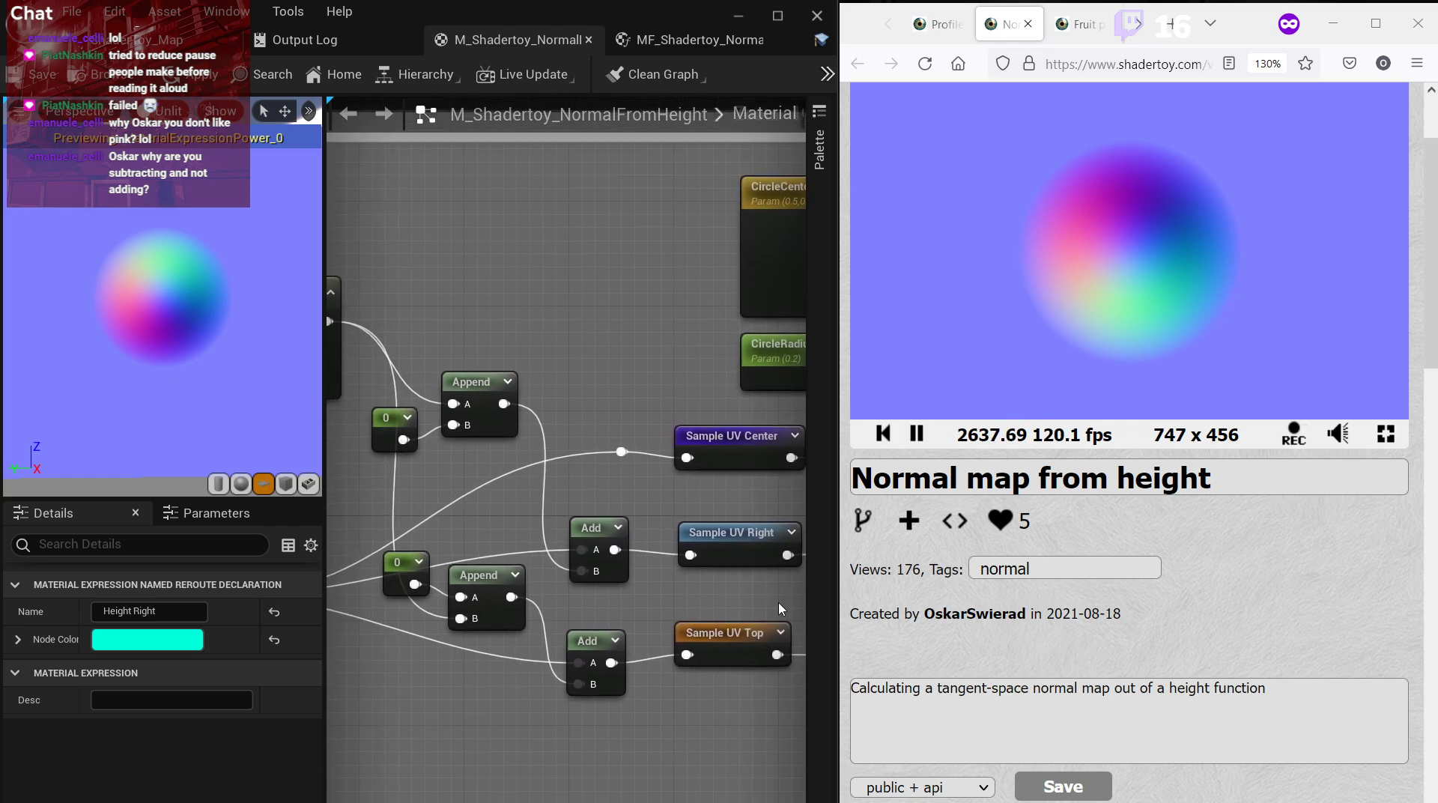
right_drag(576, 623, 682, 601)
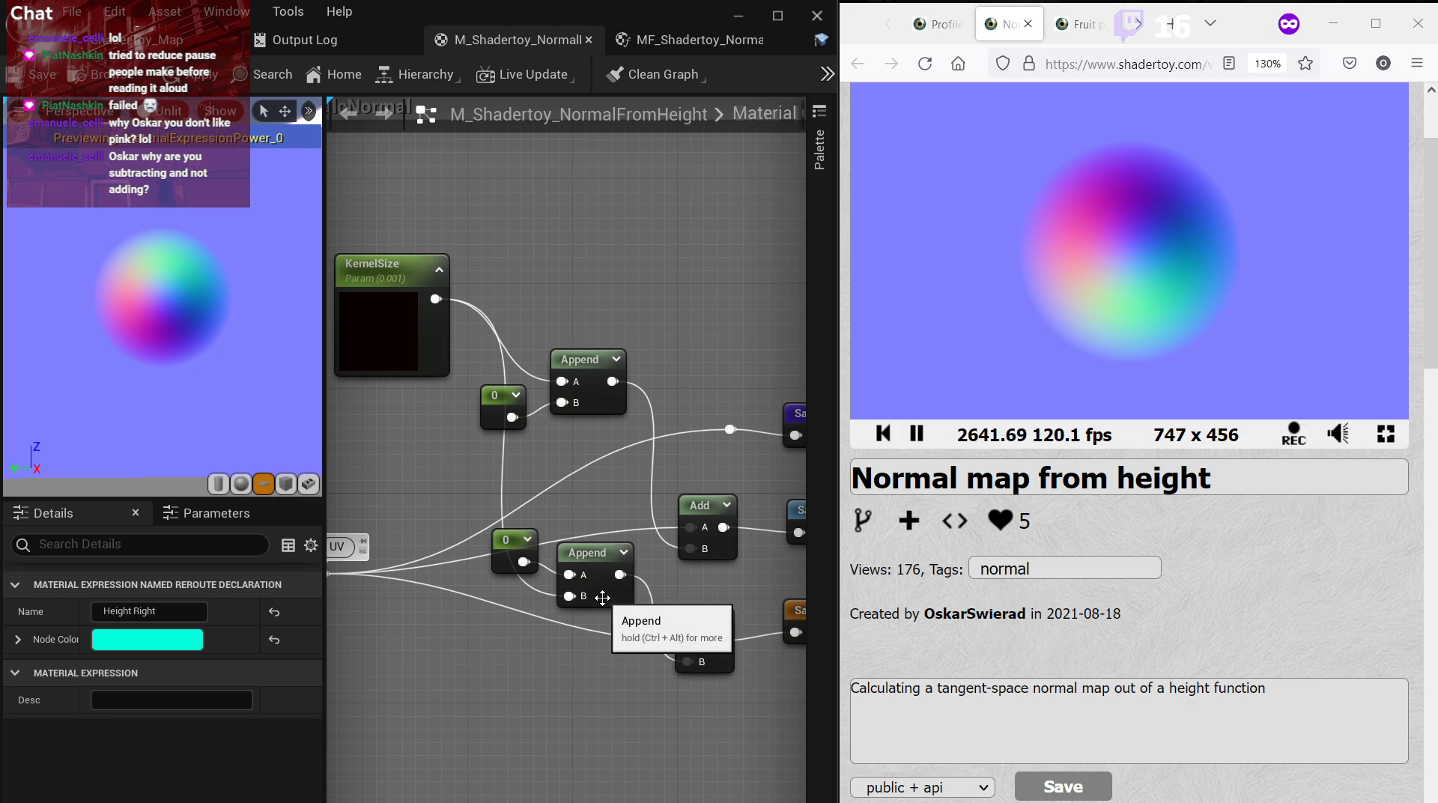
right_click(691, 688)
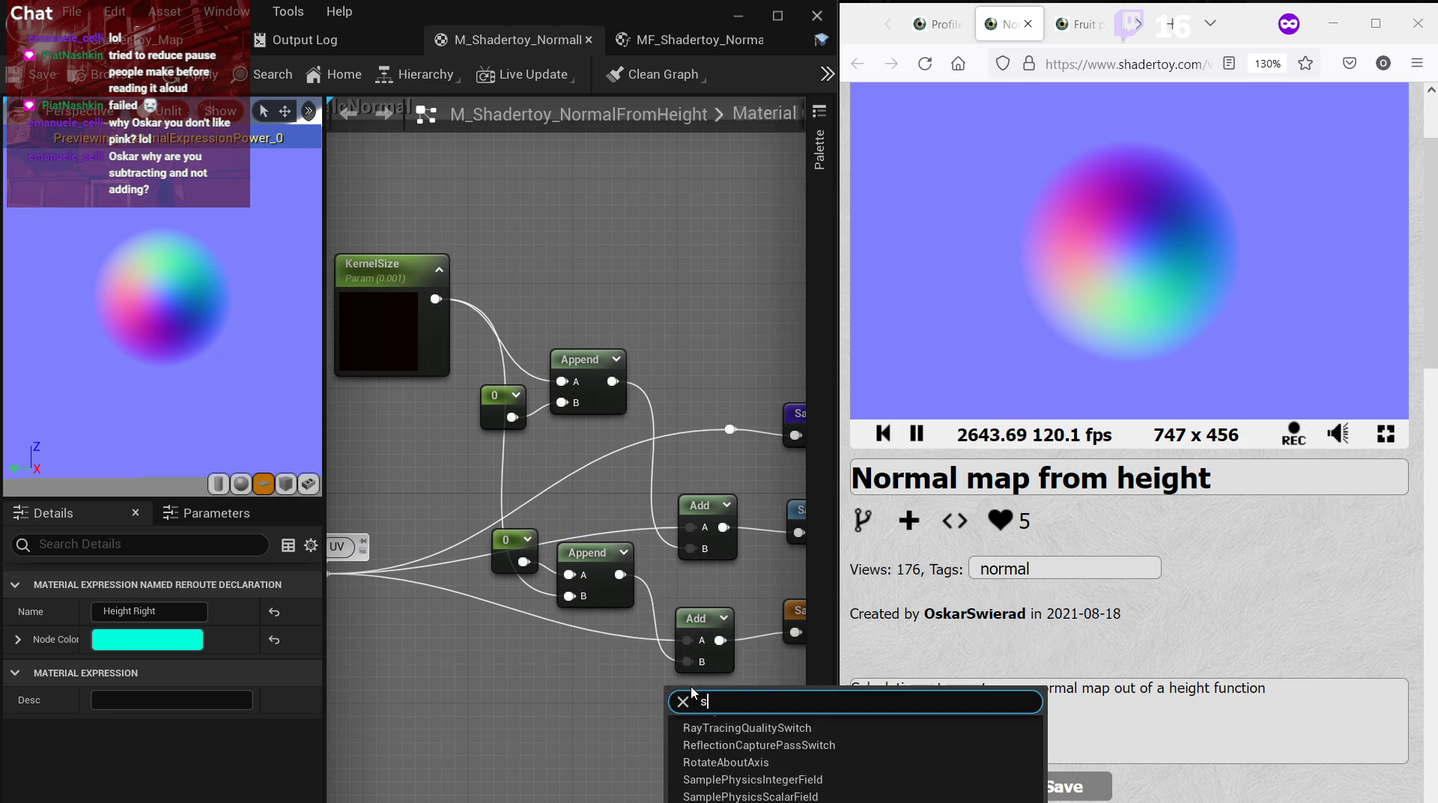
text(subt)
key(Return)
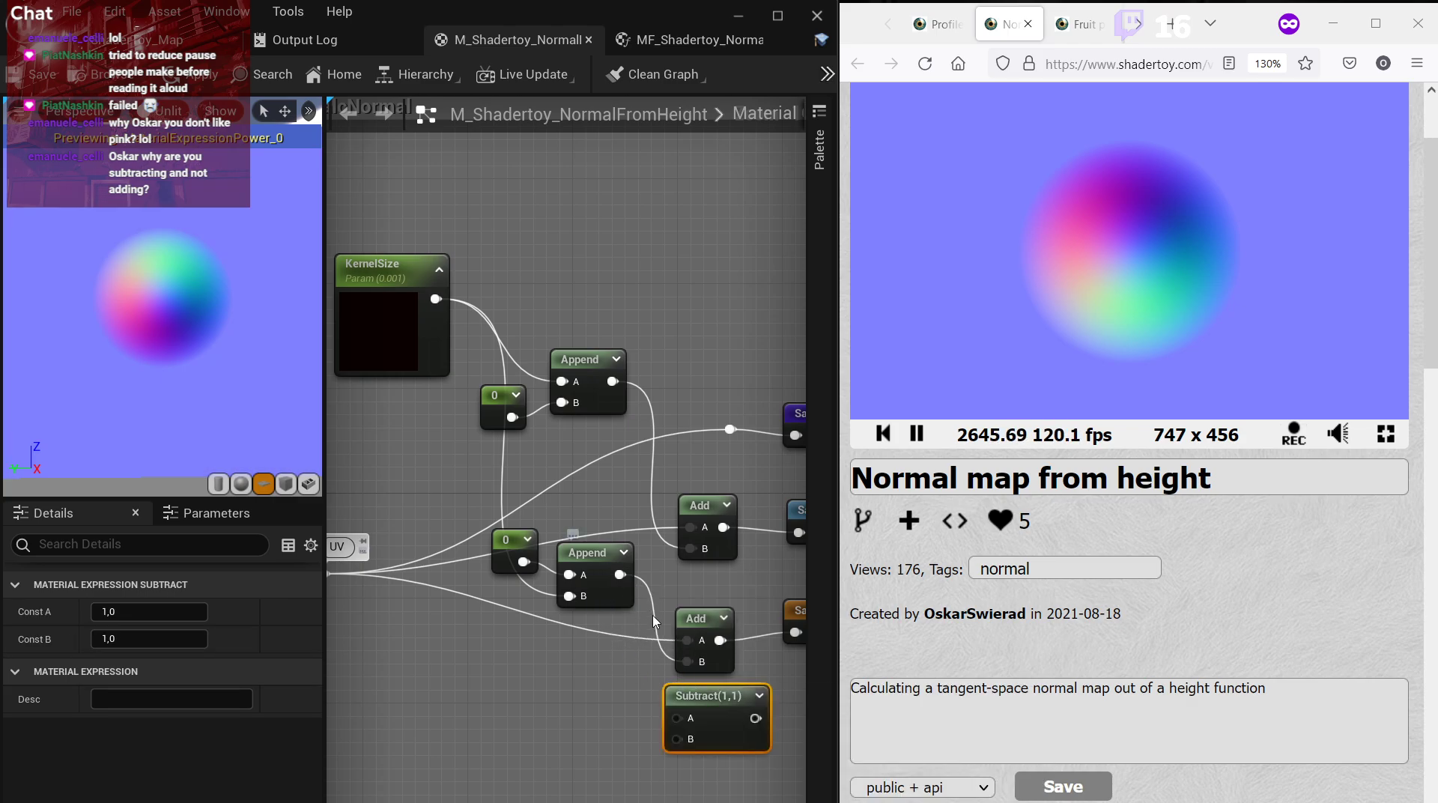
Replace the Add node before Sample UV Top with the Subtract node, rewiring UV to A, the Append offset to B and its output.
mouse_move(677, 719)
mouse_down()
mouse_move(621, 630)
mouse_move(681, 641)
mouse_move(678, 720)
mouse_up()
right_drag(696, 788, 621, 781)
drag(657, 711, 727, 625)
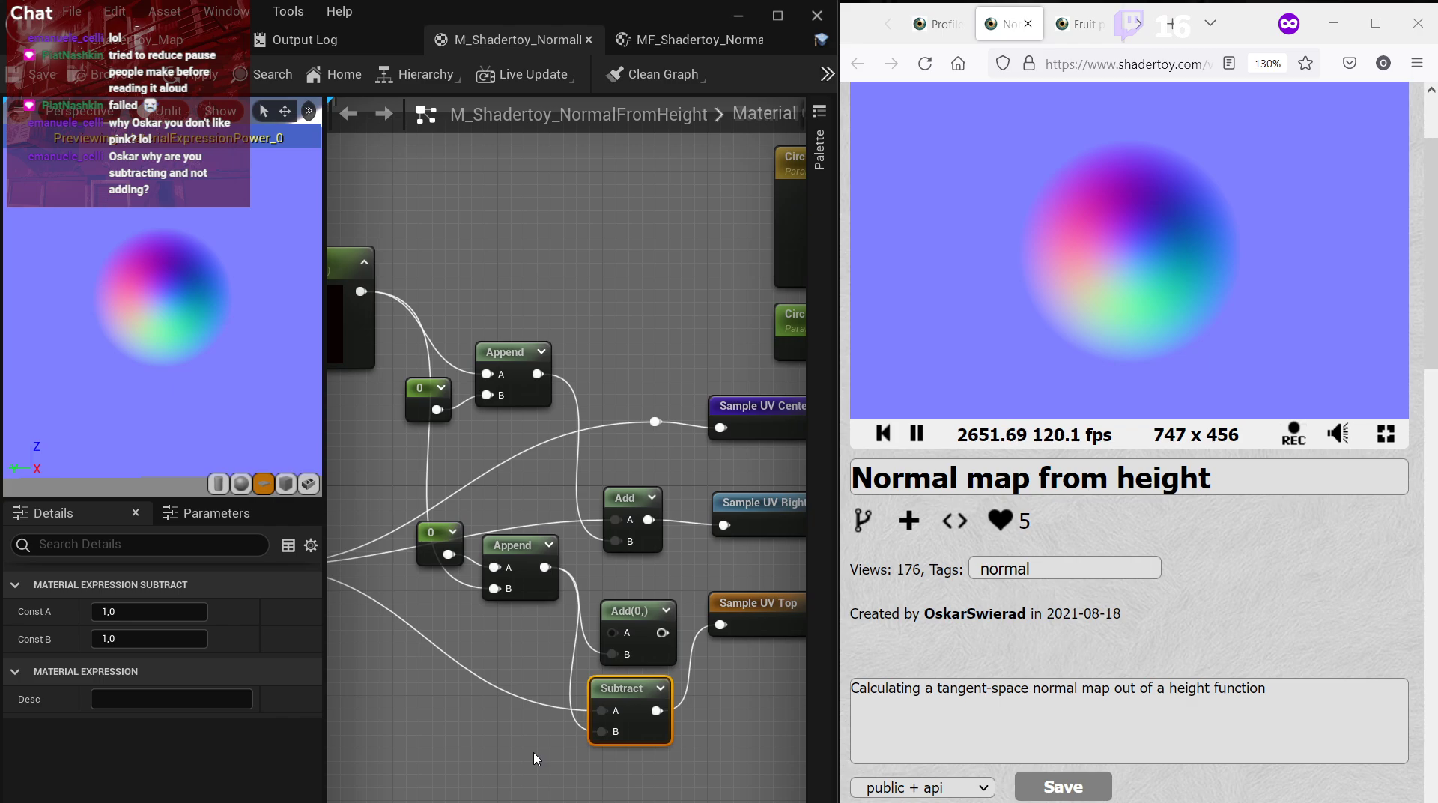
click(652, 606)
key(Delete)
drag(625, 688, 626, 603)
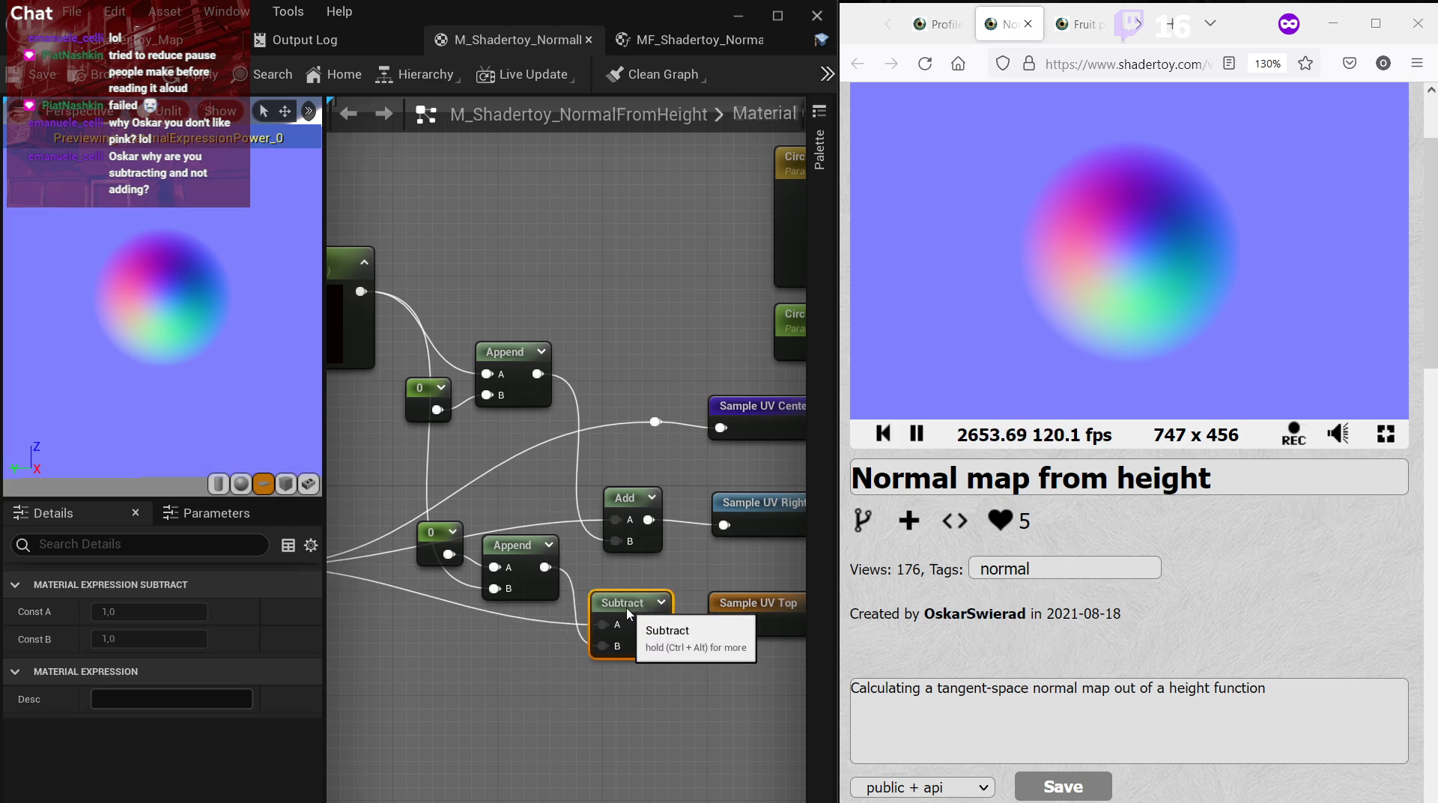
Add the node comment "Gamma, just for preview" to the Power node.
click(620, 717)
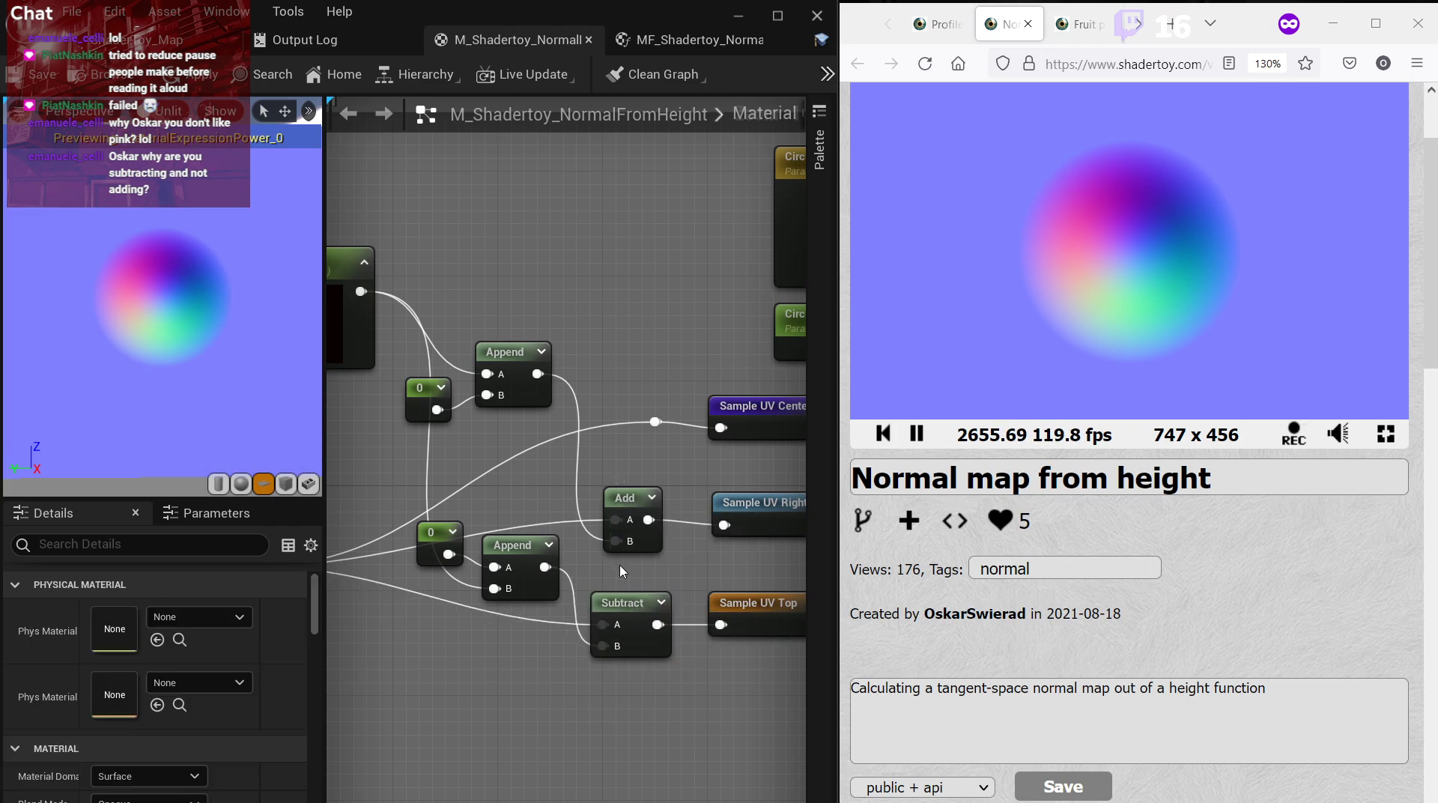
right_drag(681, 582, 535, 579)
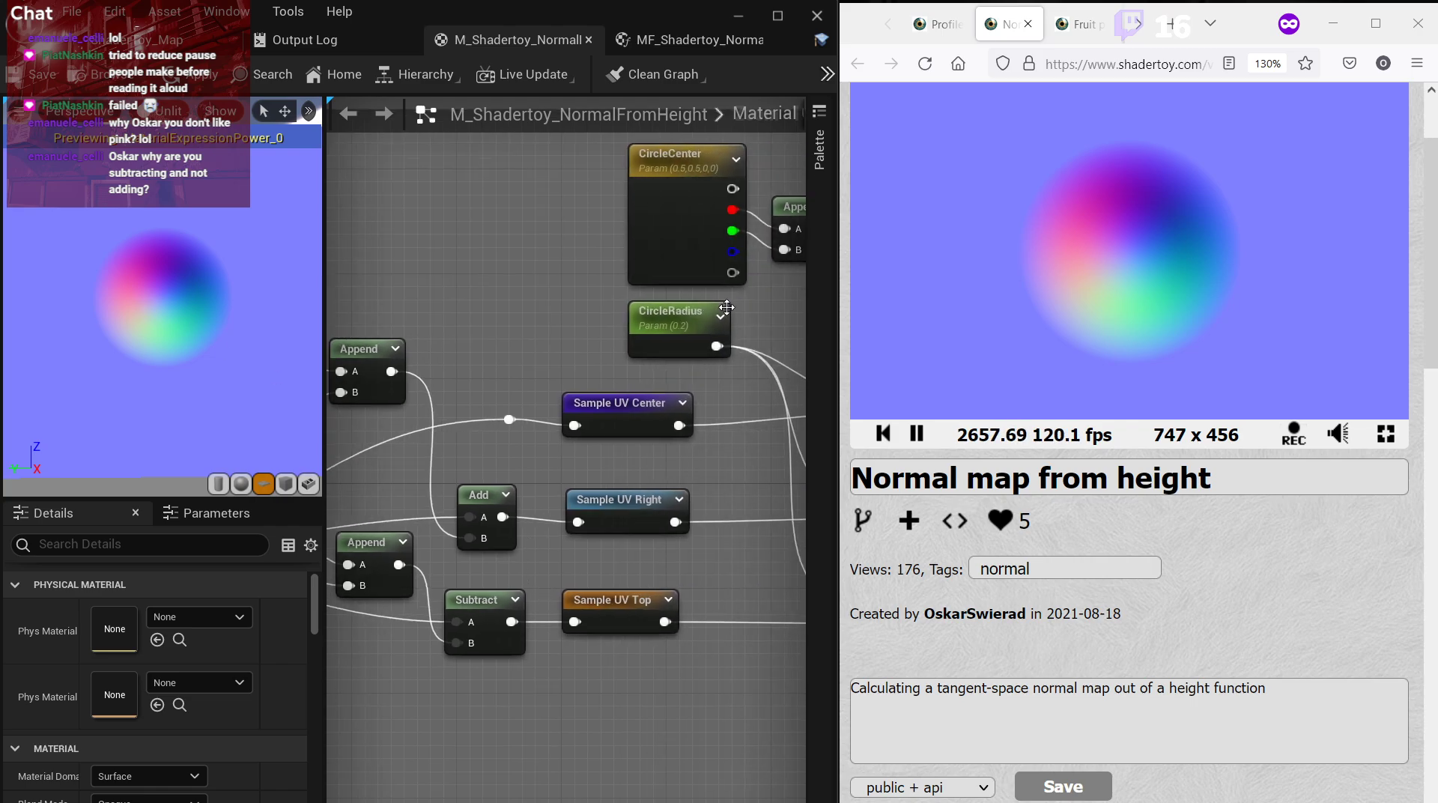
right_drag(678, 492, 457, 615)
right_click(457, 616)
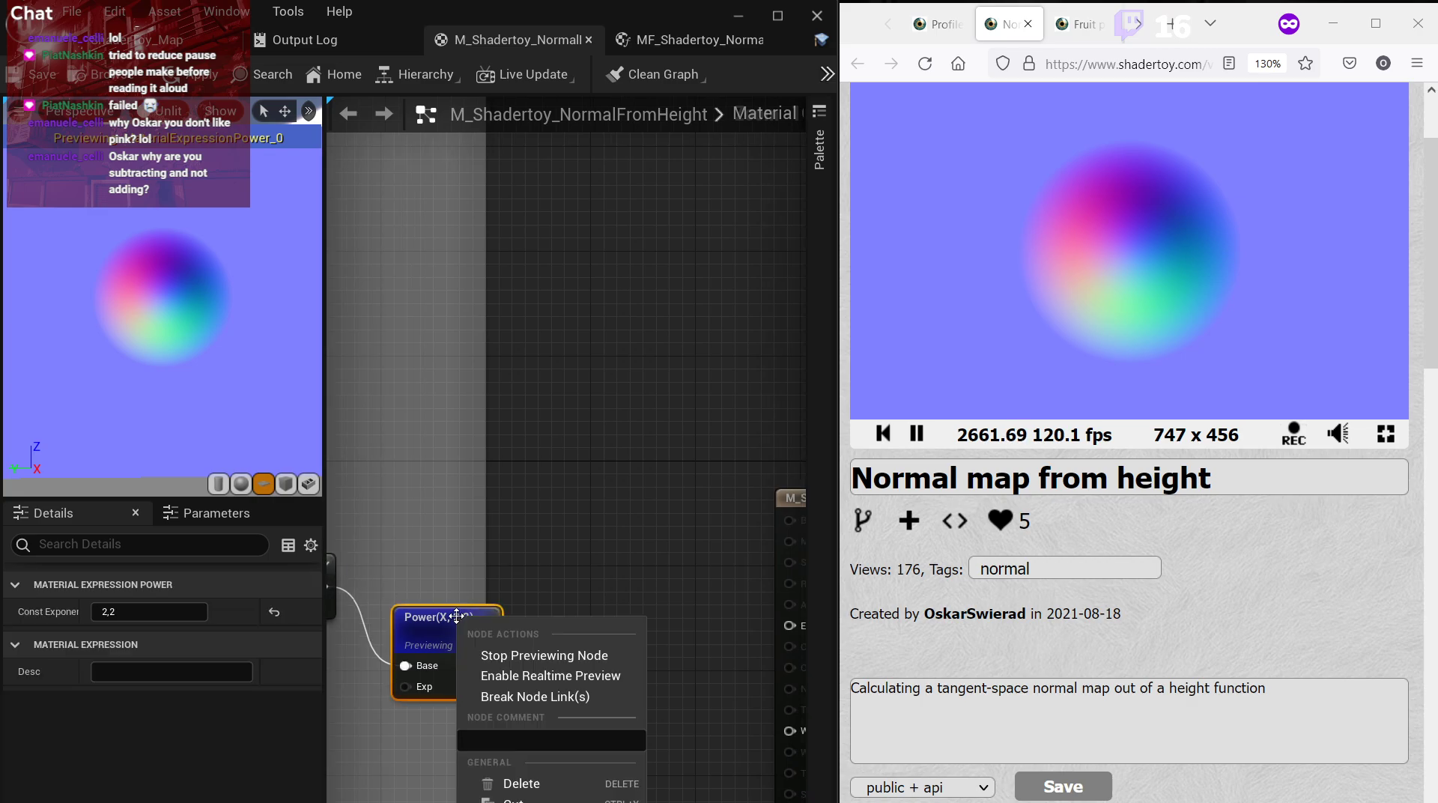
click(533, 739)
text(Gamma, jus)
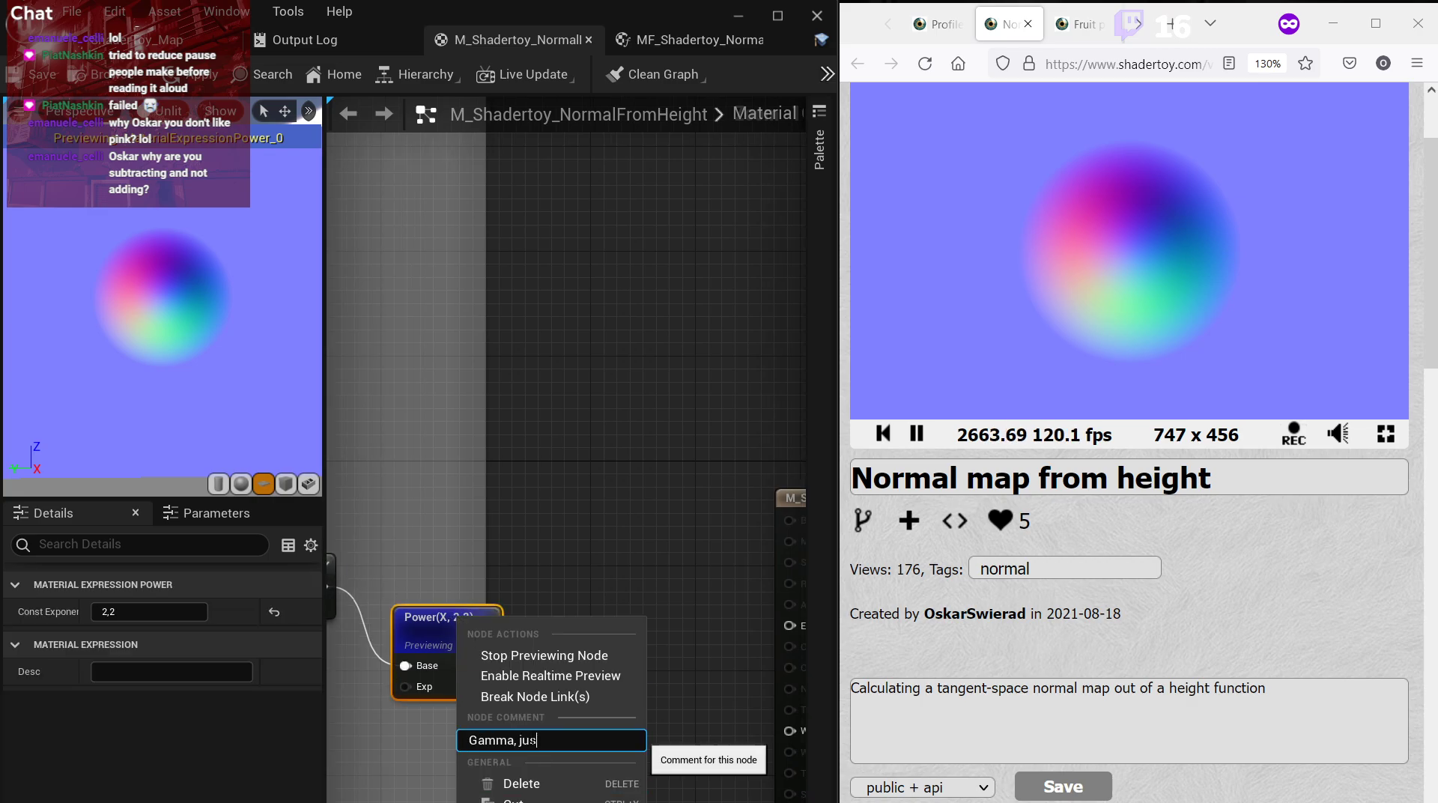
text(t for preview)
key(Return)
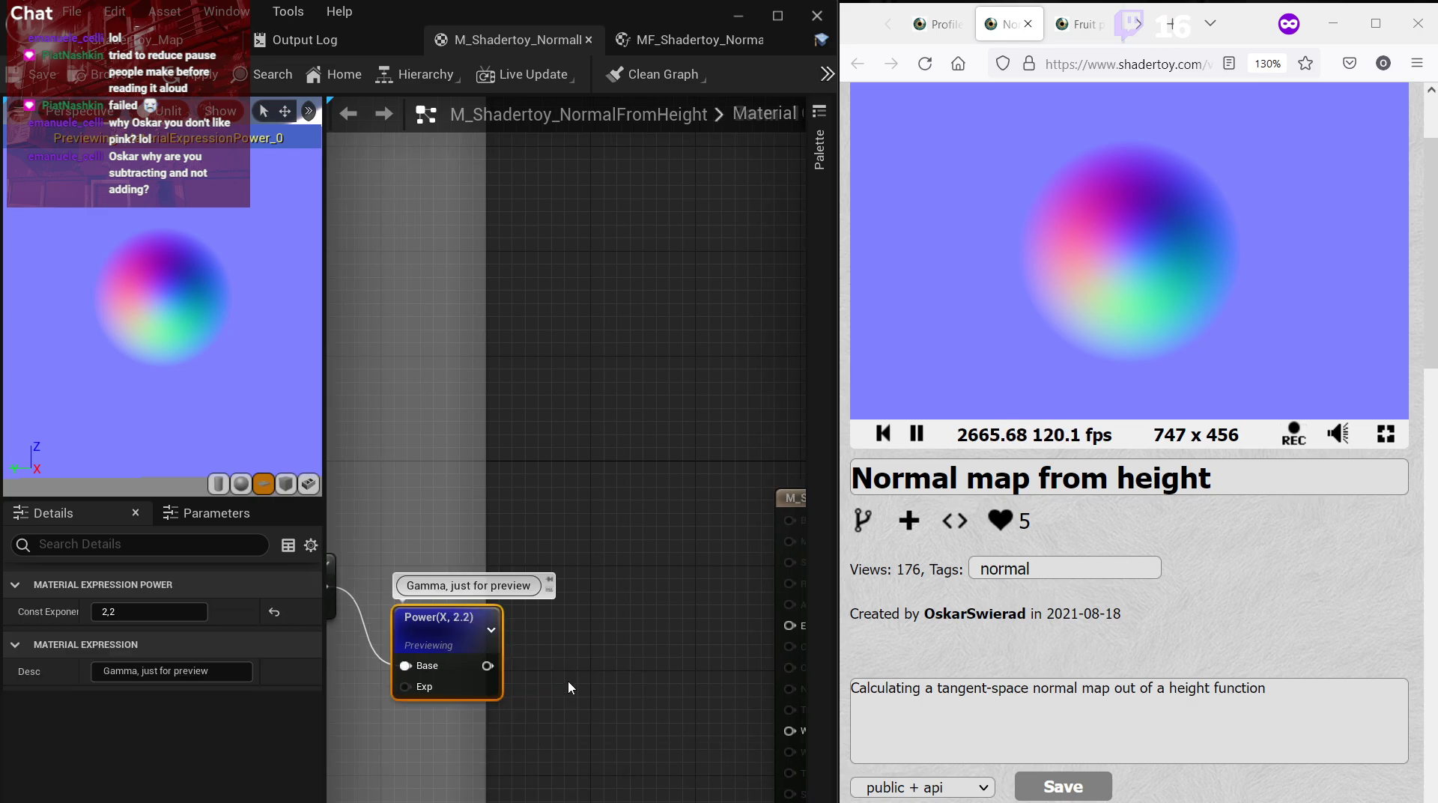
click(601, 412)
Examine the height sampling and normal packing nodes alongside the calcNormal code on Shadertoy.
scroll(722, 491, down, 2)
scroll(722, 494, down, 4)
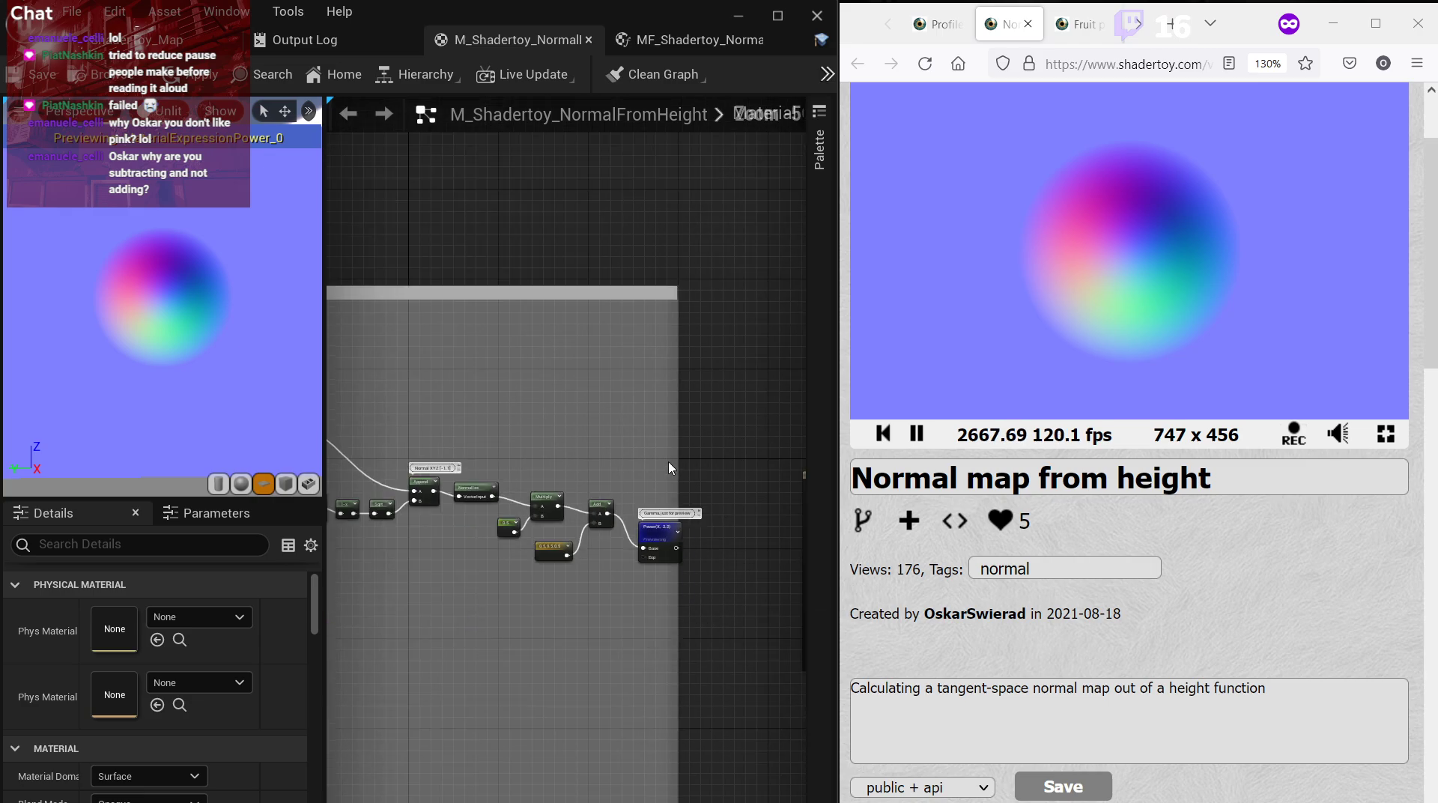
right_drag(519, 458, 756, 459)
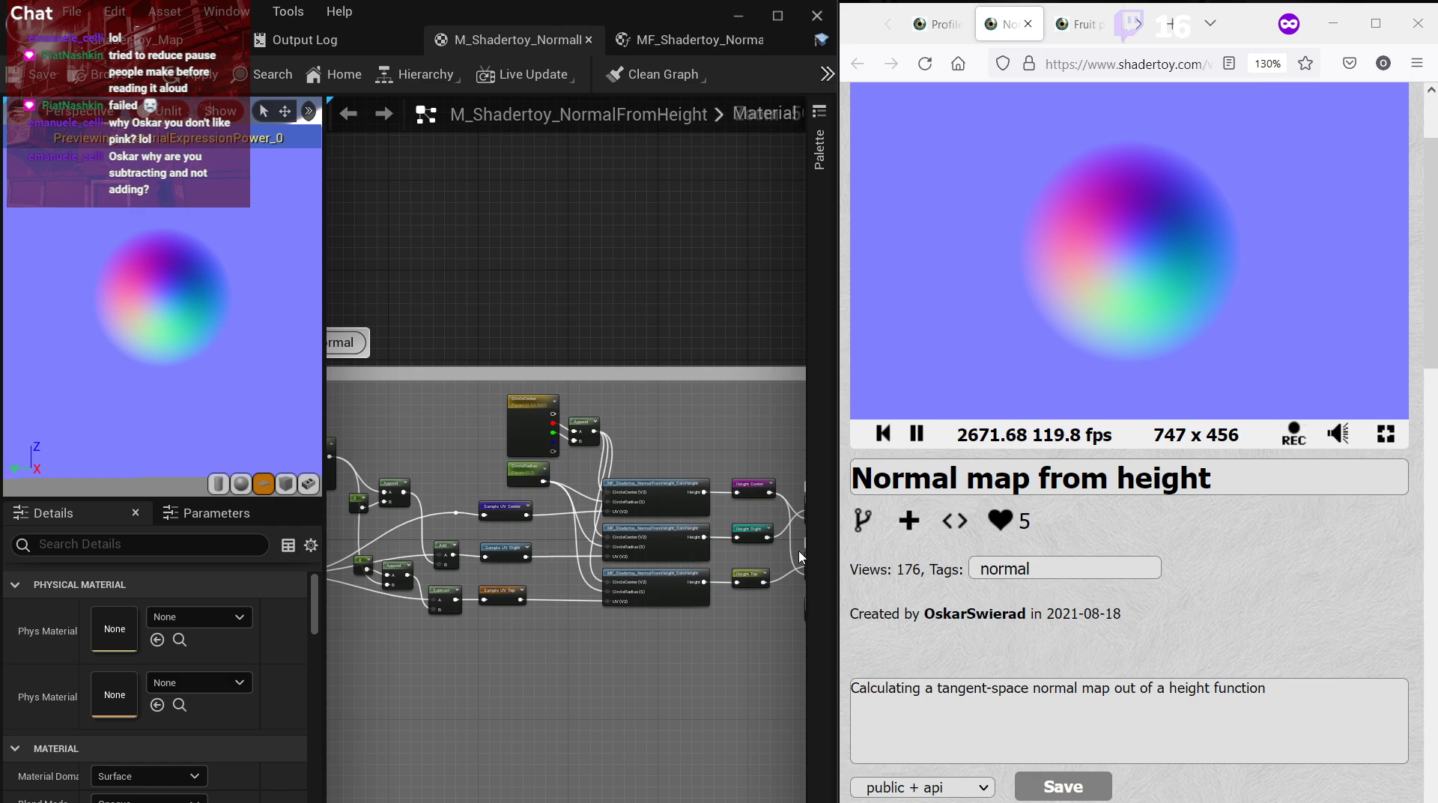
scroll(627, 575, up, 3)
right_drag(627, 576, 448, 559)
scroll(1153, 468, down, 10)
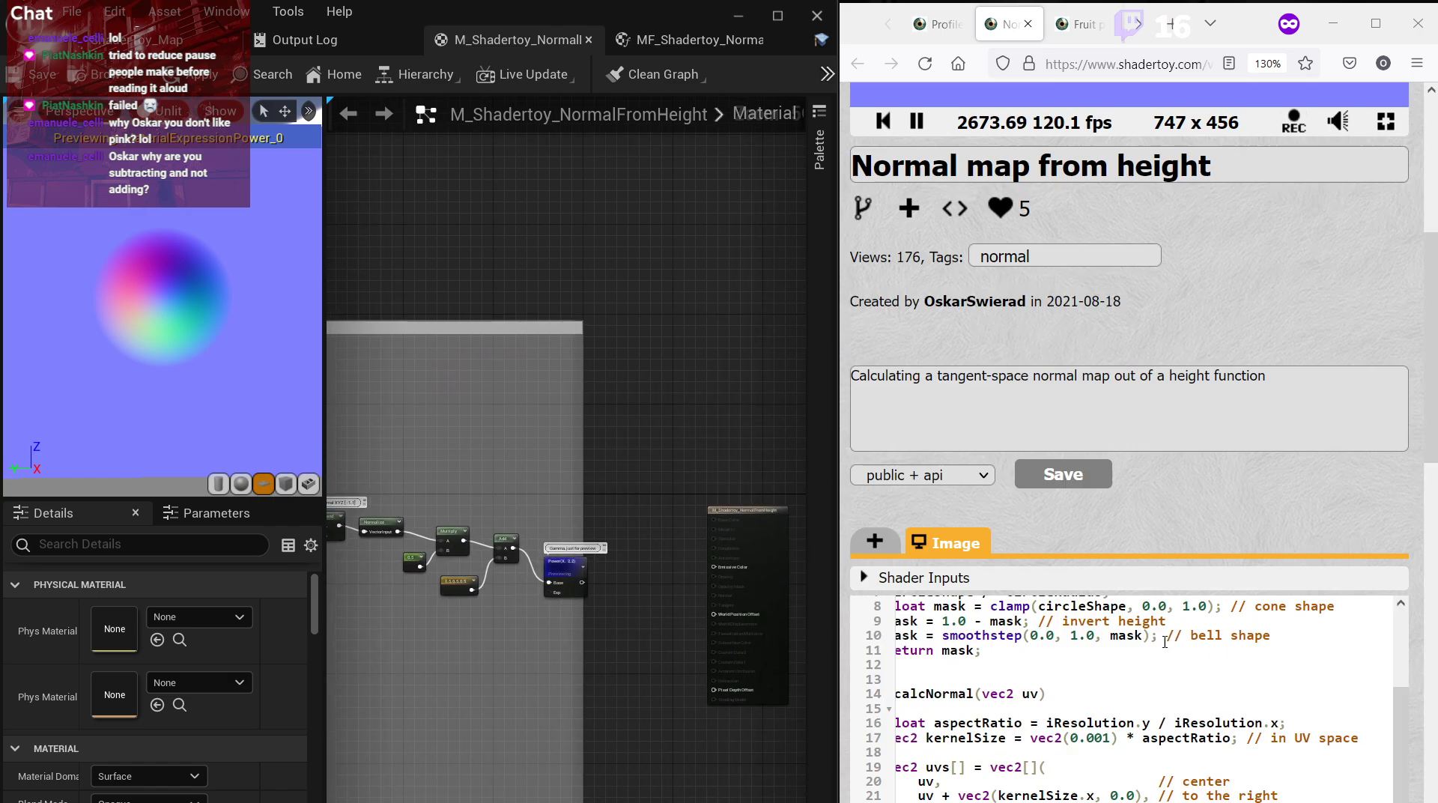
scroll(1092, 398, left, 2)
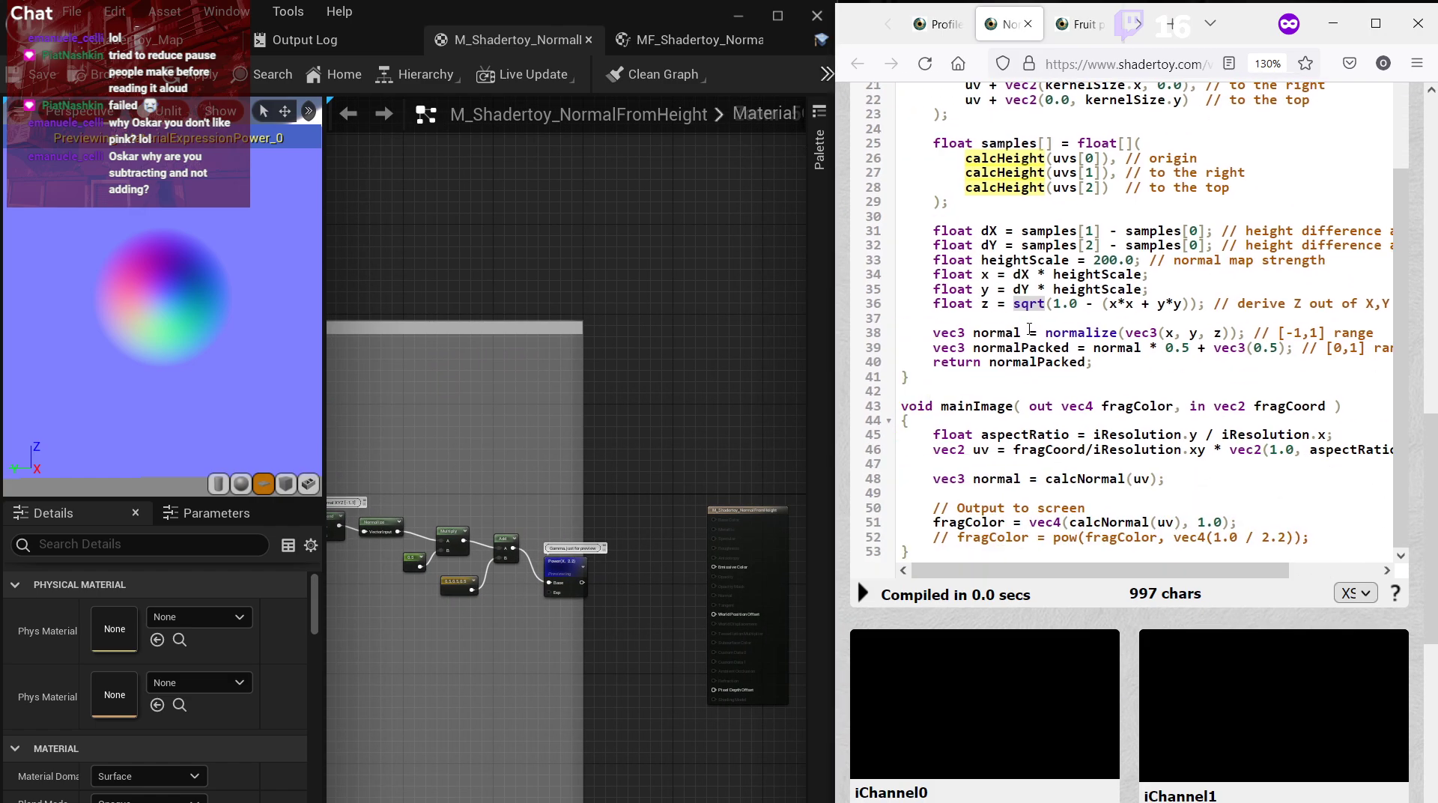
scroll(555, 525, up, 3)
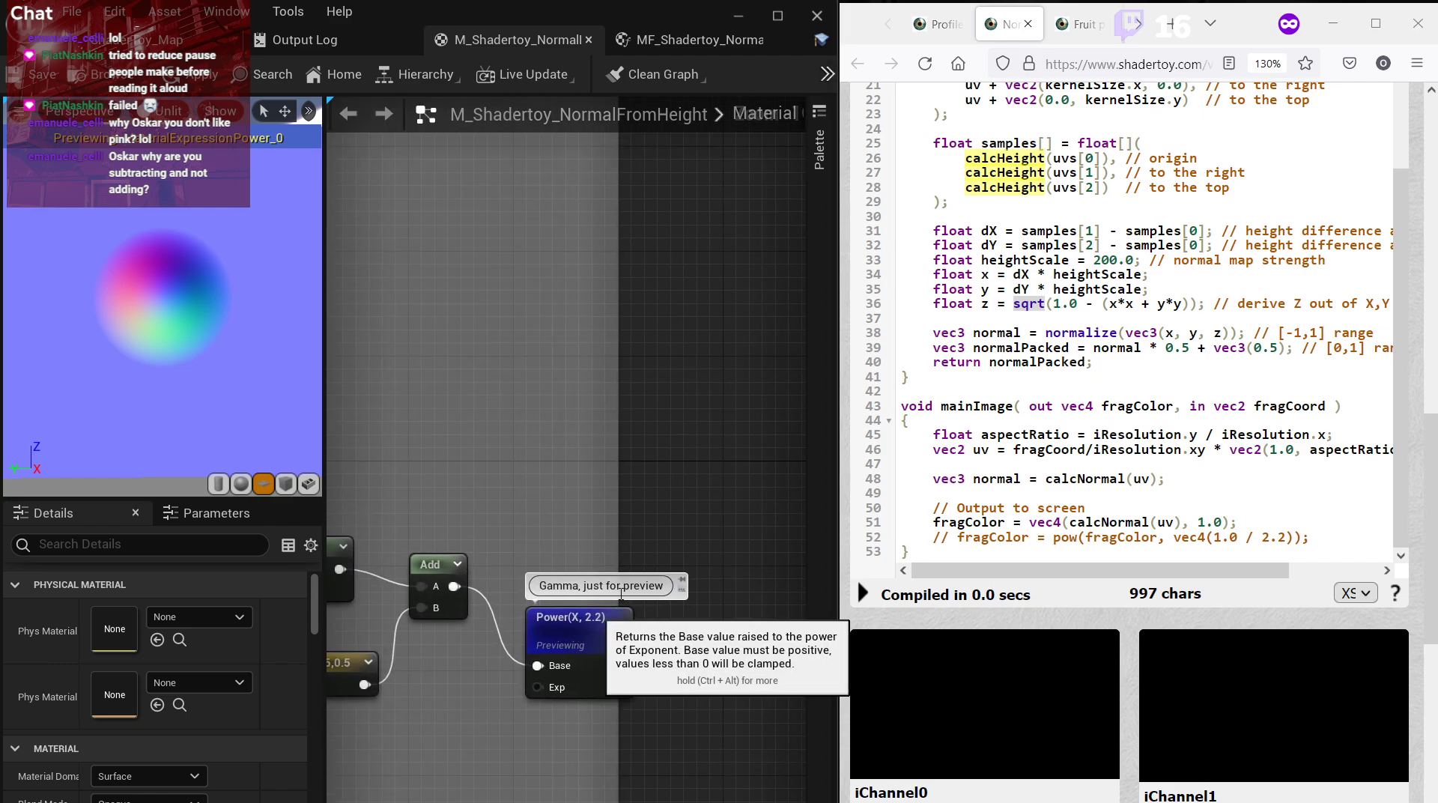
Group the Multiply, Add, 0.5 and 0.5,0.5,0.5 nodes in a comment titled "Pack into [0, 1] range (a normal map)".
scroll(558, 607, down, 3)
drag(416, 517, 524, 621)
scroll(517, 393, up, 3)
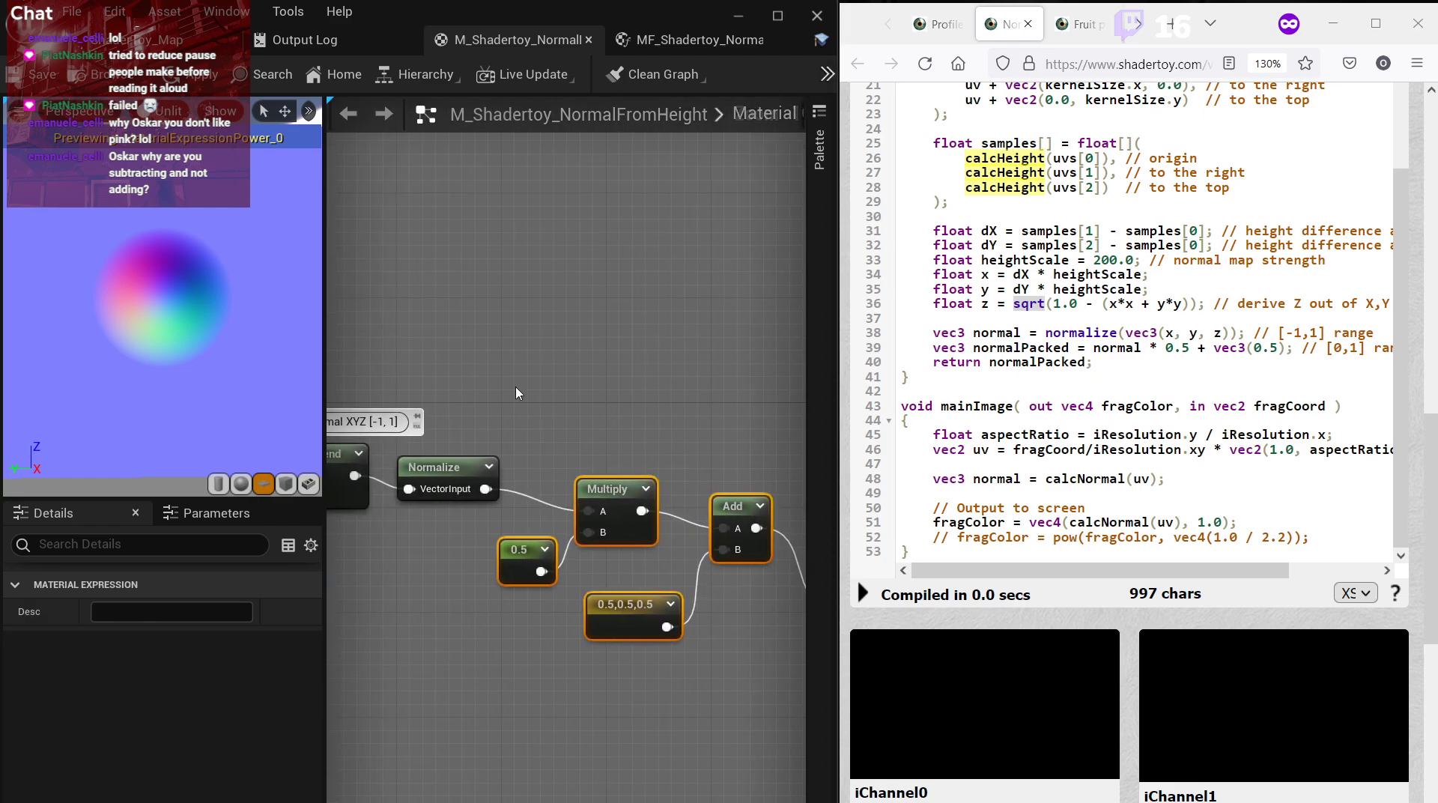
right_click(710, 518)
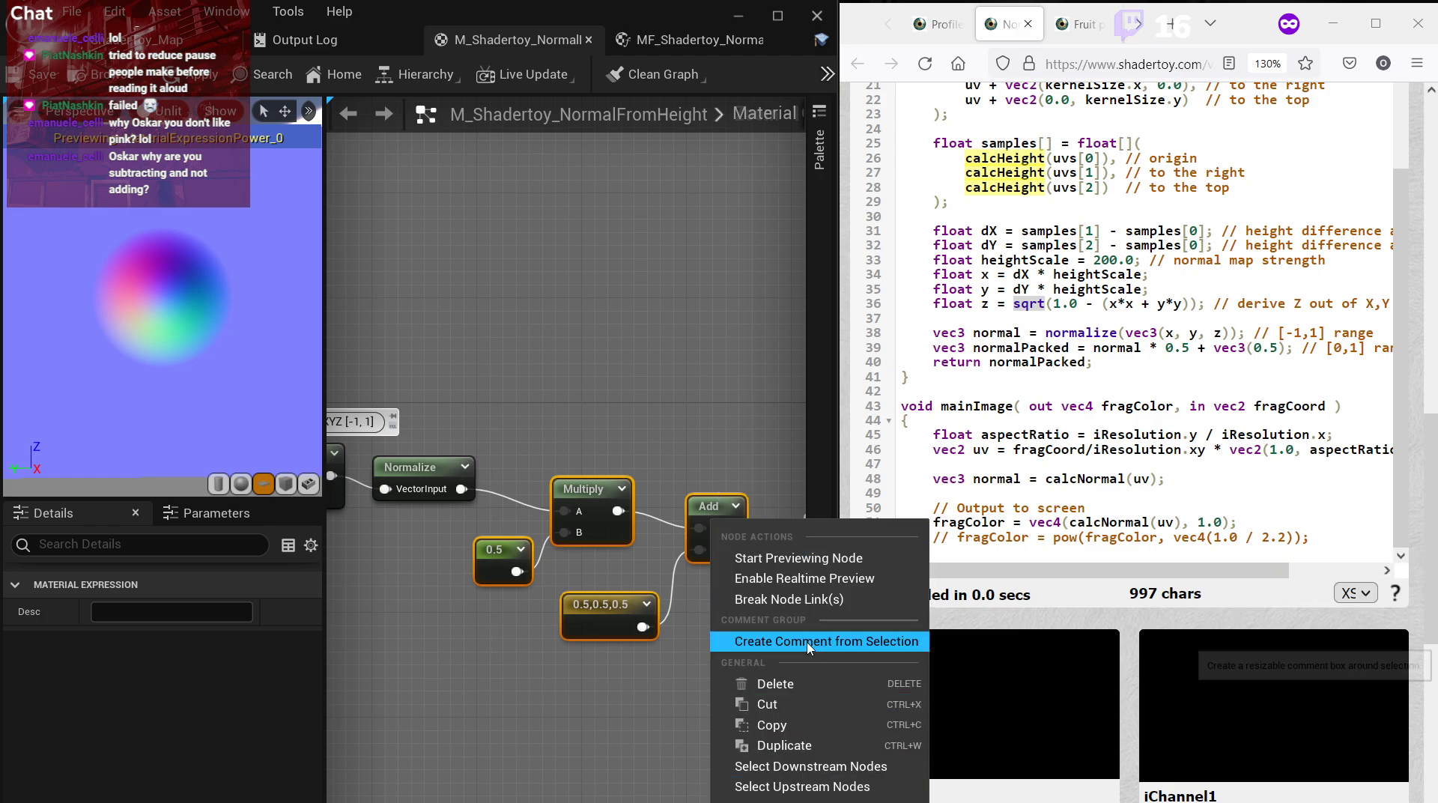
click(826, 642)
text(Pack)
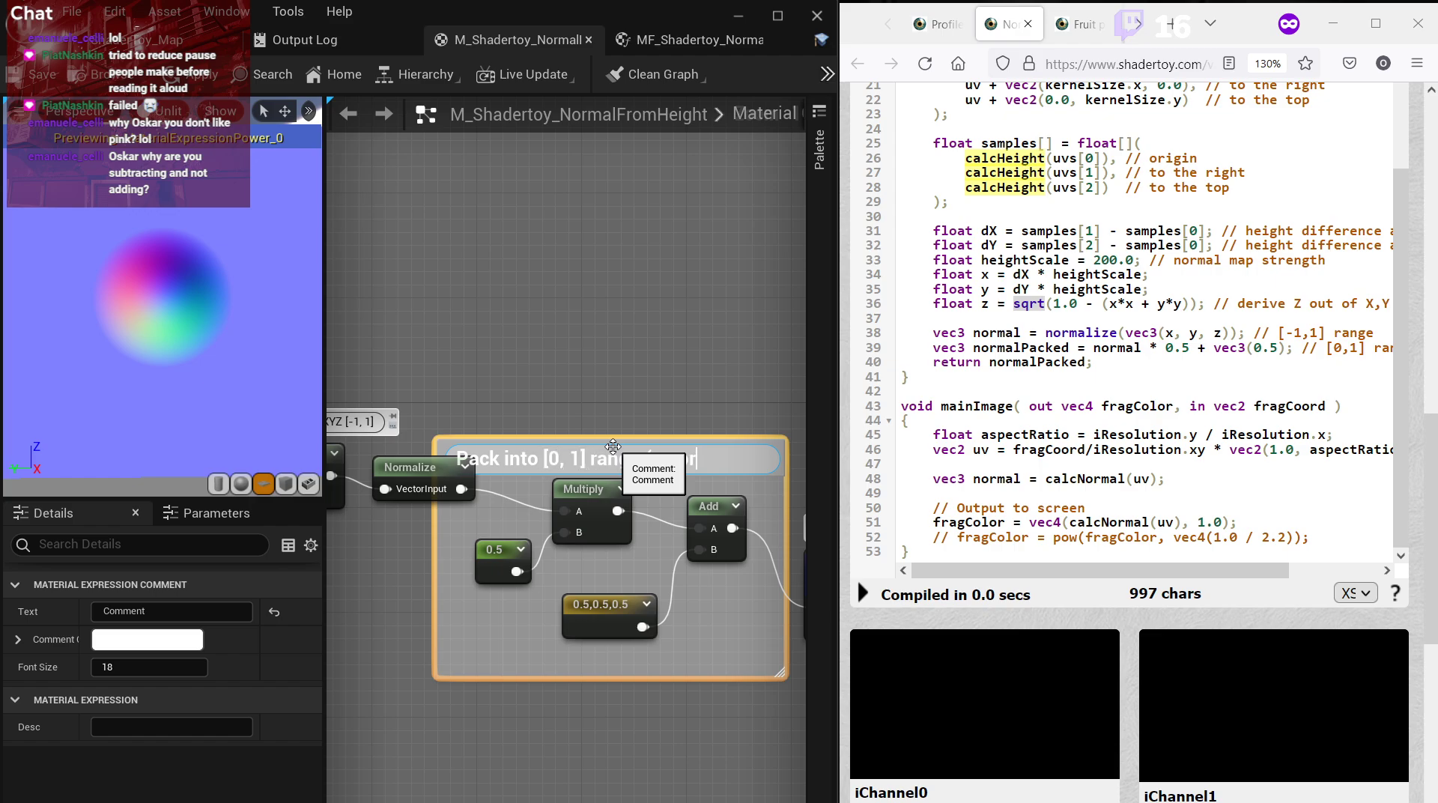
text( into [0, 1] range (a normal map))
key(Return)
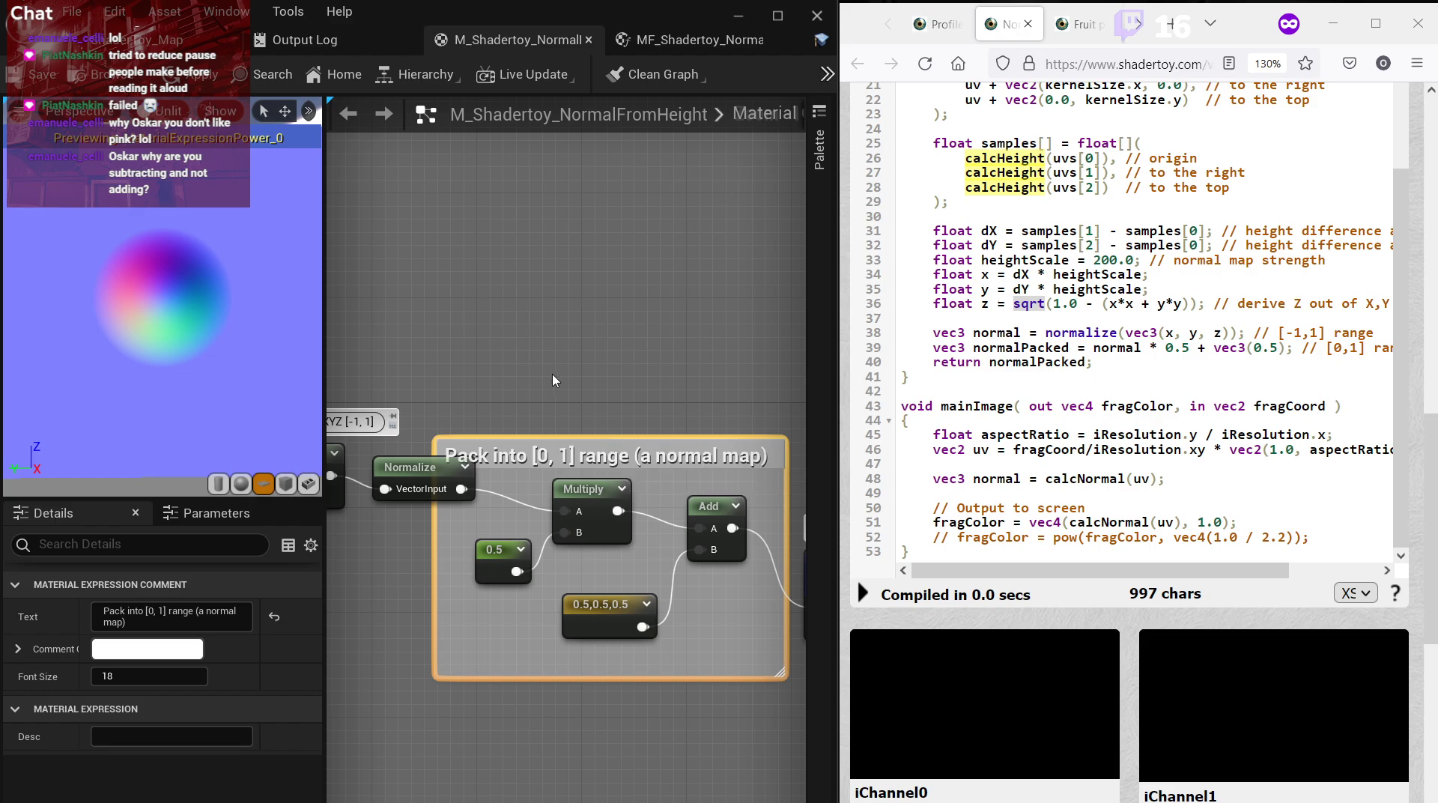
Retitle the packing comment as "Remap from [-1, 1] into [0, 1] range (a normal map)".
double_click(495, 452)
text(from [-)
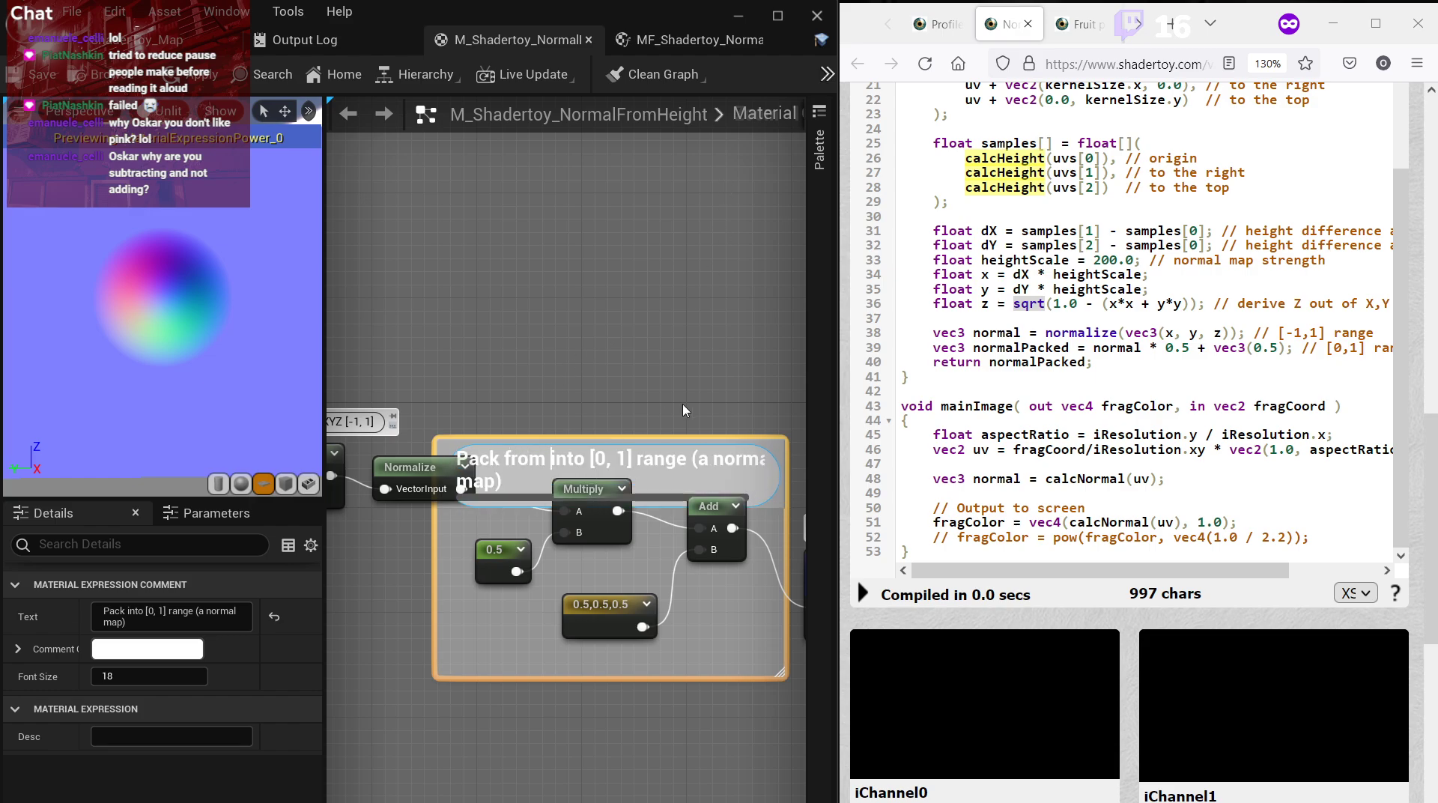
text(1, 1])
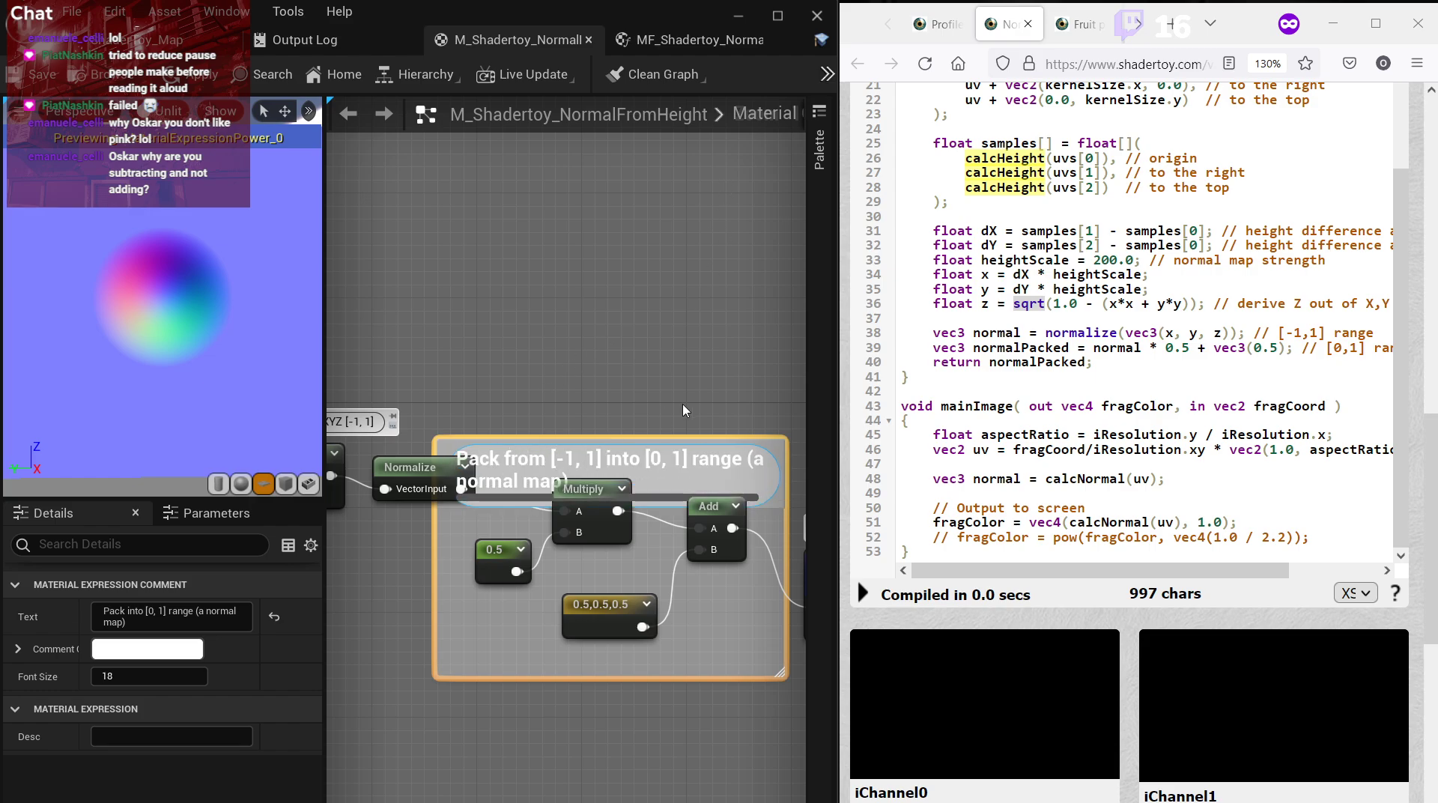
double_click(479, 458)
text(Remap)
key(Return)
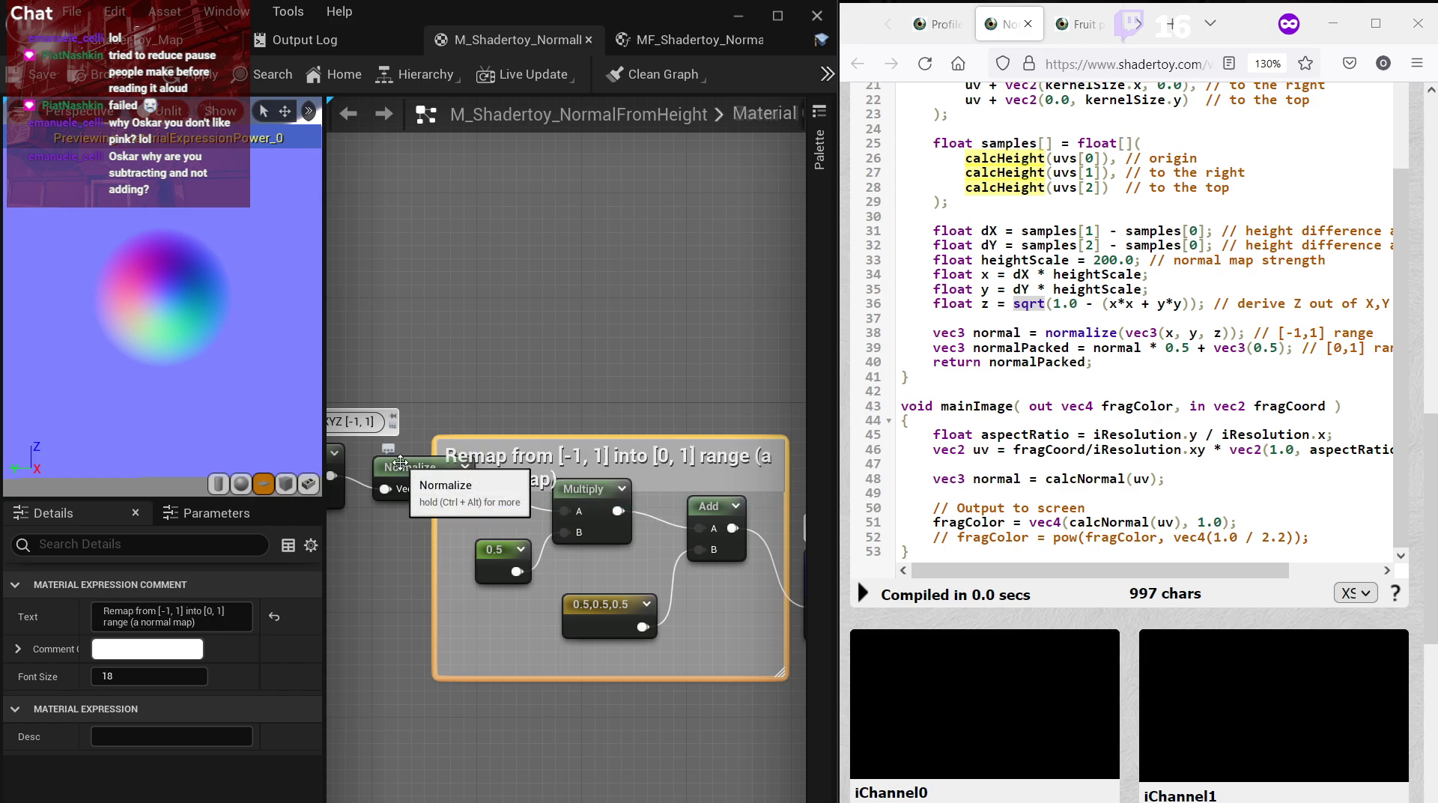
Extend the Remap comment box upward and put "(a normal map)" on its own line in the title.
drag(625, 439, 627, 367)
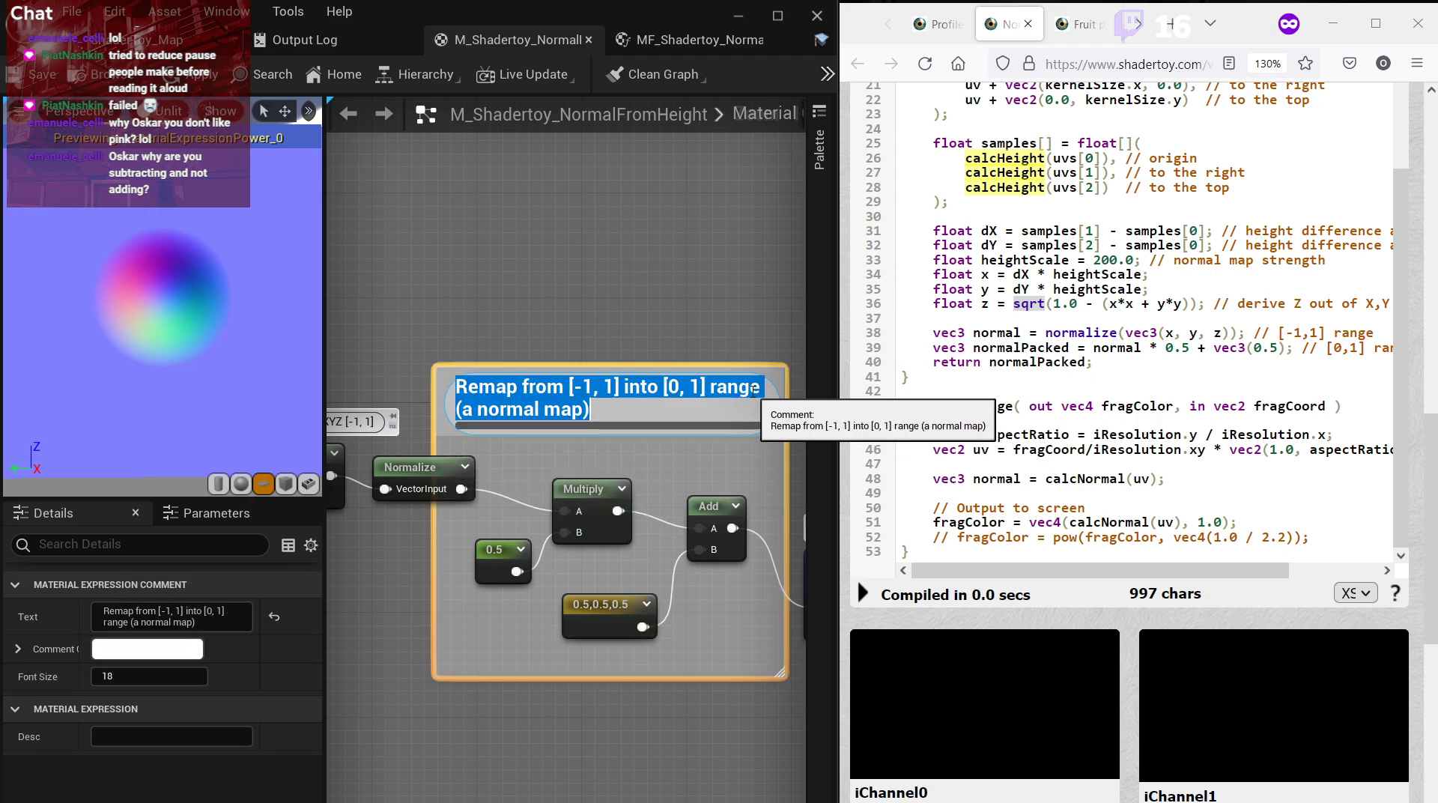
key(Delete)
key(shift+Return)
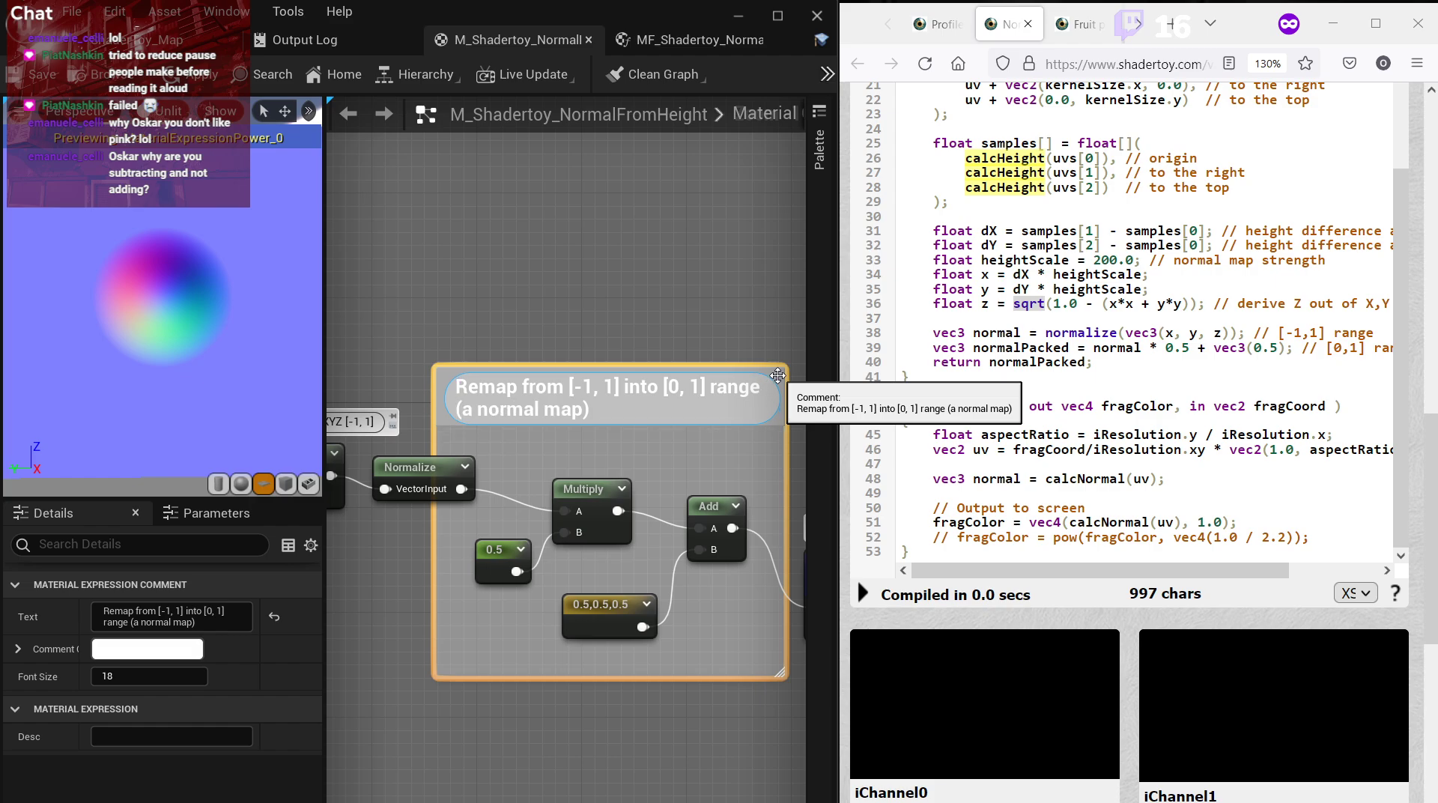
click(729, 322)
scroll(637, 284, down, 5)
scroll(573, 305, up, 6)
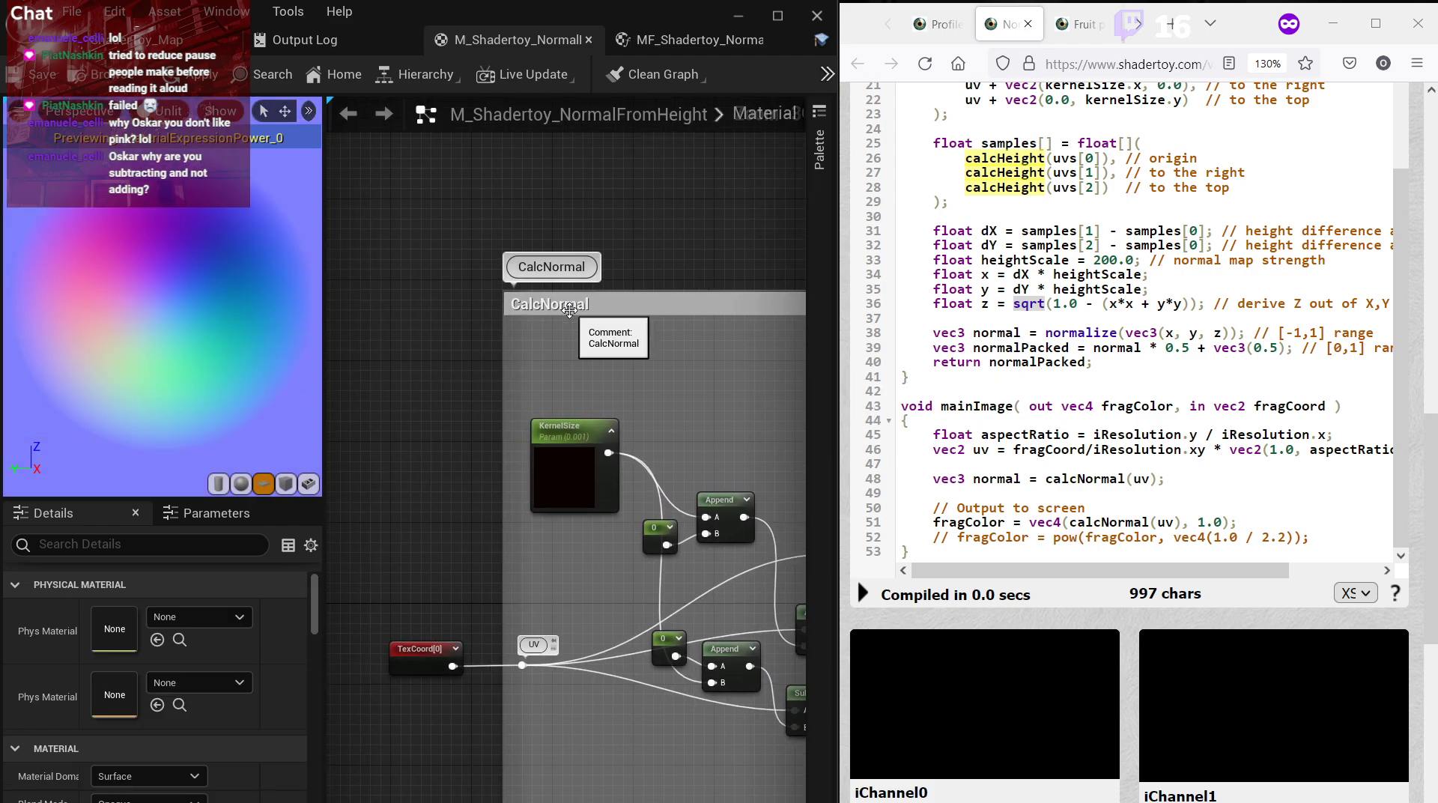
right_drag(616, 487, 328, 428)
right_drag(538, 403, 801, 441)
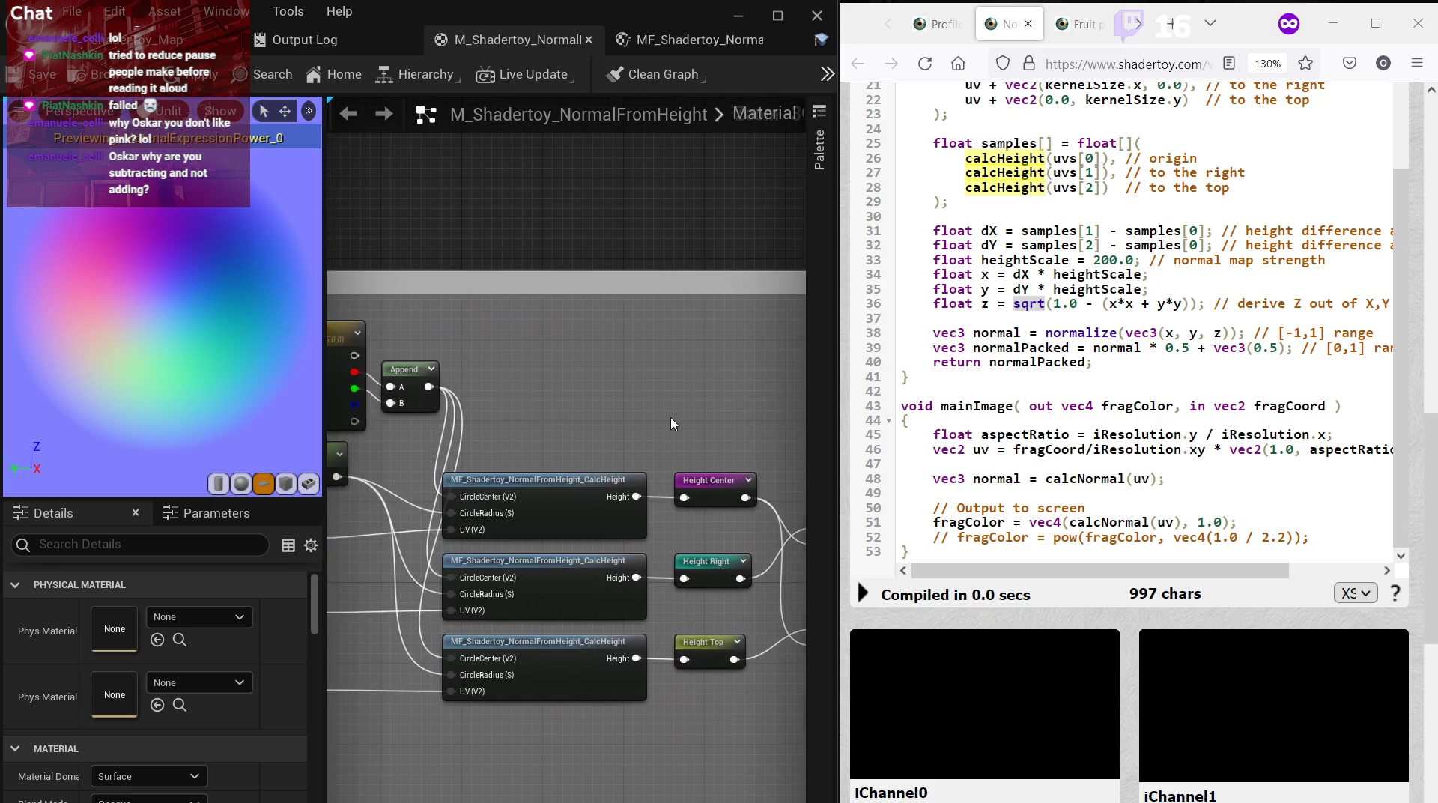
right_drag(674, 425, 805, 459)
double_click(402, 334)
text(C)
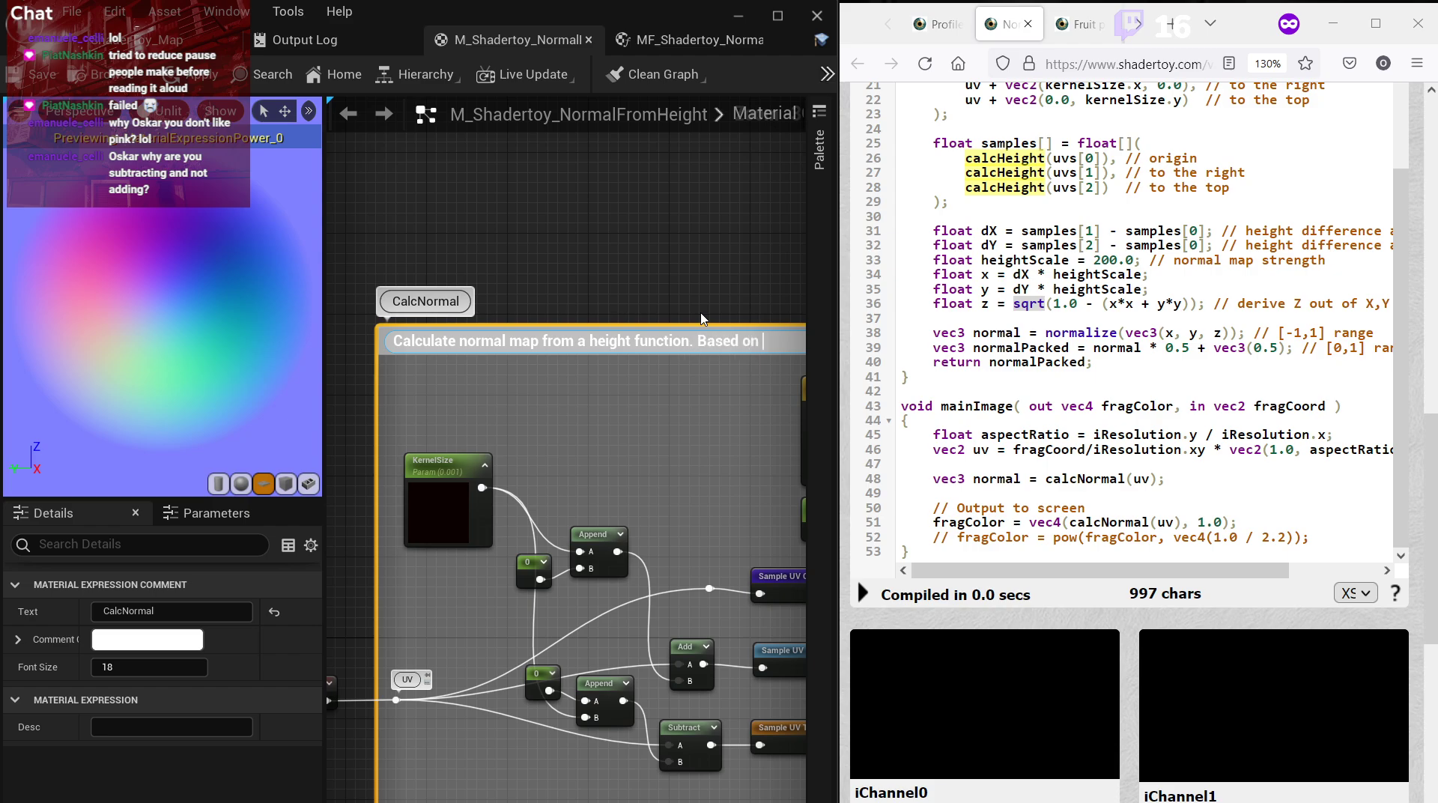
click(1115, 66)
key(ctrl+c)
click(773, 341)
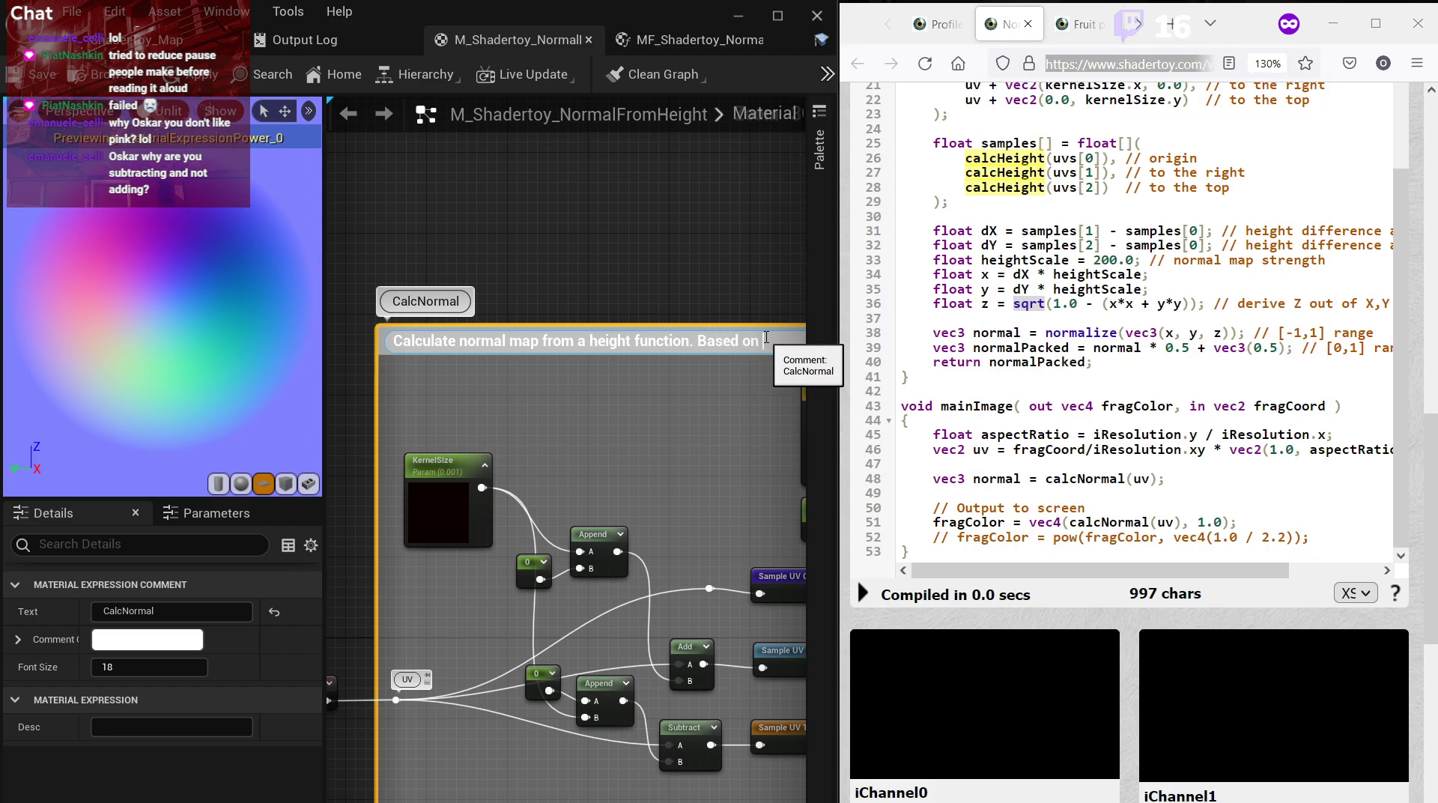
key(ctrl+v)
click(713, 240)
Move the Power node outside the large normal map comment and connect its output to the material's Emissive Color.
scroll(714, 240, down, 3)
right_drag(713, 242, 352, 270)
right_drag(589, 362, 402, 336)
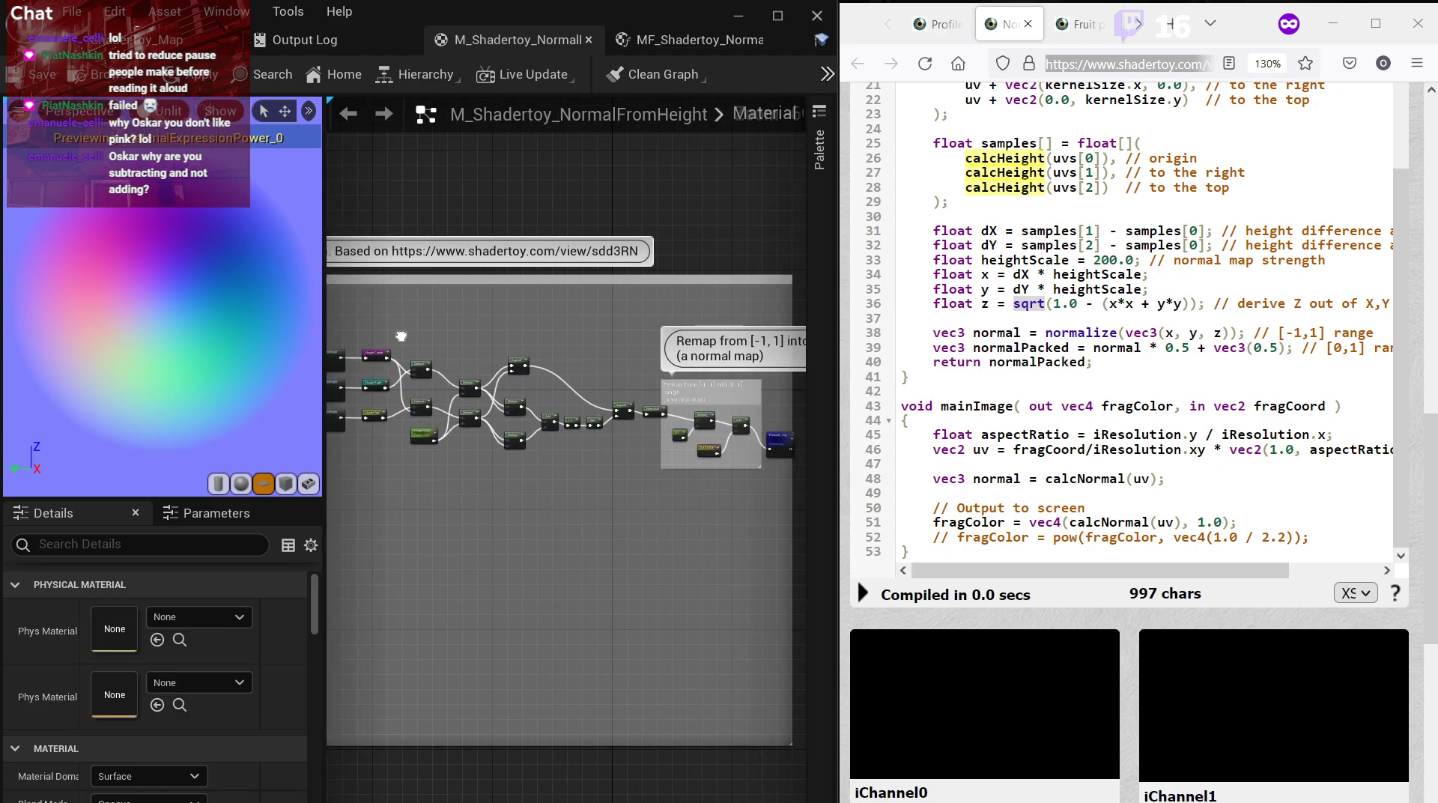
right_drag(659, 377, 419, 365)
scroll(649, 393, up, 3)
right_drag(466, 507, 529, 514)
drag(430, 481, 512, 473)
drag(523, 501, 678, 483)
Shift the Remap comment group slightly away from the Normalize node so the two no longer overlap.
right_drag(375, 275, 811, 274)
right_drag(544, 397, 884, 415)
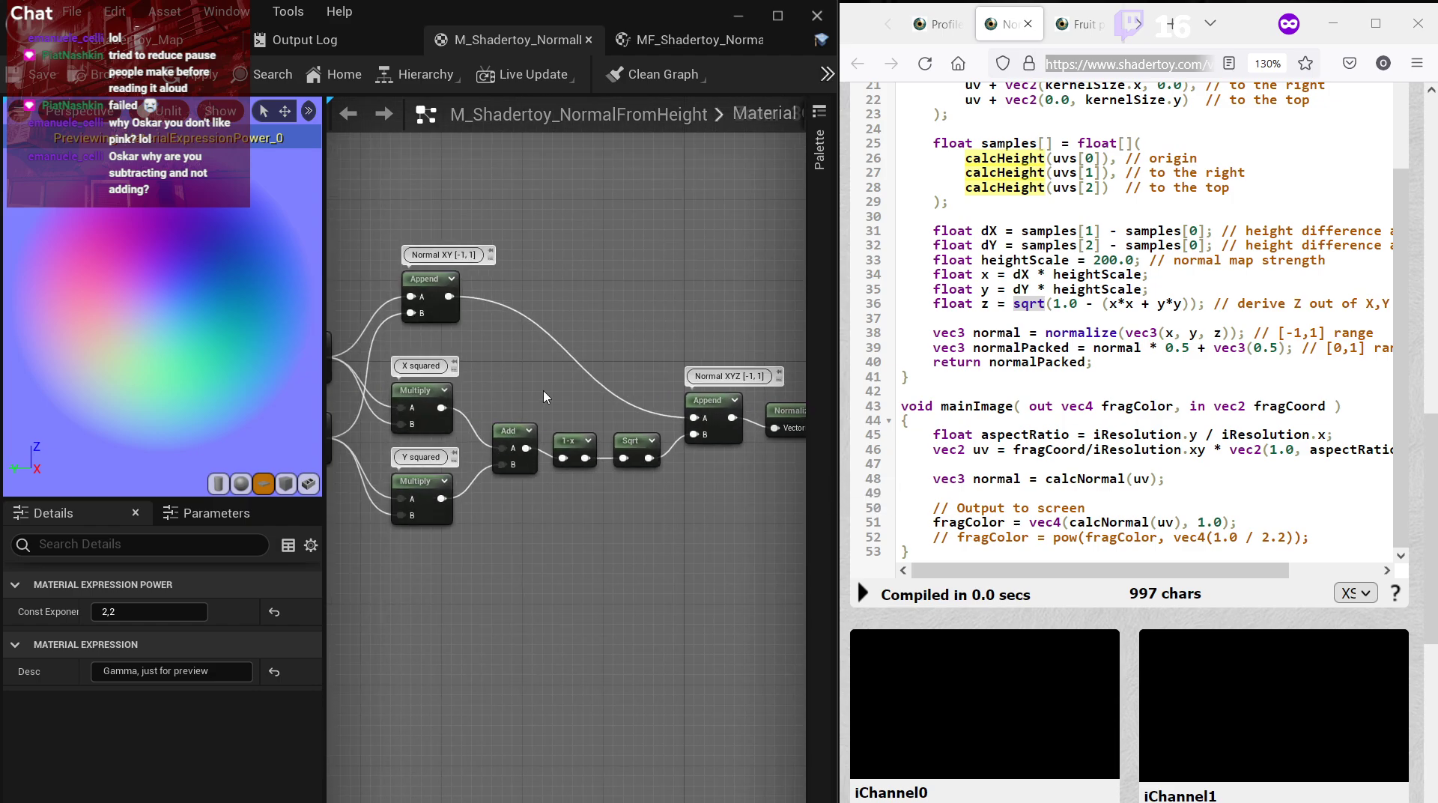
right_drag(643, 455, 581, 457)
click(552, 549)
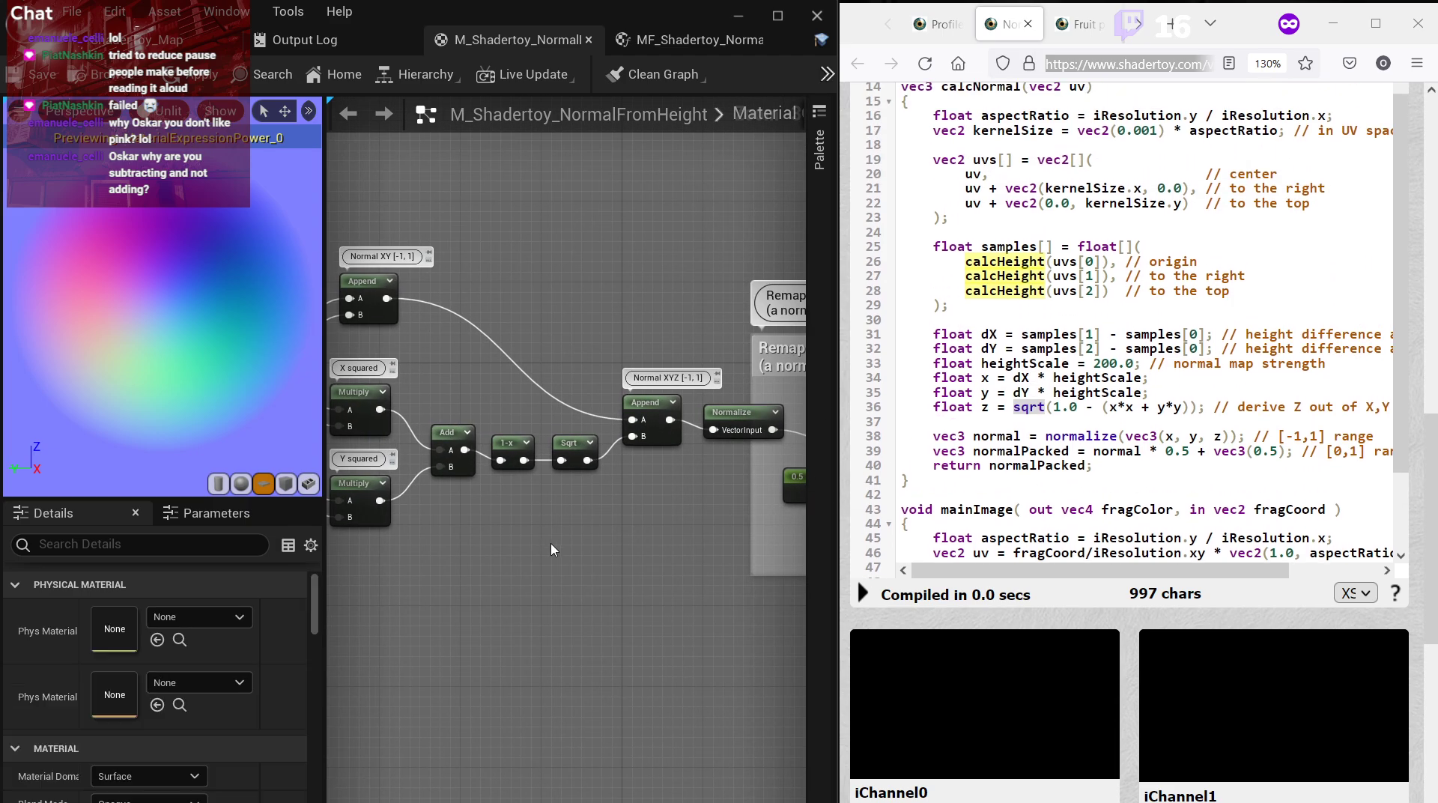
right_drag(668, 478, 269, 487)
scroll(633, 455, down, 1)
drag(559, 385, 599, 384)
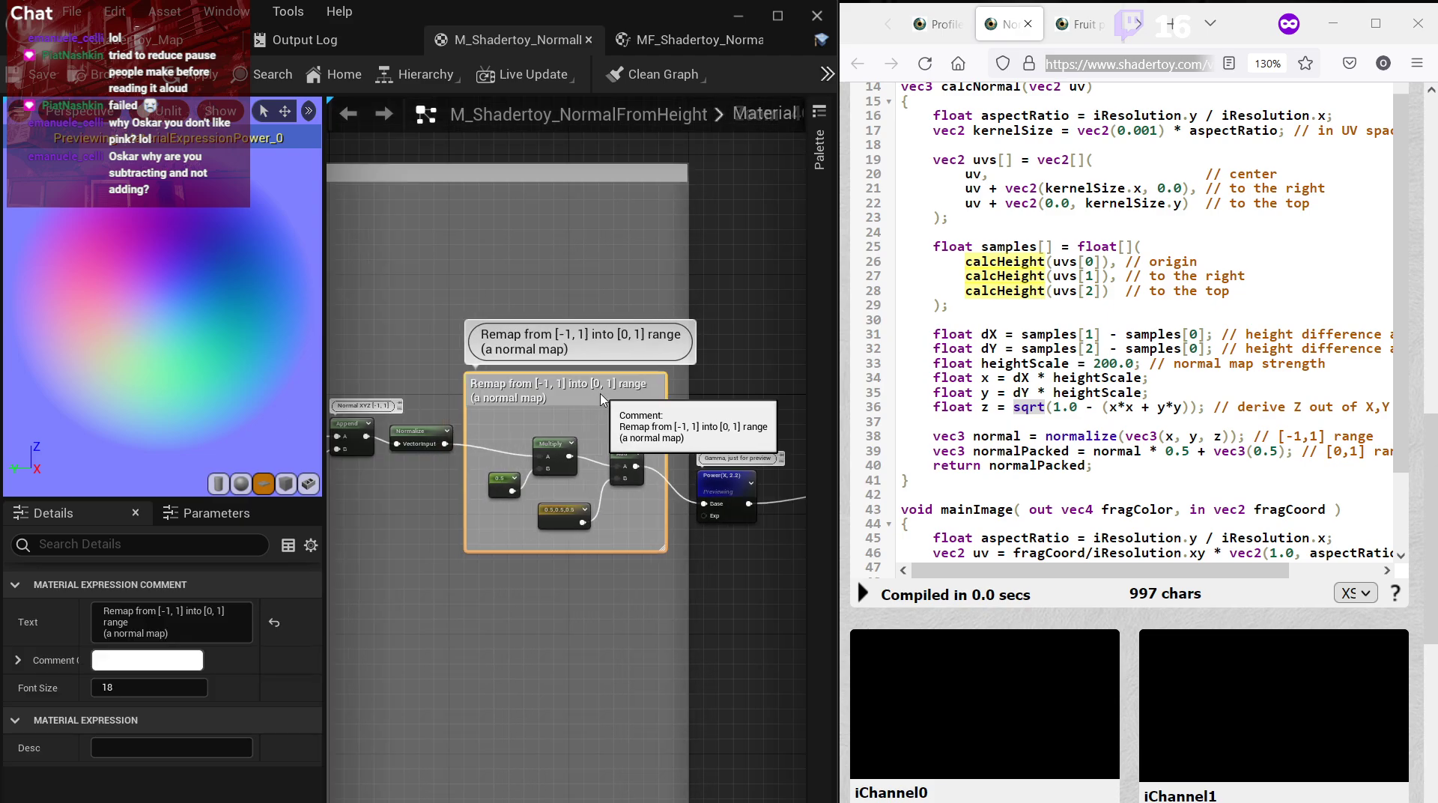
click(420, 290)
Compare the Z derivation, height sample and UV offset nodes with the matching lines of the calcNormal code.
right_drag(393, 290, 674, 308)
scroll(627, 395, up, 2)
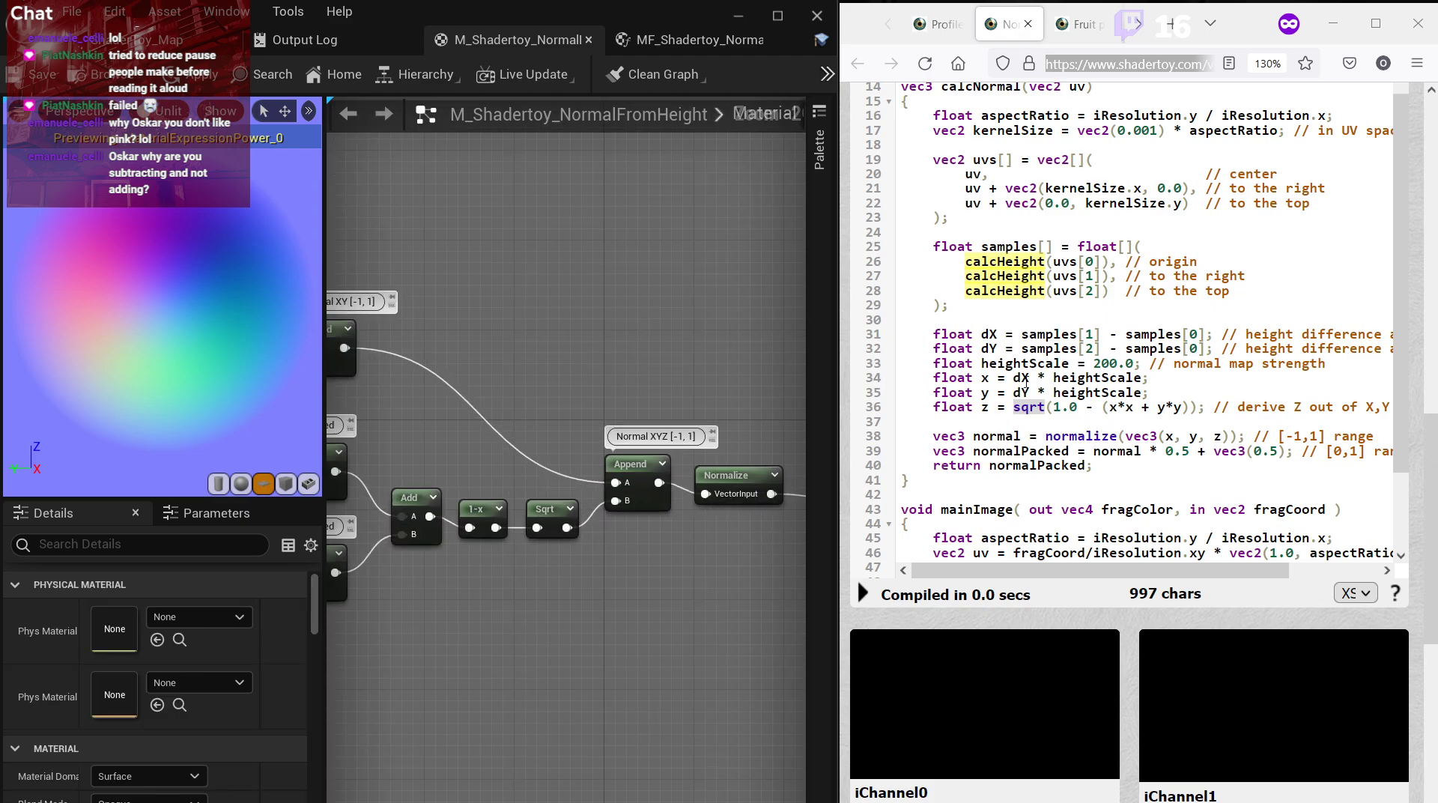
right_drag(649, 526, 714, 531)
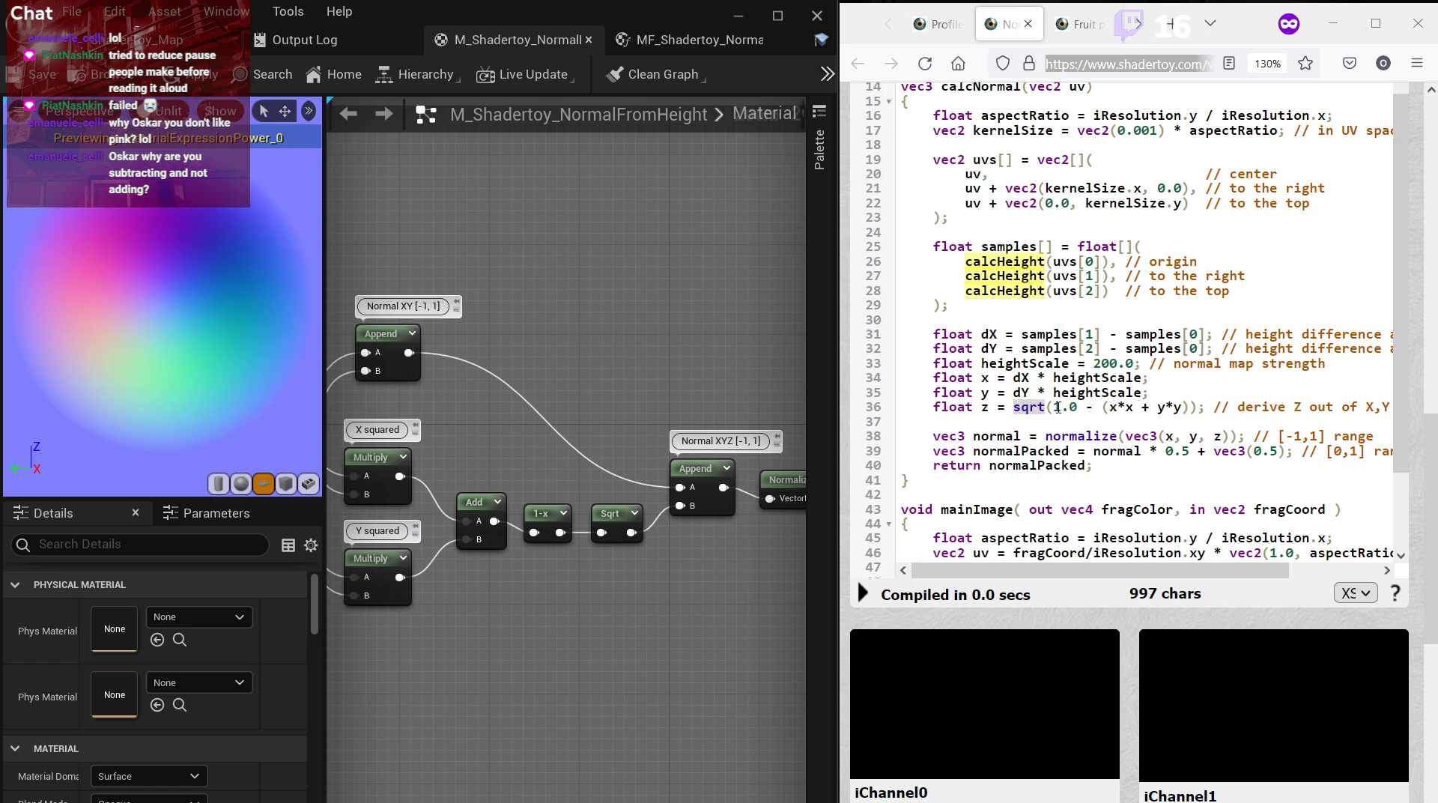
drag(1057, 407, 922, 334)
click(922, 335)
right_drag(512, 657, 792, 626)
right_drag(623, 652, 749, 652)
right_drag(349, 668, 667, 685)
right_drag(560, 606, 814, 648)
right_drag(648, 667, 811, 642)
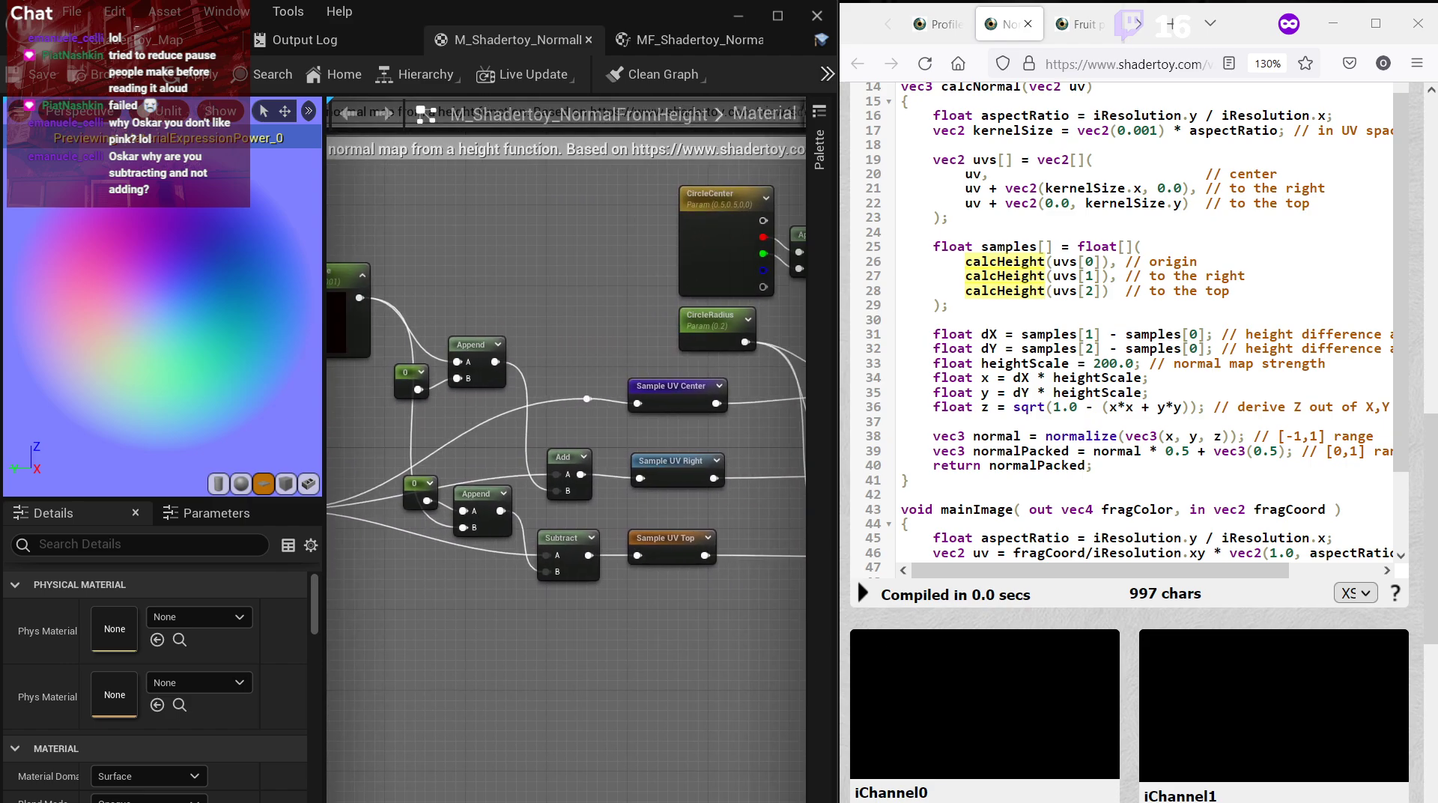
scroll(495, 585, down, 2)
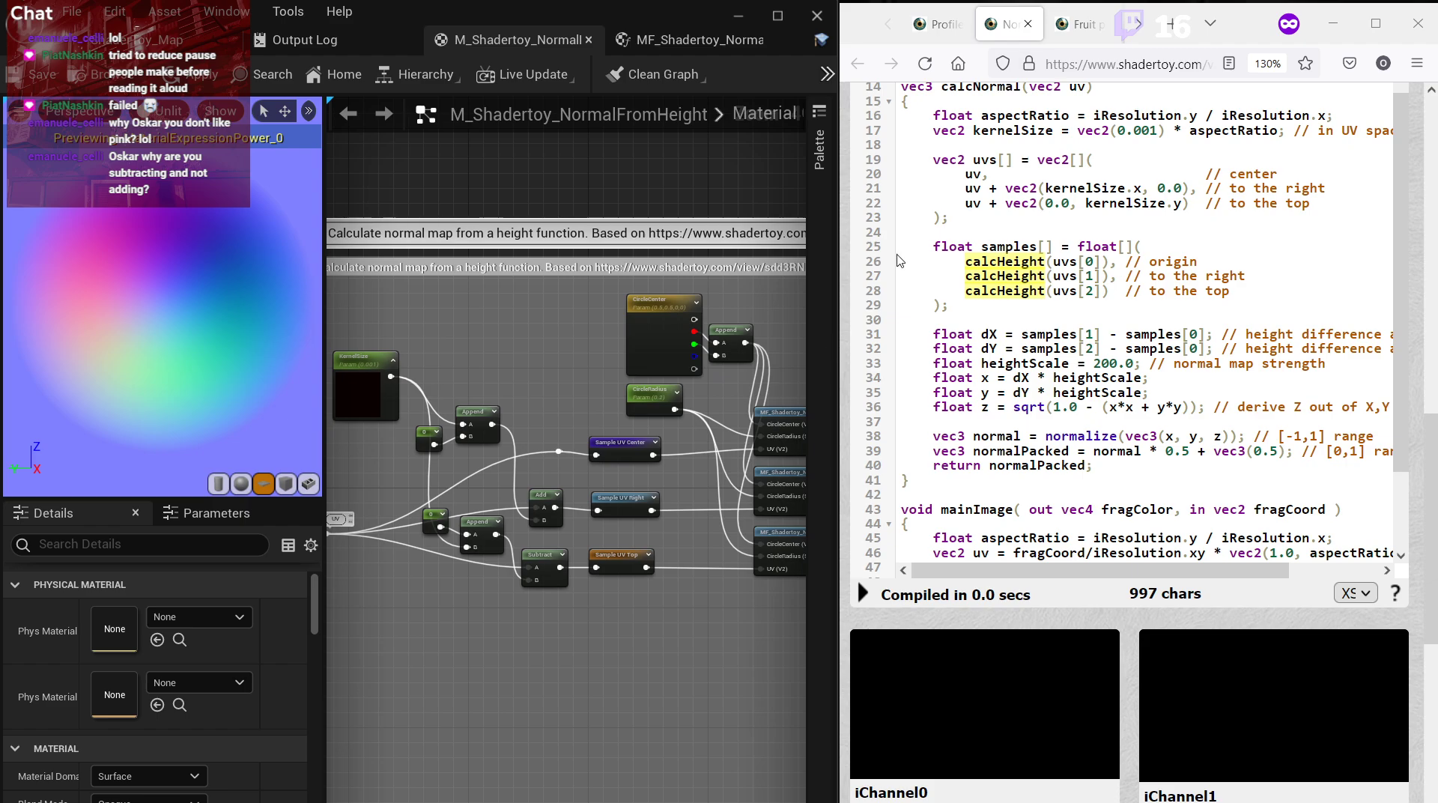
Minimize the Shadertoy browser and widen the material editor window across the screen.
click(1333, 23)
drag(836, 163, 1435, 193)
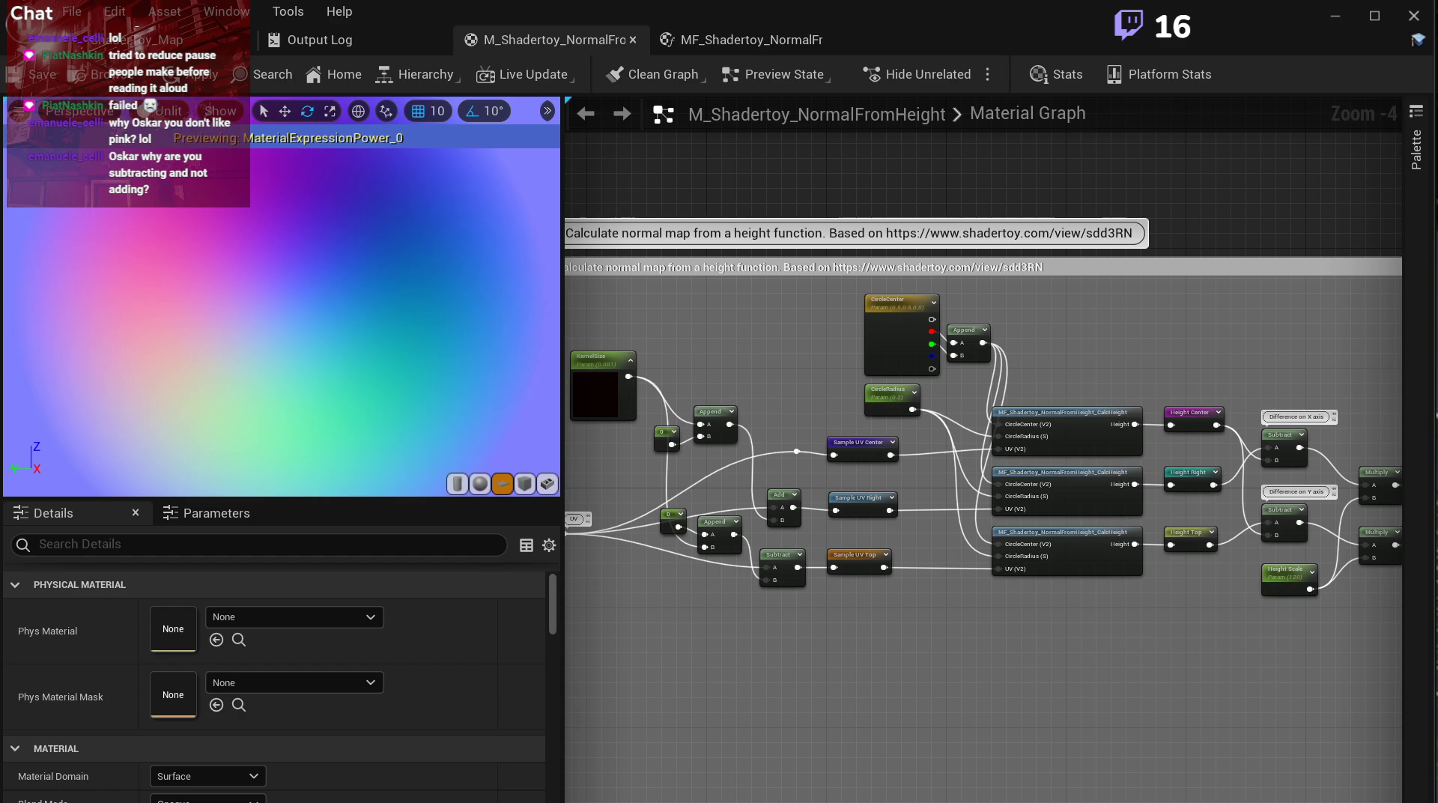
Check the Global Settings of the Advanced Audio Settings window and close it.
drag(1437, 483, 1101, 624)
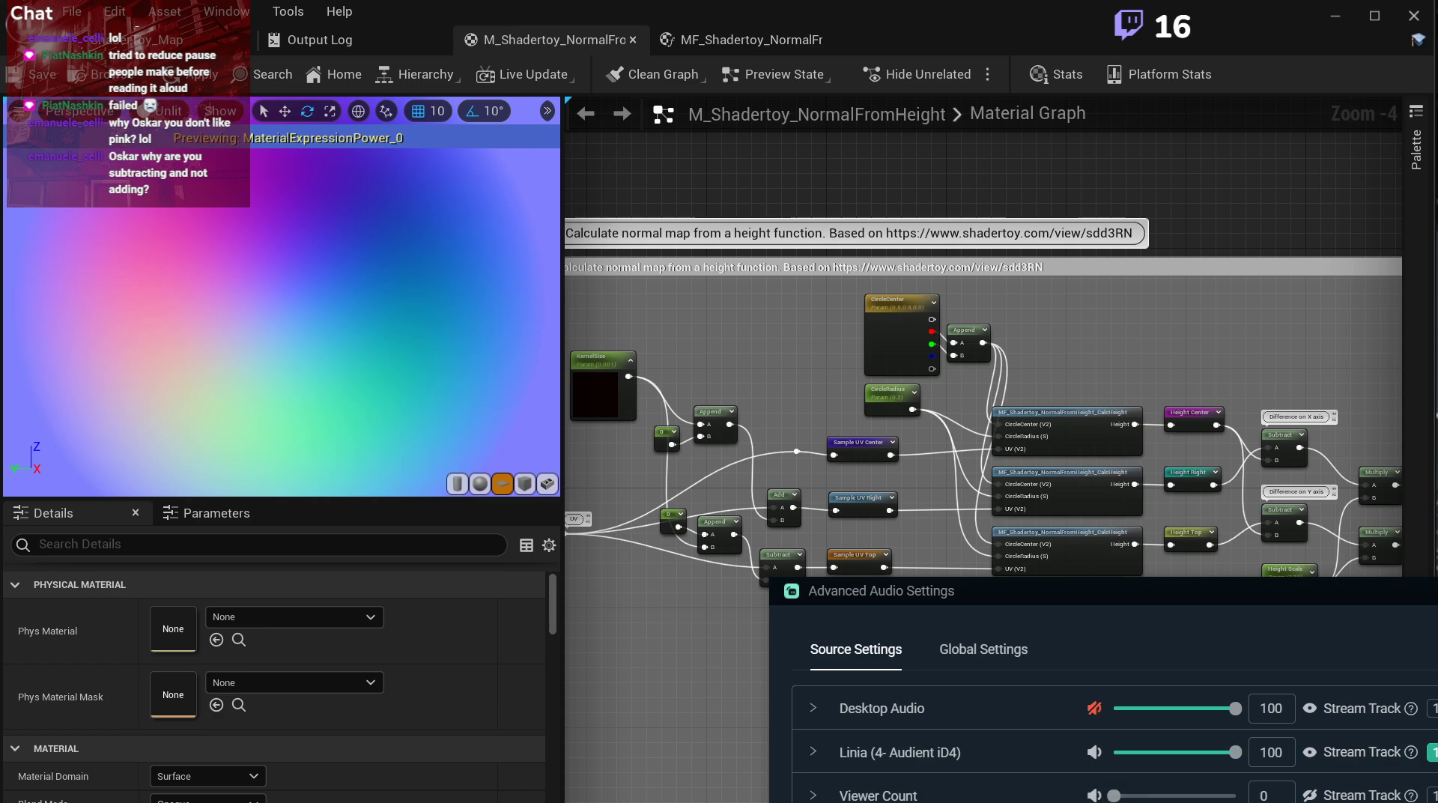
click(983, 648)
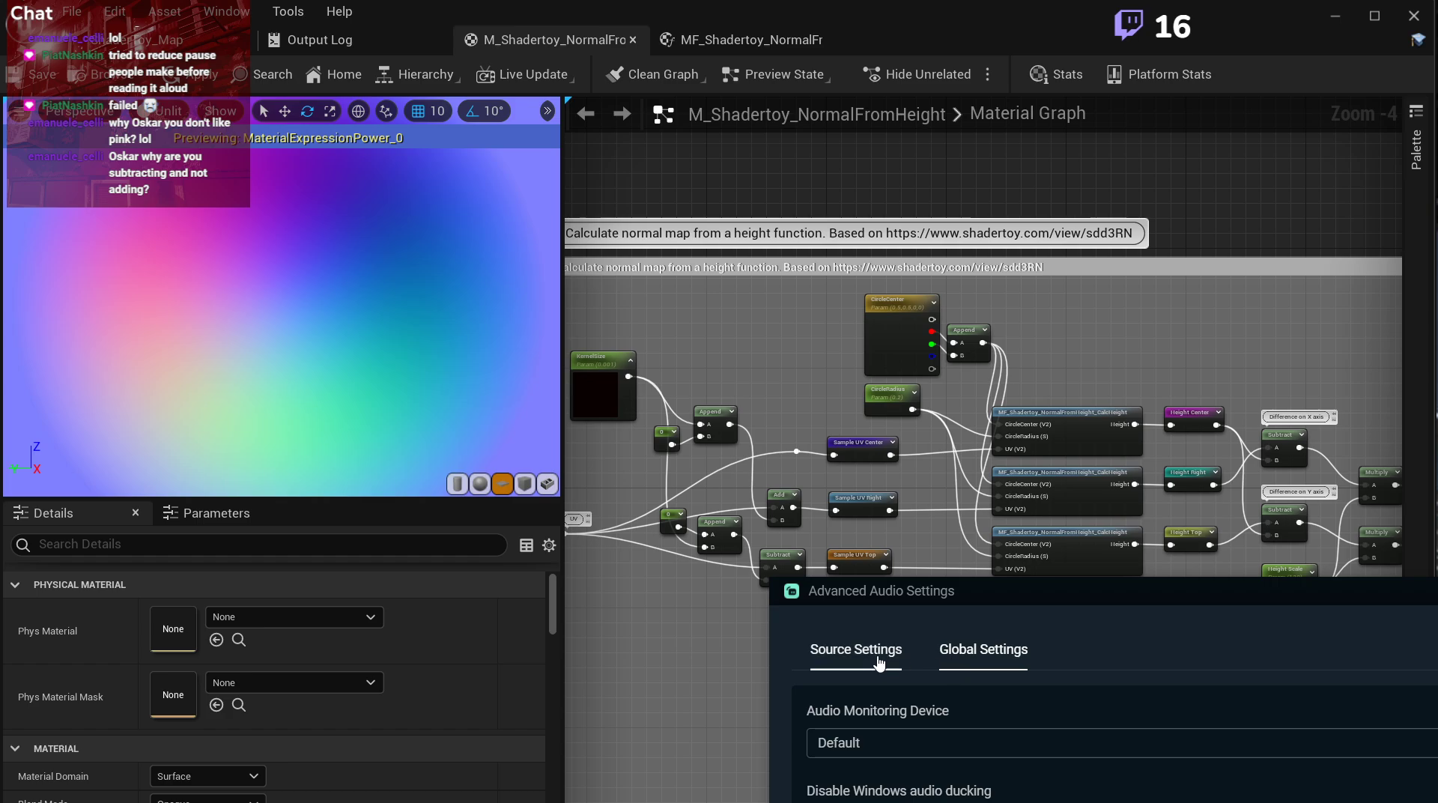
key(Escape)
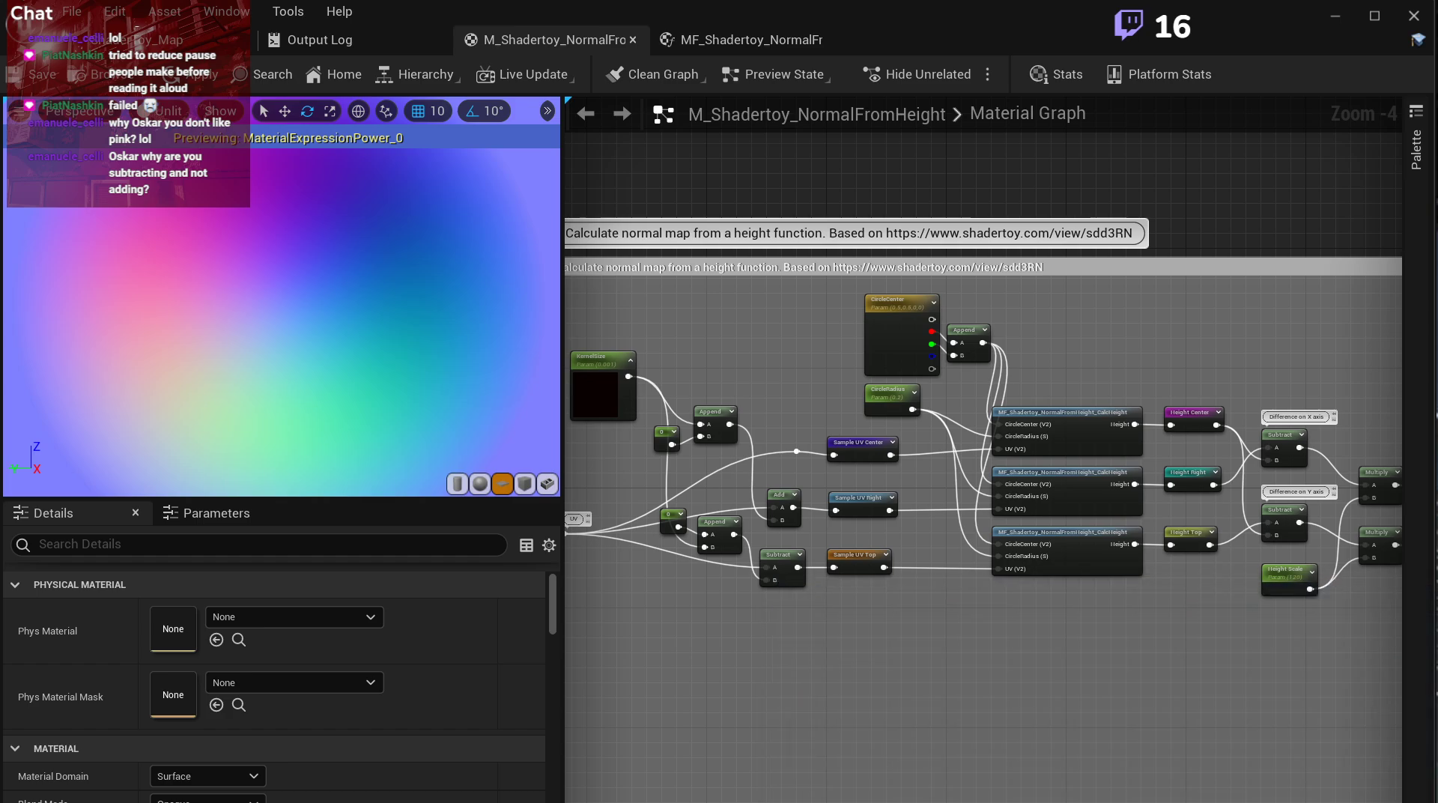
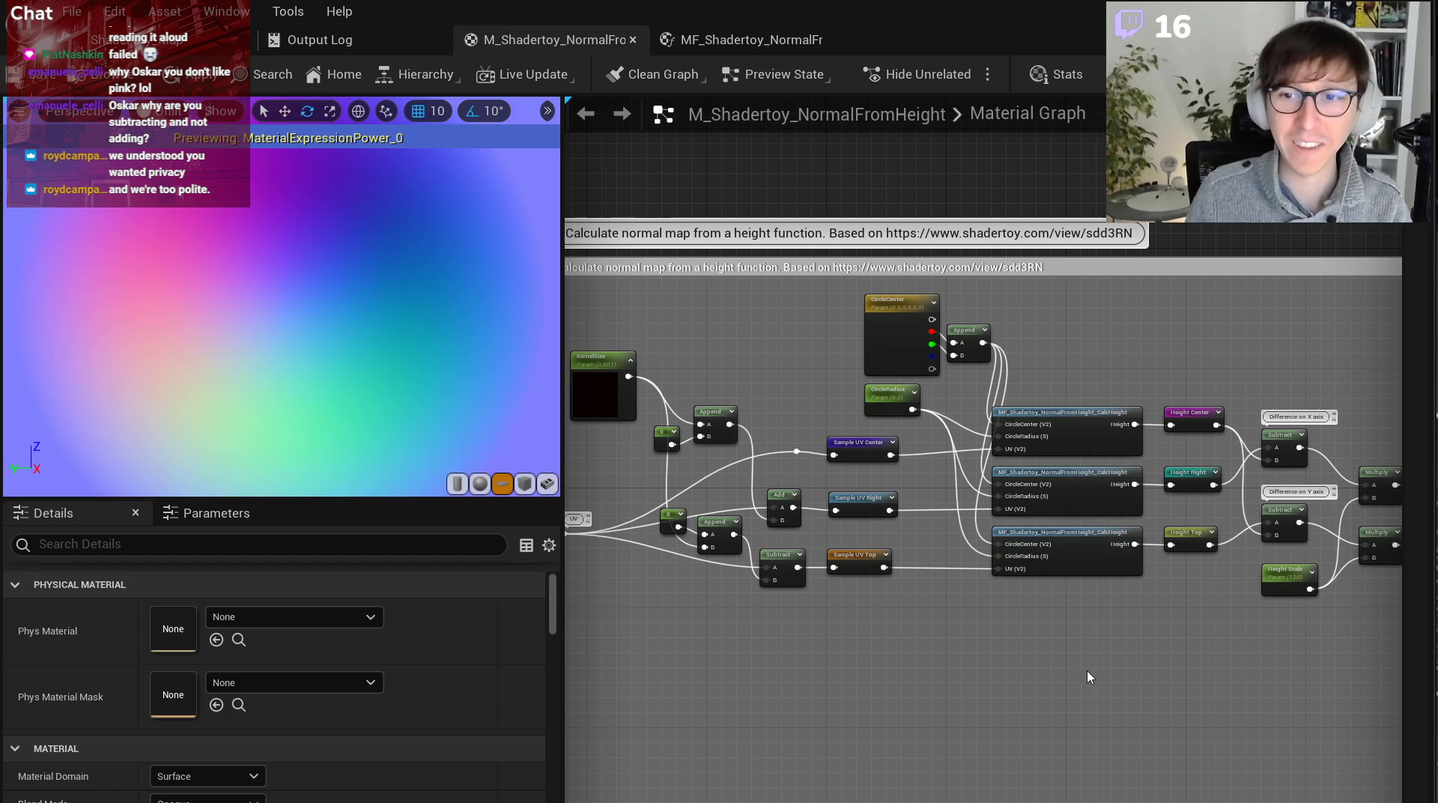
Move the KernelSize node slightly down toward its Append node and collapse its preview.
right_drag(1090, 678, 943, 696)
scroll(1136, 577, up, 2)
right_drag(862, 603, 1334, 590)
right_drag(1027, 605, 1188, 614)
scroll(911, 622, up, 2)
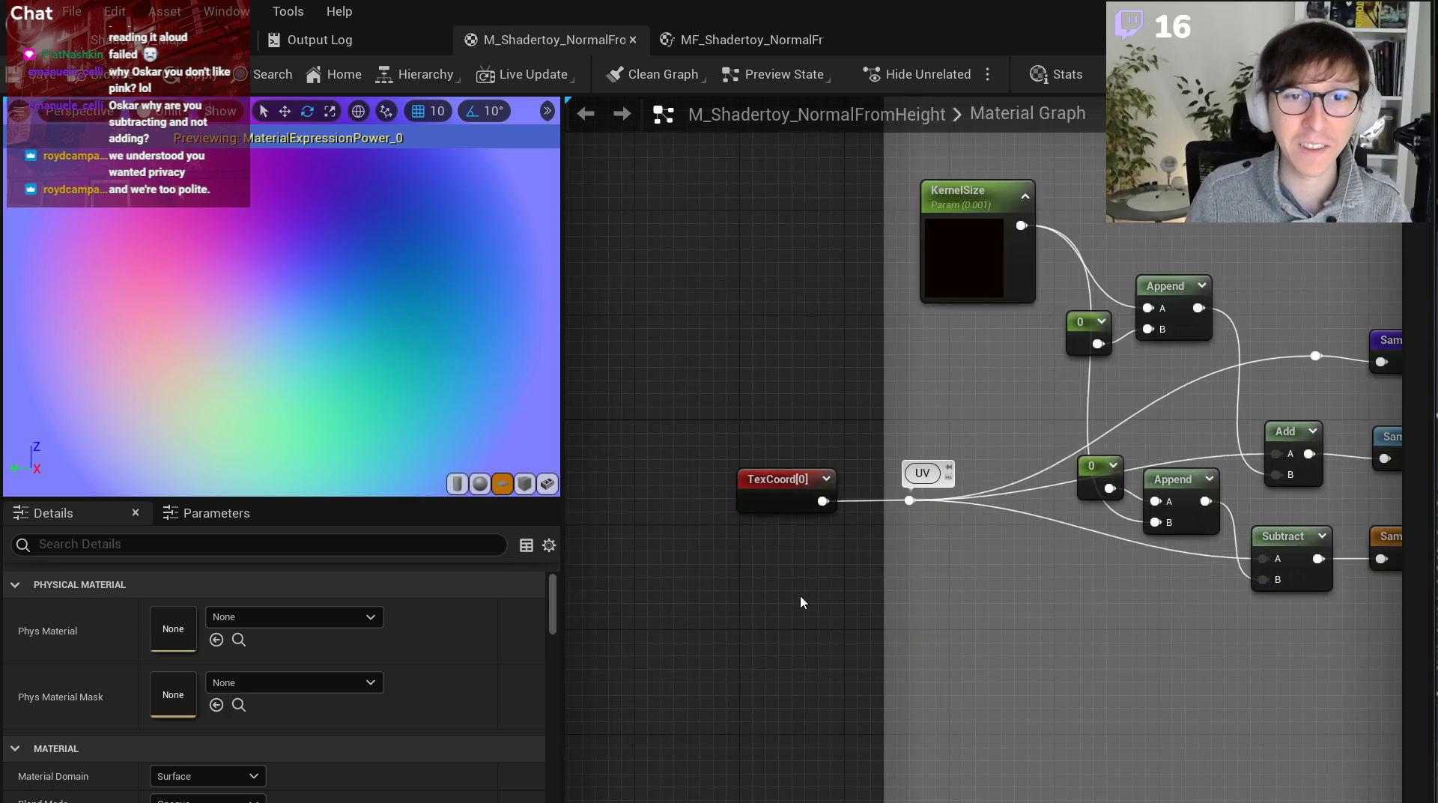
right_drag(1109, 386, 890, 560)
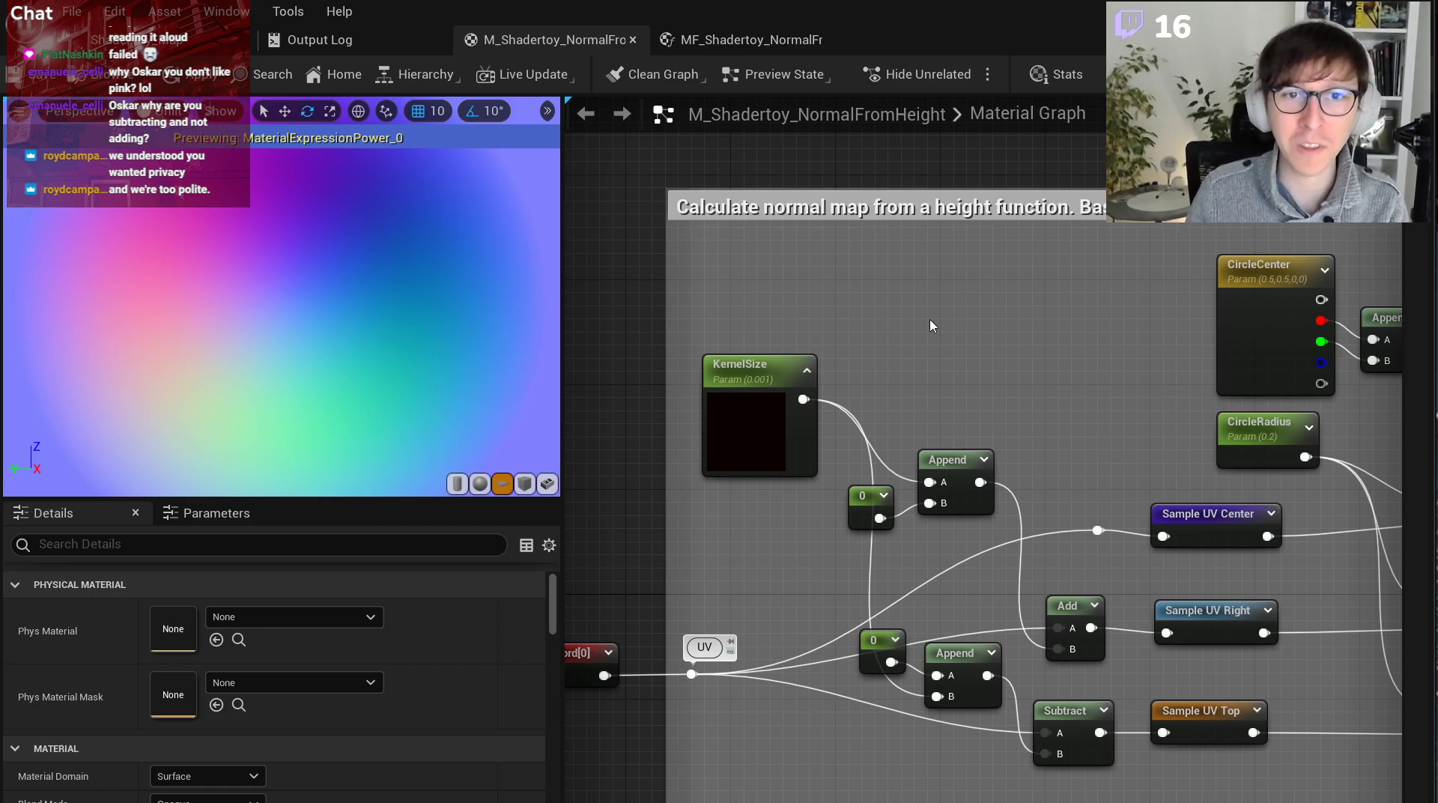
drag(723, 370, 716, 416)
click(829, 324)
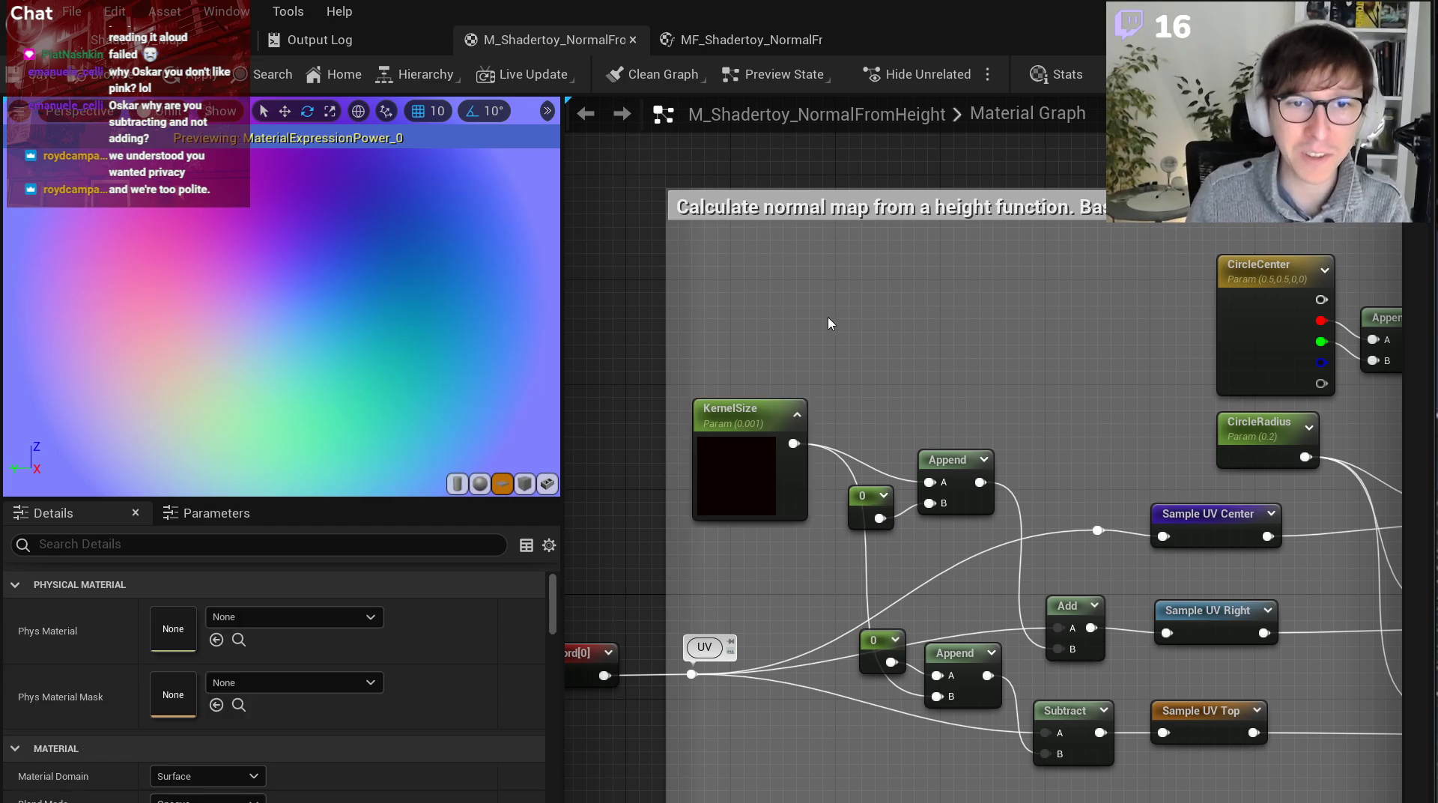
right_drag(829, 324, 762, 319)
click(664, 411)
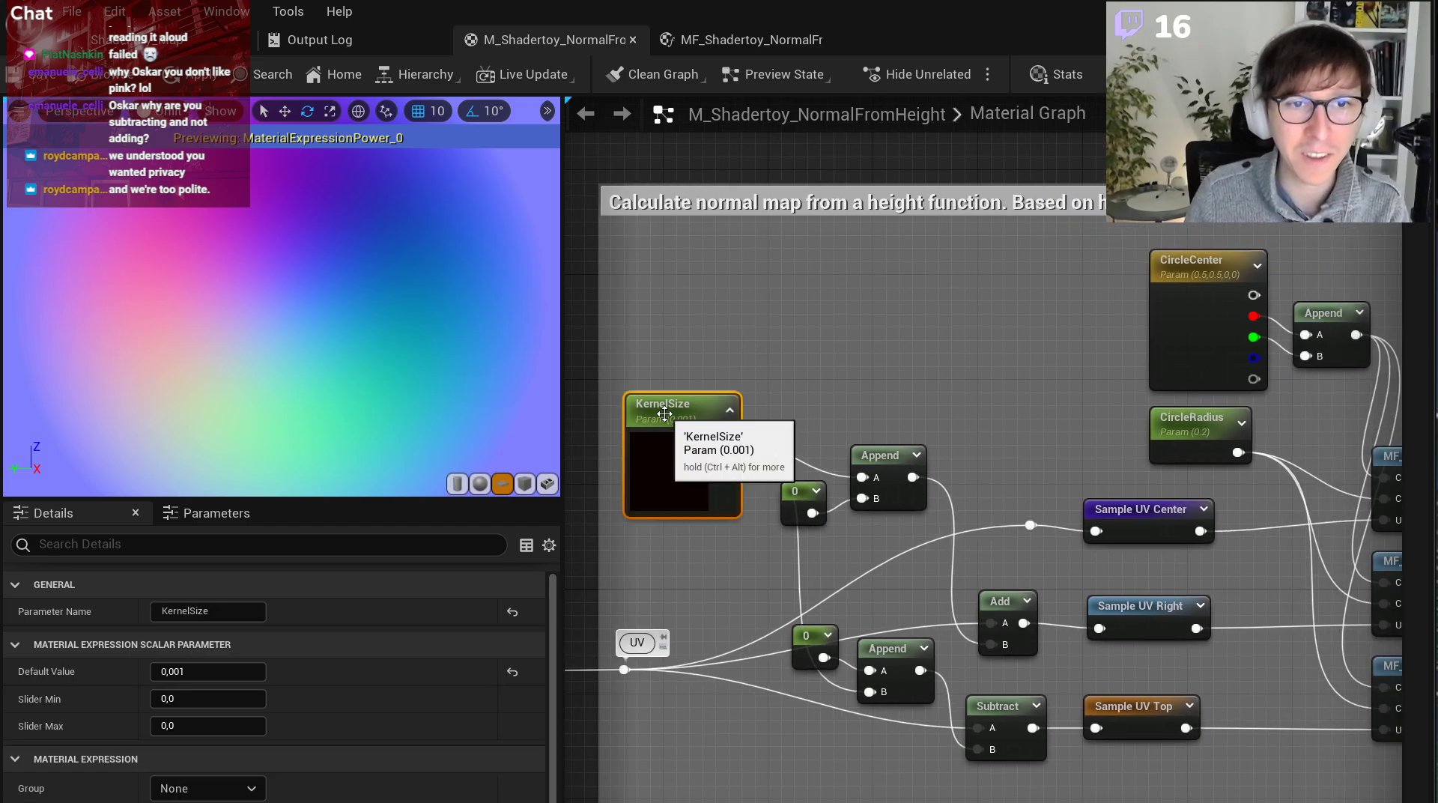
click(715, 412)
Group the UV offset, circle parameter and height sampling nodes in a comment titled "Sample height in 3 points".
scroll(743, 370, down, 1)
right_drag(982, 372, 814, 366)
scroll(677, 373, down, 2)
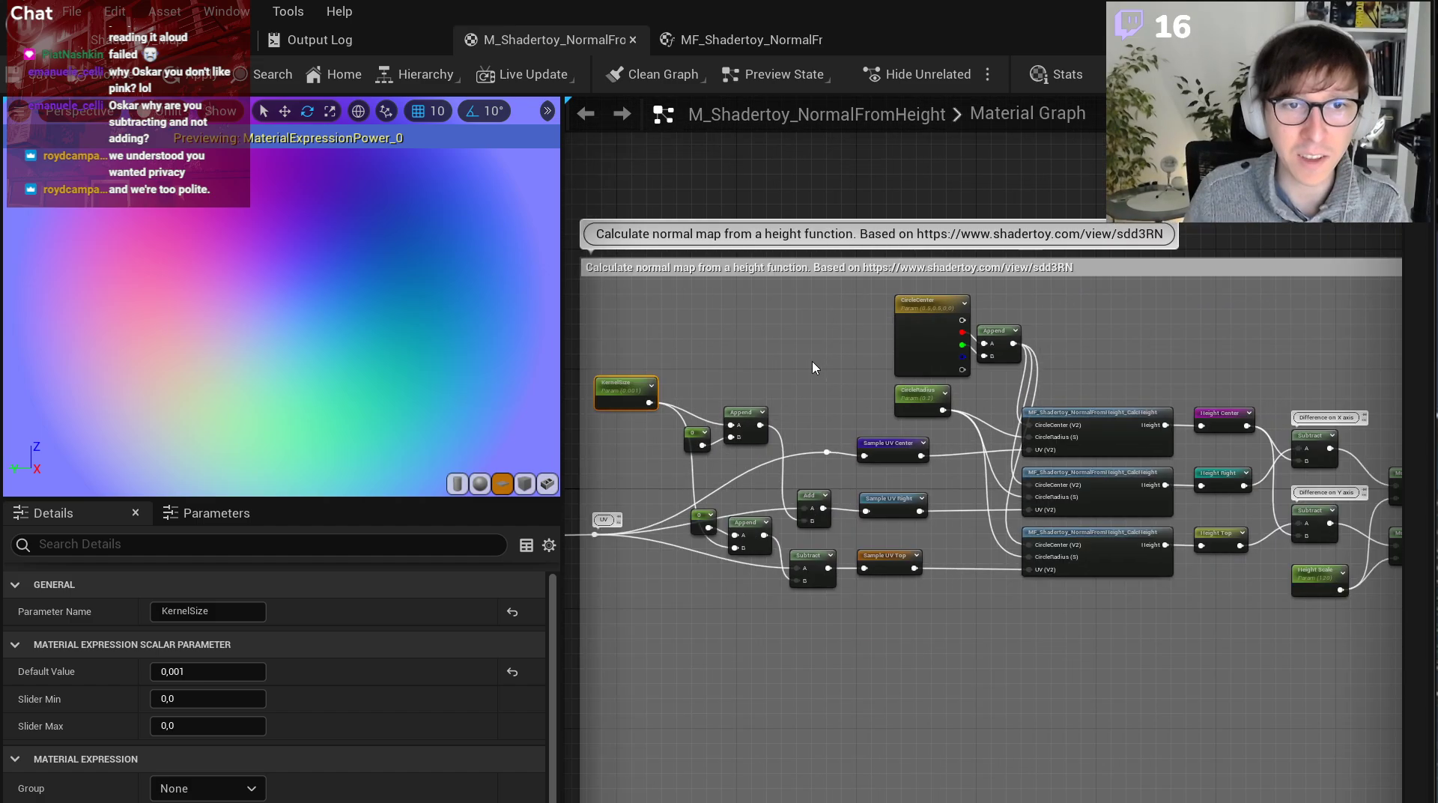
drag(607, 285, 1154, 602)
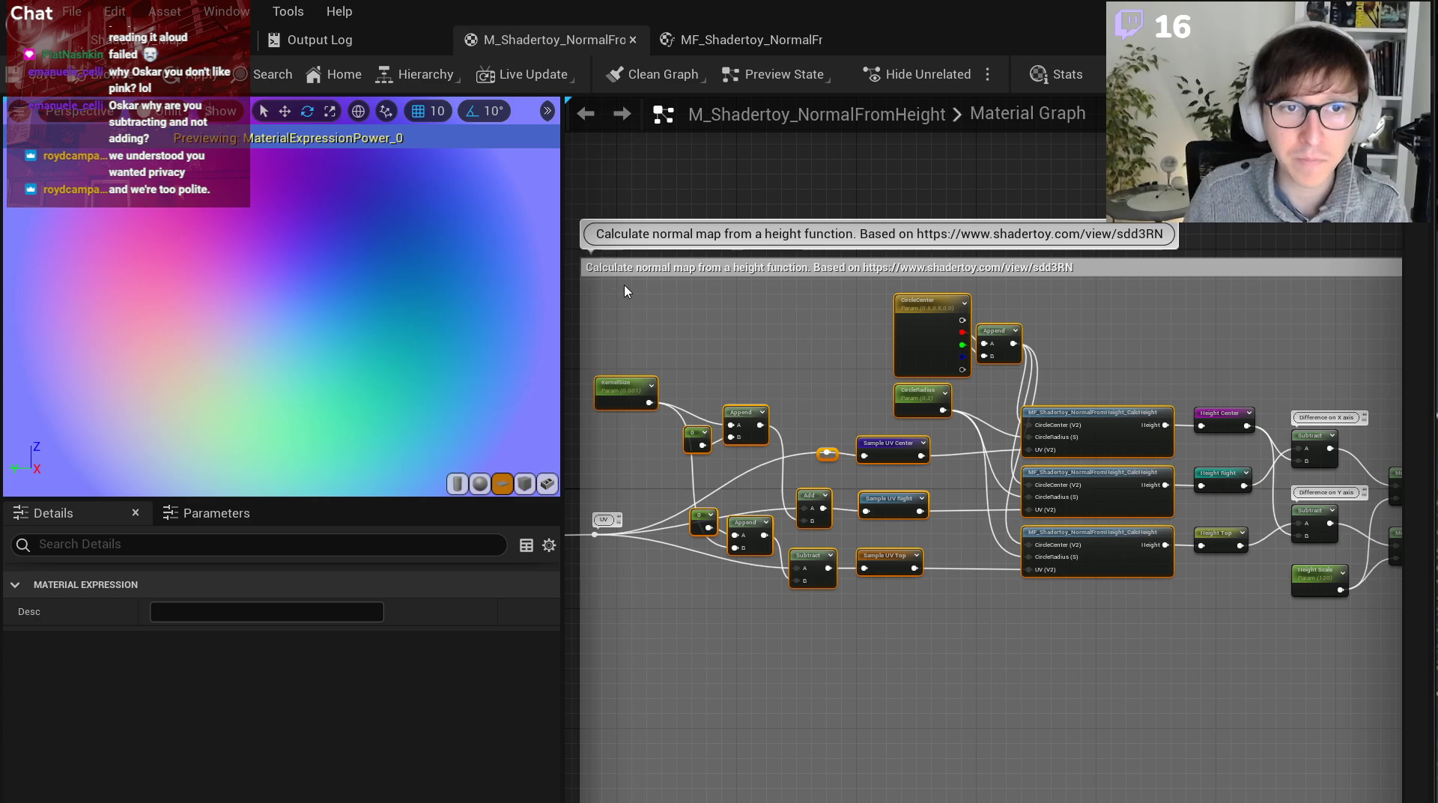
click(628, 291)
drag(589, 280, 1129, 643)
right_click(1044, 545)
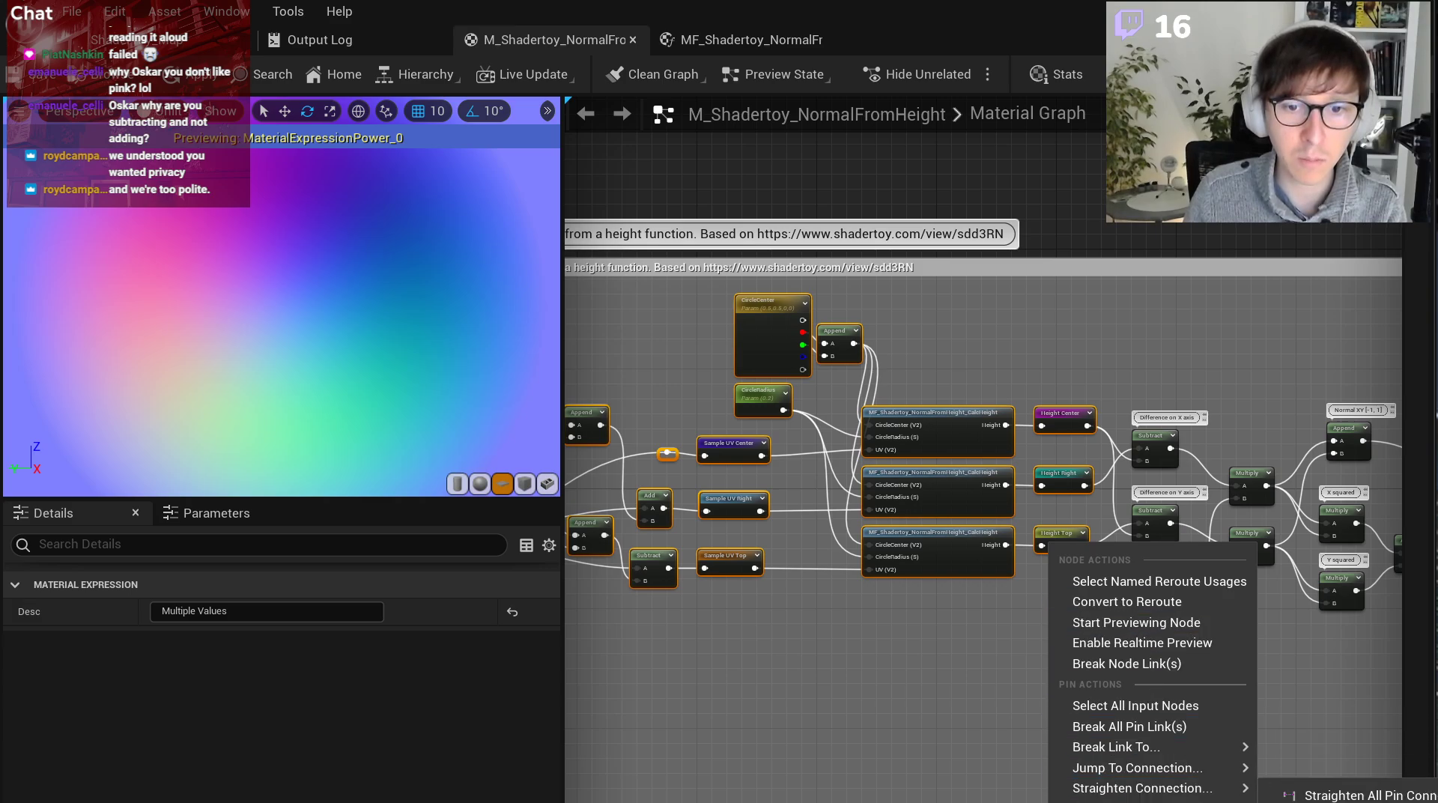
right_click(1068, 491)
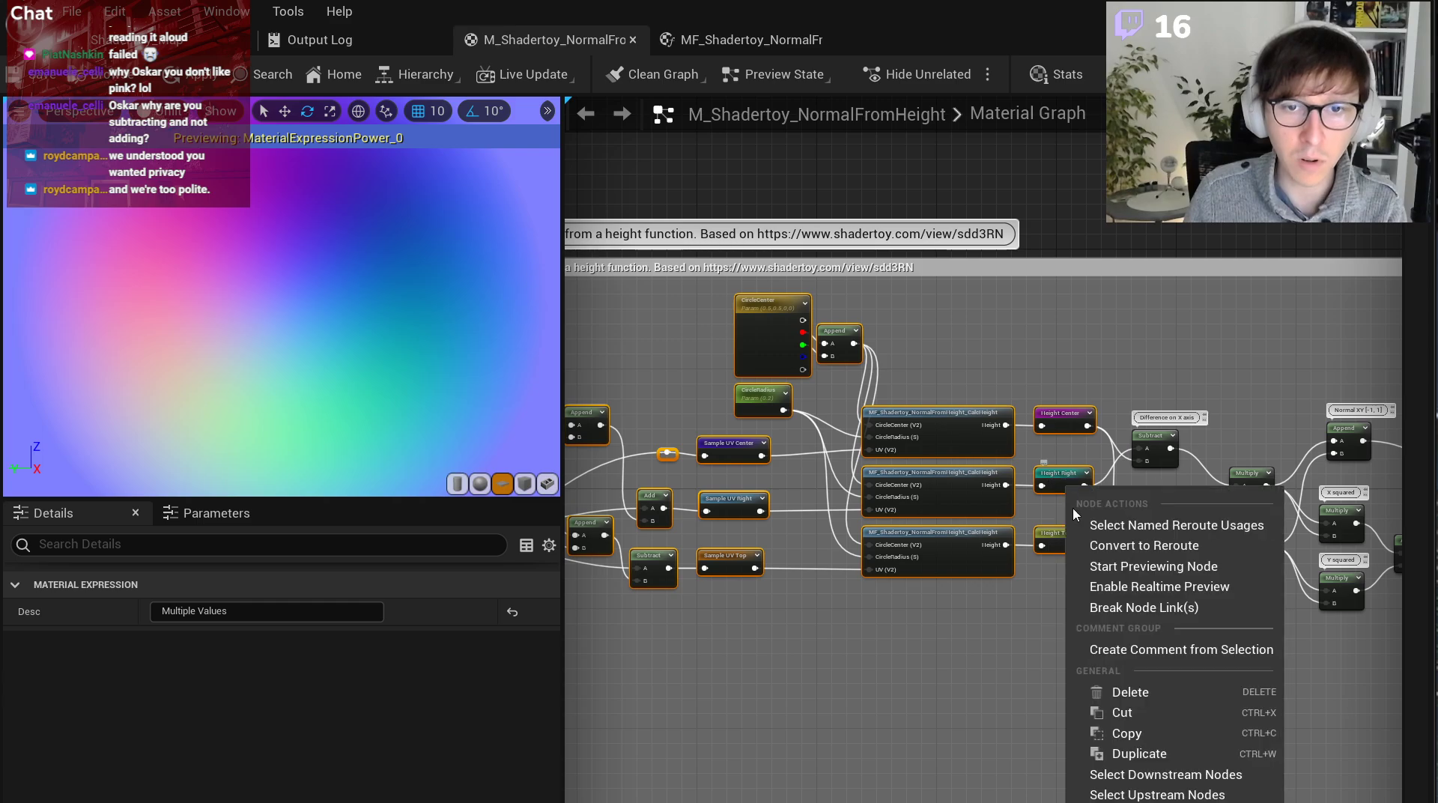
click(1182, 650)
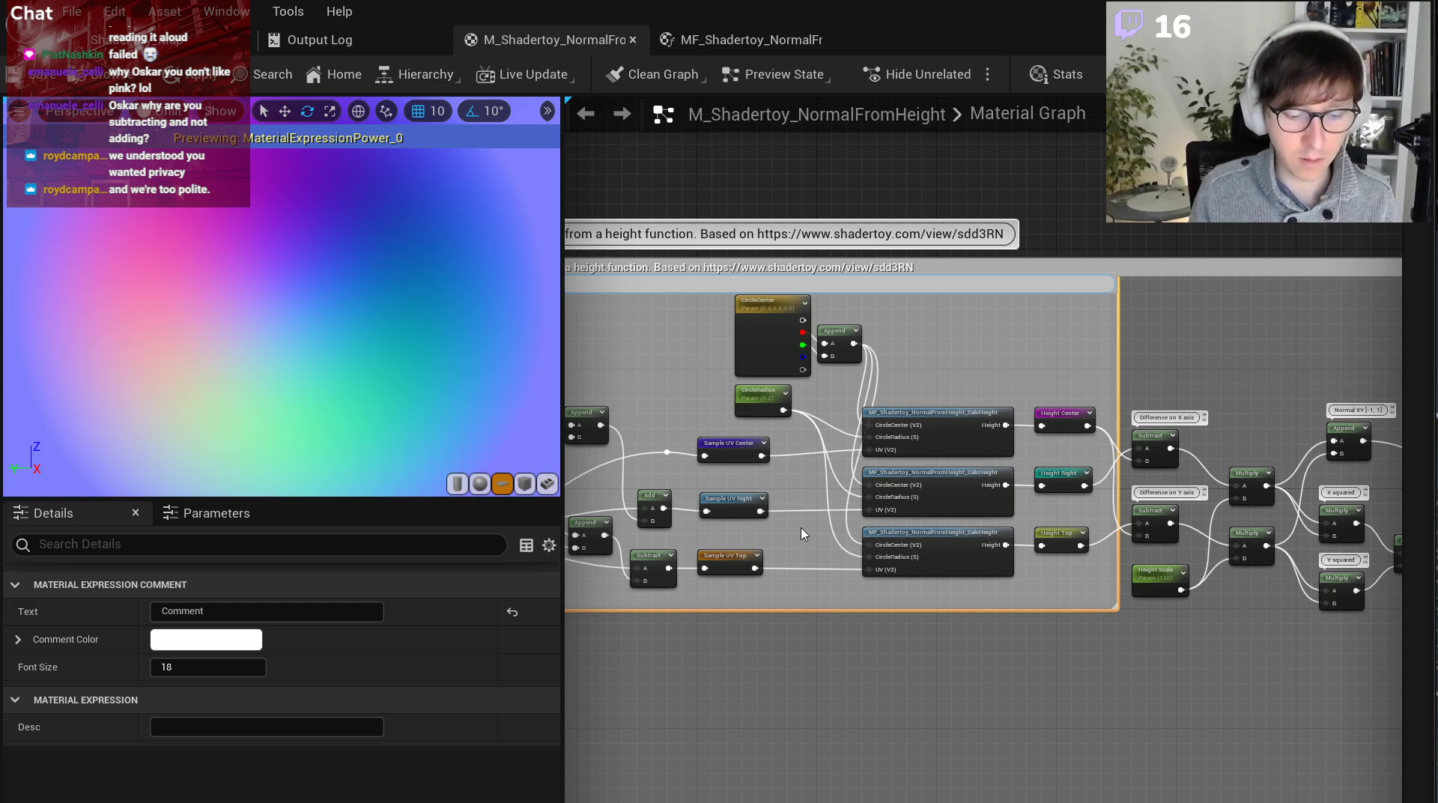
key(Return)
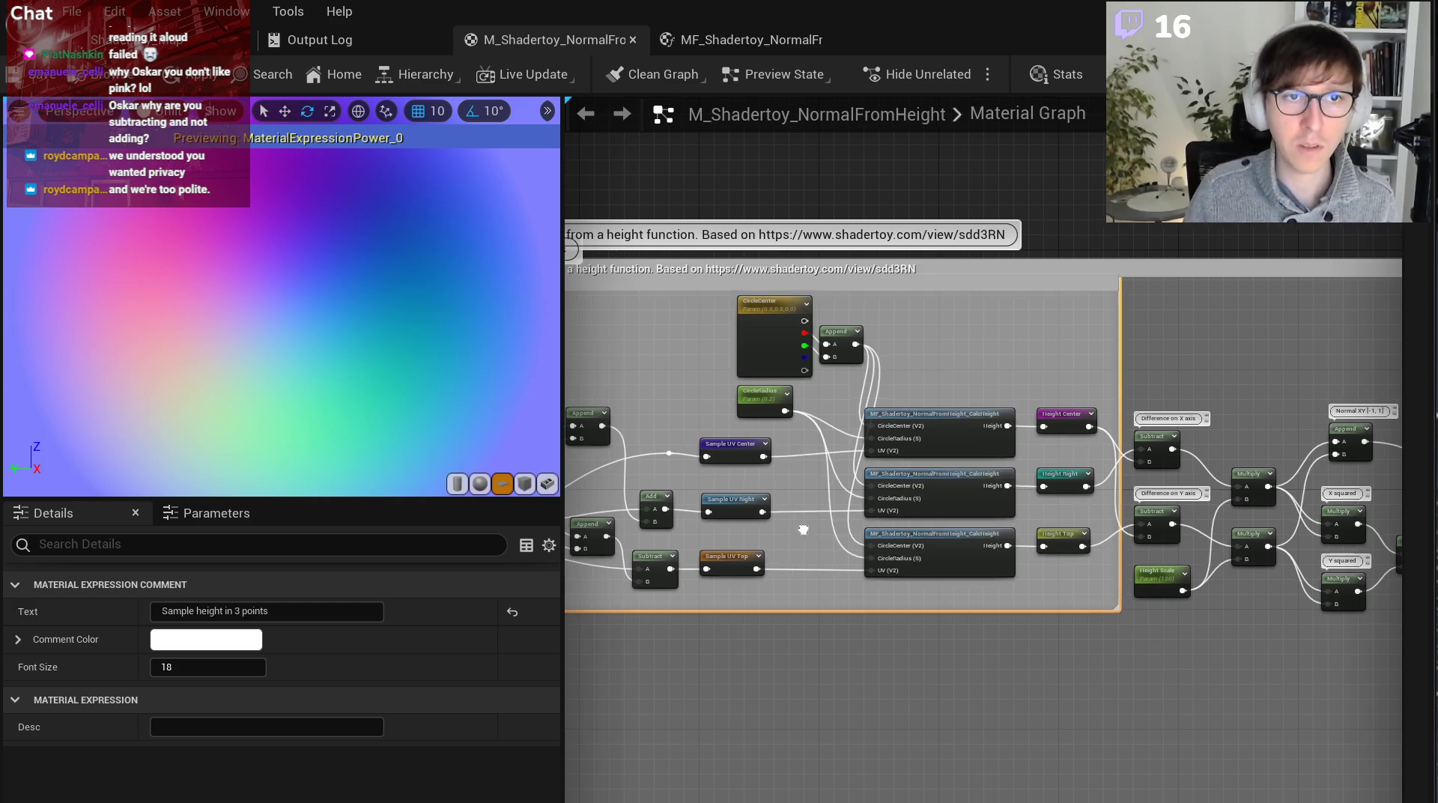
Change the sampling group's comment text to "Sample height in 3 neighbouring points".
scroll(728, 376, up, 3)
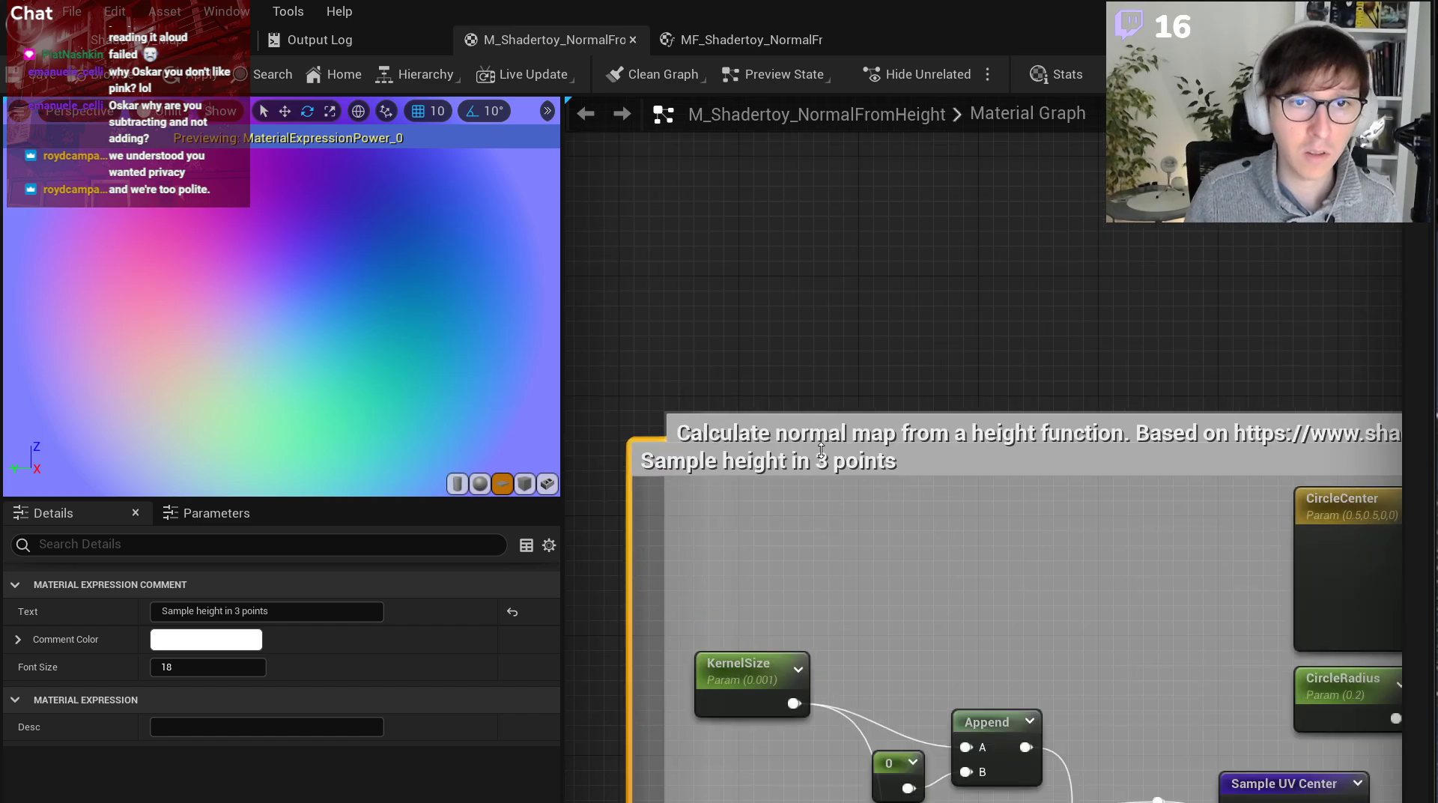
double_click(824, 463)
click(829, 465)
click(847, 463)
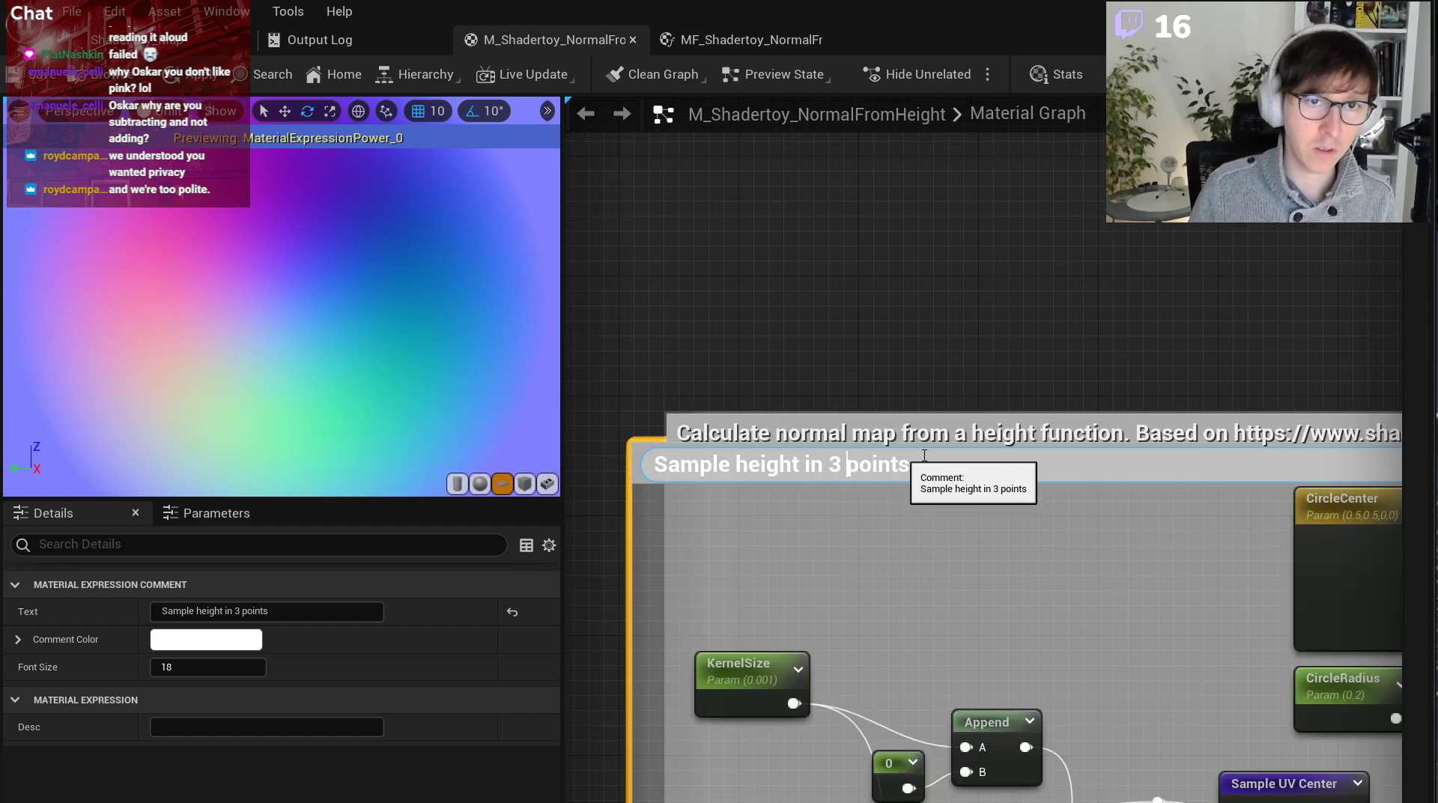
text(neighbouring)
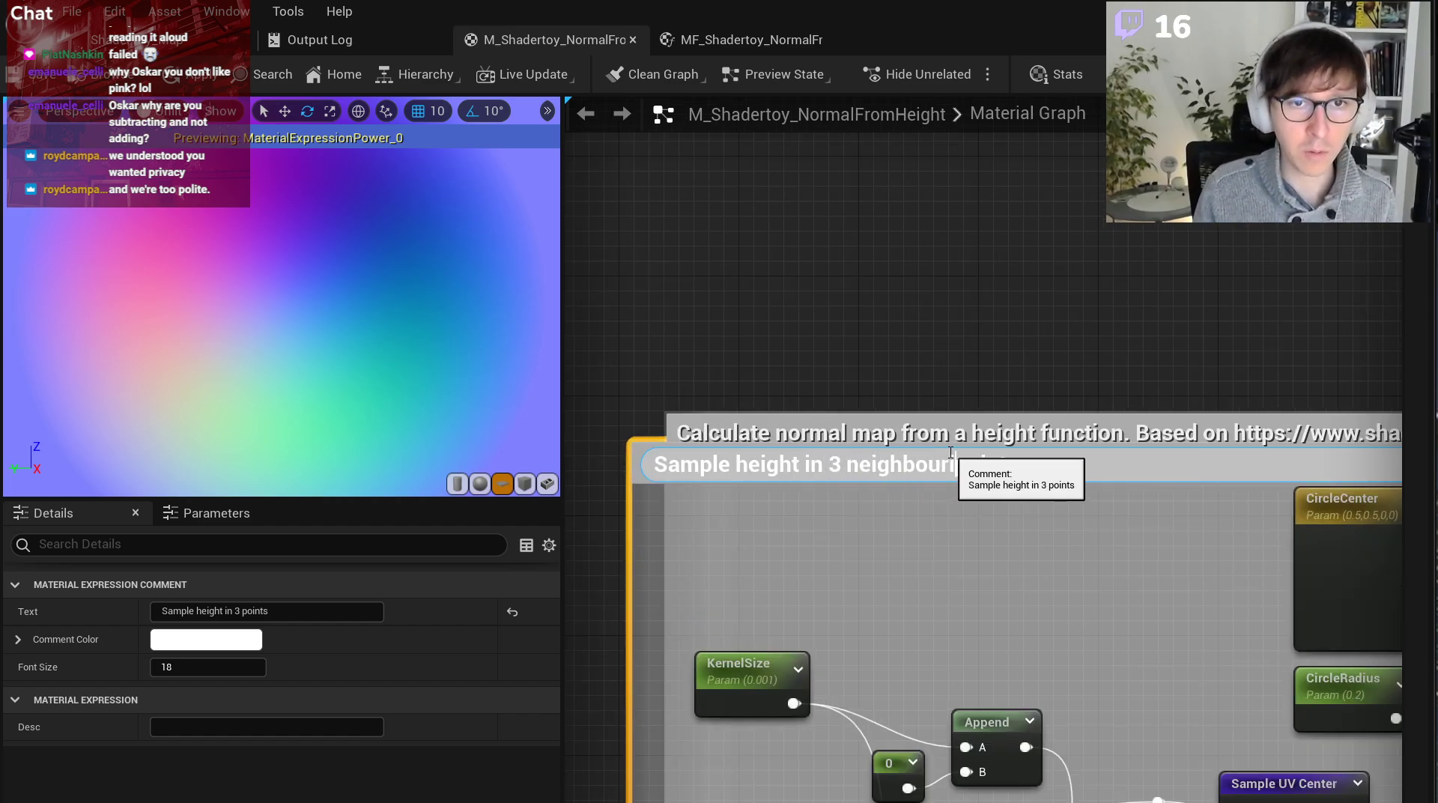
key(Return)
click(674, 490)
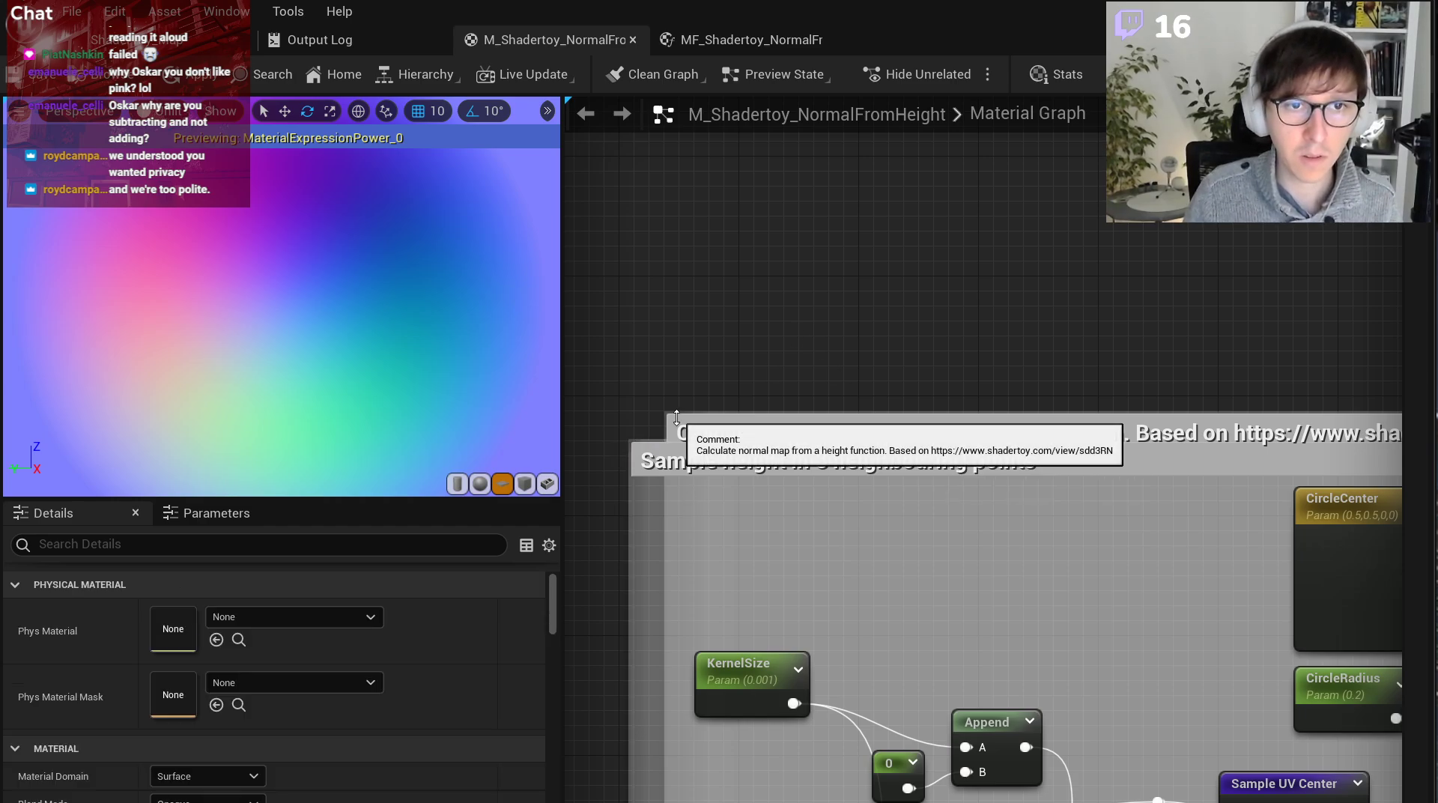
Extend the upper edge of the outer "Calculate normal map" comment group to leave room above the sampling group.
scroll(629, 392, down, 3)
right_drag(715, 500, 791, 423)
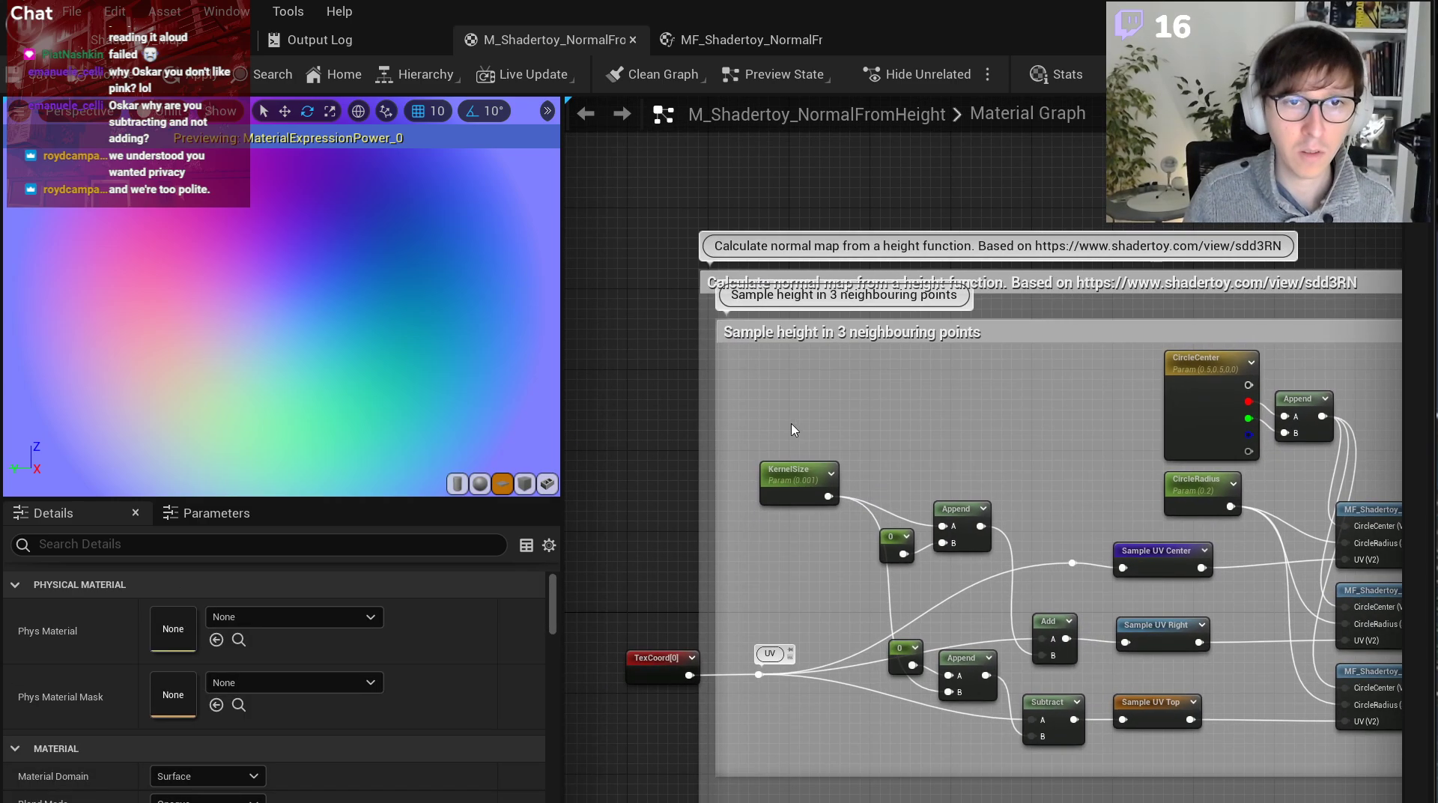
drag(725, 274, 725, 244)
Group the nodes from the height differences through Normalize in a comment titled "Calculate the normal map out of height derivatives in both axes".
right_drag(1165, 403, 650, 384)
scroll(649, 388, down, 4)
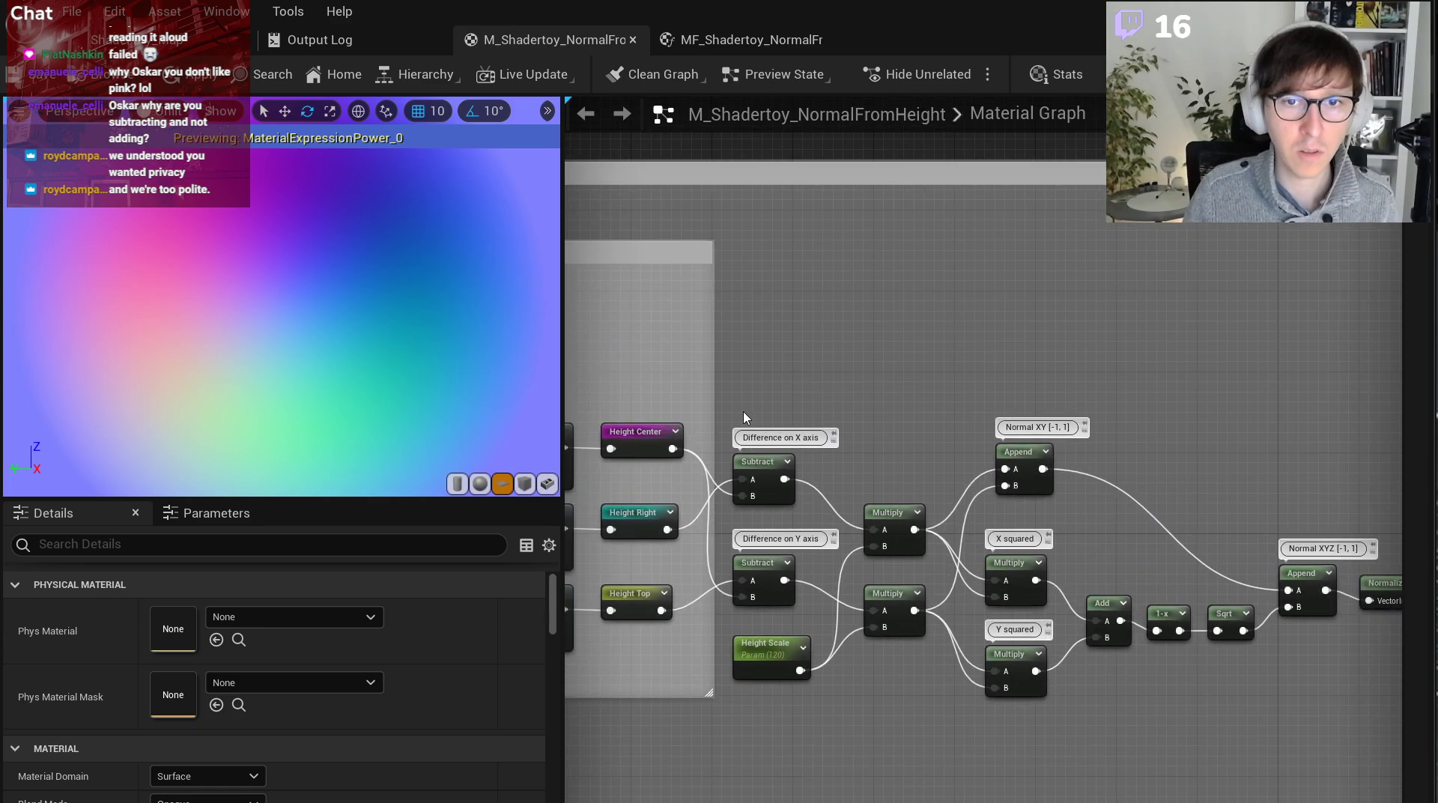
scroll(802, 390, up, 2)
drag(798, 387, 1154, 622)
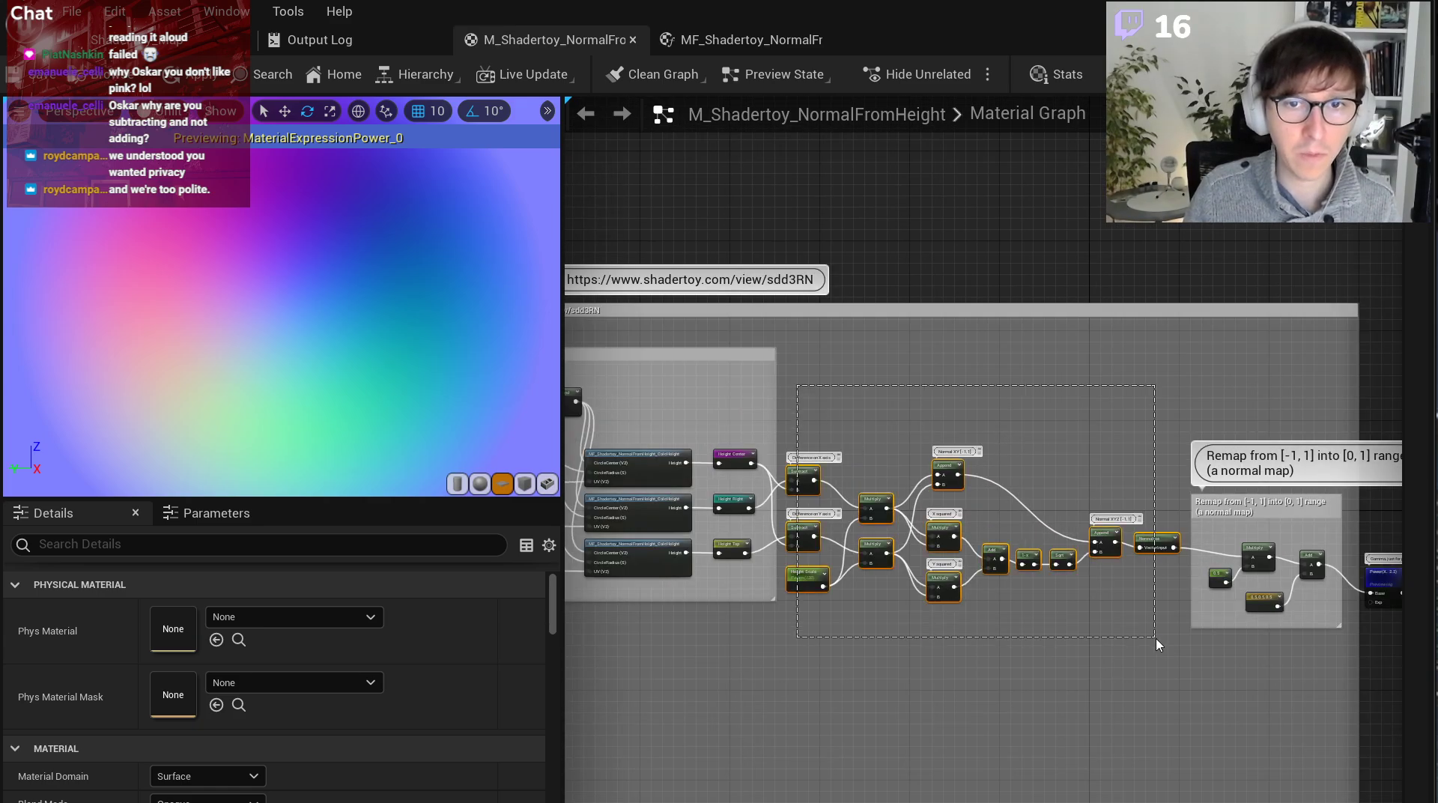
scroll(1133, 567, up, 2)
right_click(1146, 551)
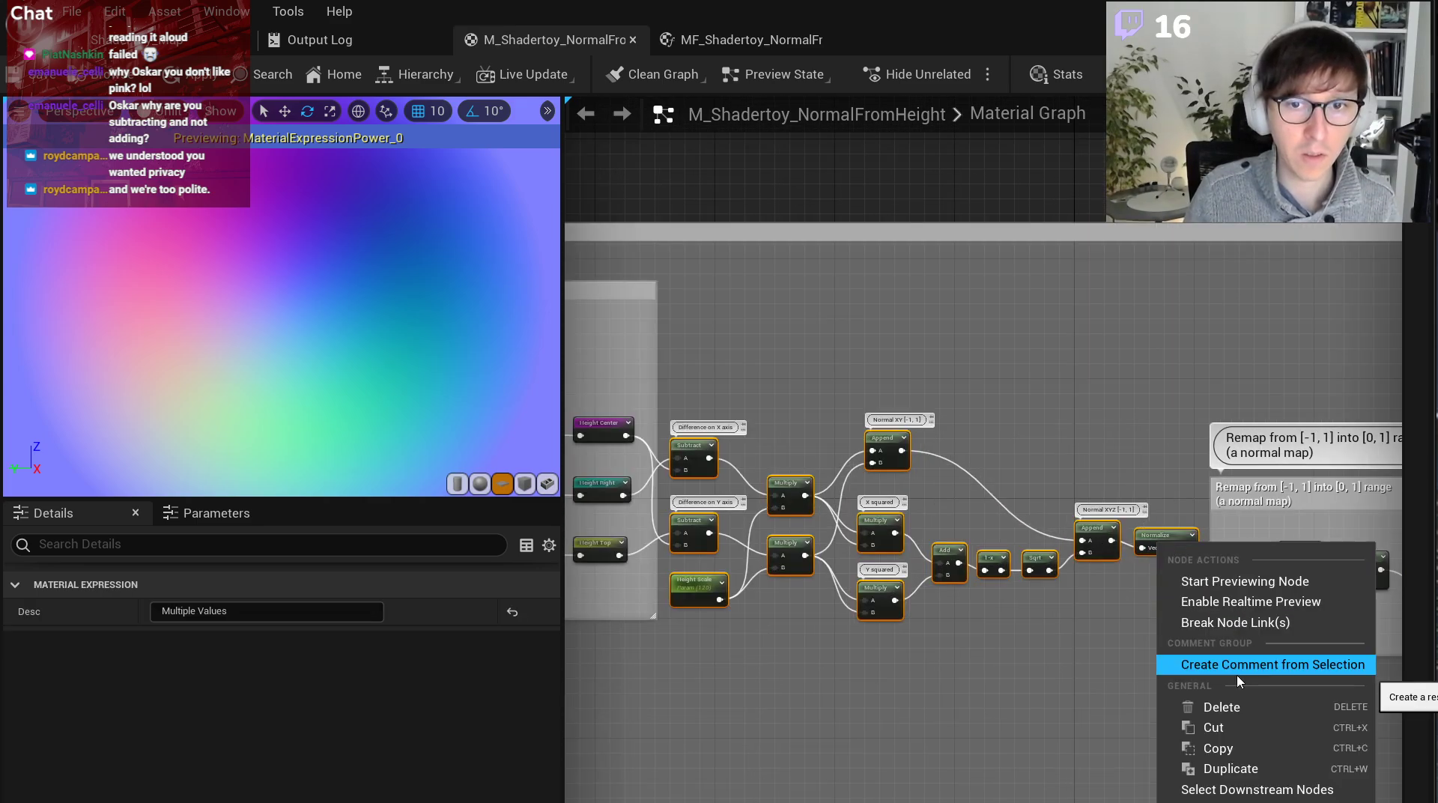
click(1274, 664)
text(Calculate the normal map out of)
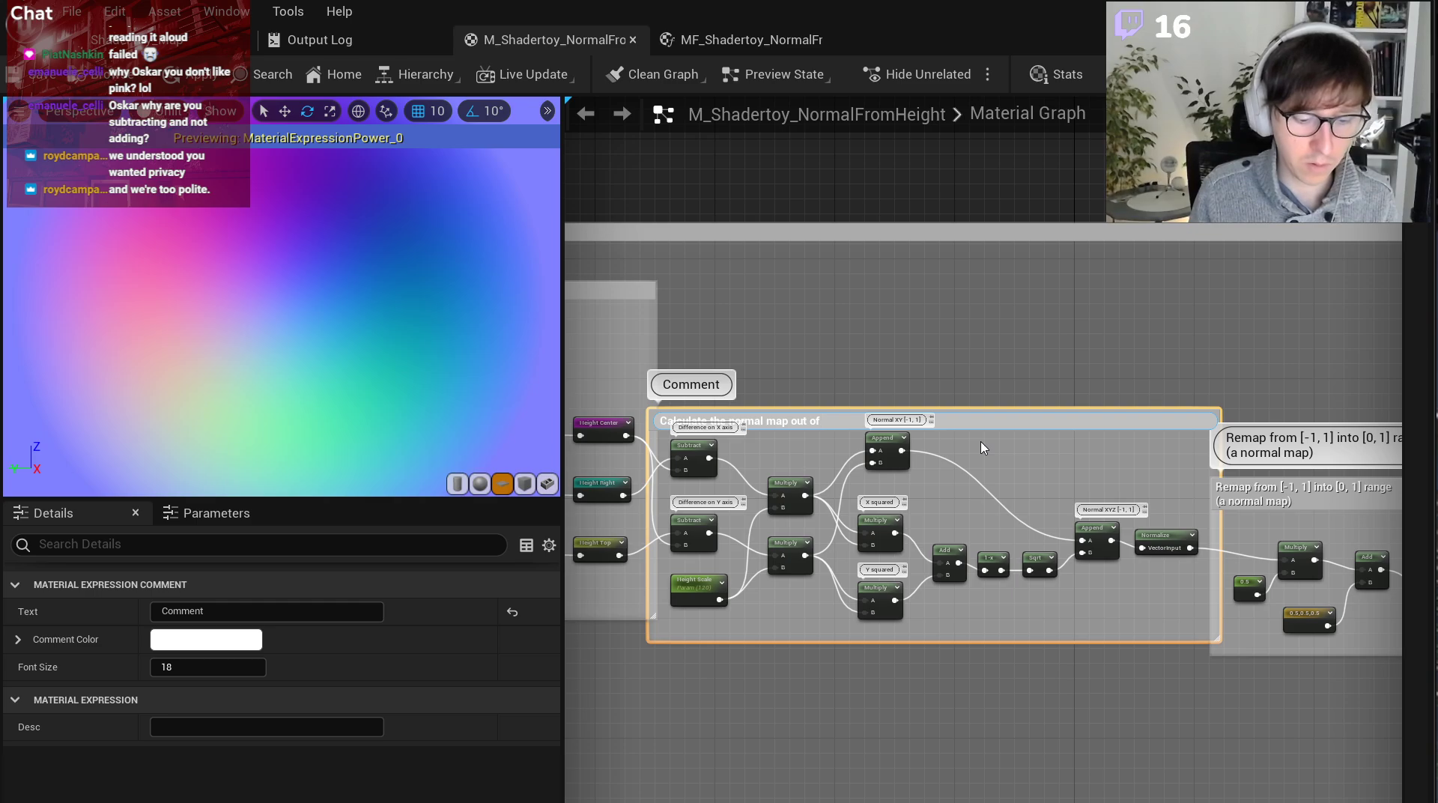
text(height d)
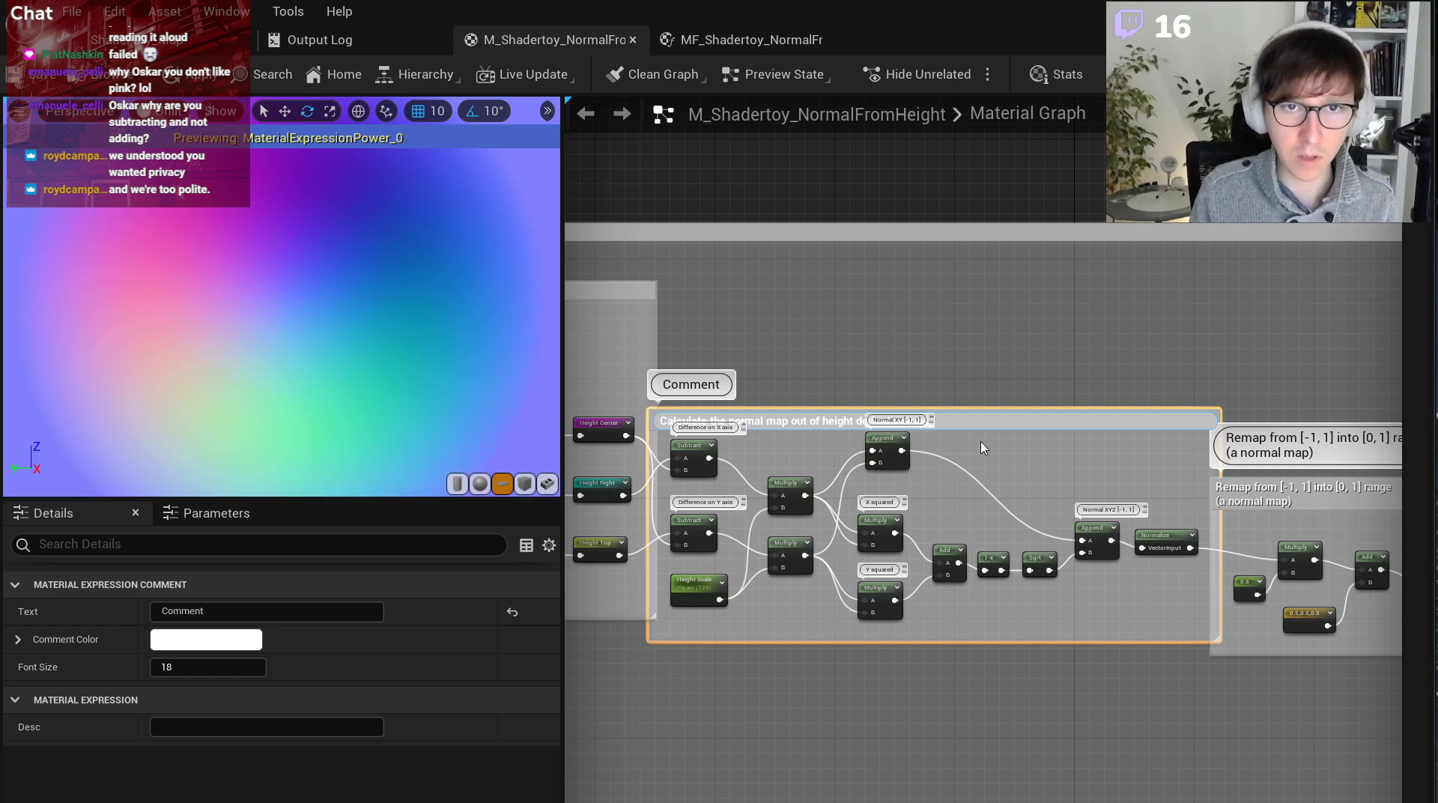
text(s in both axe)
key(Return)
click(669, 410)
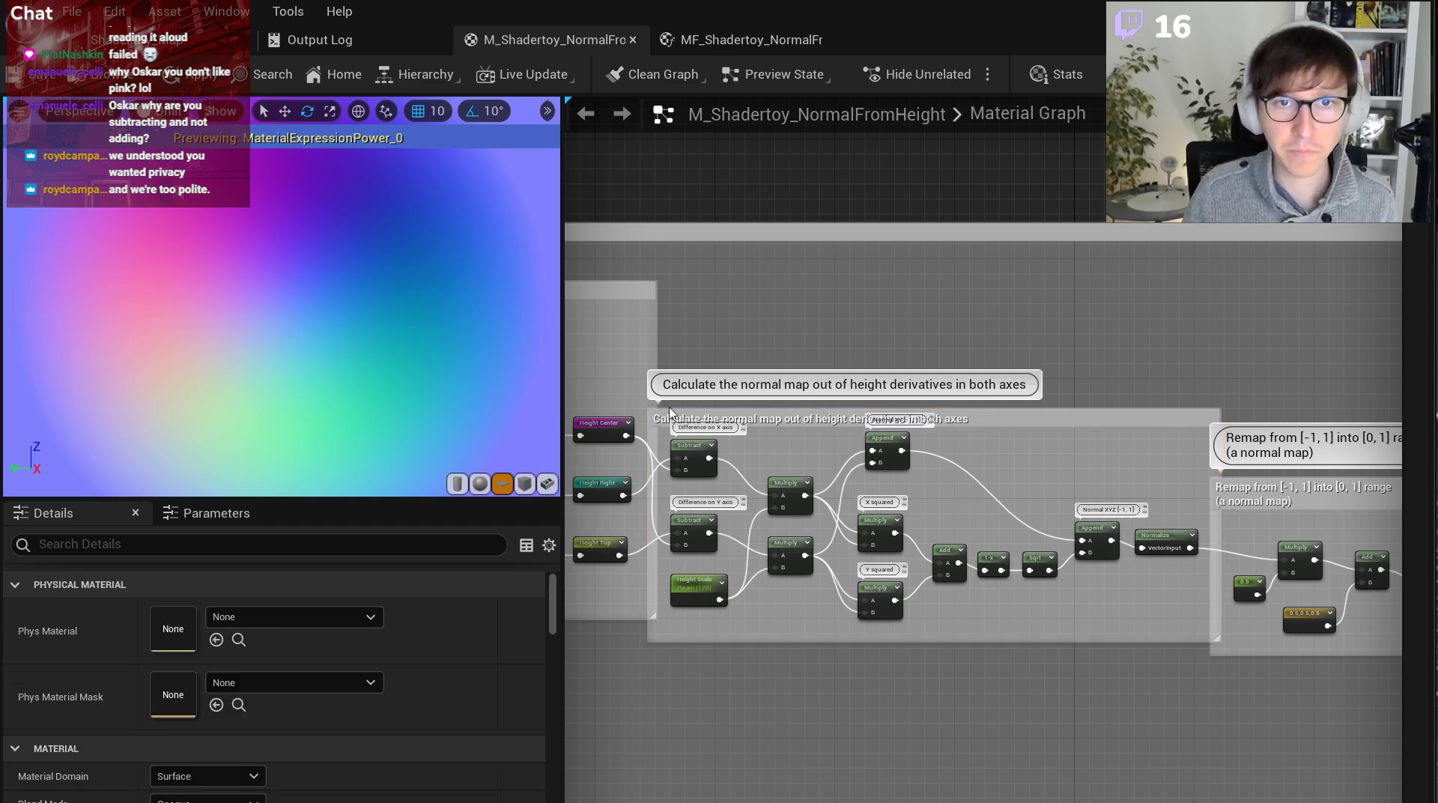
Widen the outer comment group toward the TexCoord node and shift TexCoord and the sampling group away from the derivatives group.
scroll(1072, 544, down, 2)
right_drag(876, 588, 1198, 549)
drag(799, 501, 766, 505)
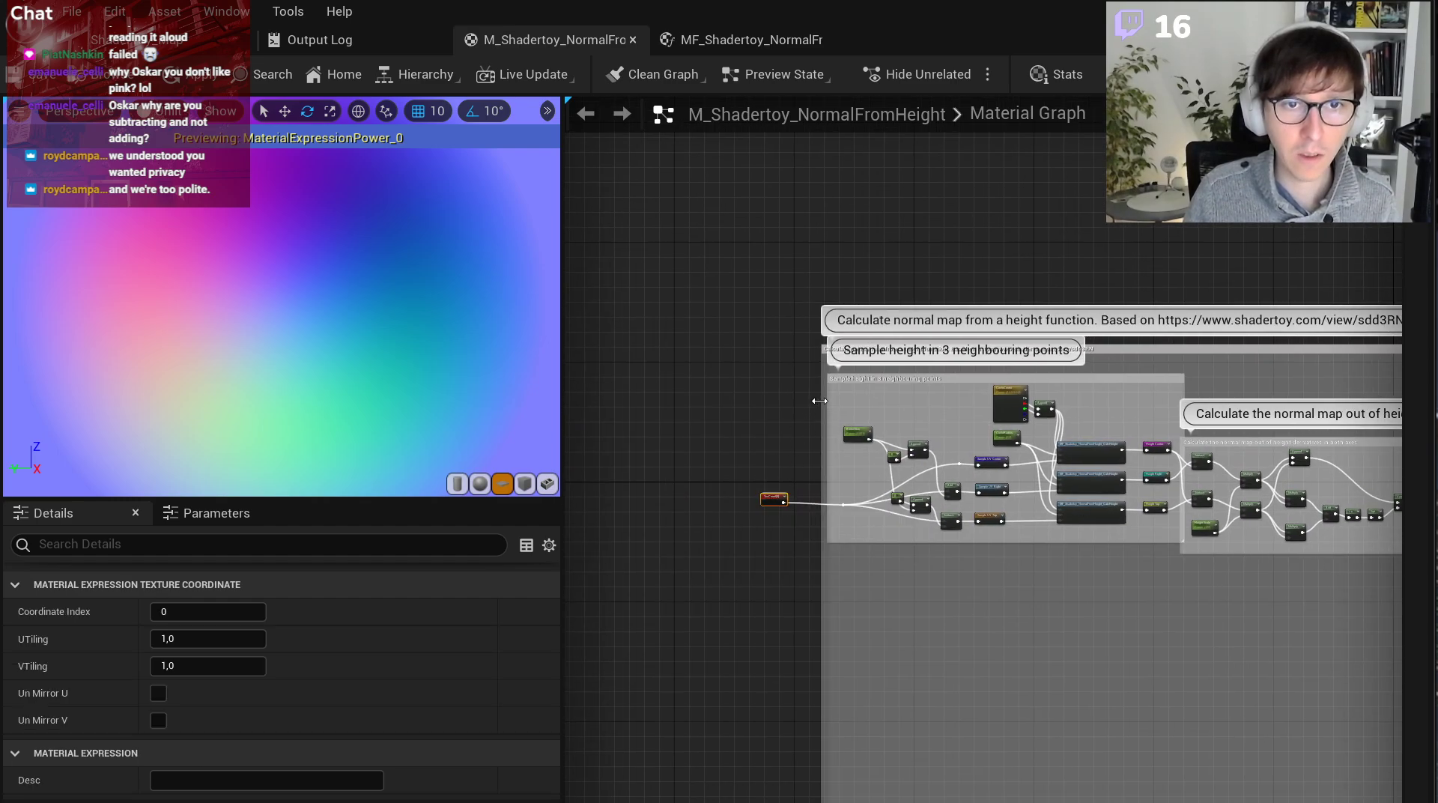
drag(820, 401, 797, 401)
drag(973, 384, 952, 404)
drag(771, 500, 769, 518)
Move the Remap group, Power node and material output away from the derivatives group so the comments no longer overlap.
right_drag(1400, 564, 950, 568)
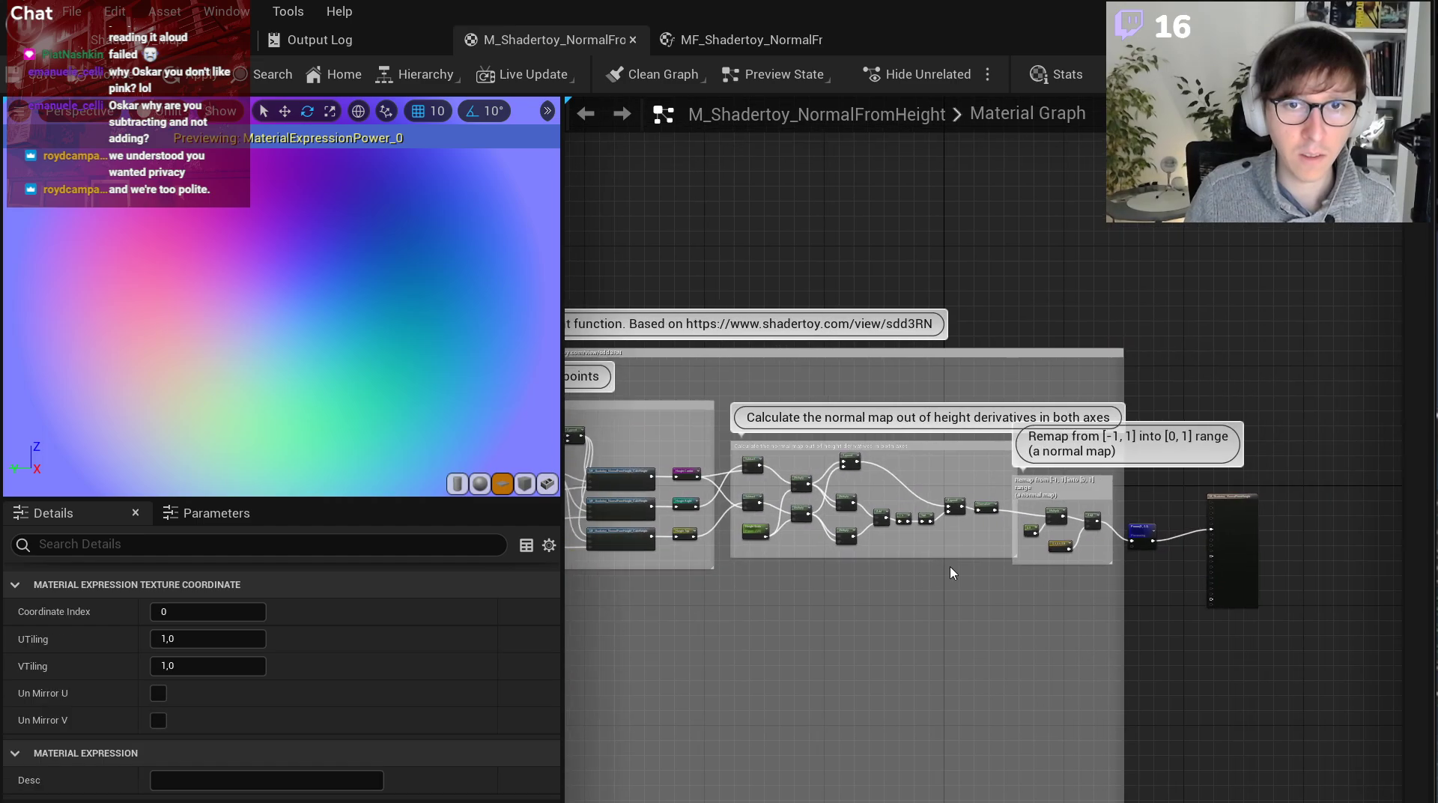
drag(1306, 645, 1096, 503)
click(1149, 513)
click(1039, 557)
right_drag(1040, 562, 1187, 563)
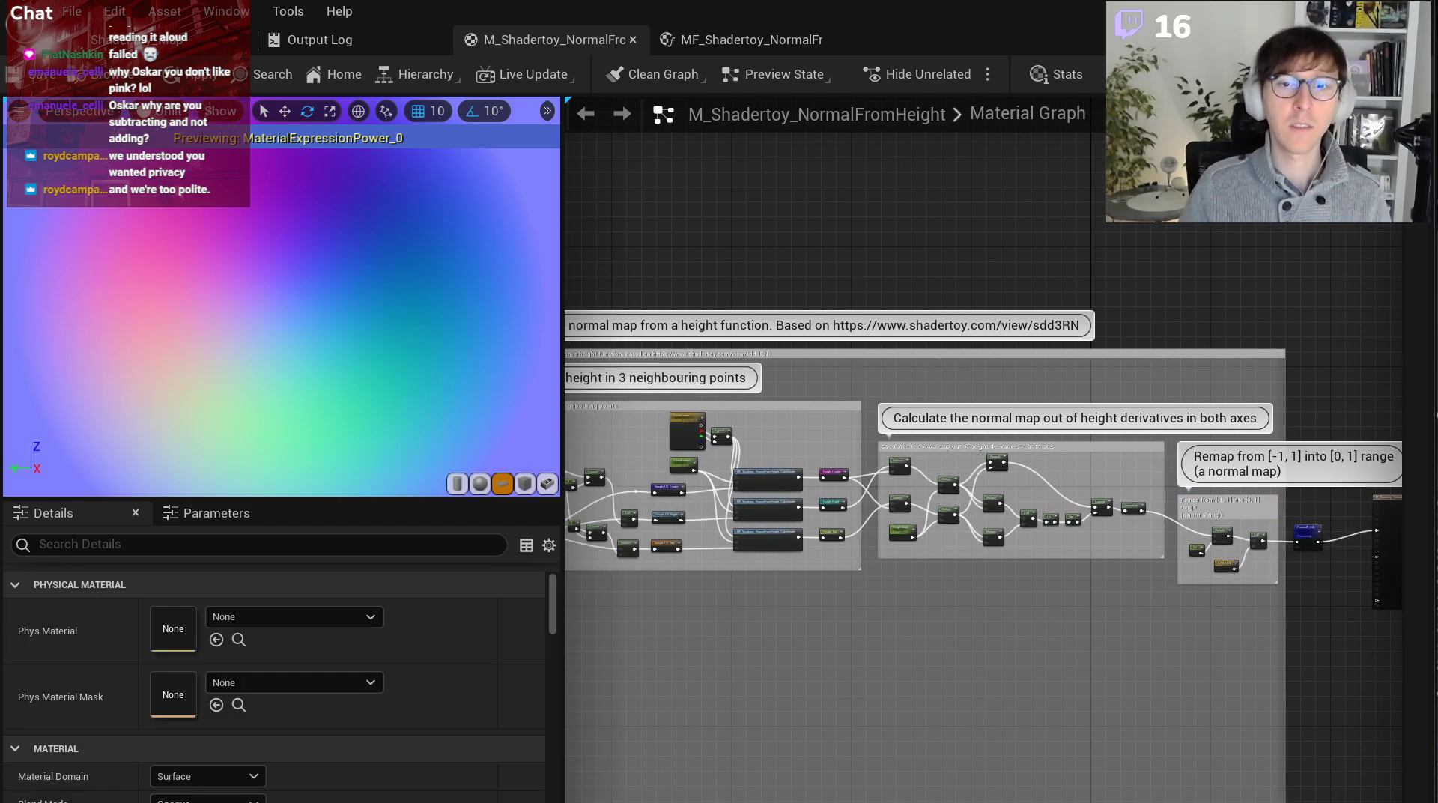
Shrink the outer comment group's height to fit the node groups inside it and save the material.
drag(1074, 794, 1074, 604)
right_drag(1074, 604, 1329, 604)
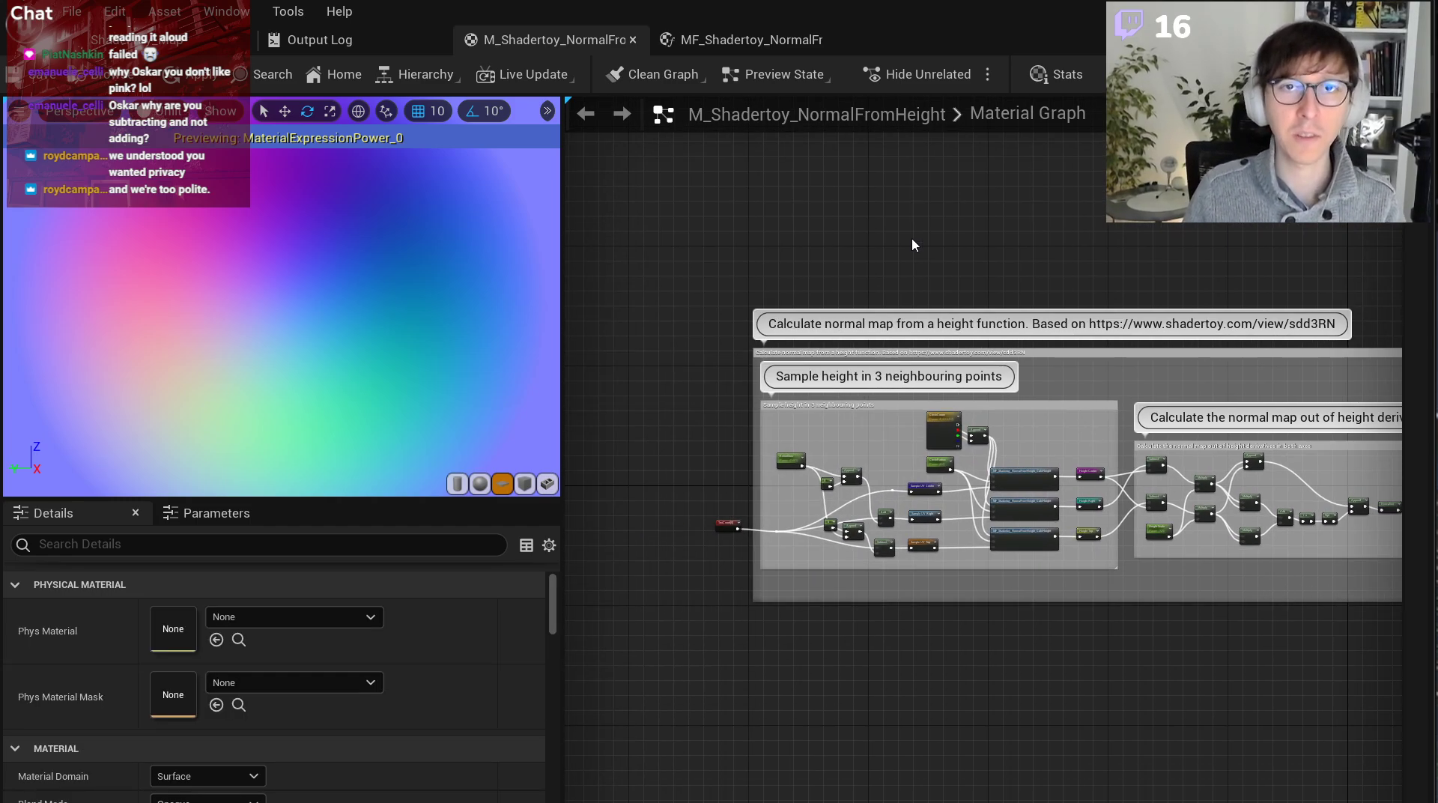
click(25, 75)
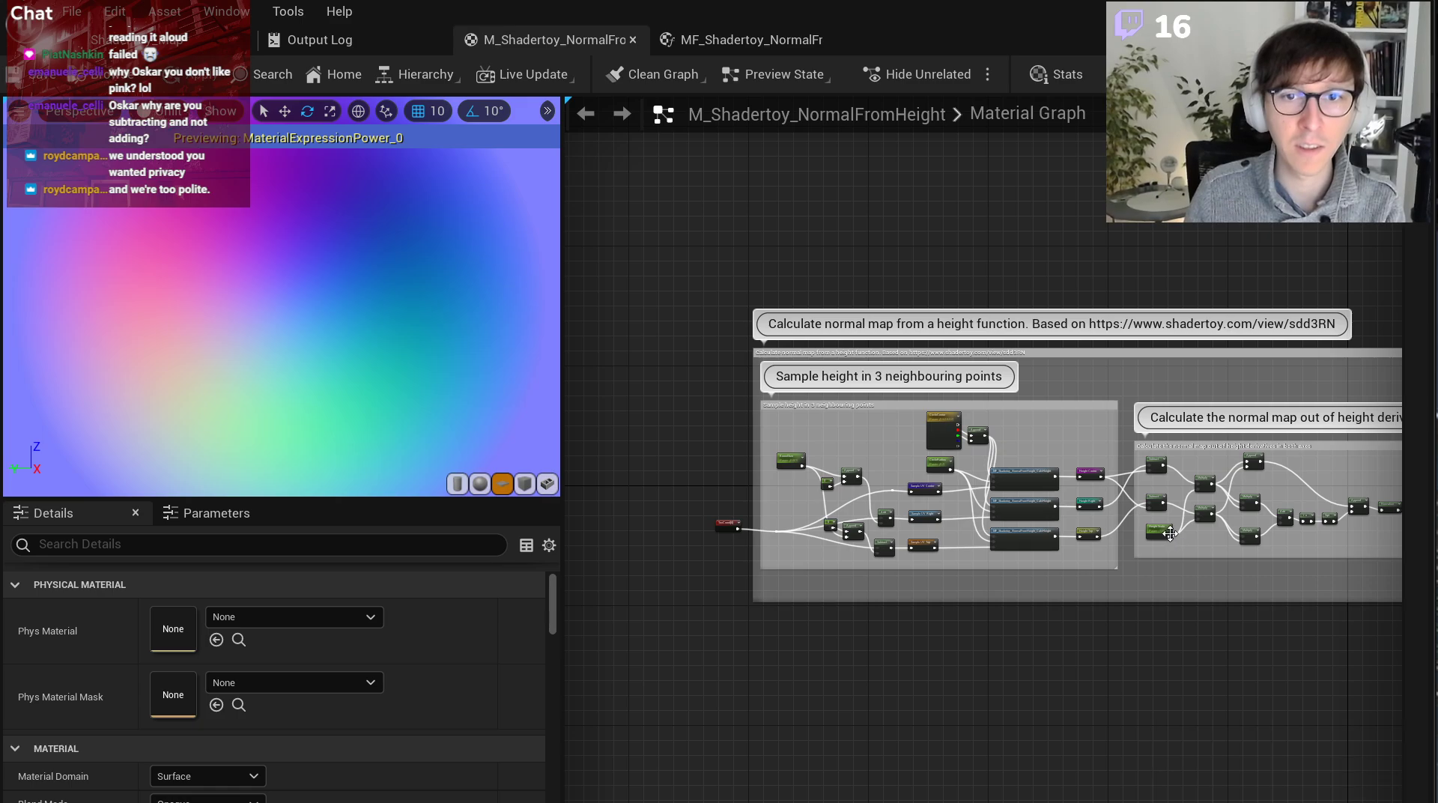
Open the MF_Shadertoy_NormalFromHeight_CalcHeight function from one of its nodes in the sampling group.
right_drag(969, 472, 1099, 543)
scroll(1080, 521, up, 2)
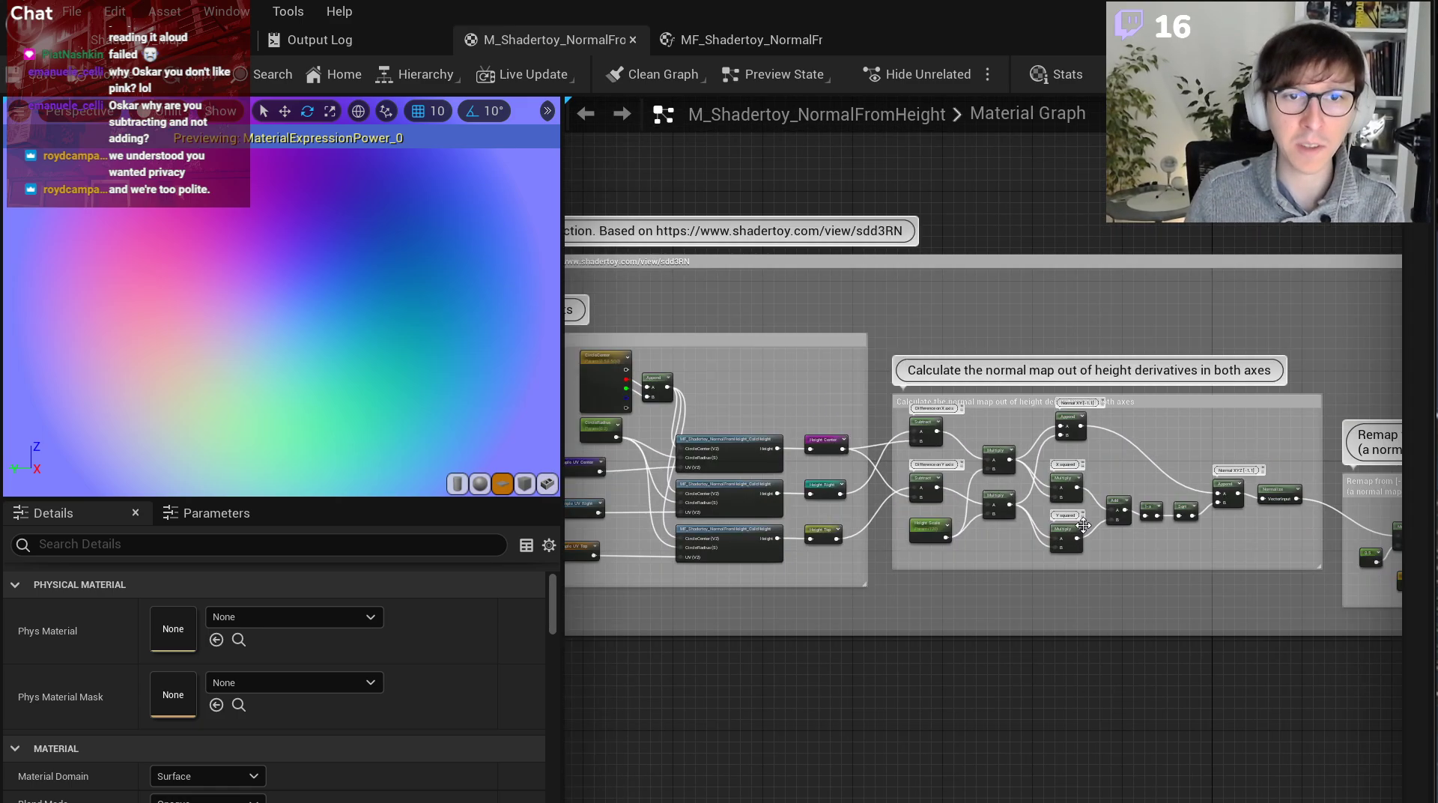
right_drag(786, 483, 1109, 486)
scroll(1027, 452, up, 4)
double_click(1061, 431)
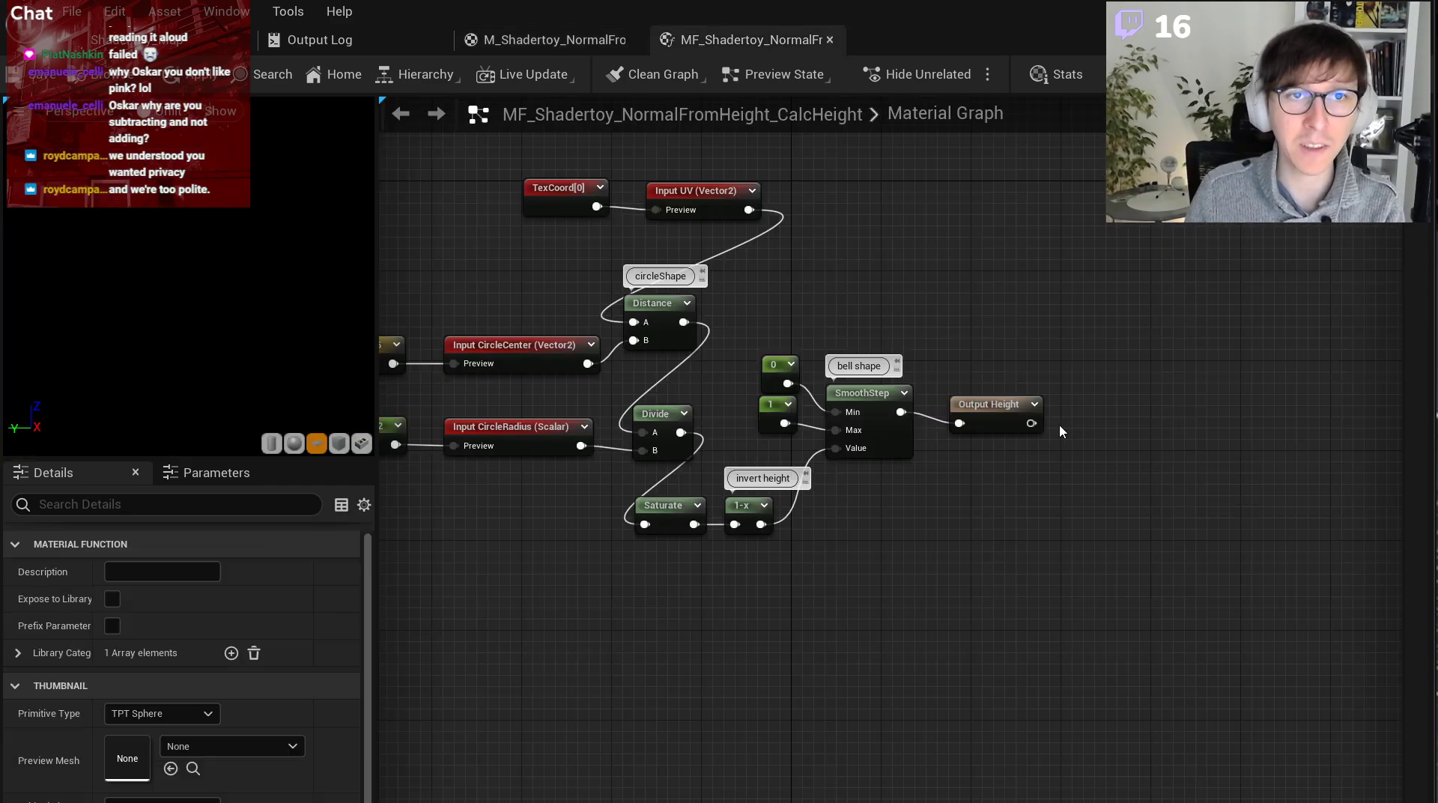
Move the TexCoord and Input UV nodes in front of the Distance node, just above the CircleCenter input.
right_drag(857, 311, 1115, 364)
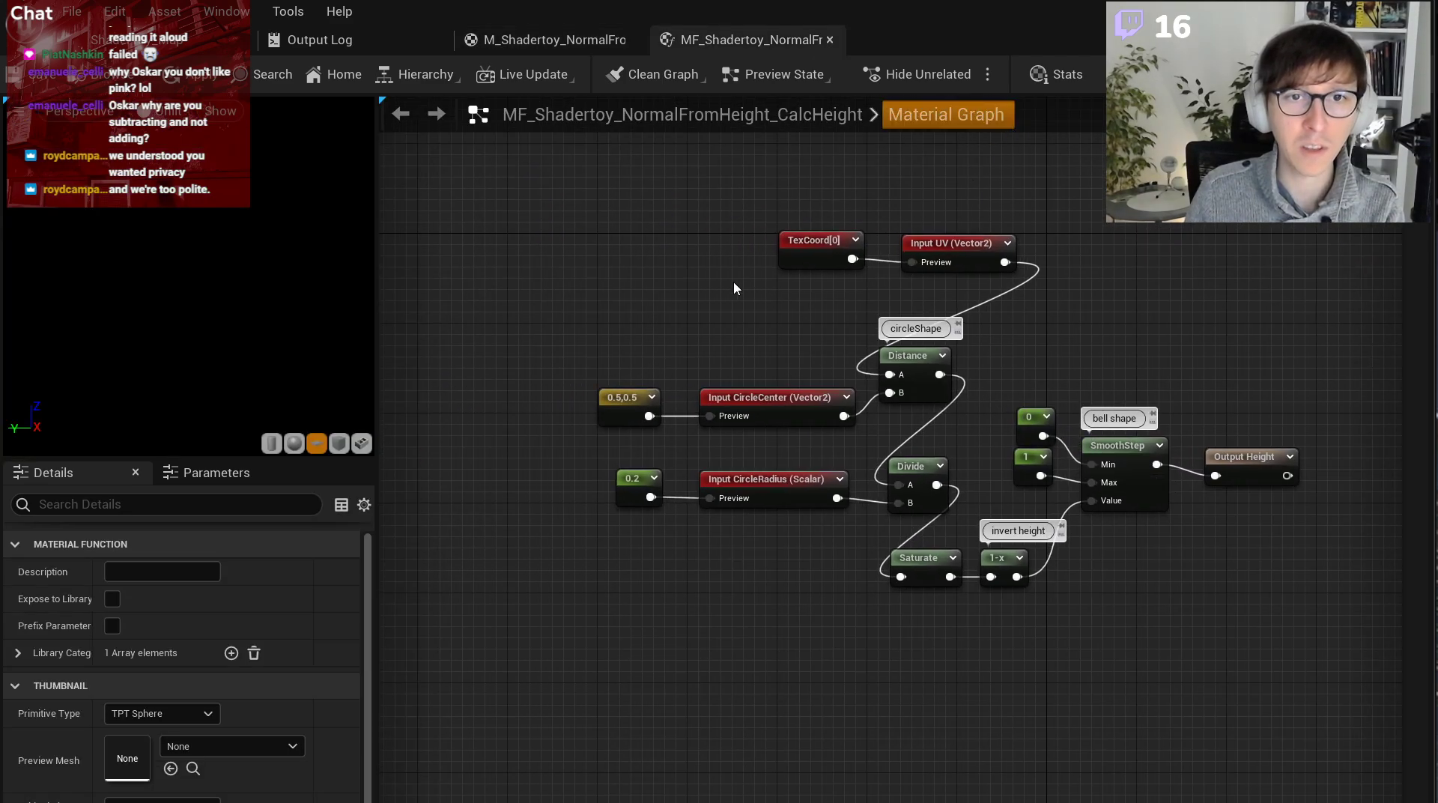
drag(1075, 196, 788, 270)
drag(1013, 260, 788, 326)
click(1083, 345)
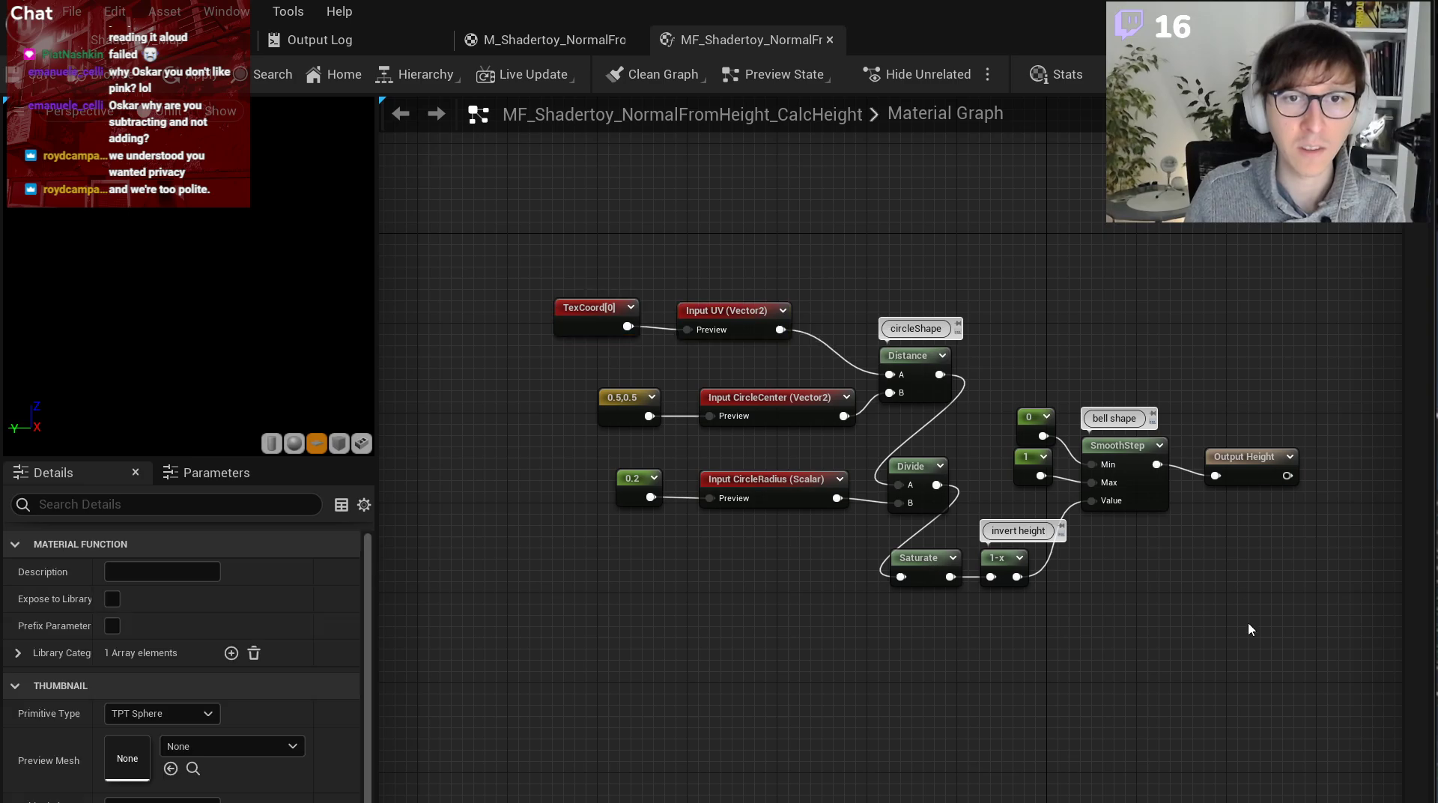
Apply the layout changes to the CalcHeight function and close it to return to the material graph.
drag(1431, 657, 1431, 537)
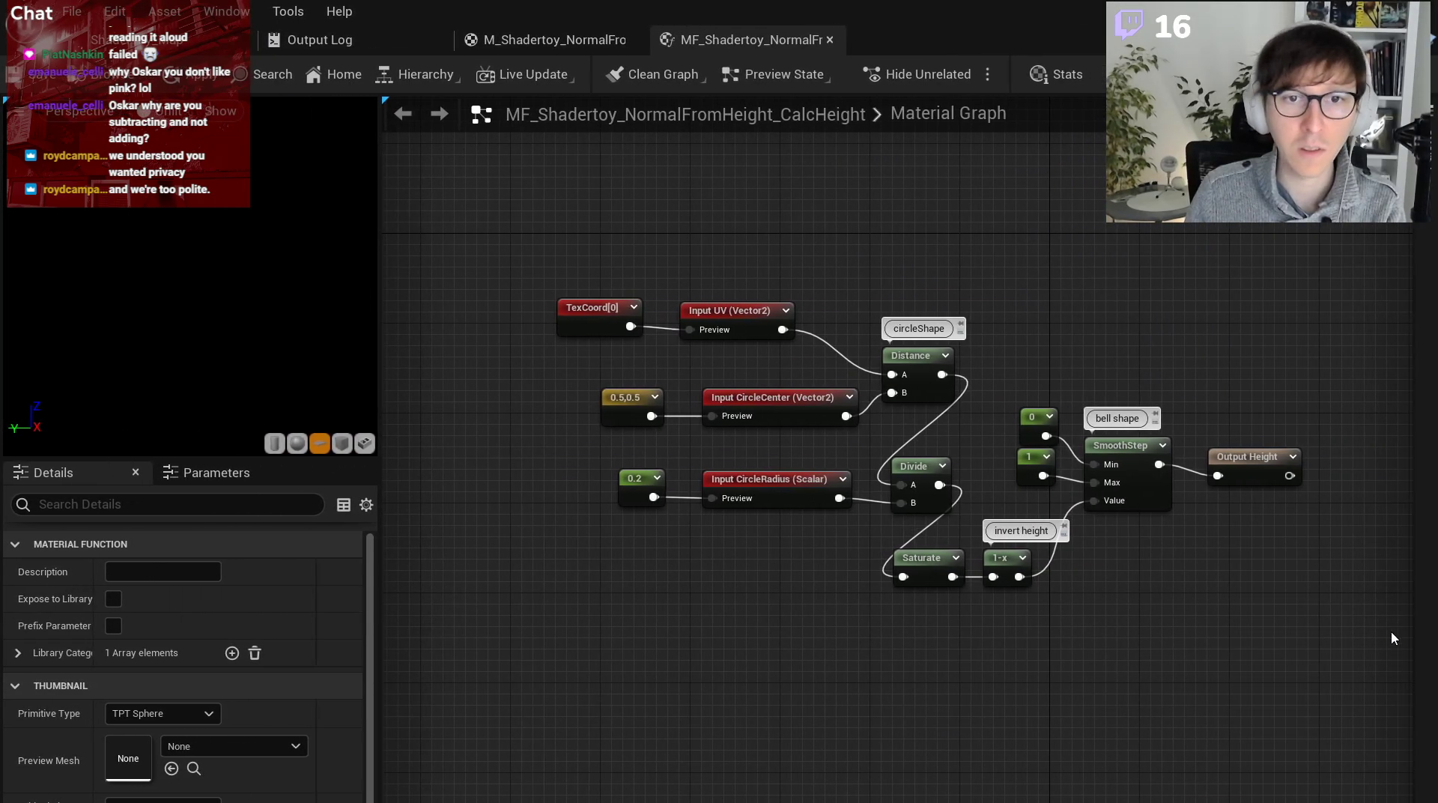
drag(1391, 631, 903, 433)
click(1082, 295)
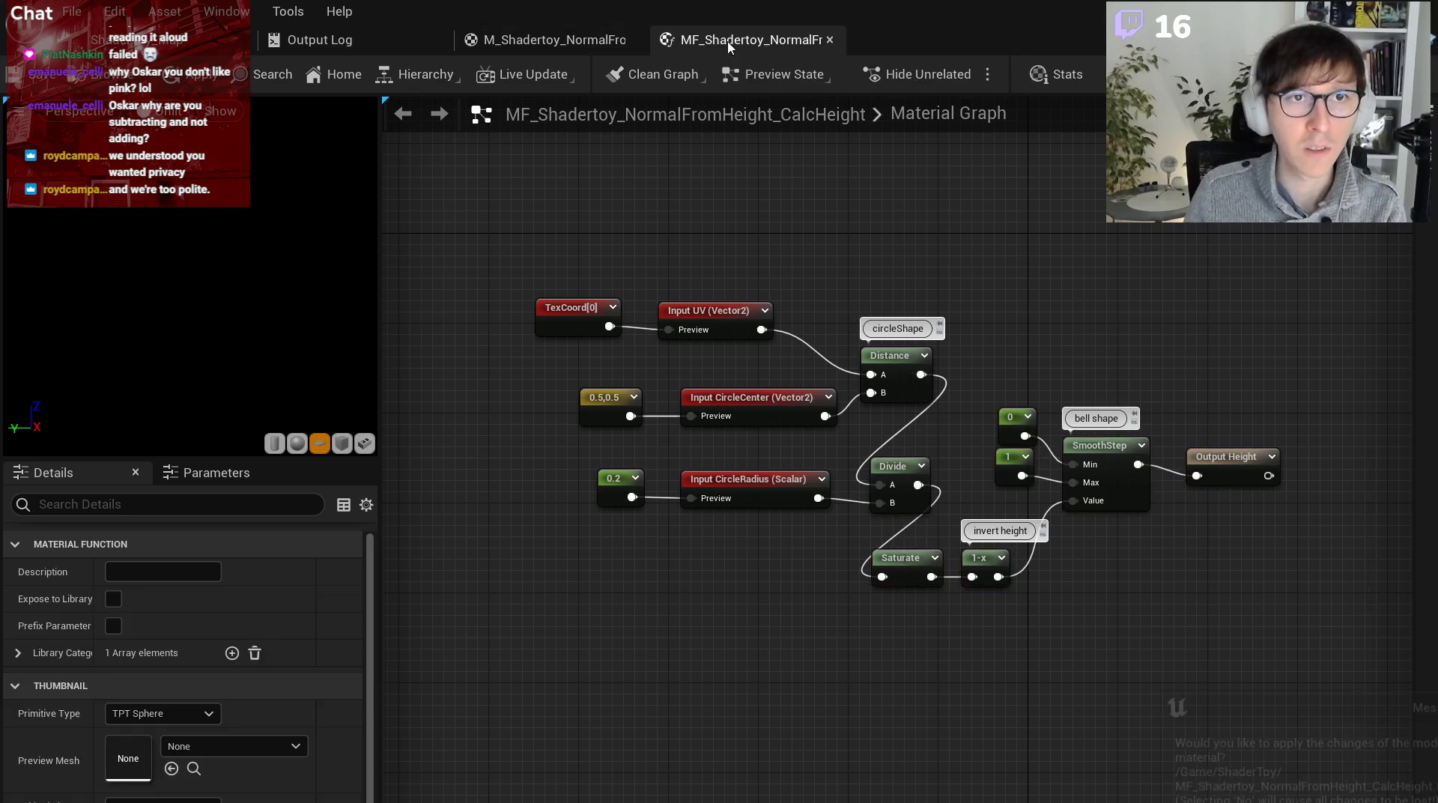
click(829, 40)
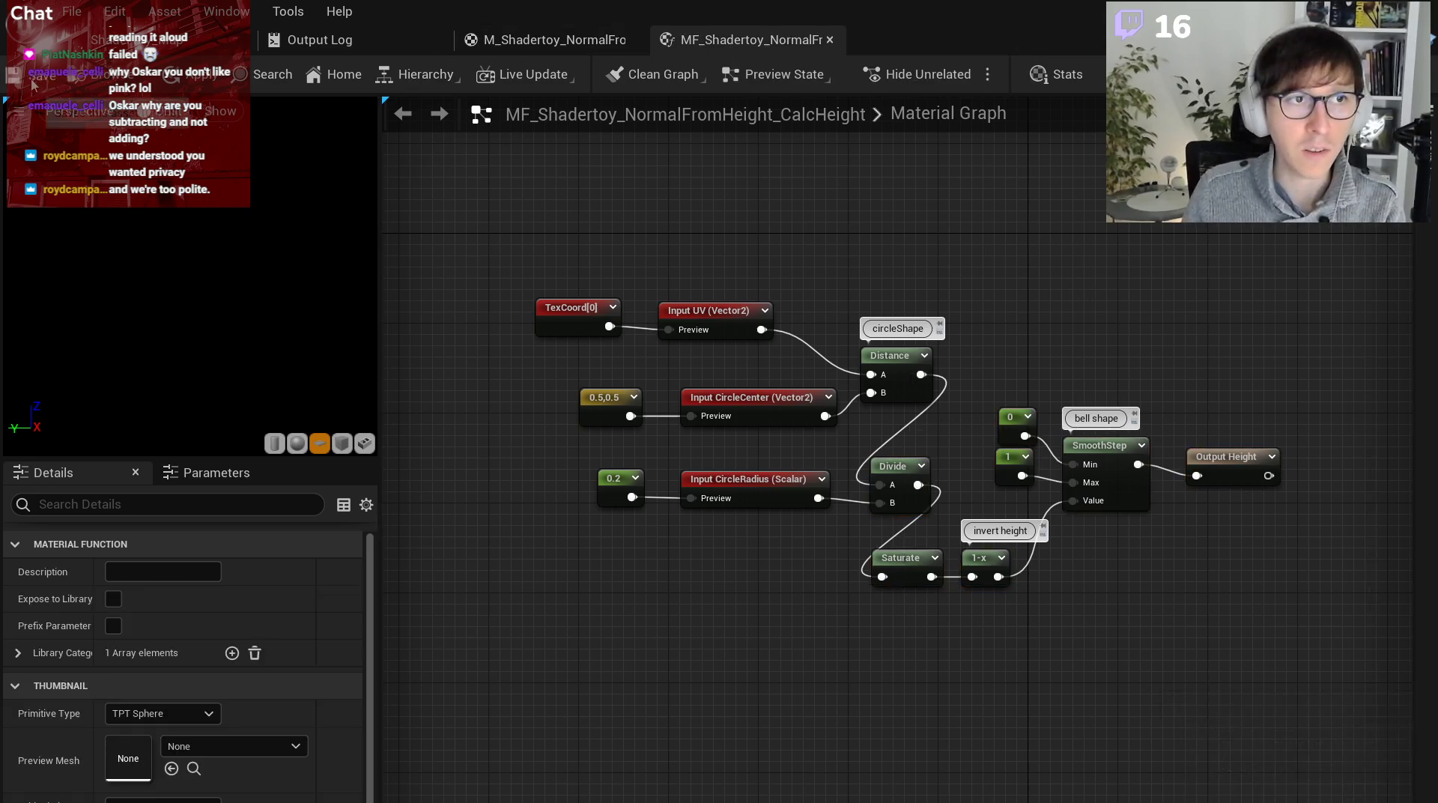
click(830, 40)
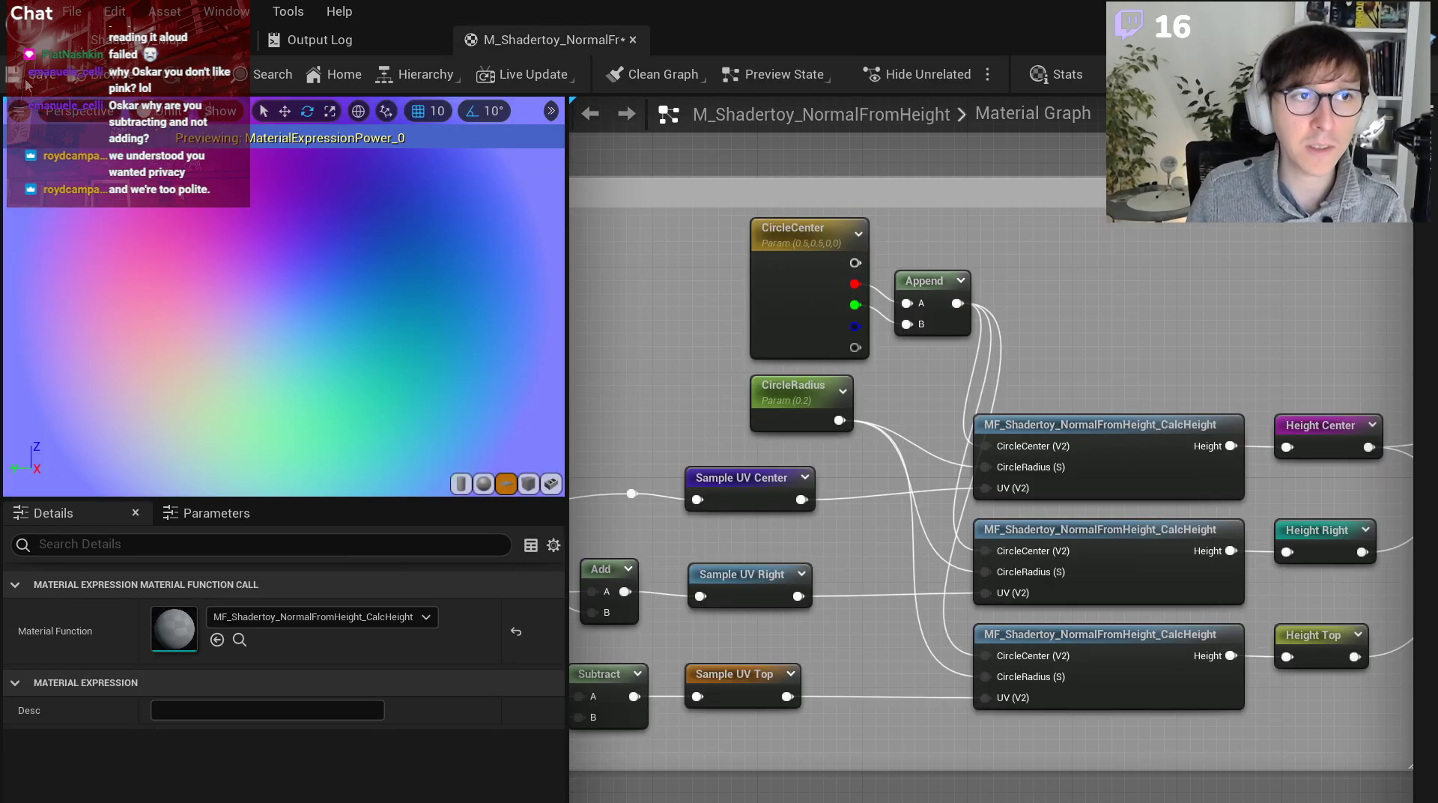
Check the circle in the material preview, and close the M_Shadertoy_NormalFromHeight material to return to the level.
scroll(316, 300, up, 3)
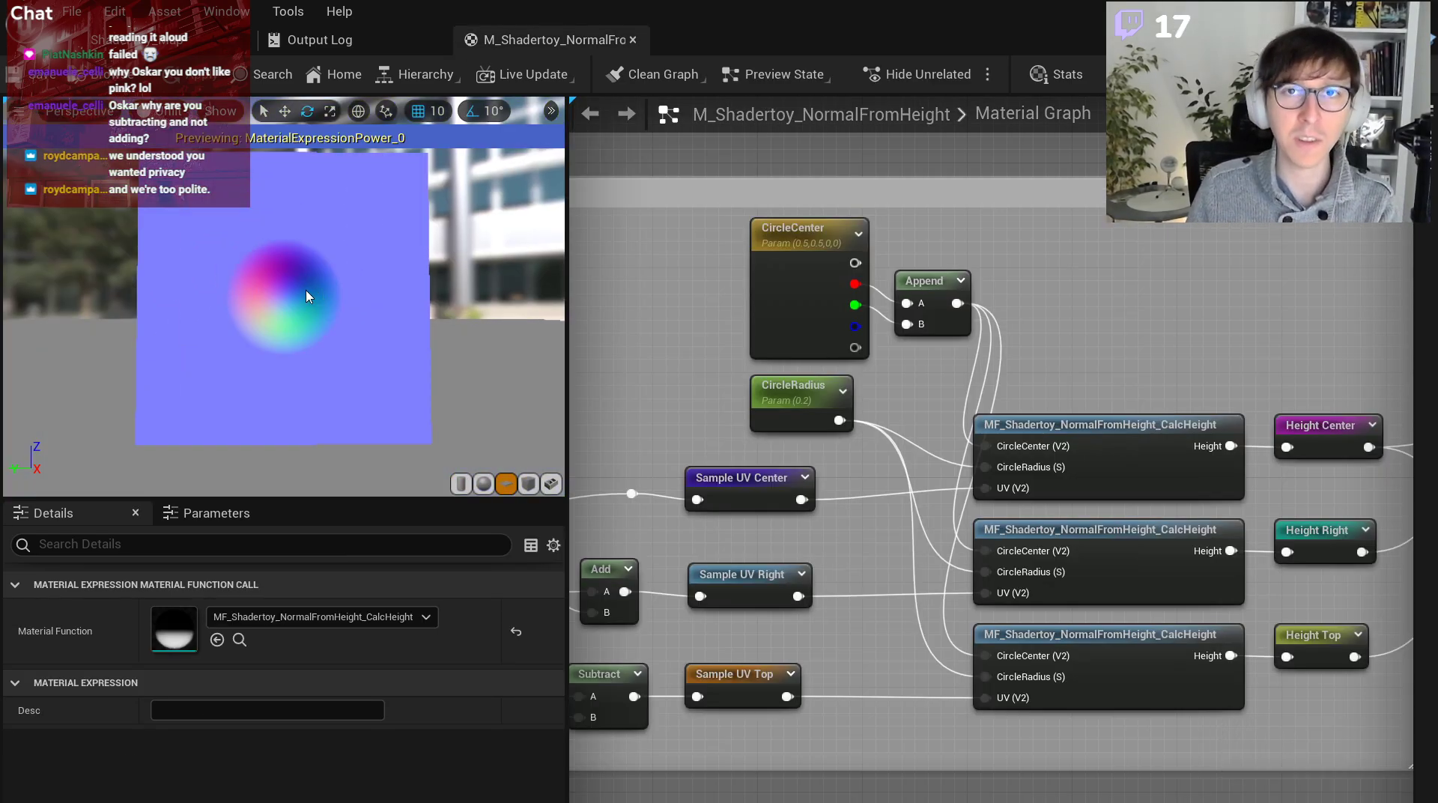
mouse_move(306, 296)
mouse_down()
mouse_move(390, 297)
mouse_move(303, 295)
mouse_up()
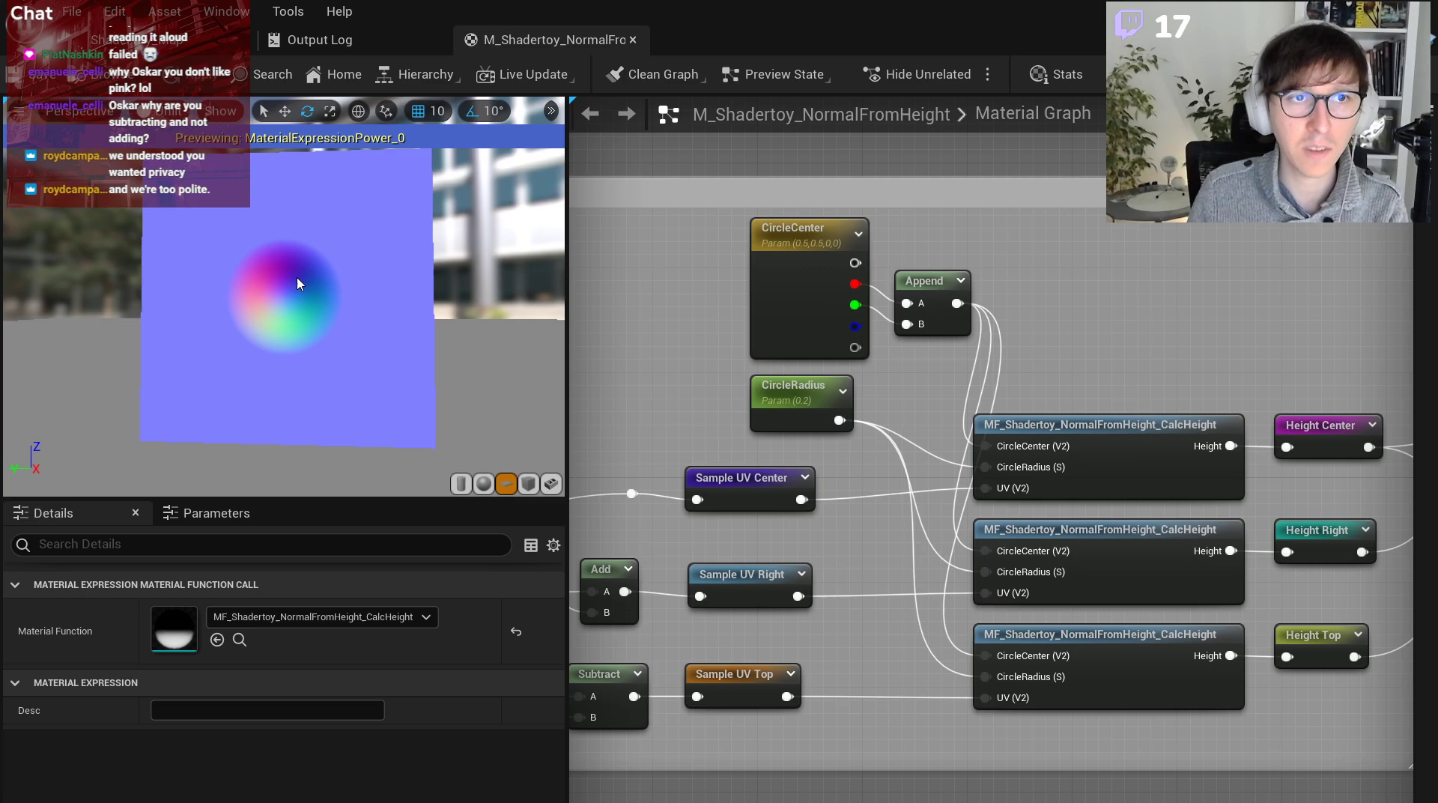
click(356, 32)
middle_click(560, 35)
click(159, 52)
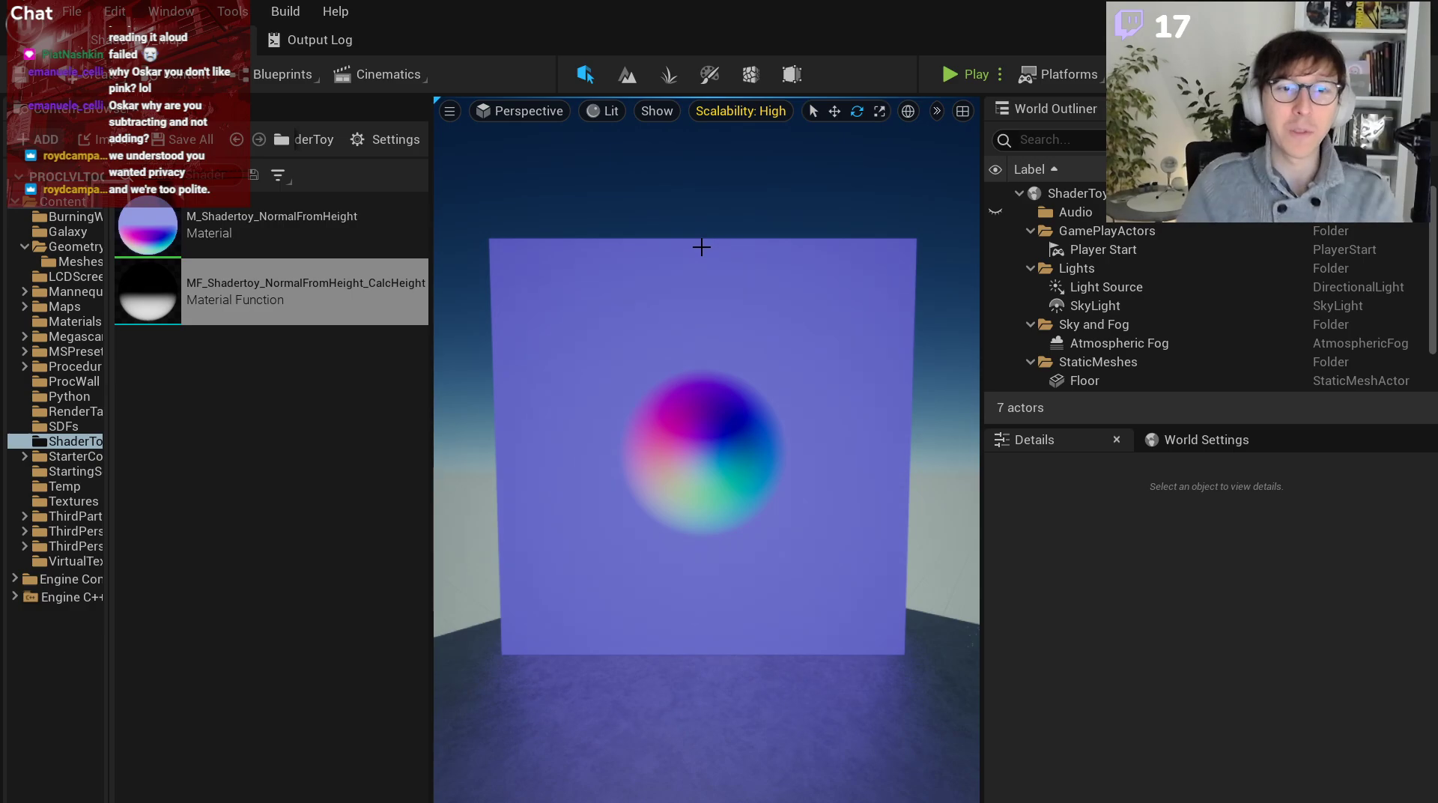
Compare the normal-map plane in the level with the Shadertoy output of the Normal map from height shader.
mouse_move(675, 242)
right_down()
mouse_move(699, 221)
mouse_move(672, 233)
right_up()
key(alt+Tab)
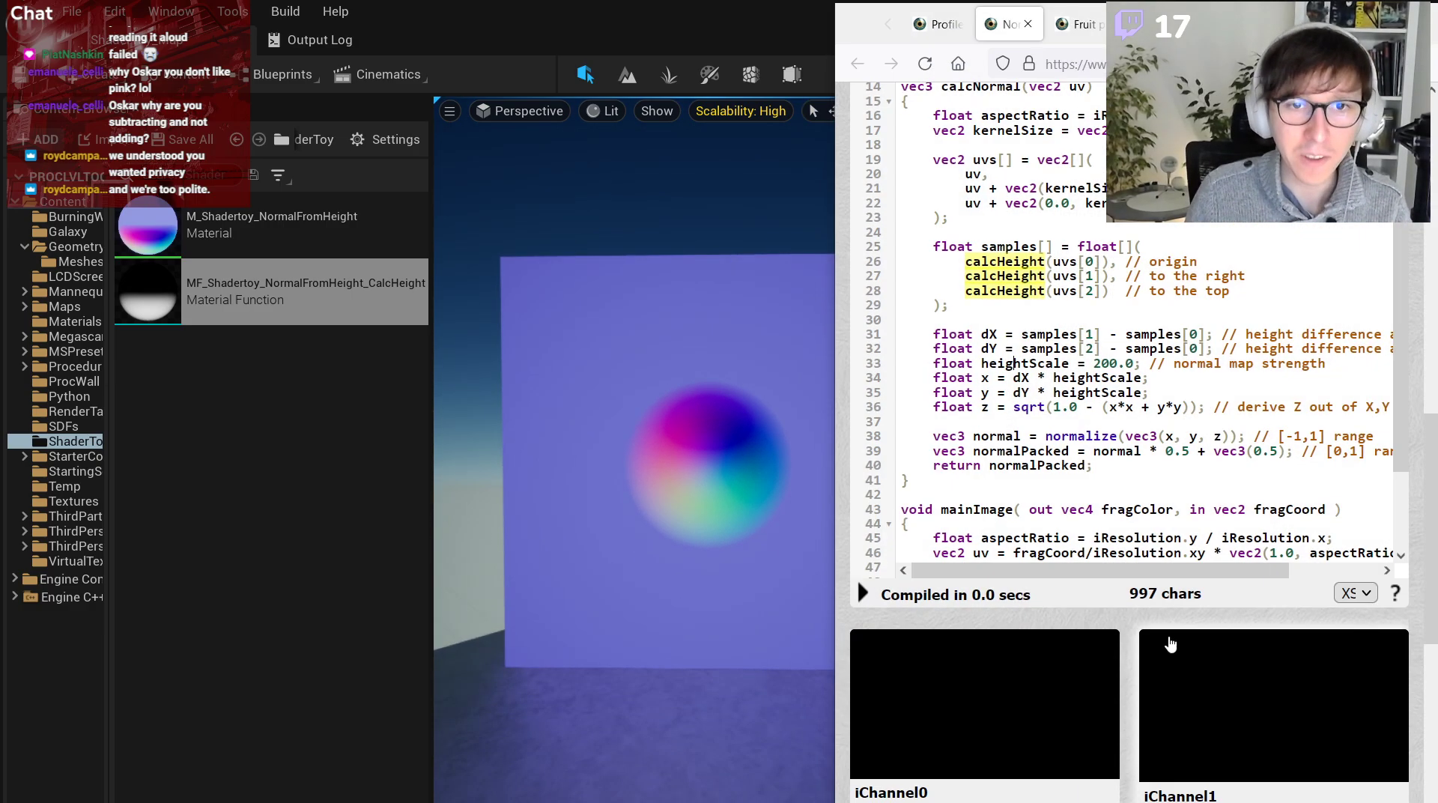
scroll(1424, 393, up, 10)
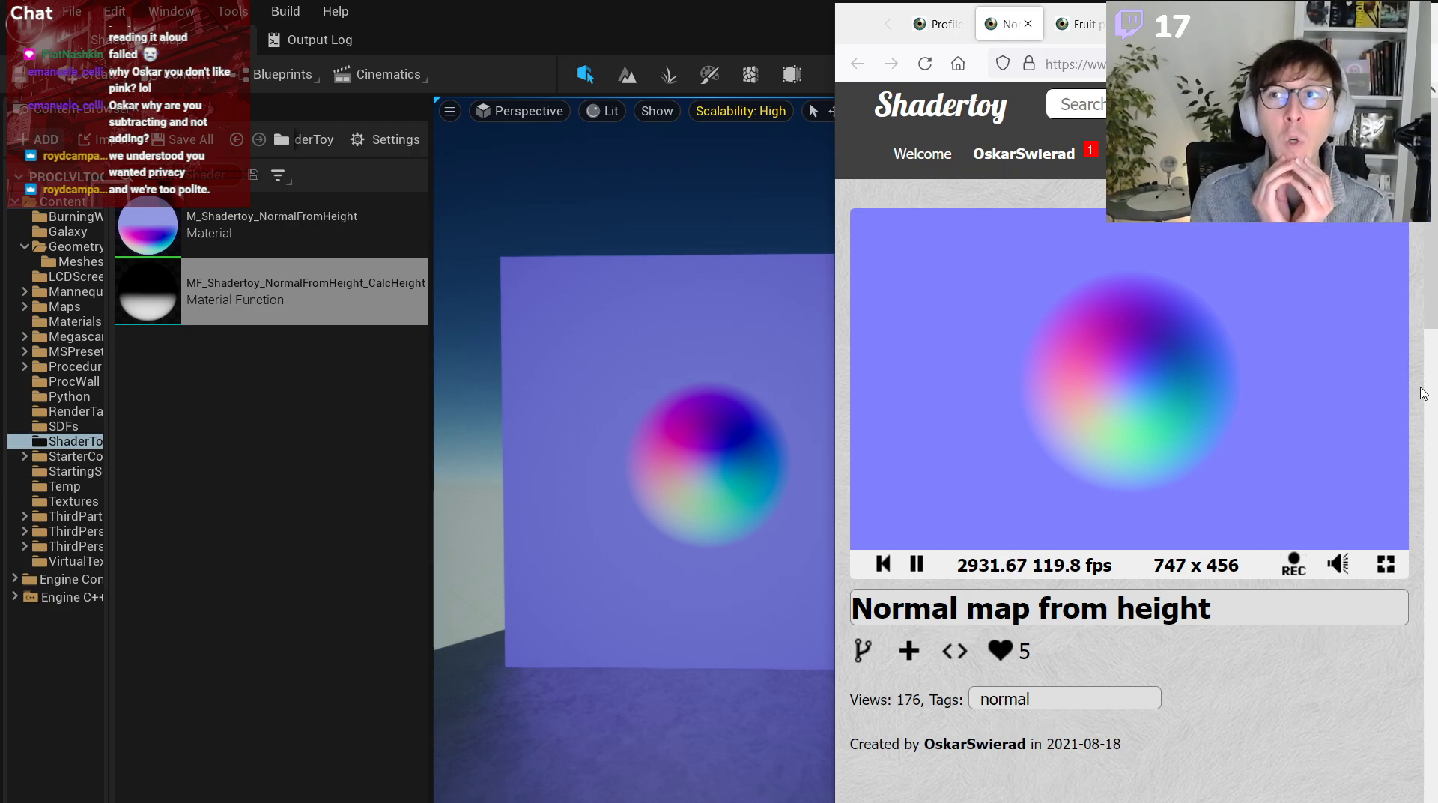
click(1084, 27)
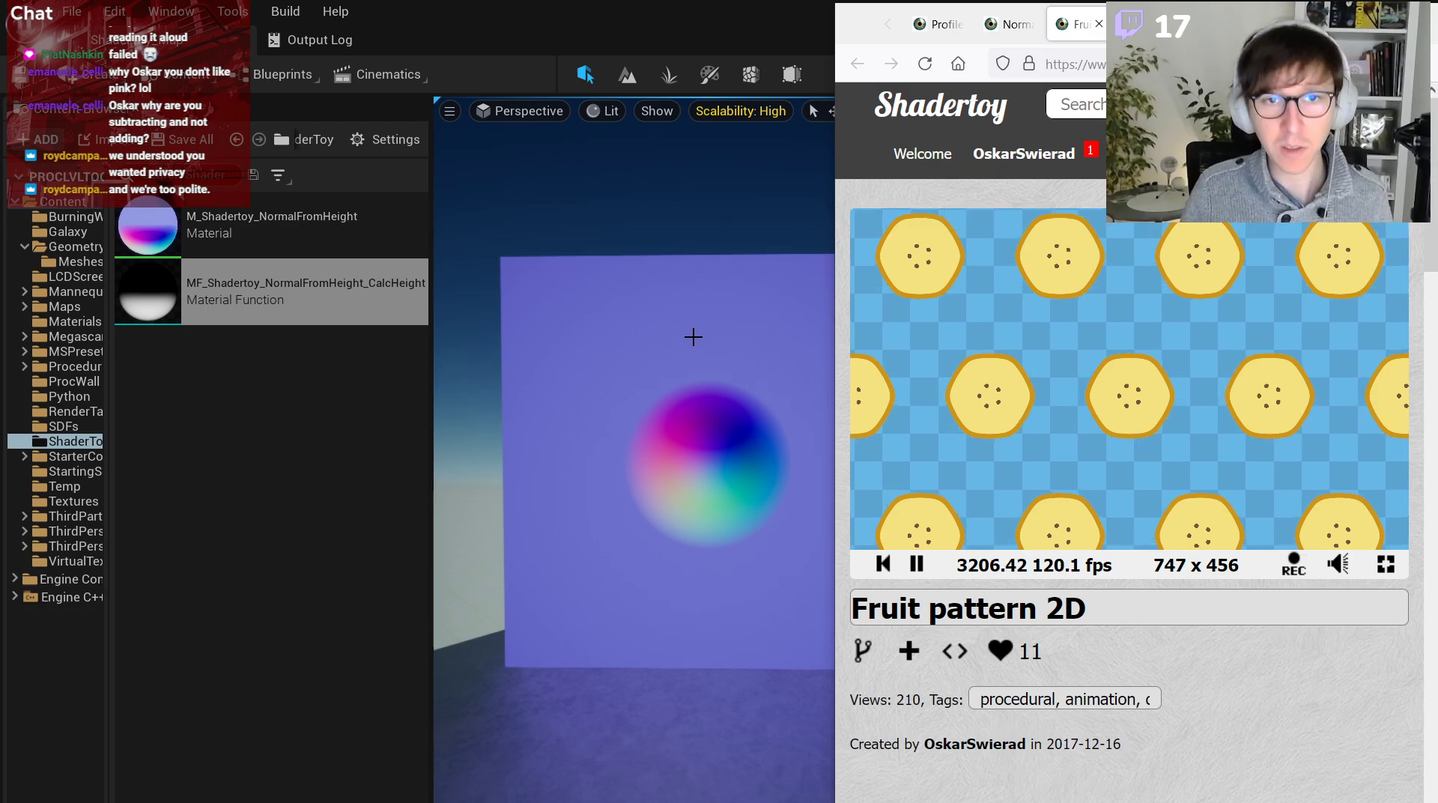
click(1010, 25)
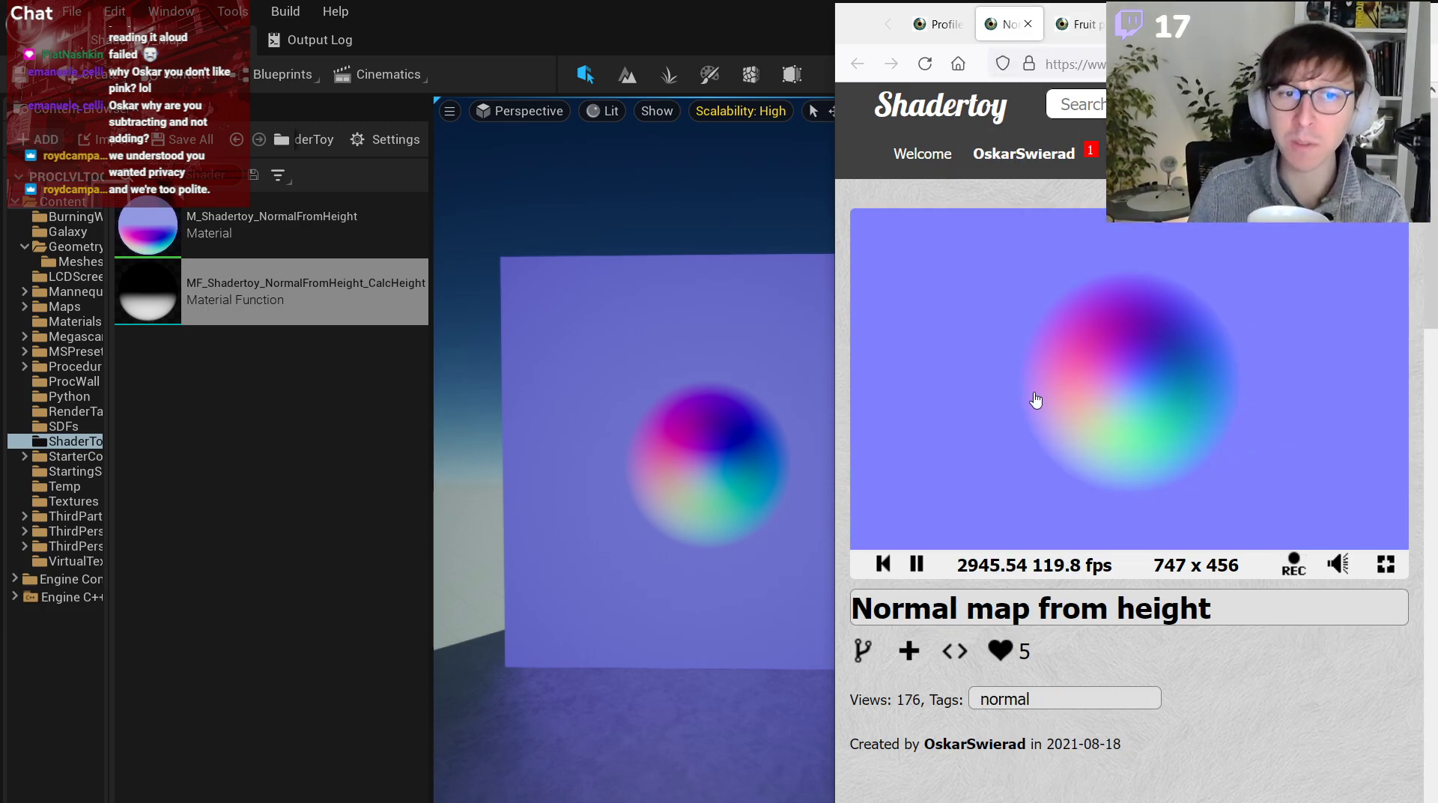
click(708, 296)
scroll(708, 296, up, 4)
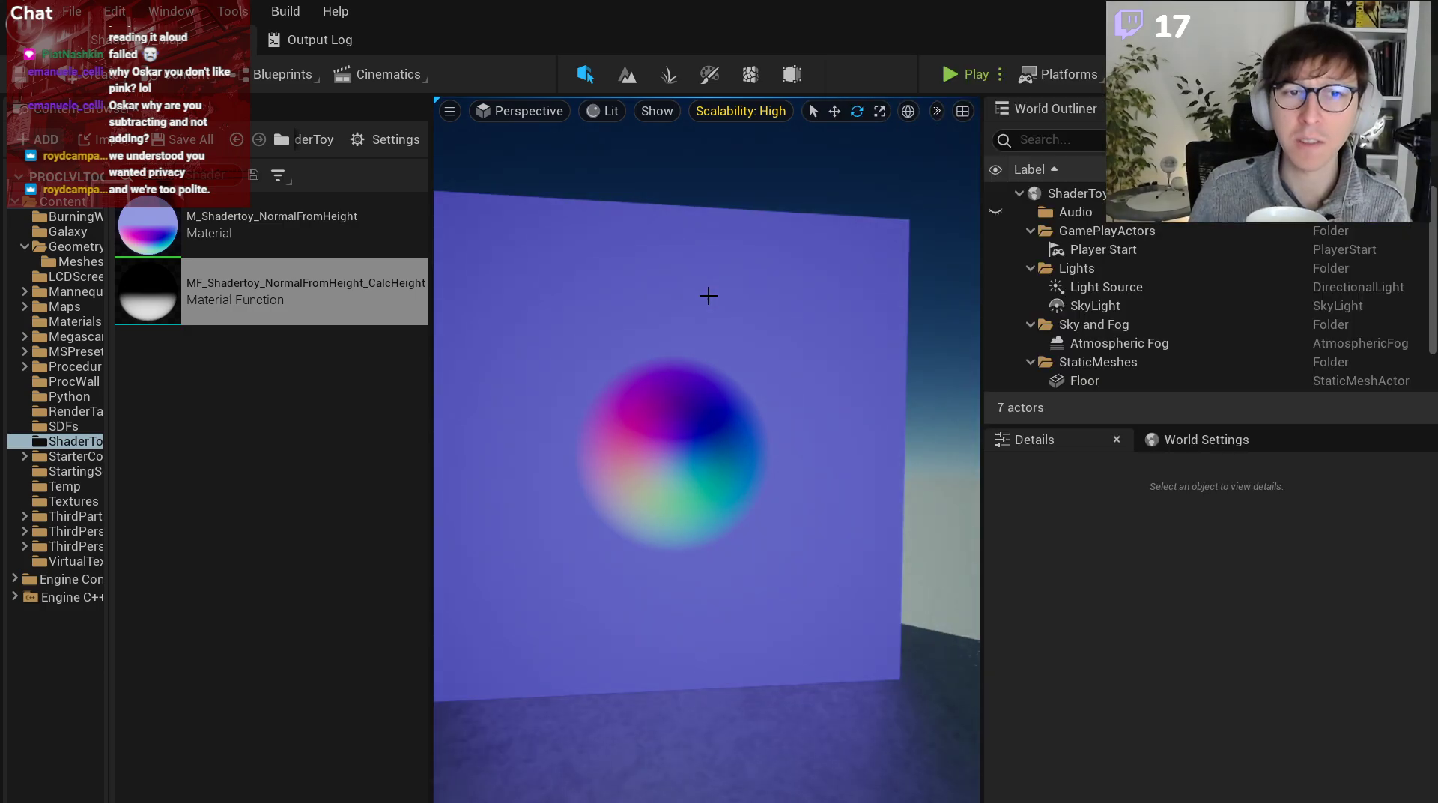
key(alt+Tab)
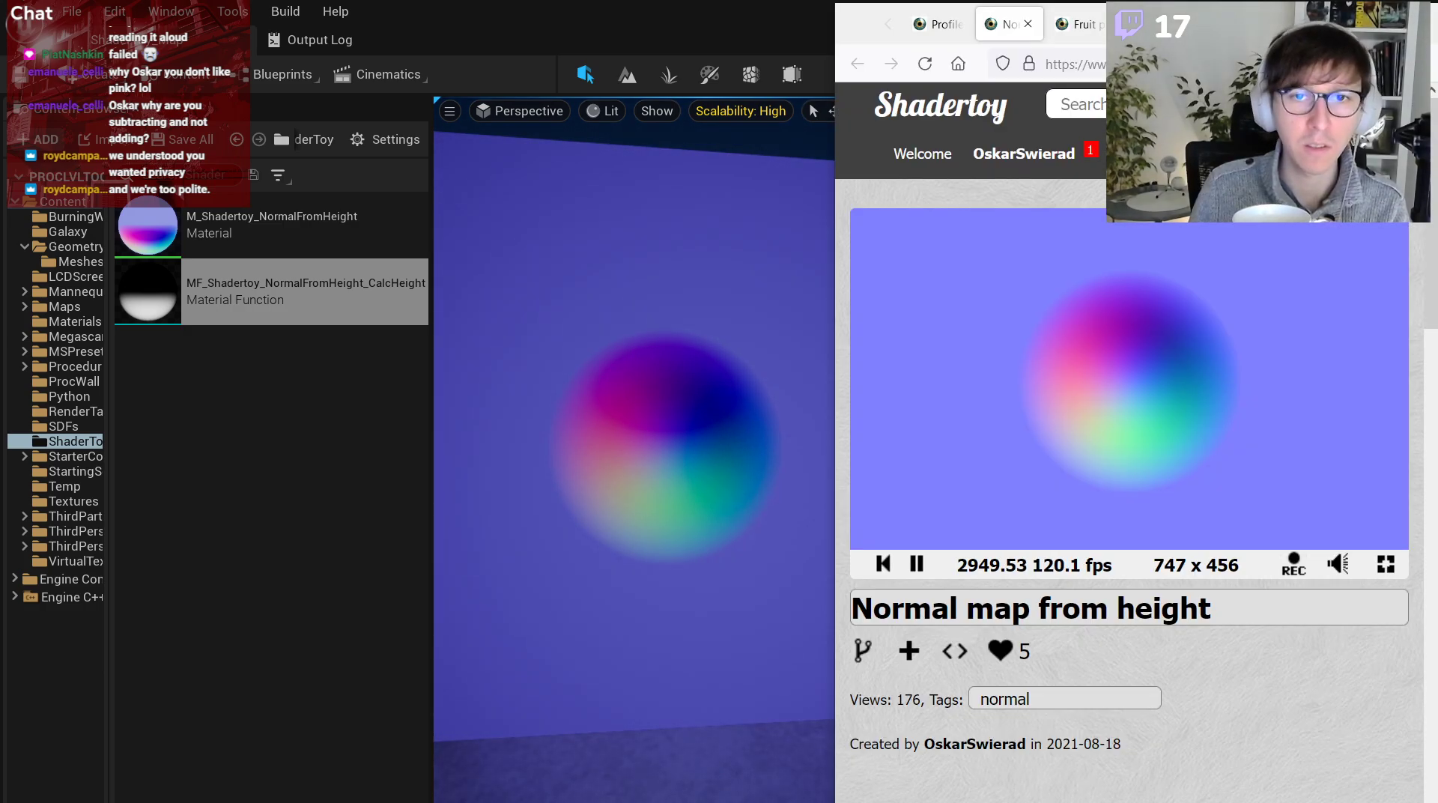
Try a fixed viewport exposure of EV100 0 against the Shadertoy output, and restore the Game Settings exposure.
click(607, 112)
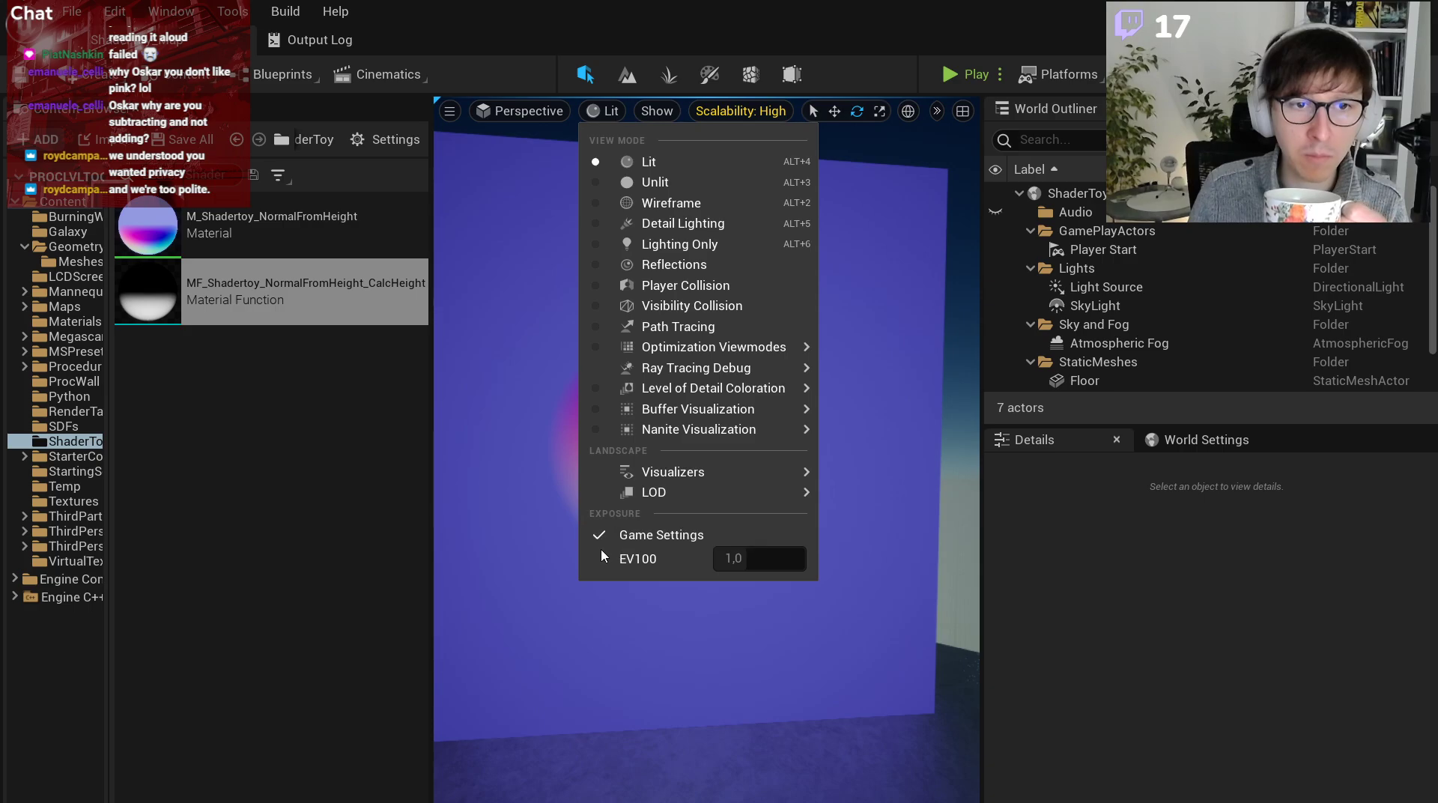
click(750, 596)
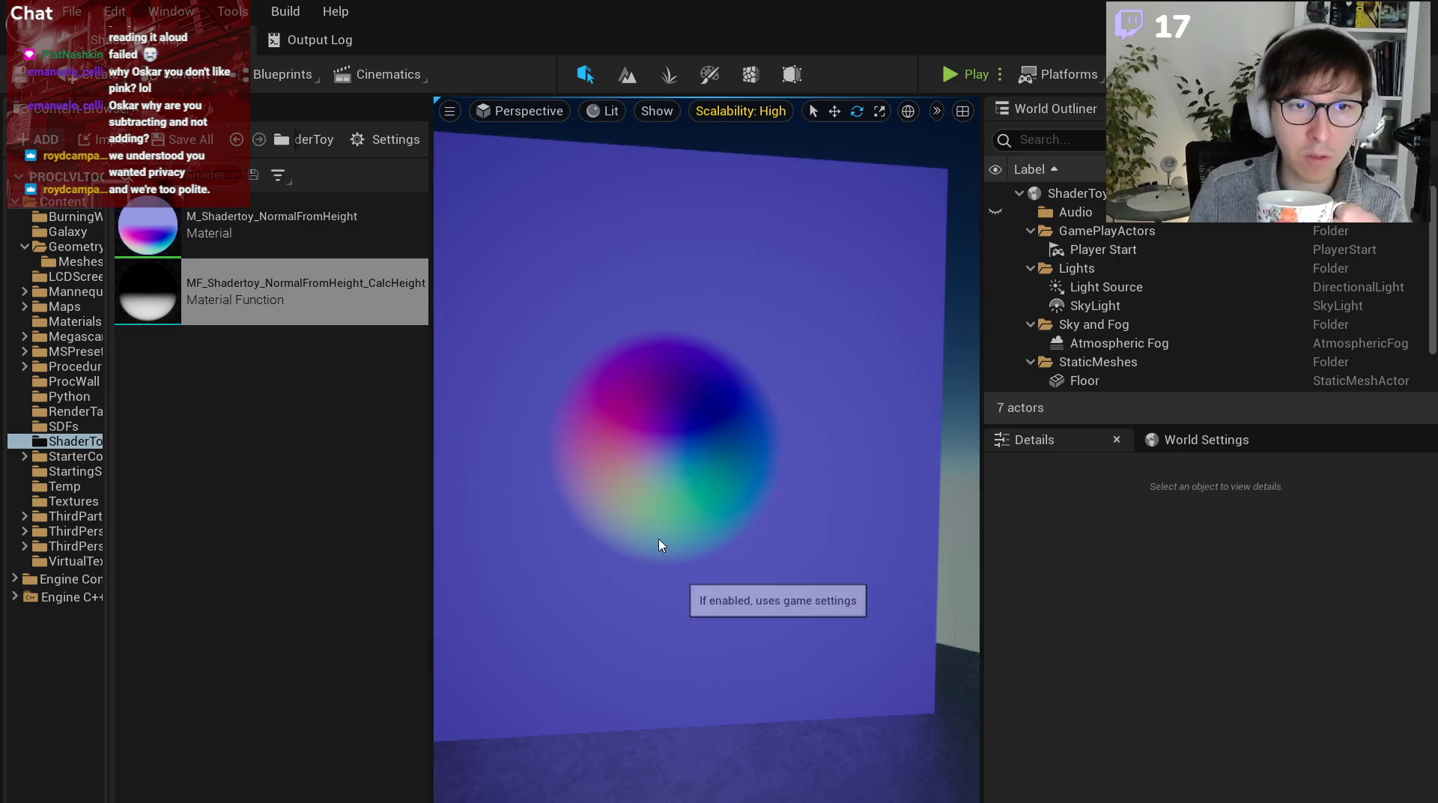
click(618, 111)
mouse_move(753, 559)
mouse_down()
mouse_move(738, 559)
mouse_move(771, 559)
mouse_move(746, 559)
mouse_up()
click(752, 568)
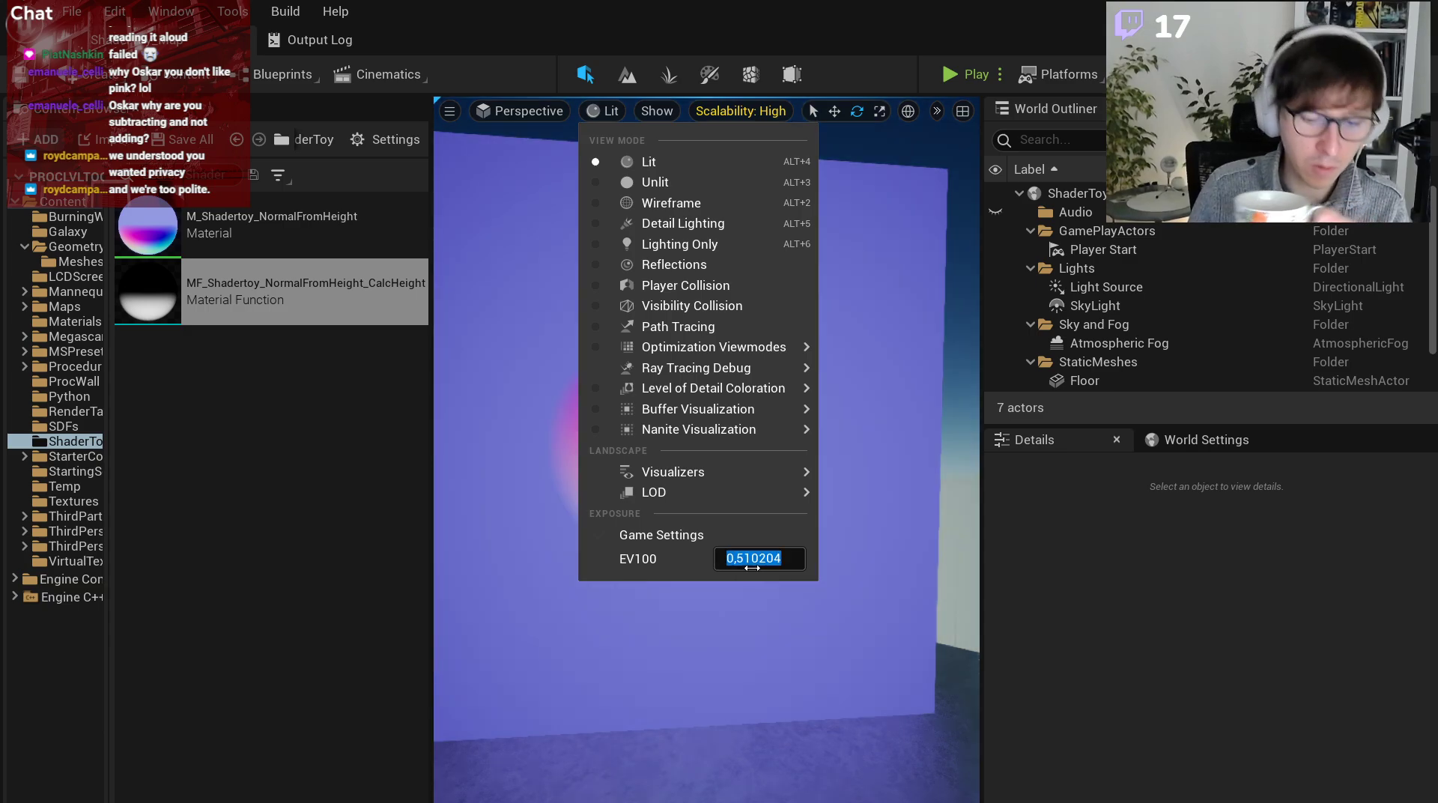
text(0)
key(Return)
mouse_move(749, 595)
right_down()
mouse_move(716, 596)
mouse_move(738, 595)
right_up()
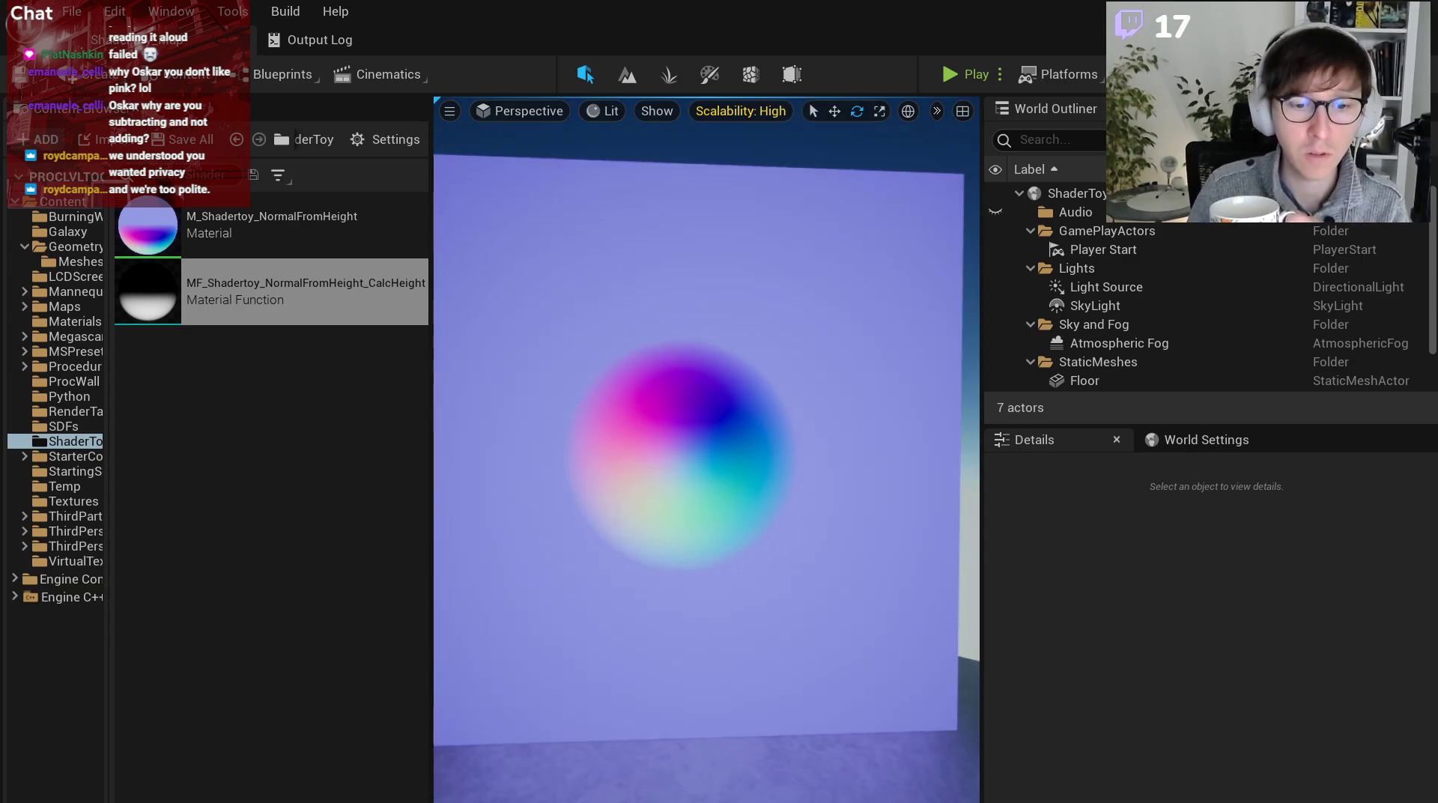
key(alt+Tab)
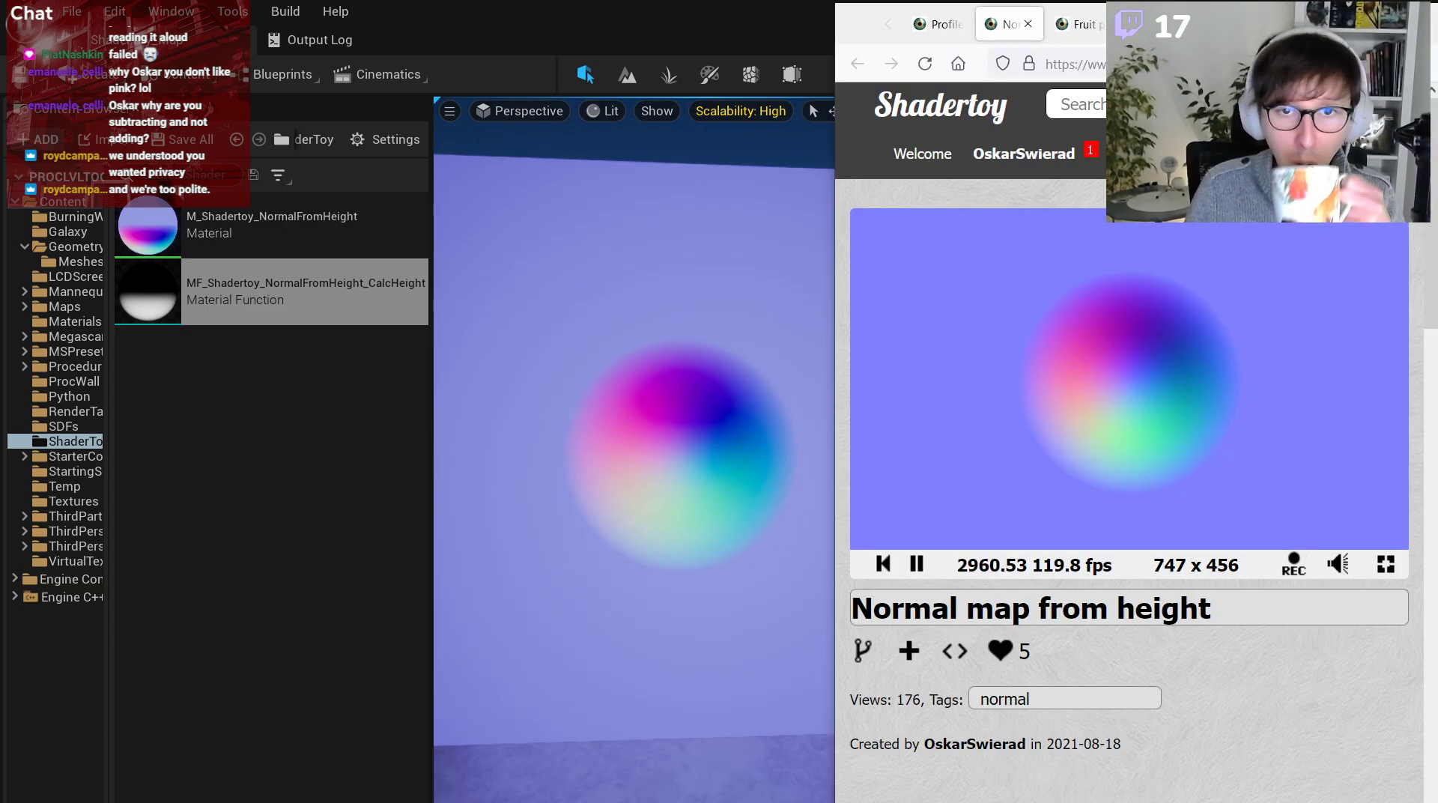
click(612, 111)
click(620, 540)
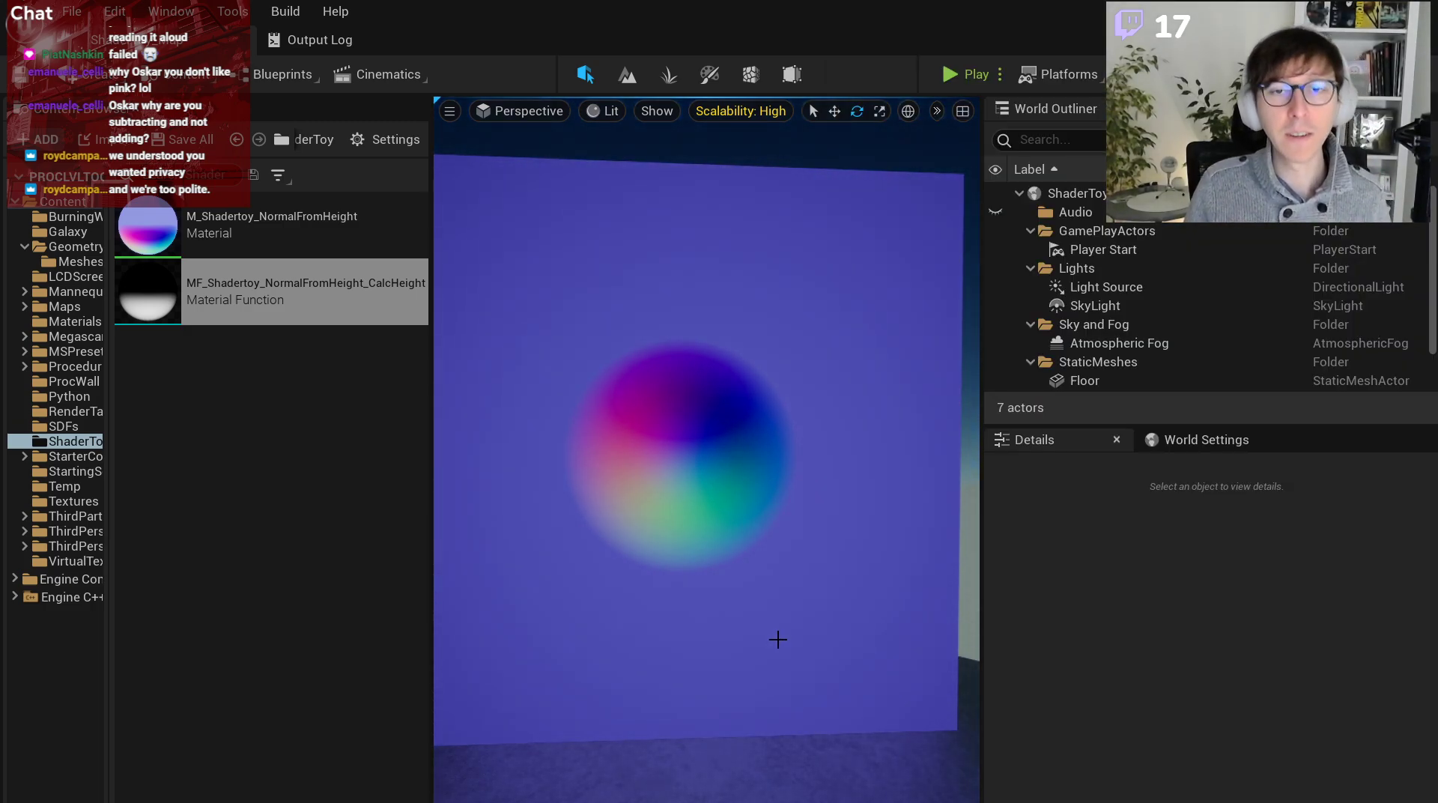
Select the GlobalPostProcessVolume in the level and filter its properties by "expos".
click(287, 396)
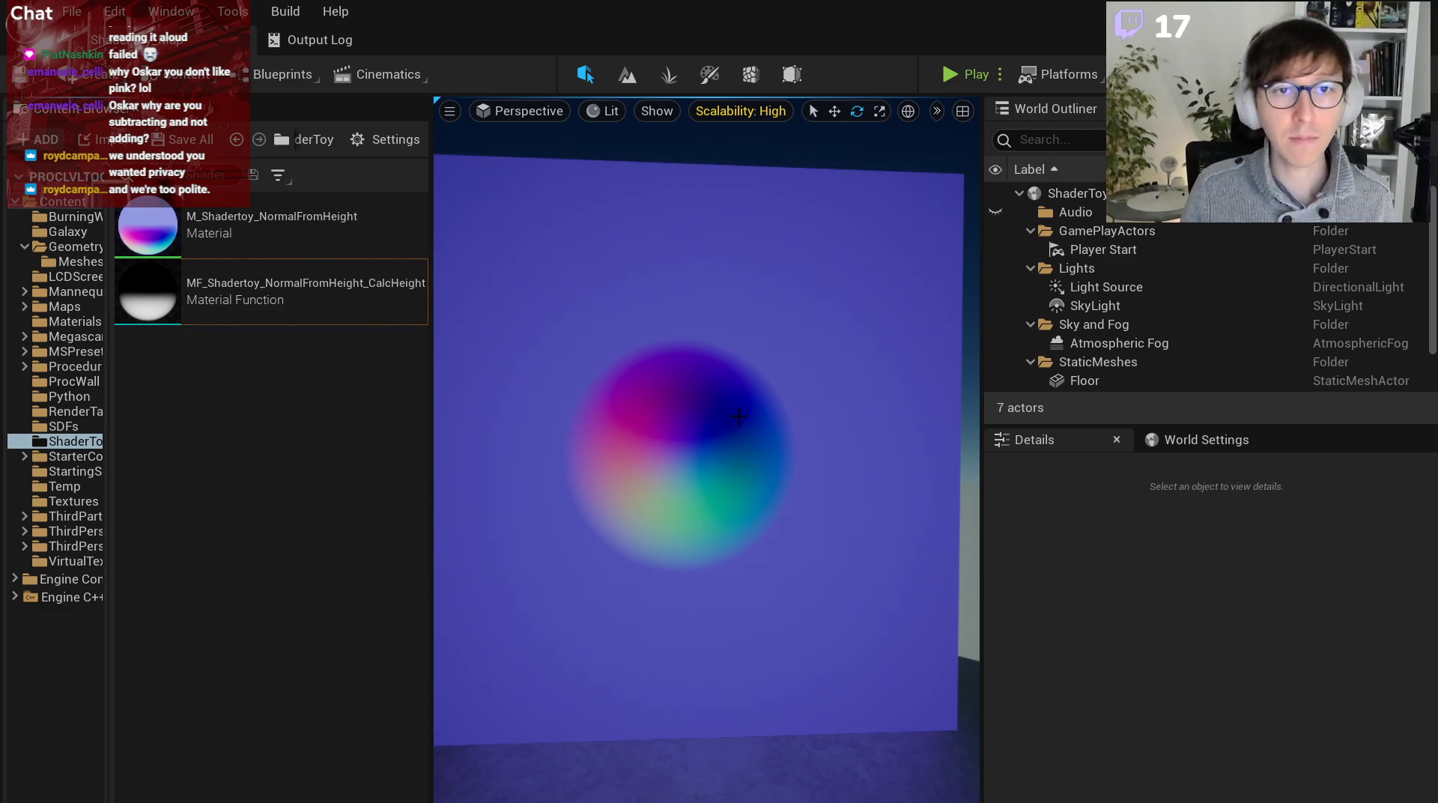
right_drag(739, 415, 725, 408)
key(s)
scroll(1206, 315, down, 3)
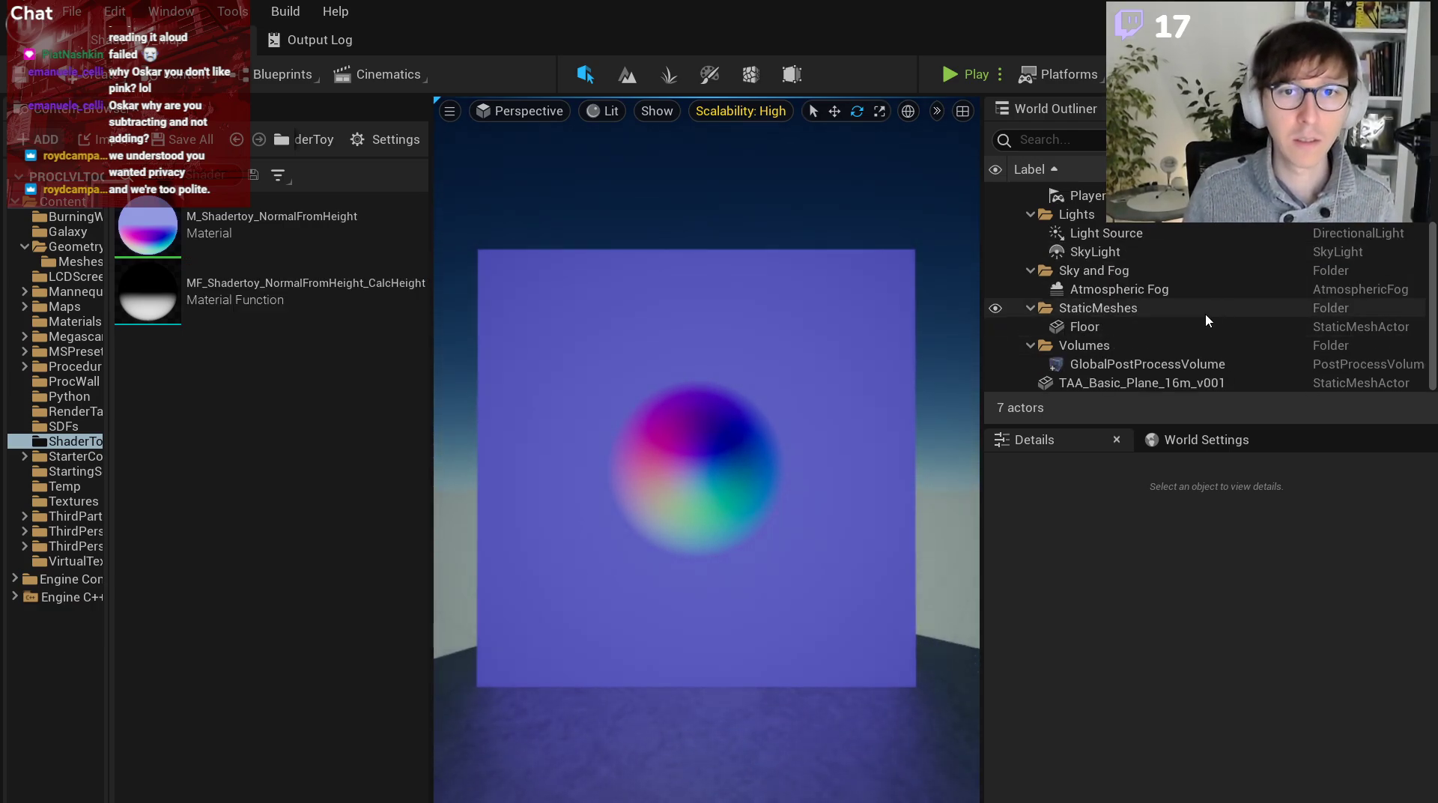
click(1199, 364)
click(1102, 574)
text(exp)
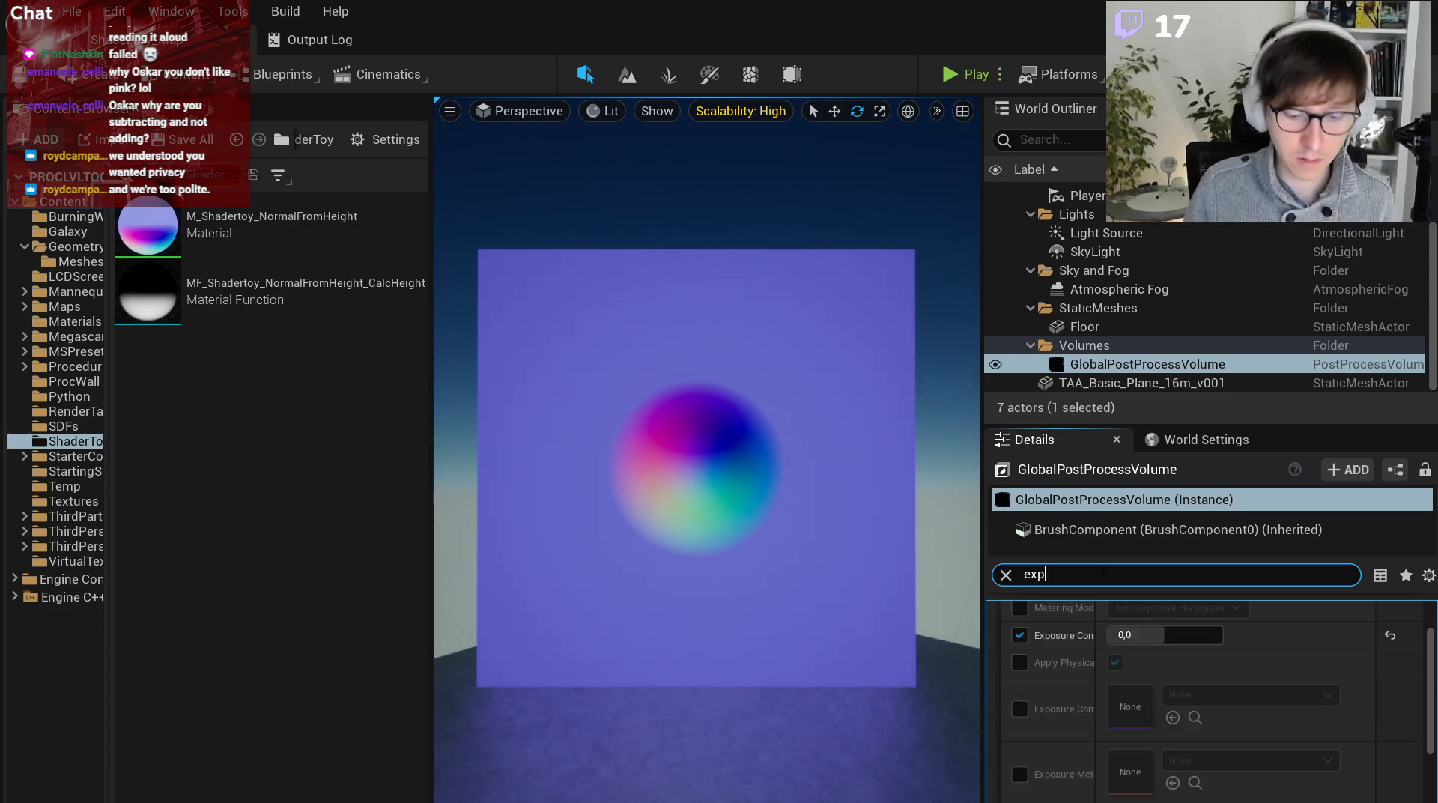
text(os)
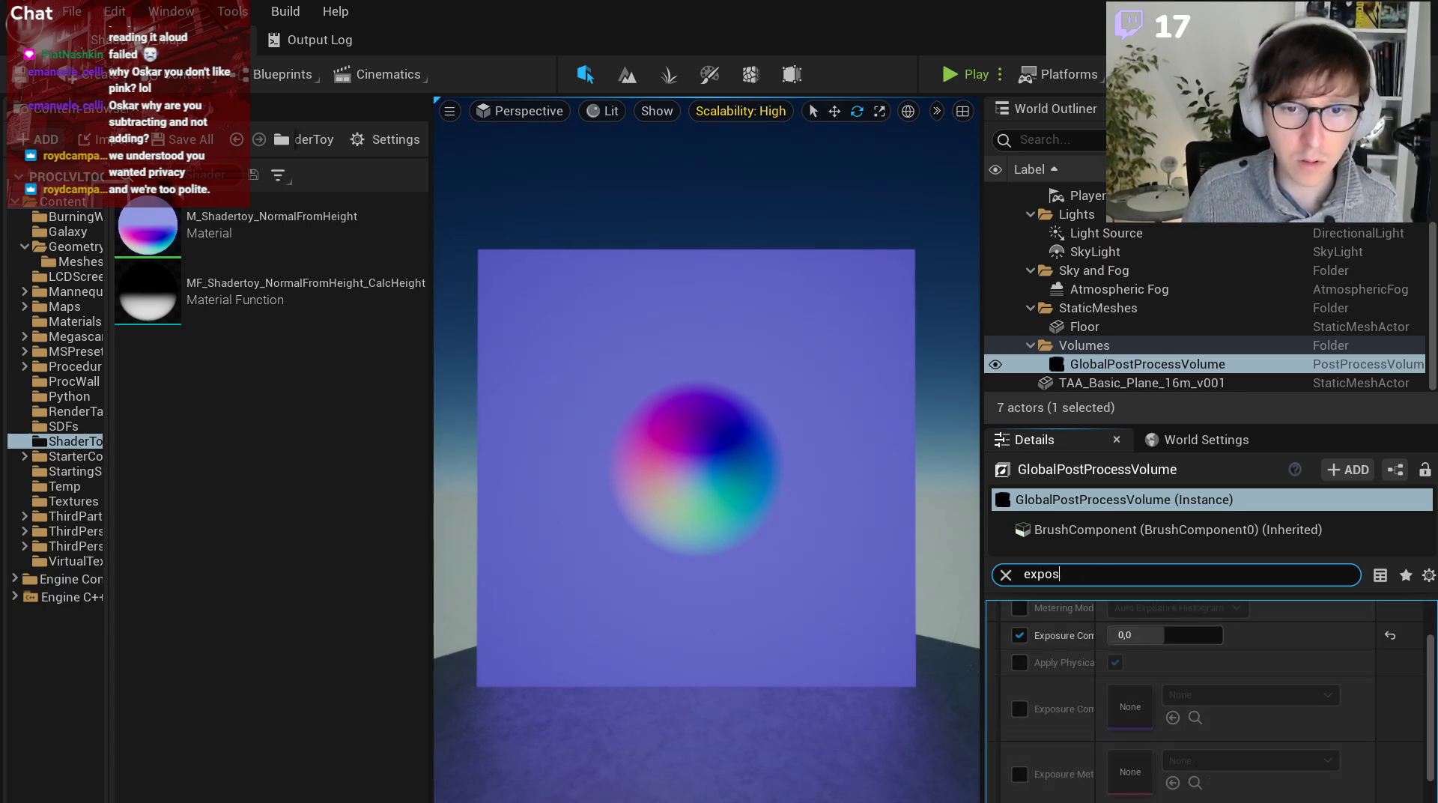
Set the GlobalPostProcessVolume's Exposure Compensation to -0,5.
click(1153, 636)
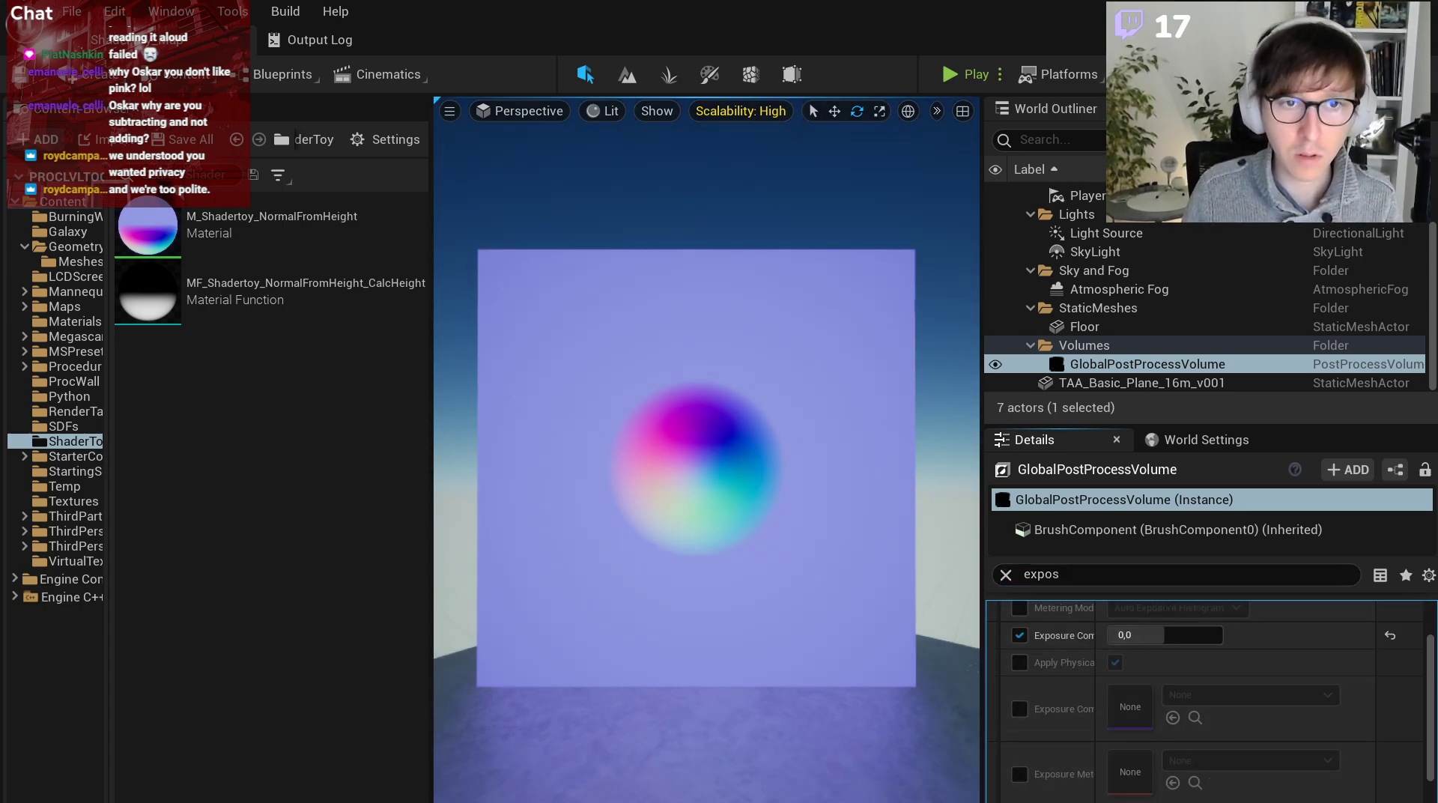
right_drag(803, 562, 794, 561)
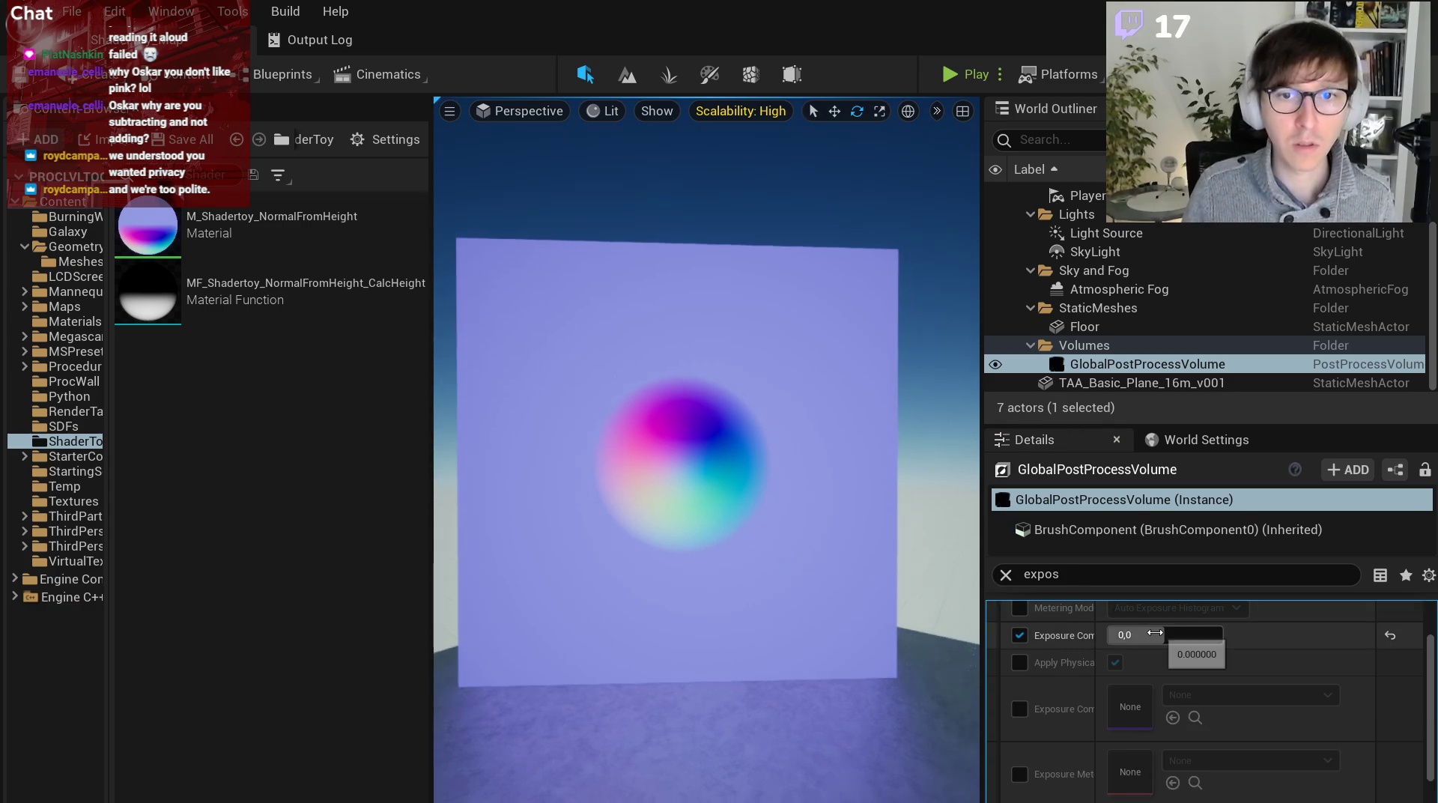
mouse_move(1154, 636)
mouse_down()
mouse_move(1124, 635)
mouse_move(1155, 634)
mouse_up()
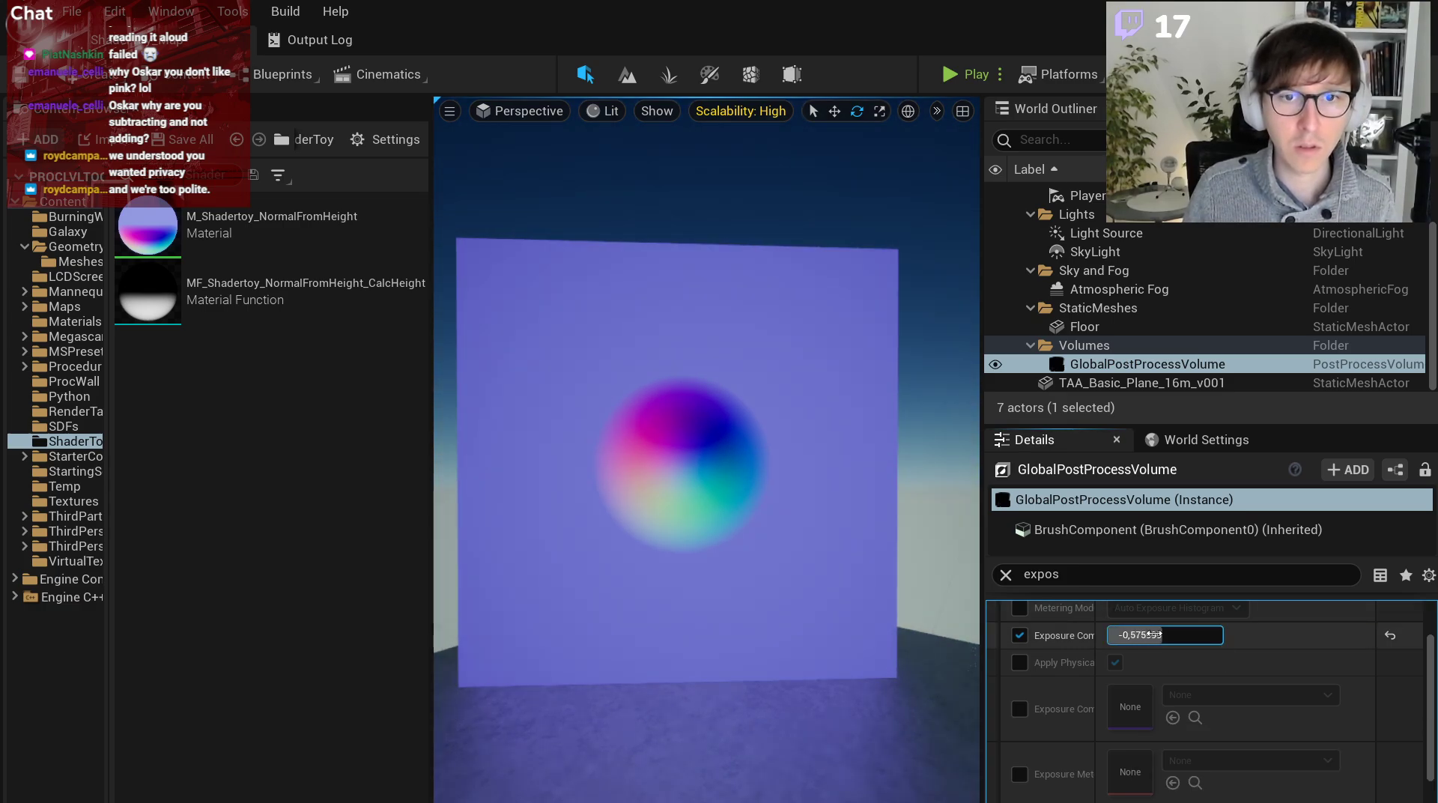
click(1154, 634)
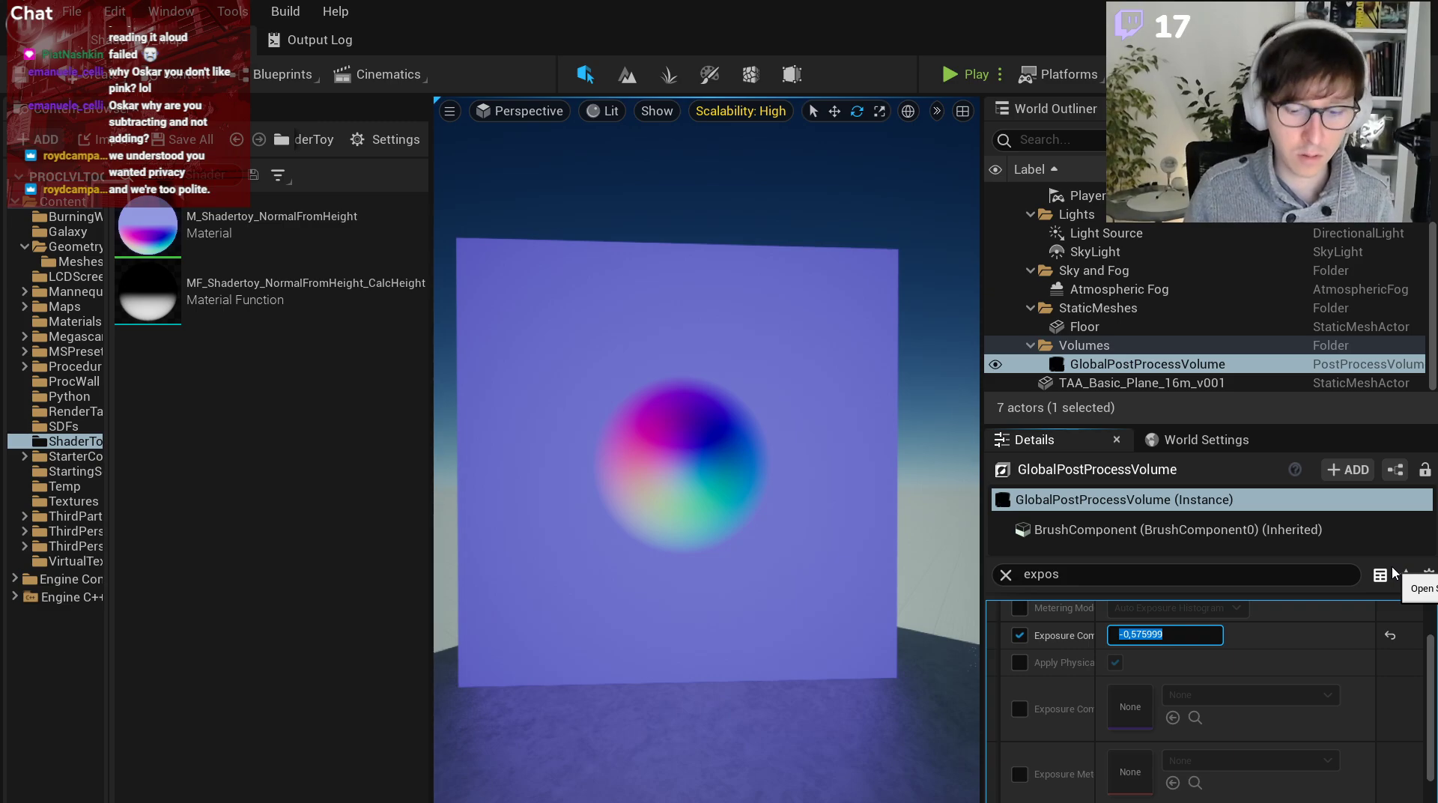
text(-0,5)
key(Return)
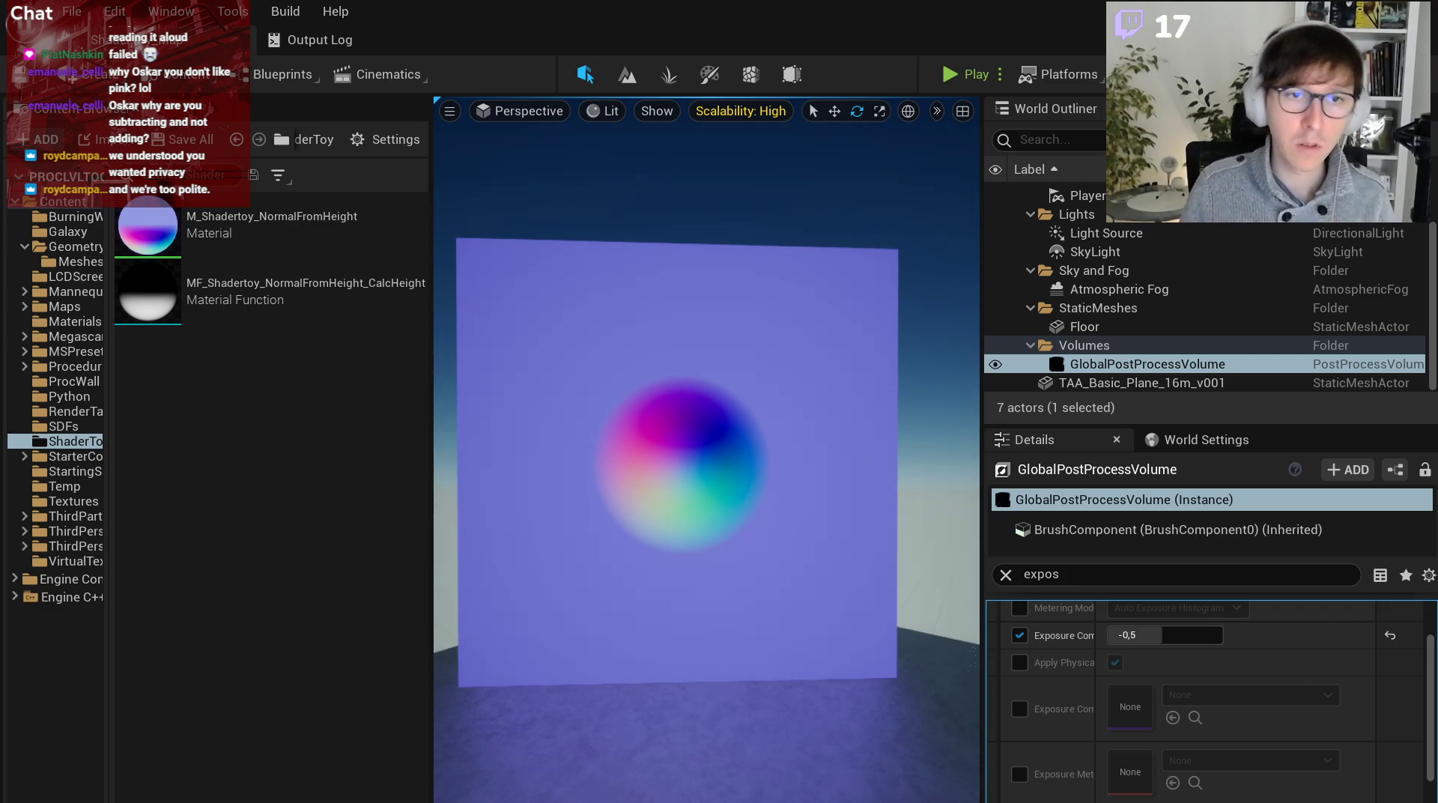
Switch to Shadertoy in the browser and examine the final outColor and fragColor lines of the Fruit pattern 2D code.
key(alt+Tab)
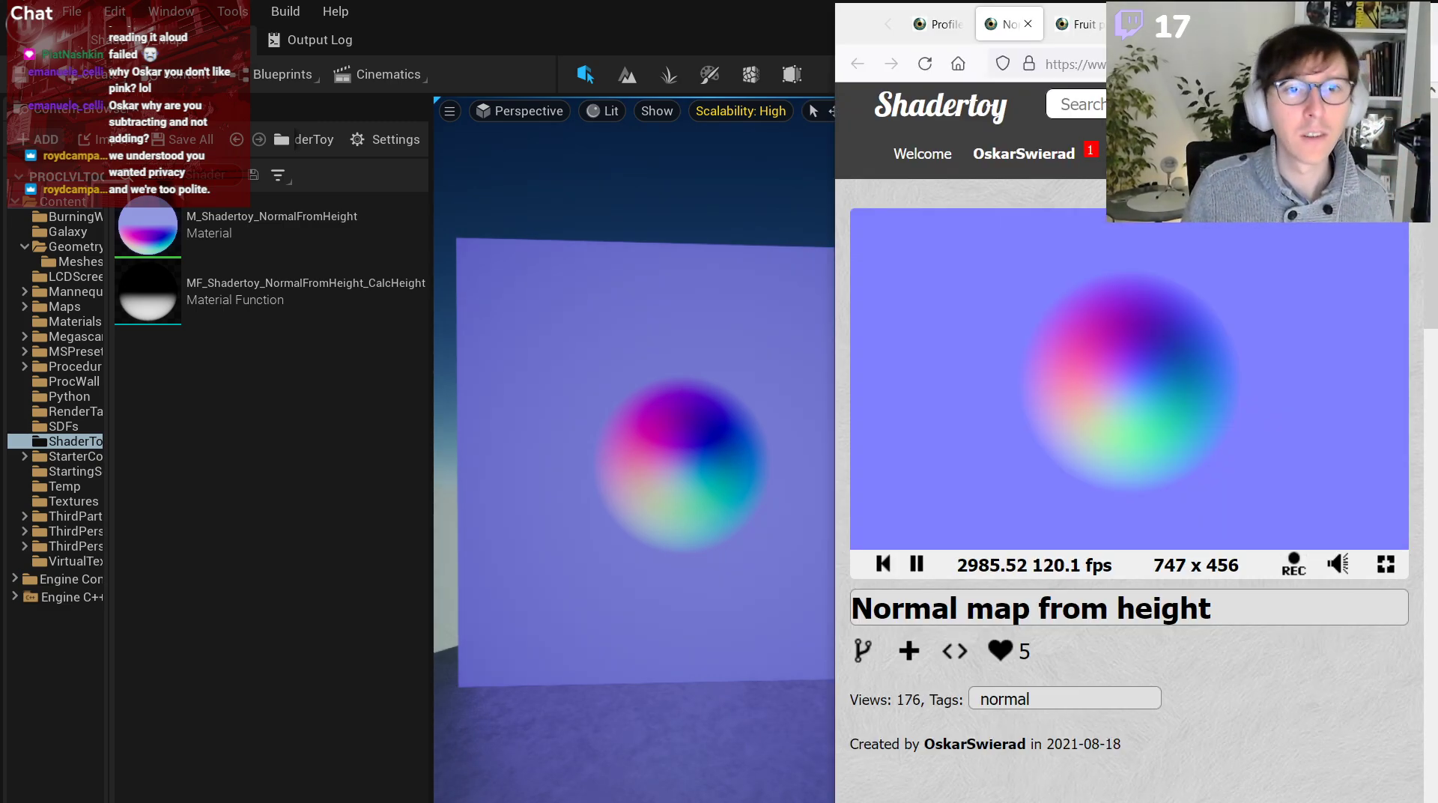
click(1085, 36)
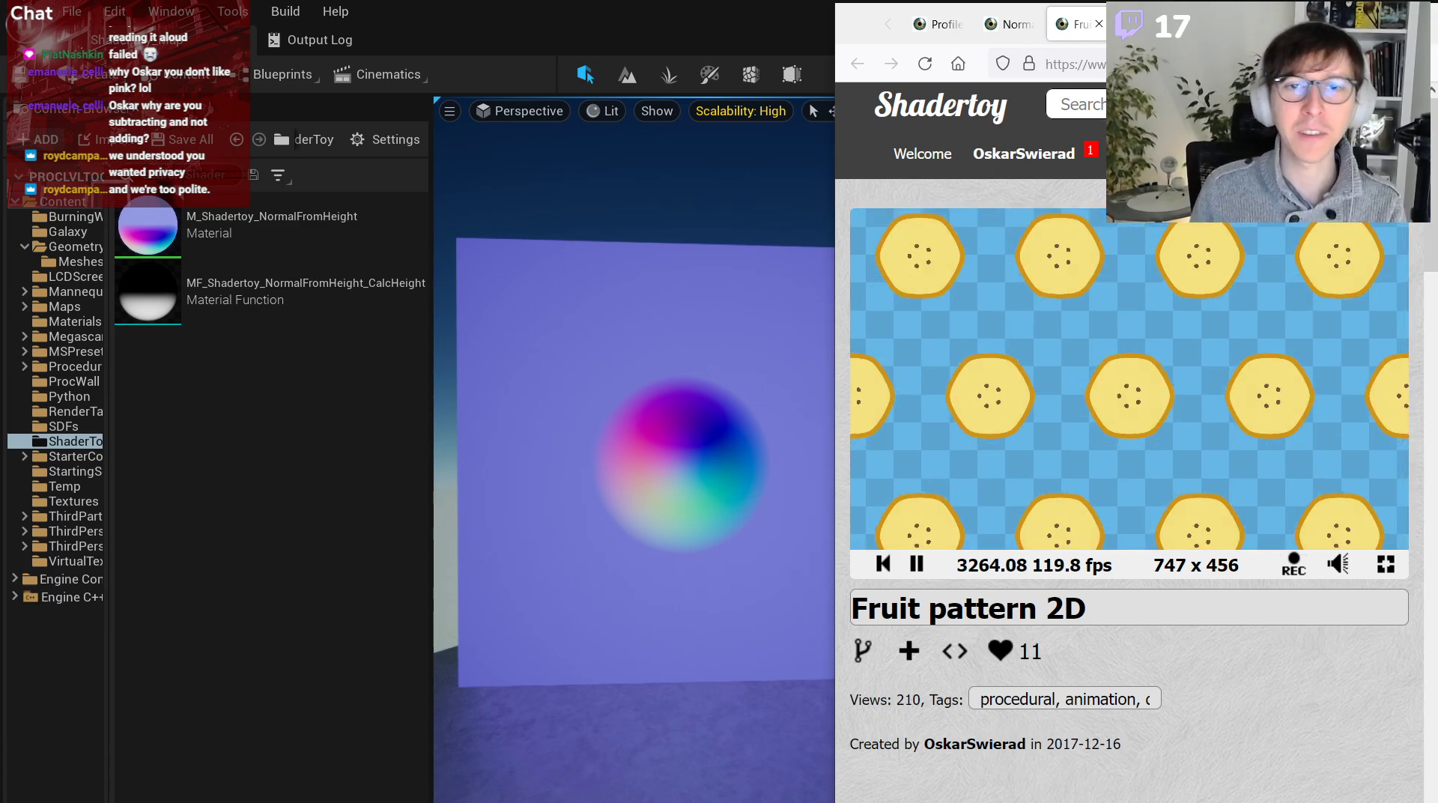
scroll(1045, 564, down, 15)
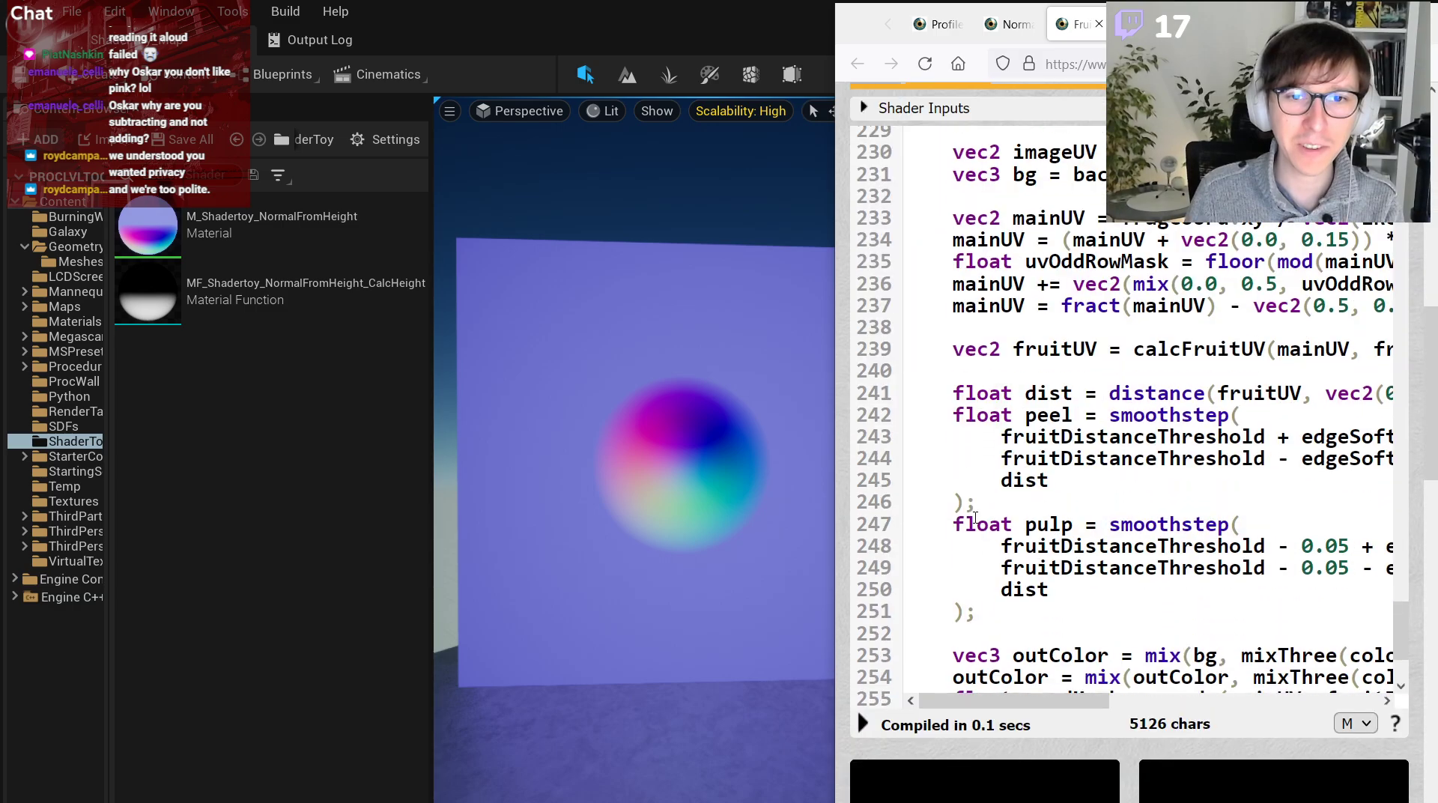
drag(1033, 703, 1001, 680)
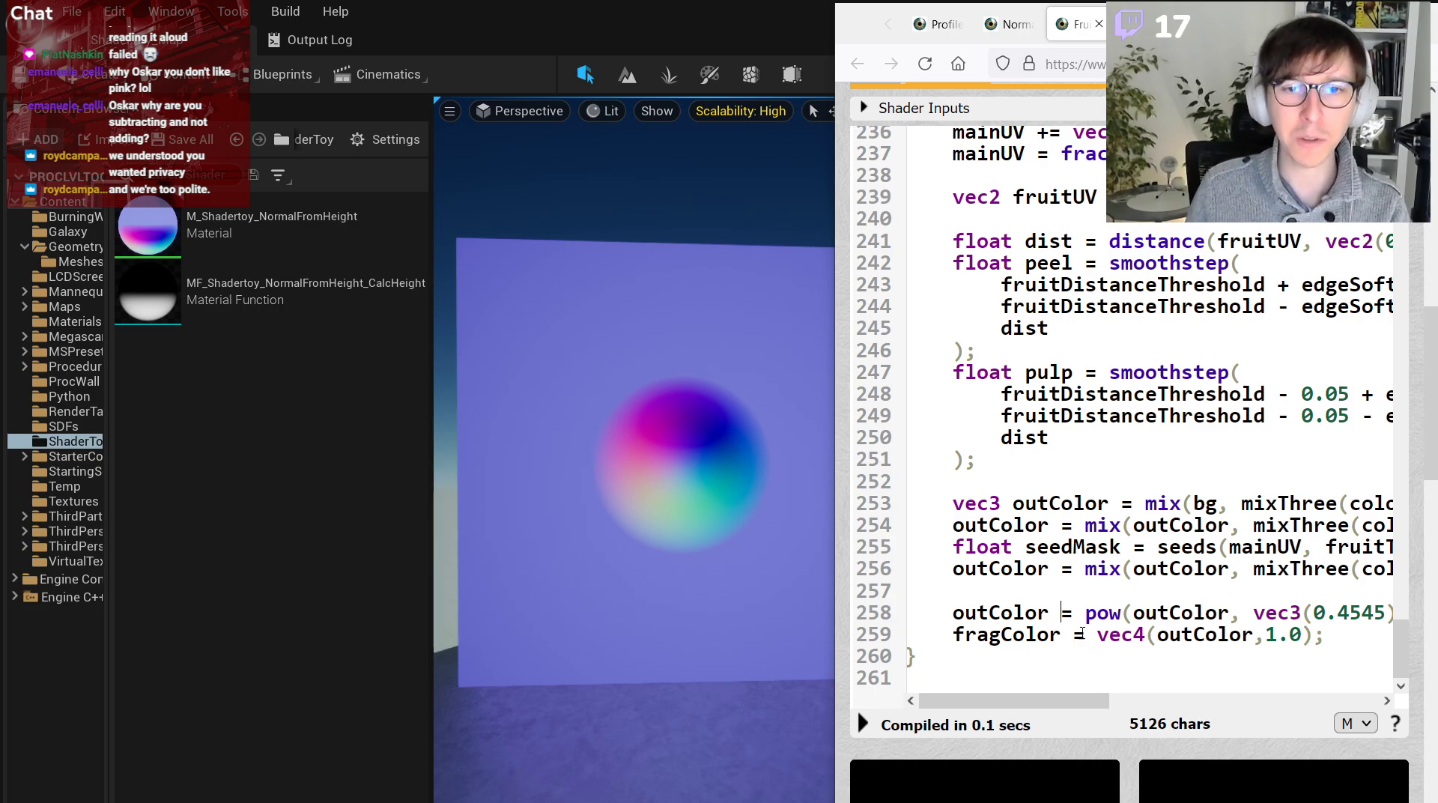
drag(1325, 635, 1308, 632)
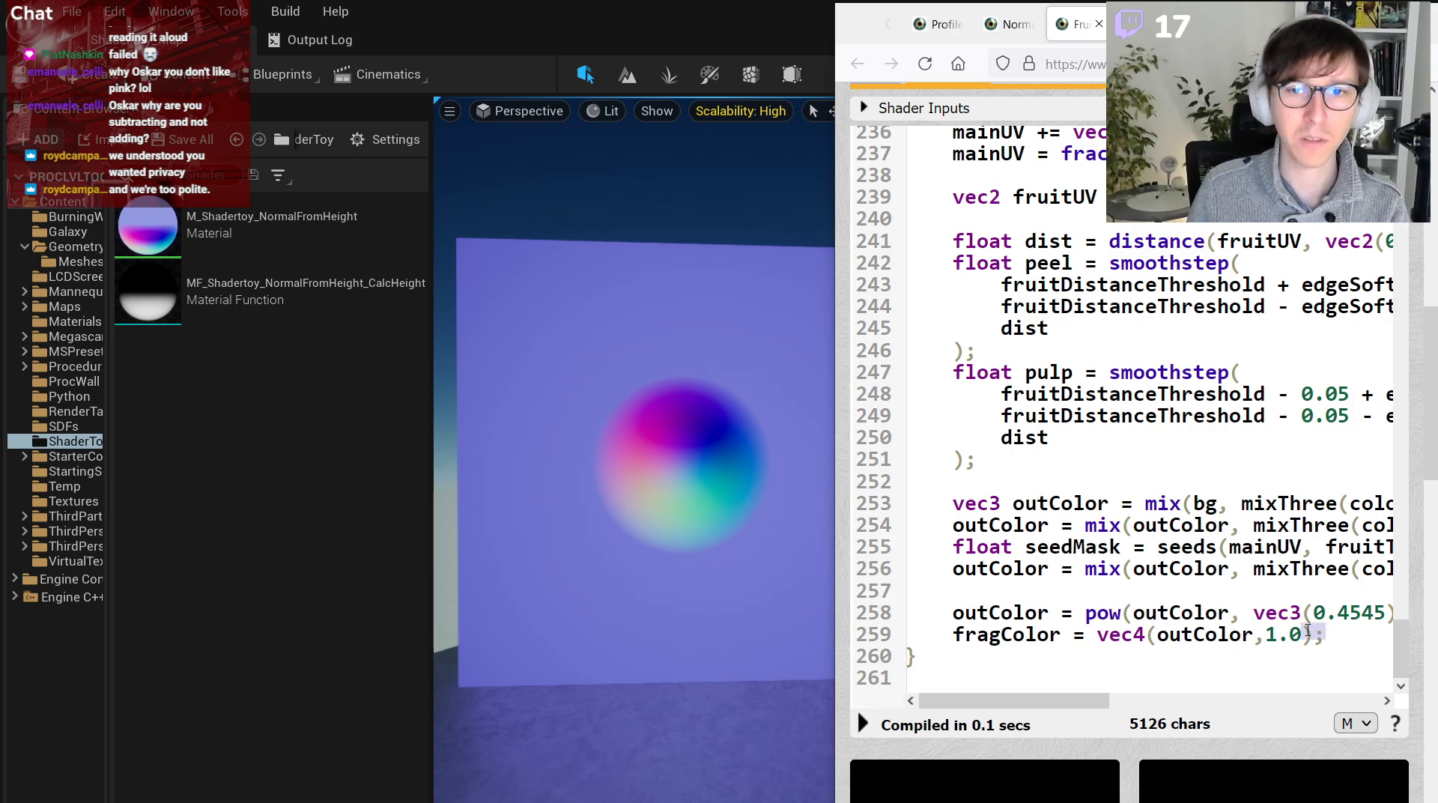
drag(1146, 635, 1396, 614)
click(1326, 637)
click(1269, 587)
Try replacing vec3(0.4545) in the pow call on line 258 with 1.0 / 2.2, and undo the edit.
drag(1229, 611, 1375, 623)
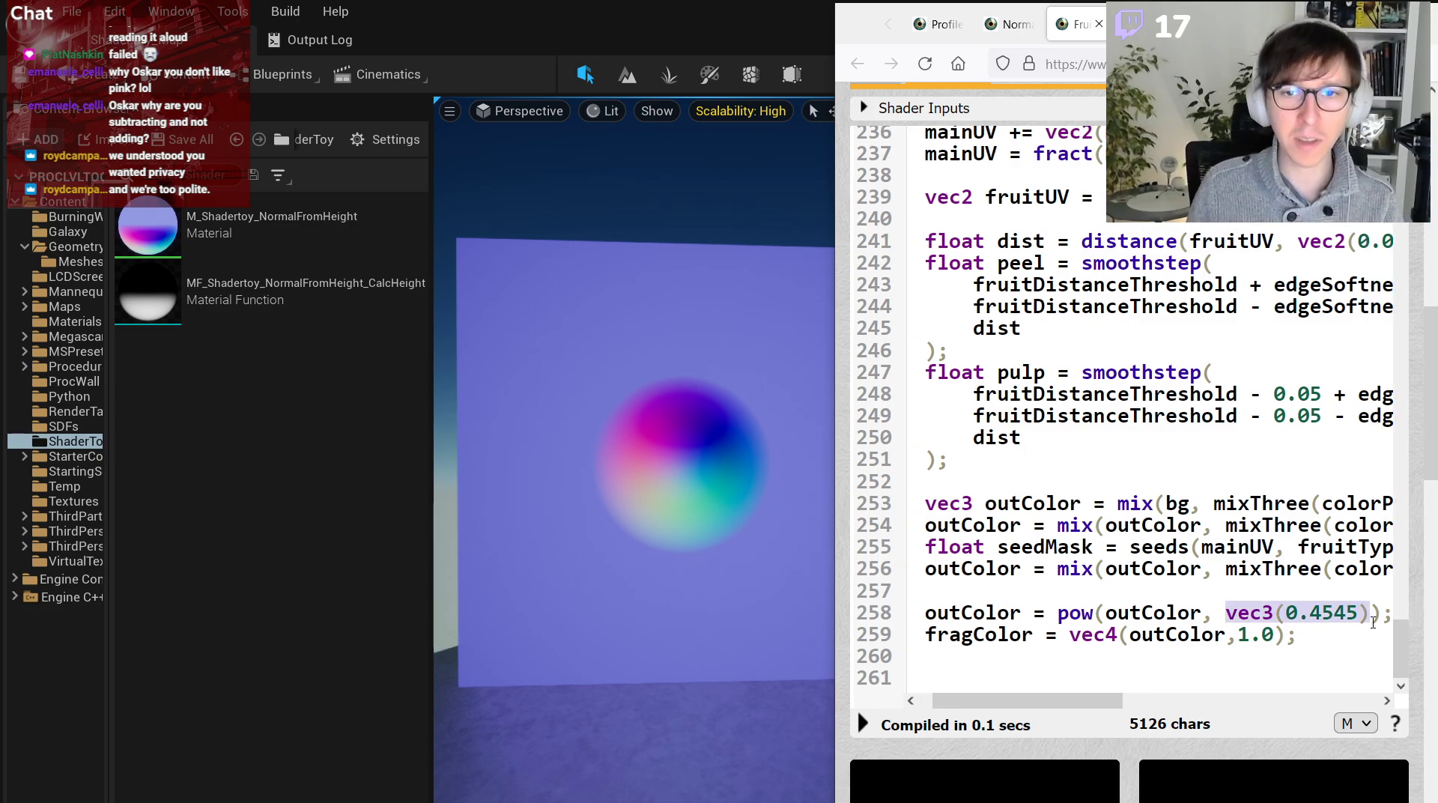
key(BackSpace)
text(1.0 / )
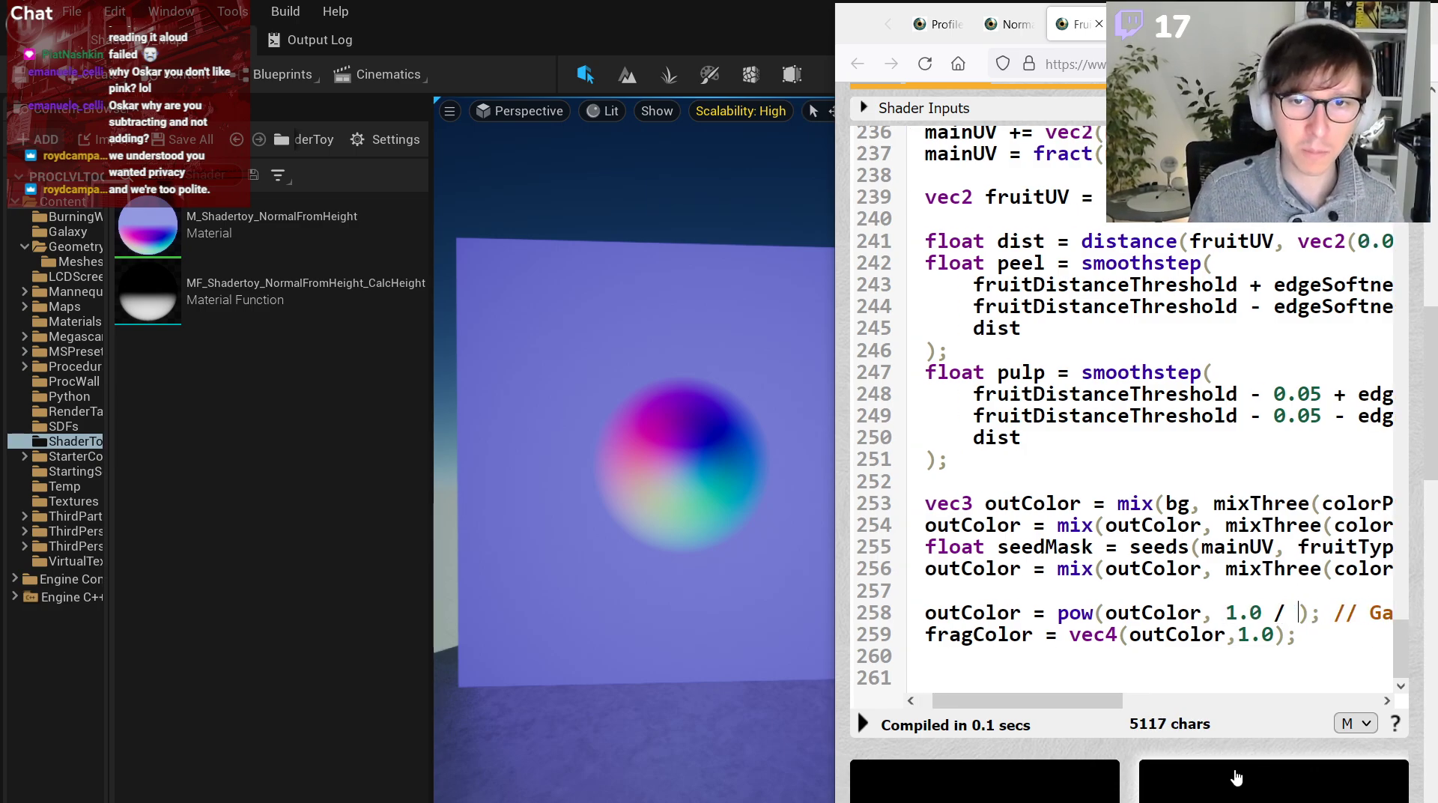
text(2.2)
key(ctrl+z)
key(ctrl+z)
key(ctrl+z)
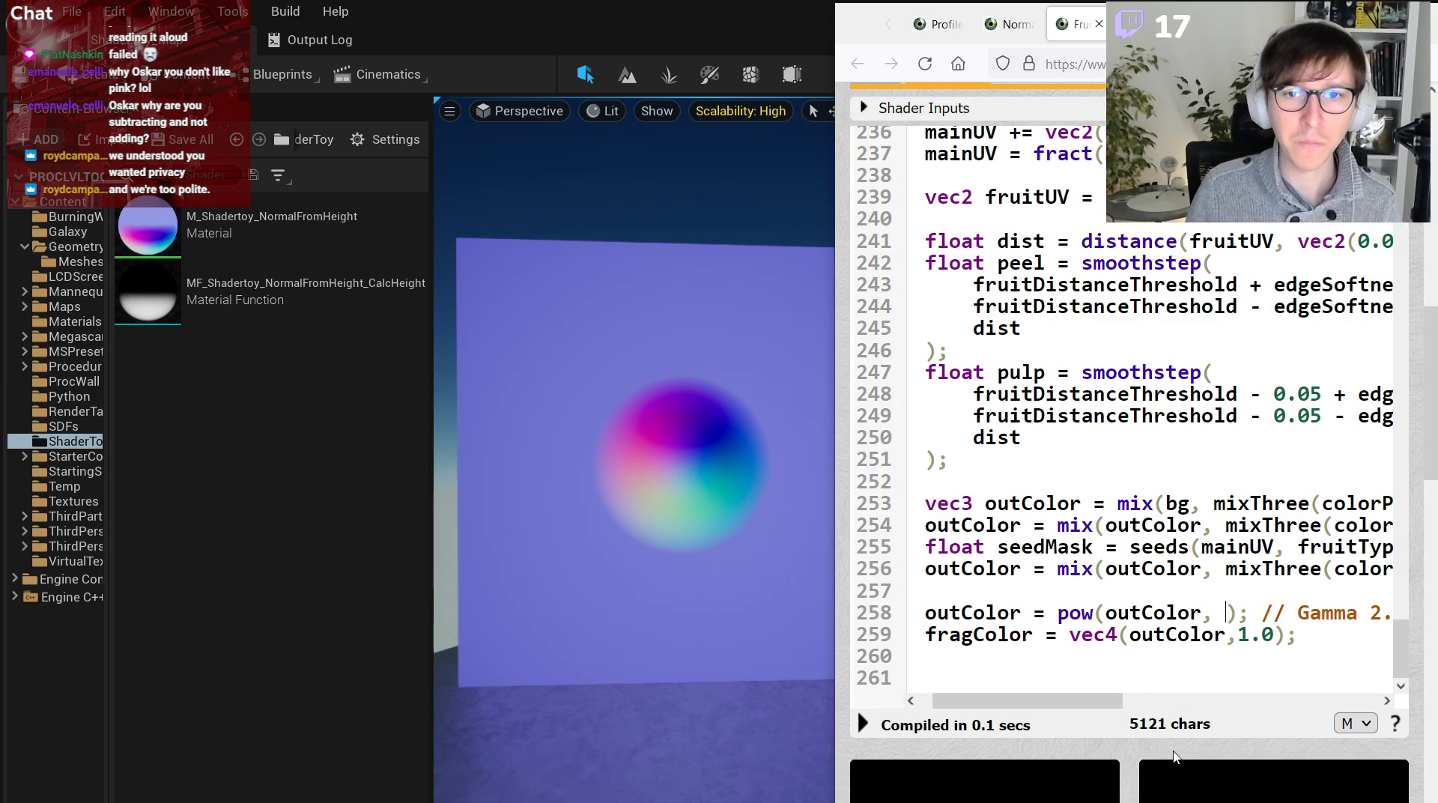
Set the code editor's font size to S and examine the outColor mix lines above the gamma correction.
click(1371, 723)
click(1352, 745)
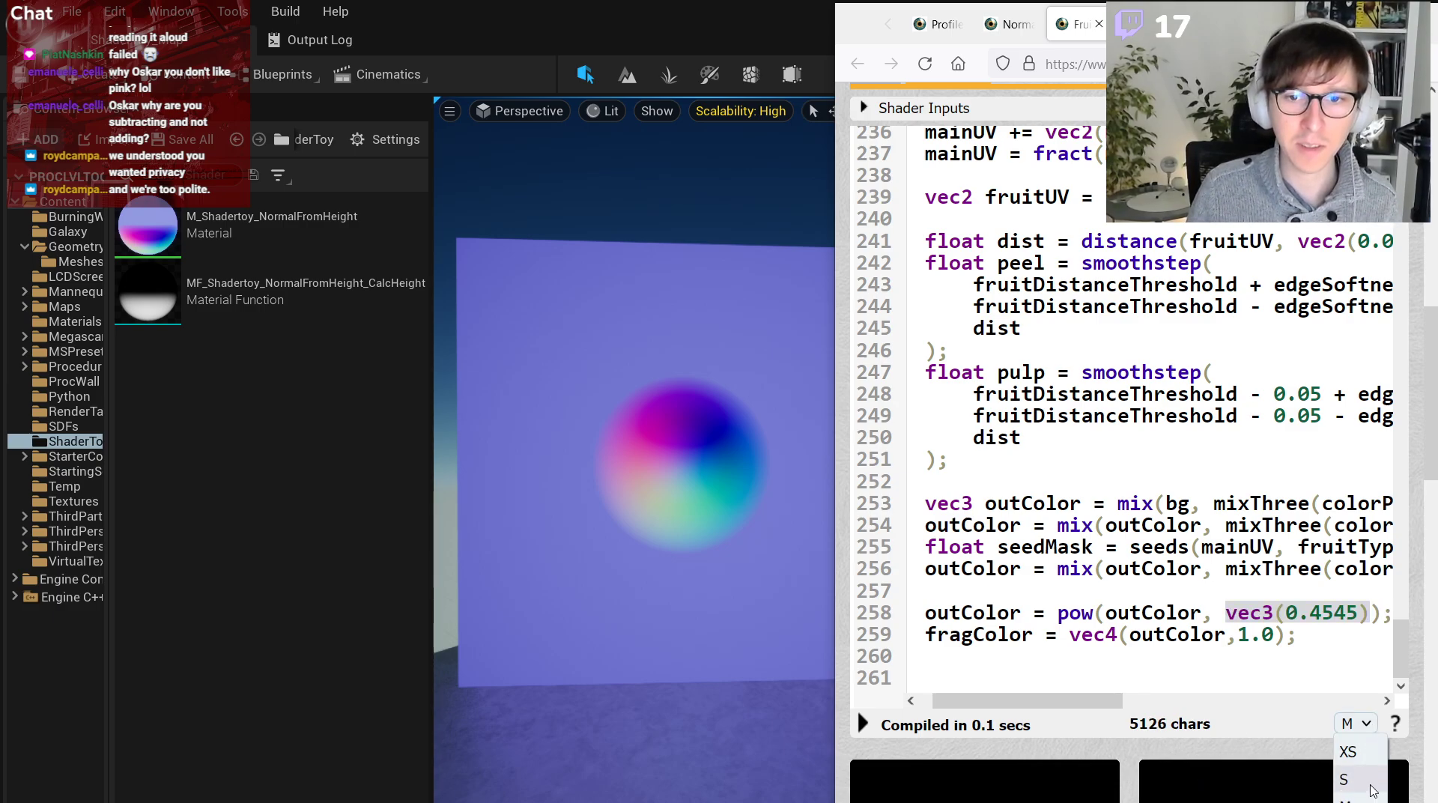
scroll(1081, 709, down, 3)
drag(1081, 704, 1027, 703)
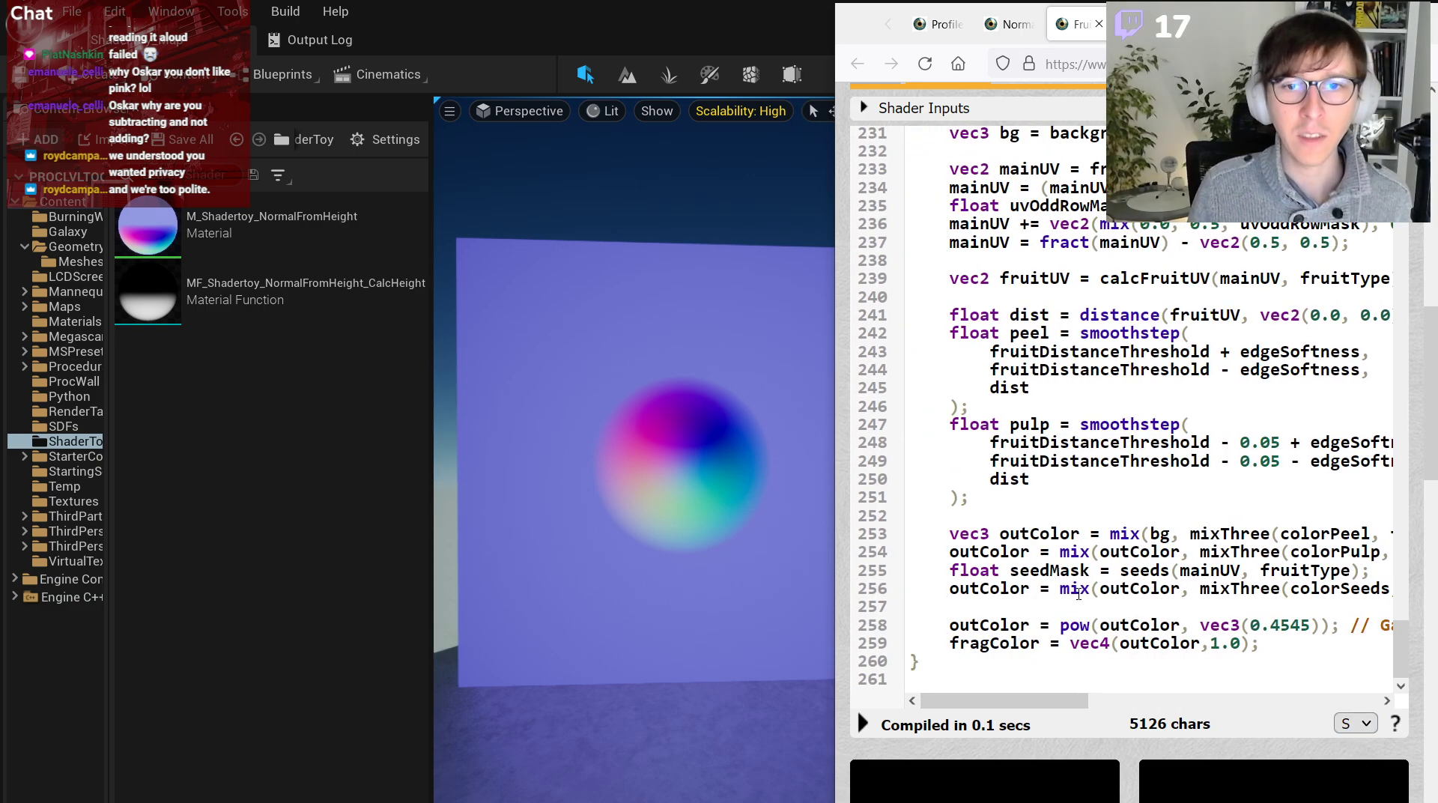
drag(1079, 588, 1310, 573)
click(1310, 574)
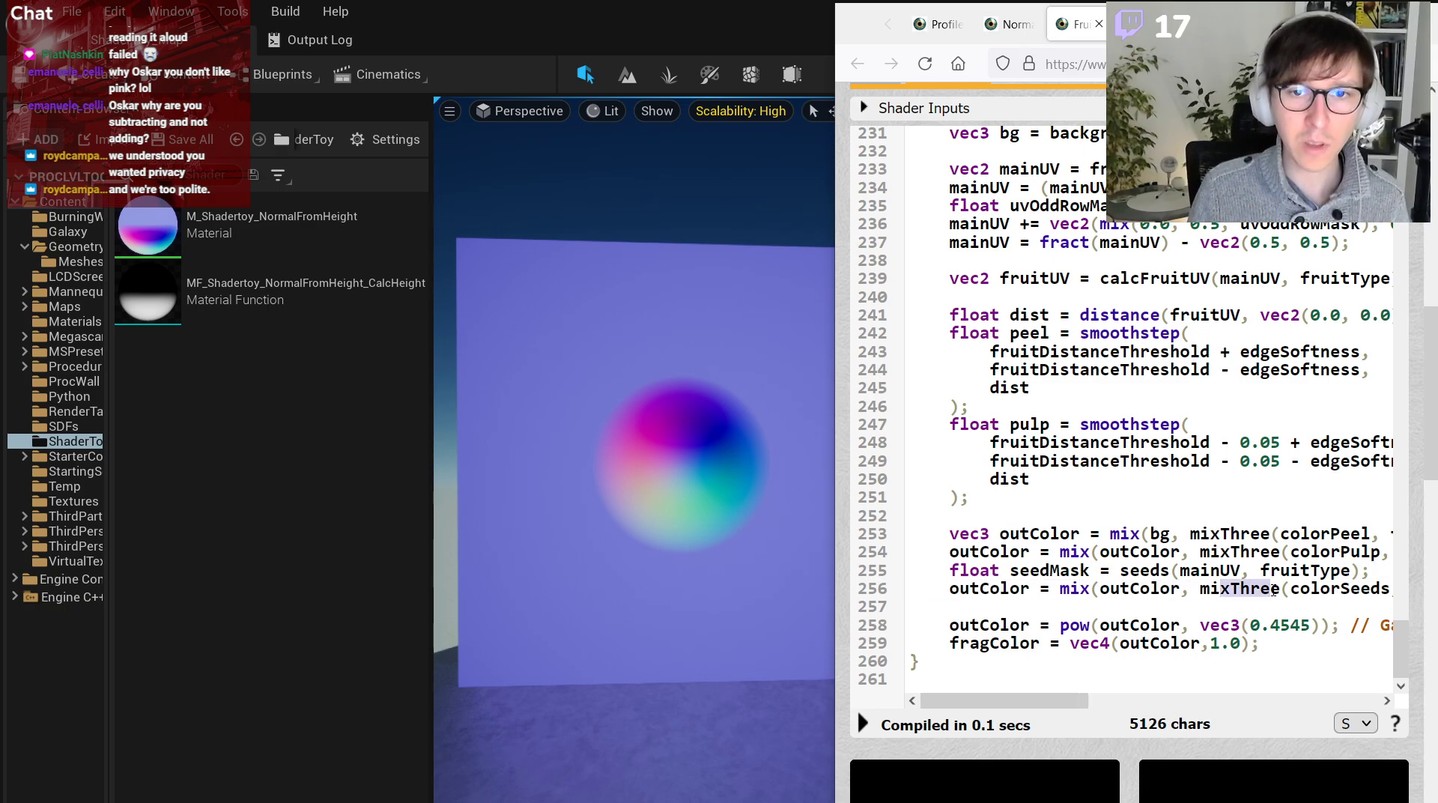
Examine the outColor mix lines 253 to 256, highlighting the colorSeeds and seedMask arguments and the seeds call.
drag(1087, 702, 1176, 705)
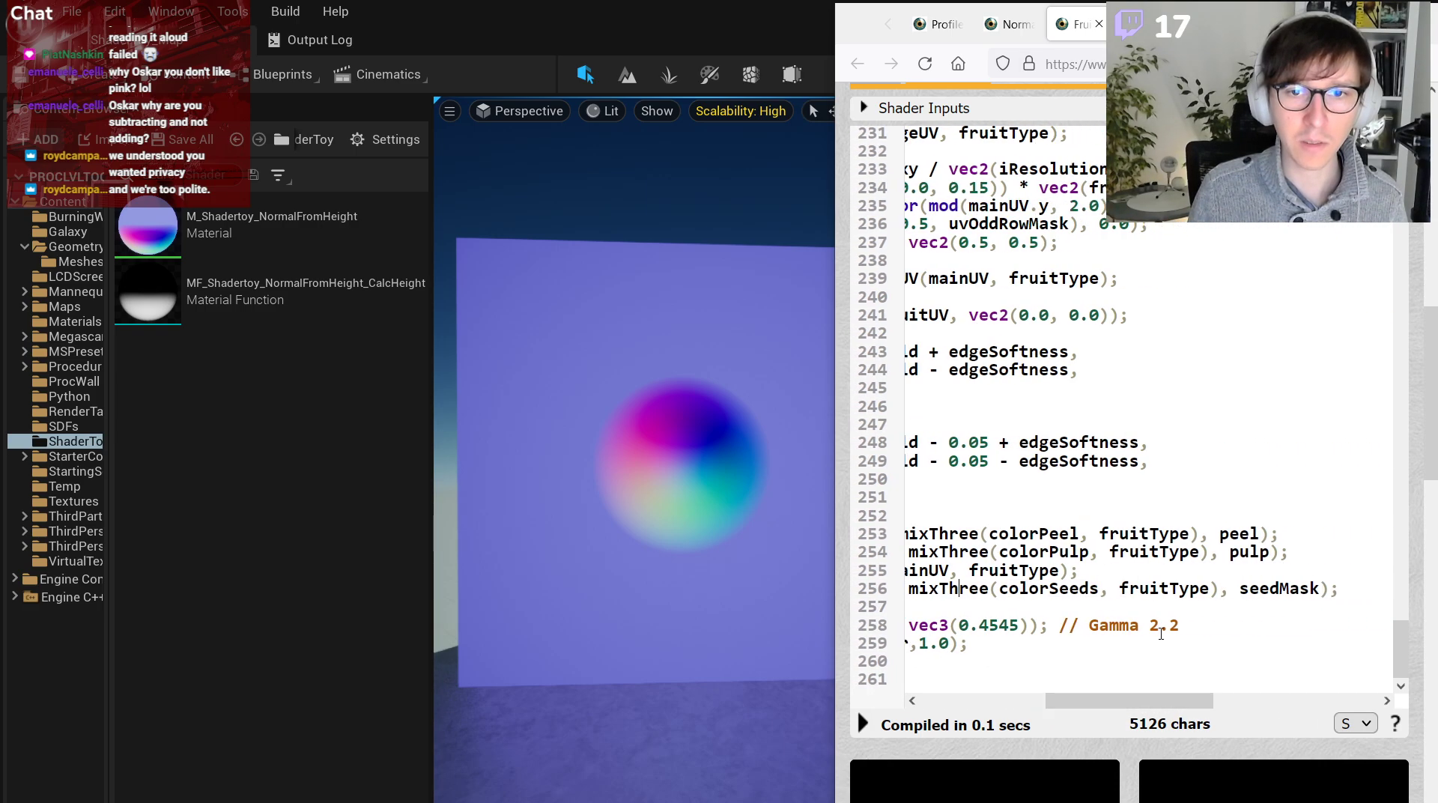
scroll(1212, 597, left, 3)
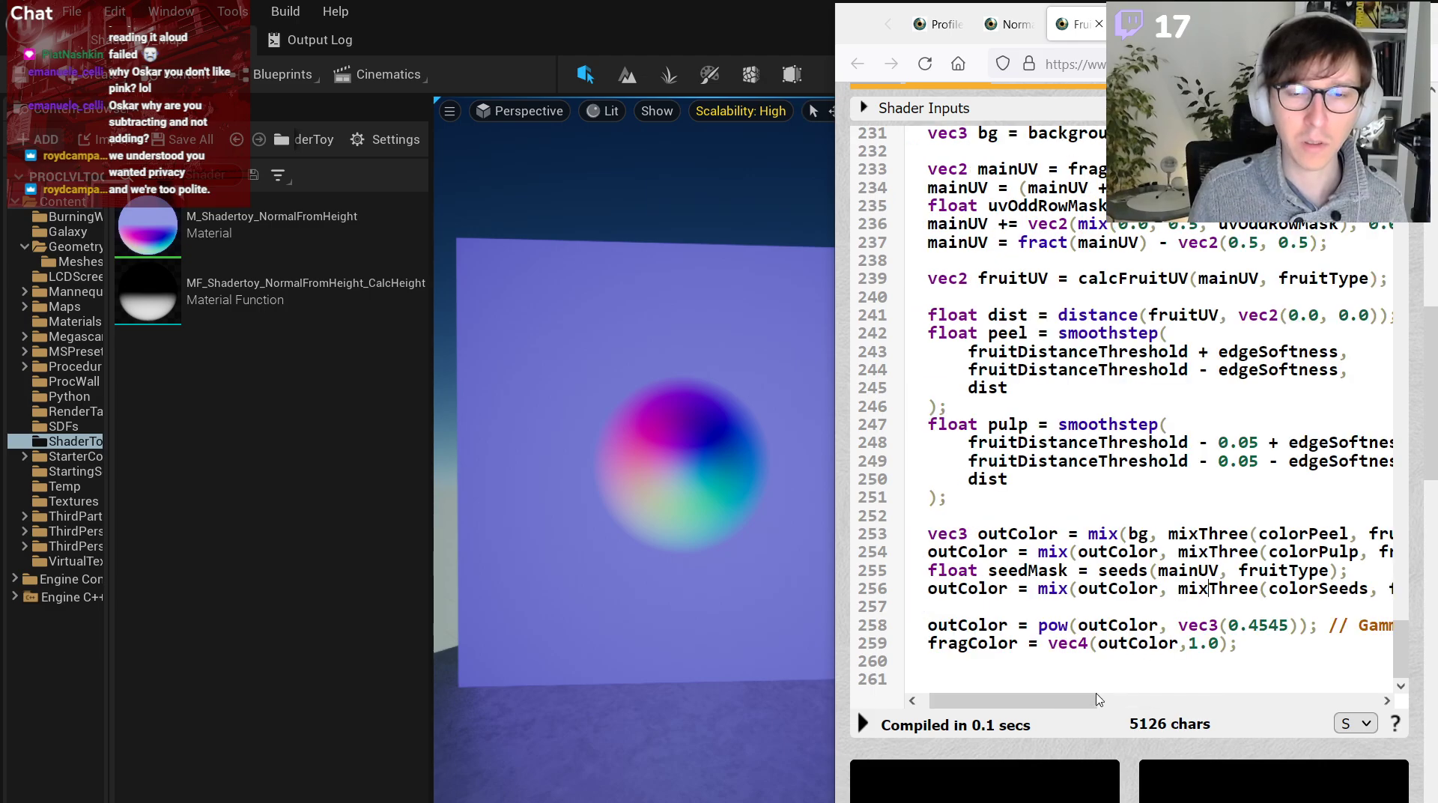
scroll(1199, 585, right, 5)
double_click(1090, 590)
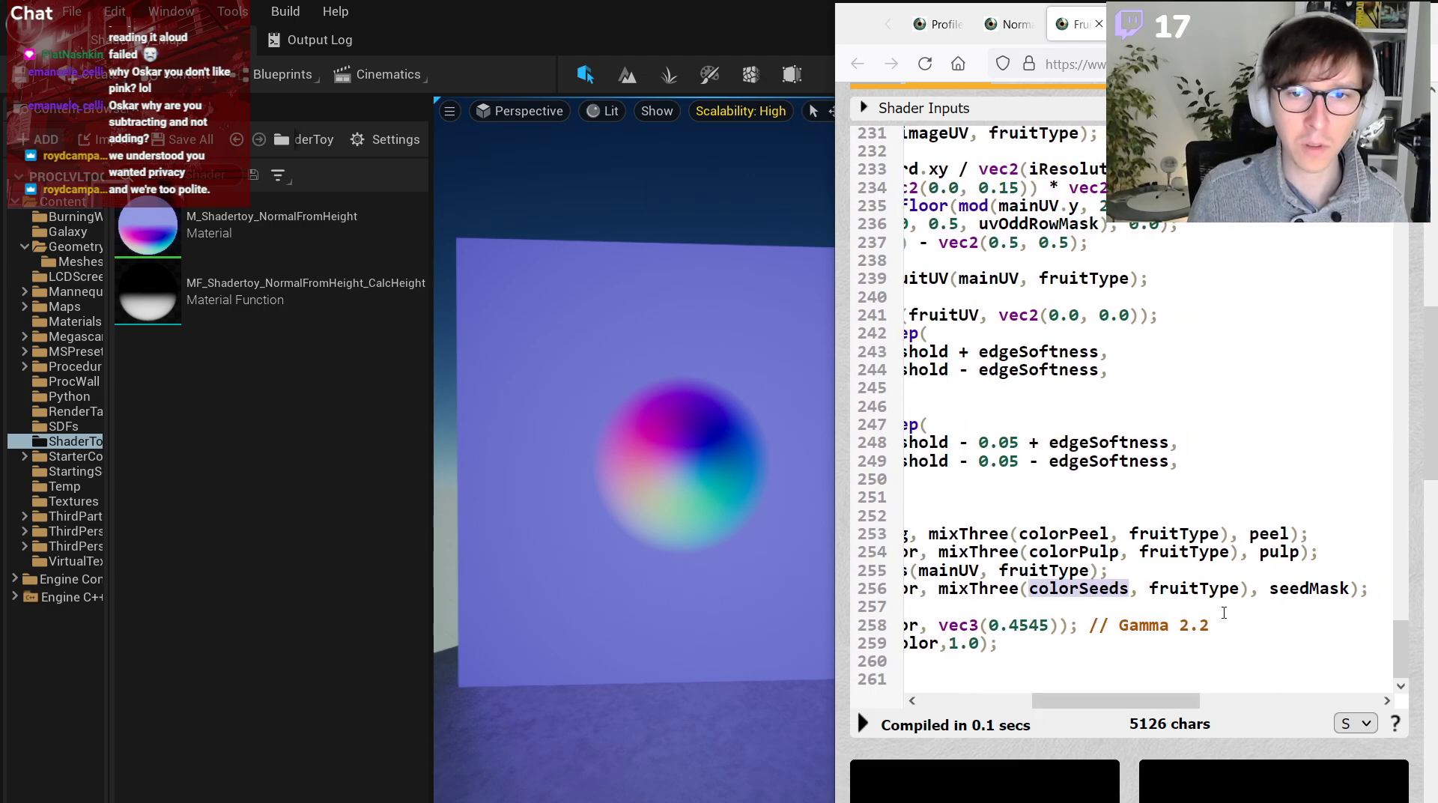
drag(1269, 589, 1351, 589)
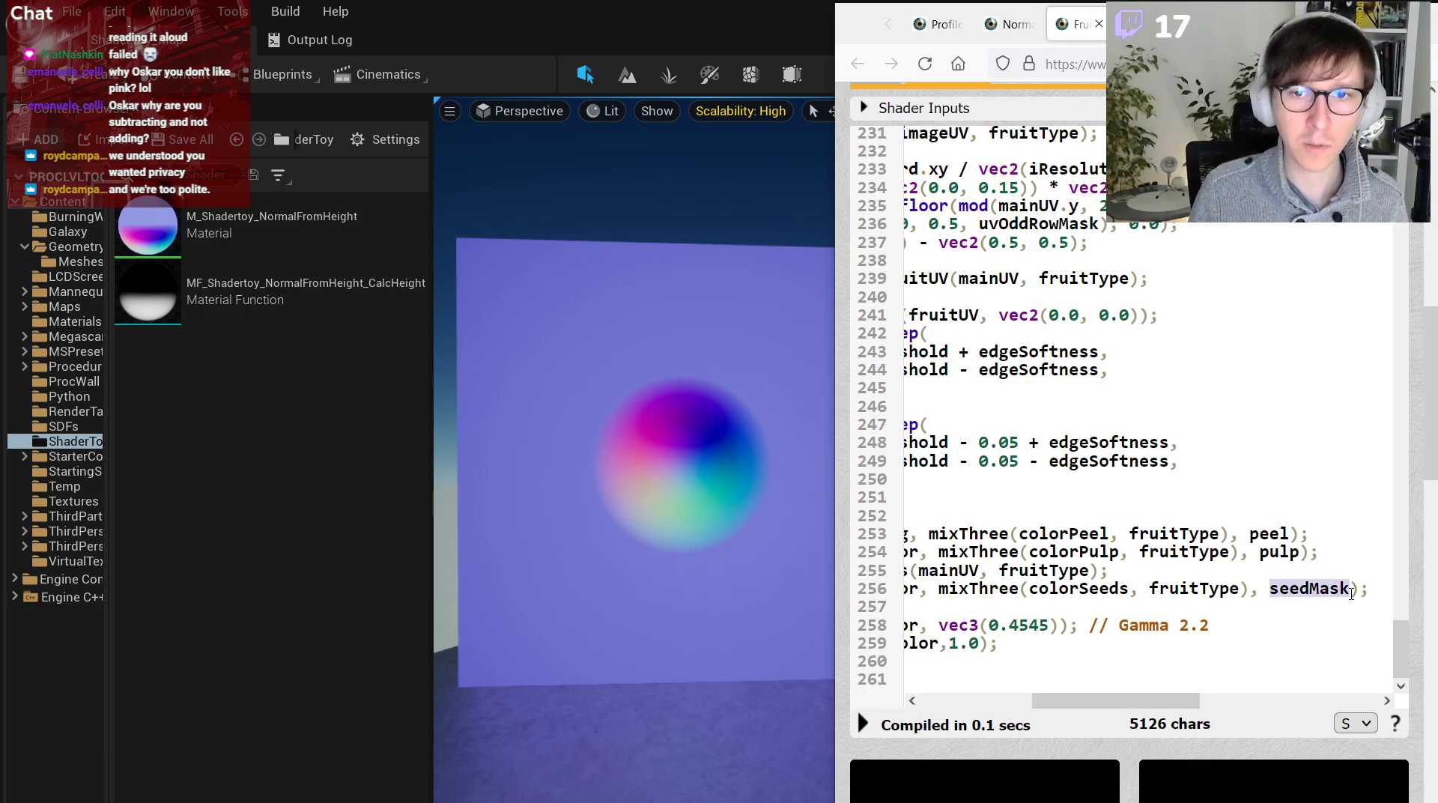
drag(1132, 707, 1021, 707)
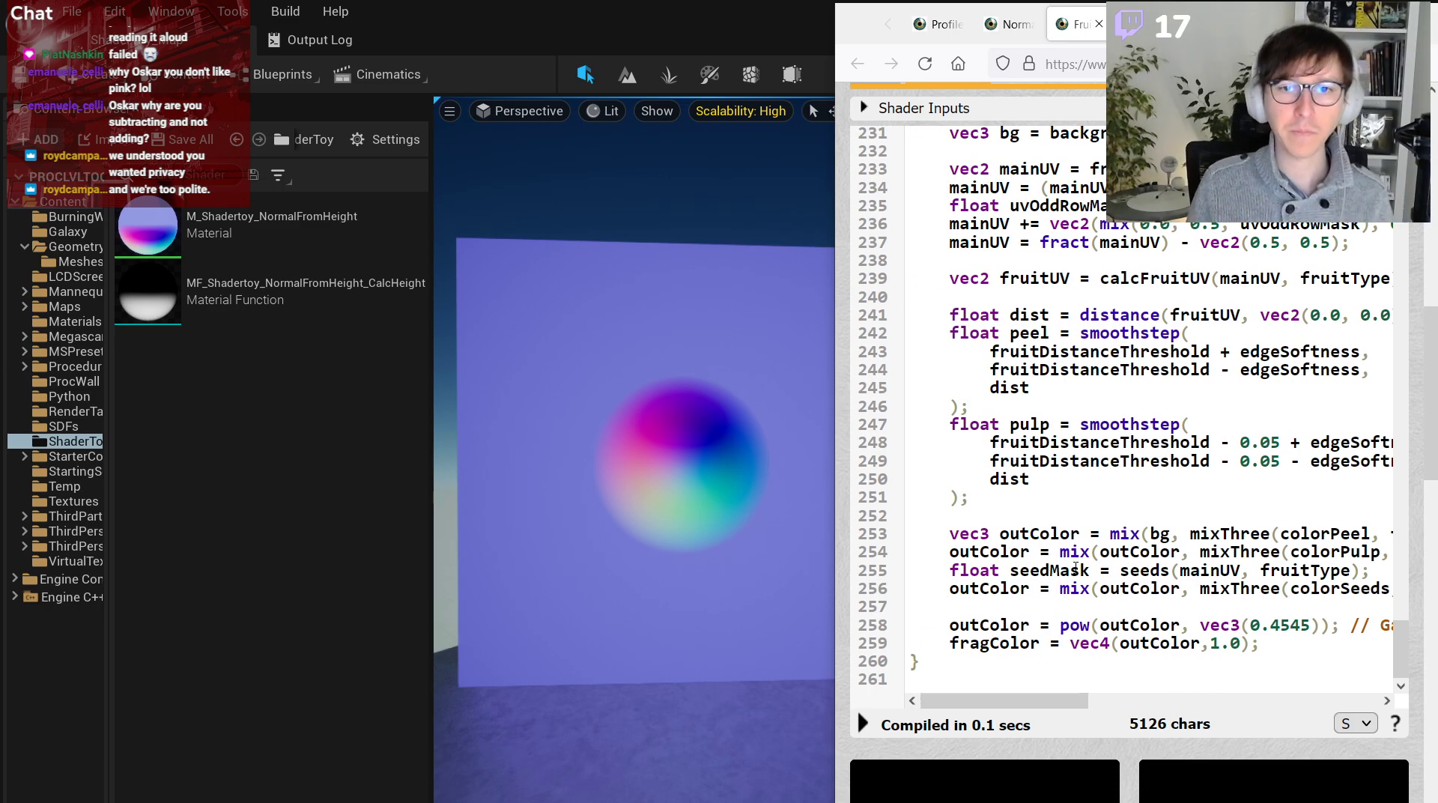
drag(1120, 570, 1183, 573)
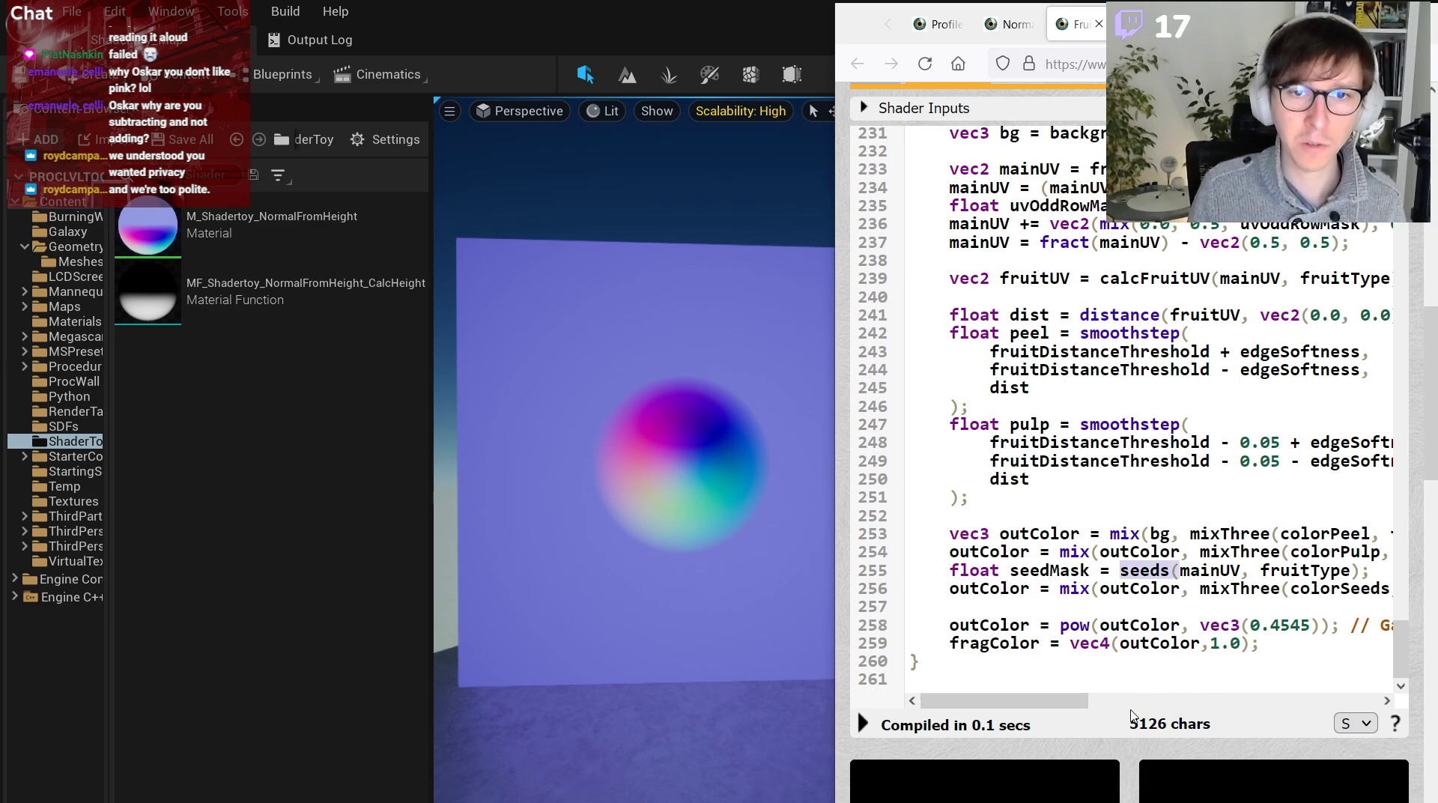
Look through the constants and the fruit colour and seed arrays at the start of the shader code.
scroll(1179, 588, up, 10)
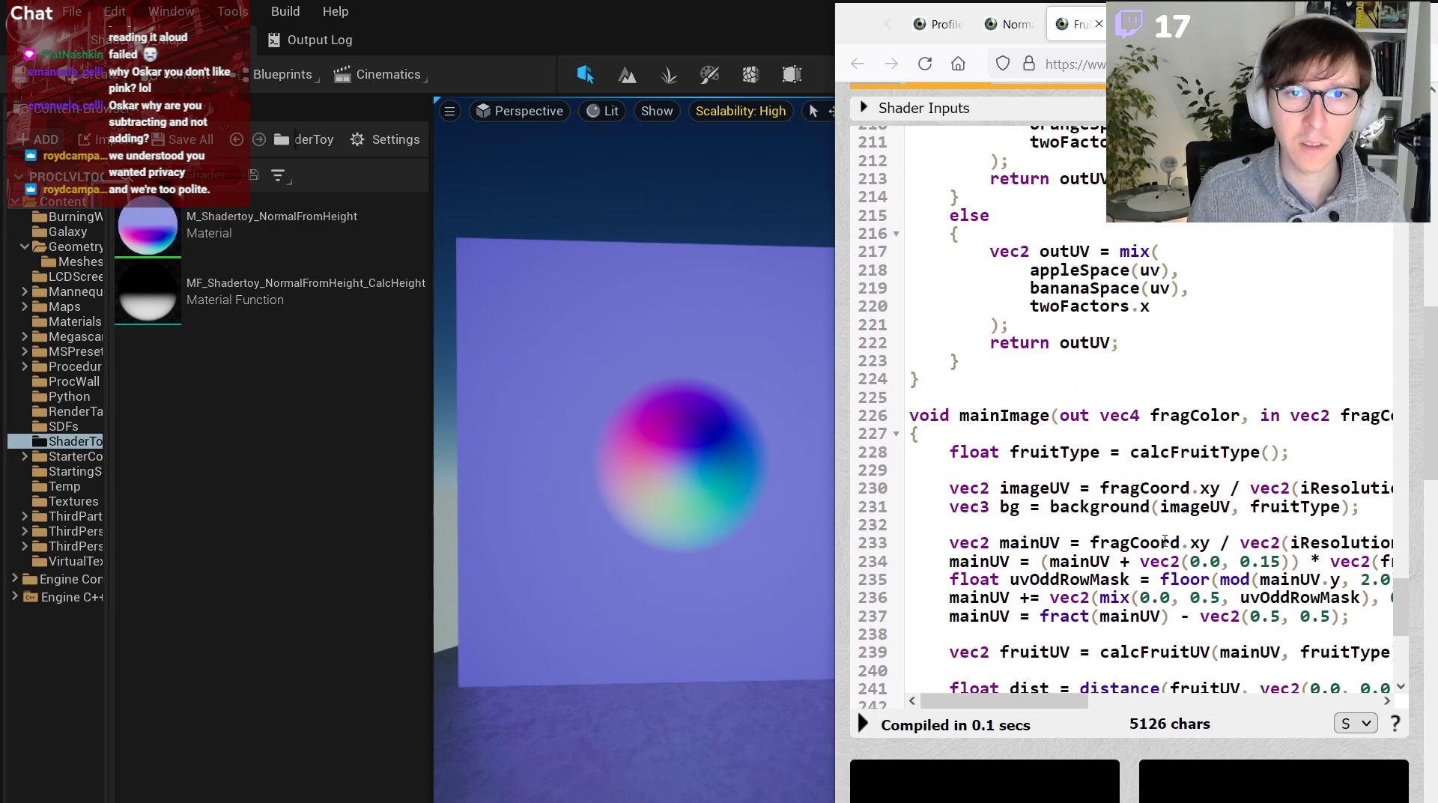
scroll(1165, 541, up, 20)
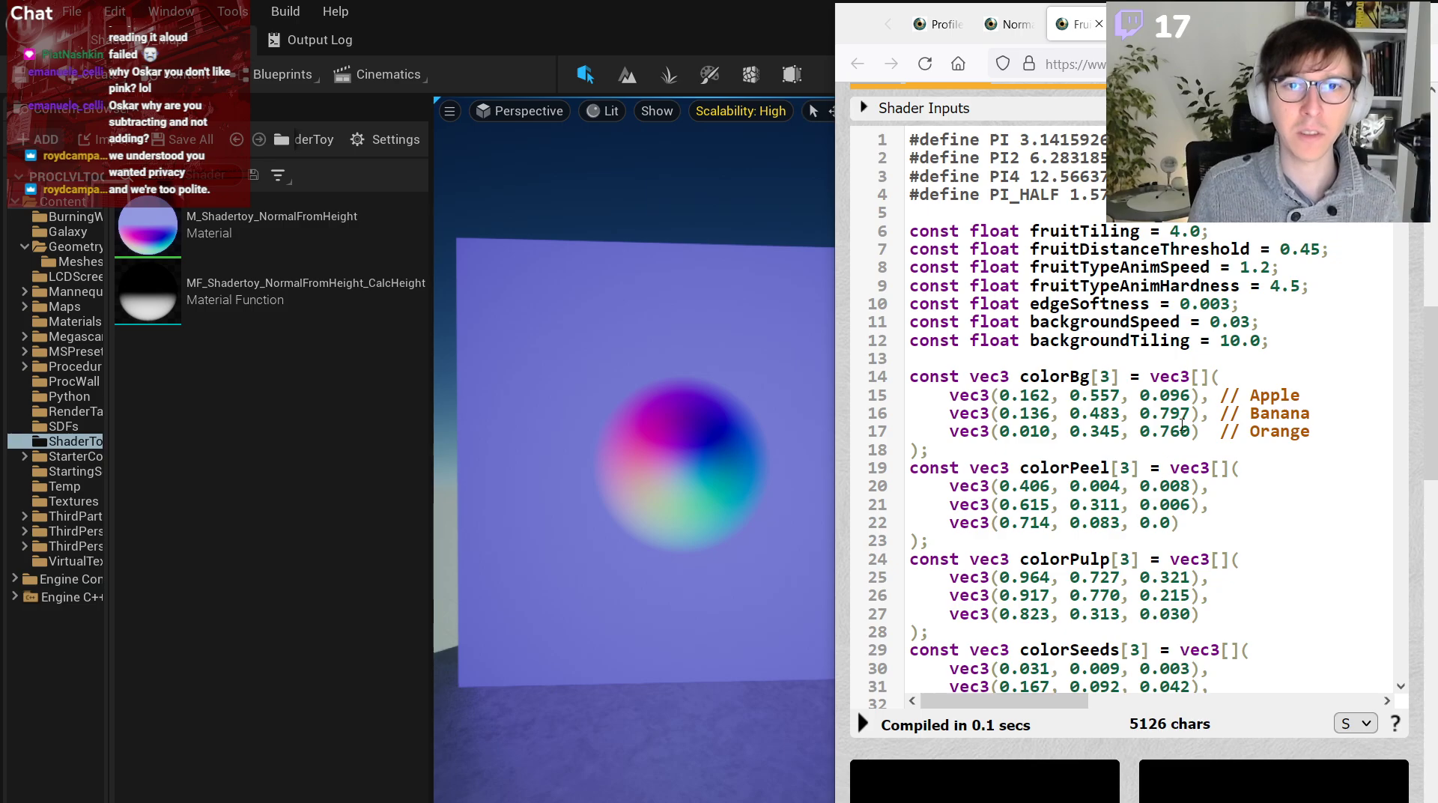
scroll(1183, 425, down, 9)
scroll(1181, 397, up, 5)
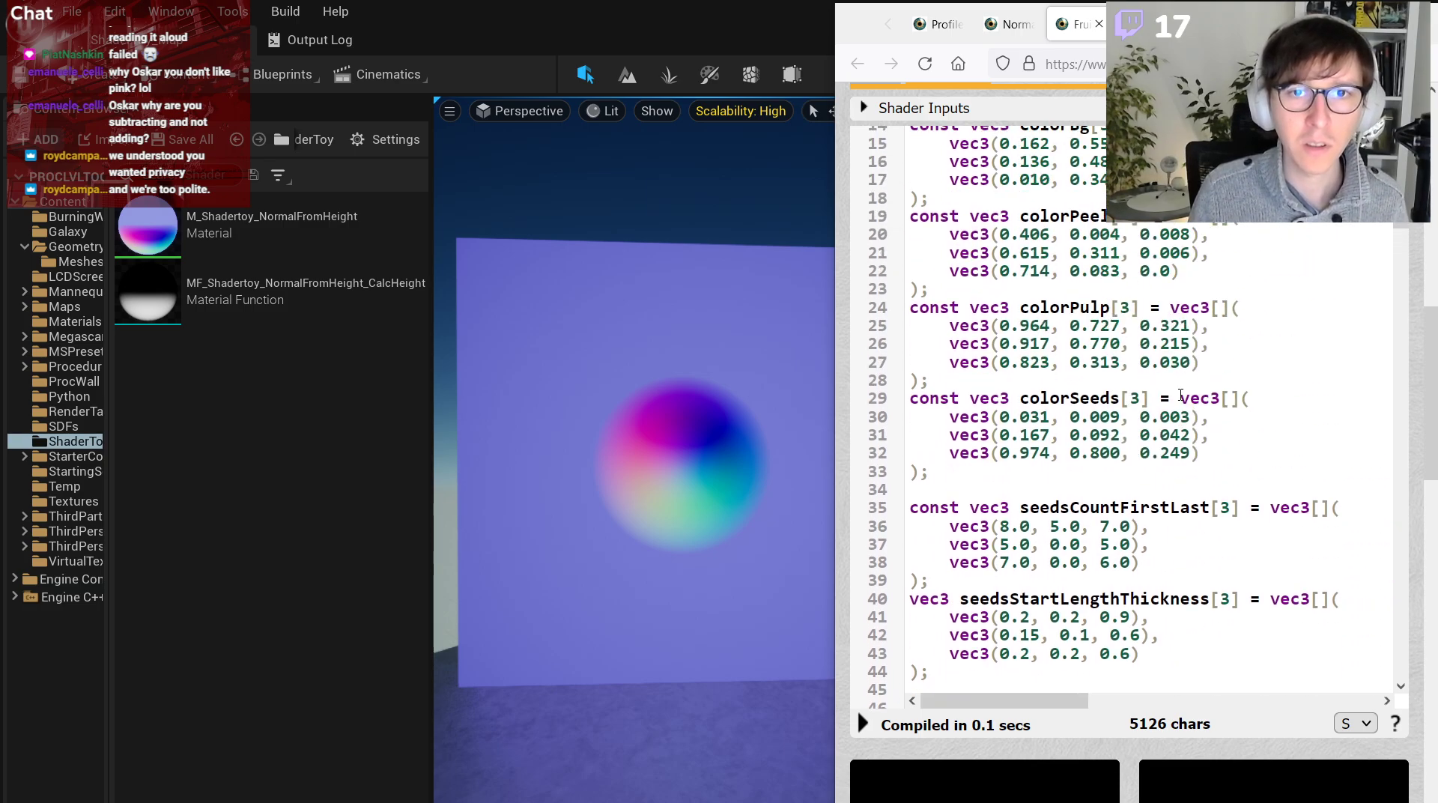
scroll(1398, 253, down, 10)
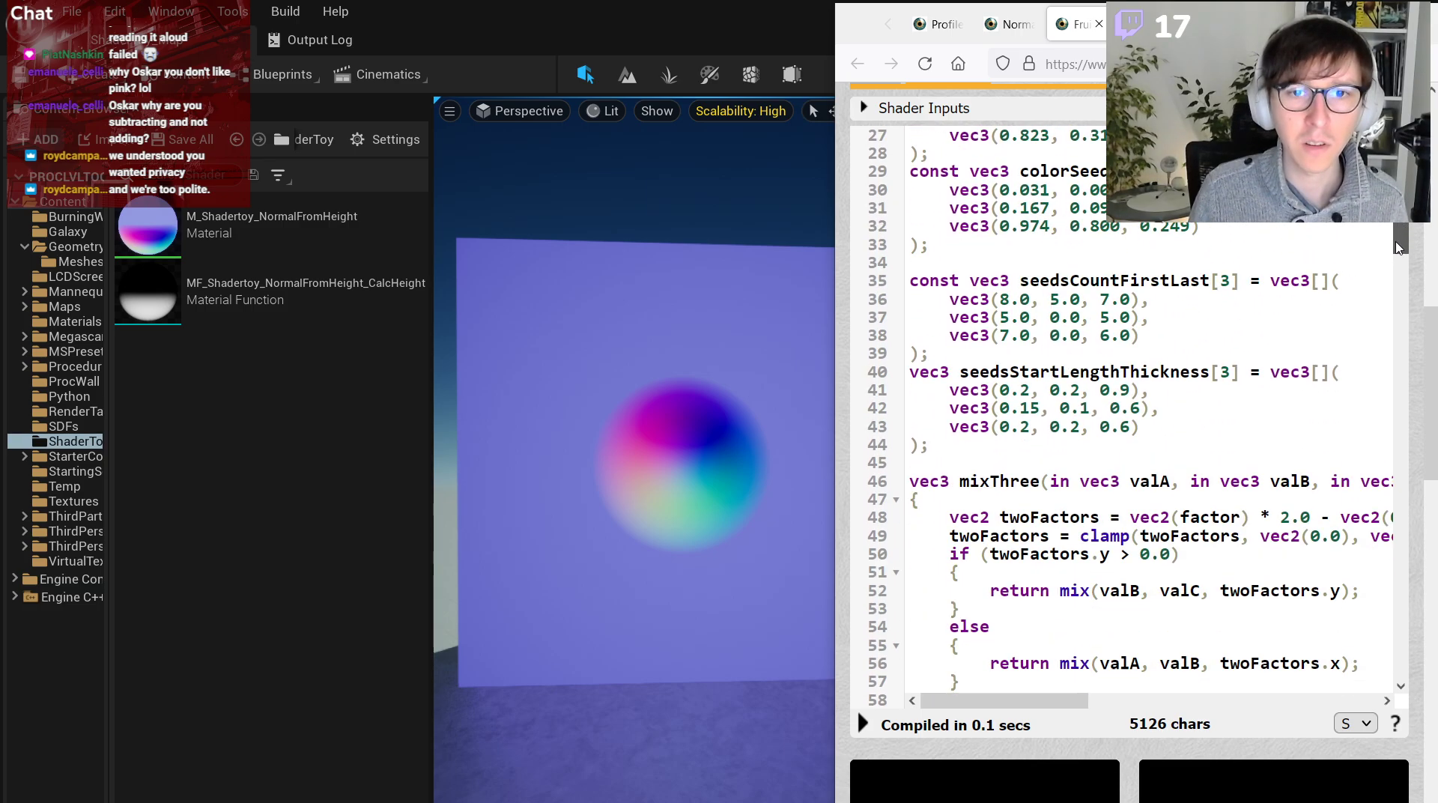
scroll(1378, 249, up, 5)
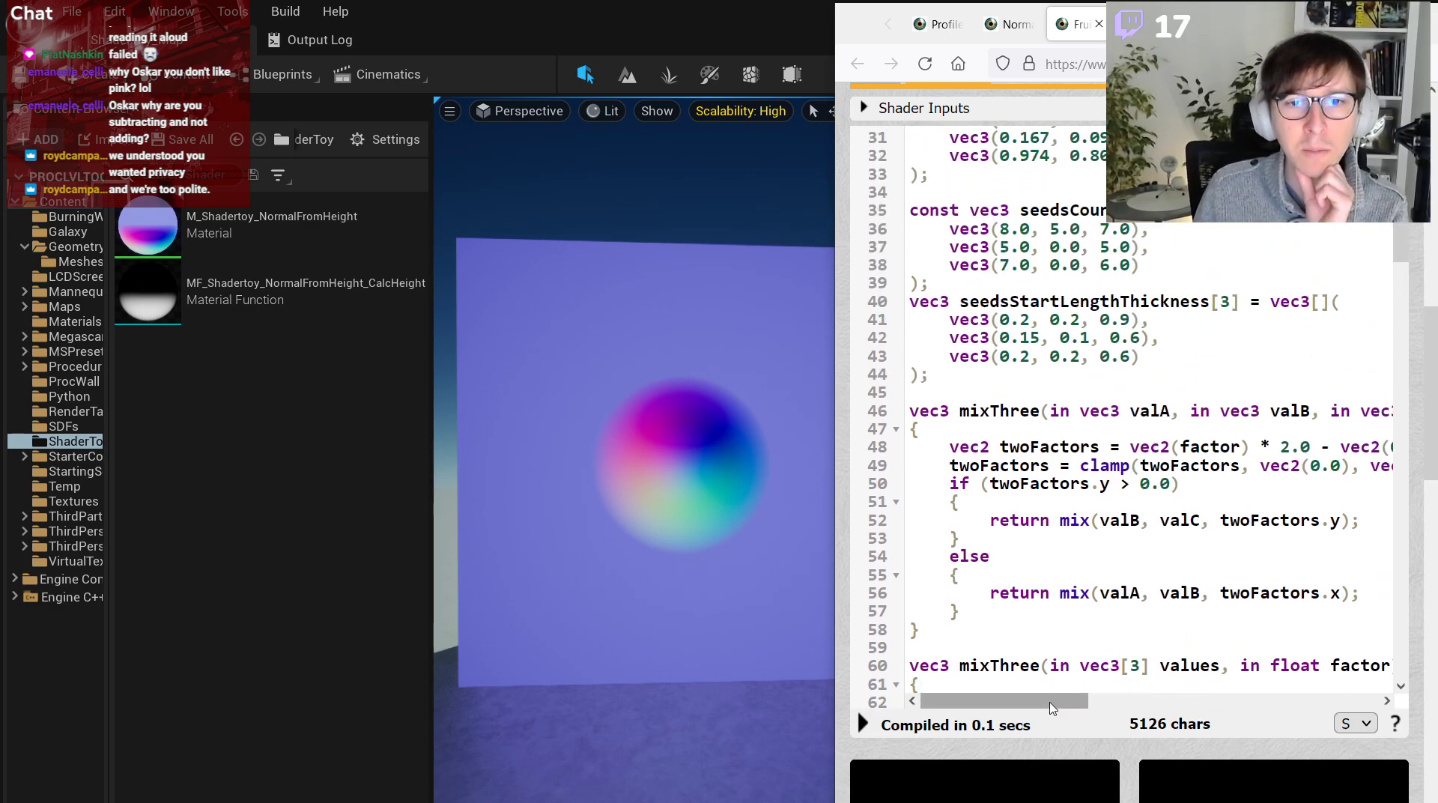
Examine both mixThree functions on lines 46 to 72, including their parameters and twoFactors calculations.
mouse_move(1053, 701)
mouse_down()
mouse_move(1166, 707)
mouse_move(1051, 704)
mouse_up()
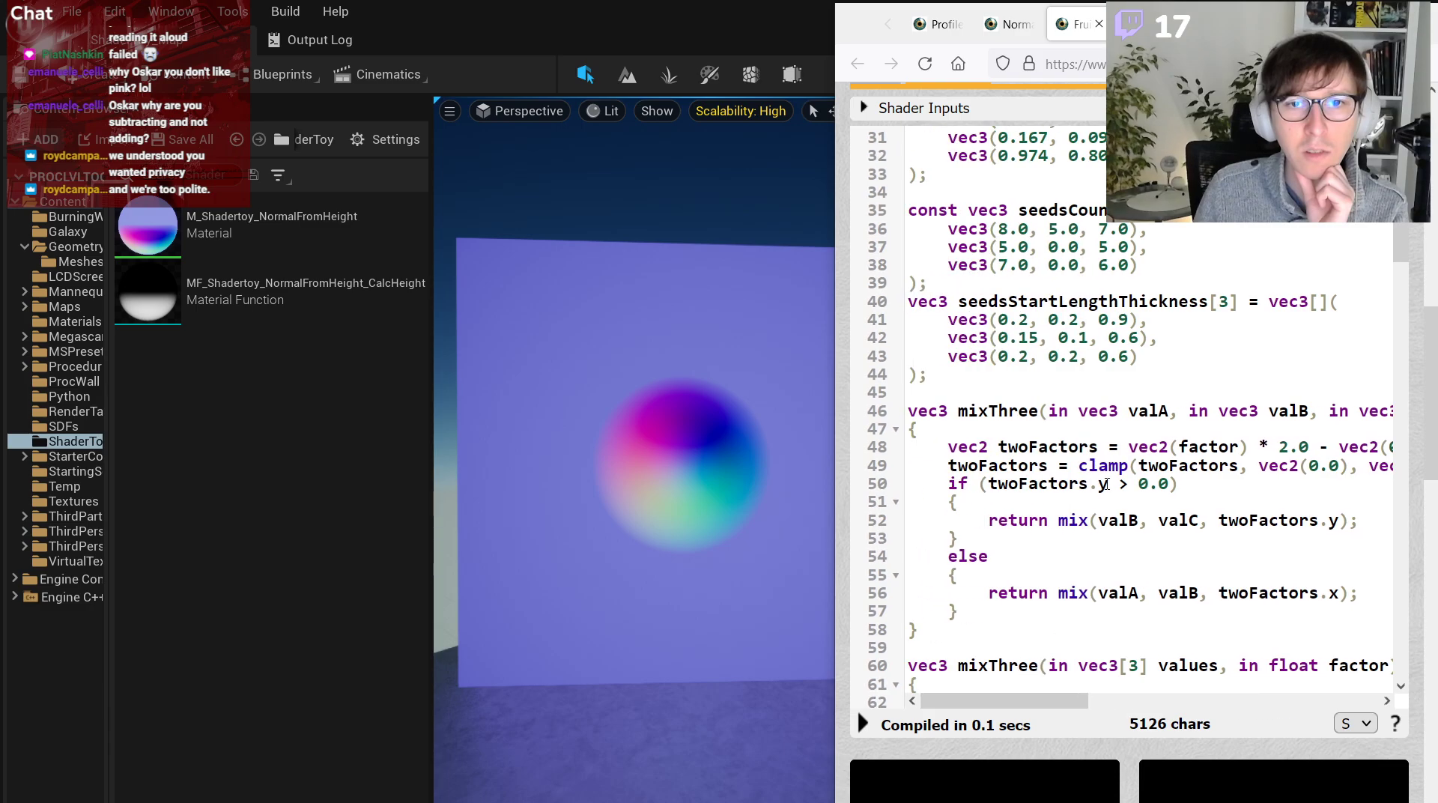
drag(1403, 252, 1404, 280)
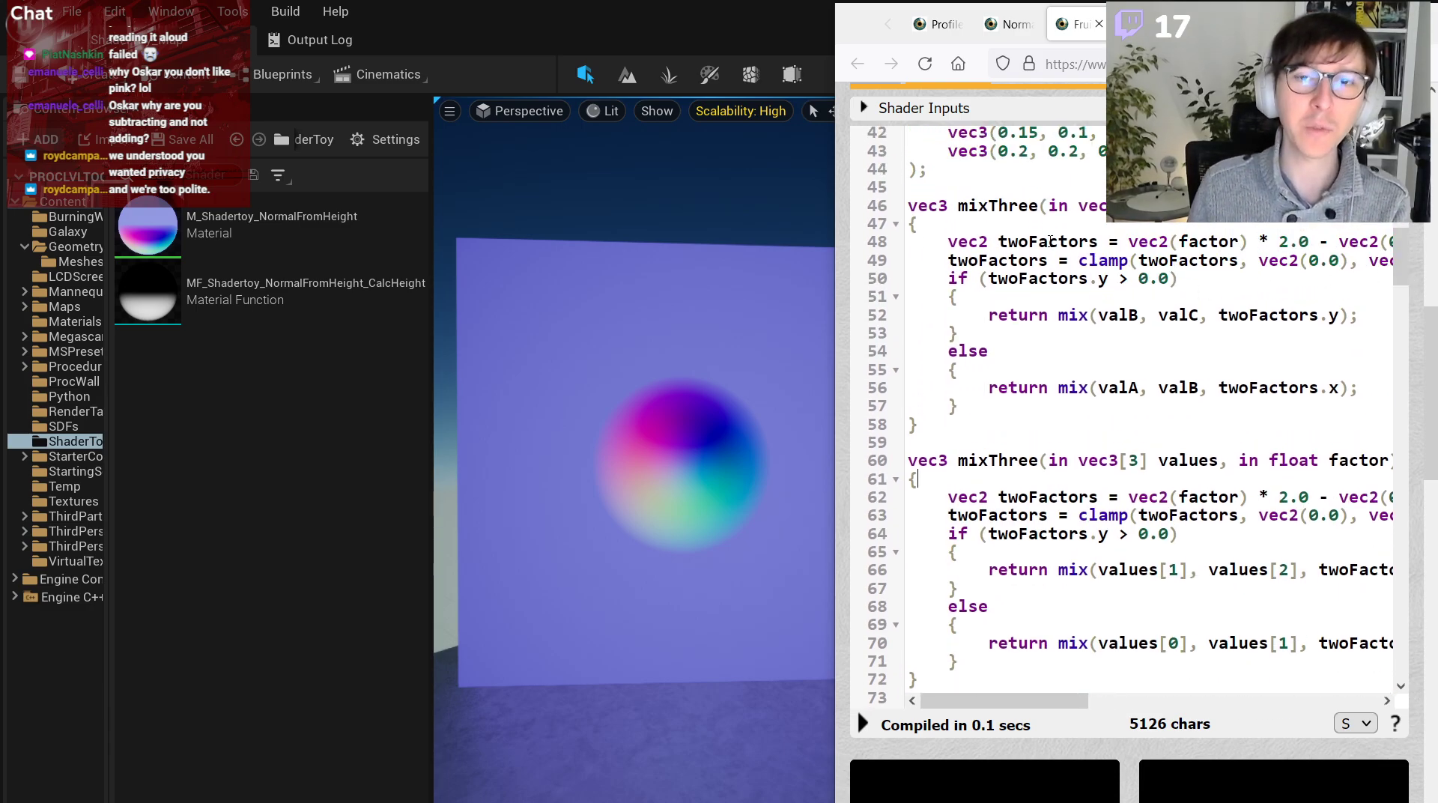
drag(968, 205, 1055, 203)
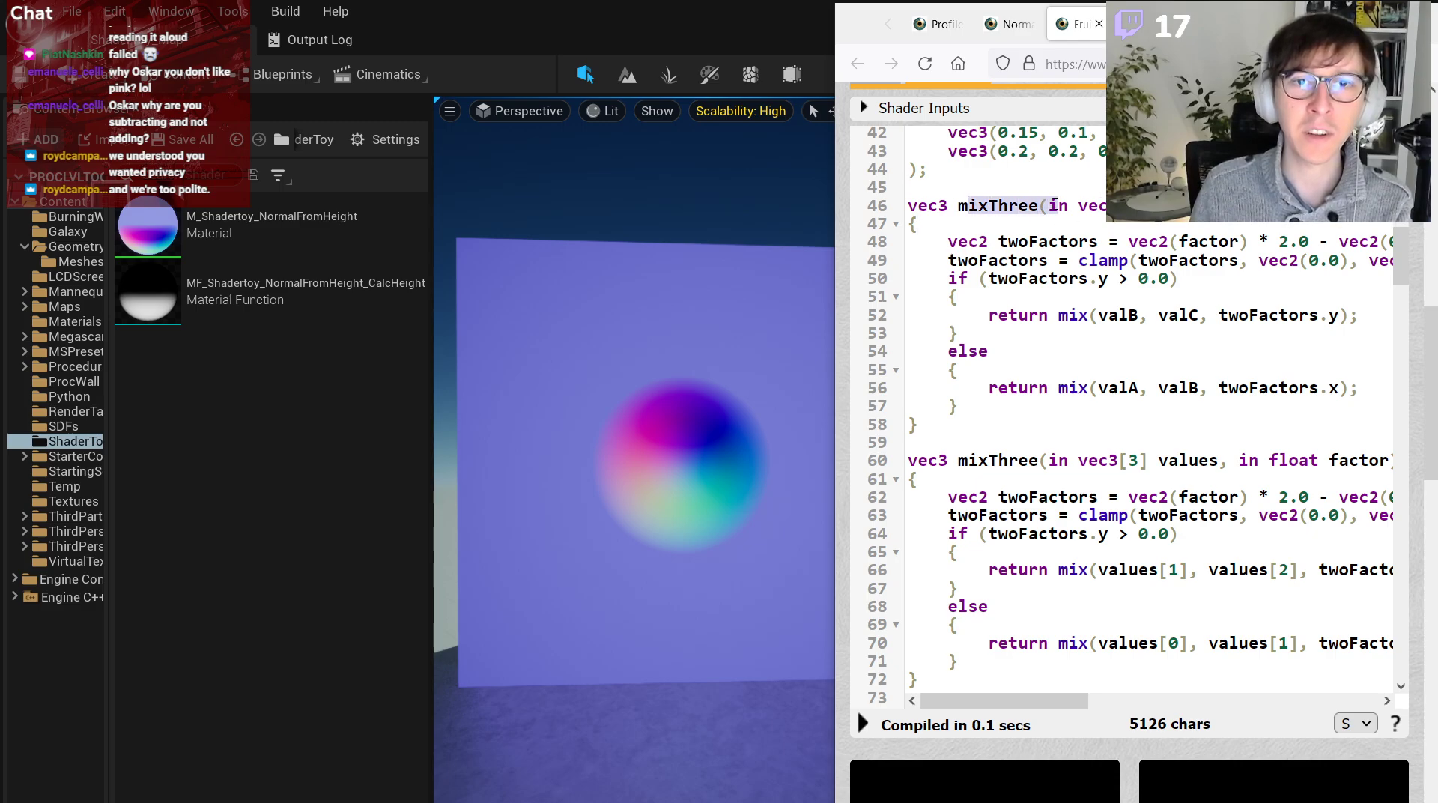
mouse_move(1010, 702)
mouse_down()
mouse_move(1114, 708)
mouse_move(937, 704)
mouse_move(1038, 703)
mouse_up()
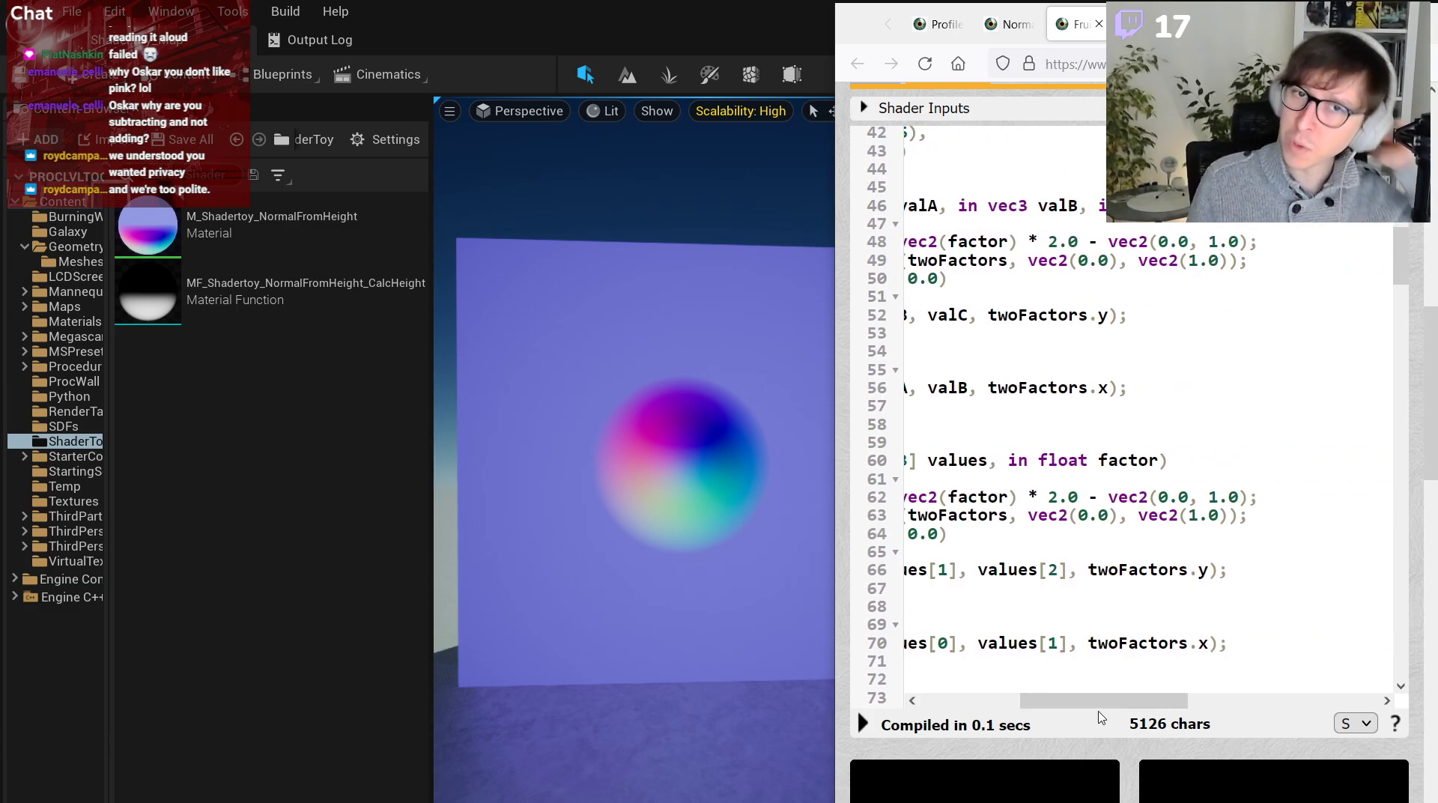
drag(1098, 705, 1002, 704)
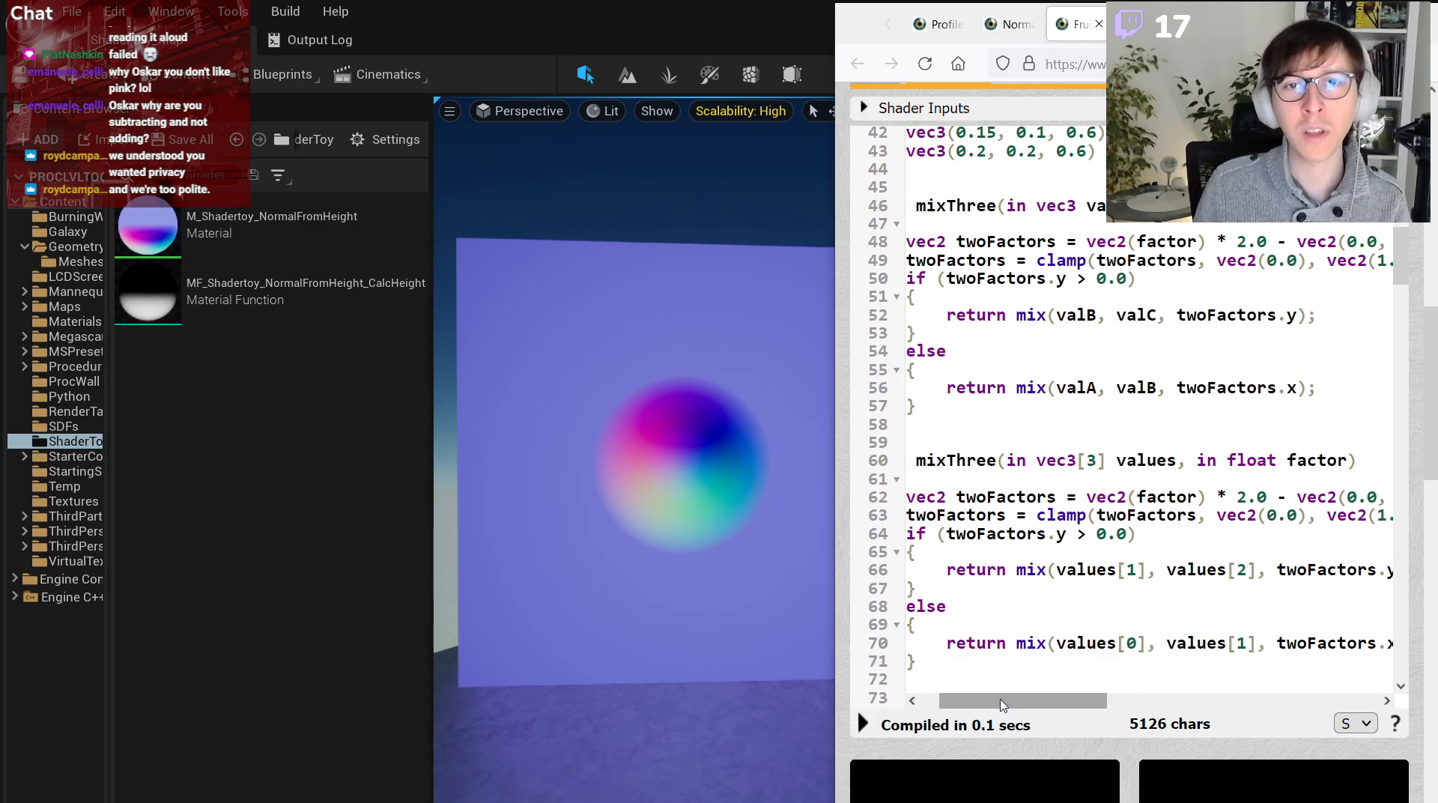
drag(1002, 704, 1092, 704)
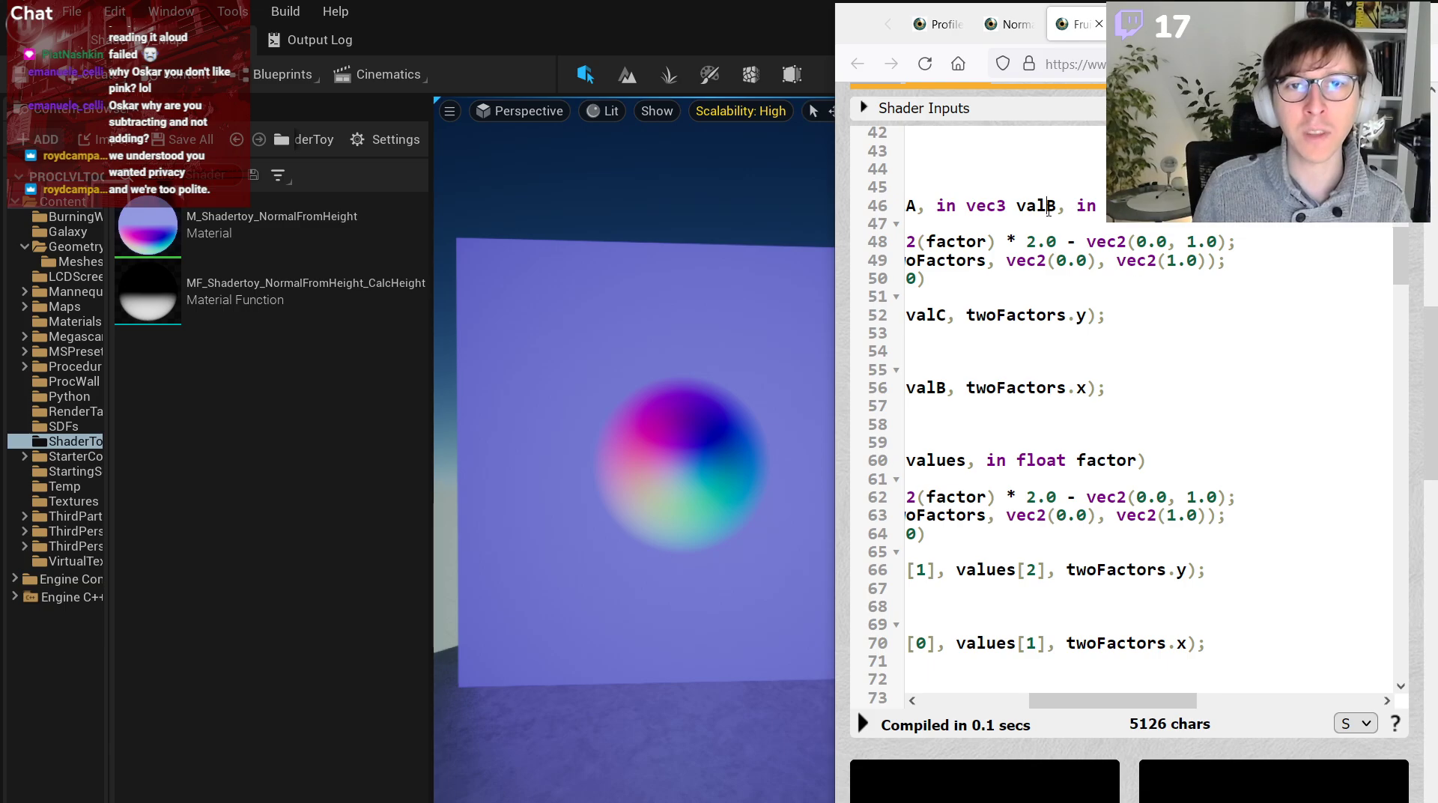
click(1132, 438)
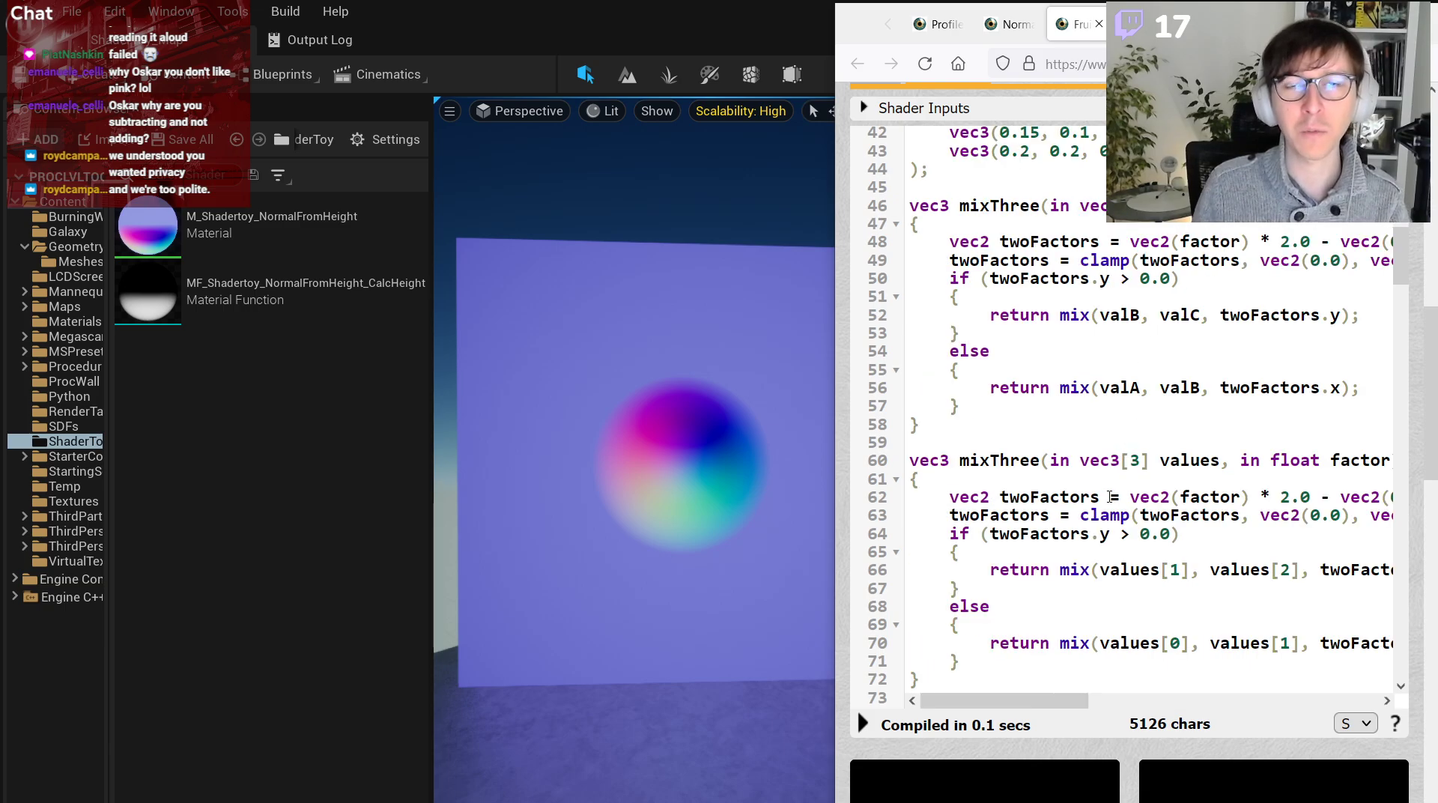
scroll(1303, 278, right, 5)
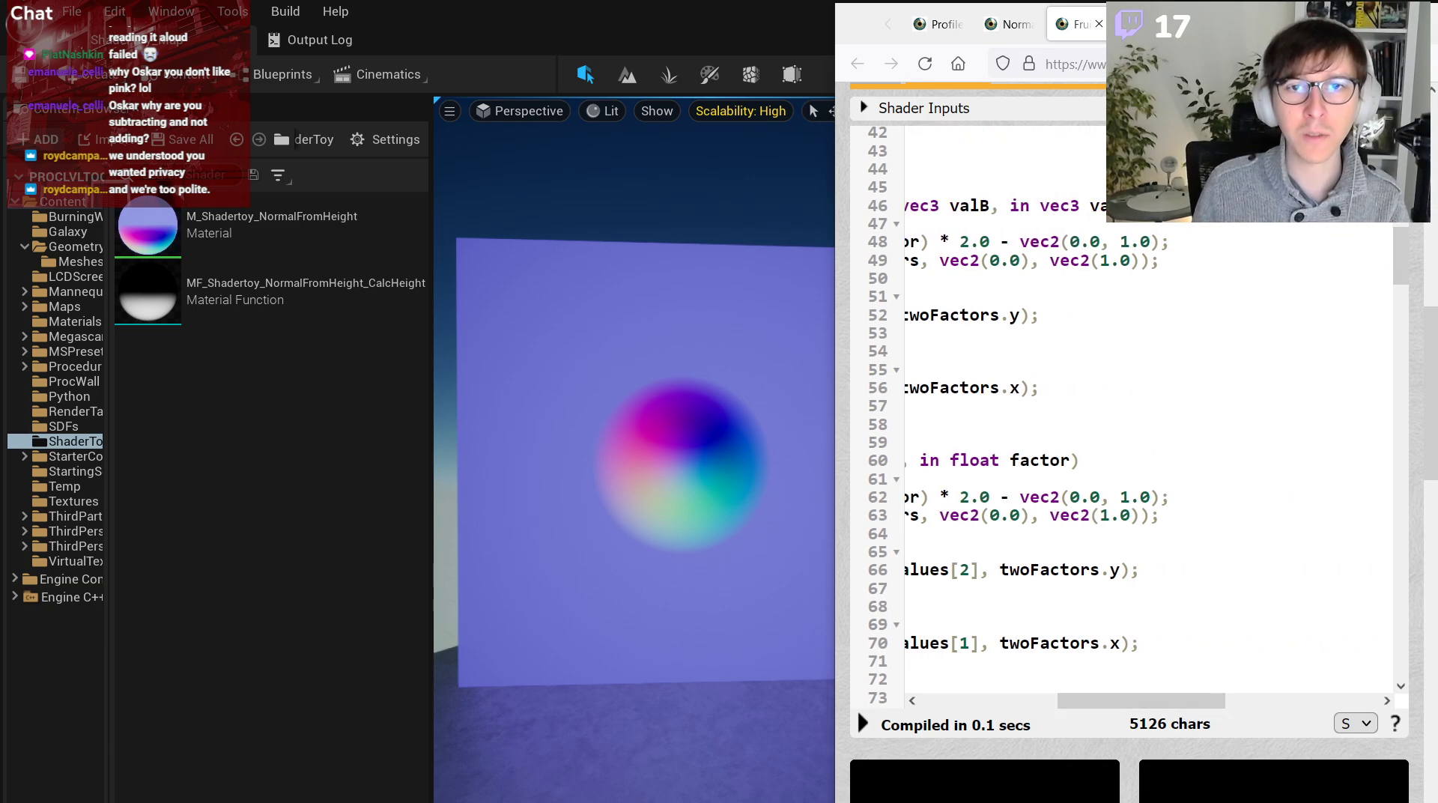
drag(1126, 700, 988, 701)
Examine the colorBg, colorPeel, colorPulp and colorSeeds array declarations among the shader's constants.
scroll(1040, 458, up, 7)
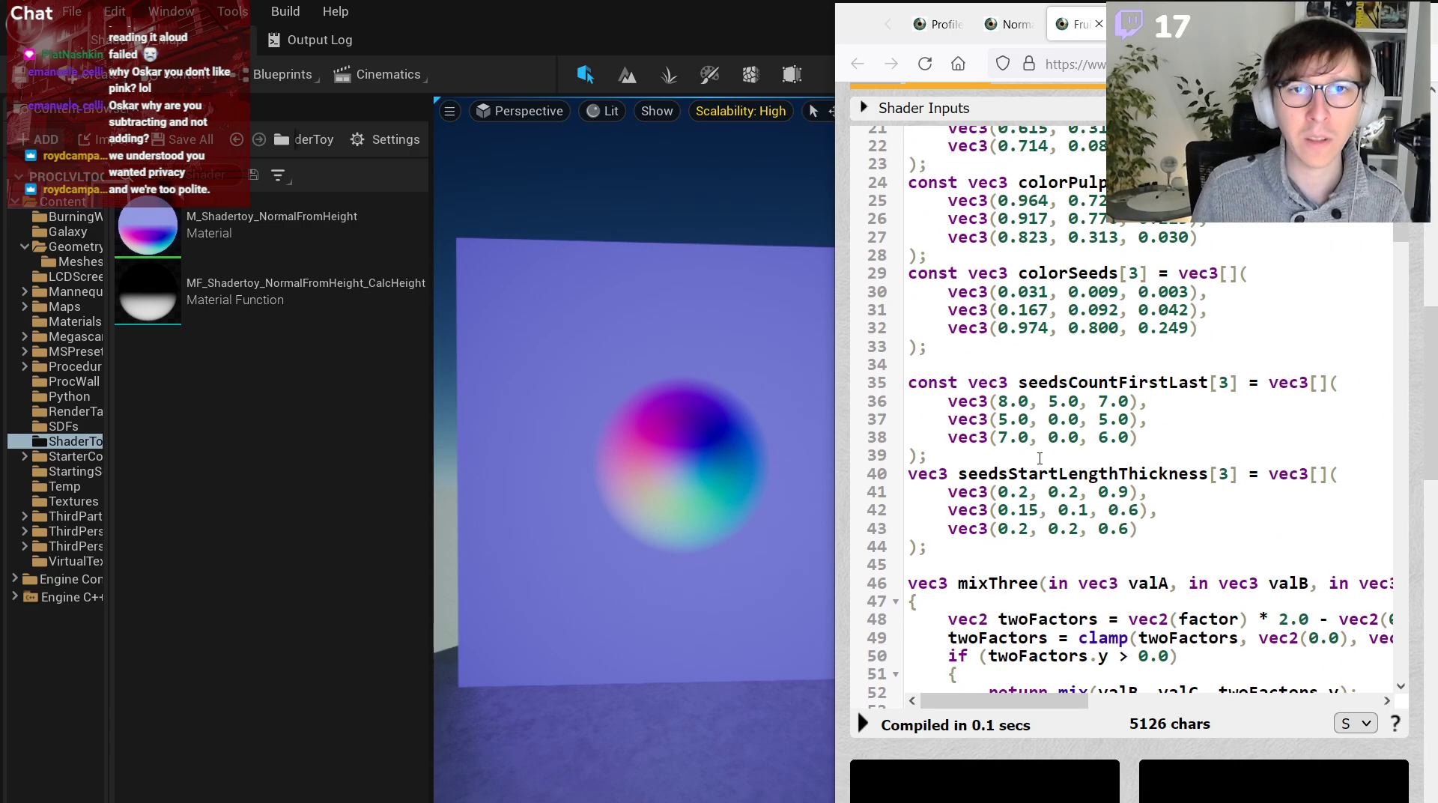
scroll(1040, 459, up, 5)
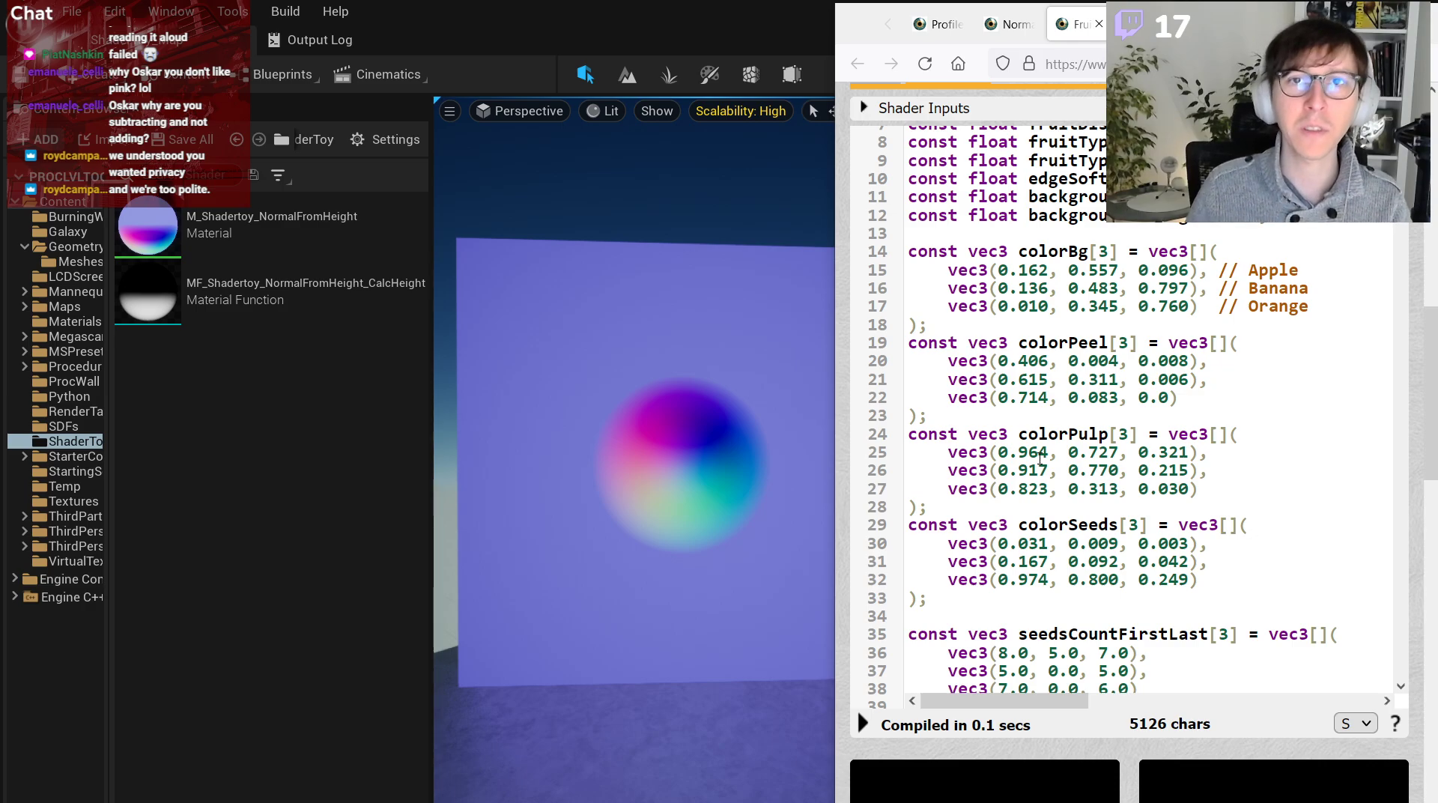
scroll(1040, 459, up, 3)
scroll(1123, 419, down, 20)
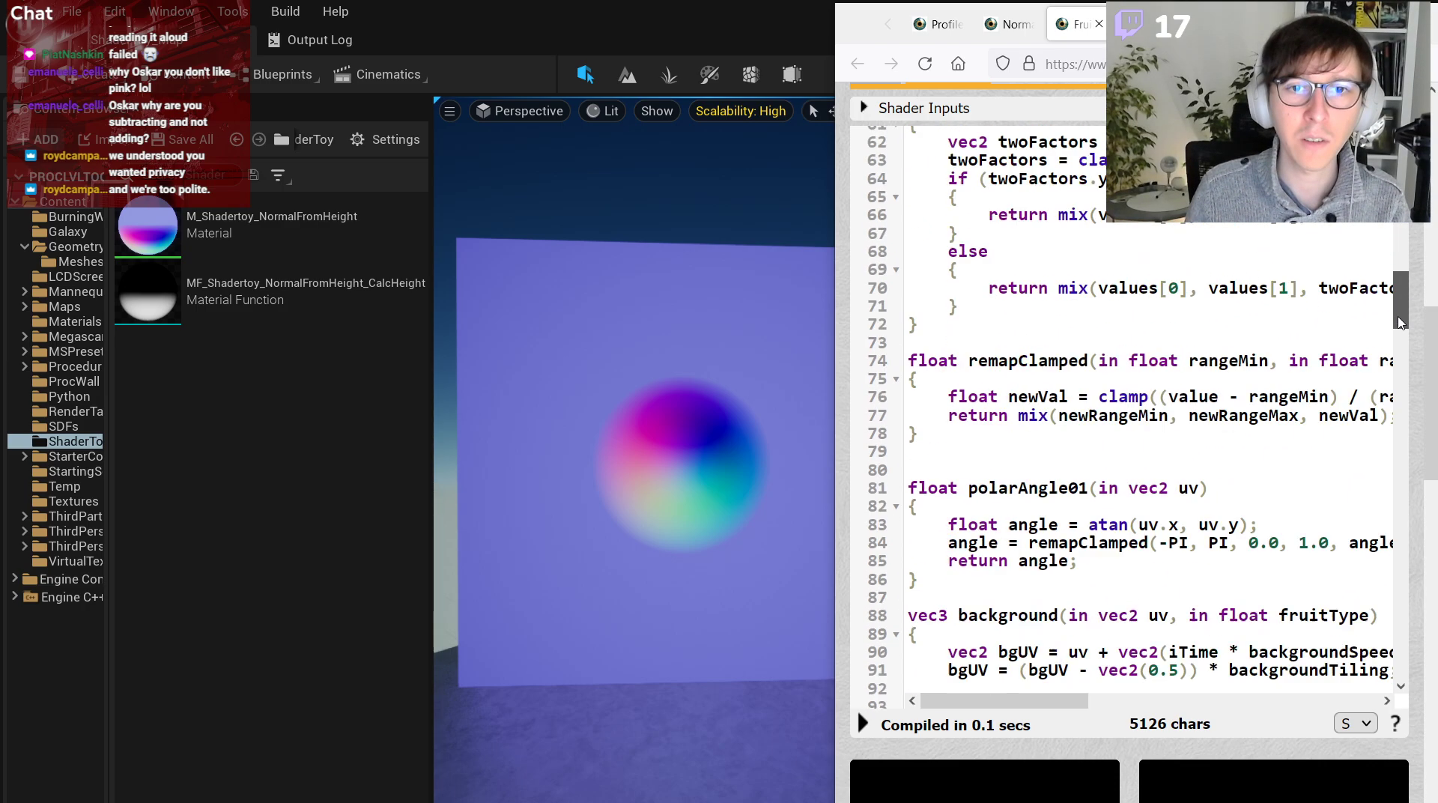
scroll(1124, 419, up, 20)
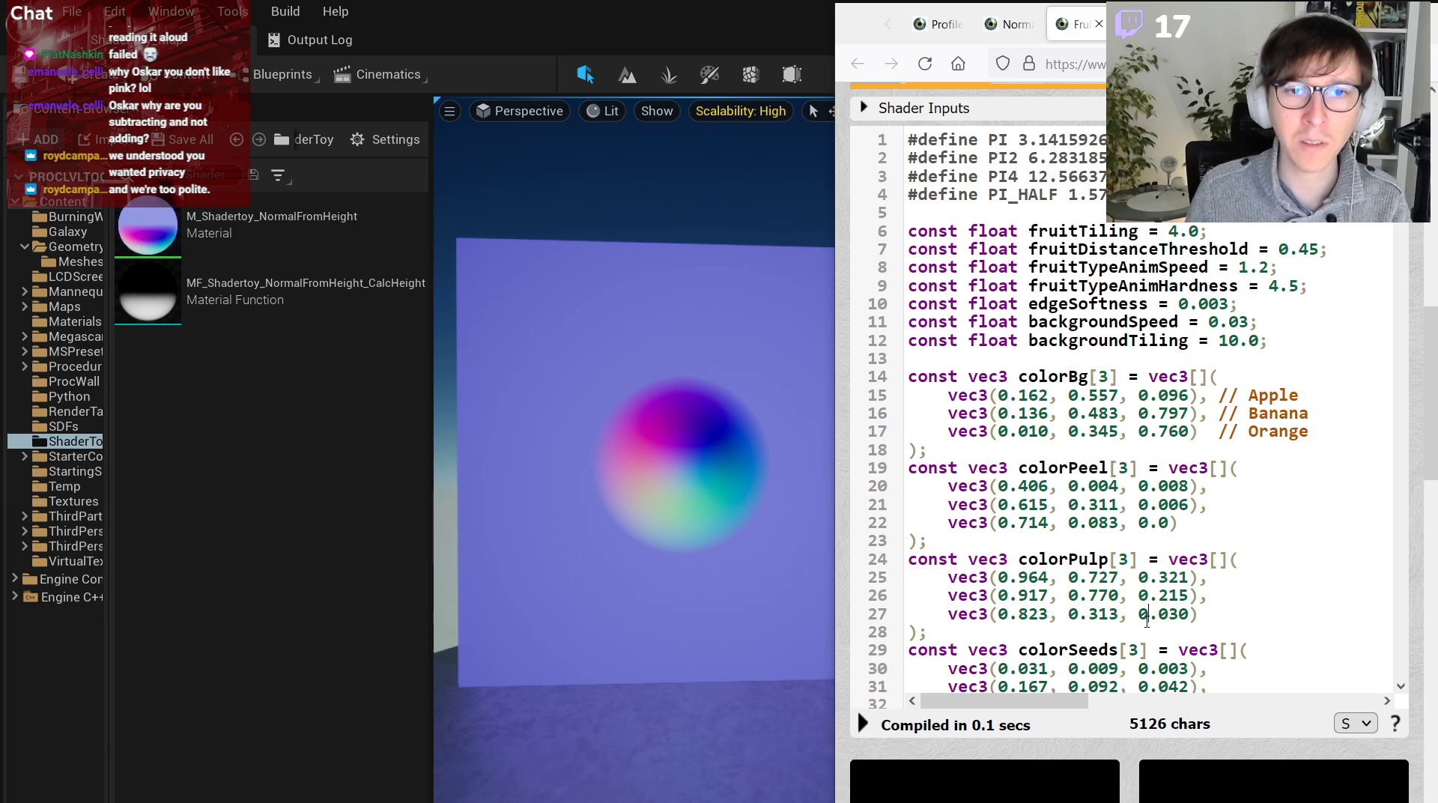
scroll(1147, 620, down, 11)
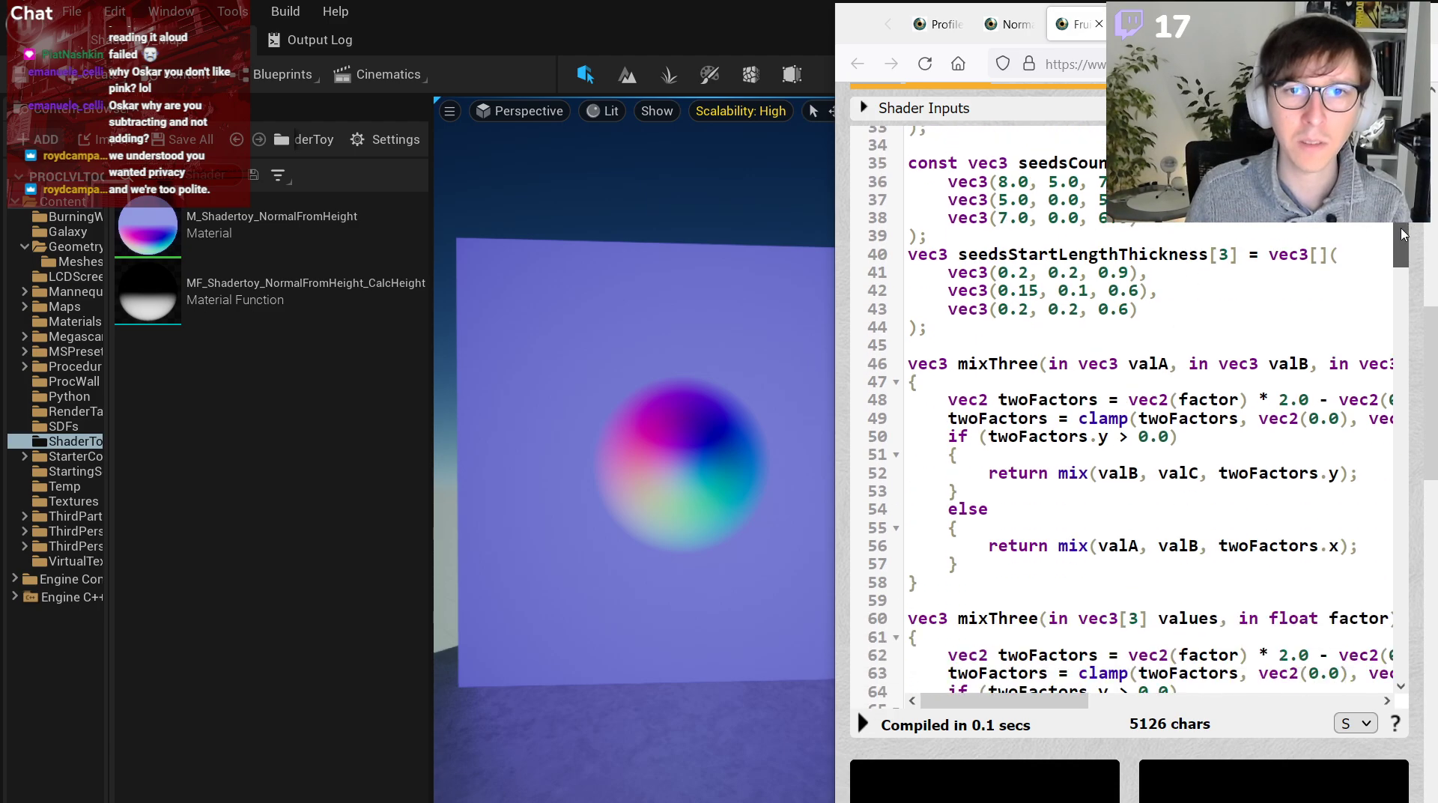
drag(1403, 235, 1403, 146)
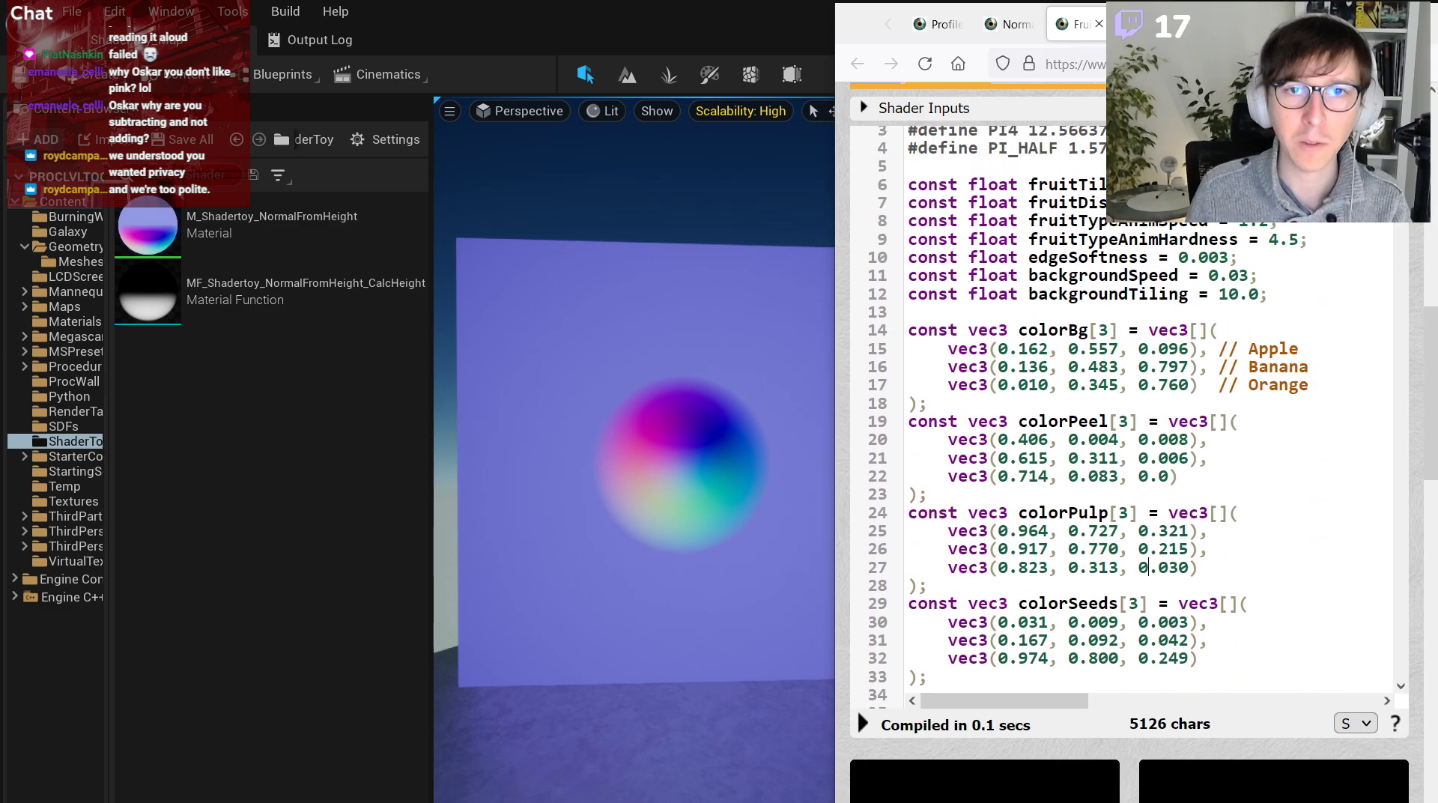
double_click(1052, 330)
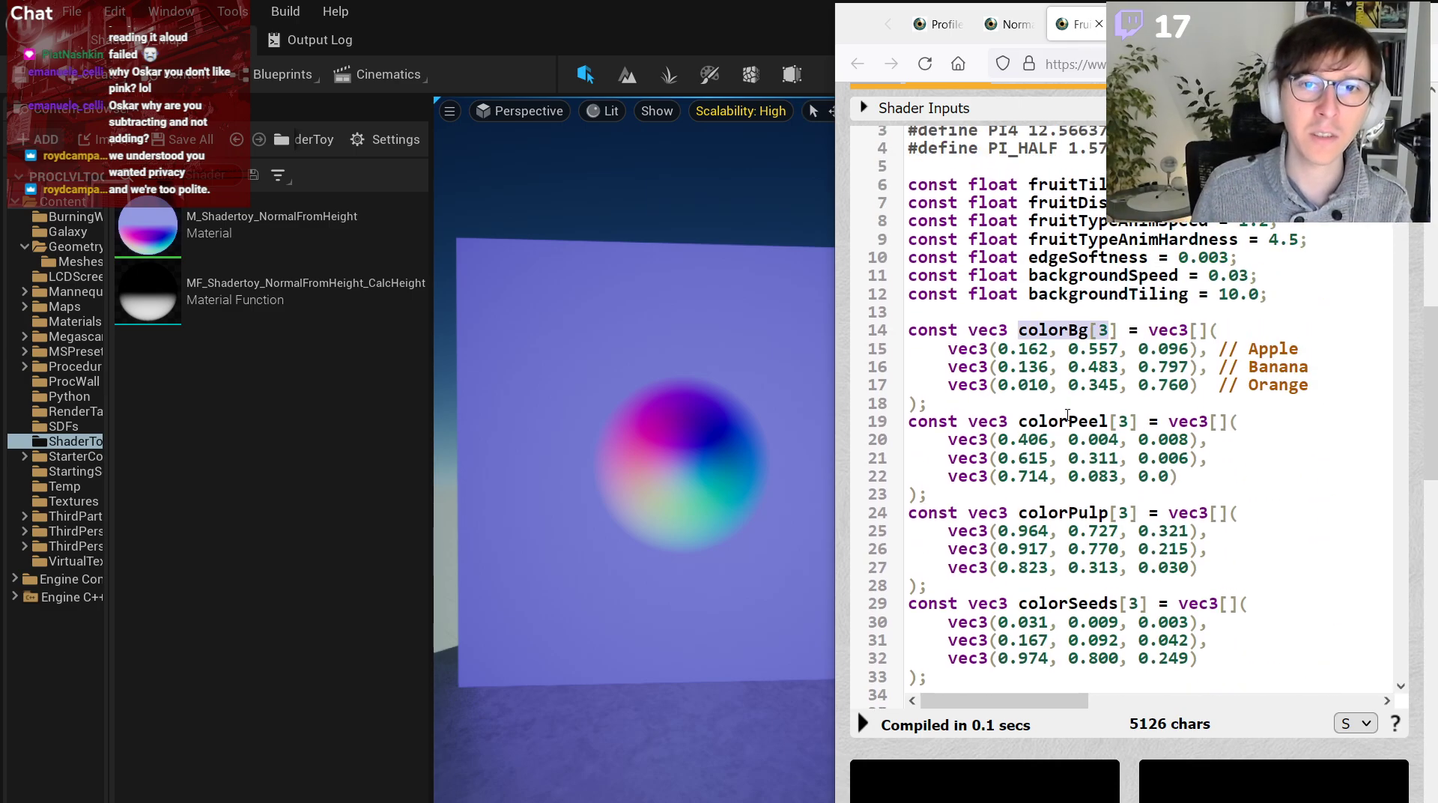
scroll(1012, 518, down, 3)
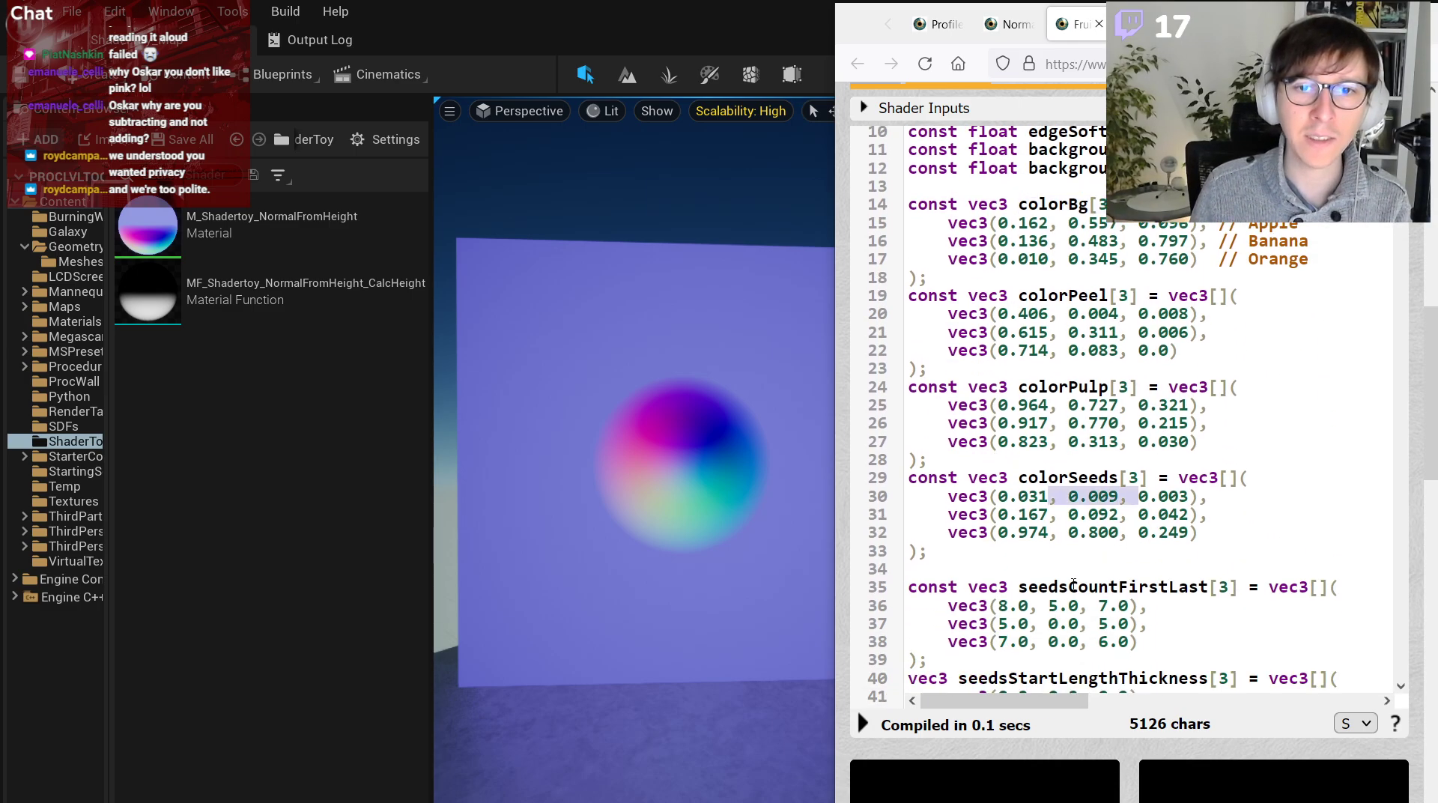
click(1059, 586)
scroll(1112, 317, up, 3)
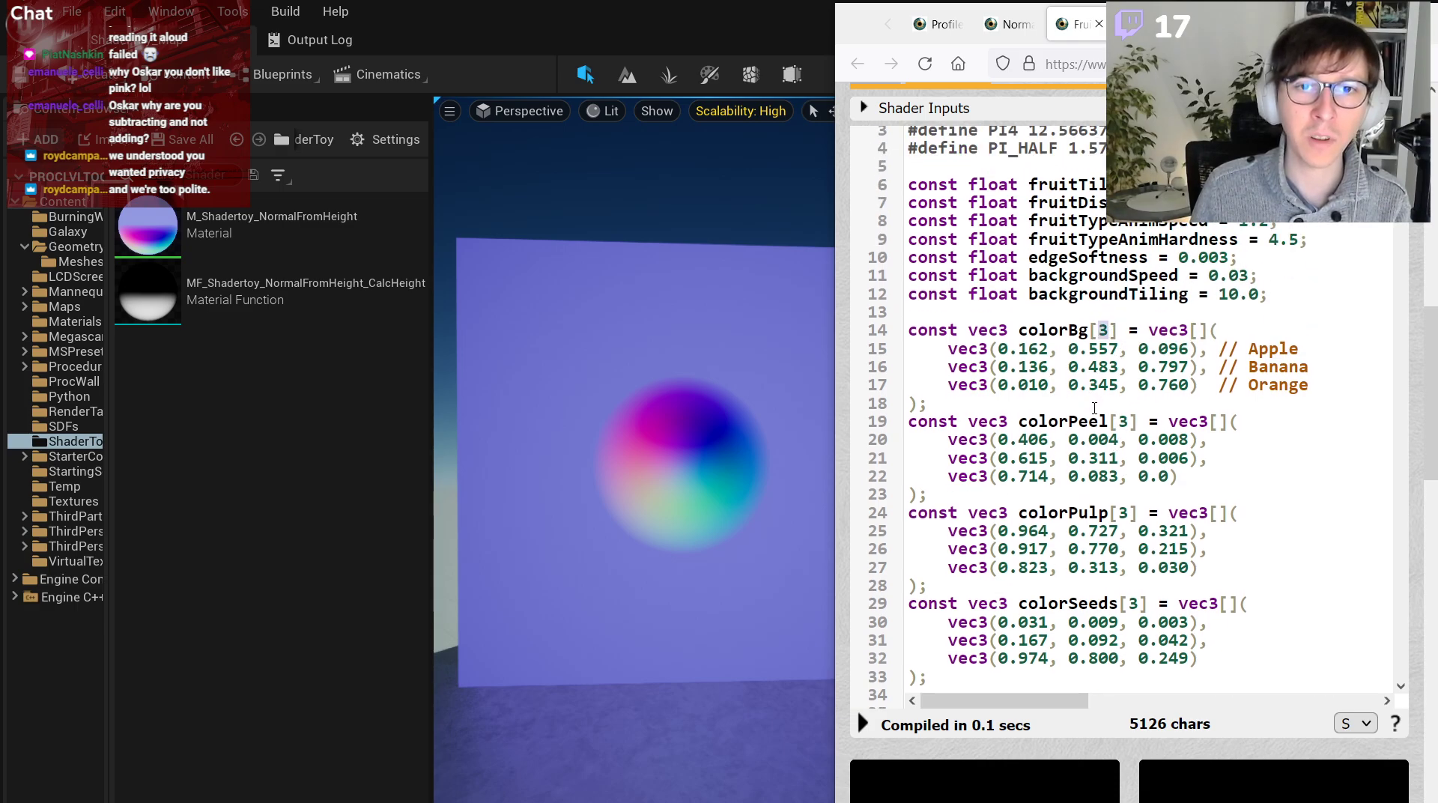
Highlight the Apple, Banana and Orange vec3 values in the colorBg and colorPeel arrays to examine them.
key(Down)
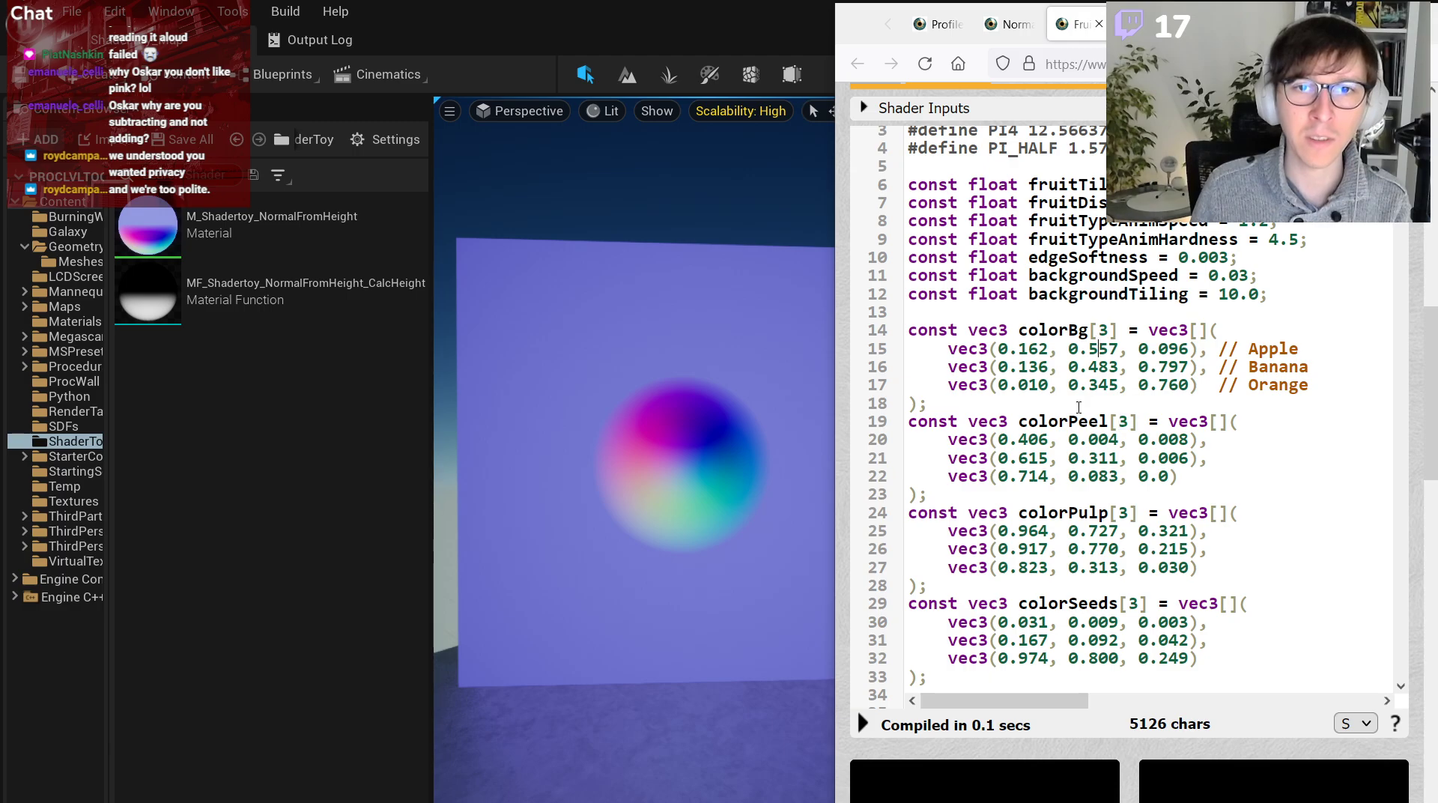
drag(950, 349, 1131, 356)
drag(1339, 347, 1190, 350)
drag(1316, 367, 1150, 368)
drag(1322, 385, 1088, 441)
drag(1191, 457, 1069, 458)
drag(1184, 478, 1058, 483)
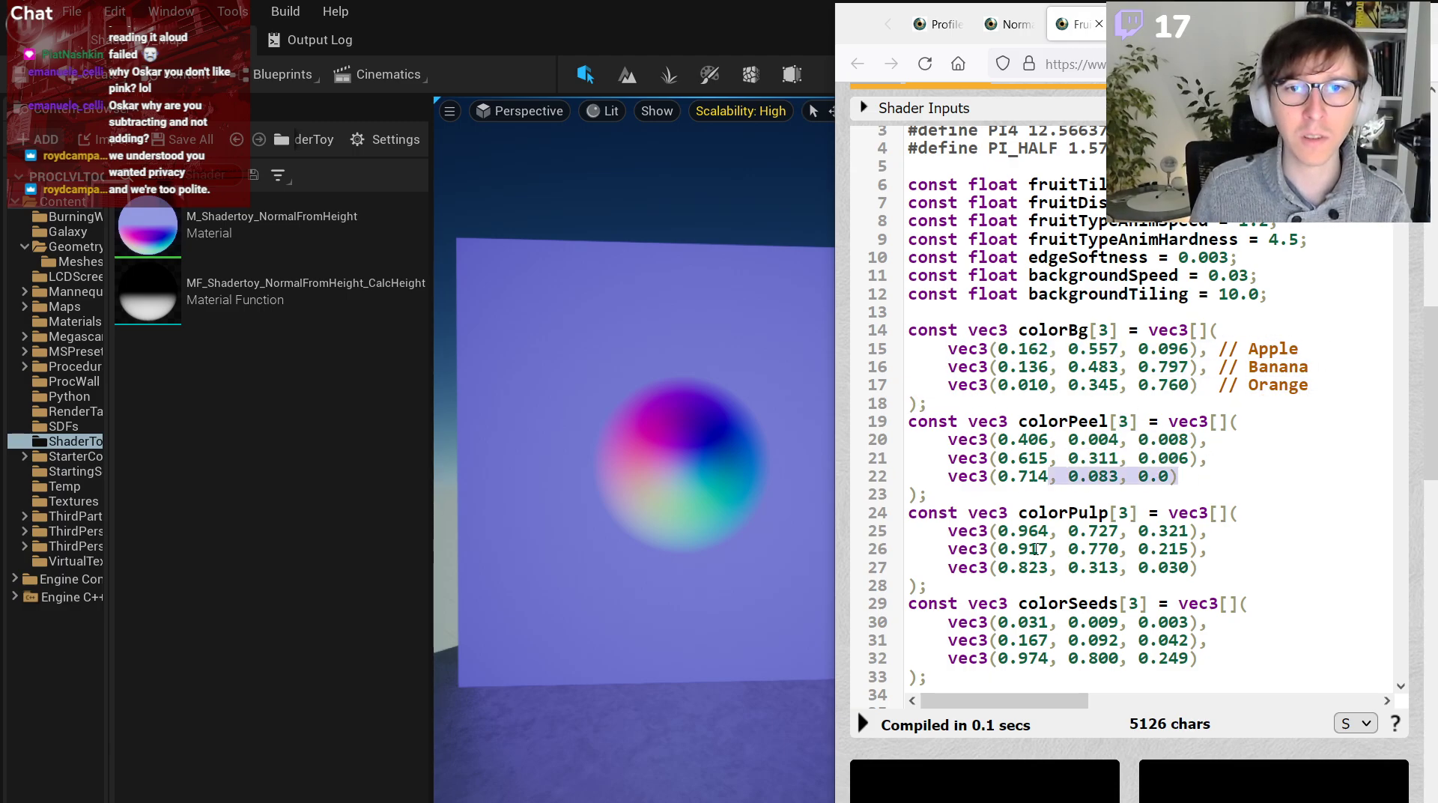
click(1058, 482)
Return to the end of mainImage and review the outColor mix lines and the Gamma 2.2 correction.
scroll(1036, 527, down, 10)
scroll(1037, 527, down, 20)
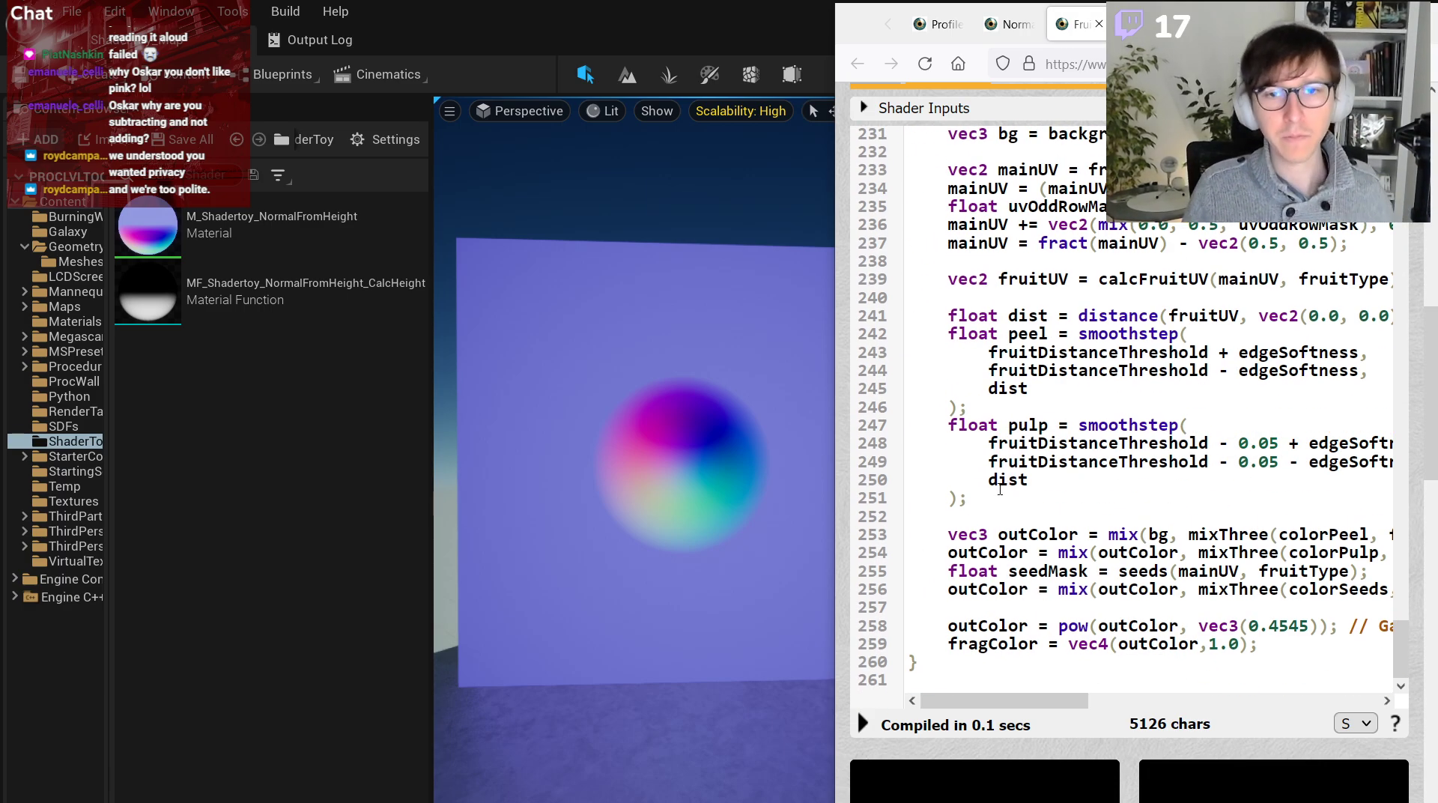
scroll(1016, 690, right, 3)
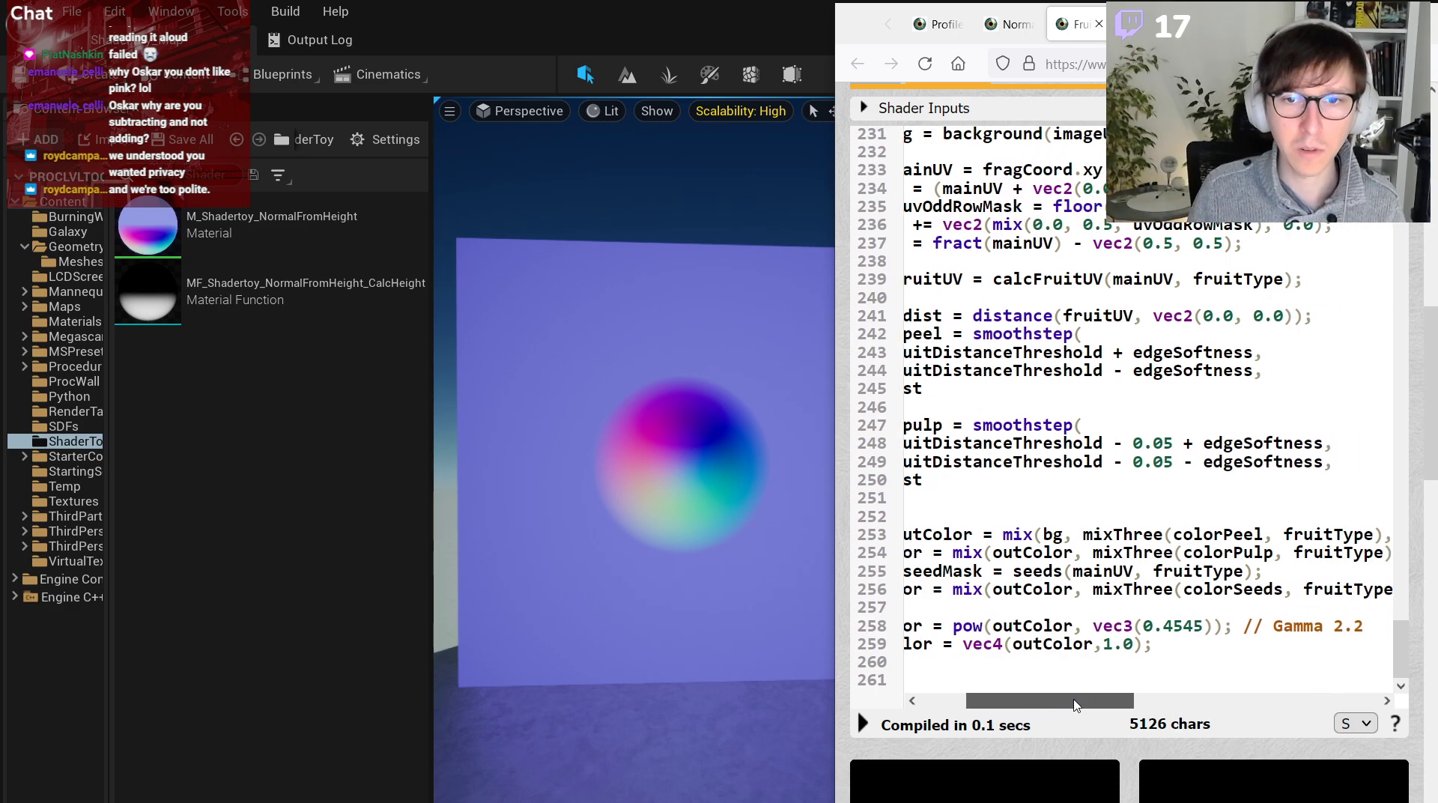
scroll(1048, 660, left, 2)
Create a new material named M_Shadertoy_FruitAnim in the ShaderToy content folder.
click(247, 373)
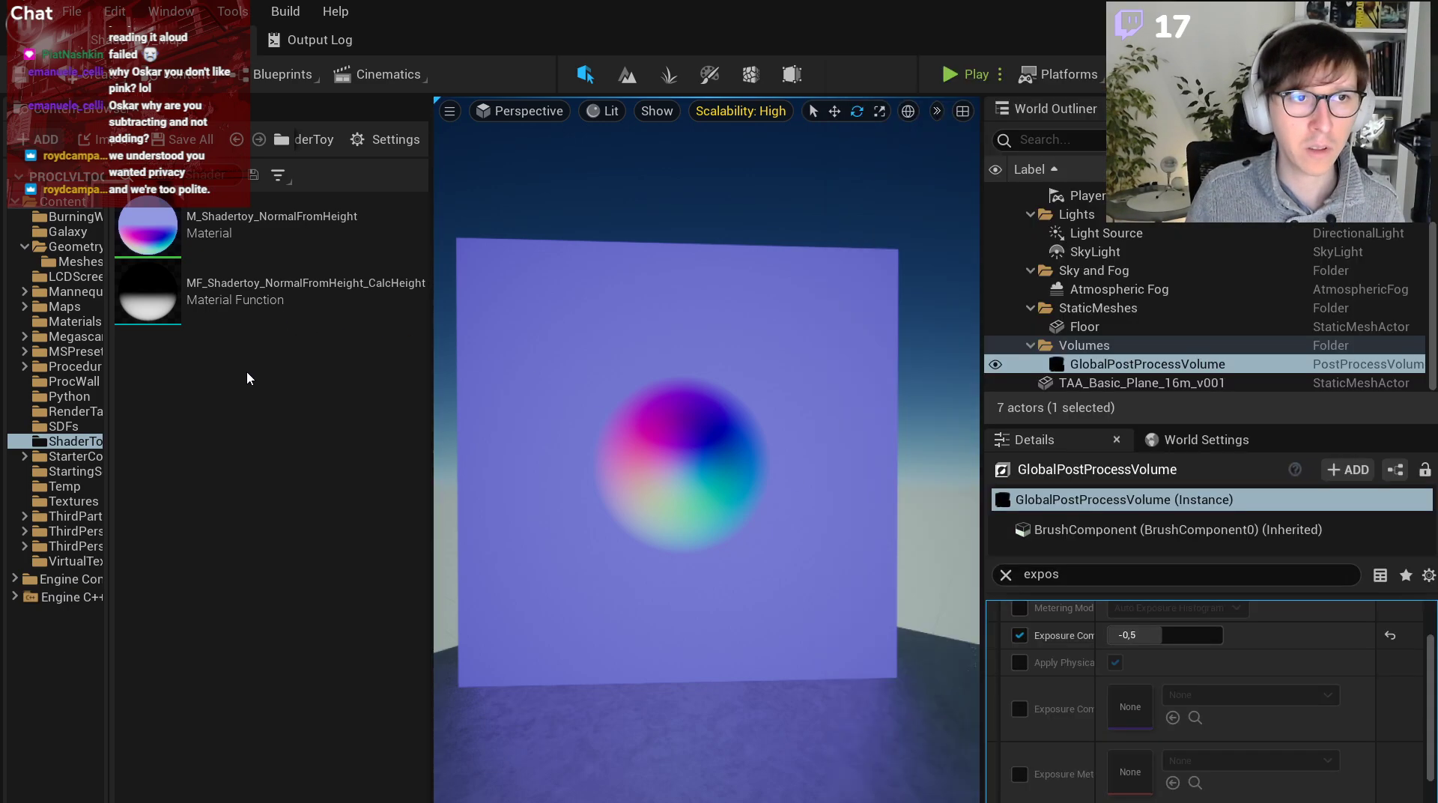
right_click(169, 349)
click(282, 559)
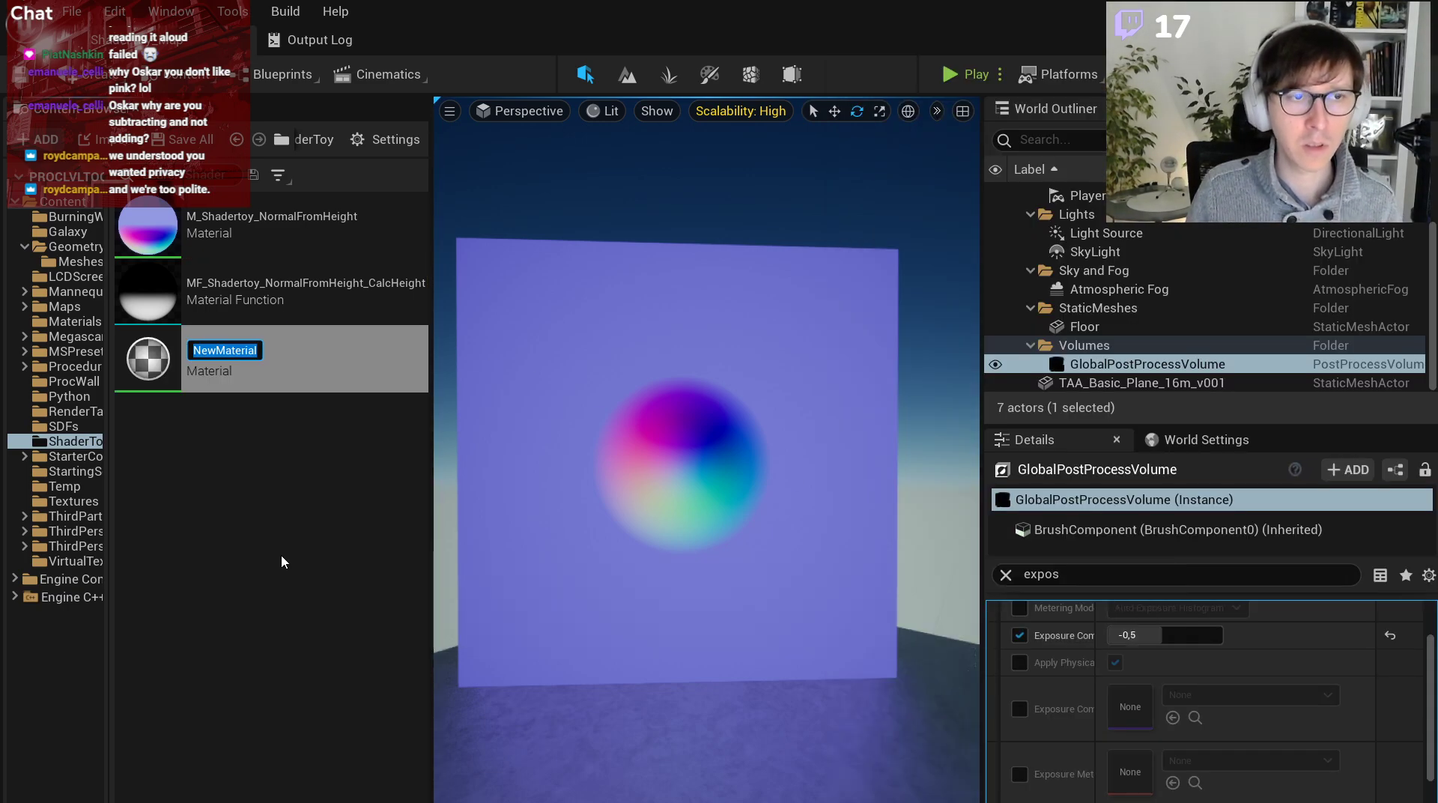
text(M_Shga)
key(BackSpace)
key(BackSpace)
text(aderToy)
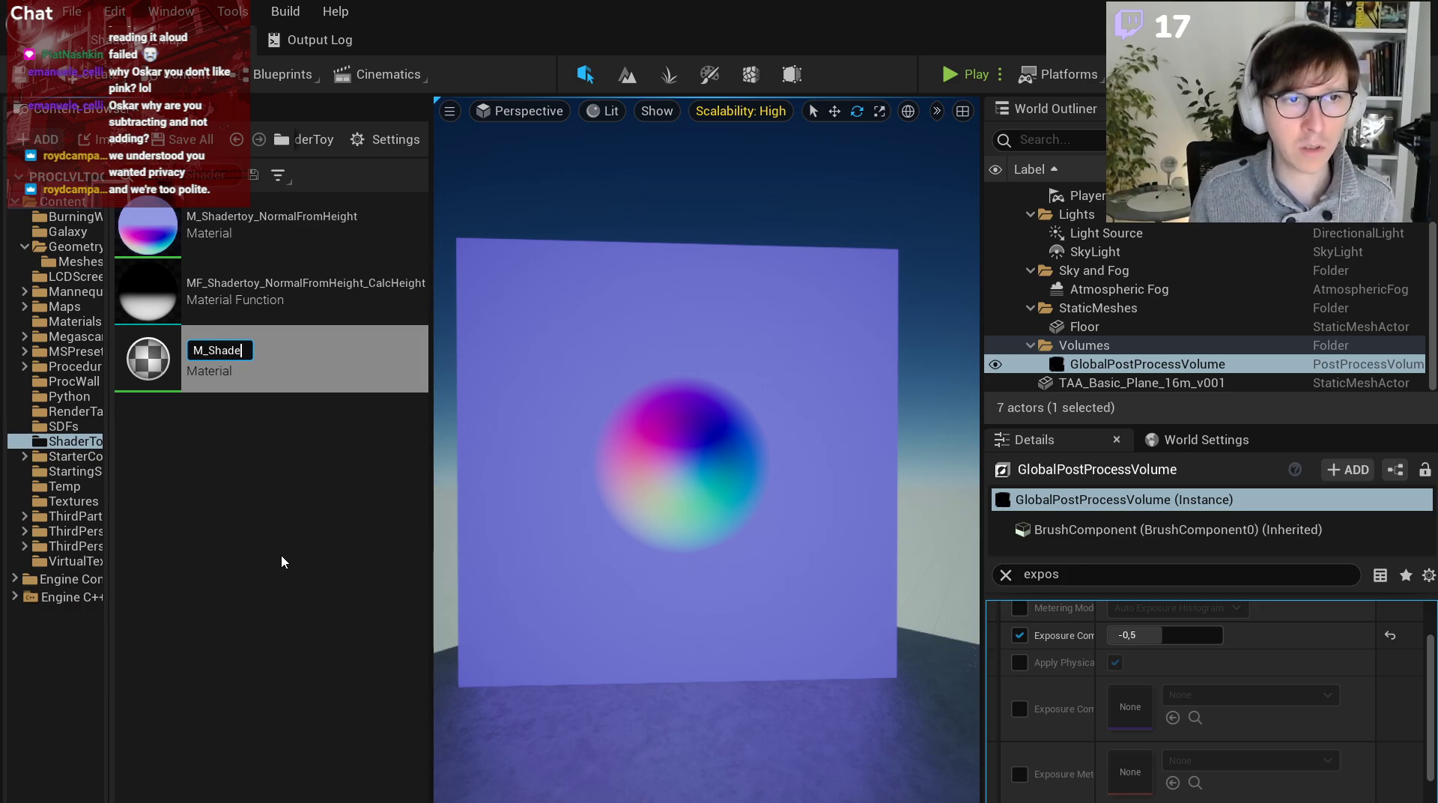
key(BackSpace)
key(BackSpace)
key(BackSpace)
text(toy_)
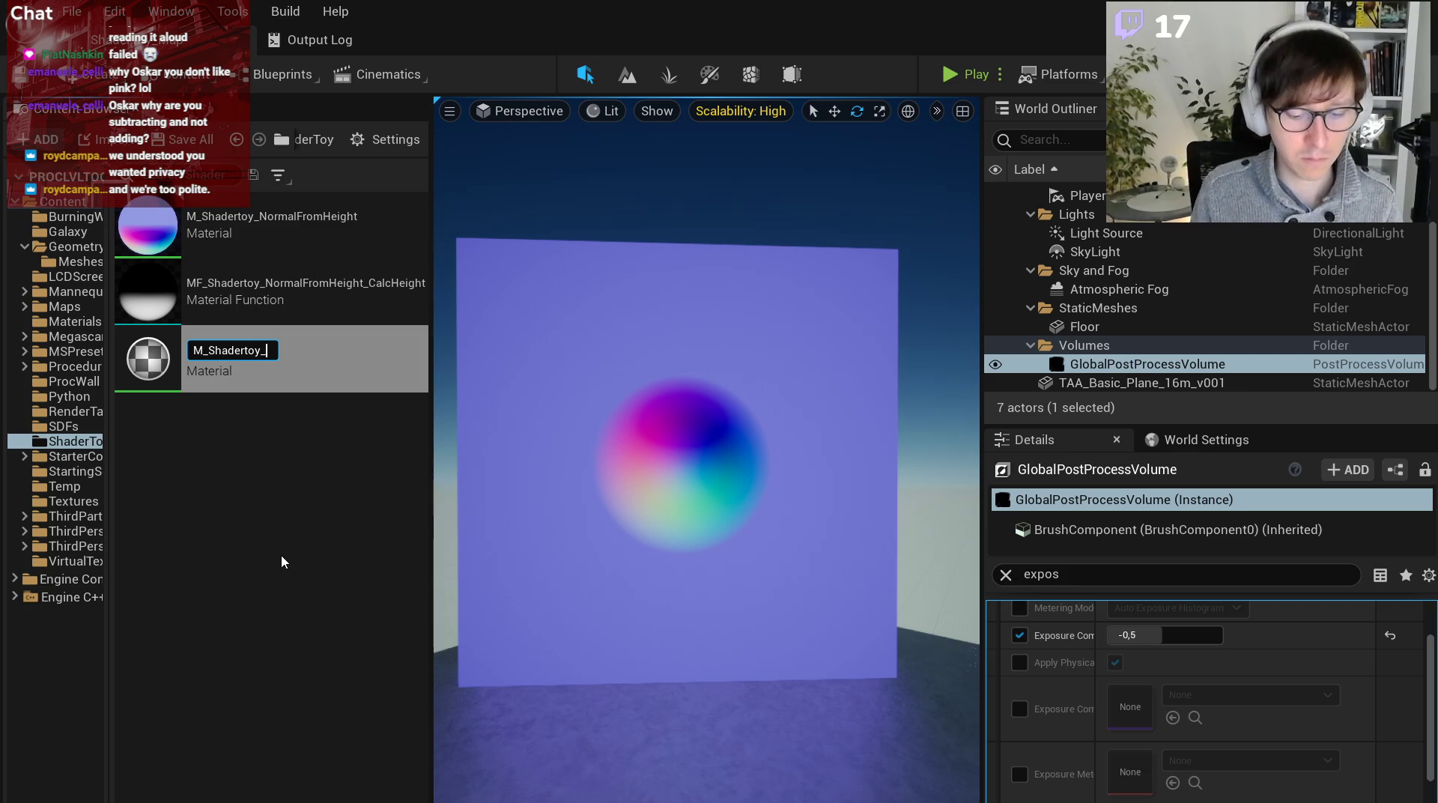
text(FruitA)
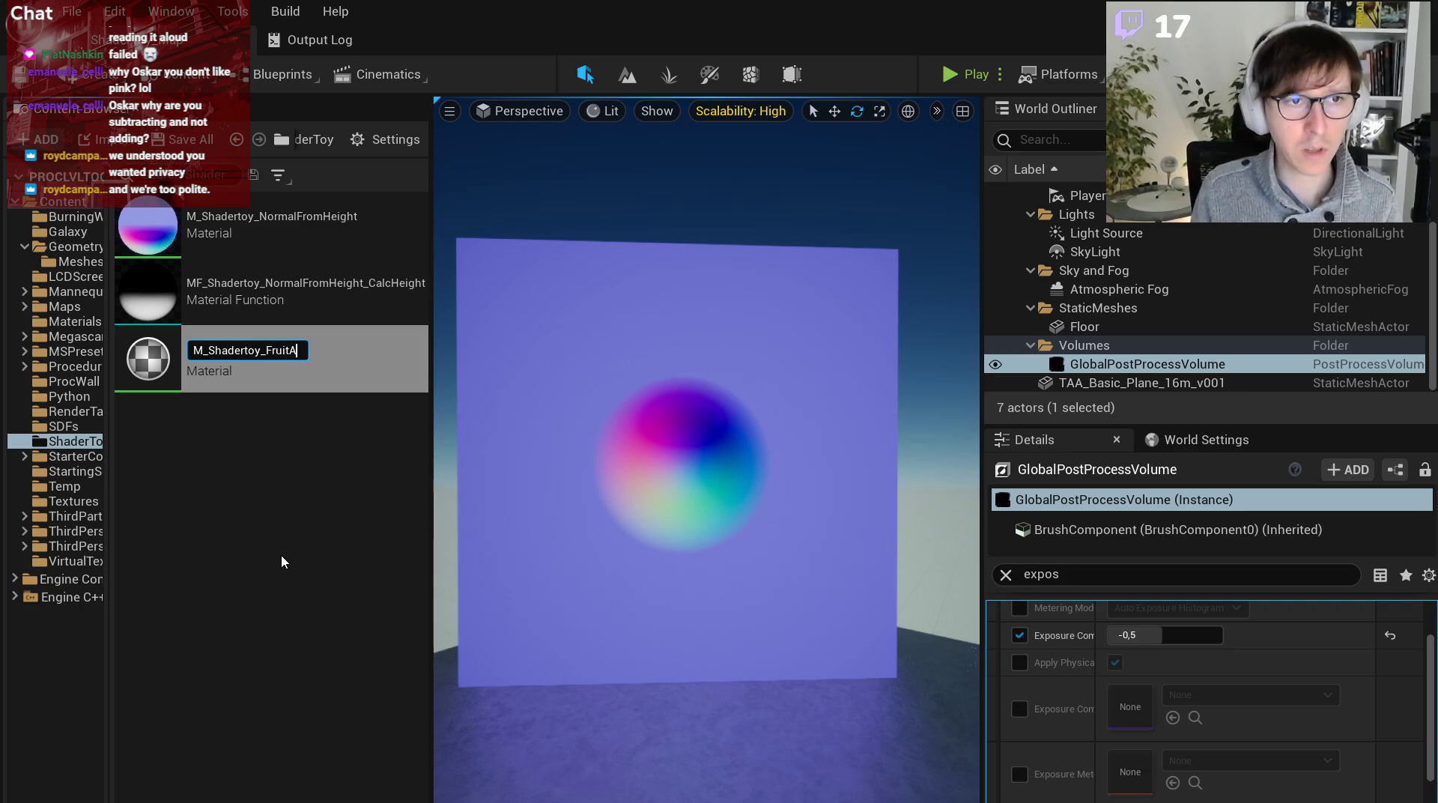
text(nim)
key(Return)
Duplicate the TAA_Basic_Plane_16m_v001 plane and slide the two planes apart along their local X axis until they stand side by side.
click(682, 376)
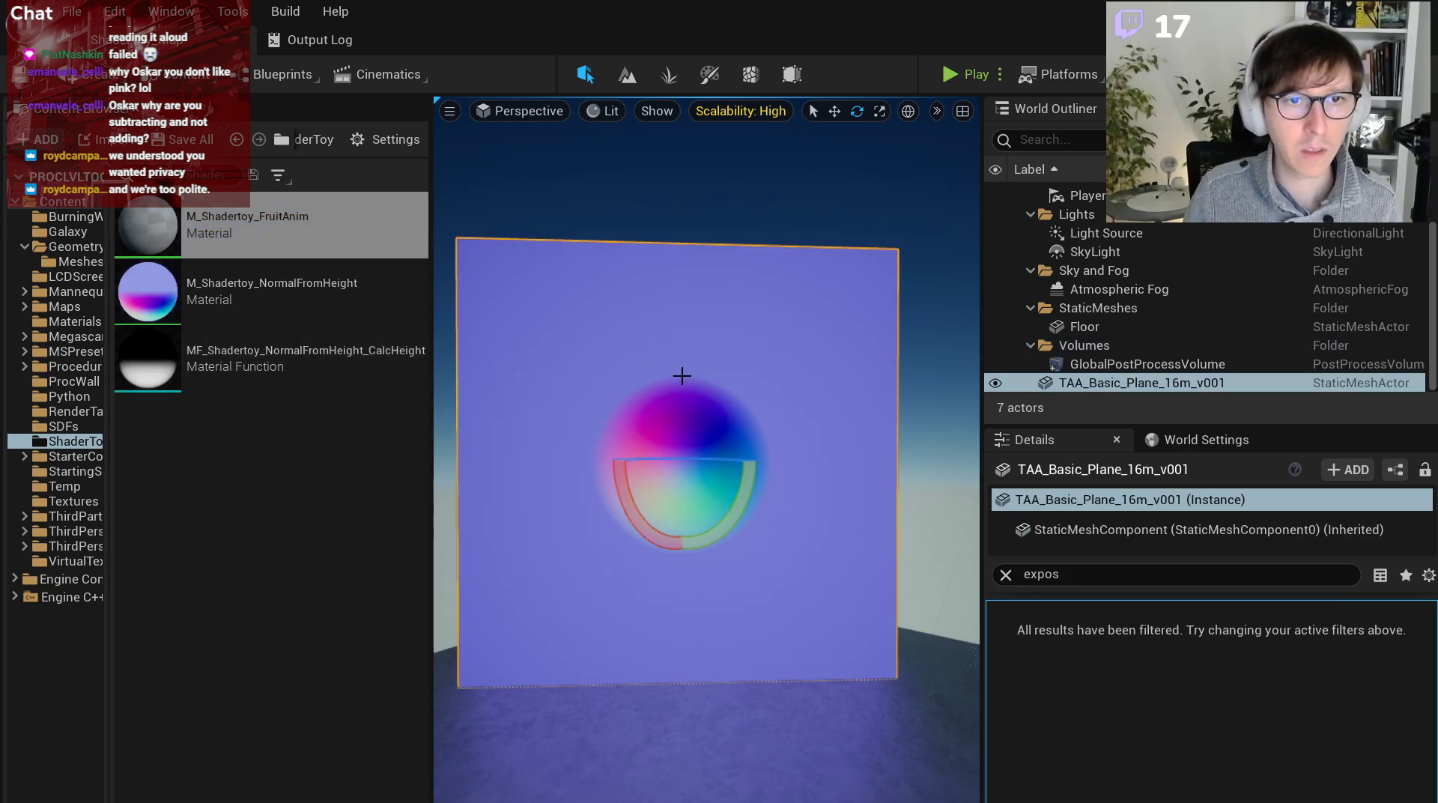
key(f)
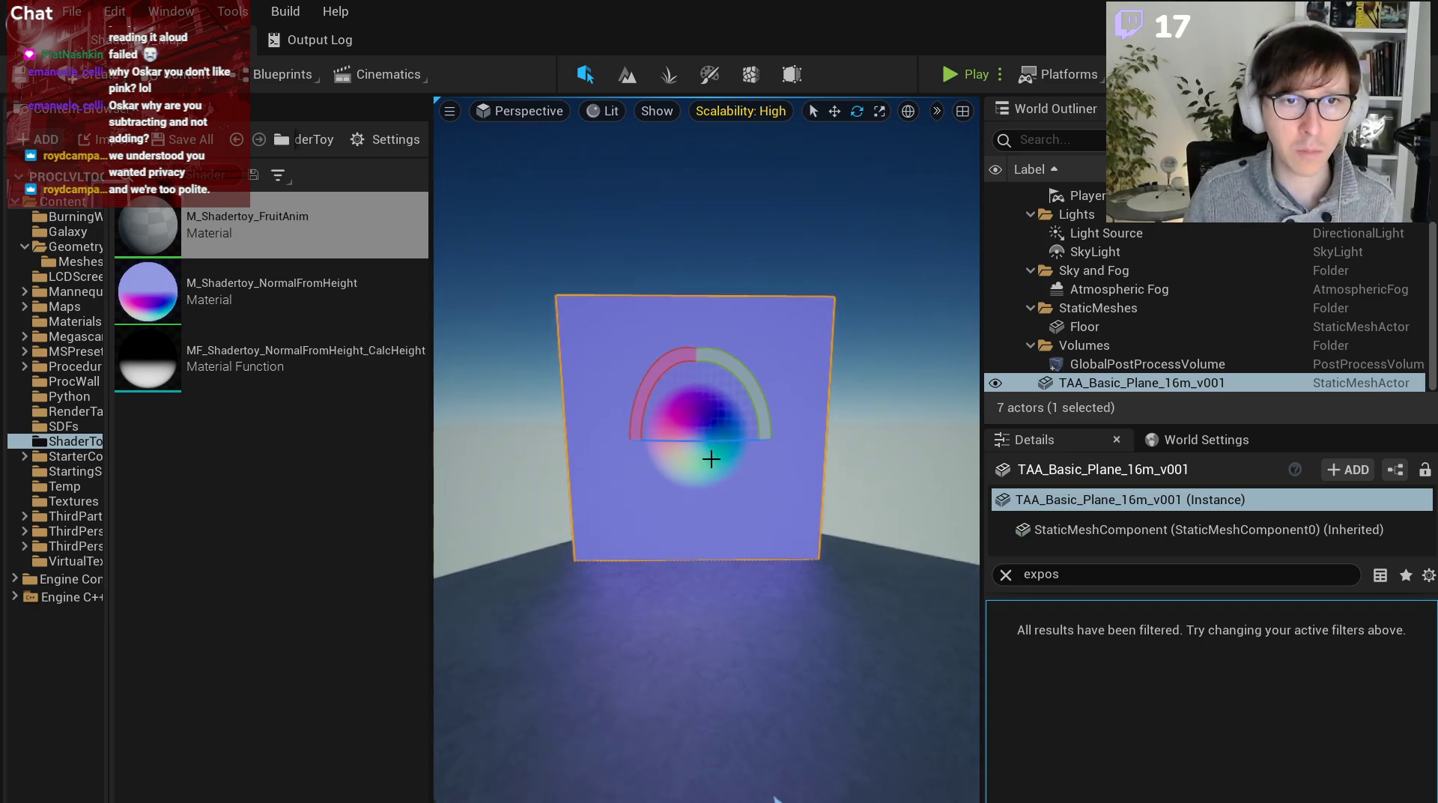
key(ctrl+d)
key(w)
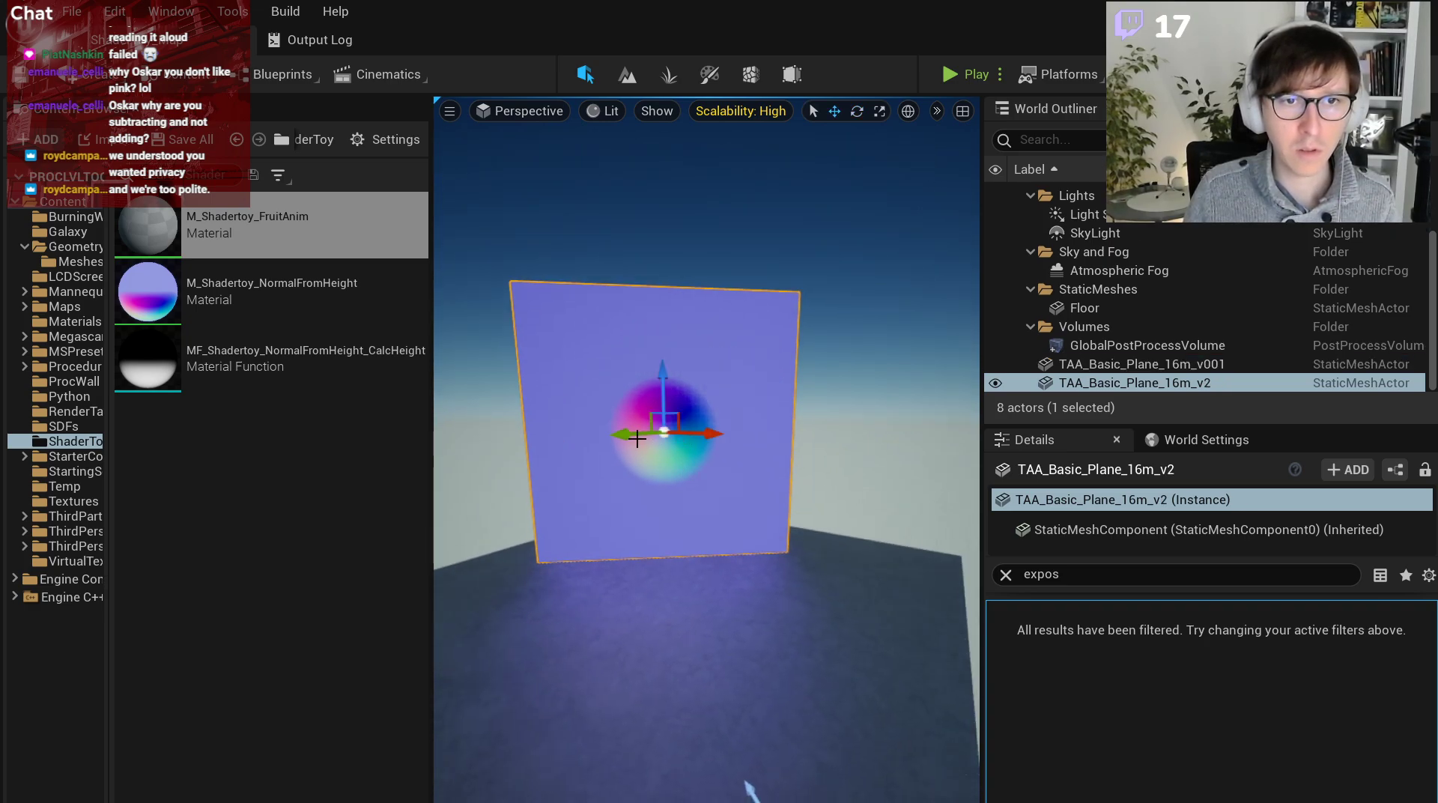
drag(637, 438, 835, 141)
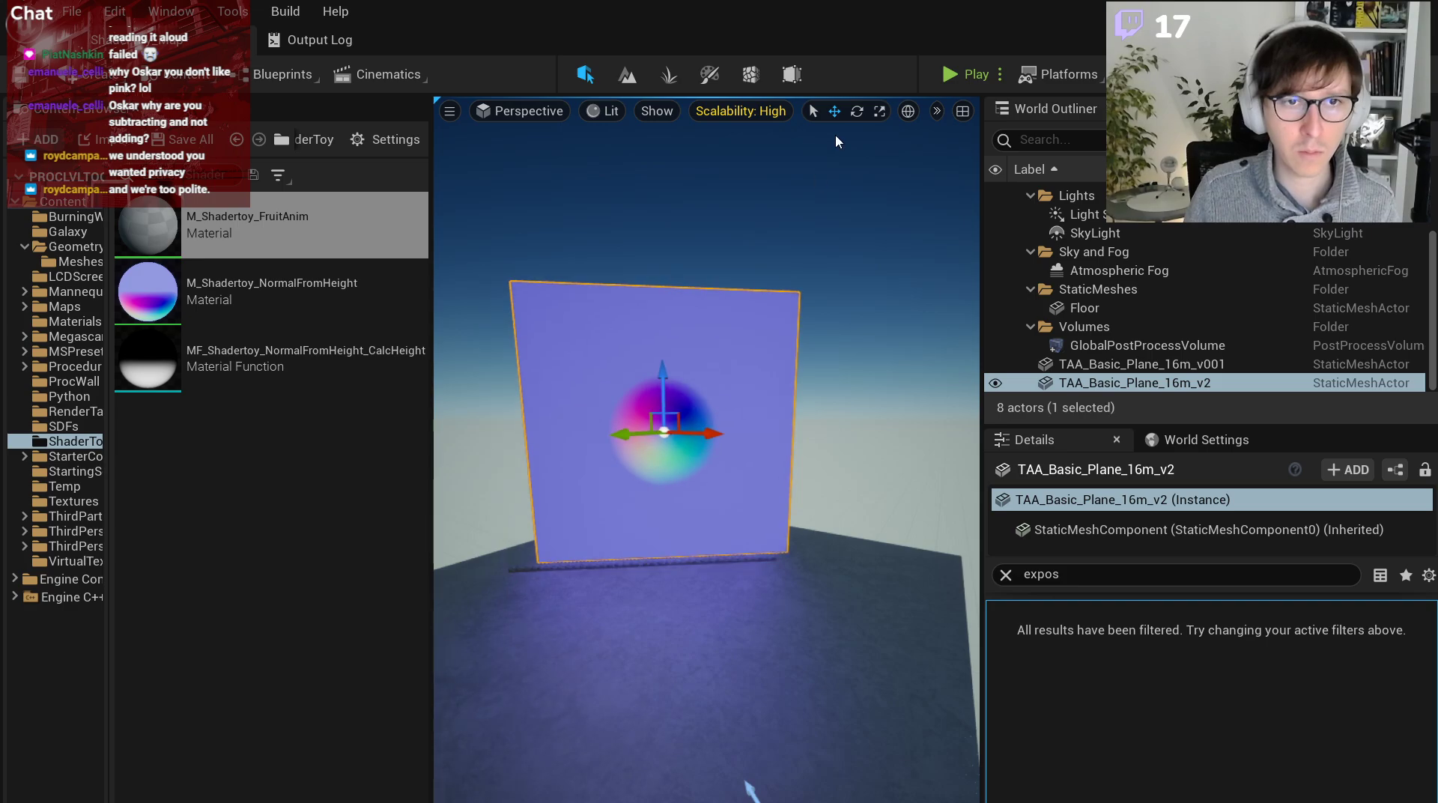
click(908, 111)
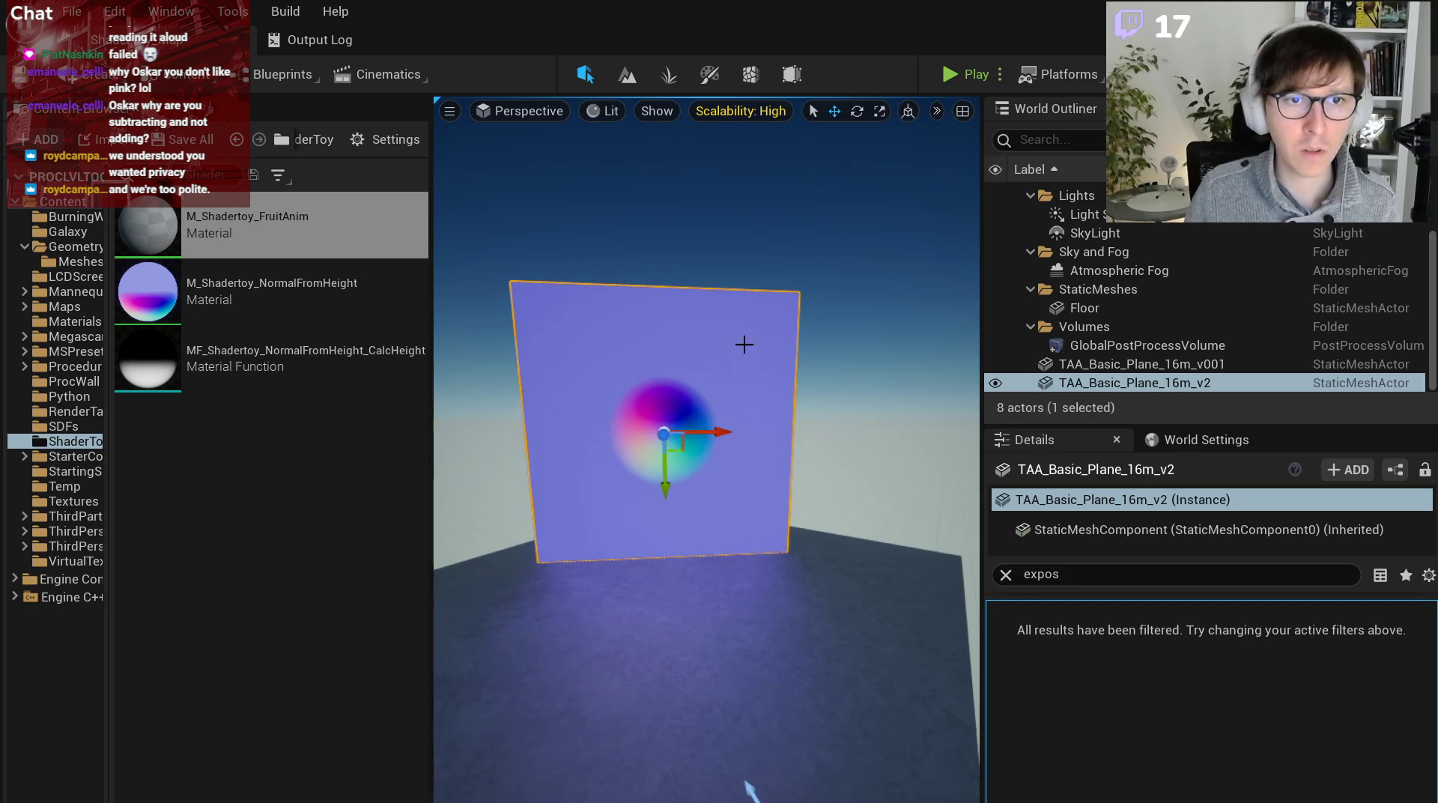
drag(726, 432, 569, 430)
click(715, 438)
drag(723, 429, 826, 434)
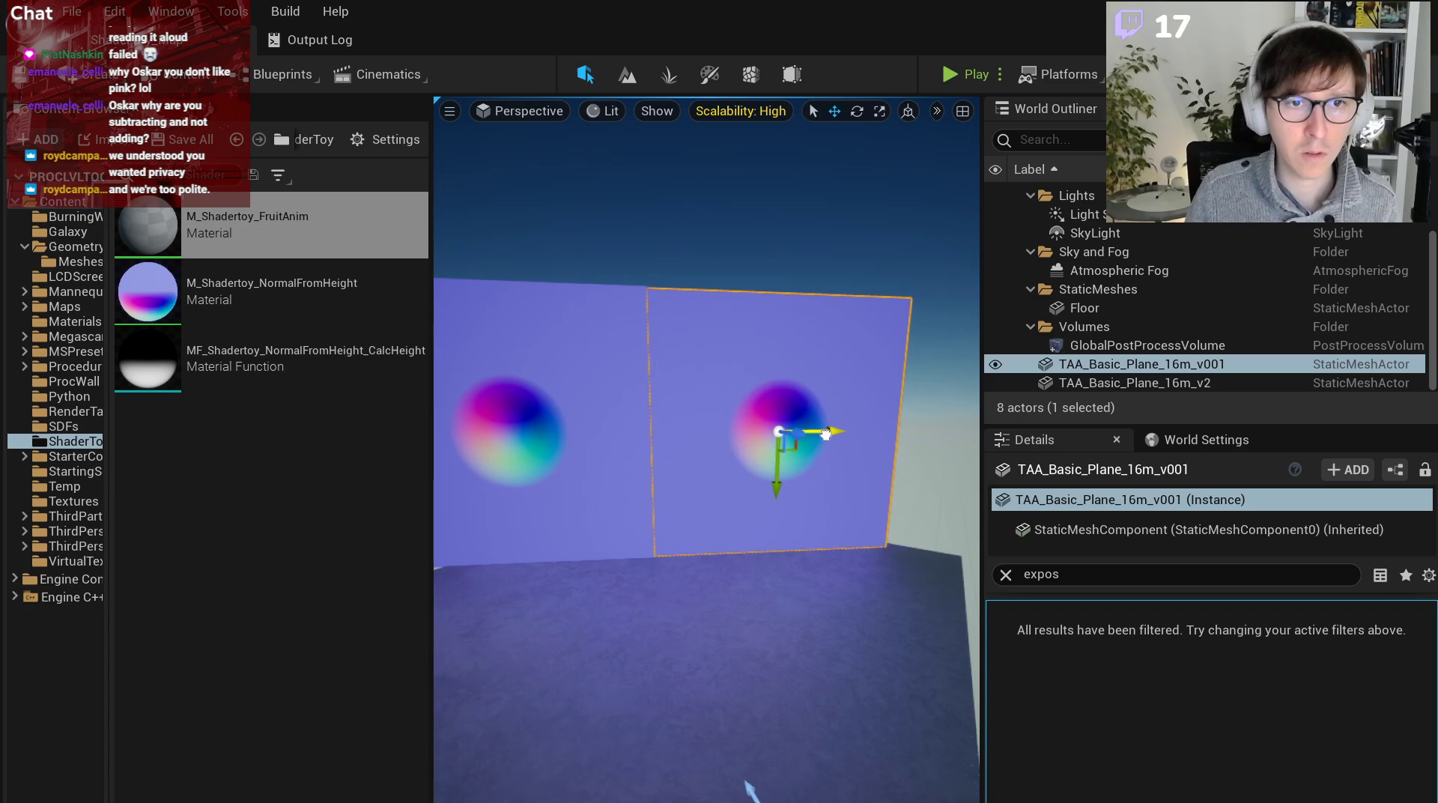
Nudge the duplicated plane TAA_Basic_Plane_16m_v2 along its local axis to adjust the gap to the original plane.
click(957, 519)
right_drag(957, 520, 816, 527)
key(w)
click(816, 527)
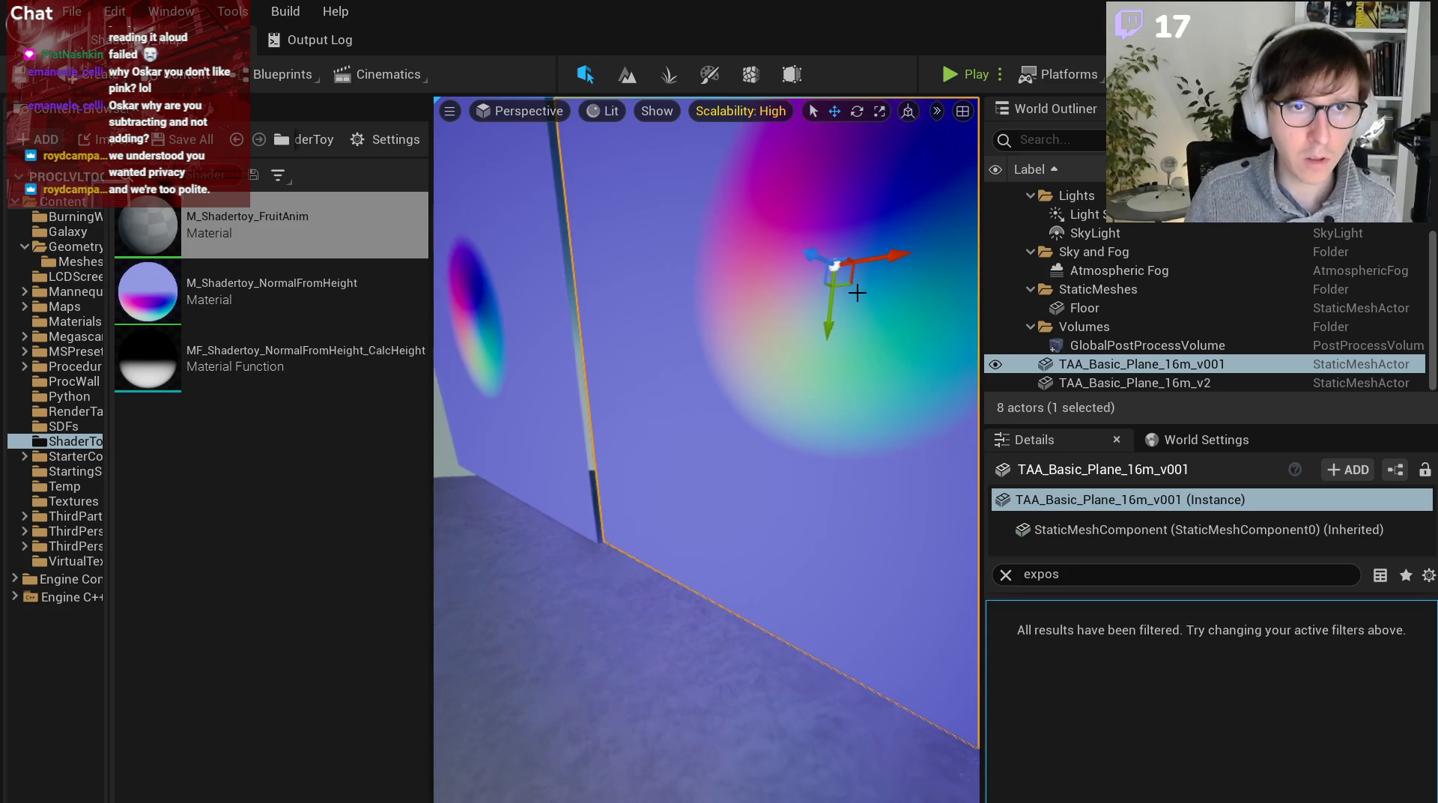
click(664, 578)
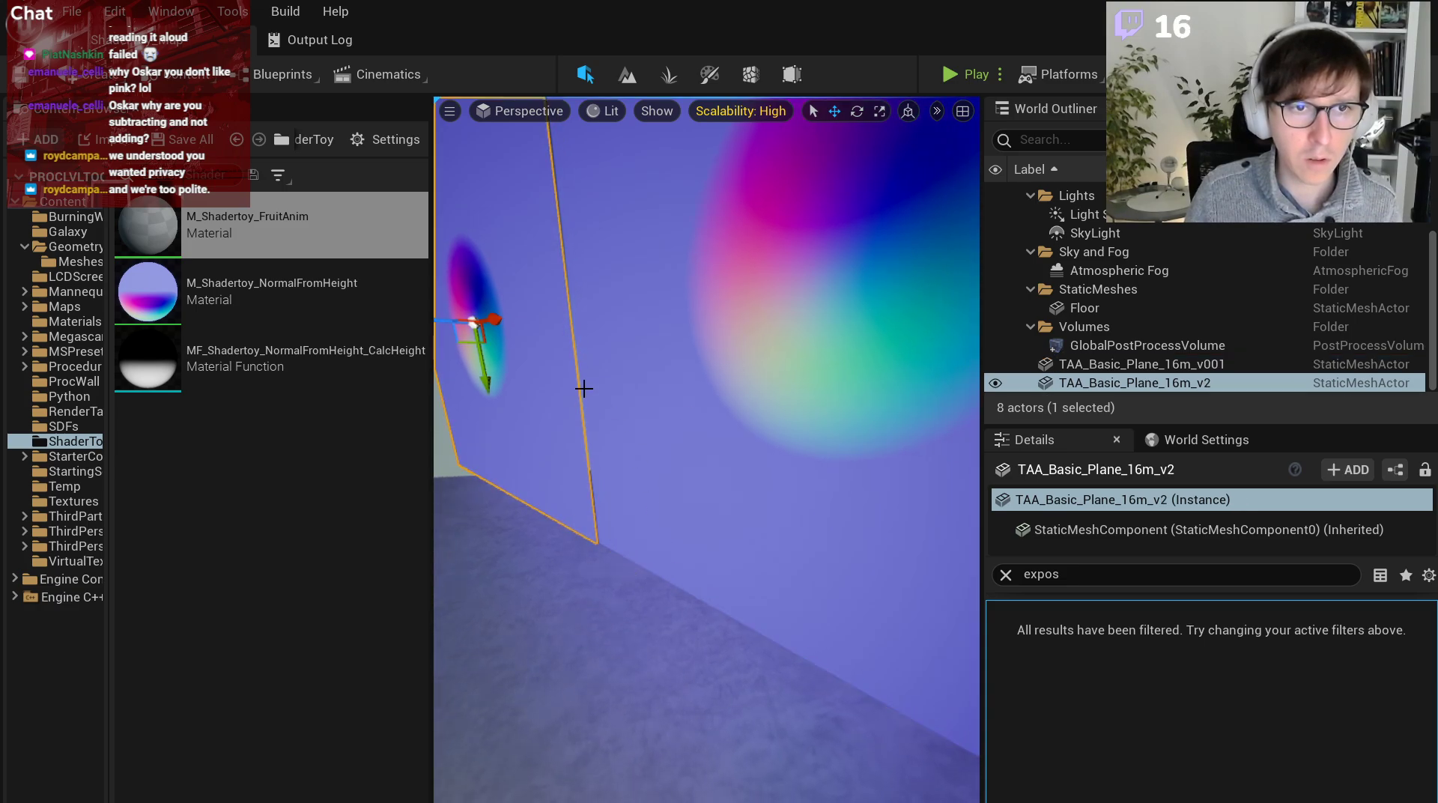
drag(482, 320, 475, 323)
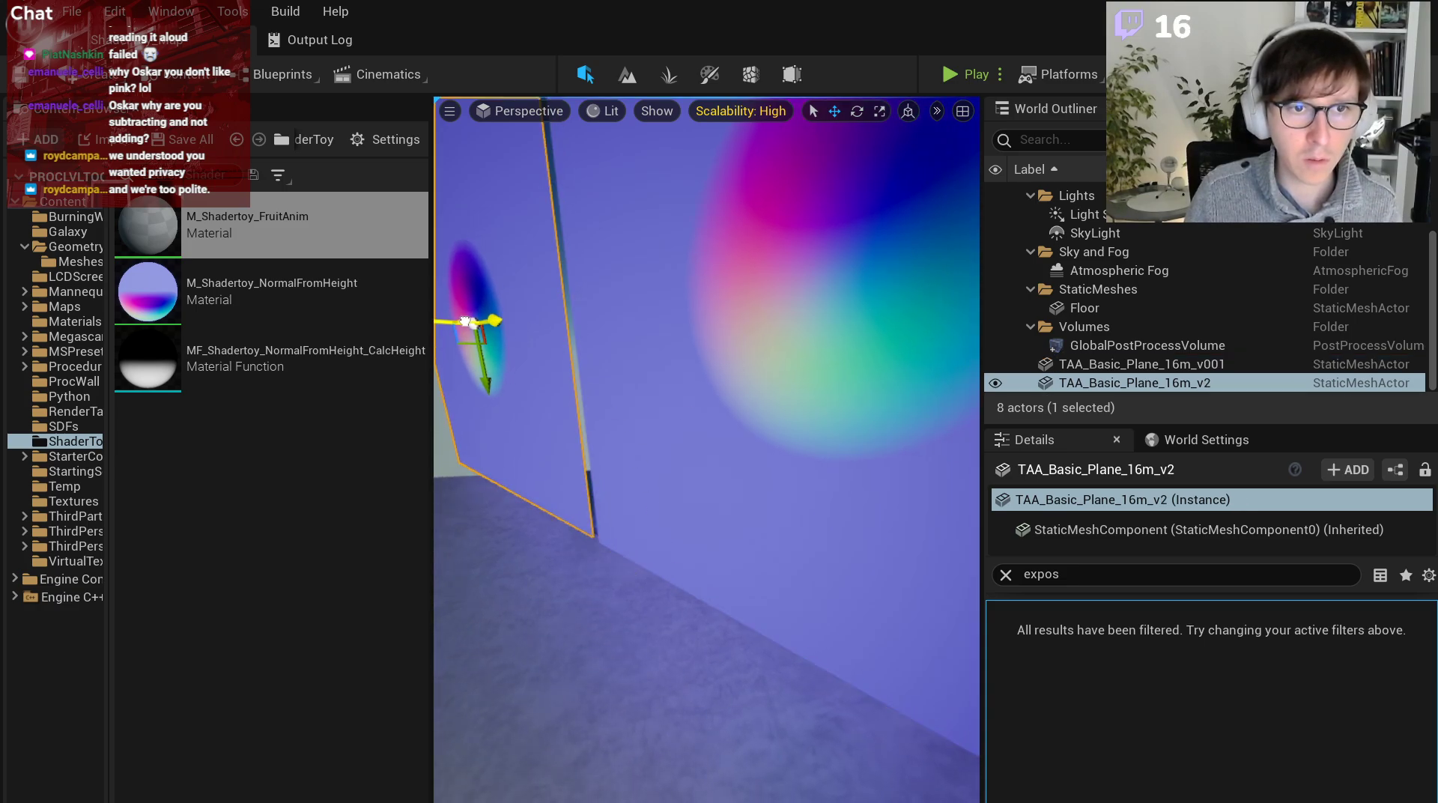
Try to line up the original plane with its copy by moving it along its local axis.
click(606, 477)
mouse_move(606, 477)
right_down()
mouse_move(674, 477)
mouse_move(622, 472)
right_up()
right_drag(918, 337, 955, 330)
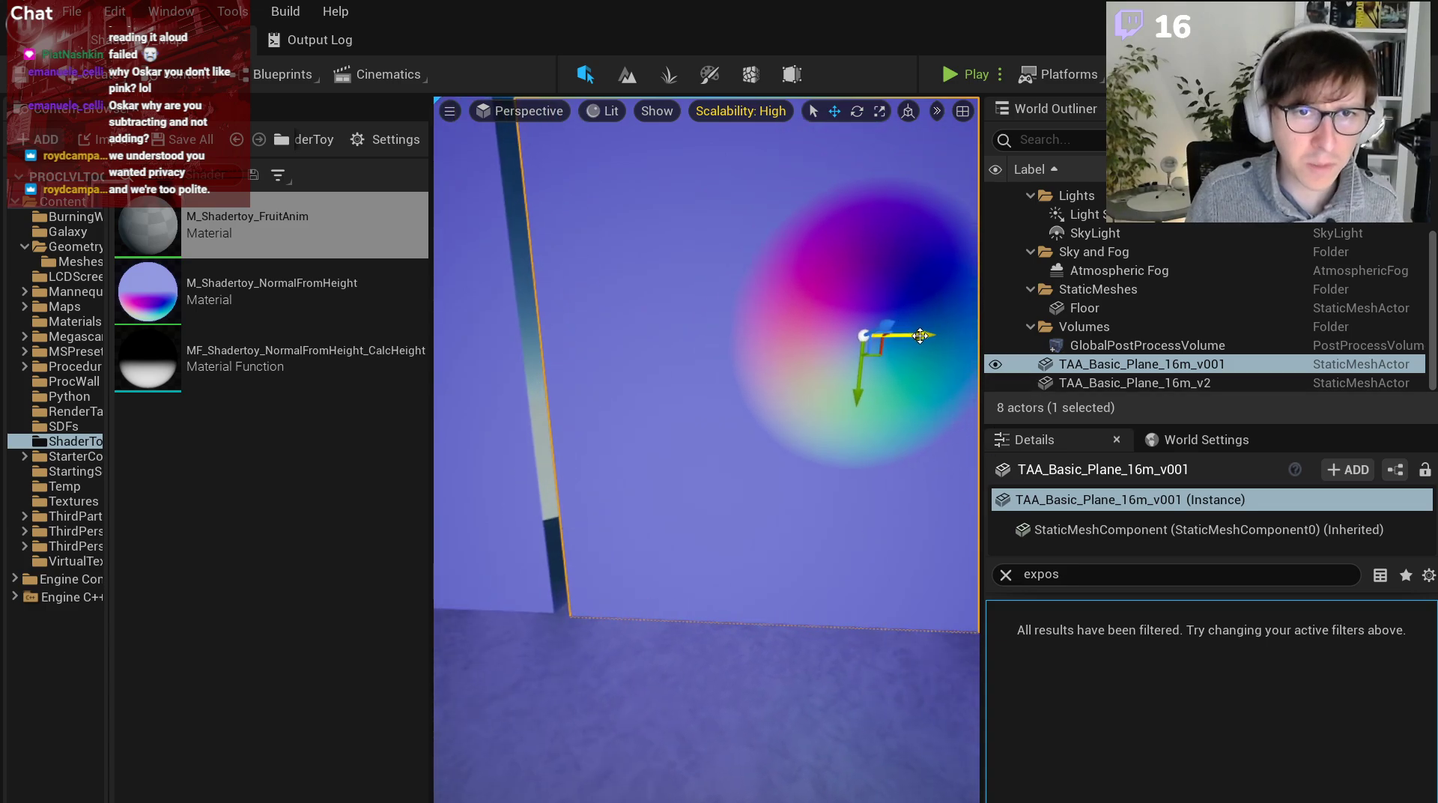
drag(920, 335, 801, 347)
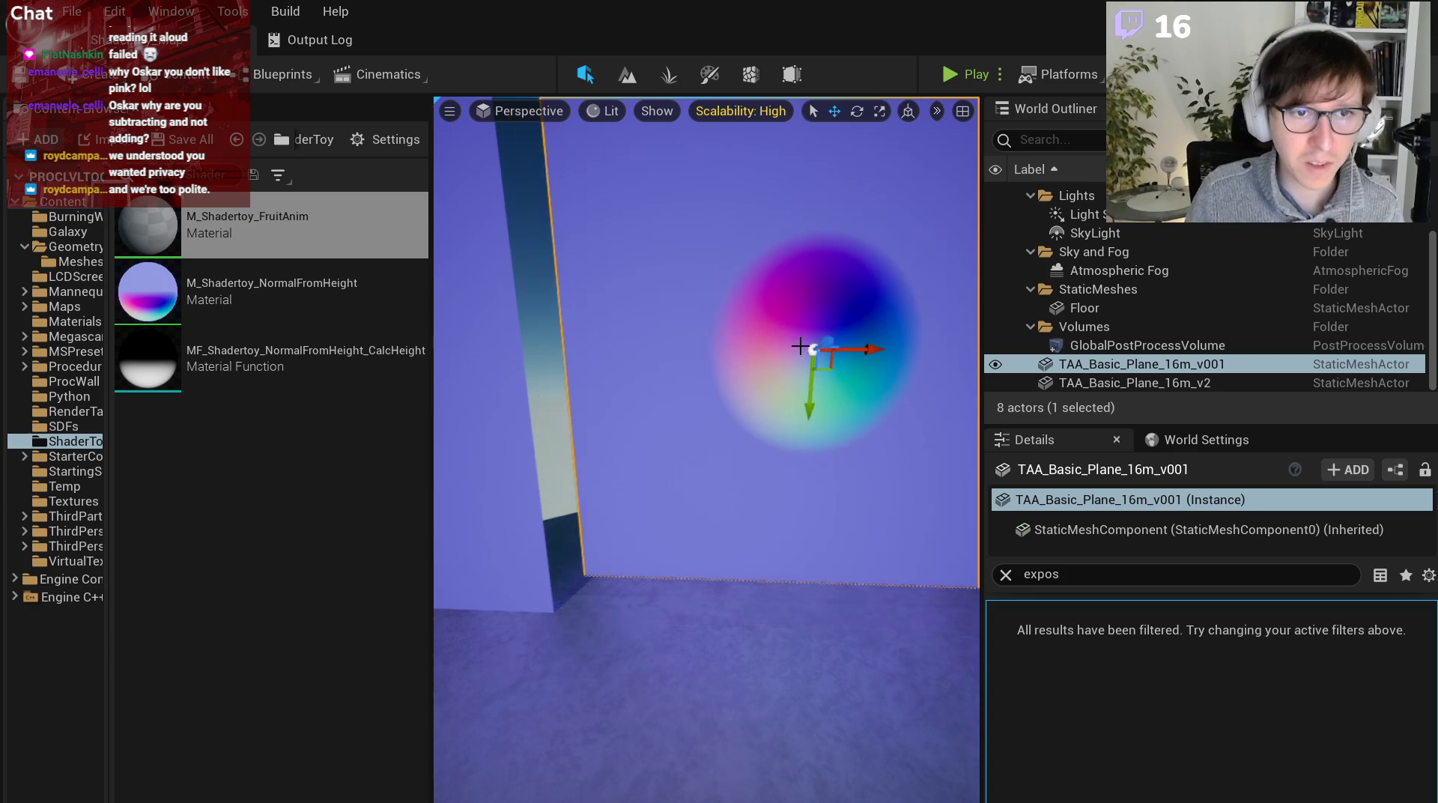
Replace the original plane with a duplicate of TAA_Basic_Plane_16m_v2, moved along its local X axis to sit edge to edge with it.
key(ctrl+x)
key(ctrl+v)
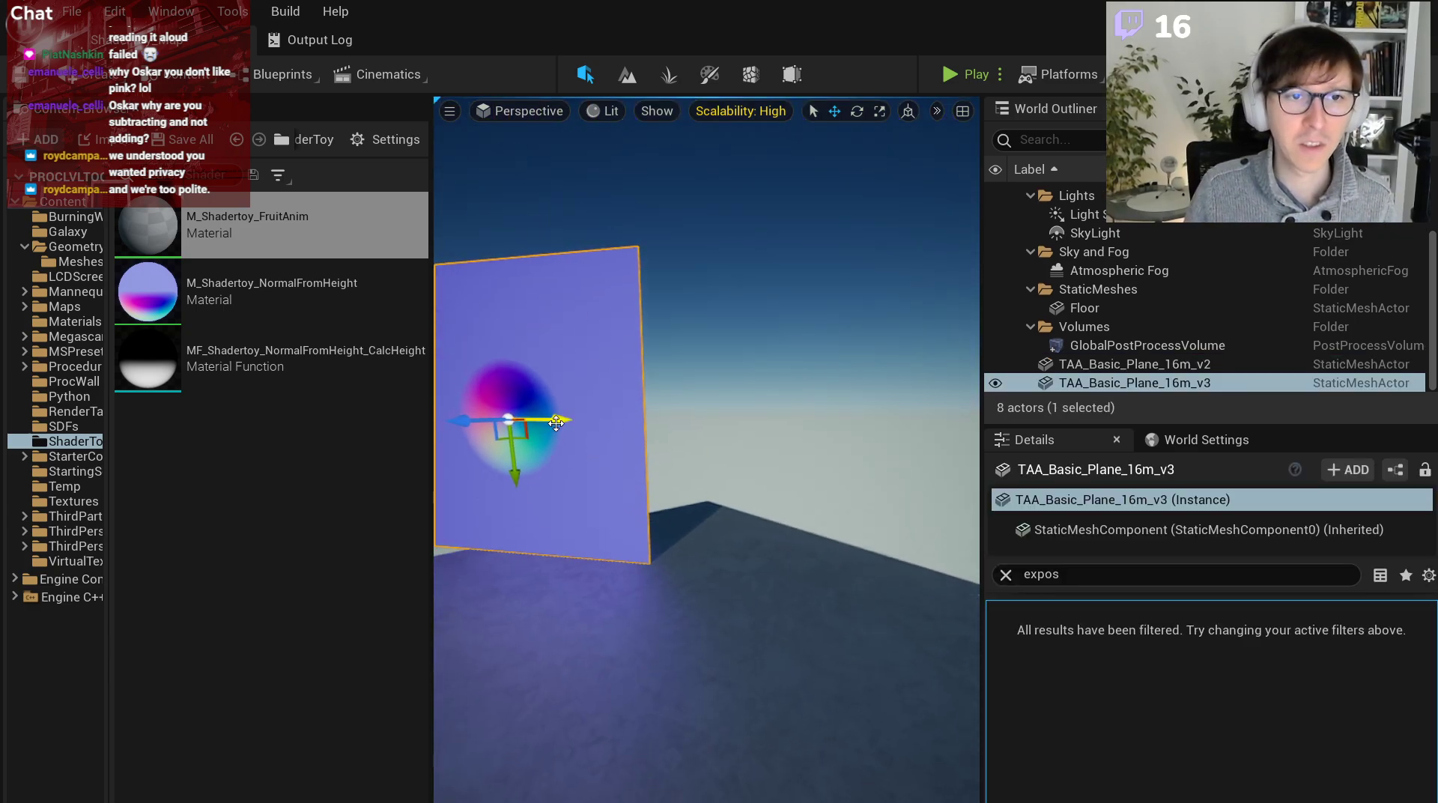
drag(556, 423, 853, 437)
click(684, 240)
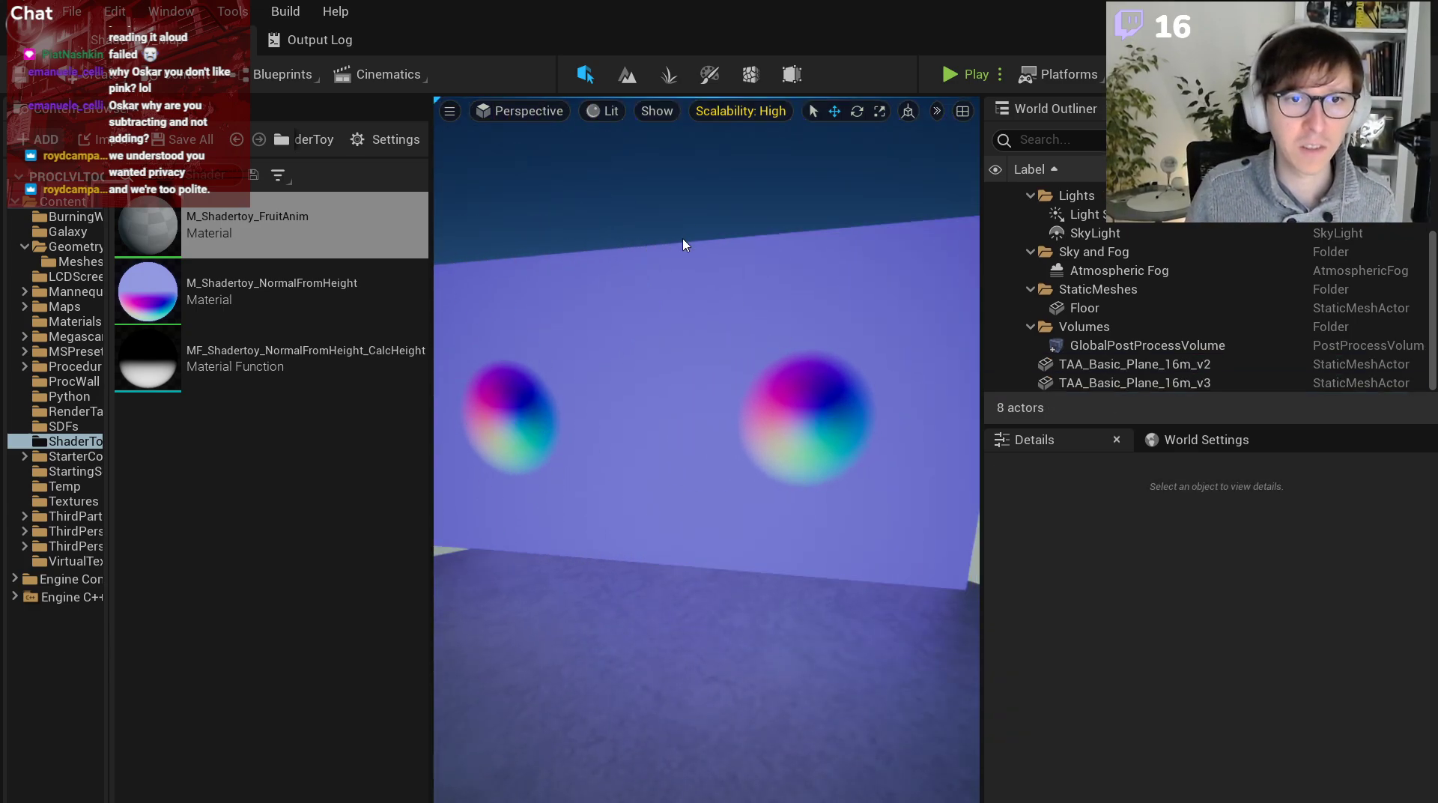
Apply the M_Shadertoy_FruitAnim material to the new duplicate plane and frame it in the viewport.
right_drag(663, 405, 705, 390)
key(w)
drag(321, 218, 644, 360)
right_drag(644, 359, 570, 322)
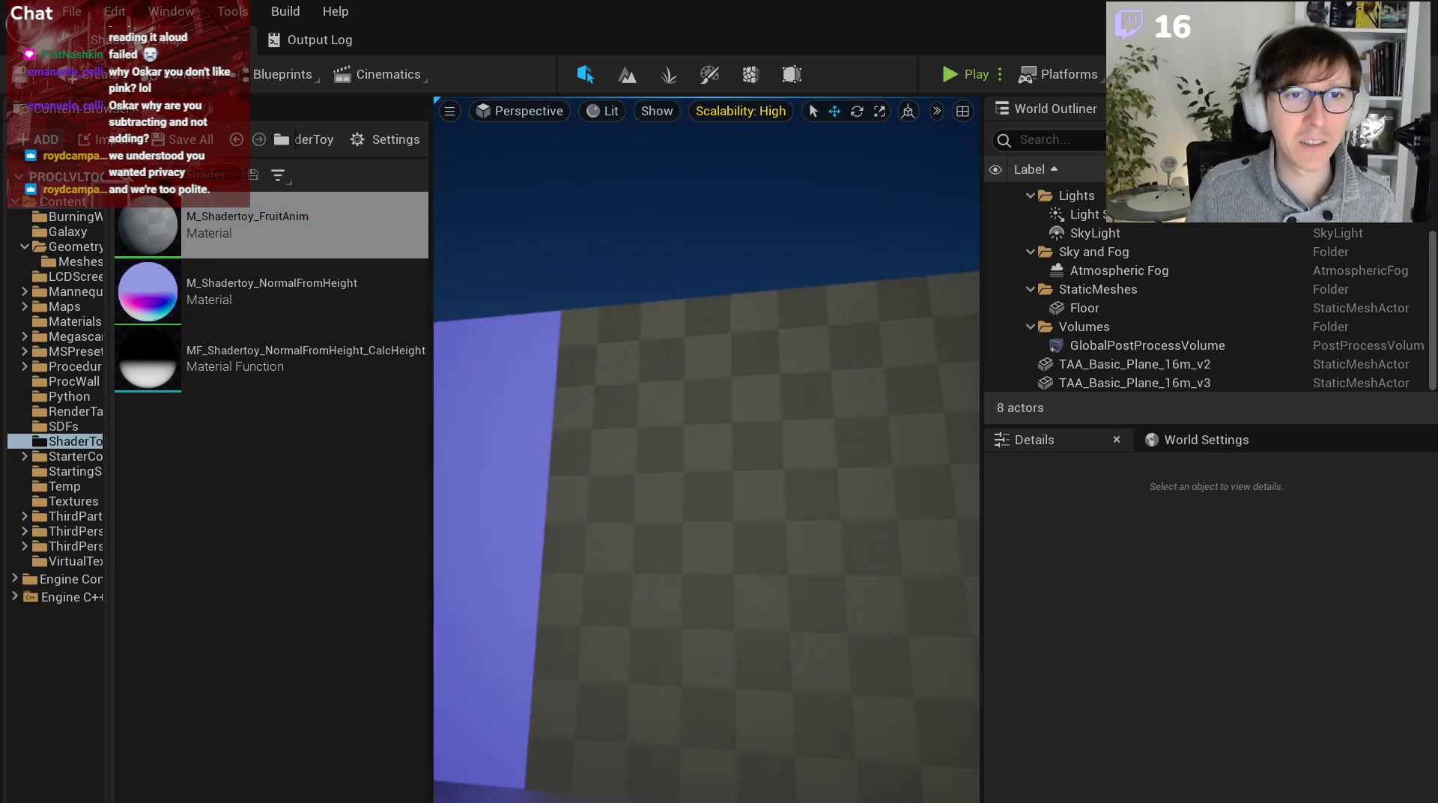
key(s)
mouse_move(690, 412)
right_down()
mouse_move(711, 411)
mouse_move(676, 430)
right_up()
key(w)
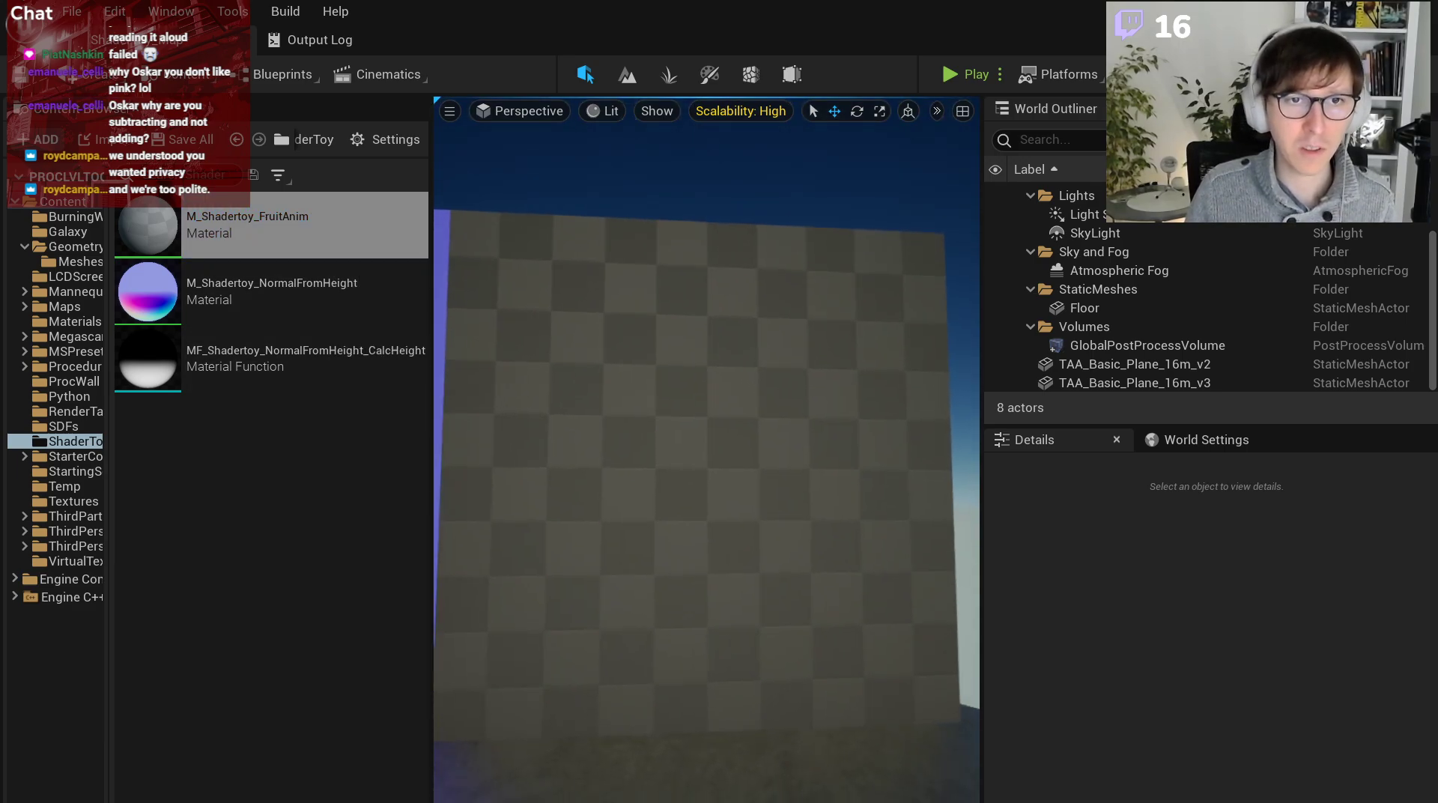
Open M_Shadertoy_FruitAnim in a docked material editor, set its shading model to Unlit and widen the graph area.
double_click(292, 225)
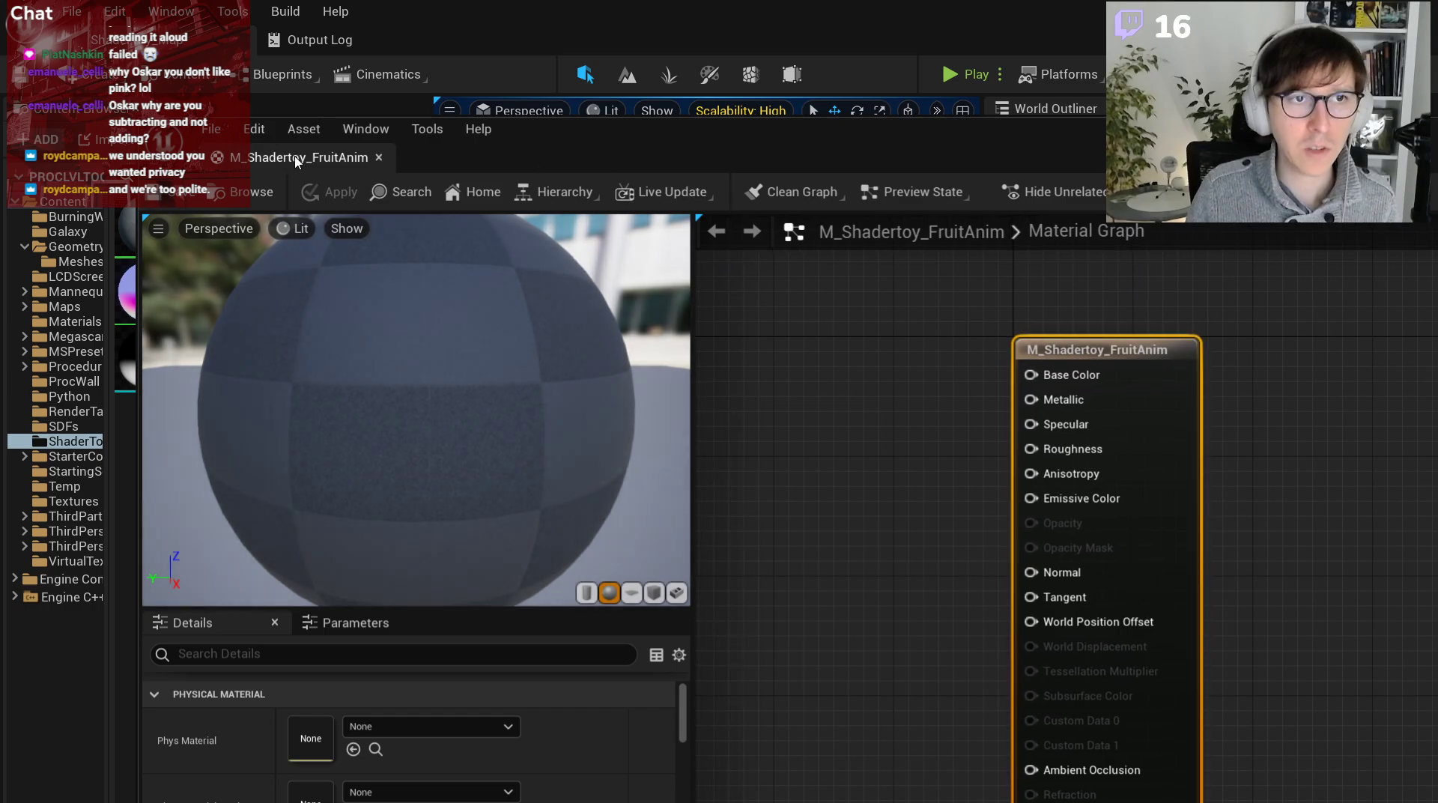
drag(297, 161, 540, 40)
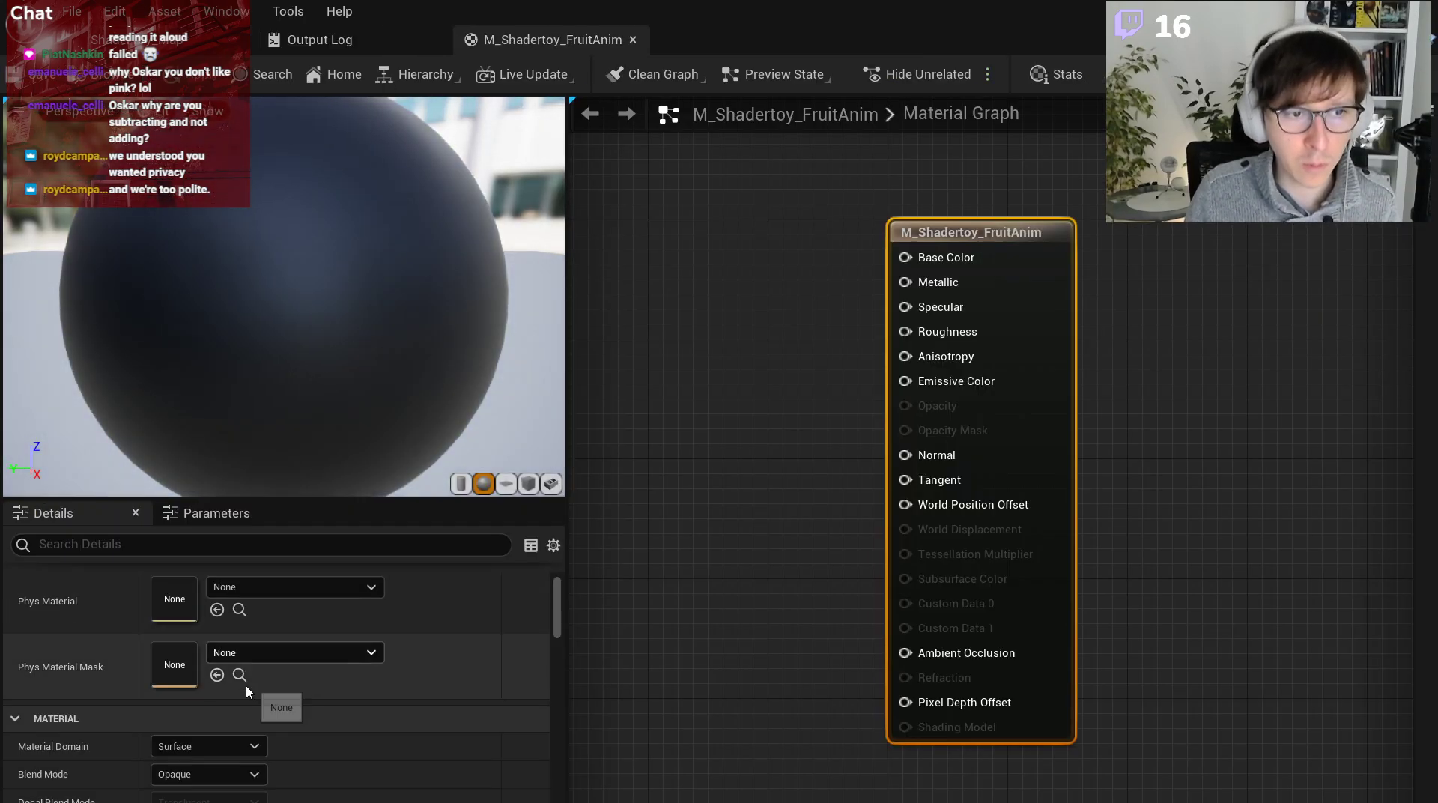
scroll(246, 690, down, 1)
click(225, 744)
click(239, 761)
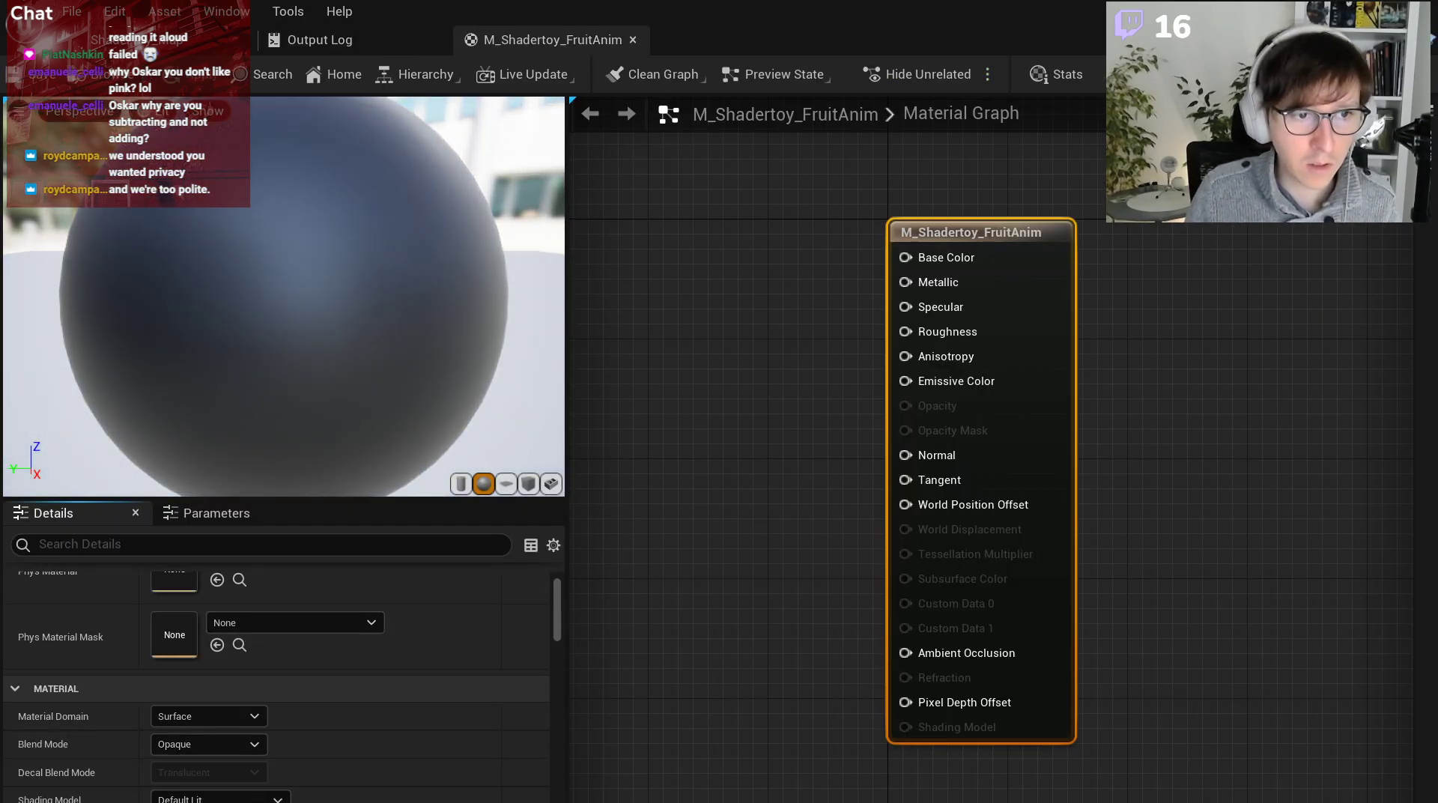
click(221, 798)
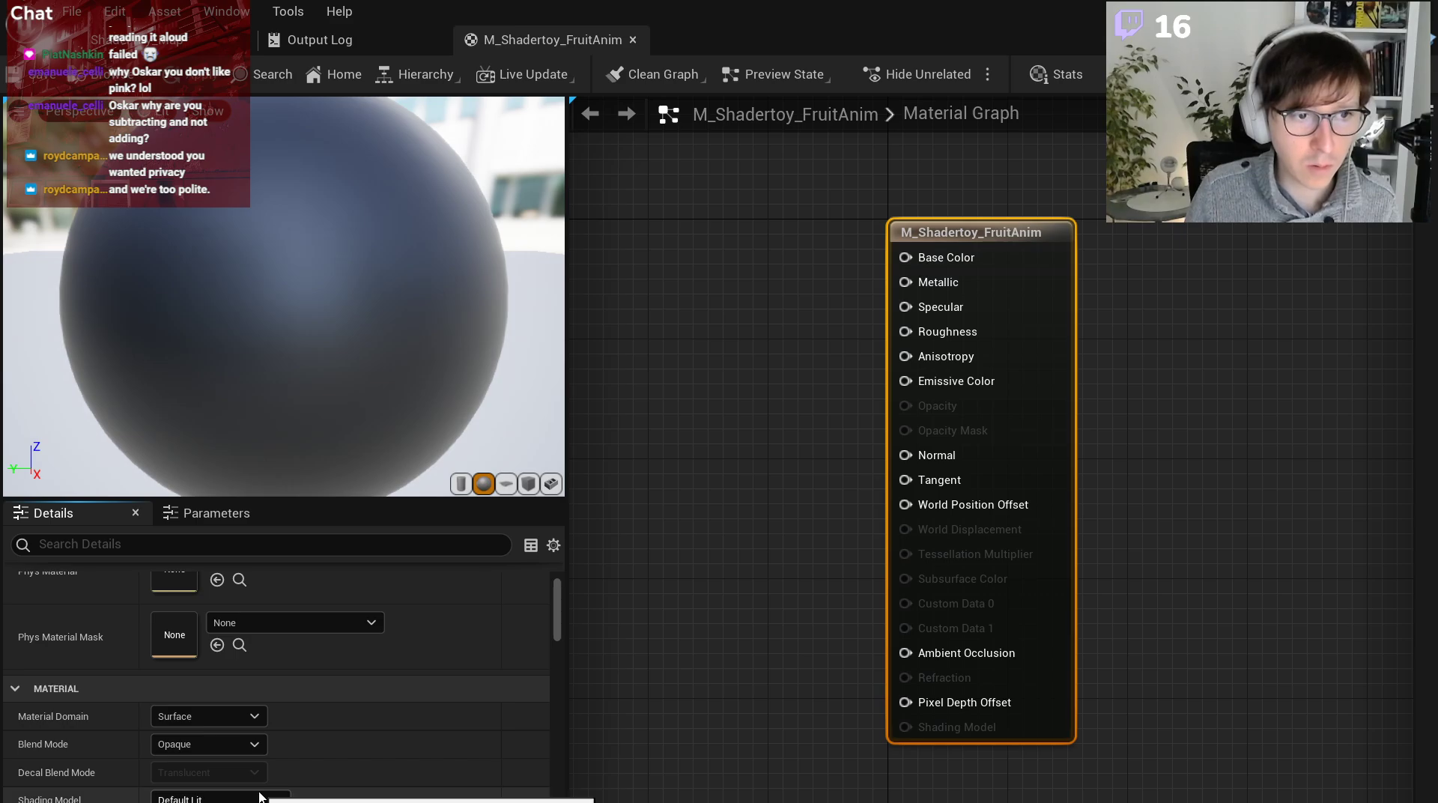
click(225, 802)
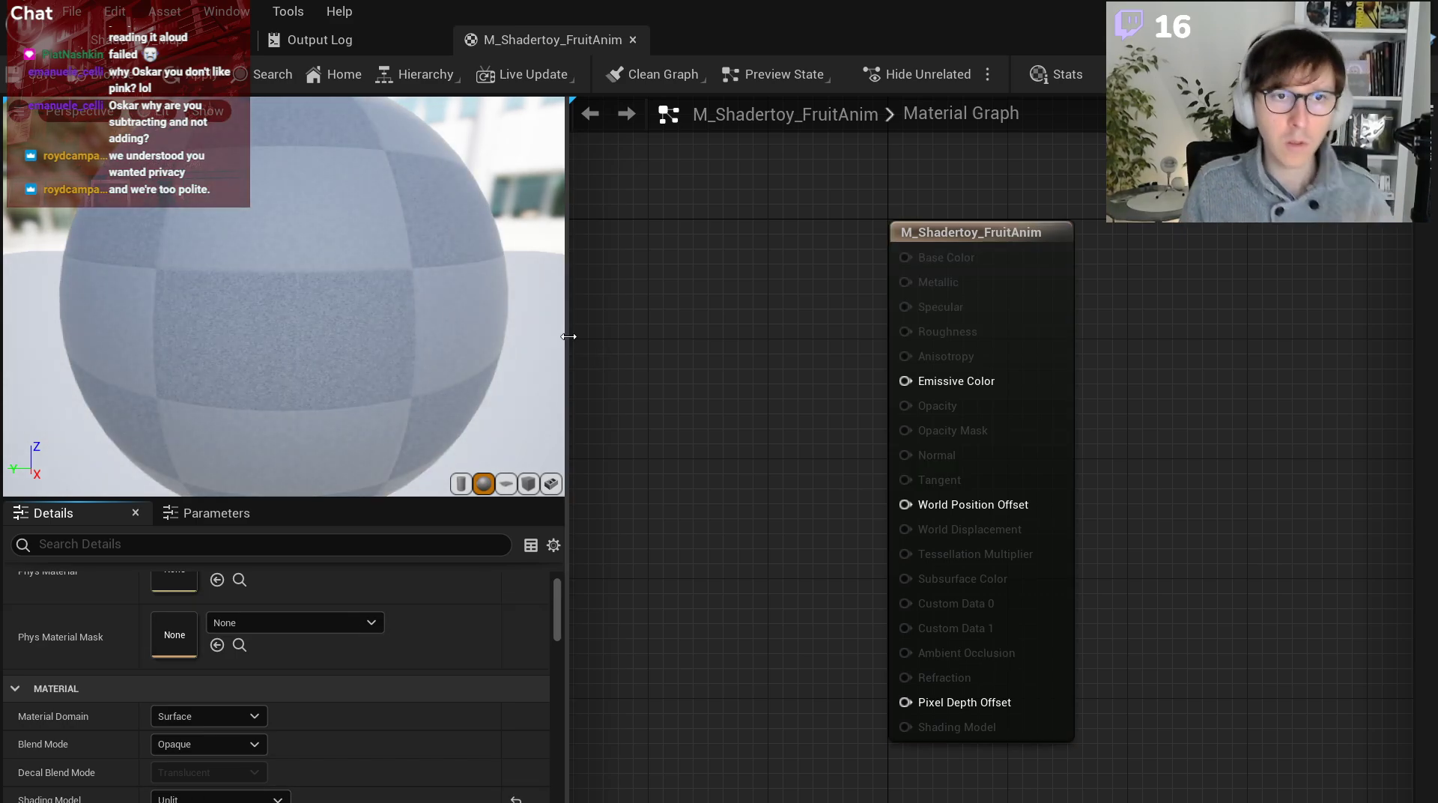
drag(567, 336, 321, 335)
right_drag(344, 344, 768, 398)
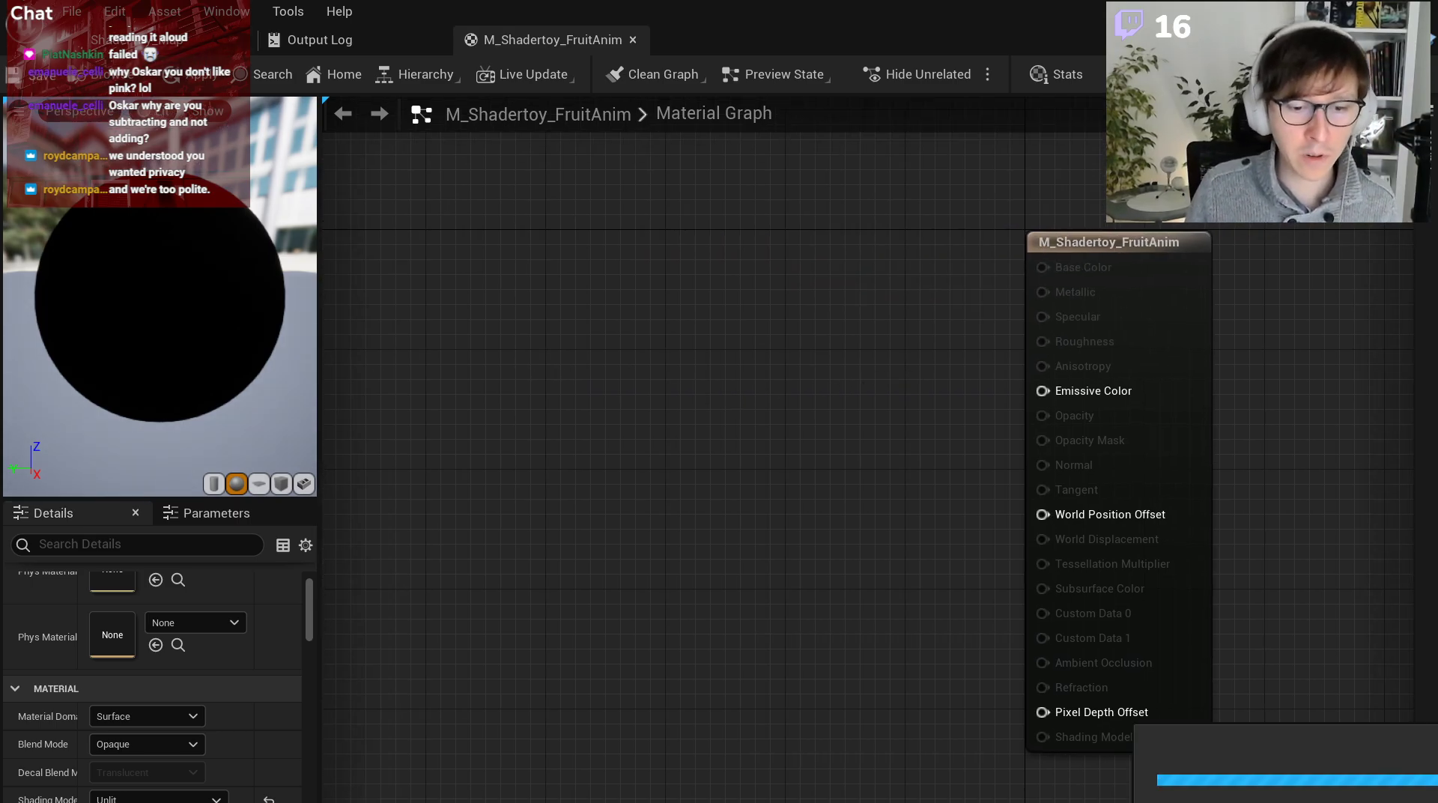
Switch to the Shadertoy code and examine the fragColor output and outColor gamma lines at the end of mainImage.
key(alt+Tab)
drag(949, 644, 1241, 643)
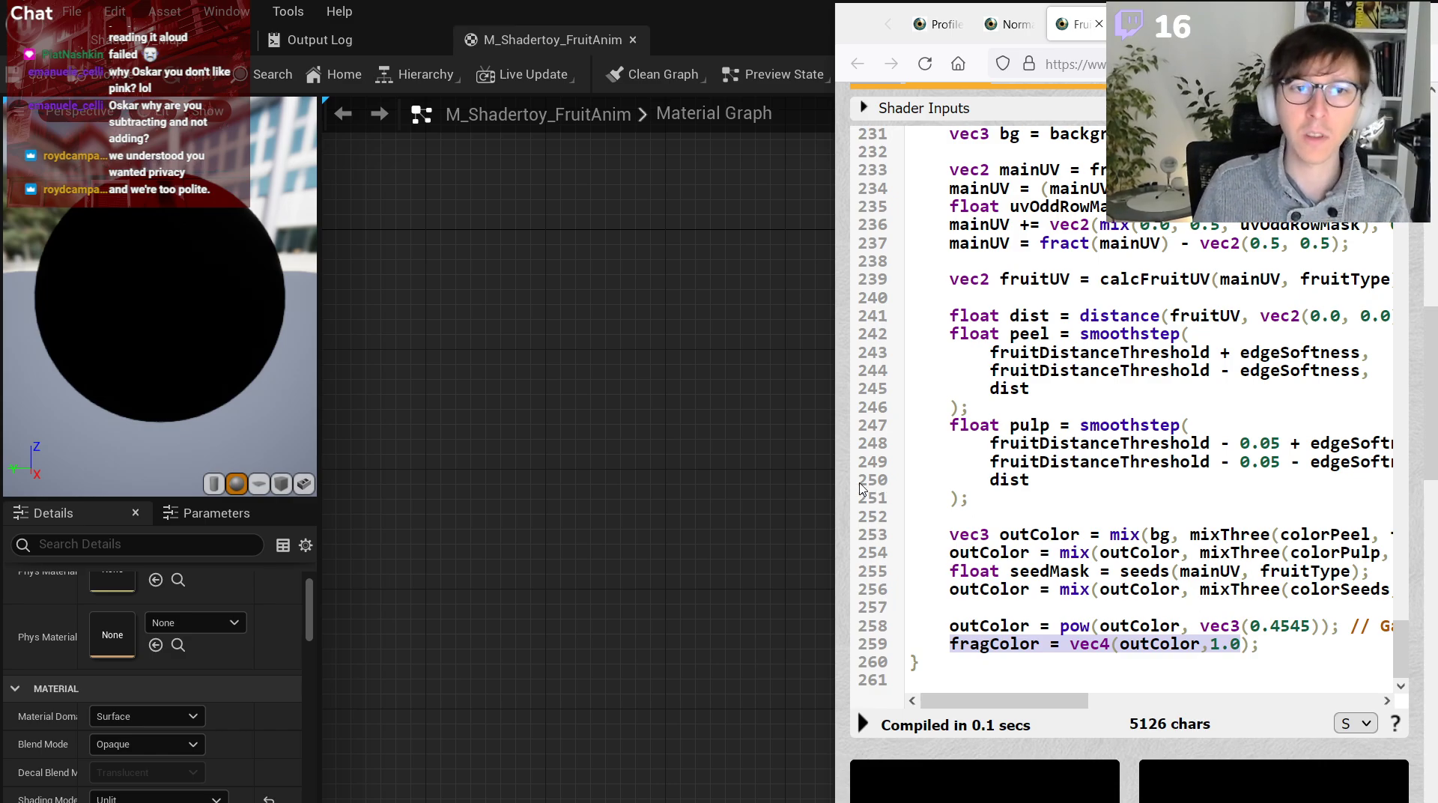
key(alt+Tab)
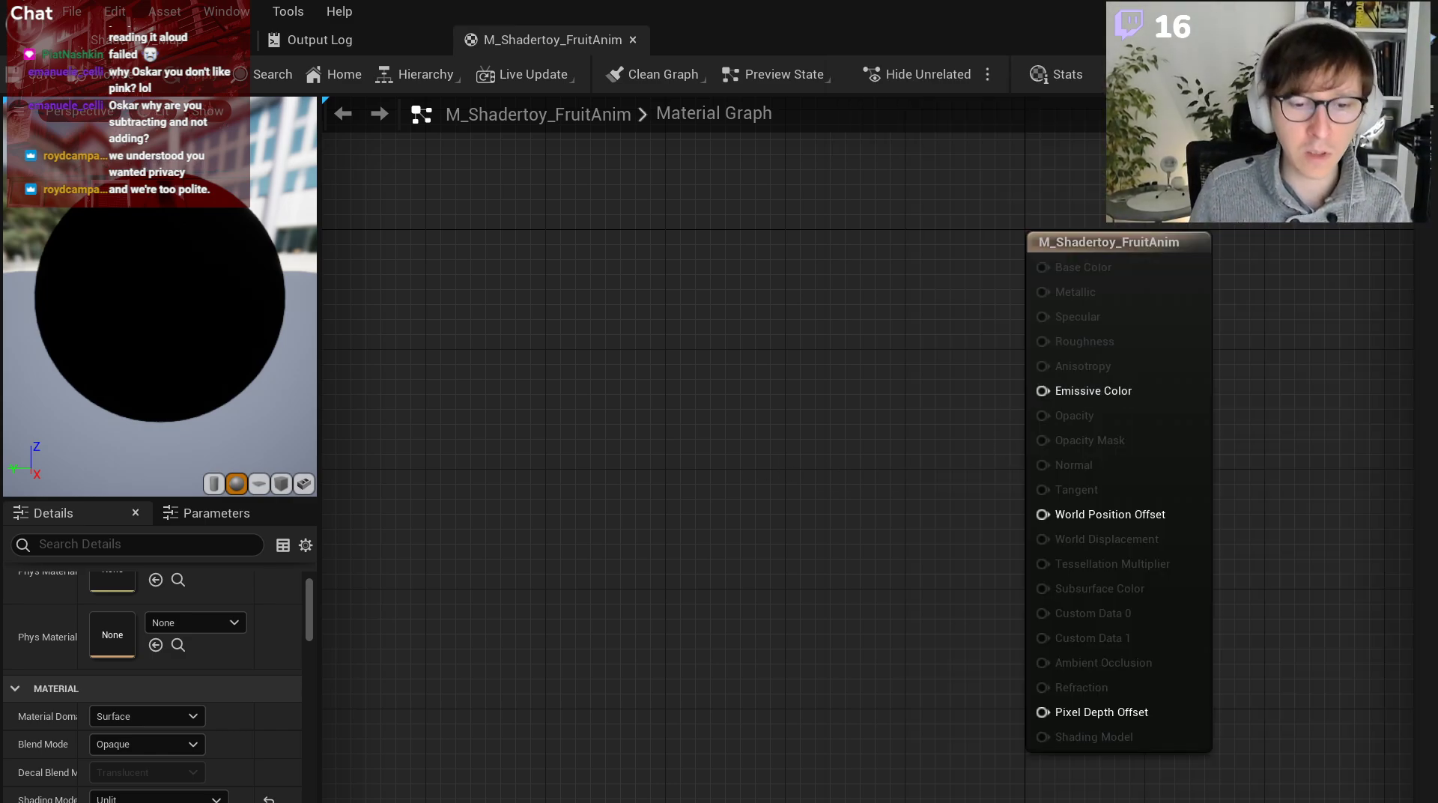
key(alt+Tab)
drag(1047, 701, 1092, 701)
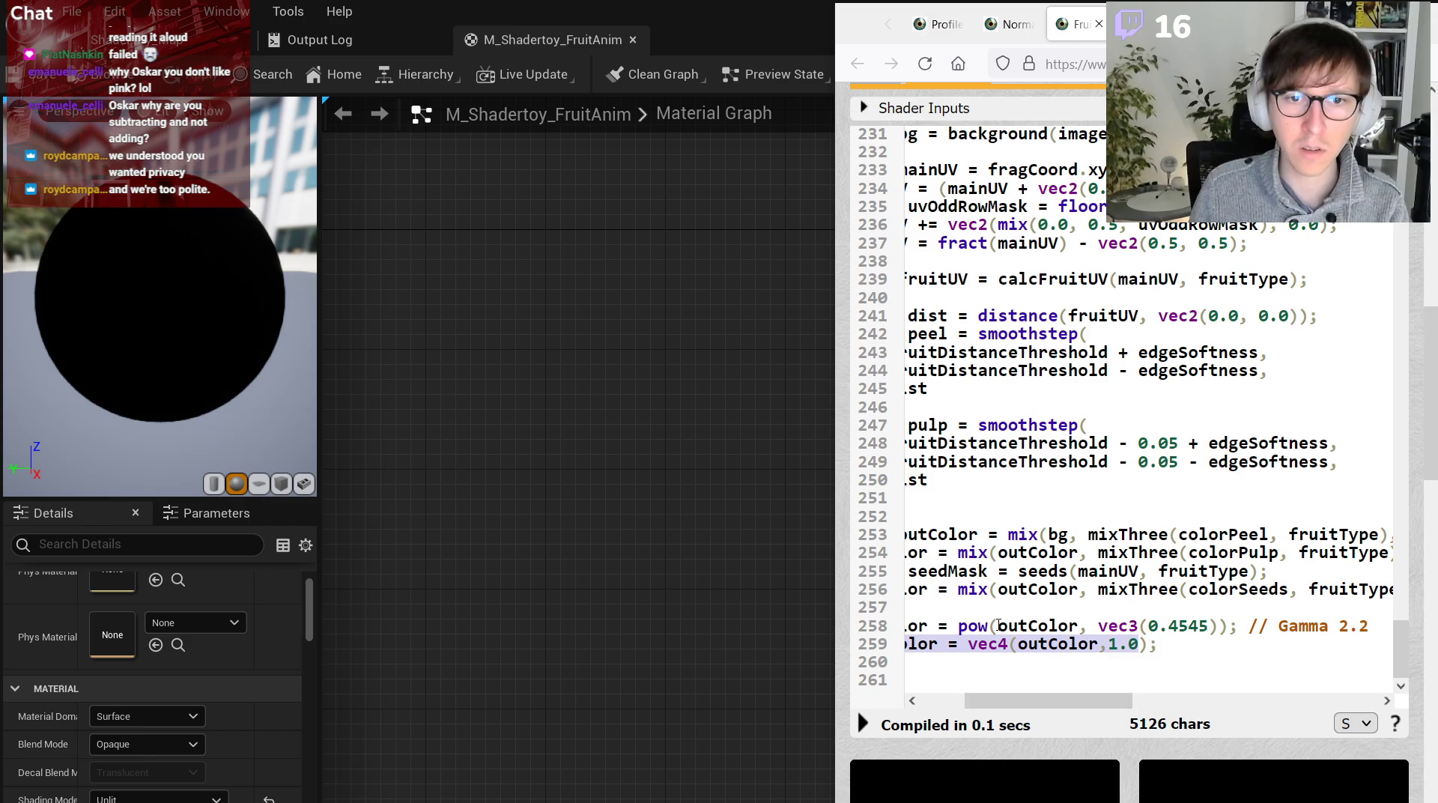
drag(998, 626, 1230, 624)
click(1224, 625)
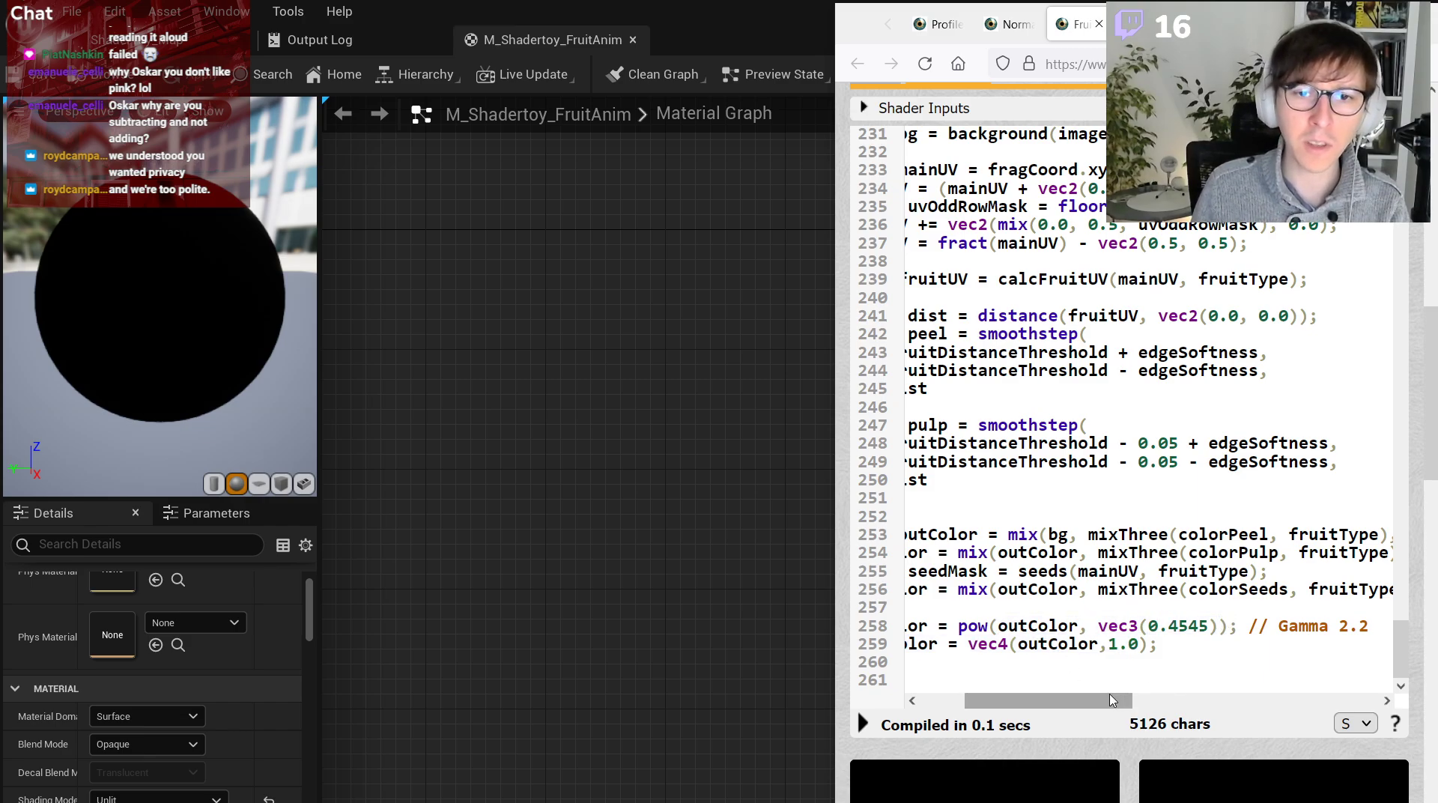
drag(1115, 701, 1081, 702)
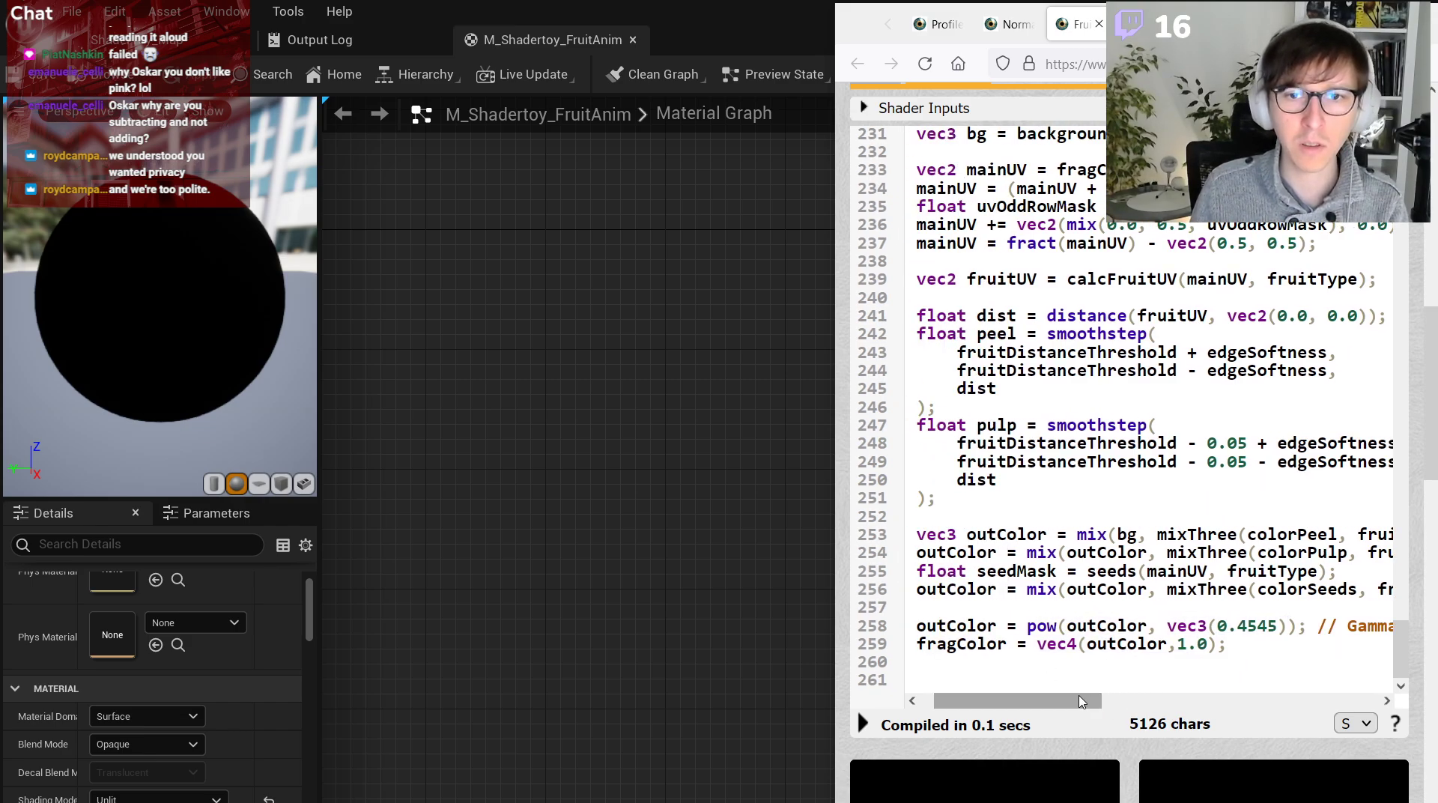
Narrow the Unreal editor window to sit beside the Shadertoy code, and search the code for mixThree.
key(alt+Tab)
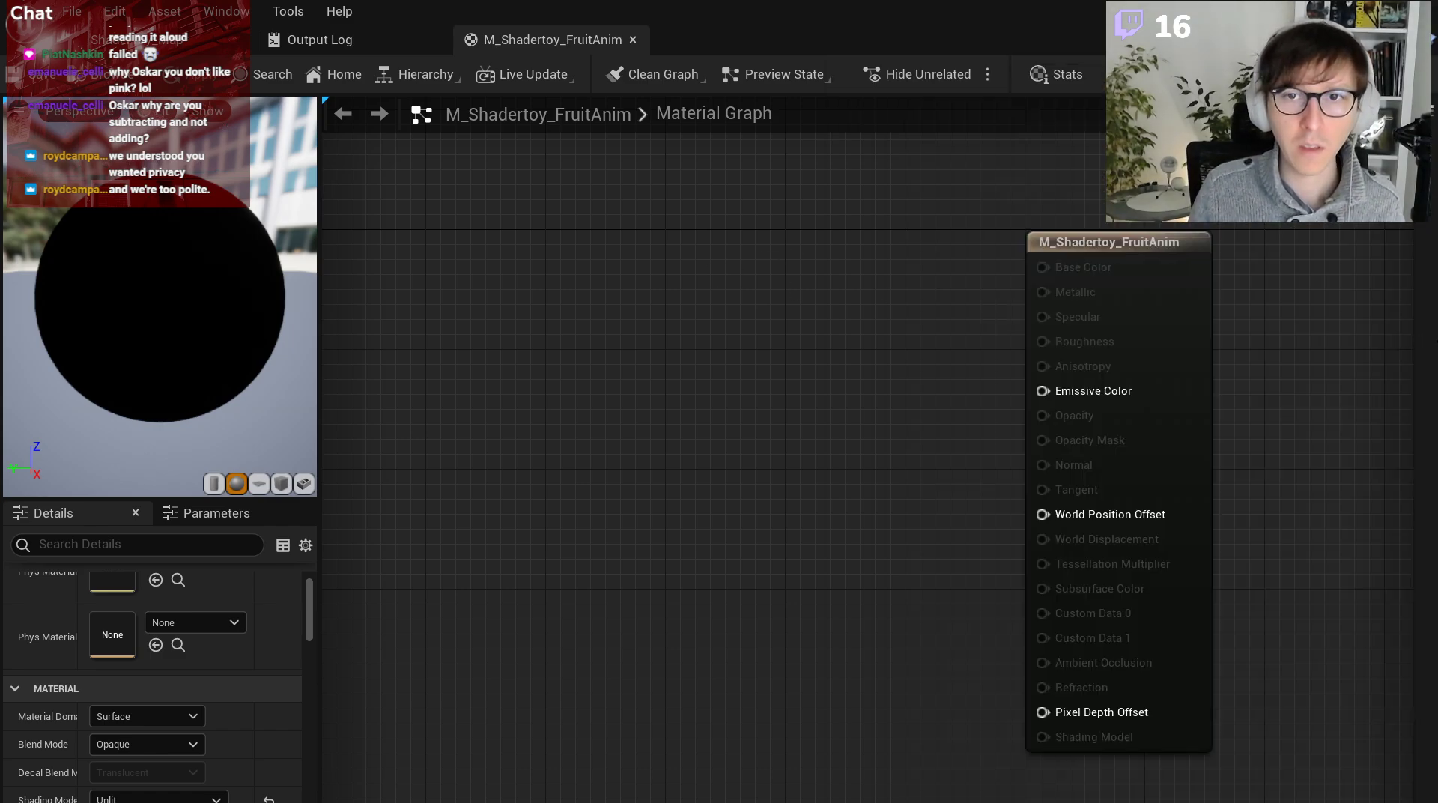
drag(1434, 338, 823, 322)
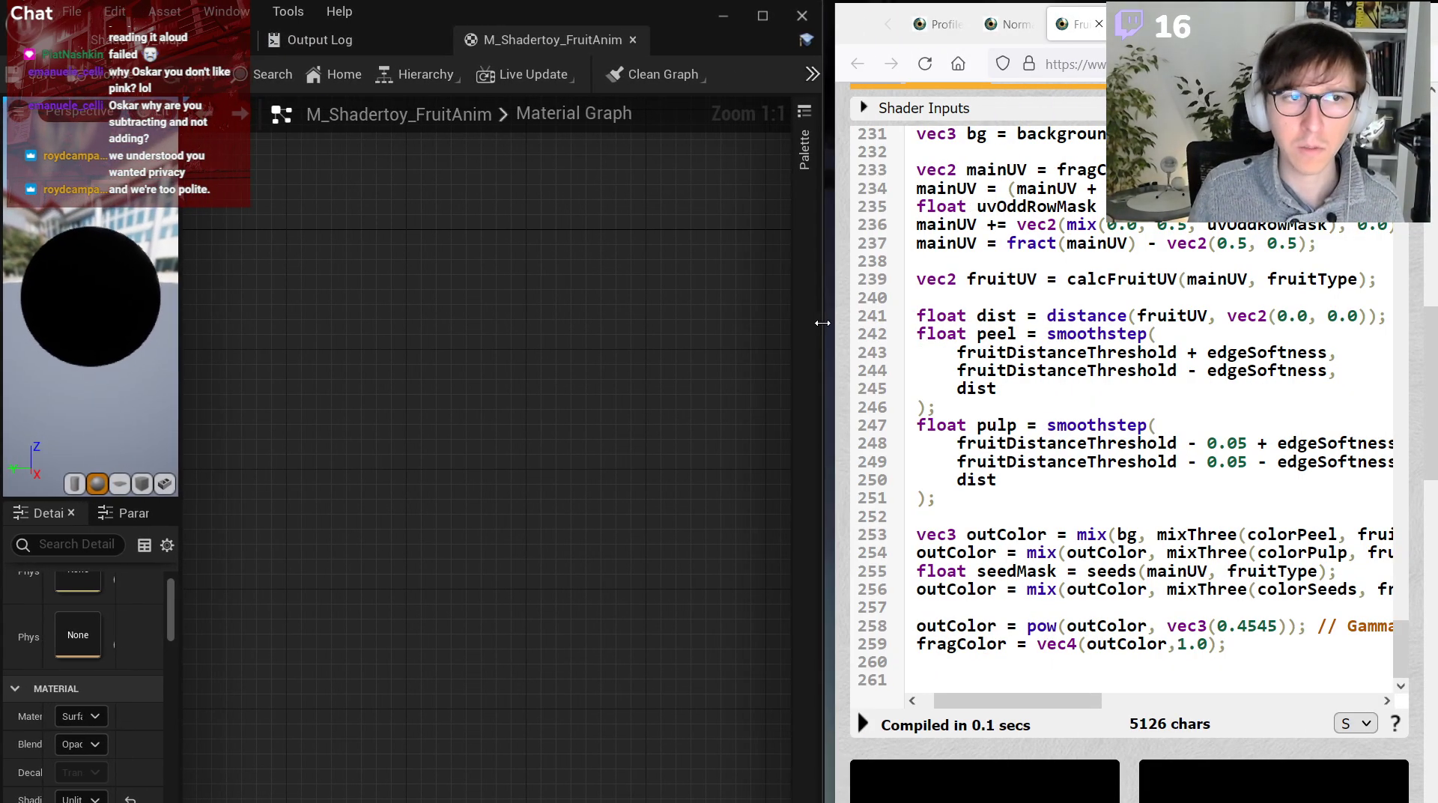
drag(1036, 590, 1254, 584)
click(1139, 590)
click(1238, 590)
key(ctrl+f)
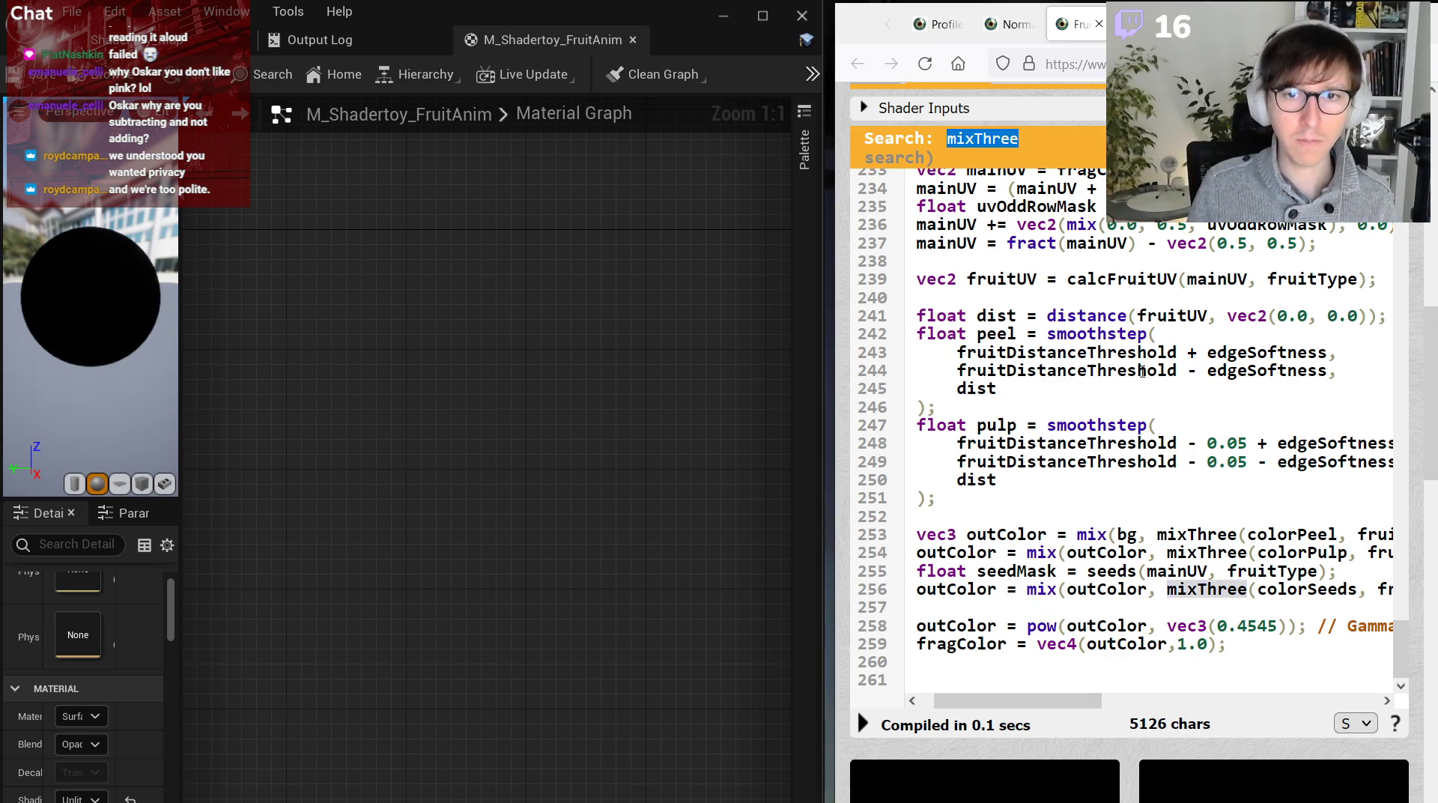
key(Return)
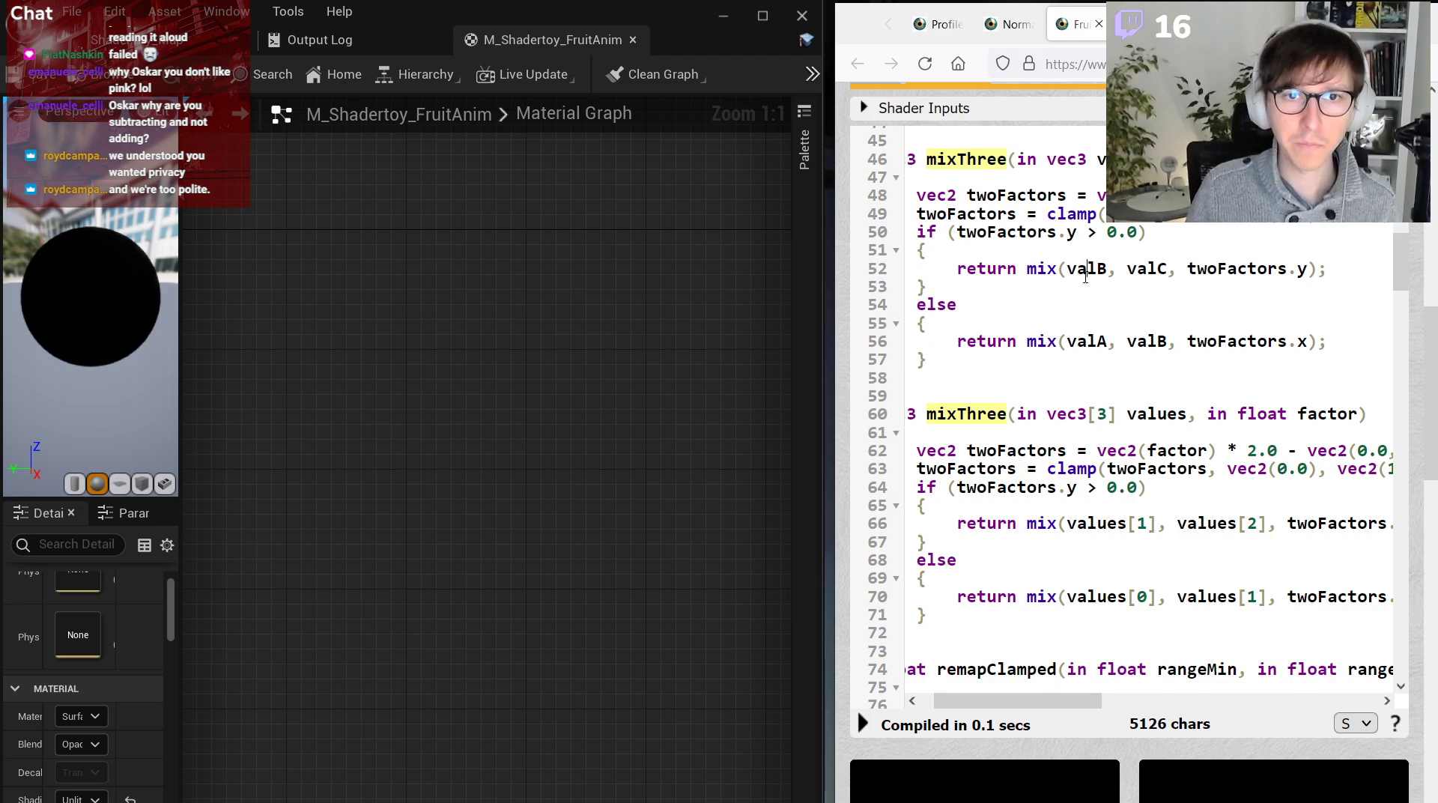
Examine the two mixThree overloads in the Shadertoy code, including their parameters and mix return lines.
click(1160, 365)
scroll(1161, 367, up, 2)
scroll(1161, 367, up, 1)
click(1026, 693)
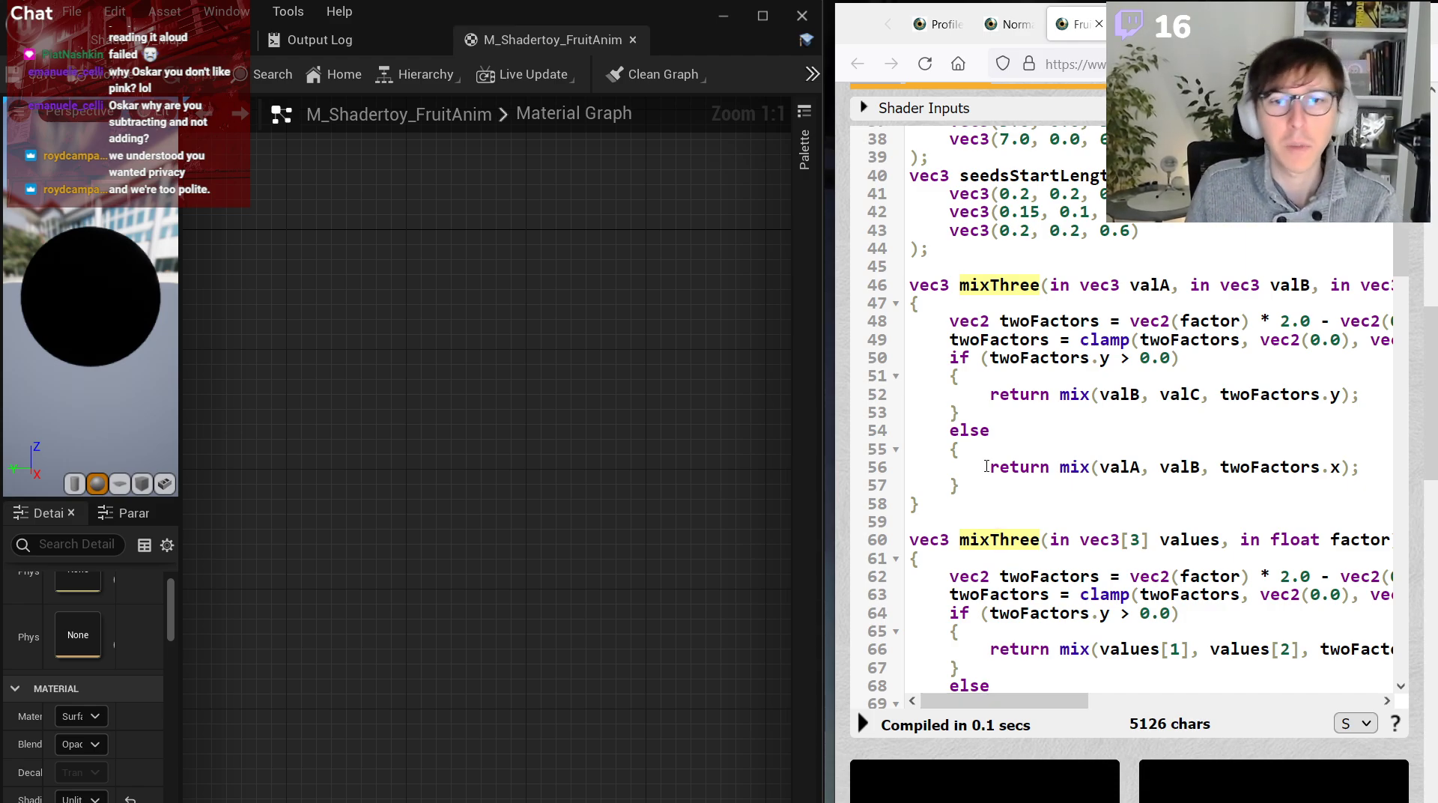
scroll(987, 466, down, 2)
drag(1079, 414, 1215, 414)
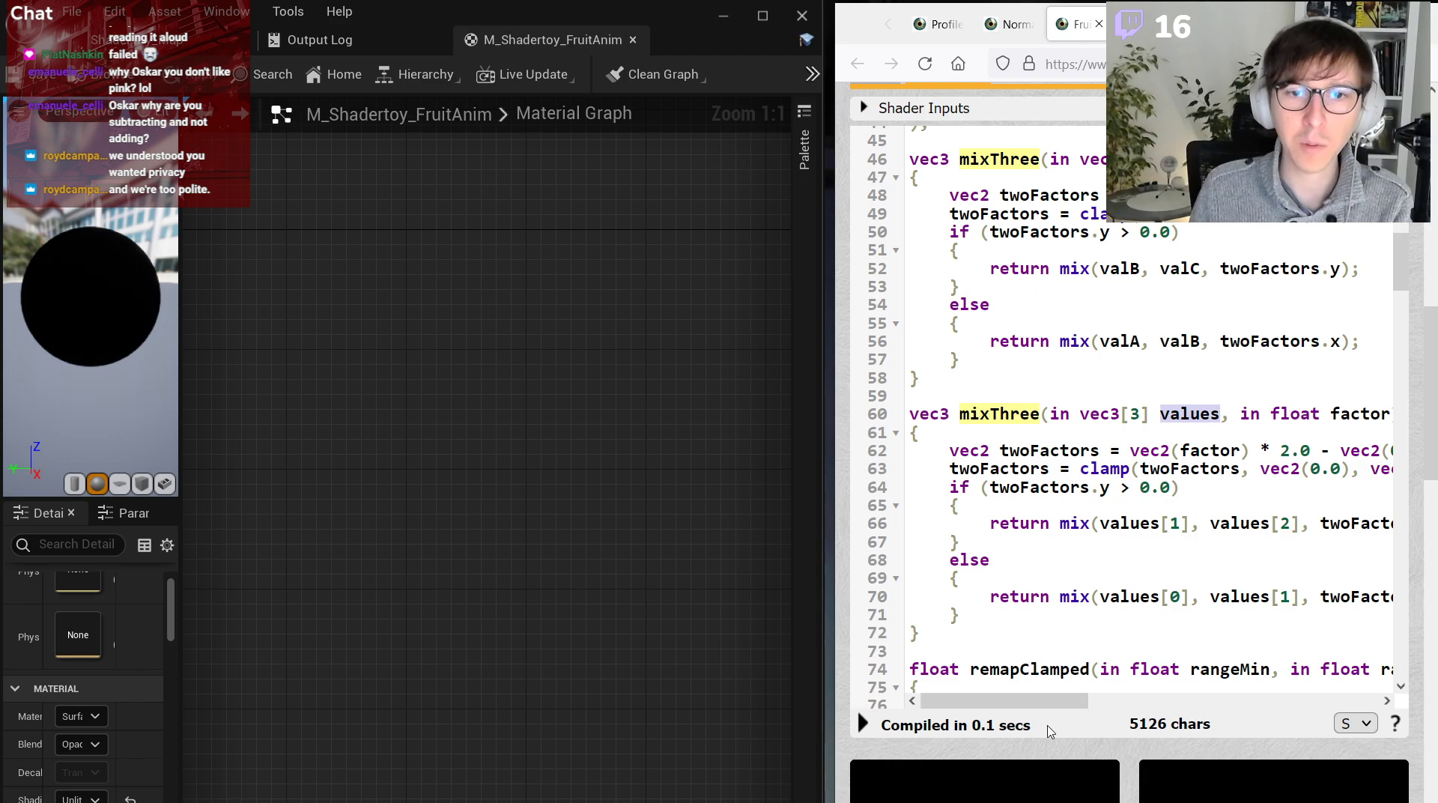
mouse_move(1056, 702)
mouse_down()
mouse_move(1124, 702)
mouse_move(1065, 701)
mouse_move(1066, 685)
mouse_up()
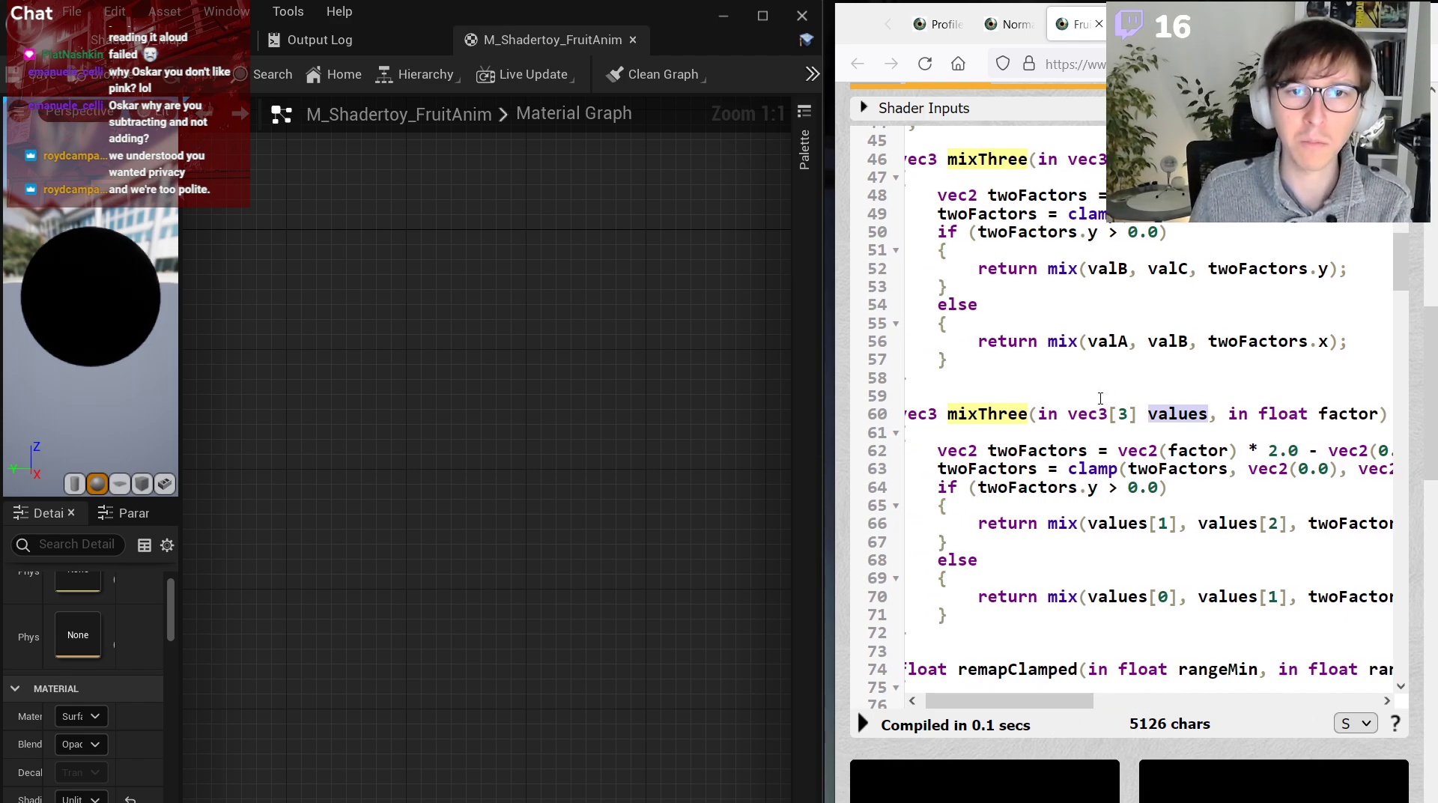
scroll(1092, 411, up, 3)
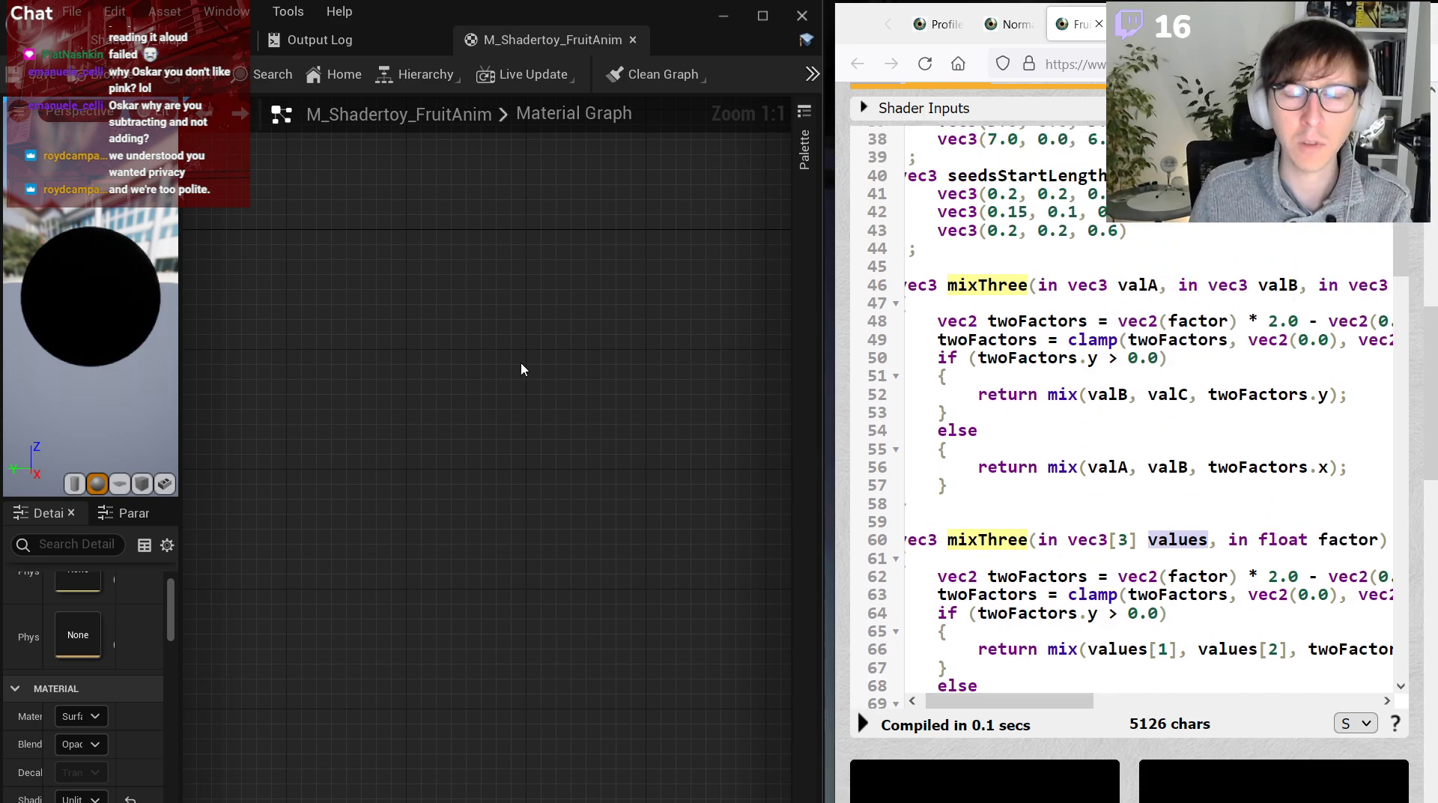
Create a material function named MF_Shadertoy_MixThree alongside the other Shadertoy assets in the content browser.
click(102, 39)
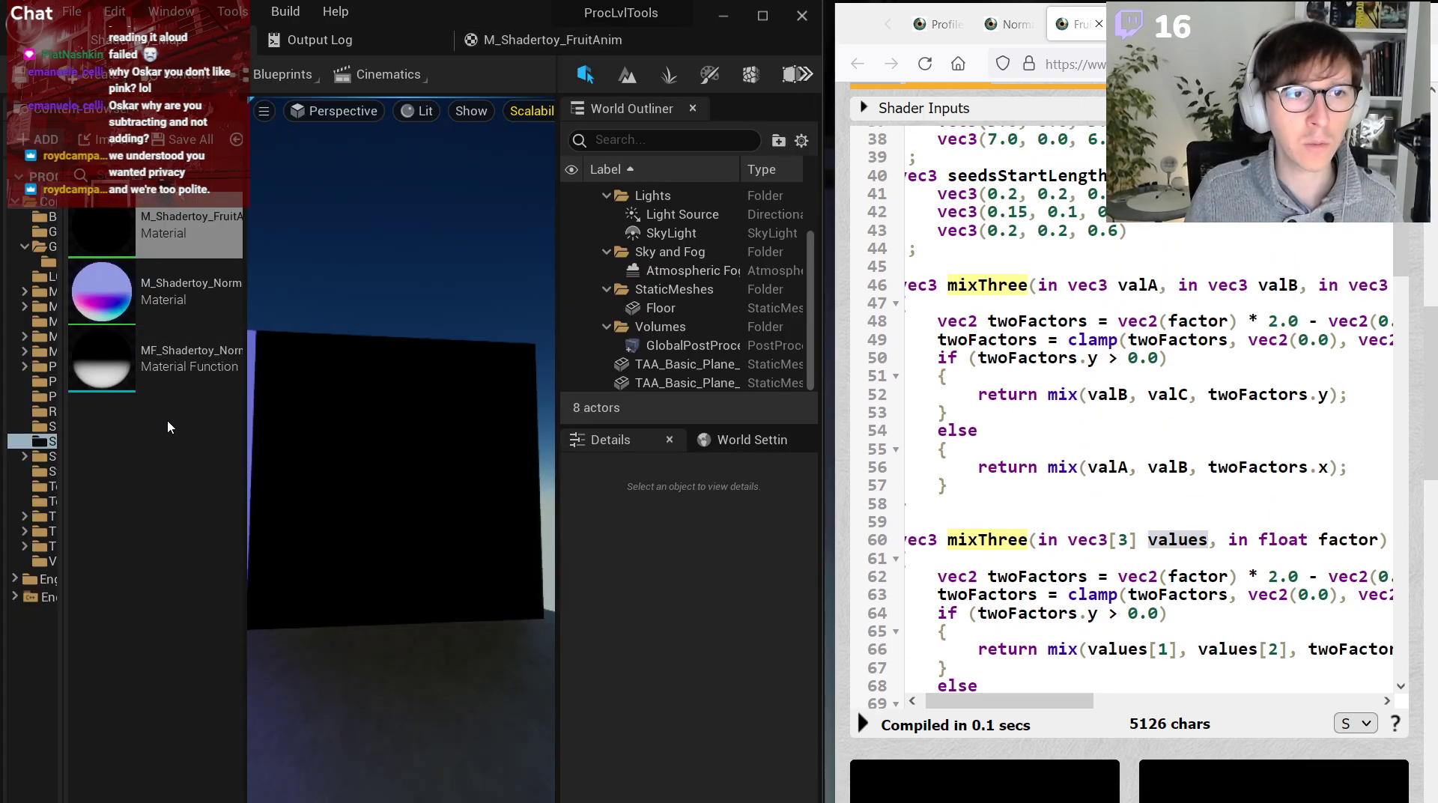
right_click(168, 427)
mouse_move(212, 683)
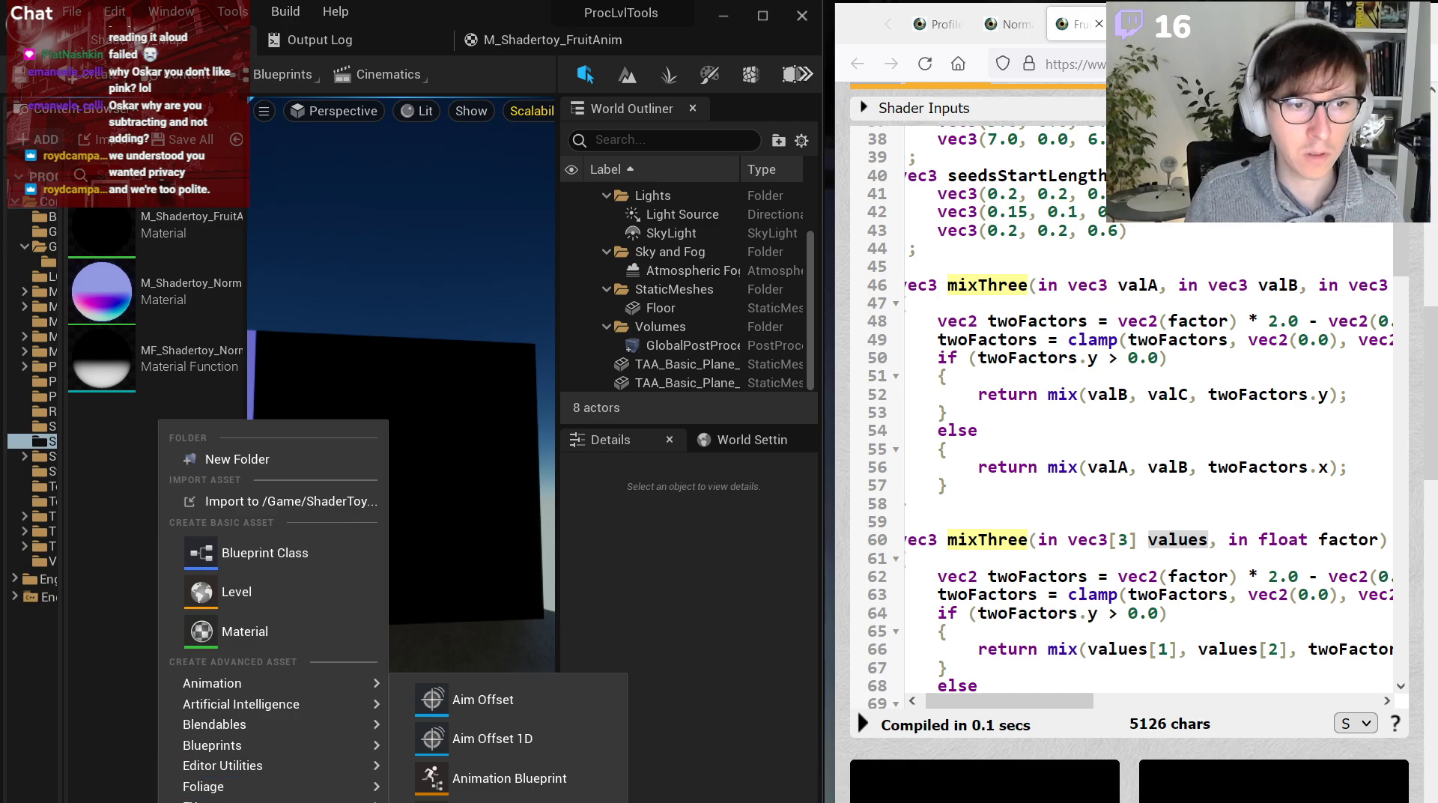
click(479, 802)
text(MF)
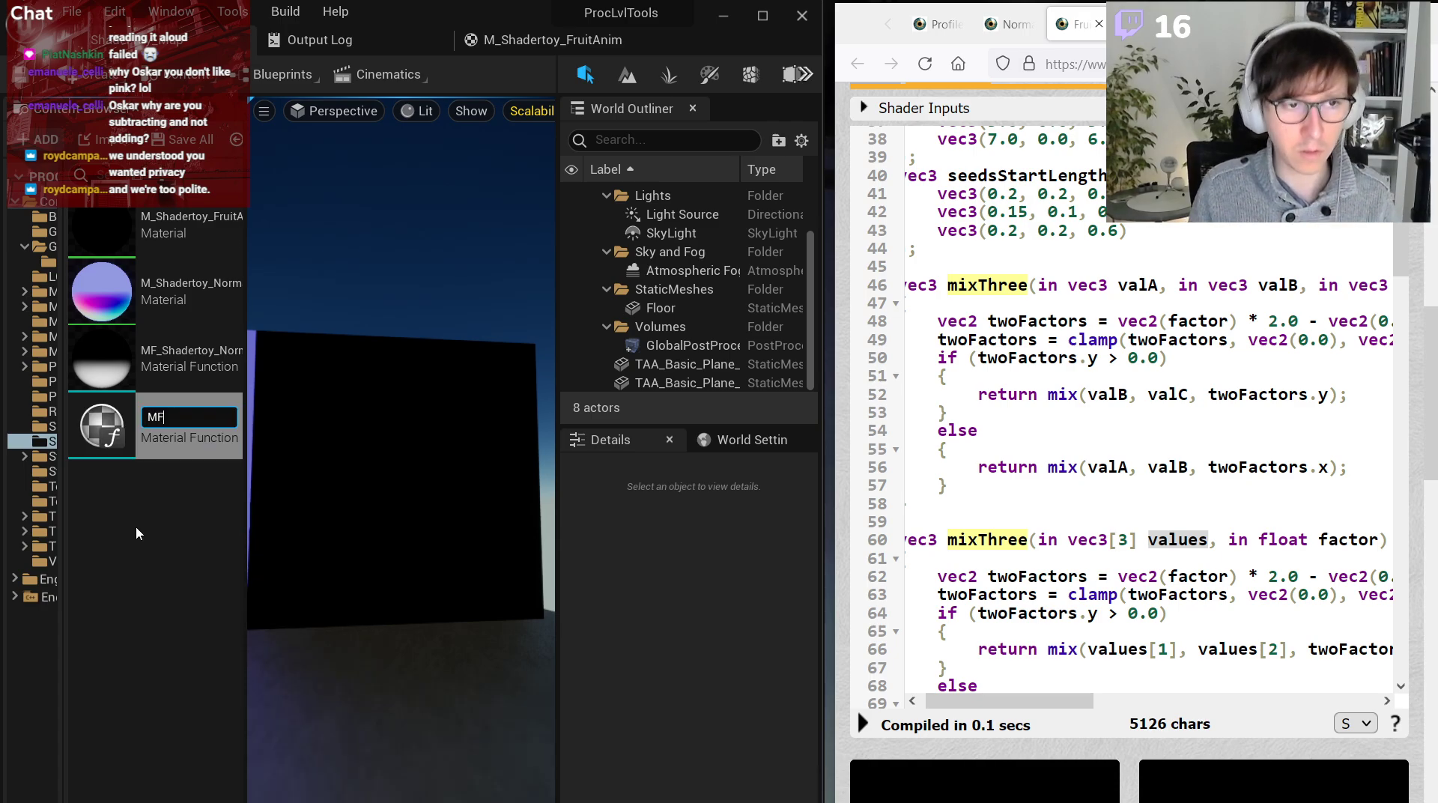
text(_Shader)
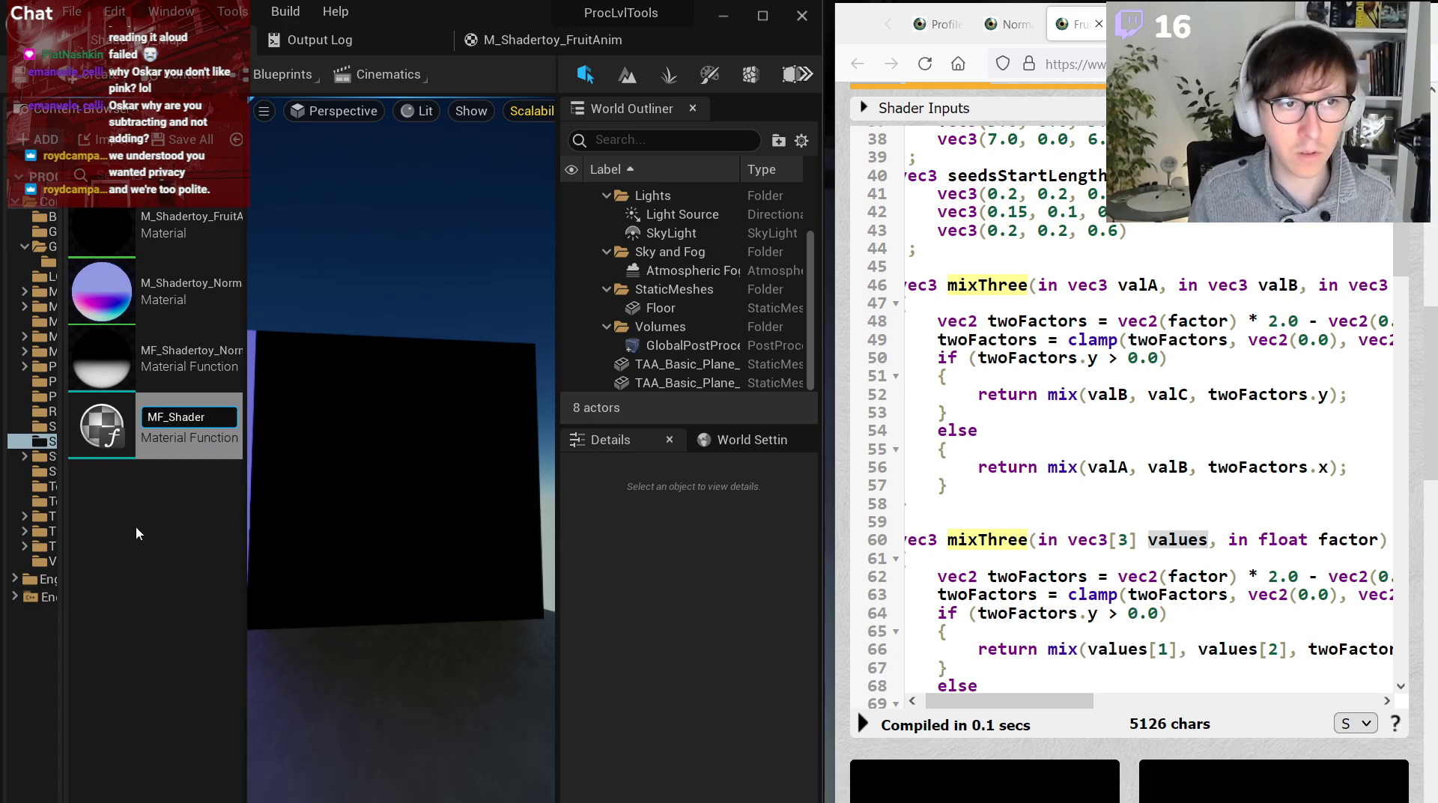
text(toy_Fru)
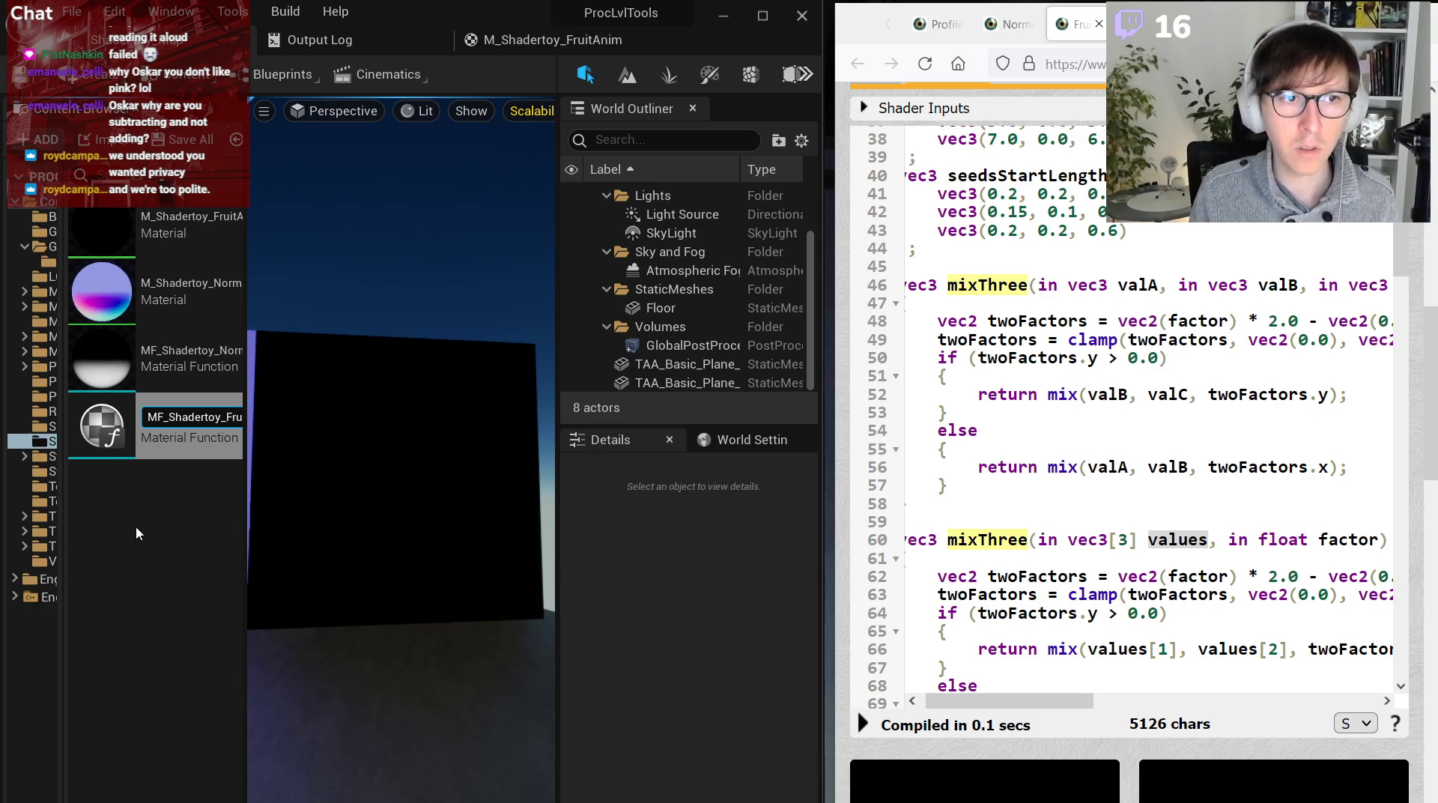
key(BackSpace)
key(BackSpace)
key(BackSpace)
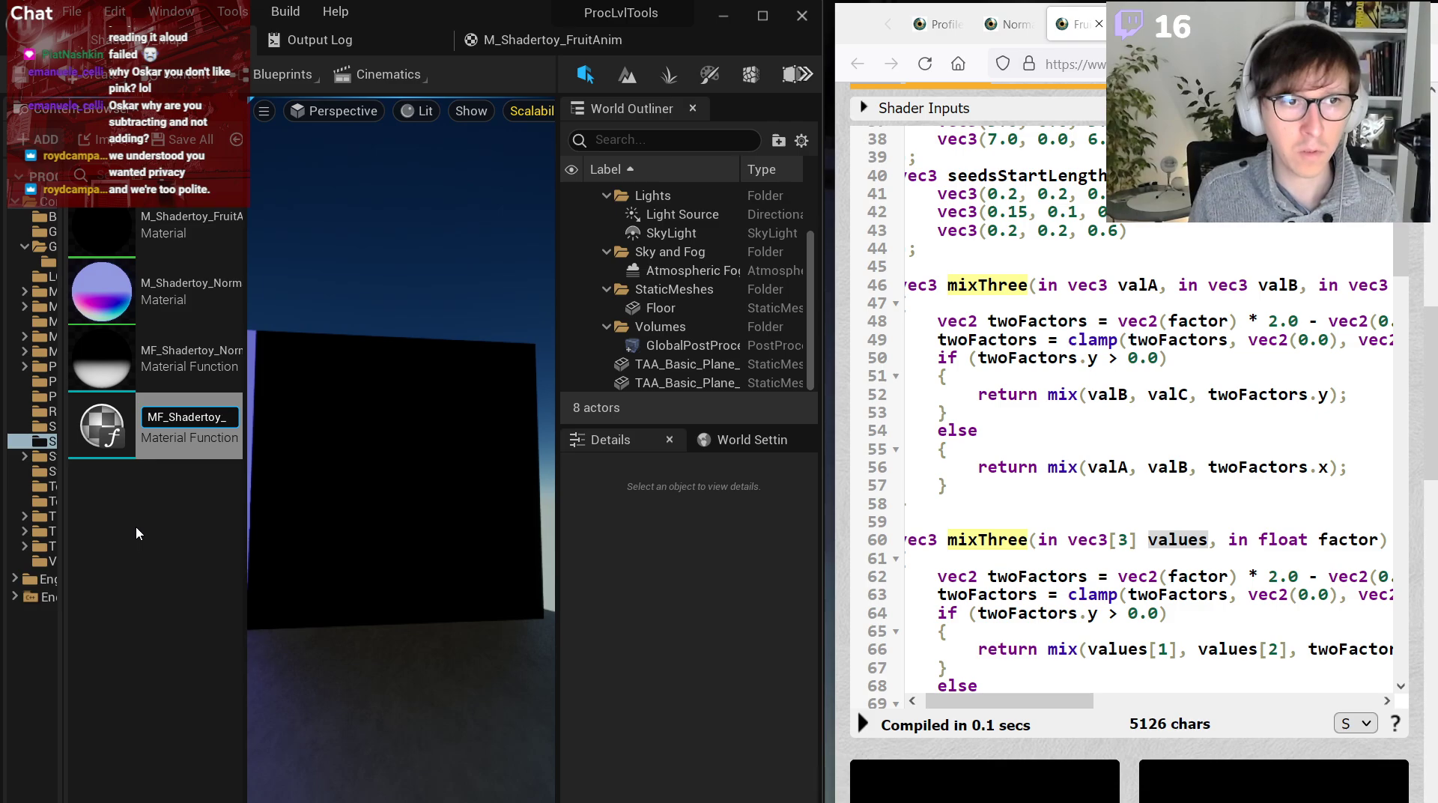
text(MixThree)
key(Return)
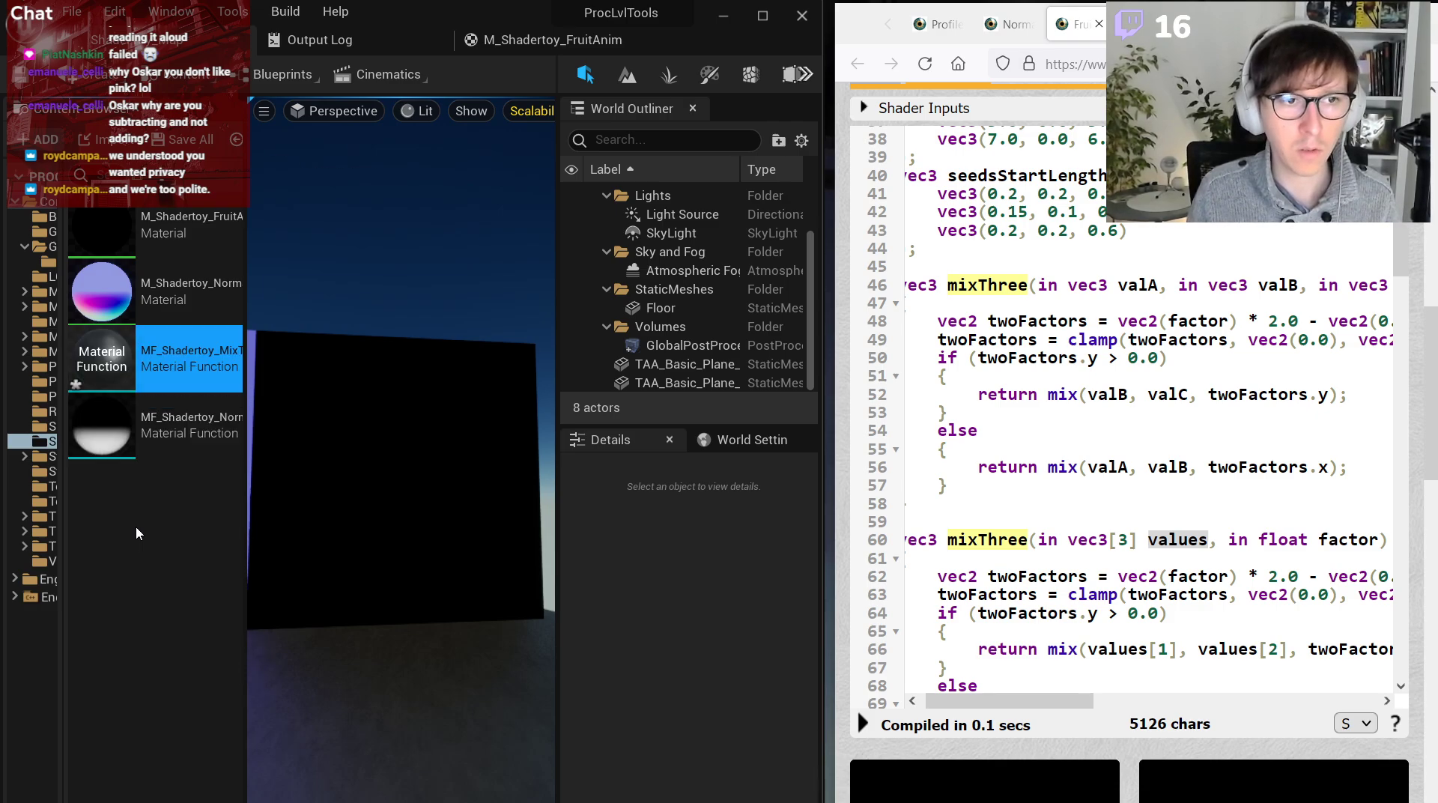
Widen the content browser, open MF_Shadertoy_MixThree and enlarge its graph area.
drag(246, 451, 304, 452)
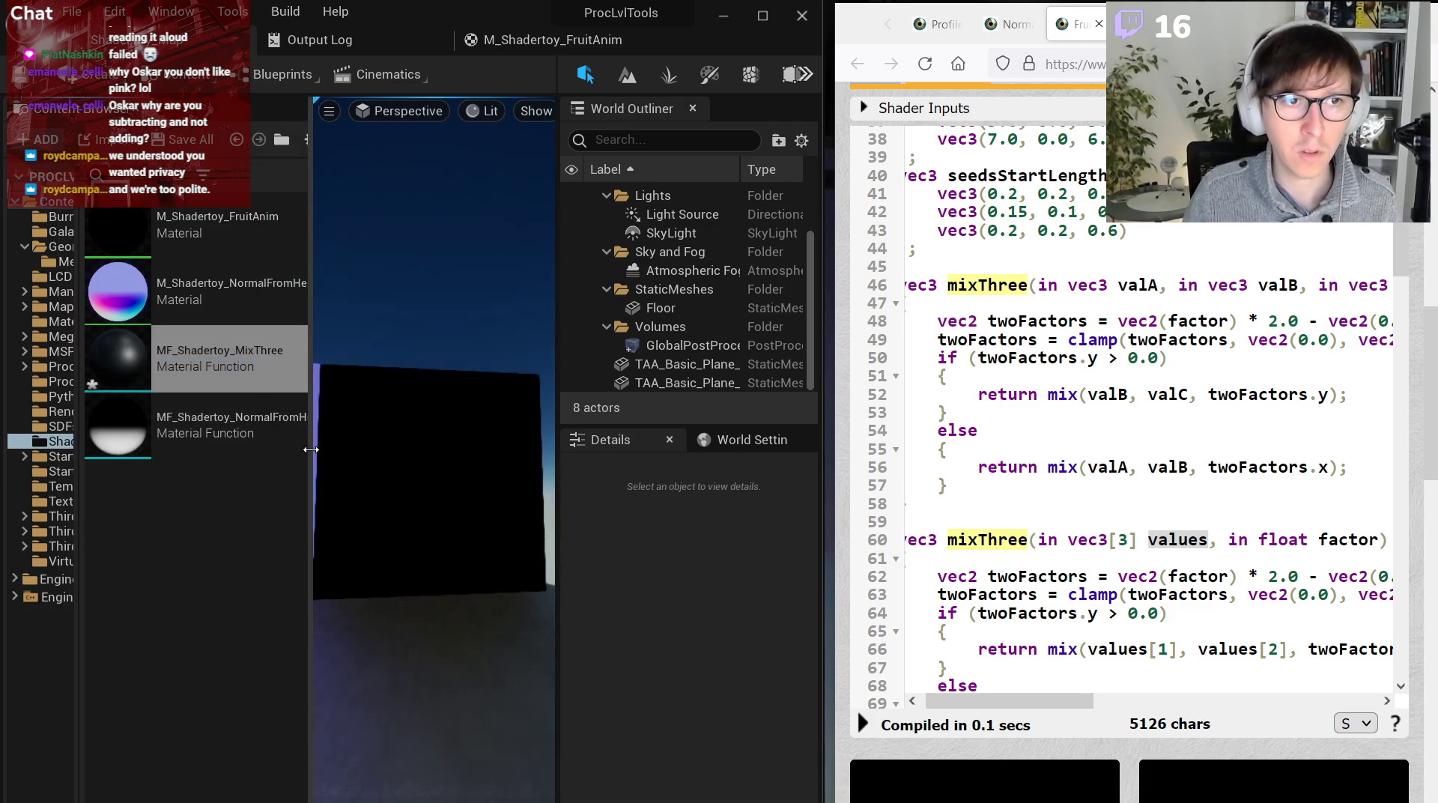
click(178, 379)
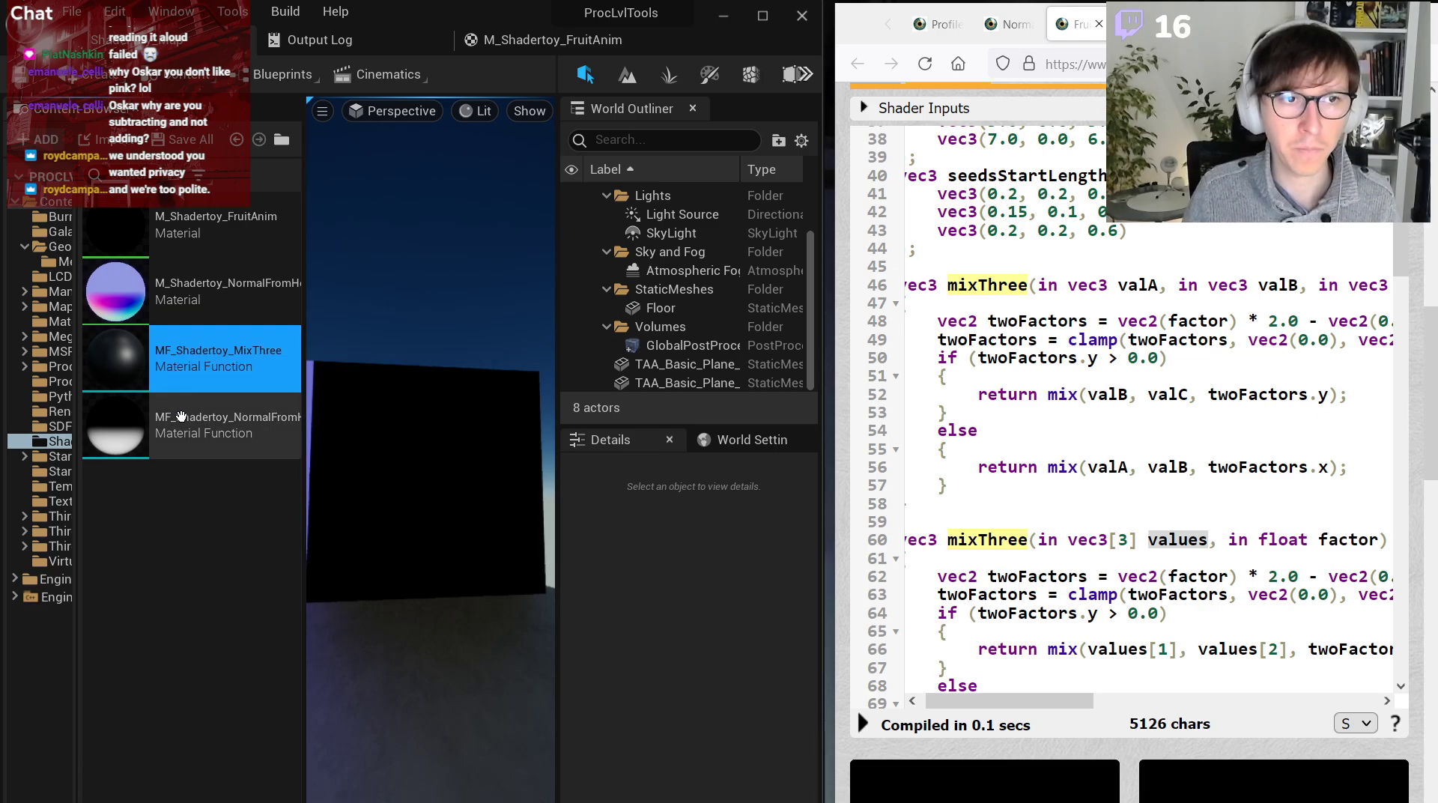
double_click(259, 366)
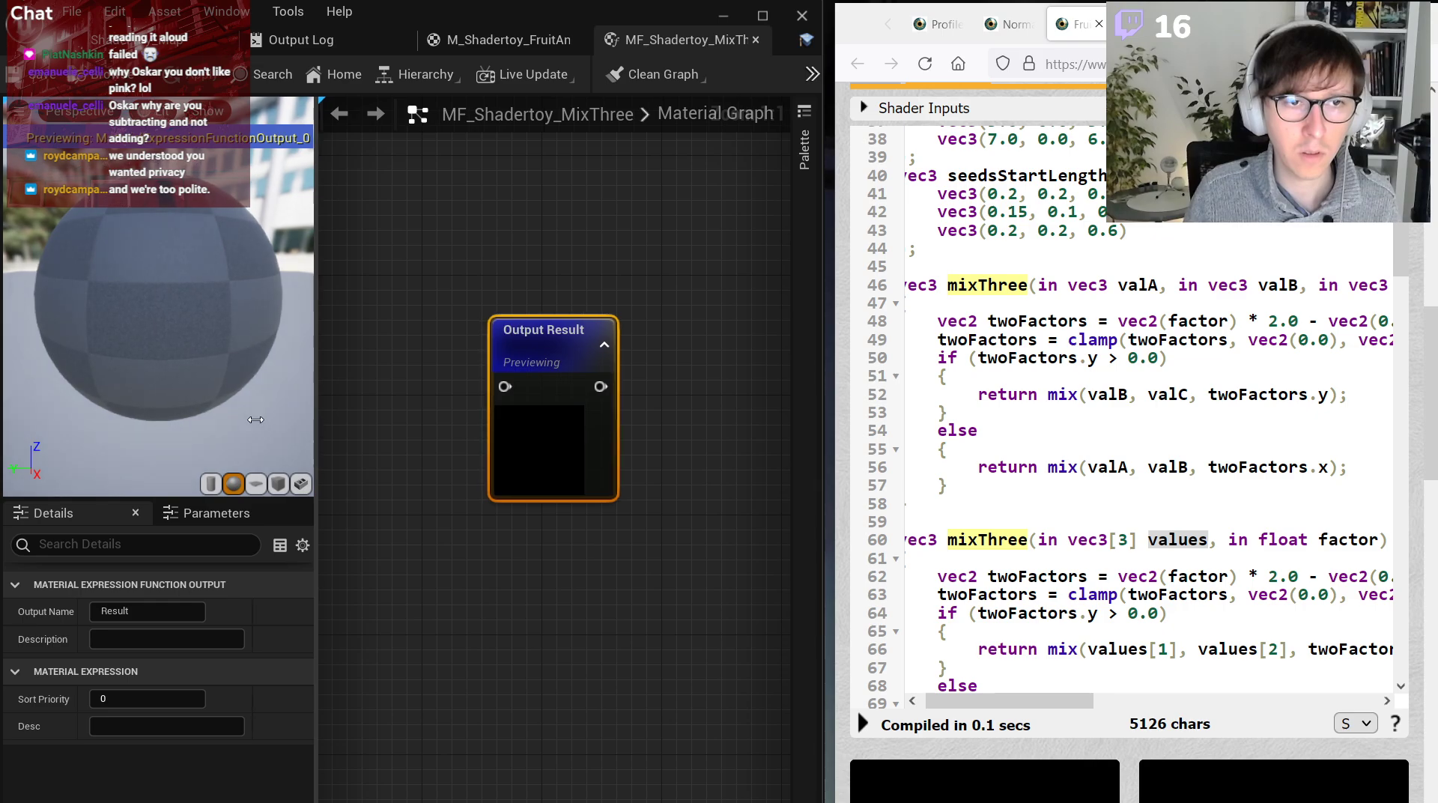
drag(325, 448, 162, 442)
right_drag(346, 461, 557, 492)
Set the Shadertoy code font size to XS and bring the first mixThree function into view.
click(1060, 395)
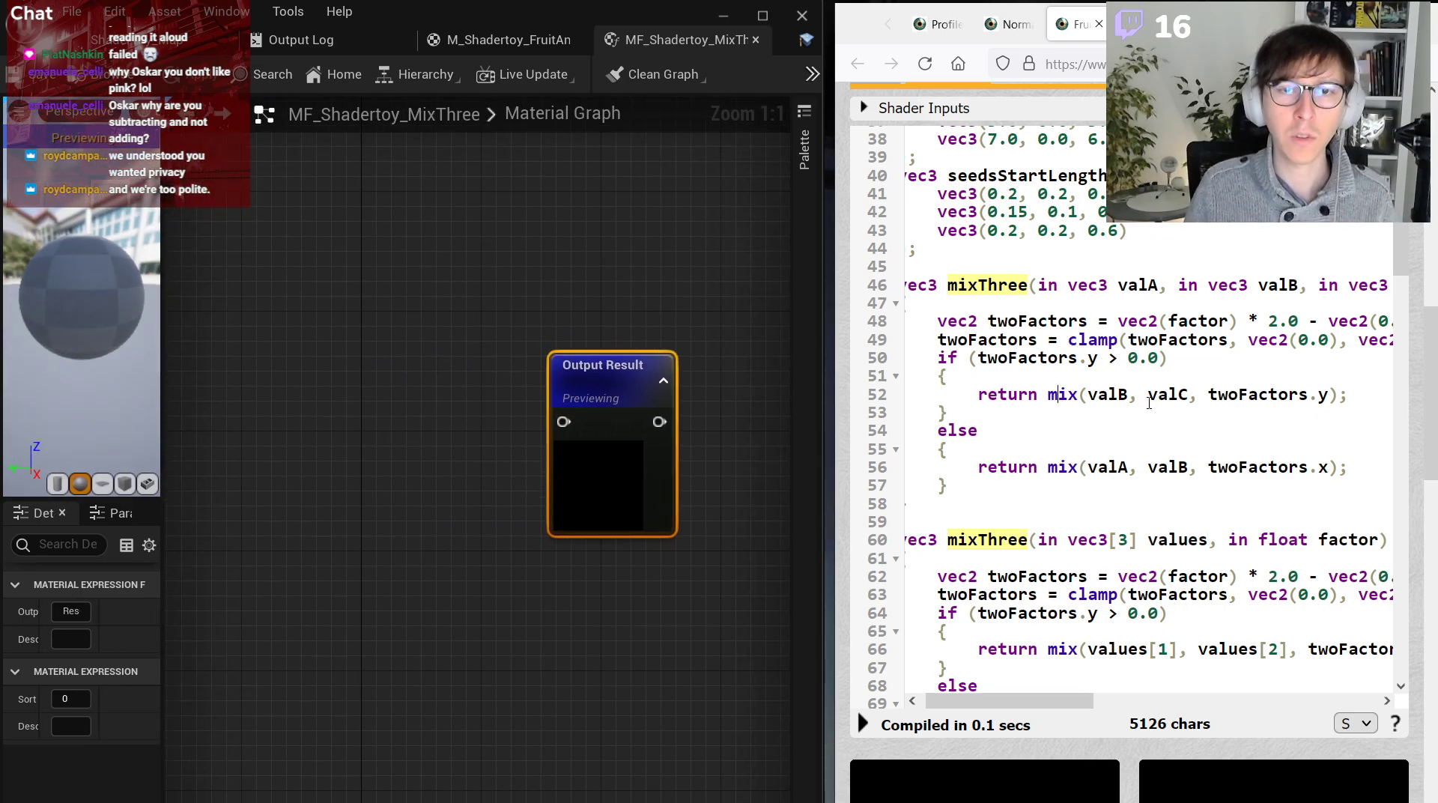
click(1349, 722)
click(1349, 799)
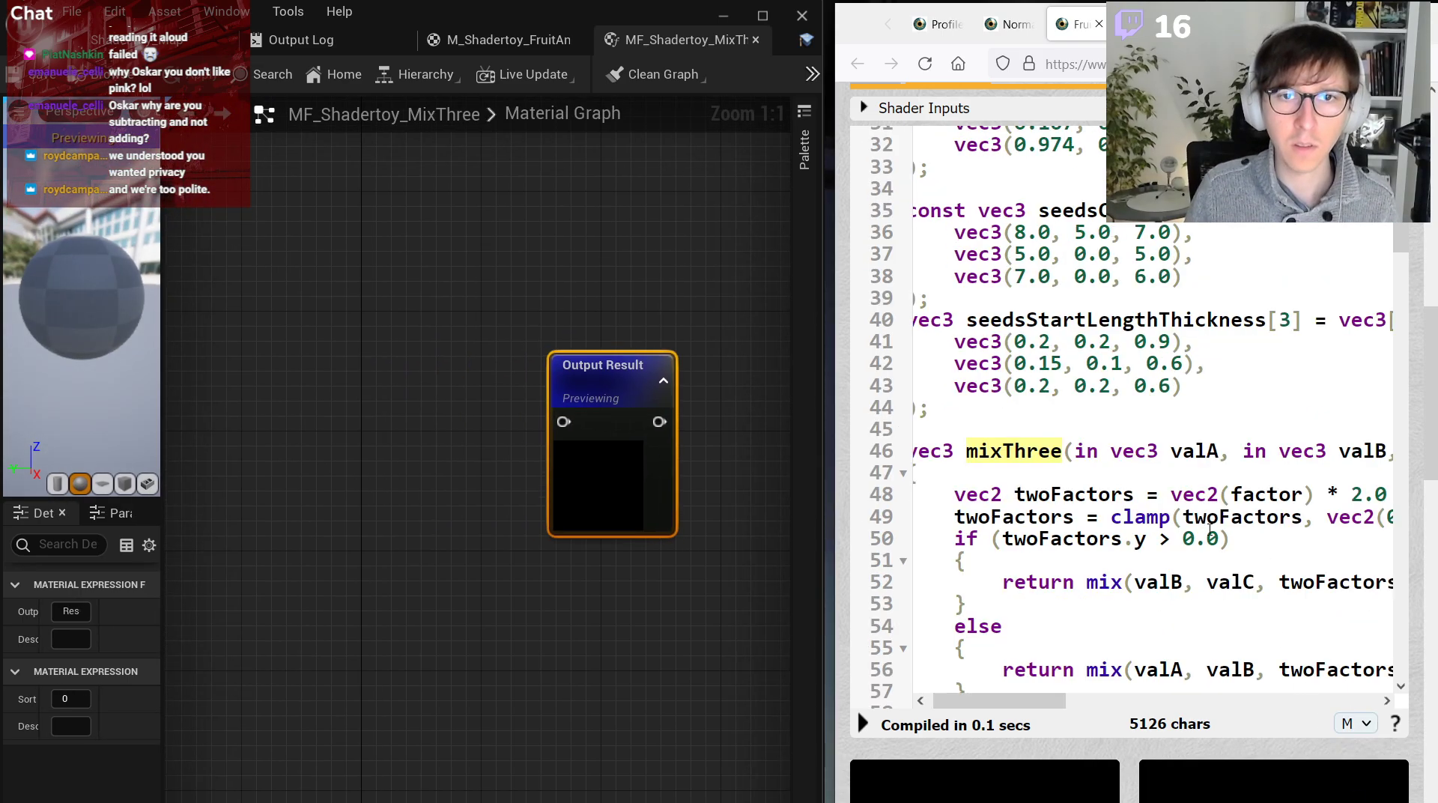
click(1368, 723)
click(1348, 751)
click(1207, 516)
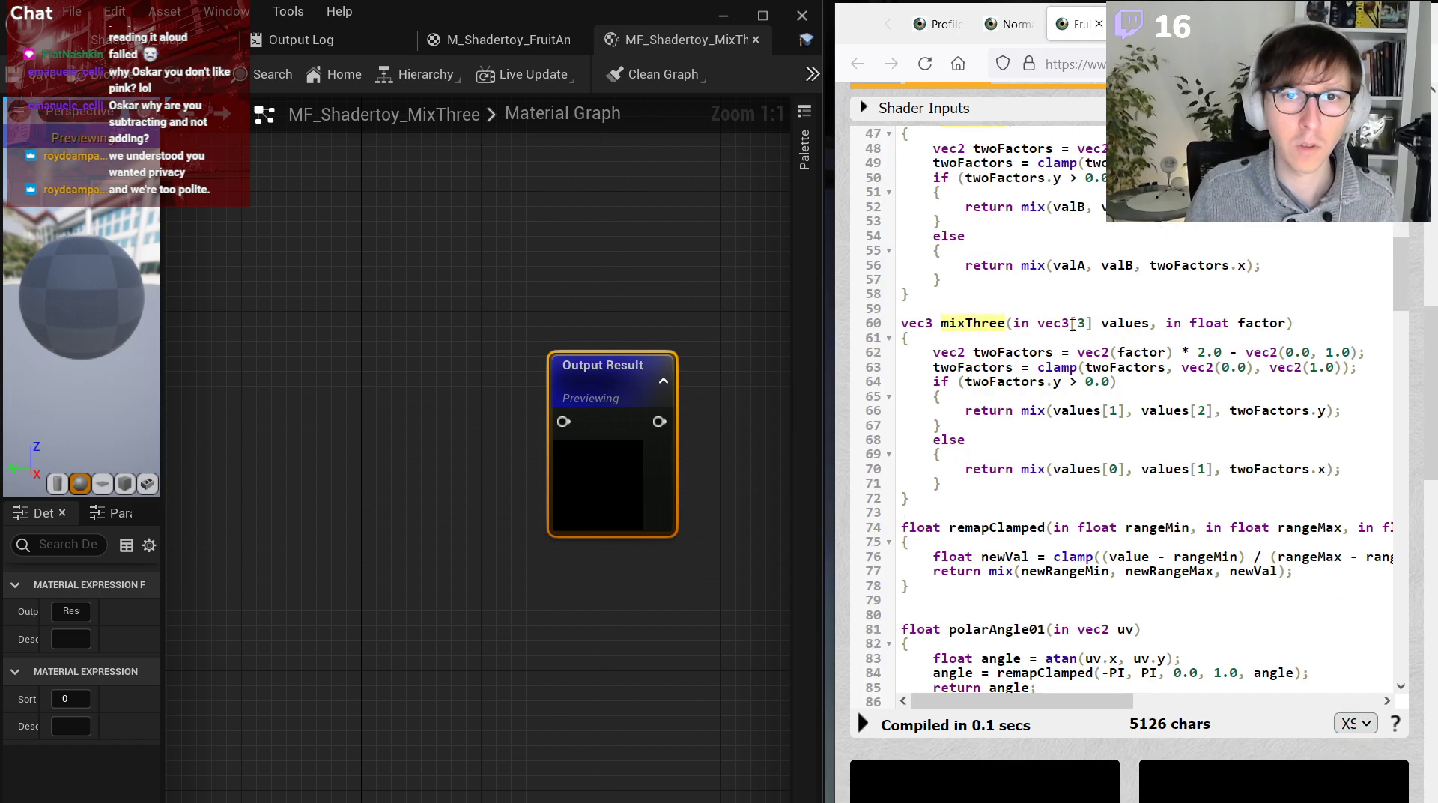
scroll(1073, 323, up, 5)
Add a Vector3 function input named A to the graph and widen the details area.
click(325, 272)
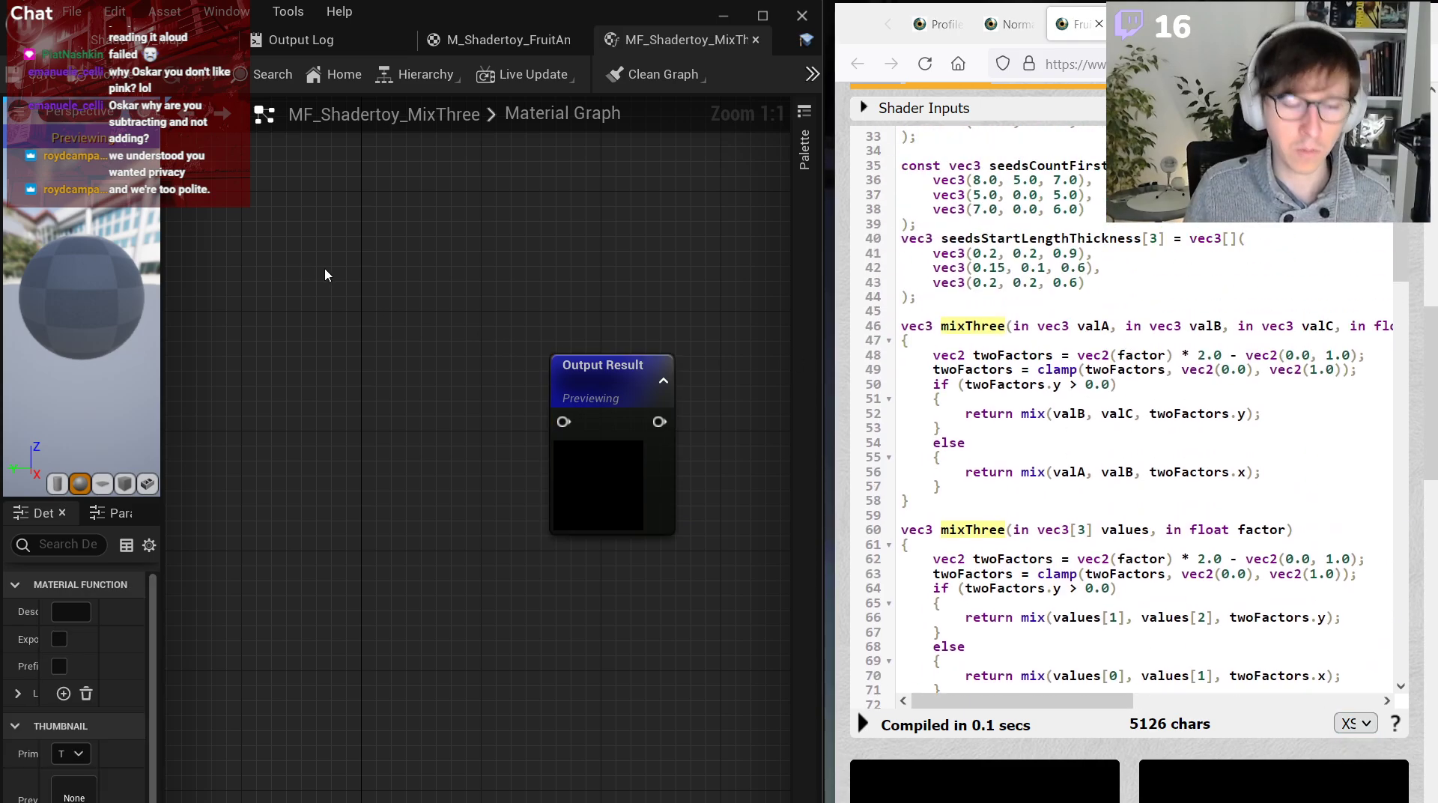
right_click(372, 275)
text(func)
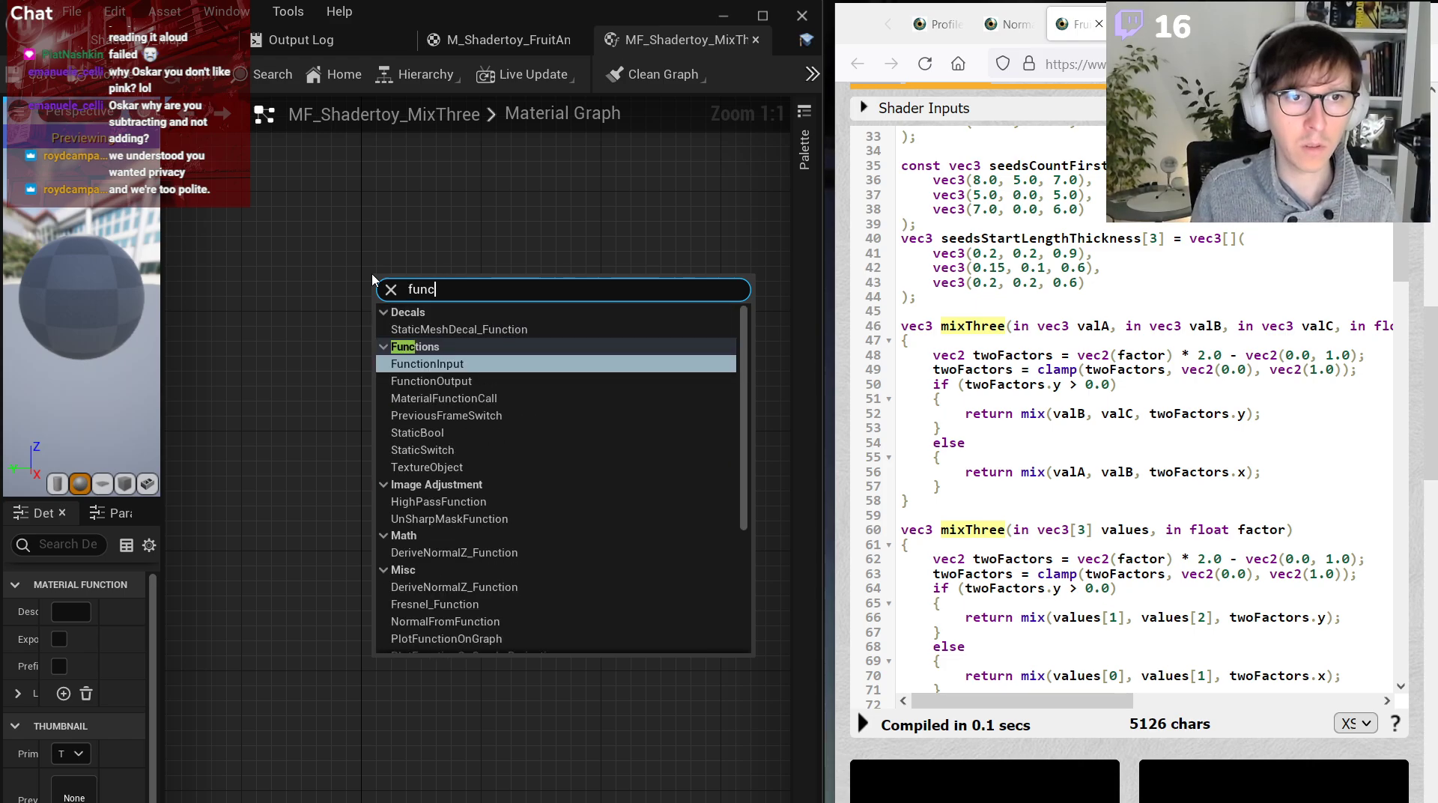
key(Return)
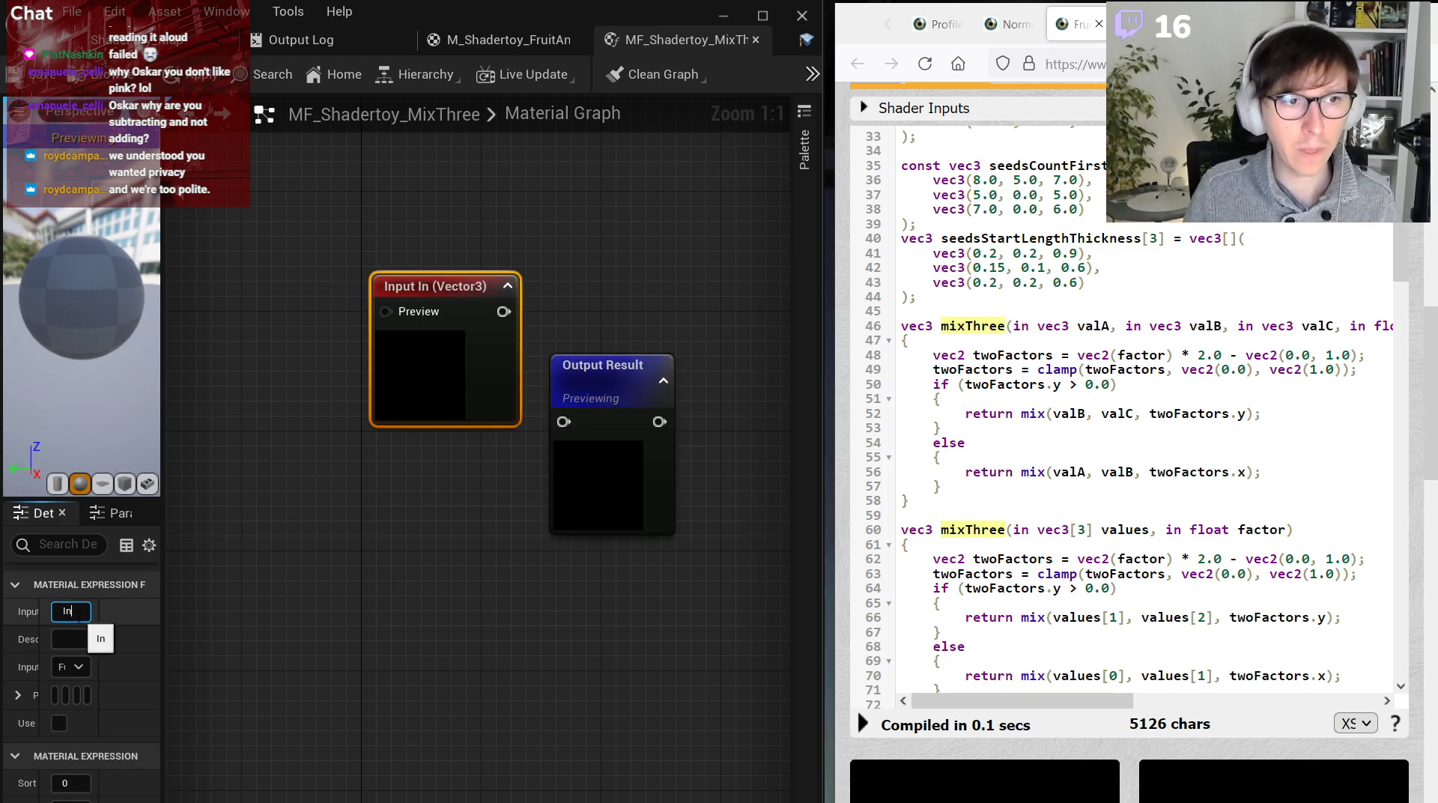
text(A)
key(Return)
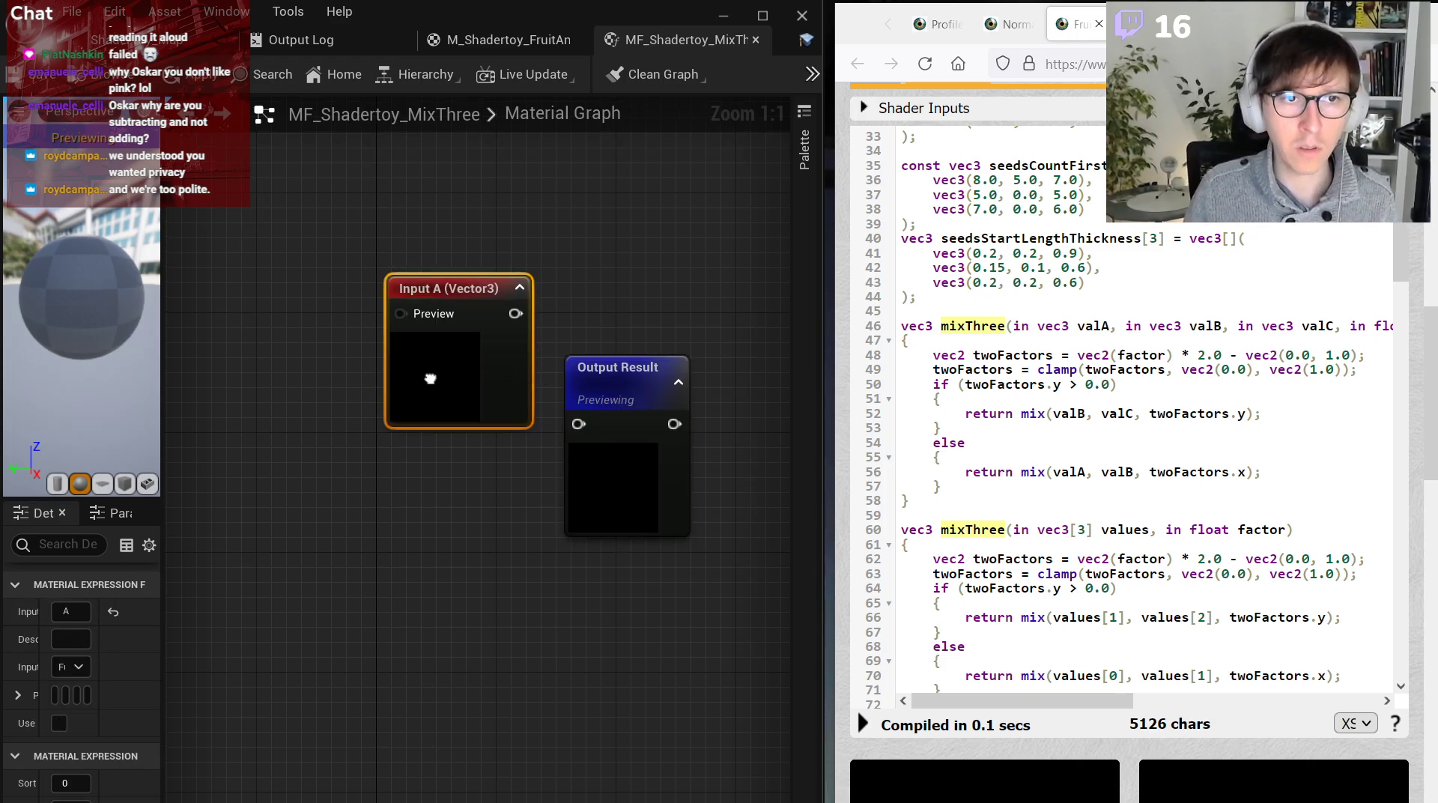
drag(164, 494, 216, 495)
drag(563, 303, 528, 296)
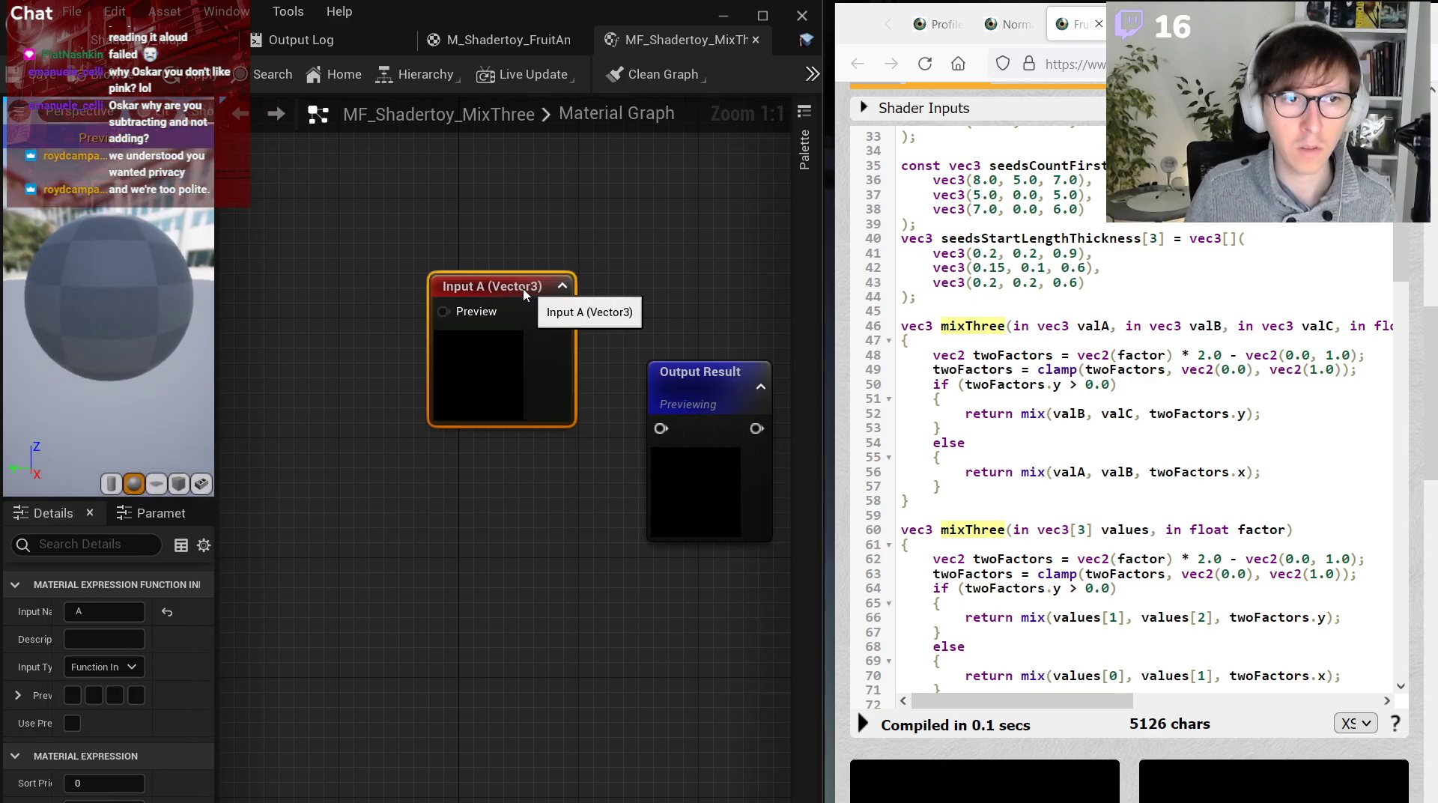
Connect a 0,0,0 constant vector to input A's Preview, use the preview value as default, and collapse the input node's preview.
click(296, 342)
click(322, 295)
drag(379, 334, 444, 312)
click(415, 302)
click(492, 286)
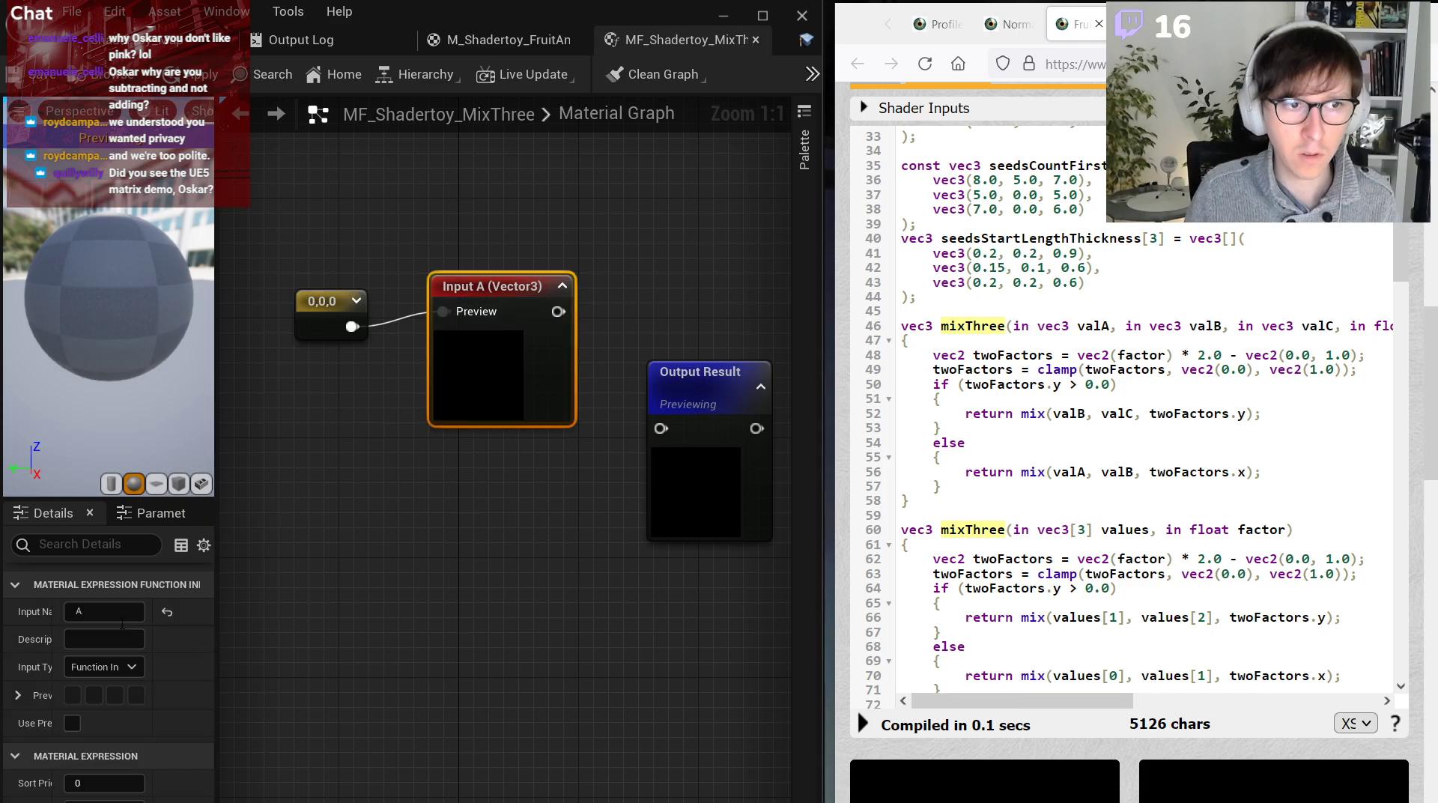
click(72, 724)
drag(329, 302, 359, 301)
click(492, 405)
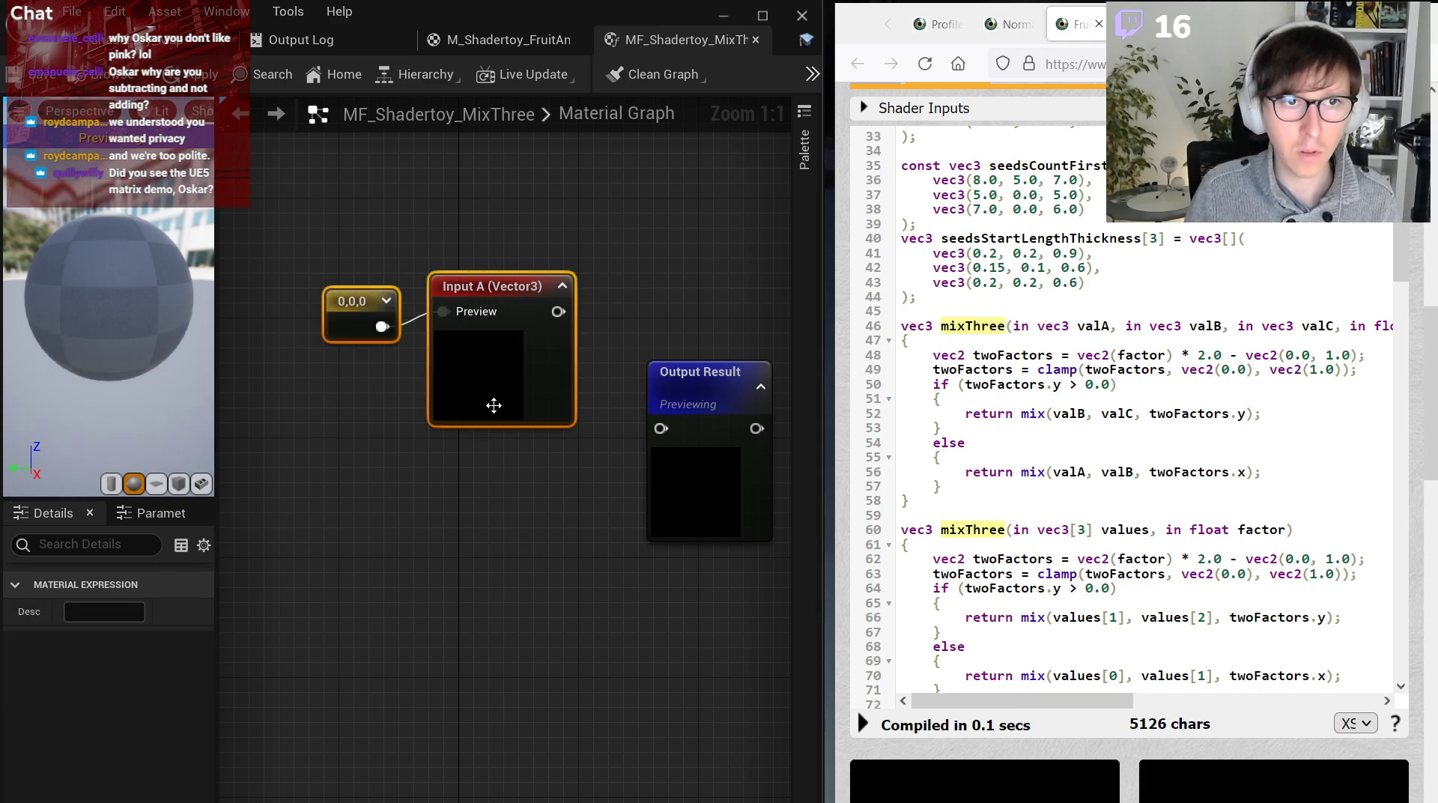
click(564, 288)
Duplicate input A with its 0,0,0 constant and name the copied input B.
drag(322, 244, 460, 389)
key(ctrl+d)
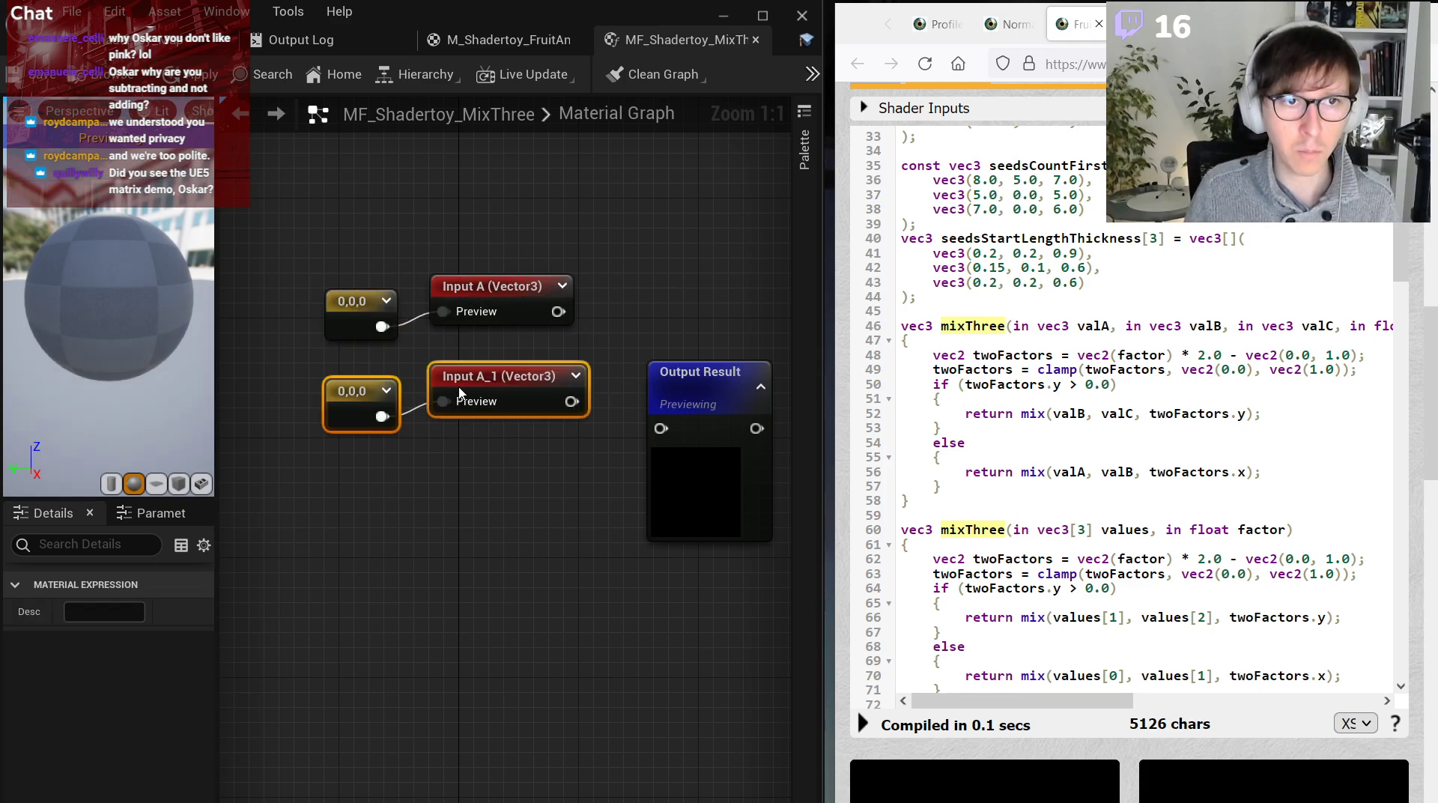
click(473, 448)
click(469, 390)
click(105, 611)
text(B)
key(Return)
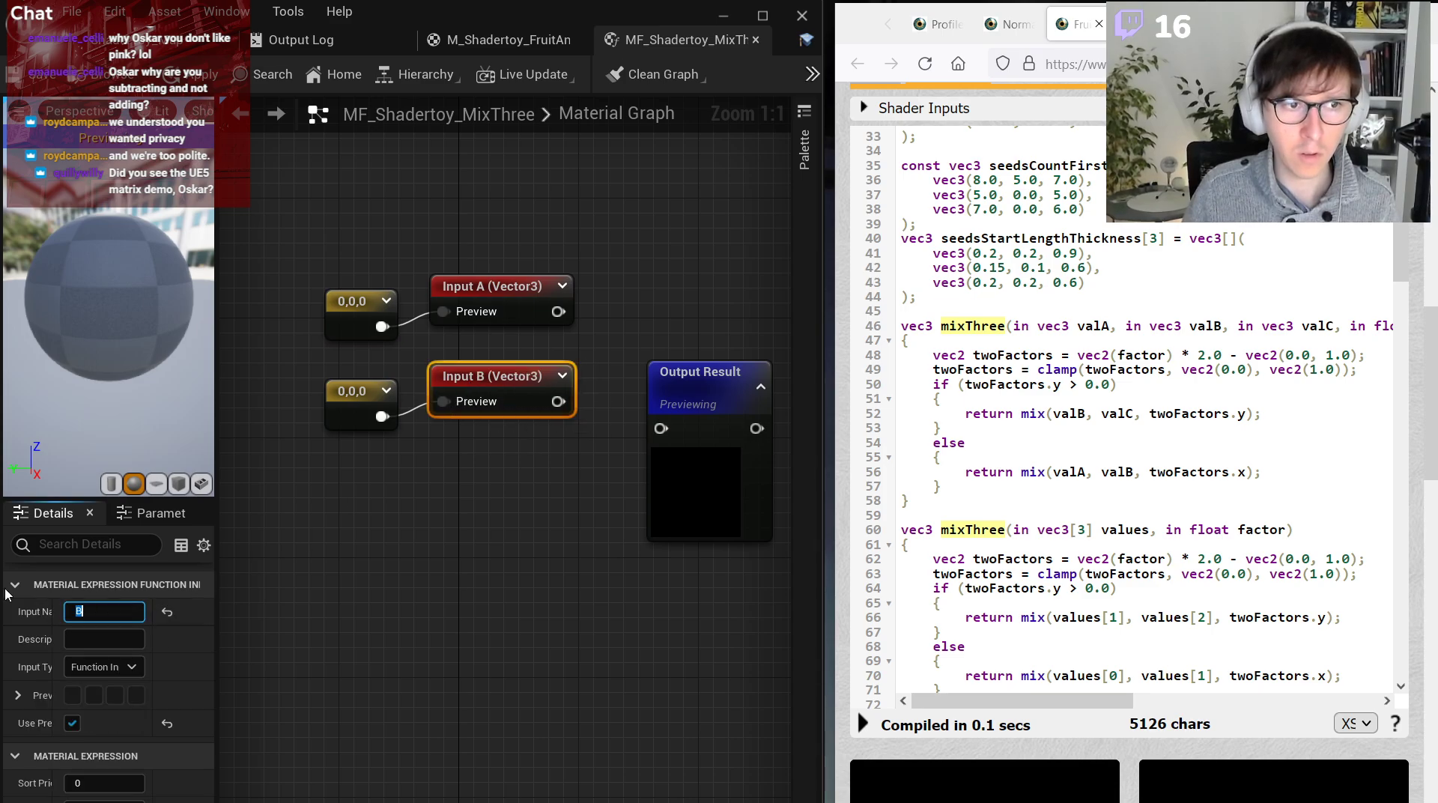
Duplicate input B with its 0,0,0 constant and name the copied input C.
drag(292, 358, 501, 488)
key(ctrl+d)
click(502, 479)
click(105, 611)
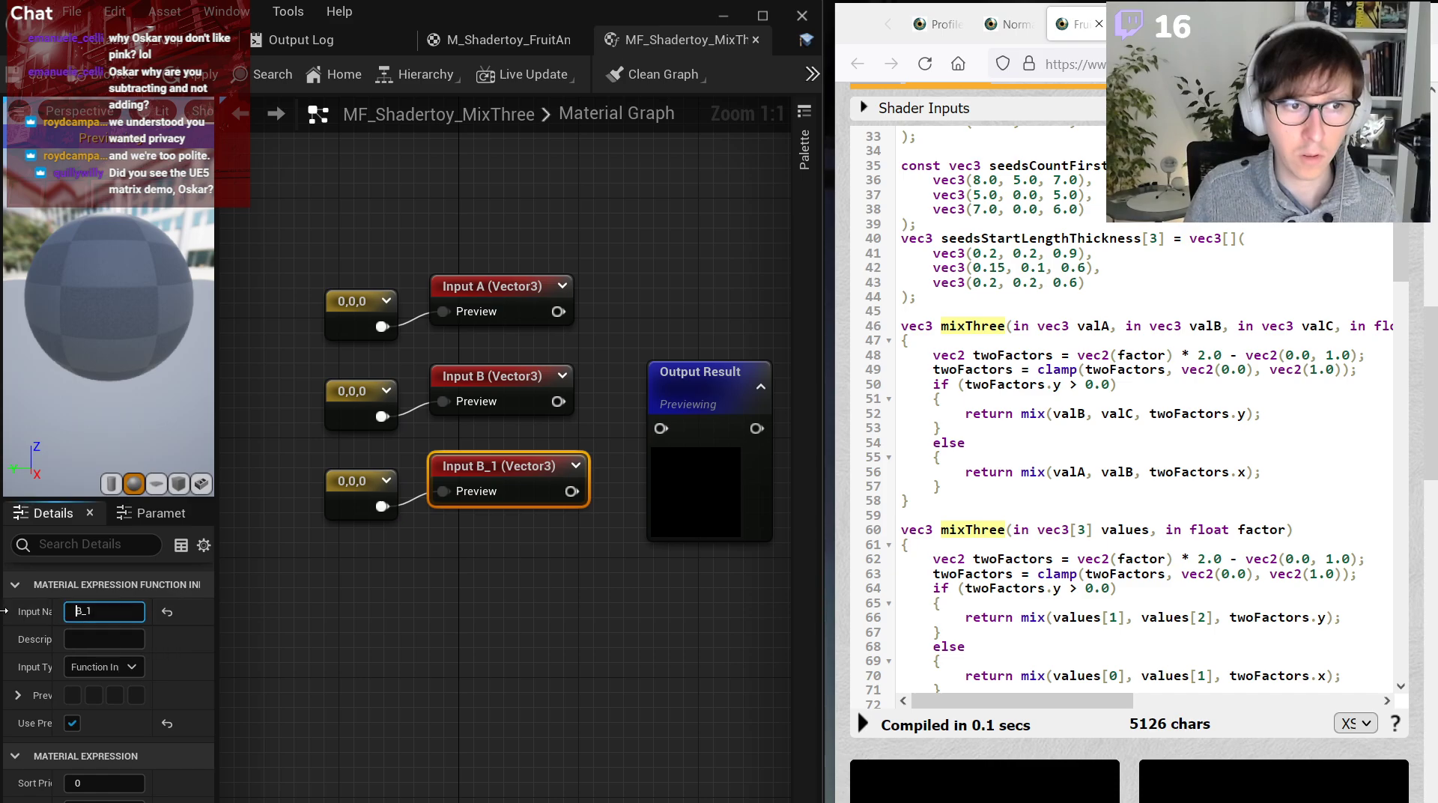
text(C)
key(Return)
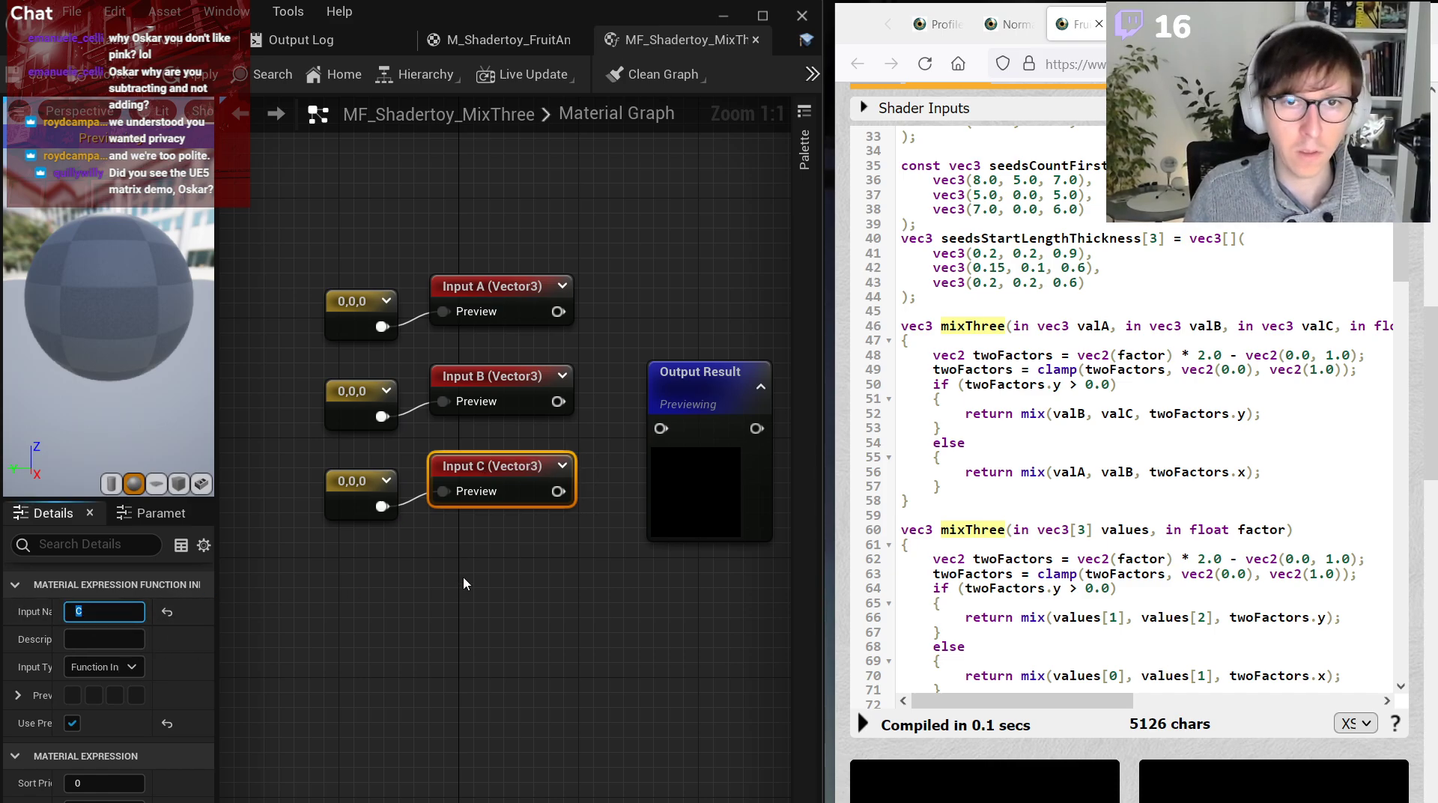
scroll(1073, 684, right, 4)
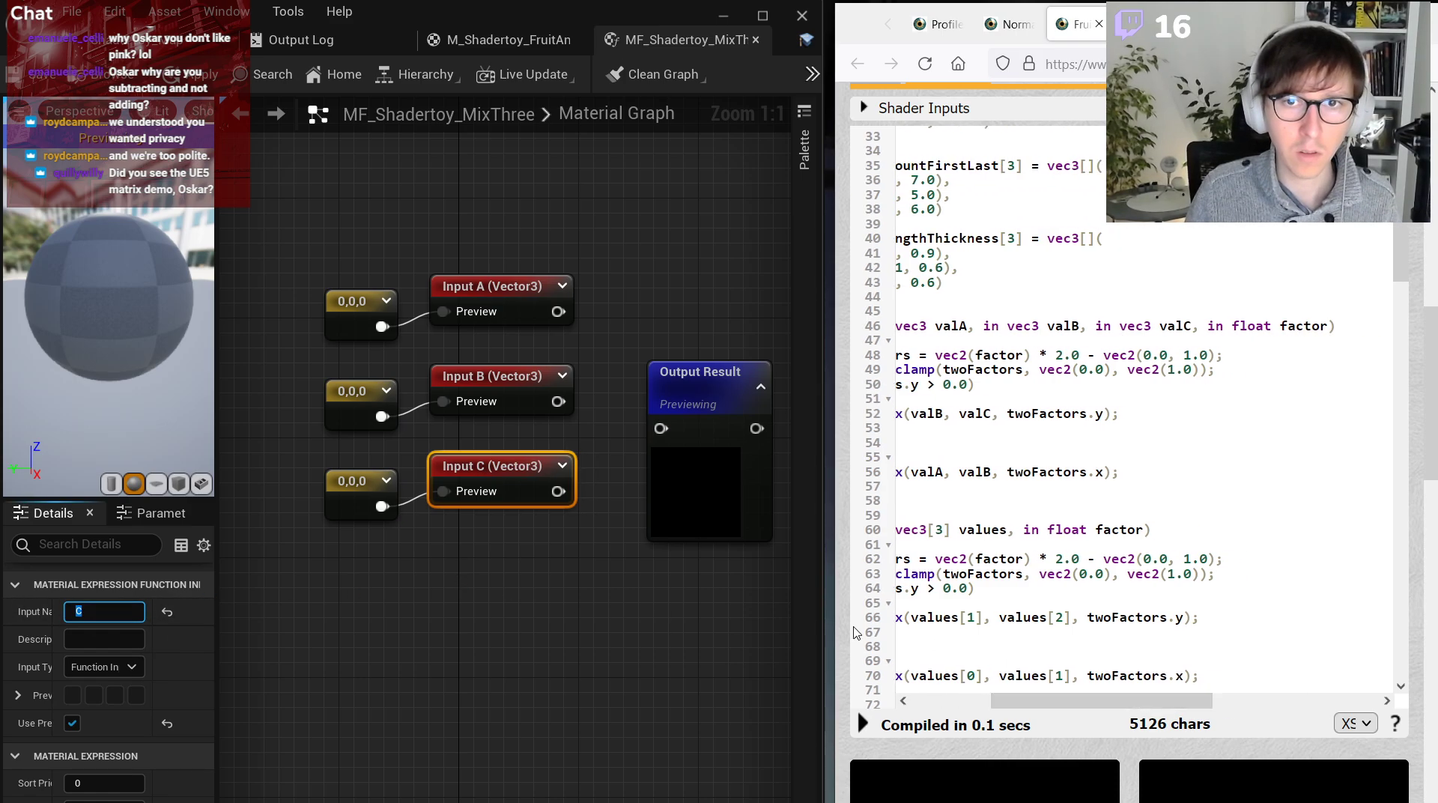
click(425, 538)
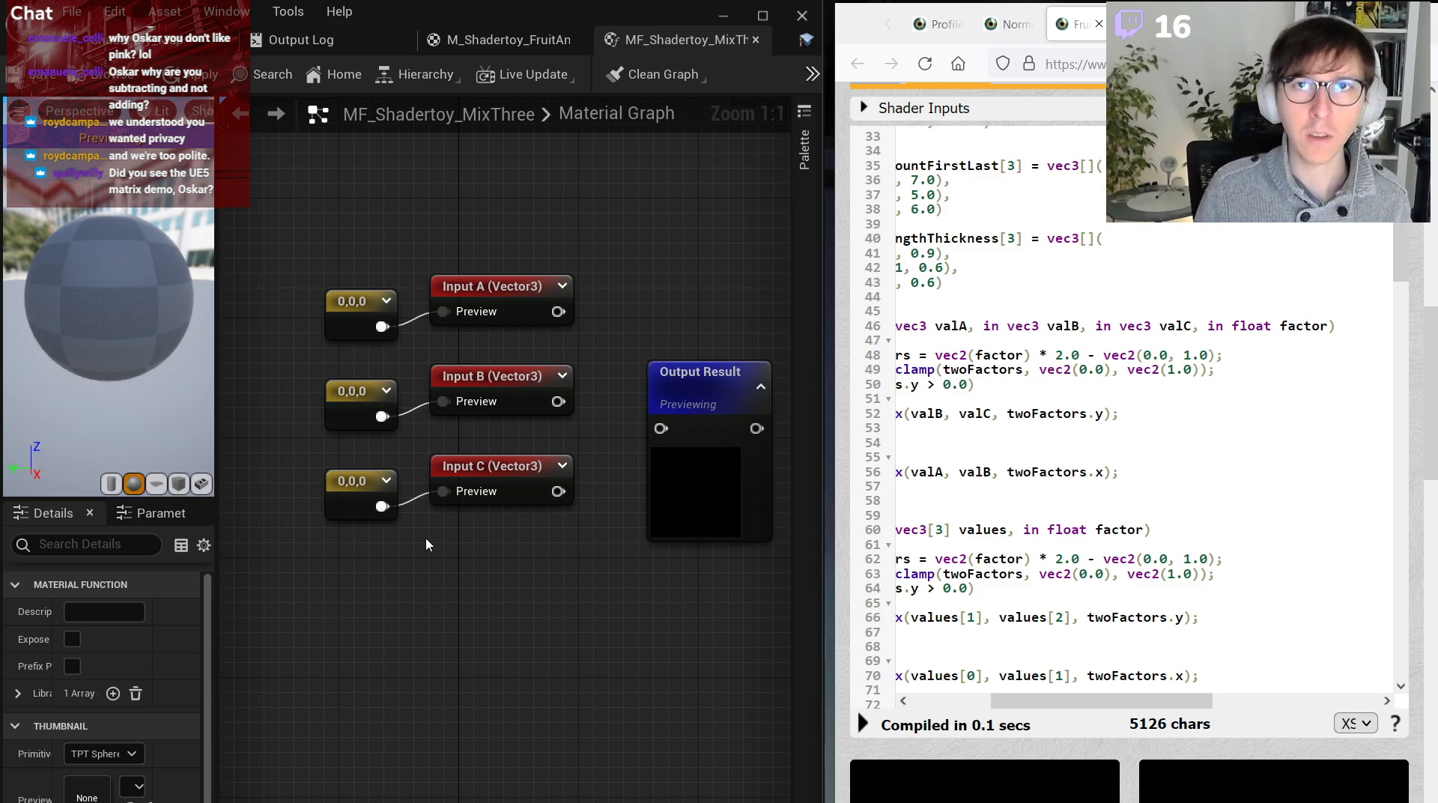
click(496, 527)
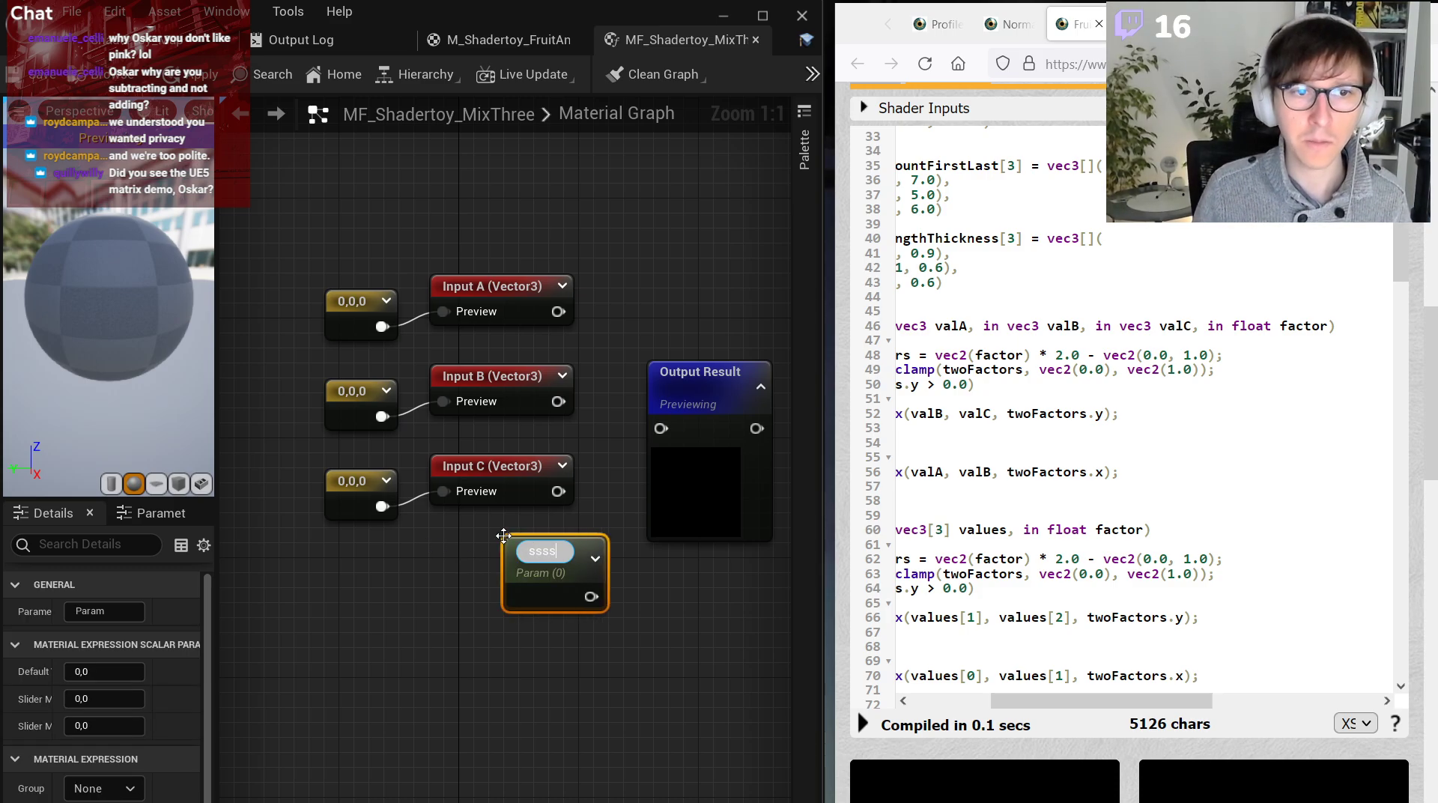
text(ssss)
click(105, 611)
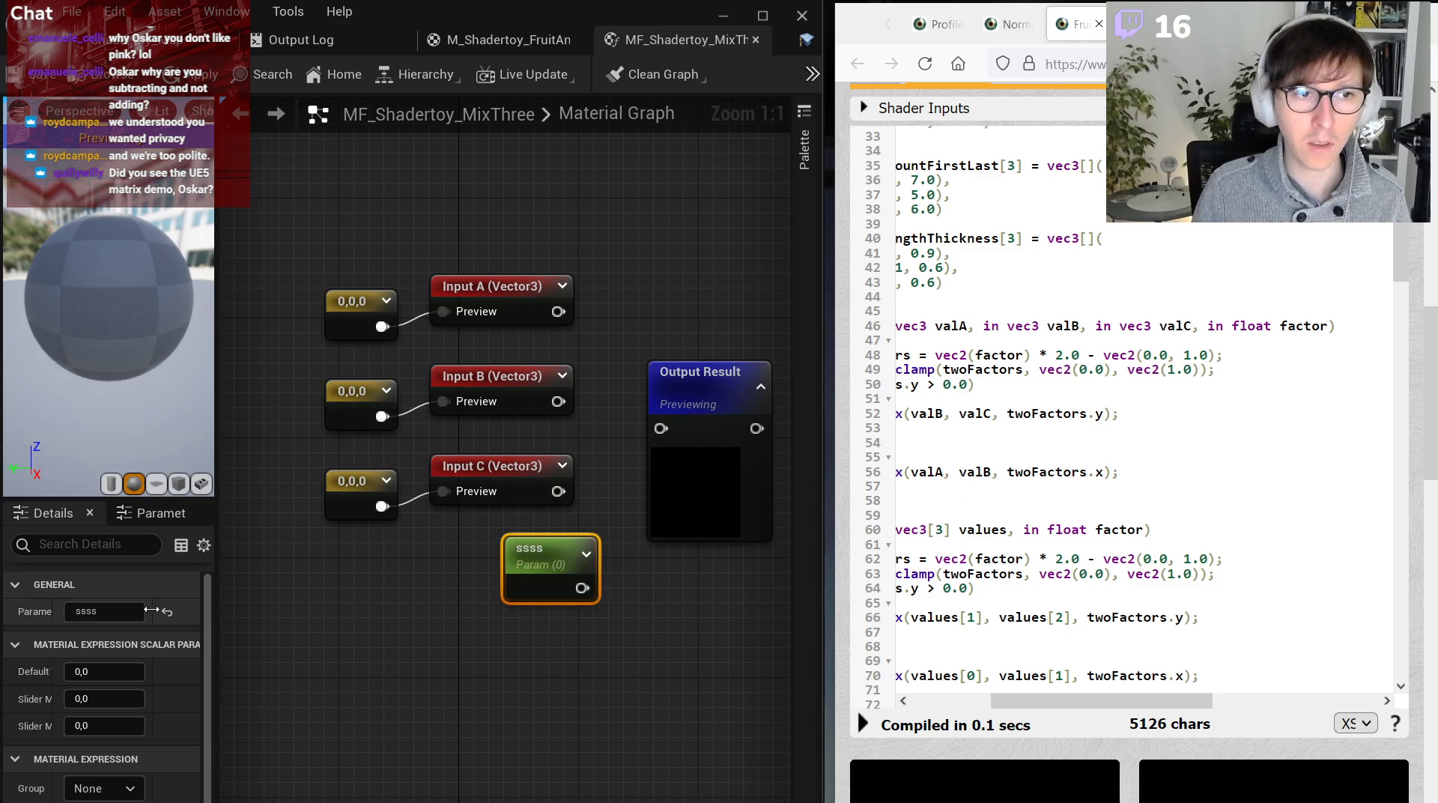
key(BackSpace)
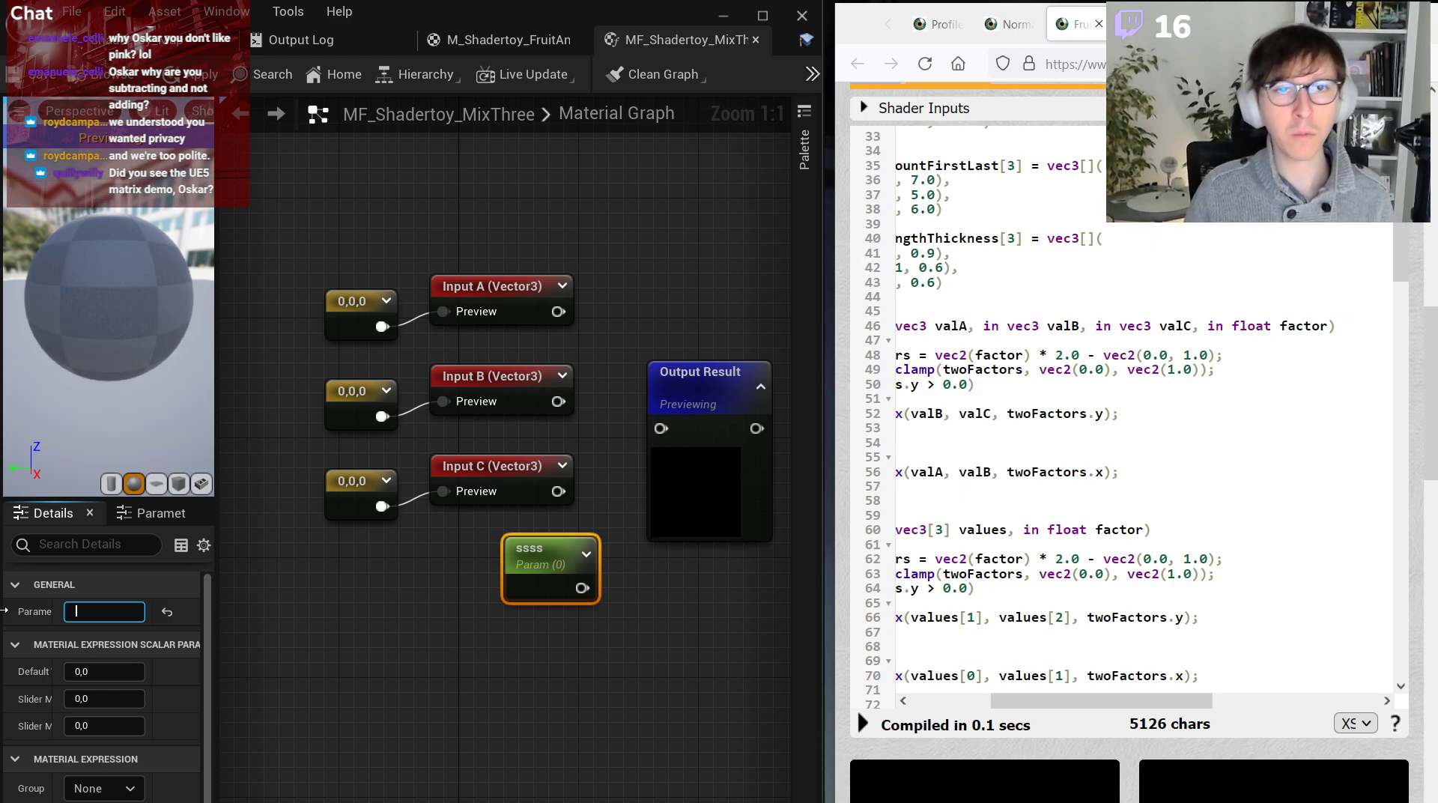
drag(822, 261, 834, 261)
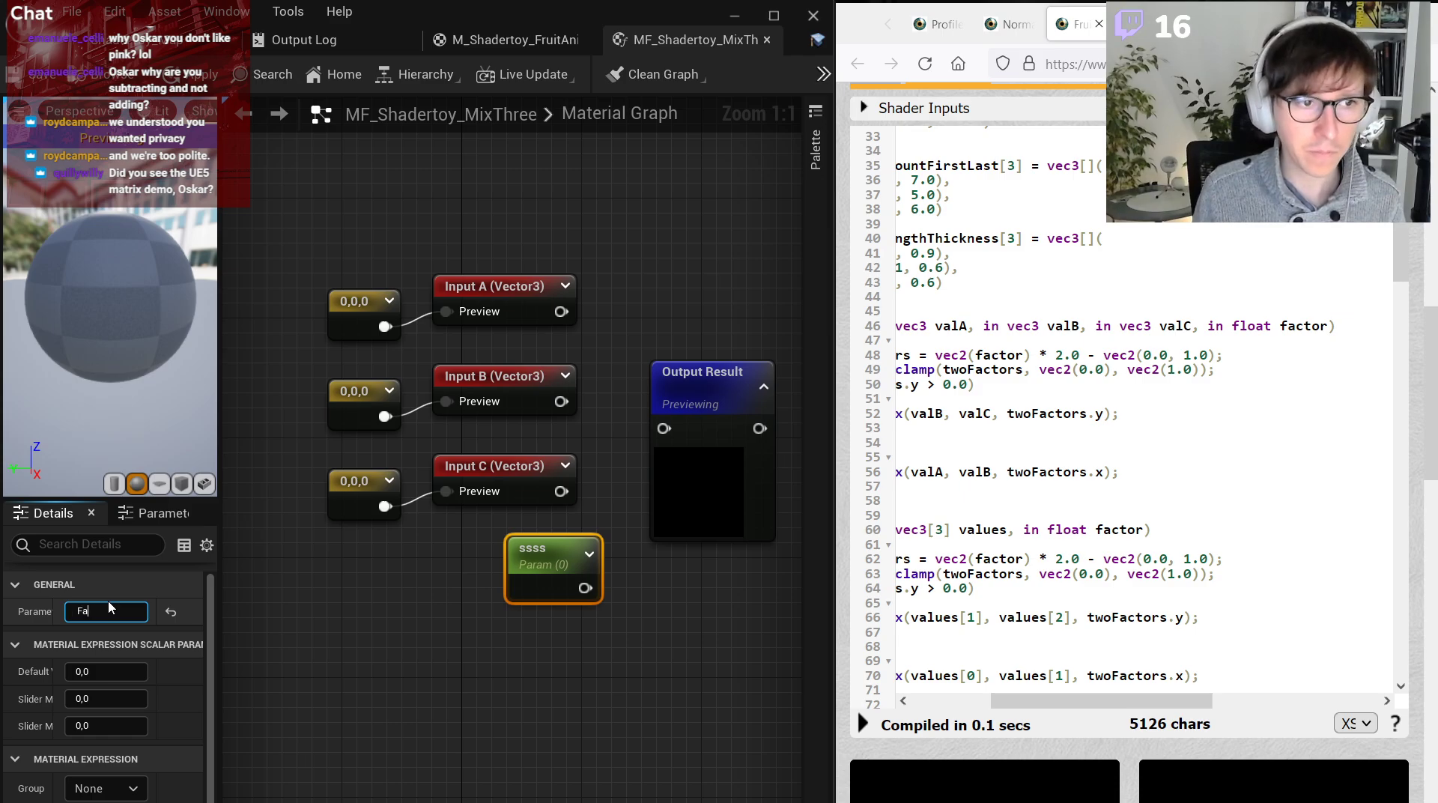
key(Return)
drag(616, 649, 475, 554)
key(Delete)
Duplicate the Input C node, name the copy Factor, and align it below Input C.
click(493, 477)
key(ctrl+d)
click(105, 611)
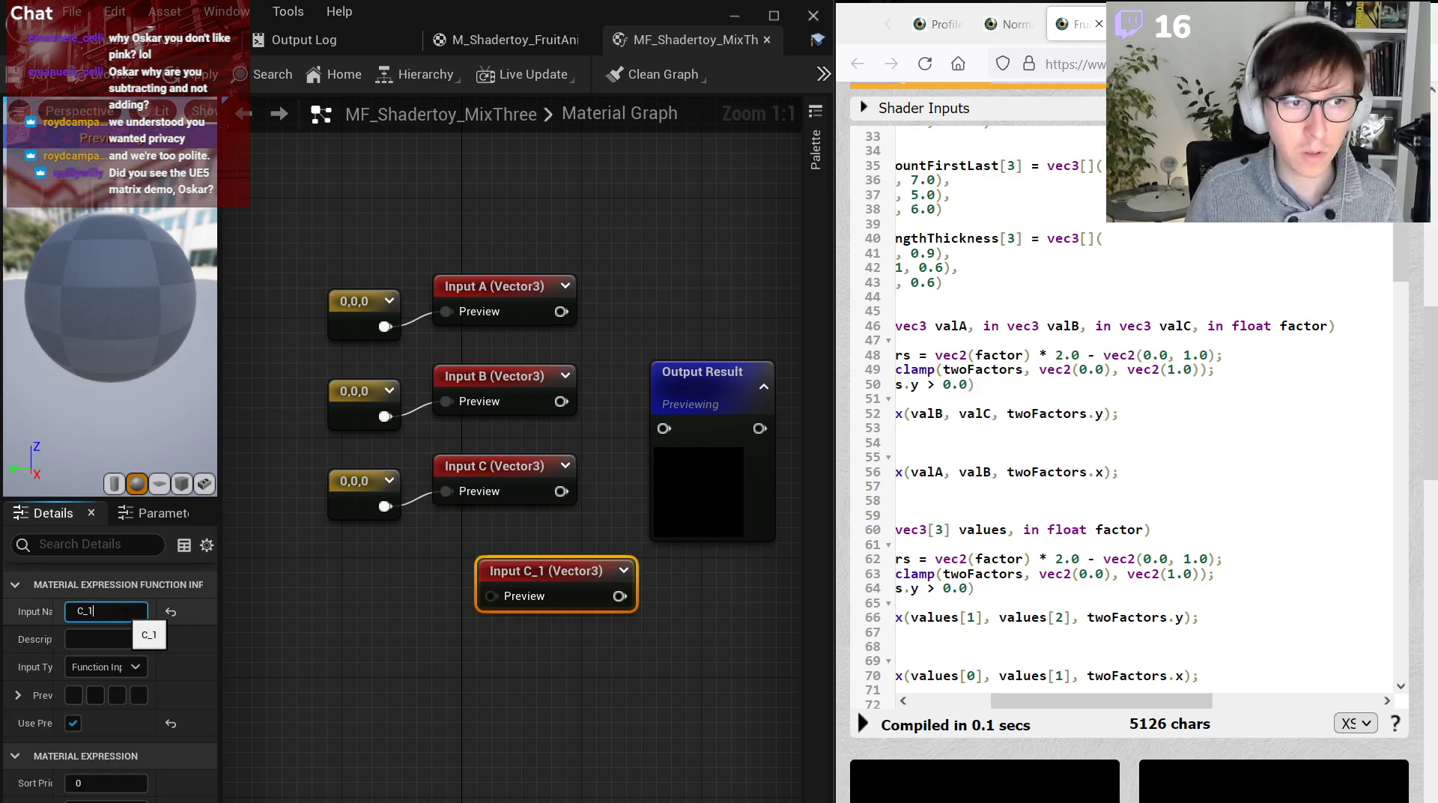
text(Factor)
key(Return)
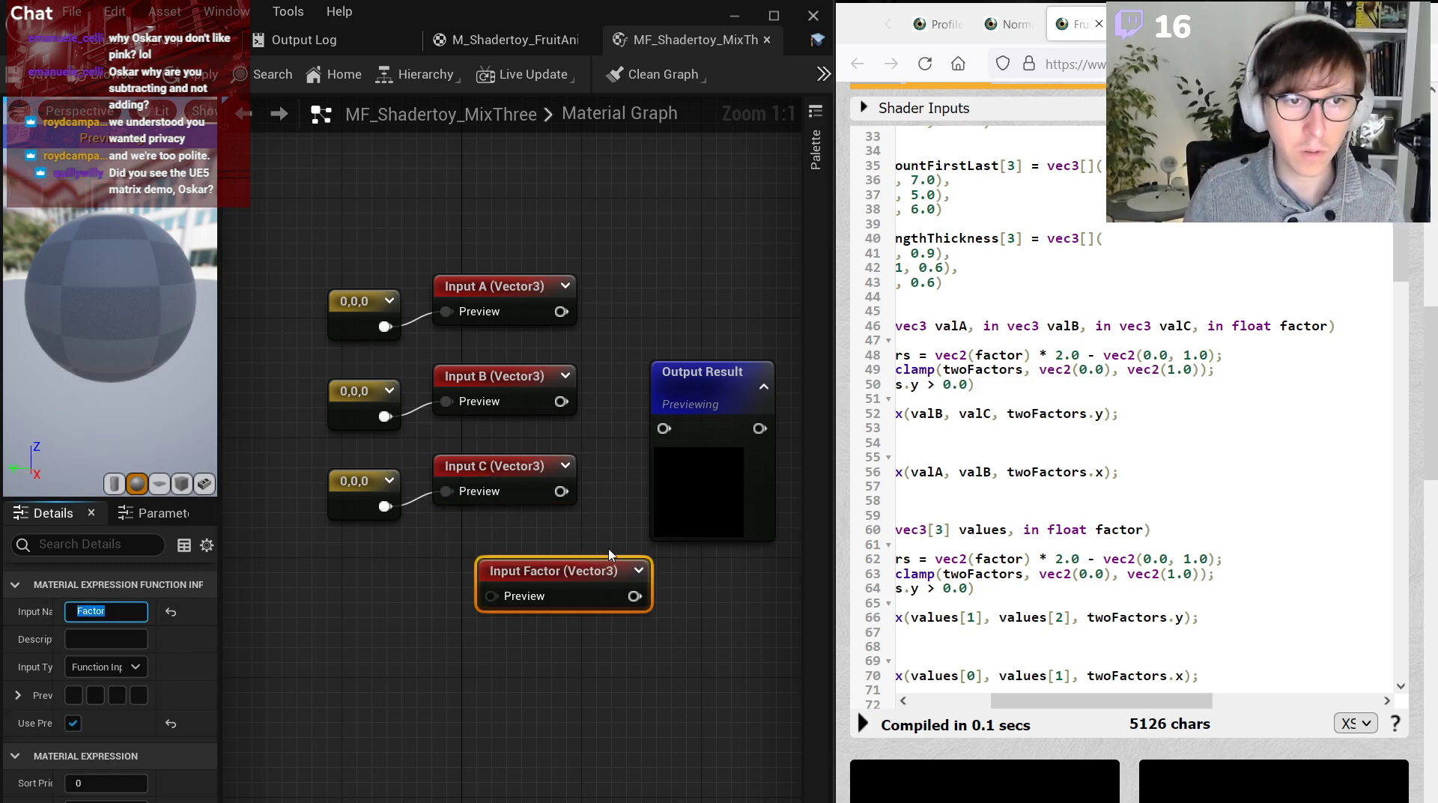
drag(609, 554, 564, 555)
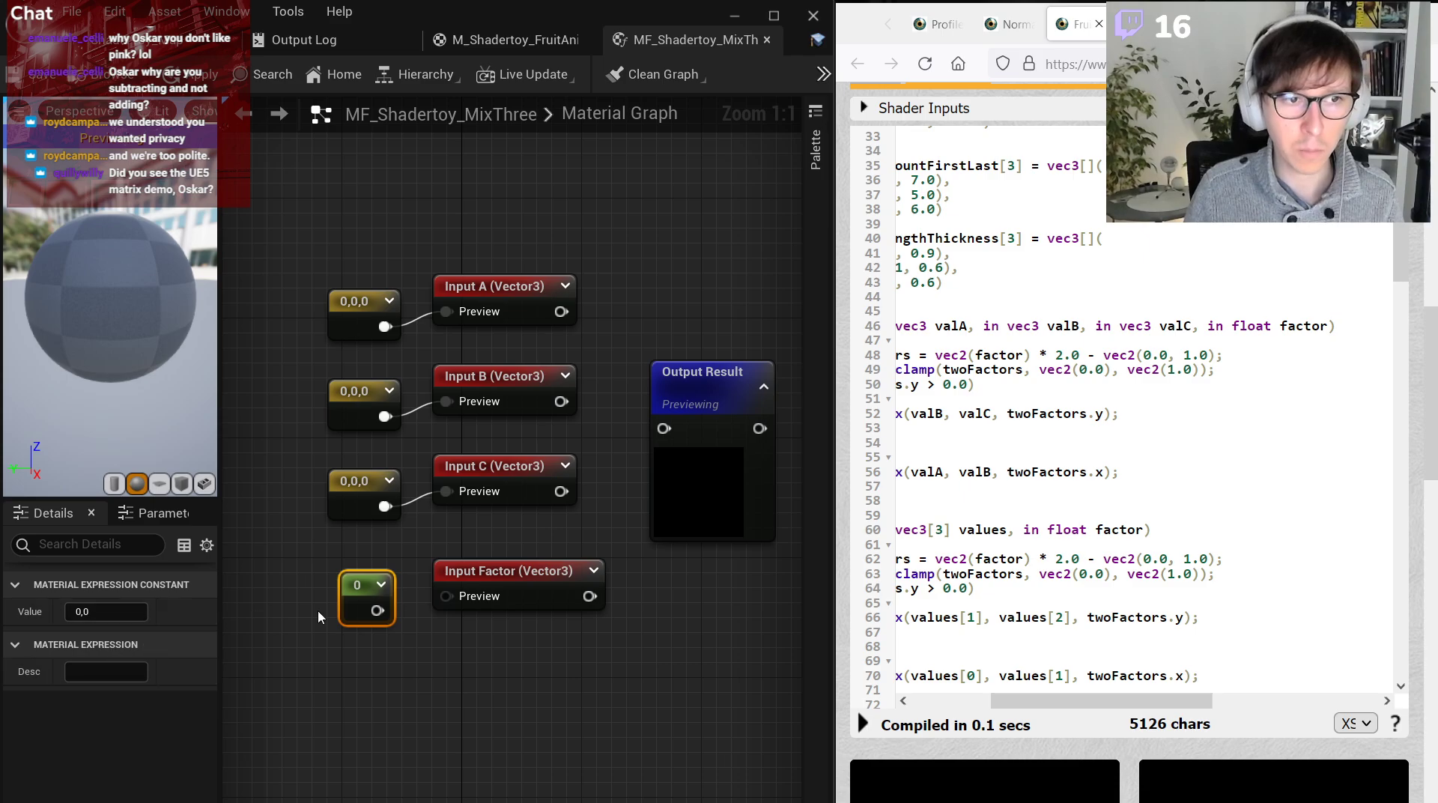
Add a scalar constant beside Input Factor, set its value to 0.5, and connect it to the Preview pin.
click(88, 612)
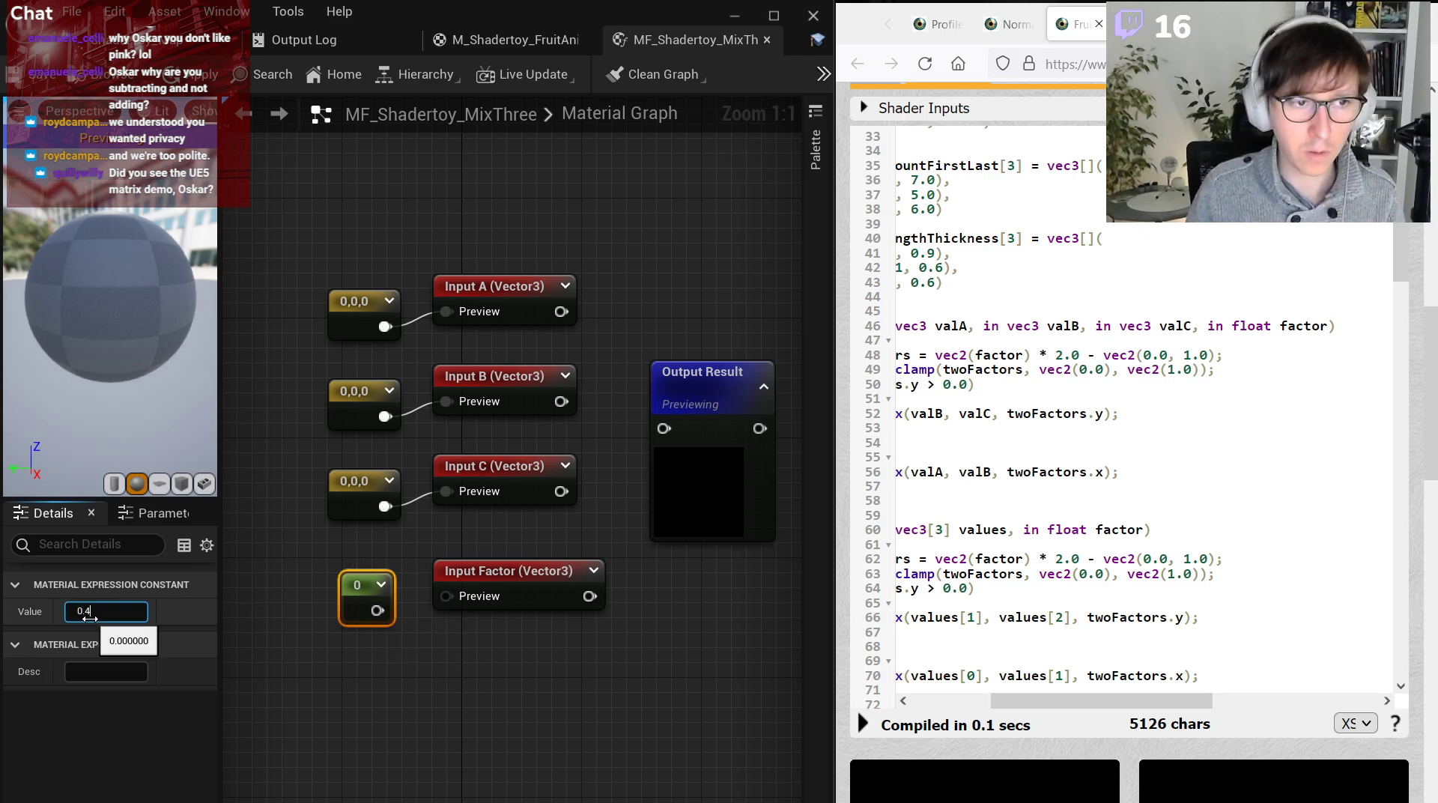
text(0.4)
key(Return)
text(0.5)
key(Return)
drag(389, 611, 448, 599)
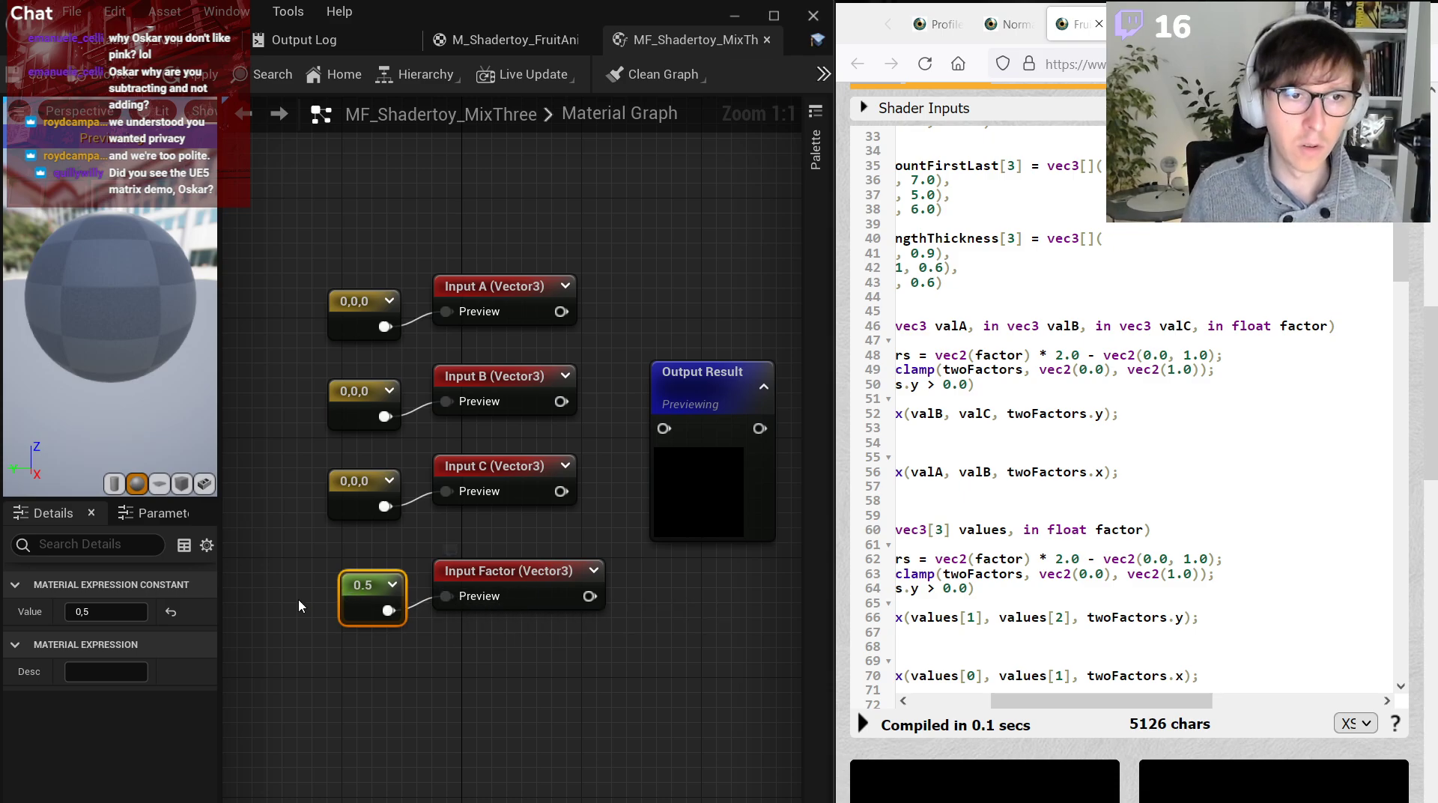
Set the constant feeding Input Factor's Preview to 0.
click(98, 613)
text(0)
key(Return)
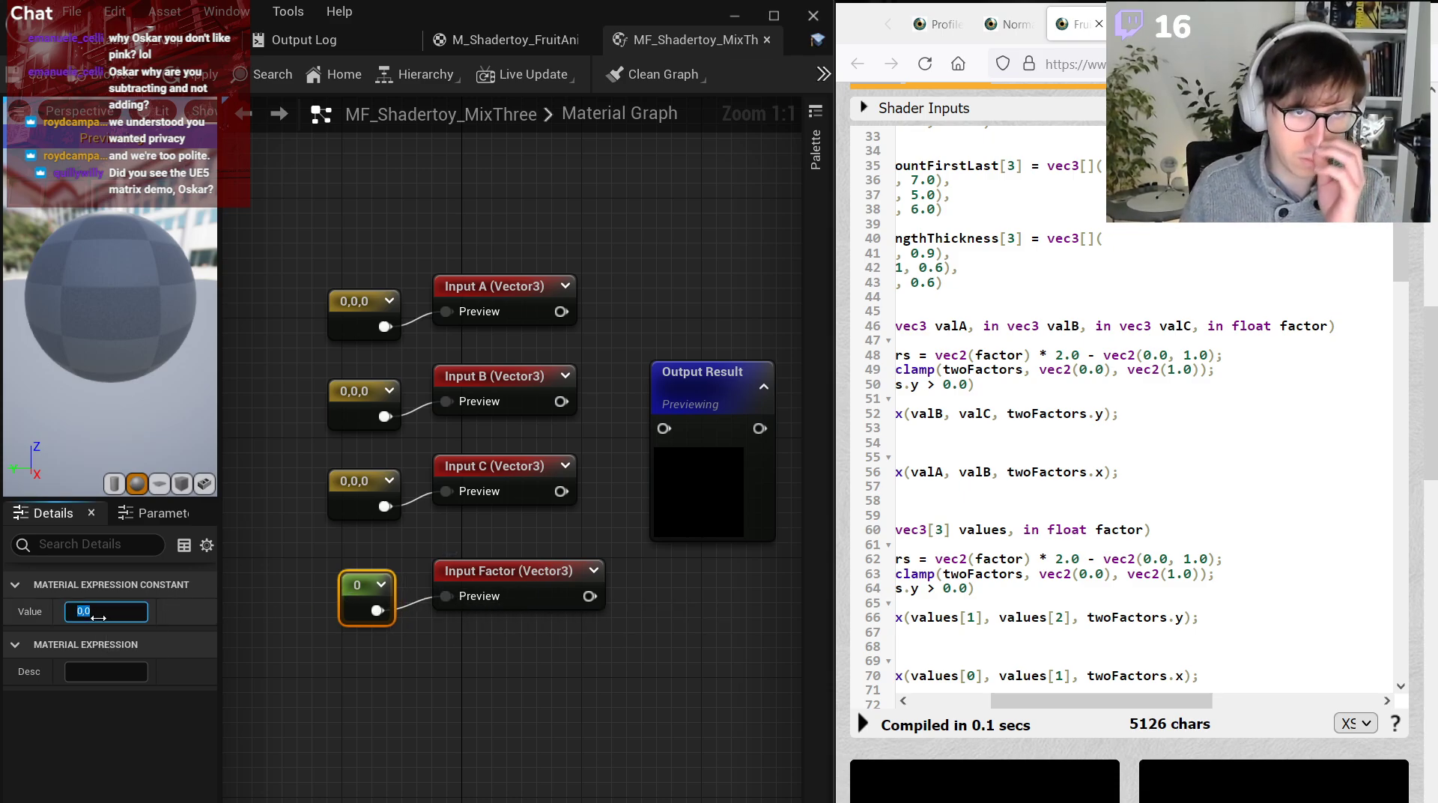
Move the Output Result node farther away from the input nodes to leave room for the function's logic.
drag(1070, 710, 987, 710)
right_drag(757, 473, 578, 453)
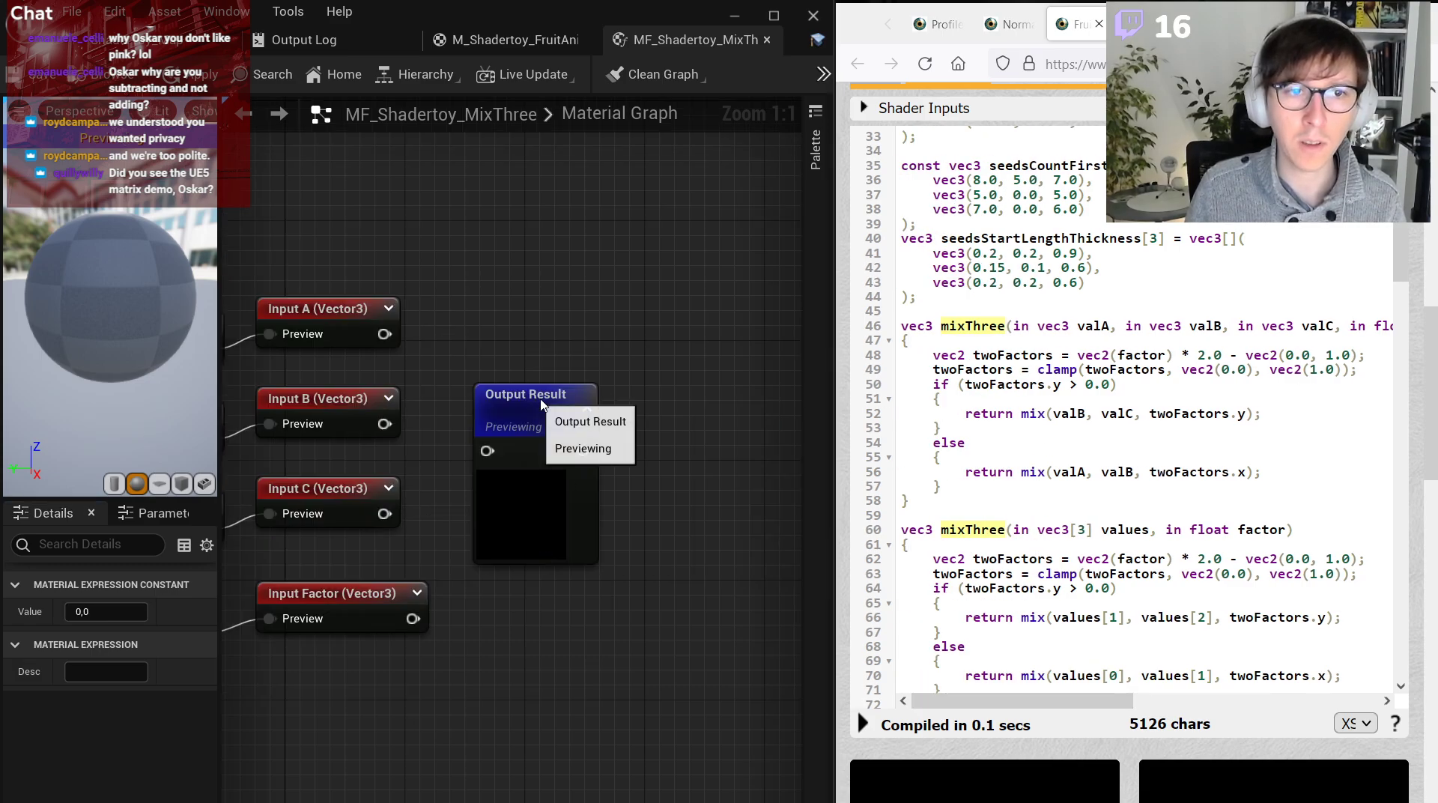
drag(590, 393, 803, 382)
right_click(608, 449)
key(Escape)
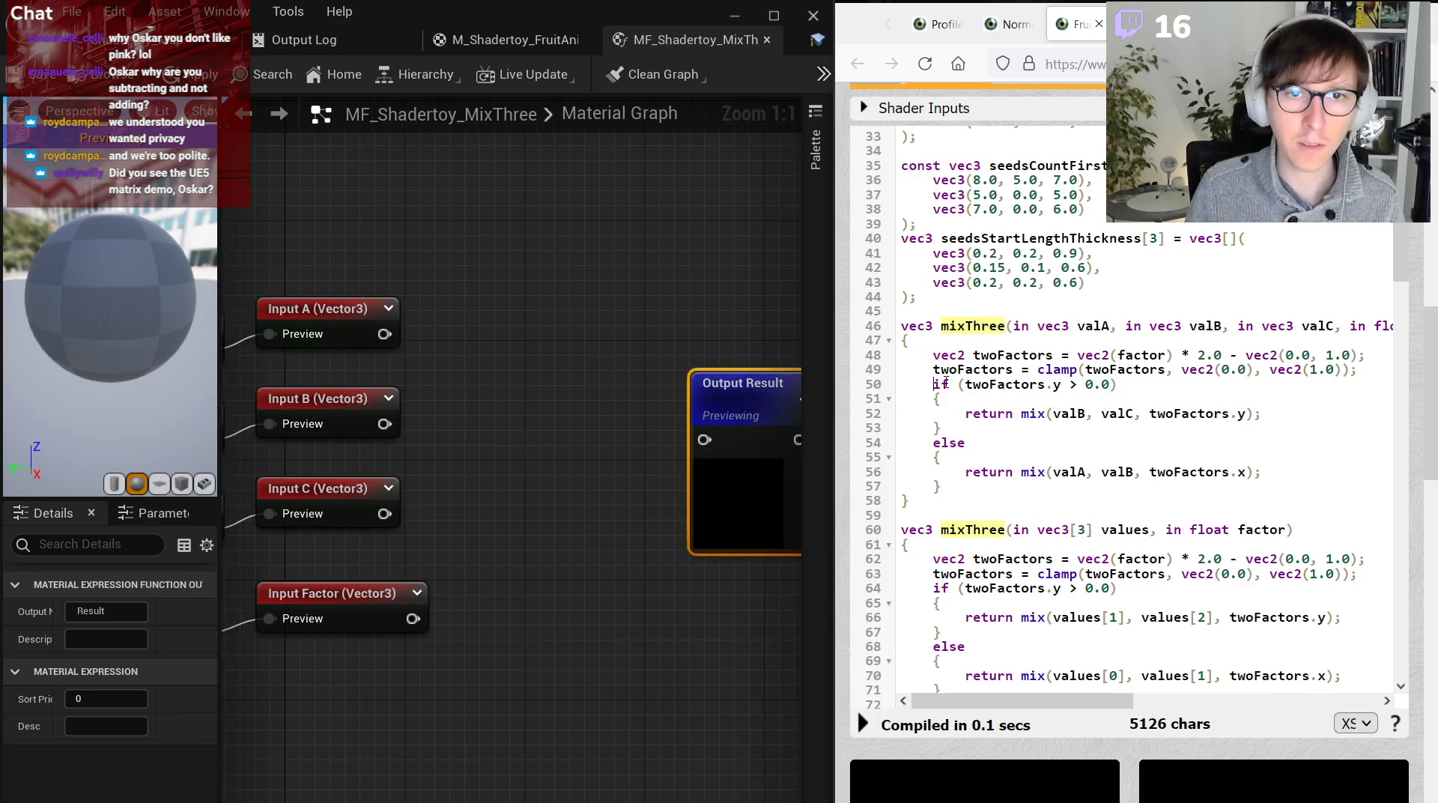
Add an If node and place it between the input nodes and Output Result.
right_click(466, 413)
text(if)
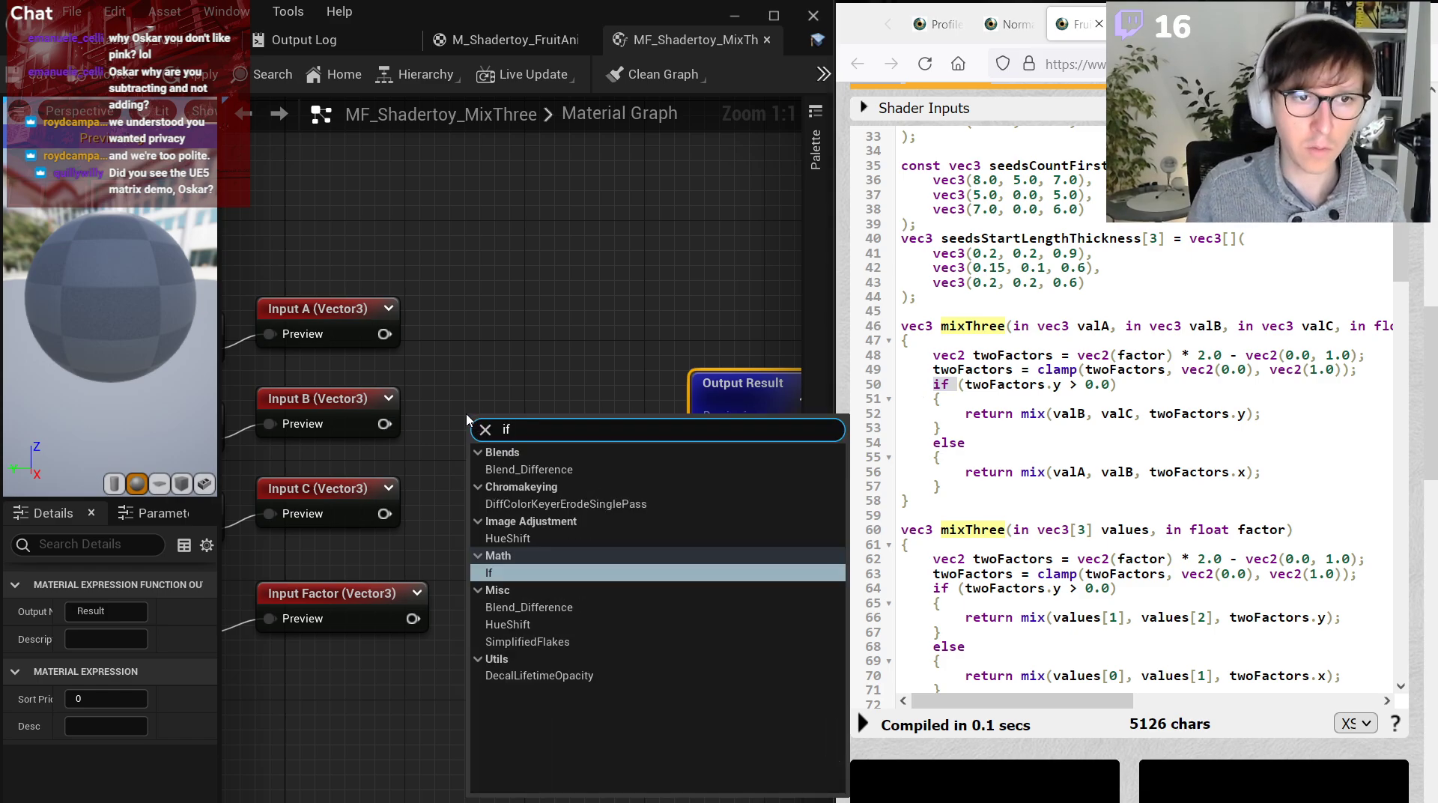
key(Return)
right_drag(637, 369, 507, 380)
drag(592, 366, 528, 446)
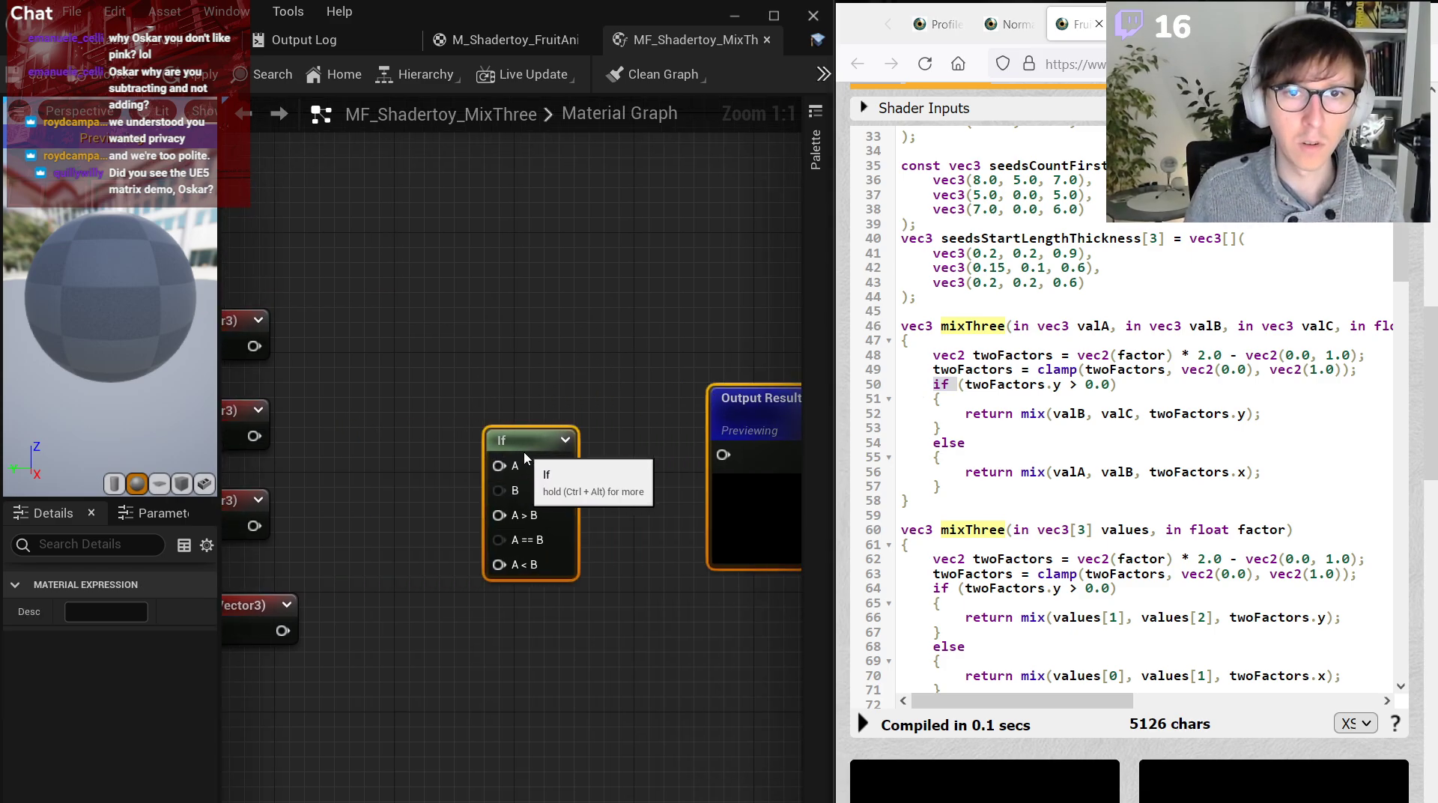
click(640, 412)
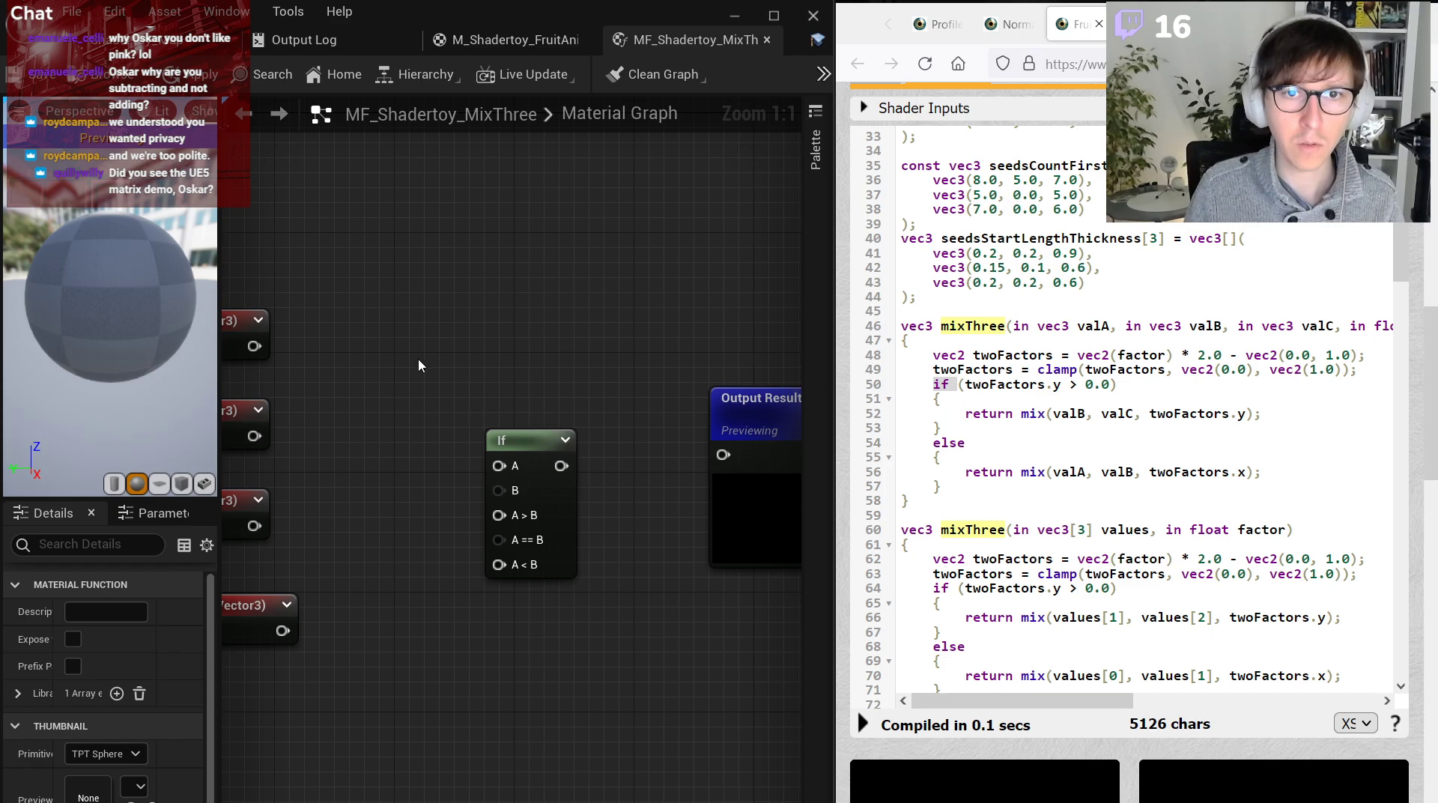
Check the twoFactors code in mixThree and move Input Factor with its constant well below Input C.
click(1063, 385)
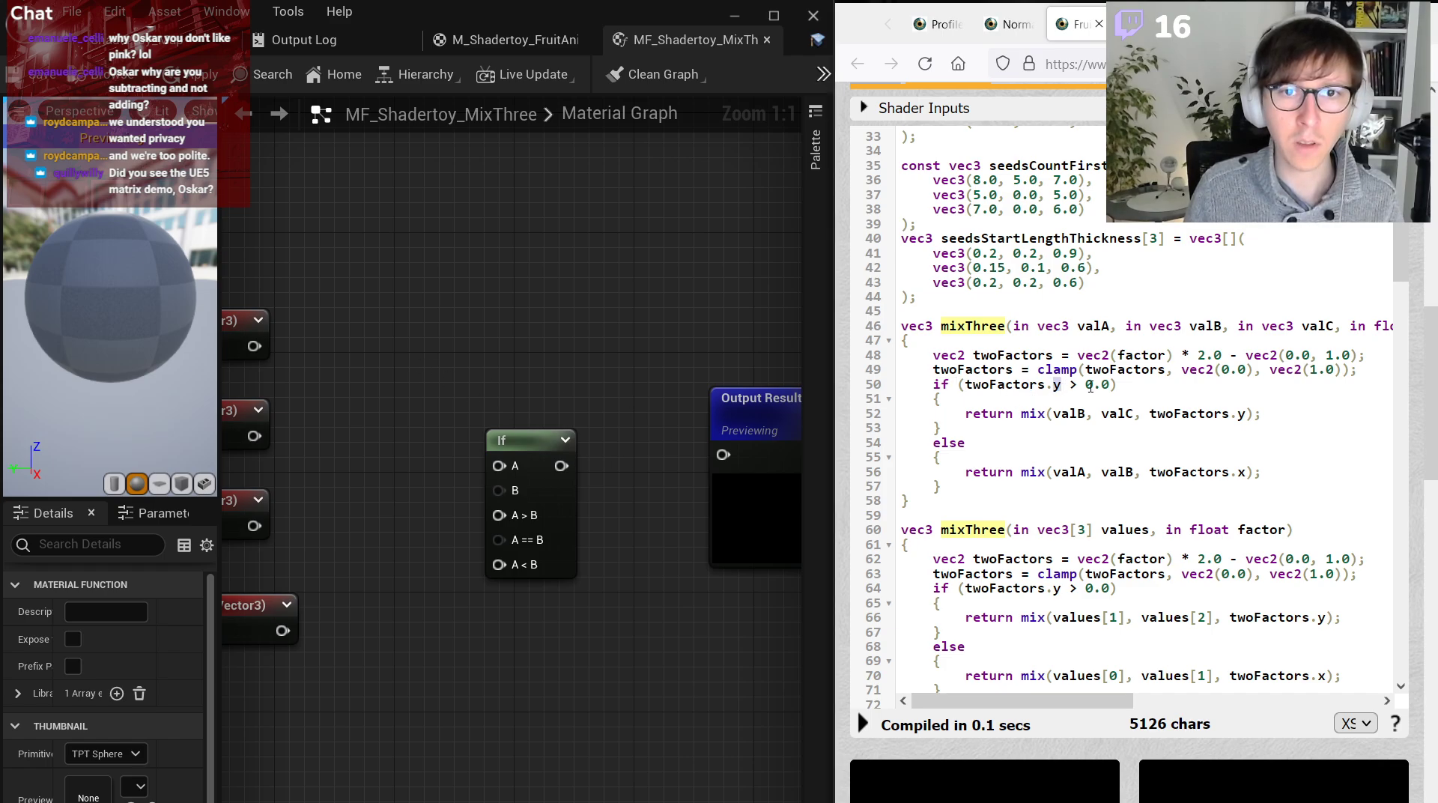
drag(1086, 386, 1113, 386)
mouse_move(1095, 700)
mouse_down()
mouse_move(1171, 700)
mouse_move(1095, 701)
mouse_up()
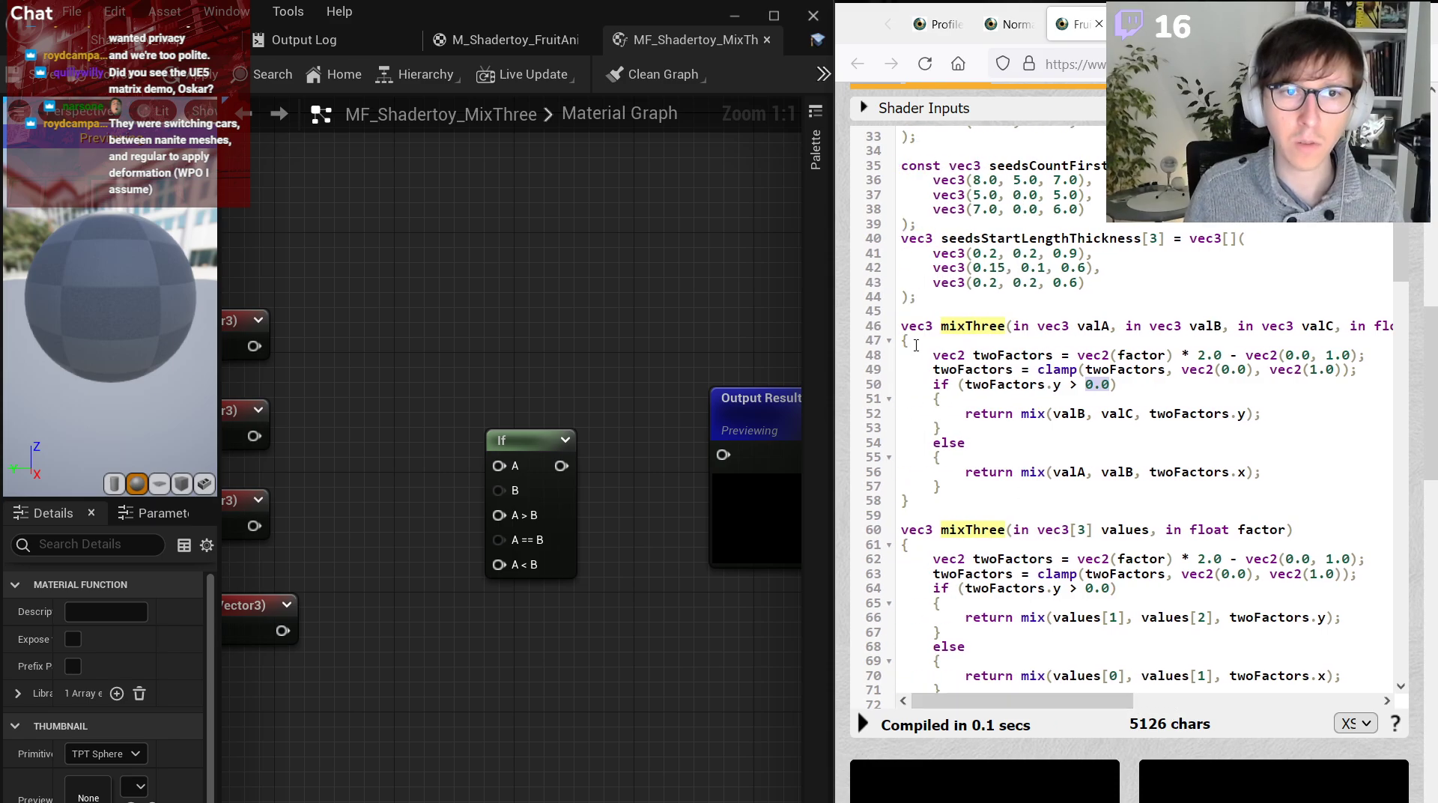
click(1060, 355)
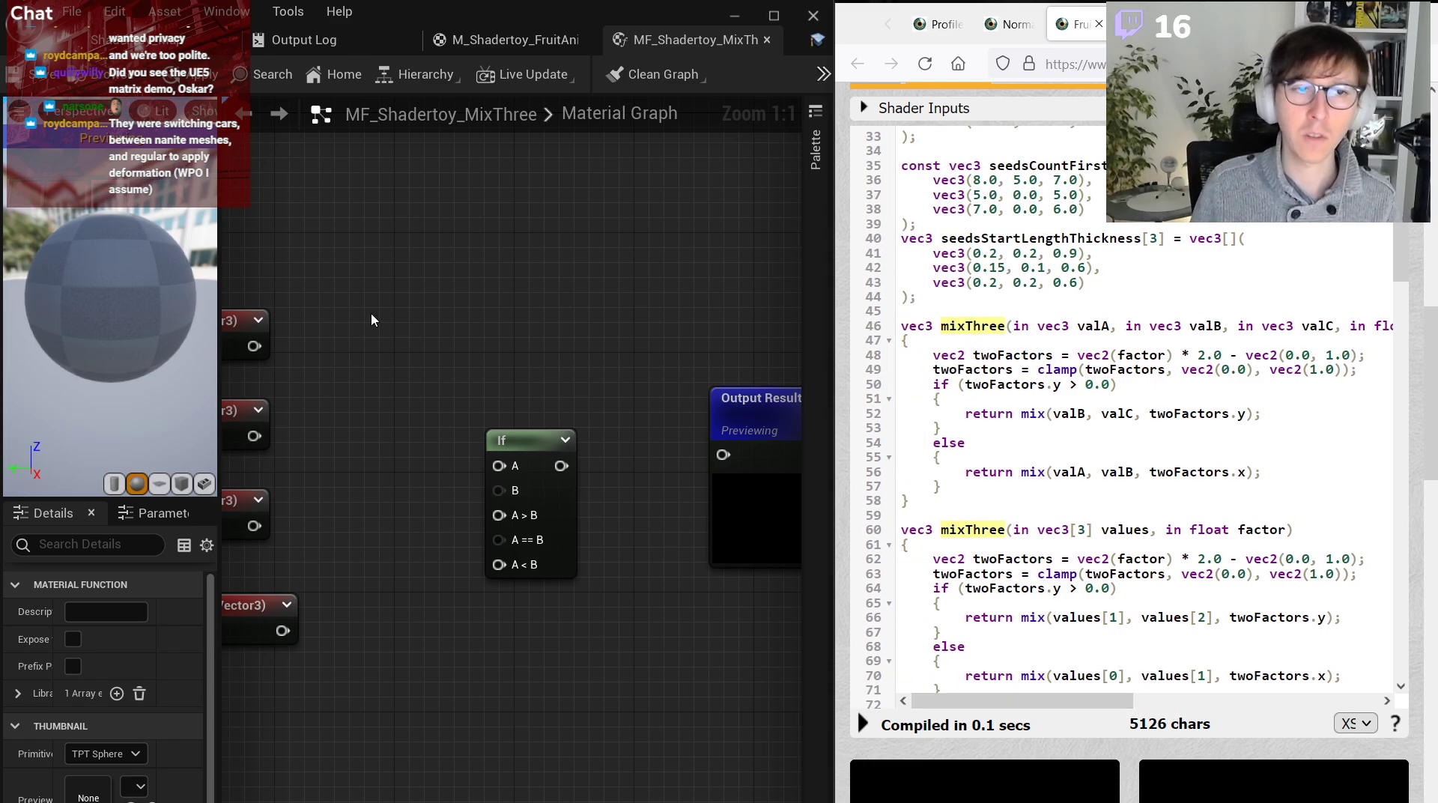
right_drag(374, 231, 566, 228)
drag(525, 573, 250, 653)
drag(426, 599, 380, 779)
click(468, 674)
right_drag(469, 672, 373, 553)
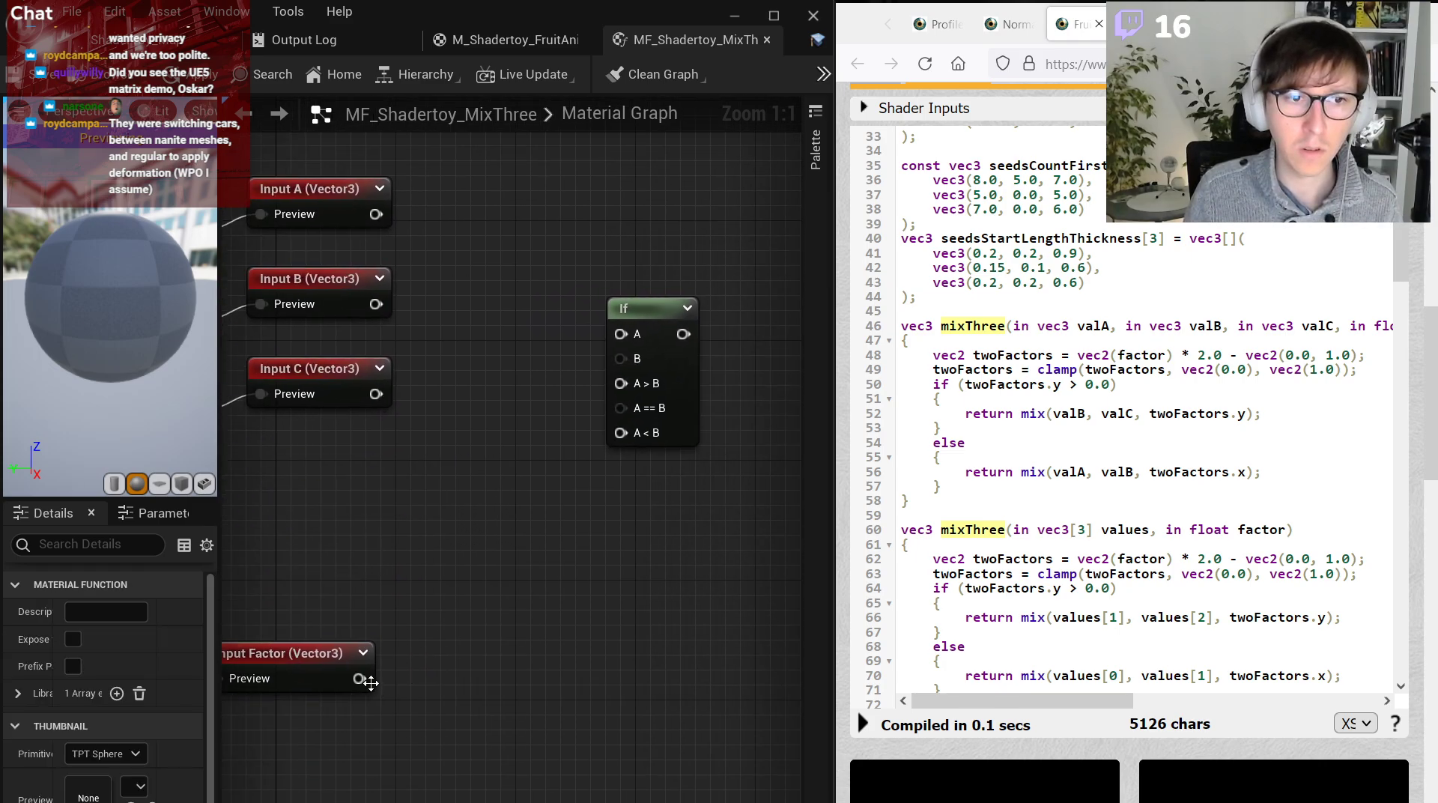
drag(358, 678, 478, 649)
click(447, 613)
key(n)
click(448, 613)
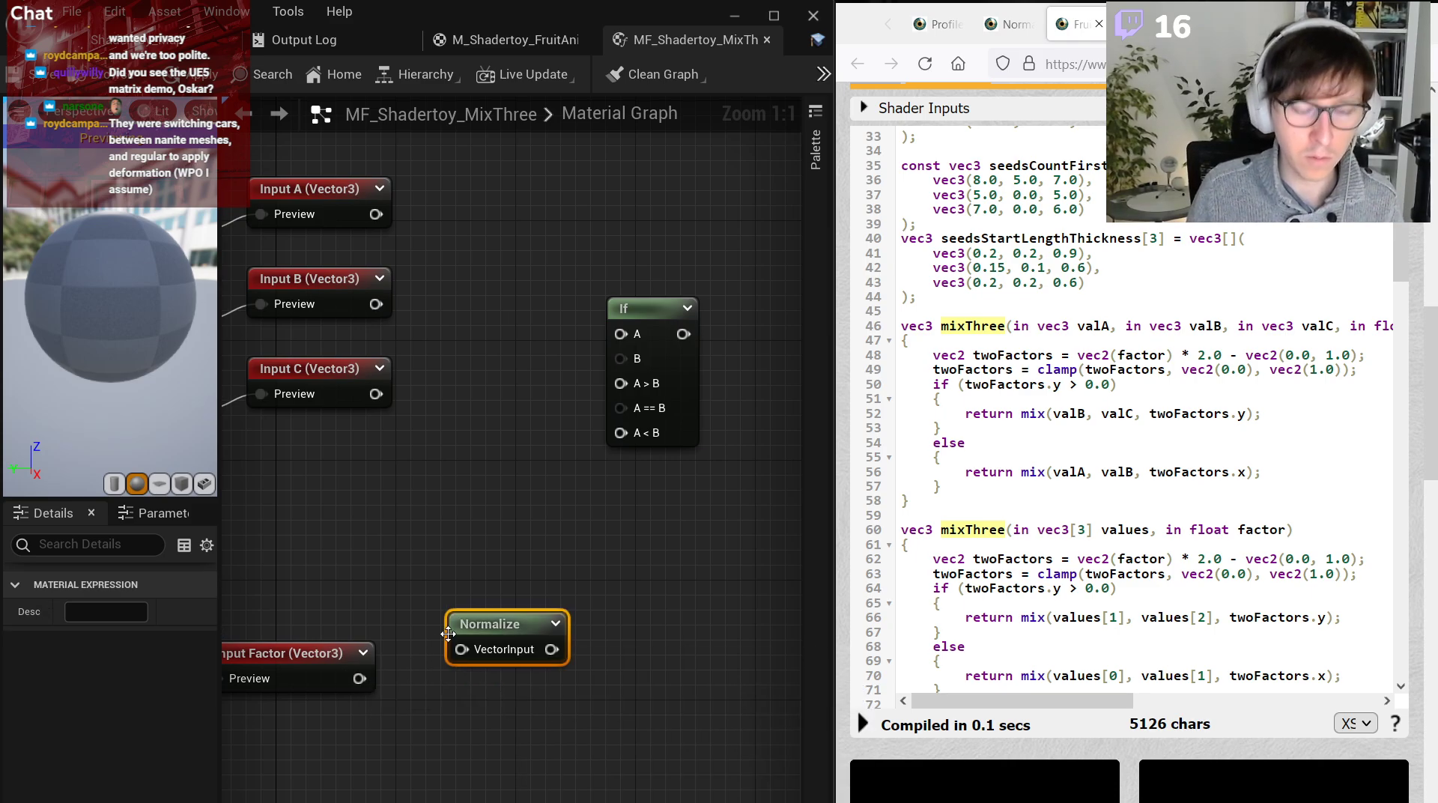
key(Delete)
Add a Multiply node with Input Factor connected to A and a constant of 2 connected to B, grouped near Input Factor.
click(470, 589)
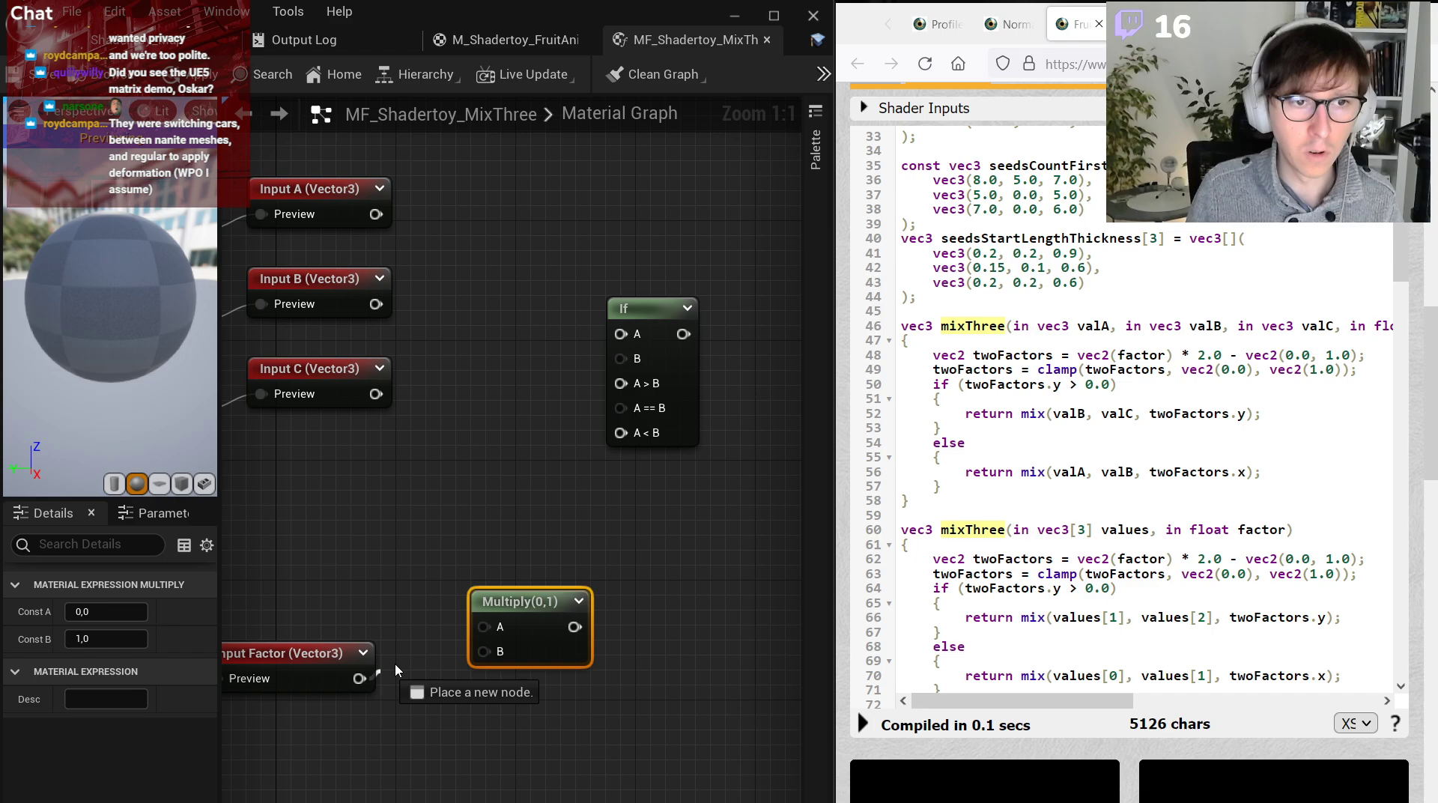
click(371, 585)
click(112, 611)
text(2)
drag(403, 620, 483, 651)
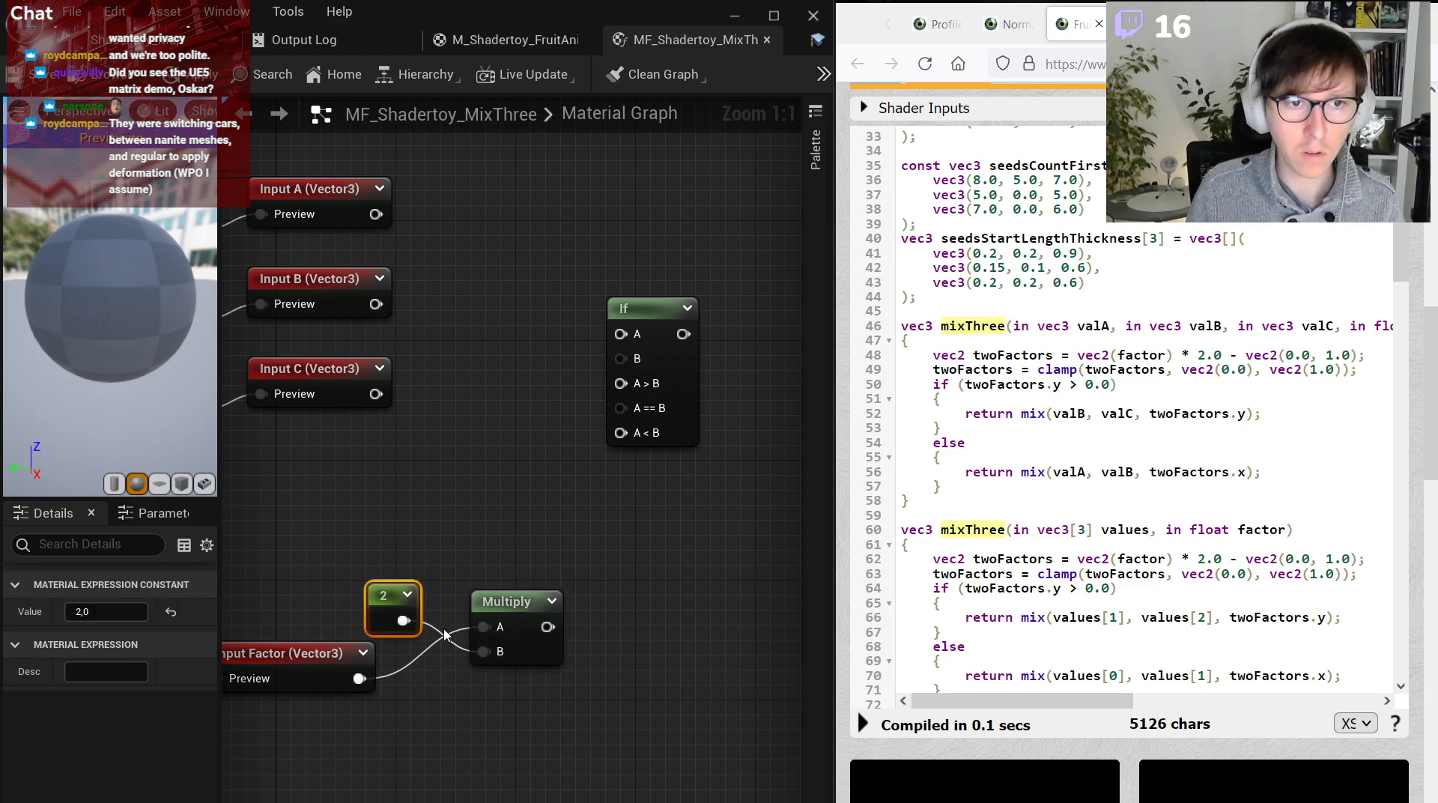
drag(390, 596, 343, 578)
drag(532, 626, 479, 603)
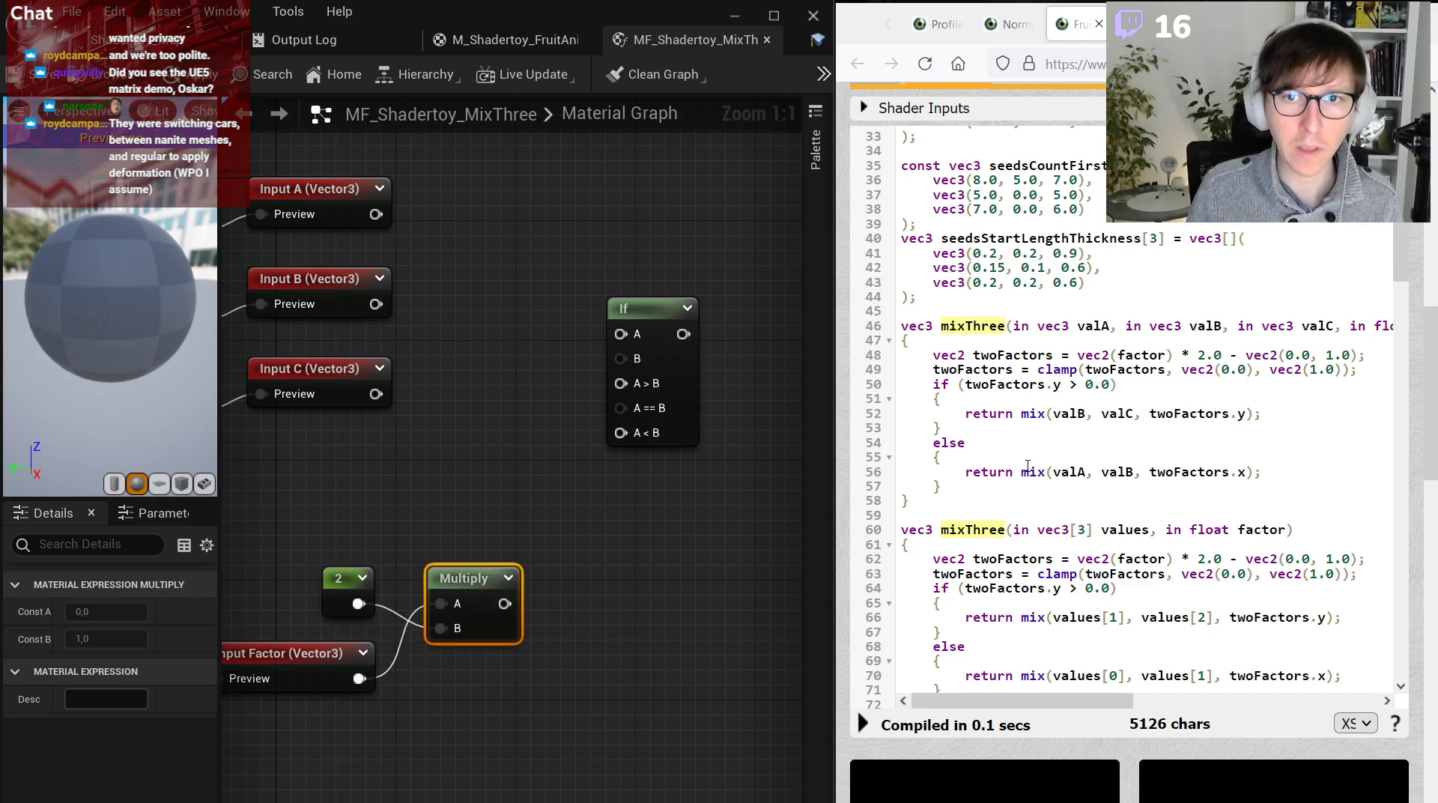
Add a Subtract node for the vec2(0.0, 1.0) term and place it directly below Multiply.
click(632, 610)
right_click(459, 663)
text(subt)
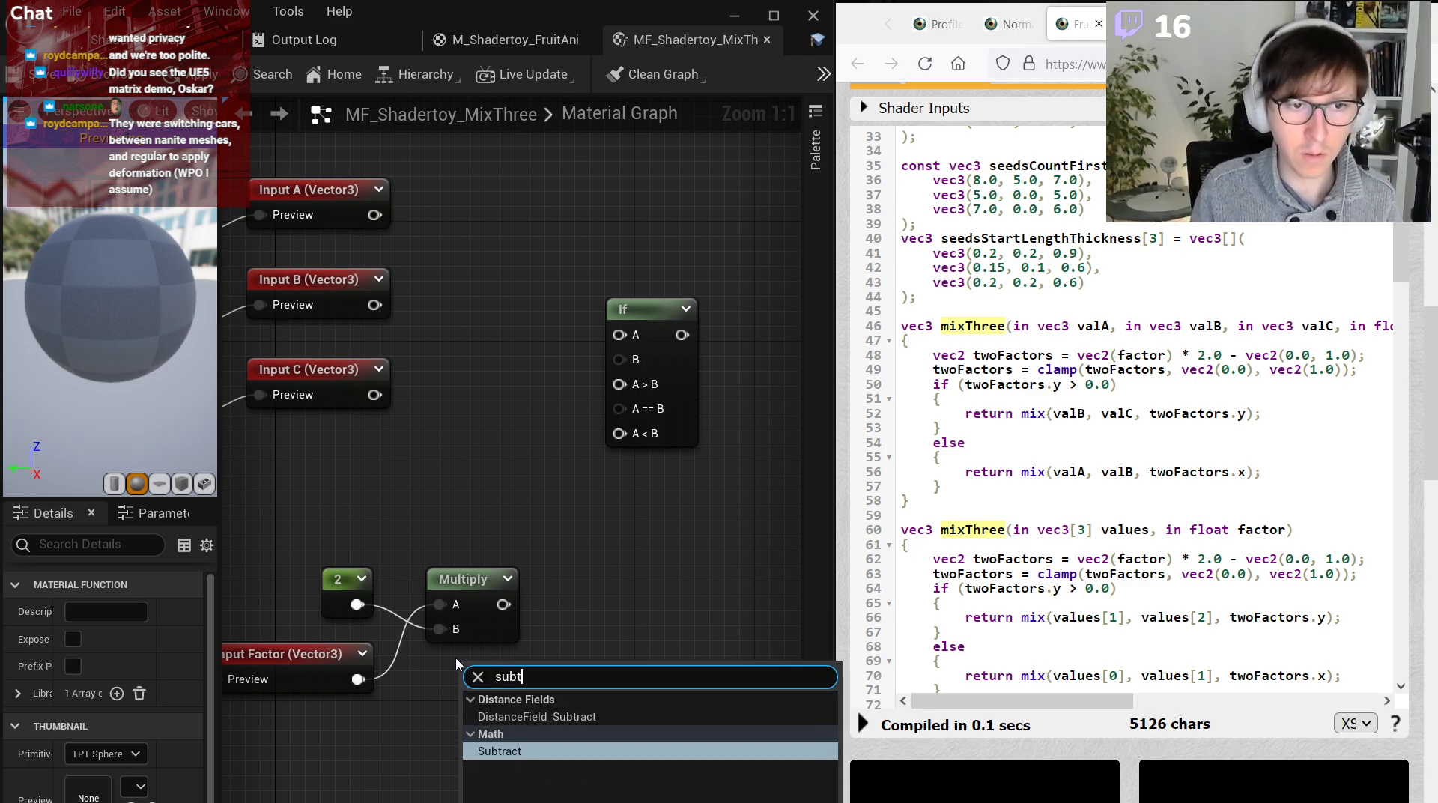
key(Return)
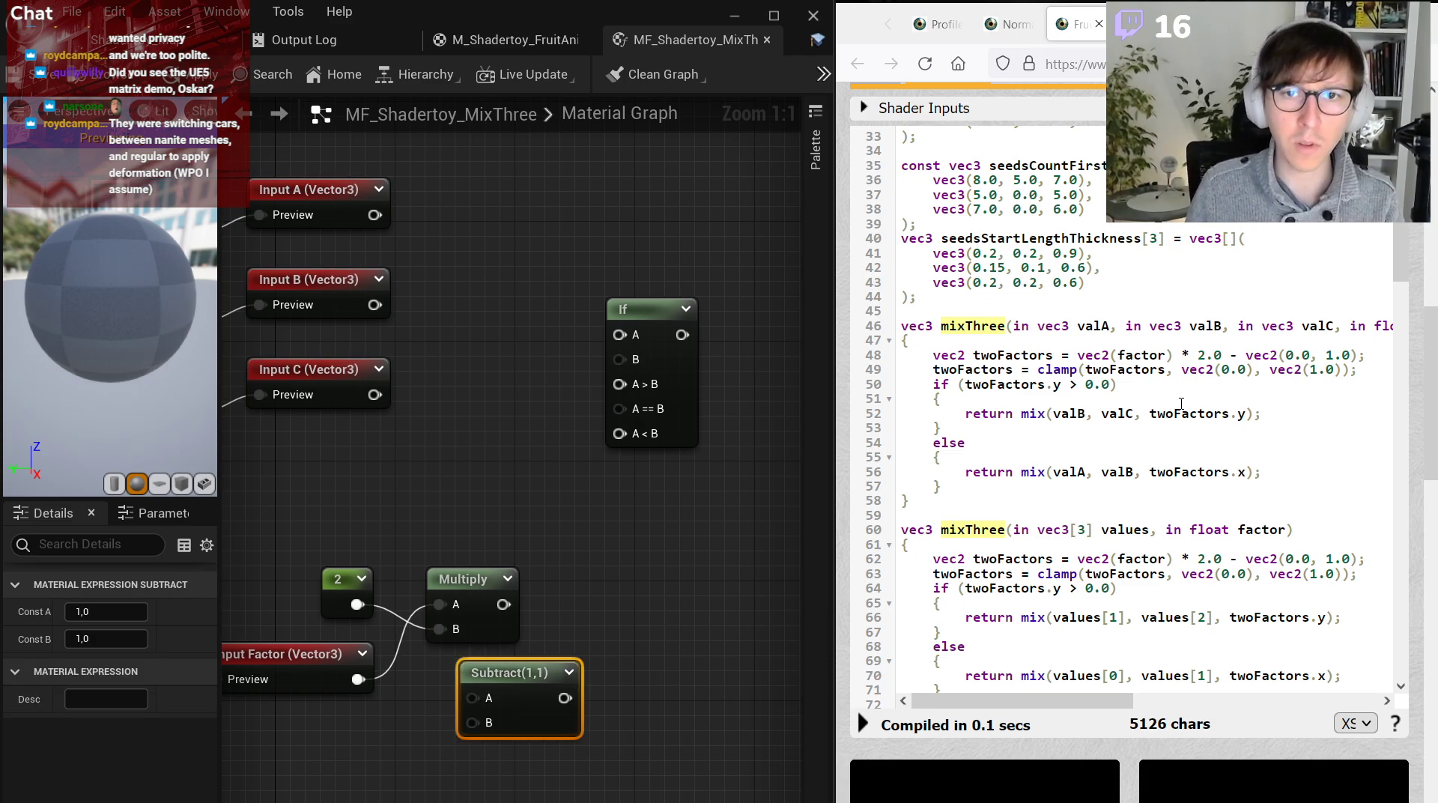
click(1248, 358)
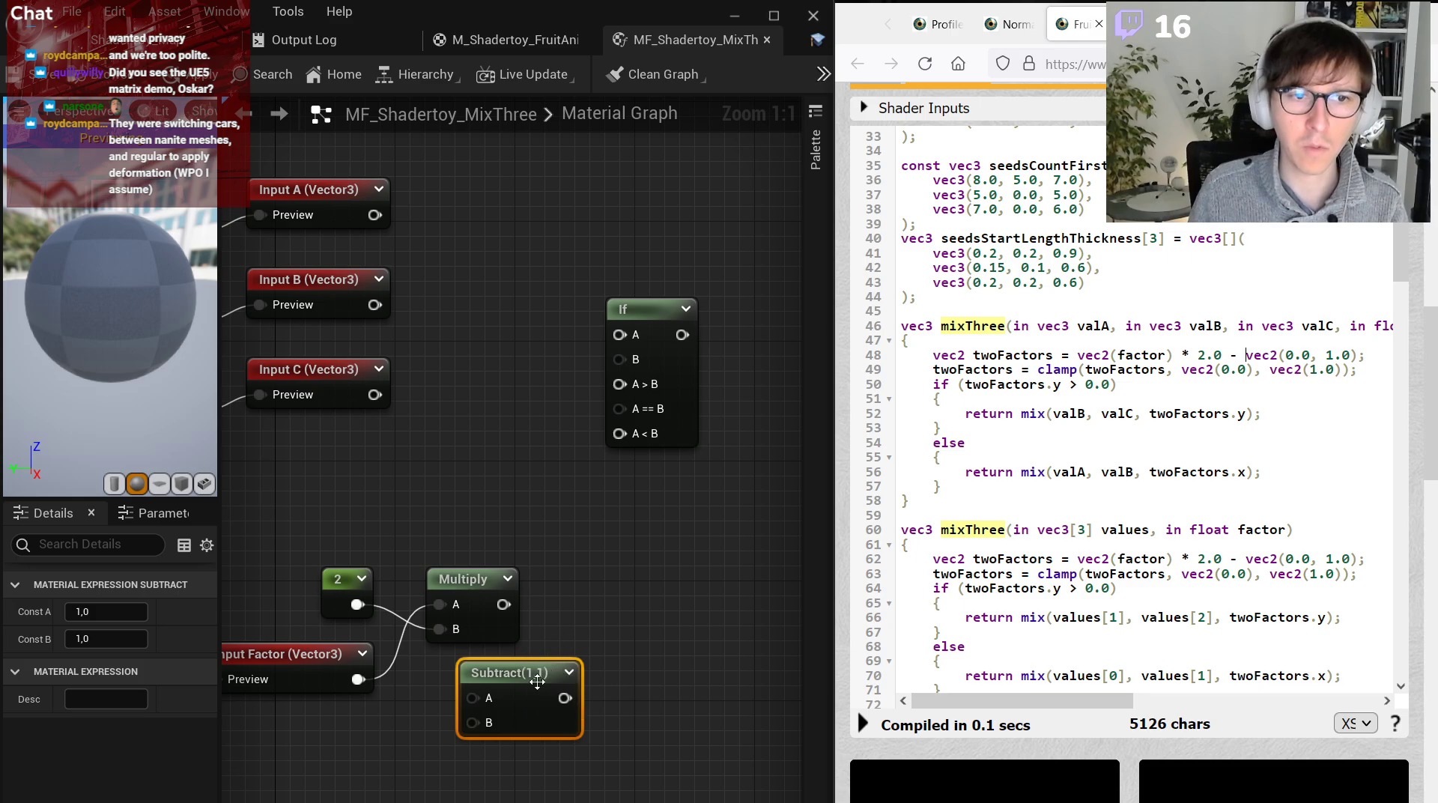
drag(538, 674, 507, 685)
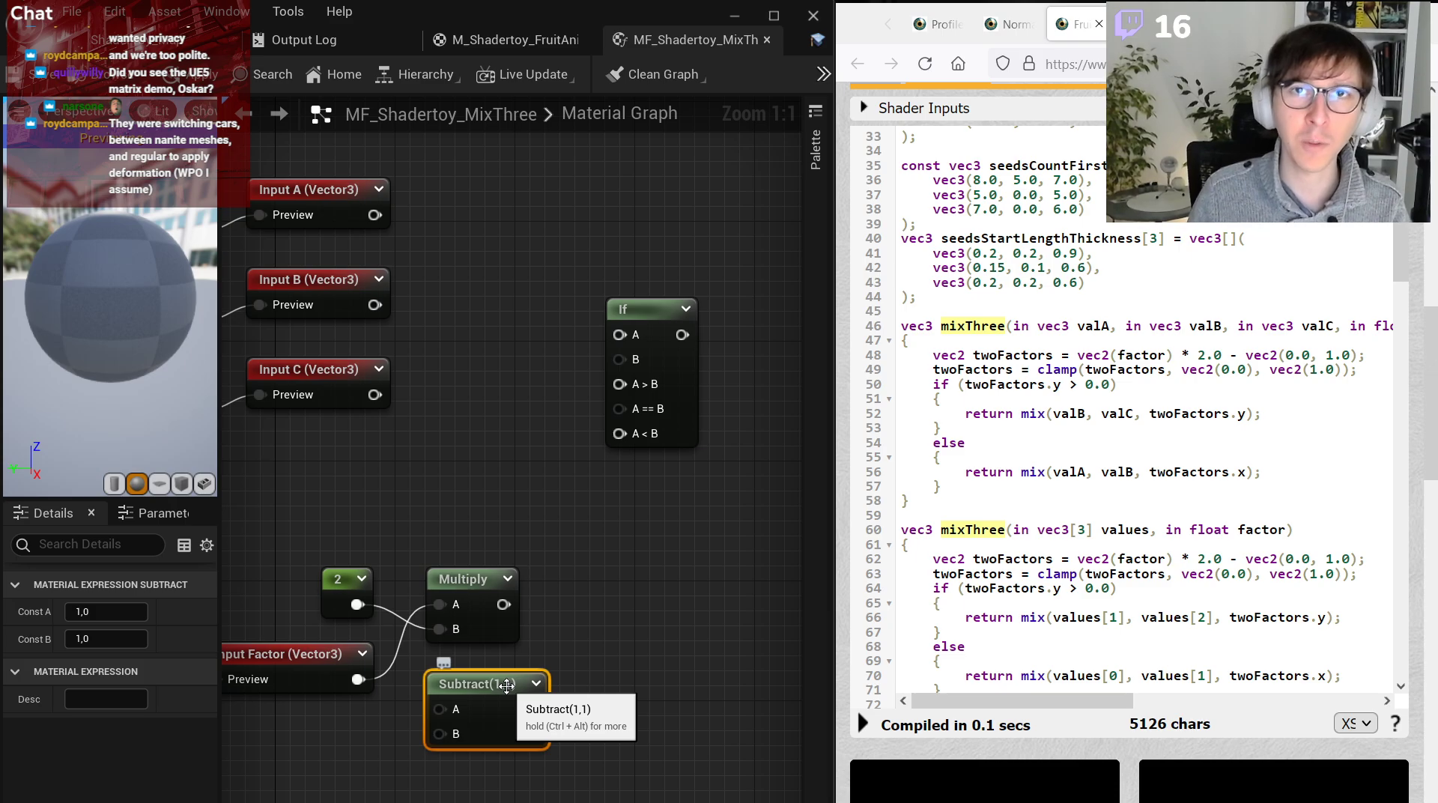
click(645, 649)
right_drag(651, 579, 793, 514)
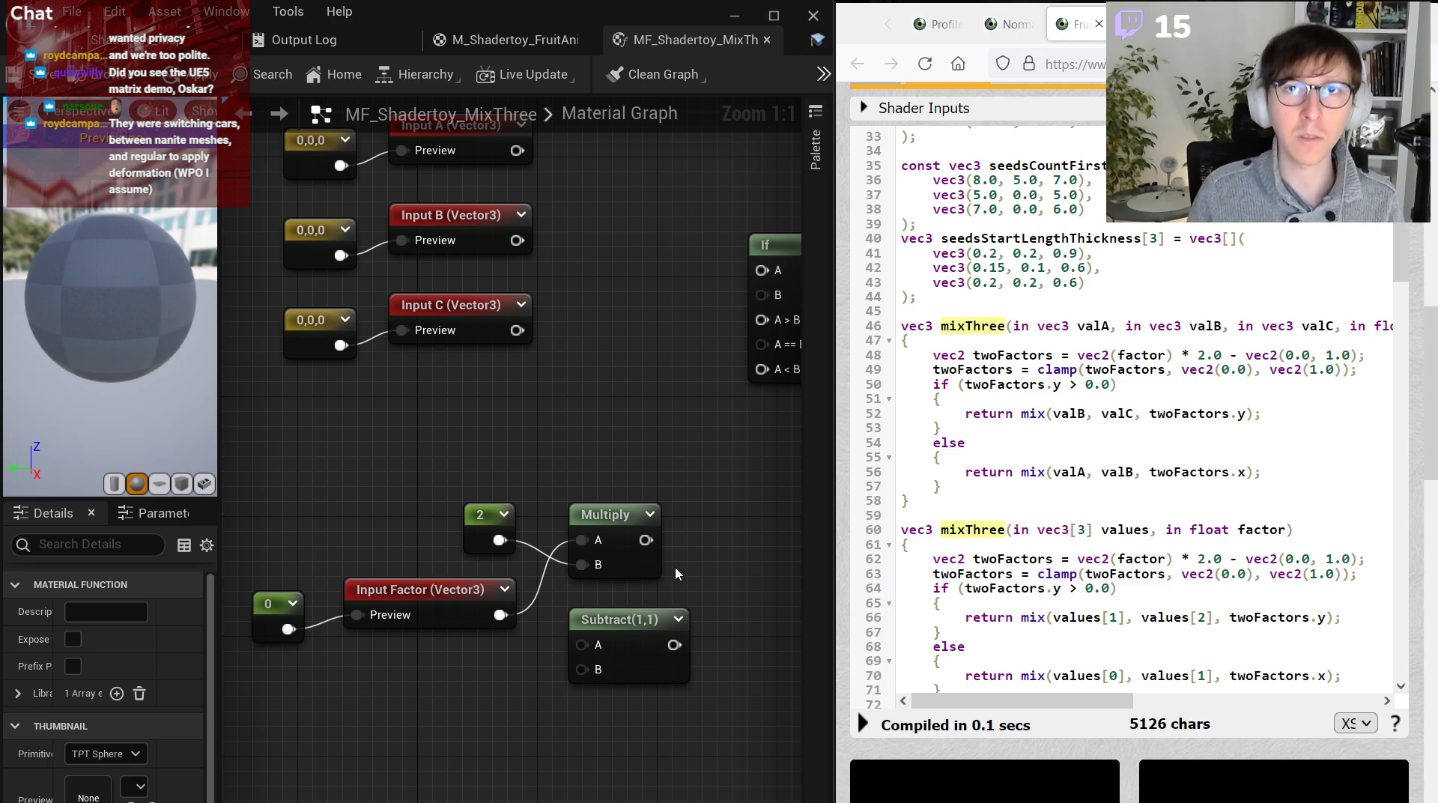
click(667, 633)
right_click(543, 628)
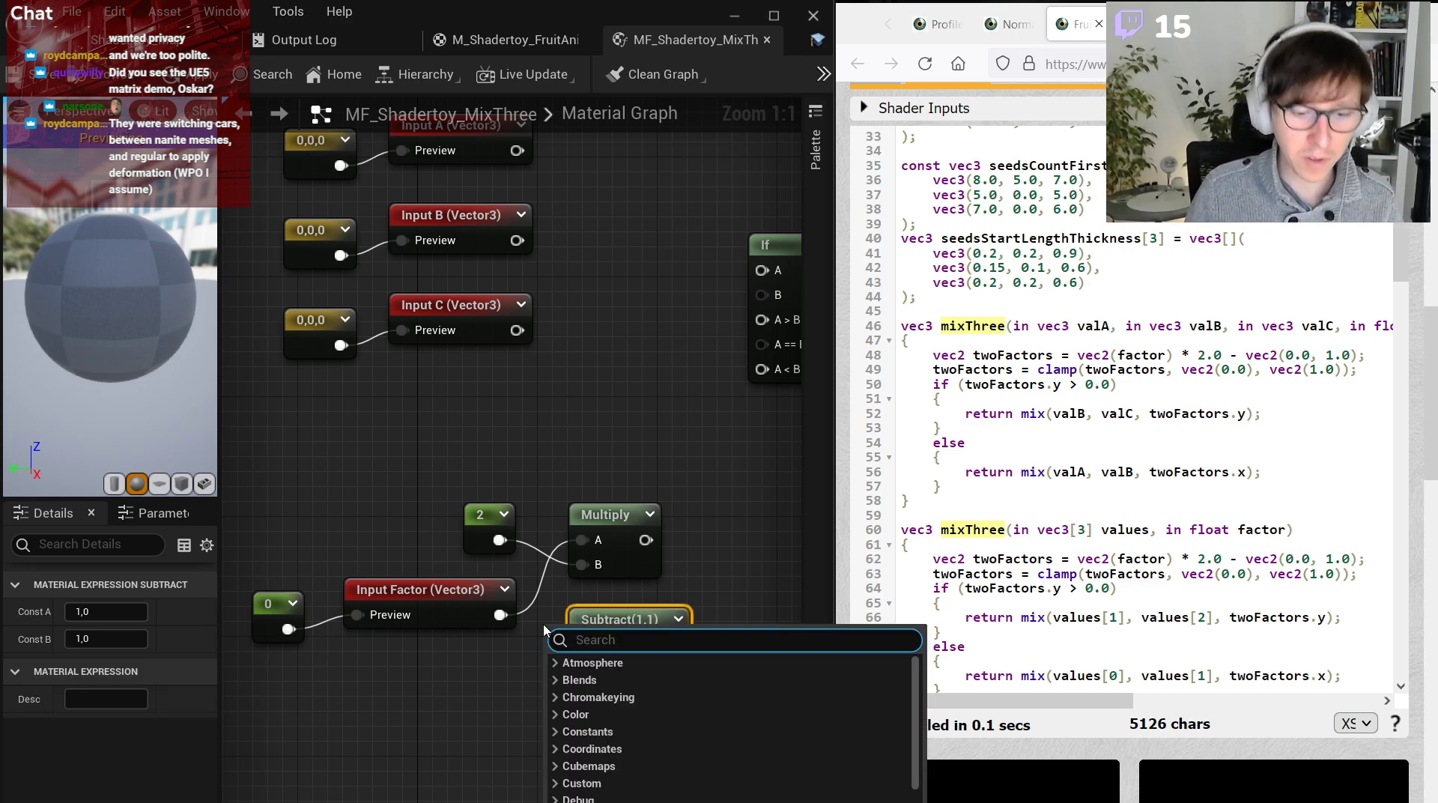
text(rer)
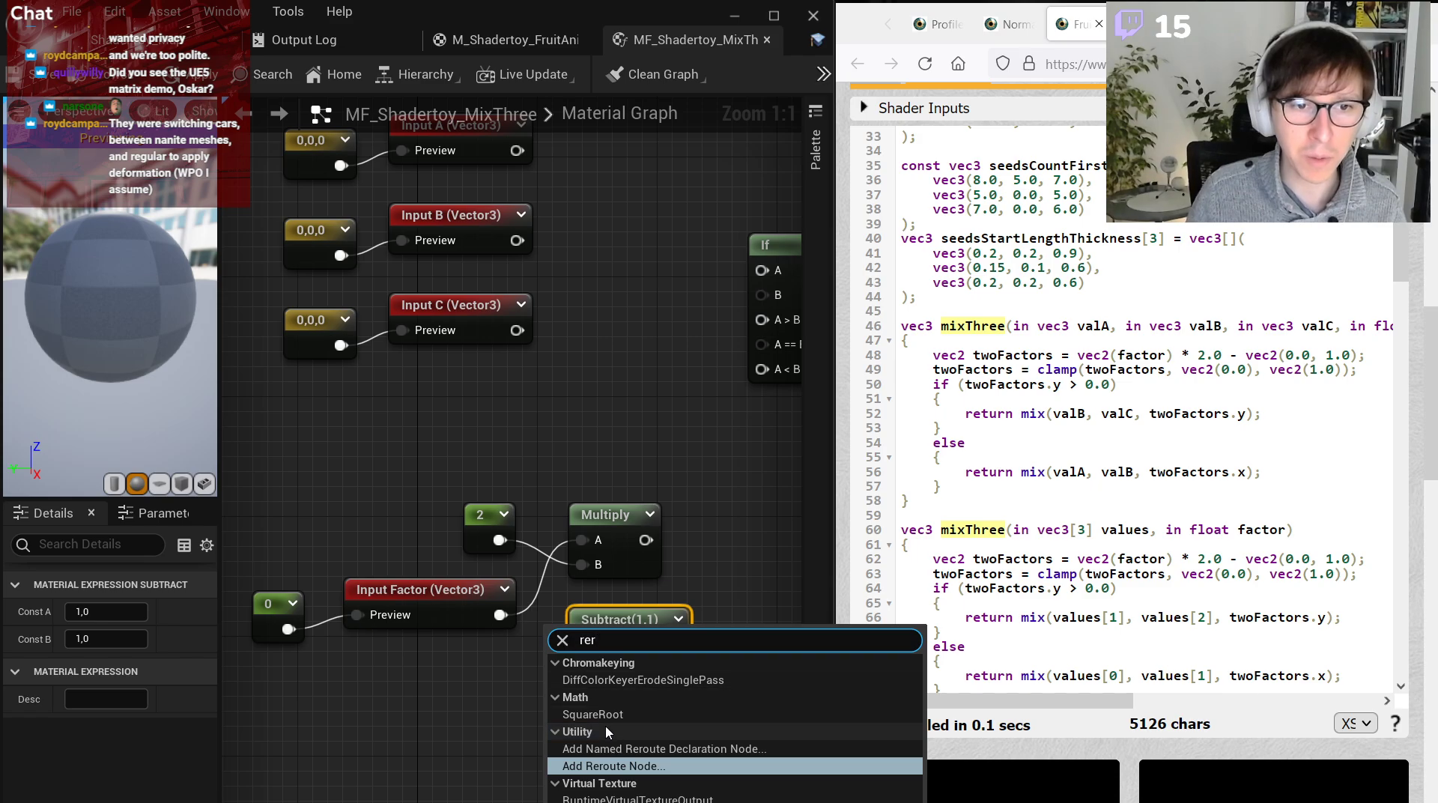
key(BackSpace)
text(map)
key(Return)
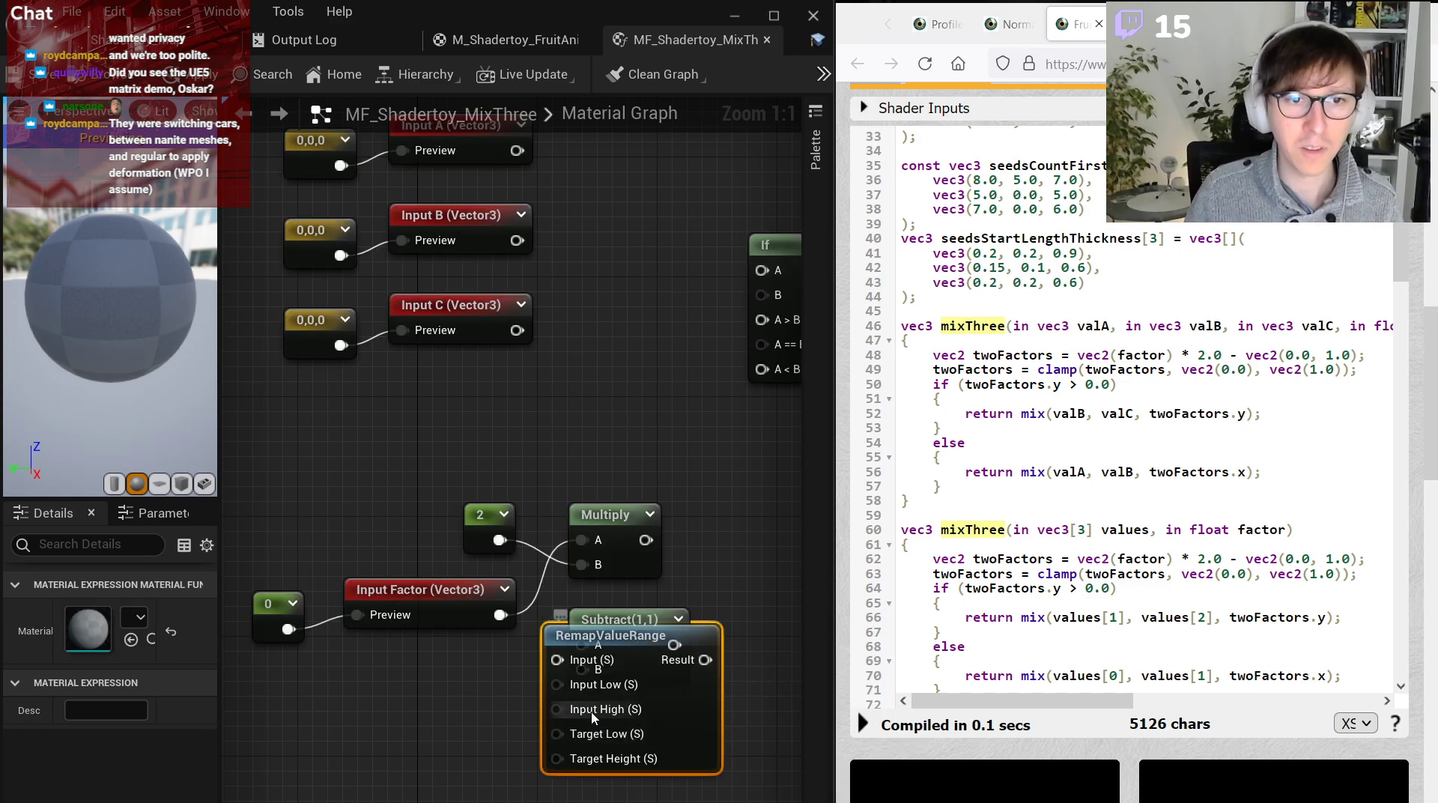
drag(614, 638, 609, 737)
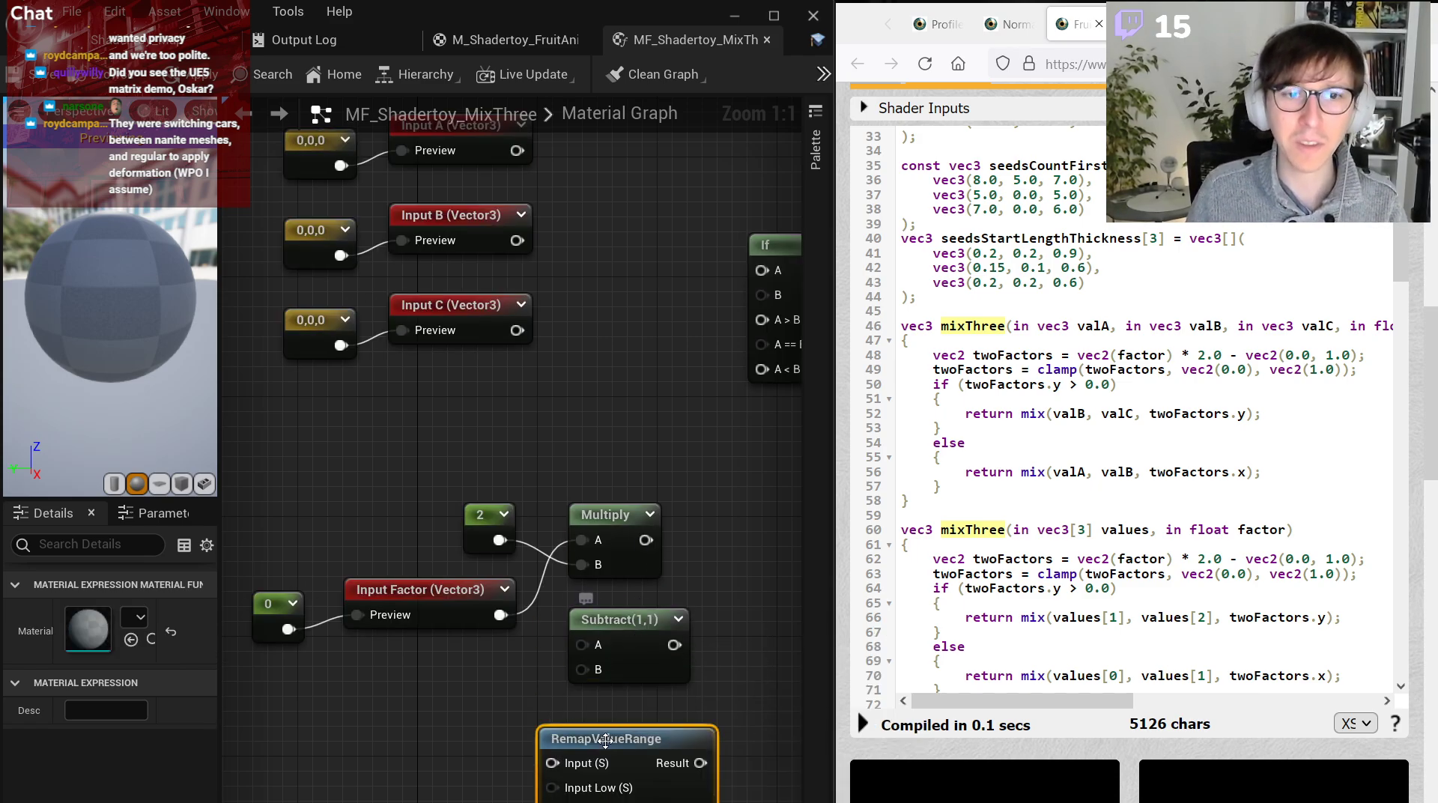
key(Delete)
drag(1105, 514, 1008, 328)
click(1007, 327)
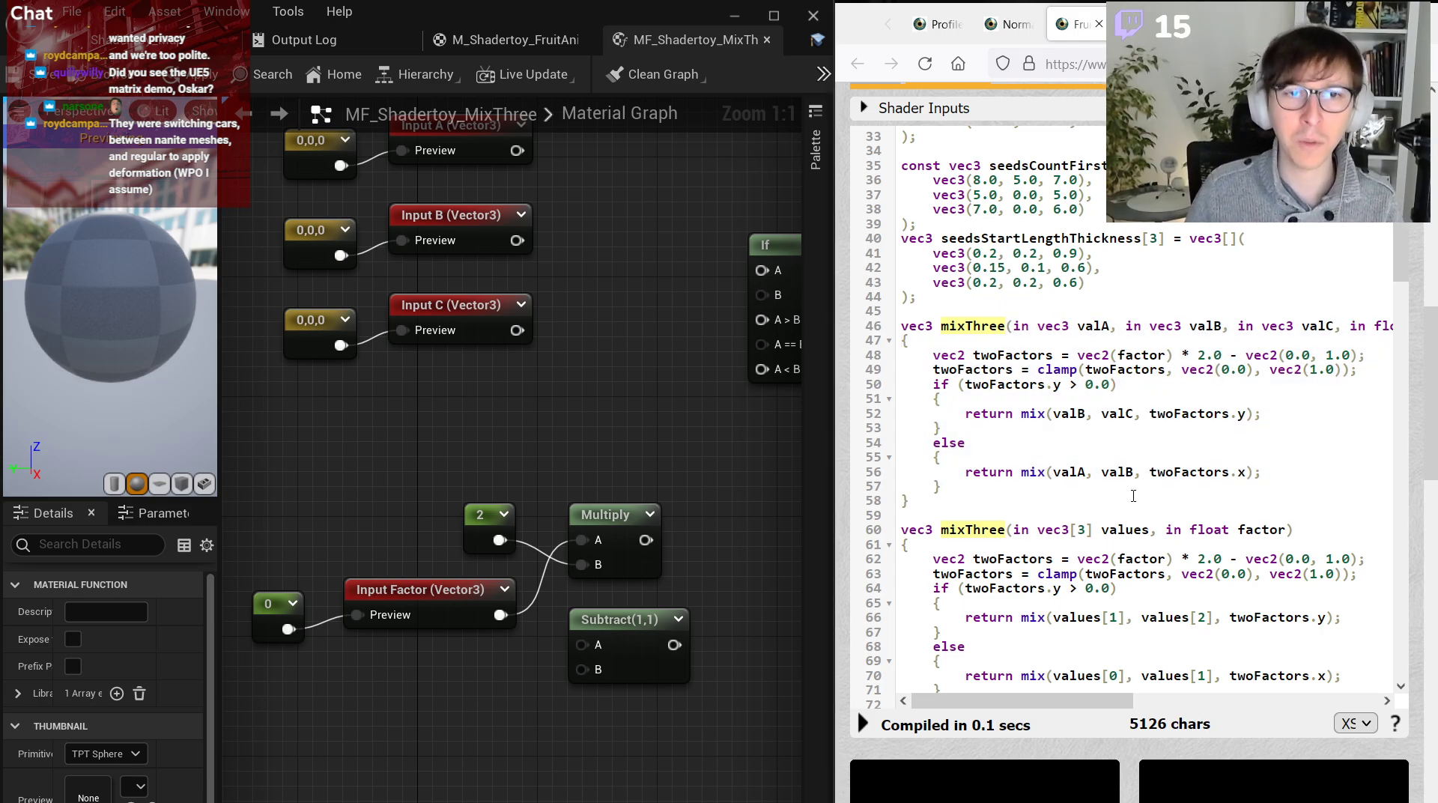
right_drag(713, 411, 677, 336)
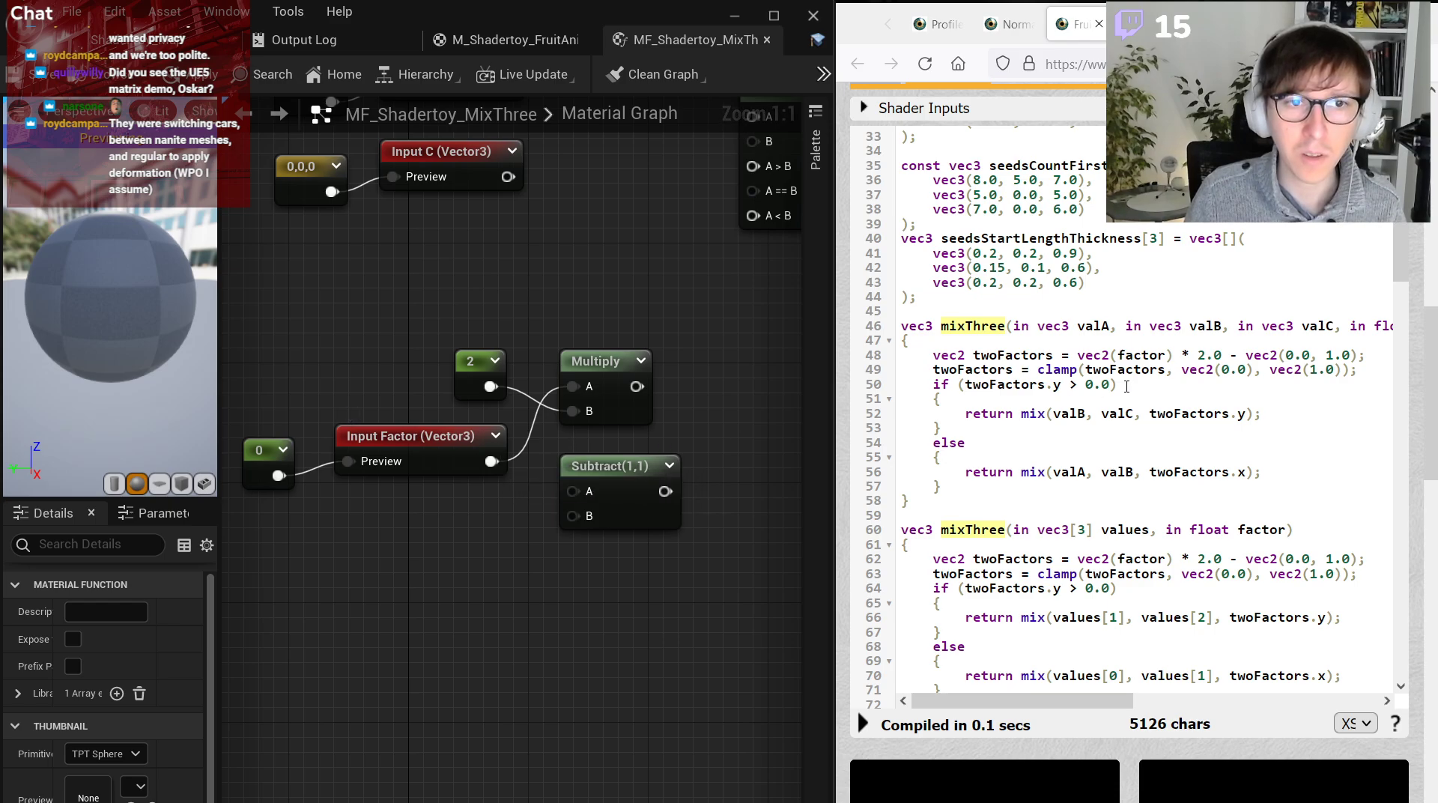
Add a two-component constant of 0, 1 connected to Subtract's B input, and undo the stray edit in the shader code.
double_click(1233, 355)
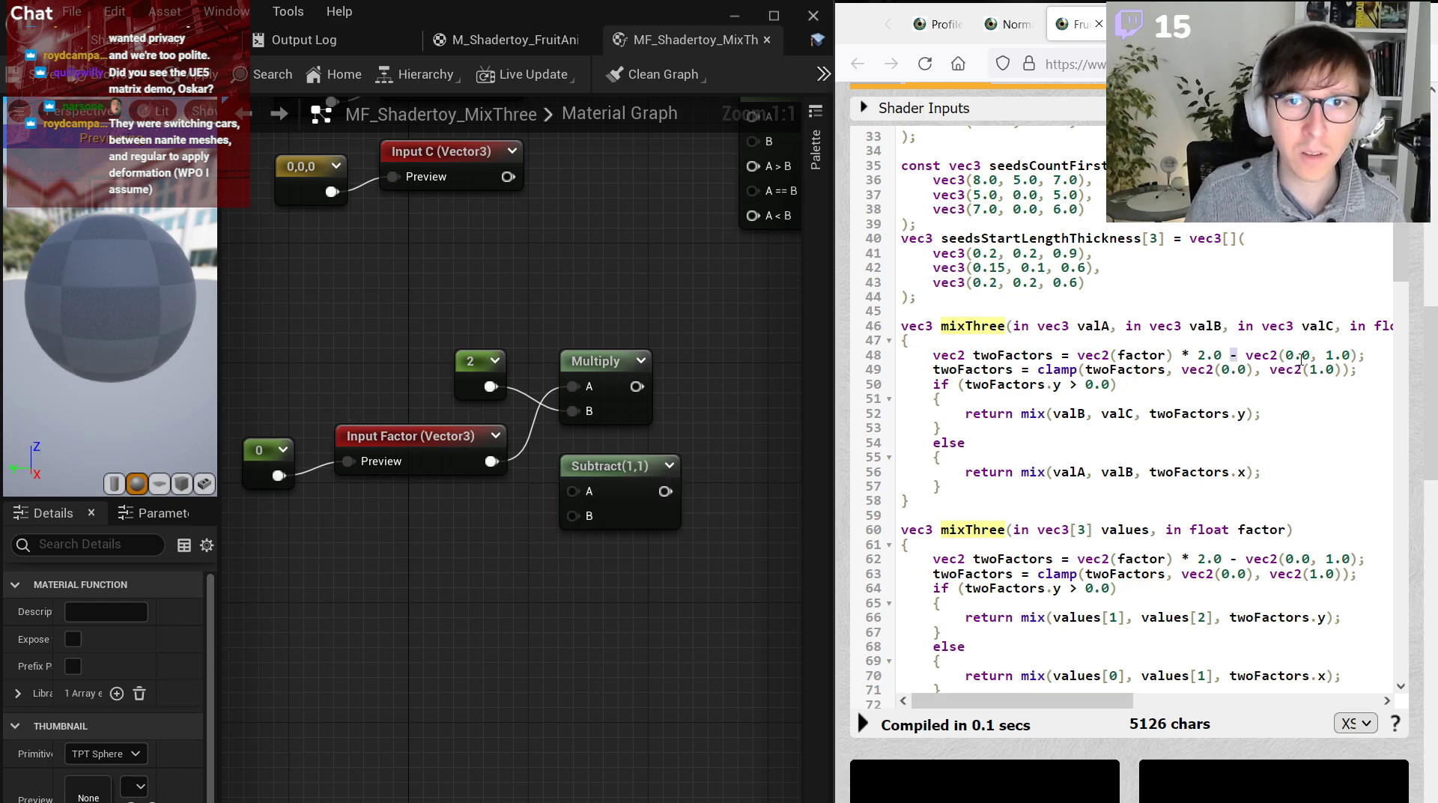
text(2)
click(448, 529)
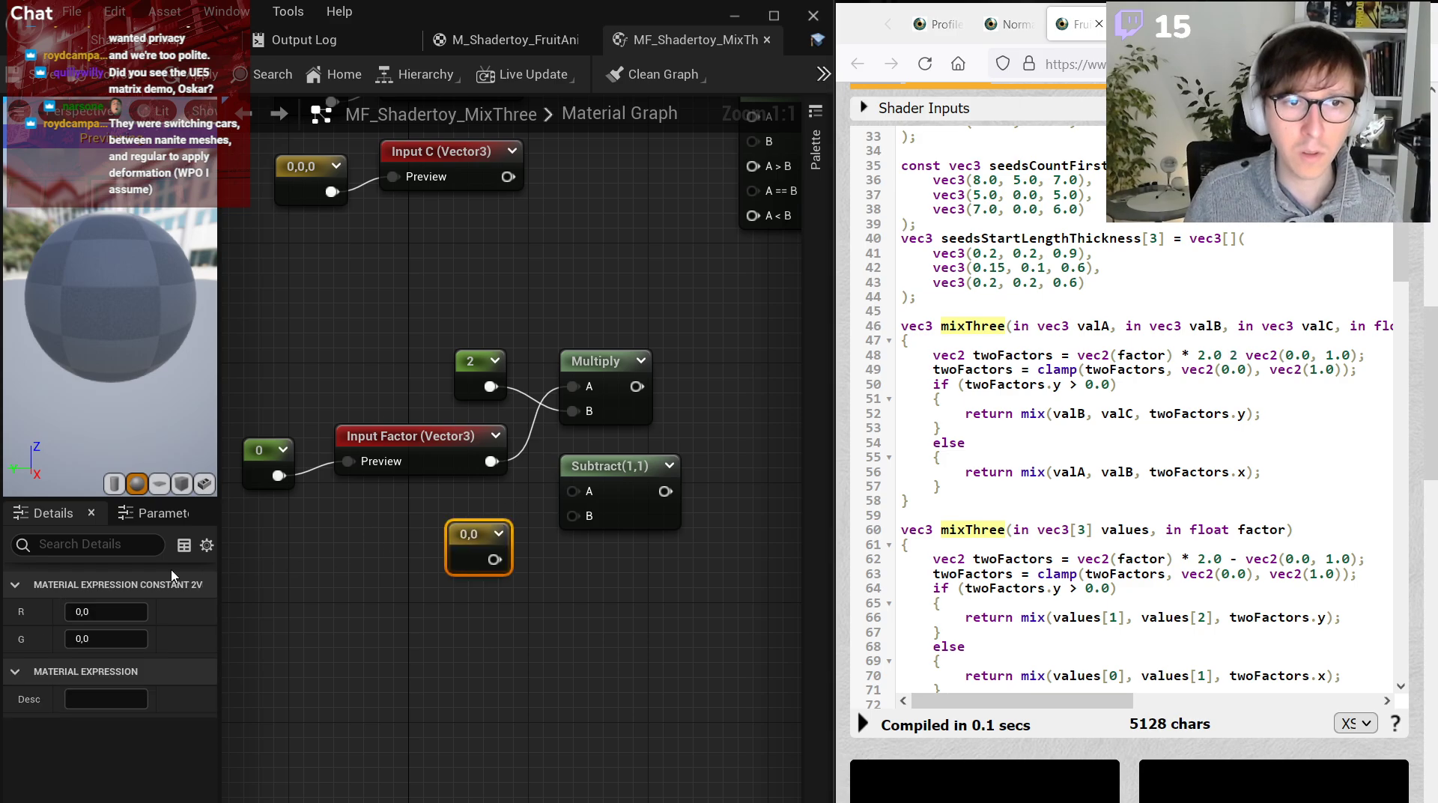
click(105, 639)
text(1)
key(Return)
mouse_move(492, 559)
mouse_down()
mouse_move(610, 529)
mouse_move(574, 515)
mouse_move(508, 543)
mouse_up()
click(538, 599)
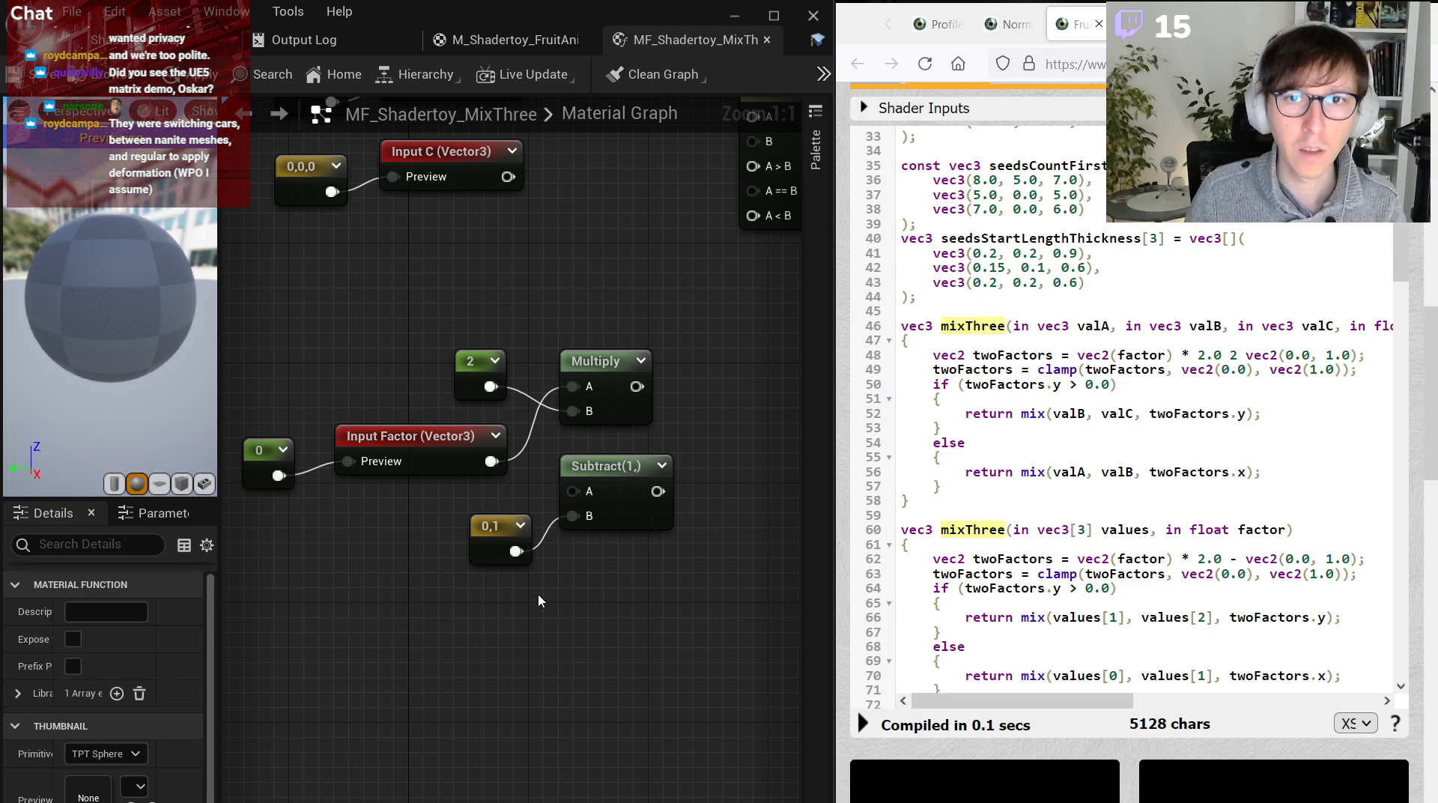
click(1116, 480)
key(ctrl+z)
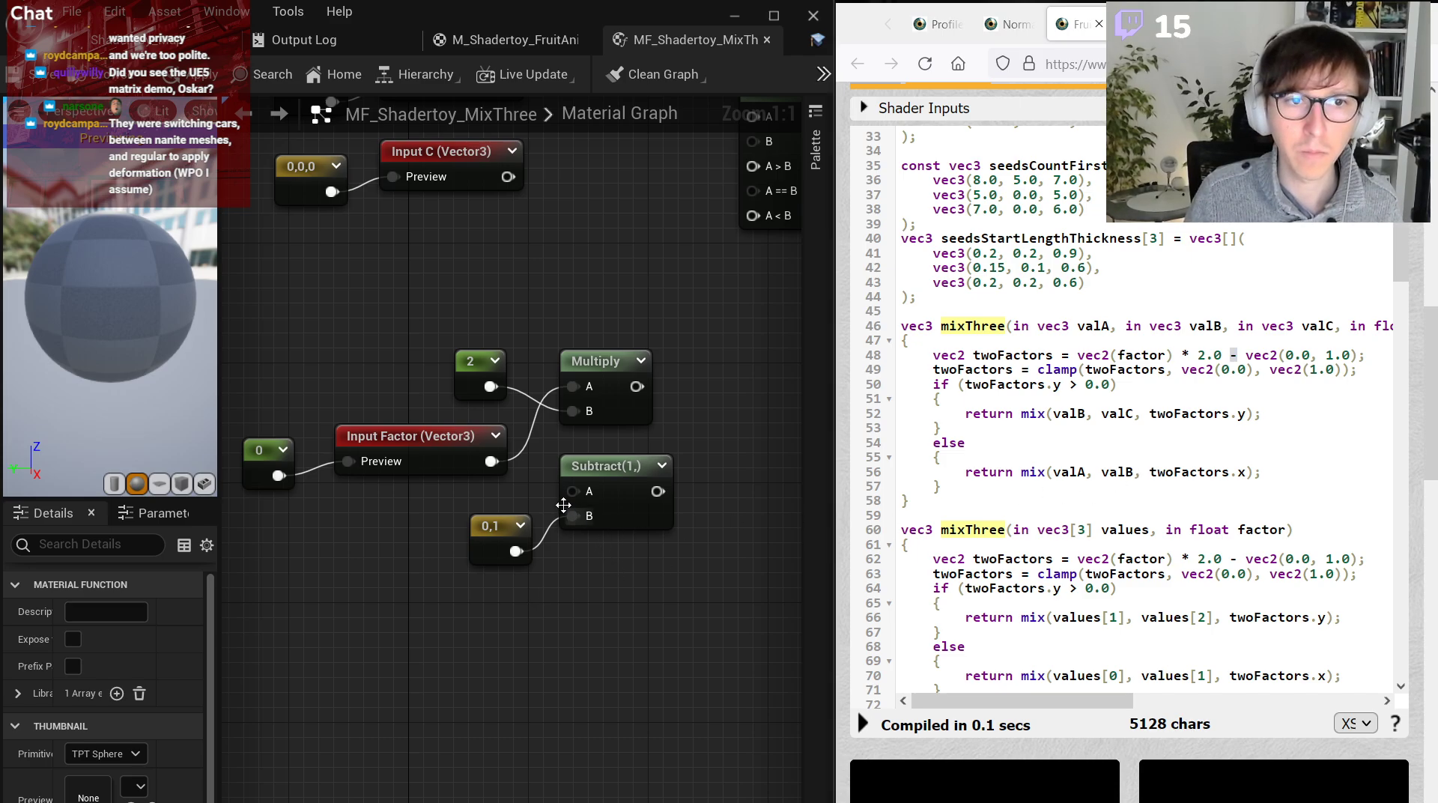
Connect Multiply's output to Subtract's A input and move Subtract with its 0,1 constant beyond Multiply.
drag(573, 490, 637, 386)
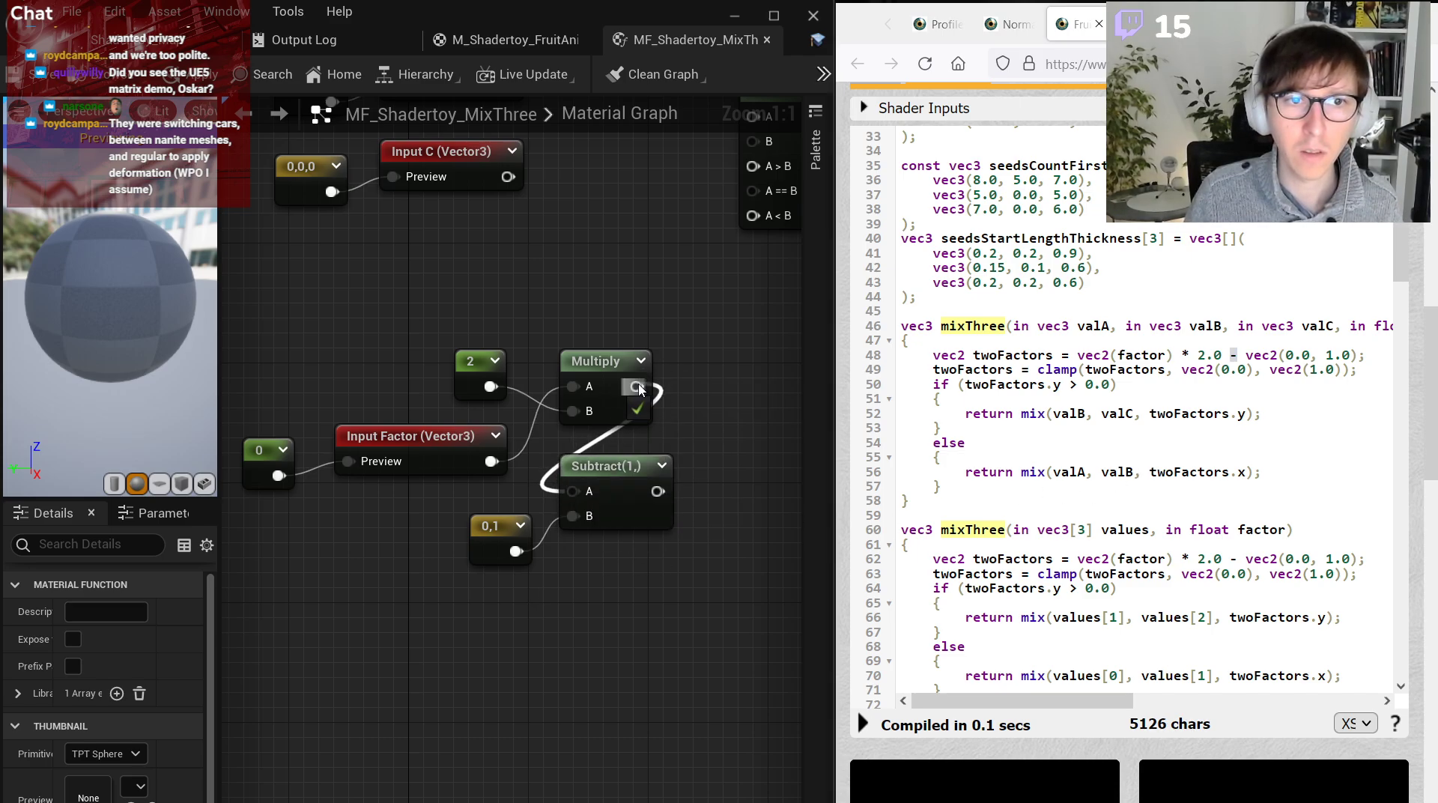
click(599, 466)
ctrl+click(494, 525)
drag(586, 471, 704, 426)
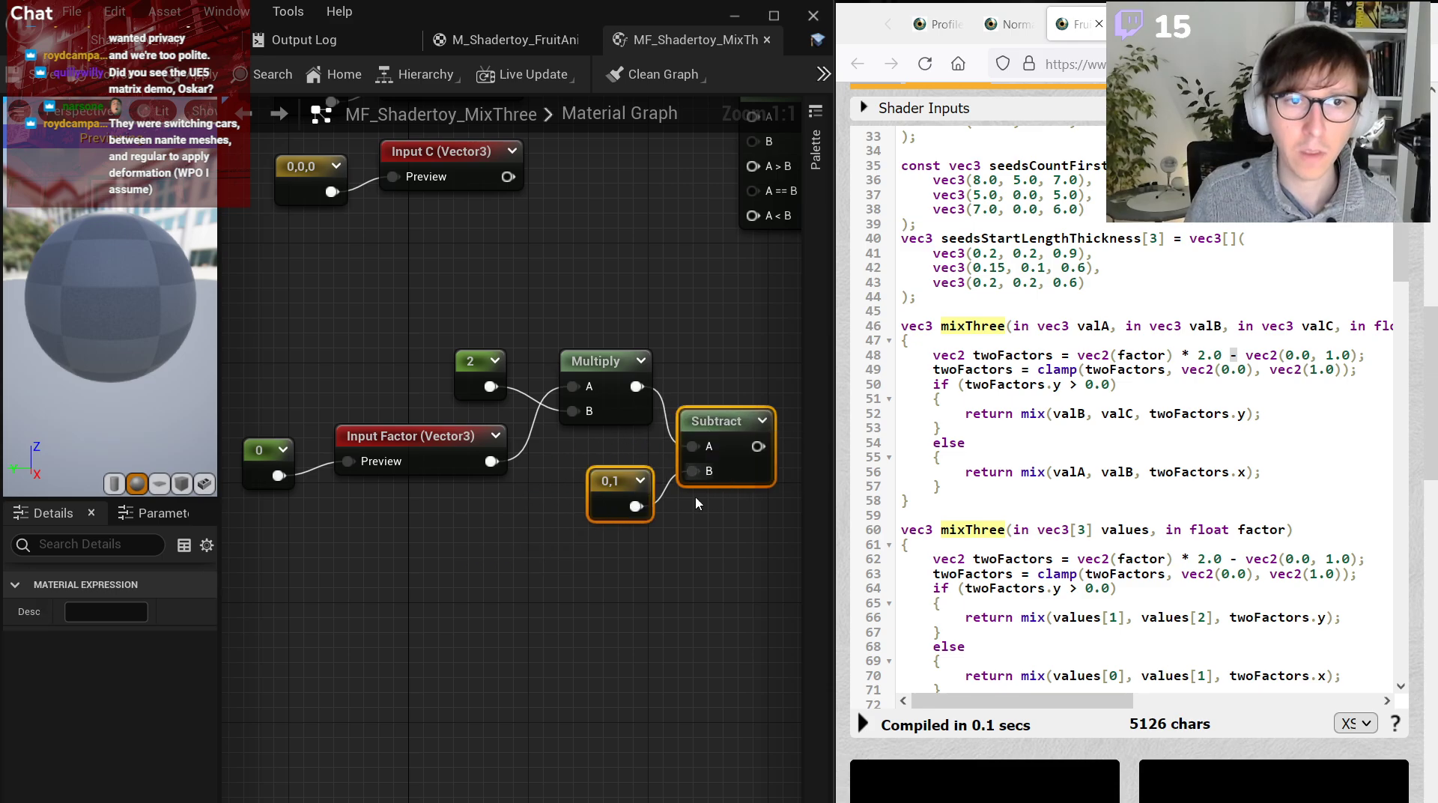
click(696, 496)
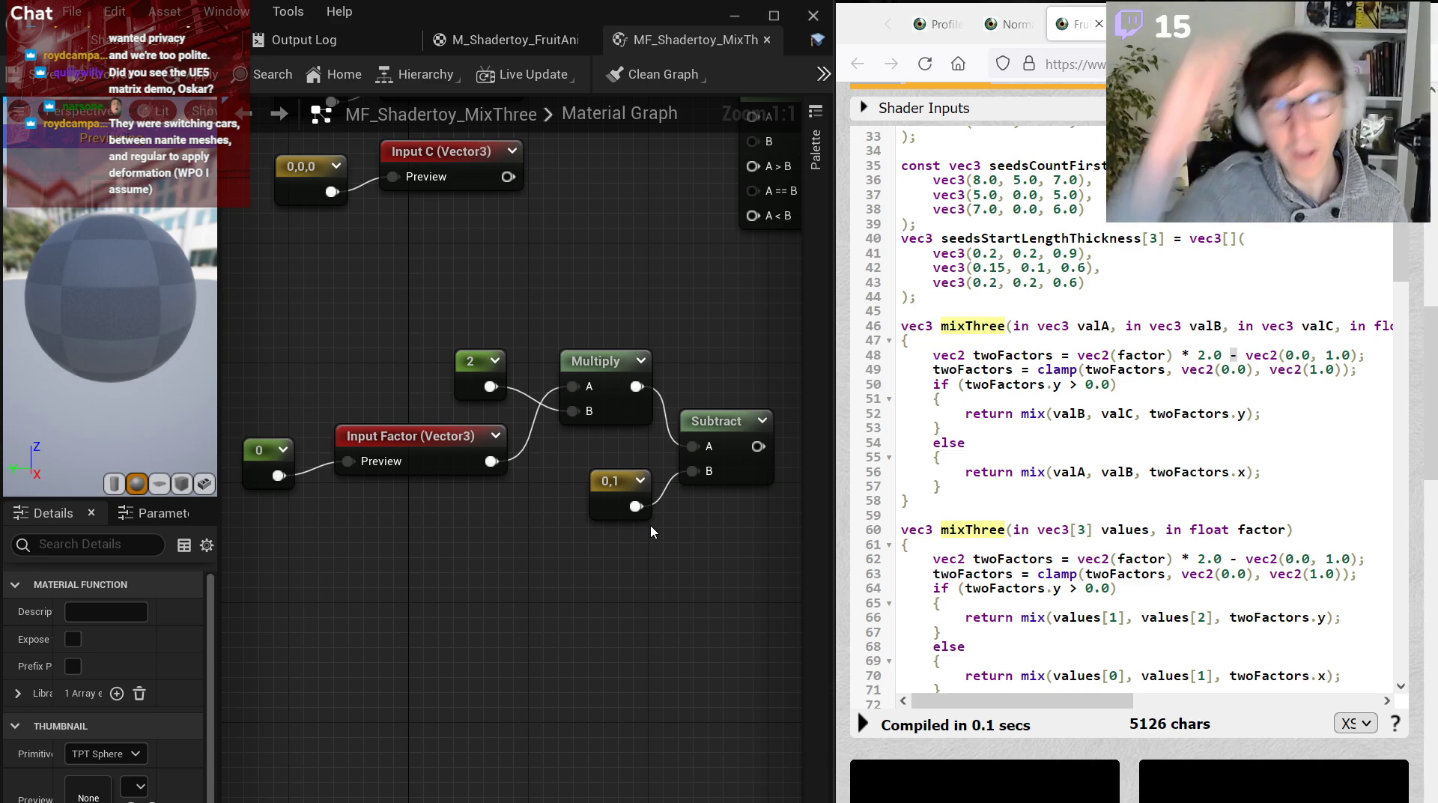
right_drag(650, 525, 631, 457)
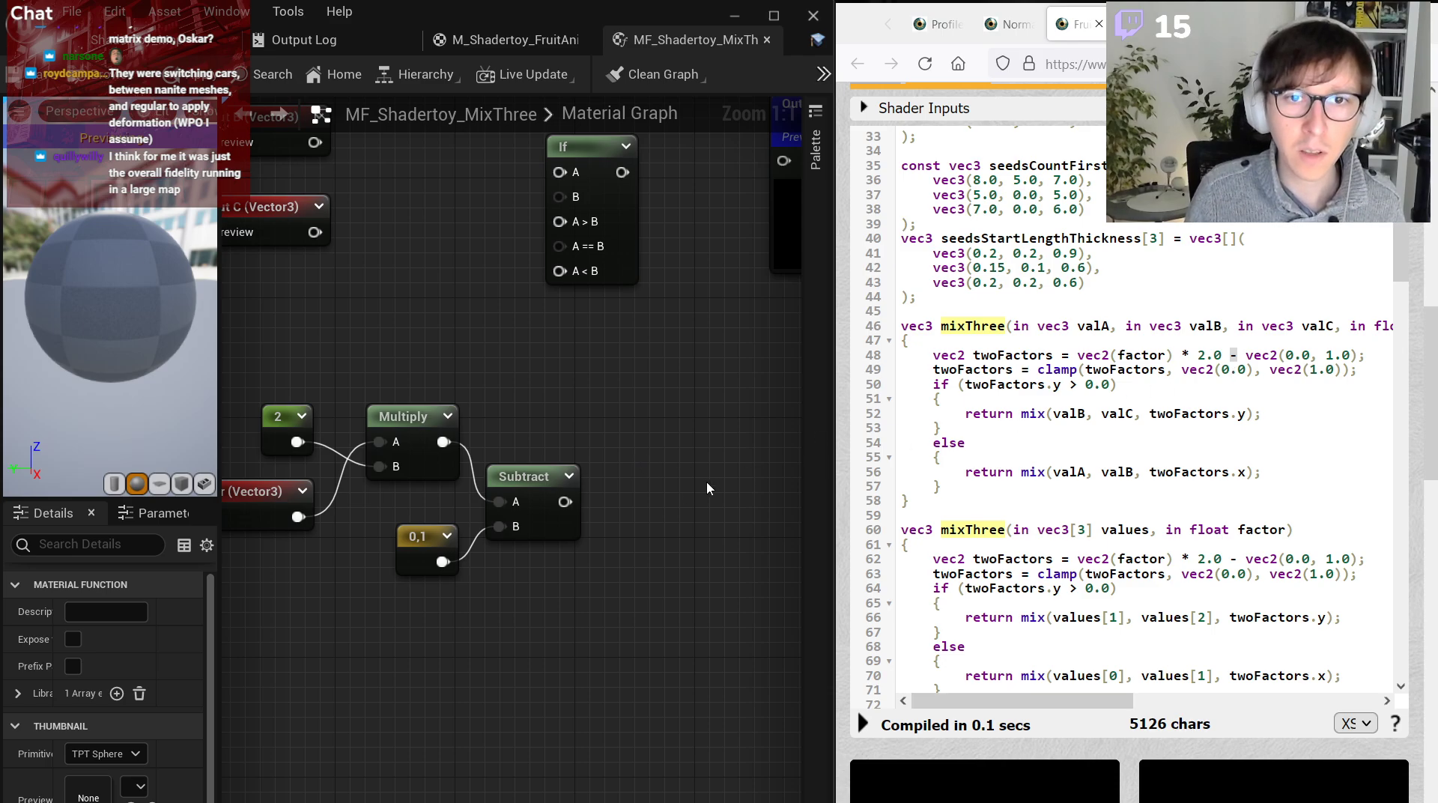
Add a Saturate node after Subtract and feed it with Subtract's output.
right_click(613, 514)
text(satu)
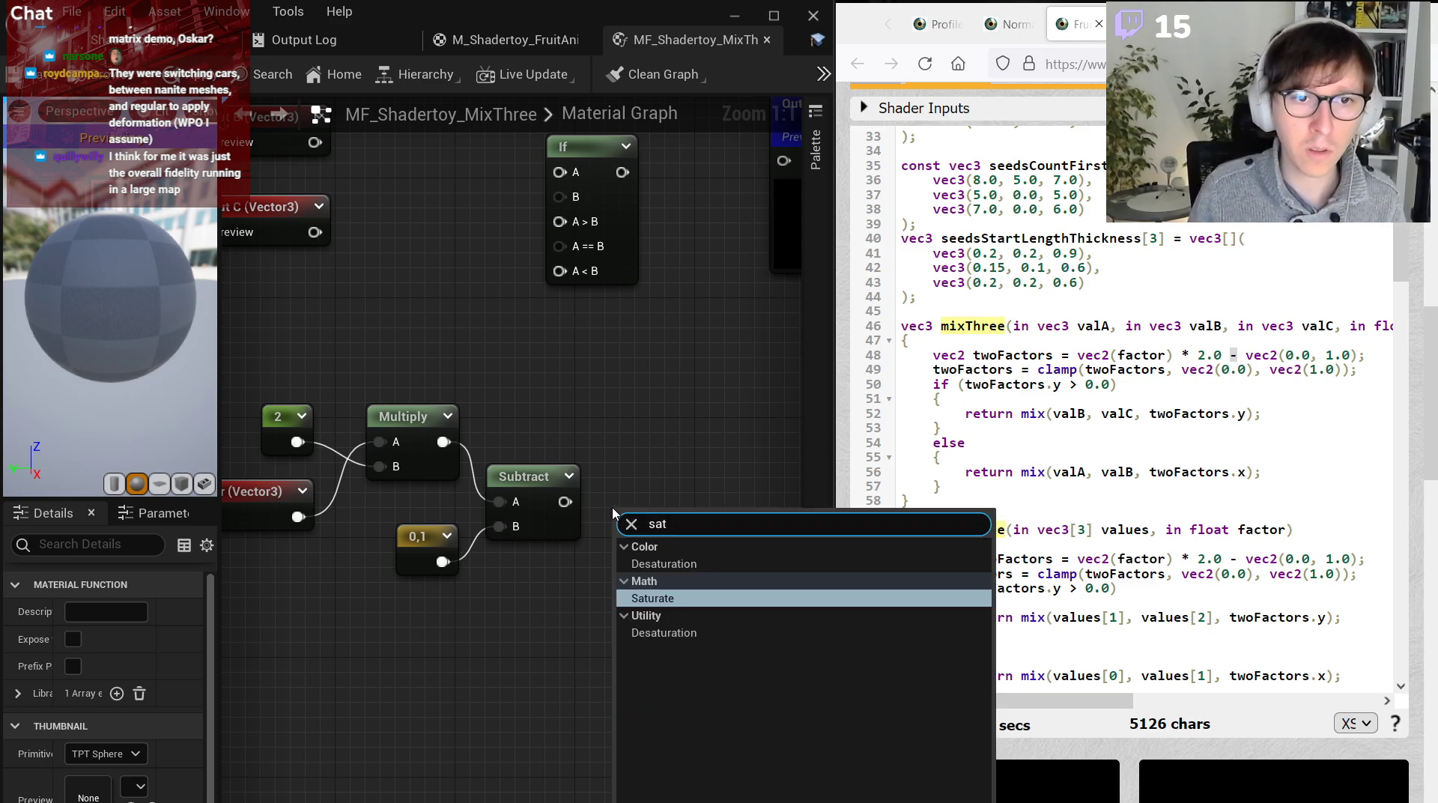
key(Return)
drag(565, 502, 645, 493)
click(658, 525)
right_drag(715, 577, 583, 588)
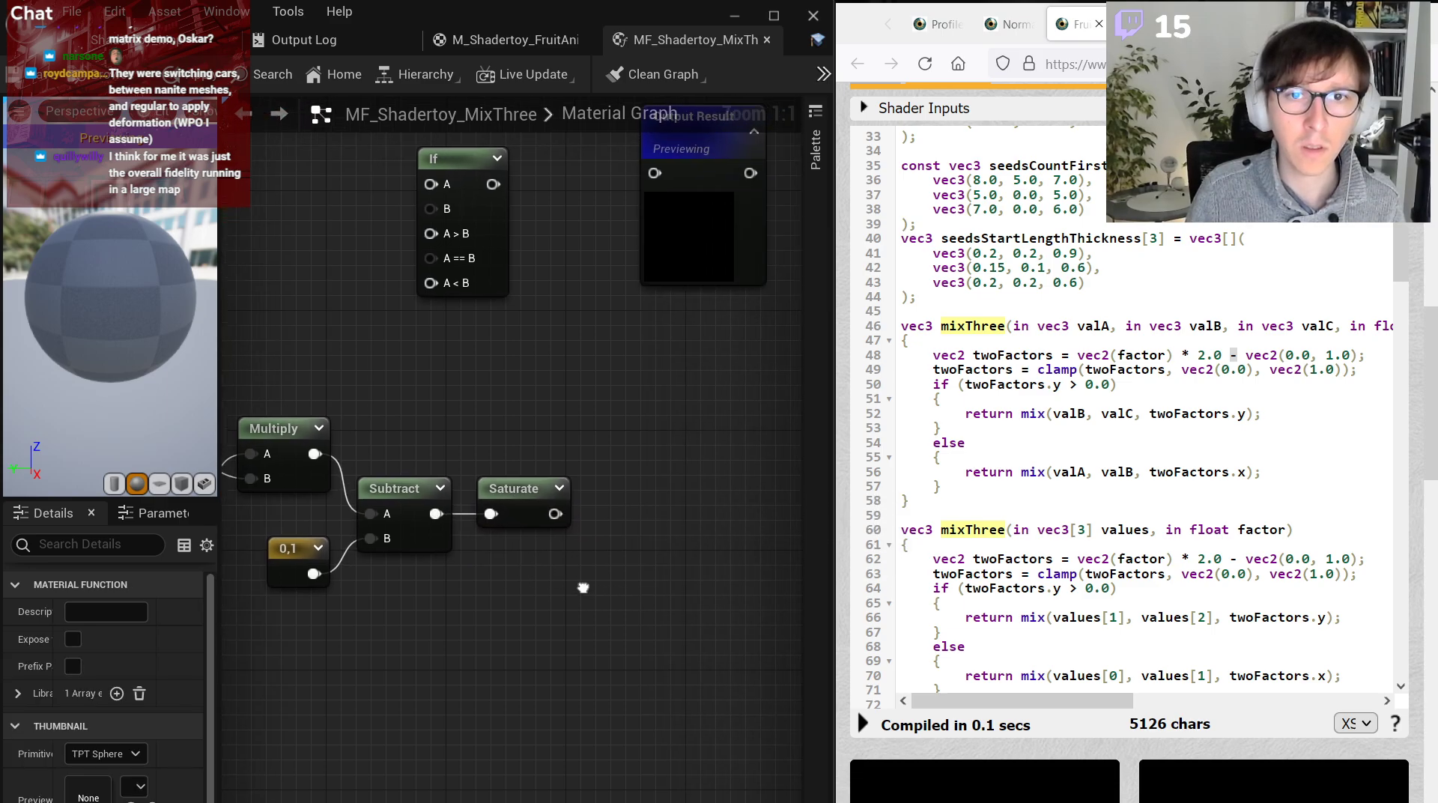
Add a BreakOutFloat2Components node fed by Saturate's output.
drag(555, 514, 625, 493)
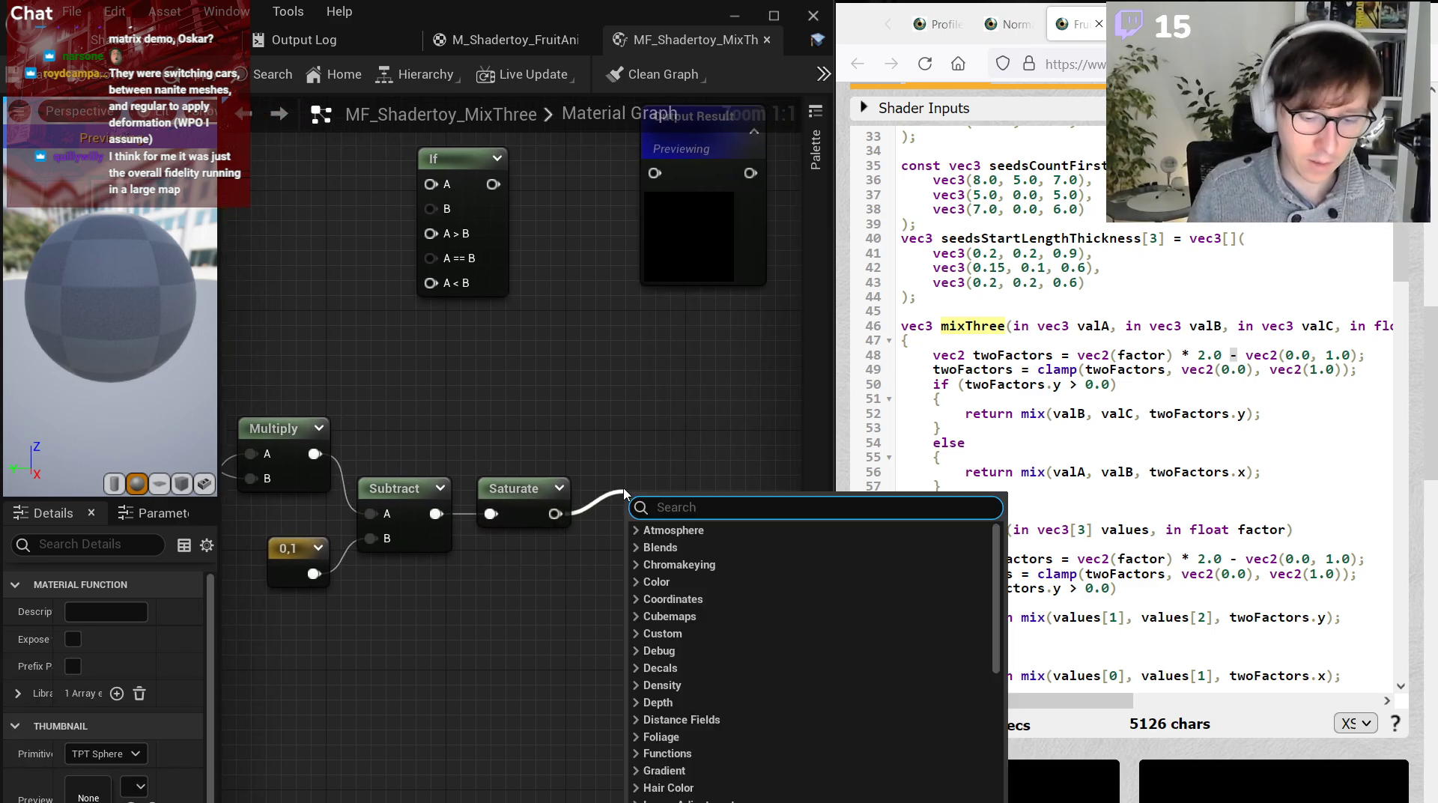
text(brea)
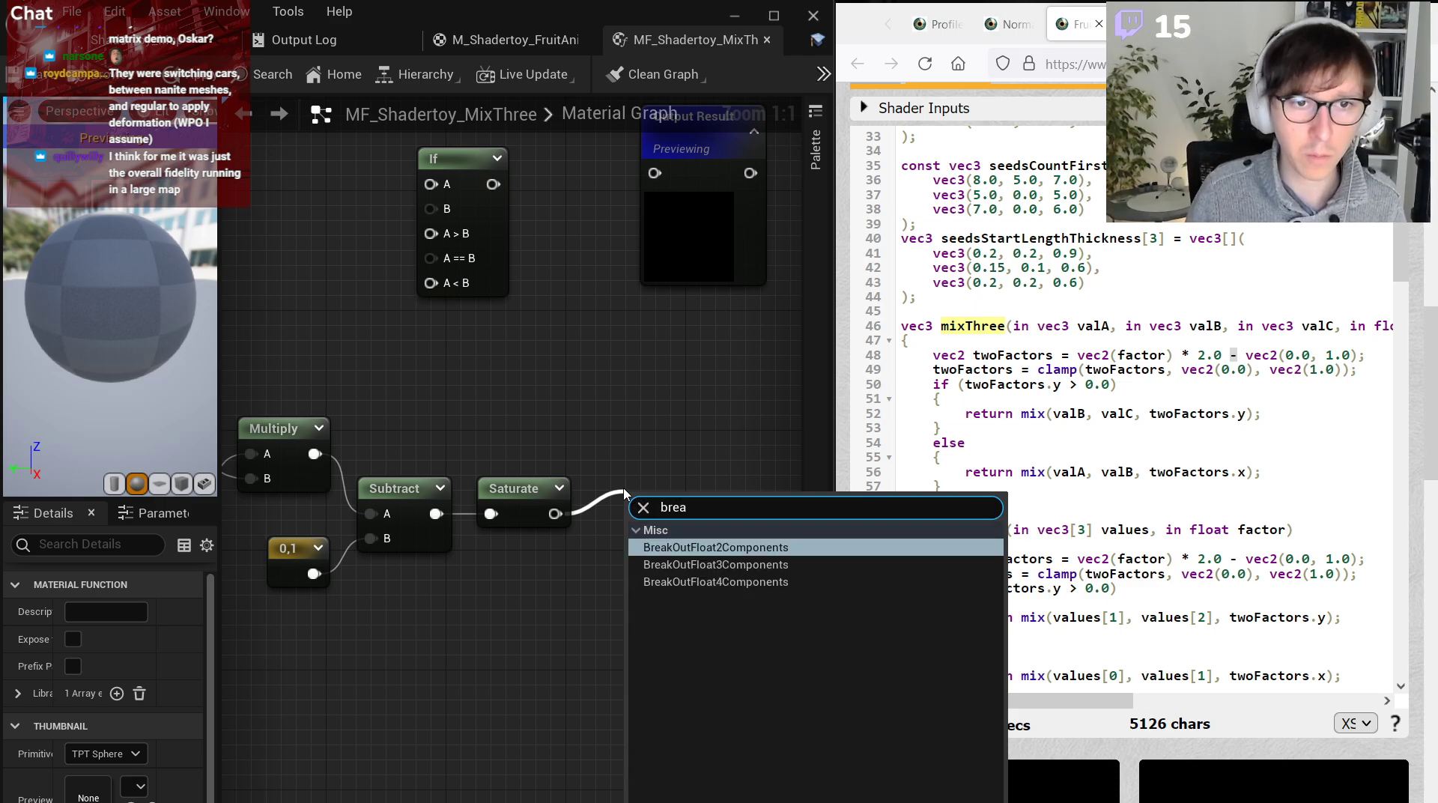
key(Return)
right_click(684, 497)
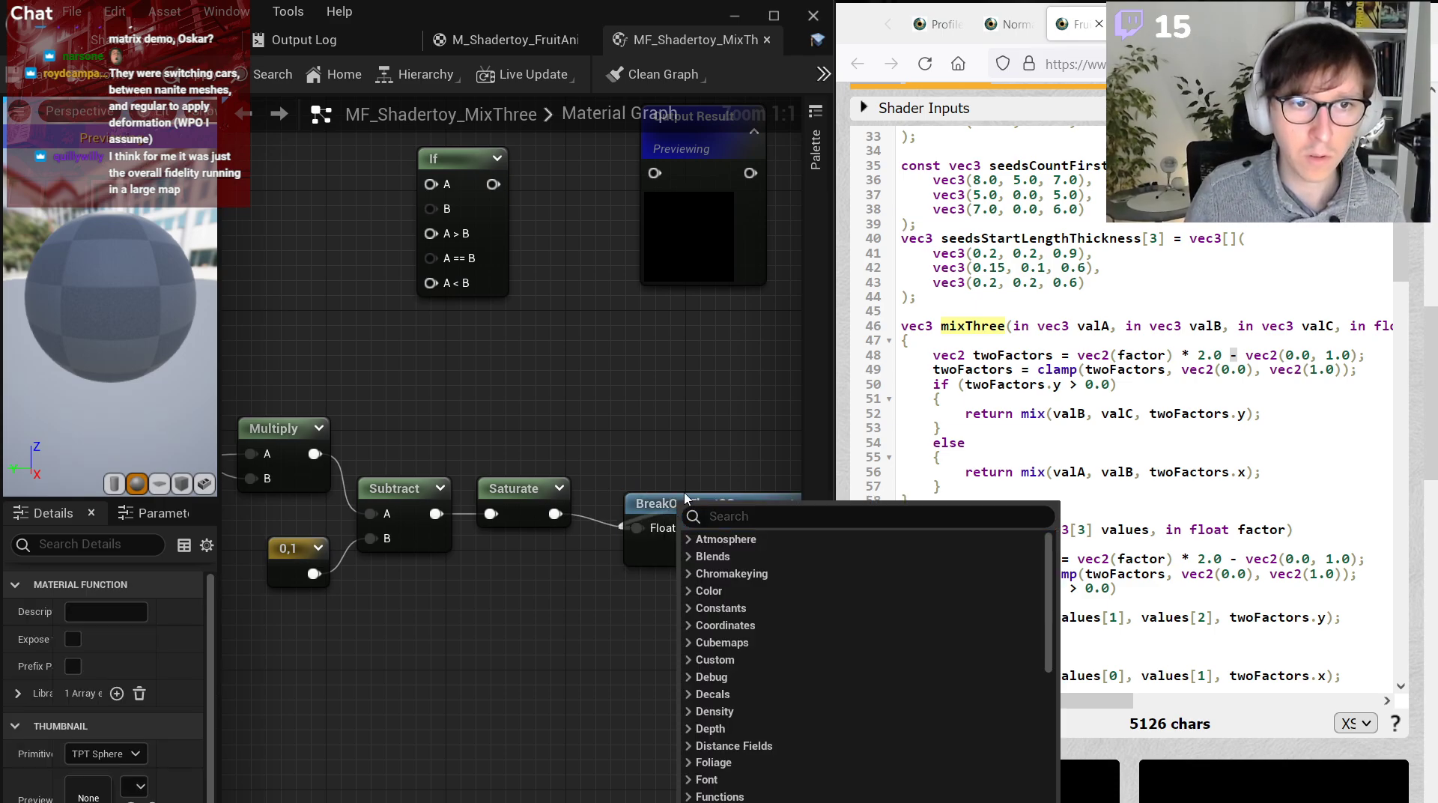
key(Escape)
Move the whole factor chain, from Input Factor to BreakOutFloat2Components, back beneath the A, B and C inputs.
scroll(794, 622, down, 4)
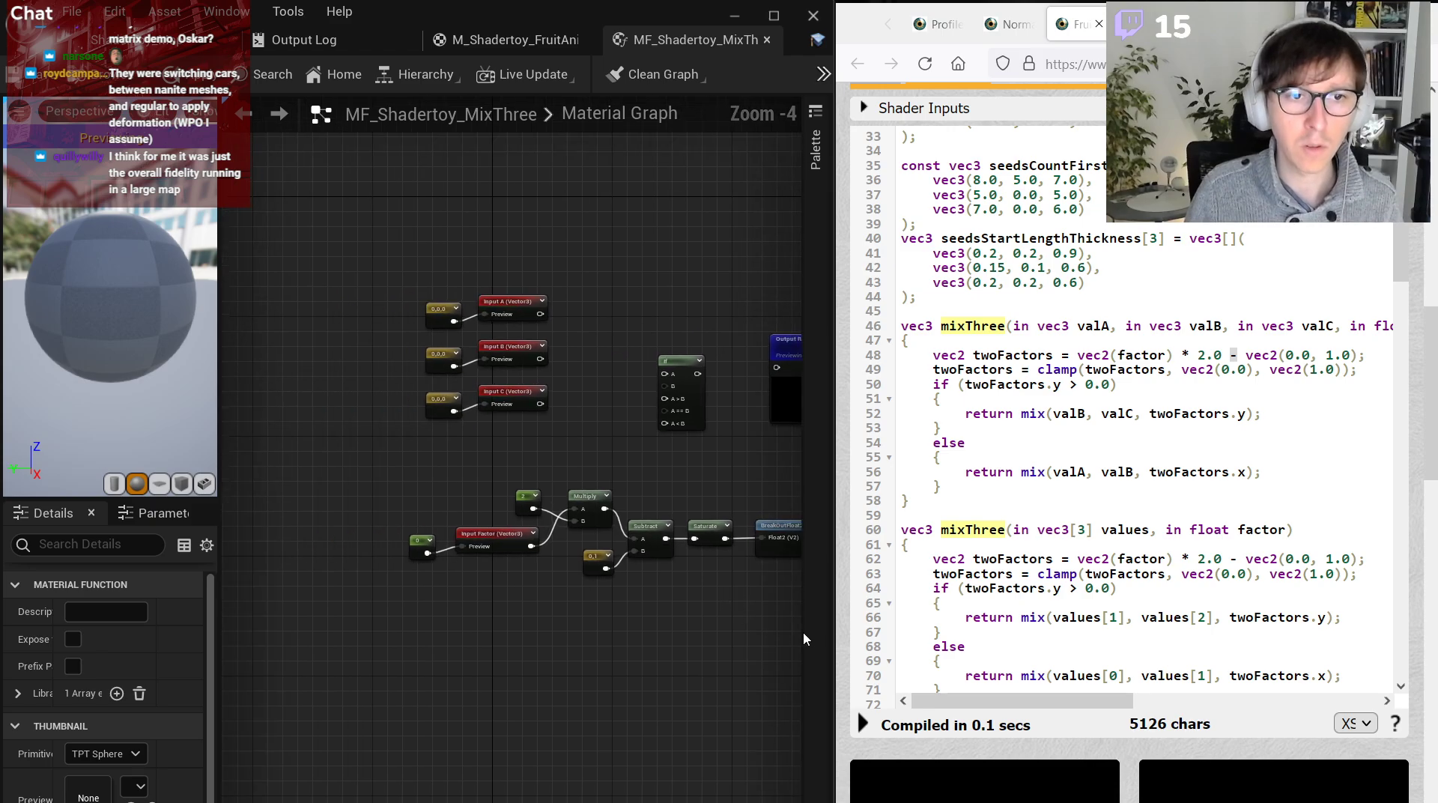
drag(803, 638, 404, 481)
drag(766, 528, 490, 514)
click(681, 565)
scroll(618, 497, up, 2)
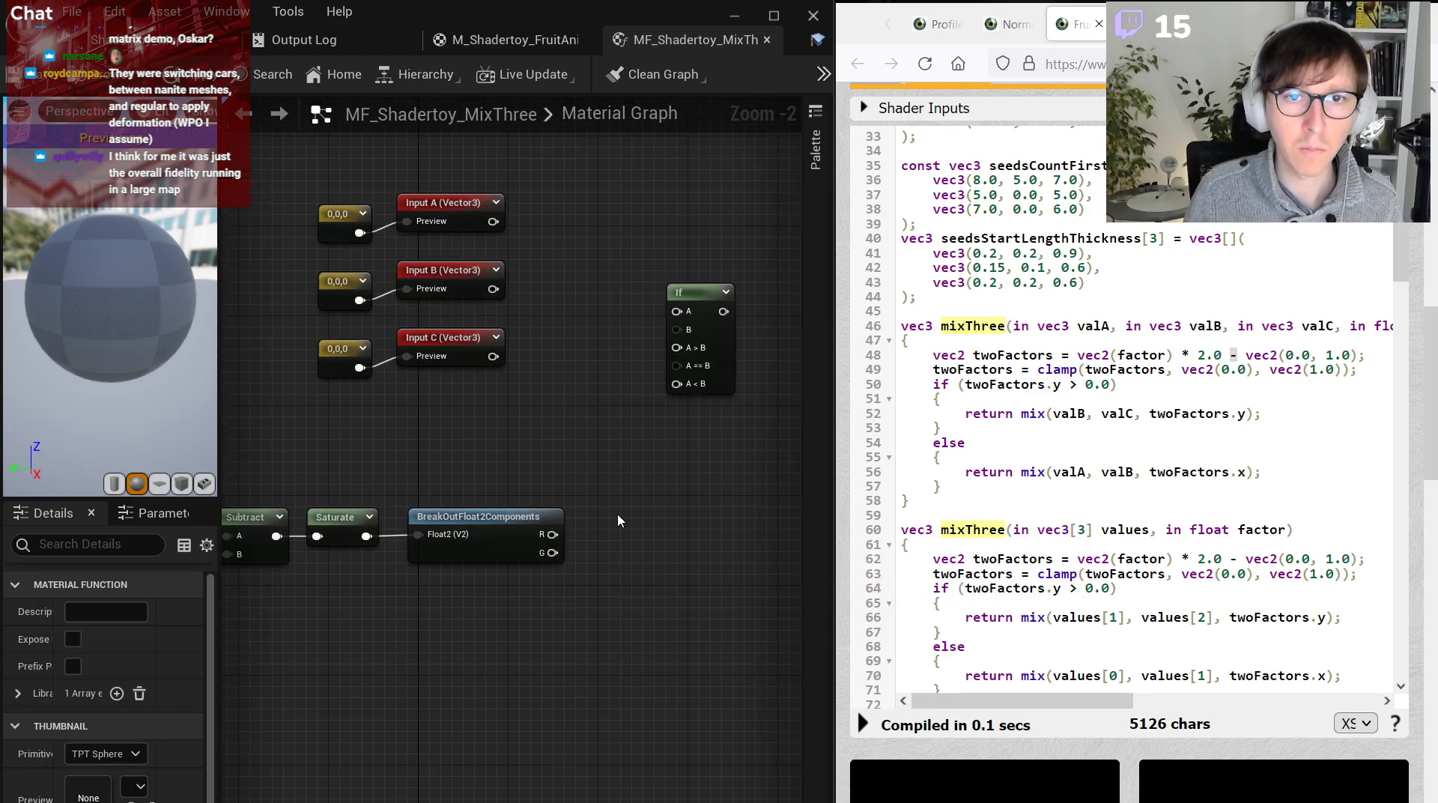
Give the Saturate node the comment "Two factors (A-to-B & B-to-C)".
right_drag(421, 624, 622, 660)
right_click(536, 570)
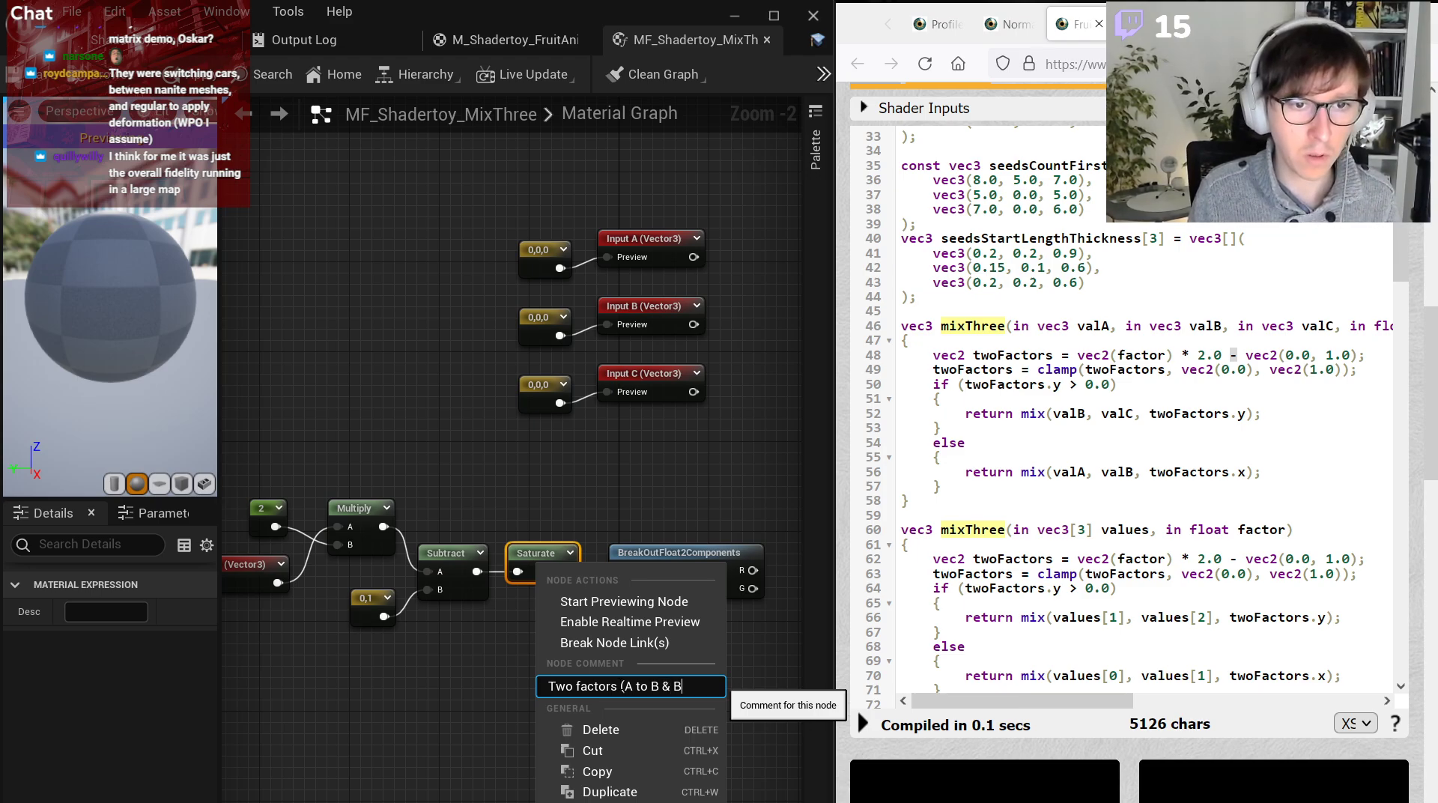
text())
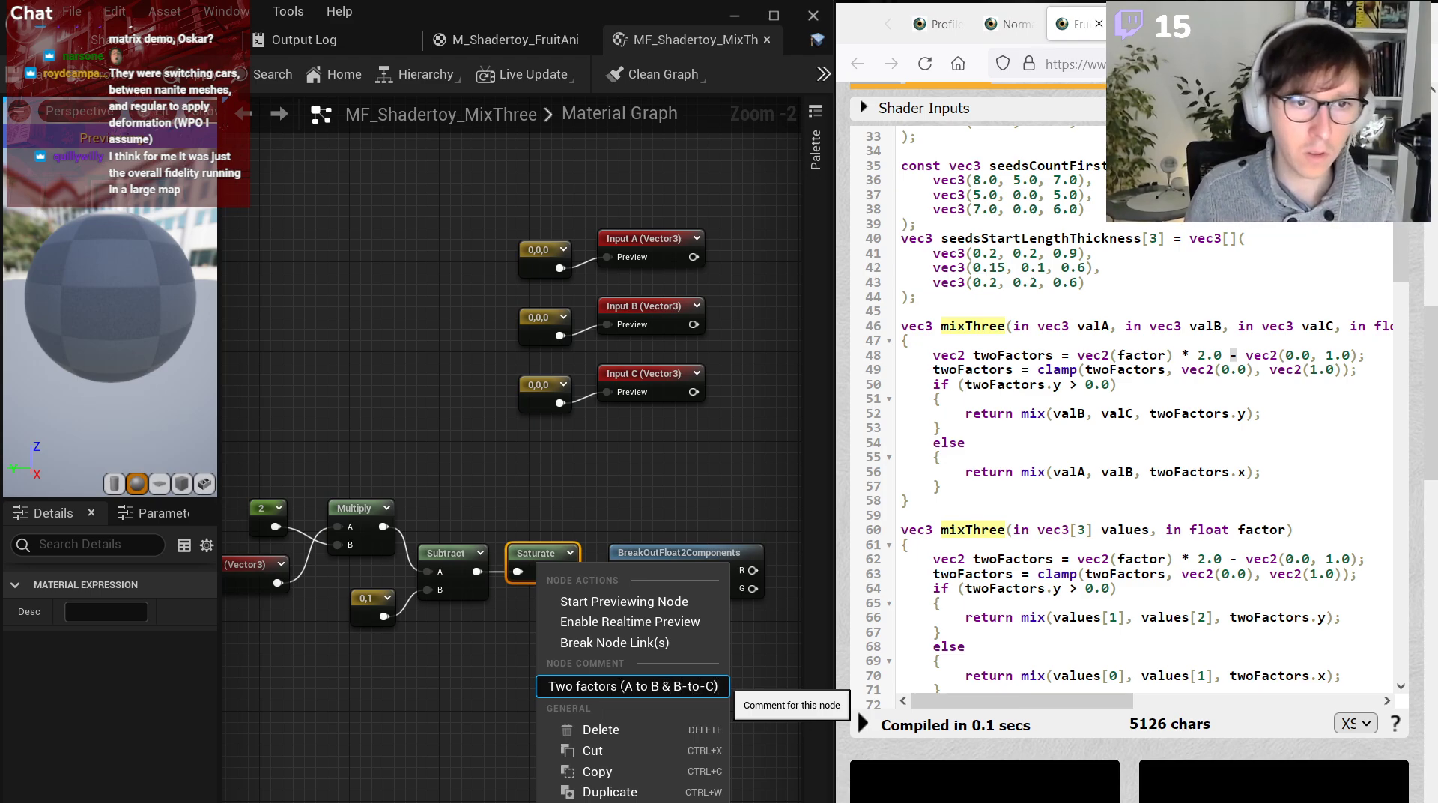
key(BackSpace)
text(-)
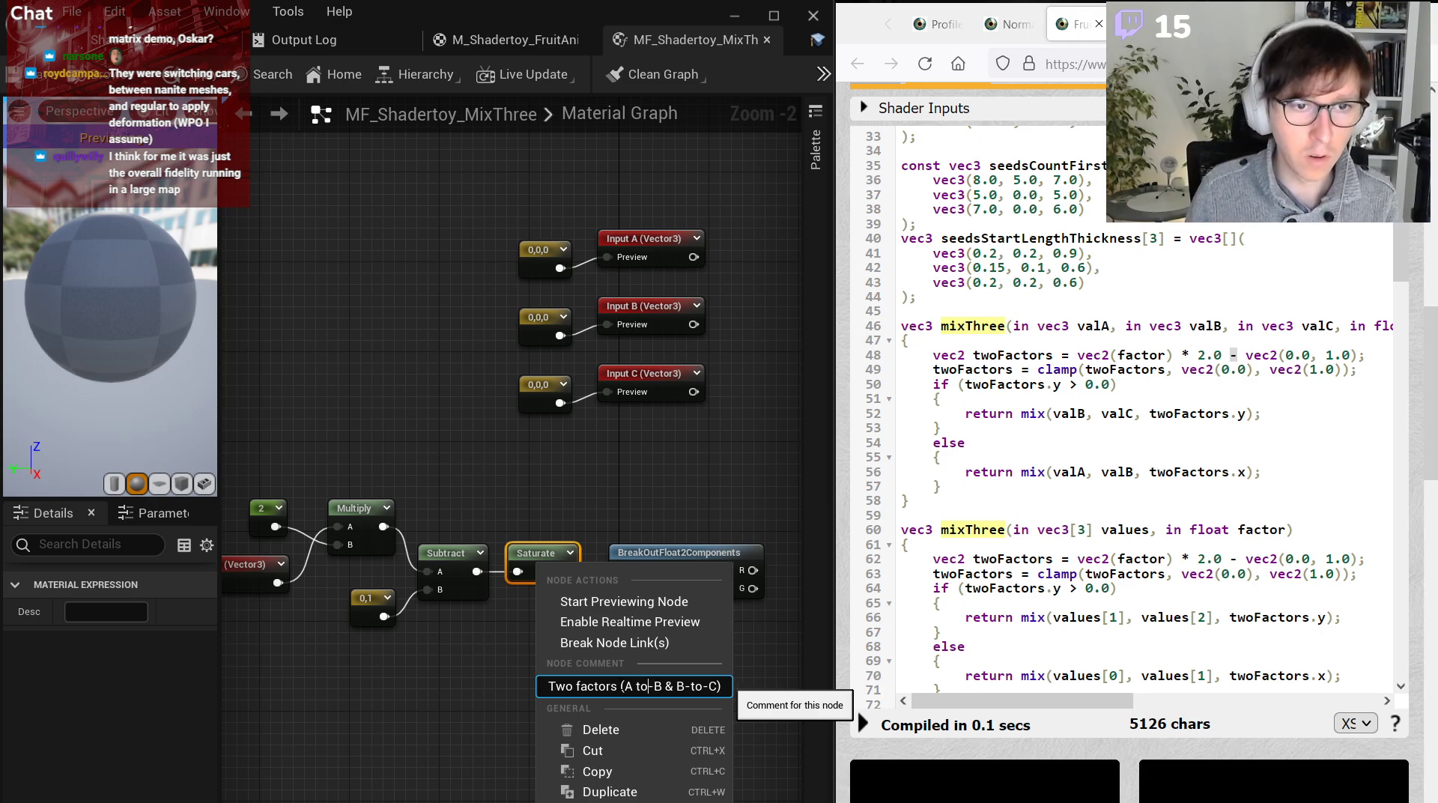
key(BackSpace)
text(-)
click(470, 696)
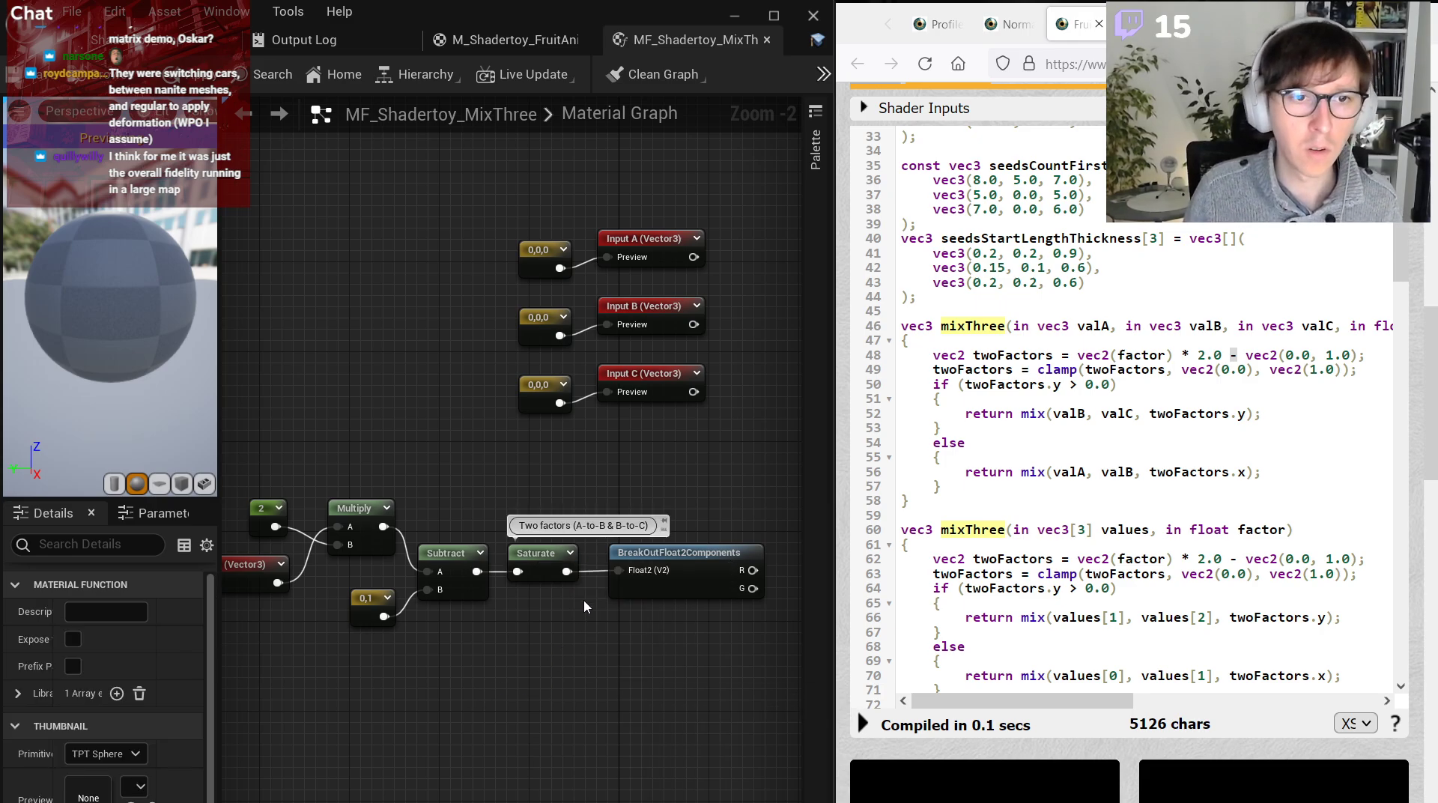
Reword the Saturate node's comment to "Two factors (A-to-B, B-to-C)".
scroll(604, 573, up, 1)
click(620, 518)
click(619, 518)
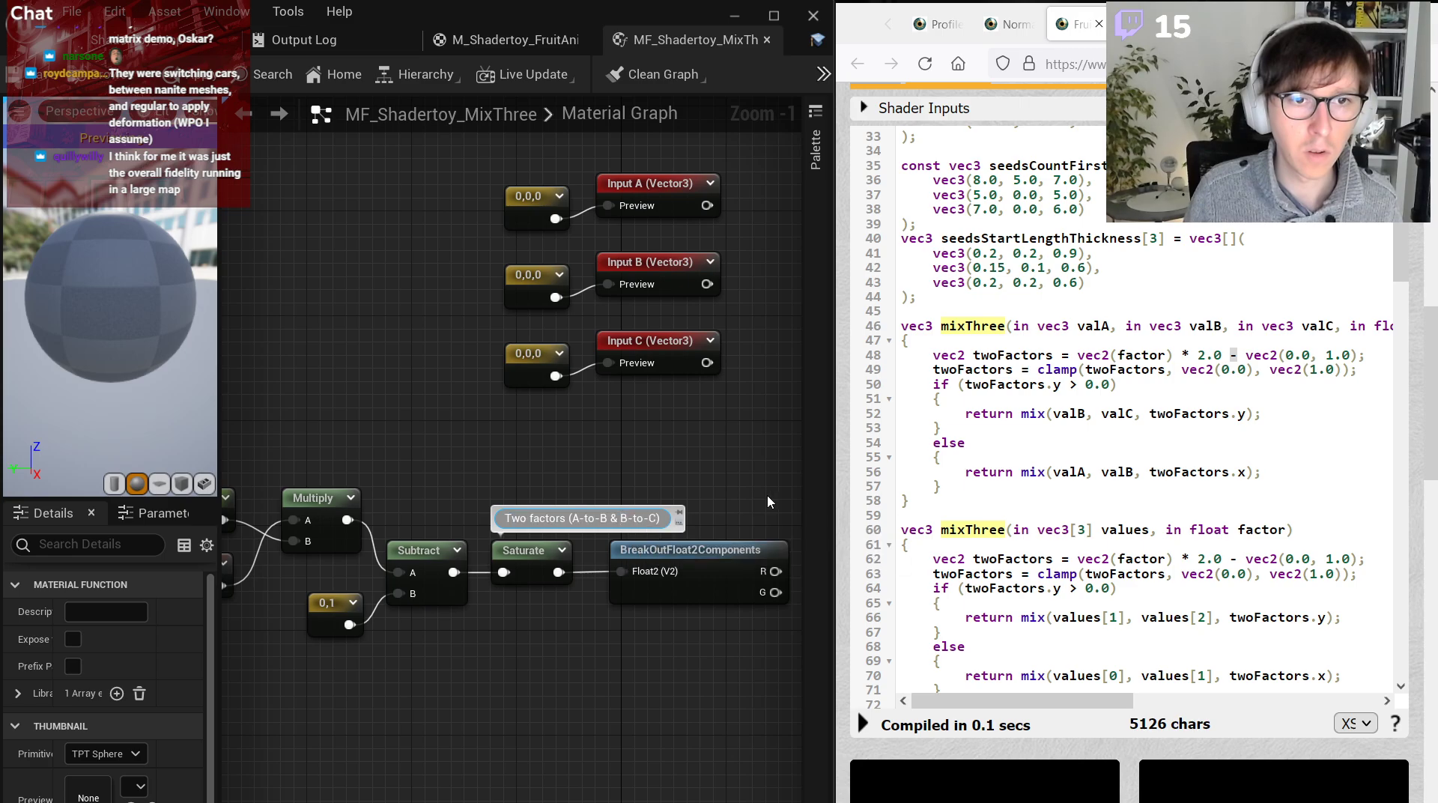
key(BackSpace)
key(BackSpace)
text(,)
key(Return)
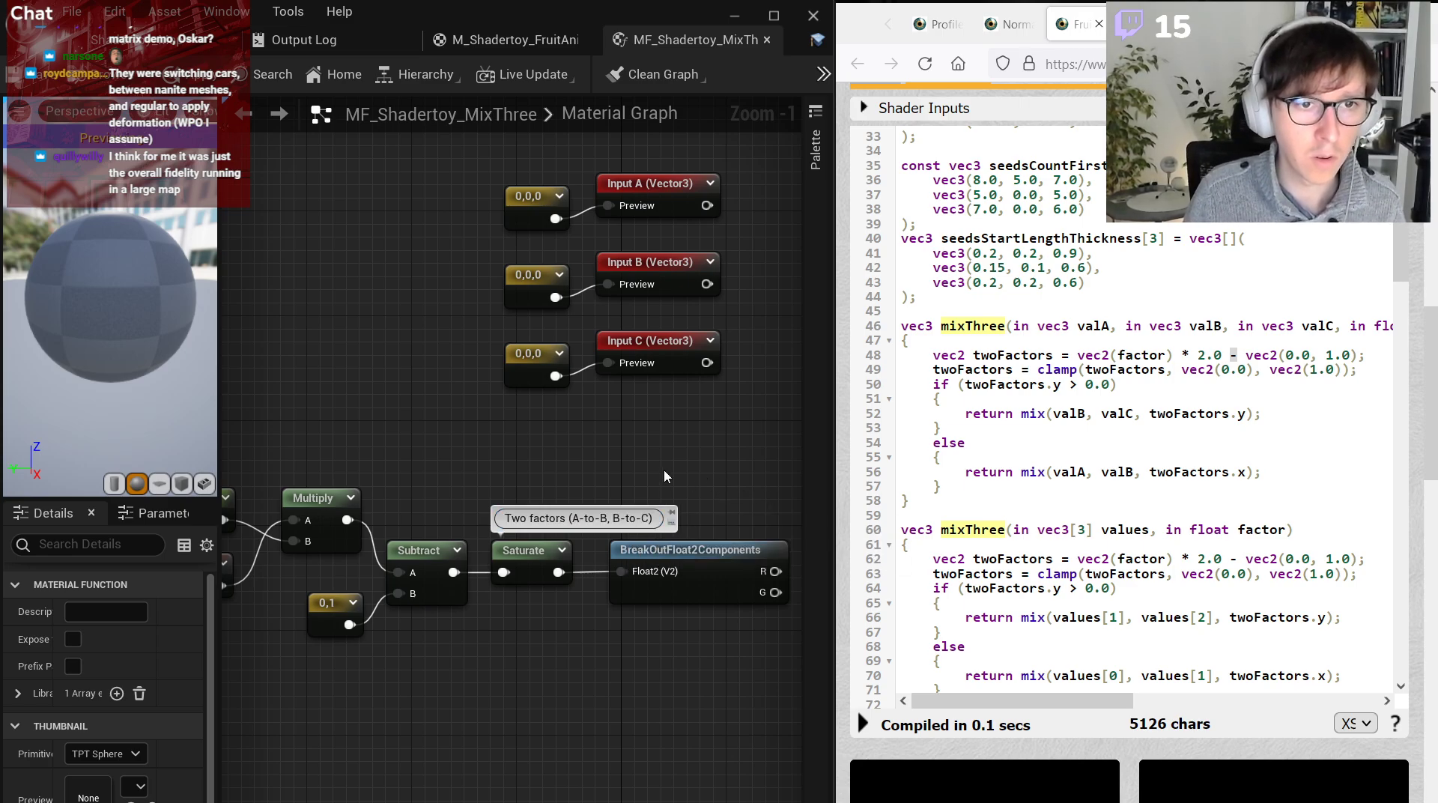
Connect the G output of BreakOutFloat2Components to the If node's A input and a constant of 0 to its B input.
right_drag(663, 469, 463, 520)
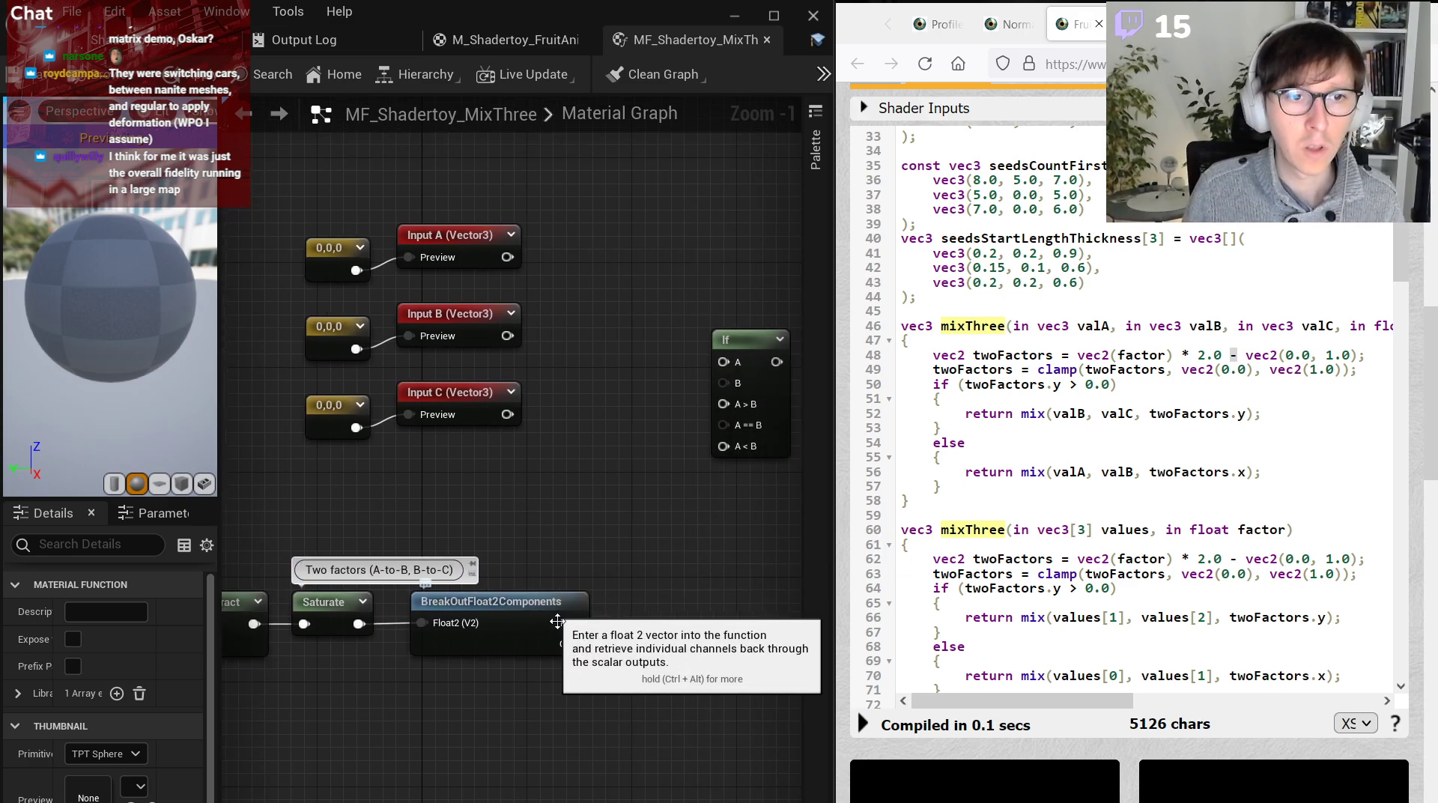
right_drag(639, 608, 618, 605)
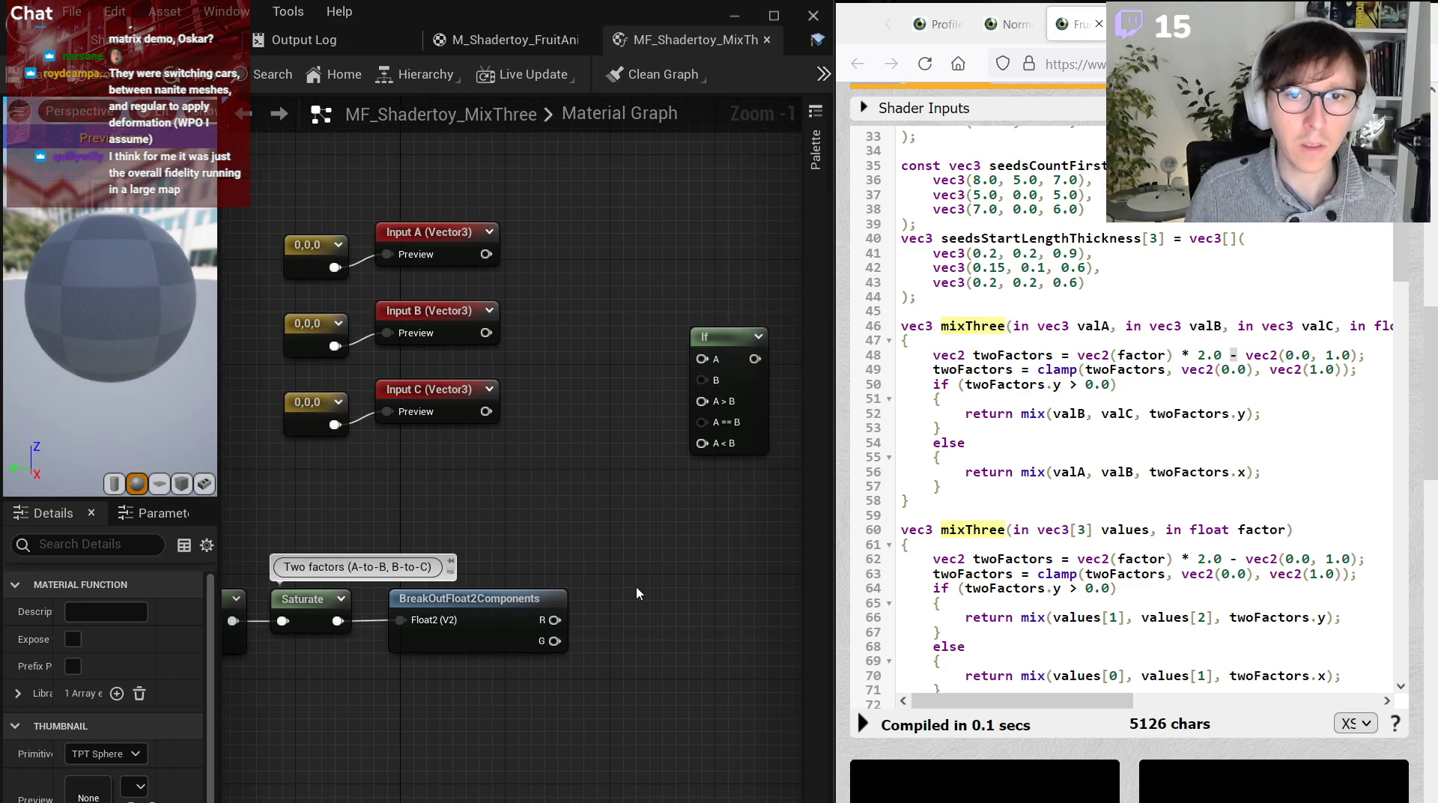
drag(554, 641, 622, 363)
click(677, 257)
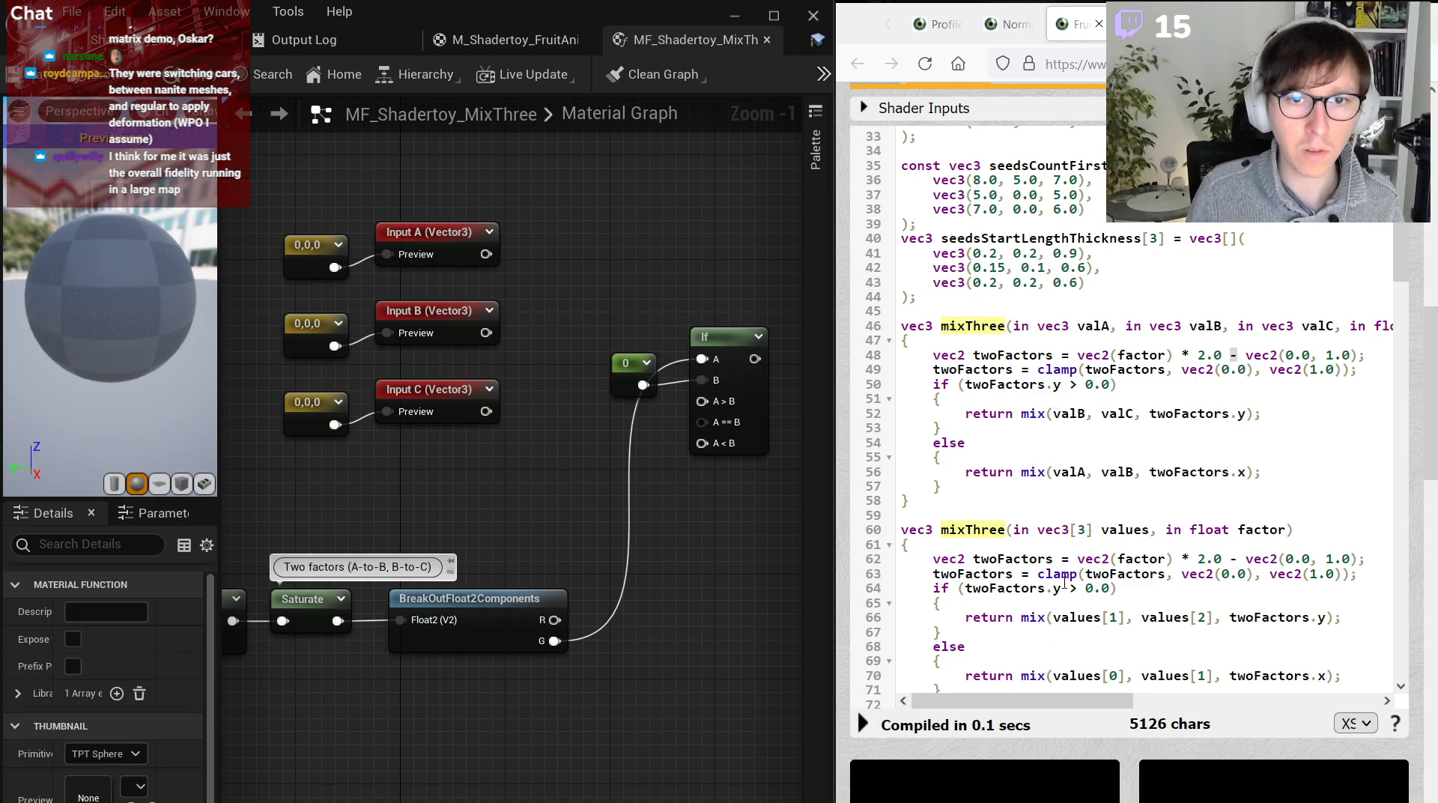
Add a Lerp node for the code's mix call and place it beside Input A, above the If node.
right_drag(671, 286, 576, 350)
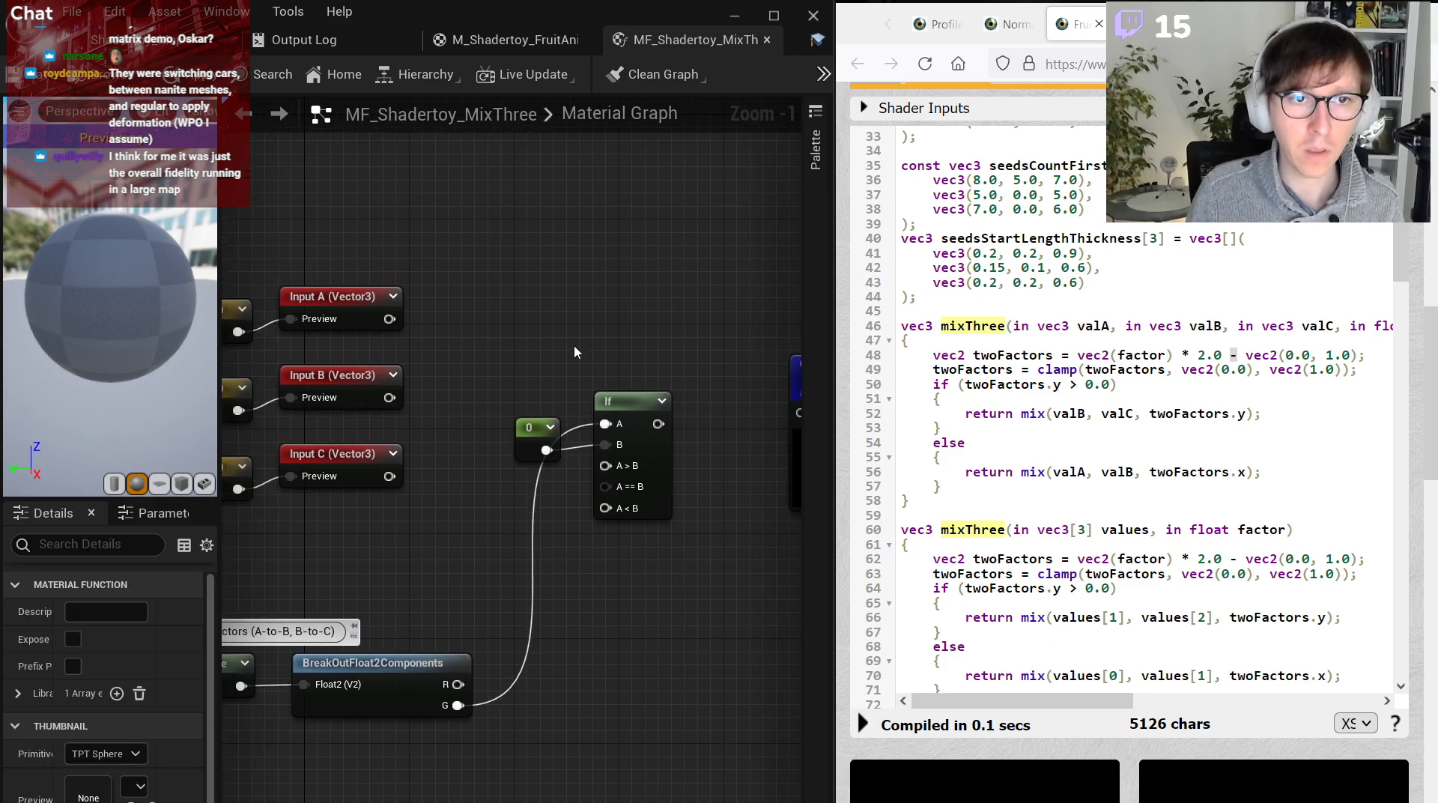
click(492, 267)
scroll(524, 330, up, 1)
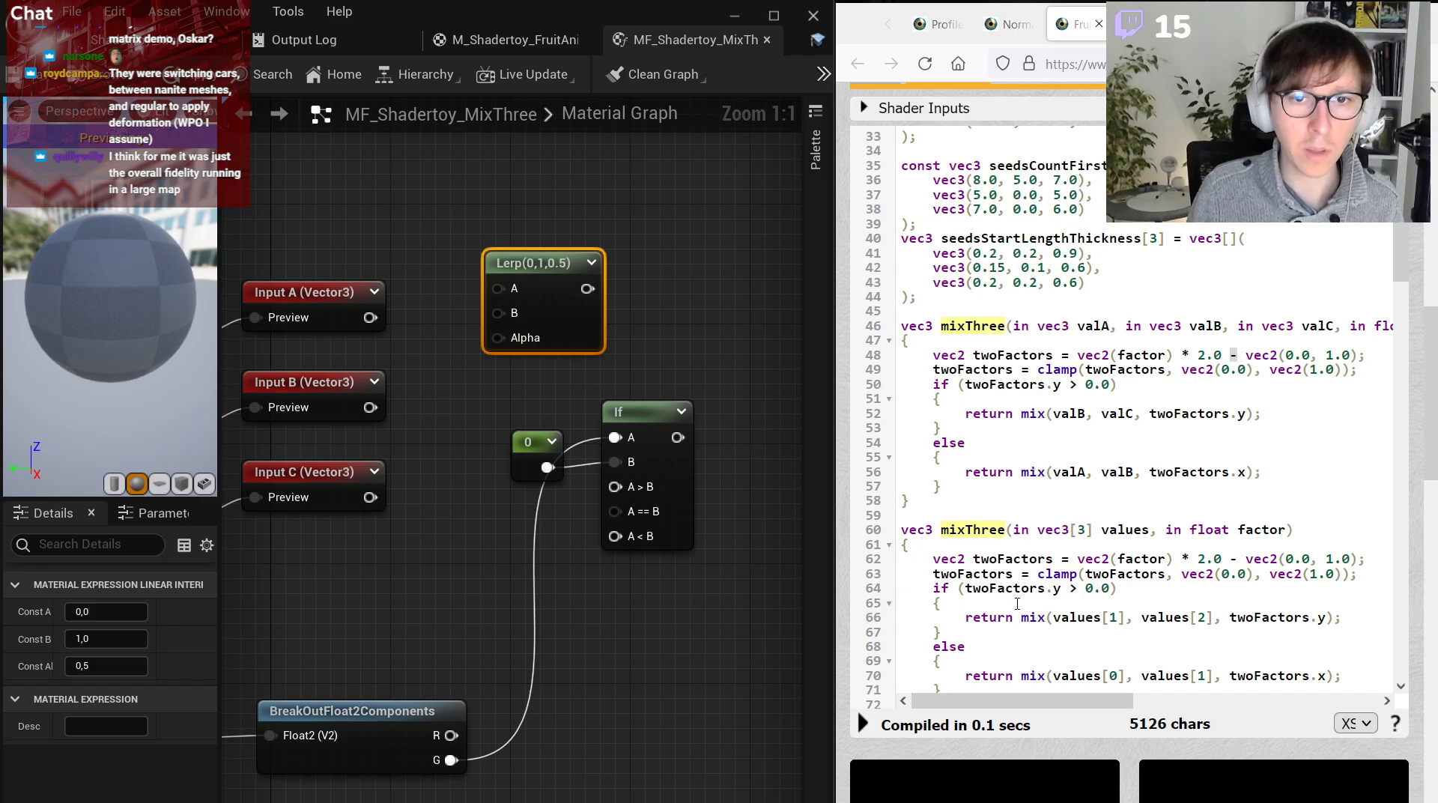
drag(1021, 616, 1052, 616)
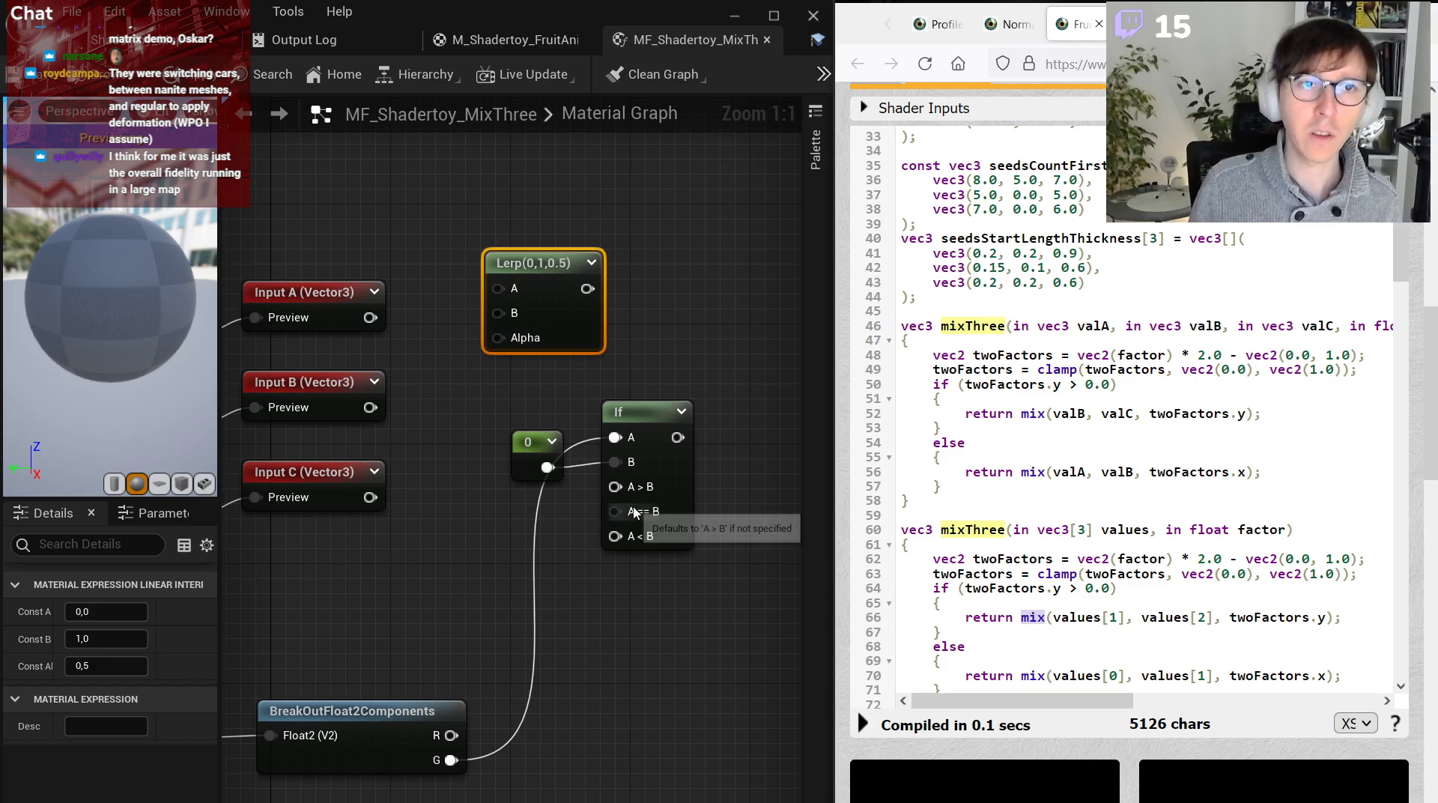
drag(506, 271, 503, 300)
click(1089, 502)
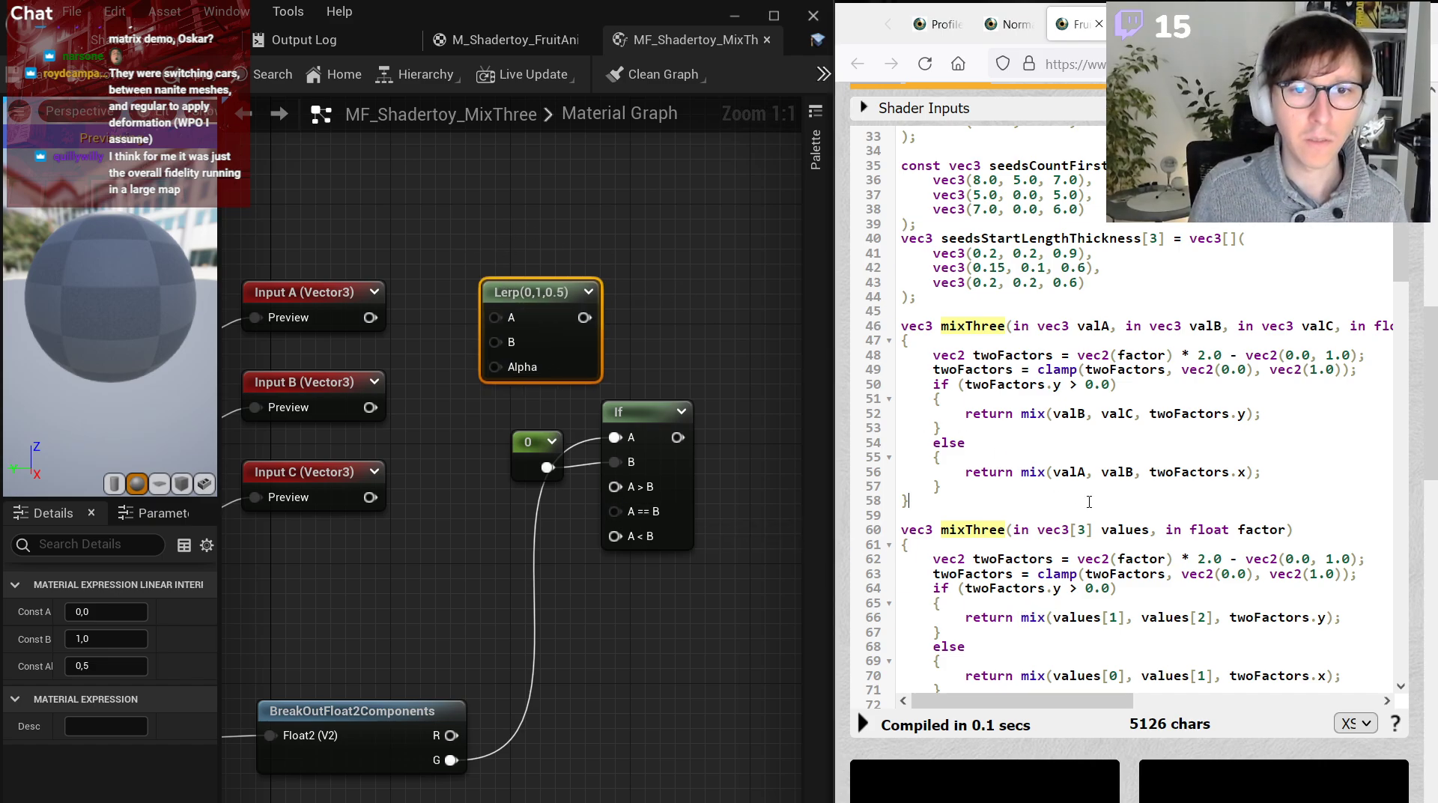
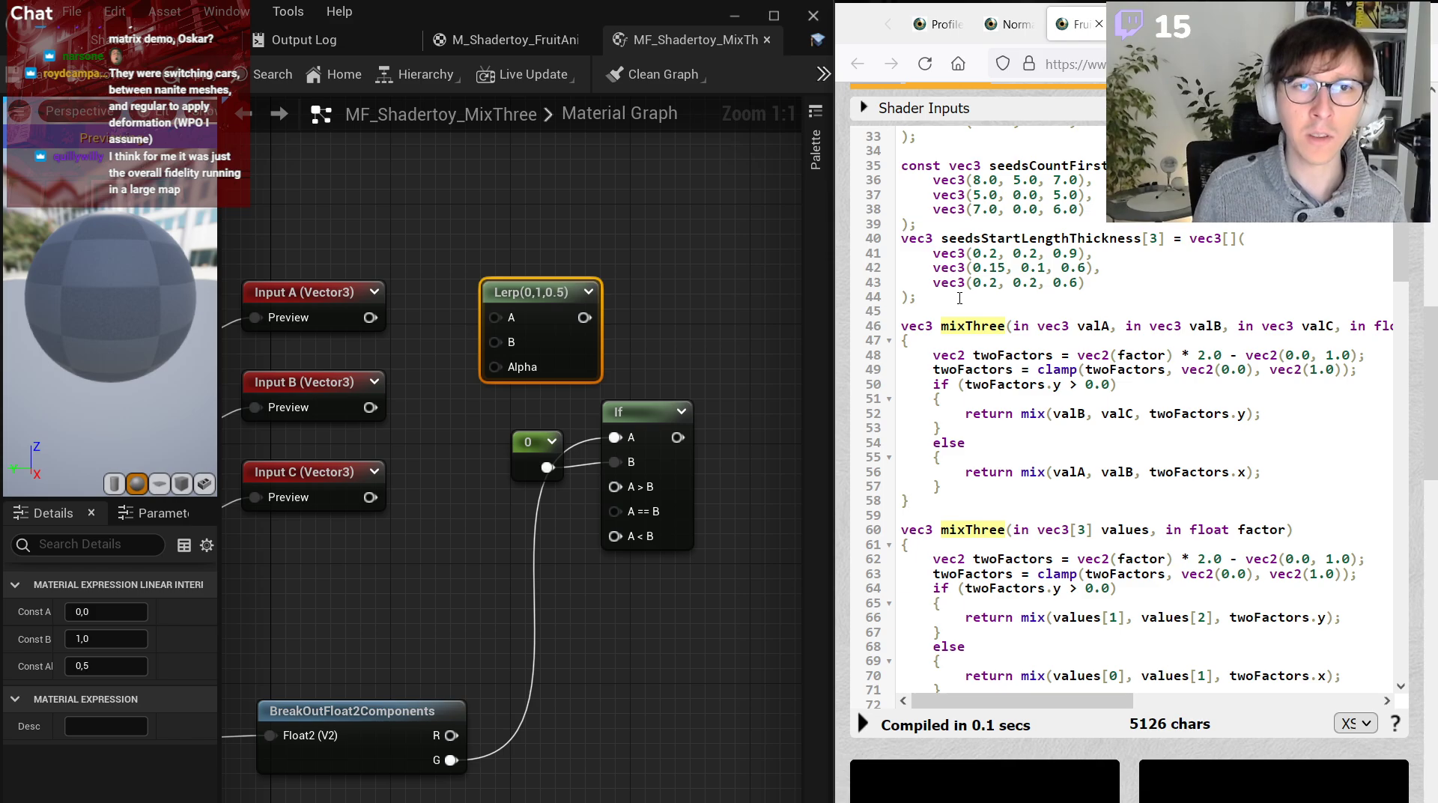
Add a comment box reading "mix = lerp" in the empty area above the Lerp node.
click(687, 280)
scroll(688, 281, down, 1)
right_drag(687, 281, 626, 424)
right_click(469, 240)
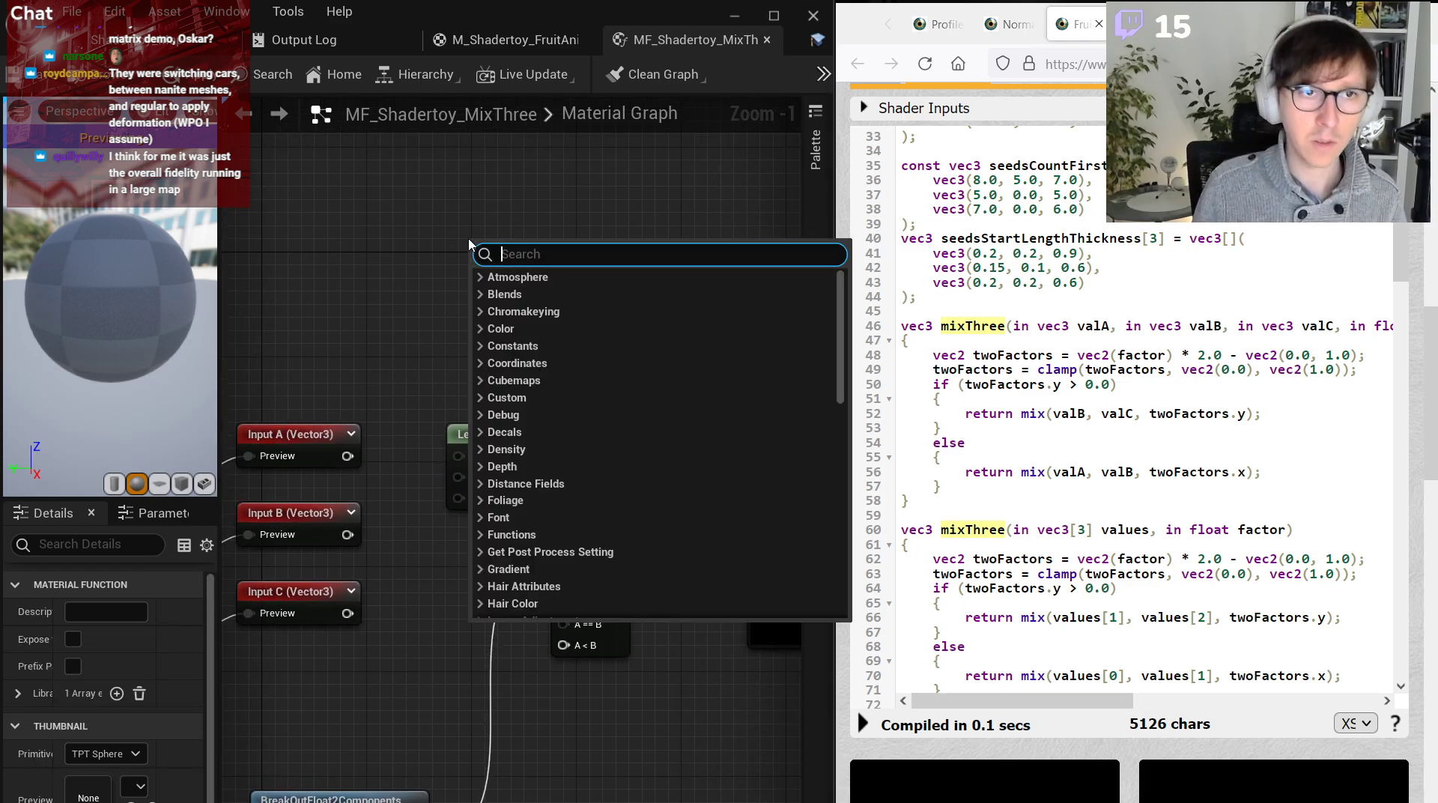
text(comment)
key(Return)
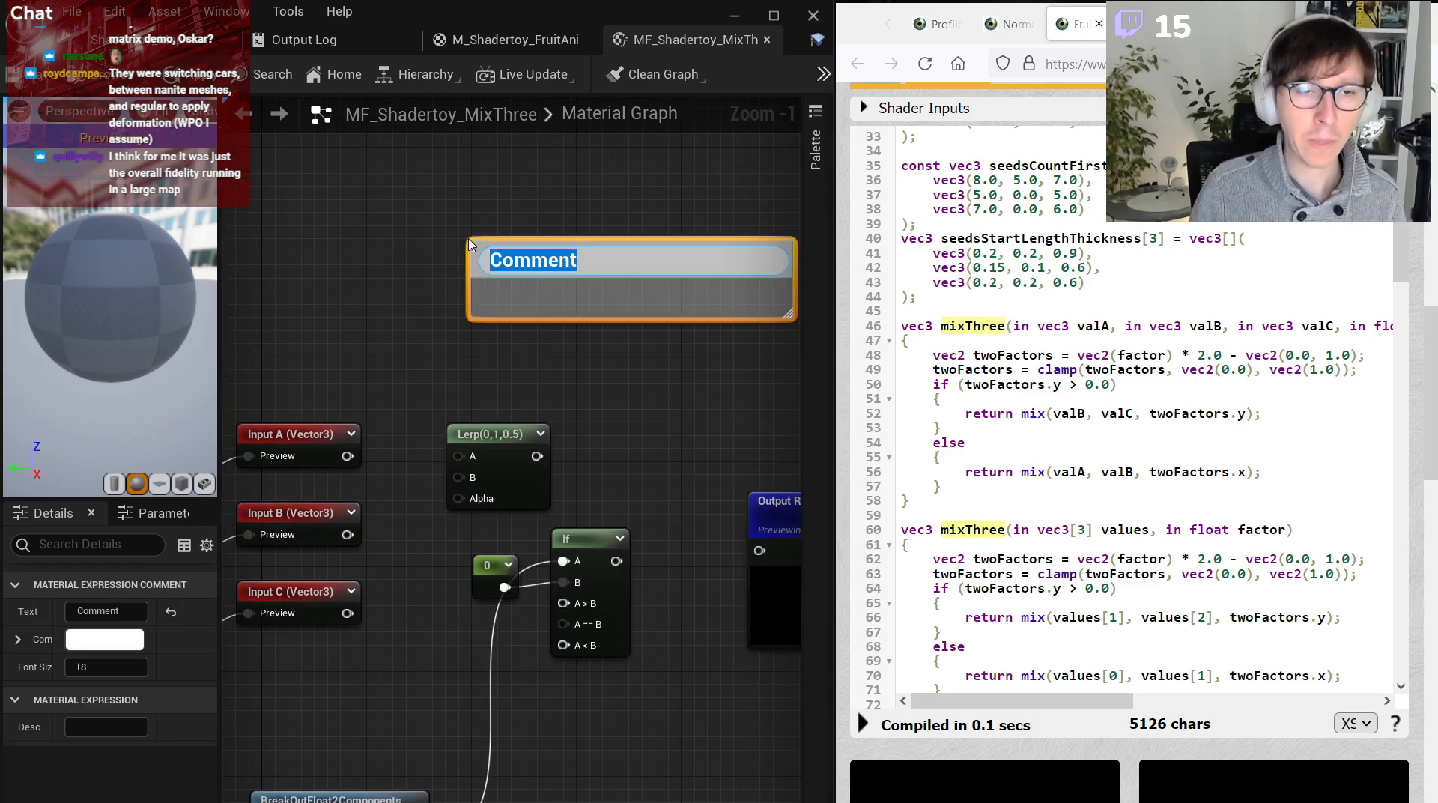
text(mix = lerp)
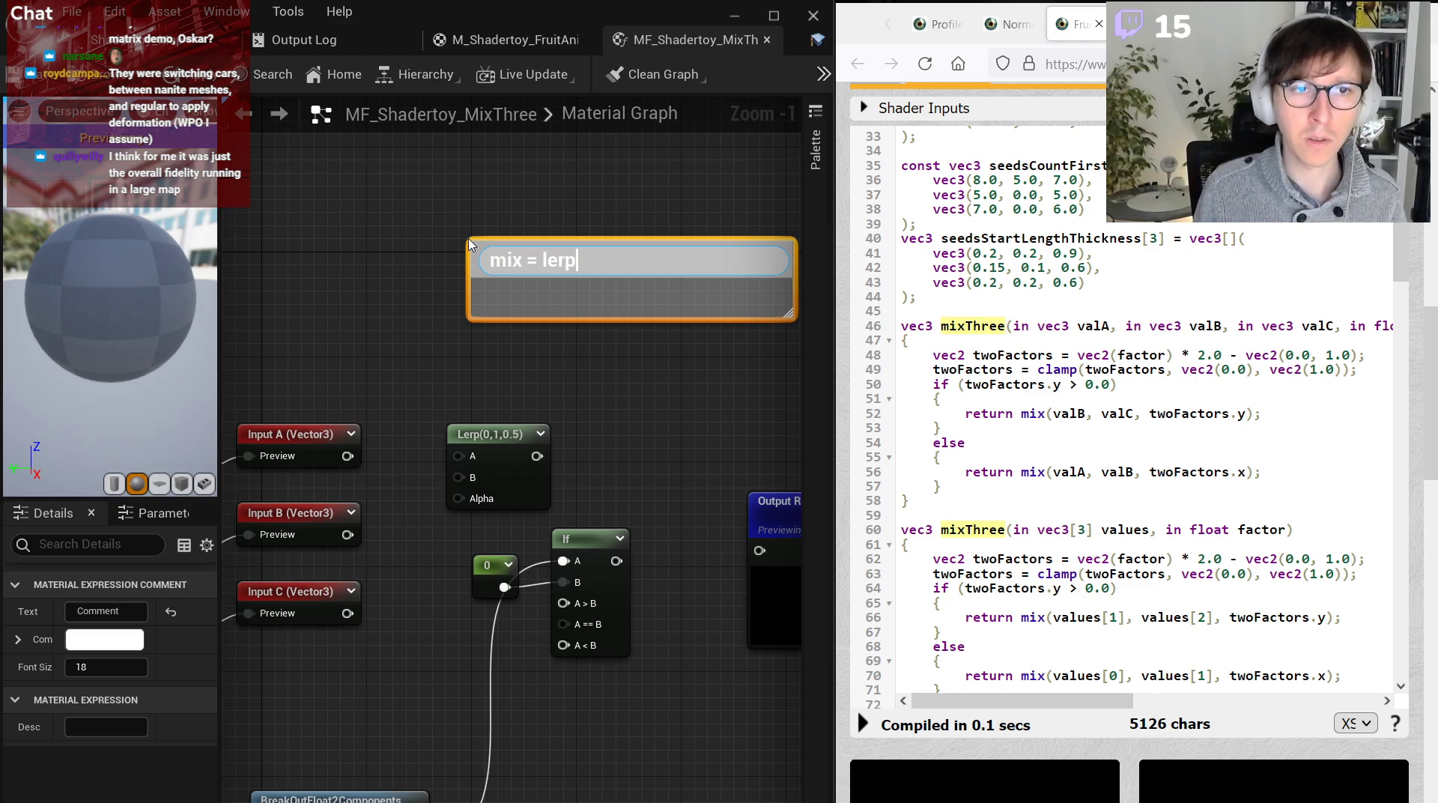
key(Return)
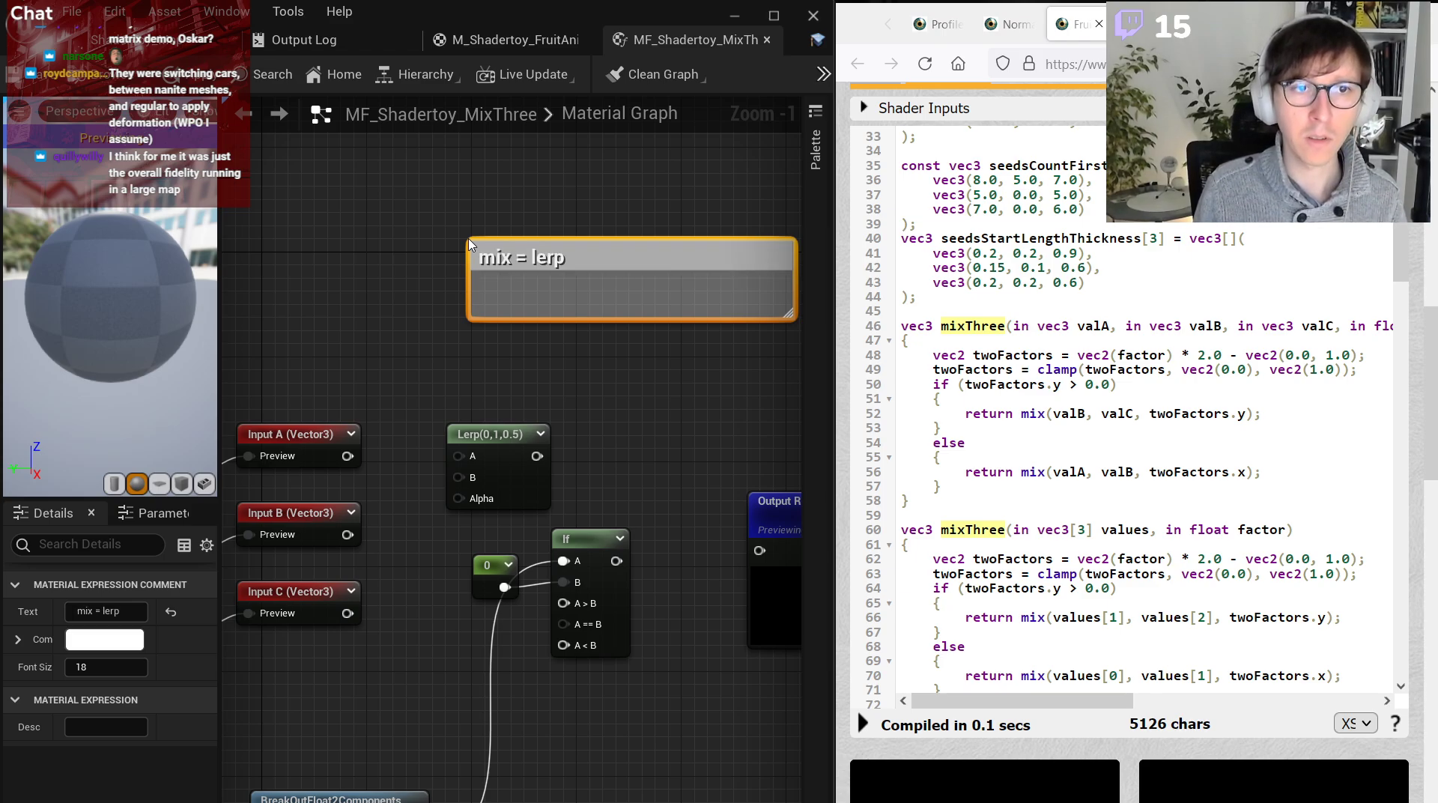
Add a second line reading "fract = frac" to the "mix = lerp" comment box.
key(shift+Return)
text(f)
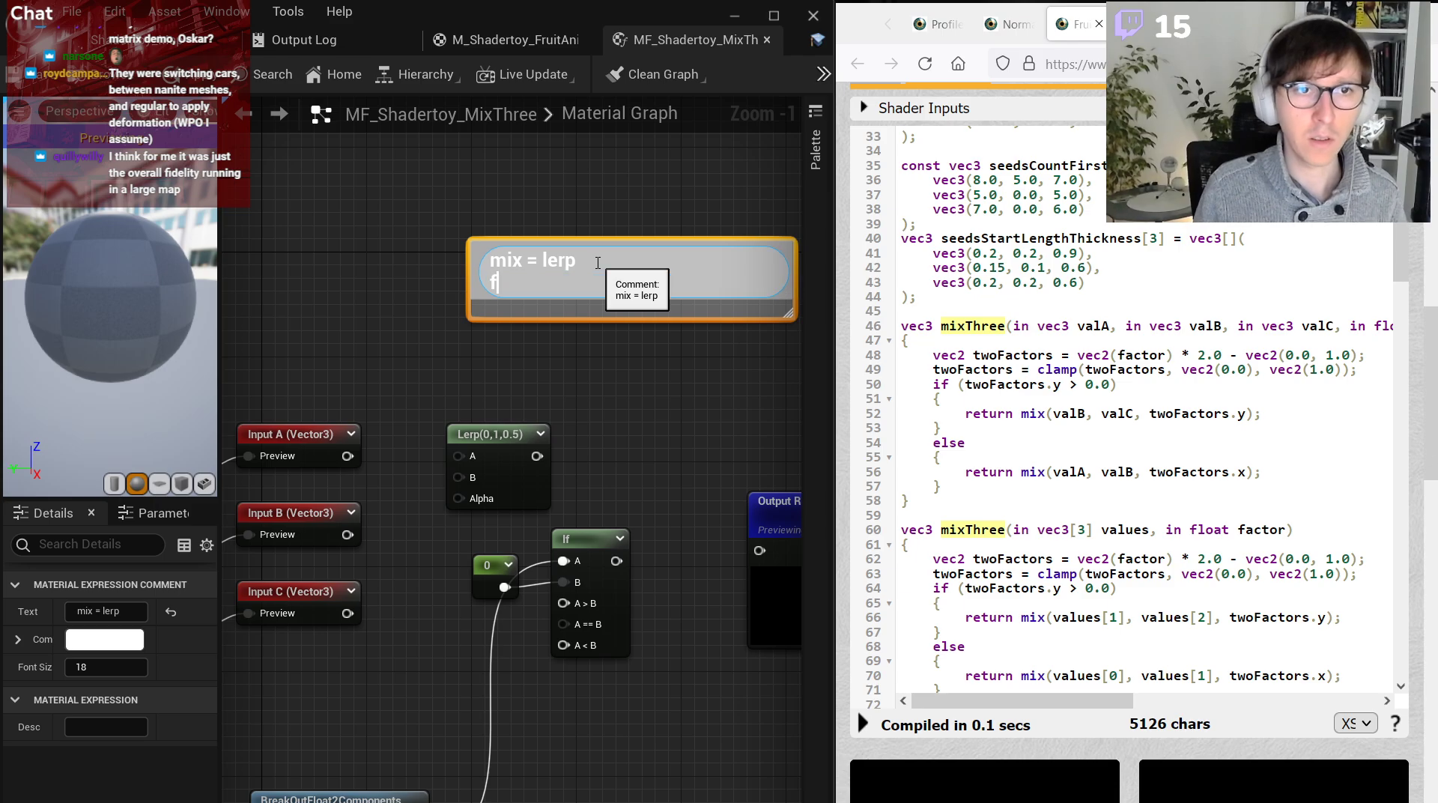
text(ract = fr)
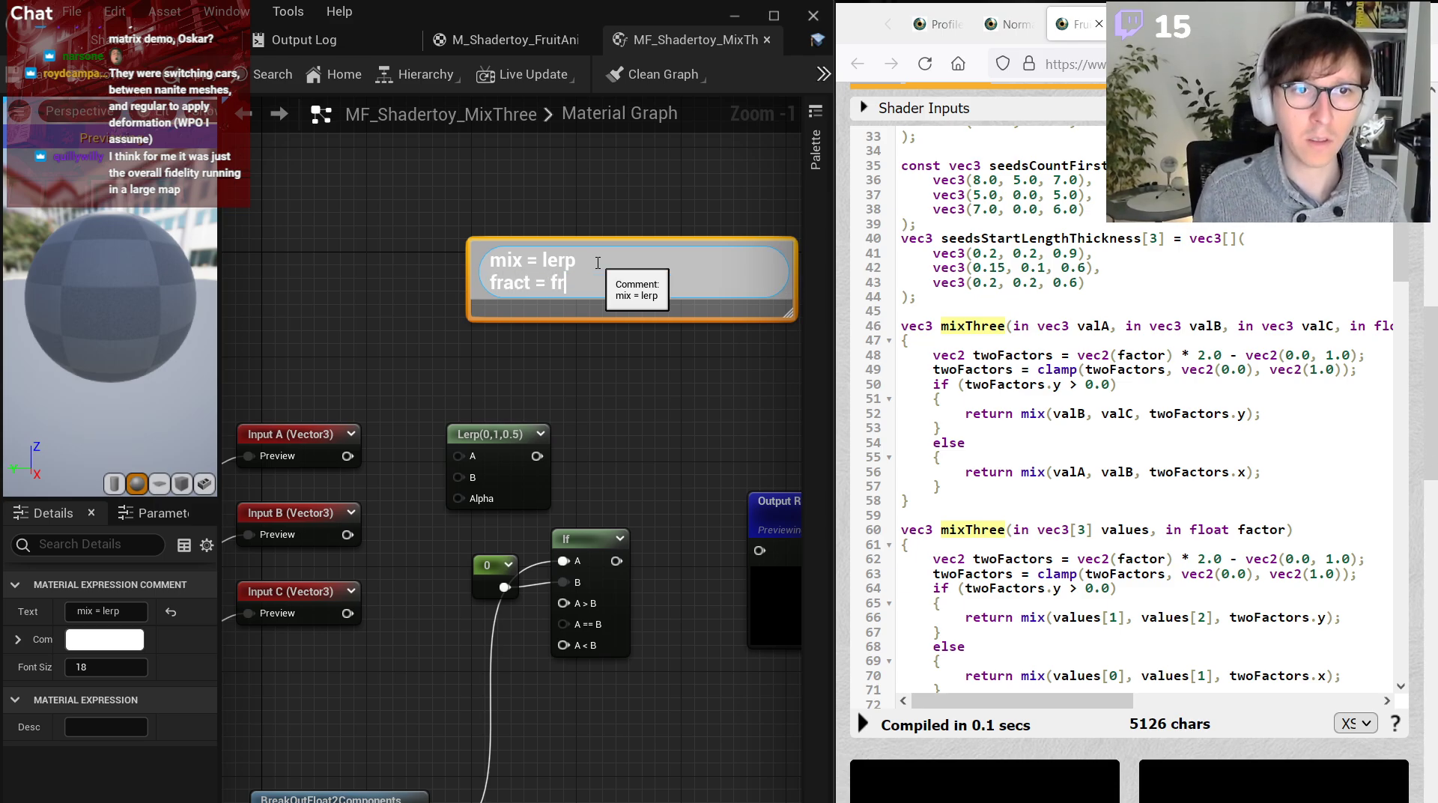
text(ac)
key(Return)
click(591, 372)
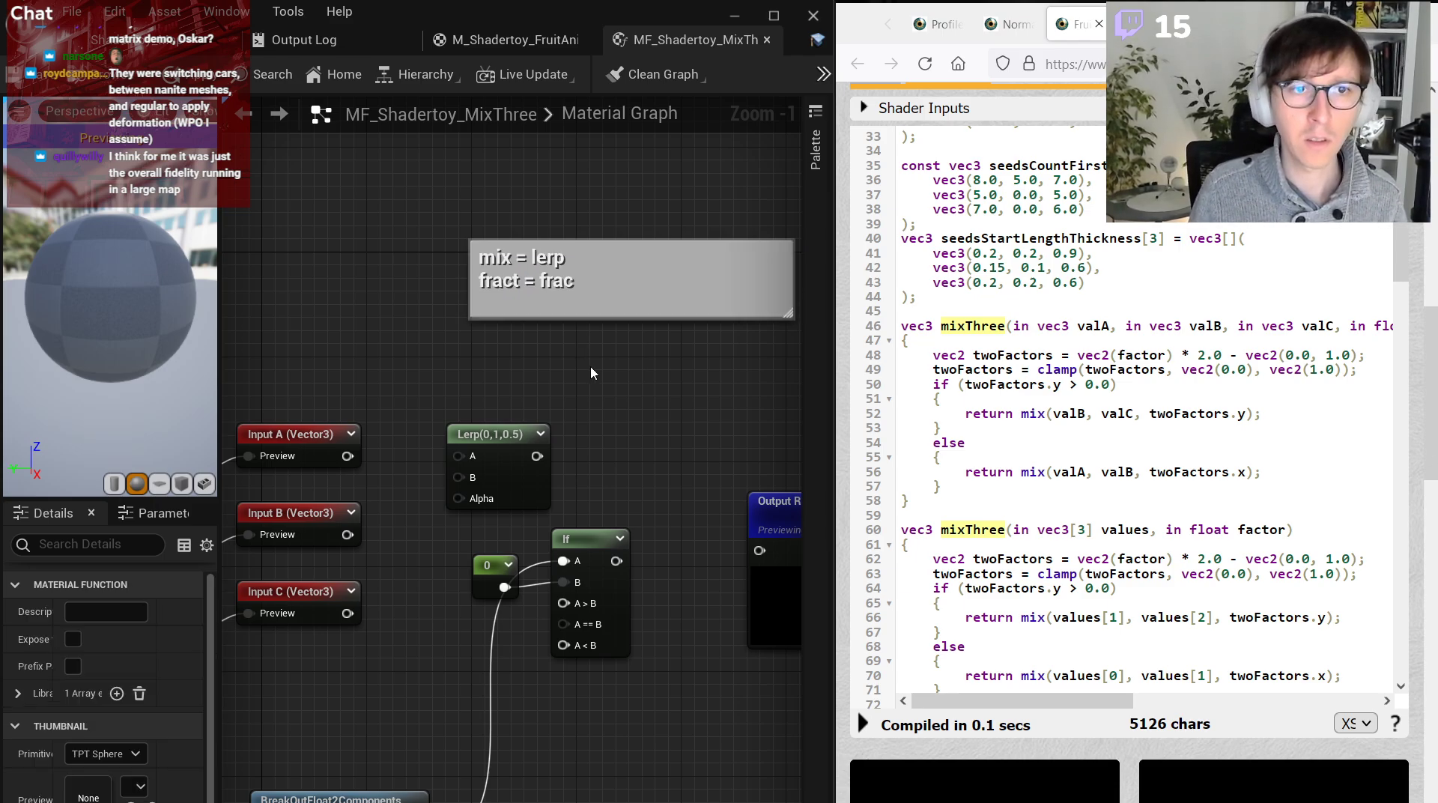
Insert the heading line "GLSL vs HLSL" at the start of the comment box and move the box up and to the left.
scroll(590, 372, up, 1)
double_click(561, 303)
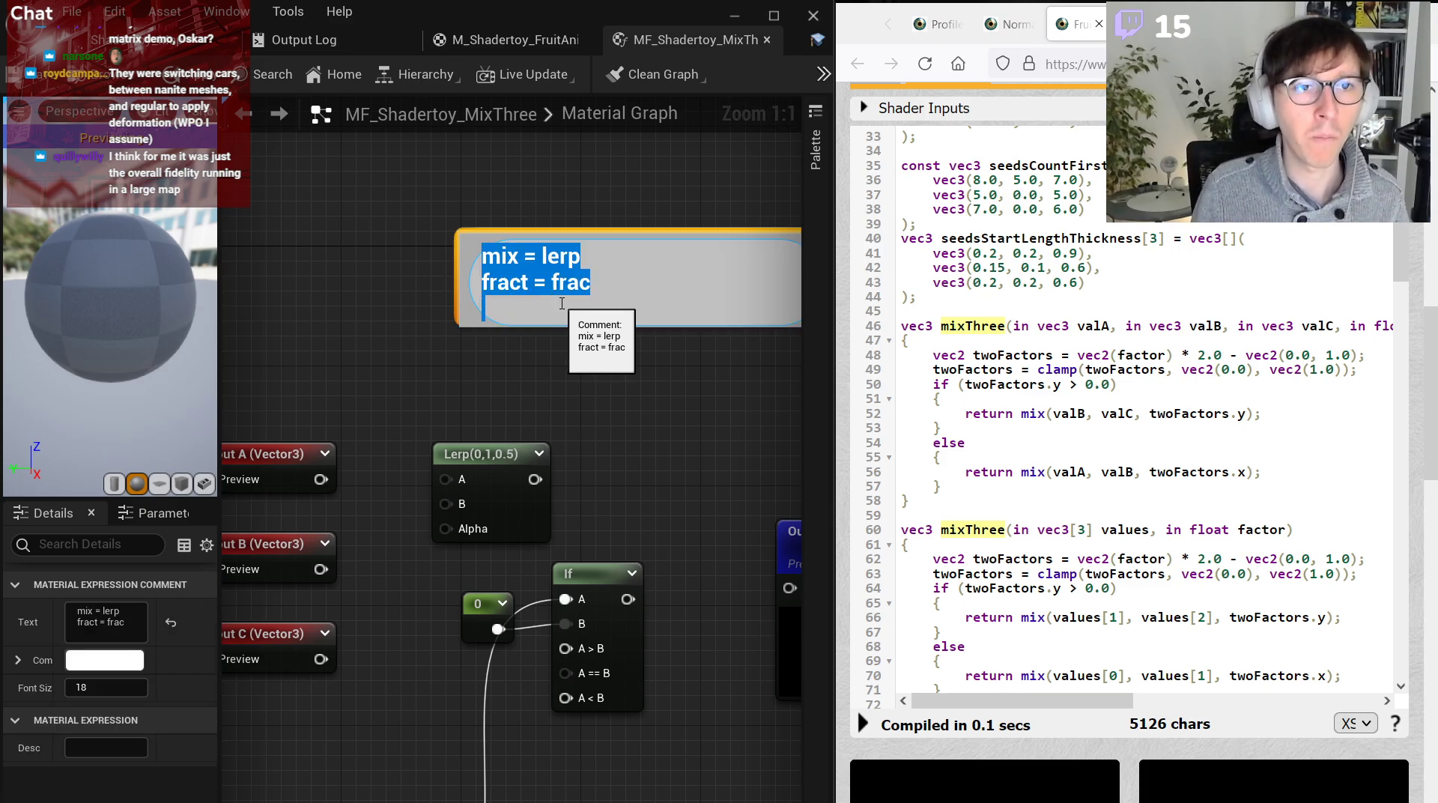
click(561, 304)
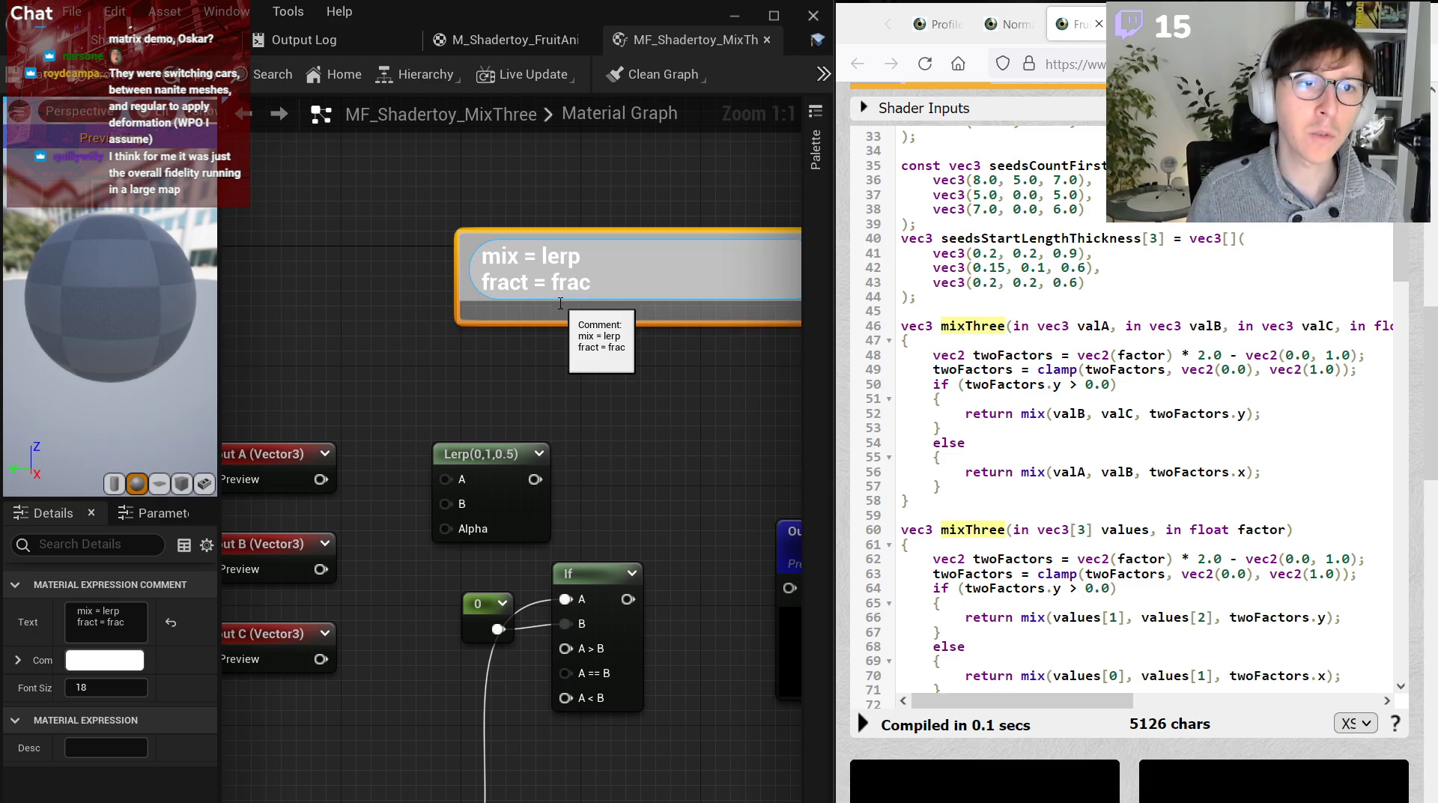
click(587, 362)
double_click(526, 263)
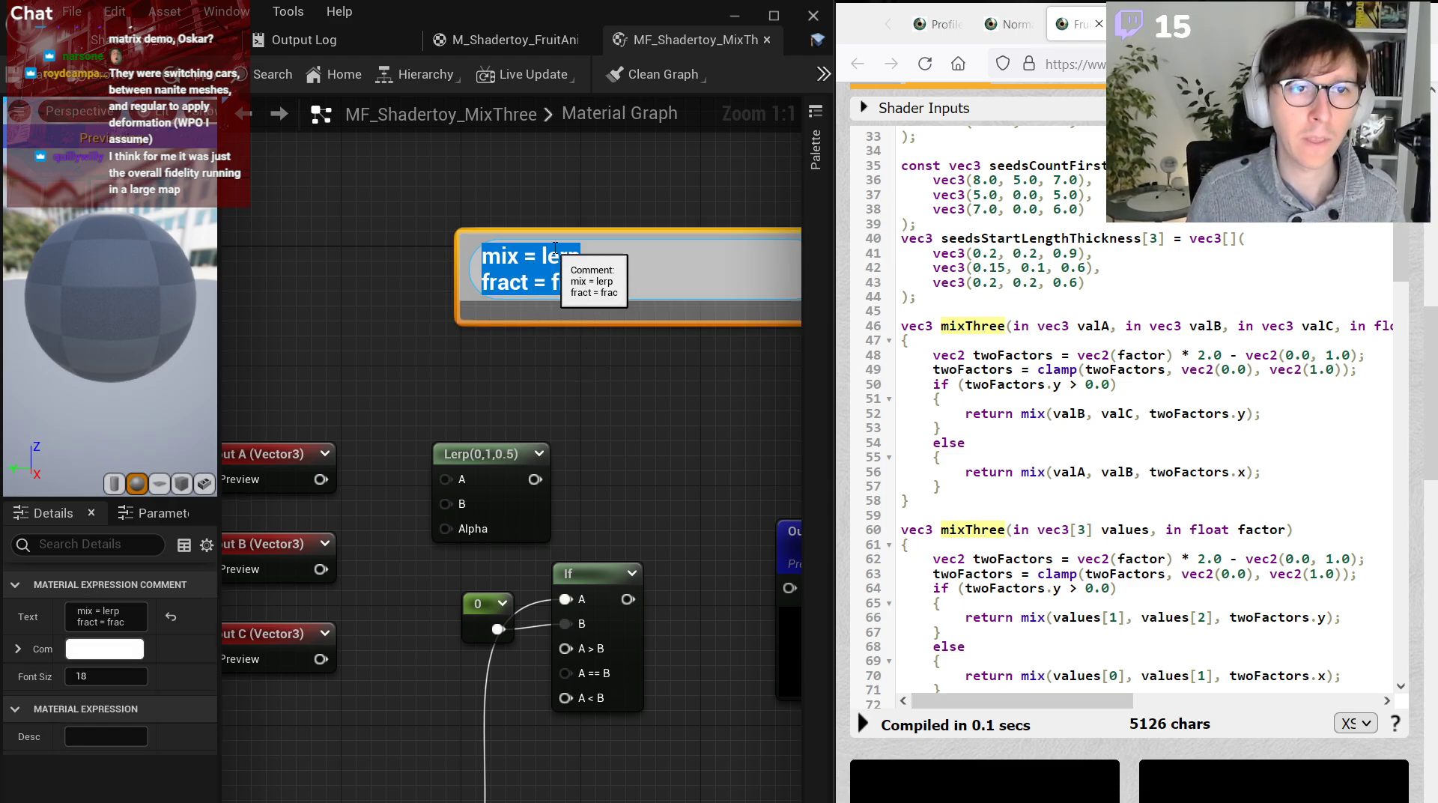
key(shift+Return)
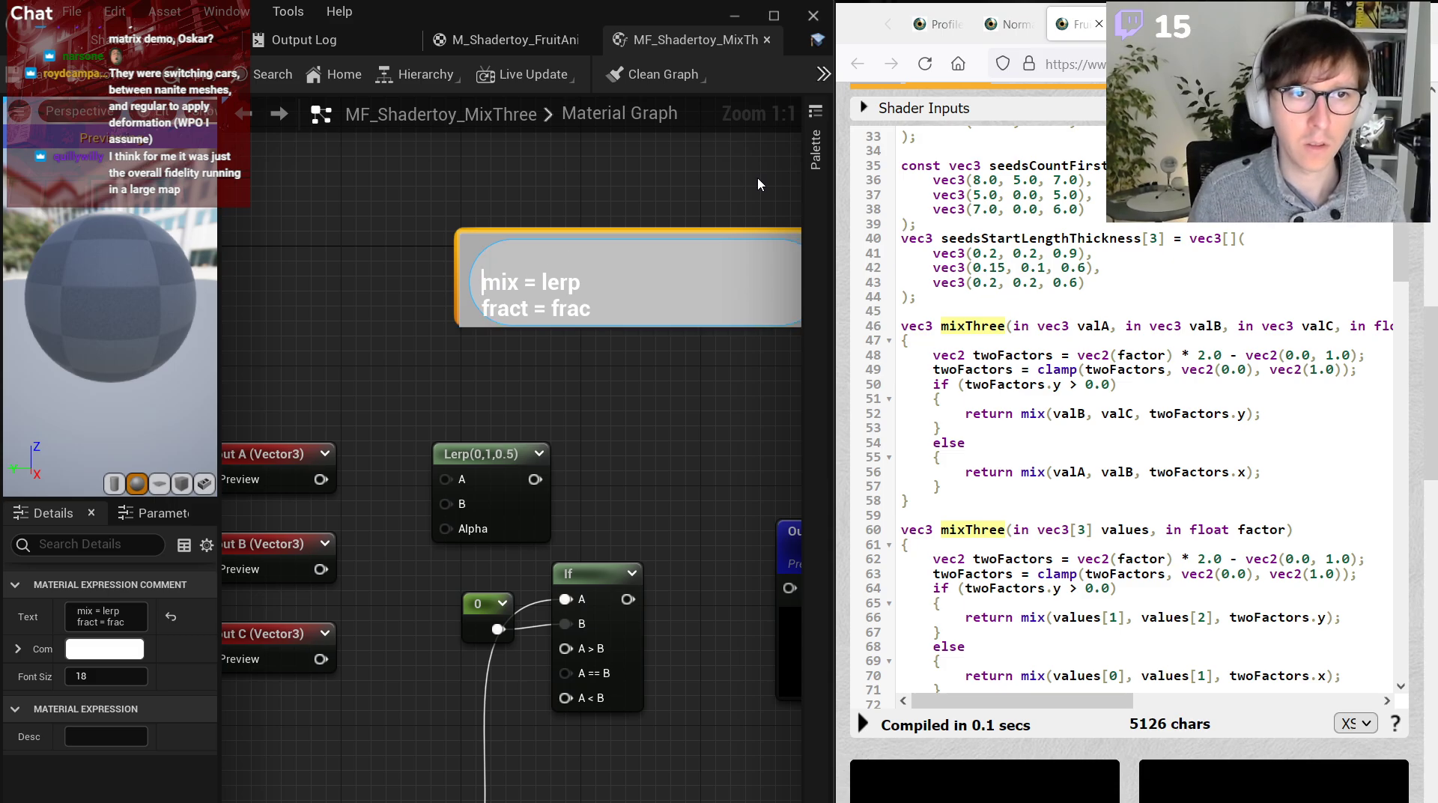
key(Up)
text(GLSL vs HLSL)
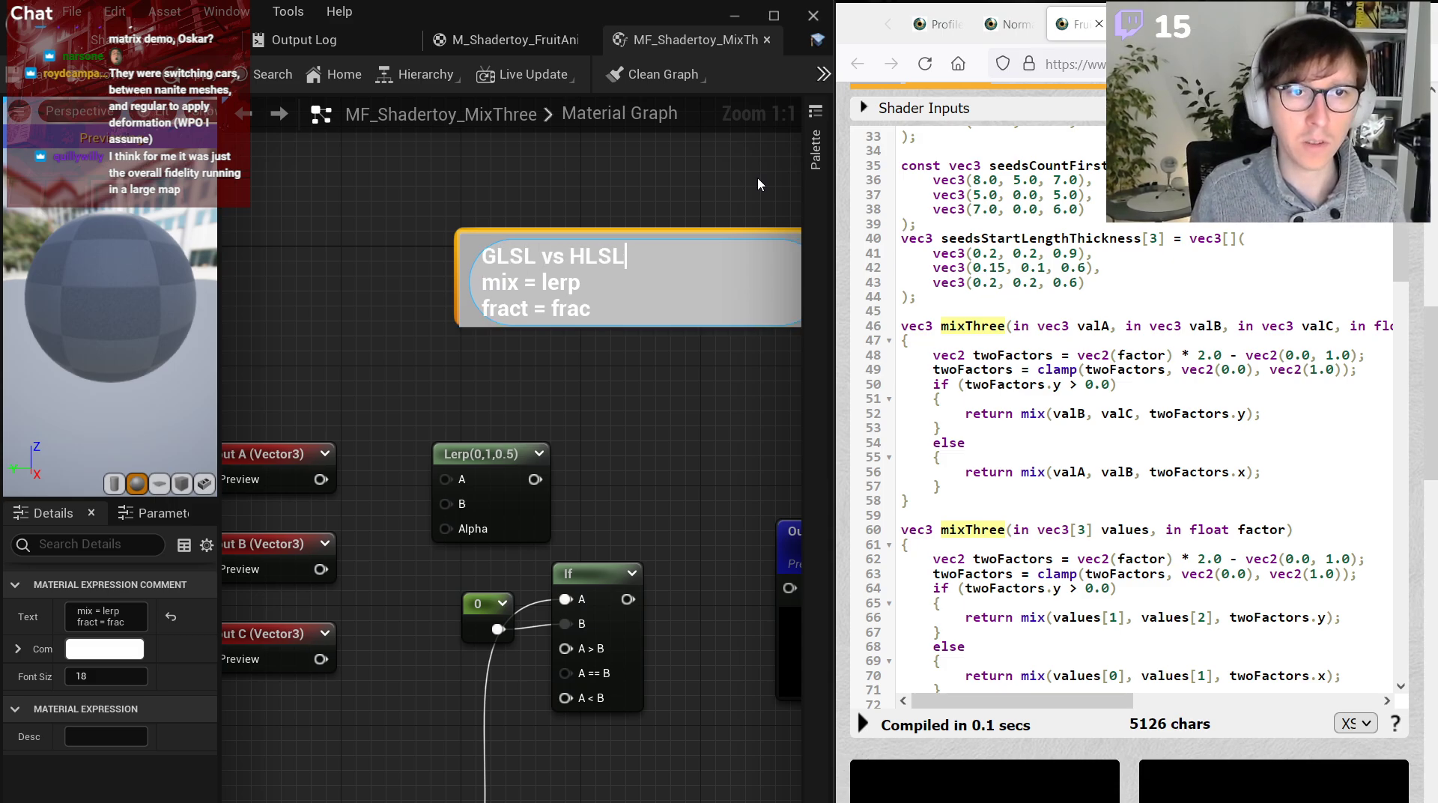
key(Return)
drag(624, 258, 565, 197)
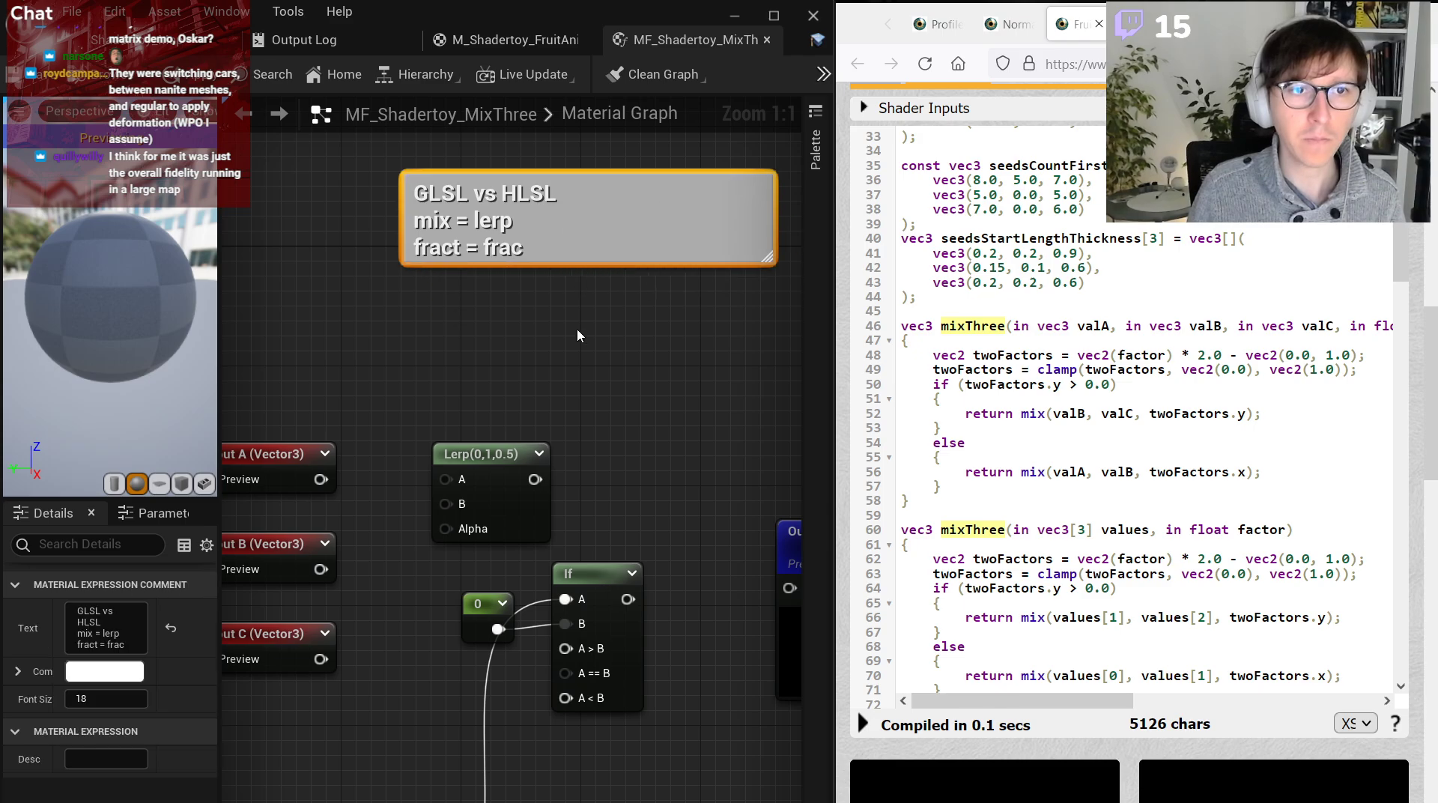
Replace the equals signs with arrows in the comment so its lines read "mix -> lerp" and "fract -> frac".
click(577, 329)
double_click(479, 226)
key(BackSpace)
key(BackSpace)
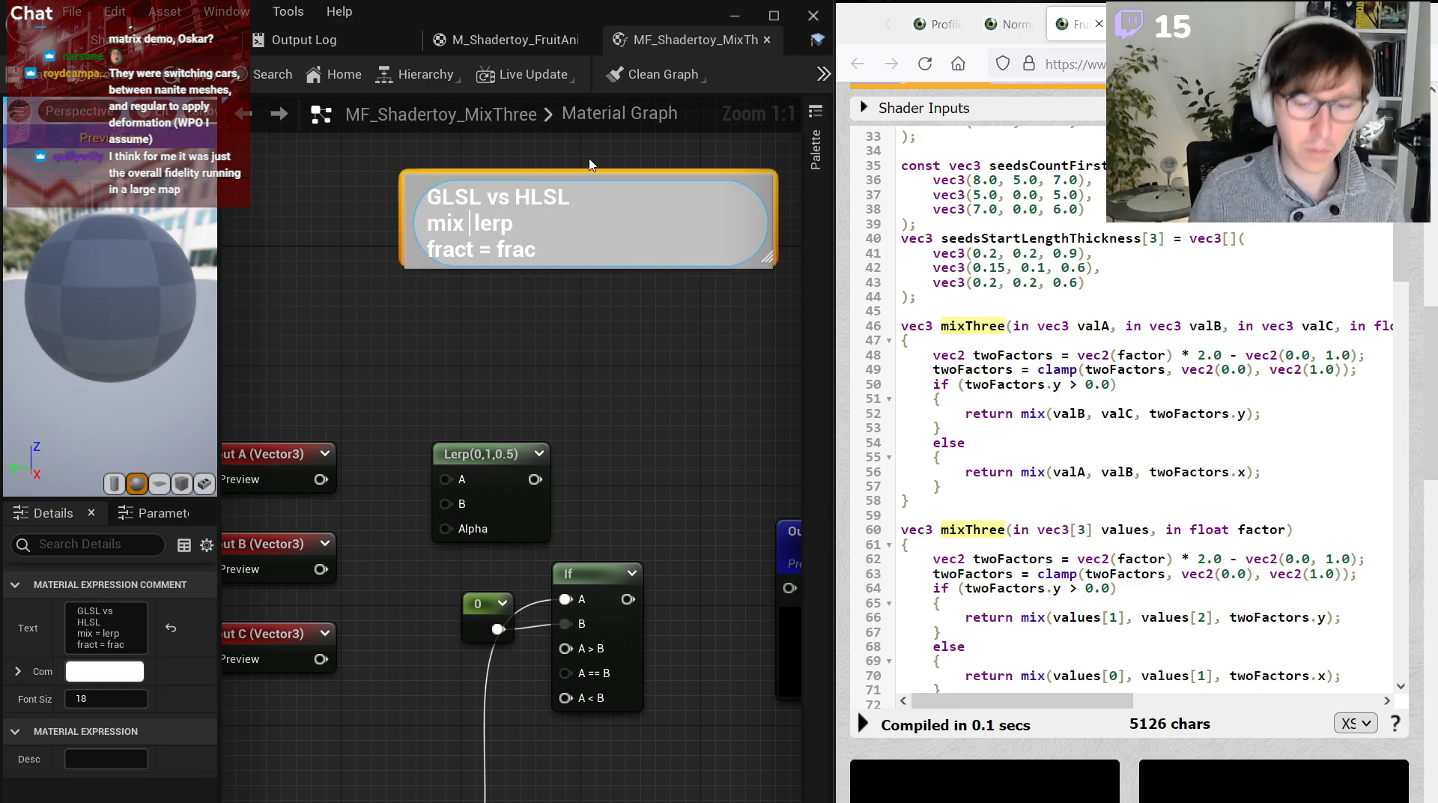
key(Return)
double_click(491, 238)
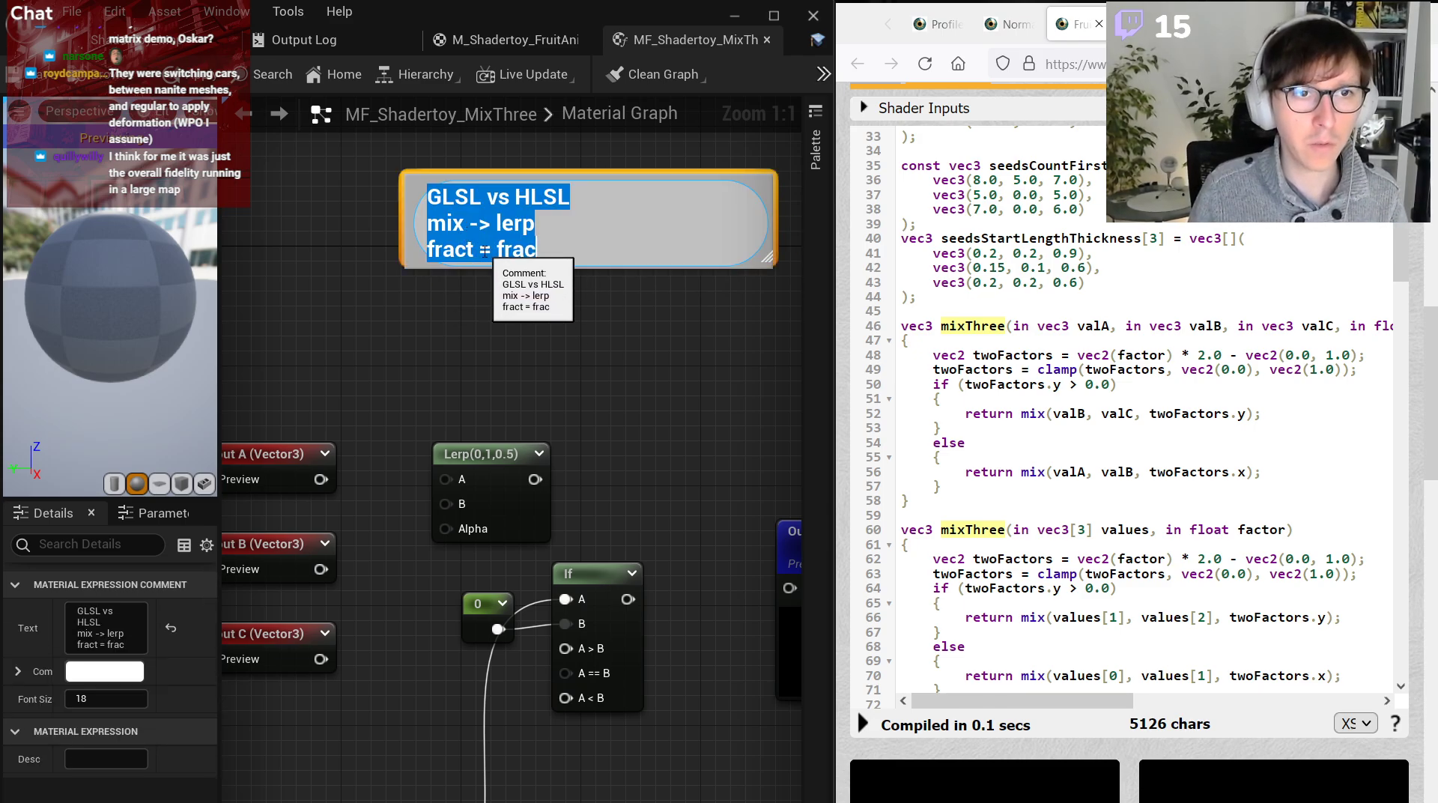
click(521, 217)
text(>)
key(Return)
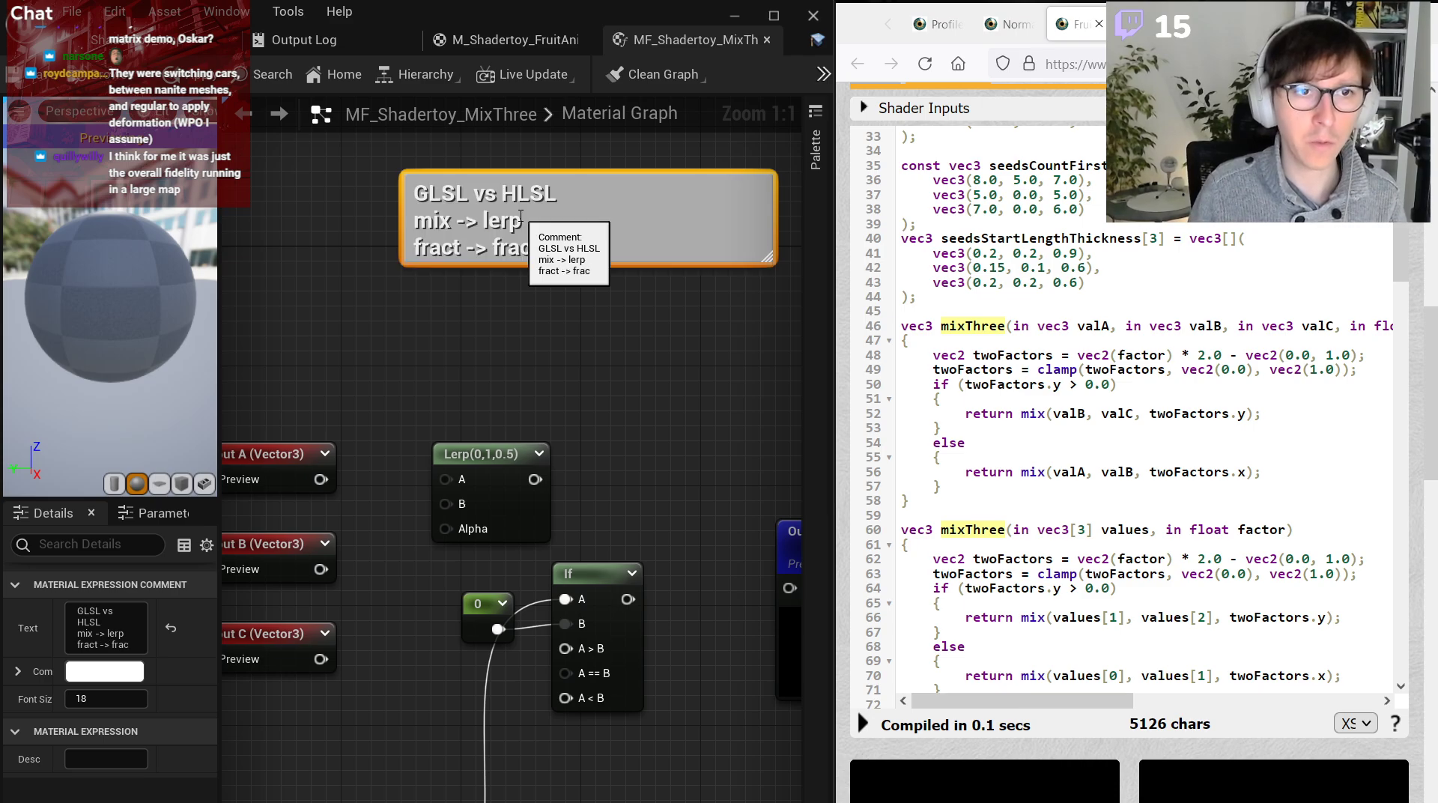
Add the line "vec3 -> float3" at the end of the GLSL vs HLSL comment.
click(663, 374)
double_click(554, 249)
click(559, 250)
key(shift+Return)
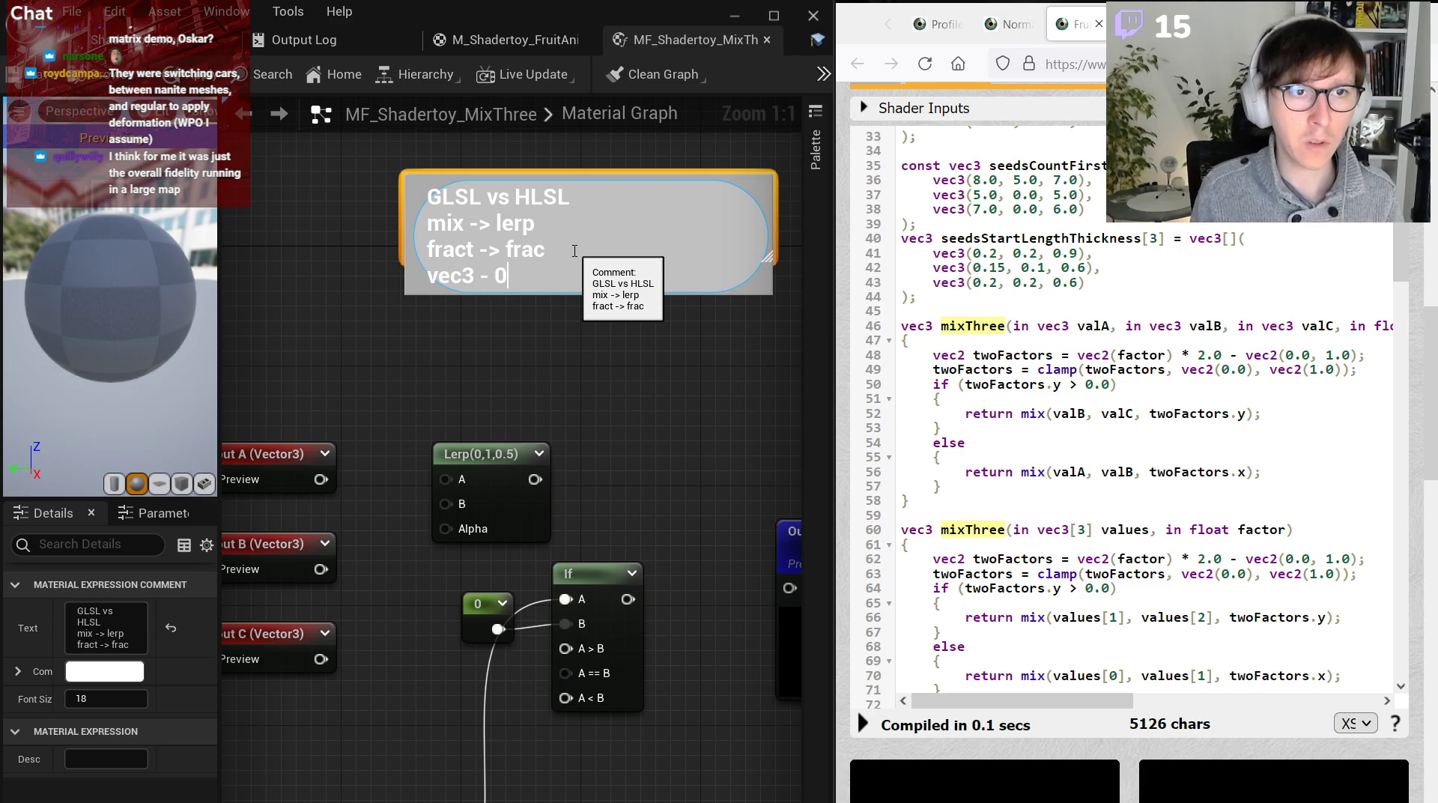
key(Return)
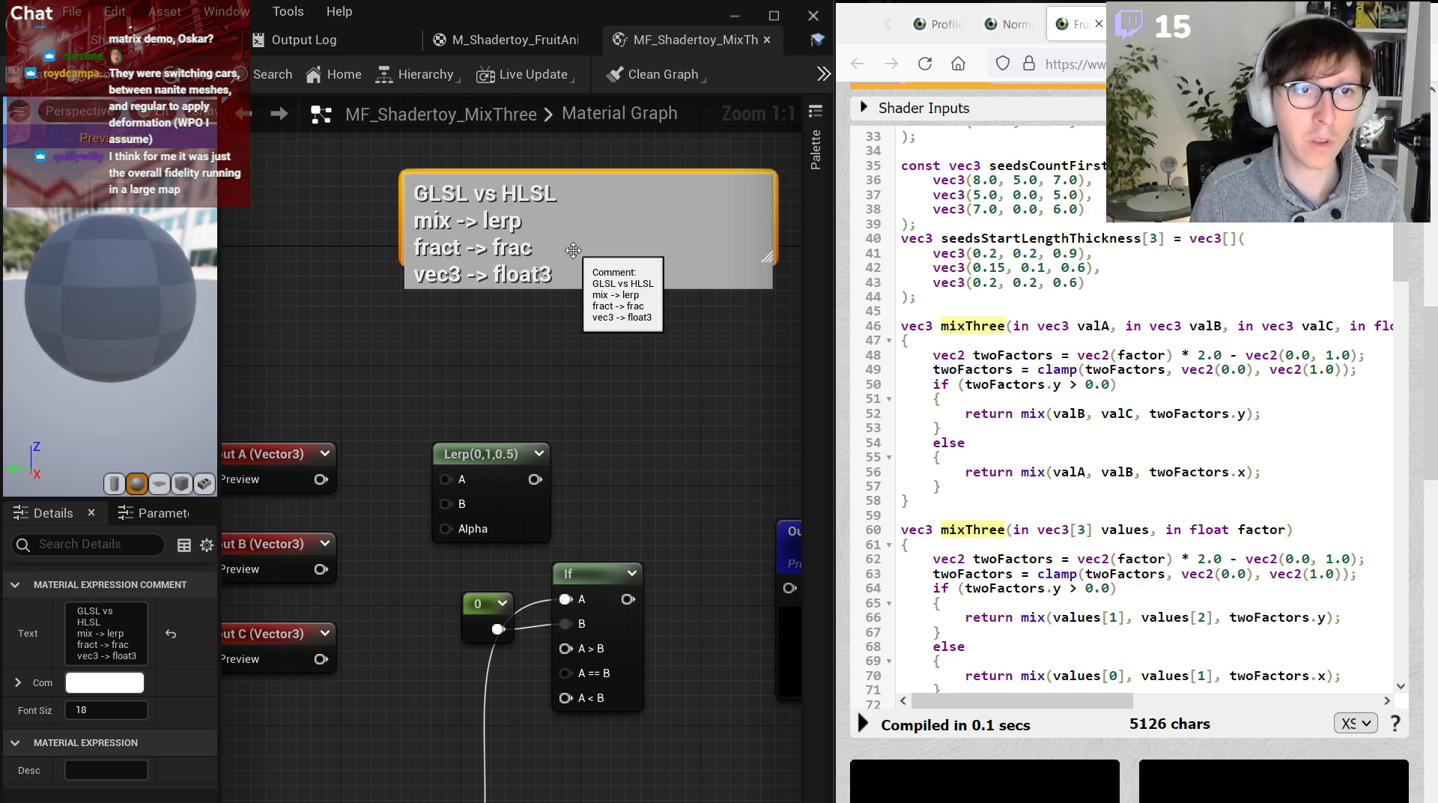
click(524, 299)
right_click(525, 299)
text(float3)
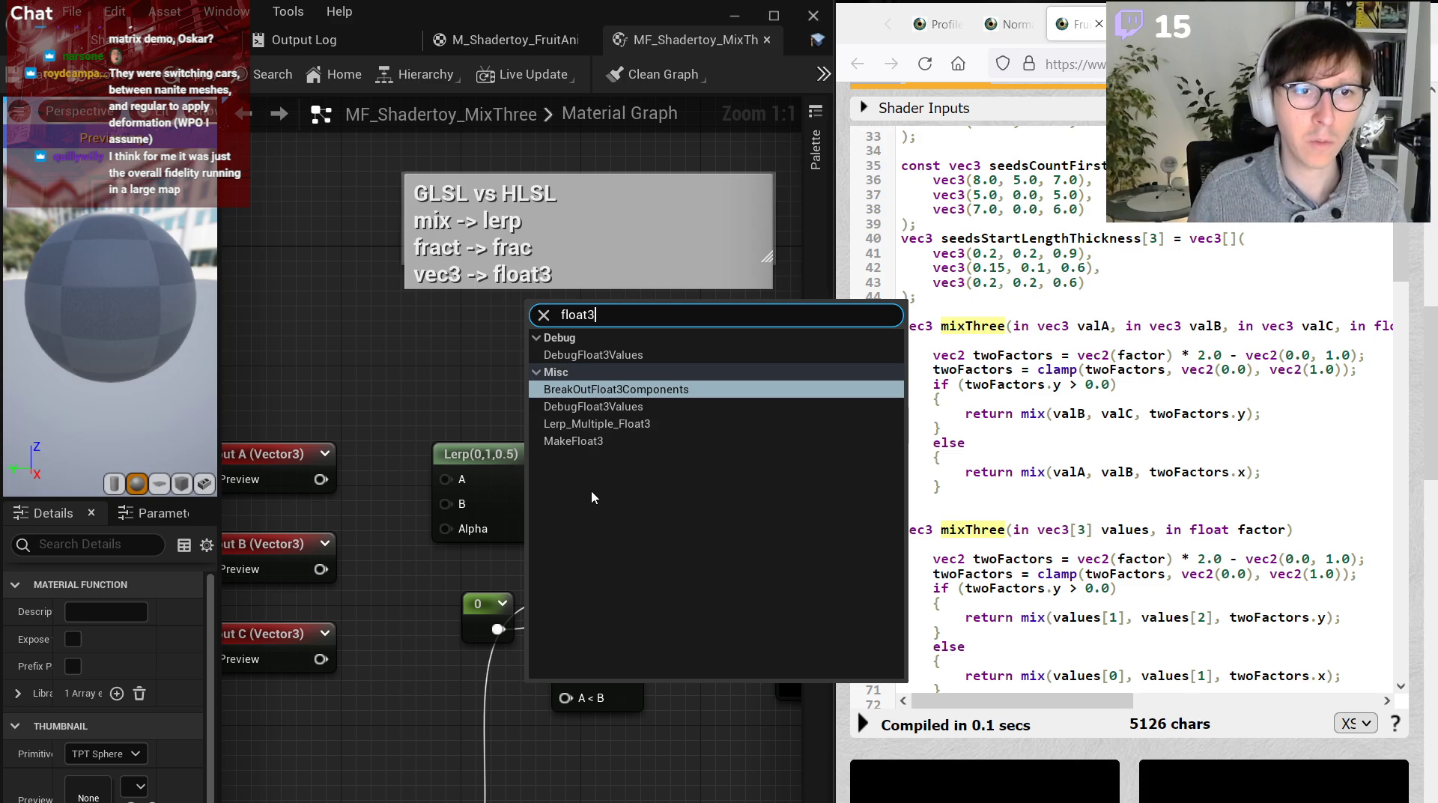
key(Escape)
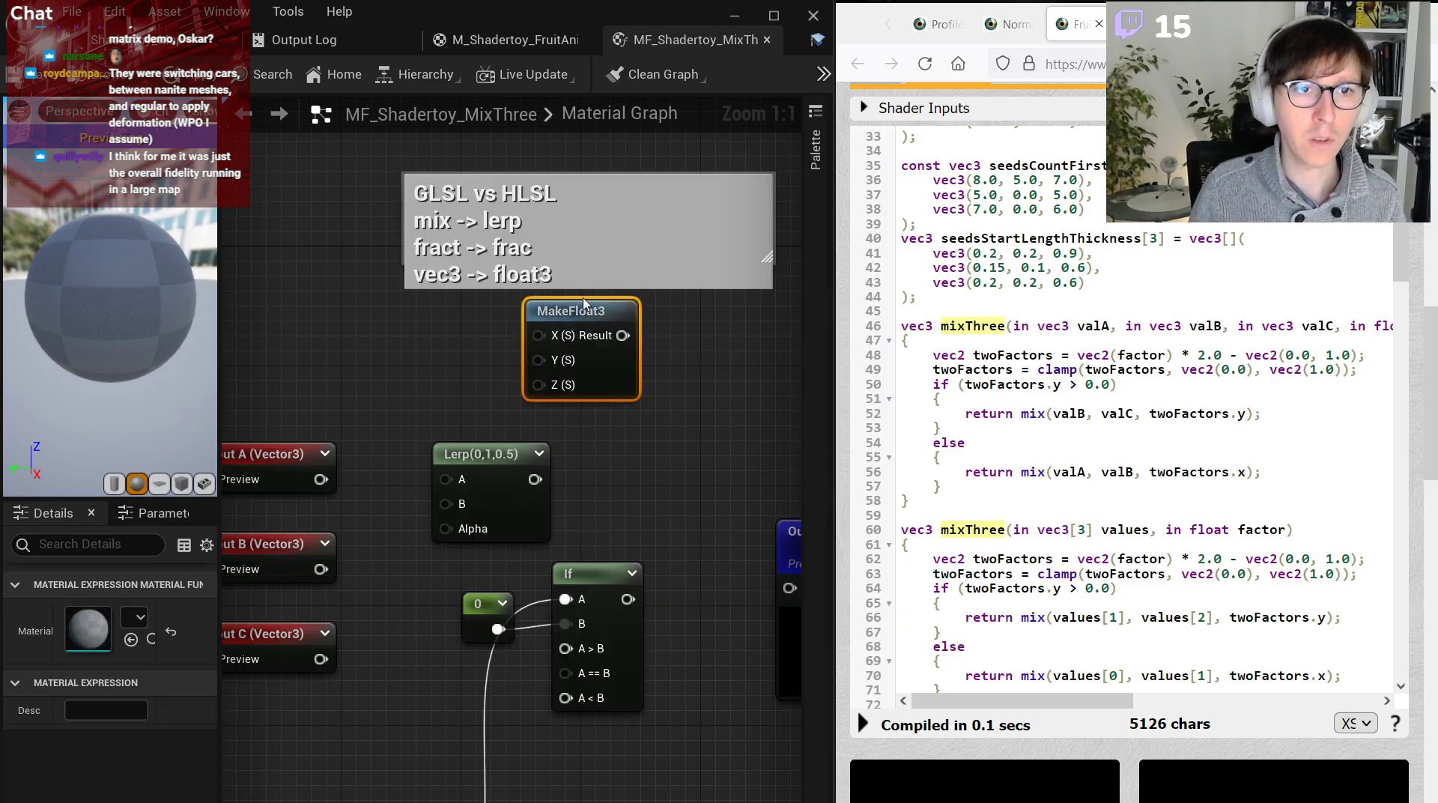
key(Escape)
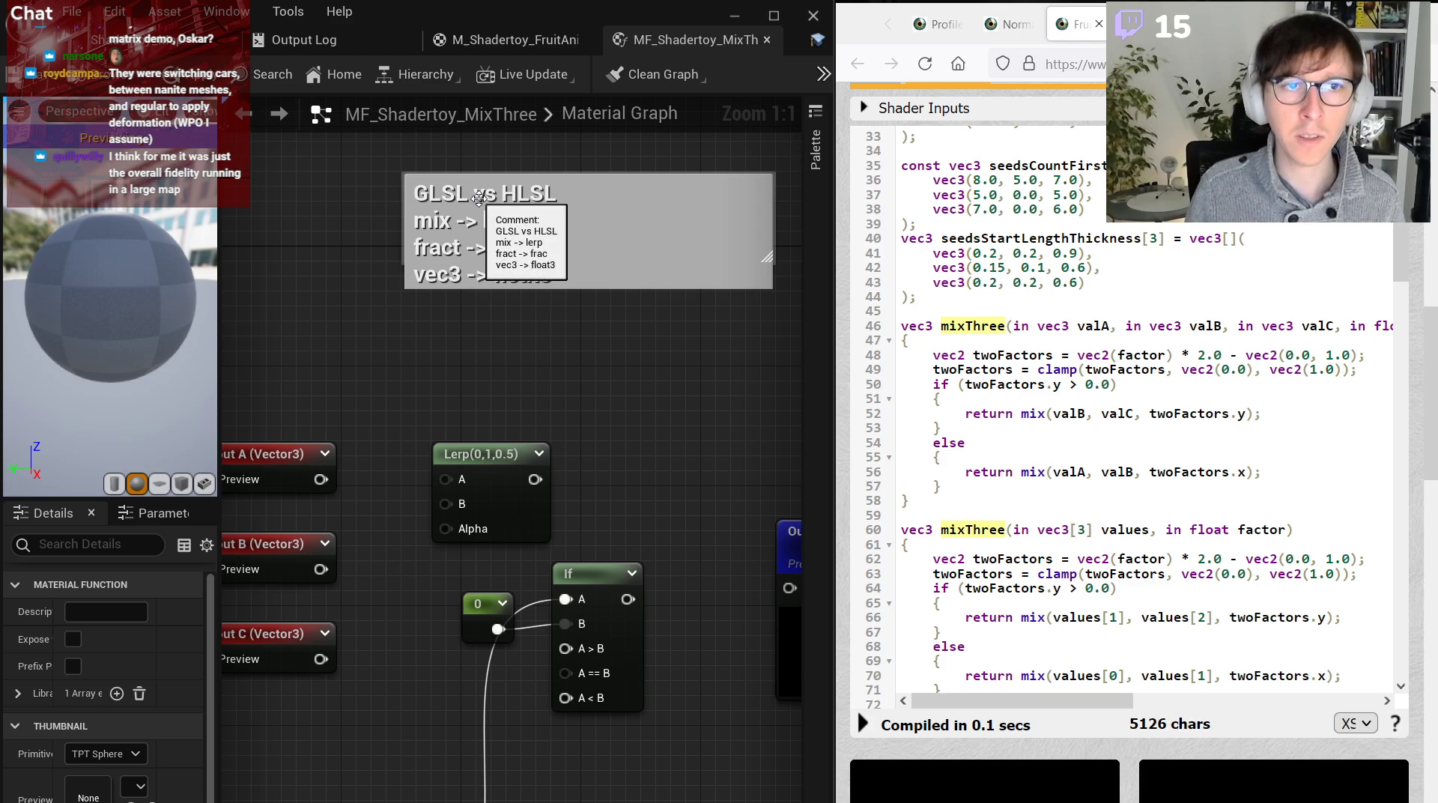
Connect the Lerp node's output to the If node's A > B input.
double_click(1044, 327)
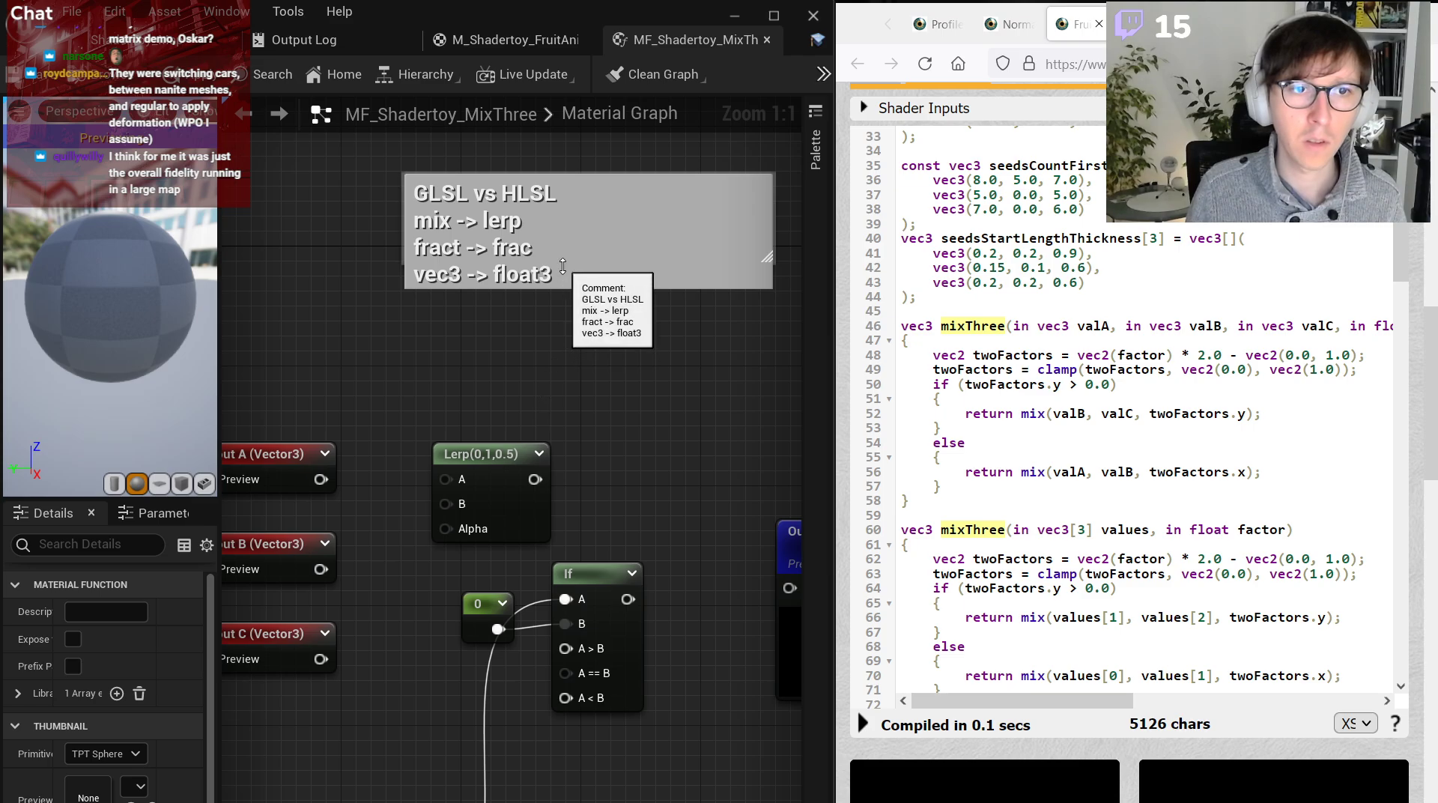
right_drag(529, 365, 517, 284)
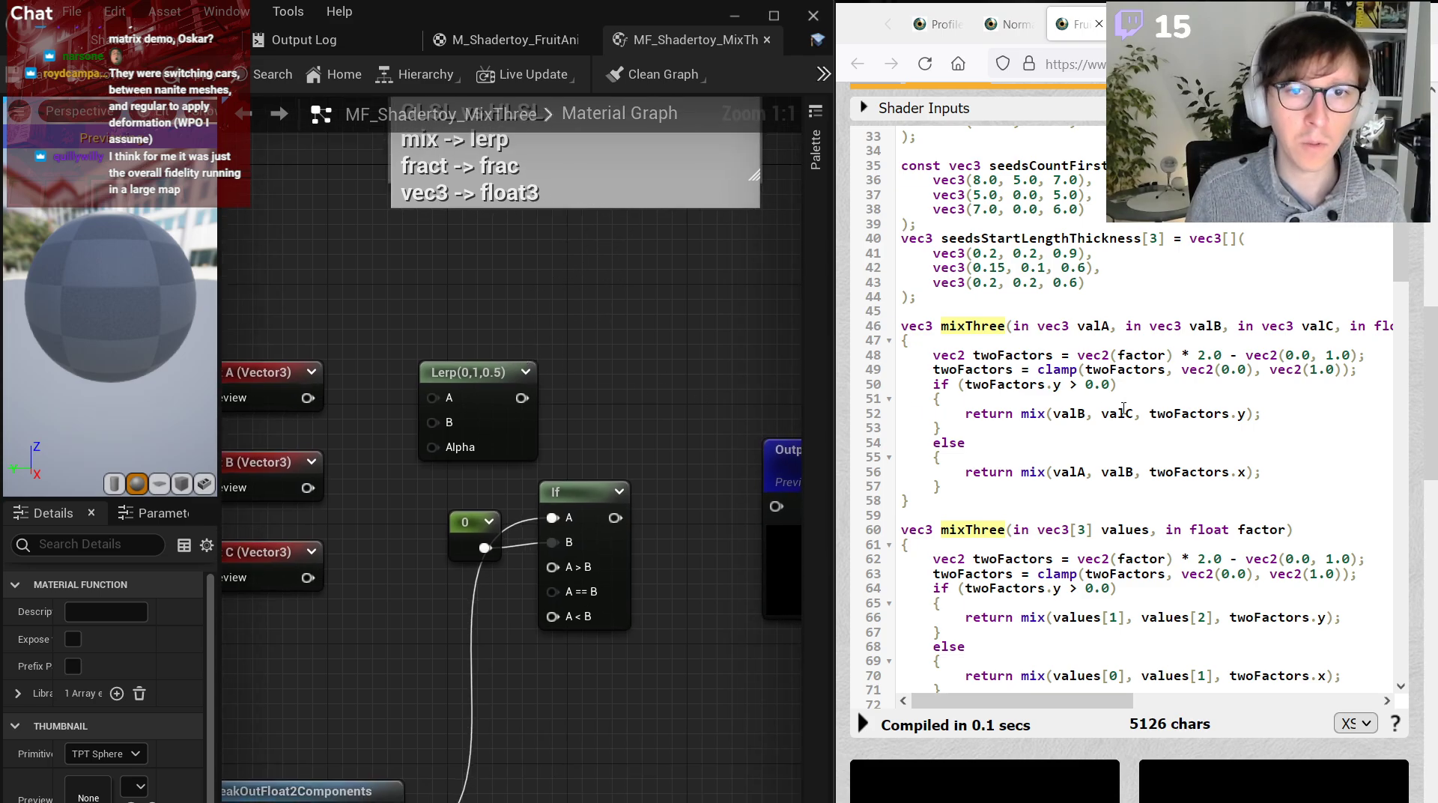
click(526, 371)
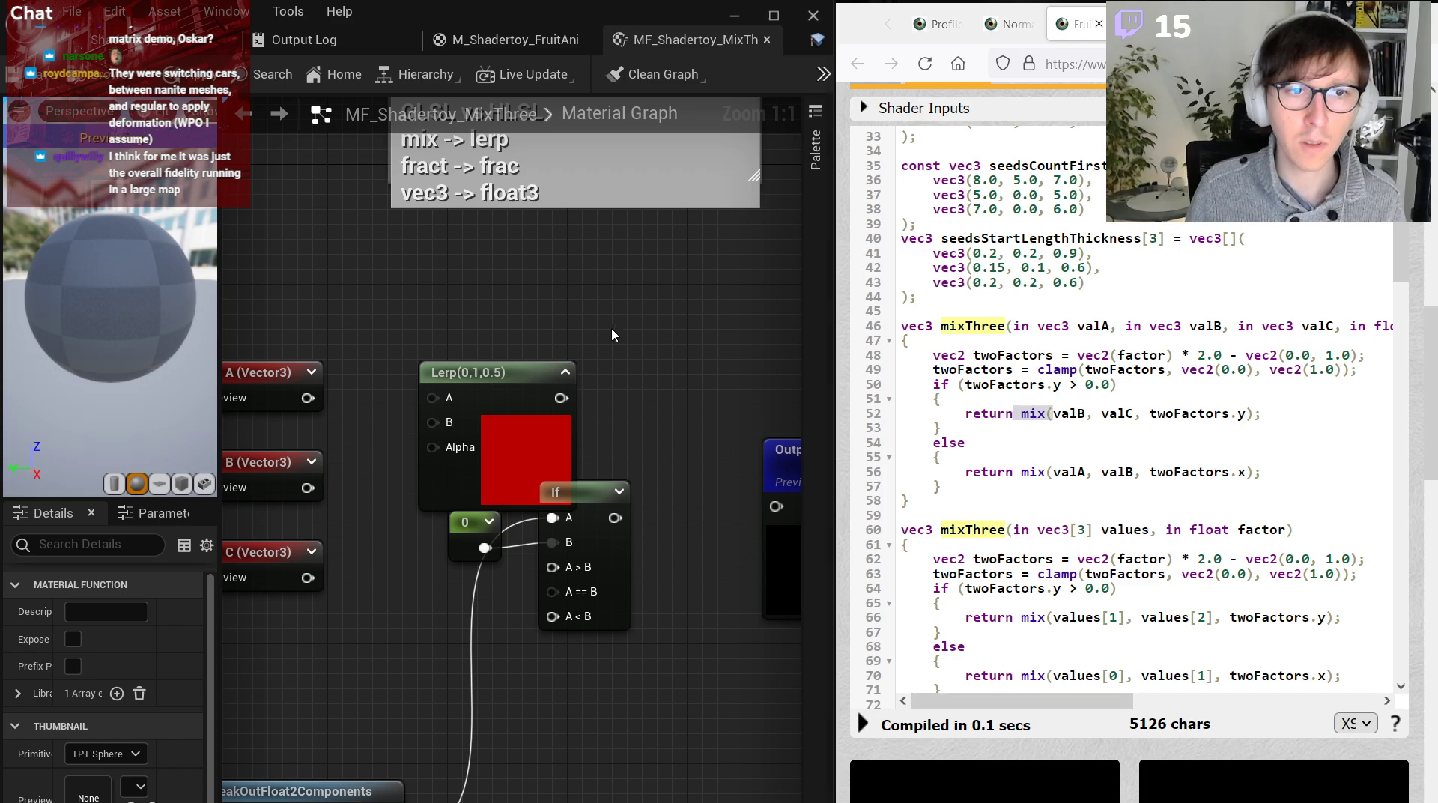
click(565, 372)
mouse_move(564, 338)
right_down()
mouse_move(695, 351)
mouse_move(573, 348)
right_up()
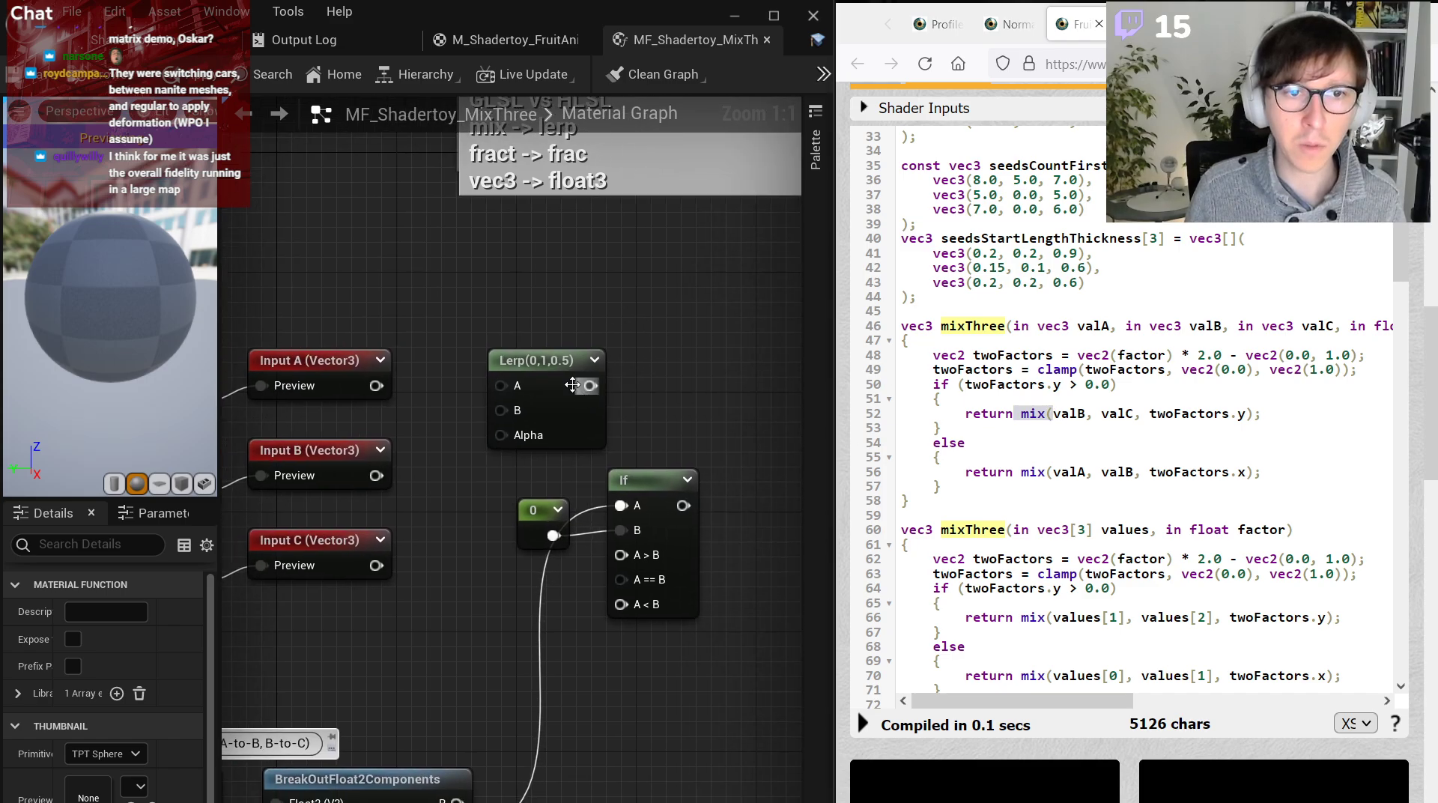
drag(621, 555, 581, 386)
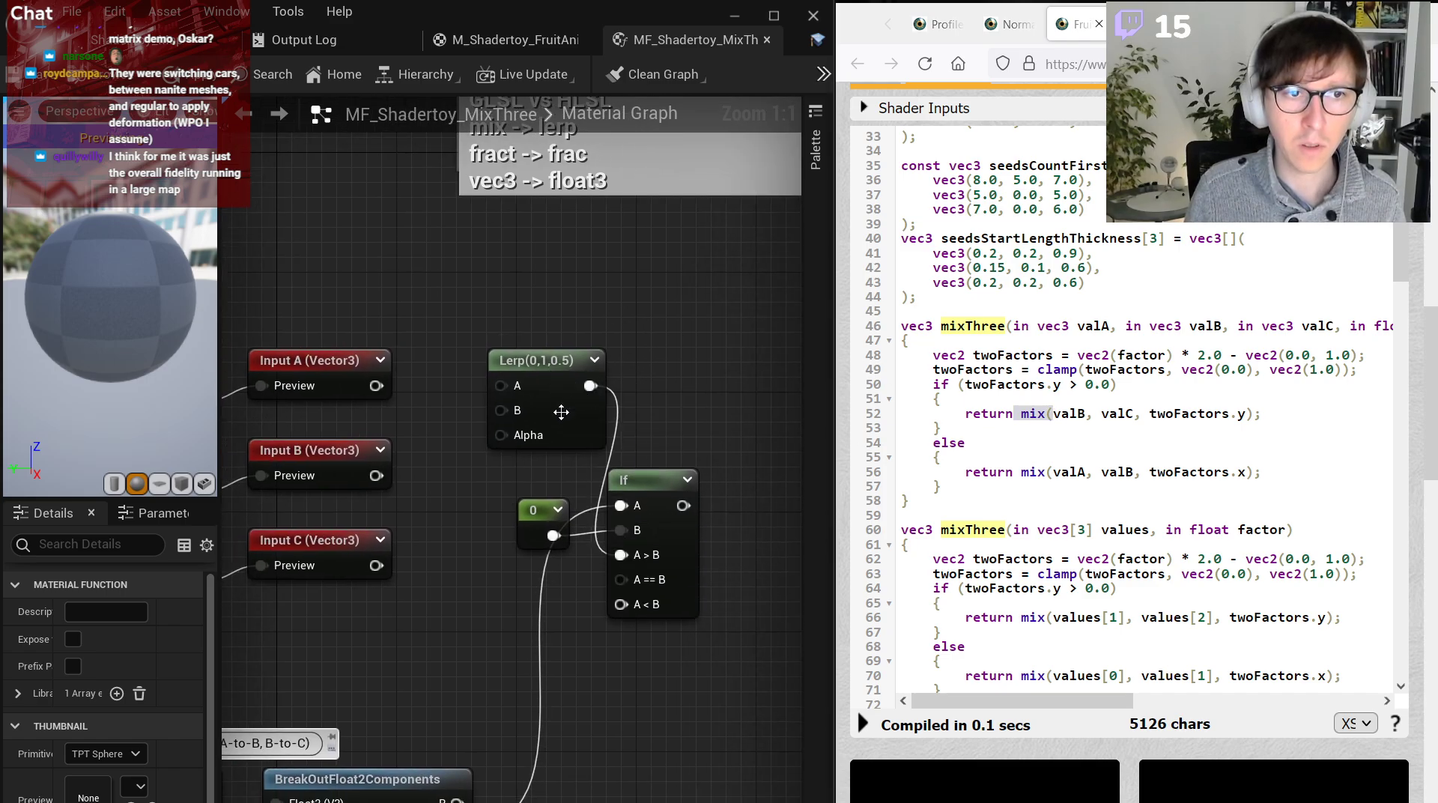
Connect Input B and Input C to the Lerp's A and B inputs, and the BreakOutFloat2Components G output to its Alpha.
drag(376, 475, 374, 565)
right_drag(562, 519, 658, 447)
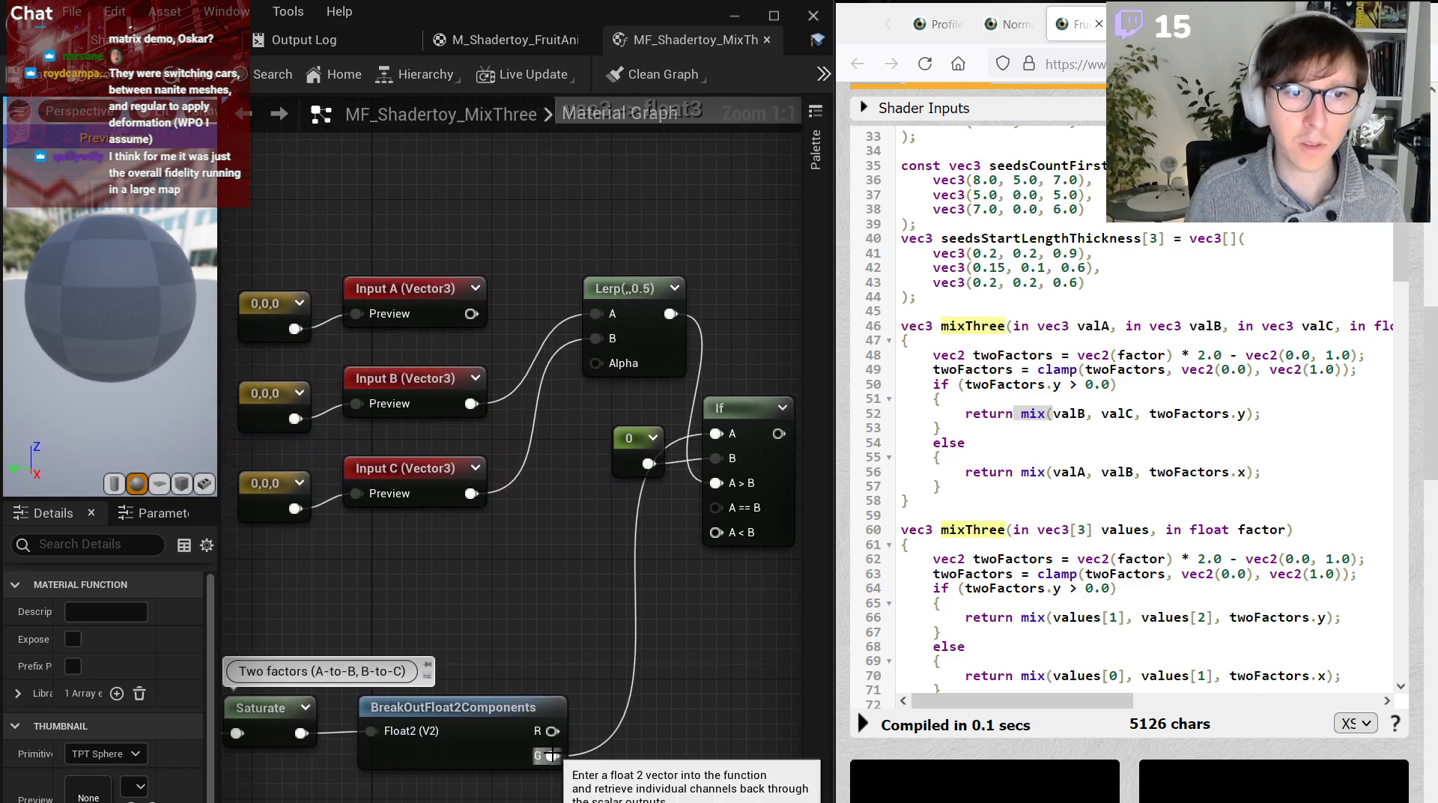
drag(552, 756, 596, 363)
Move the If node and the 0 constant further right to make room beside the Lerp, and nudge the Lerp up.
right_drag(603, 401, 510, 455)
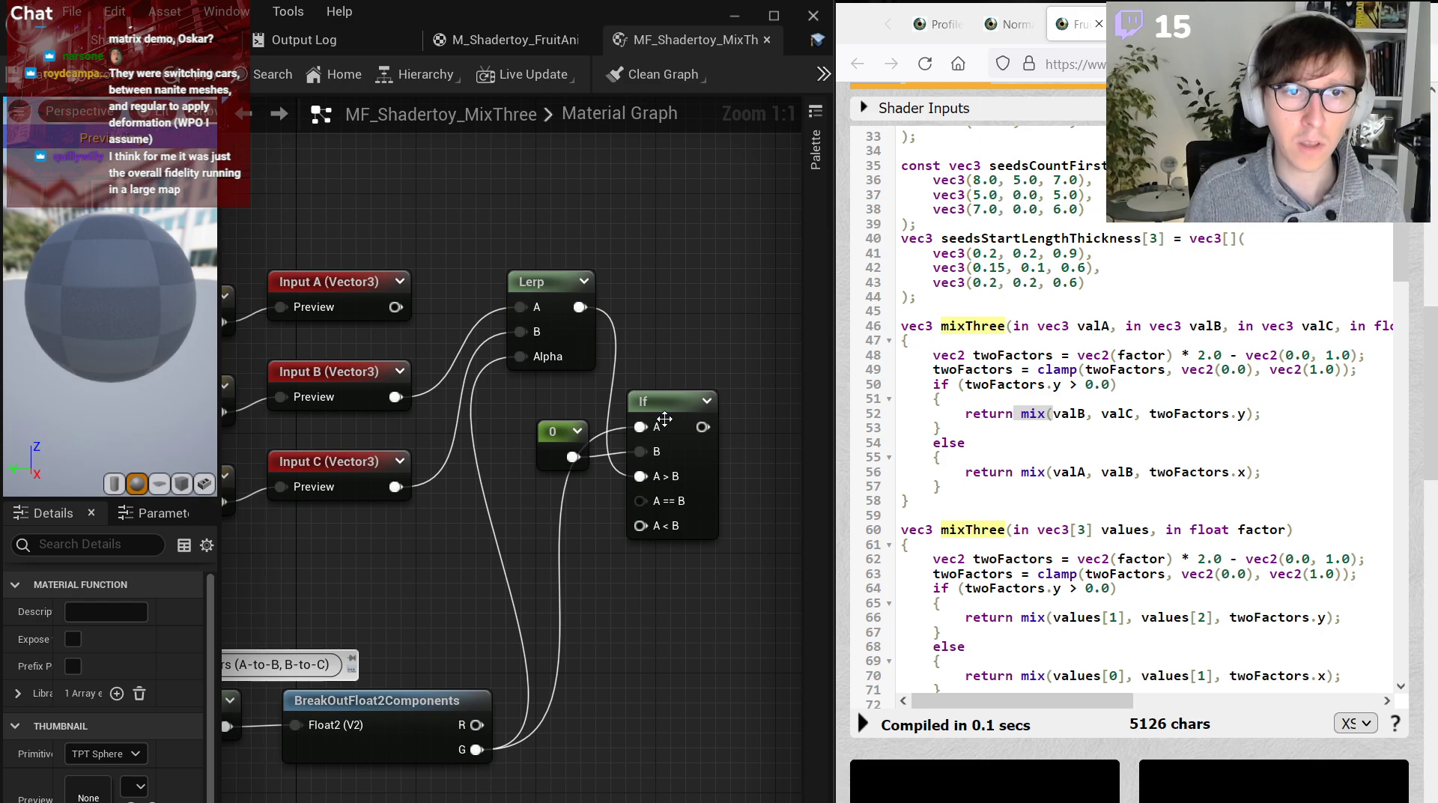
drag(735, 353, 678, 421)
right_click(633, 353)
drag(651, 277, 545, 274)
drag(742, 363, 695, 432)
click(644, 360)
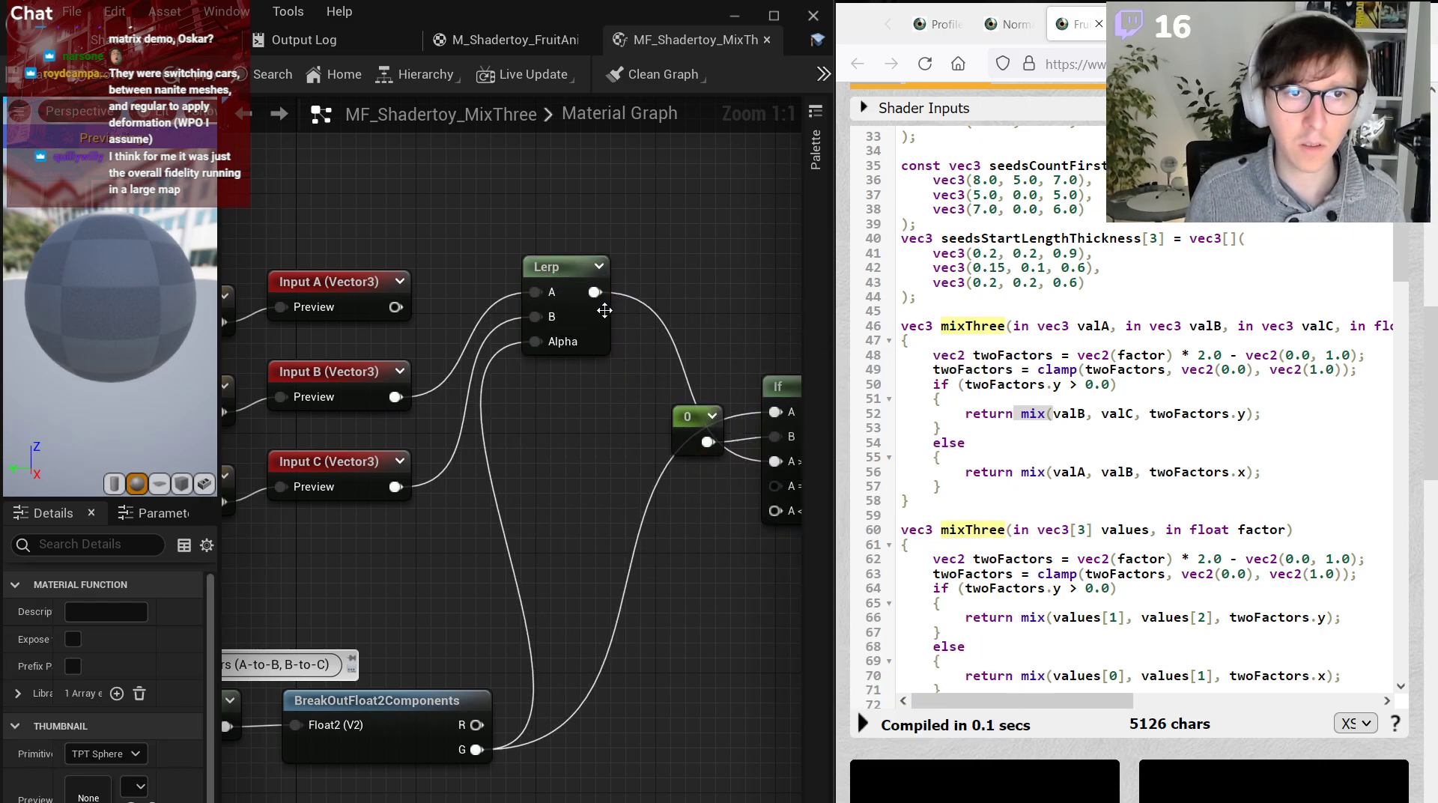
Duplicate the Lerp below the original, feed it Input A, Input B and the R output as Alpha, and connect it to the If node's A < B.
click(604, 310)
key(ctrl+d)
drag(569, 408, 543, 434)
drag(476, 725, 520, 507)
drag(396, 307, 522, 457)
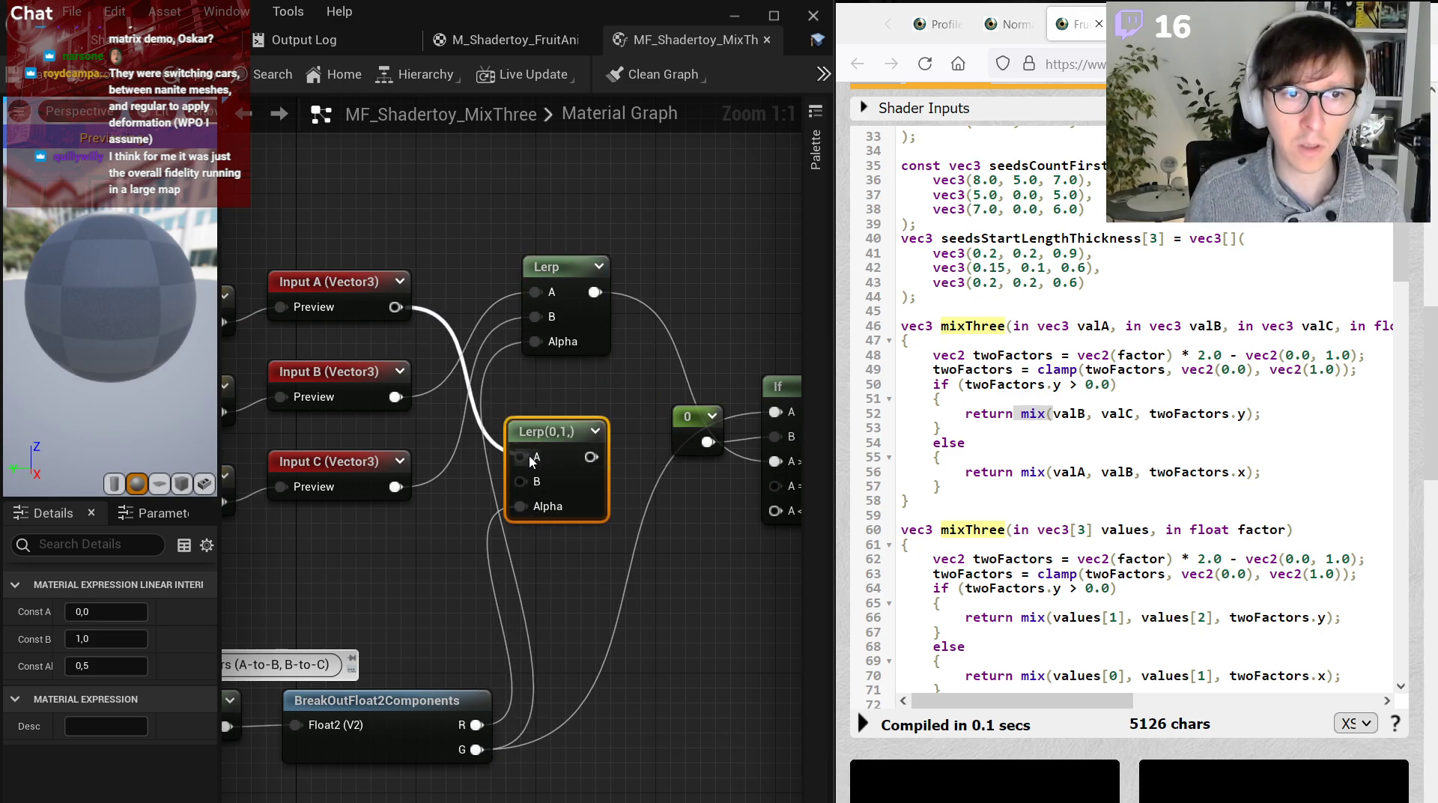
drag(396, 397, 520, 482)
drag(538, 432, 553, 417)
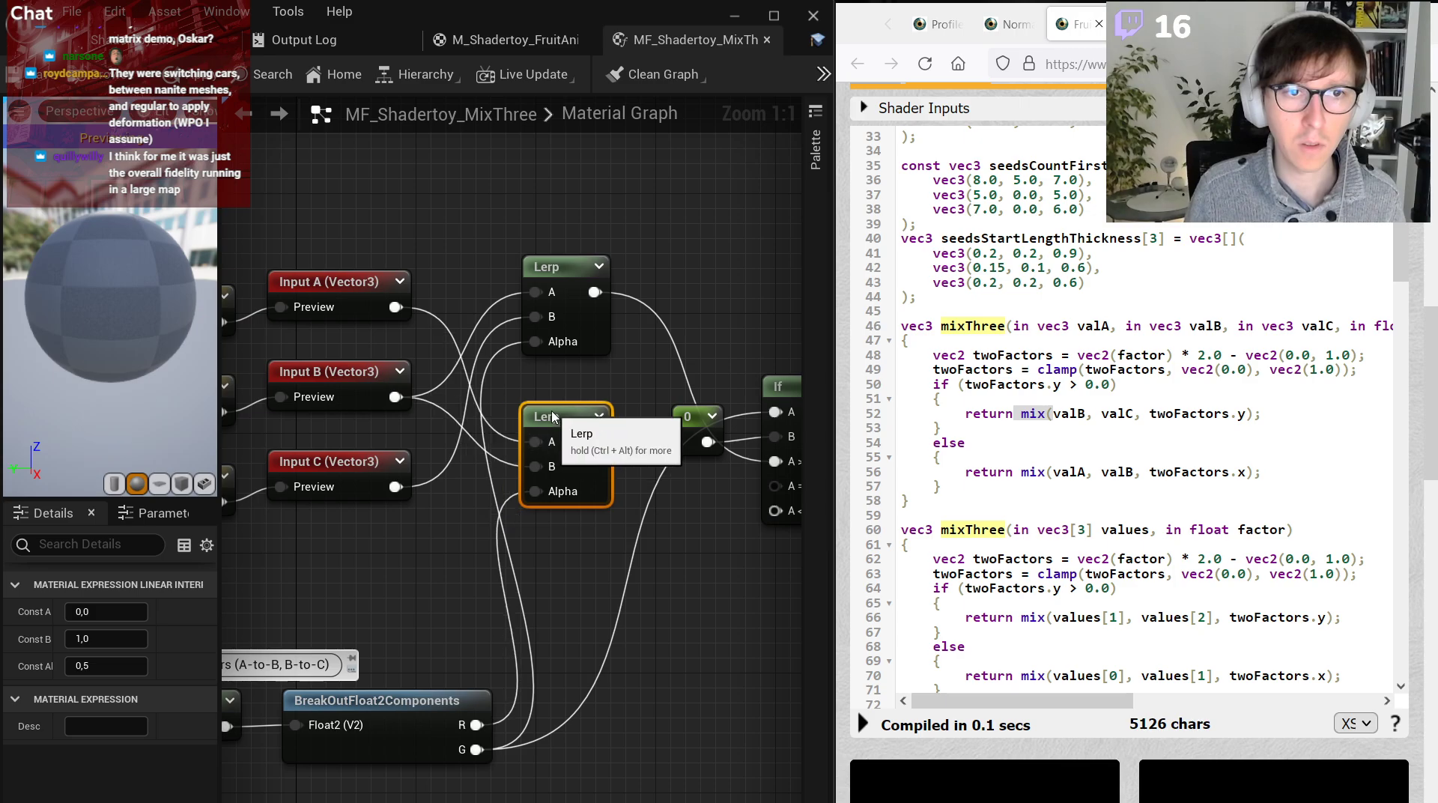
right_drag(553, 417, 420, 421)
drag(462, 445, 644, 514)
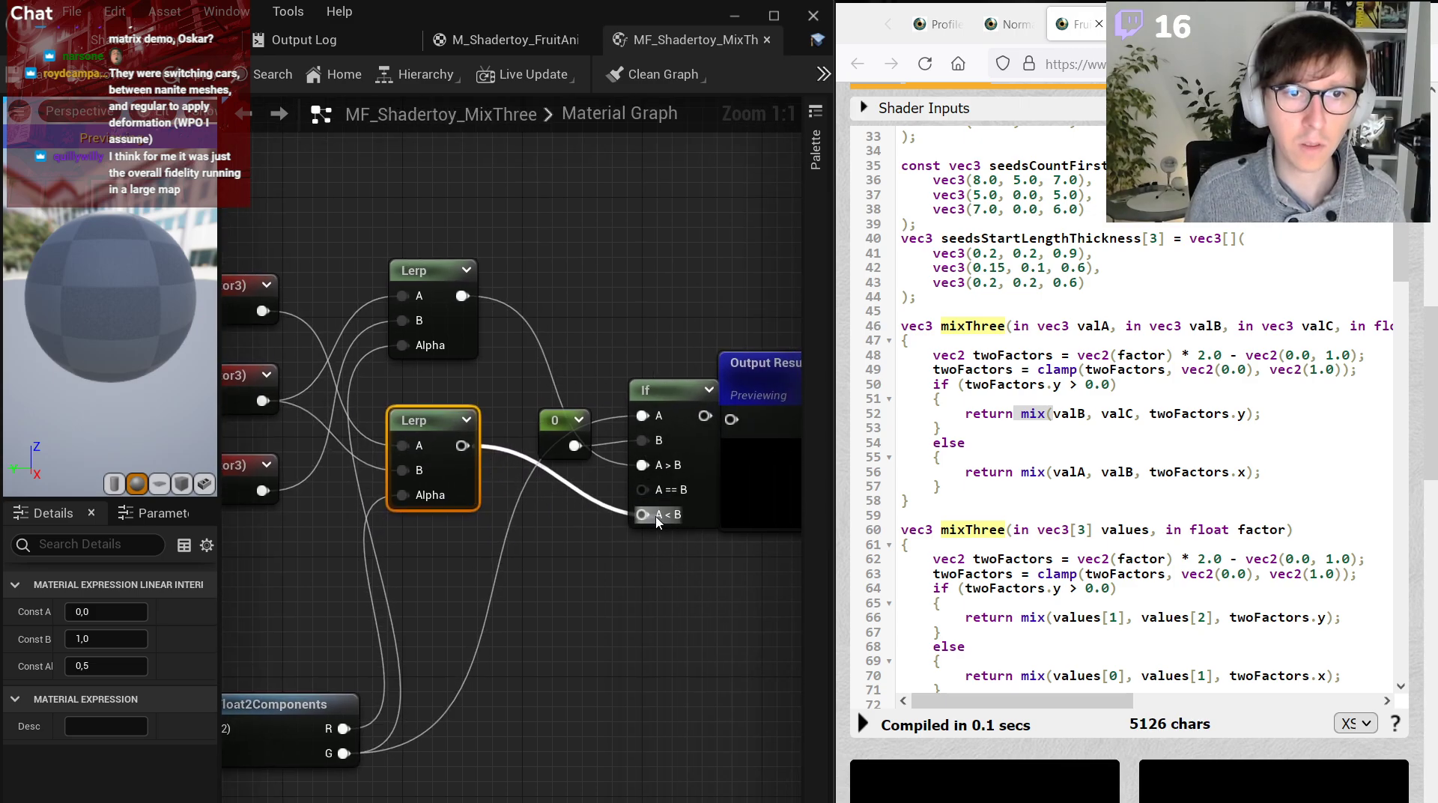
Swap the vertical order of the two Lerp nodes so the A-to-B one is on top, and move the 0 constant above the If node.
drag(445, 435, 445, 181)
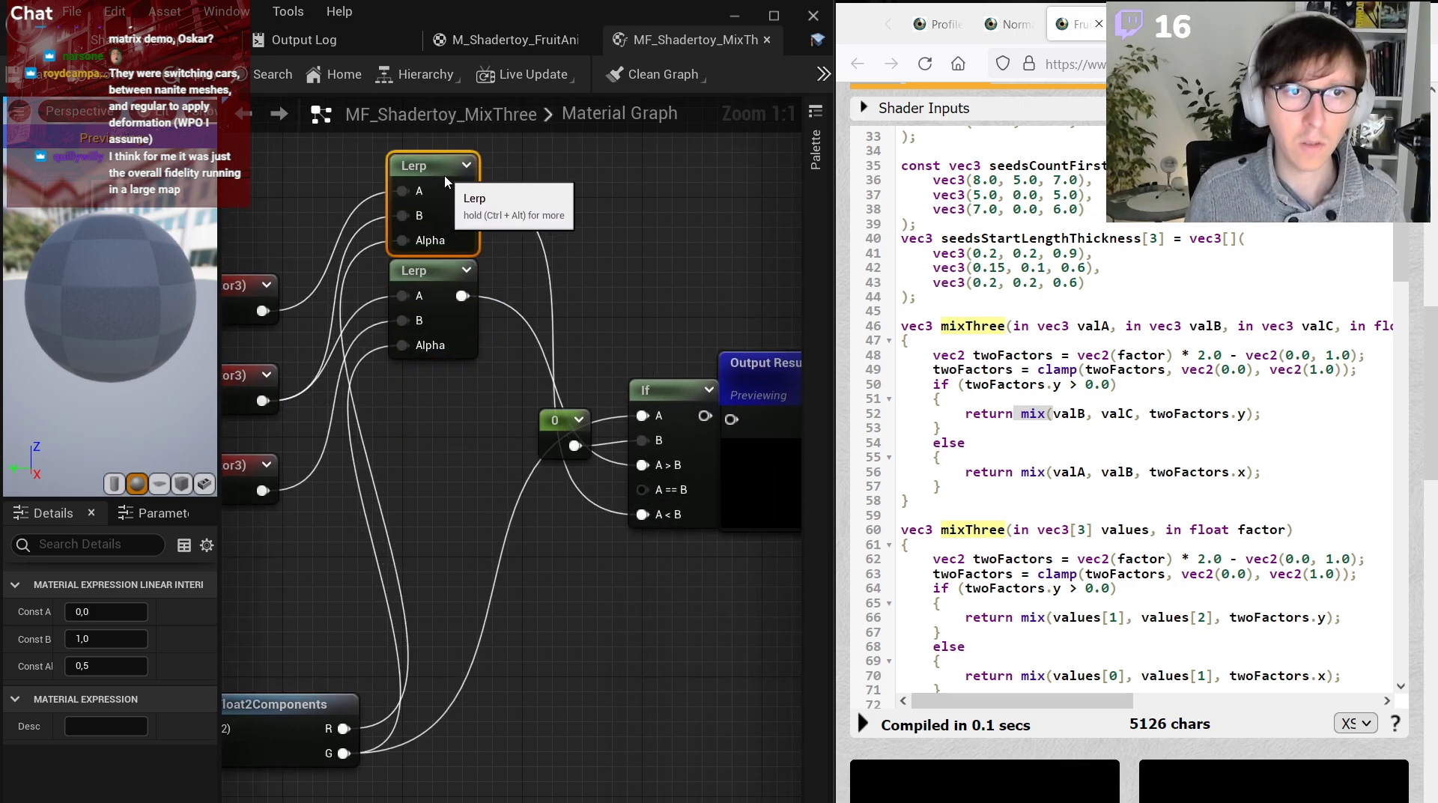
ctrl+click(426, 296)
drag(425, 295, 426, 445)
click(561, 292)
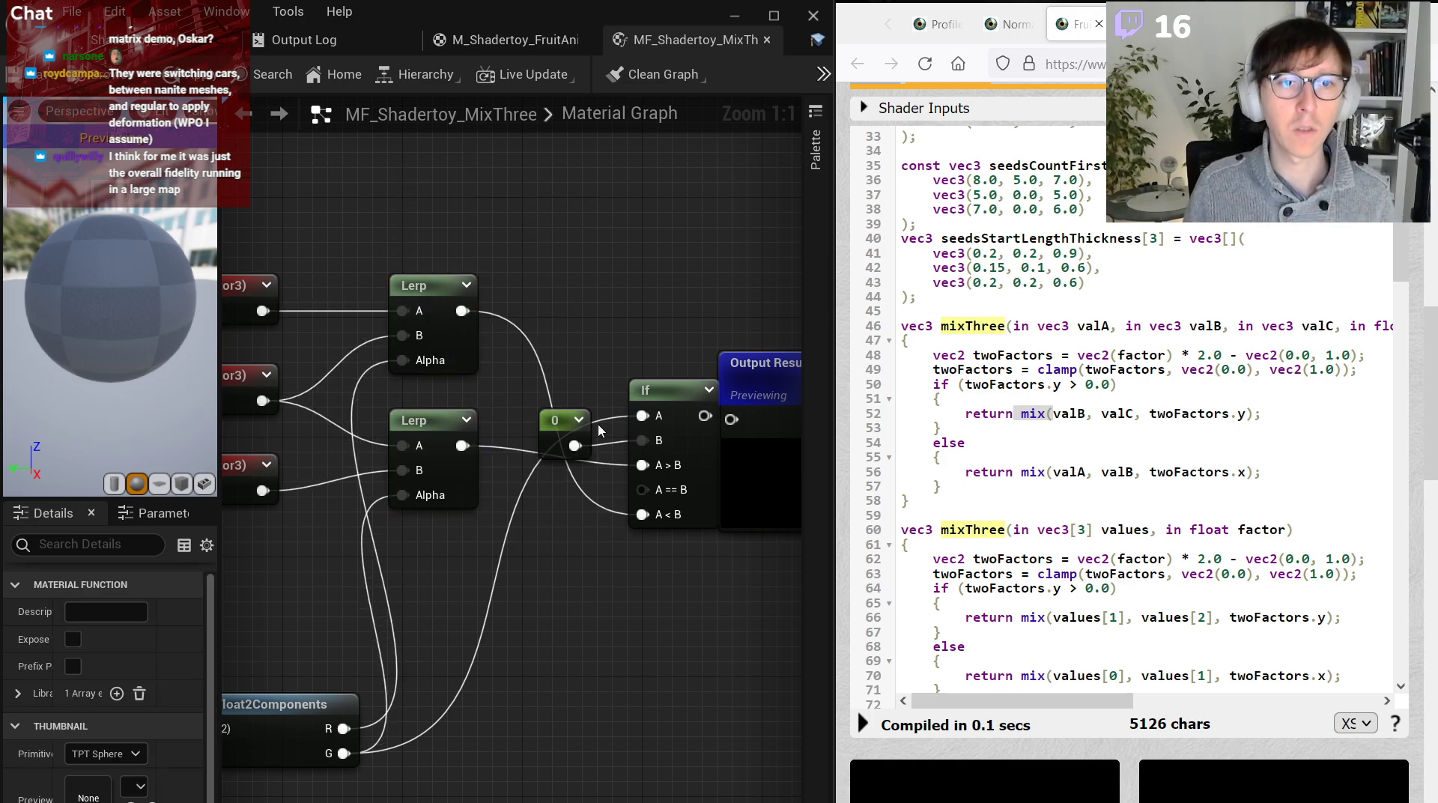
drag(573, 421, 581, 337)
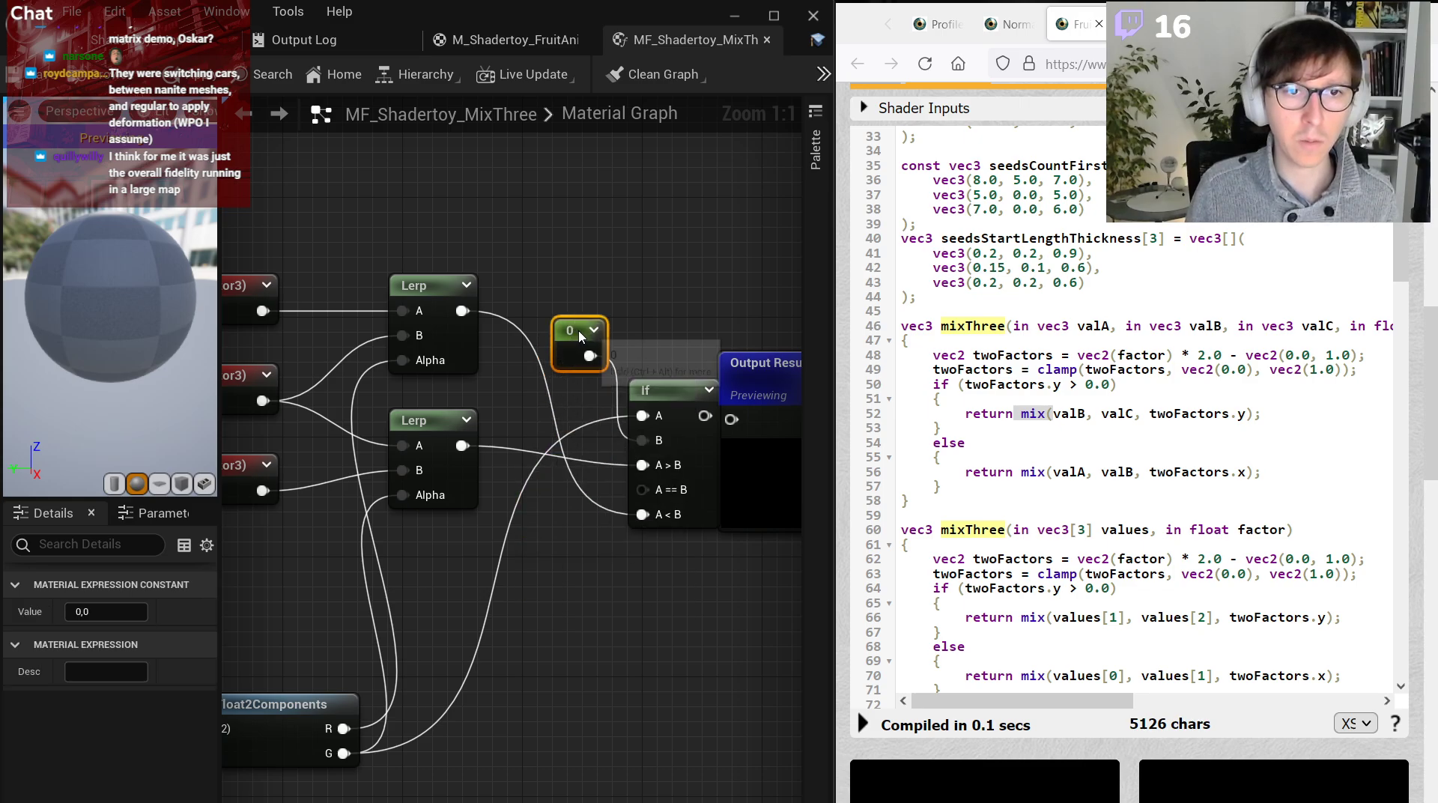
Connect the If node's output to Output Result, placing that node beside the If node with its preview collapsed.
right_drag(582, 336, 387, 329)
drag(574, 374, 642, 382)
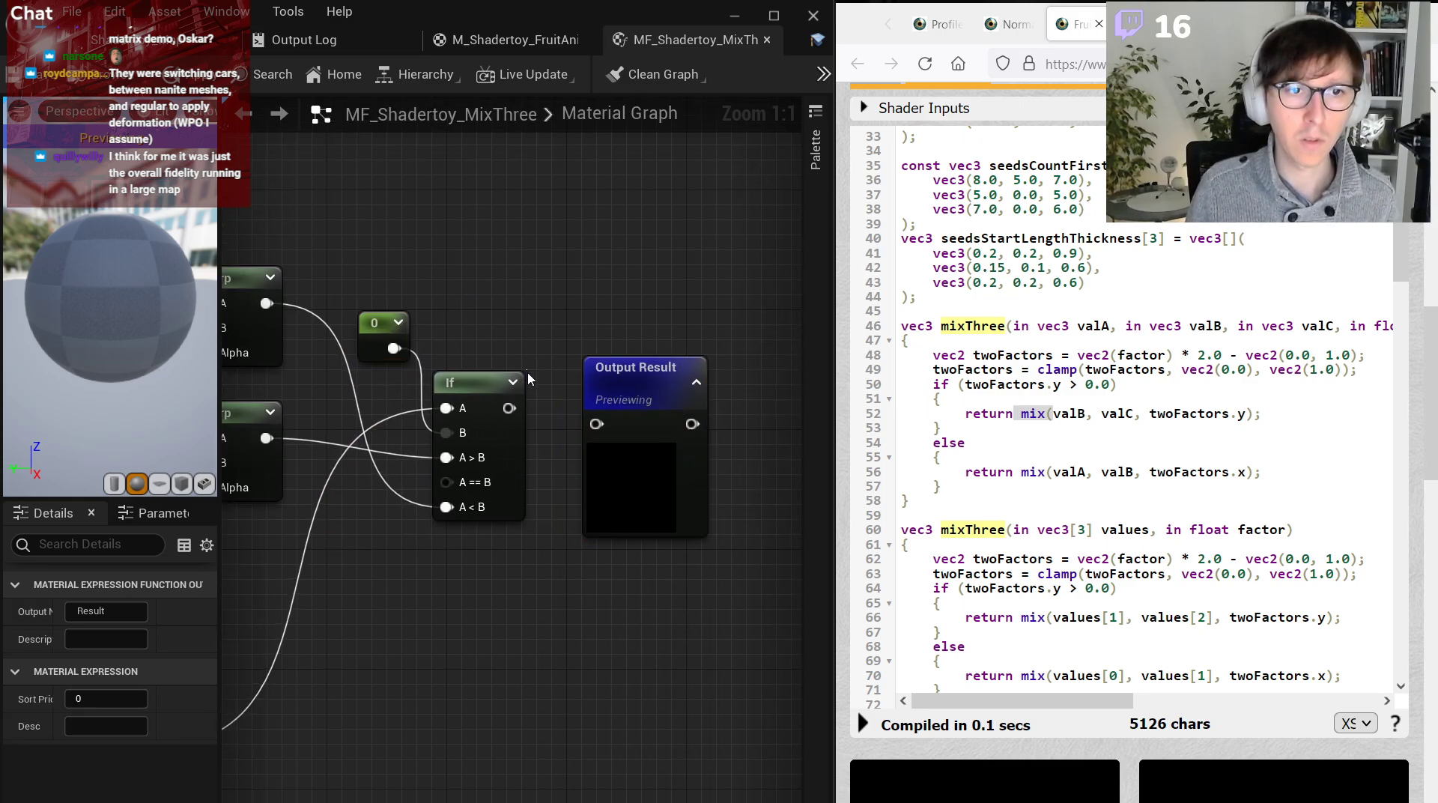
drag(473, 378, 597, 424)
click(552, 389)
drag(620, 382, 605, 367)
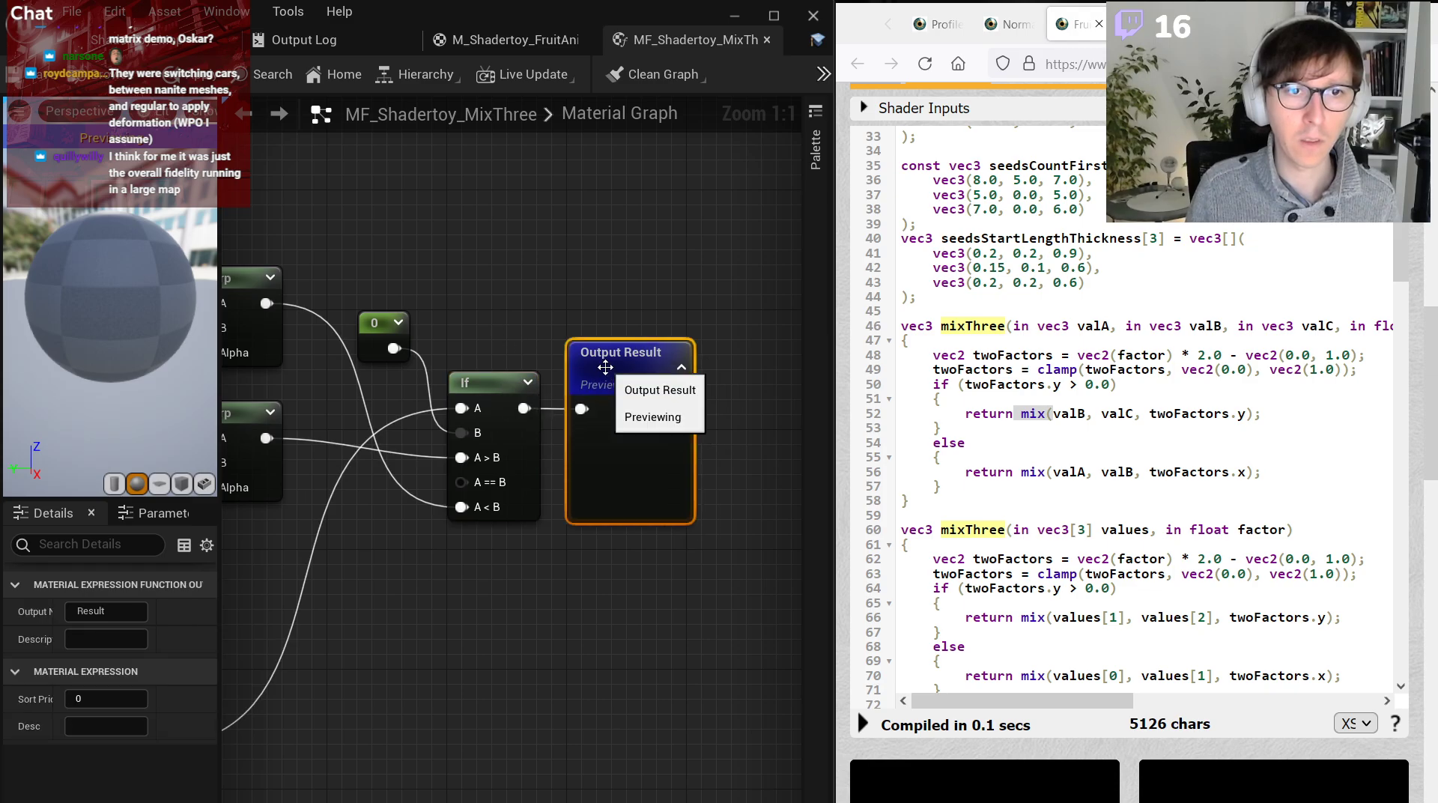
click(545, 325)
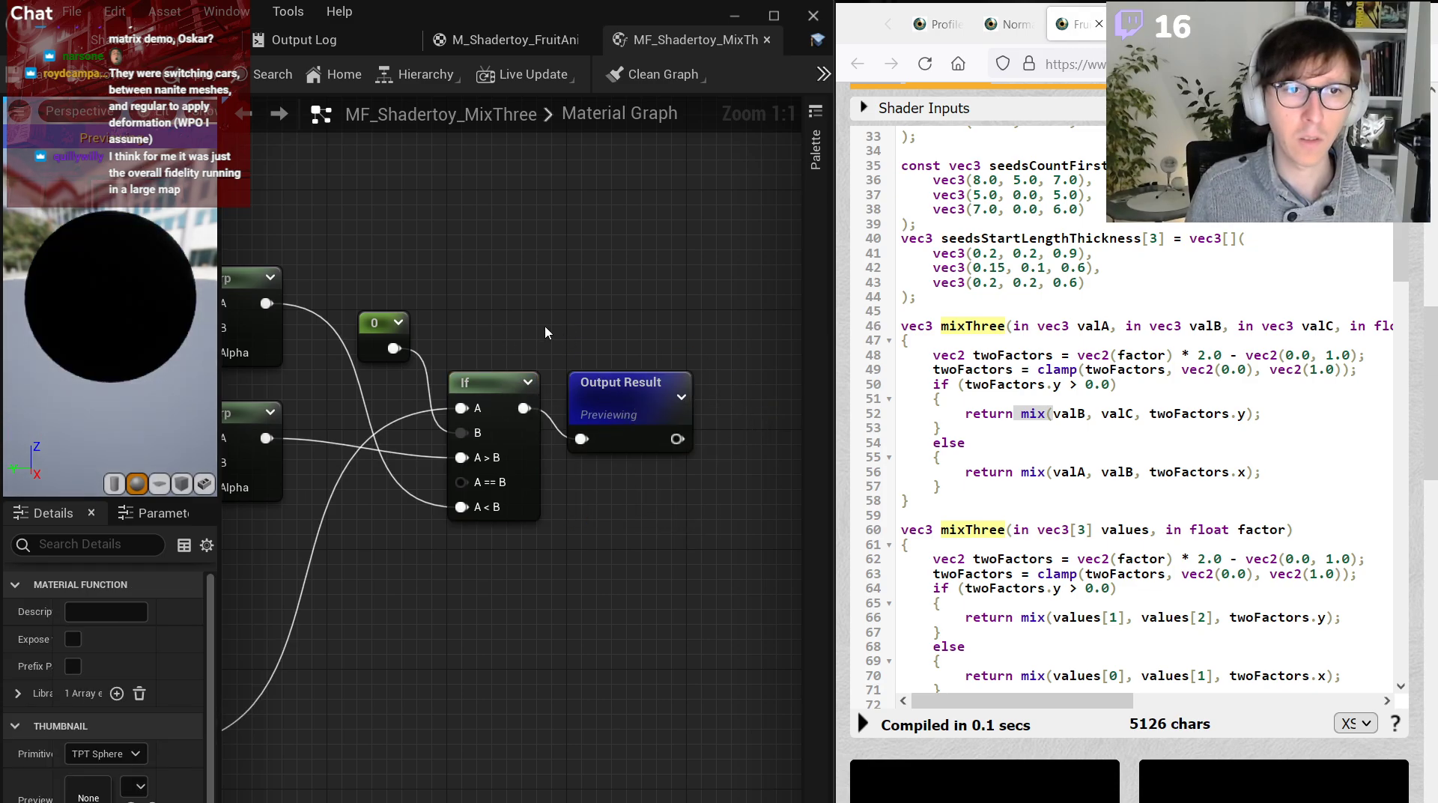
right_drag(546, 326, 801, 300)
scroll(482, 311, down, 3)
right_drag(484, 411, 544, 434)
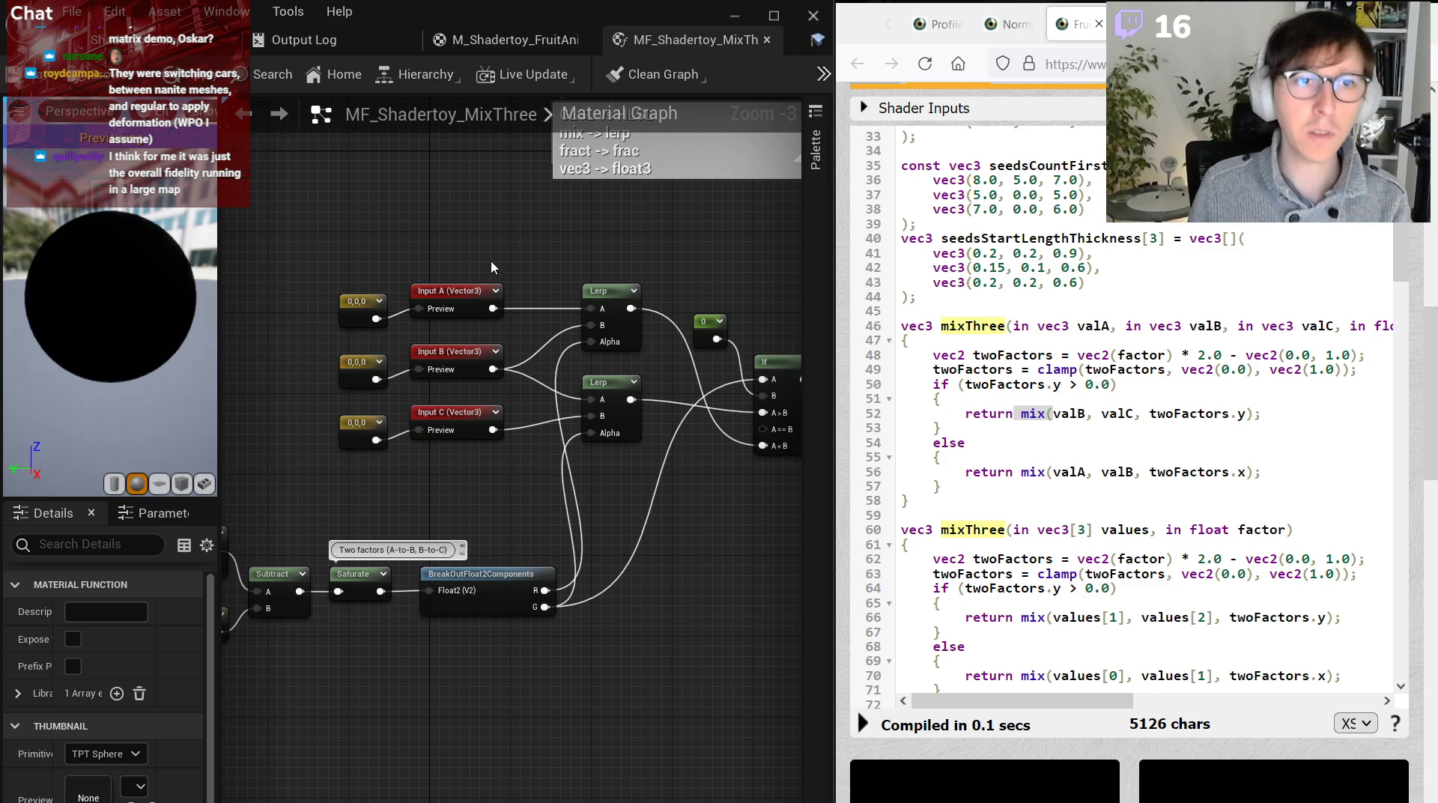
Capture a snip of the material graph area with the input and Lerp nodes, and open it in Snip & Sketch.
drag(491, 262, 495, 460)
click(494, 457)
scroll(494, 458, up, 1)
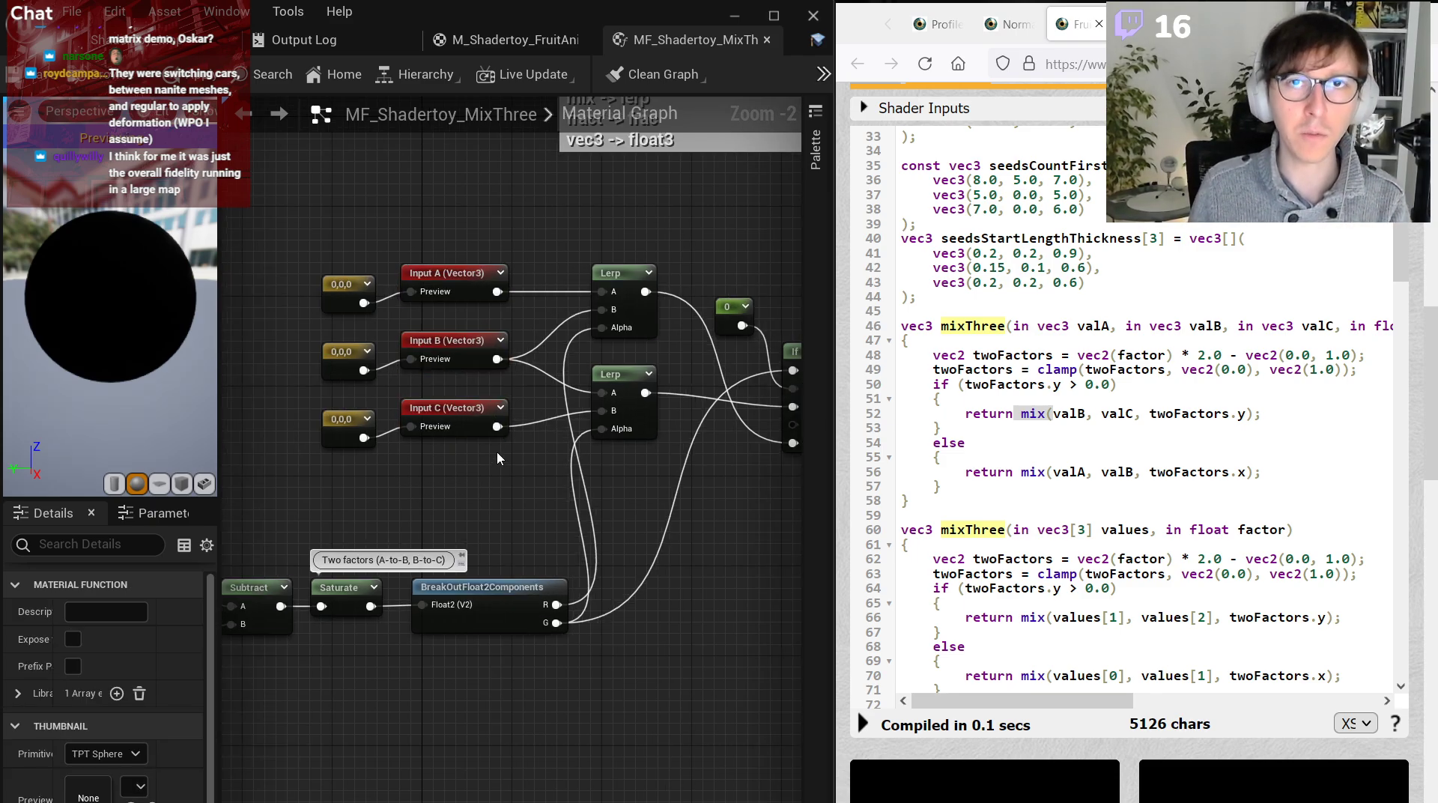
right_drag(583, 300, 527, 374)
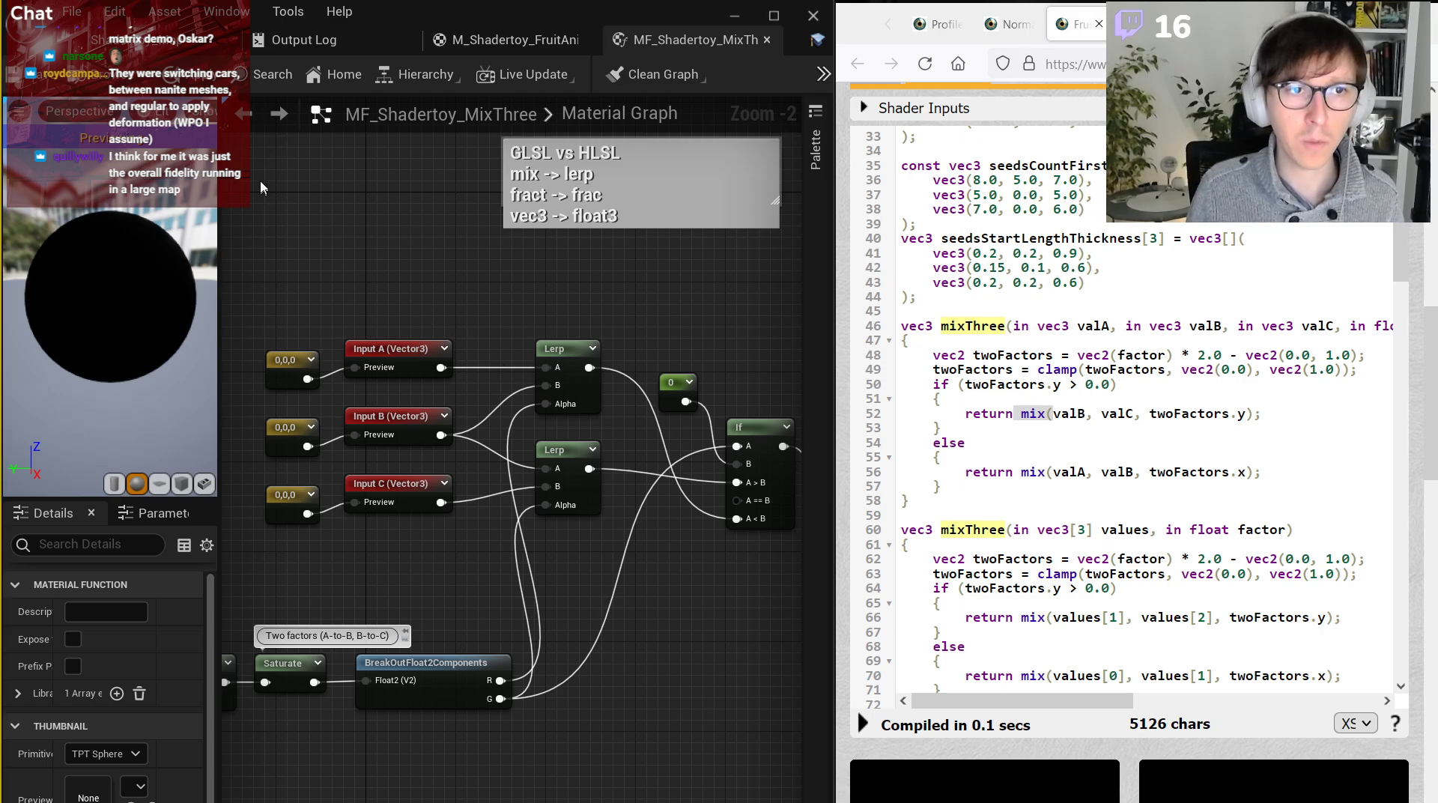
key(super+shift+s)
drag(172, 109, 795, 599)
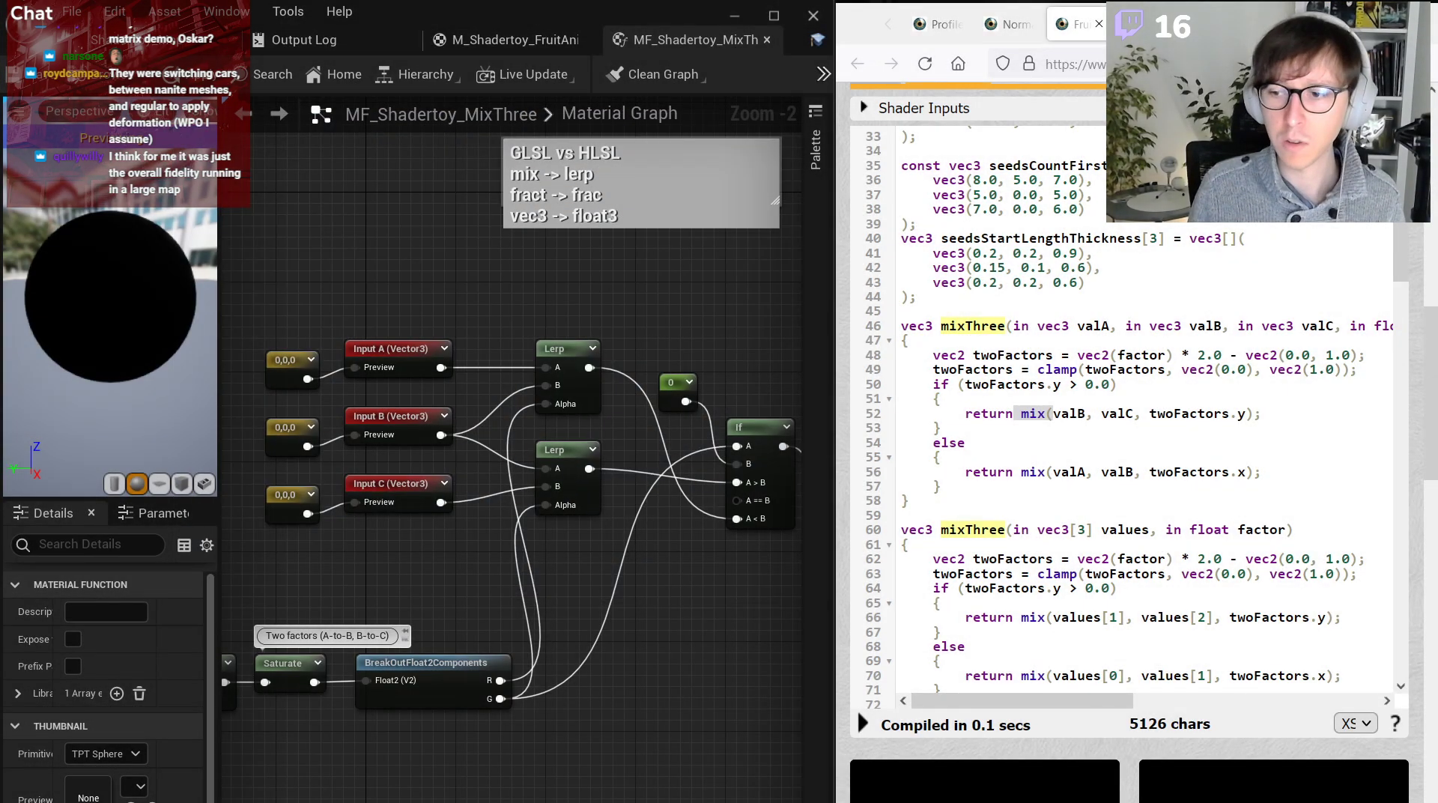
ctrl+scroll(932, 412, up, 5)
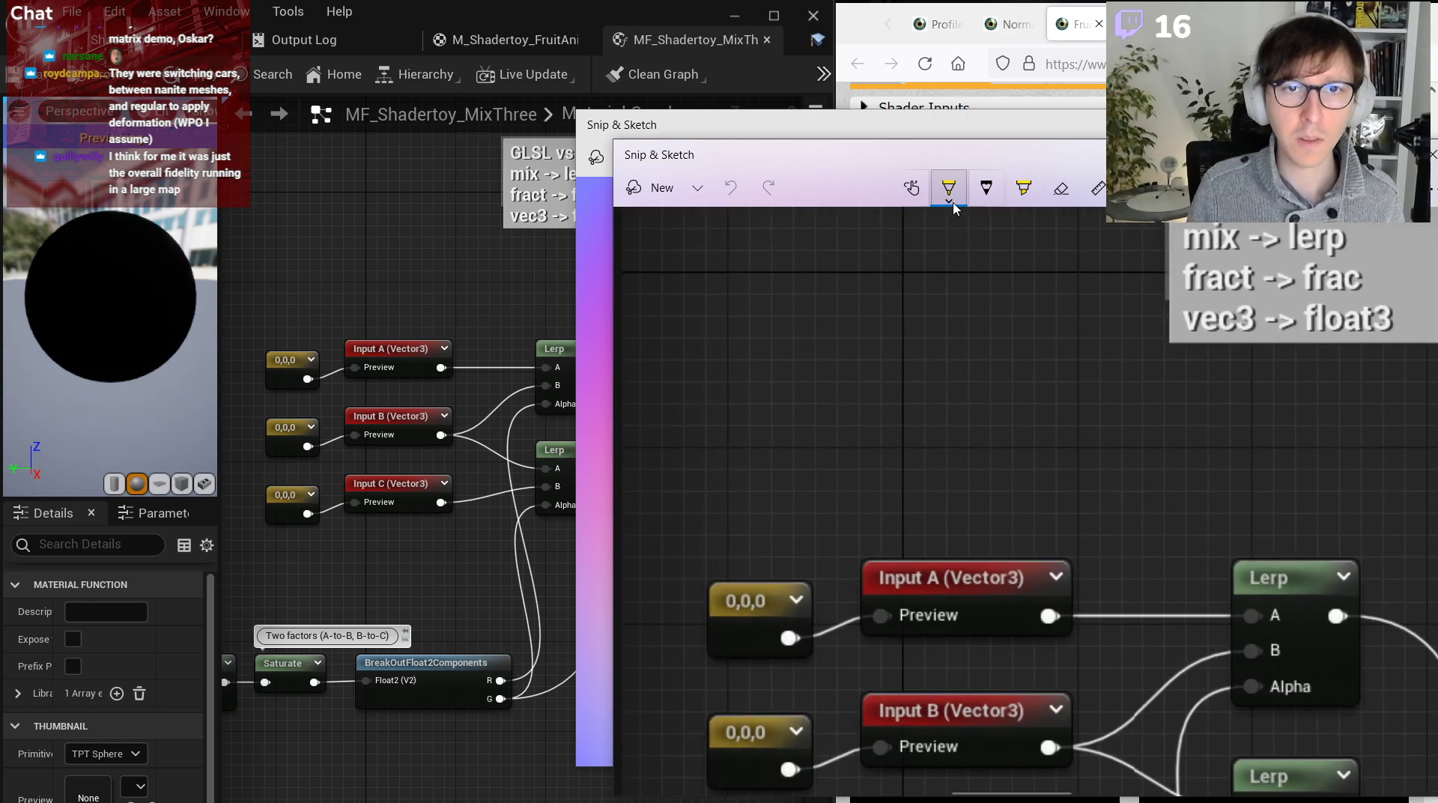
Sketch a green hatched square above Input A's constant and a yellow hatched square beside it.
click(951, 201)
click(875, 369)
click(727, 453)
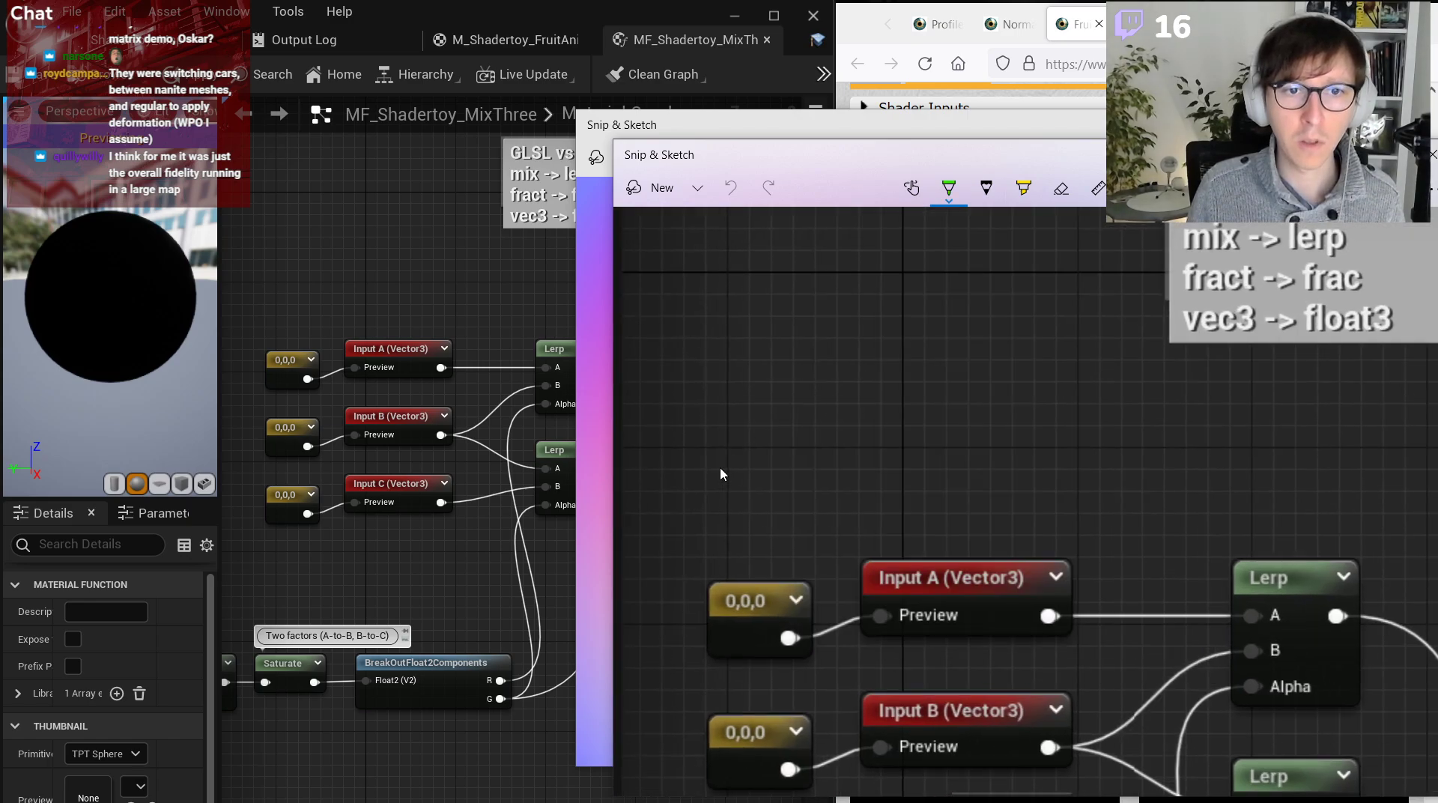
mouse_move(721, 466)
mouse_down()
mouse_move(742, 403)
mouse_move(734, 472)
mouse_move(751, 408)
mouse_up()
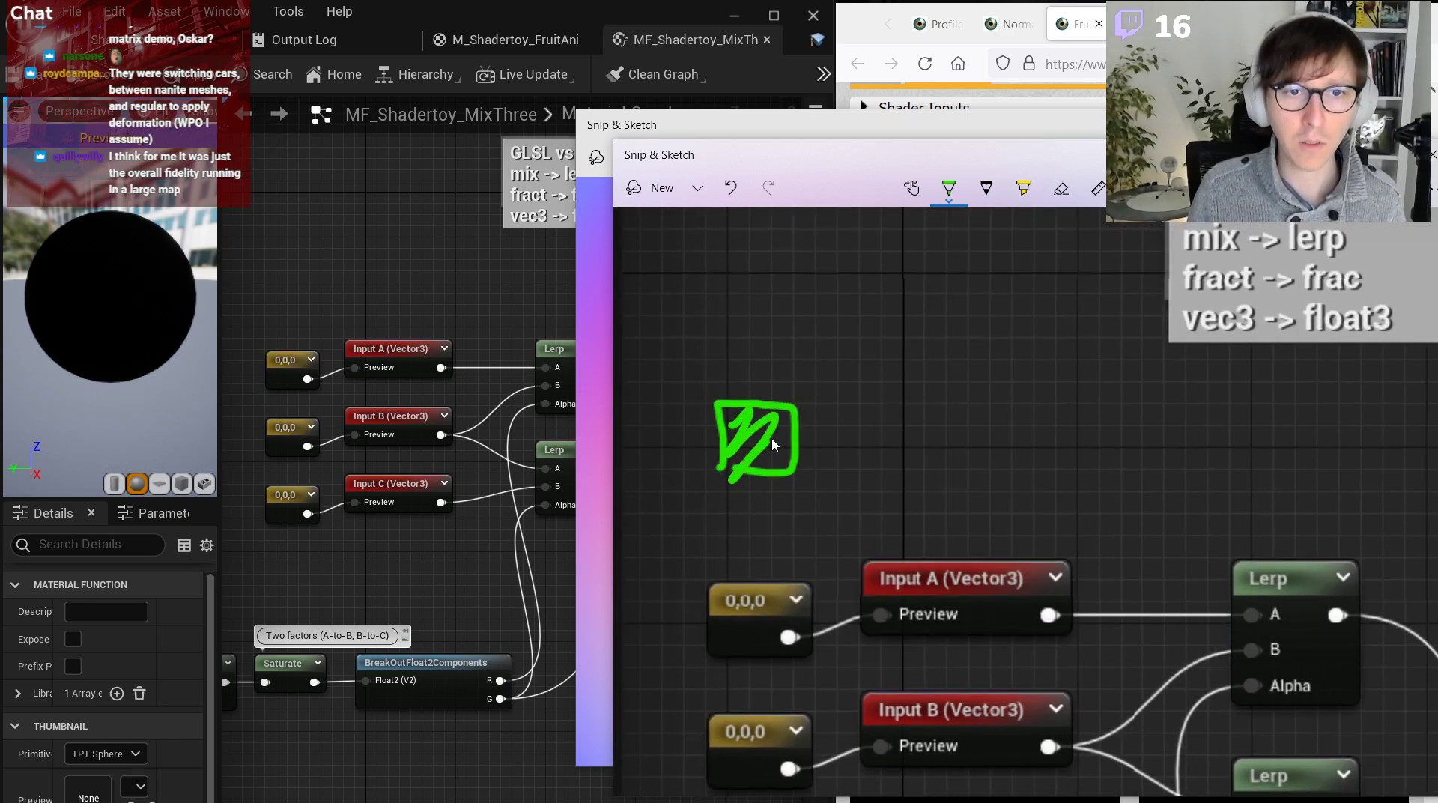
click(948, 204)
click(1057, 323)
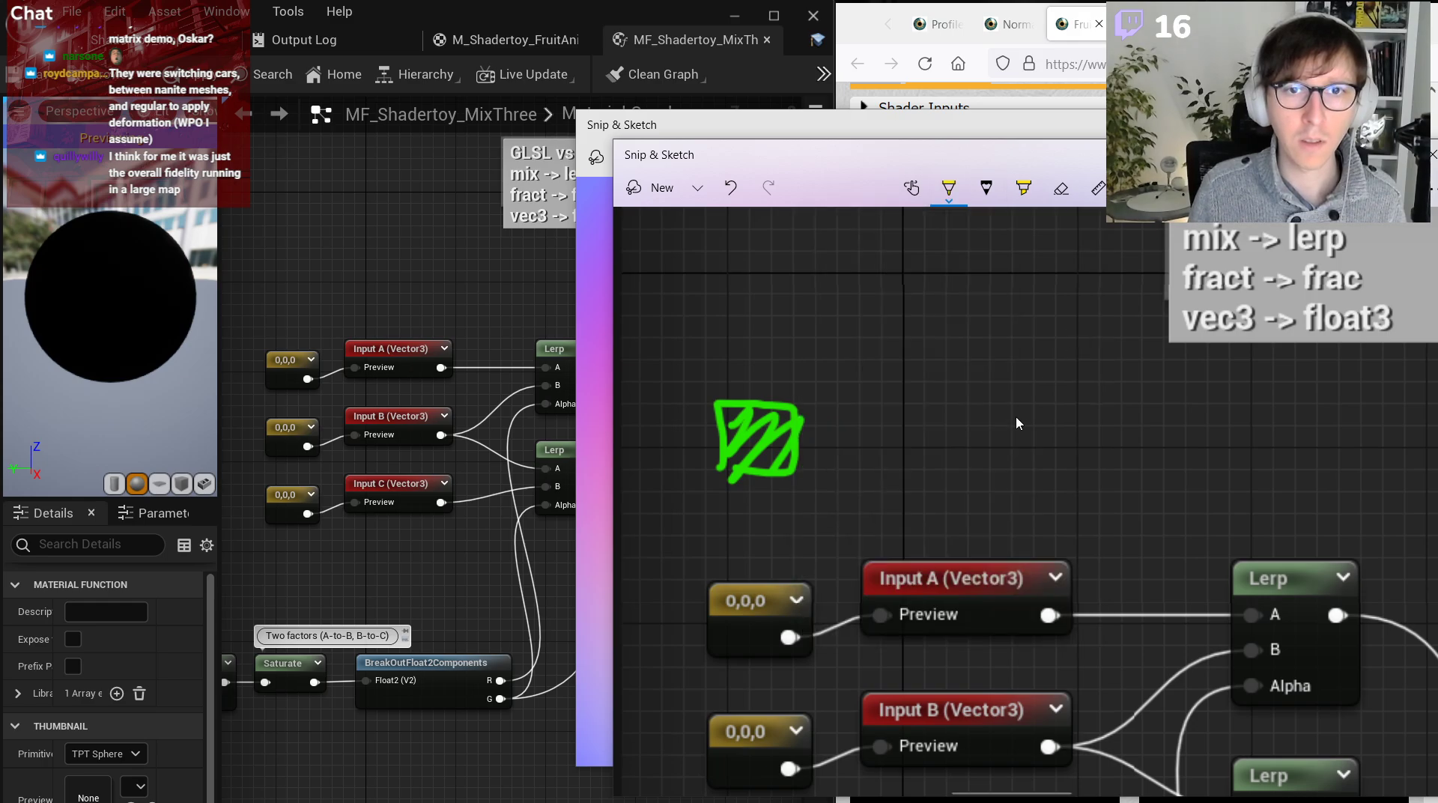
drag(1006, 479, 958, 417)
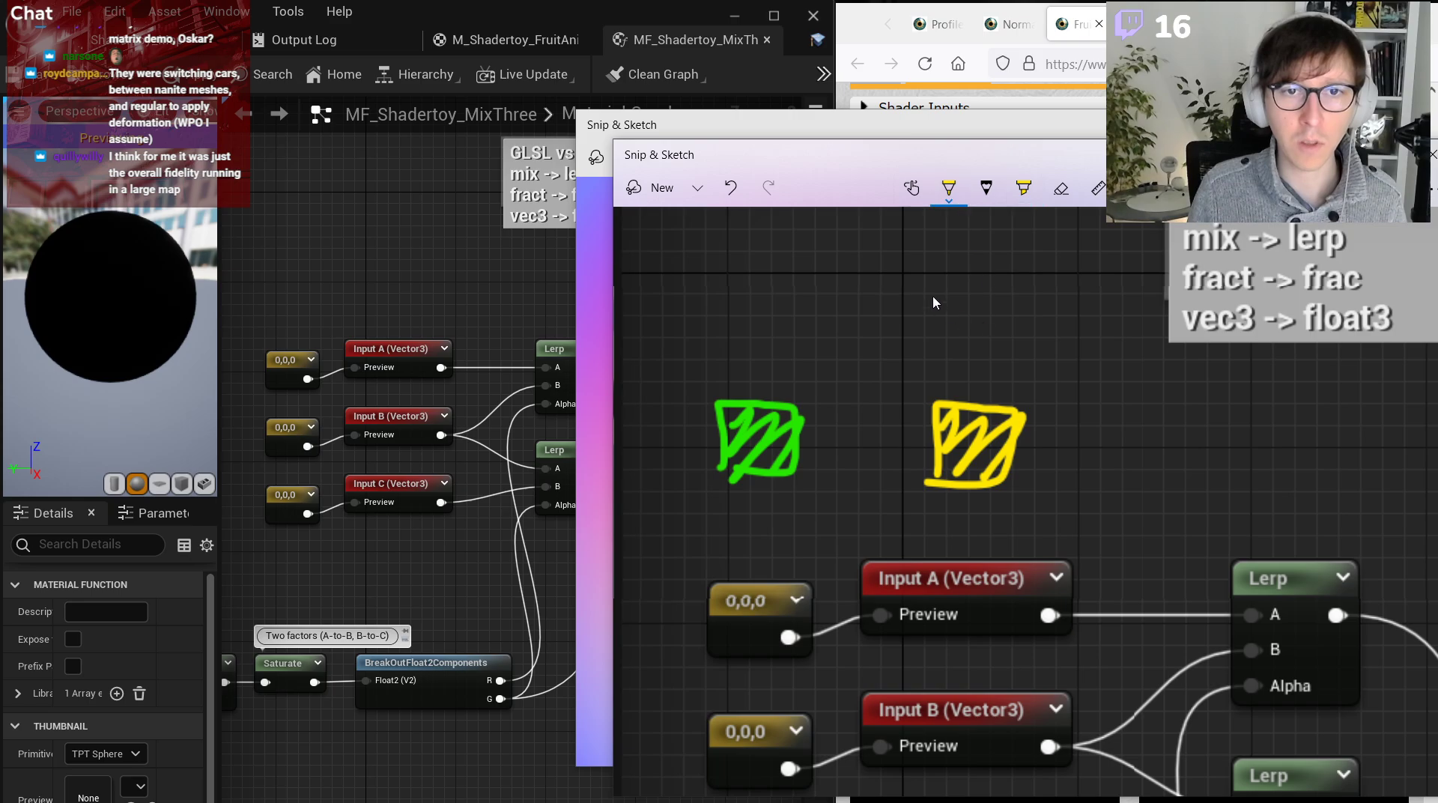
Sketch a light blue hatched square in the same row, to the right of the yellow one.
double_click(950, 192)
click(950, 192)
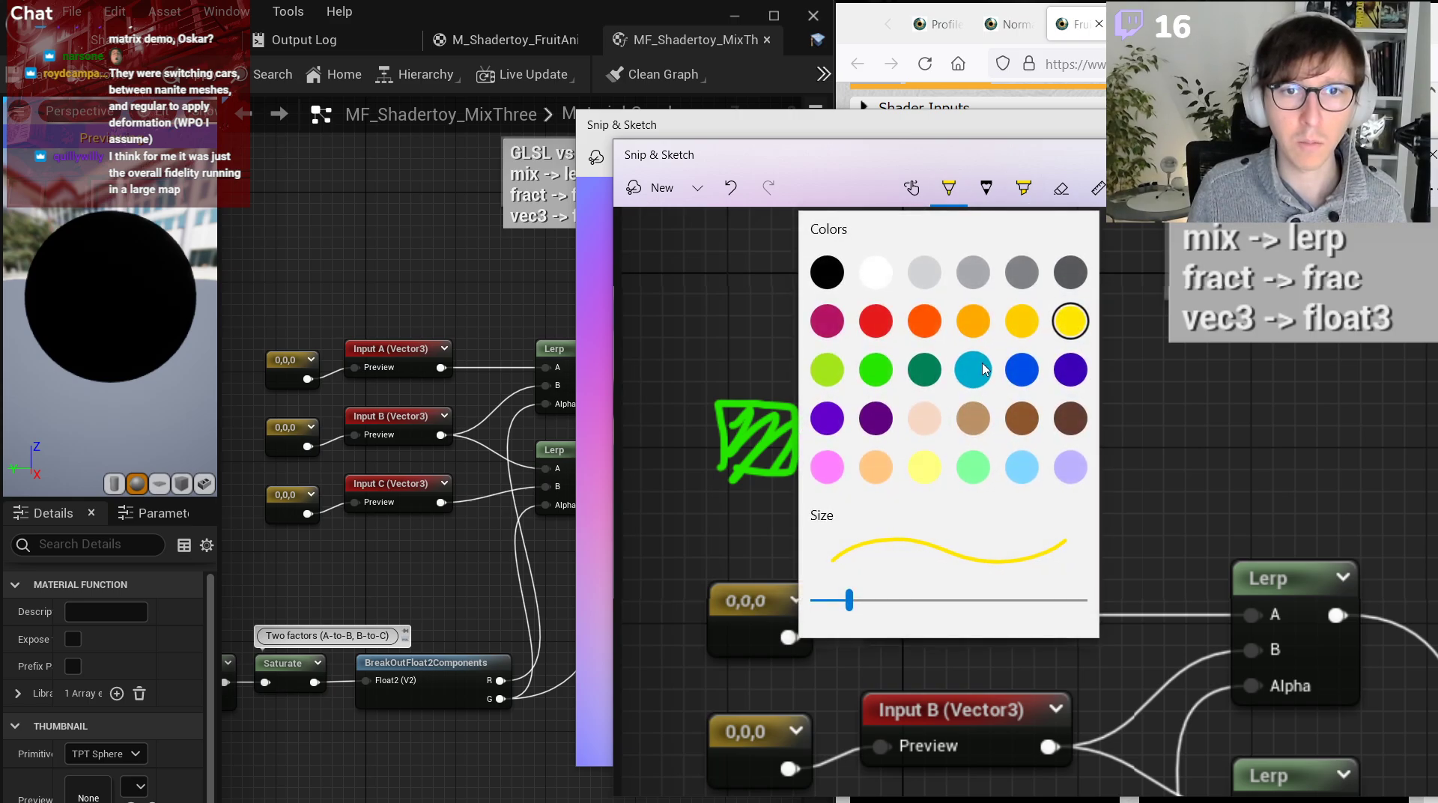
click(1161, 486)
drag(1209, 411, 1152, 494)
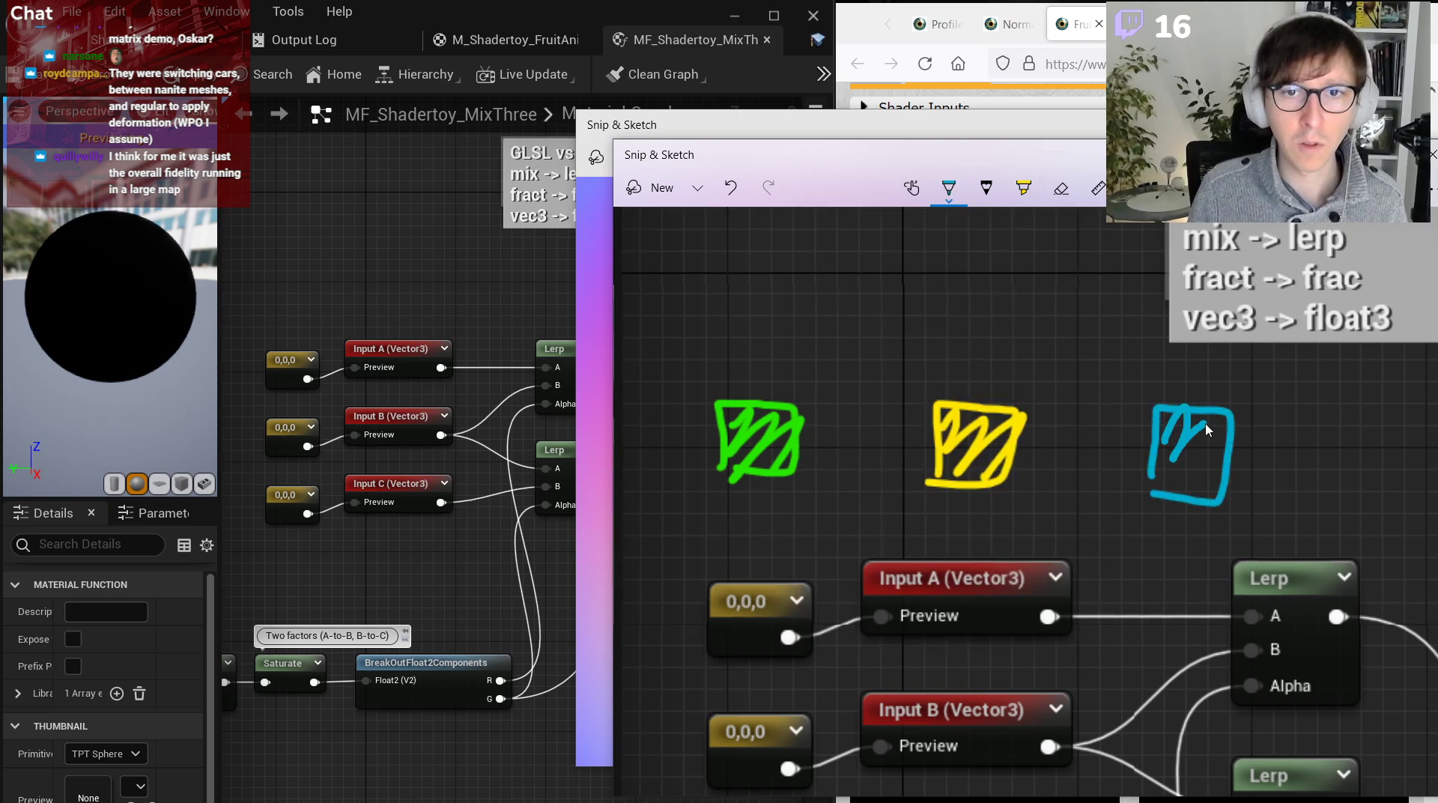
Draw a white horizontal line with end ticks above the three squares and write FAC over its start.
click(949, 188)
click(876, 270)
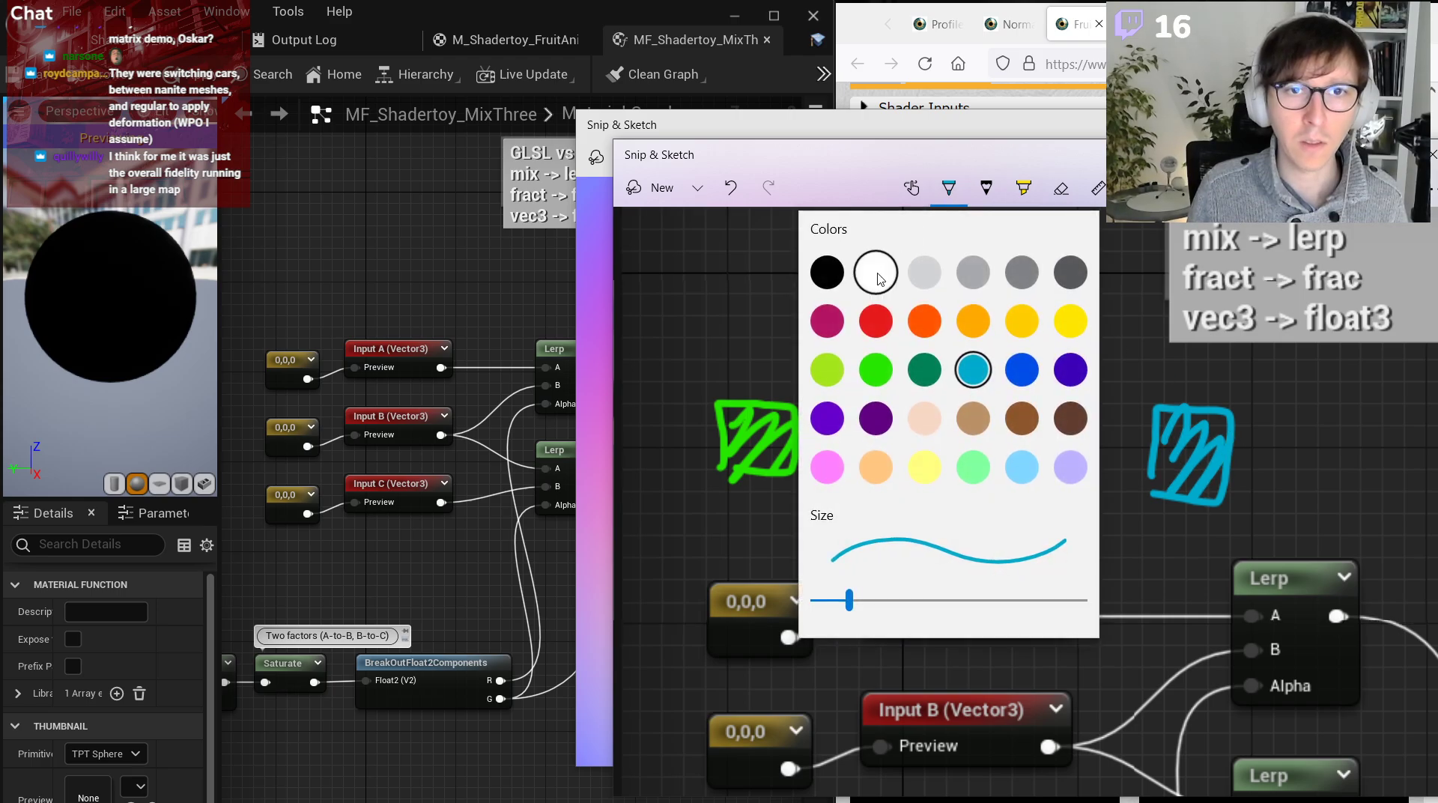
click(705, 330)
drag(703, 340, 704, 387)
mouse_move(703, 358)
mouse_down()
mouse_move(1230, 368)
mouse_move(1235, 393)
mouse_up()
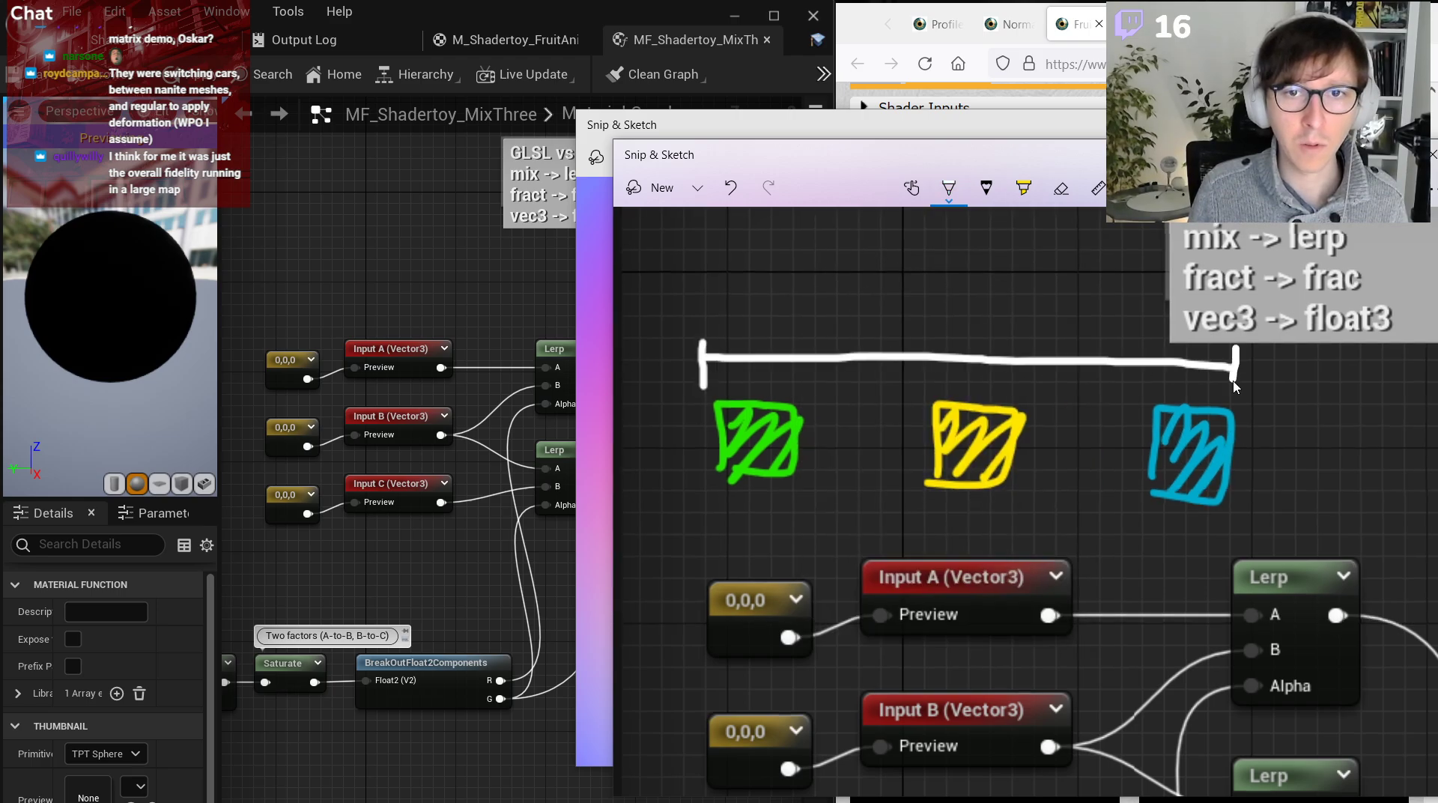
shift+scroll(798, 374, left, 3)
mouse_move(822, 301)
mouse_down()
mouse_move(794, 322)
mouse_move(850, 322)
mouse_up()
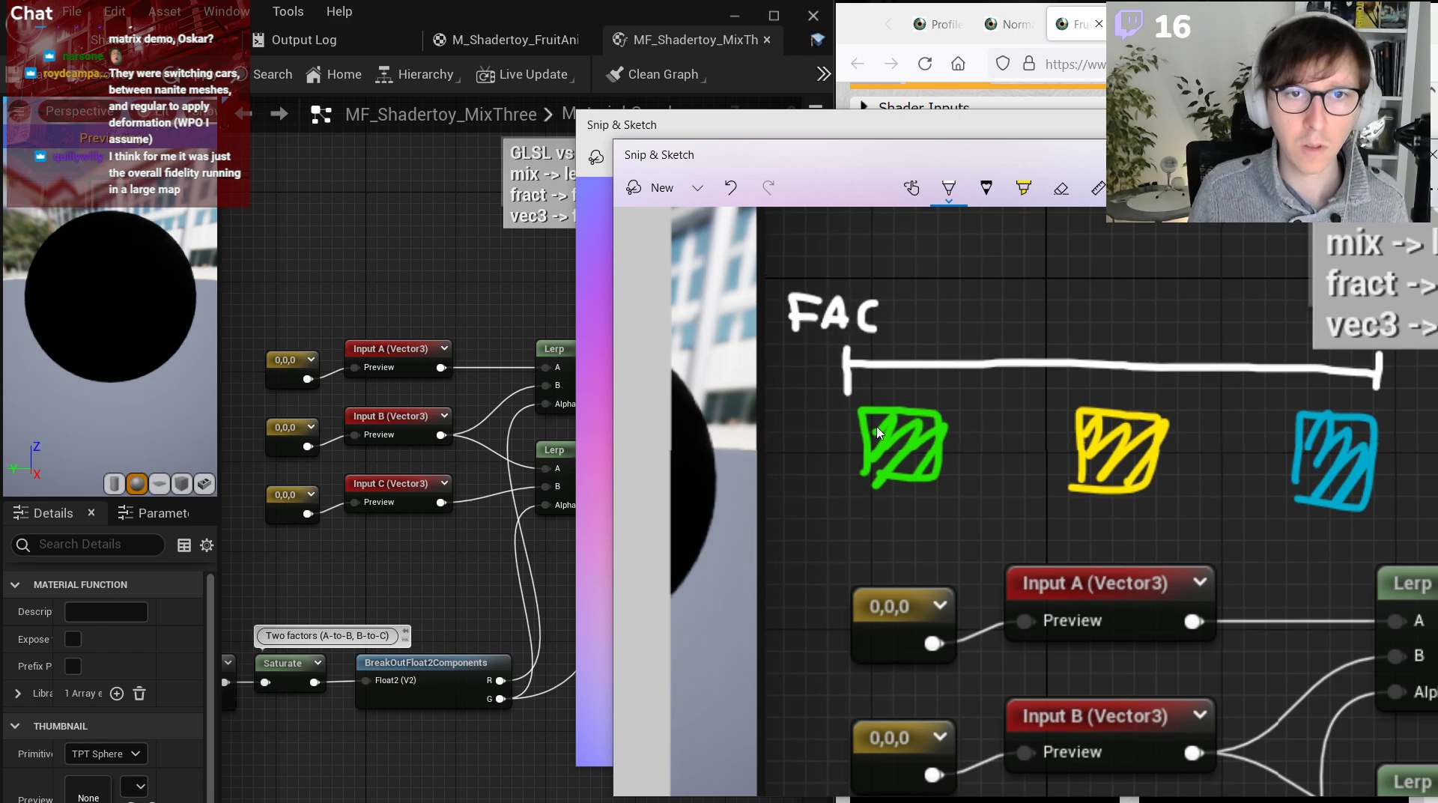
ctrl+scroll(830, 403, up, 2)
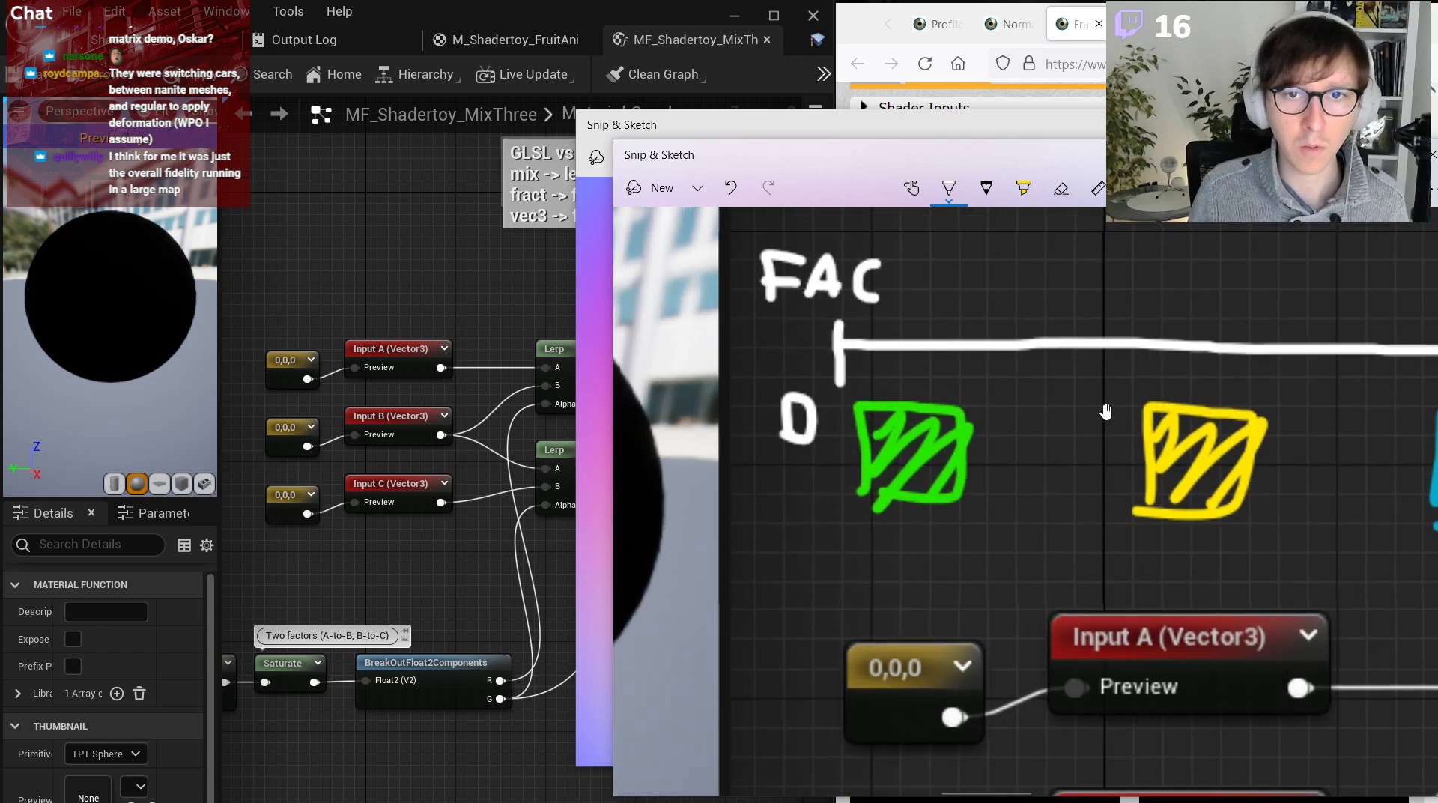
shift+scroll(1108, 411, right, 5)
drag(991, 345, 992, 388)
ctrl+scroll(832, 386, down, 2)
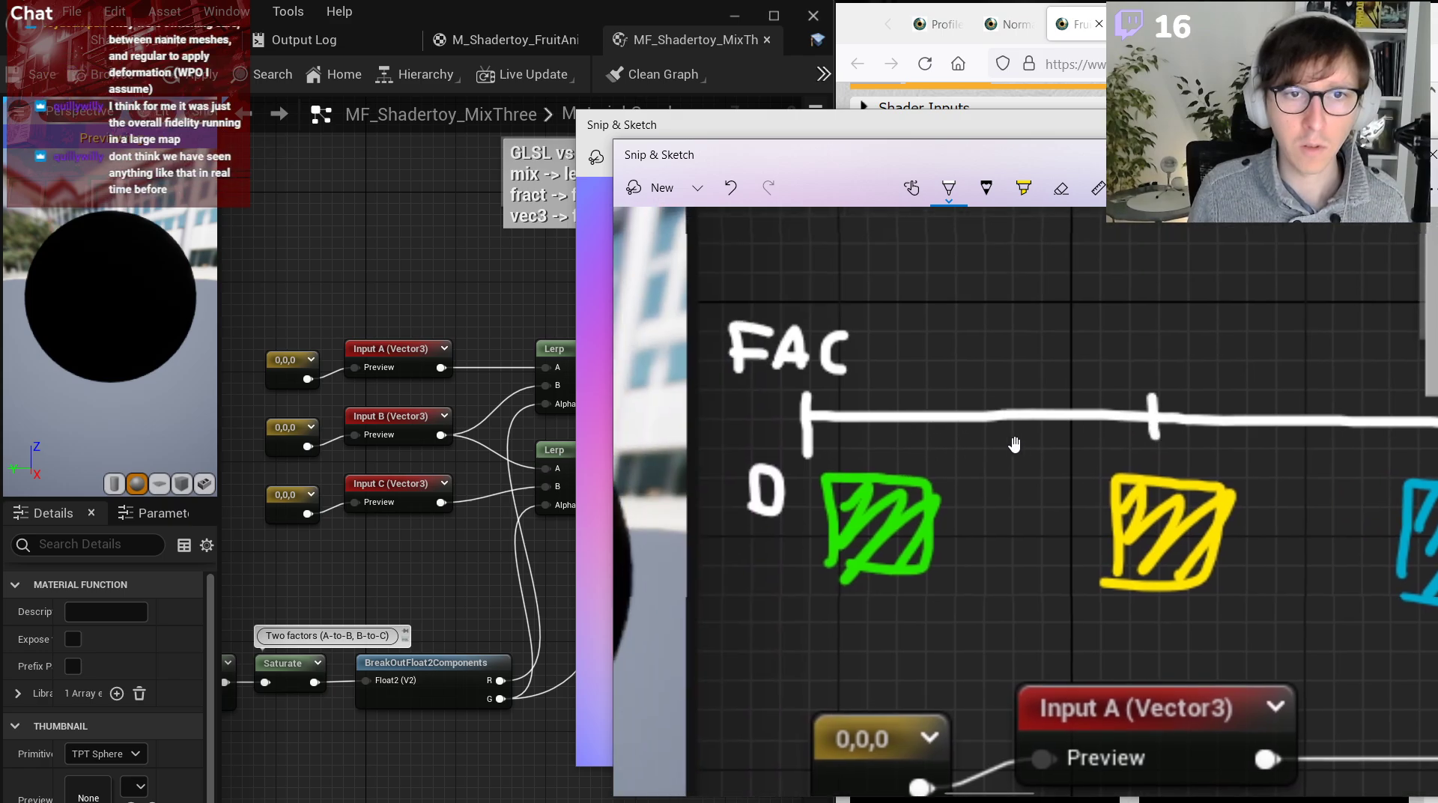
key(ctrl+z)
Label the line's start 0, tick its midpoint and label it 0.5, and label its end 1.0.
ctrl+scroll(832, 411, up, 2)
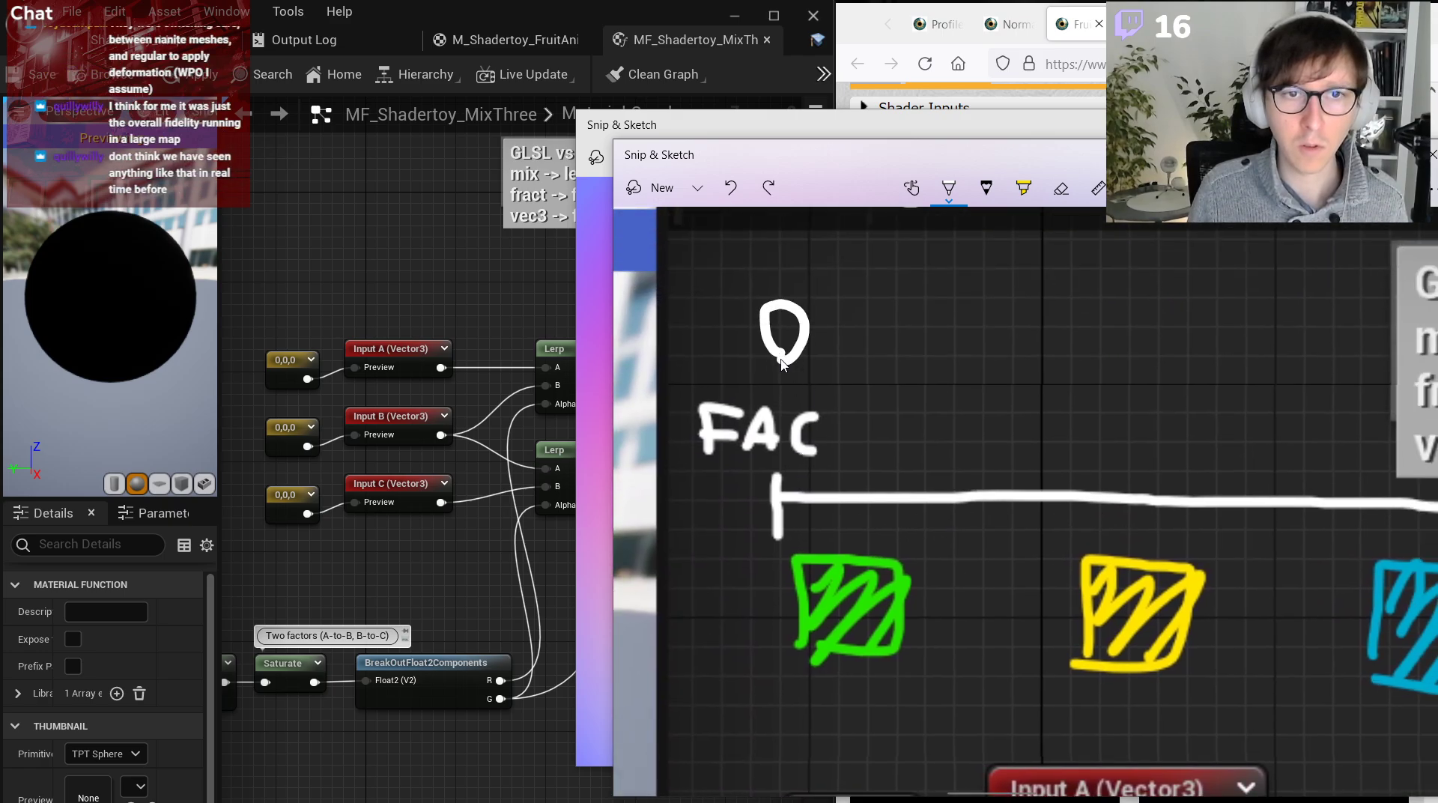
drag(1114, 467, 1124, 517)
click(1106, 364)
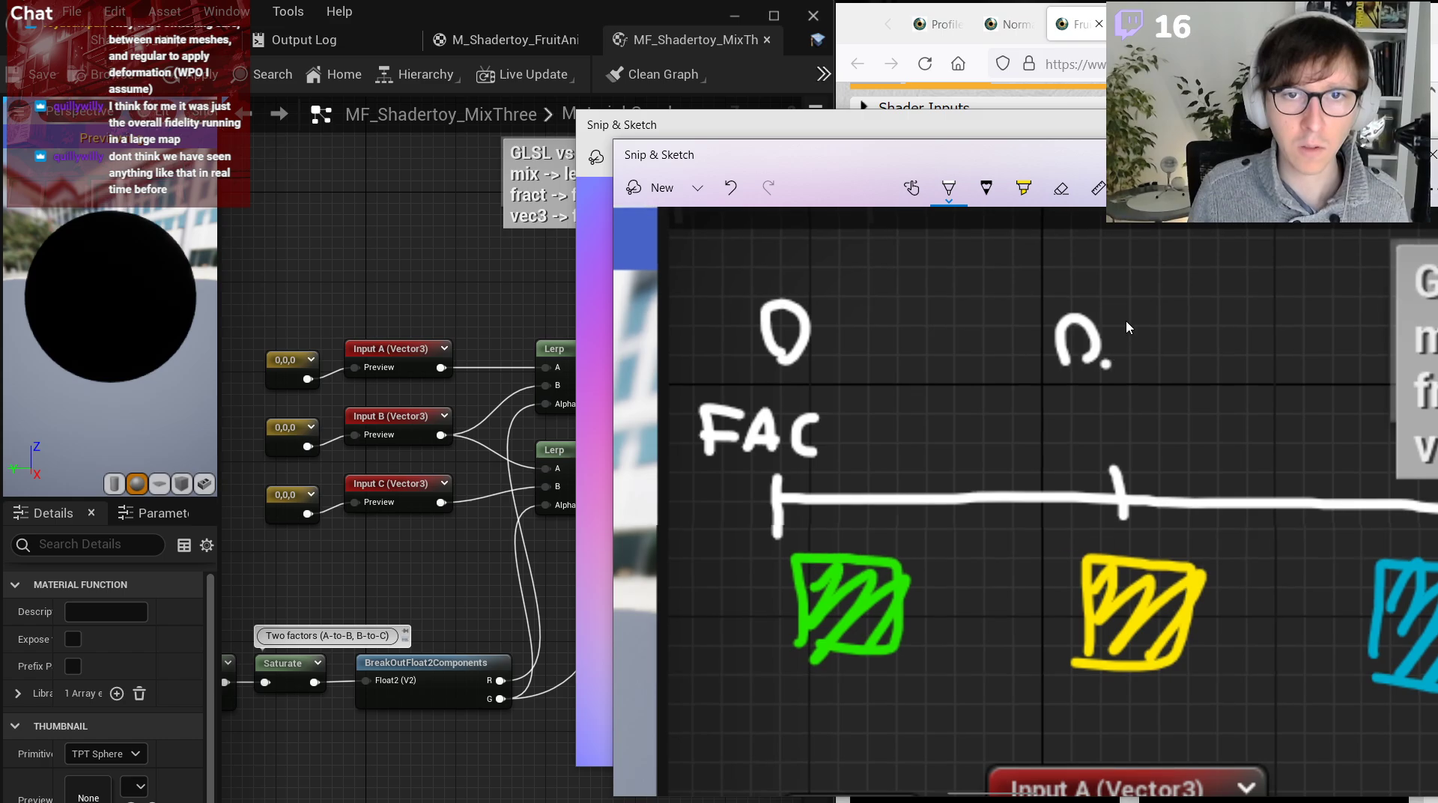
drag(1128, 330, 1139, 339)
ctrl+scroll(1236, 419, down, 1)
ctrl+scroll(1316, 455, up, 1)
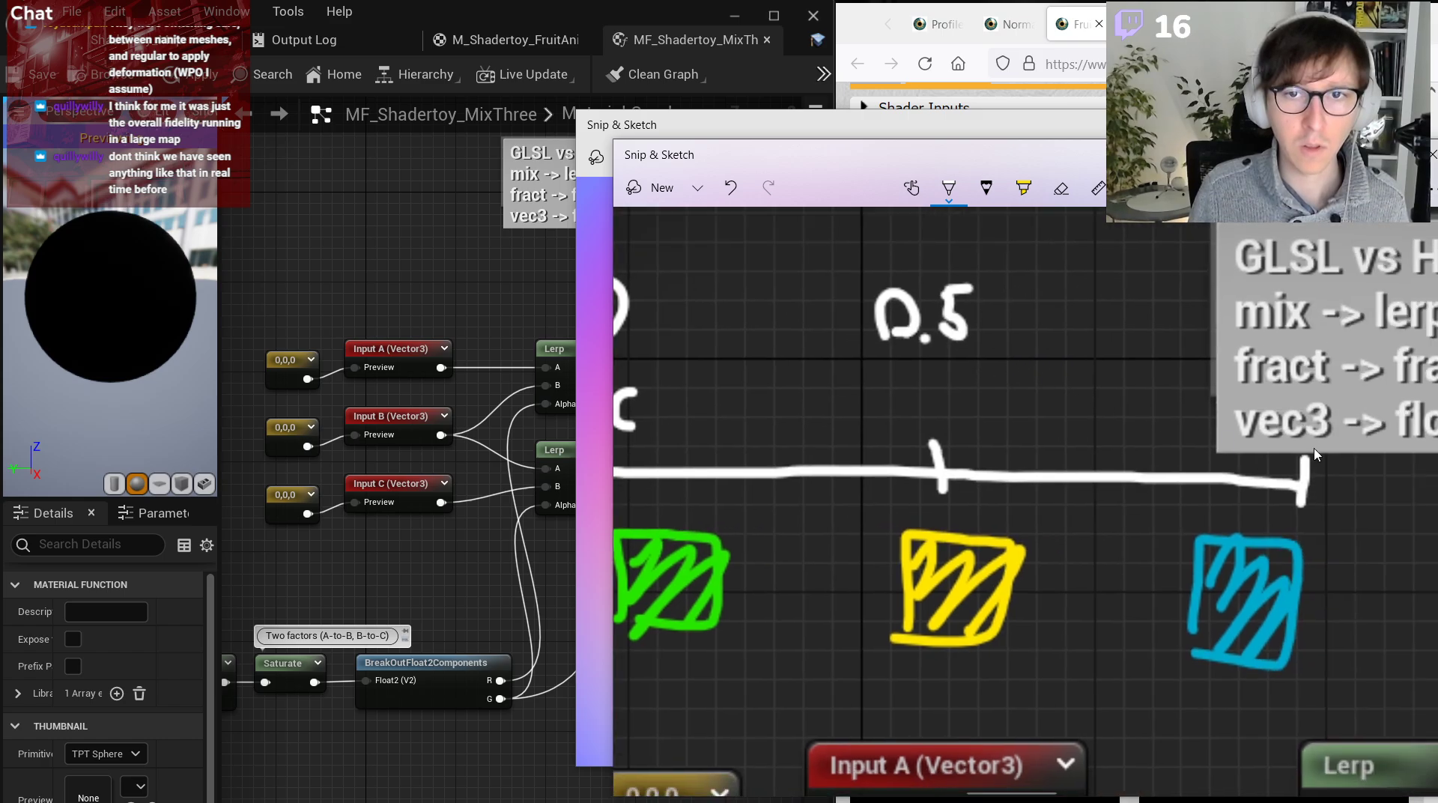
drag(1341, 502, 1336, 528)
click(1375, 533)
mouse_move(1398, 482)
mouse_down()
mouse_move(1382, 524)
mouse_move(1398, 484)
mouse_up()
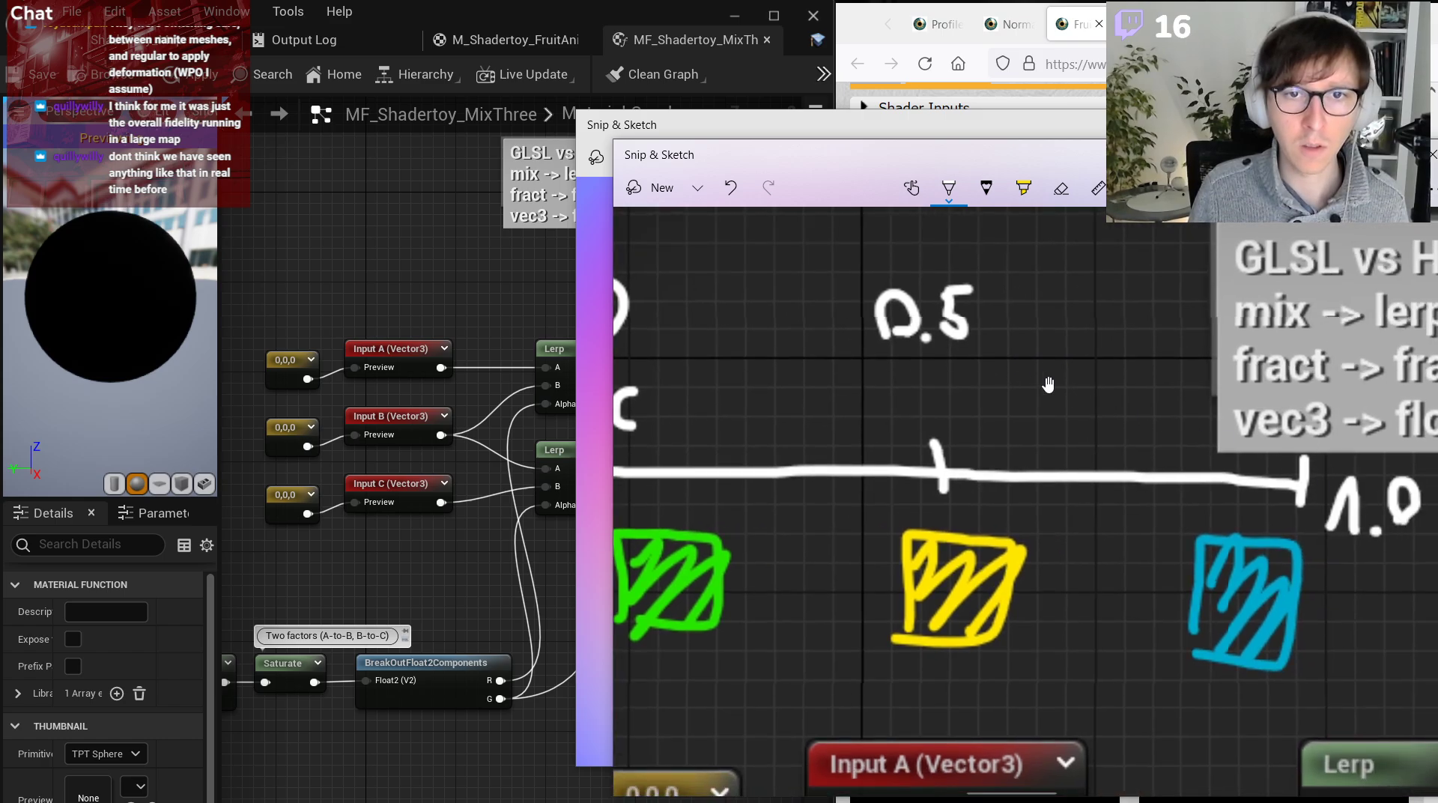
Letter the green, yellow and blue squares A, B and C in white.
right_drag(1048, 385, 1044, 356)
ctrl+scroll(1045, 356, down, 2)
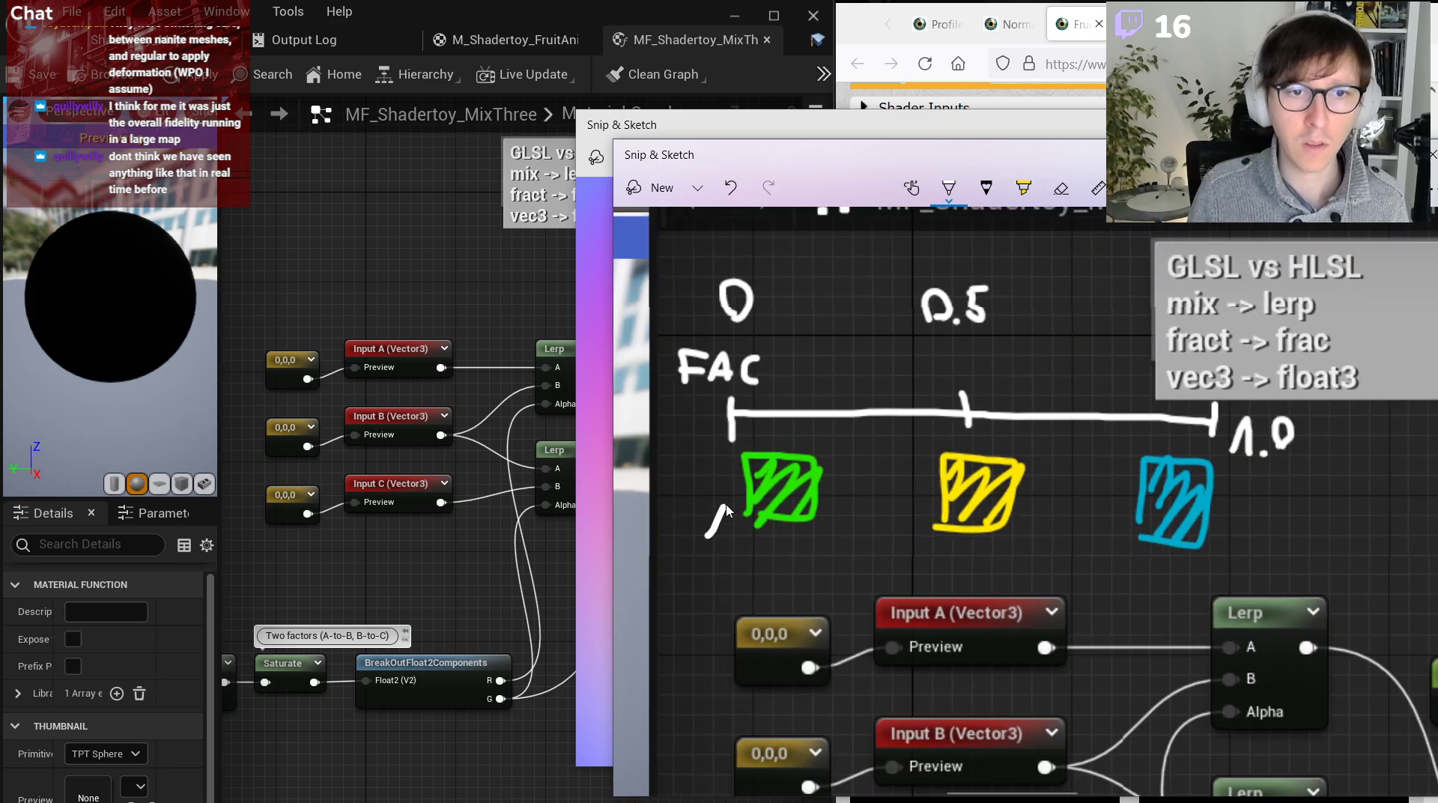
drag(708, 534, 749, 528)
drag(732, 500, 729, 551)
drag(1124, 511, 1124, 537)
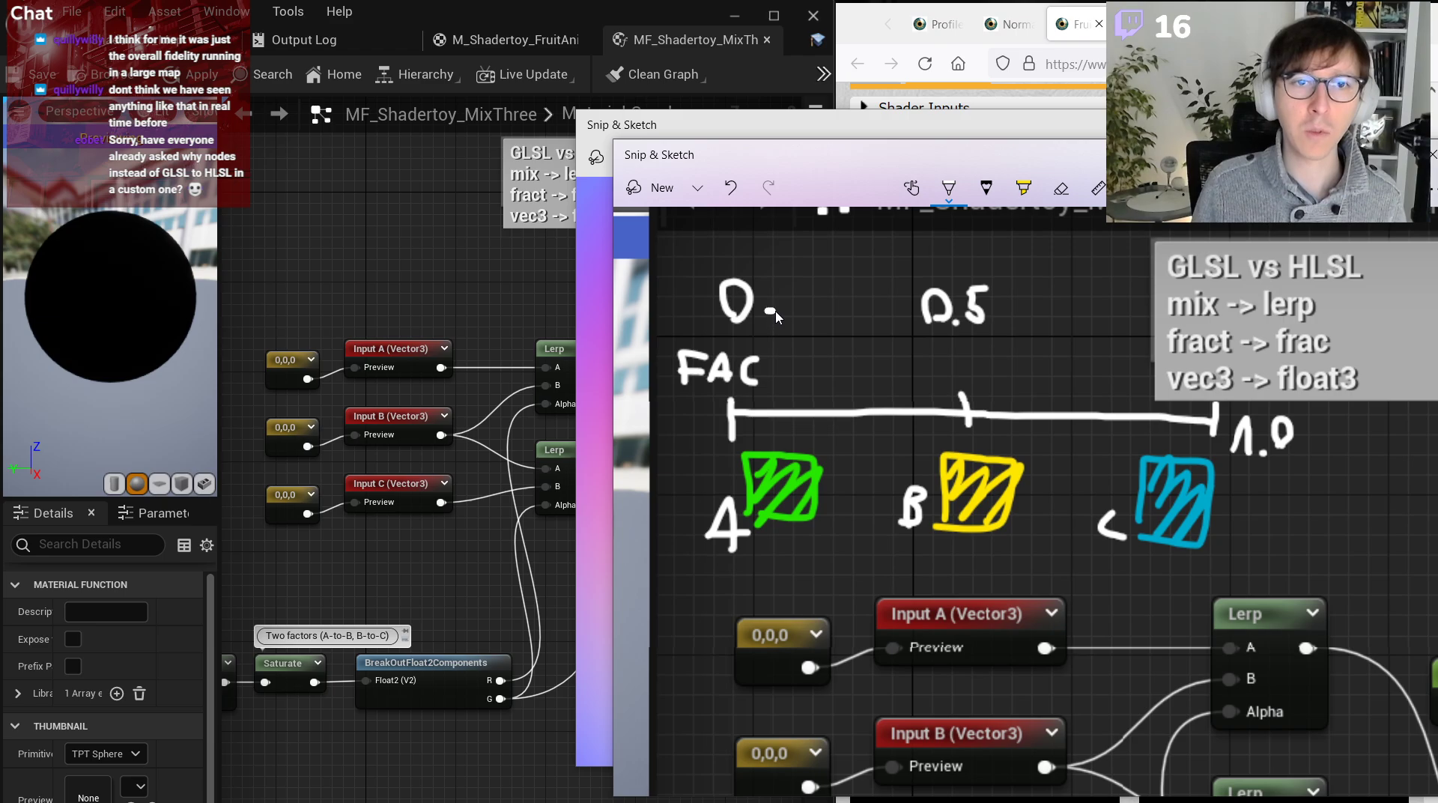
Mark a 0.25 factor between 0 and 0.5 with a handwritten label and a dotted guide down to the line.
drag(766, 309, 920, 321)
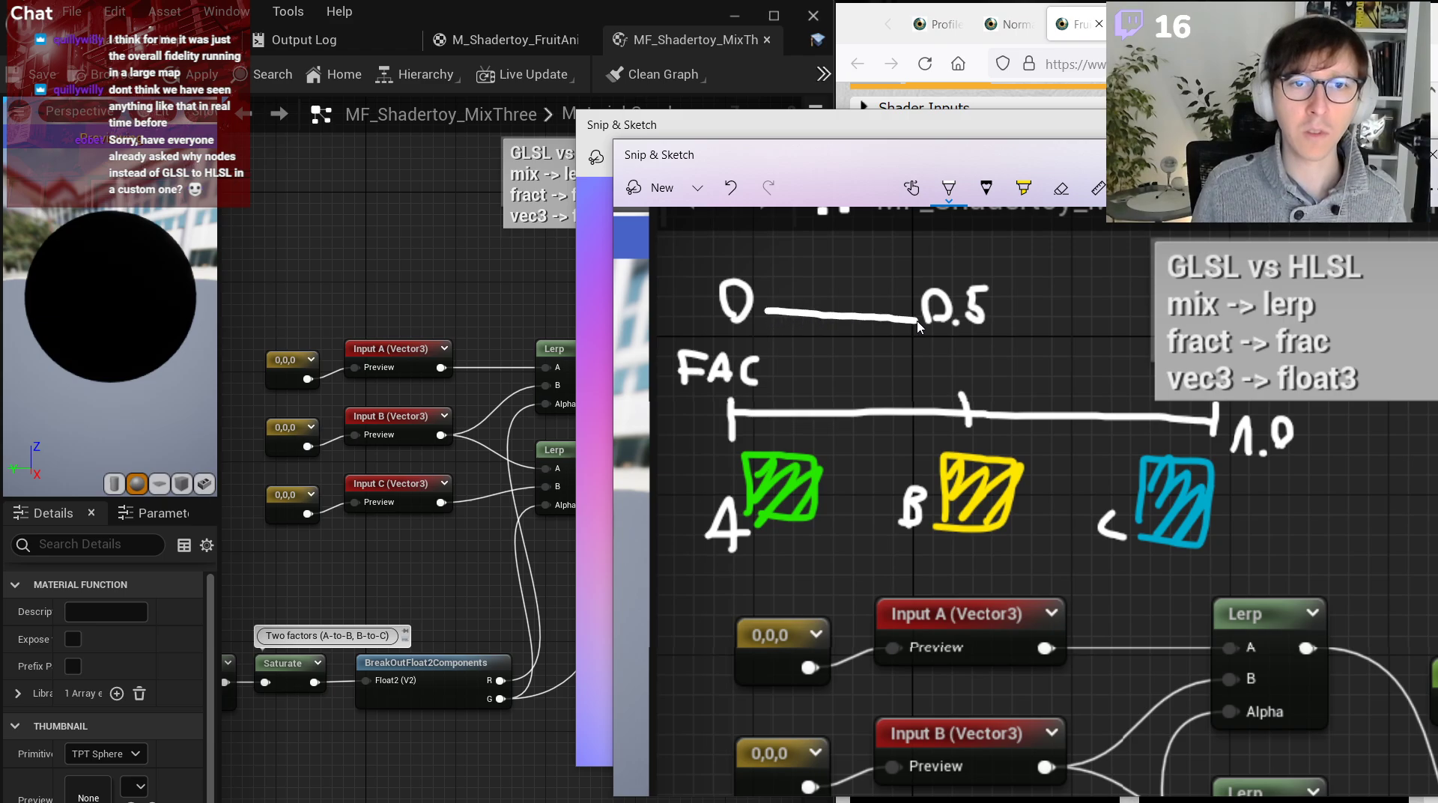
click(841, 298)
mouse_move(834, 288)
mouse_down()
mouse_move(813, 285)
mouse_move(879, 298)
mouse_up()
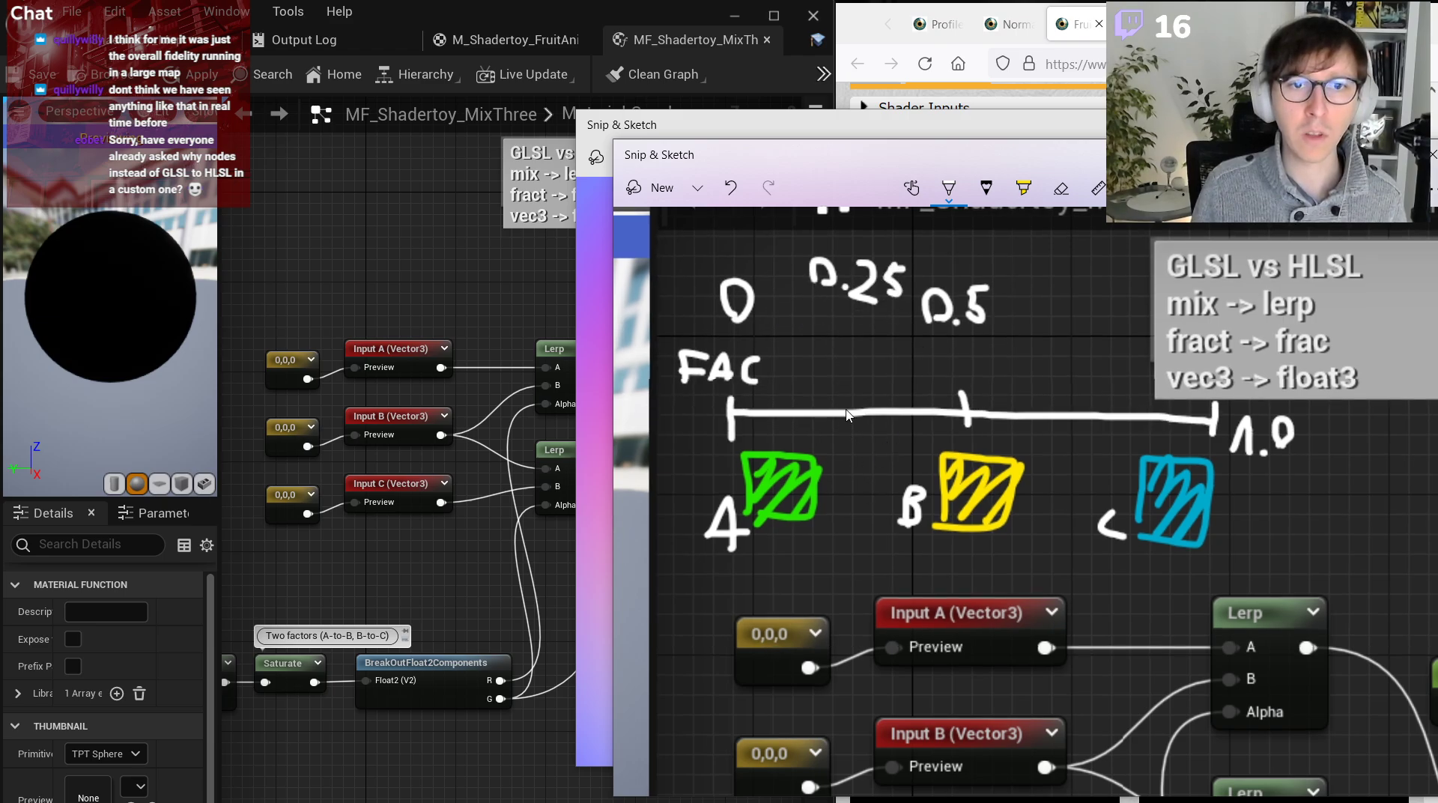
click(850, 328)
click(850, 342)
click(851, 355)
click(850, 368)
click(850, 381)
click(851, 392)
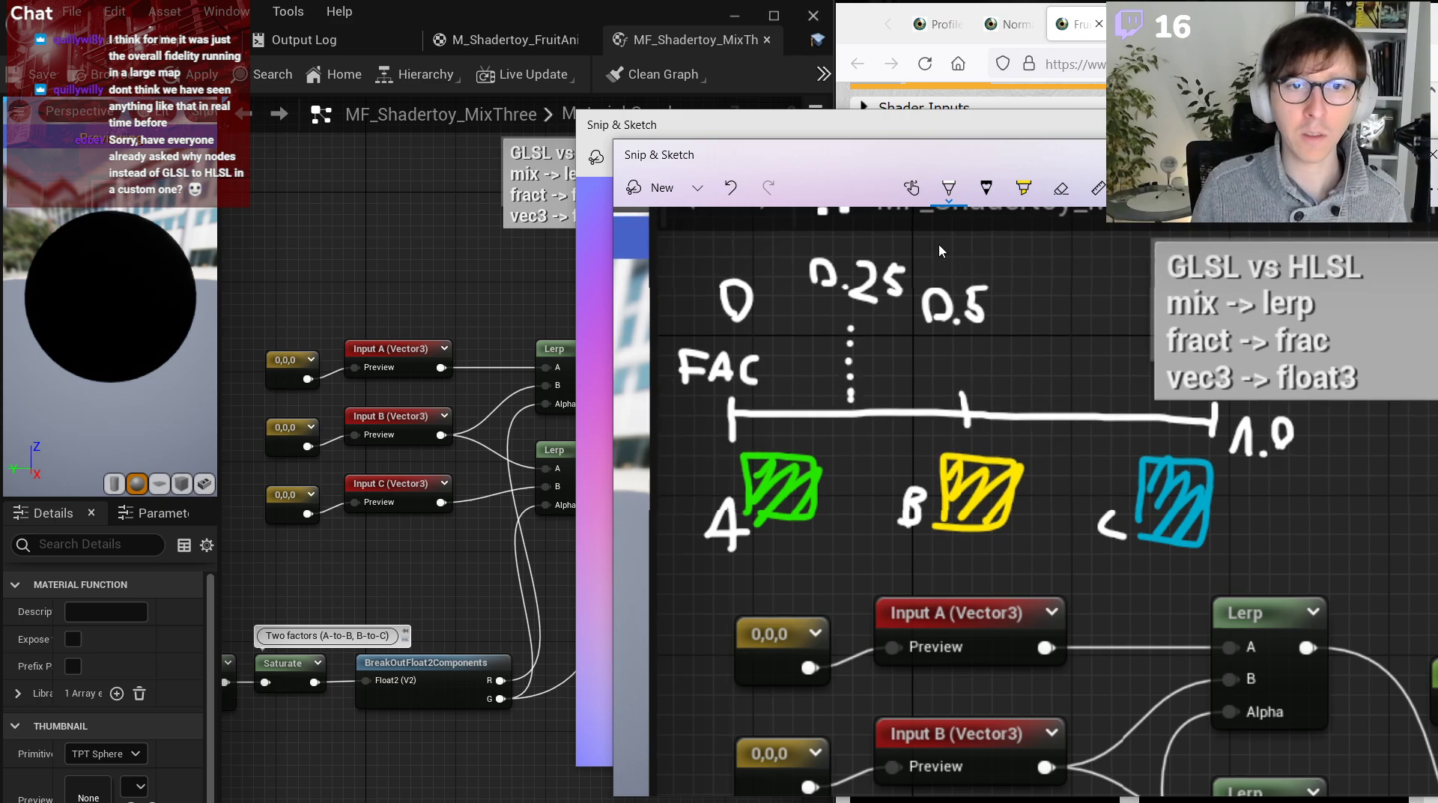
Hatch a mixed green and yellow swatch below the 0.25 guide, between squares A and B.
click(948, 189)
click(829, 372)
drag(866, 427, 835, 463)
mouse_move(876, 428)
mouse_down()
mouse_move(848, 461)
mouse_move(834, 450)
mouse_up()
click(948, 189)
click(1045, 321)
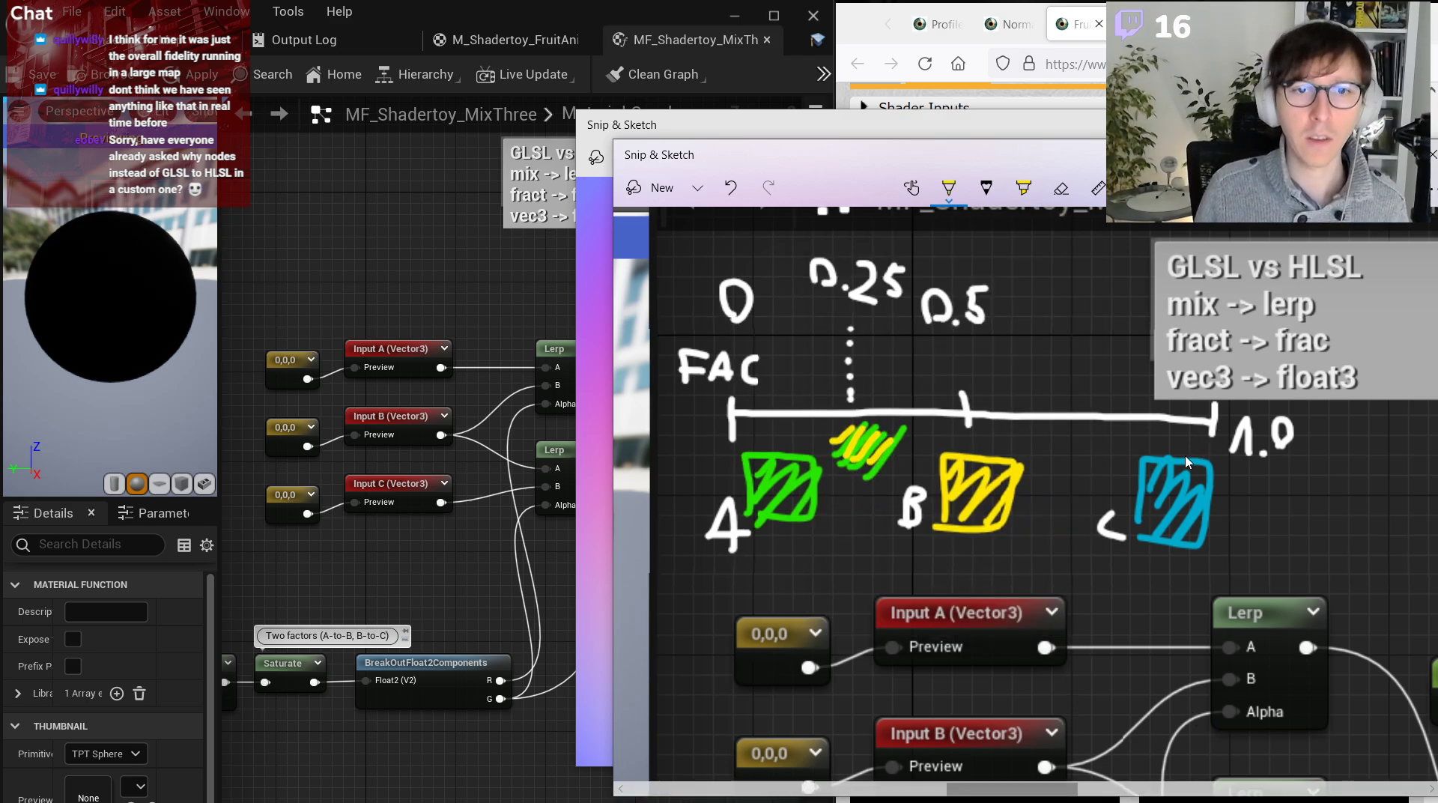
Undo the mixed swatch, the dotted guide and the 0.25 label.
key(ctrl+z)
key(ctrl+z)
key(ctrl+z)
key(ctrl+z)
key(ctrl+z)
key(ctrl+z)
key(ctrl+z)
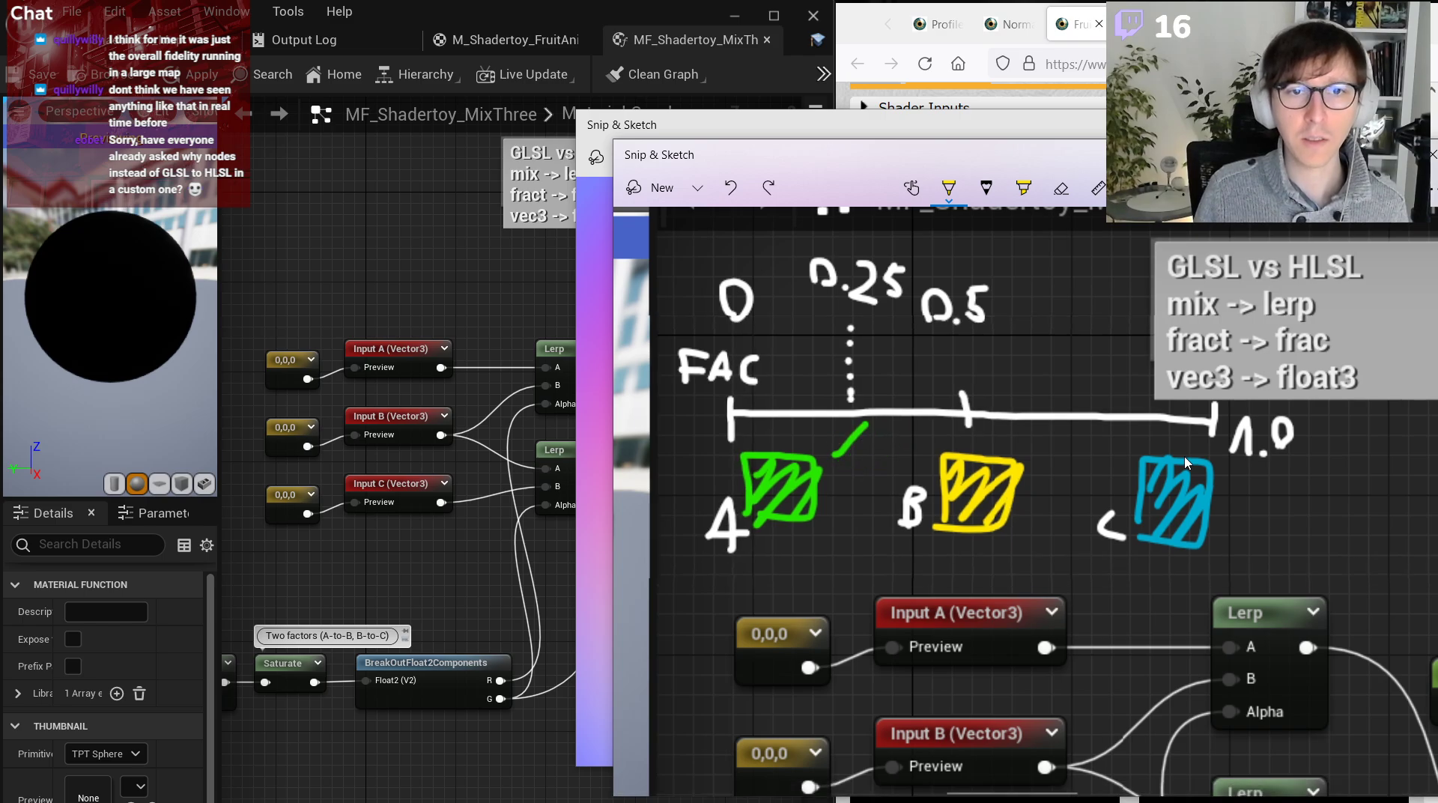
key(ctrl+z)
key(ctrl+z)
key(ctrl+z)
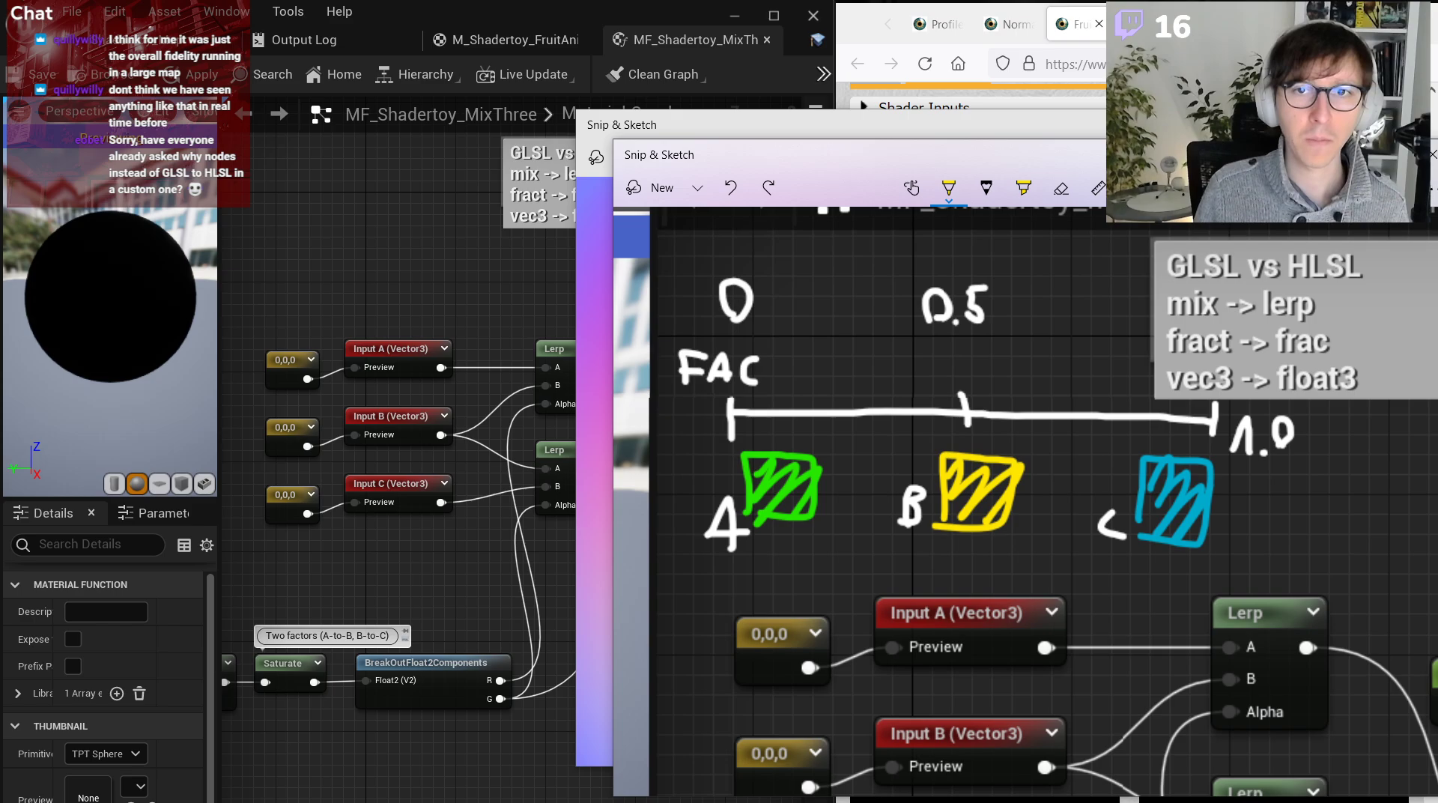
Close both Snip & Sketch windows, return to the material graph and save the material function.
click(1347, 154)
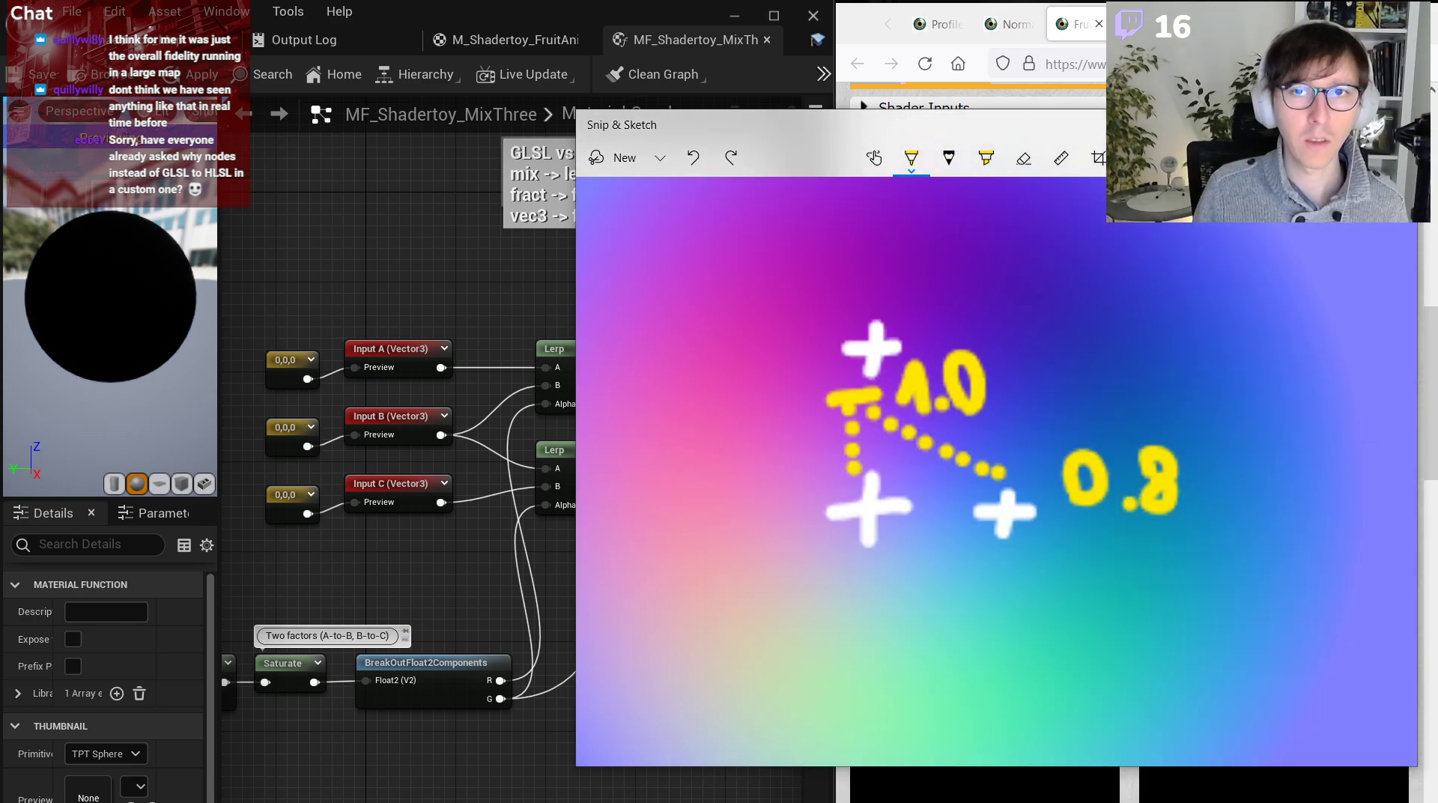
click(1396, 124)
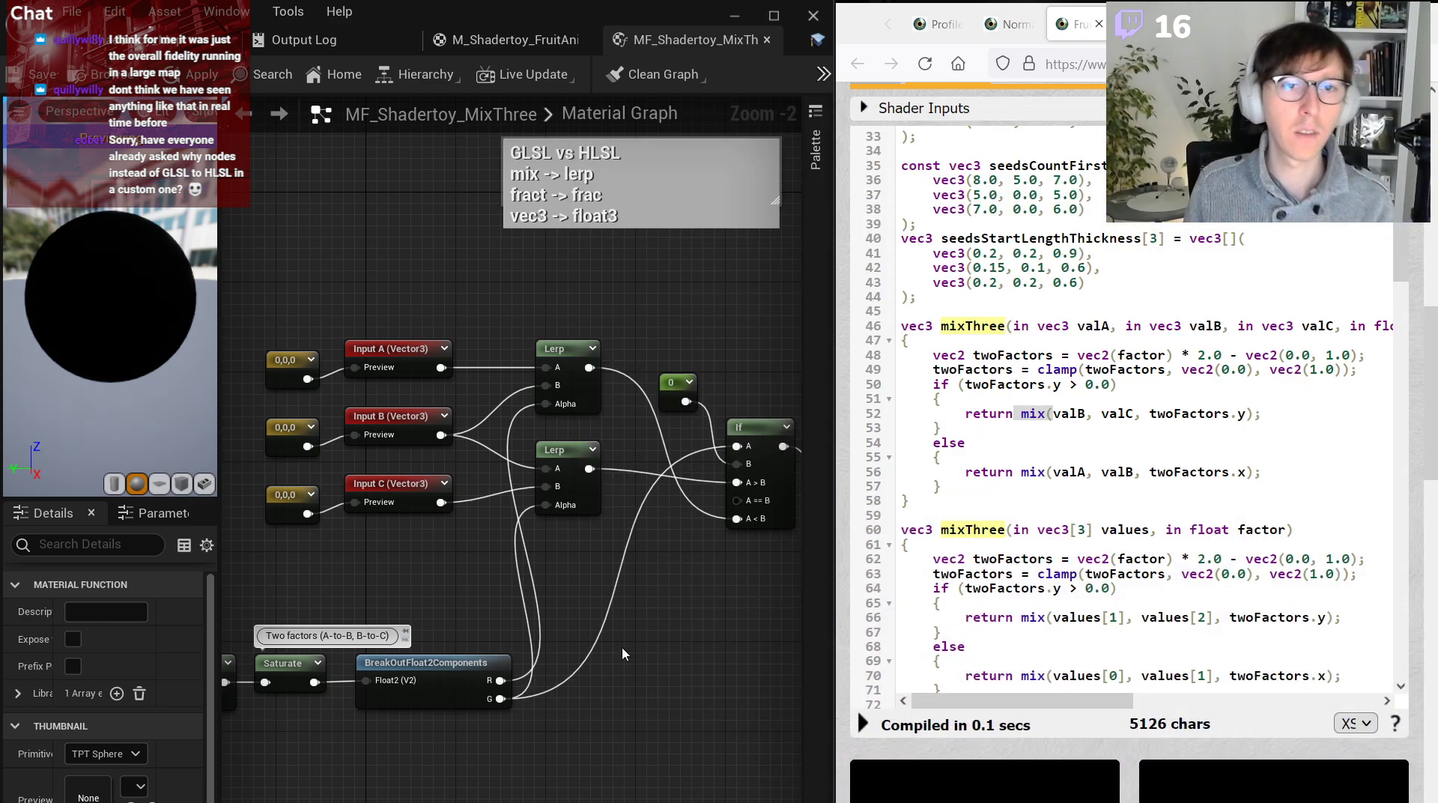
scroll(623, 650, down, 3)
scroll(614, 641, up, 1)
right_drag(615, 638, 501, 654)
scroll(613, 527, up, 1)
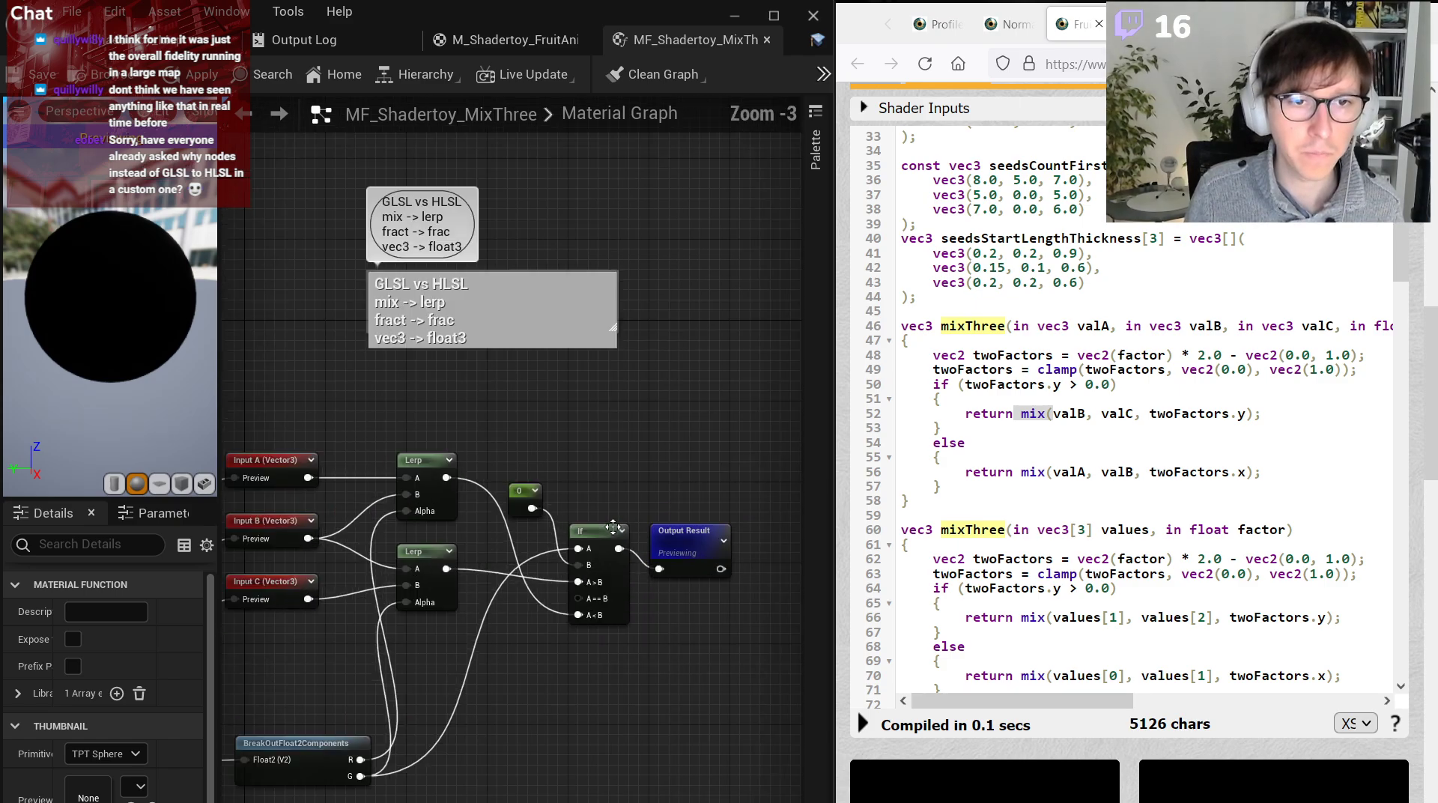
scroll(480, 577, up, 2)
right_drag(474, 577, 634, 528)
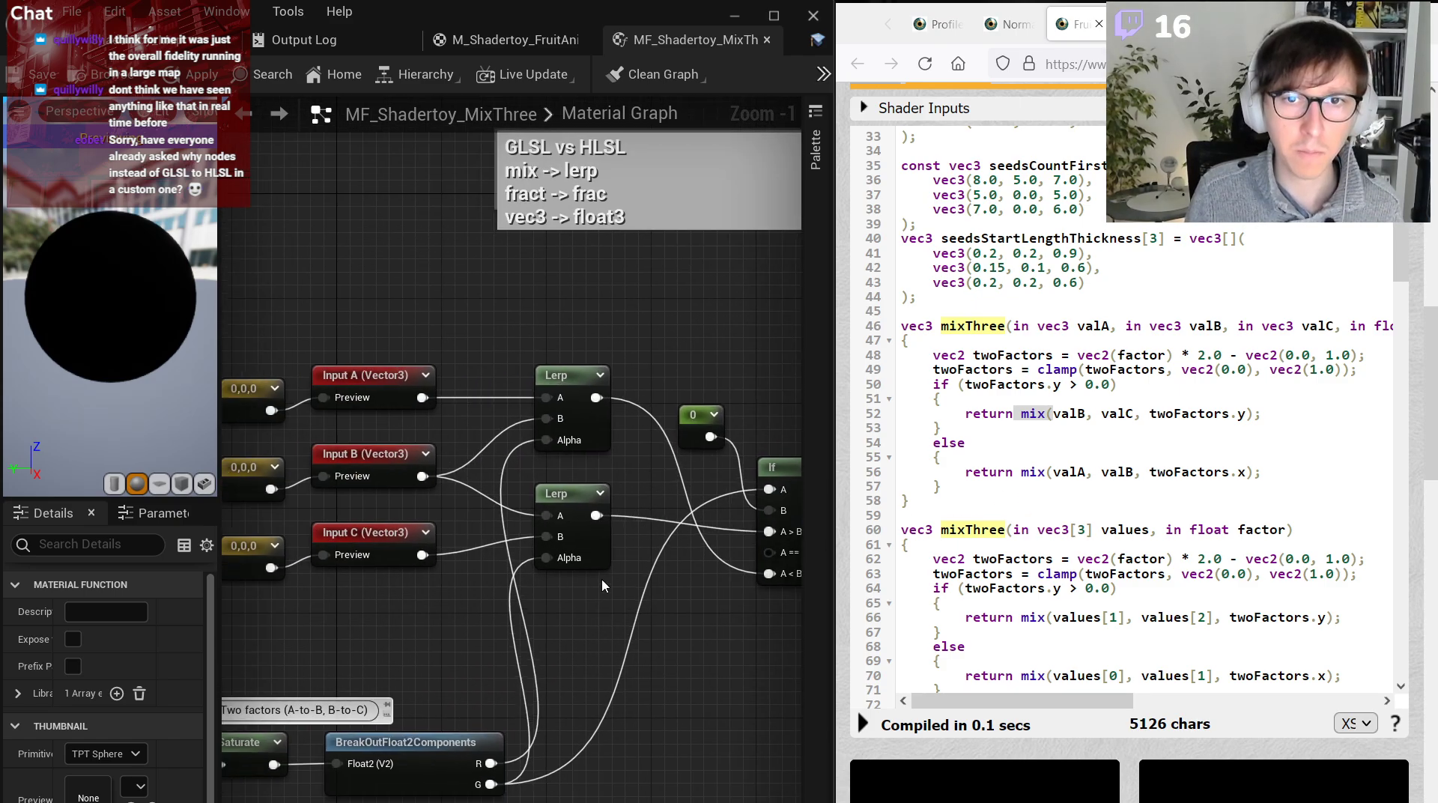
scroll(604, 585, down, 2)
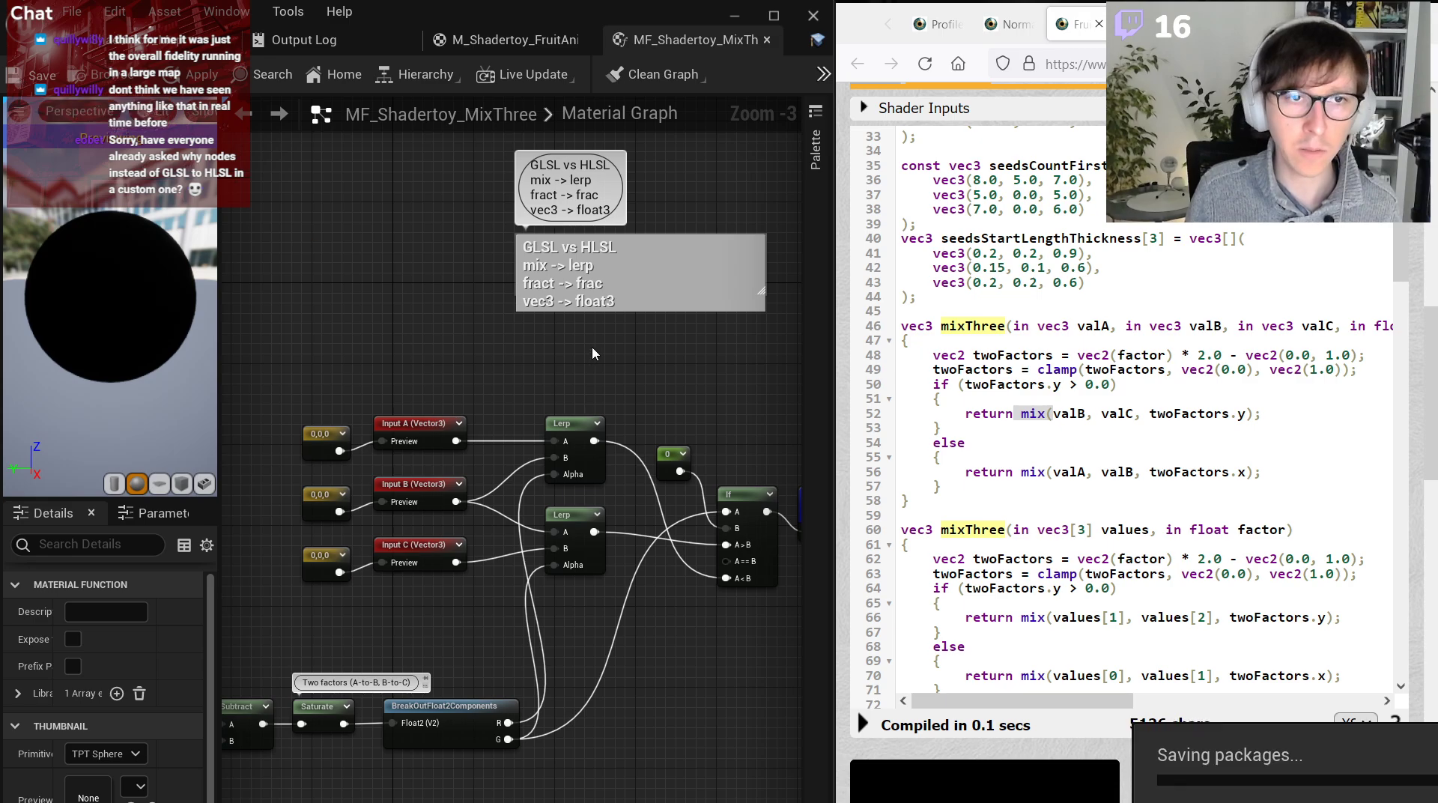
right_drag(634, 357, 641, 314)
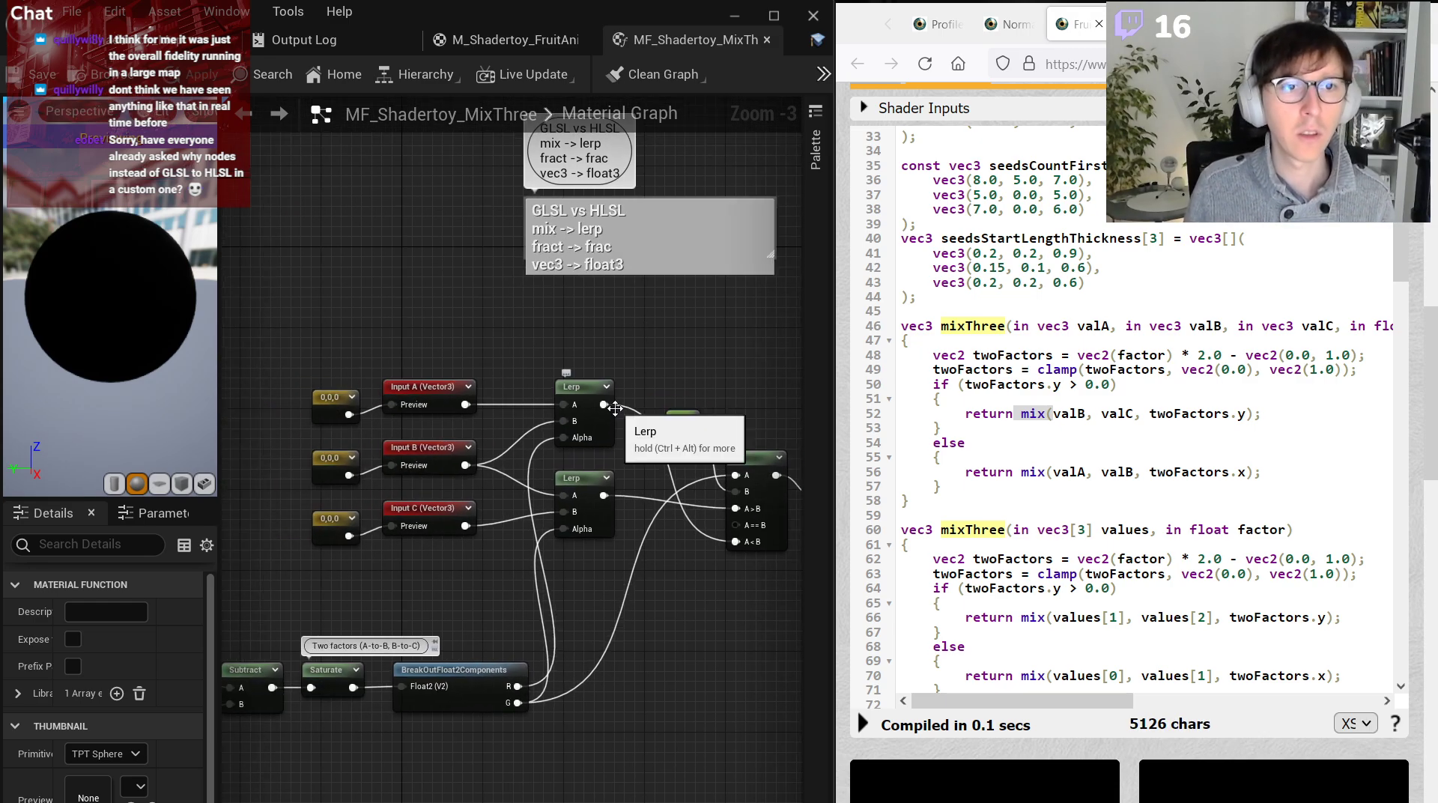
Set the preview constant feeding Input B to bright green, 0.0726,0.98,0.0276.
scroll(330, 466, up, 2)
click(330, 466)
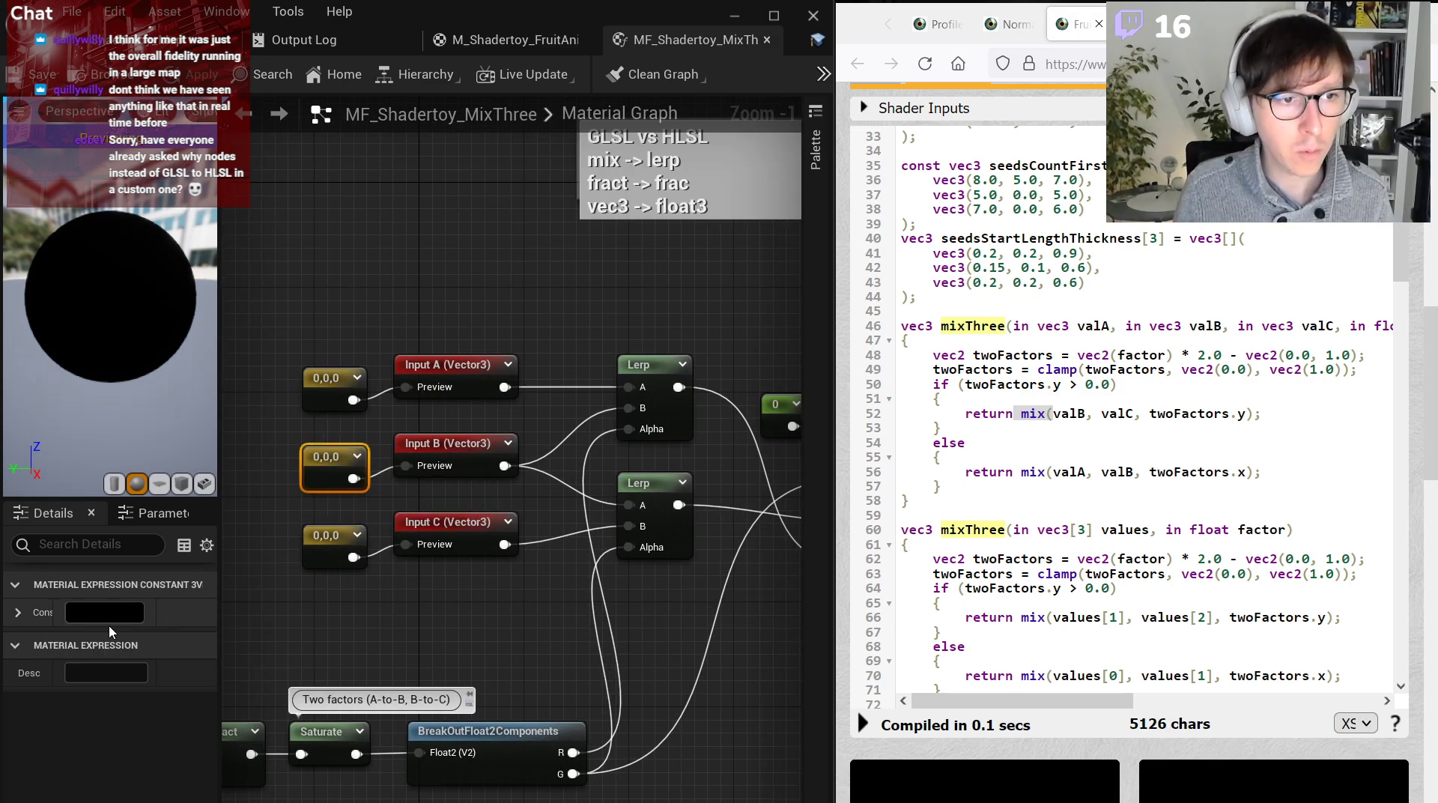
double_click(330, 466)
mouse_move(210, 793)
mouse_down()
mouse_move(191, 799)
mouse_move(188, 772)
mouse_move(147, 748)
mouse_move(224, 779)
mouse_move(158, 798)
mouse_up()
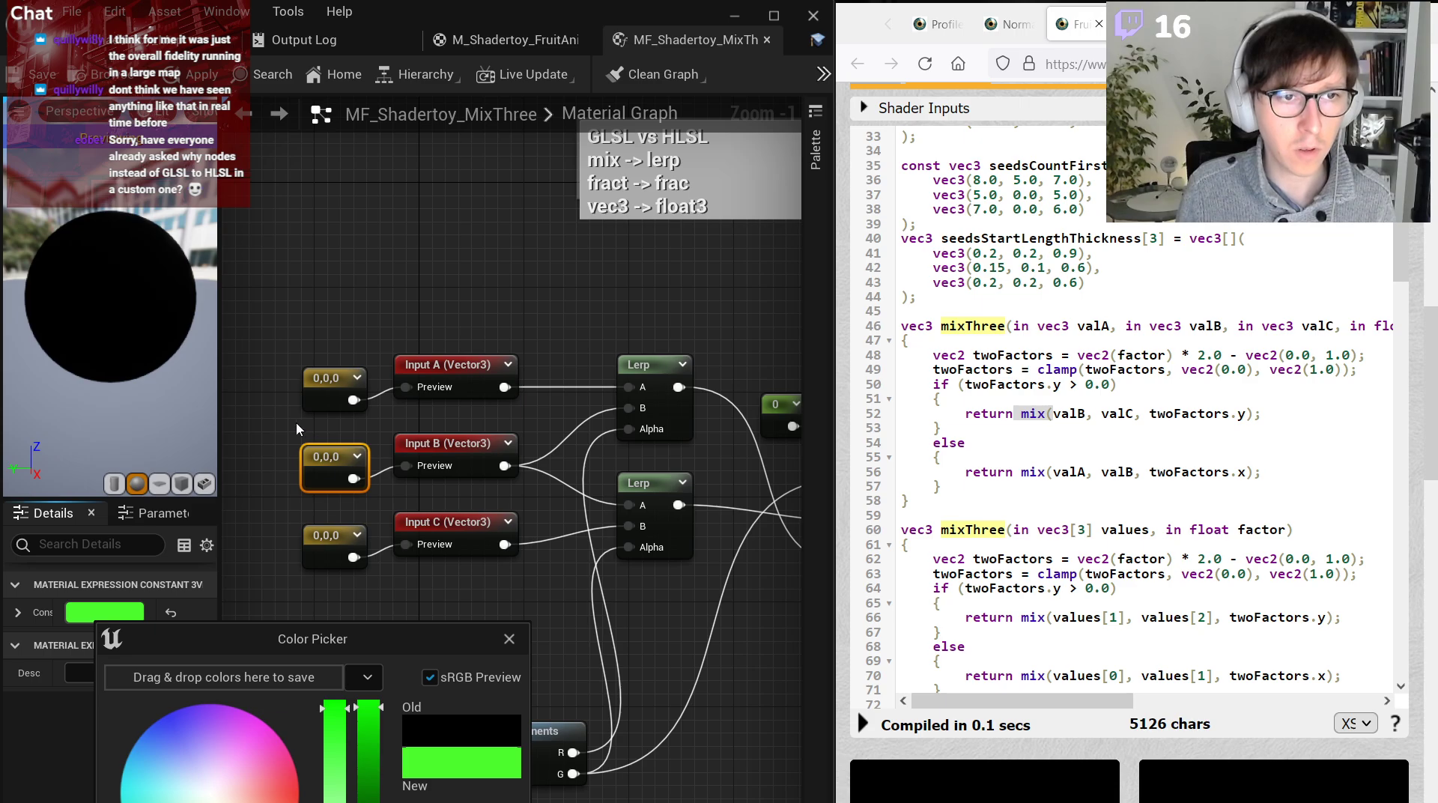
Set the preview constant feeding Input A to yellow, 1,0.816,0.0825.
click(329, 387)
double_click(329, 388)
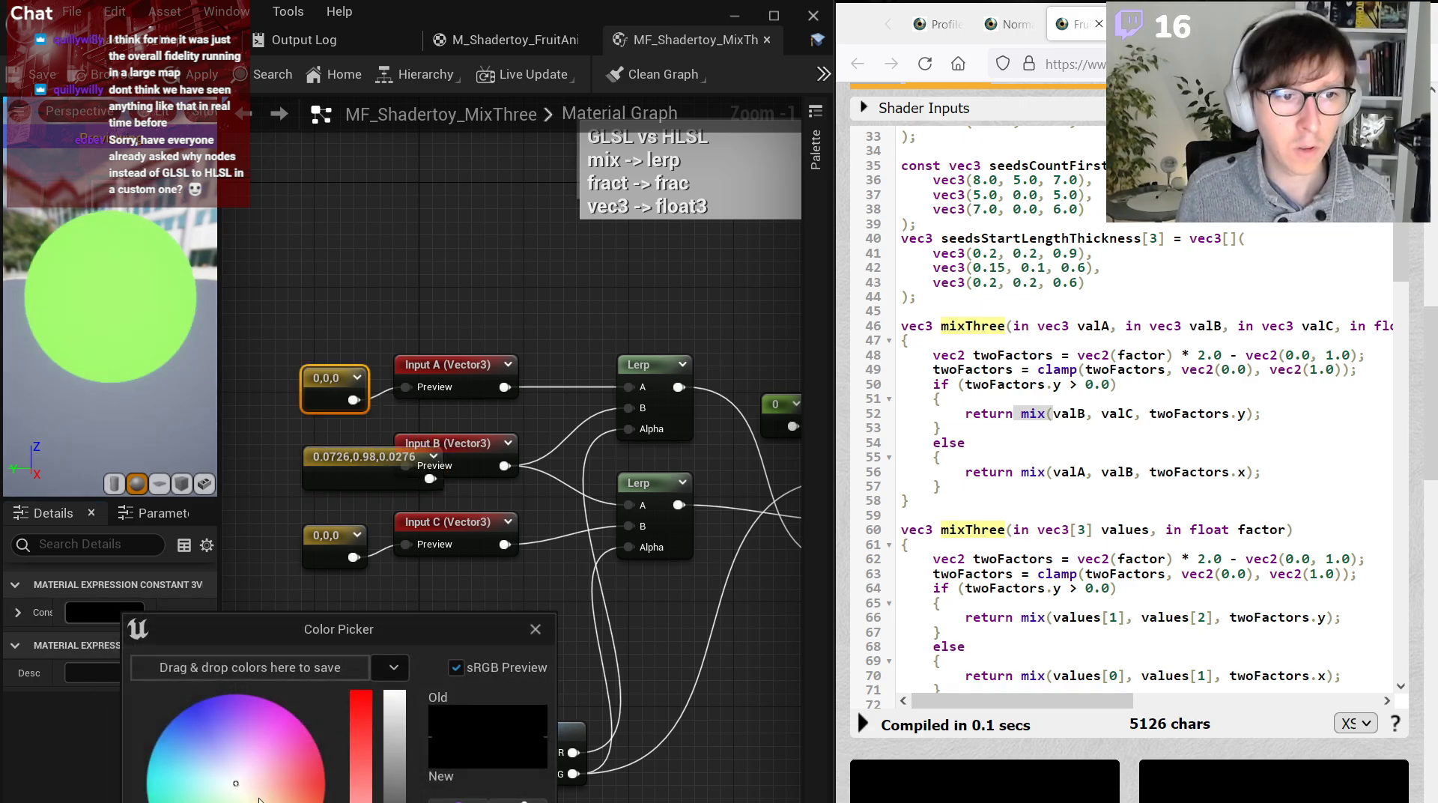
click(386, 735)
Set the preview constant feeding Input C to blue, 0.0078,0.141,0.643.
click(330, 543)
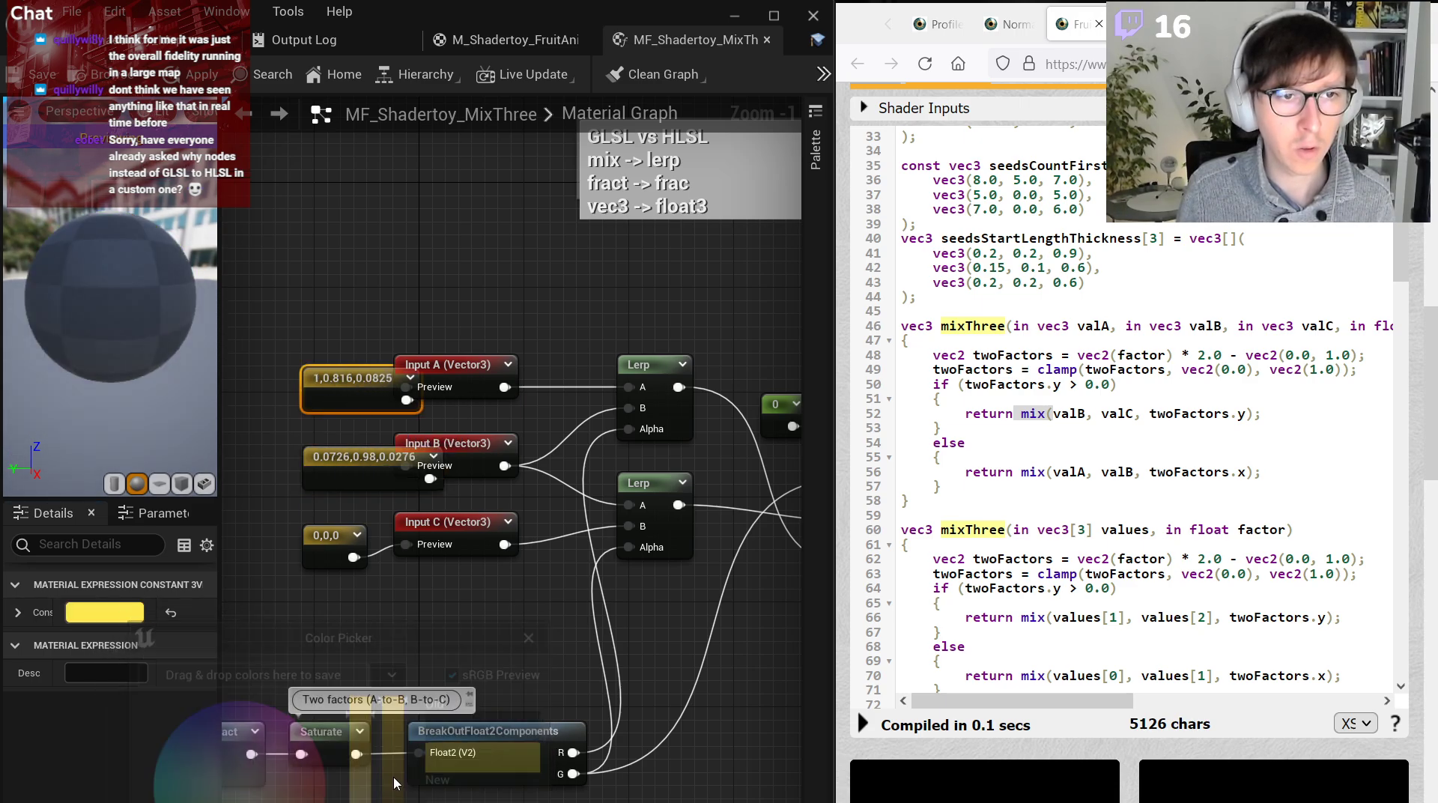
click(115, 615)
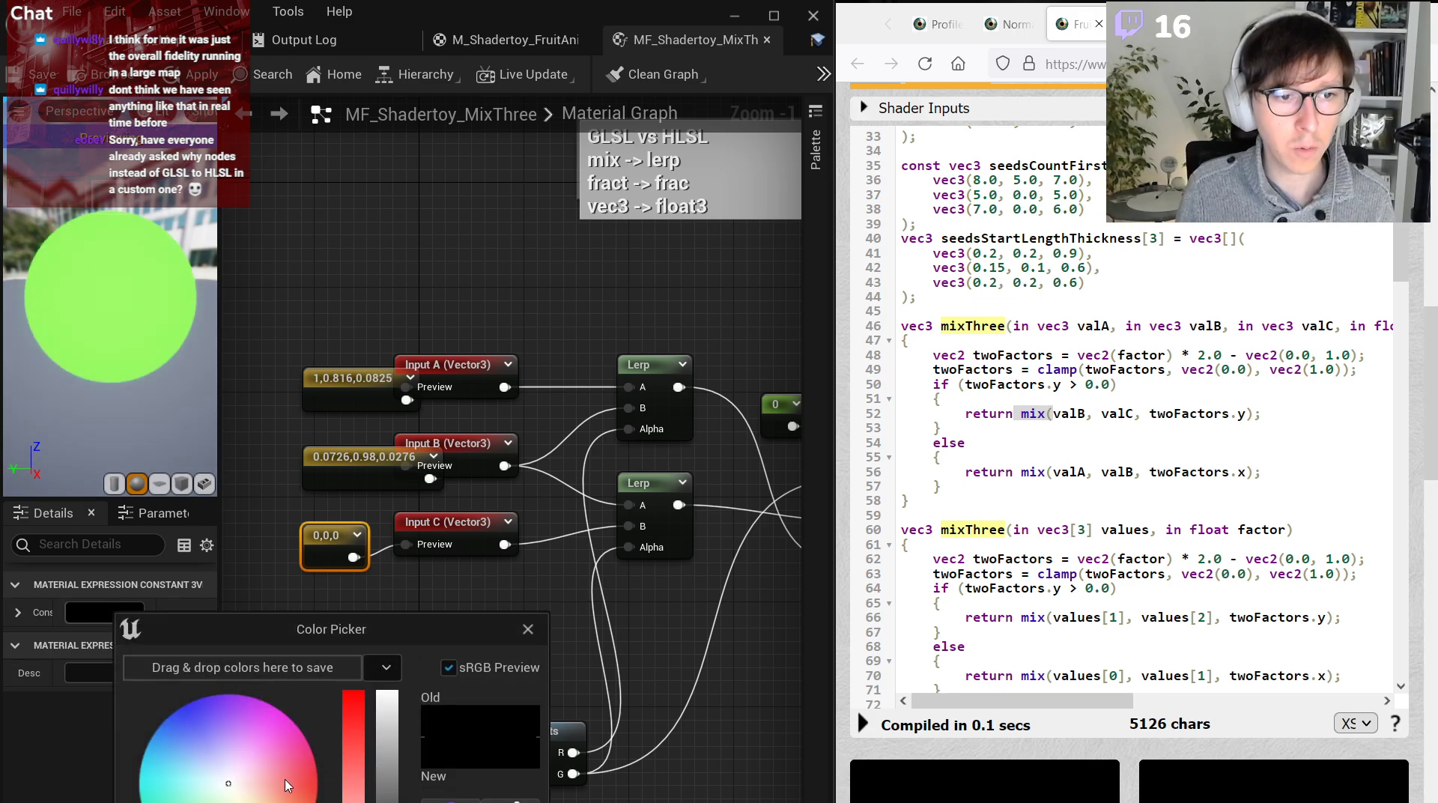
drag(384, 726, 400, 754)
click(182, 720)
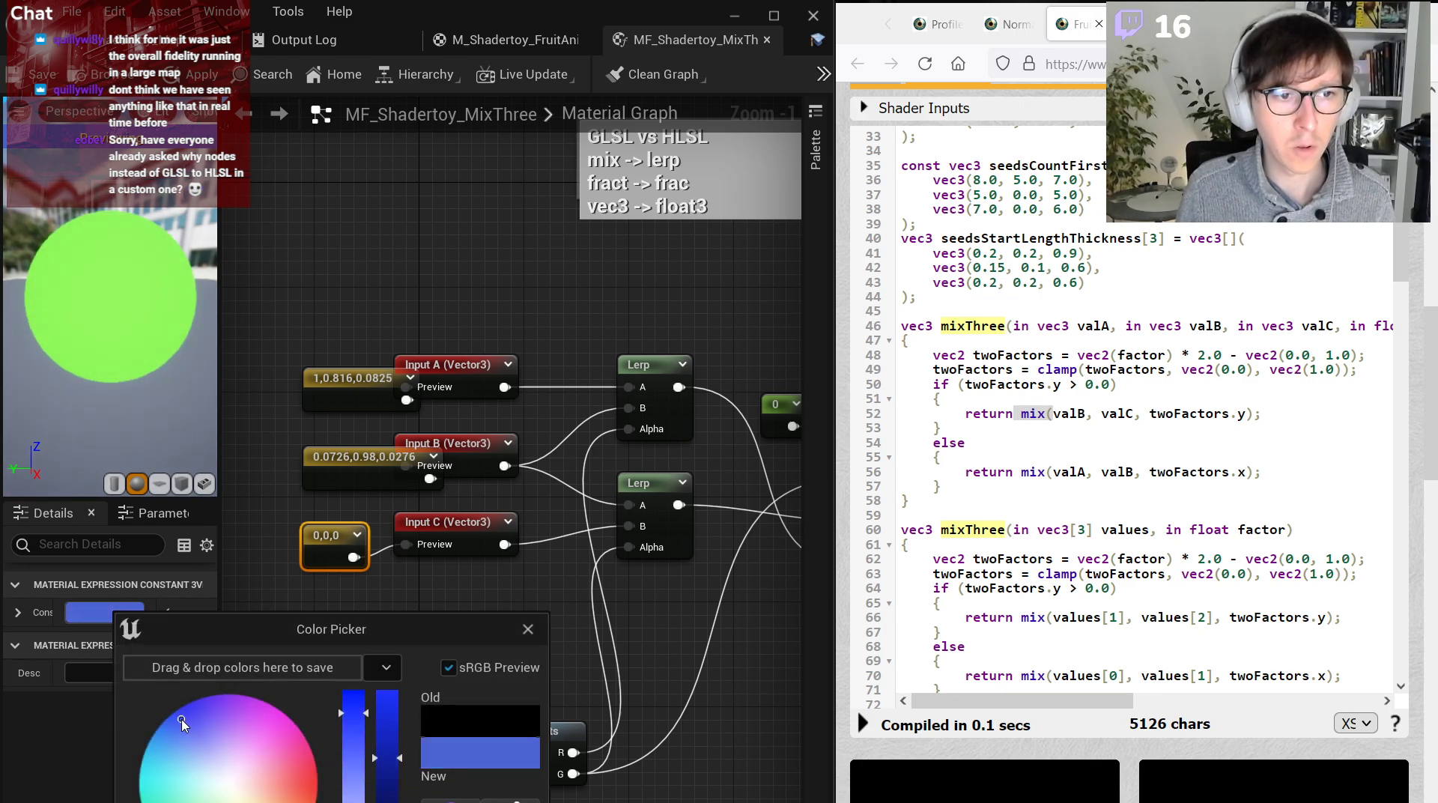
key(Return)
Shift the three colour constants away from Inputs A, B and C so they no longer overlap, and save the material function.
right_drag(568, 537, 632, 532)
drag(373, 296, 429, 562)
drag(321, 315, 356, 524)
click(315, 615)
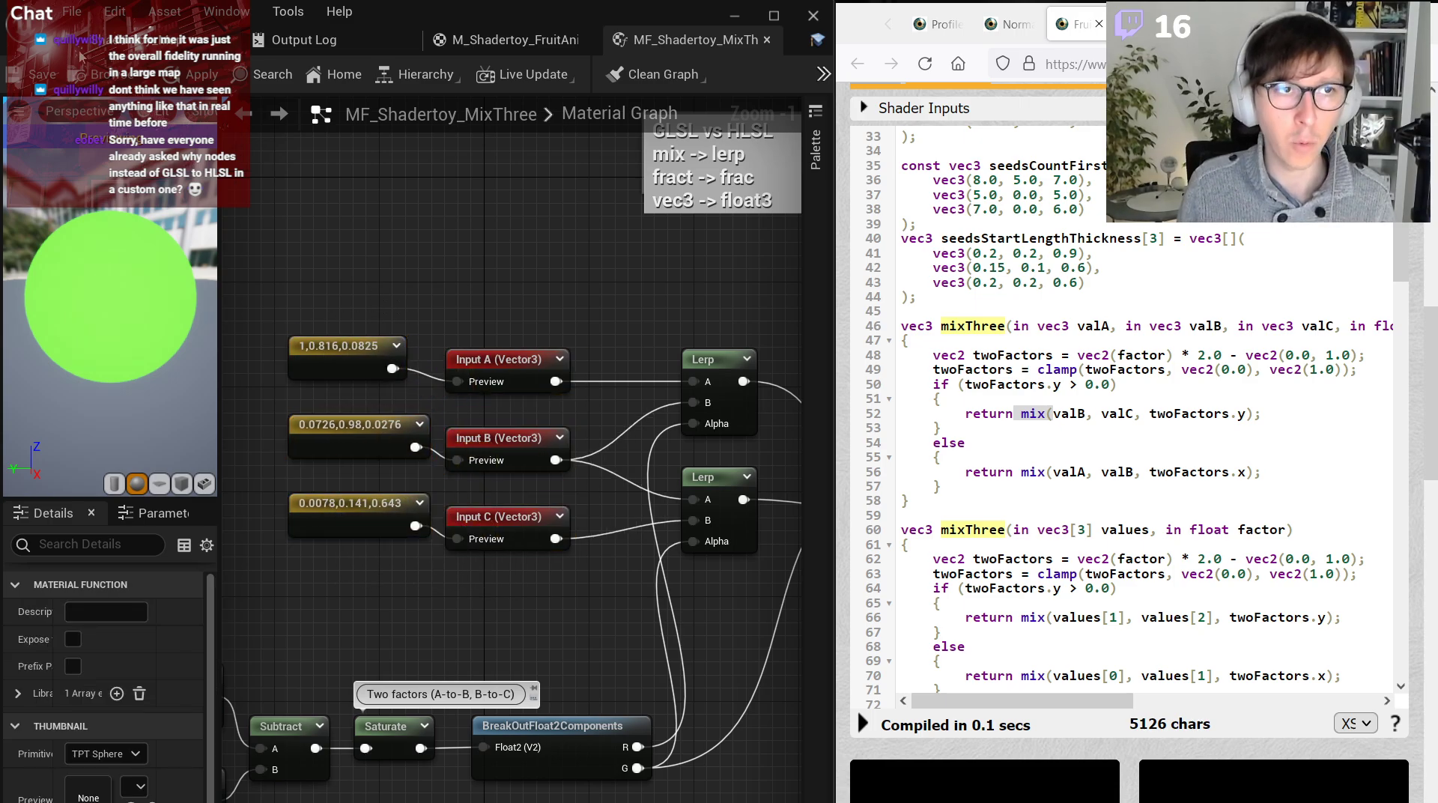
click(31, 74)
Place the MF_Shadertoy_MixThree function from the content browser into the M_Shadertoy_FruitAnim material graph.
click(509, 39)
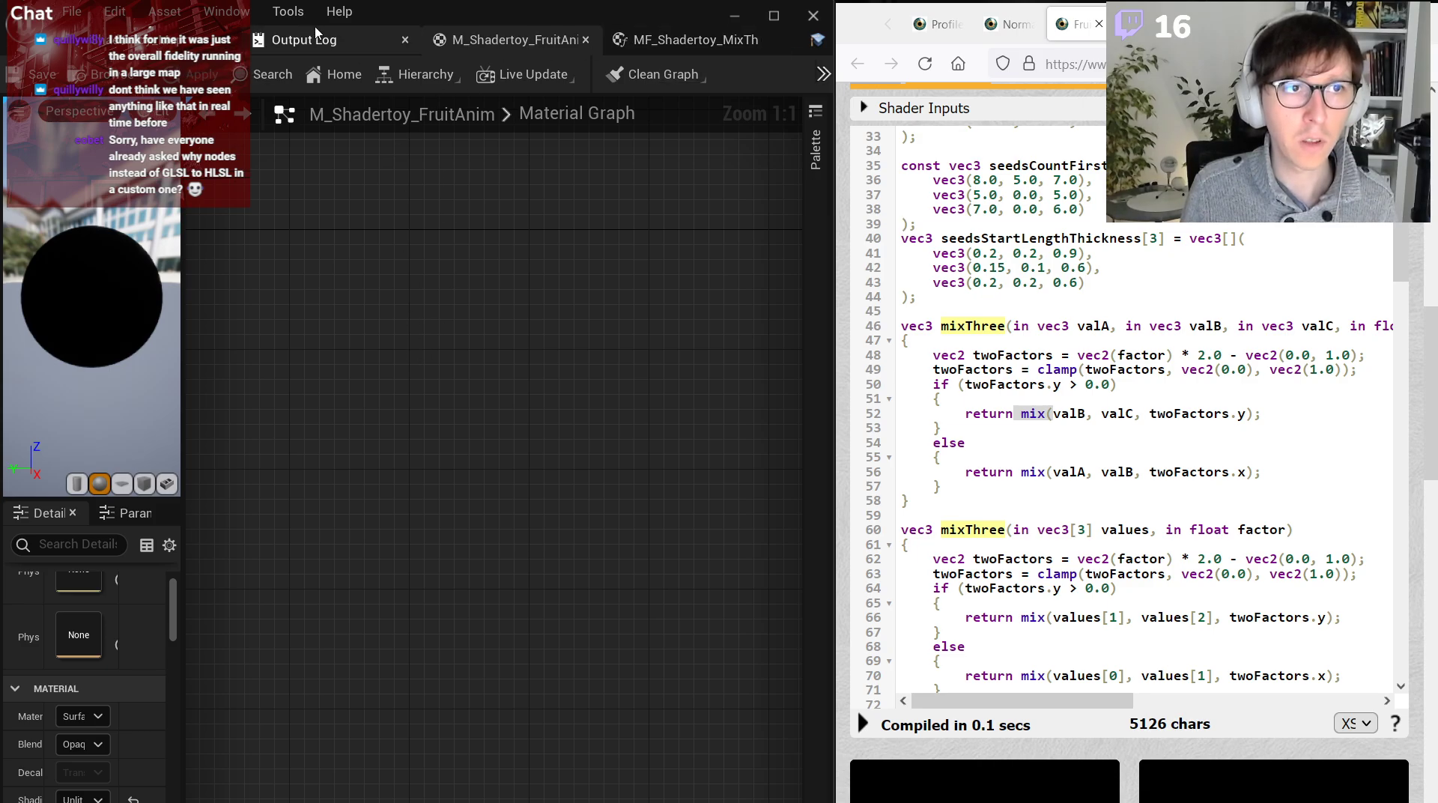
drag(486, 41, 756, 352)
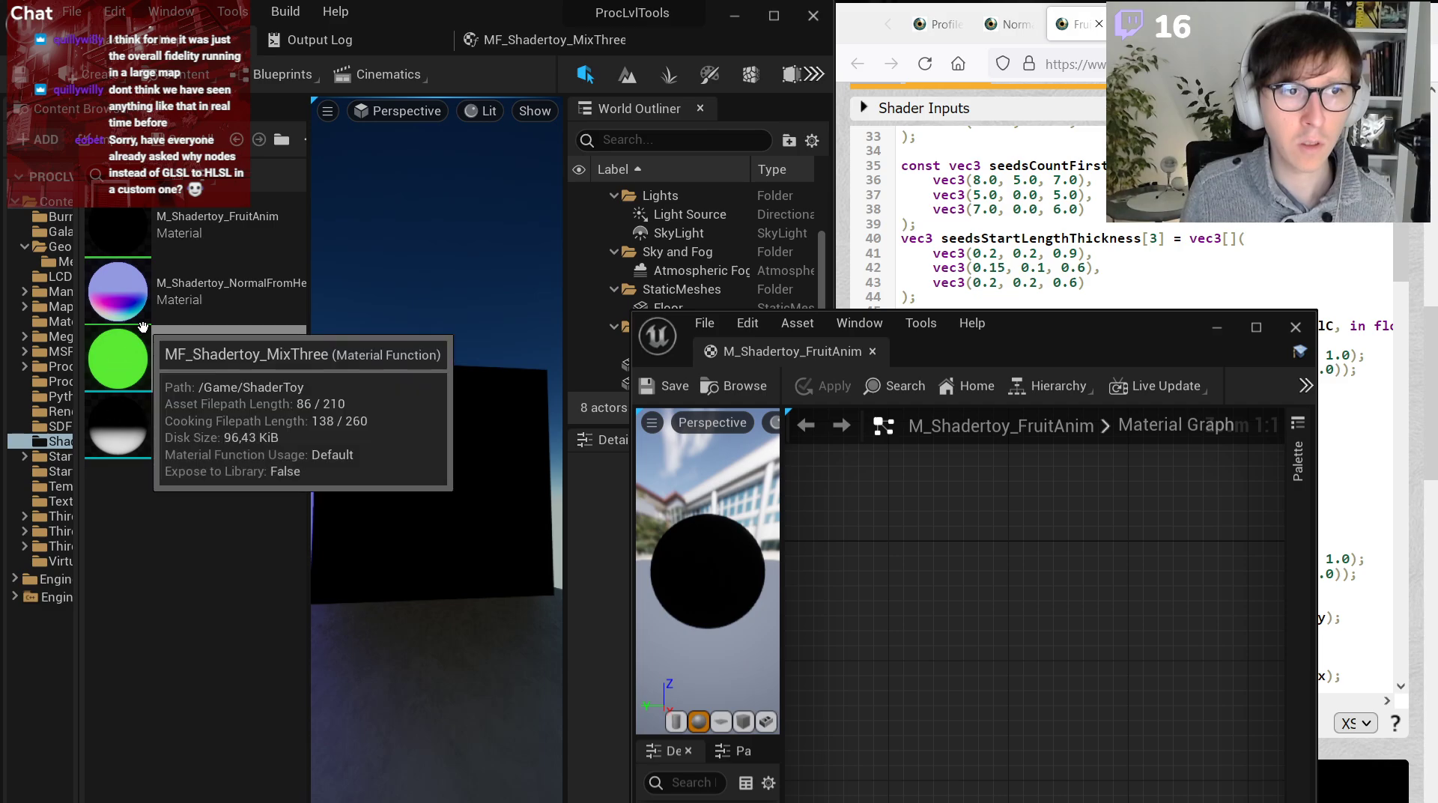
drag(217, 358, 830, 557)
drag(779, 352, 513, 40)
right_drag(516, 334, 728, 450)
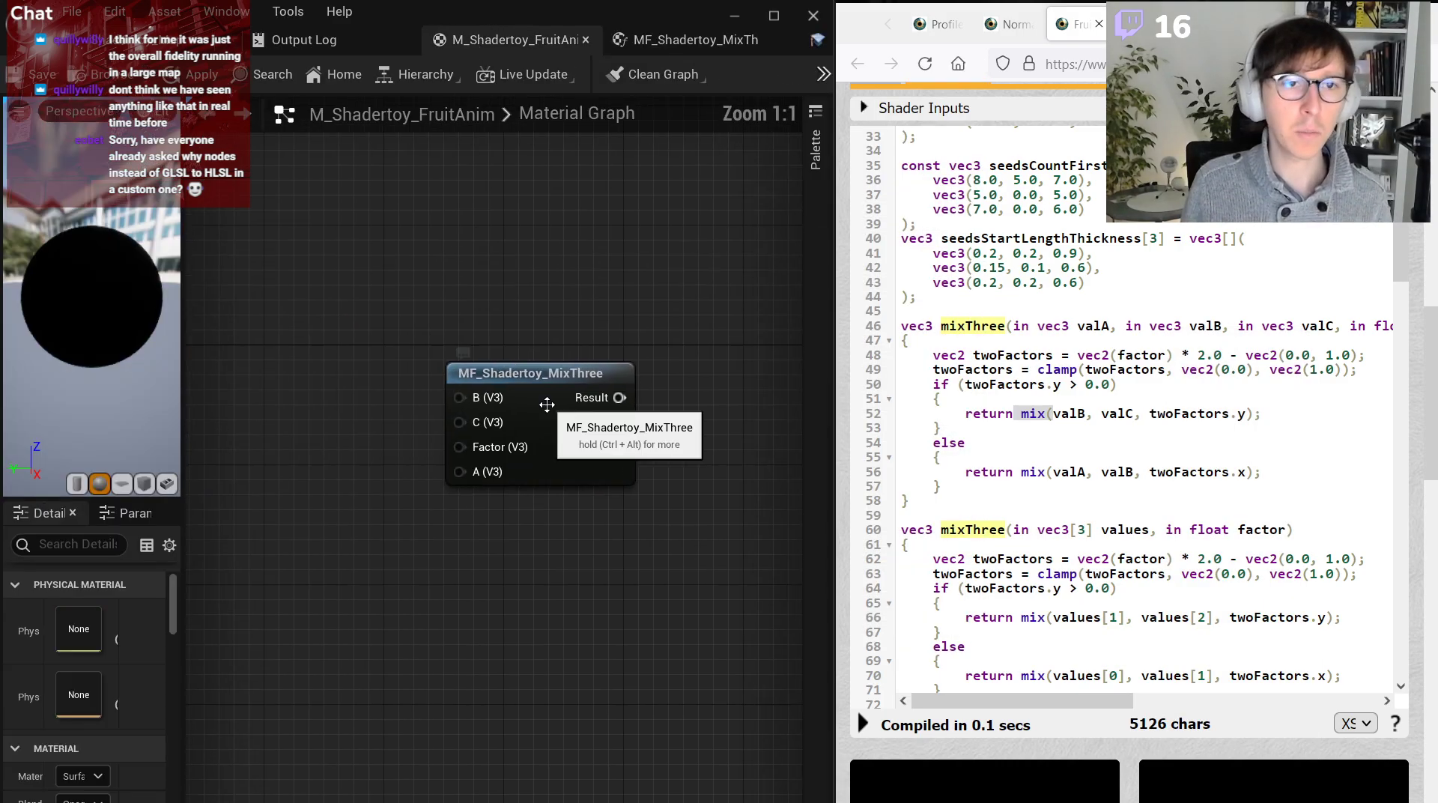
Preview the MF_Shadertoy_MixThree node in the M_Shadertoy_FruitAnim material.
right_click(563, 377)
click(630, 413)
right_drag(409, 554, 480, 557)
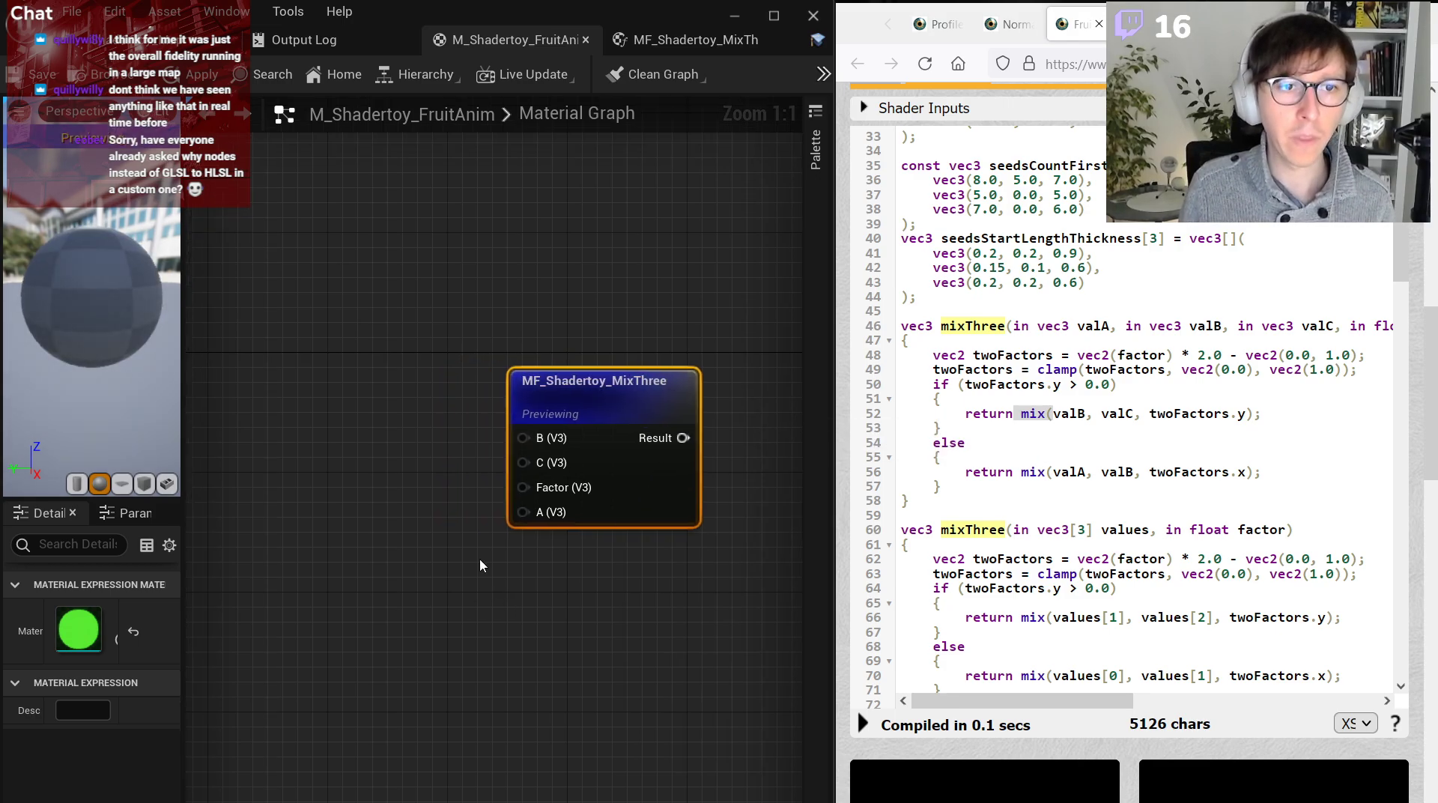
click(418, 337)
In MF_Shadertoy_MixThree, give Inputs B and C ascending sort priorities so that they are listed after A.
click(685, 39)
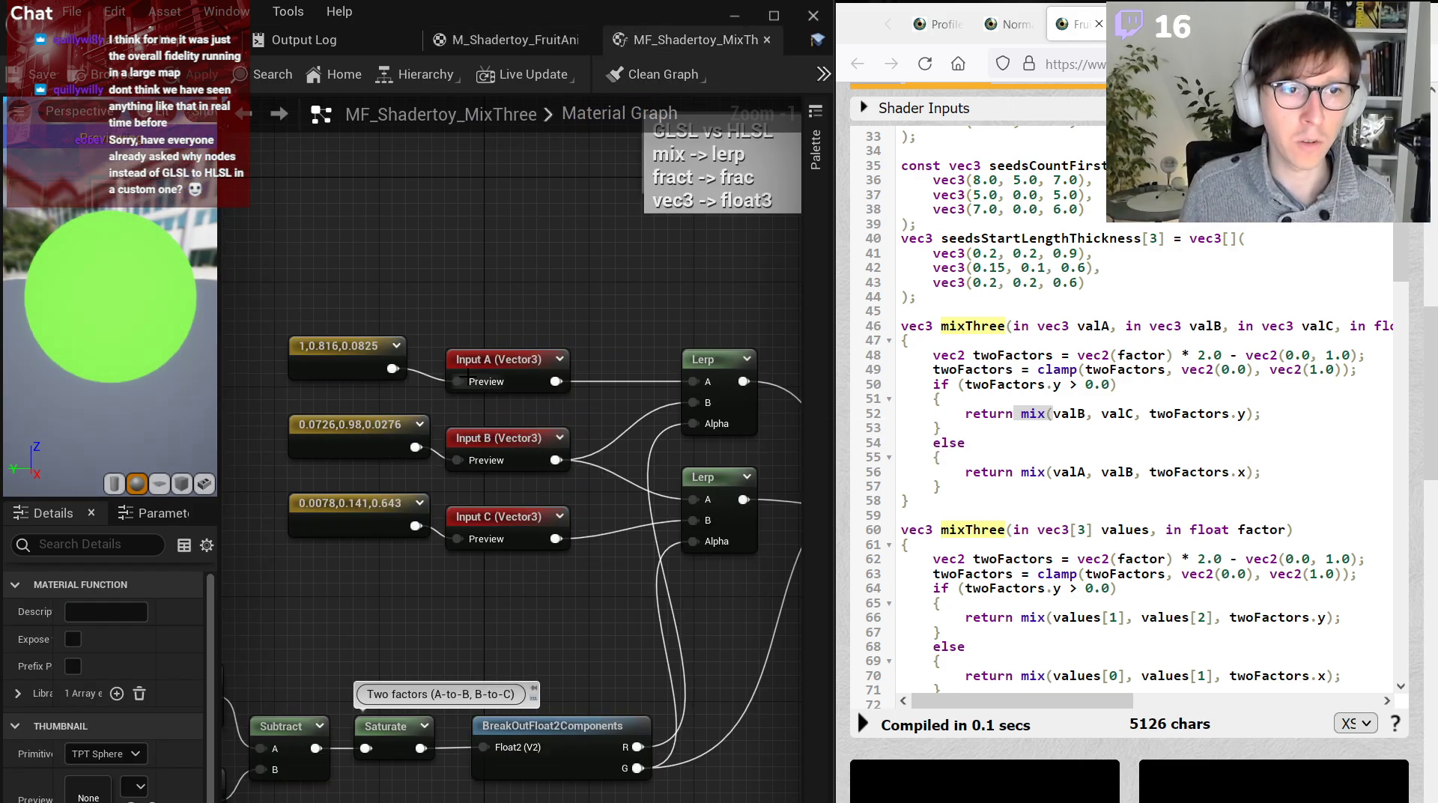
click(494, 371)
click(510, 449)
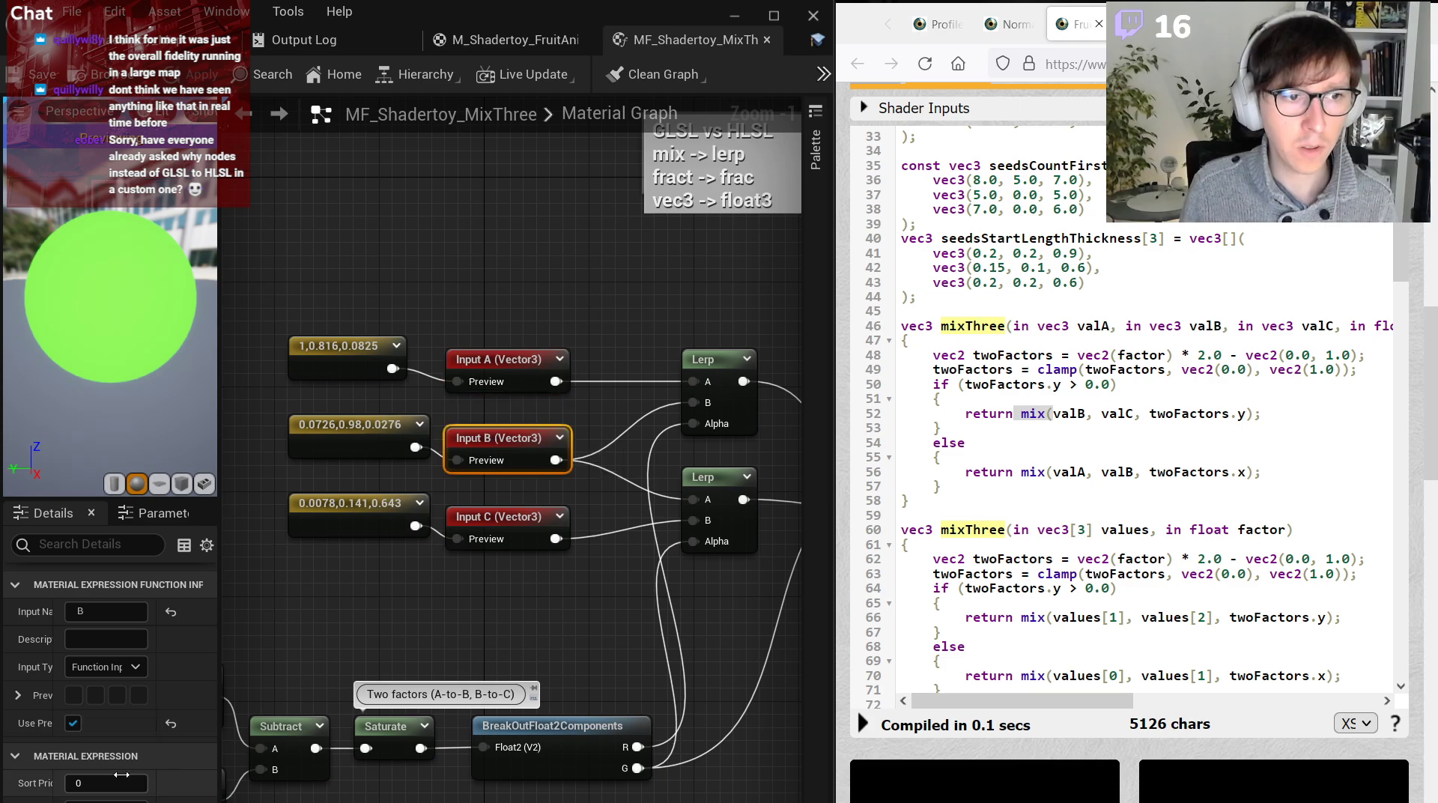
key(Return)
click(509, 544)
click(131, 783)
text(2)
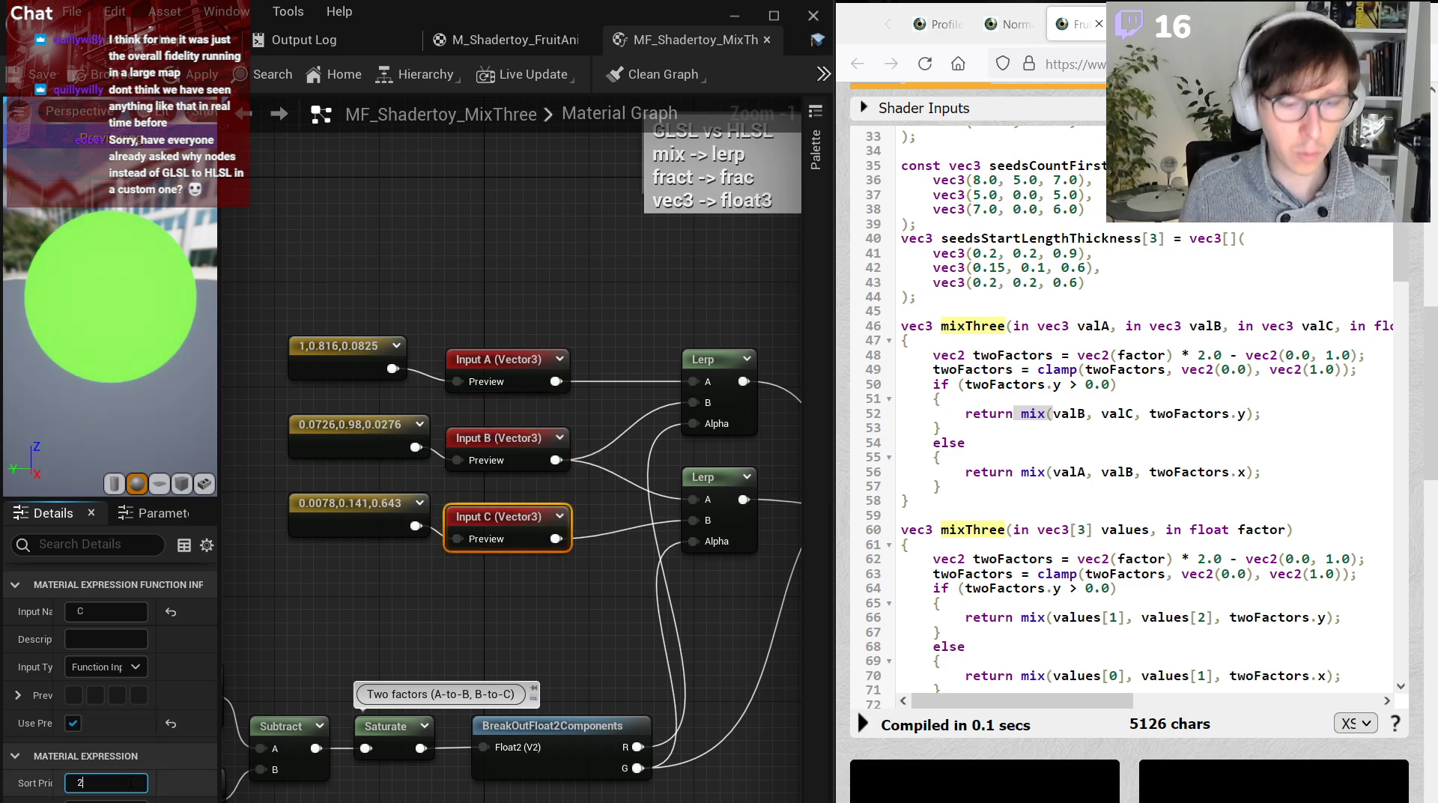
text(.0)
key(Return)
Set the Factor input's sort priority to 30 and return to the M_Shadertoy_FruitAnim material graph.
right_drag(520, 644, 771, 569)
click(290, 684)
click(93, 779)
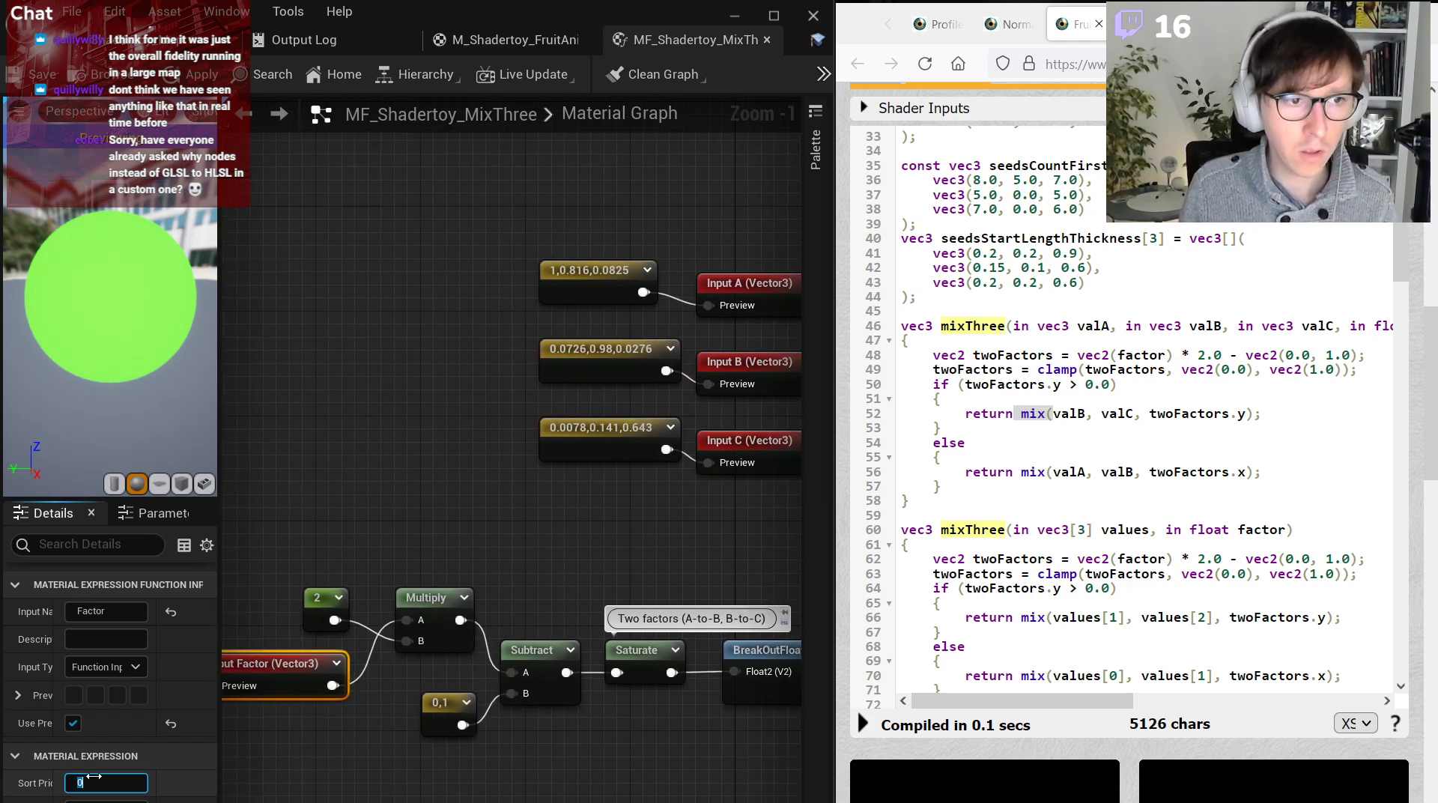
text(30)
key(Return)
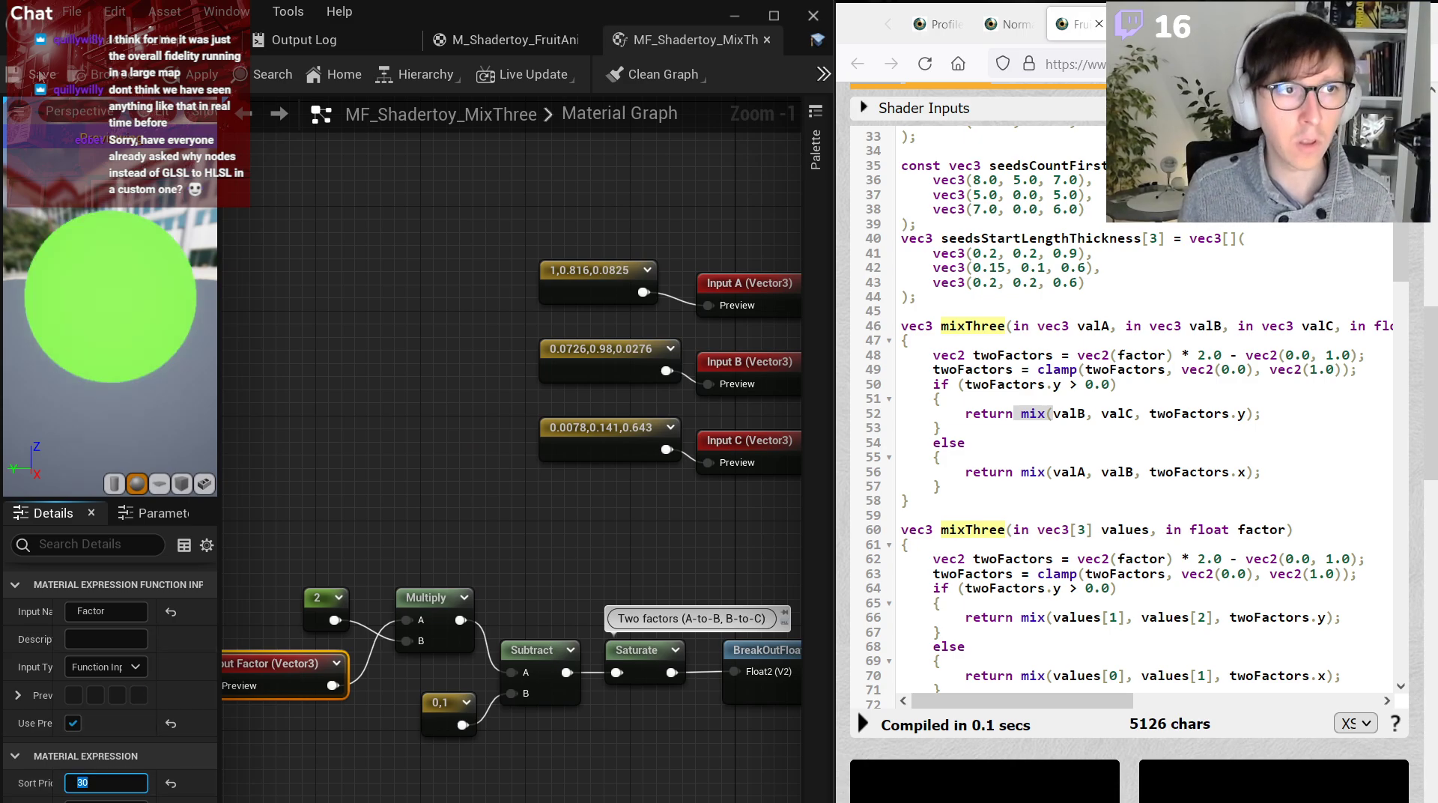
click(524, 40)
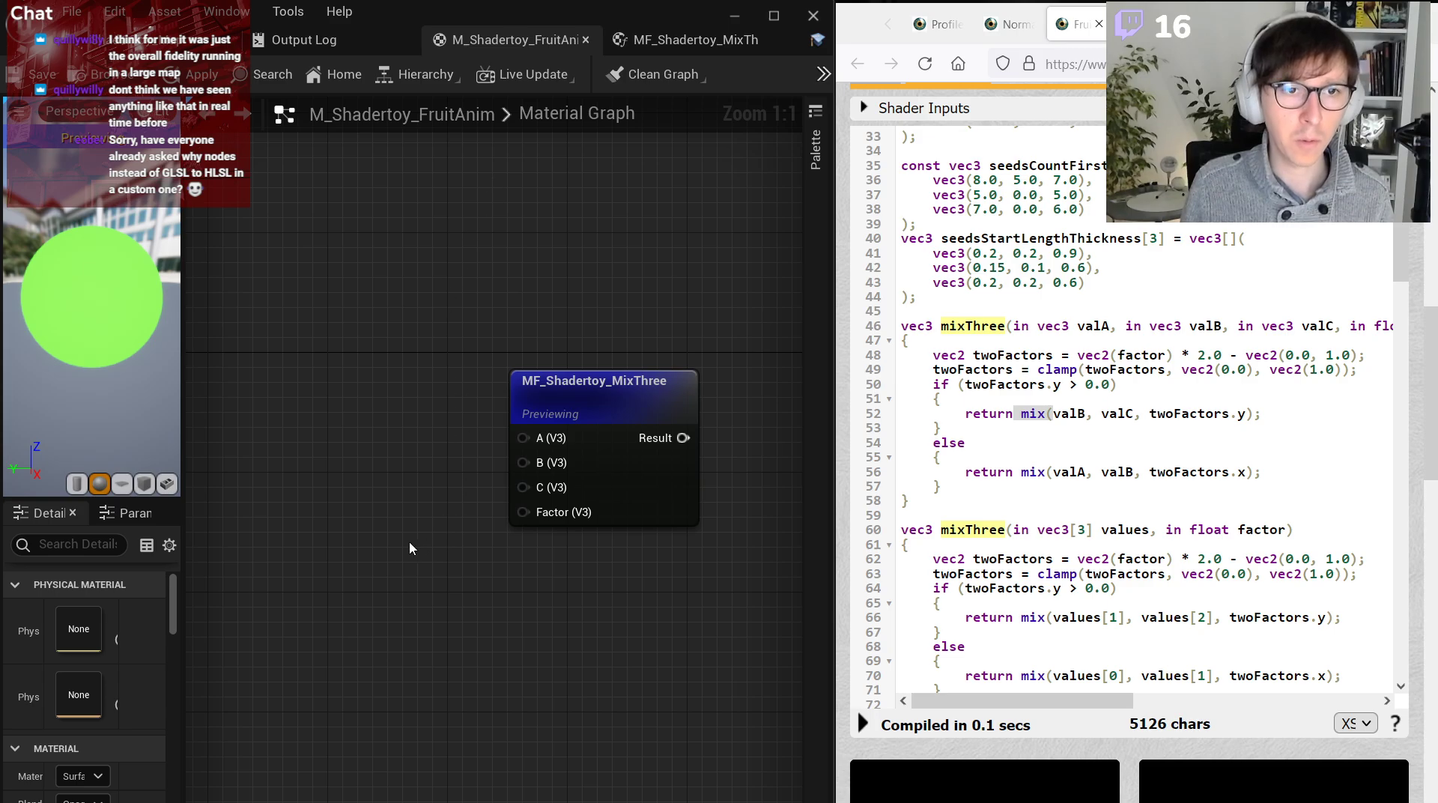
key(1)
click(346, 520)
key(Delete)
Add a scalar parameter named Factor, wire it into the Factor input of MF_Shadertoy_MixThree, and widen the Details area.
key(s)
click(379, 500)
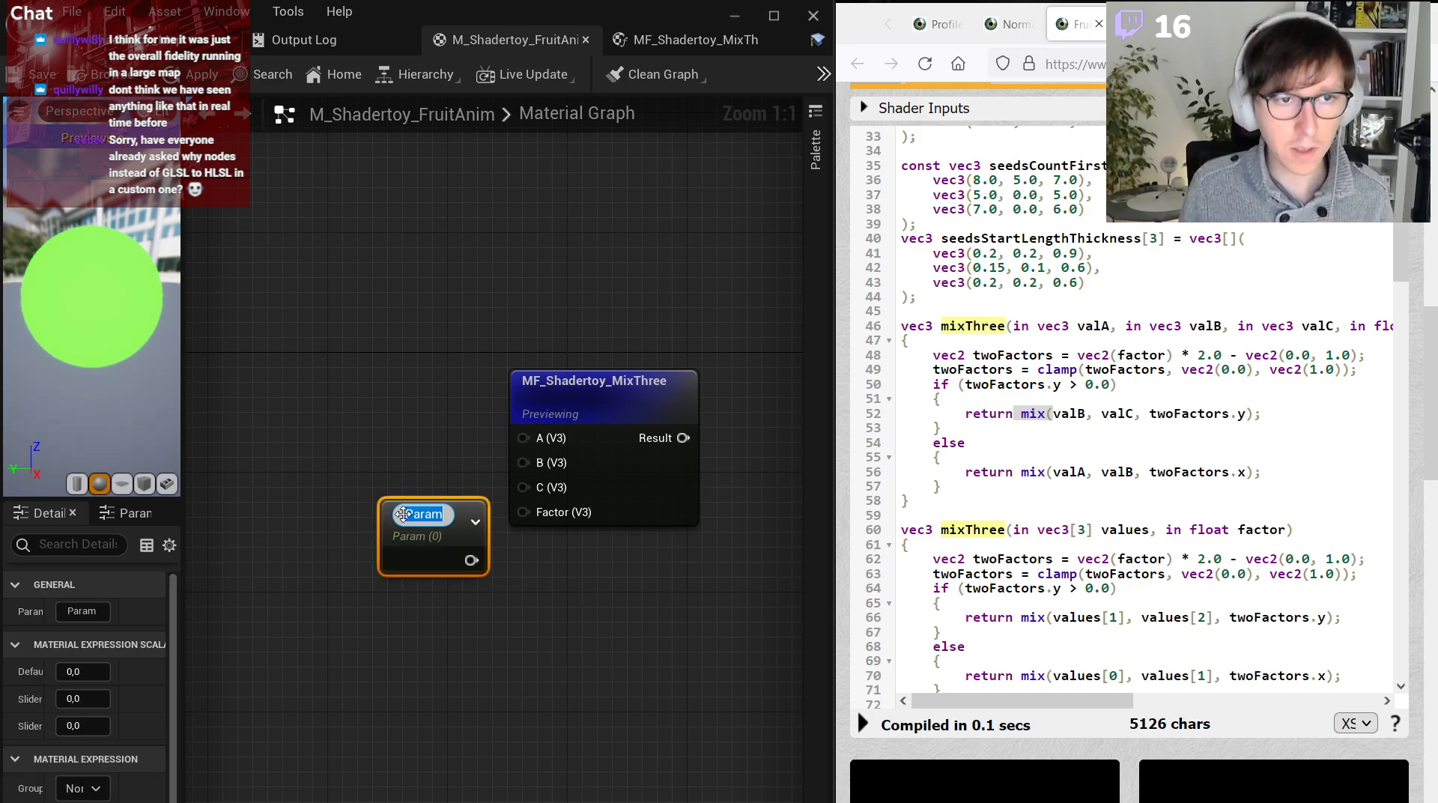
drag(466, 559, 524, 512)
click(82, 612)
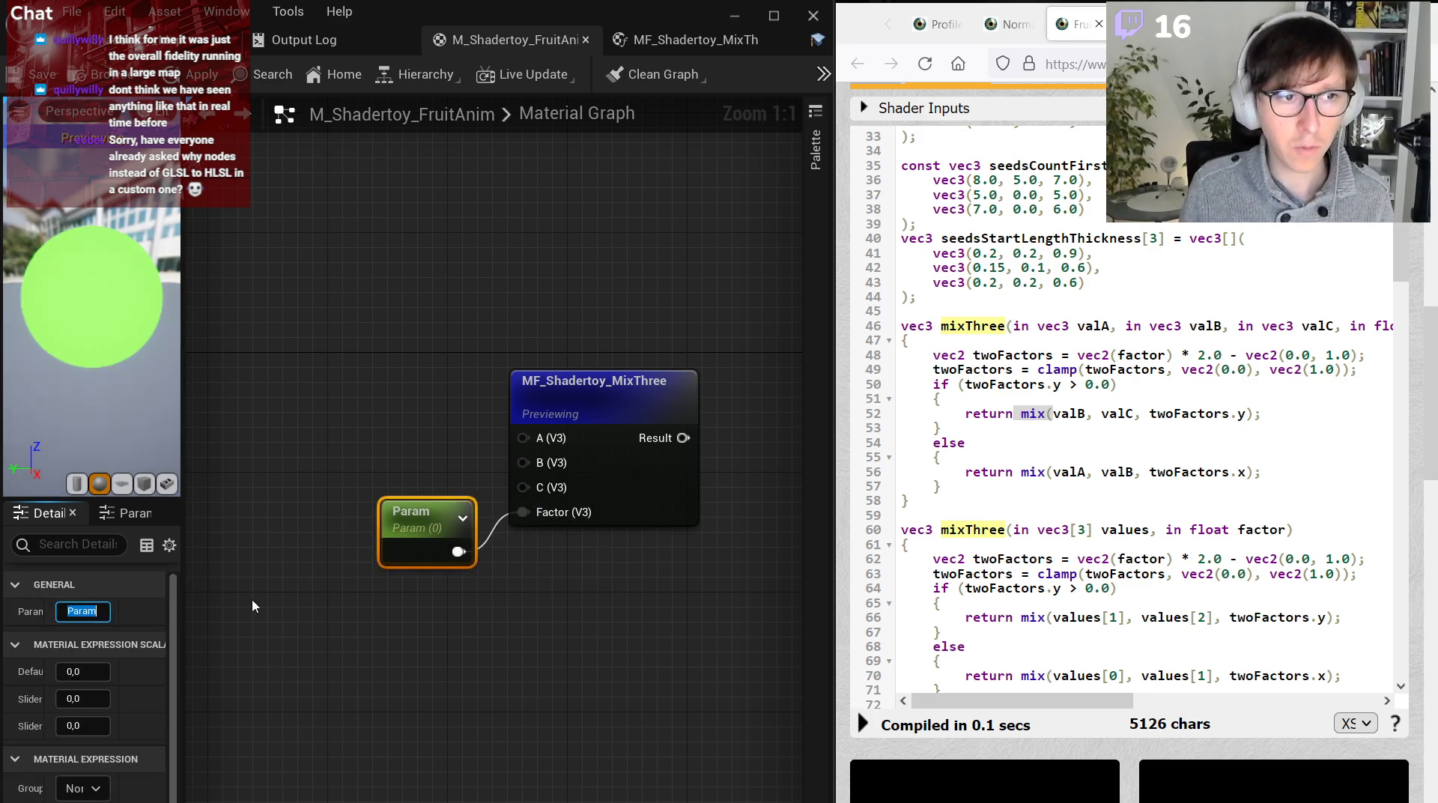
text(Factor)
key(Return)
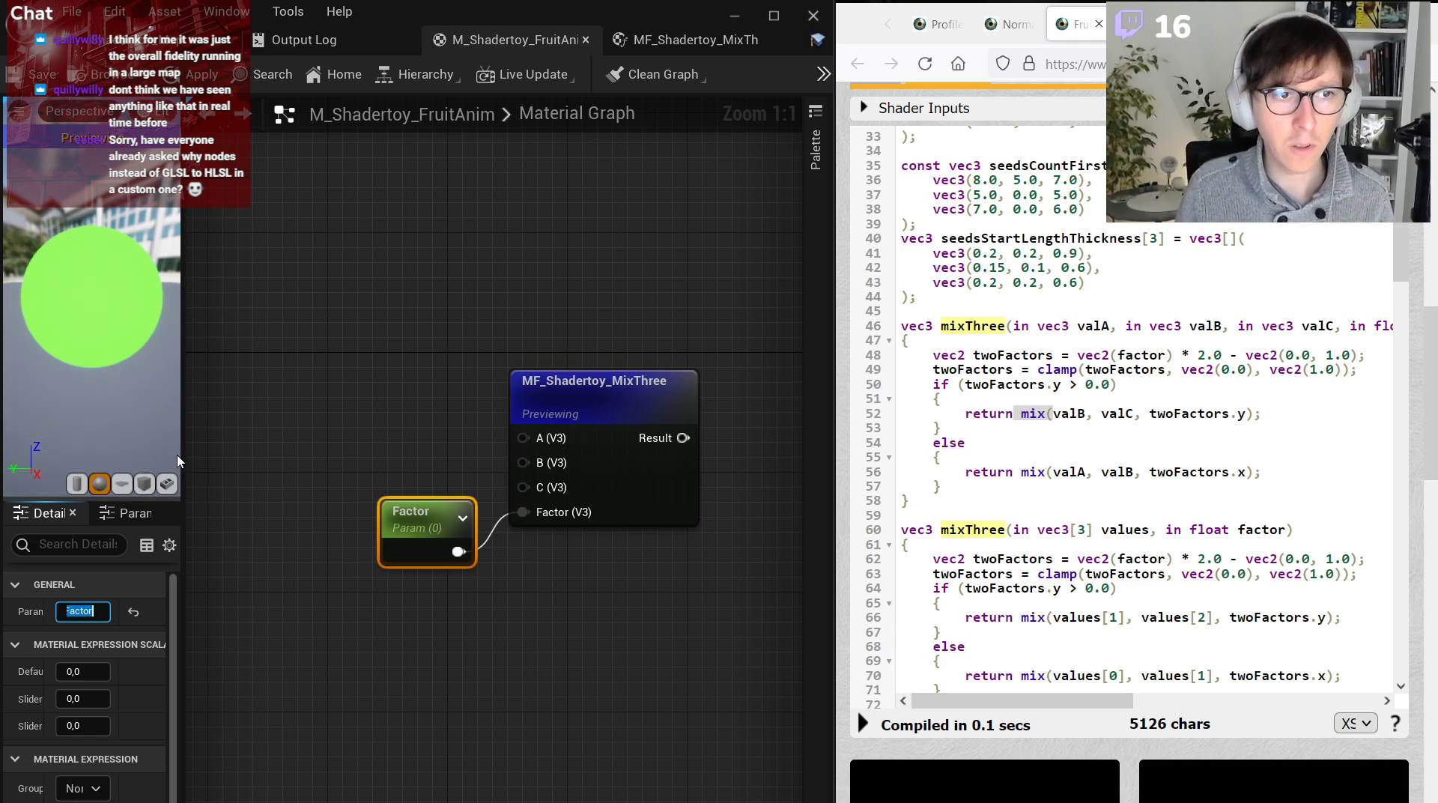
drag(182, 454, 247, 454)
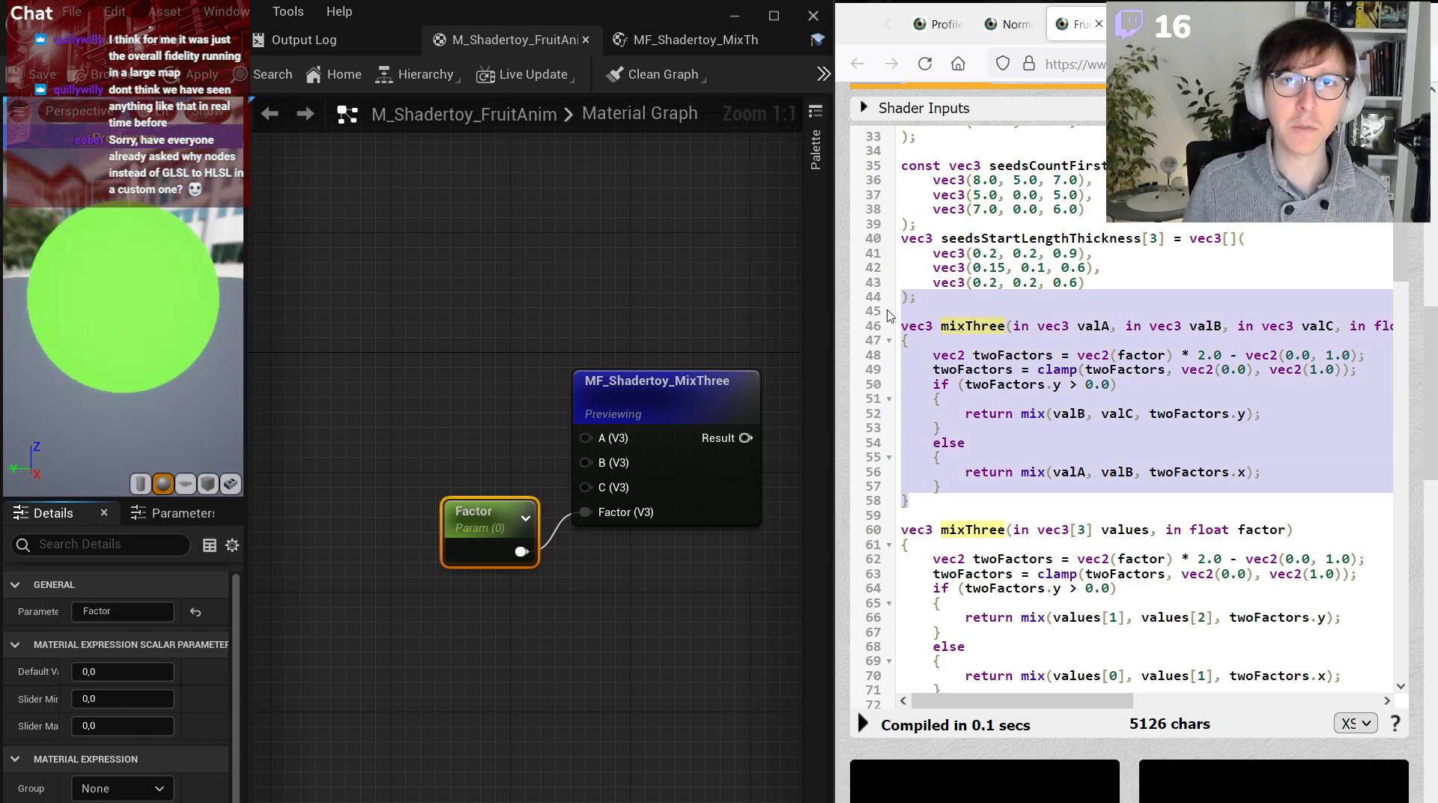
click(997, 386)
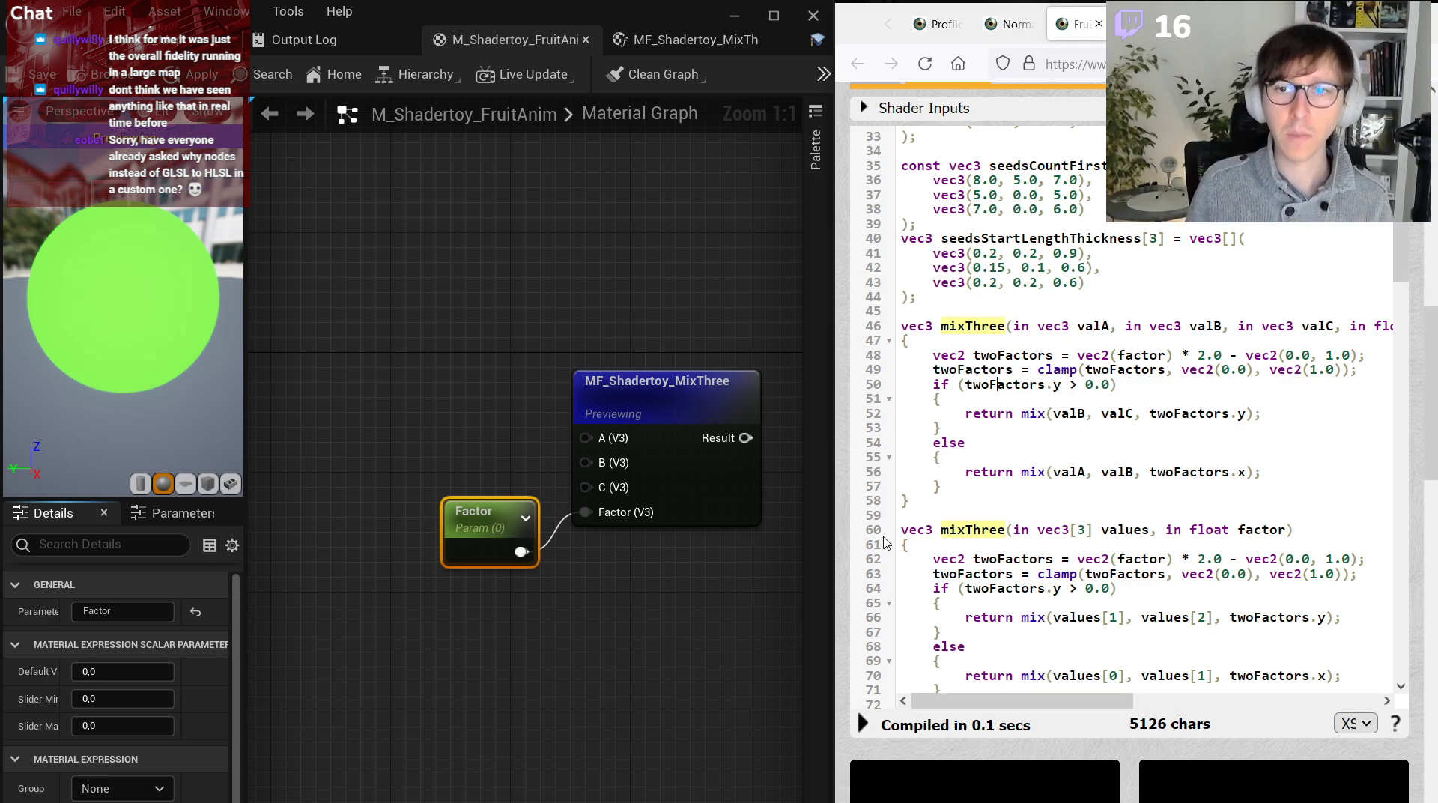
click(798, 705)
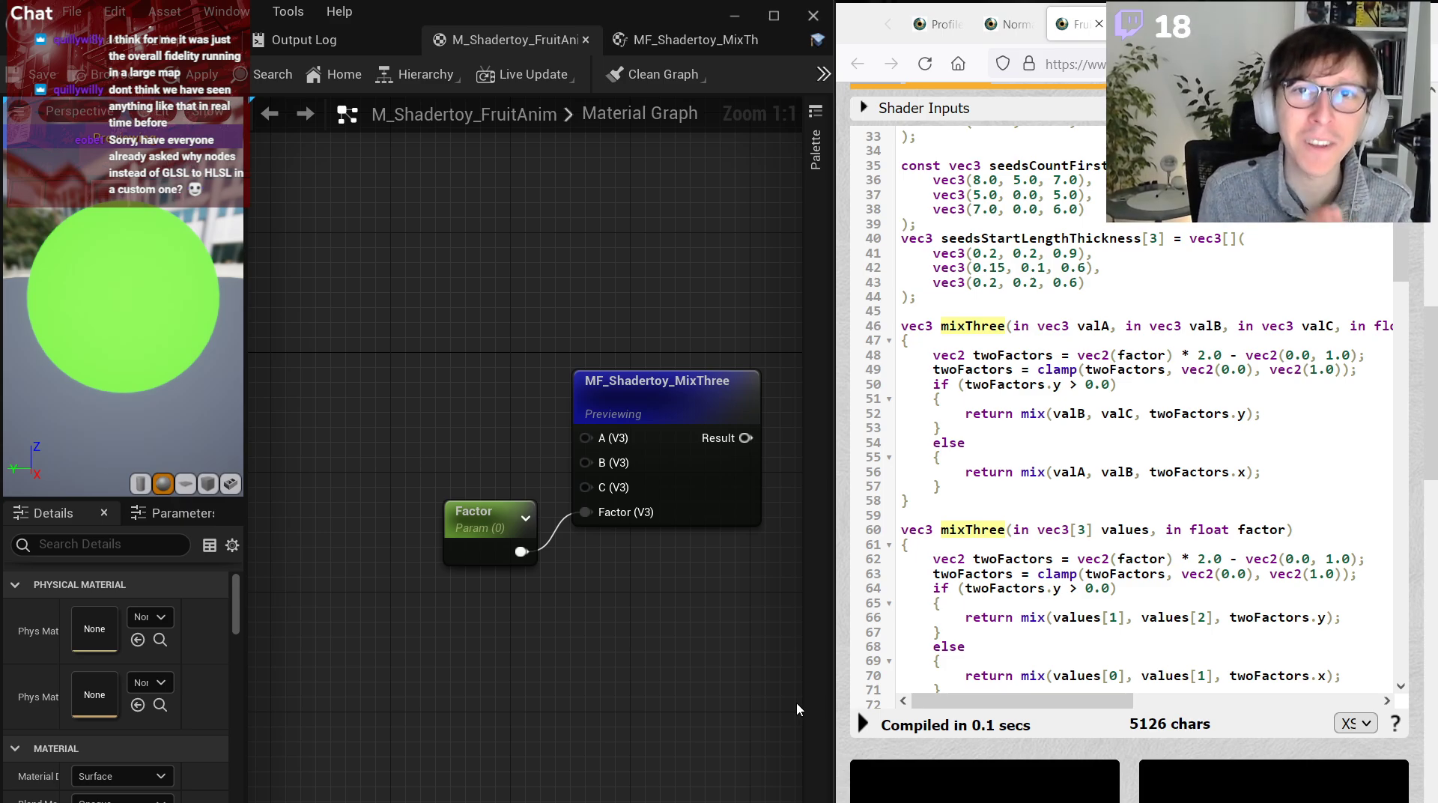
Add a Custom expression node and place it above the MF_Shadertoy_MixThree node.
right_click(441, 366)
text(c)
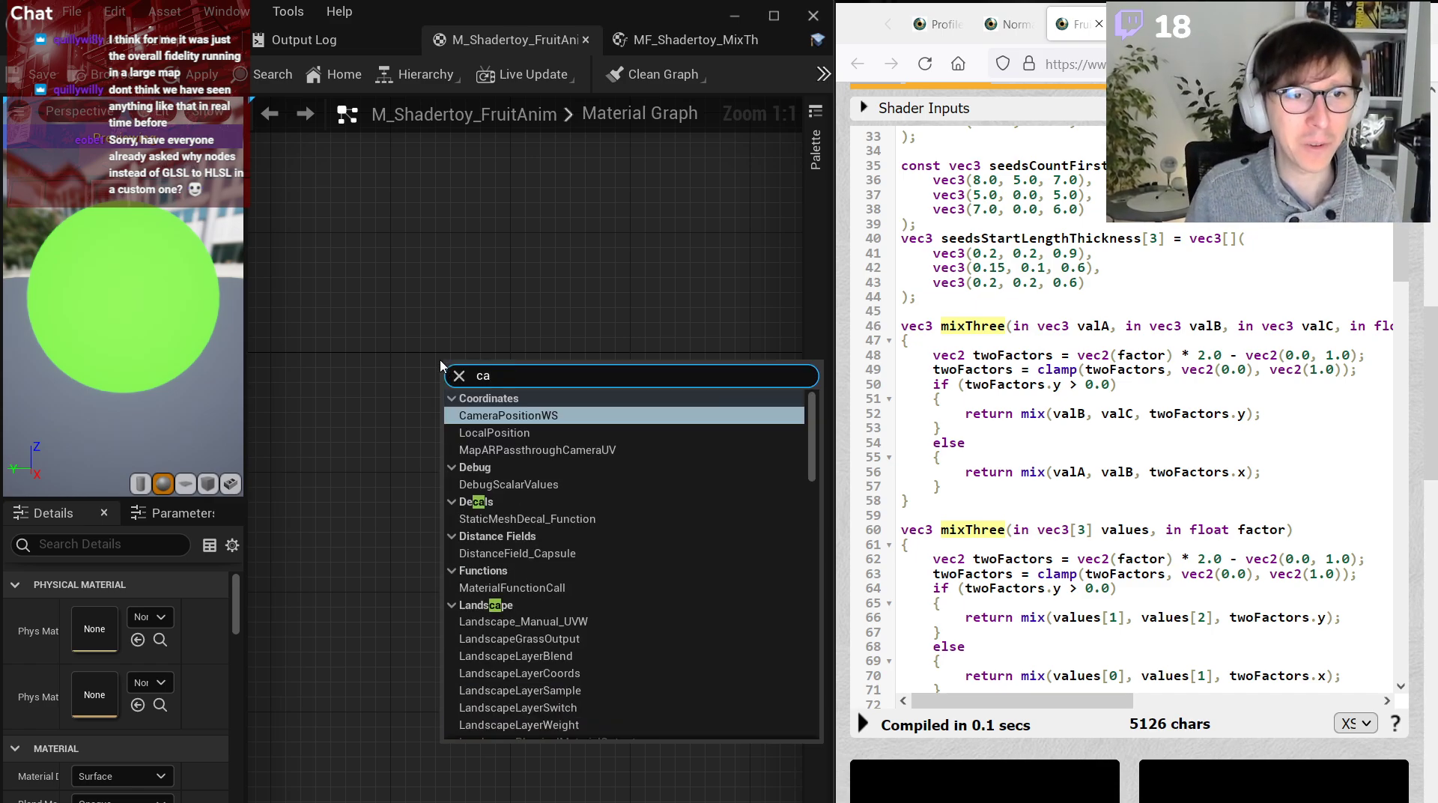
text(ustom)
key(Return)
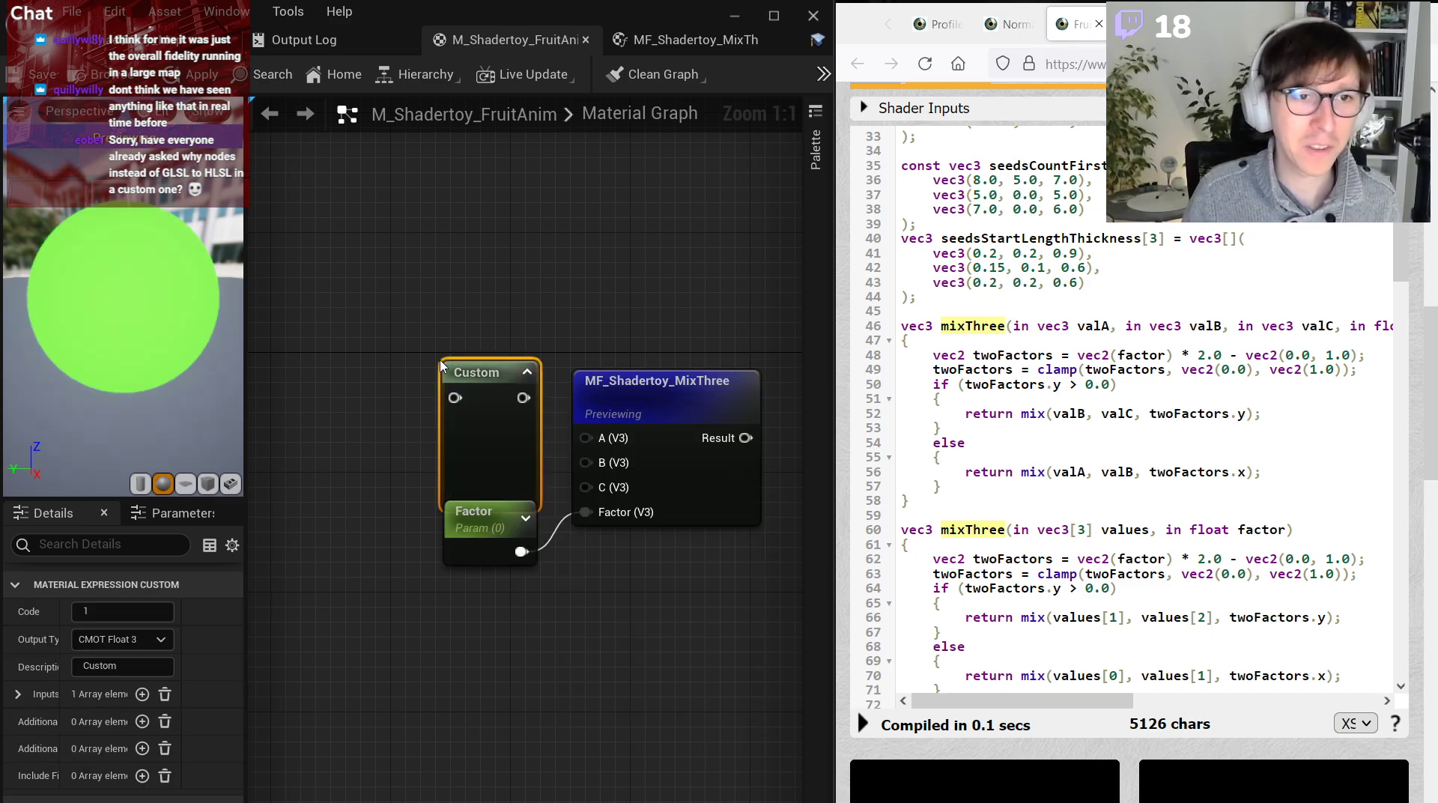
scroll(1054, 558, down, 15)
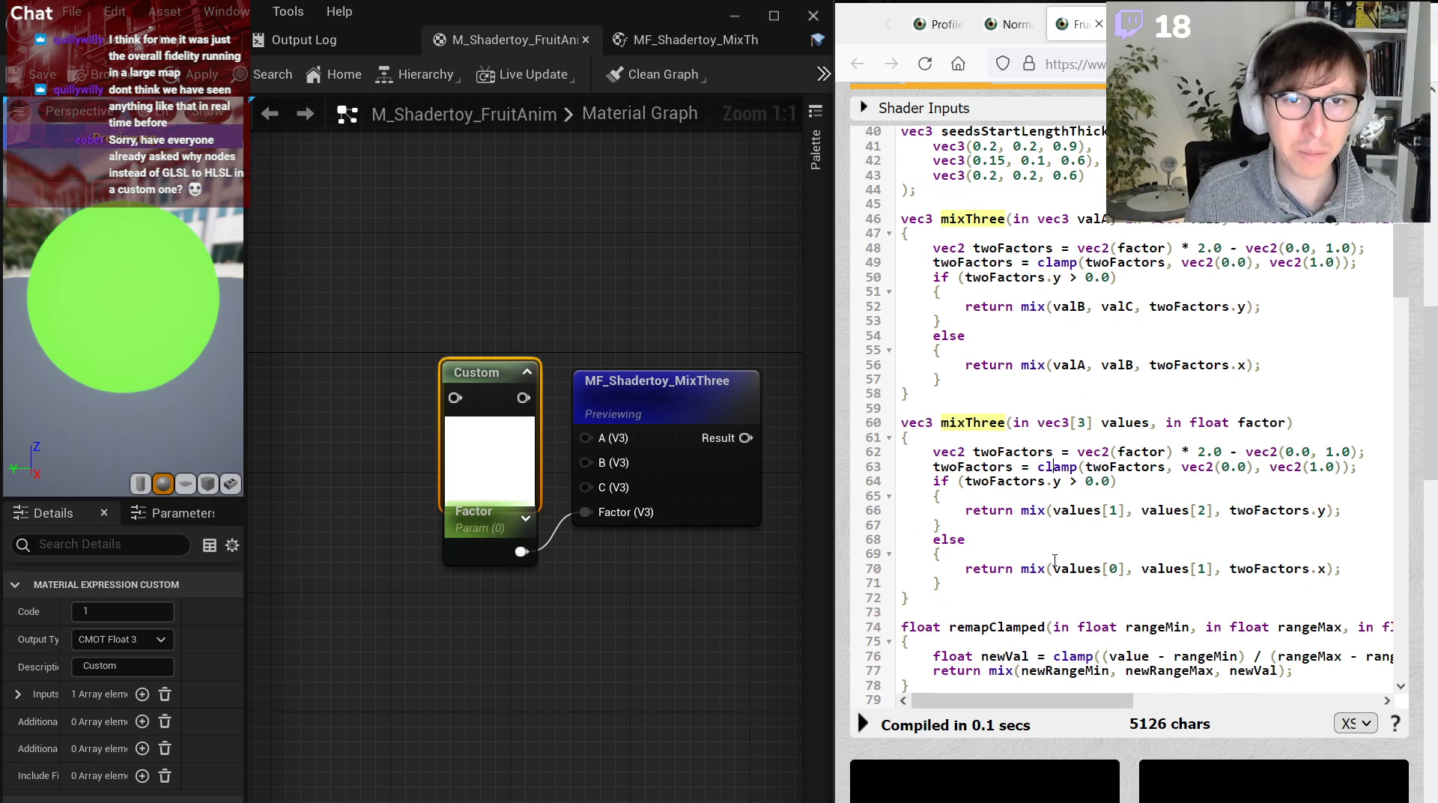
scroll(1054, 558, down, 7)
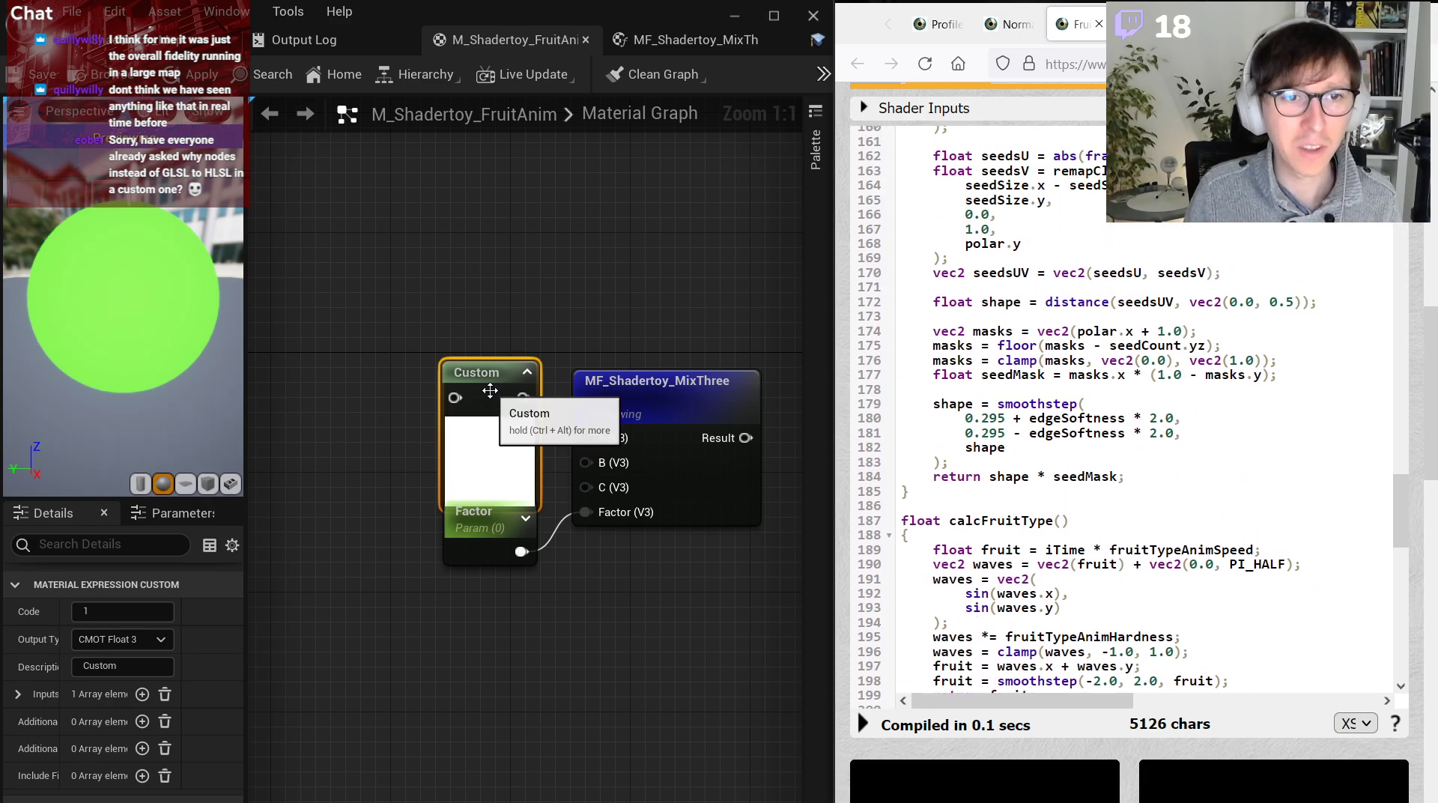
drag(509, 390, 729, 189)
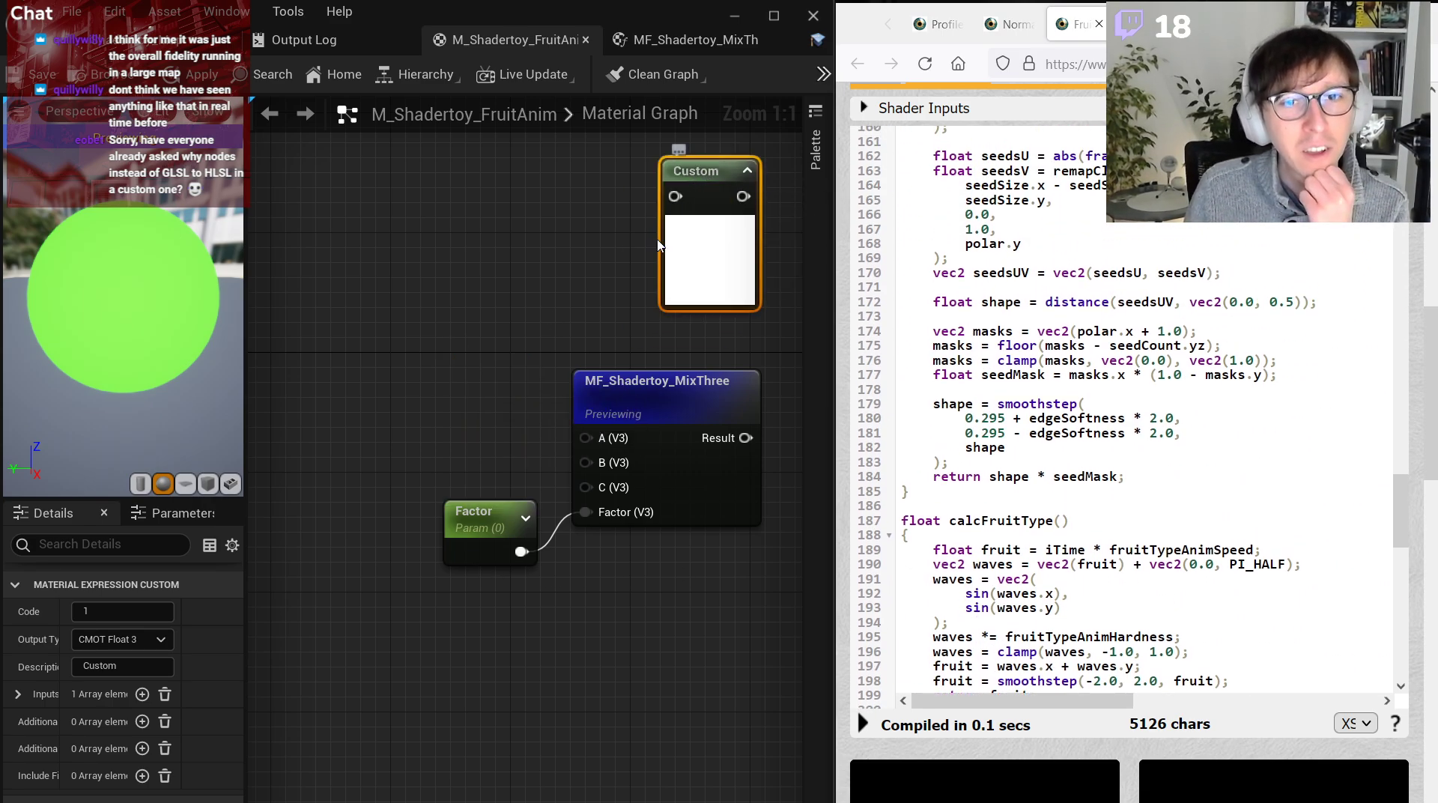
Reposition the MF_Shadertoy_MixThree and Custom nodes slightly so they stand clearly apart in the graph.
scroll(1074, 374, up, 7)
scroll(1075, 375, up, 7)
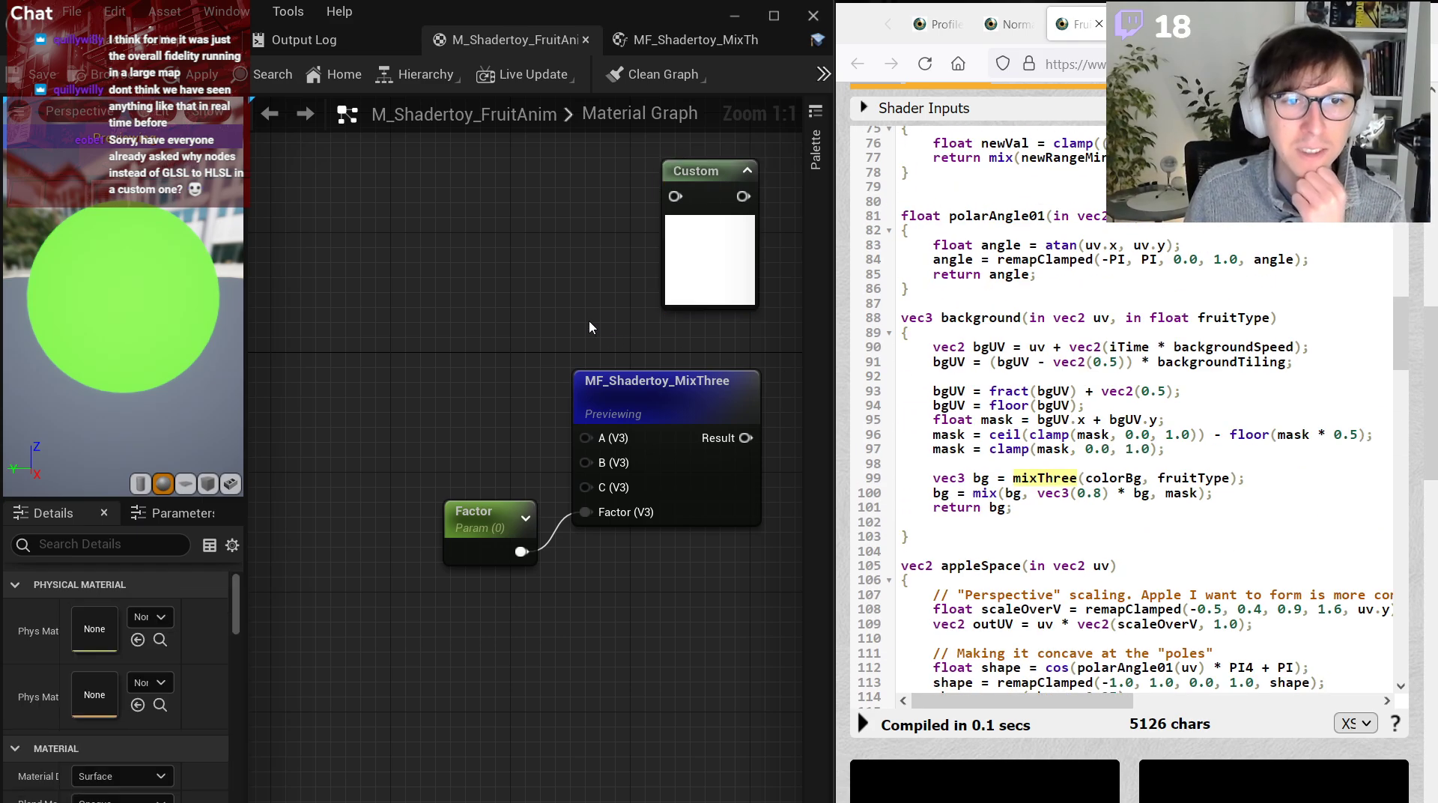
right_drag(570, 326, 389, 374)
drag(437, 421, 451, 449)
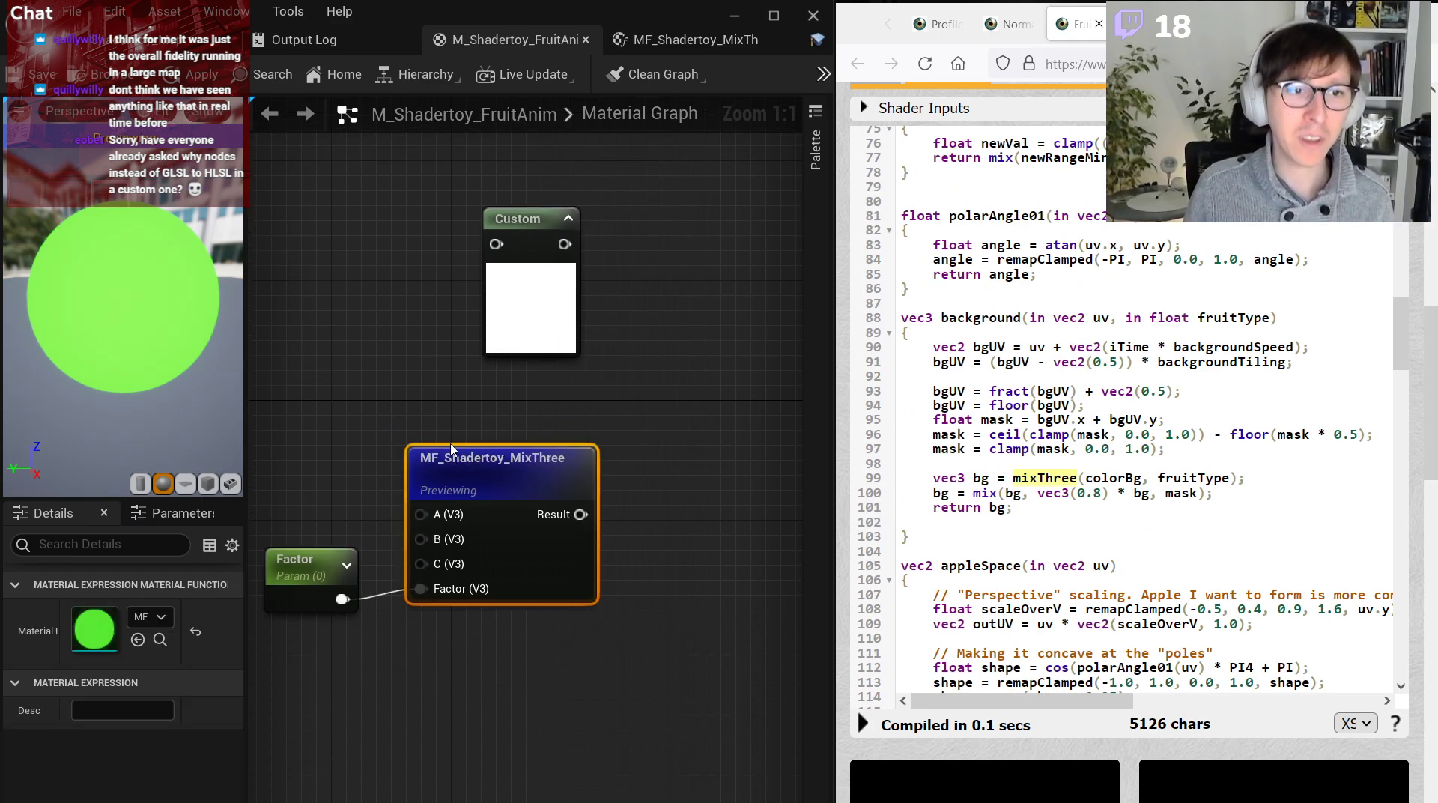
click(284, 438)
right_drag(376, 362, 466, 378)
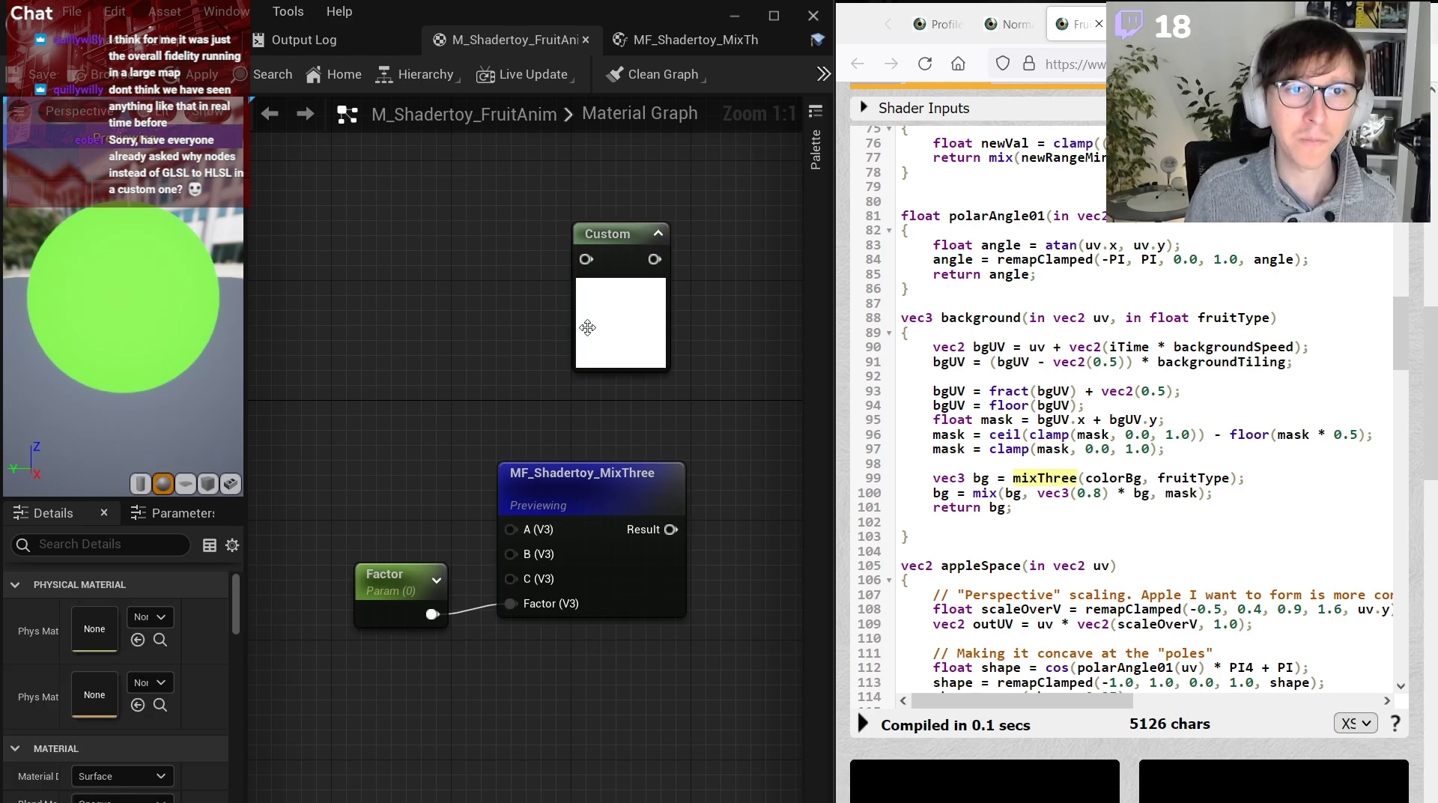
drag(588, 328, 617, 342)
Expand the Custom node's inputs array to examine the name setting of its first input.
click(123, 666)
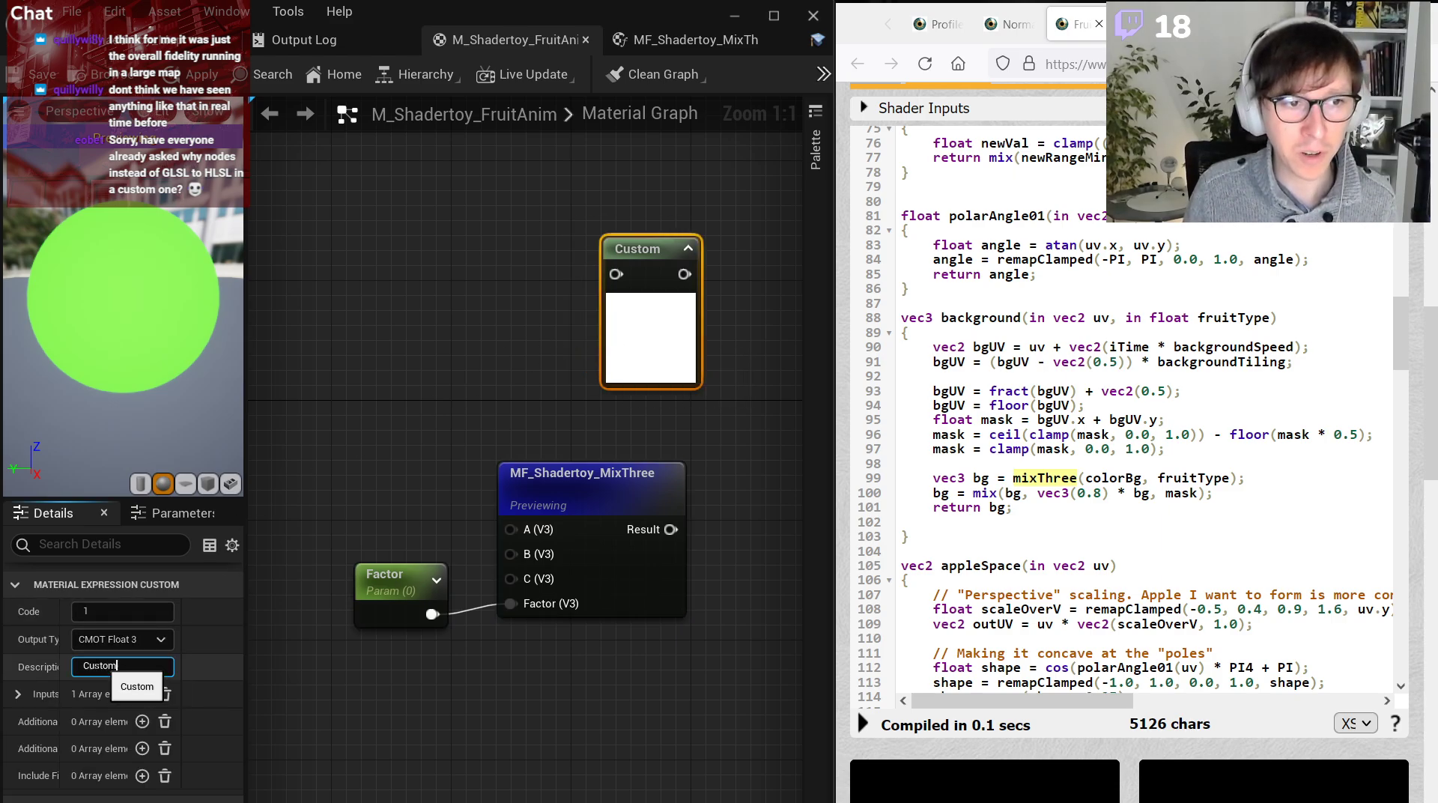
click(18, 694)
click(36, 721)
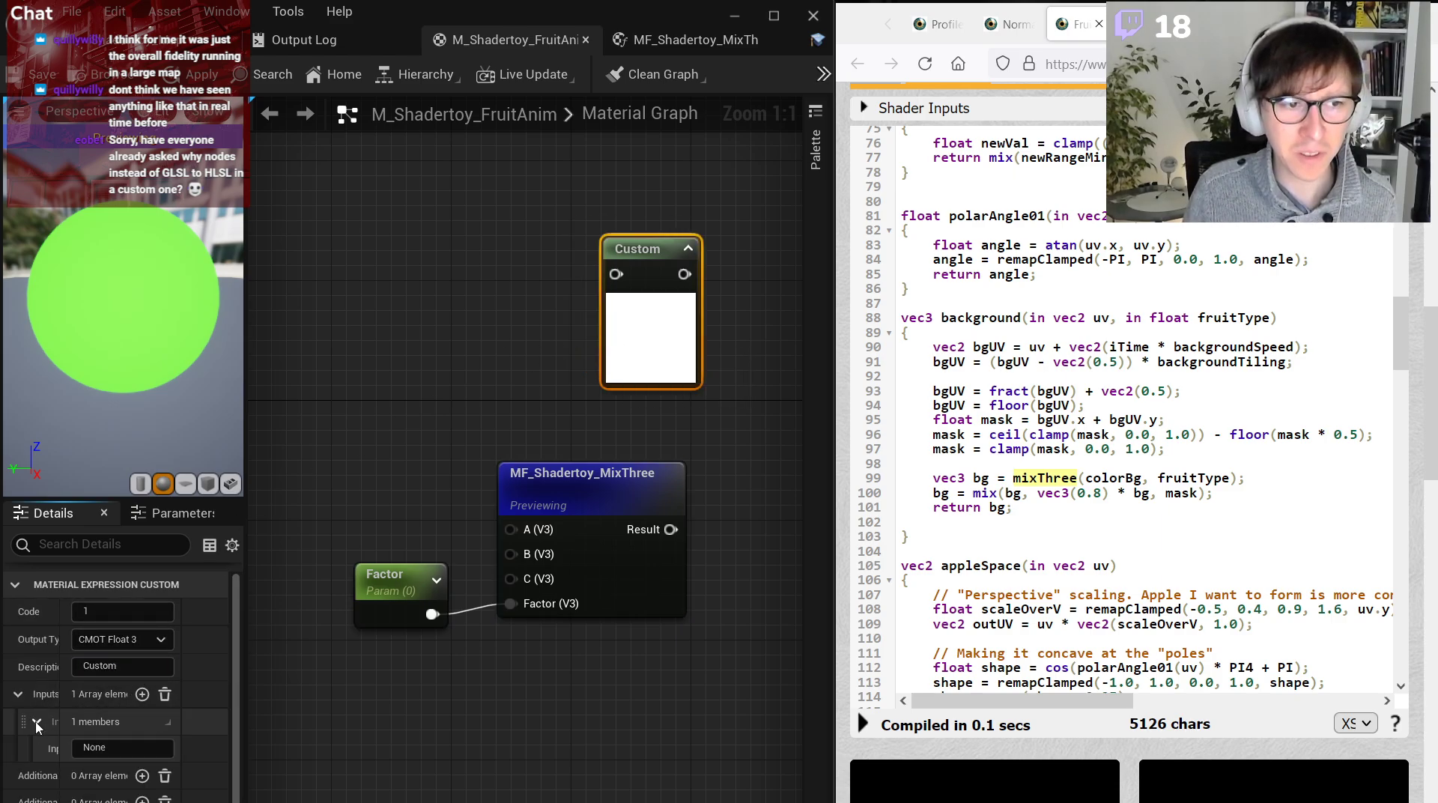
click(105, 752)
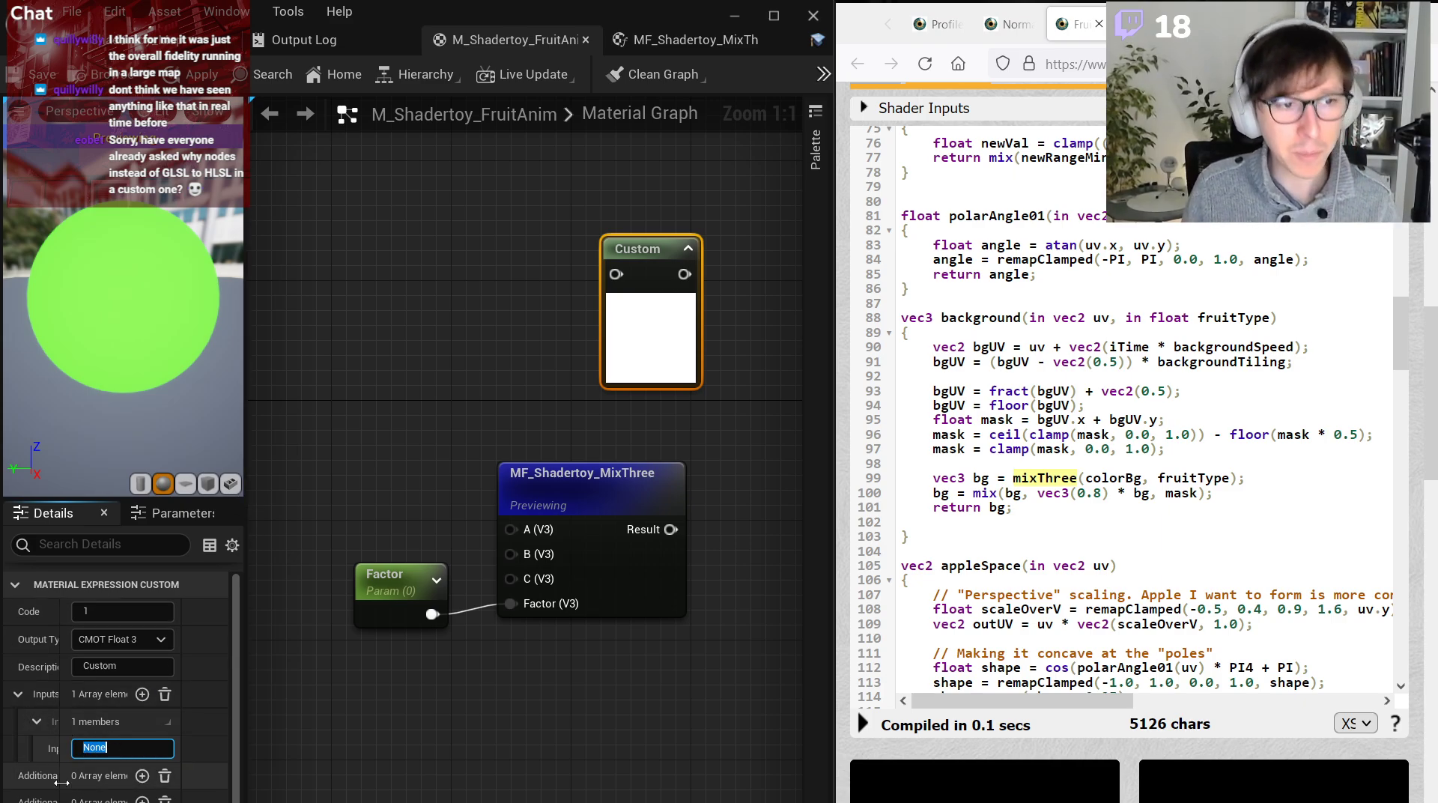
drag(62, 782, 73, 782)
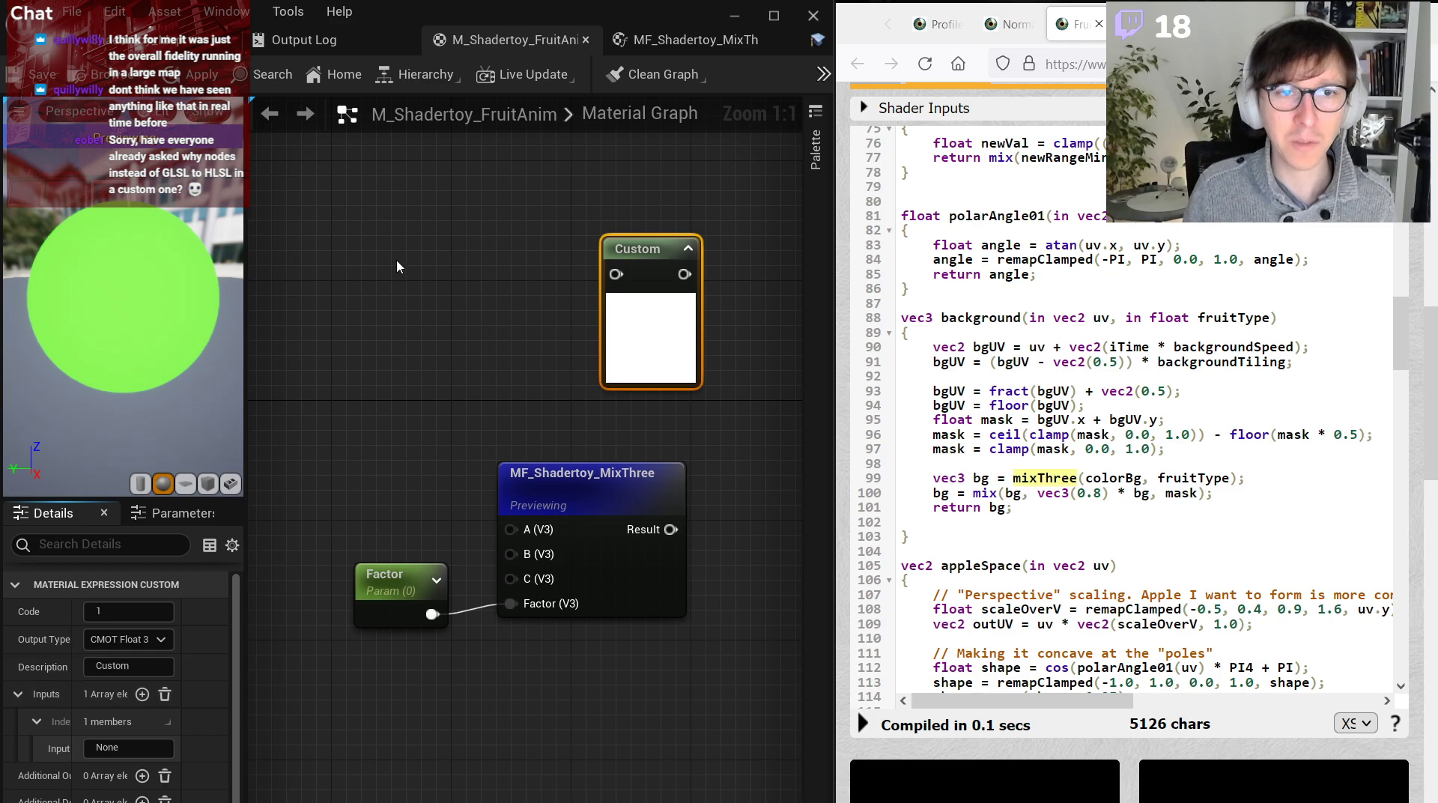
Nudge the MF_Shadertoy_MixThree and Factor nodes slightly into place below the Custom node and open Factor's default value for editing.
click(397, 581)
right_drag(404, 510, 484, 511)
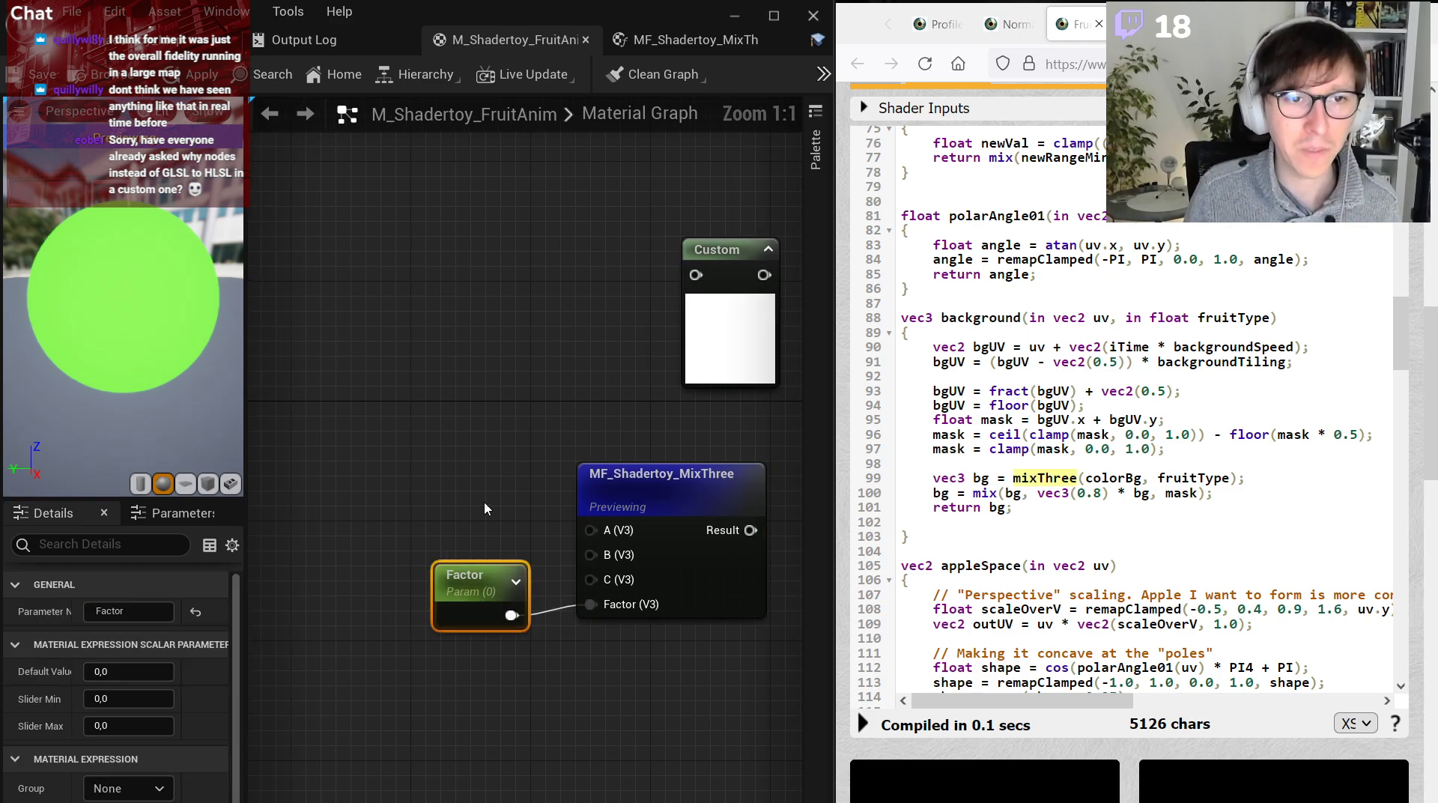
click(735, 306)
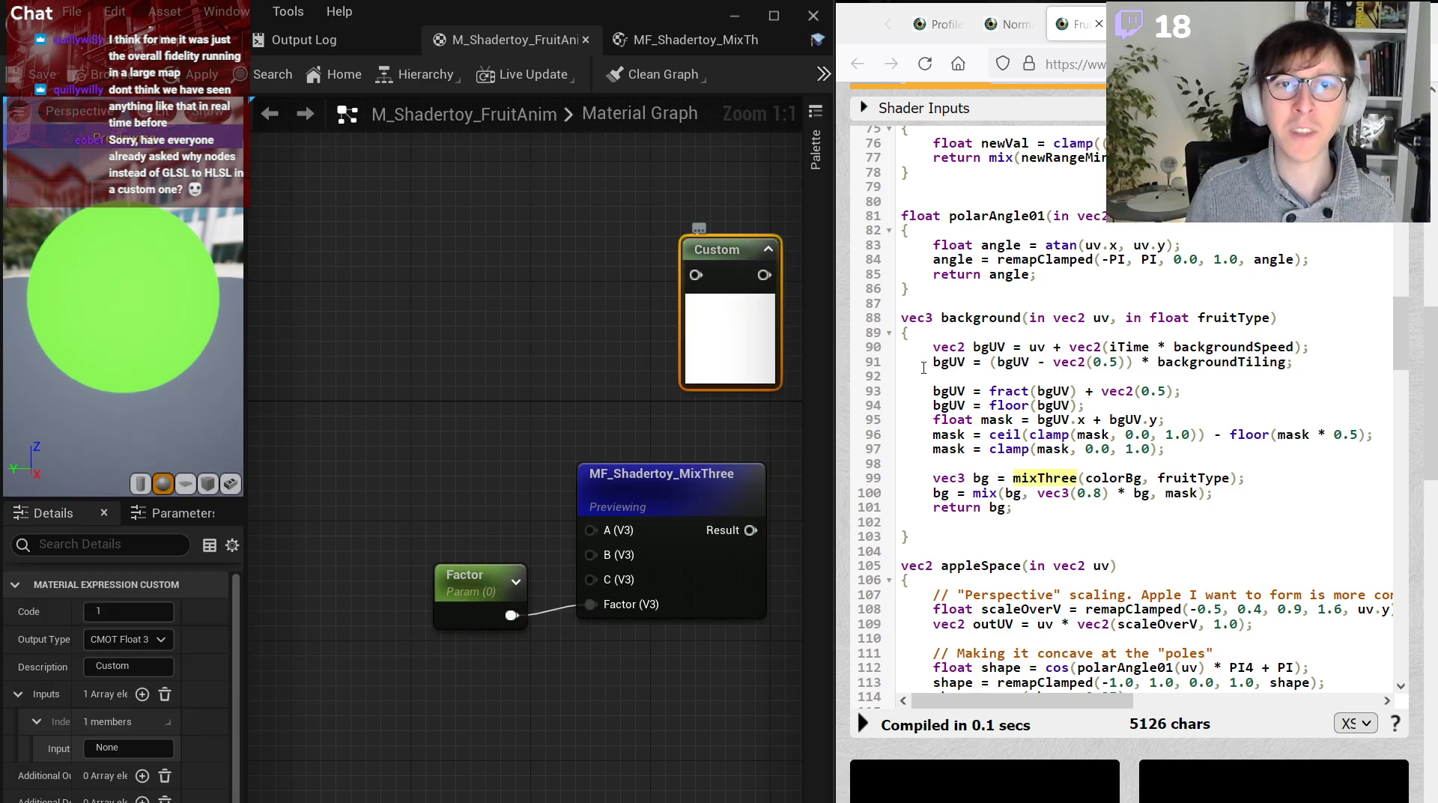
scroll(1086, 433, up, 6)
scroll(1085, 433, down, 7)
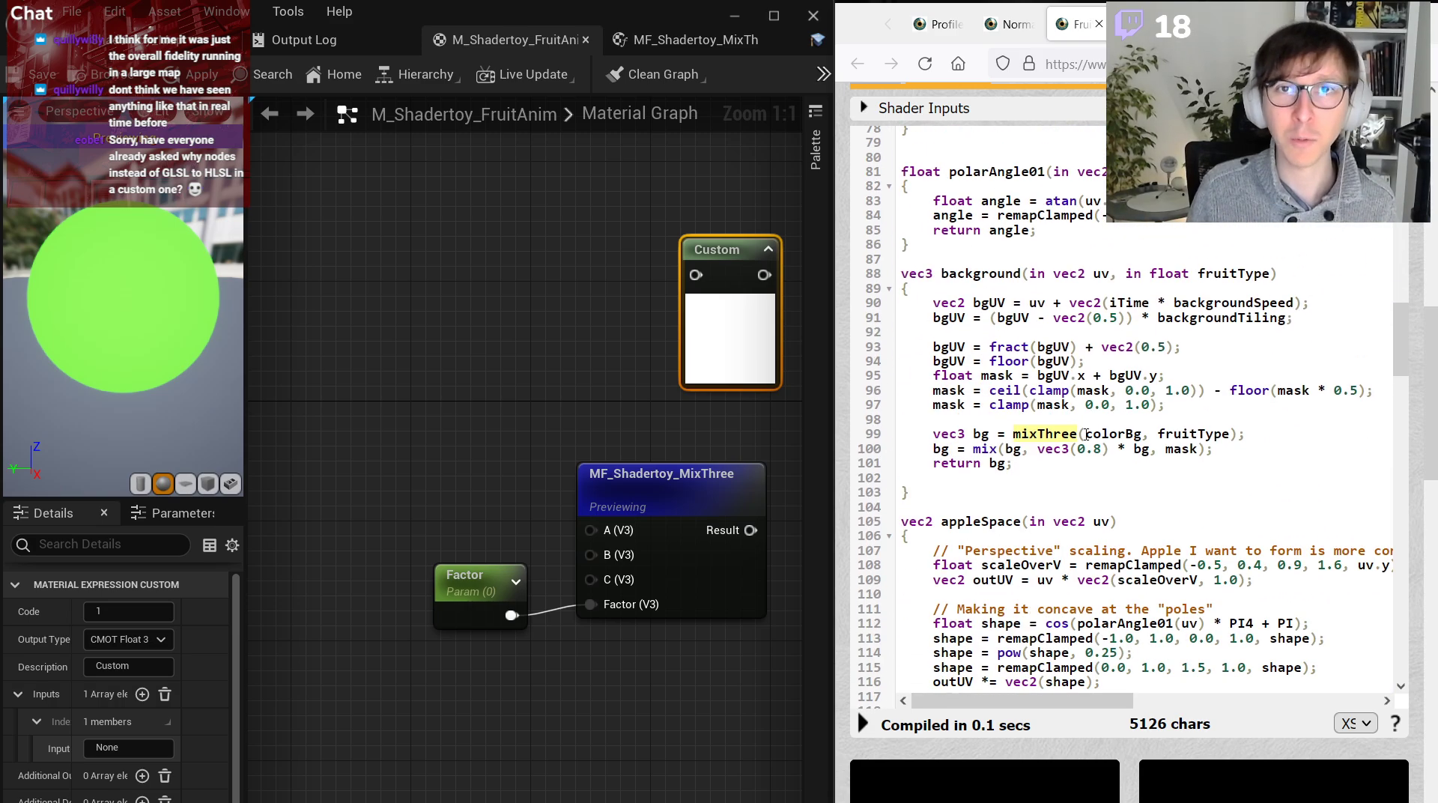
drag(692, 481, 707, 481)
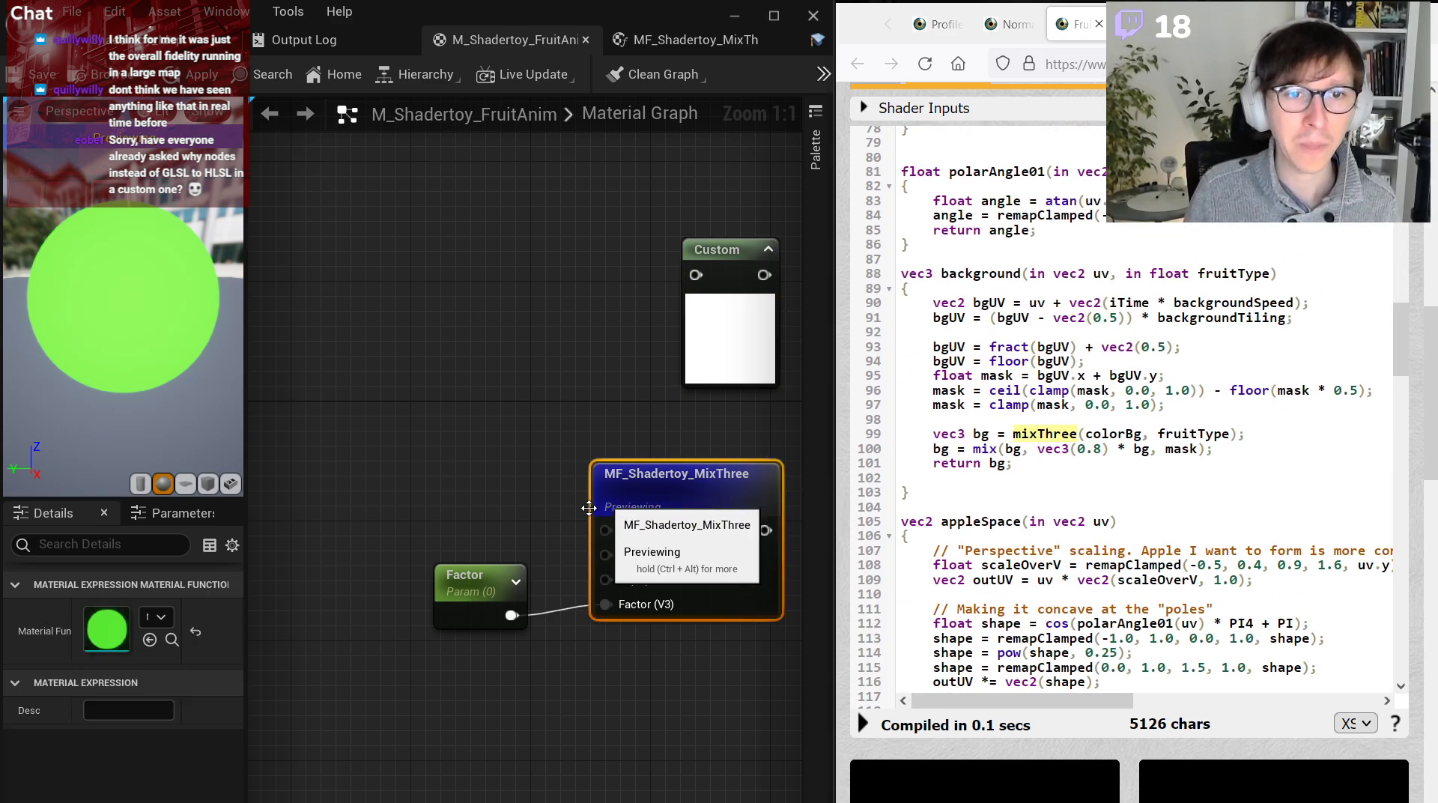
drag(472, 576, 477, 581)
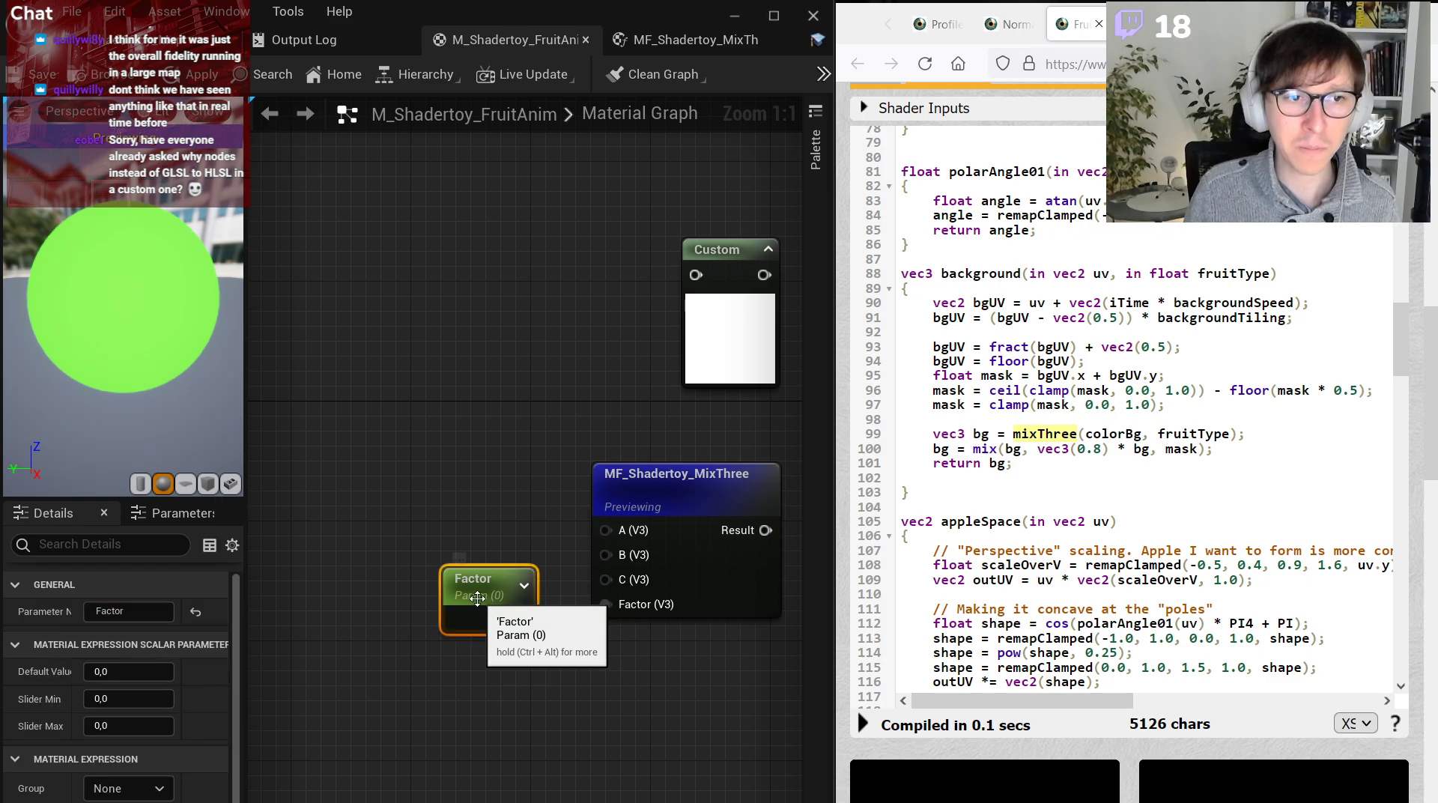
click(128, 671)
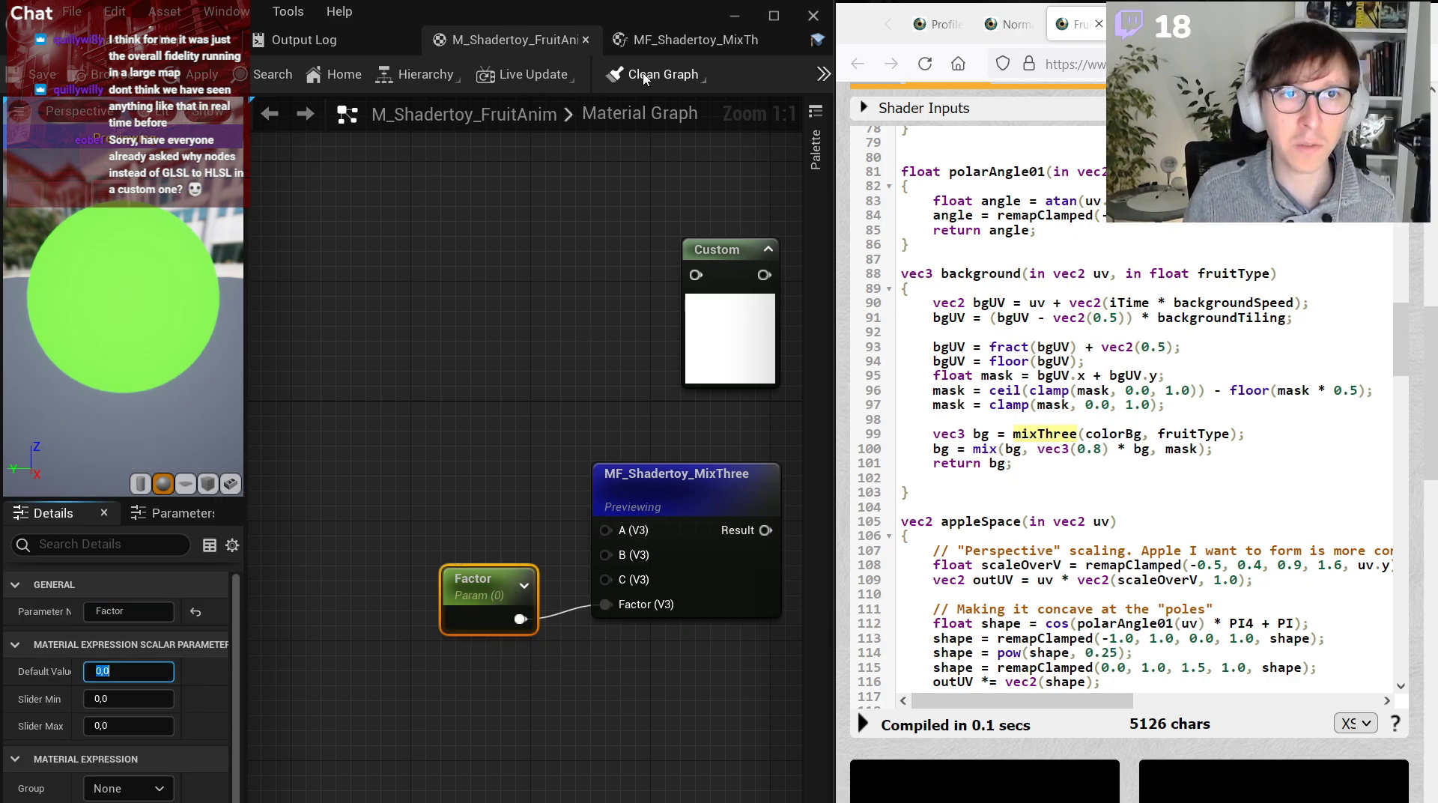
In MF_Shadertoy_MixThree, set the Factor input's type to Function Input Scalar and save the function.
click(686, 40)
click(558, 294)
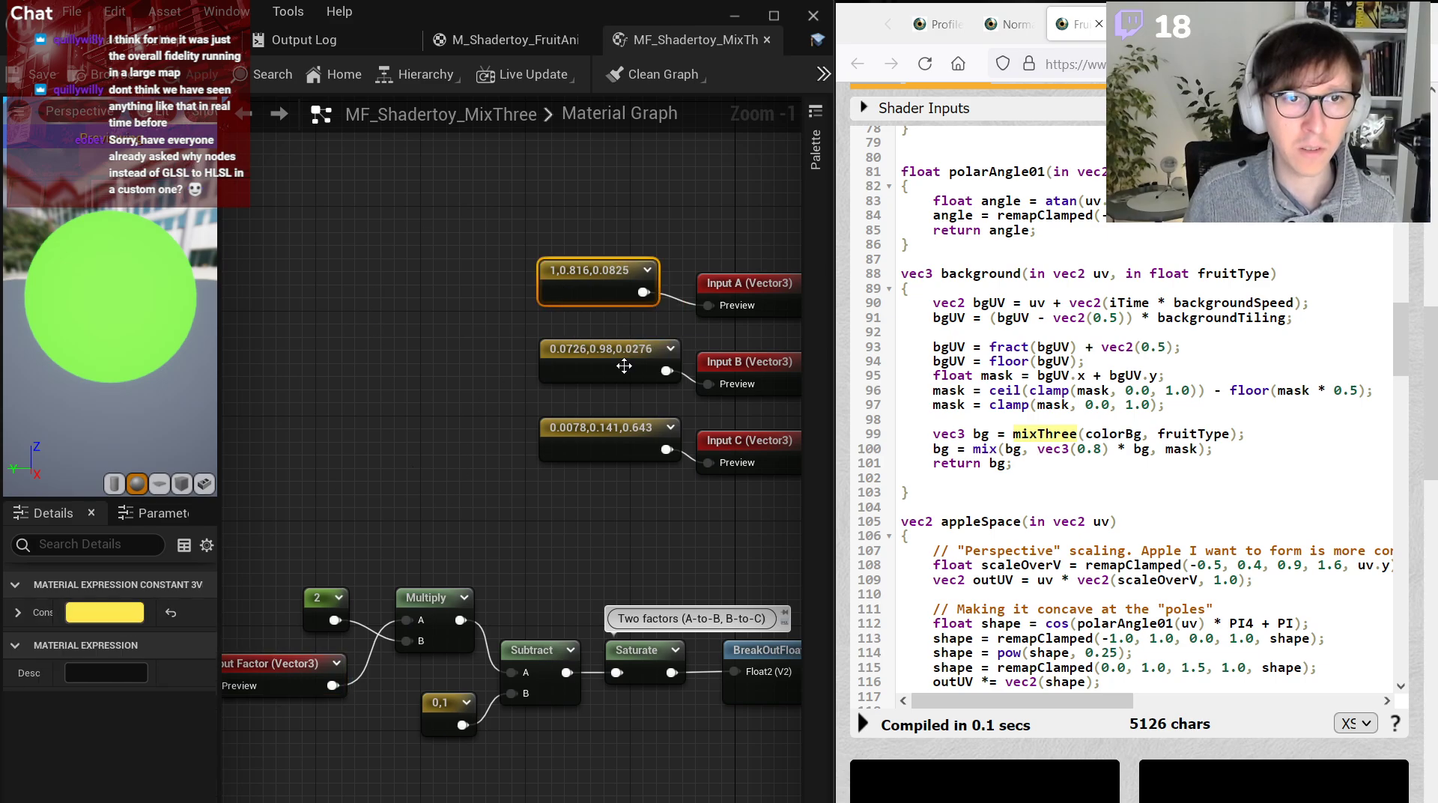
scroll(478, 281, down, 3)
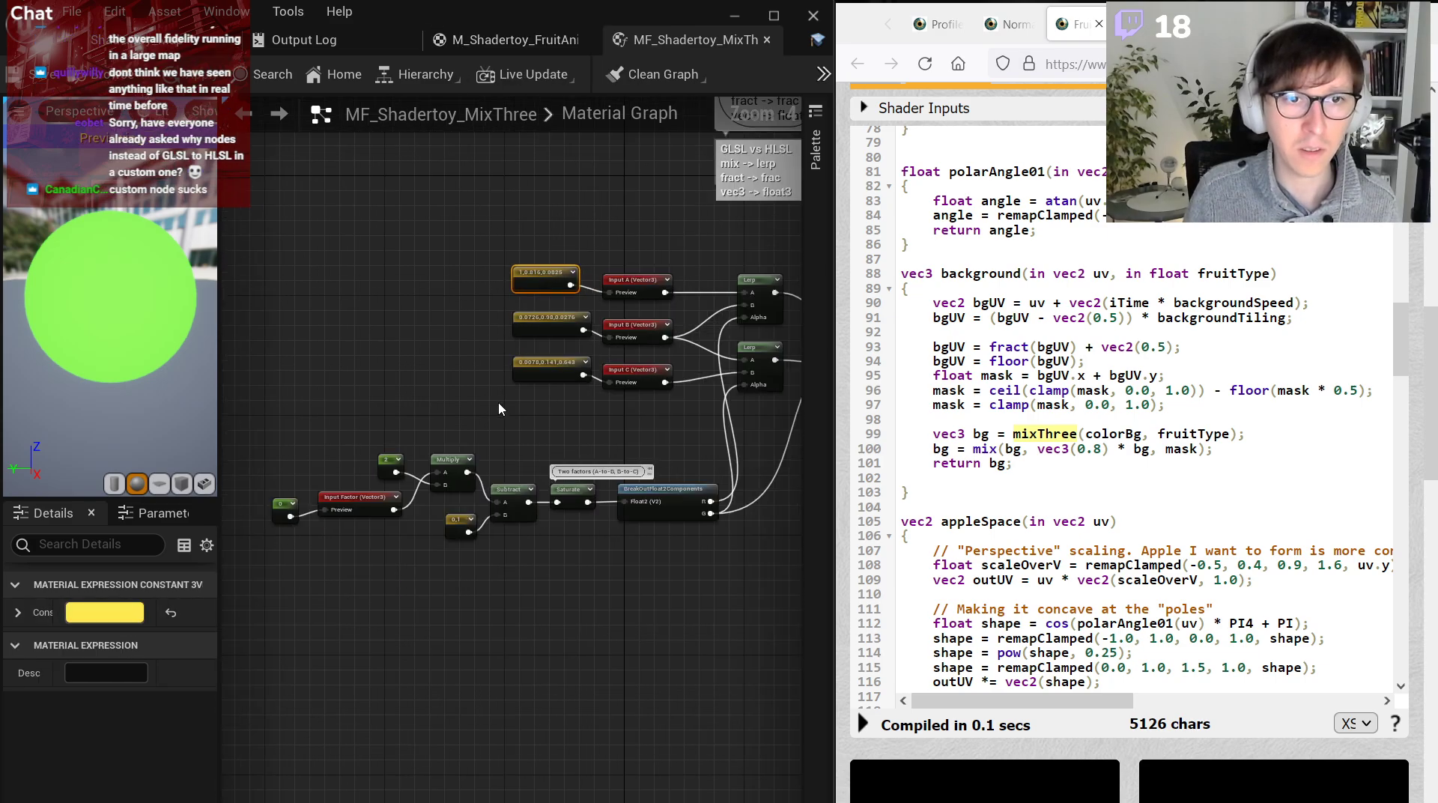
scroll(564, 307, up, 3)
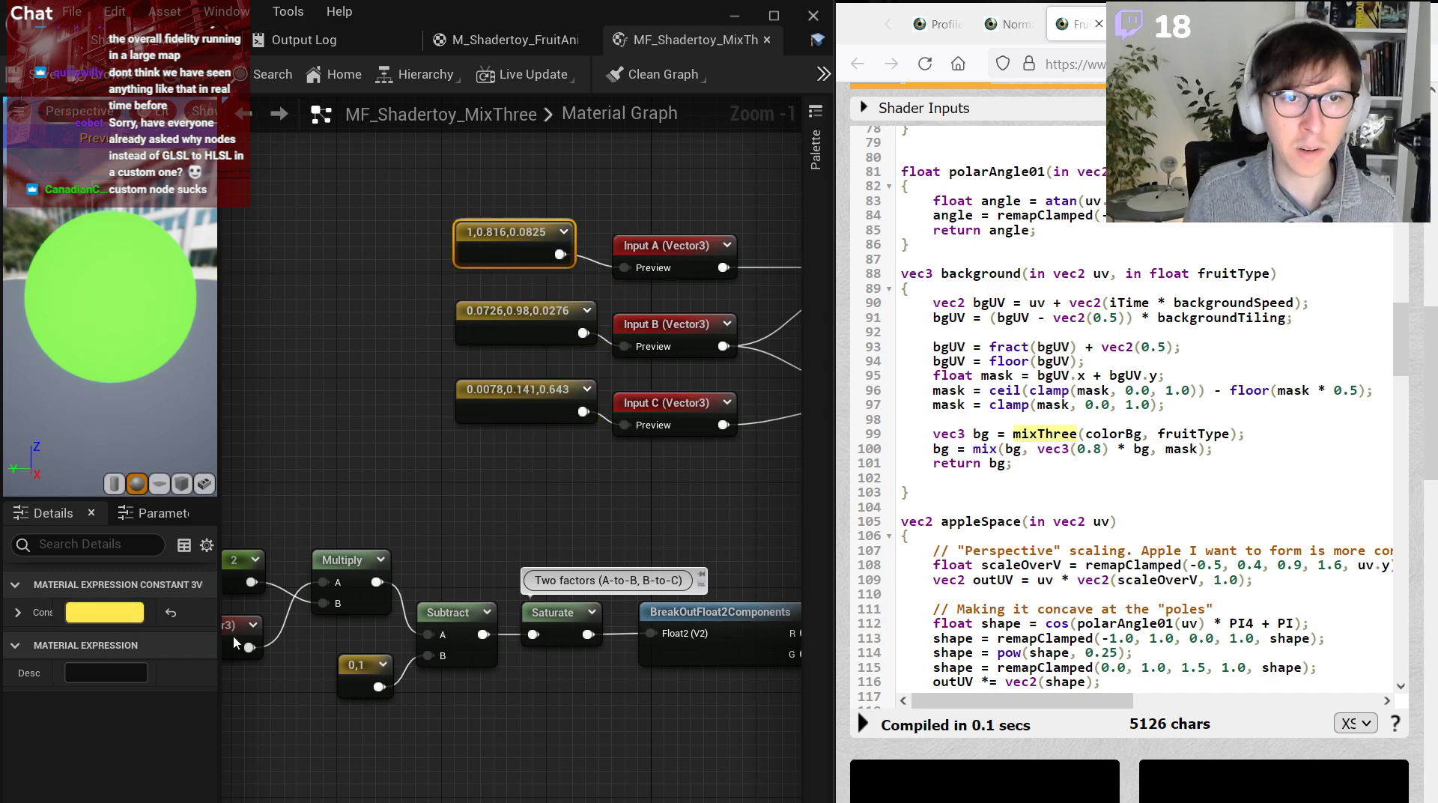
right_drag(409, 573, 630, 554)
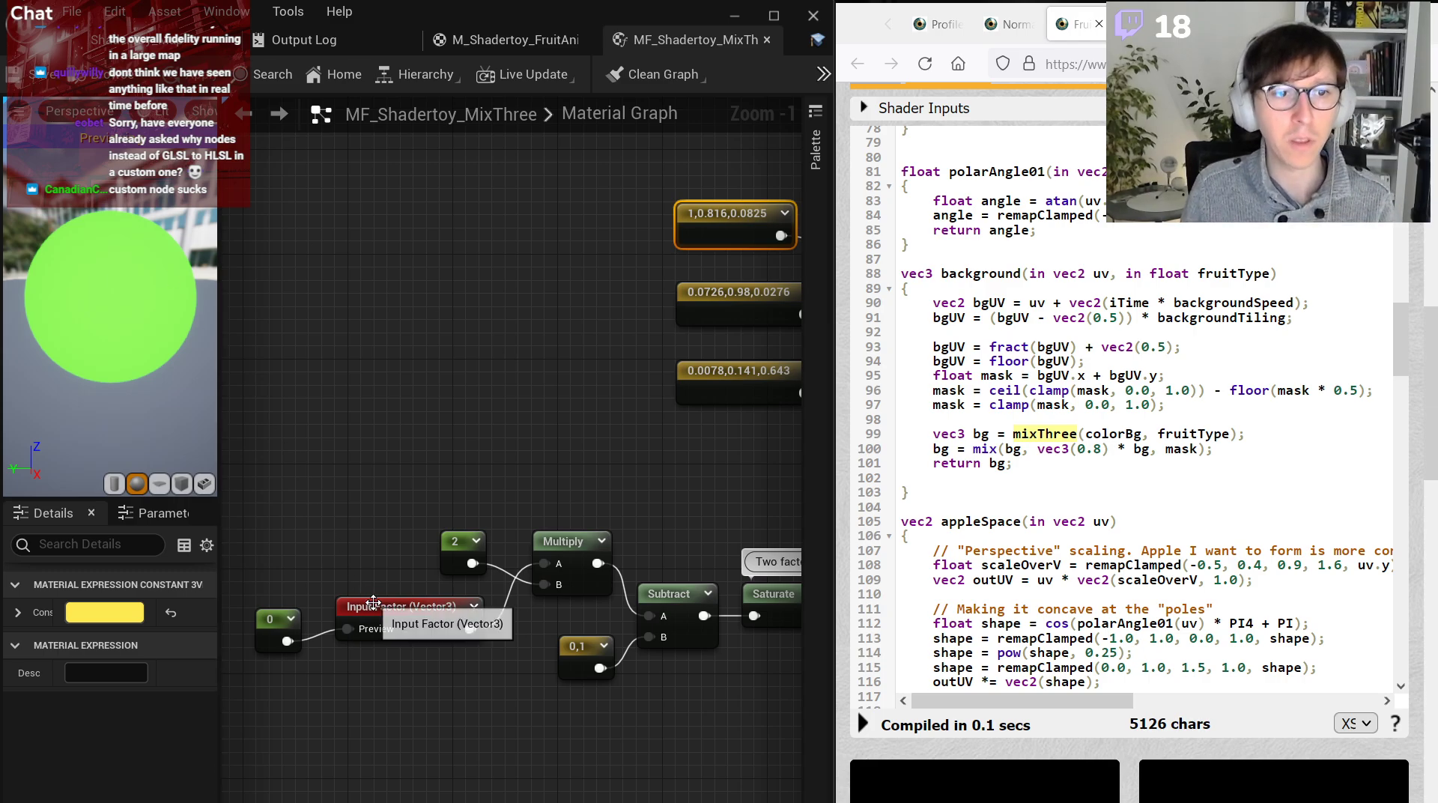
click(375, 631)
click(133, 667)
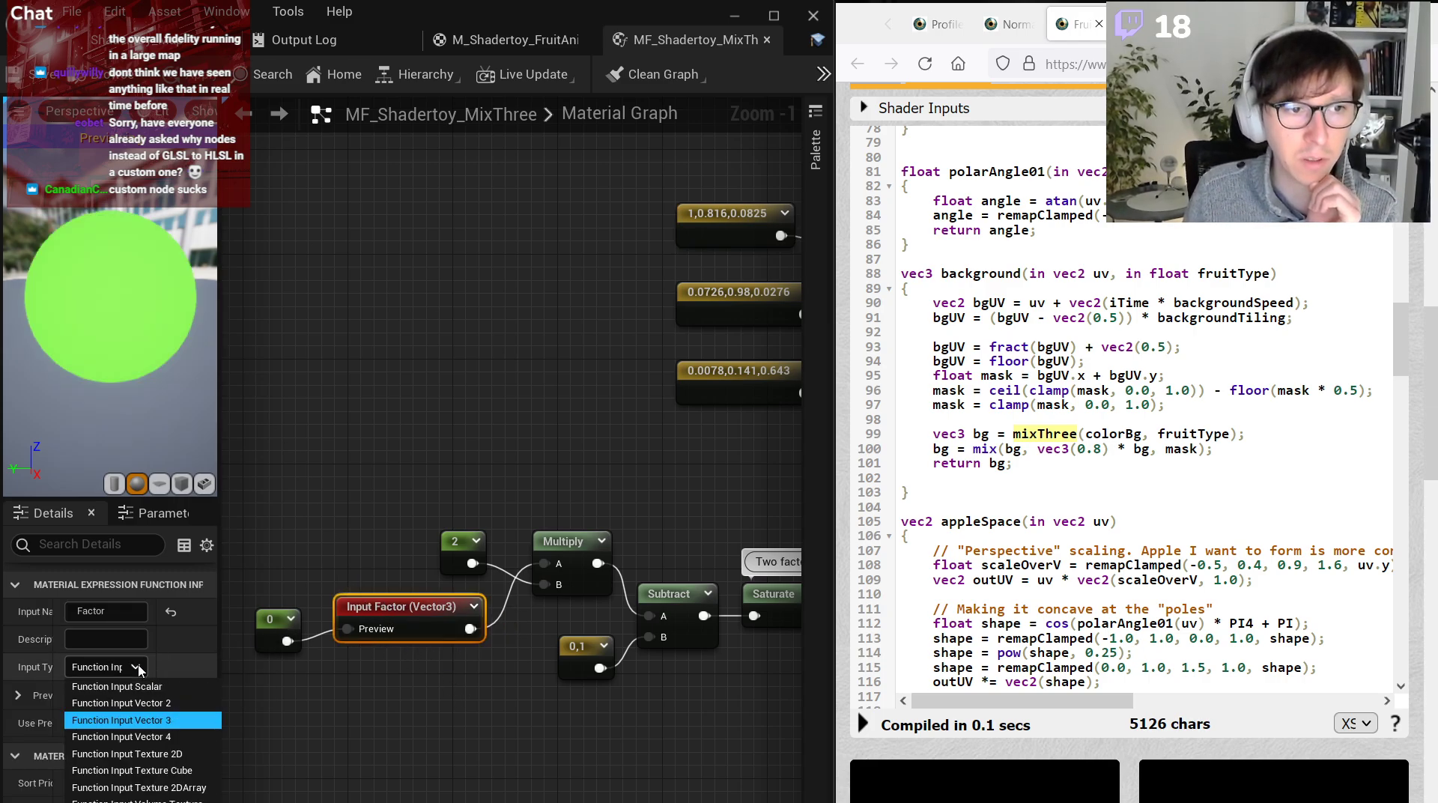
click(146, 690)
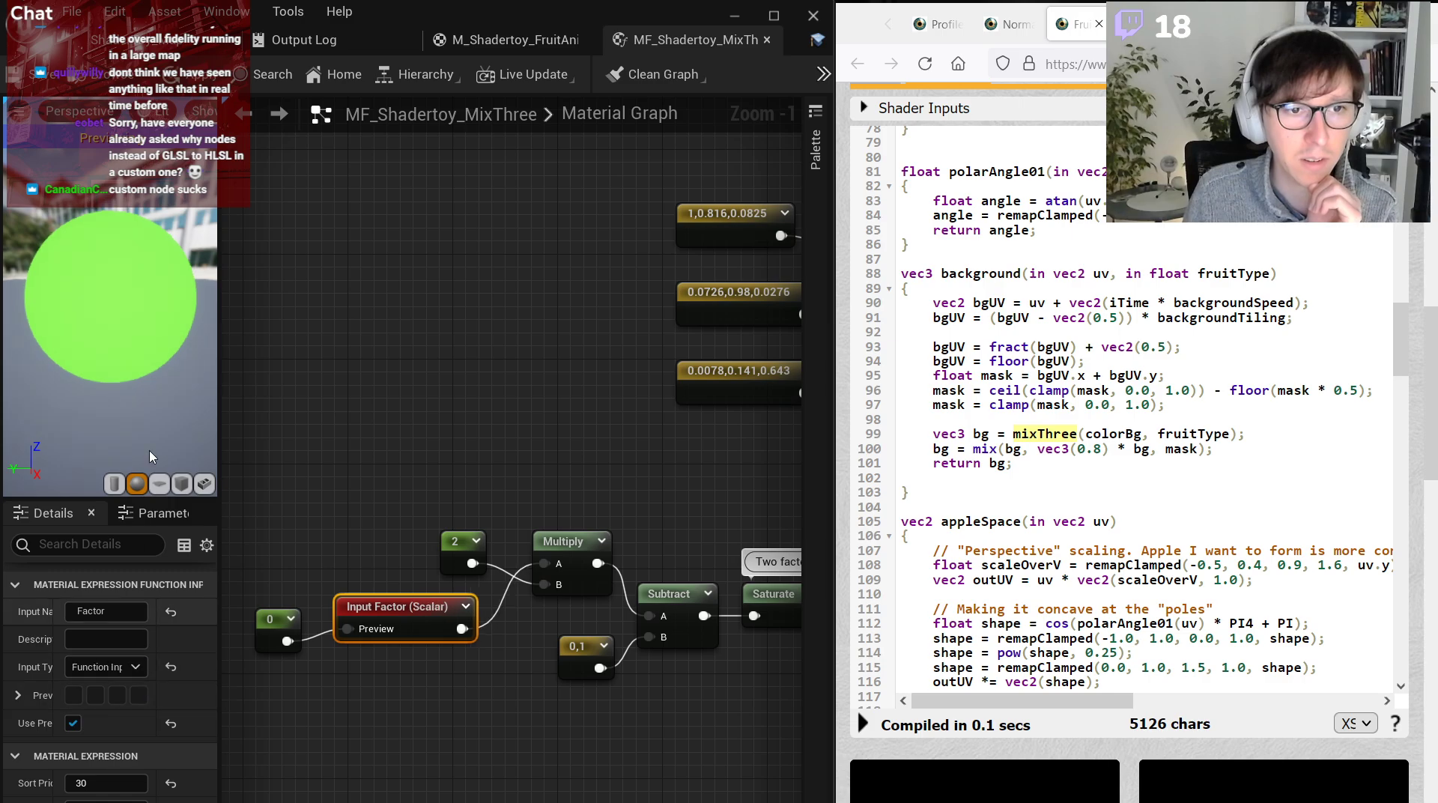
click(31, 76)
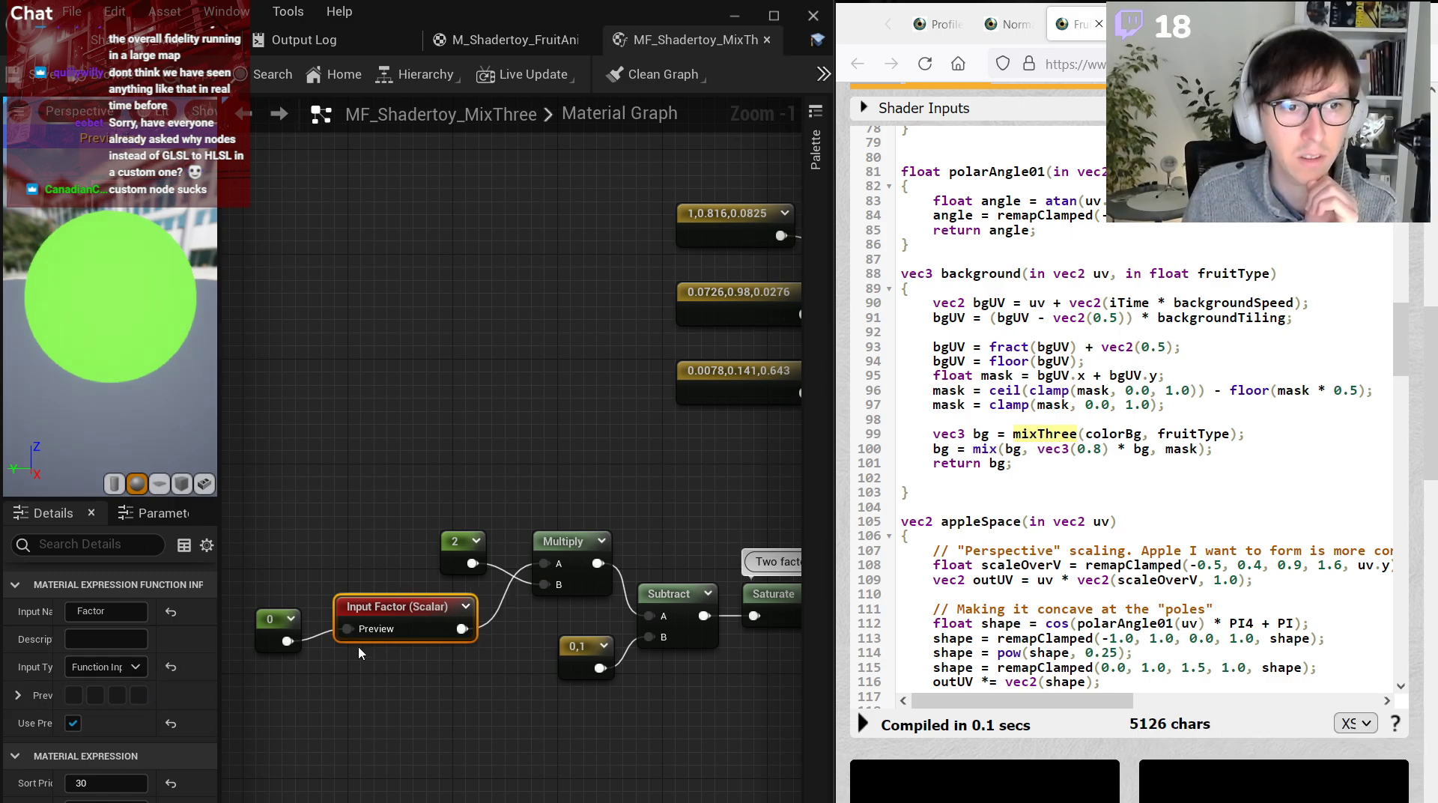
Examine the factor calculation from its preview constant through Multiply, Subtract and Saturate, and follow it to the Lerp and If nodes.
click(265, 642)
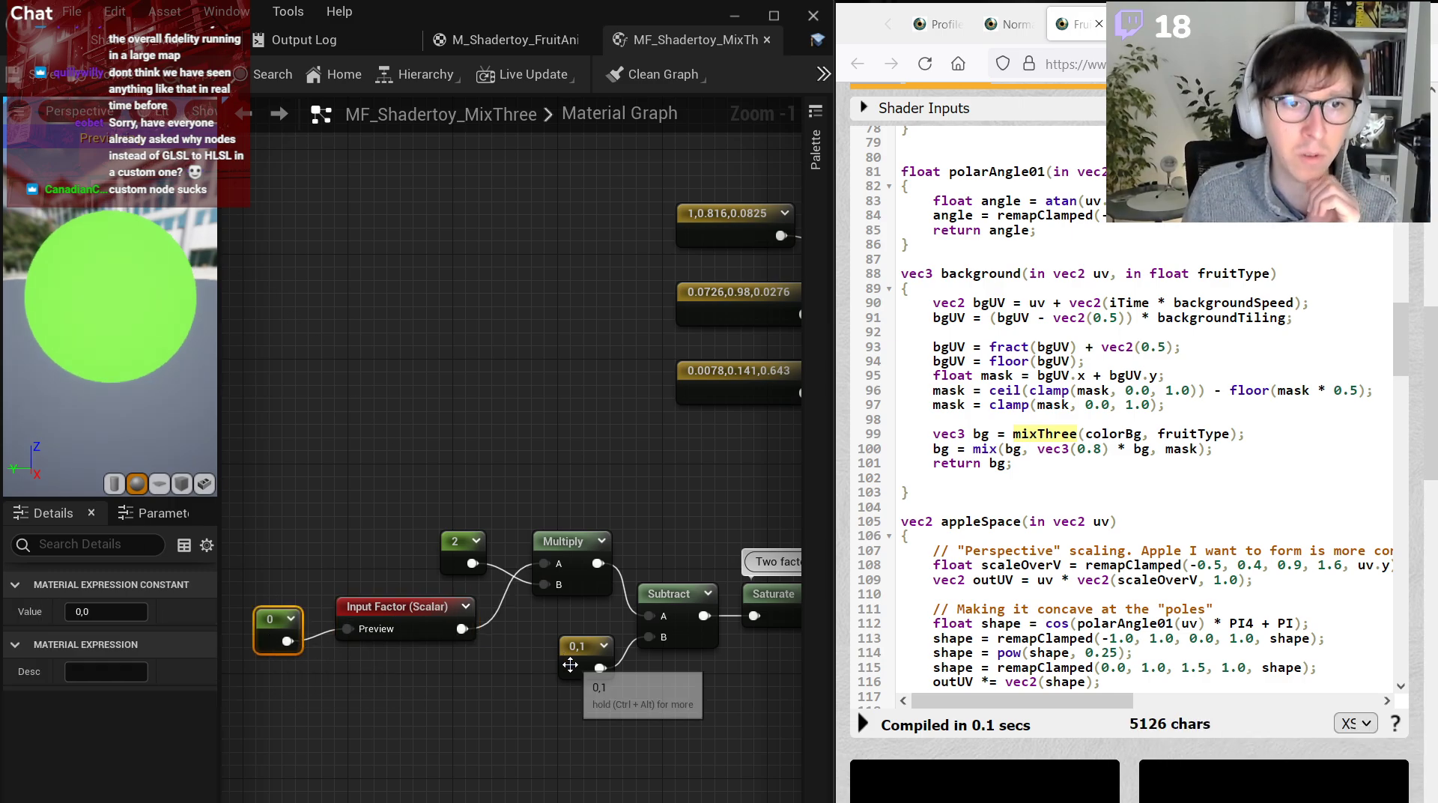
key(Home)
right_drag(450, 300, 502, 652)
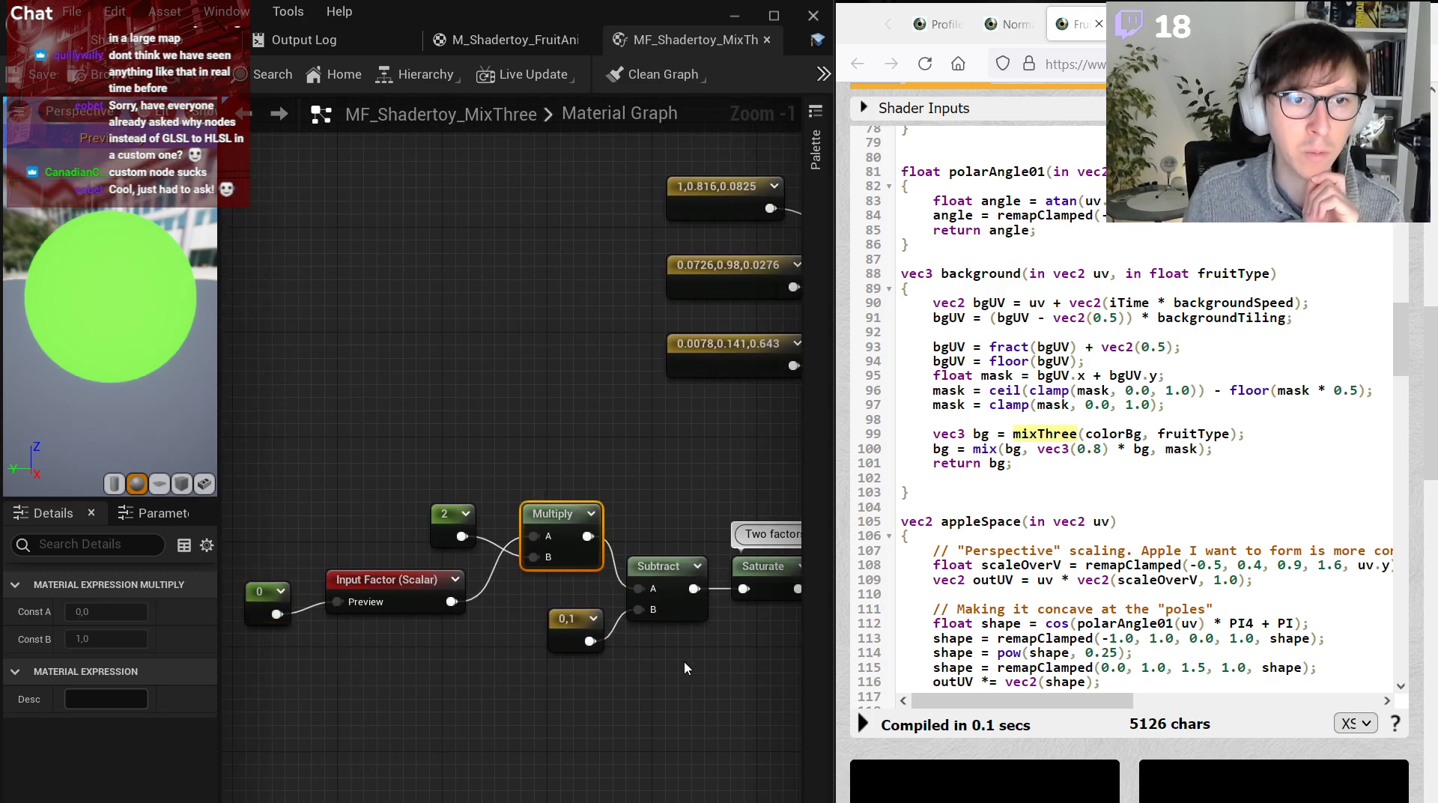
click(571, 633)
right_drag(715, 703, 679, 707)
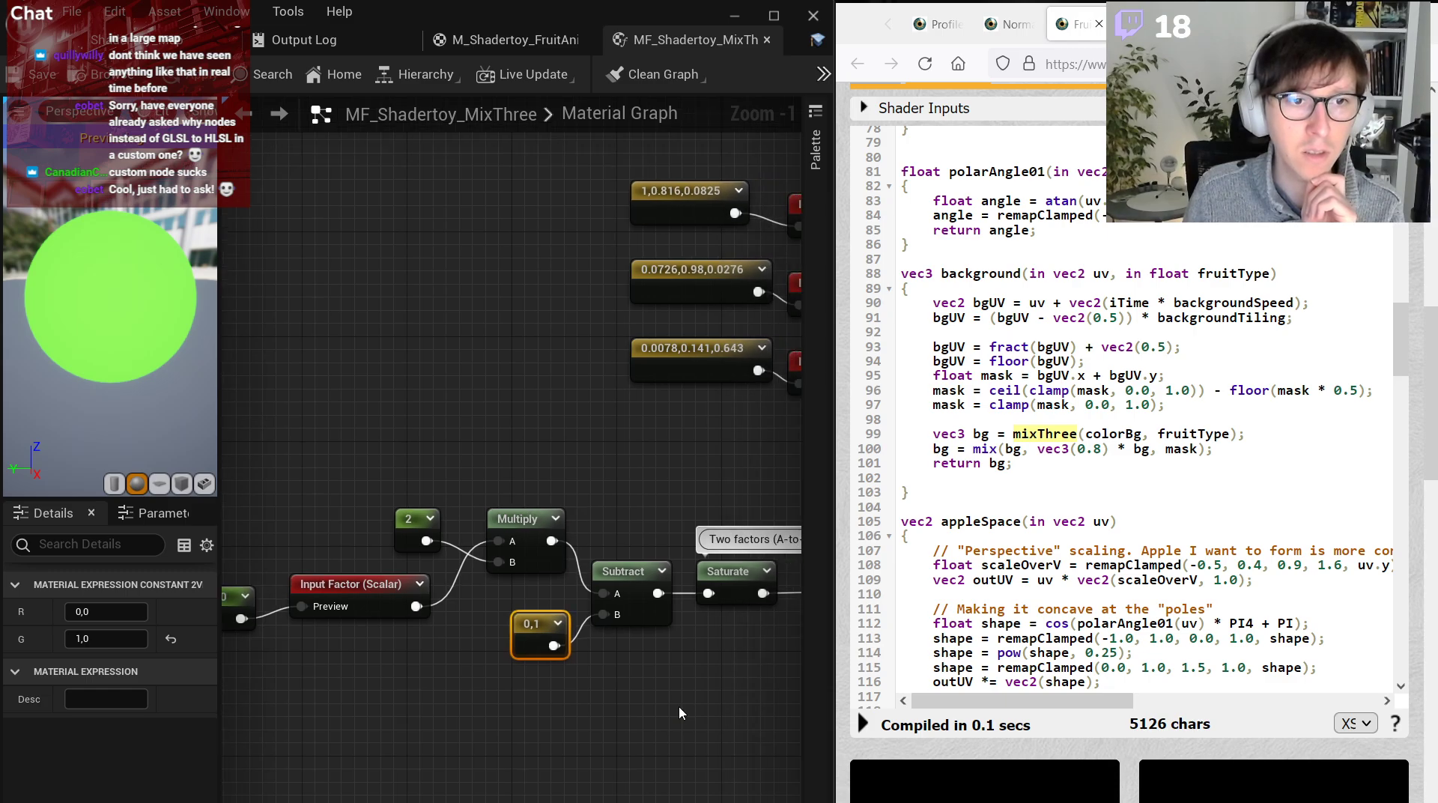
right_drag(678, 707, 472, 715)
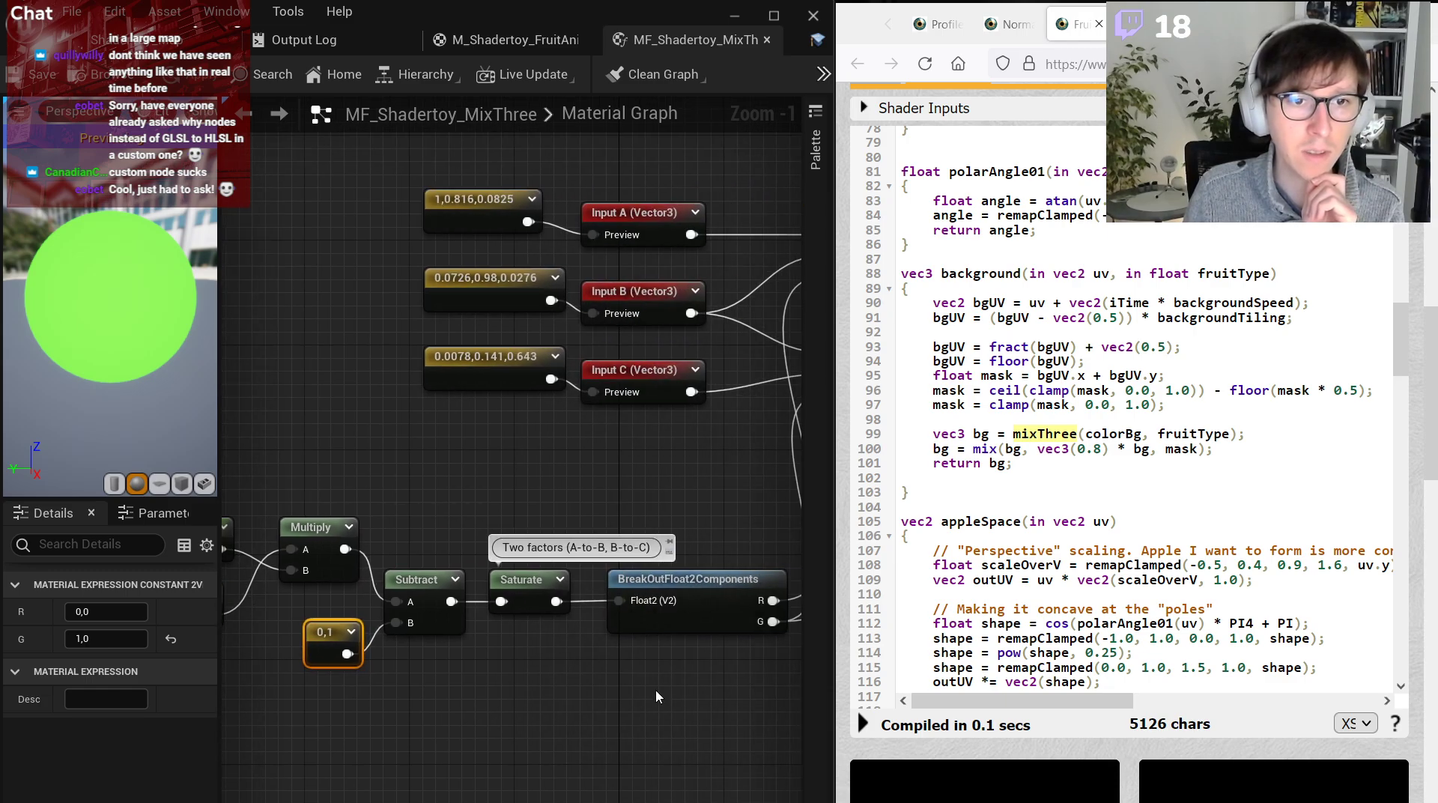
right_drag(657, 692, 359, 749)
right_drag(569, 508, 490, 619)
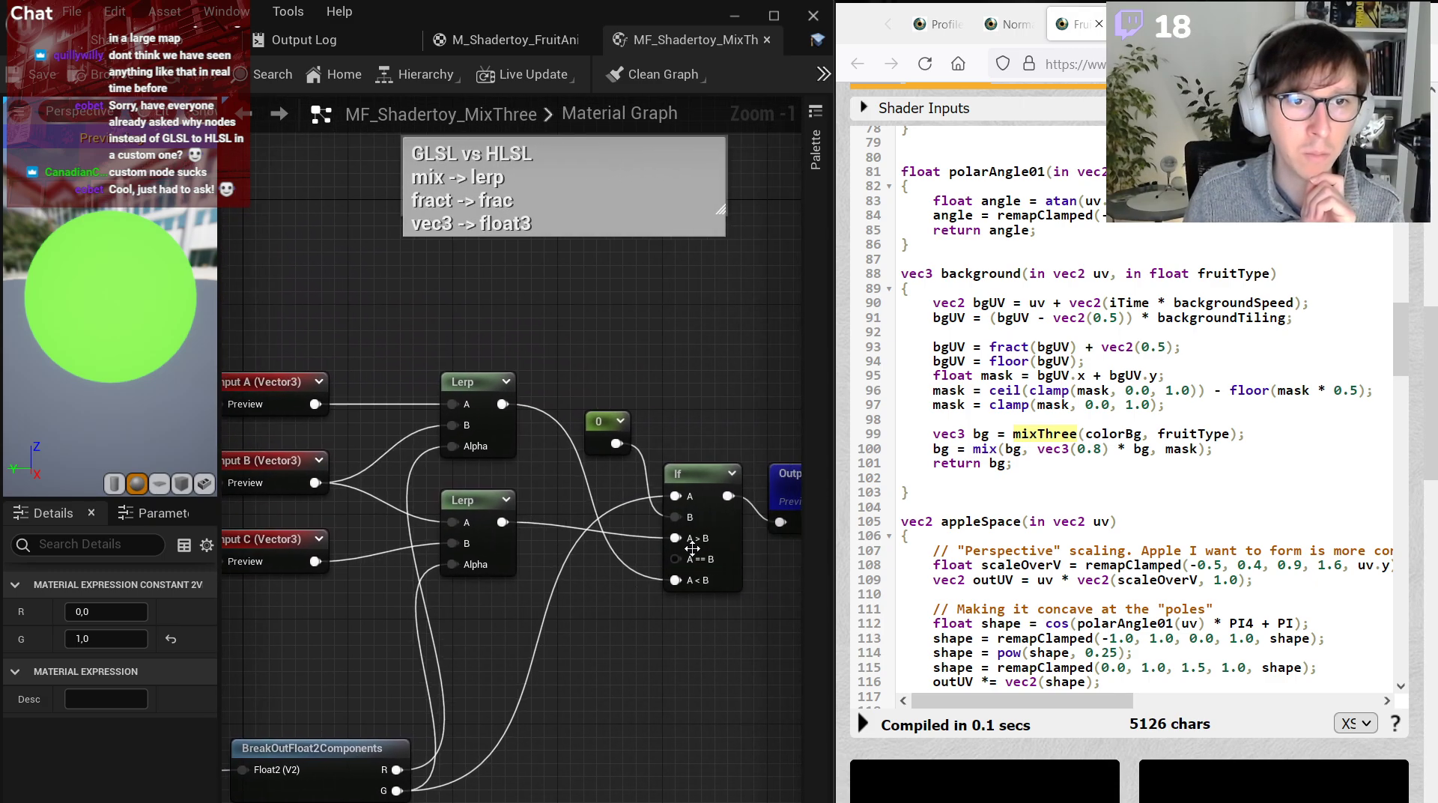
Swap the Lerp results on the If node, feeding the upper Lerp into A > B and the lower Lerp into A < B.
drag(676, 537, 502, 404)
drag(502, 522, 676, 579)
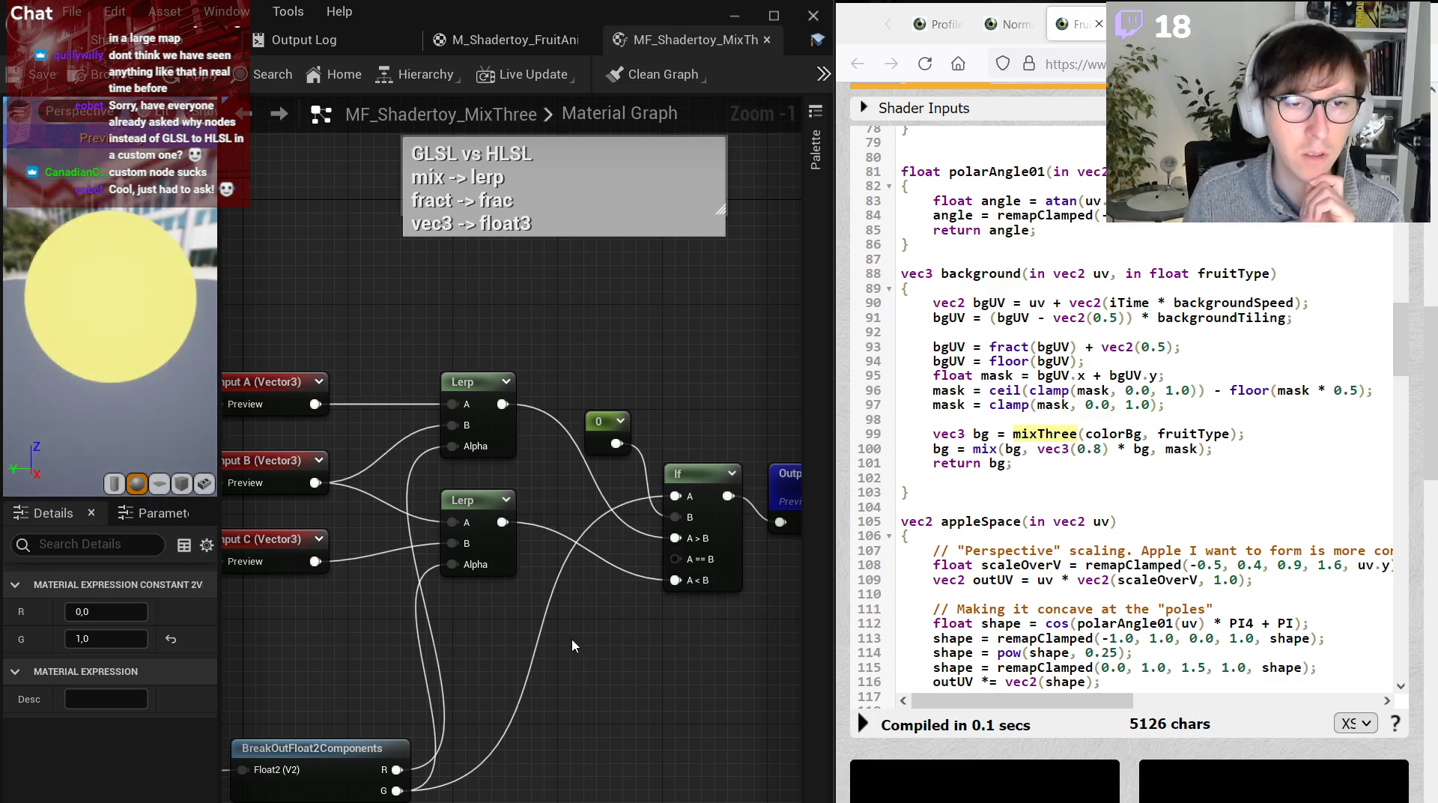
right_drag(572, 639, 636, 640)
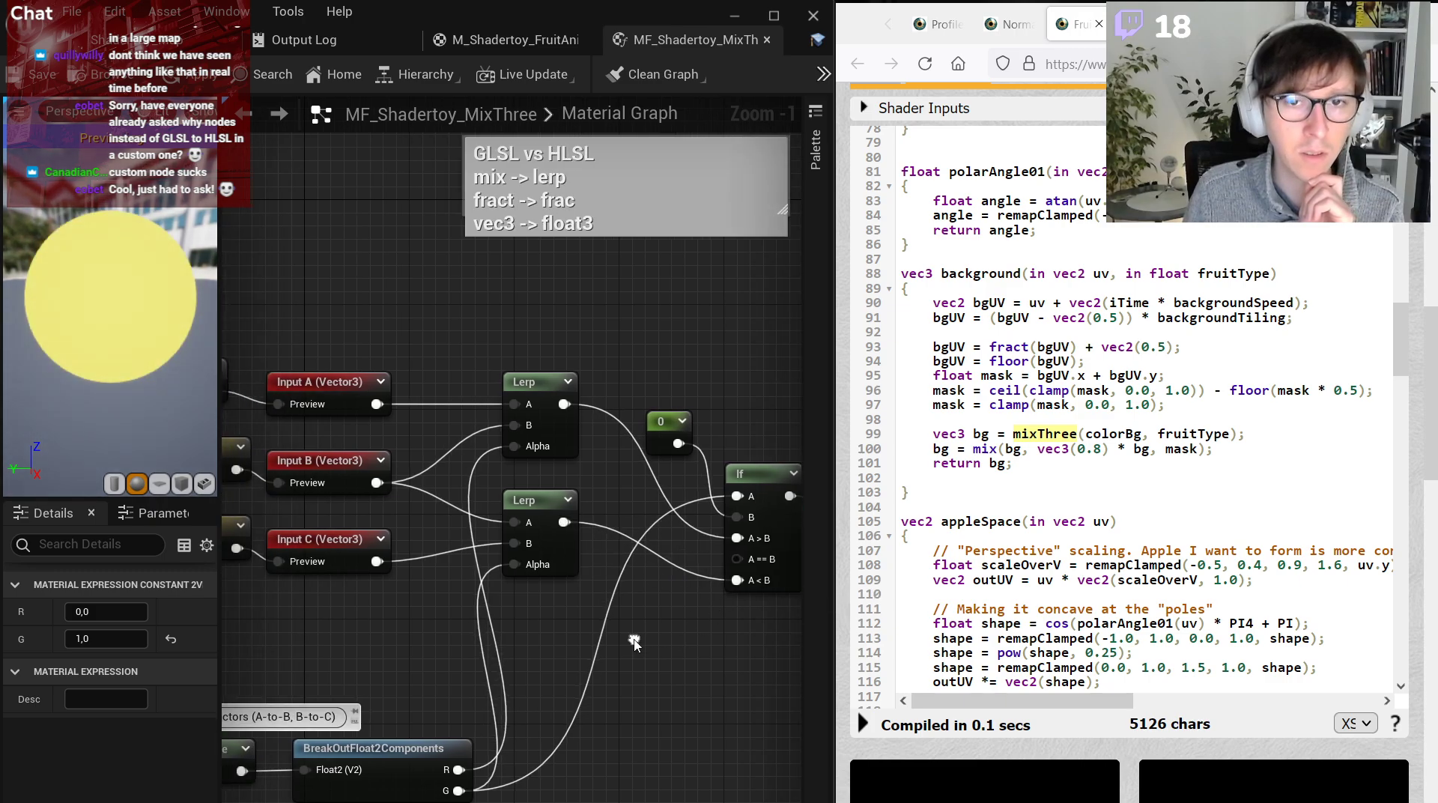
Compare both return branches of mixThree in the Shadertoy code with the function inputs and Lerp nodes in the graph.
scroll(1026, 365, up, 20)
scroll(1004, 347, down, 12)
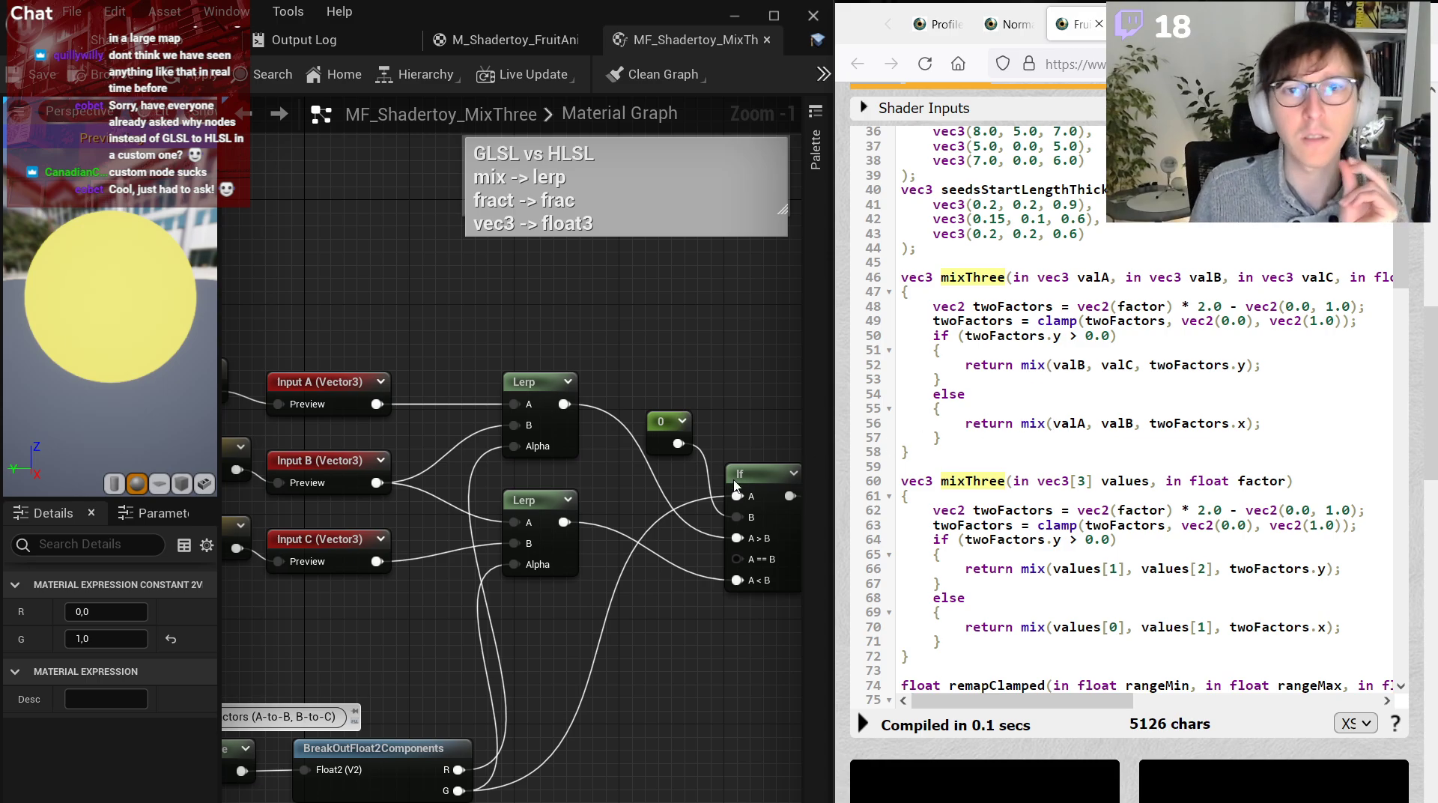
drag(323, 460, 335, 540)
key(ctrl+z)
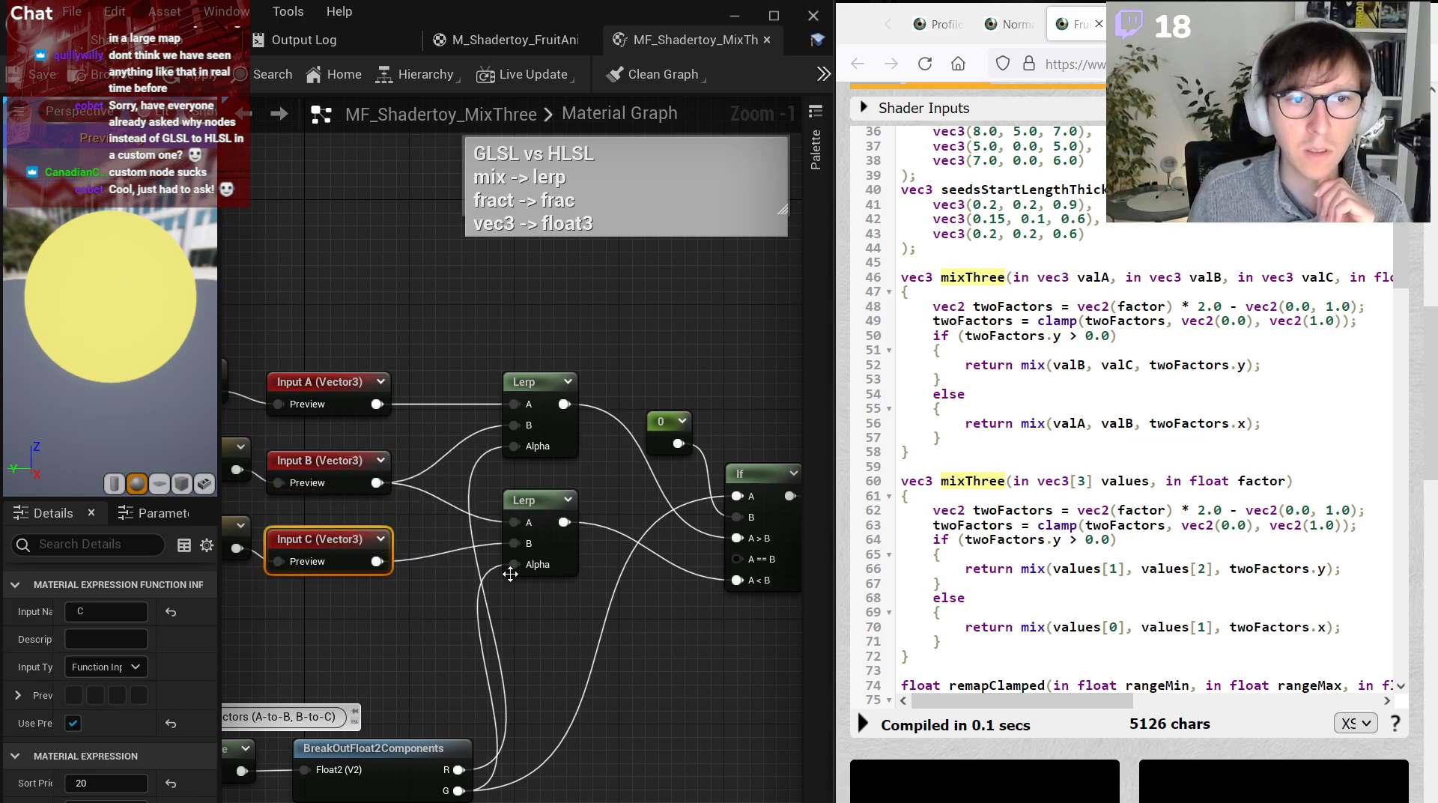
click(529, 510)
right_drag(574, 601, 621, 587)
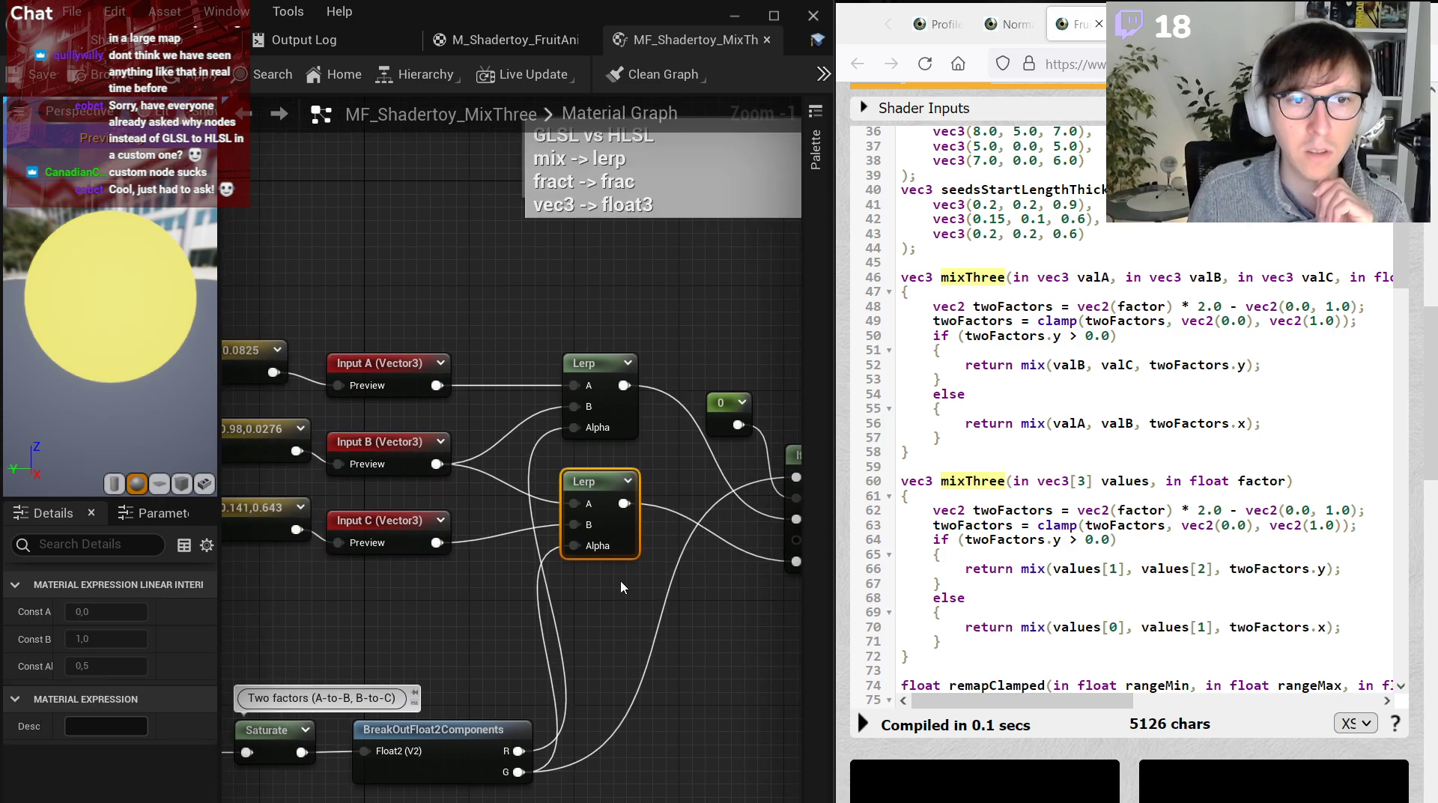
drag(1153, 431, 1250, 427)
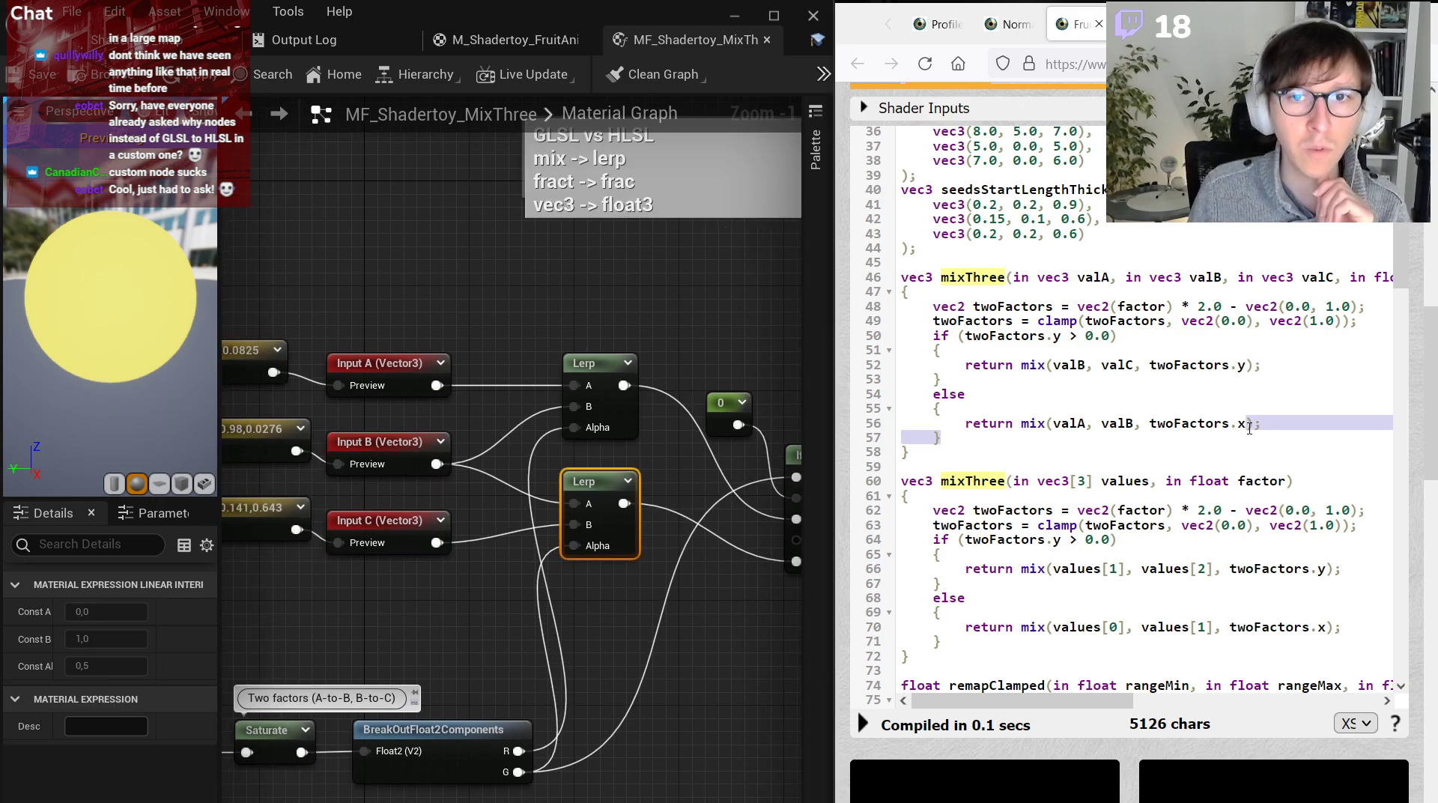
click(628, 638)
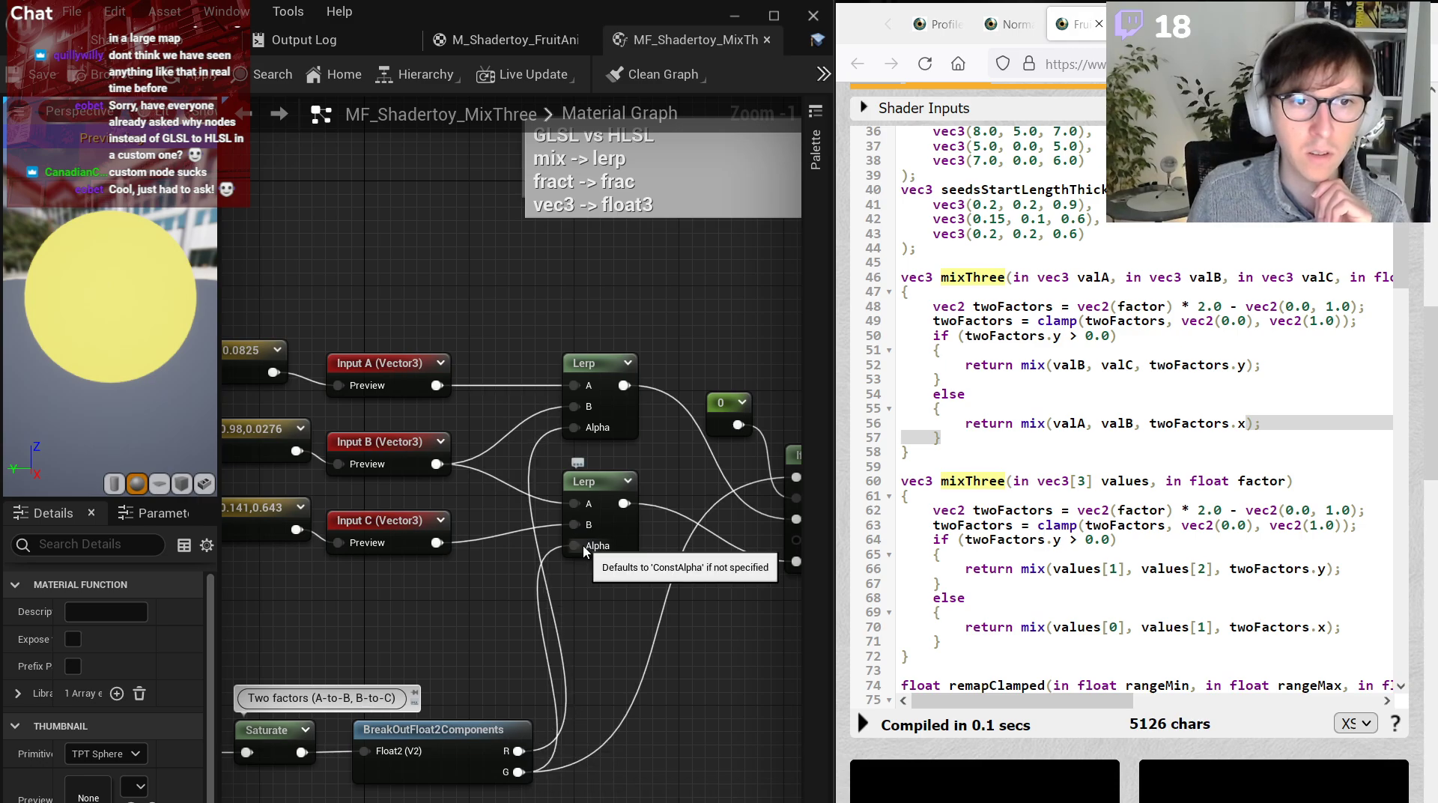
Feed the lower Lerp's Alpha from the R output of BreakOutFloat2Components and connect that Lerp's result to A == B on the If node.
drag(574, 545, 518, 751)
right_drag(723, 552, 606, 556)
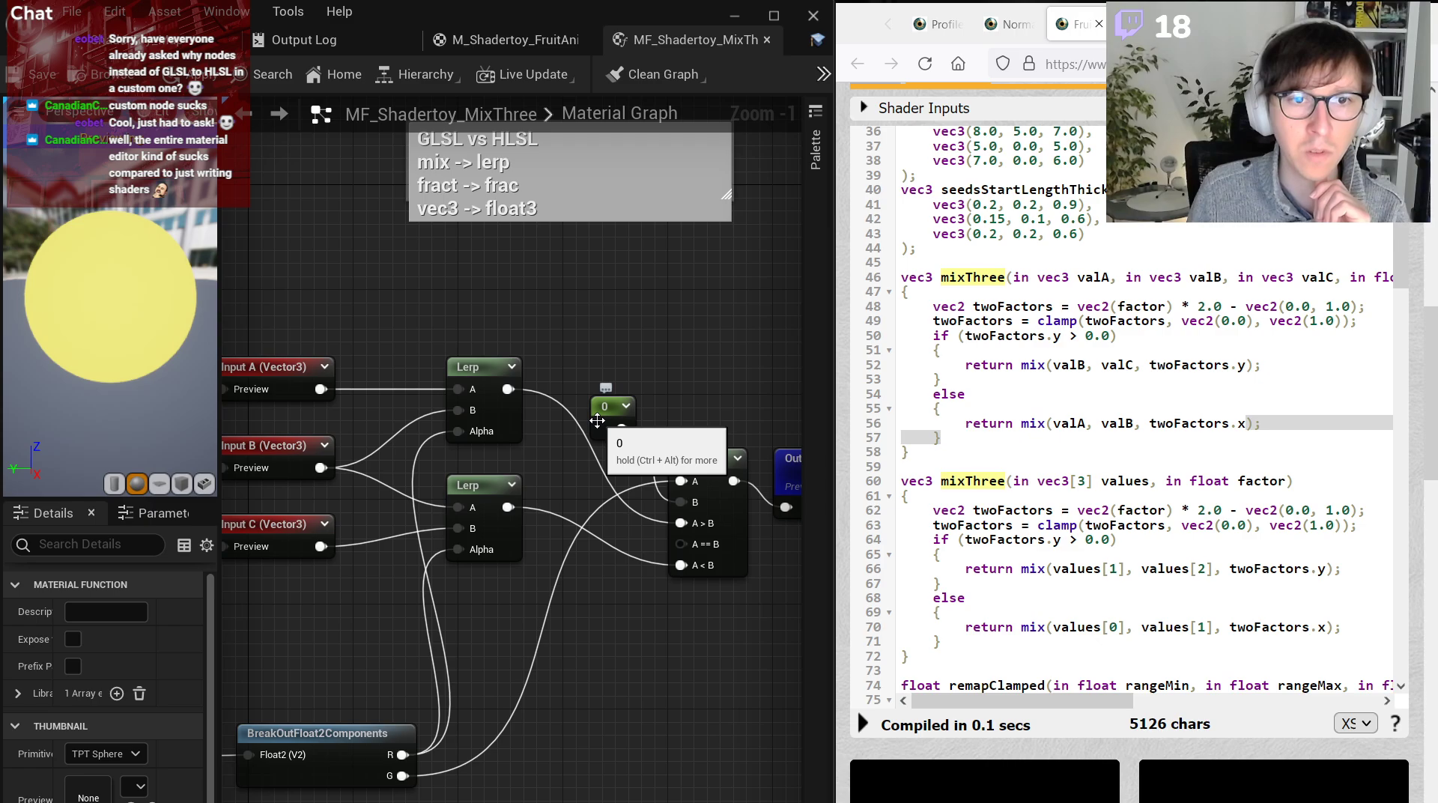
drag(680, 544, 509, 510)
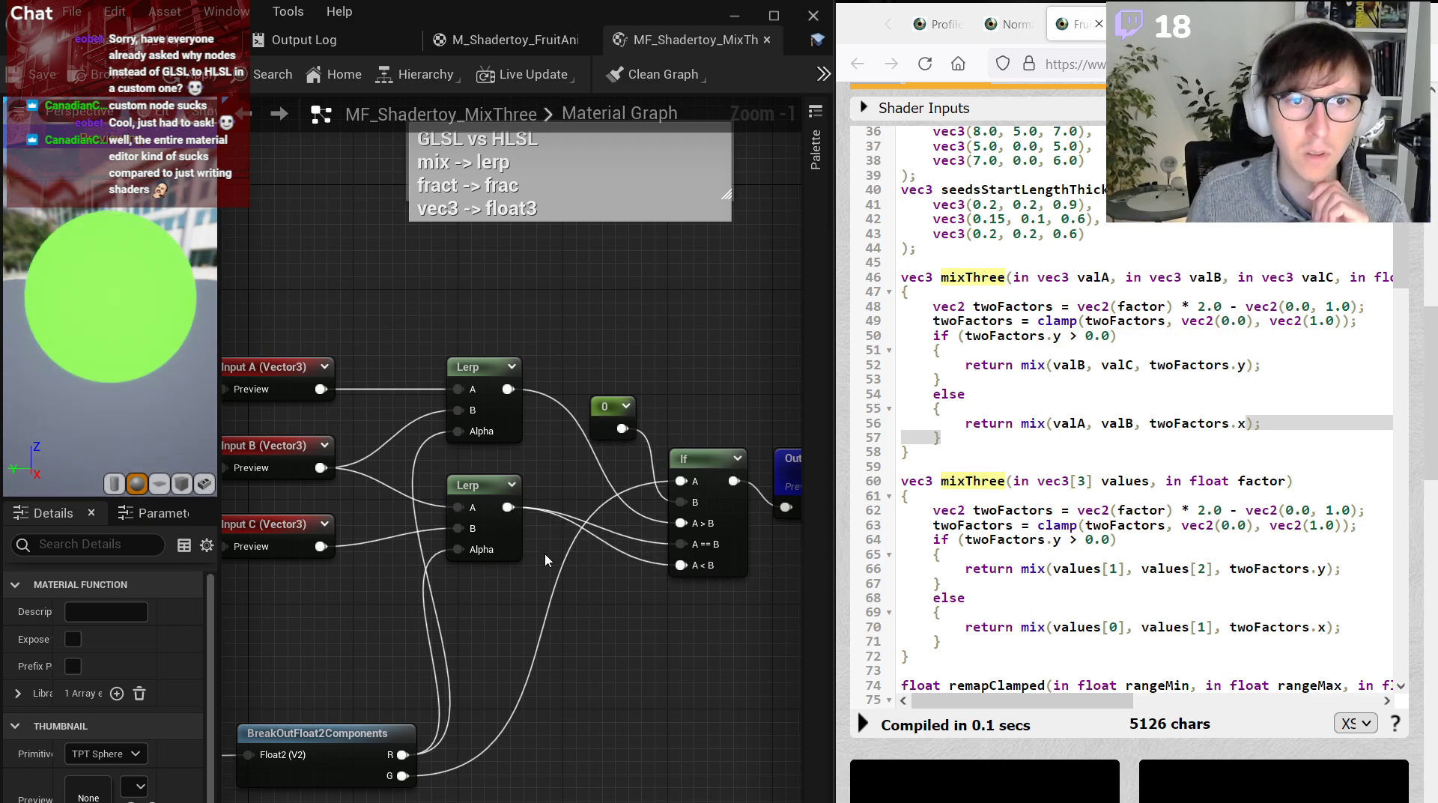
right_drag(546, 555, 677, 595)
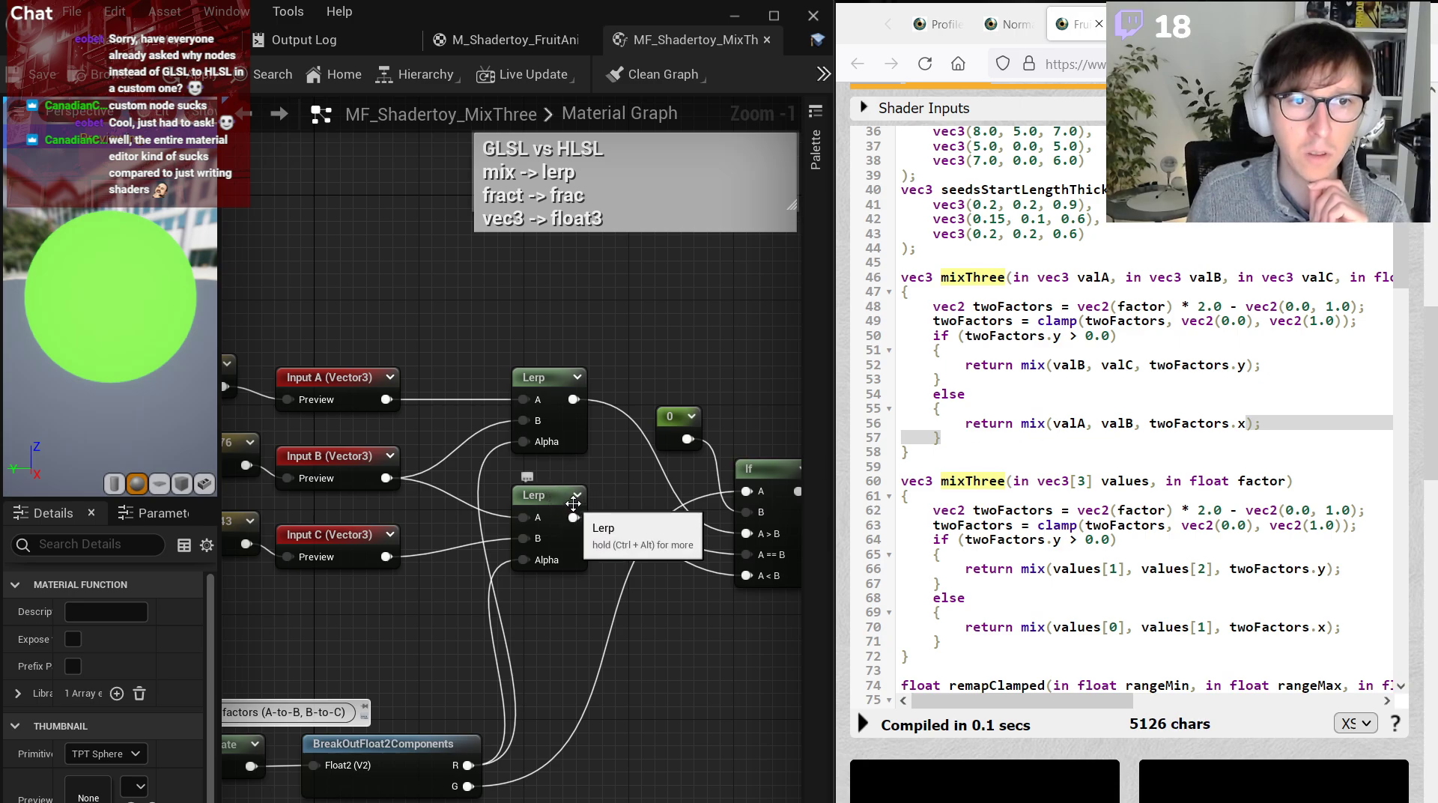
Reroute the upper Lerp's result to A == B and A < B, feed the lower Lerp into A > B, and save the function.
mouse_move(574, 399)
mouse_down()
mouse_move(752, 585)
mouse_move(608, 401)
mouse_move(574, 399)
mouse_up()
drag(745, 531, 574, 517)
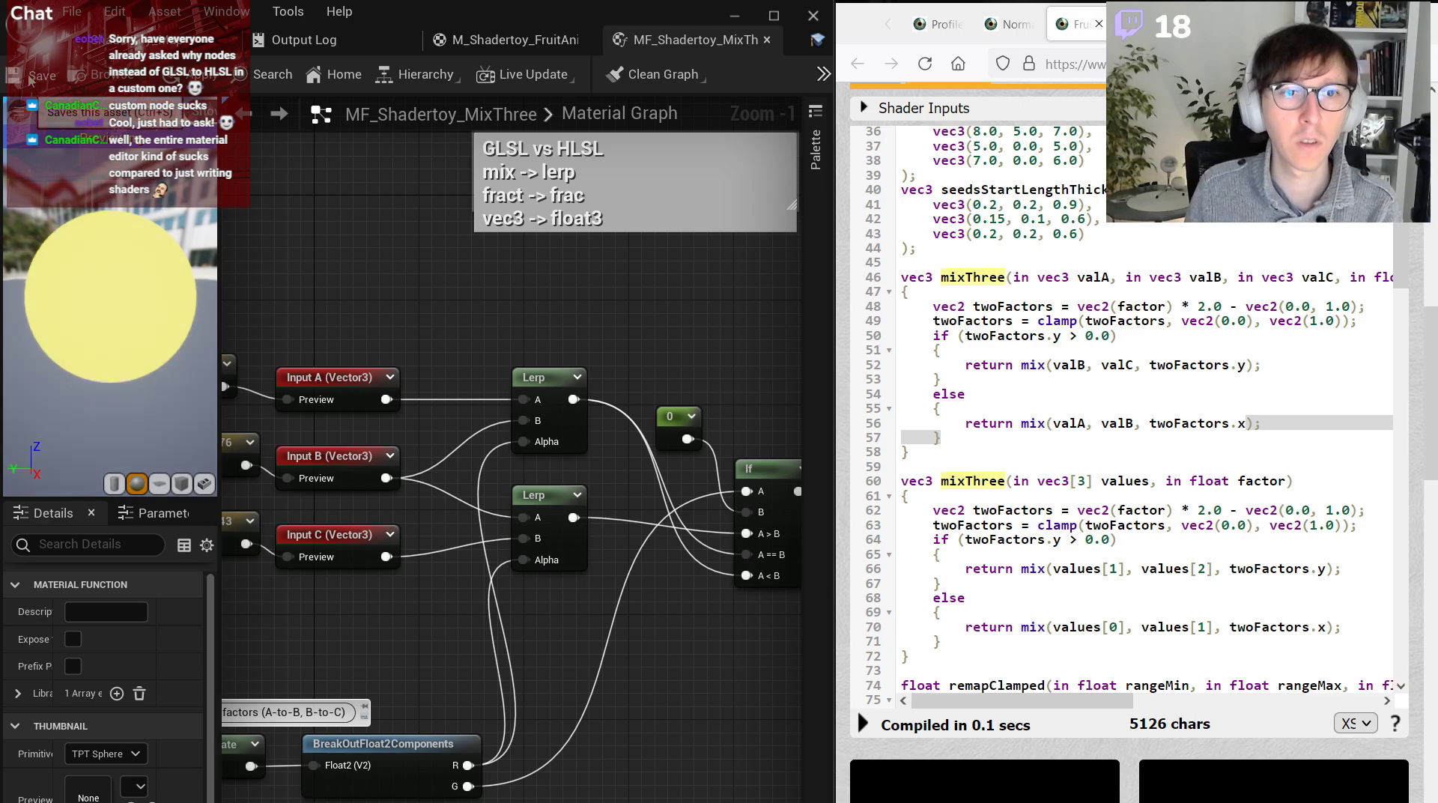
key(ctrl+s)
In M_Shadertoy_FruitAnim, test the Factor parameter with default values of 0,5 and 1.
click(510, 39)
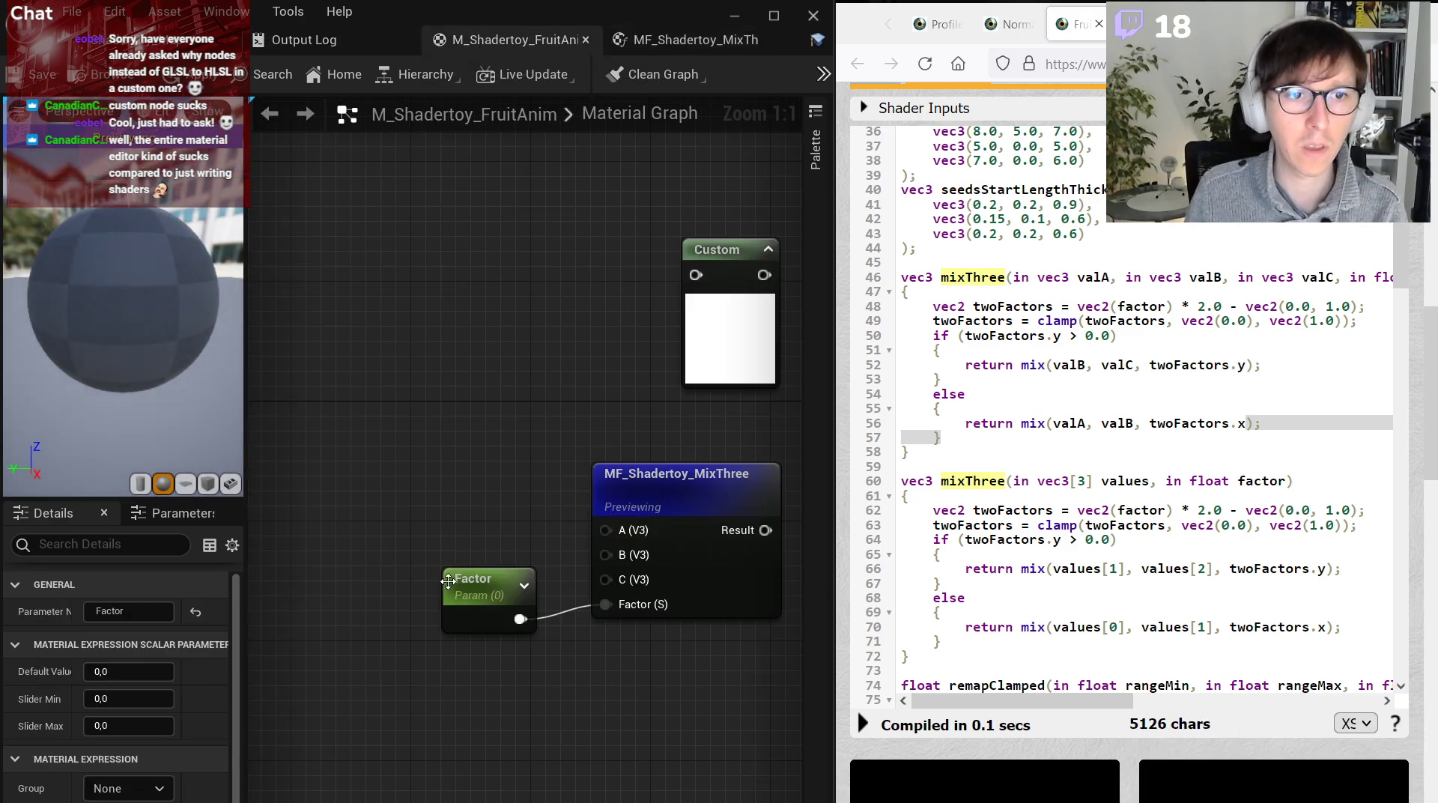
click(148, 670)
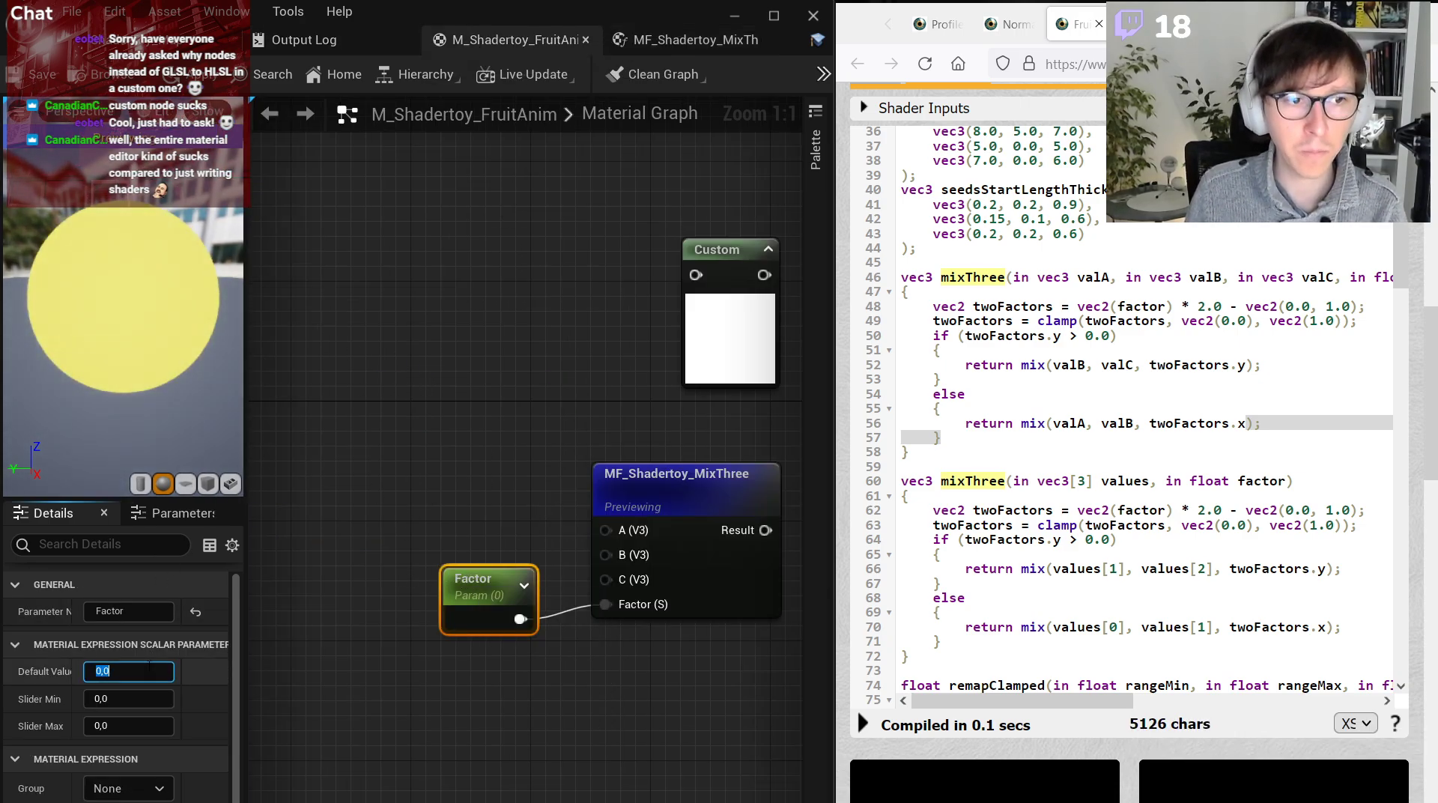
text(0,5)
key(Return)
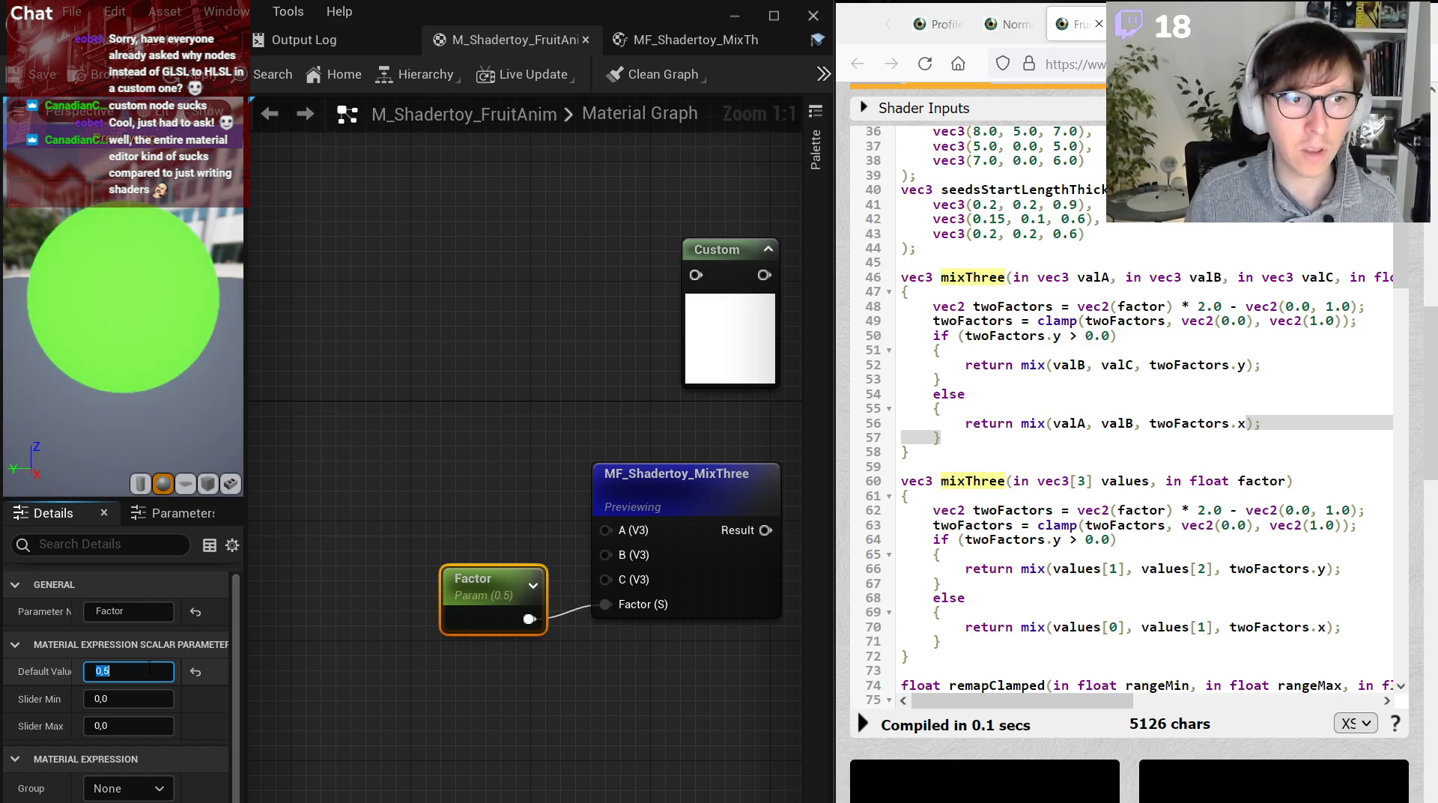
text(1)
key(Return)
click(338, 664)
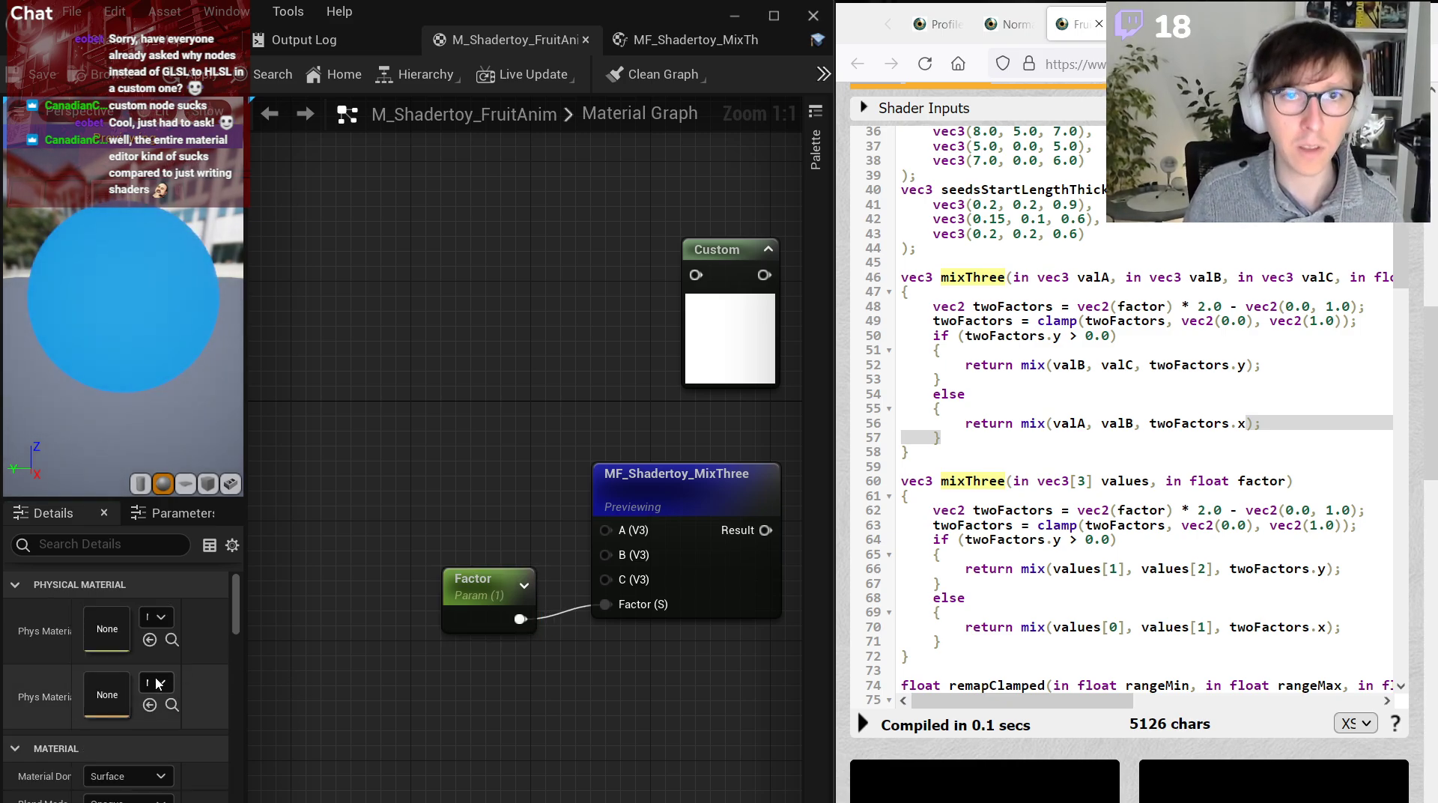
Vary the Factor parameter's default value gradually to preview the blend, ending at about 0,41.
click(466, 603)
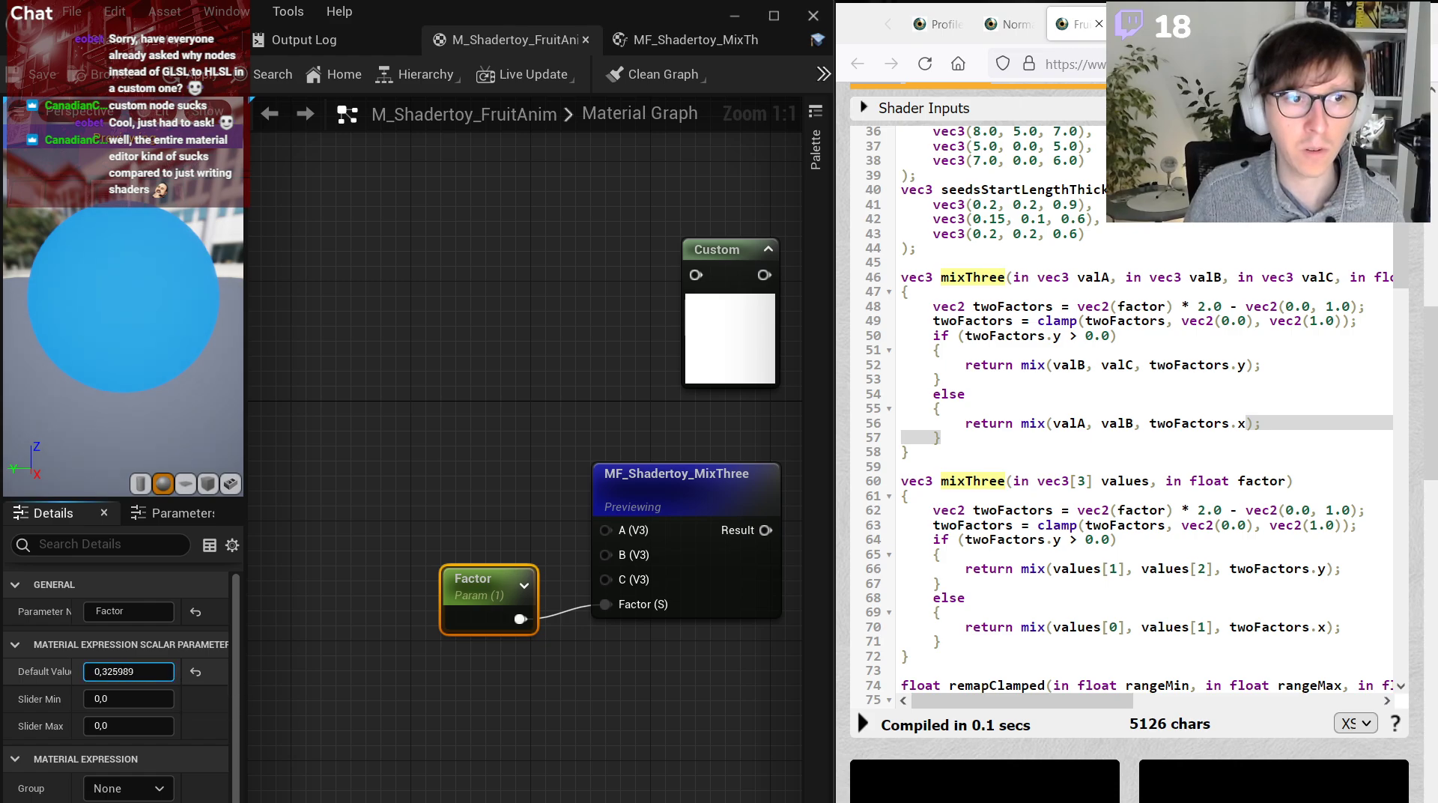
drag(119, 672, 141, 674)
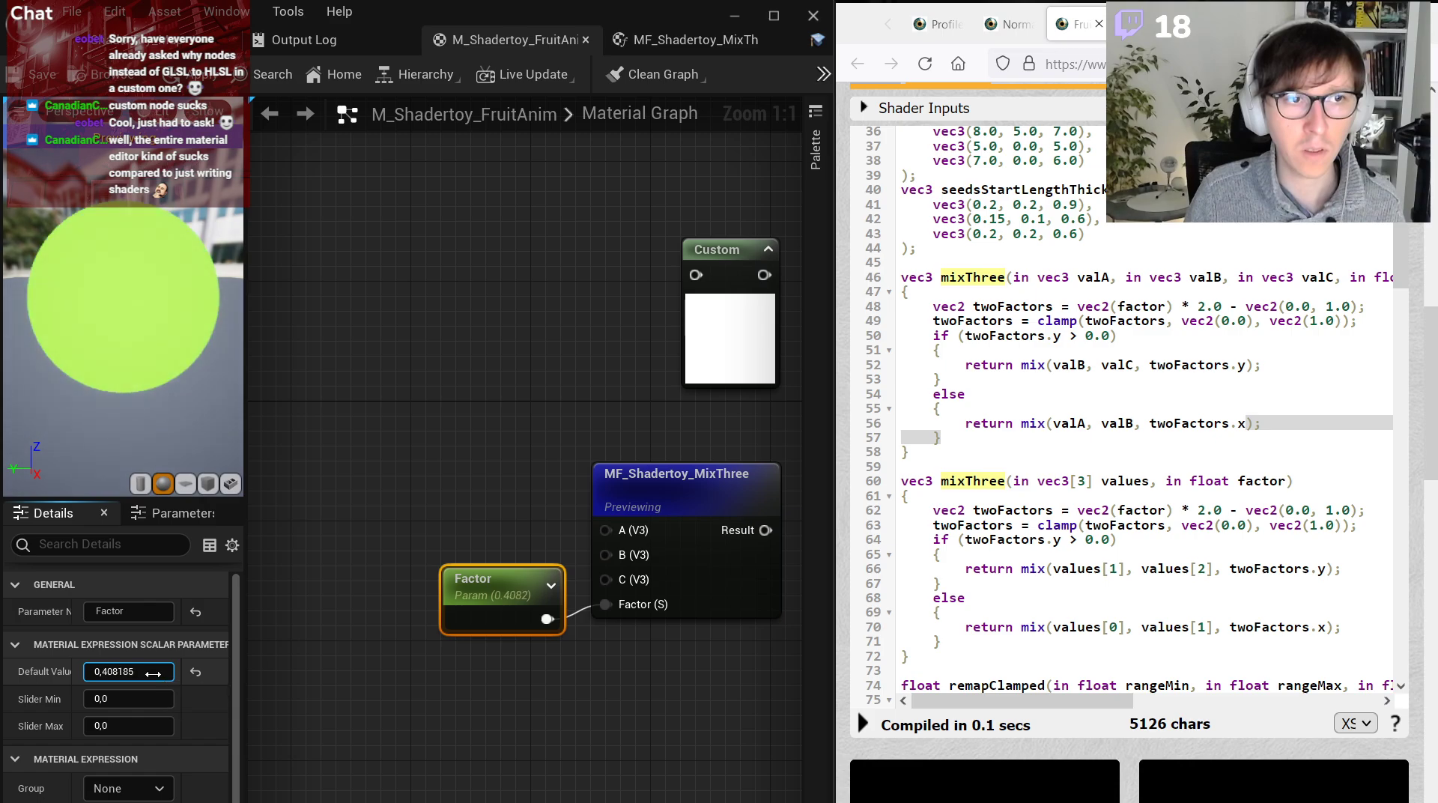
Set the Factor parameter's default value to 0 to preview the start of the MF_Shadertoy_MixThree blend.
click(152, 674)
text(0)
key(Return)
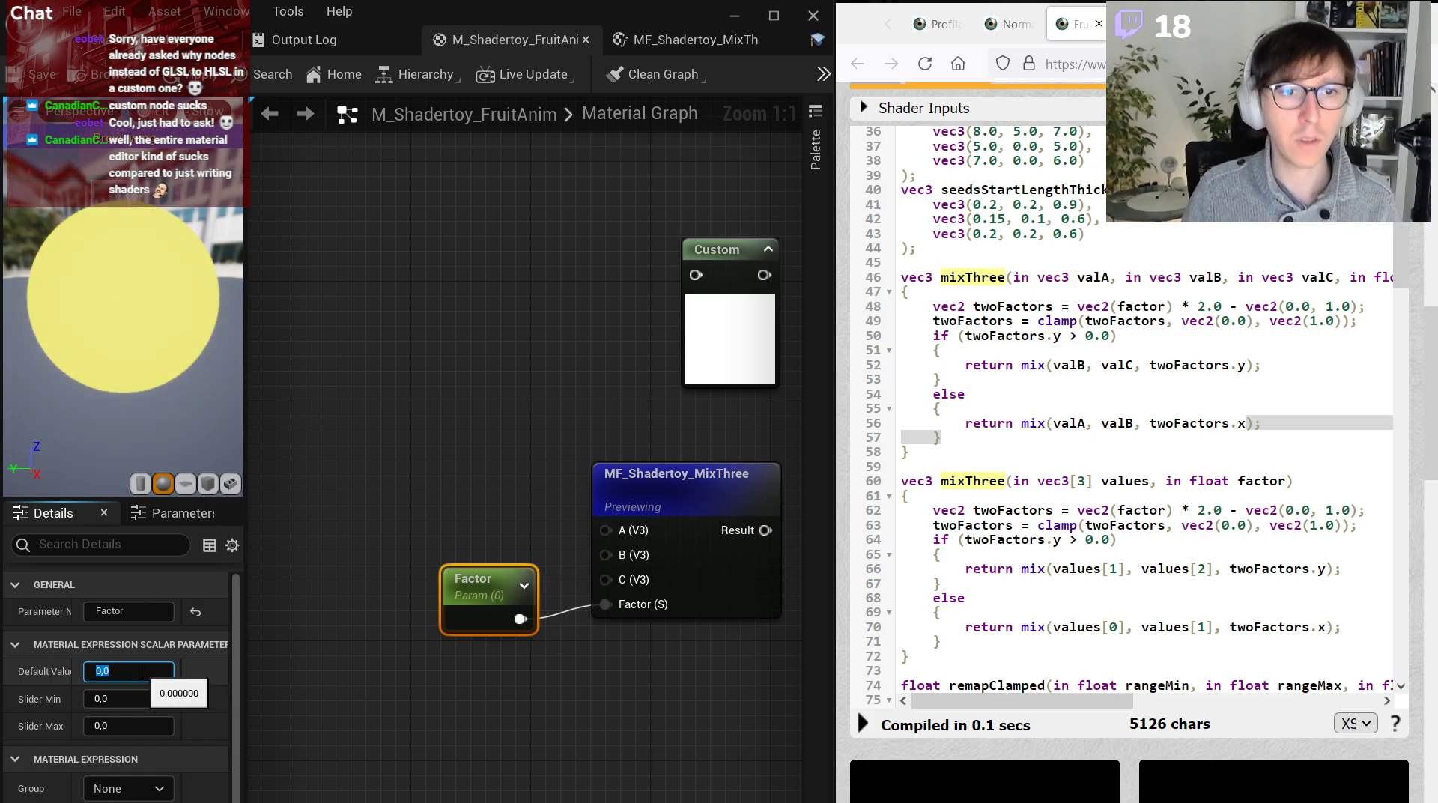
click(553, 707)
click(742, 496)
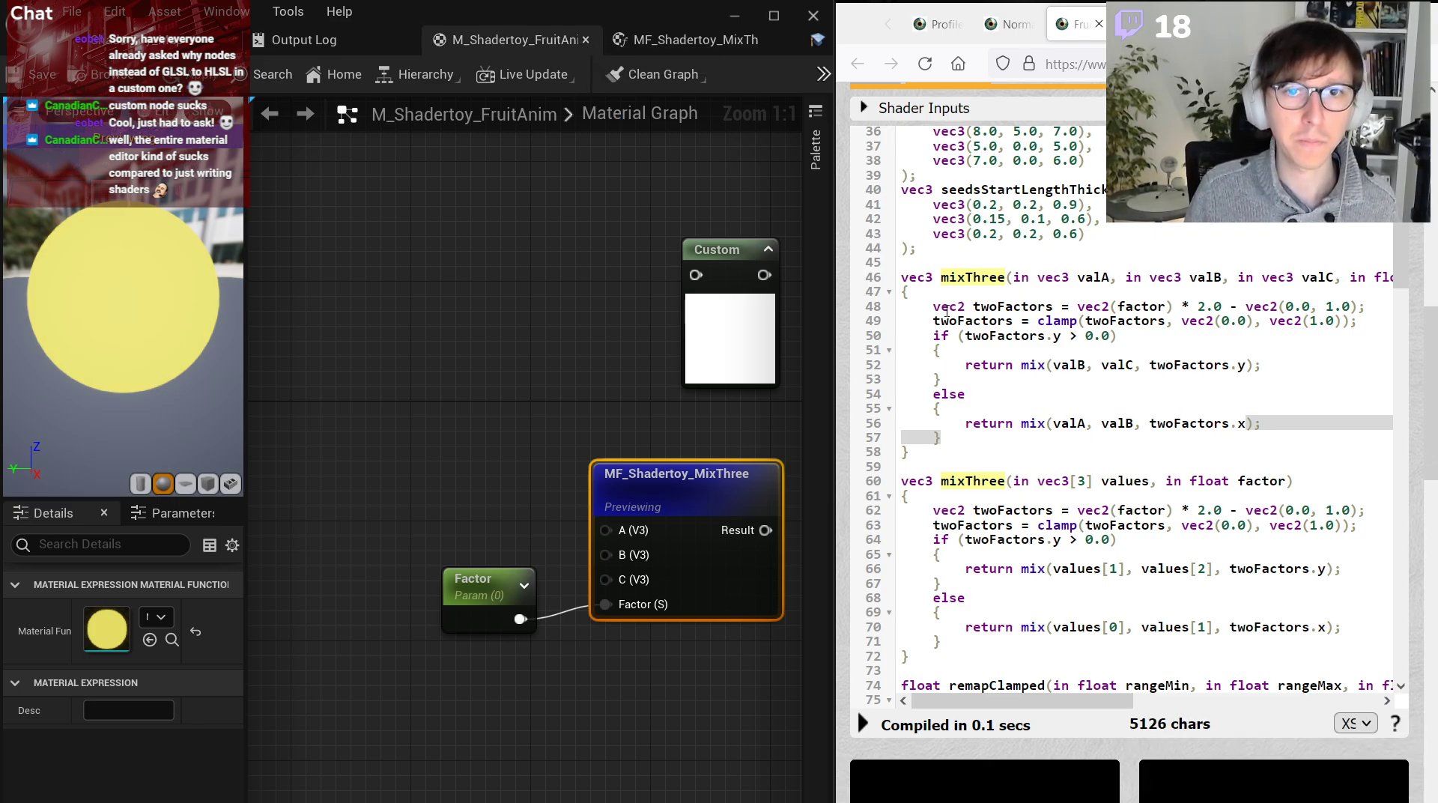
Locate the remapClamped function in the Shadertoy code and search the available material nodes for remap.
click(1078, 336)
scroll(1090, 338, down, 5)
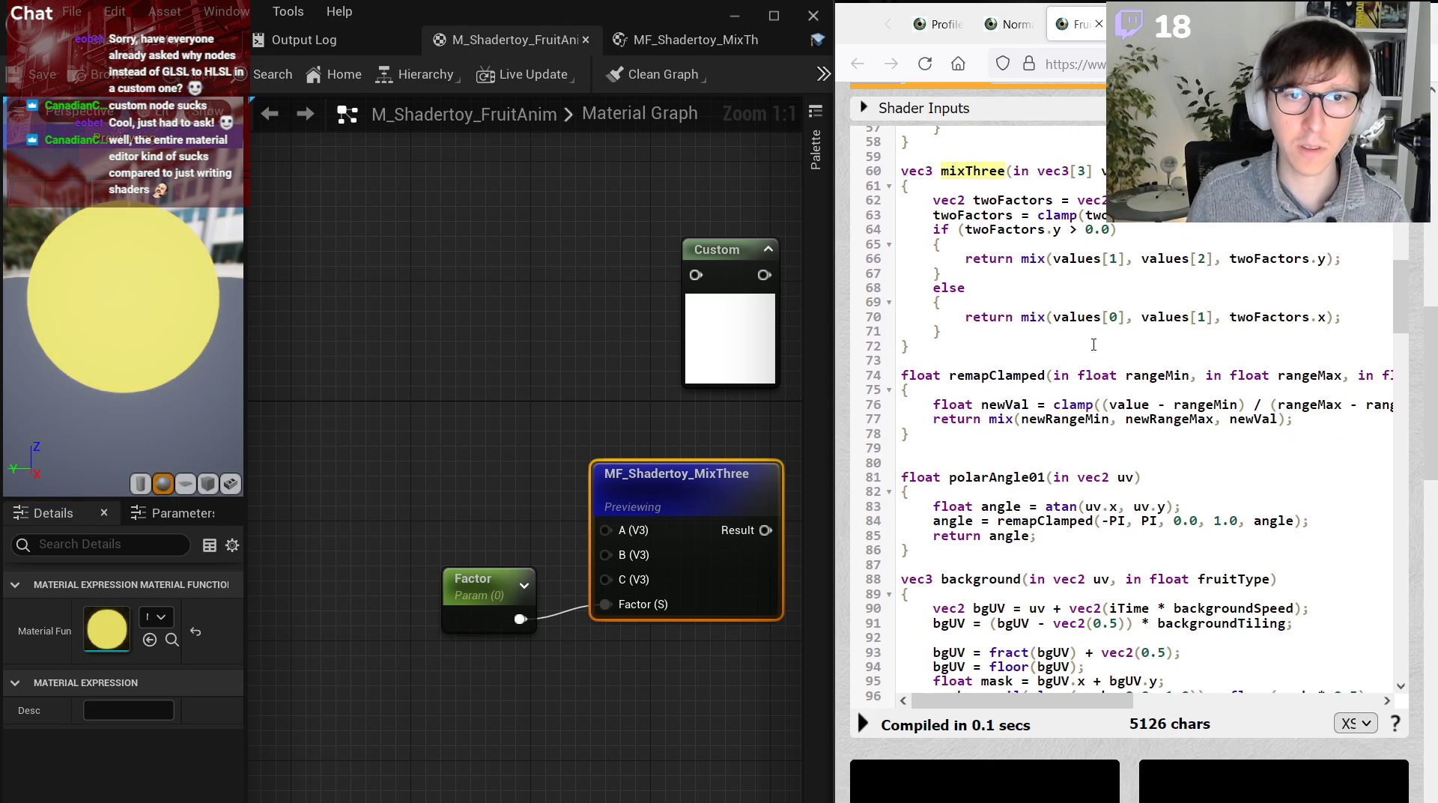
double_click(1035, 376)
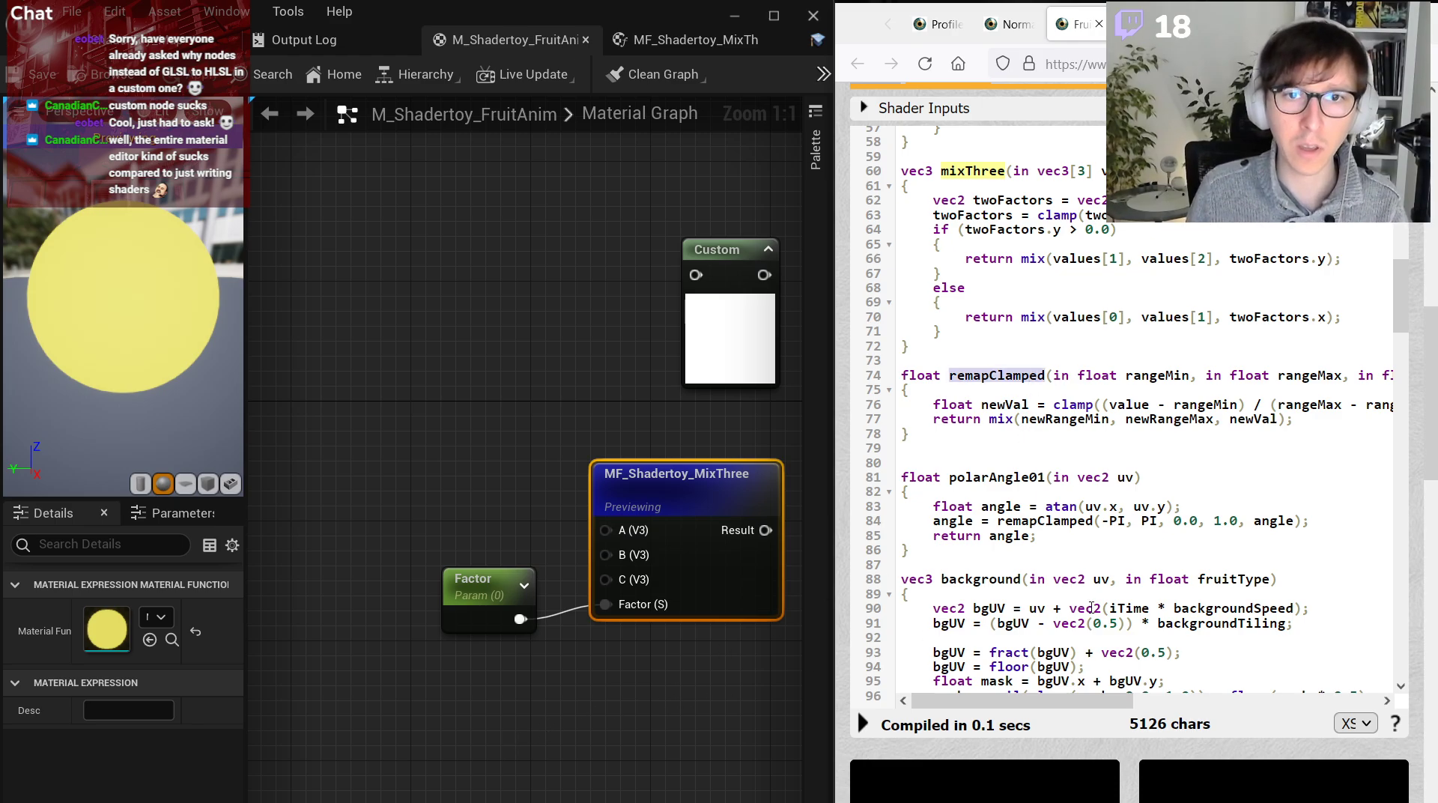
right_click(613, 672)
text(remap)
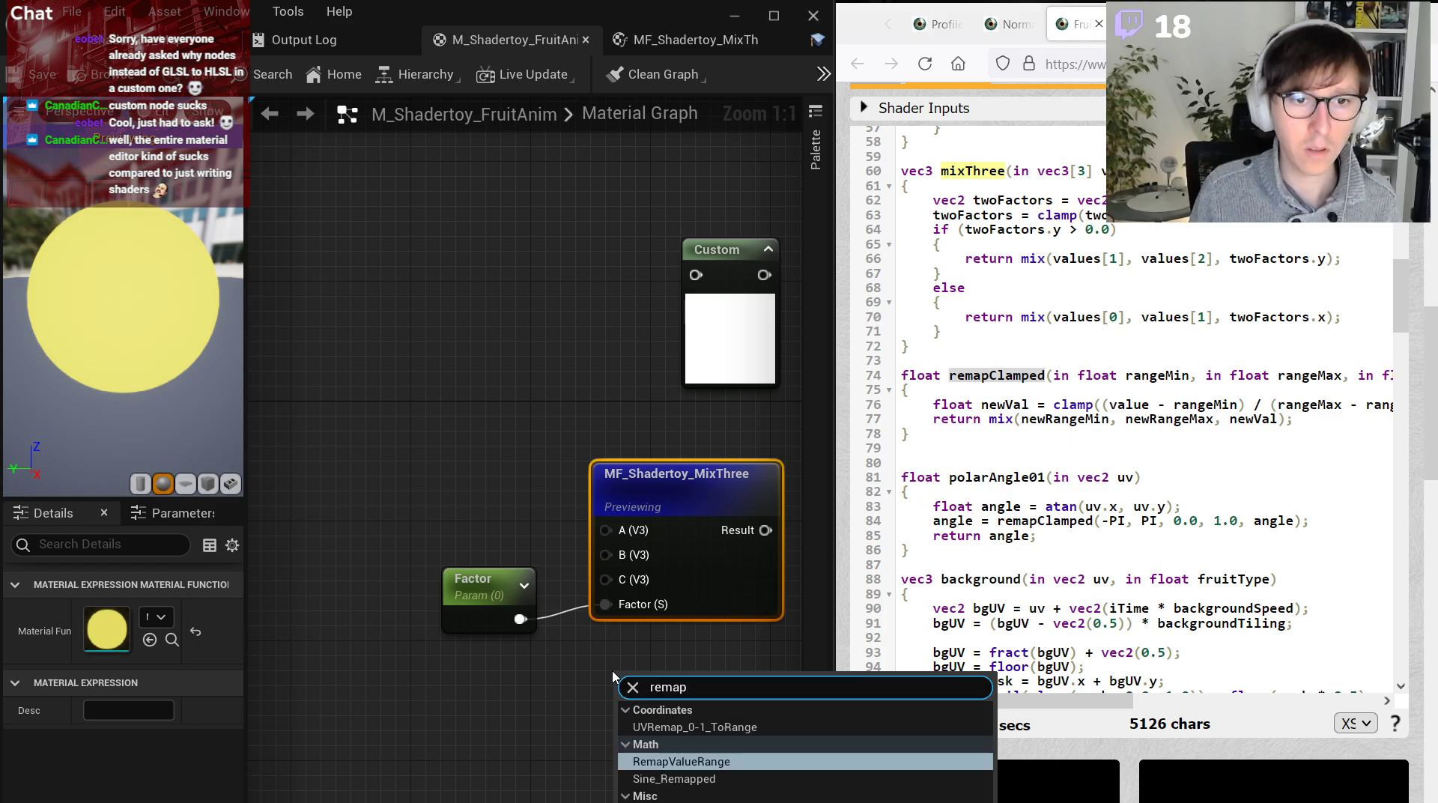
click(483, 787)
Create a material function named MF_Shadertoy_RemapClamped alongside the other Shadertoy assets and open it.
click(114, 44)
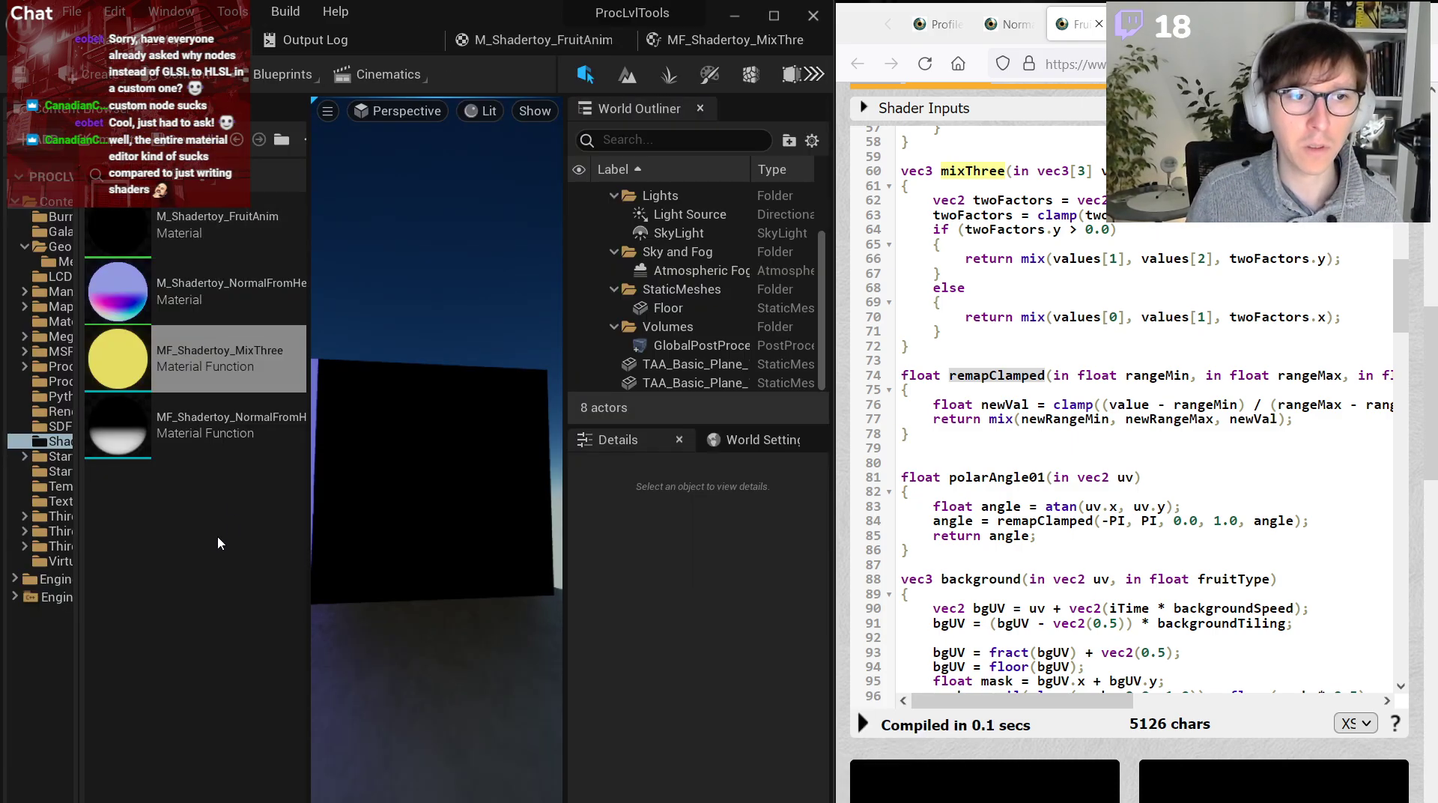
right_click(170, 531)
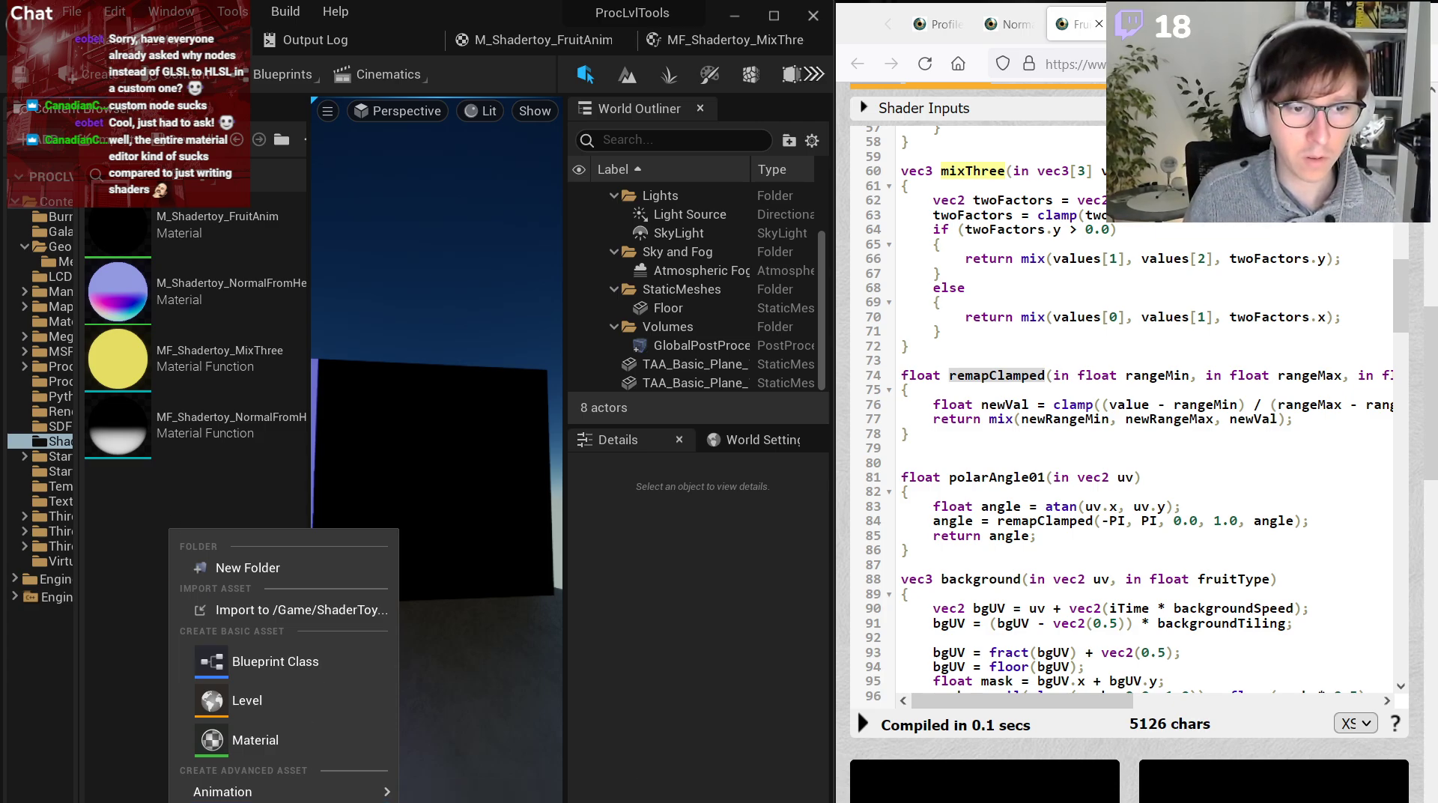
click(404, 802)
text(MF_Shader)
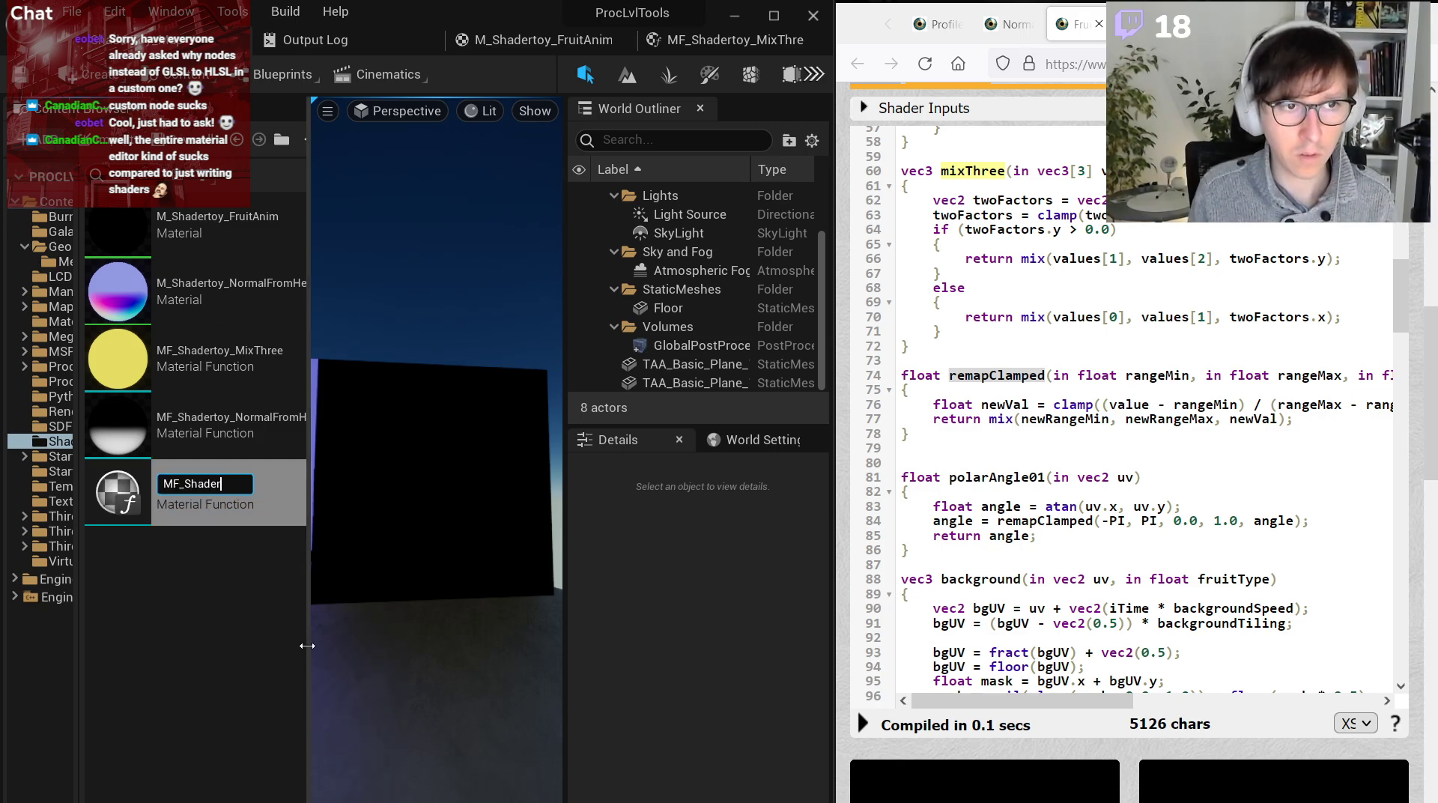
text(Cla)
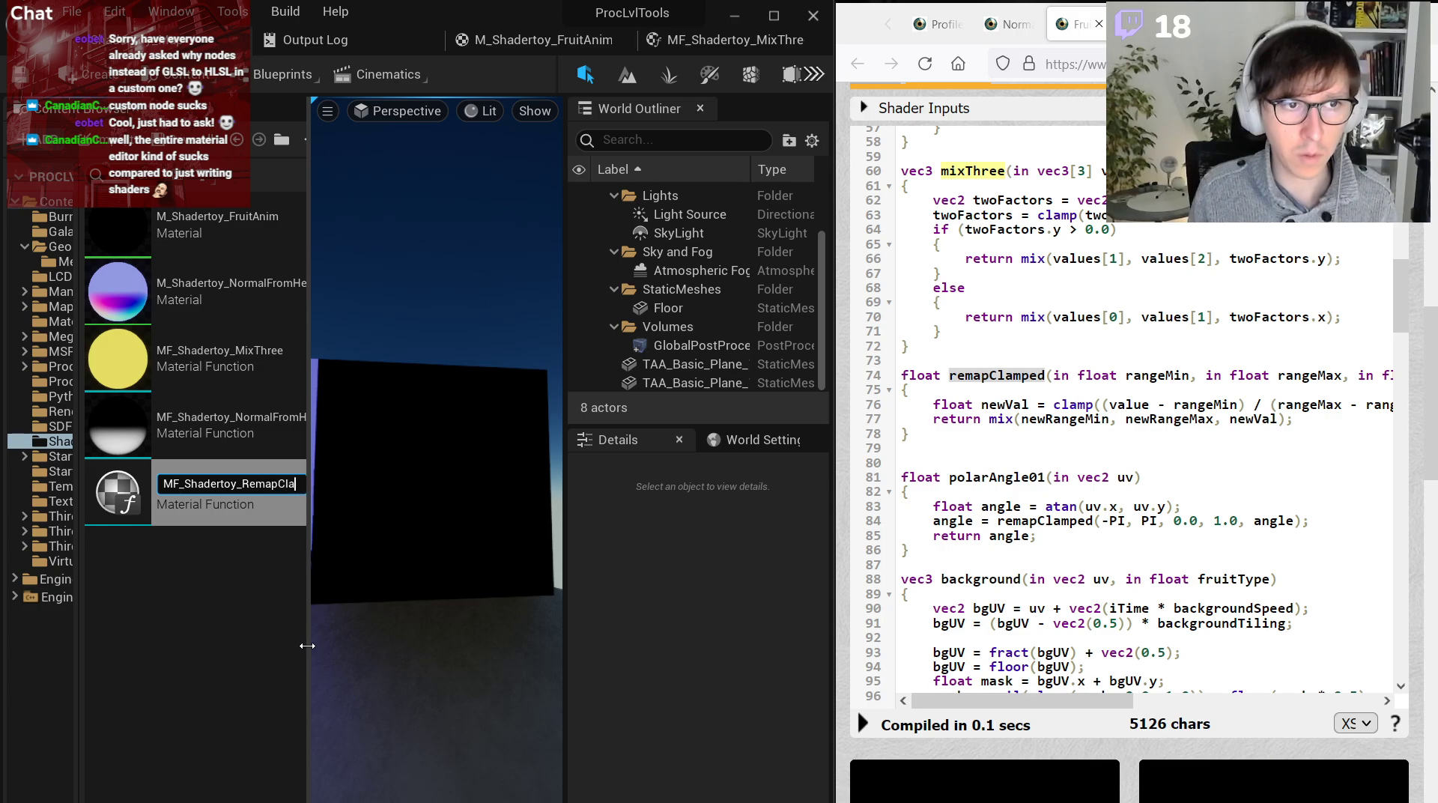
text(mped)
key(Return)
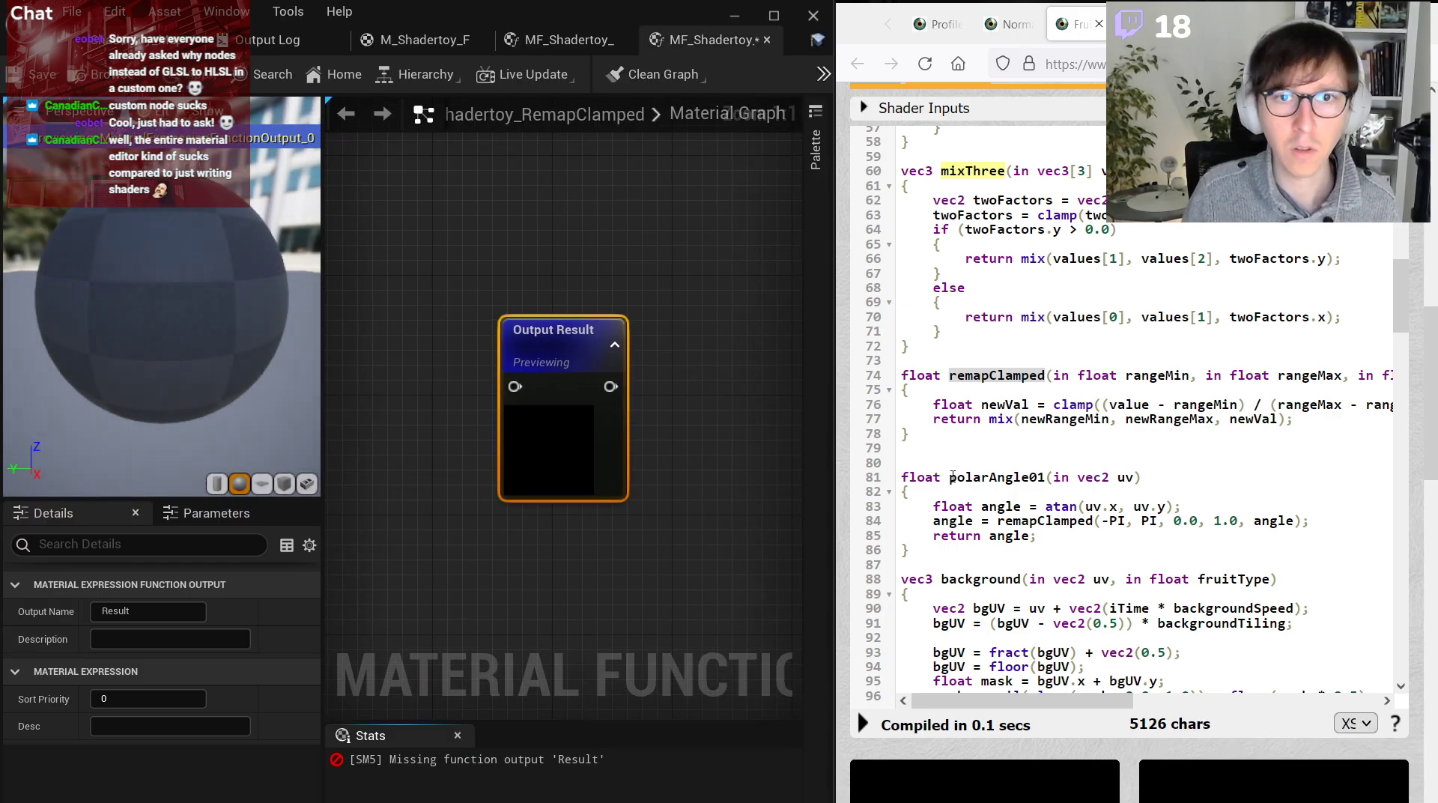
Add a RemapValueRange node before the Output Result node in the new function's graph.
click(515, 573)
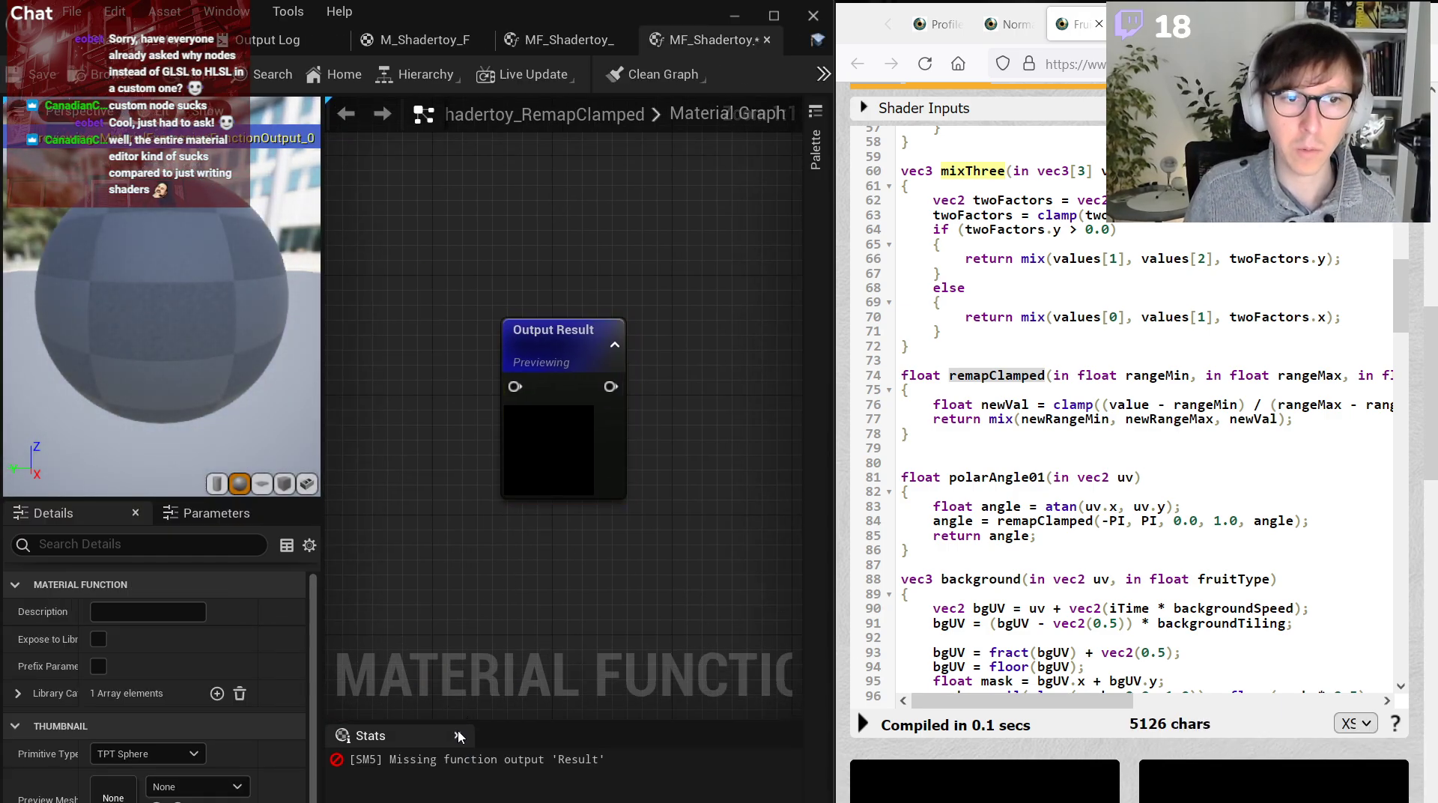
right_click(496, 361)
text(remap)
key(Return)
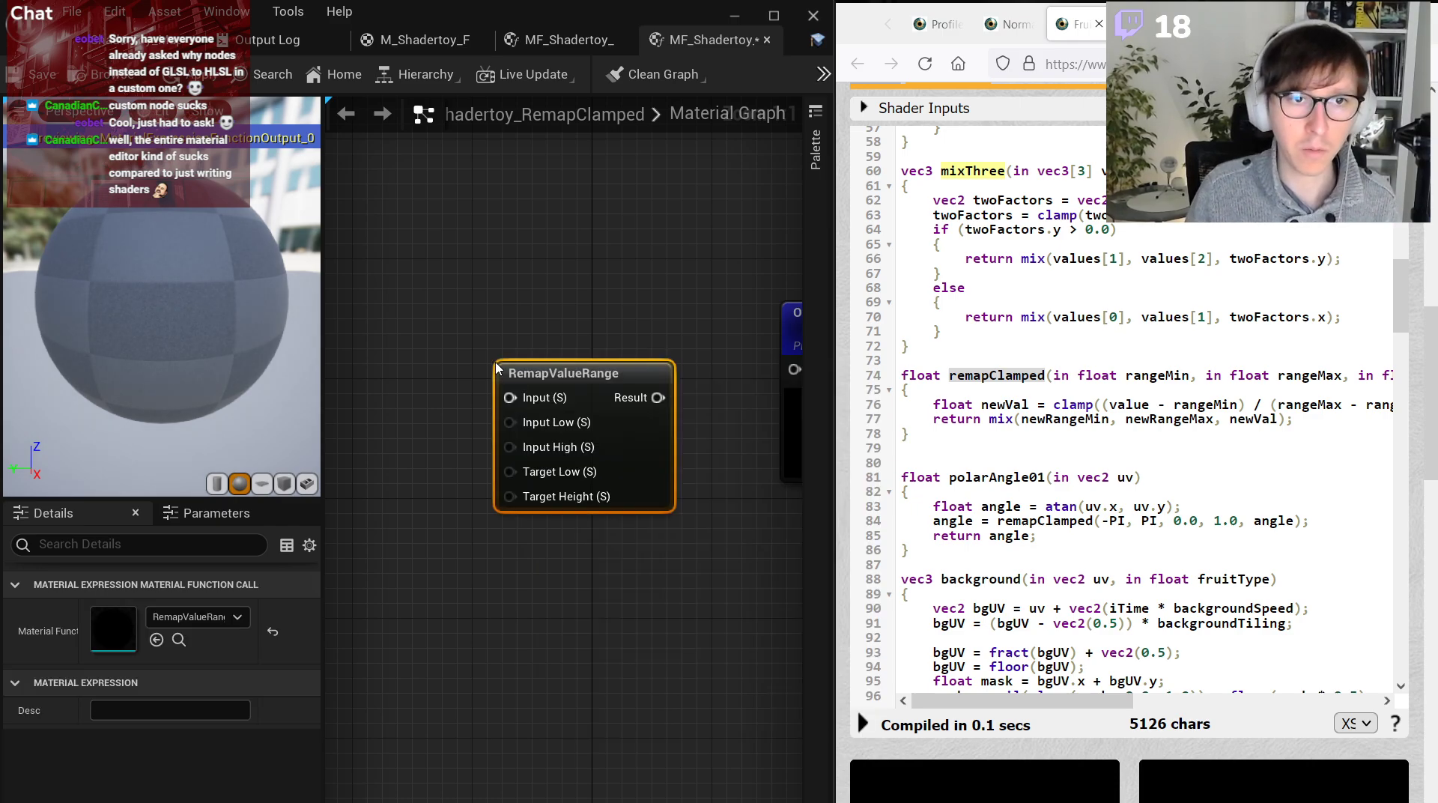
right_drag(565, 330, 381, 349)
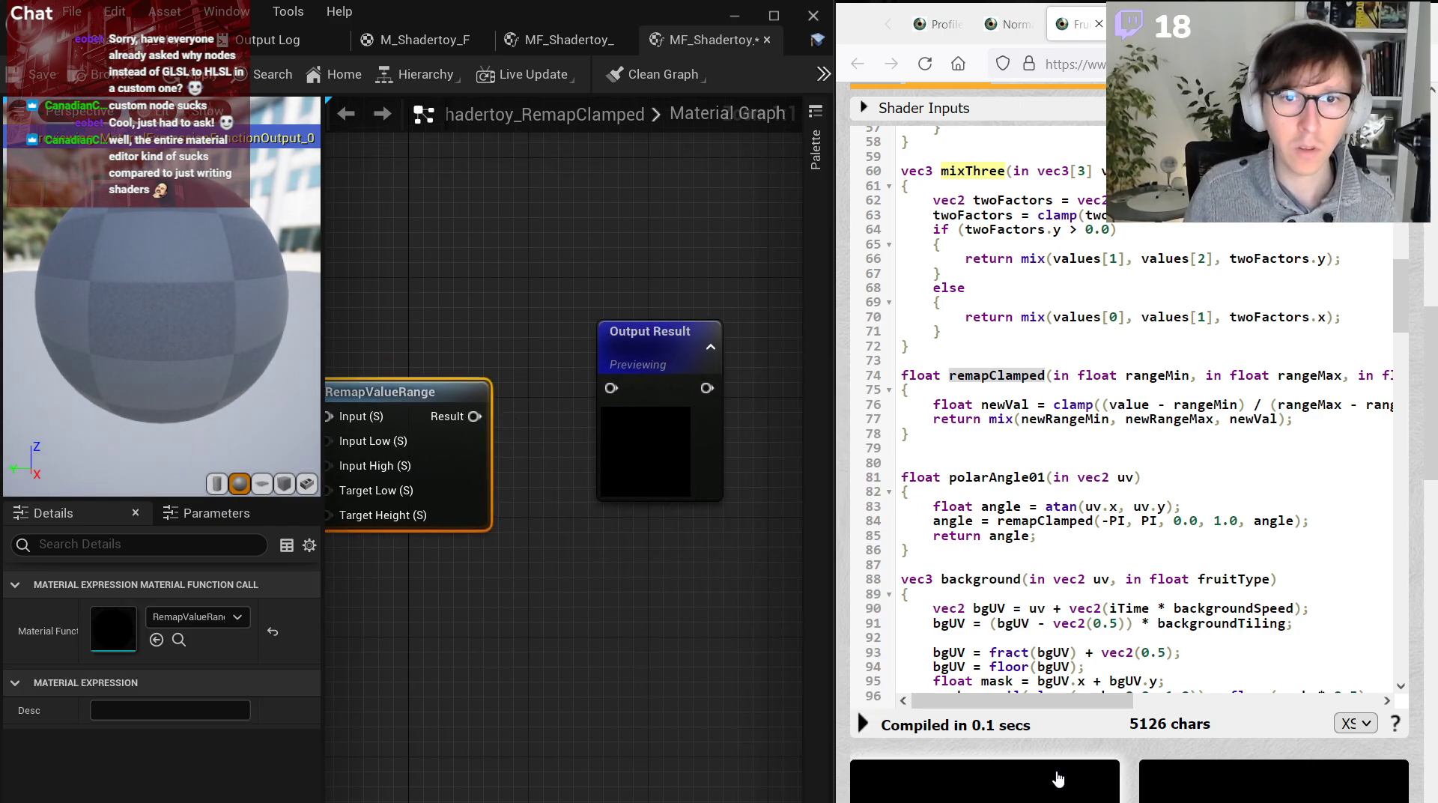
Add a function input before RemapValueRange, set its type to Function Input Scalar, and collapse its preview.
drag(1036, 713, 1080, 712)
right_drag(685, 604, 469, 489)
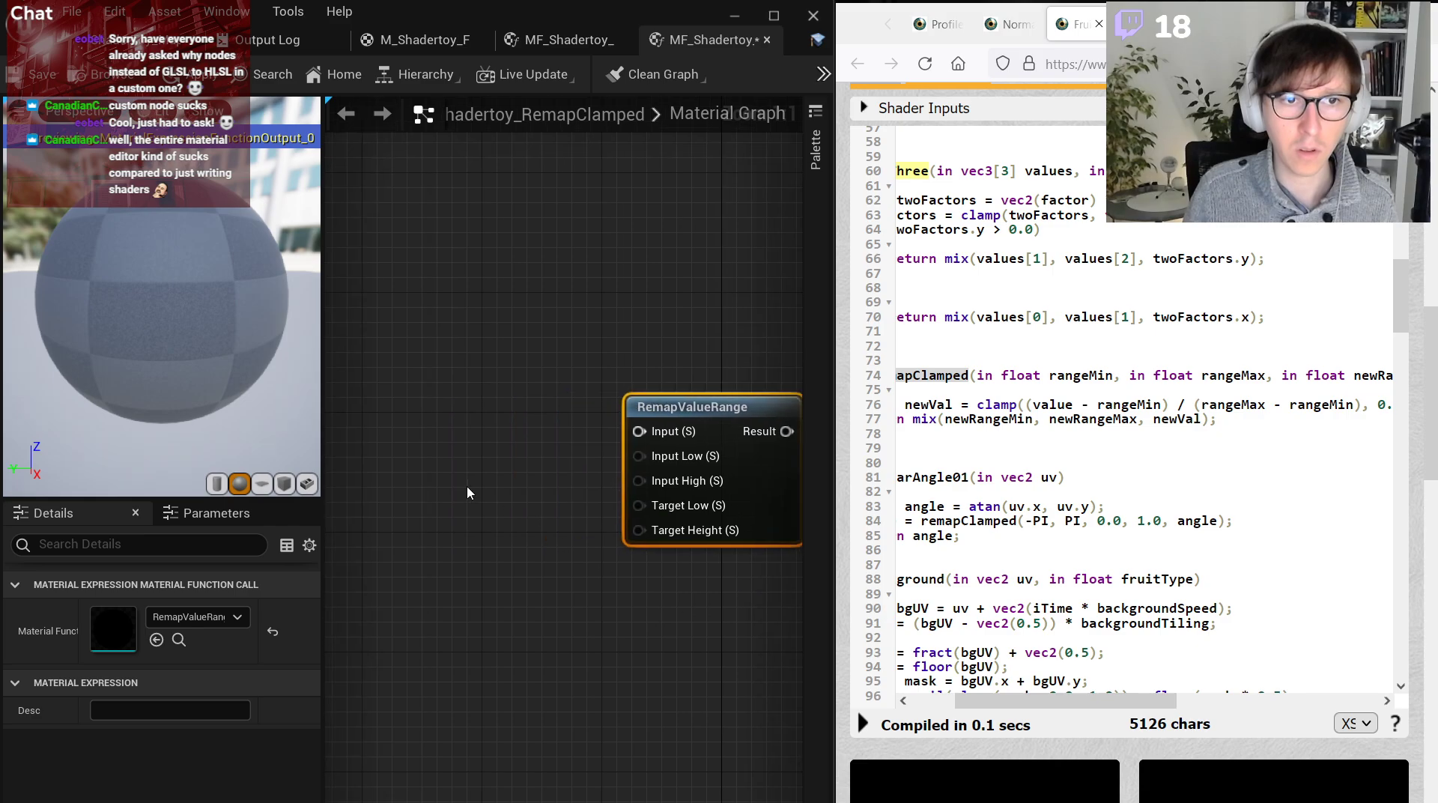
right_click(433, 478)
text(input)
key(Return)
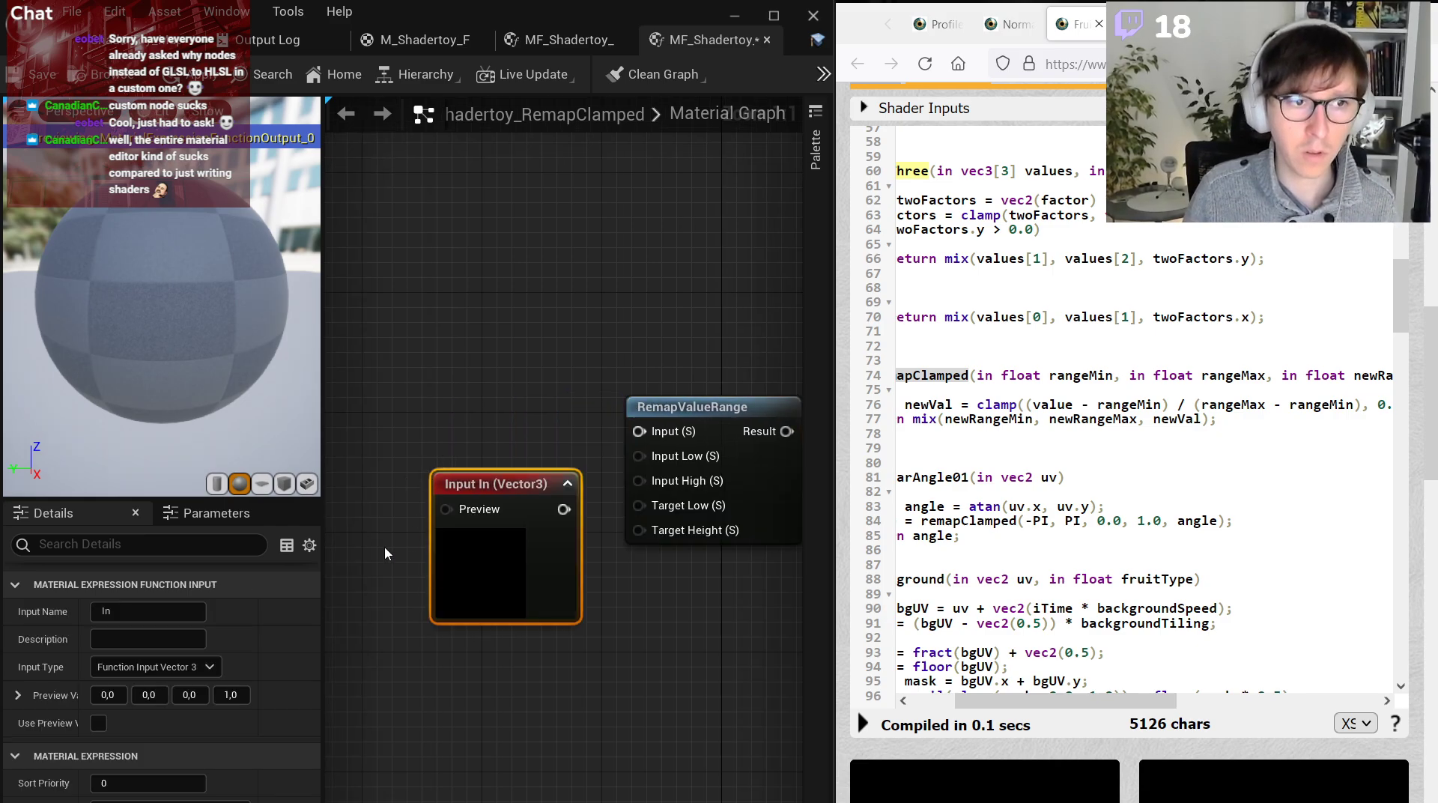
click(164, 666)
click(142, 686)
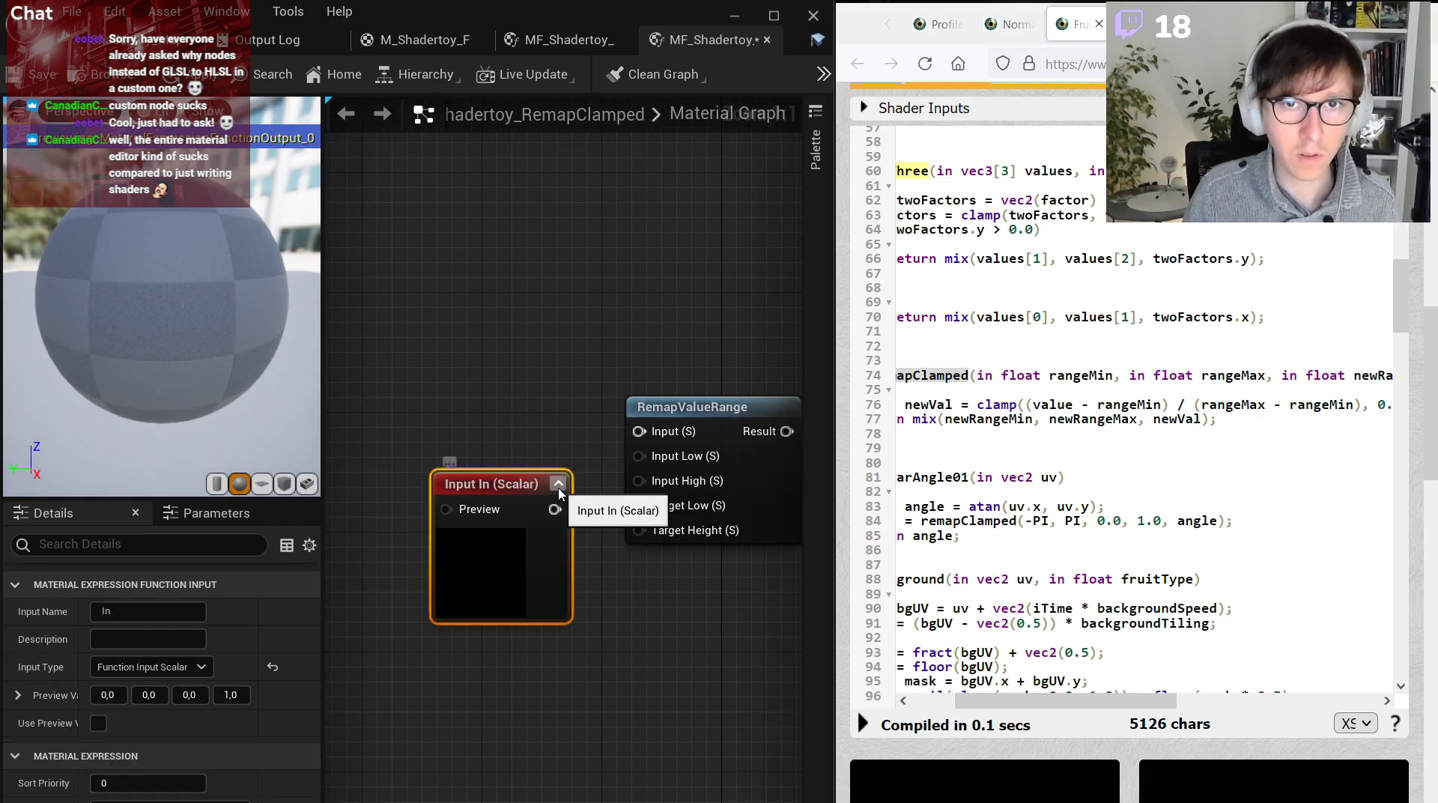
click(567, 483)
right_drag(582, 578, 689, 579)
Feed a constant of 0 into the input's Preview, name the input RangeMin, and enable its use of the preview value as default.
click(448, 497)
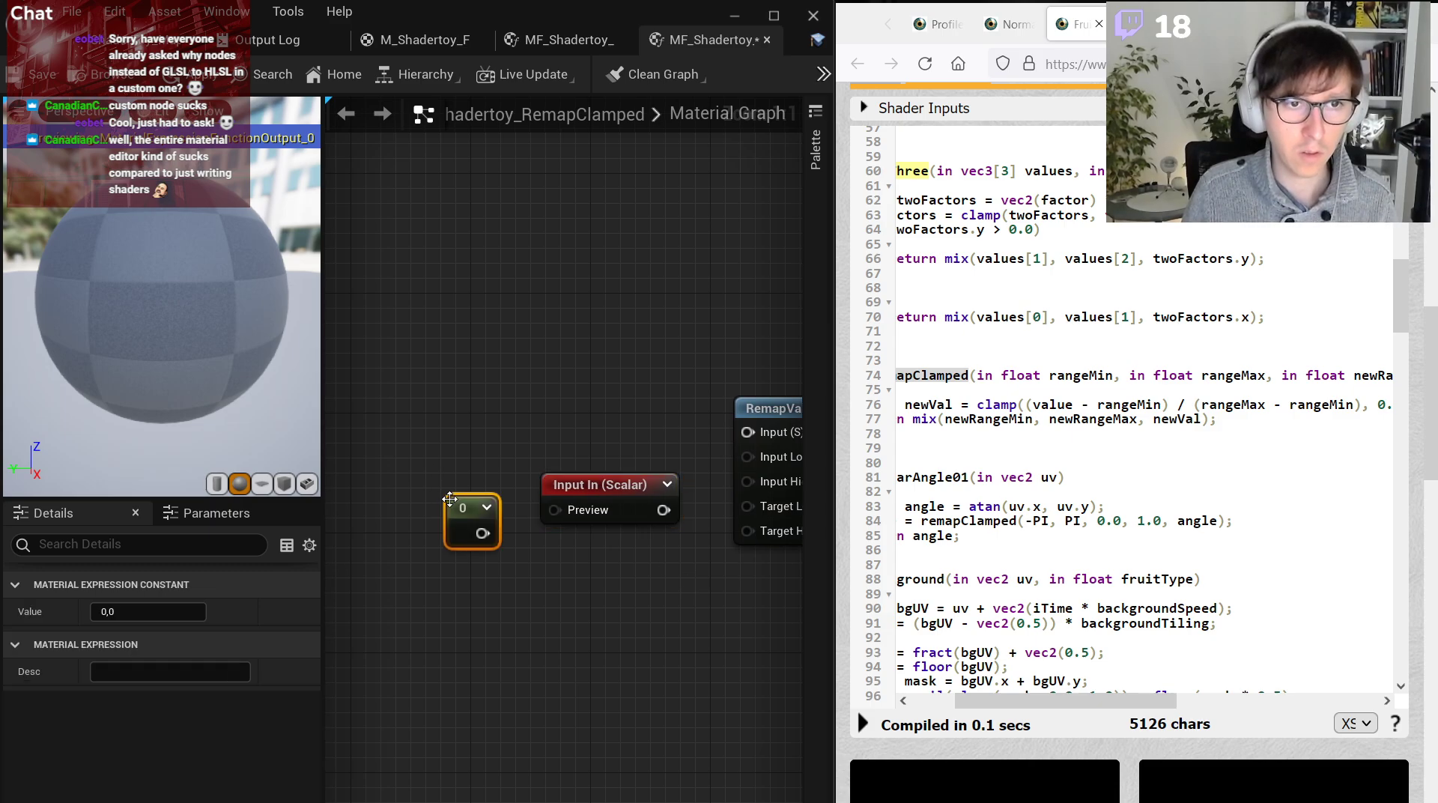
drag(476, 541, 554, 510)
click(600, 485)
click(148, 612)
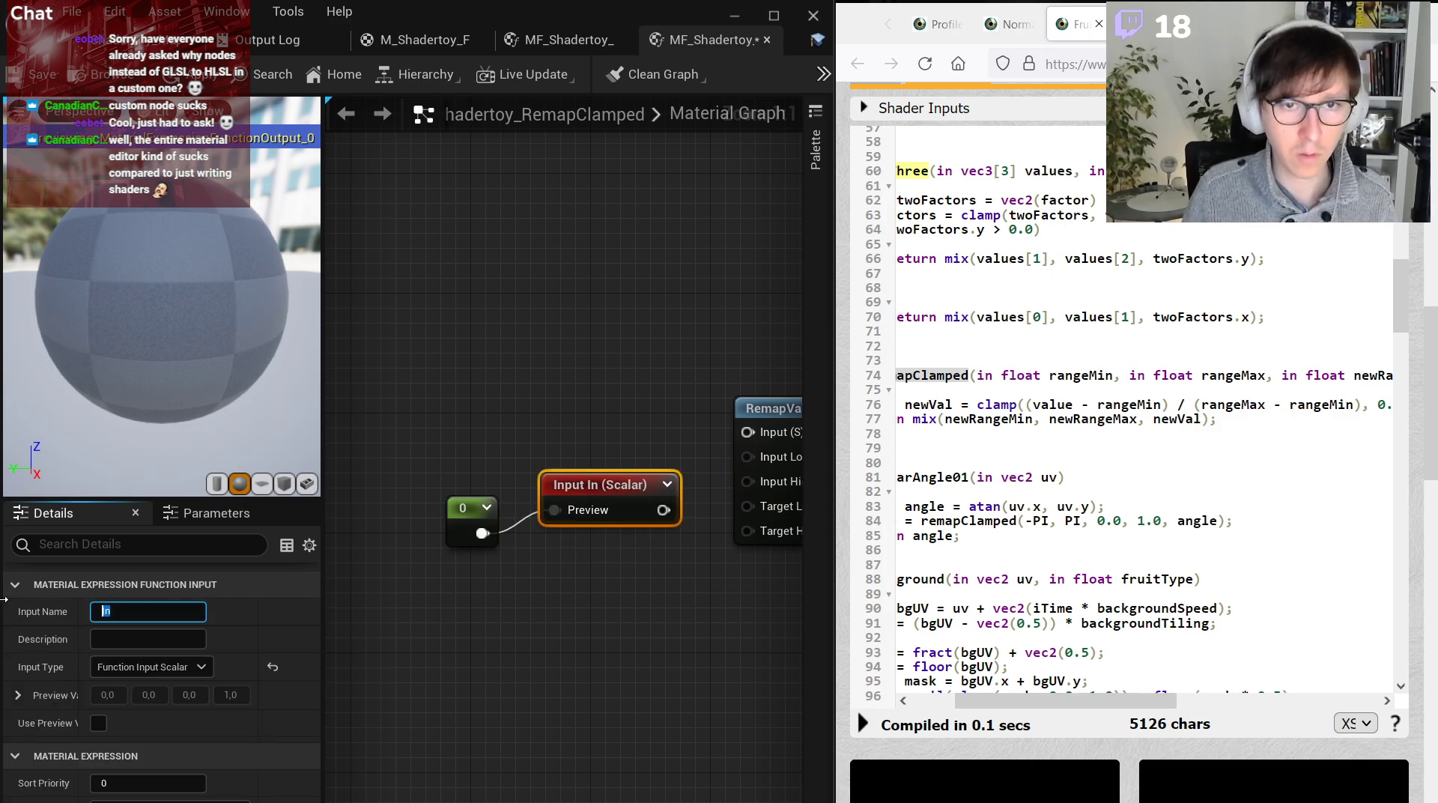
text(RangeMin)
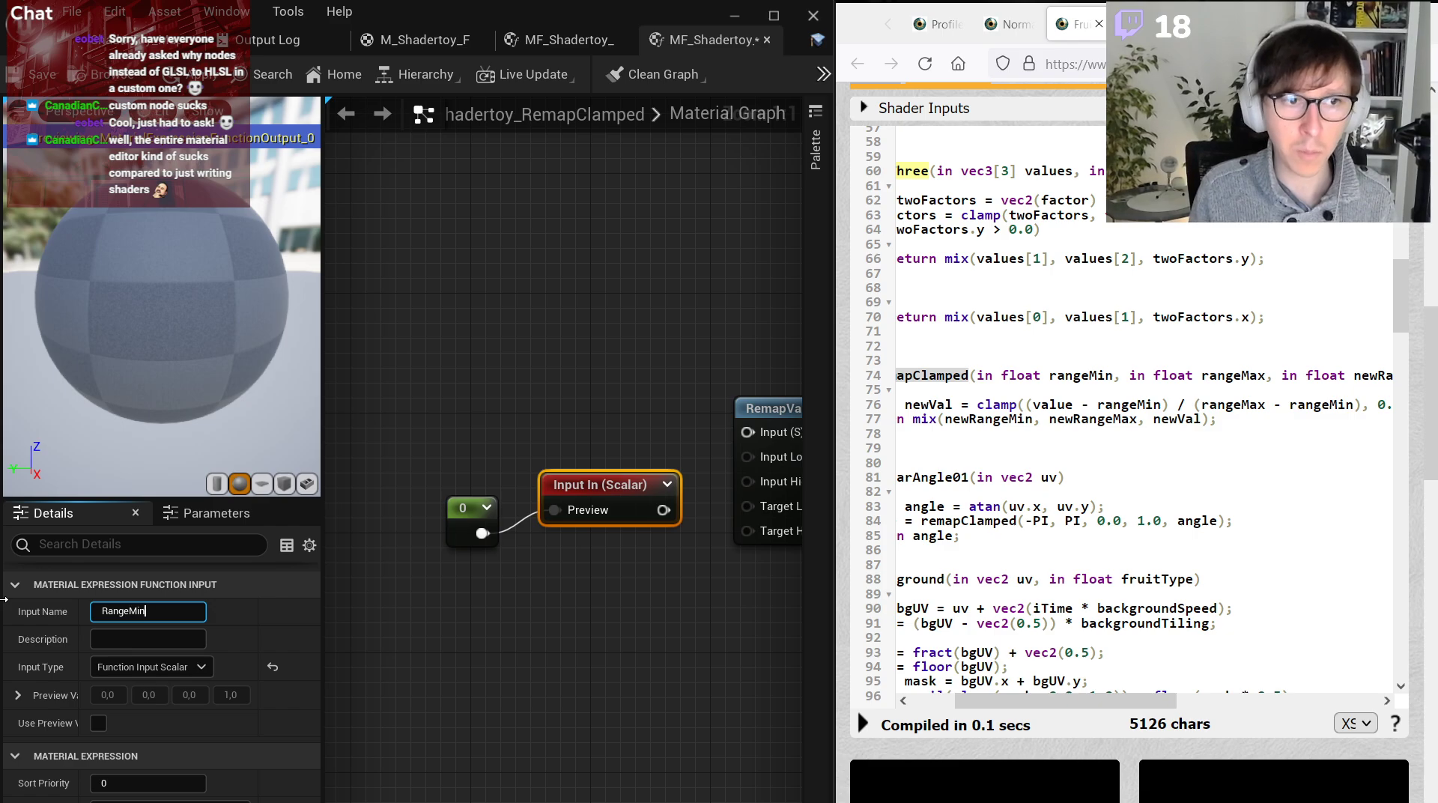
key(Return)
click(466, 507)
click(583, 487)
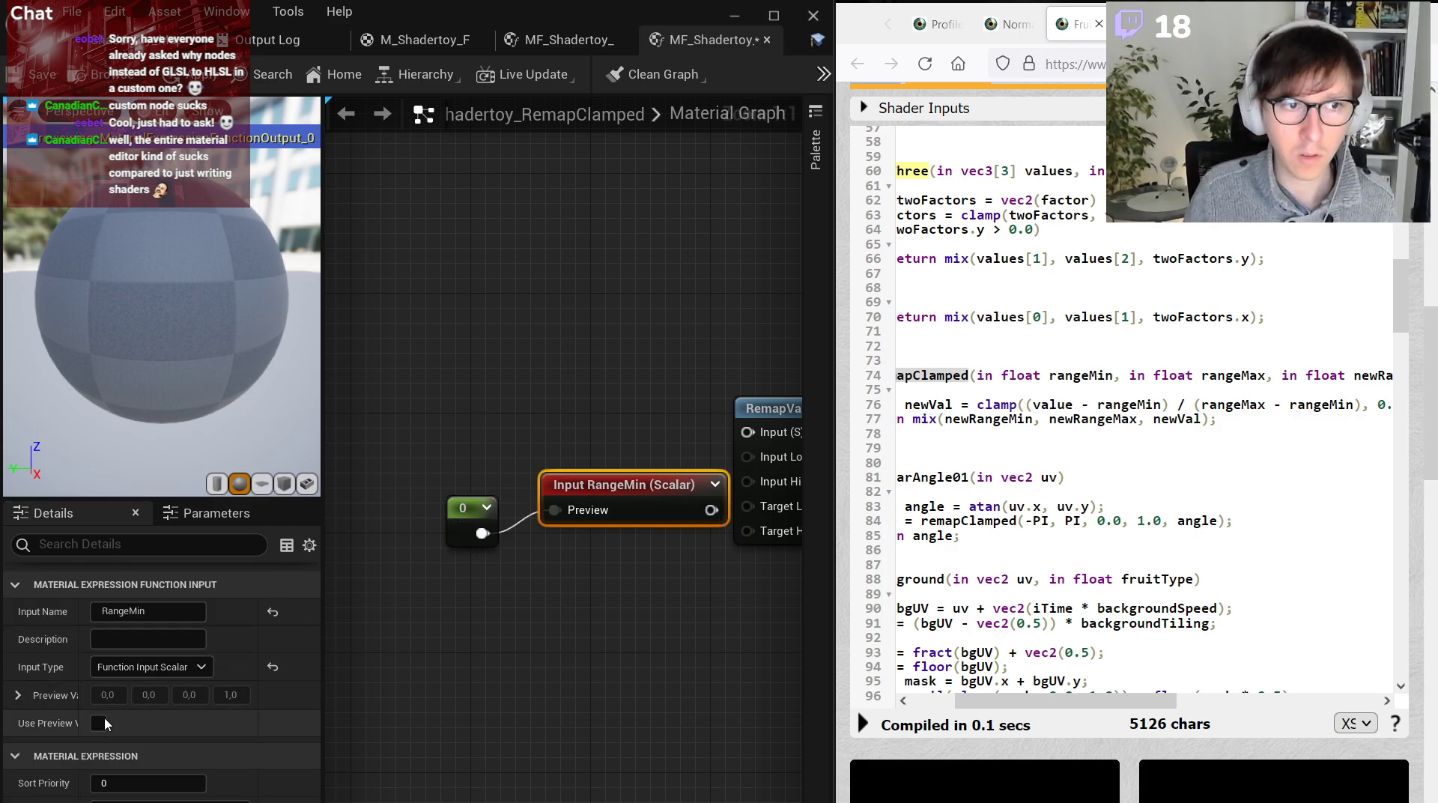
click(99, 723)
Duplicate the RangeMin input with its constant, place the copy below, and name the copied input RangeMax.
drag(472, 515, 545, 480)
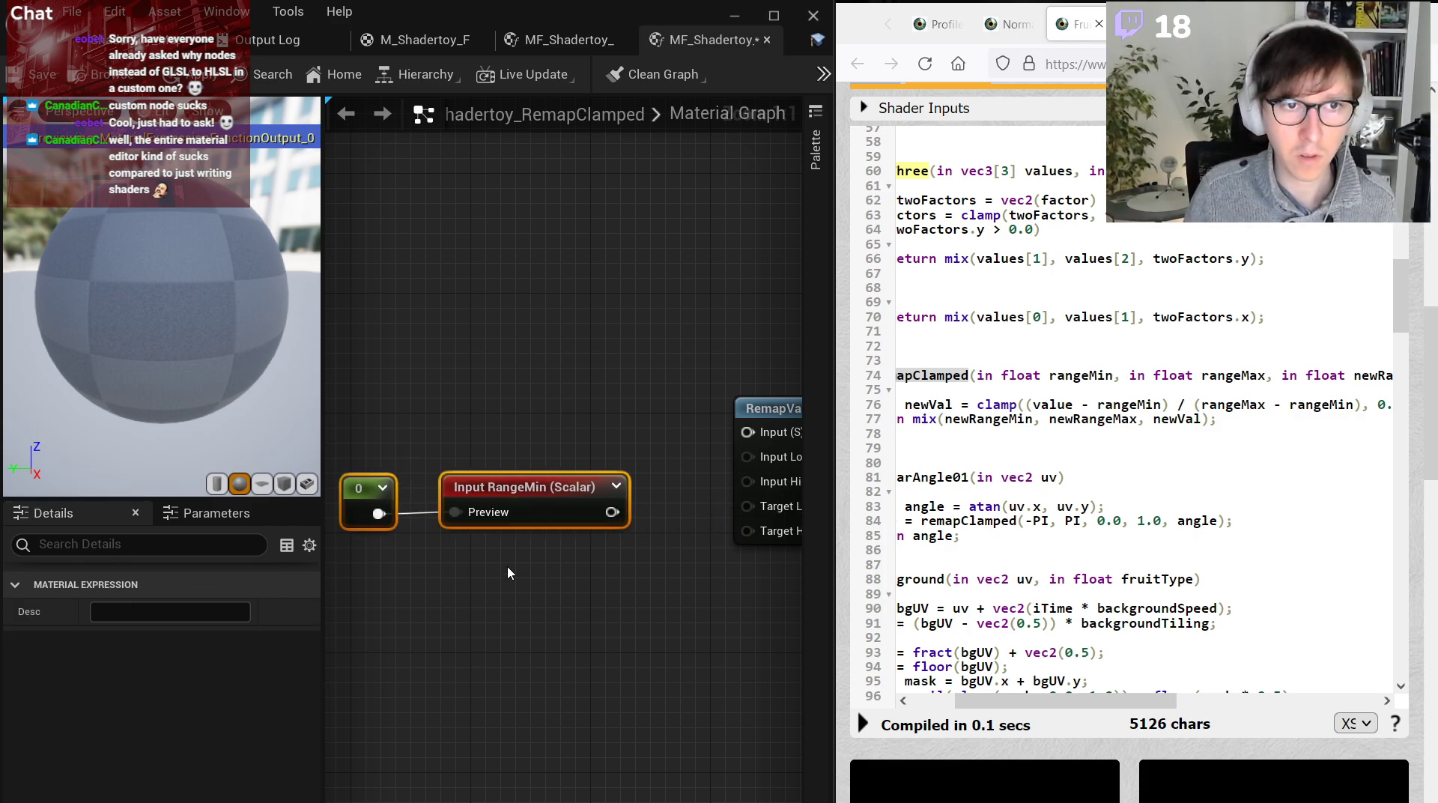
key(ctrl+d)
drag(549, 580, 478, 580)
click(529, 551)
click(524, 578)
click(226, 612)
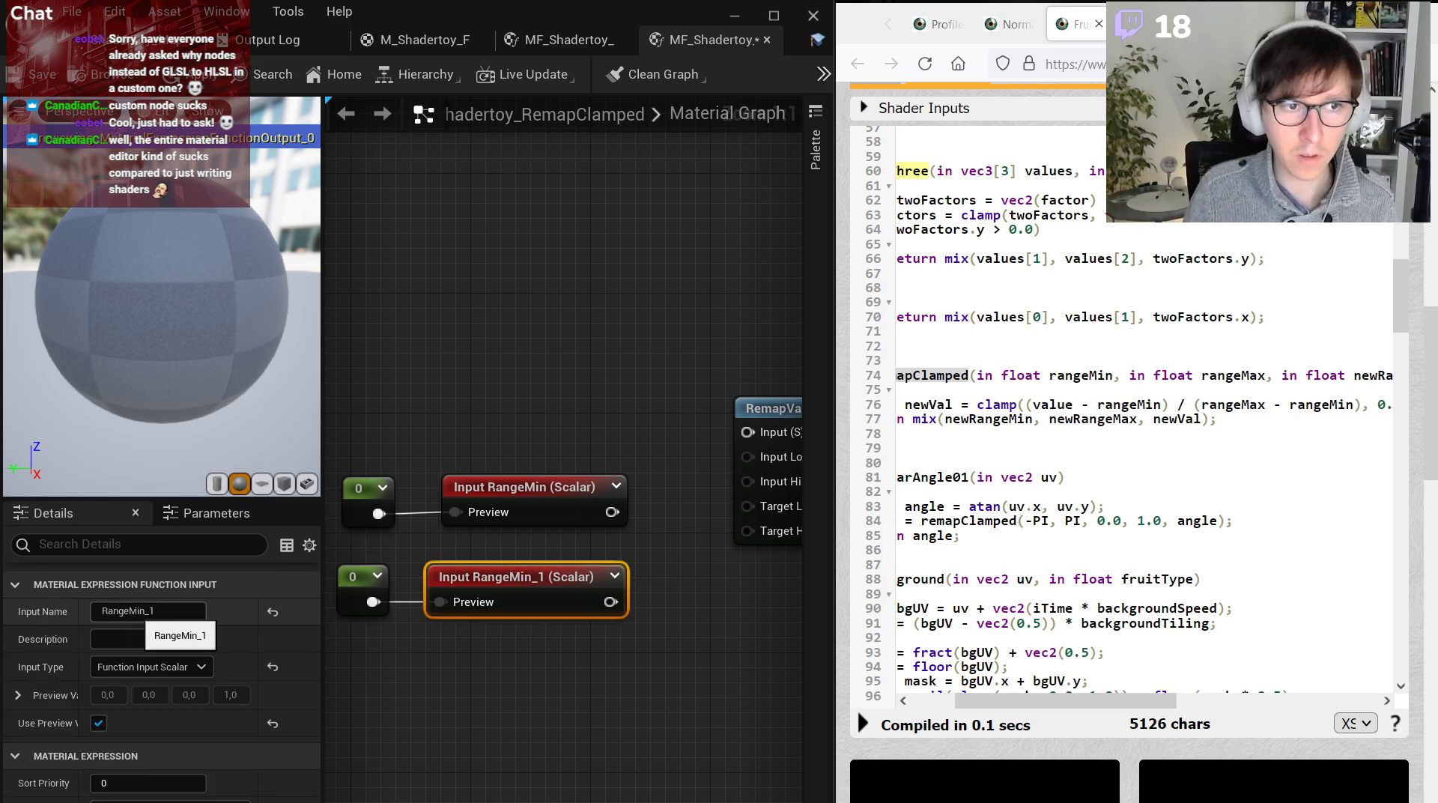
text(RangeMax)
key(Return)
click(487, 718)
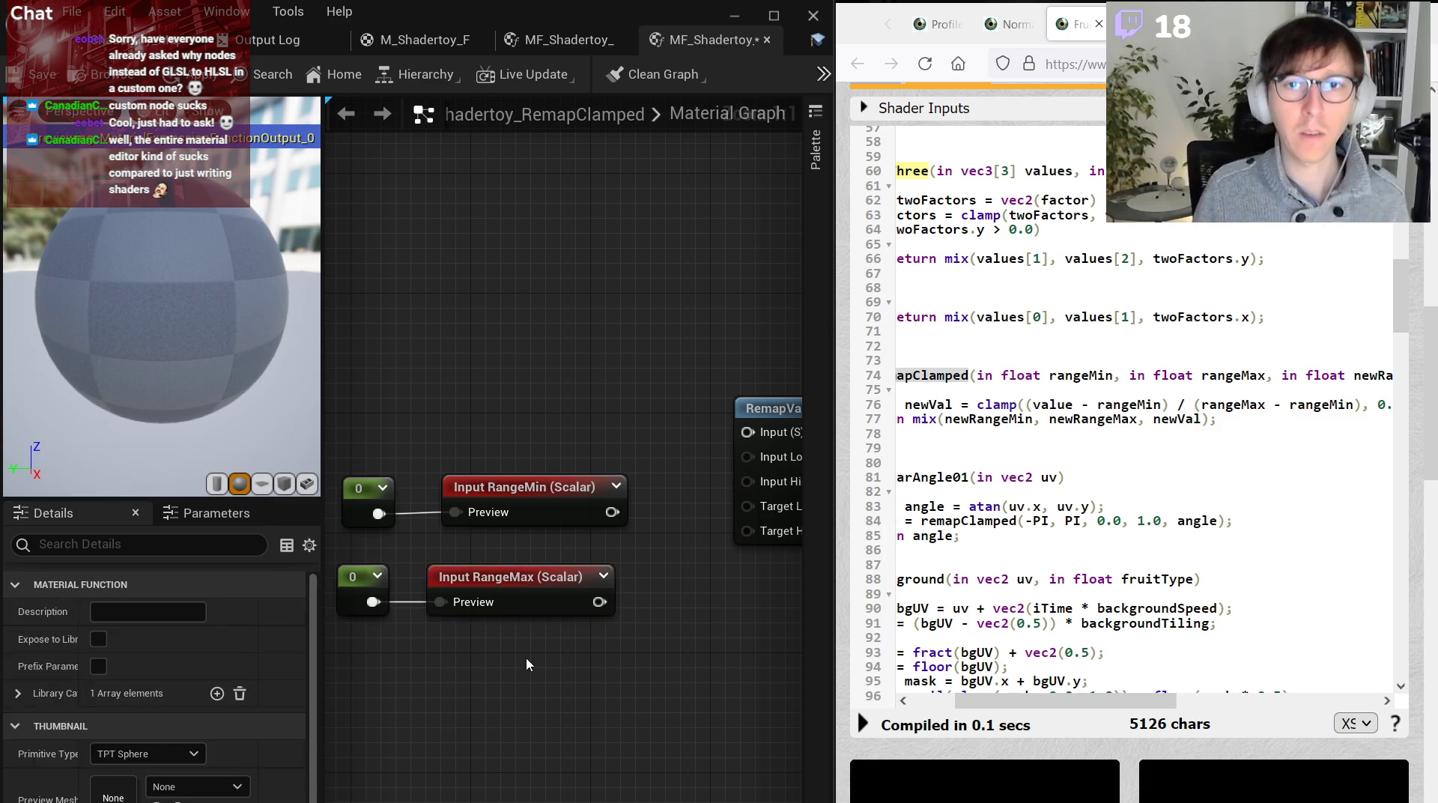
Copy both the RangeMin and RangeMax inputs with their constants and place the copies below the originals.
drag(1063, 701, 1139, 708)
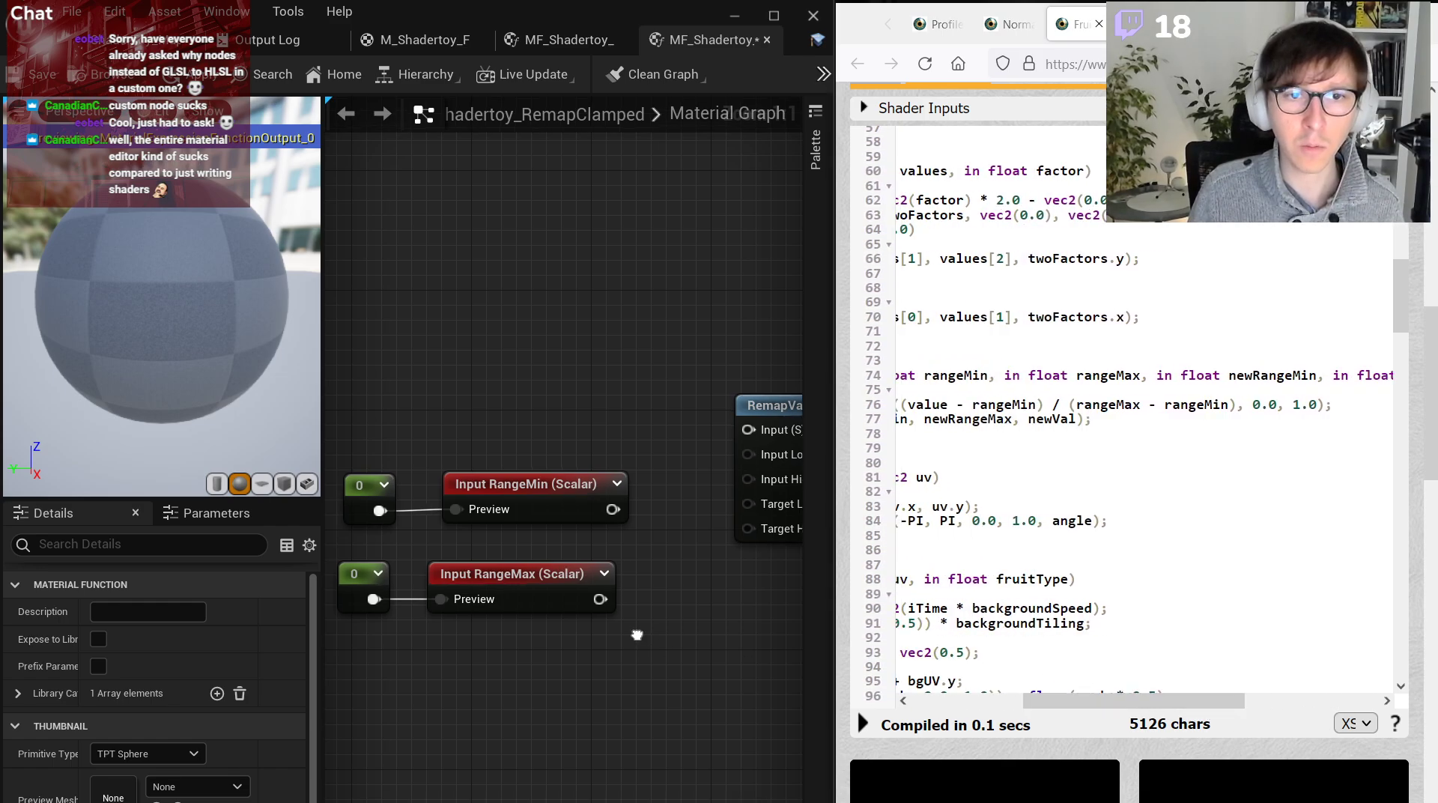
right_drag(636, 633, 776, 640)
drag(712, 401, 509, 685)
key(ctrl+c)
key(ctrl+v)
drag(673, 664, 671, 680)
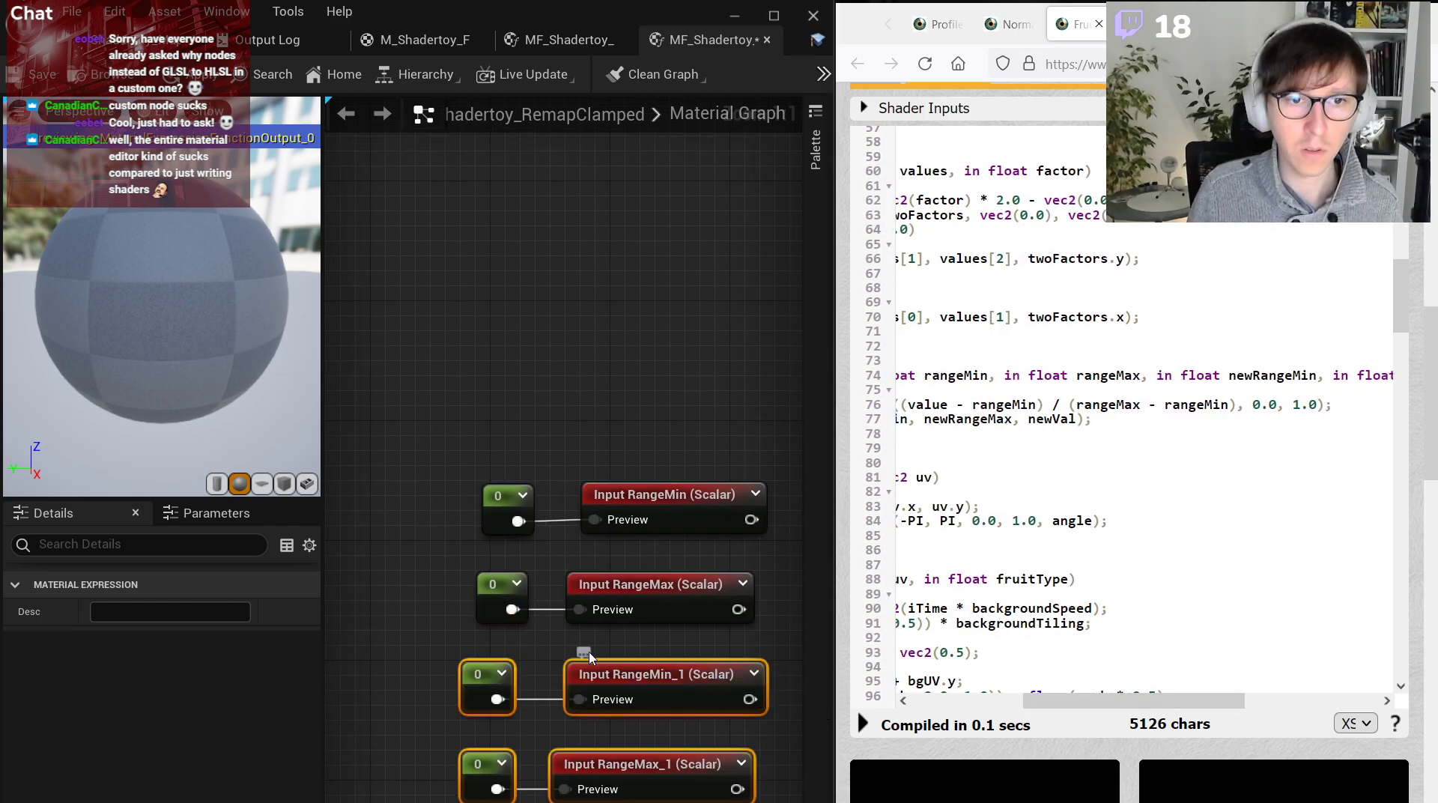
Rename the copied RangeMin input as NewRangeMin.
click(608, 668)
click(179, 612)
text(newRangeMin_1)
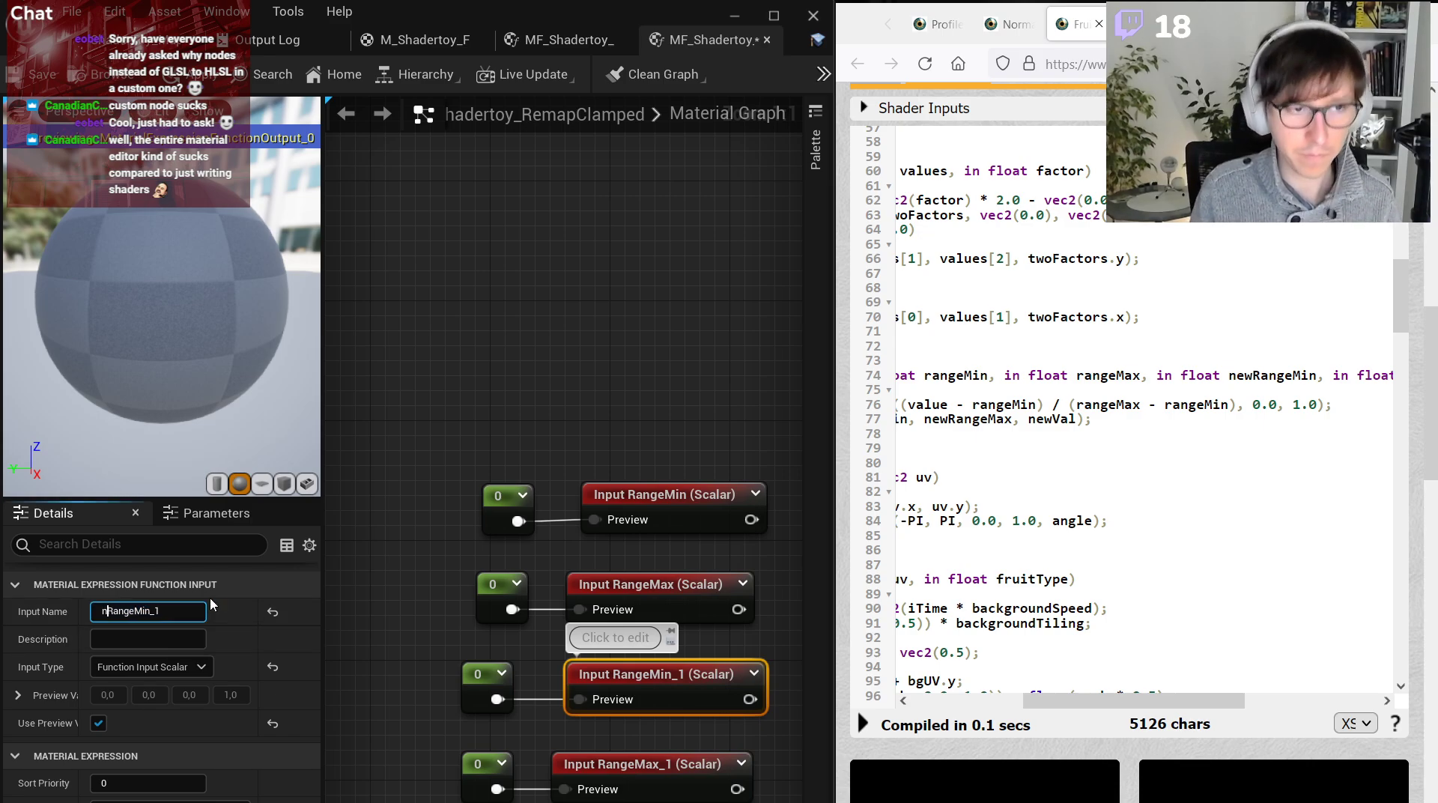
key(Home)
key(Delete)
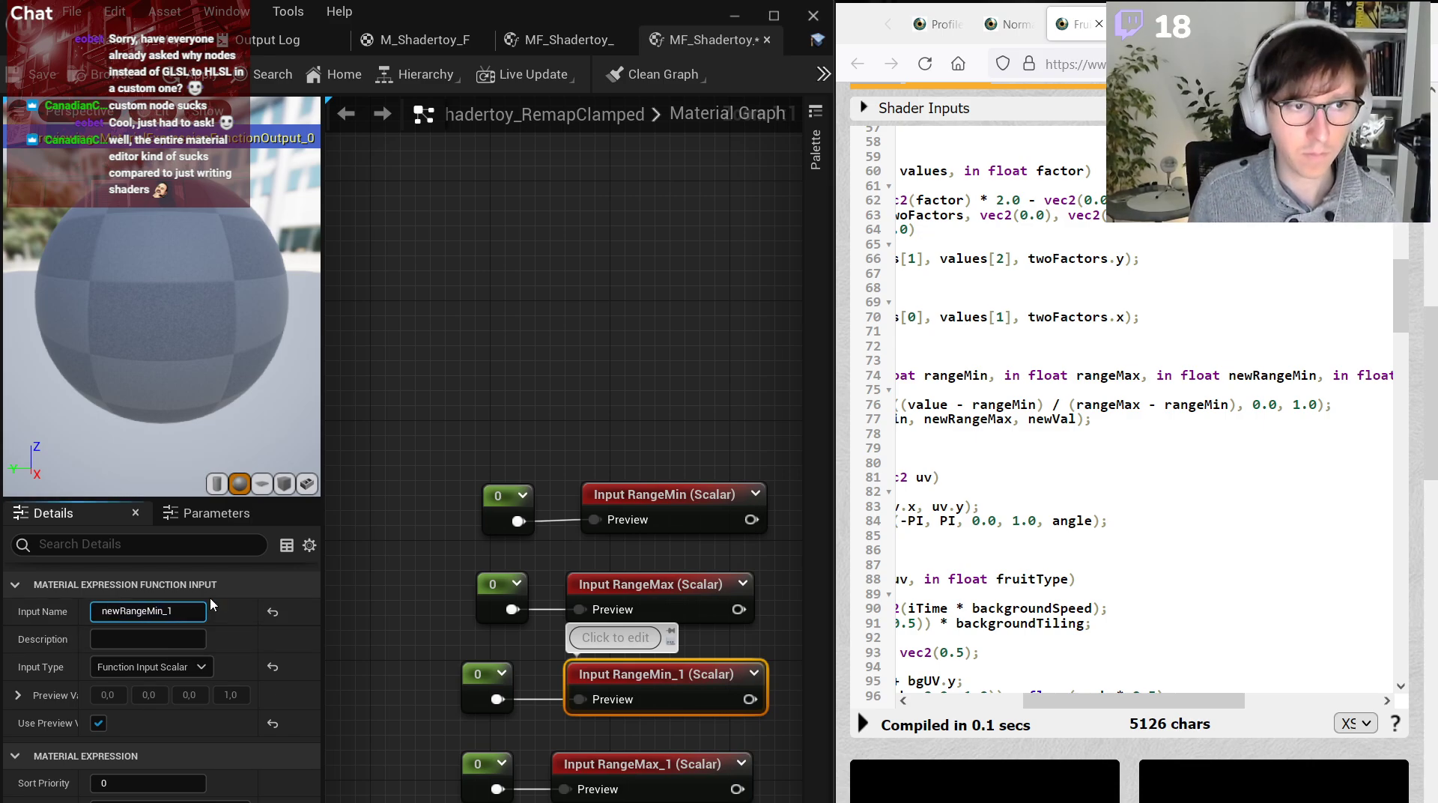
text(N)
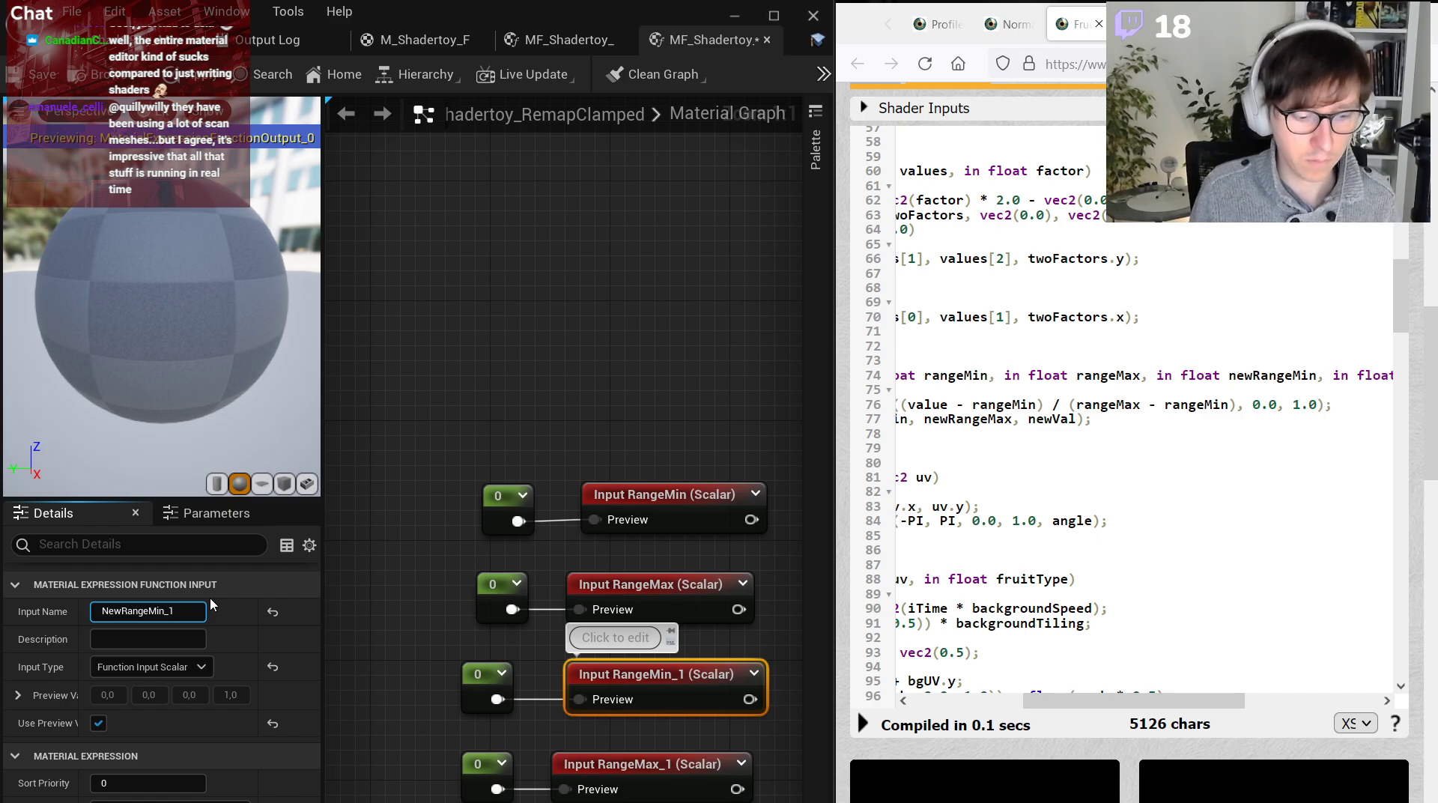
key(BackSpace)
key(Return)
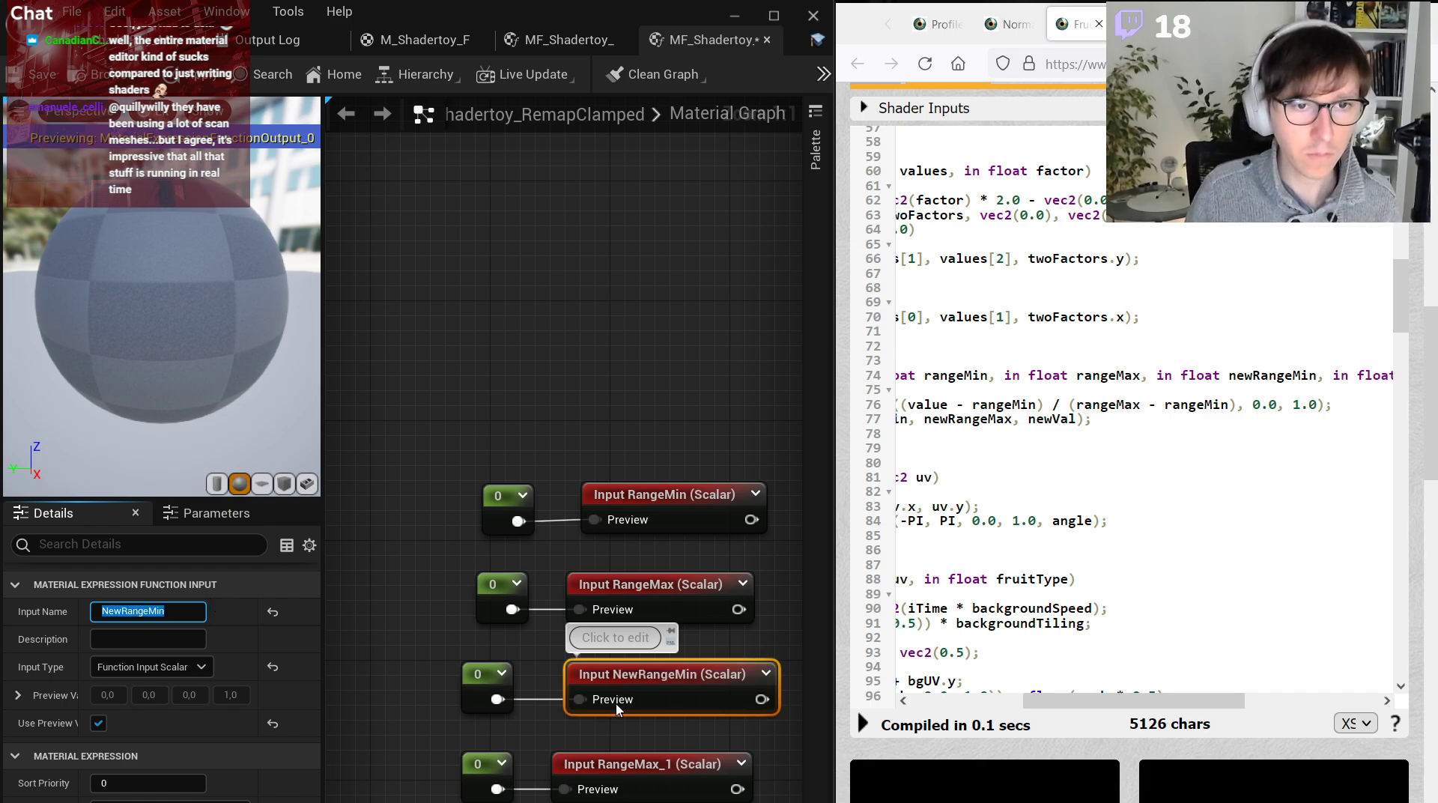
Rename the copied RangeMax input as NewRangeMax.
click(599, 762)
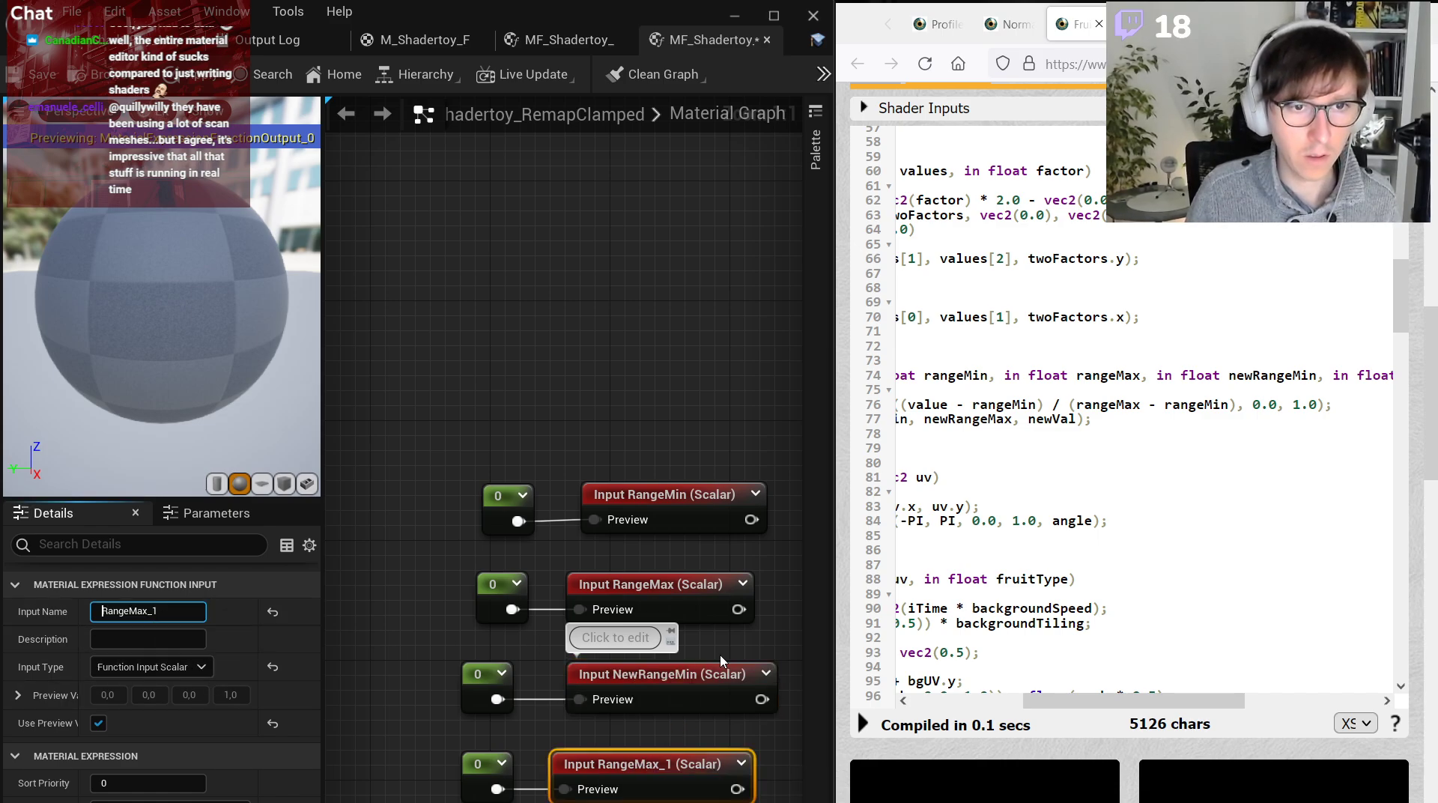
click(675, 649)
click(582, 771)
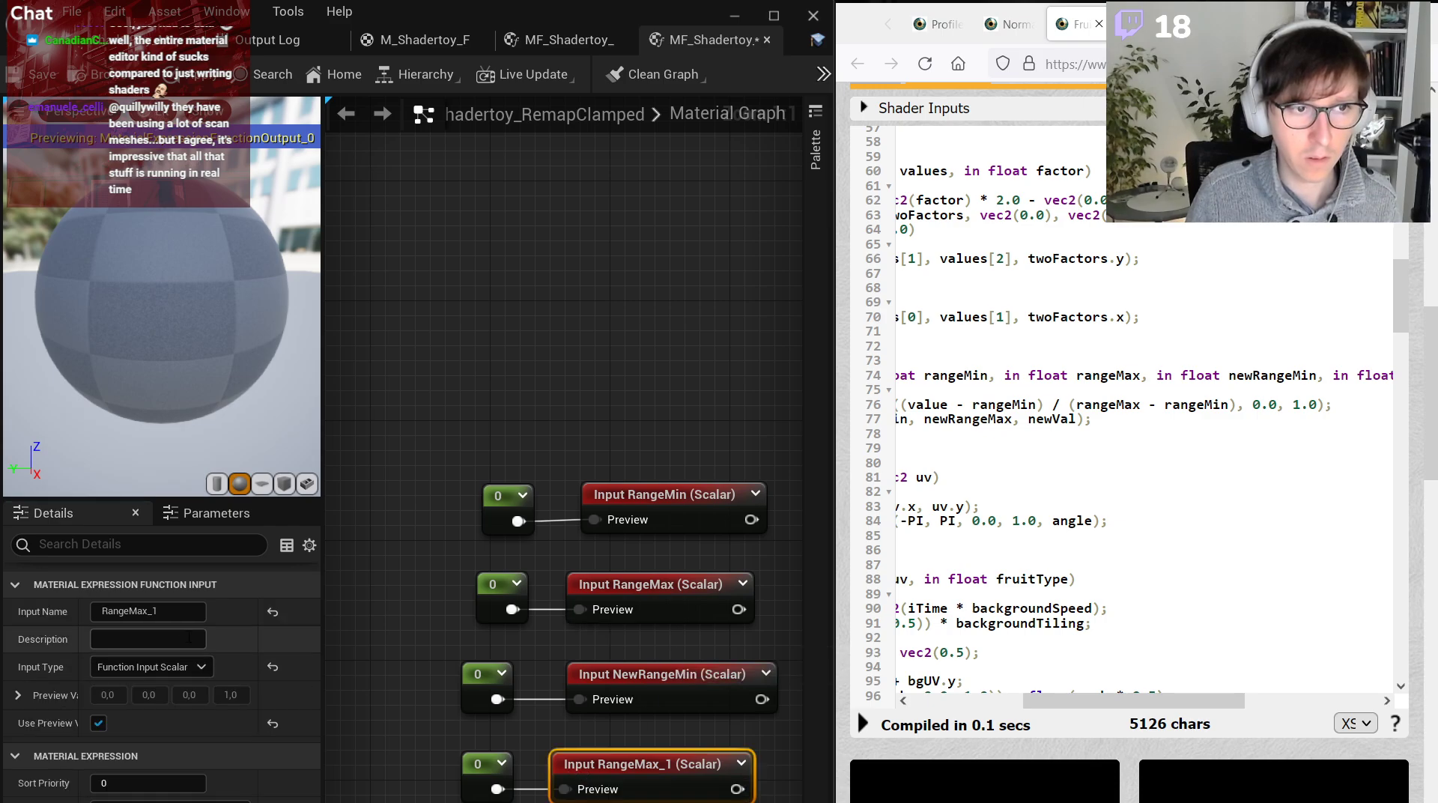
click(148, 612)
text(NewR)
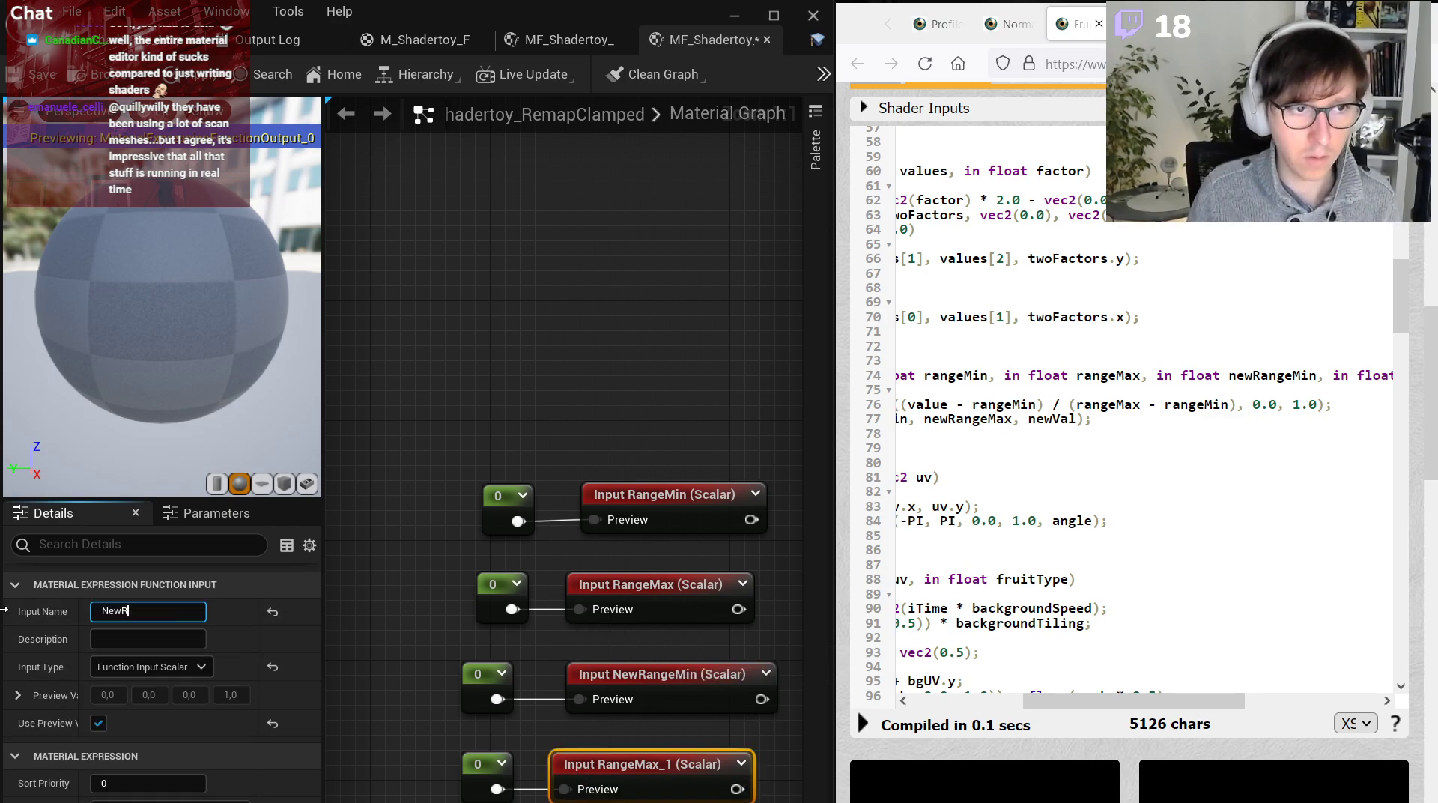
text(ange)
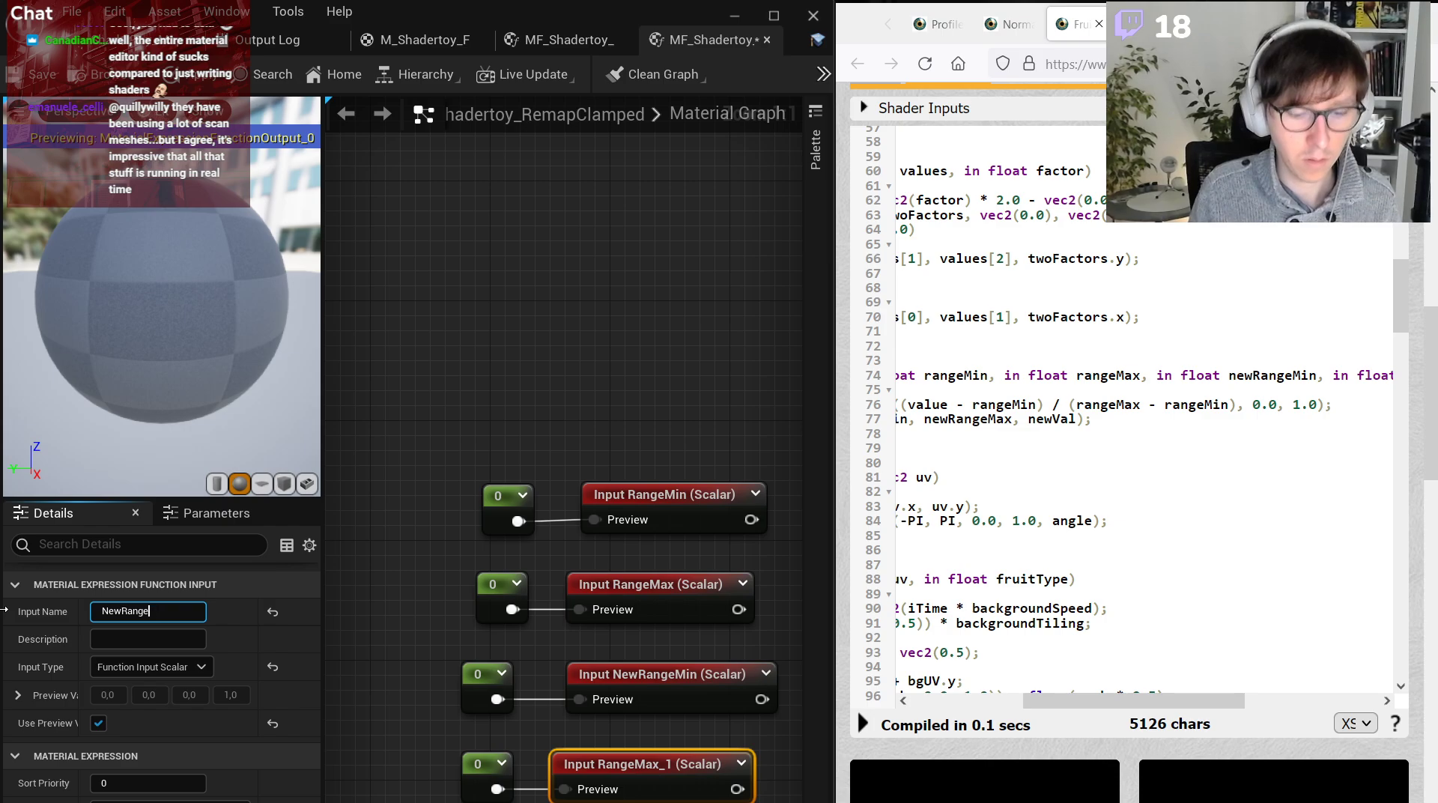
text(Max)
key(Return)
Set the constant feeding the NewRangeMax input to 1.
click(472, 779)
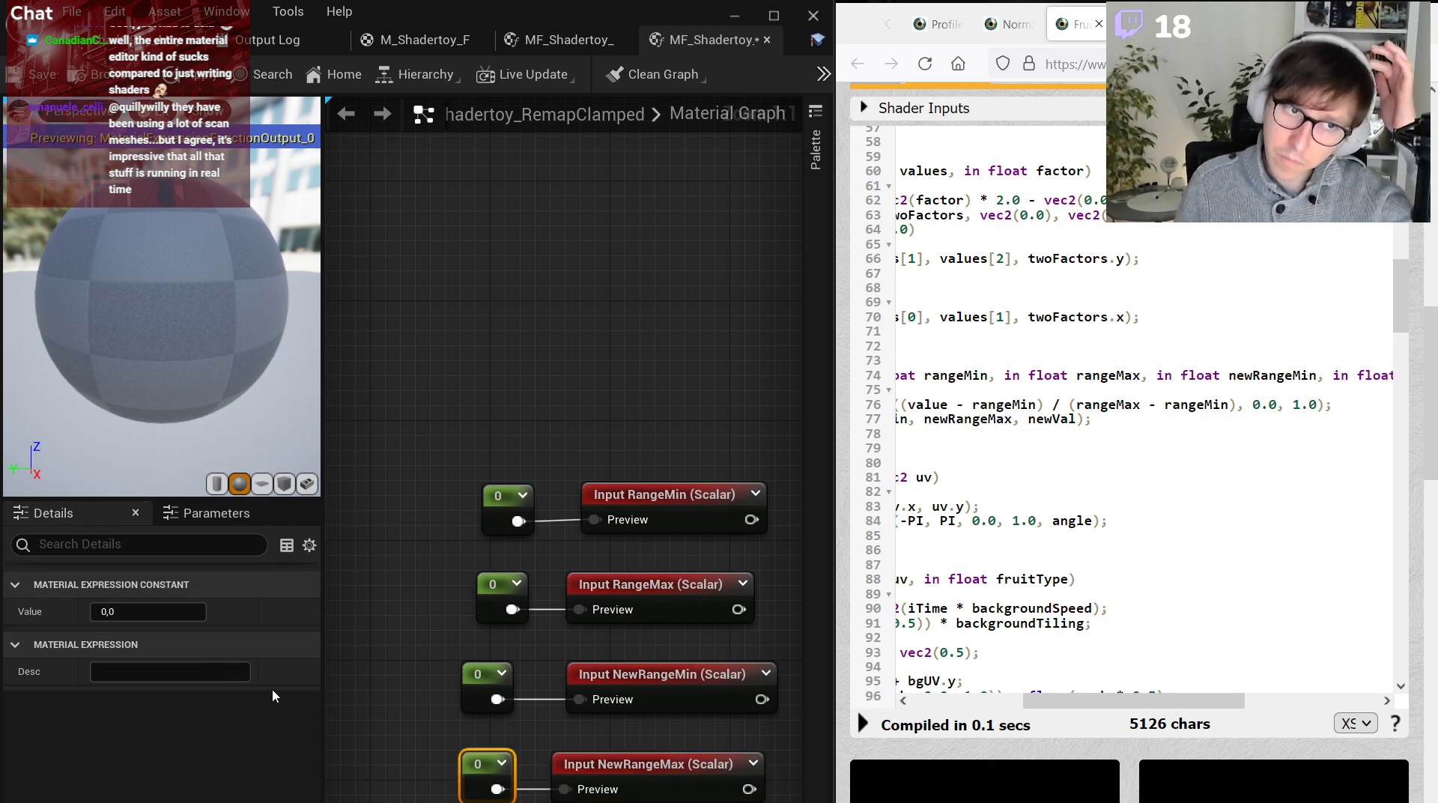
click(140, 613)
text(1)
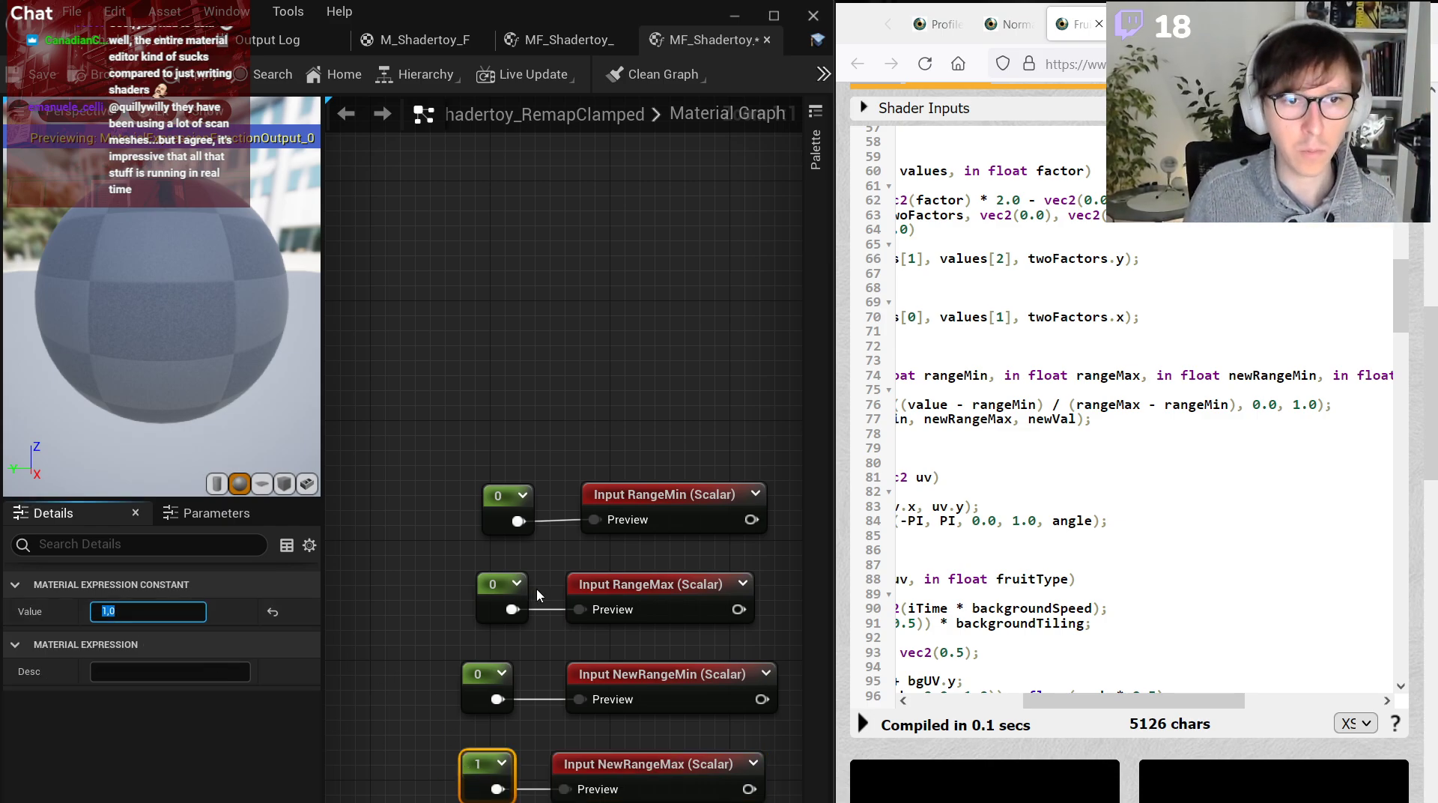
Set the constant feeding the RangeMax input to 1.
click(528, 589)
click(148, 612)
text(1)
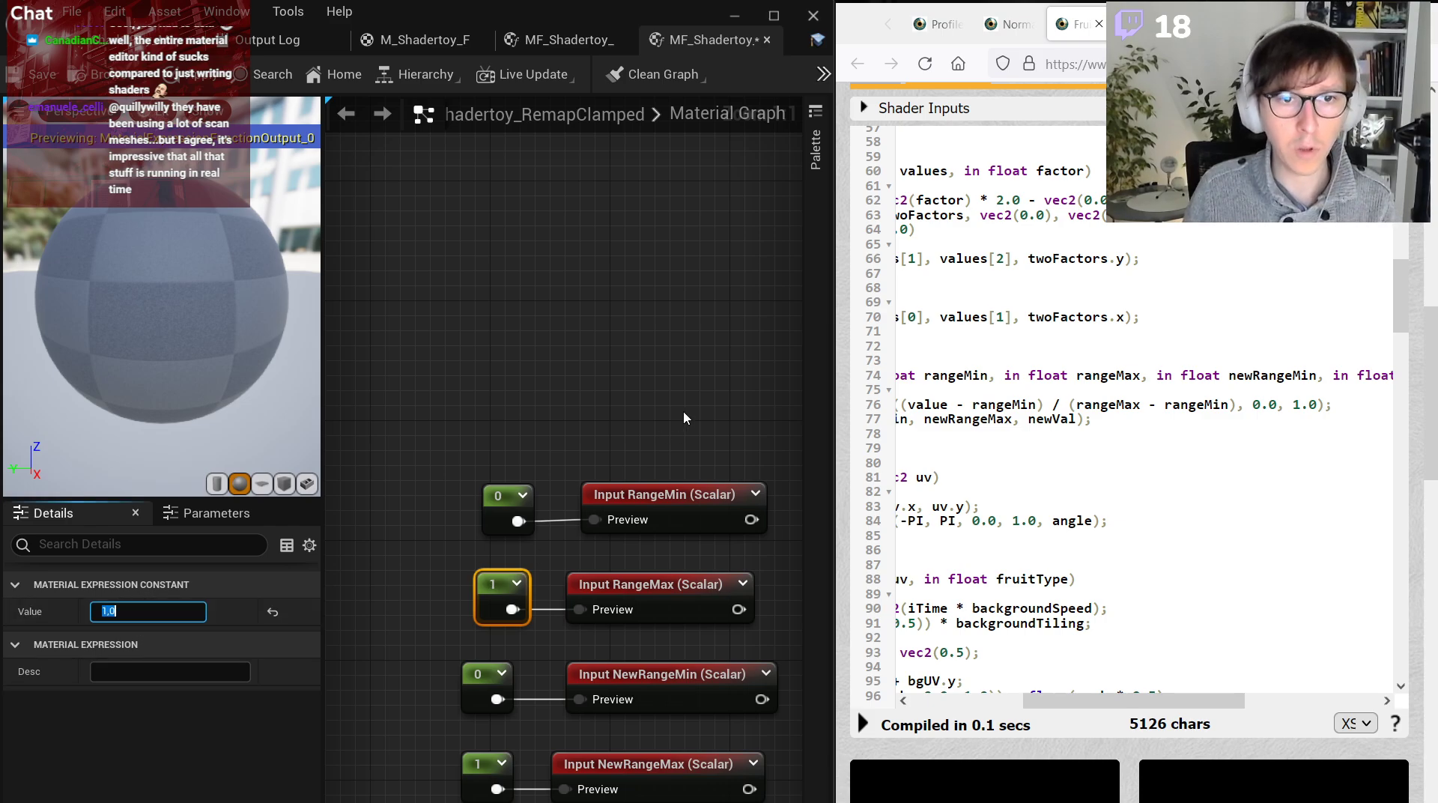
Connect RangeMin, RangeMax, NewRangeMin and NewRangeMax to RemapValueRange's Input Low, Input High, Target Low and Target Height respectively.
click(683, 411)
right_drag(684, 412, 384, 380)
right_drag(479, 485, 549, 485)
drag(480, 488, 469, 578)
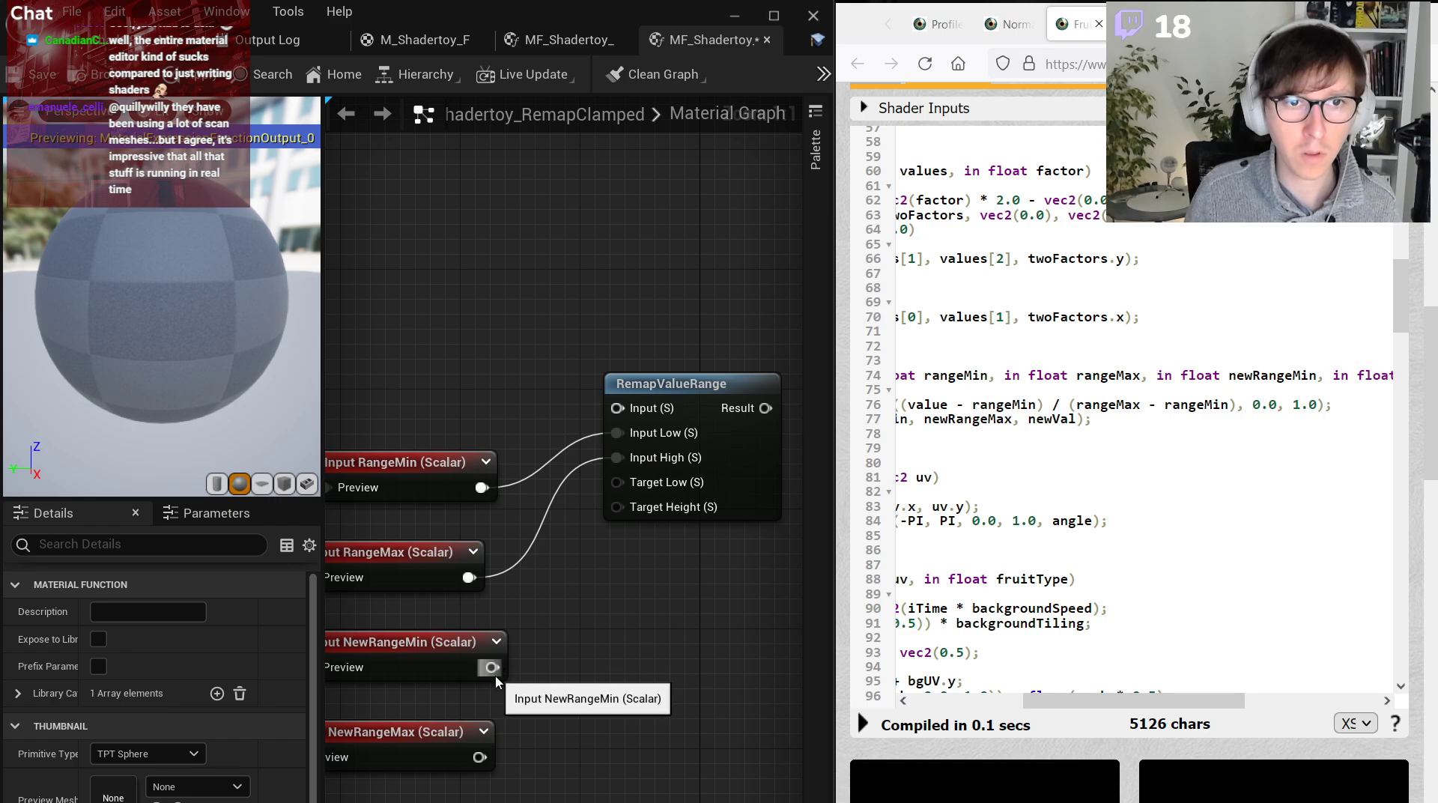
drag(492, 667, 627, 510)
click(637, 487)
Duplicate the RangeMin function input above the originals and rename the copy as Value.
drag(1116, 702, 1251, 702)
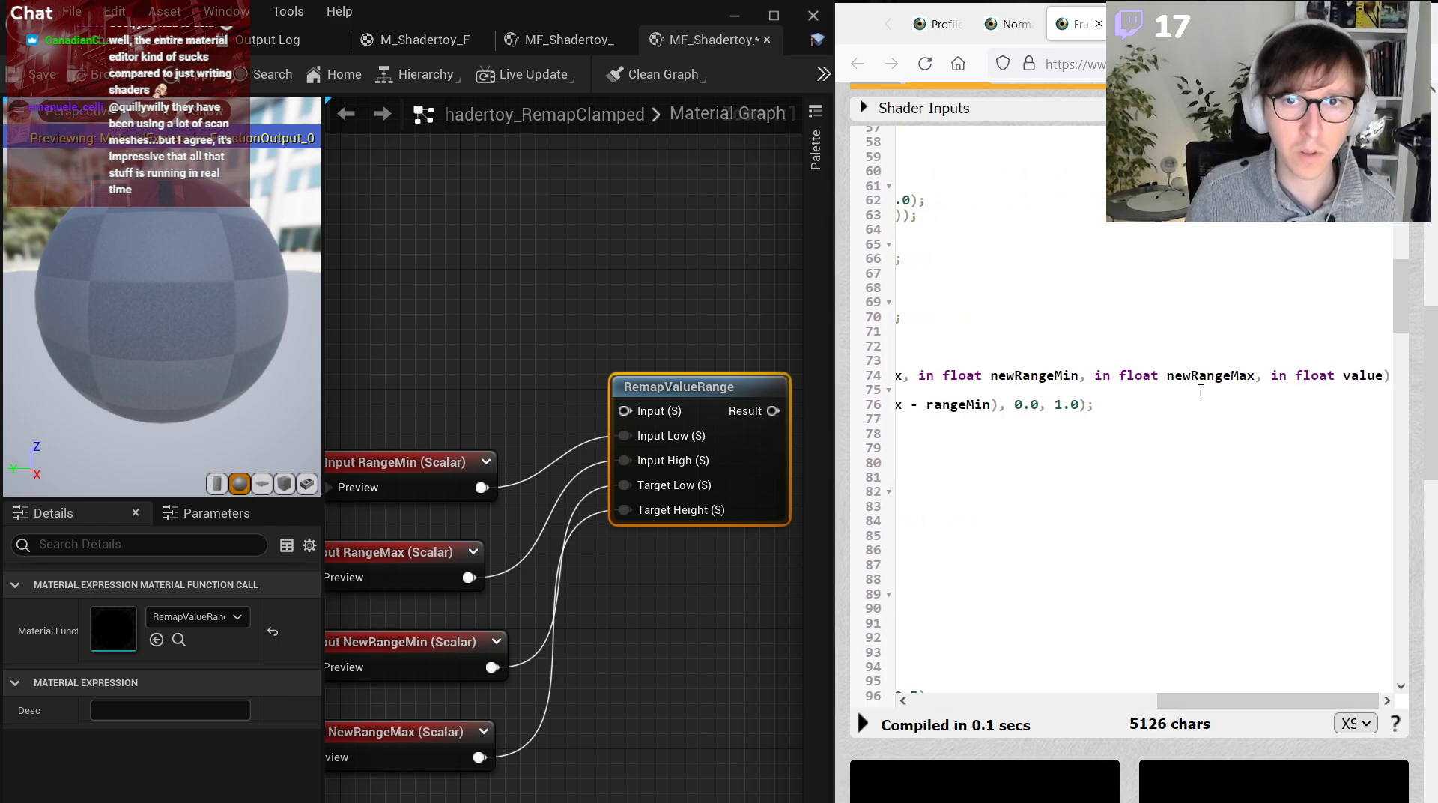
right_drag(530, 358, 610, 363)
click(465, 480)
key(ctrl+c)
key(ctrl+v)
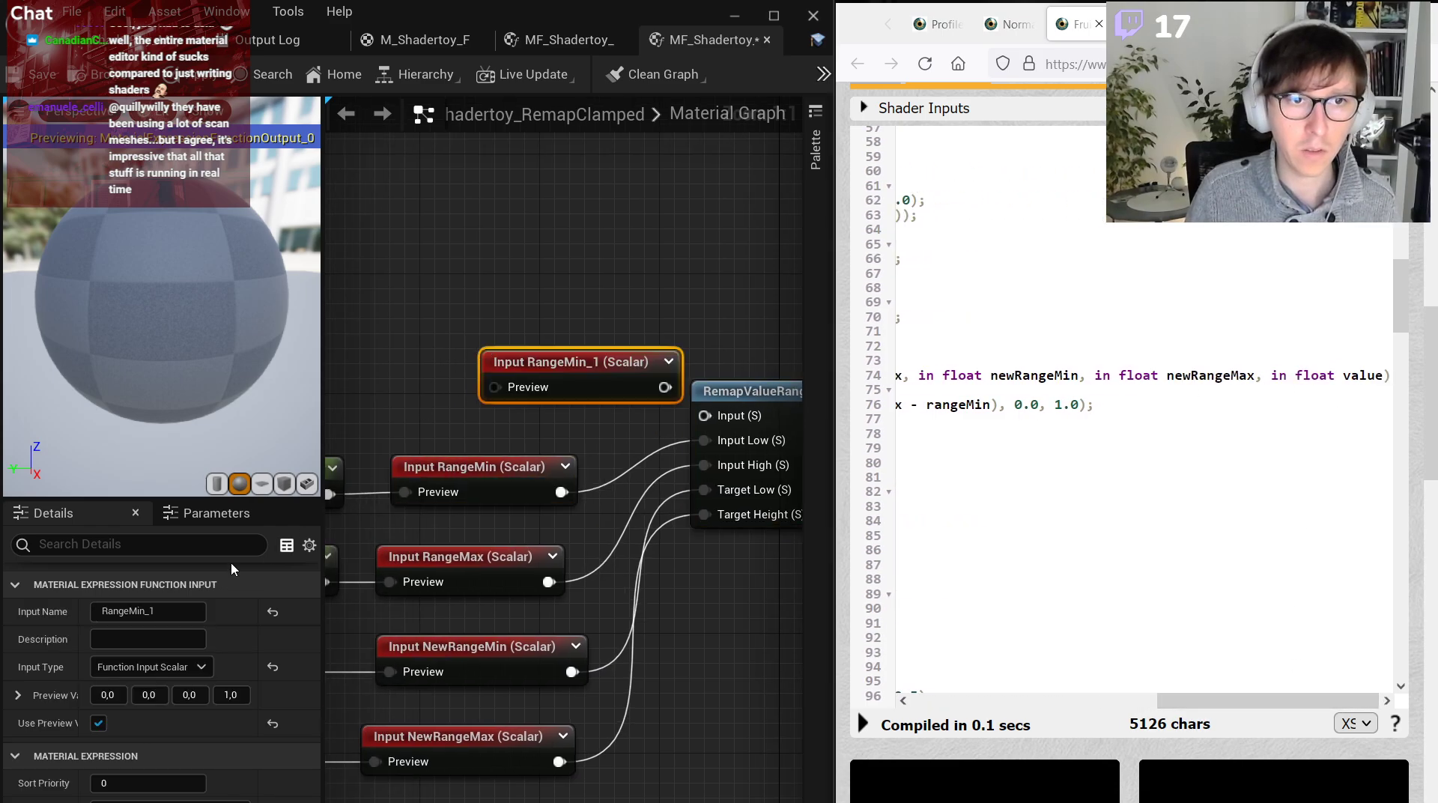
click(148, 611)
text(Value)
key(Return)
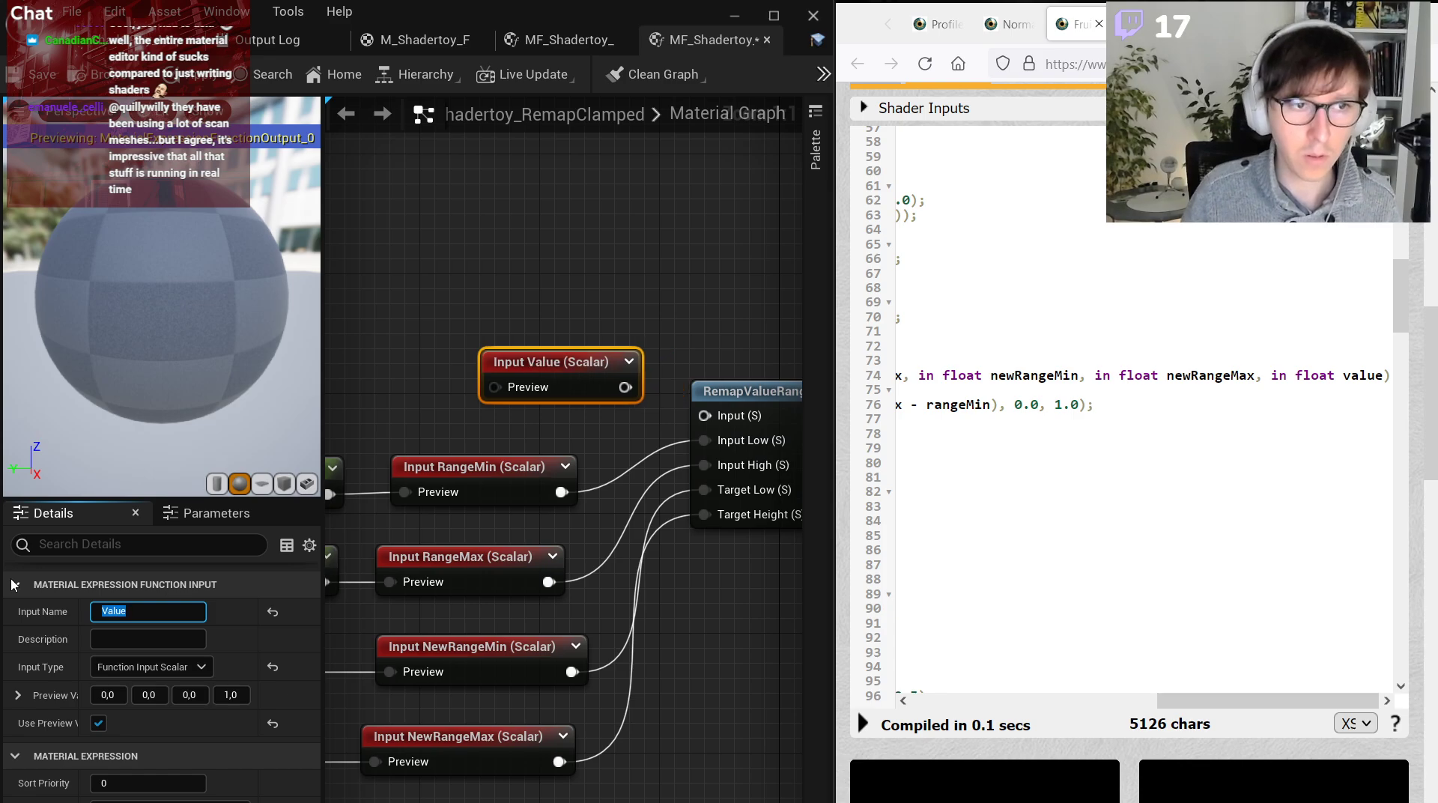
Connect the Value input to RemapValueRange's Input and feed its Preview from a new constant of 0.
drag(560, 388, 704, 416)
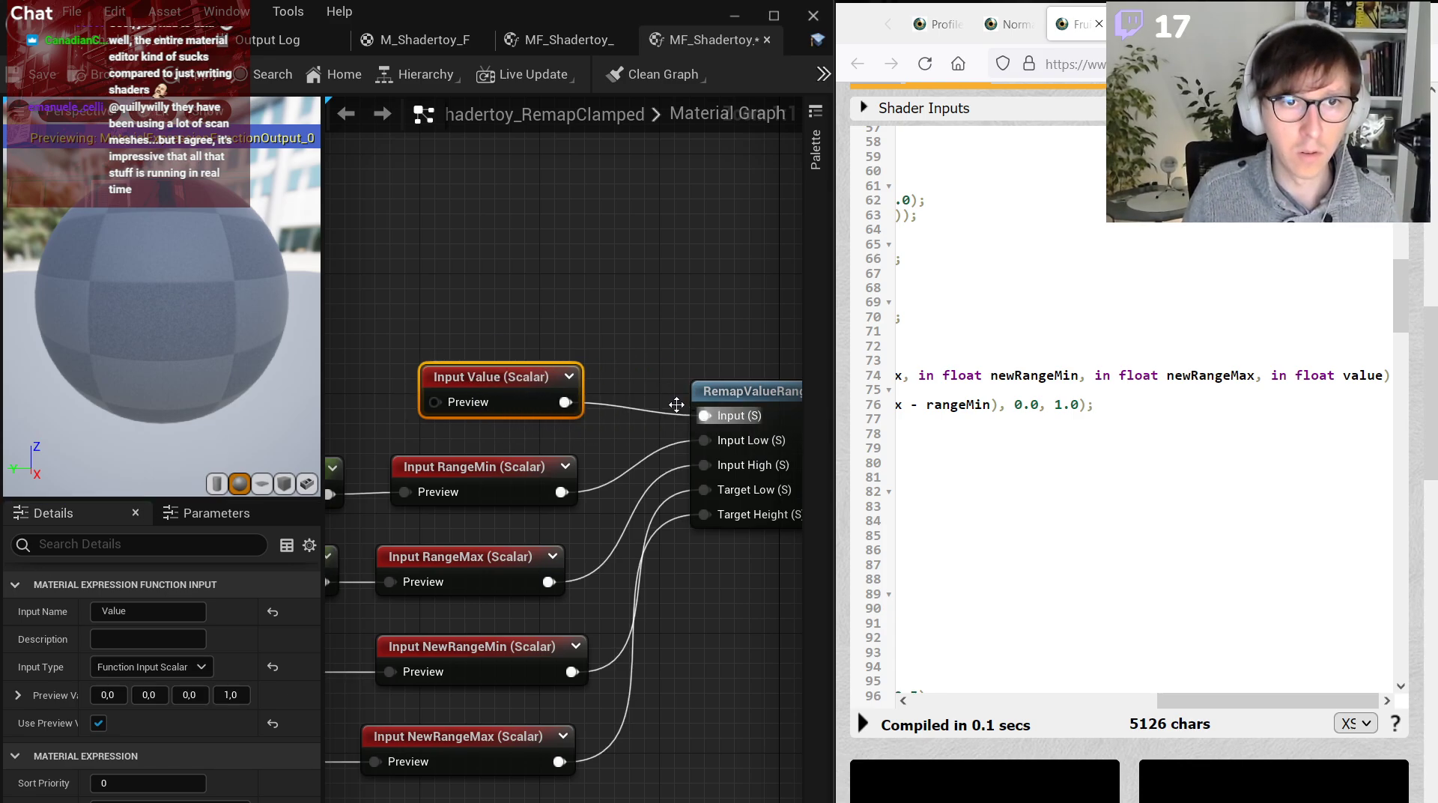
right_drag(347, 351, 647, 329)
click(632, 364)
click(632, 365)
drag(666, 395, 733, 381)
click(757, 357)
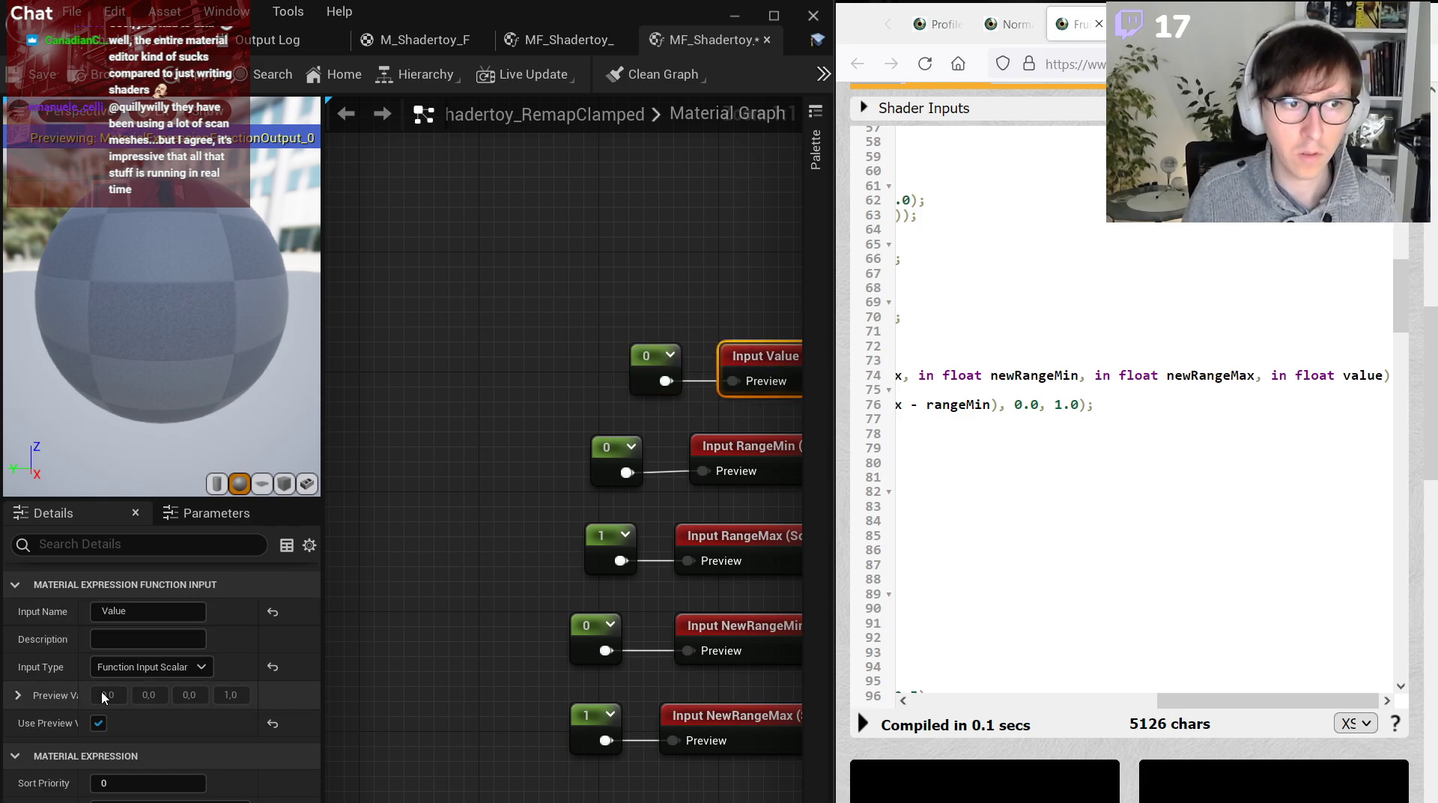
right_drag(794, 337, 496, 314)
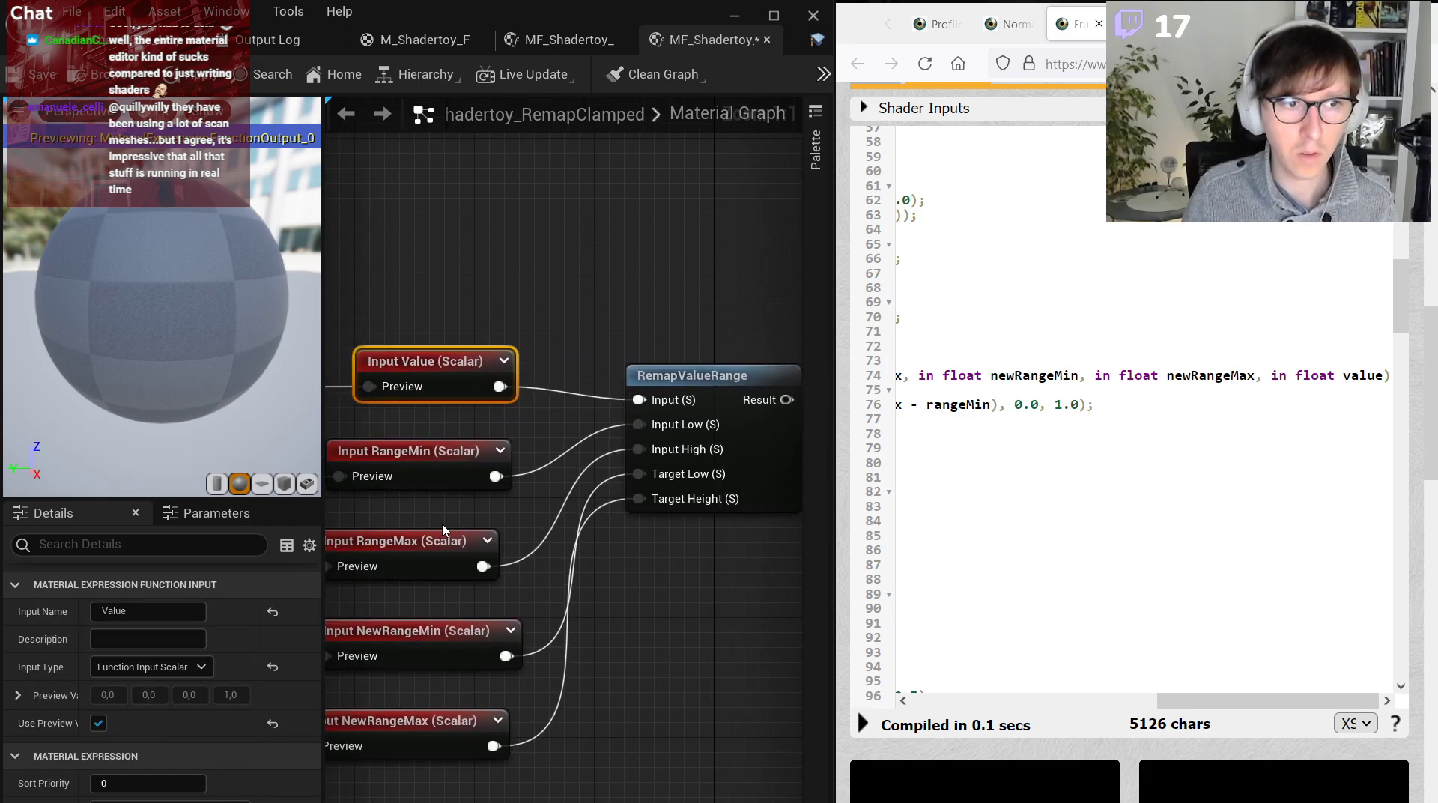
Set the sort priorities of RangeMin, RangeMax, NewRangeMin and NewRangeMax to 10, 20, 30 and 40 respectively.
click(461, 452)
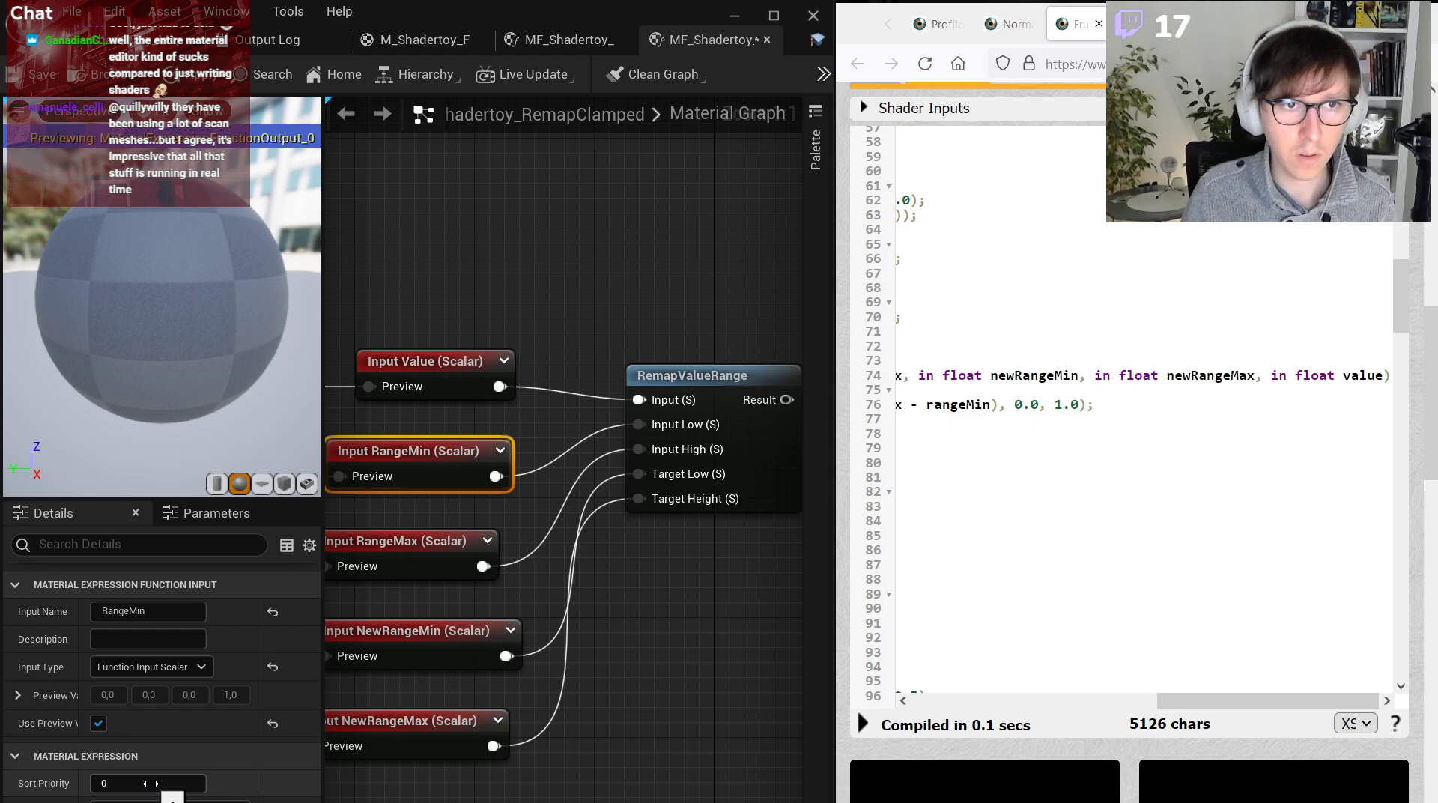
click(148, 780)
text(10)
click(490, 547)
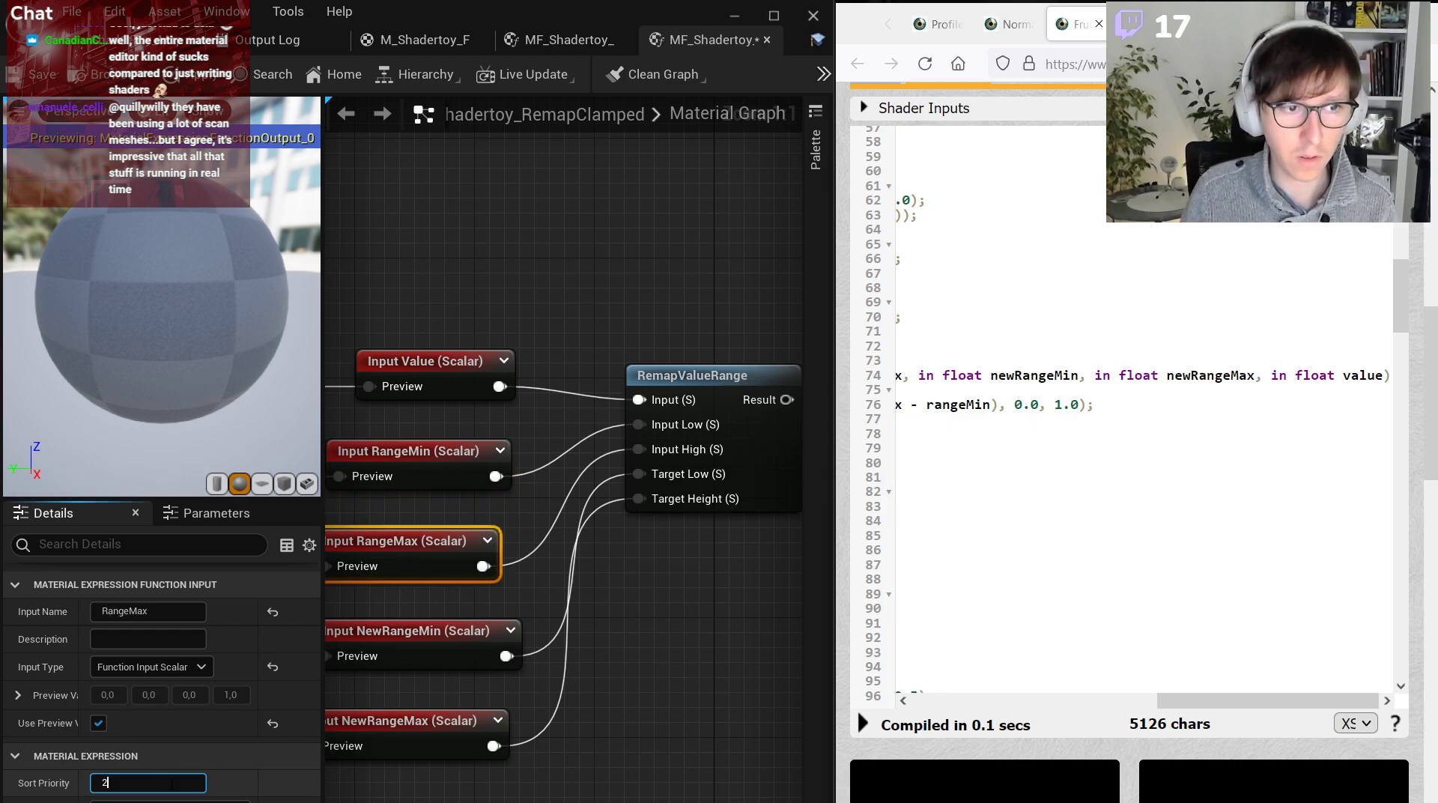
click(386, 643)
click(149, 783)
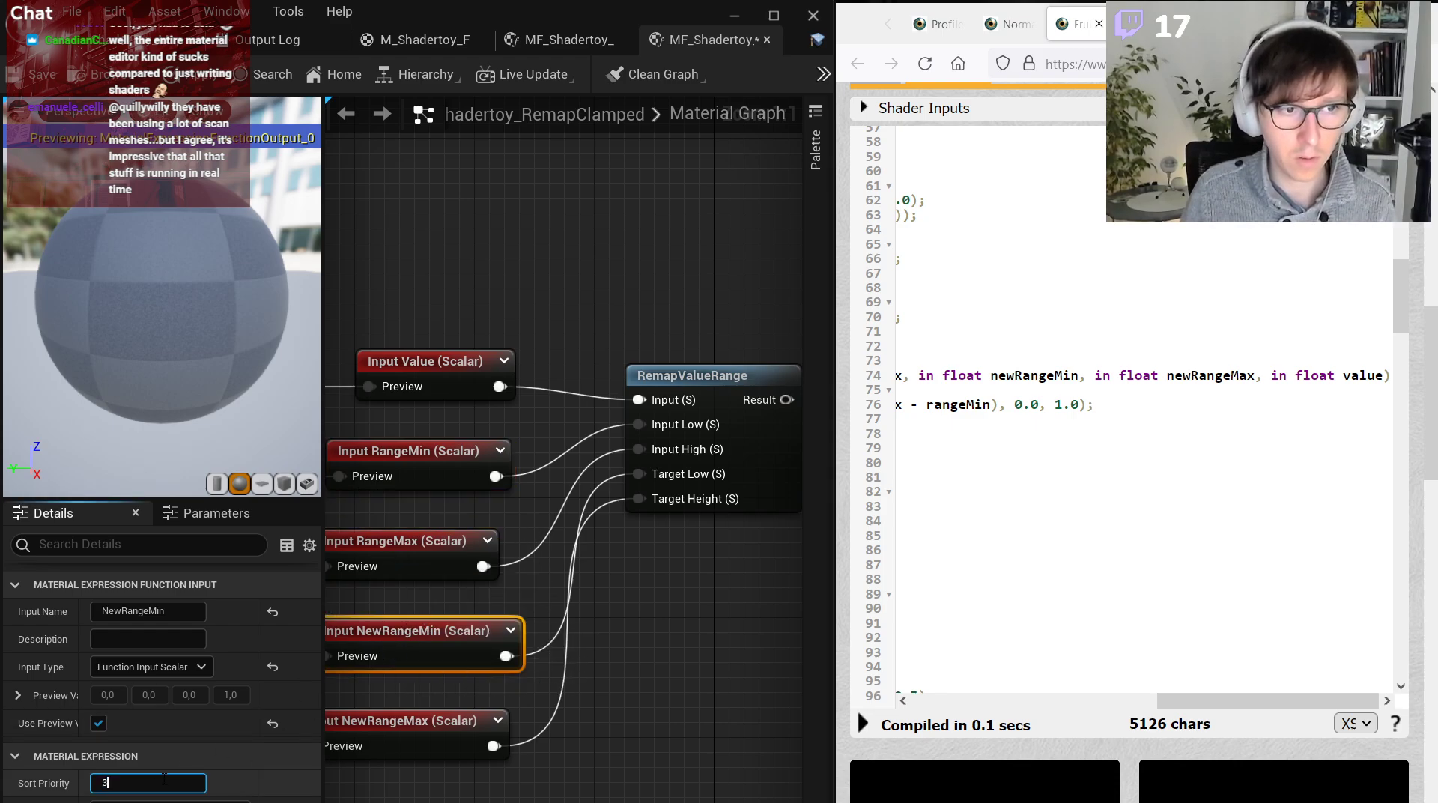
text(30)
click(447, 753)
click(150, 783)
text(40)
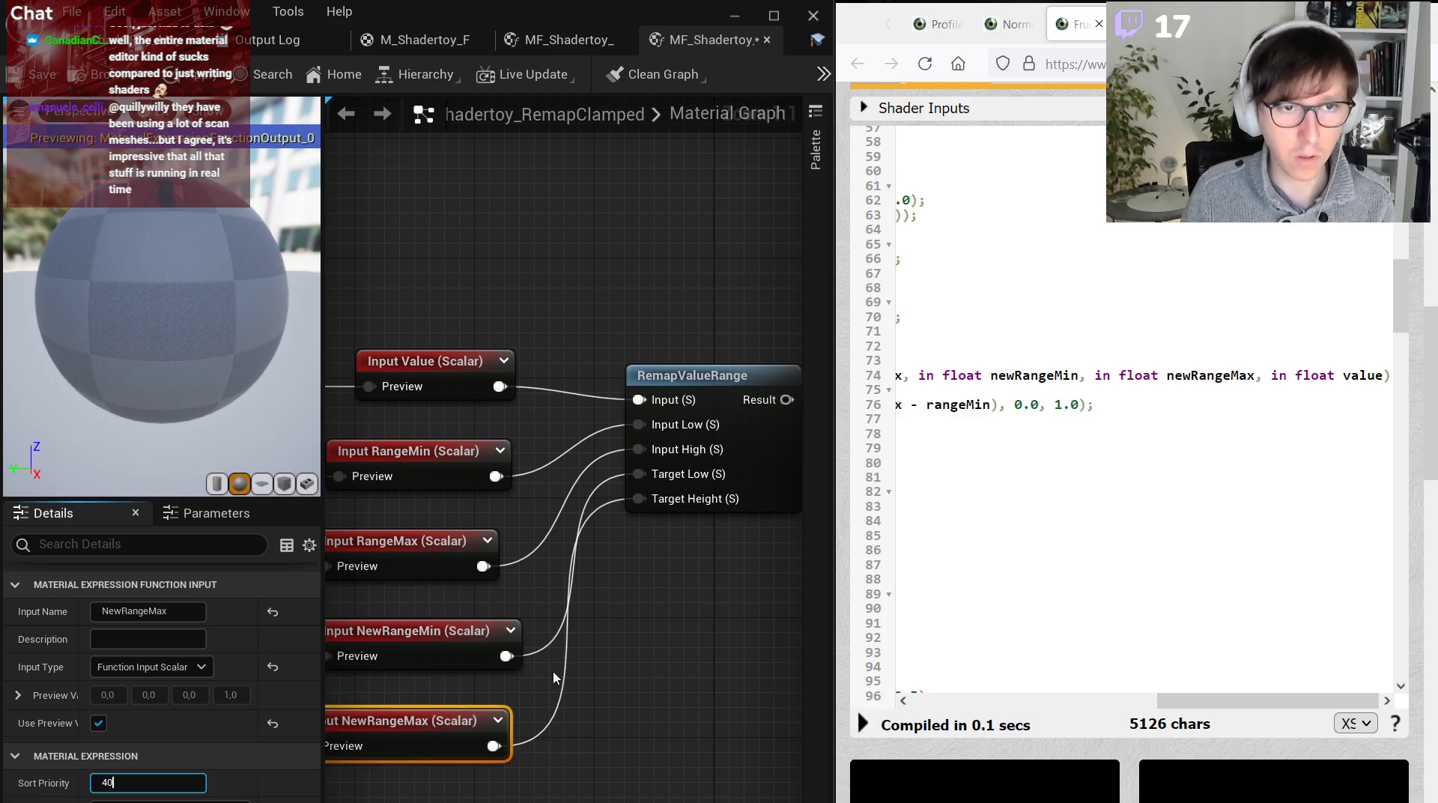
Move the RemapValueRange node down level with the range inputs, and preview it briefly before stopping the preview.
drag(710, 367, 695, 485)
click(686, 391)
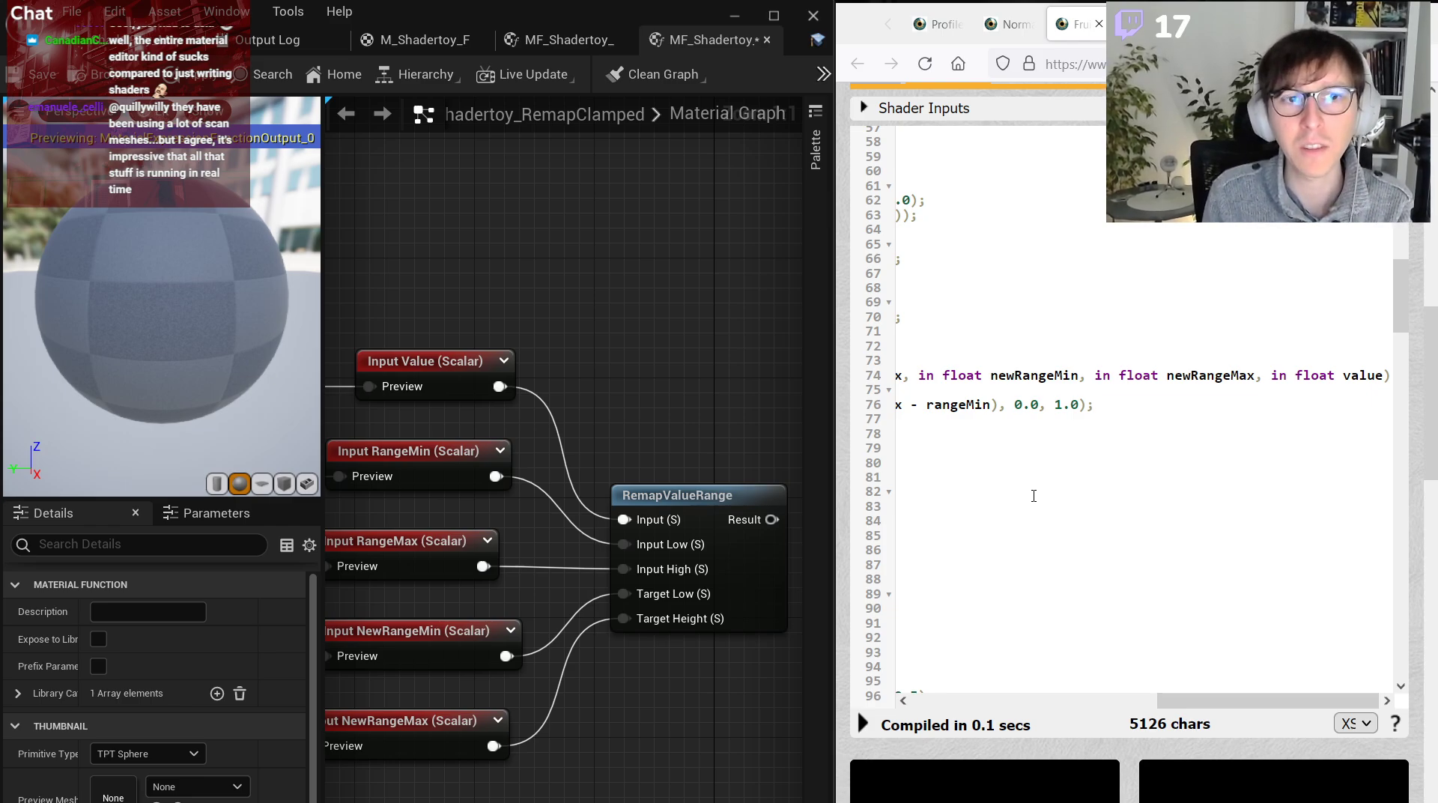
right_click(719, 519)
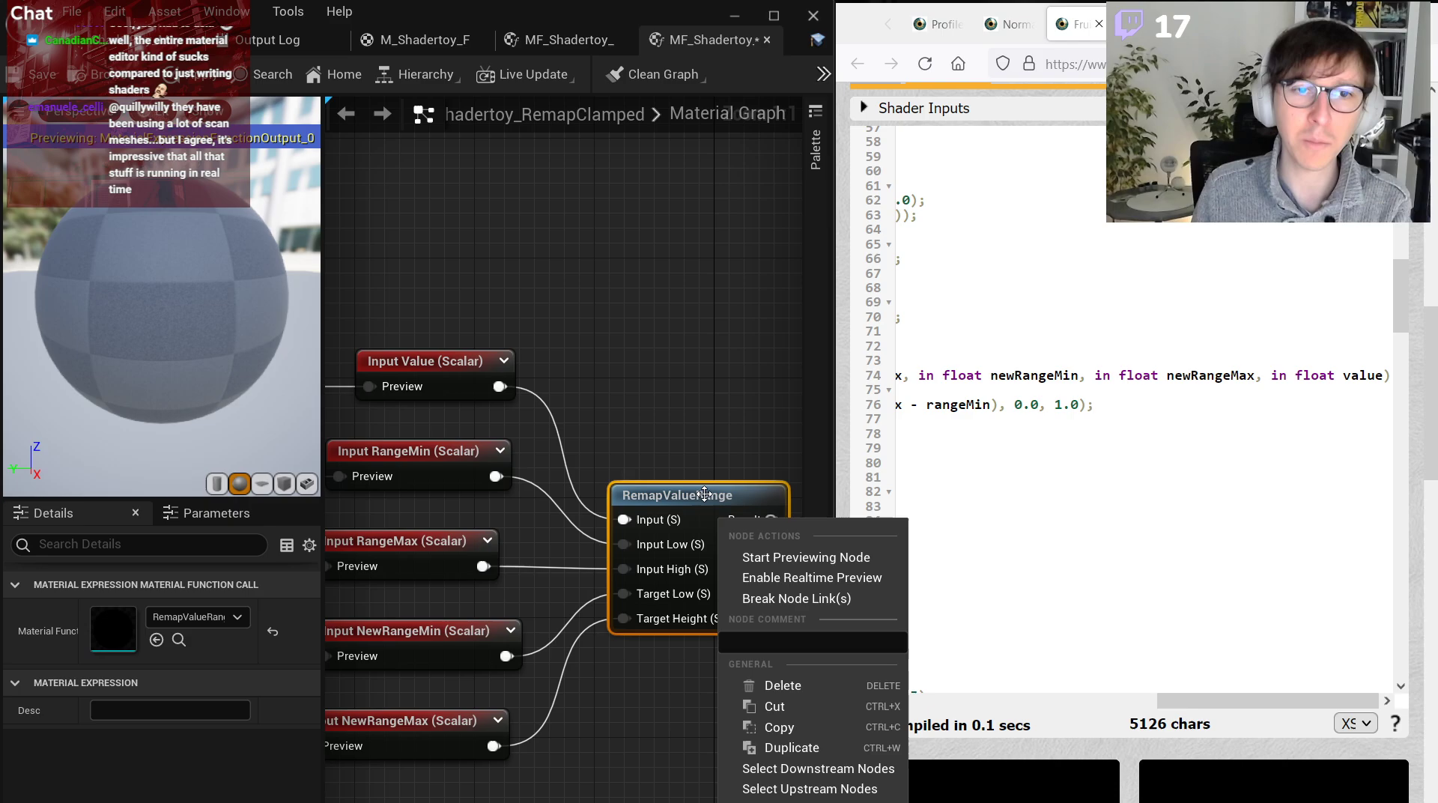
click(797, 558)
drag(761, 275, 679, 736)
right_drag(610, 498, 731, 397)
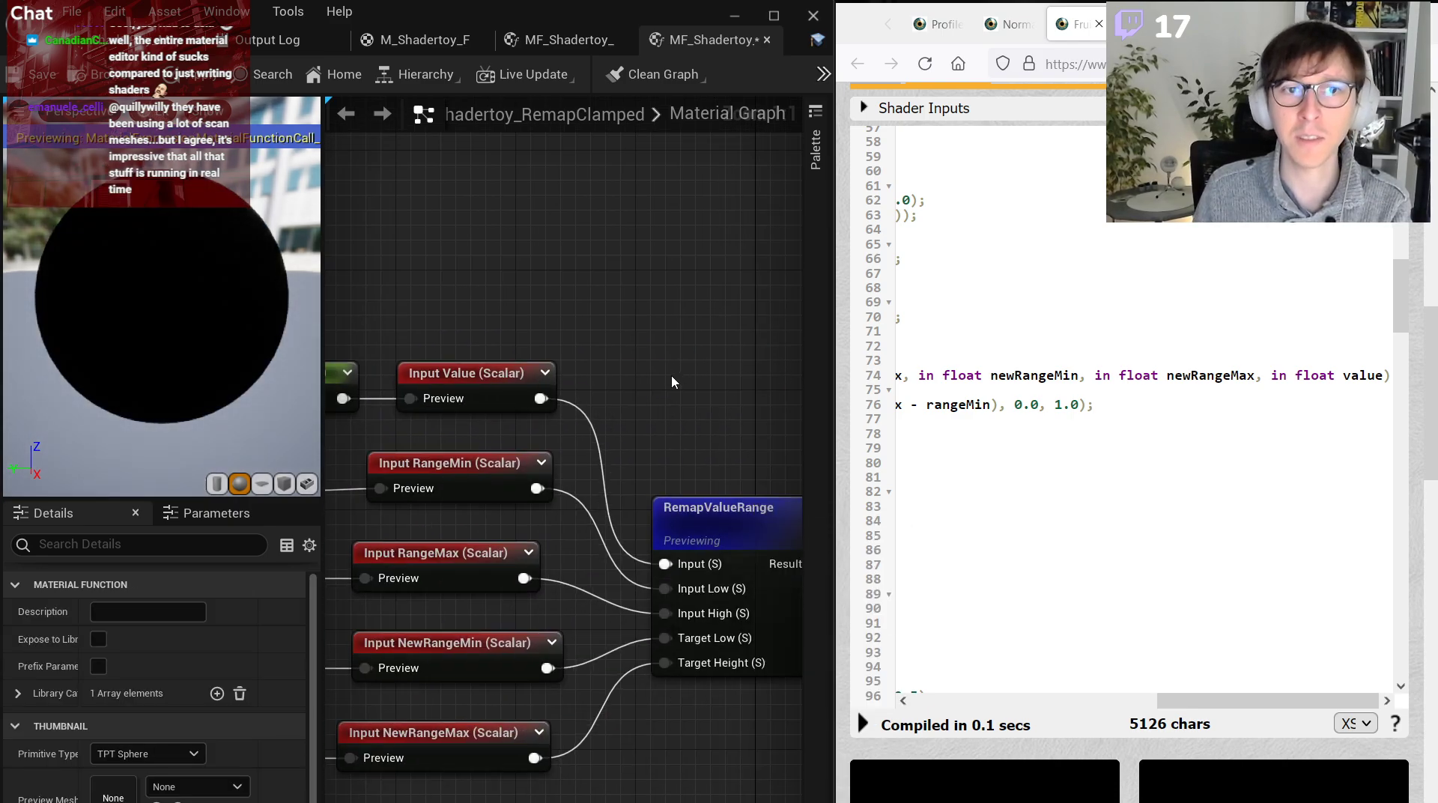
right_click(730, 519)
click(756, 547)
scroll(660, 398, down, 3)
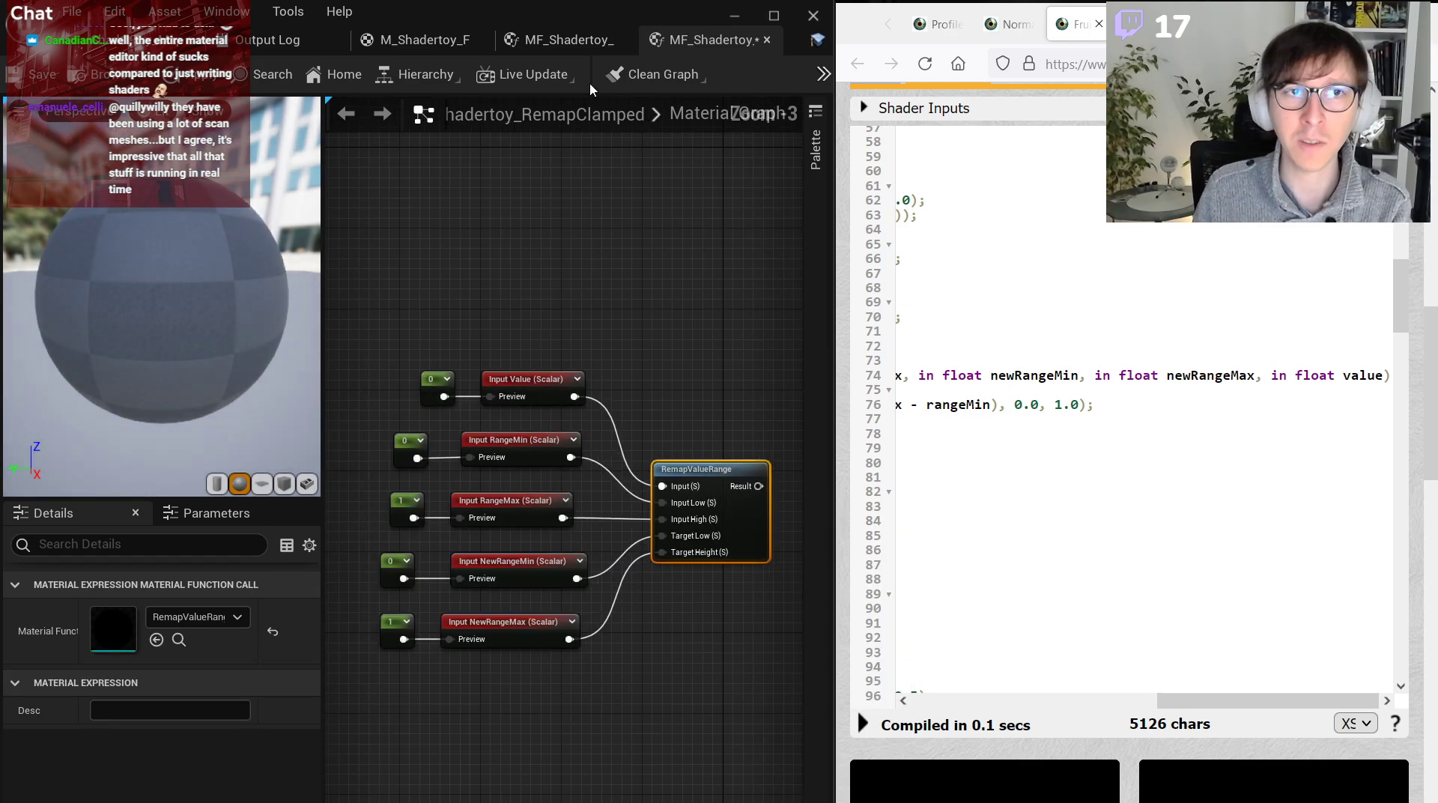
Compare the MF_Shadertoy_MixThree graph with the shader code and return to the MF_Shadertoy_RemapClamped graph.
click(570, 40)
scroll(499, 470, down, 3)
scroll(499, 470, up, 2)
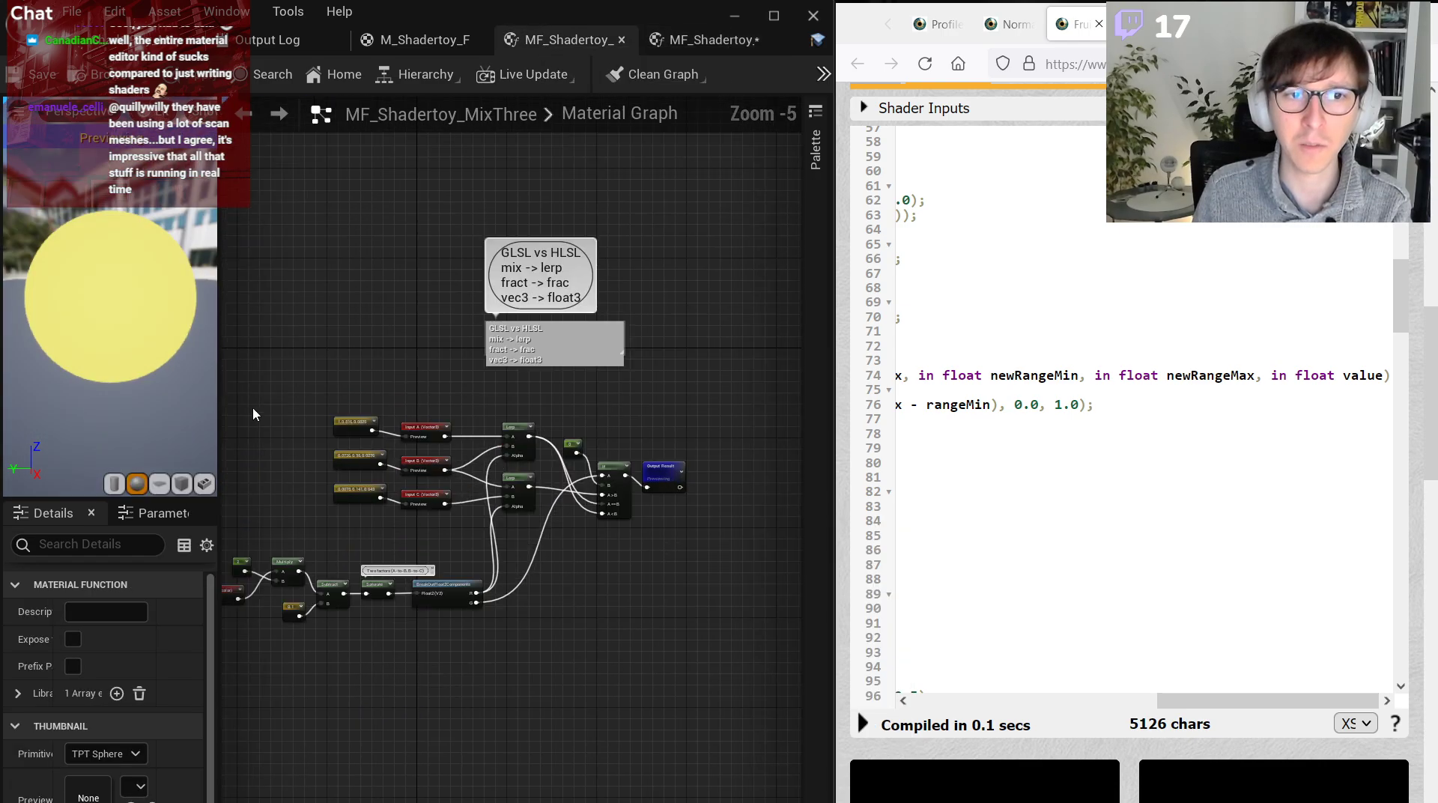
drag(1181, 704, 1025, 703)
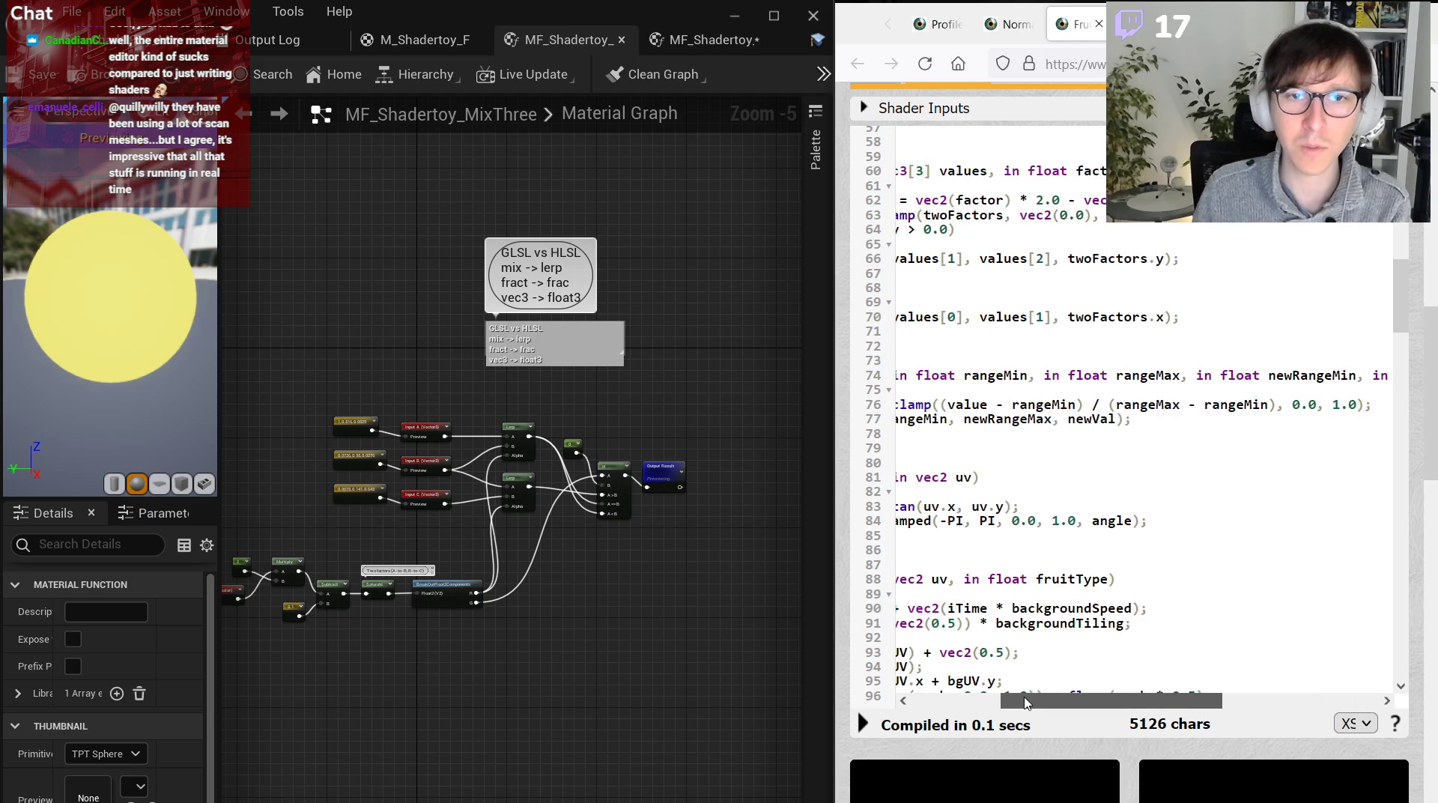
drag(1039, 448, 965, 318)
click(1111, 419)
drag(1053, 706, 1140, 707)
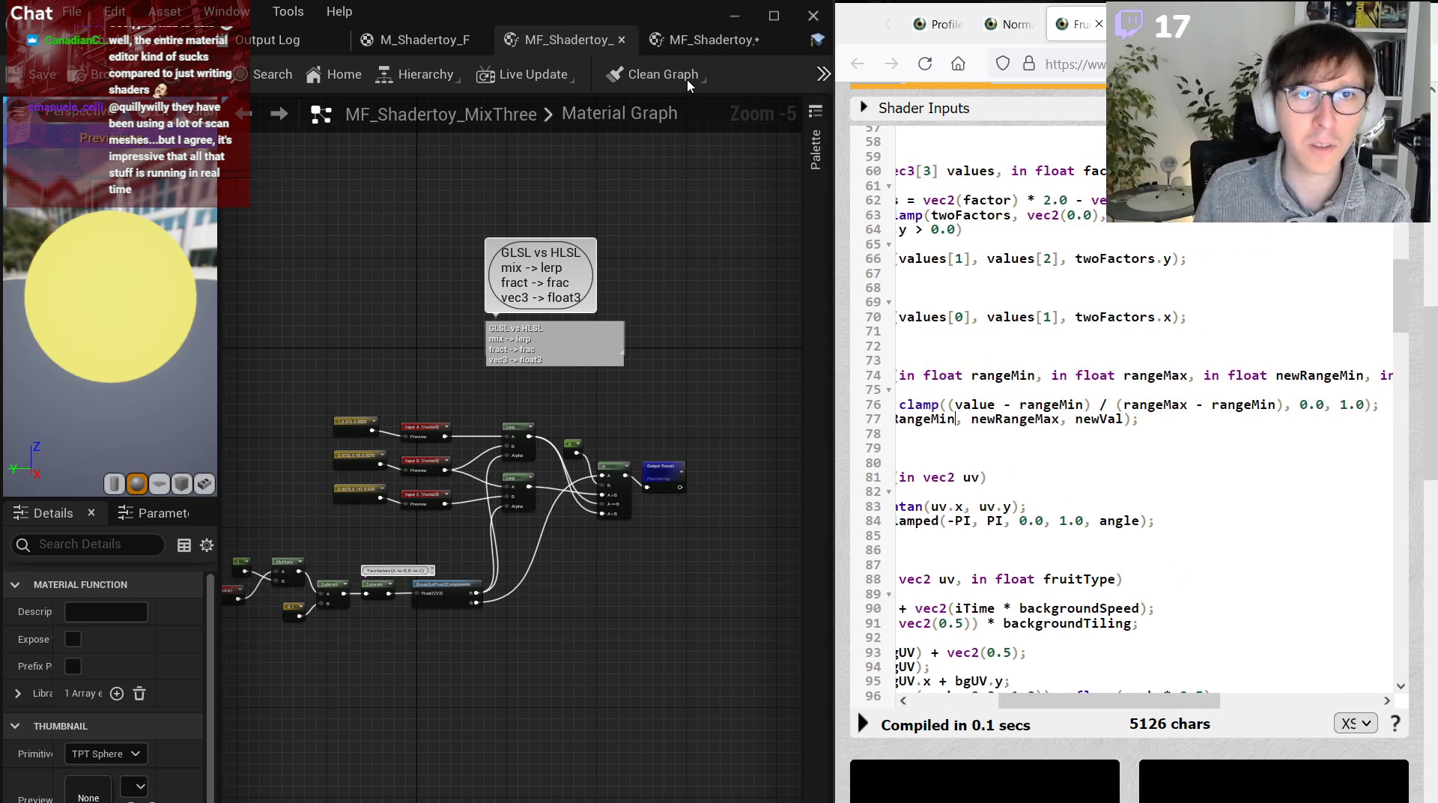
click(705, 39)
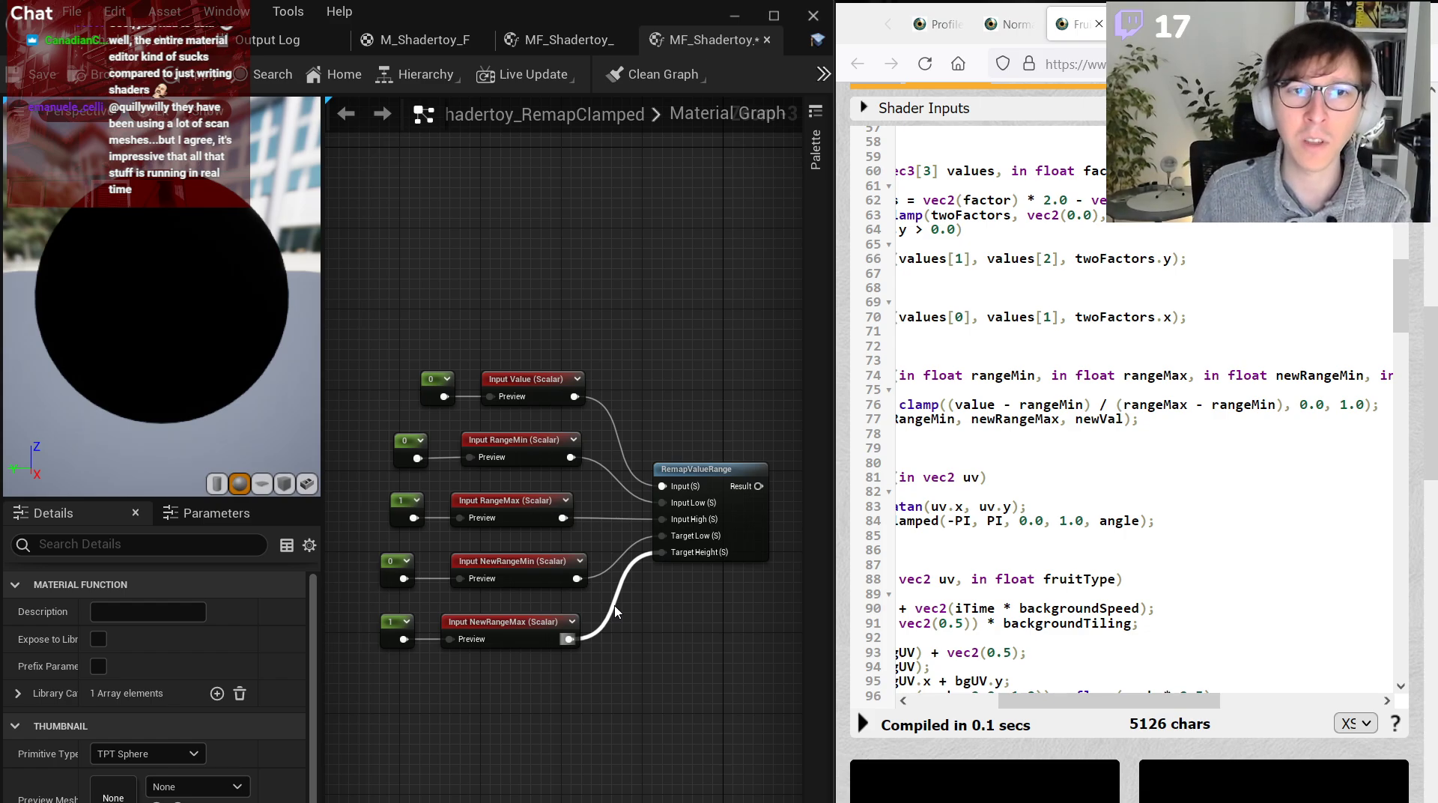
drag(400, 240, 673, 581)
right_click(577, 275)
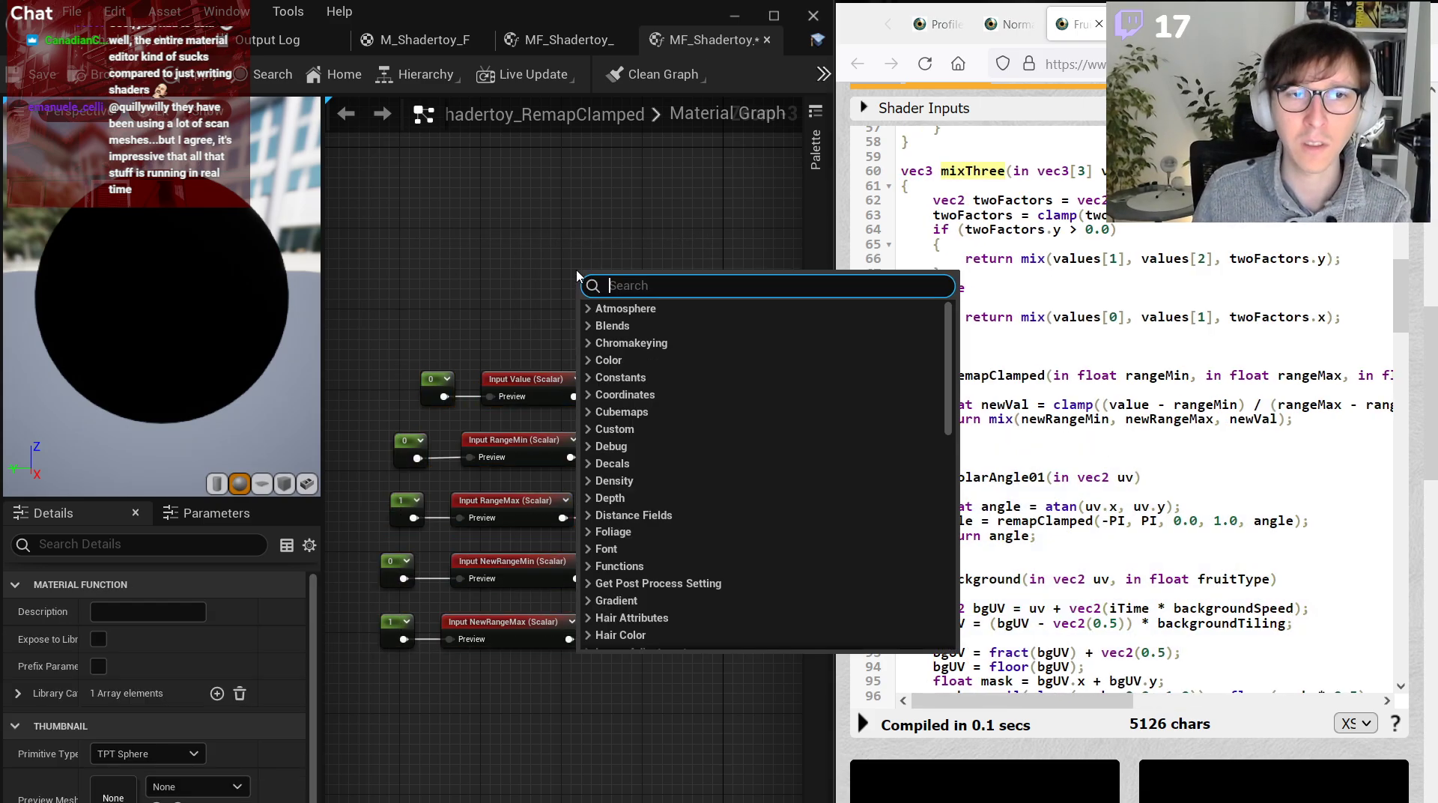
click(546, 234)
click(1044, 454)
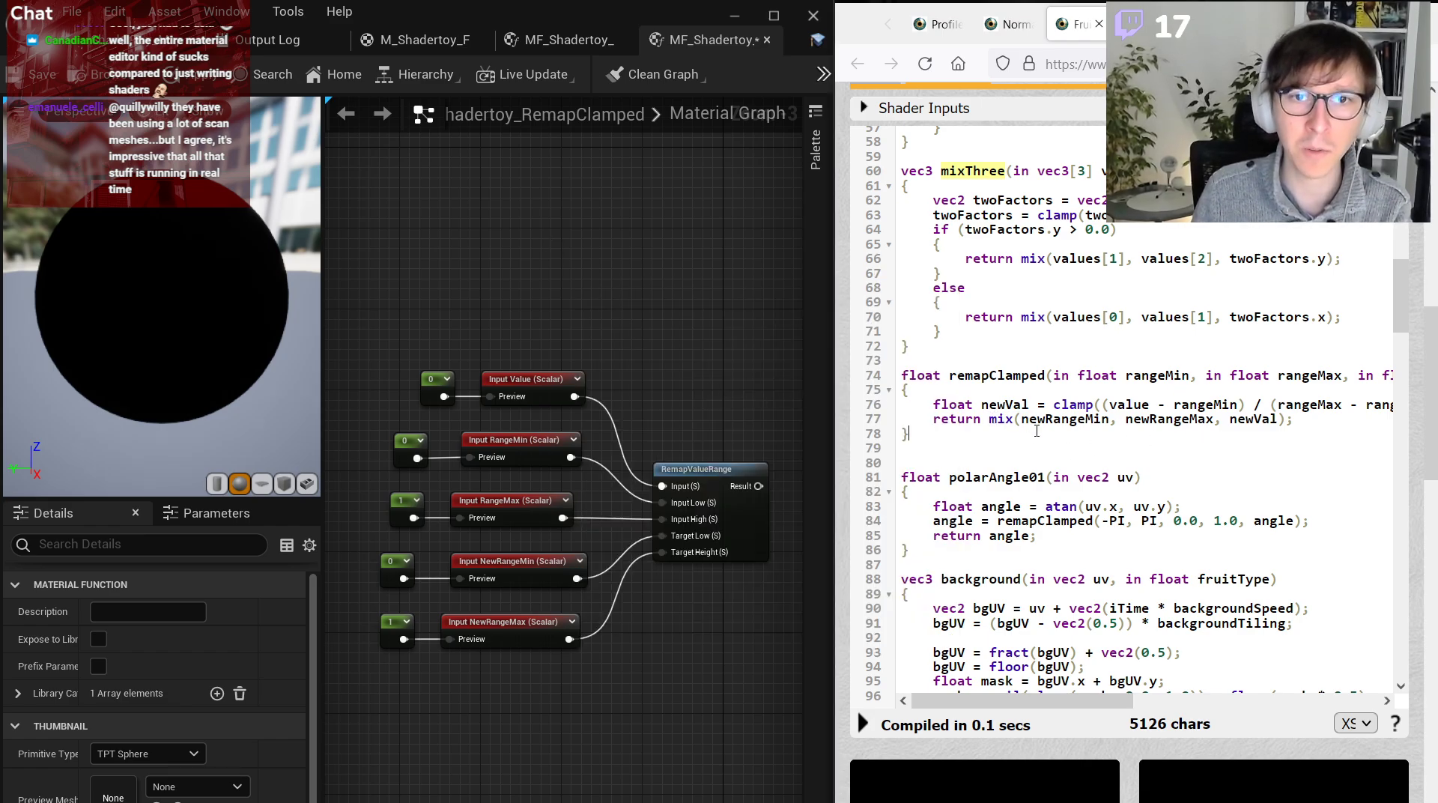
click(671, 298)
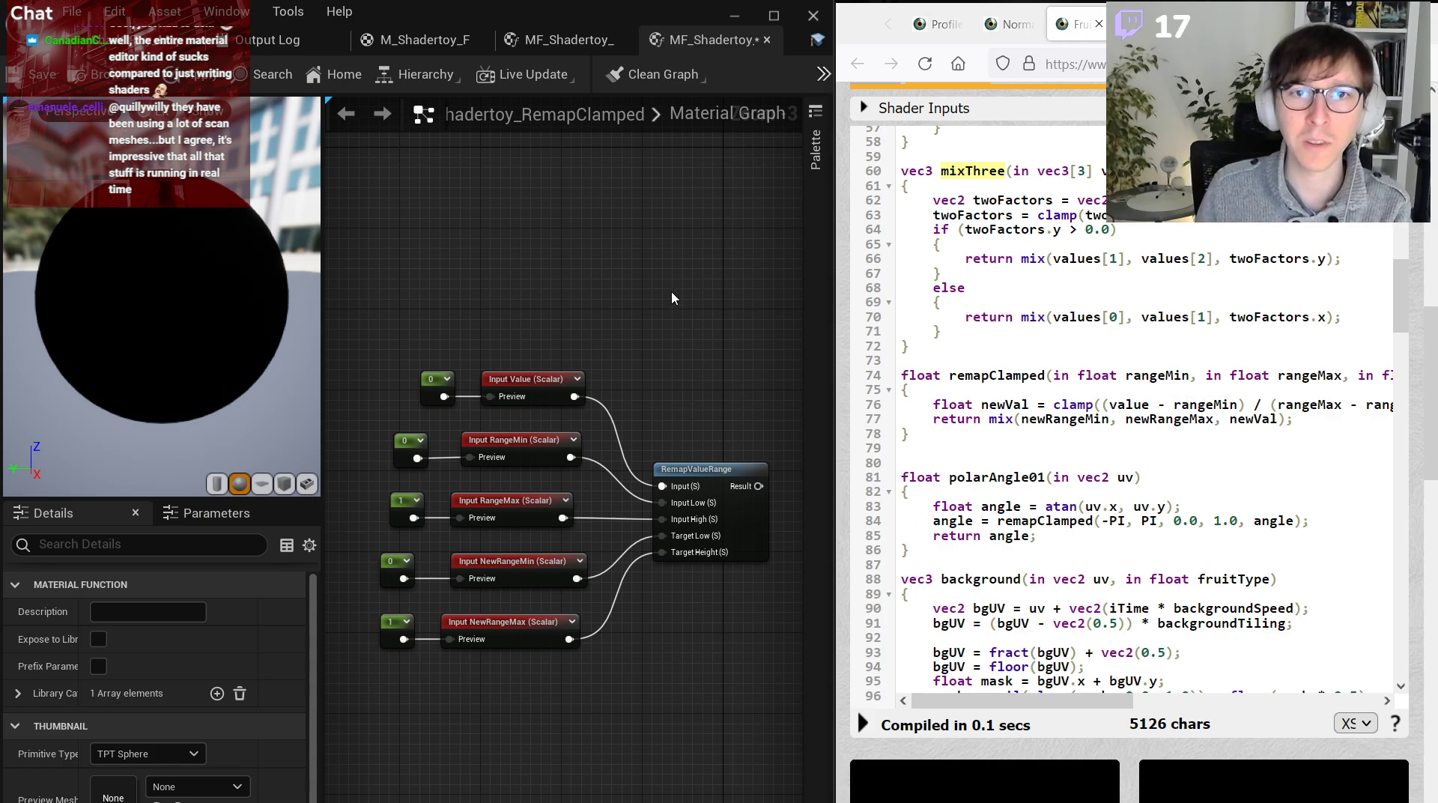
Indent the whole remapClamped function in the shader code by four levels and restore its original indentation.
drag(909, 434, 861, 382)
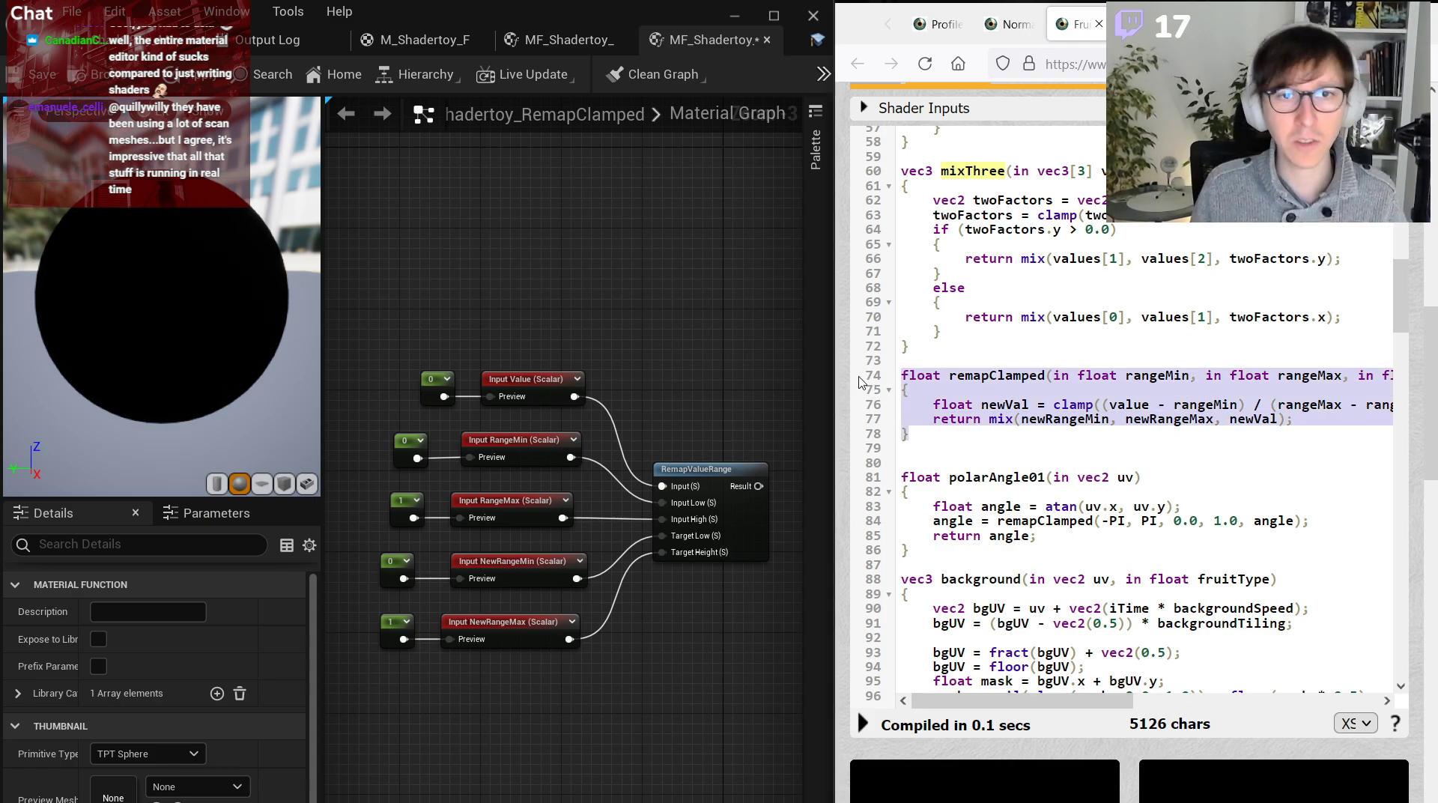
key(Tab)
key(Tab)
key(Tab)
key(Tab)
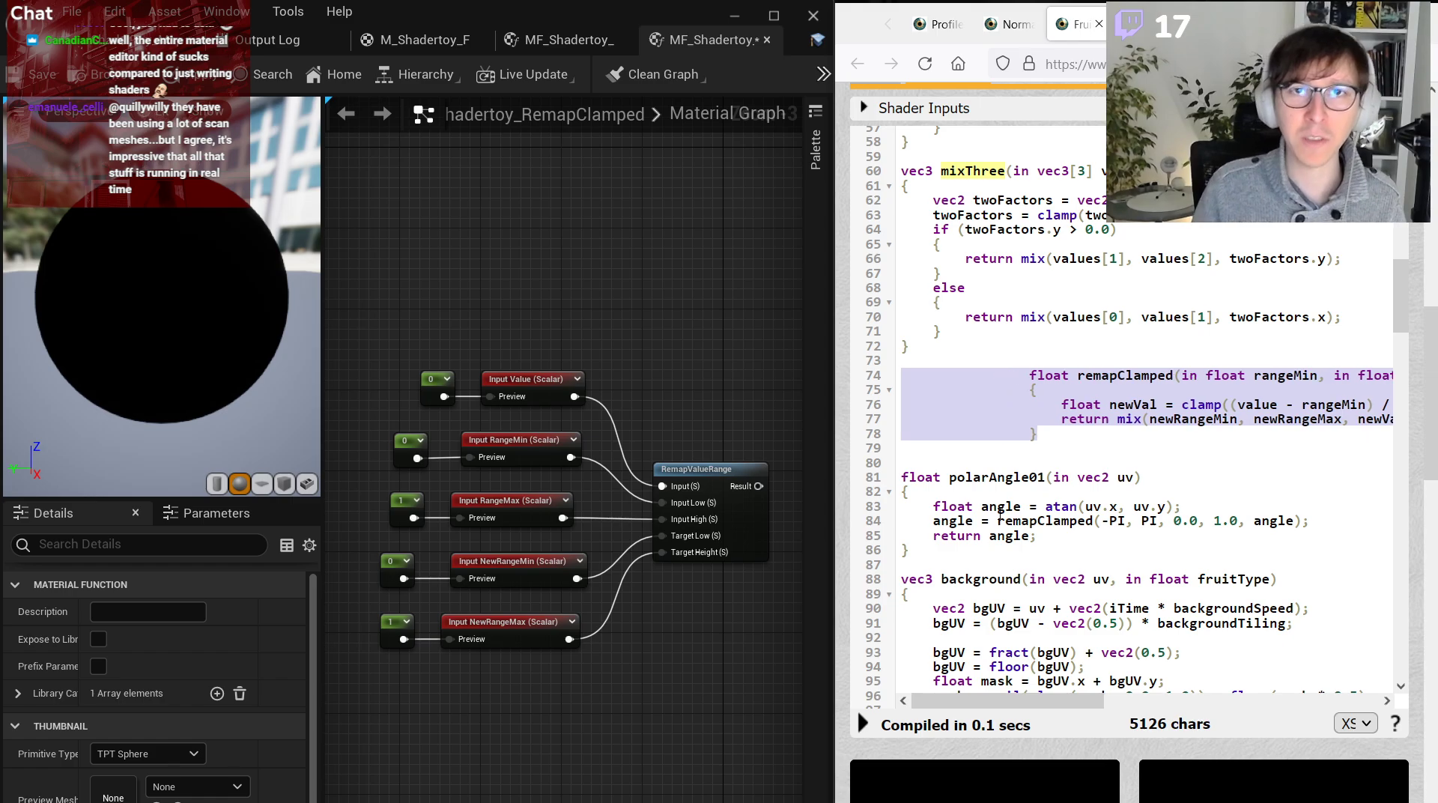
key(shift+Tab)
key(shift+Tab)
key(shift+Tab)
key(shift+Tab)
click(982, 405)
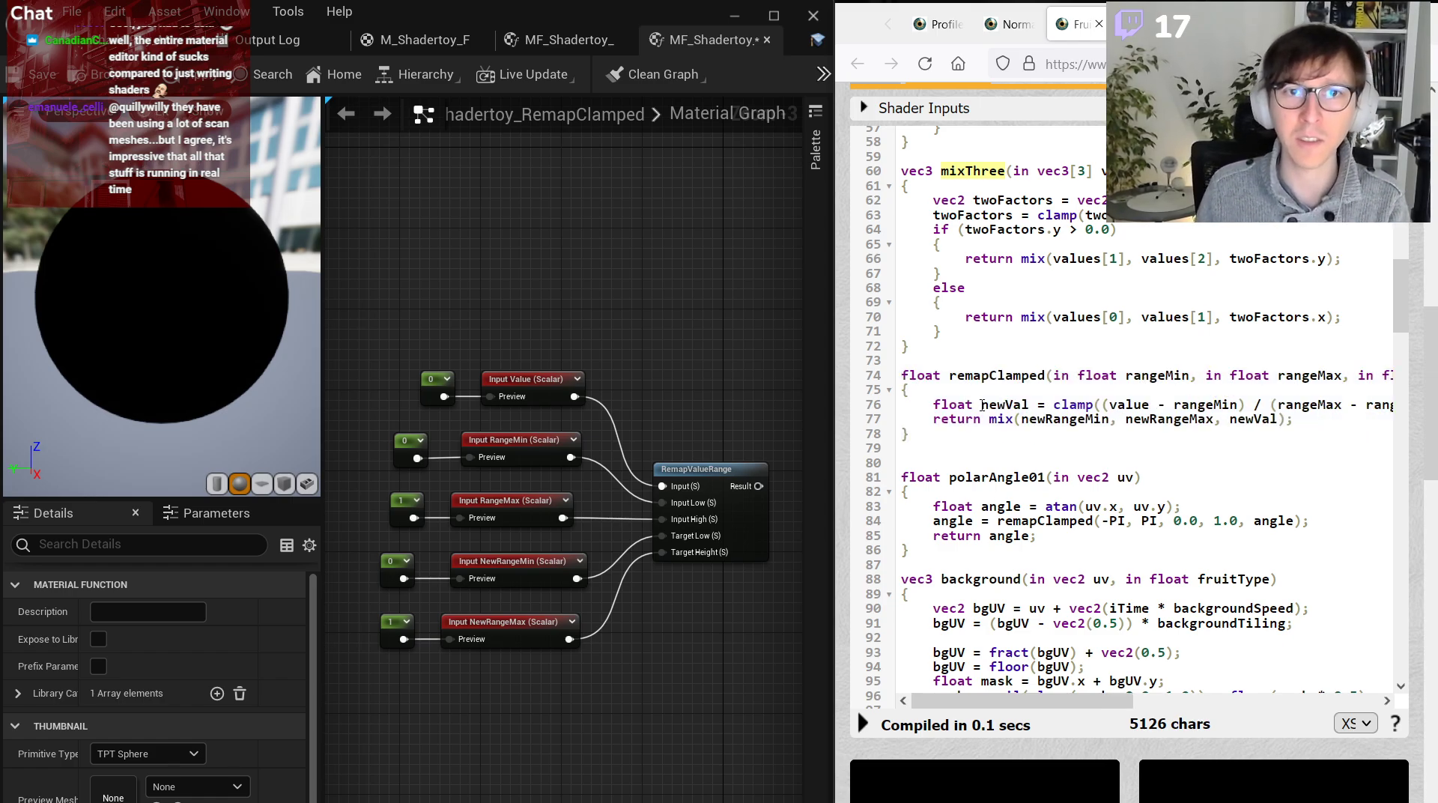
Examine the mixThree, remapClamped and polarAngle01 functions in the shader code against the RemapValueRange node.
click(889, 186)
click(890, 185)
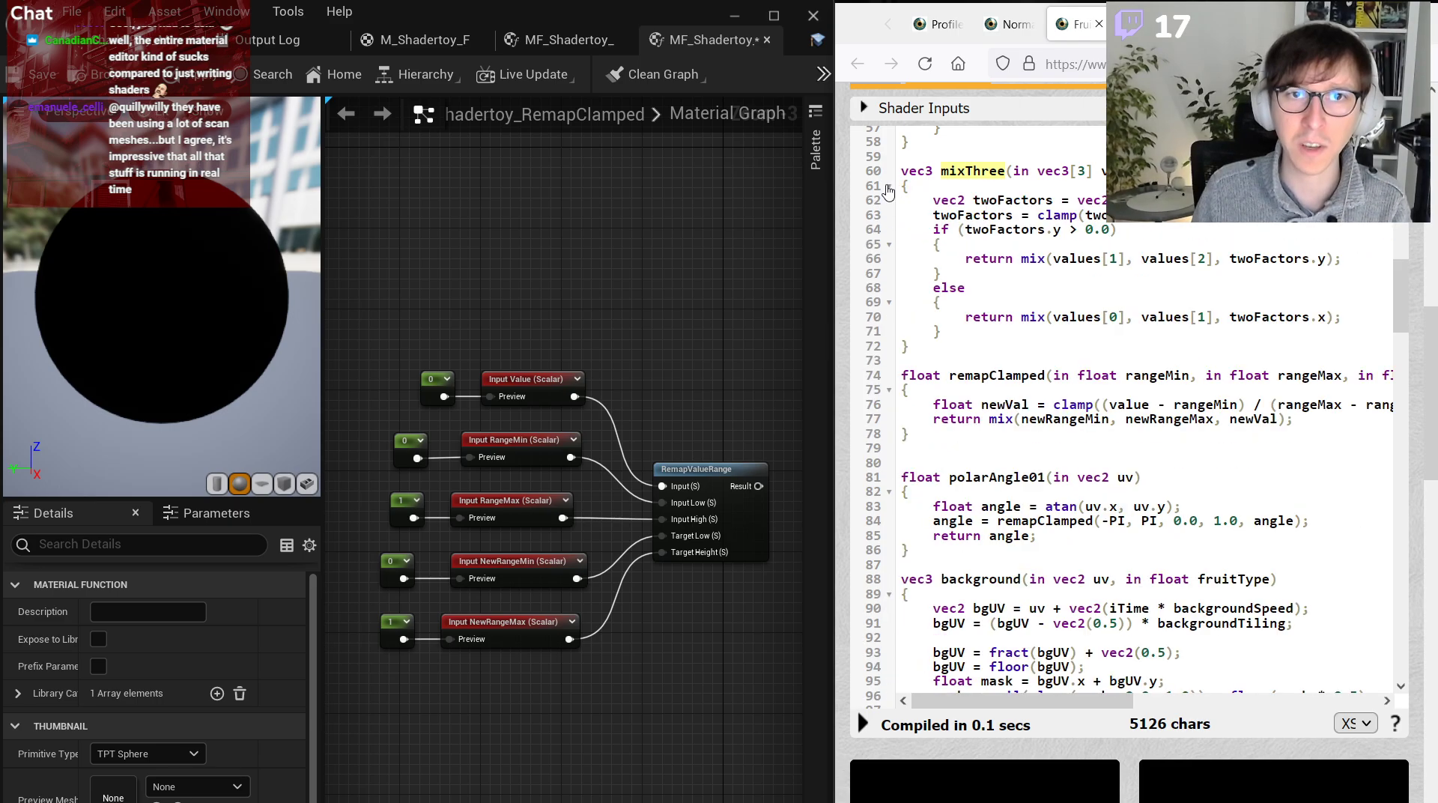
click(890, 389)
click(890, 390)
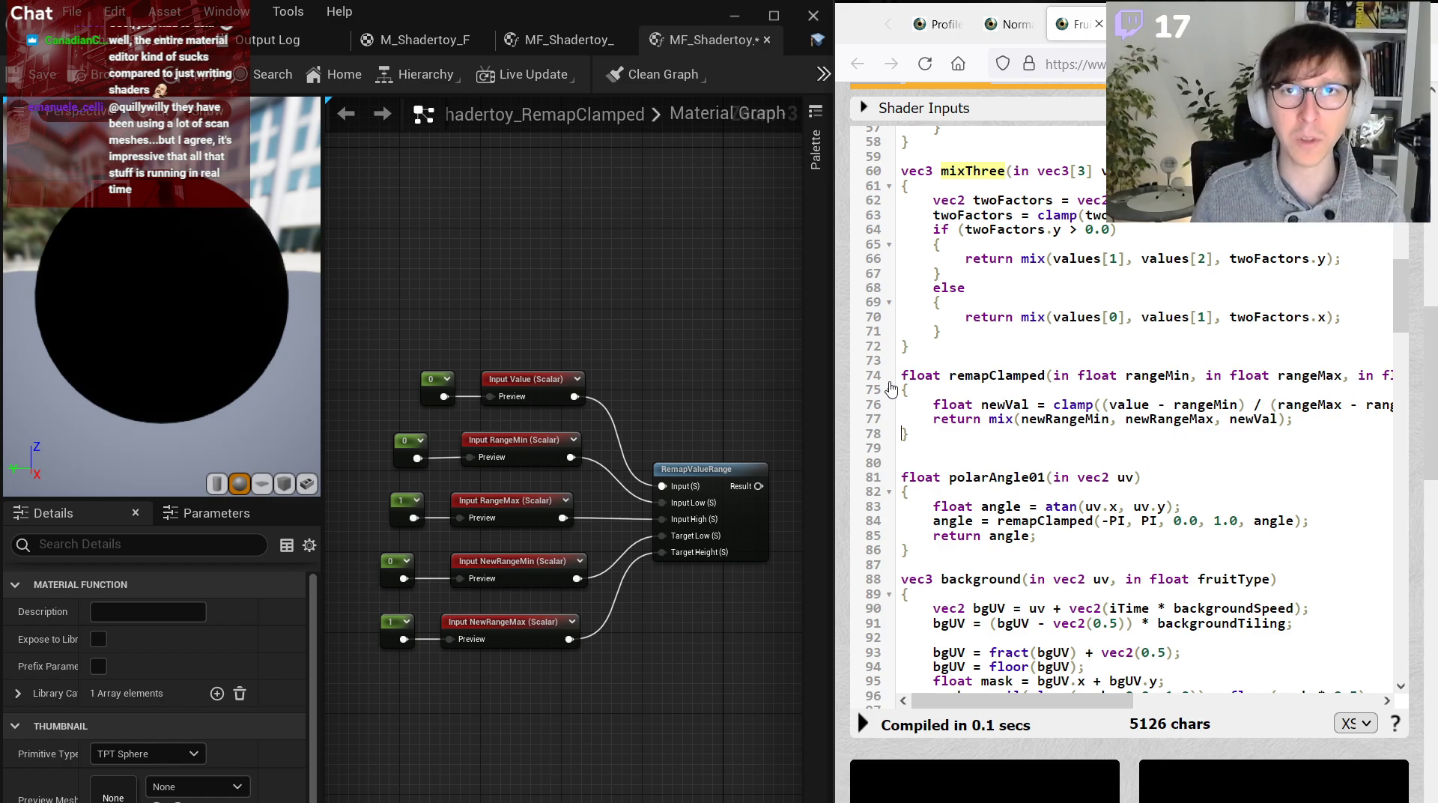
drag(1229, 581, 1089, 291)
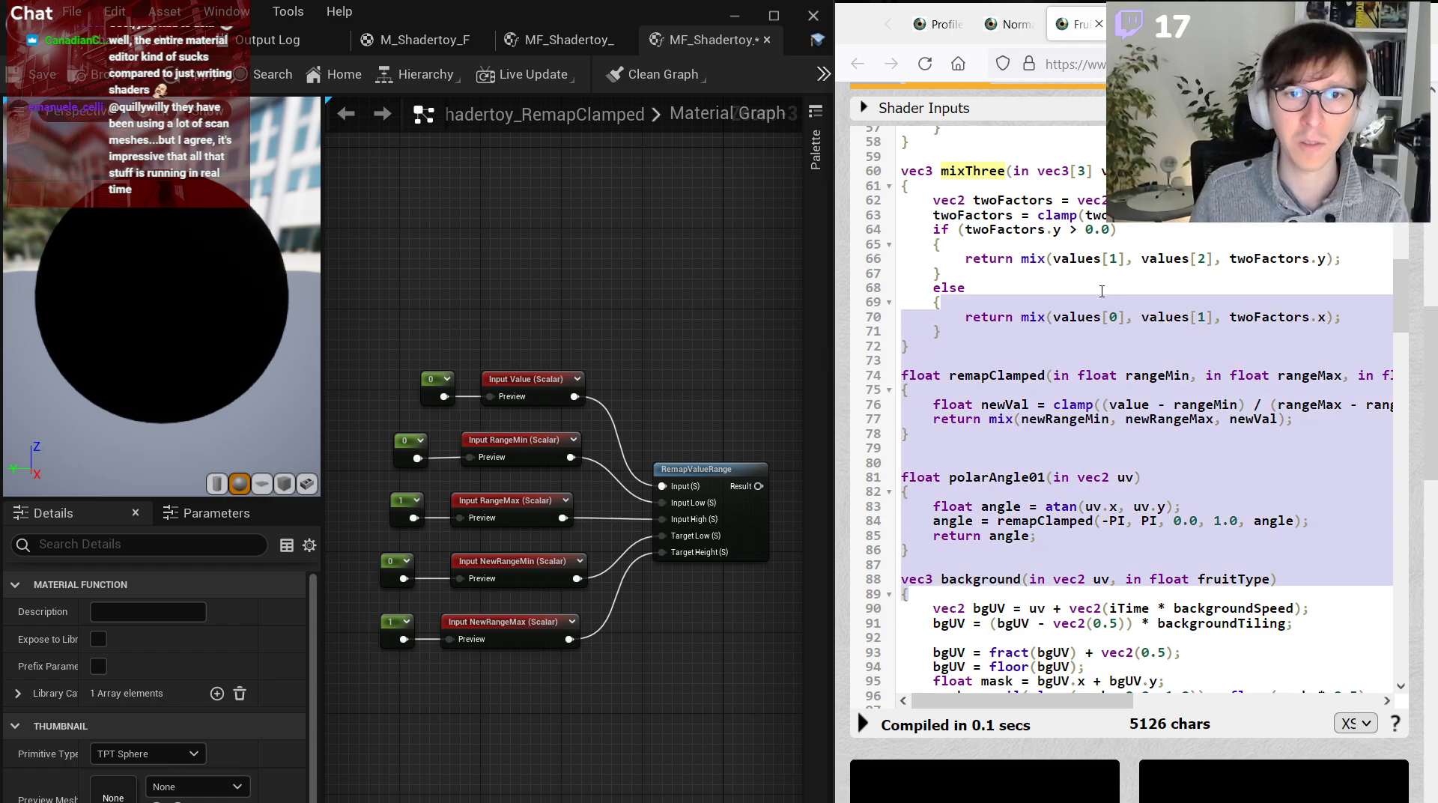
click(1089, 290)
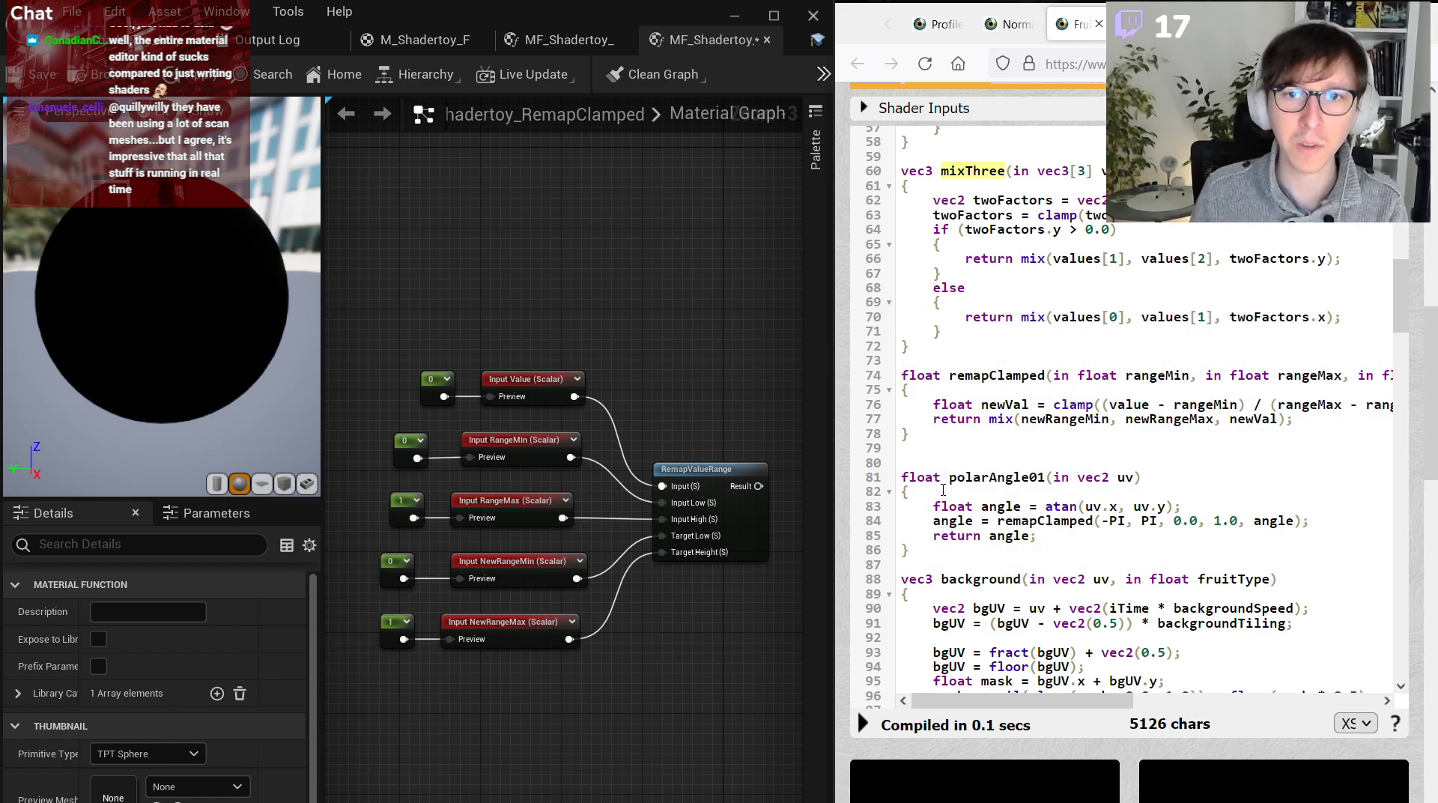
drag(903, 563, 903, 466)
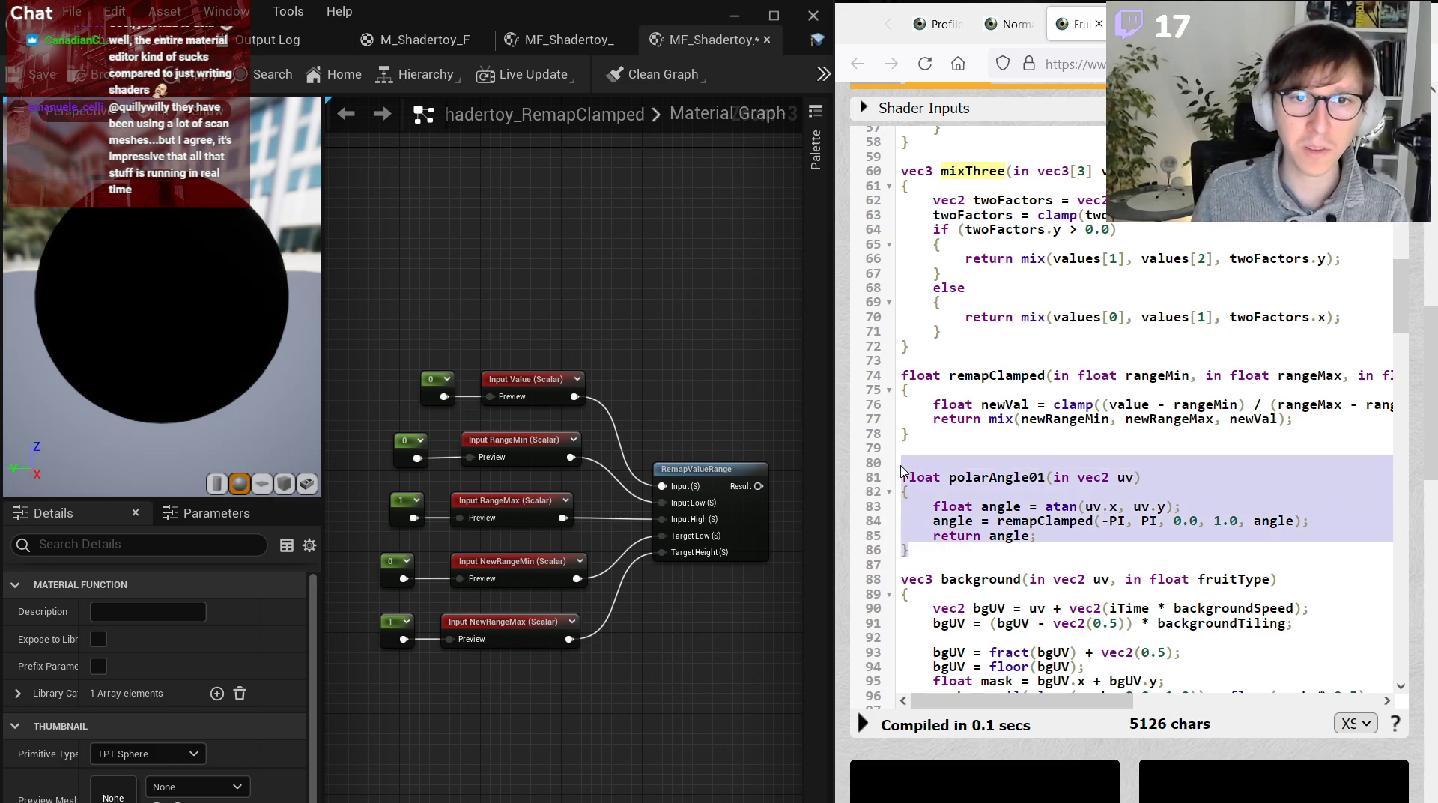
click(971, 520)
click(708, 494)
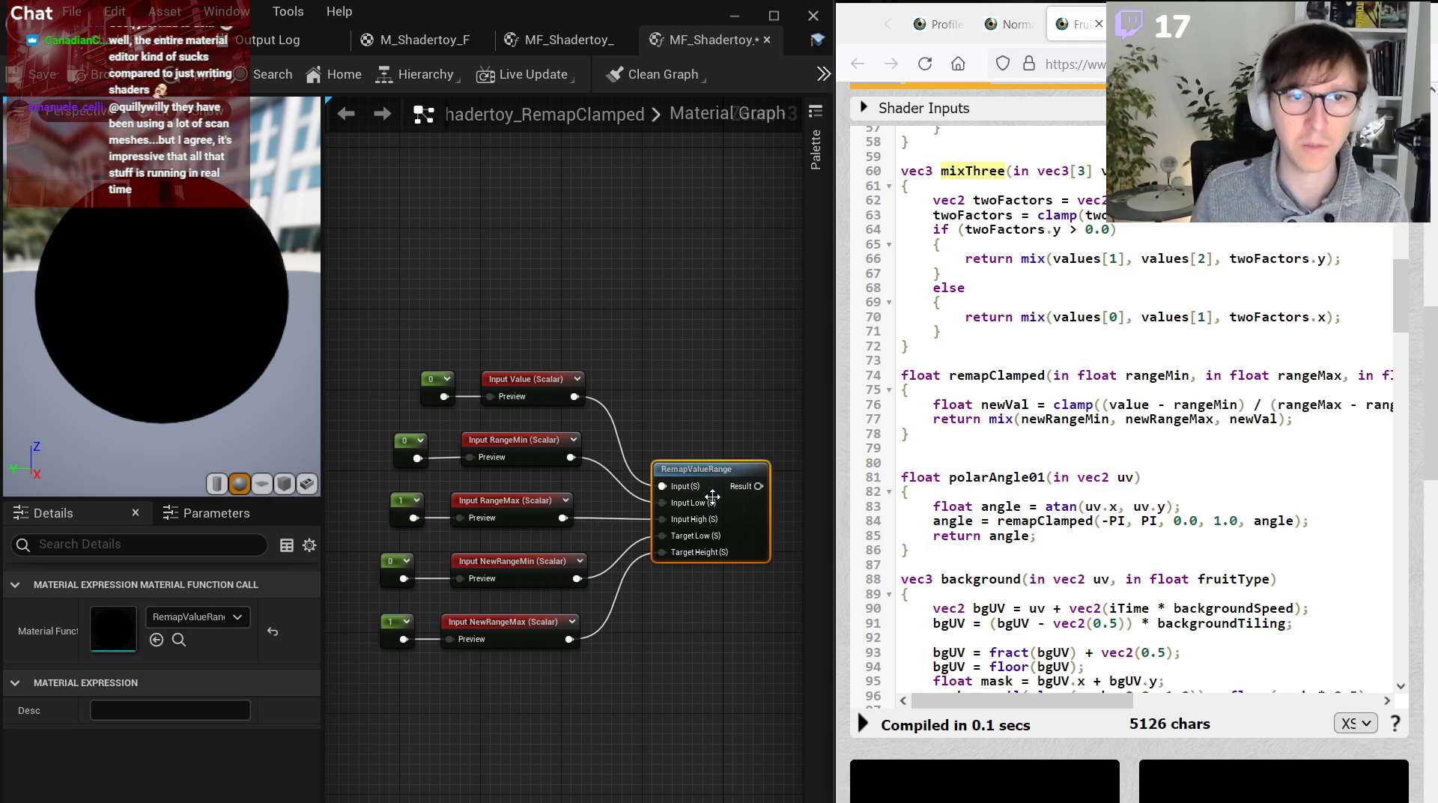
click(721, 637)
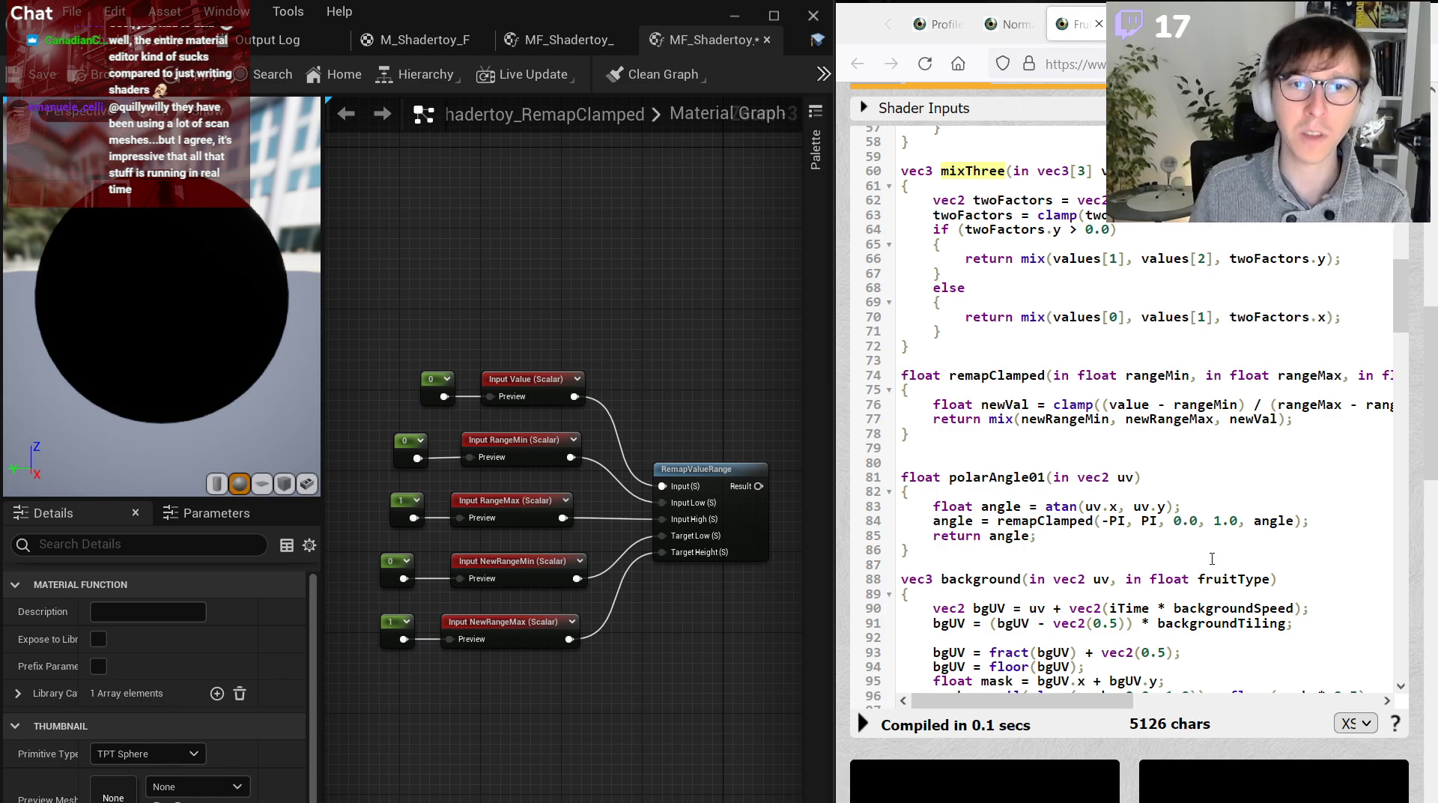
Move the Output Result node farther from RemapValueRange to leave space between them.
right_drag(705, 663, 567, 641)
click(757, 449)
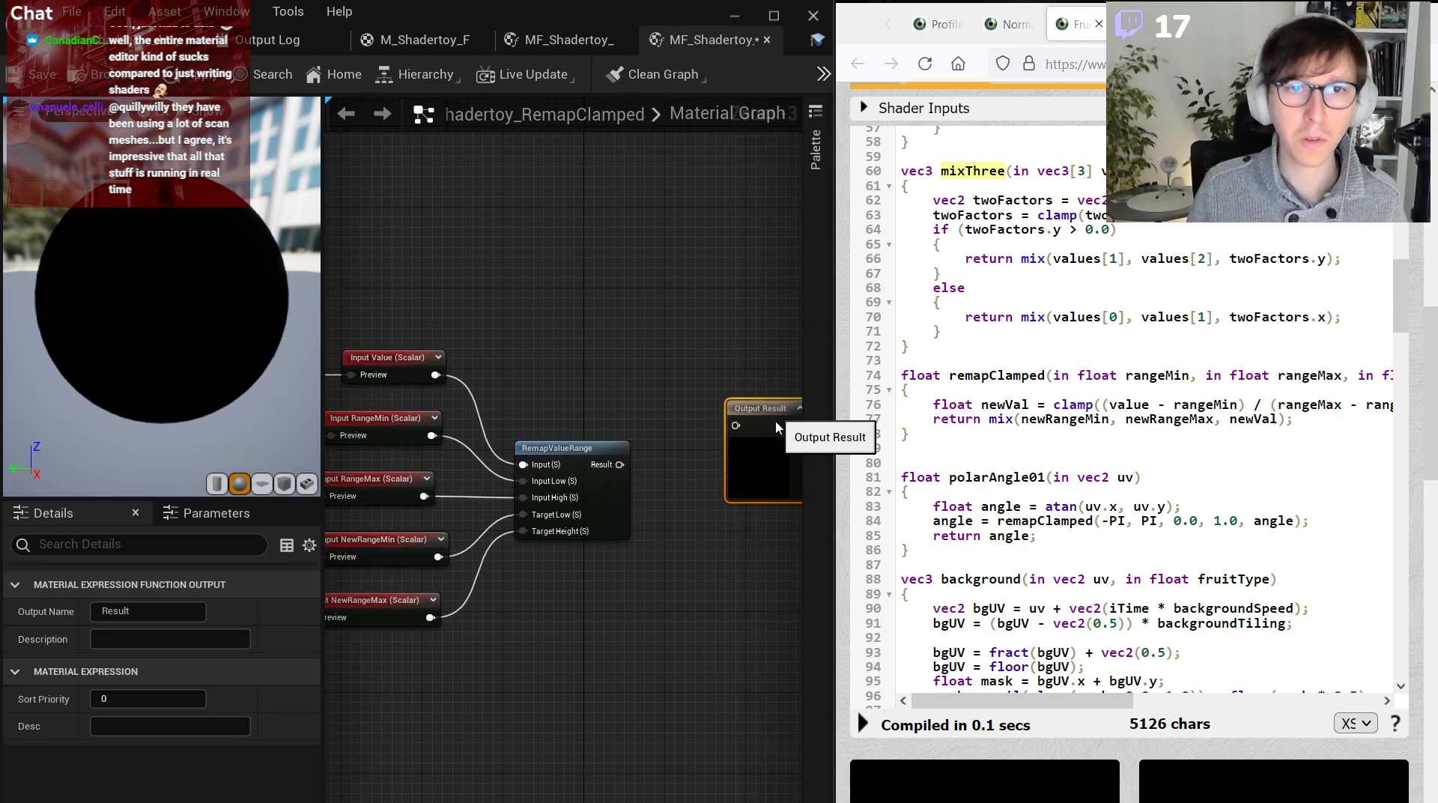
click(636, 390)
drag(764, 437, 790, 444)
click(595, 410)
right_drag(587, 412, 710, 390)
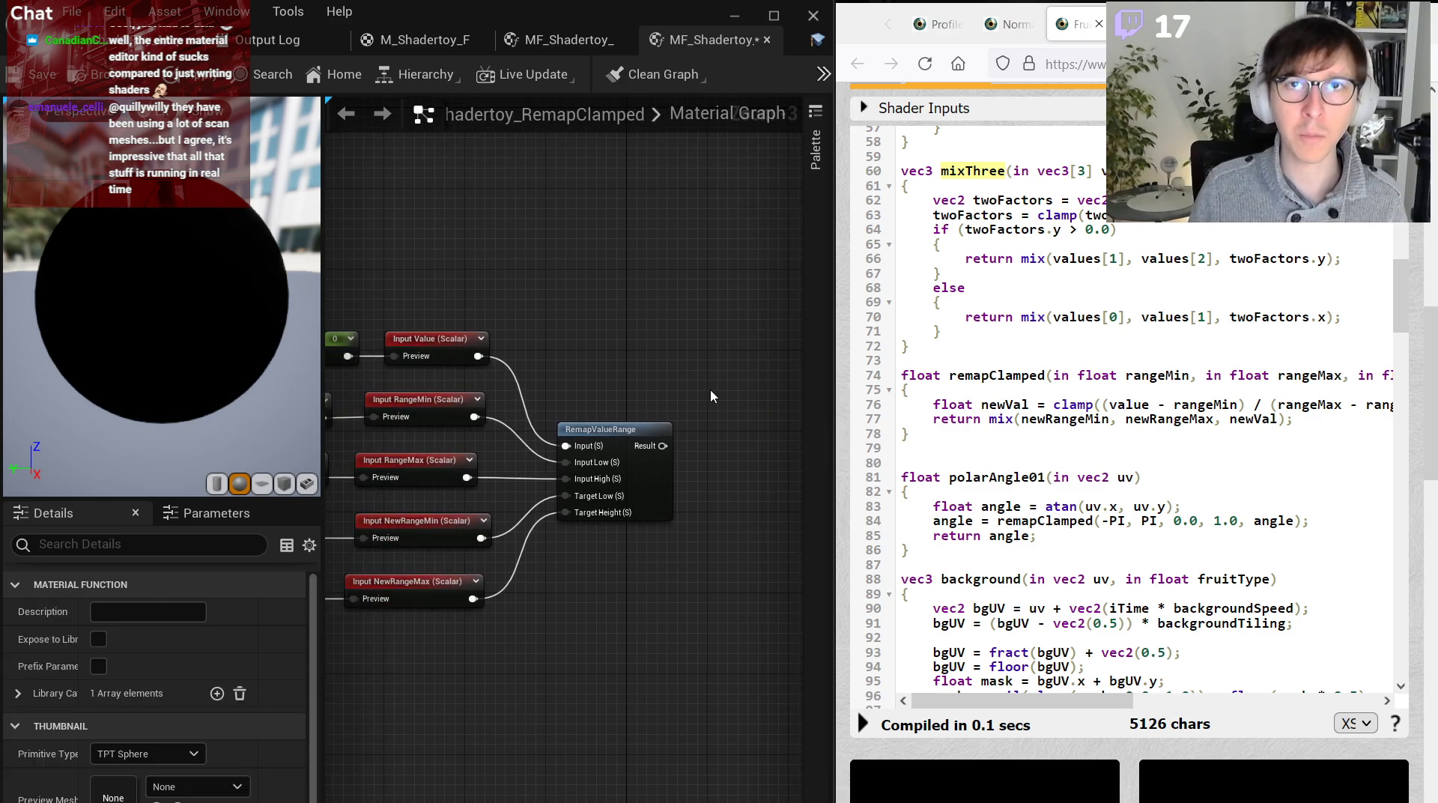
Examine the mixThree and remapClamped functions in the shader code beside the RemapClamped graph.
click(1043, 405)
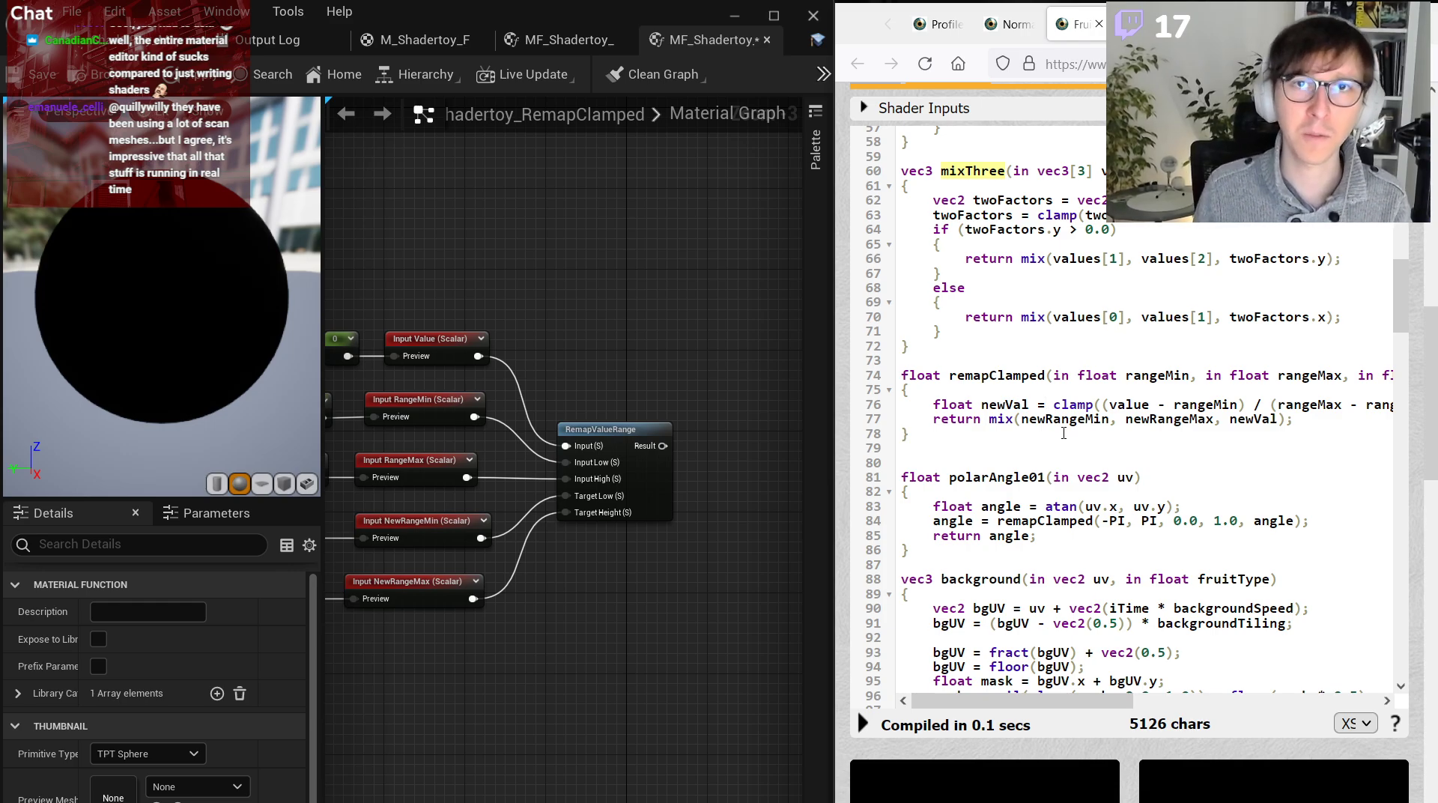
scroll(1156, 493, up, 5)
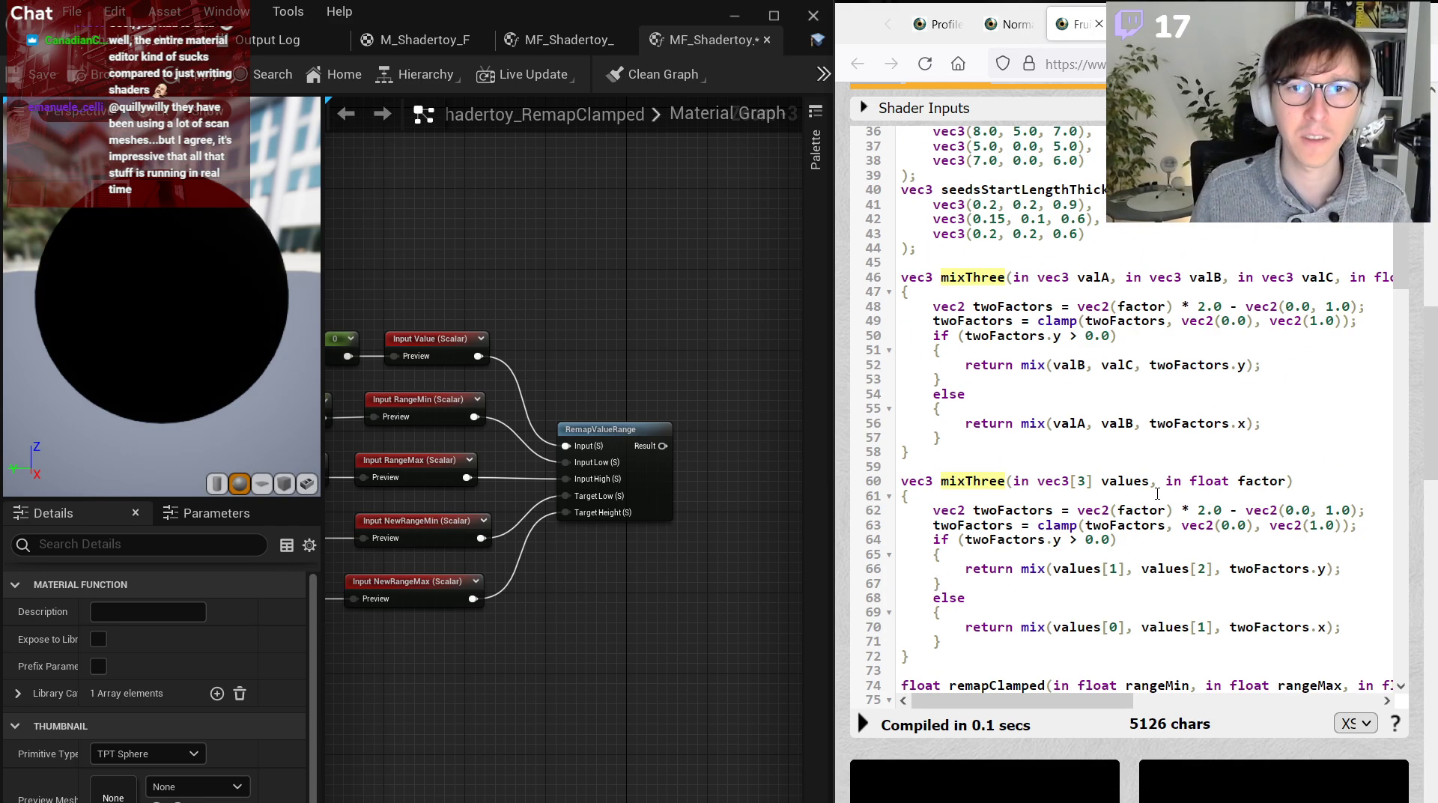
scroll(1156, 493, down, 5)
drag(1293, 624, 955, 245)
click(1162, 401)
click(716, 552)
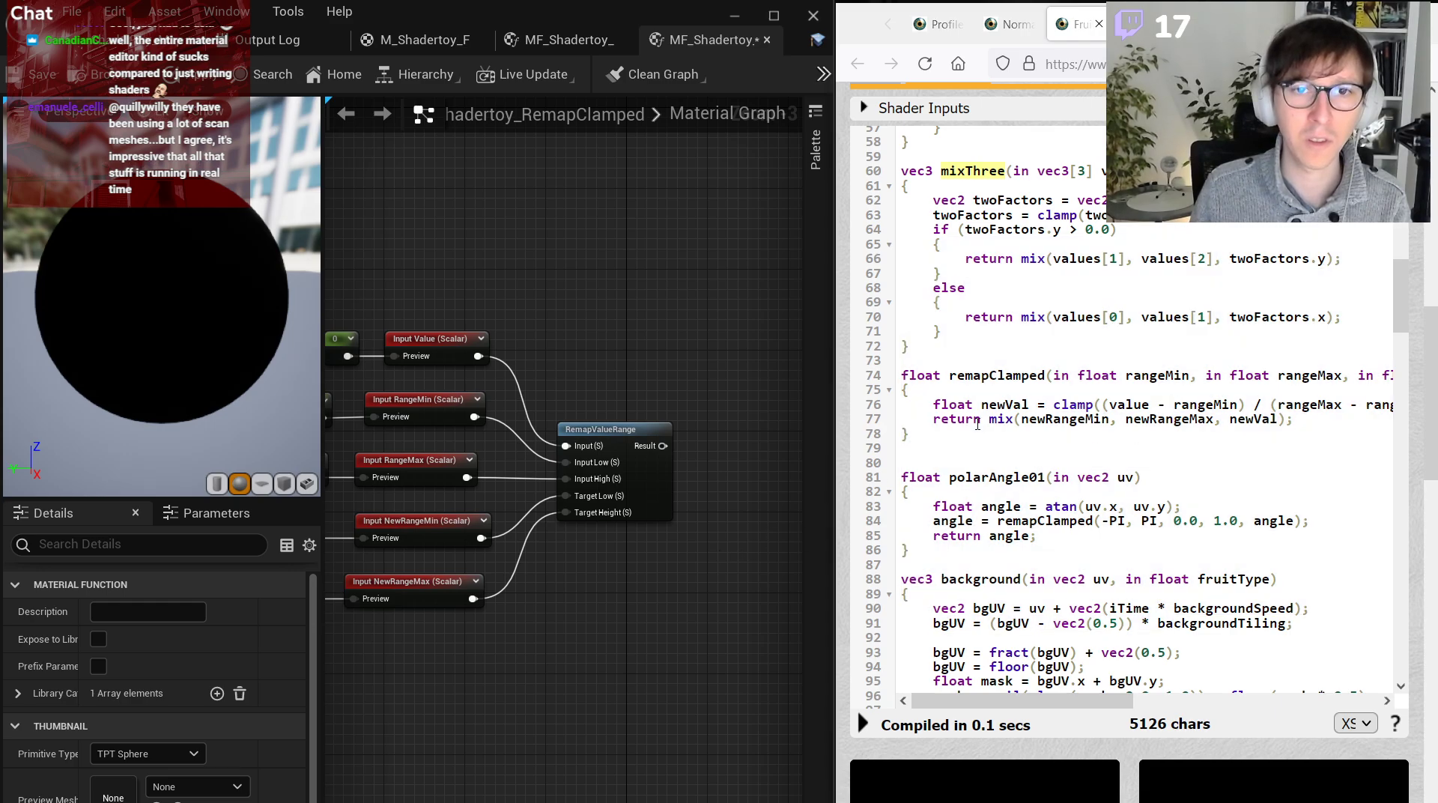
drag(979, 423, 974, 331)
click(1077, 665)
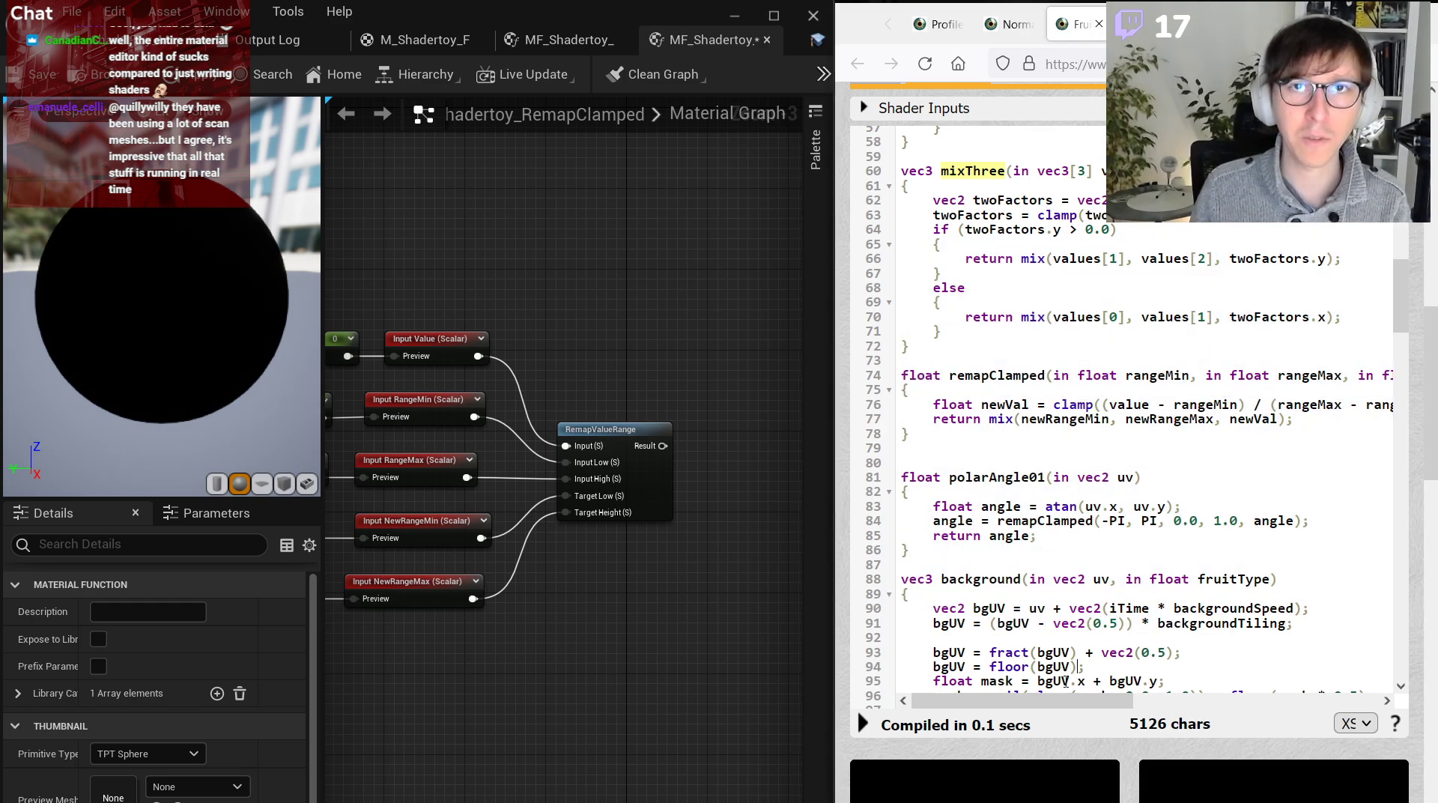
click(589, 624)
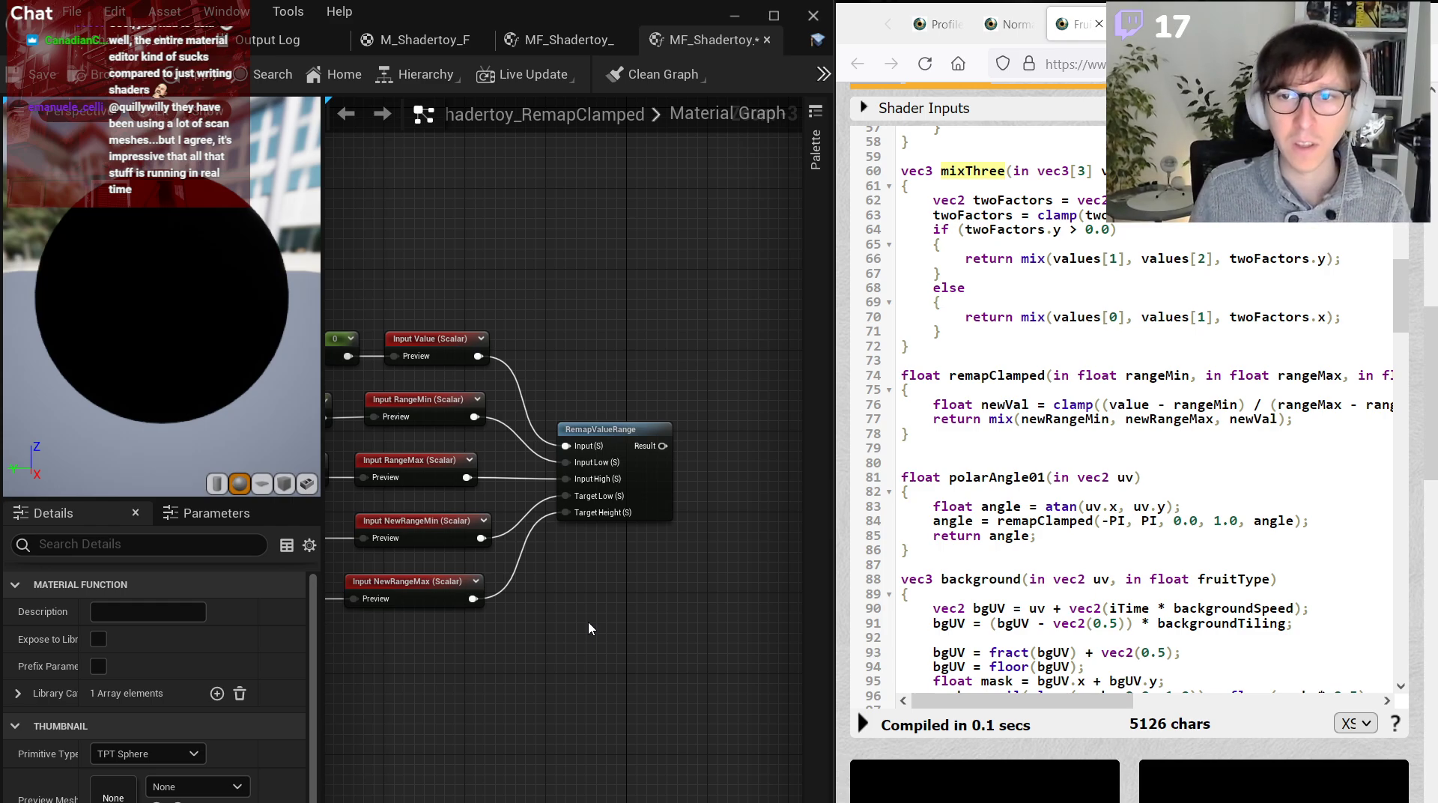
key(Home)
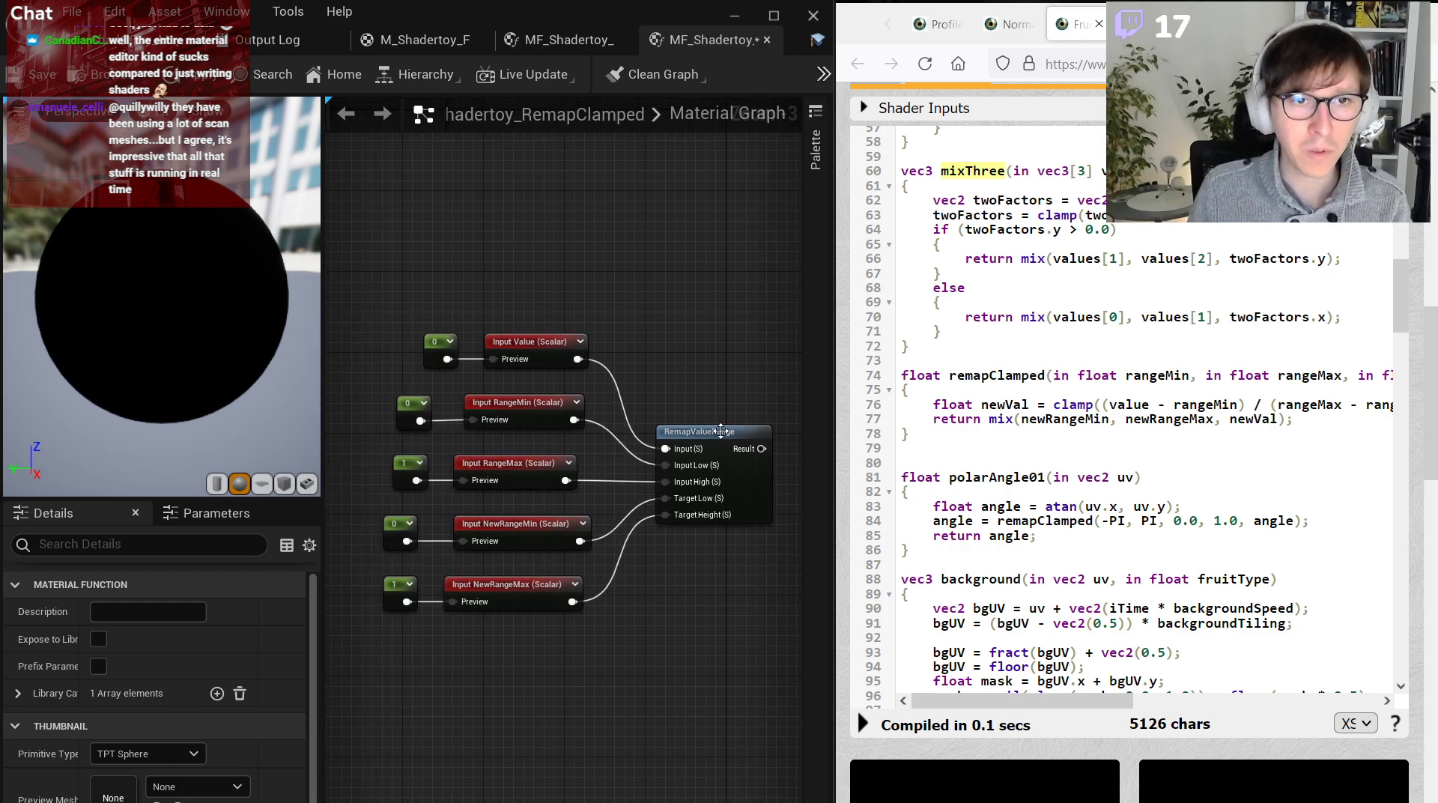
Delete the RemapValueRange node from the MF_Shadertoy_RemapClamped graph.
drag(707, 428, 697, 428)
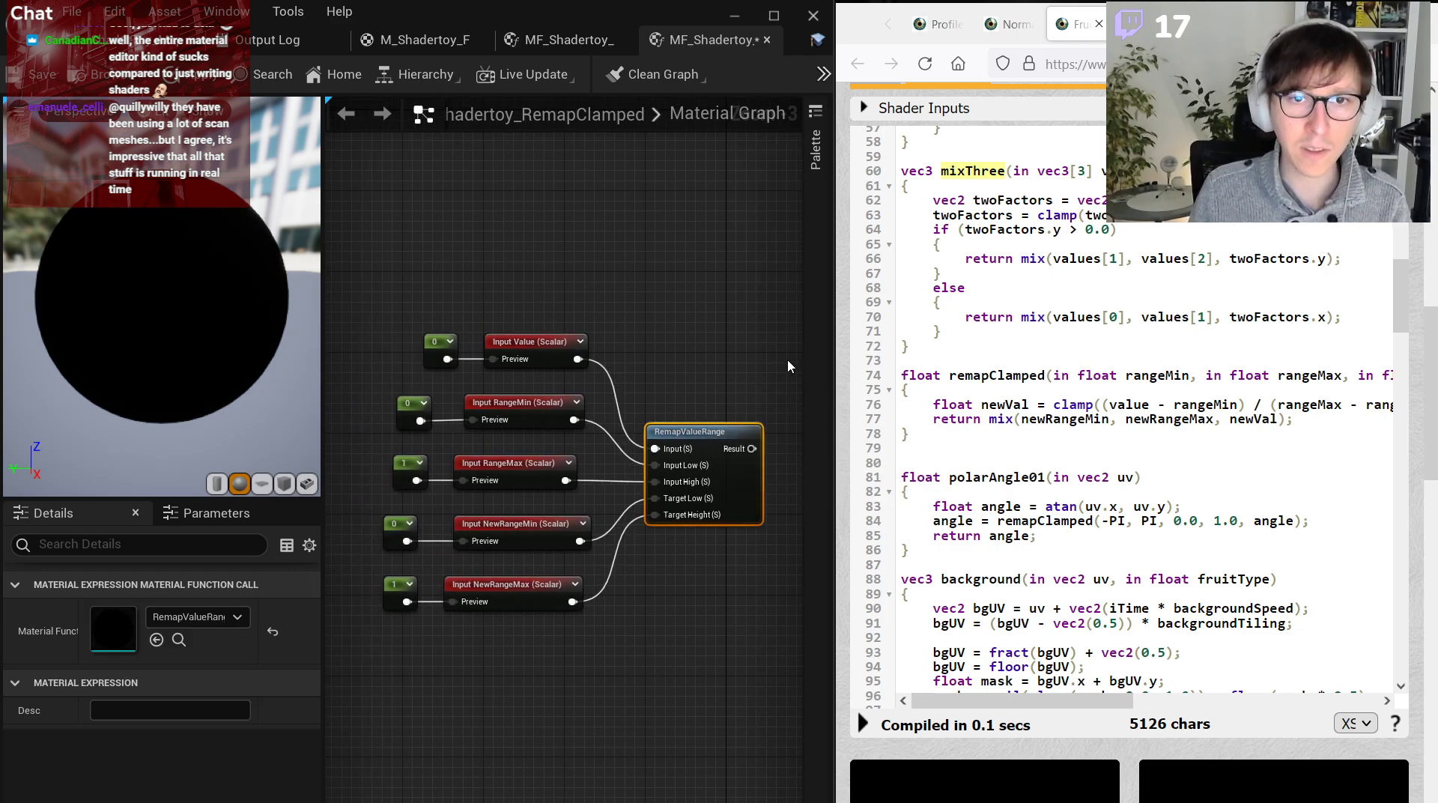
right_drag(773, 354, 656, 353)
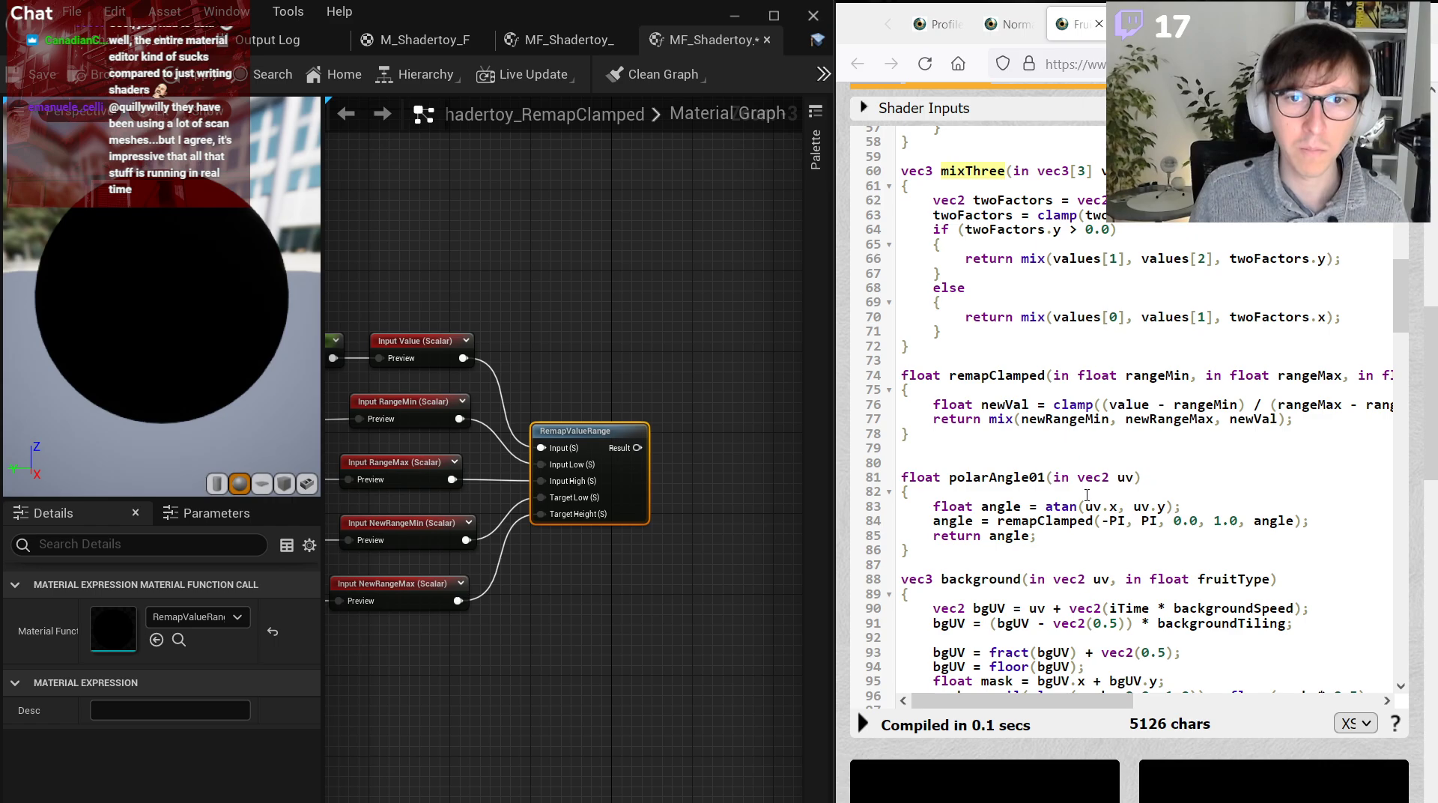
mouse_move(1082, 710)
mouse_down()
mouse_move(1127, 710)
mouse_move(1069, 712)
mouse_move(1174, 706)
mouse_move(1086, 701)
mouse_up()
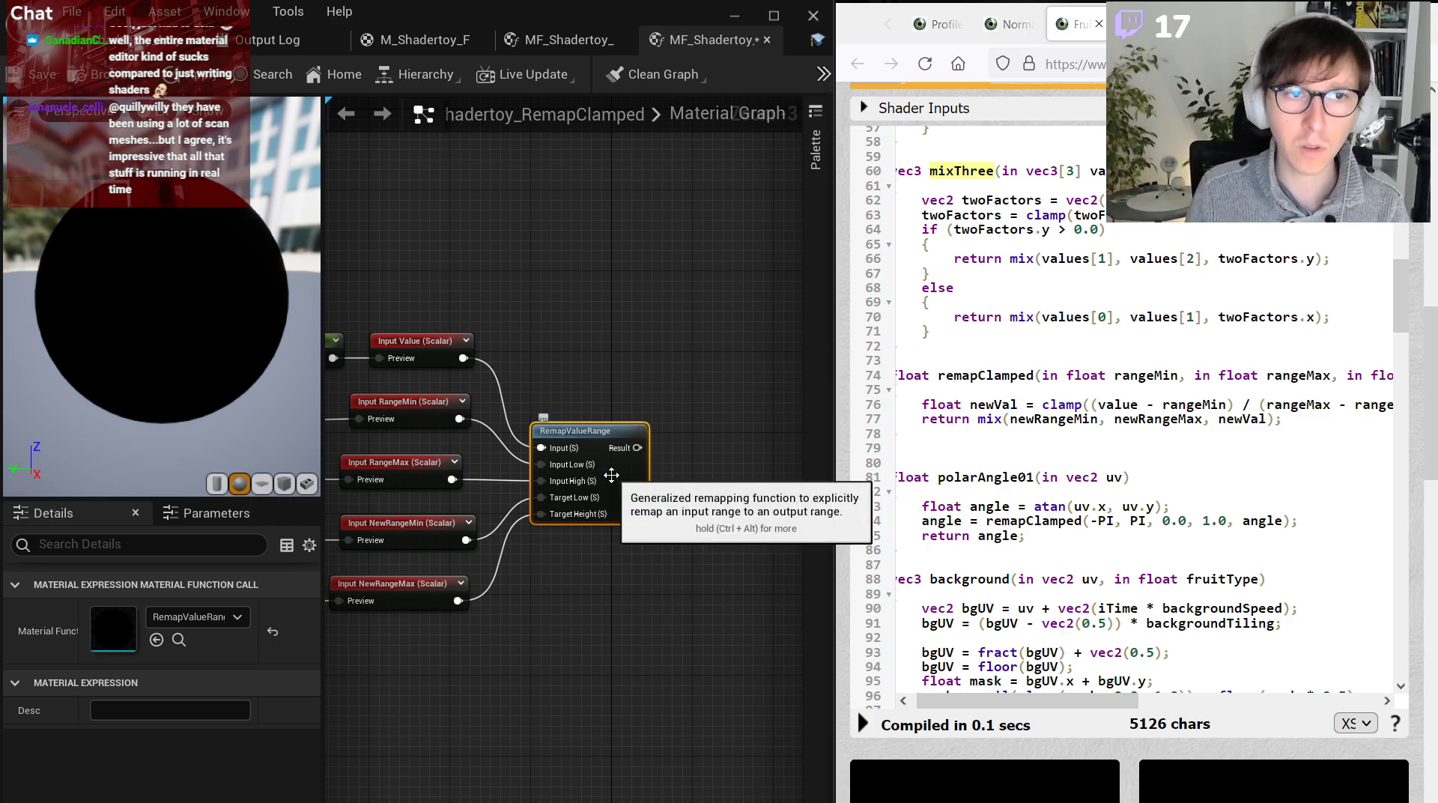
key(Delete)
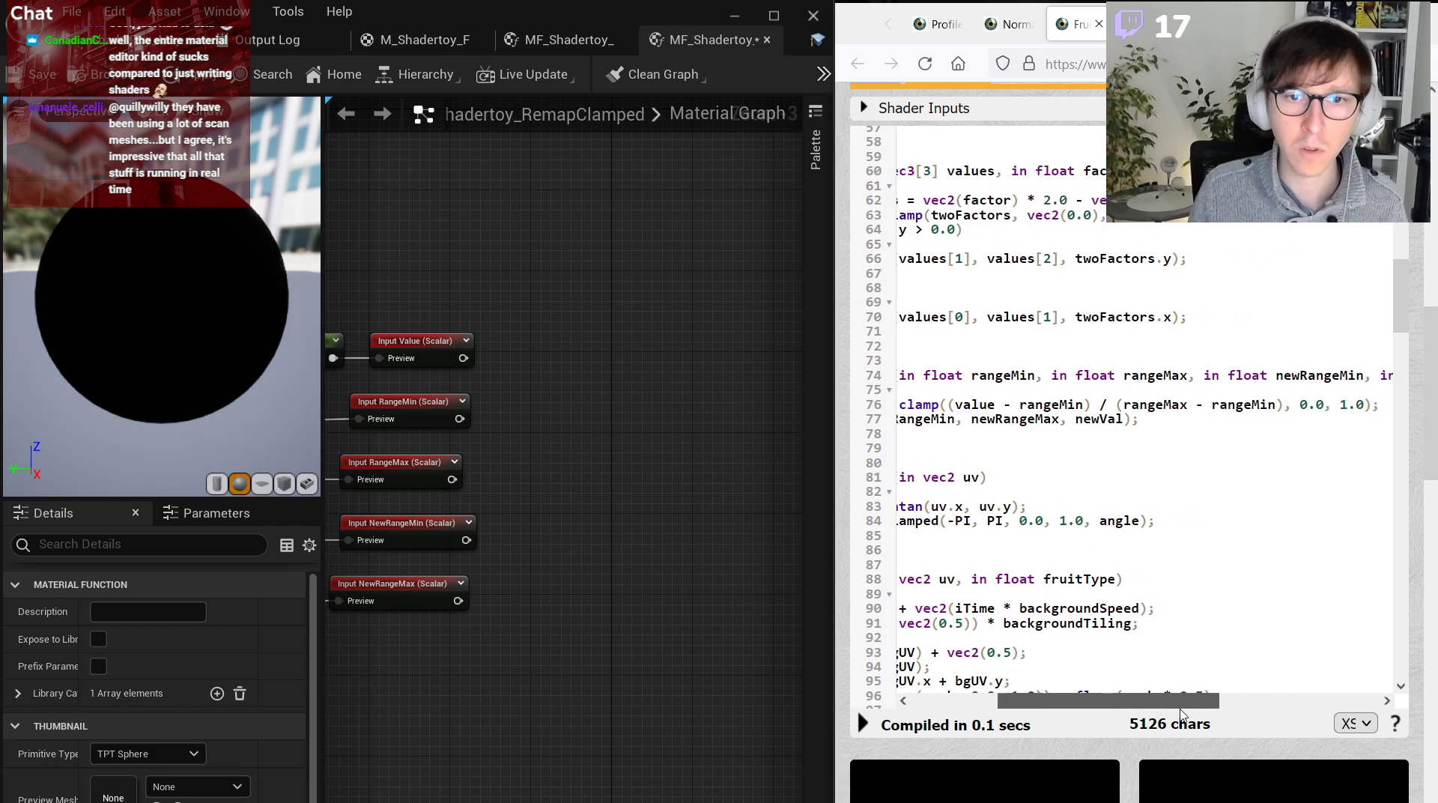
scroll(1108, 665, left, 2)
Add a Saturate node and a Divide node in the free space beside the function inputs.
right_click(613, 372)
text(satur)
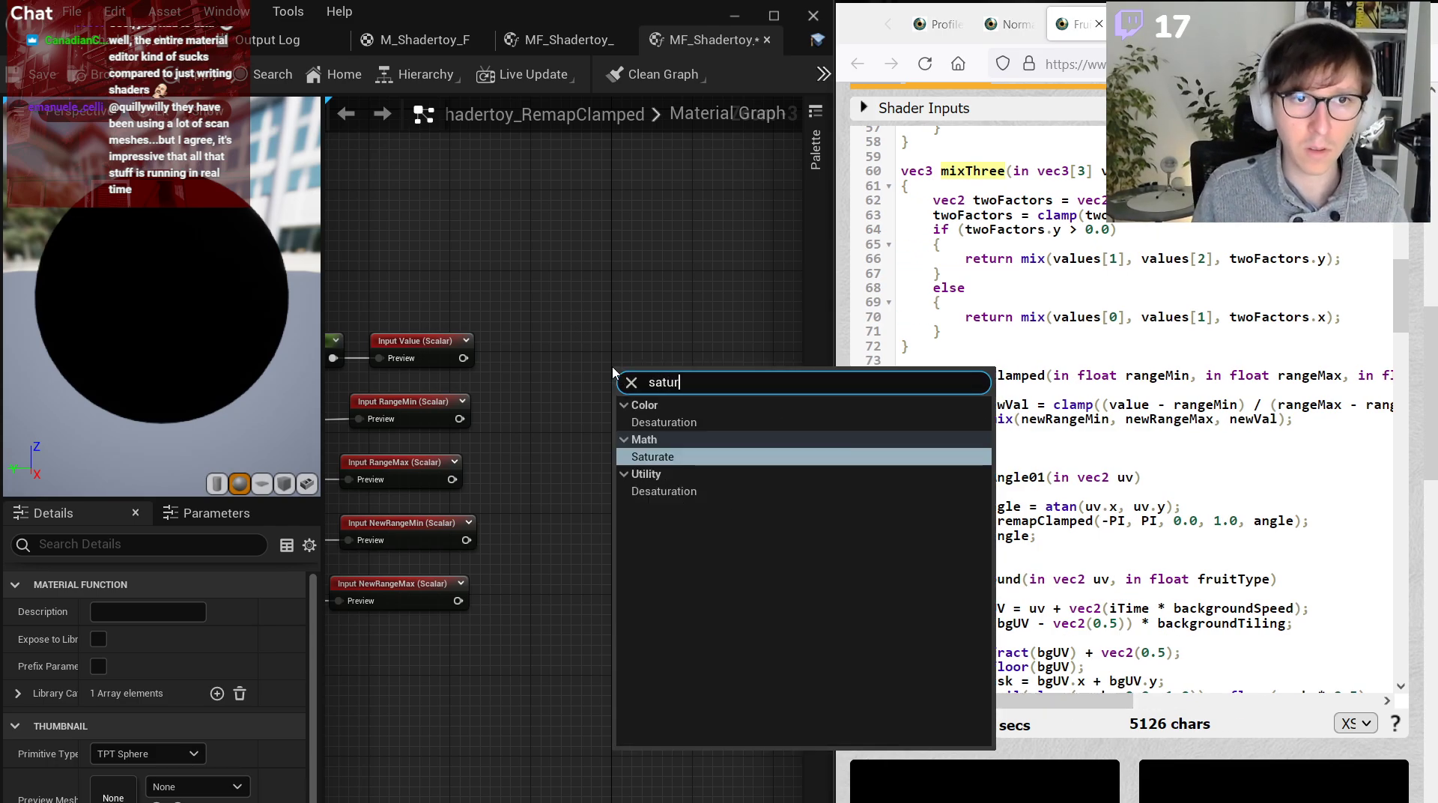
key(Return)
right_click(541, 334)
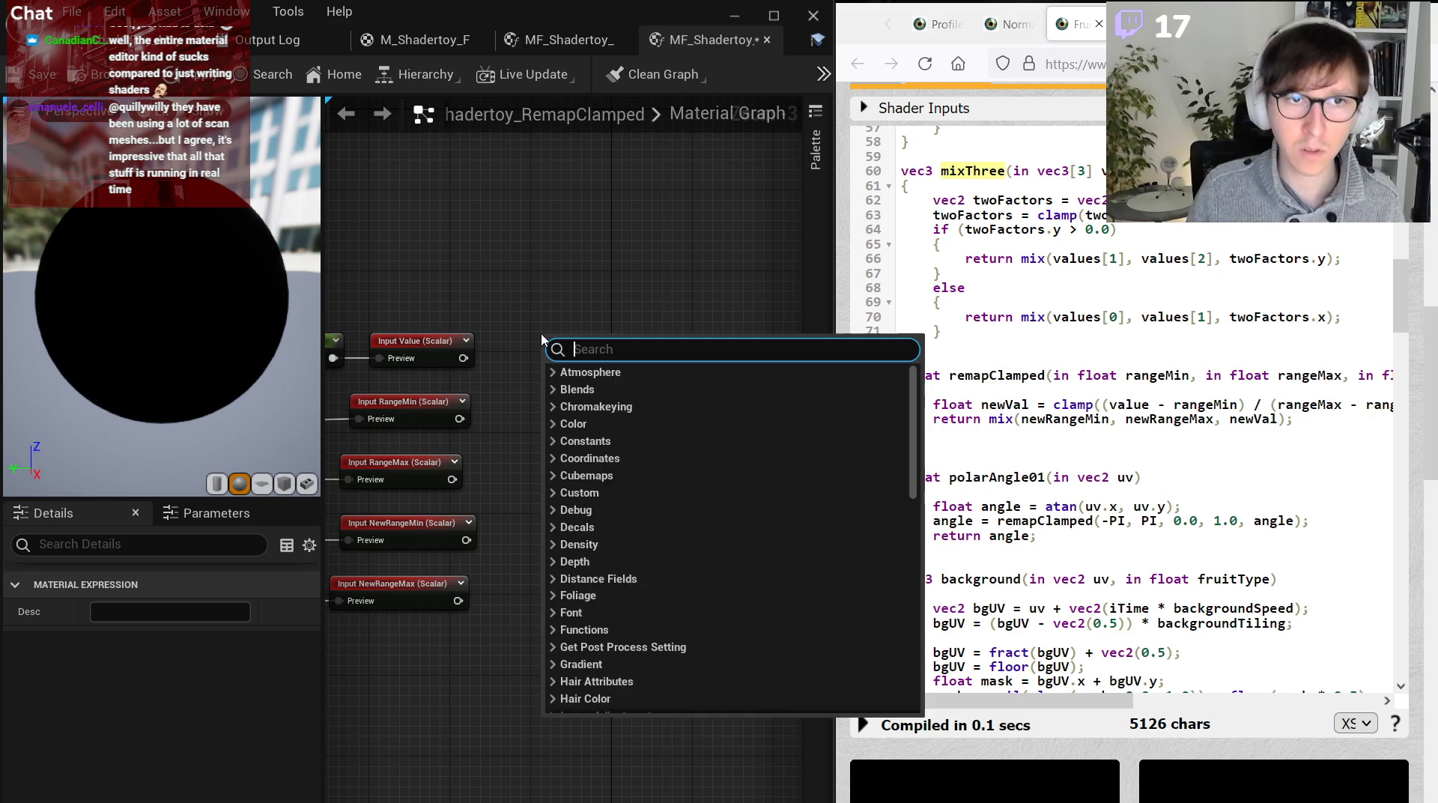
text(div)
key(Return)
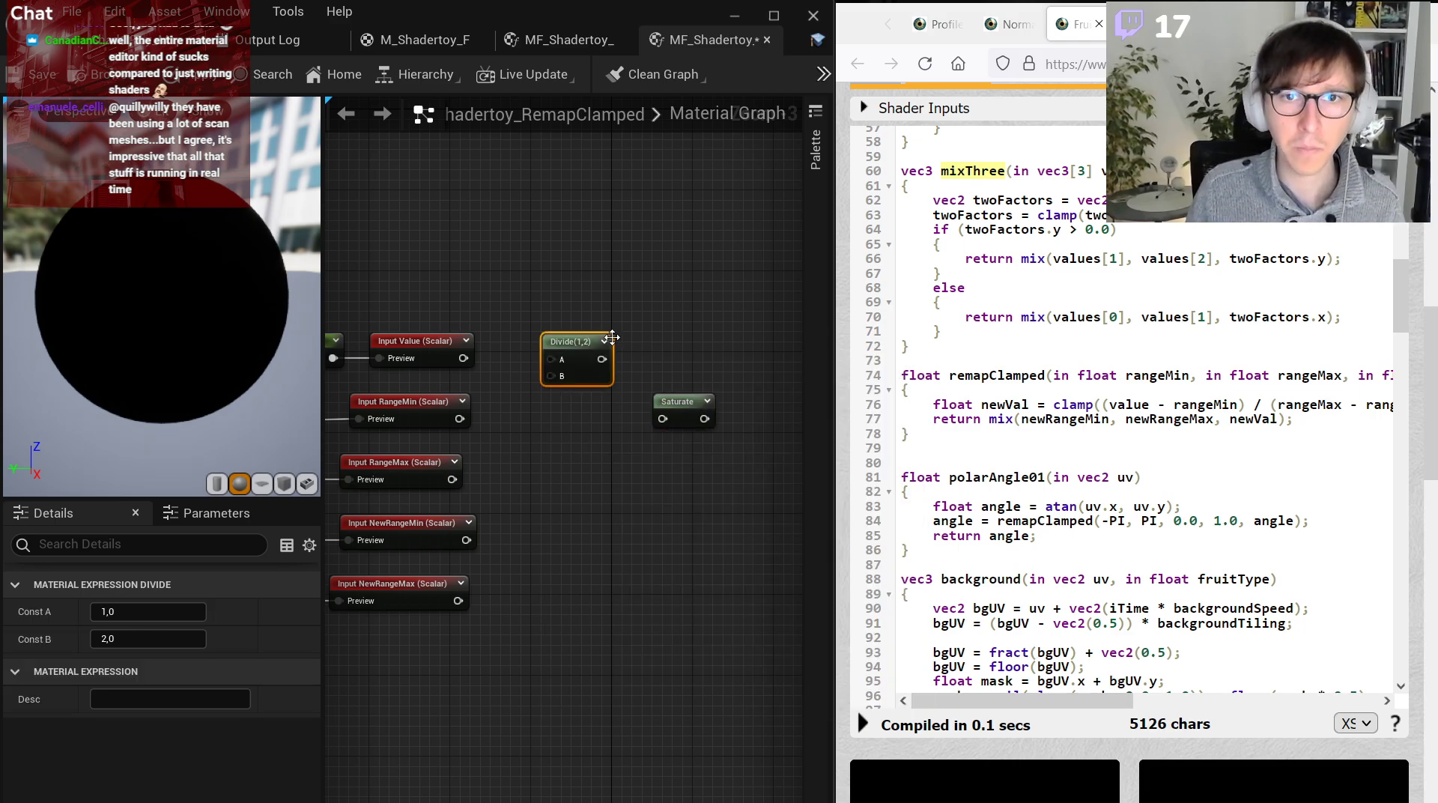
drag(608, 335, 663, 453)
Add a Subtract node and wire the Value input into A and the RangeMin input into B.
right_click(511, 360)
text(su)
key(Return)
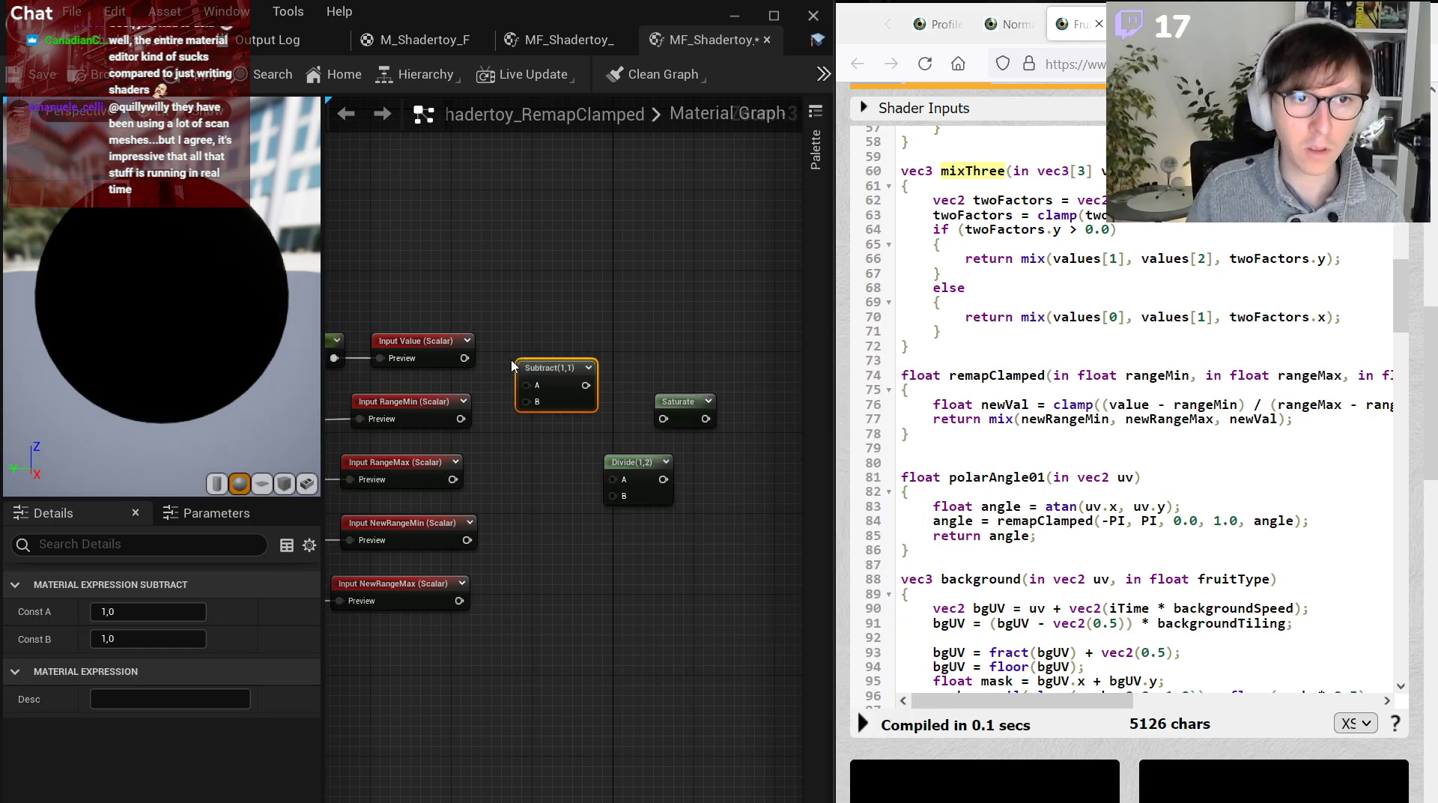
scroll(510, 363, up, 2)
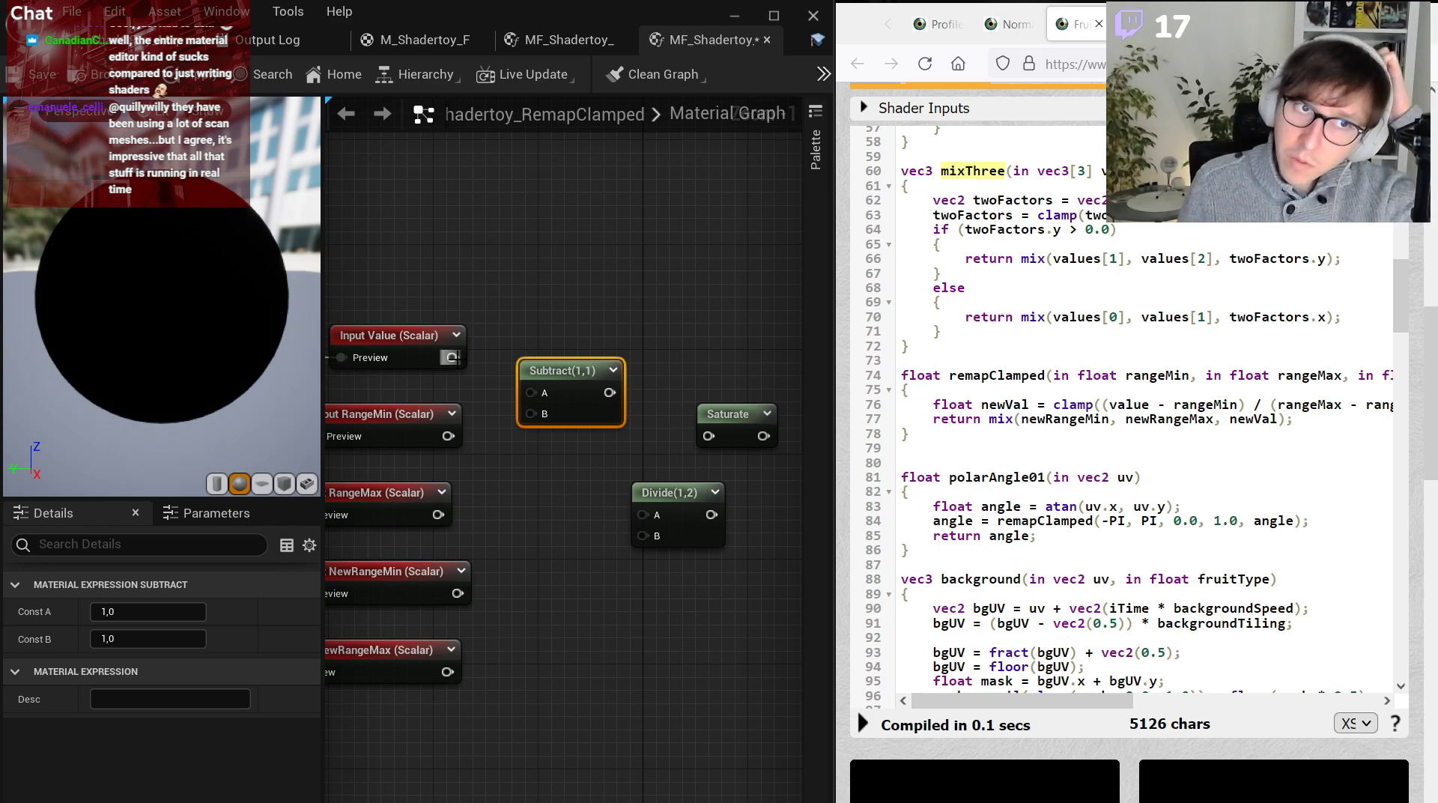
drag(453, 357, 531, 393)
drag(447, 436, 530, 413)
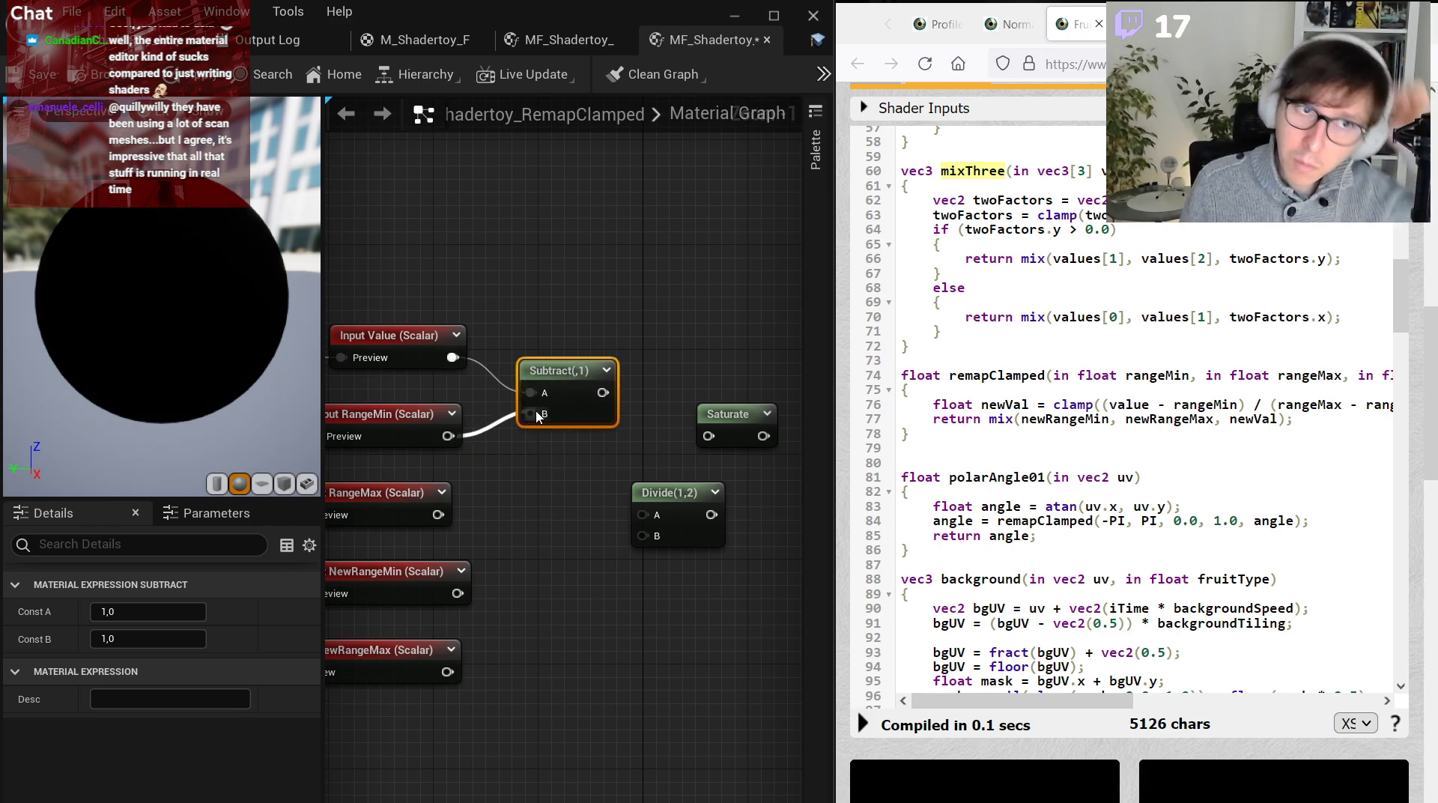
Duplicate the Subtract node and wire RangeMax into the copy's A and RangeMin into its B.
key(ctrl+w)
right_drag(530, 462, 574, 459)
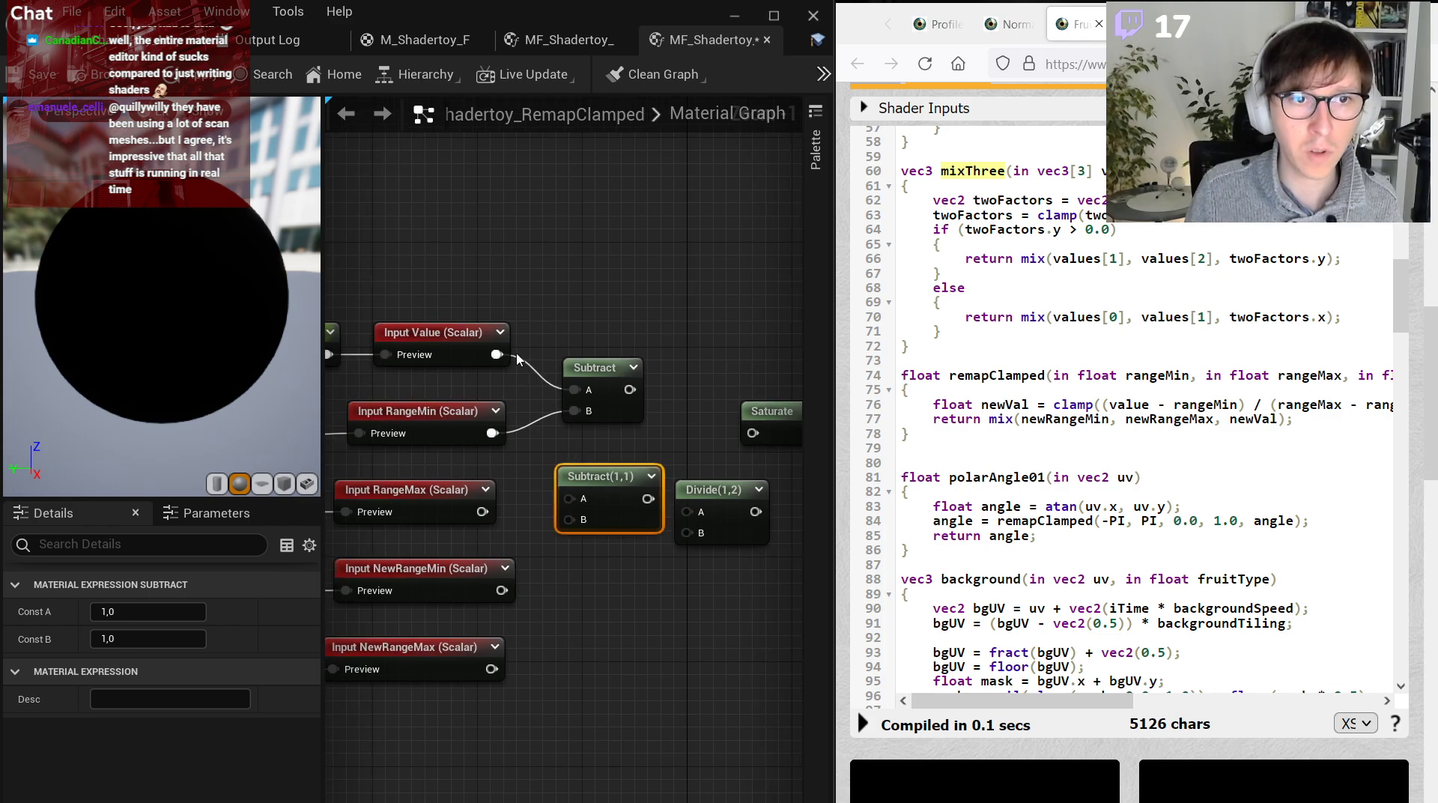
drag(497, 354, 569, 499)
drag(482, 512, 493, 433)
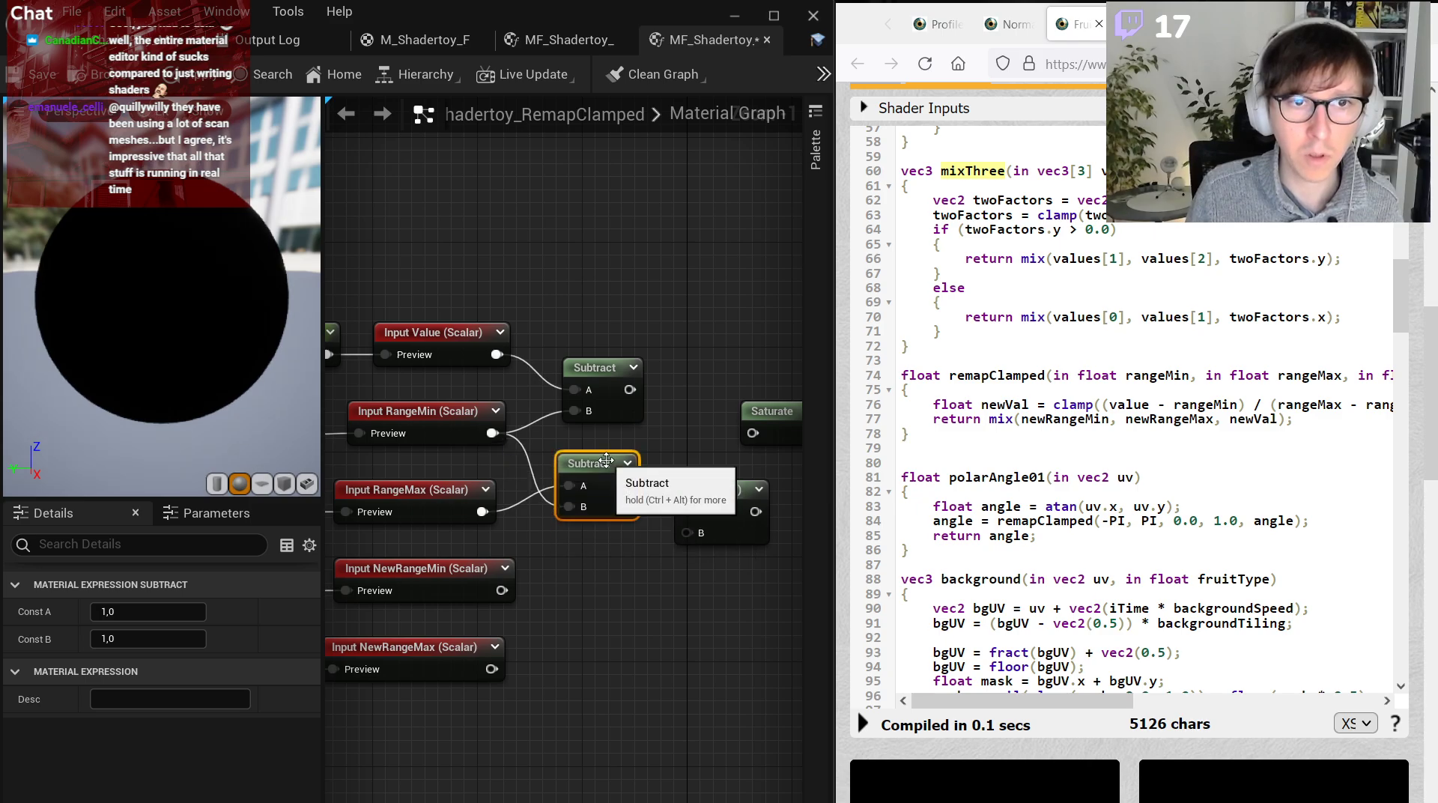
Wire the two Subtract nodes into Divide's A and B, connect Divide to Saturate and line the nodes up.
right_drag(600, 469, 472, 468)
drag(511, 393, 496, 487)
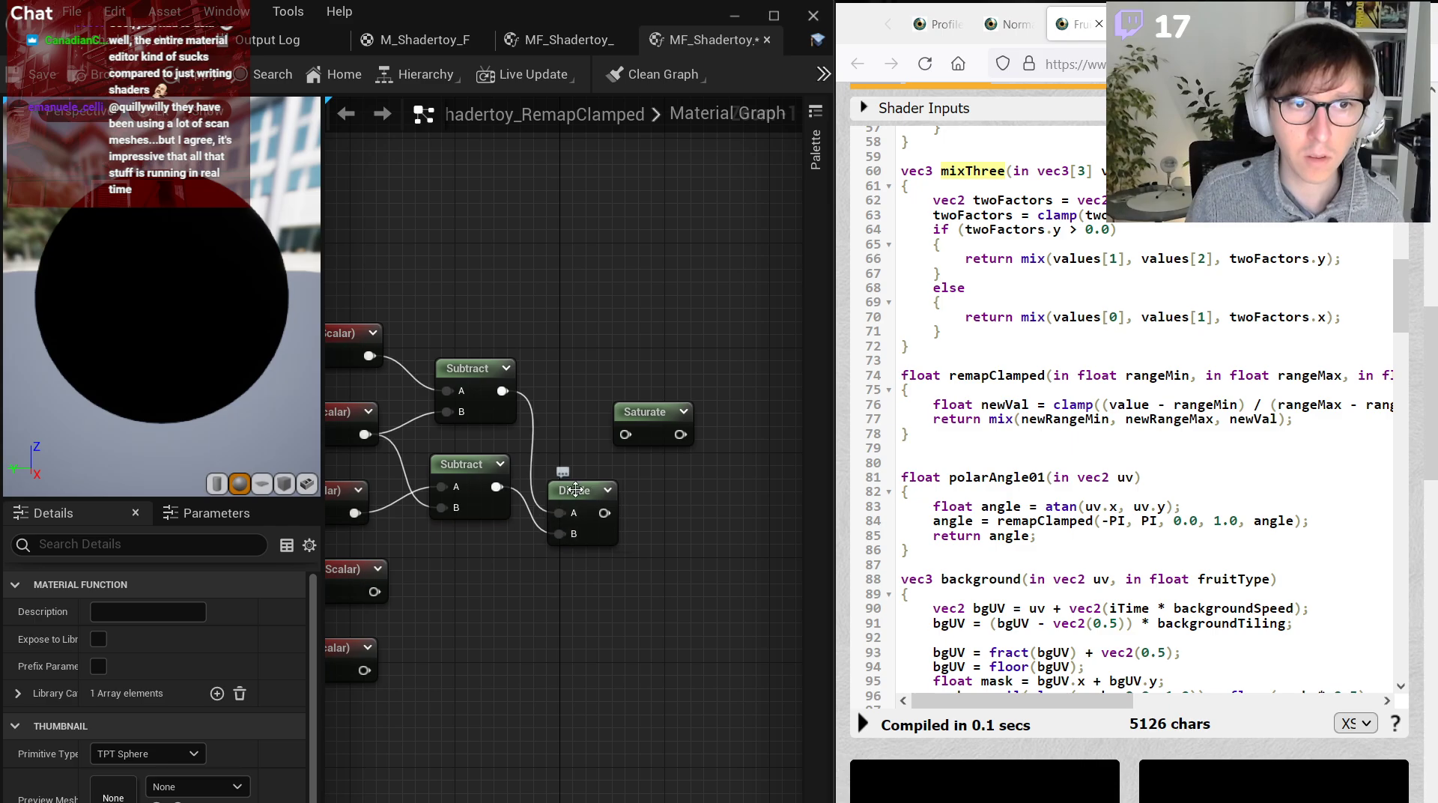
drag(588, 491, 617, 434)
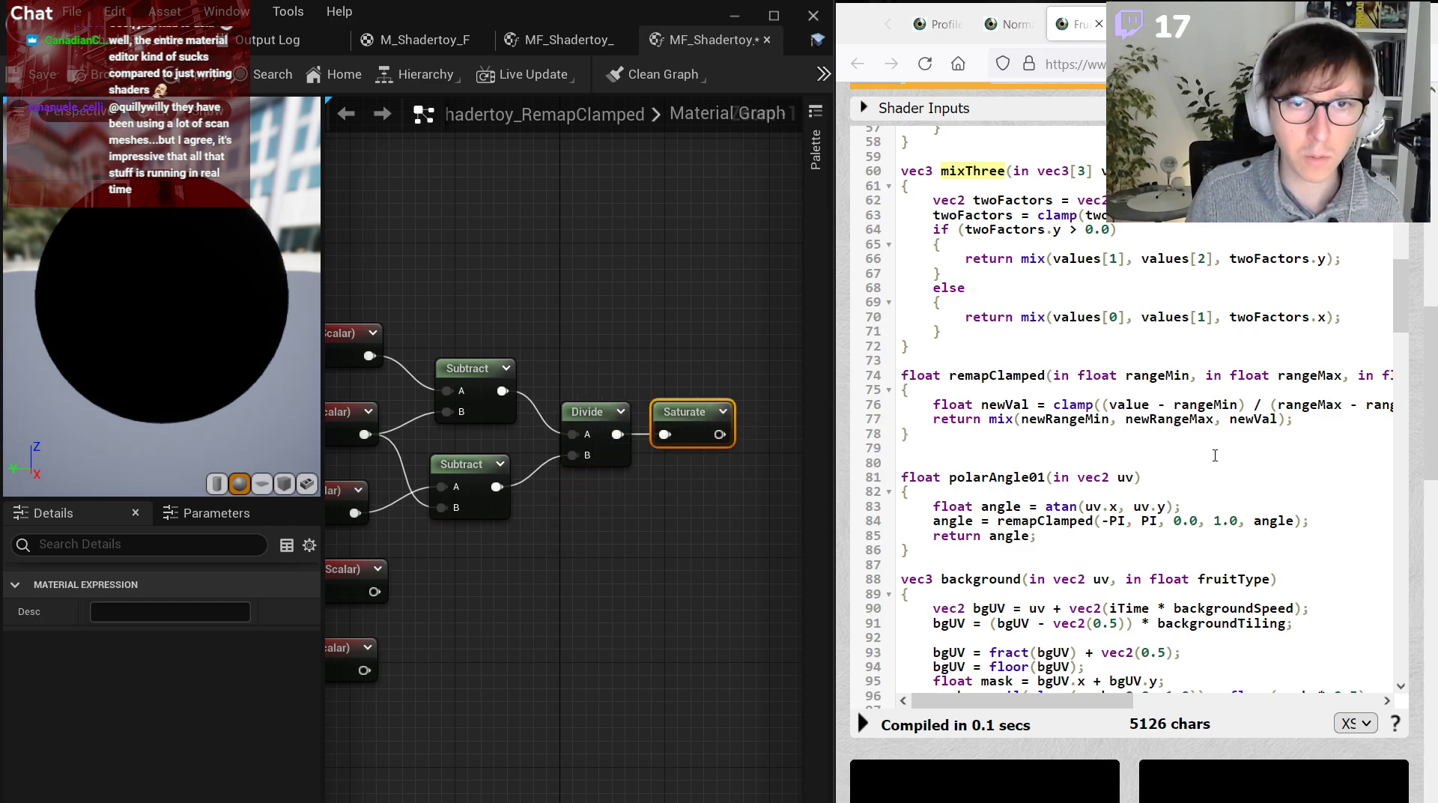
Add a Lerp node after Saturate, feed Saturate into its Alpha and shift Output Result farther away.
mouse_move(1129, 700)
mouse_down()
mouse_move(1252, 717)
mouse_move(1116, 711)
mouse_up()
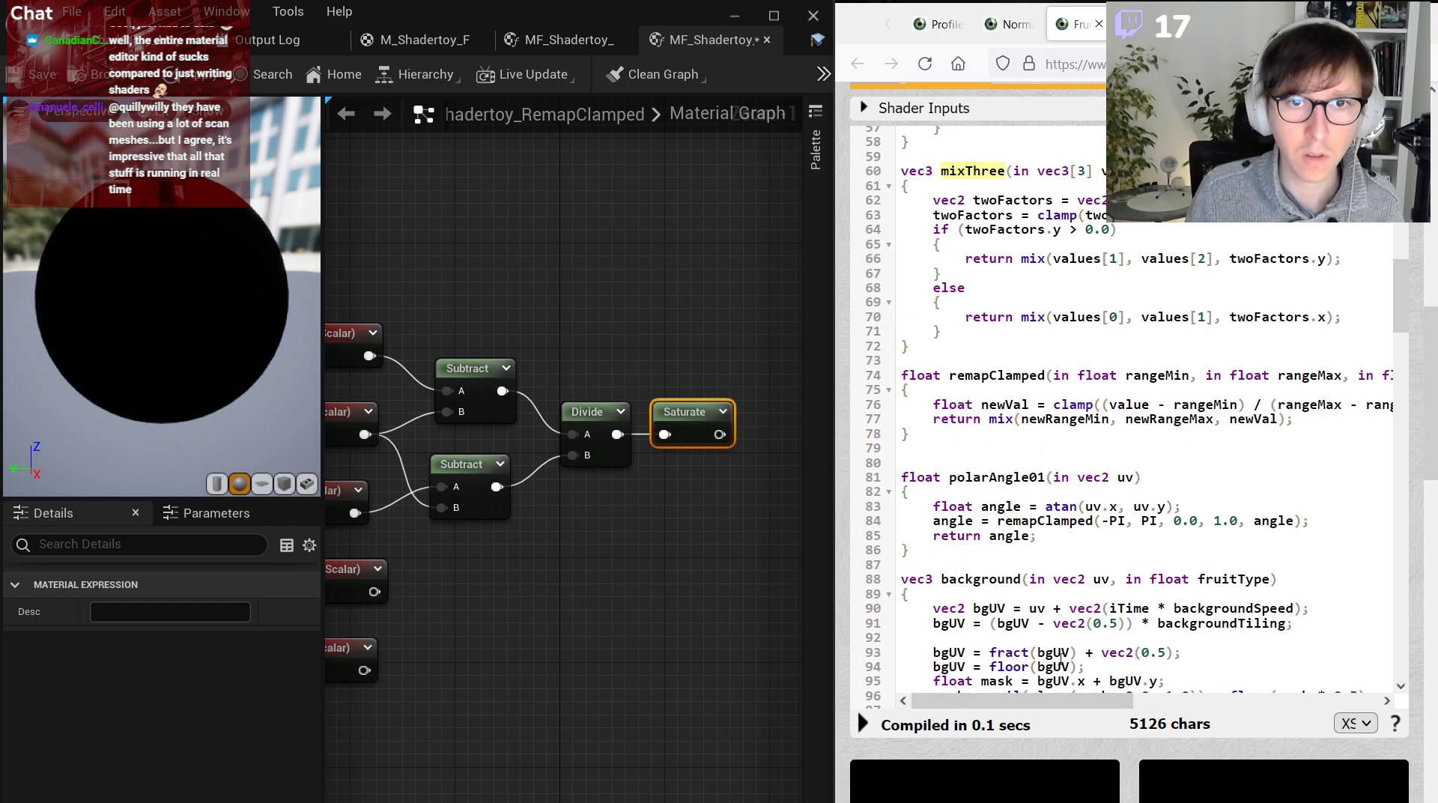
click(686, 549)
right_drag(755, 502, 601, 500)
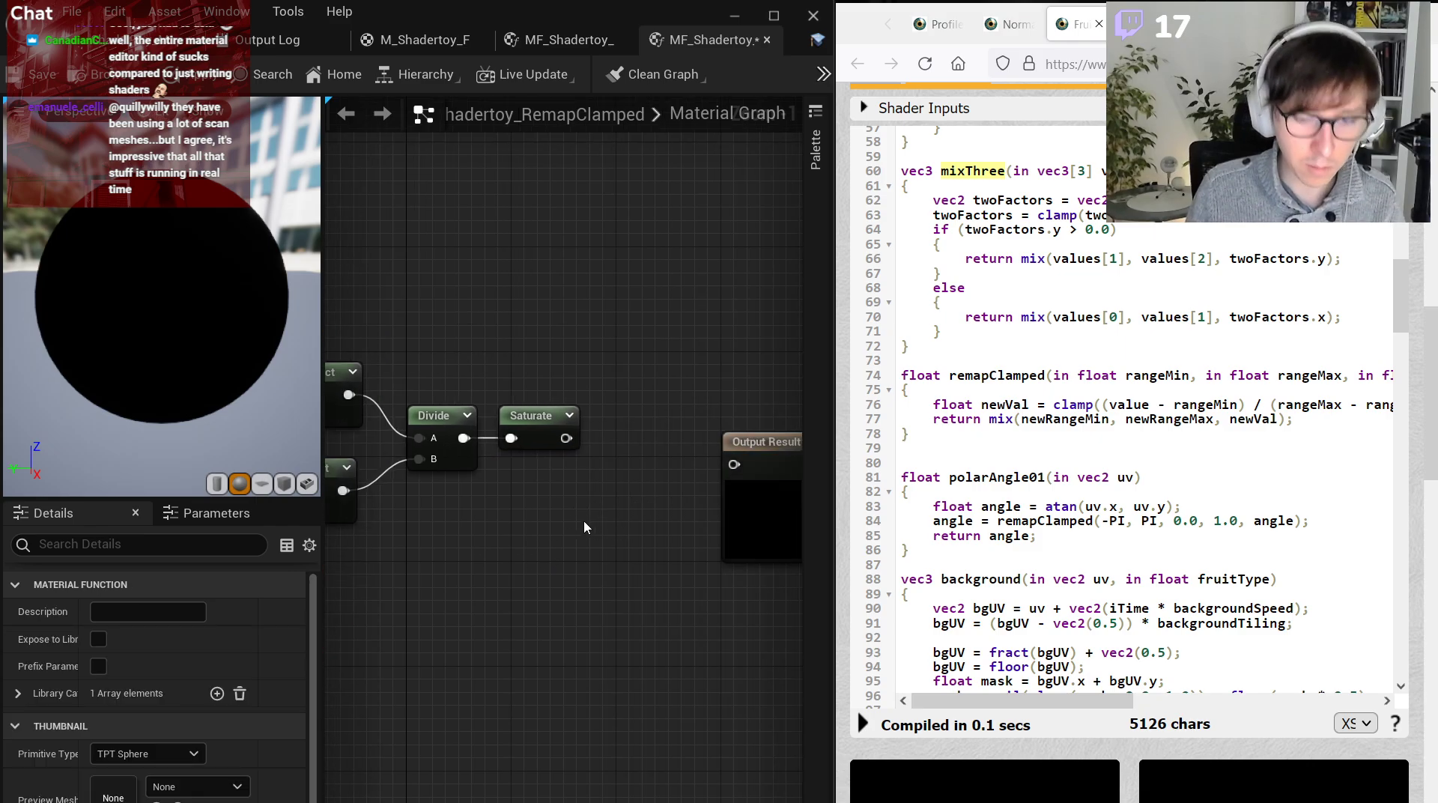
click(583, 521)
drag(561, 438, 690, 512)
drag(780, 453, 822, 452)
Wire NewRangeMin into Lerp's A and NewRangeMax into B, and move both inputs with their constants closer to the Lerp.
click(662, 385)
right_drag(362, 471, 619, 385)
scroll(620, 385, down, 1)
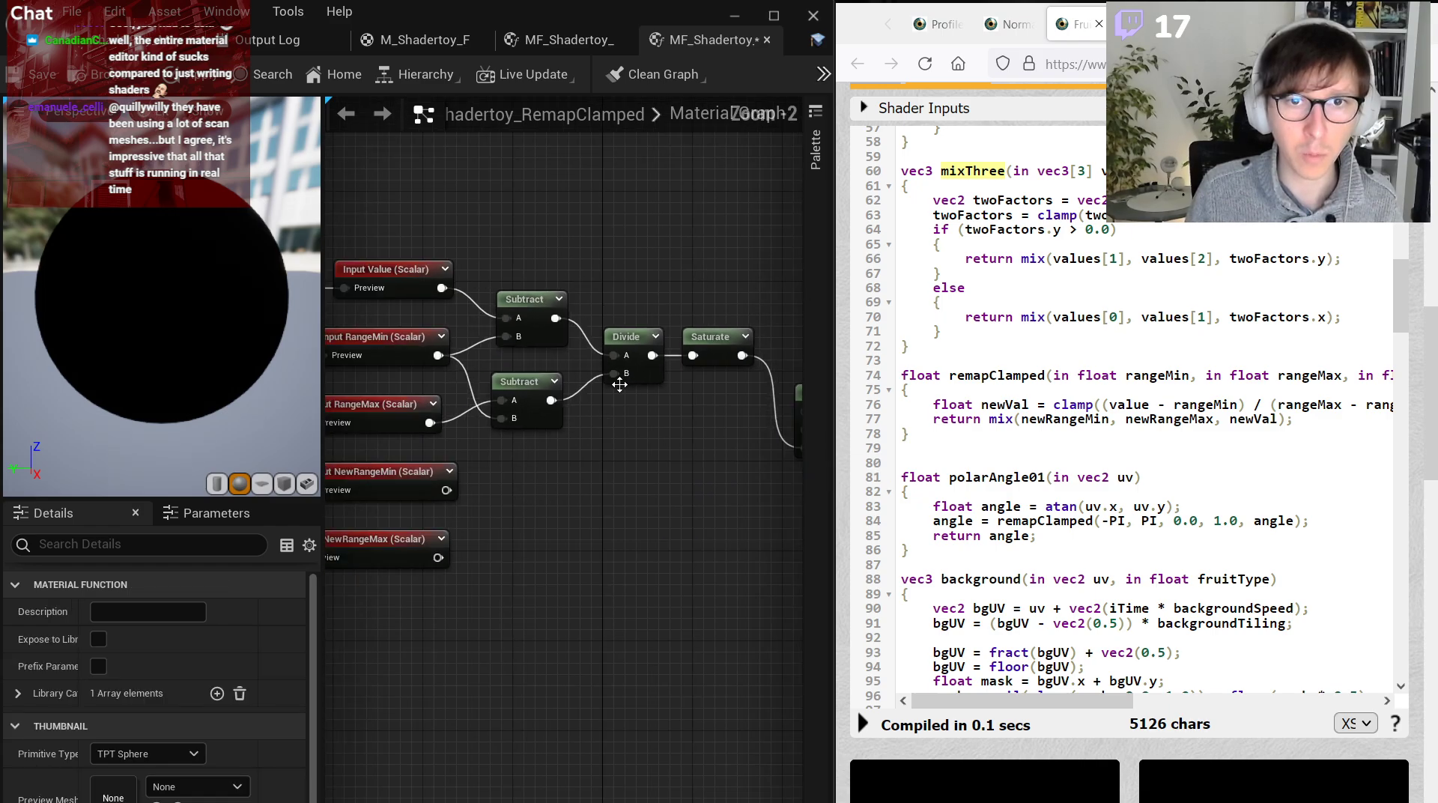
drag(445, 490, 356, 448)
scroll(509, 559, down, 2)
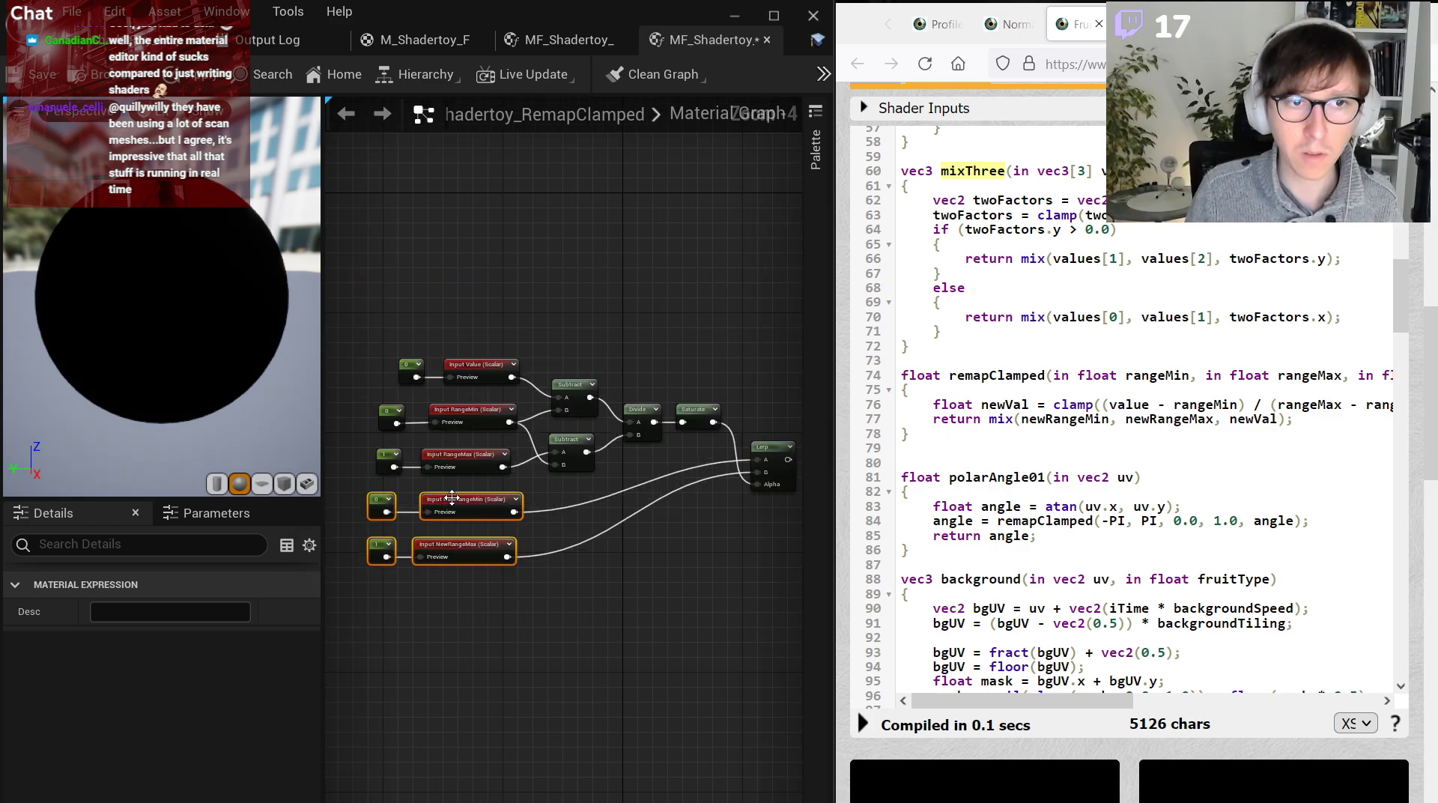
drag(474, 467, 662, 496)
click(680, 587)
Connect the Lerp output to Output Result and place that node right beside the Lerp.
right_drag(796, 477, 597, 488)
scroll(596, 487, up, 2)
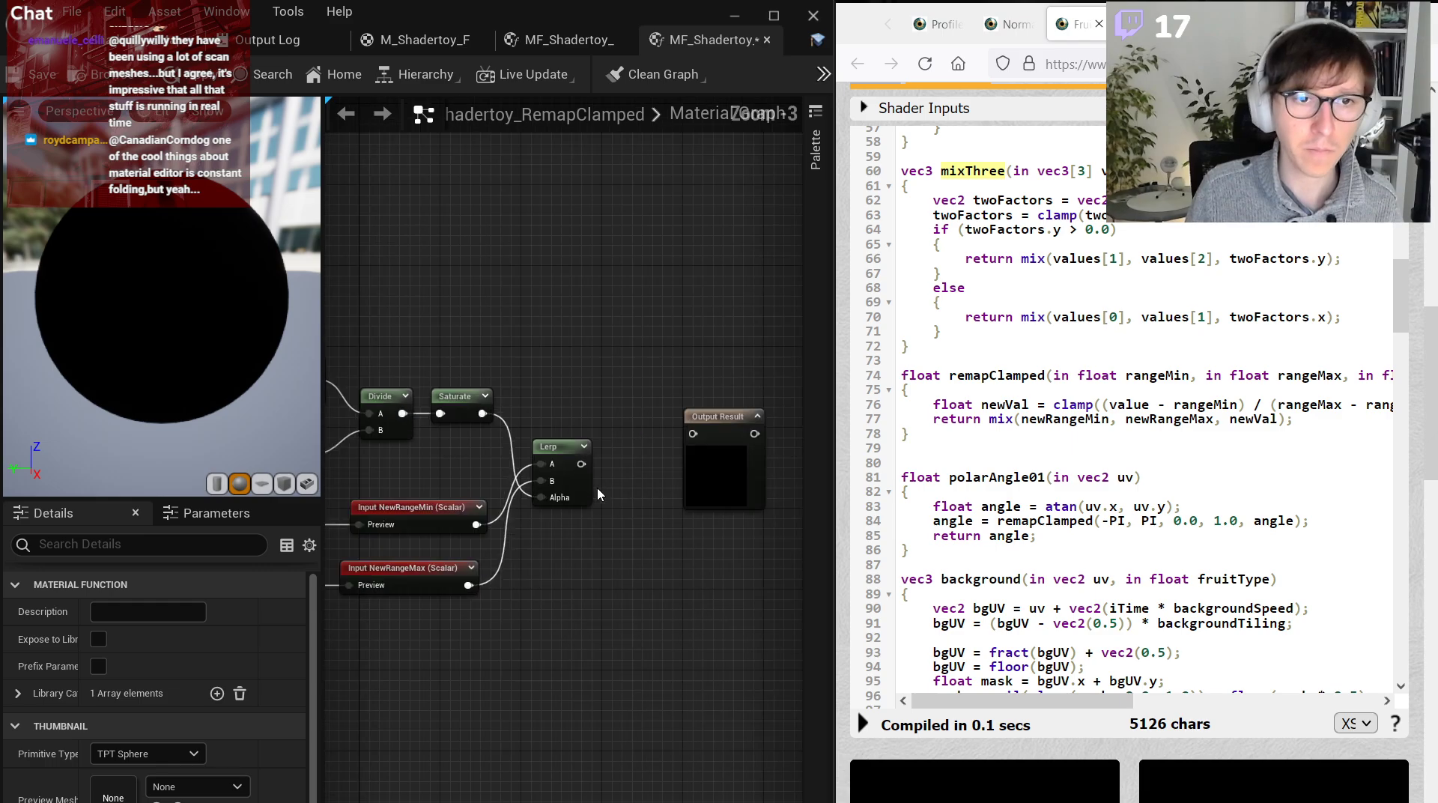
drag(579, 461, 706, 430)
drag(716, 407, 637, 440)
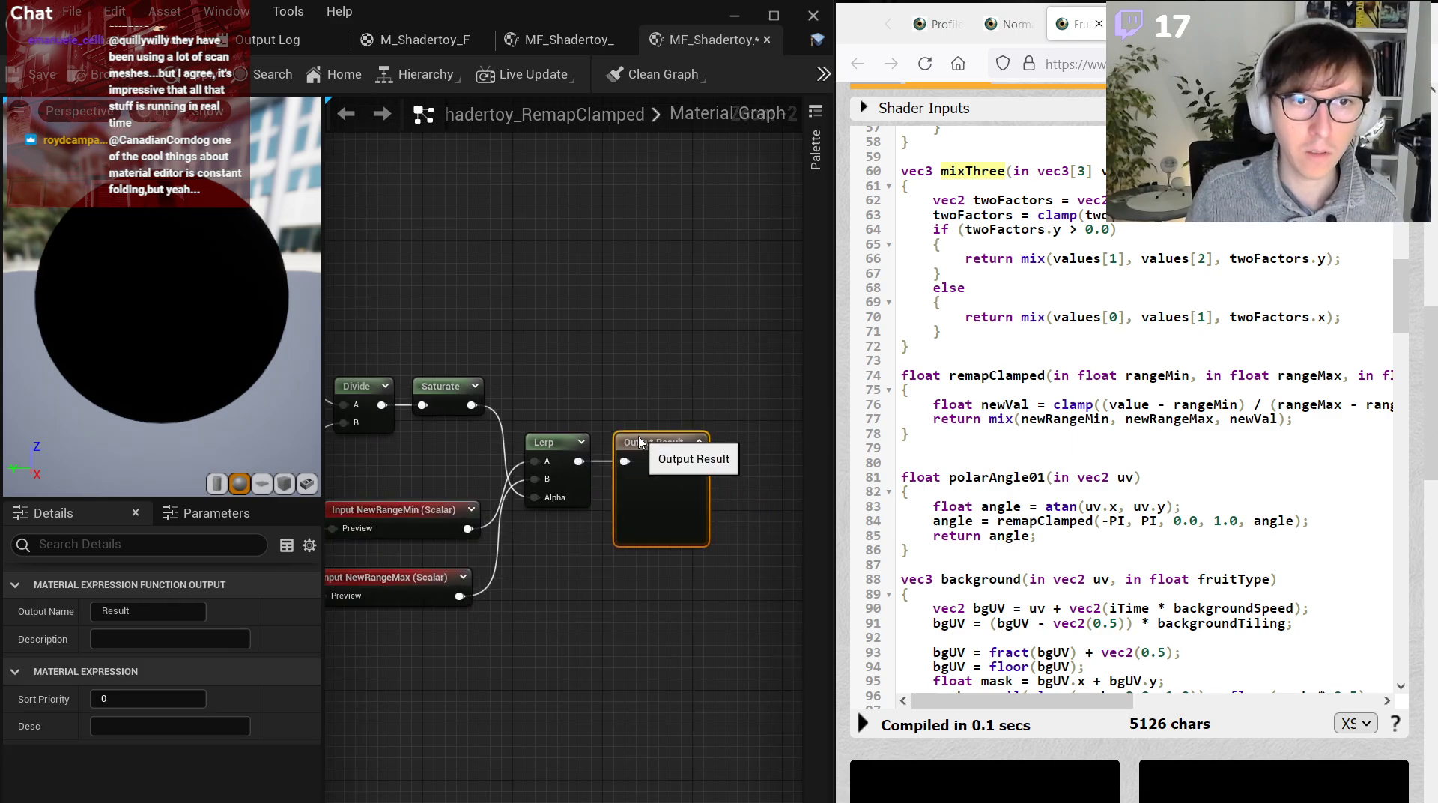
click(699, 442)
Widen the graph area by narrowing the preview and details area next to it.
right_drag(594, 575, 890, 581)
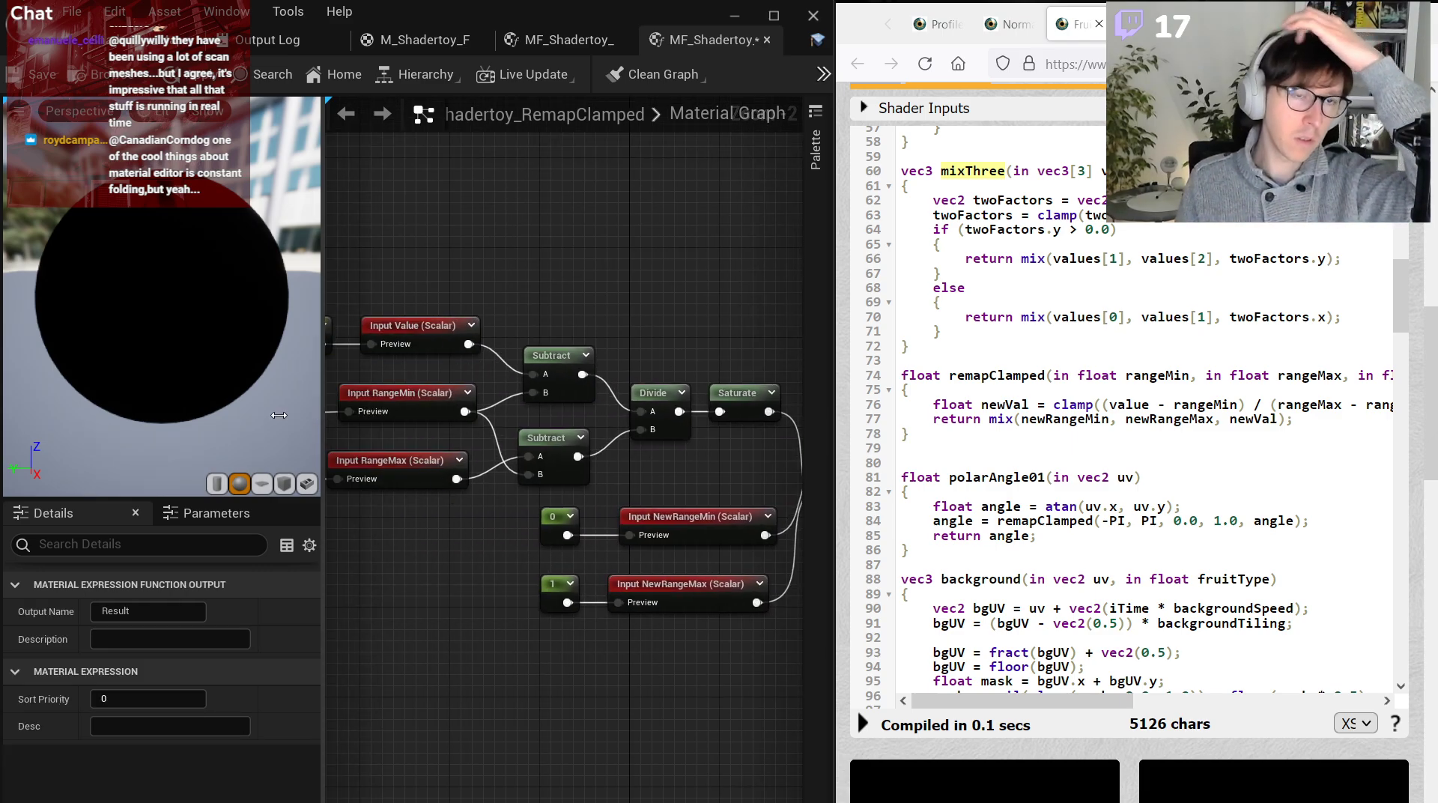
drag(324, 418, 161, 417)
right_drag(399, 405, 480, 405)
click(565, 302)
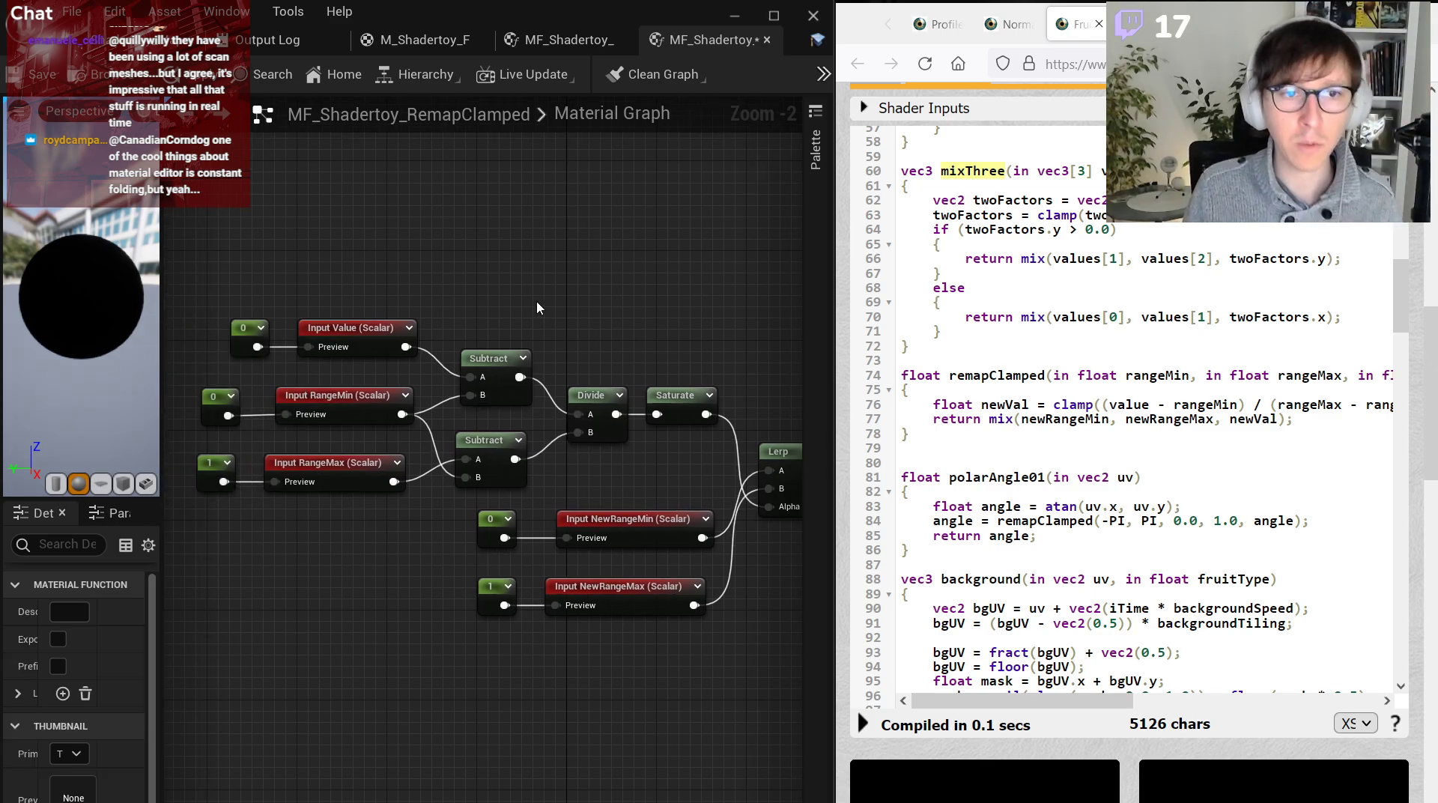
Move the constant feeding the Value input slightly farther from it and save the material function.
scroll(700, 379, up, 1)
click(674, 400)
drag(626, 330, 479, 447)
drag(678, 318, 488, 454)
click(559, 282)
scroll(559, 282, down, 2)
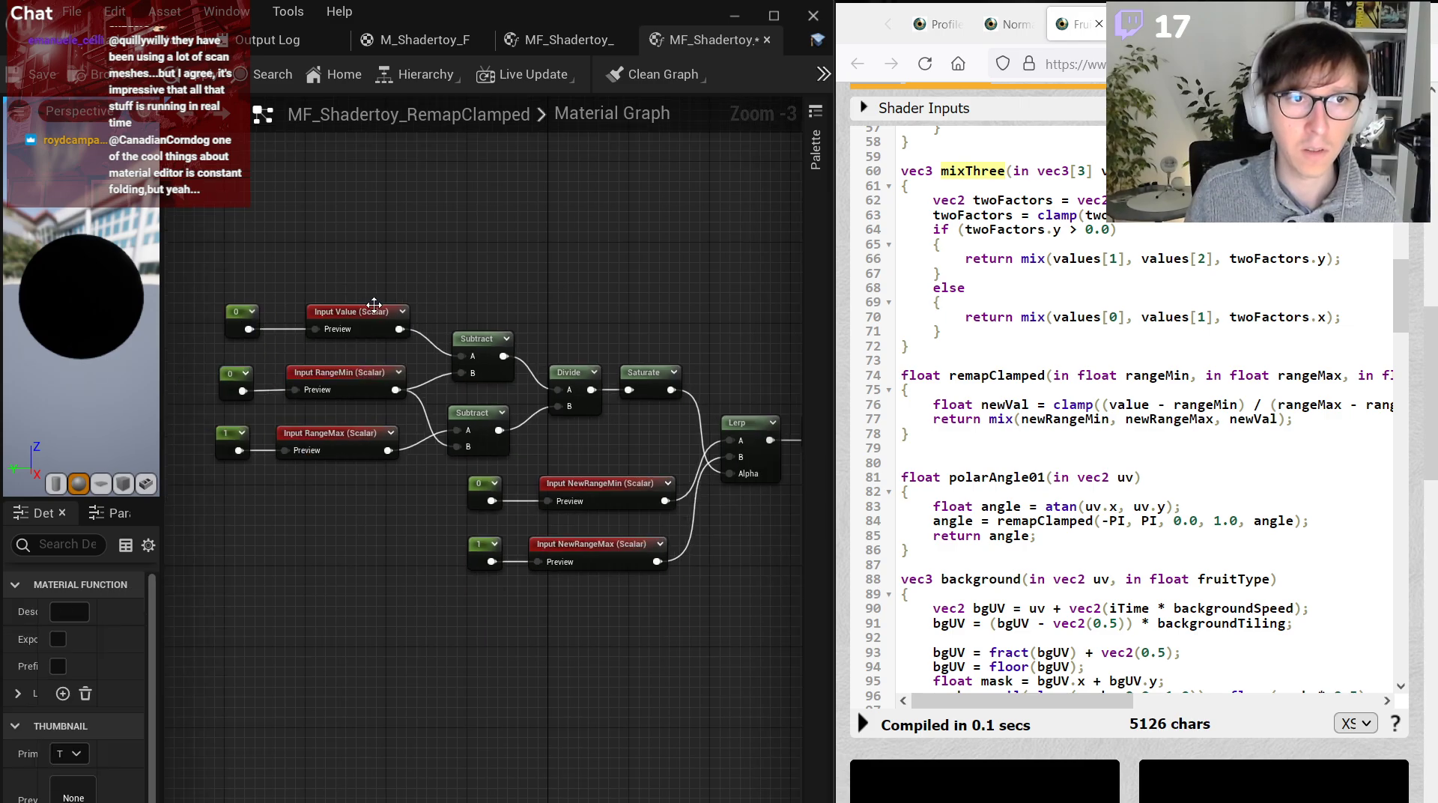
right_drag(573, 271, 532, 272)
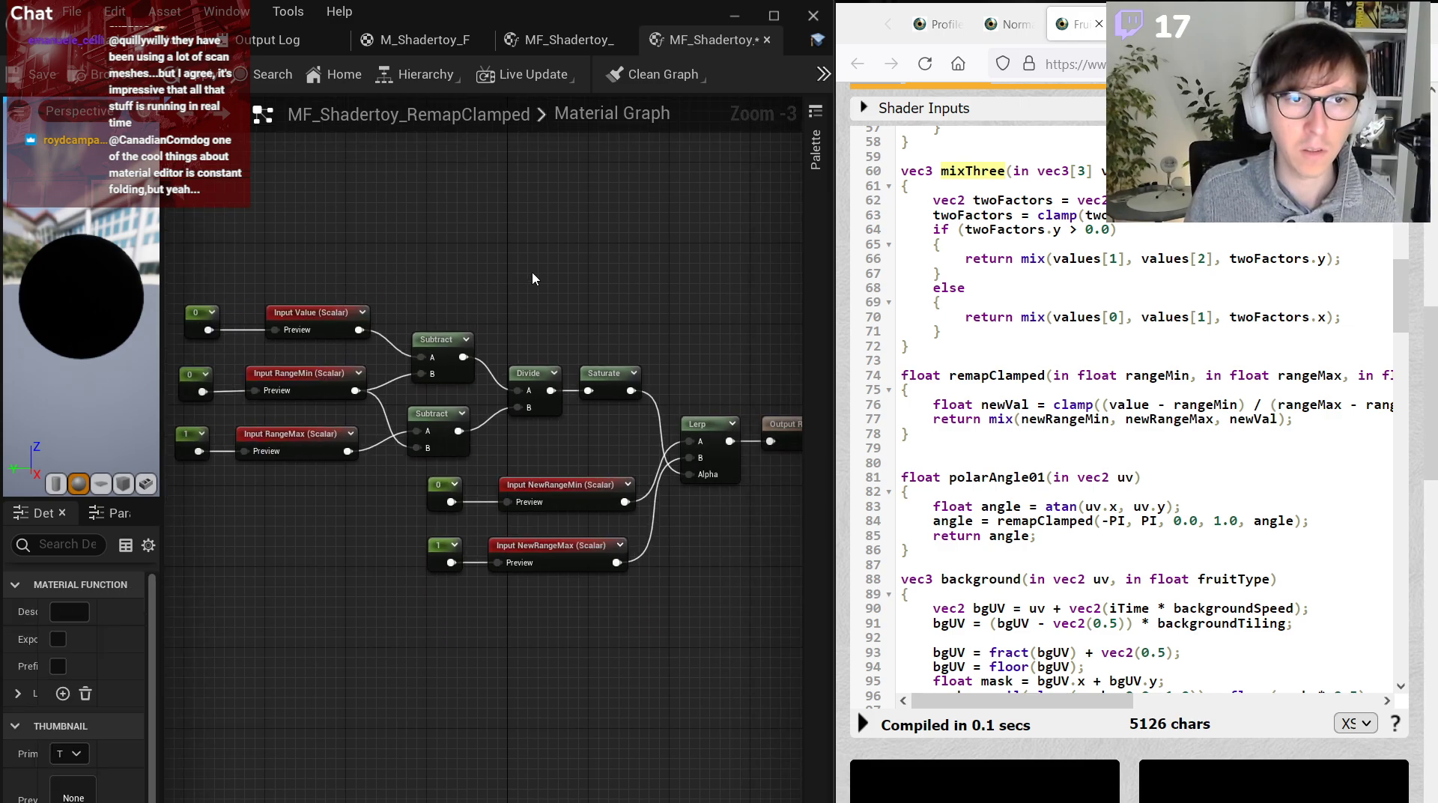
click(22, 75)
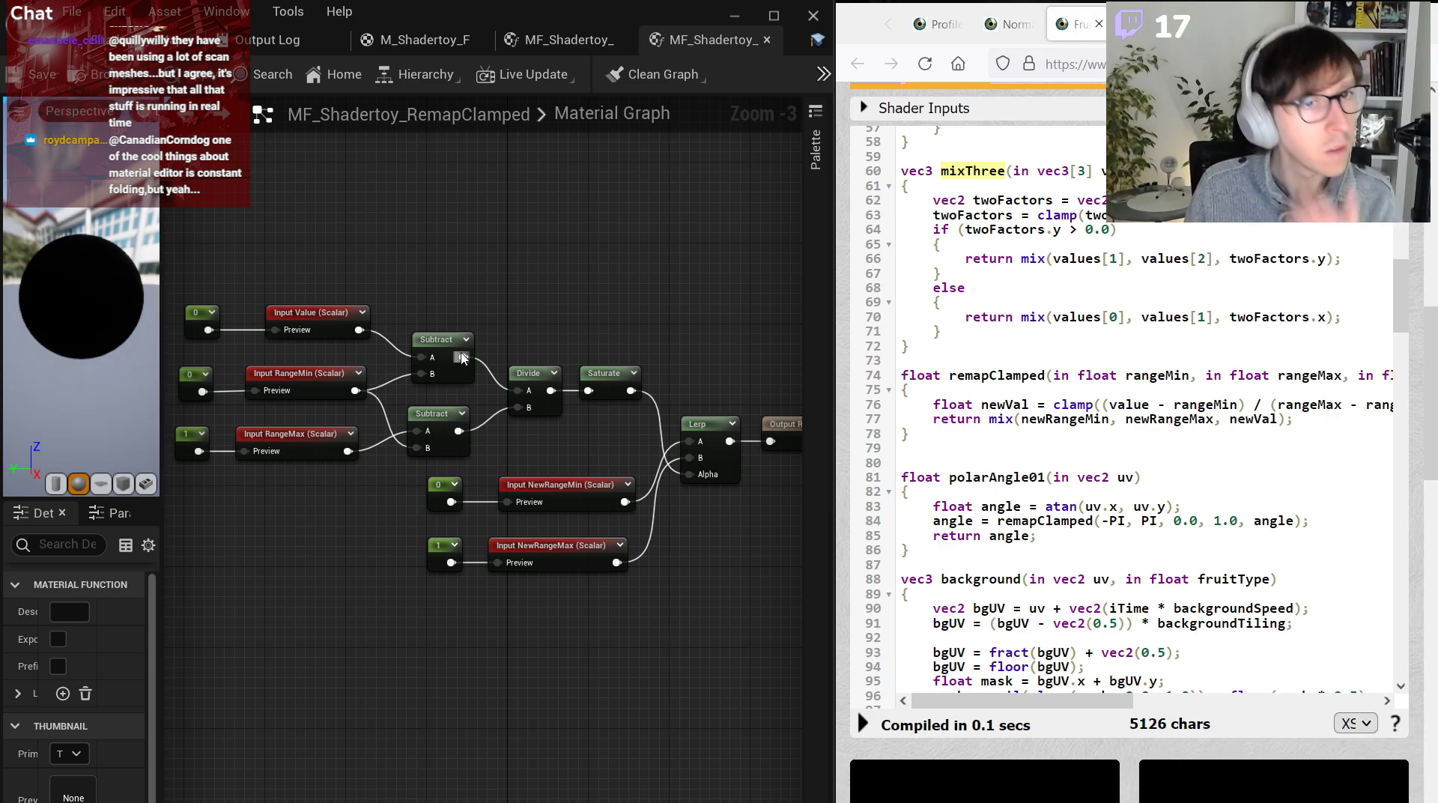
Enclose the two Subtract nodes, Divide and Saturate in a comment titled "Remap to [0,1]".
drag(642, 267, 433, 424)
right_click(433, 425)
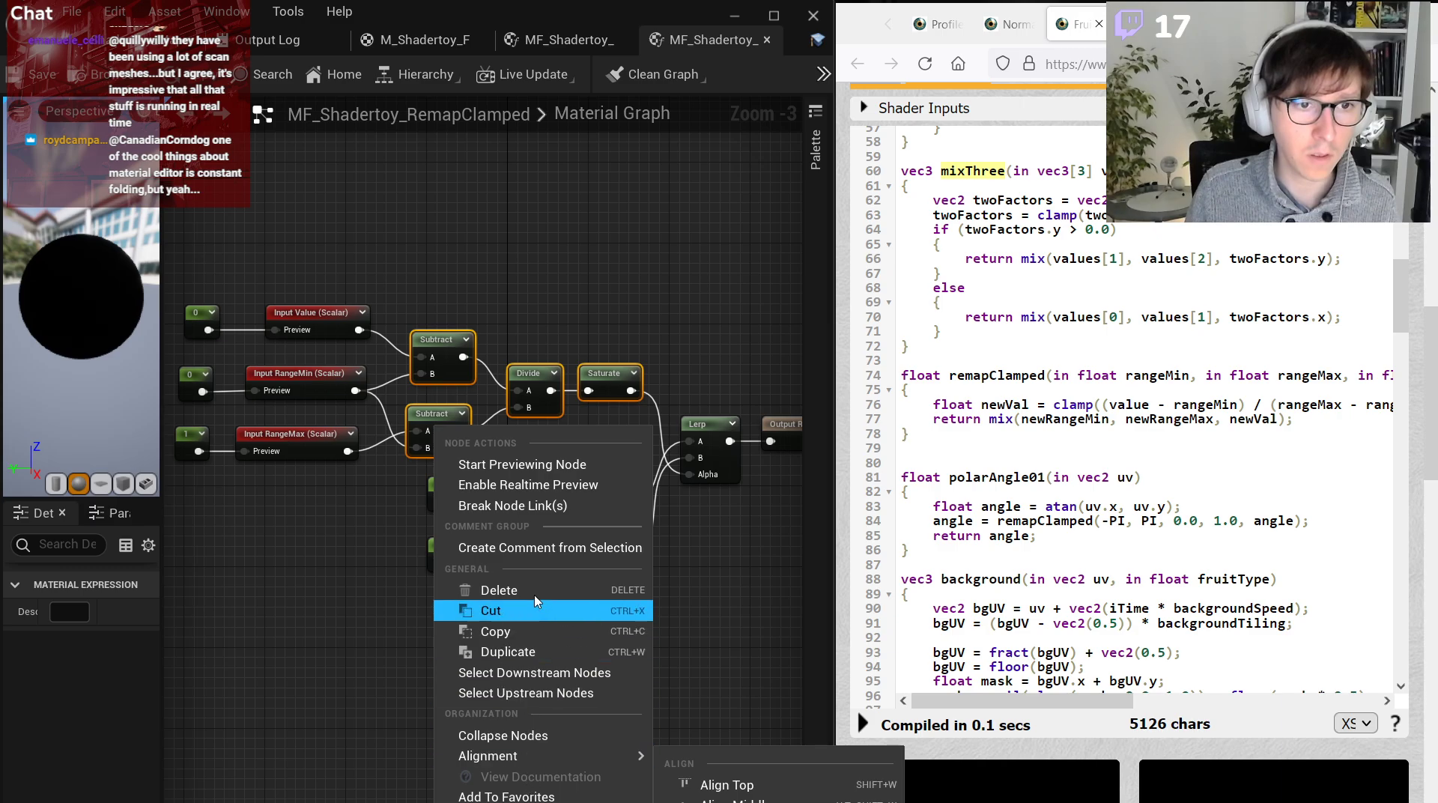
click(530, 547)
text(Remap )
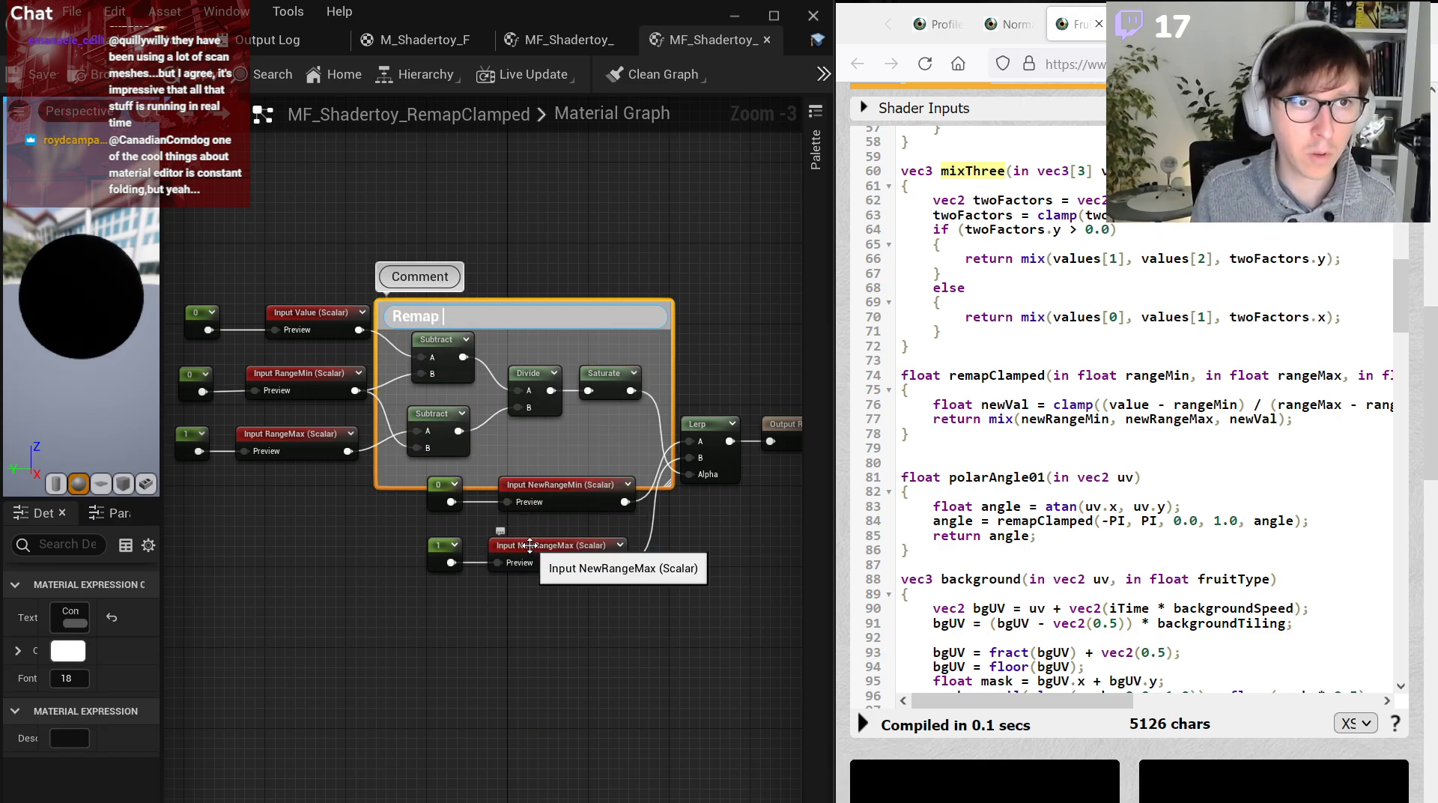
text(to [0,1])
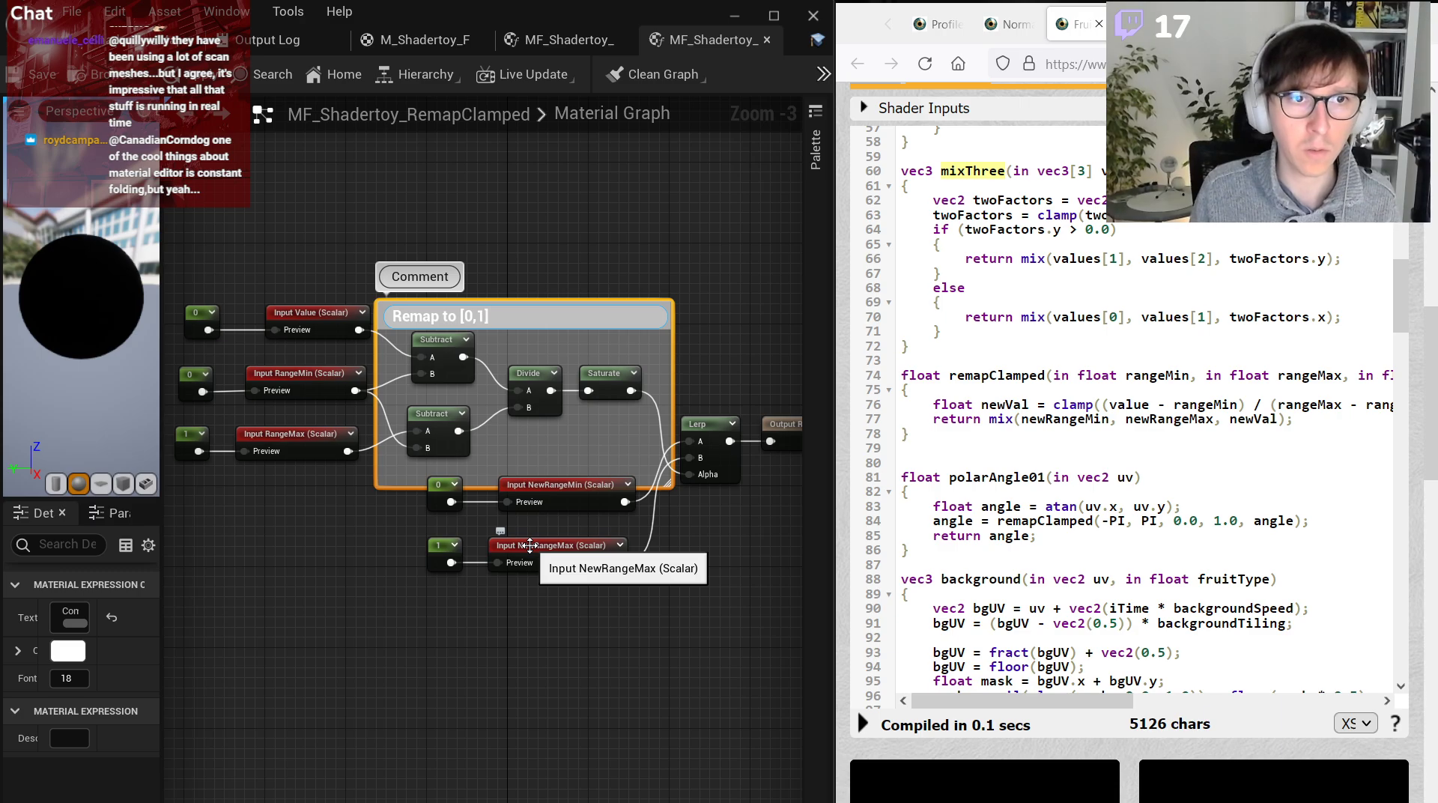
key(Return)
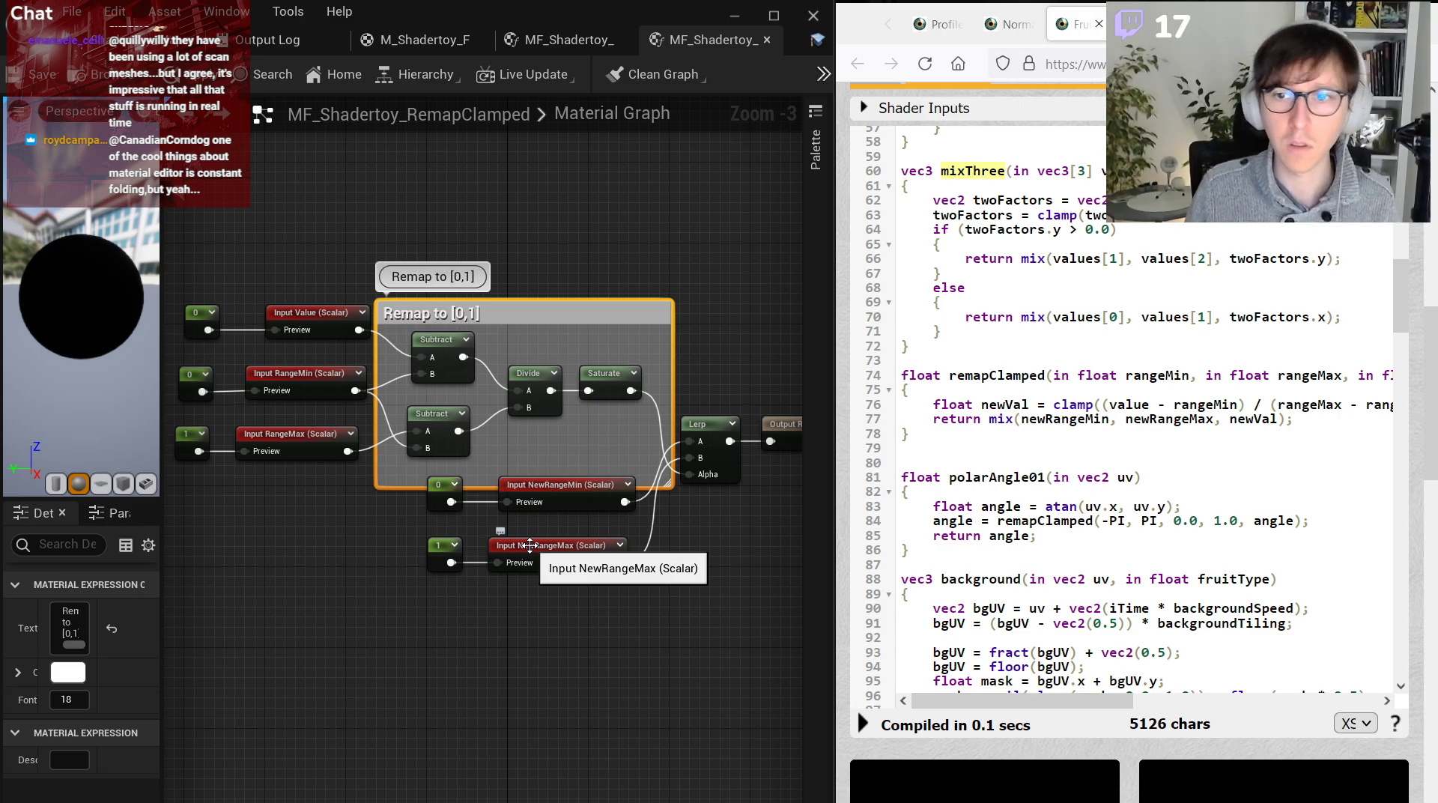
Move the NewRangeMin and NewRangeMax inputs with their constants down and slightly right, clear of the "Remap to [0,1]" comment box.
click(608, 732)
right_drag(585, 676, 629, 681)
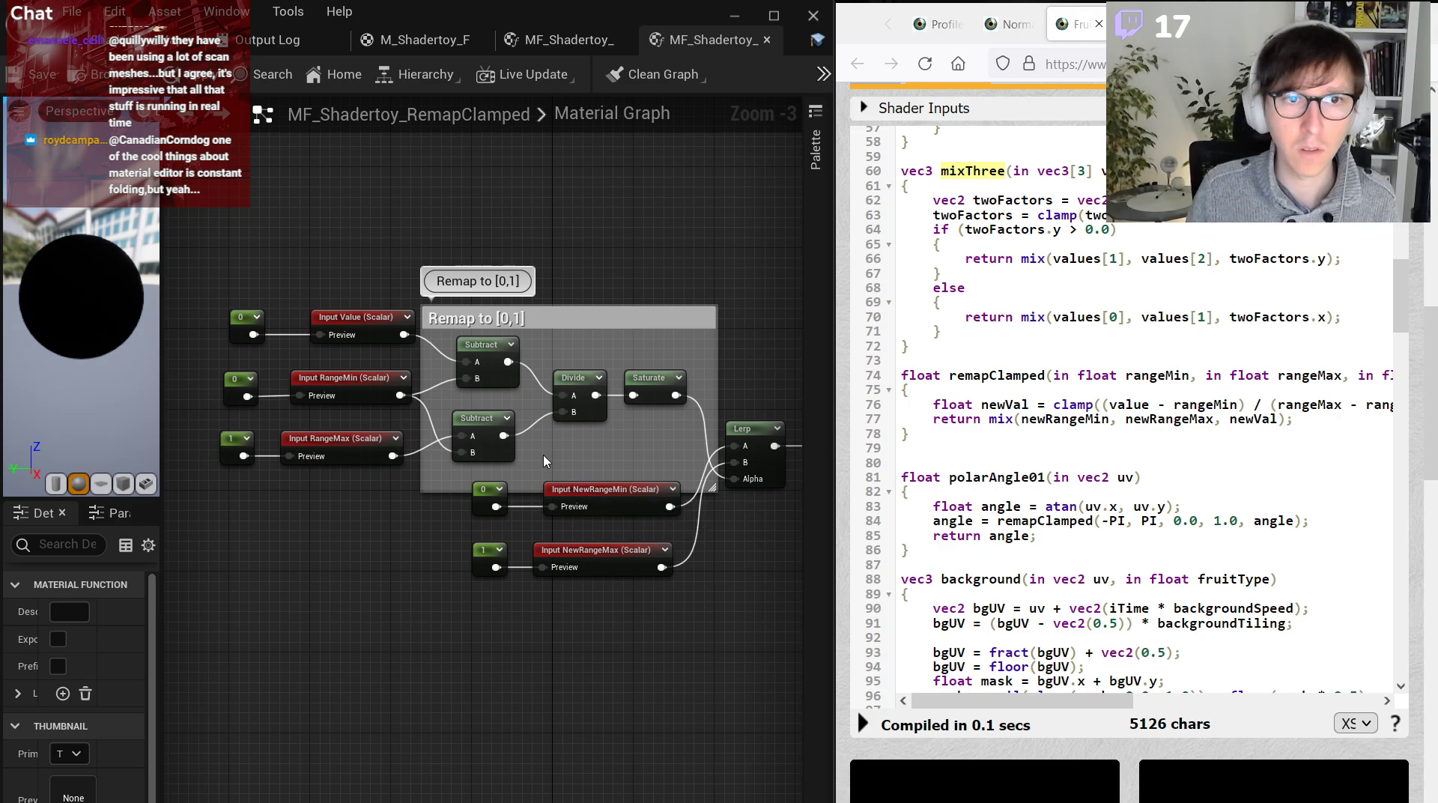
drag(612, 619, 475, 503)
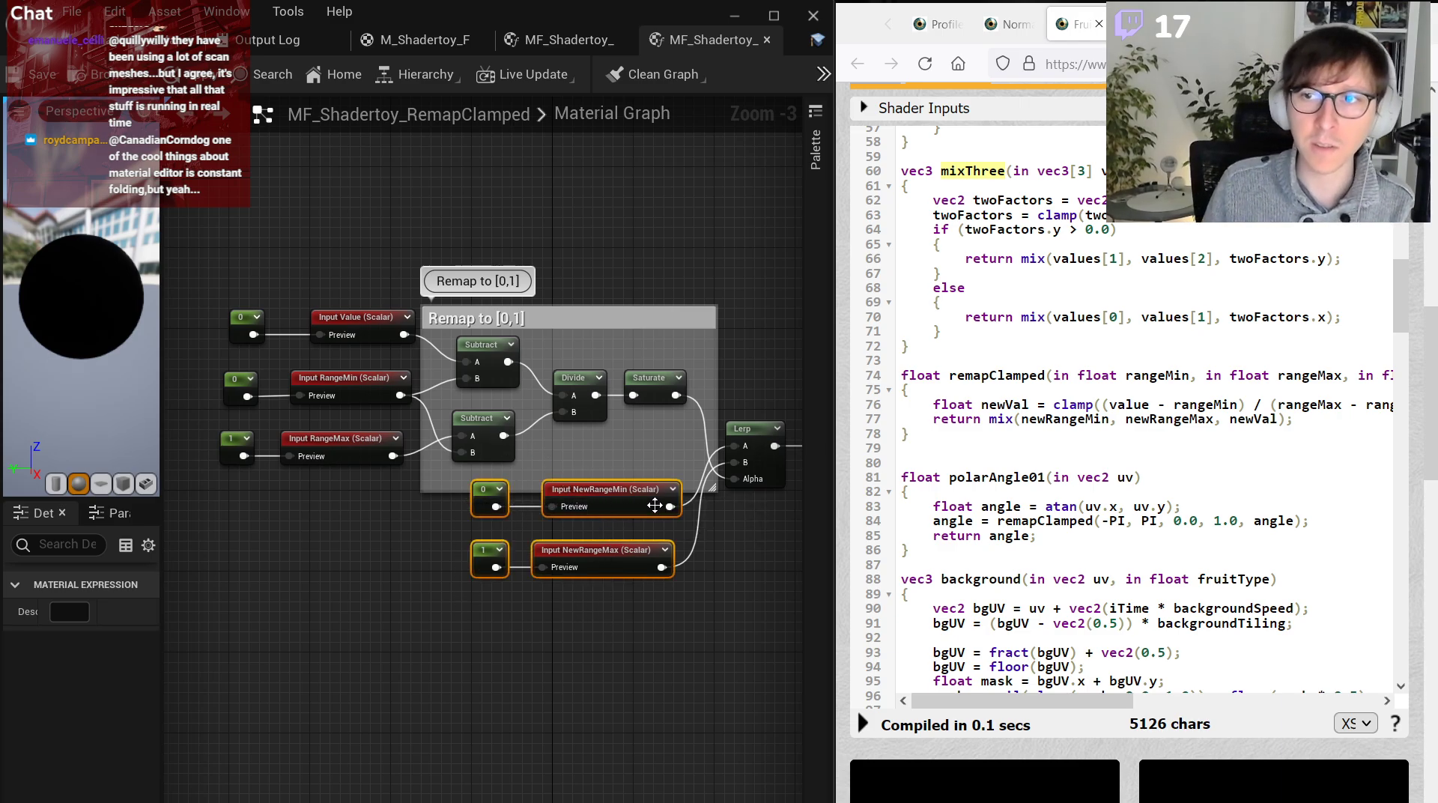
click(626, 489)
drag(697, 608, 468, 479)
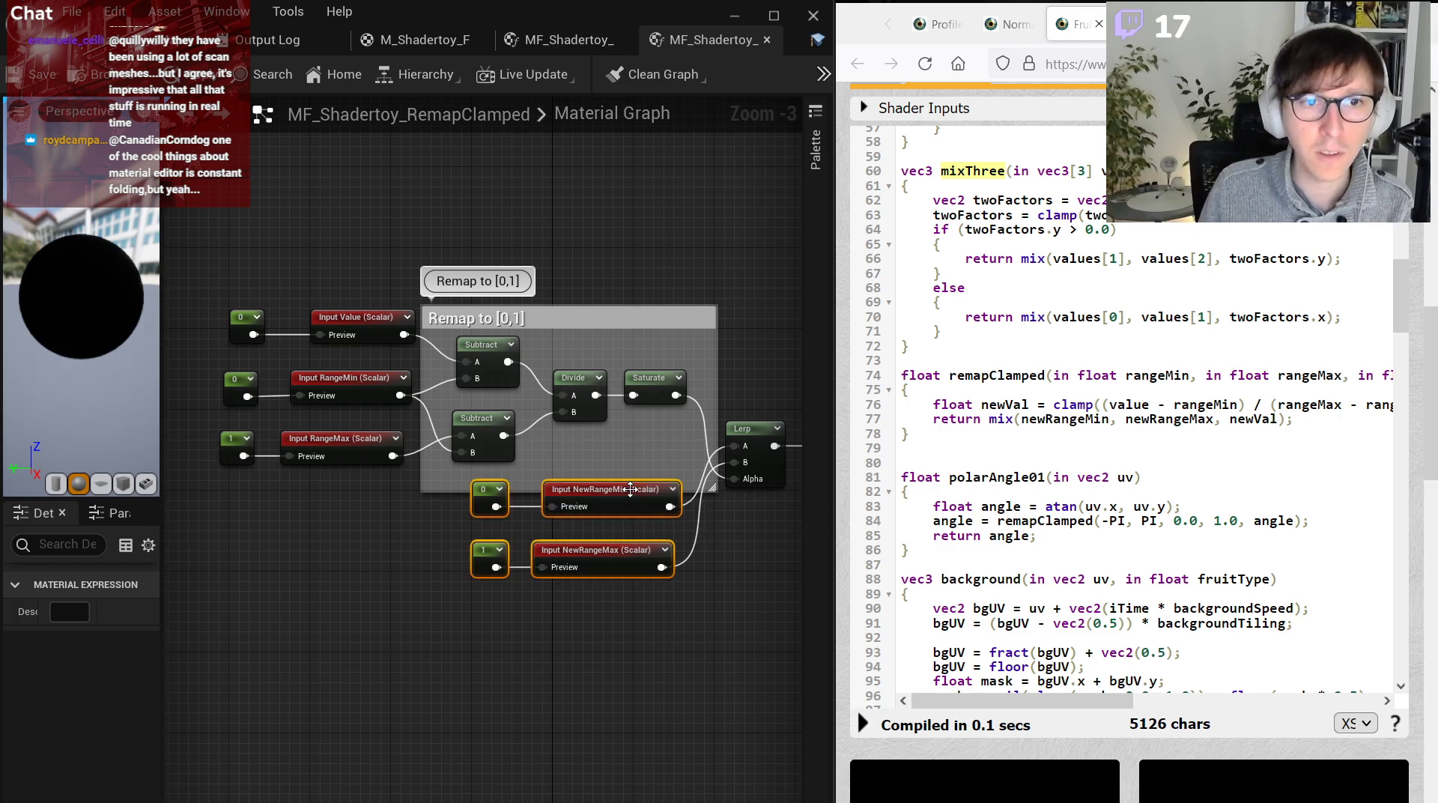
drag(627, 489, 646, 520)
Move the Lerp and Output Result nodes farther right, away from the comment box and the NewRange inputs.
click(747, 579)
right_drag(747, 579, 492, 605)
drag(689, 672, 554, 462)
click(539, 397)
right_drag(525, 393, 698, 385)
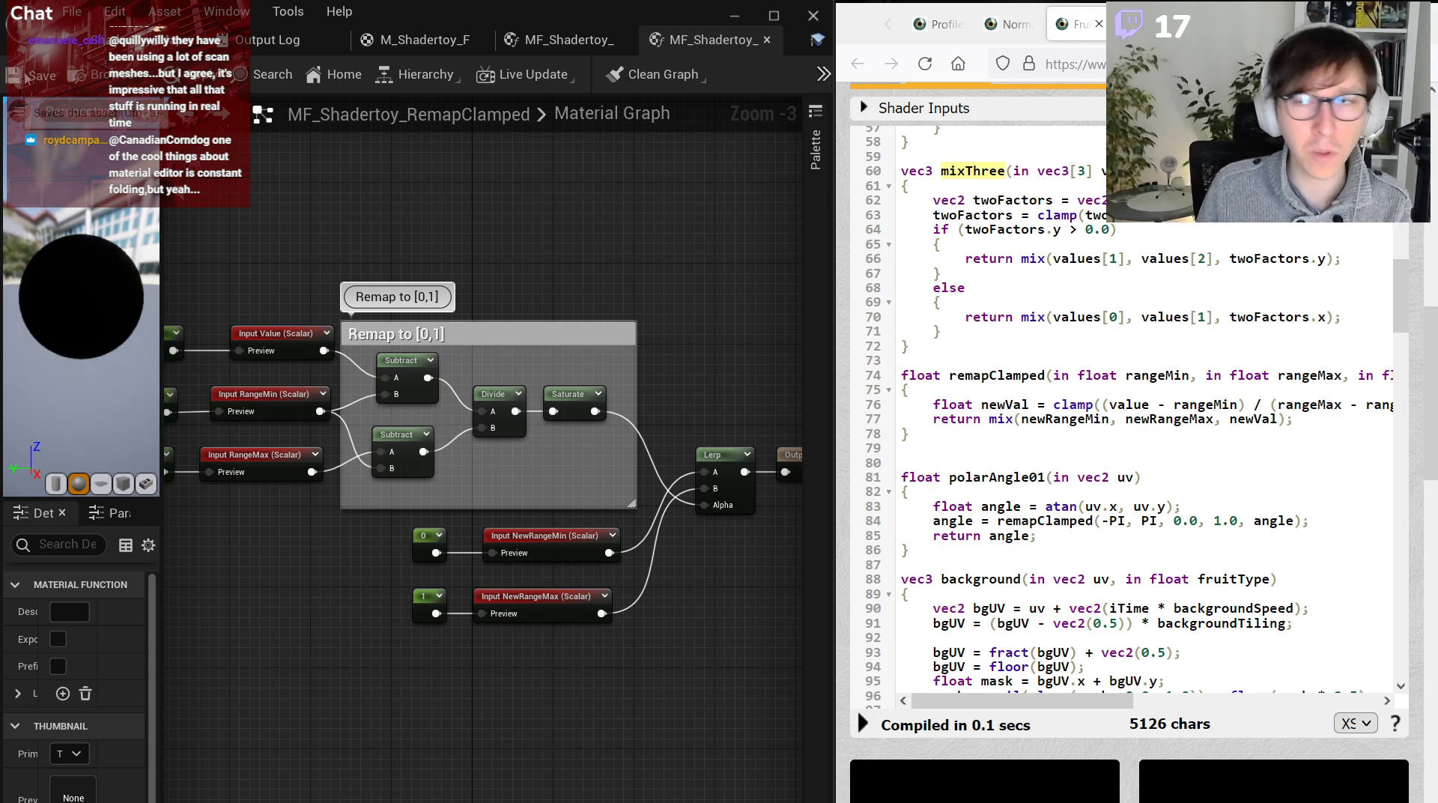
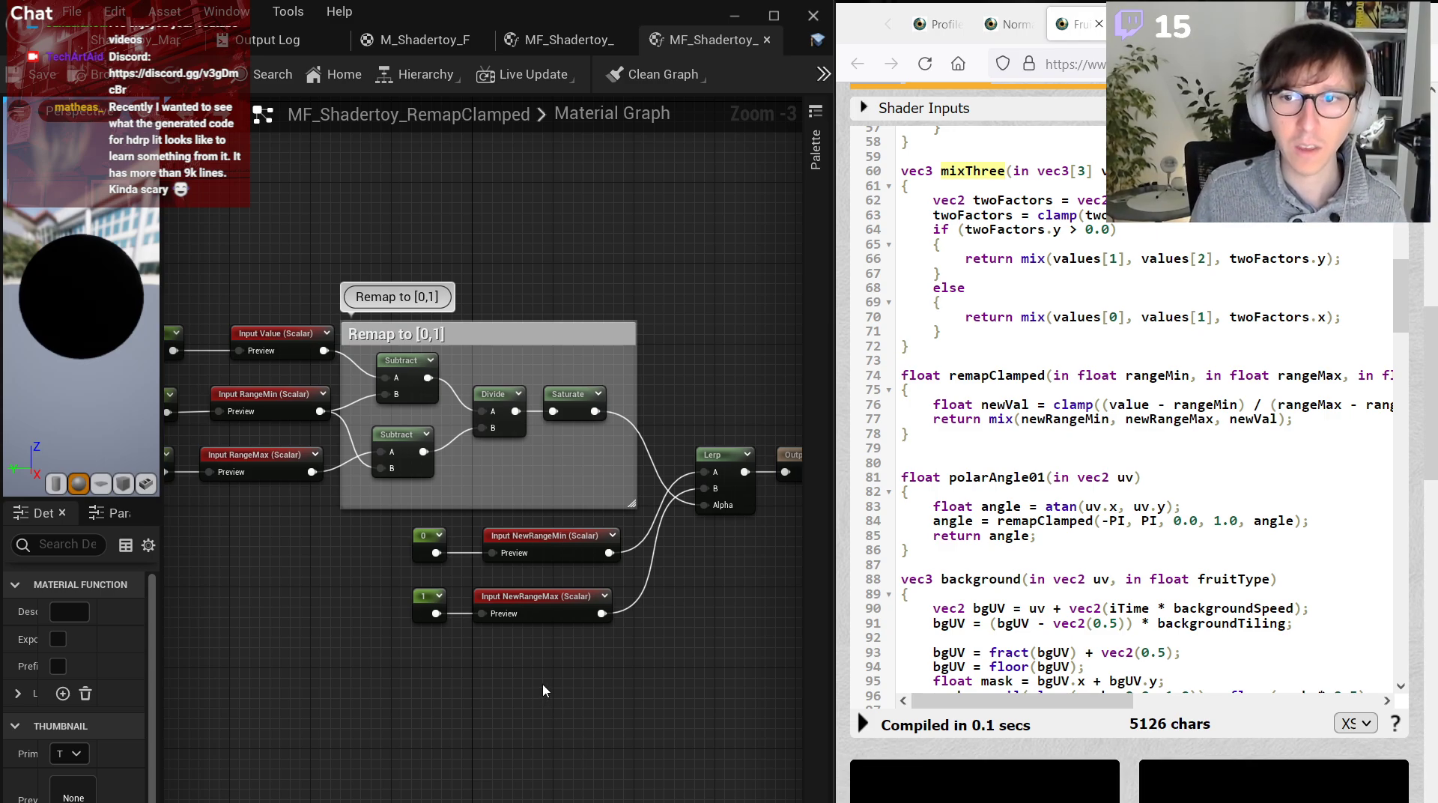
Open the generated HLSL code of the material function and browse it down to the end and back up.
scroll(525, 678, up, 2)
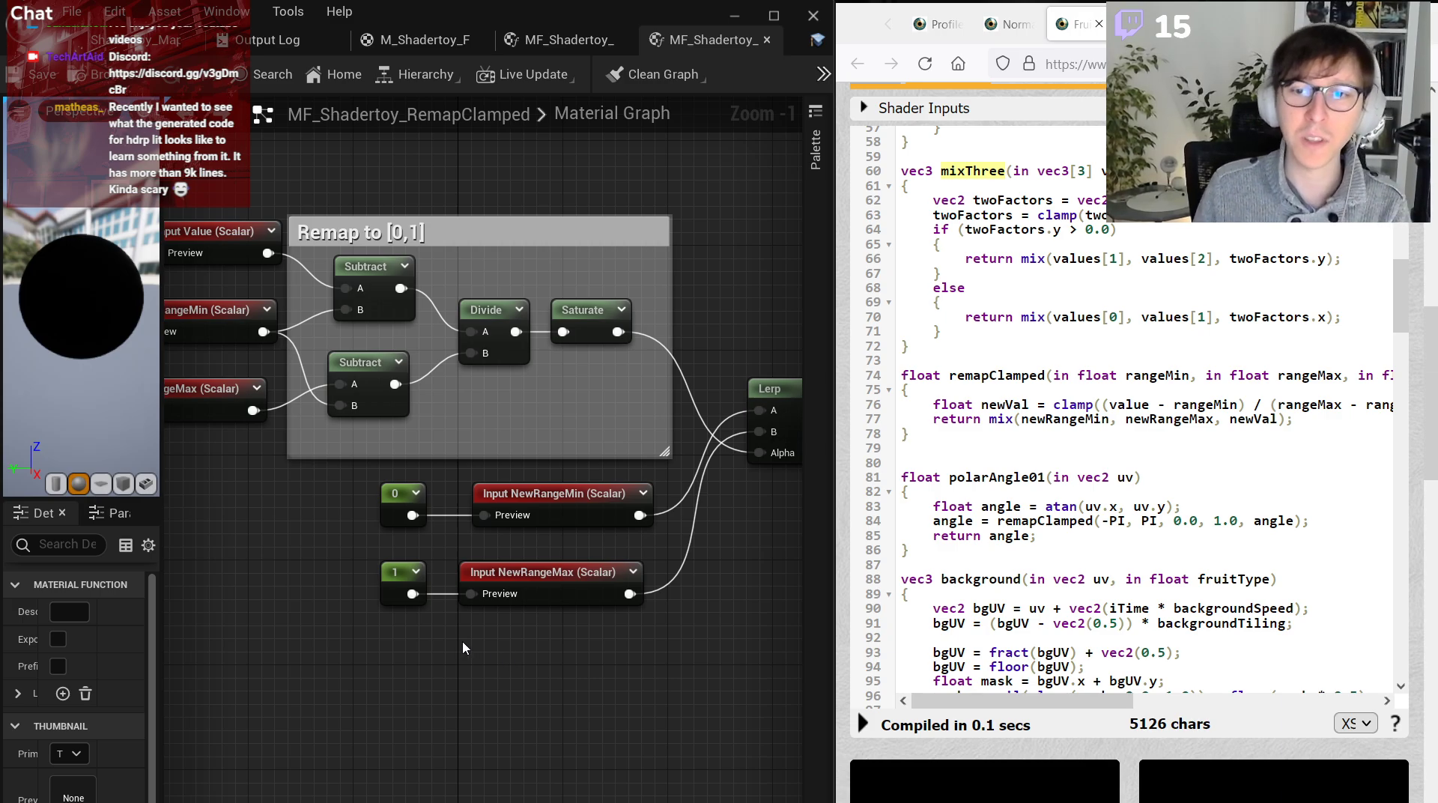
click(221, 15)
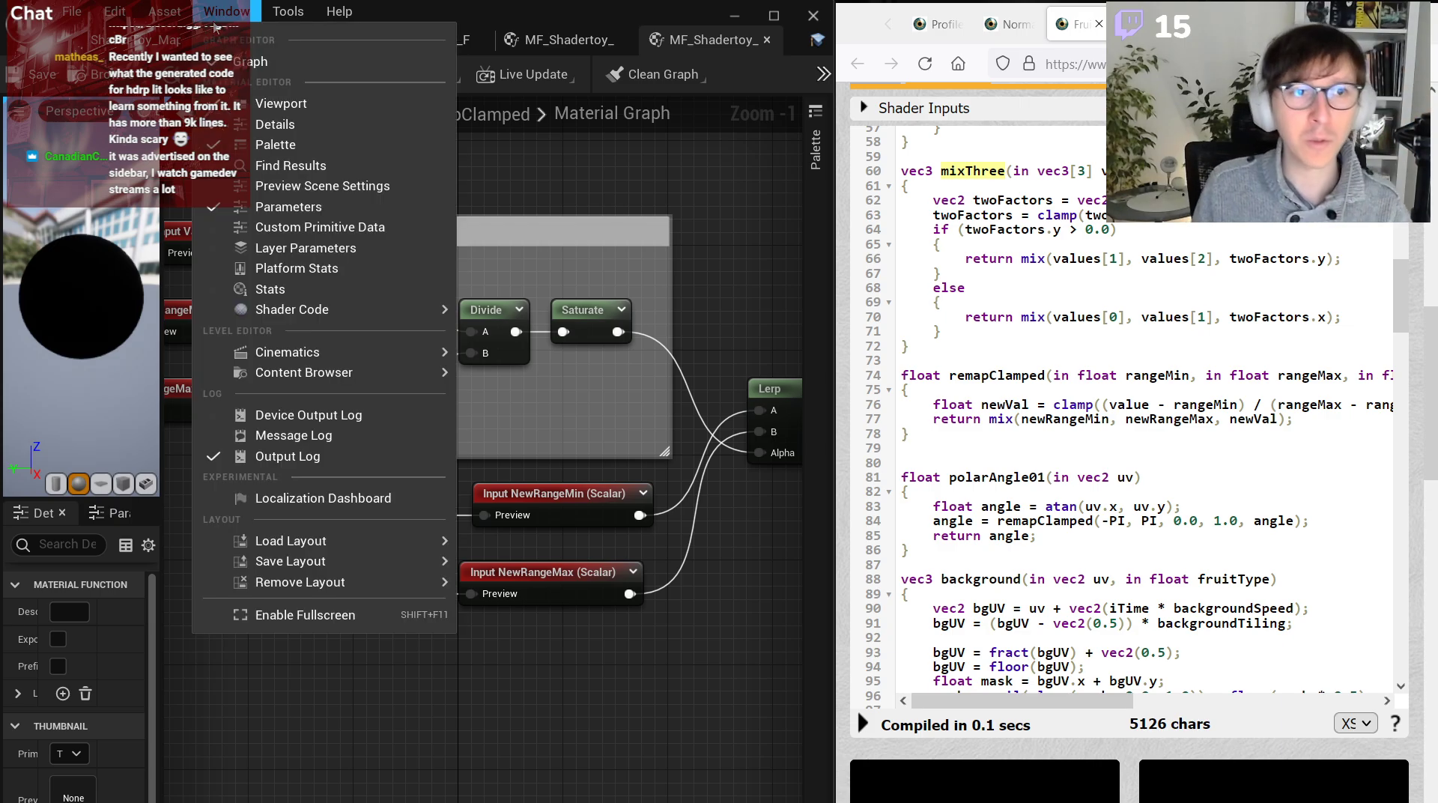
mouse_move(289, 309)
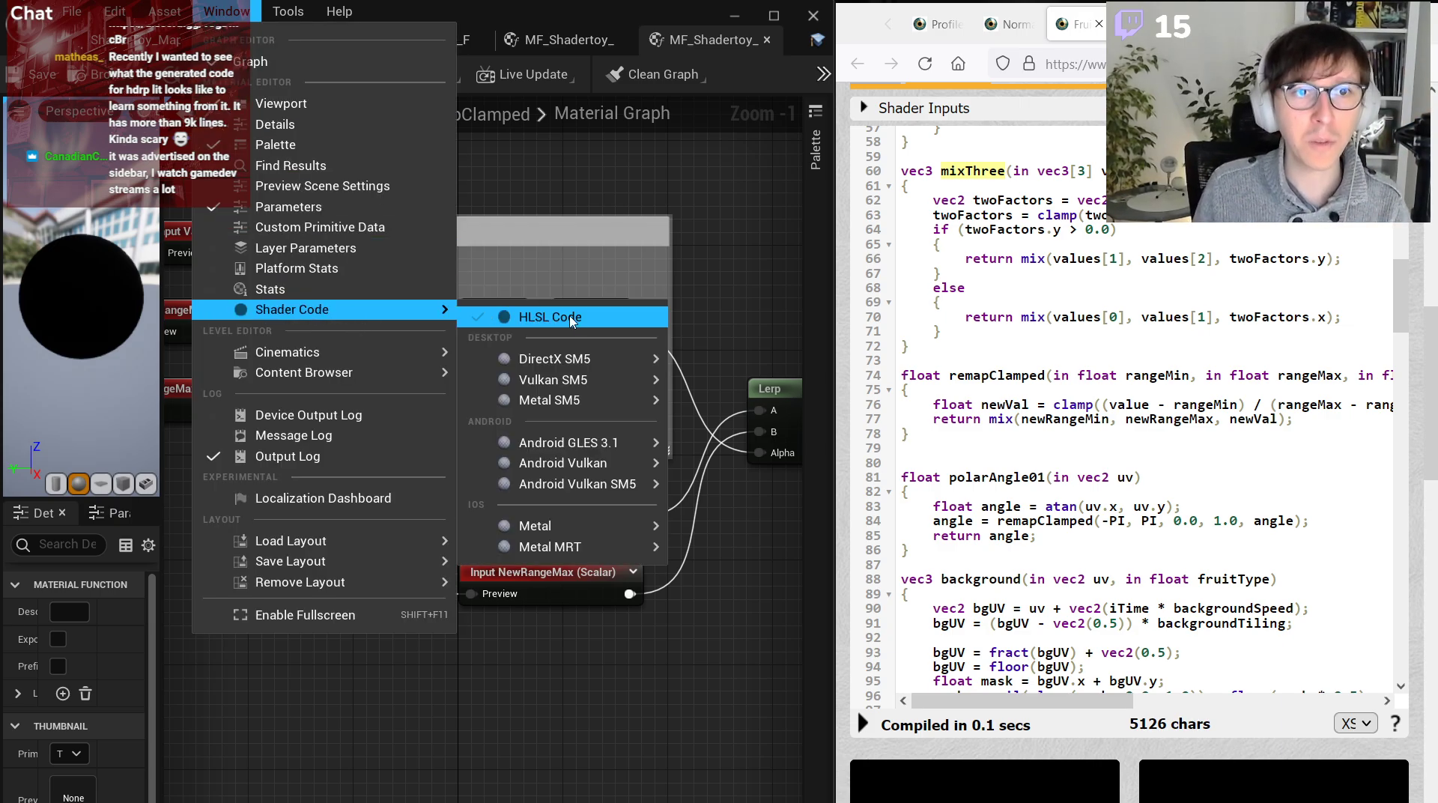
click(580, 318)
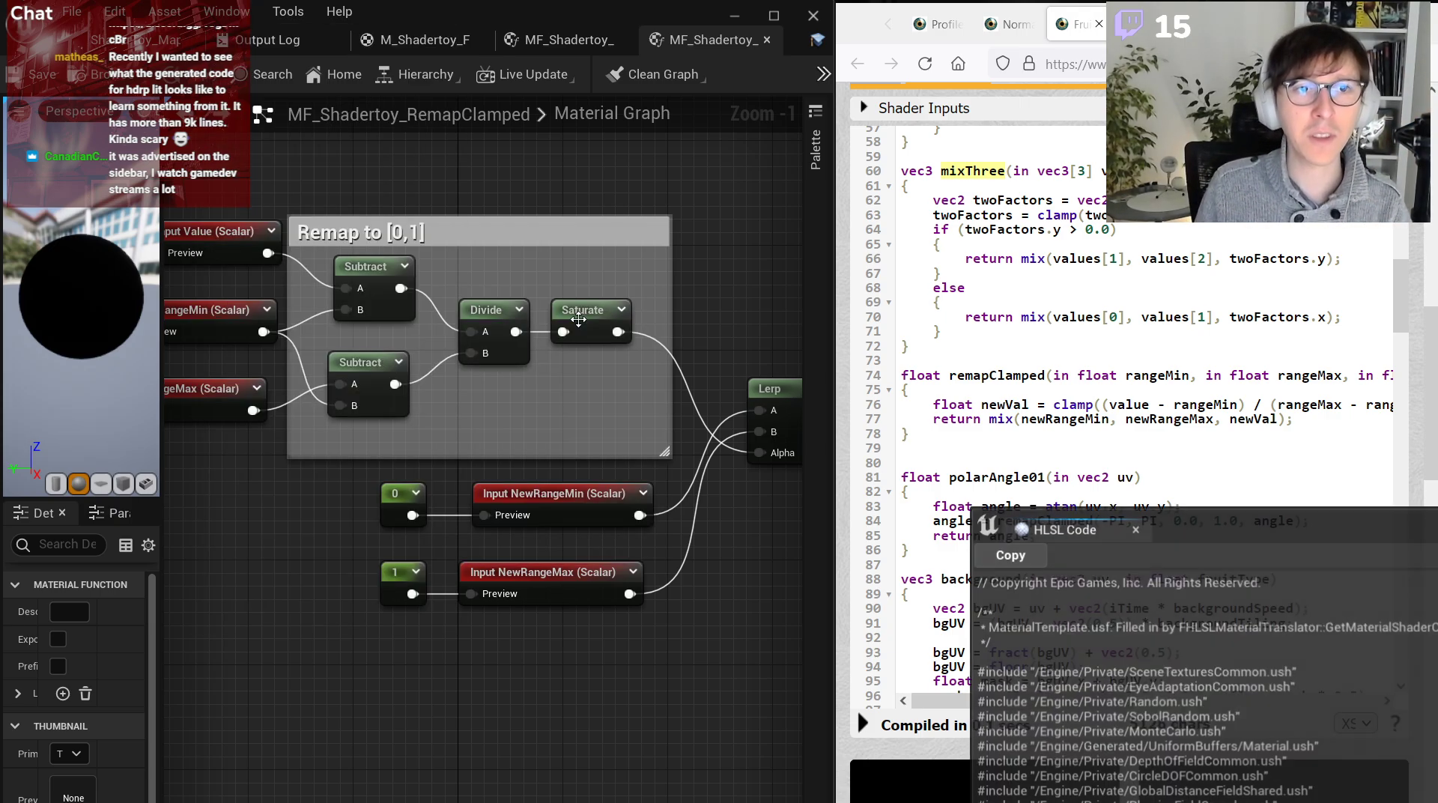
scroll(848, 455, down, 5)
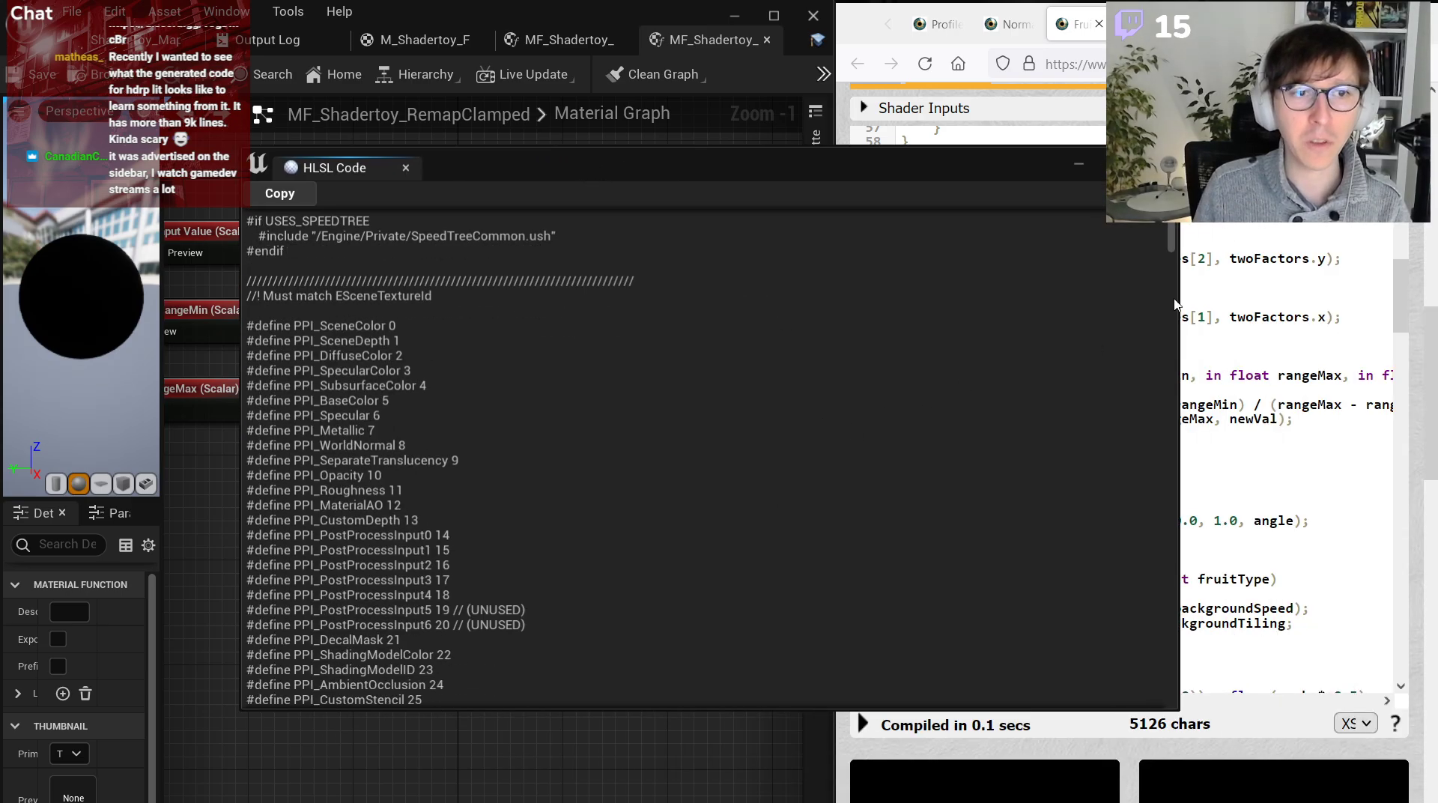
drag(1173, 300, 1166, 583)
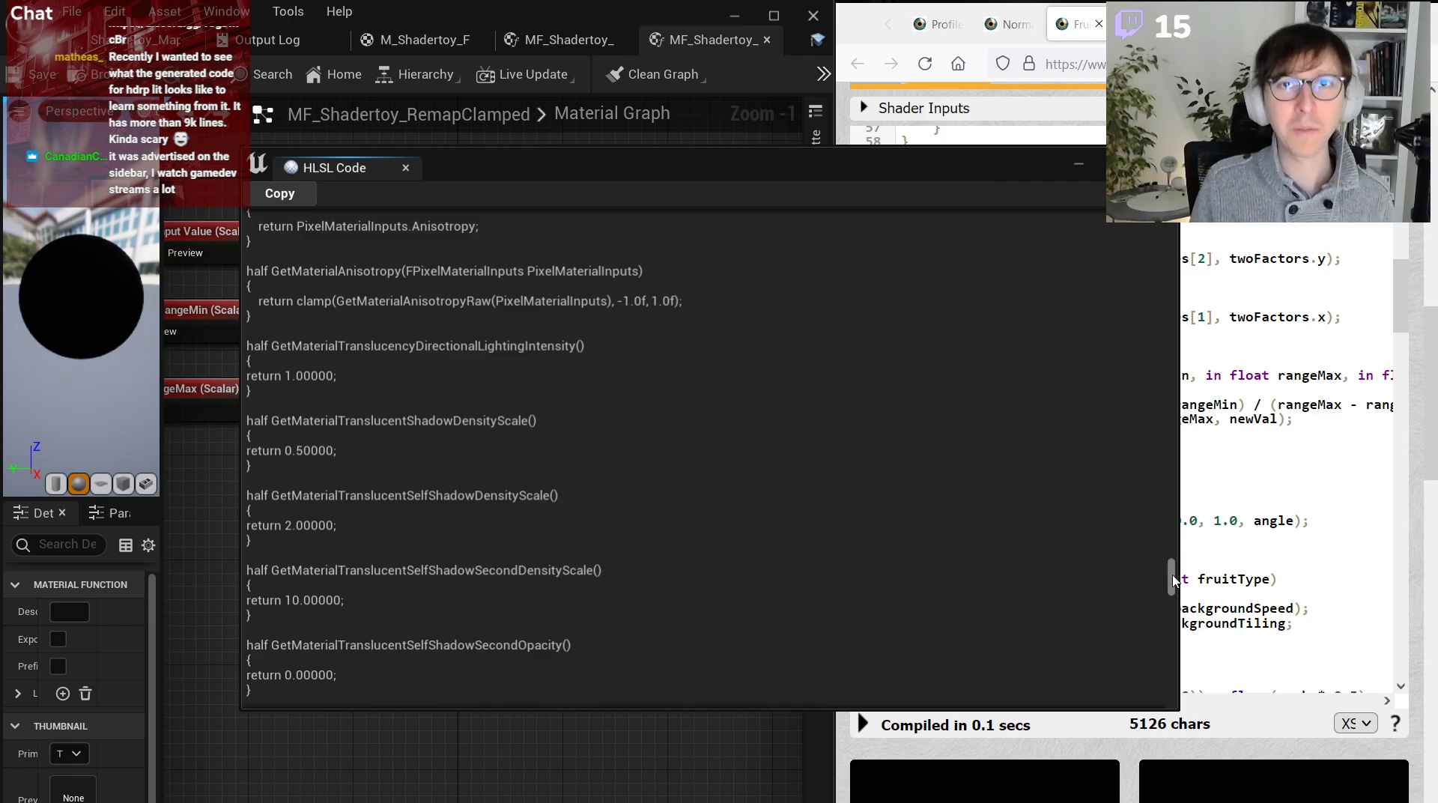
scroll(1165, 571, up, 5)
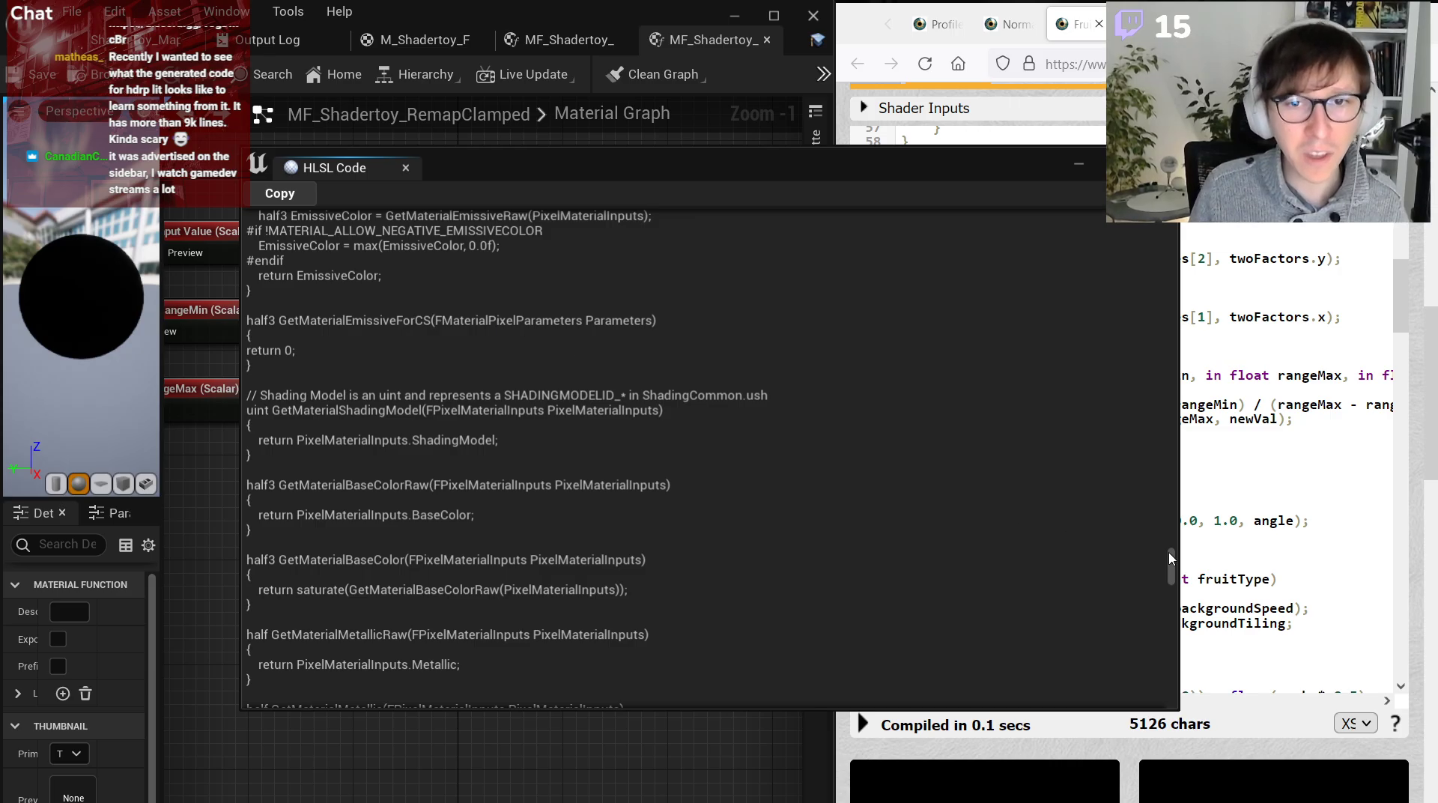
drag(1173, 558, 1171, 678)
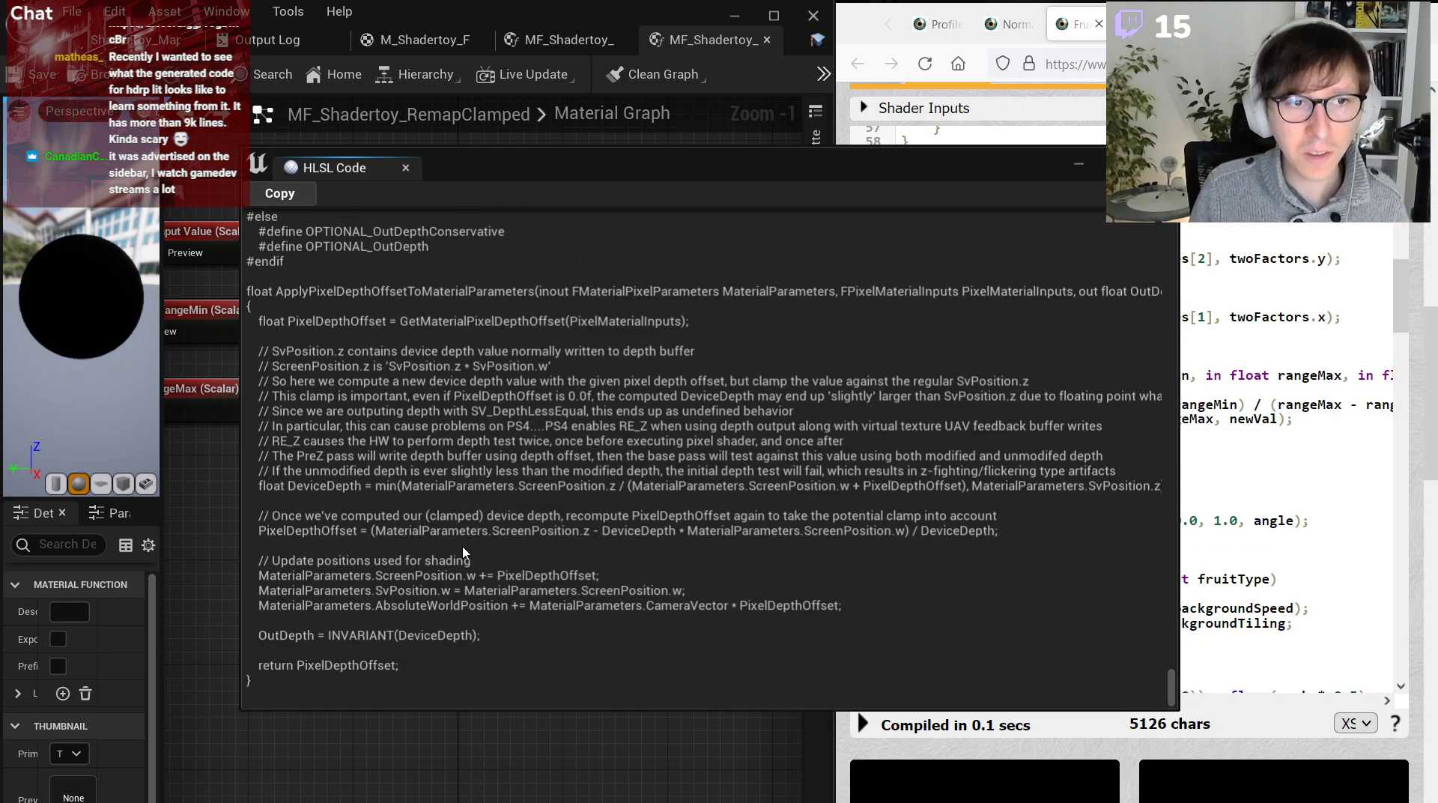
scroll(405, 379, up, 10)
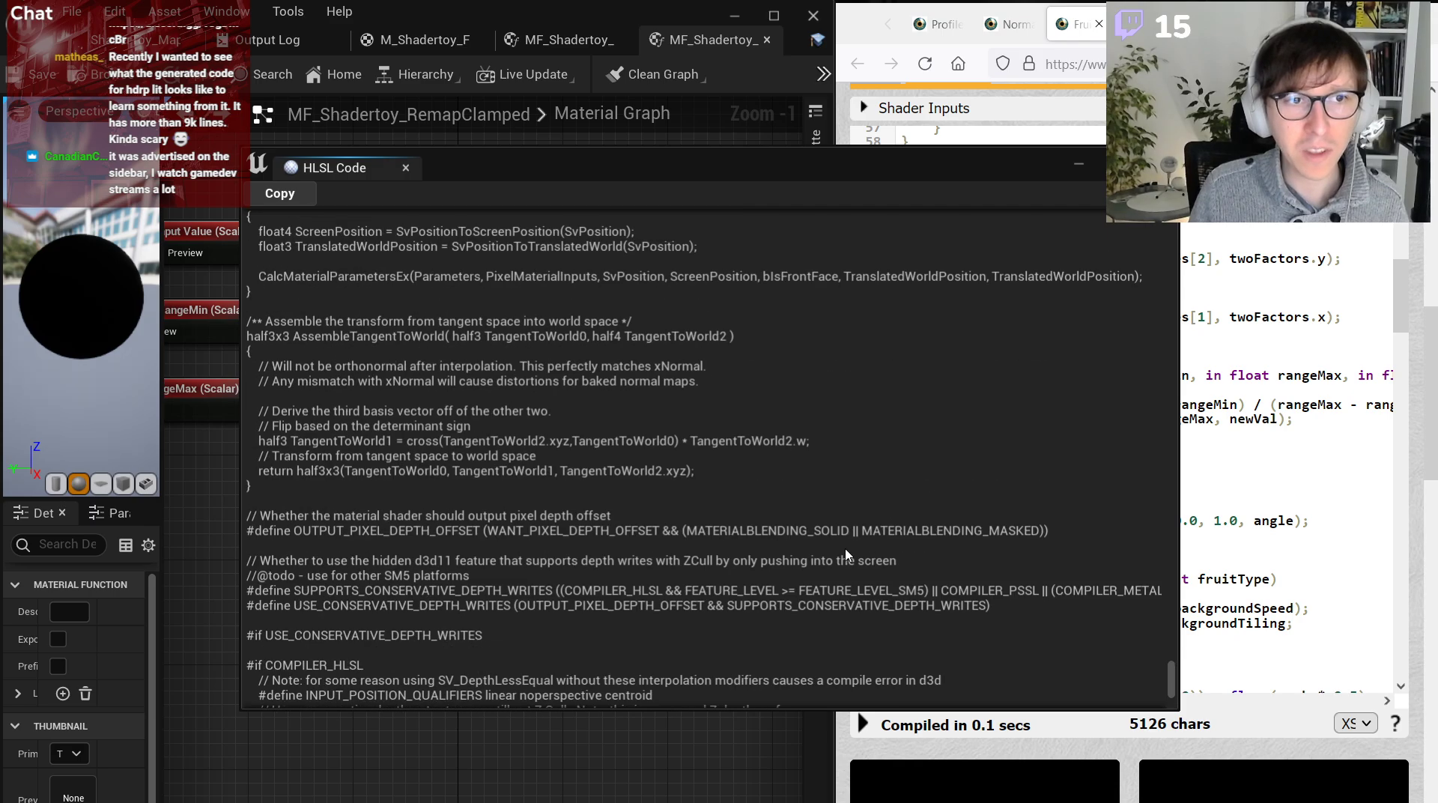
drag(1171, 674, 1174, 717)
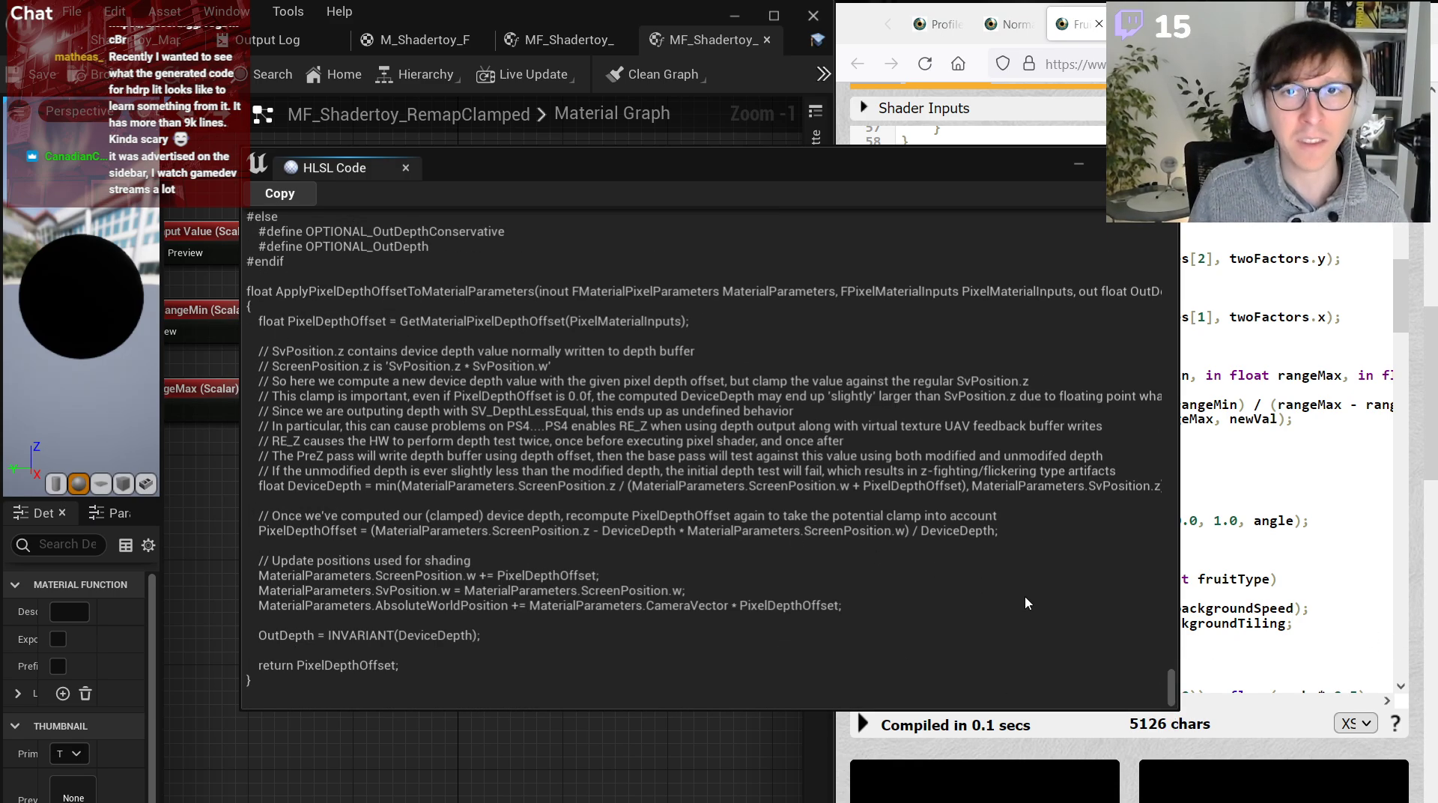
click(1184, 688)
click(664, 589)
scroll(664, 590, up, 6)
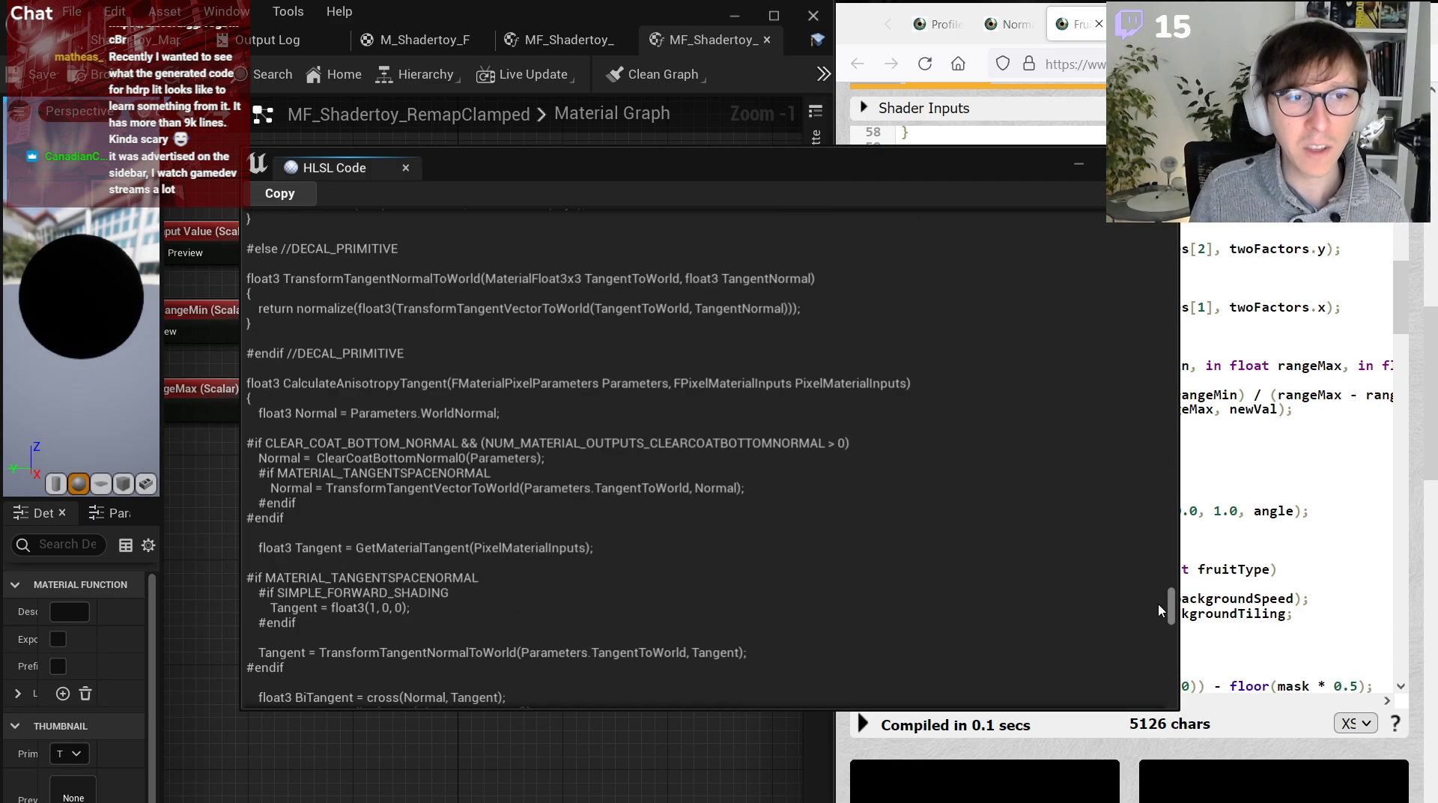
Examine the generated HLSL code alongside the graph, from its material property functions to the includes and defines, and close its window.
drag(495, 169, 1103, 196)
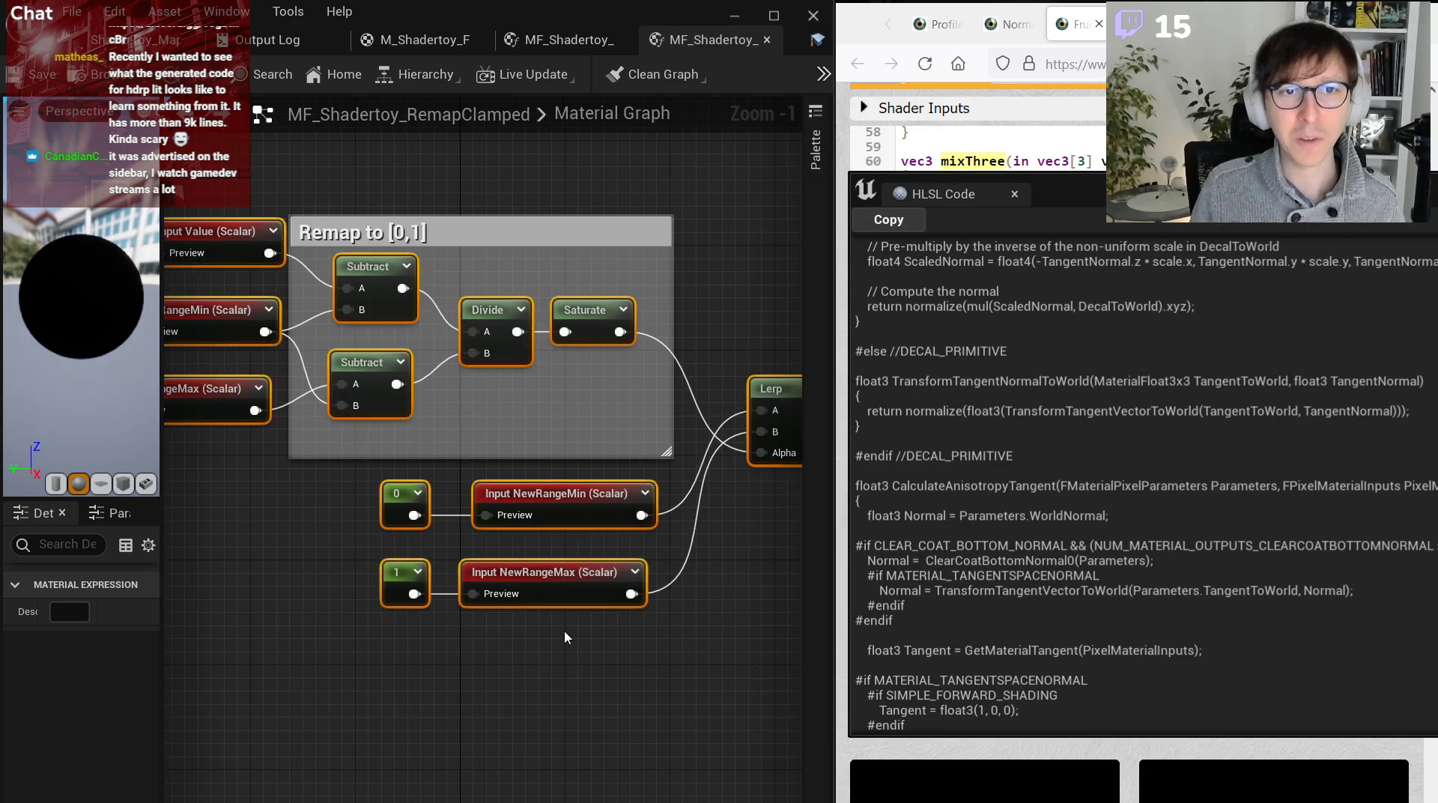
scroll(1106, 490, up, 6)
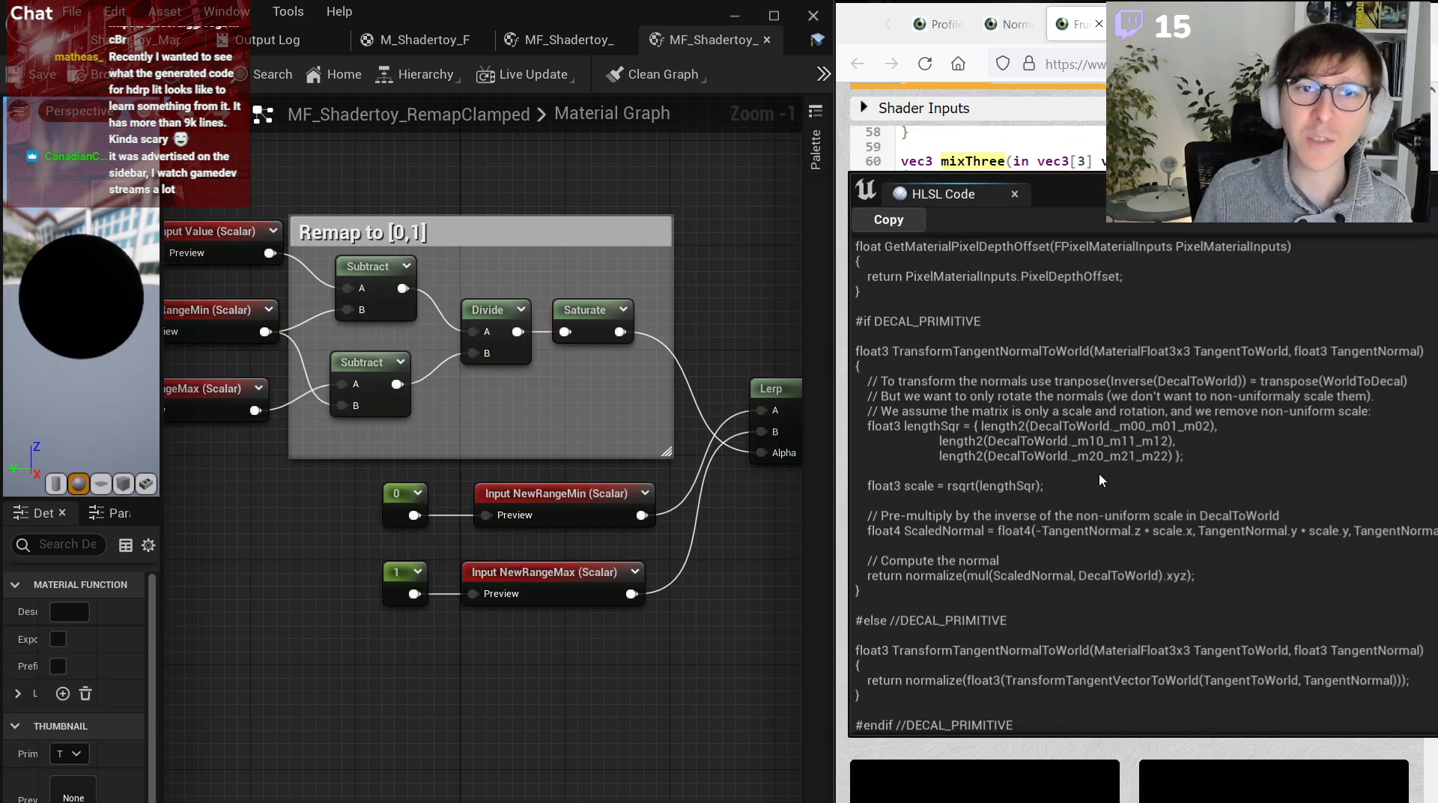
scroll(1099, 473, up, 10)
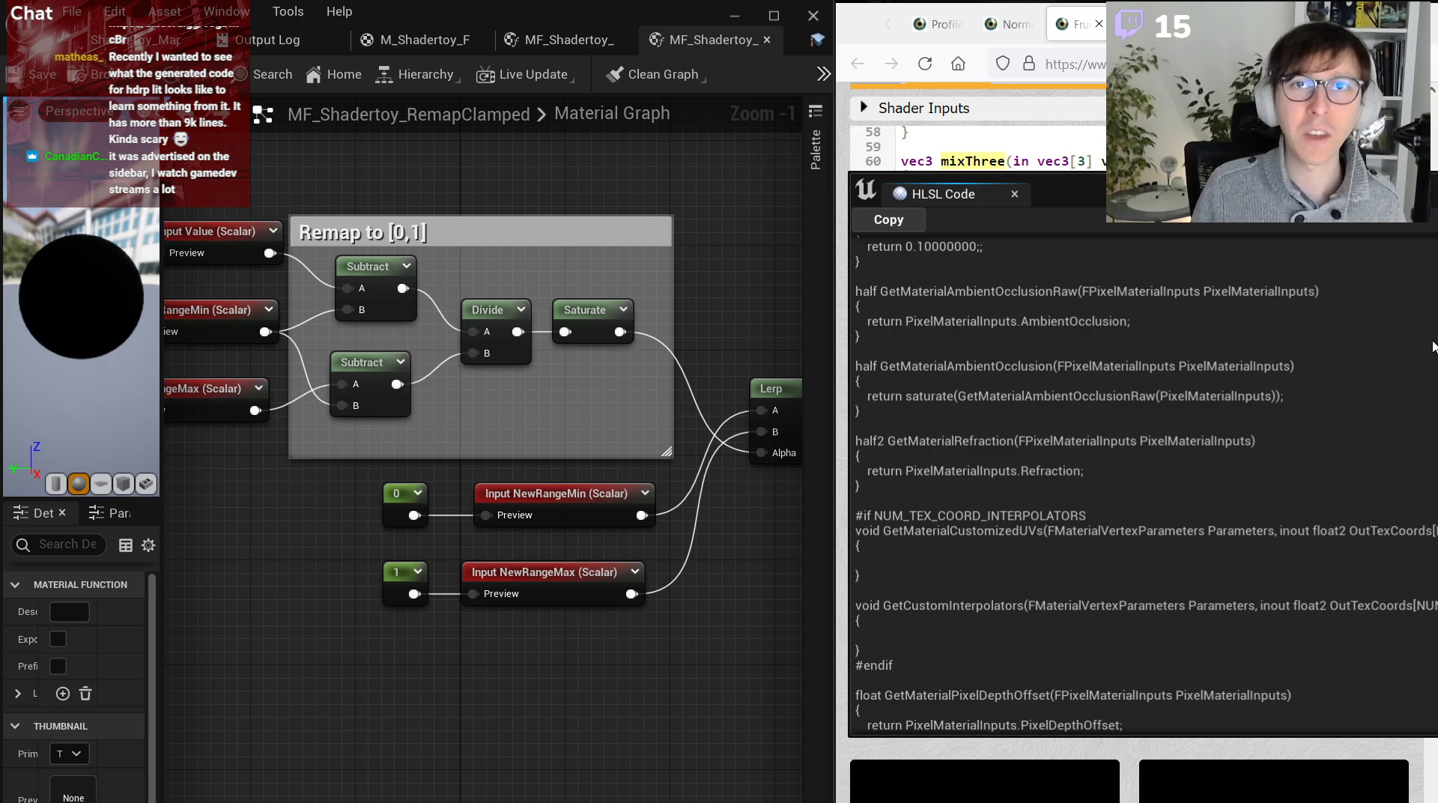
drag(1338, 191, 829, 181)
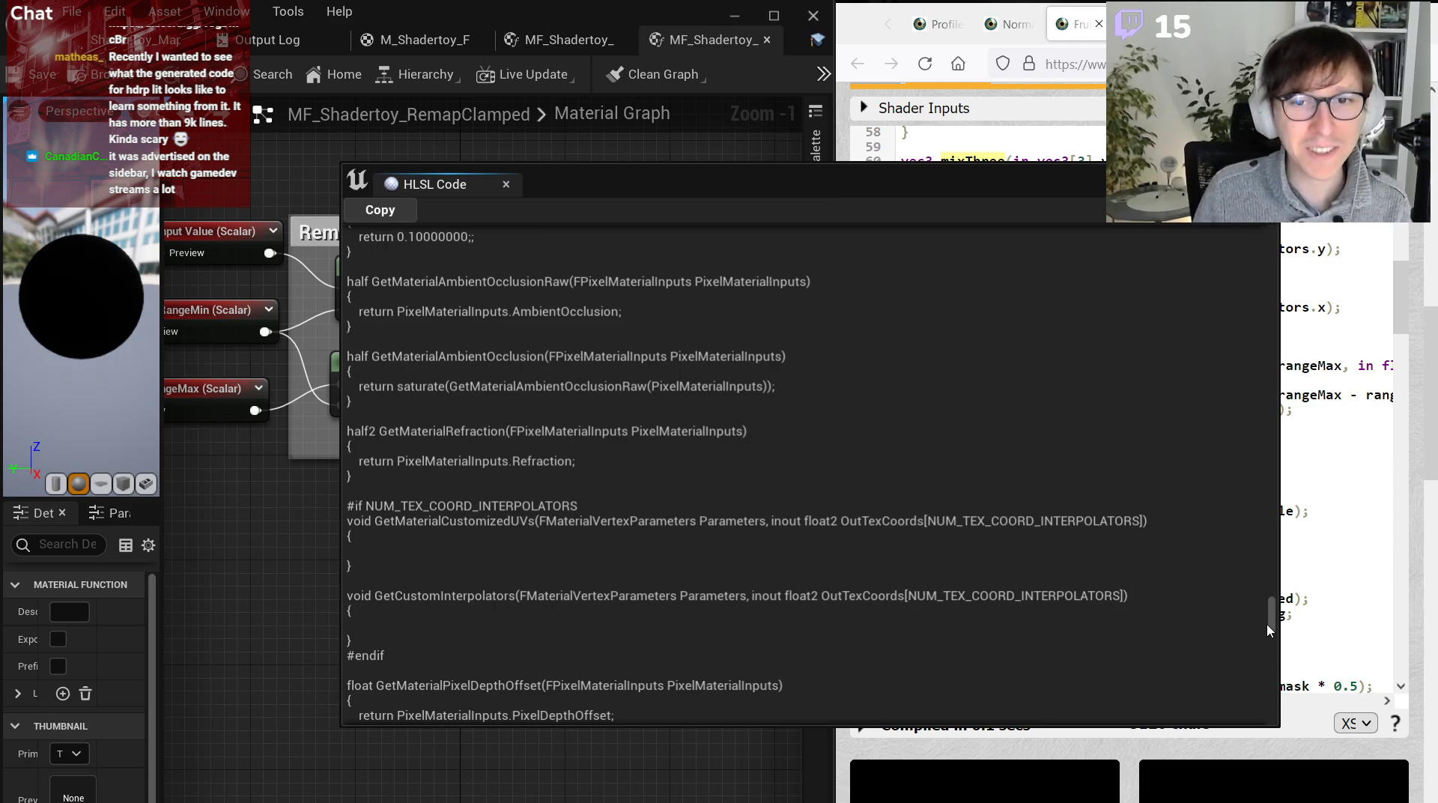
drag(1271, 611, 1251, 540)
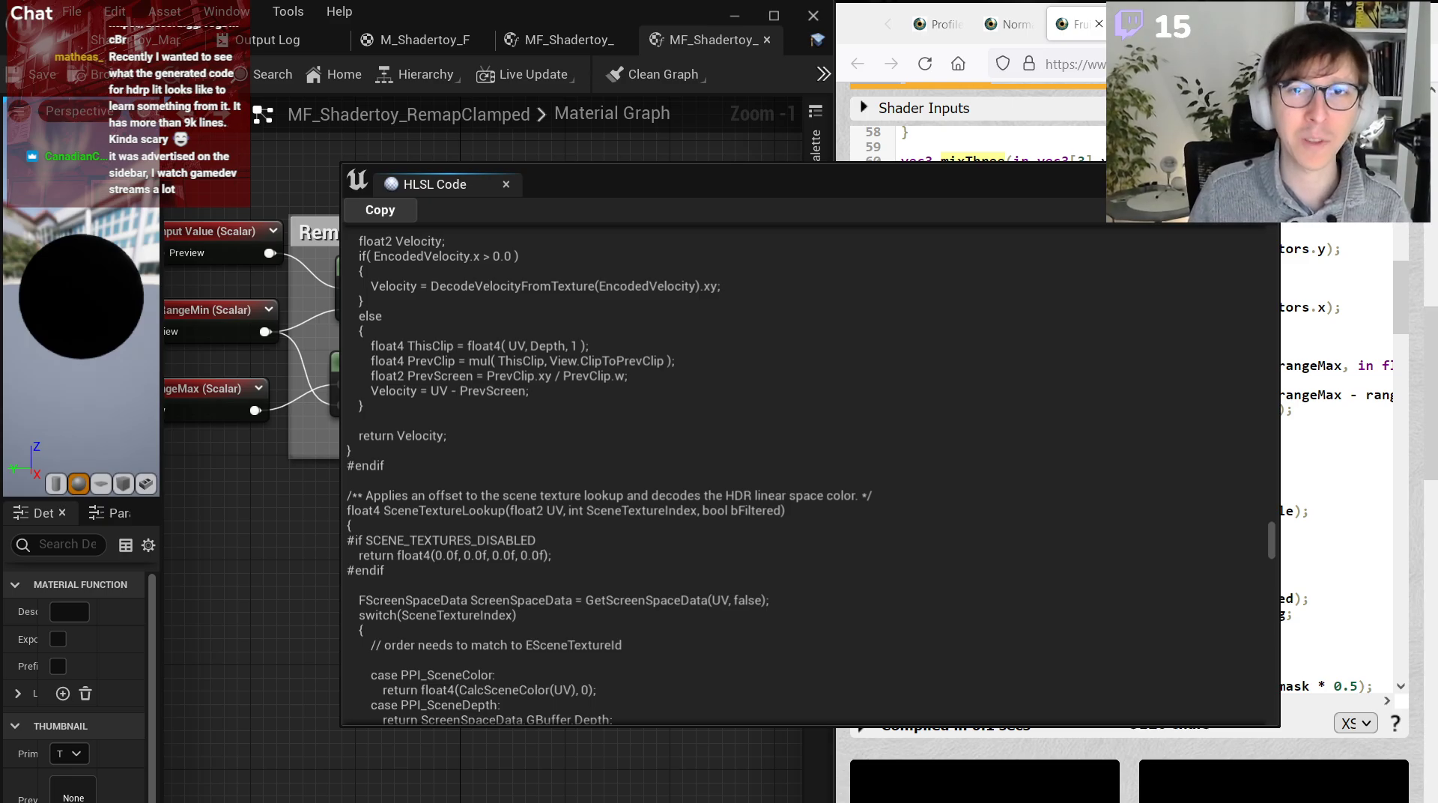
drag(1274, 543, 1160, 245)
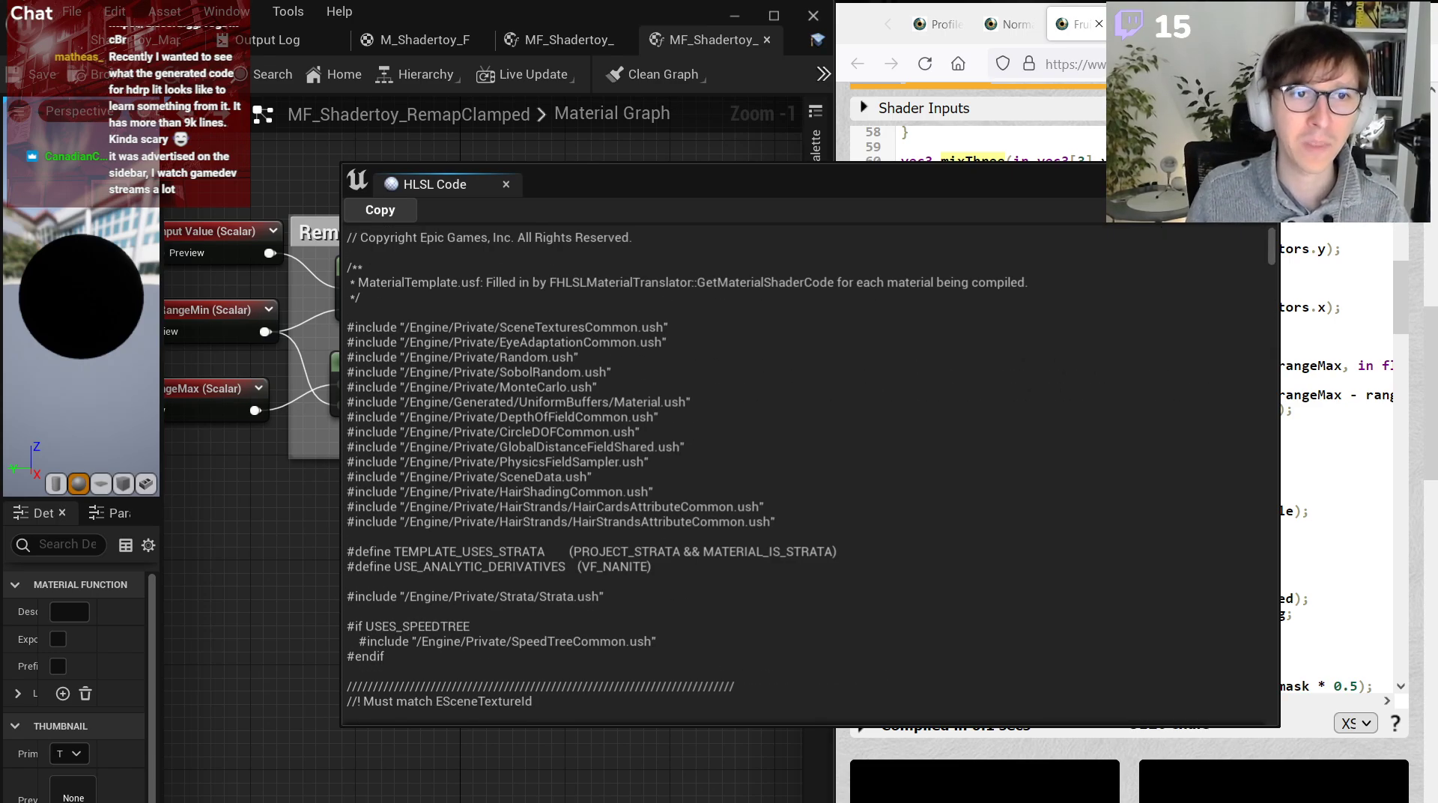
scroll(1161, 338, down, 12)
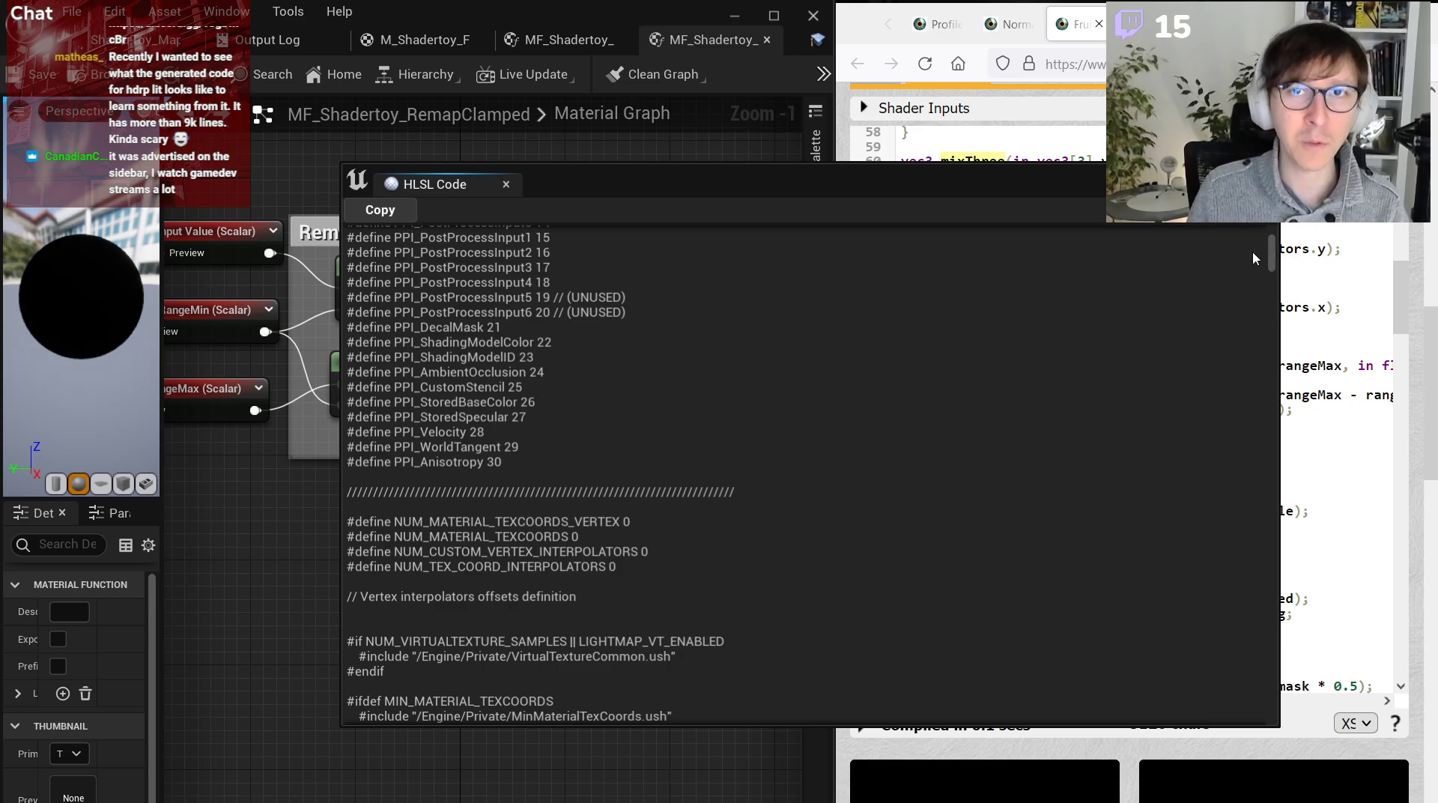
drag(1271, 251, 1291, 573)
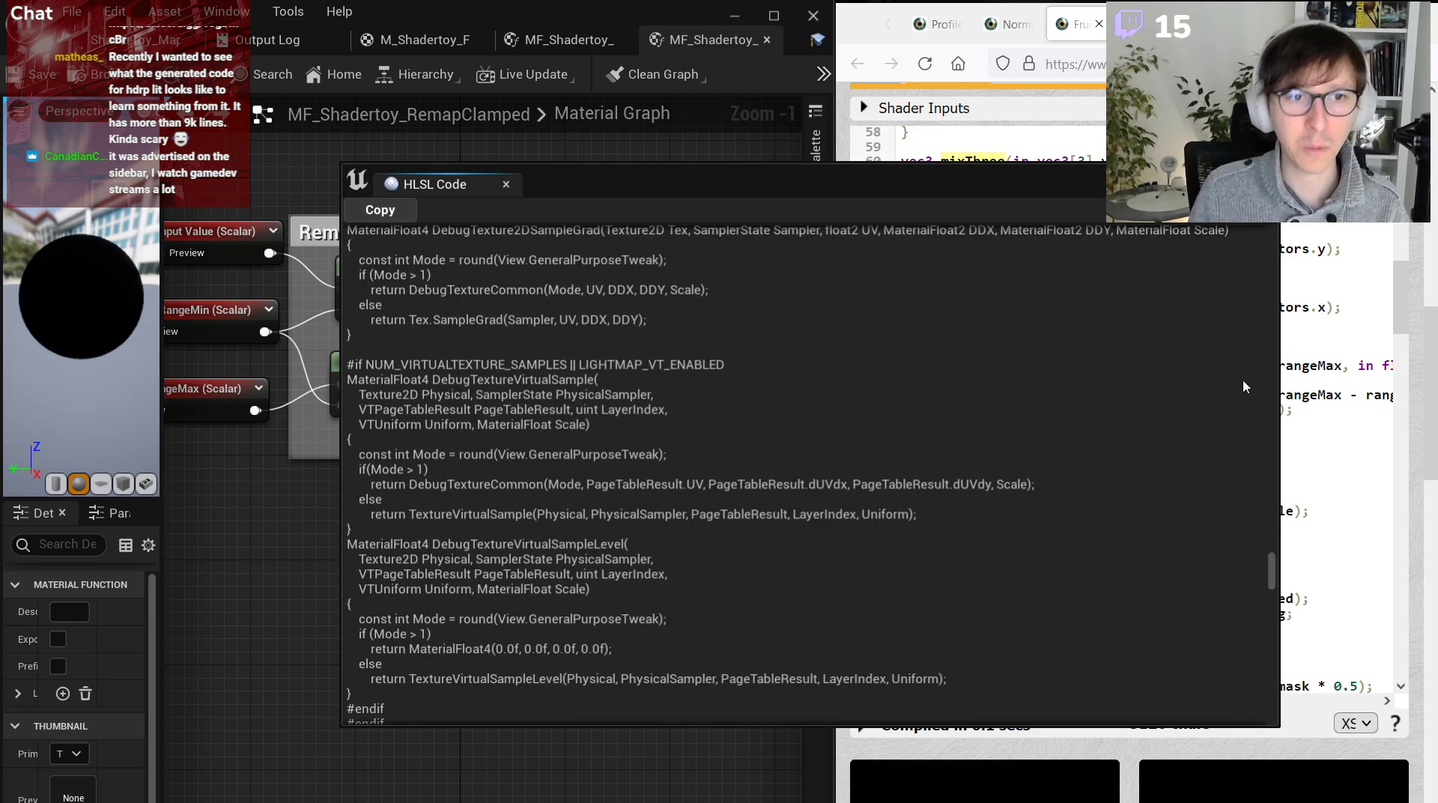
click(1261, 178)
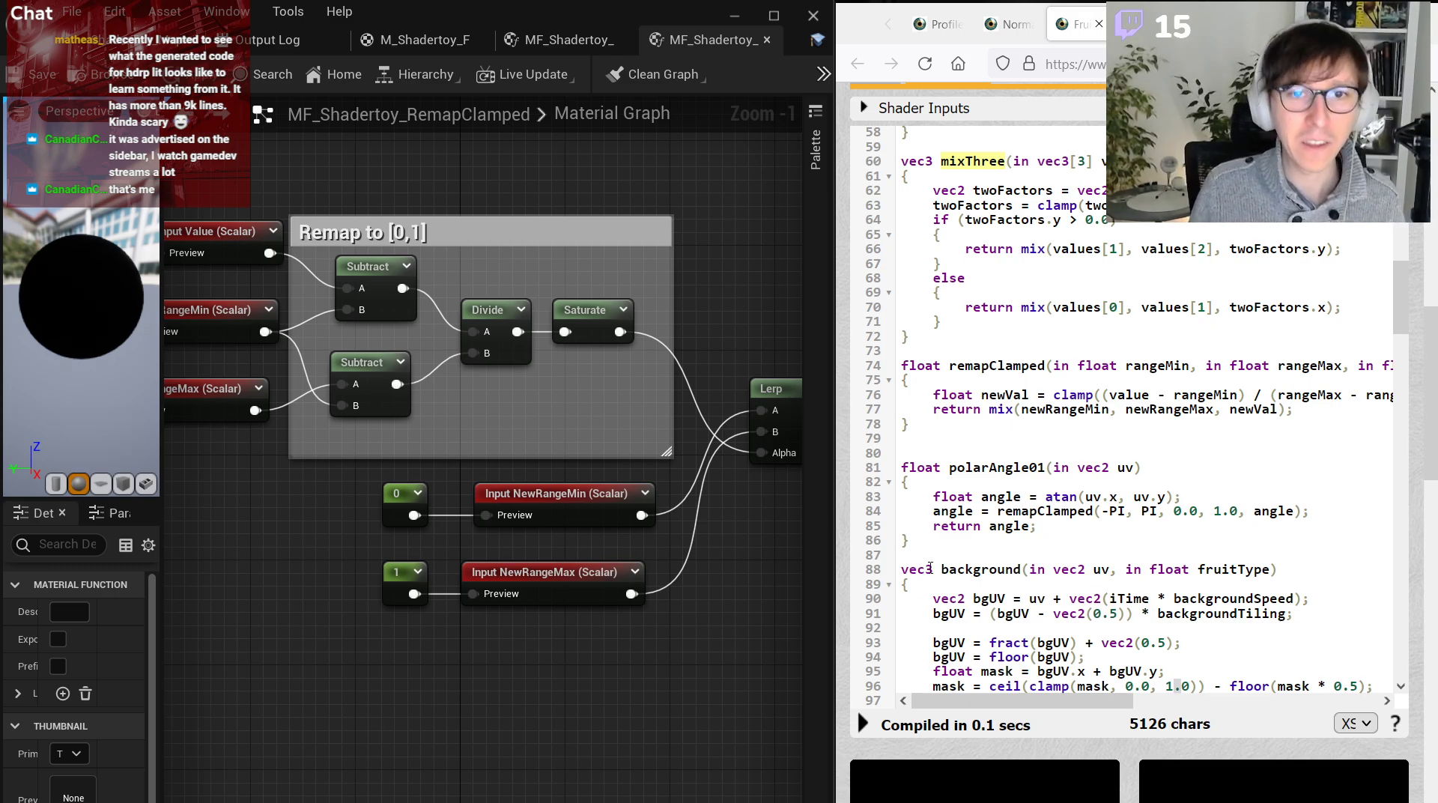
Close the MF_Shadertoy_RemapClamped and MF_Shadertoy_MixThree editors to return to the M_Shadertoy_FruitAnim material graph.
scroll(589, 589, down, 3)
right_drag(547, 209, 346, 192)
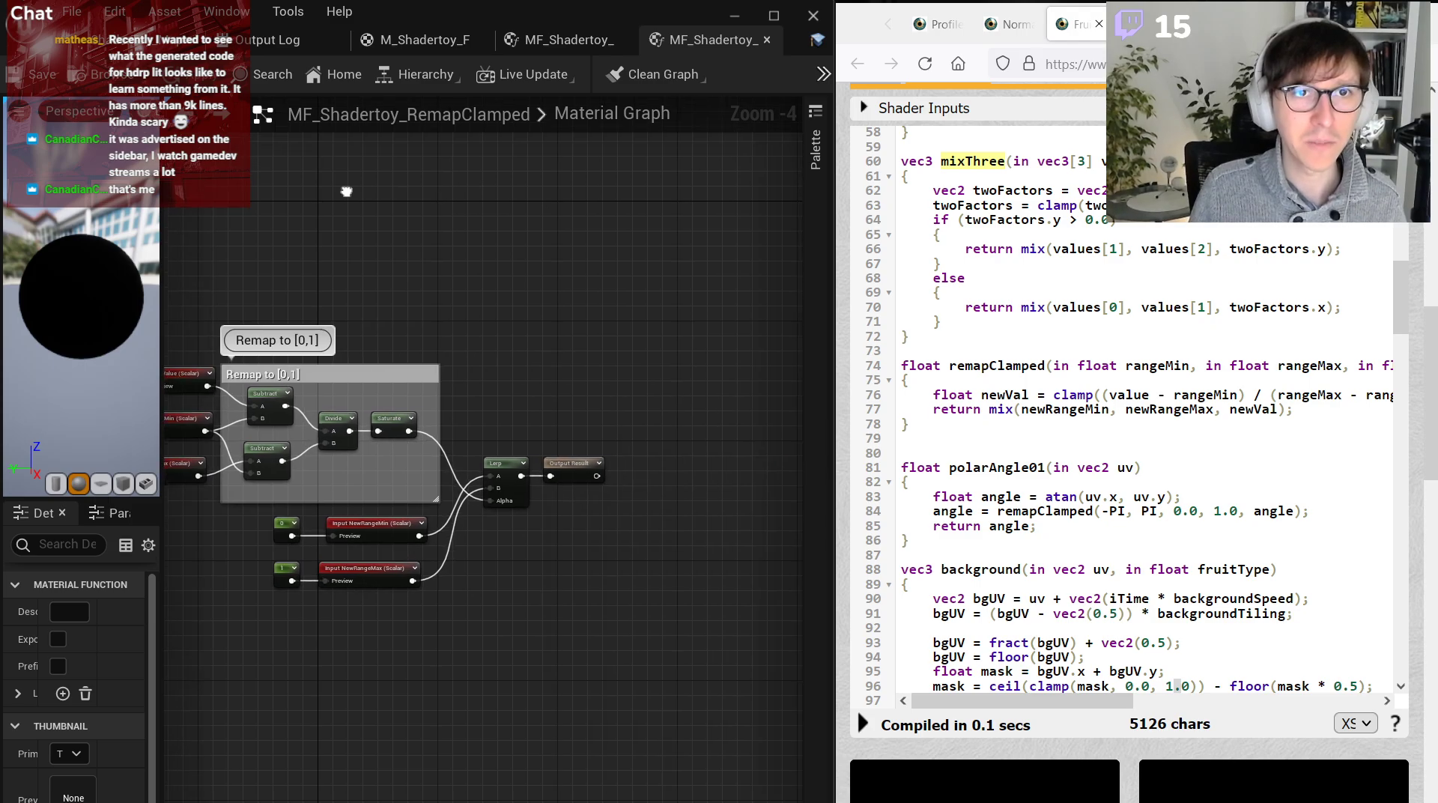
scroll(525, 488, up, 4)
click(637, 421)
click(767, 40)
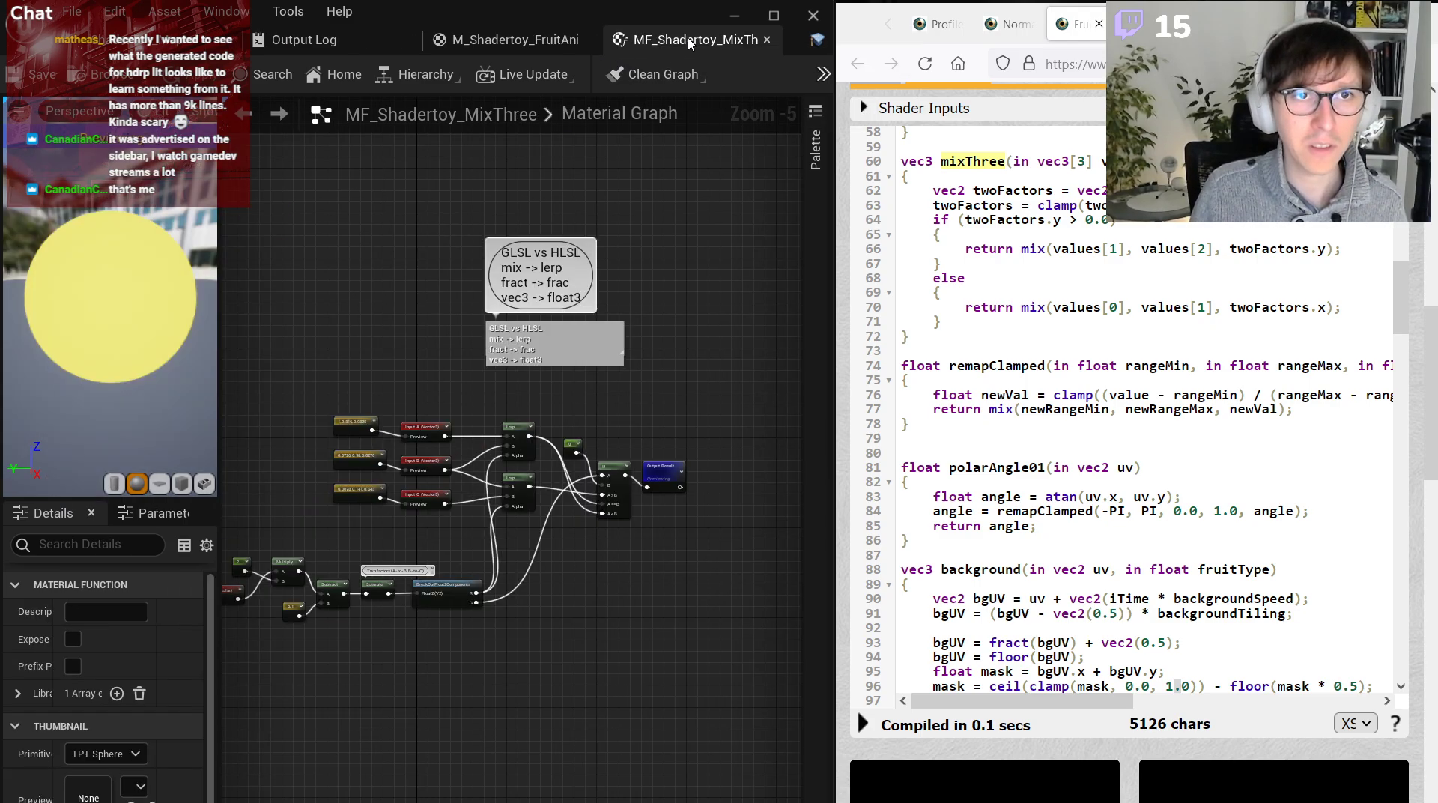
click(766, 40)
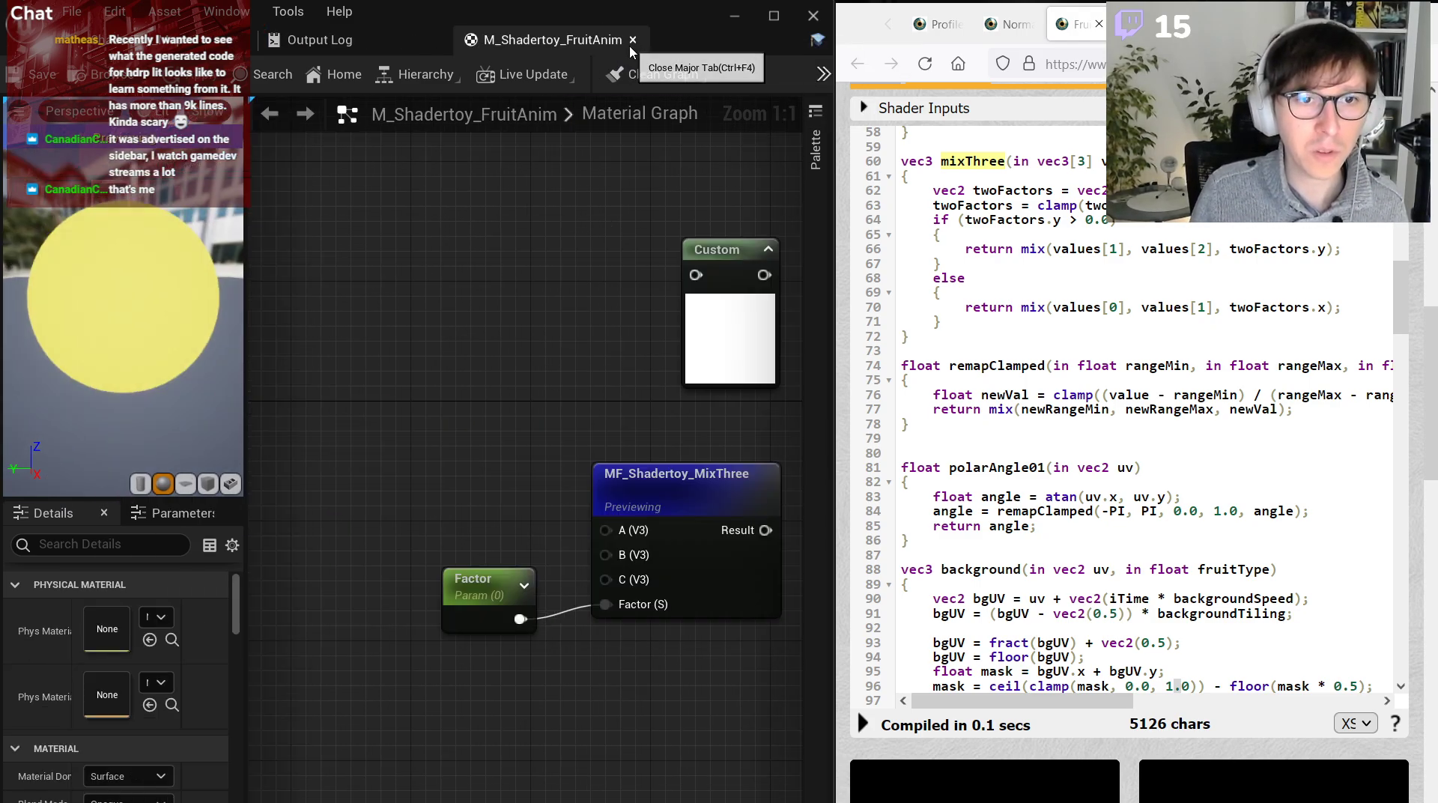
Float the M_Shadertoy_FruitAnim editor beside the Content Browser, add MF_Shadertoy_RemapClamped from there to its graph, and dock the editor again.
right_drag(546, 280, 338, 269)
click(514, 505)
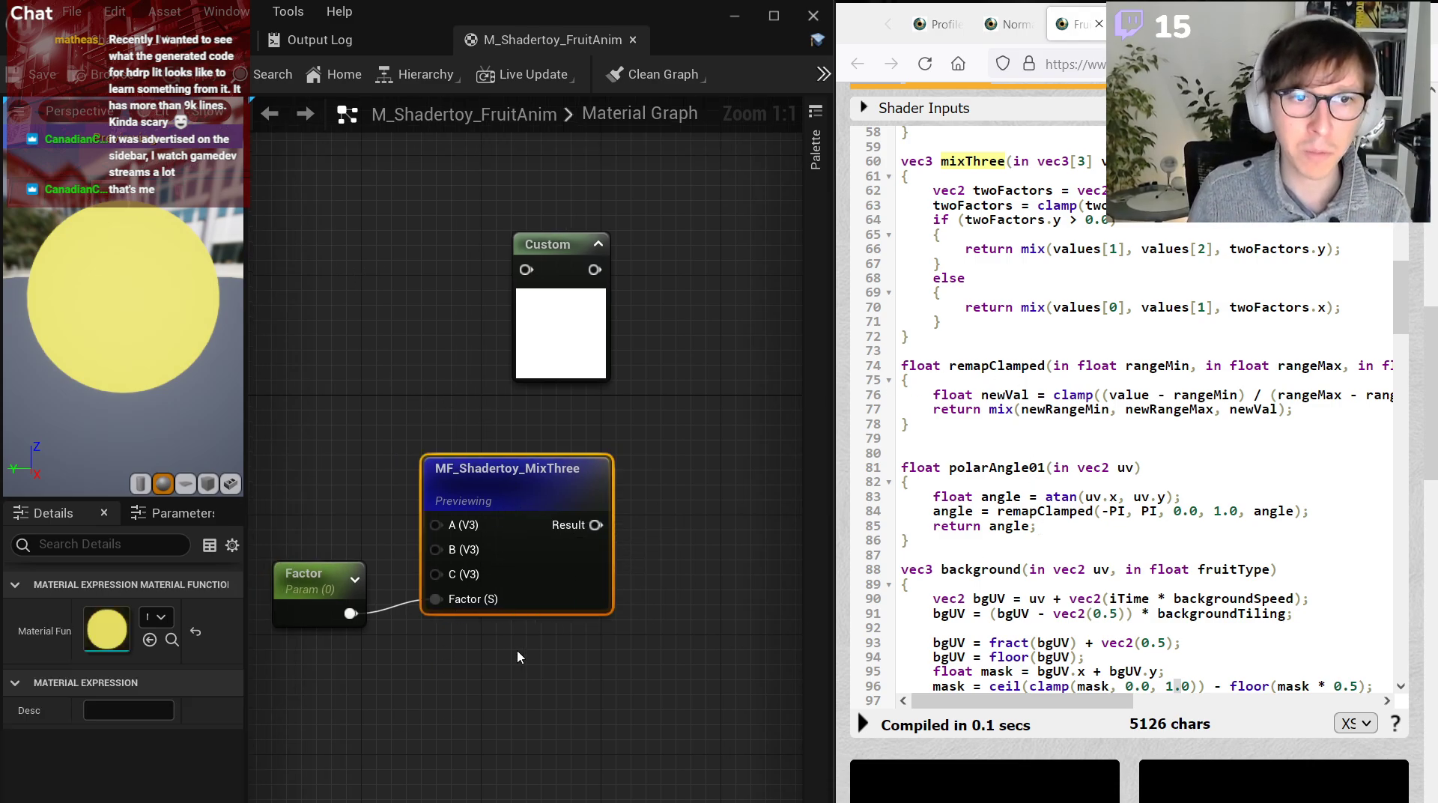
click(402, 39)
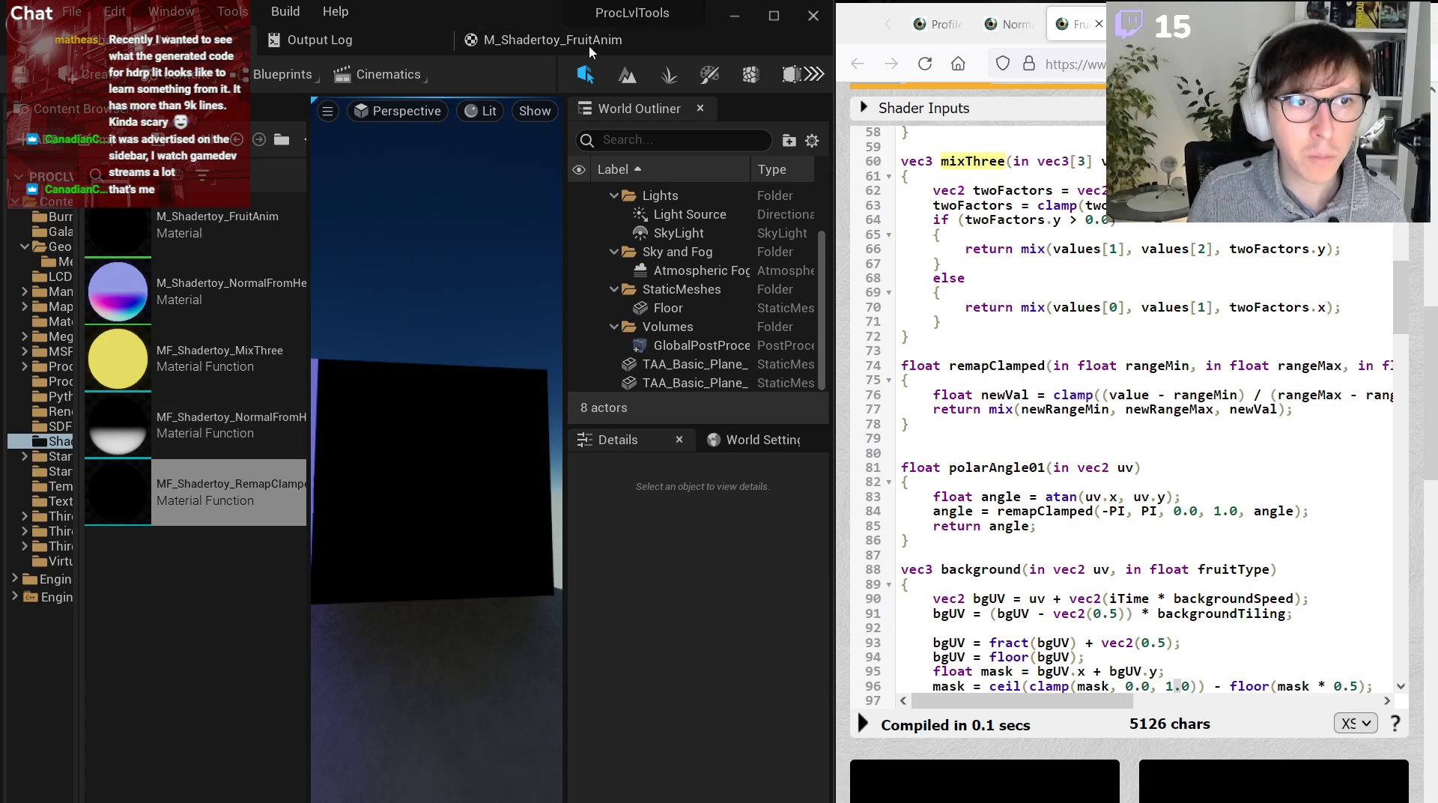
click(565, 42)
drag(565, 42, 988, 275)
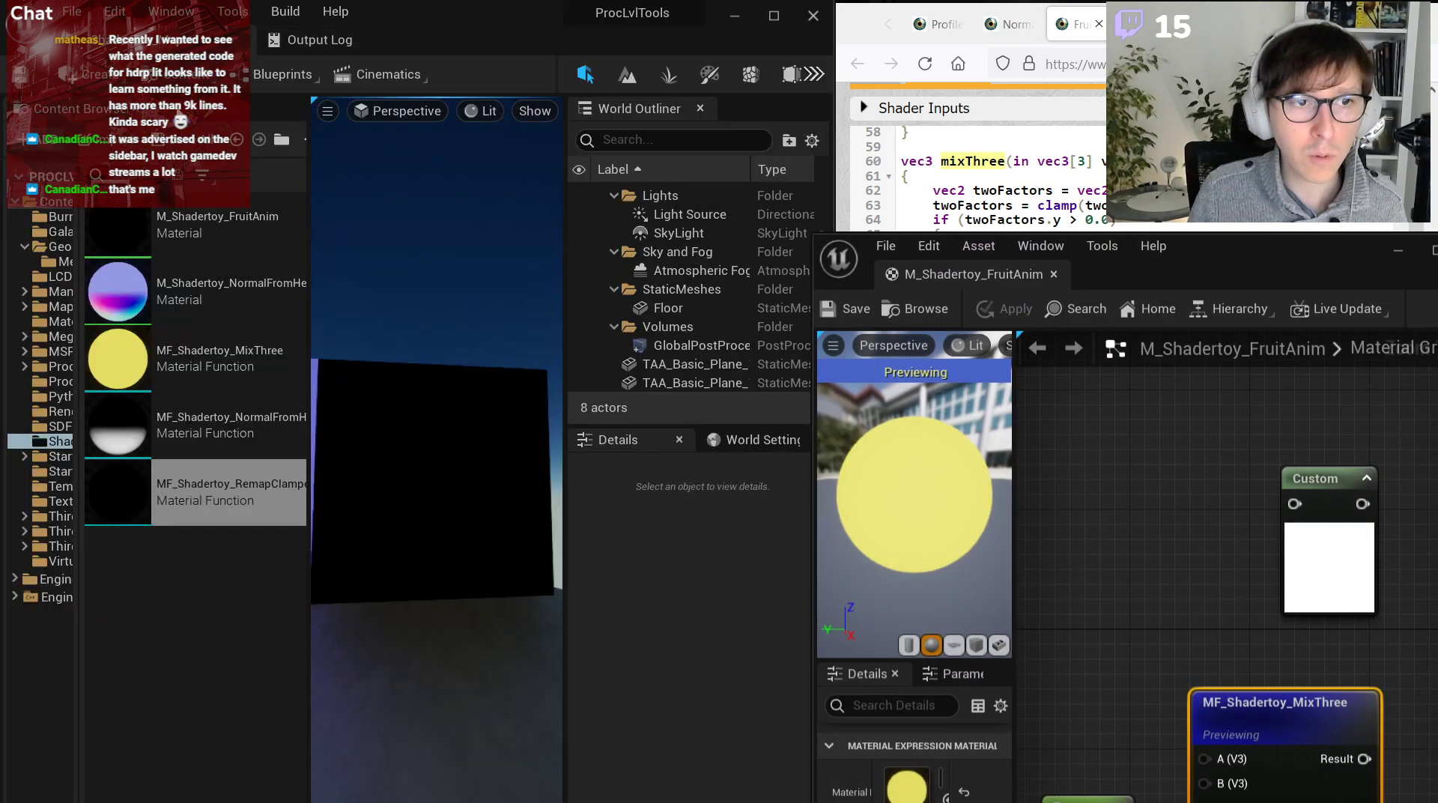
drag(186, 494, 1079, 551)
drag(966, 274, 431, 41)
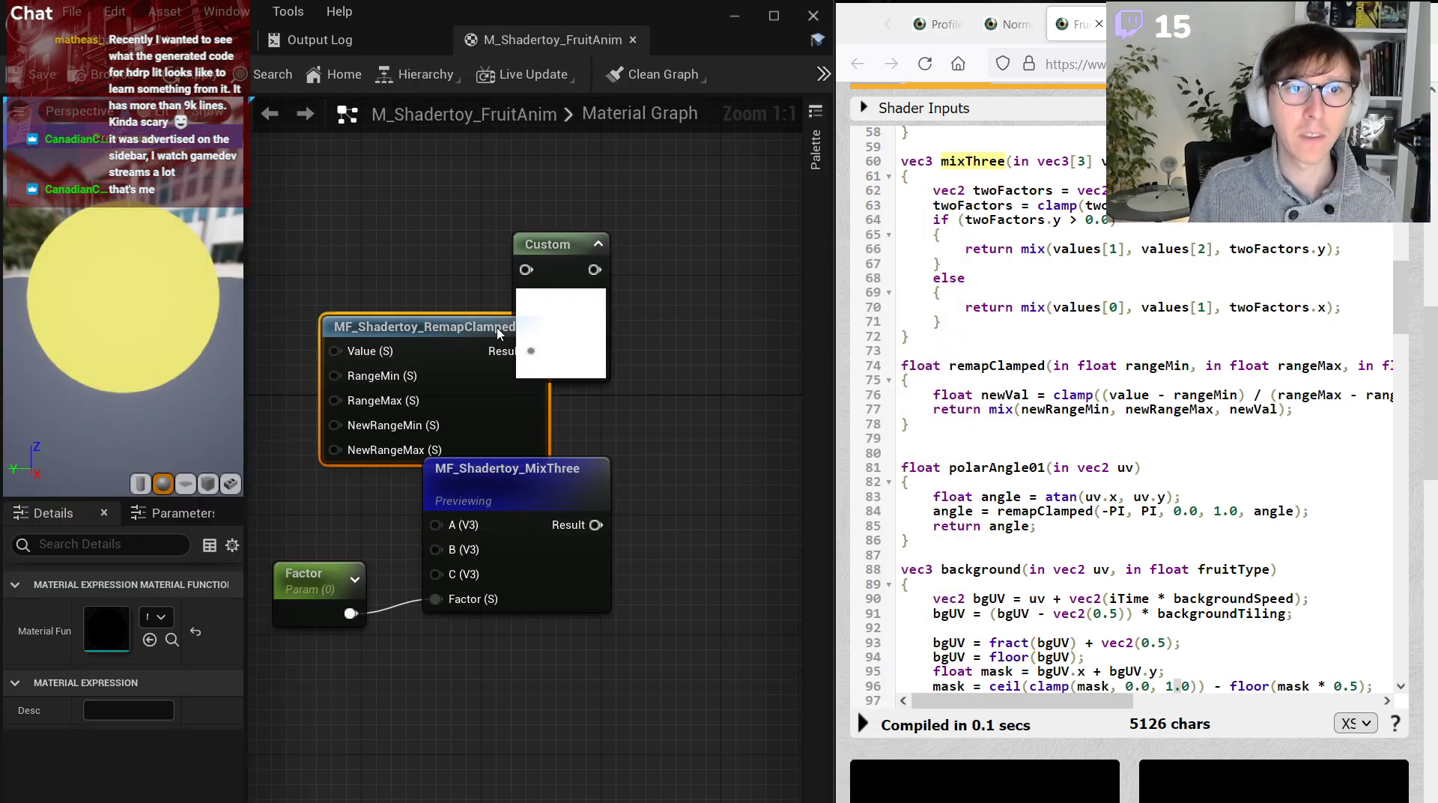
Place the MF_Shadertoy_RemapClamped node below the MF_Shadertoy_MixThree node in the material graph.
drag(437, 327, 568, 663)
click(663, 533)
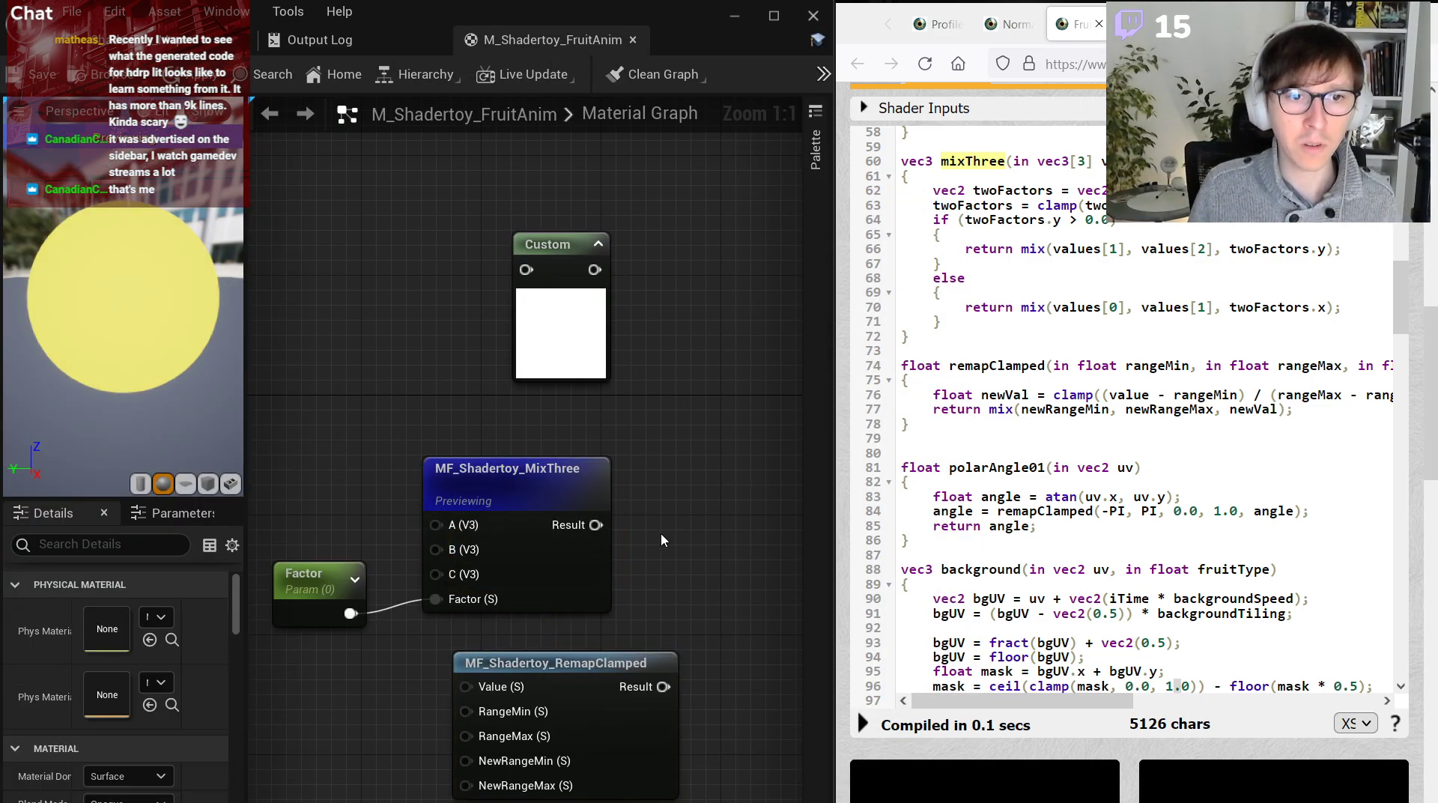
right_drag(661, 533, 725, 477)
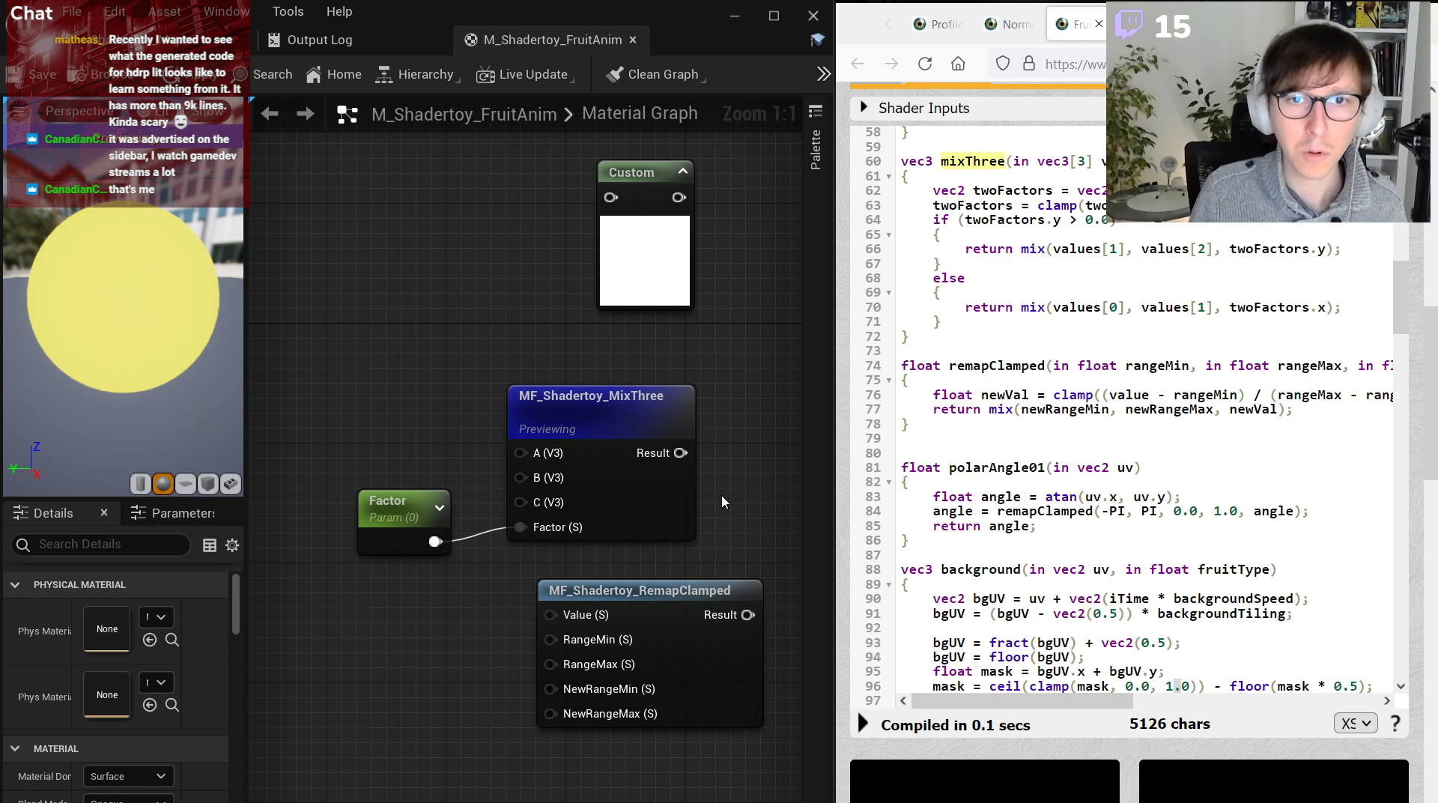
scroll(1096, 520, up, 2)
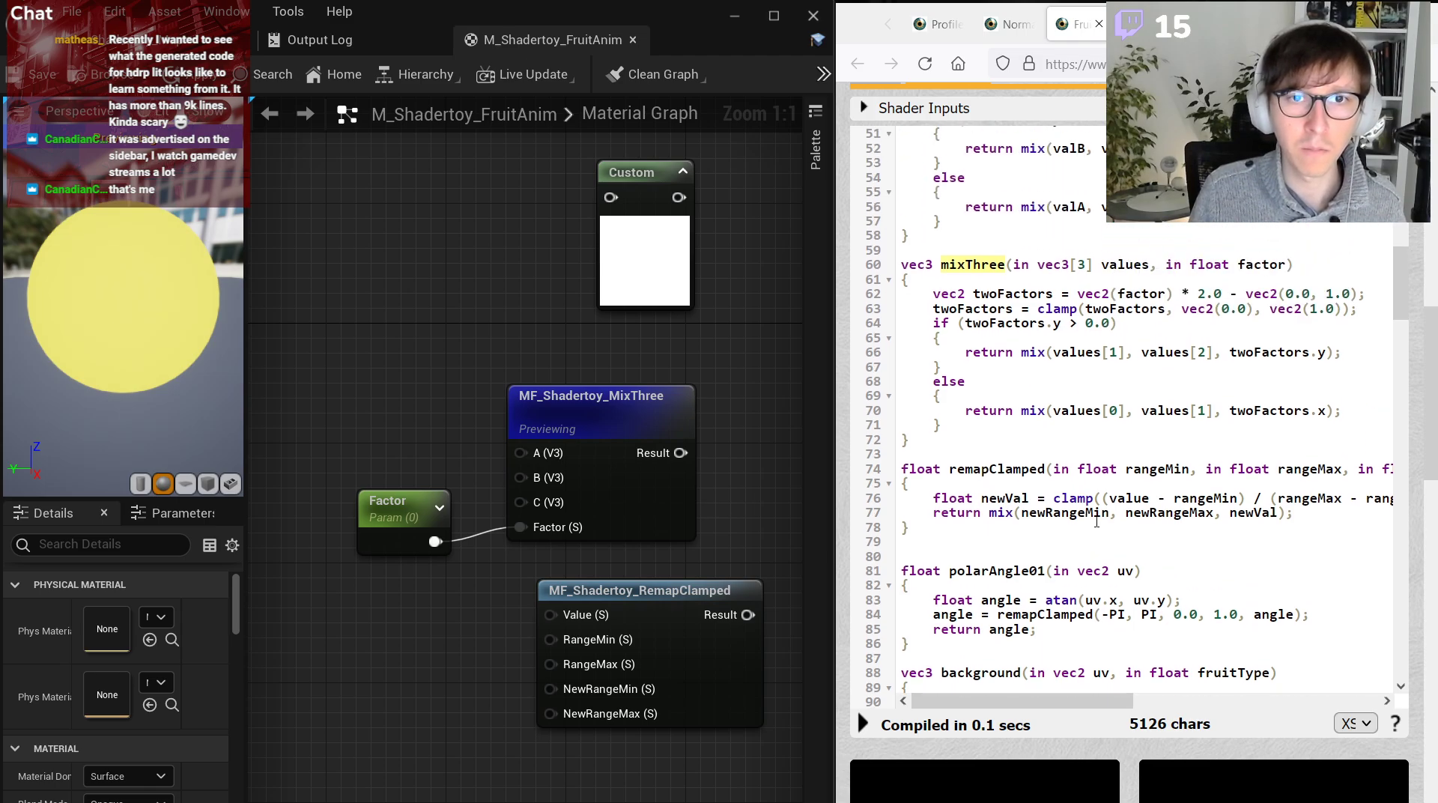
Find the polarAngle01 function in the Shadertoy code and highlight its name.
scroll(1097, 521, up, 4)
scroll(1097, 520, down, 10)
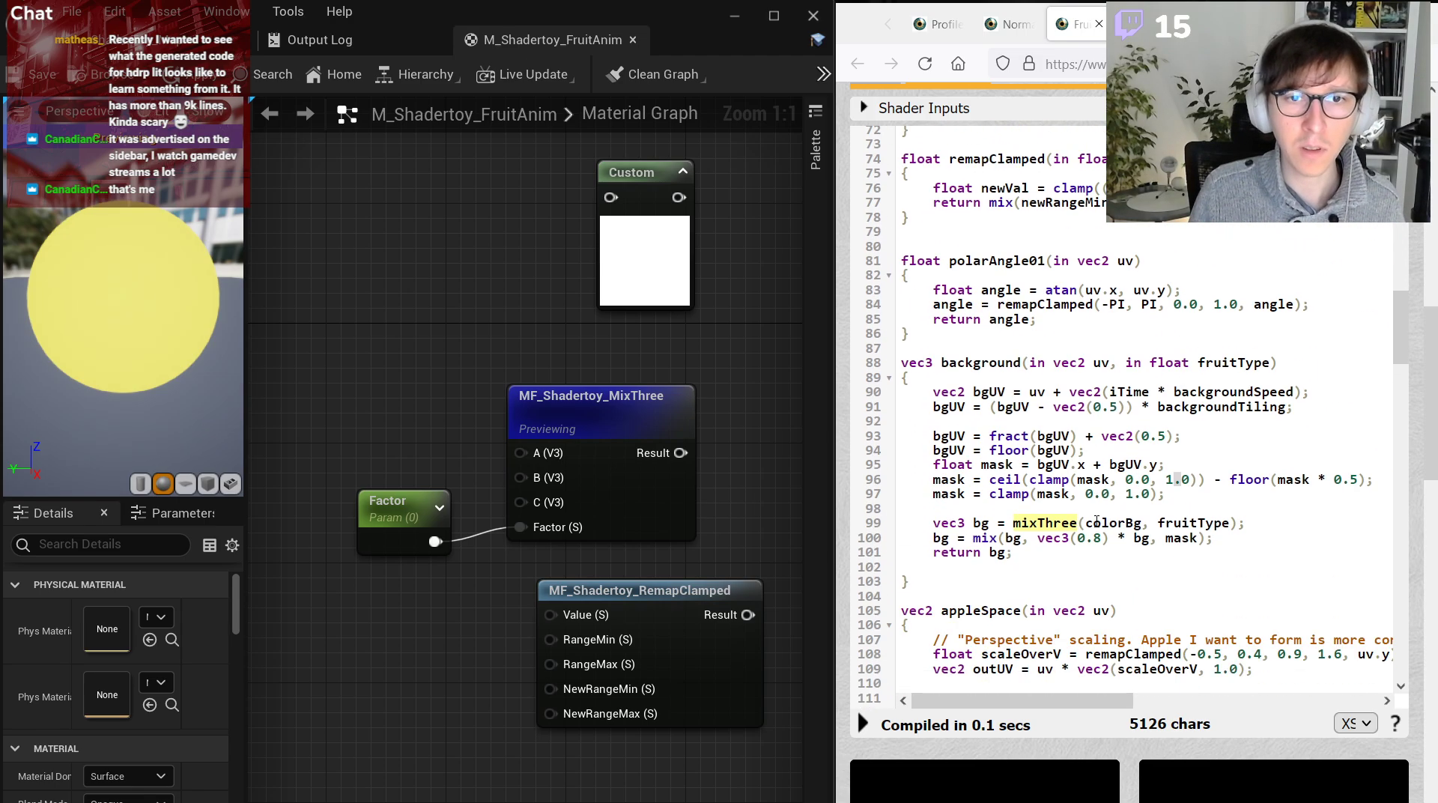
scroll(1097, 521, up, 2)
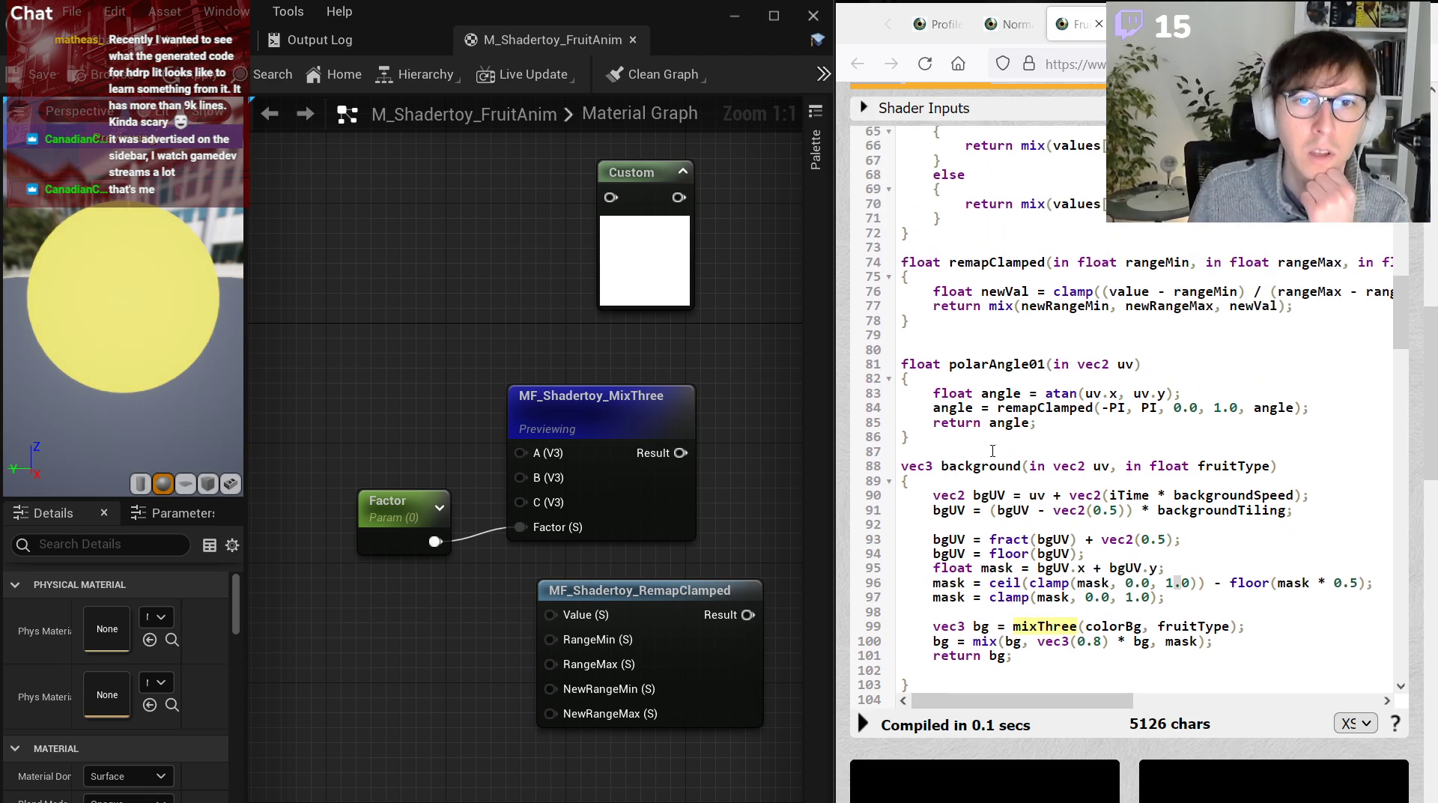
drag(950, 365, 1042, 368)
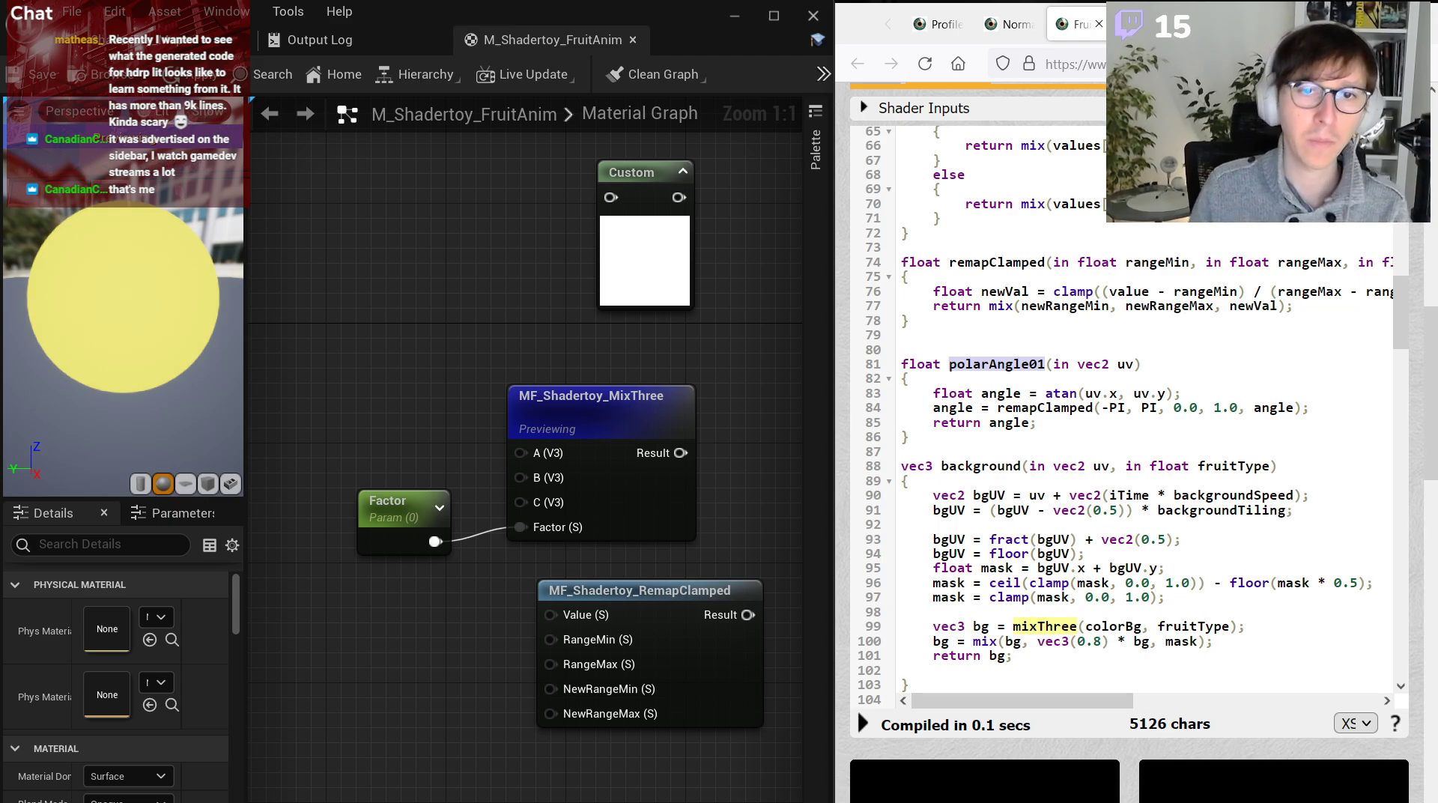
Search the material node list for polar and angle, and dismiss it without adding a node.
right_click(383, 646)
text(polar)
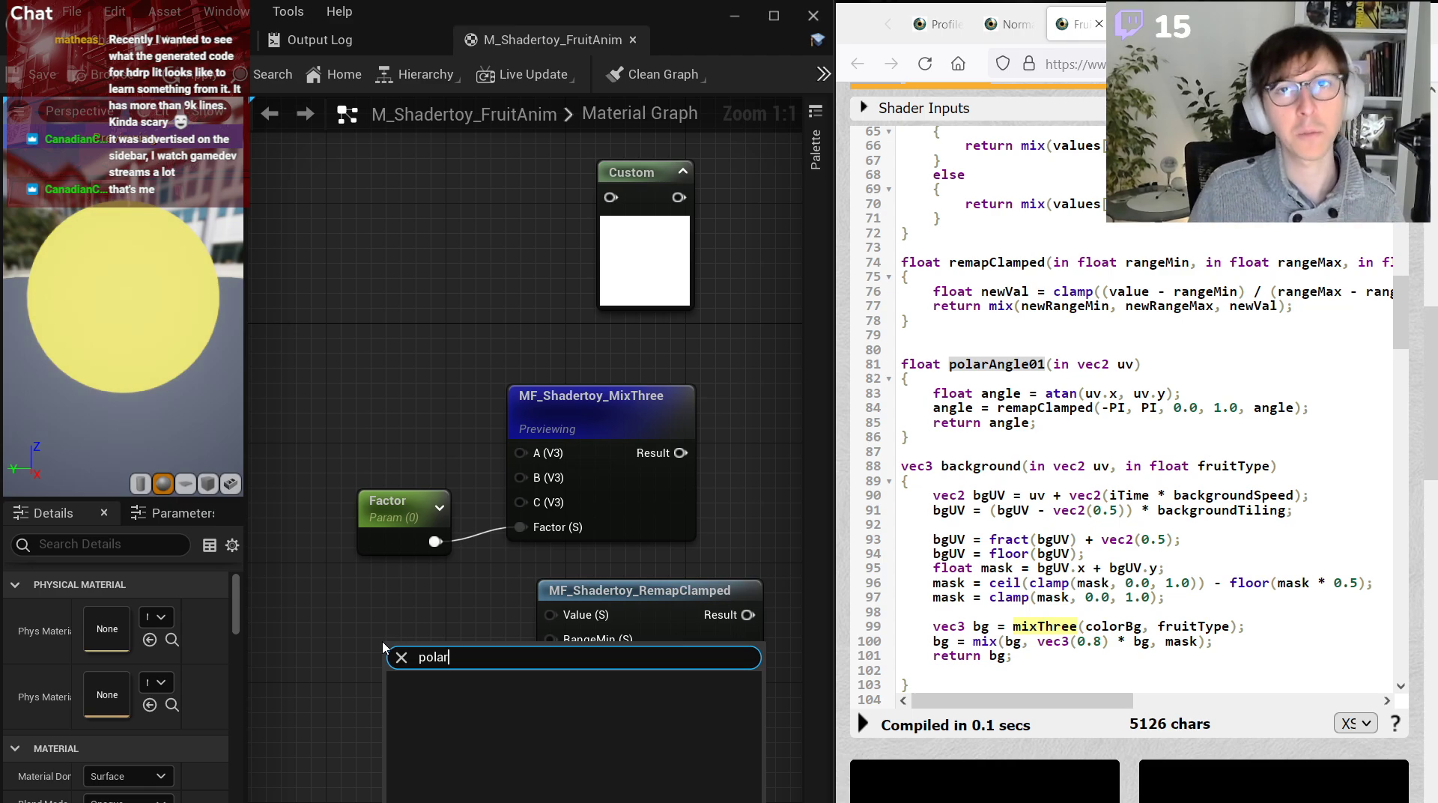
key(ctrl+a)
key(BackSpace)
text(angle)
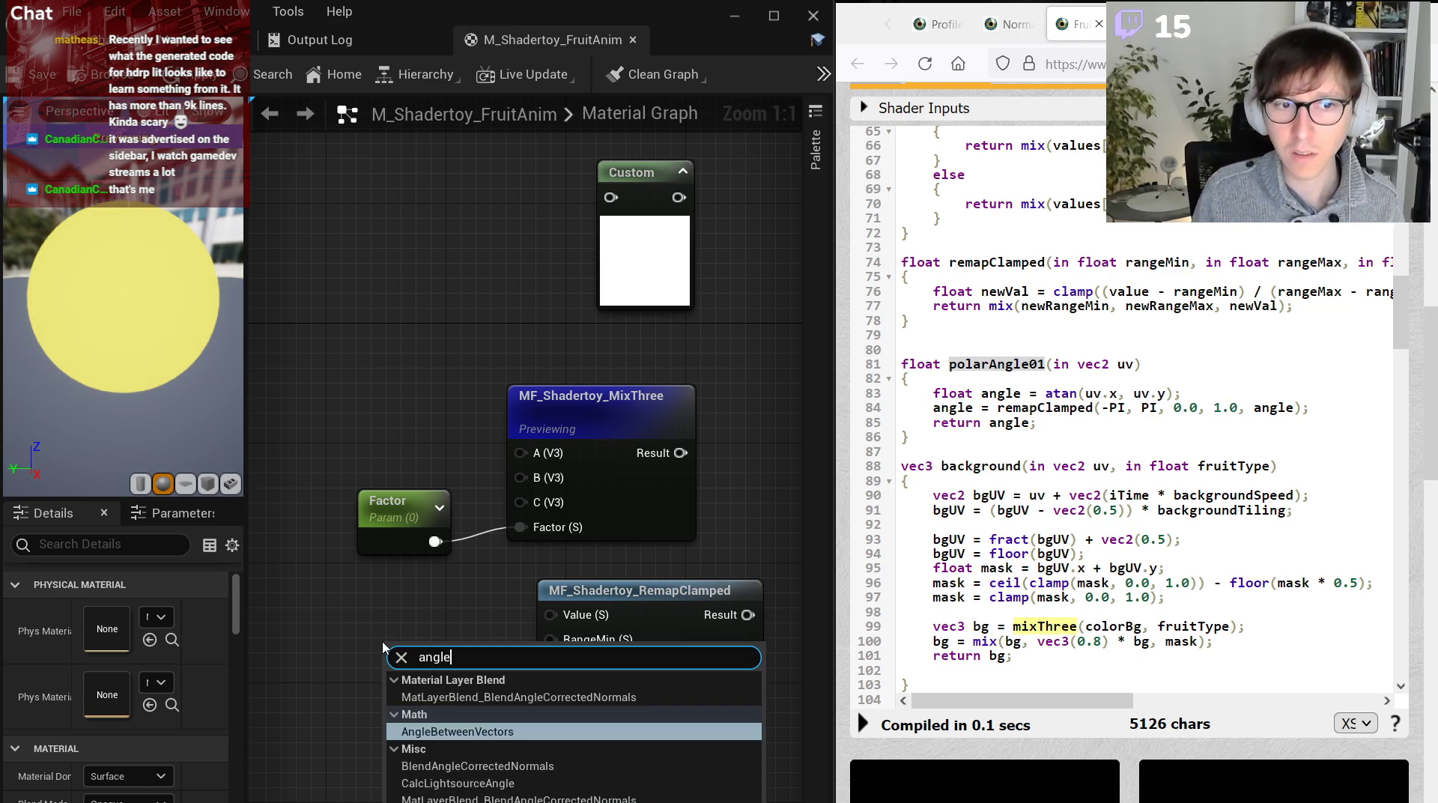
key(ctrl+a)
key(BackSpace)
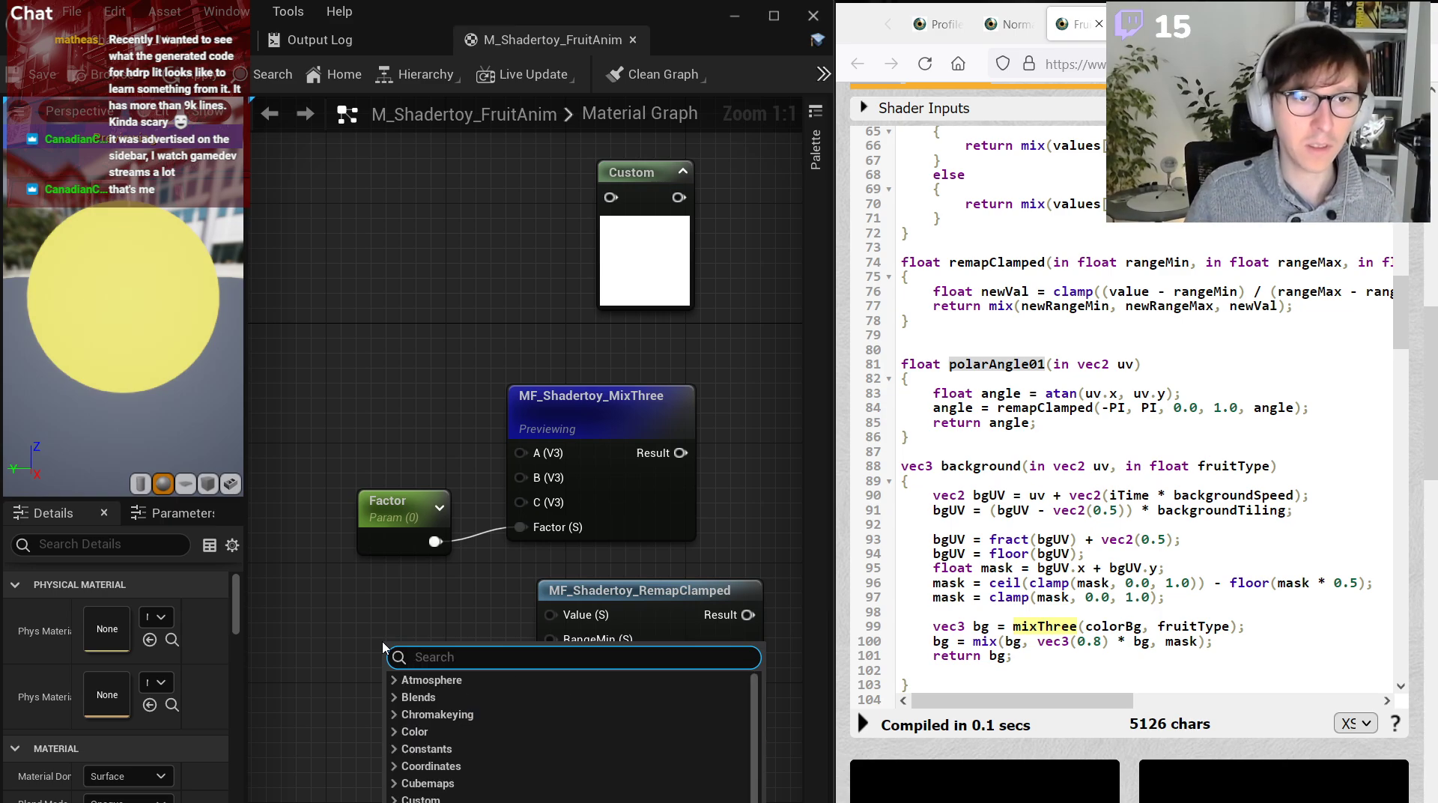
key(Escape)
Create a material function named MF_Shadertoy_PolarAngle01 in the Shadertoy folder of the Content Browser and open it for editing.
click(150, 40)
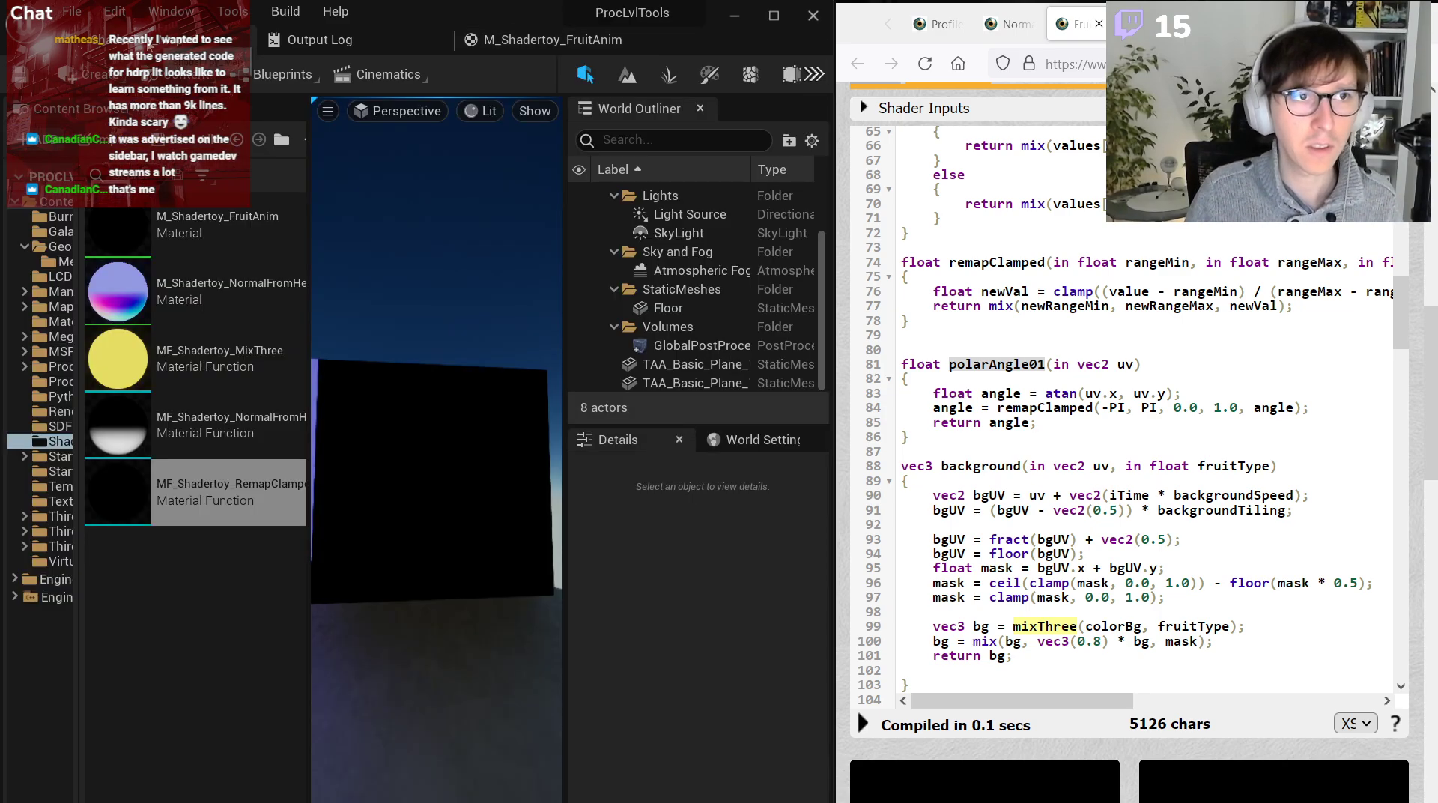
right_click(203, 581)
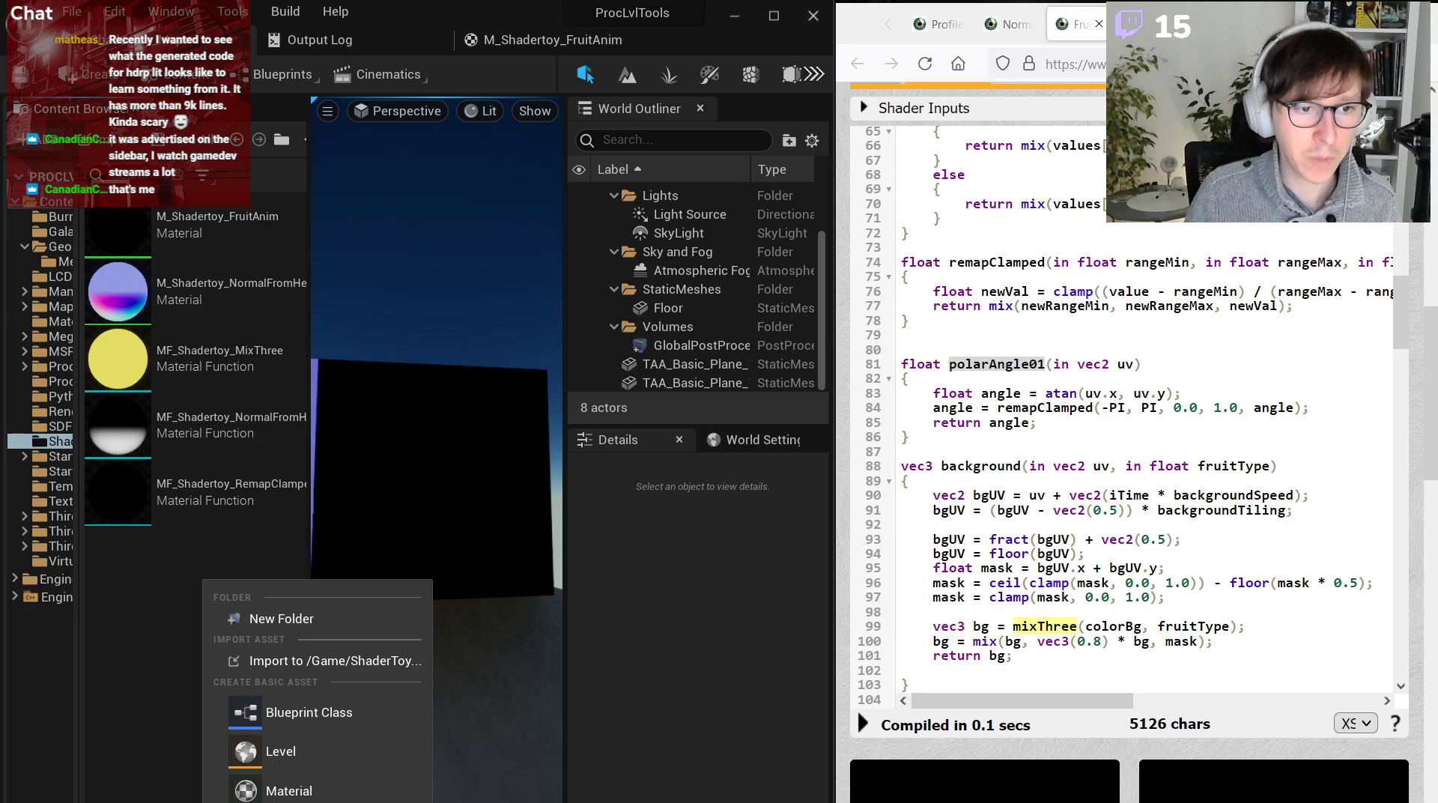
click(224, 664)
text(MF_)
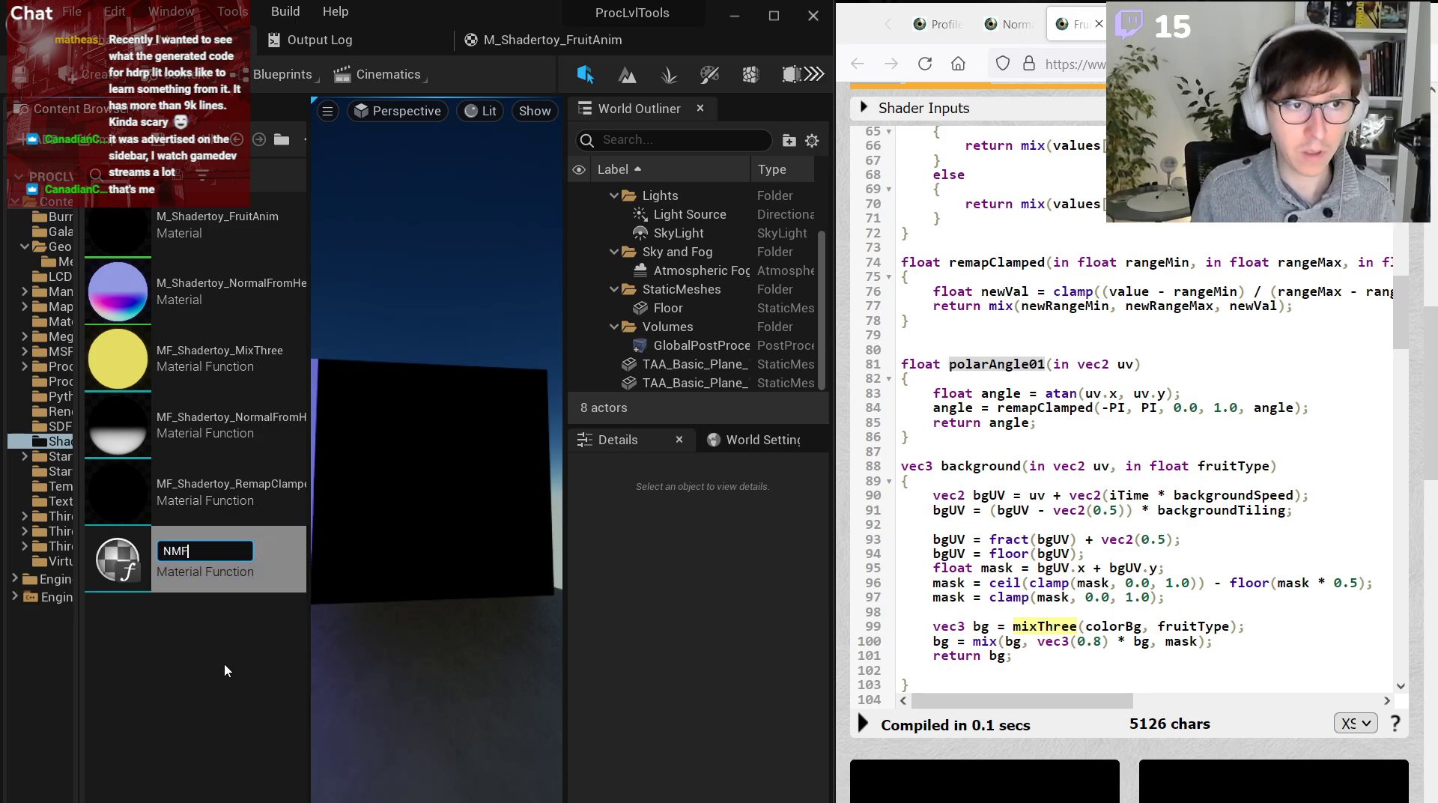
key(BackSpace)
key(BackSpace)
key(BackSpace)
text(MF_Shadertoy_)
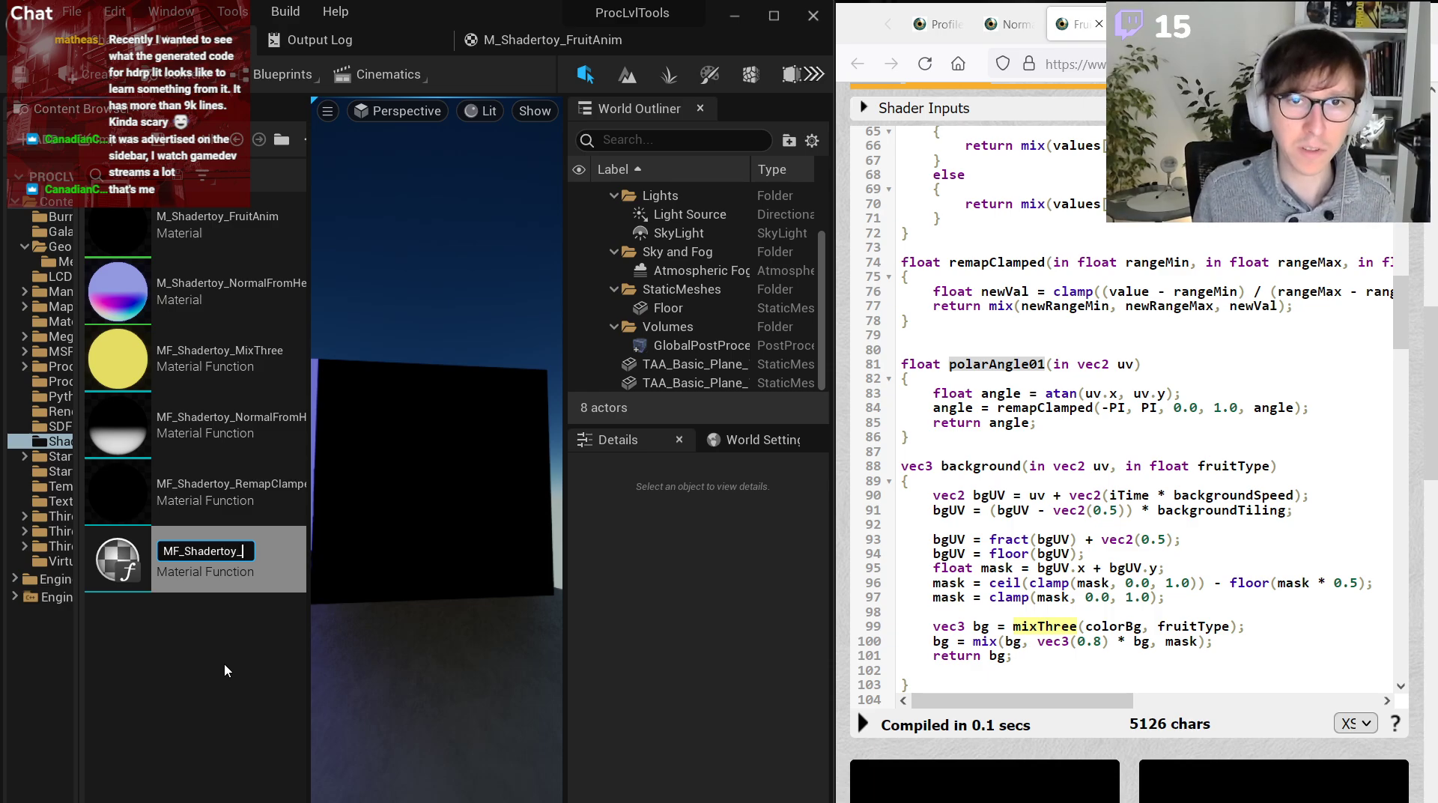
text(PolarAngl;)
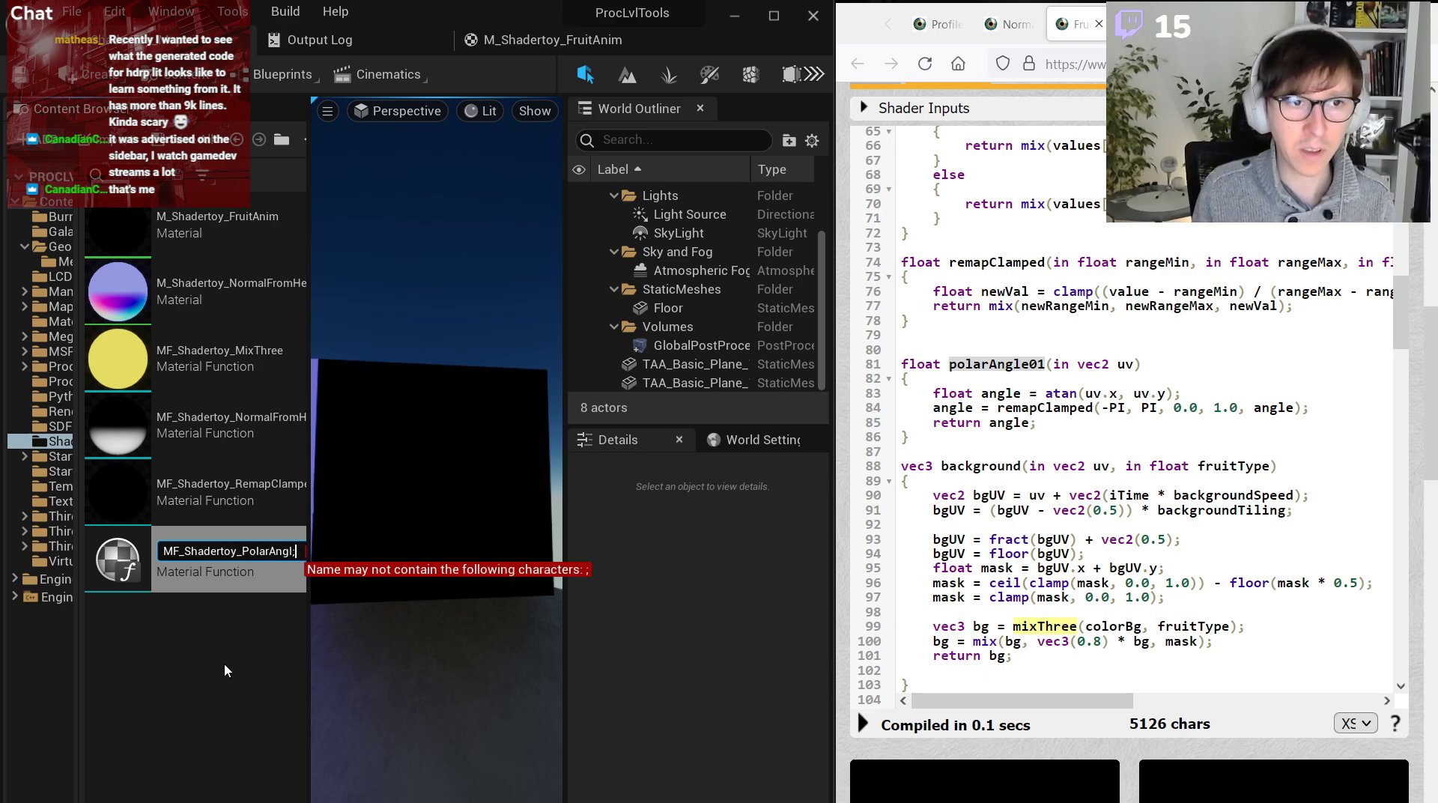
key(BackSpace)
text(e01)
key(Return)
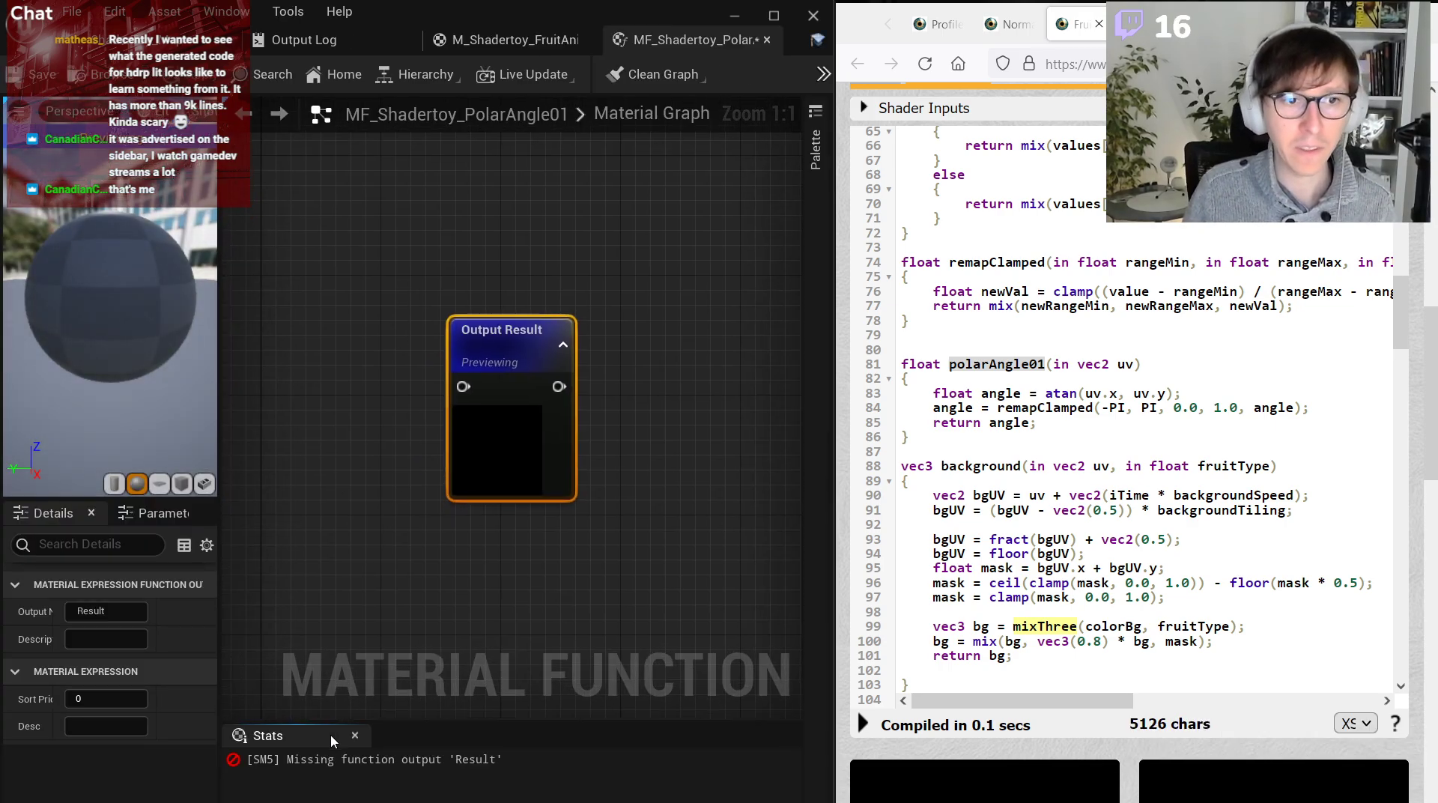
Close the Stats panel and add a function input node before the Output Result node.
click(355, 735)
right_drag(275, 419, 473, 424)
click(474, 424)
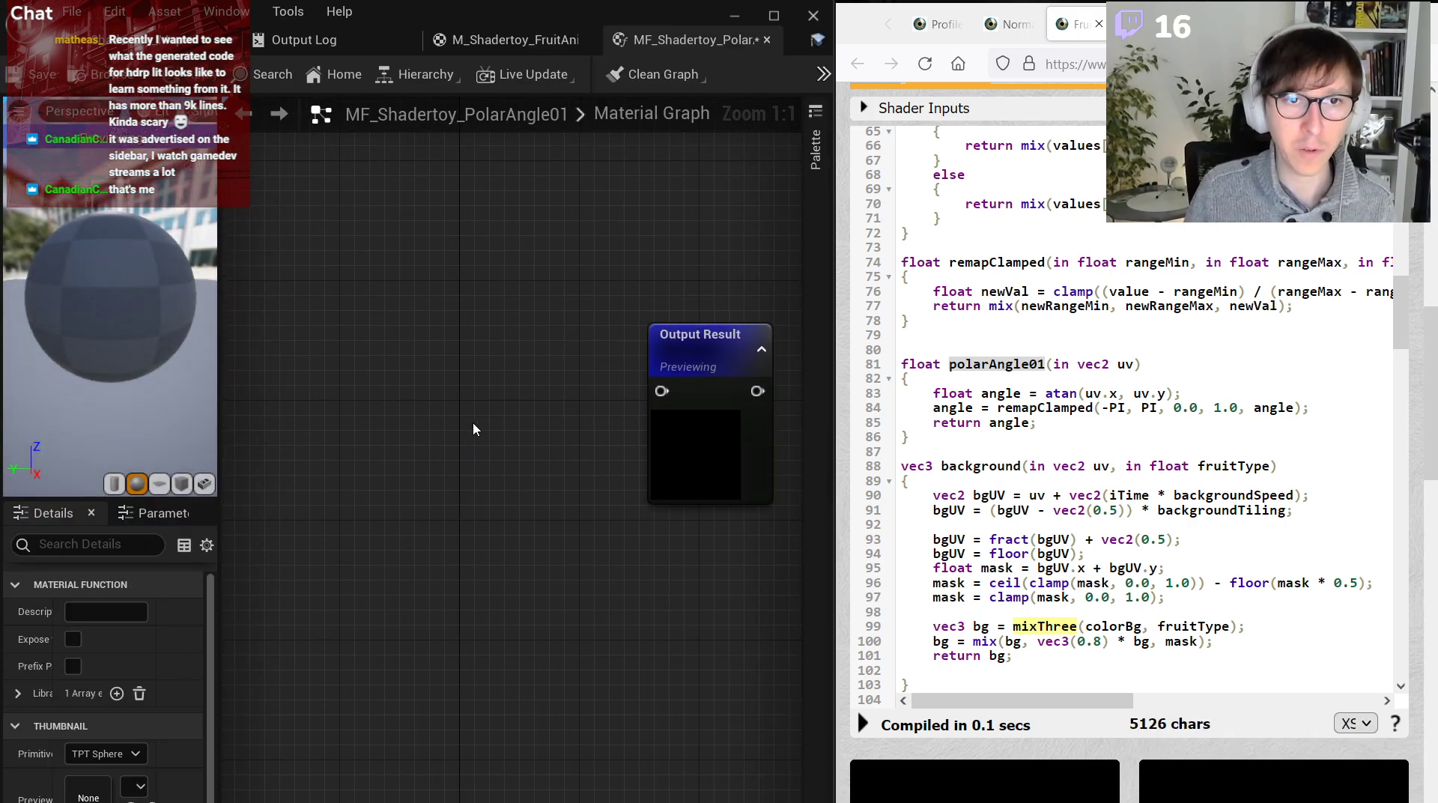
right_click(432, 411)
text(fun in)
key(Return)
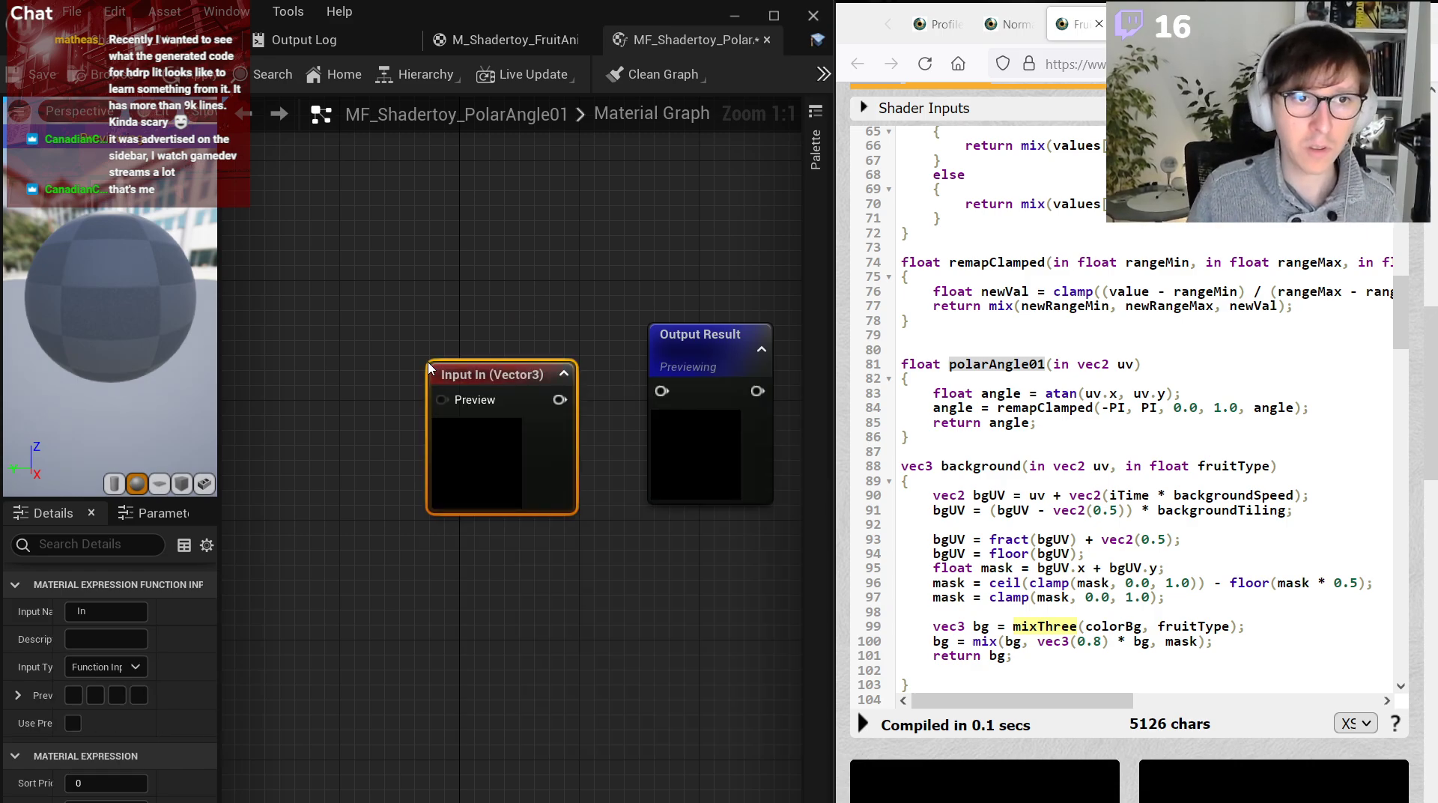
Name the function input UV and make it use its preview value as the default.
drag(98, 612, 2, 602)
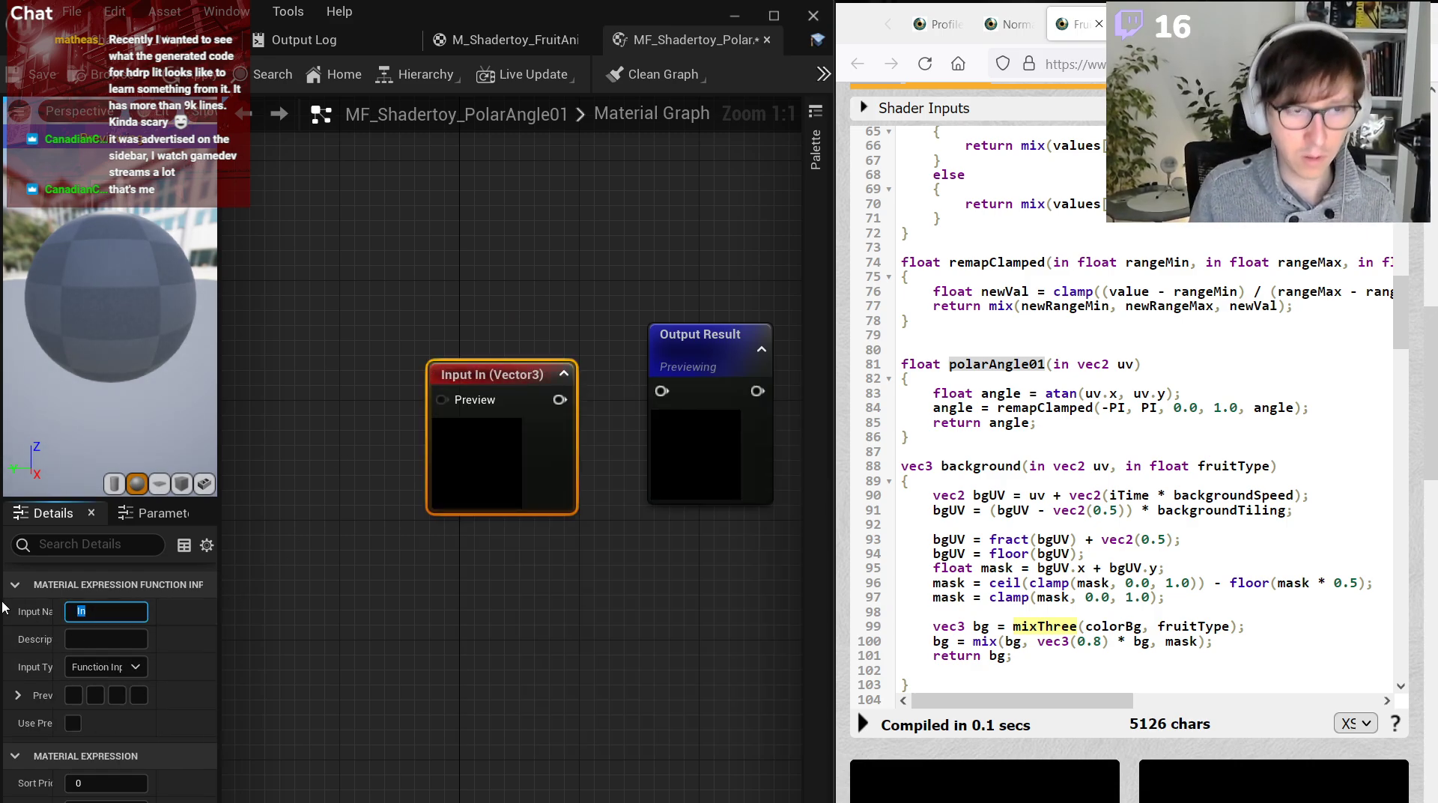
text(UV)
key(Return)
click(72, 723)
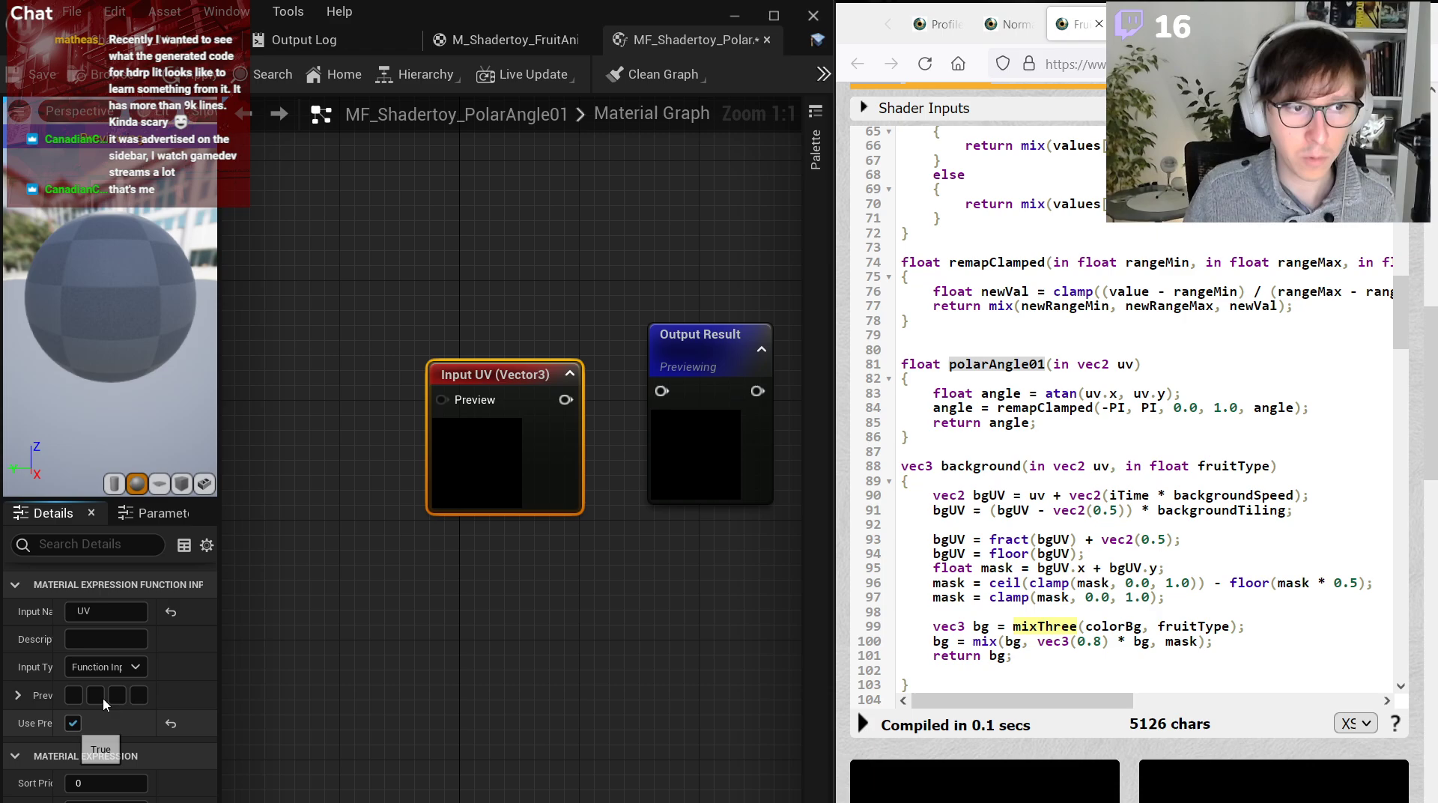
Connect a TexCoord[0] node to the UV input's Preview pin, checking the uv parameter of polarAngle01 in the code.
click(307, 365)
click(303, 382)
drag(404, 418, 360, 397)
click(502, 375)
drag(1109, 364, 1136, 363)
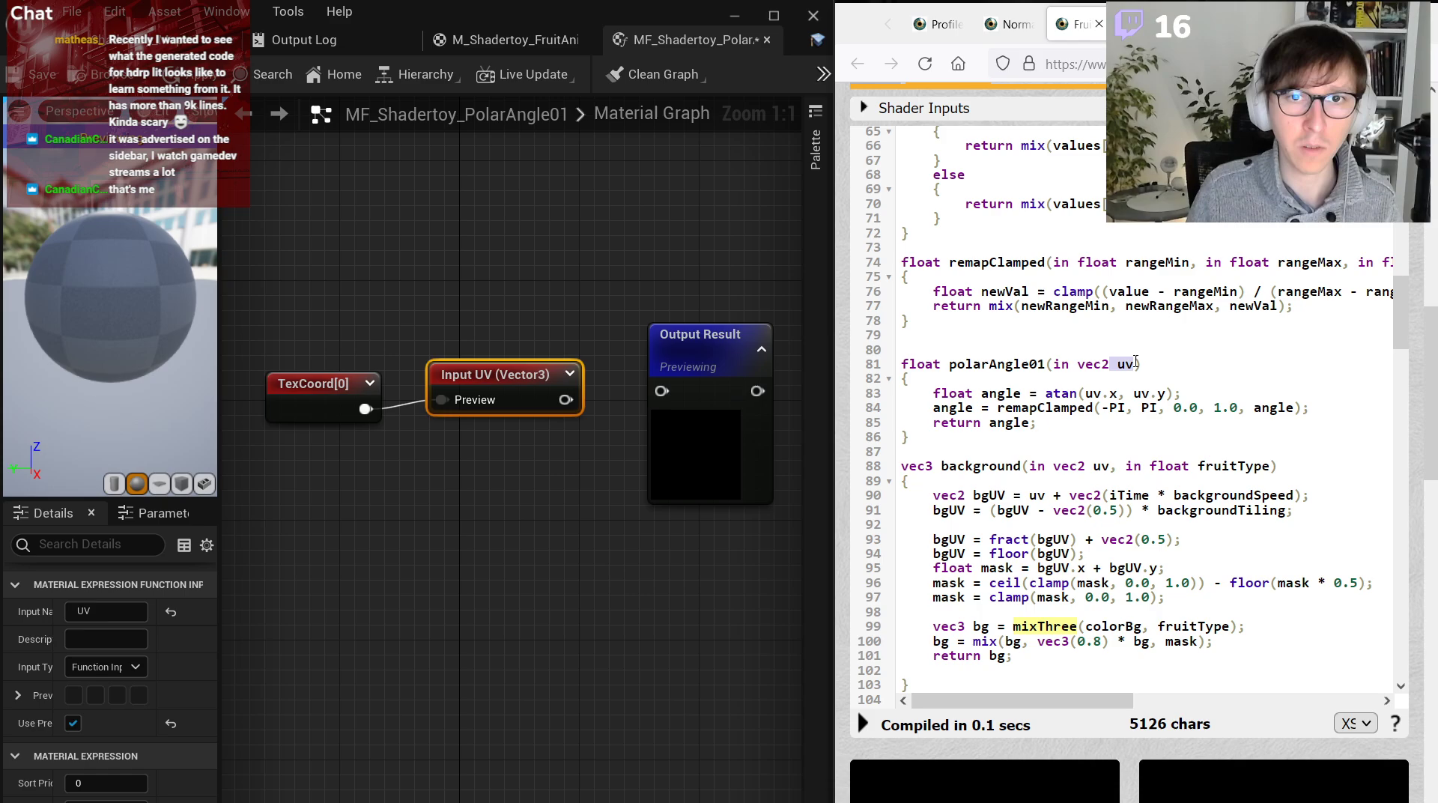
Search the node list for atan and arctang to review the available arctangent nodes.
right_click(495, 483)
text(atan)
key(Escape)
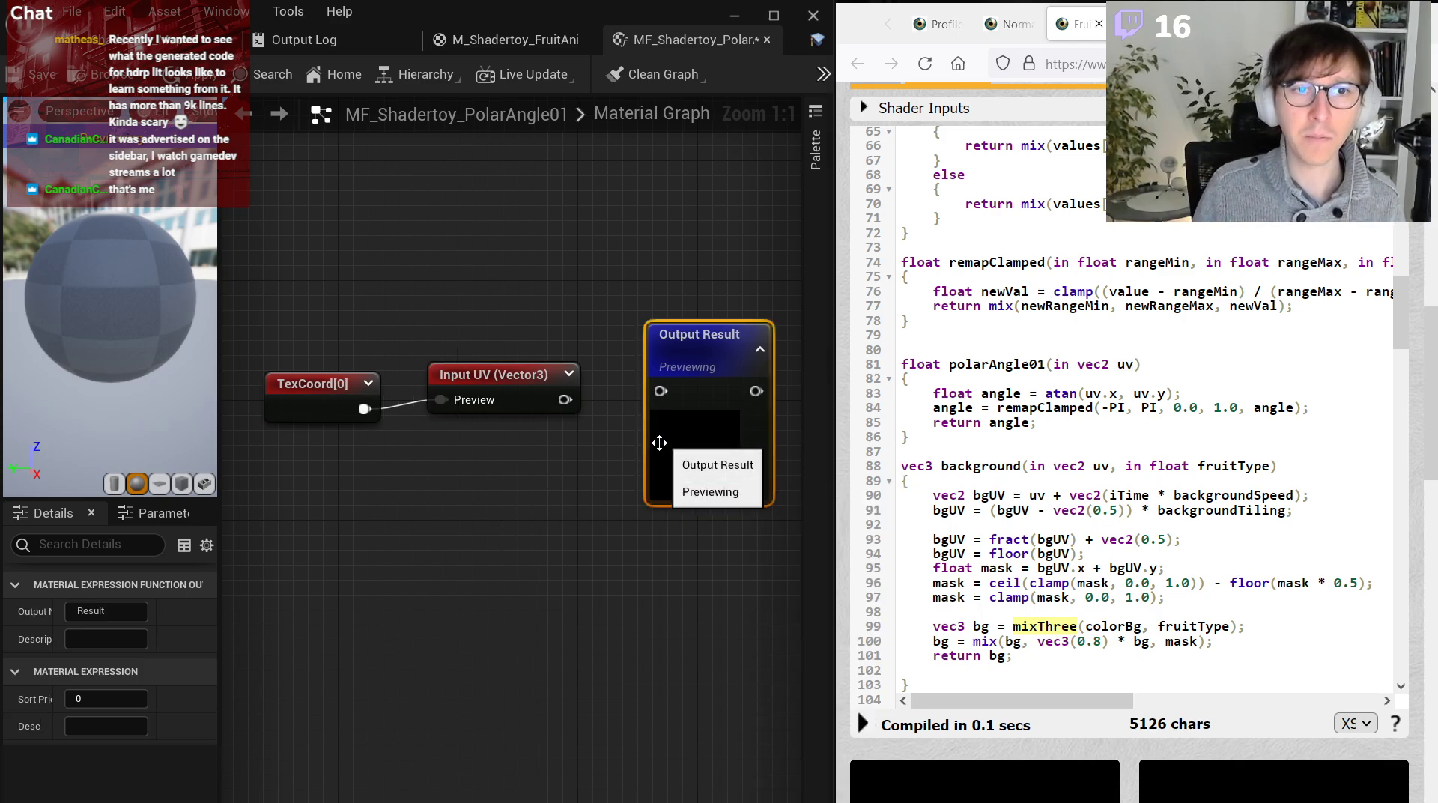
click(499, 486)
right_click(500, 489)
text(arctang)
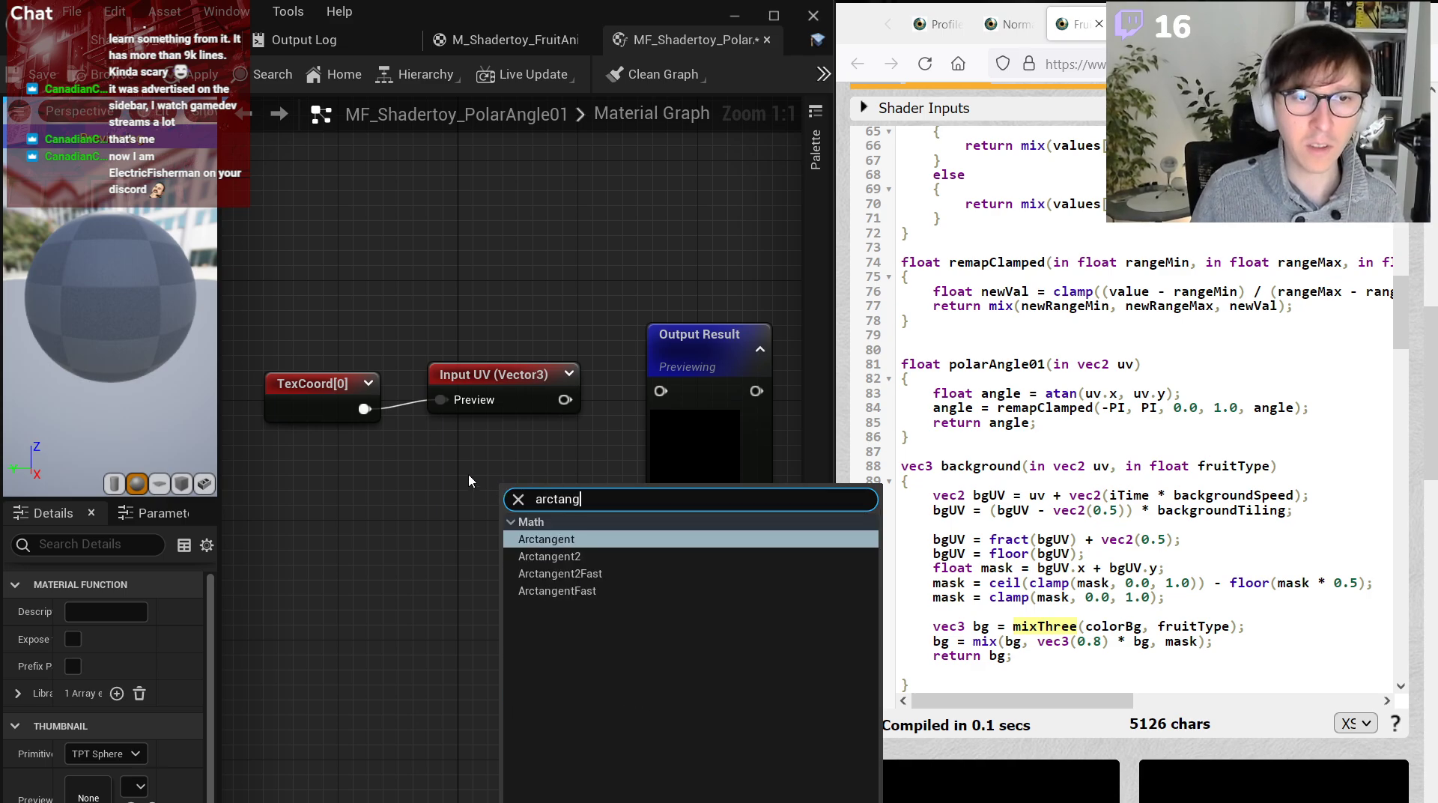
key(Escape)
right_click(536, 482)
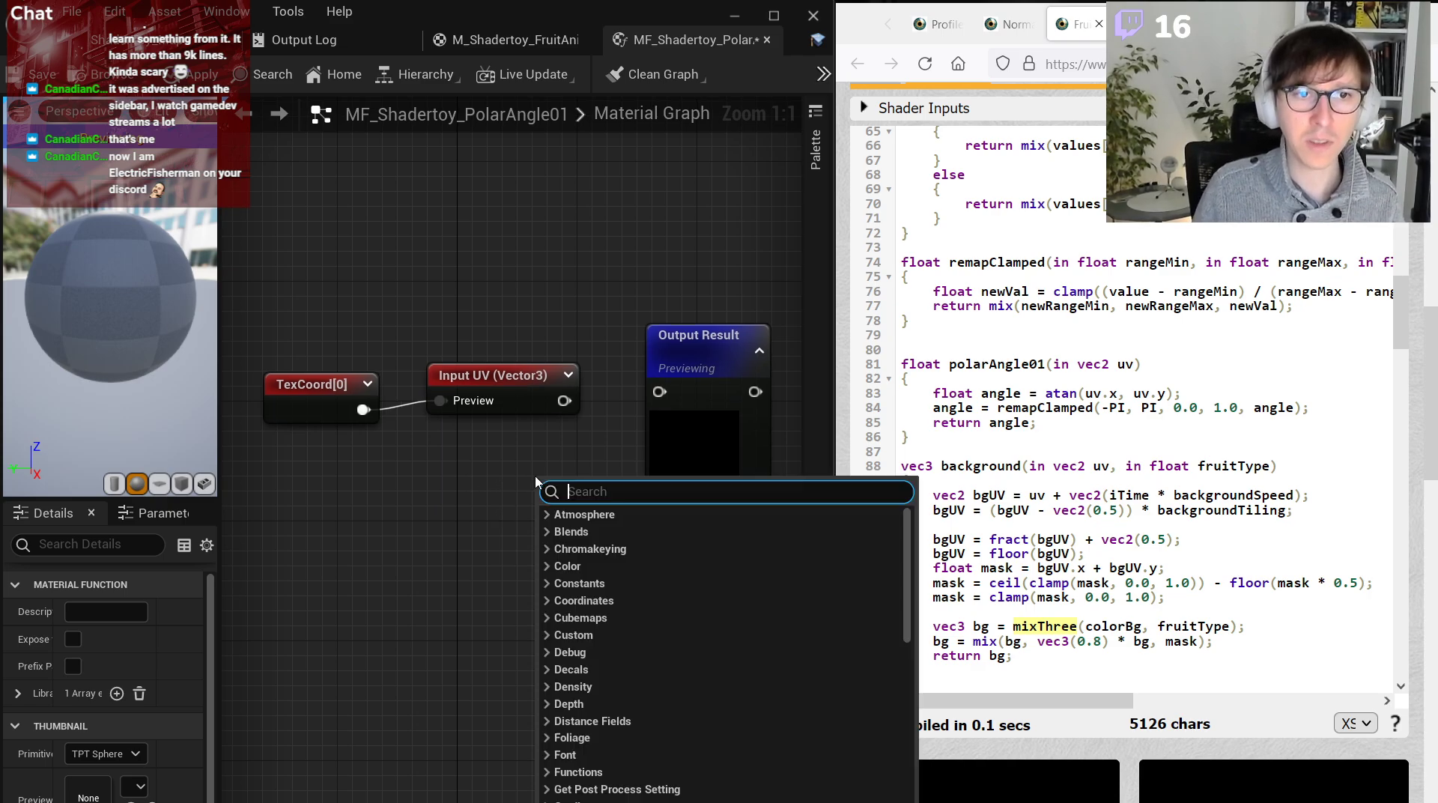
text(atan)
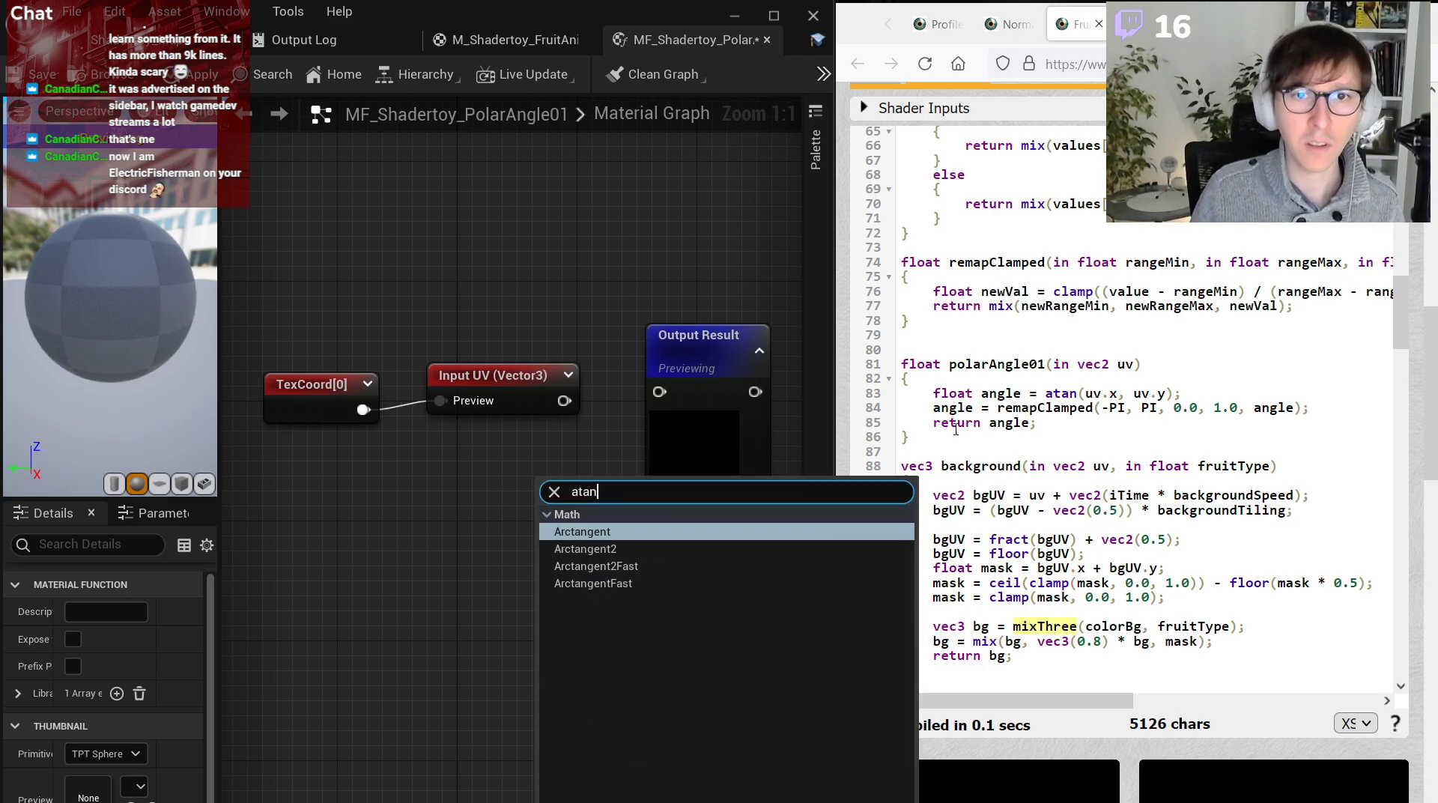
Highlight atan in the polarAngle01 code and search the node list for atan and frac.
double_click(1061, 393)
right_click(565, 455)
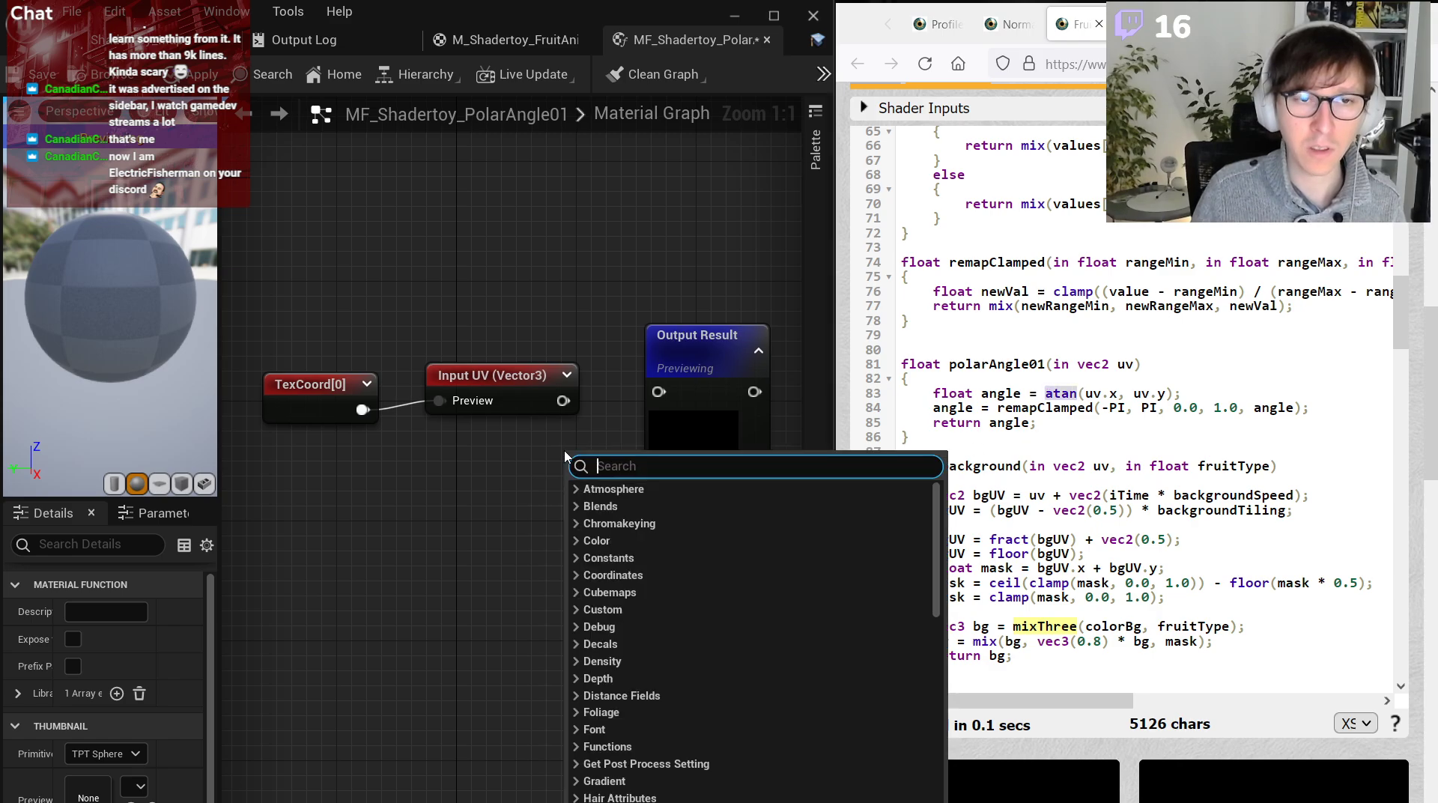
text(atan)
key(ctrl+a)
text(frac)
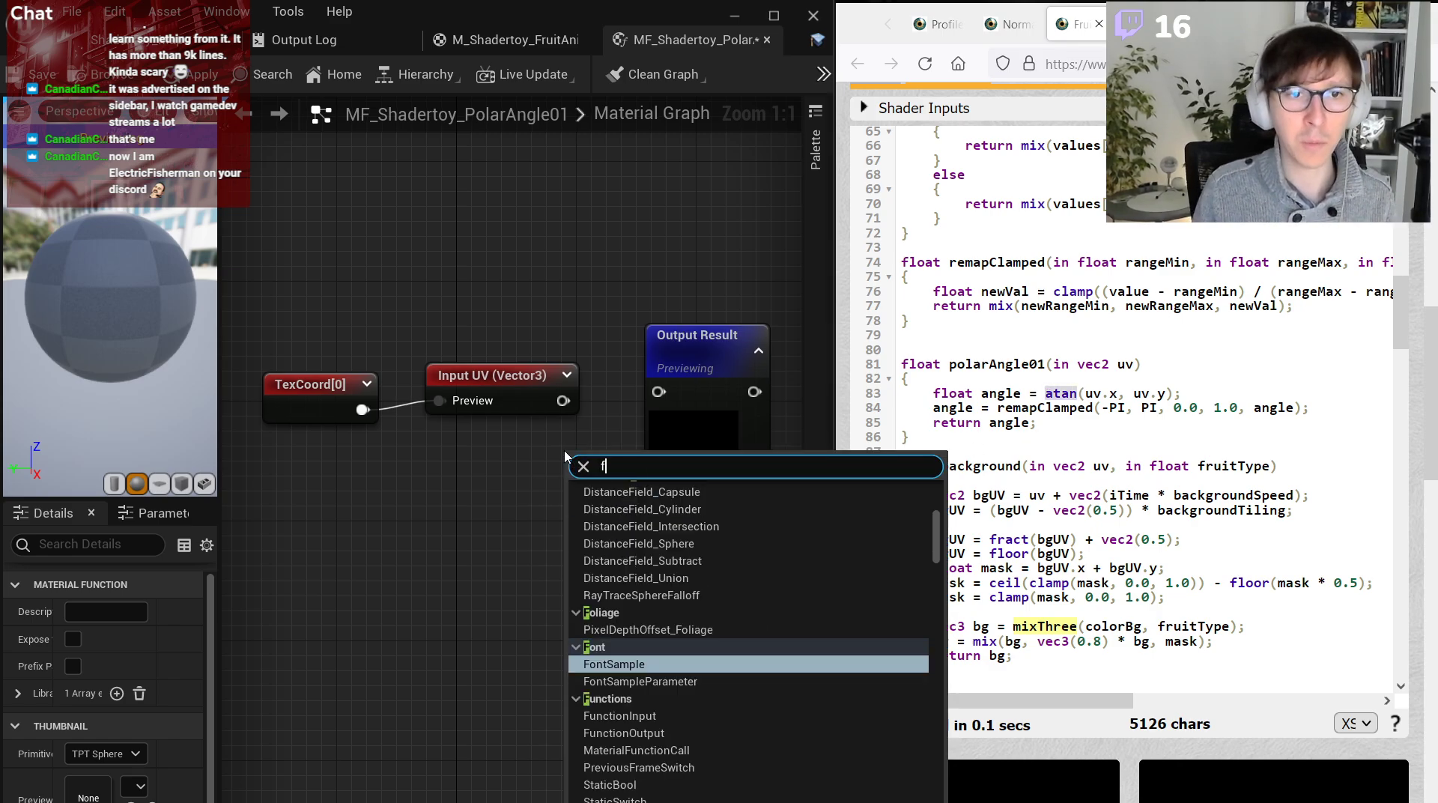
key(BackSpace)
key(BackSpace)
key(BackSpace)
key(BackSpace)
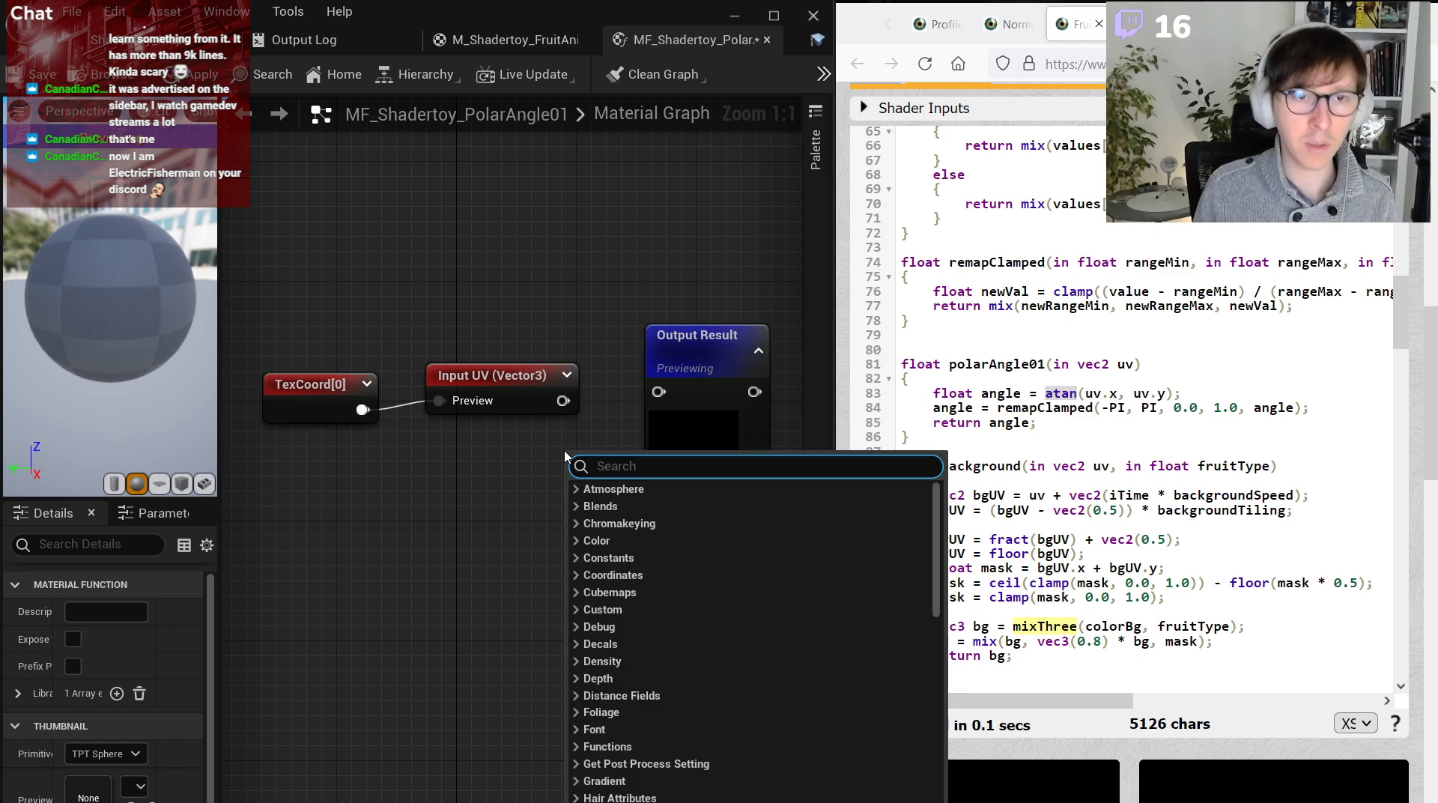
Search the node list for lerp and sqrt, and once more for atan.
text(lerp)
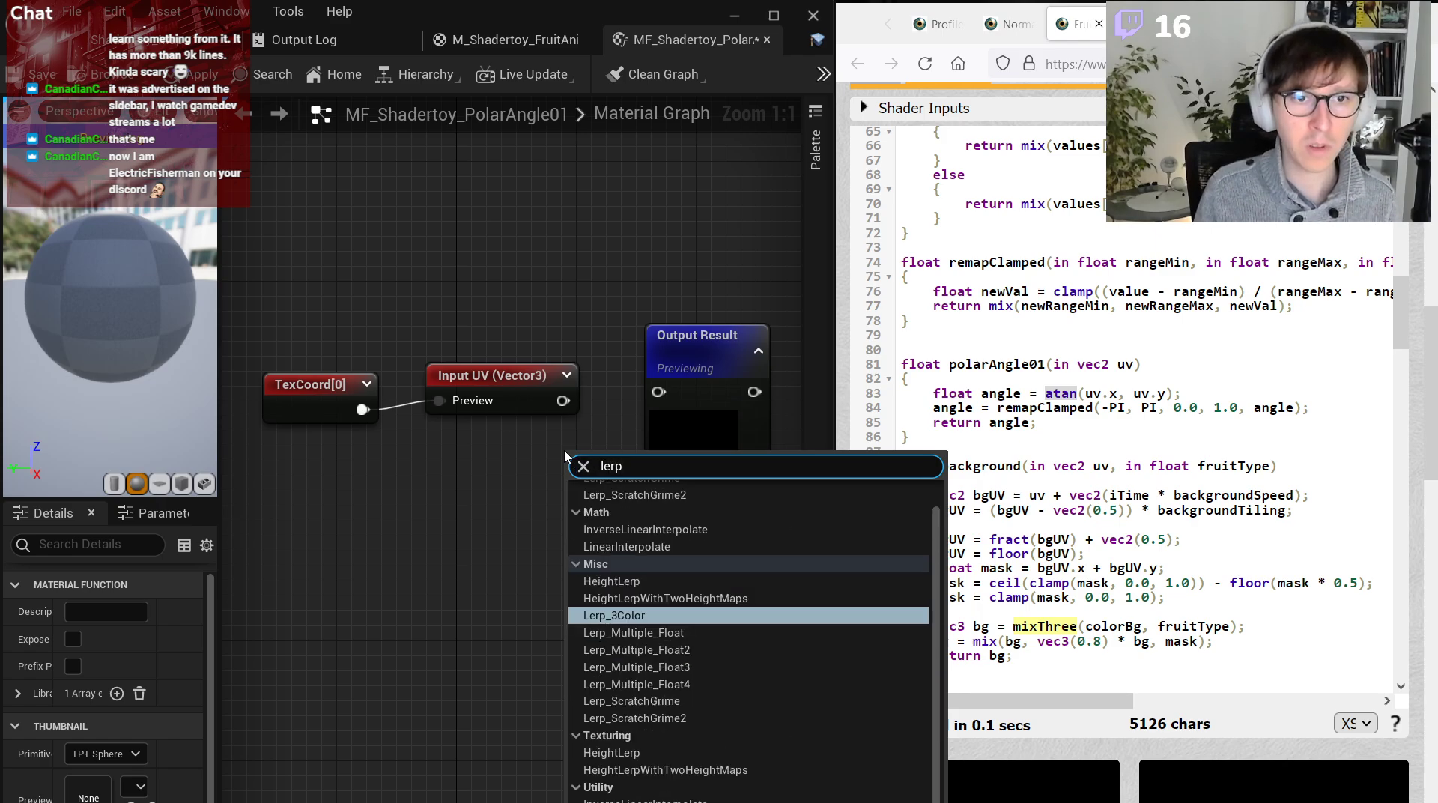
key(ctrl+a)
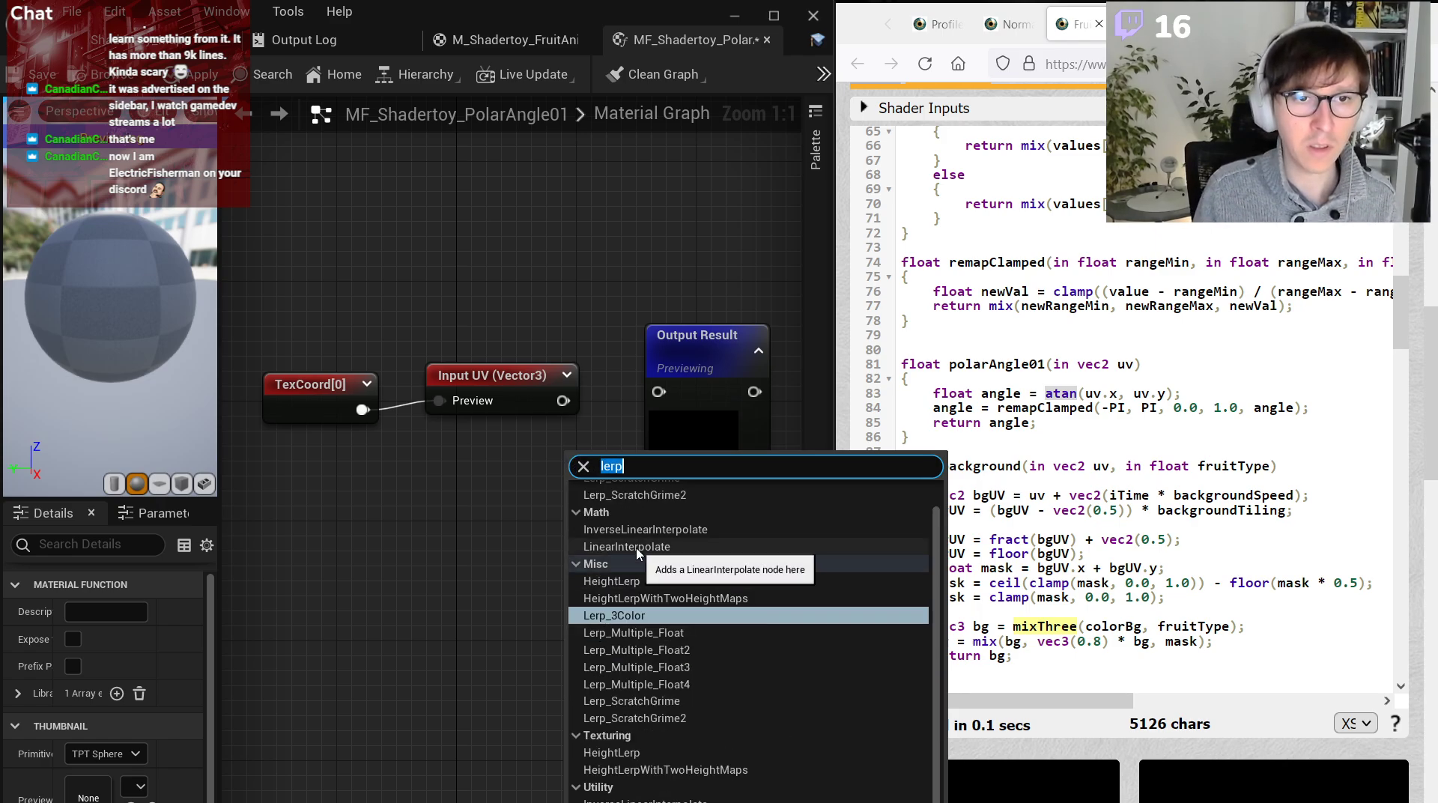
text(sqrt)
key(BackSpace)
key(BackSpace)
key(BackSpace)
key(BackSpace)
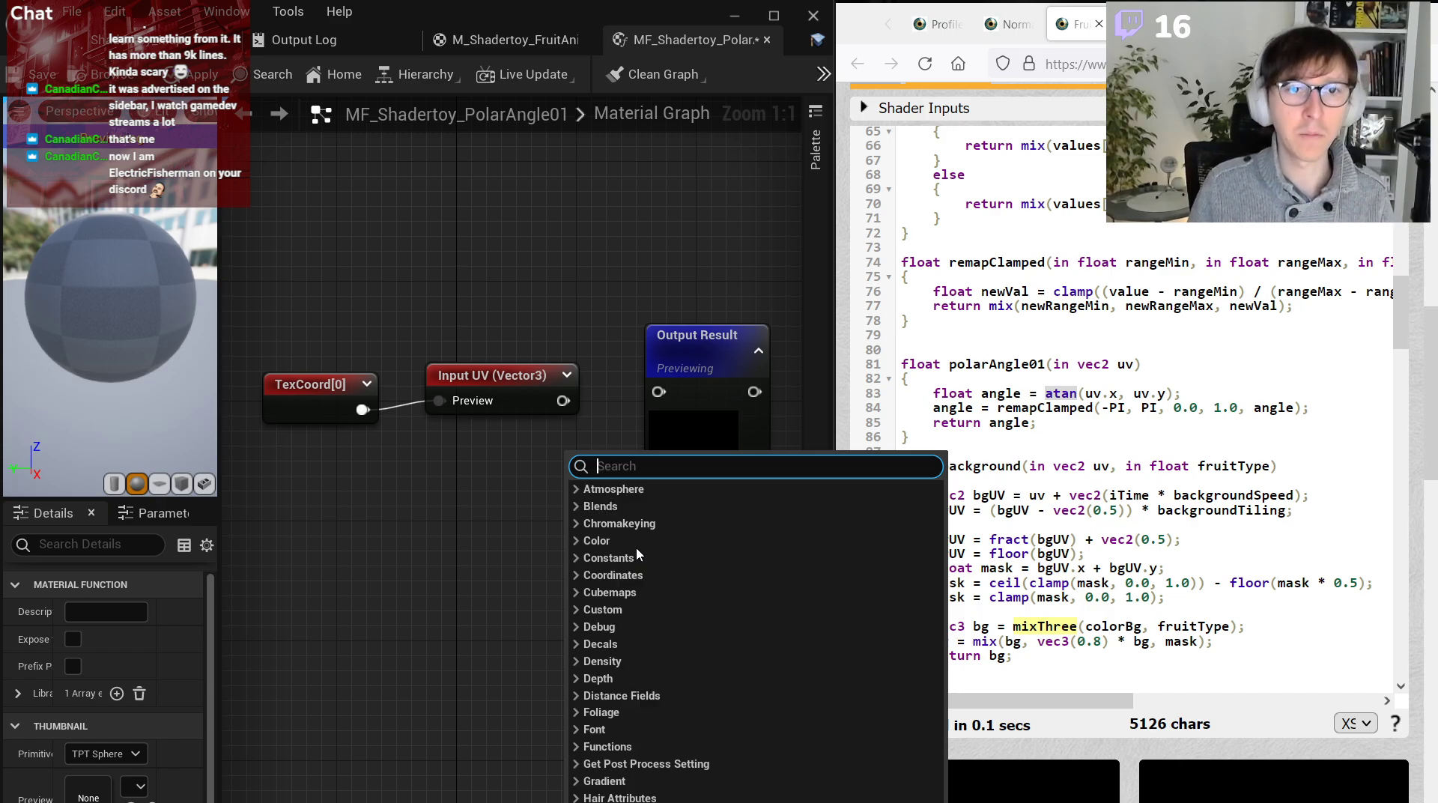
text(a)
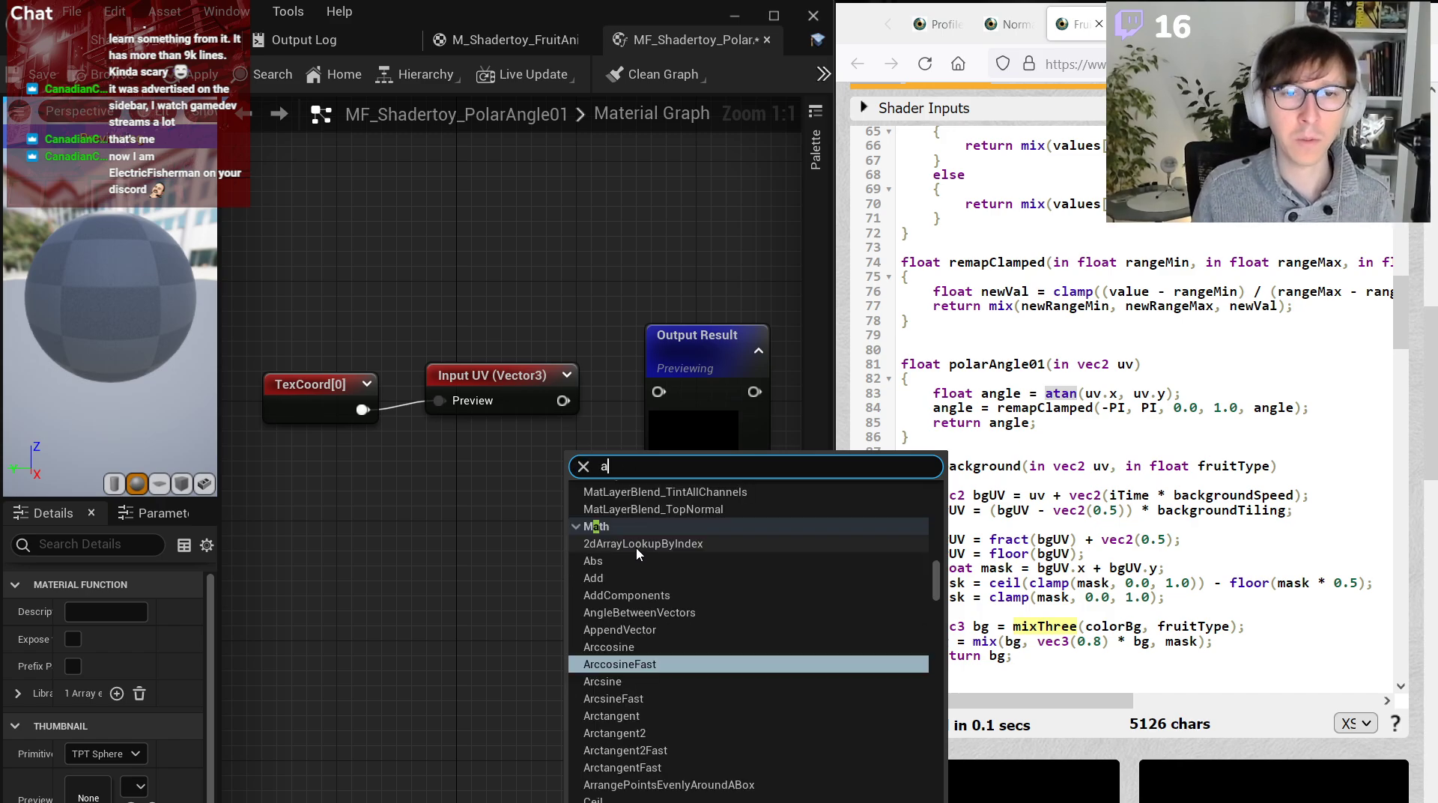
text(tan)
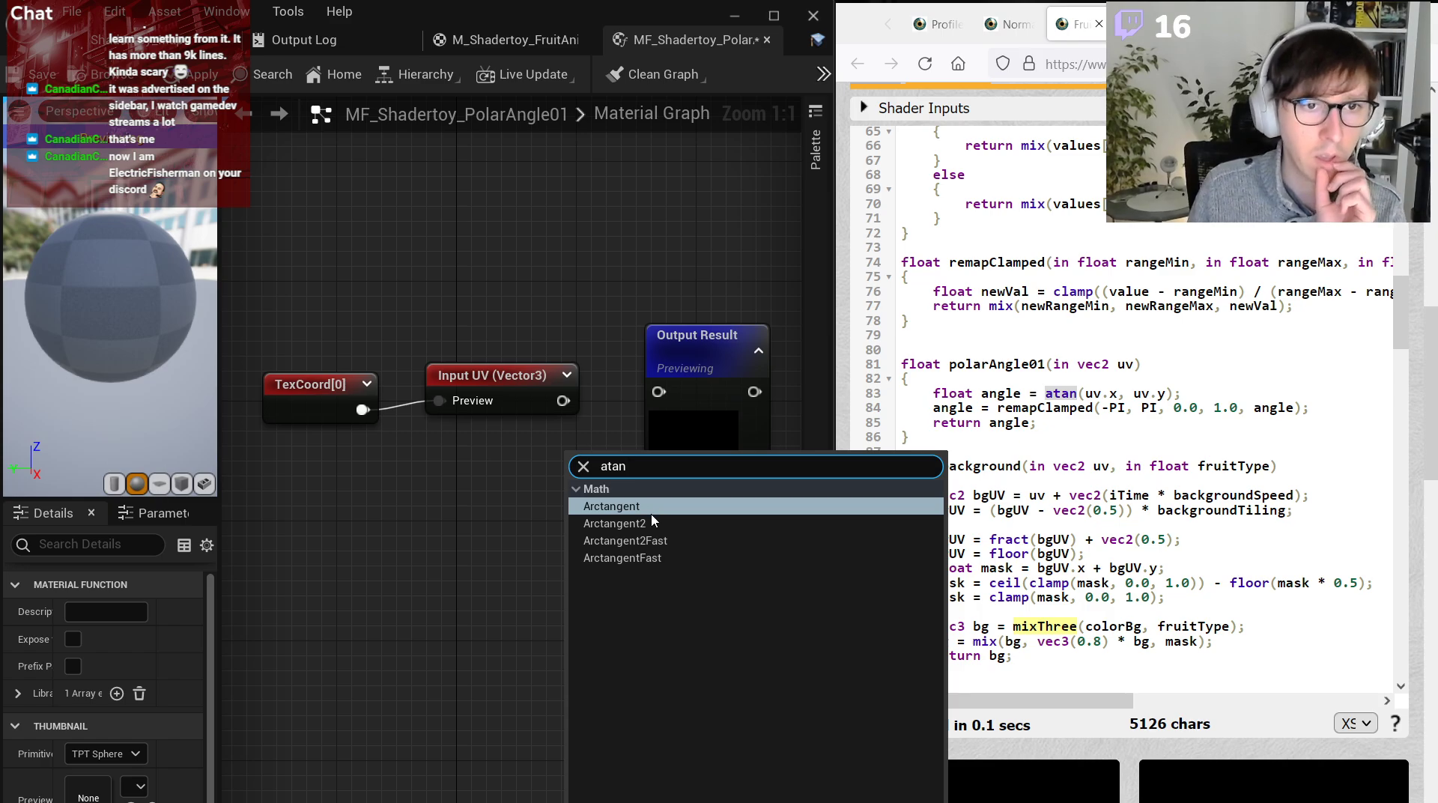
Add an ArctangentFast node, feed it from the Input UV node, and arrange it before the Output Result node.
click(648, 564)
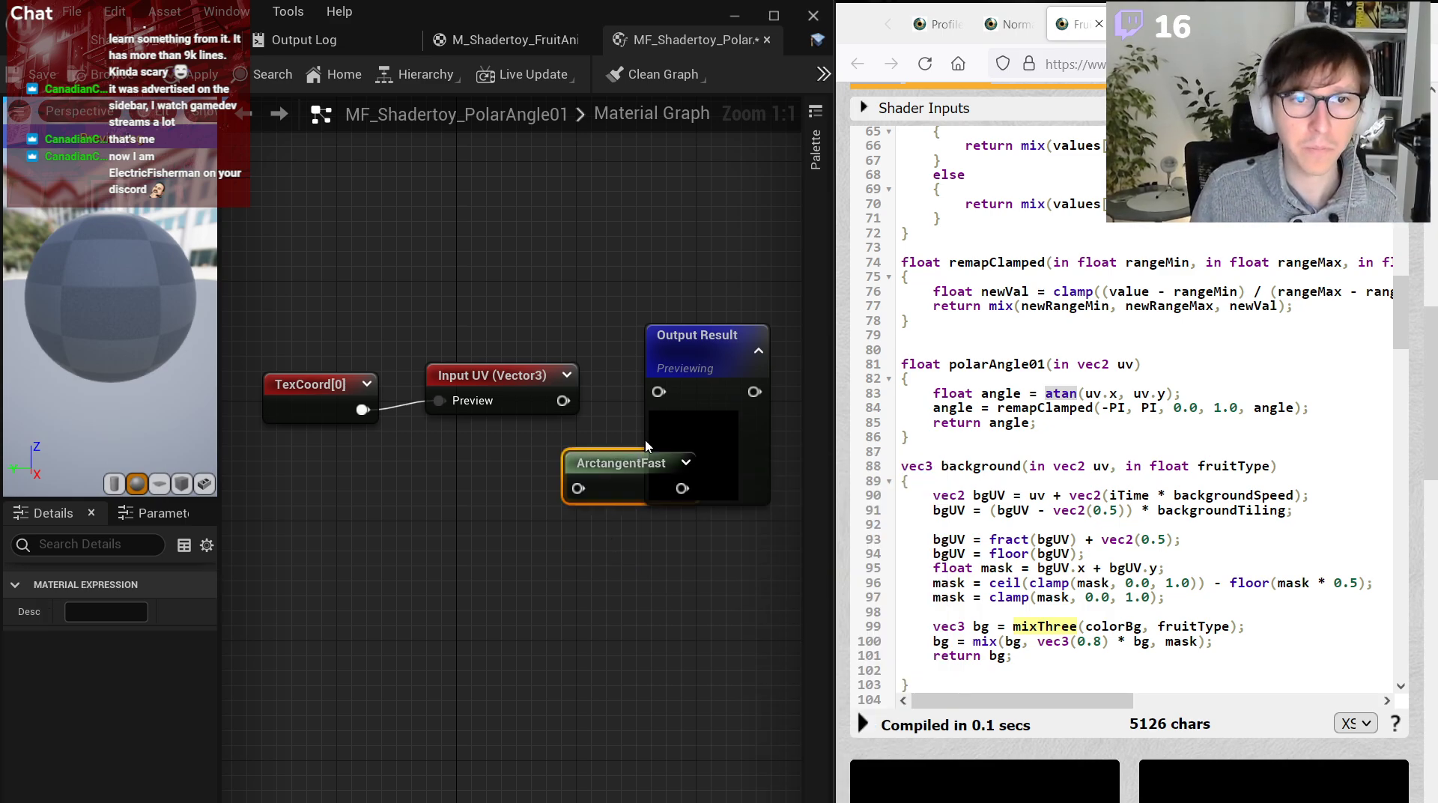
drag(665, 343, 748, 347)
drag(577, 476, 650, 398)
drag(563, 401, 659, 369)
drag(362, 277, 404, 390)
click(536, 480)
click(645, 493)
drag(755, 357, 695, 388)
click(659, 313)
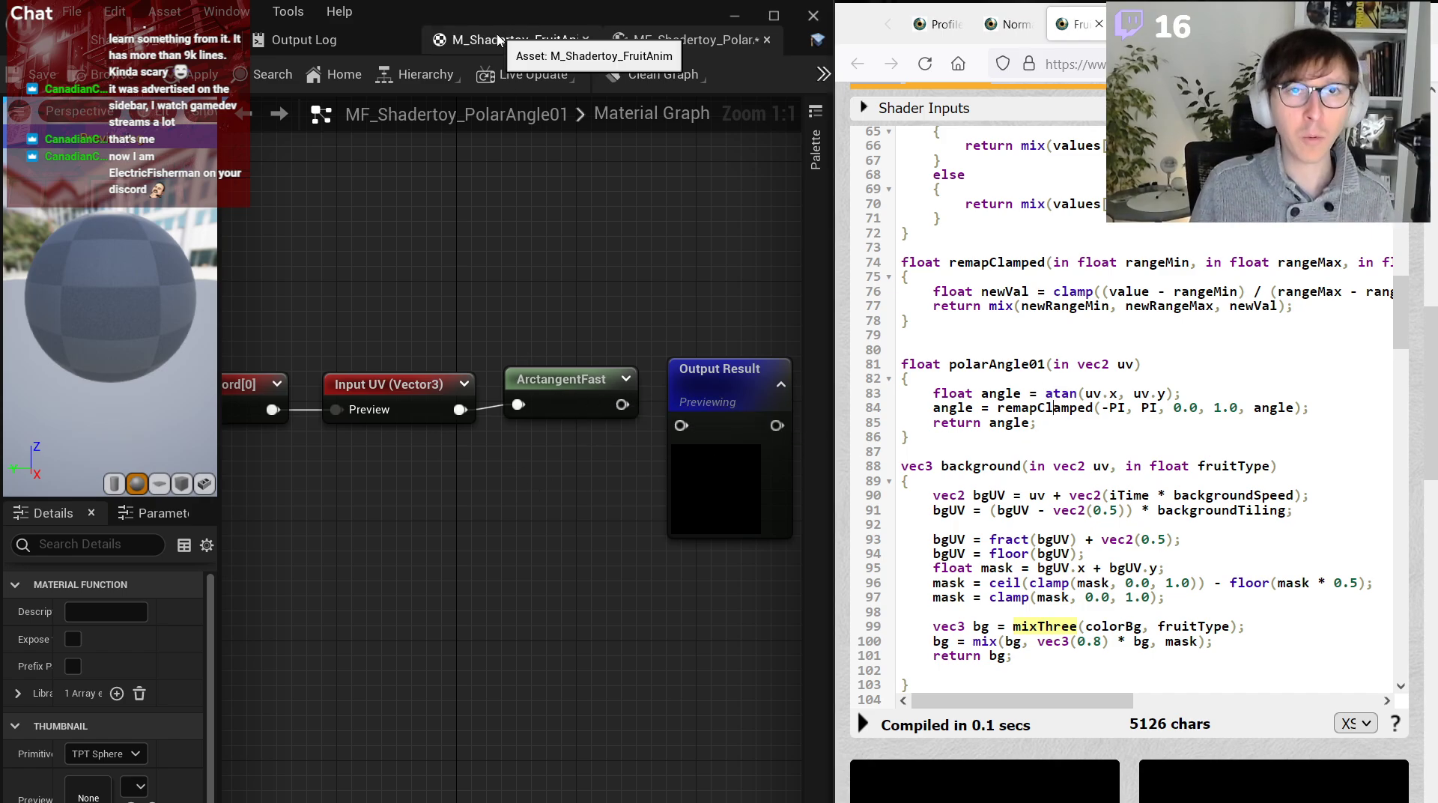
Insert the MF_Shadertoy_RemapClamped function from the Content Browser below ArctangentFast, and move Output Result further away to make room.
drag(708, 217, 462, 199)
key(ctrl+b)
drag(234, 573, 830, 659)
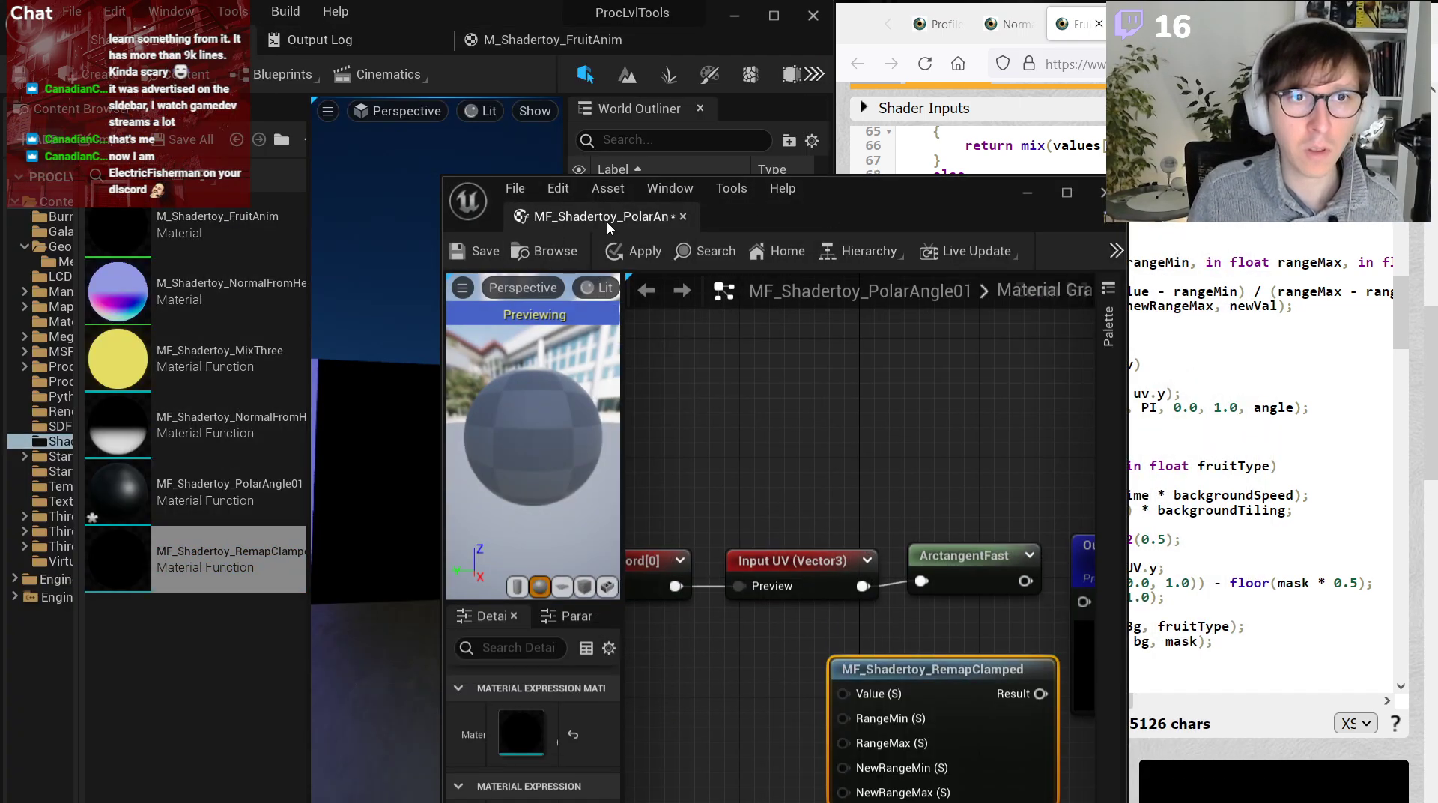
drag(603, 216, 517, 40)
right_drag(641, 476, 562, 448)
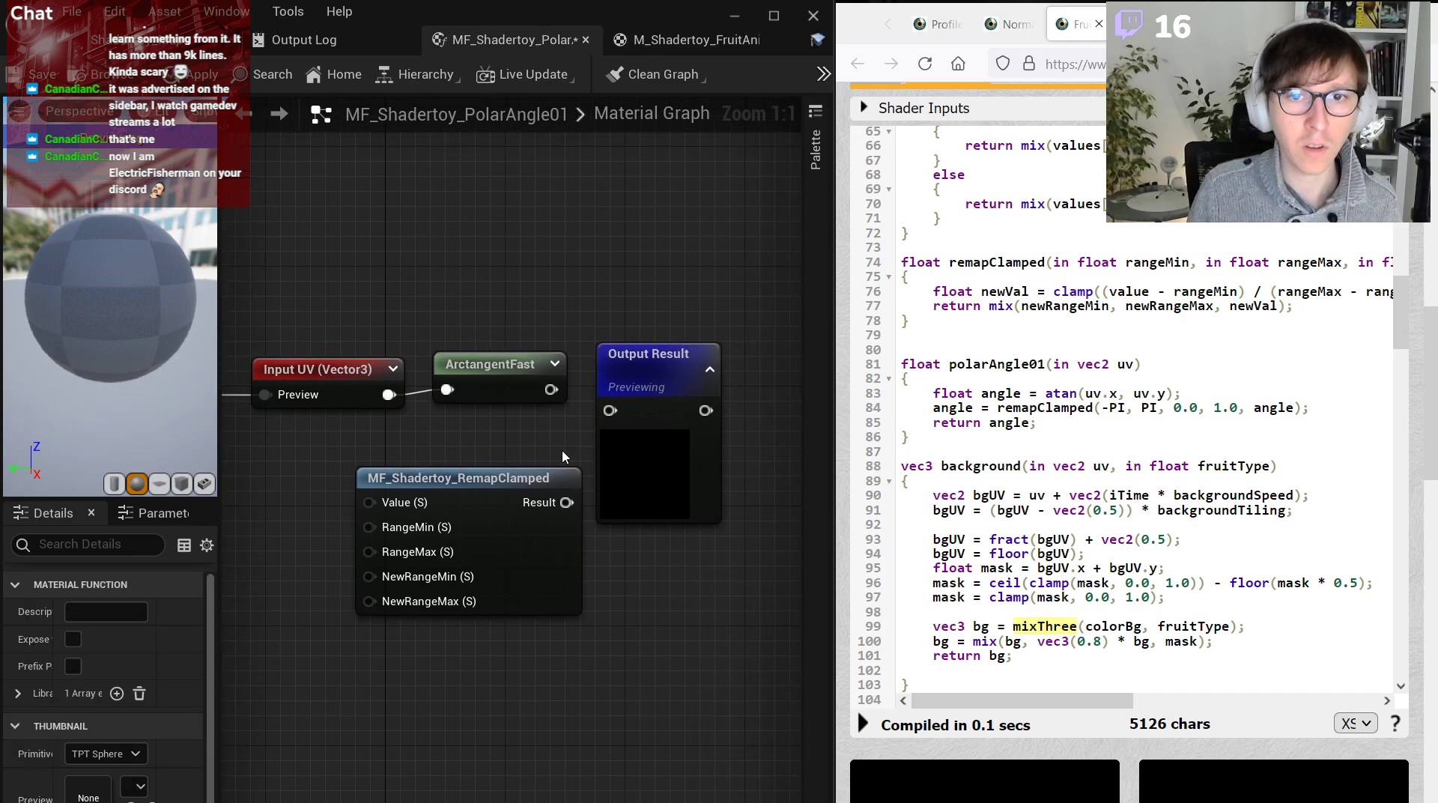
drag(656, 354, 726, 368)
Add the Math function Pi beside the MF_Shadertoy_RemapClamped node.
double_click(1118, 408)
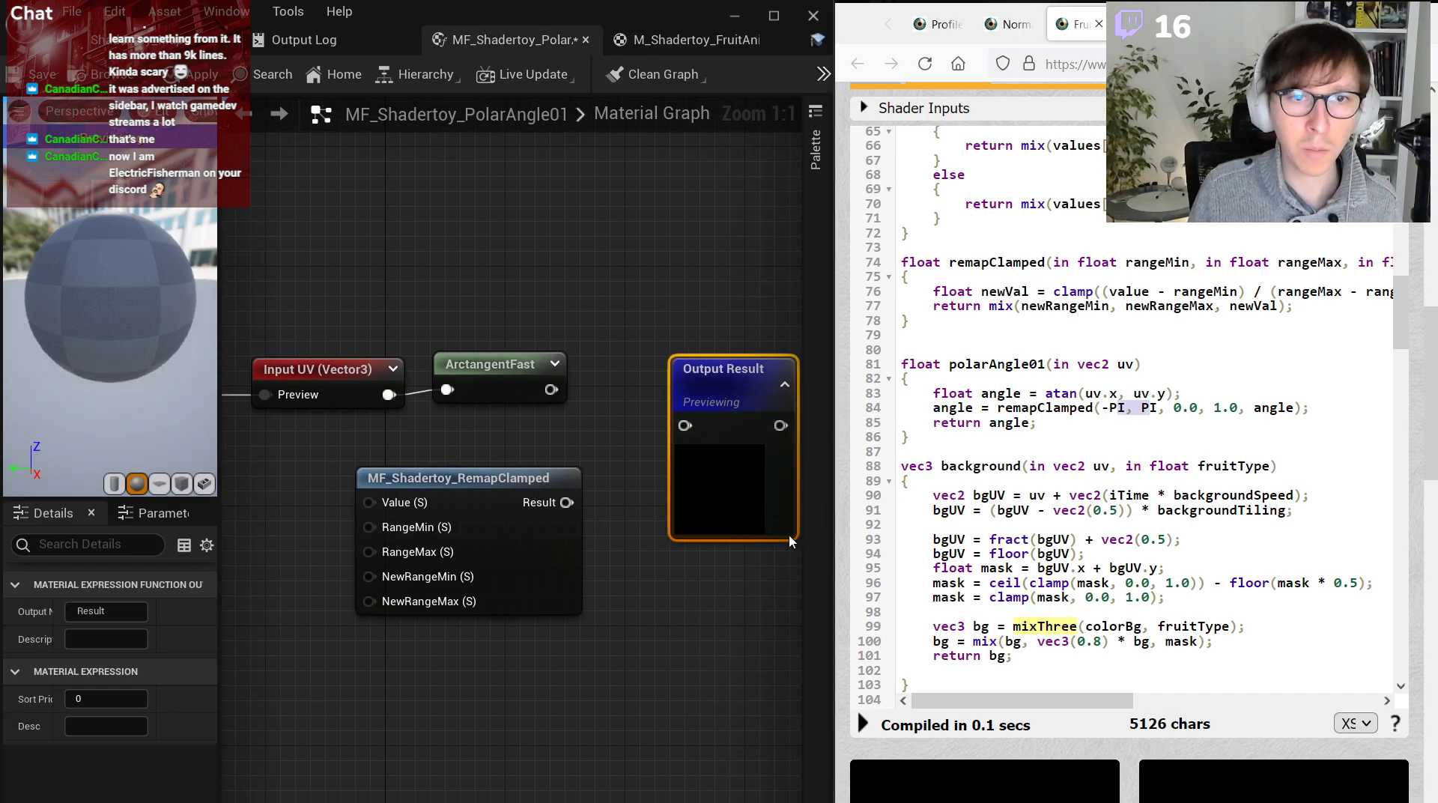
click(248, 472)
right_drag(247, 472, 375, 476)
right_click(290, 474)
text(pi)
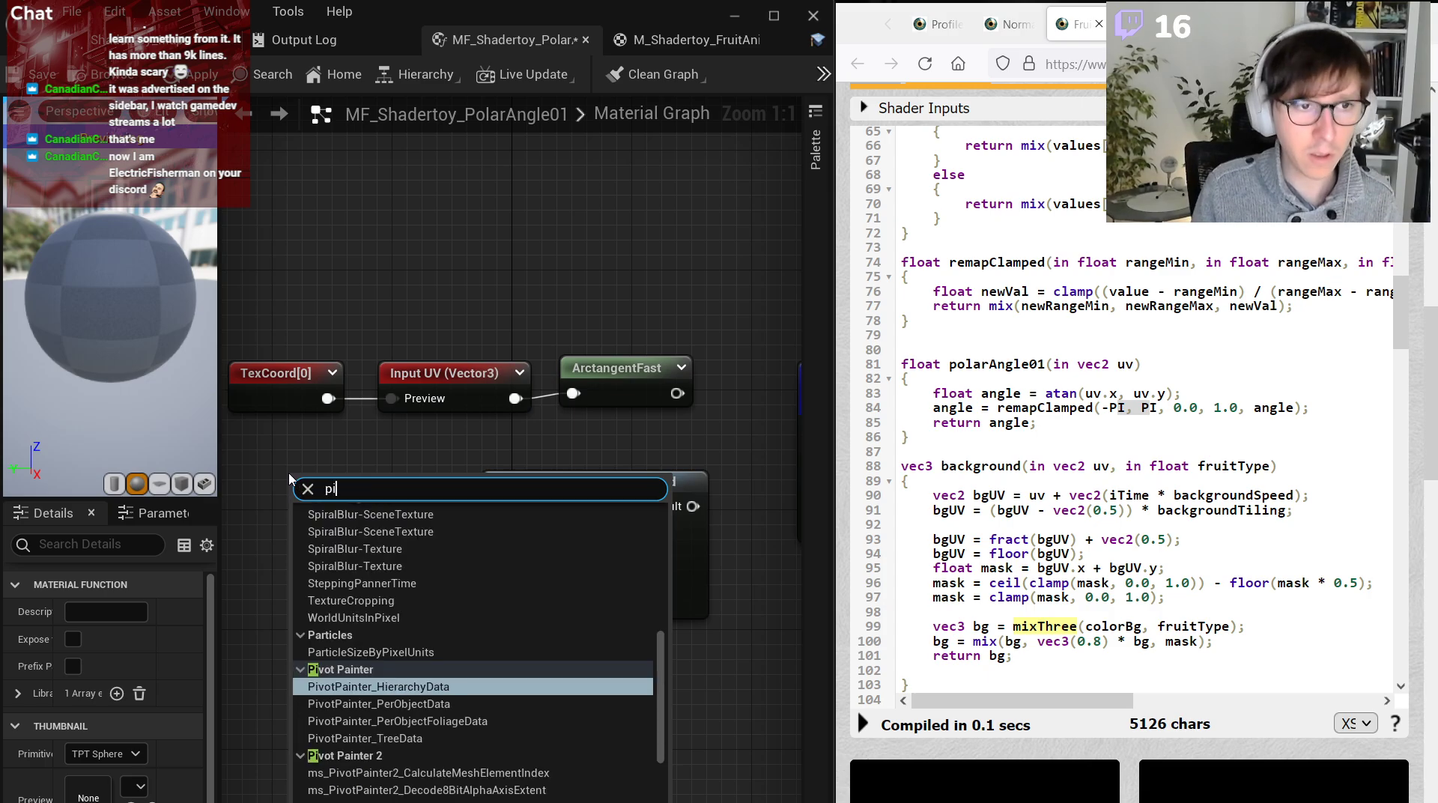
scroll(451, 632, up, 5)
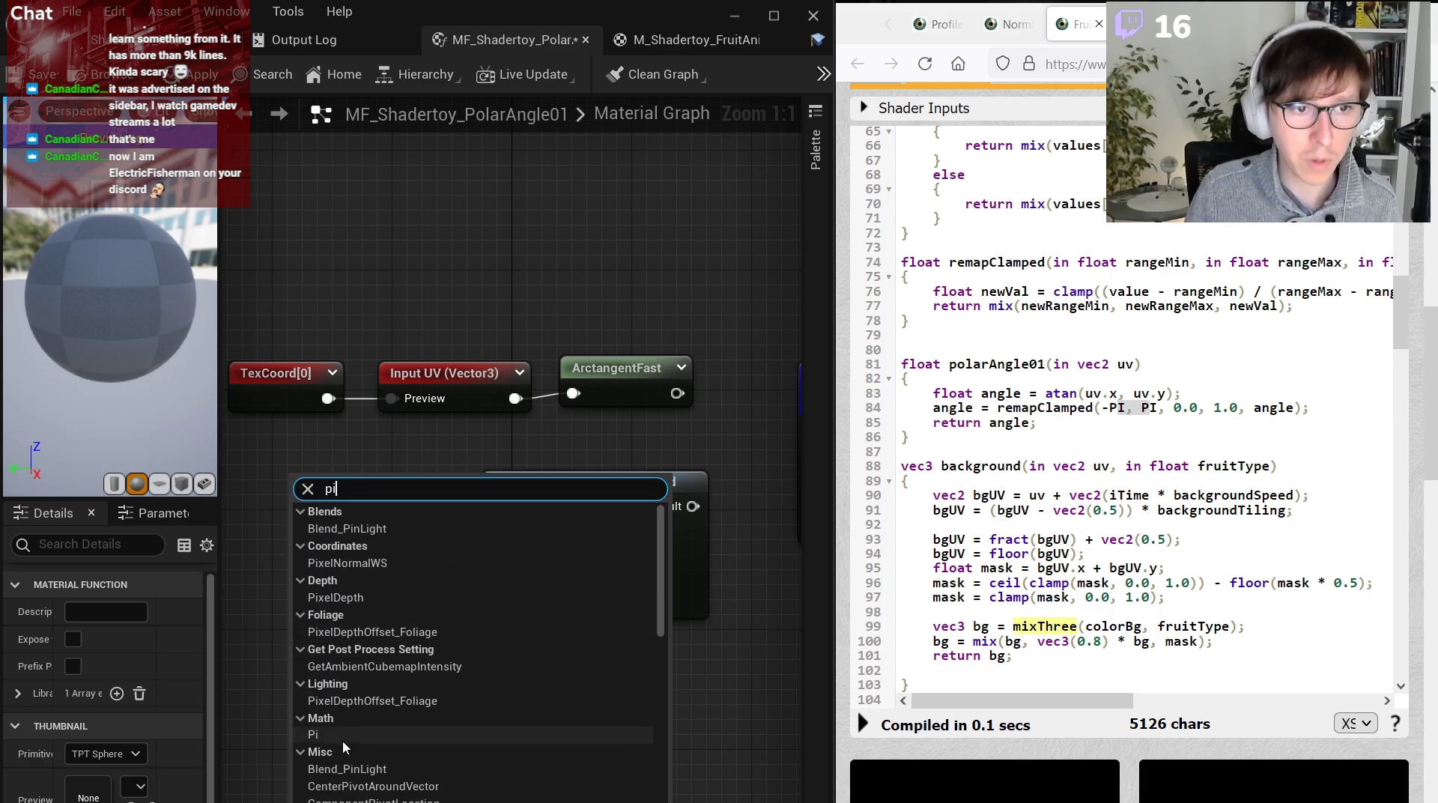
click(338, 739)
right_drag(416, 541, 492, 550)
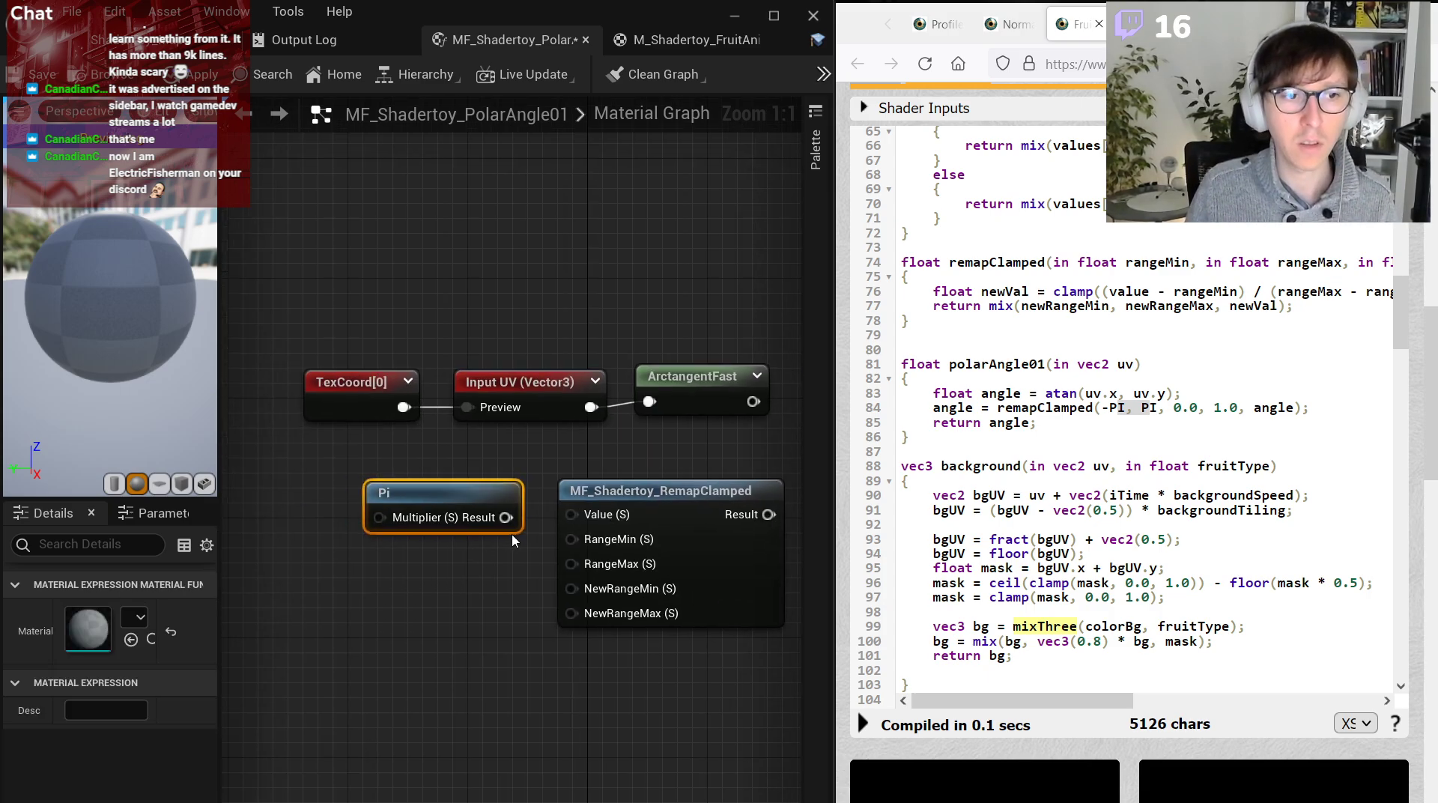
Inspect the constant's value inside the Pi function, close it, and return to the MF_Shadertoy_PolarAngle01 graph.
double_click(478, 496)
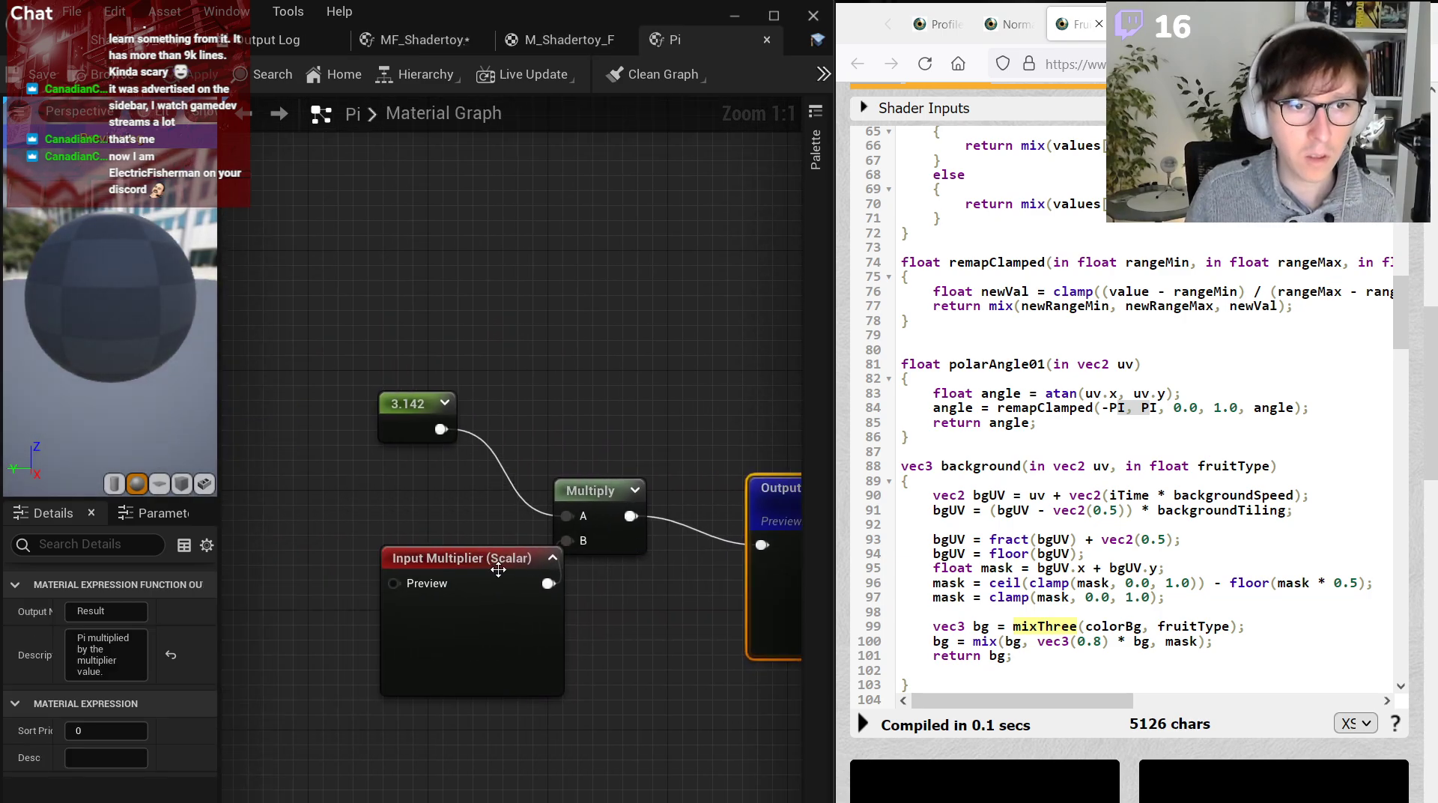
click(403, 429)
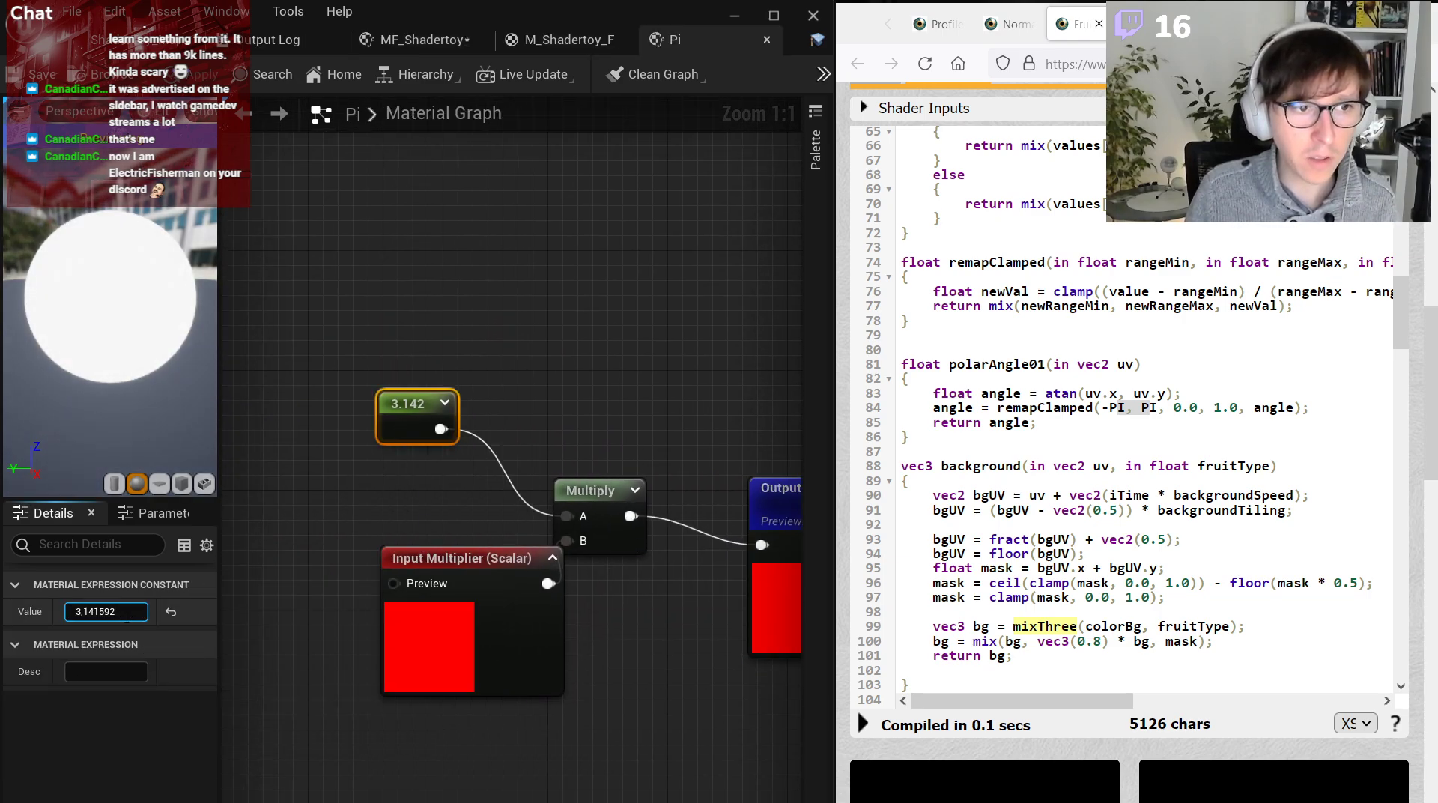
click(339, 537)
click(409, 422)
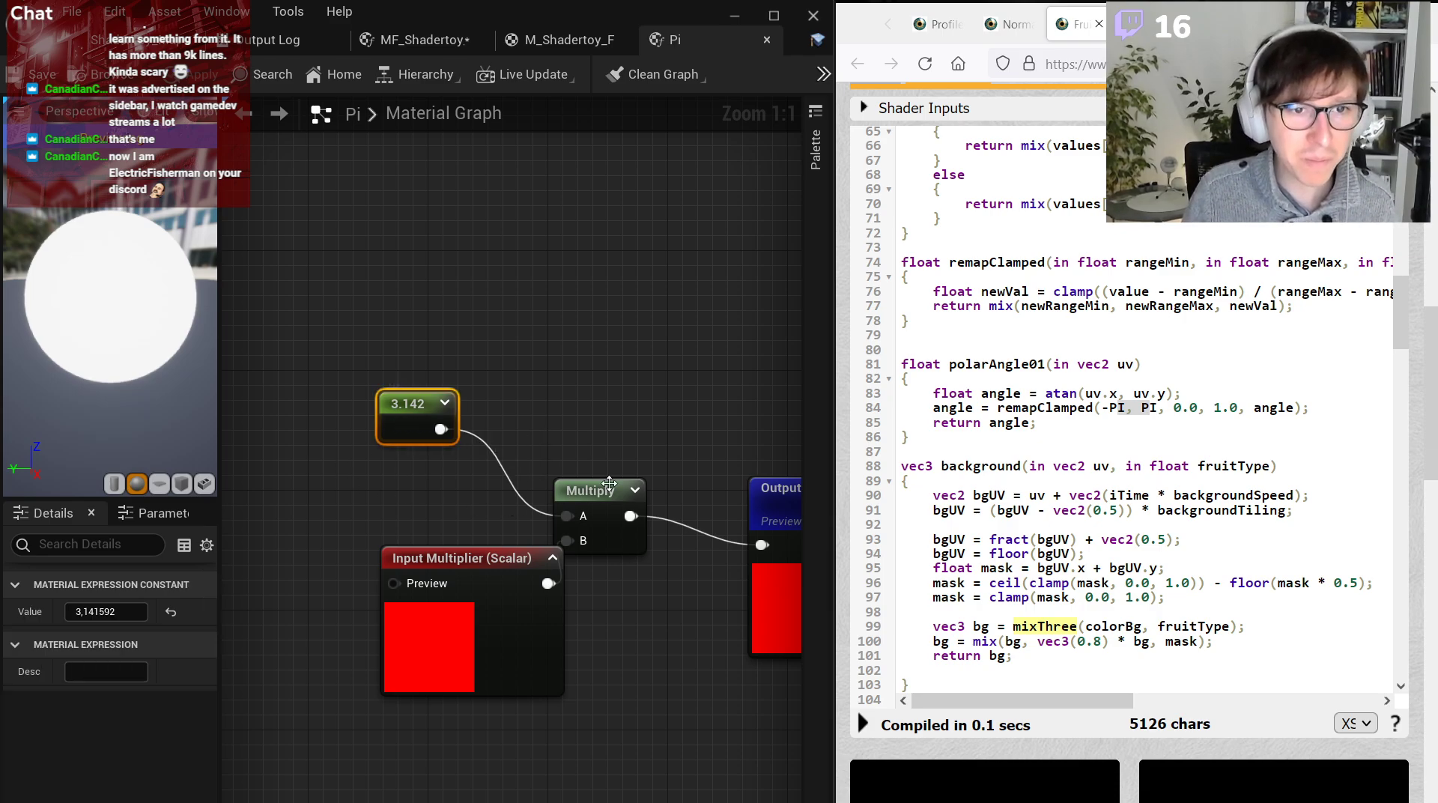
middle_click(703, 42)
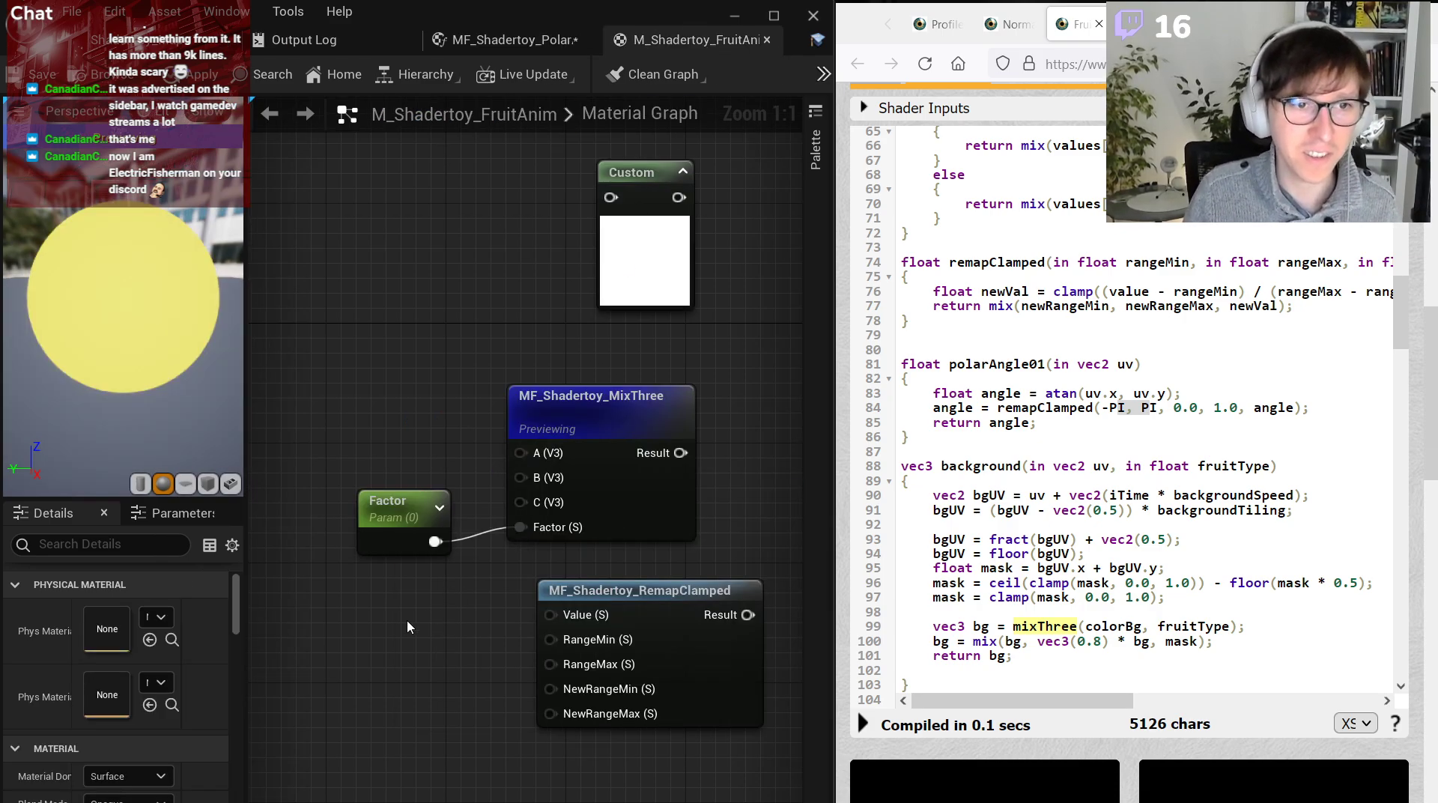
click(509, 40)
right_drag(431, 619, 451, 625)
click(453, 623)
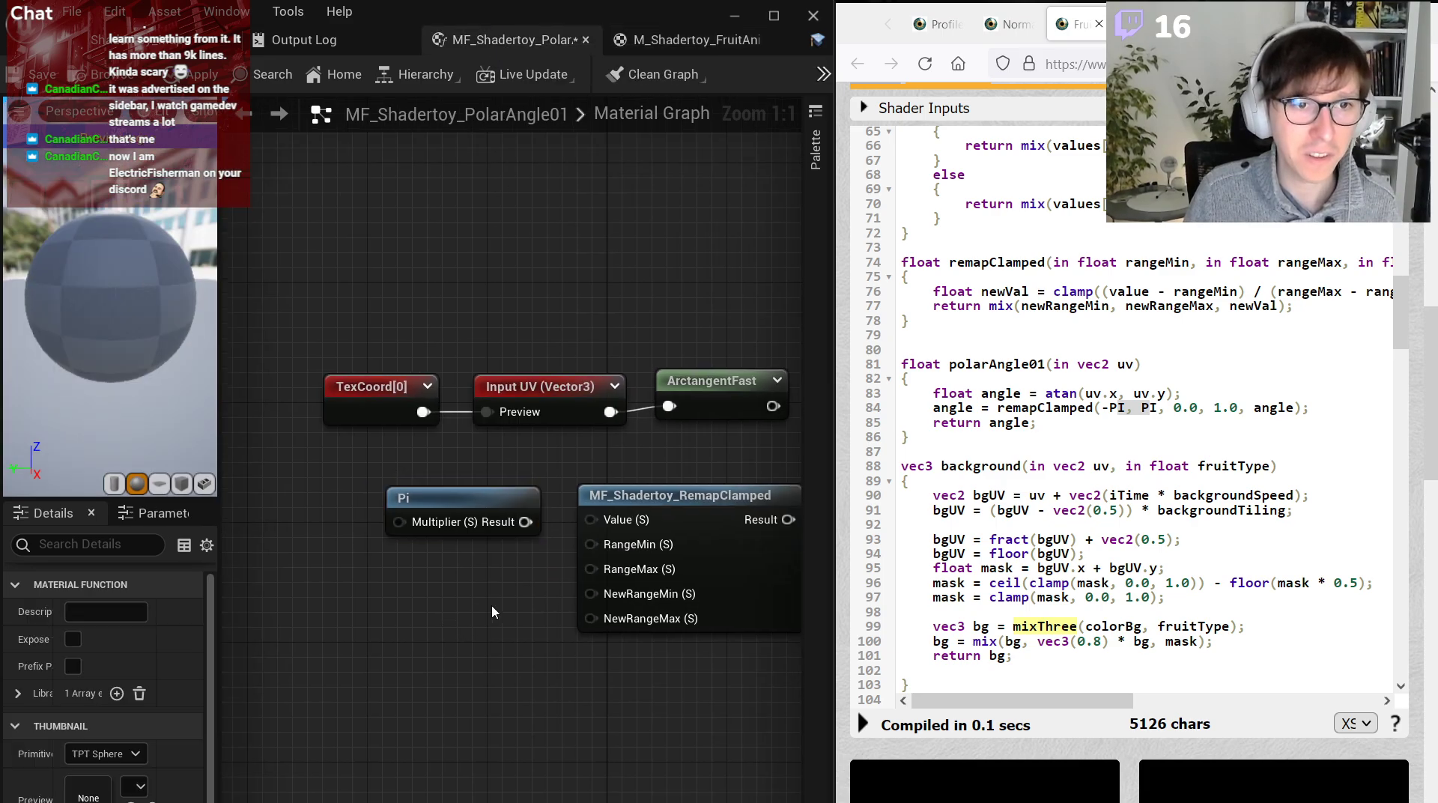
Move the Pi node away from MF_Shadertoy_RemapClamped and place a duplicate of it directly below.
drag(525, 522, 659, 575)
drag(452, 501, 399, 531)
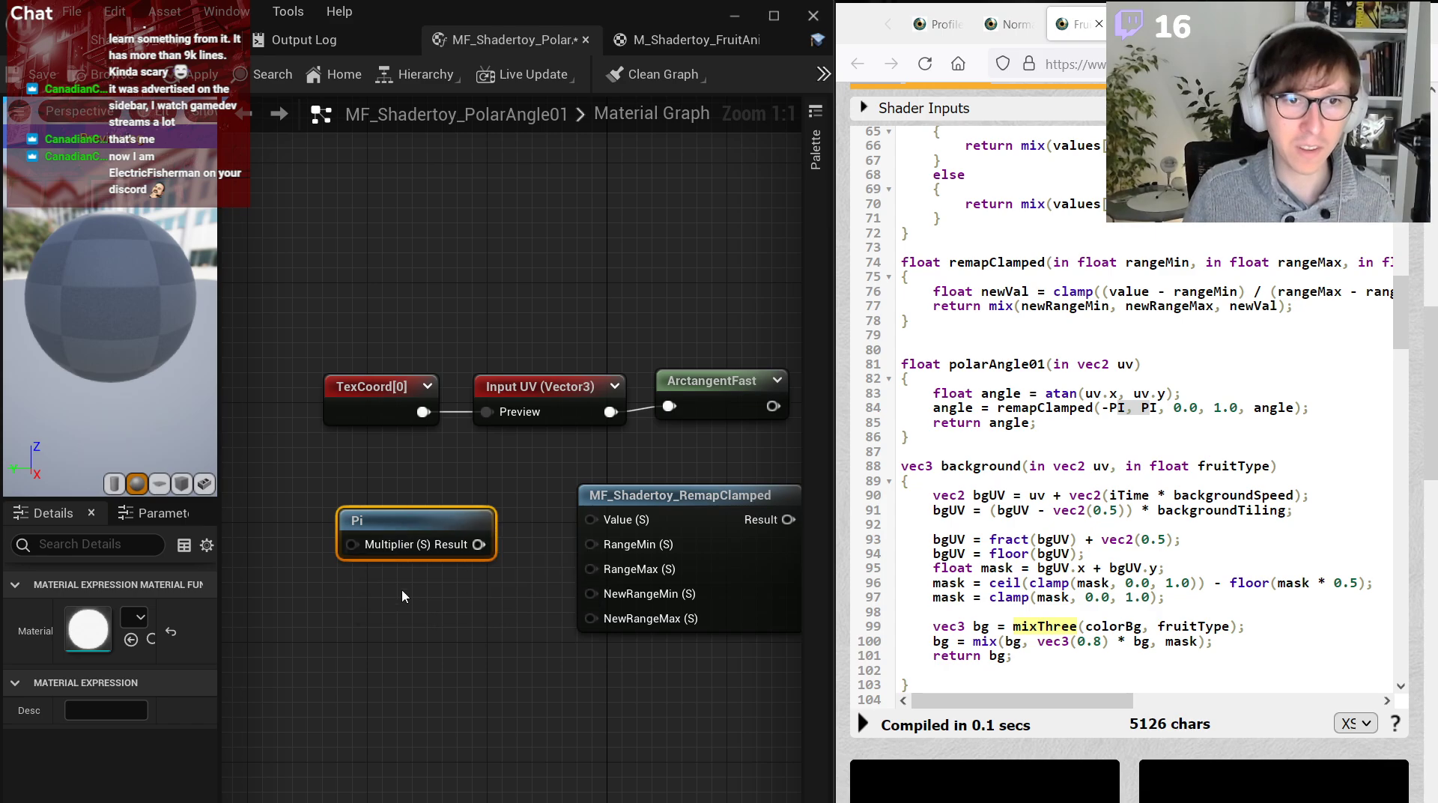
key(ctrl+d)
drag(445, 600, 389, 592)
Add a constant node before the upper Pi node and set its value to -1.
click(287, 537)
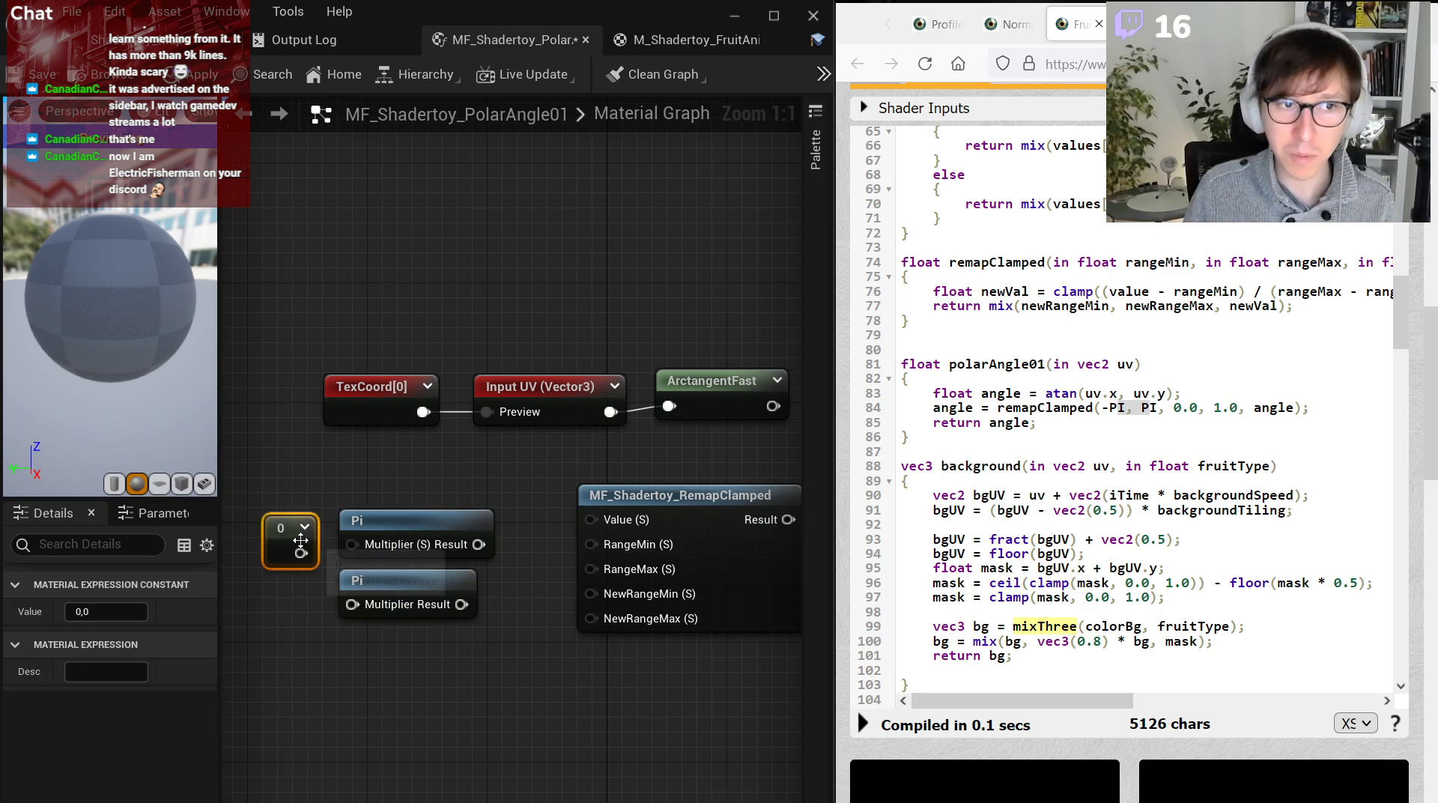
click(117, 604)
text(-1)
key(Return)
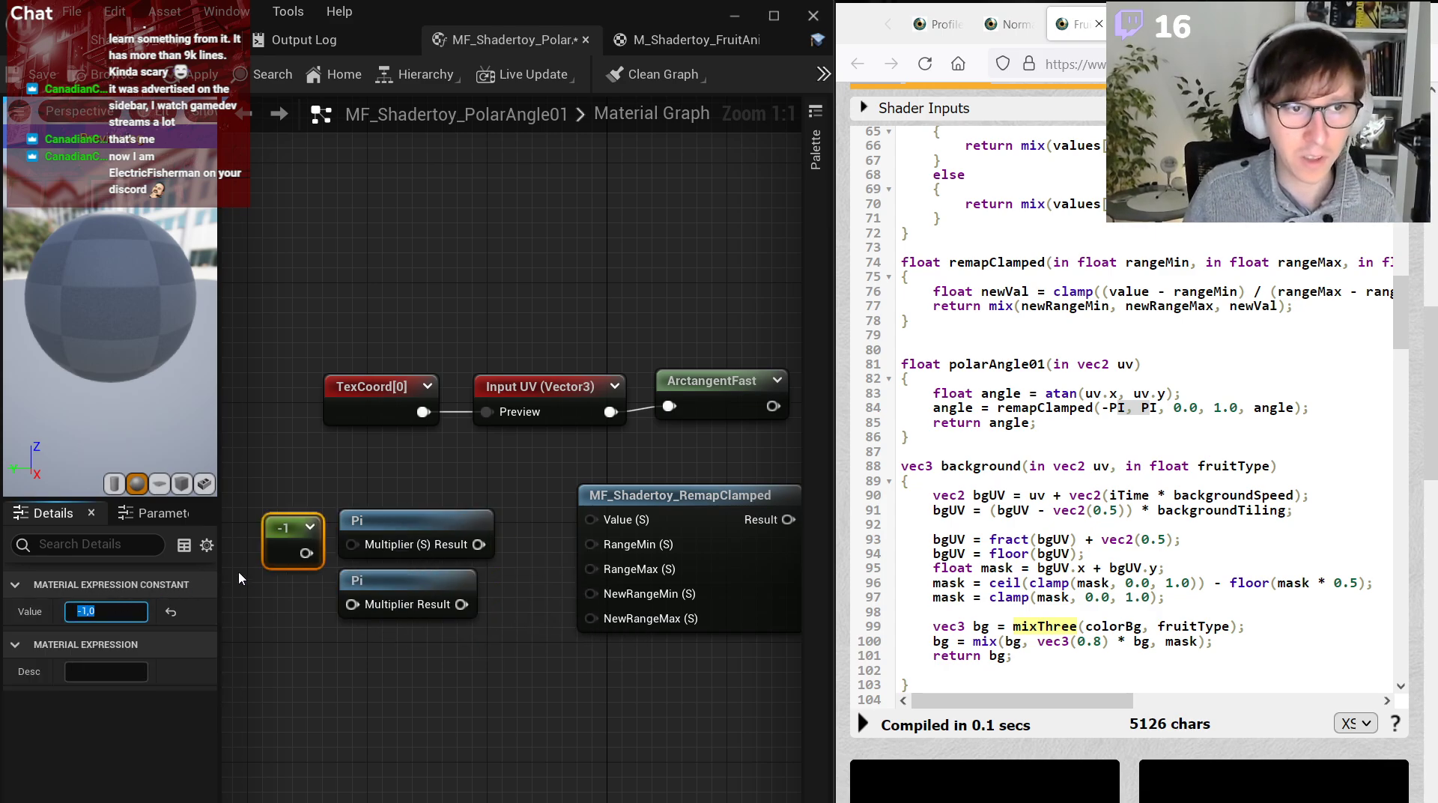
Connect the -1 constant to the upper Pi's Multiplier, and the upper and lower Pi results to RangeMin and RangeMax.
drag(307, 553, 352, 545)
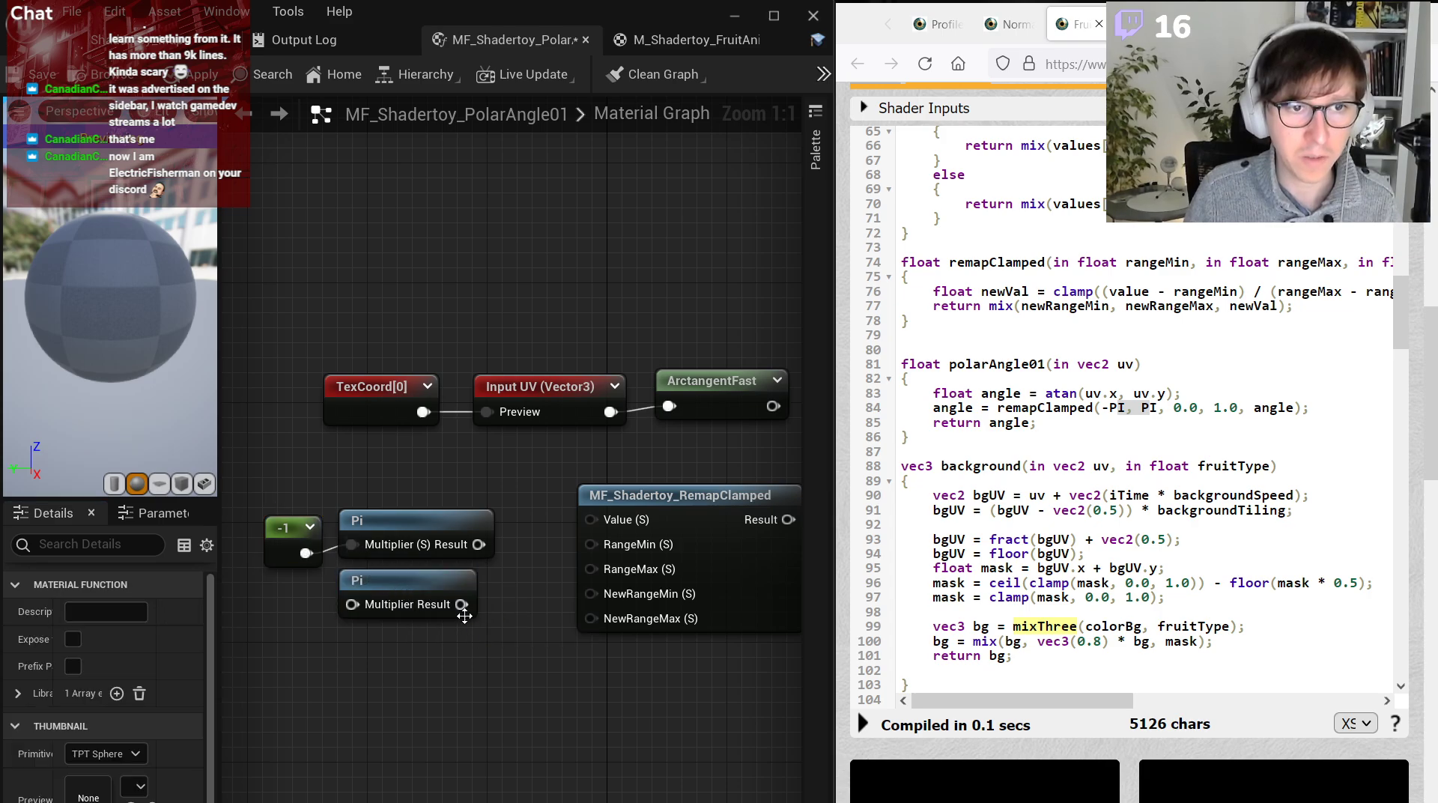
drag(462, 605, 479, 545)
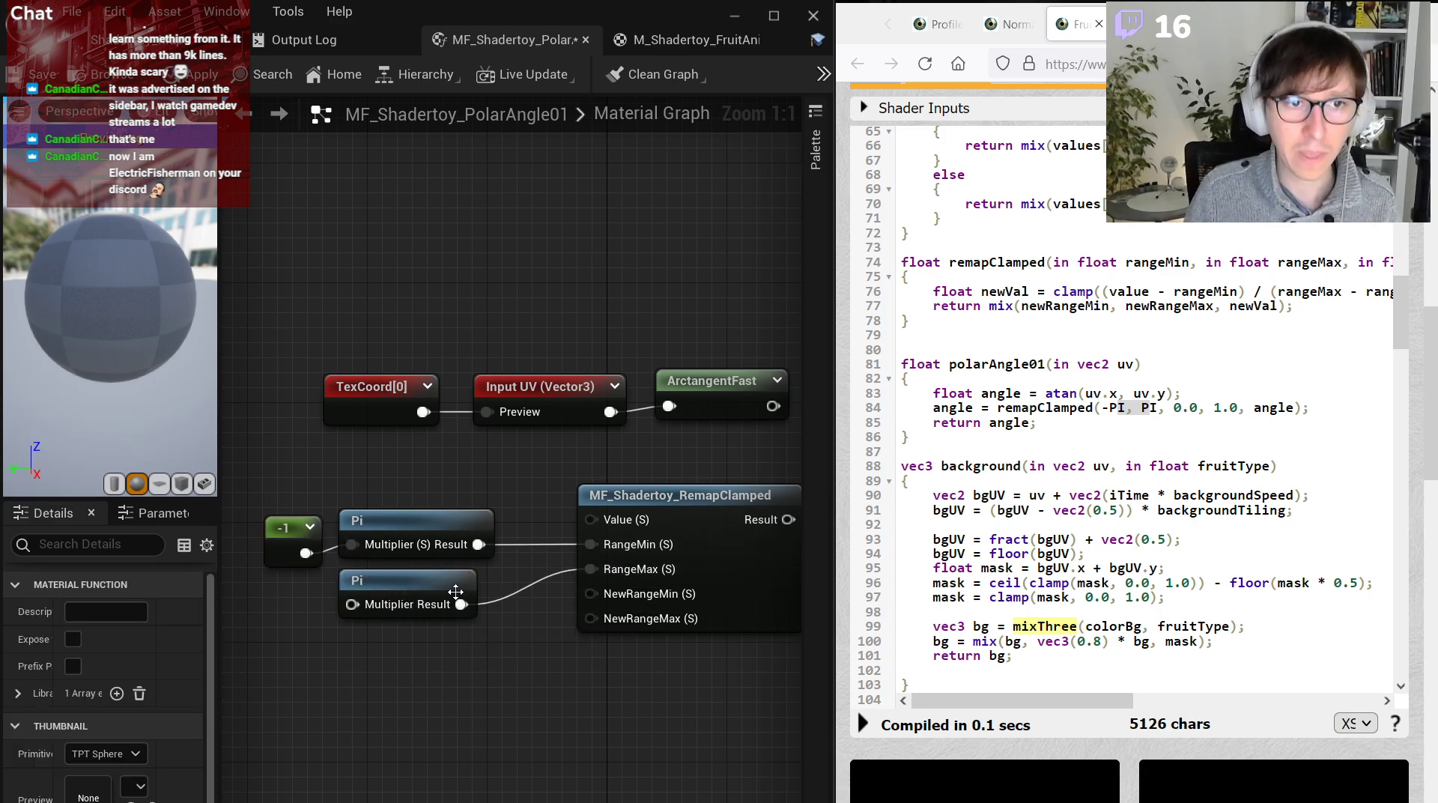
drag(456, 593, 470, 592)
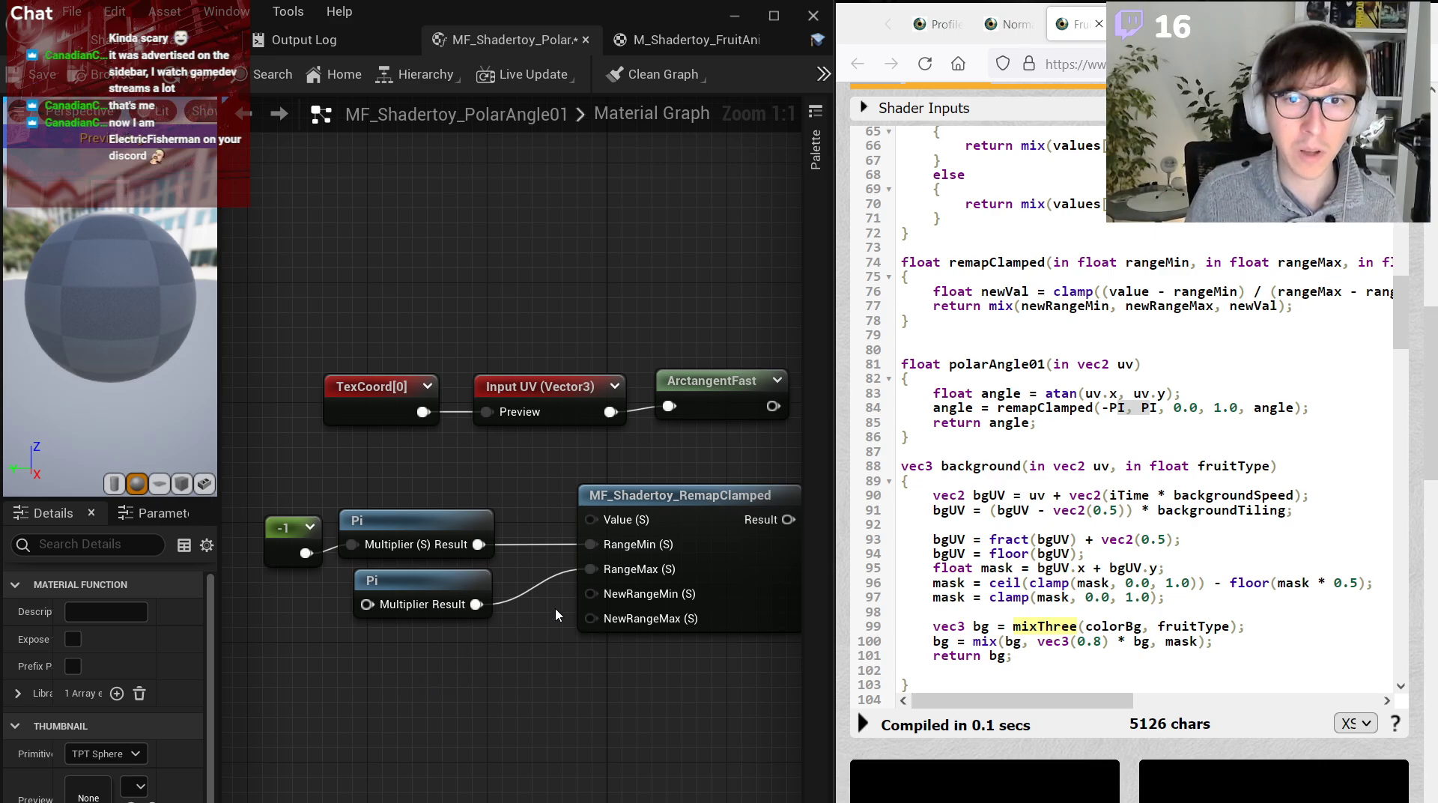
Add constants 0 and 1, connect them to NewRangeMin and NewRangeMax, and align the MF_Shadertoy_RemapClamped node.
click(461, 638)
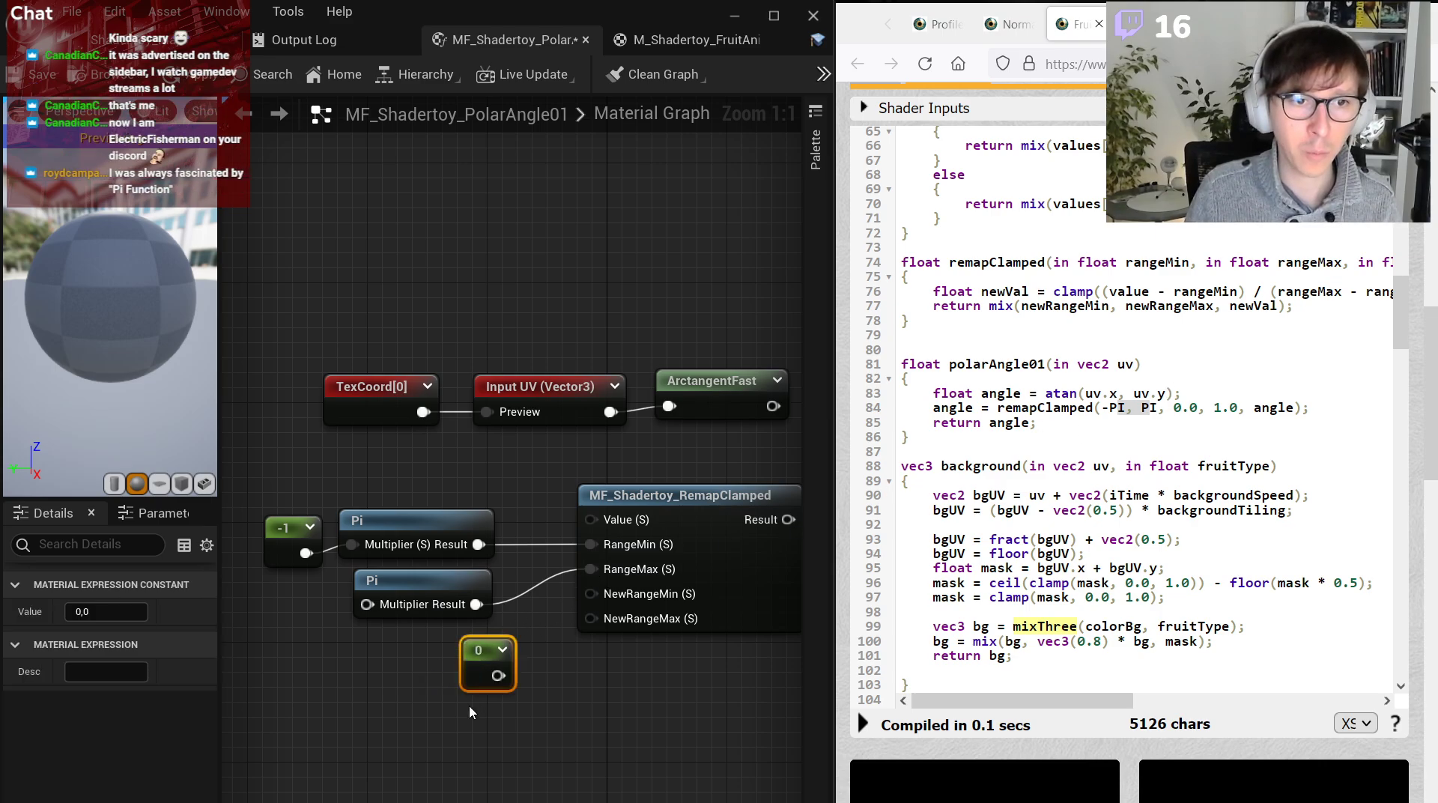
click(469, 704)
text(1)
key(Return)
drag(501, 741, 601, 617)
drag(595, 595, 500, 676)
drag(656, 499, 658, 528)
click(636, 462)
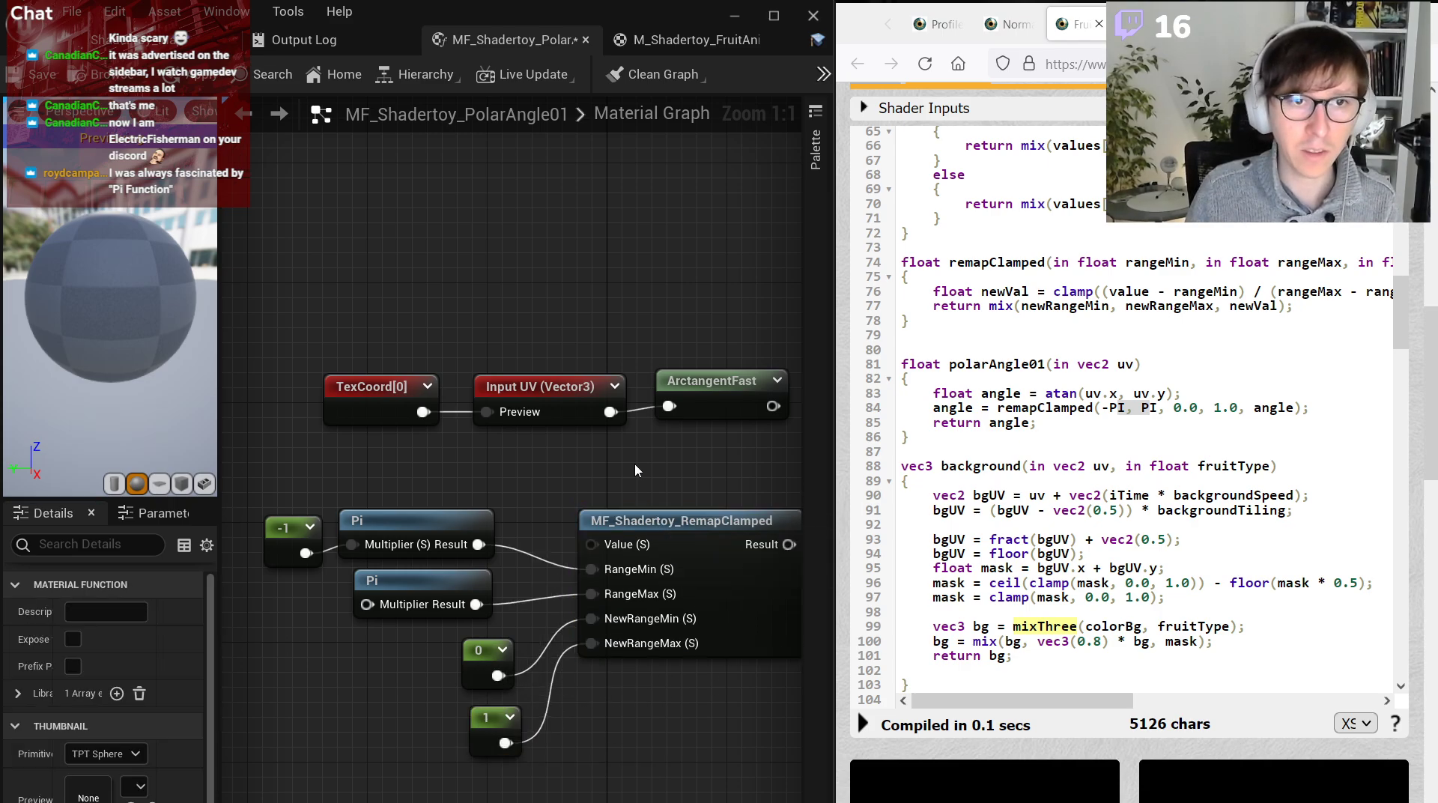
Connect ArctangentFast to the Value input of MF_Shadertoy_RemapClamped, and its Result to the Output Result node.
scroll(633, 464, down, 2)
drag(408, 330, 722, 427)
drag(726, 404, 604, 523)
click(645, 466)
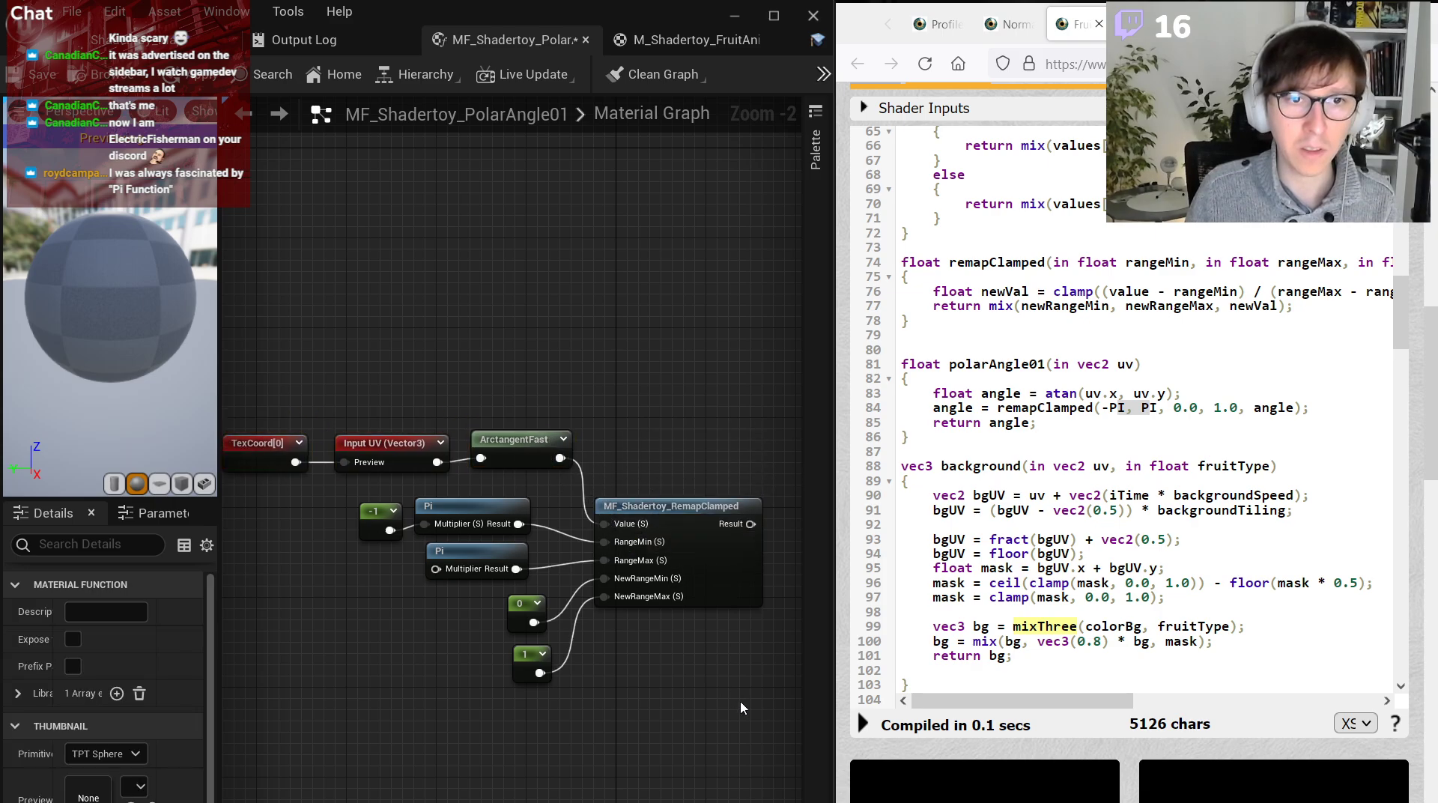
right_drag(727, 703, 566, 694)
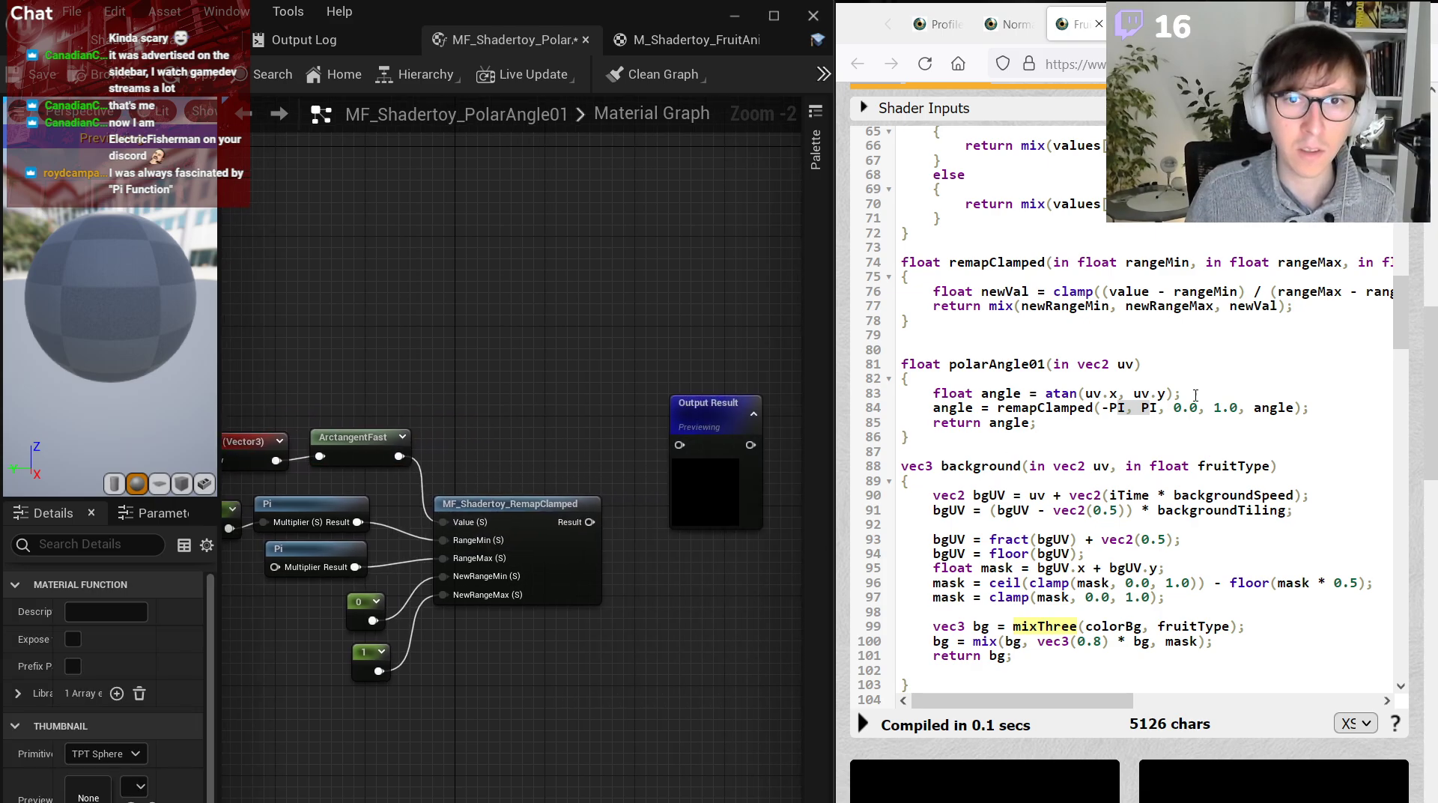
drag(589, 523, 673, 493)
Change the Input UV node's input type to Vector2.
right_drag(582, 433, 756, 368)
scroll(602, 589, up, 1)
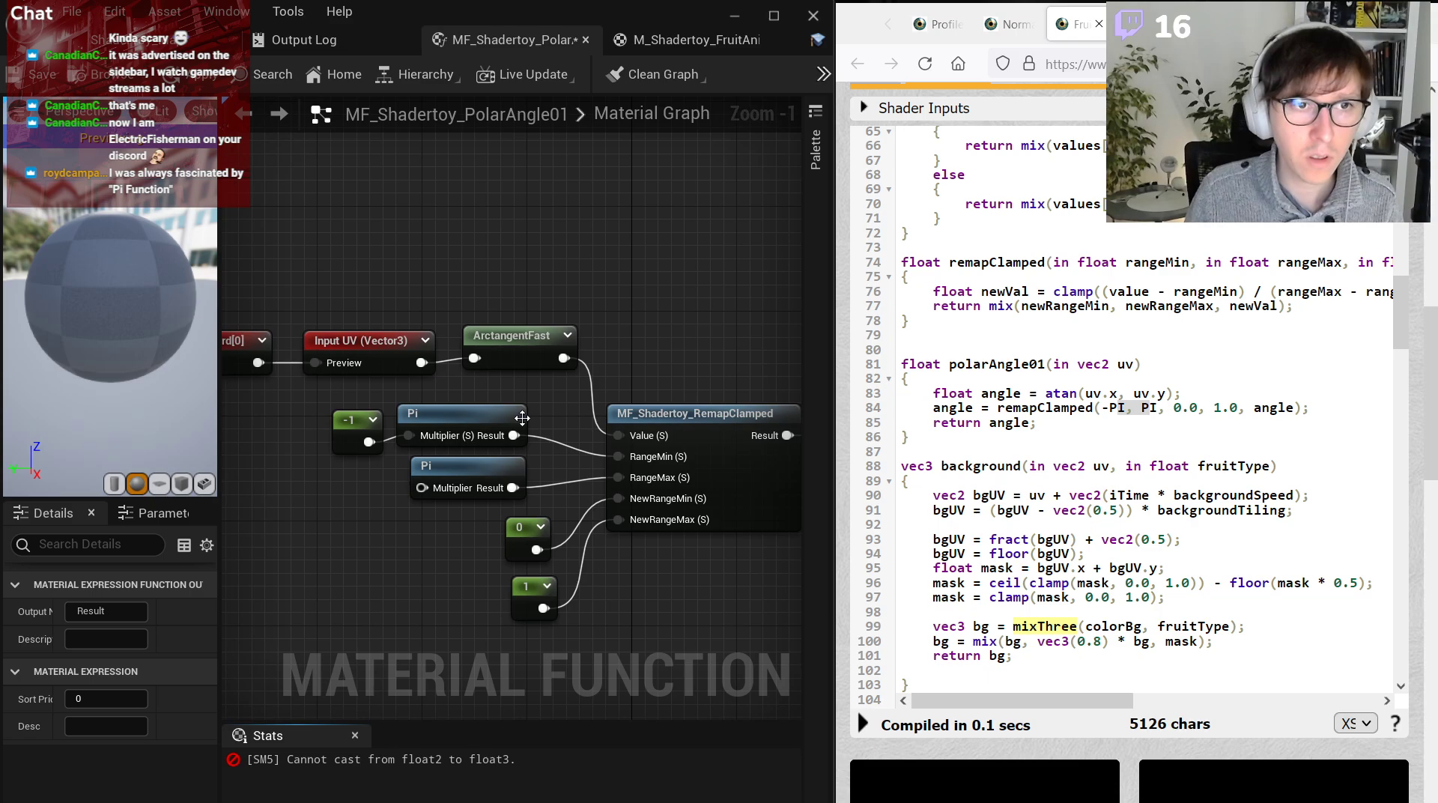
right_drag(523, 418, 650, 412)
click(487, 335)
click(104, 667)
click(129, 704)
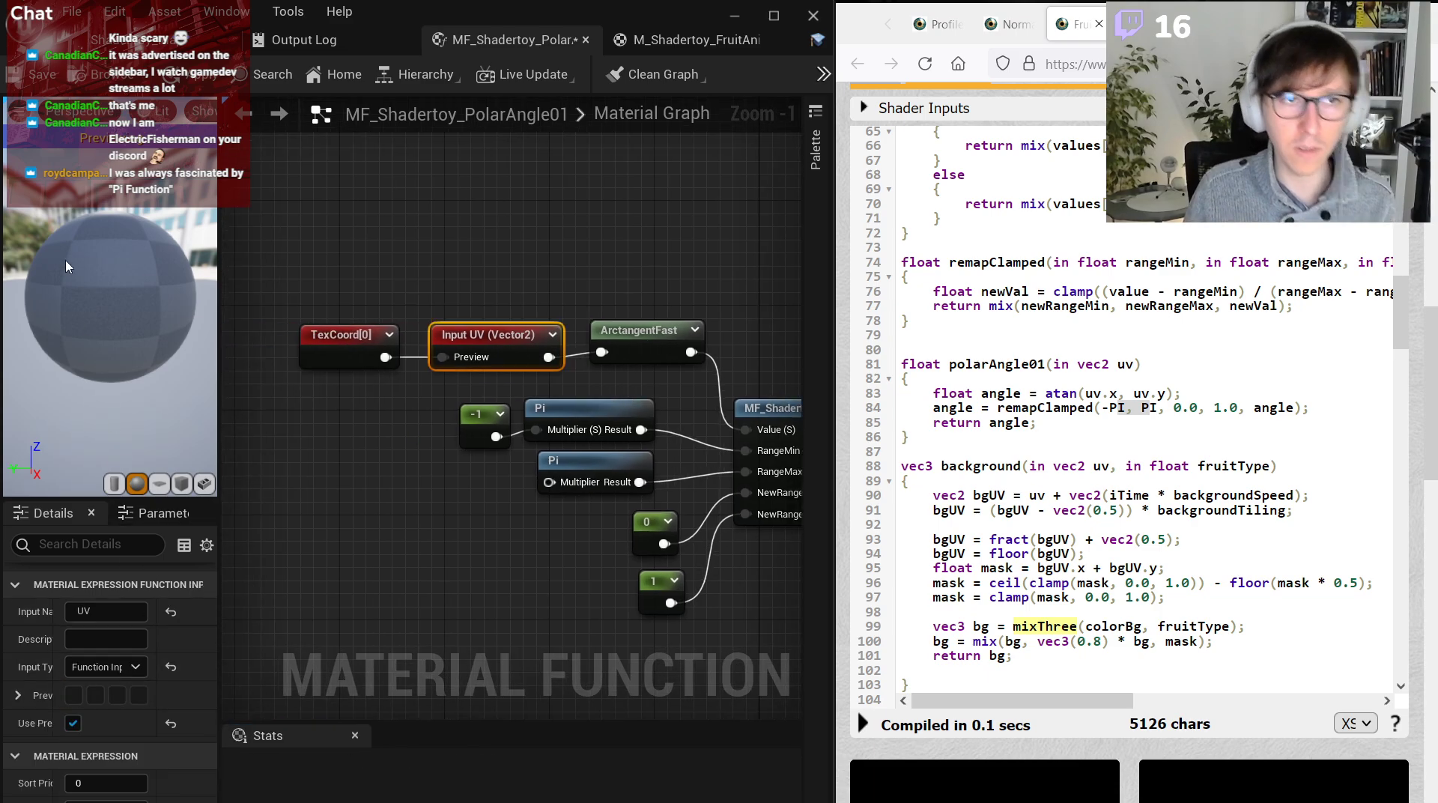
Save the MF_Shadertoy_PolarAngle01 function and dismiss the compile stats.
click(29, 74)
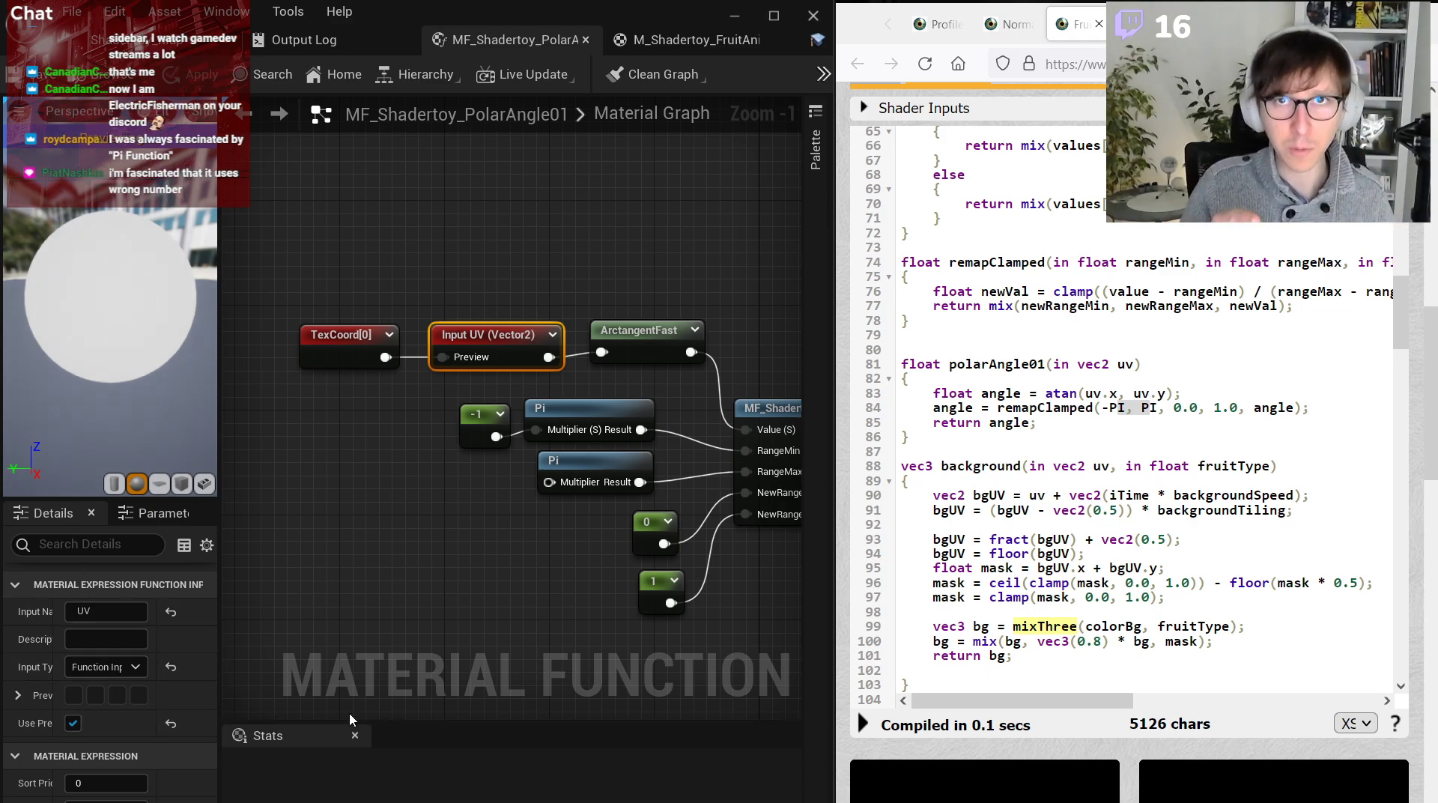
click(355, 736)
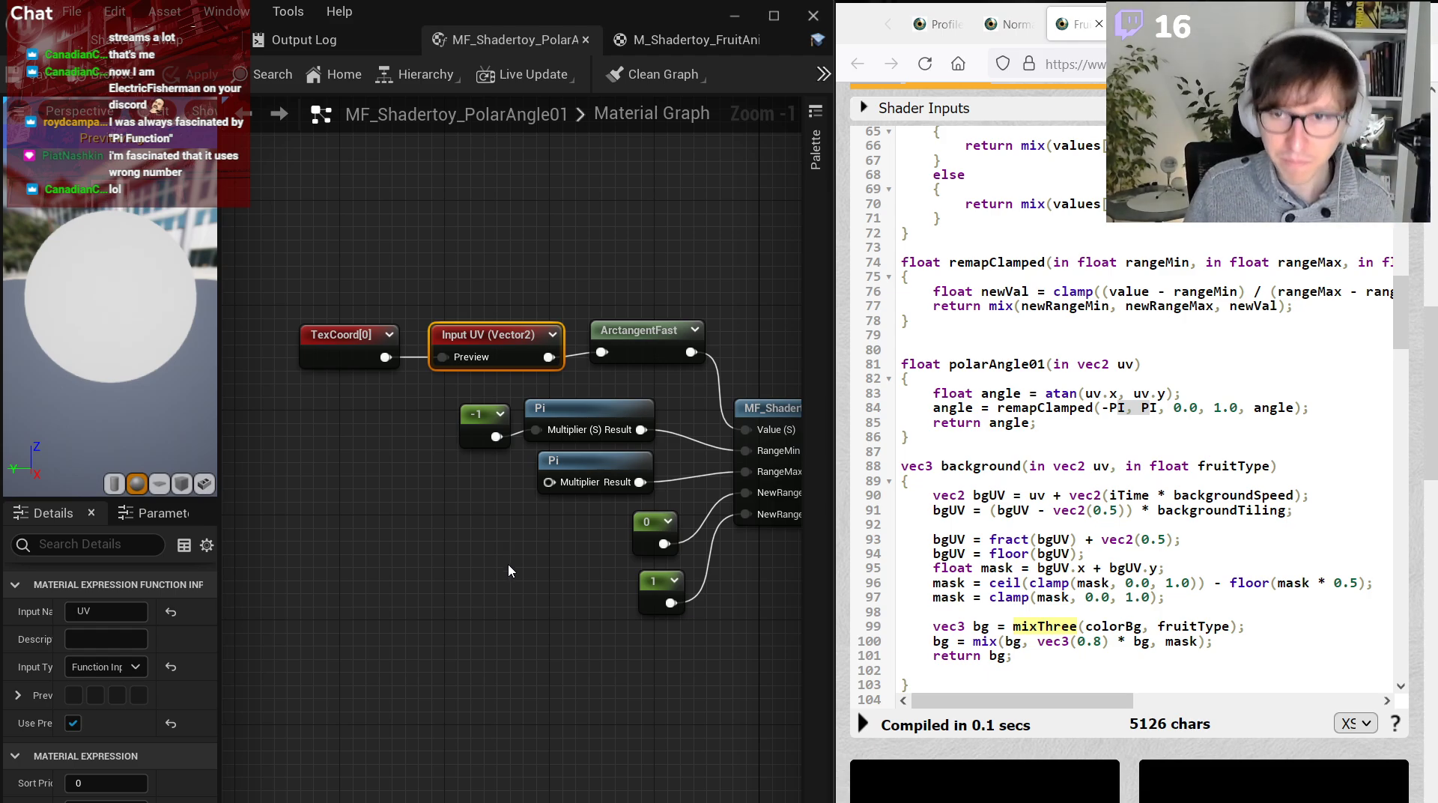
Reopen the Pi function and examine its constant's full value with the details area widened.
right_drag(719, 510, 601, 521)
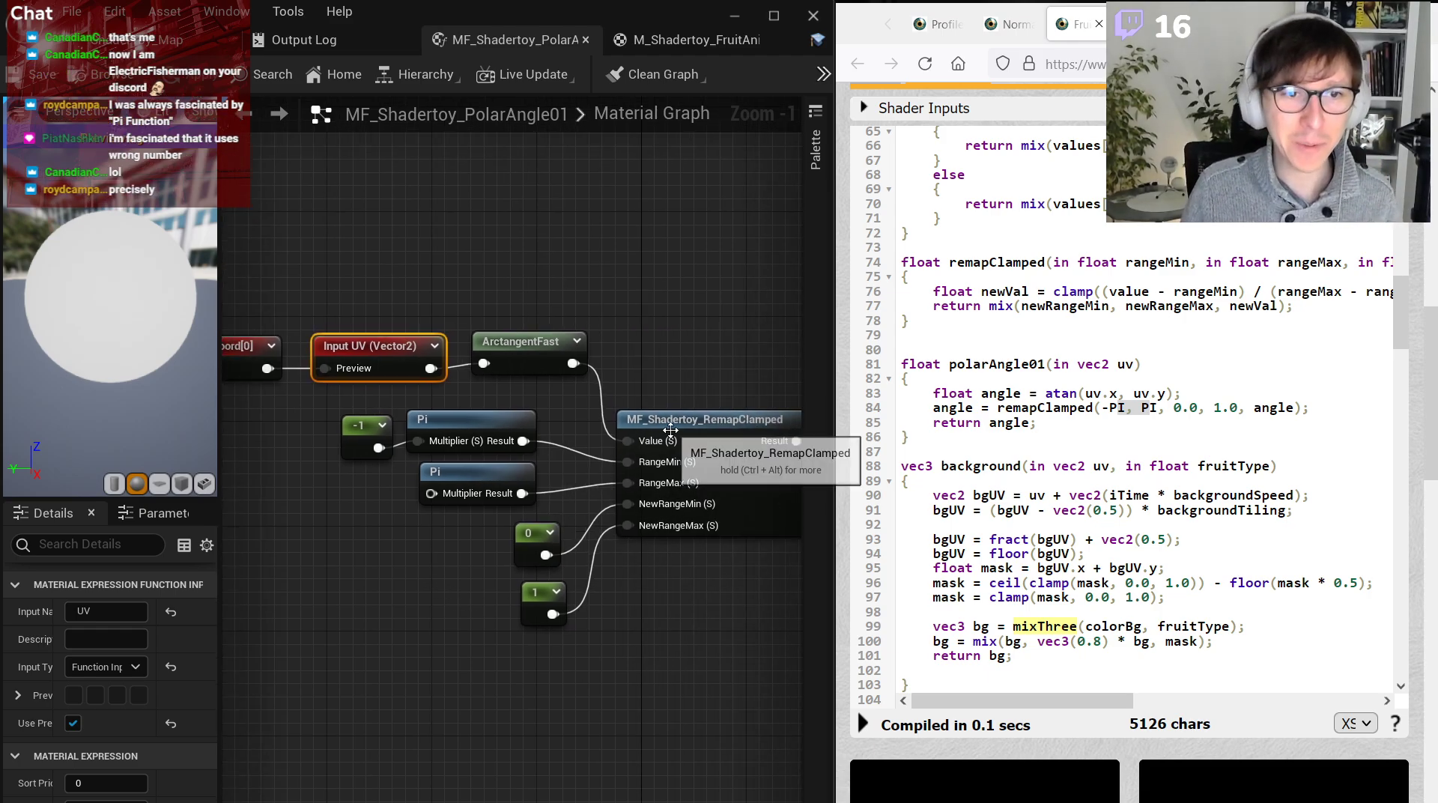
double_click(455, 422)
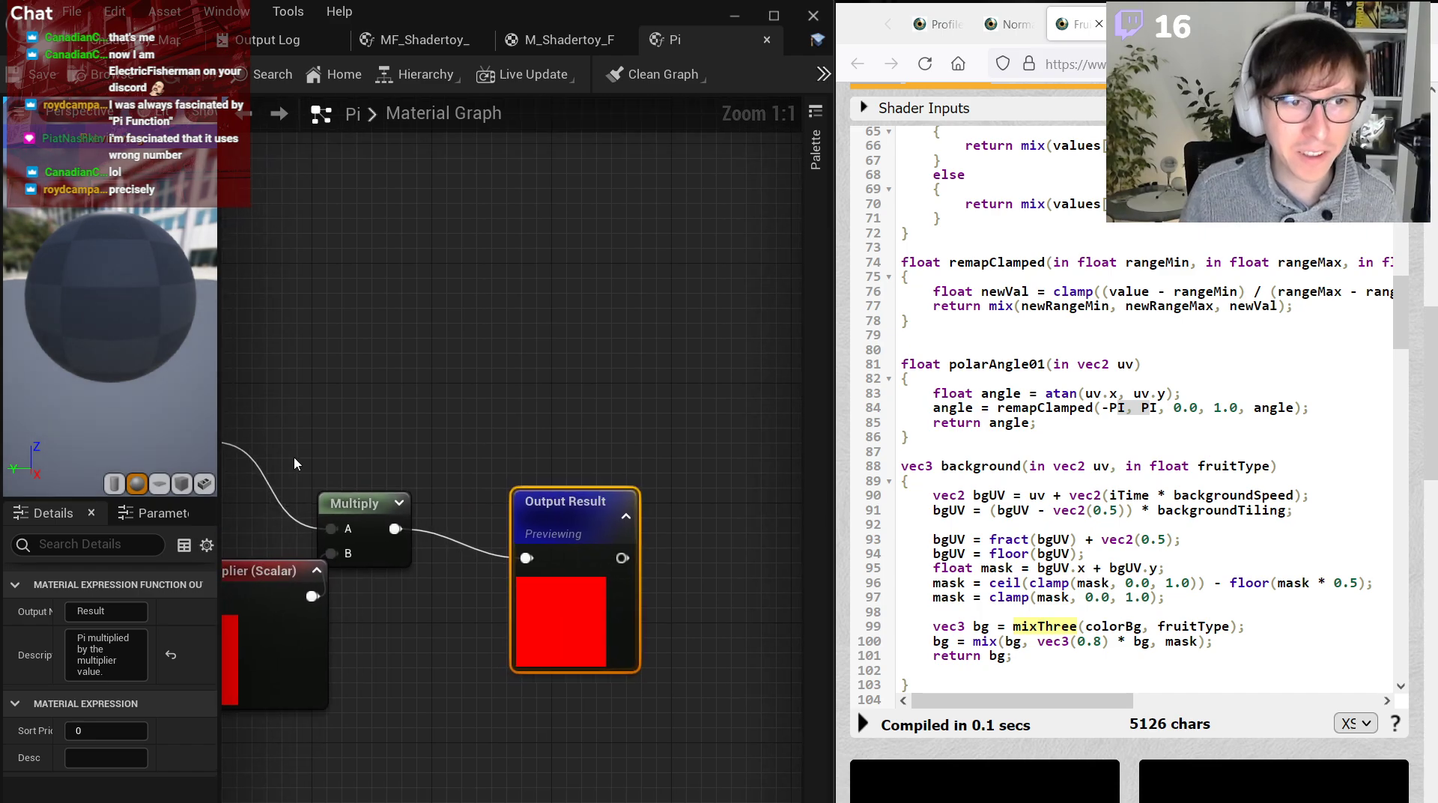
right_drag(294, 460, 574, 430)
click(453, 397)
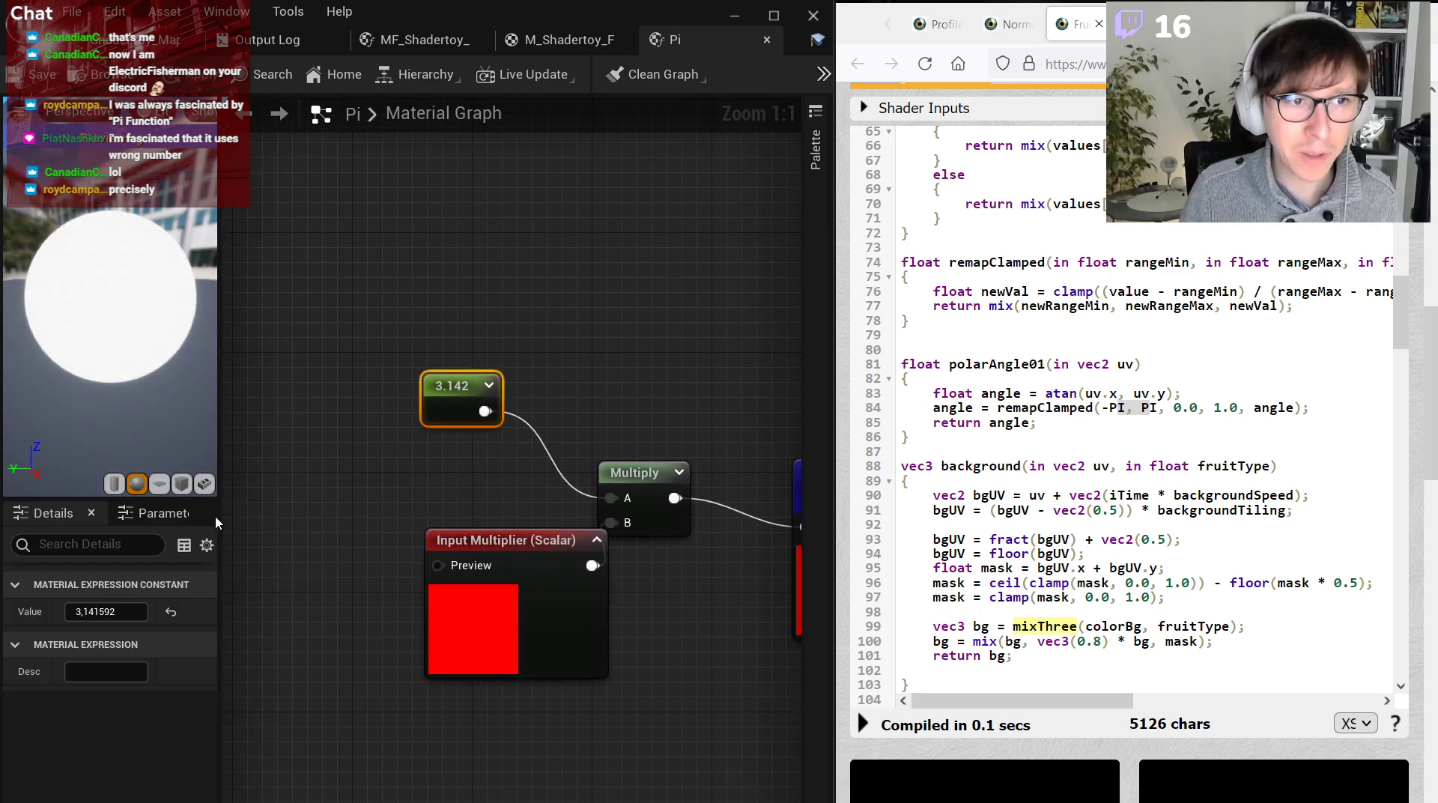
drag(225, 515, 298, 515)
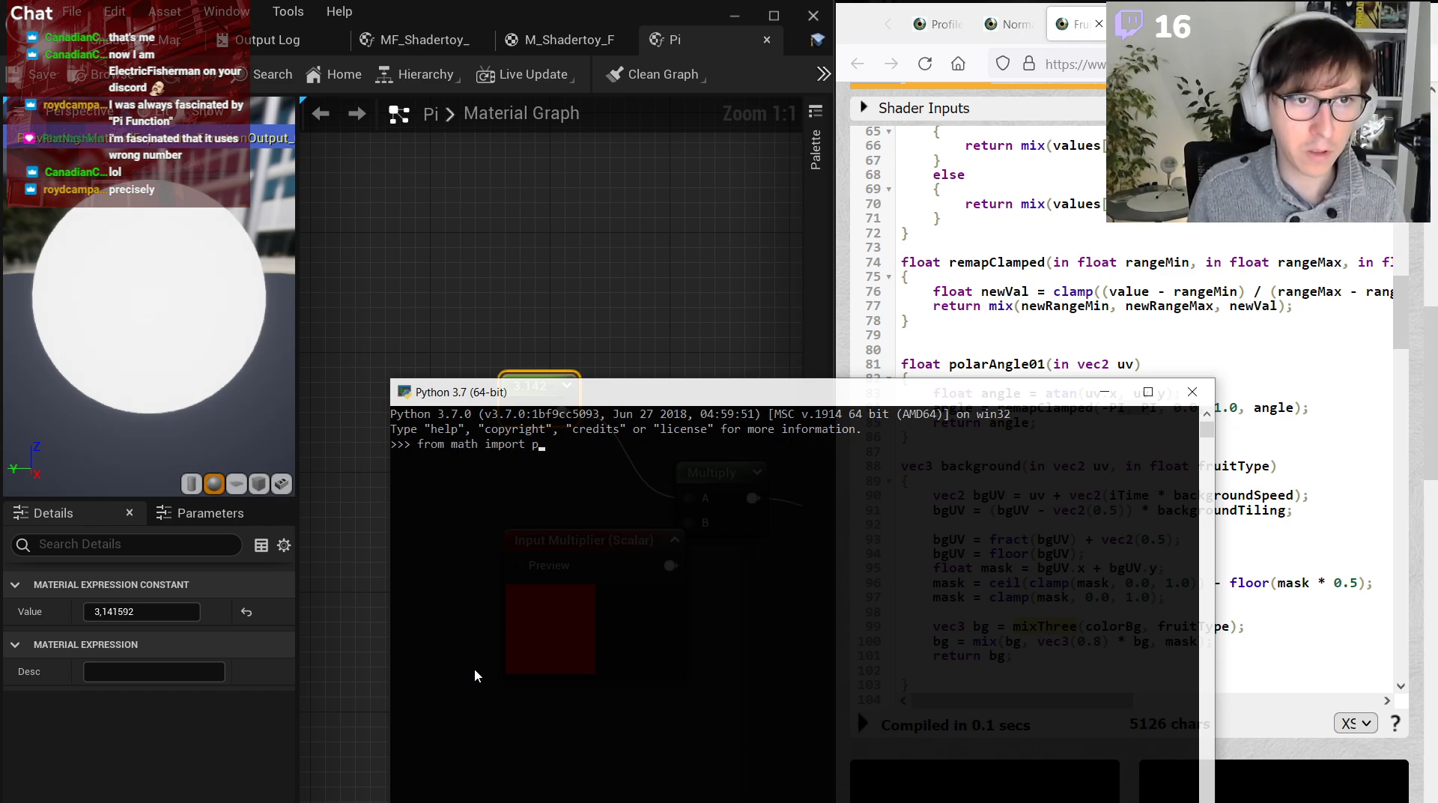
Import pi from math in the Python console, print its value, and place the shrunken console near the constant's value.
text(i)
key(Return)
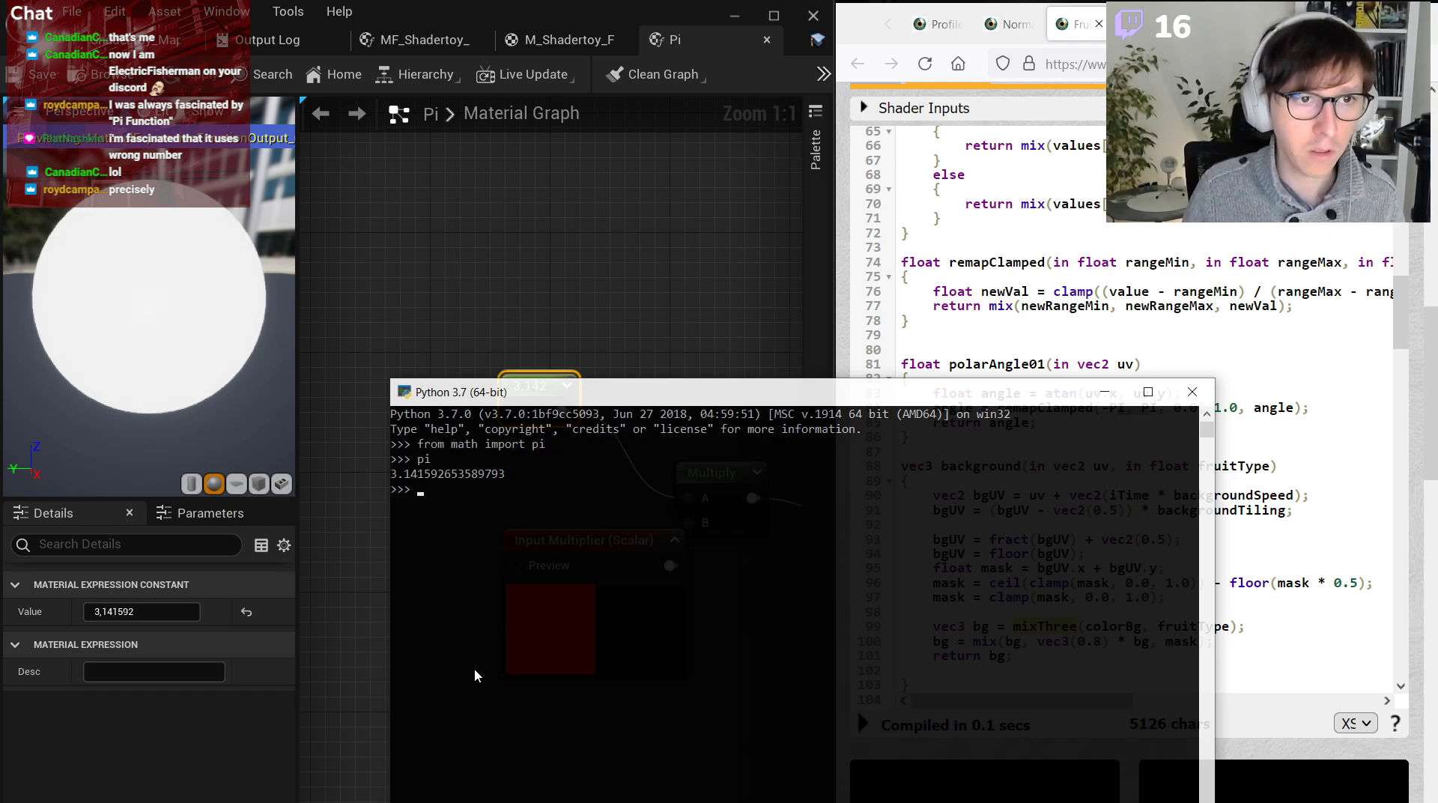
drag(528, 397, 247, 652)
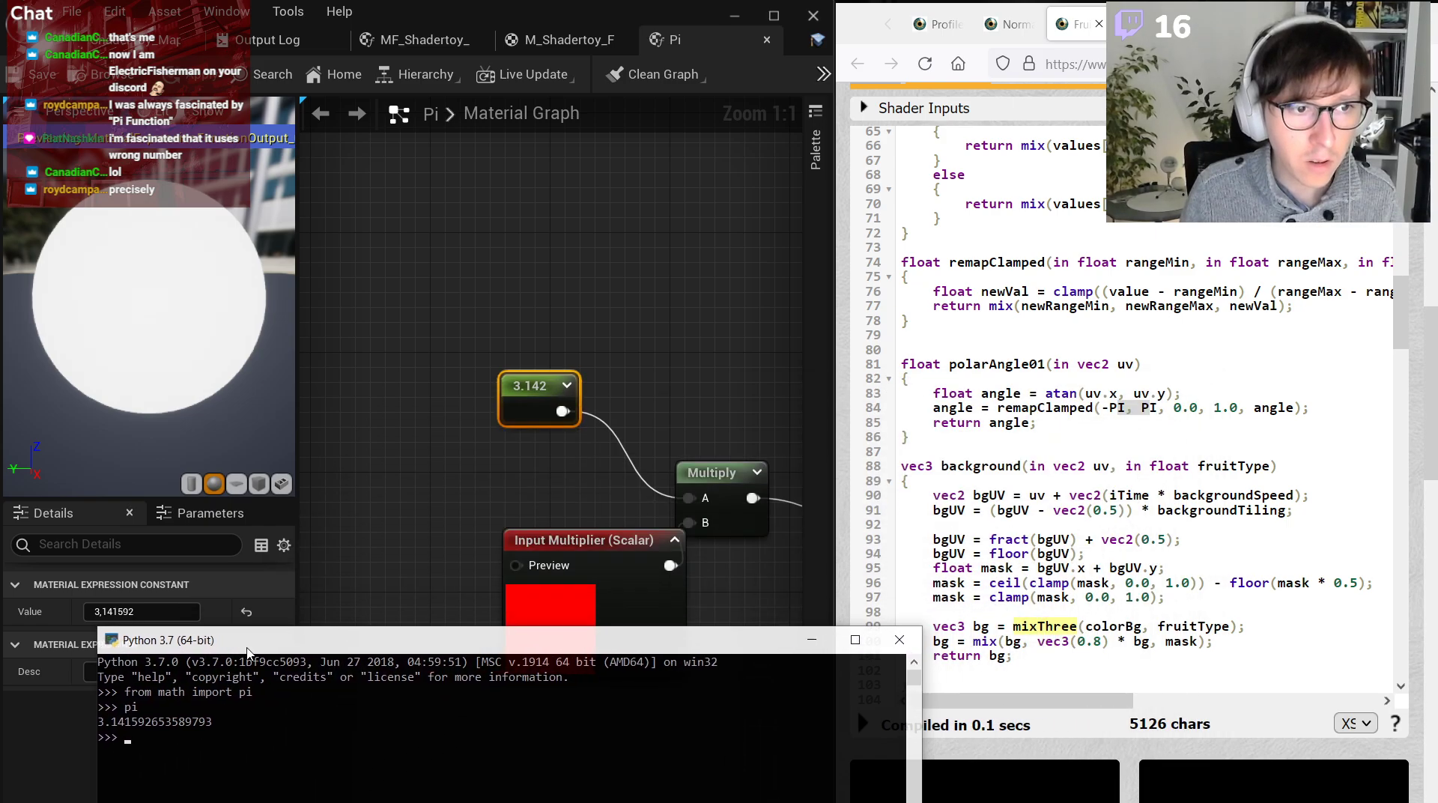
drag(922, 672, 369, 672)
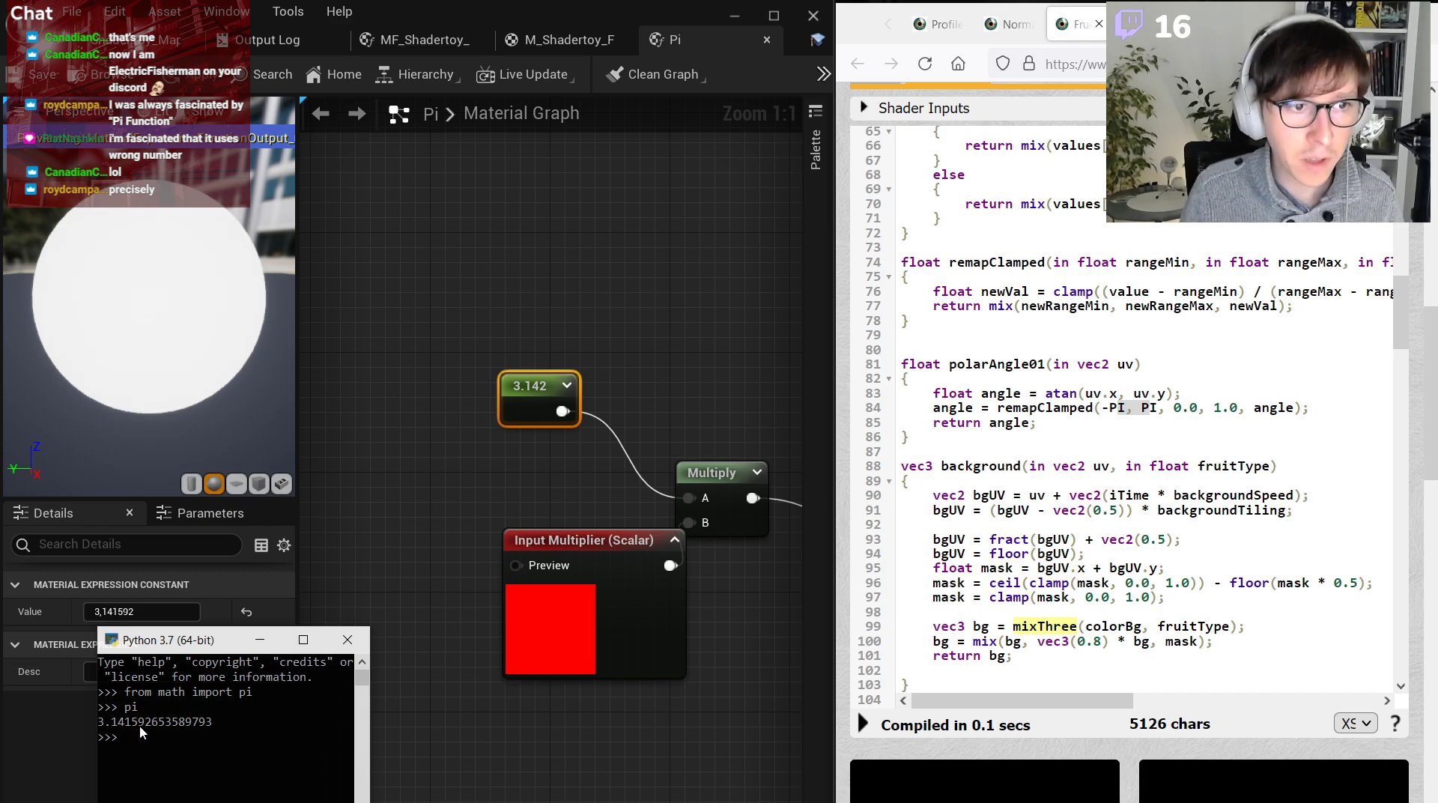
Set the Pi function's constant value to 3,141593 and close the function's editor.
click(123, 610)
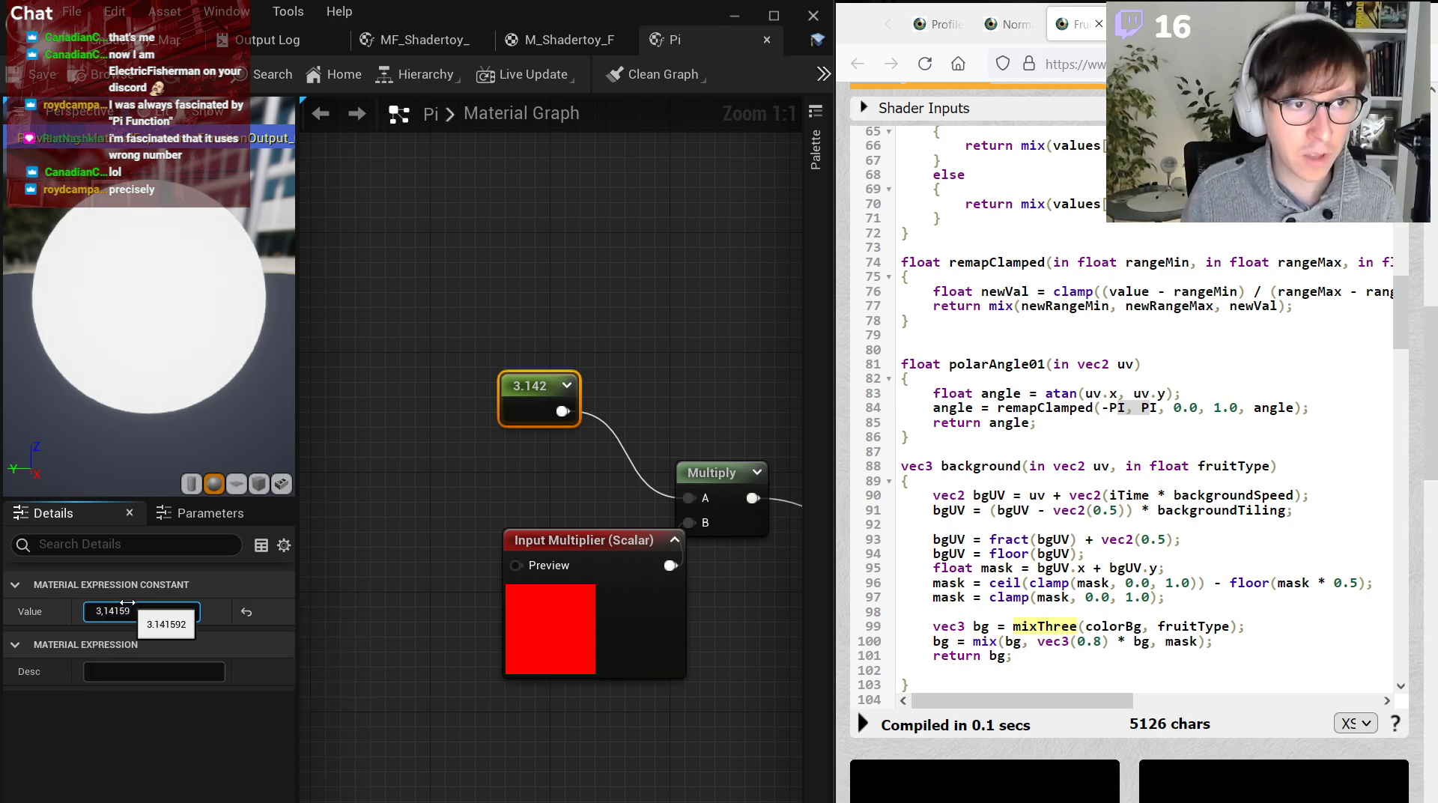
text(3,141593)
key(Return)
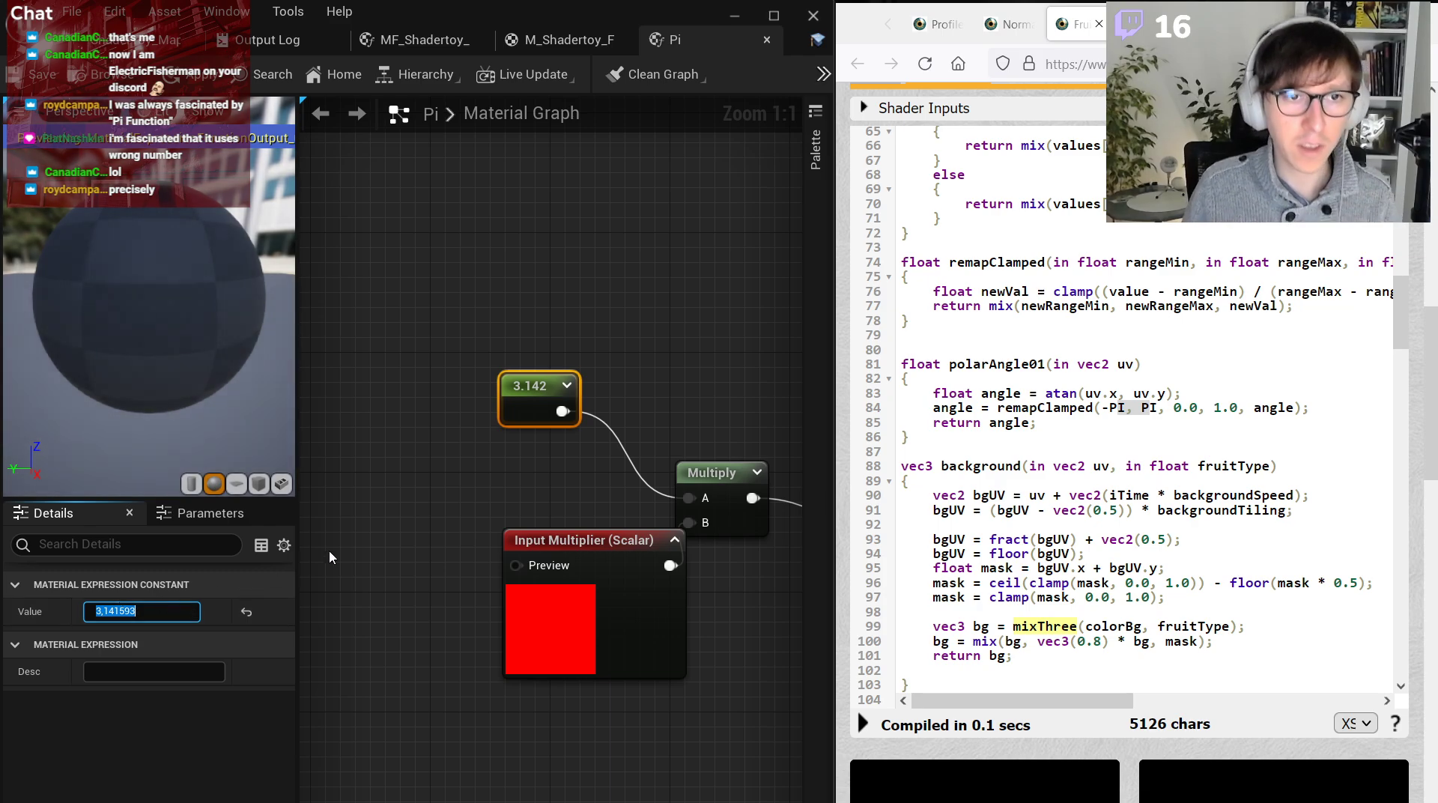
click(767, 39)
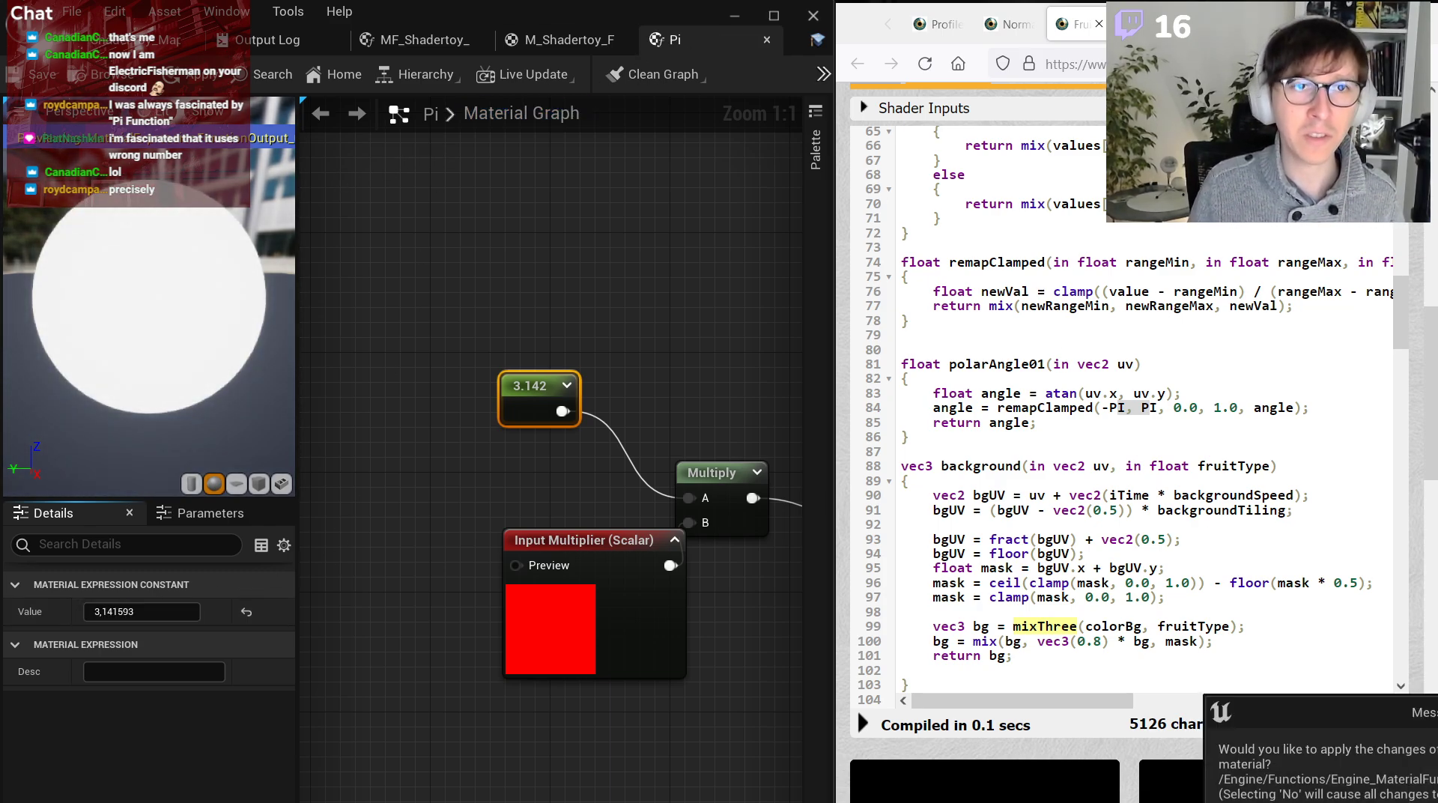
key(Return)
scroll(675, 541, down, 6)
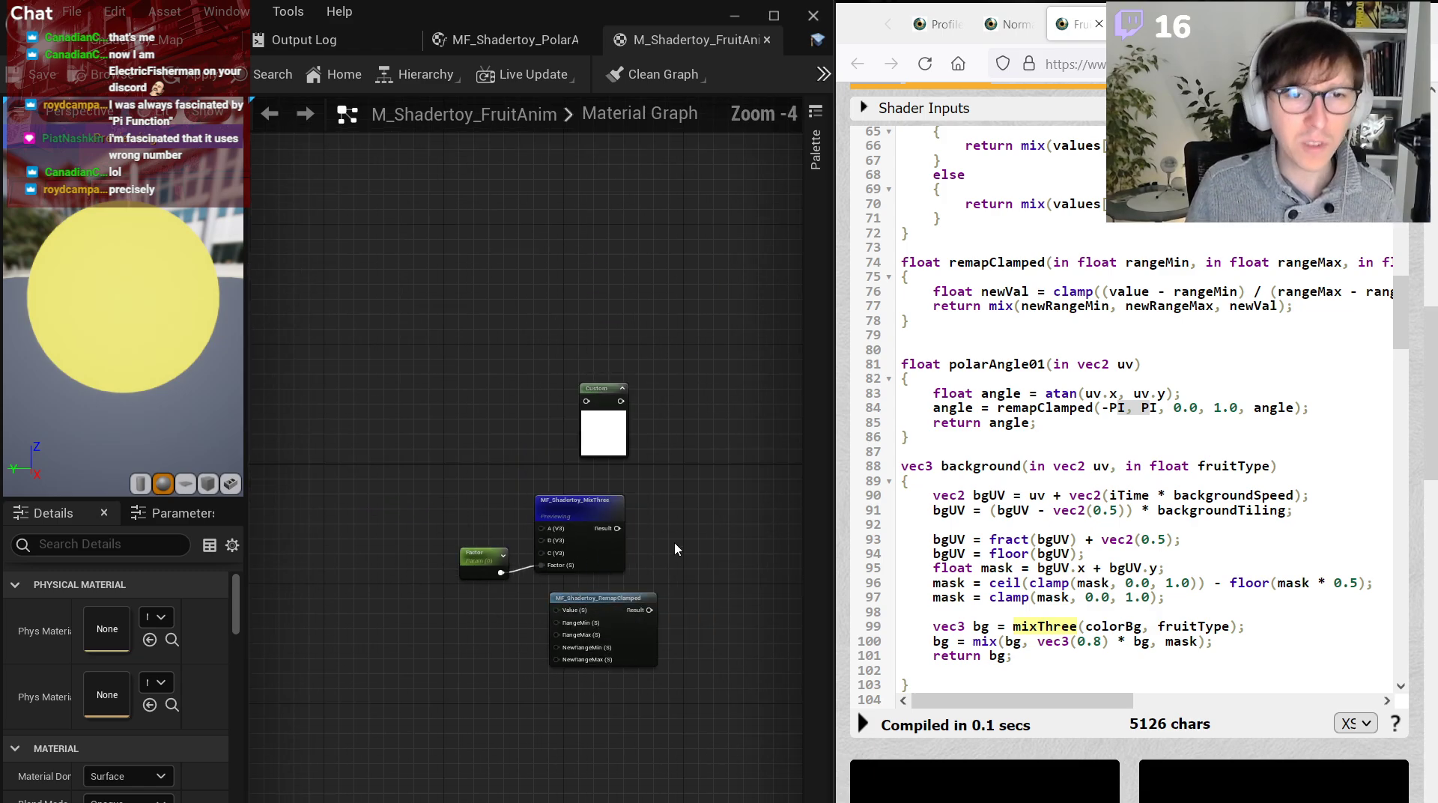
Add a constant node with the value 3,141593 to the MF_Shadertoy_PolarAngle01 graph, below the -1 constant.
click(501, 40)
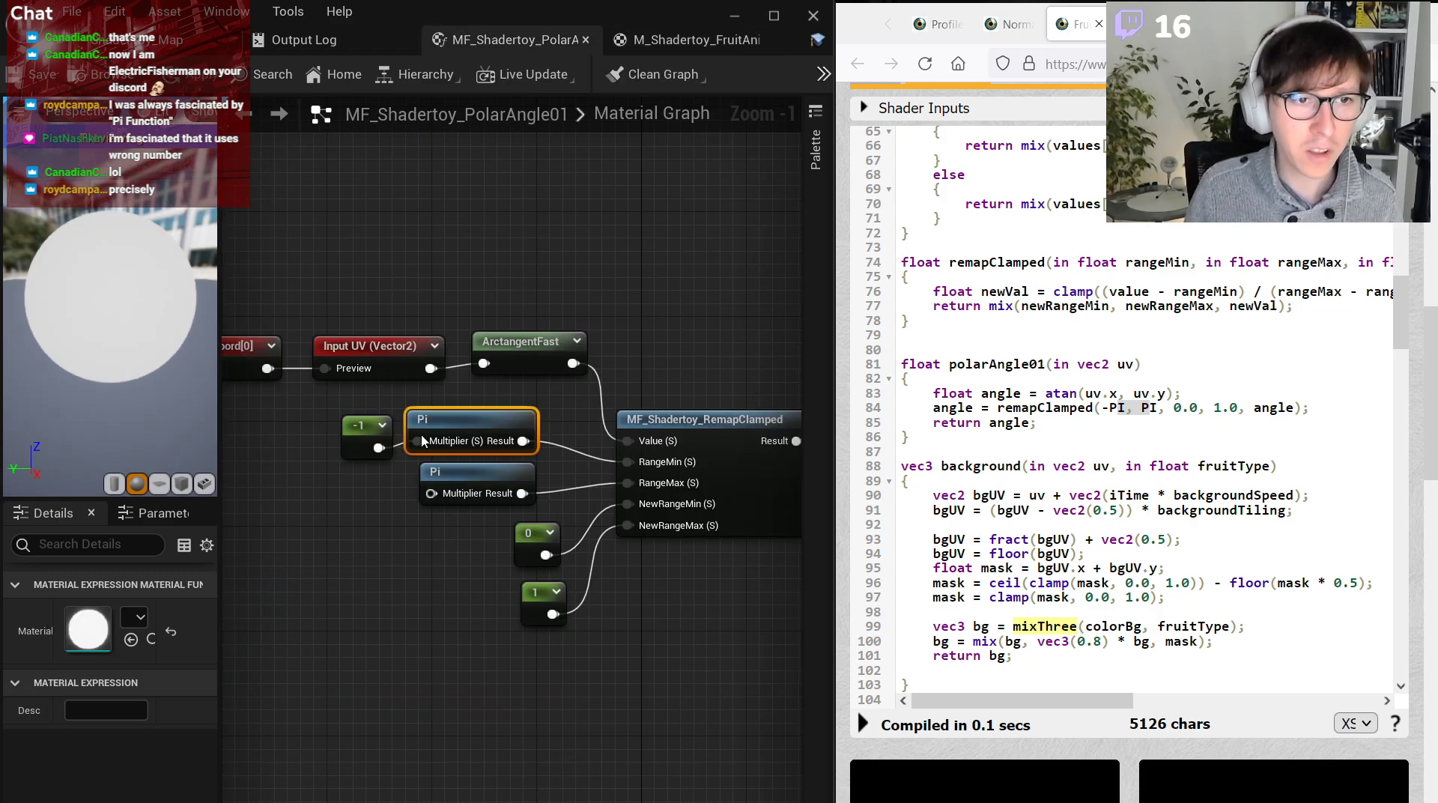
click(349, 565)
right_drag(324, 568, 453, 568)
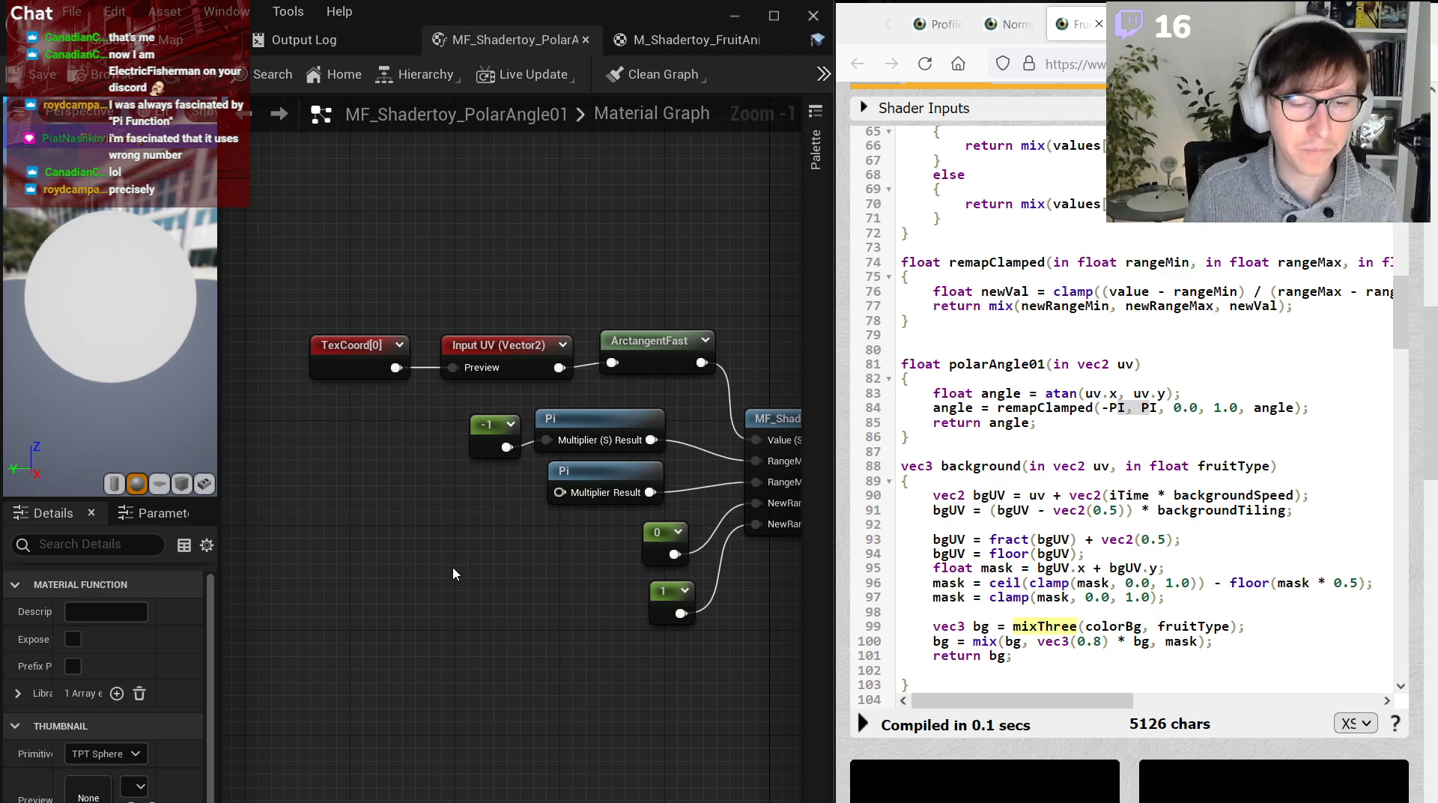
key(alt+Tab)
drag(217, 732, 84, 731)
right_click(159, 746)
drag(215, 660, 616, 772)
right_click(370, 577)
click(369, 527)
right_click(368, 528)
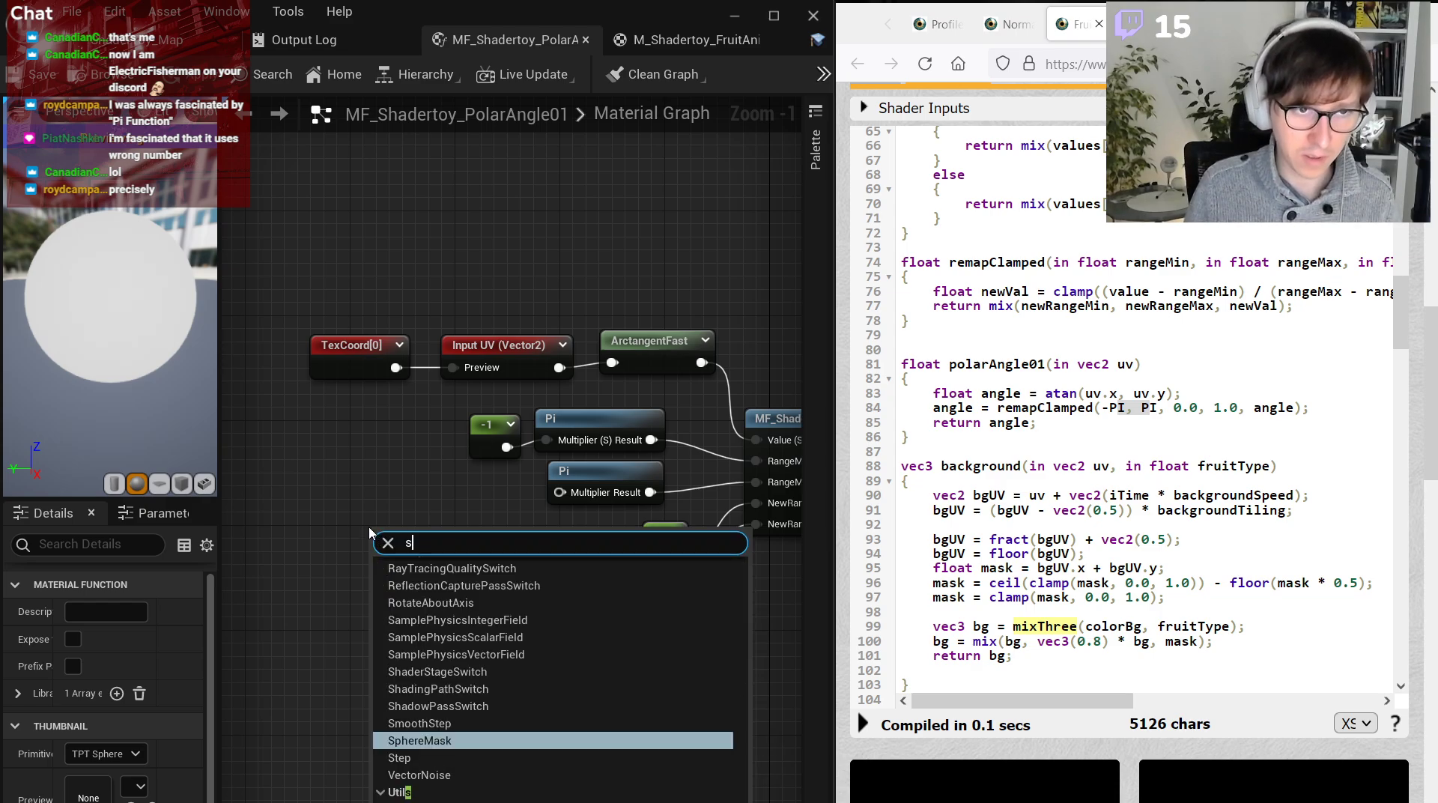
click(346, 440)
click(416, 534)
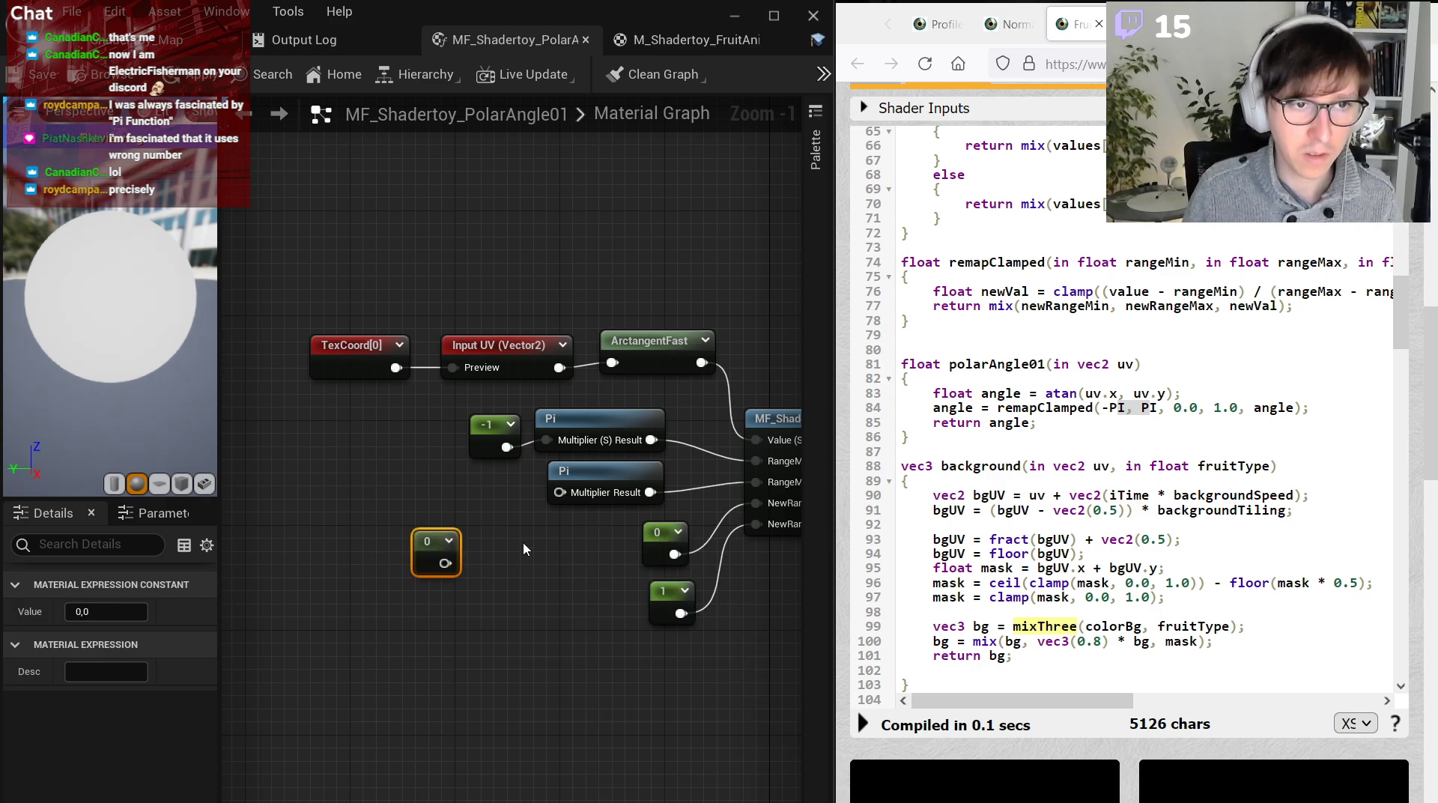
key(Return)
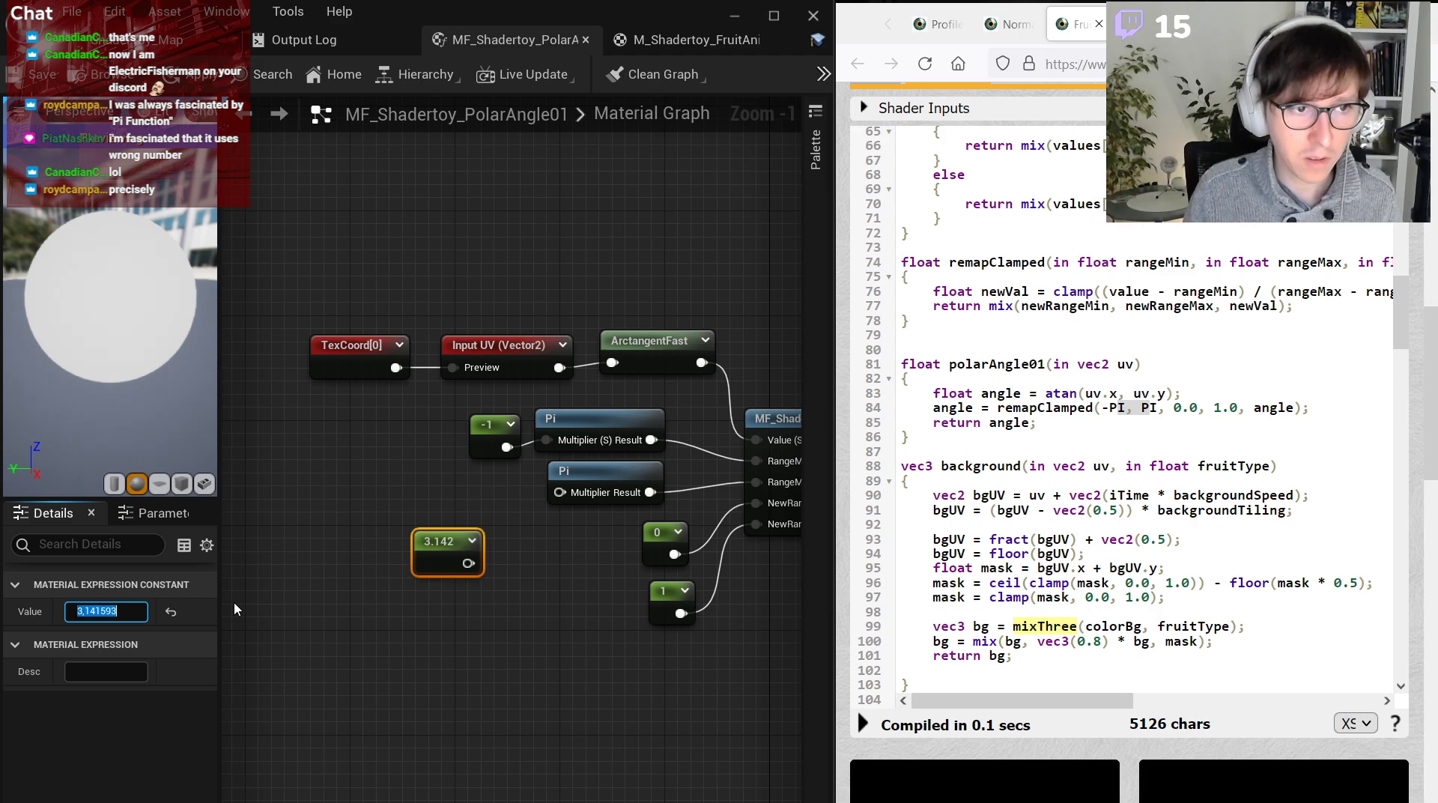
Comment the new constant node as Pi and delete both Pi function nodes.
right_click(454, 552)
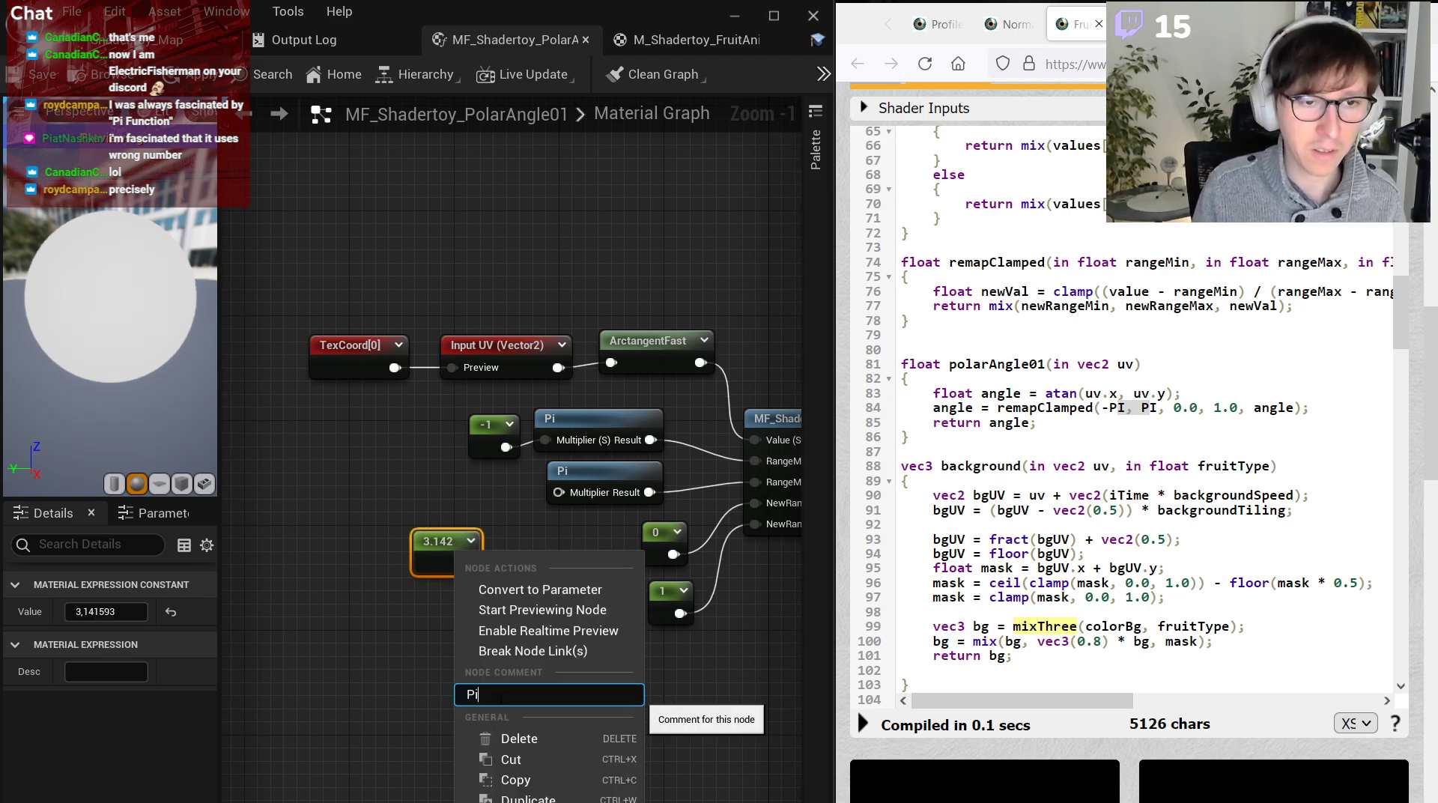
key(Return)
scroll(599, 517, up, 1)
click(603, 479)
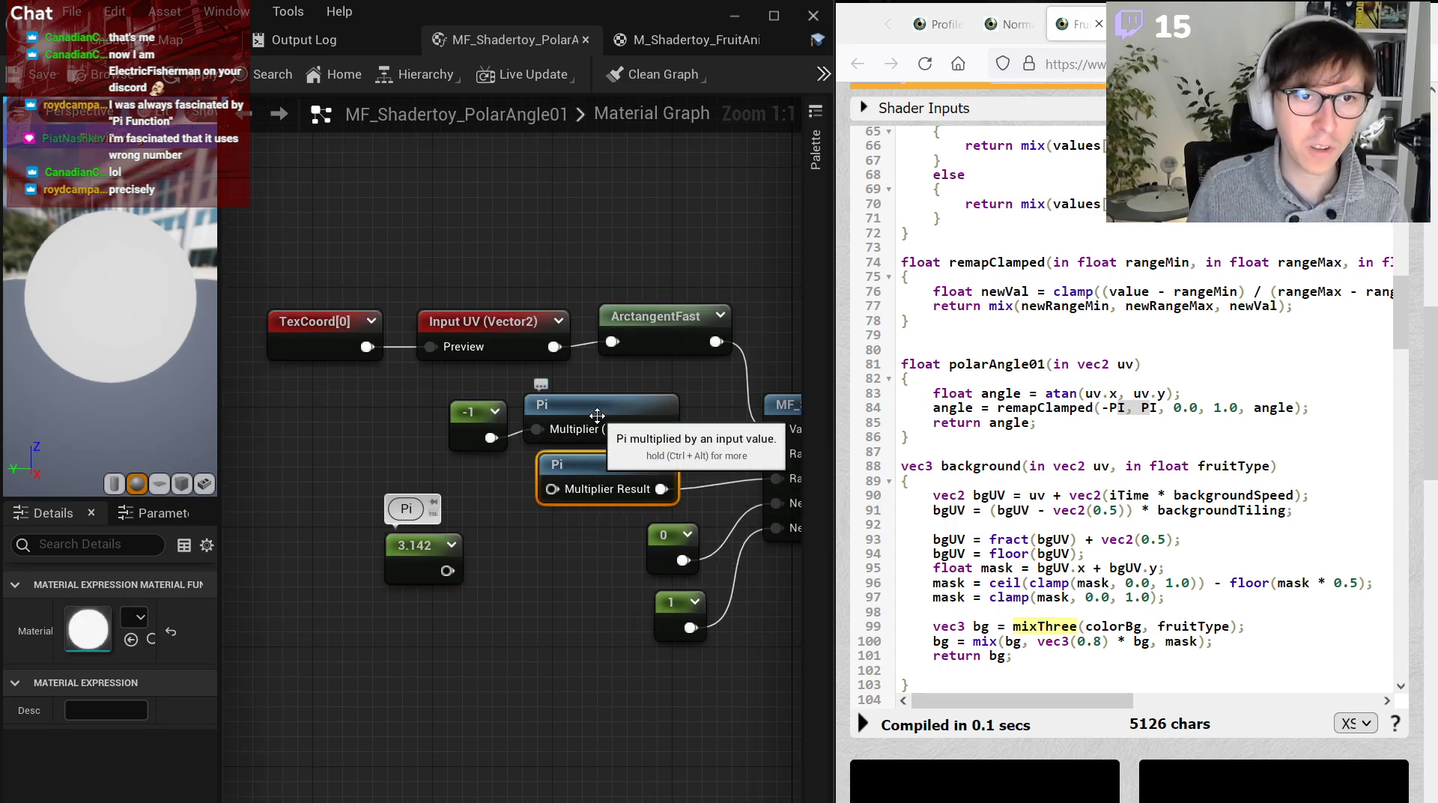
click(597, 416)
key(Delete)
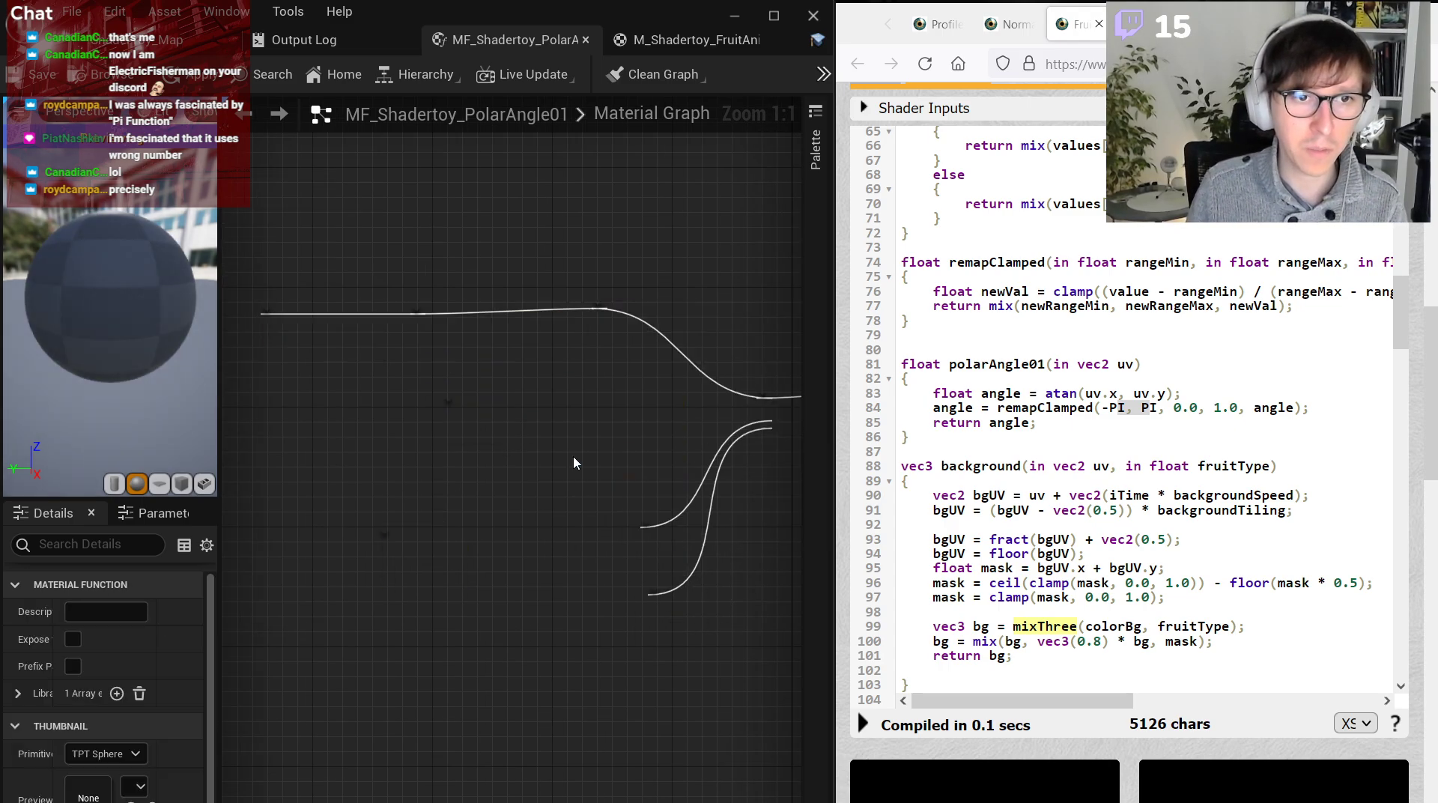
Add a Multiply node with the -1 constant feeding A and the Pi constant feeding B.
key(m)
click(547, 434)
drag(492, 438, 576, 456)
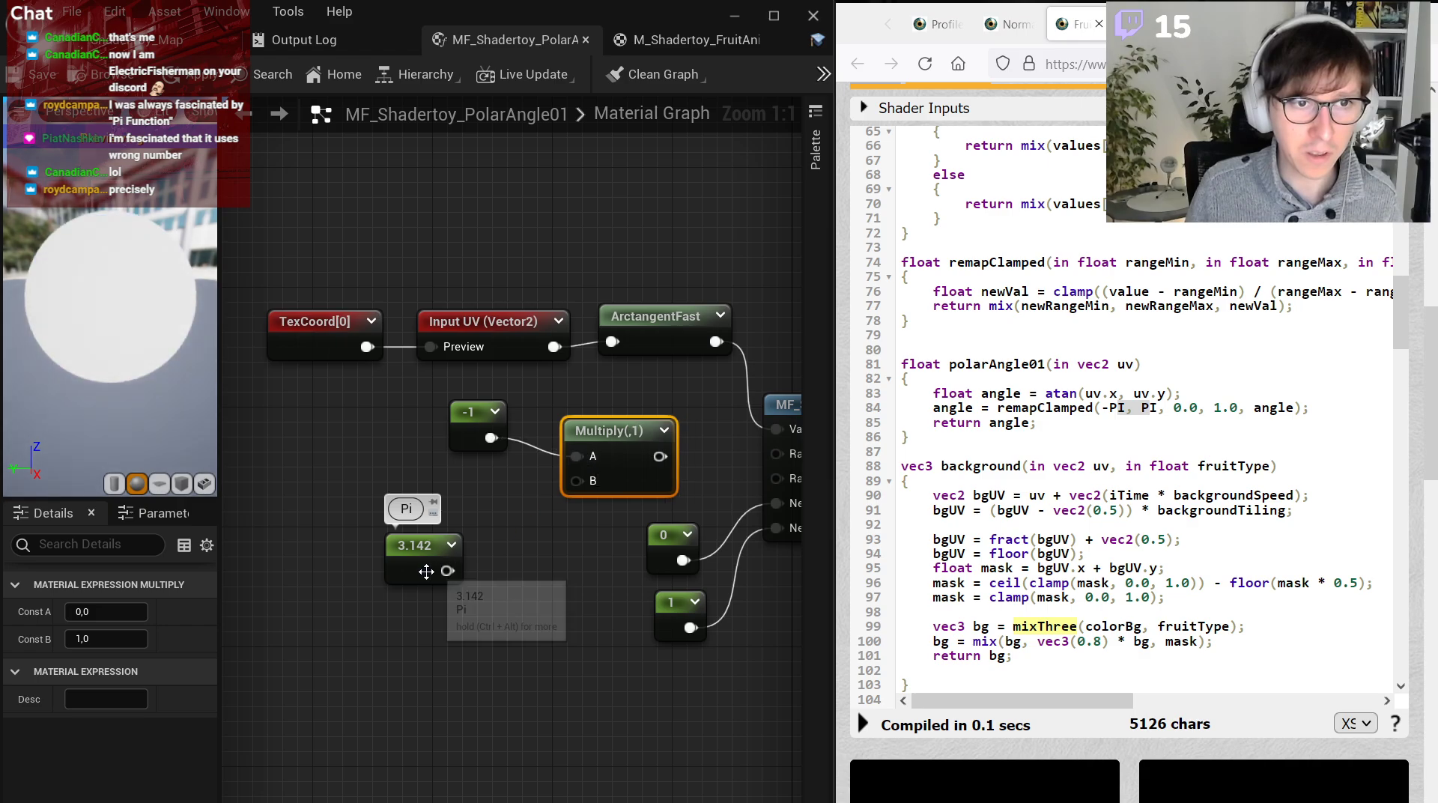
drag(447, 571, 577, 481)
Connect the Multiply output to RangeMin and the Pi constant to RangeMax of MF_Shadertoy_RemapClamped, moving the constant closer to the Multiply node.
right_drag(669, 455, 597, 447)
drag(570, 448, 717, 445)
drag(376, 563, 706, 471)
drag(349, 537, 397, 517)
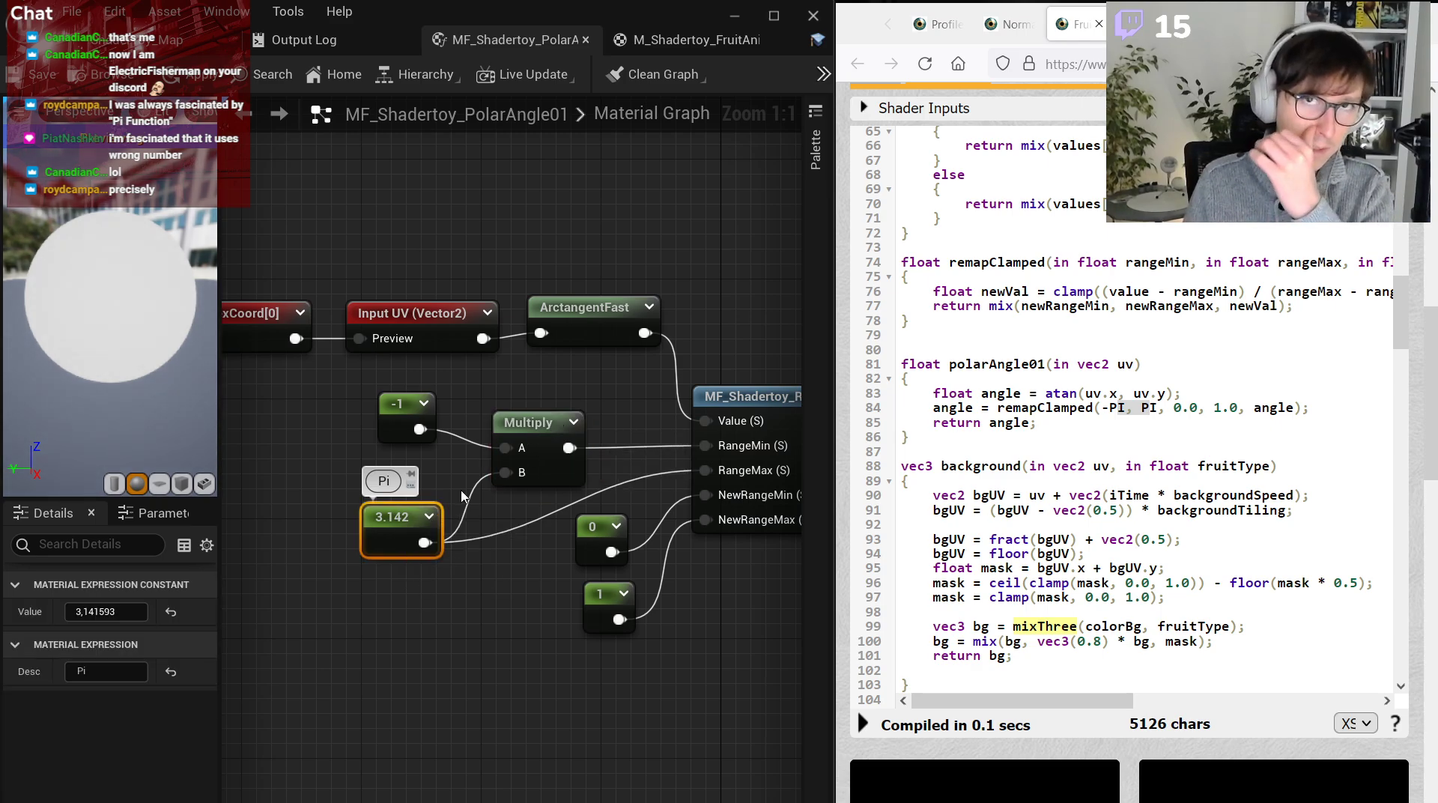
Move the 0 and 1 constant nodes together slightly down and away from the RemapClamped node.
click(604, 595)
ctrl+click(598, 530)
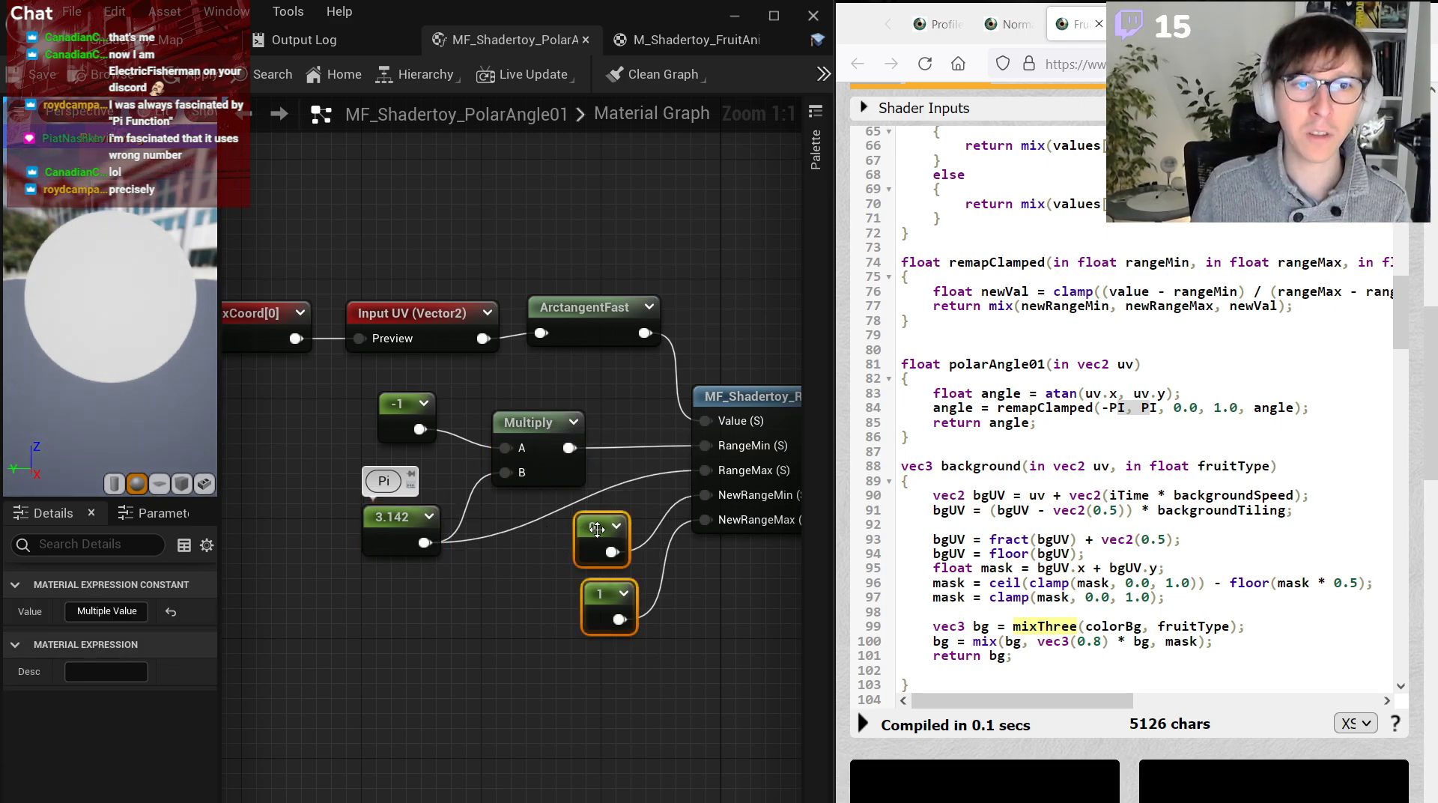
drag(597, 529, 577, 566)
Review the node chain through to Output Result against the polarAngle01 function in the shader code.
click(518, 430)
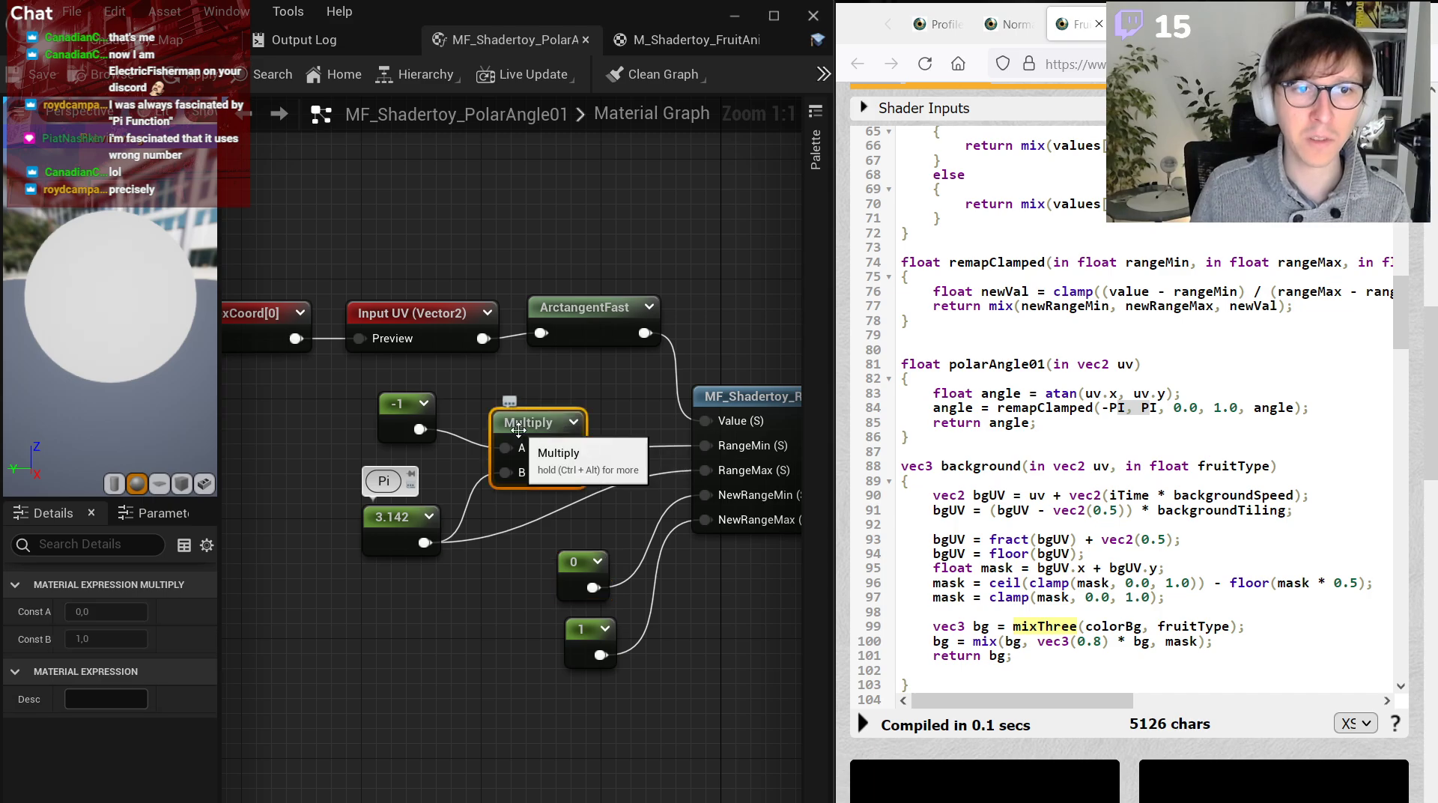
right_drag(712, 419, 576, 433)
drag(577, 433, 592, 433)
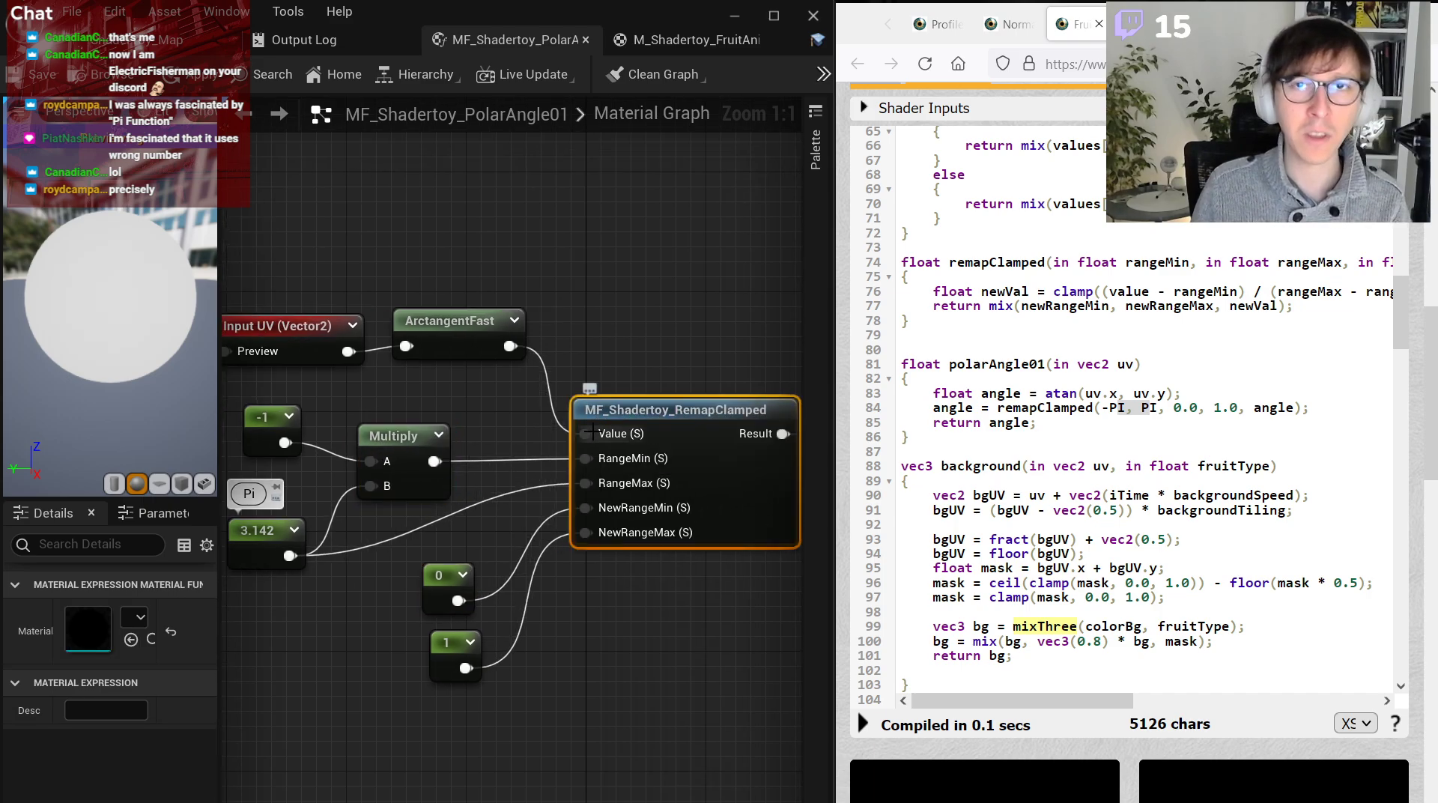
click(675, 352)
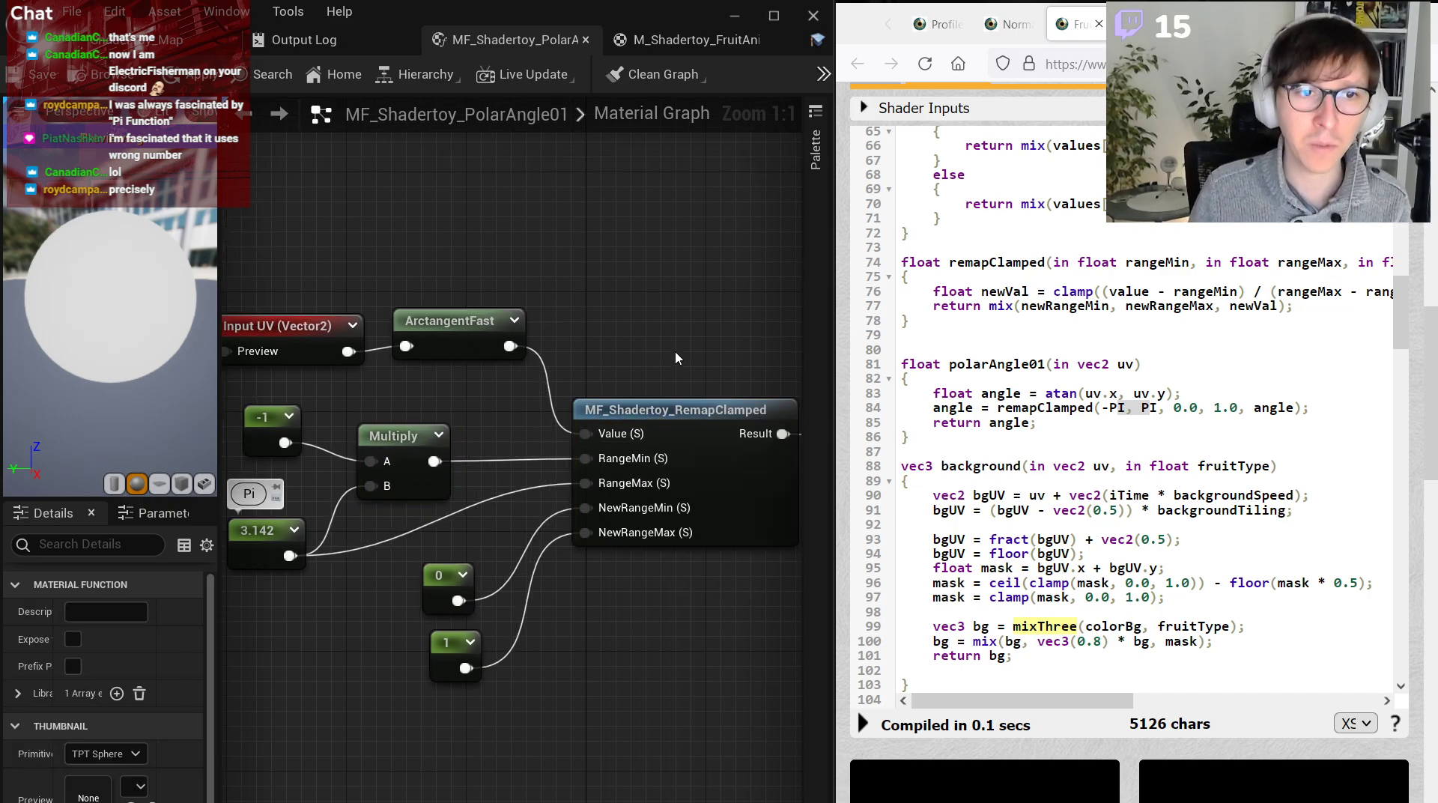
scroll(676, 352, down, 2)
click(466, 432)
click(649, 601)
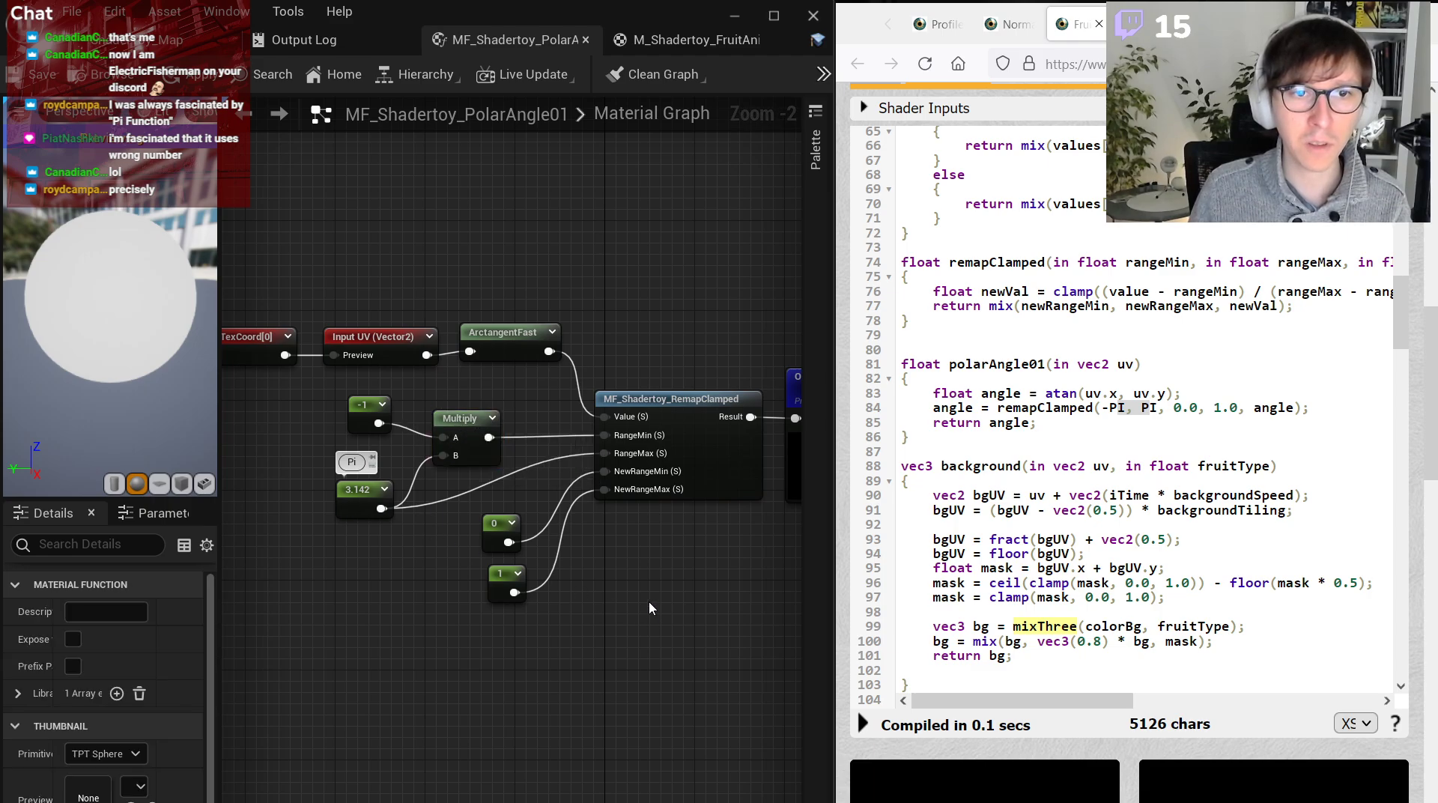
right_drag(649, 601, 543, 594)
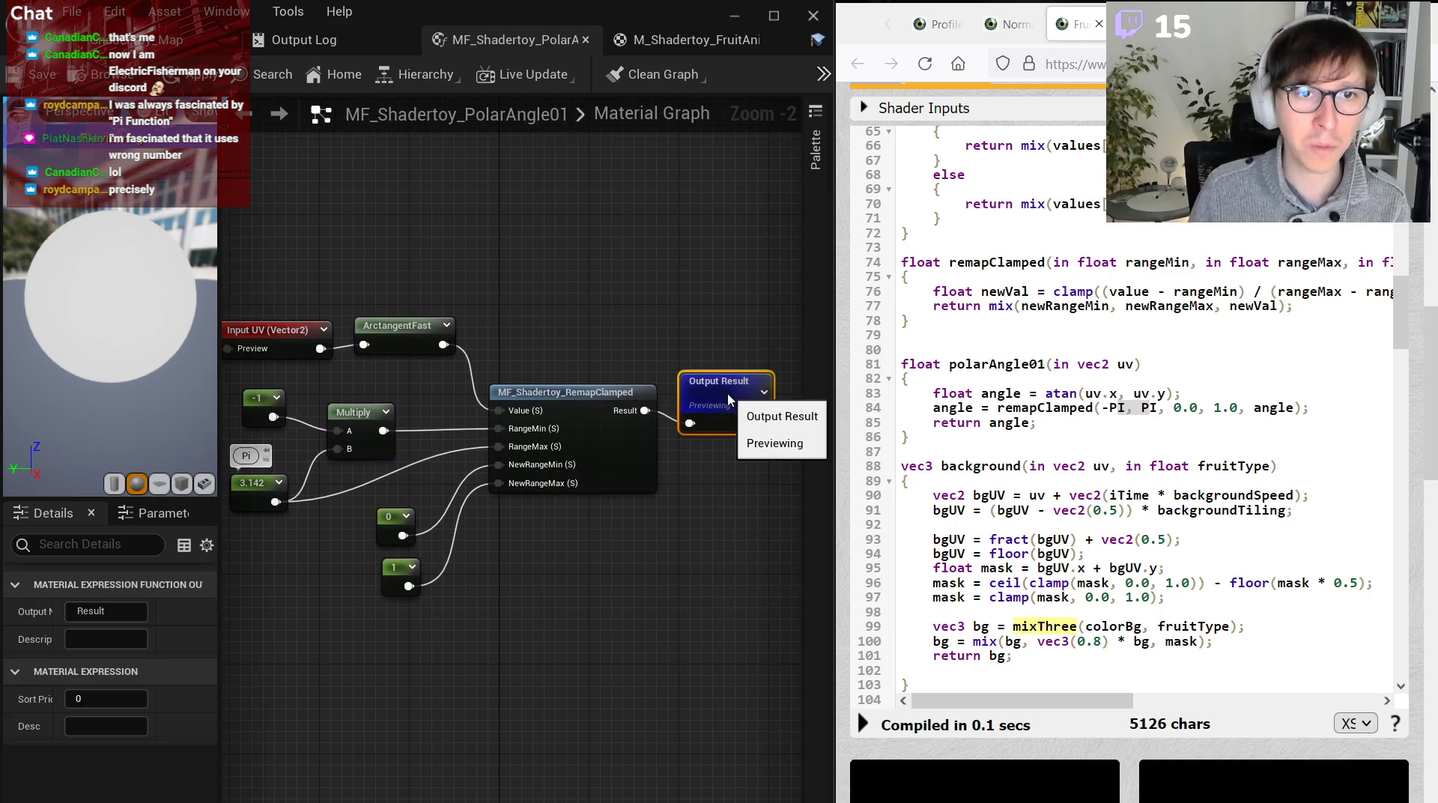
right_drag(571, 430, 655, 436)
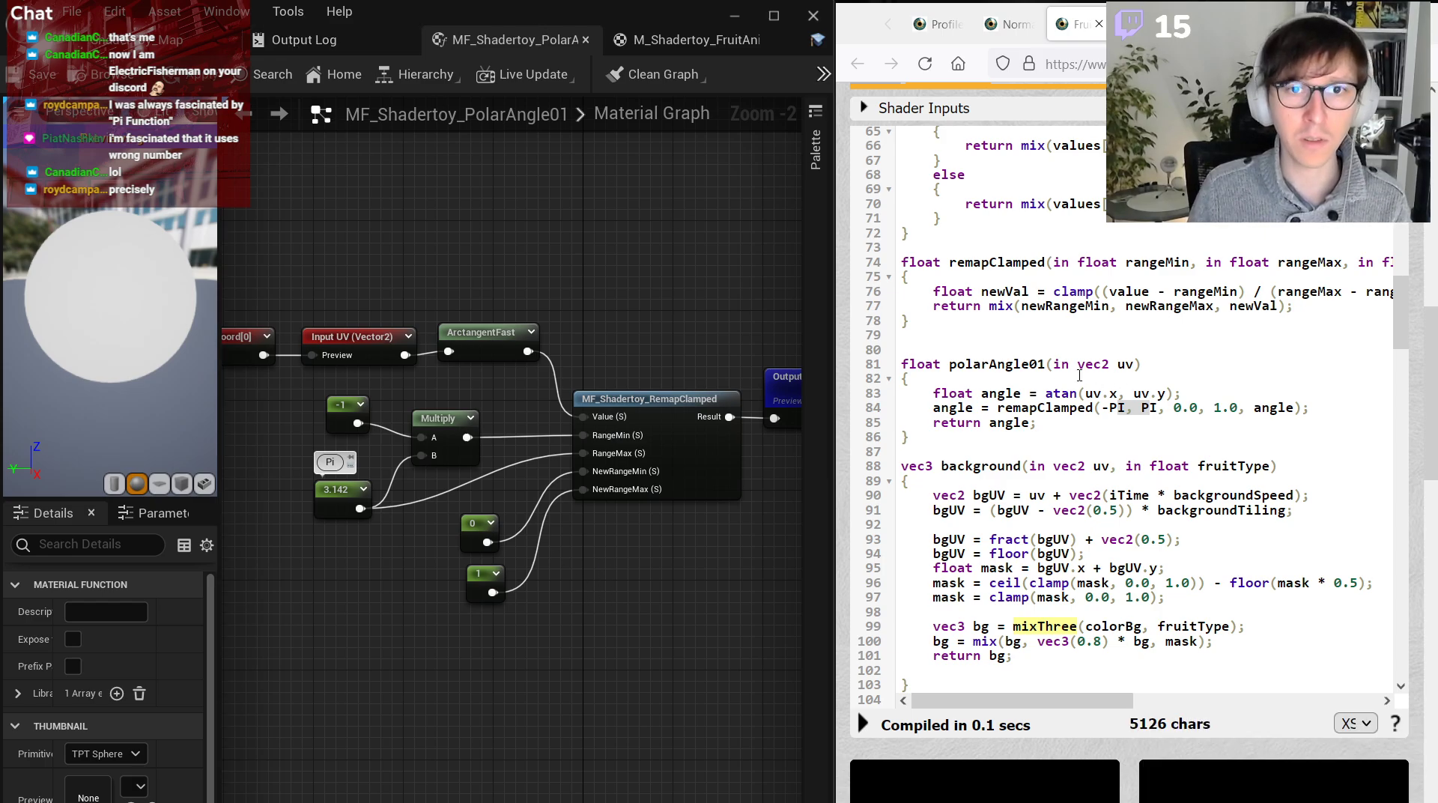
click(996, 365)
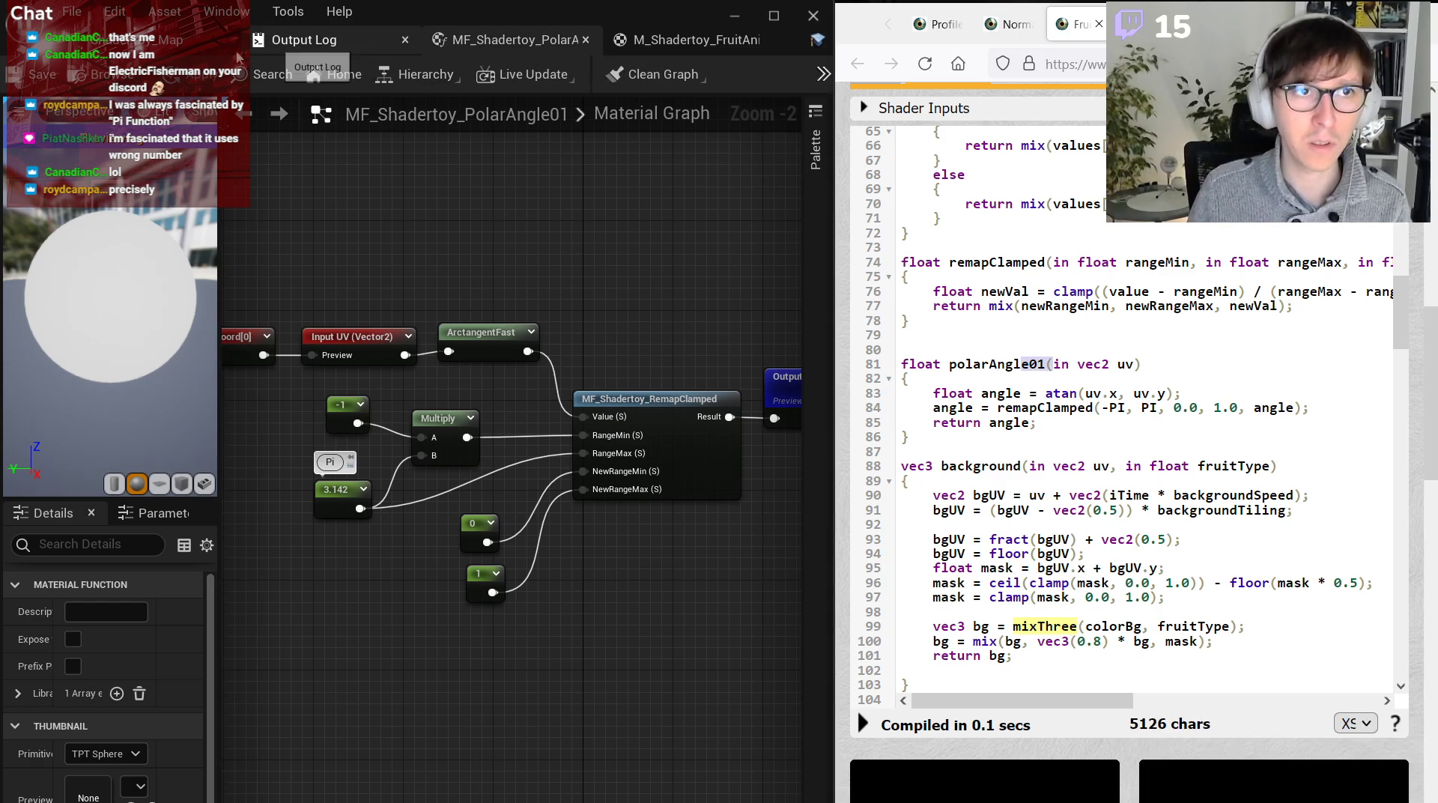
Close the MF_Shadertoy_PolarAngle01 editor and add that function from the content folder to the M_Shadertoy_FruitAnim graph above the Factor parameter.
click(669, 47)
click(588, 39)
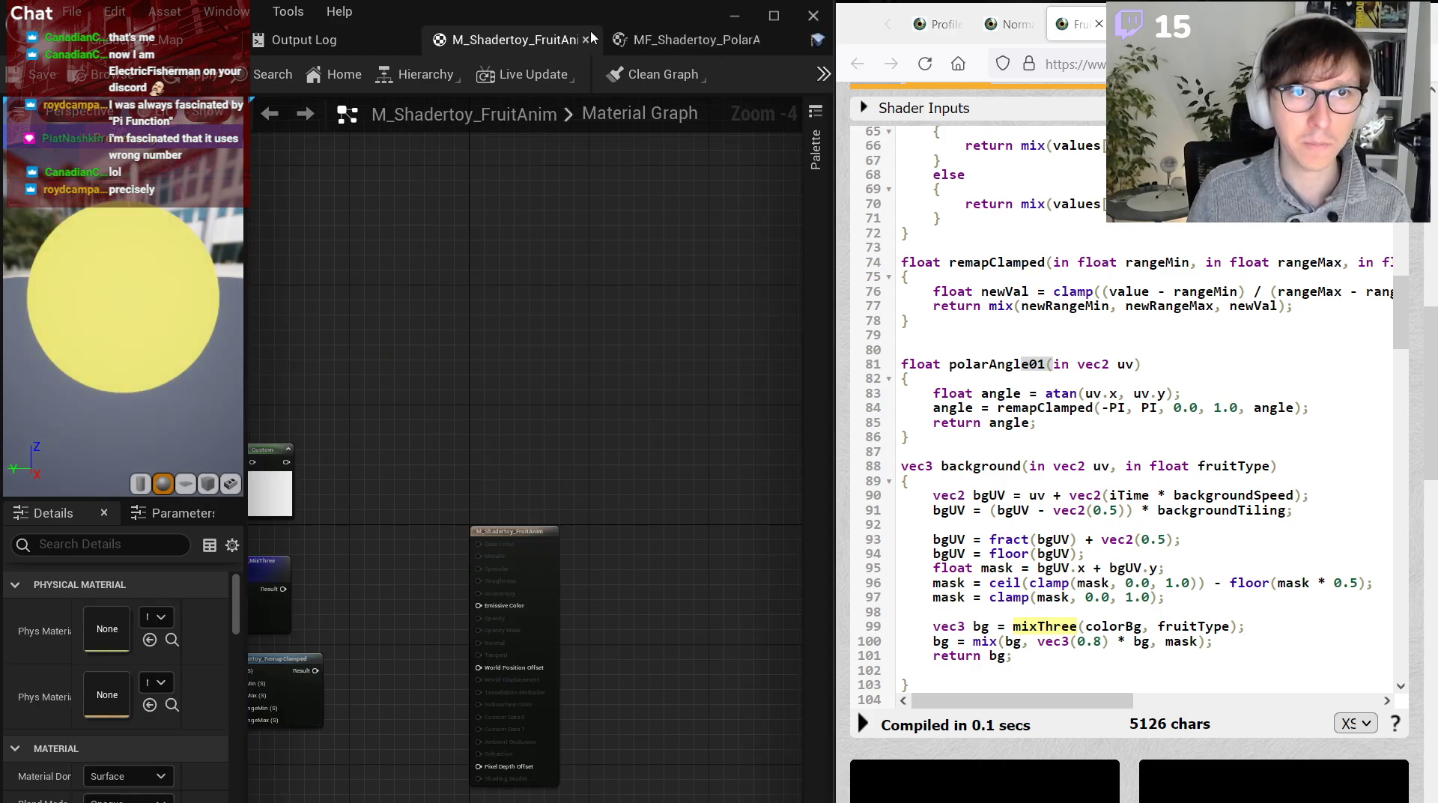
right_drag(265, 663, 444, 578)
scroll(444, 578, up, 2)
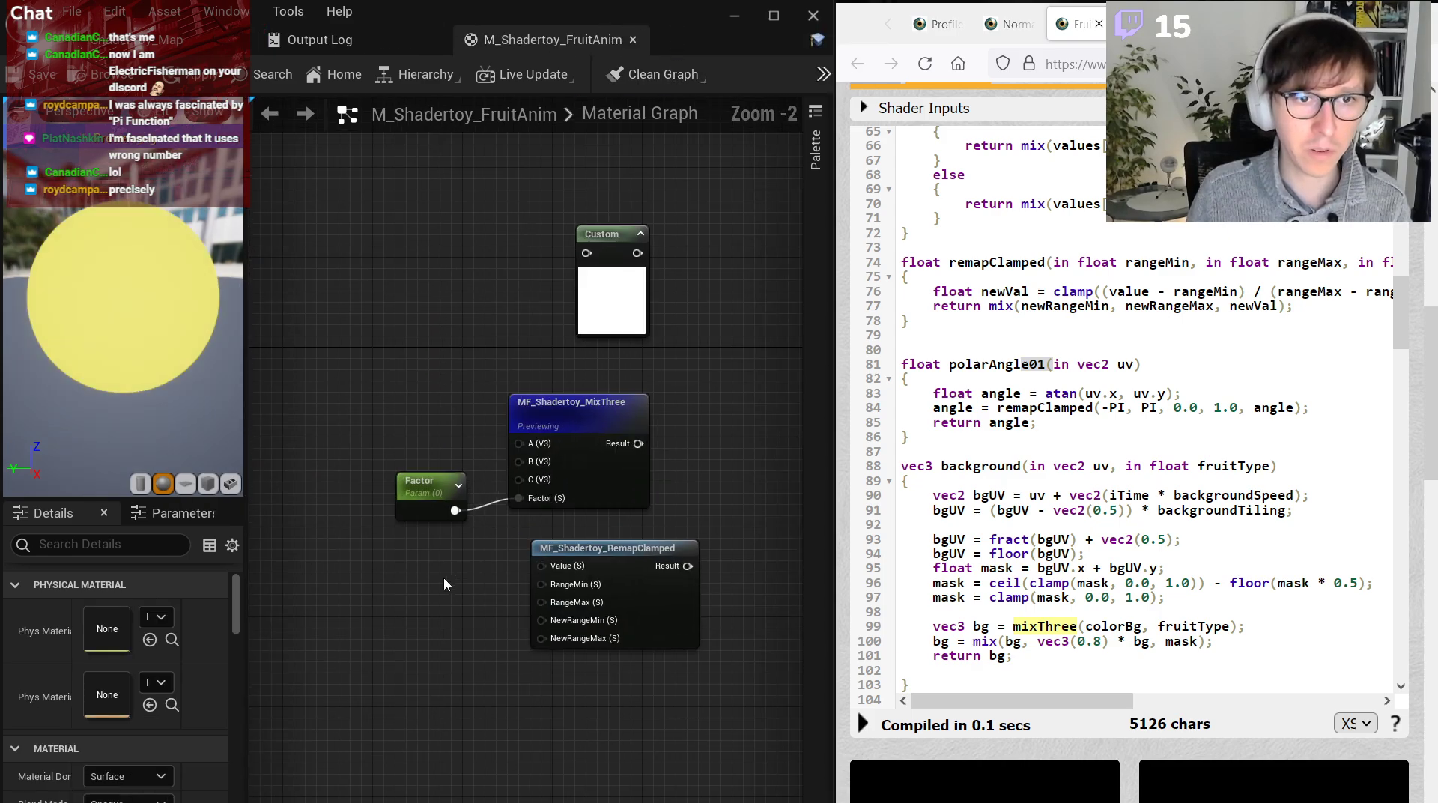
drag(479, 40, 650, 284)
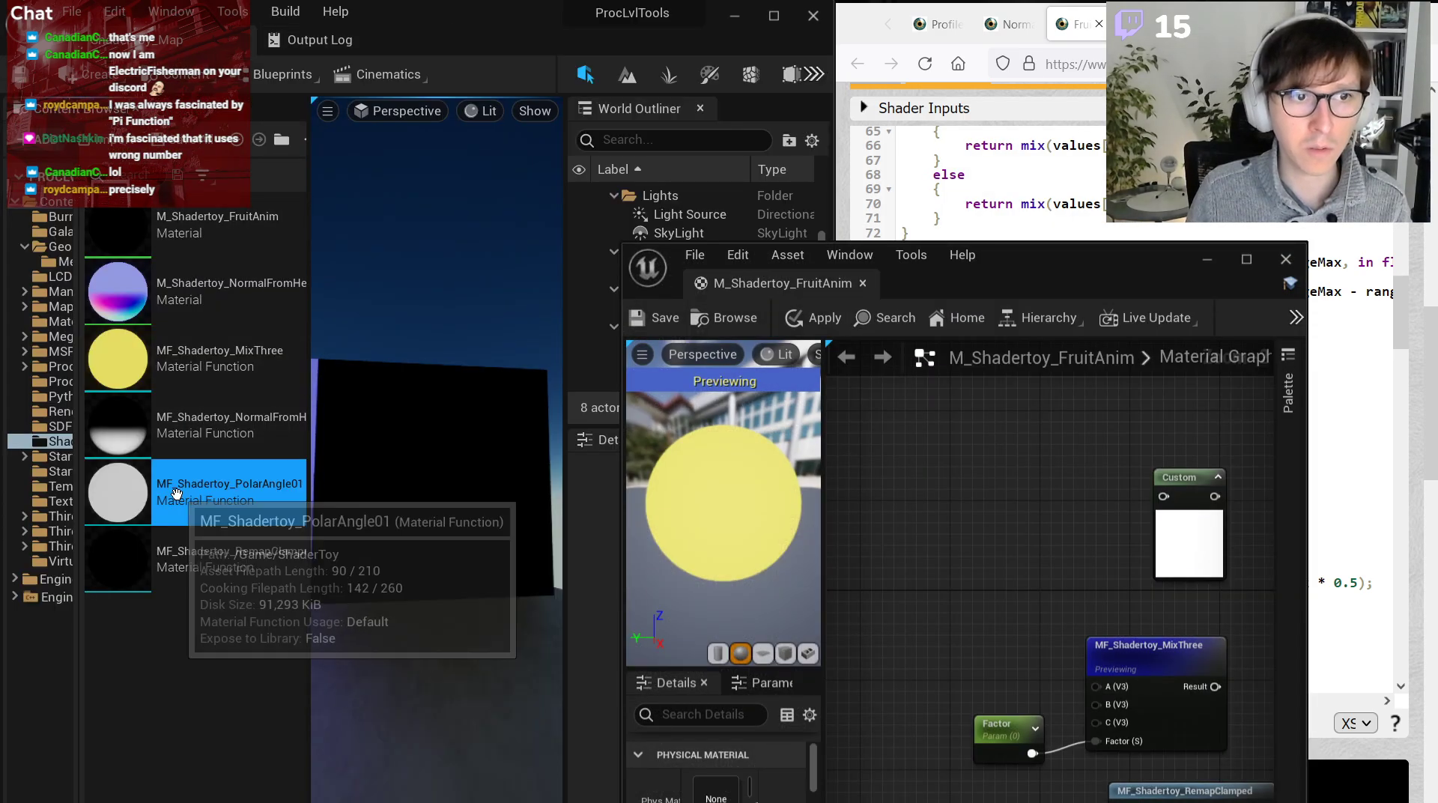
drag(959, 594, 960, 594)
drag(783, 283, 554, 39)
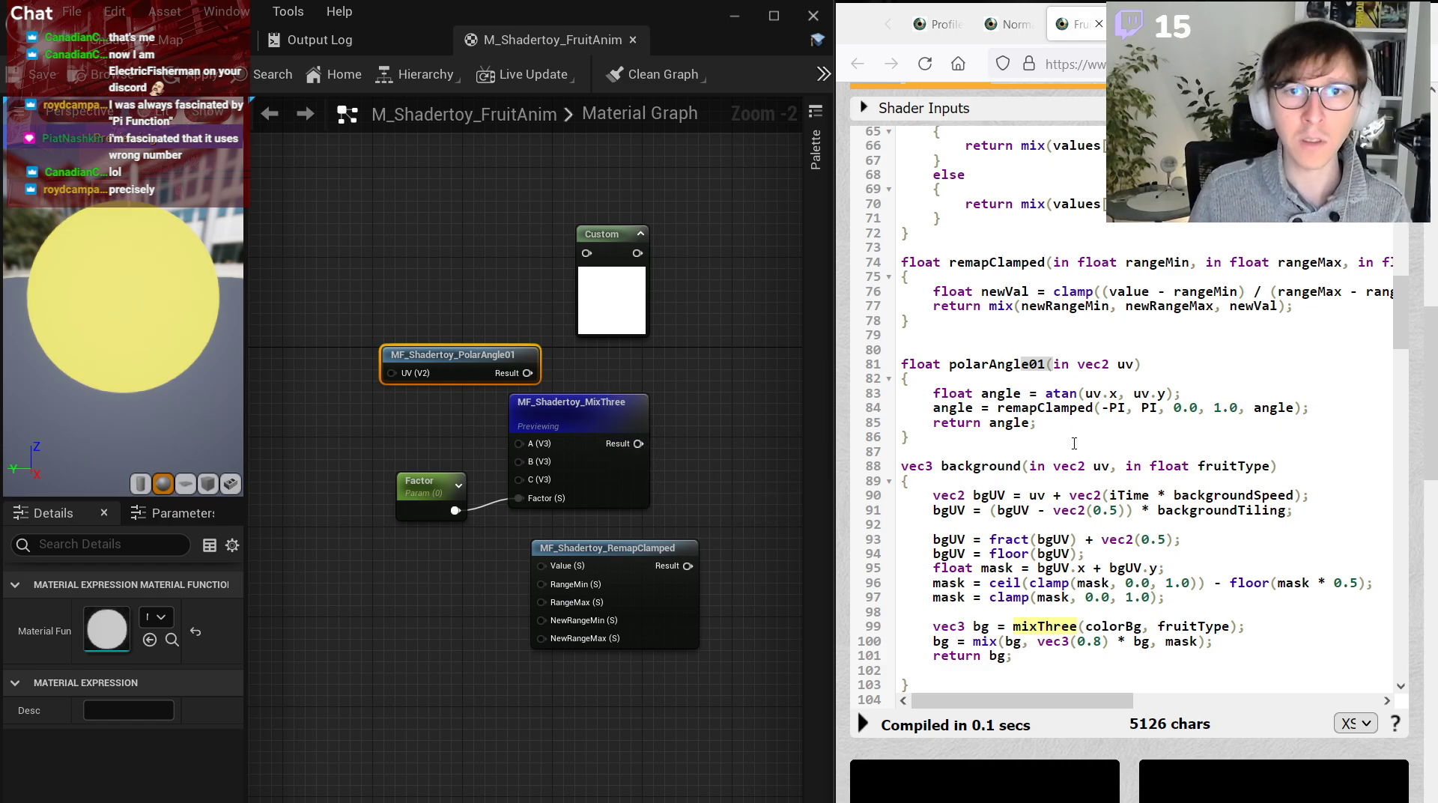
Examine the shader code from the background function through seeds, and compare it with the function nodes in the material graph.
scroll(1049, 470, down, 2)
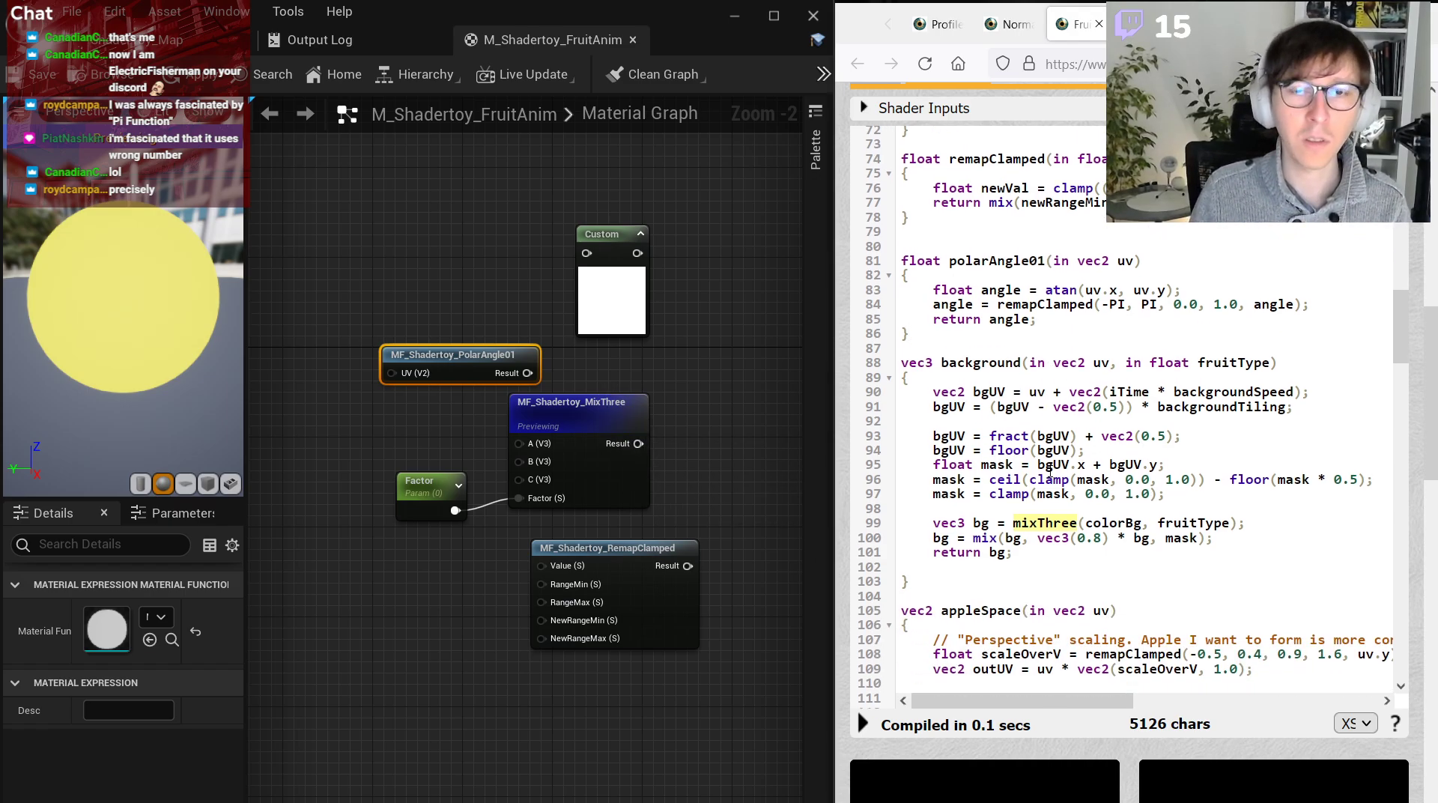
scroll(1049, 470, down, 4)
scroll(1050, 470, down, 4)
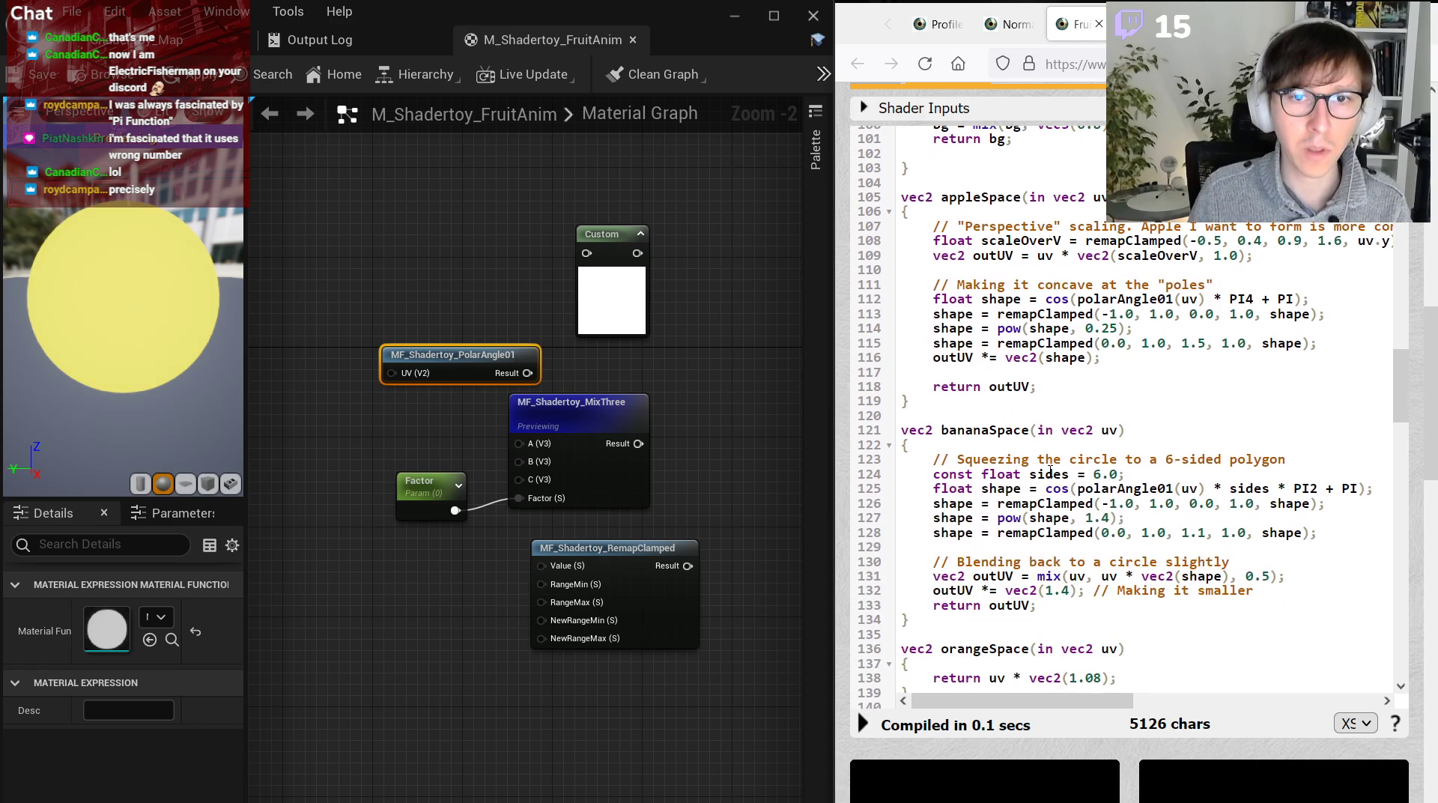
scroll(1050, 471, down, 2)
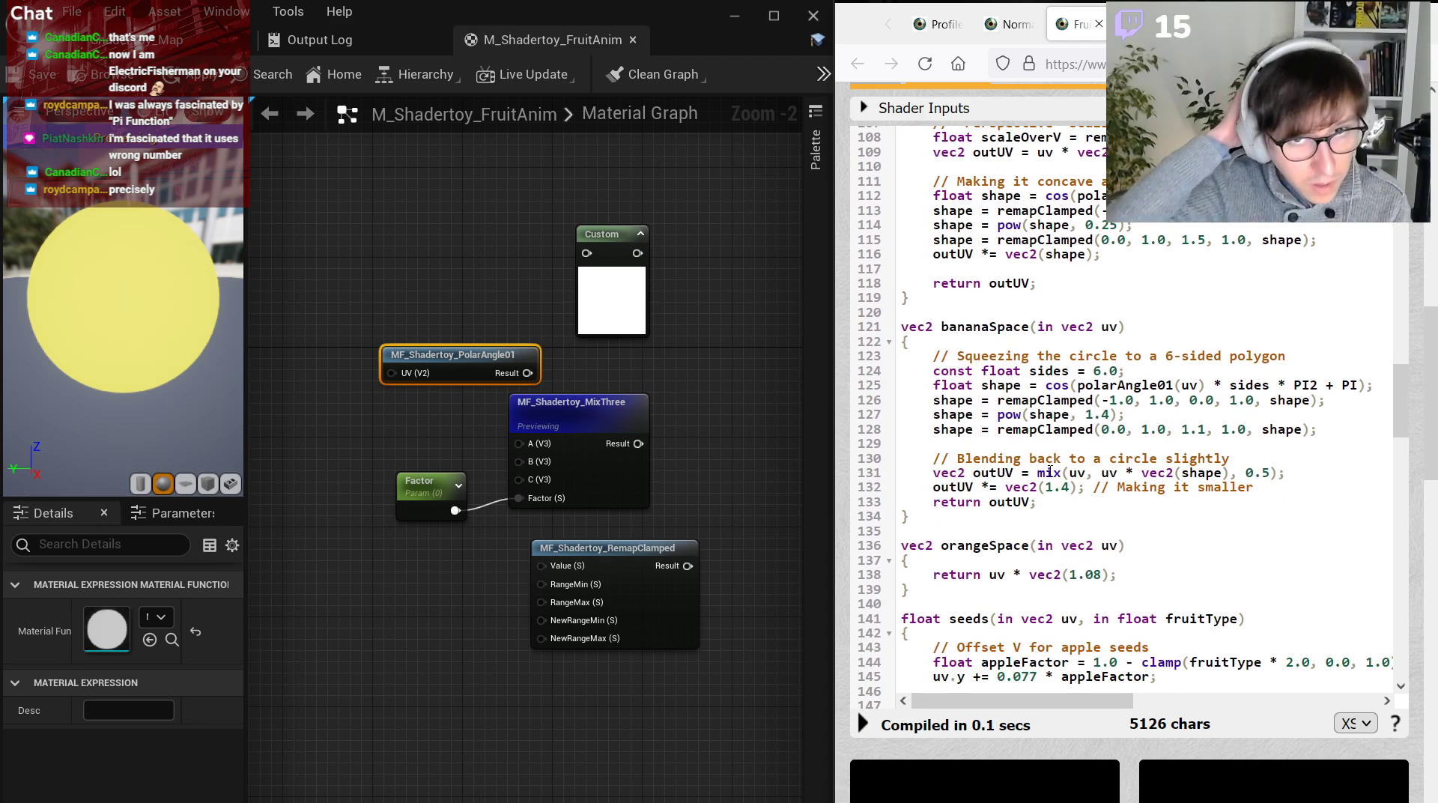
scroll(1049, 470, down, 4)
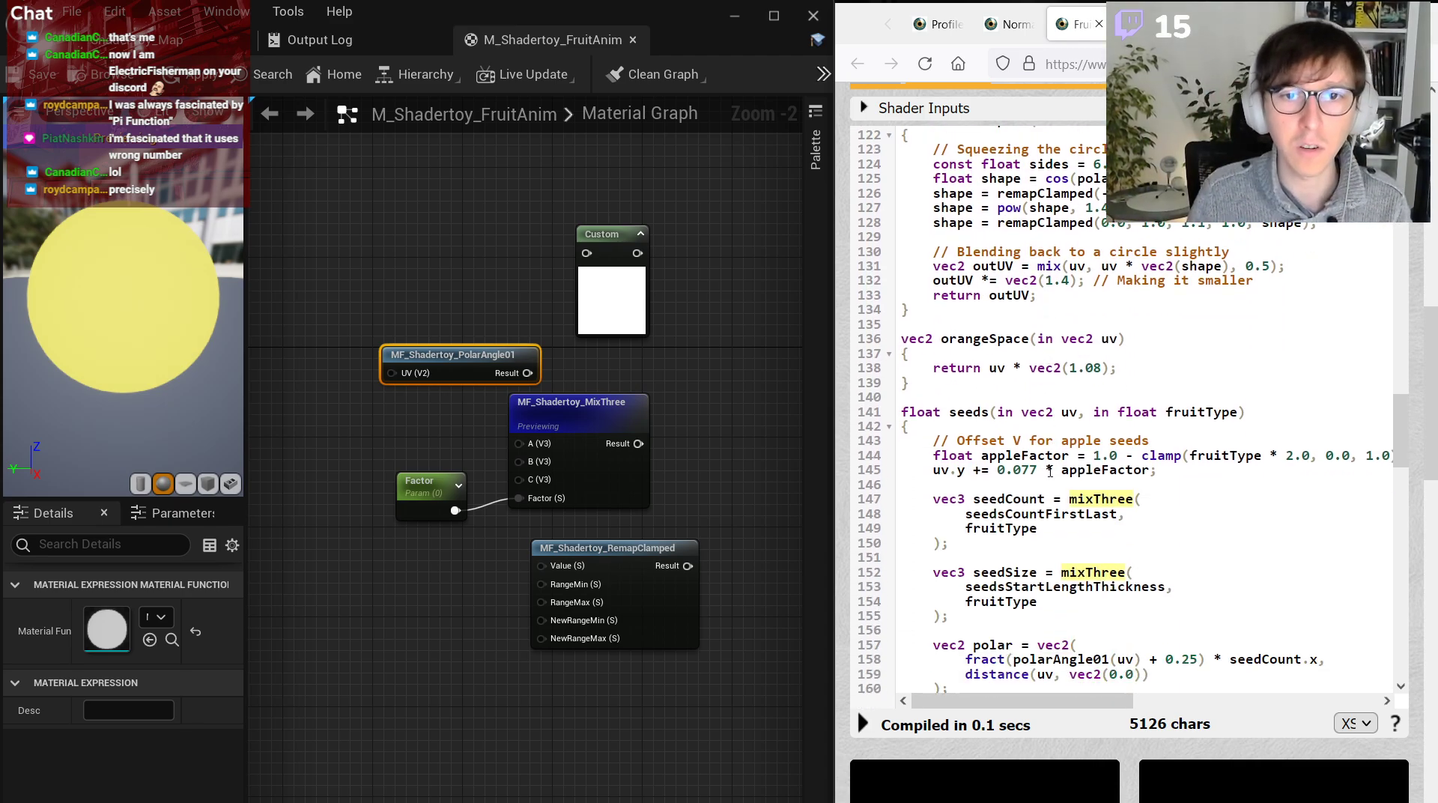
click(1056, 589)
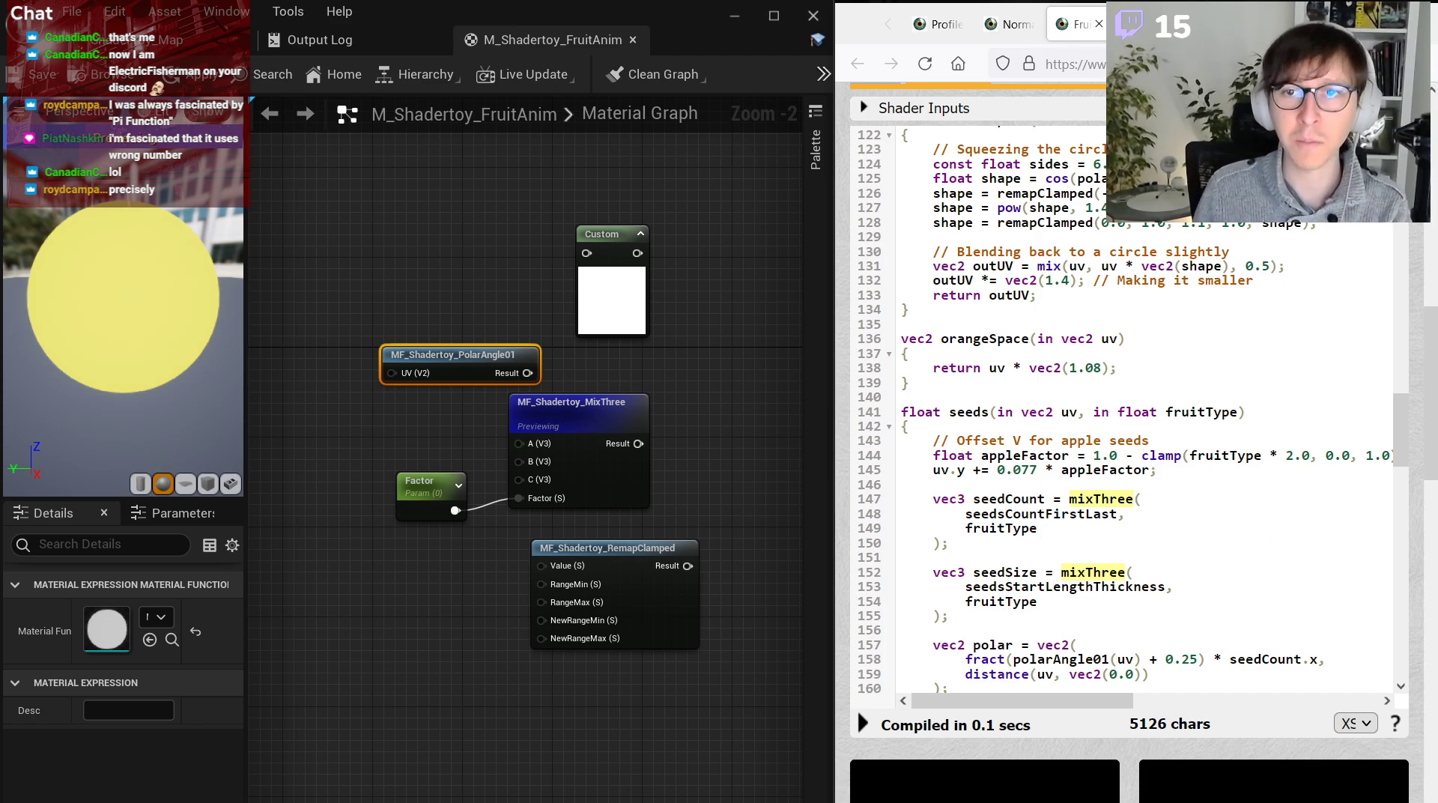
click(684, 364)
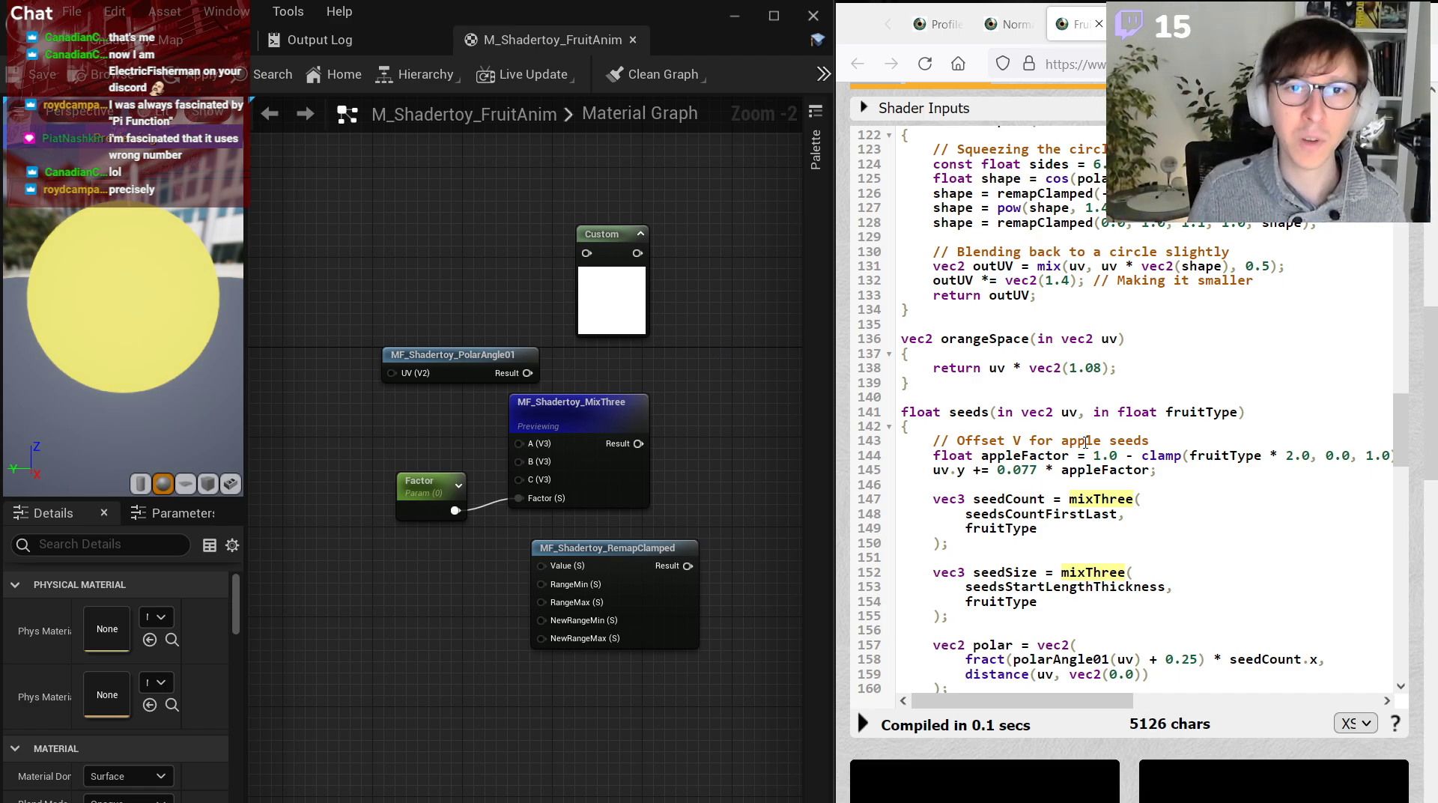
scroll(1084, 443, up, 5)
scroll(1083, 443, up, 2)
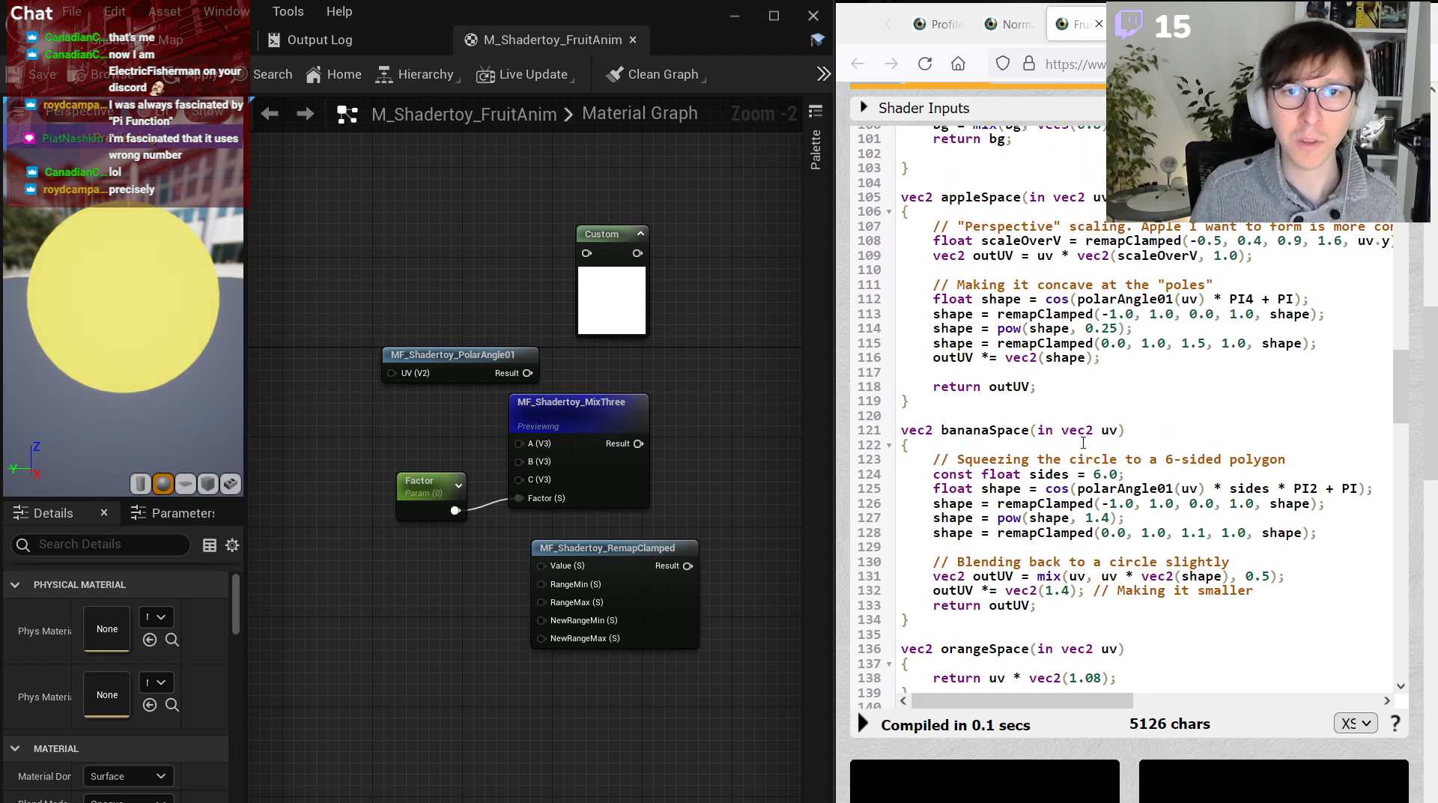
scroll(1083, 443, up, 4)
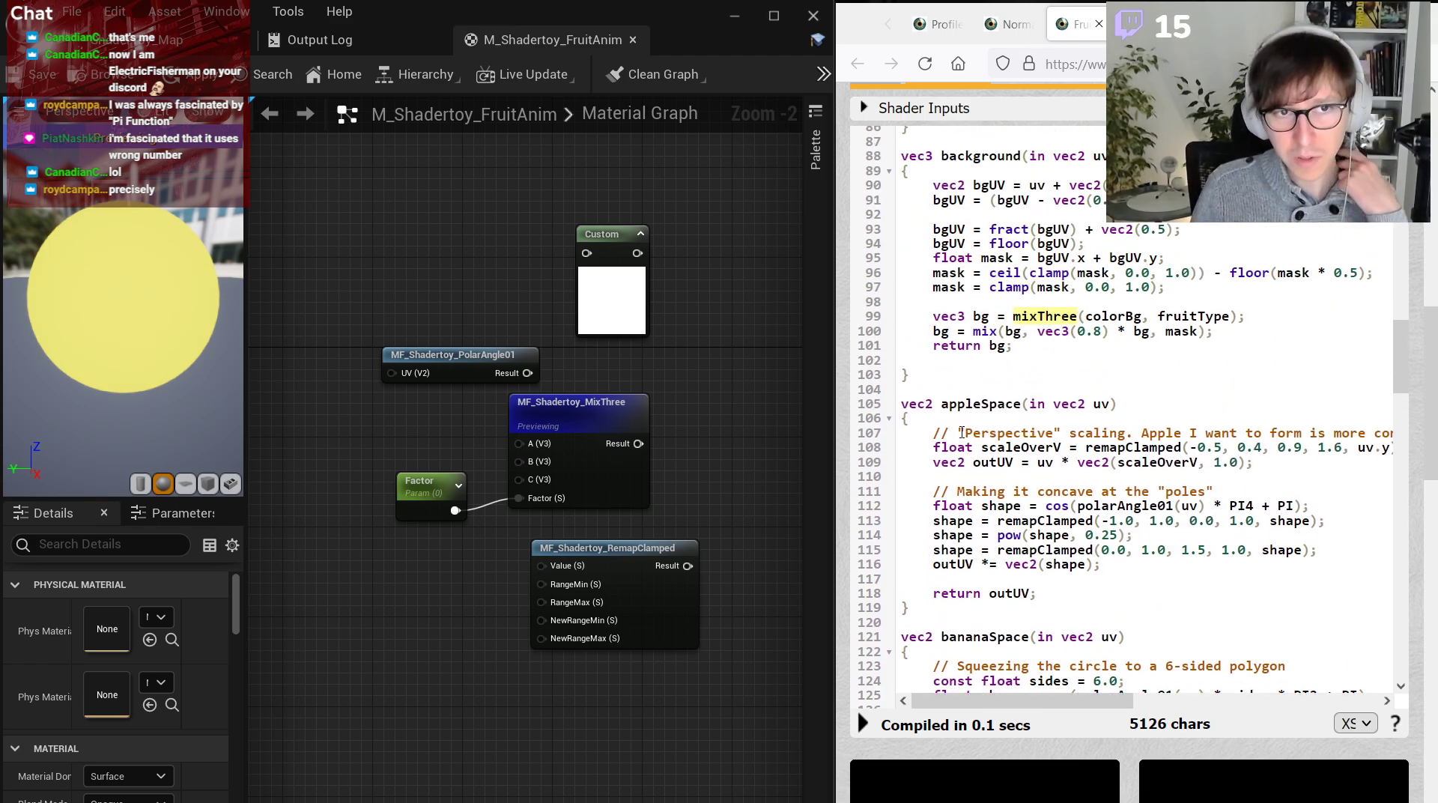
scroll(648, 437, up, 2)
click(646, 547)
click(602, 414)
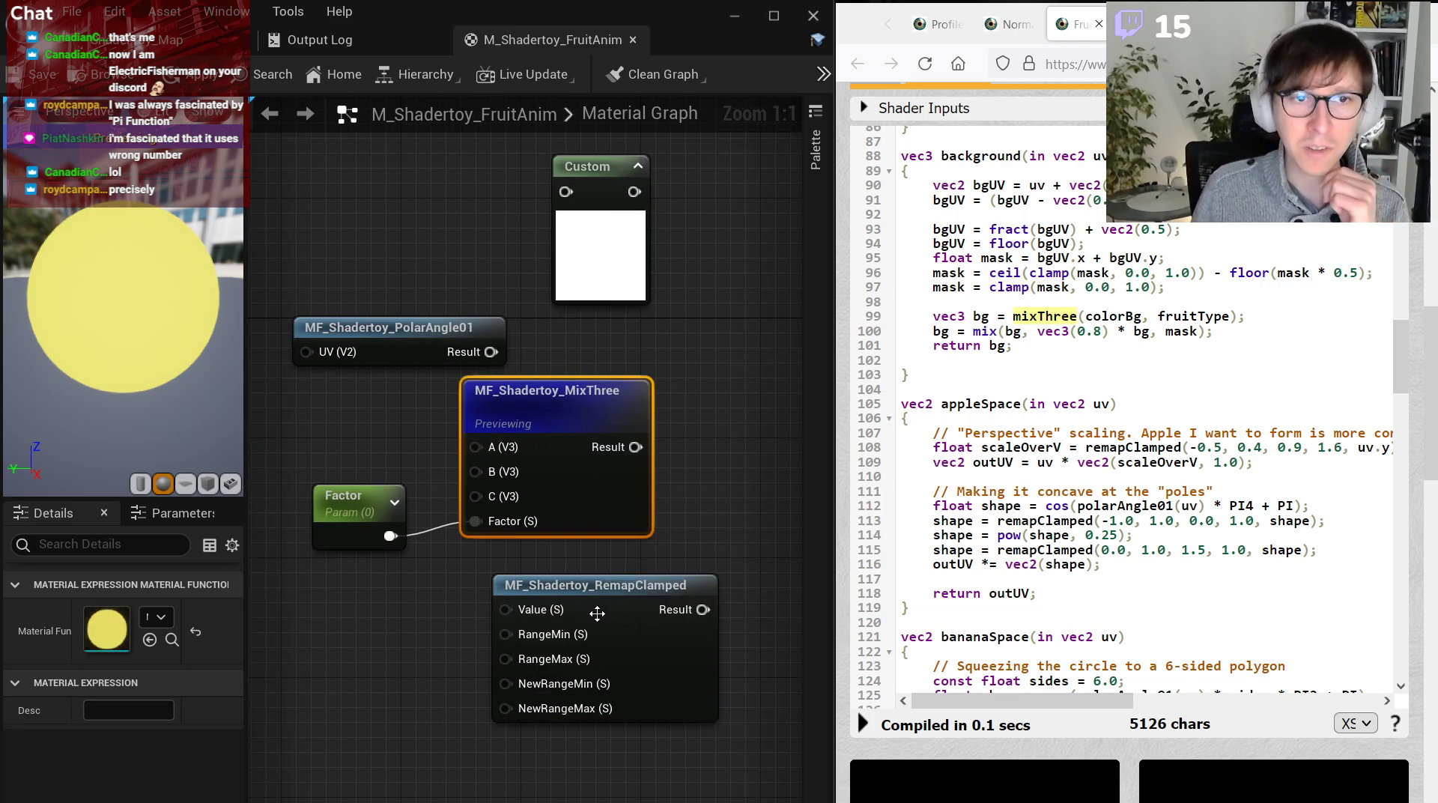
Add a Custom expression node to the material graph, placed beside the MixThree function node.
right_click(543, 428)
text(custom)
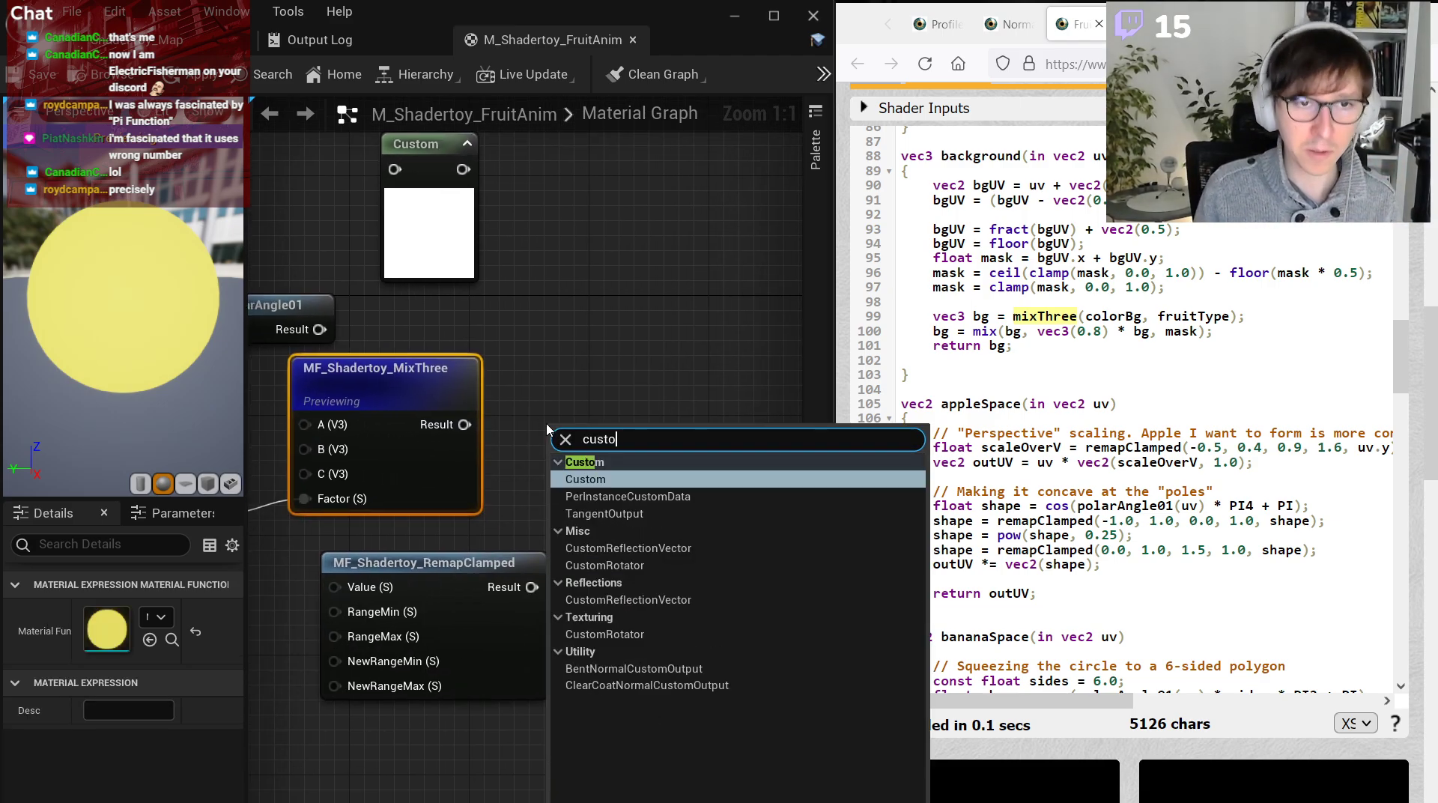
key(Return)
drag(585, 427, 652, 427)
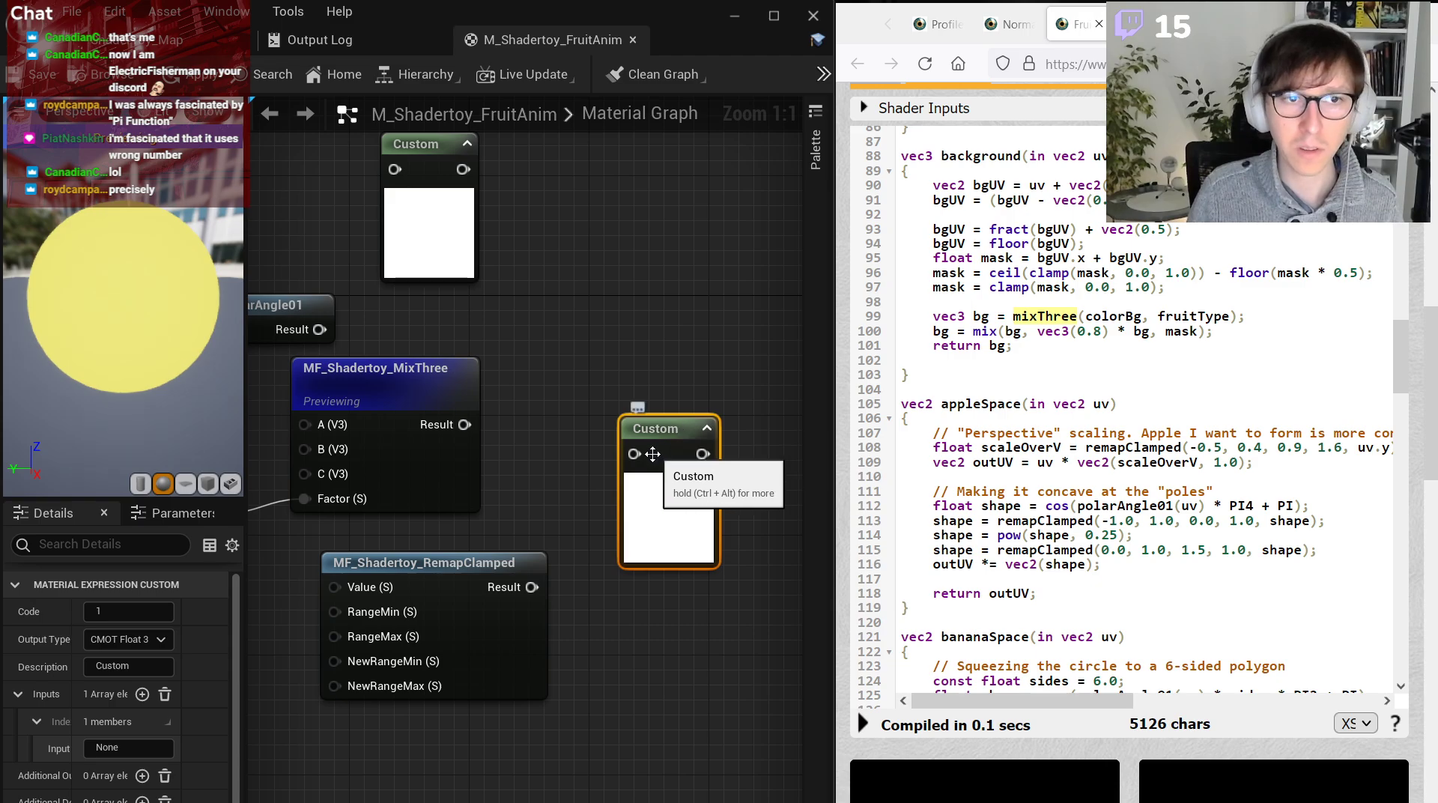
Locate the remapClamped function in the shader code and highlight its whole definition.
scroll(1078, 455, up, 7)
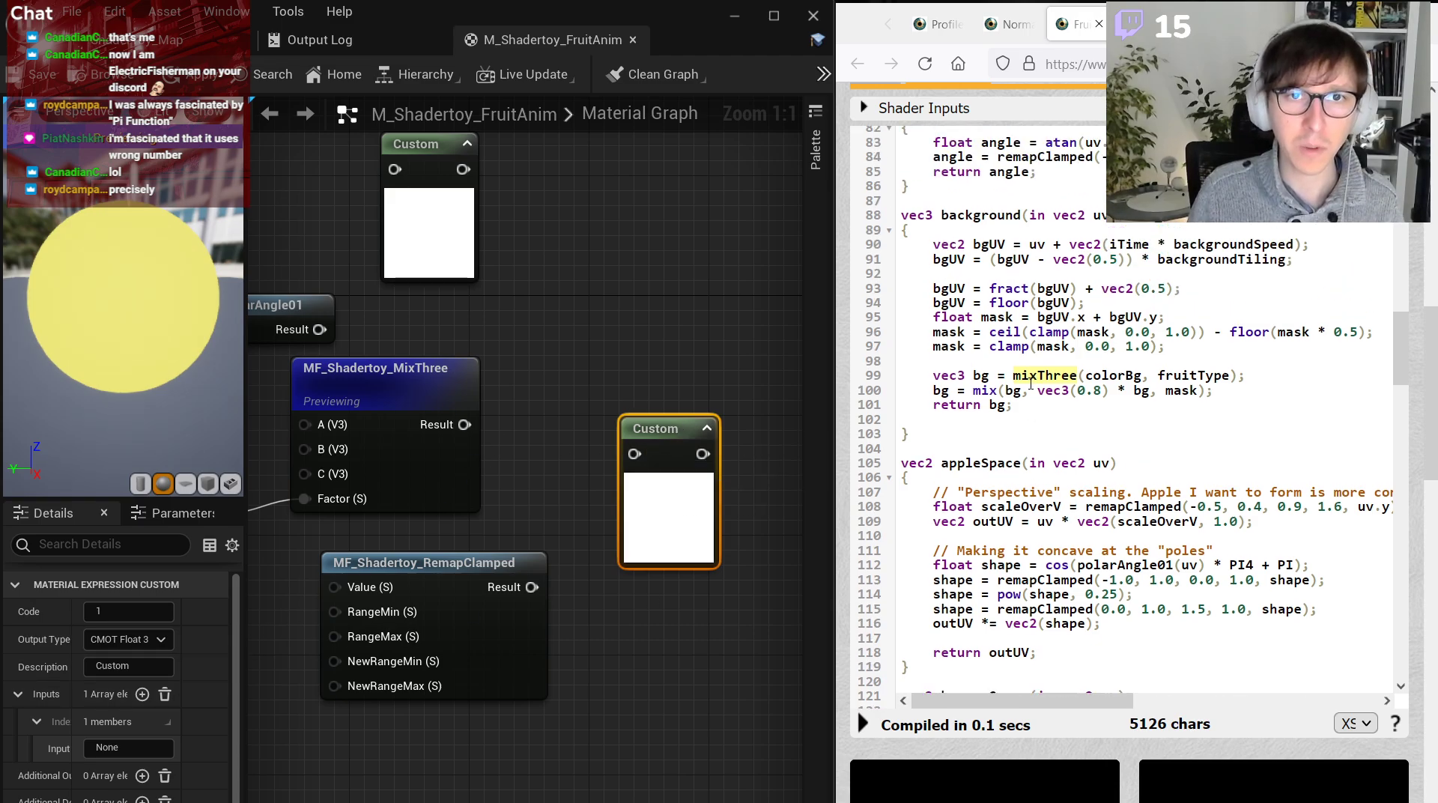
scroll(1078, 455, up, 2)
drag(884, 541, 884, 474)
double_click(1086, 511)
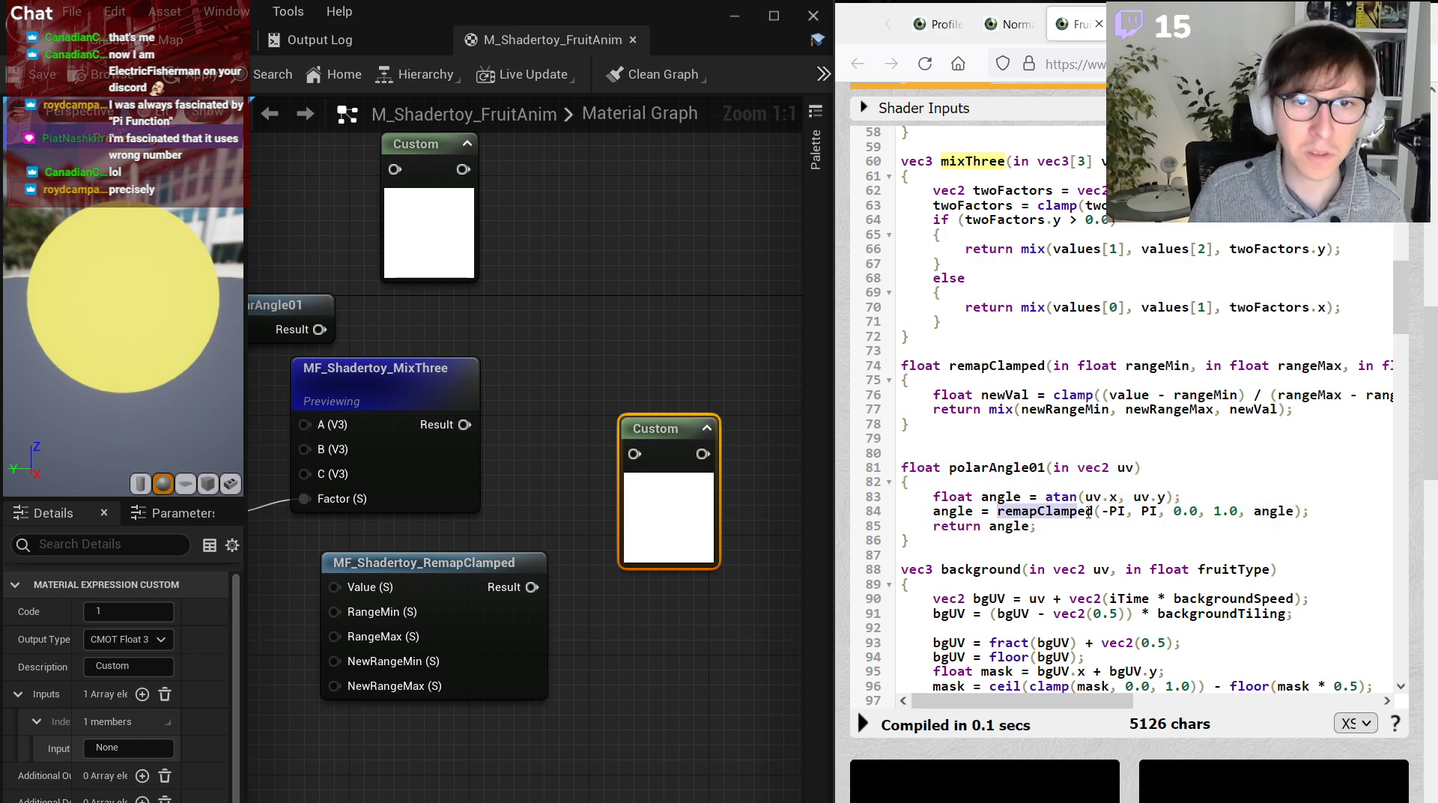
click(1234, 379)
drag(976, 434, 880, 368)
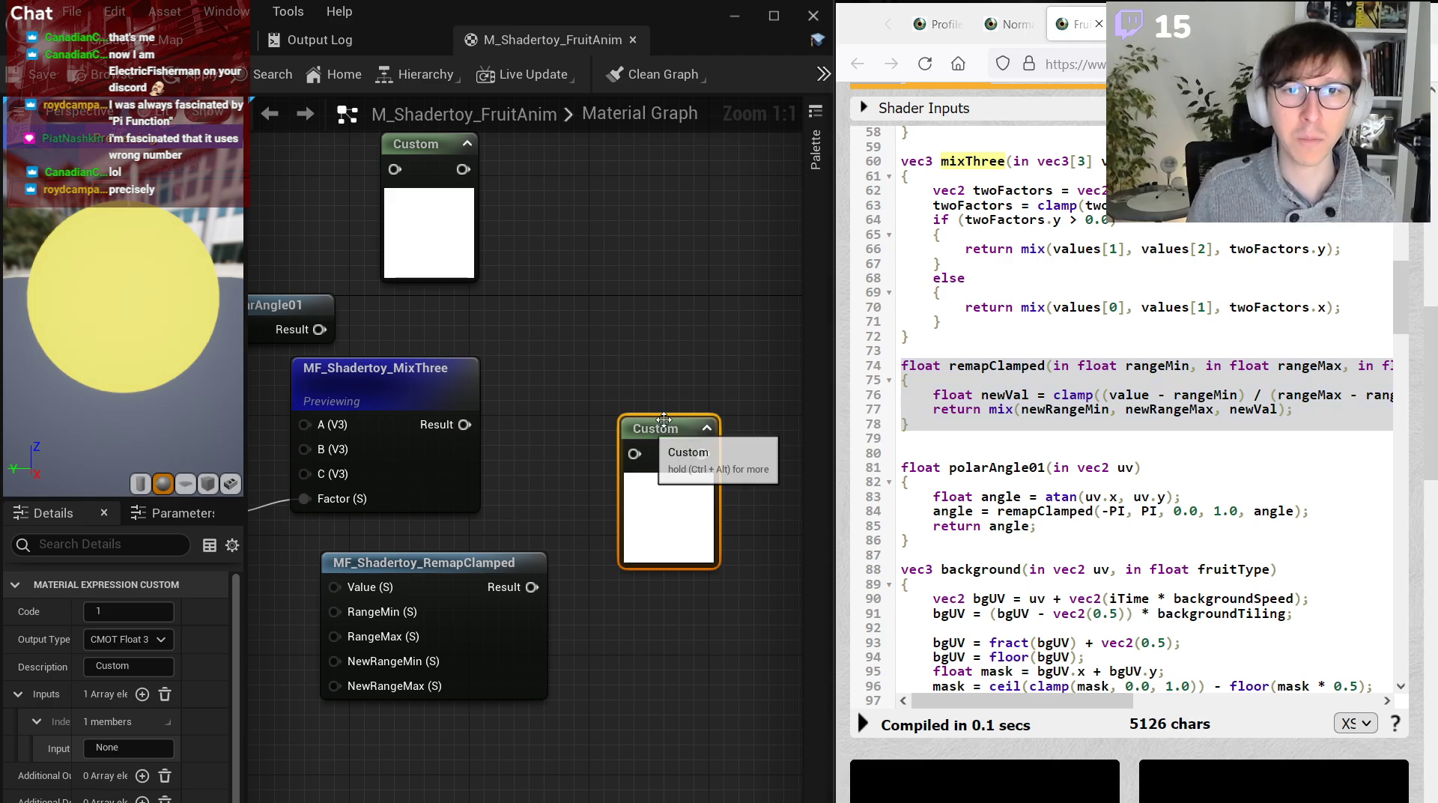
Move the new Custom node up into the free space between the MixThree function and the main material node.
drag(649, 430, 709, 355)
right_drag(710, 337, 622, 300)
click(623, 299)
drag(632, 329, 603, 328)
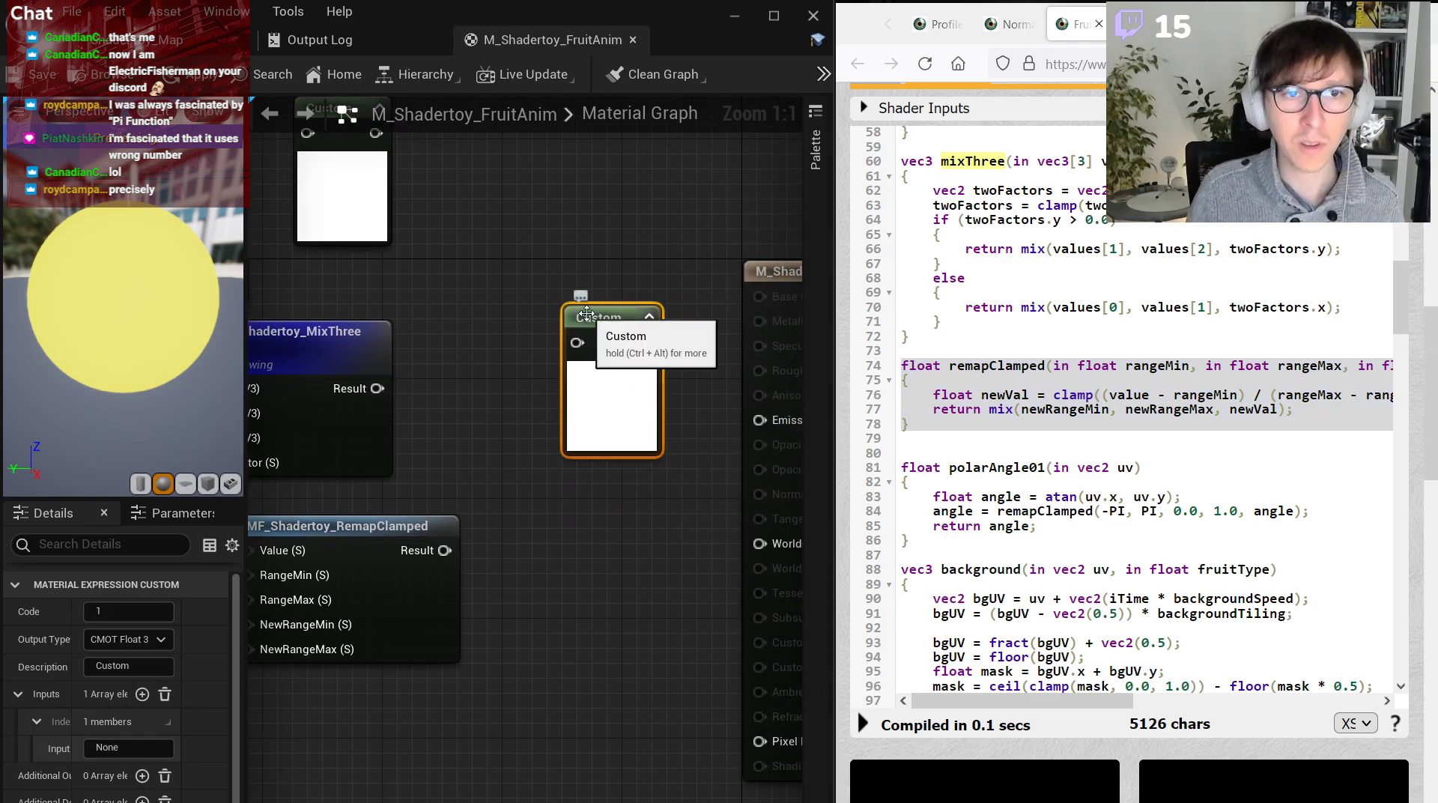
right_click(517, 229)
text(custom)
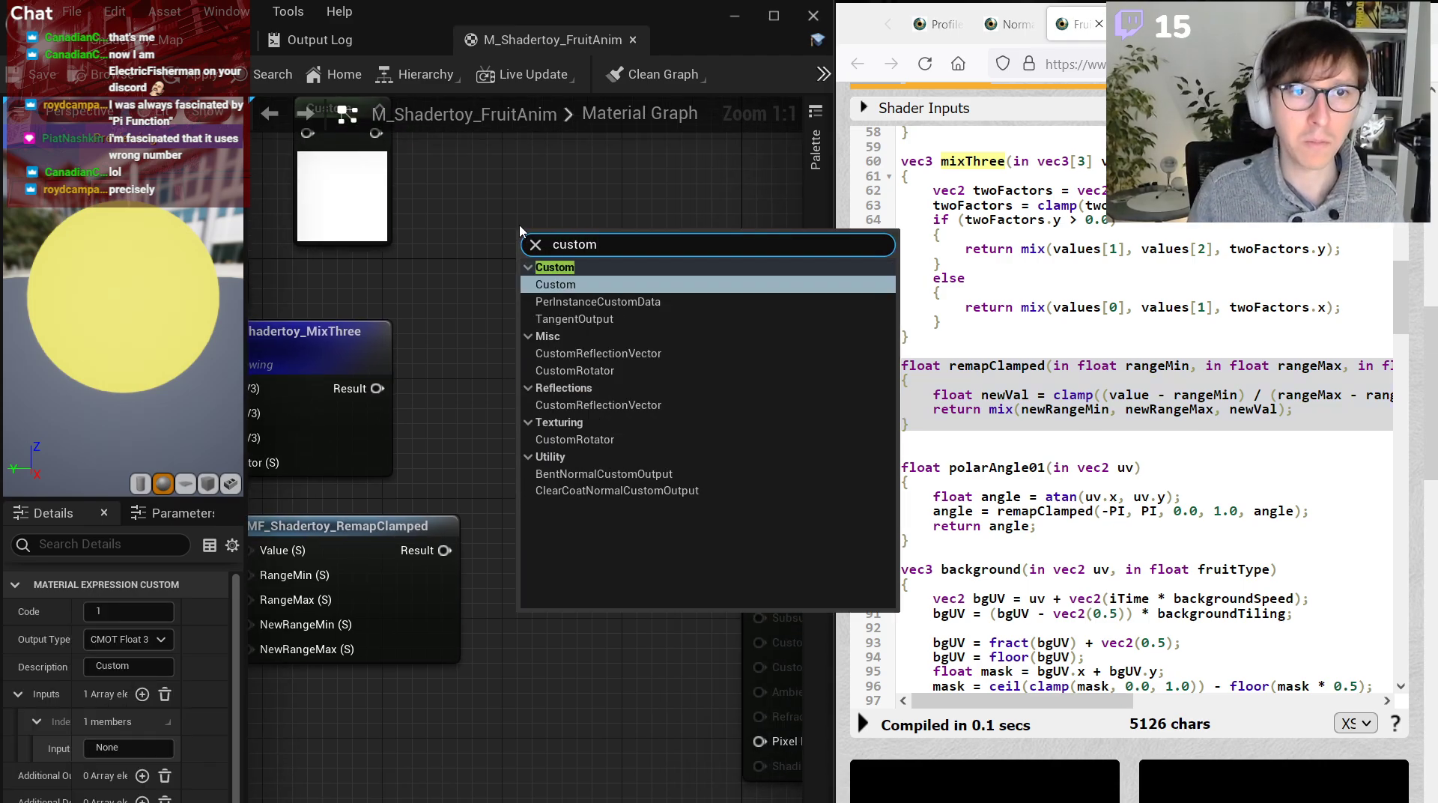
key(Return)
key(Delete)
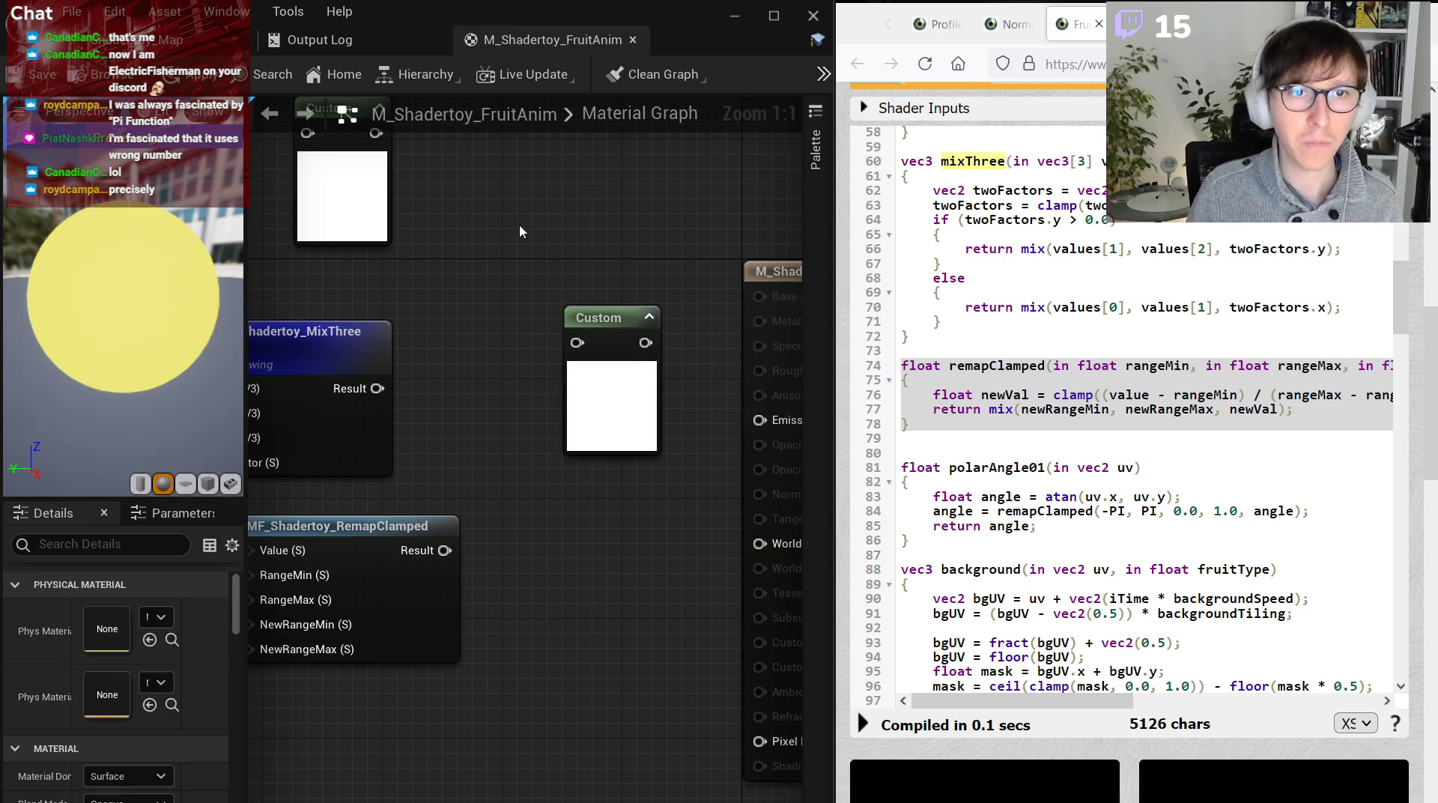
Try the constants 0.5 and 0.1 as the Custom node's code.
click(604, 339)
drag(248, 525, 274, 524)
click(137, 611)
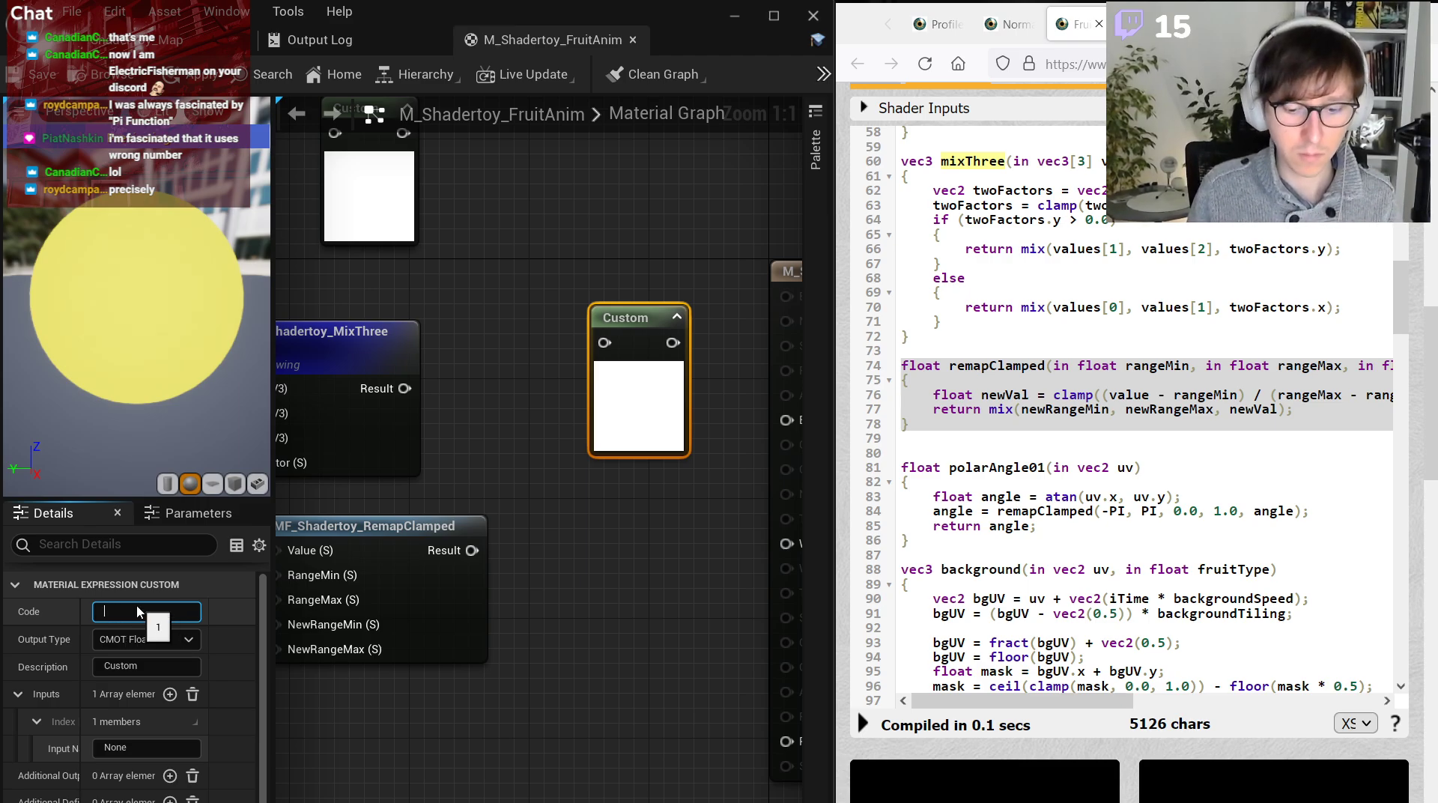
text(0.5)
key(Return)
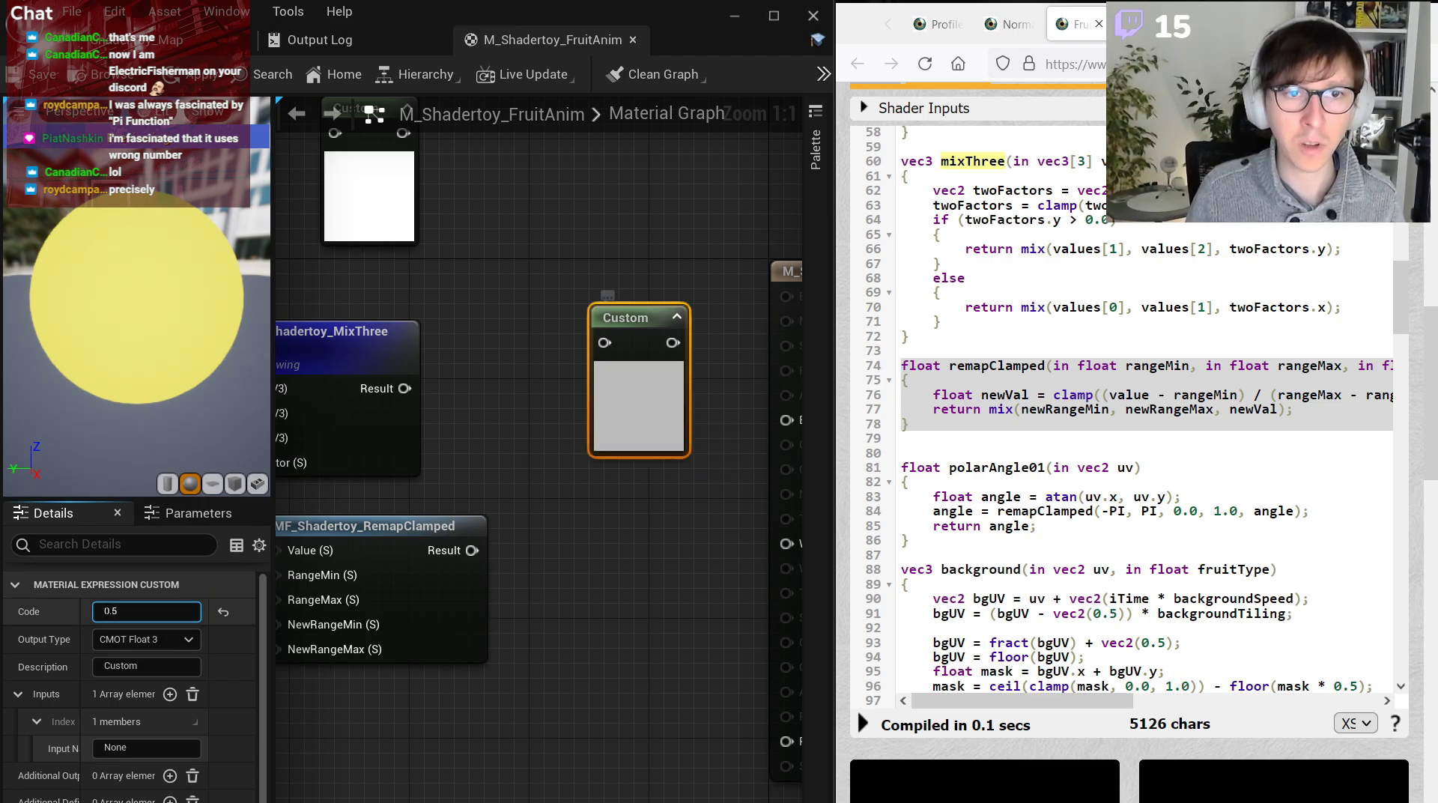
key(BackSpace)
text(1)
key(Return)
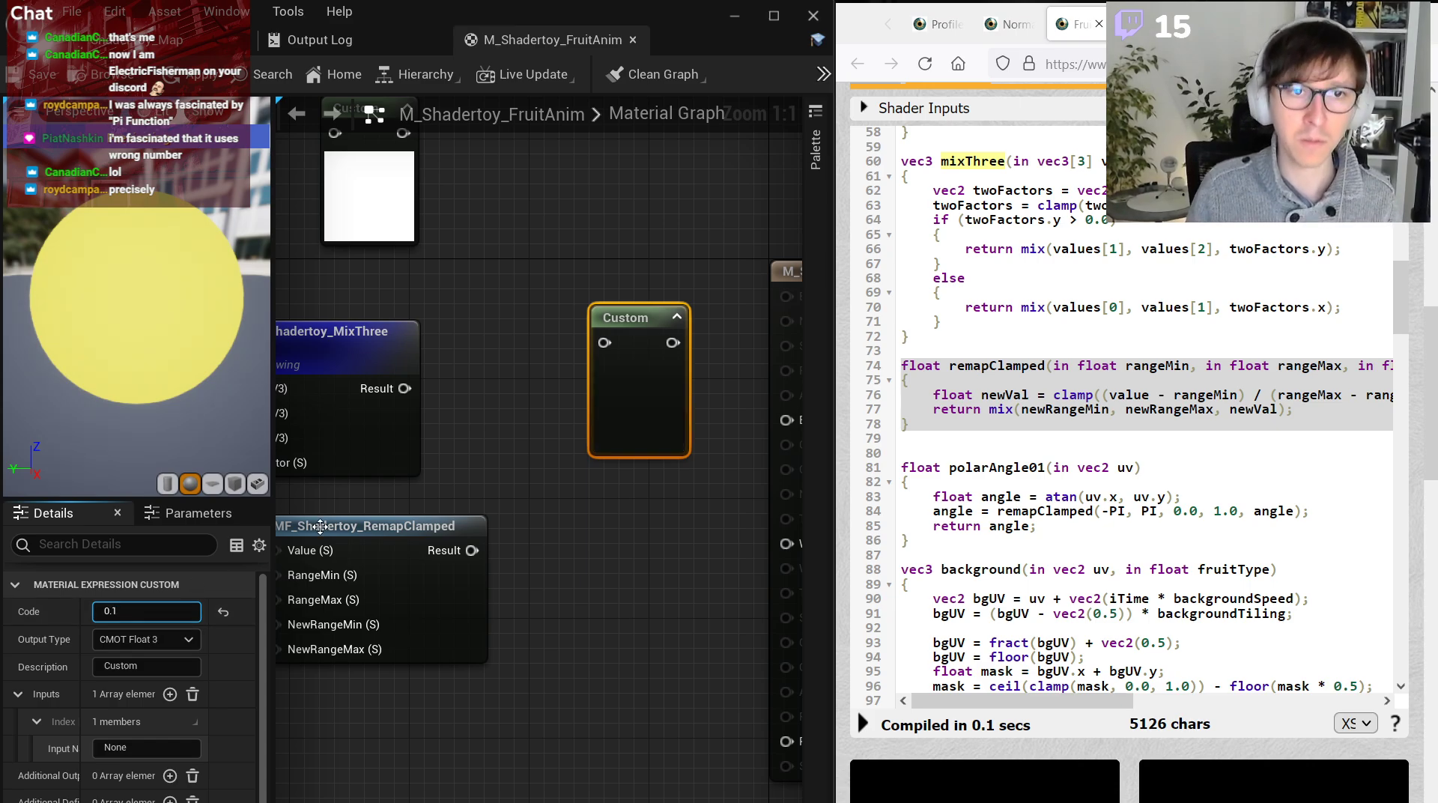
Try float3( 0, 1, 0 ) as the Custom node's code and end the line with a semicolon.
double_click(146, 611)
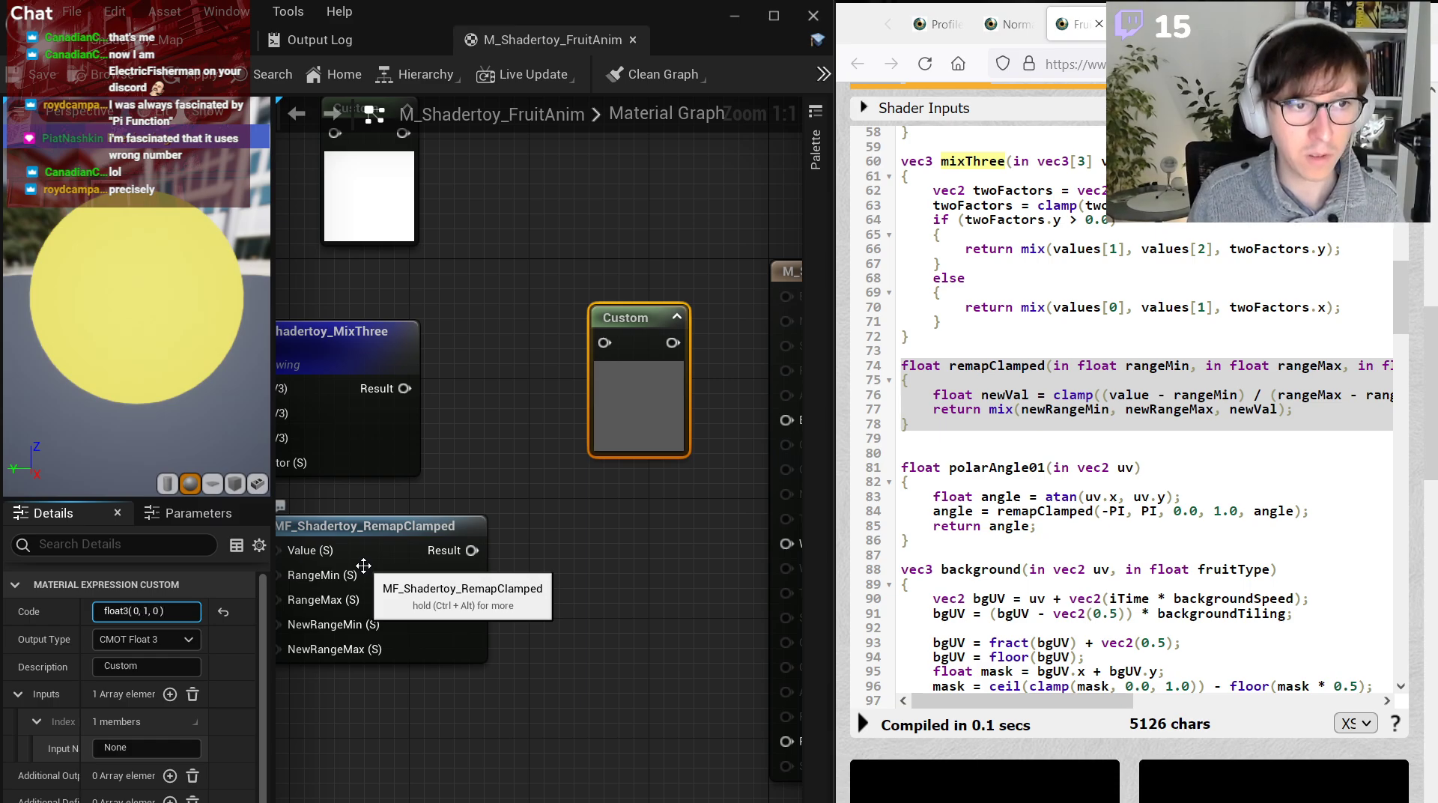
key(Return)
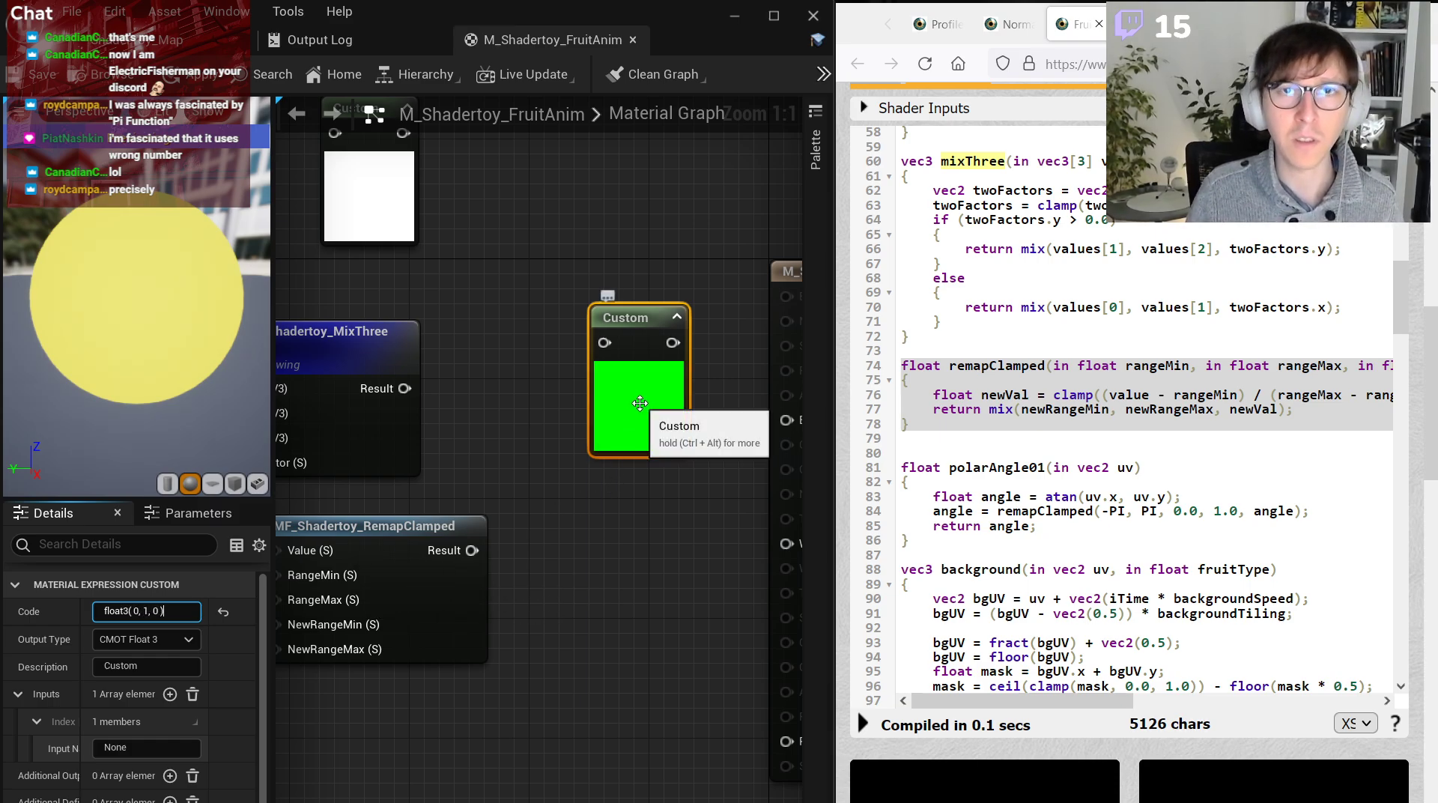
drag(164, 611, 97, 613)
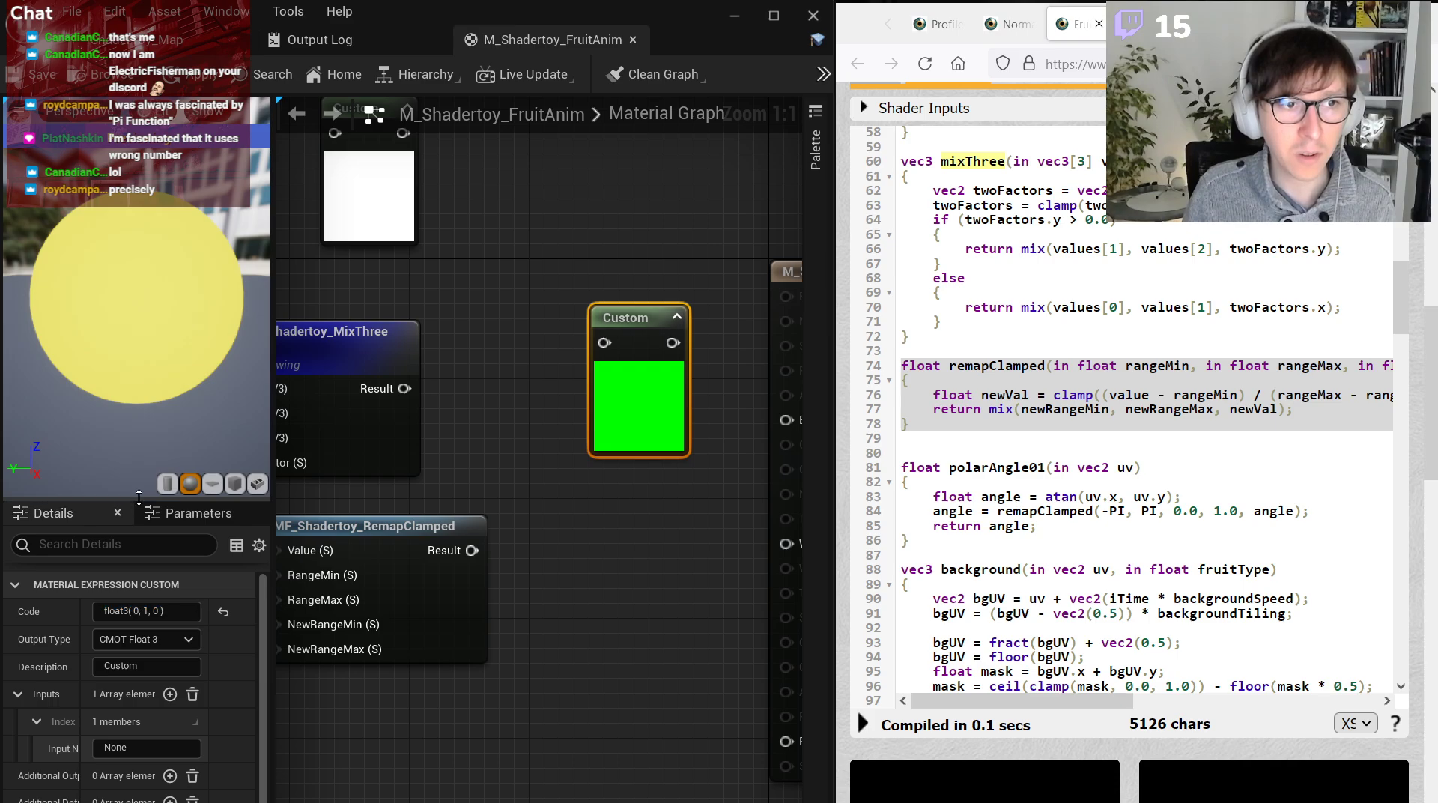
drag(139, 496, 142, 342)
click(161, 455)
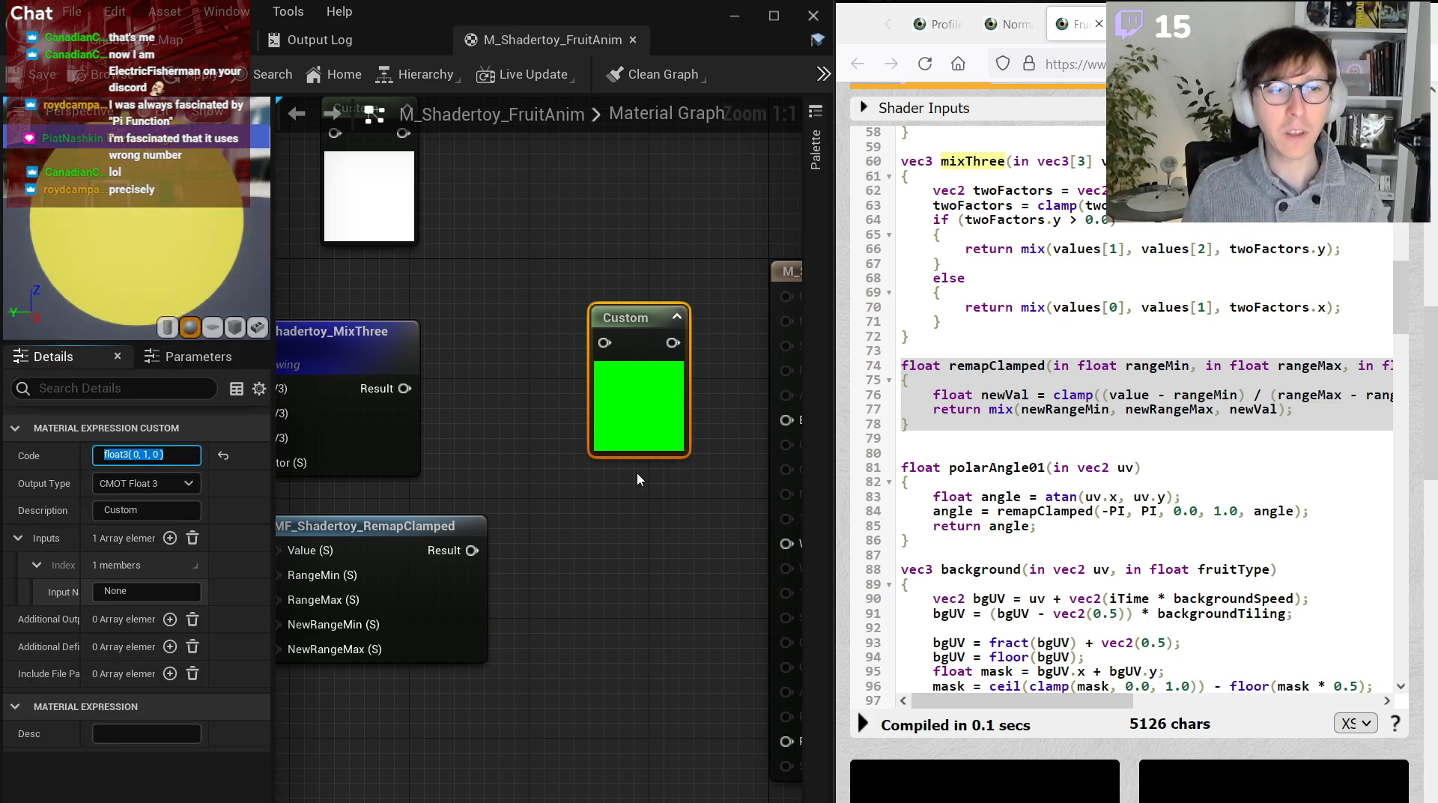
key(End)
key(shift+Return)
key(BackSpace)
text(;)
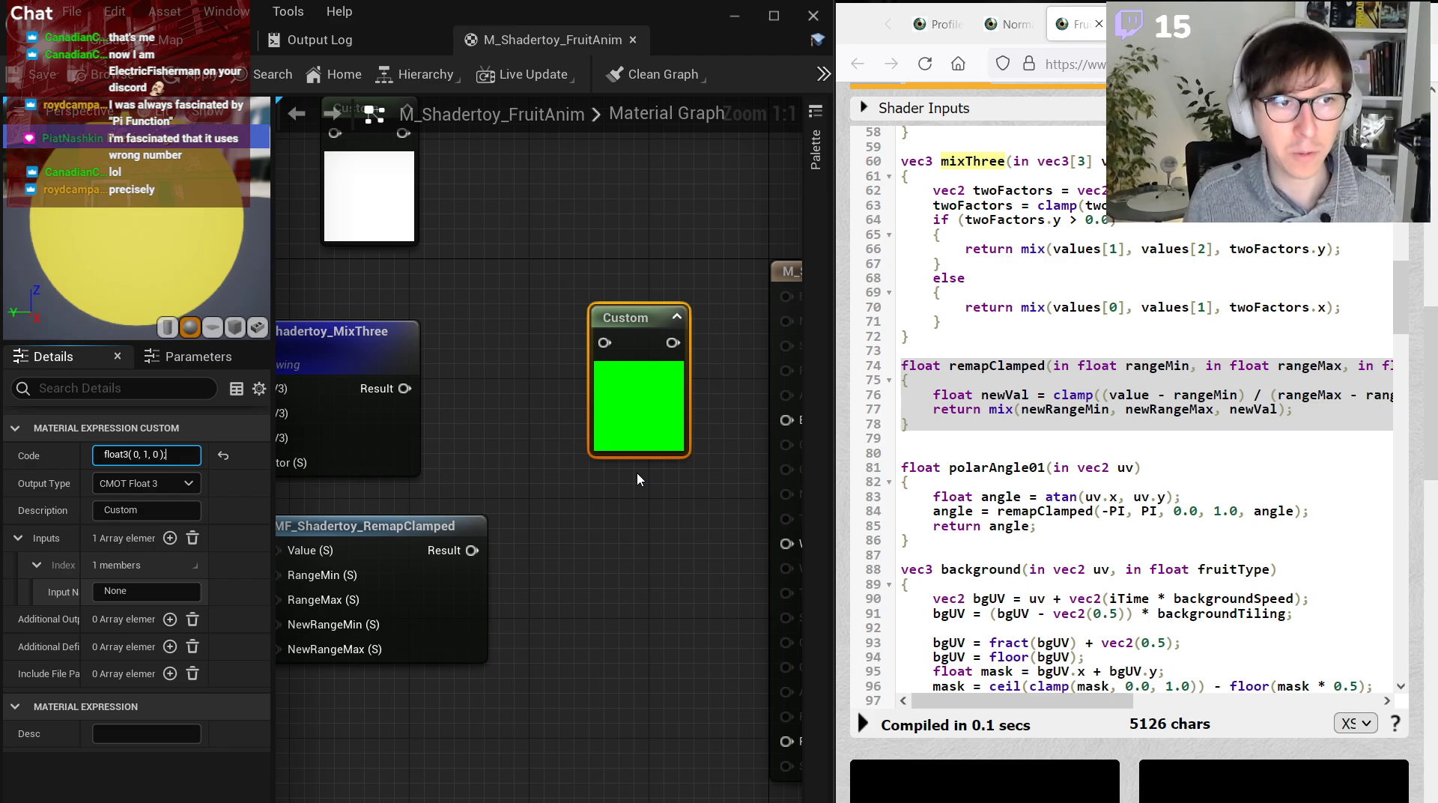
Replace the Custom node's code with float newVal = clamp((value - rangeMin) / (rangeMax - rangeMin), 0.0, 1.0); and widen the code area.
key(ctrl+a)
key(BackSpace)
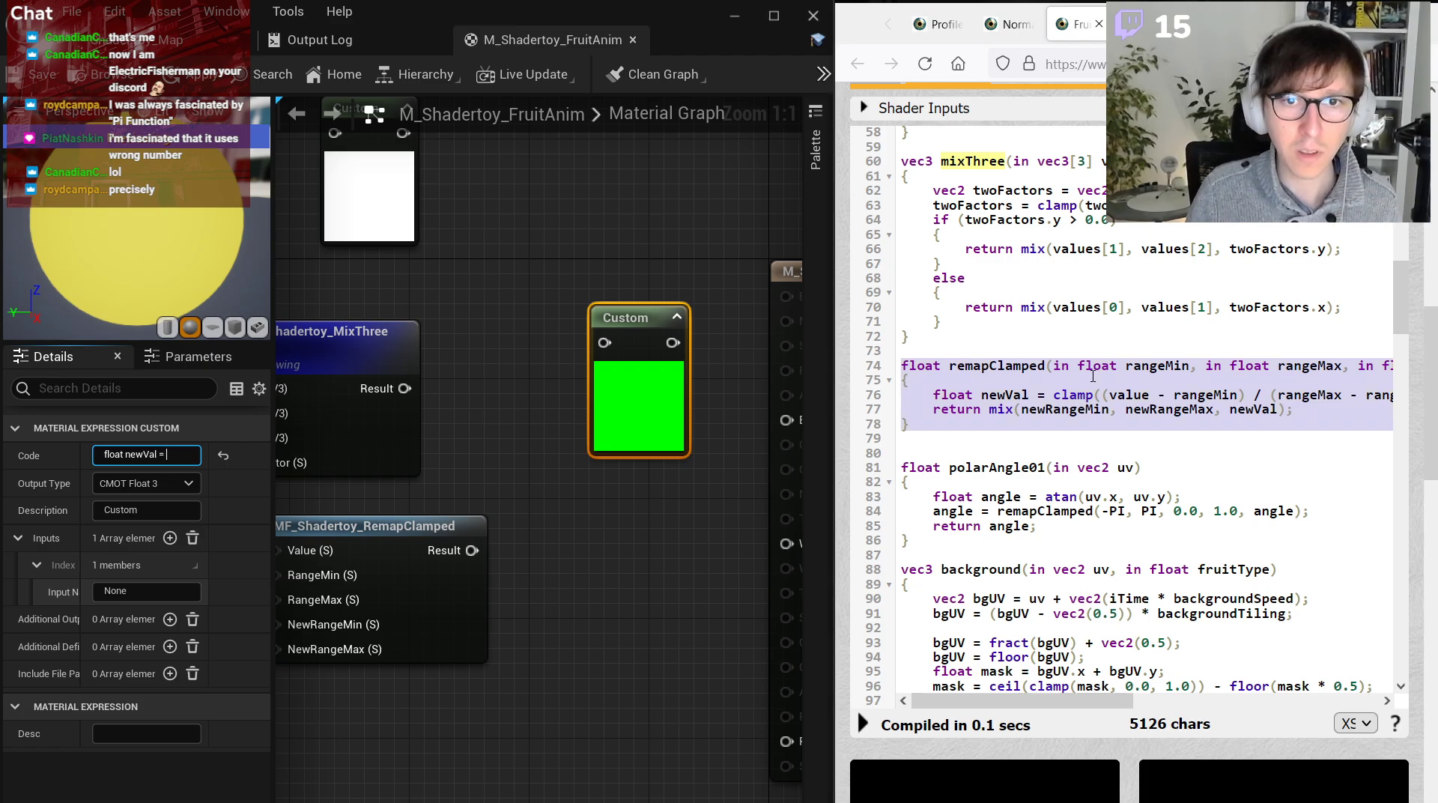
drag(1054, 395, 1392, 392)
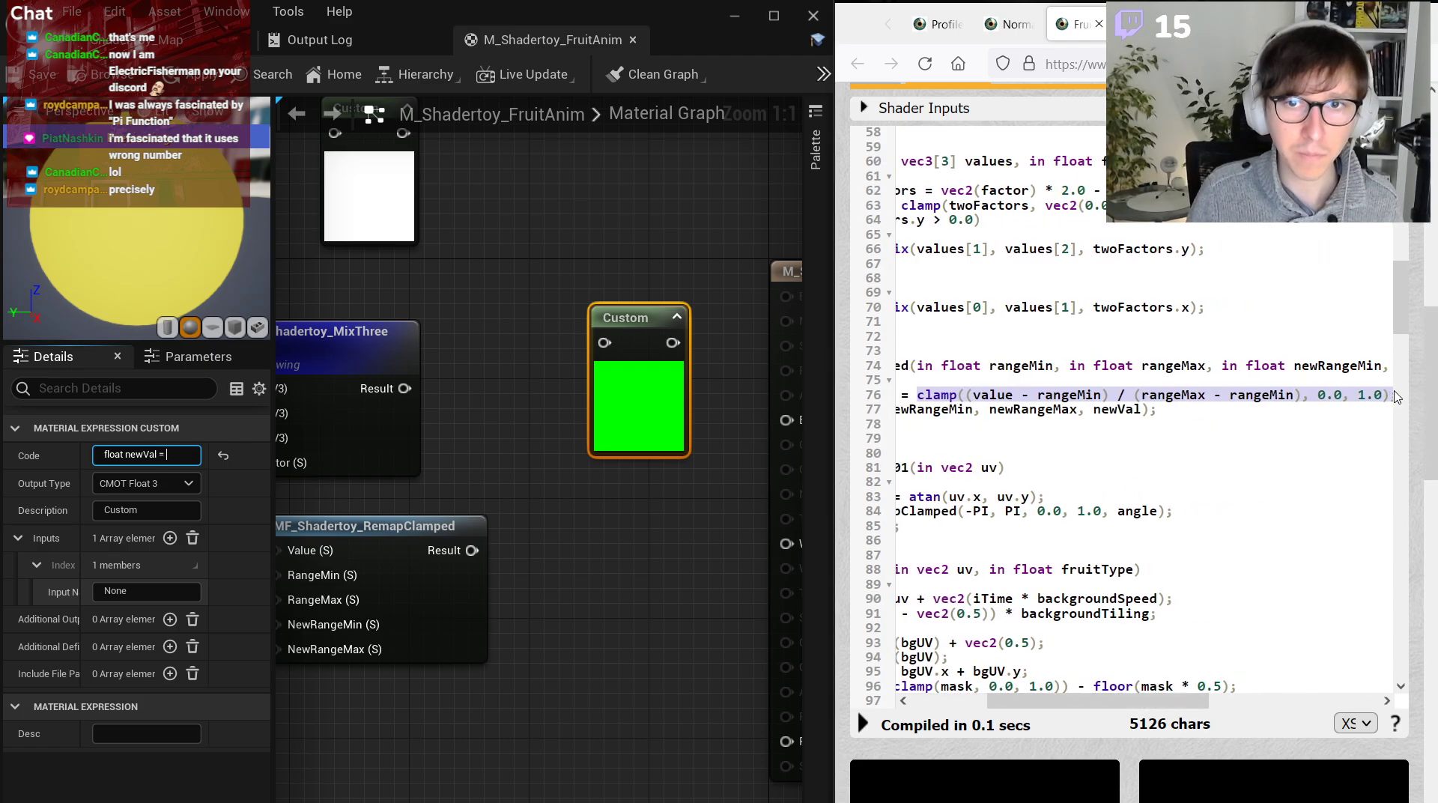
text(clamp((value - rangeMin) / (rangeMax - rangeMin), 0.0, 1.0);)
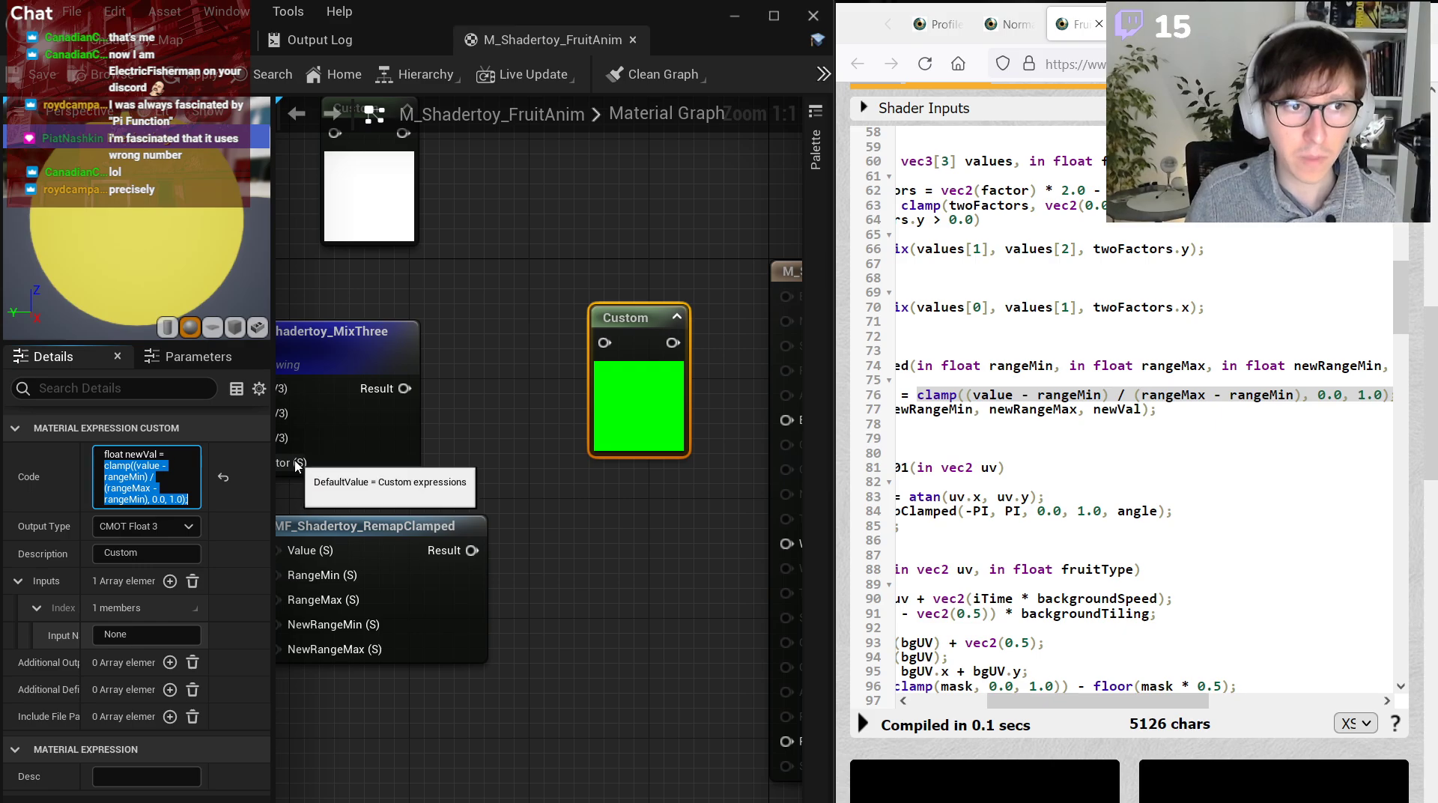
drag(273, 465, 493, 470)
click(387, 472)
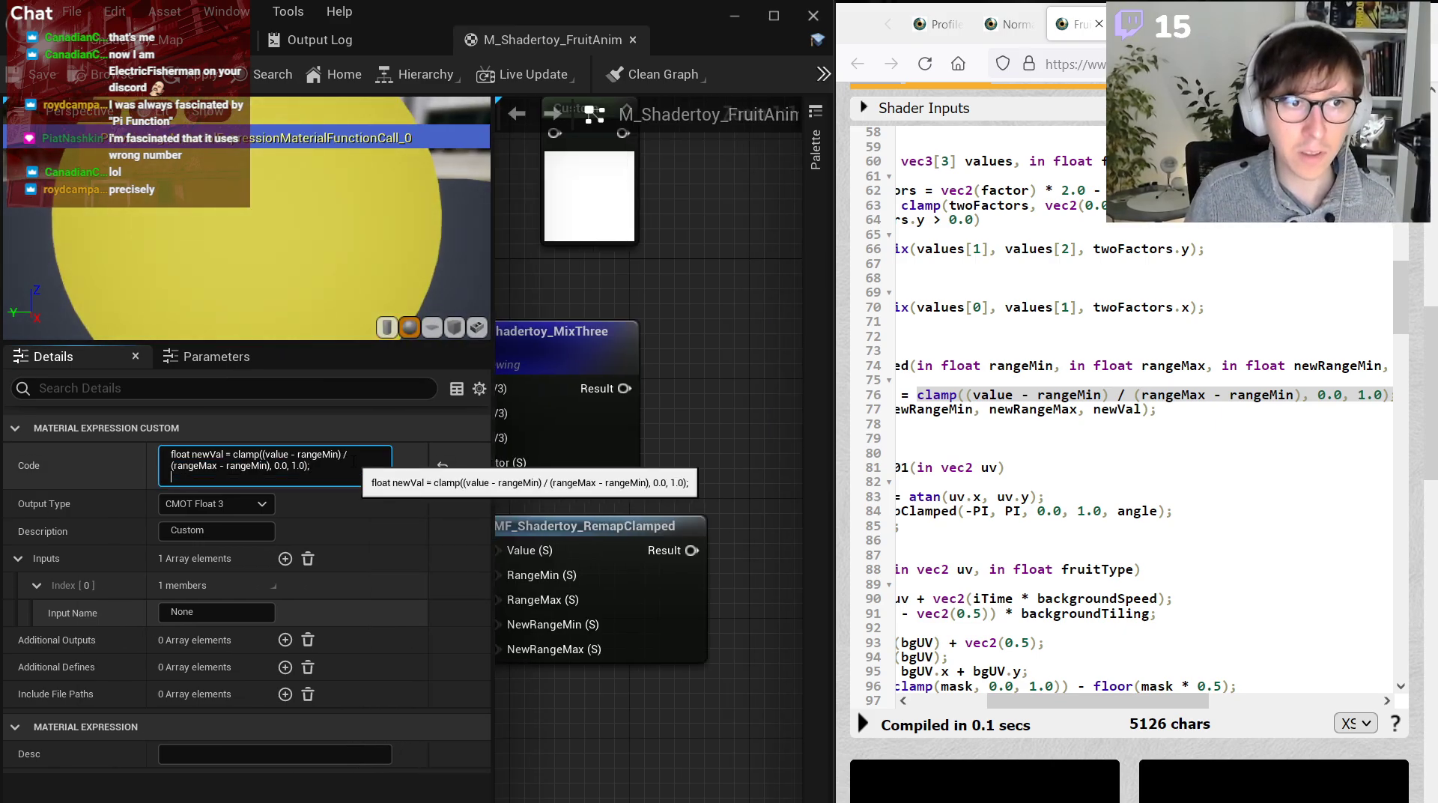
Add a second code line, return lerp(newRangeMin, newRangeMax, newVal);, copying the arguments from the shader's mix call.
drag(1162, 451, 1154, 442)
click(1022, 397)
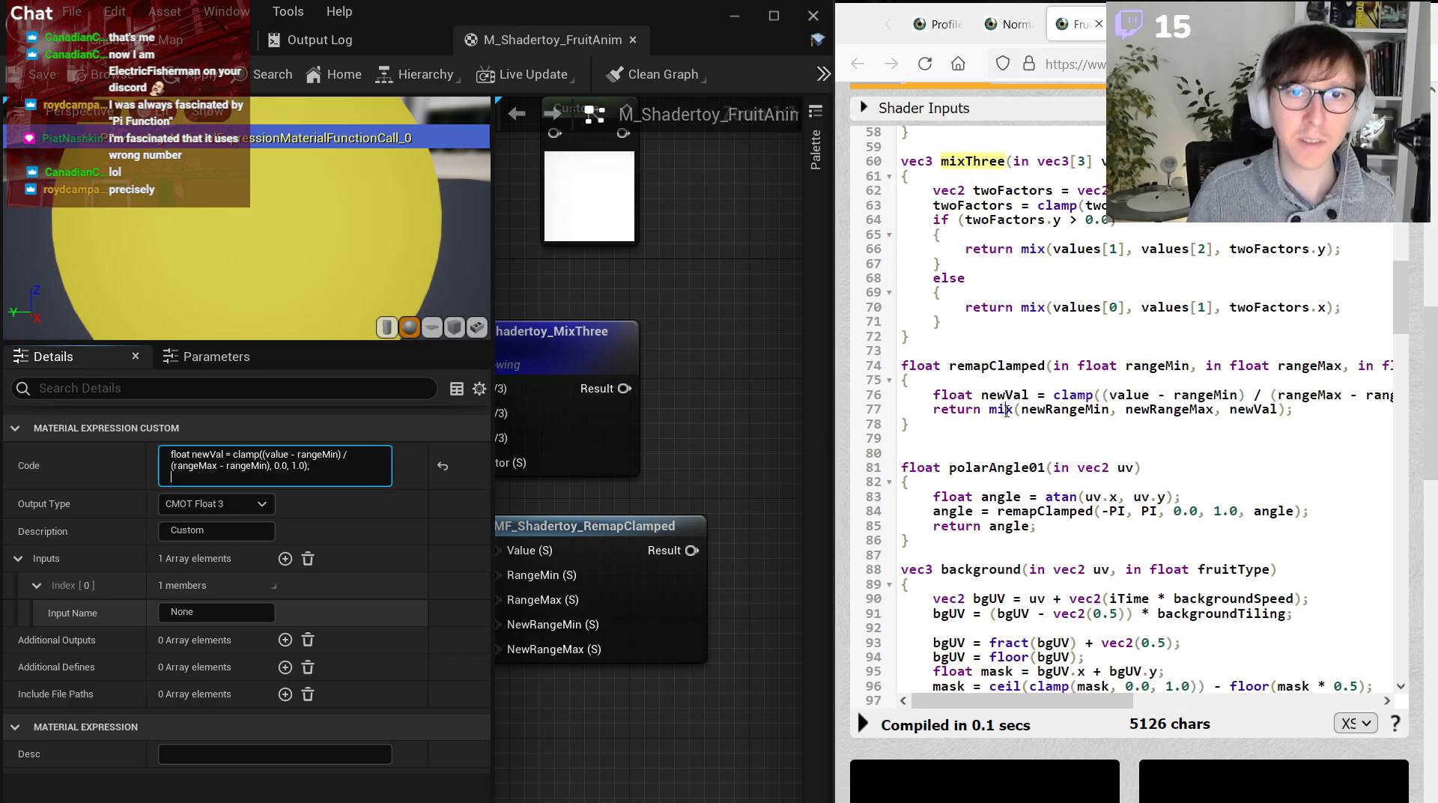
key(shift+Return)
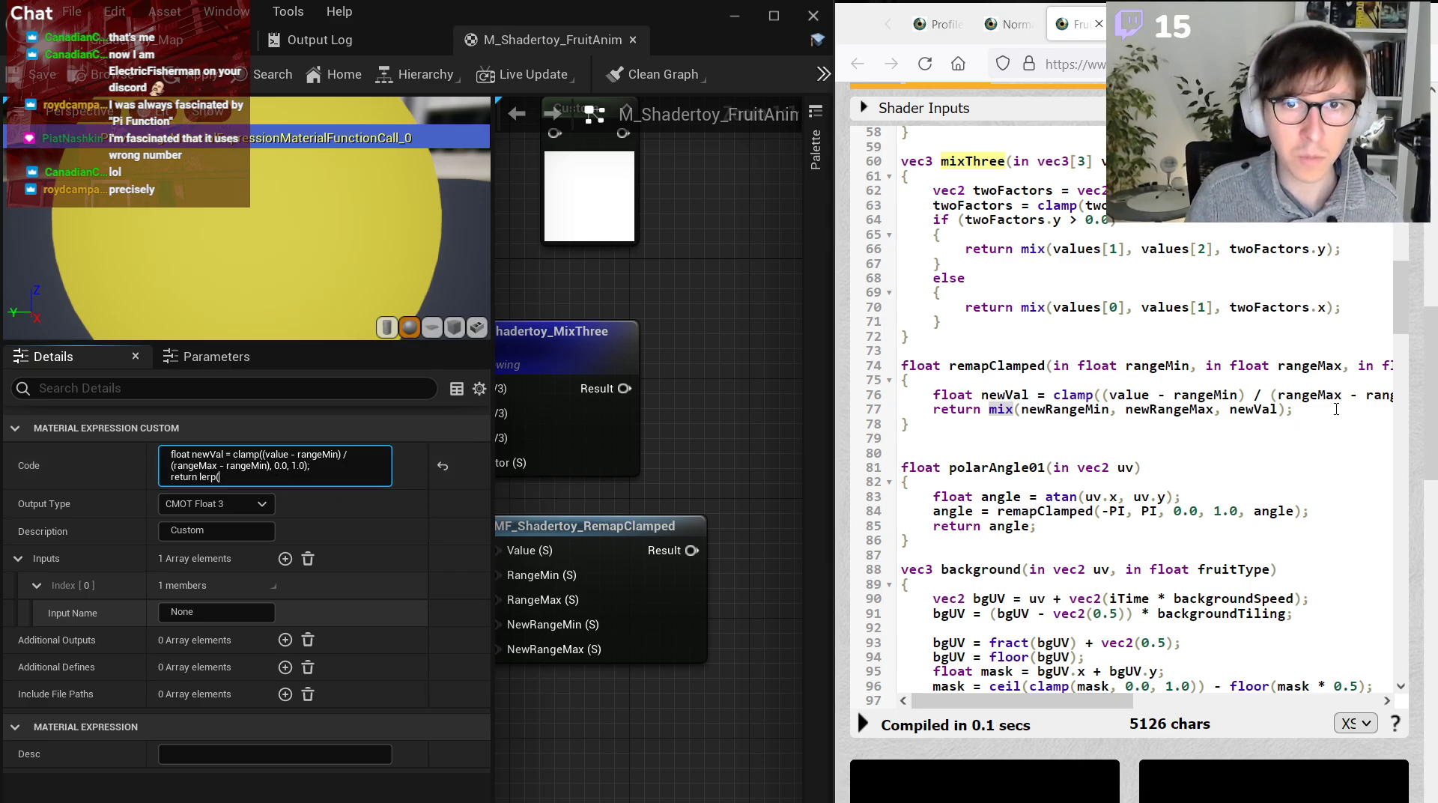
drag(1297, 409, 1008, 407)
key(ctrl+c)
text(return lerp()
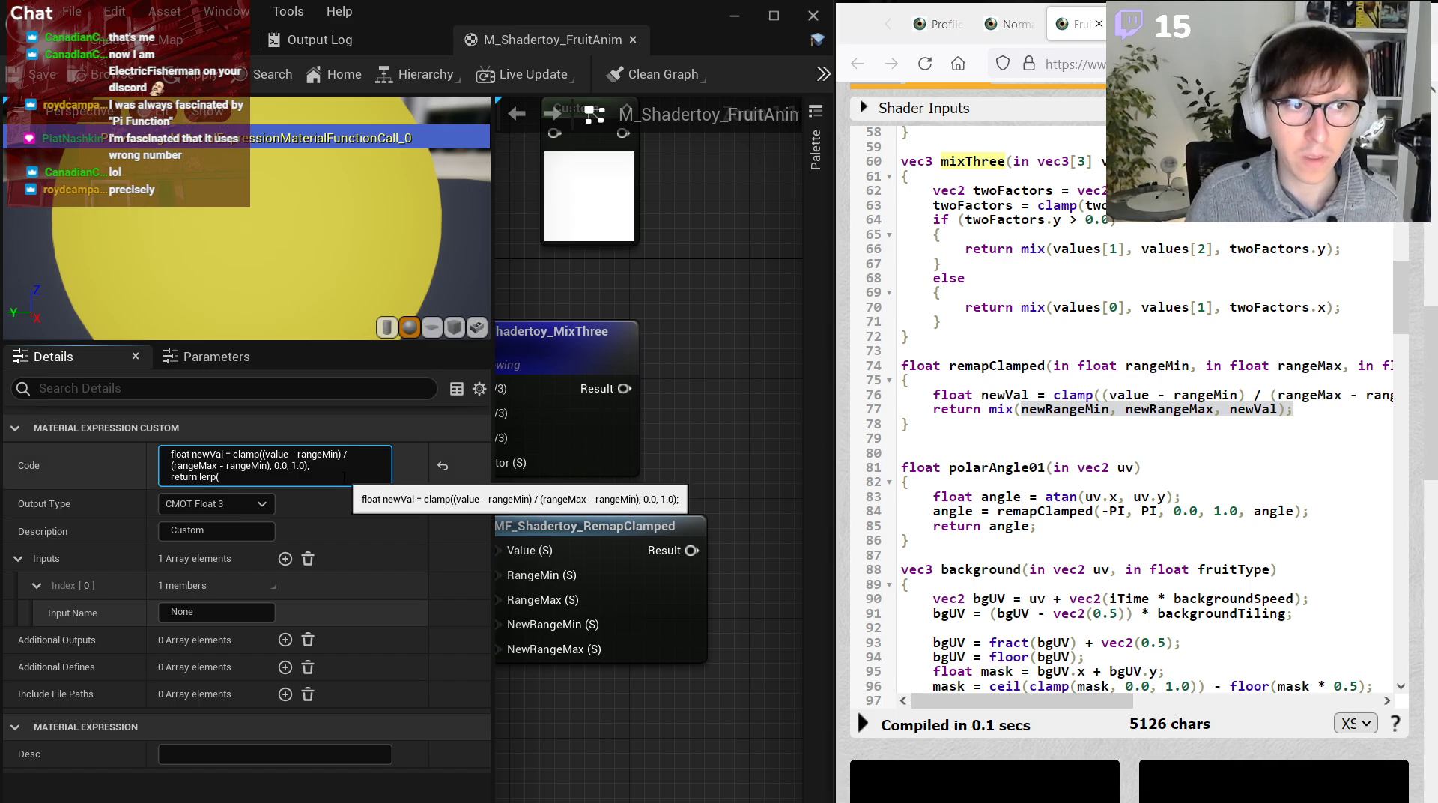
key(ctrl+v)
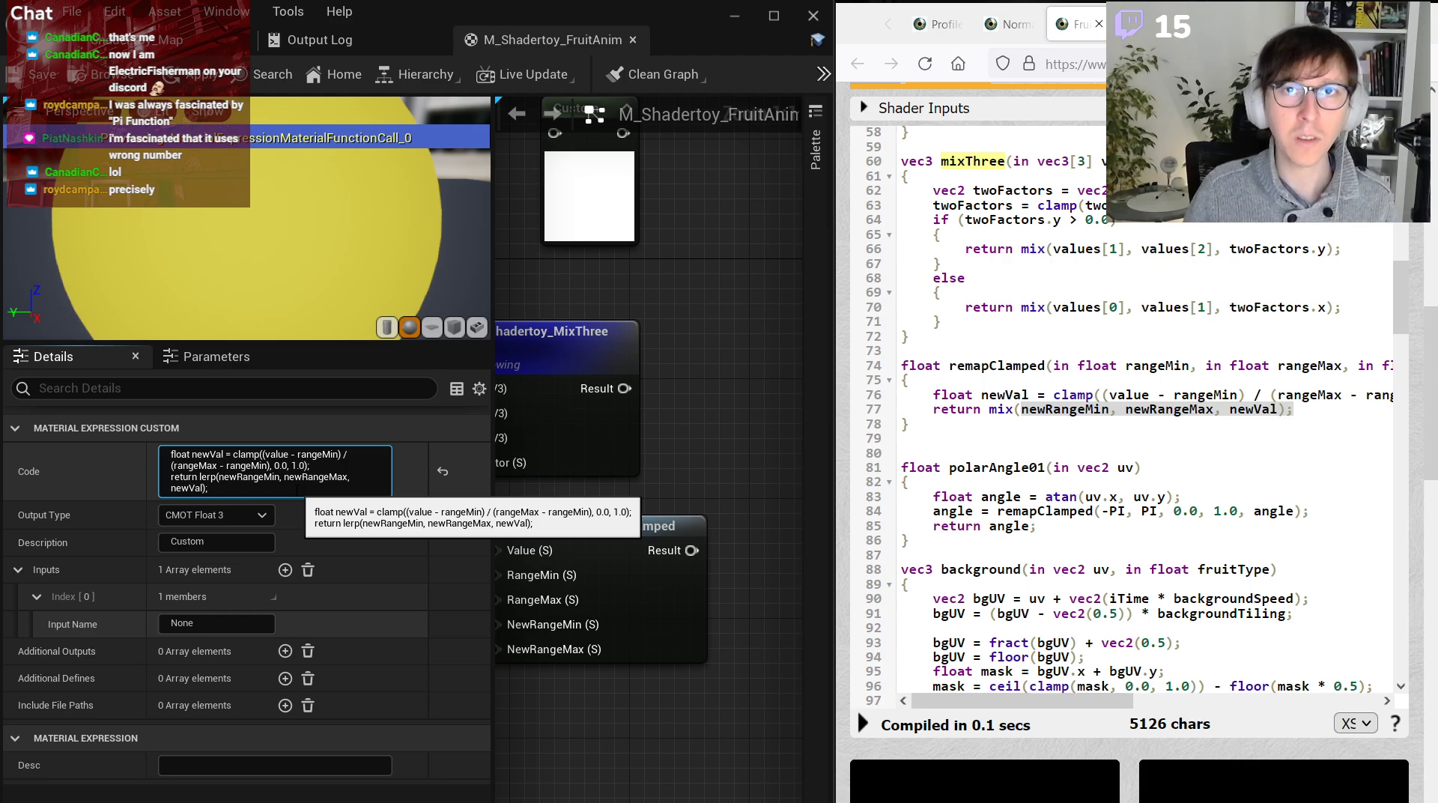
Set the Custom node's output type to CMOT Float 1 and its description to RemapClamped.
click(261, 516)
click(221, 535)
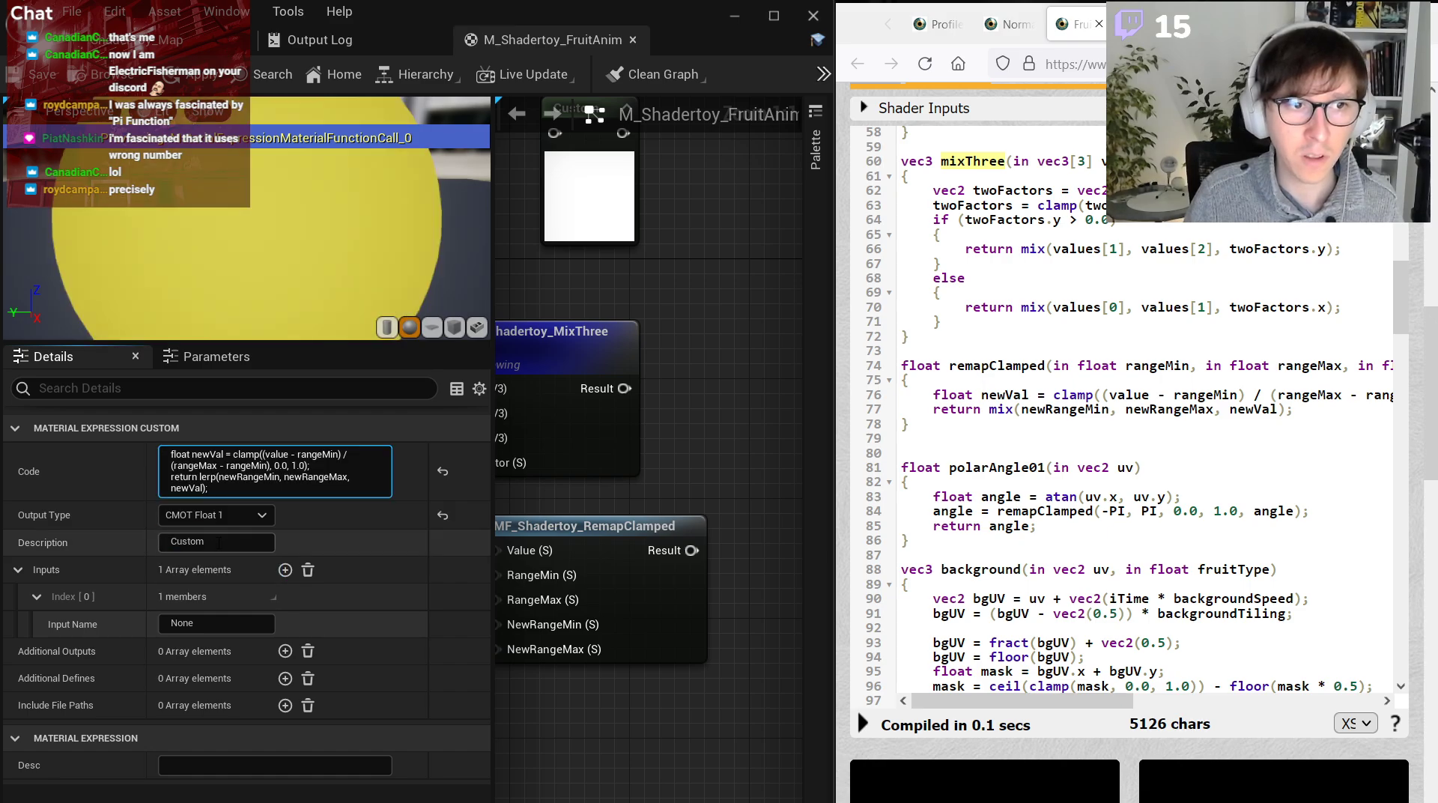
click(217, 541)
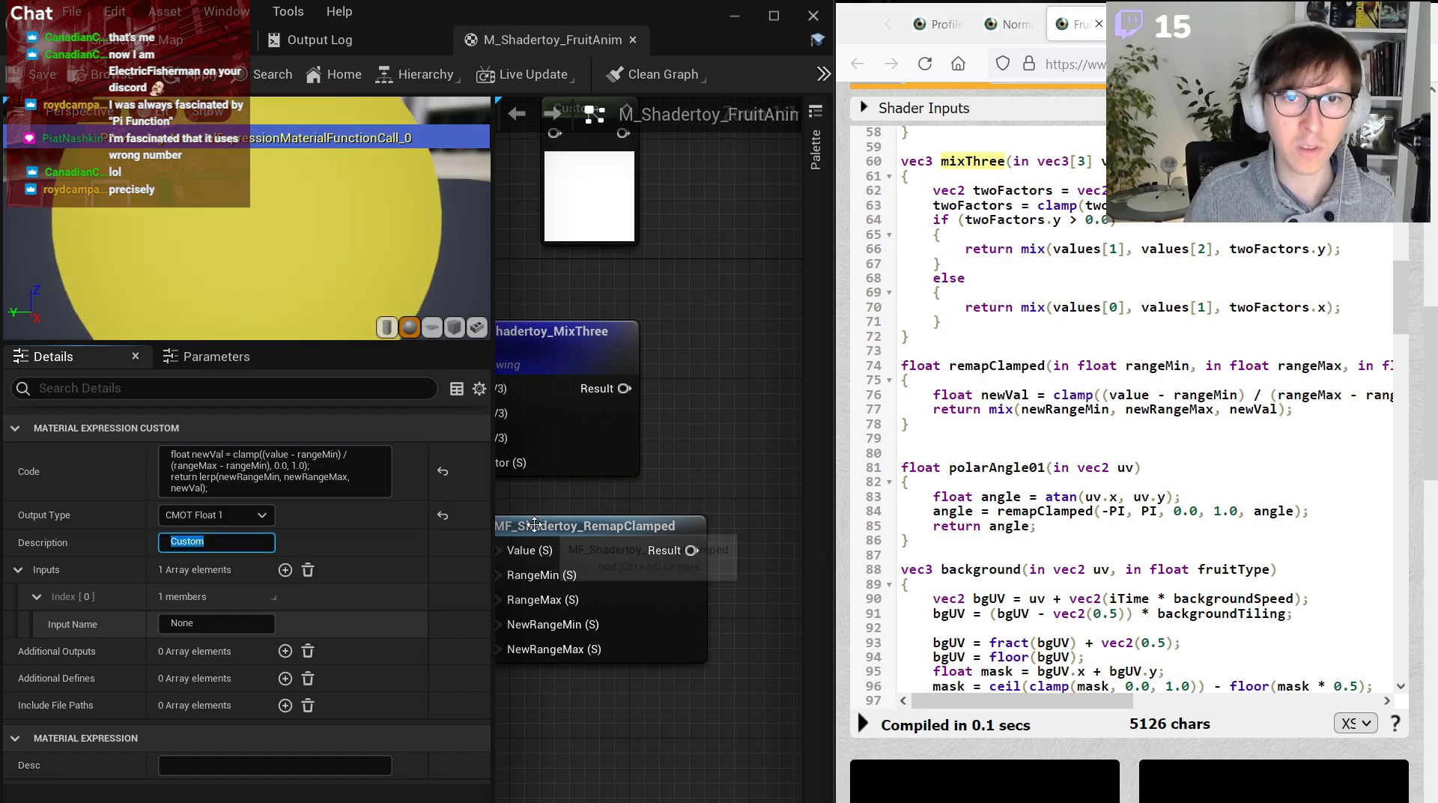
text(RemapClamped)
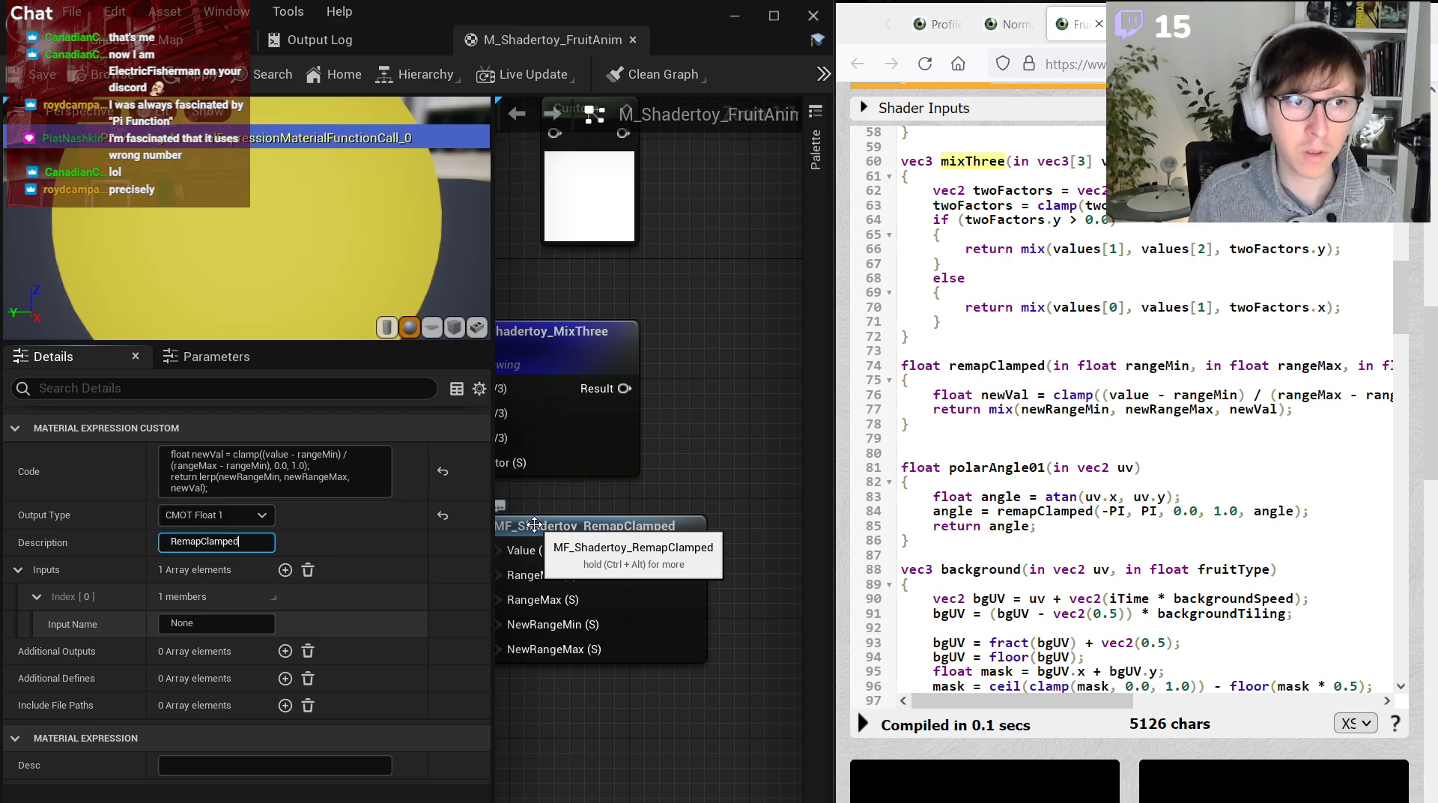
key(Return)
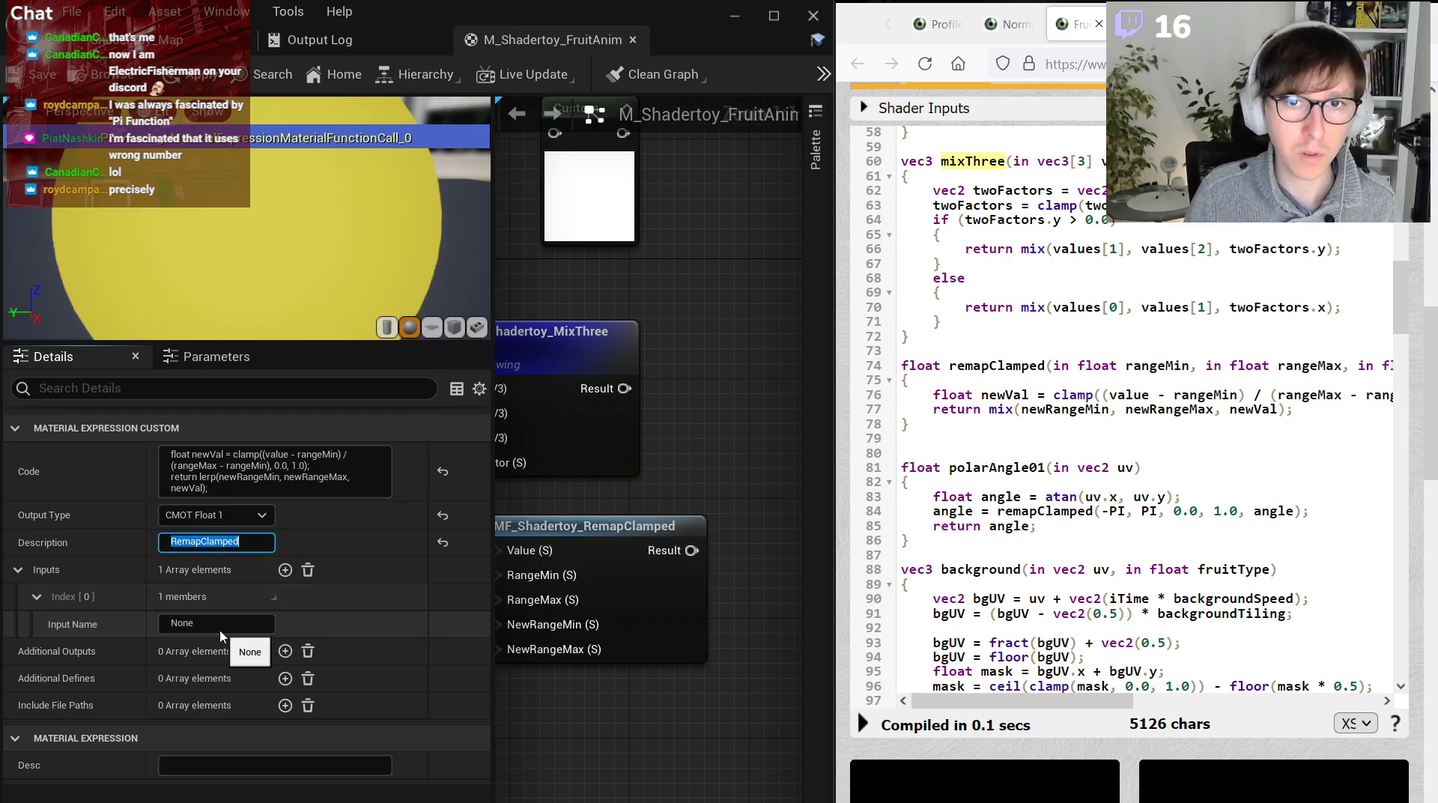
Add three more inputs to the RemapClamped custom node.
right_drag(691, 479, 513, 519)
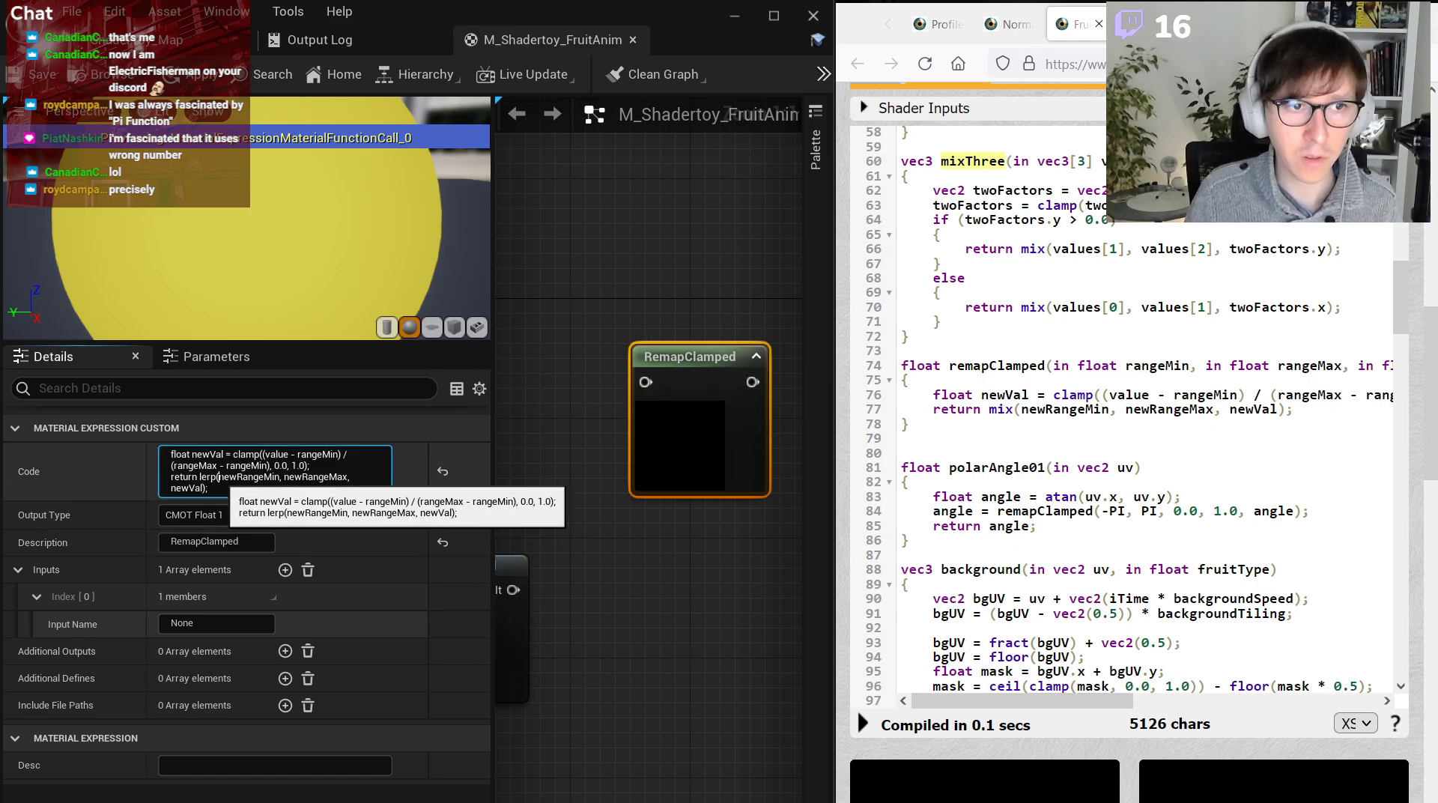
double_click(247, 477)
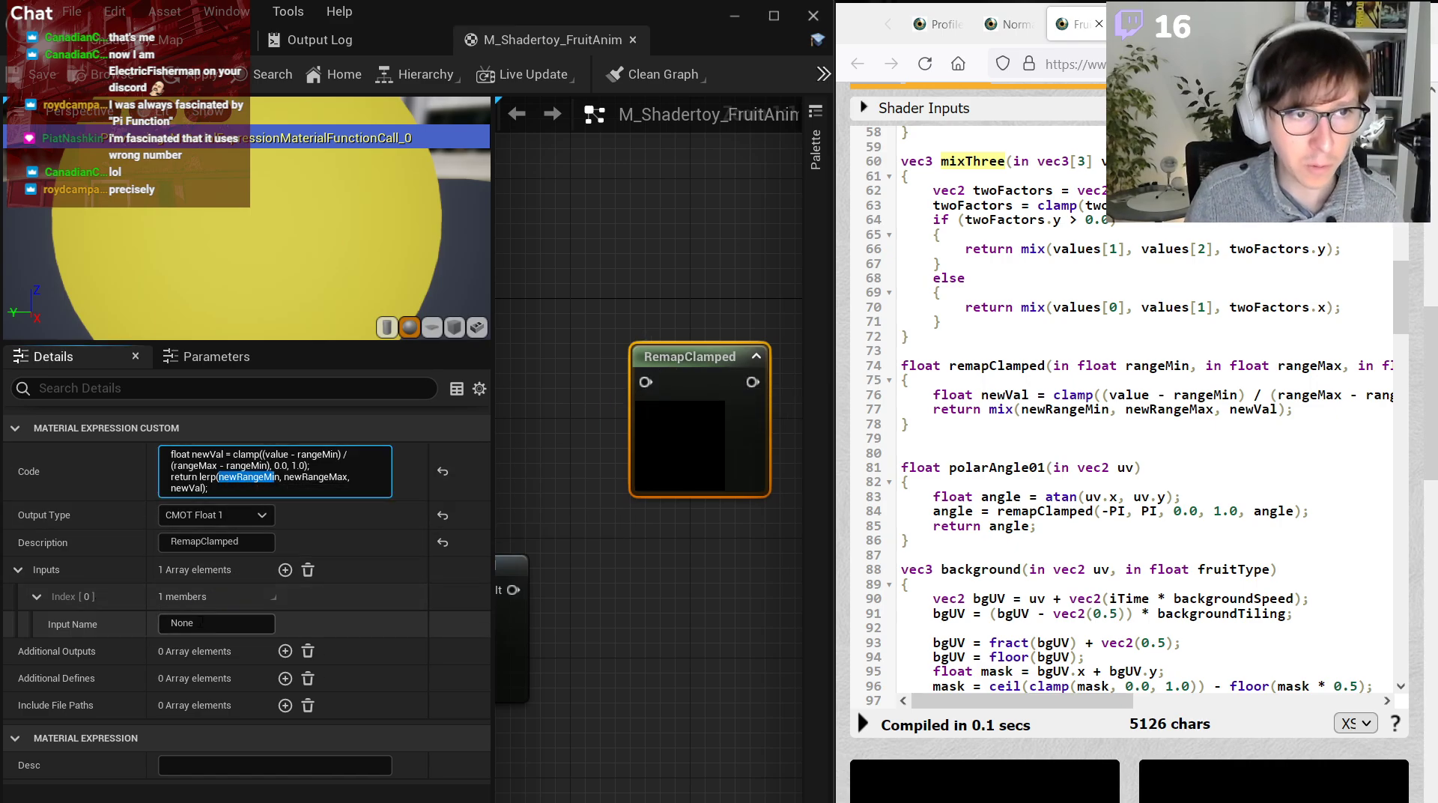
click(285, 570)
click(284, 570)
click(284, 570)
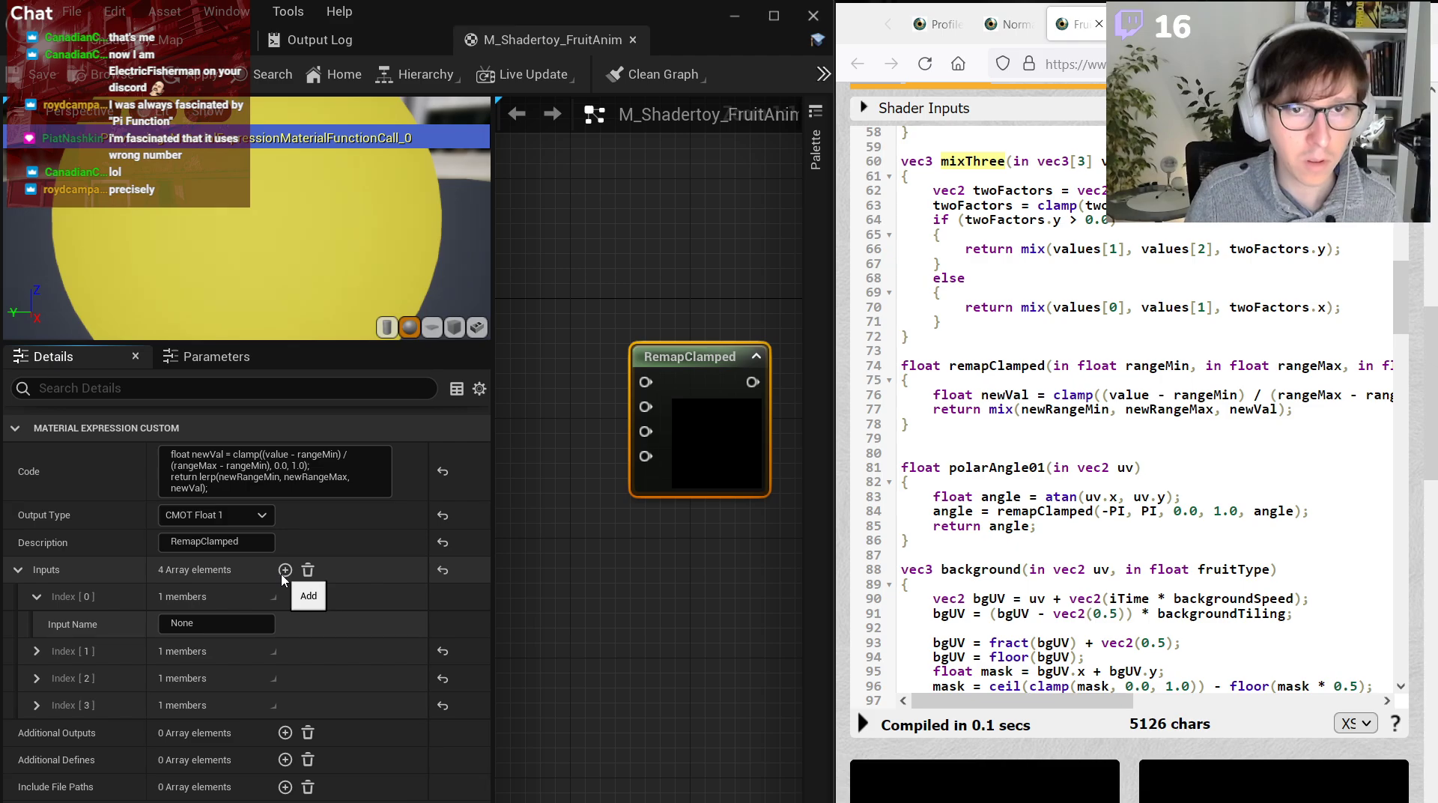
Name the custom node's first input rangeMin, copied from the remapClamped signature in the shader code.
drag(958, 704, 847, 384)
double_click(1158, 366)
key(ctrl+c)
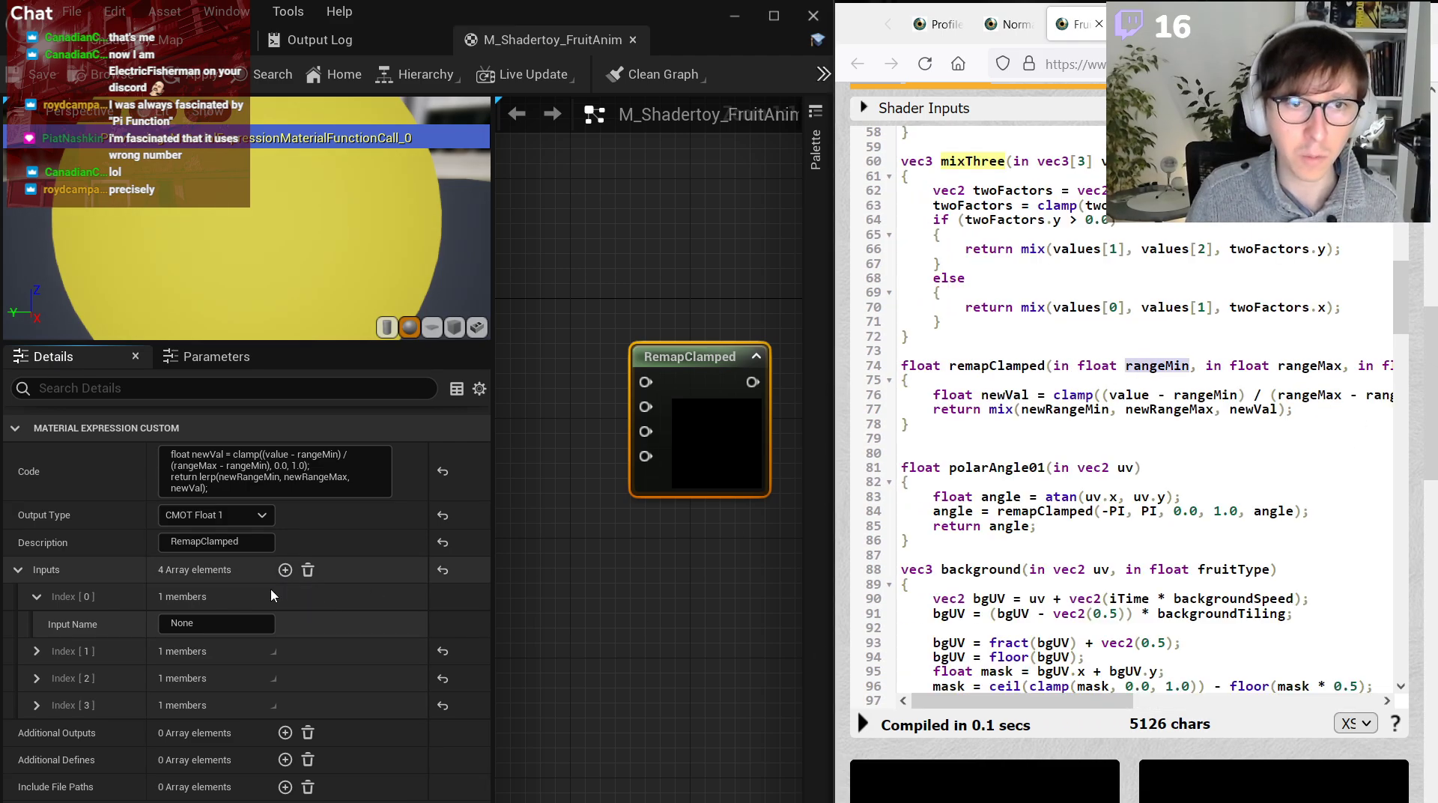
click(247, 624)
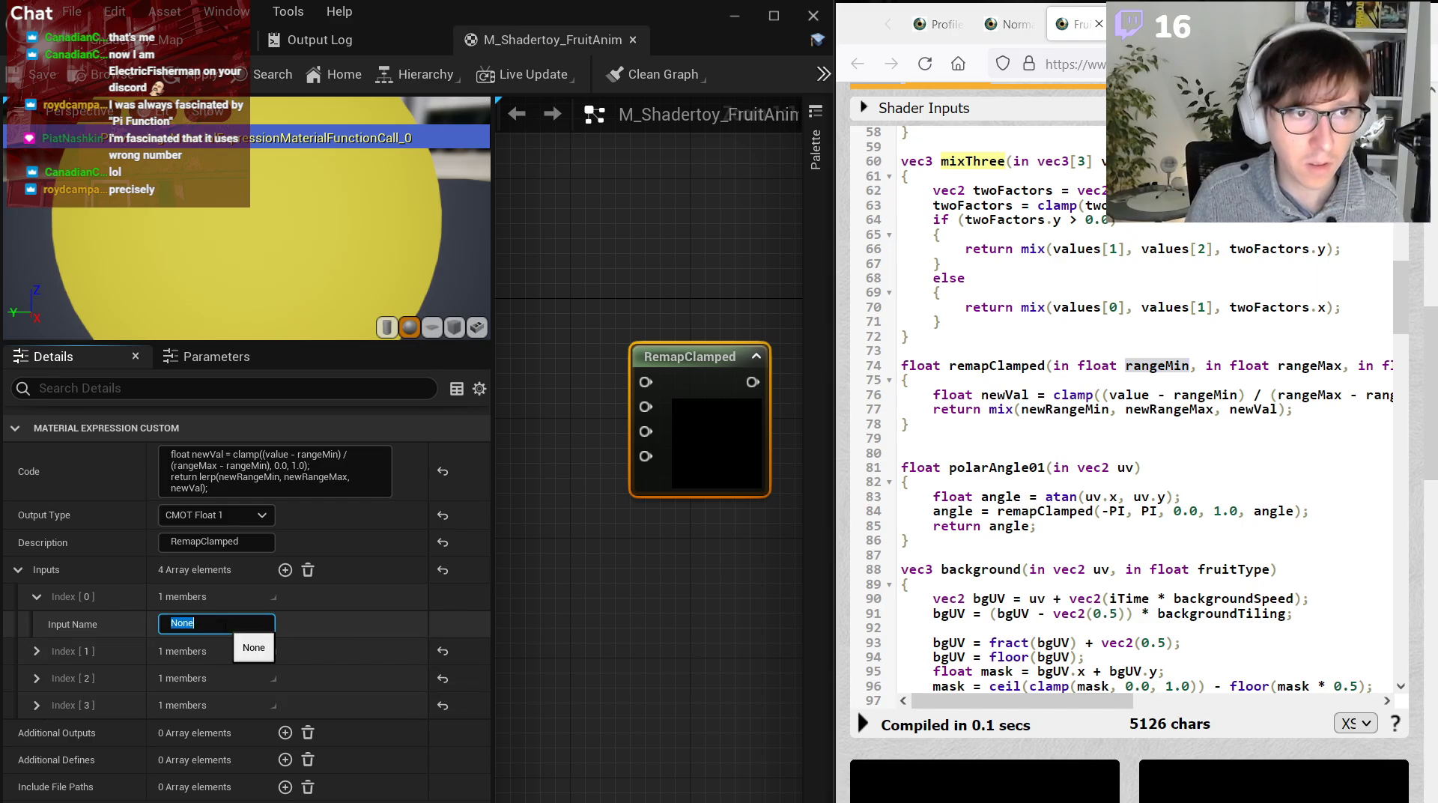
key(ctrl+v)
key(Return)
Name the RemapClamped custom node's second input rangeMax, copied from the remapClamped signature in the shader code.
double_click(1310, 366)
key(ctrl+c)
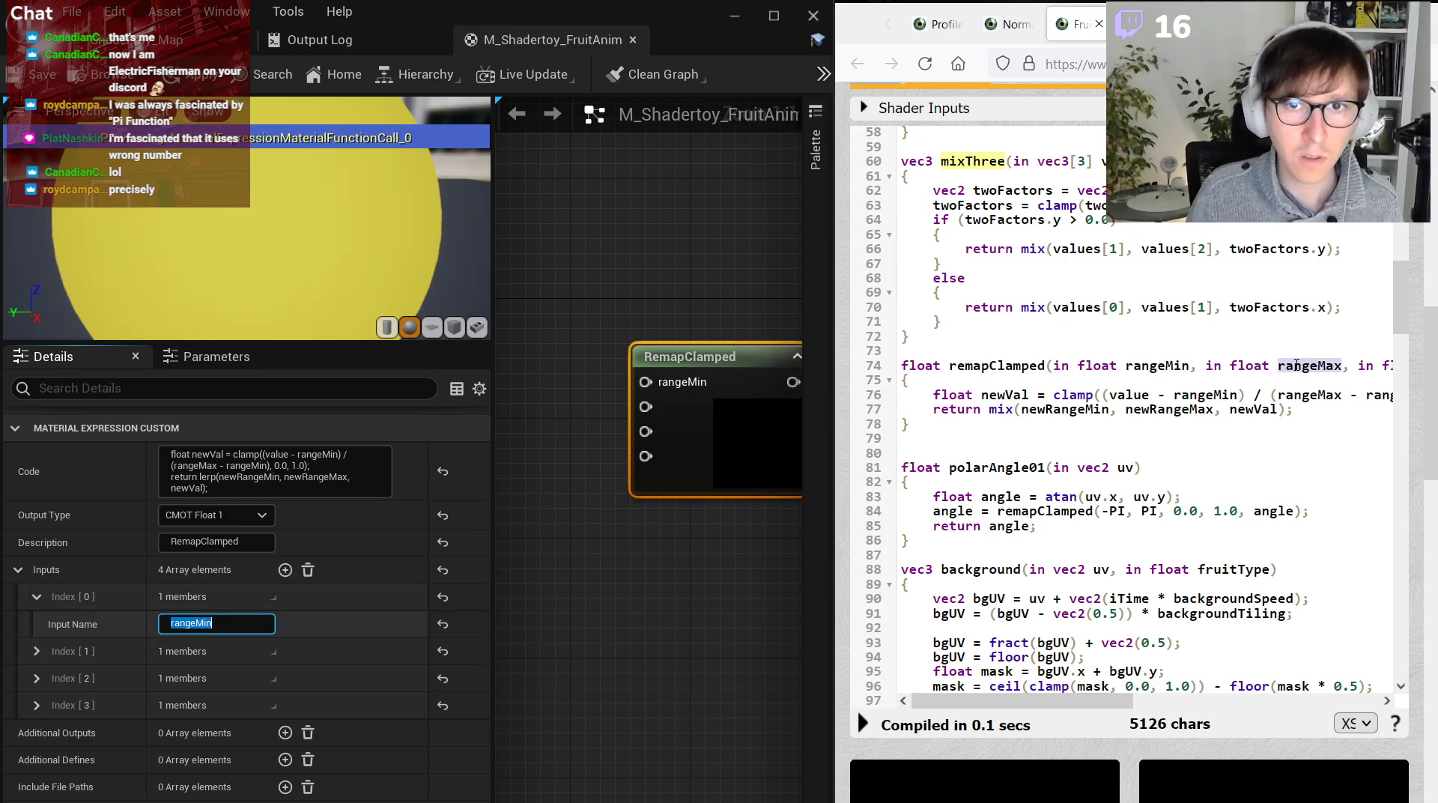
click(37, 651)
click(227, 678)
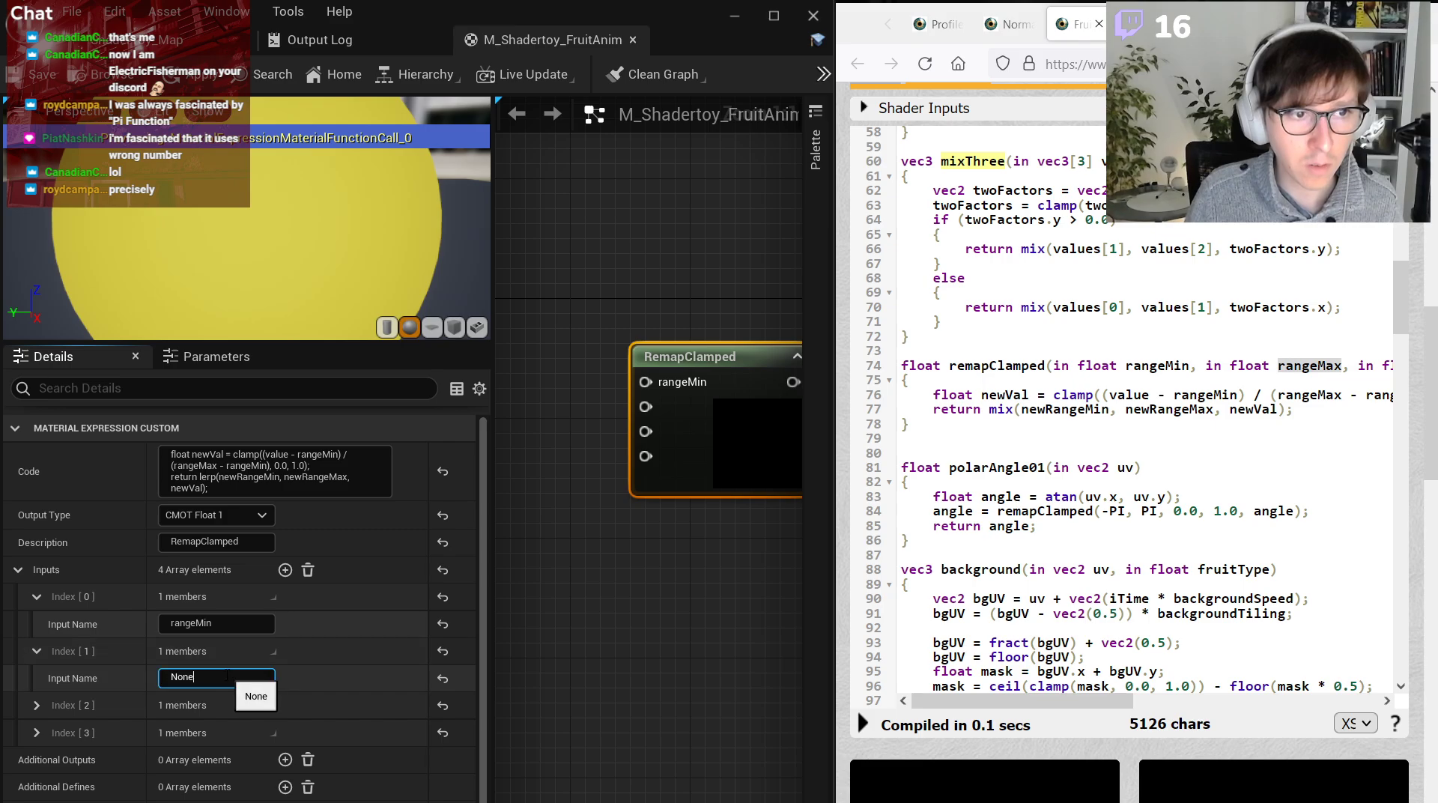
key(ctrl+v)
key(Return)
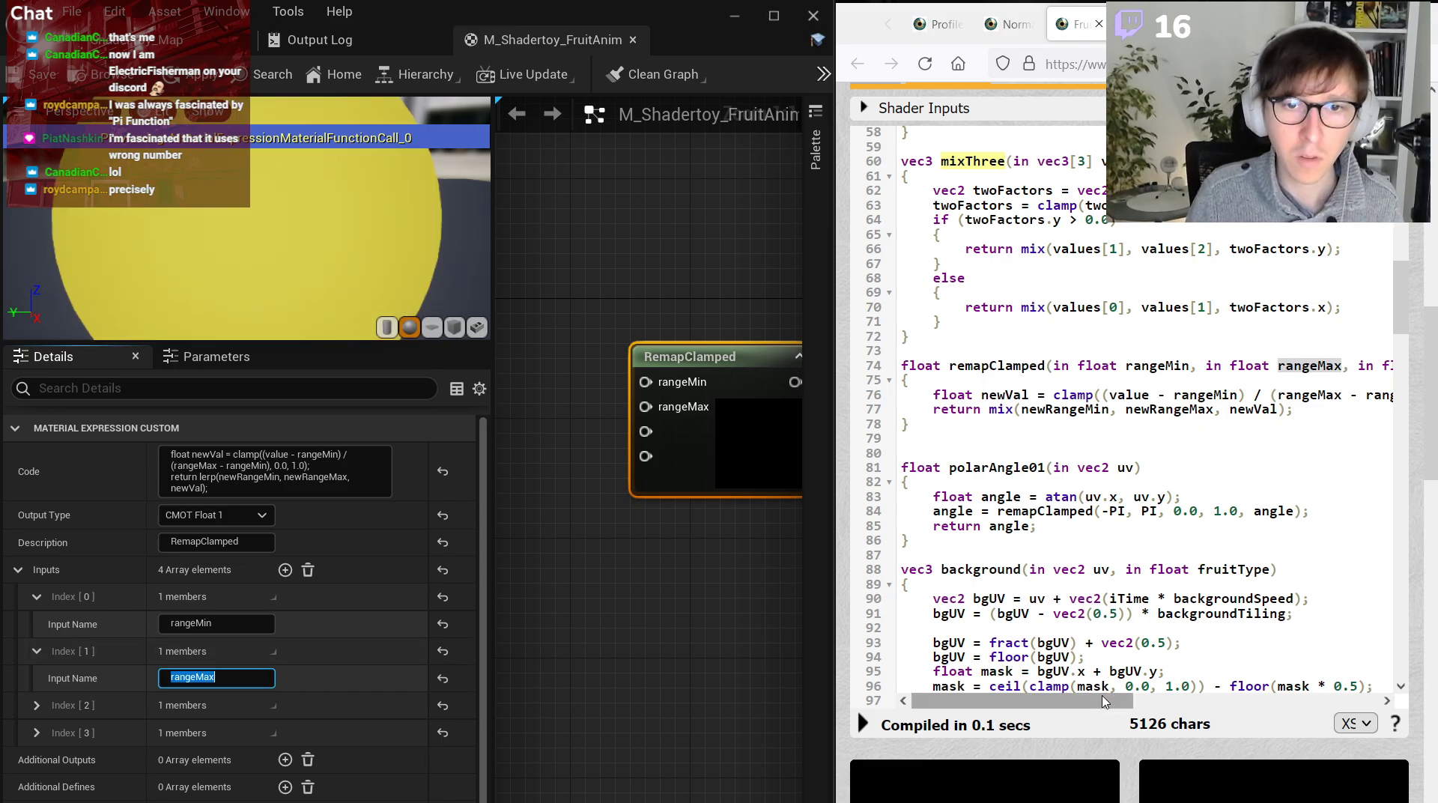
Name the custom node's third input newRangeMin, copied from the remapClamped signature.
drag(1101, 701, 1237, 712)
double_click(1236, 365)
key(ctrl+c)
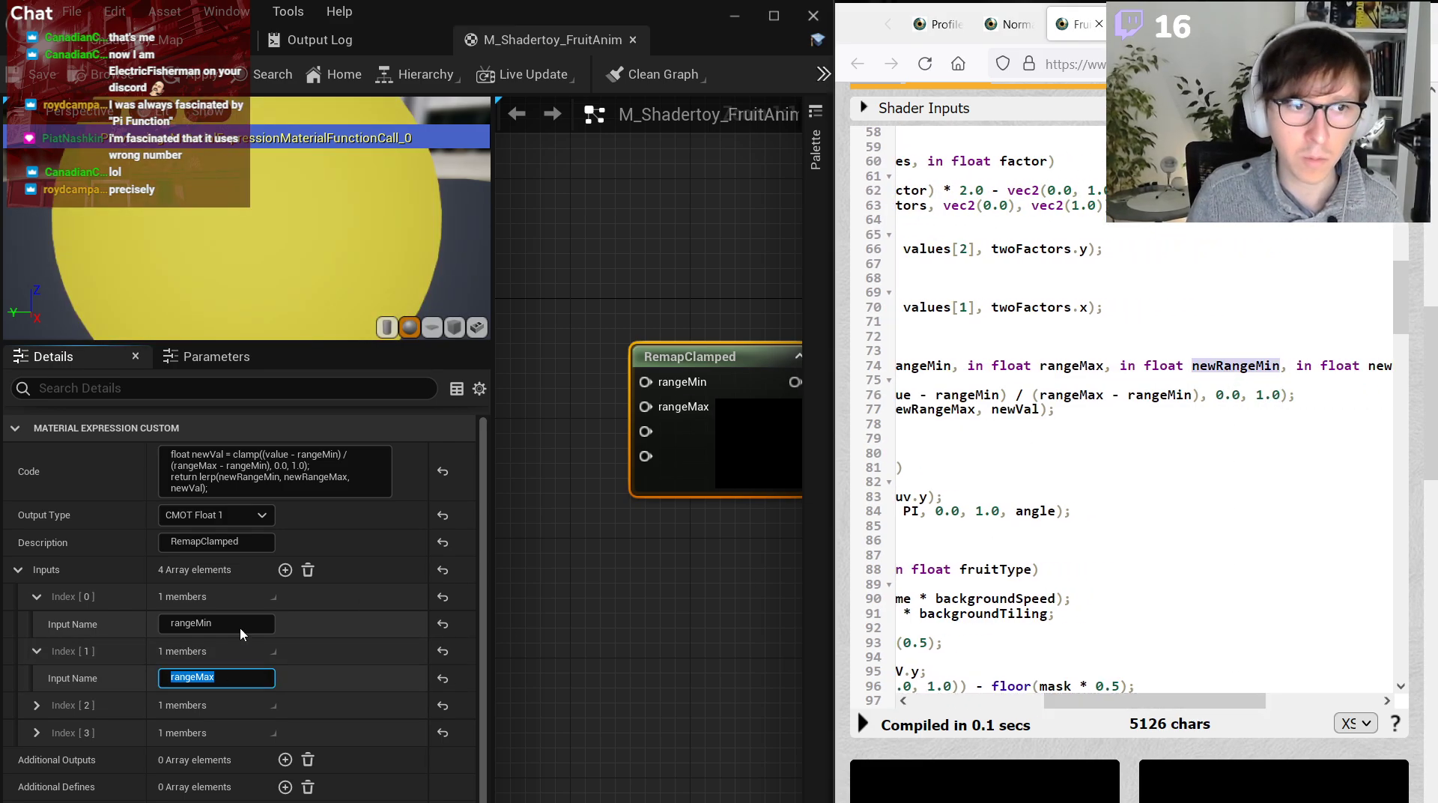
click(37, 705)
click(217, 732)
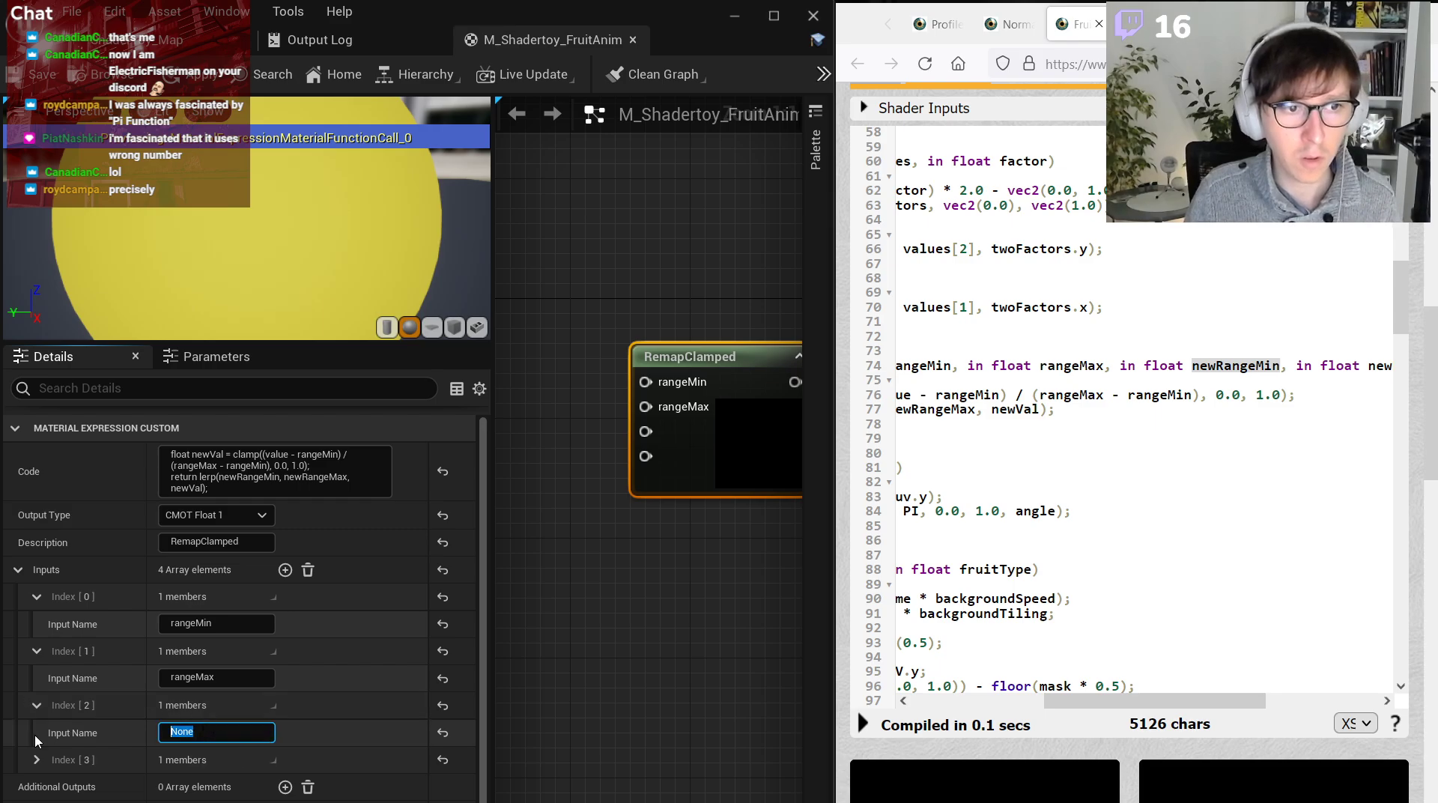
key(ctrl+v)
key(Return)
Name the custom node's fourth input newRangeMax, copied from the remapClamped signature.
drag(1154, 702, 1251, 702)
double_click(1239, 366)
key(ctrl+c)
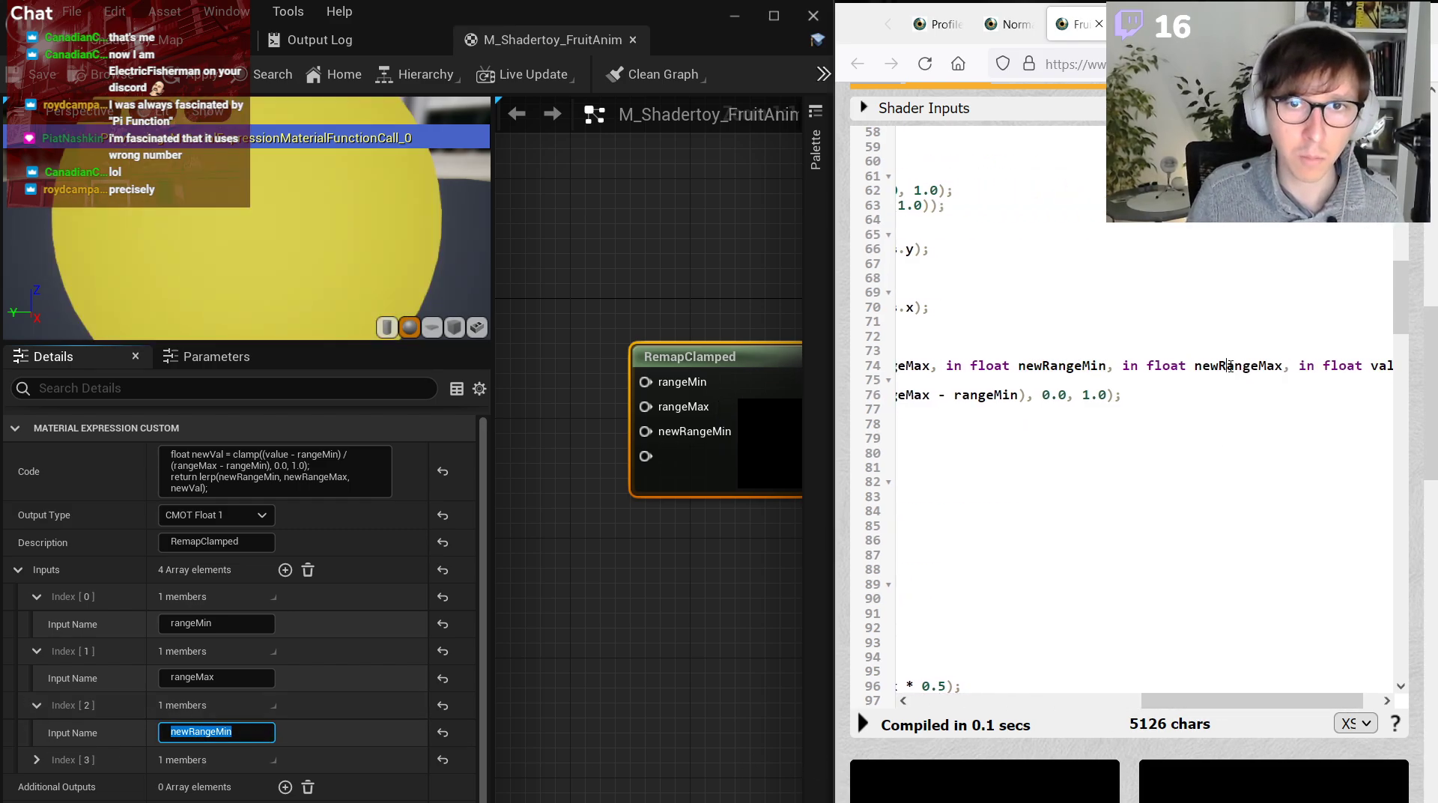
click(36, 759)
key(Tab)
key(ctrl+v)
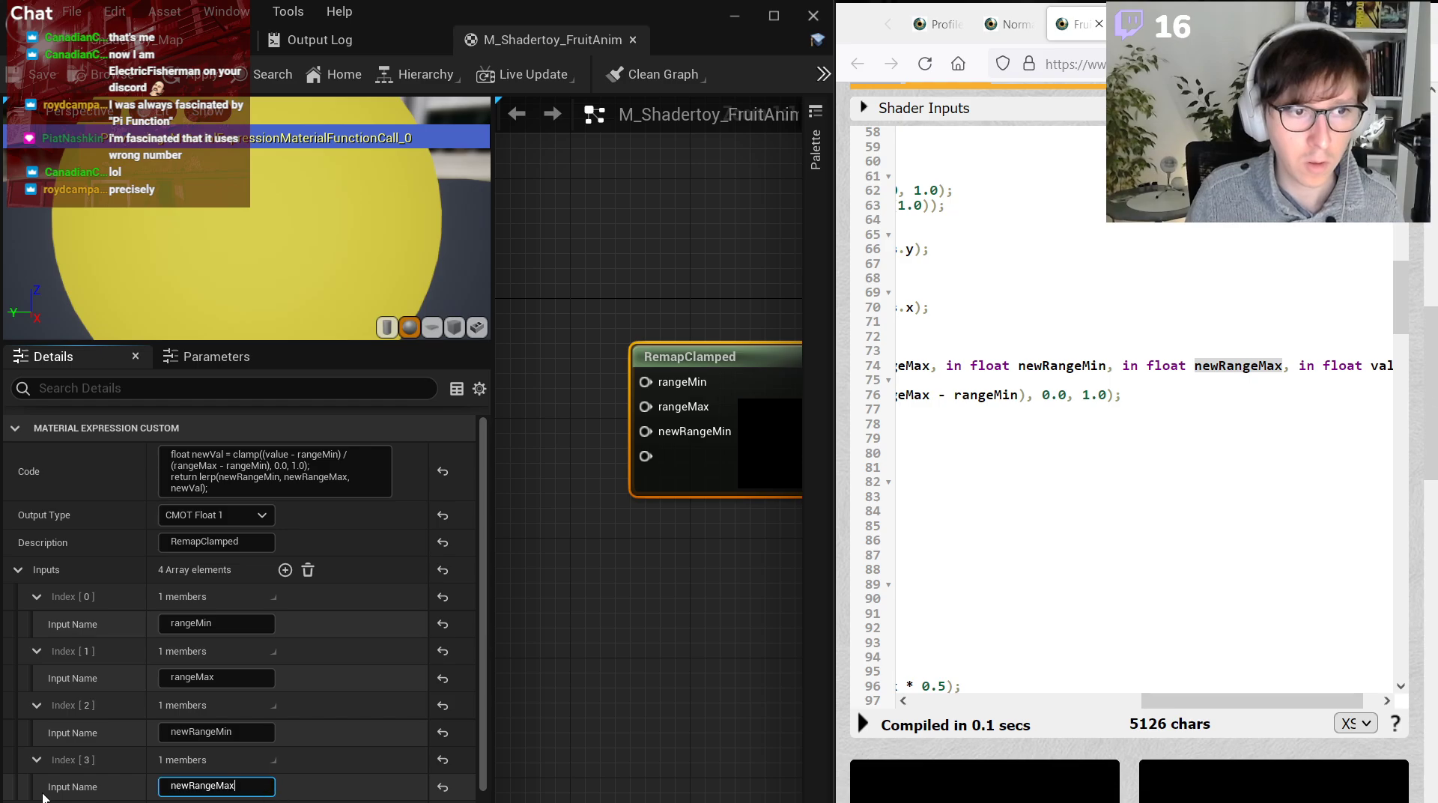
key(Return)
Compare the custom node's code with the remapClamped function in the shader code.
click(315, 480)
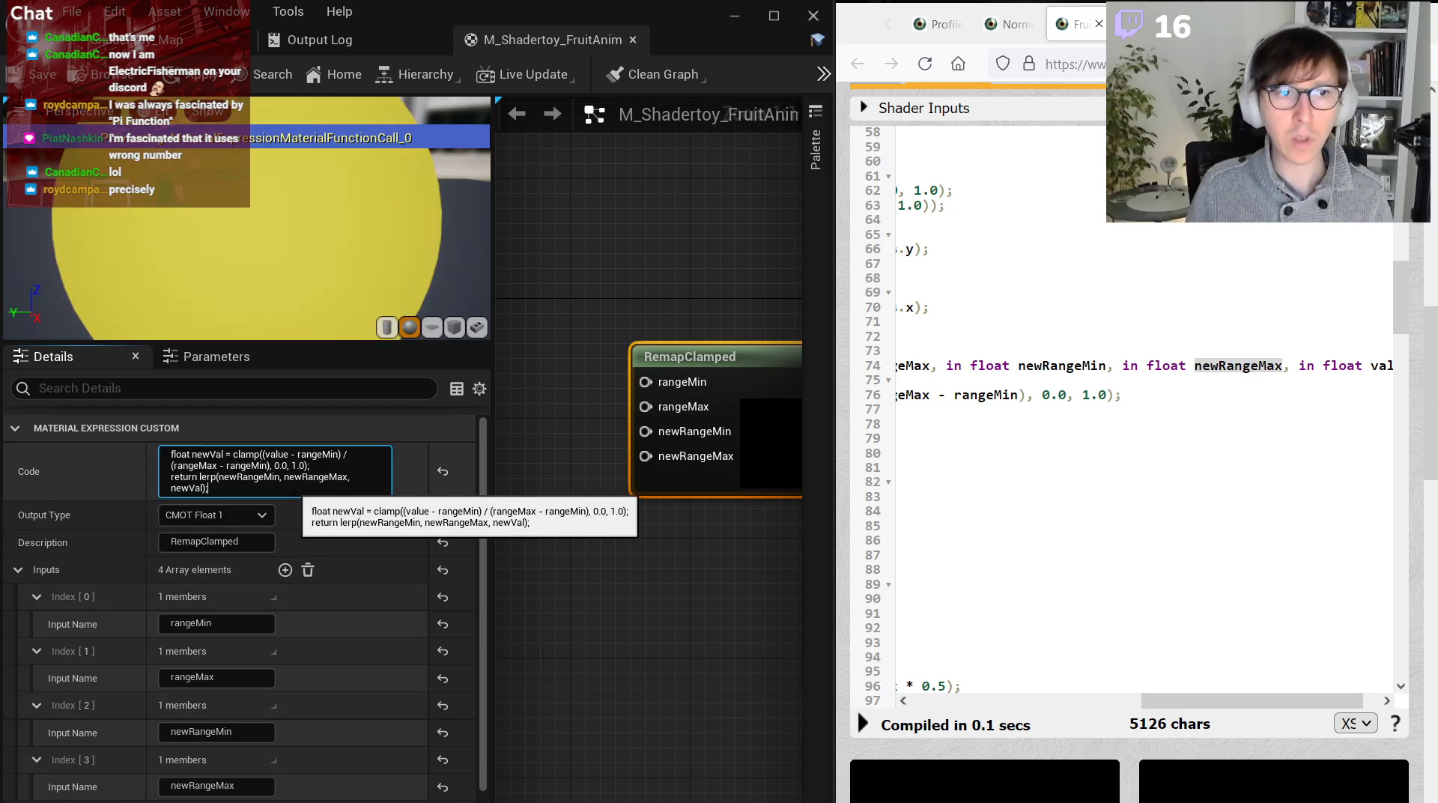
drag(1147, 701, 945, 696)
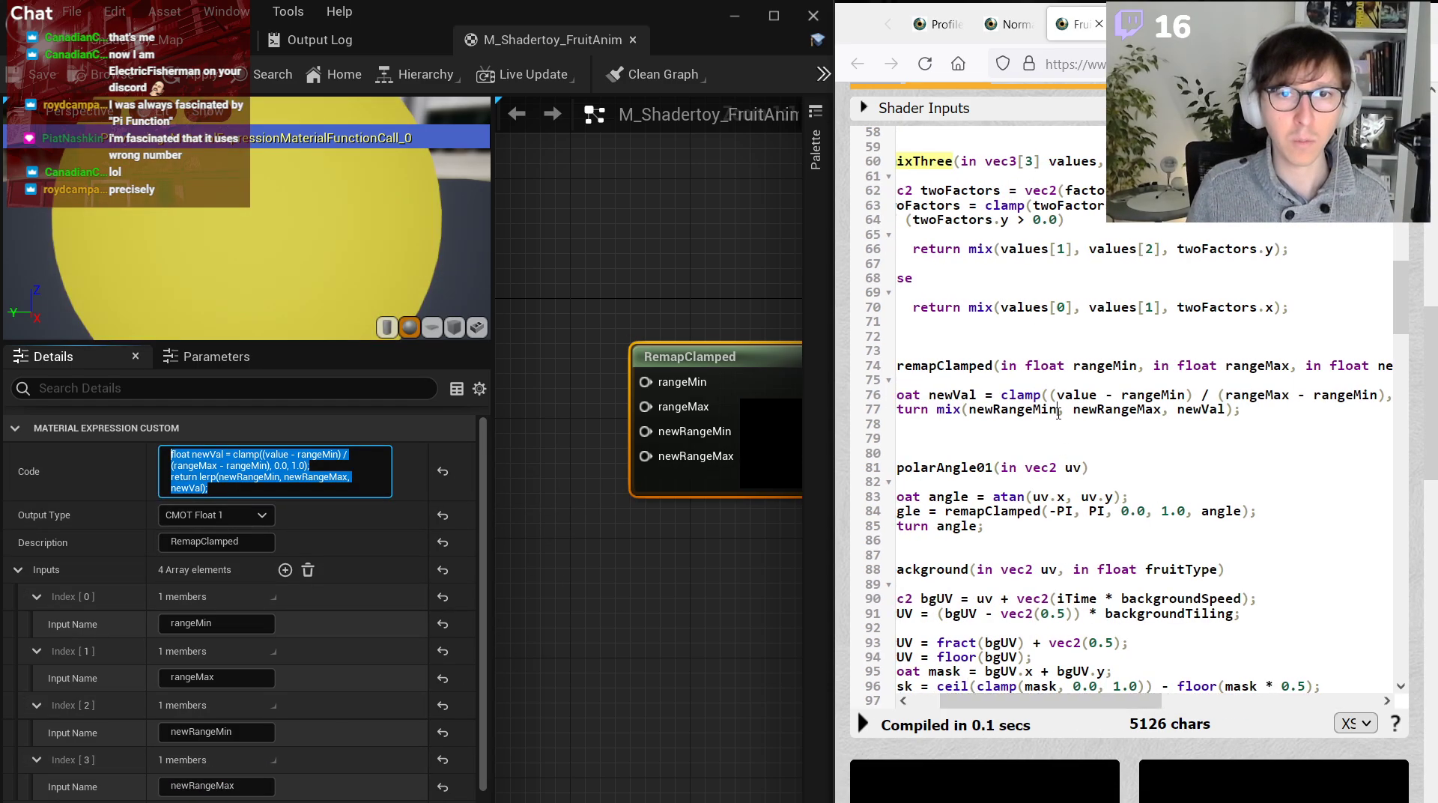
drag(1114, 440, 782, 361)
click(1269, 492)
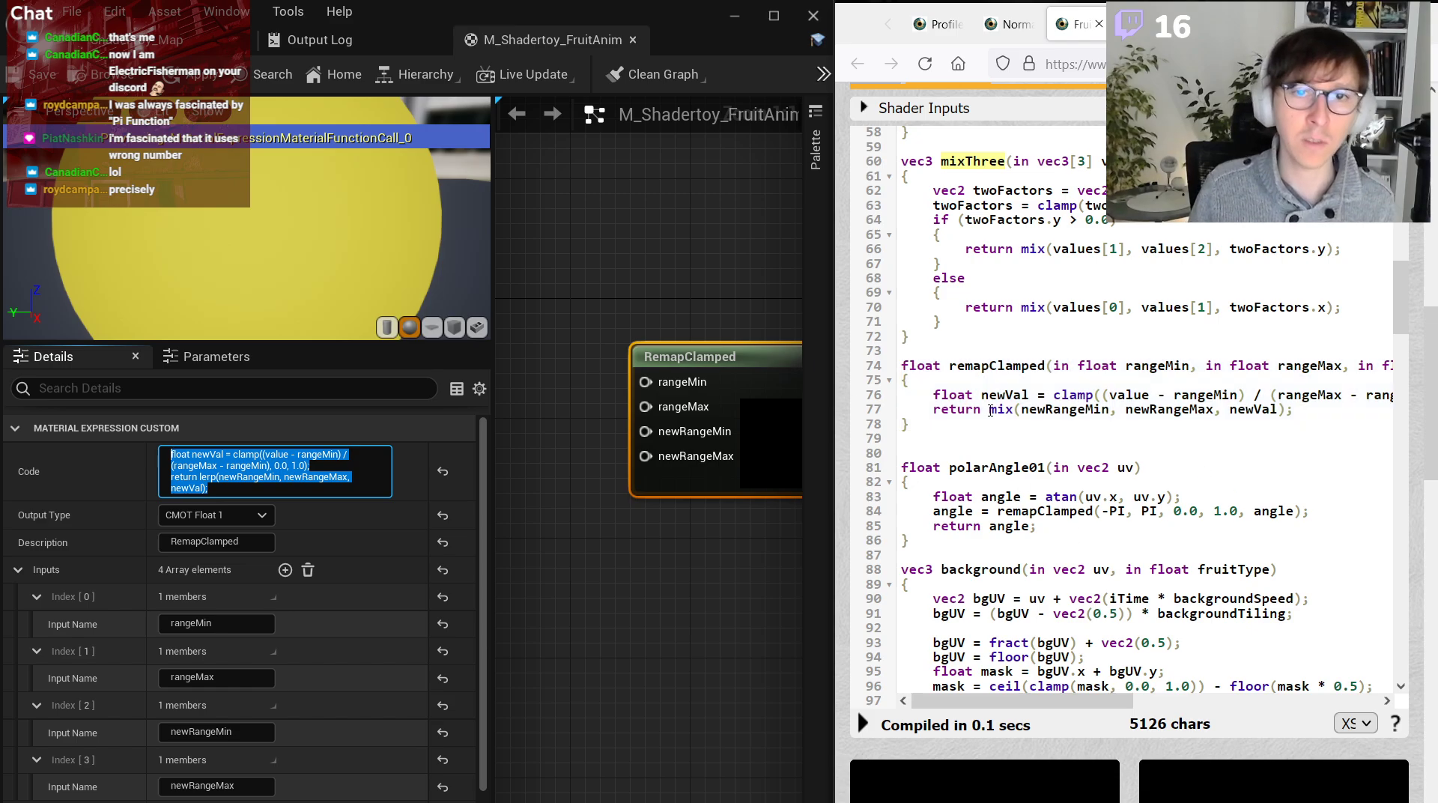
drag(997, 701, 1244, 702)
click(1244, 440)
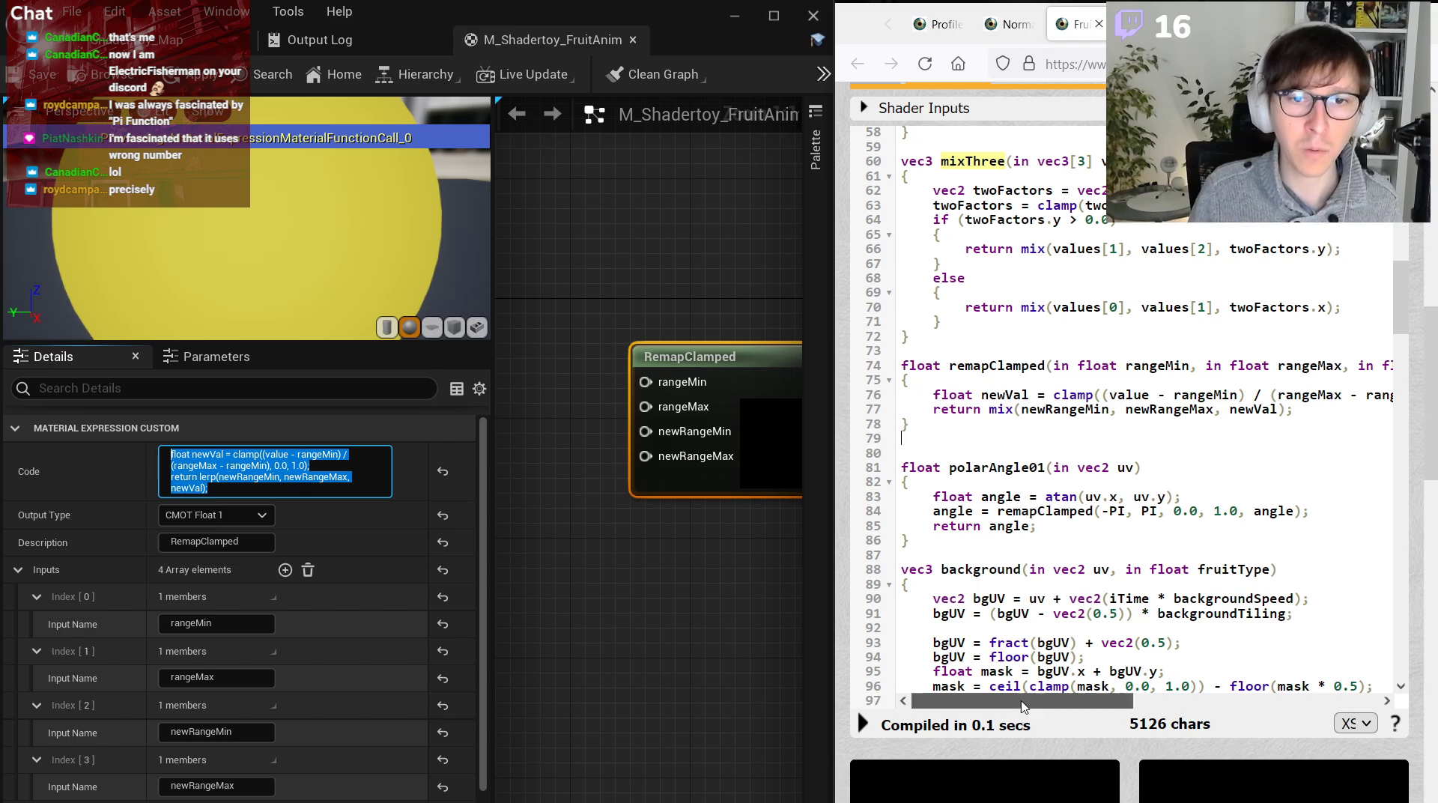
Add a fifth input to the RemapClamped custom node and name it value, after the last argument of the shader function.
drag(1039, 702, 1286, 701)
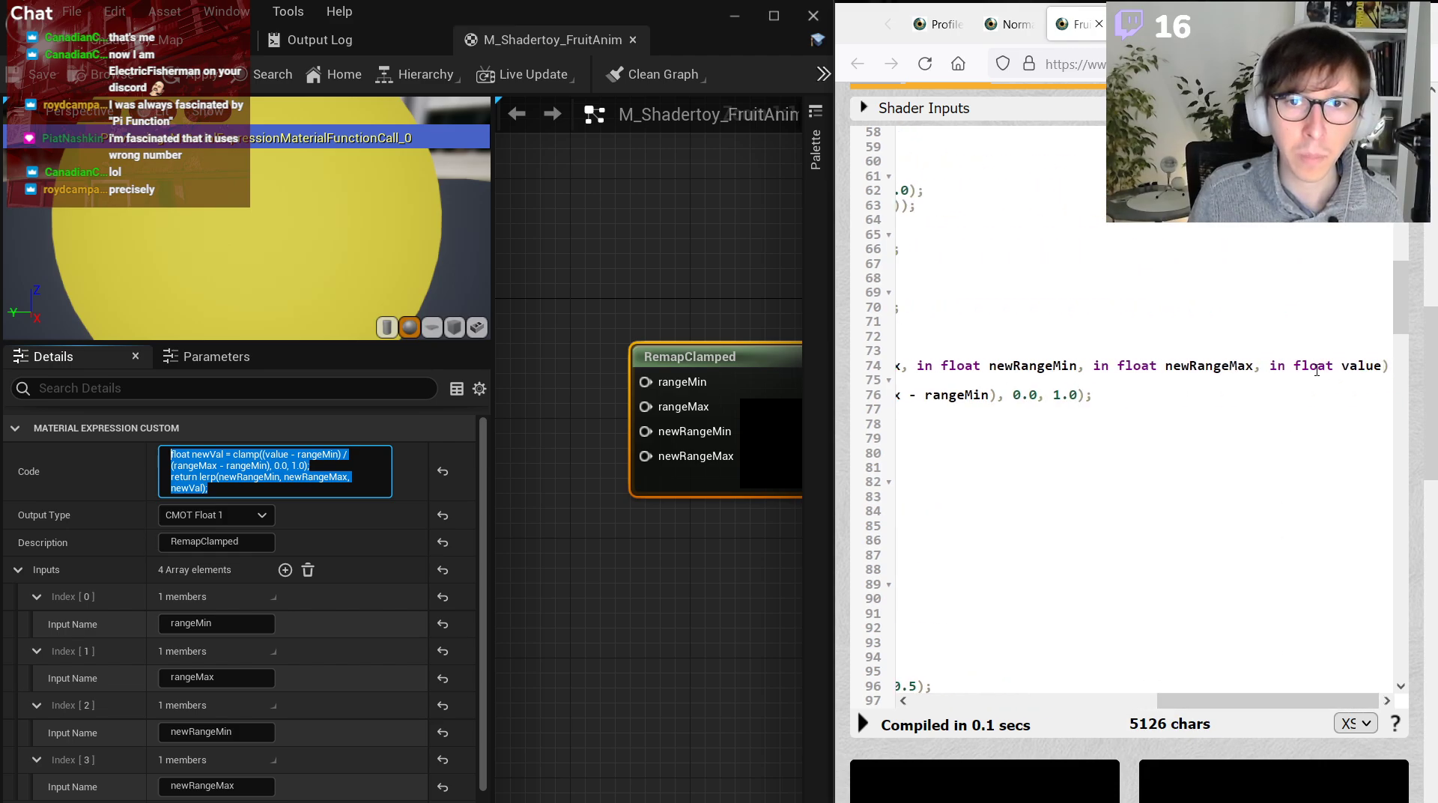
double_click(1362, 365)
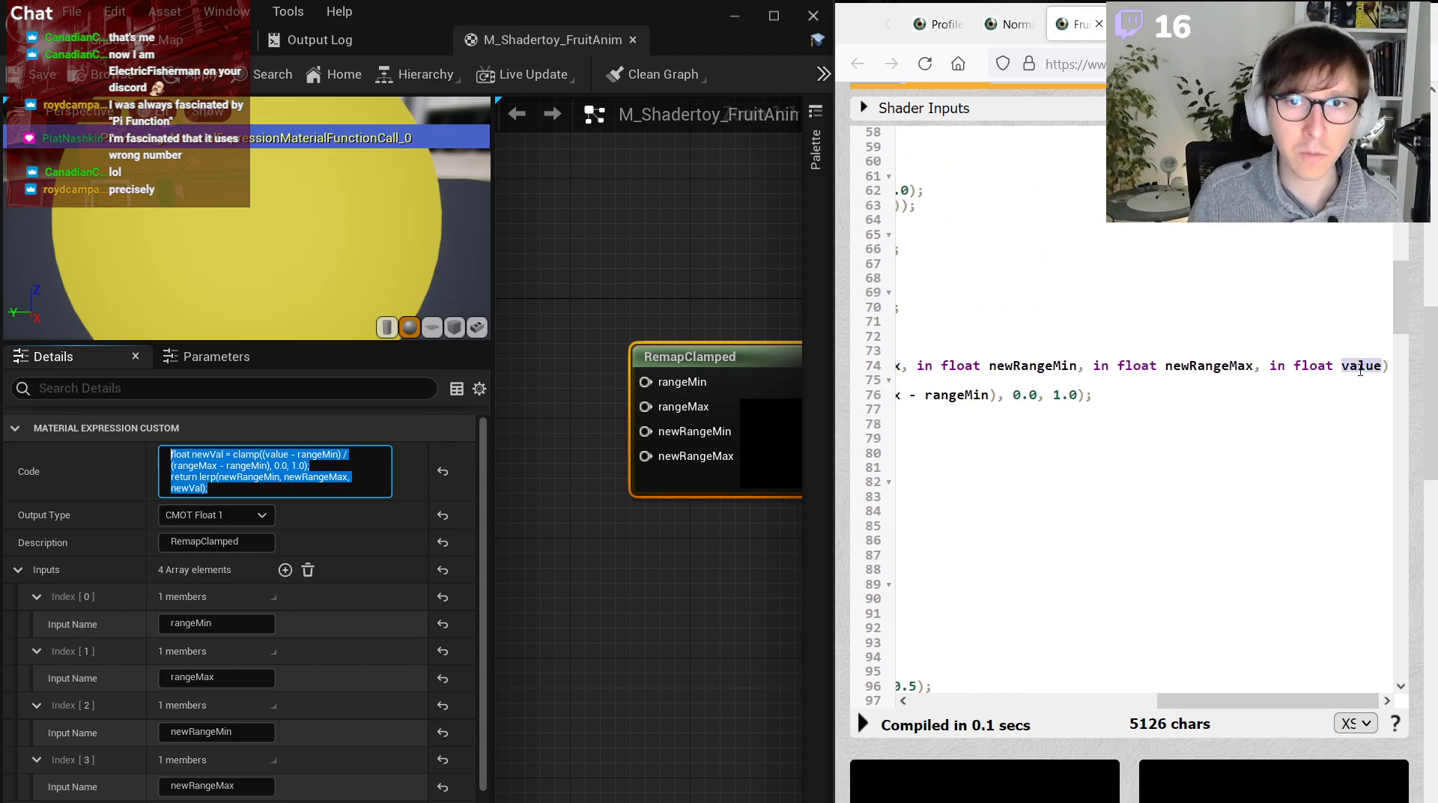
click(285, 570)
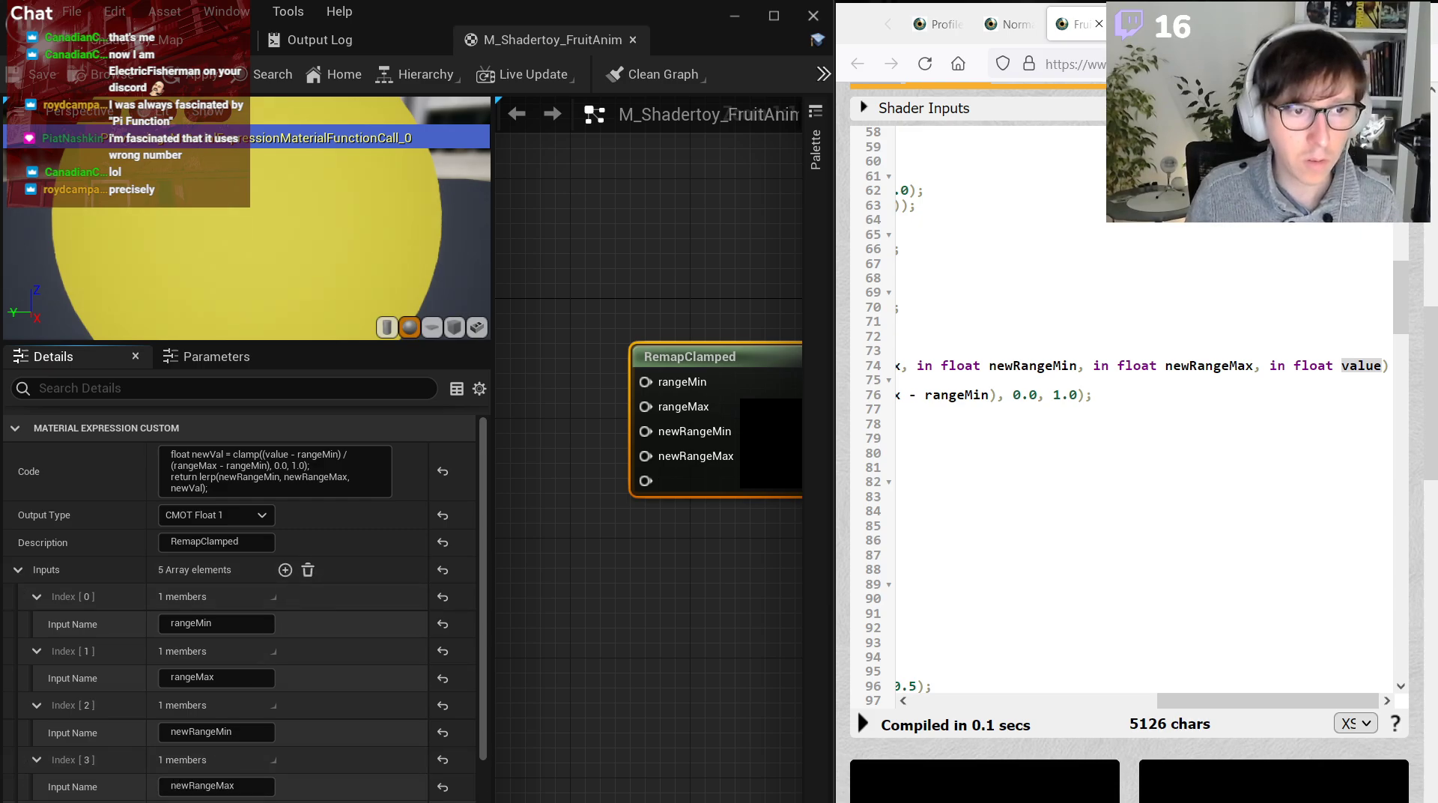
right_drag(597, 635, 509, 633)
right_drag(600, 529, 645, 535)
scroll(661, 414, down, 2)
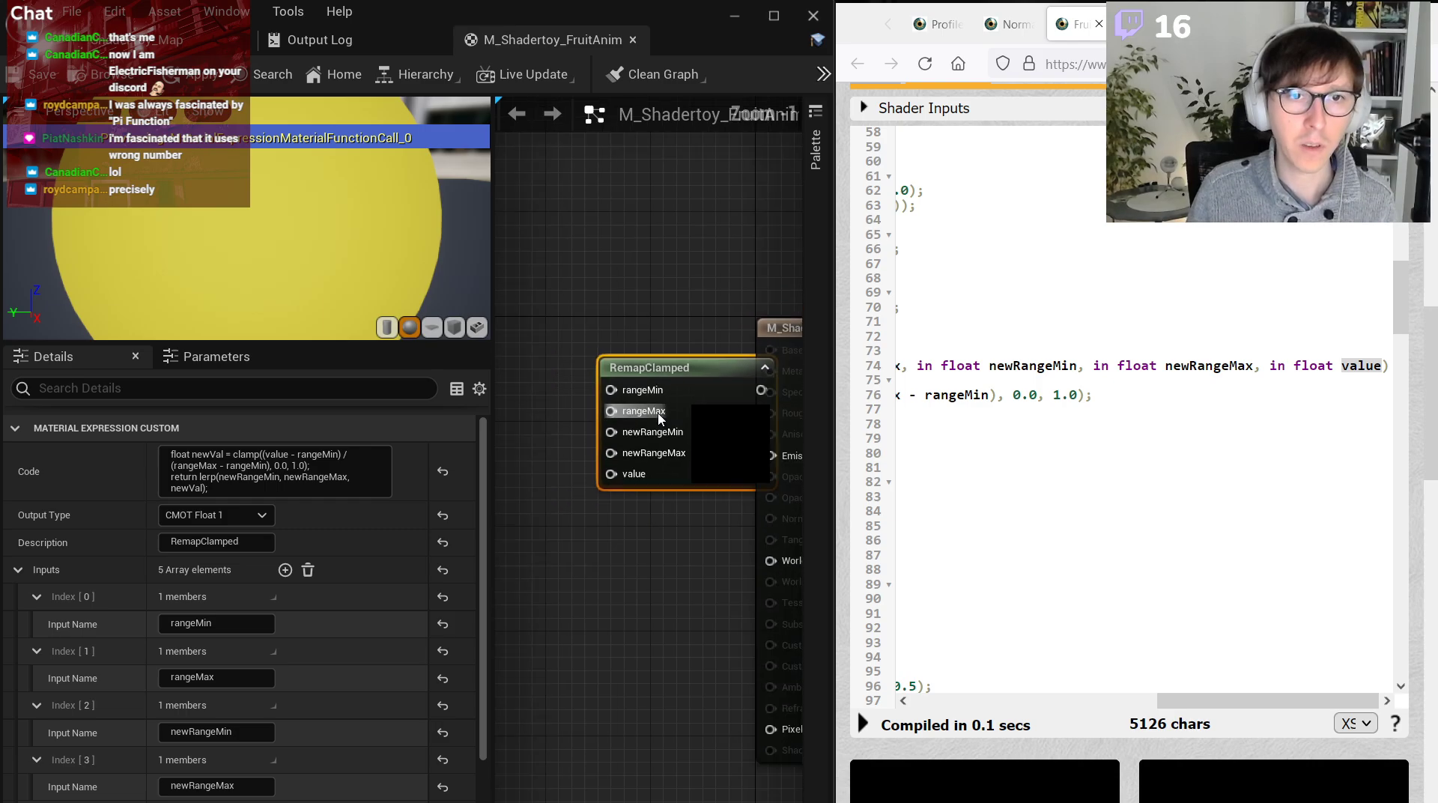
Move the RemapClamped custom node clear of the main material node and review its list of inputs.
drag(753, 337, 793, 338)
click(590, 387)
right_click(606, 577)
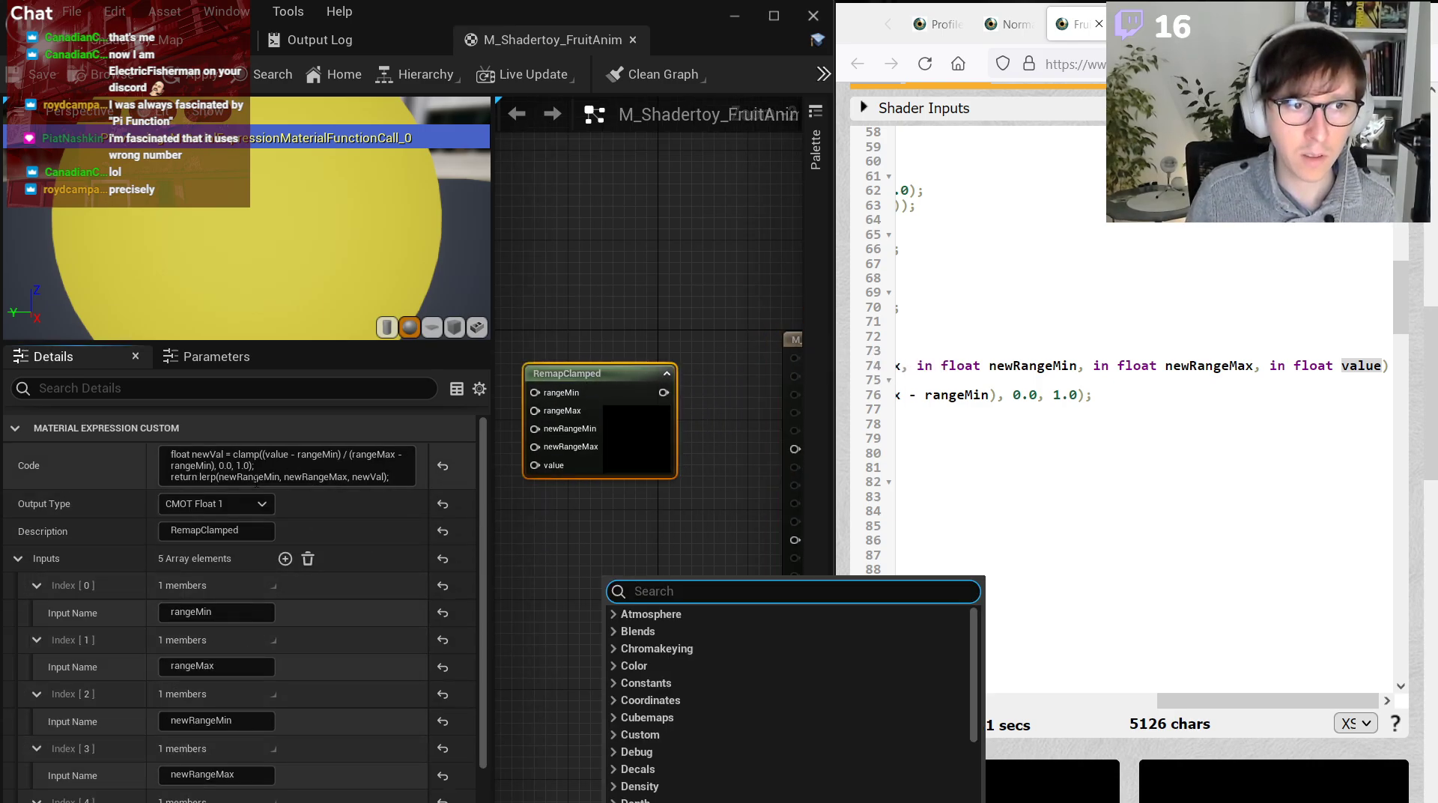
click(214, 507)
click(215, 513)
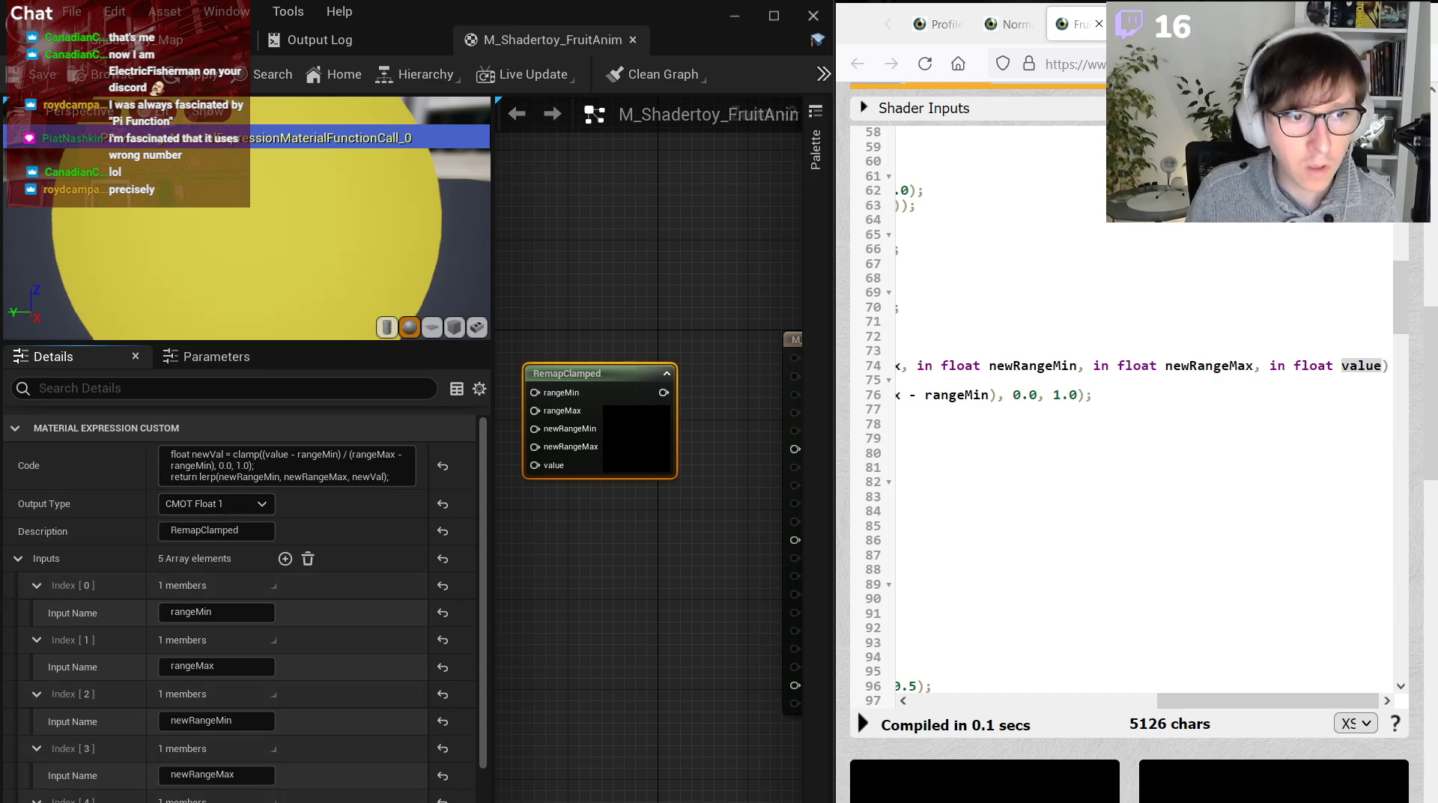
scroll(240, 599, down, 2)
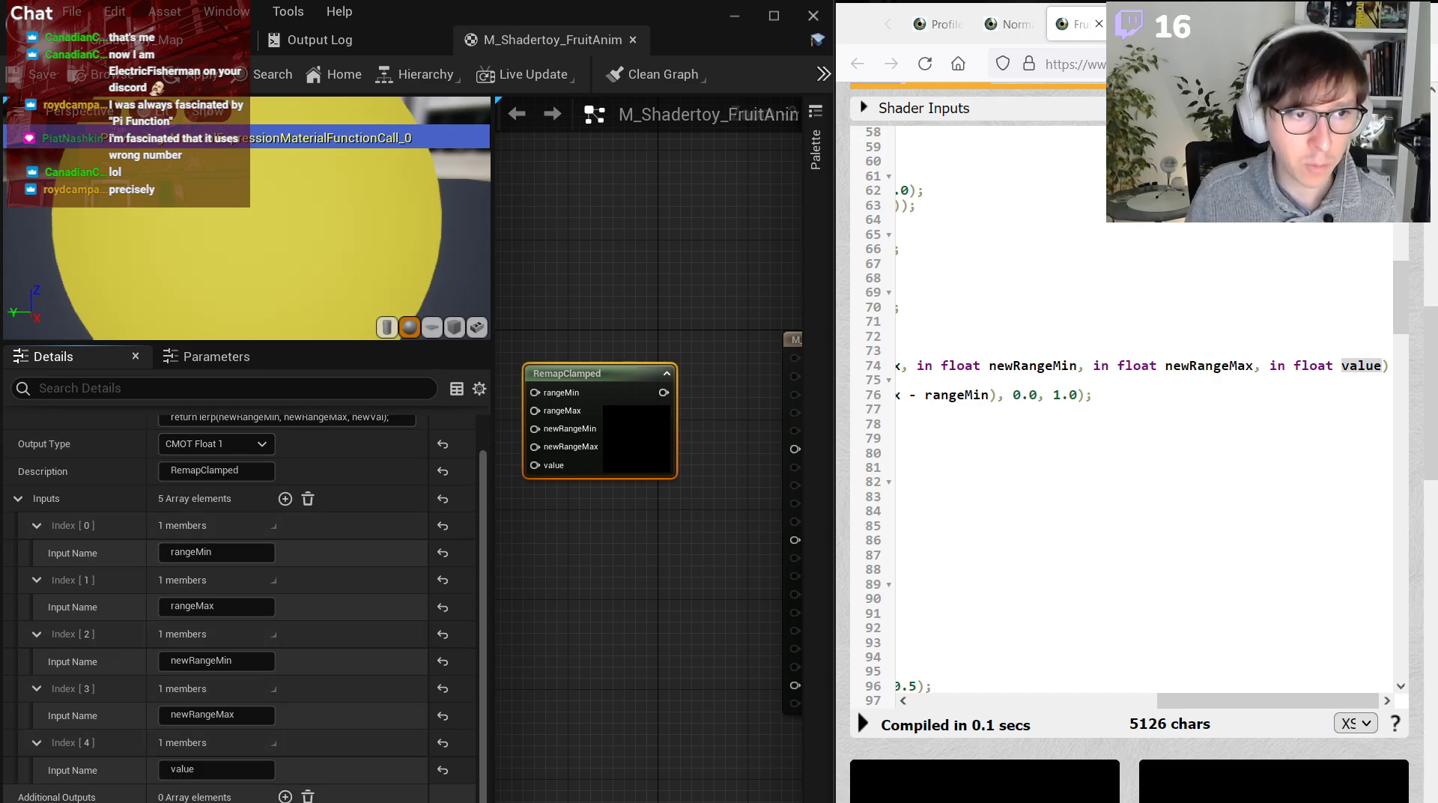
click(572, 627)
right_drag(573, 627, 587, 554)
Highlight the PI define in the shader code and add one entry to the RemapClamped node's Additional Defines.
click(999, 699)
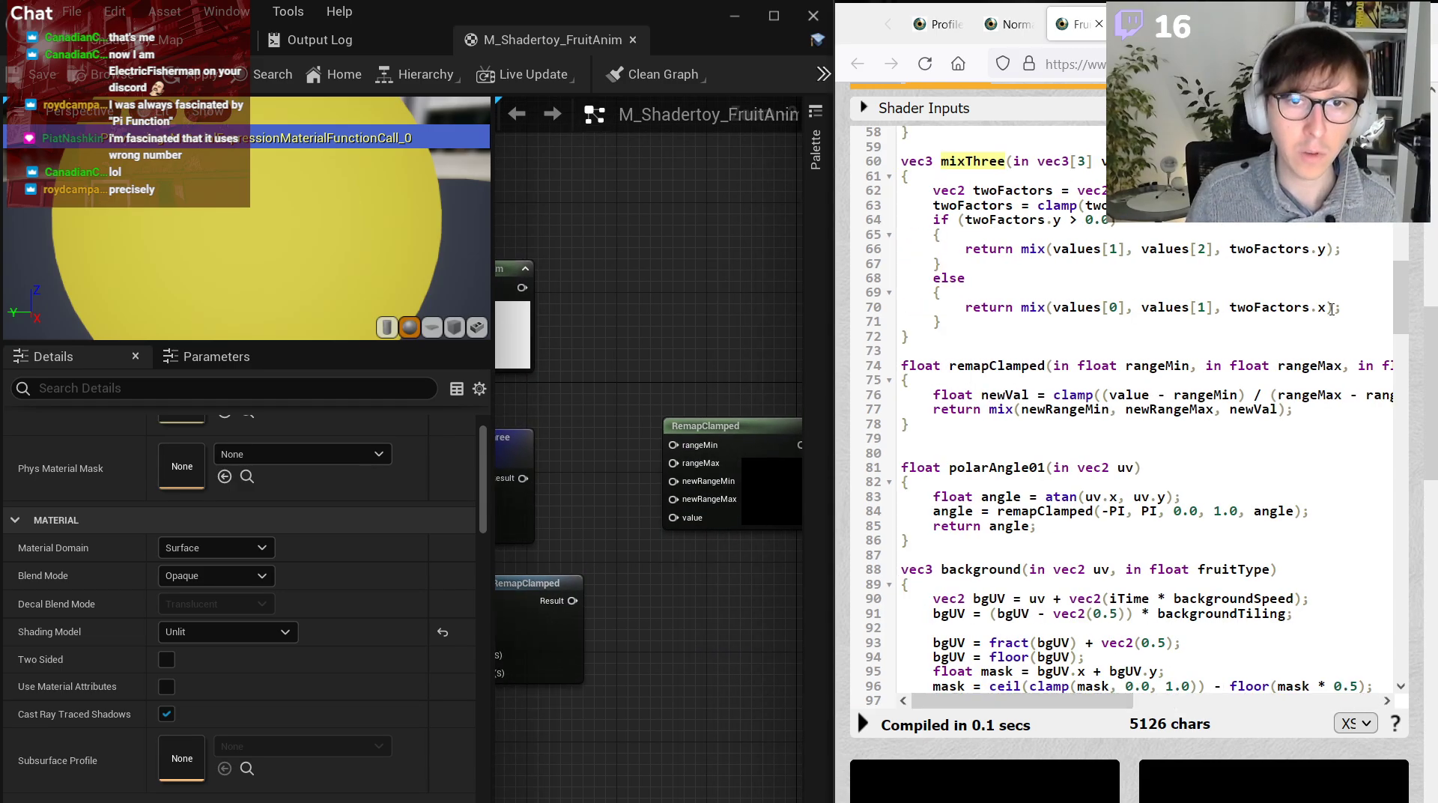
drag(1401, 298, 1402, 168)
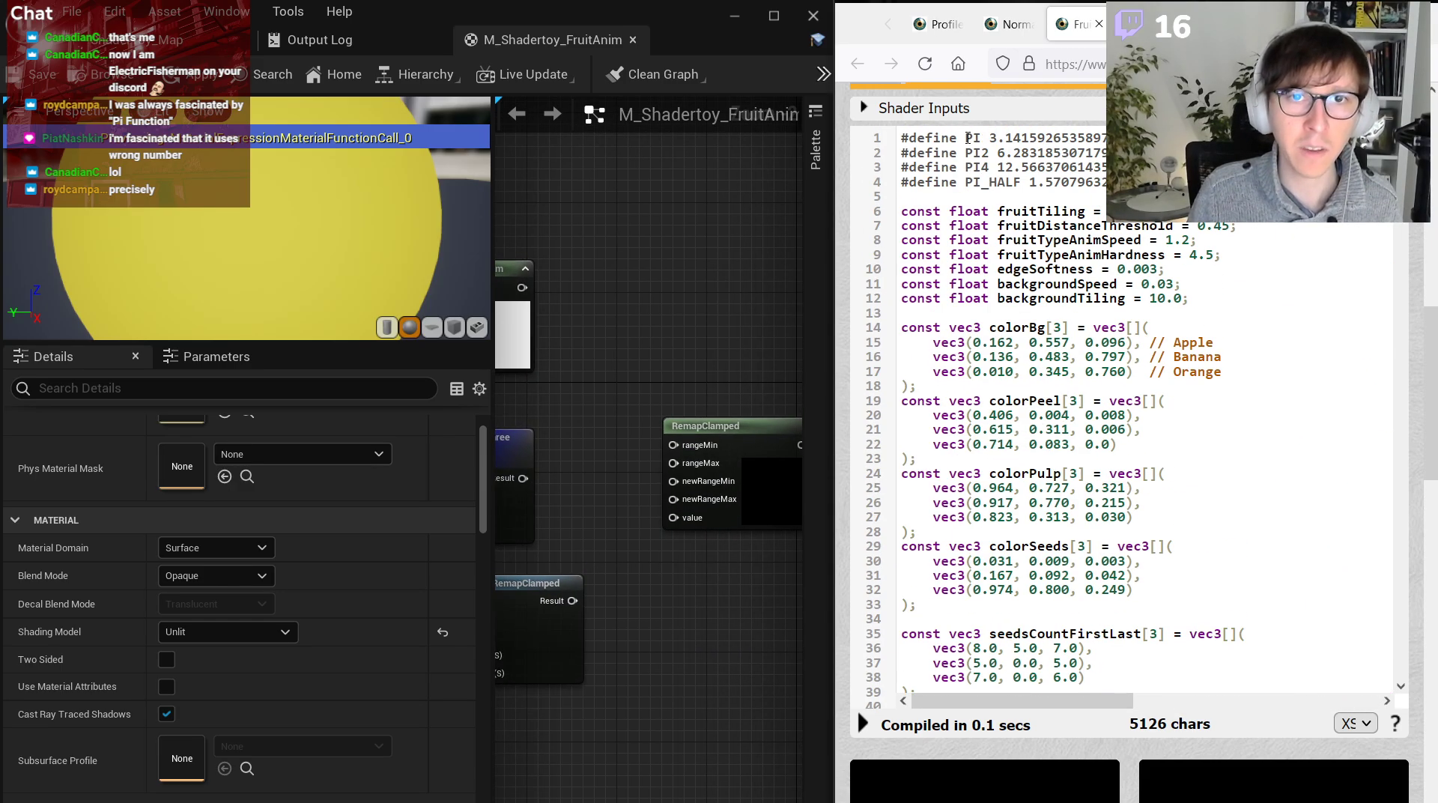
drag(966, 138, 1123, 138)
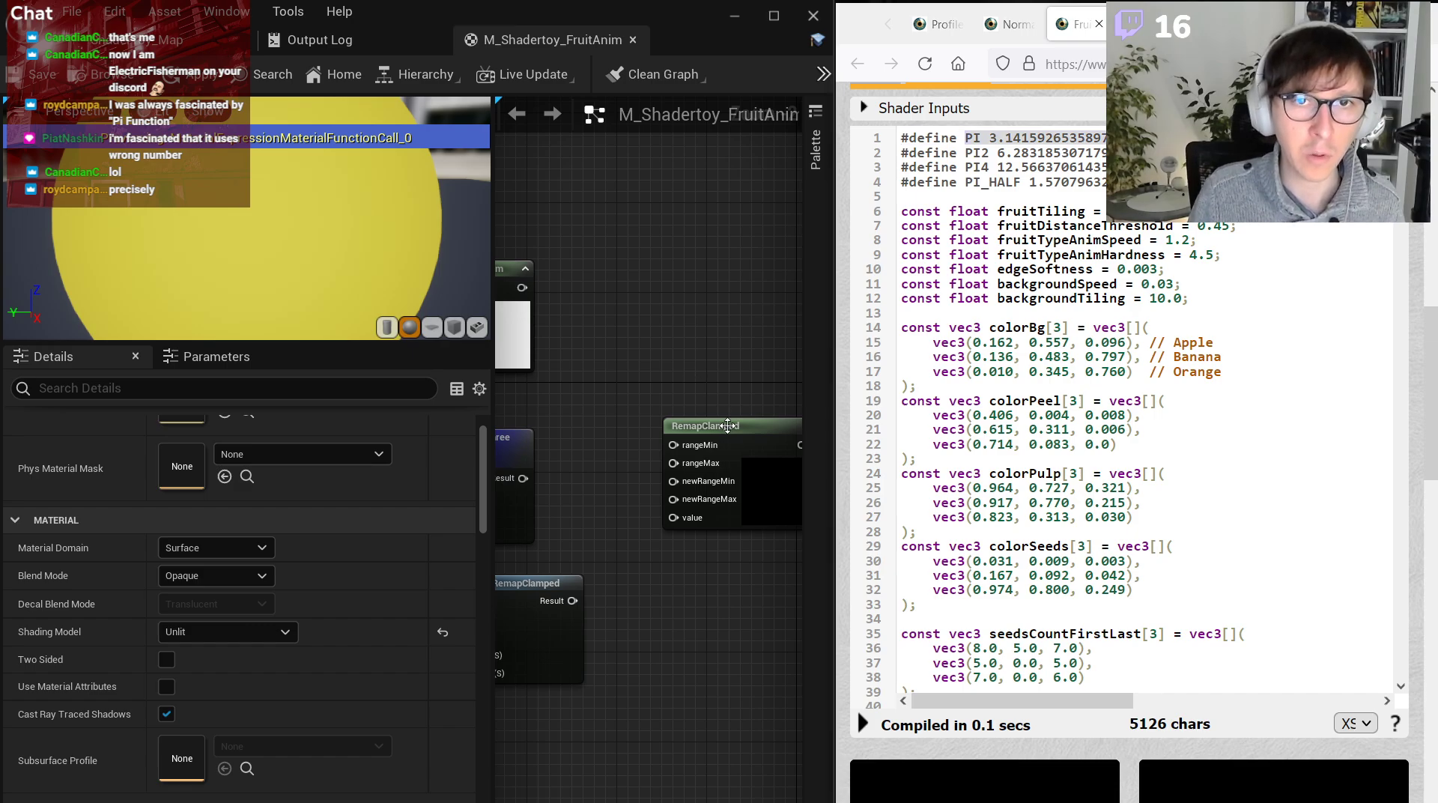
click(704, 425)
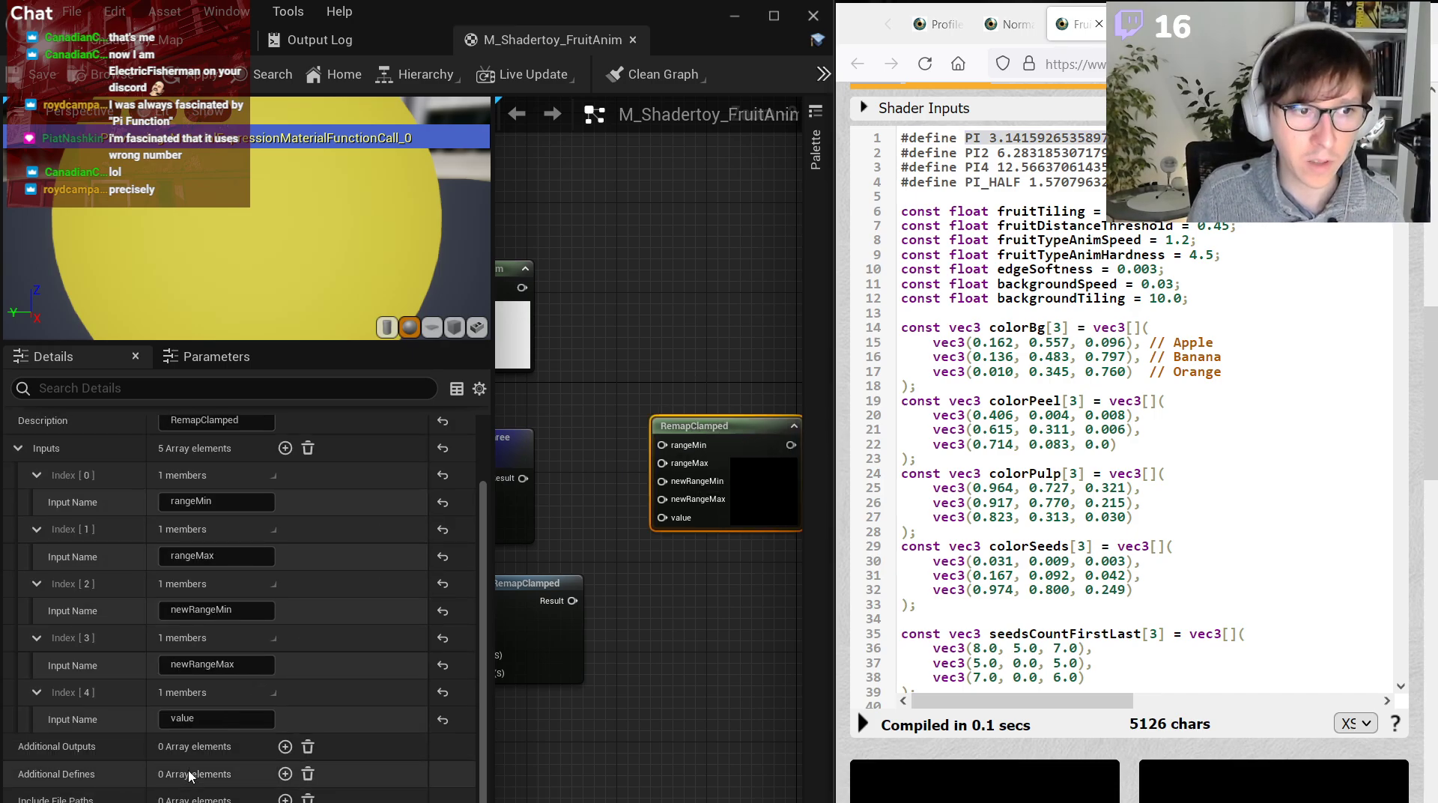
click(286, 774)
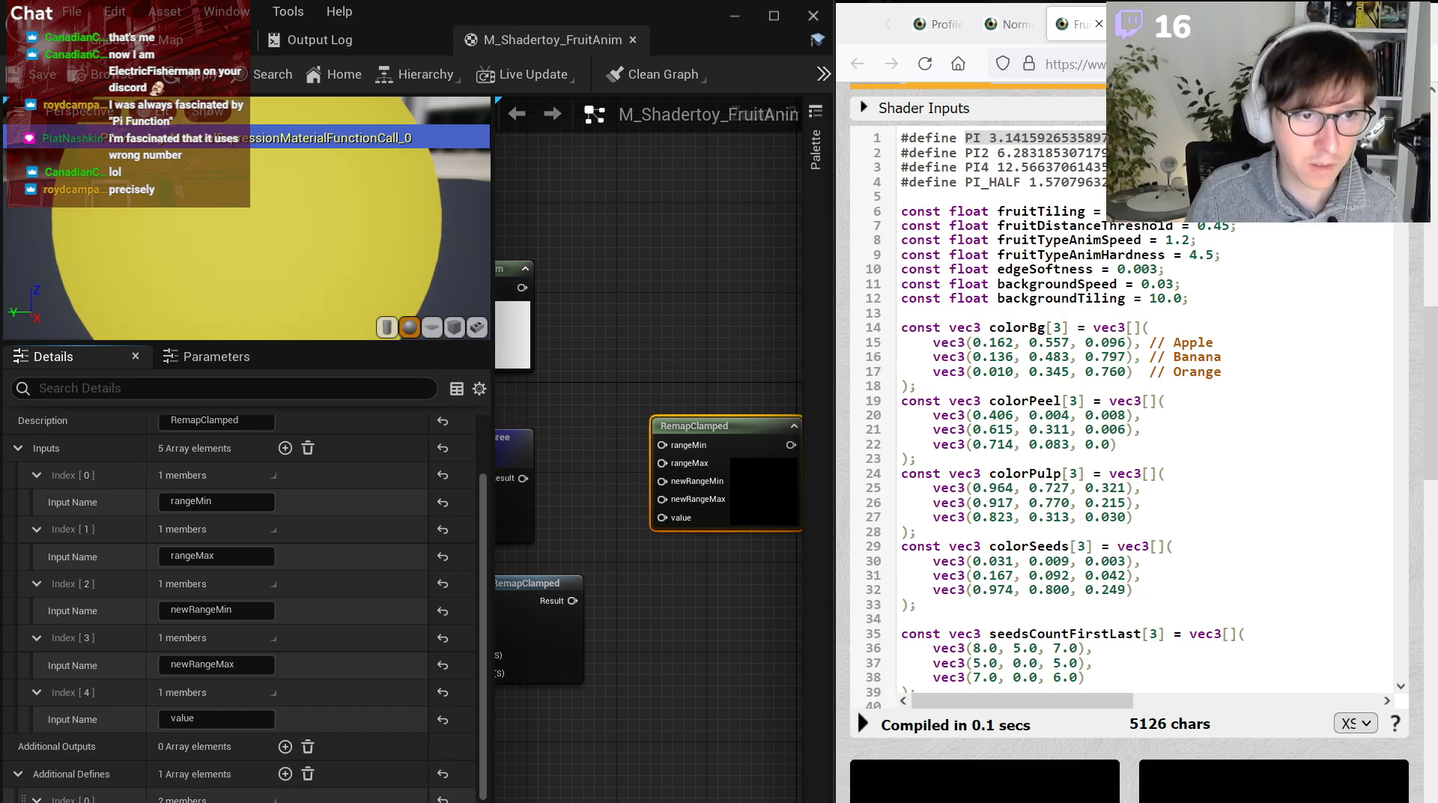
click(680, 631)
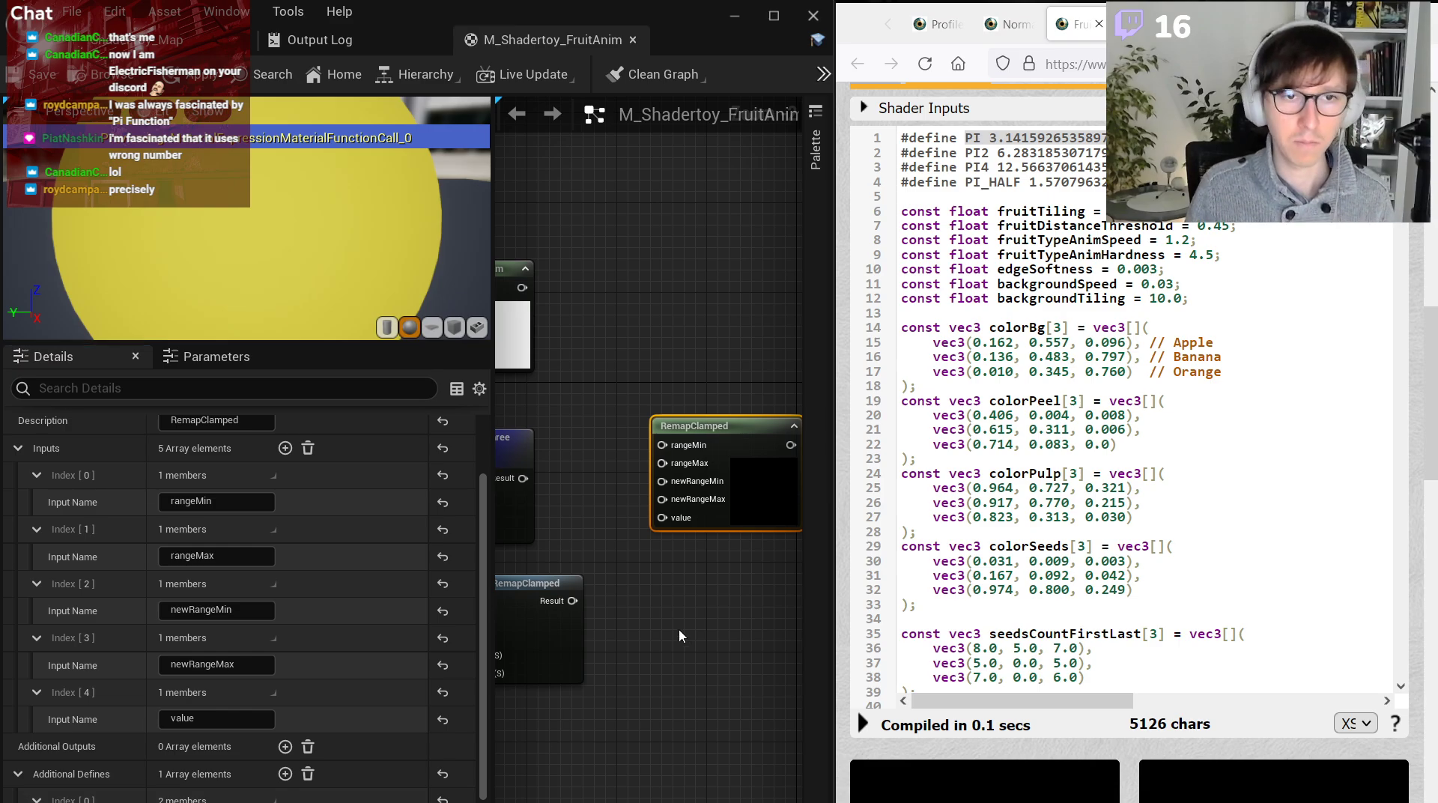
Place the RemapClamped custom node directly below the MF_Shadertoy_RemapClamped function node for comparison.
right_drag(671, 604, 736, 639)
scroll(620, 479, up, 1)
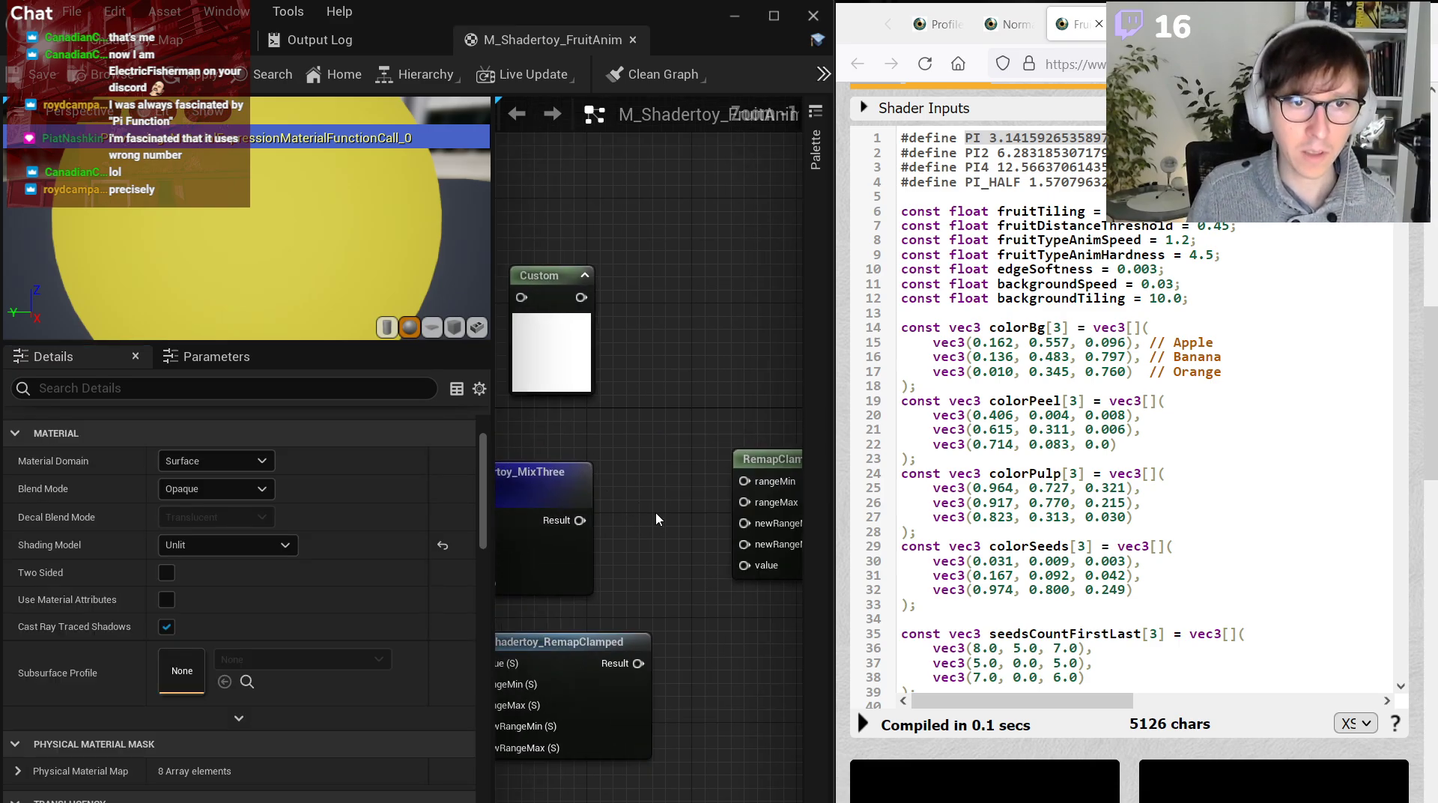
right_drag(655, 513, 708, 451)
drag(789, 401, 724, 723)
right_drag(622, 668, 516, 523)
scroll(599, 527, up, 1)
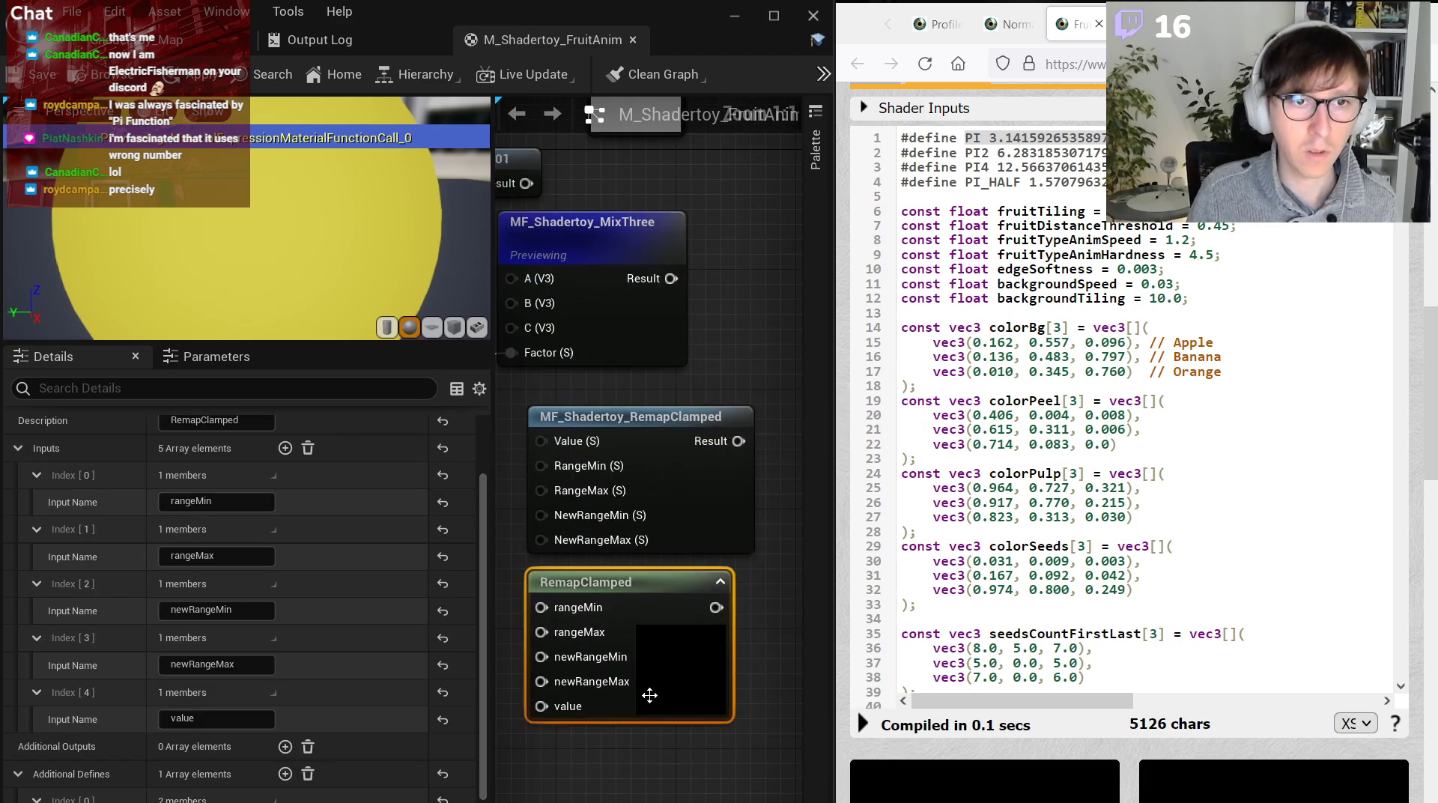
click(670, 784)
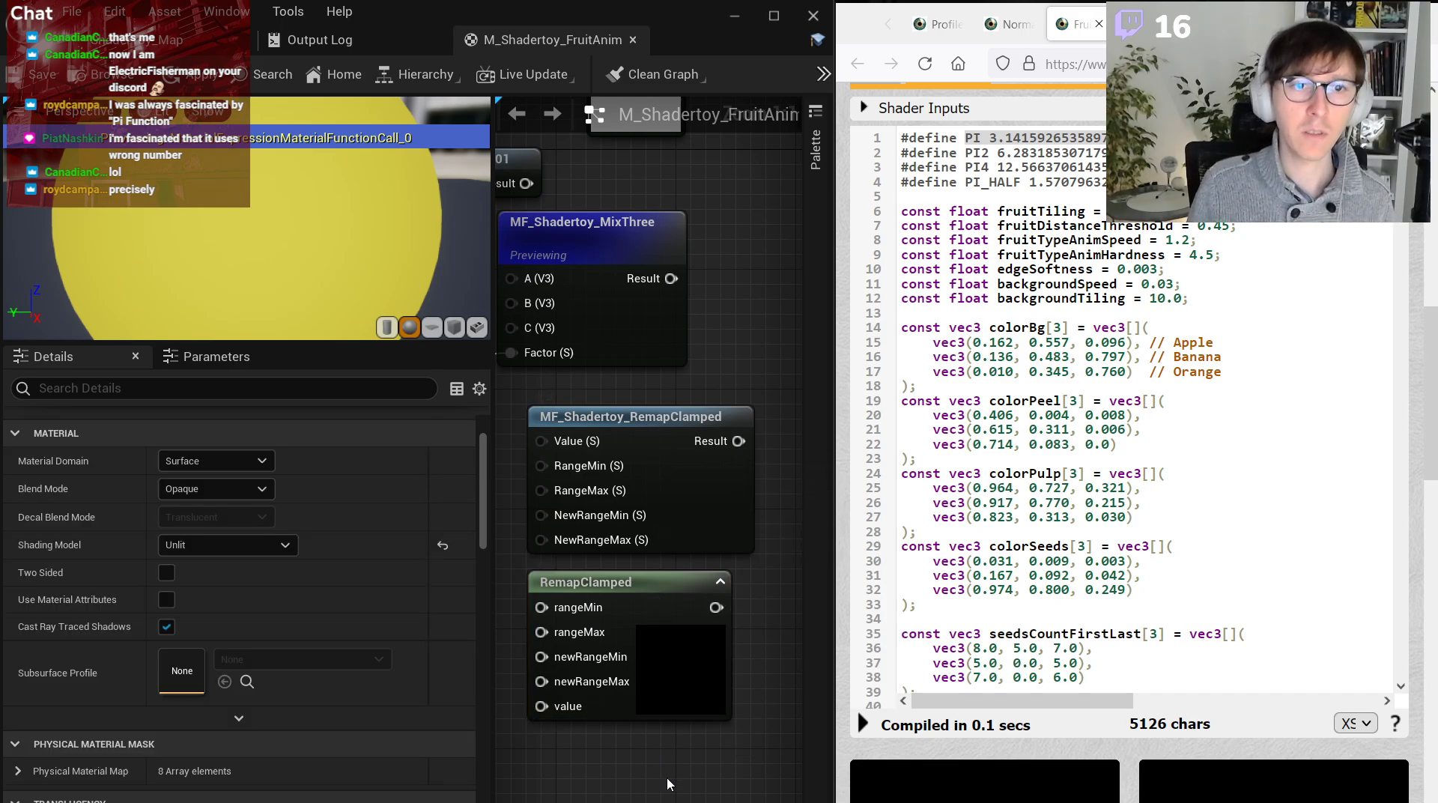
Open the MF_Shadertoy_RemapClamped function to examine its NewRangeMin input and node layout, and return to the material graph.
double_click(661, 442)
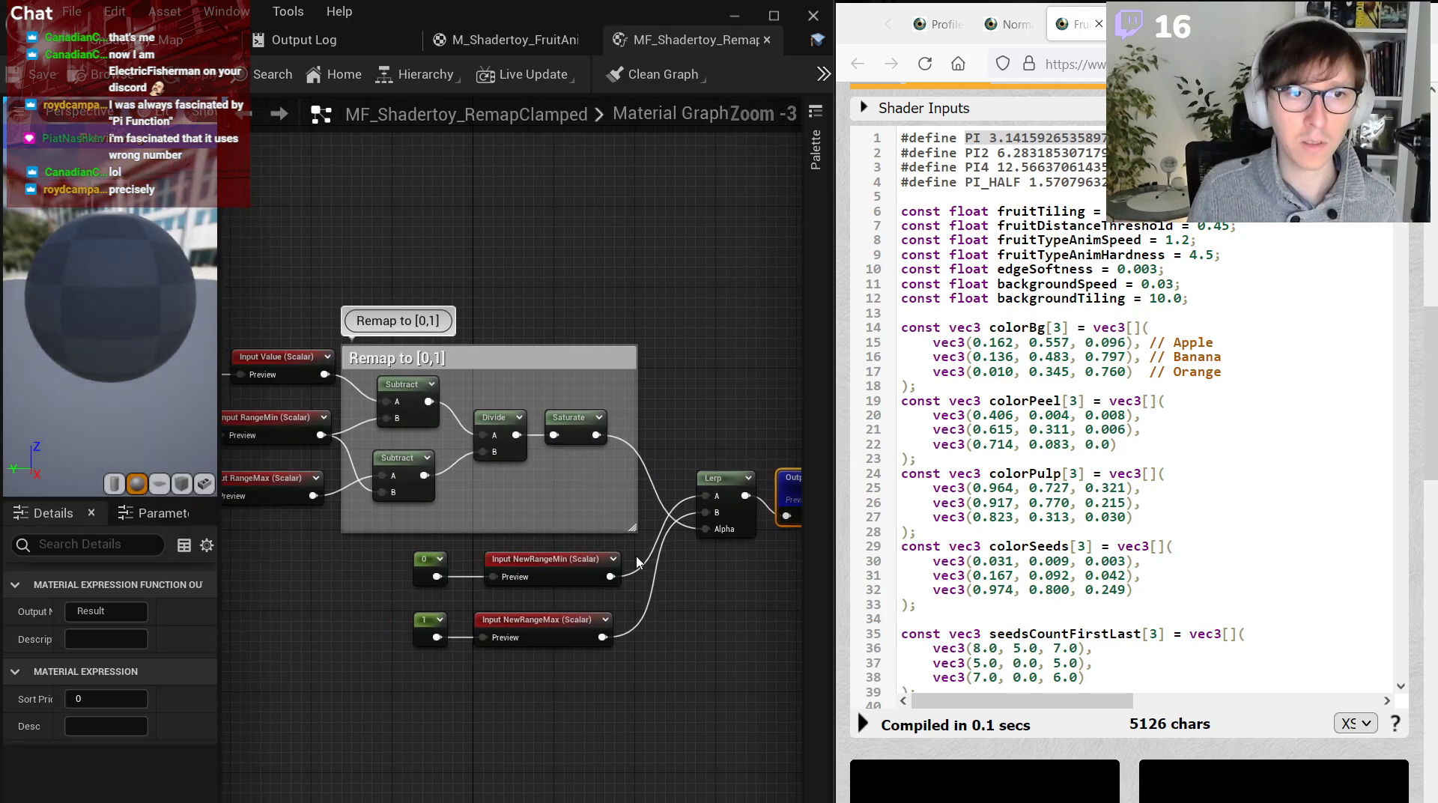
scroll(401, 533, up, 3)
right_click(548, 612)
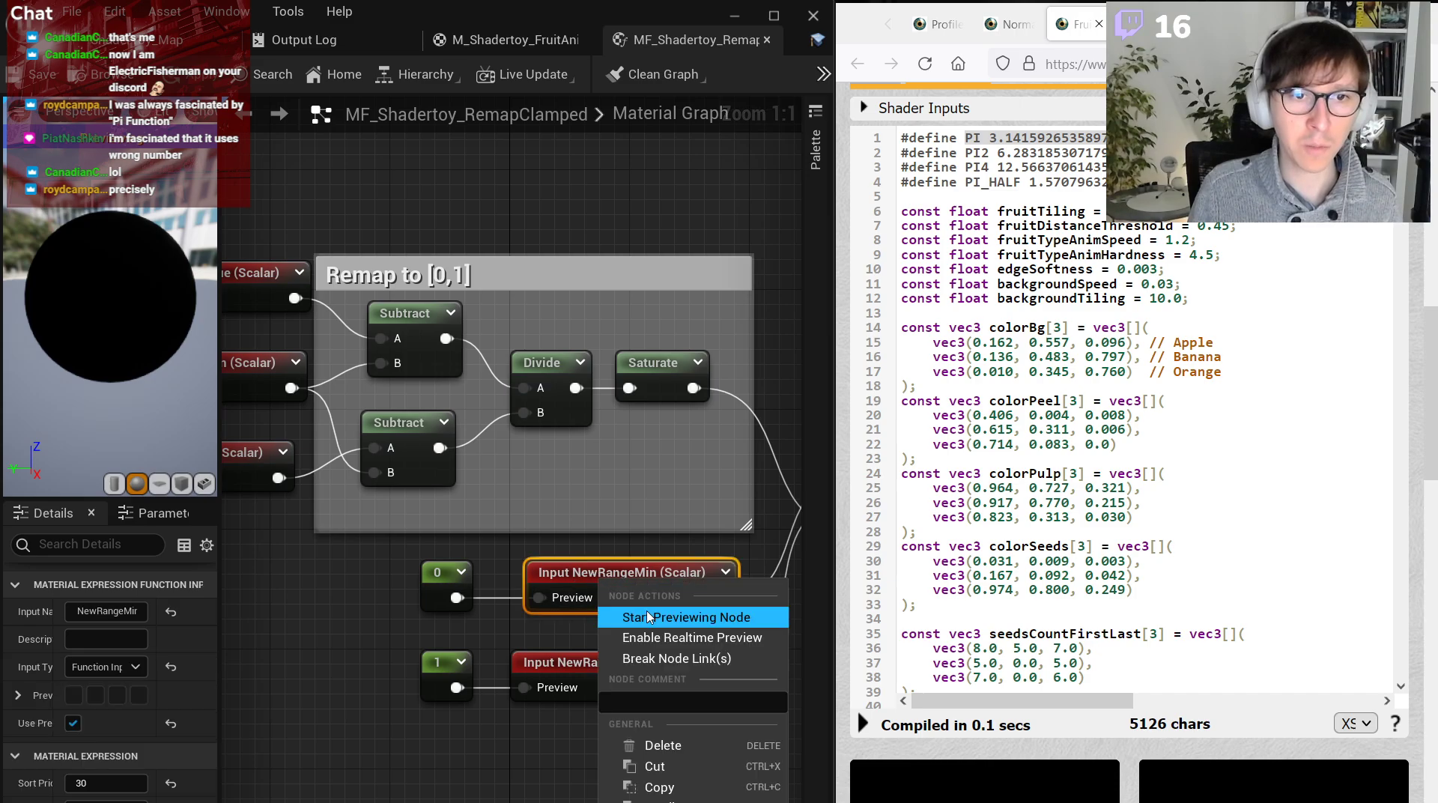
click(533, 176)
click(481, 40)
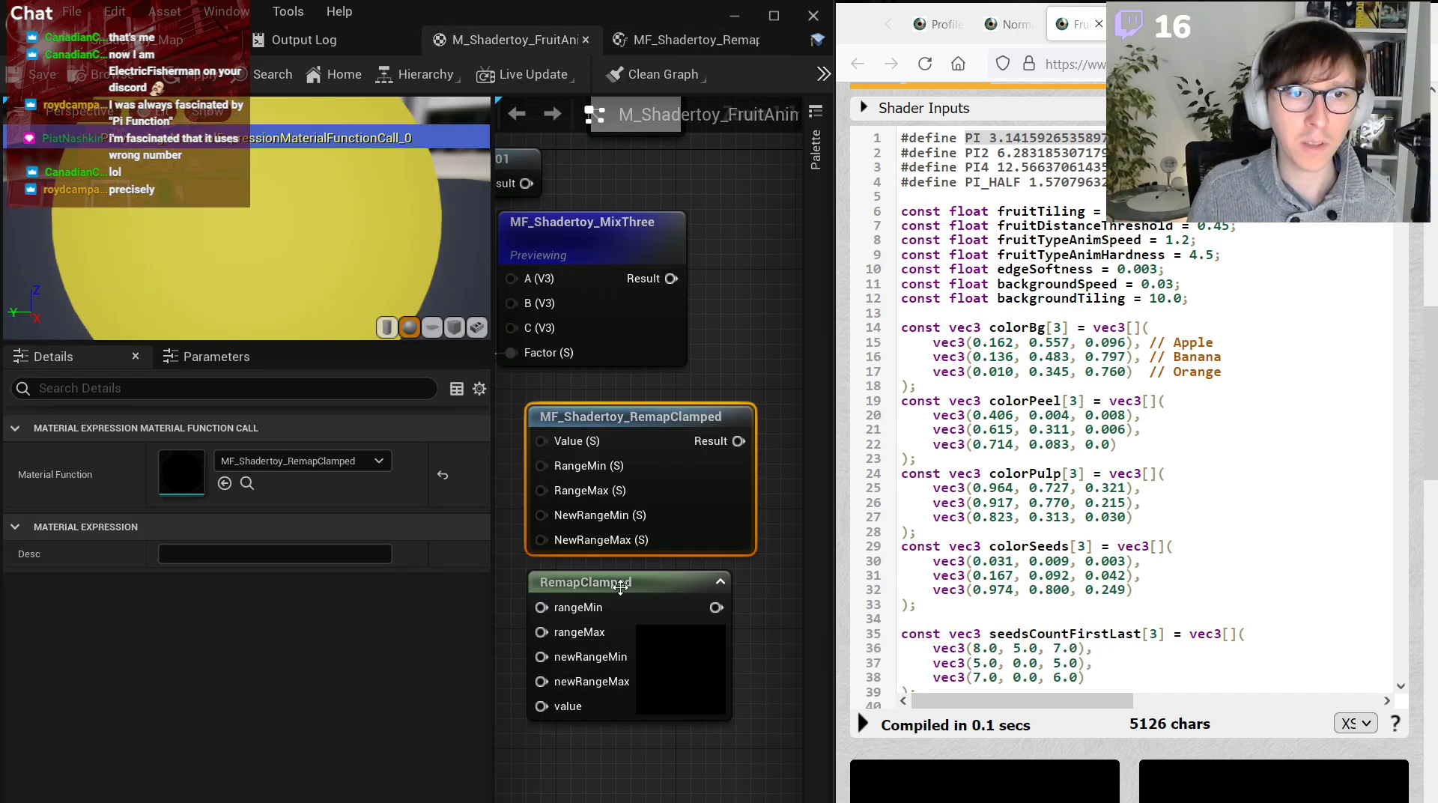
Highlight the RemapClamped custom node's code and change the clamp's upper bound to x.0.
click(620, 588)
drag(308, 476, 210, 451)
click(301, 467)
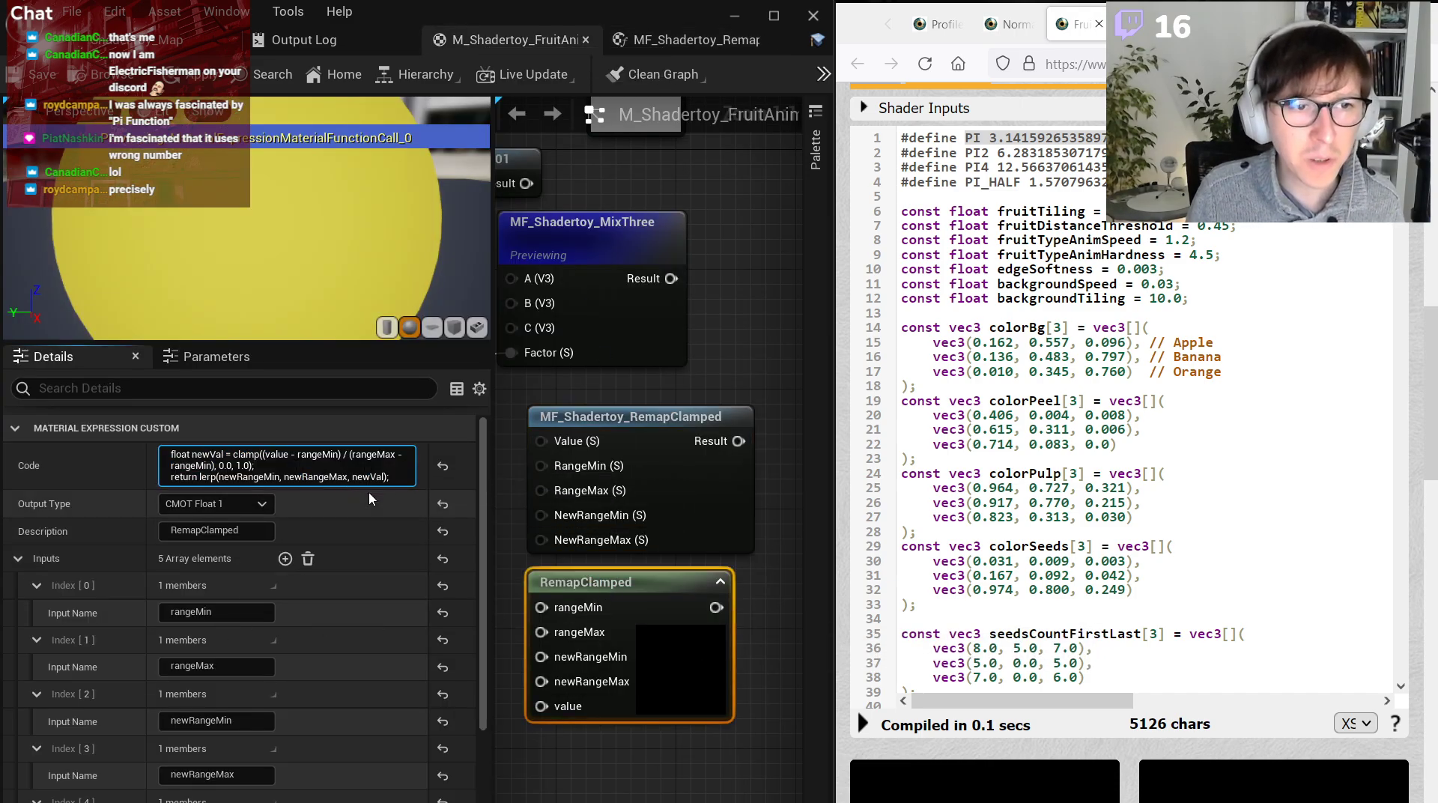
drag(398, 476, 170, 453)
click(335, 476)
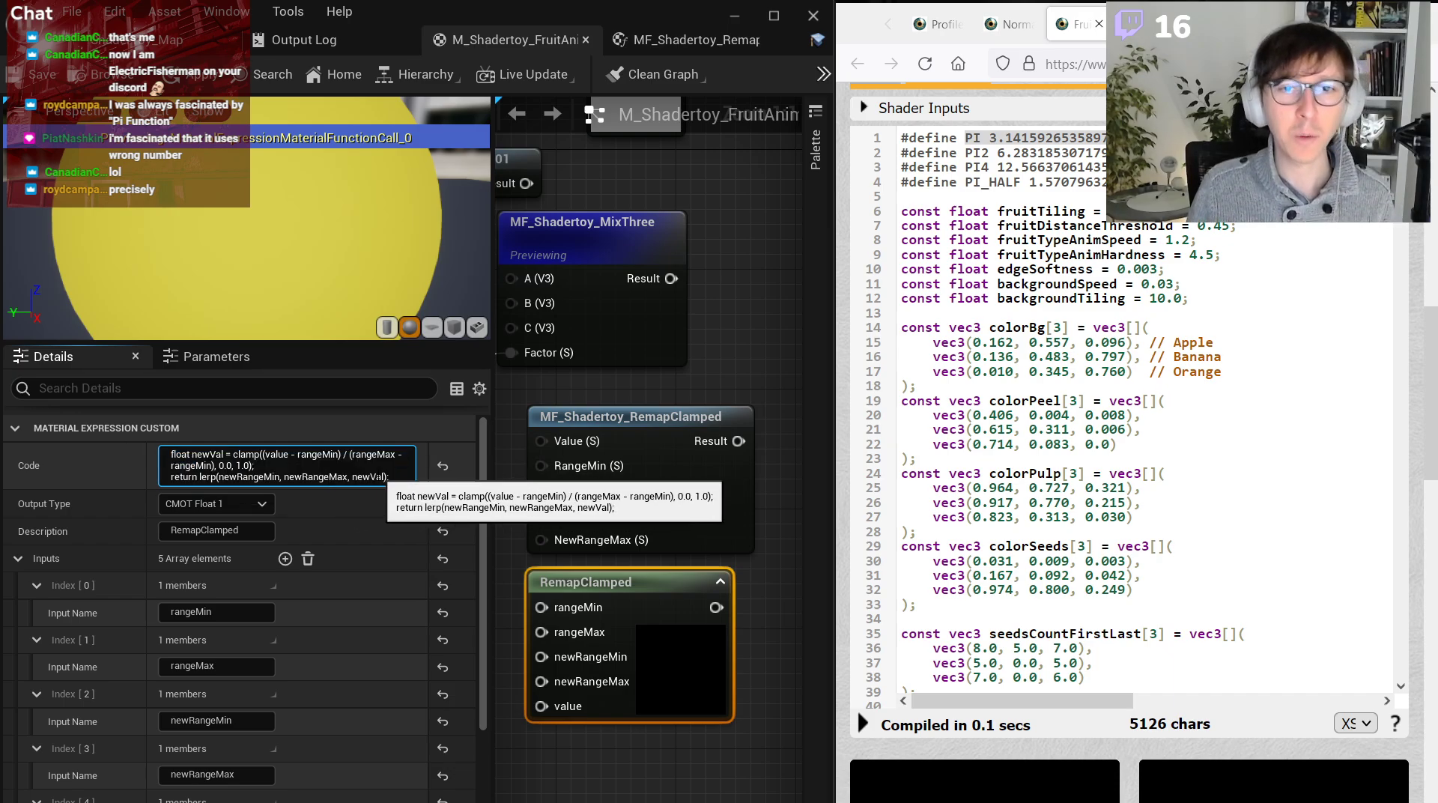
drag(385, 477, 225, 452)
click(310, 470)
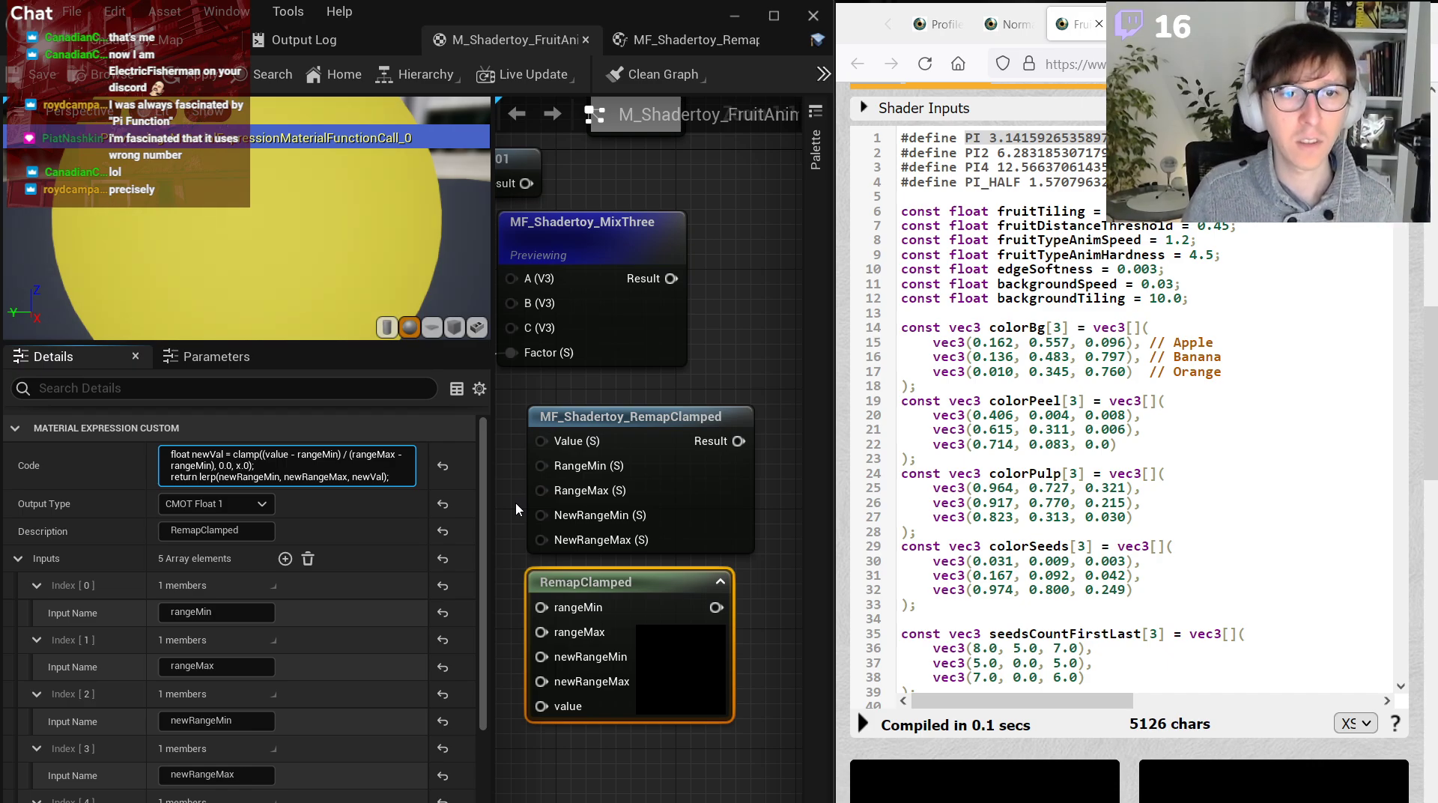
scroll(515, 502, down, 2)
drag(603, 422, 694, 606)
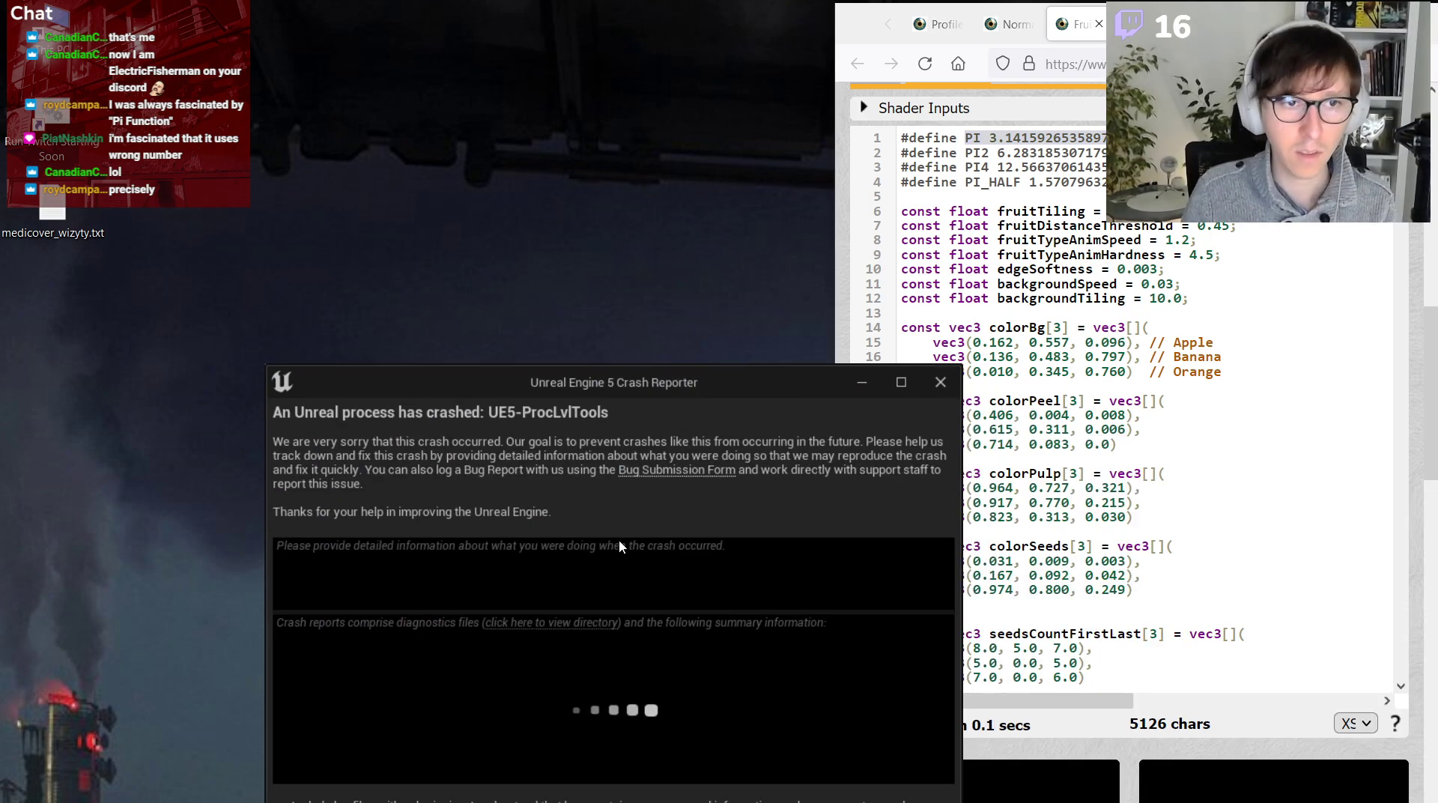
click(619, 538)
text(Wha)
key(BackSpace)
key(BackSpace)
key(BackSpace)
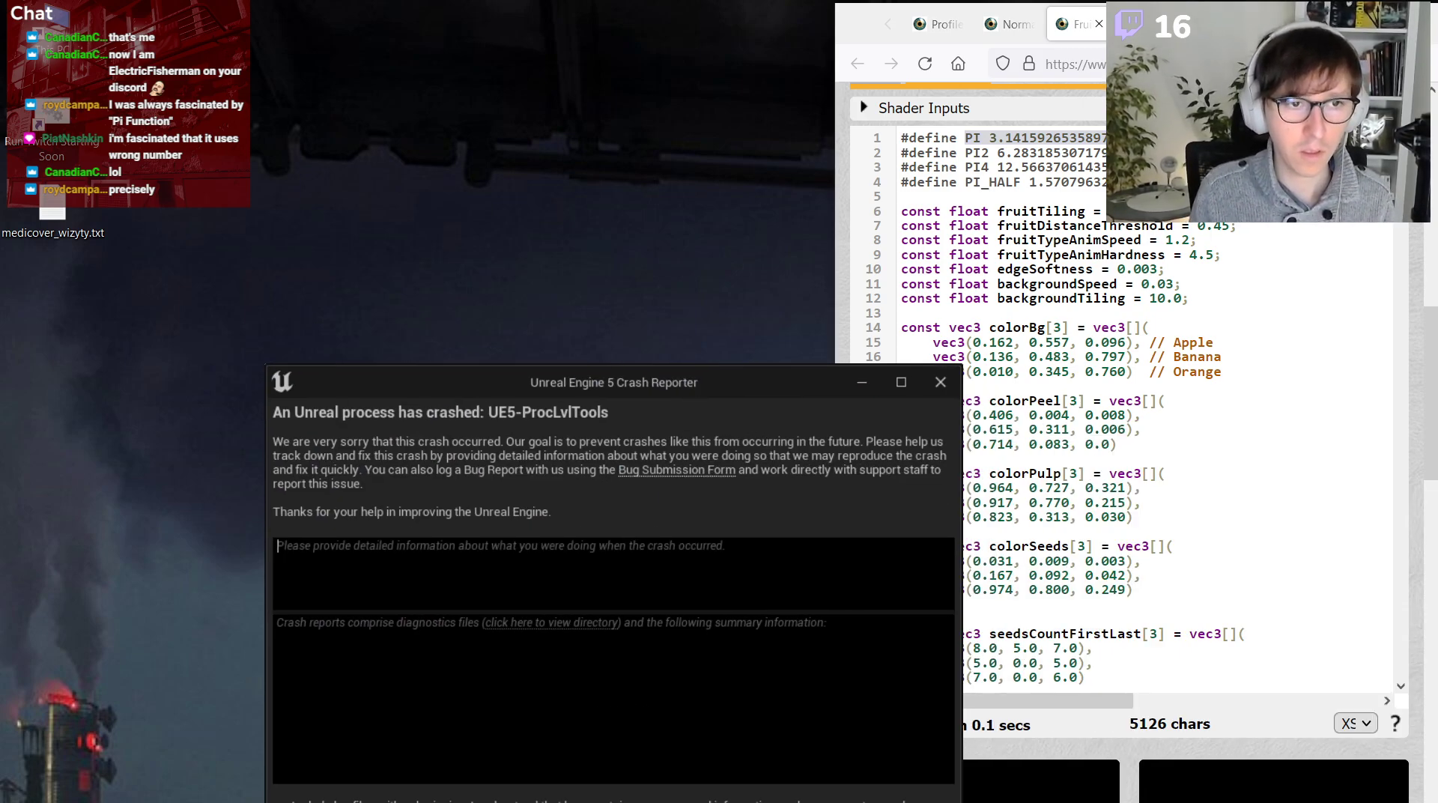
Describe the crash in the crash report as "Custom node in material editor just crashed".
text(Custom node i njus)
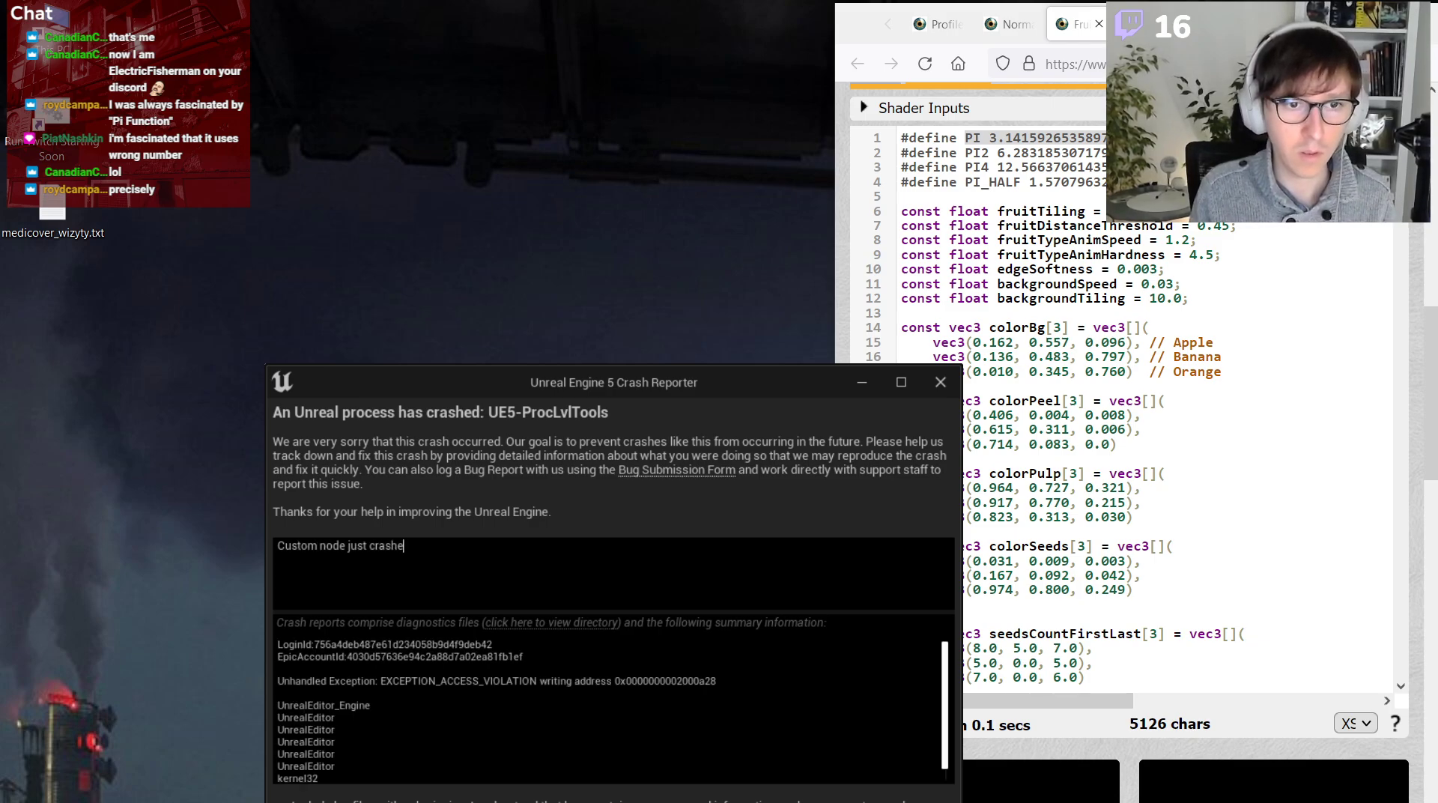
text(t crashed)
key(ctrl+Left)
key(ctrl+Left)
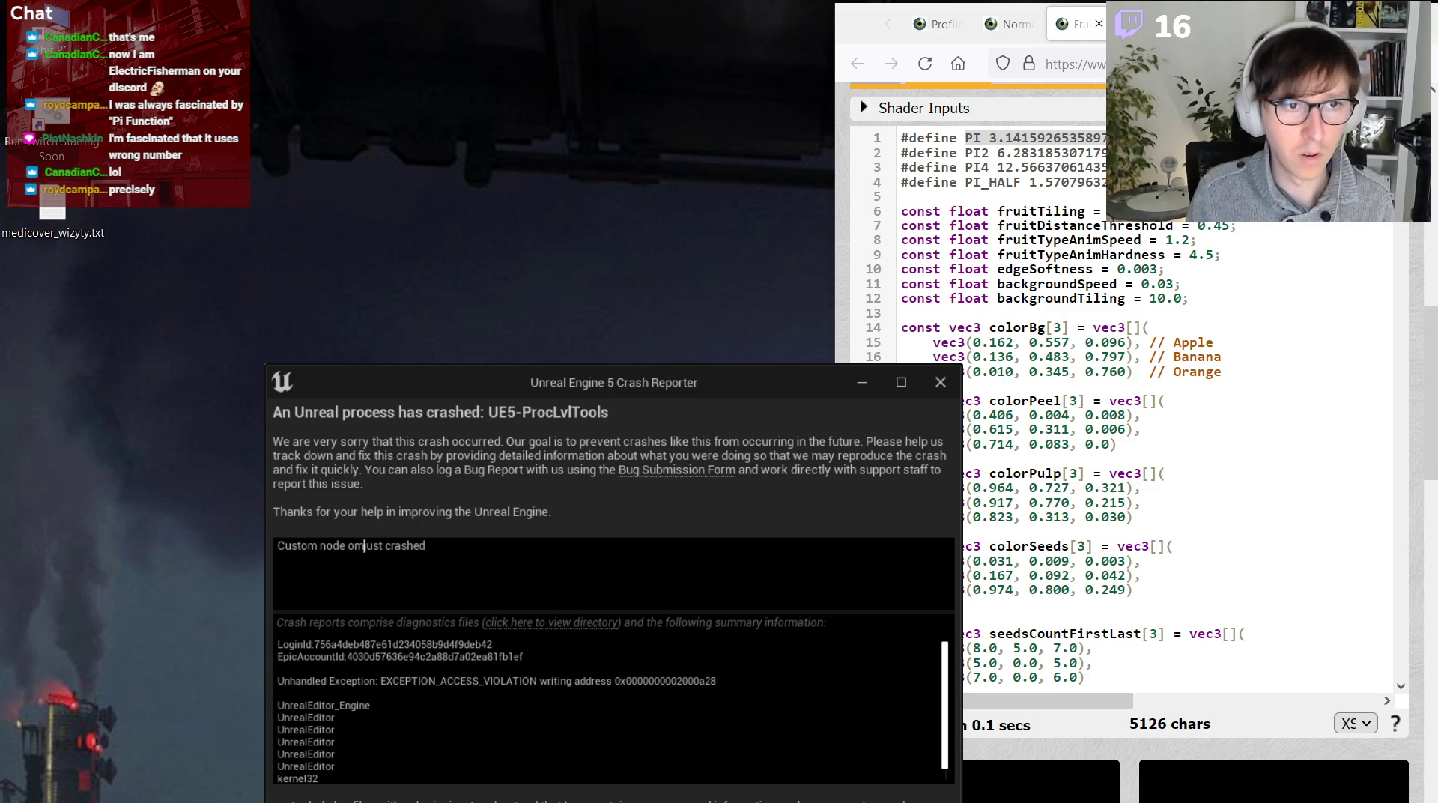
text(i n)
key(BackSpace)
key(BackSpace)
text(n material ed)
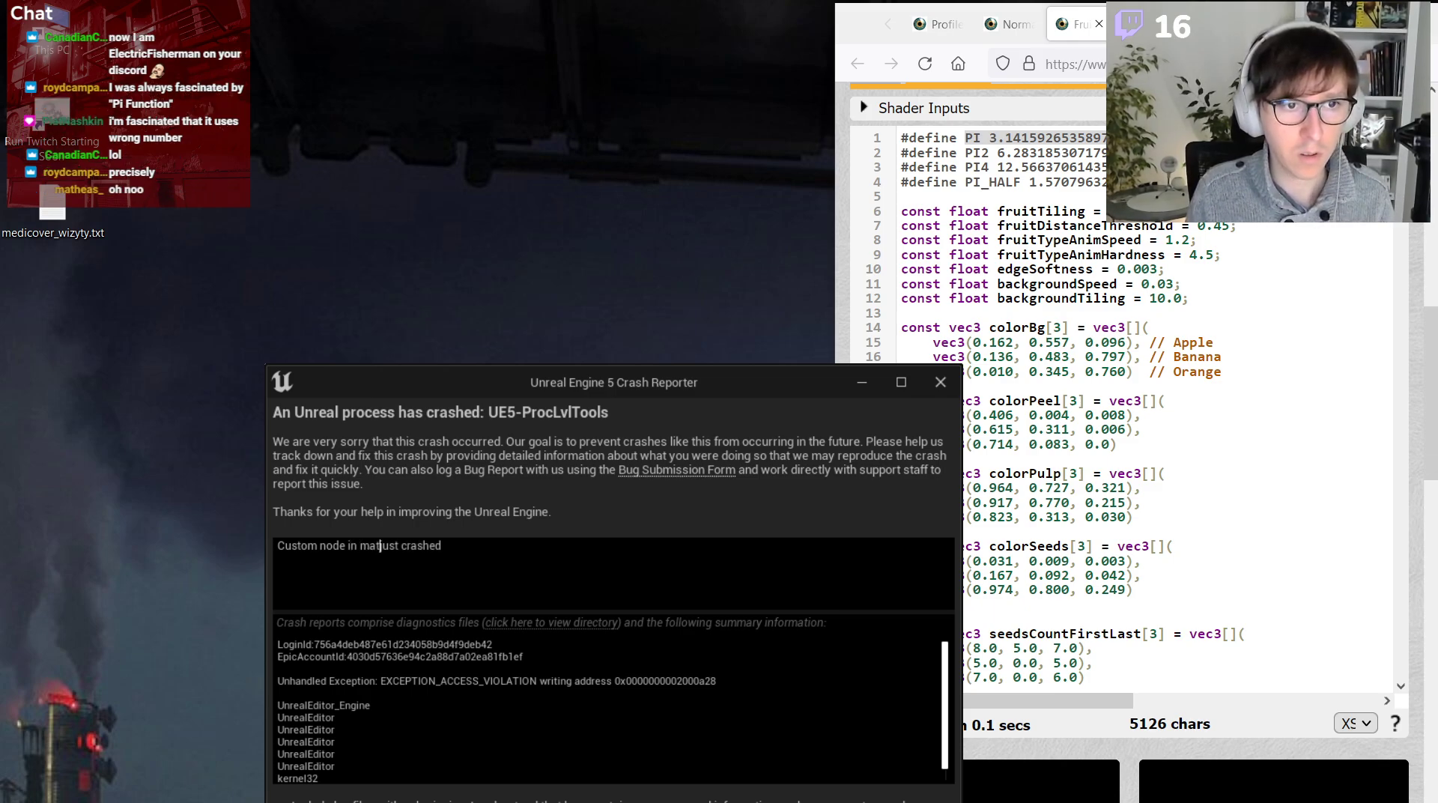
text(itor)
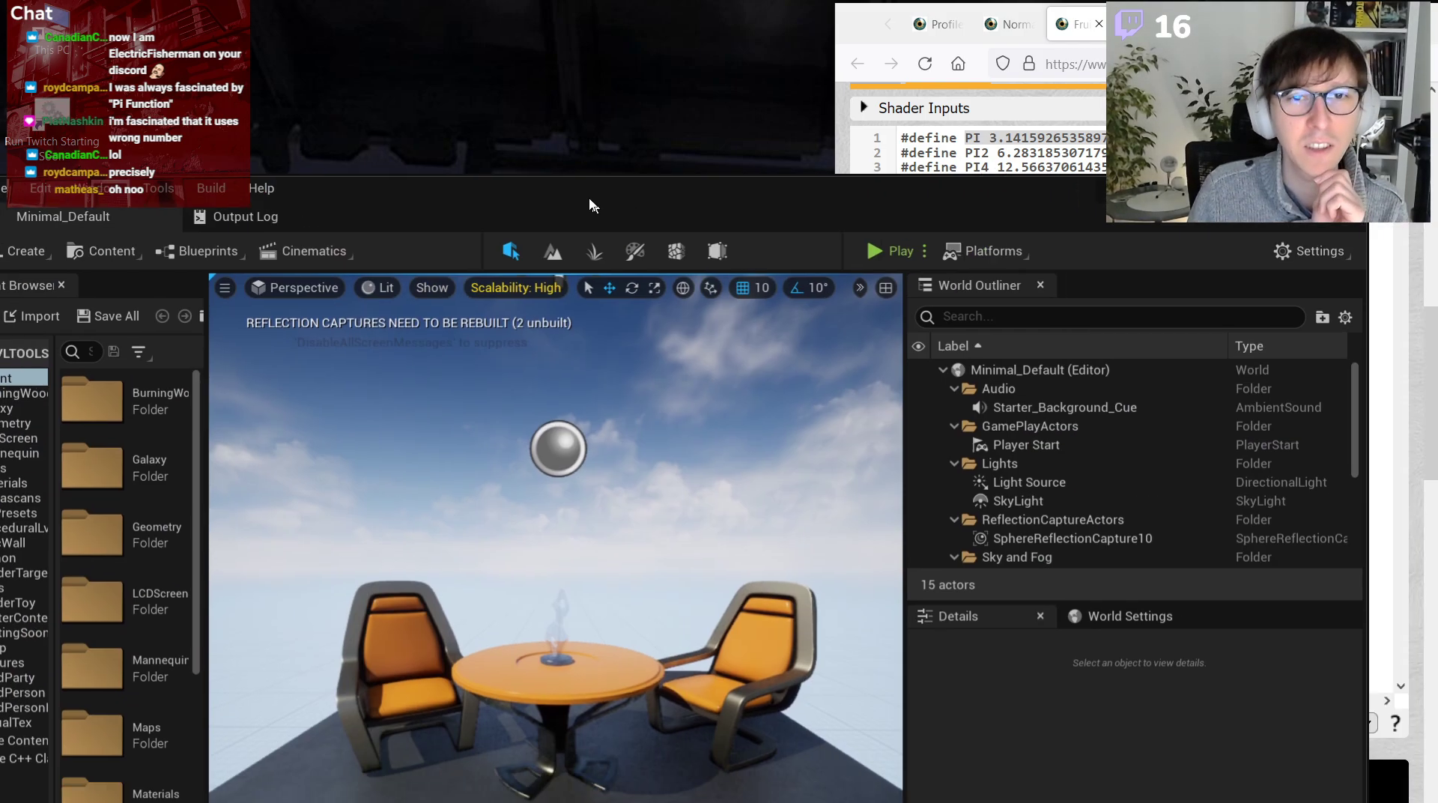
Move the restarted editor window to the top of the screen and open the recent ShaderToy level.
drag(592, 205, 676, 21)
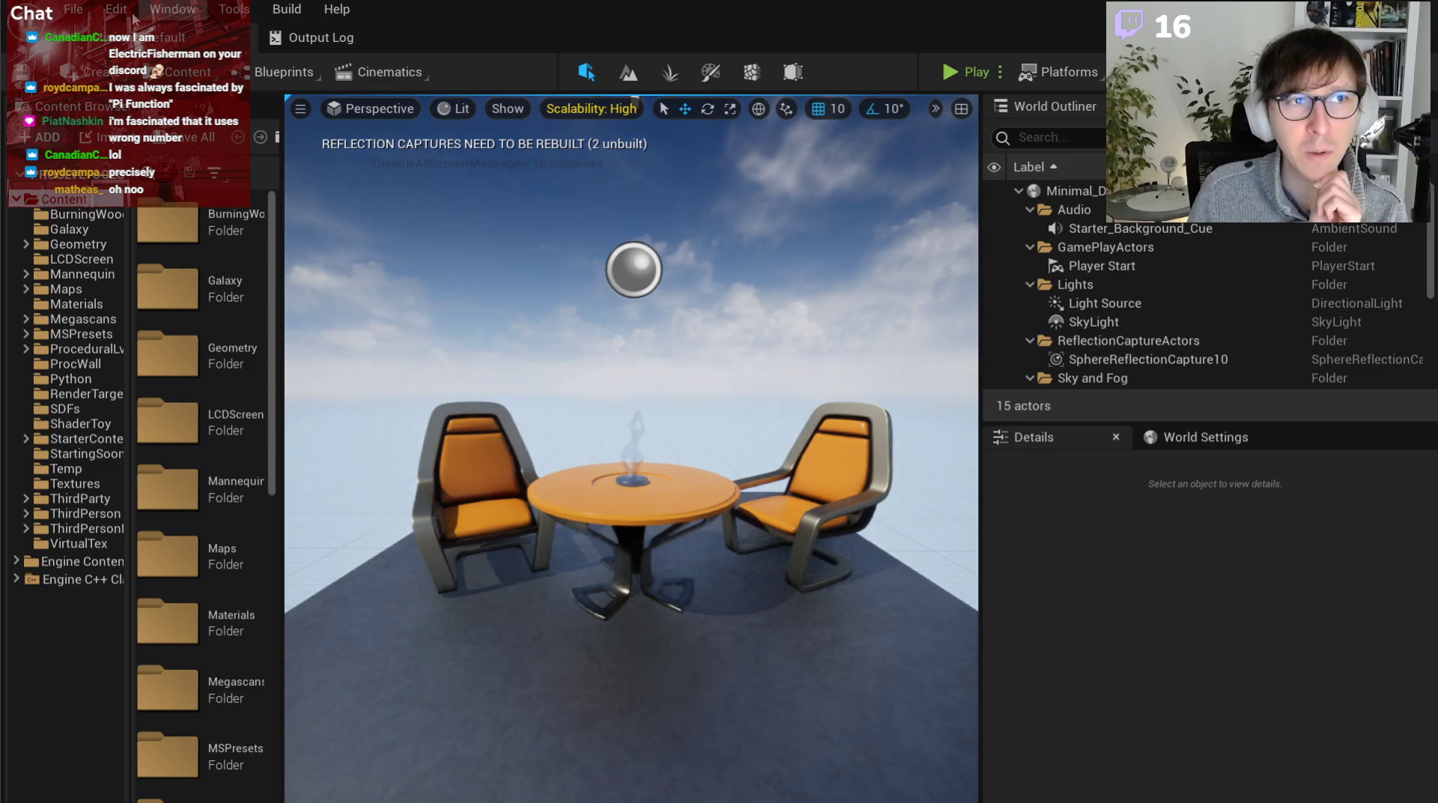
click(73, 9)
mouse_move(225, 139)
click(411, 150)
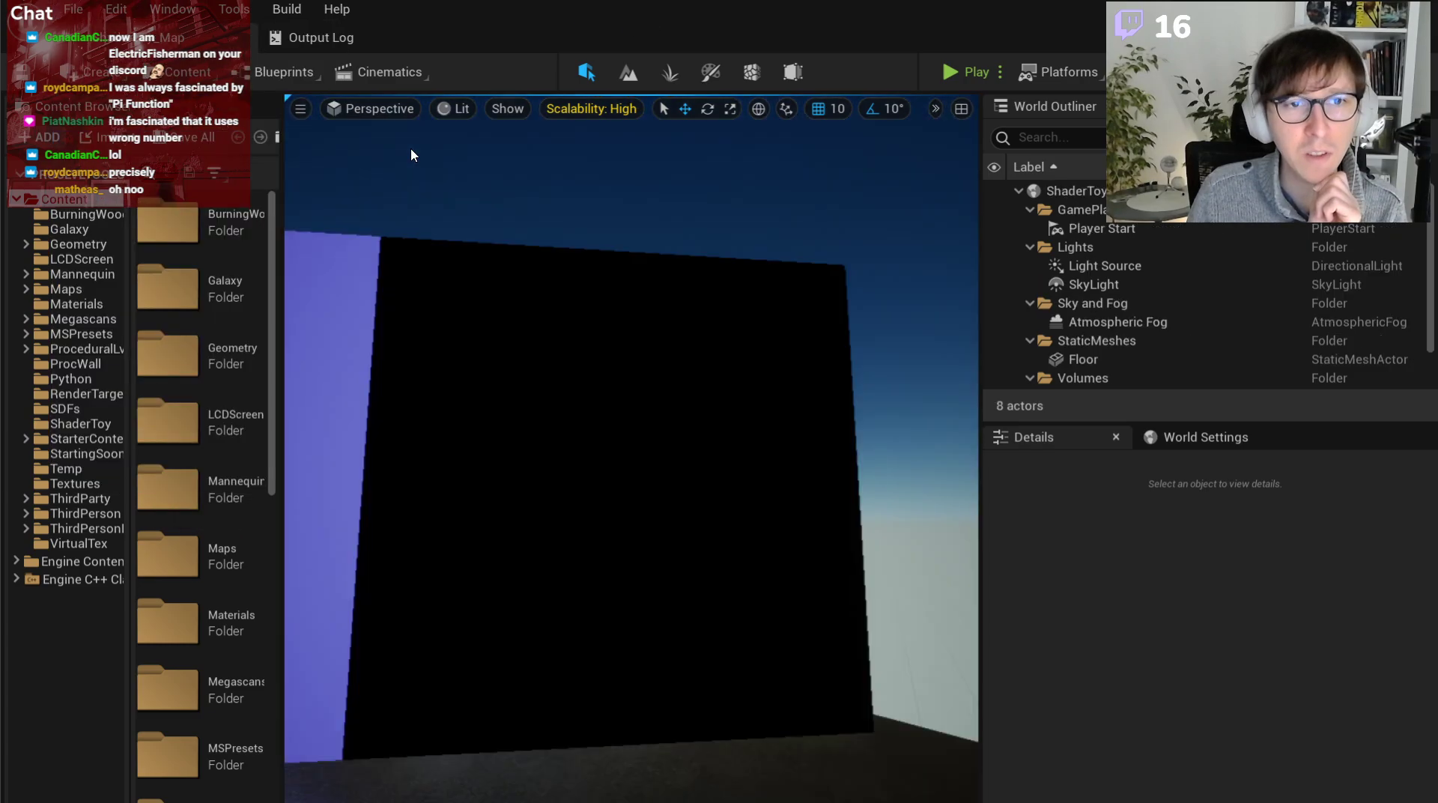
Select the black plane TAA_Basic_Plane_16m_v3 in the level and open its M_Shadertoy_FruitAnim material for editing.
right_drag(413, 419, 424, 480)
click(424, 480)
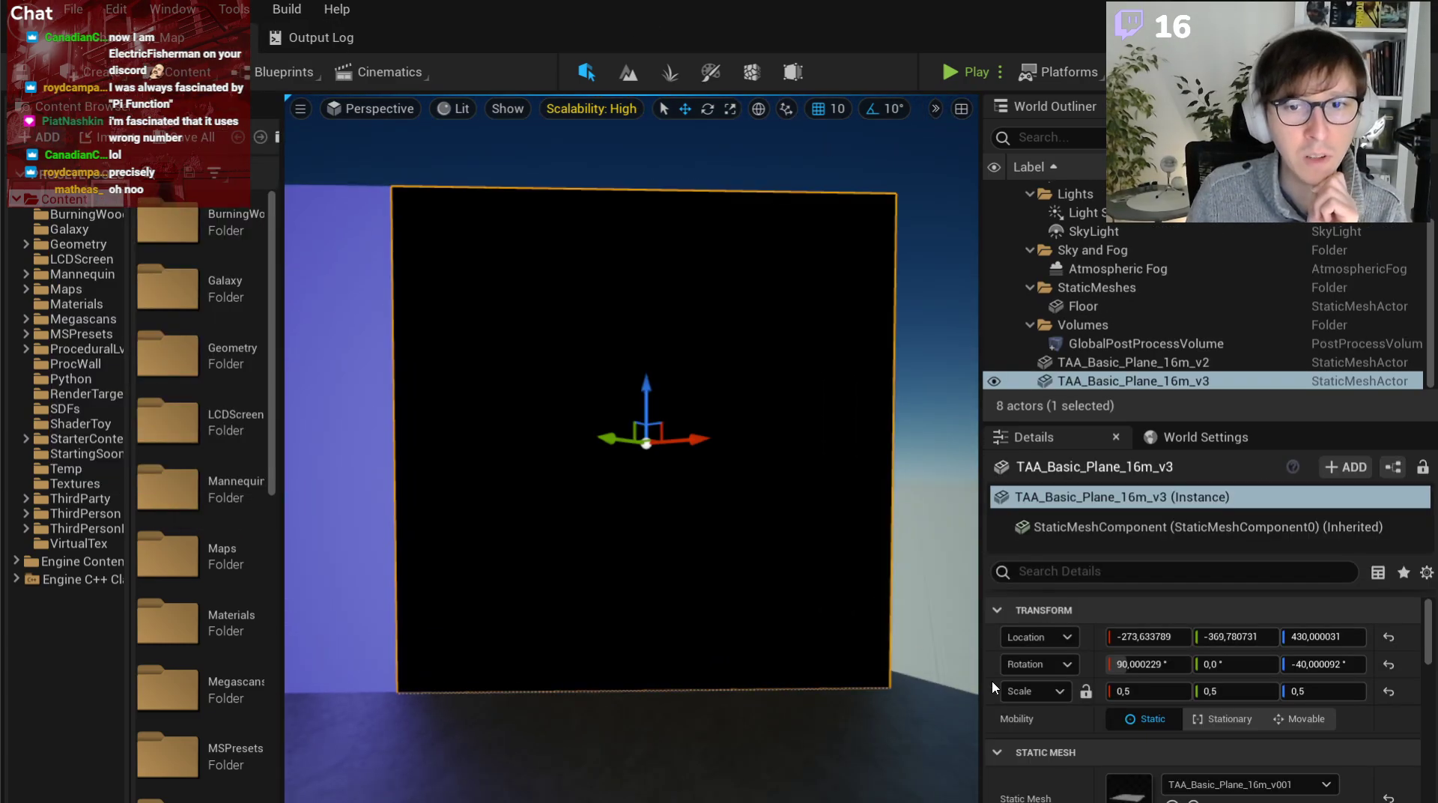
scroll(1131, 753, down, 3)
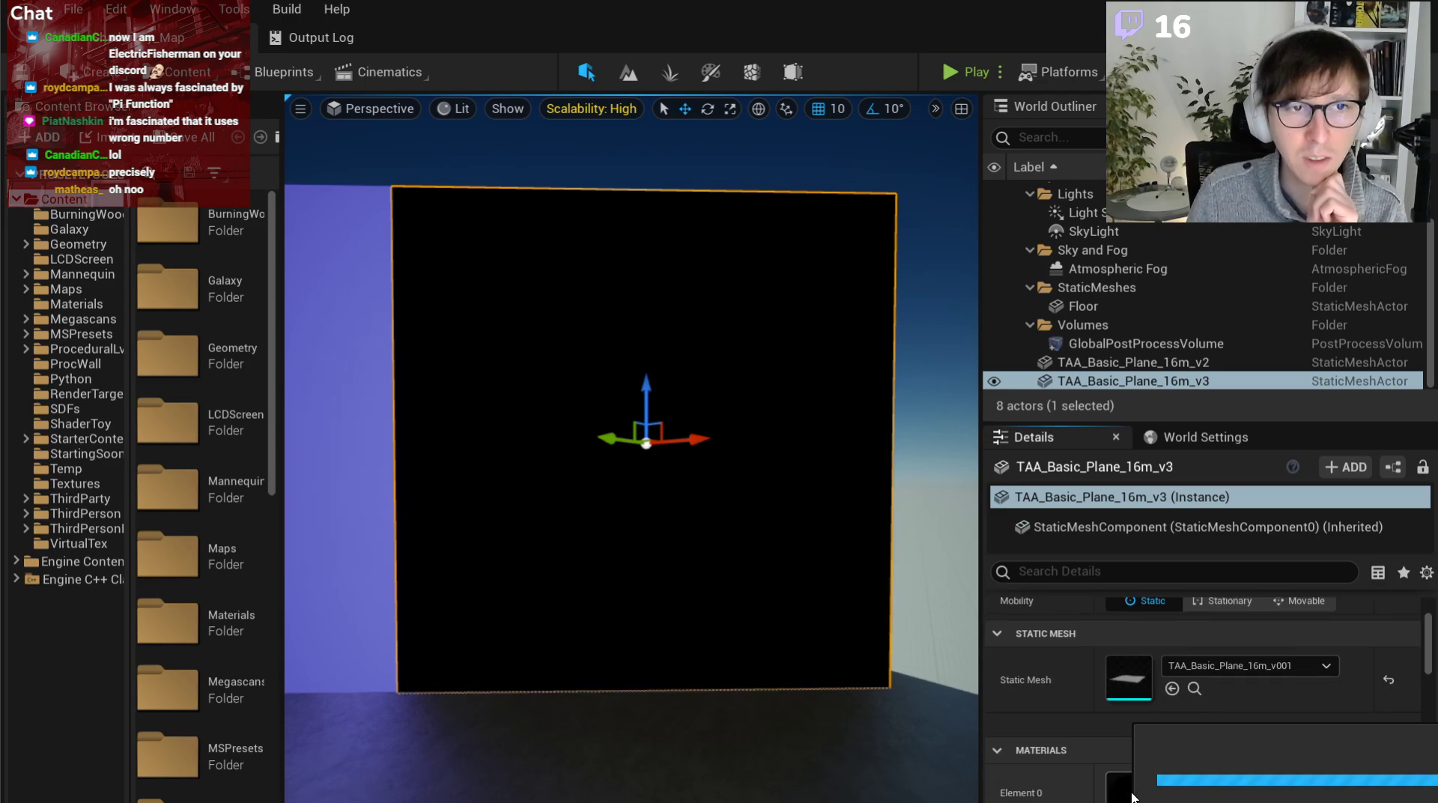
double_click(1130, 795)
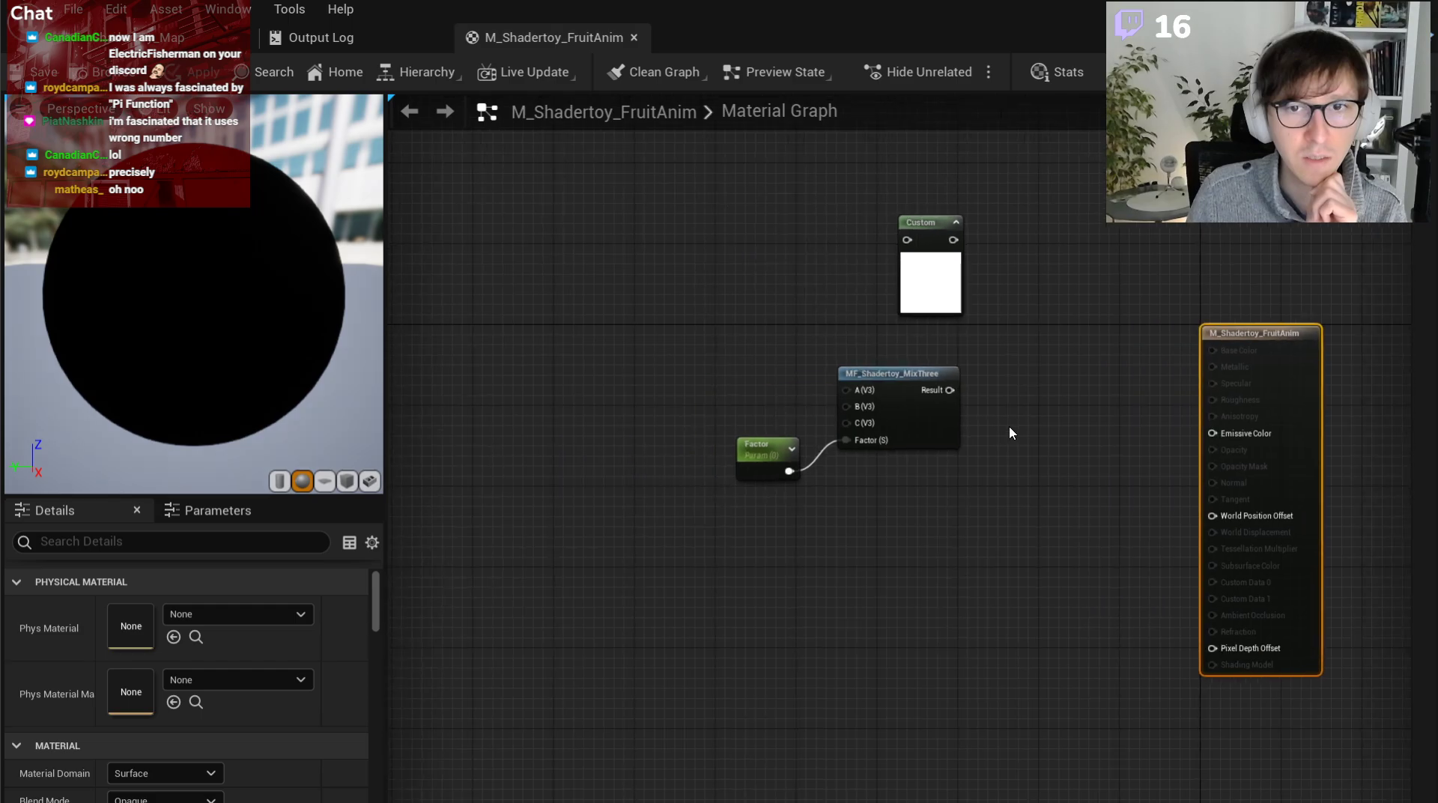
Float the material editor, add the RemapClamped, PolarAngle01 and MixThree functions from the ShaderToy folder to its graph, and dock it again.
drag(561, 37, 749, 248)
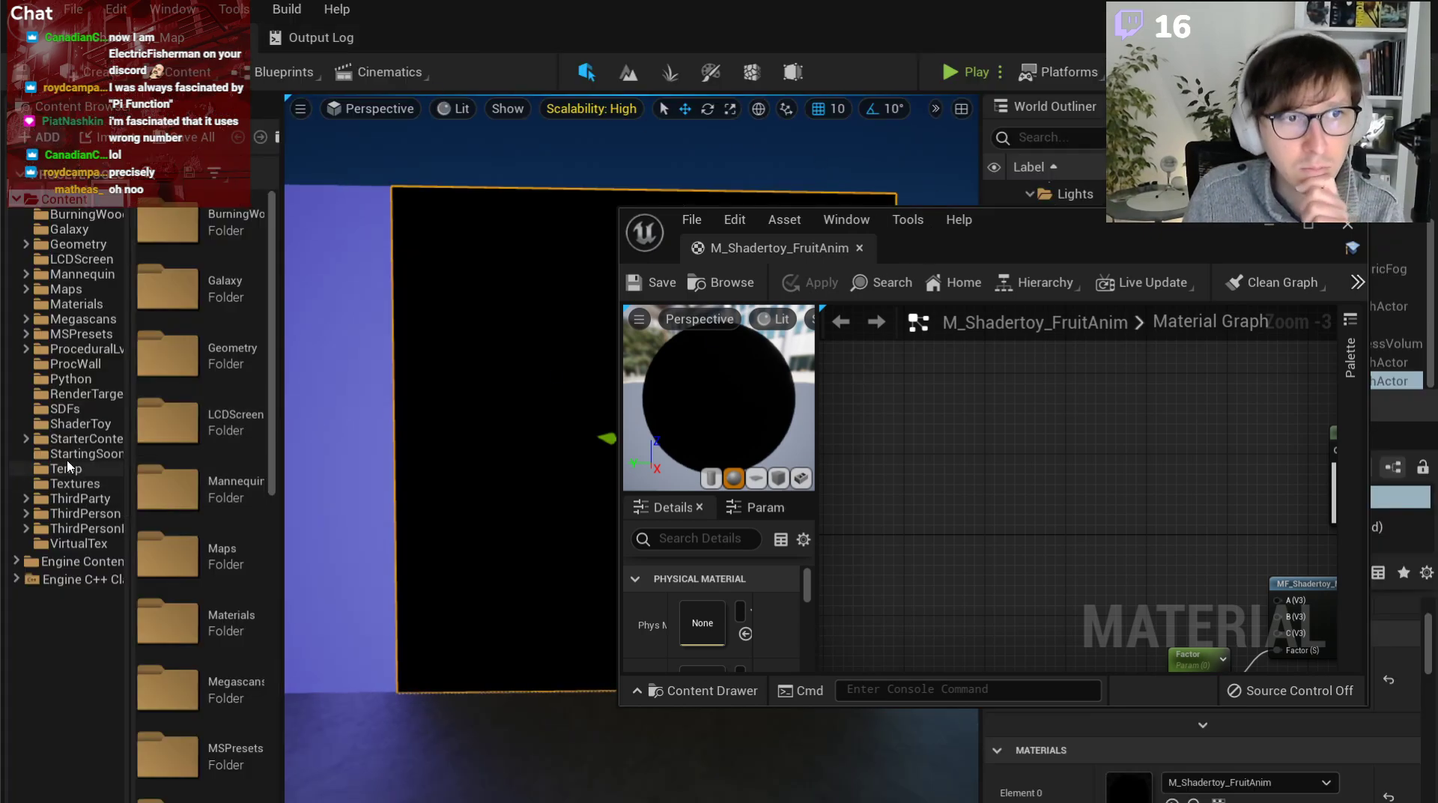
click(68, 409)
click(75, 425)
drag(281, 530, 1120, 524)
drag(314, 489, 1041, 587)
right_drag(1041, 587, 824, 456)
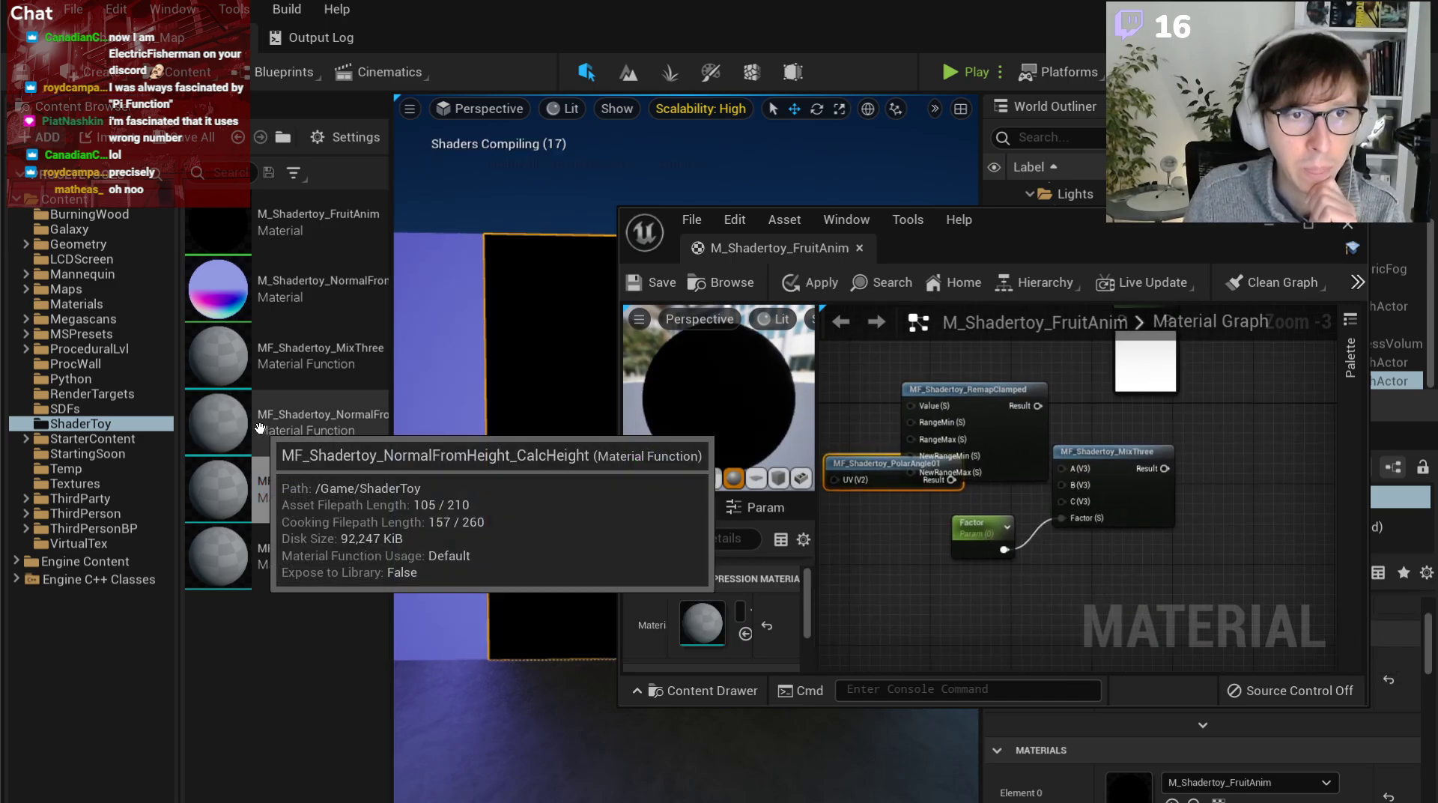
drag(322, 356, 862, 533)
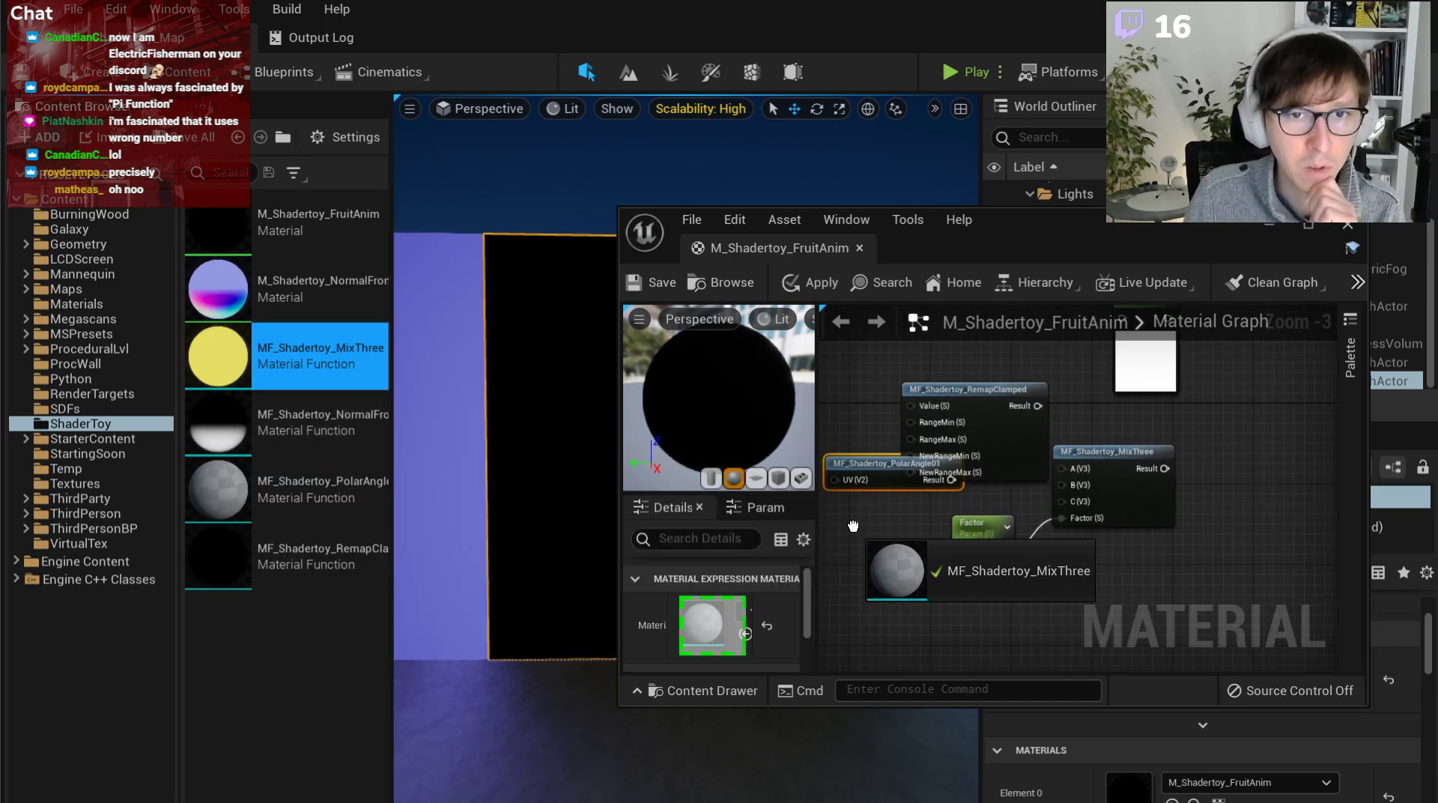
drag(779, 248, 551, 39)
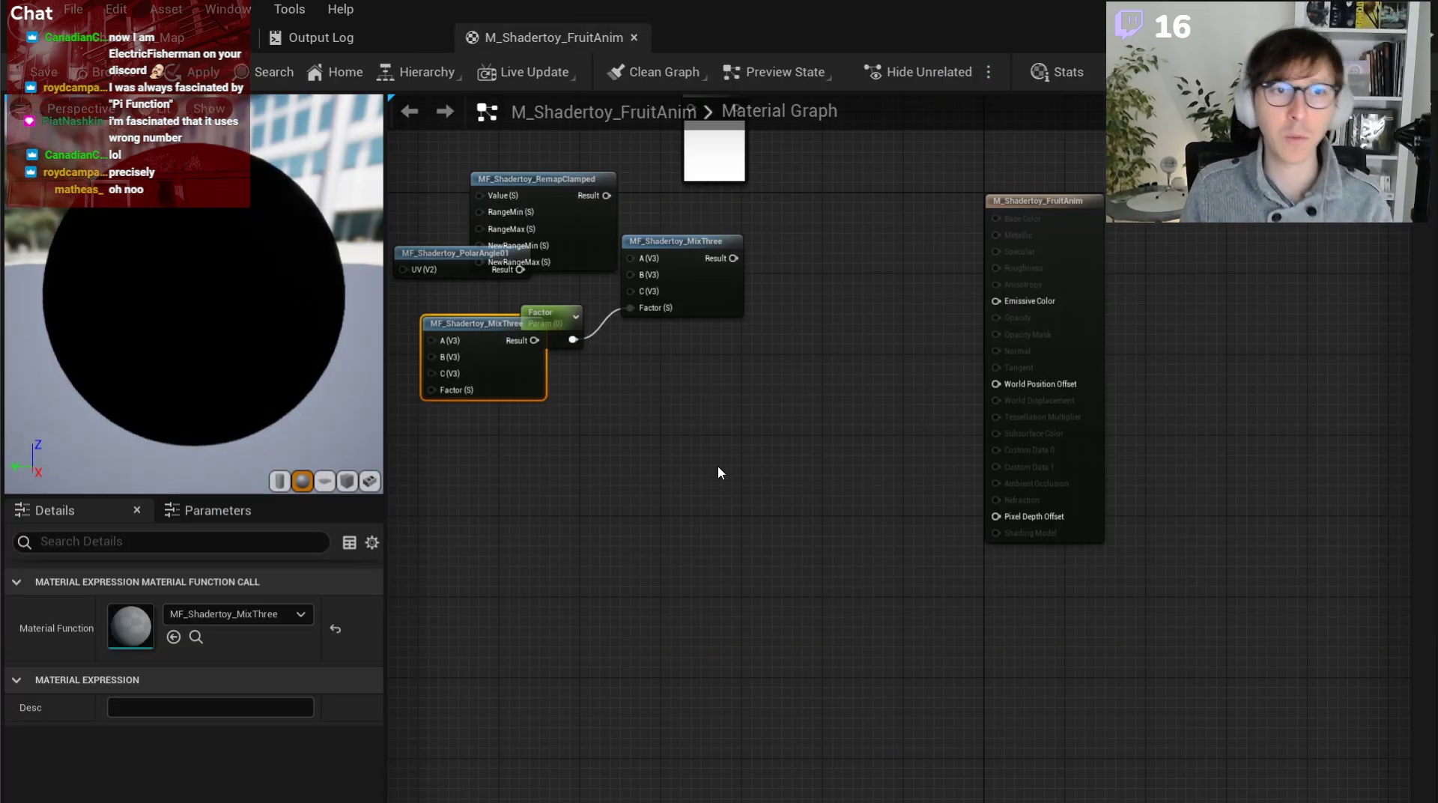
Stack the MixThree, RemapClamped and PolarAngle01 function nodes in a column beside the Factor parameter and delete the extra MixThree node.
scroll(659, 449, up, 2)
drag(595, 379, 820, 624)
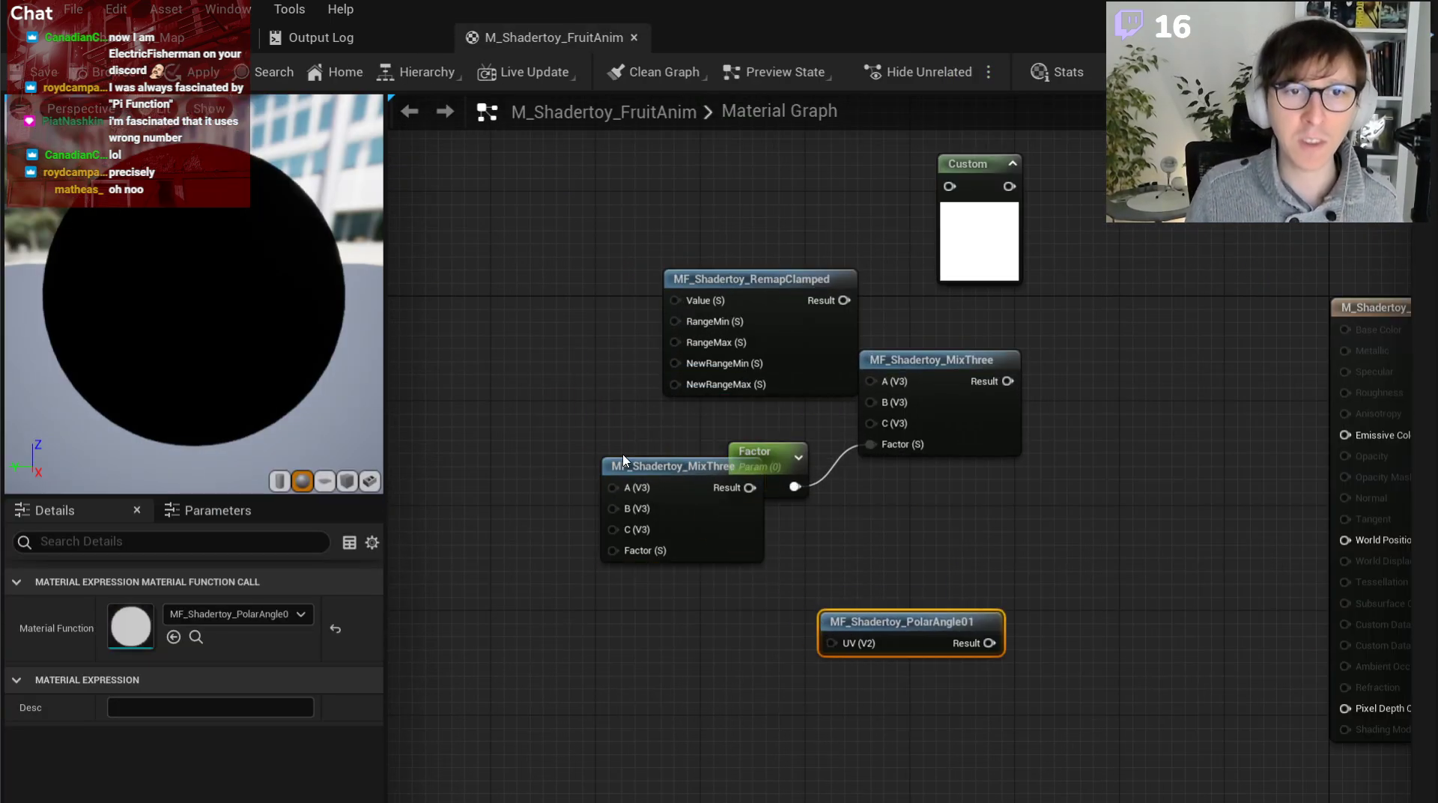
drag(651, 489, 884, 722)
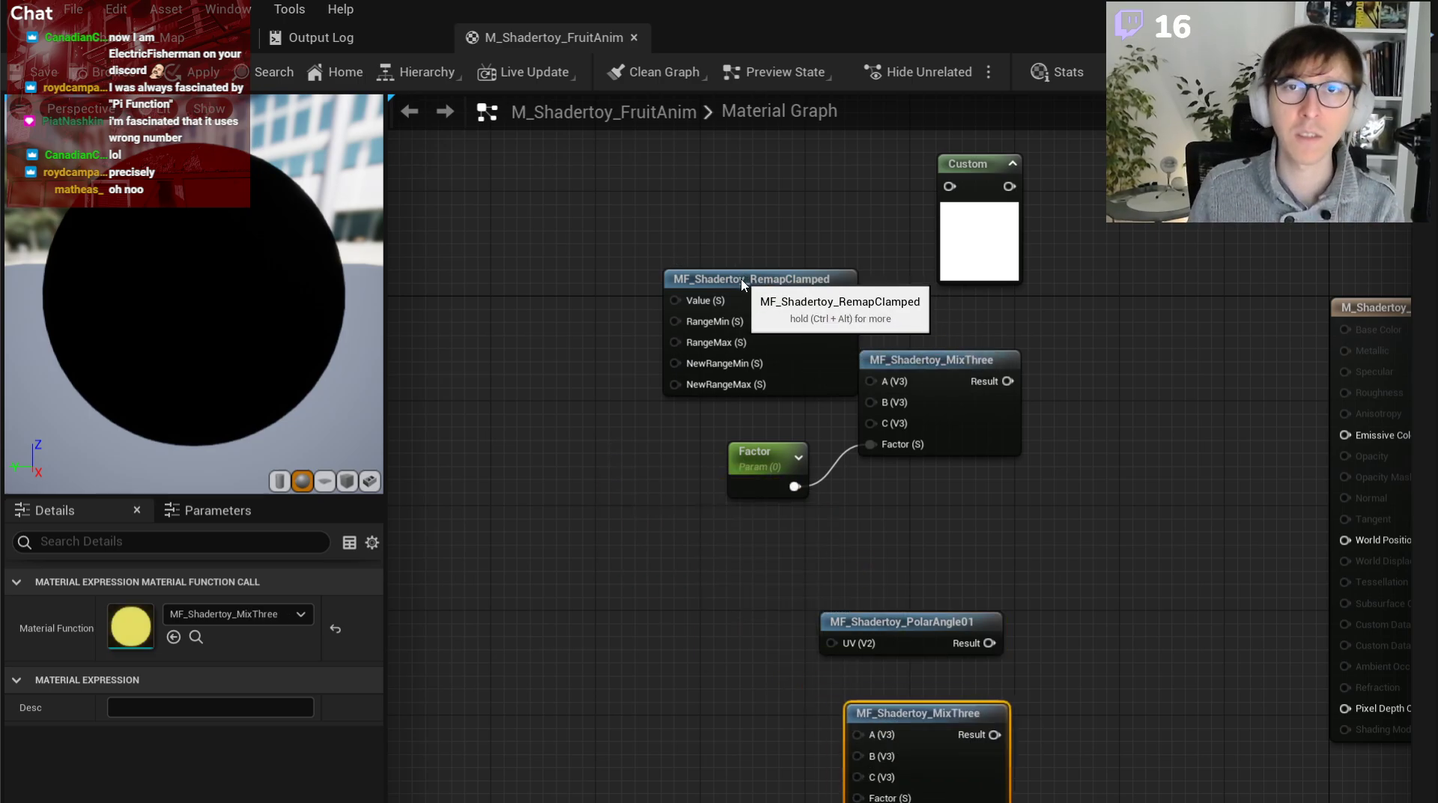
drag(753, 296, 884, 469)
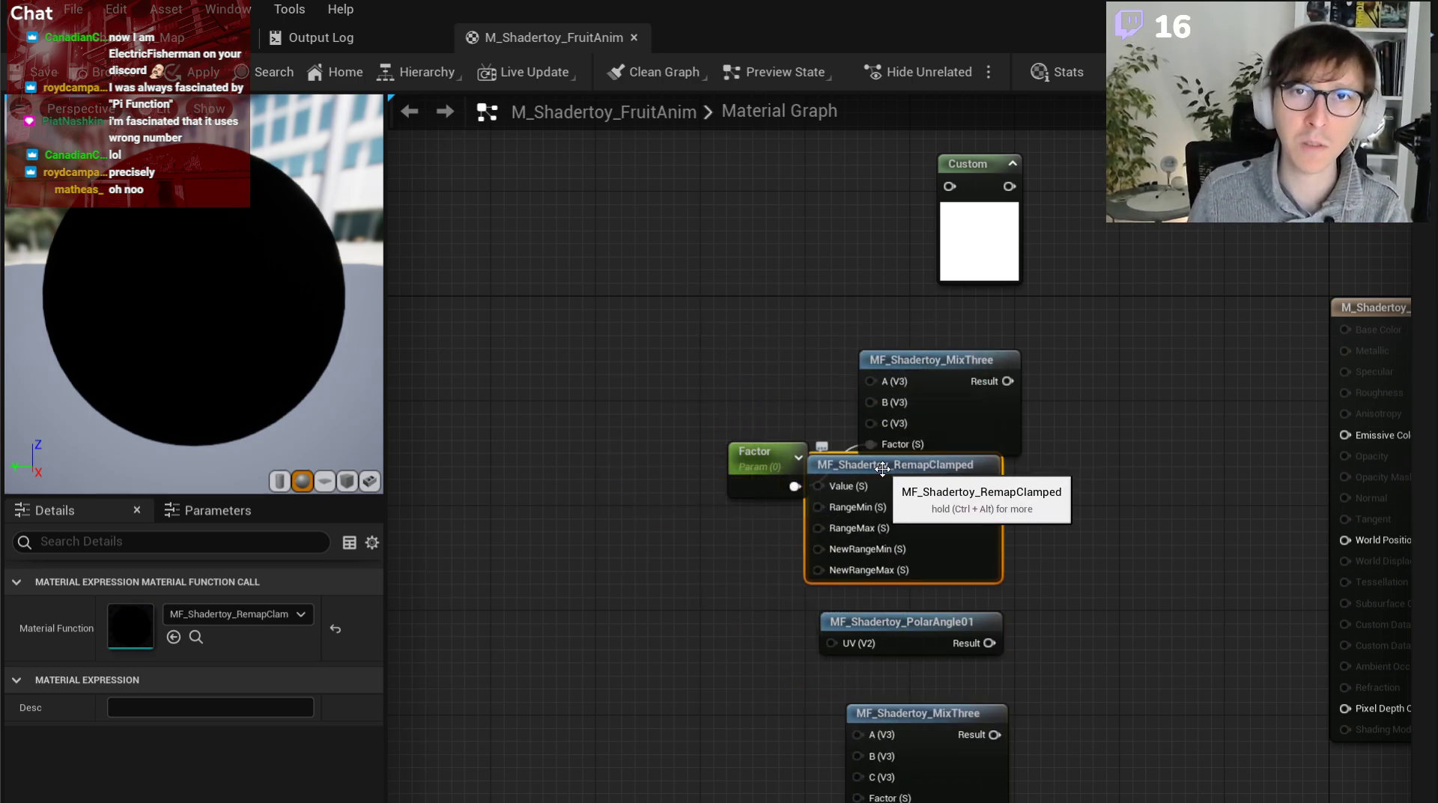
drag(779, 465, 740, 426)
drag(971, 387, 931, 347)
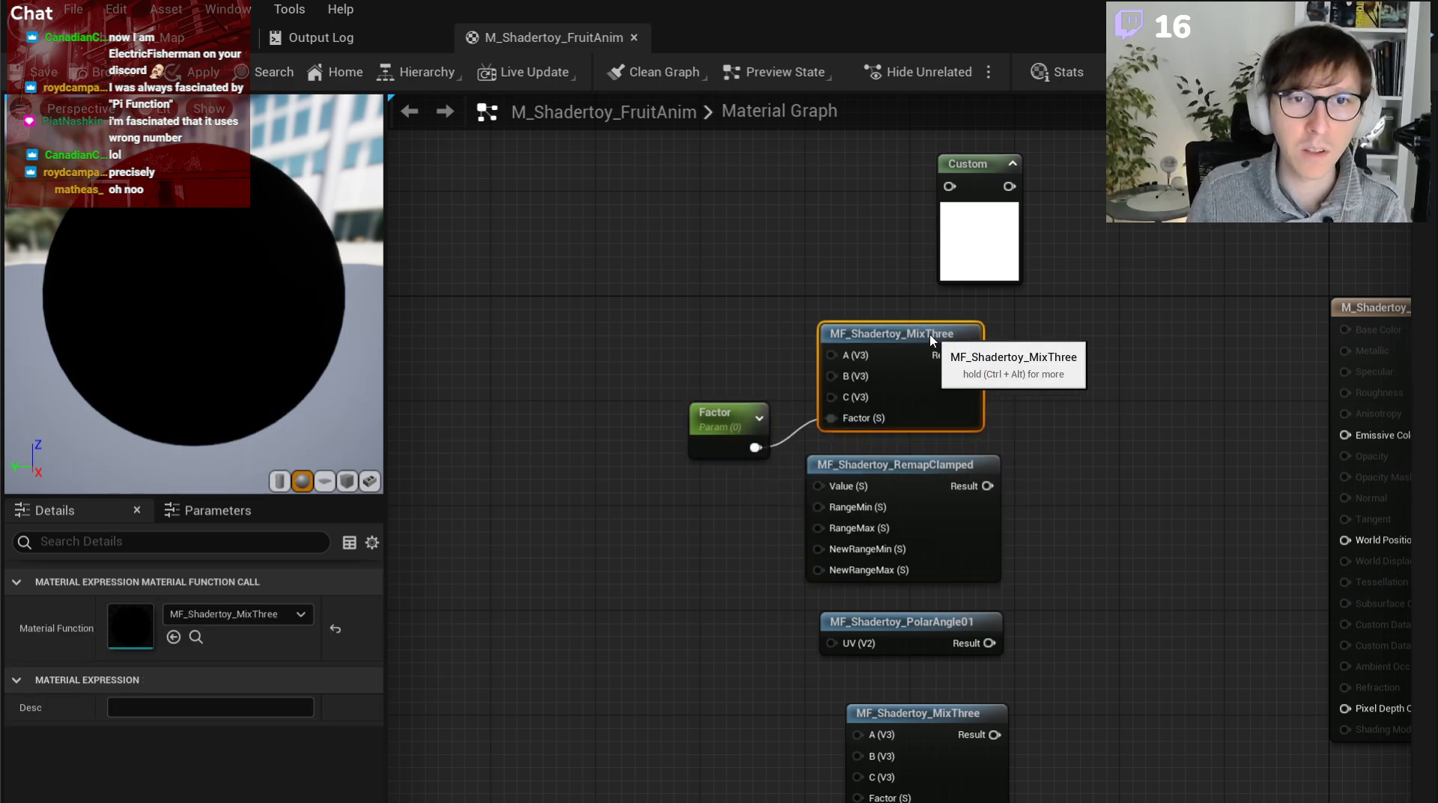
drag(941, 731, 917, 705)
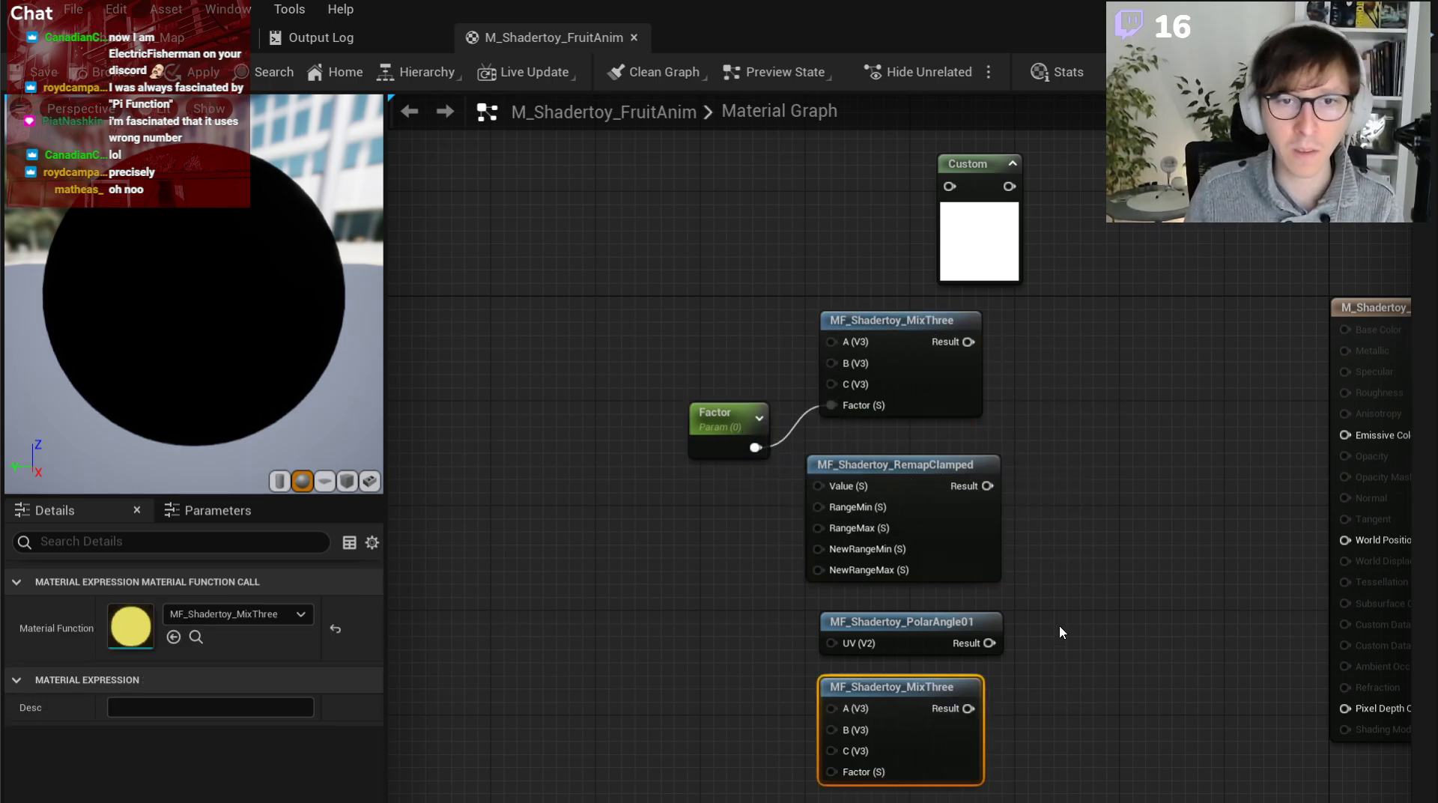
key(Delete)
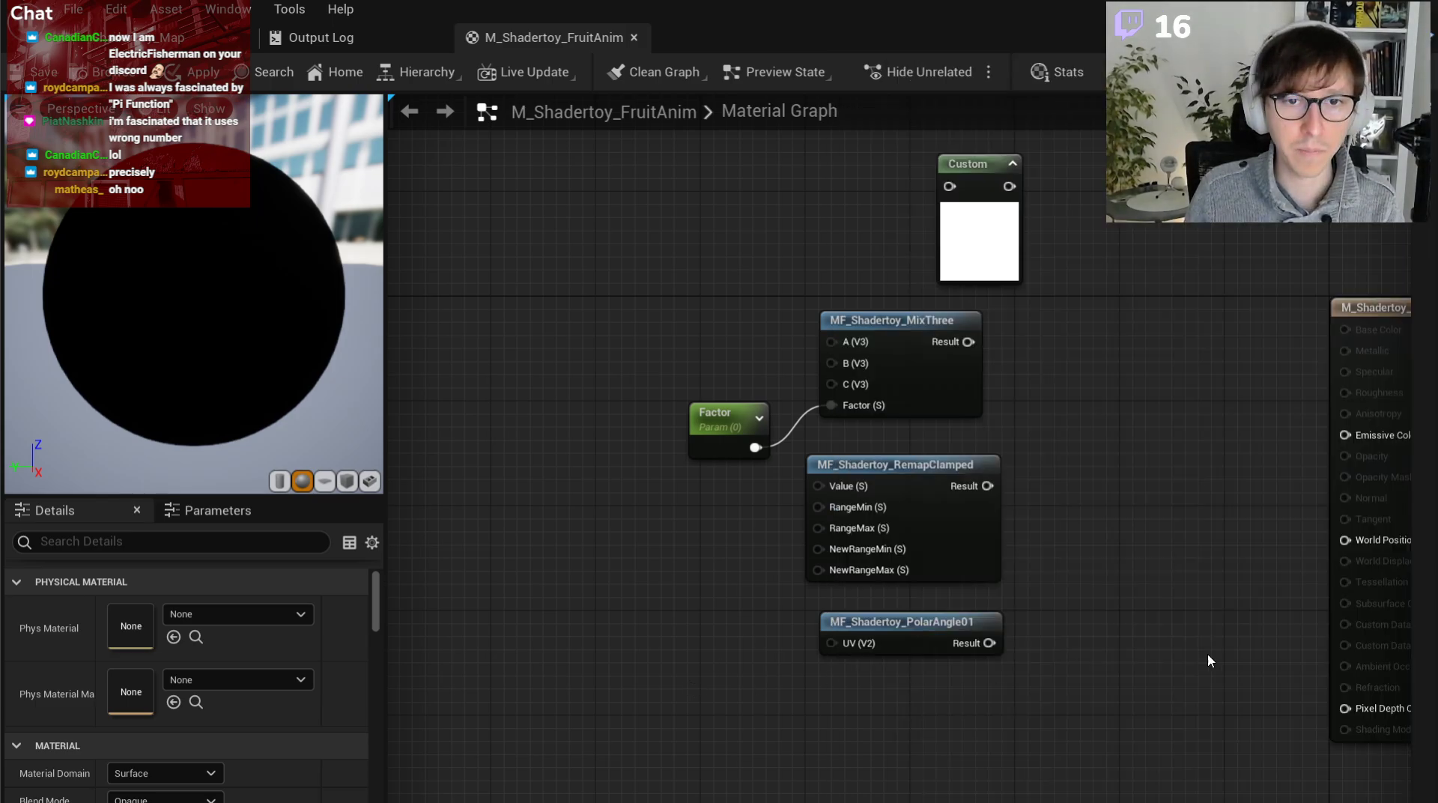
Narrow the editor window to uncover the Shadertoy page and examine the shader's background function and its pattern preview.
click(903, 623)
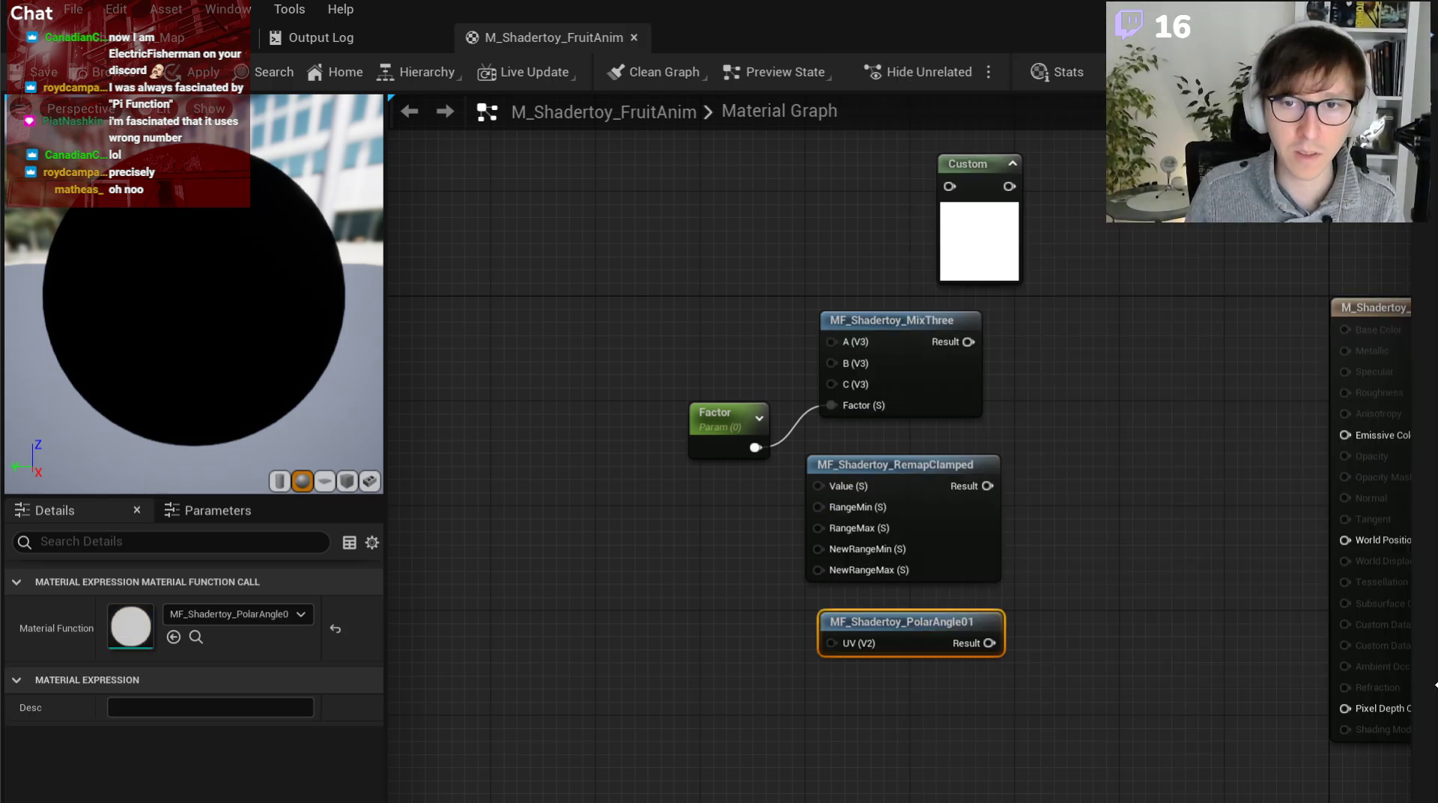
drag(1436, 684, 839, 647)
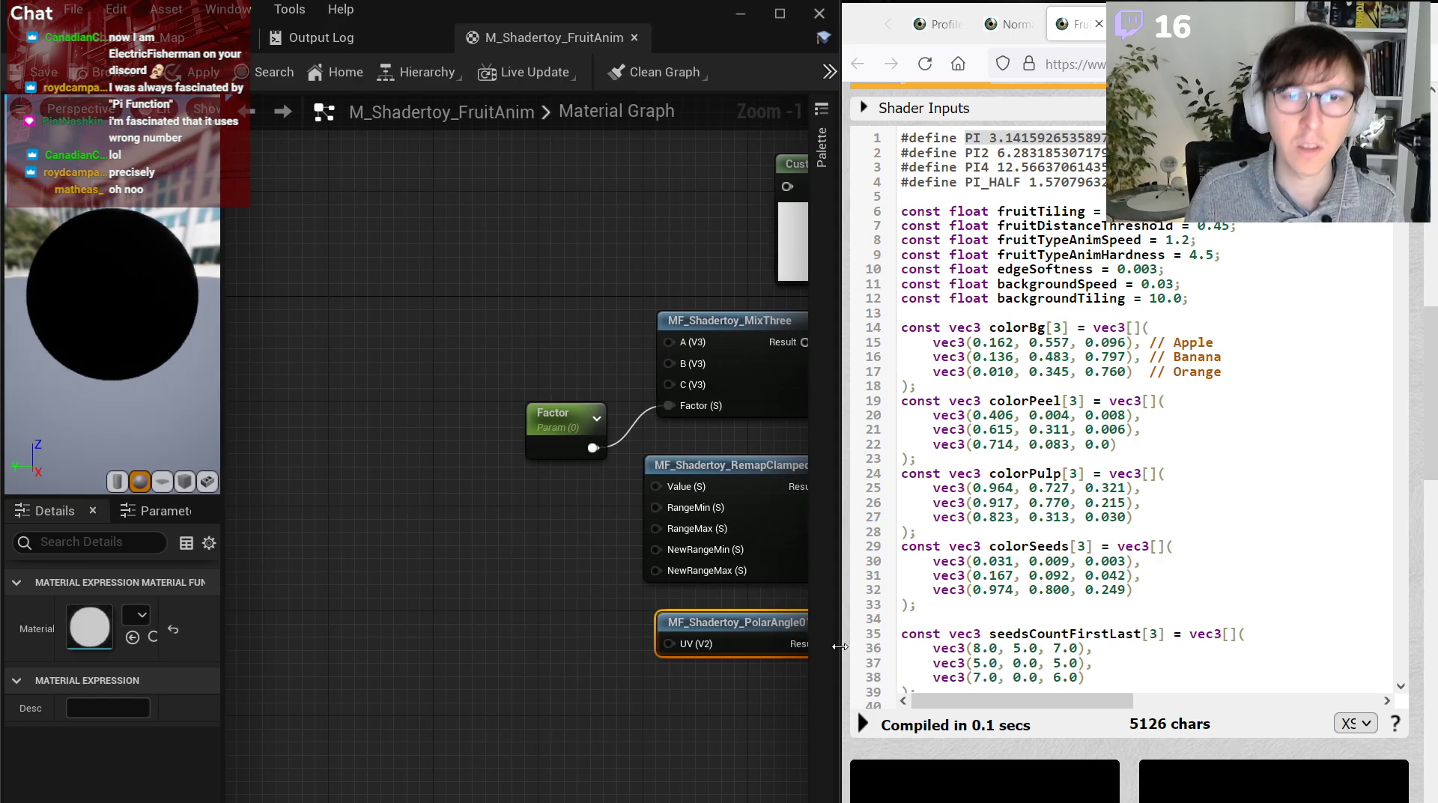
scroll(1078, 392, down, 20)
click(1078, 392)
scroll(1077, 392, up, 12)
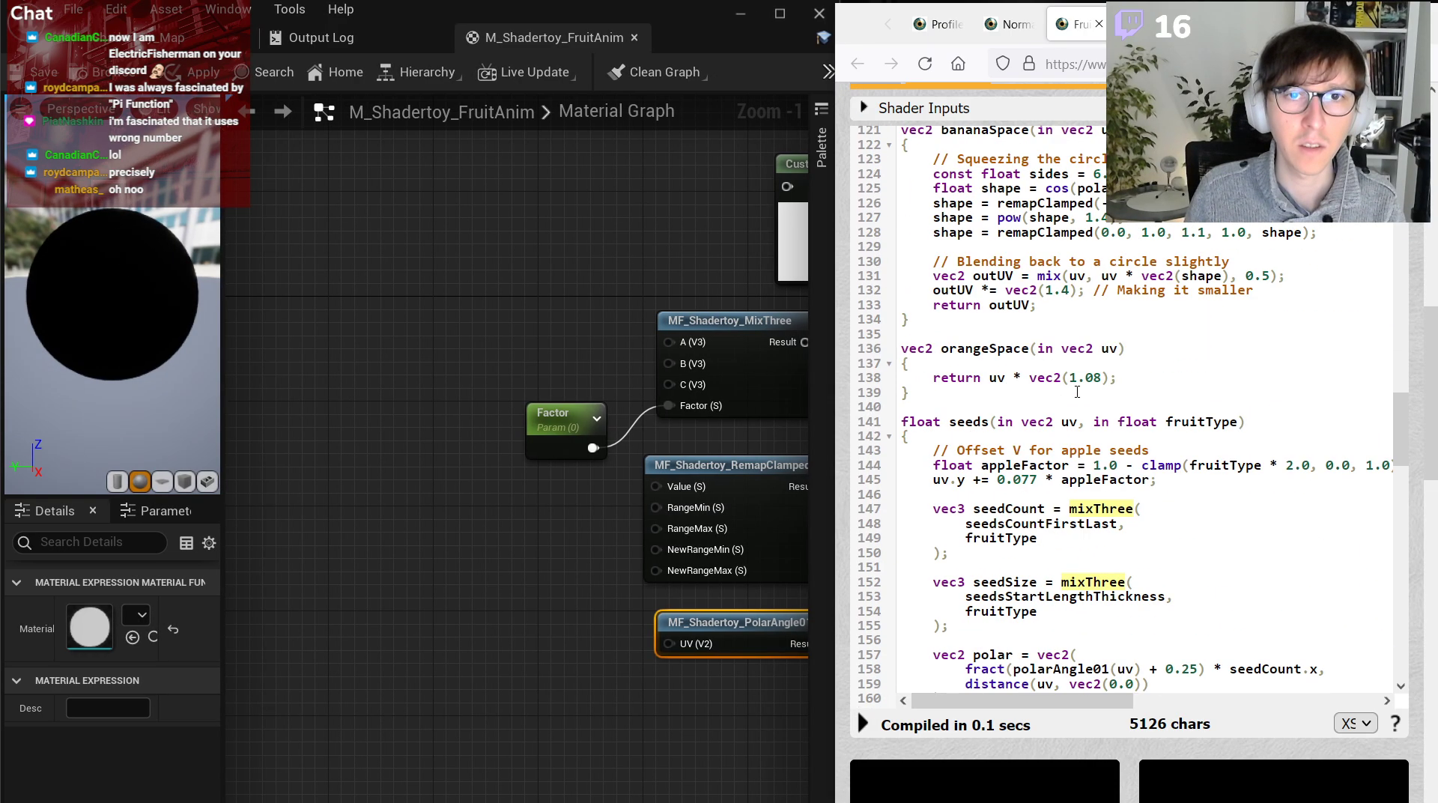
scroll(1078, 392, down, 5)
scroll(1075, 392, up, 13)
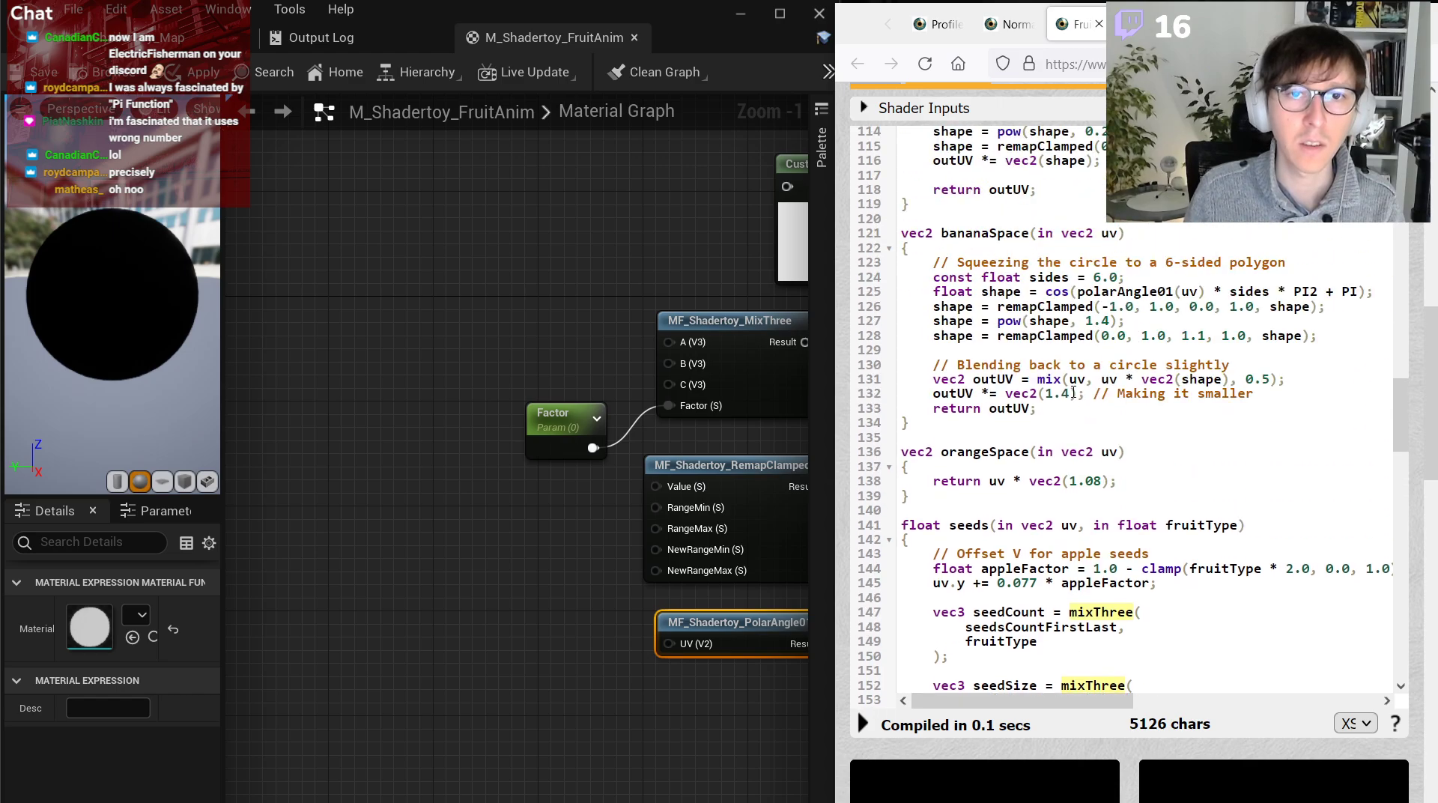
scroll(1074, 392, up, 8)
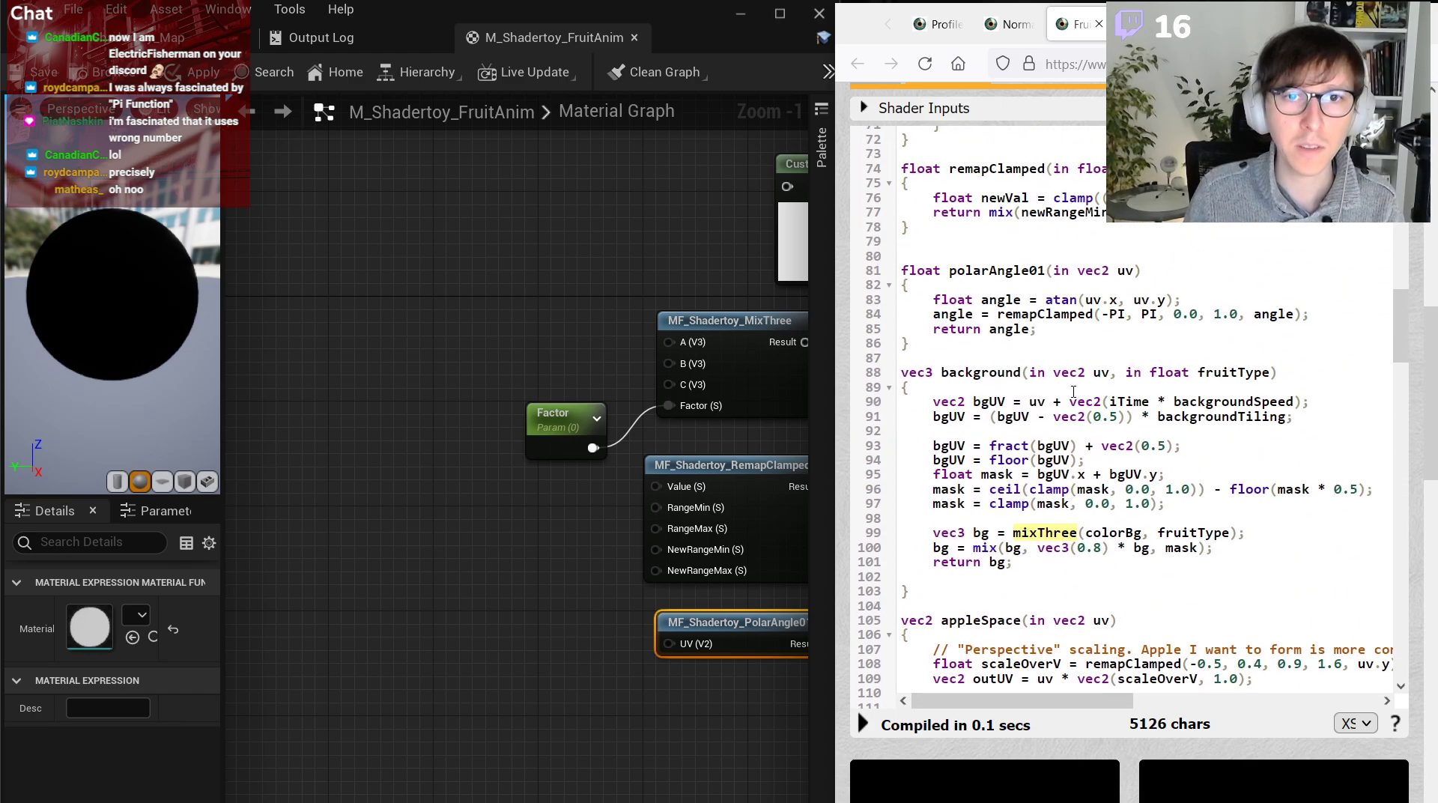
drag(1051, 236, 1059, 347)
click(1060, 350)
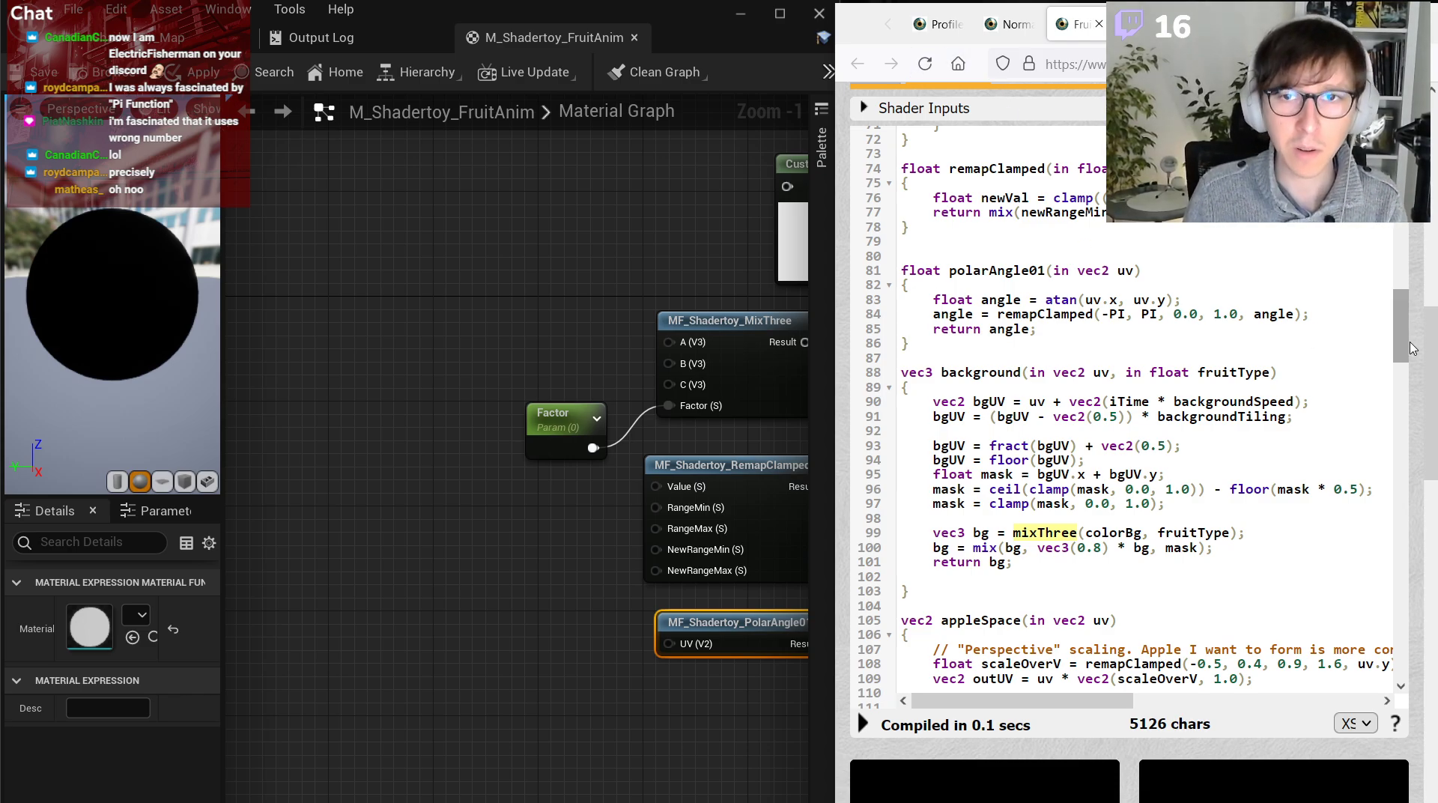
scroll(1431, 352, up, 10)
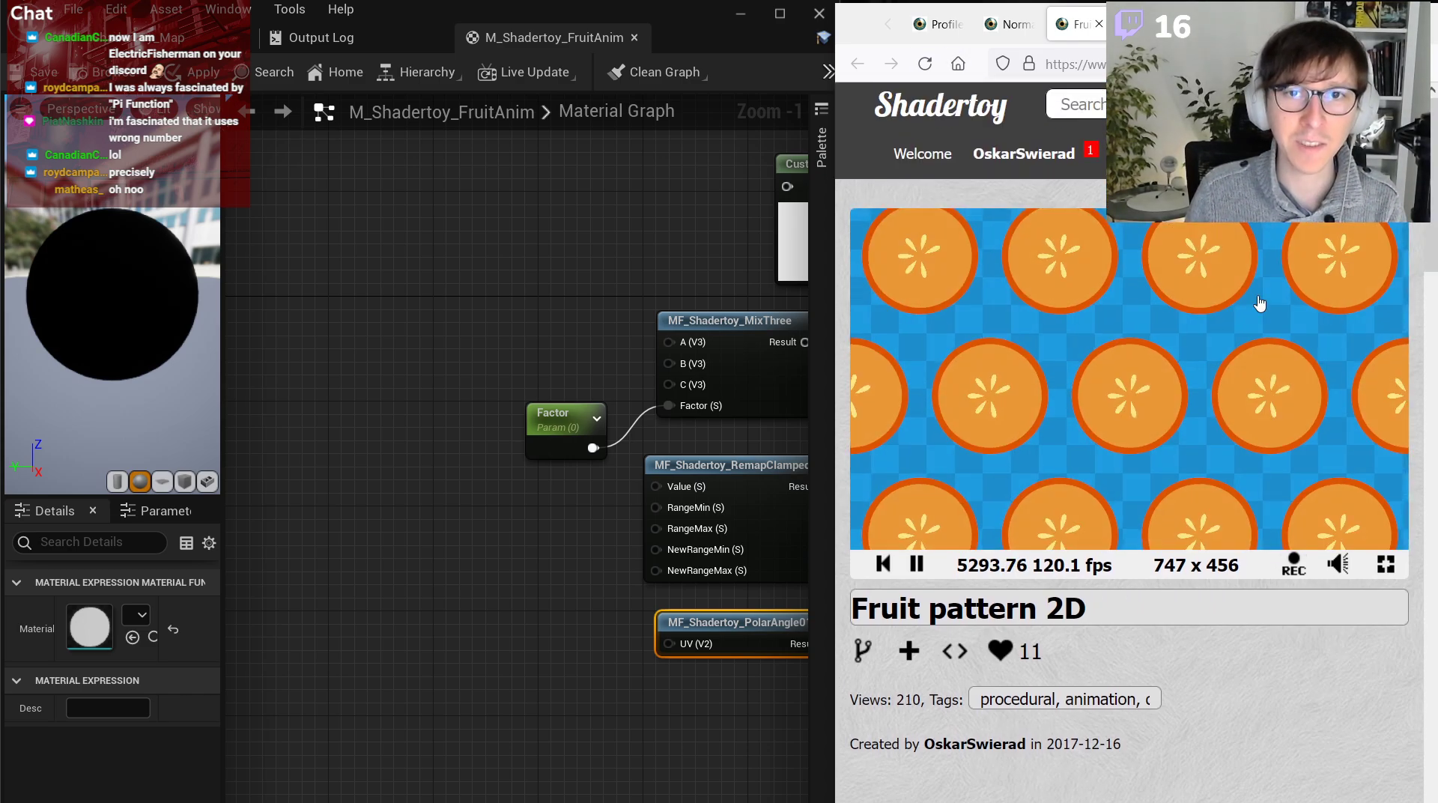
scroll(1431, 217, down, 2)
scroll(1431, 217, down, 8)
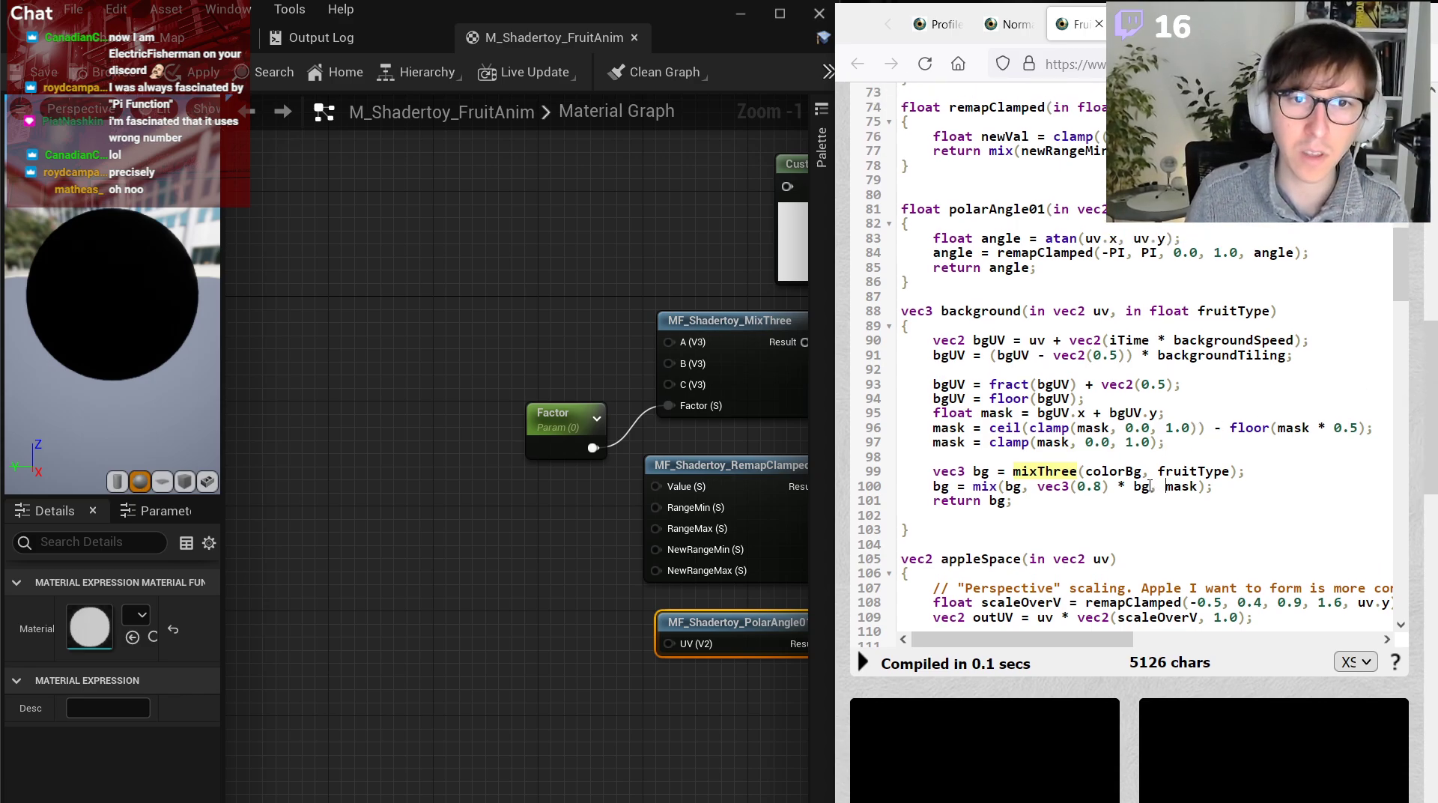
Create a material function named MF_Shadertoy_FruitAnim_Background in the ShaderToy content folder, widening the asset list beside the level view.
click(487, 271)
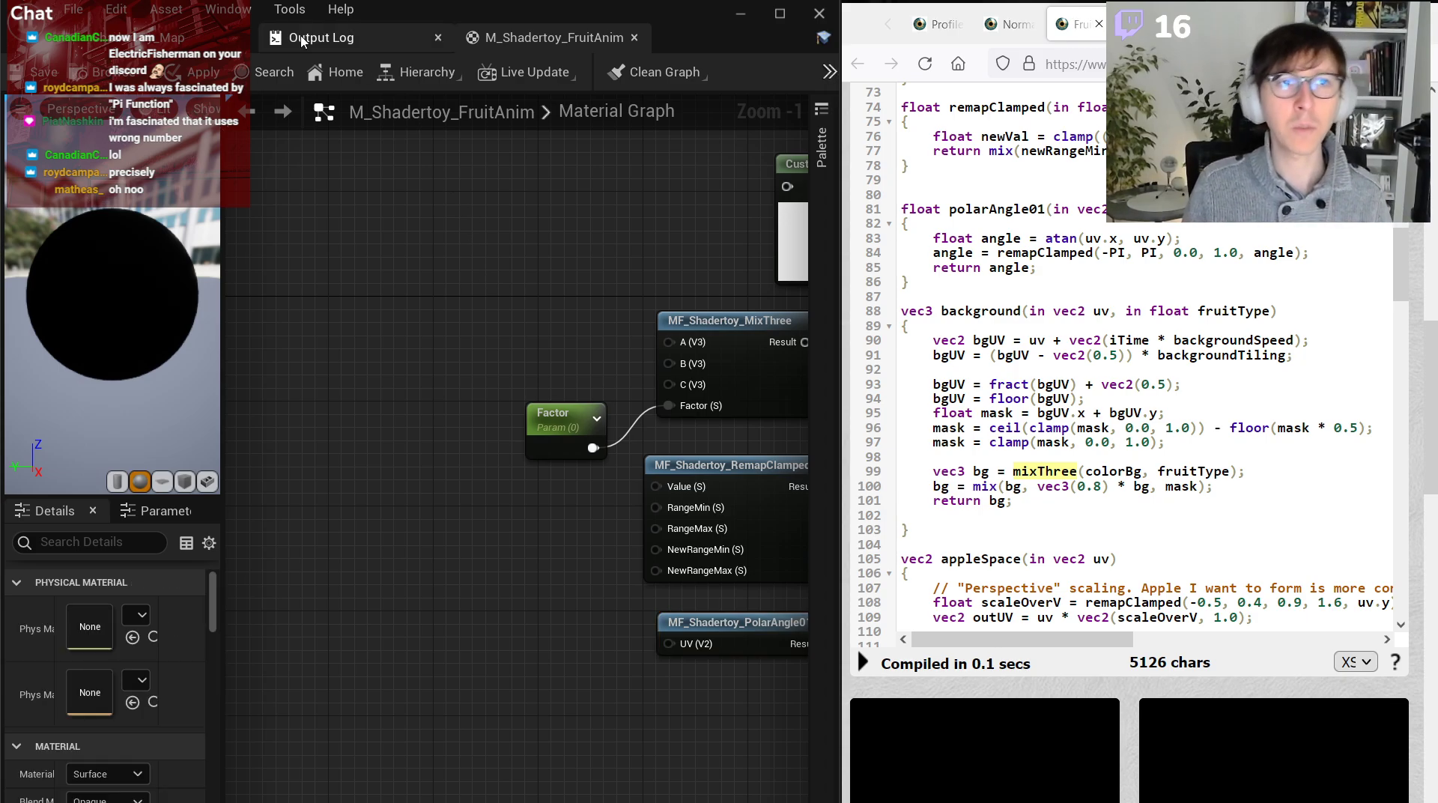
click(180, 38)
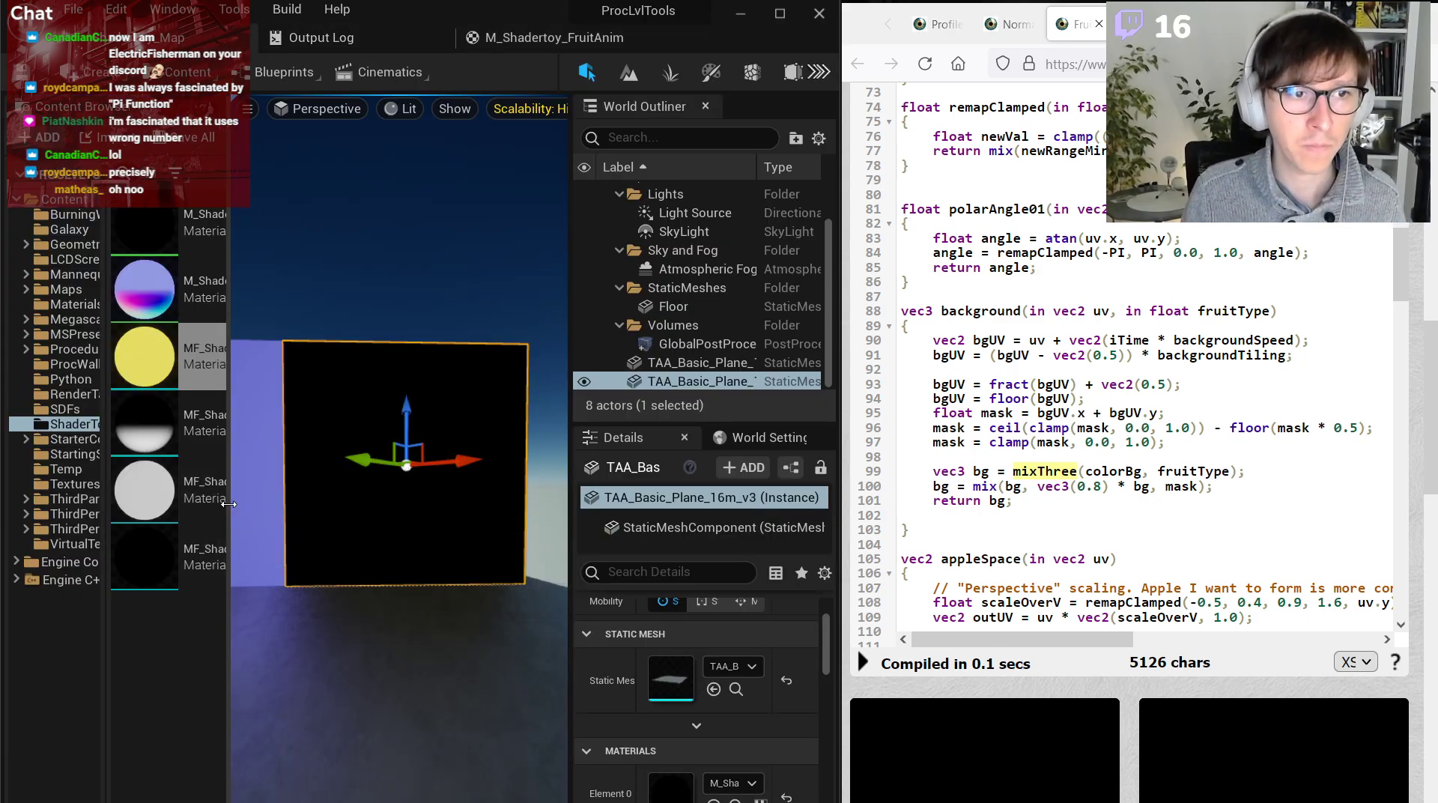
drag(230, 505, 354, 505)
right_click(219, 644)
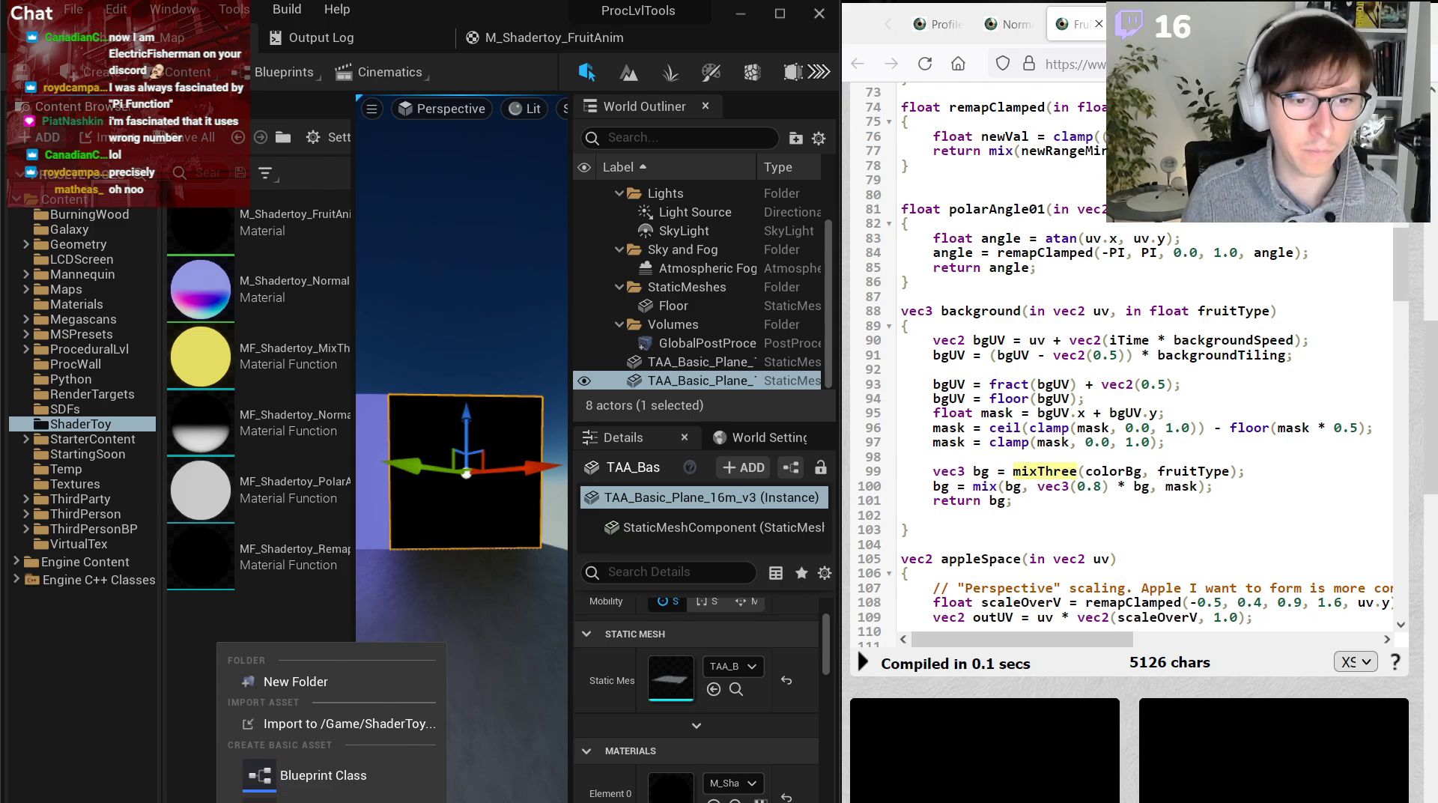
click(262, 668)
text(MF_)
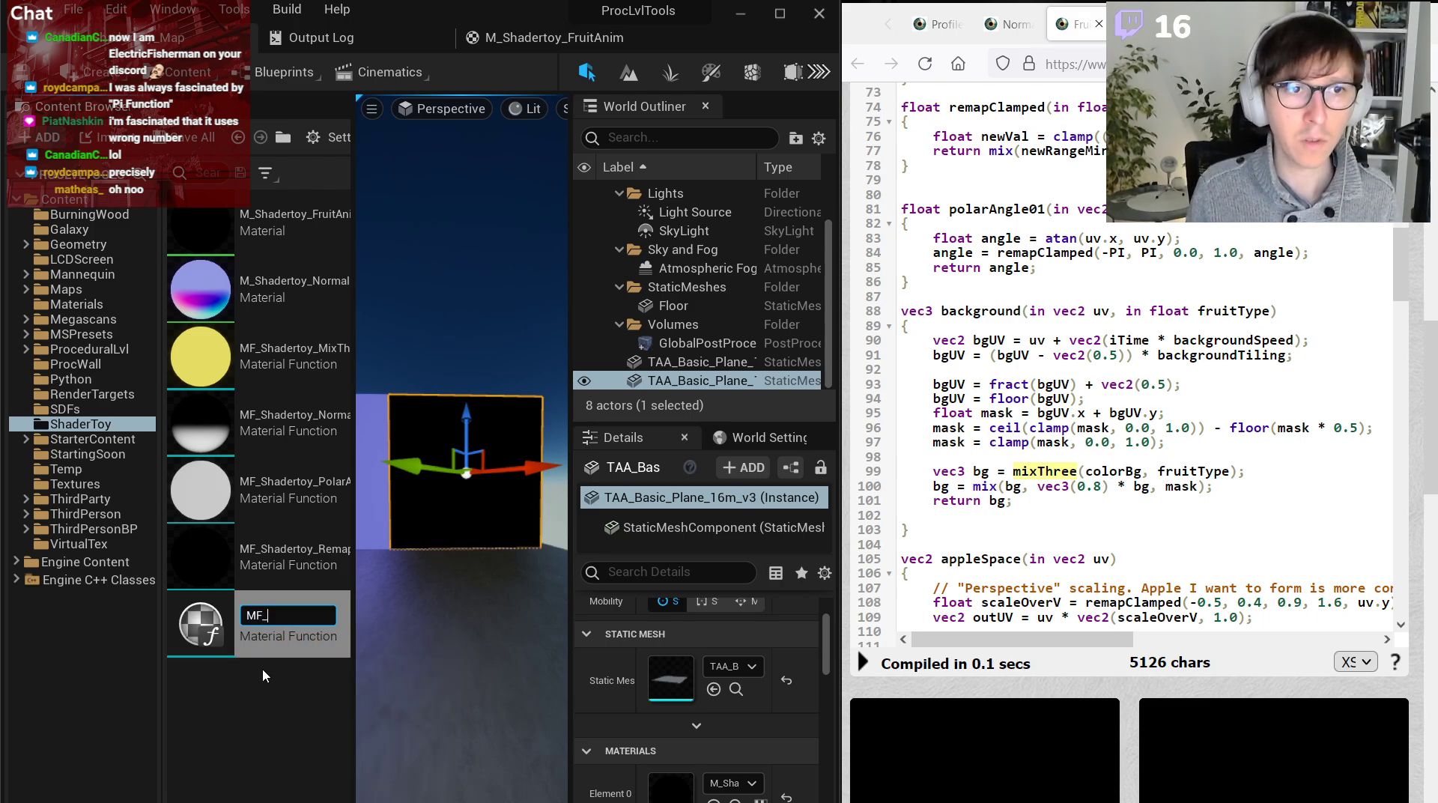
text(Shadertoy_)
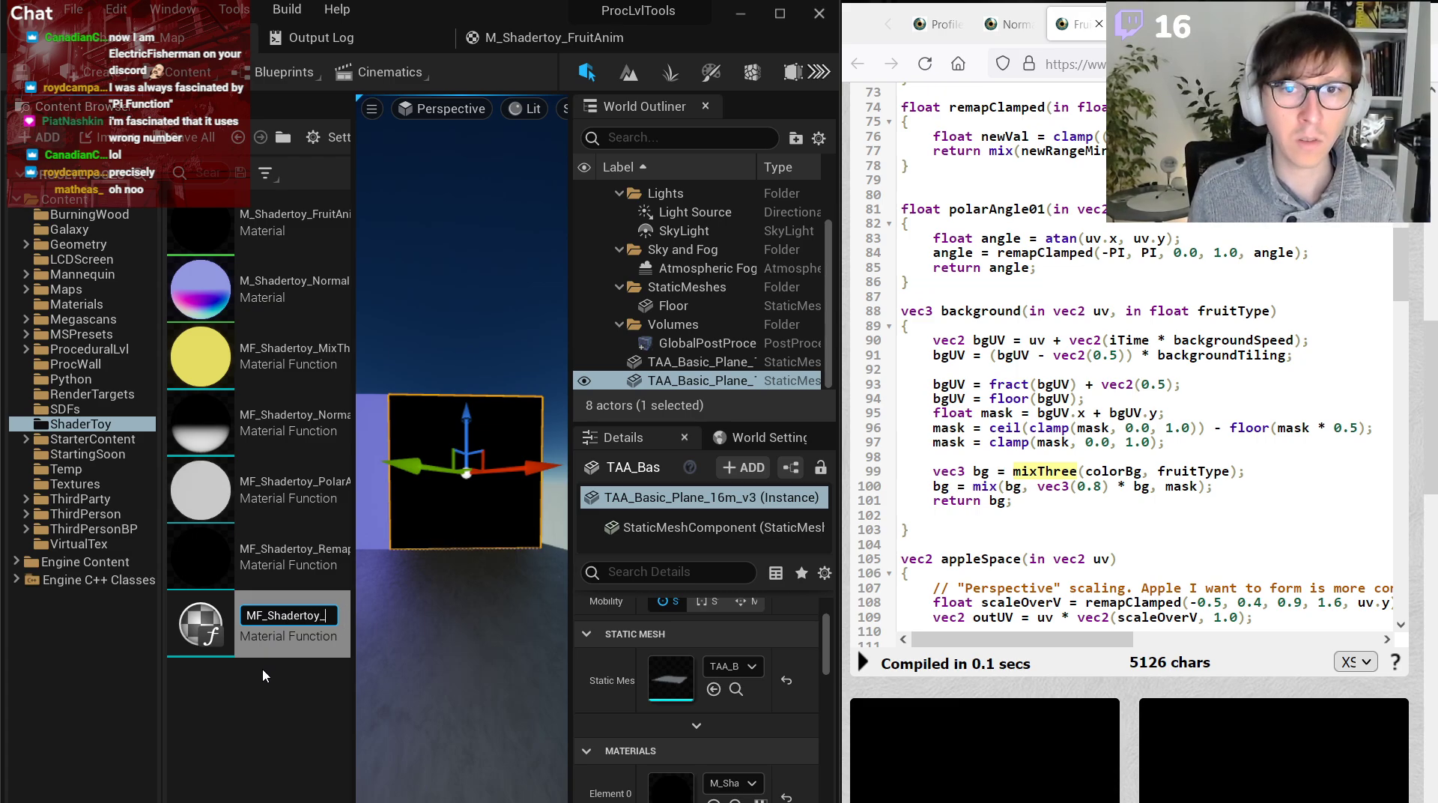
text(A)
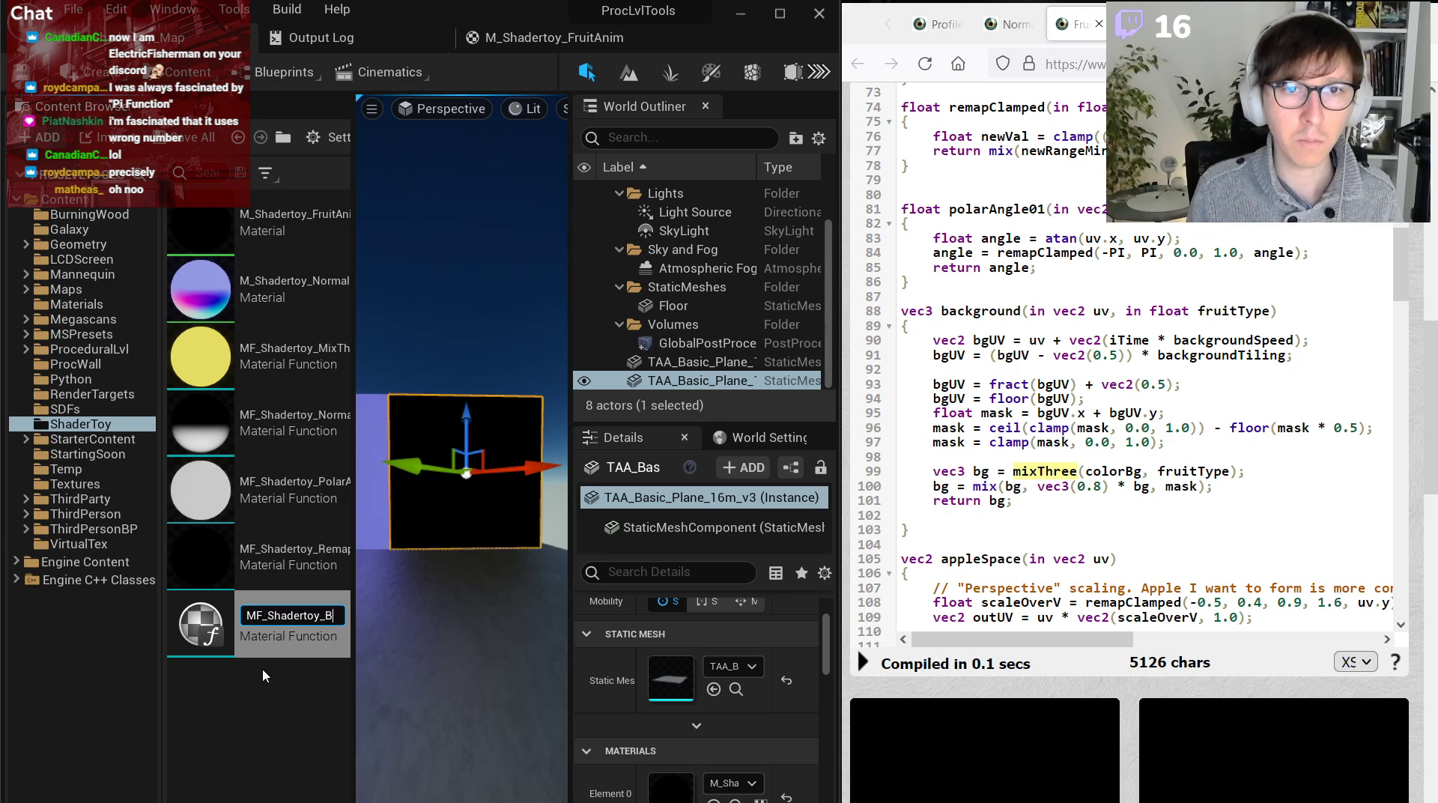
key(BackSpace)
text(Fruit)
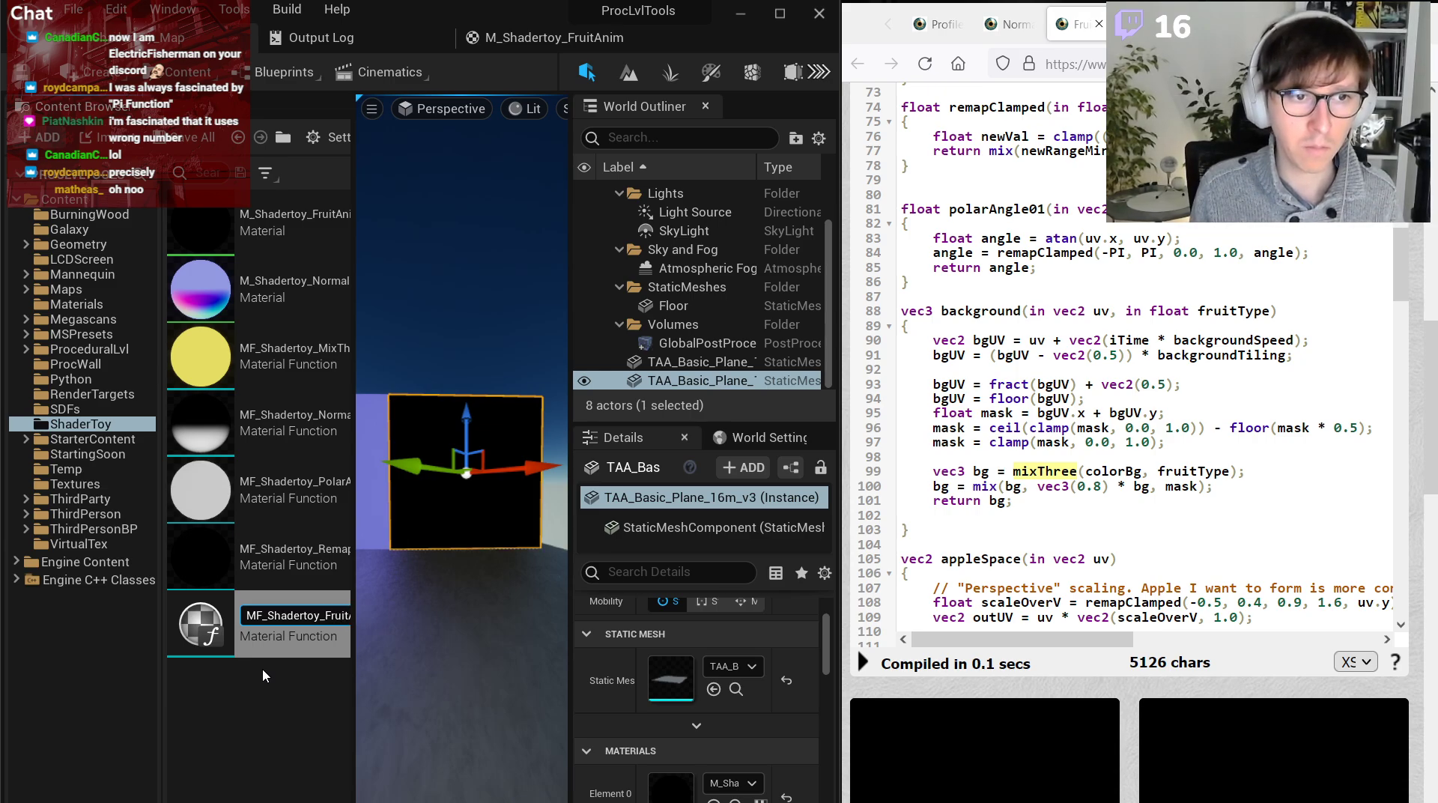
text(A)
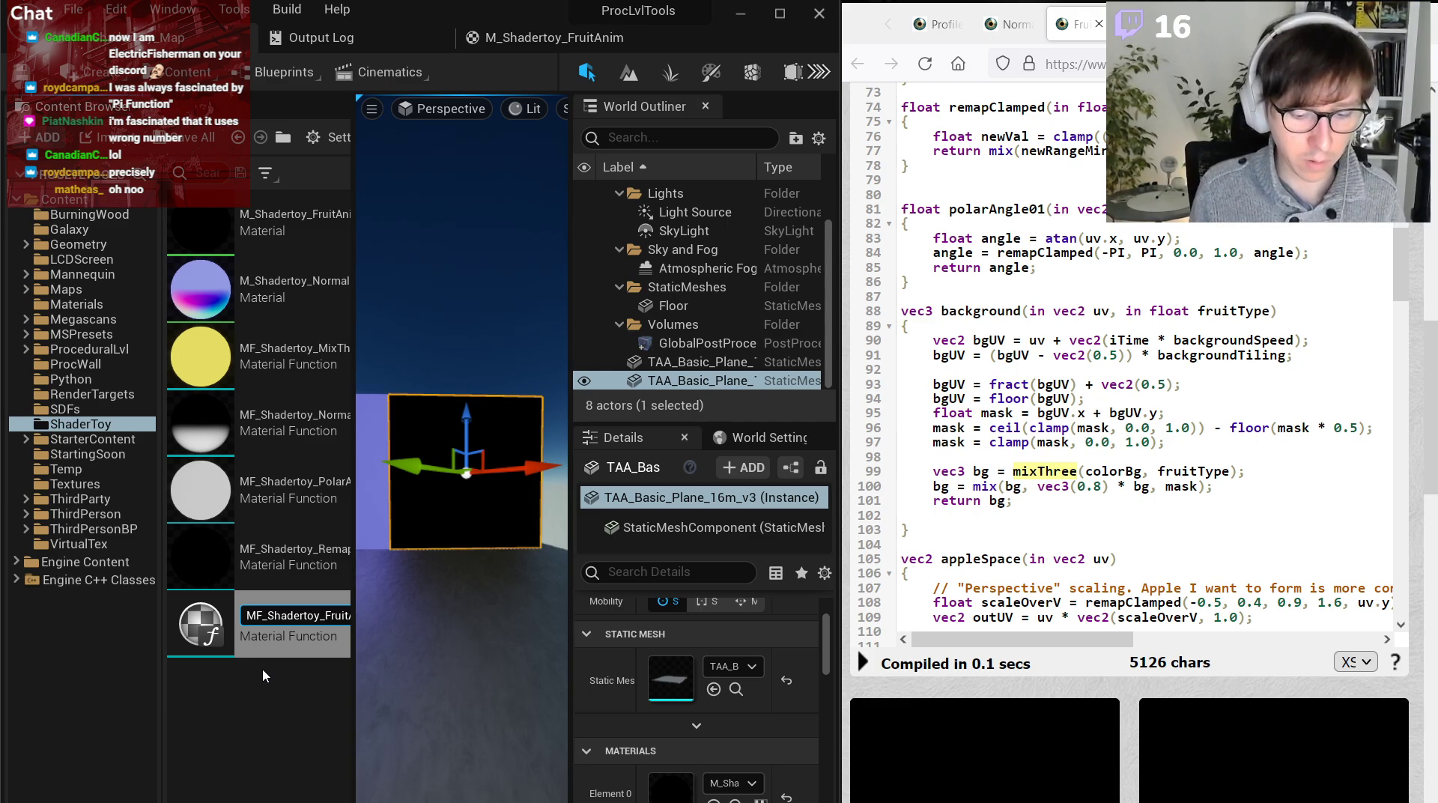
key(Return)
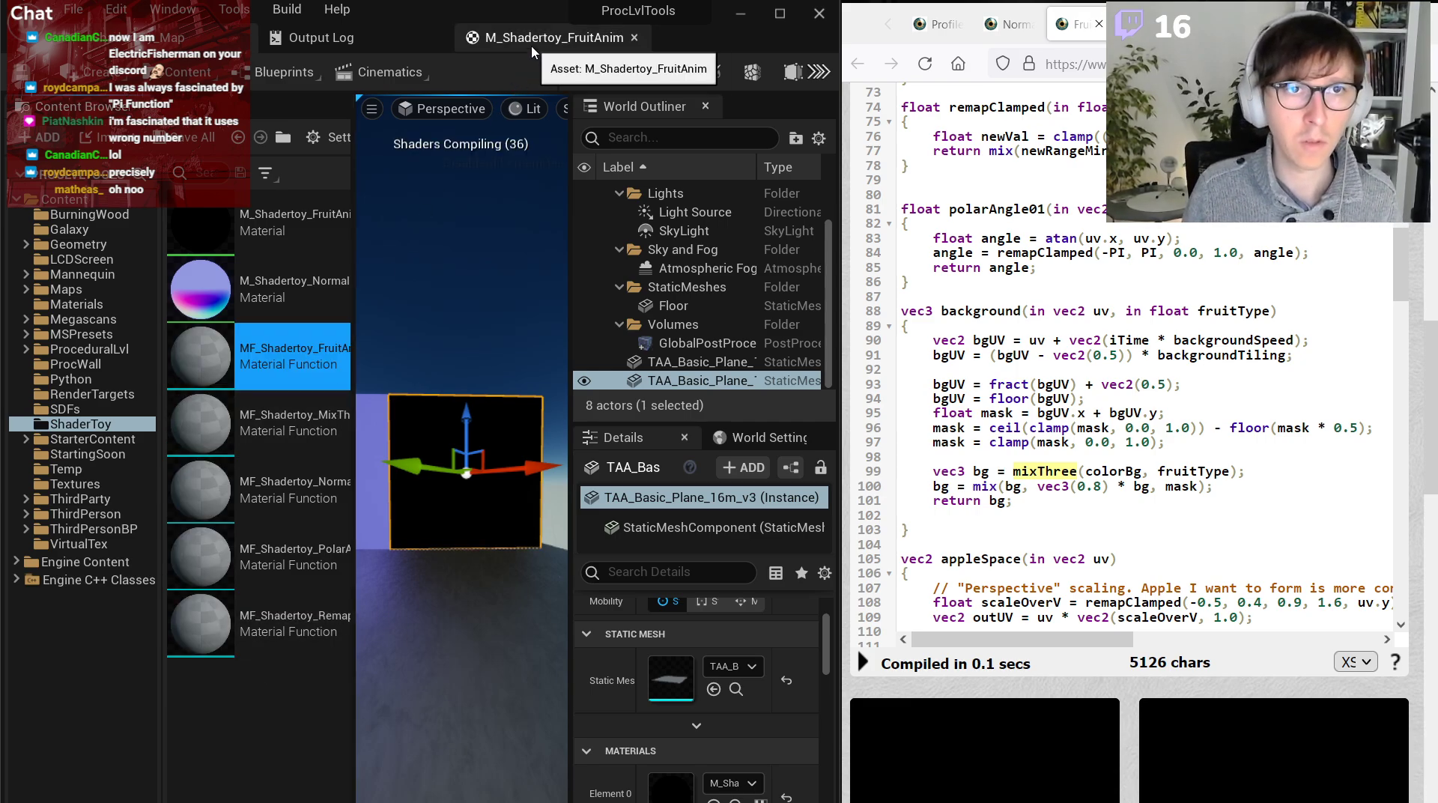
Place the MF_Shadertoy_FruitAnim_Background function in the M_Shadertoy_FruitAnim graph above the Factor parameter, dock the material editor, and open the function.
click(527, 43)
drag(511, 38, 688, 308)
click(169, 38)
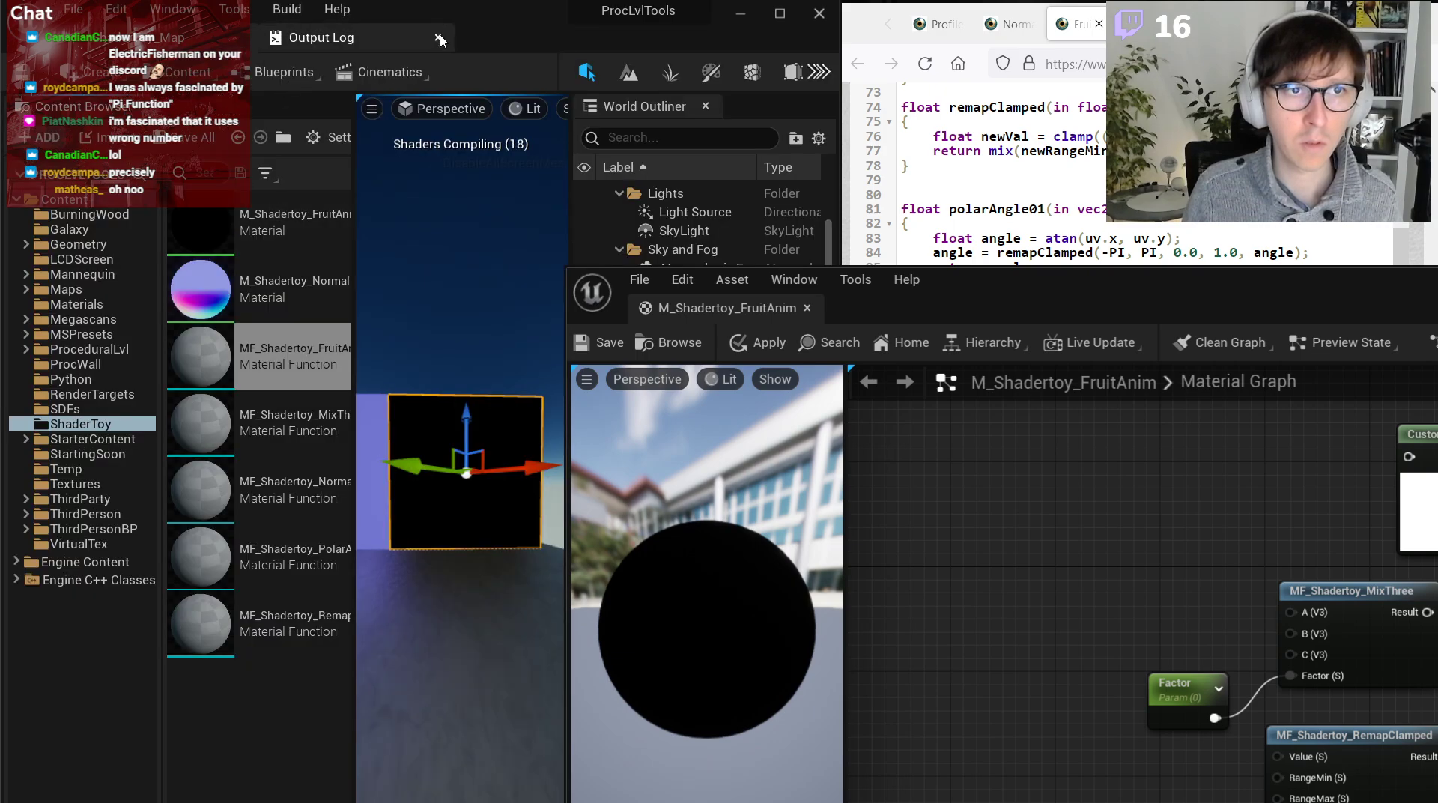
drag(292, 353, 1013, 528)
drag(1004, 308, 570, 162)
drag(312, 169, 352, 39)
double_click(495, 261)
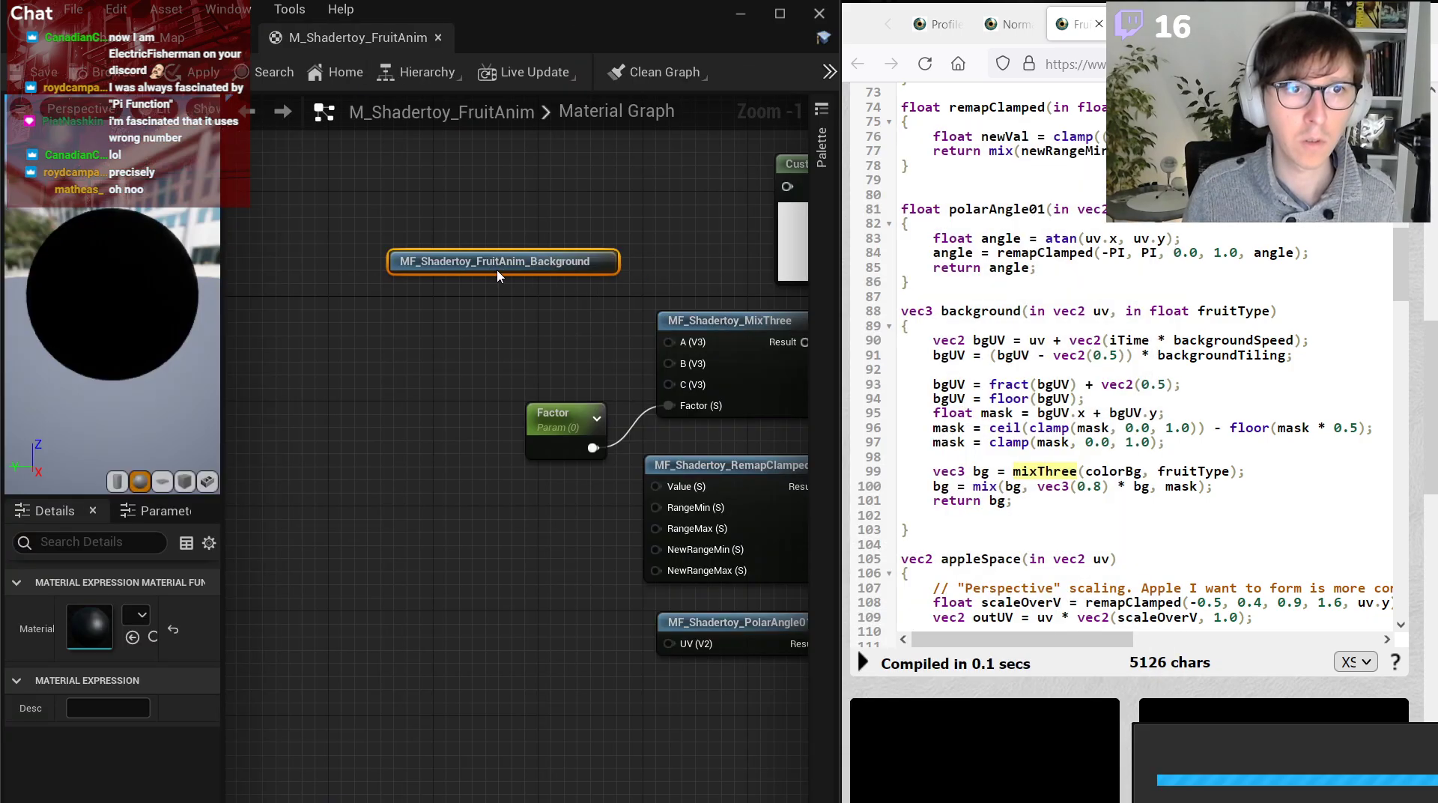
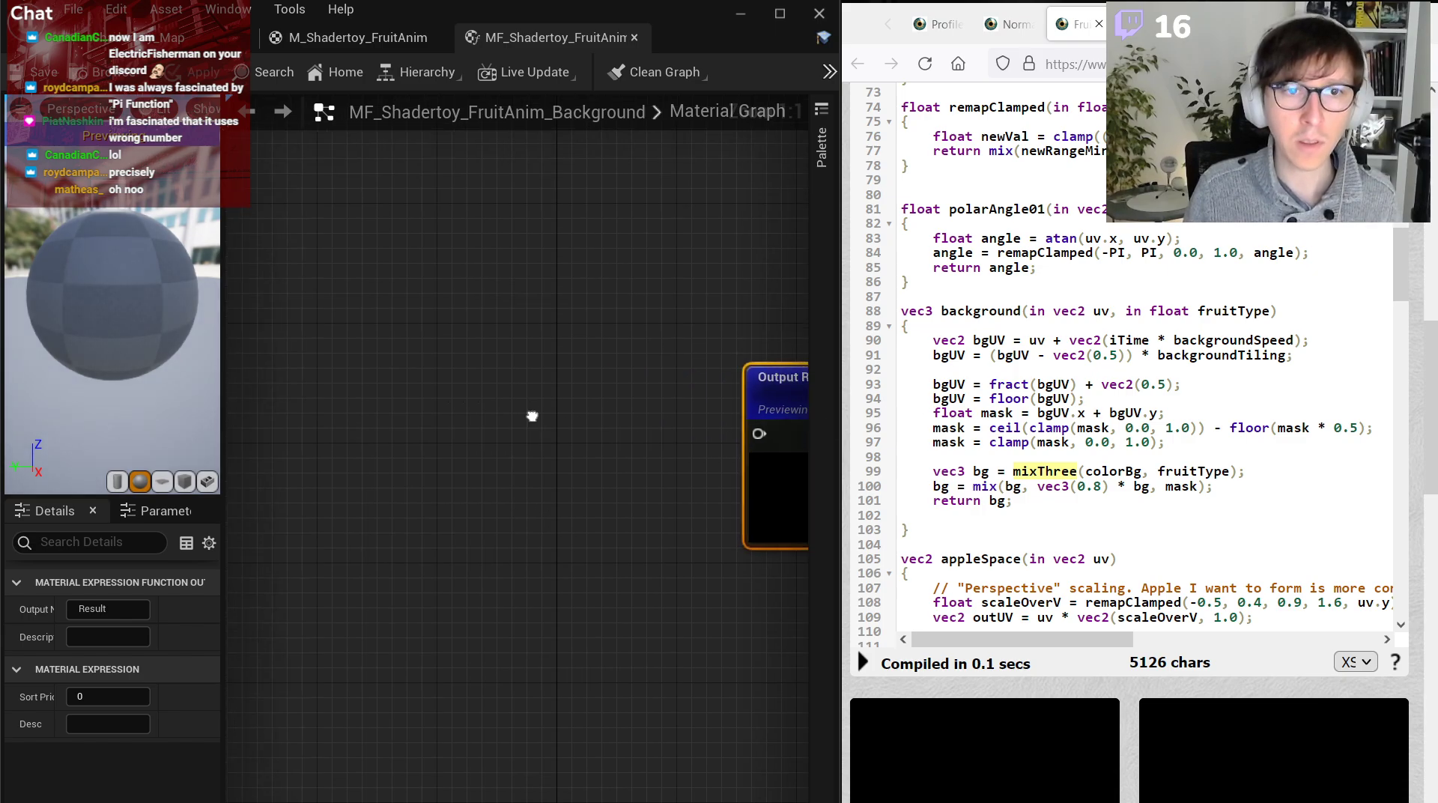
Add a function input of type Vector2 to the background function's graph and let its preview value serve as the default.
right_click(321, 273)
text(input)
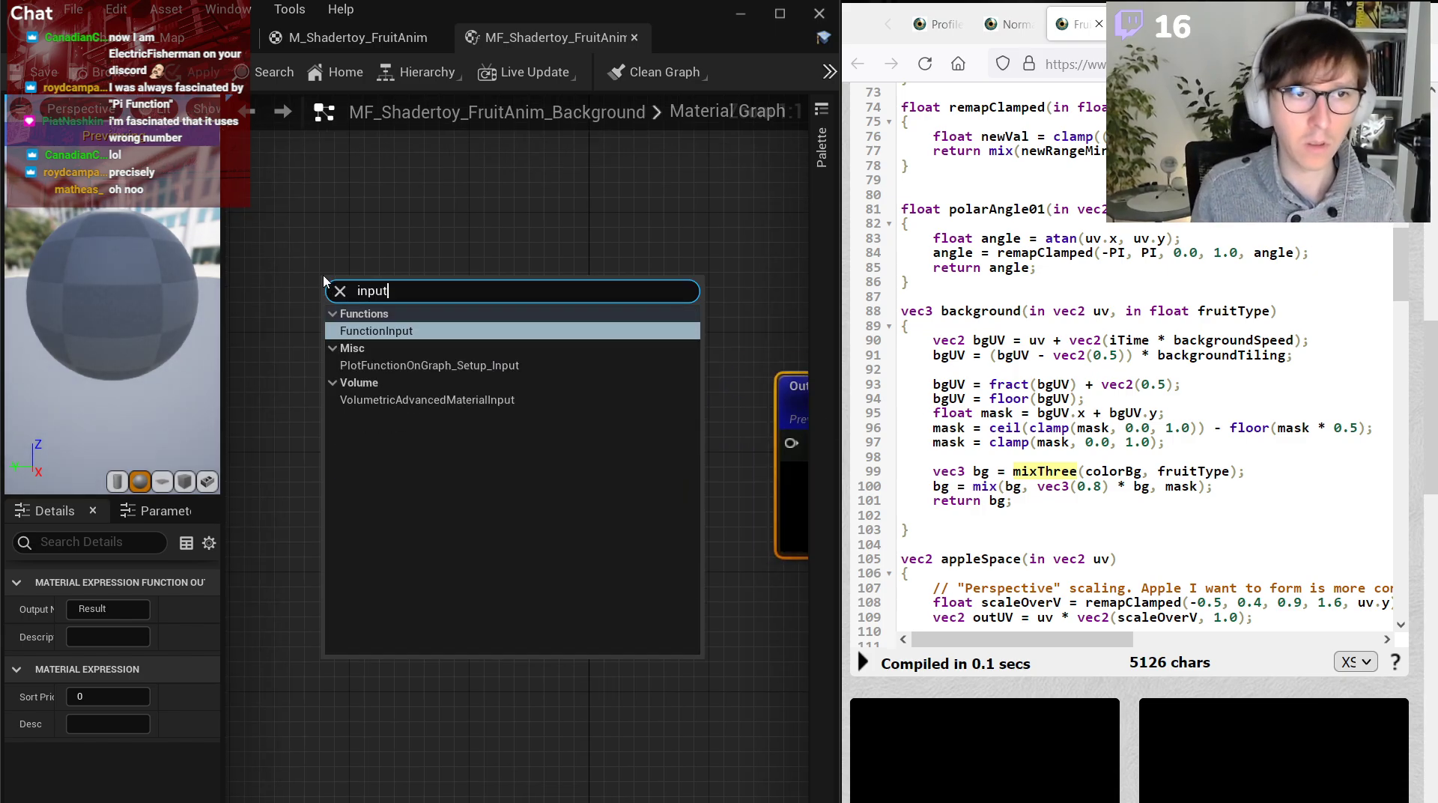
key(Return)
click(109, 665)
click(105, 702)
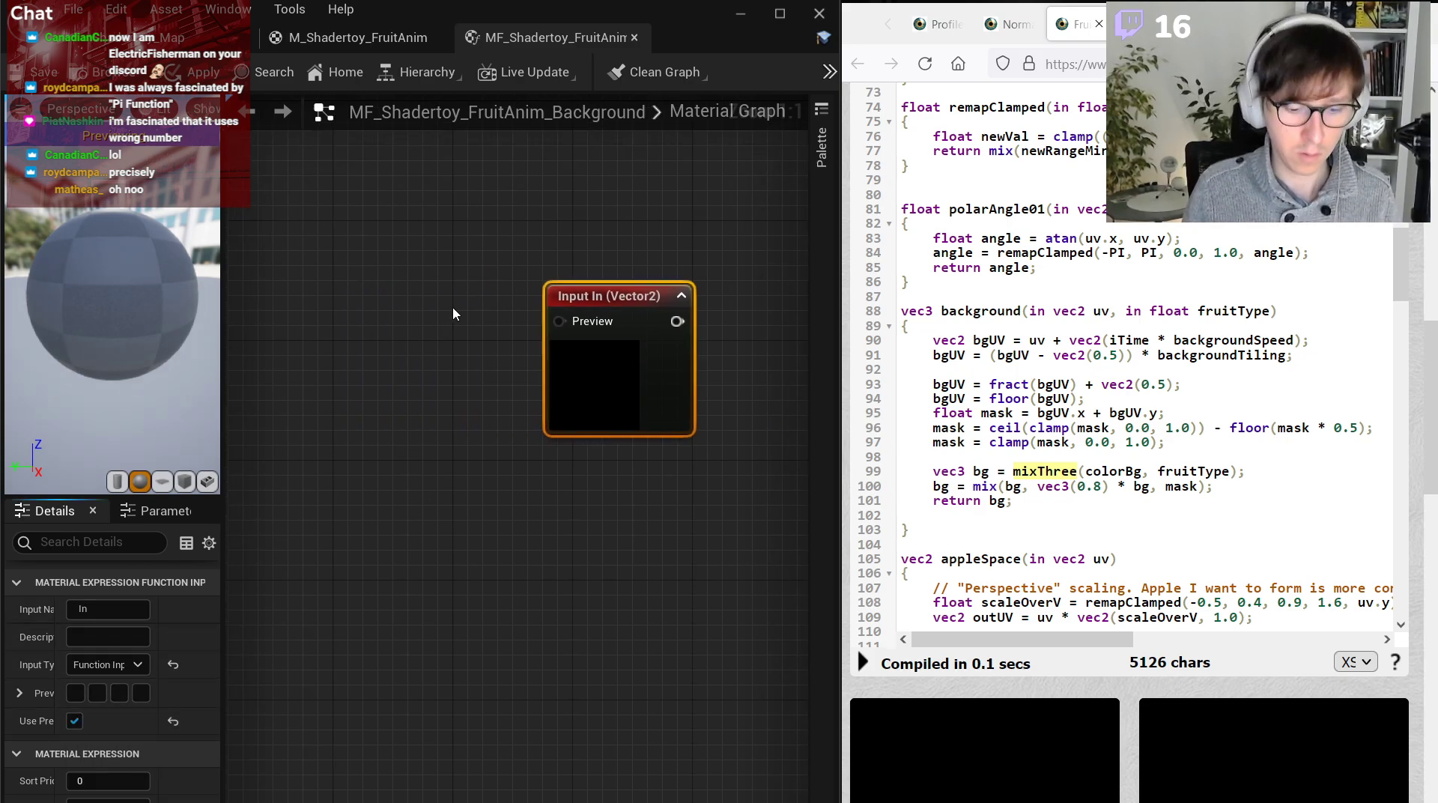
Add a TexCoord node, connect it to the Preview pin of the Vector2 input, and collapse the input's preview.
click(512, 337)
key(u)
click(511, 336)
drag(534, 335, 453, 328)
click(681, 297)
right_drag(653, 466, 448, 473)
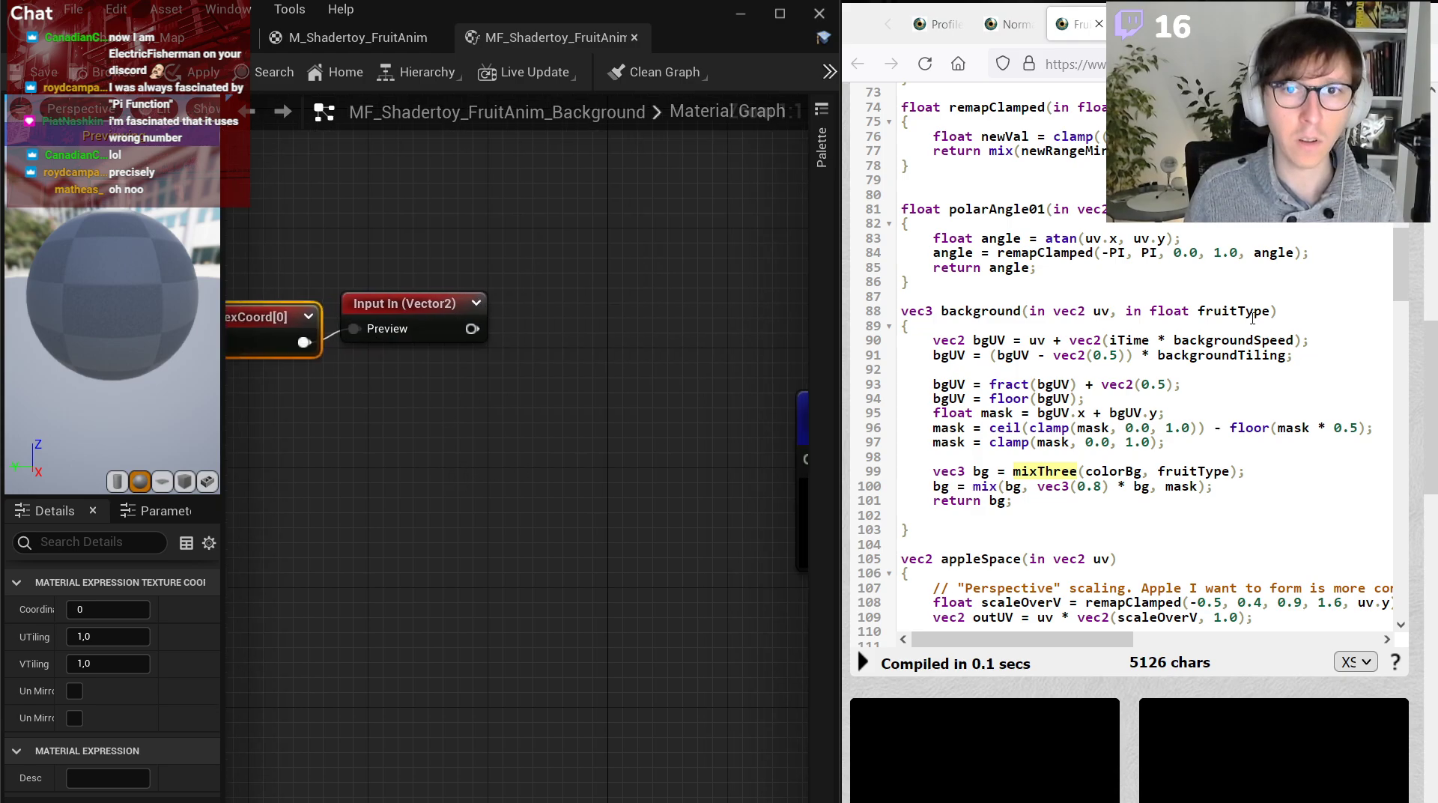
right_drag(495, 420, 615, 429)
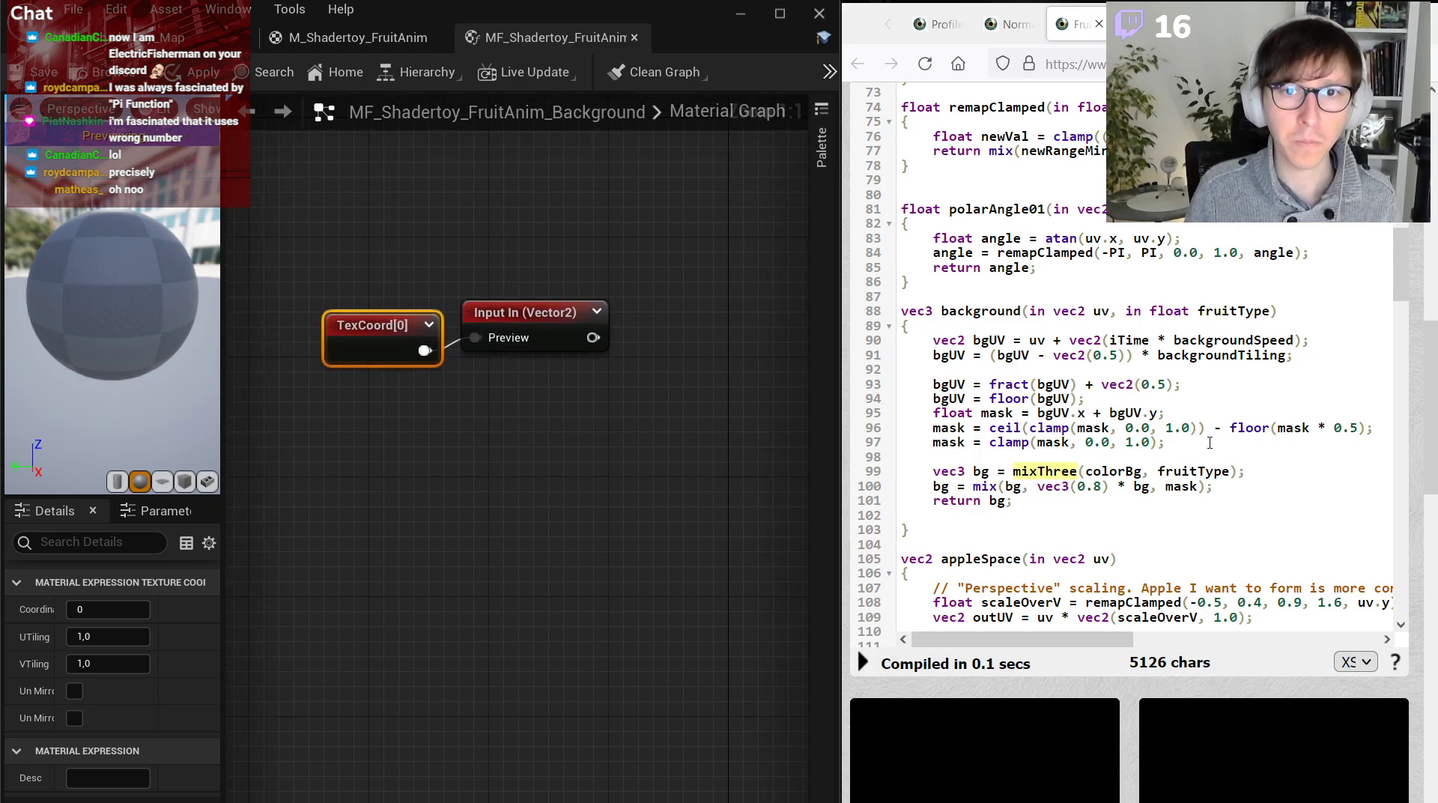
Examine how the shader's background function uses fruitType and colorBg and where the colorBg constants are defined.
double_click(1197, 472)
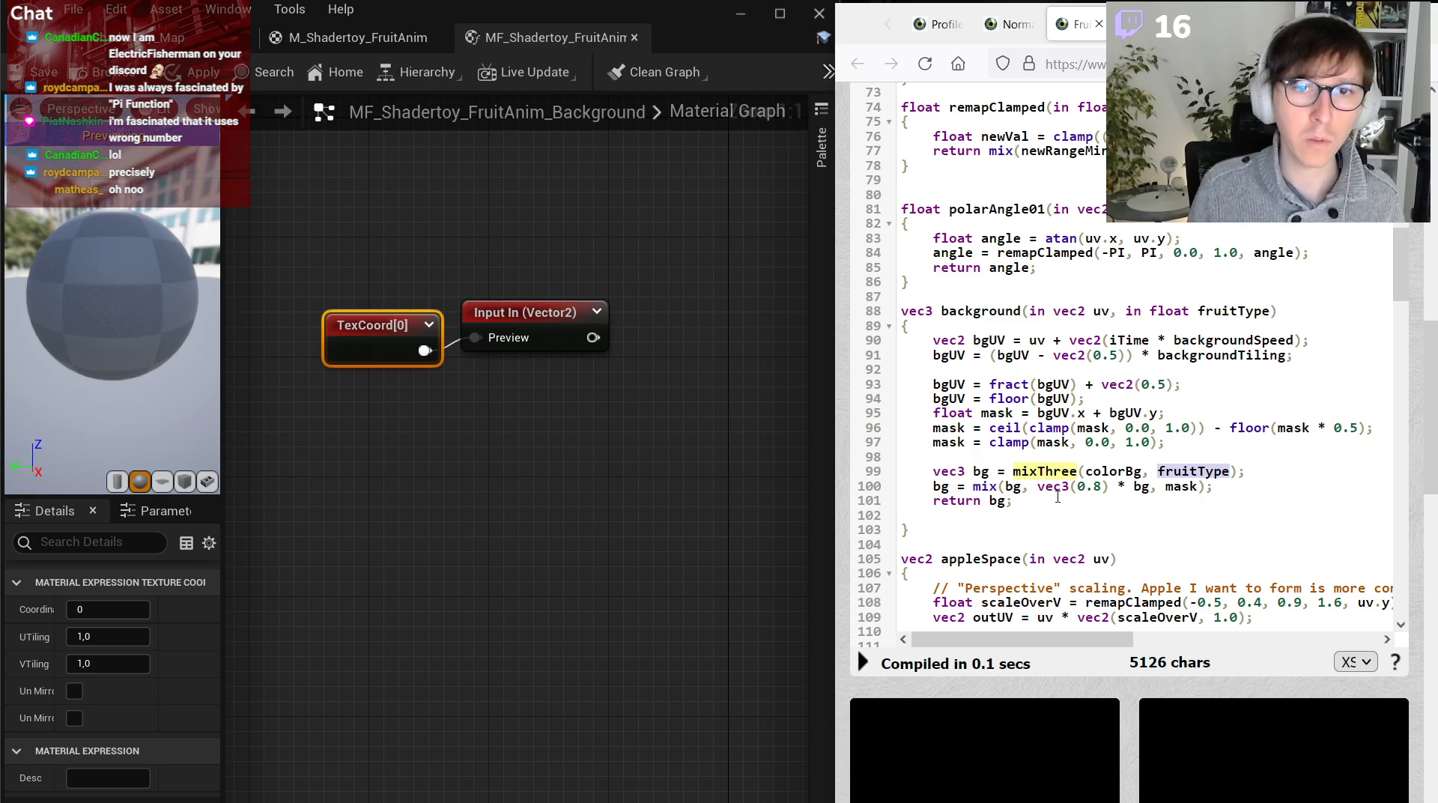
drag(1211, 445, 1047, 310)
click(1048, 309)
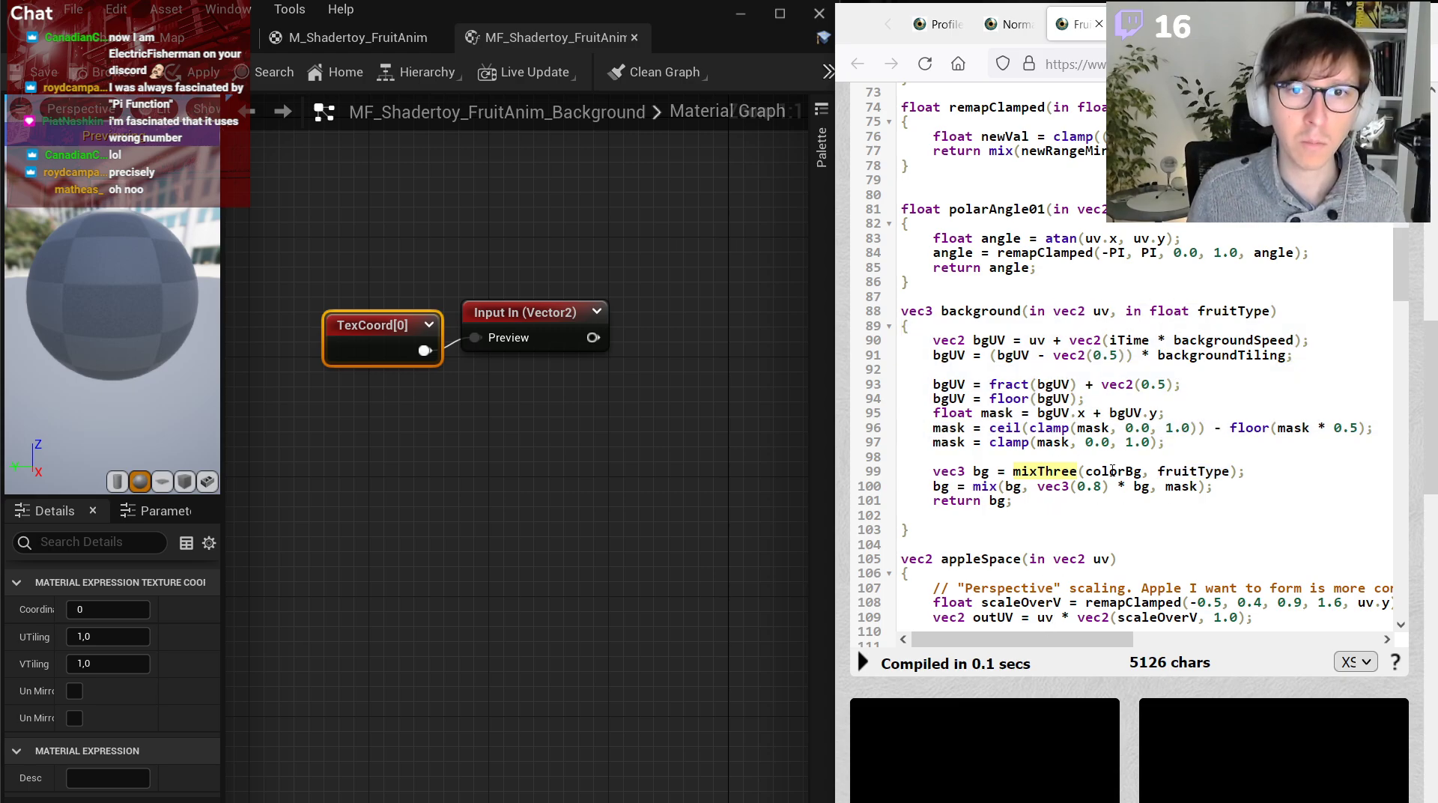
double_click(1113, 471)
drag(1392, 289, 1393, 163)
click(1033, 129)
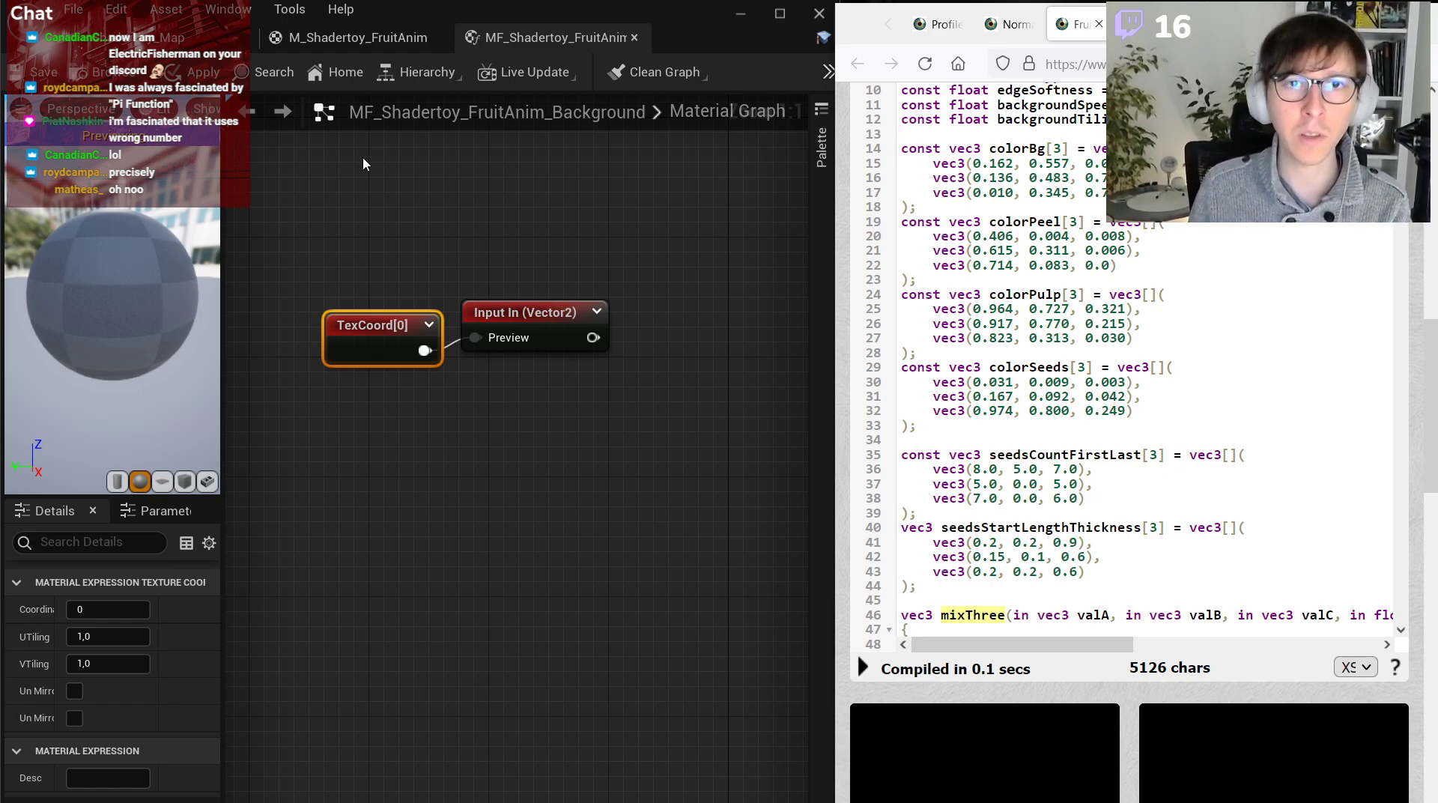
Create a material parameter collection whose name starts with MPC_Shadertoy_Fruit in the ShaderToy folder, save it, and open it.
click(168, 38)
right_click(236, 751)
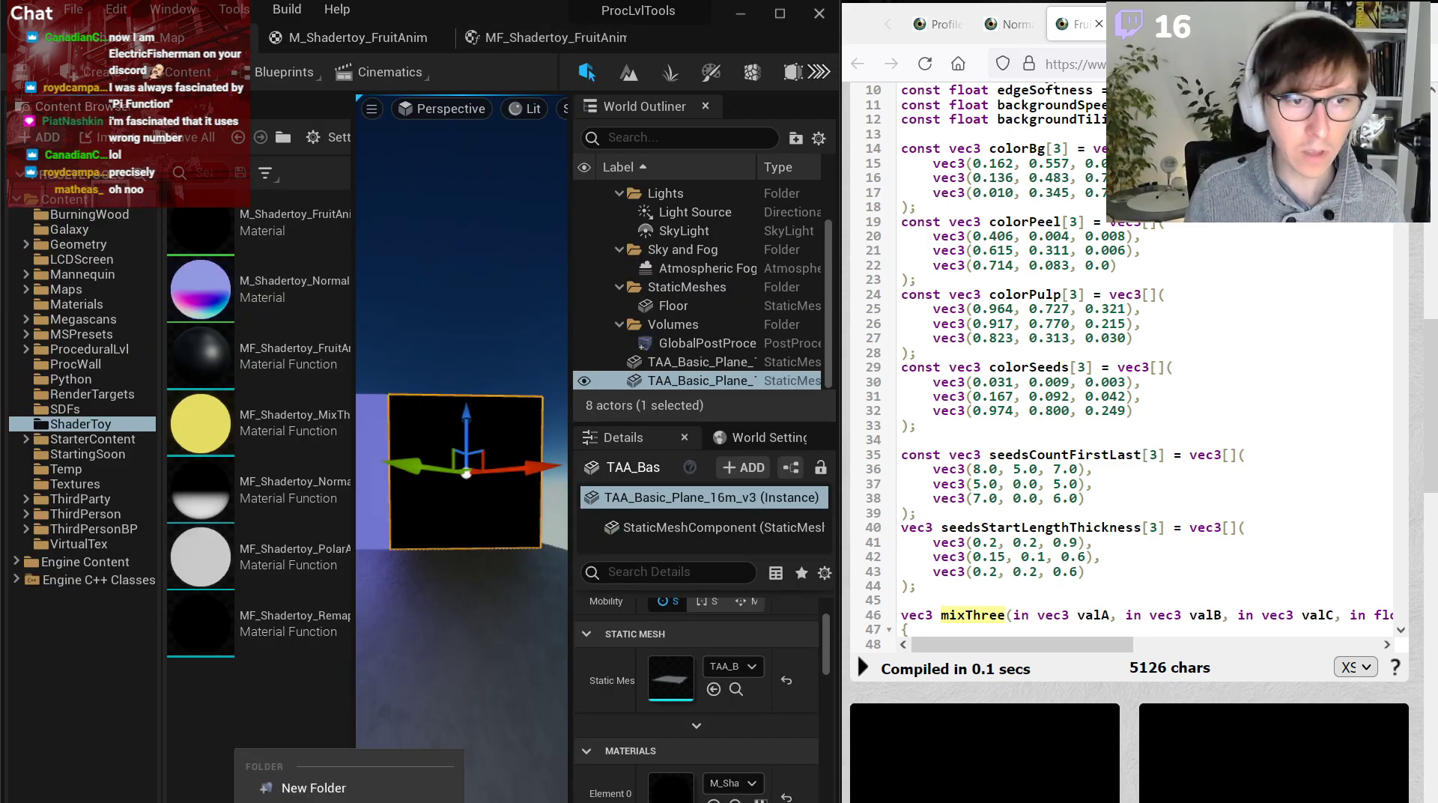
click(1000, 148)
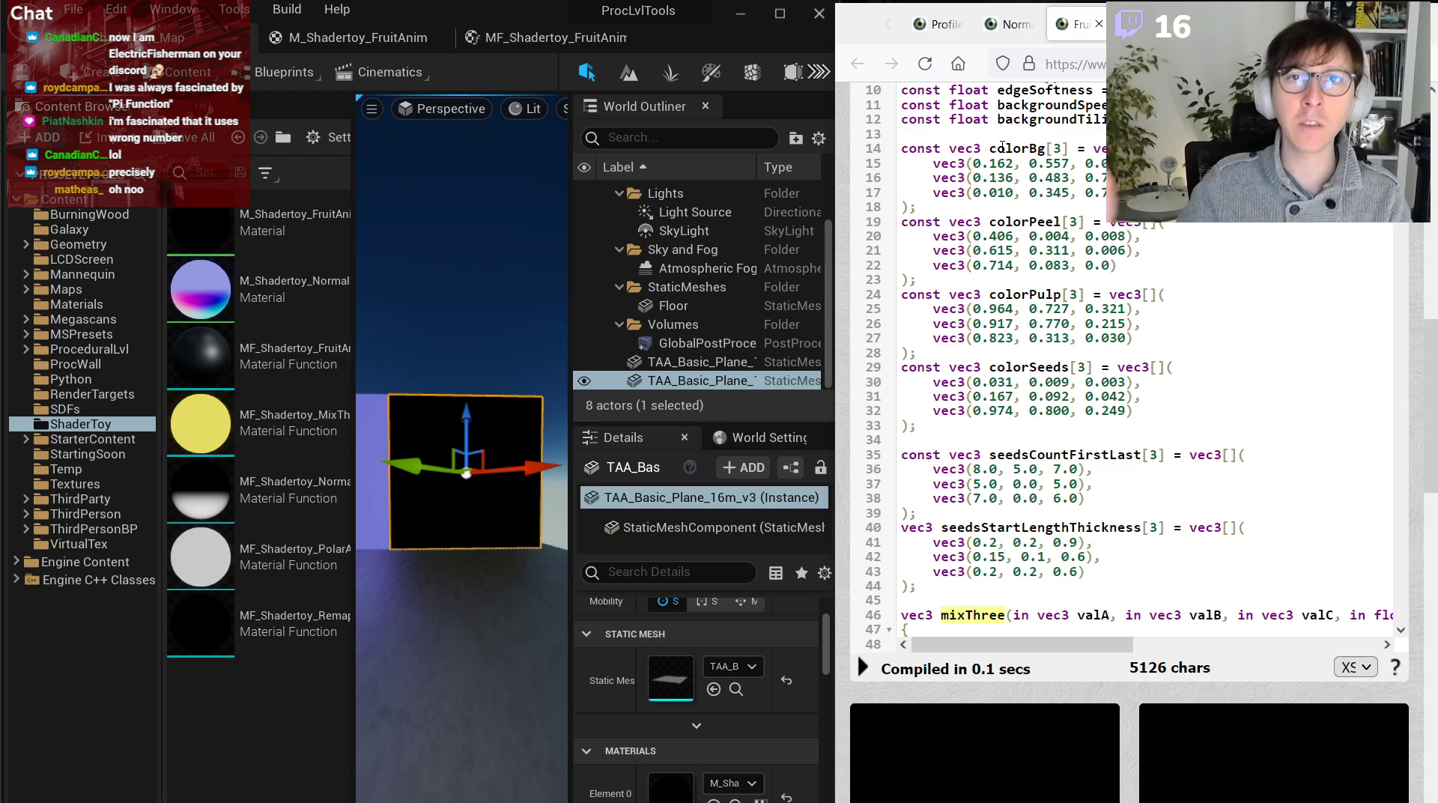
click(261, 703)
right_click(261, 703)
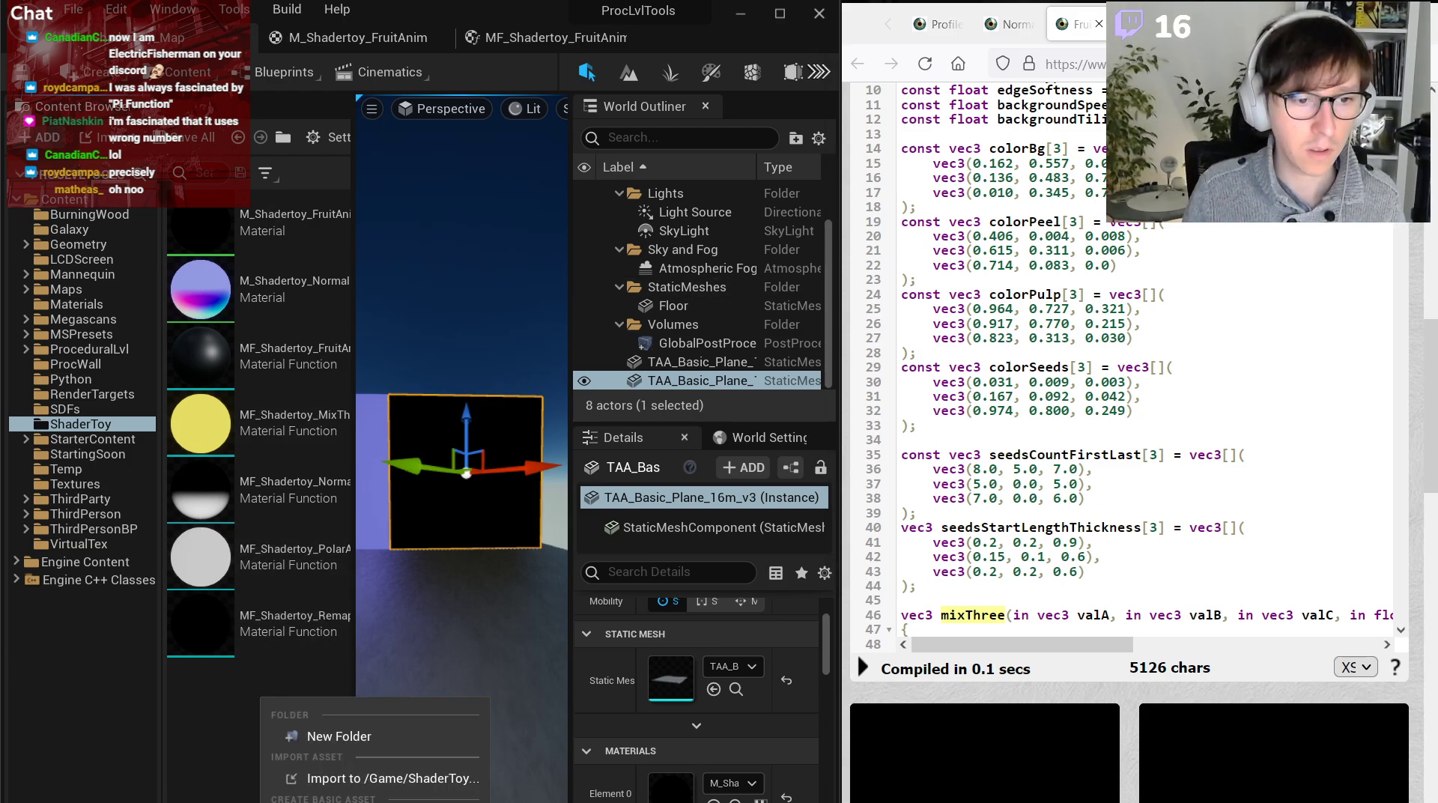
click(288, 801)
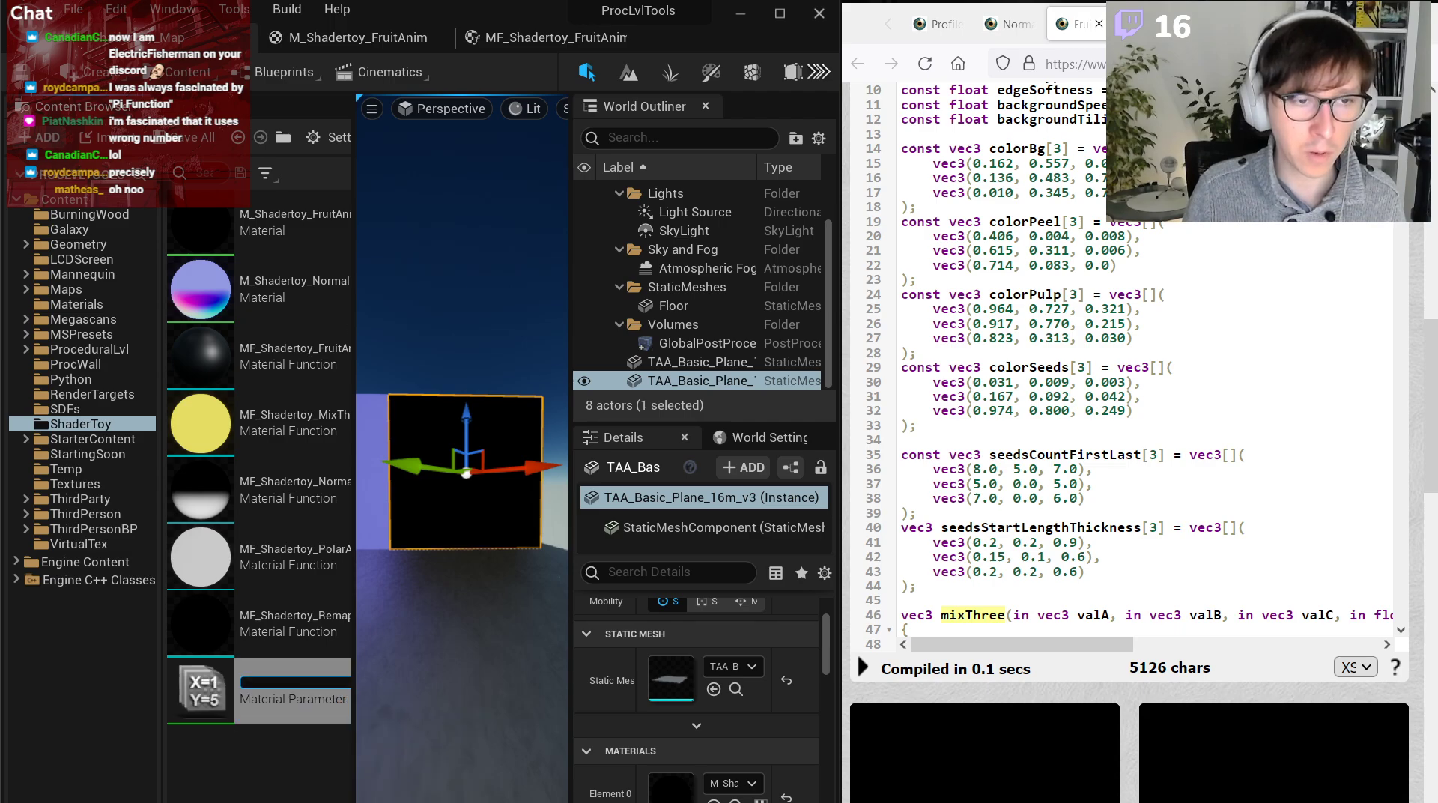
text(MPC_)
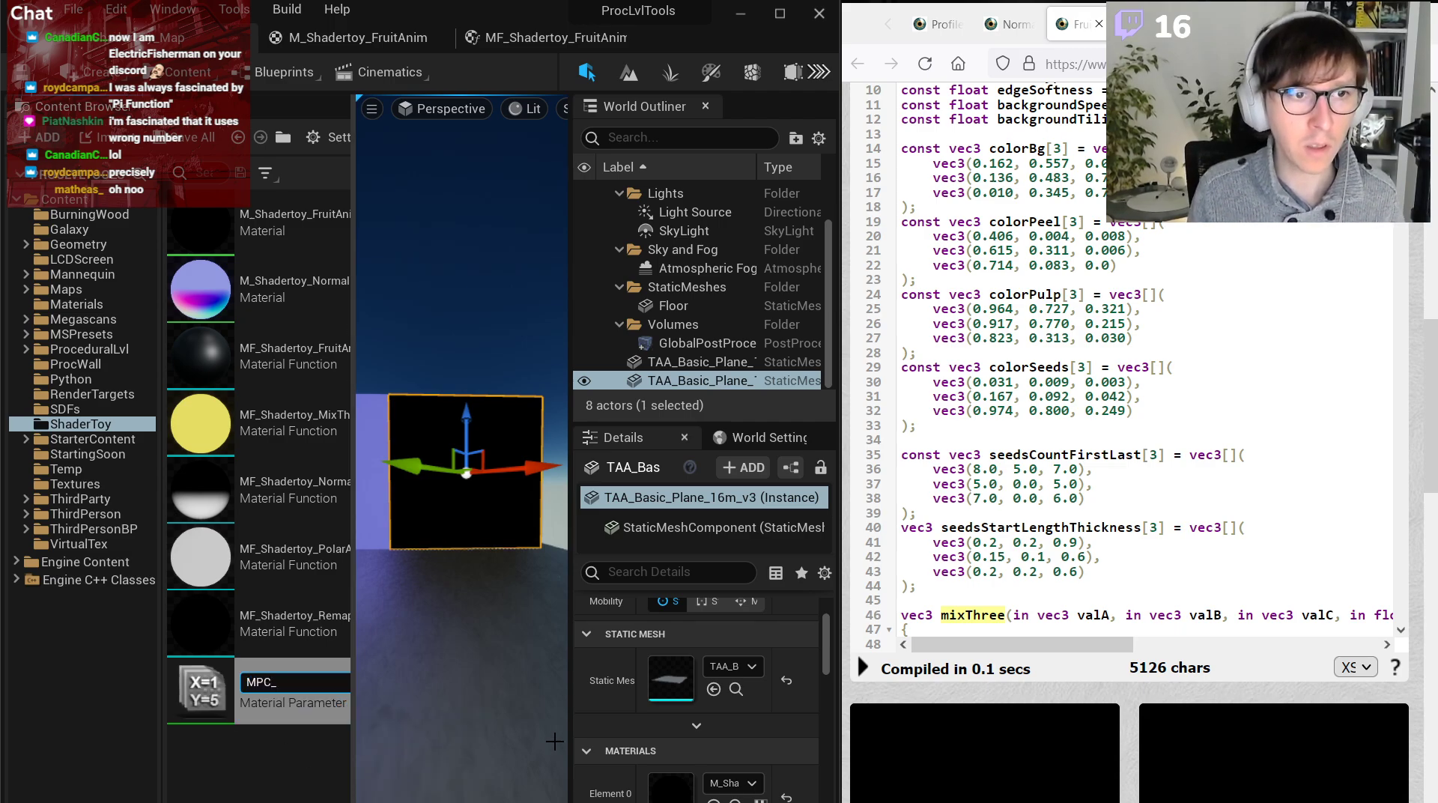
text(Shadertoy_Fru)
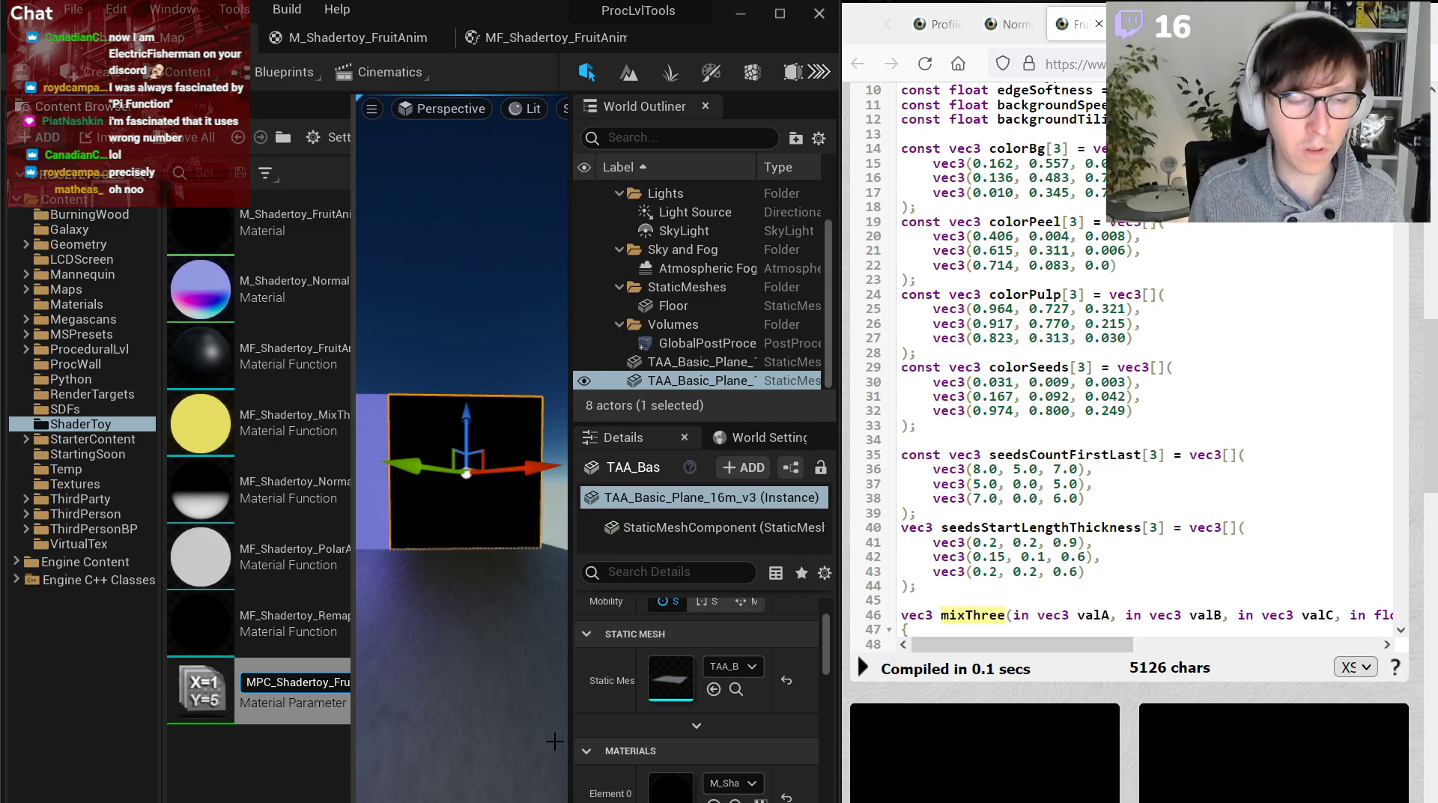
key(Return)
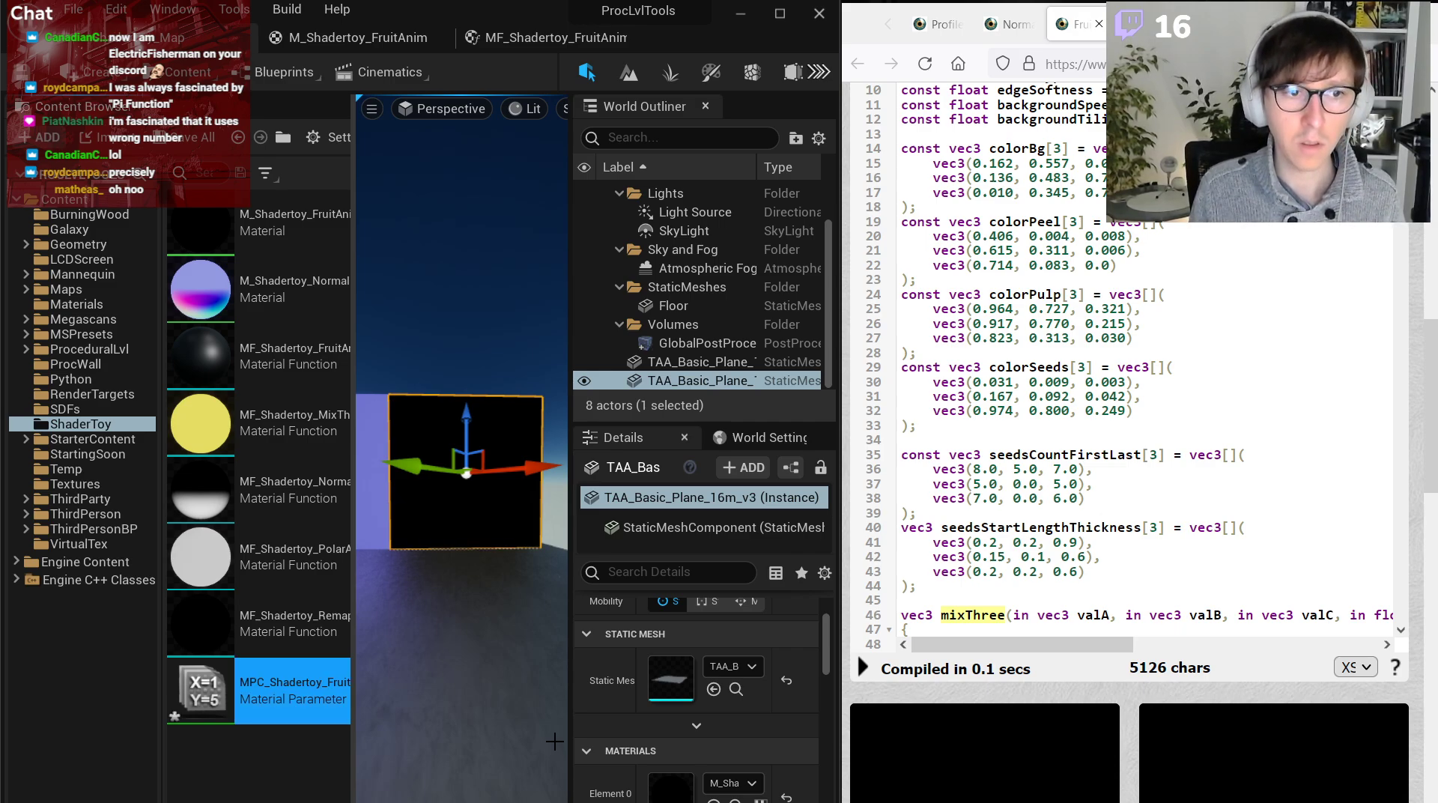
key(ctrl+s)
key(Return)
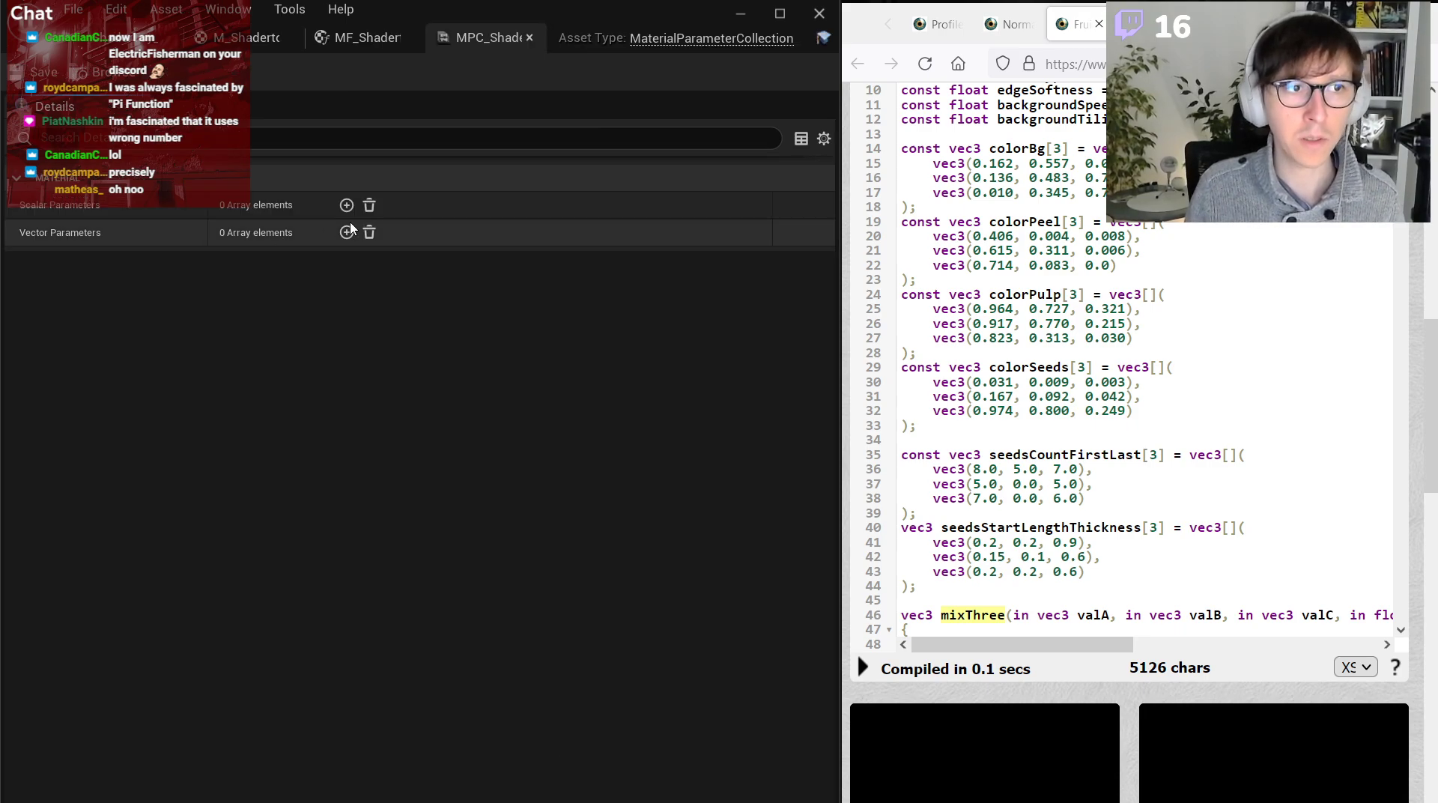
Add a scalar parameter named FruitTiling with a default value of 4.0 to the parameter collection, following the shader's float constants.
scroll(976, 262, up, 3)
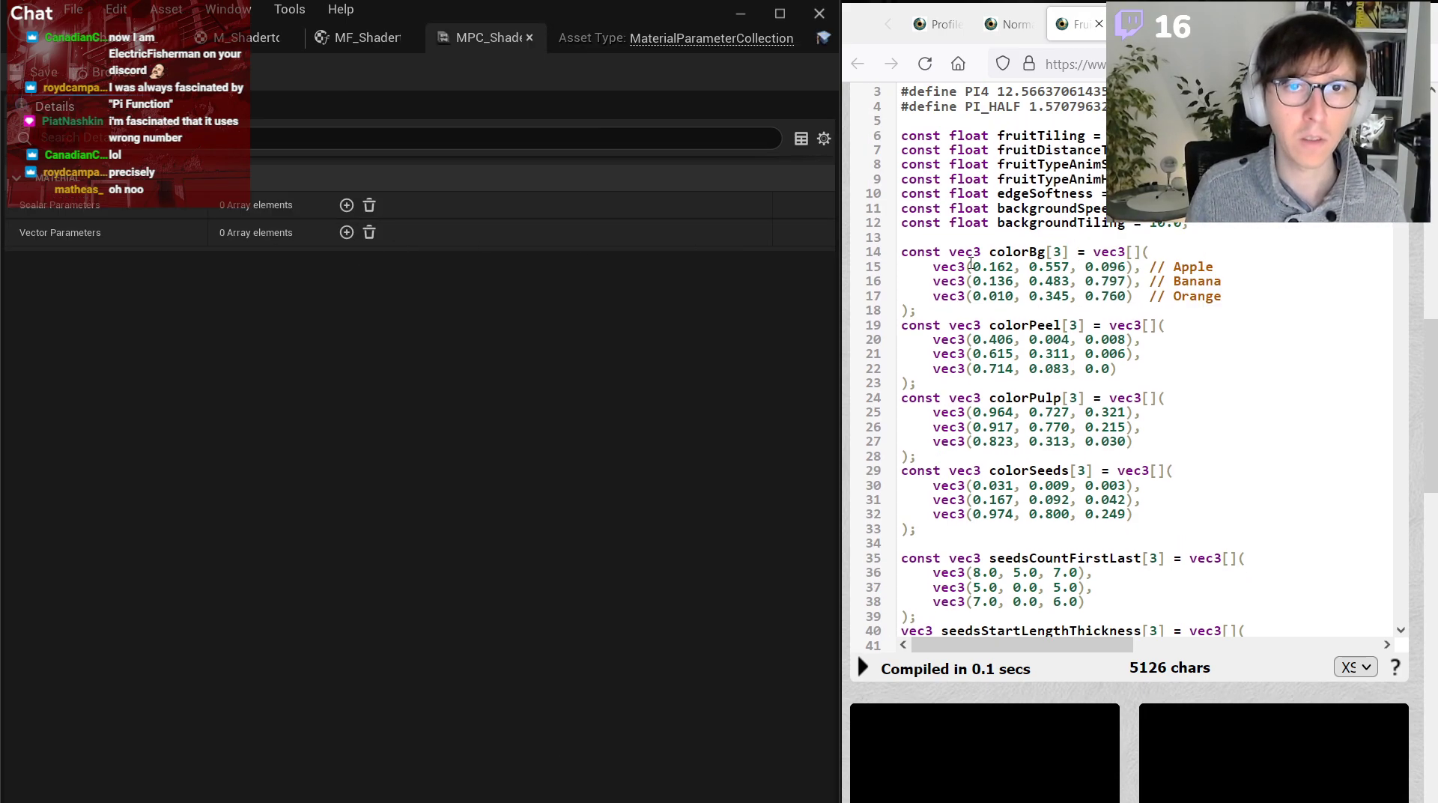
scroll(1034, 195, up, 1)
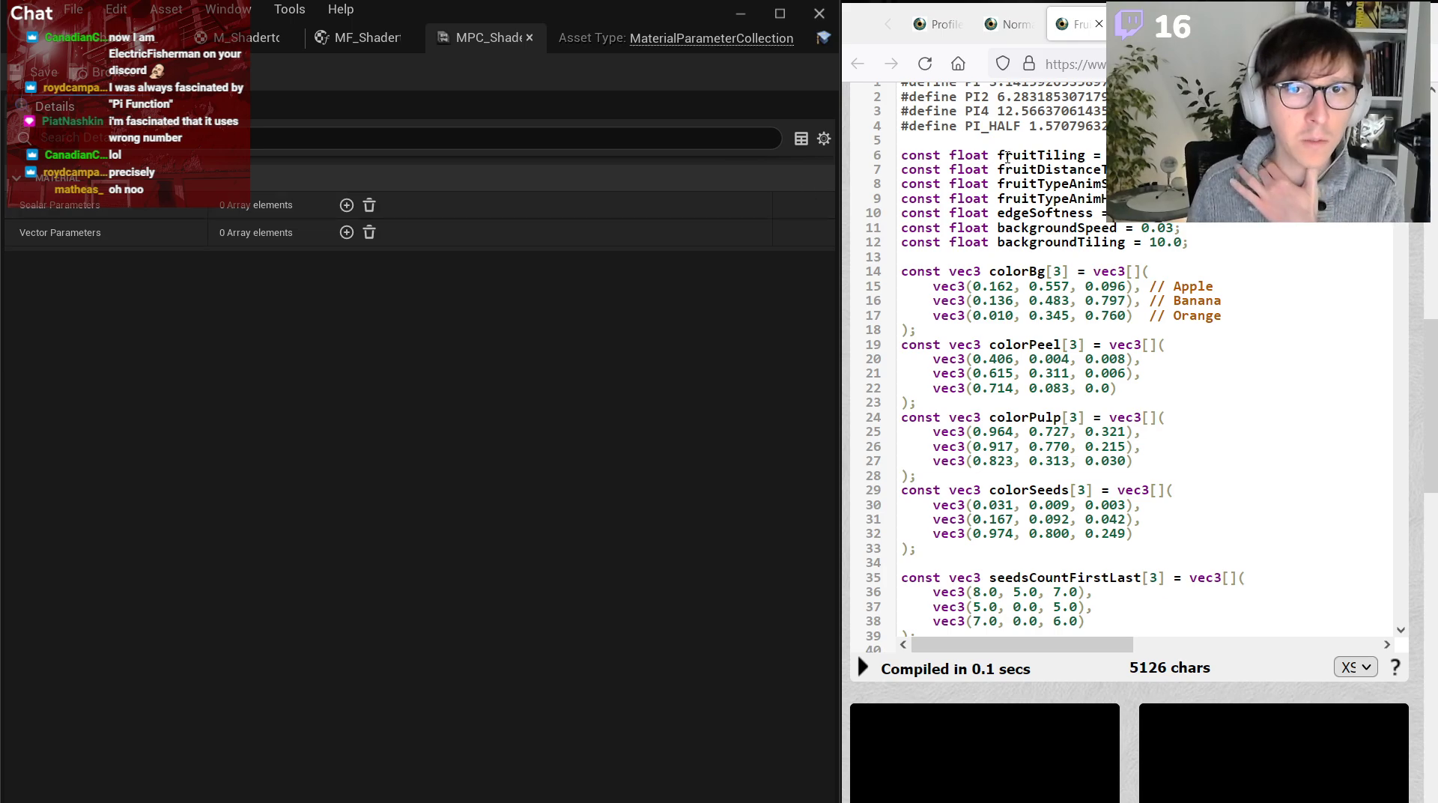
click(1042, 260)
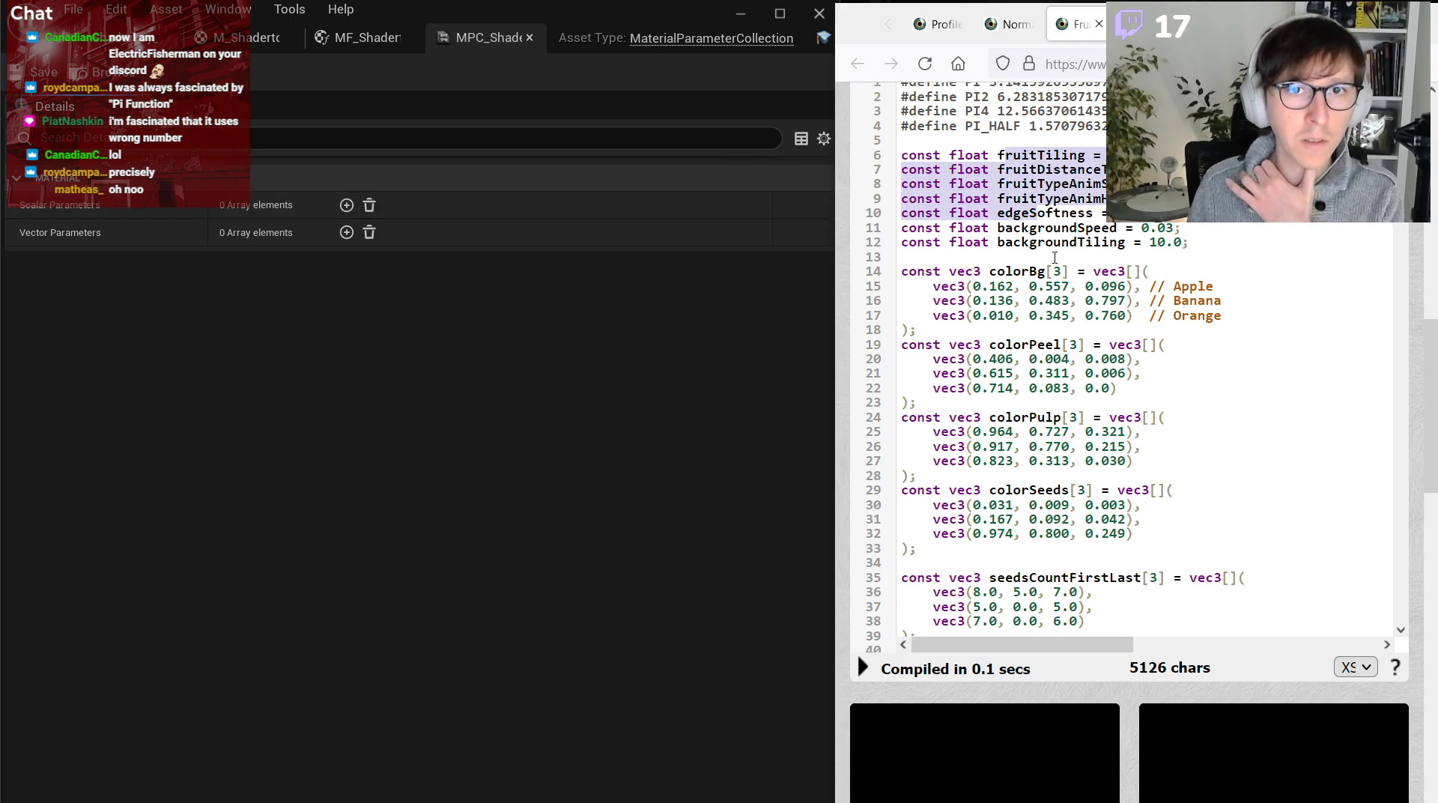
click(346, 205)
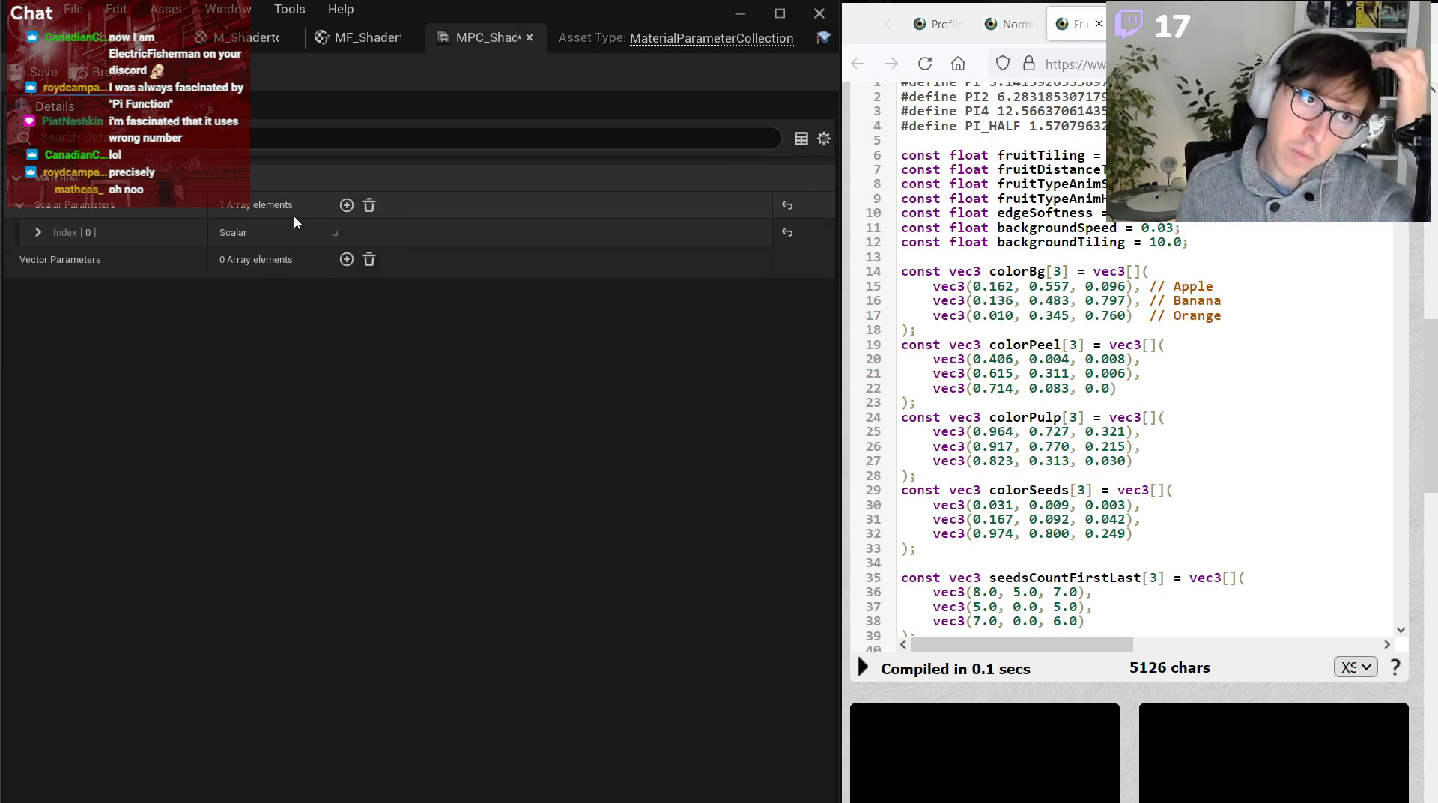
click(38, 232)
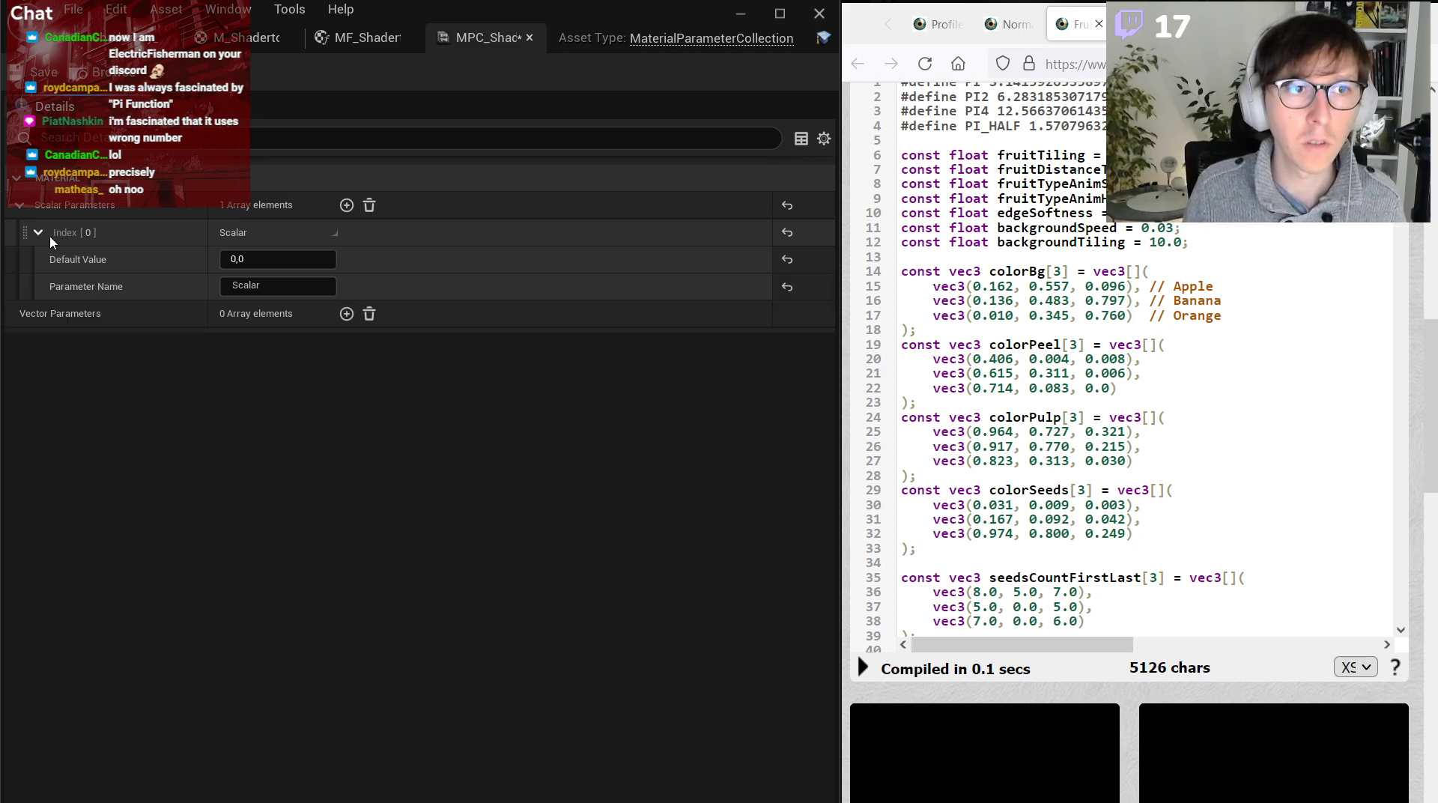
click(312, 286)
text(FruitTiling)
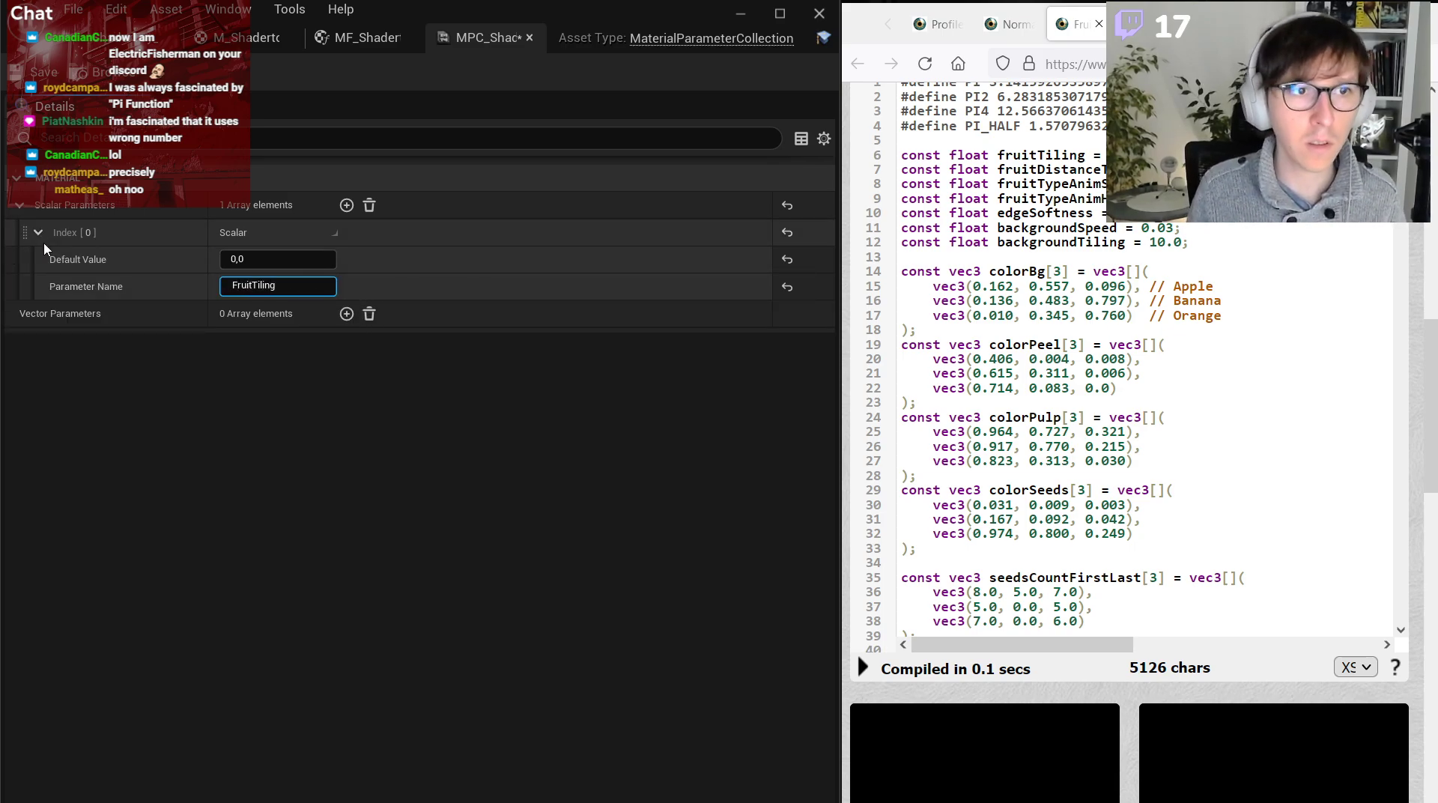
key(Return)
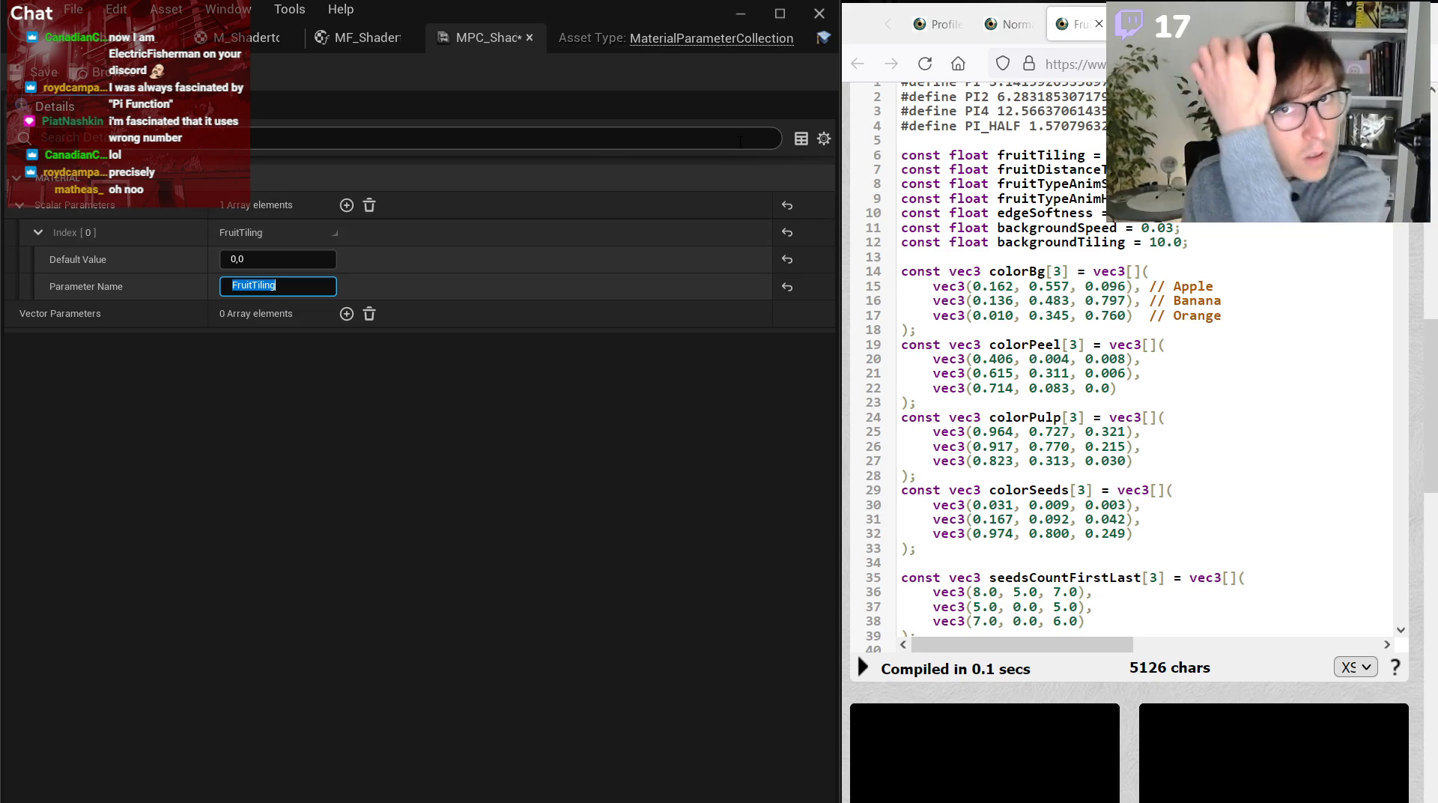
click(306, 259)
text(4)
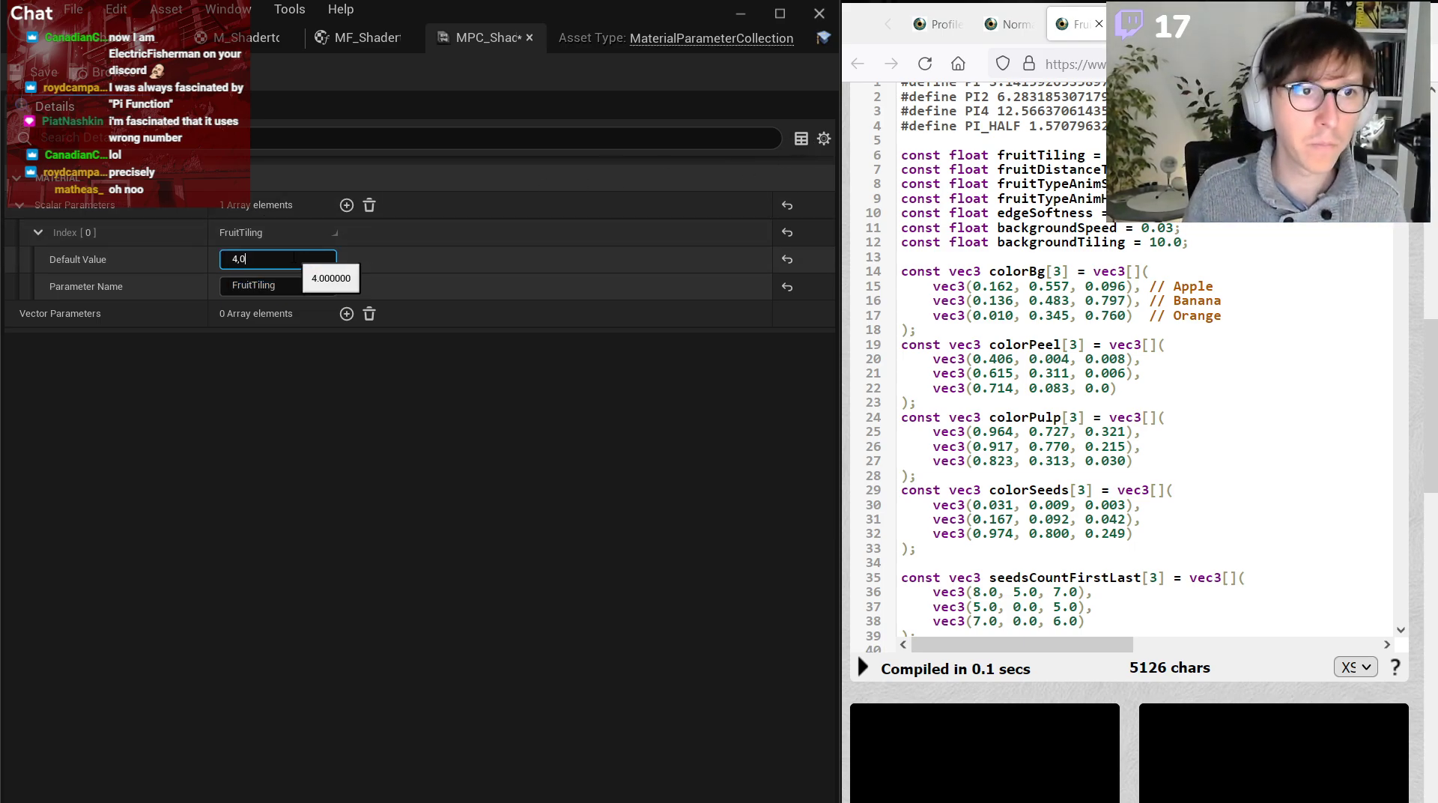
Add a second scalar parameter named fruitDistanceThreshold with a default value of 0.45 to the parameter collection.
key(Return)
click(346, 205)
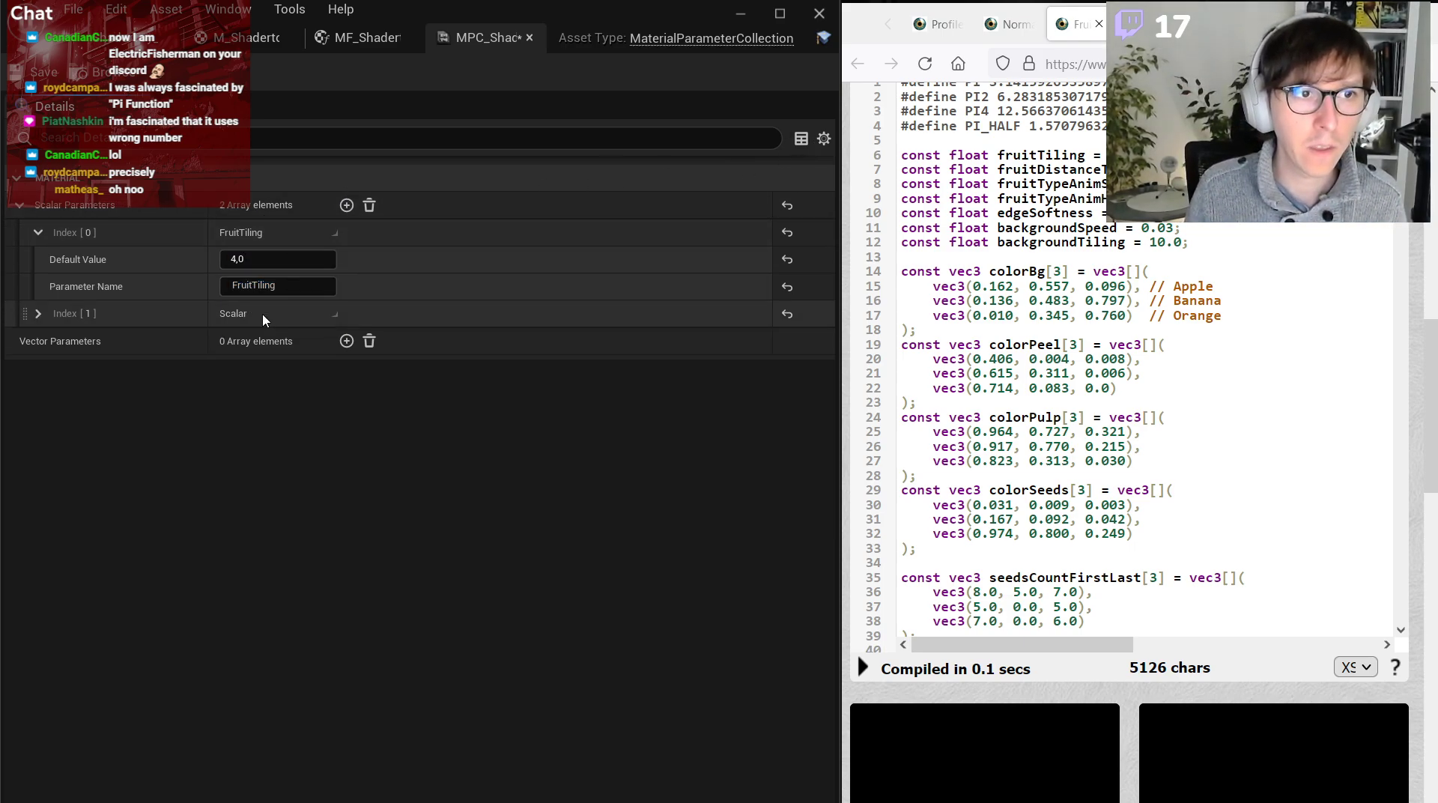
click(39, 314)
double_click(1042, 183)
double_click(1042, 169)
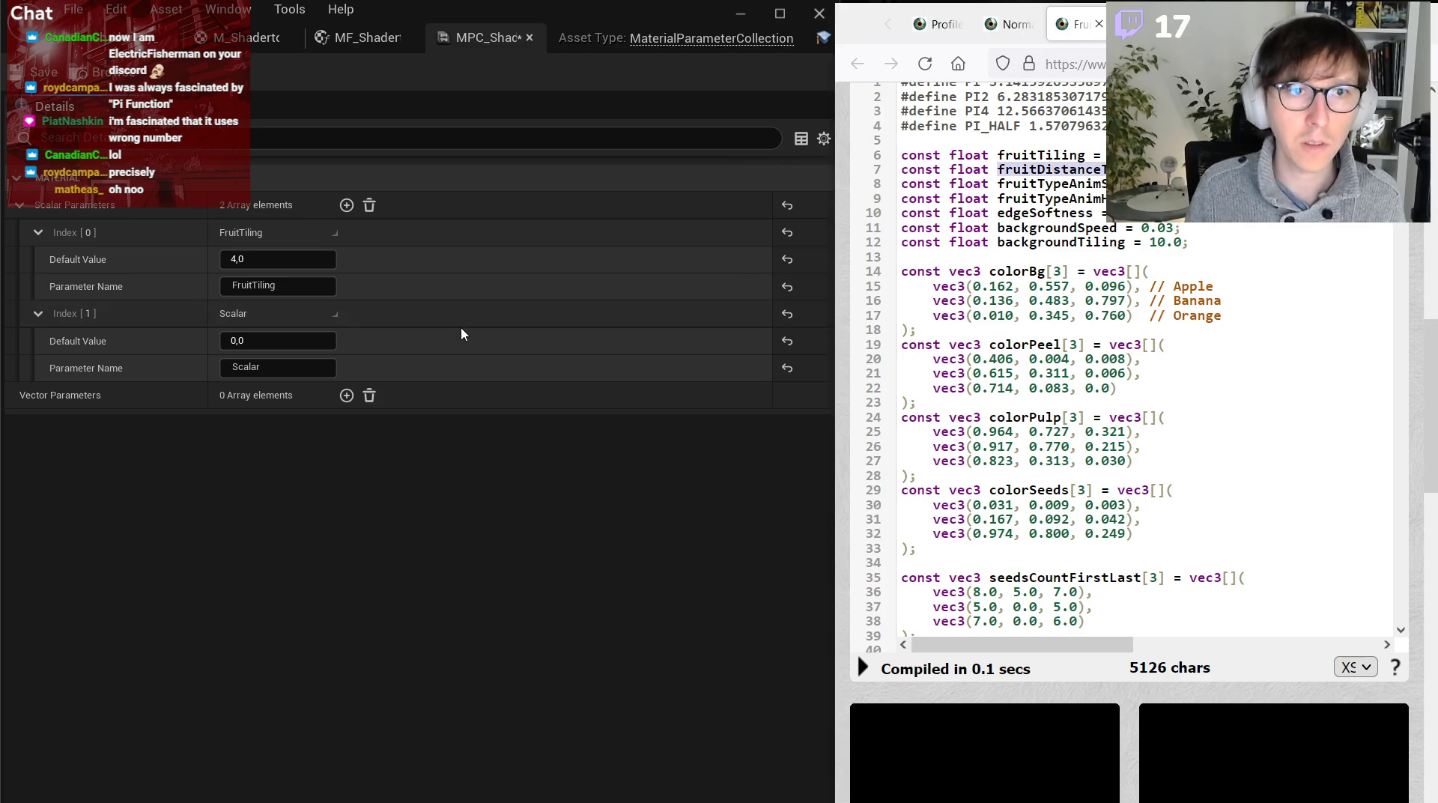
click(314, 367)
text(fruitDistanceThreshold)
click(268, 341)
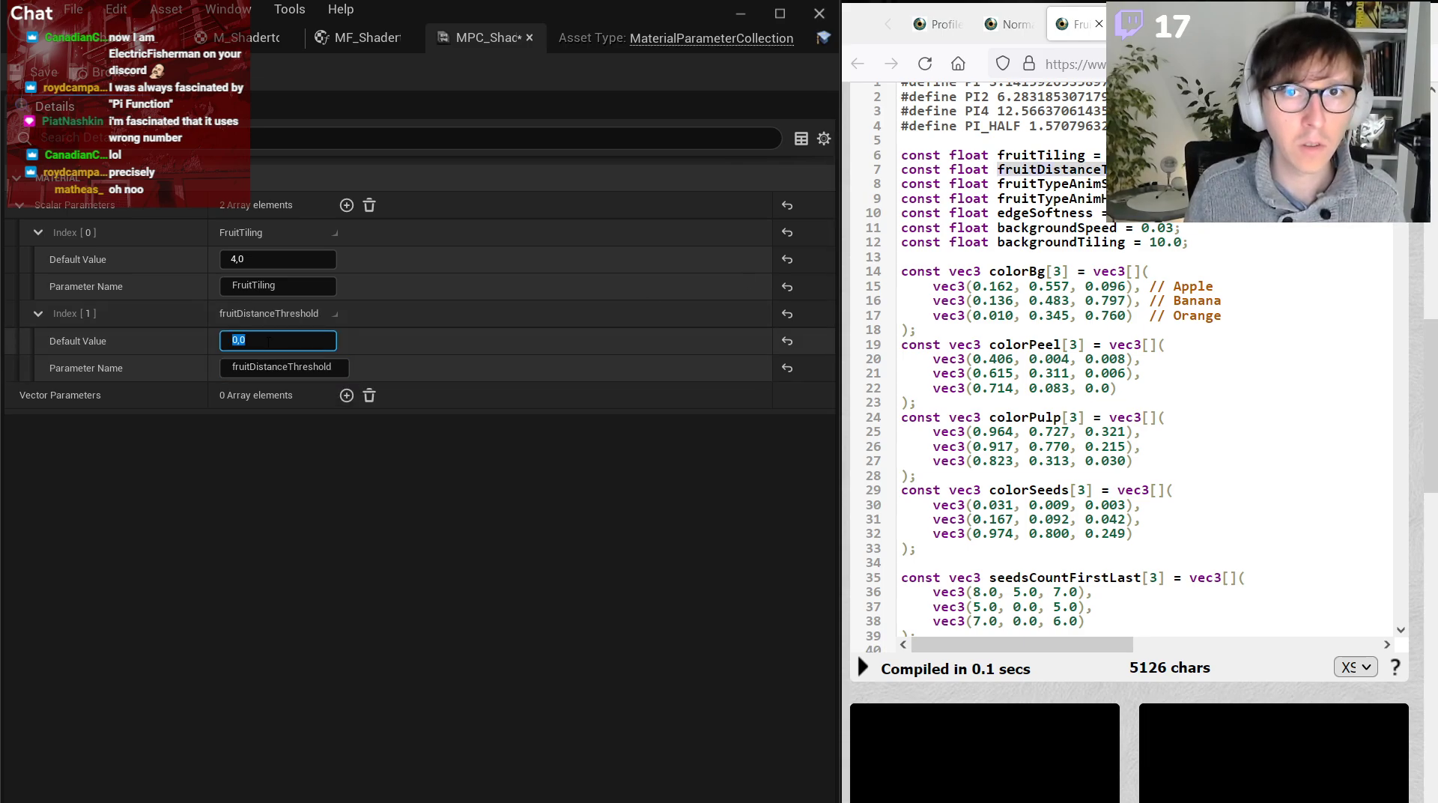
Try to rename the first scalar parameter to fruitTiling with a lowercase initial.
click(308, 285)
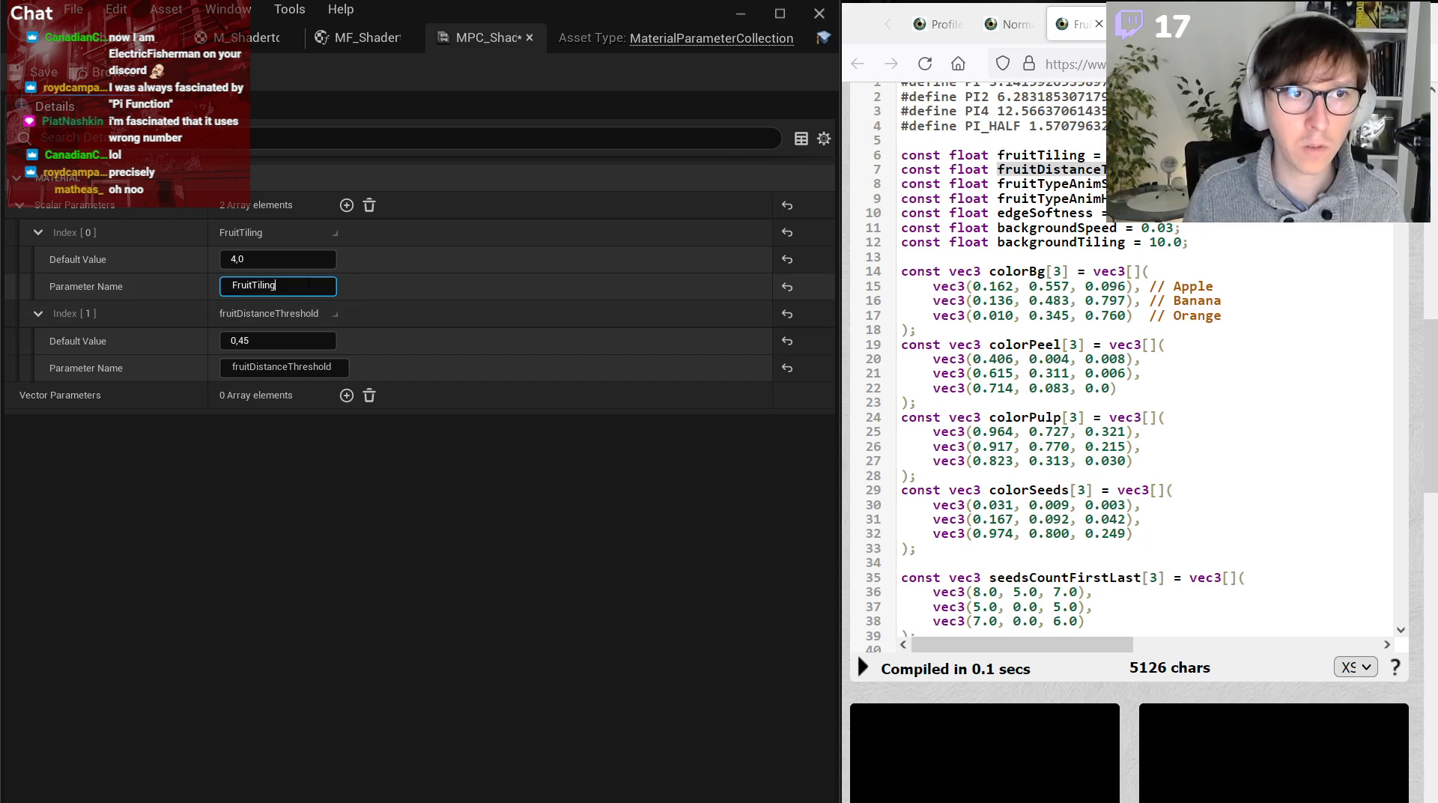
text(fruitTiling)
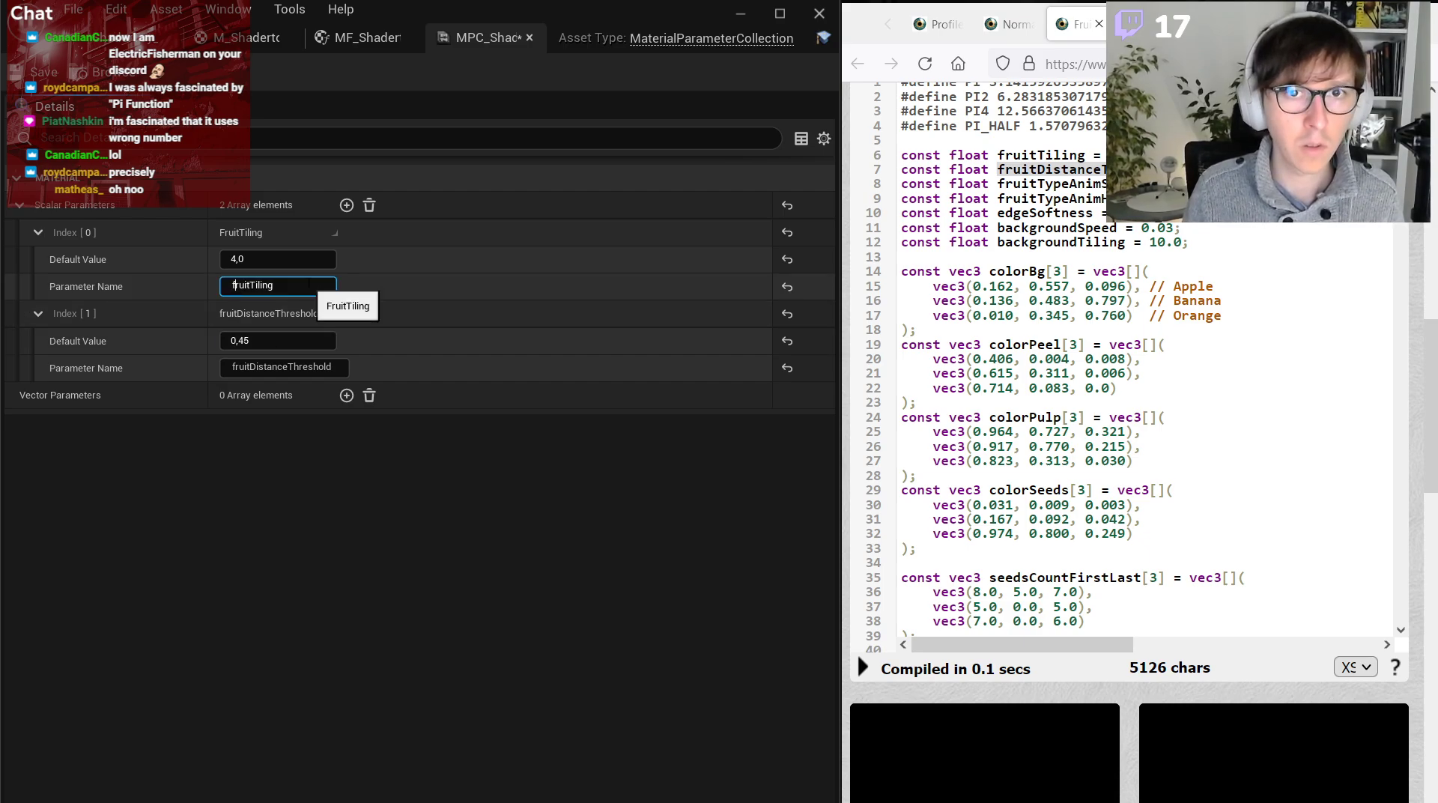
key(Return)
Capitalize the second scalar parameter's name to FruitDistanceThreshold.
click(287, 367)
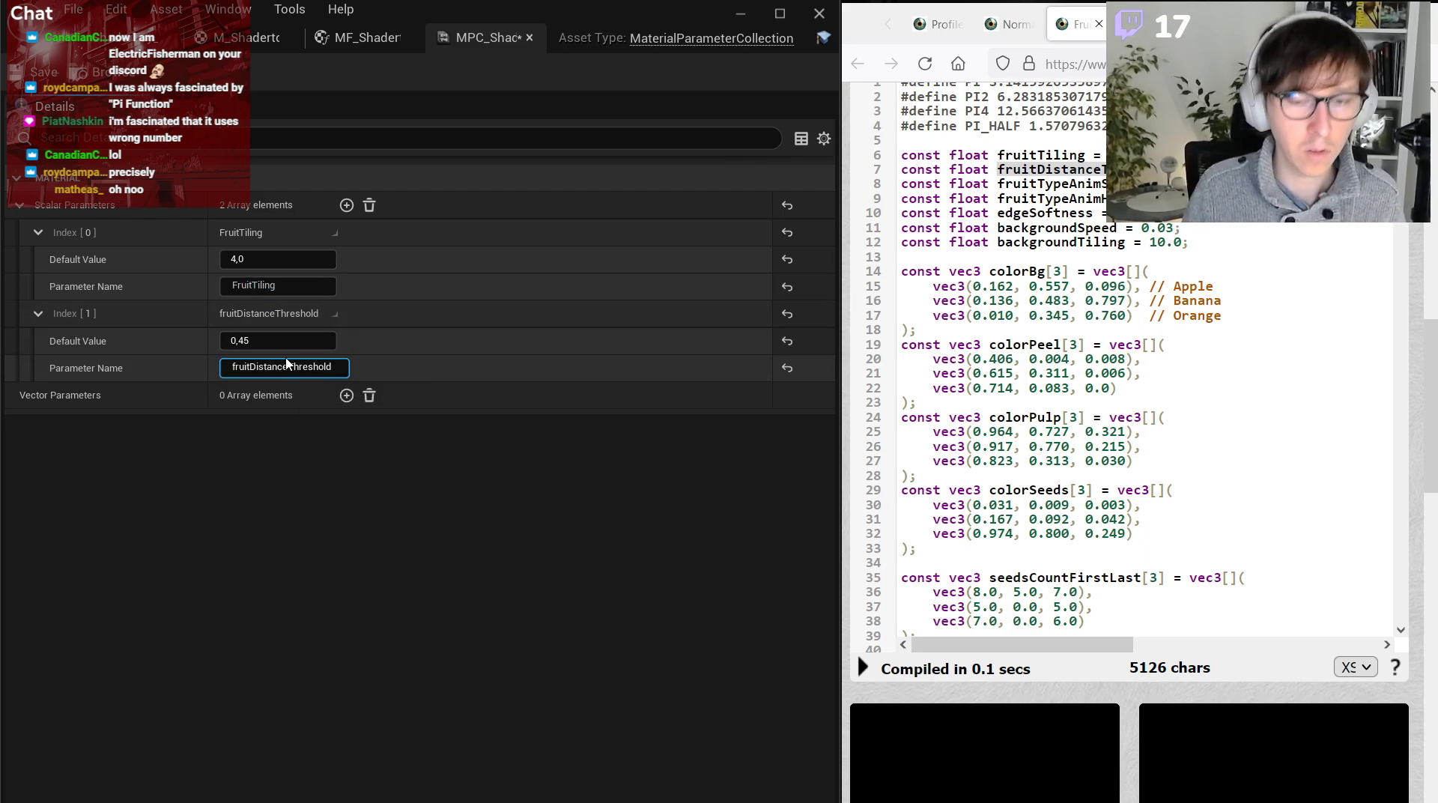
key(Return)
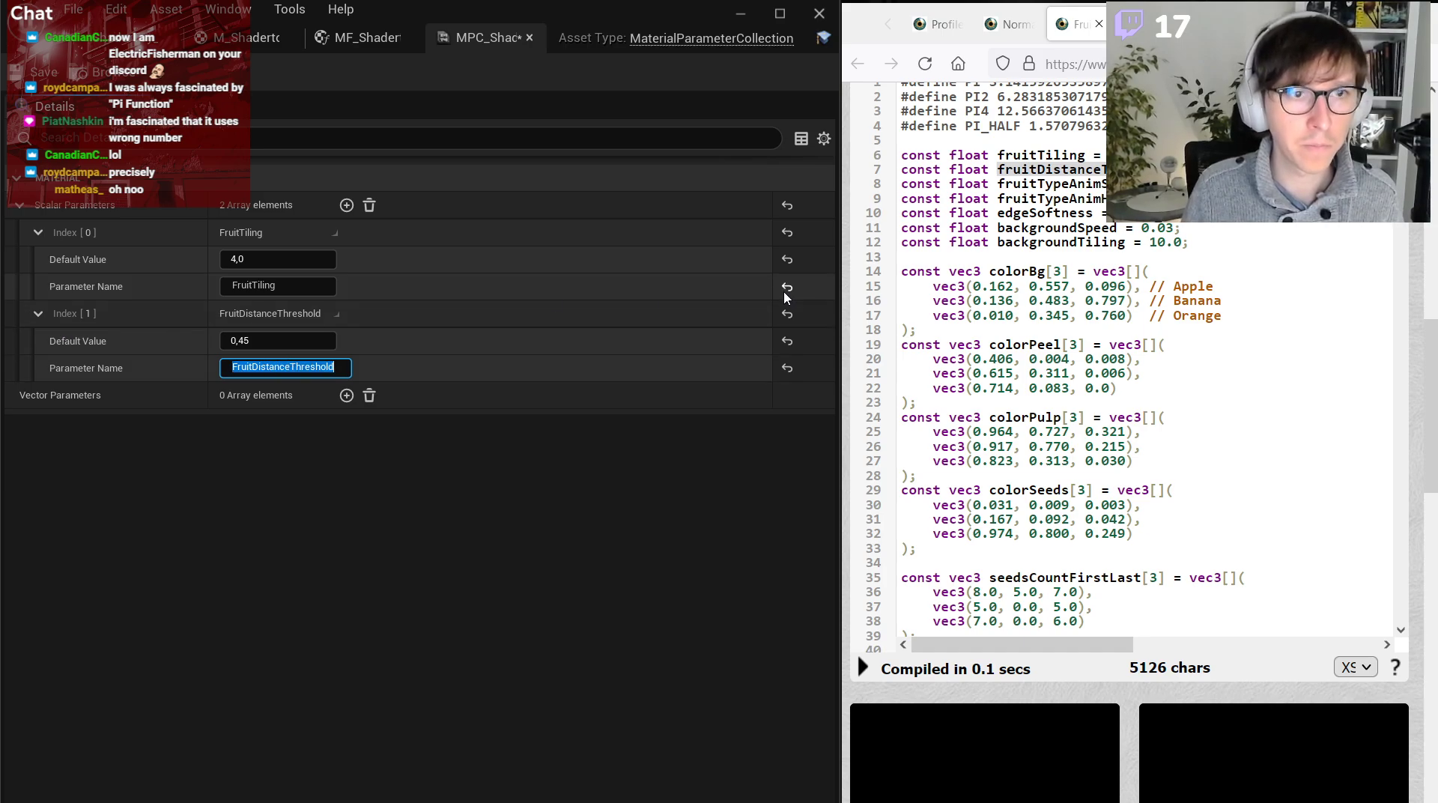
Add a third scalar parameter named FruitTypeAnimSpeed, taking the name from the shader's constants and capitalizing its first letter.
click(346, 206)
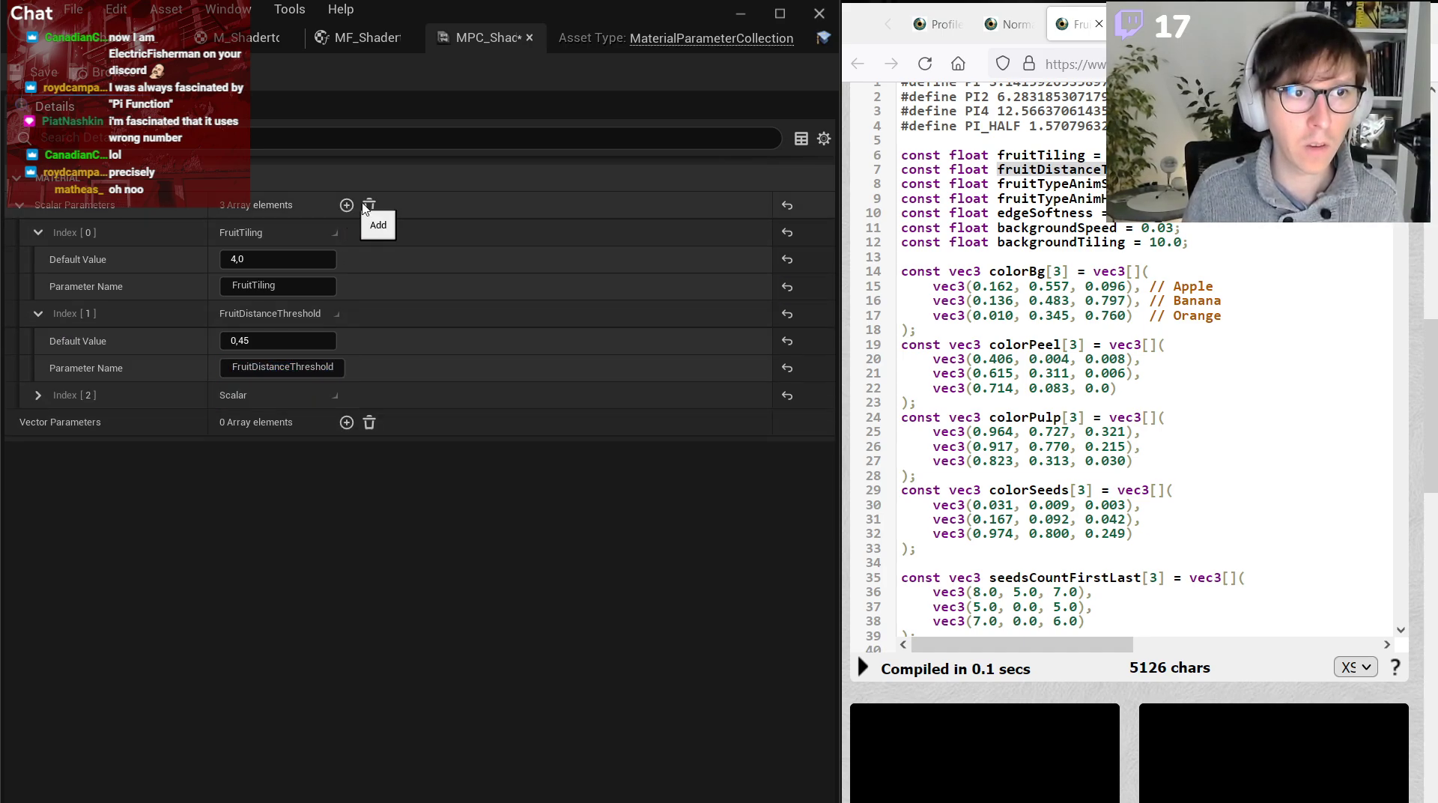
click(1097, 176)
double_click(1097, 184)
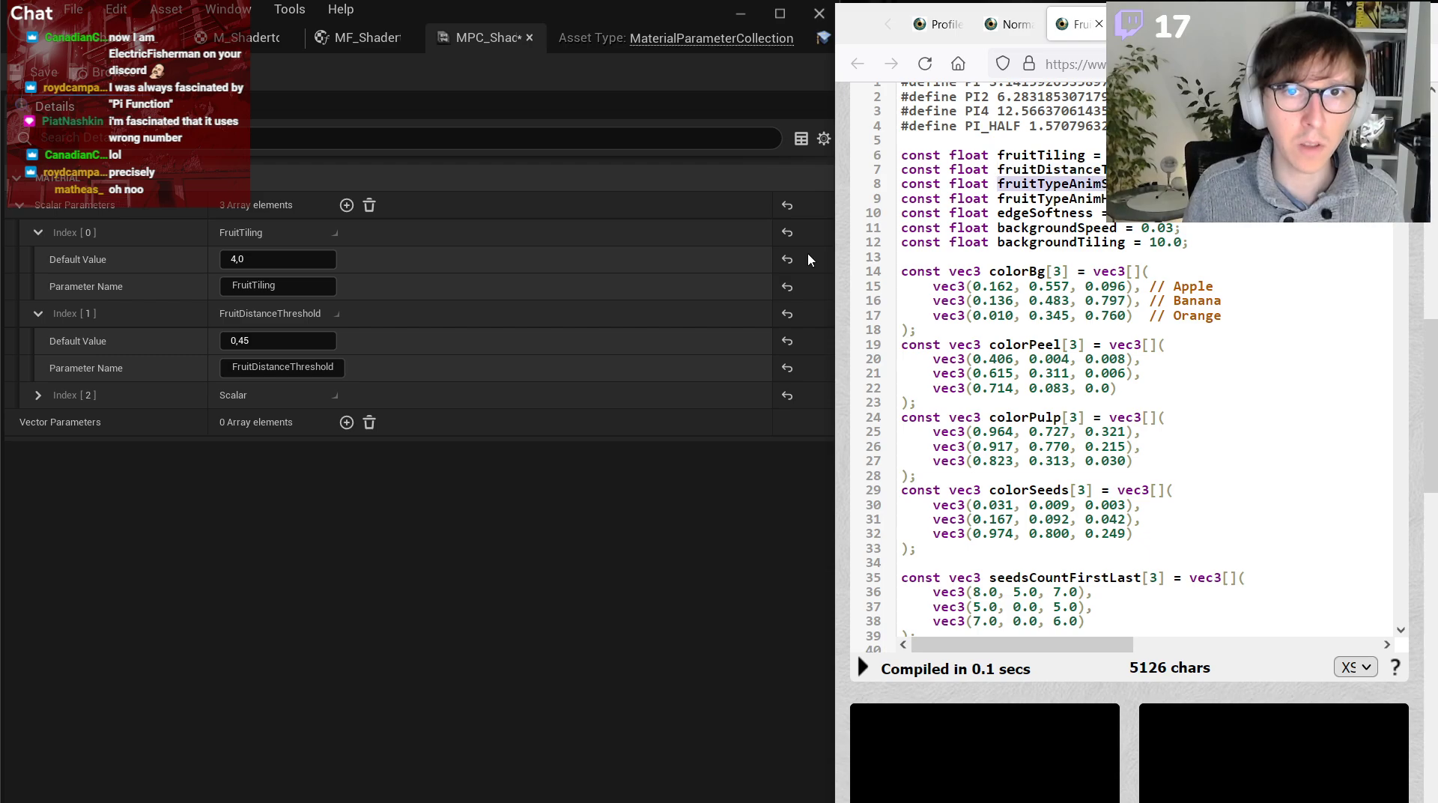
click(38, 395)
click(266, 446)
text(fruitTypeAnimSpeed)
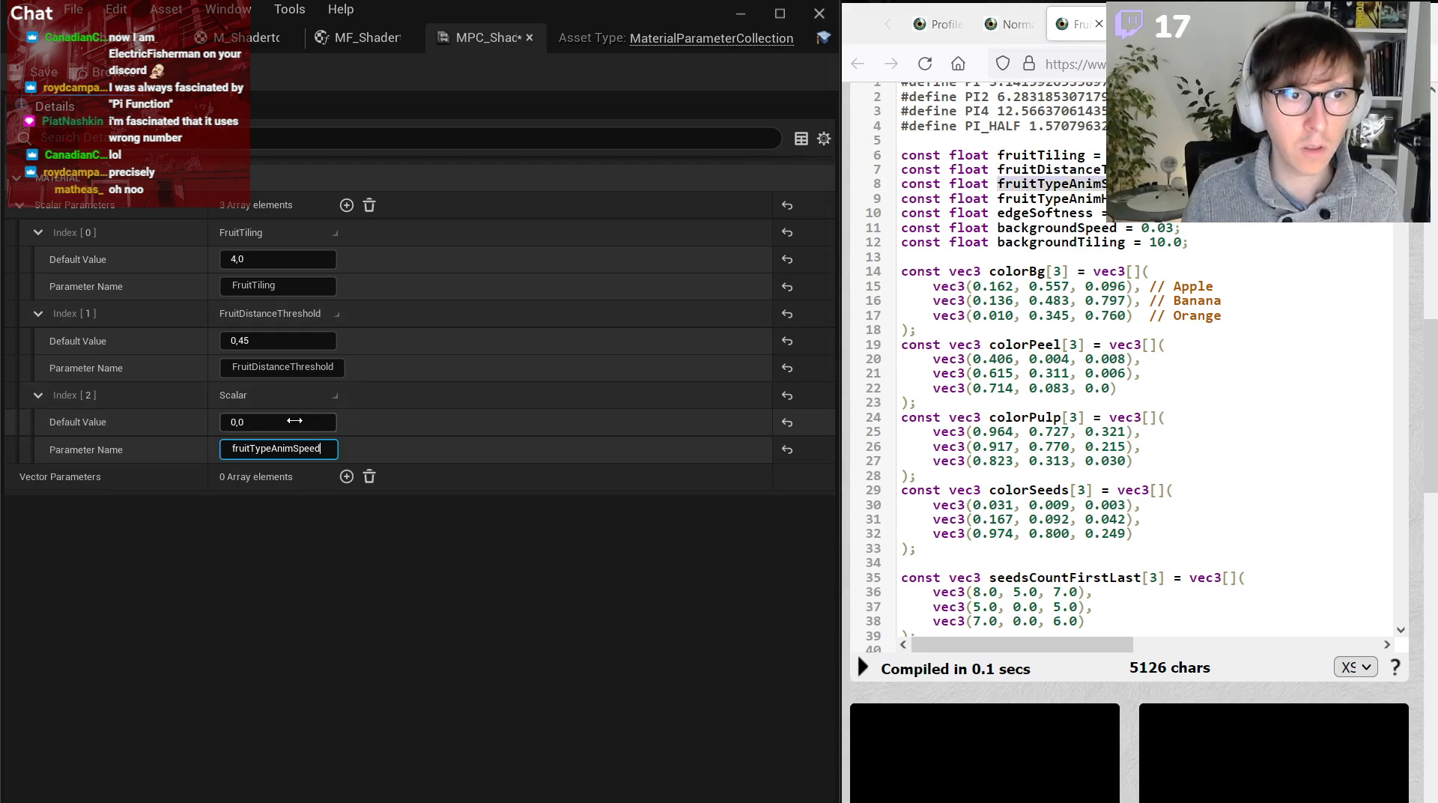
key(Home)
key(Delete)
text(F)
key(Return)
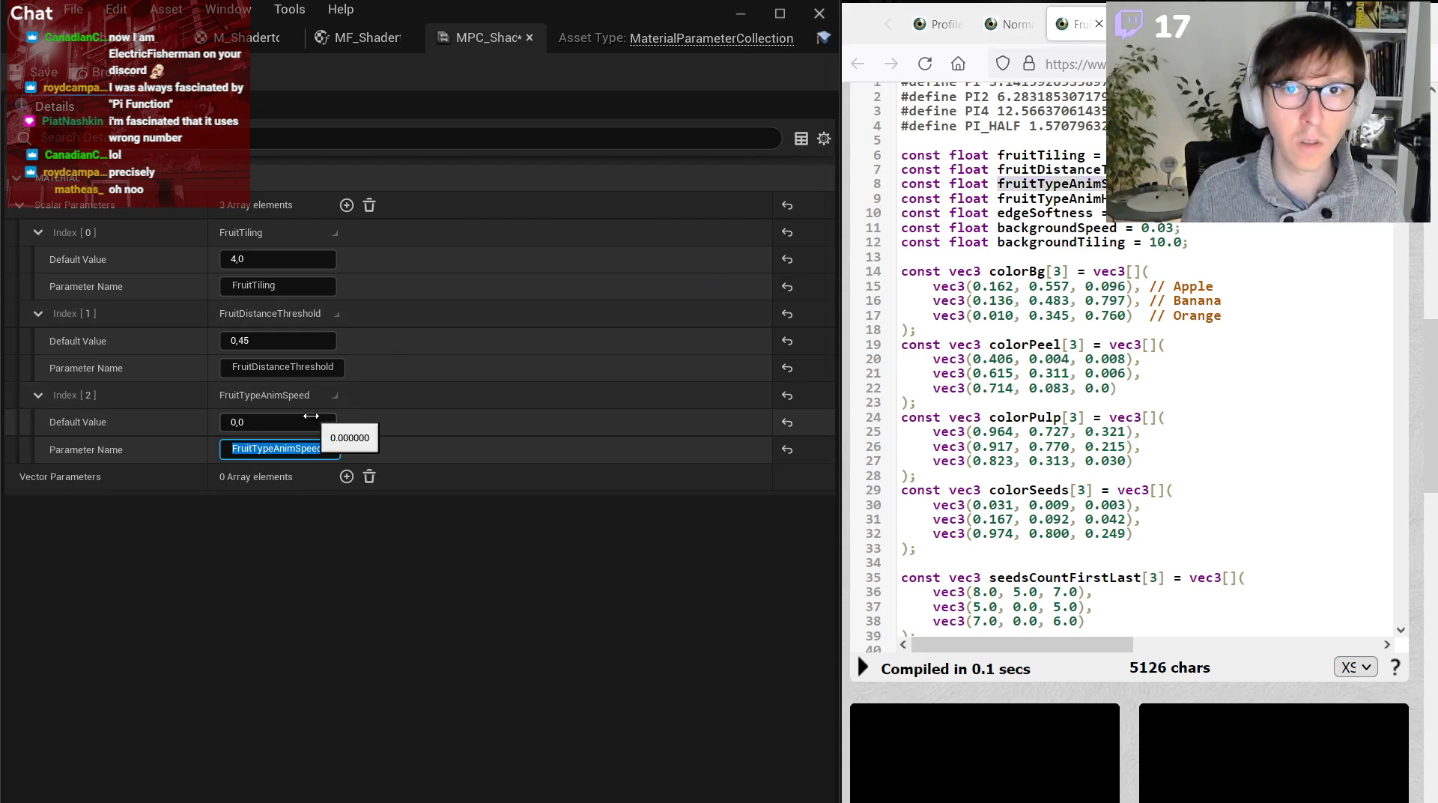
Set the default value of FruitTypeAnimSpeed to 1.2.
click(263, 424)
text(1,2)
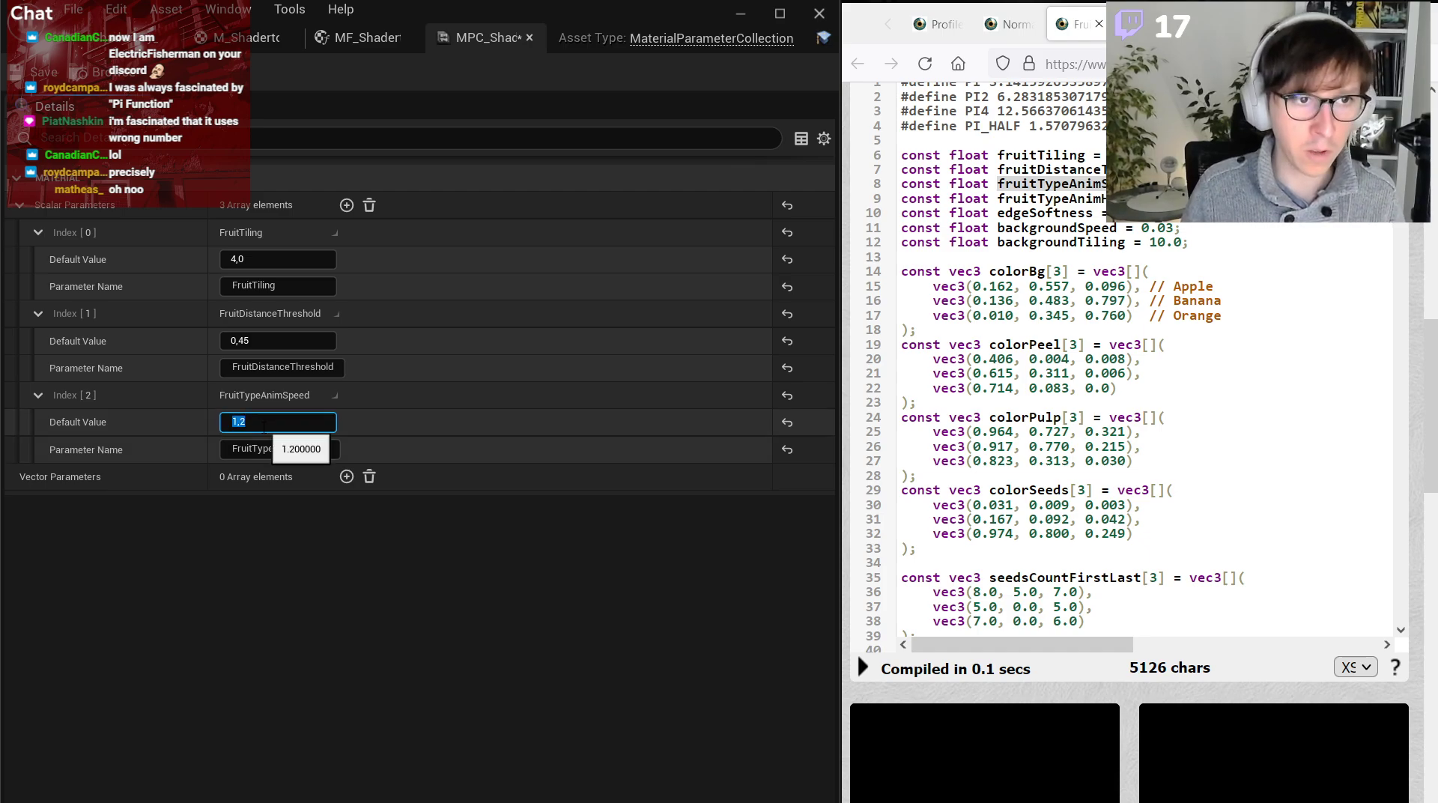
click(302, 446)
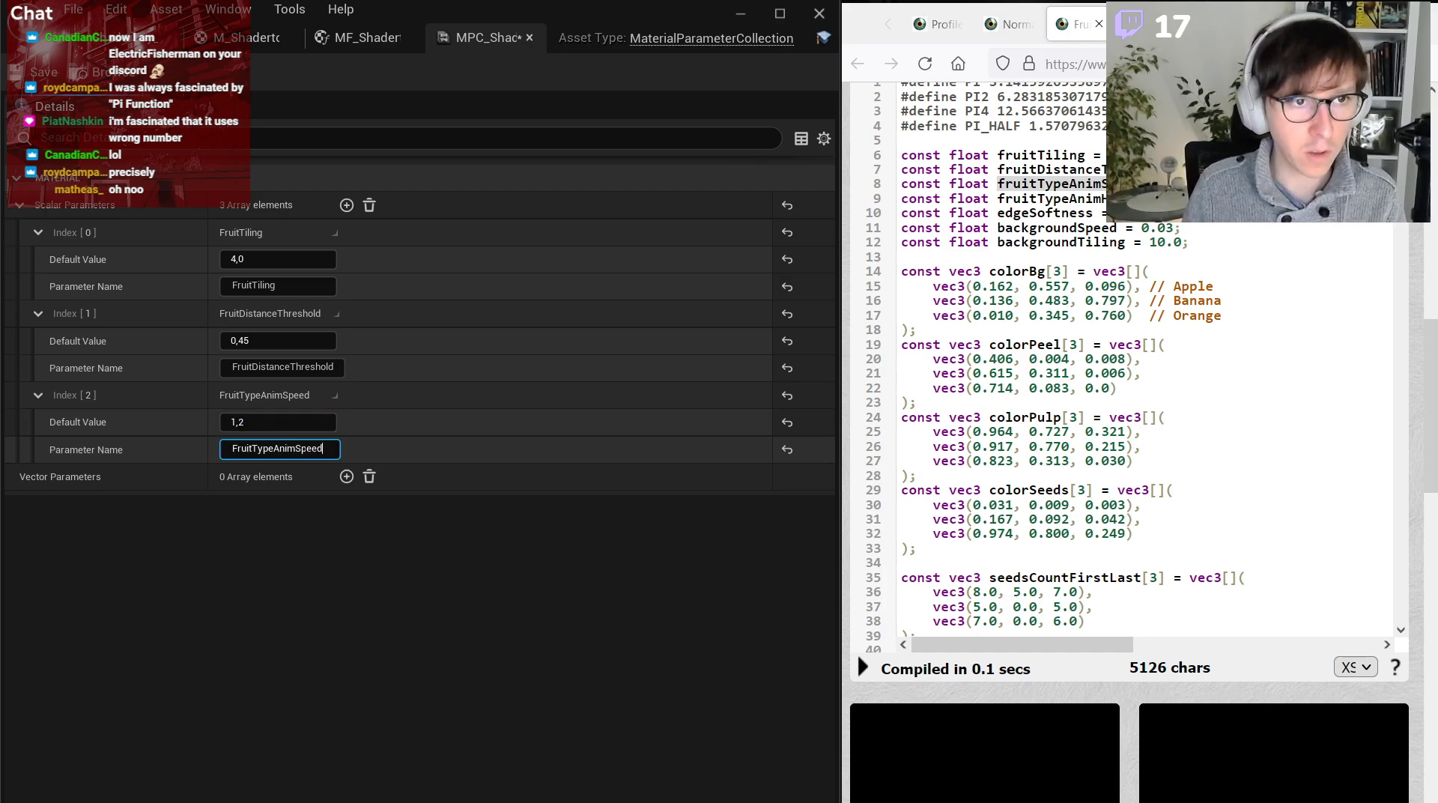
click(349, 619)
Add a fourth scalar parameter named FruitTypeAnimHardness, based on the matching shader constant with a capitalized first letter.
click(346, 206)
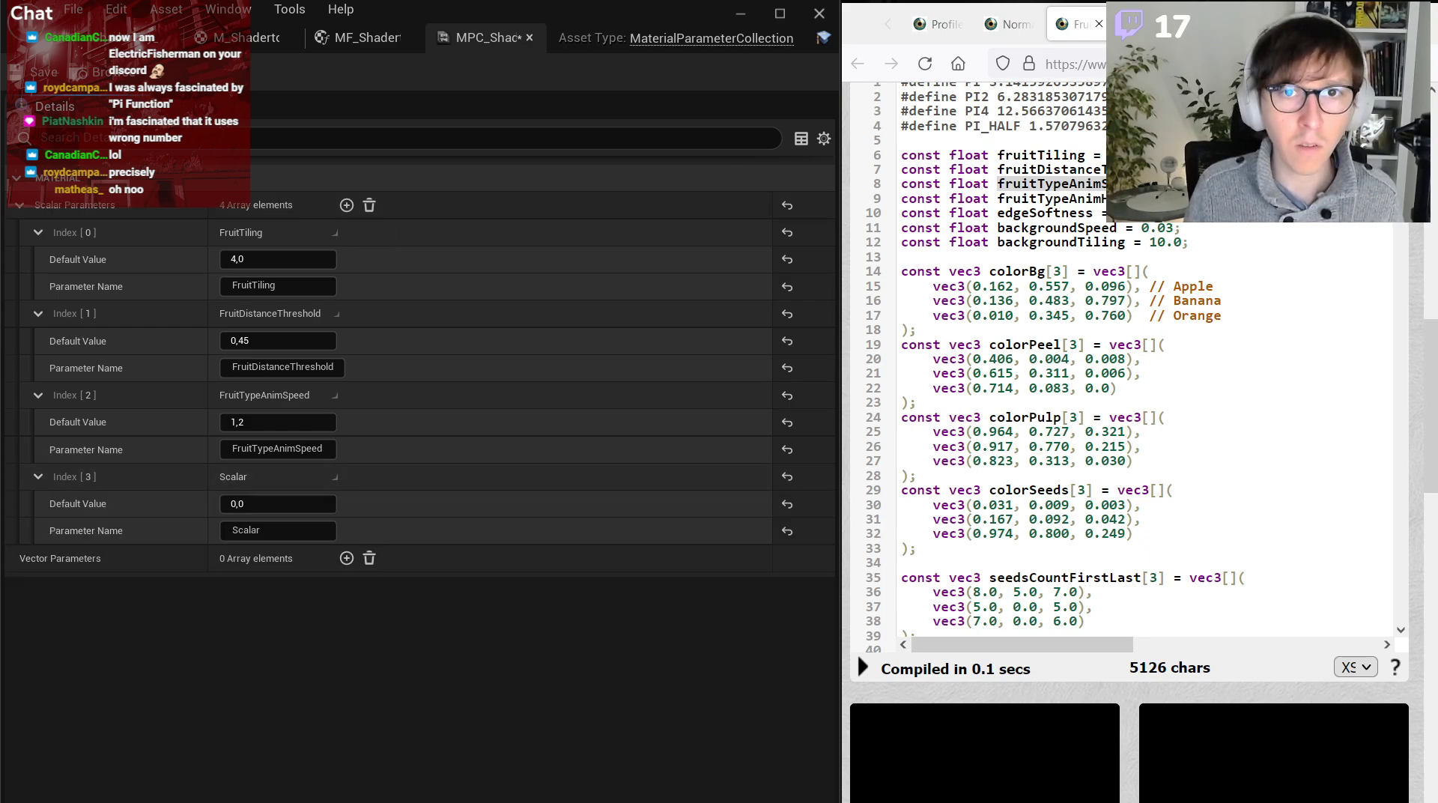
double_click(1049, 198)
click(300, 530)
text(fruitTypeAnimHardness)
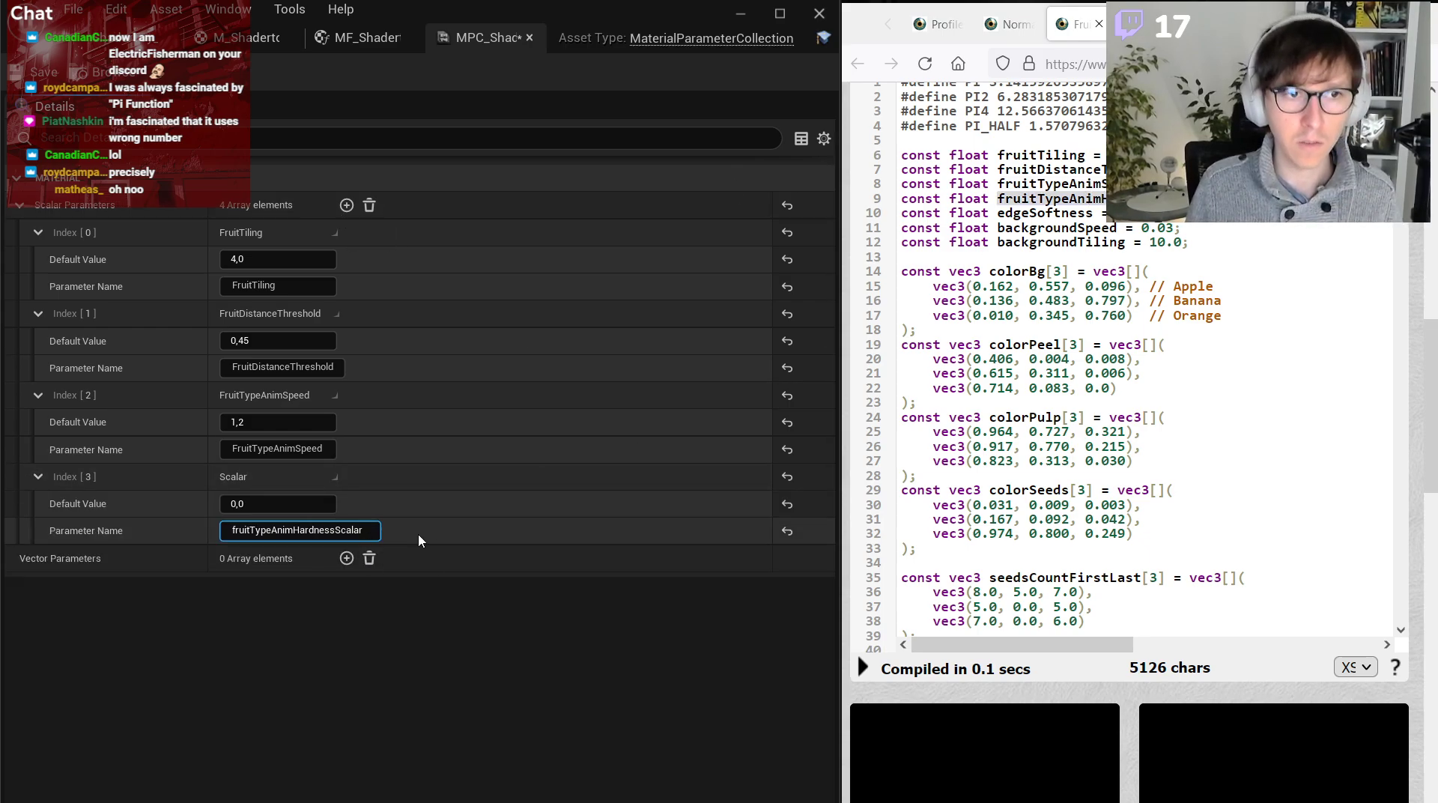
key(Home)
key(Delete)
text(F)
key(Return)
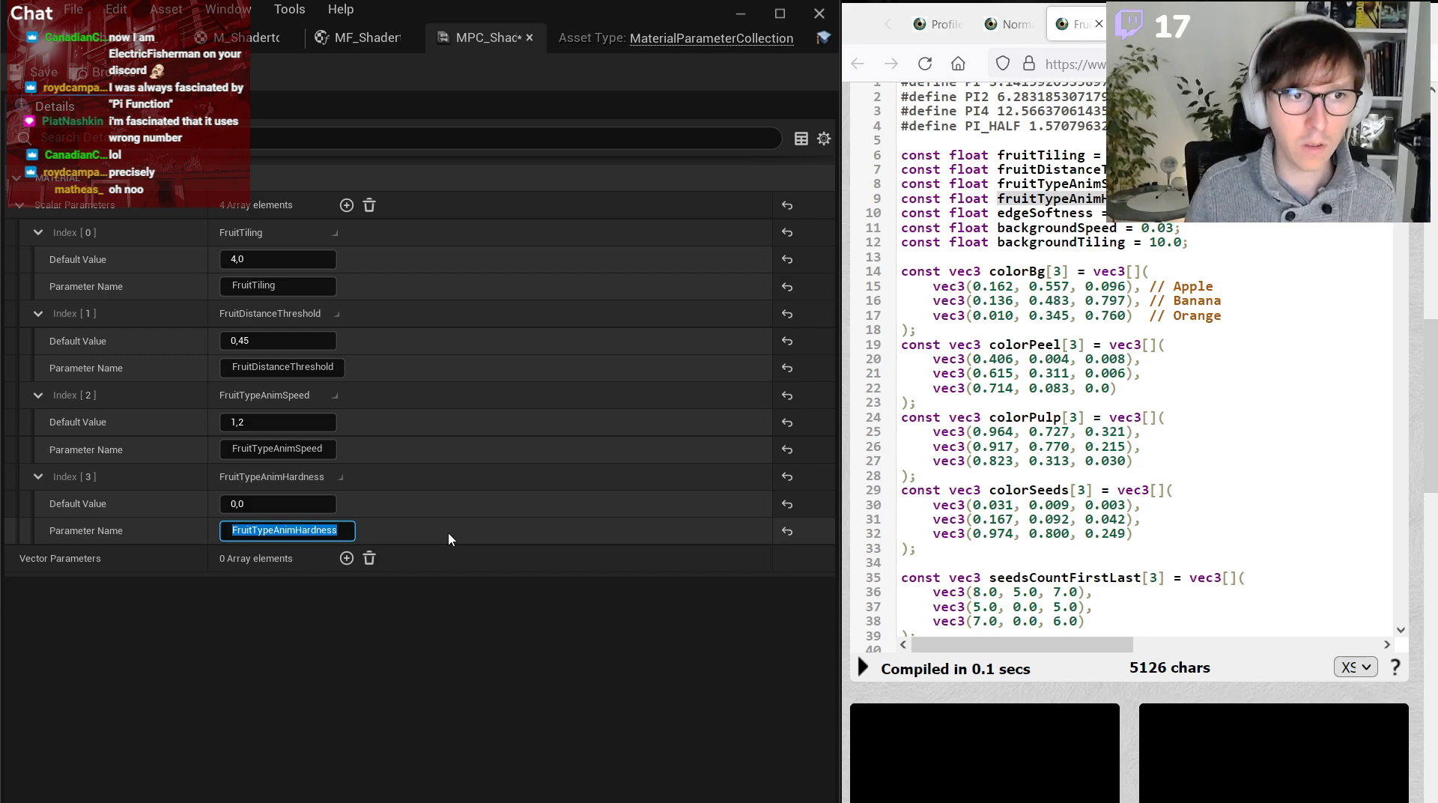
Set the default value of FruitTypeAnimHardness to 4.5.
click(1199, 198)
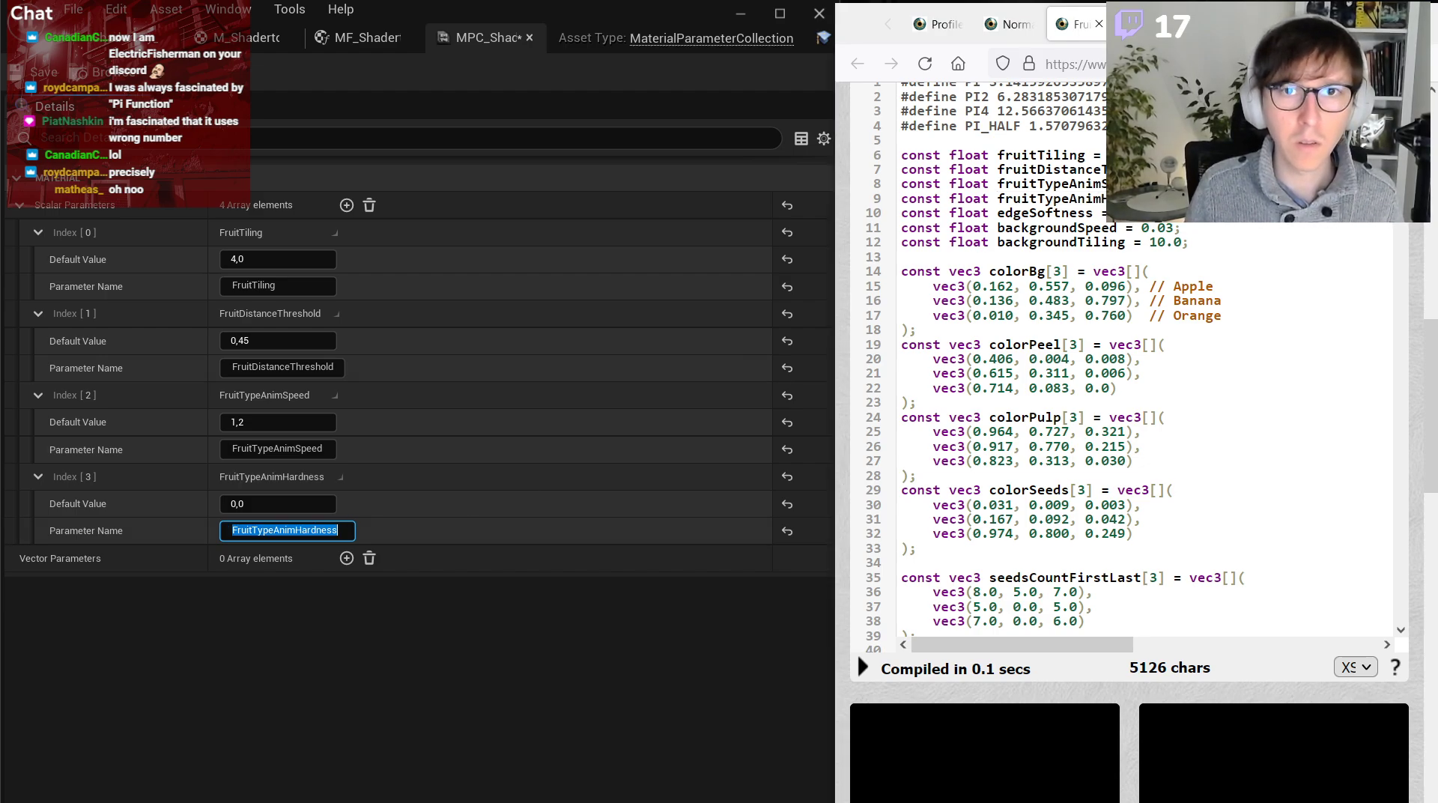
click(318, 503)
text(4,5)
key(Return)
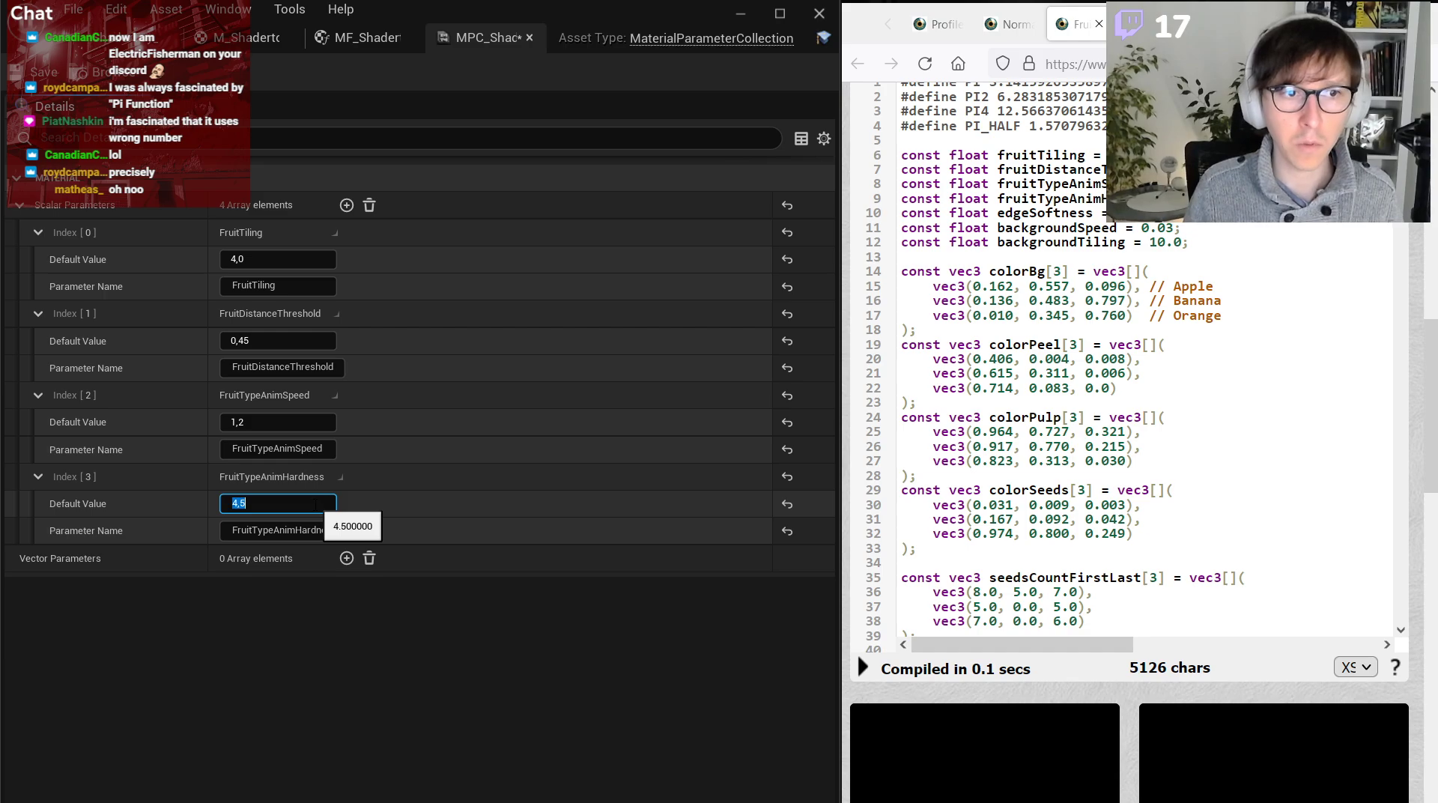
Add a fifth scalar parameter named EdgeSoftness, copying the name from the shader code and capitalizing its first letter.
double_click(1045, 212)
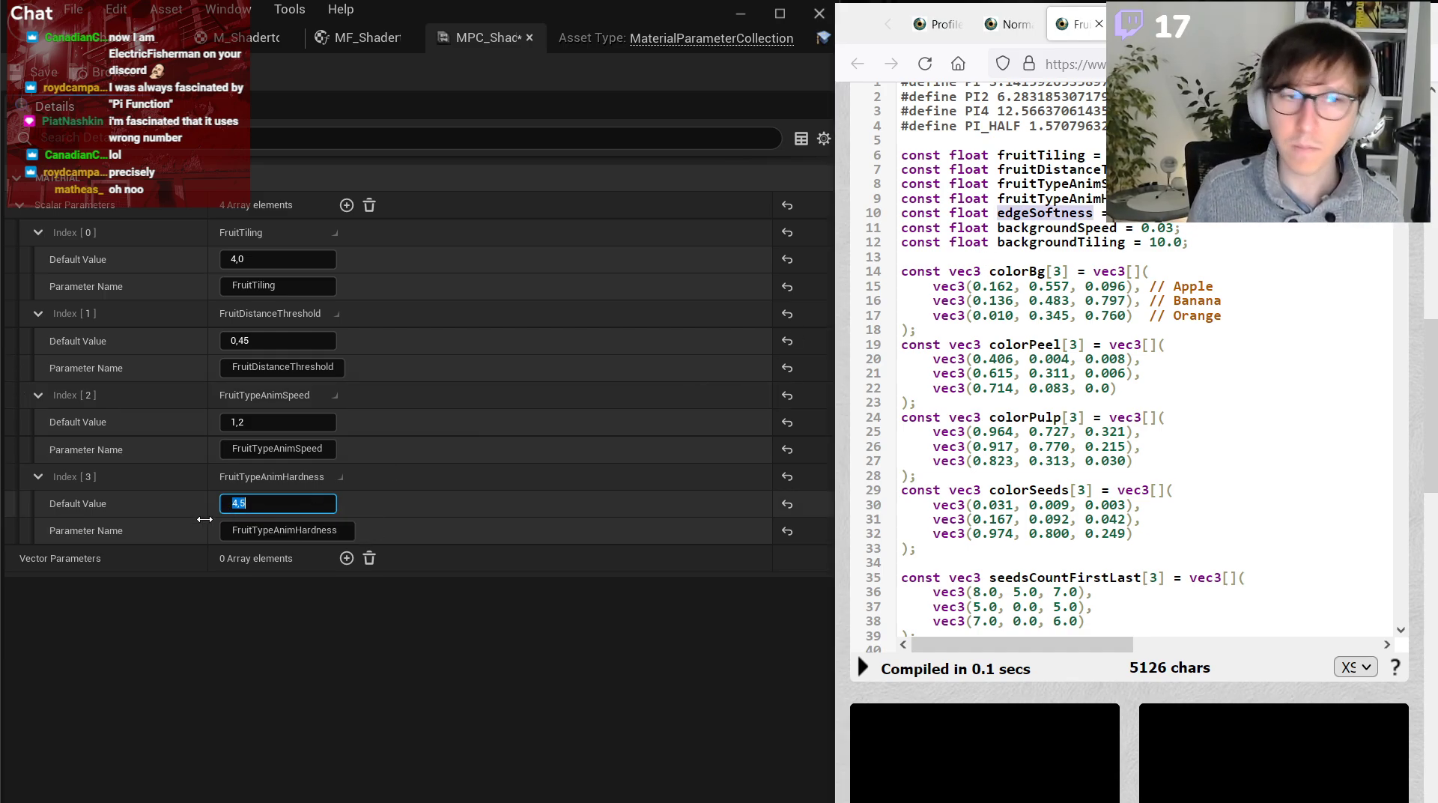
click(346, 205)
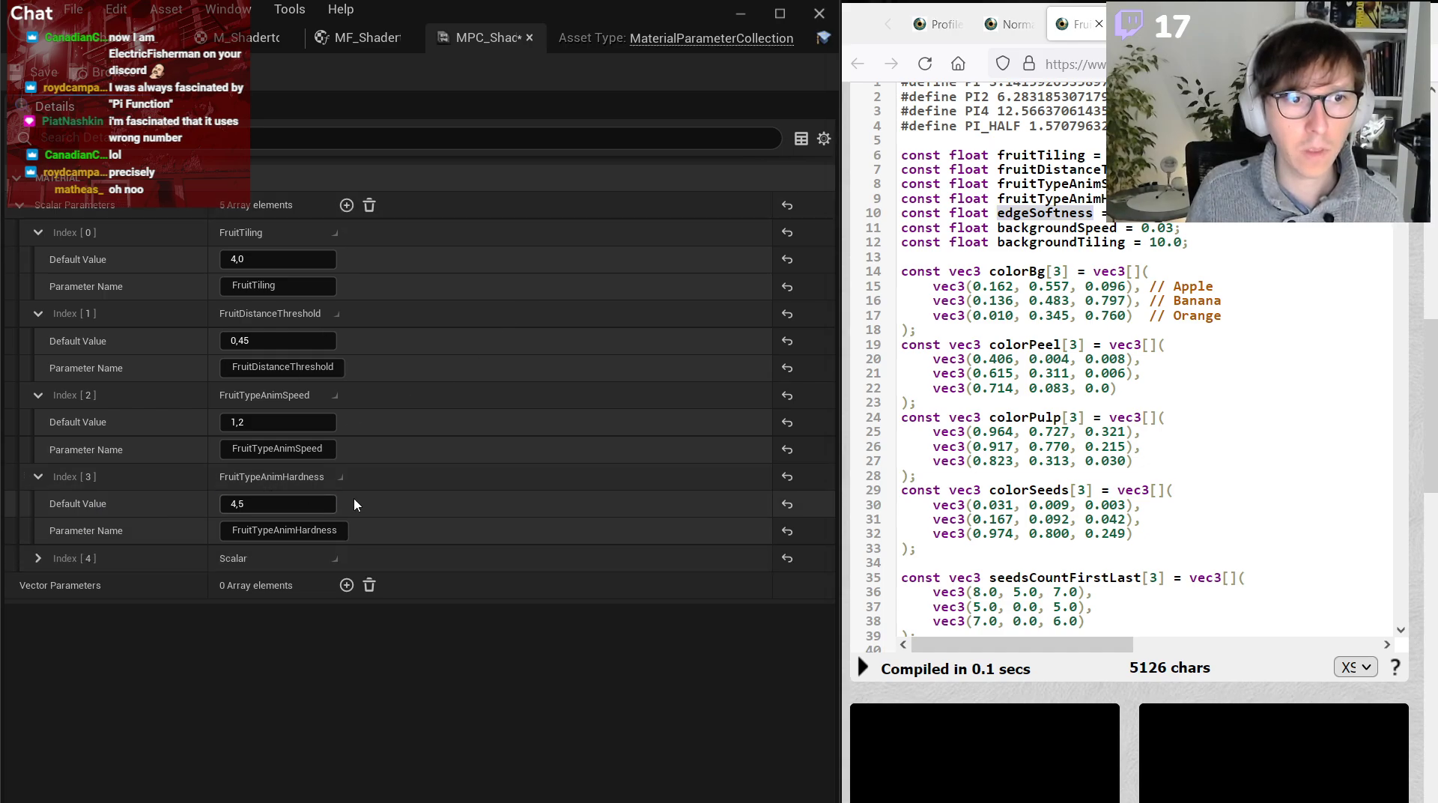
click(37, 559)
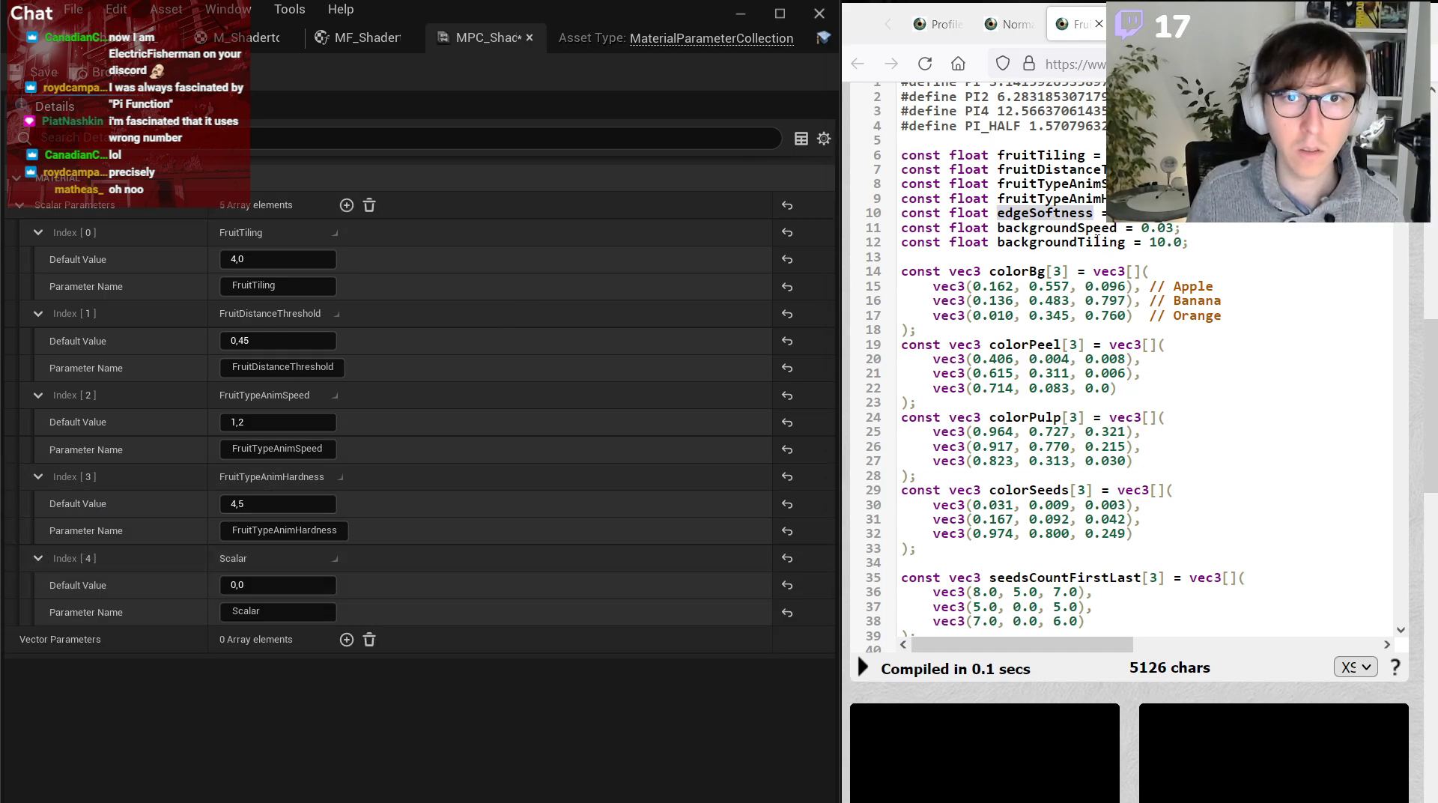
click(1059, 215)
key(ctrl+c)
click(277, 612)
key(ctrl+v)
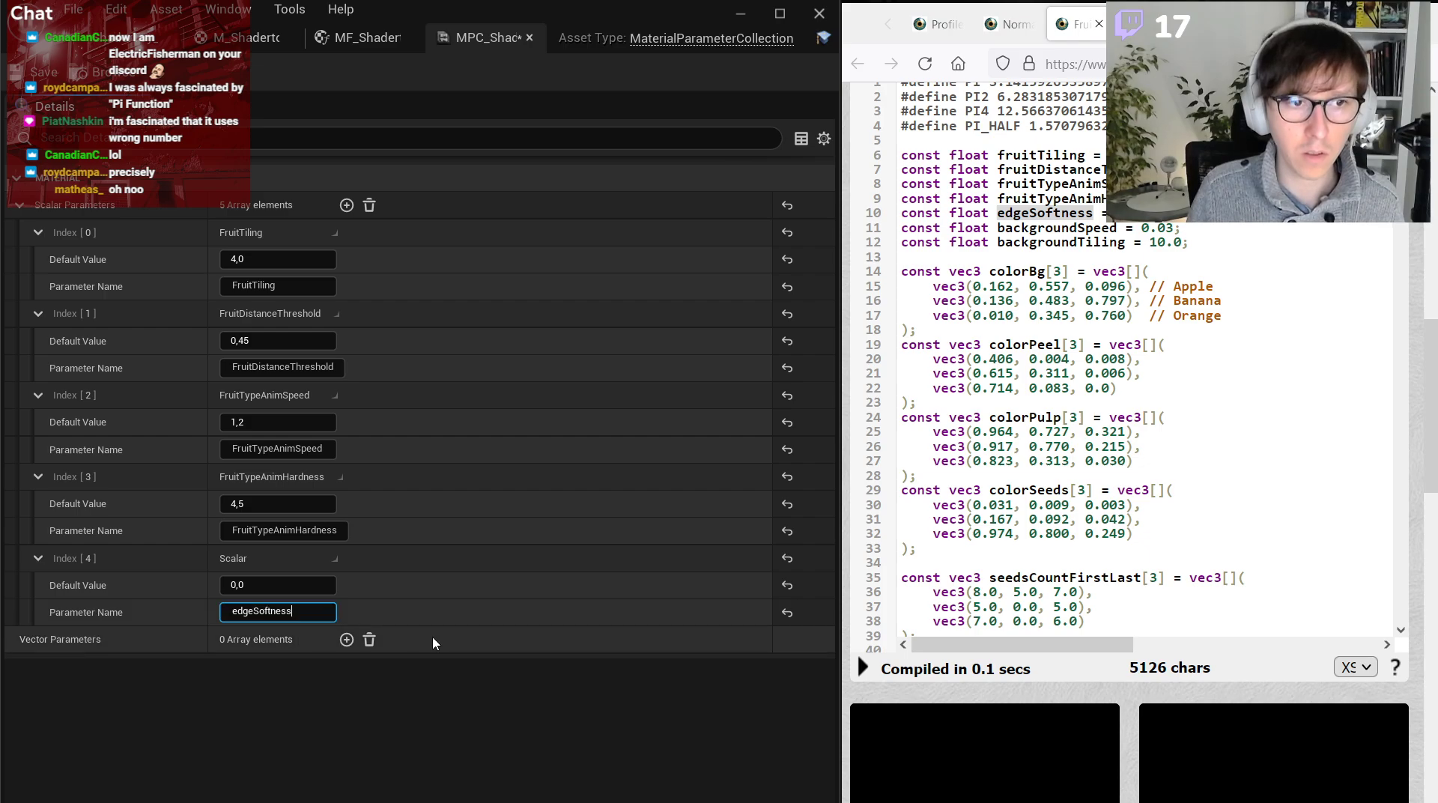
key(Return)
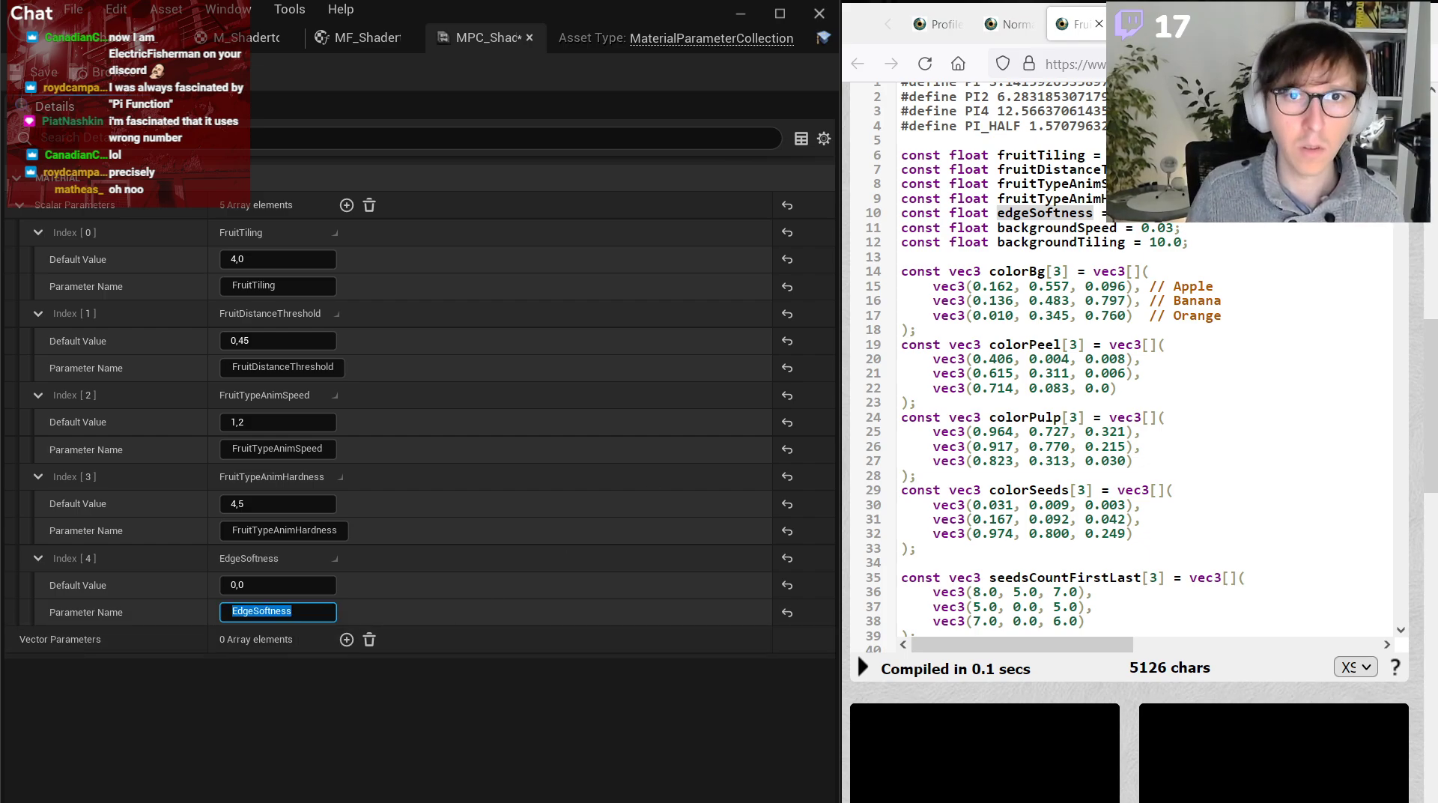
Set the default value of EdgeSoftness to 0.003.
click(1131, 214)
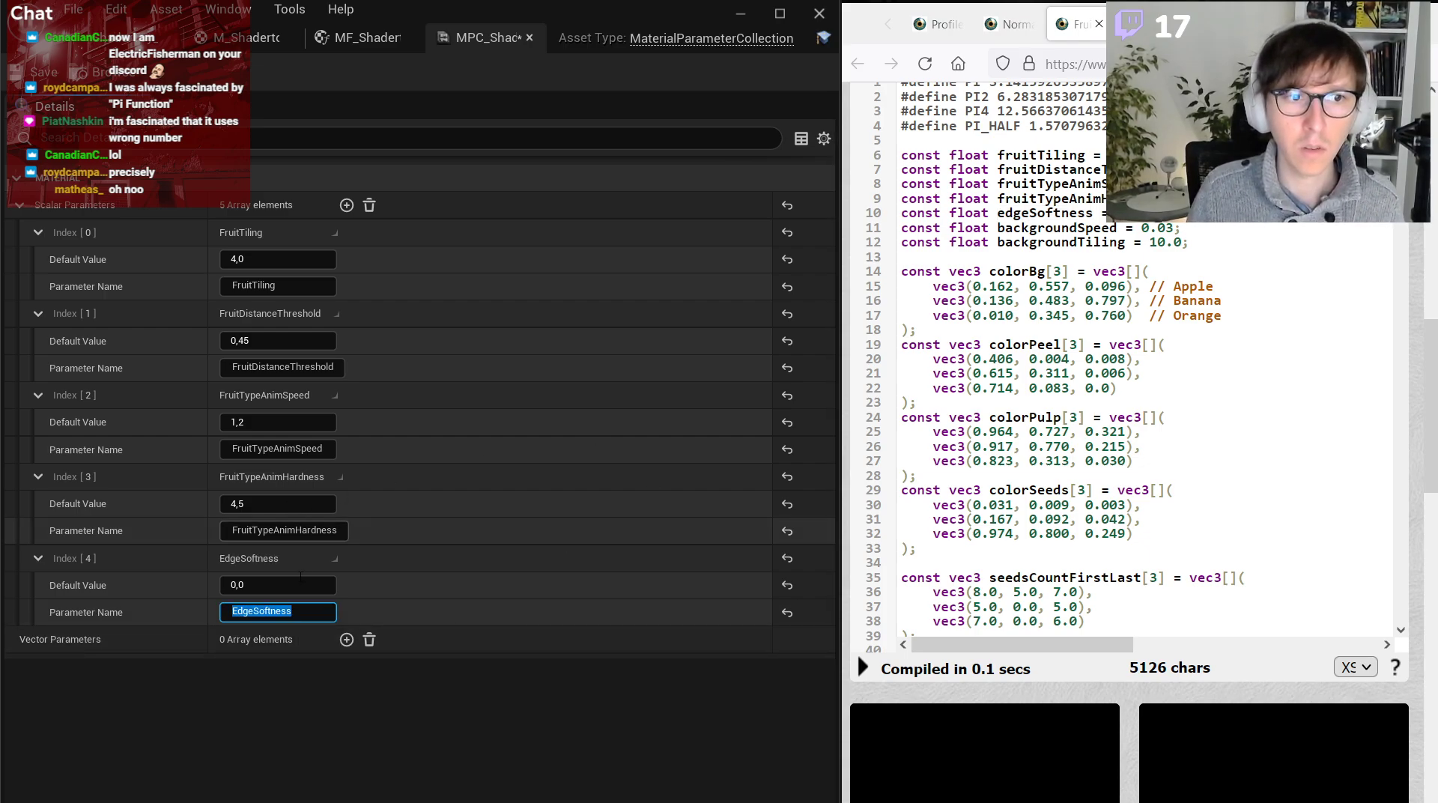
click(277, 585)
text(0,003)
key(Return)
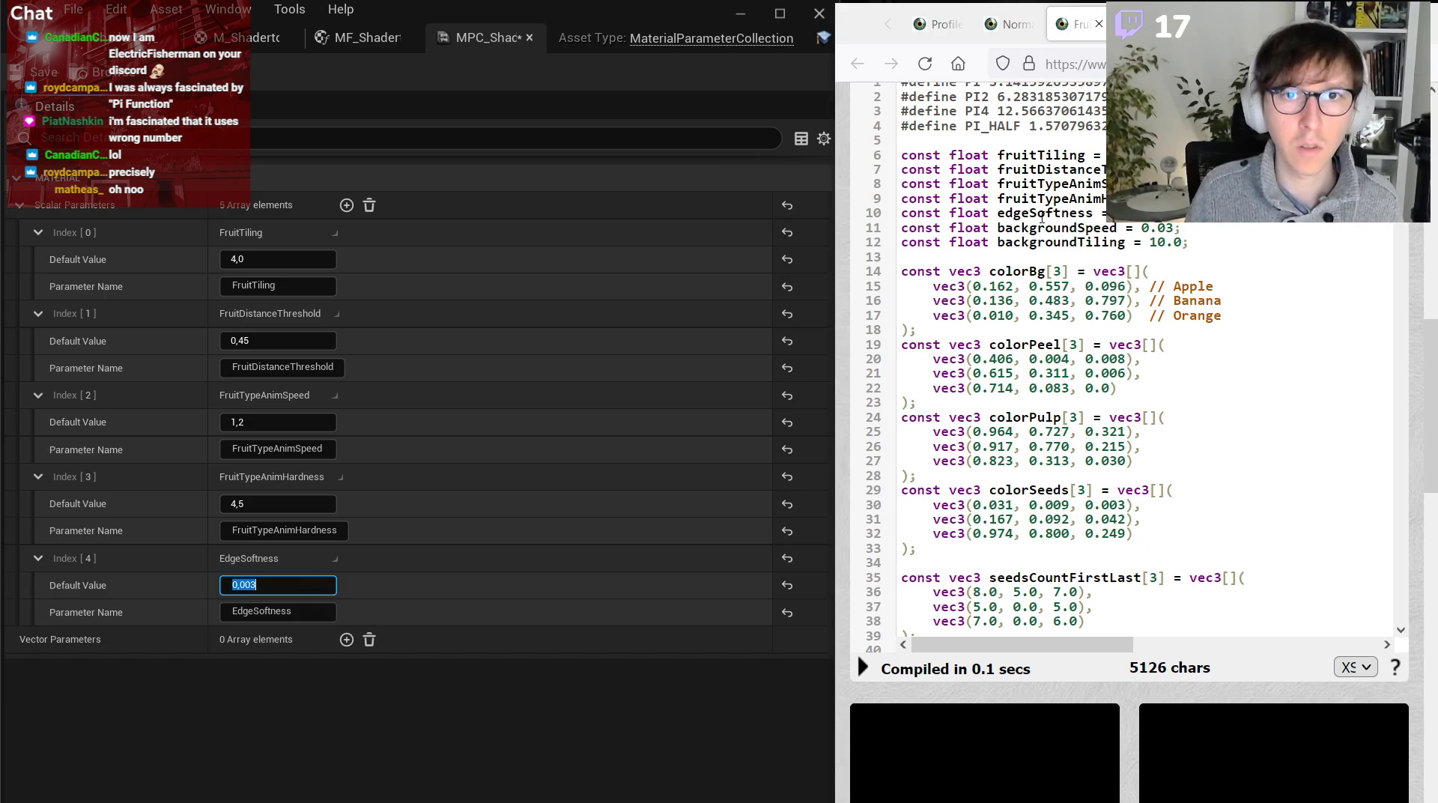
Add a sixth scalar parameter named BackgroundSpeed with a default value of 0.03, matching the shader's backgroundSpeed constant.
double_click(1044, 213)
double_click(1049, 227)
click(346, 205)
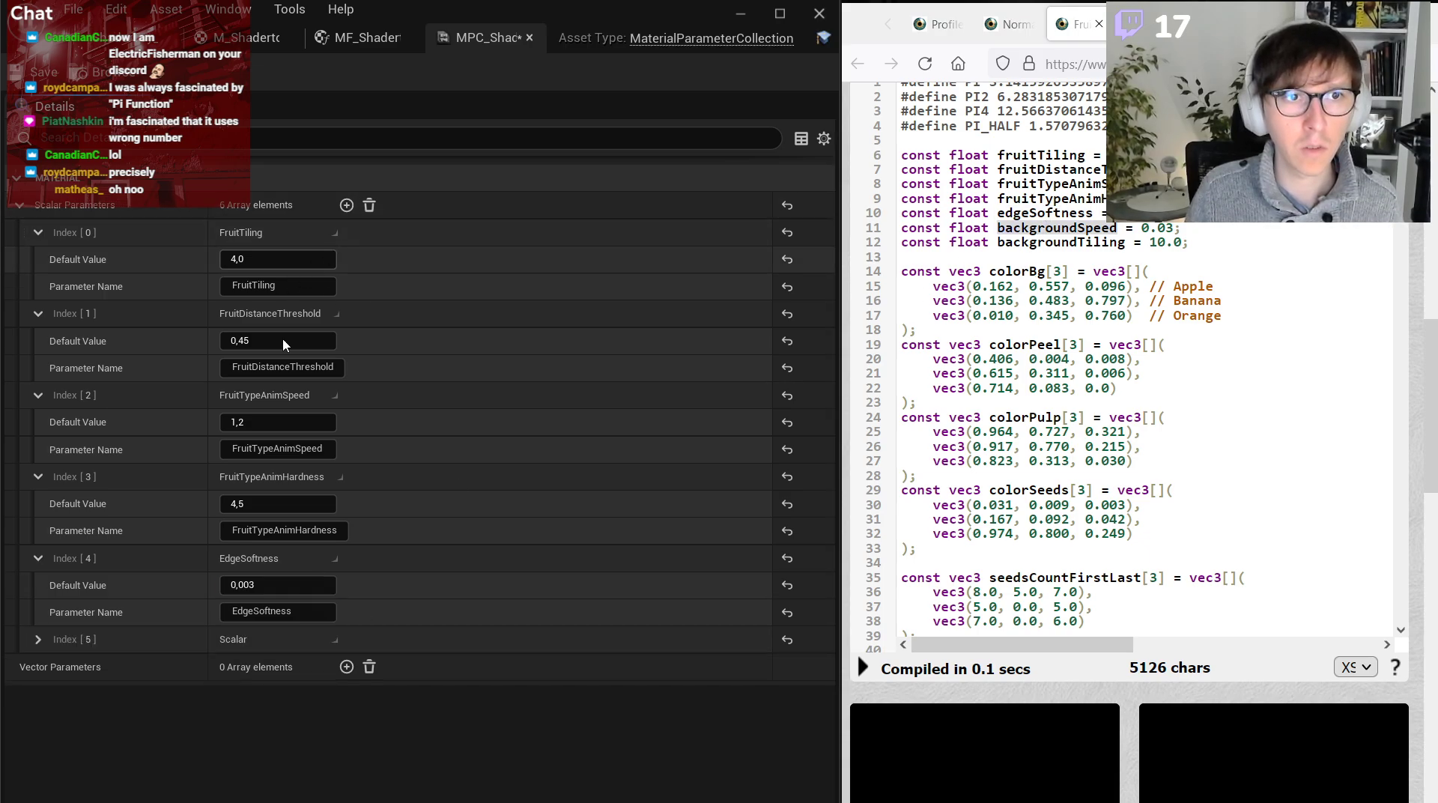
click(38, 639)
click(277, 694)
key(ctrl+v)
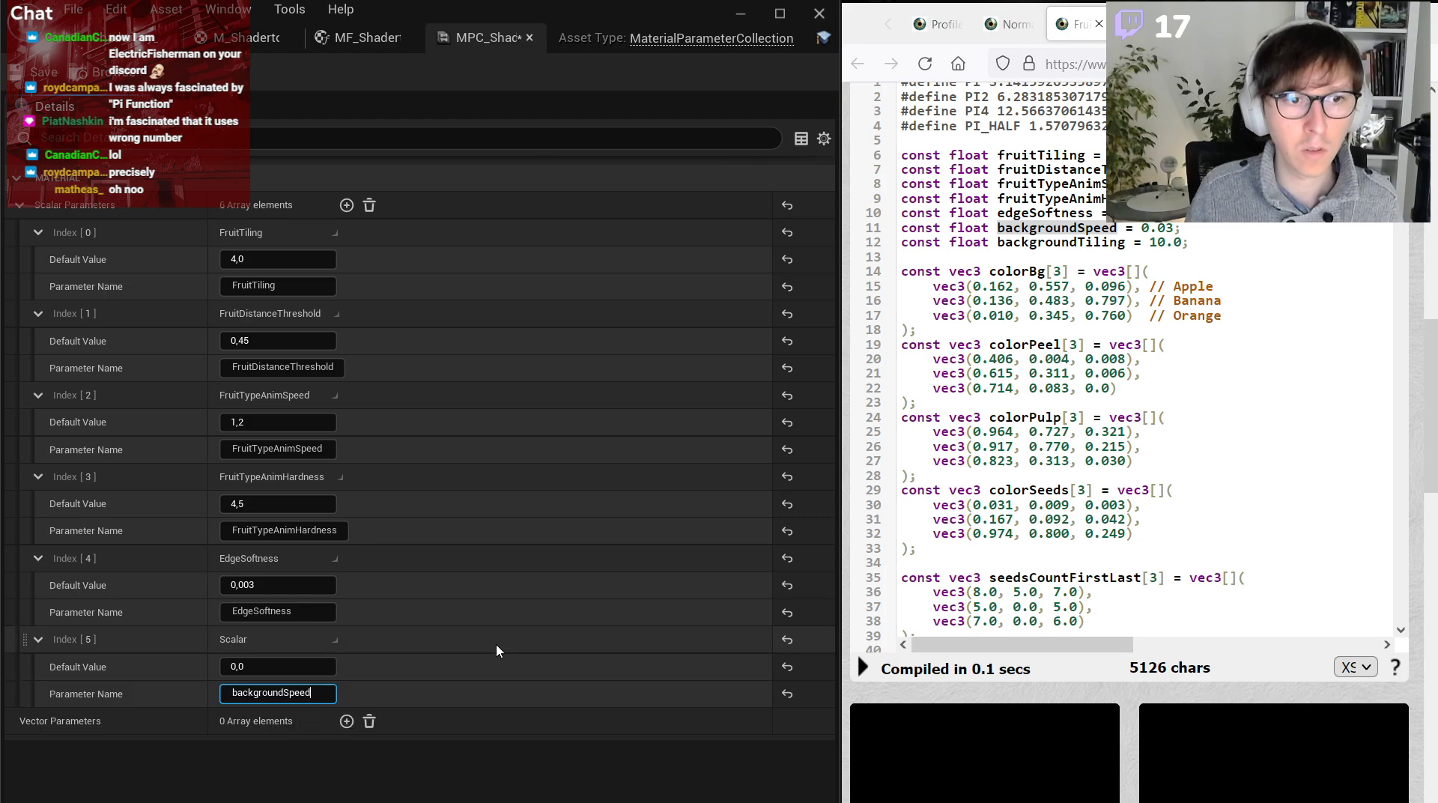
key(Home)
key(Delete)
text(B)
key(Return)
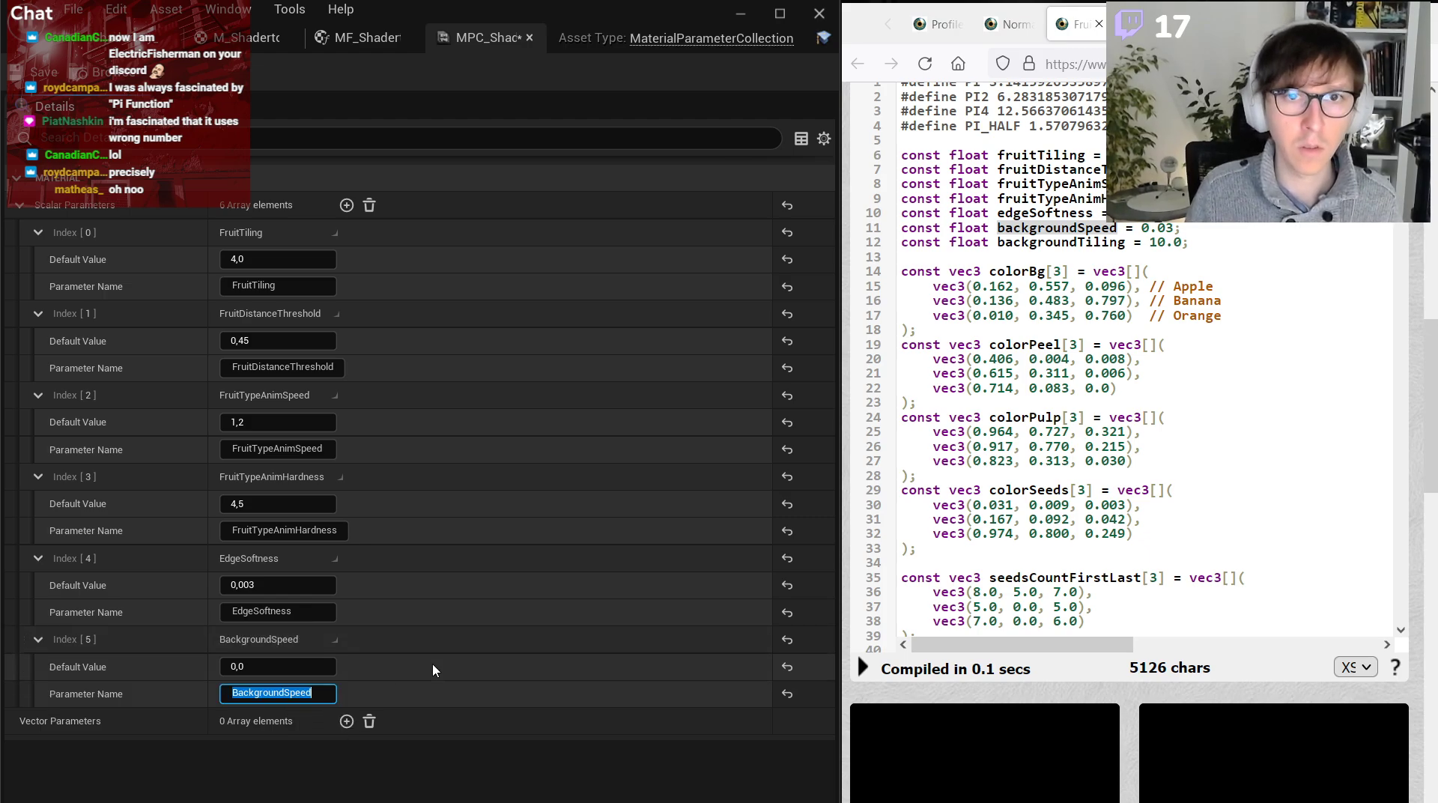
click(268, 666)
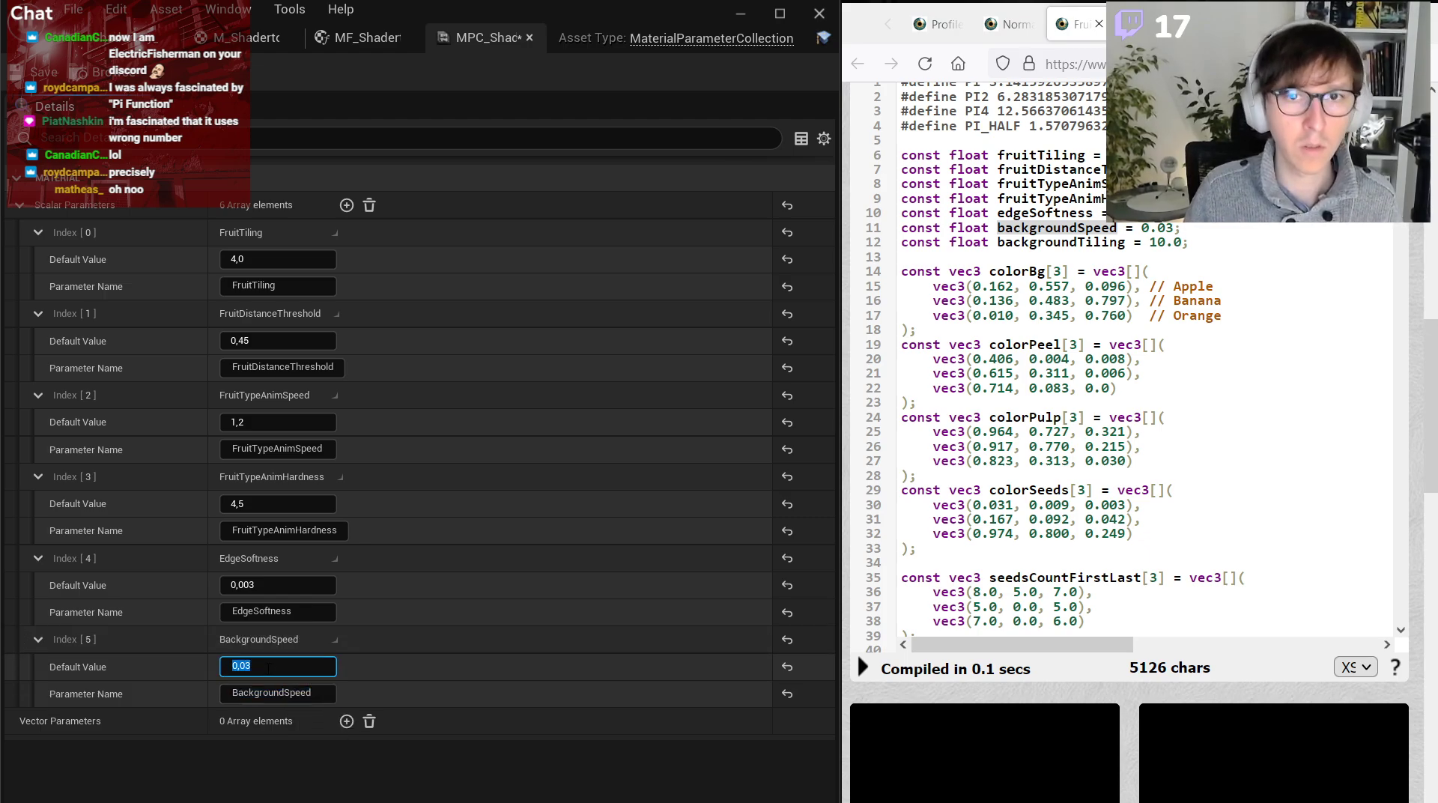
Add a seventh scalar parameter named BackgroundTiling, copying the name from the shader code and capitalizing its first letter.
double_click(1037, 243)
key(ctrl+c)
click(346, 210)
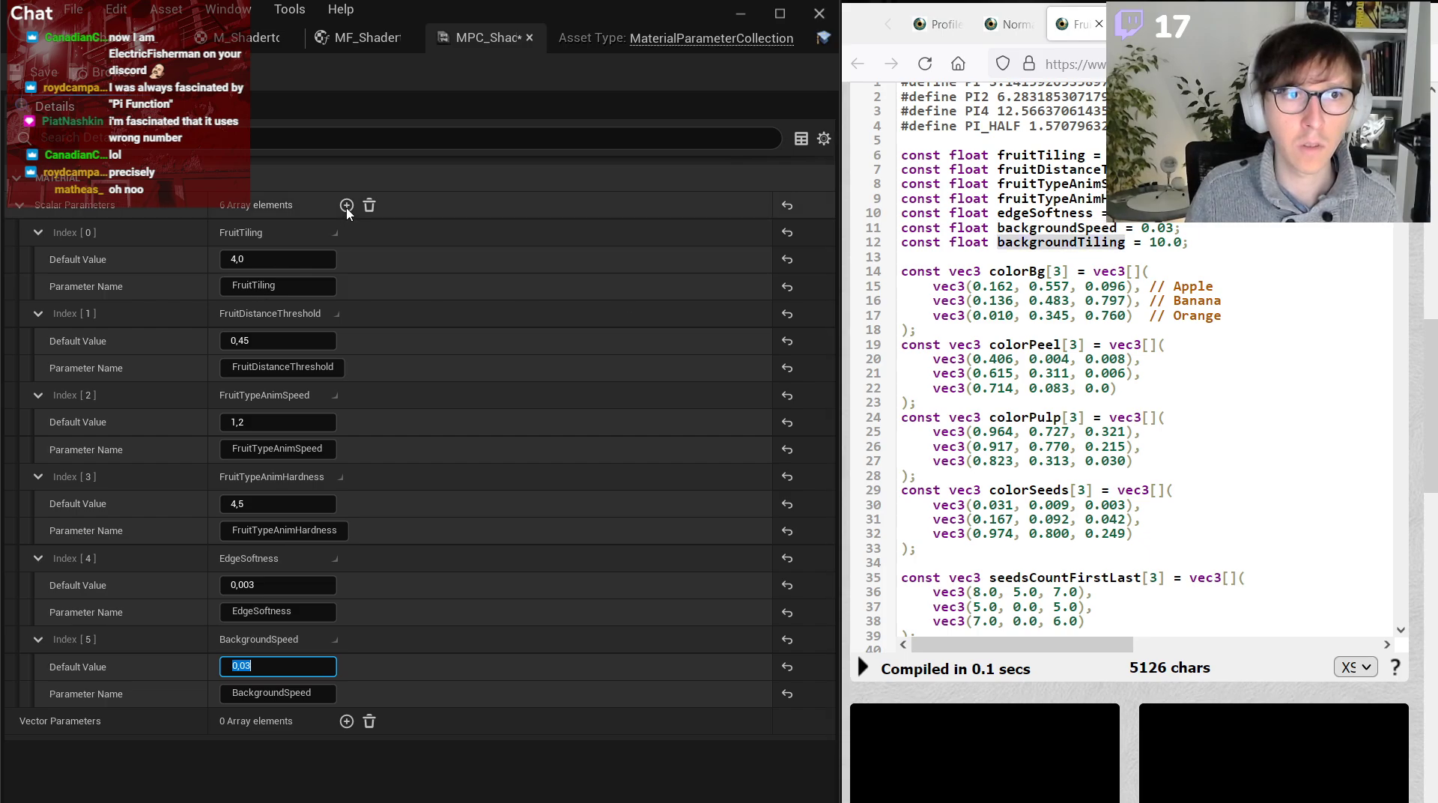
click(347, 206)
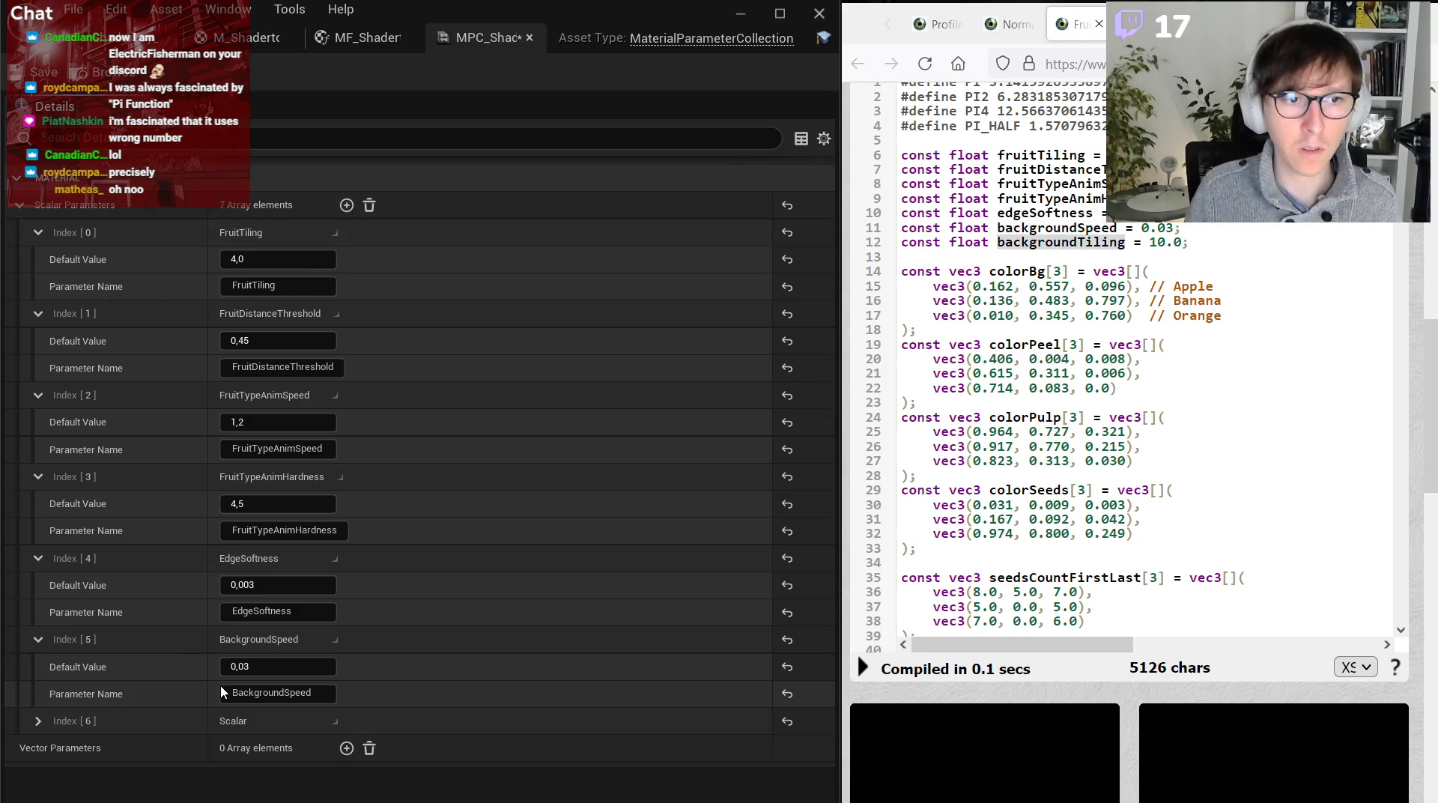
click(38, 722)
click(277, 774)
key(ctrl+v)
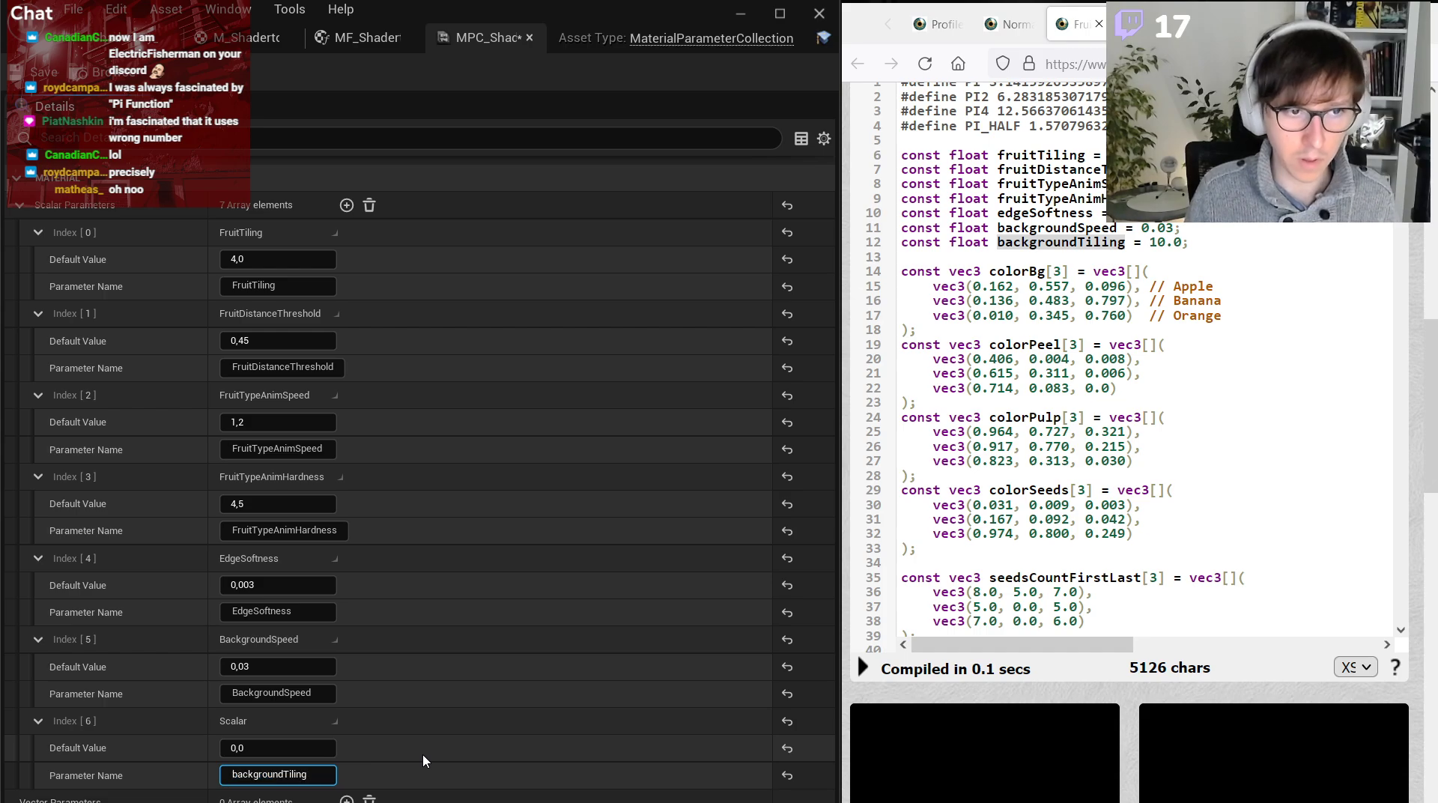
key(Home)
key(Delete)
text(B)
key(Return)
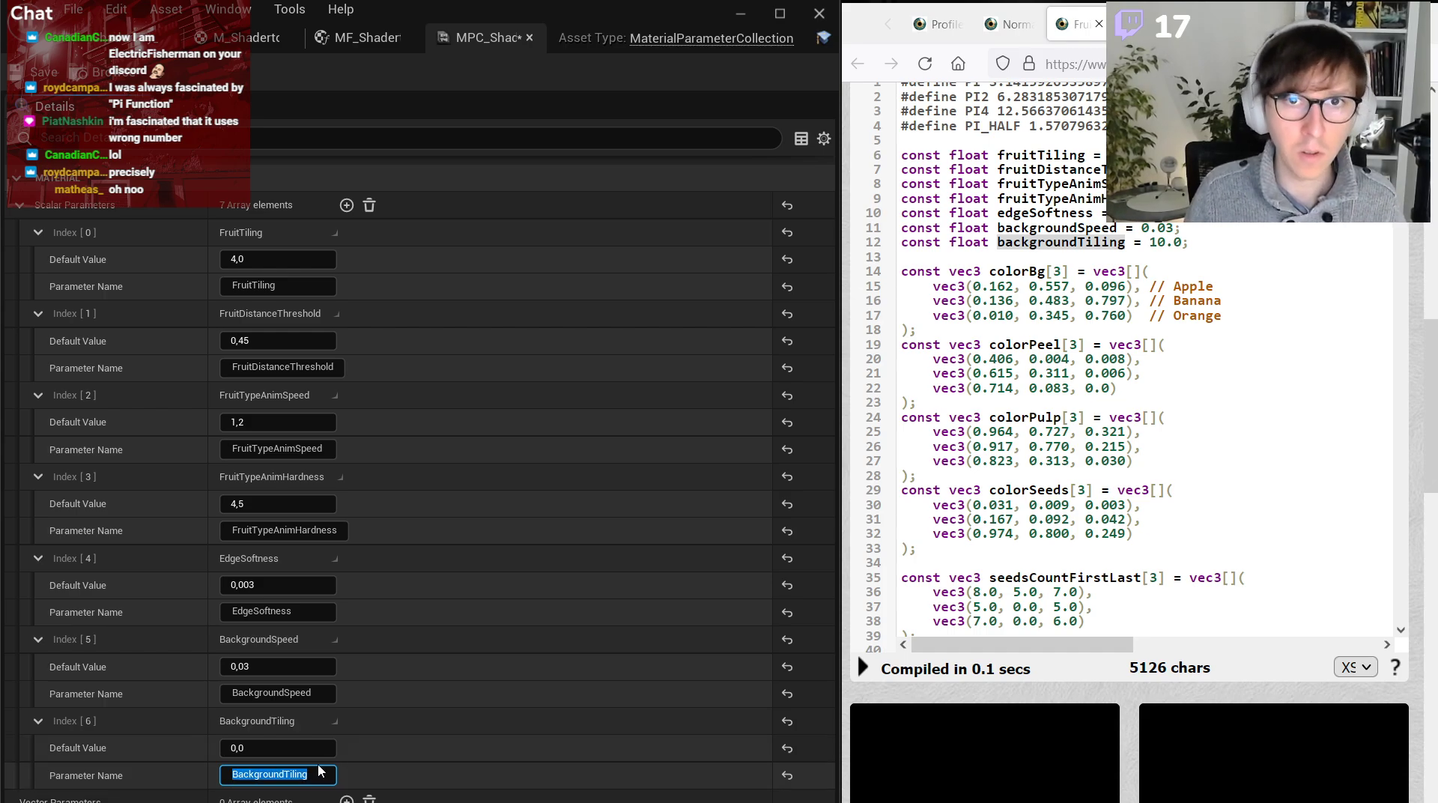
Set the default value of BackgroundTiling to 10.0 and save the parameter collection.
click(258, 747)
text(10,0)
key(Return)
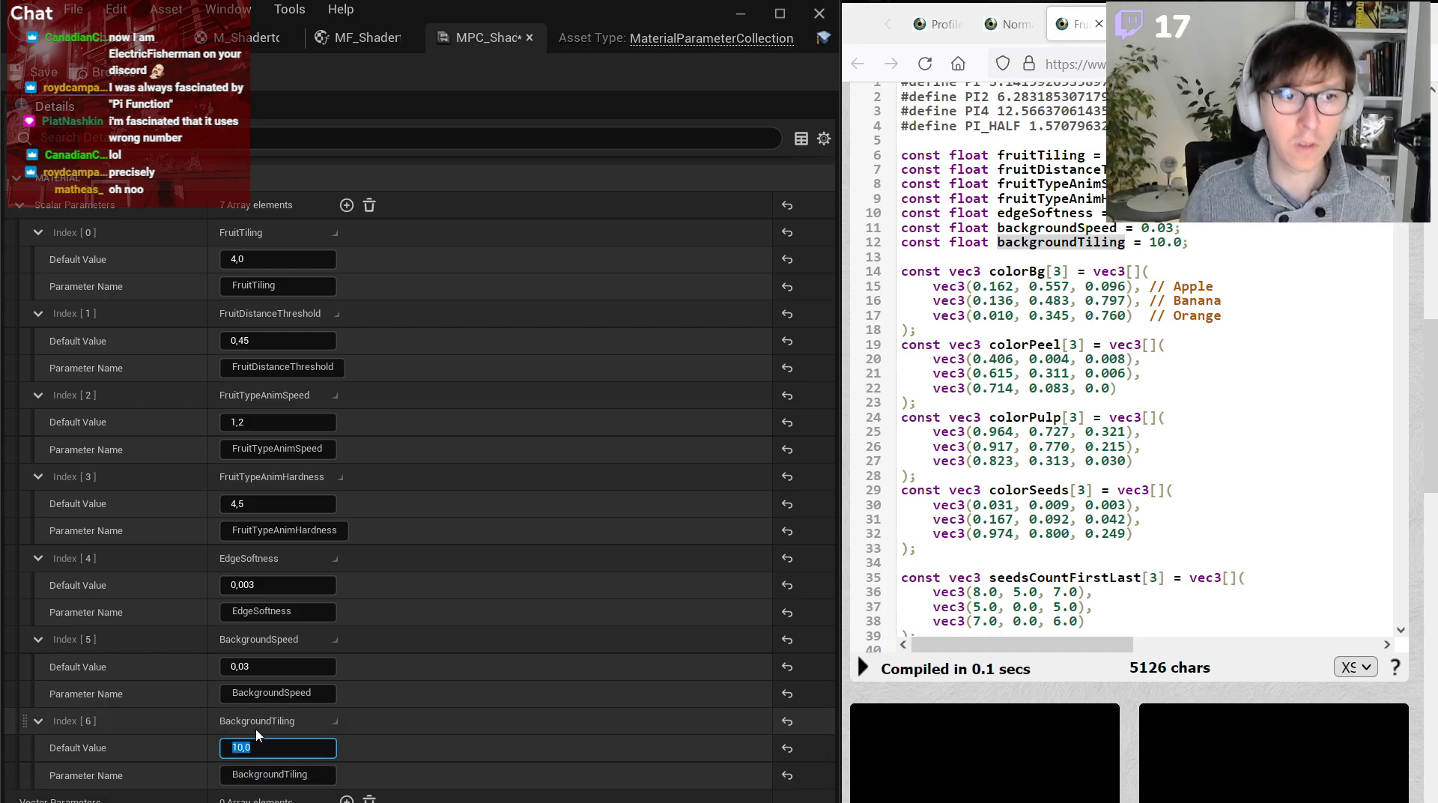
click(34, 73)
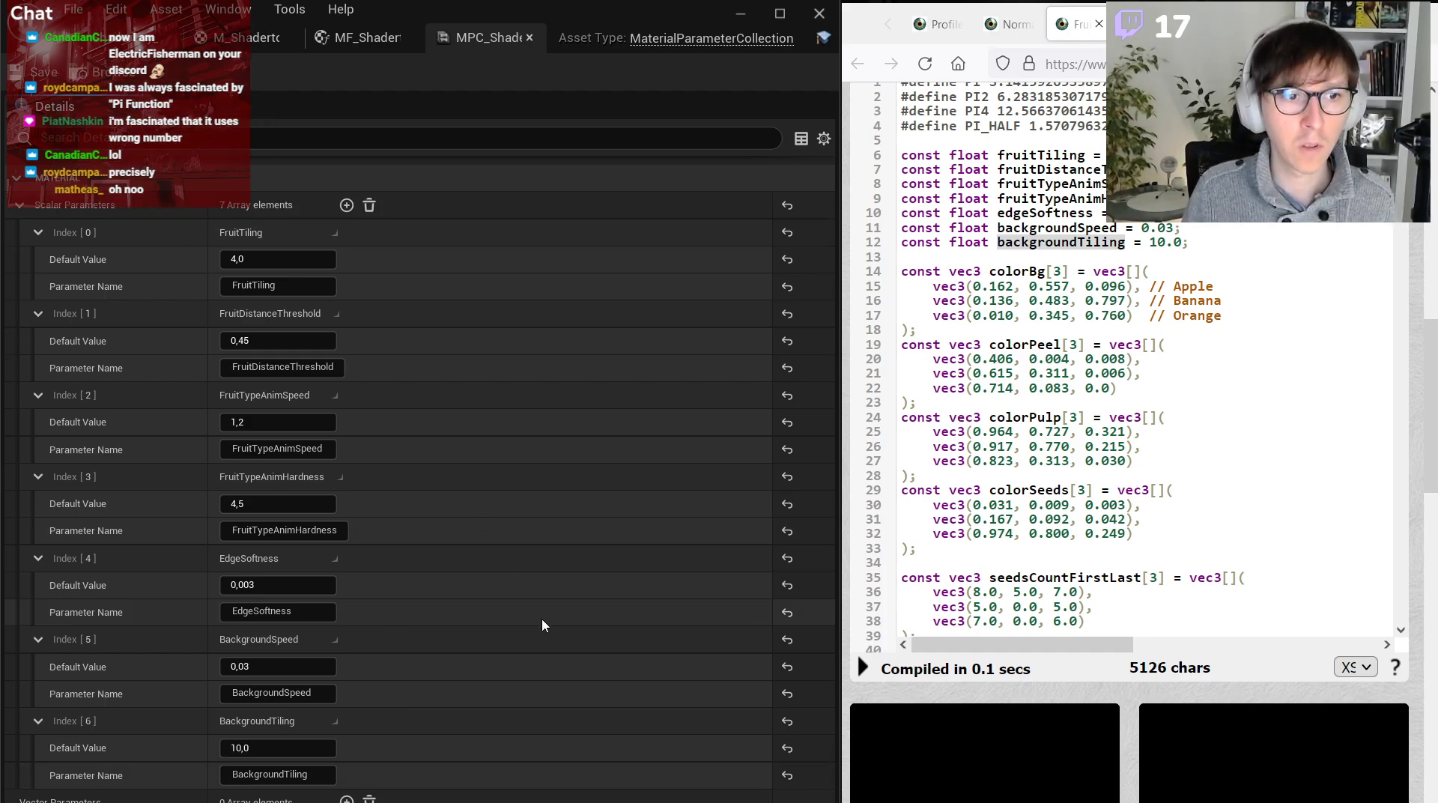
Add a first vector parameter to the collection and name it ColorBg, after the shader's colorBg array.
scroll(1246, 361, down, 10)
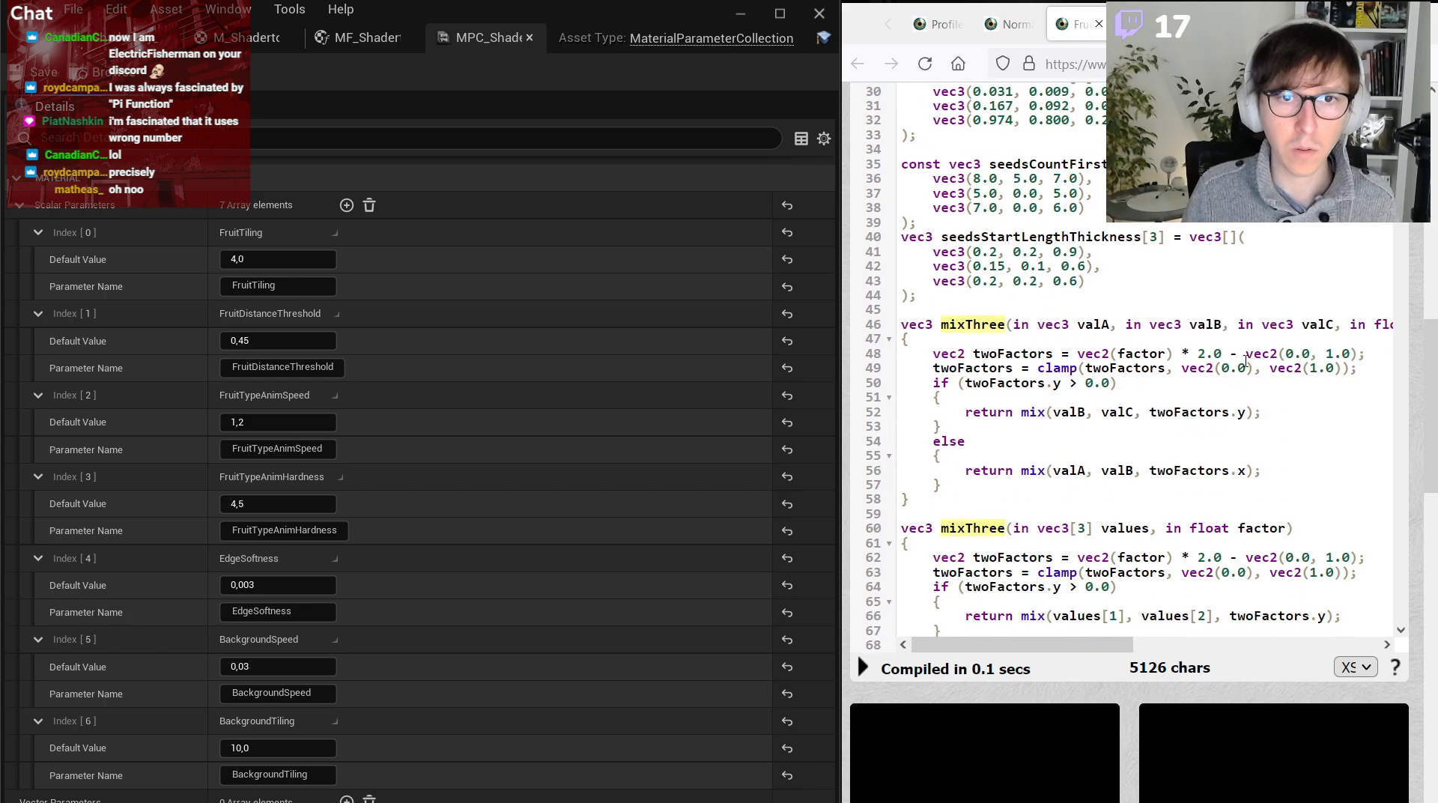
scroll(1246, 362, up, 10)
scroll(1241, 356, up, 5)
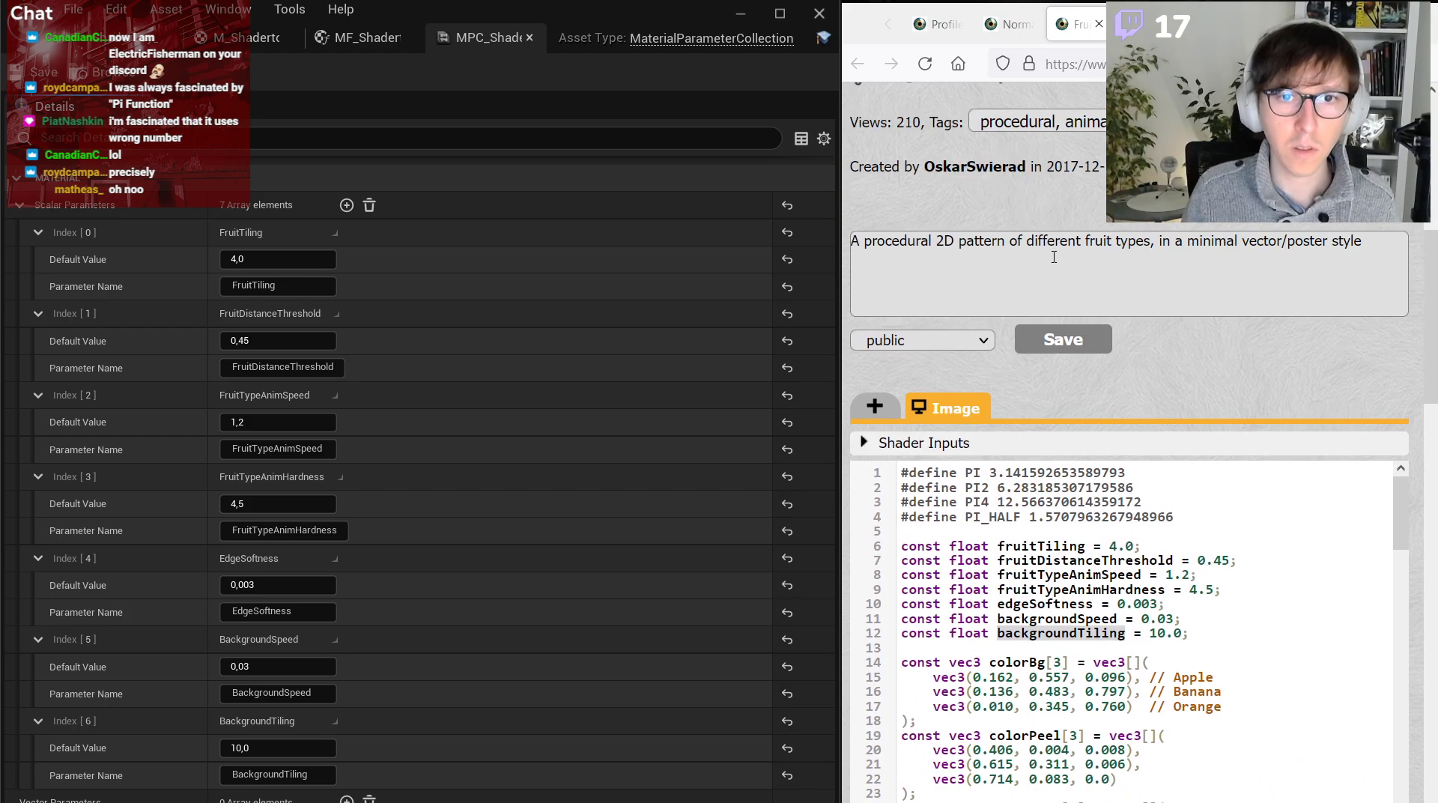
scroll(1054, 257, down, 7)
scroll(1219, 373, up, 2)
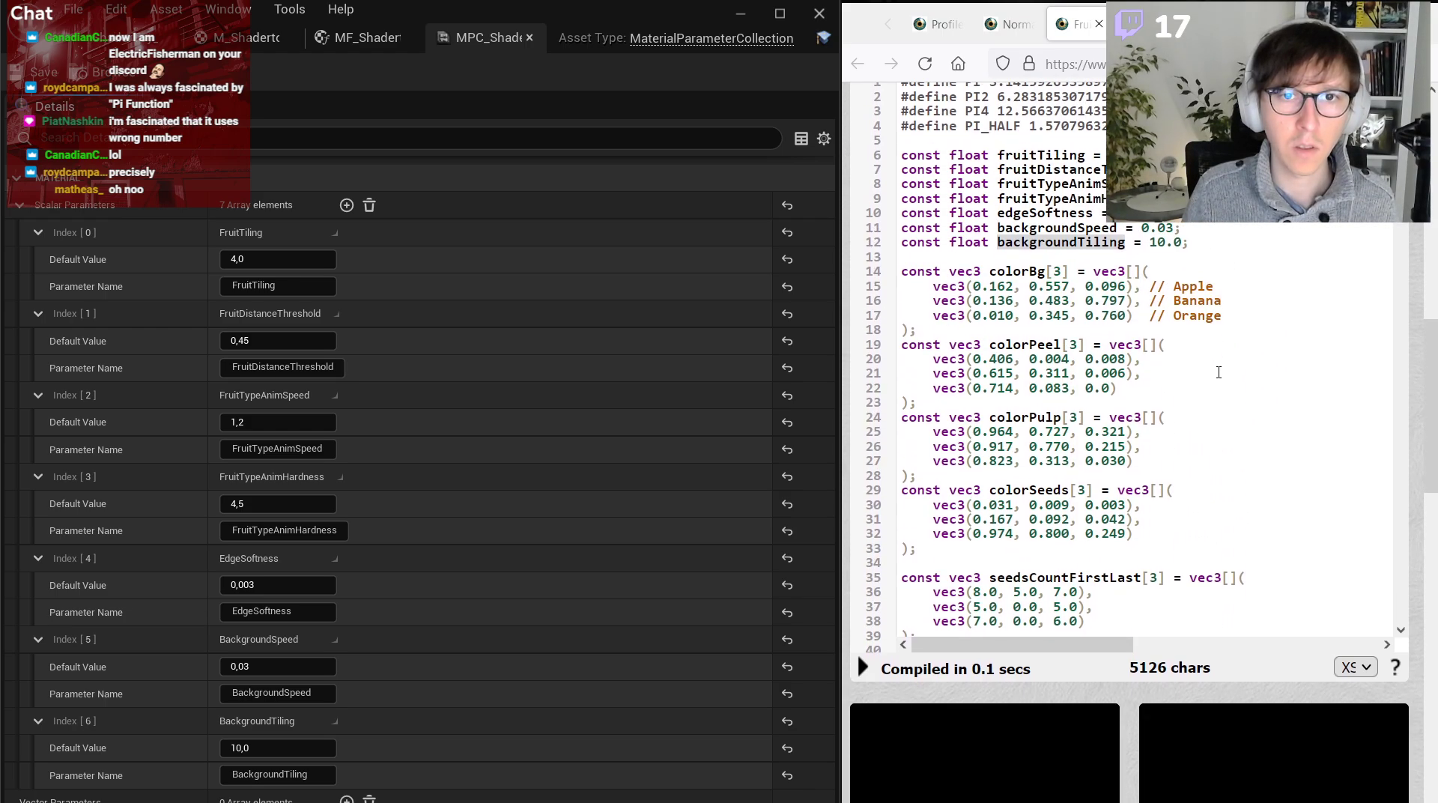
click(346, 800)
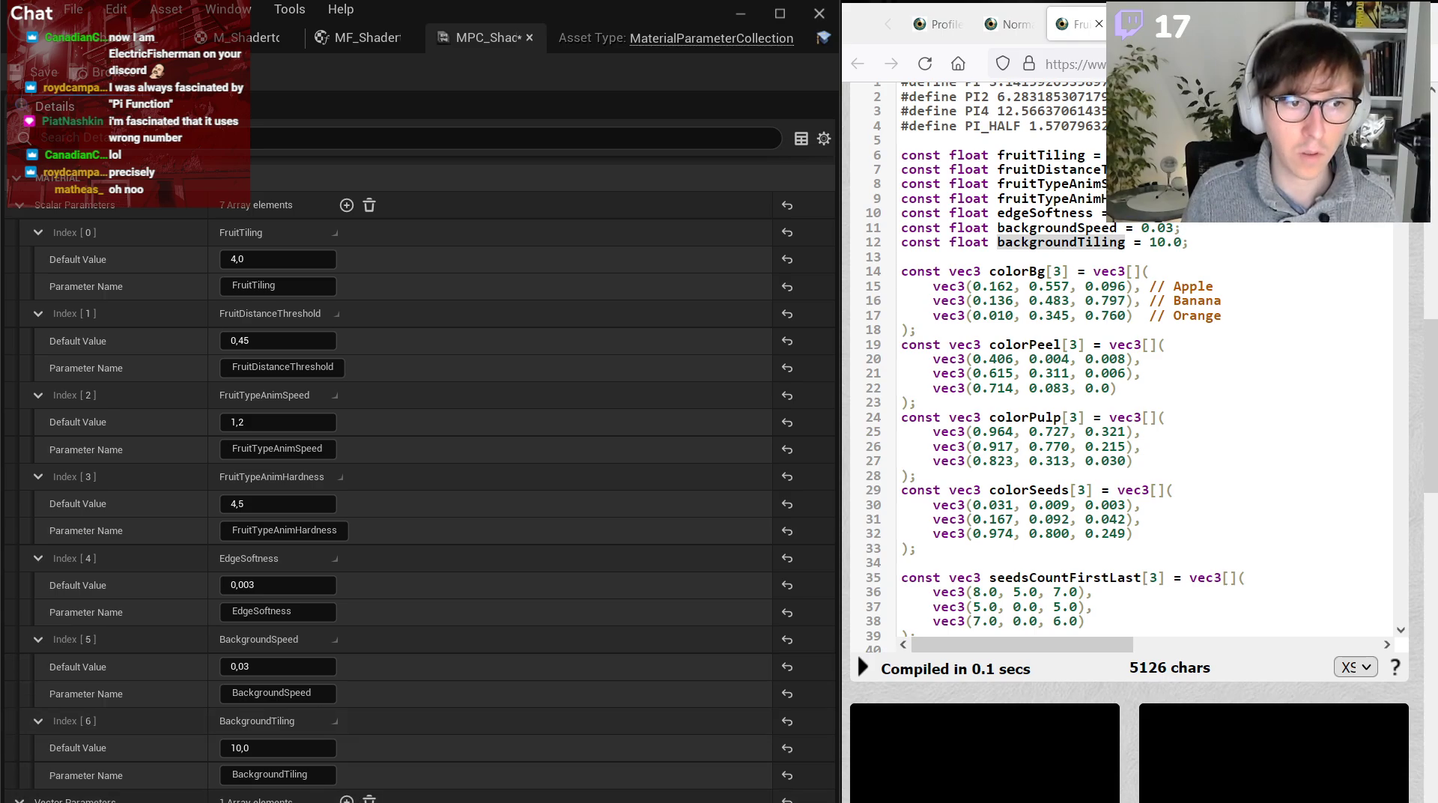
scroll(418, 483, down, 1)
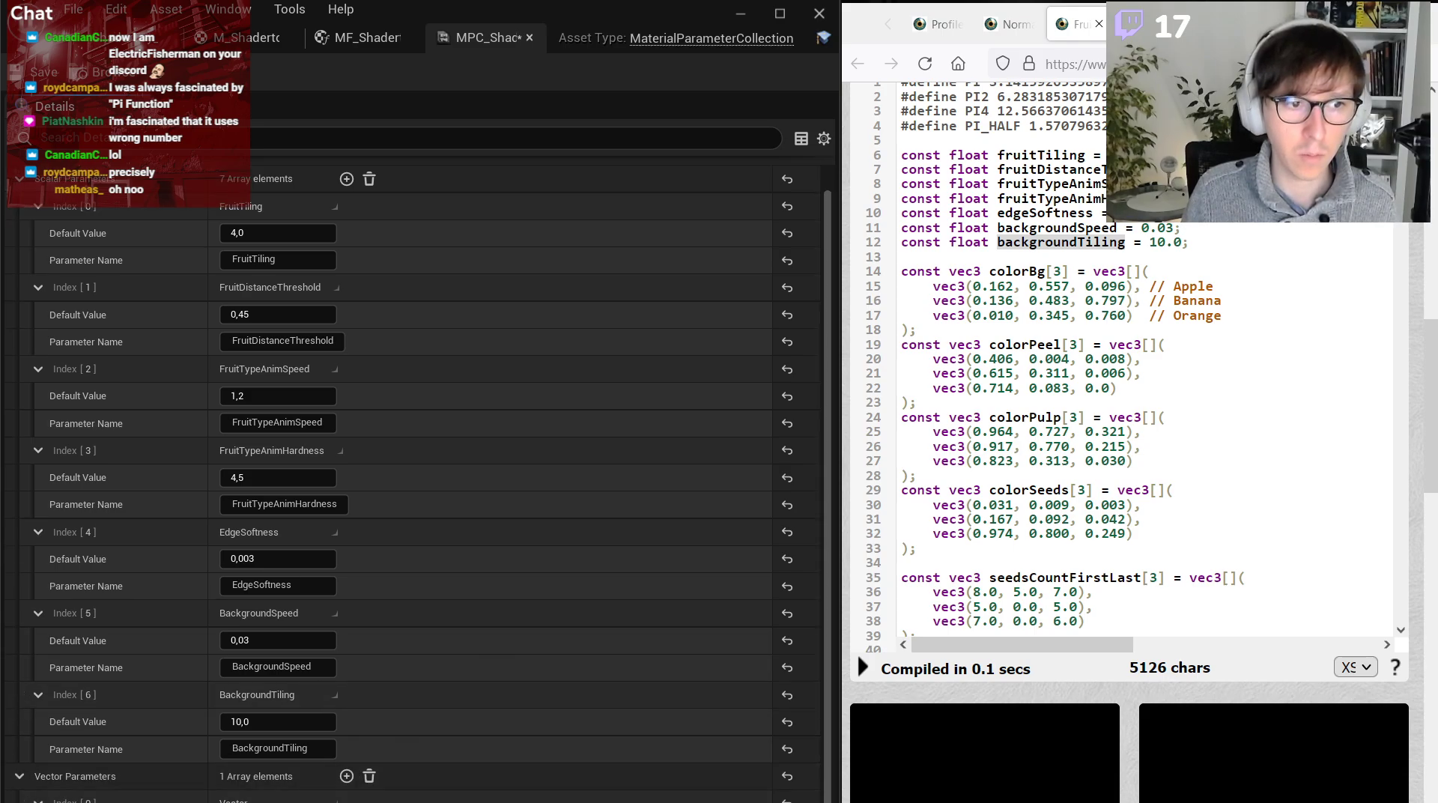
scroll(461, 722, down, 4)
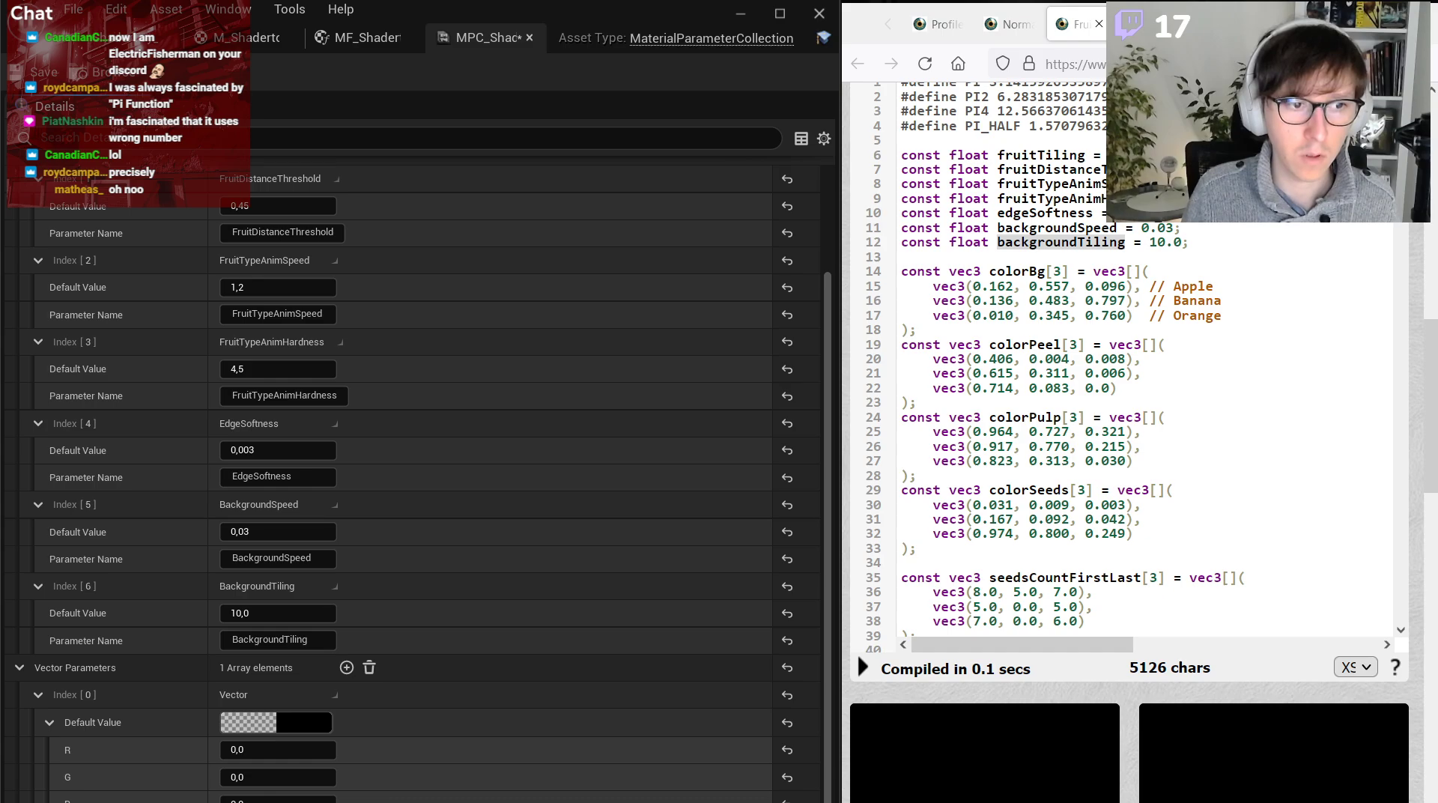
double_click(1022, 275)
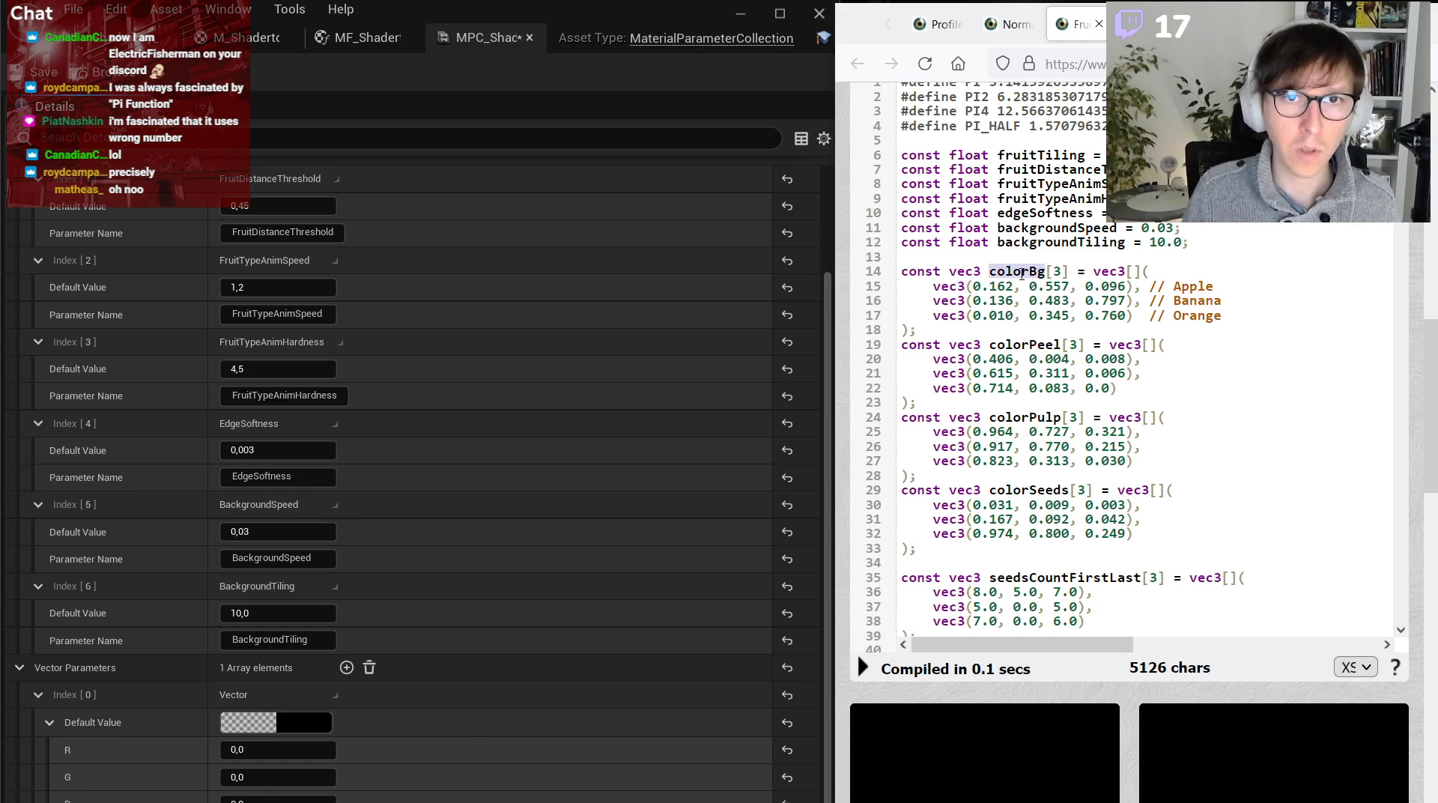
scroll(1010, 282, down, 5)
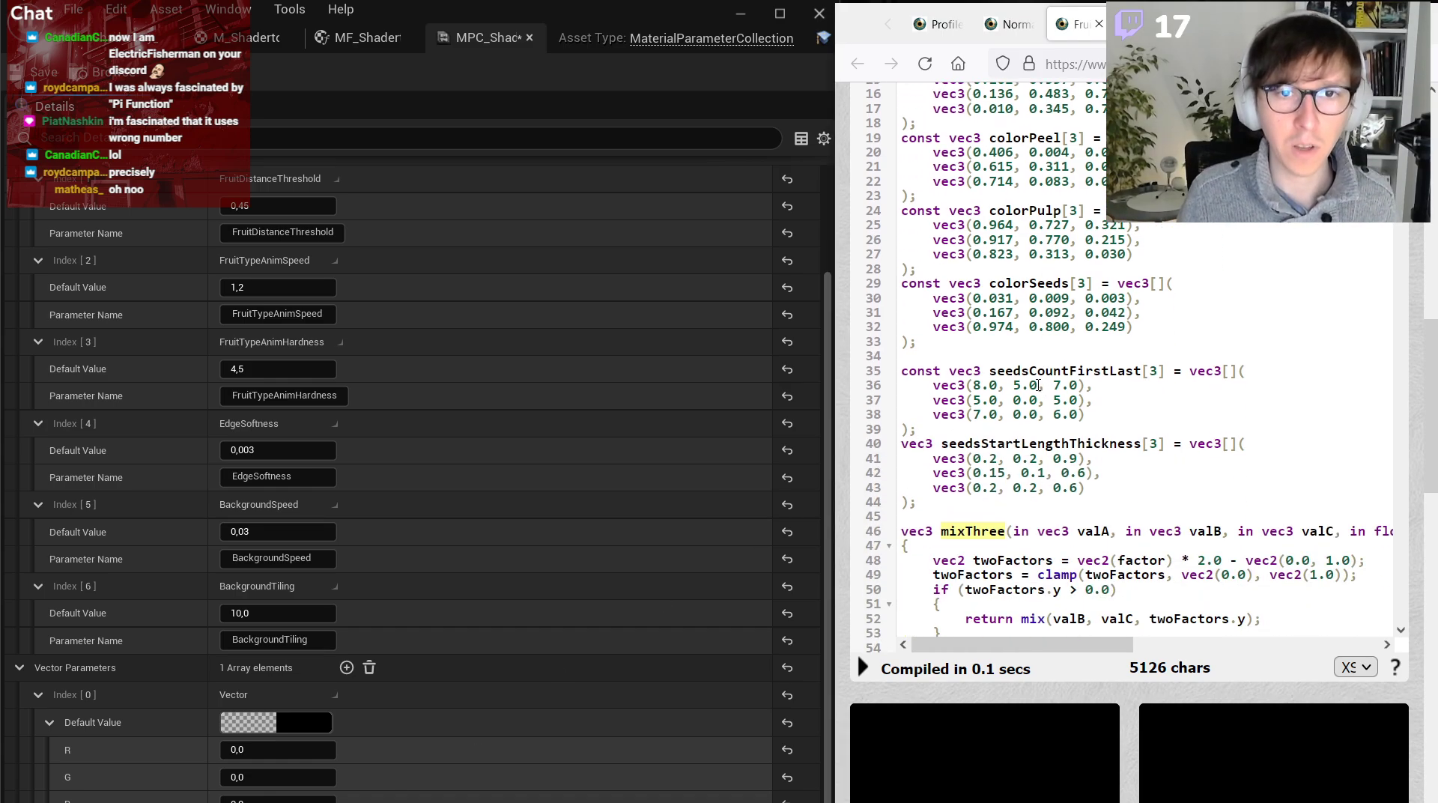
scroll(986, 463, up, 5)
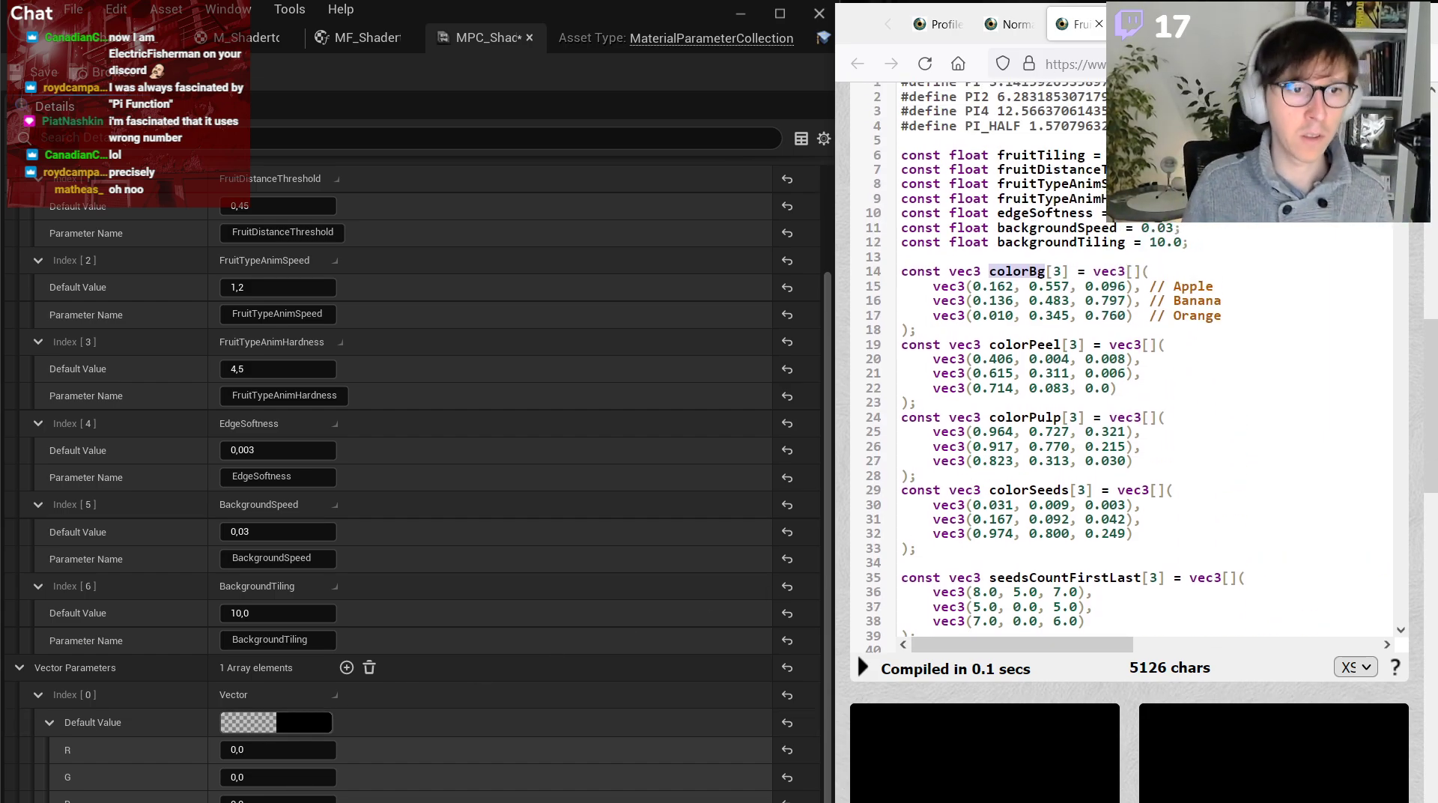
click(779, 802)
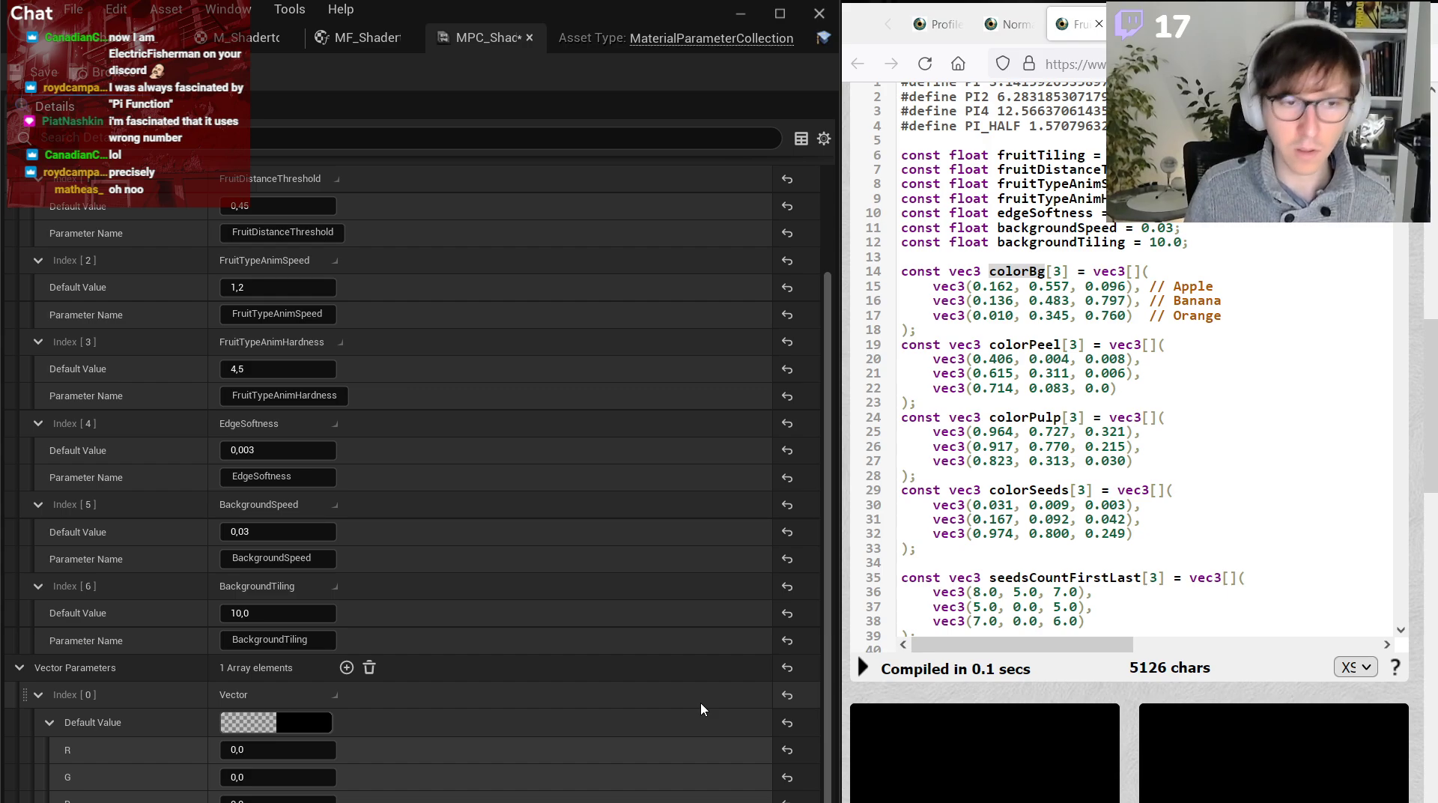
Examine the three vec3 entries of the colorBg array and the shader functions further down in the code.
click(1046, 271)
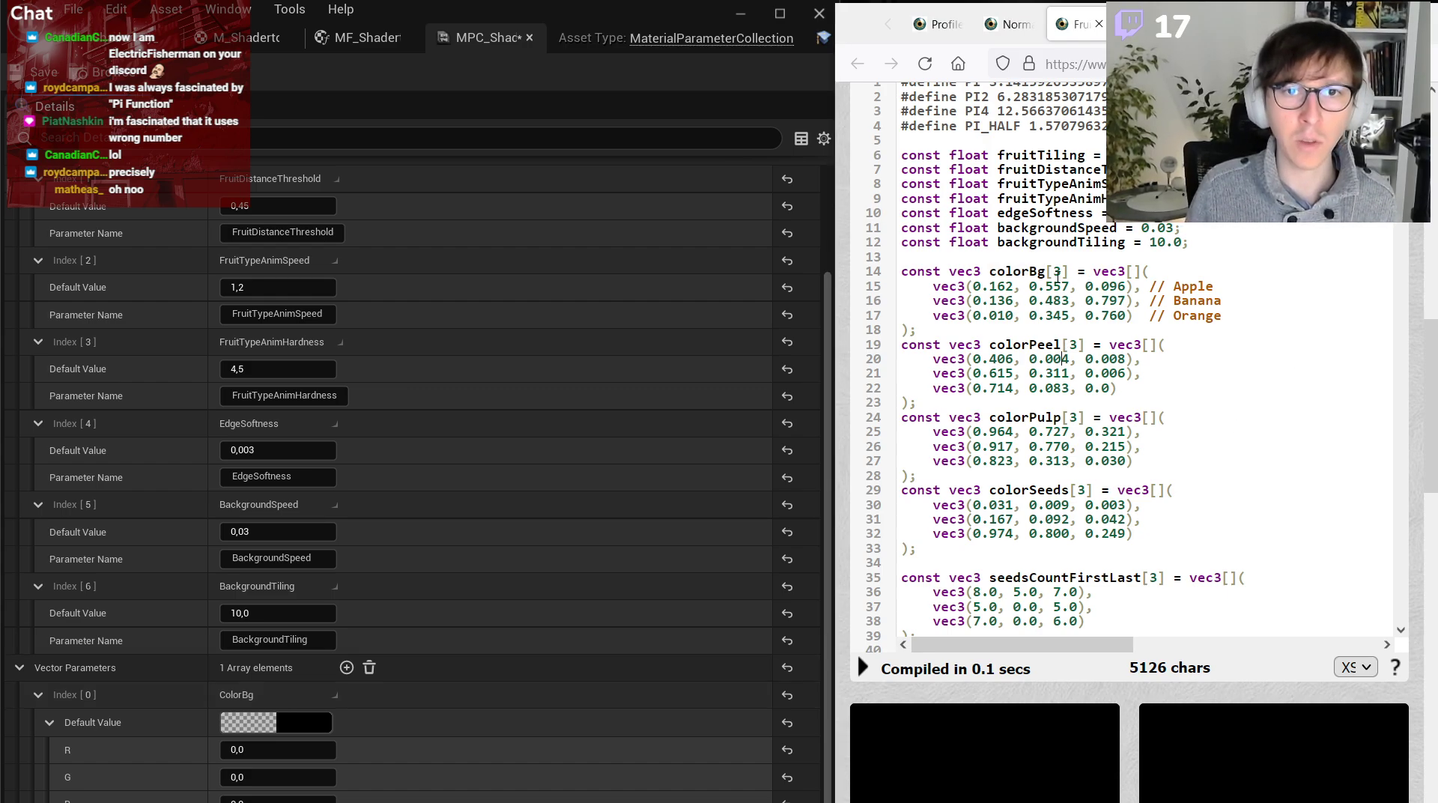
drag(1047, 271, 1082, 276)
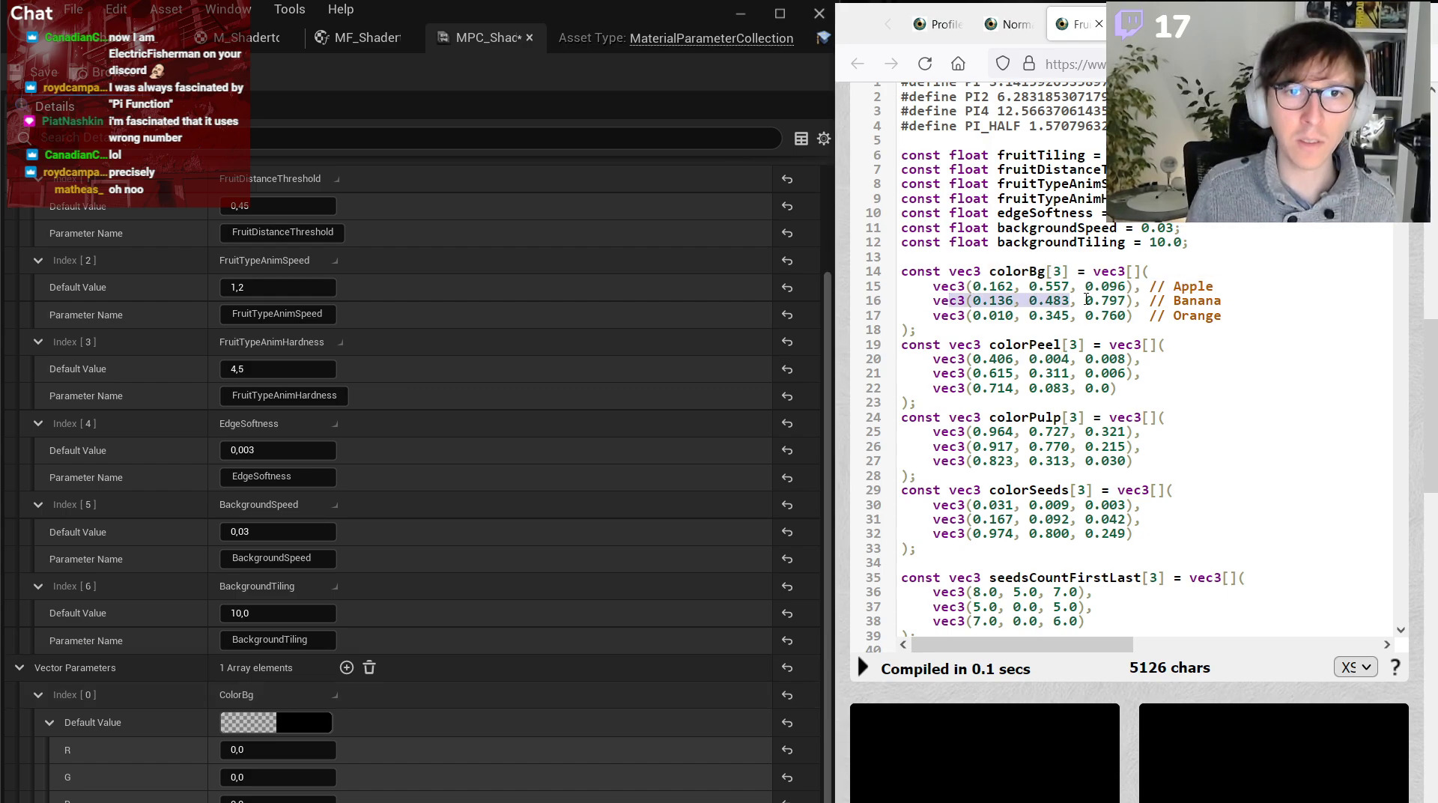
drag(948, 315, 1140, 319)
click(1135, 373)
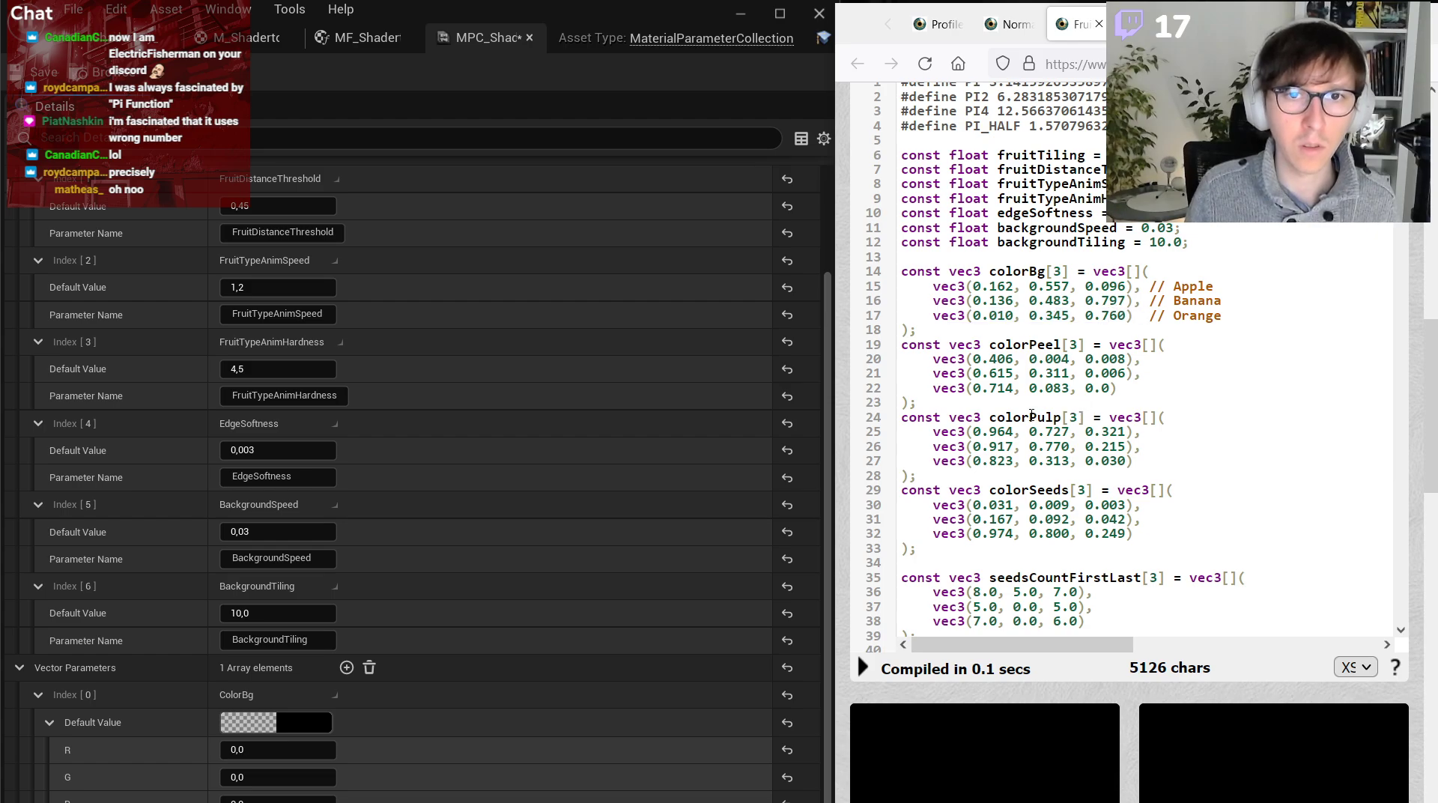
scroll(1072, 418, down, 20)
double_click(1053, 505)
scroll(1152, 437, up, 10)
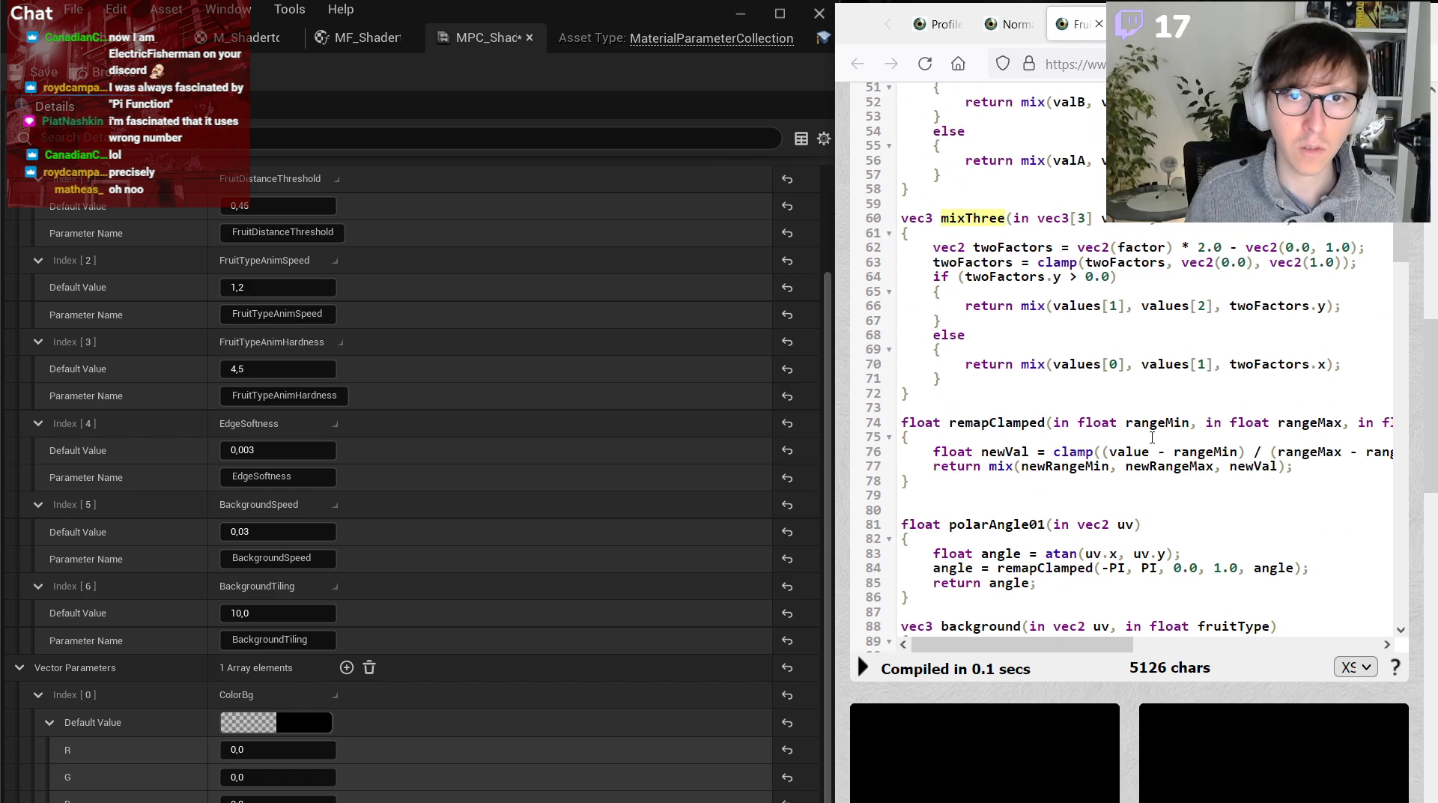
scroll(1152, 437, up, 15)
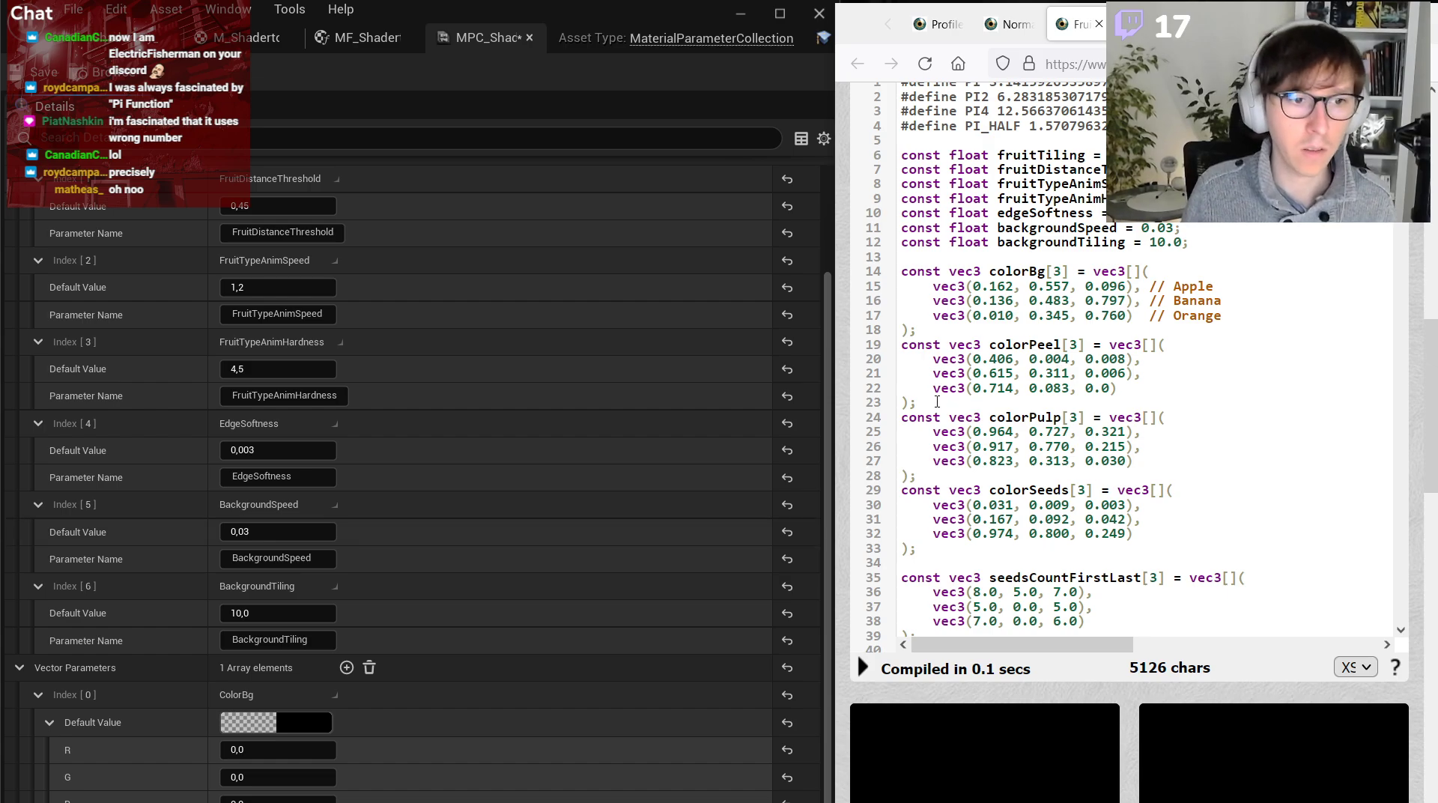
Set ColorBg's default value to the Apple color, R 0.162, G 0.557, B 0.096, and rename the parameter ColorBg0.
click(276, 746)
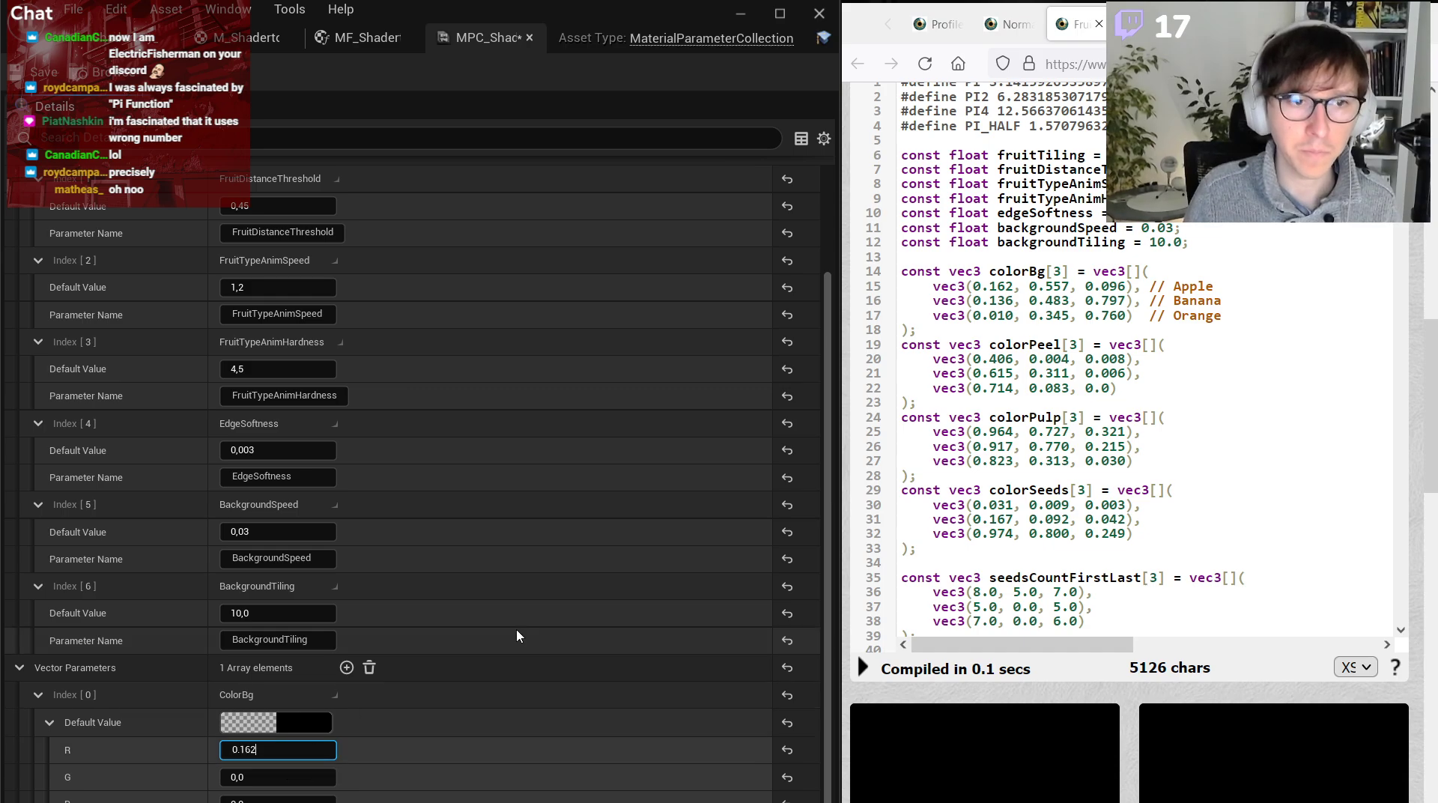
double_click(1048, 286)
key(ctrl+c)
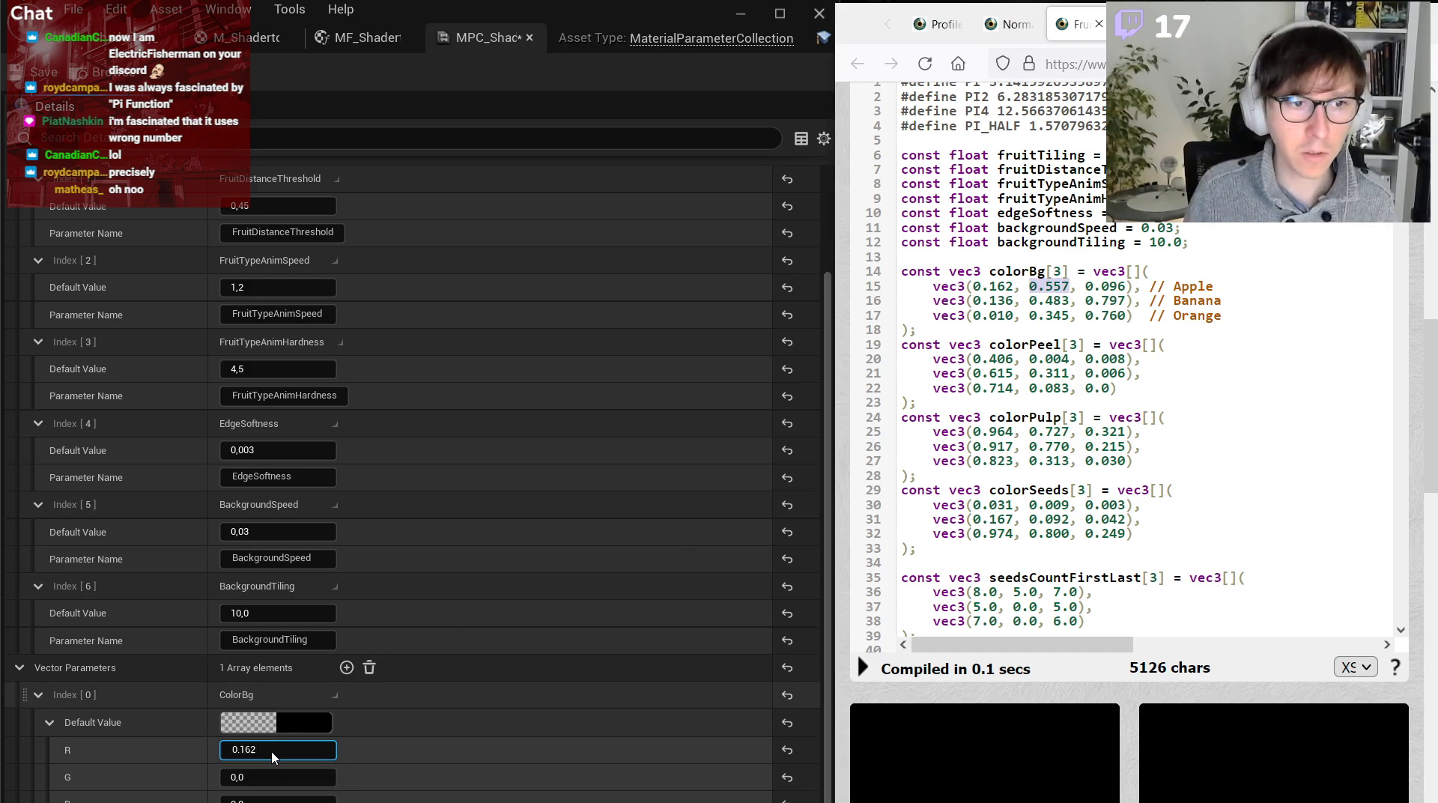
click(282, 779)
key(ctrl+v)
key(Return)
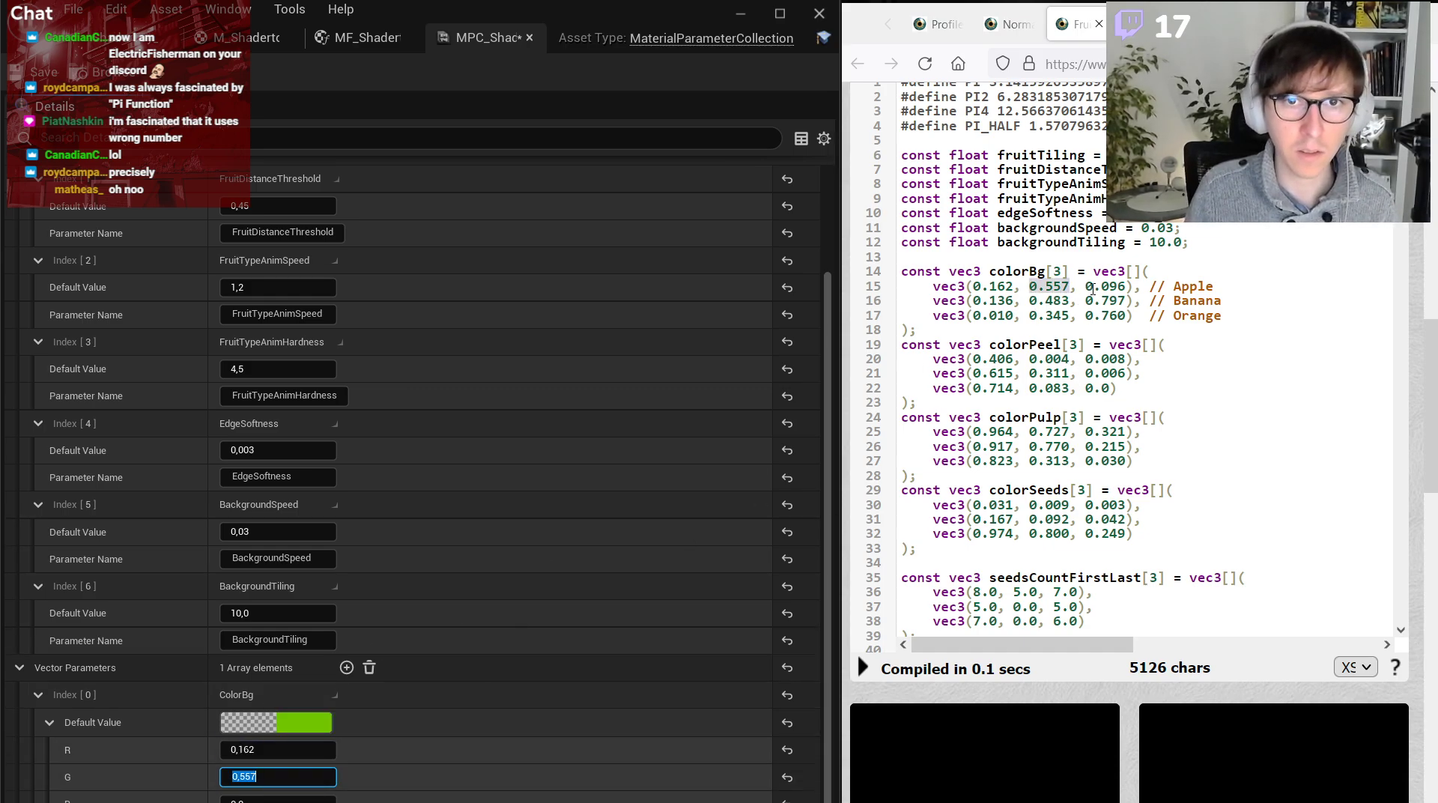
double_click(1105, 286)
key(ctrl+c)
click(282, 801)
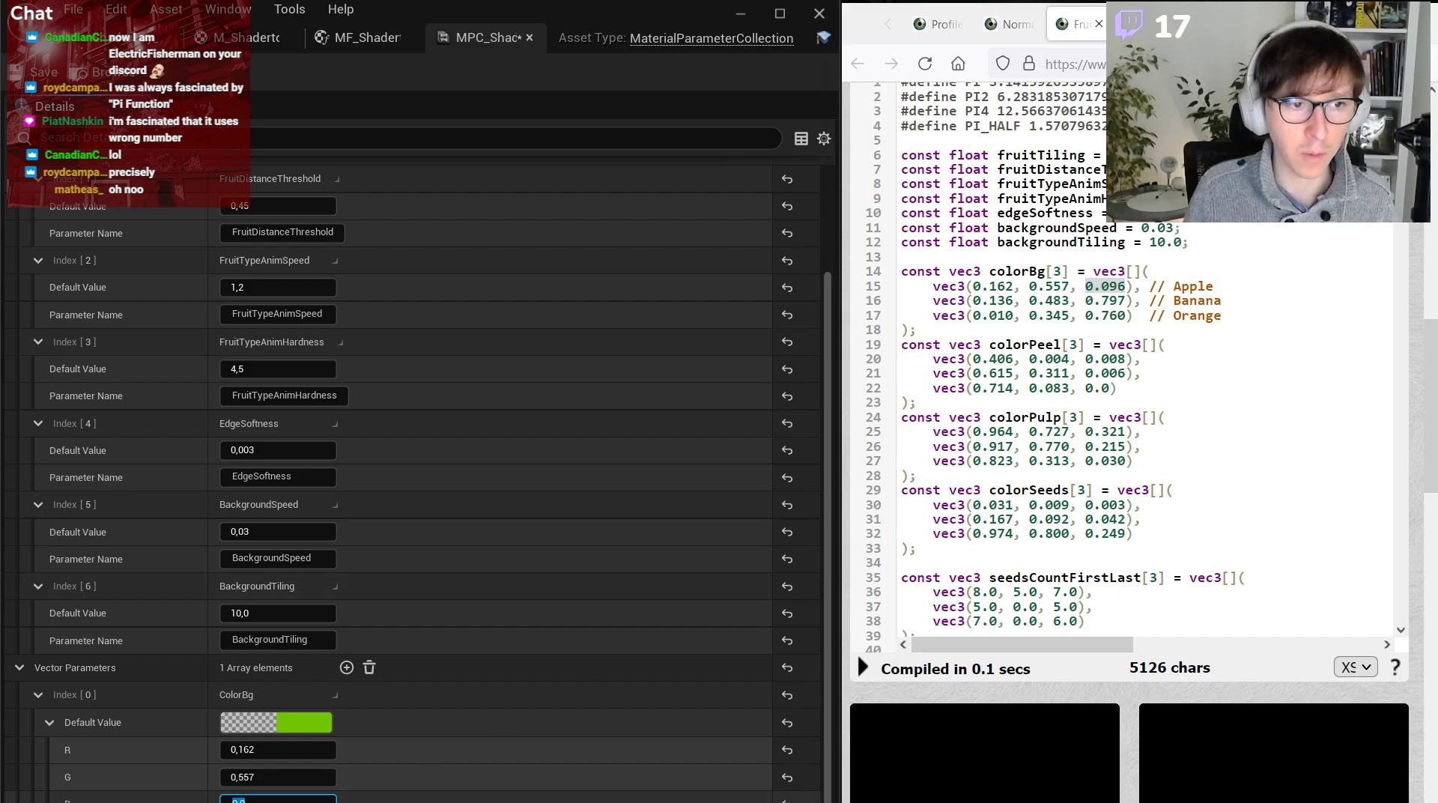
key(ctrl+v)
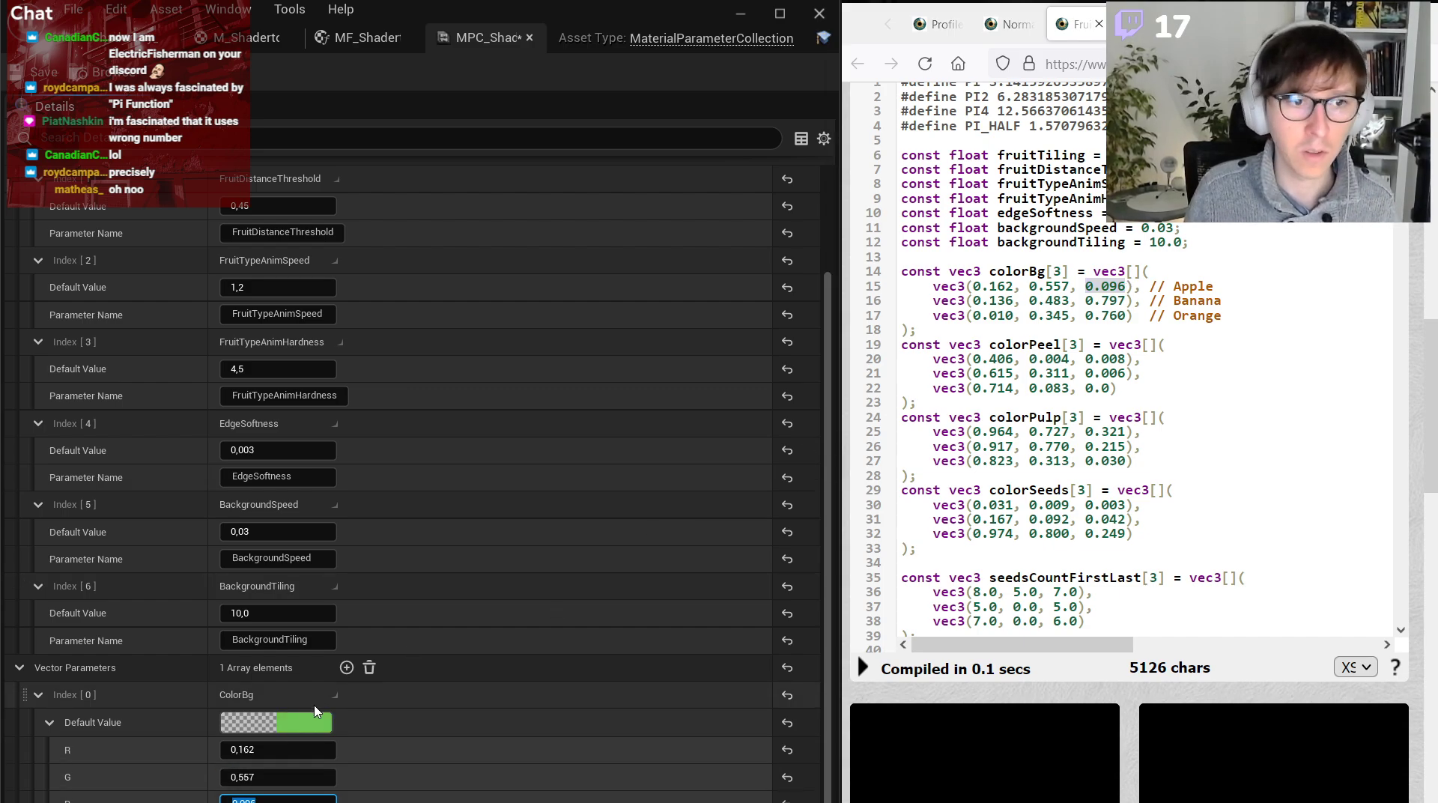
click(253, 698)
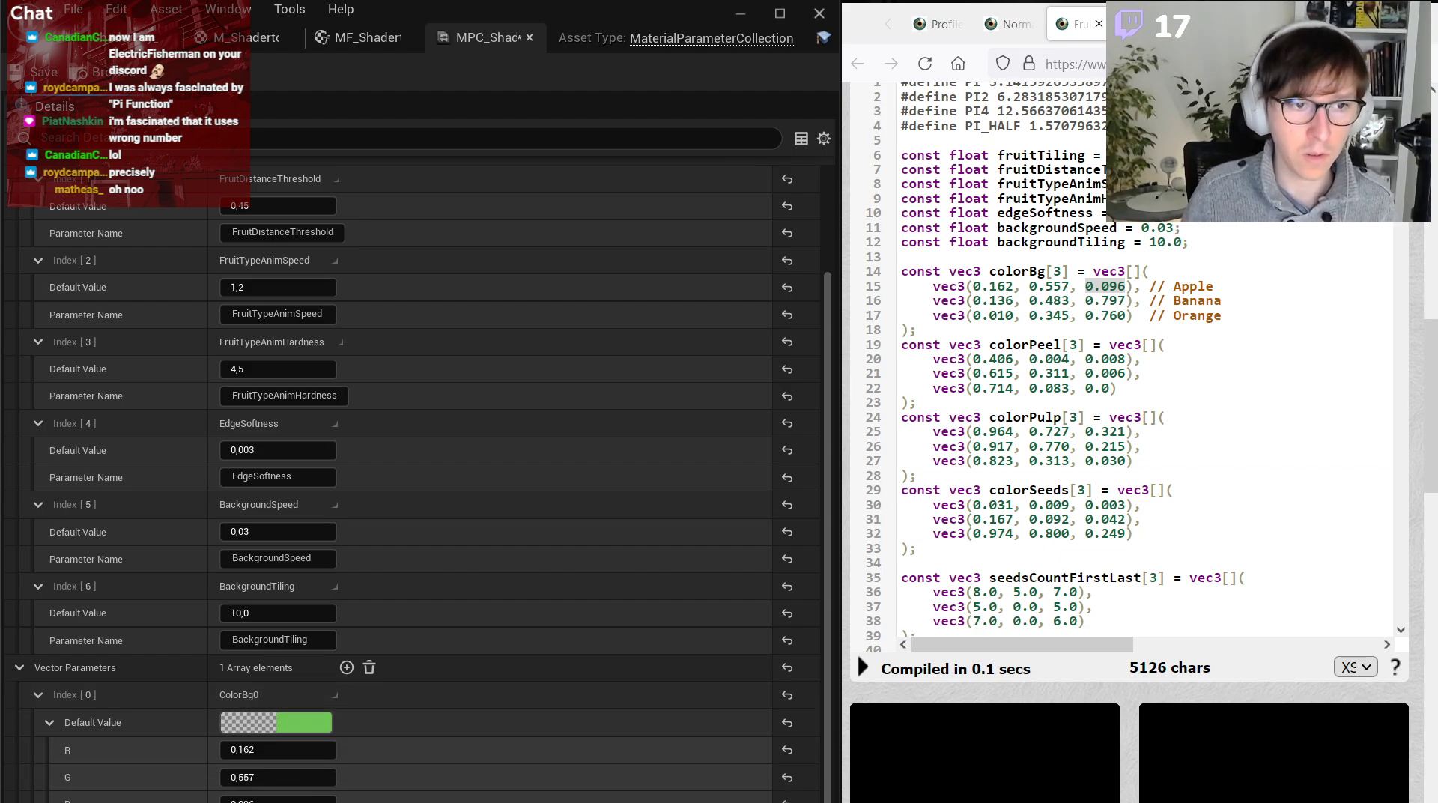
Add 18 more entries to the vector parameters, for 19 array elements in total.
click(346, 667)
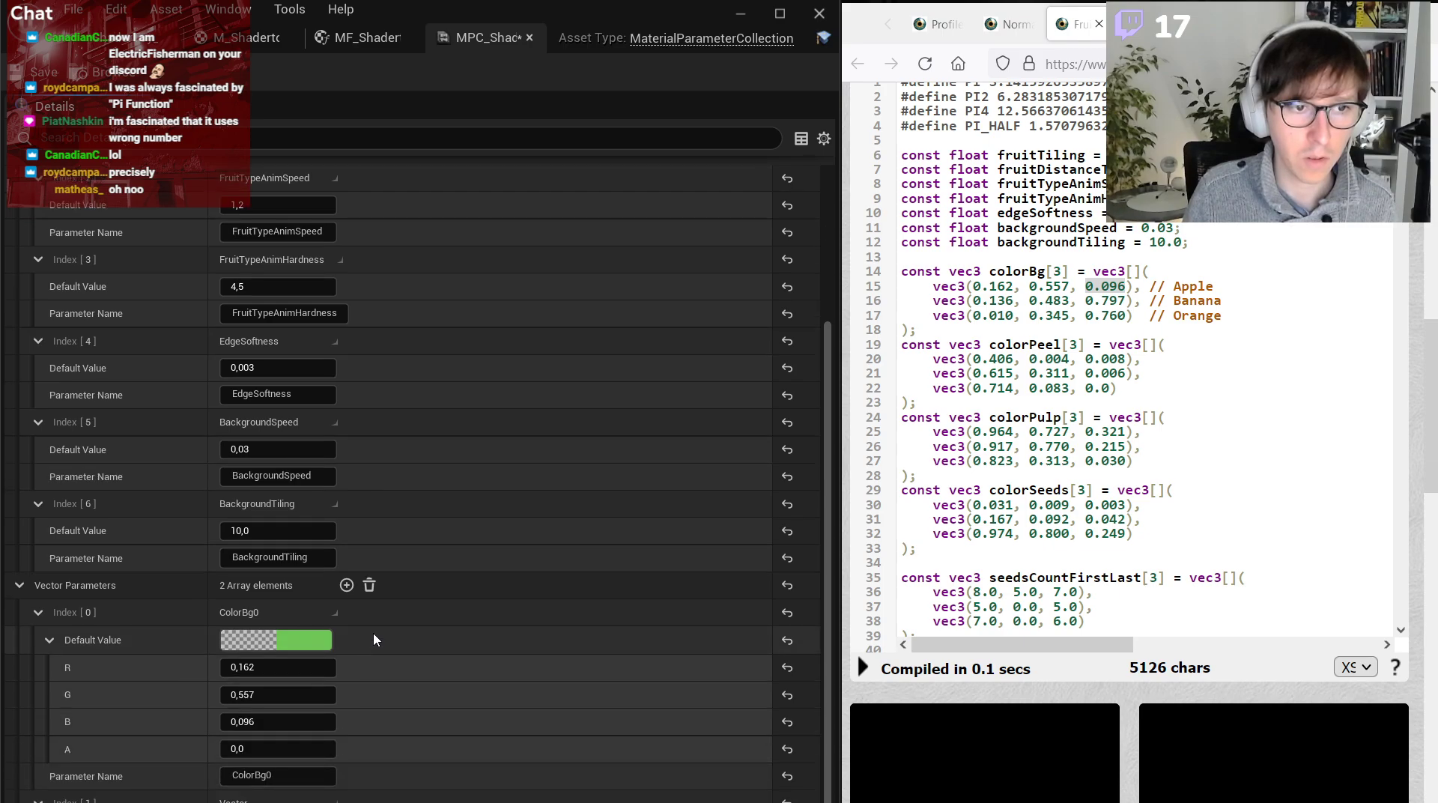
click(347, 585)
click(347, 585)
click(347, 585)
double_click(347, 585)
double_click(346, 585)
double_click(347, 585)
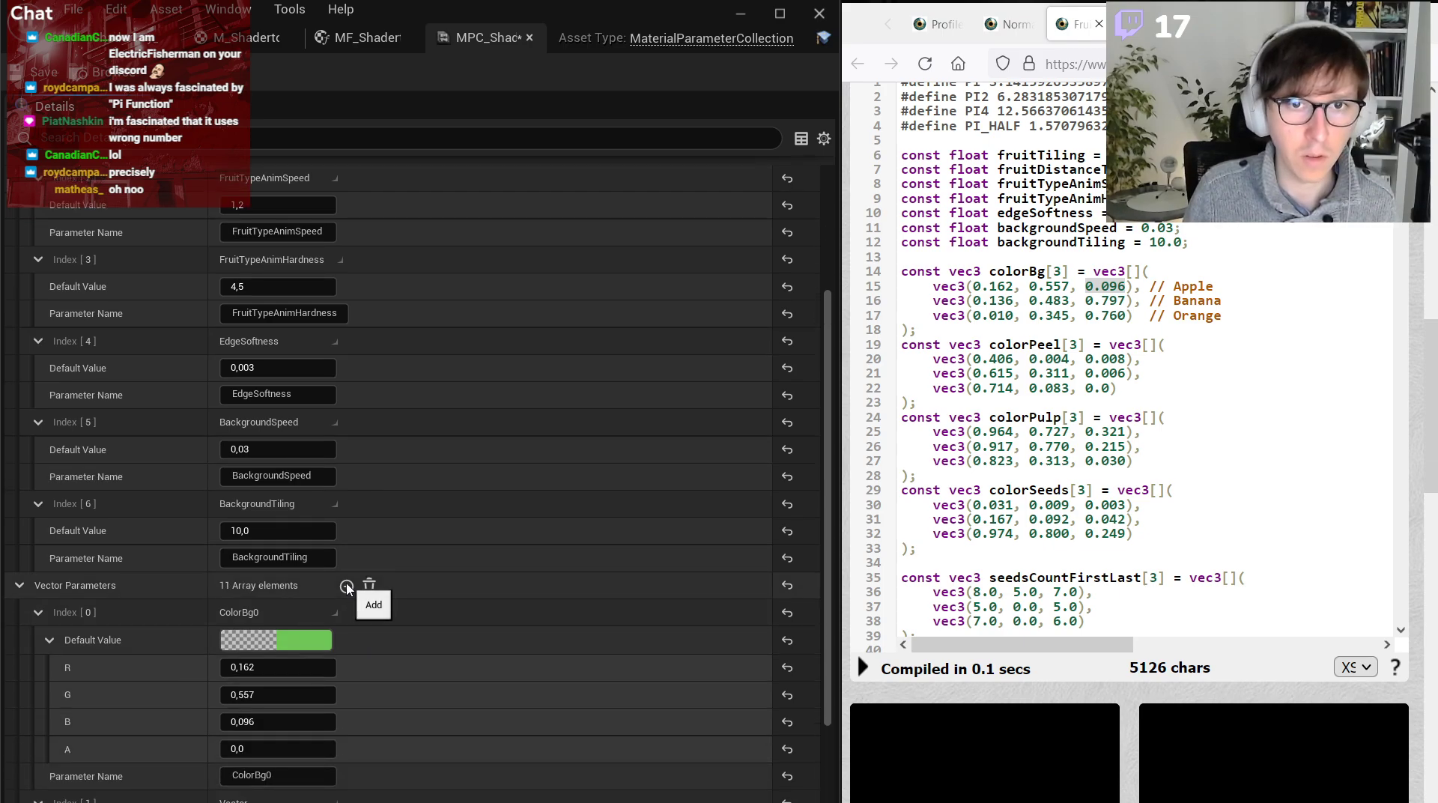
double_click(347, 585)
double_click(347, 586)
double_click(347, 585)
double_click(347, 586)
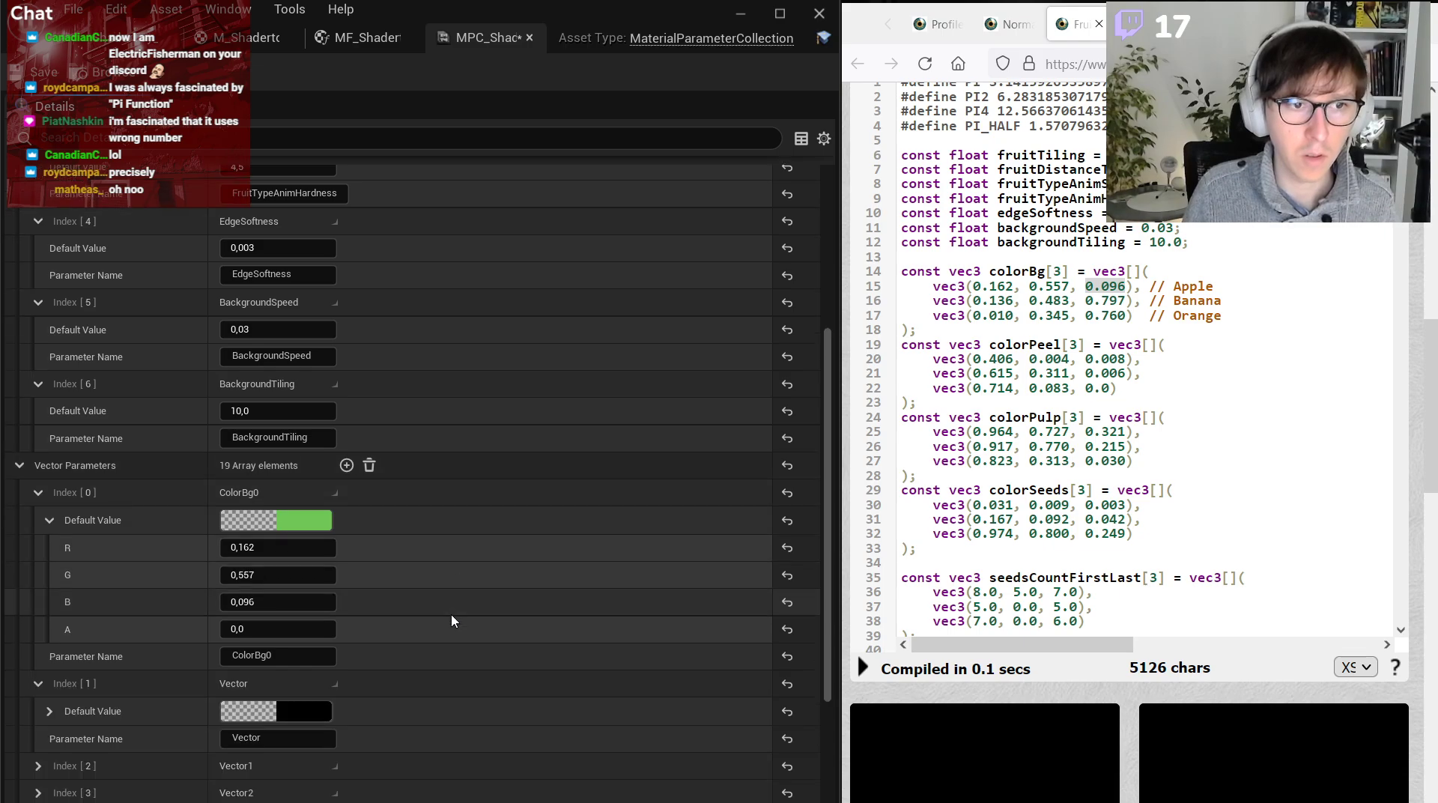
Name the second vector parameter ColorBg1.
click(287, 738)
text(ColorBg1)
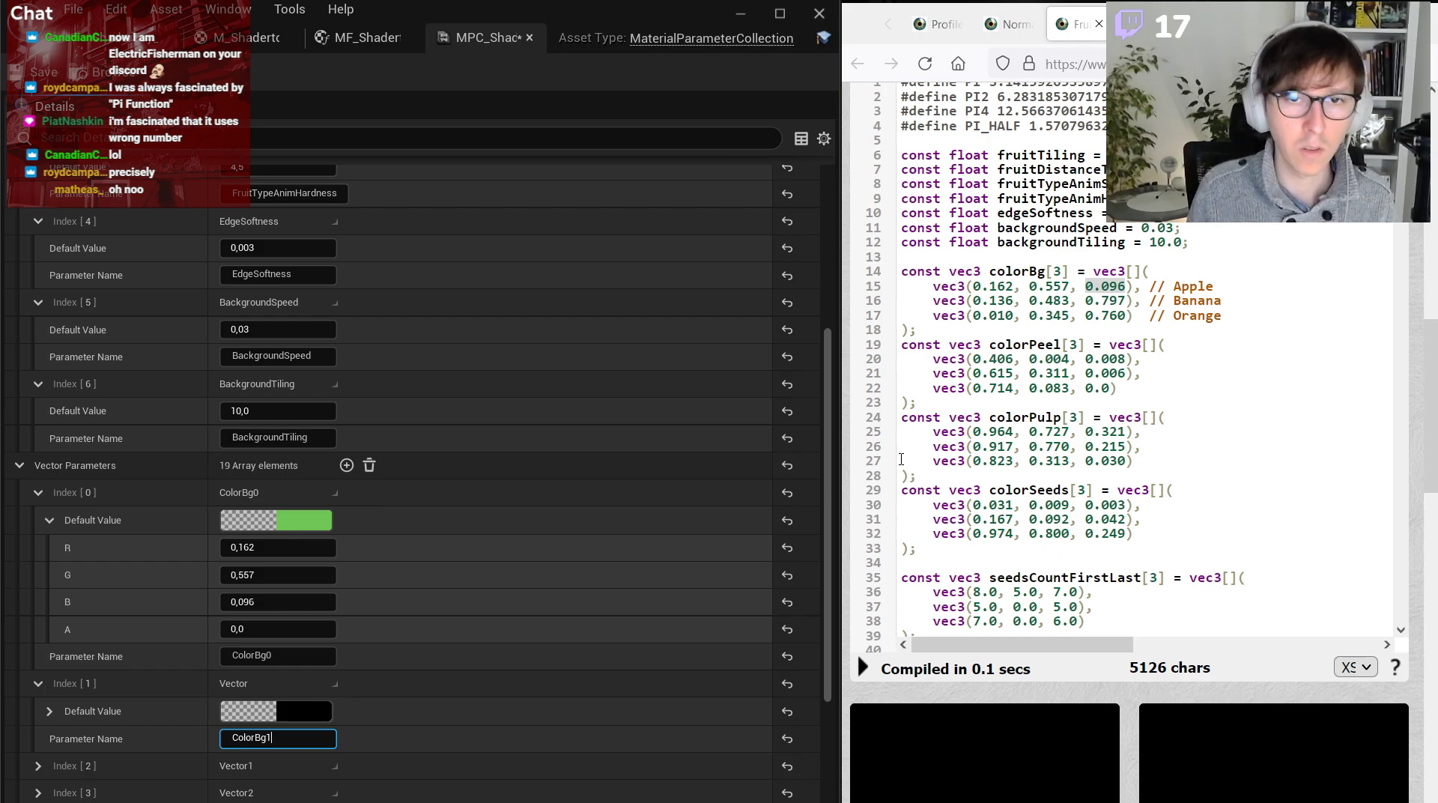
key(Return)
Copy the Banana entry's red value 0.136 from the colorBg array in the shader code.
drag(974, 302, 1017, 302)
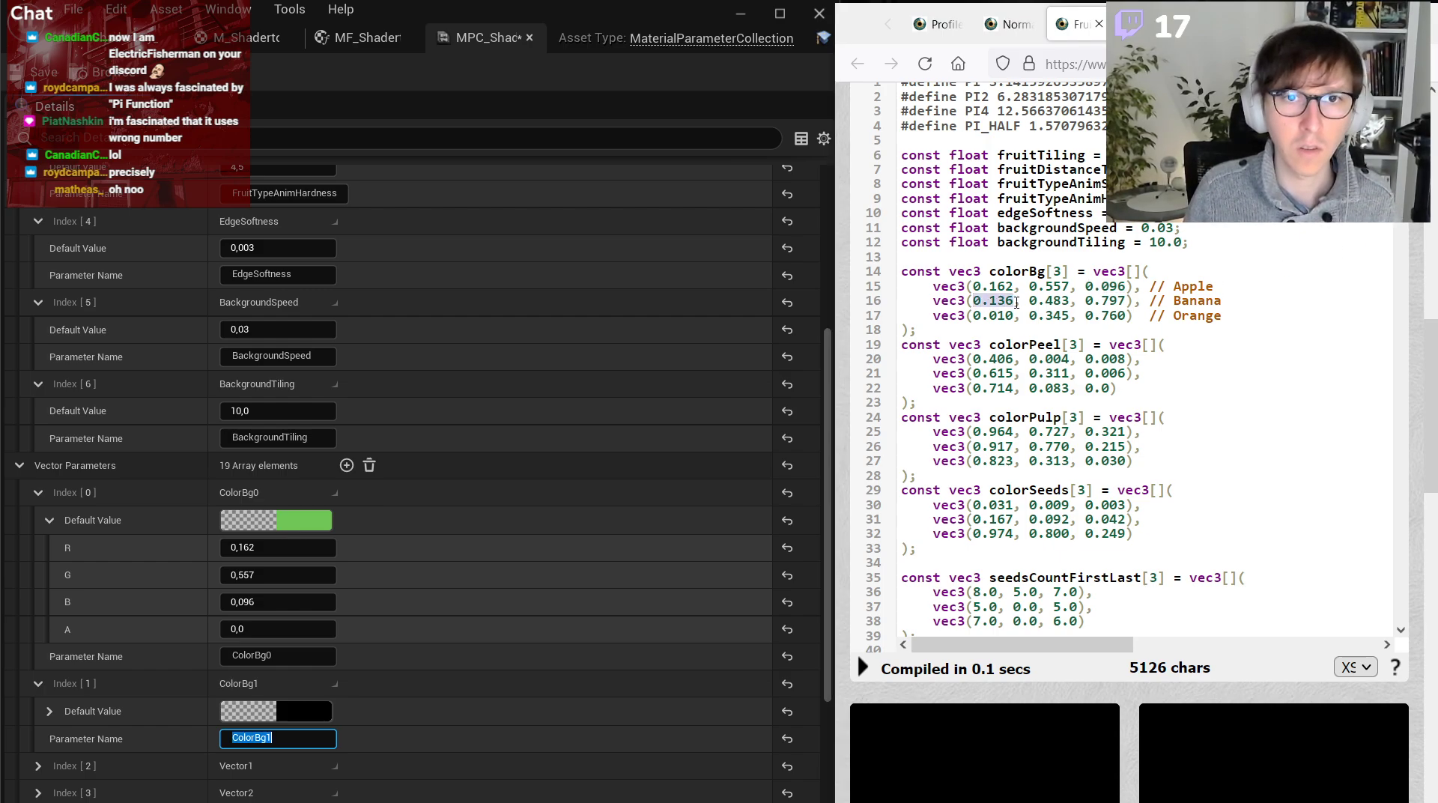
click(38, 766)
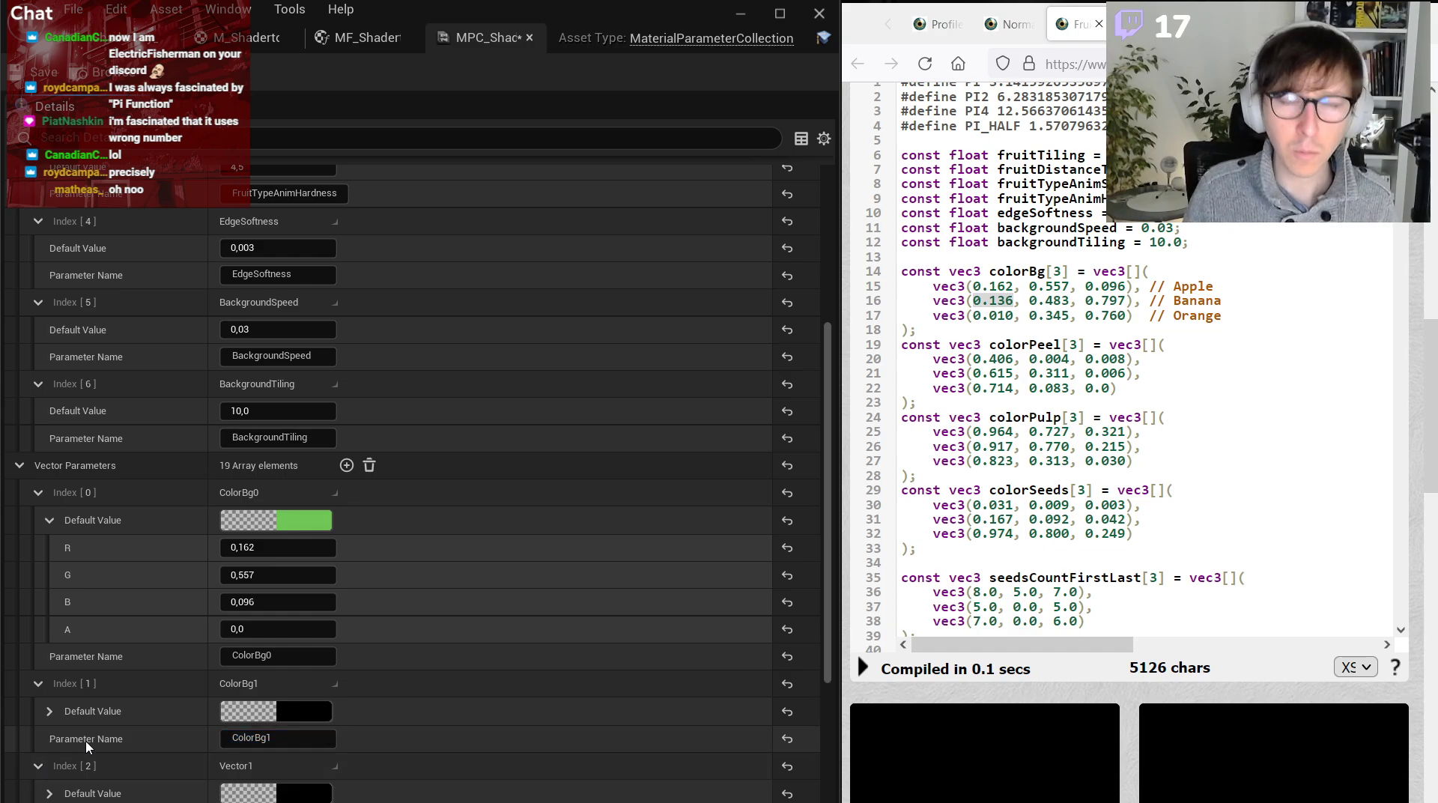
drag(1135, 299, 965, 308)
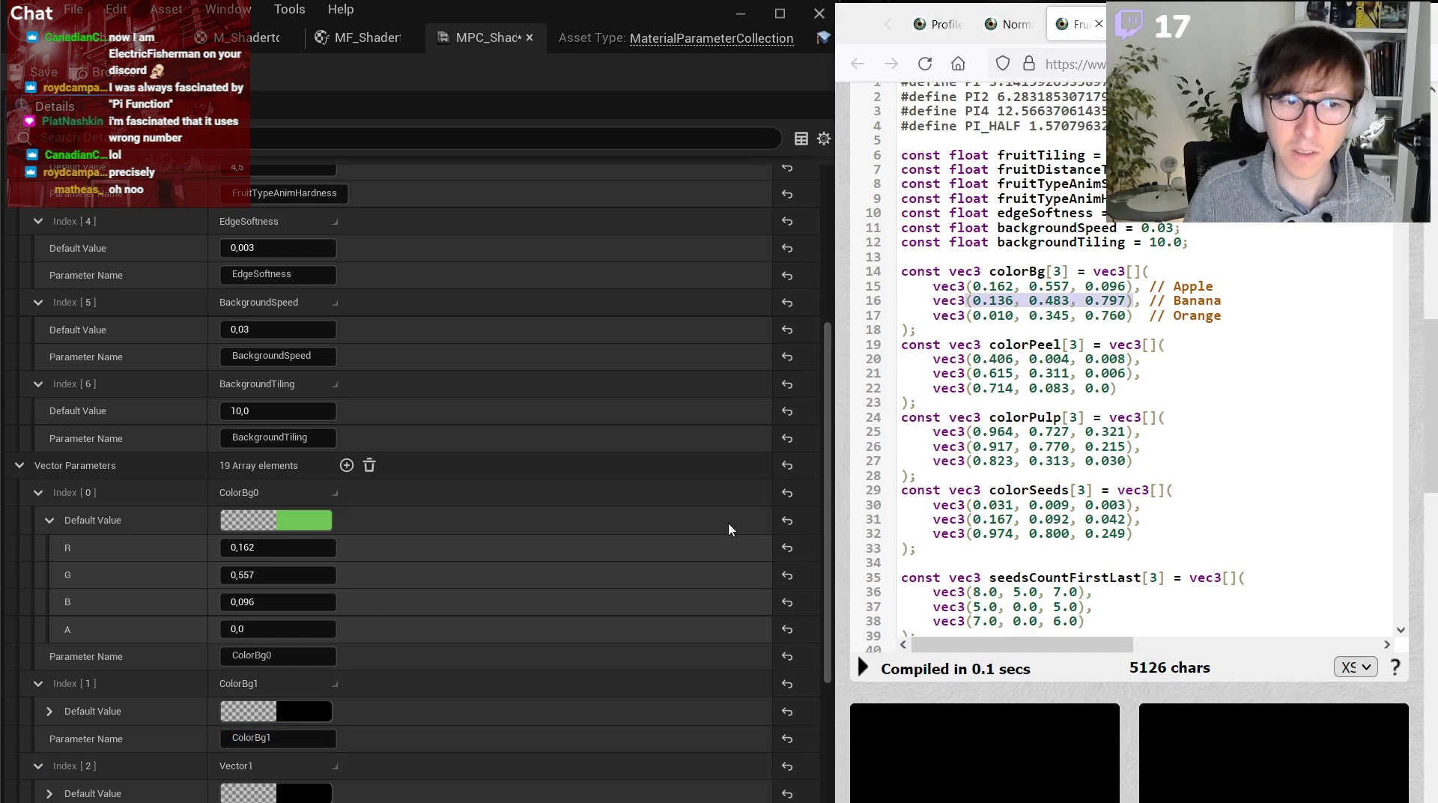
click(309, 801)
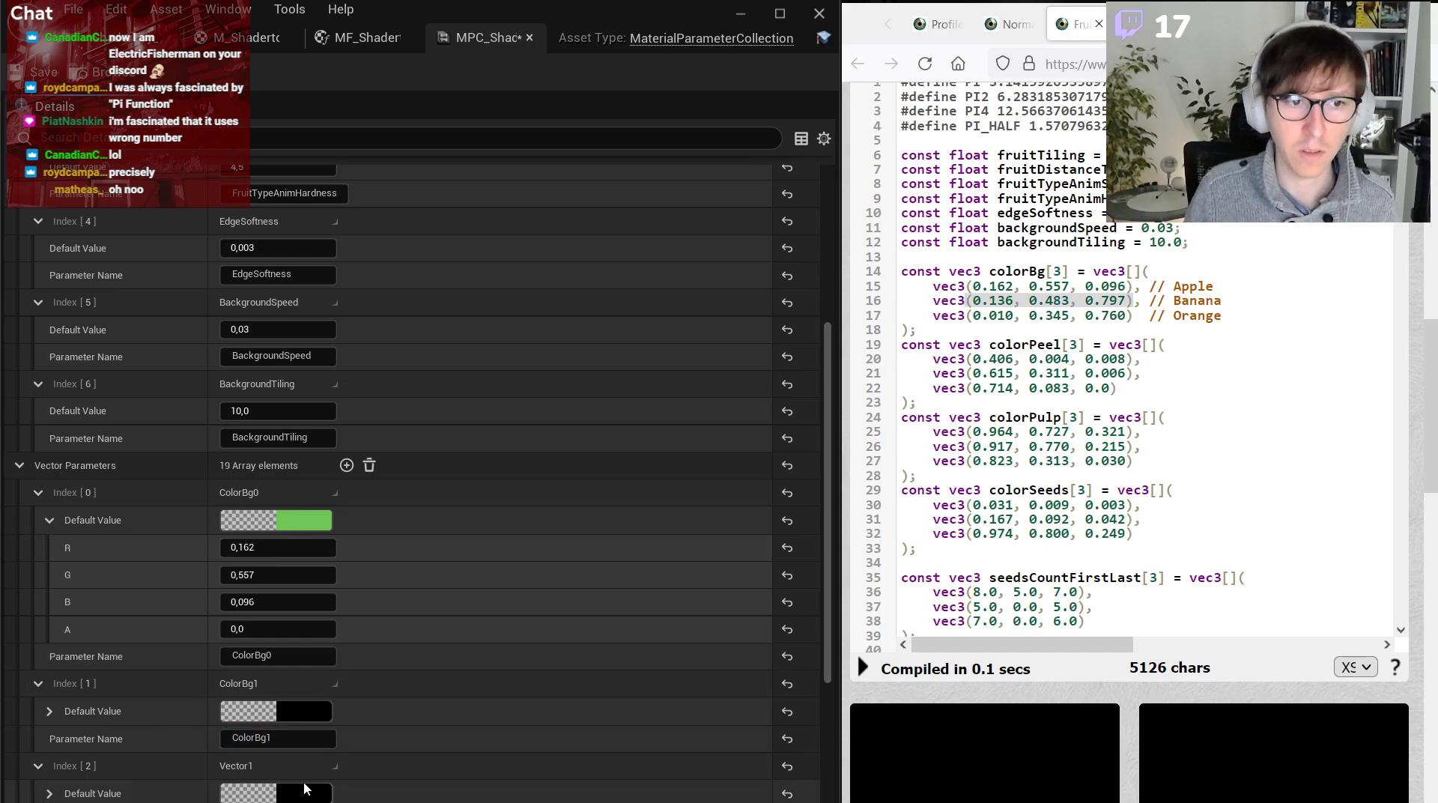
drag(973, 300, 1009, 300)
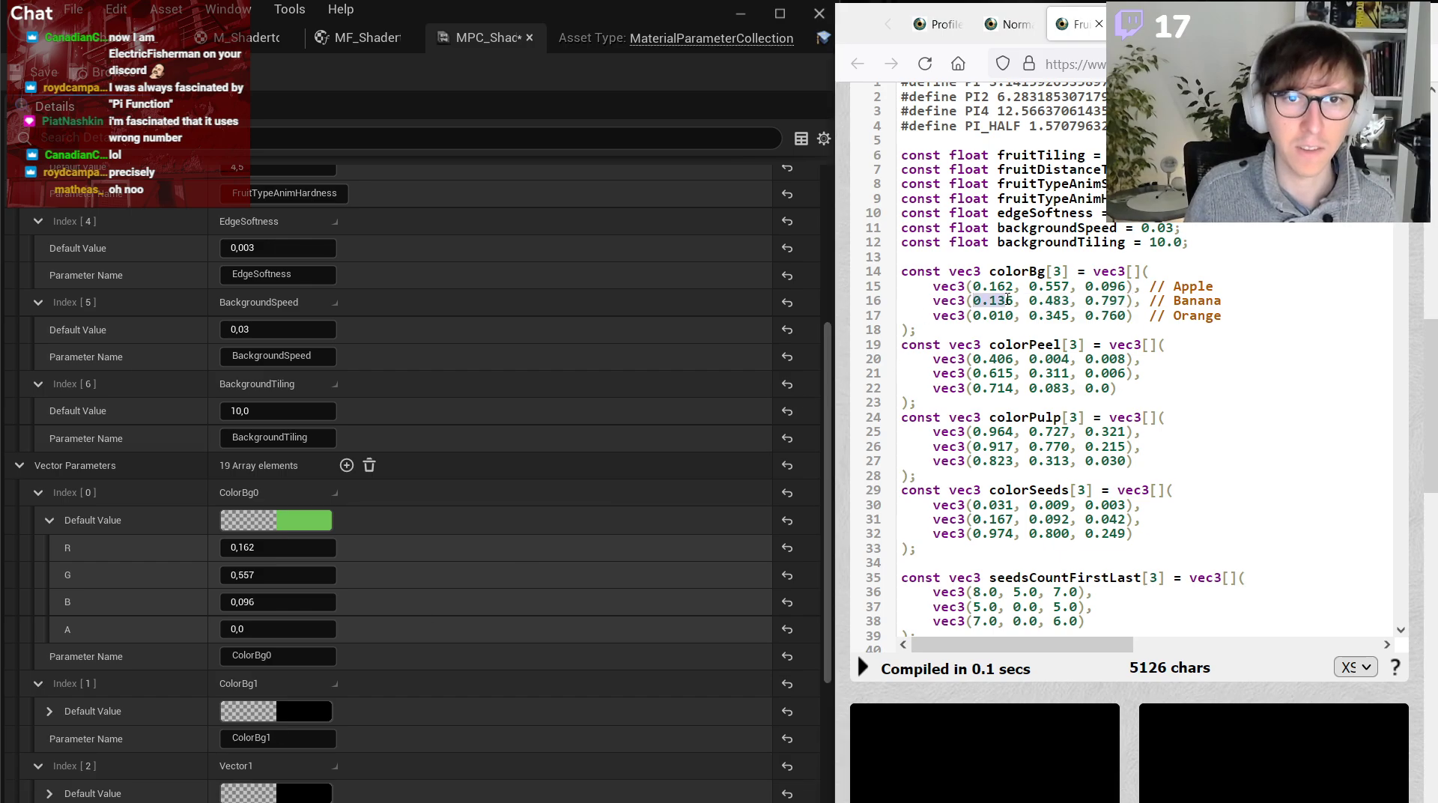
Save all modified assets, including the parameter collection, without creating a copy.
click(91, 14)
click(111, 171)
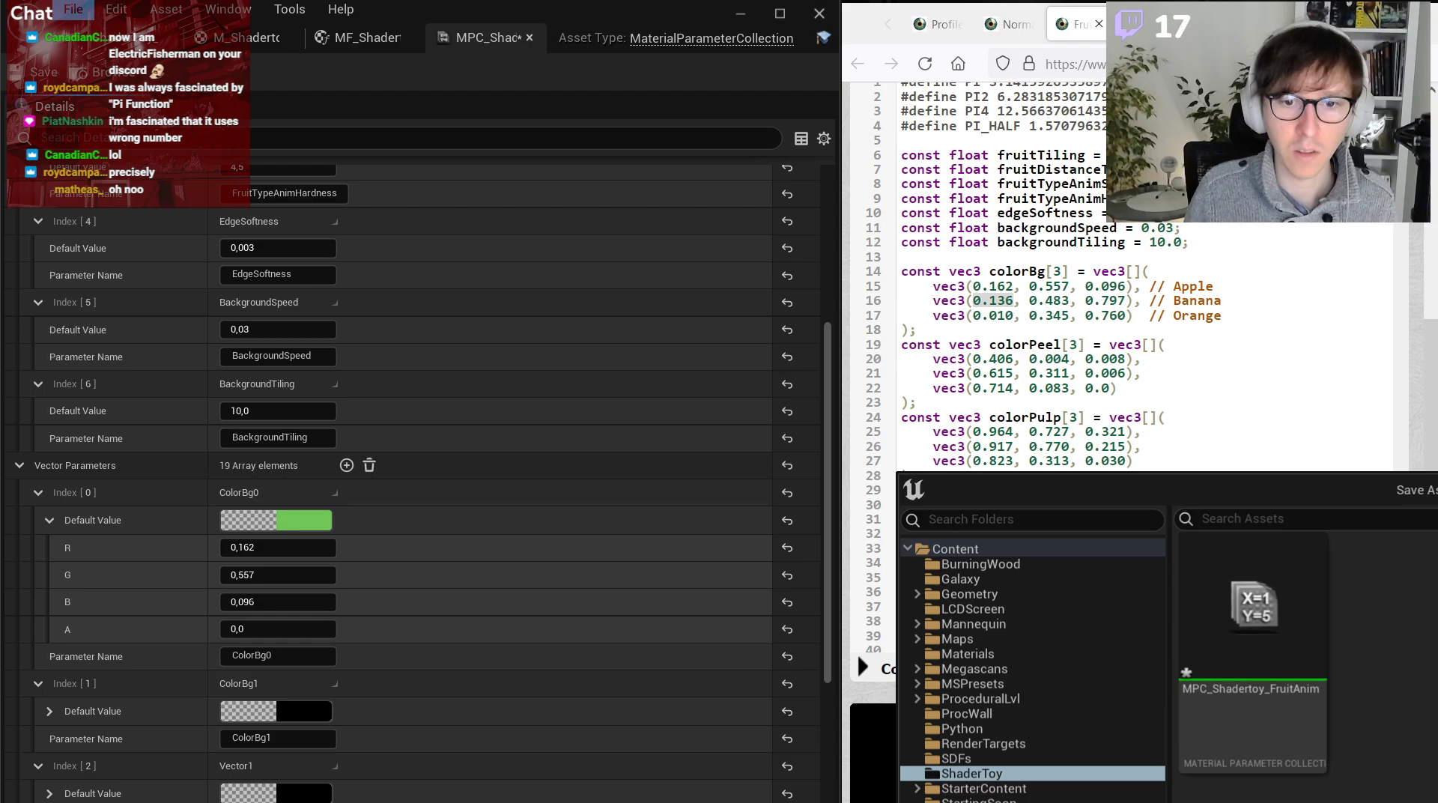
key(Escape)
click(72, 9)
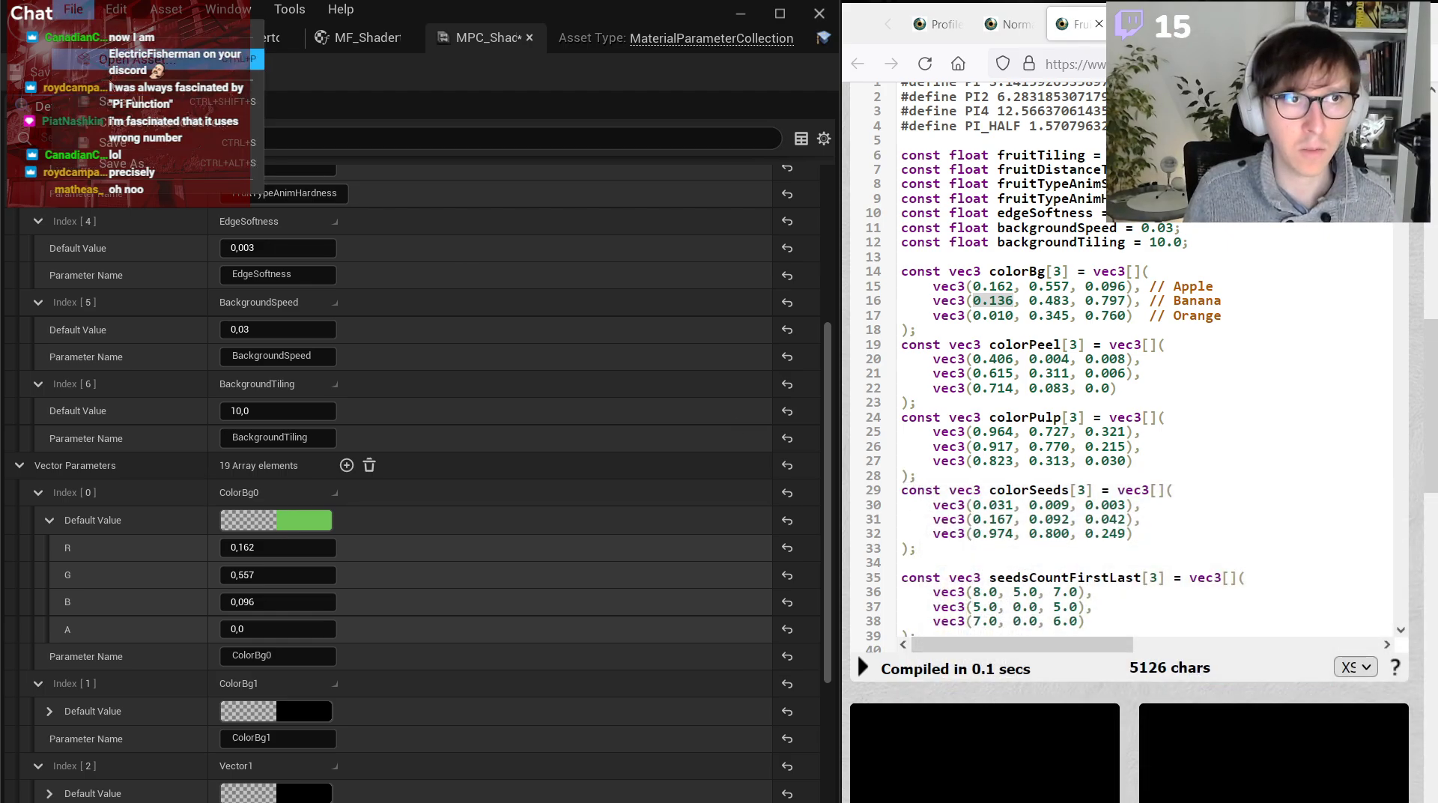
click(120, 101)
Set ColorBg1's default red value to 0.136 and its green value to 0.483 from the Banana background color.
scroll(352, 626, down, 2)
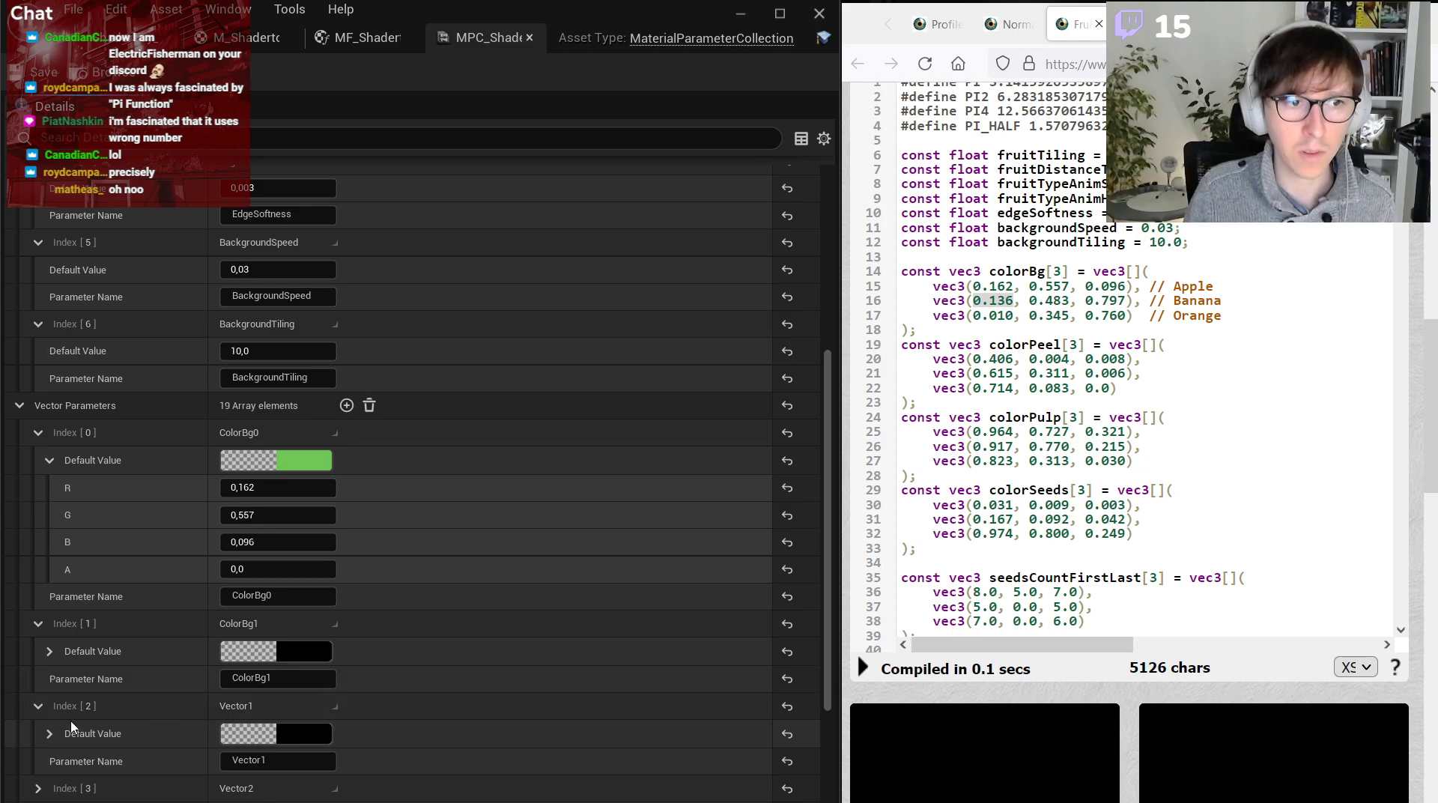
click(49, 651)
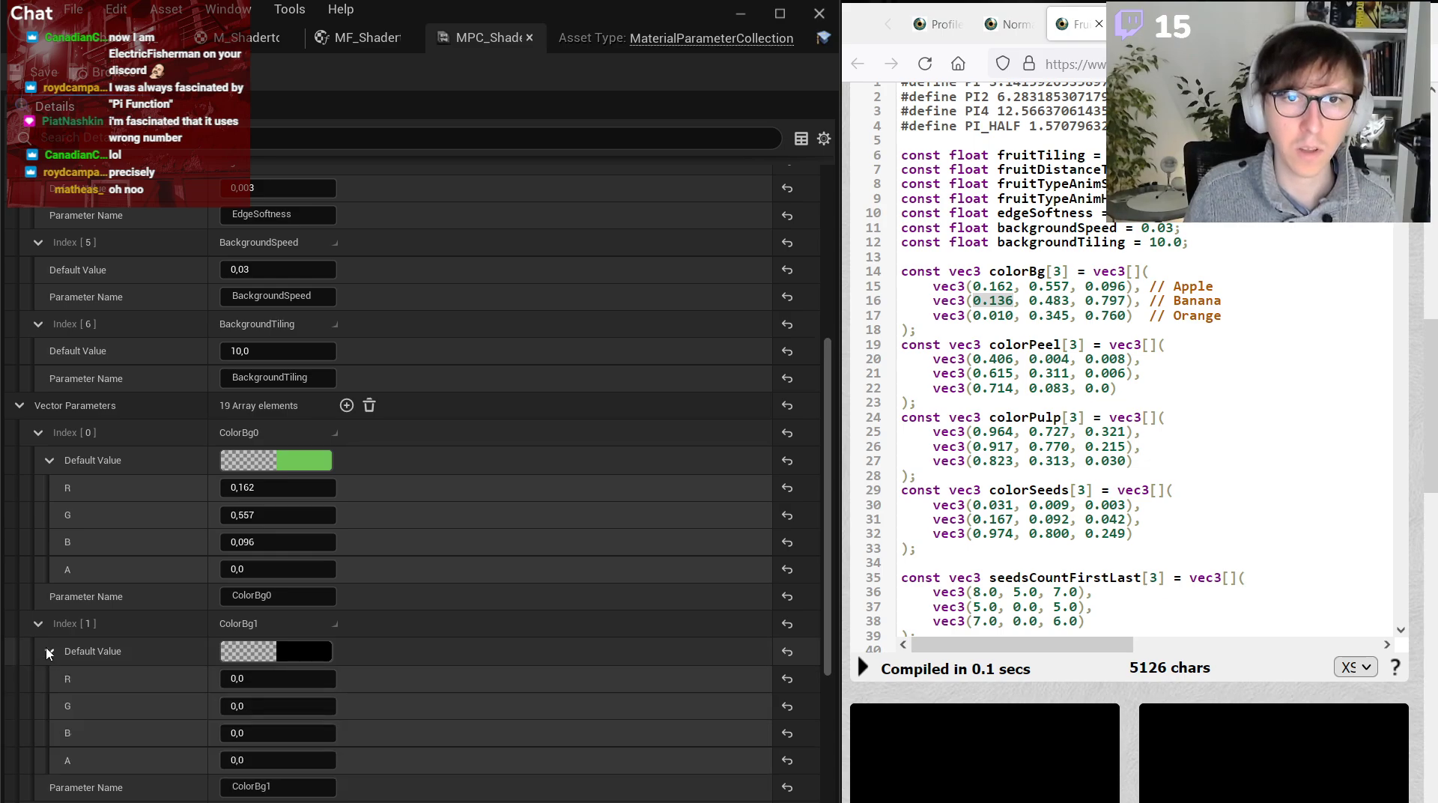
click(277, 678)
text(0.136)
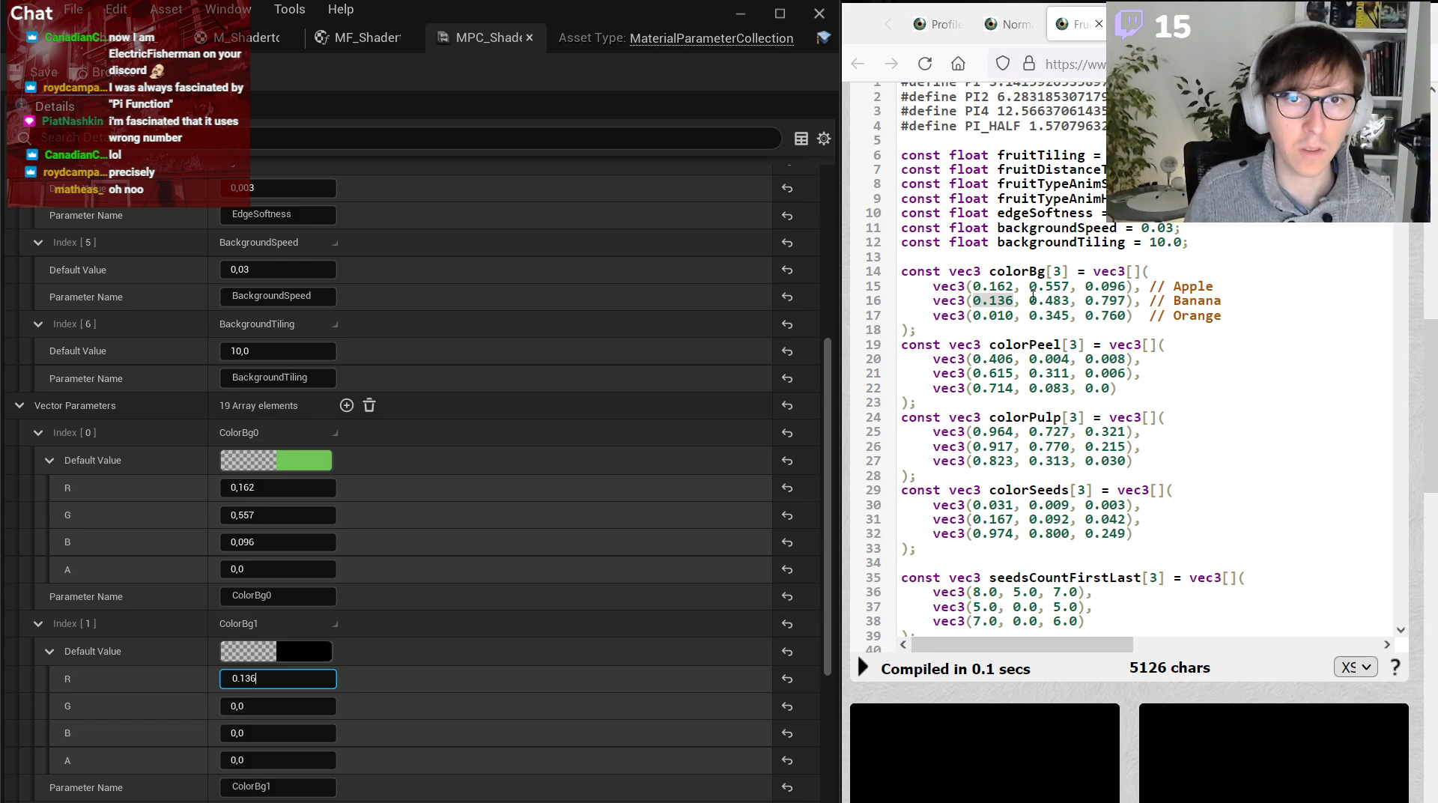
drag(1030, 301, 1079, 302)
key(ctrl+c)
click(278, 705)
key(ctrl+v)
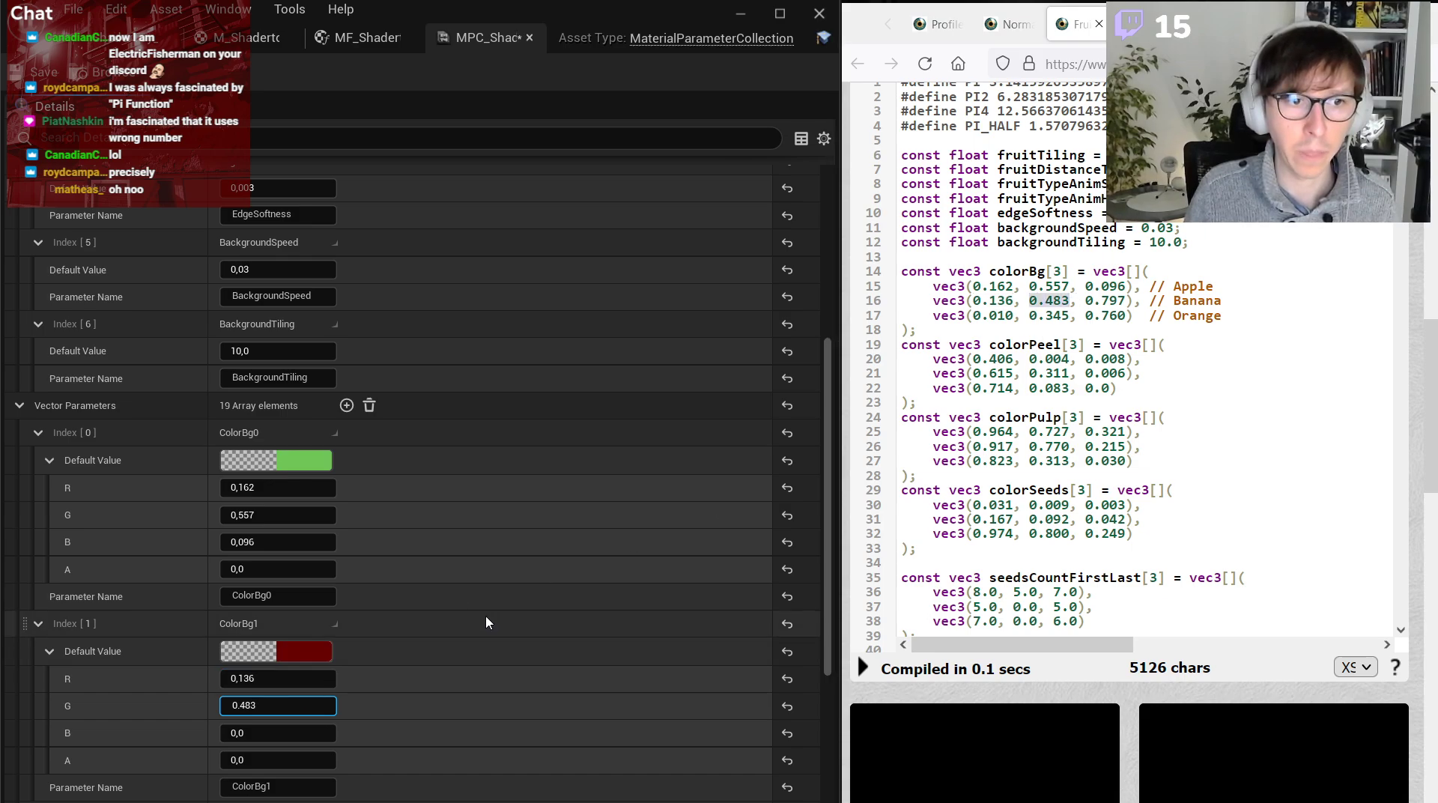
Copy the Banana background's blue value 0.797 from the shader code into ColorBg1's blue channel.
drag(1086, 302, 1129, 301)
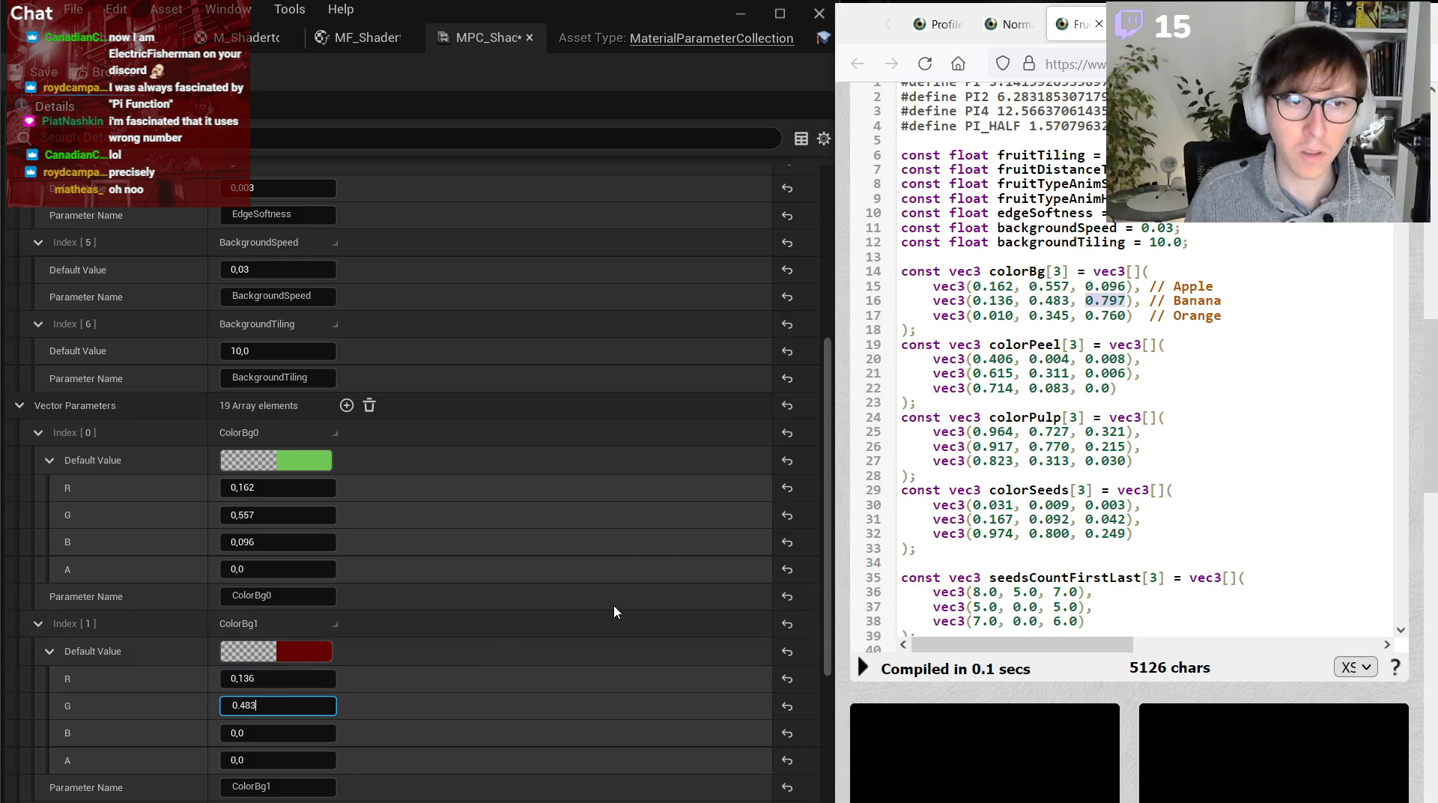
click(272, 735)
click(269, 735)
key(ctrl+v)
key(Return)
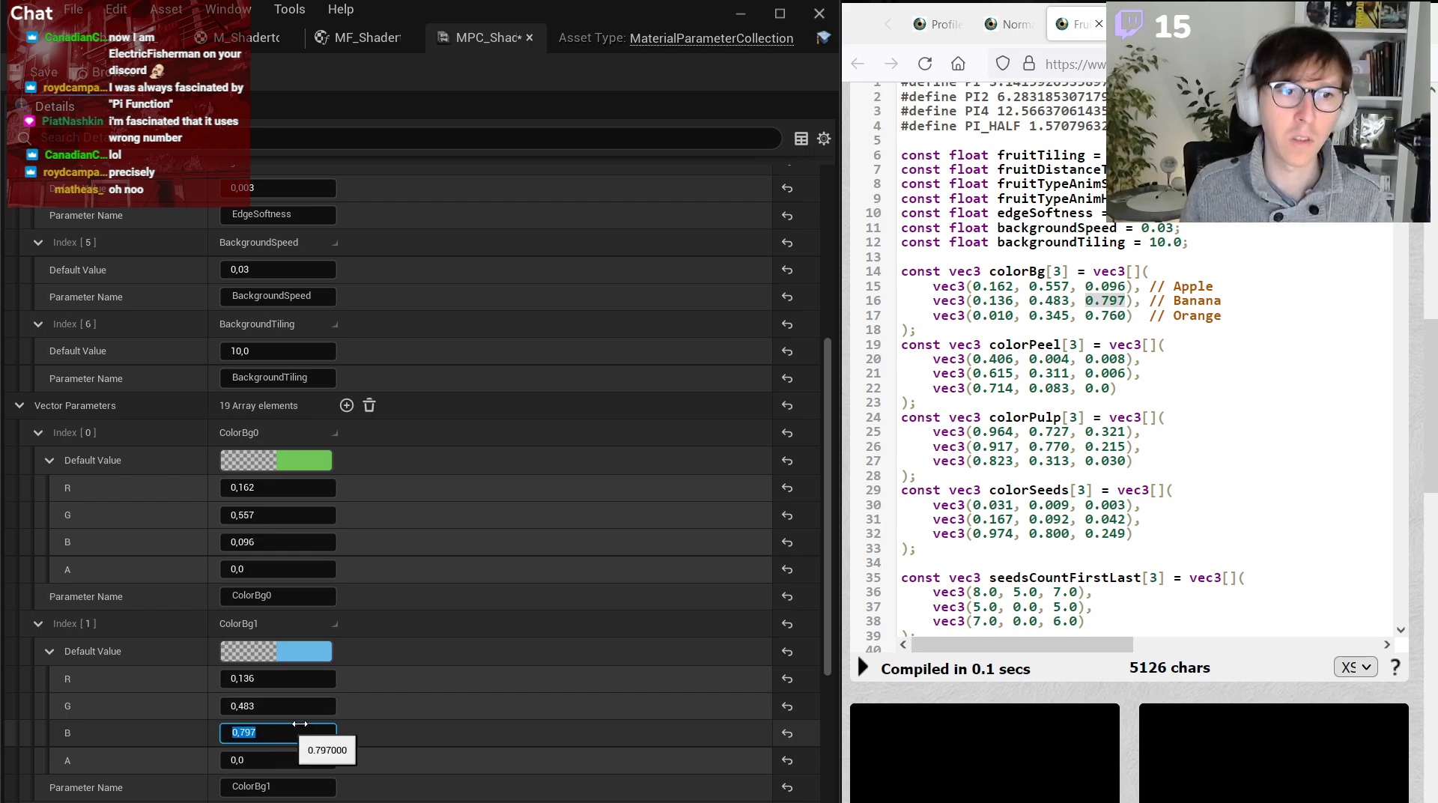
Name the third vector parameter ColorBg2.
scroll(367, 749, down, 4)
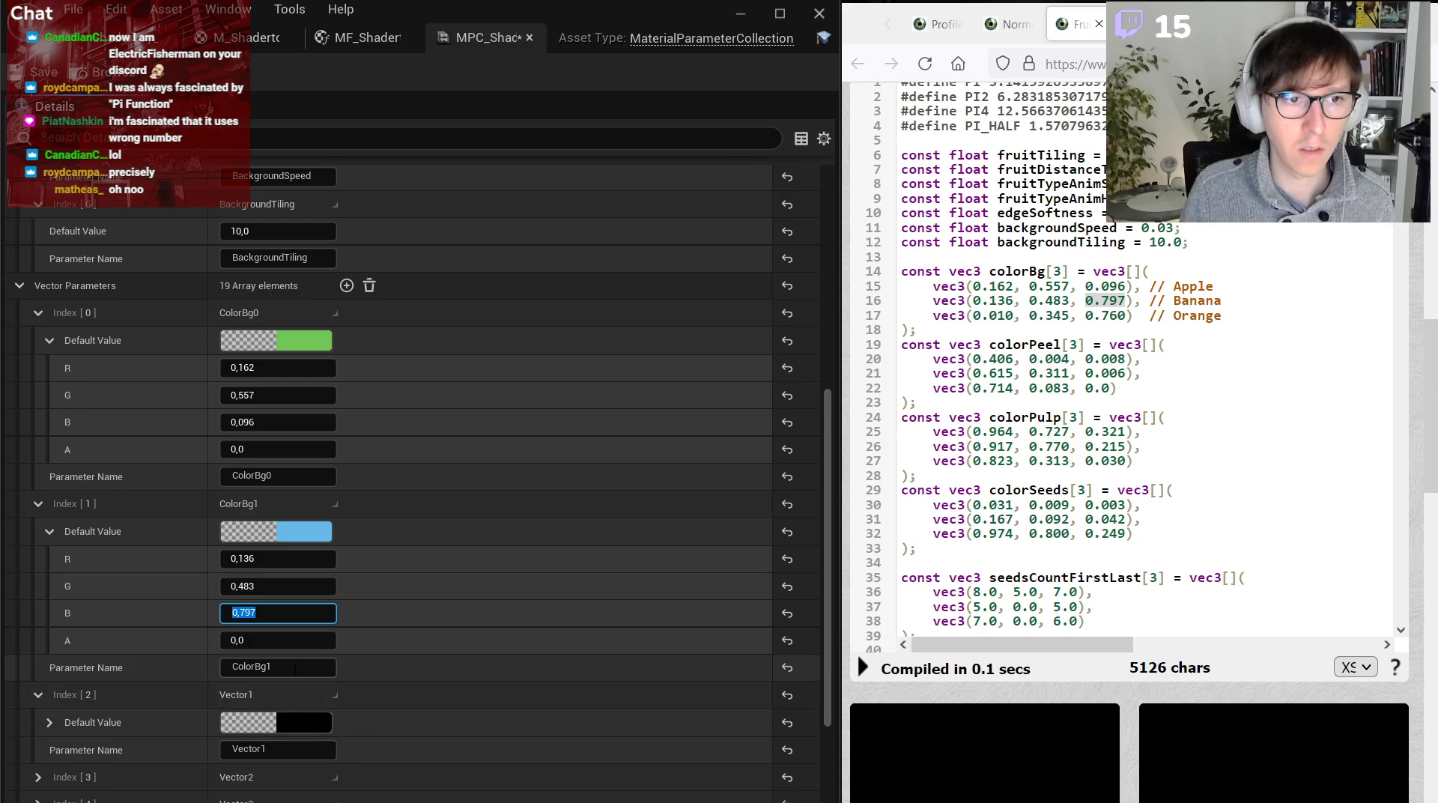
click(255, 667)
click(241, 746)
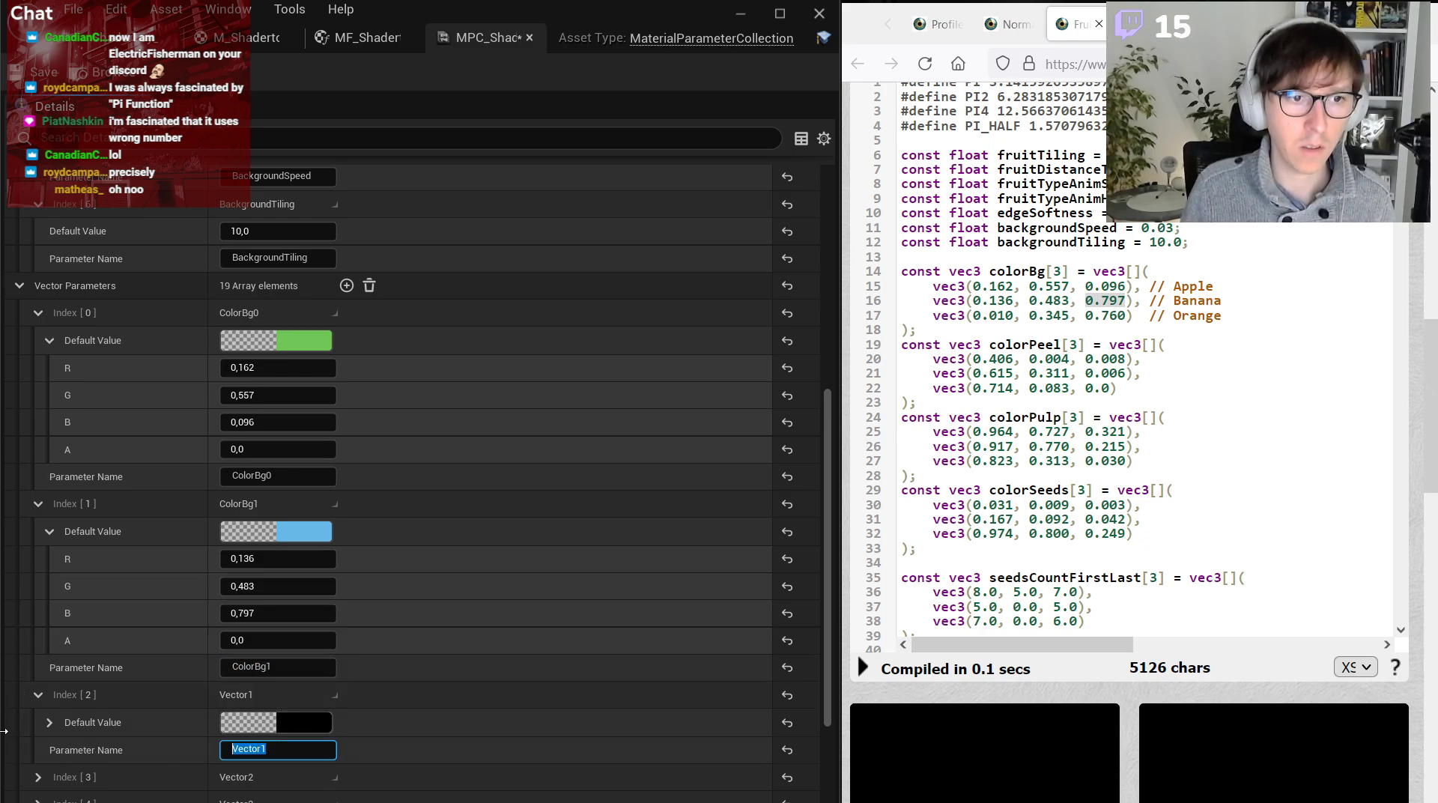
text(ColorBg2)
key(Return)
Set ColorBg2's default red value to 0.010 from the Orange entry of the colorBg array.
click(45, 724)
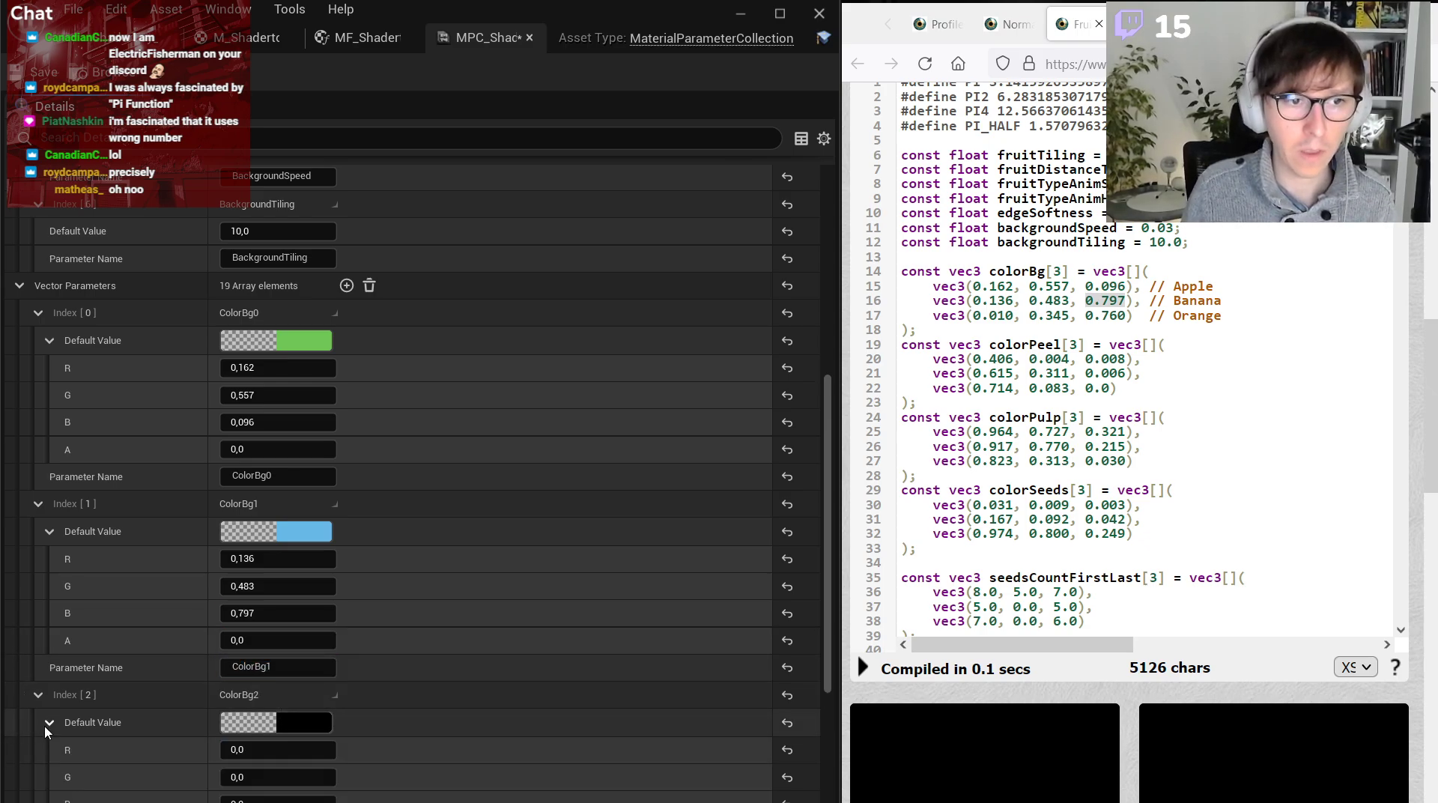
drag(973, 316, 1014, 315)
click(273, 750)
key(ctrl+v)
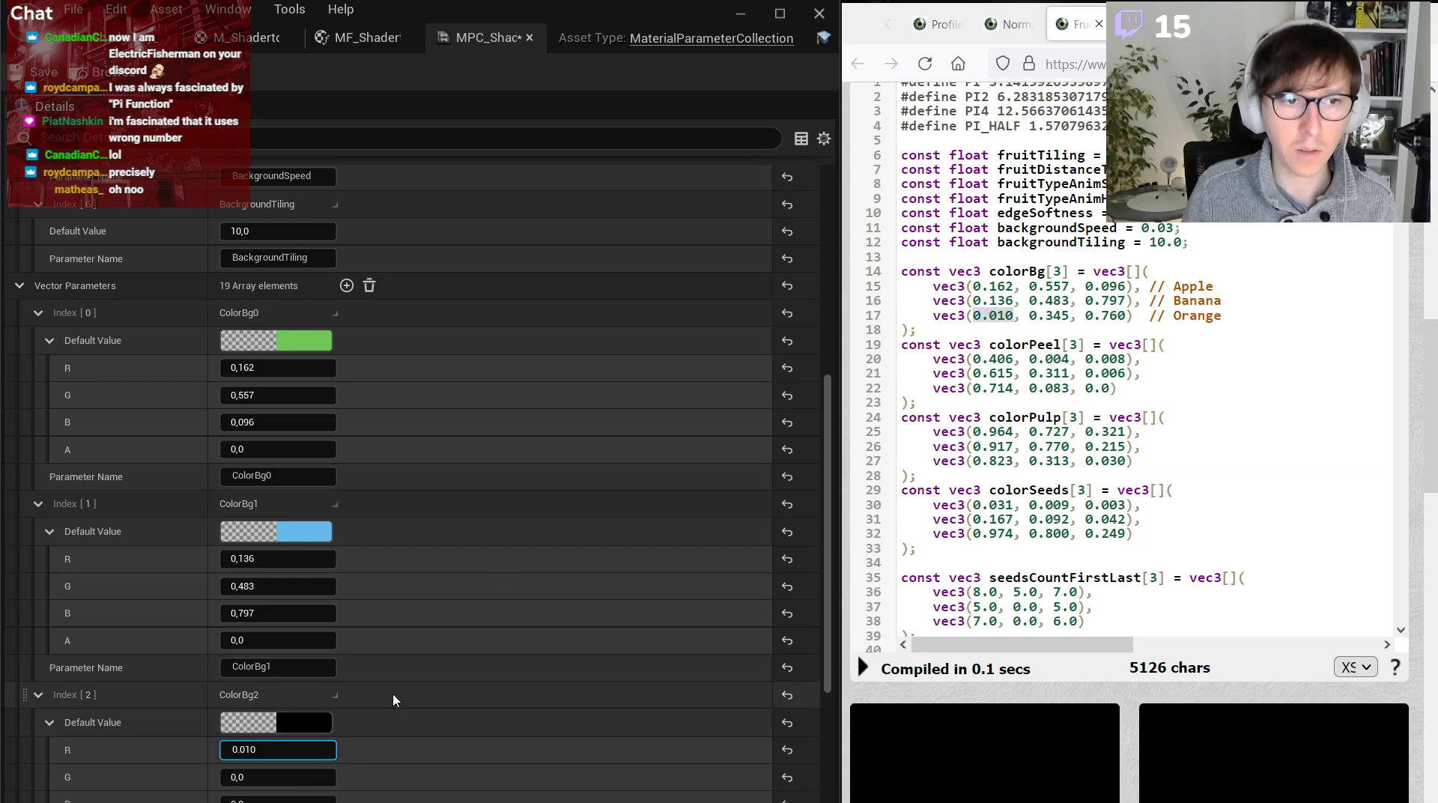
key(Return)
Copy the Orange background's green value 0.345 and blue value 0.760 from the shader code into ColorBg2.
drag(1030, 316, 1126, 315)
key(ctrl+c)
click(302, 774)
key(ctrl+v)
key(Return)
click(255, 799)
key(ctrl+v)
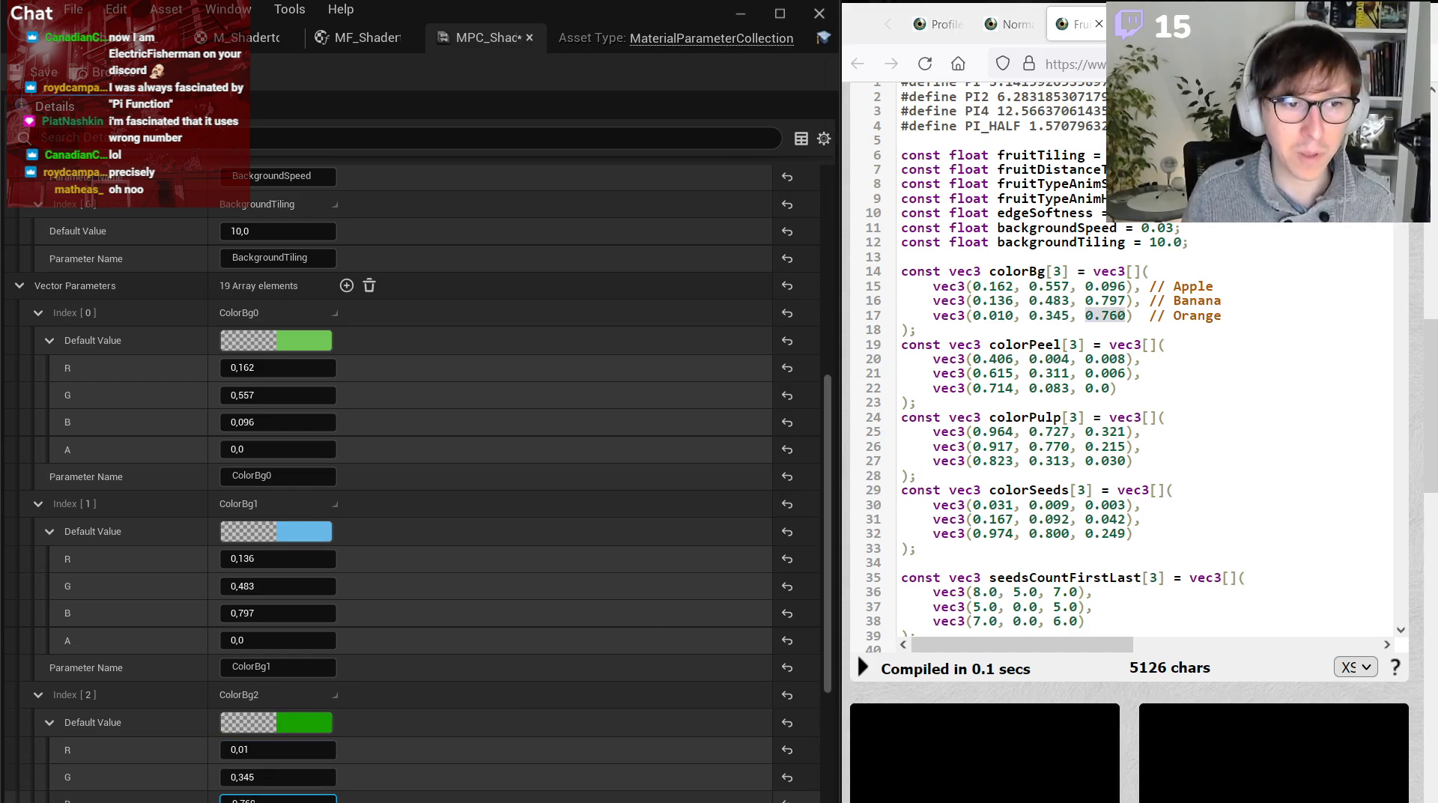
key(Return)
Name the fourth vector parameter ColorPeel0.
scroll(450, 518, down, 5)
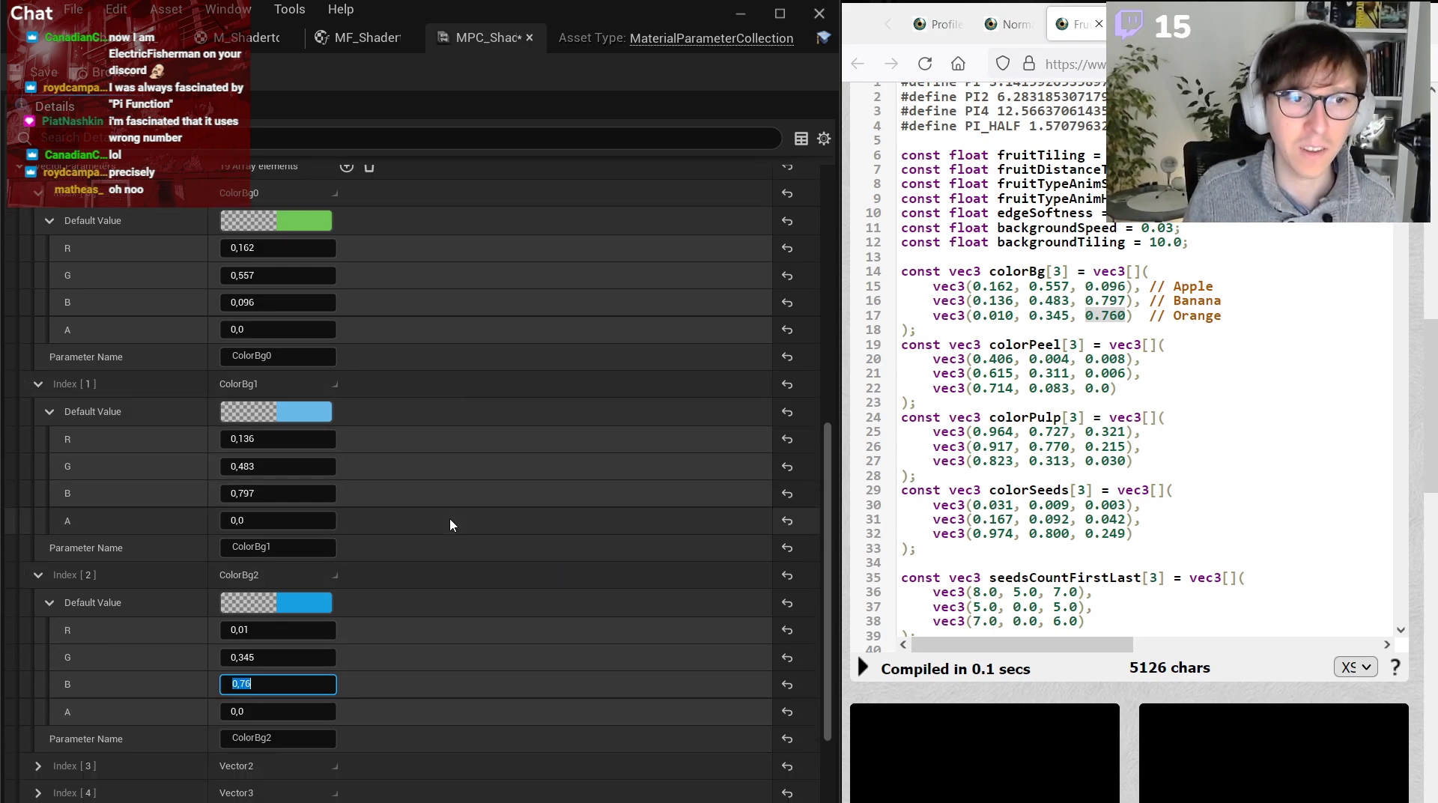
click(38, 676)
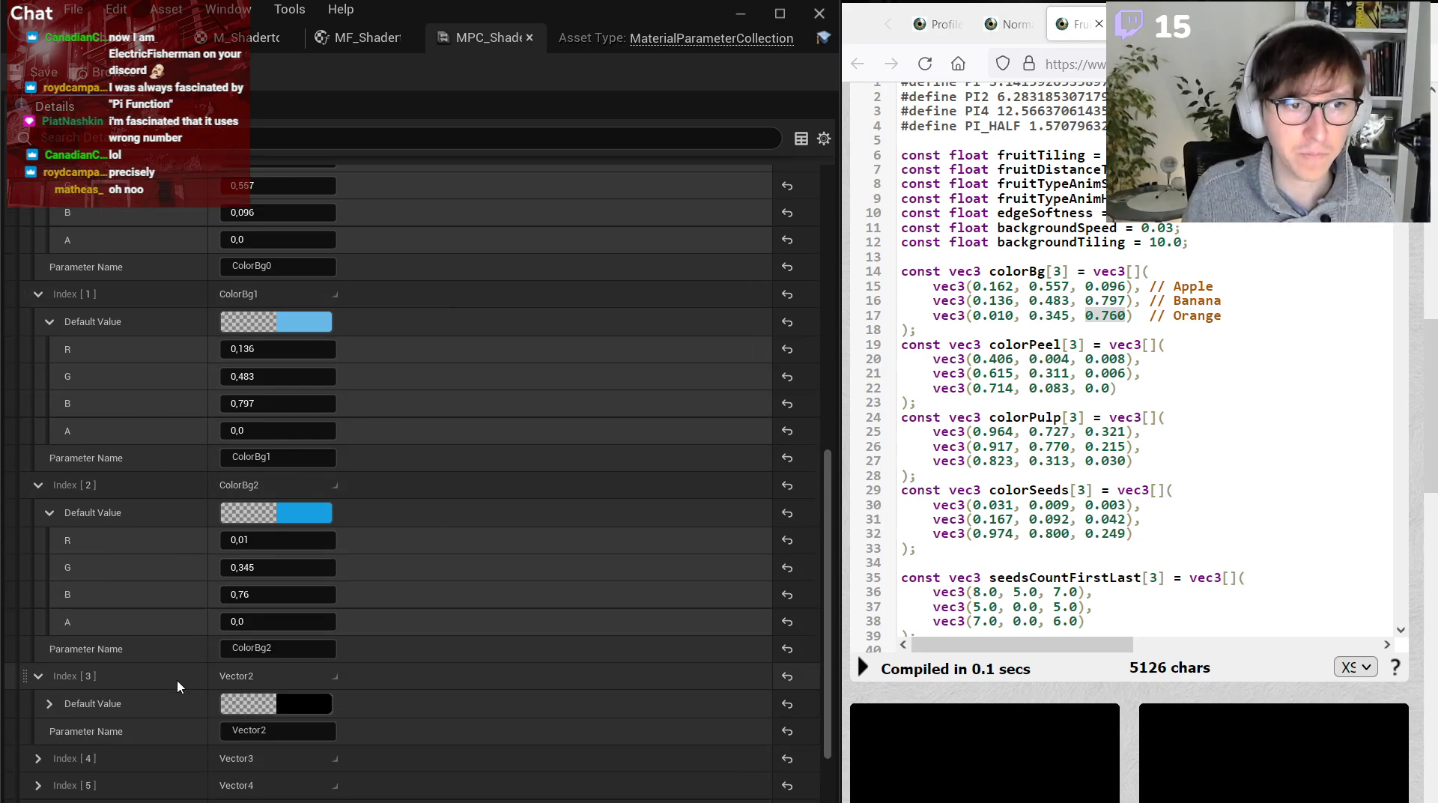
click(277, 731)
text(Color)
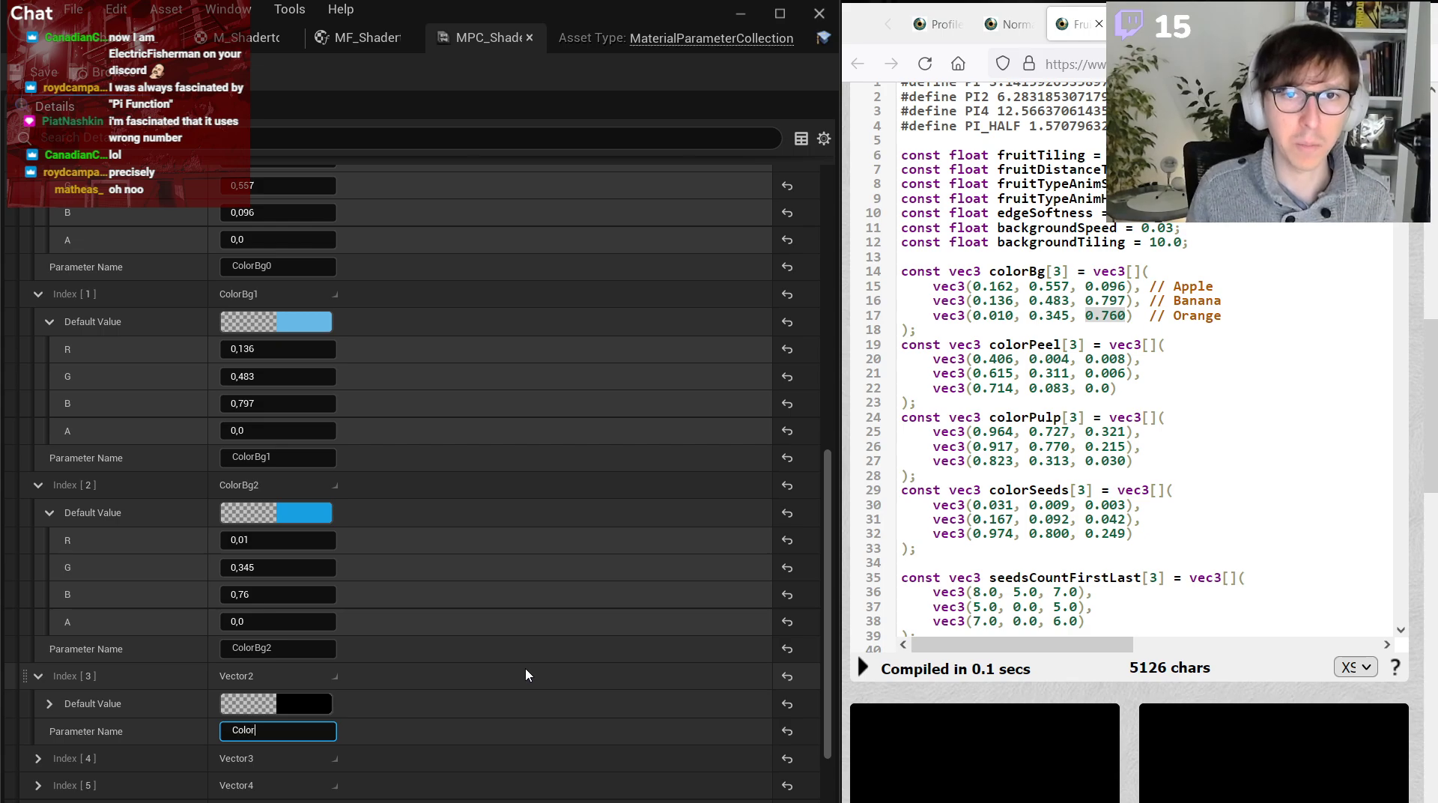
text(Pee)
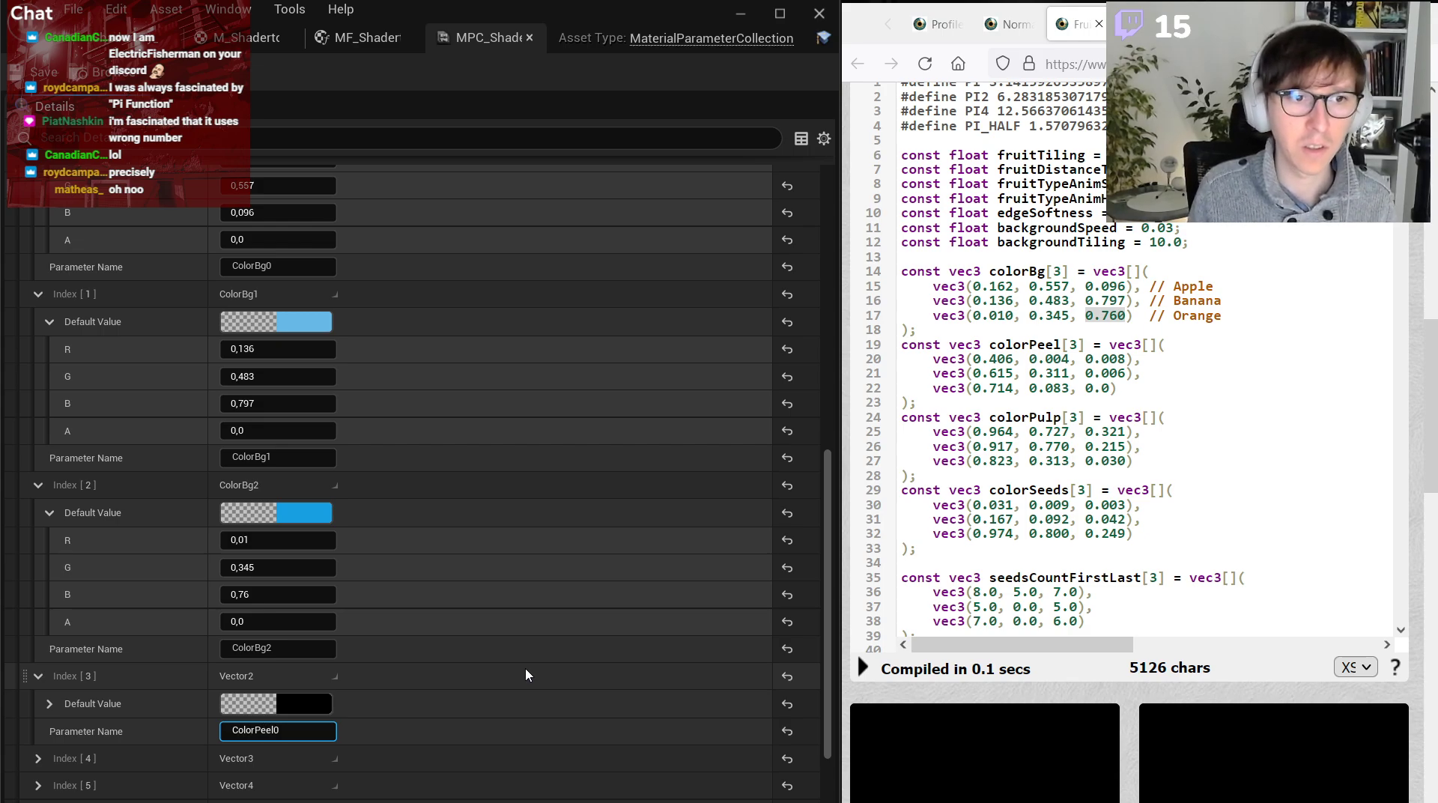
text(l0)
key(ctrl+a)
text(\)
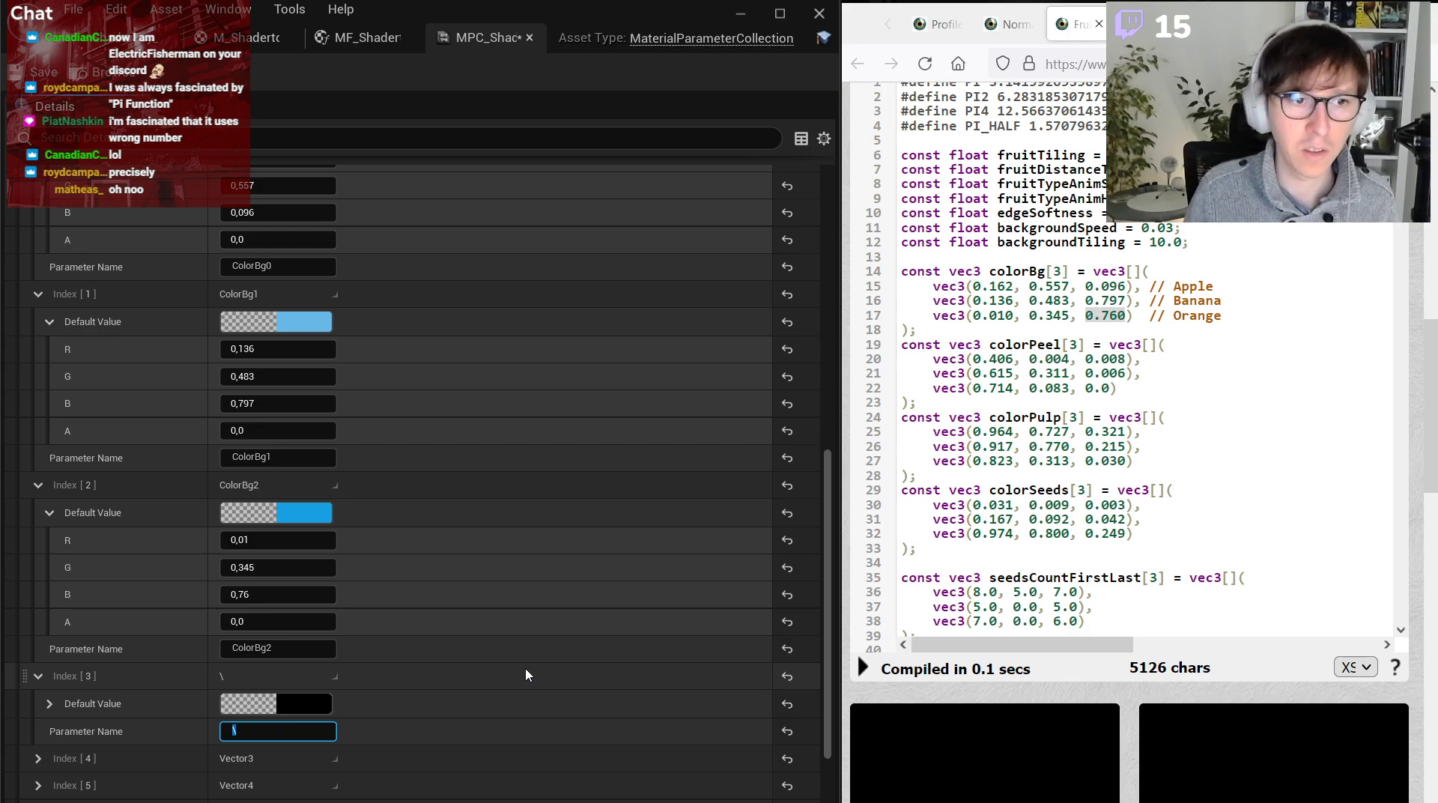
text(ColorPeel0)
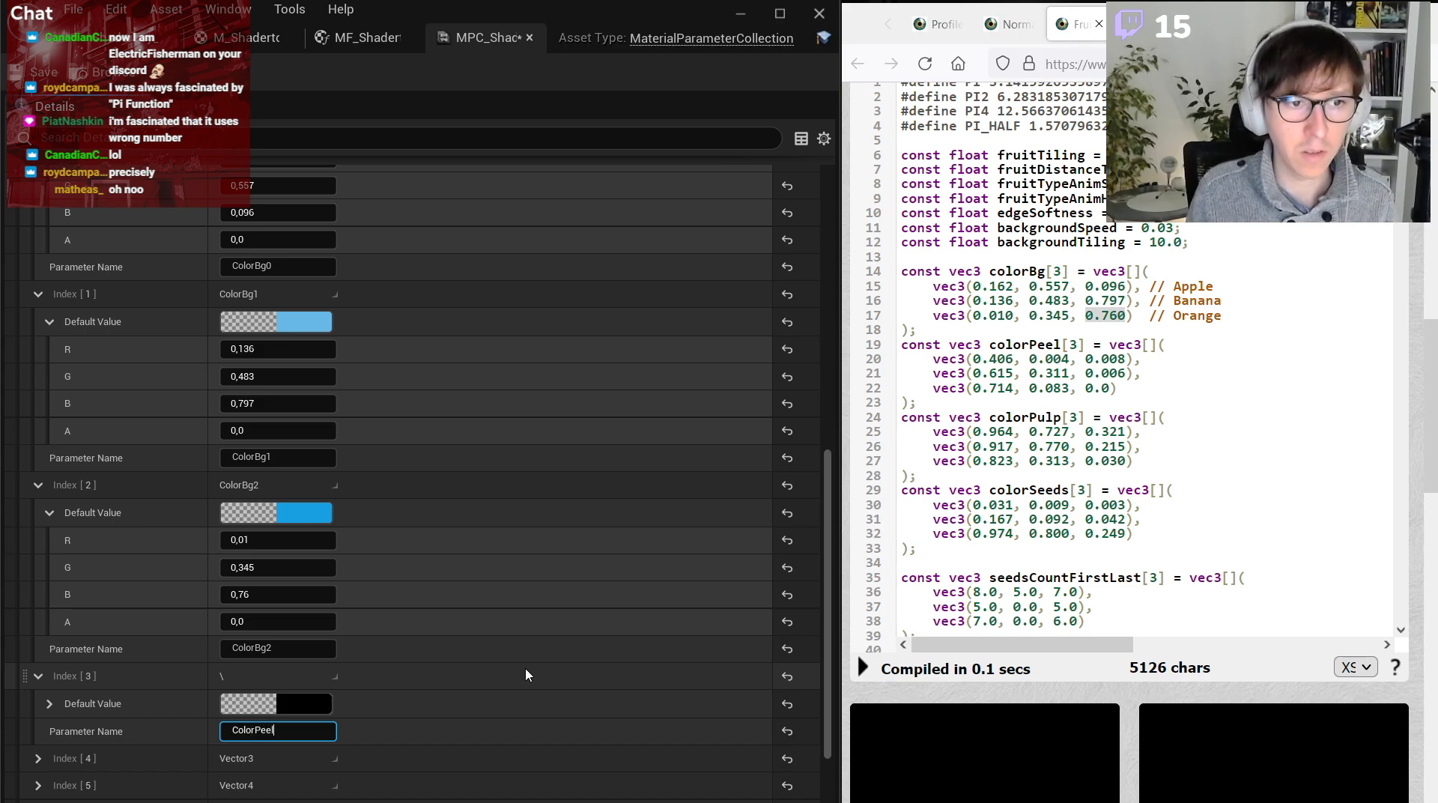
key(ctrl+a)
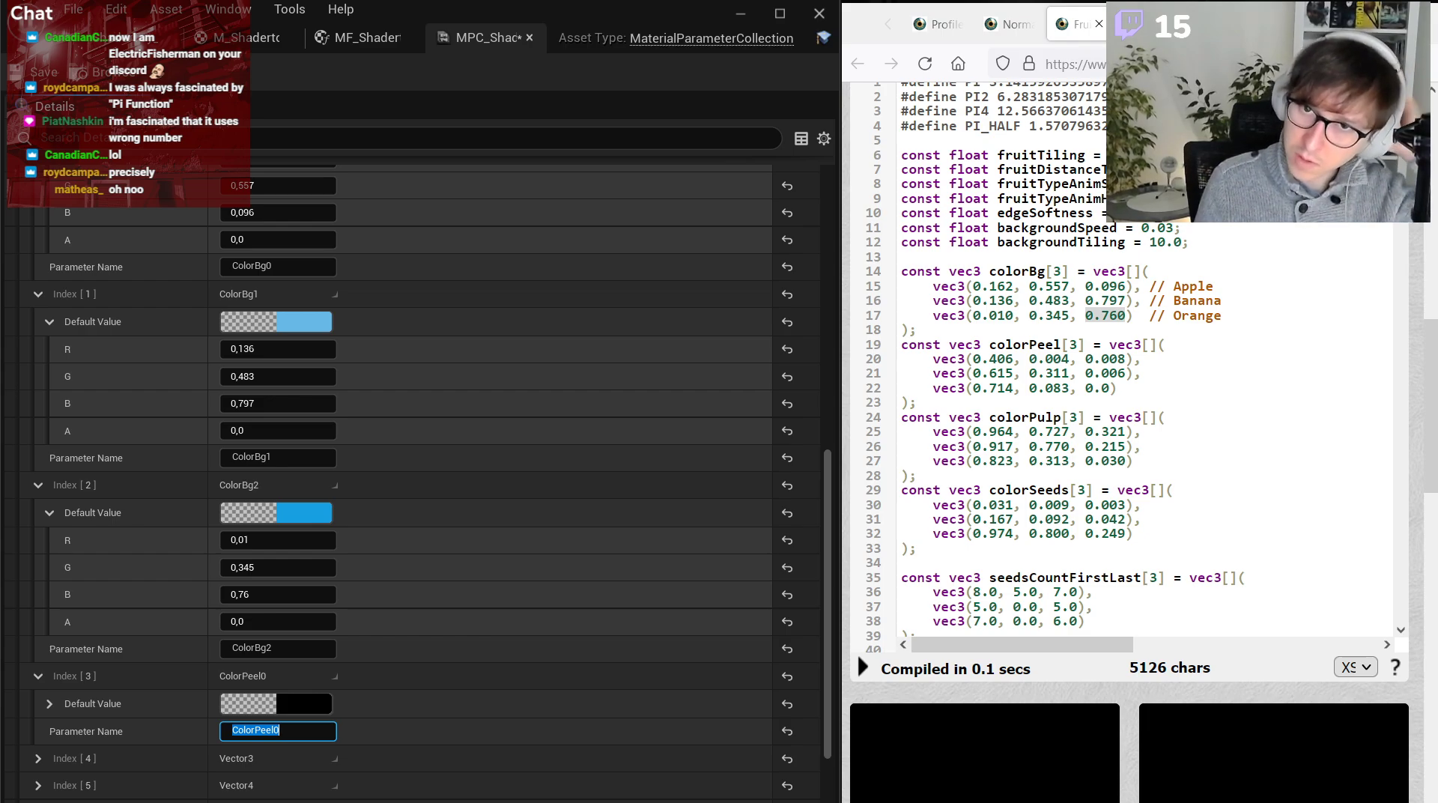
Set ColorPeel0's default value to red 0.406, green 0.004 and blue 0.008.
scroll(564, 613, down, 5)
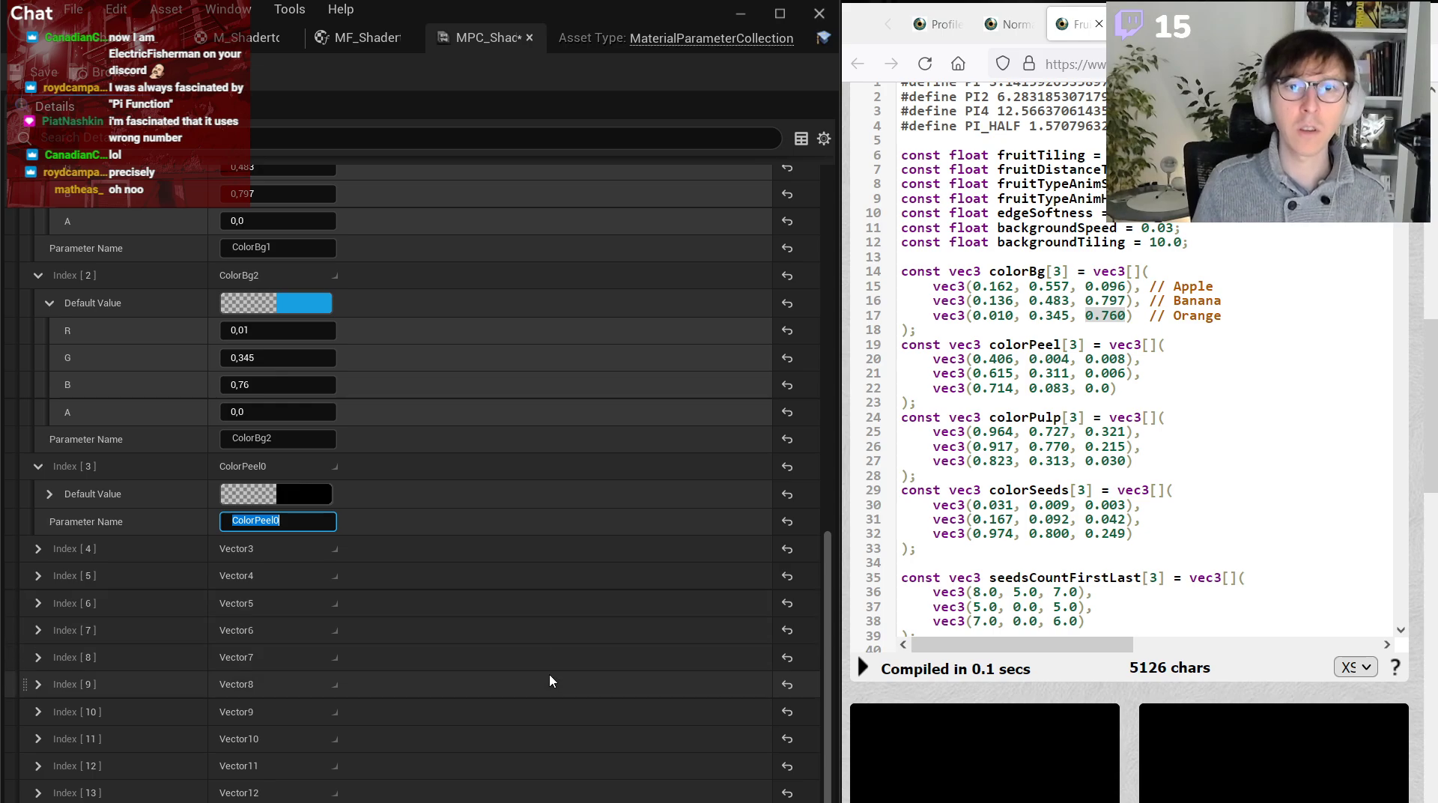
click(300, 519)
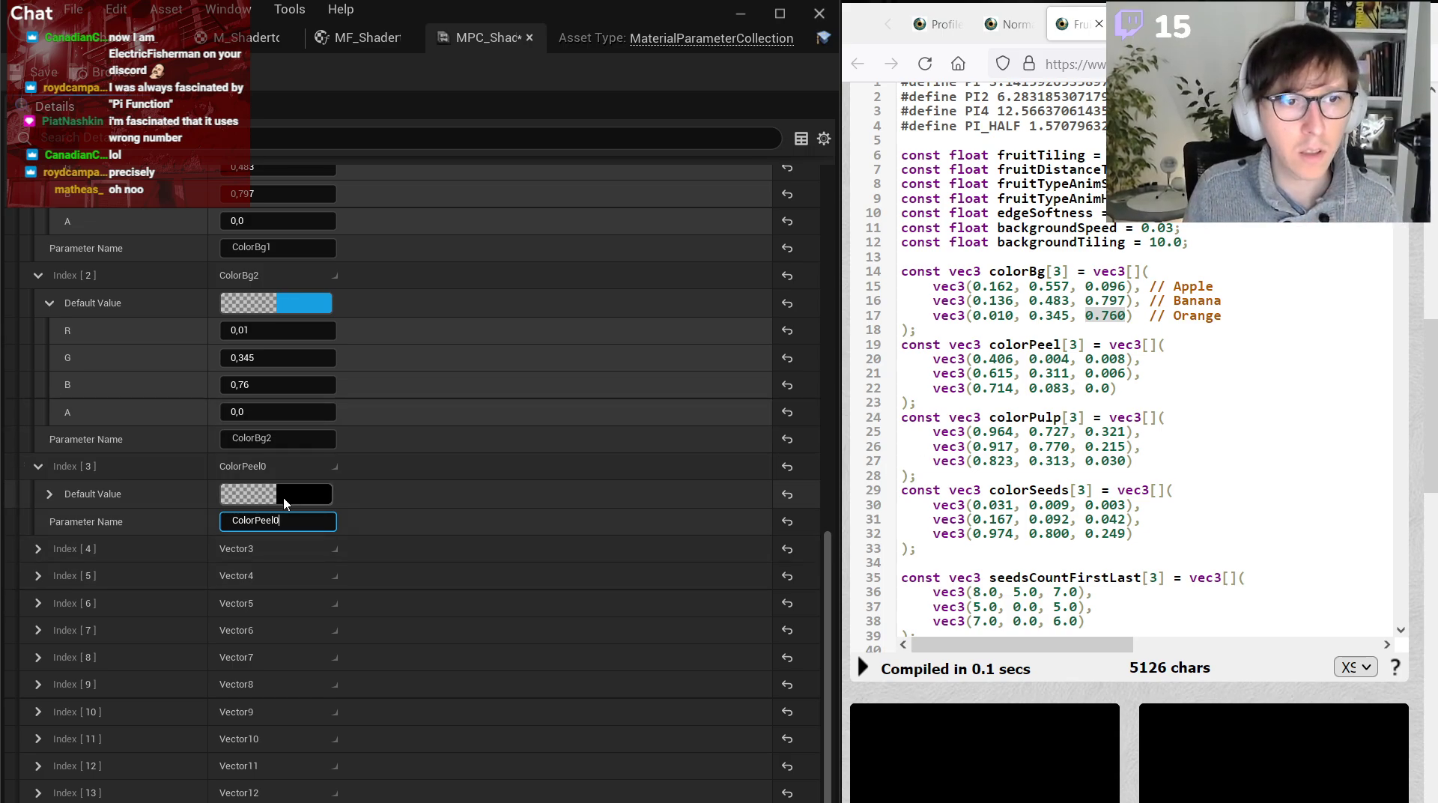
click(50, 493)
click(294, 514)
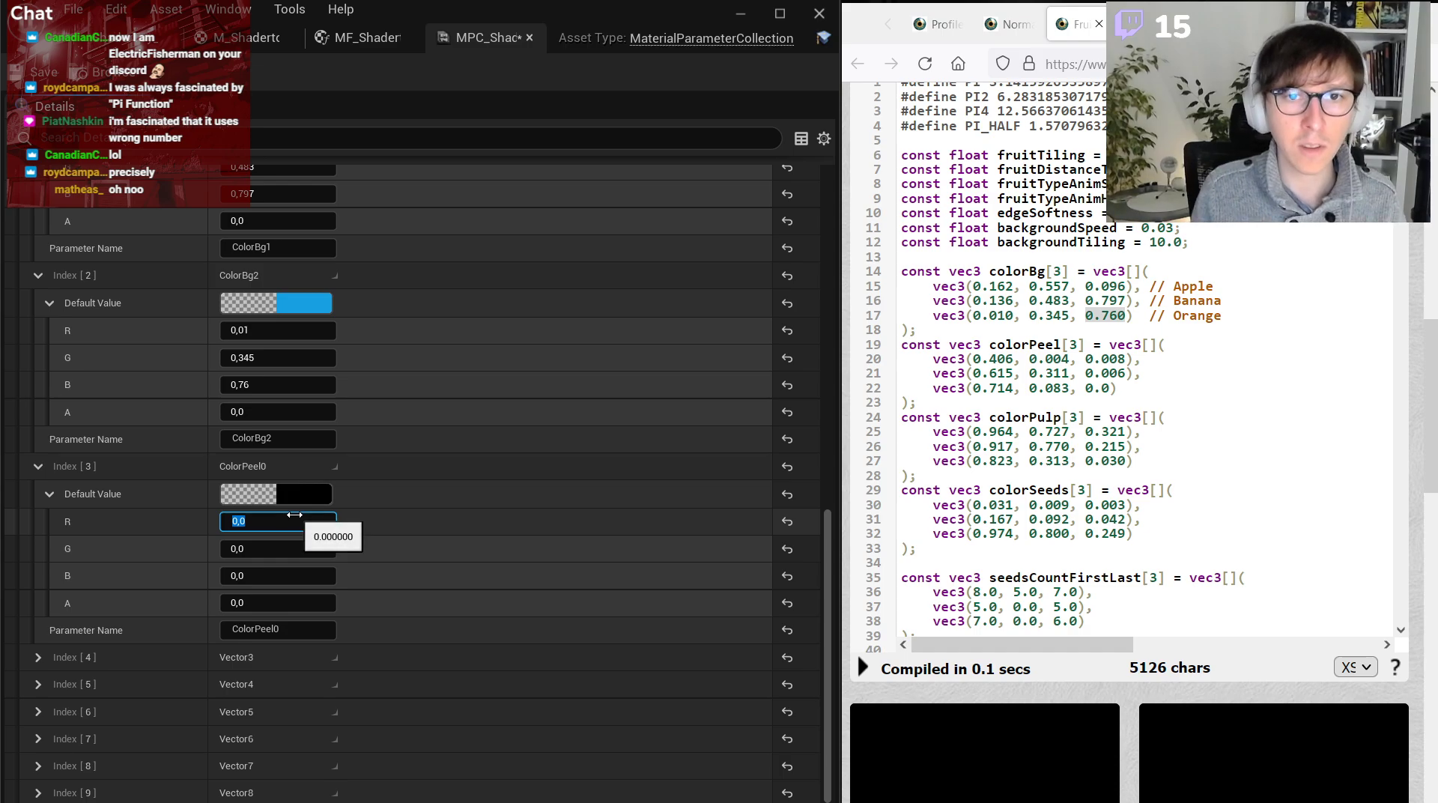
text(0.4)
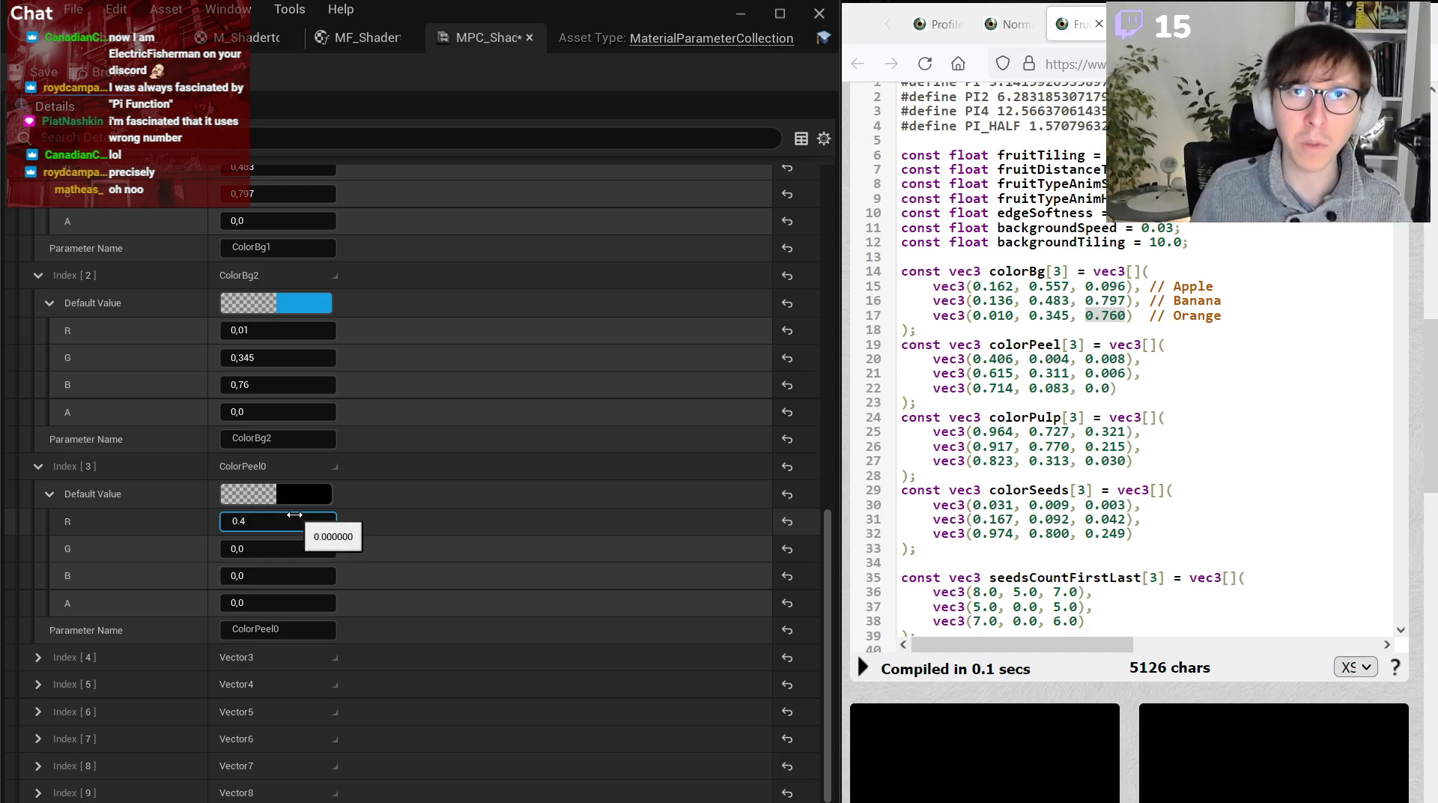
text(06)
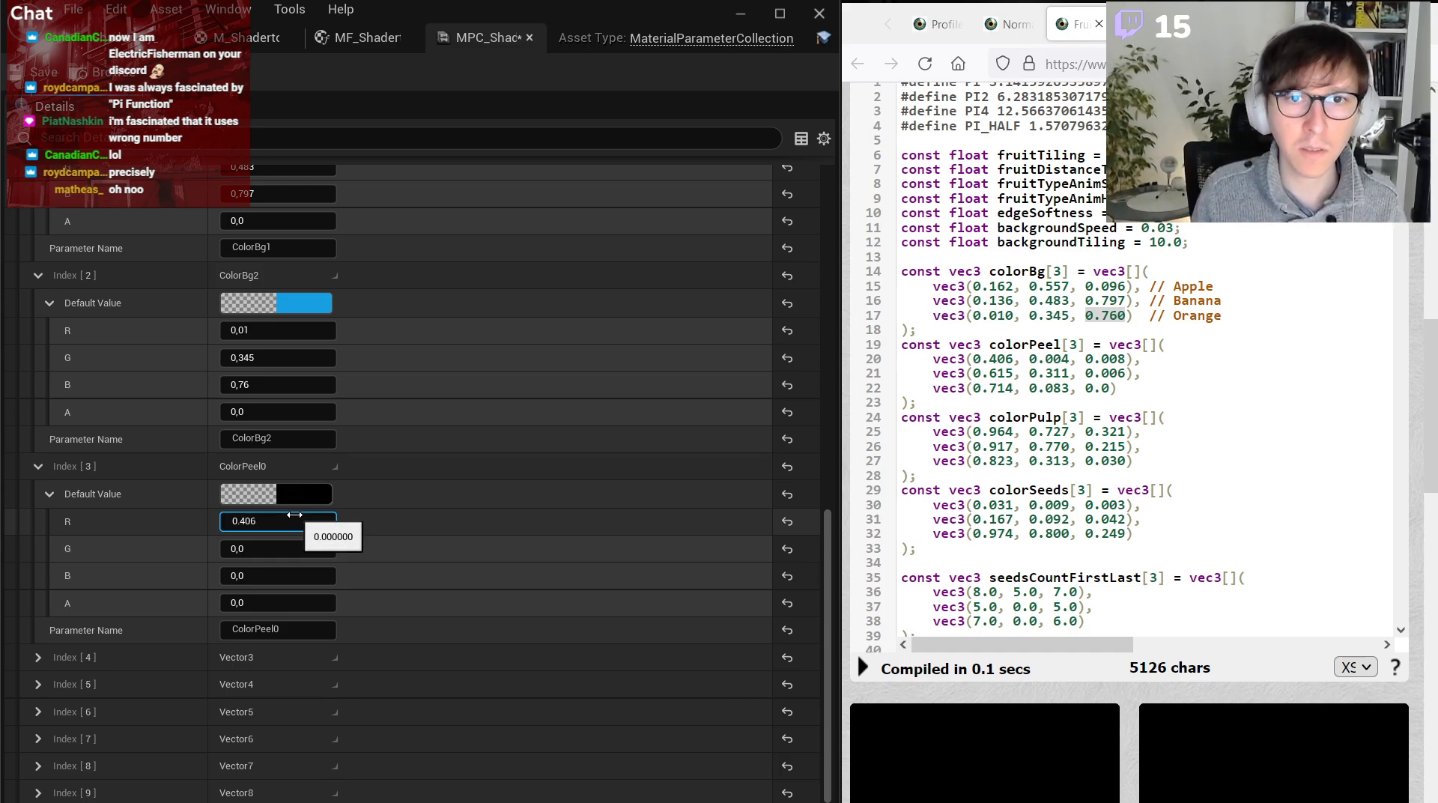
key(Tab)
text(0.004)
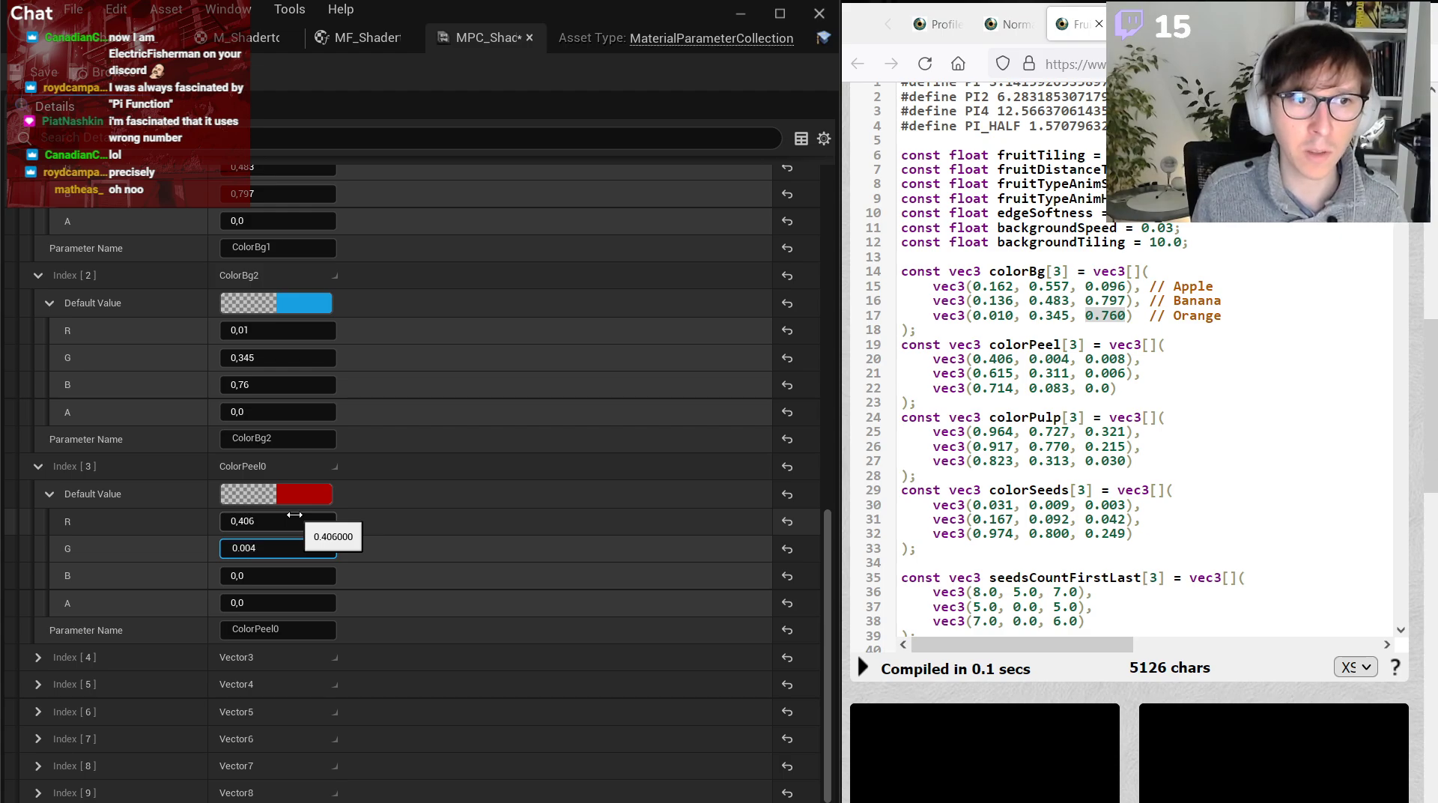
key(Tab)
text(0.008)
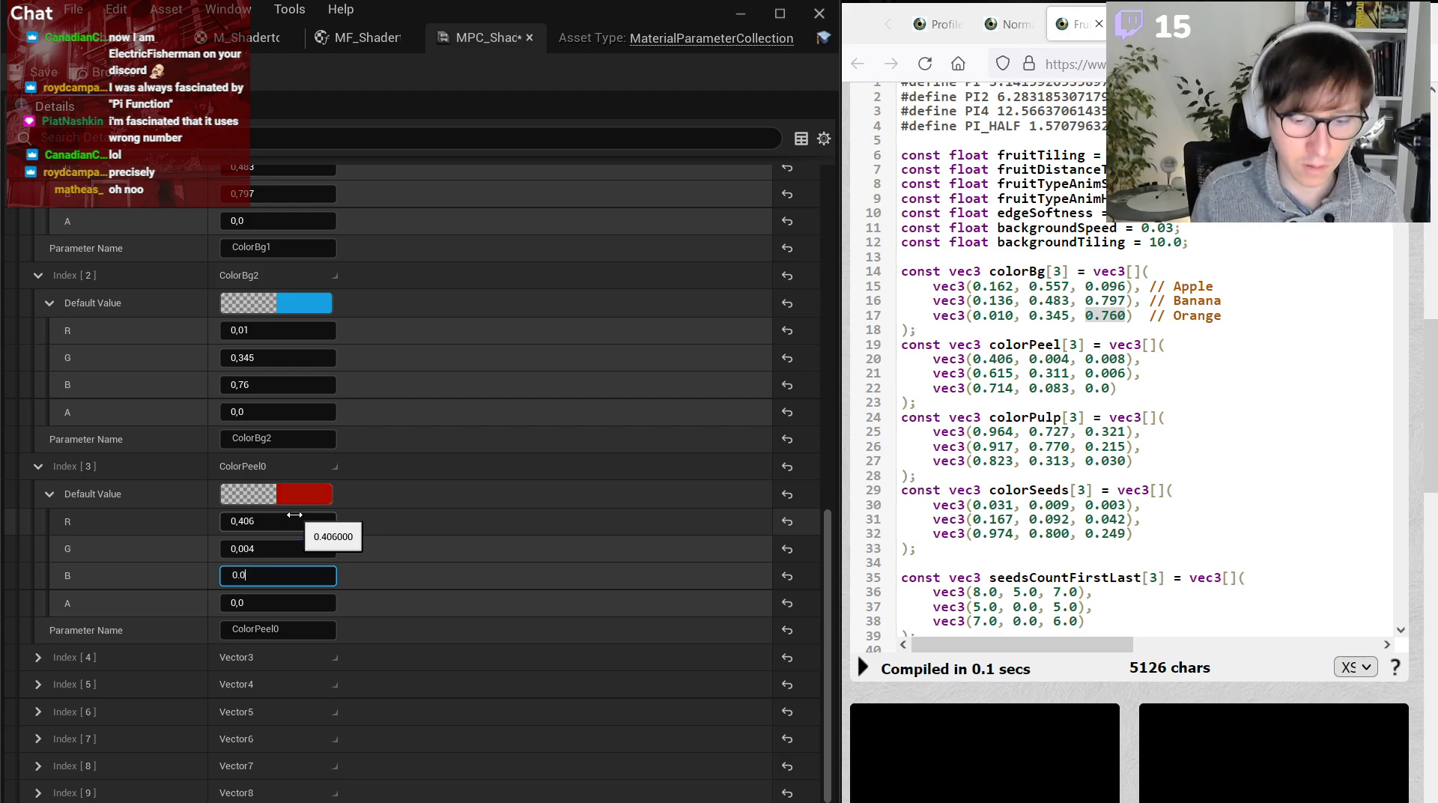
key(Return)
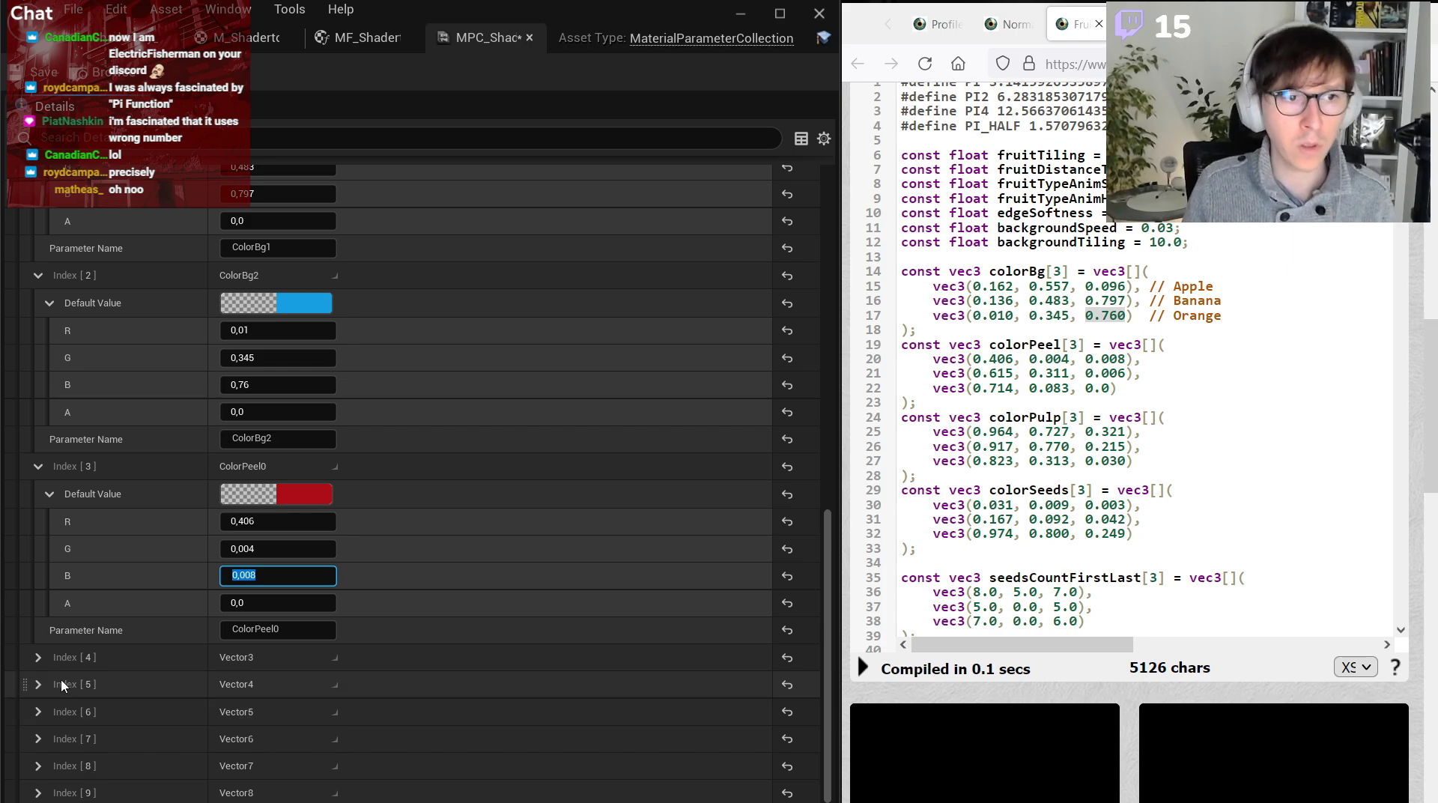
Name the fifth vector parameter ColorPeel1.
click(38, 657)
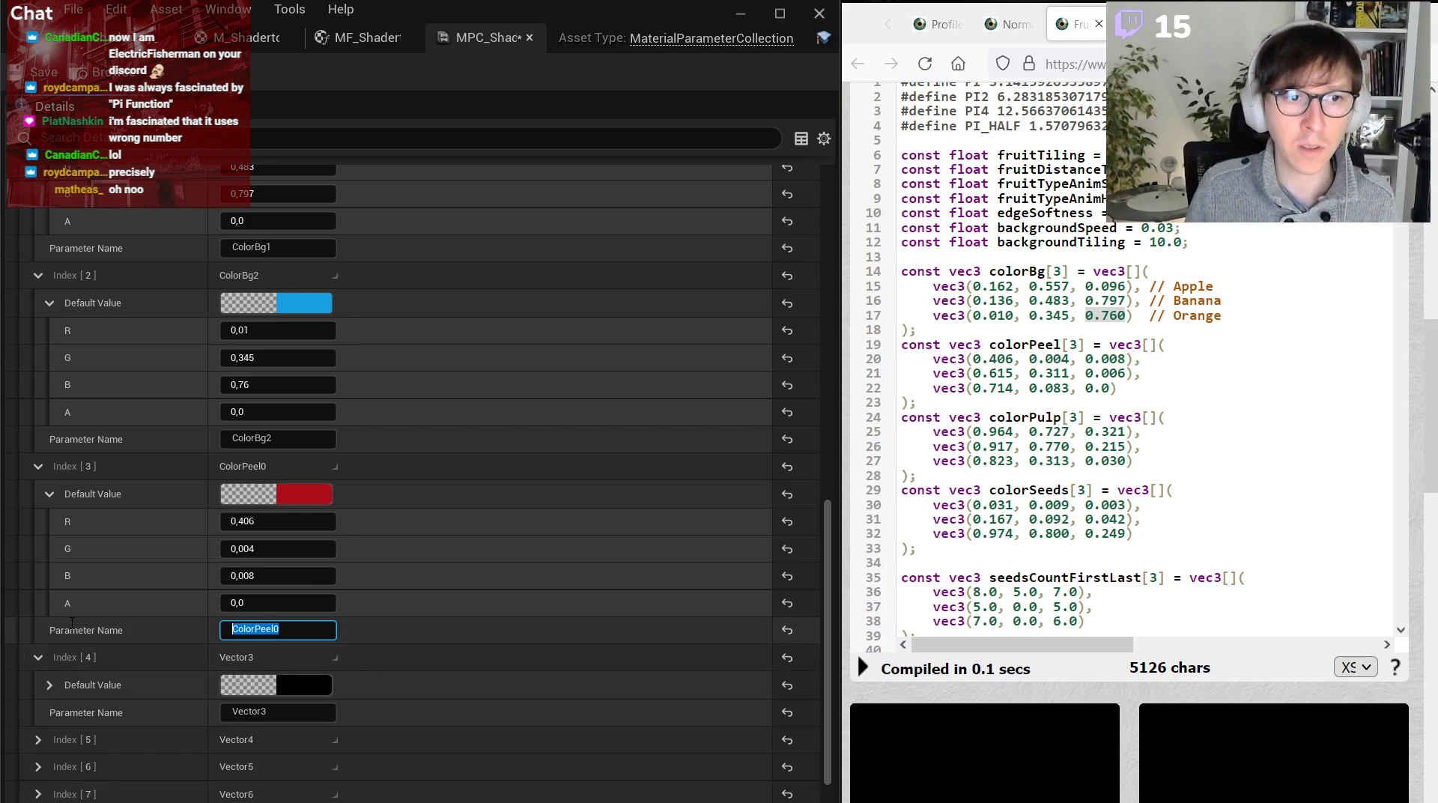
click(292, 712)
key(ctrl+a)
text(ColorPeel1)
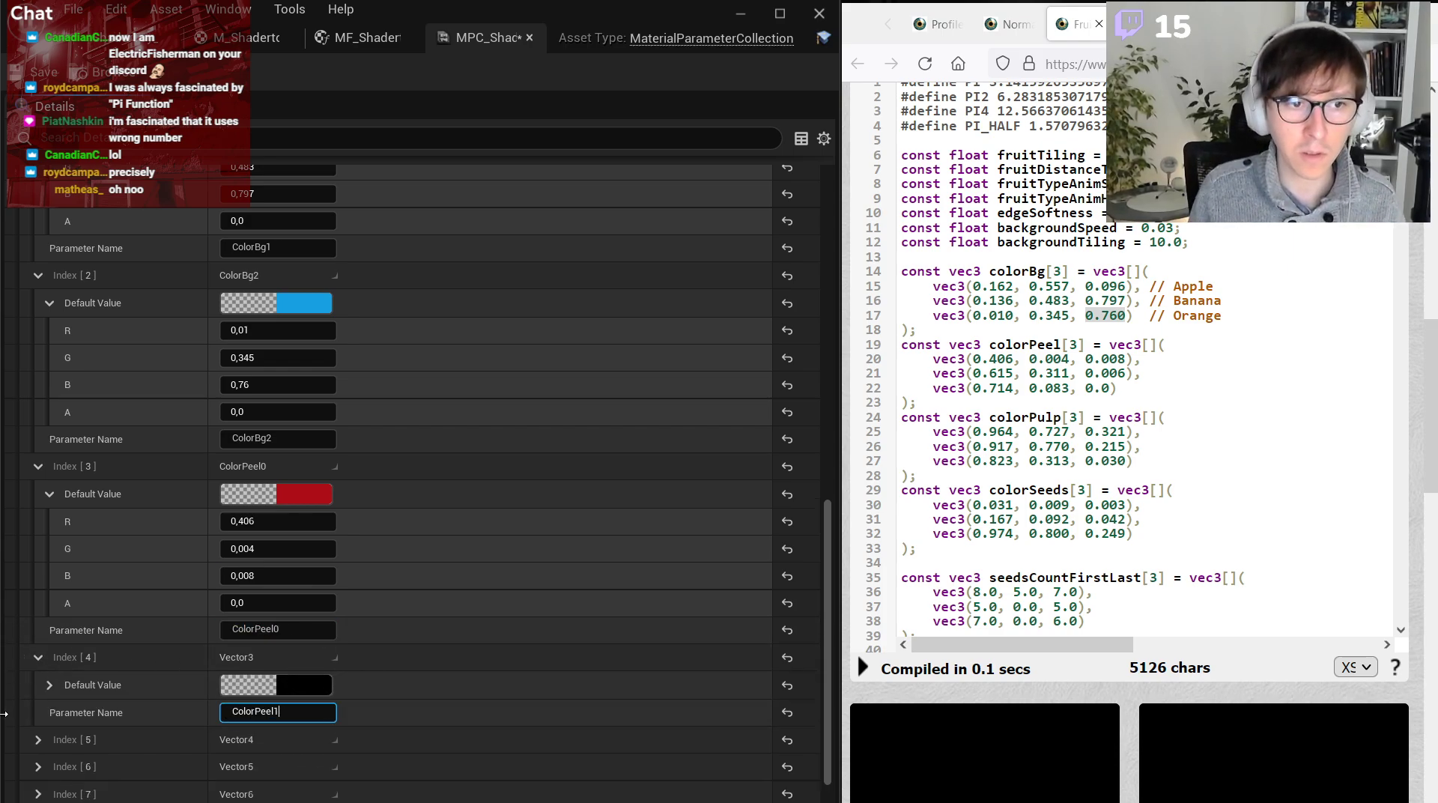
key(Return)
Set ColorPeel1's default red value to 0.615 and its green value to 0.311 from the colorPeel array.
click(50, 685)
click(302, 706)
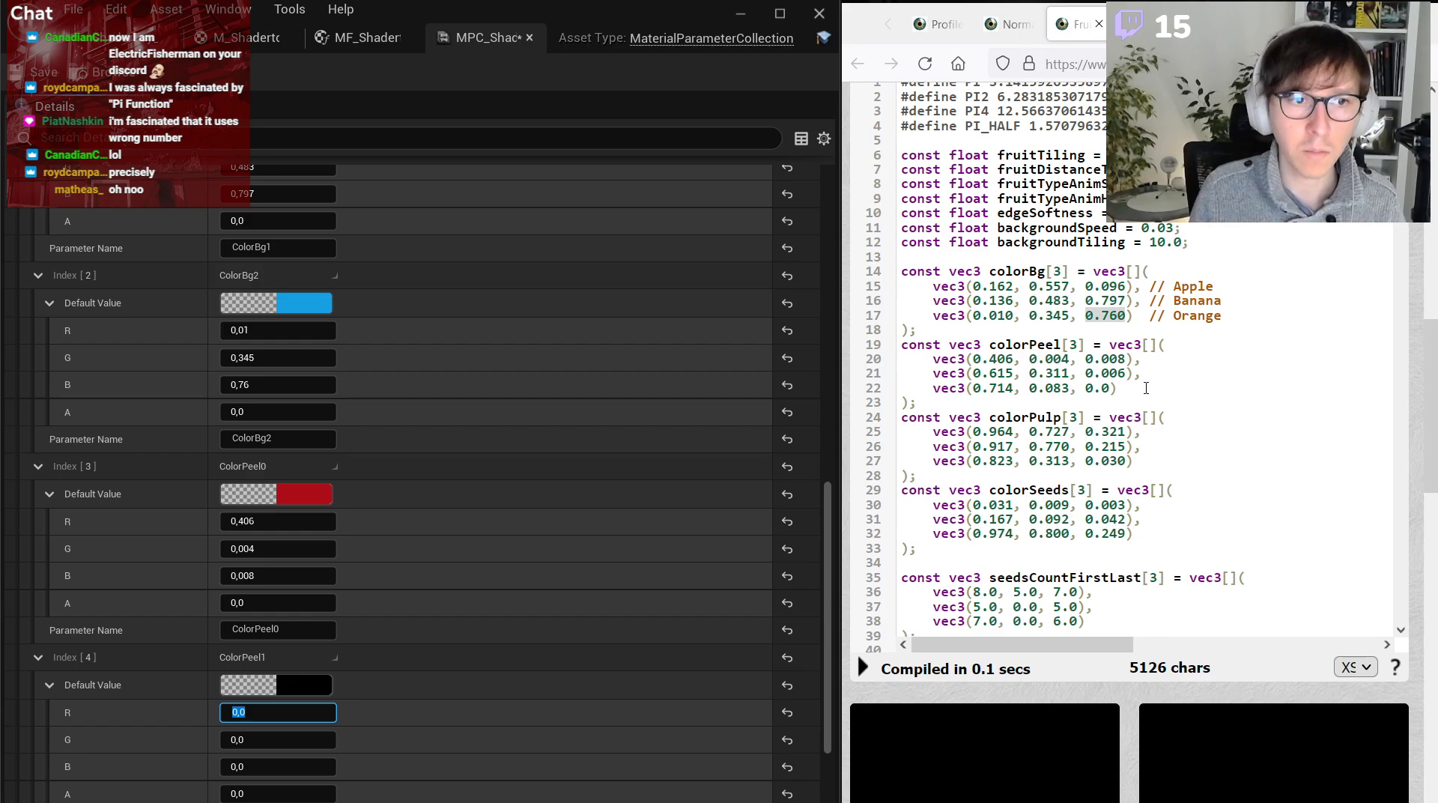
text(0.6)
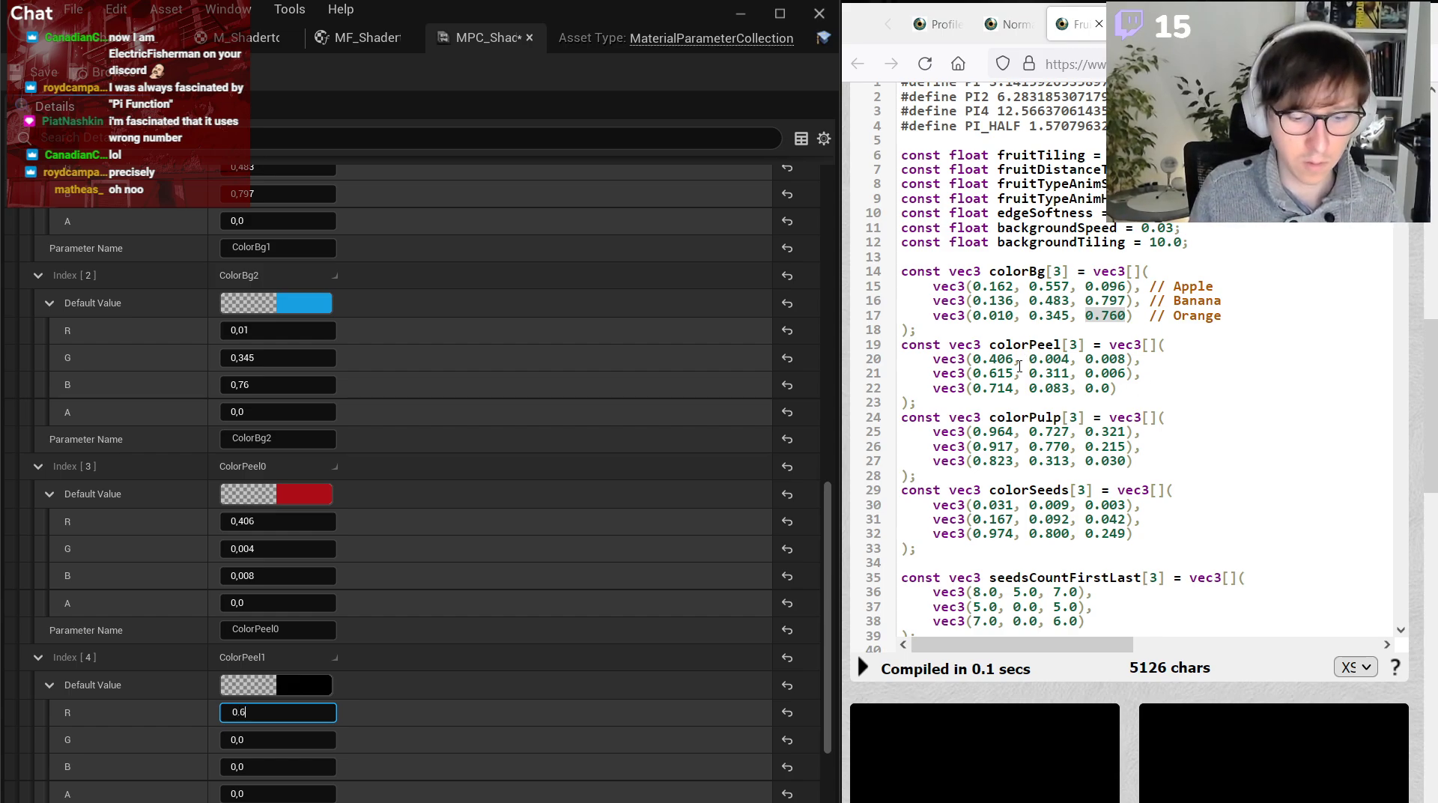
text(15)
key(Return)
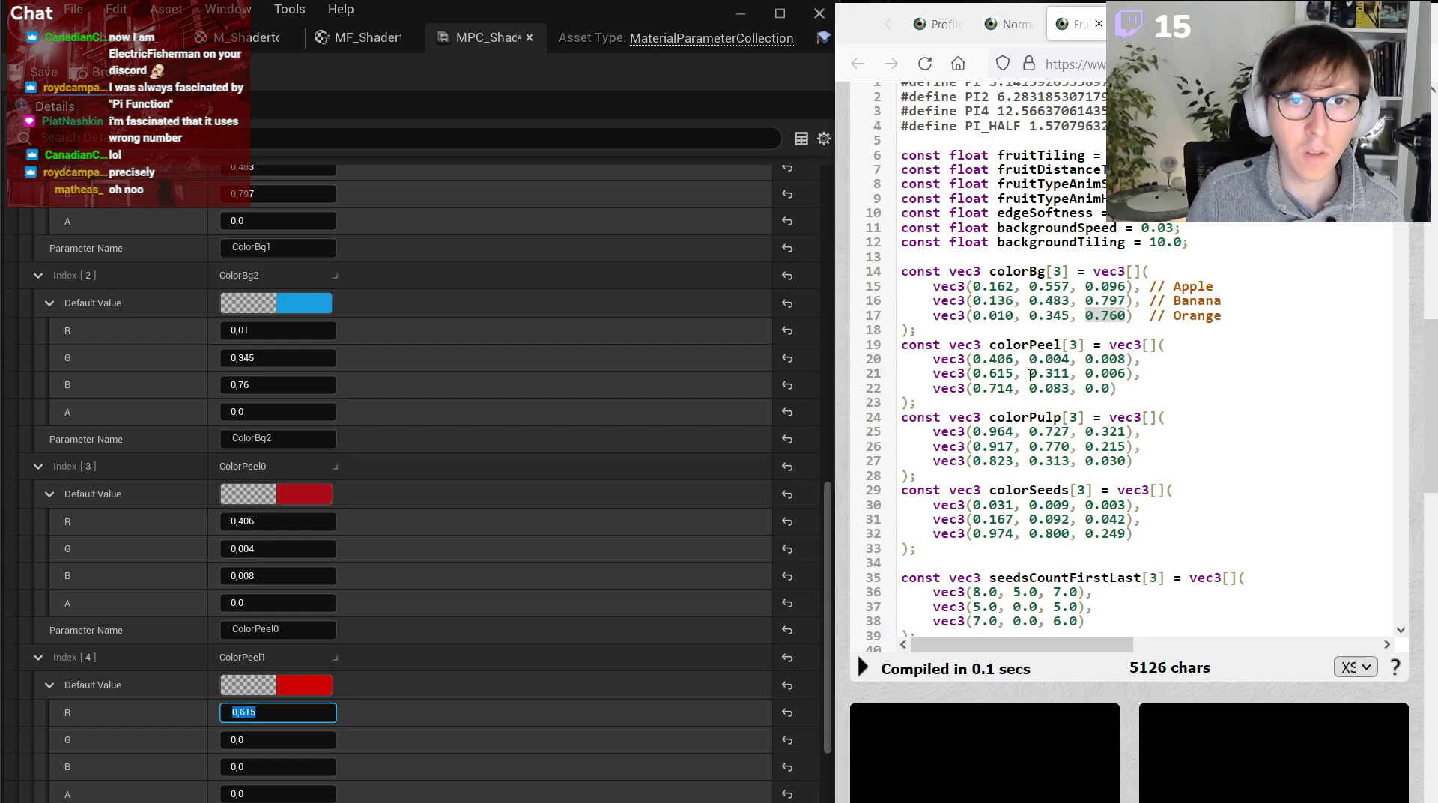
double_click(1032, 374)
key(ctrl+c)
click(248, 739)
key(ctrl+v)
key(Return)
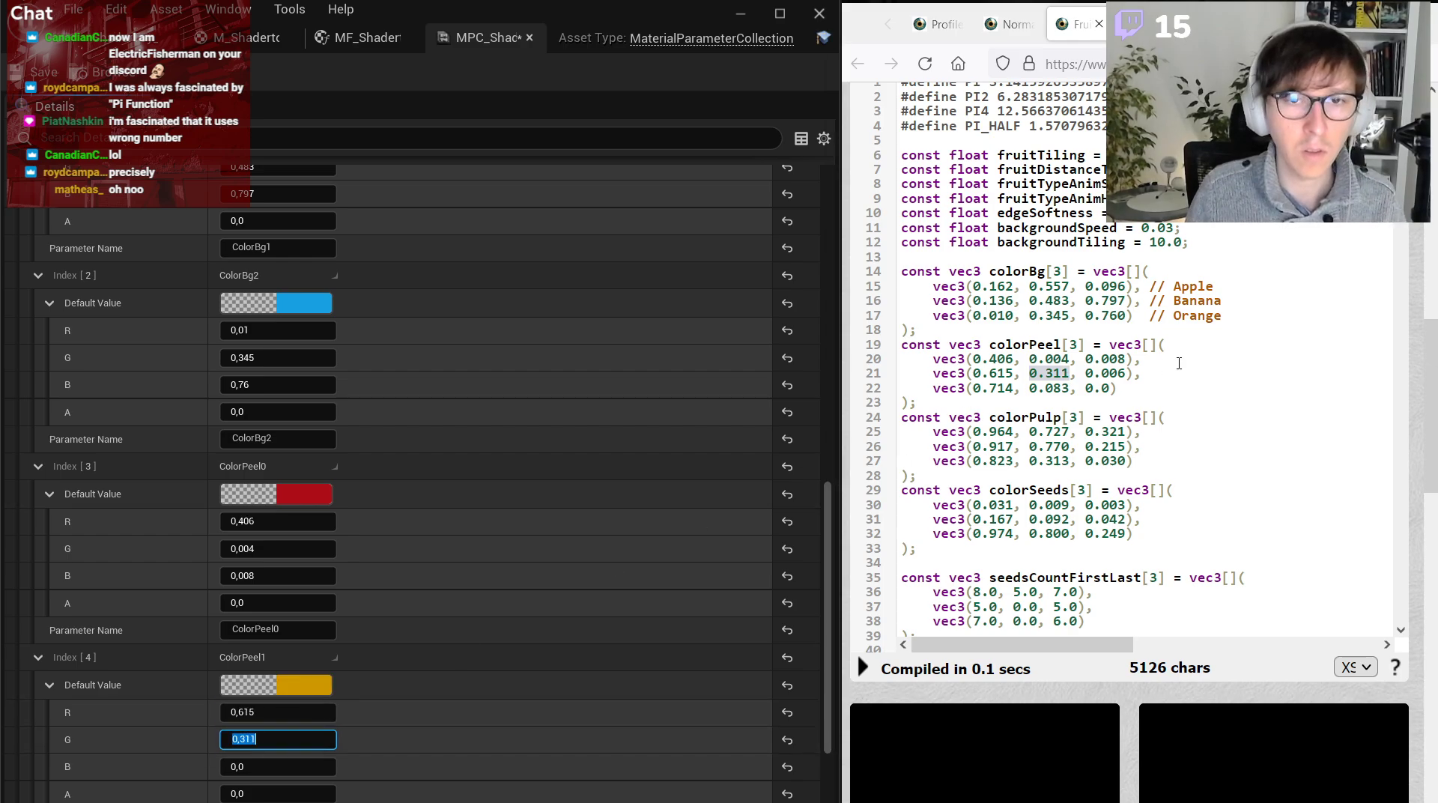
Copy the second colorPeel entry's blue value 0.006 from the shader code into ColorPeel1's blue channel.
double_click(1105, 374)
key(ctrl+c)
click(310, 766)
key(ctrl+v)
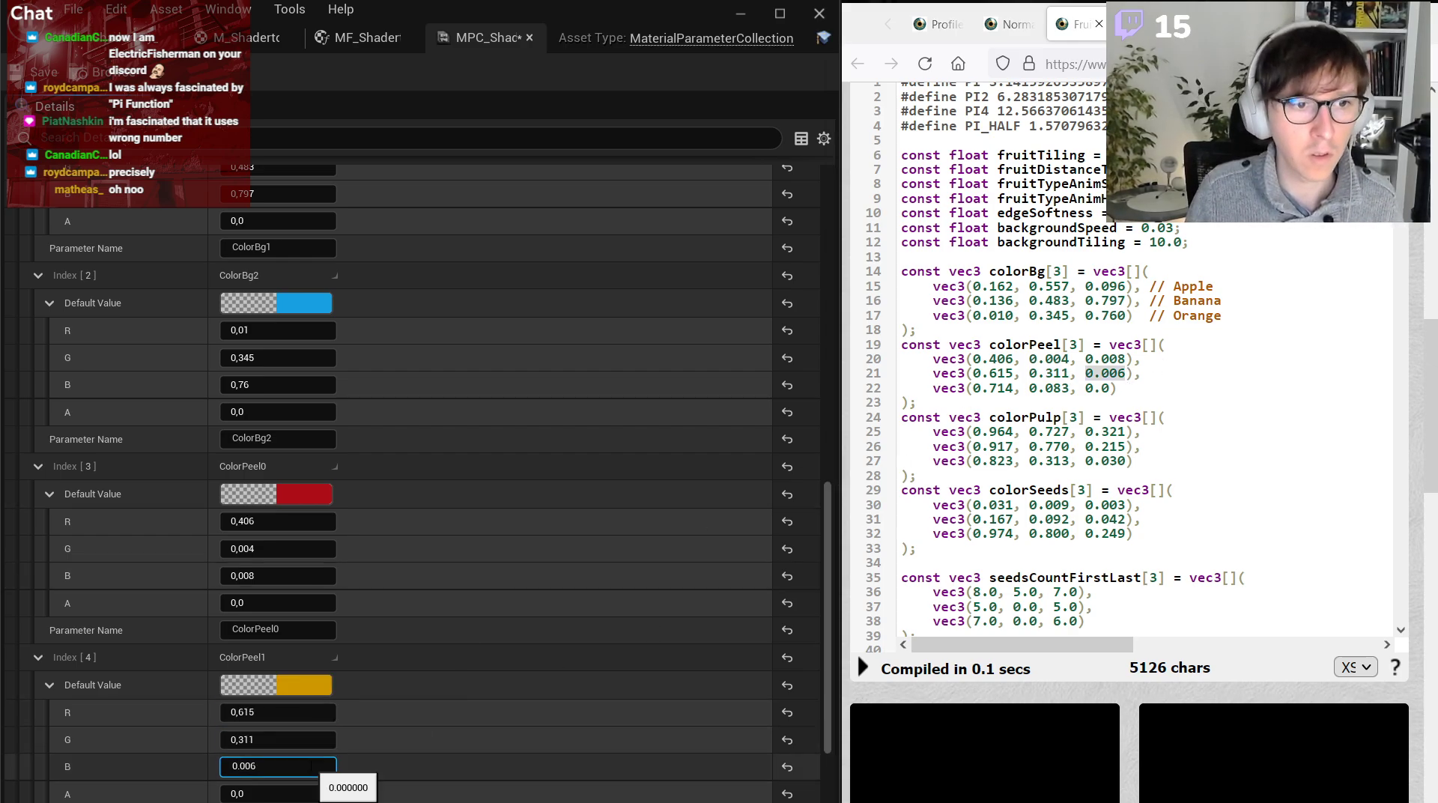
key(Return)
Name the sixth vector parameter in the collection ColorPeel2.
scroll(470, 722, down, 2)
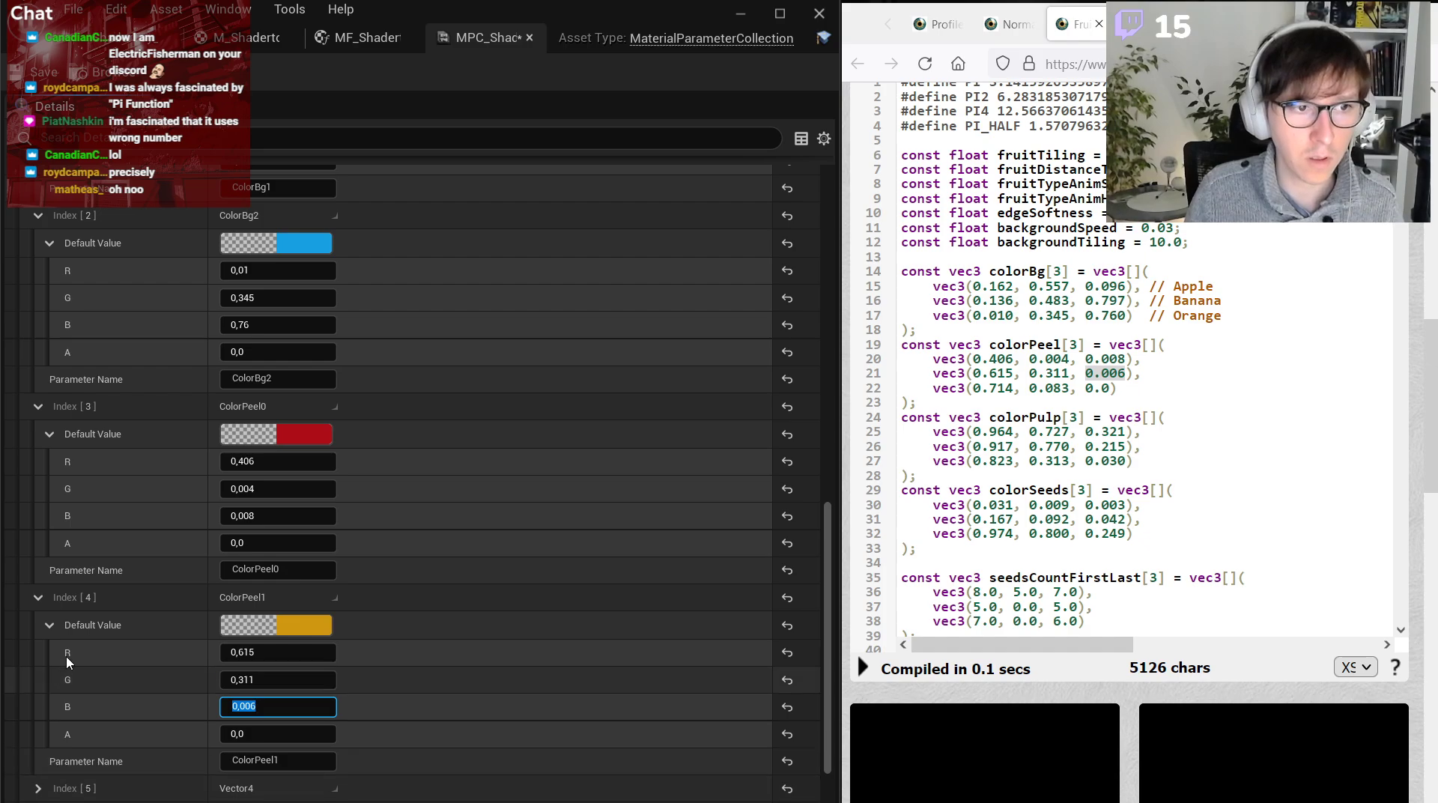
click(37, 788)
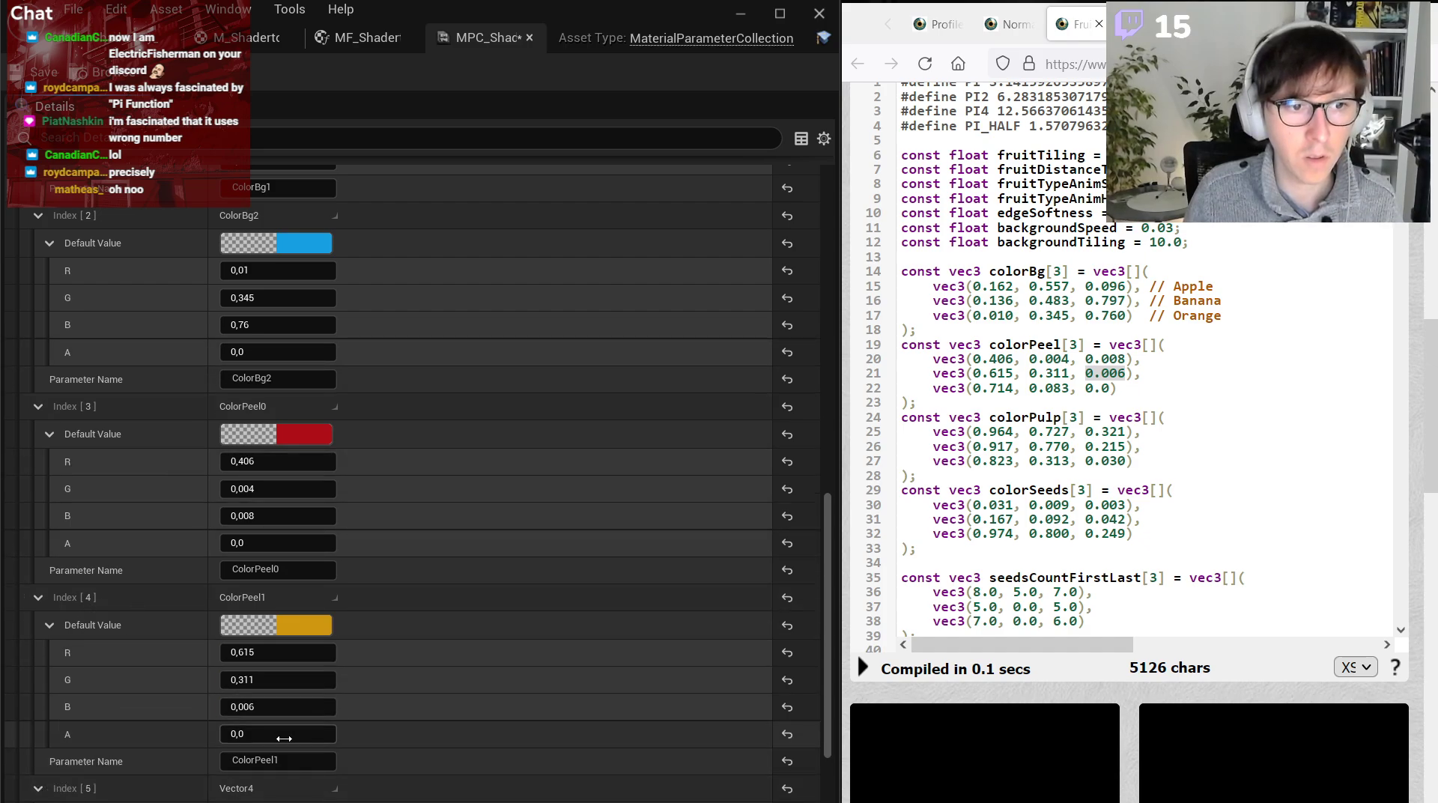
scroll(284, 764, down, 2)
click(287, 782)
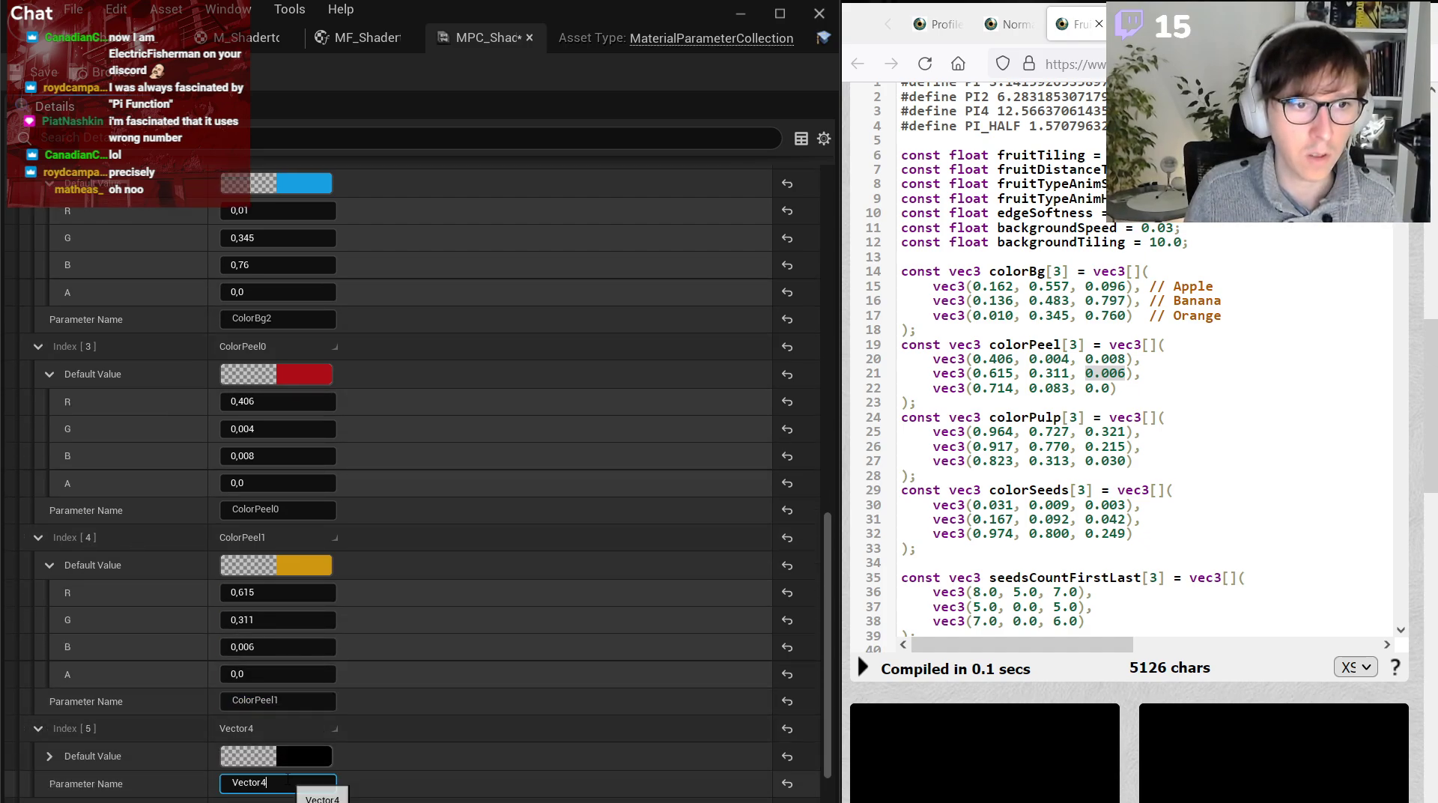
key(ctrl+a)
text(ColorPeel2)
key(Return)
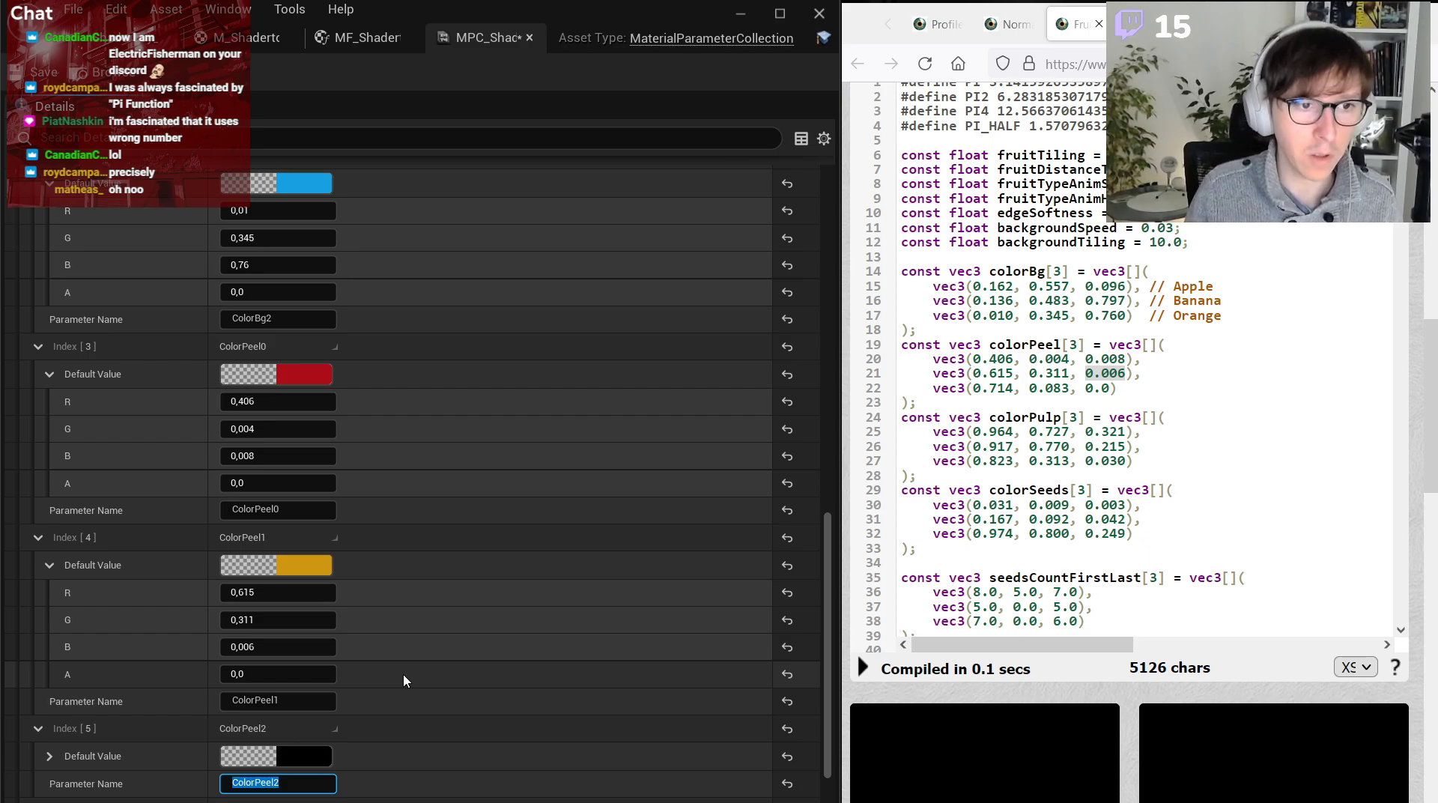
Copy the third colorPeel entry's red value 0.714 from the shader code into ColorPeel2's red channel.
click(48, 757)
scroll(356, 591, down, 1)
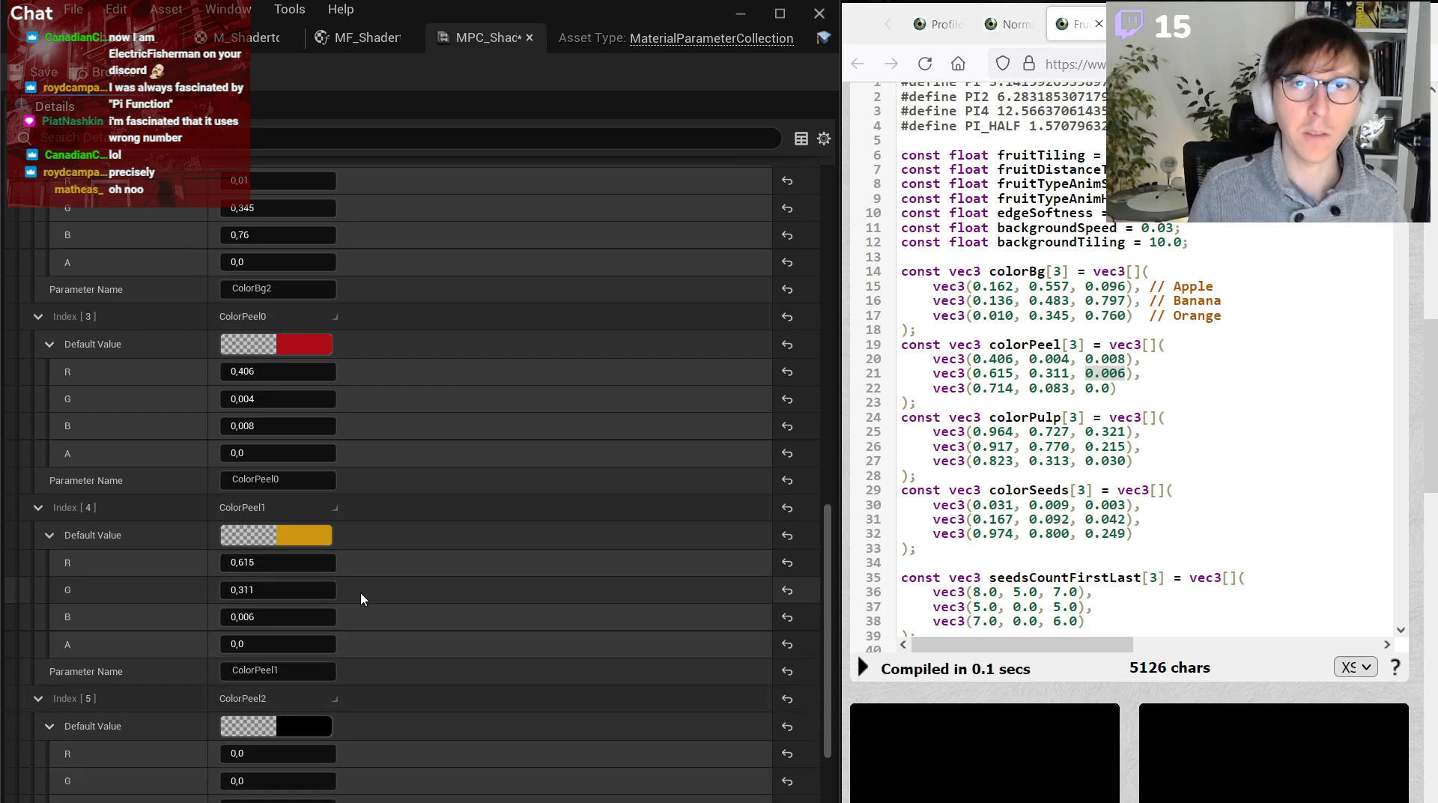
drag(974, 388, 1014, 389)
key(ctrl+c)
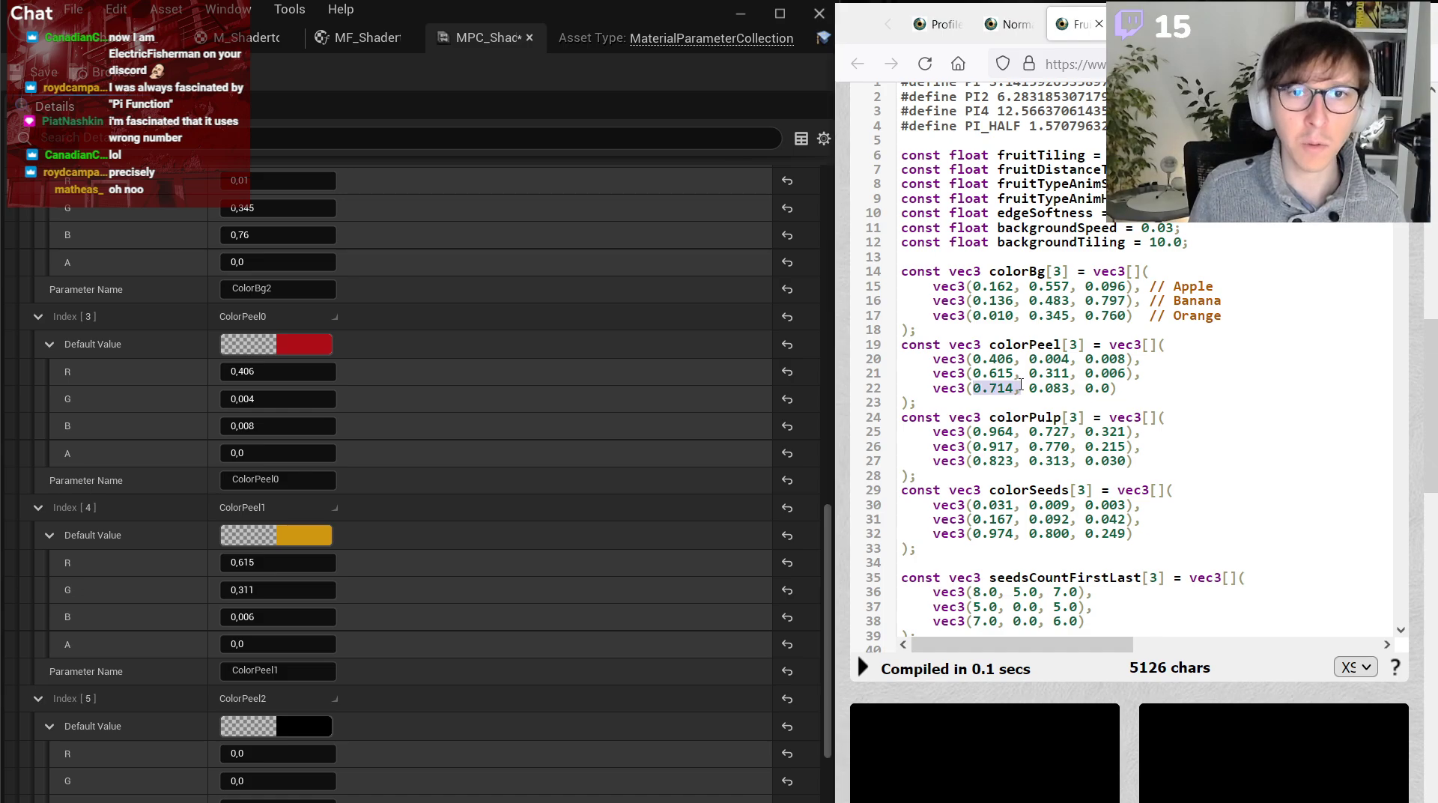
click(269, 748)
key(ctrl+v)
key(Return)
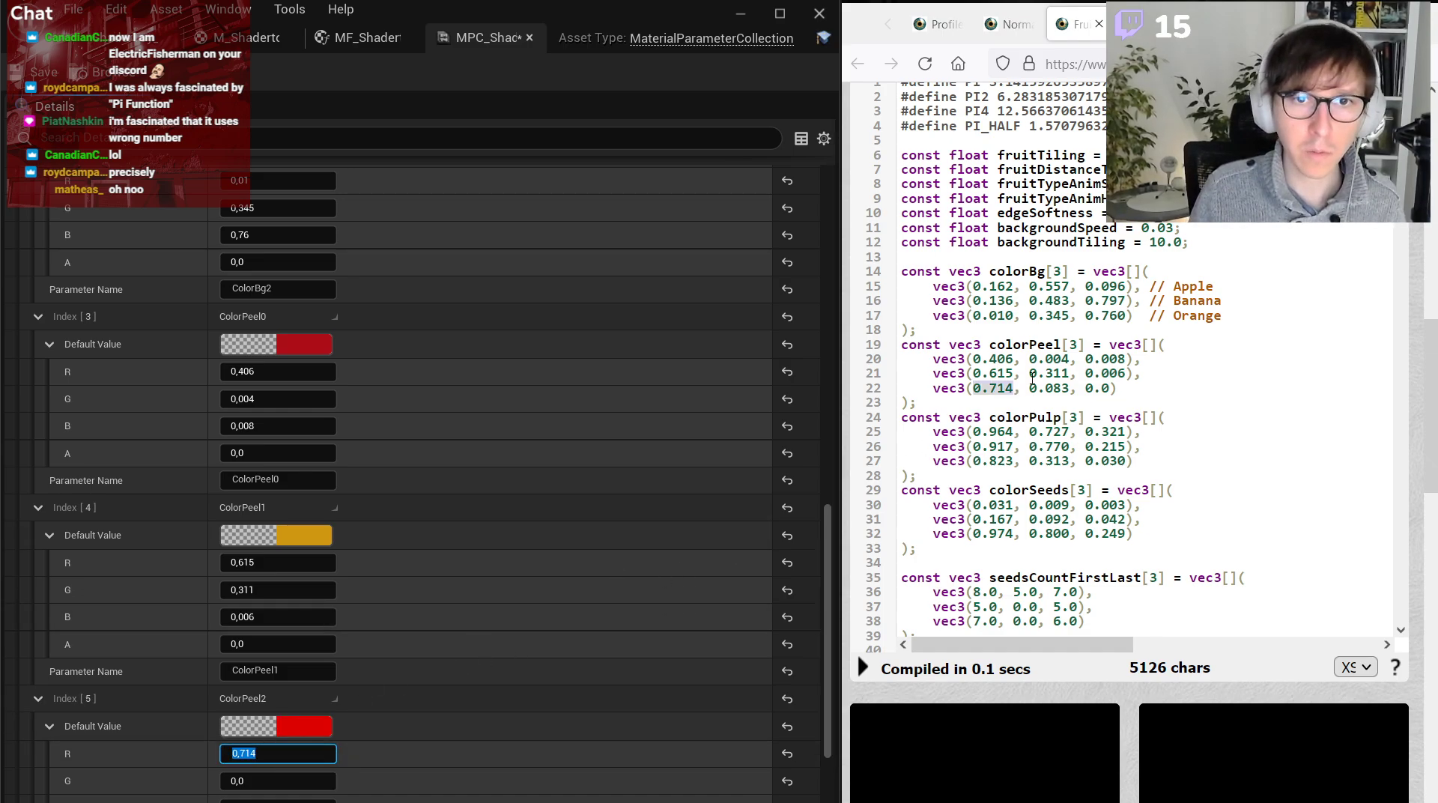
Set ColorPeel2's default green value to 0.083 and its blue value to 0.0 from the colorPeel array.
drag(1030, 373, 1071, 388)
key(ctrl+c)
click(311, 780)
key(ctrl+v)
key(Return)
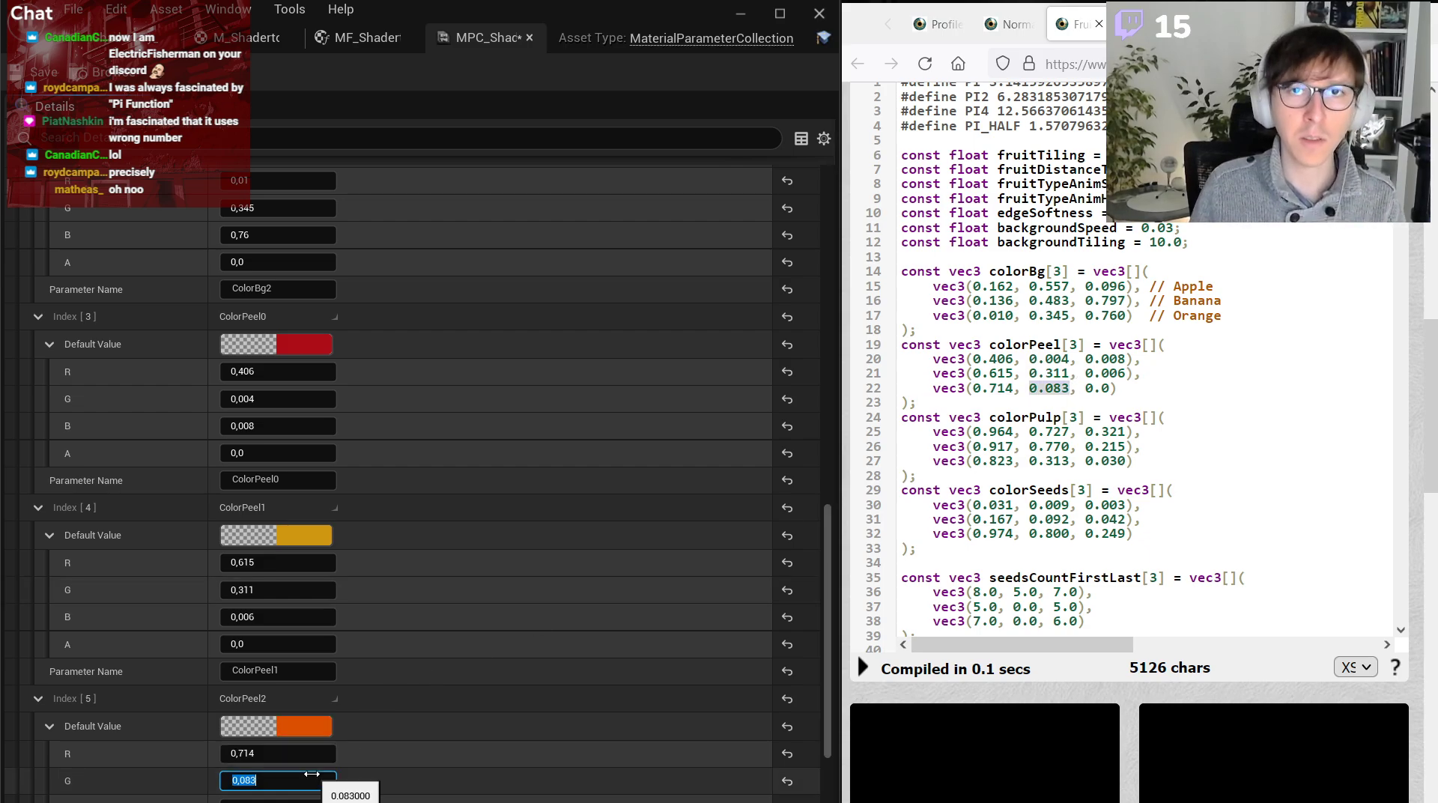
drag(1086, 388, 1110, 388)
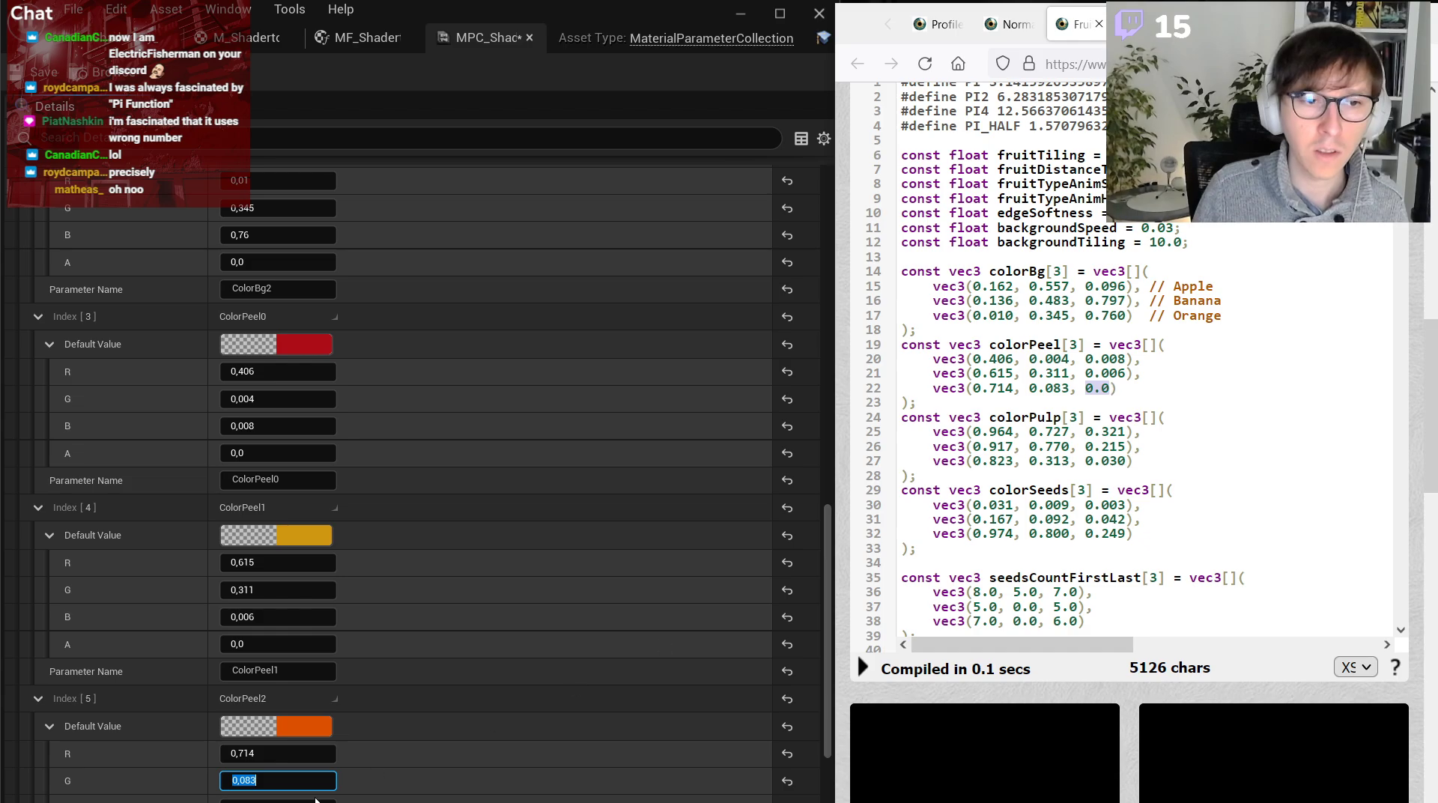
click(277, 800)
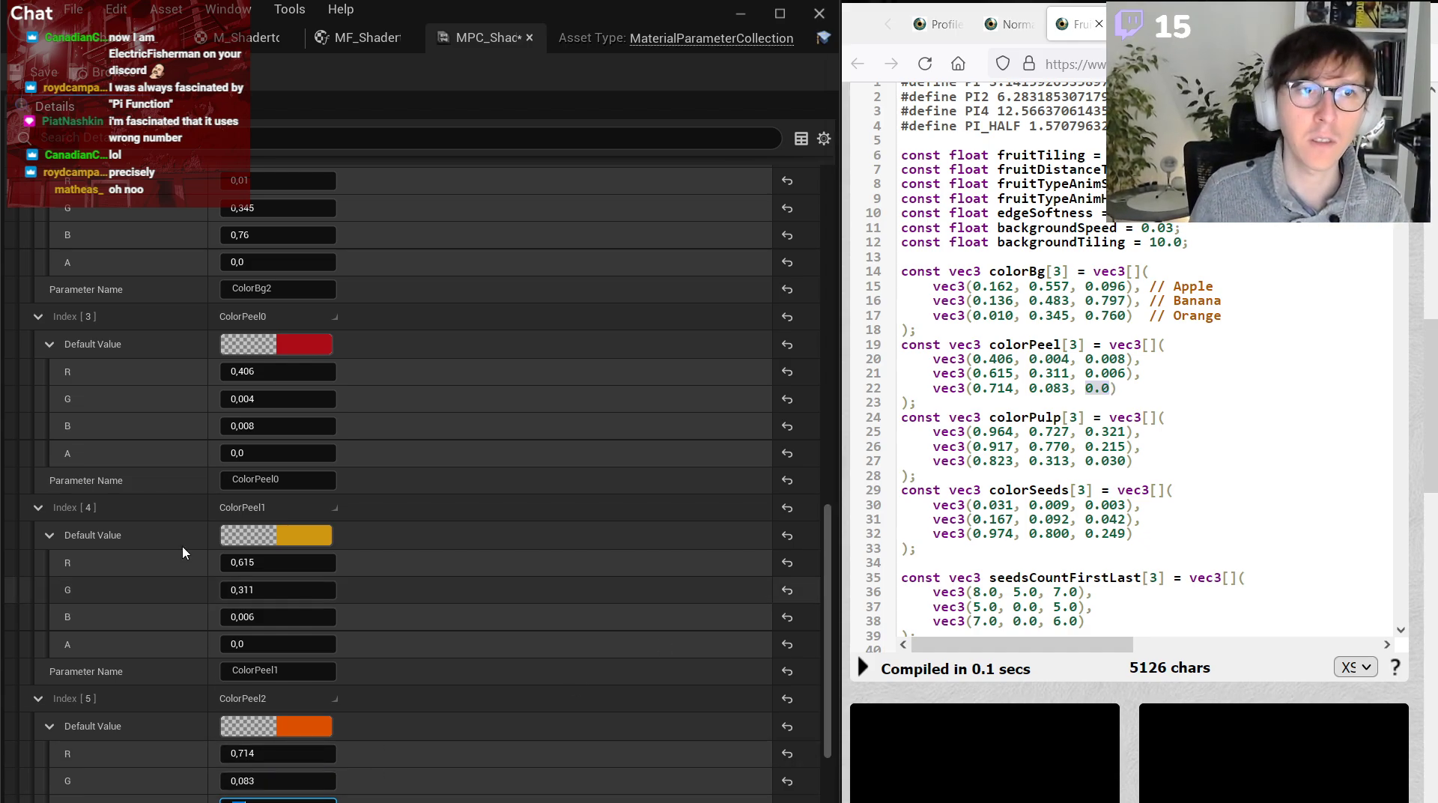
click(367, 37)
right_click(377, 393)
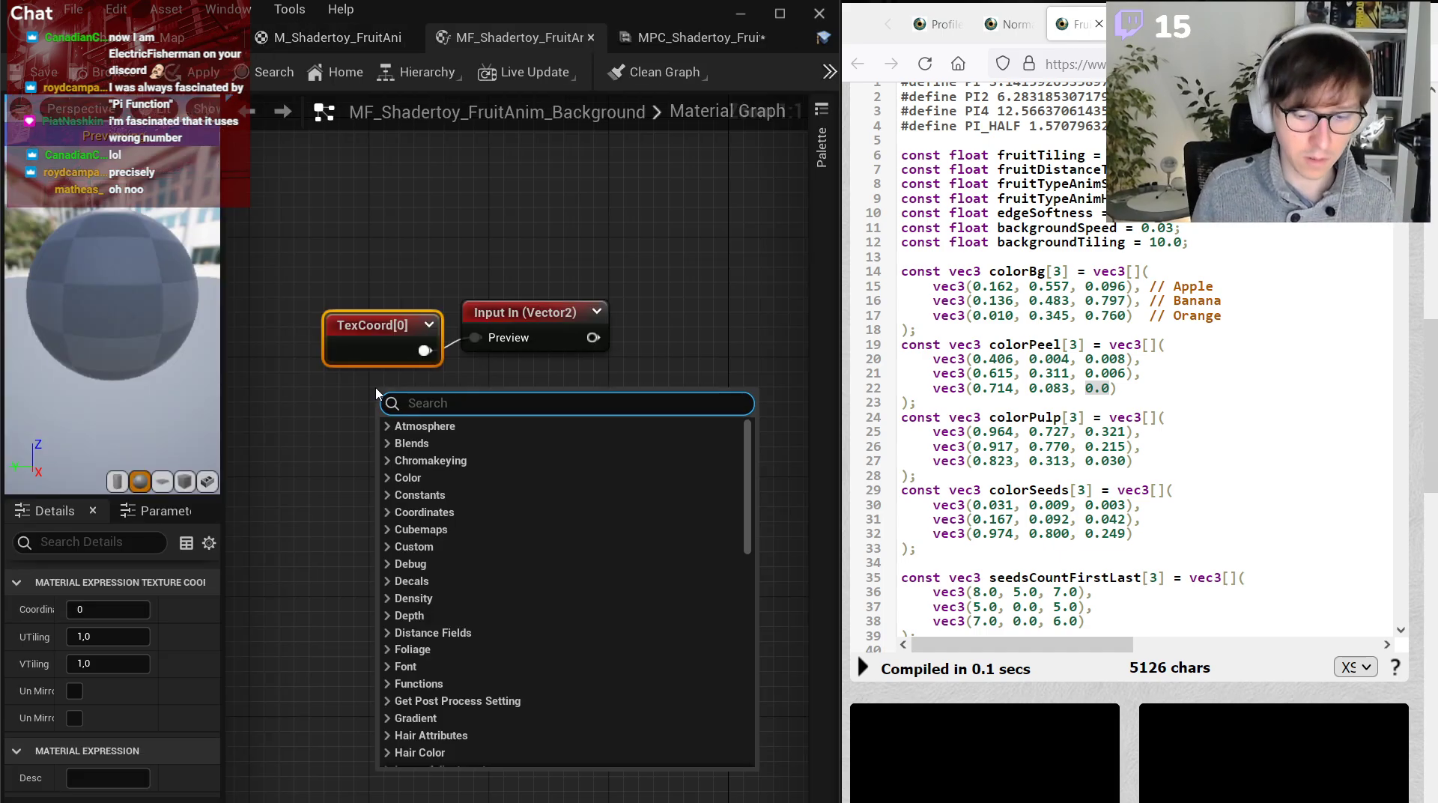
text(vector)
key(Return)
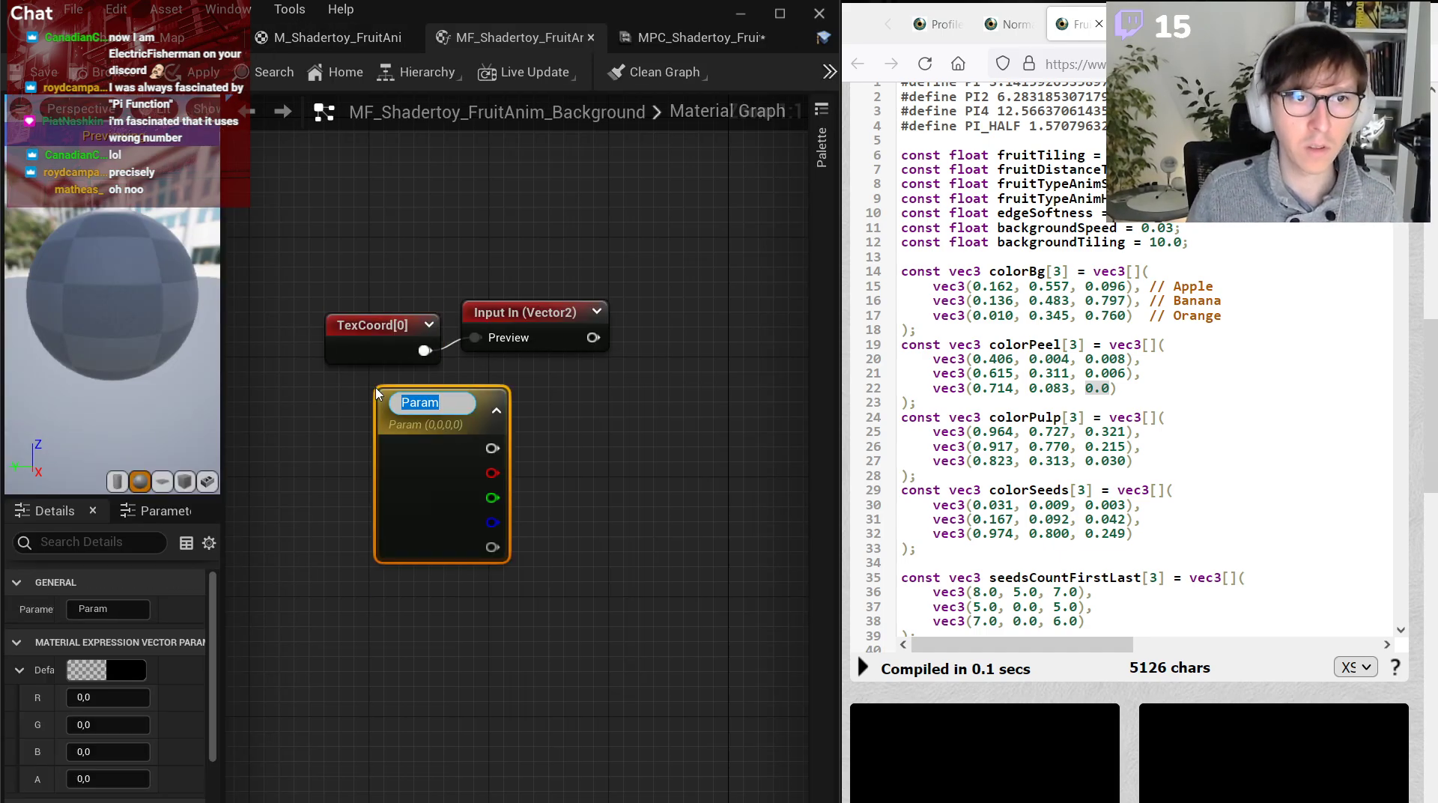
key(Return)
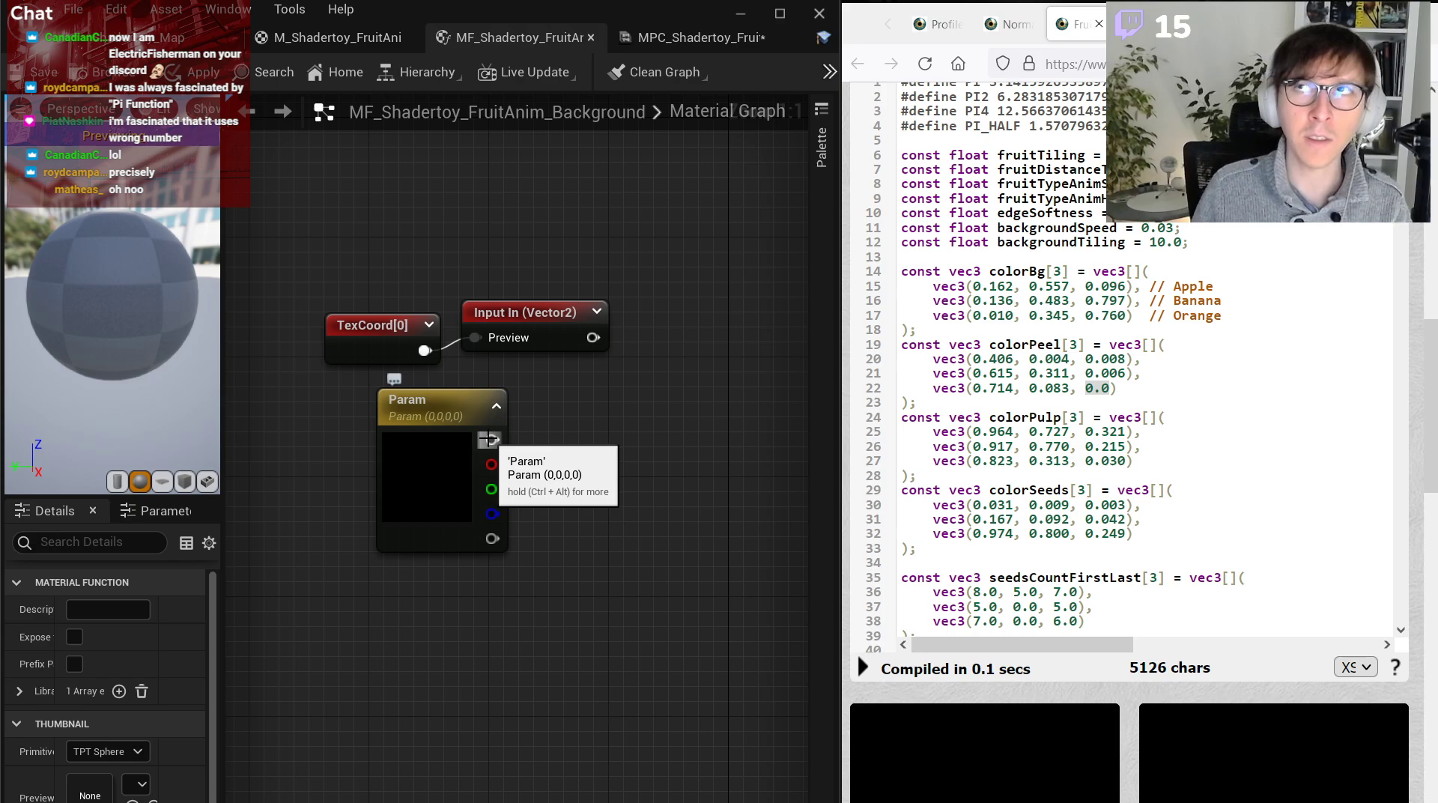
click(487, 442)
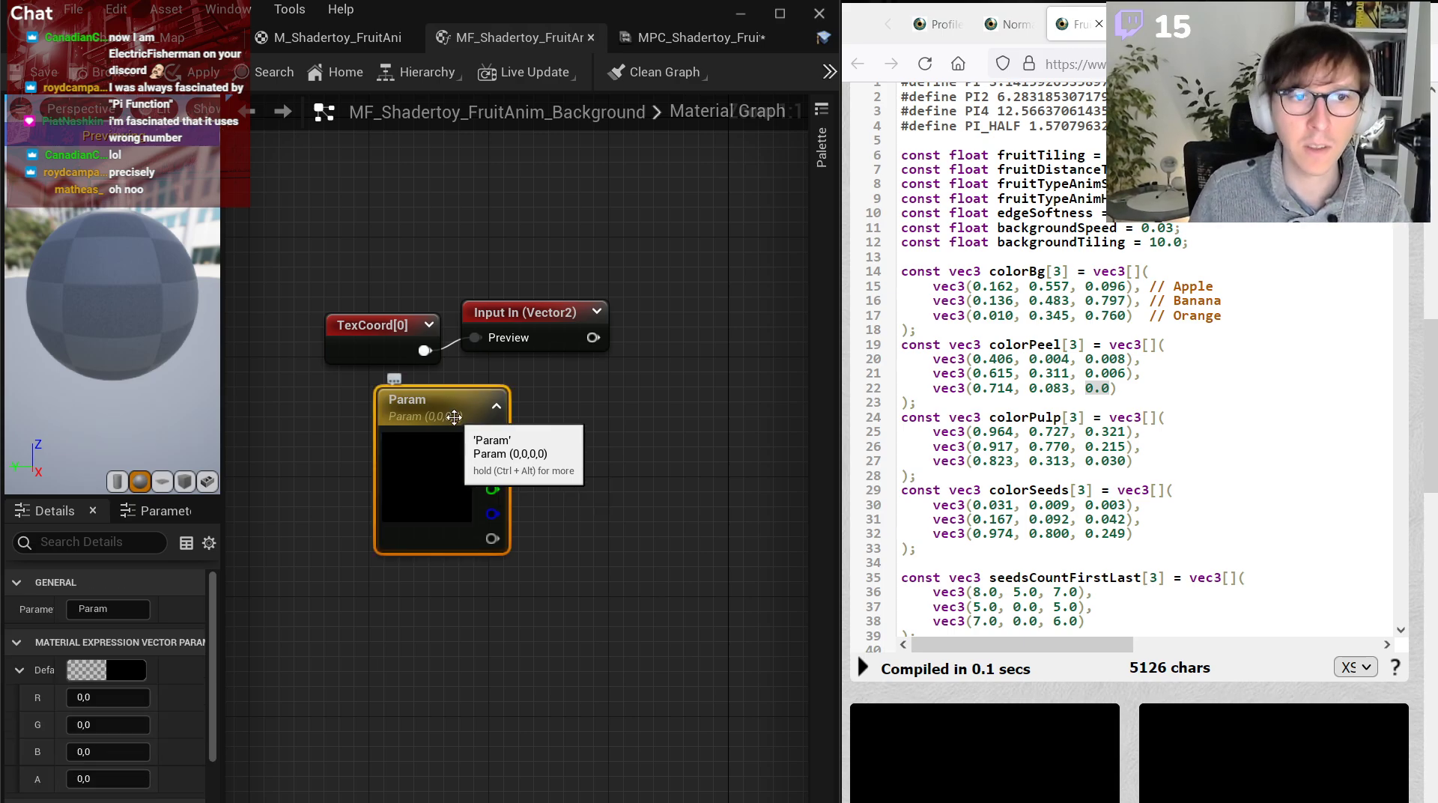
key(Delete)
Add a vector parameter named CarColor to the background material function graph, below the Input In node.
right_click(449, 512)
text(vector)
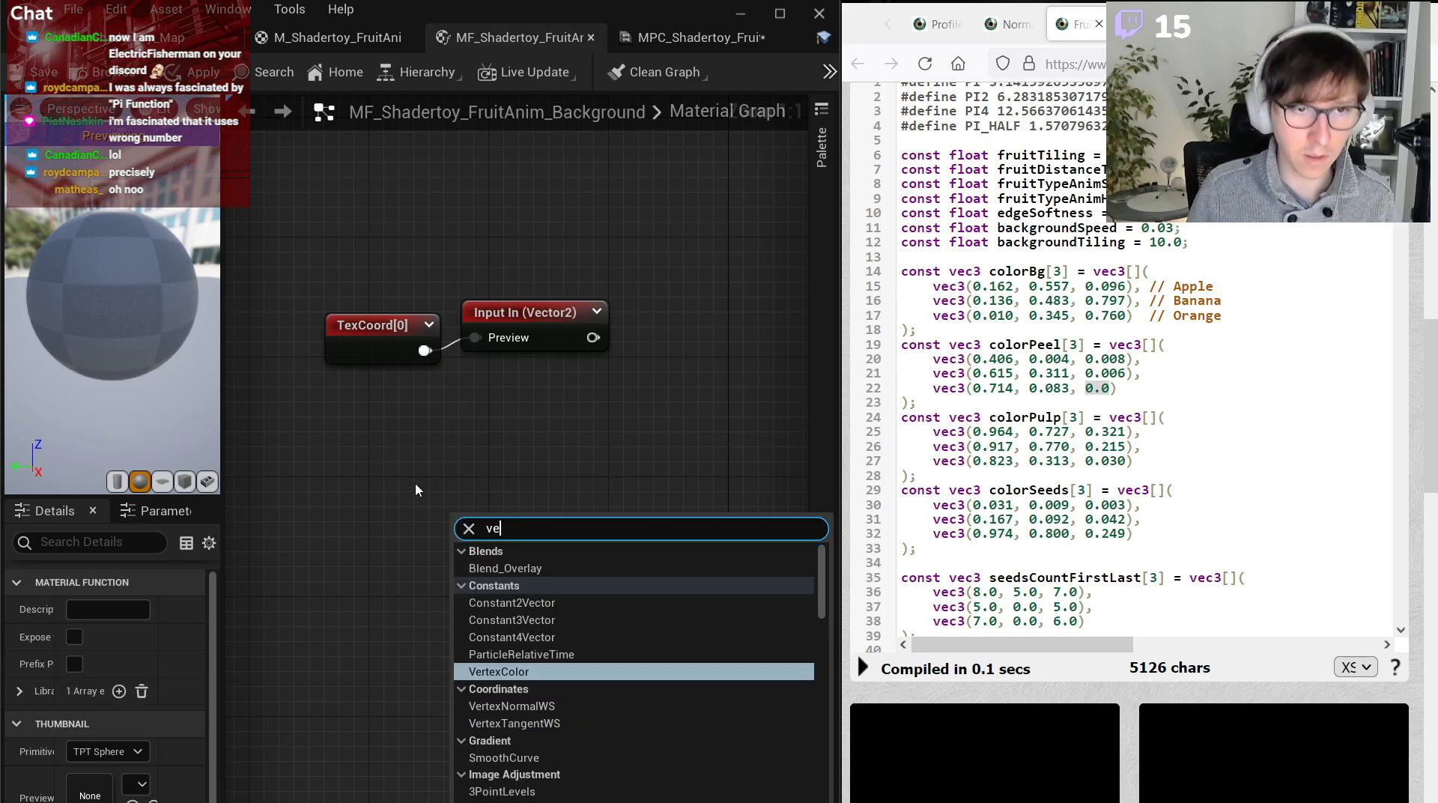
key(Return)
text(C)
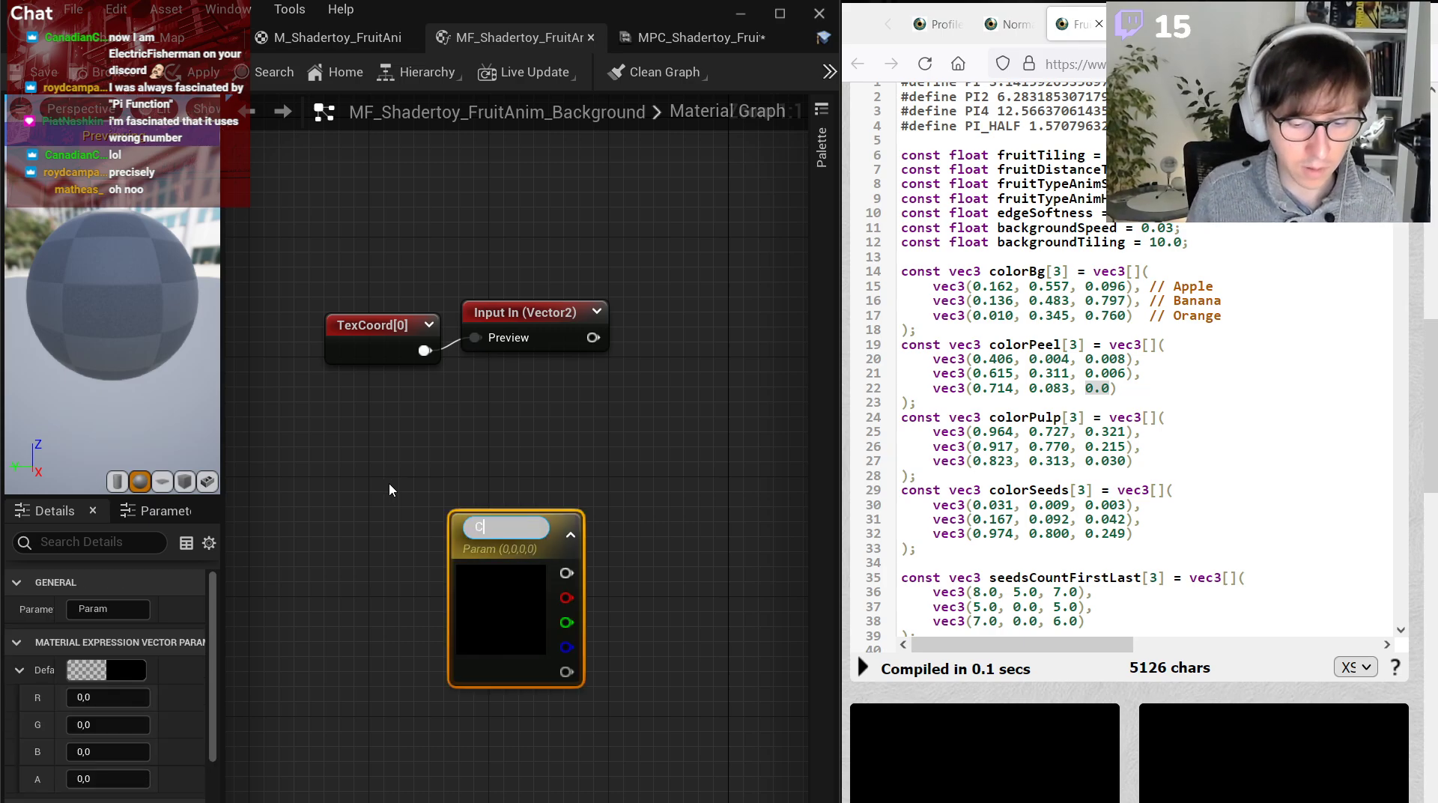
text(arcolor)
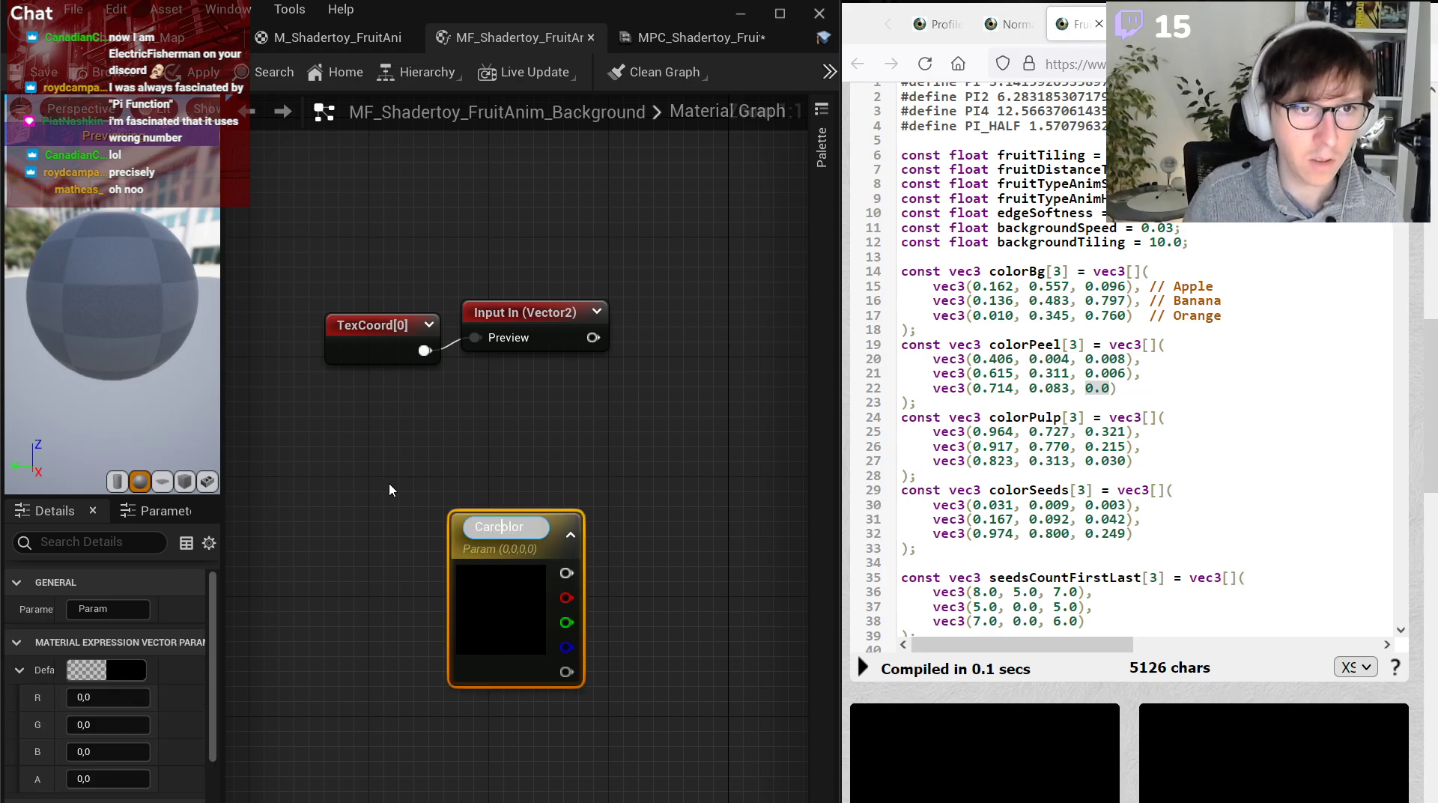
key(Left)
key(Left)
key(Left)
key(Left)
key(BackSpace)
text(C)
key(Return)
Try Use Custom Primitive Data on the CarColor parameter, and delete the node before returning to the parameter collection.
scroll(186, 719, down, 3)
scroll(186, 713, down, 2)
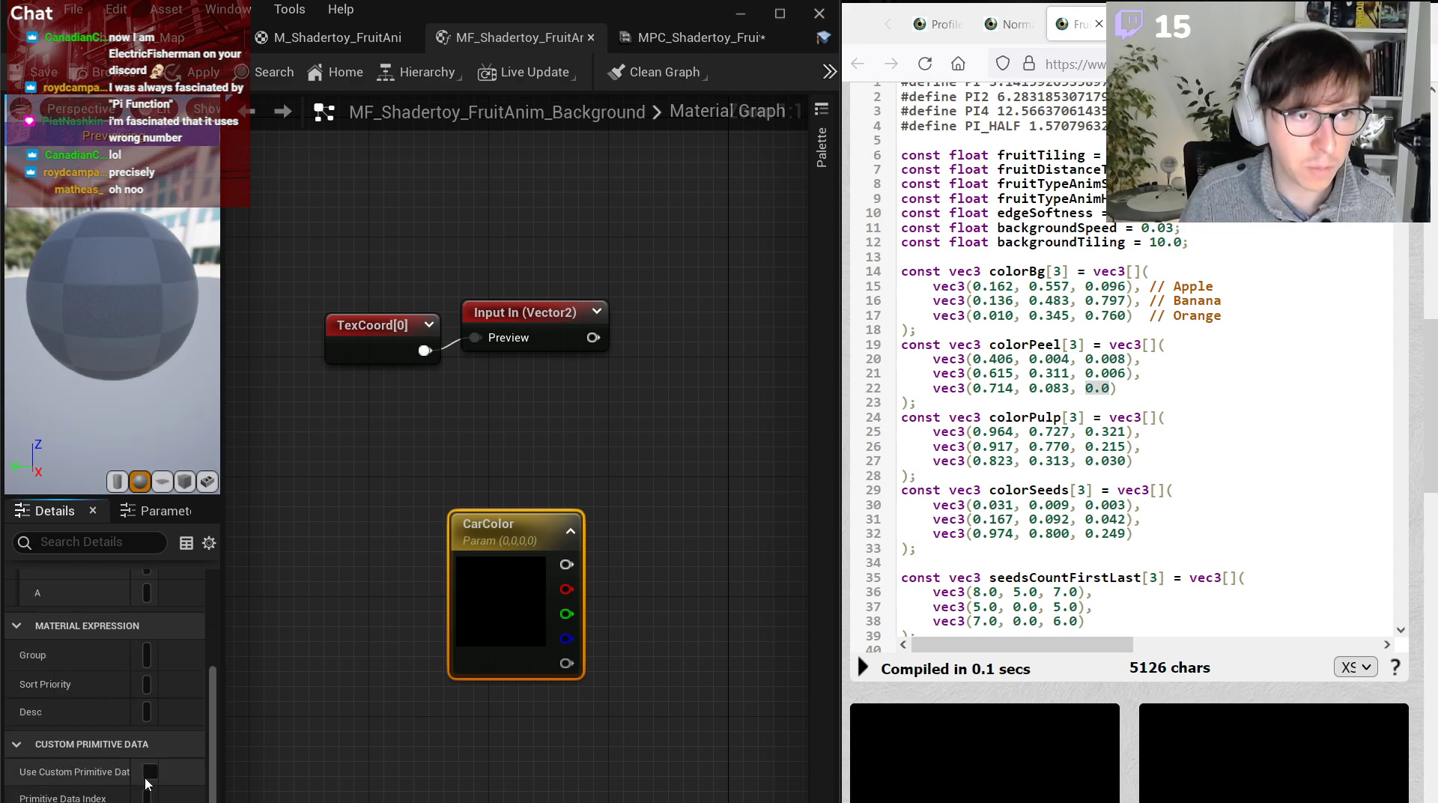
click(74, 771)
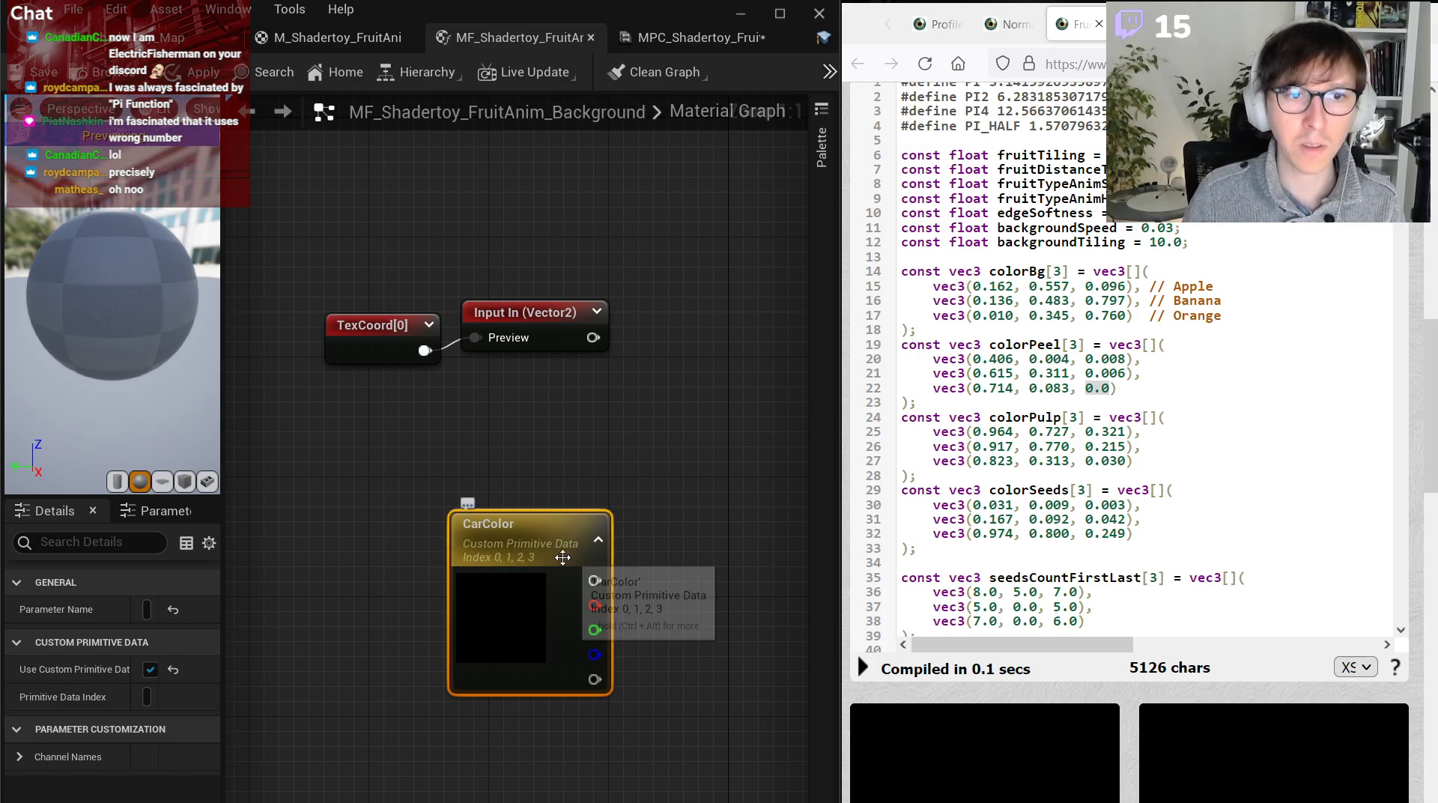
key(Delete)
click(690, 37)
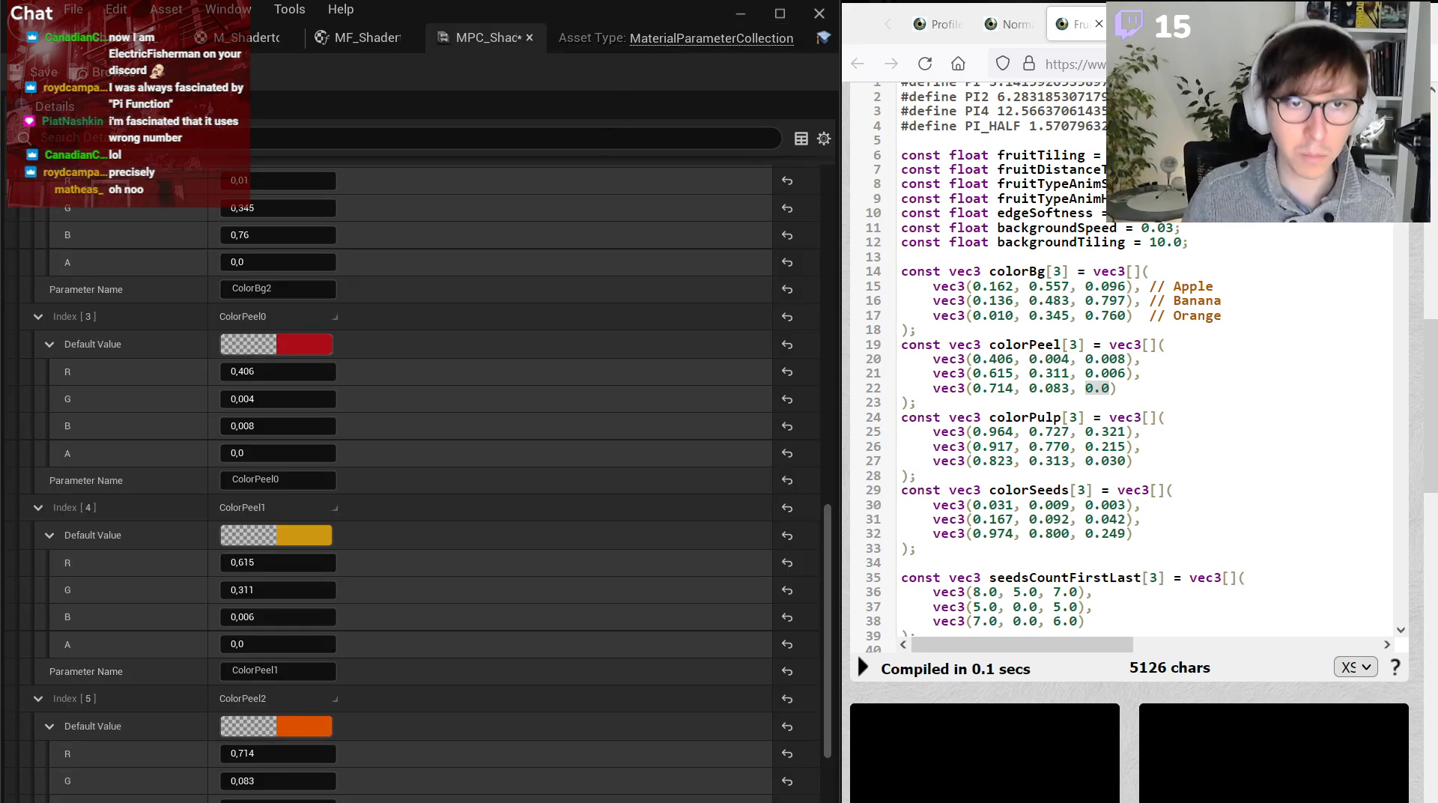
Switch to Firefox, widen its window and open techartaid.com in a new tab.
key(alt+Tab)
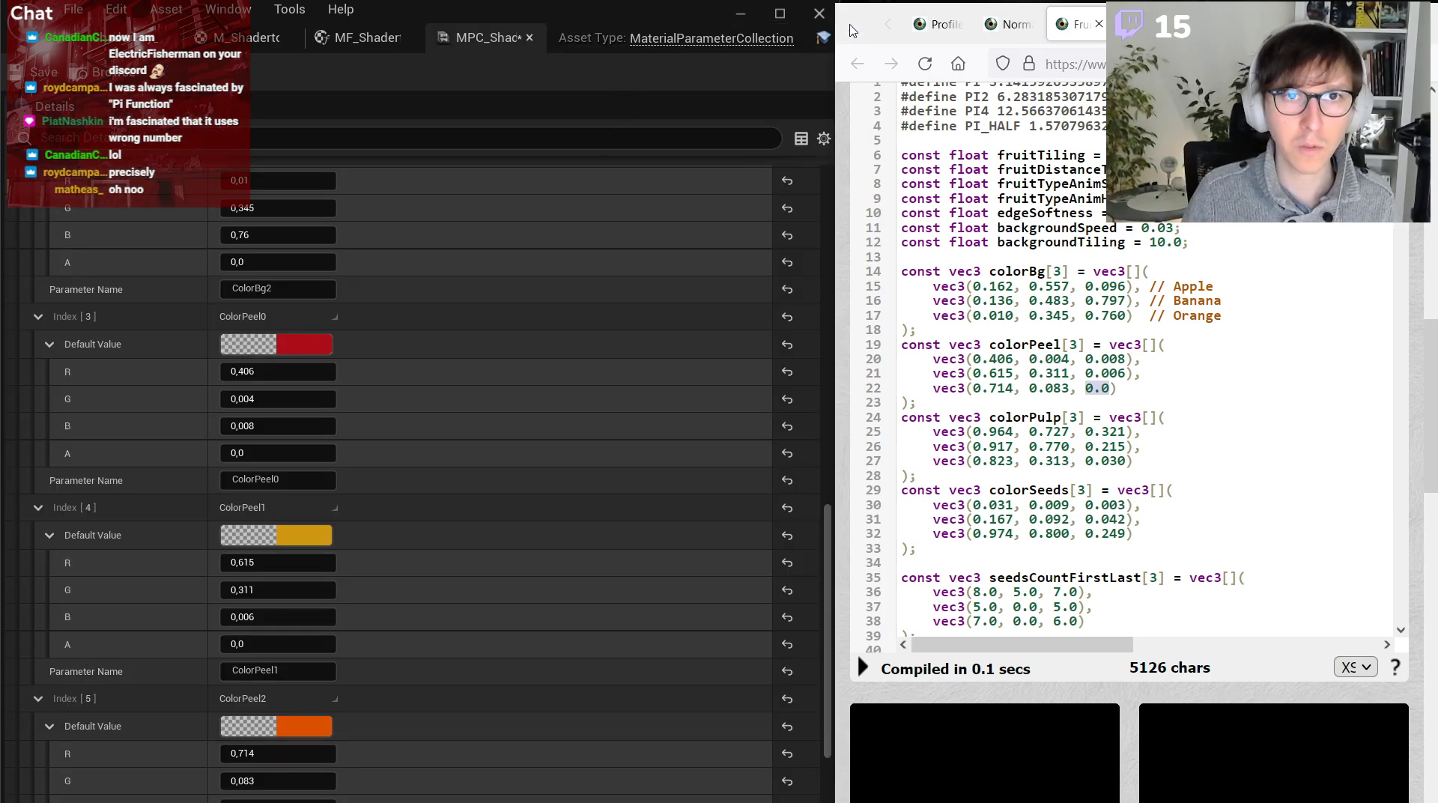
drag(837, 23, 188, 54)
key(ctrl+t)
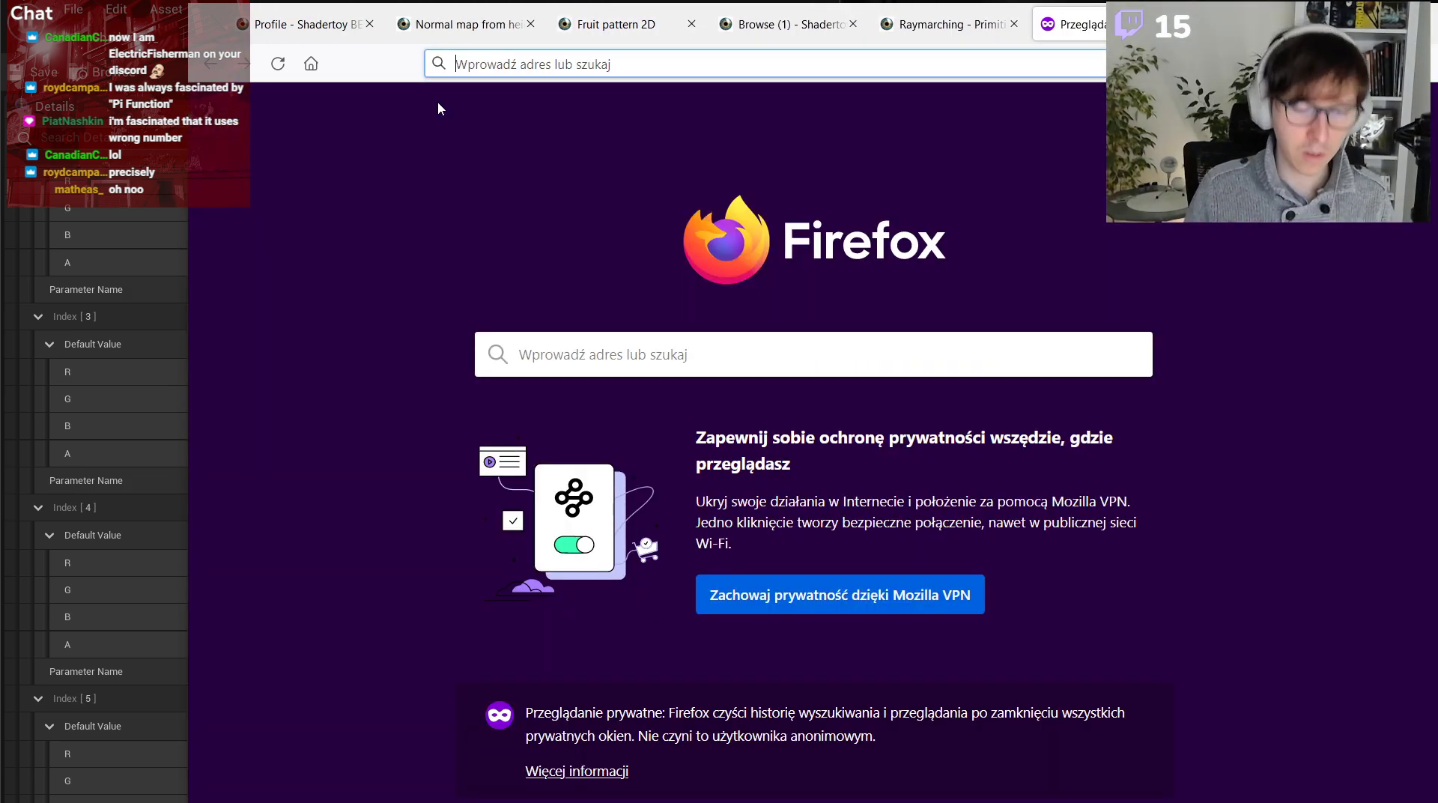
text(techartaid.com)
click(440, 107)
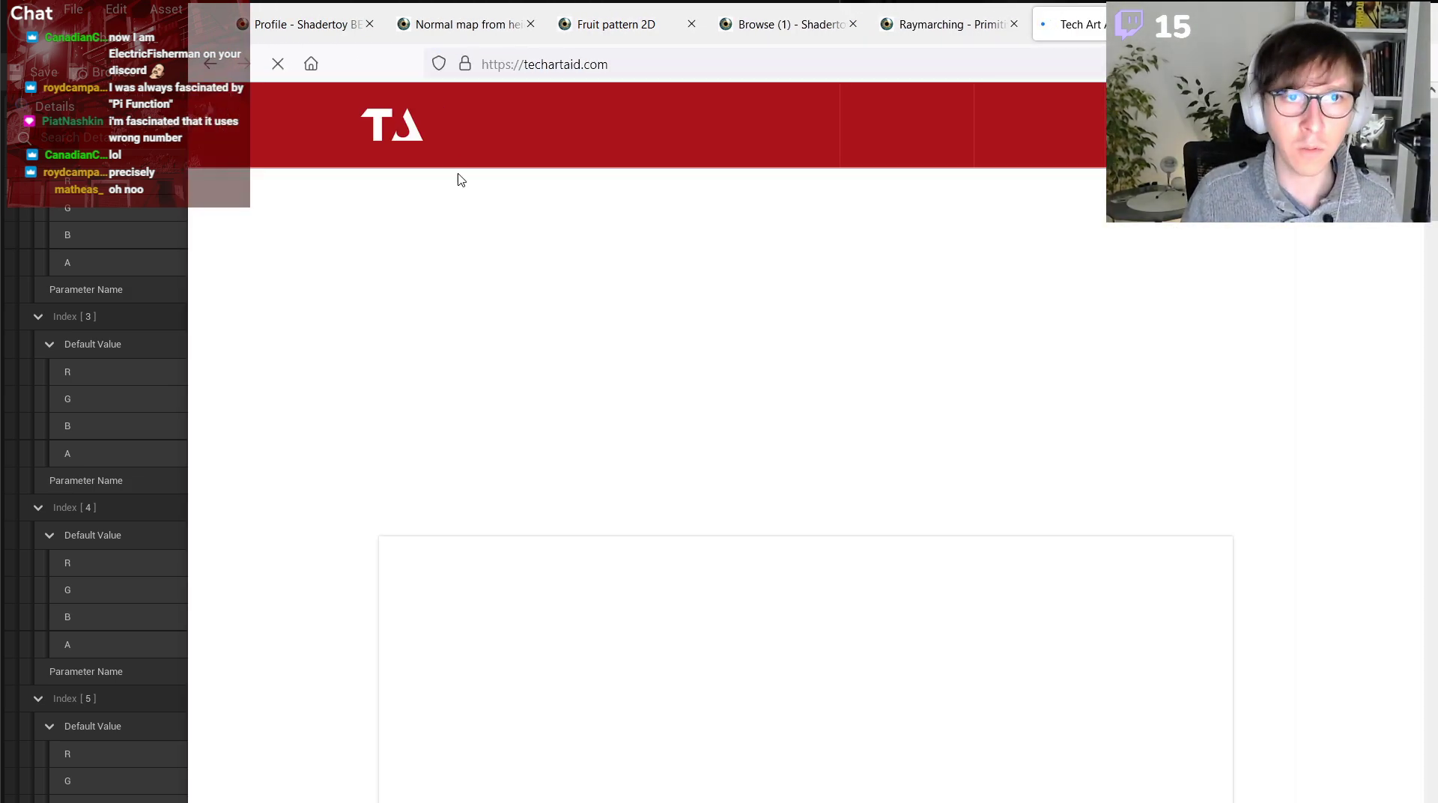
Copy the link of the "Interactive Materials in Blueprint: Unreal Engine Tutorial" video from the site's video list.
scroll(483, 352, down, 8)
scroll(484, 445, down, 20)
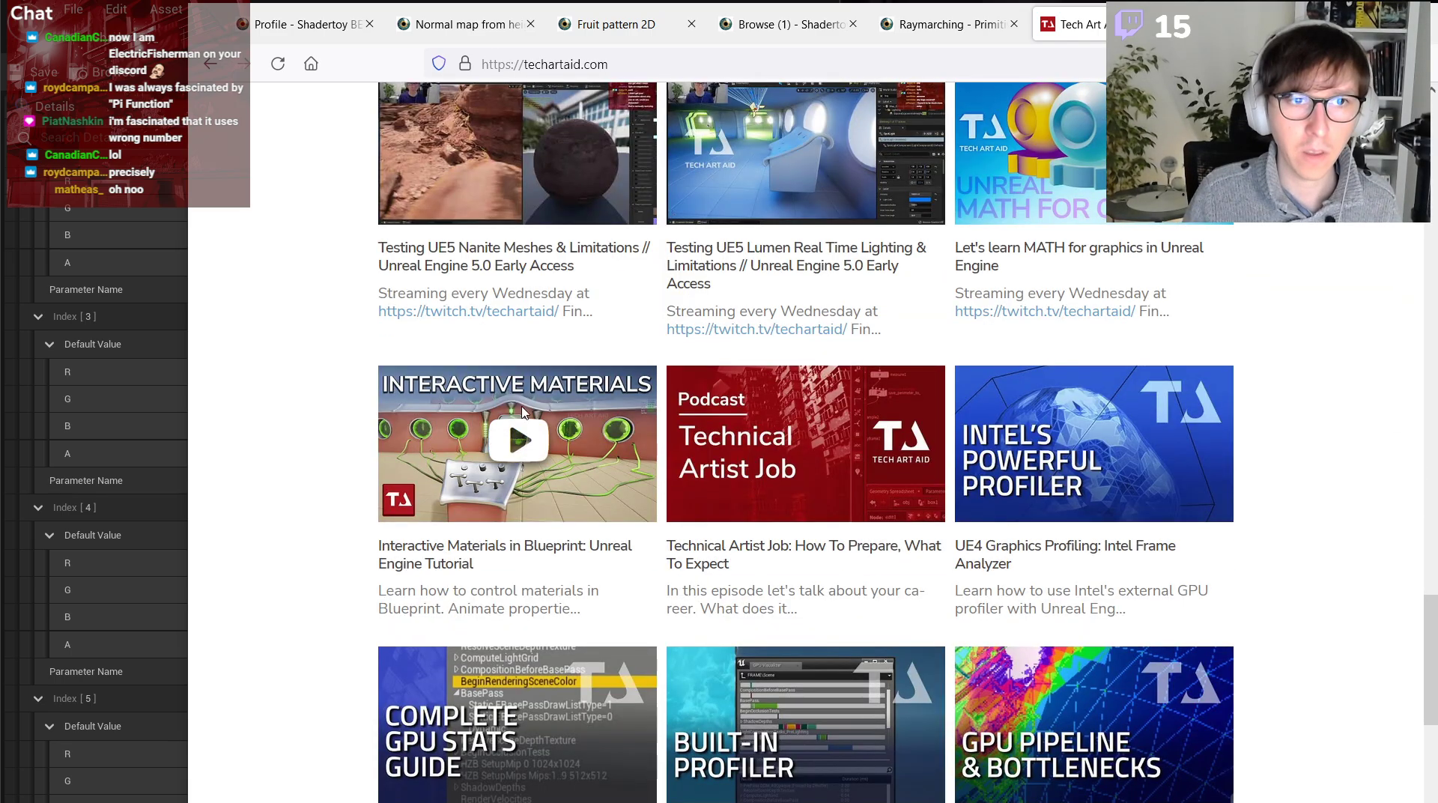
right_click(490, 547)
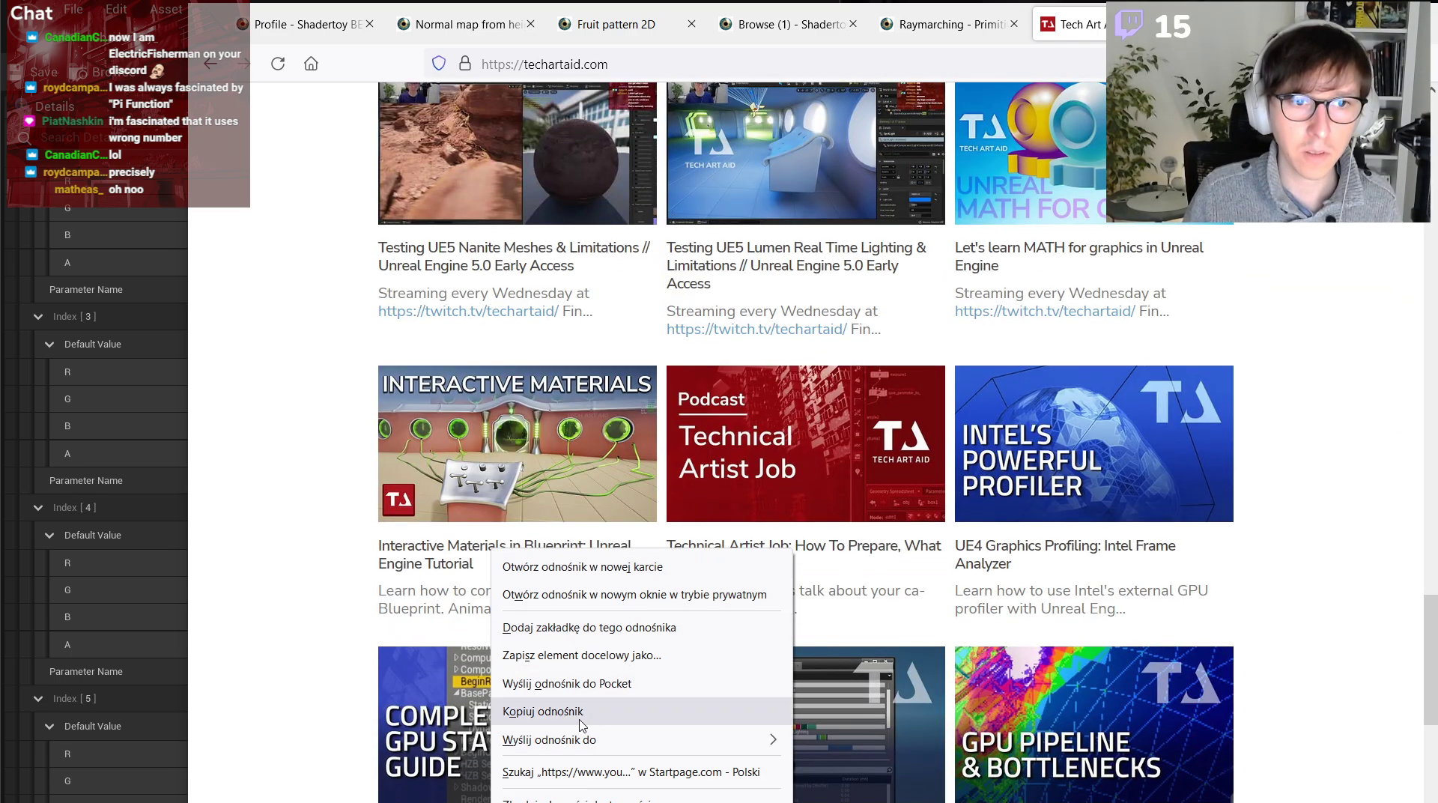
click(606, 711)
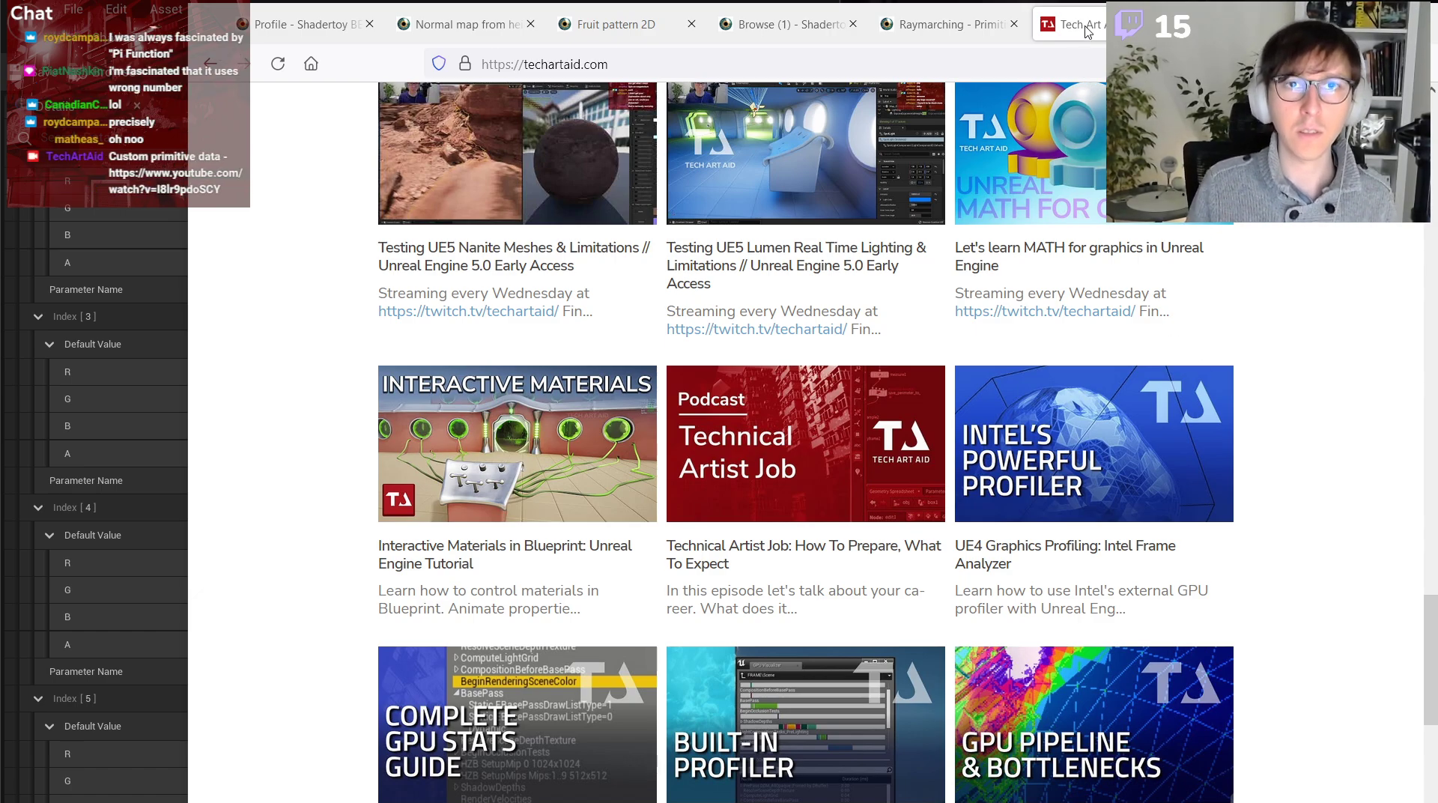
Return to the Fruit pattern 2D shader page and narrow the browser so the parameter collection shows beside it.
click(608, 24)
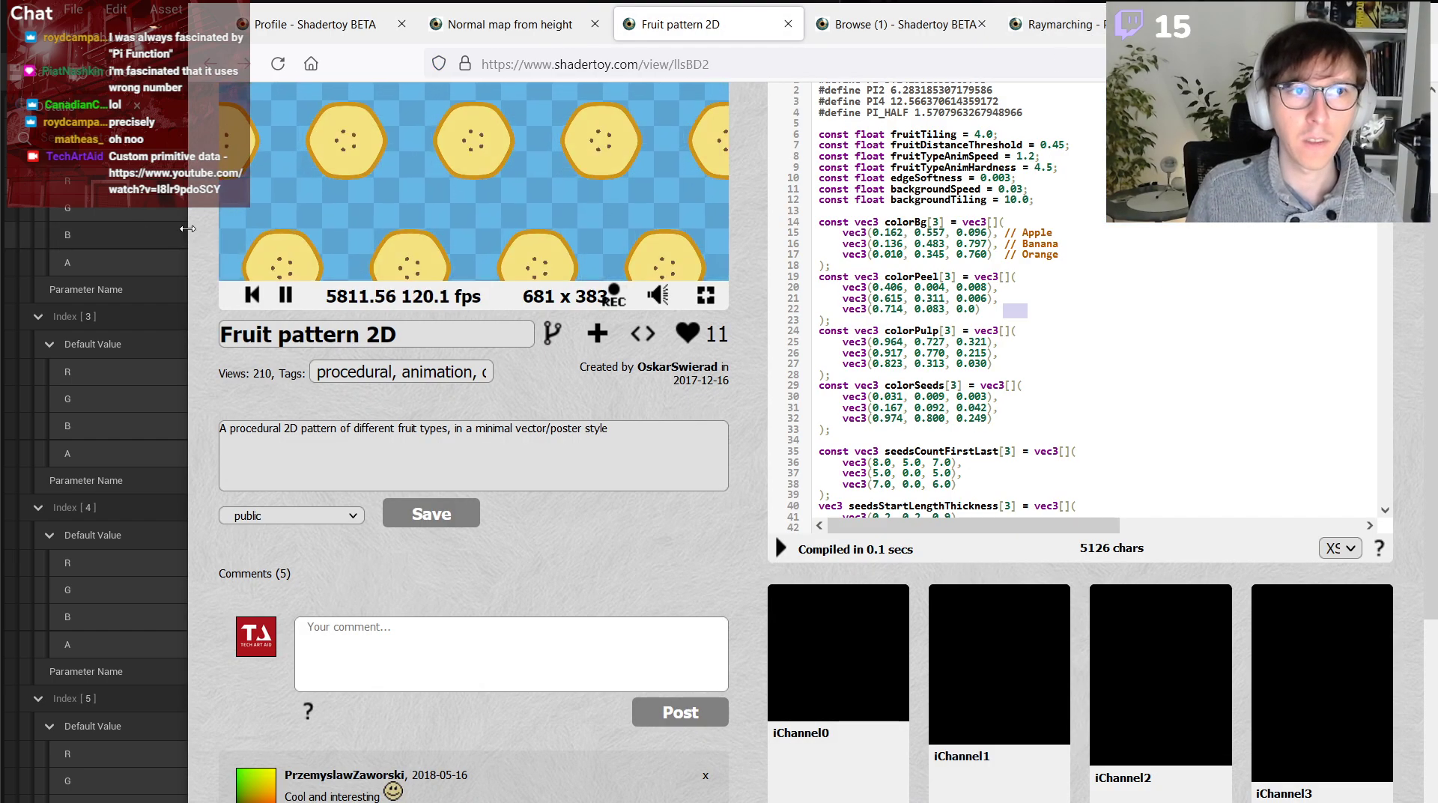
drag(189, 235, 839, 235)
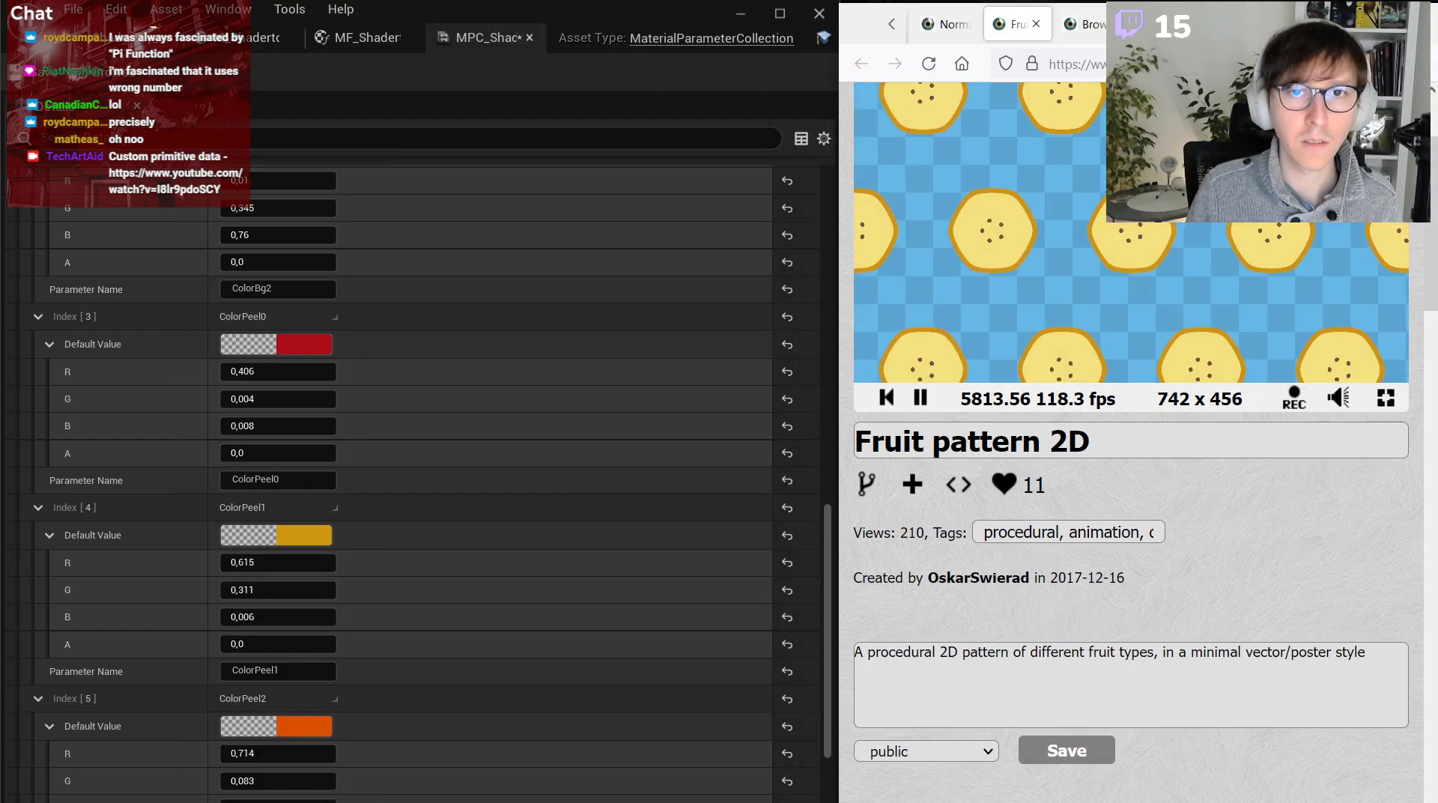
scroll(592, 492, down, 2)
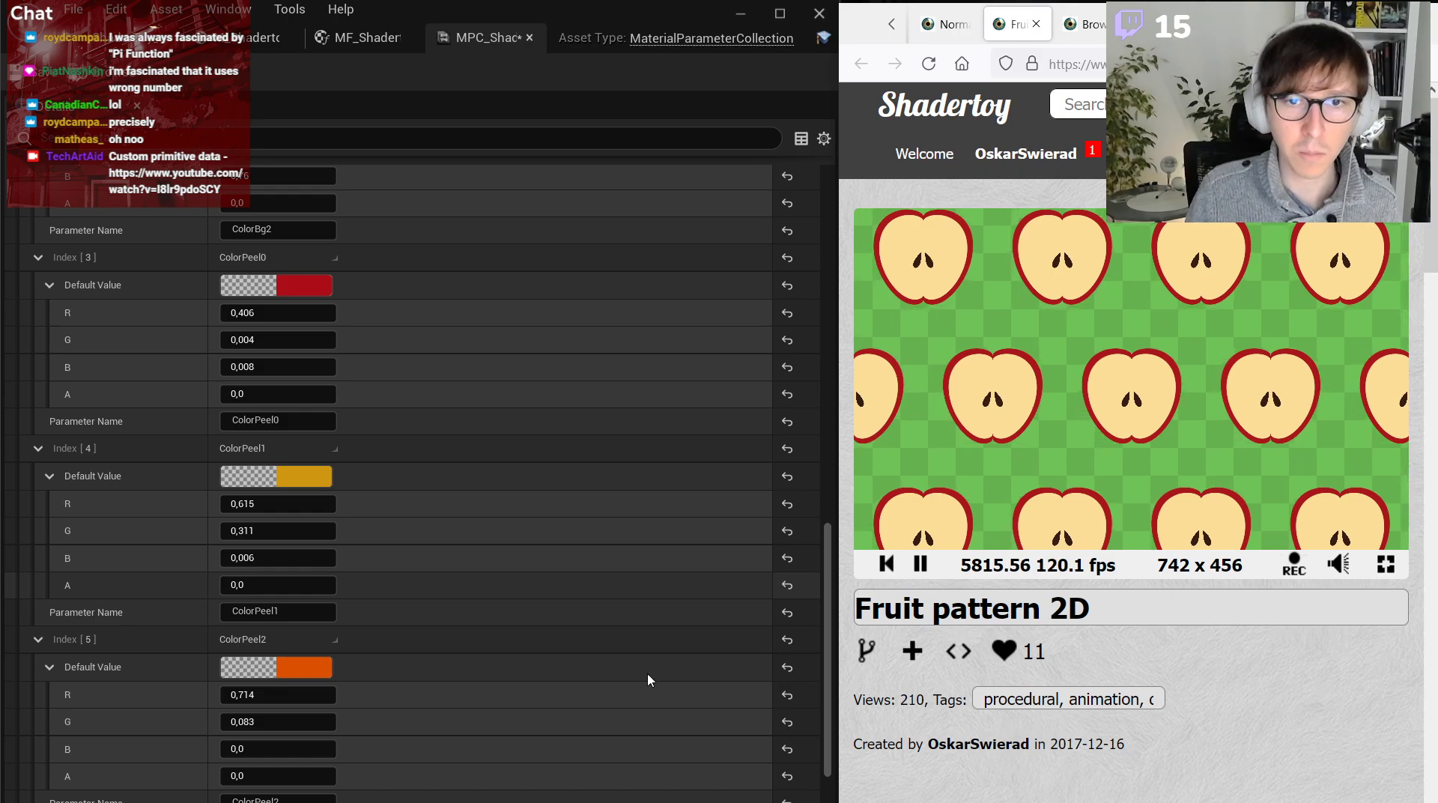
Name the seventh vector parameter ColorPeel3 and expand its default value channels.
scroll(599, 678, down, 2)
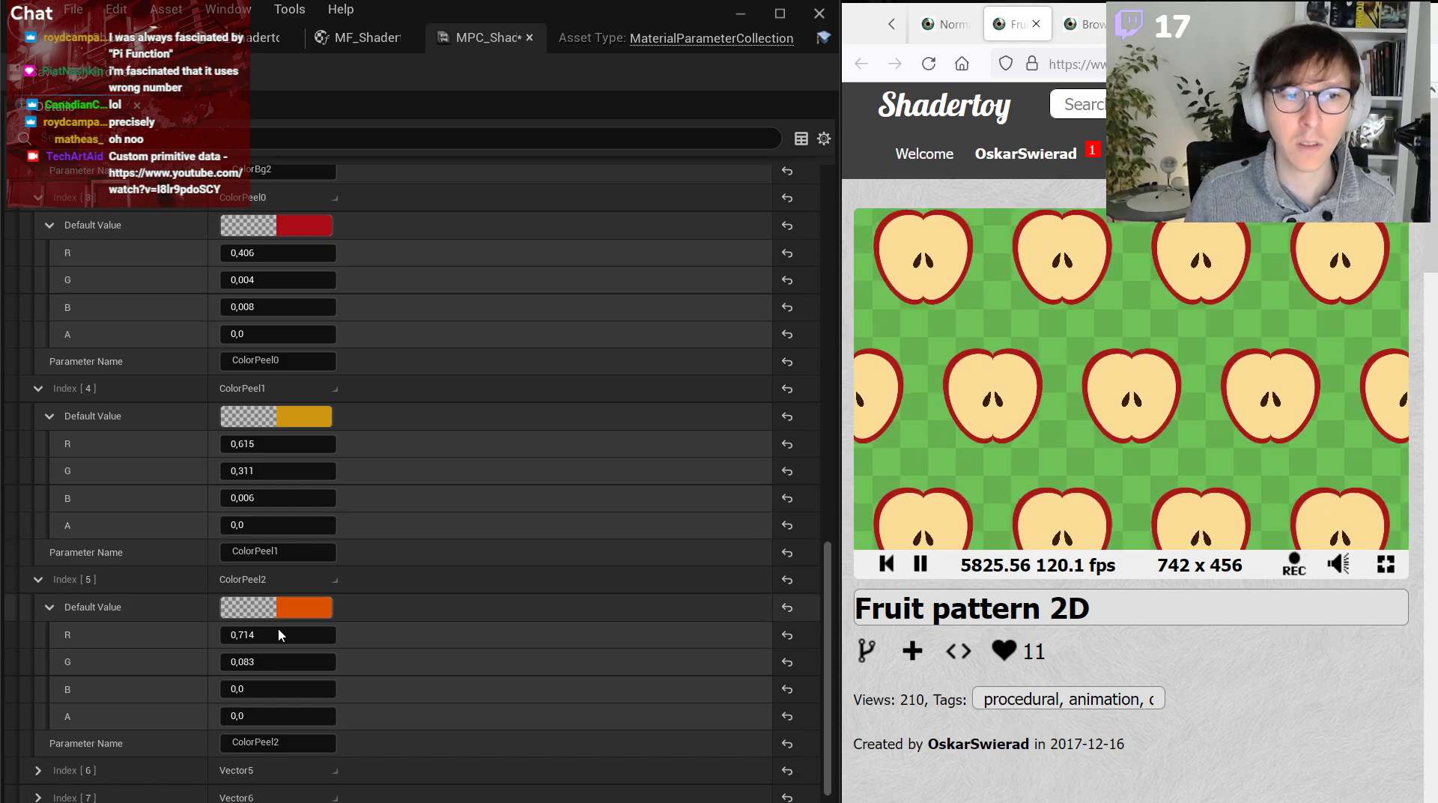
scroll(280, 632, down, 2)
click(38, 710)
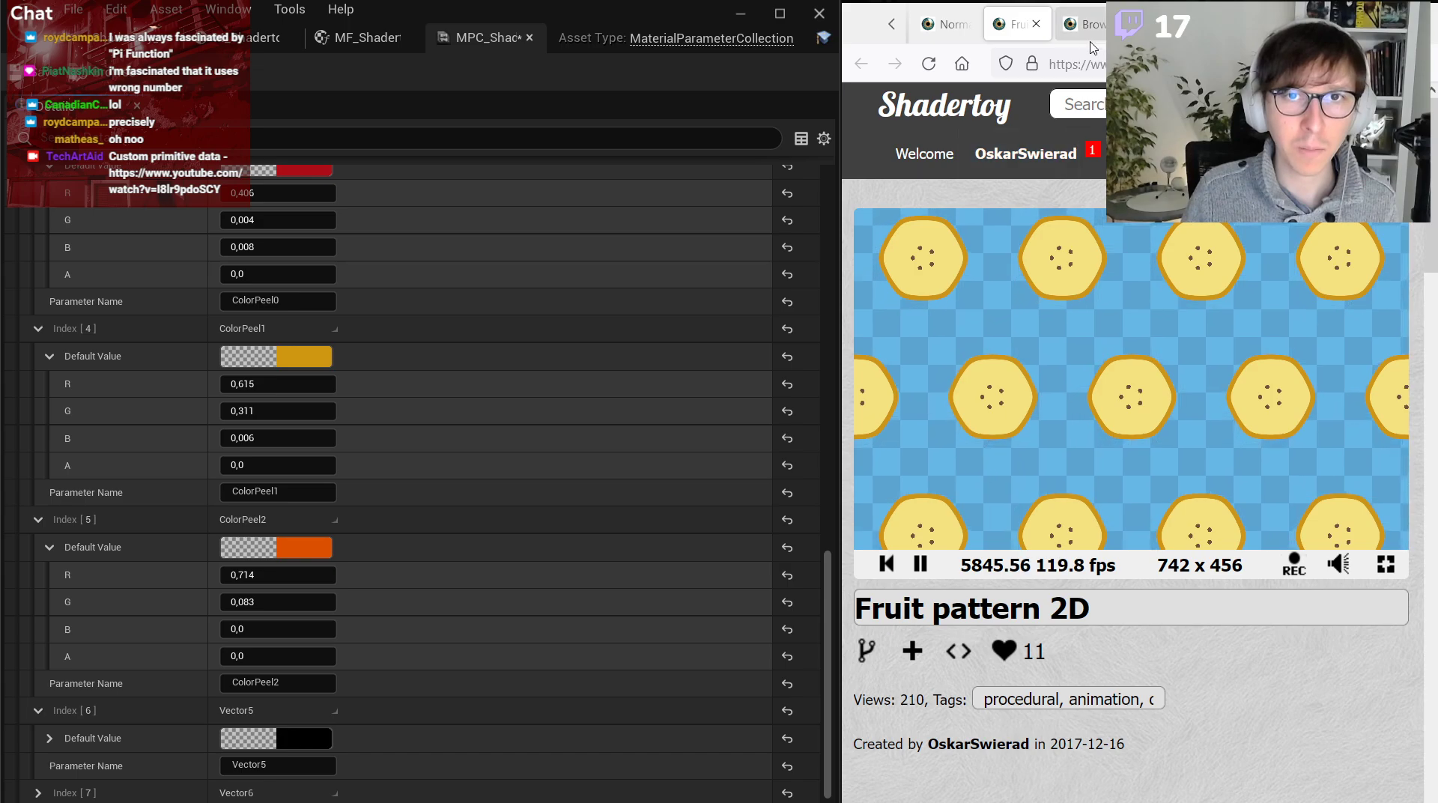
scroll(1199, 726, down, 10)
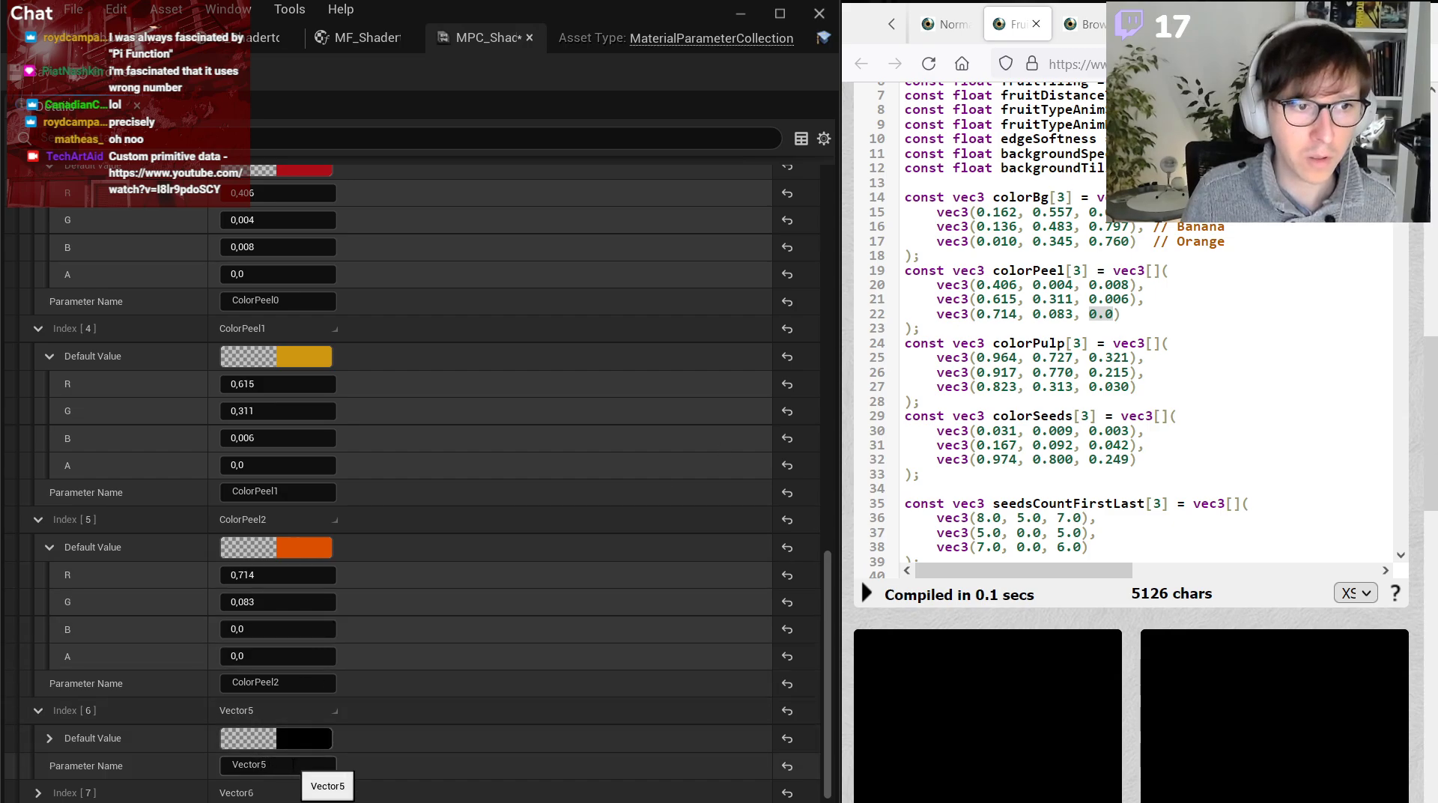
click(278, 765)
text(ColorPeel3)
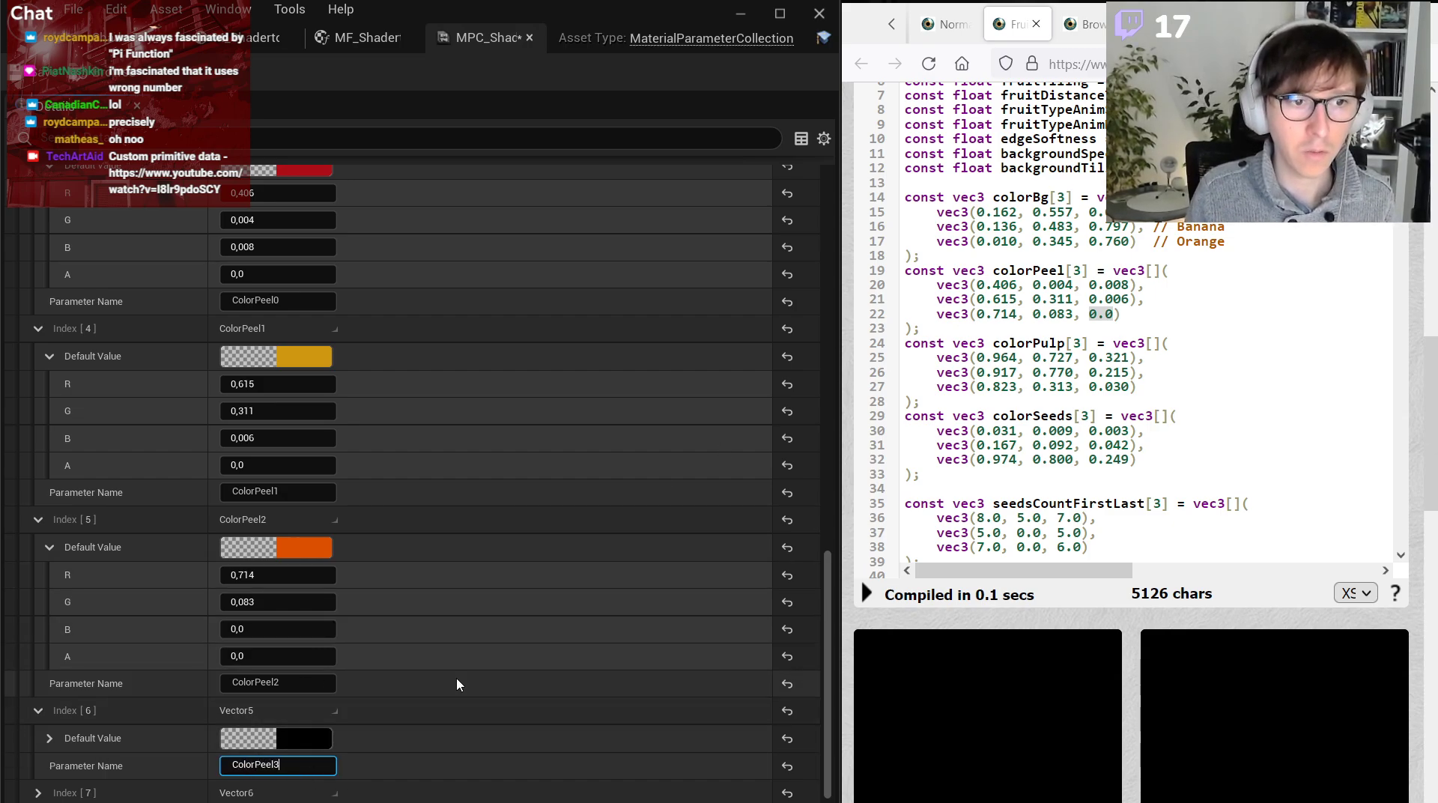
key(Return)
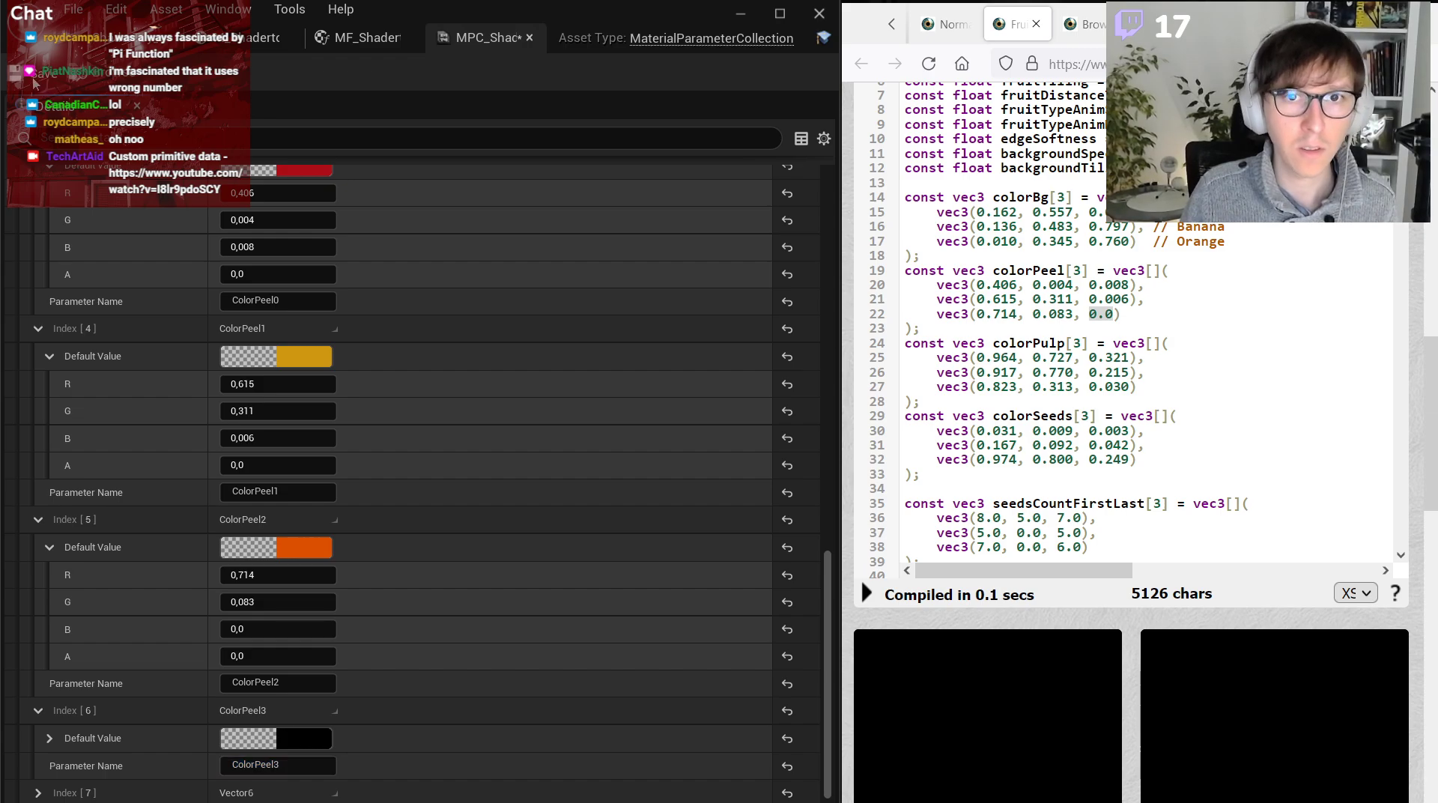
click(49, 738)
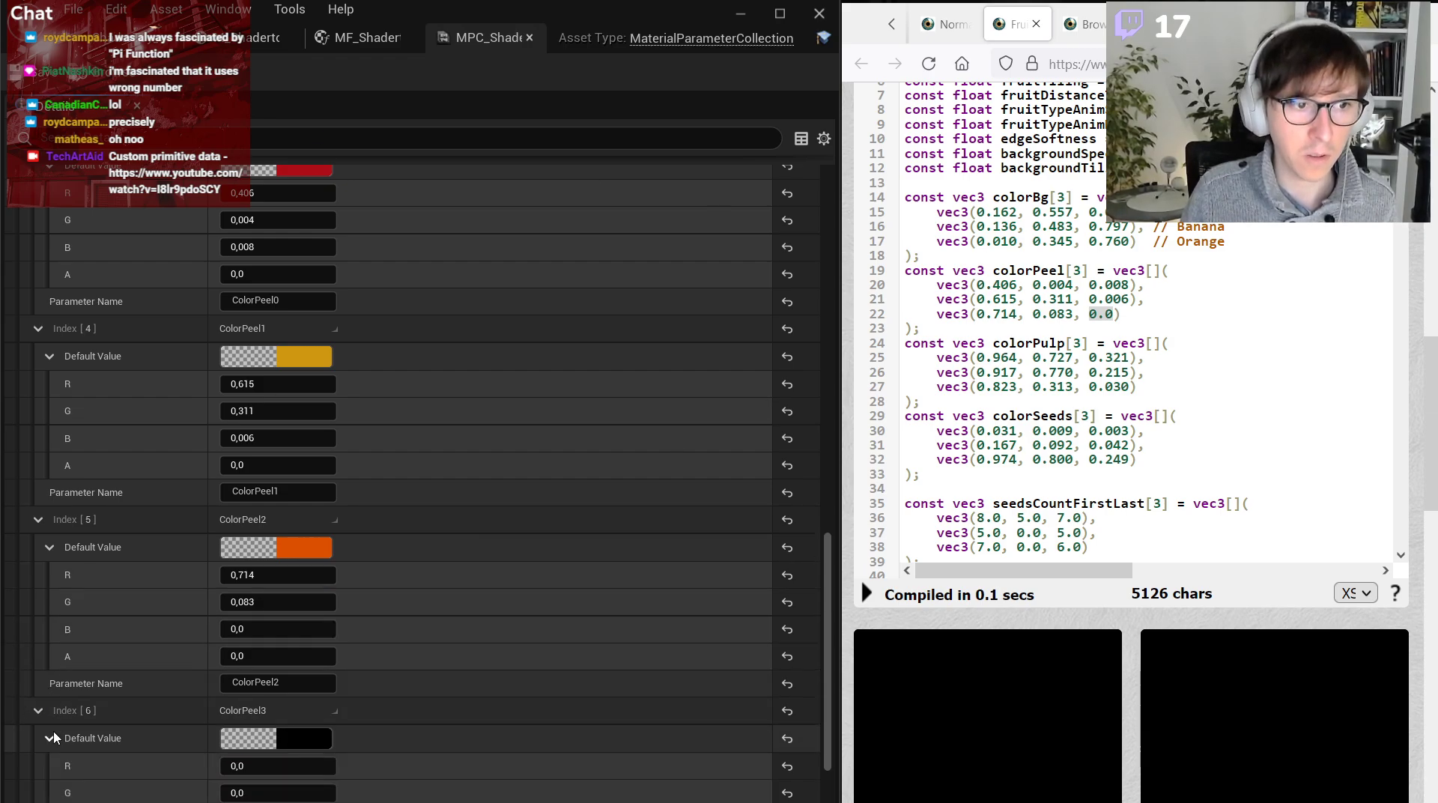
Set ColorPeel3's default value to R 0.406 and G 0.004, copied from the first colorPeel entry.
drag(977, 357, 1016, 357)
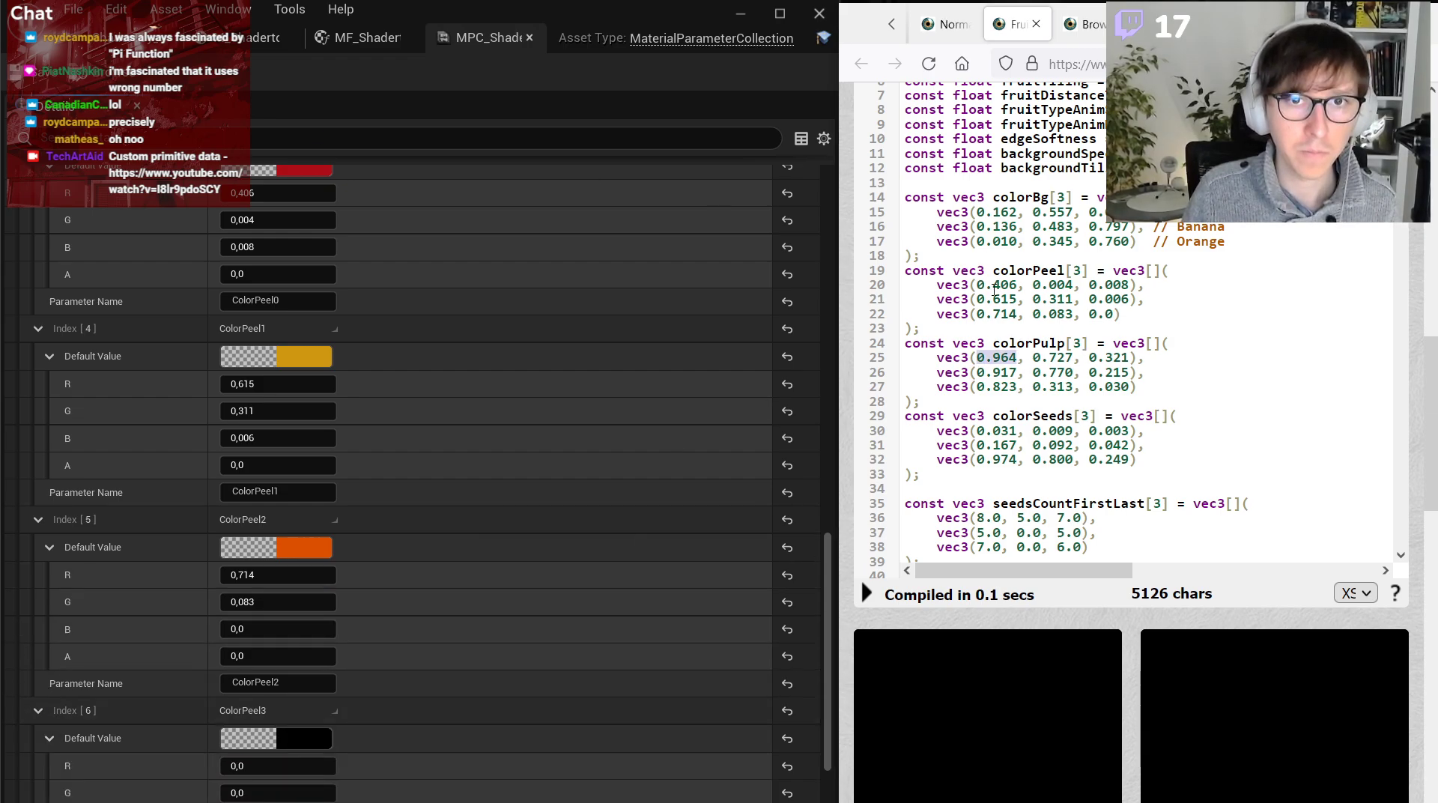
drag(977, 285, 1073, 285)
key(ctrl+c)
click(277, 766)
key(ctrl+v)
key(Return)
key(ctrl+c)
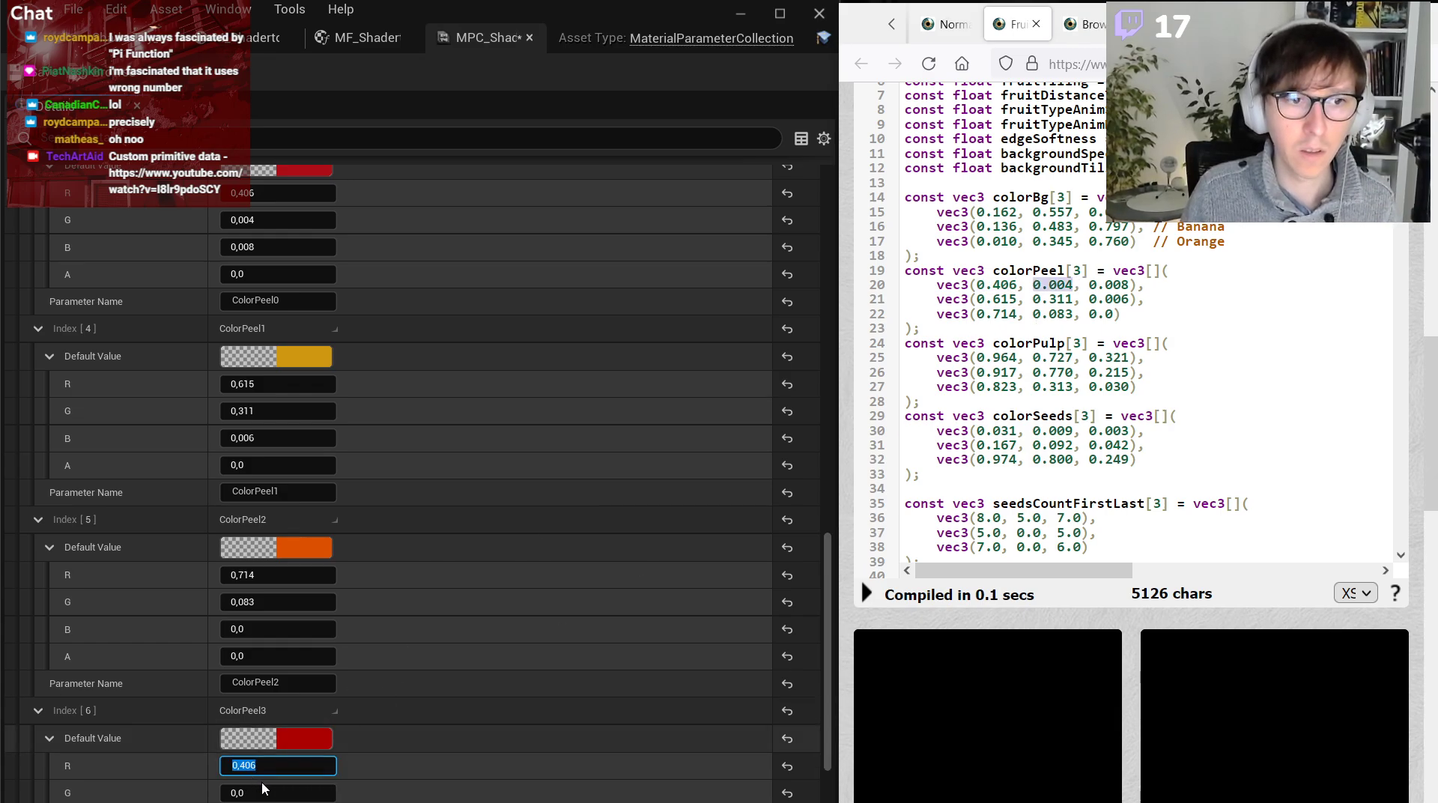
click(270, 792)
key(ctrl+v)
key(Return)
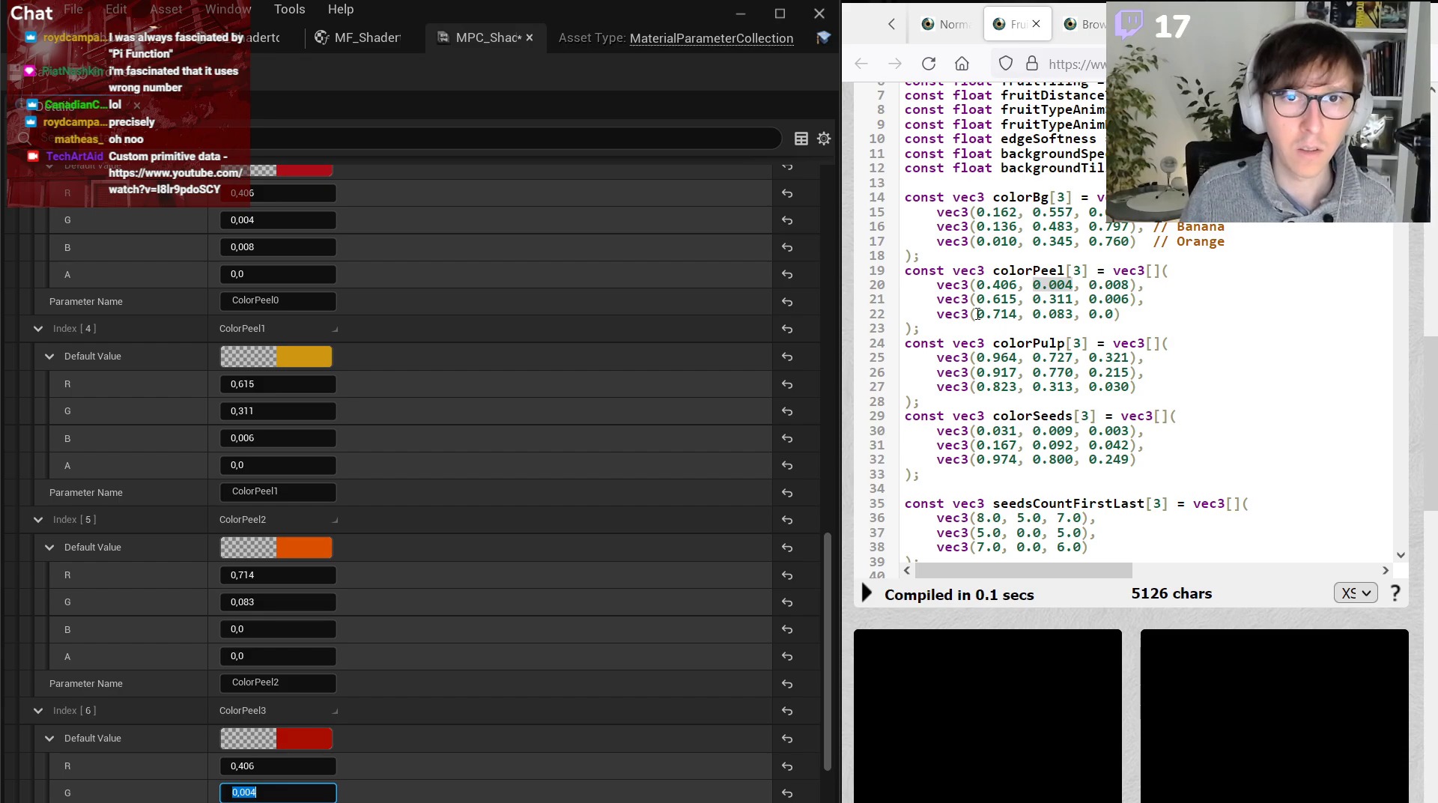
Set ColorPeel3's R channel to 0.714, copied from the third colorPeel entry.
drag(977, 314, 1016, 314)
key(ctrl+c)
click(277, 765)
key(ctrl+v)
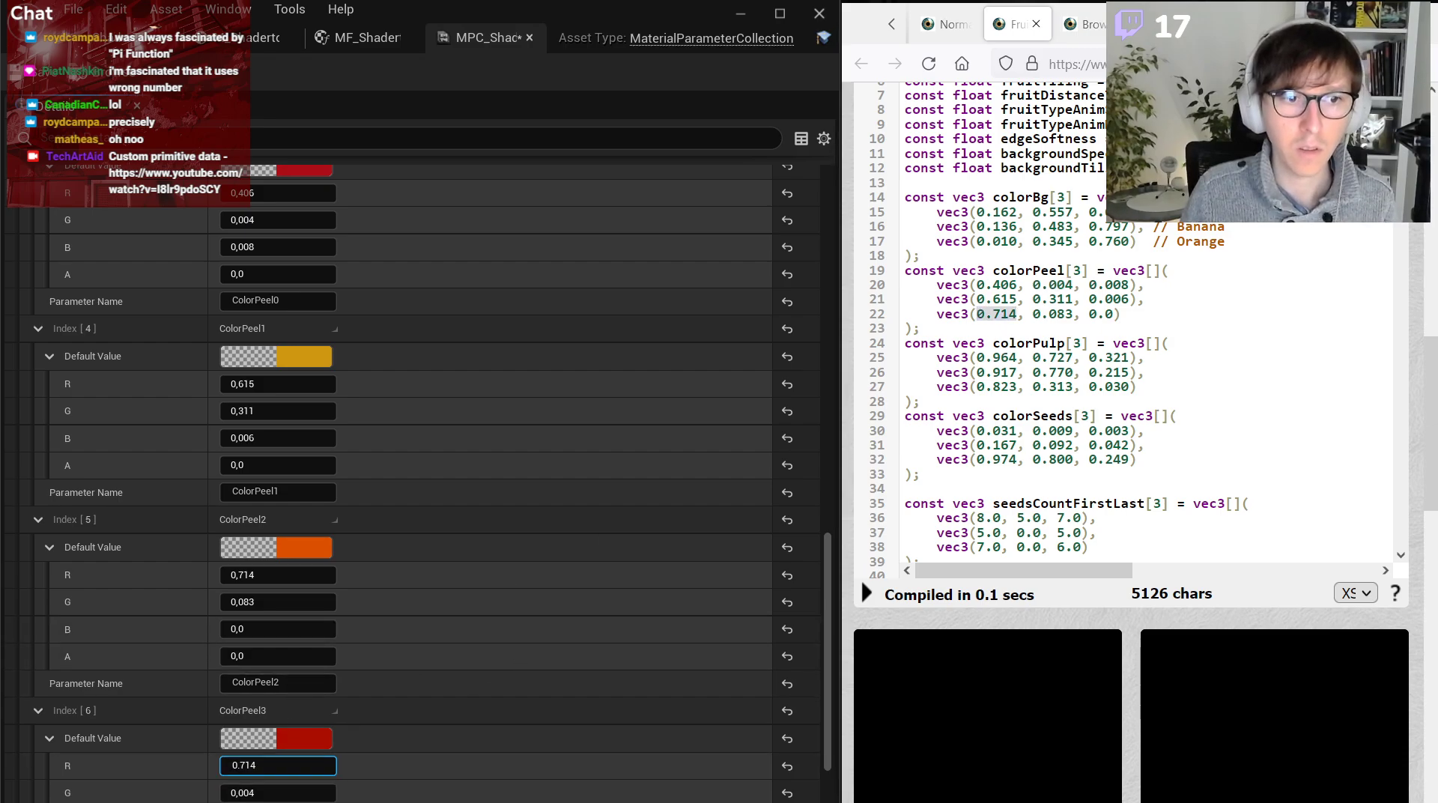
key(Return)
scroll(453, 463, up, 2)
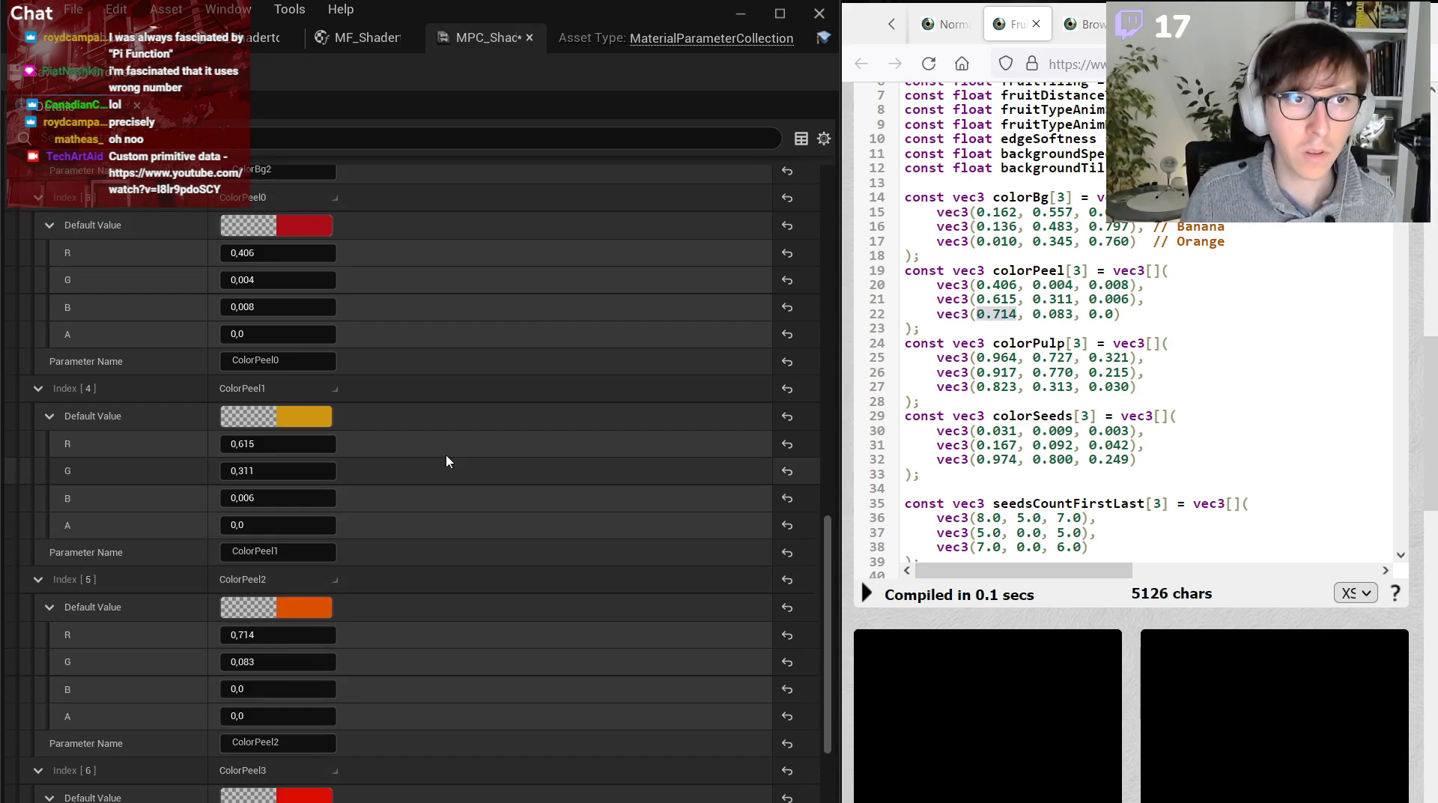
Rename the seventh vector parameter ColorPulp0 and set its R channel to 0.964 from the shader's first colorPulp entry.
double_click(1038, 346)
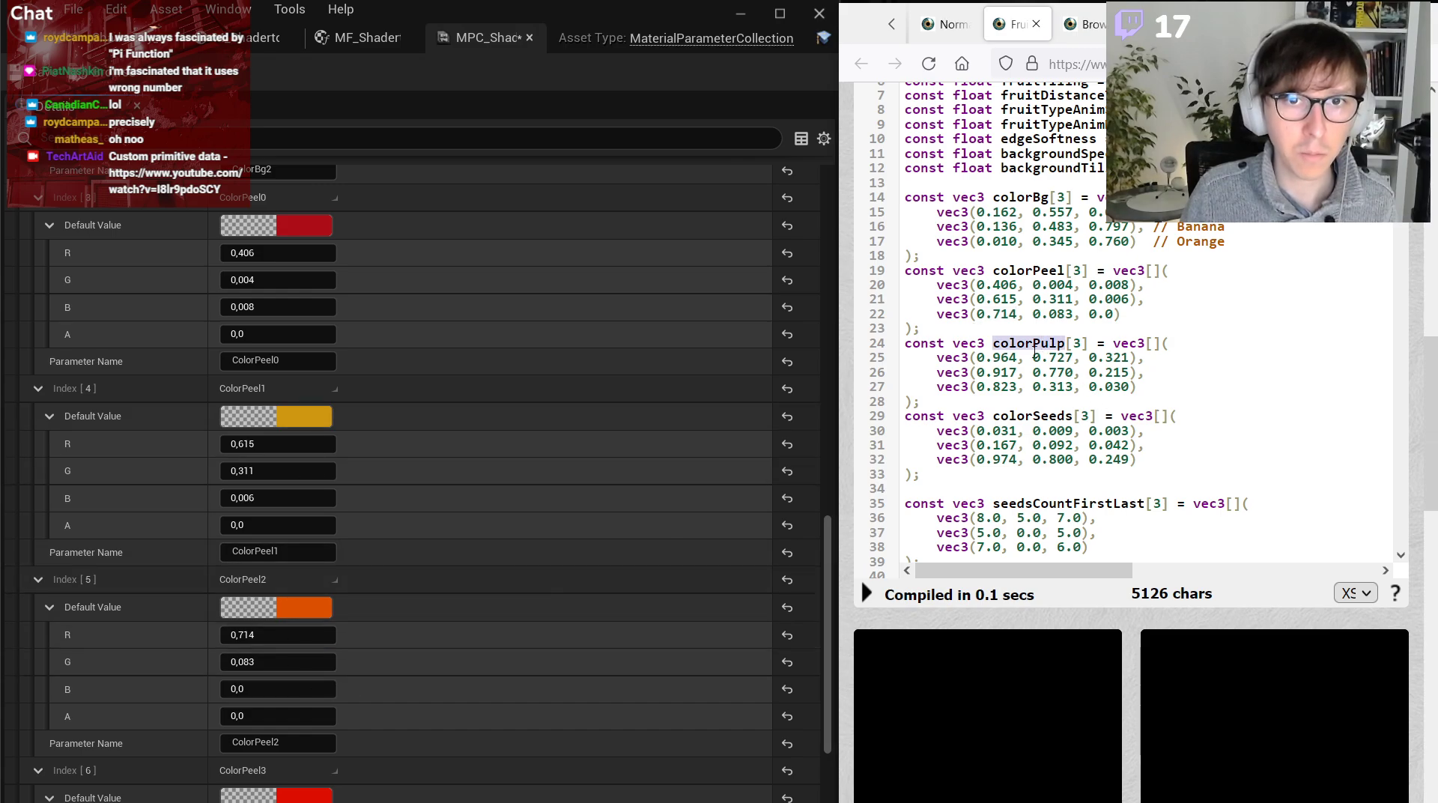
scroll(410, 646, down, 3)
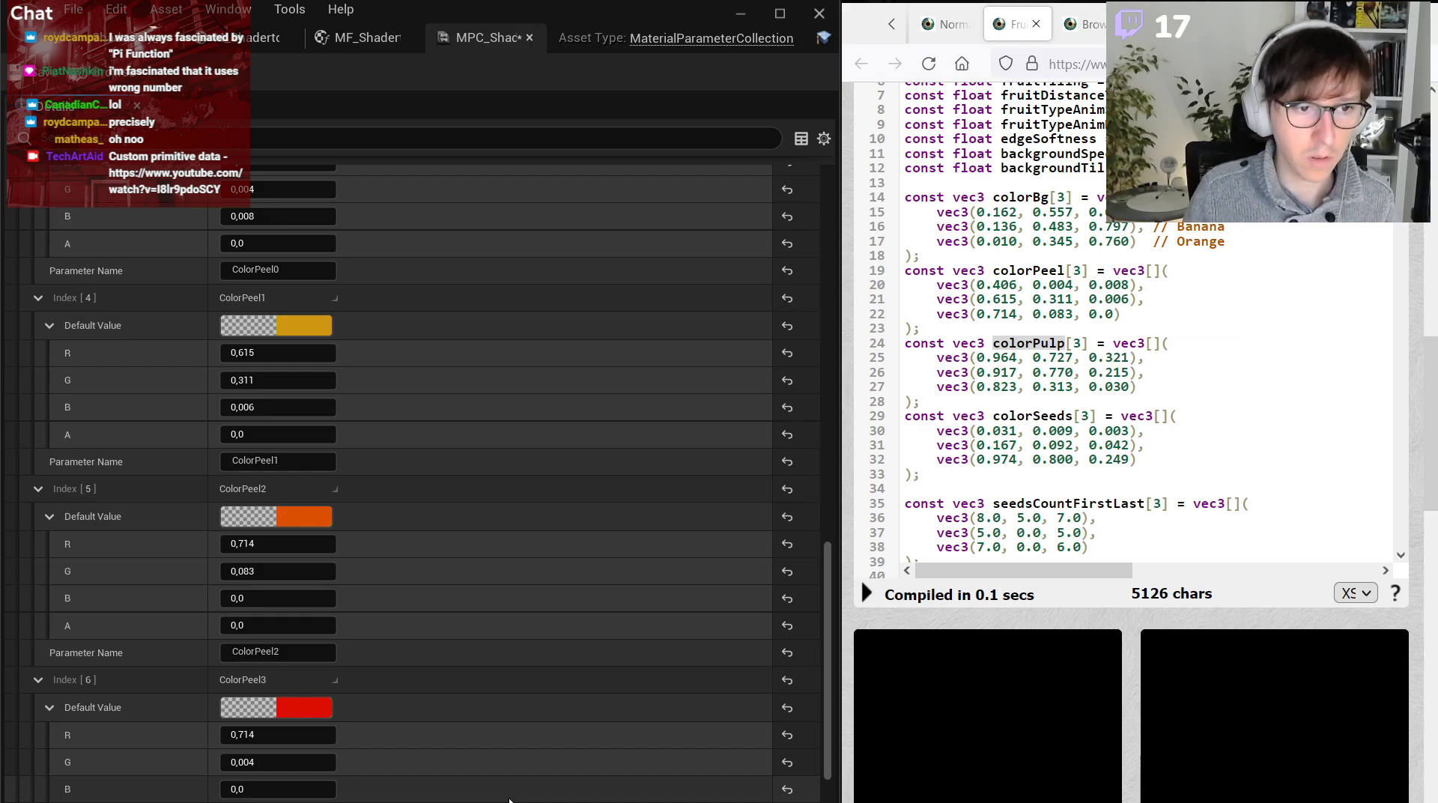
key(Return)
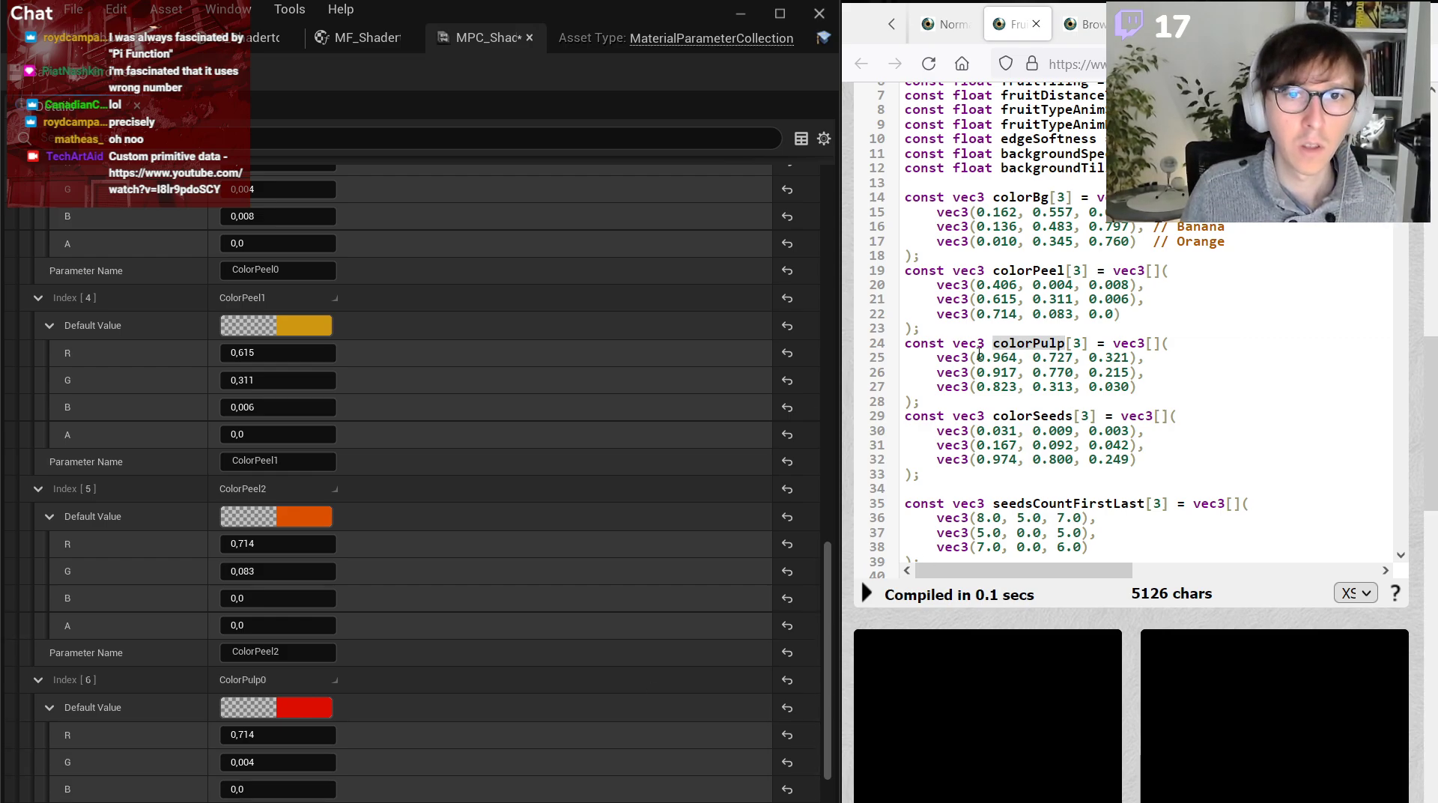
double_click(989, 358)
key(ctrl+c)
click(317, 734)
key(ctrl+v)
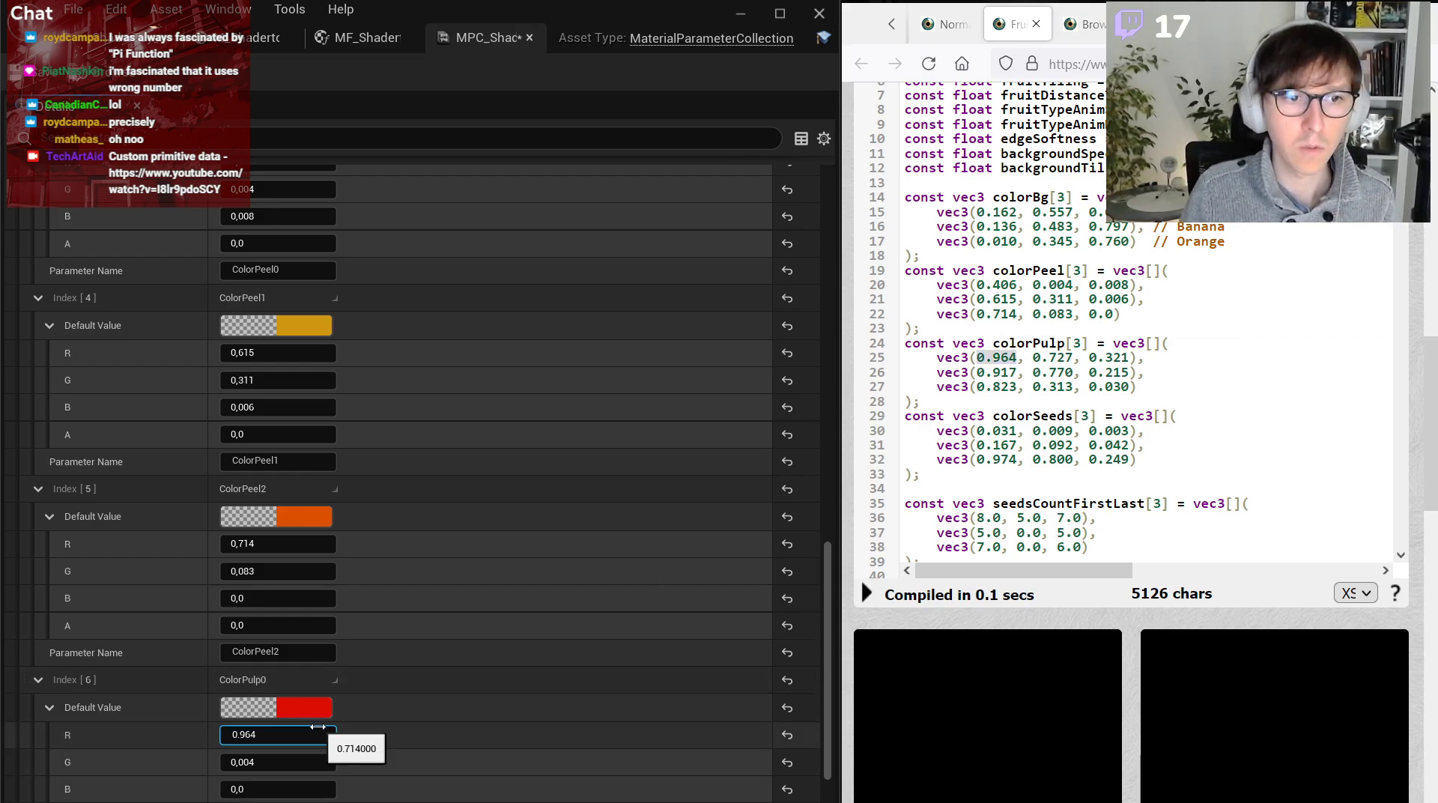
key(Return)
Set ColorPulp0's G channel to 0.727 and B channel to 0.321 from the shader code.
double_click(1052, 357)
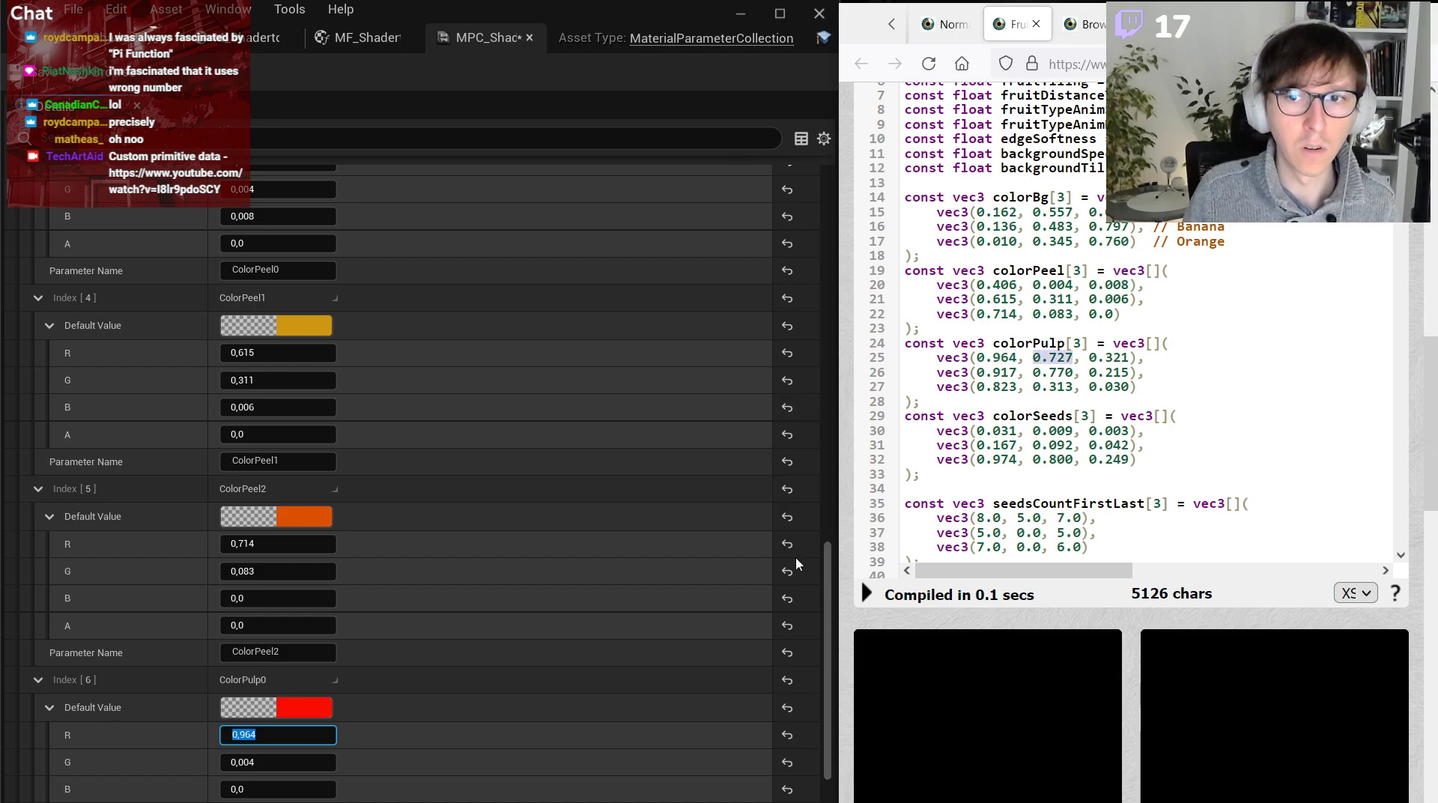
key(ctrl+c)
click(318, 762)
key(ctrl+v)
key(Return)
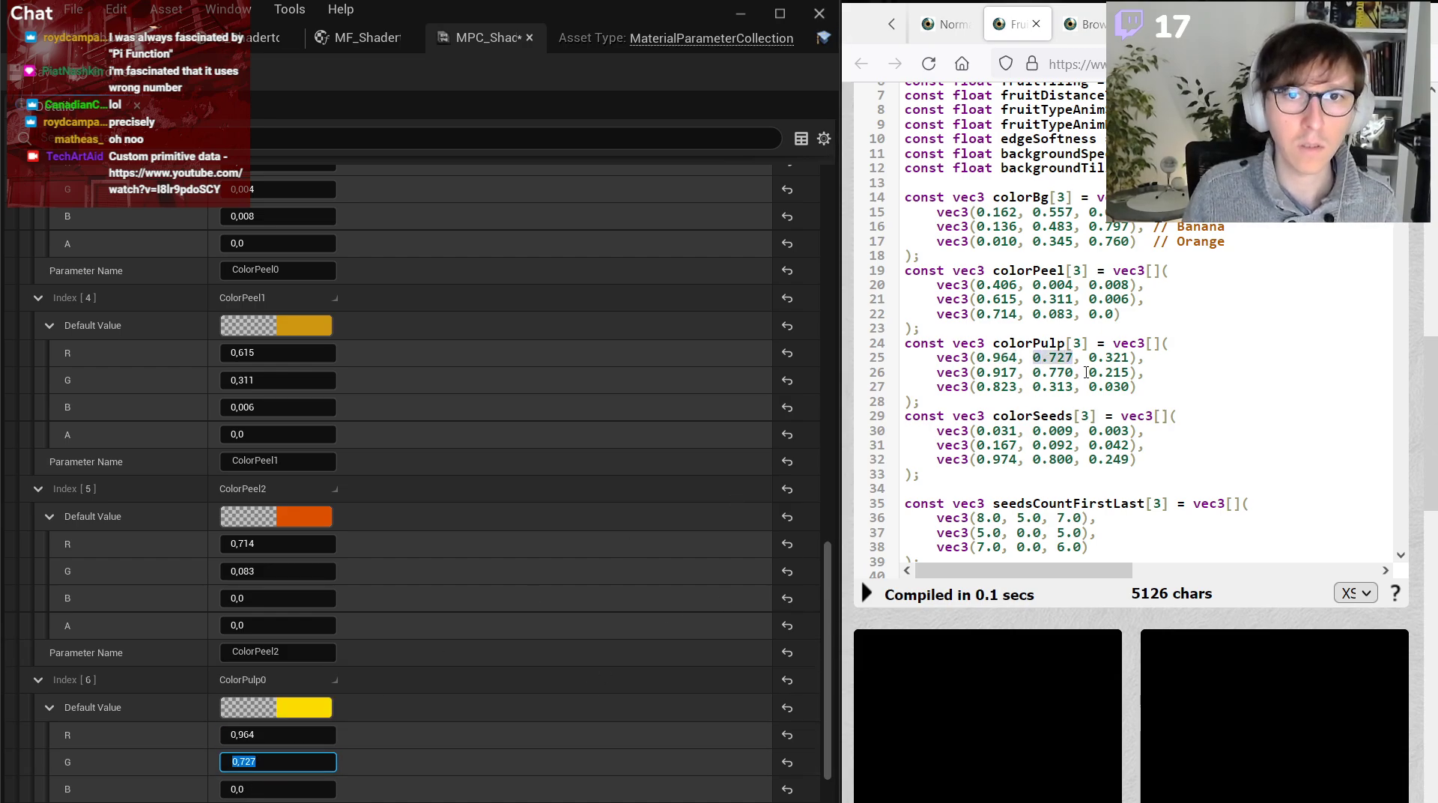
double_click(1109, 357)
key(ctrl+c)
click(282, 789)
key(ctrl+v)
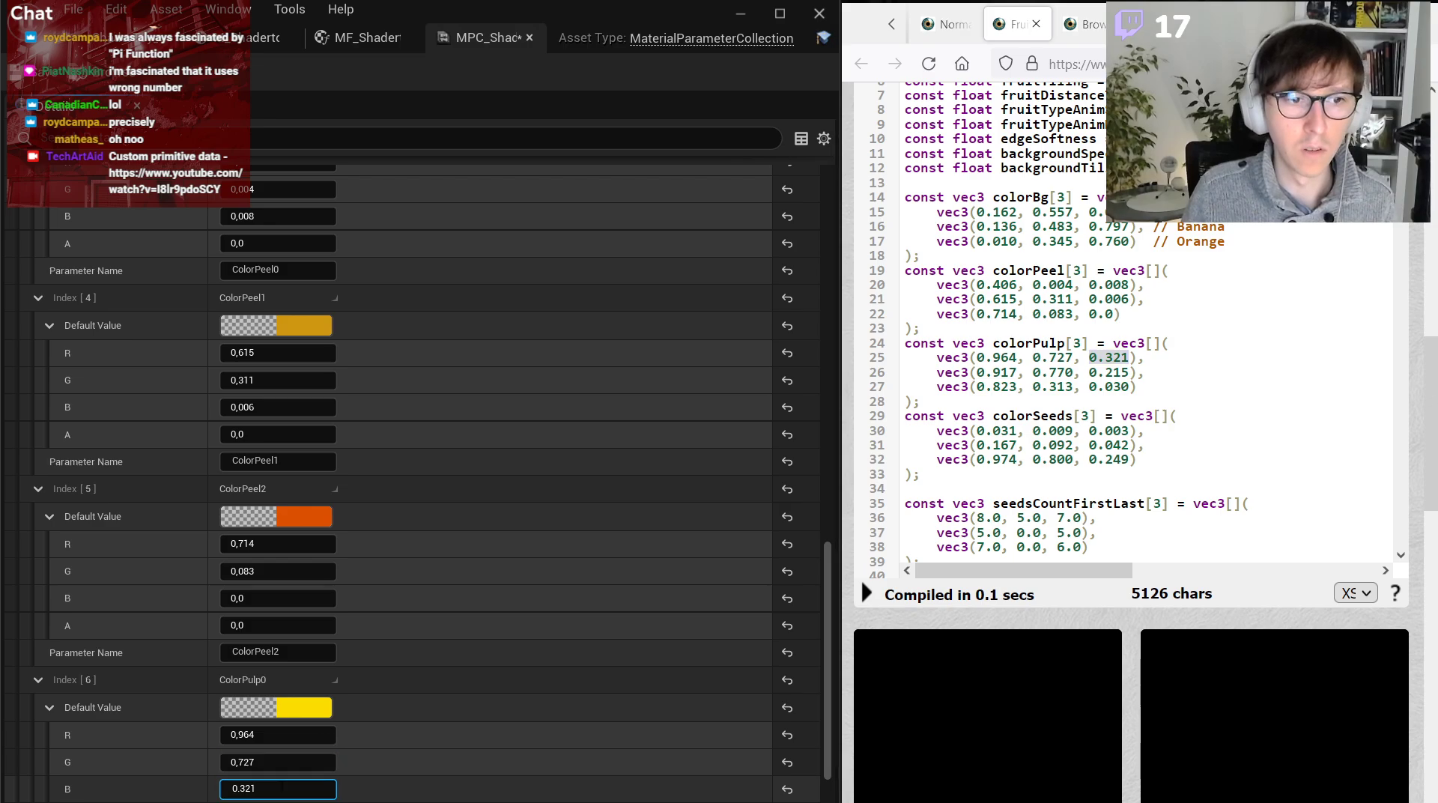
key(Return)
Name the eighth vector parameter, at index 7, ColorPulp1.
scroll(339, 444, down, 2)
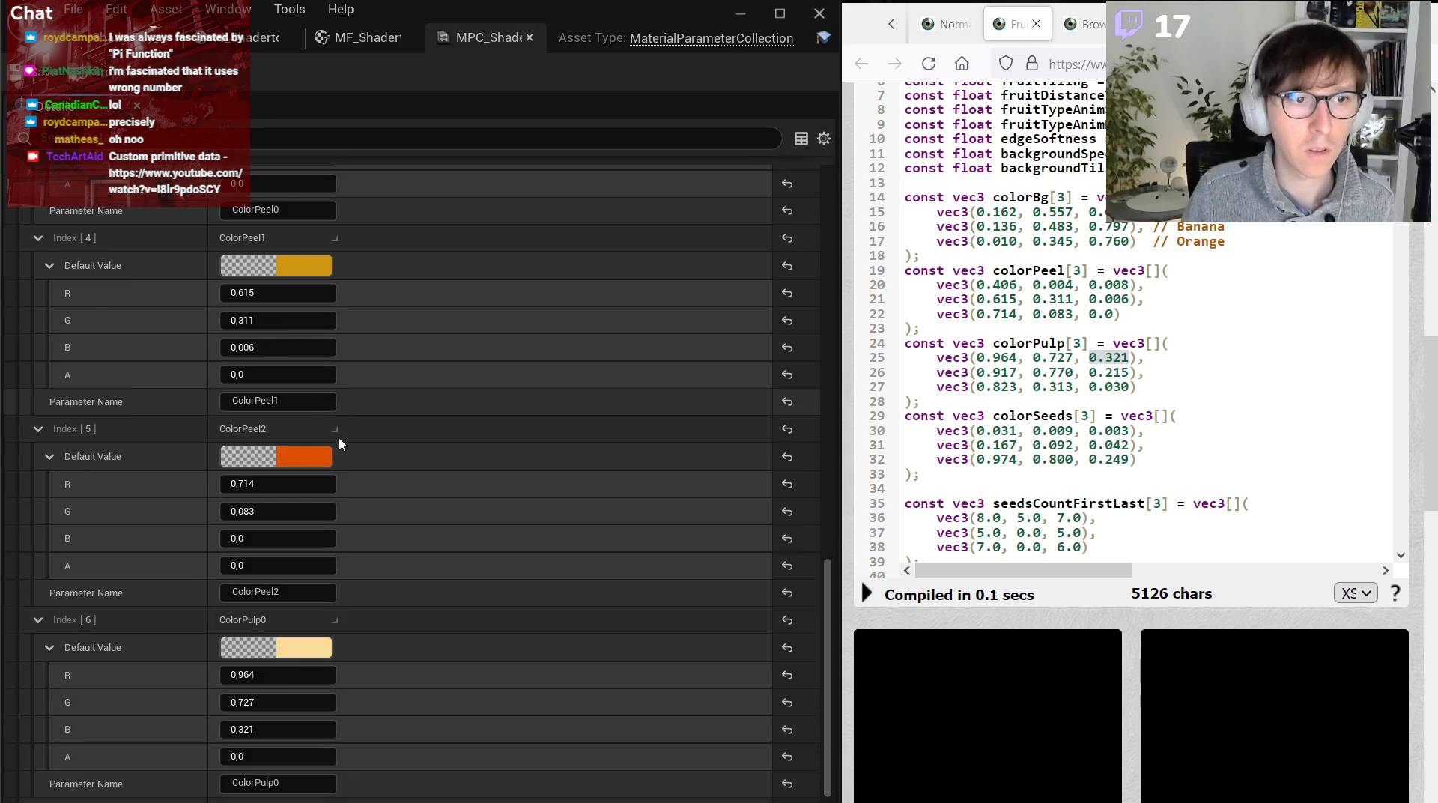
scroll(339, 444, down, 1)
scroll(503, 749, down, 1)
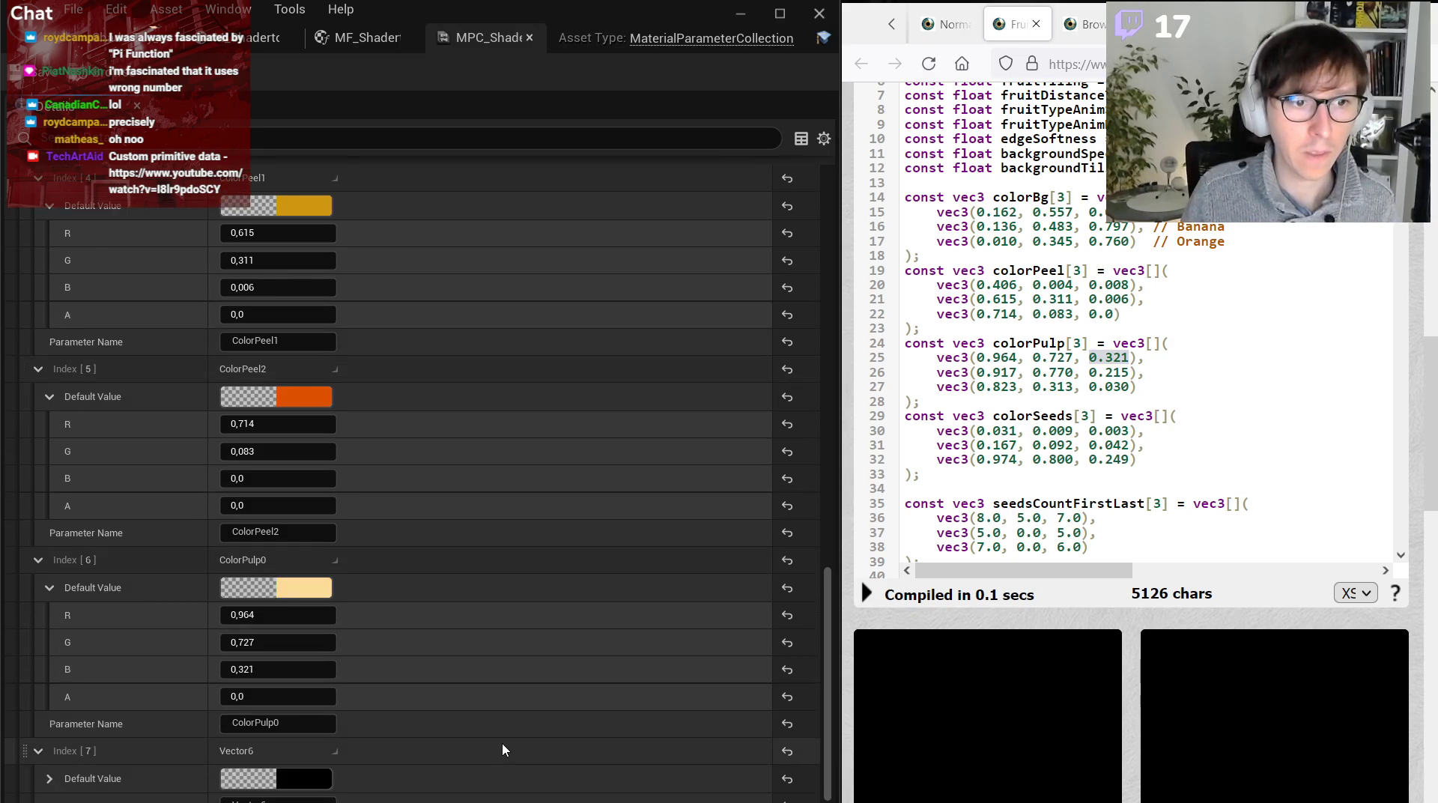
scroll(504, 749, down, 2)
click(270, 662)
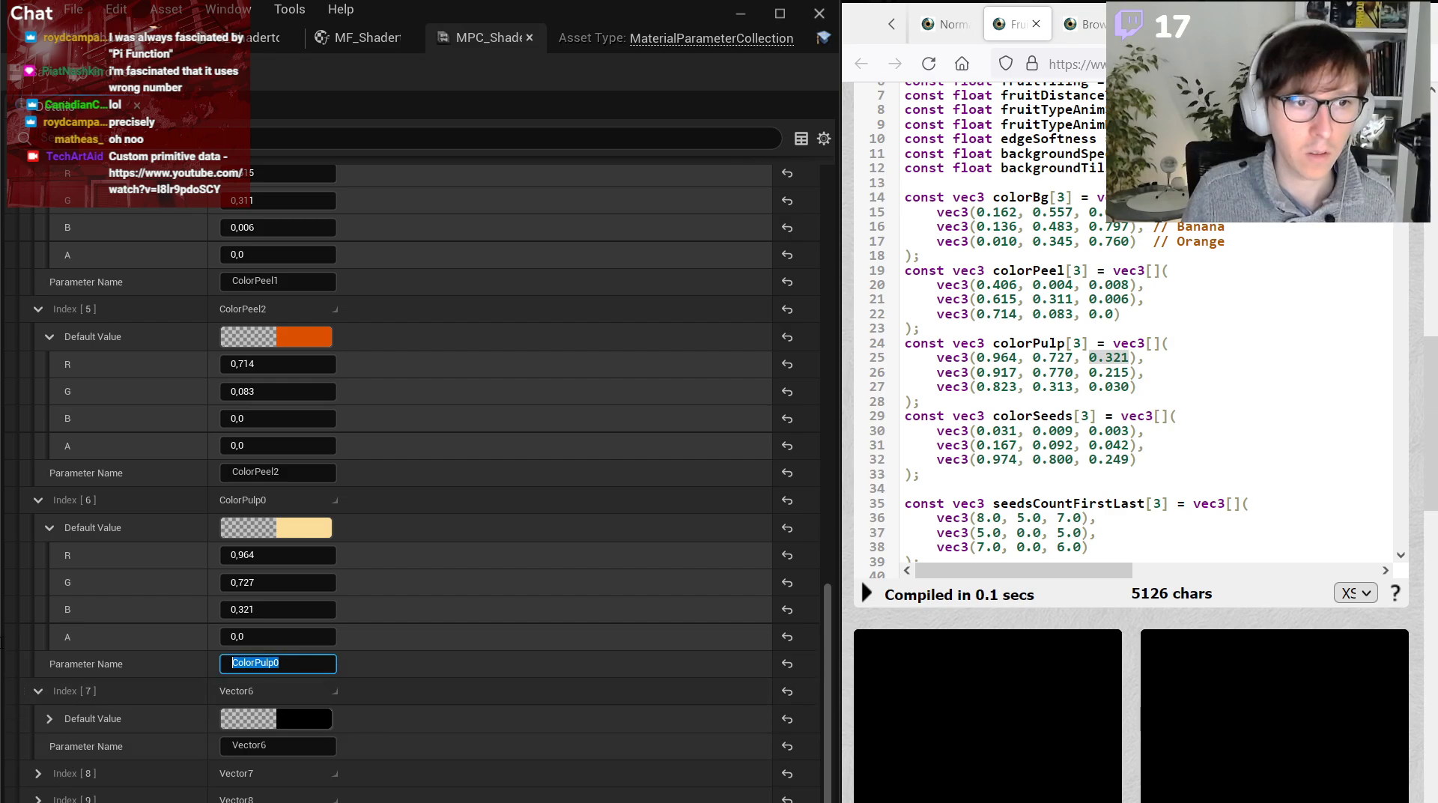
key(Tab)
text(ColorPulp1)
key(Return)
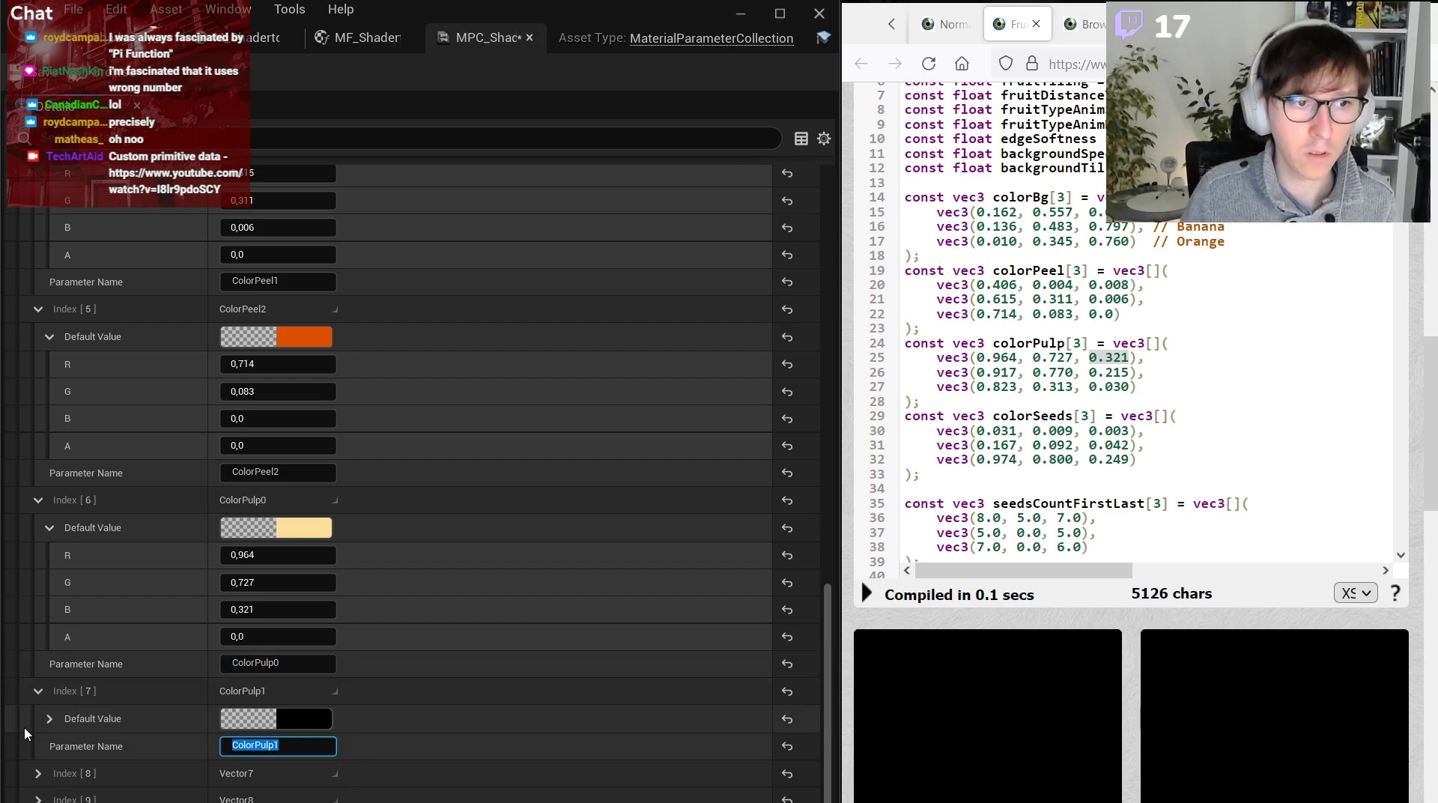
Expand ColorPulp1's default value and set its R channel to 0.917 from the second colorPulp entry.
click(49, 718)
drag(976, 372, 1016, 374)
scroll(1037, 412, down, 7)
scroll(1053, 269, up, 3)
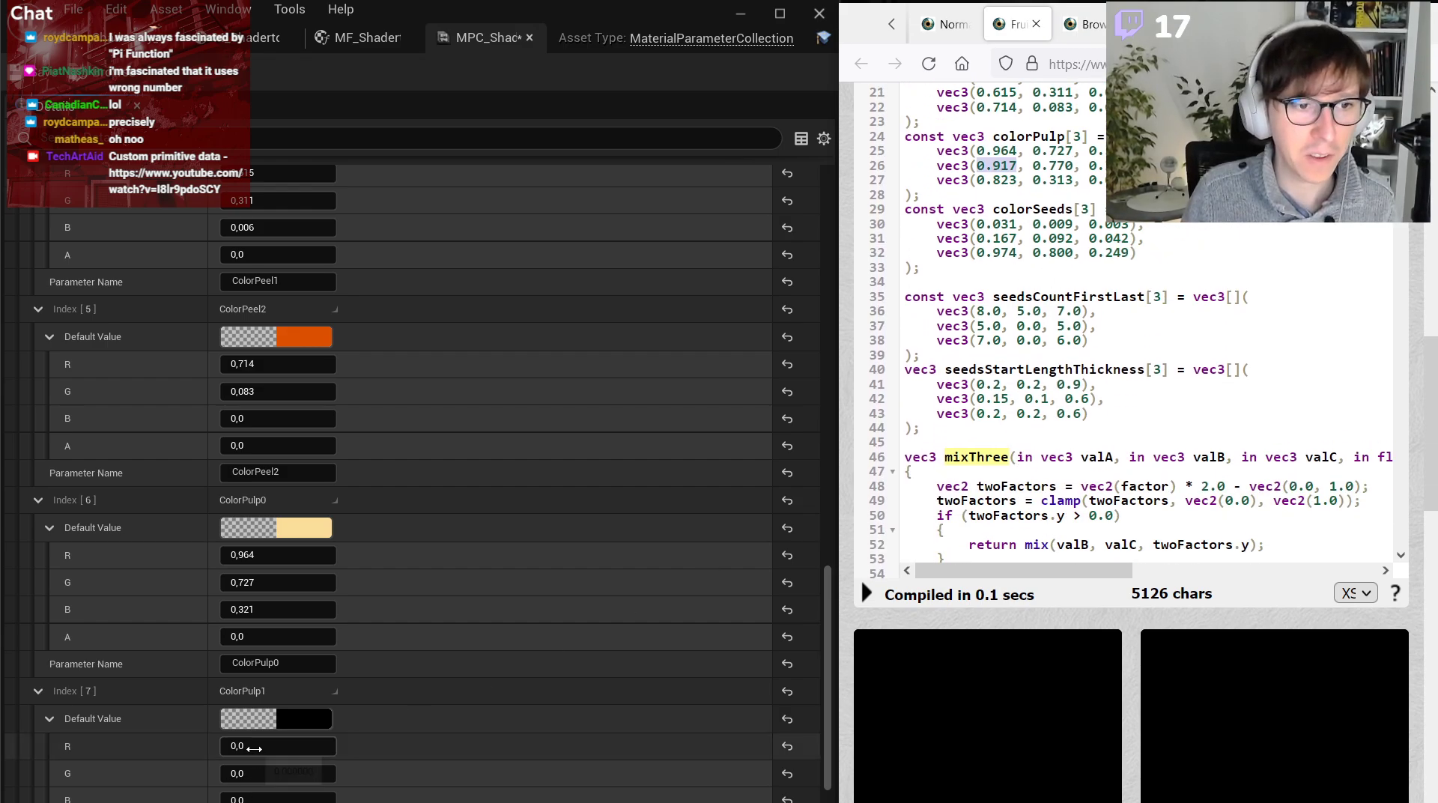
click(277, 746)
key(ctrl+v)
key(Return)
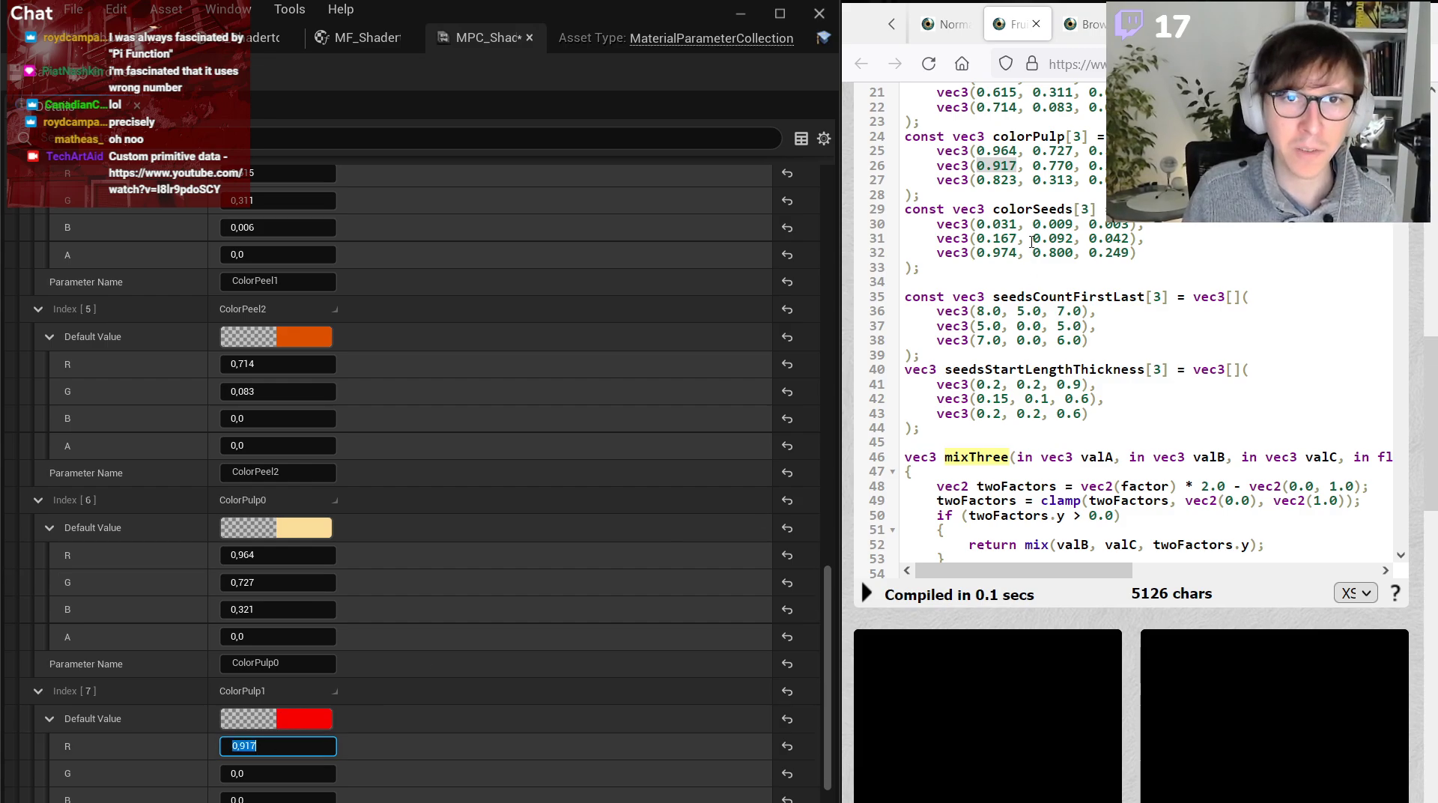
Set ColorPulp1's G channel to 0.77 and B channel to 0.215, and save the parameter collection.
drag(1034, 166, 1105, 165)
click(277, 773)
text(0,77)
key(Return)
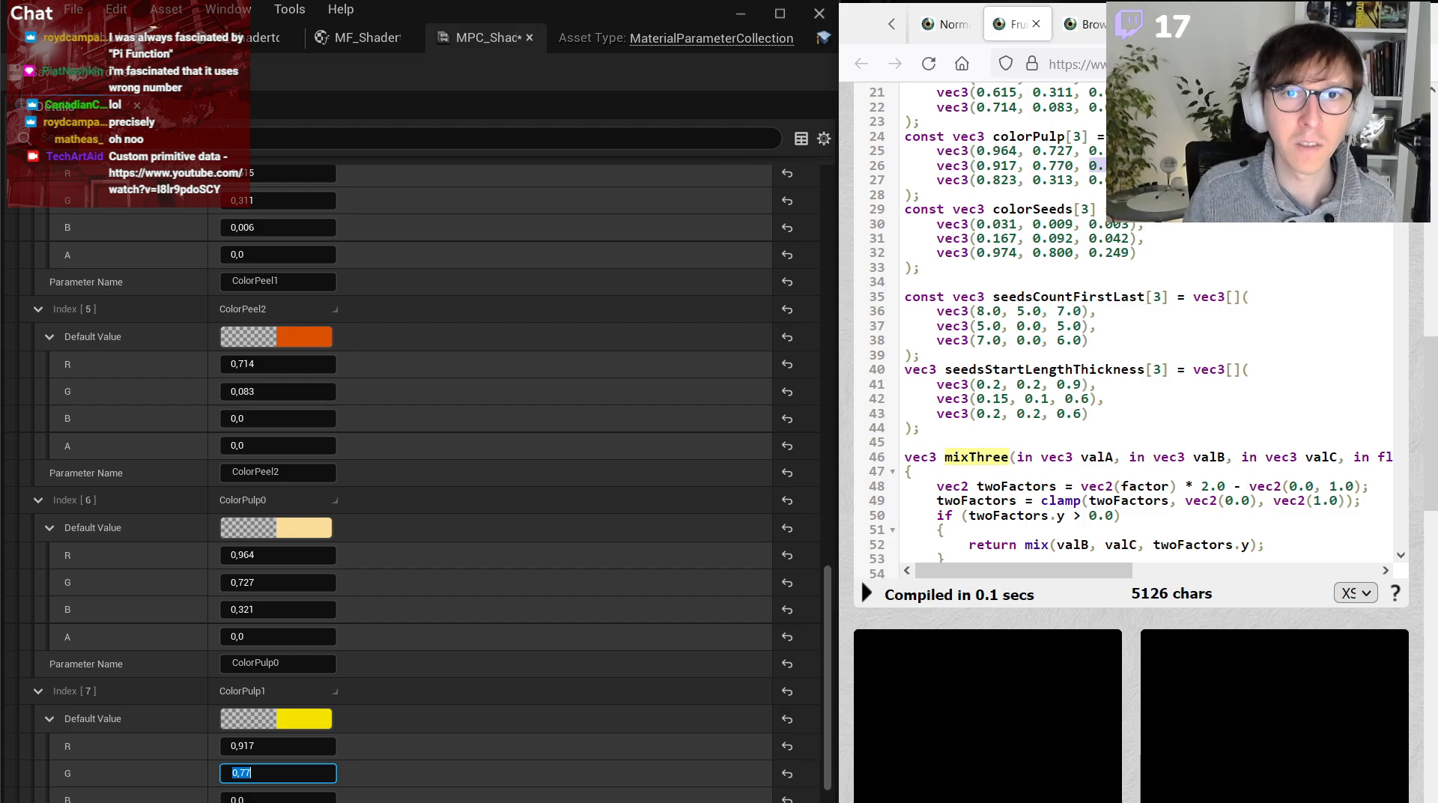
click(239, 798)
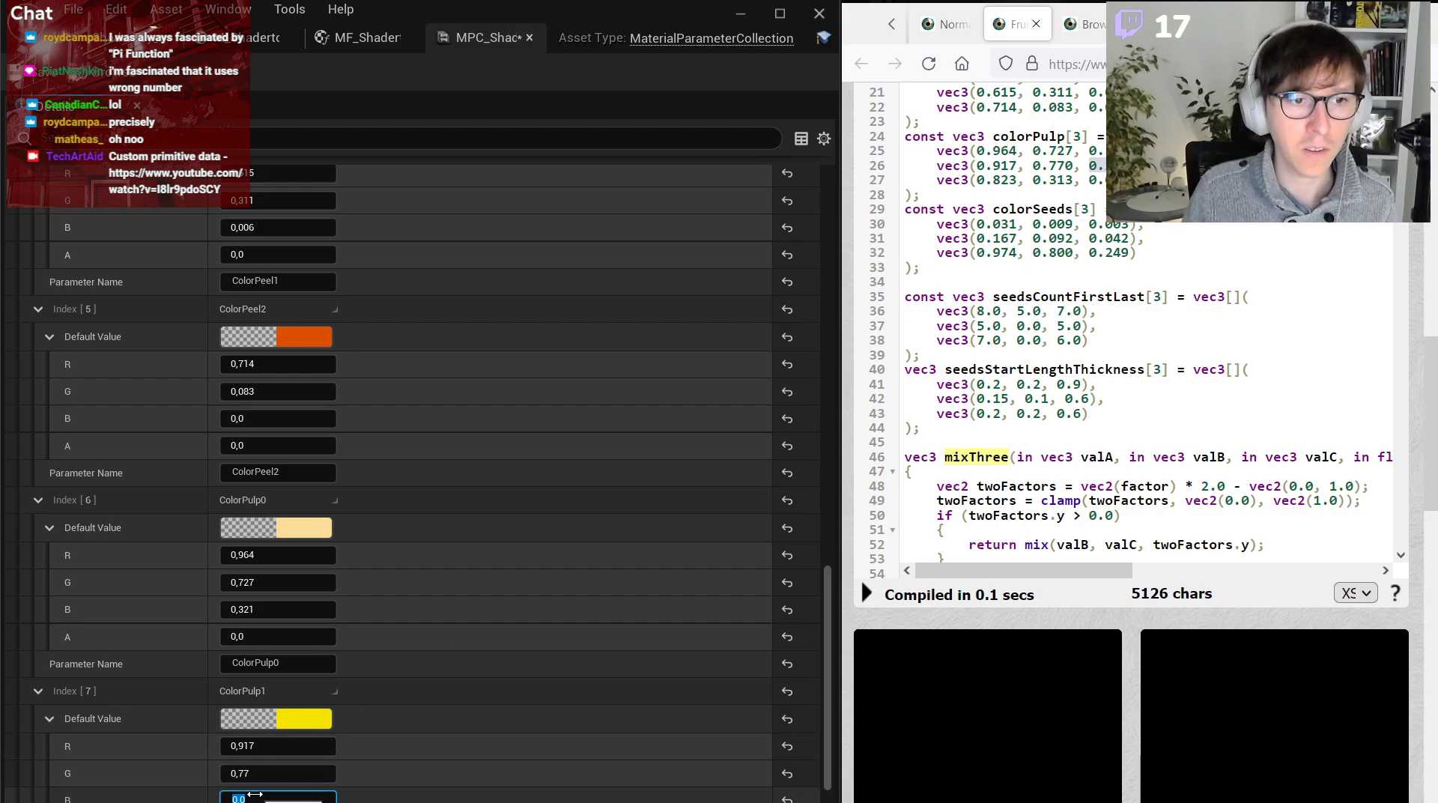
text(0.215)
key(Return)
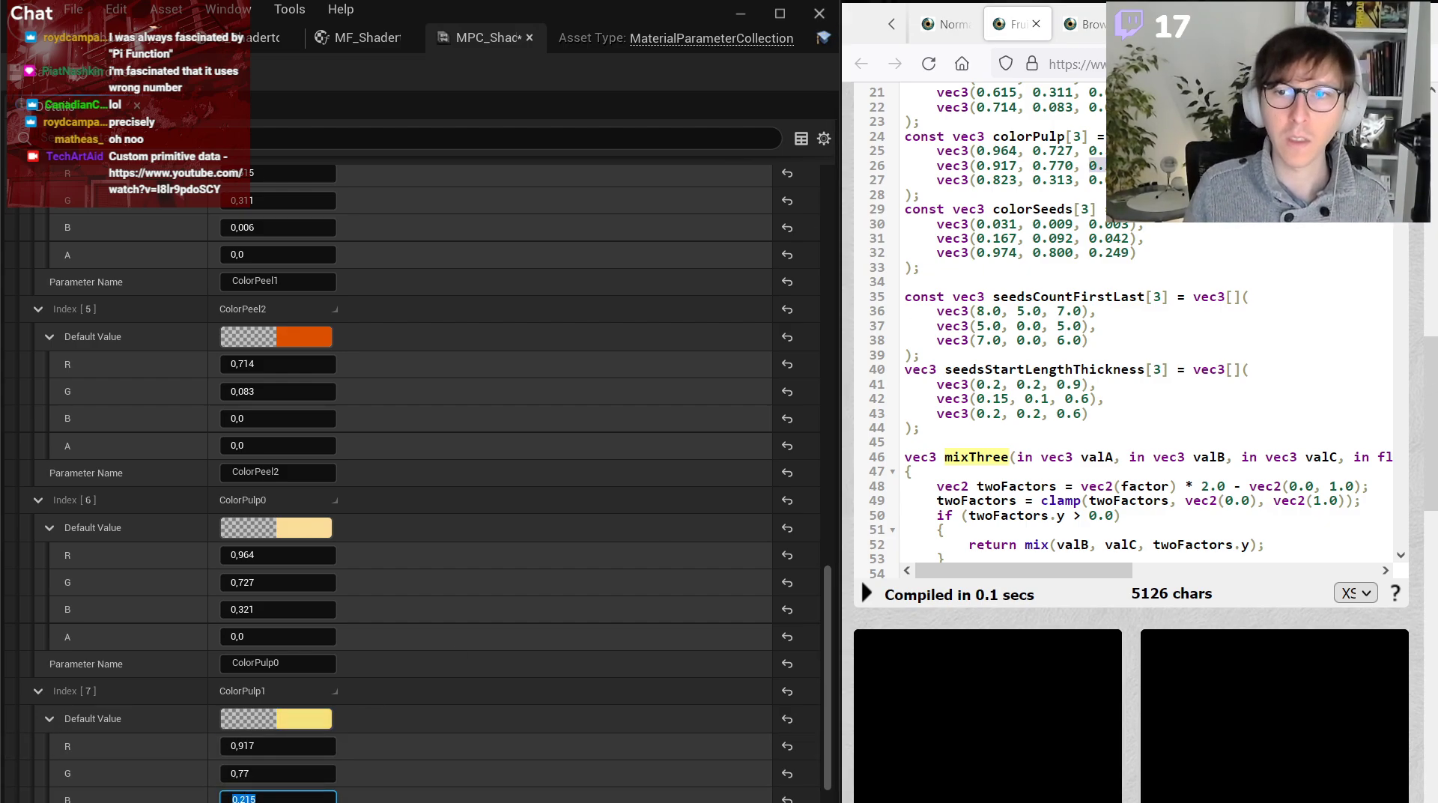
key(ctrl+s)
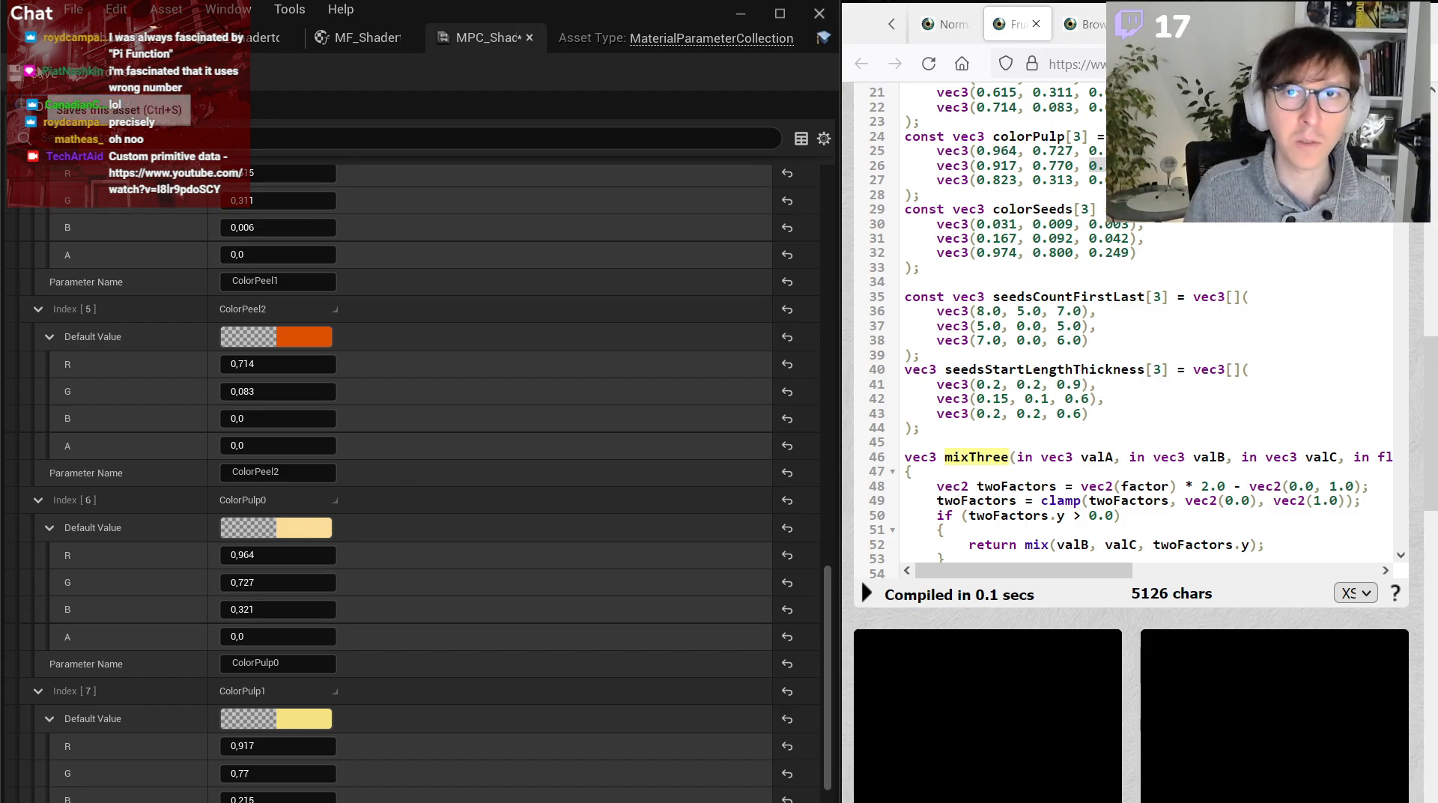
Name the ninth vector parameter, at index 8, ColorPulp2, reusing the name of the previous entry.
scroll(600, 524, down, 1)
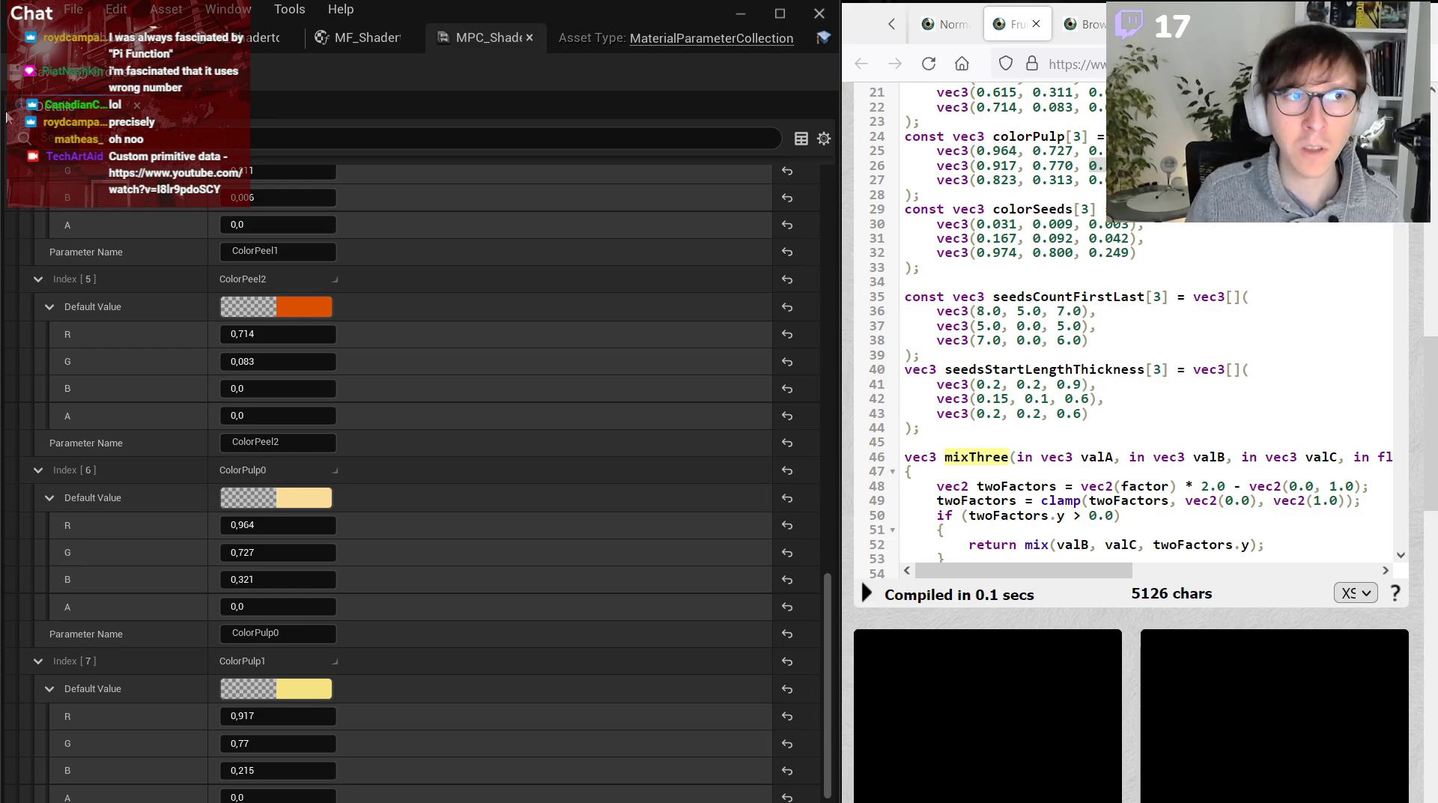
scroll(361, 586, down, 1)
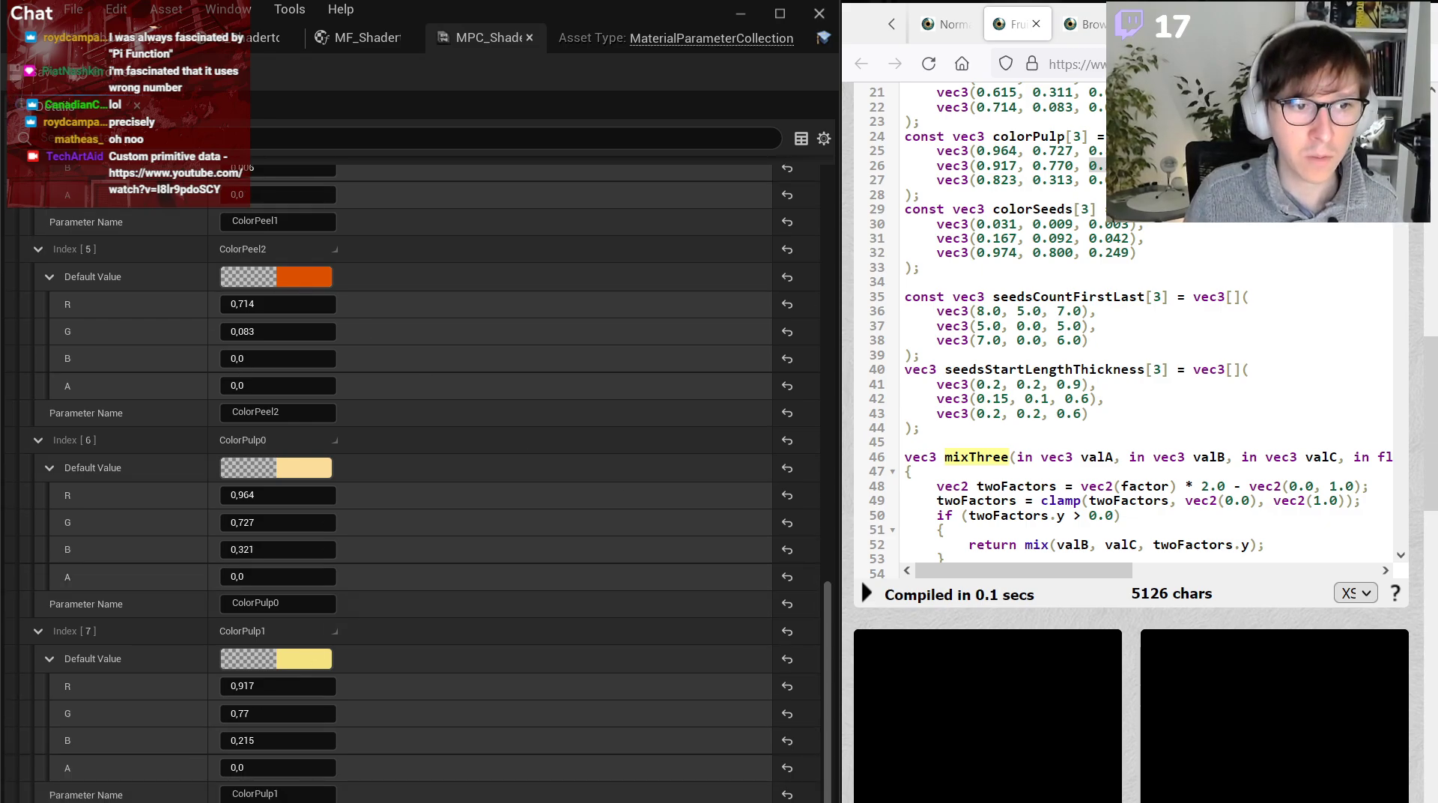
scroll(300, 674, down, 3)
click(303, 704)
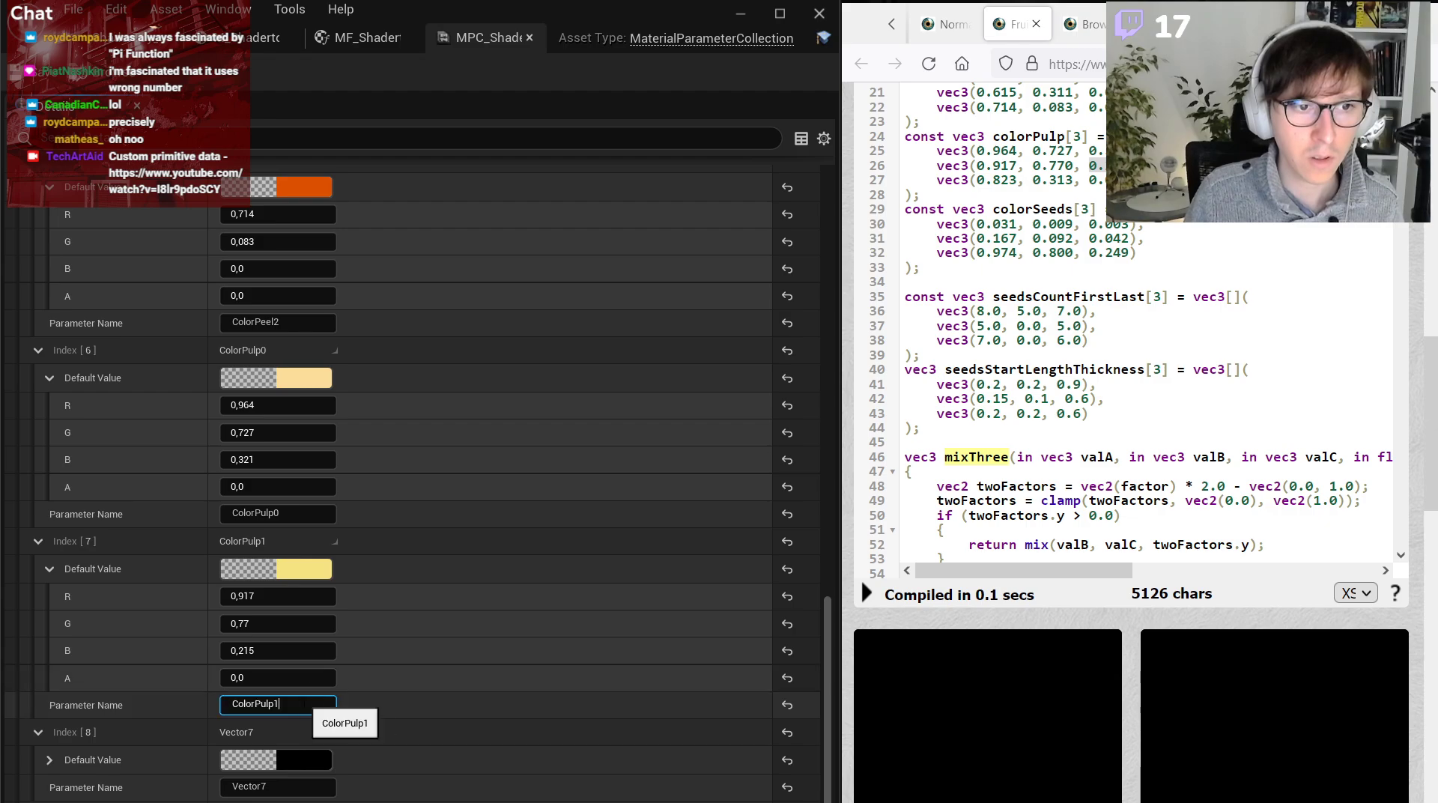
key(ctrl+a)
key(ctrl+c)
key(Tab)
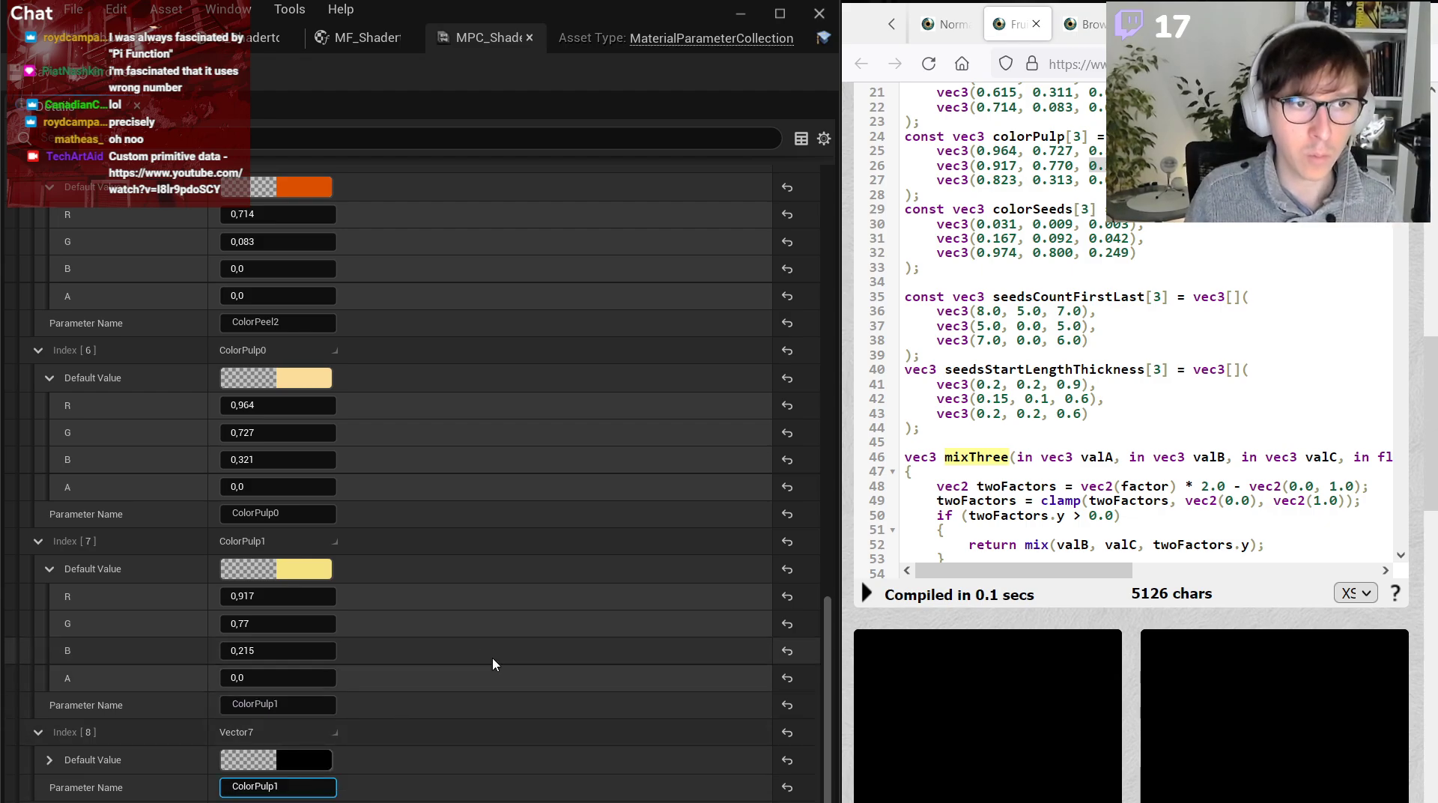
key(ctrl+v)
key(Return)
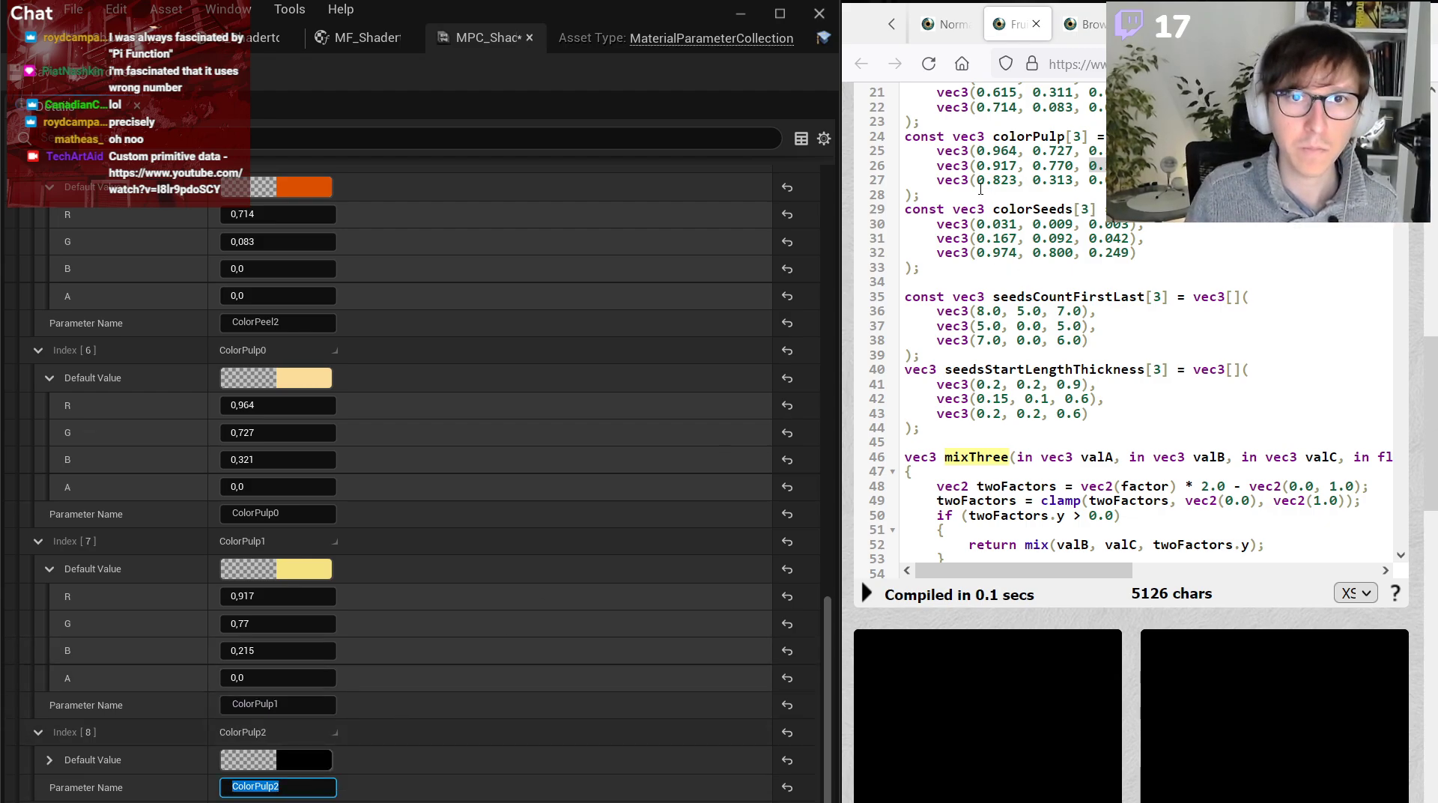
Set ColorPulp2's default value to R 0.823, G 0.313 and B 0.03 from the third colorPulp entry.
drag(977, 180, 1018, 180)
click(49, 760)
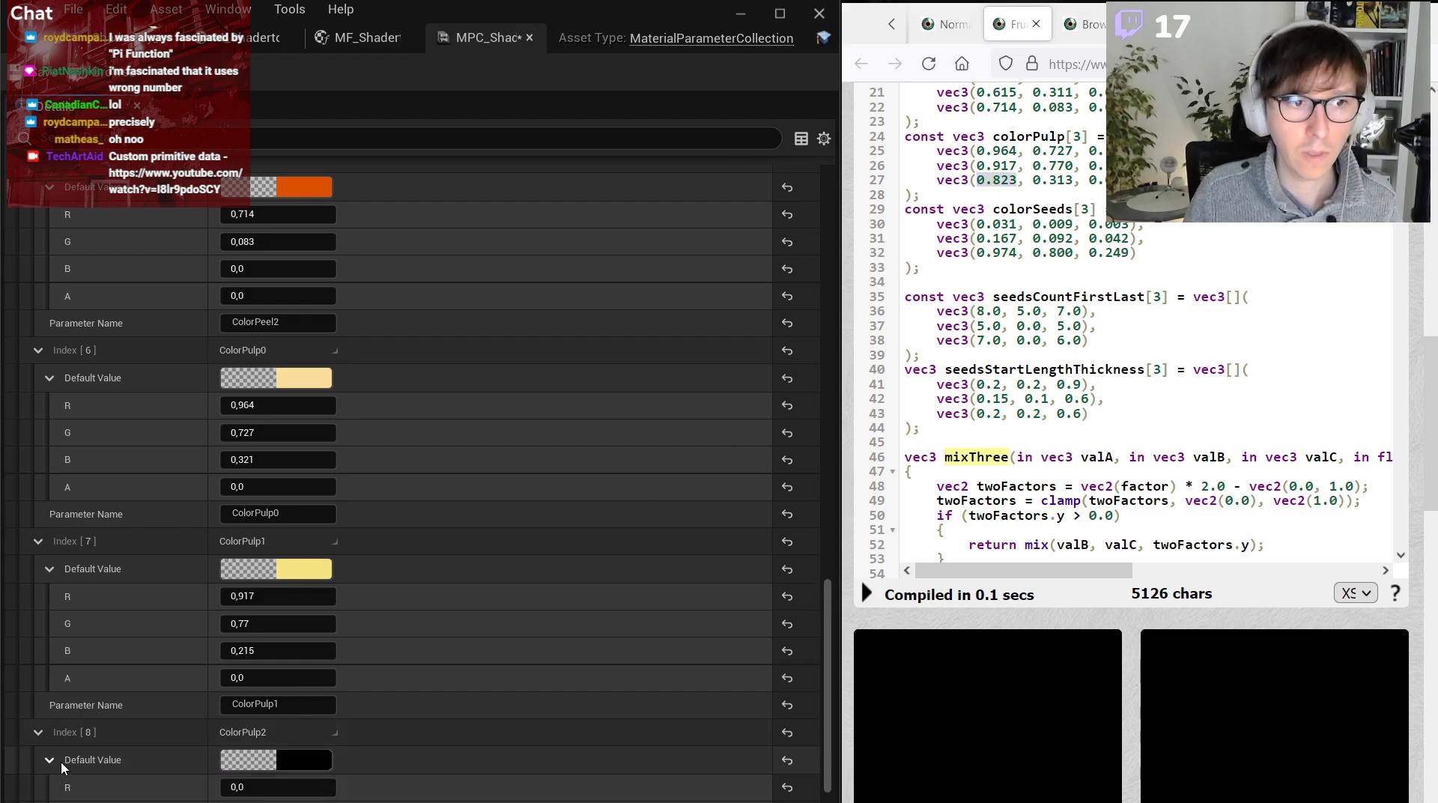
click(255, 787)
key(ctrl+v)
key(Return)
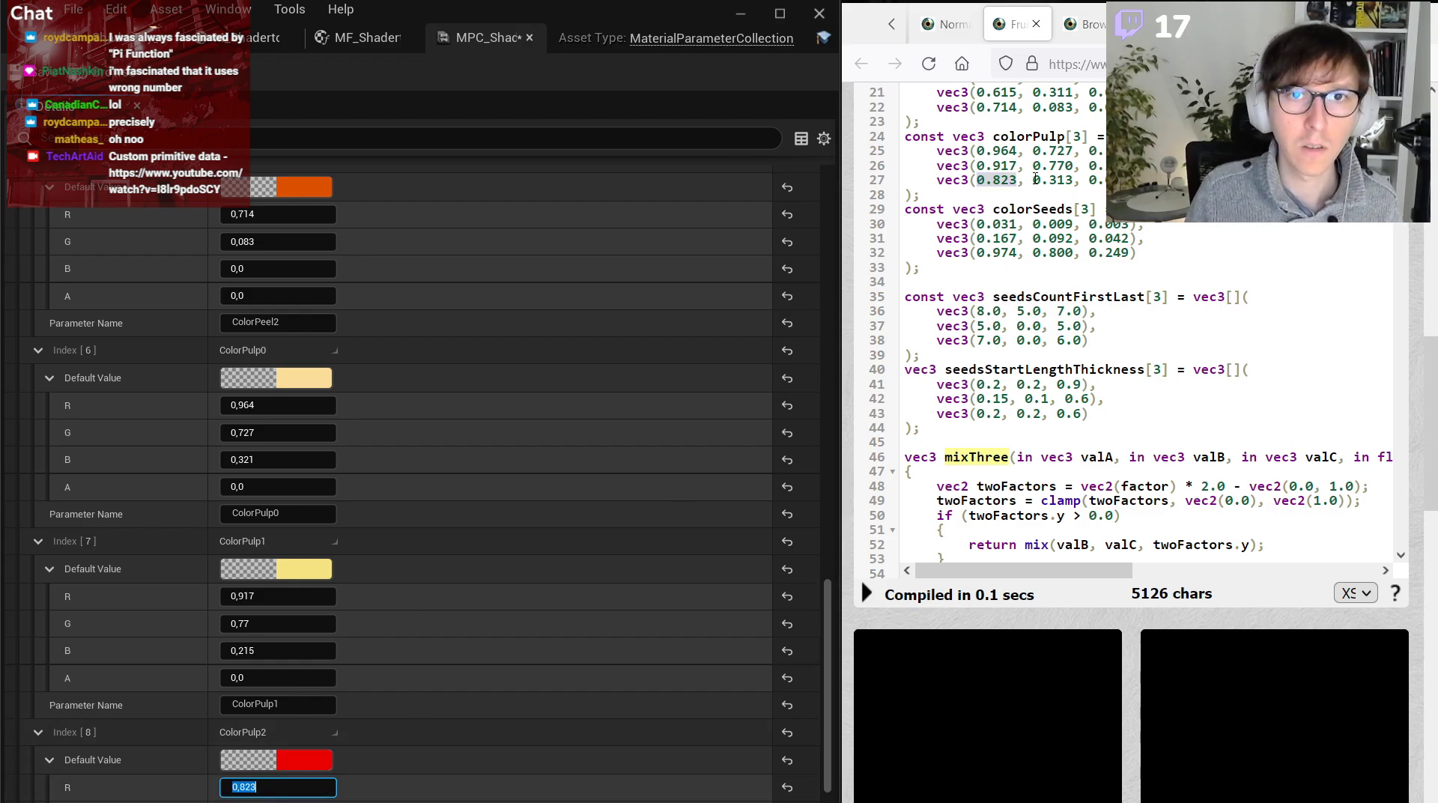
drag(1035, 180, 1116, 180)
click(255, 802)
key(ctrl+v)
key(Return)
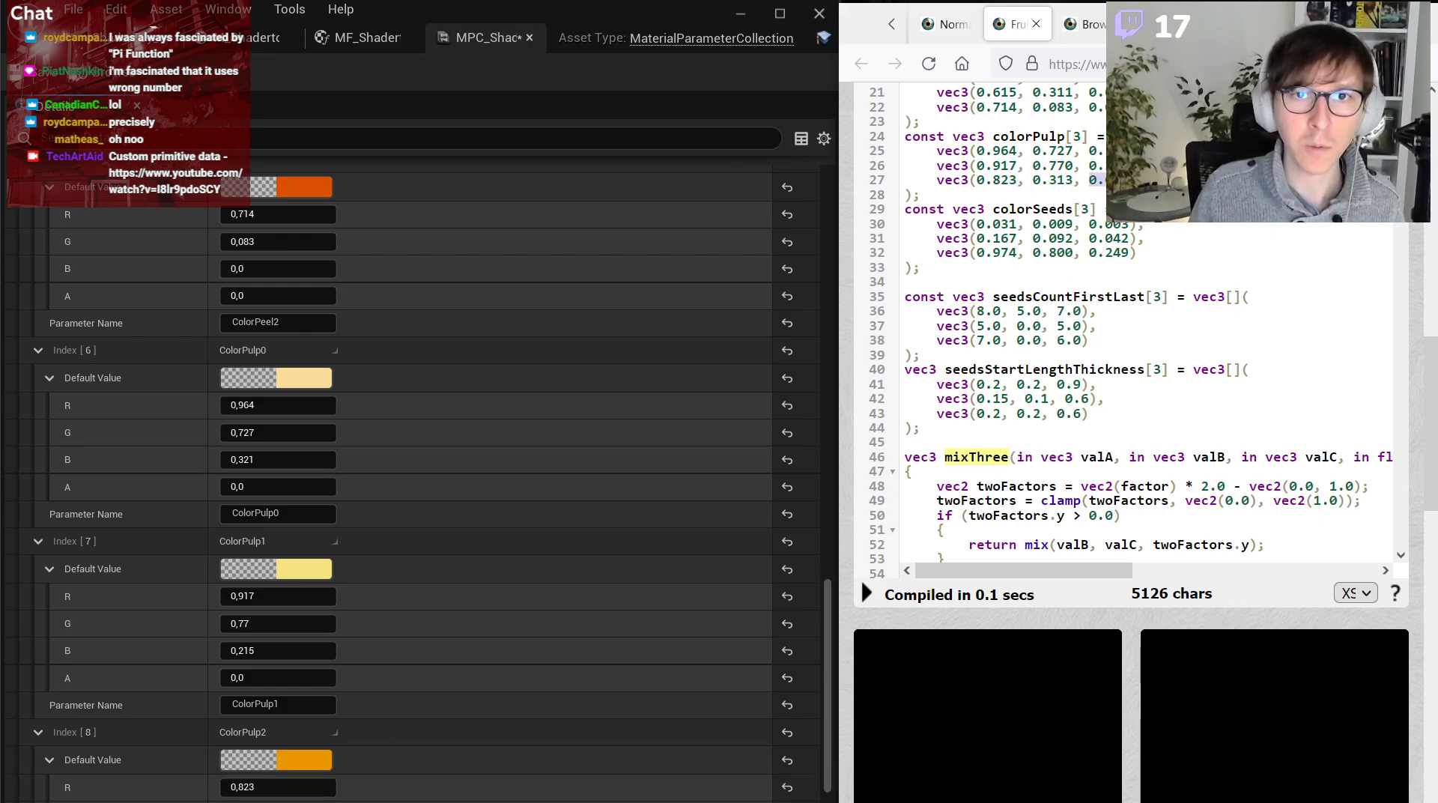
click(255, 802)
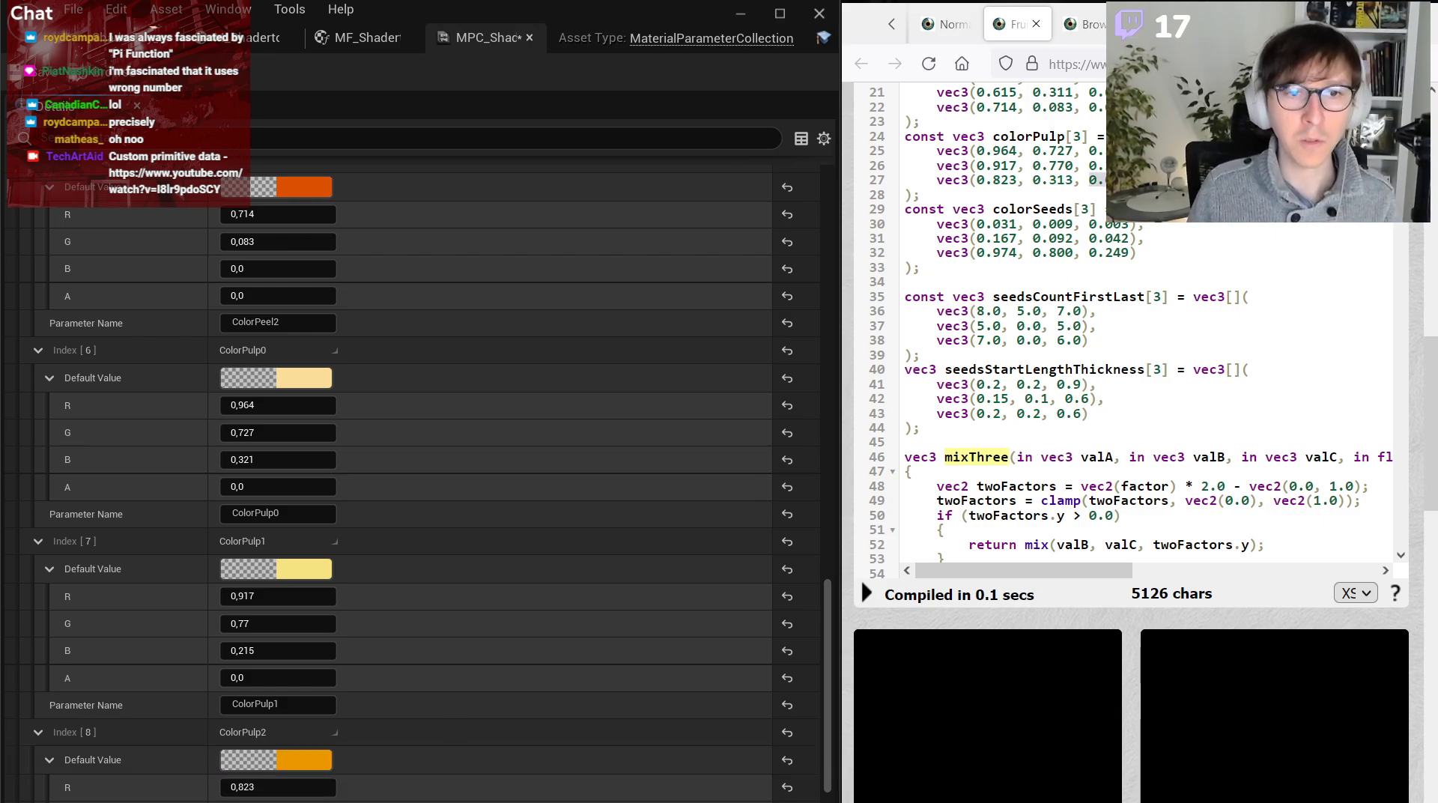
key(ctrl+v)
key(Return)
Expand the tenth vector parameter, Vector8 at index 9, in the parameter collection.
scroll(377, 562, down, 4)
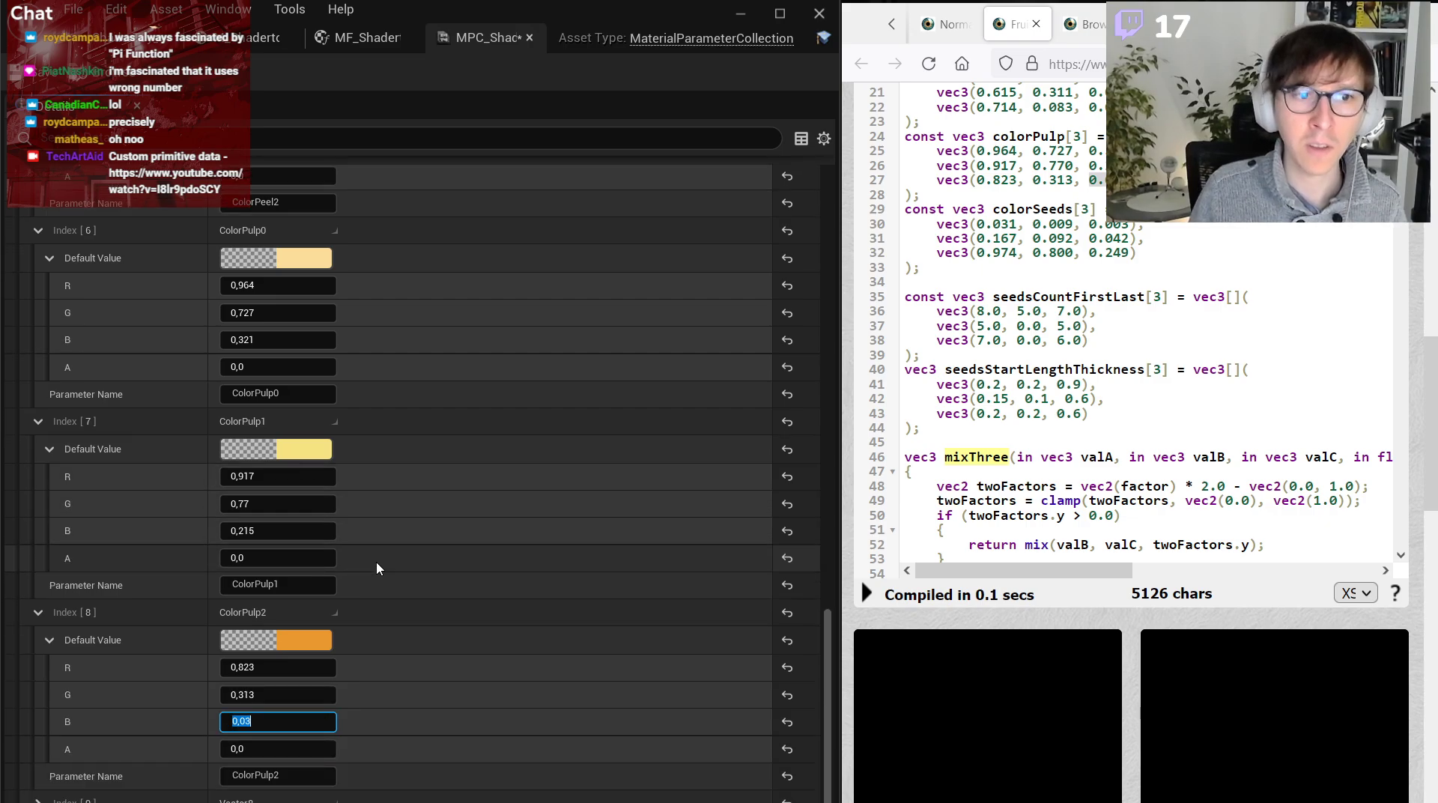
scroll(376, 564, down, 2)
click(39, 745)
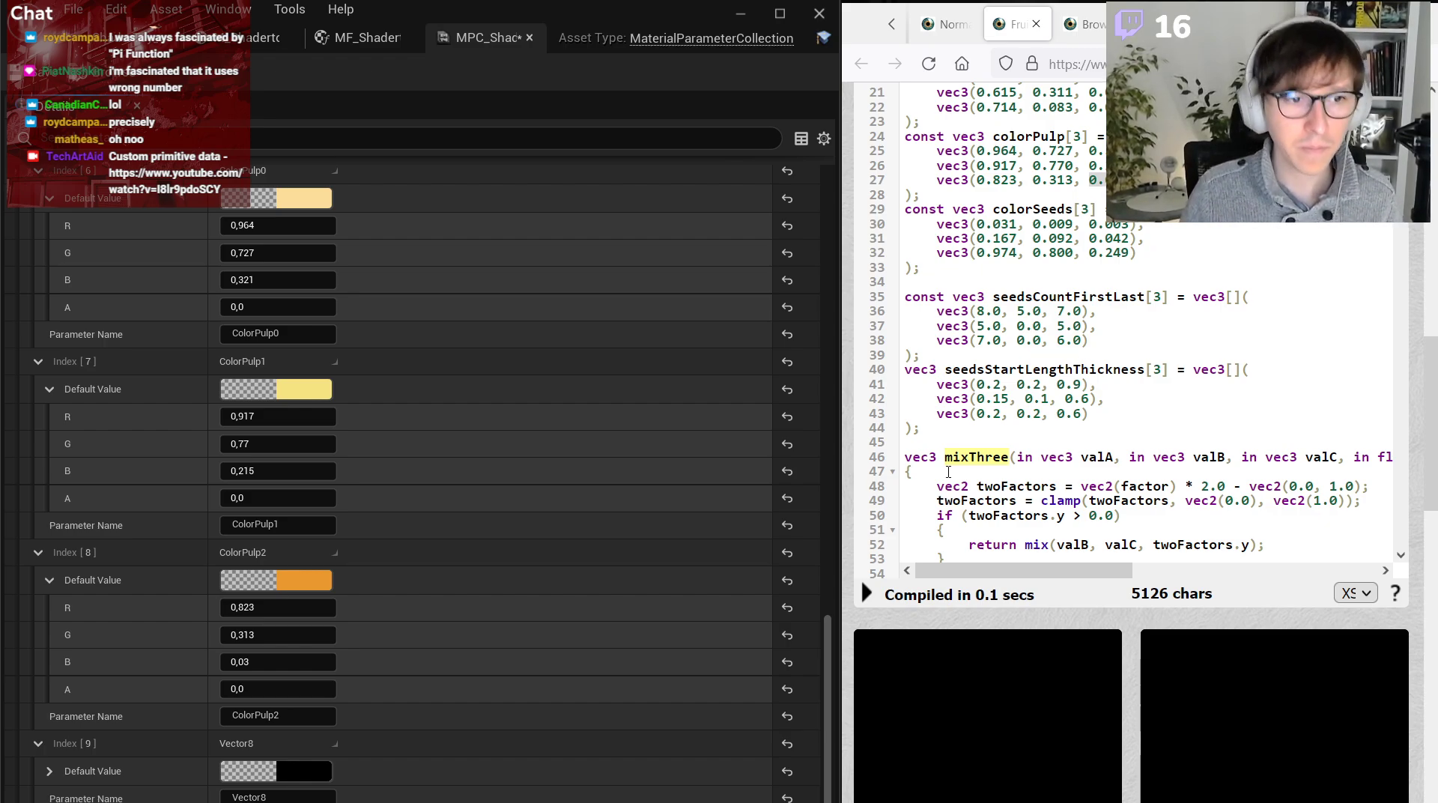
scroll(345, 654, down, 1)
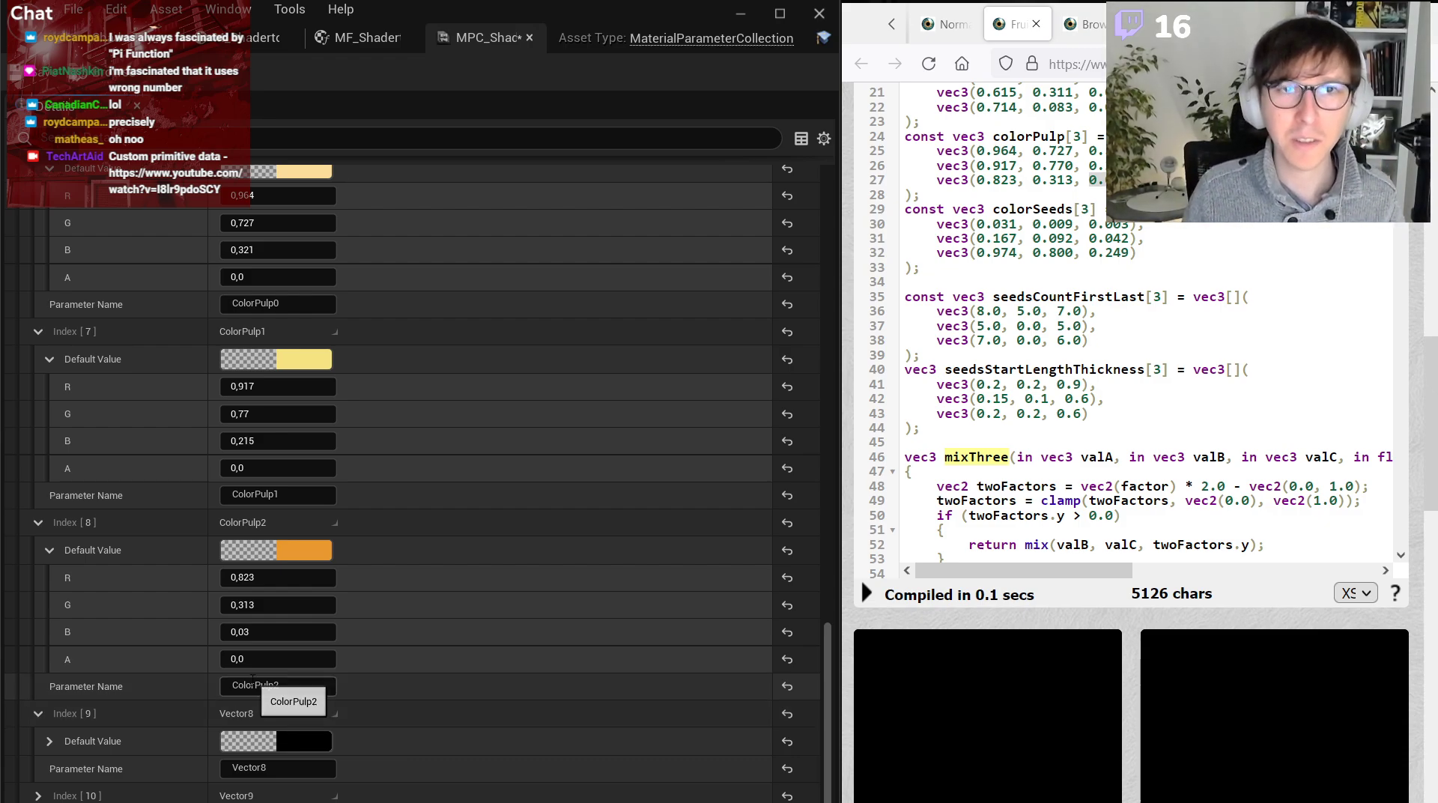
scroll(387, 641, down, 3)
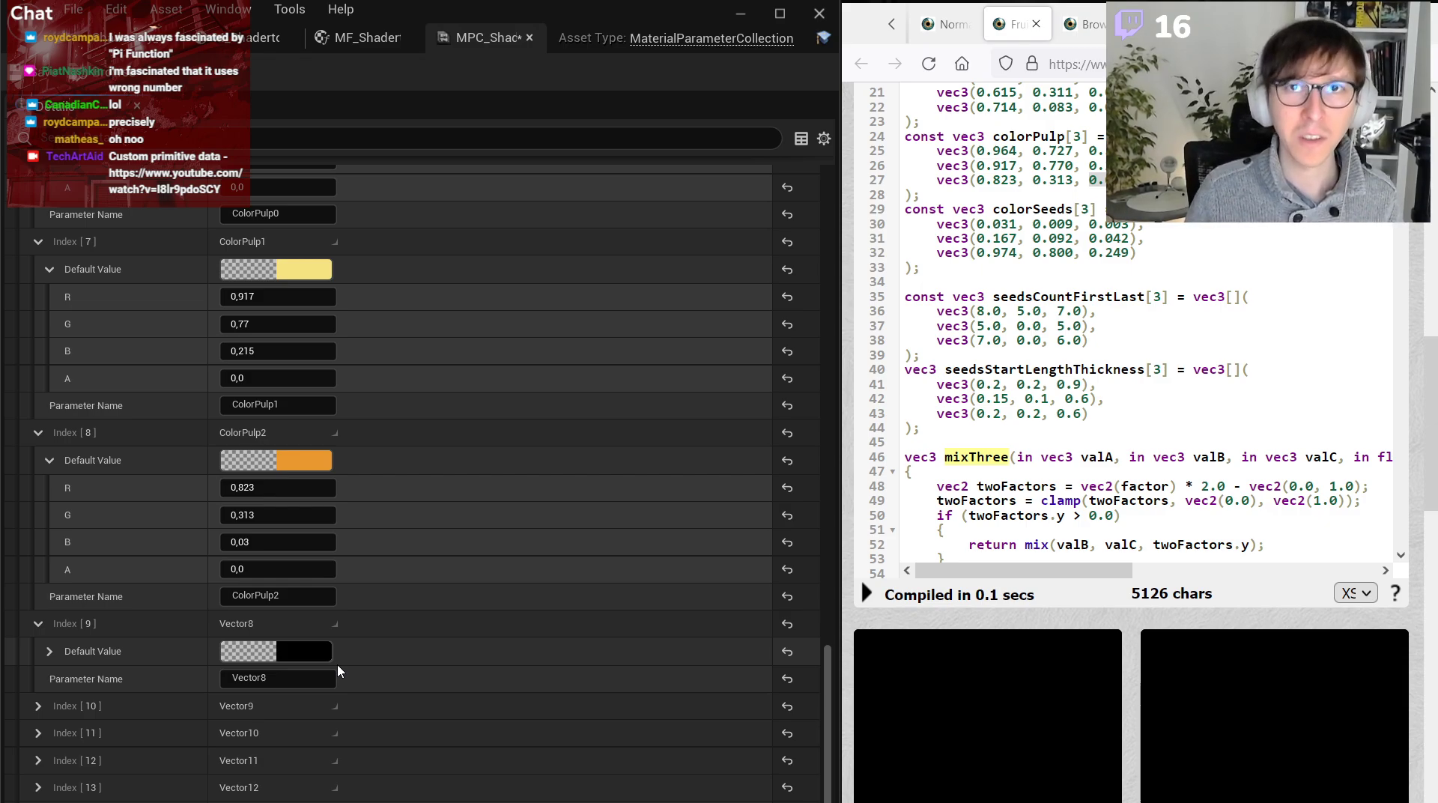
Name the tenth vector parameter, at index 9, ColorSeeds0 after the shader's colorSeeds array.
scroll(292, 660, down, 2)
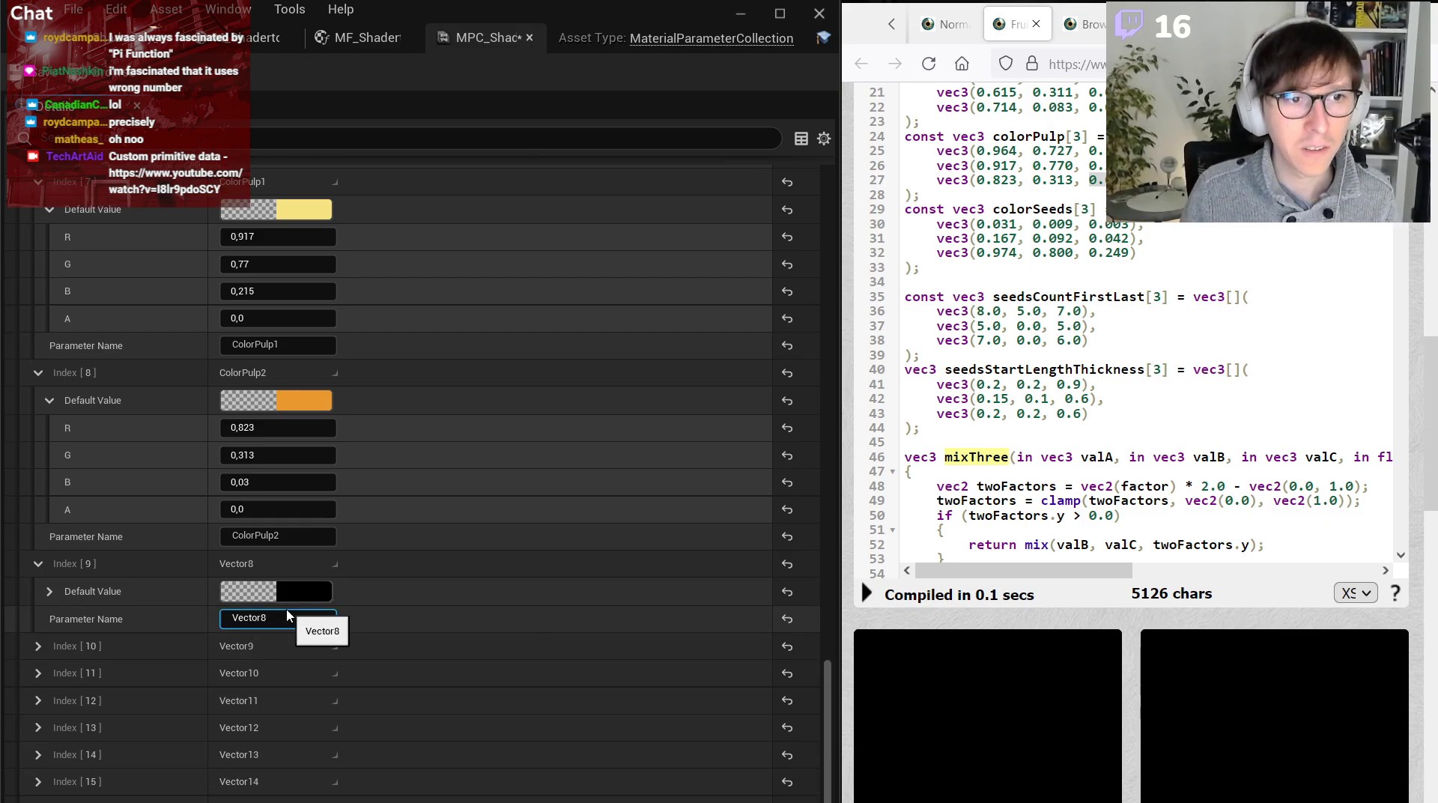
click(287, 617)
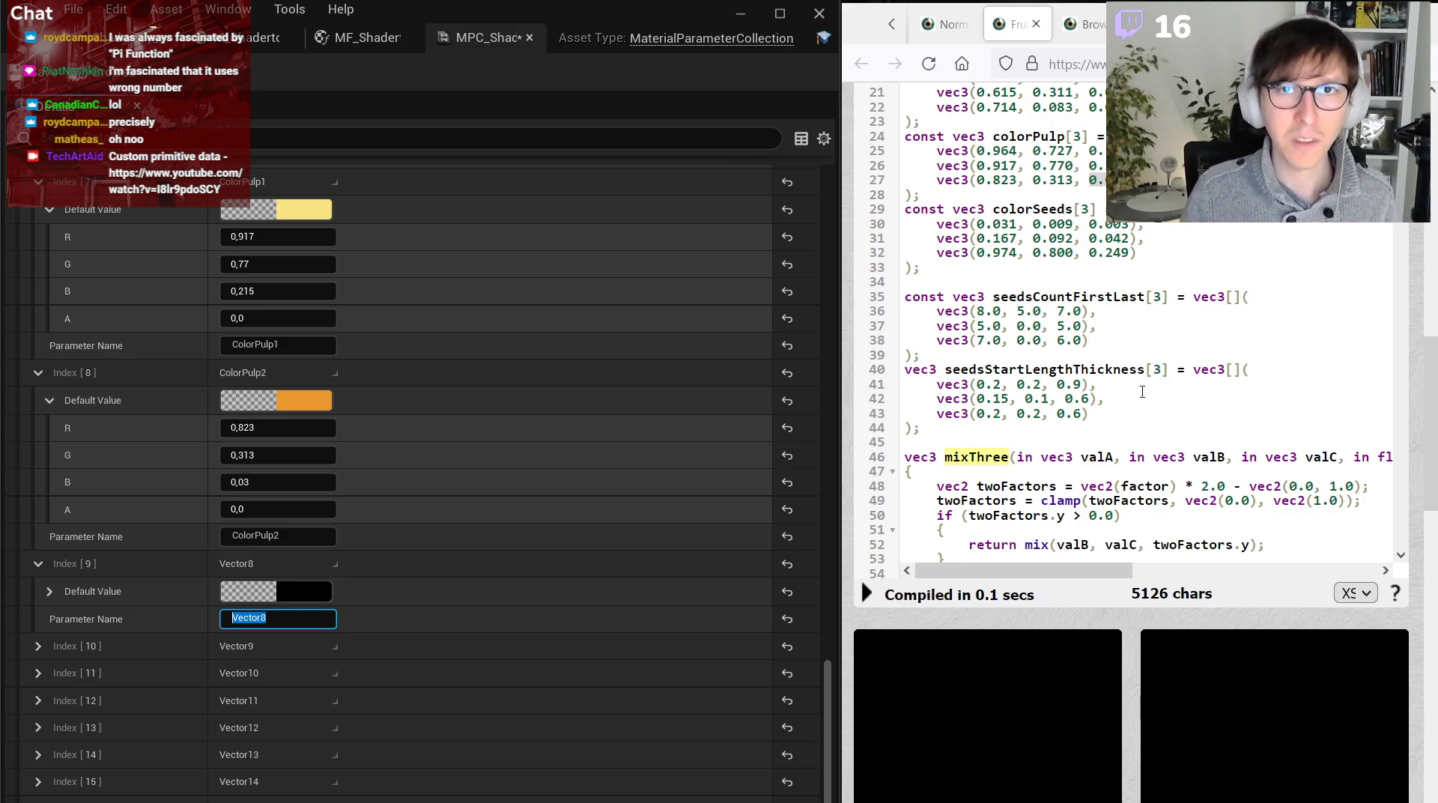
click(1154, 348)
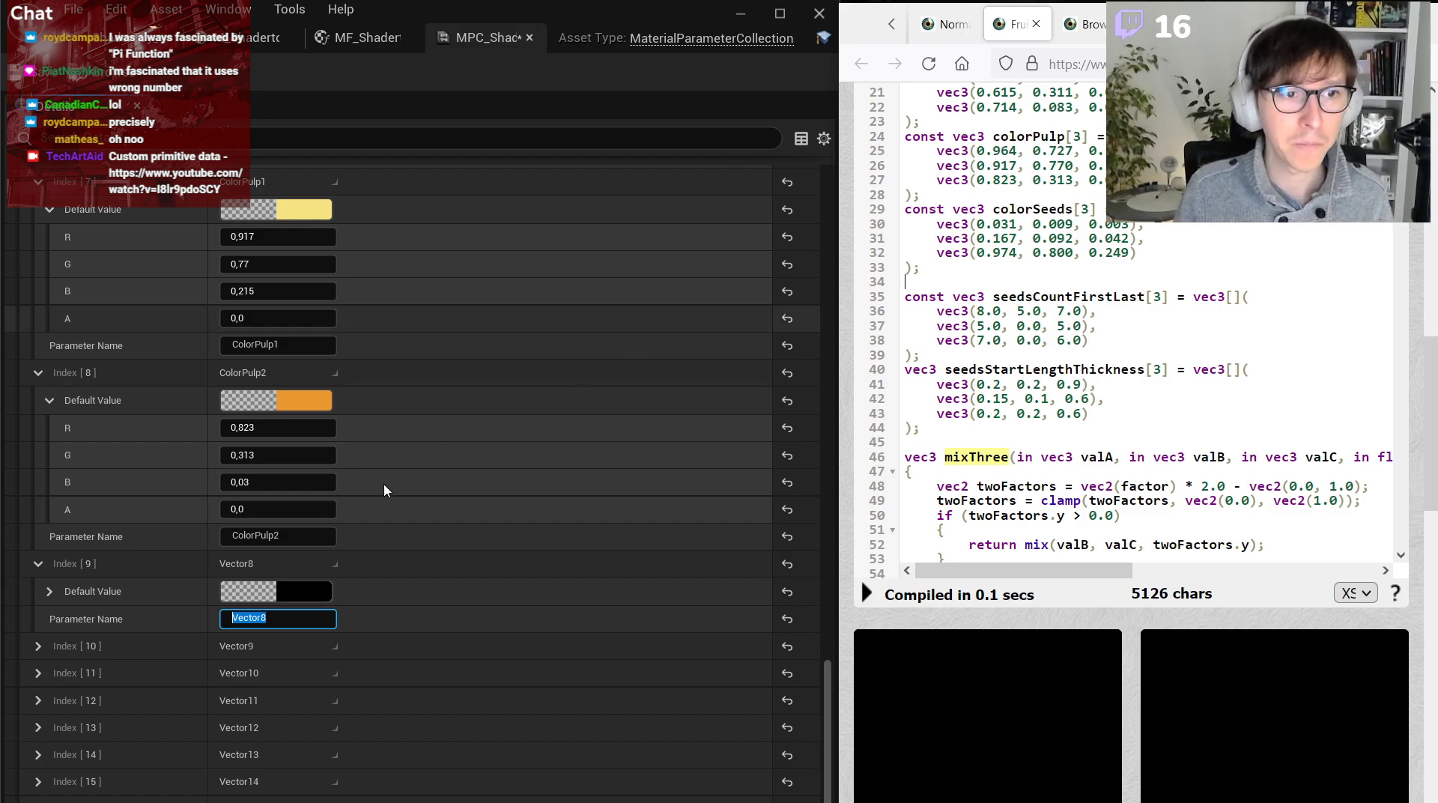
click(293, 619)
double_click(1029, 297)
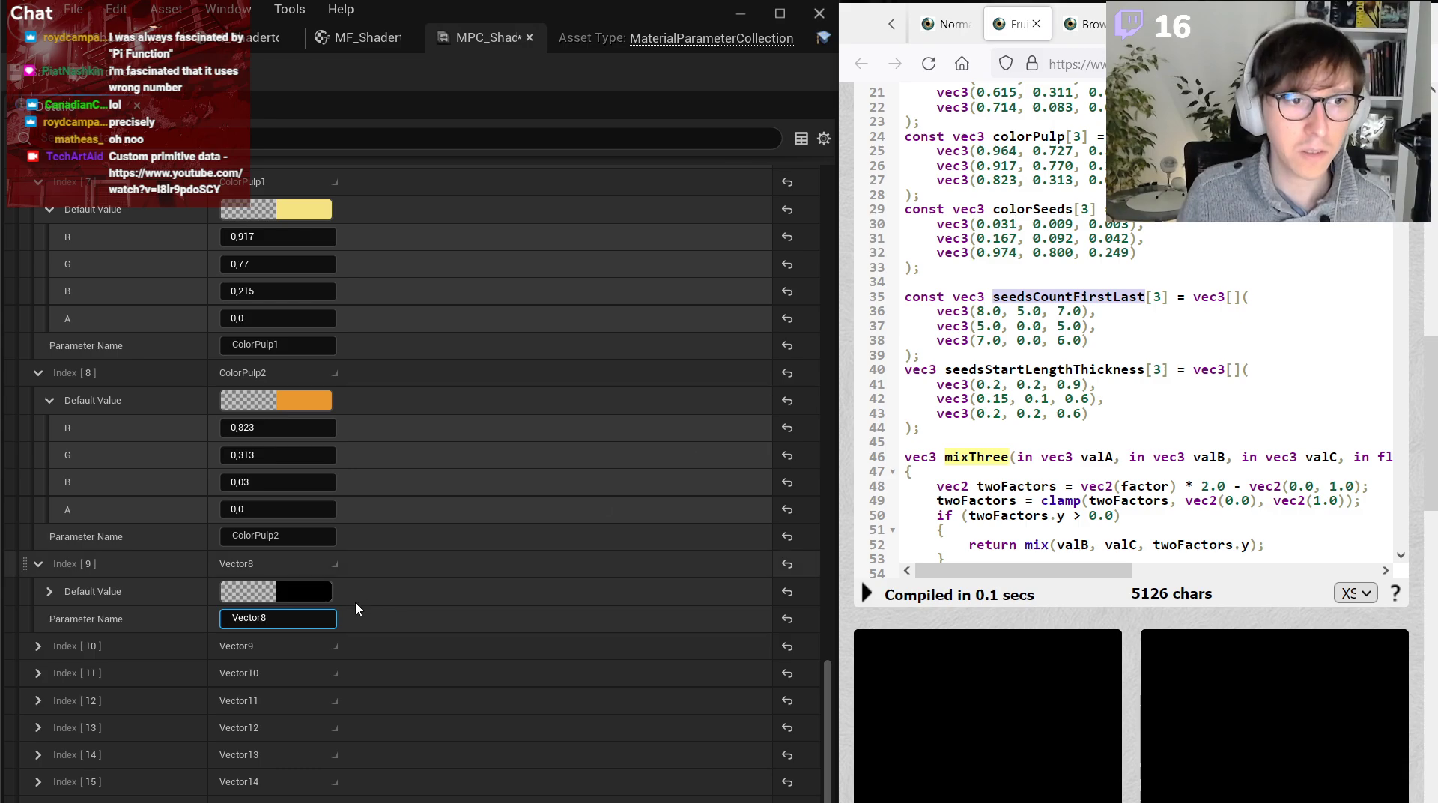
key(ctrl+a)
text(ColorSeeds0)
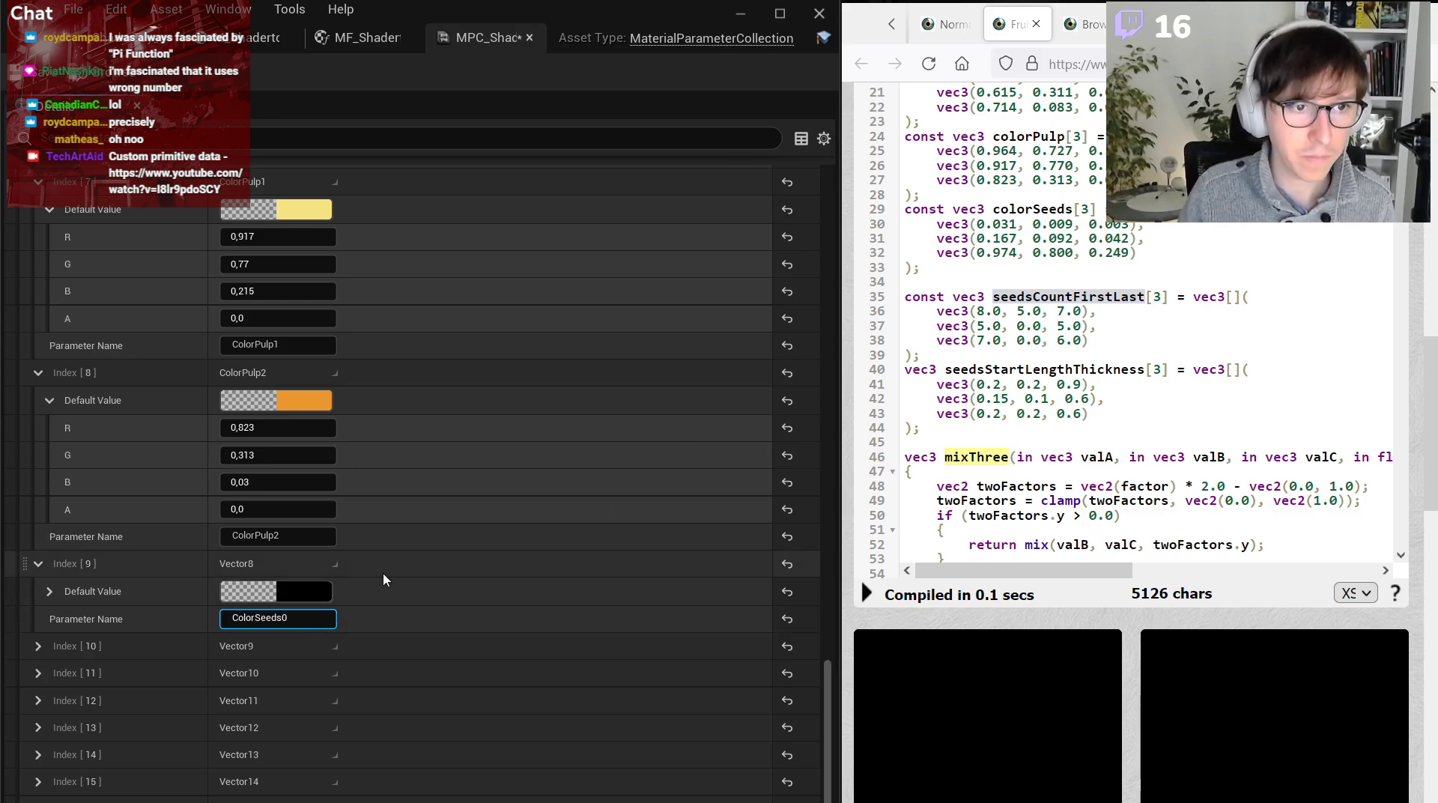
key(Return)
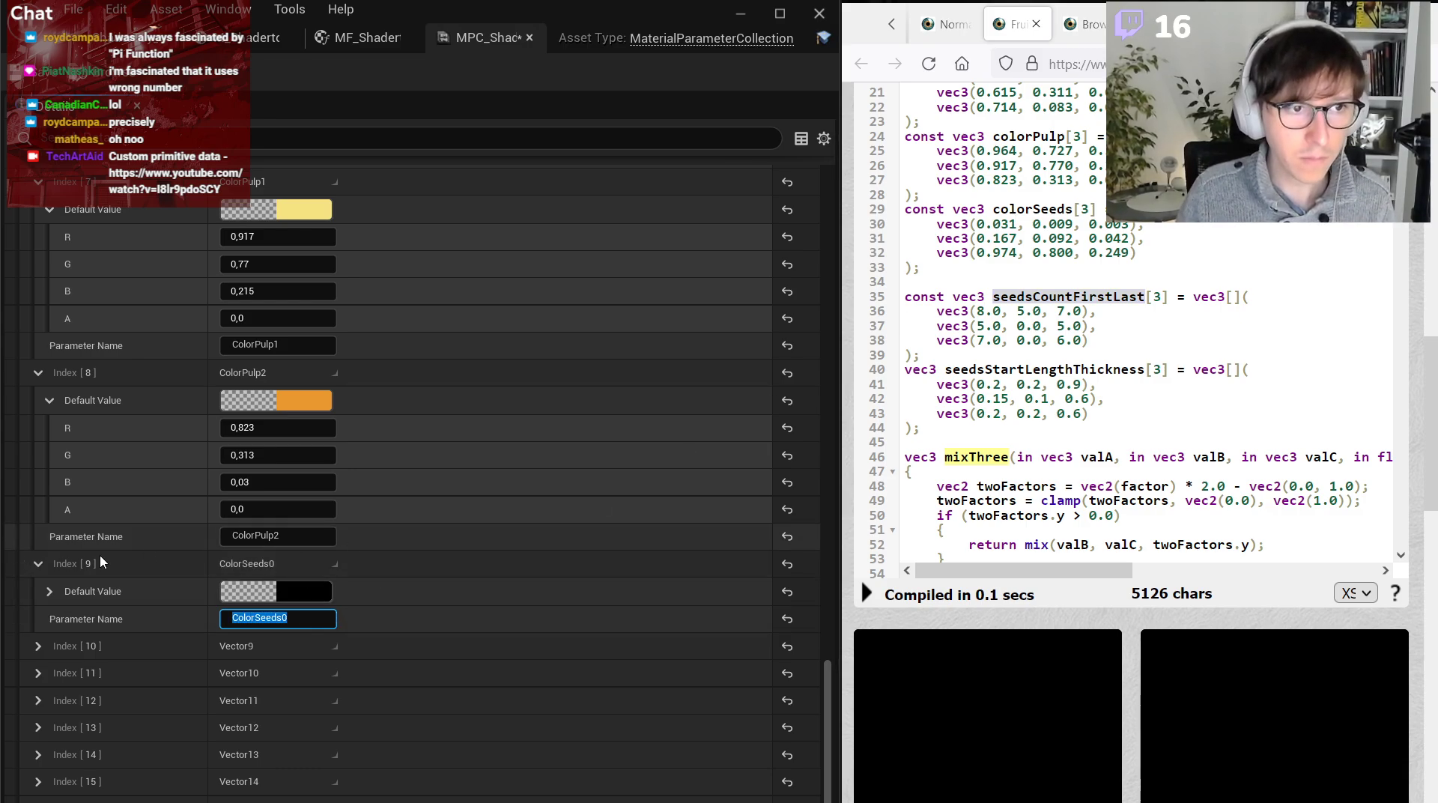
Set the R default value of ColorSeeds0 to 0.031, copied from the first colorSeeds vector in the shader code.
click(50, 591)
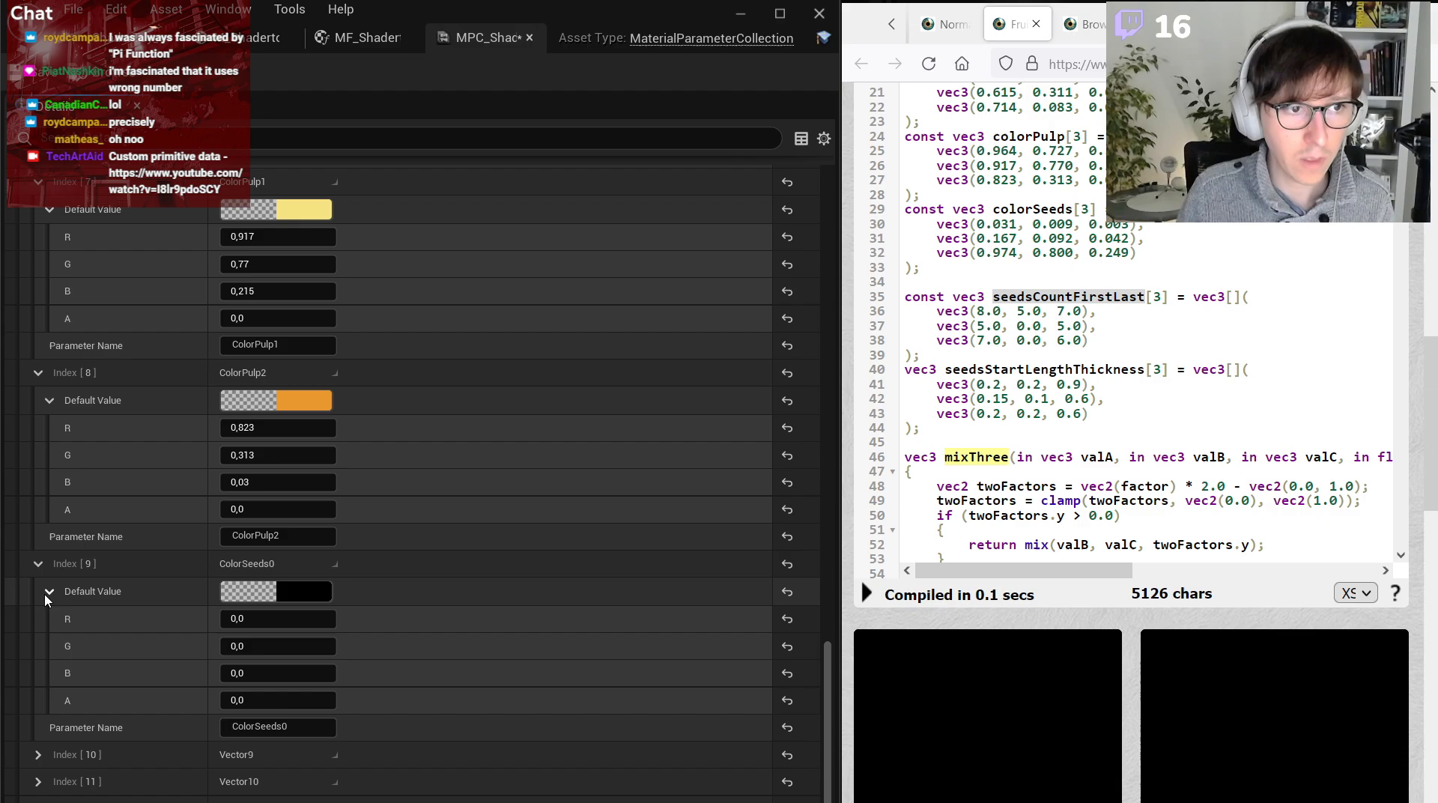
double_click(990, 224)
key(ctrl+c)
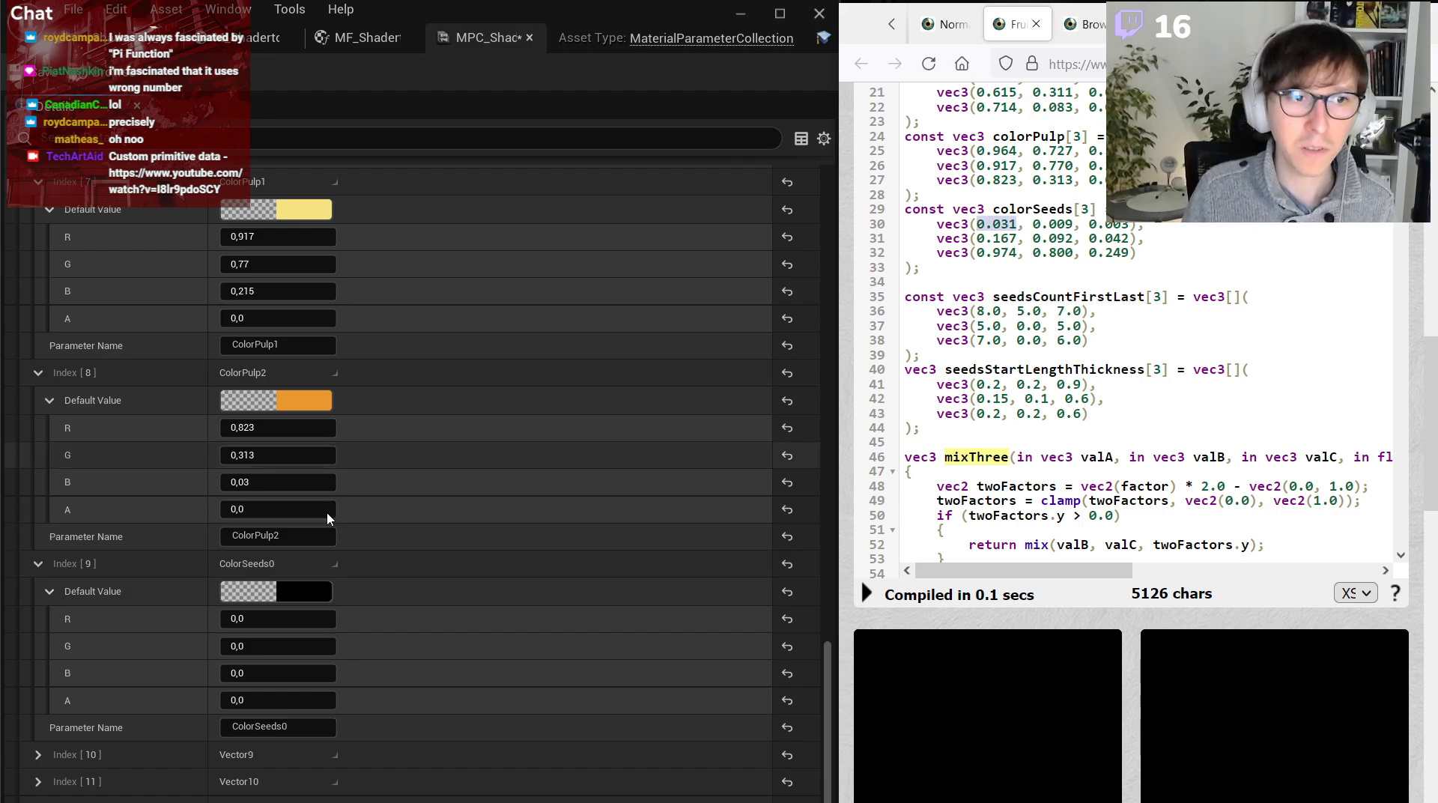
click(308, 619)
key(ctrl+v)
key(Return)
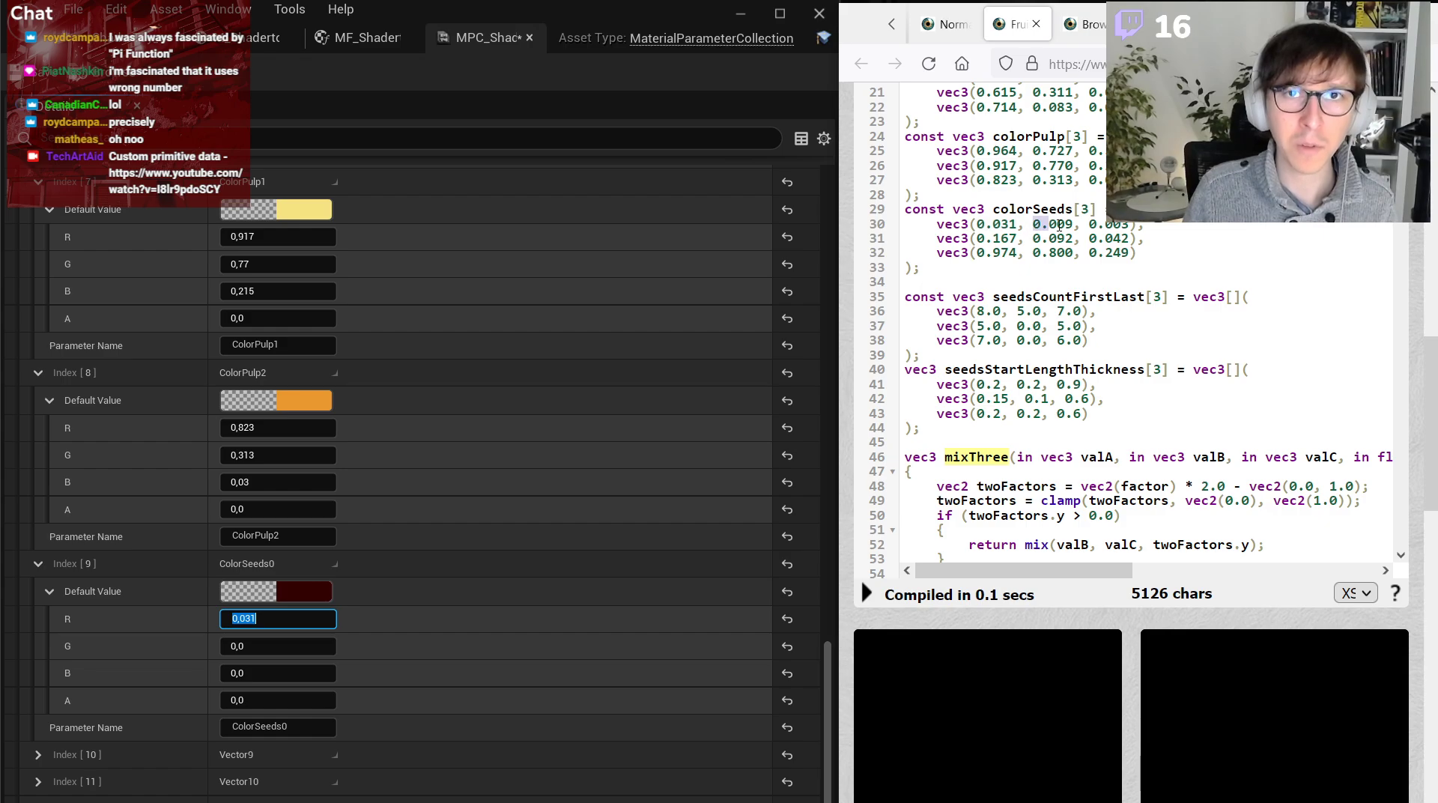
Set the G and B default values of ColorSeeds0 to 0.009 and 0.003 from the first colorSeeds vector.
double_click(1053, 224)
key(ctrl+c)
click(296, 646)
key(ctrl+v)
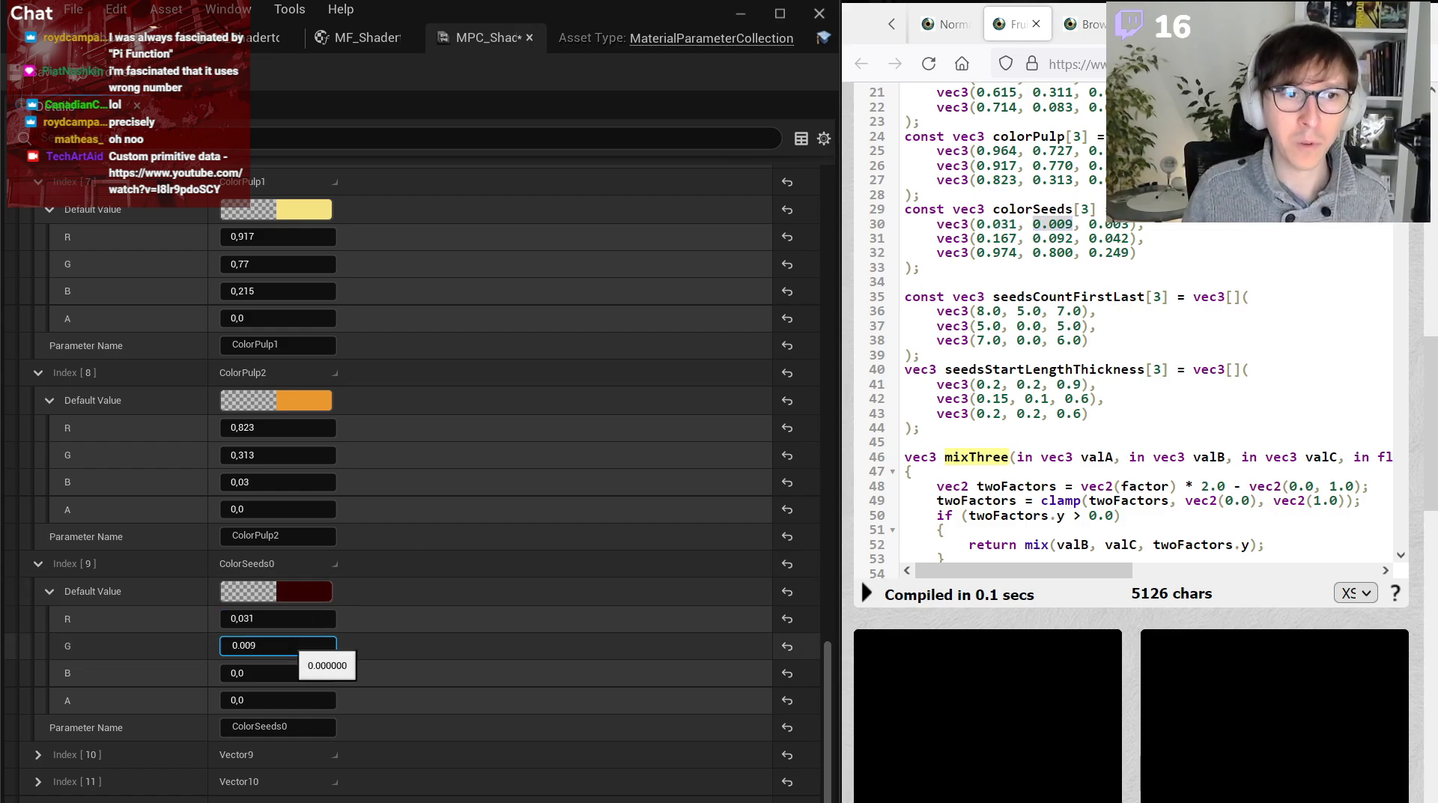
key(Return)
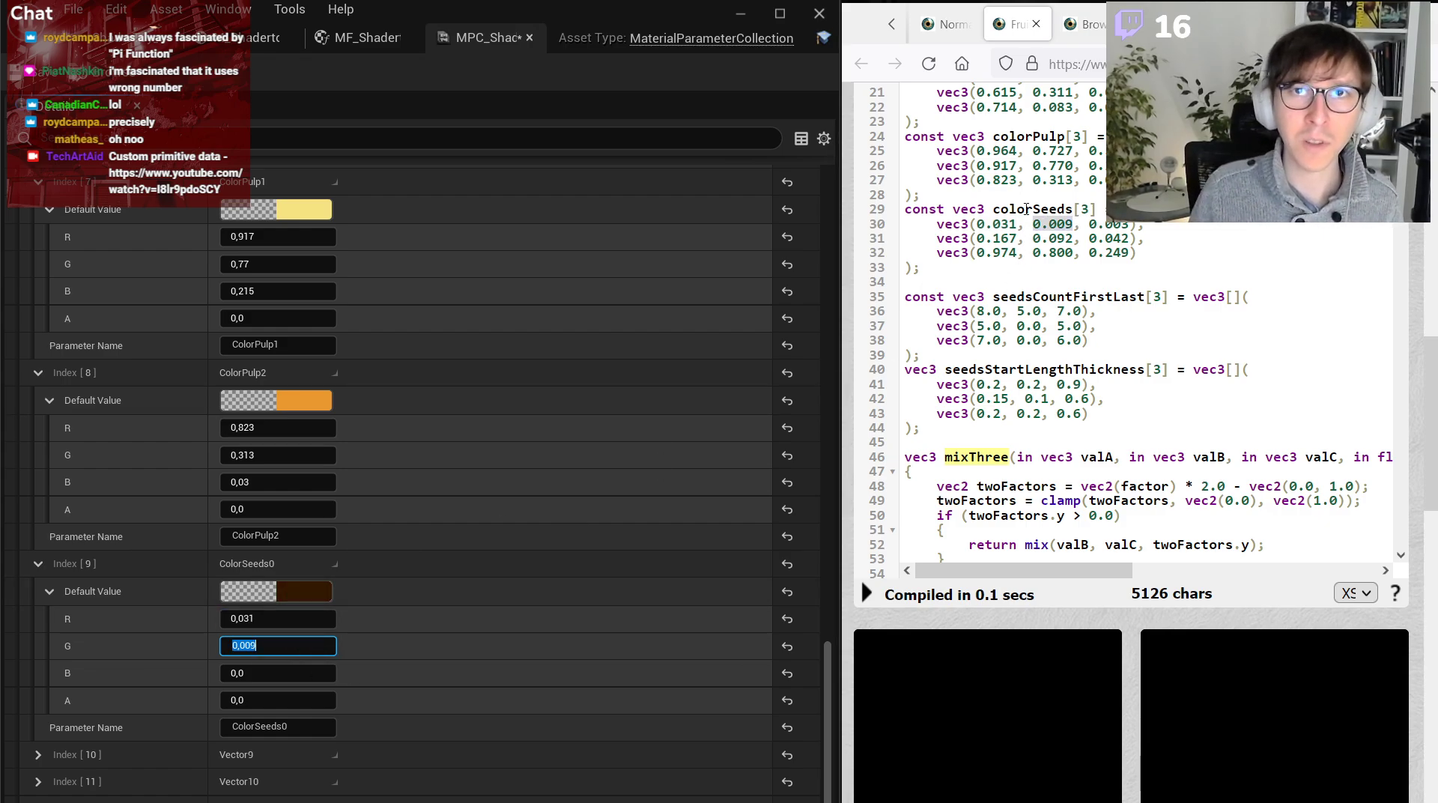
double_click(1108, 224)
click(296, 672)
text(0,003)
key(Return)
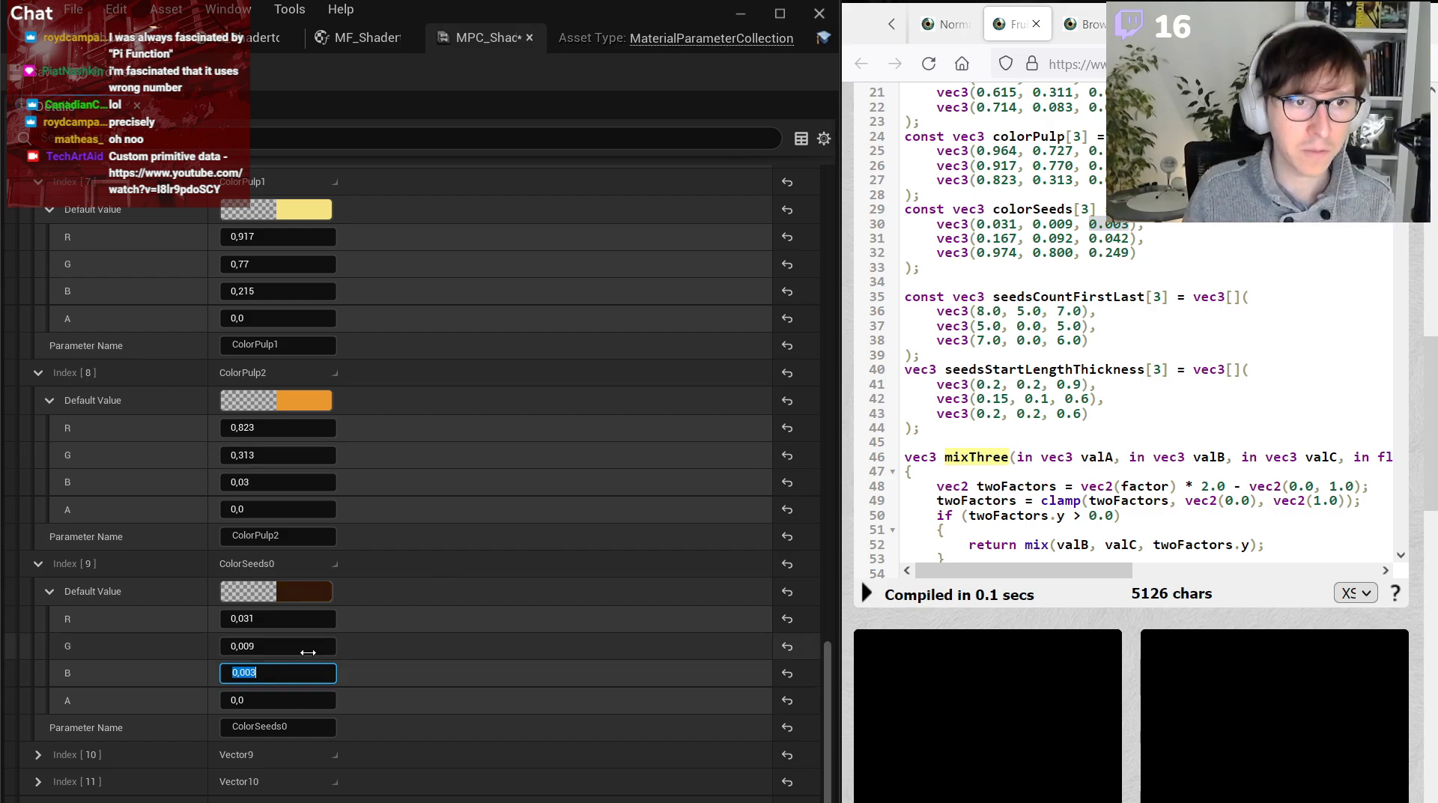
Rename the vector parameter at index 10 as ColorSeeds1.
scroll(456, 537, down, 1)
click(32, 666)
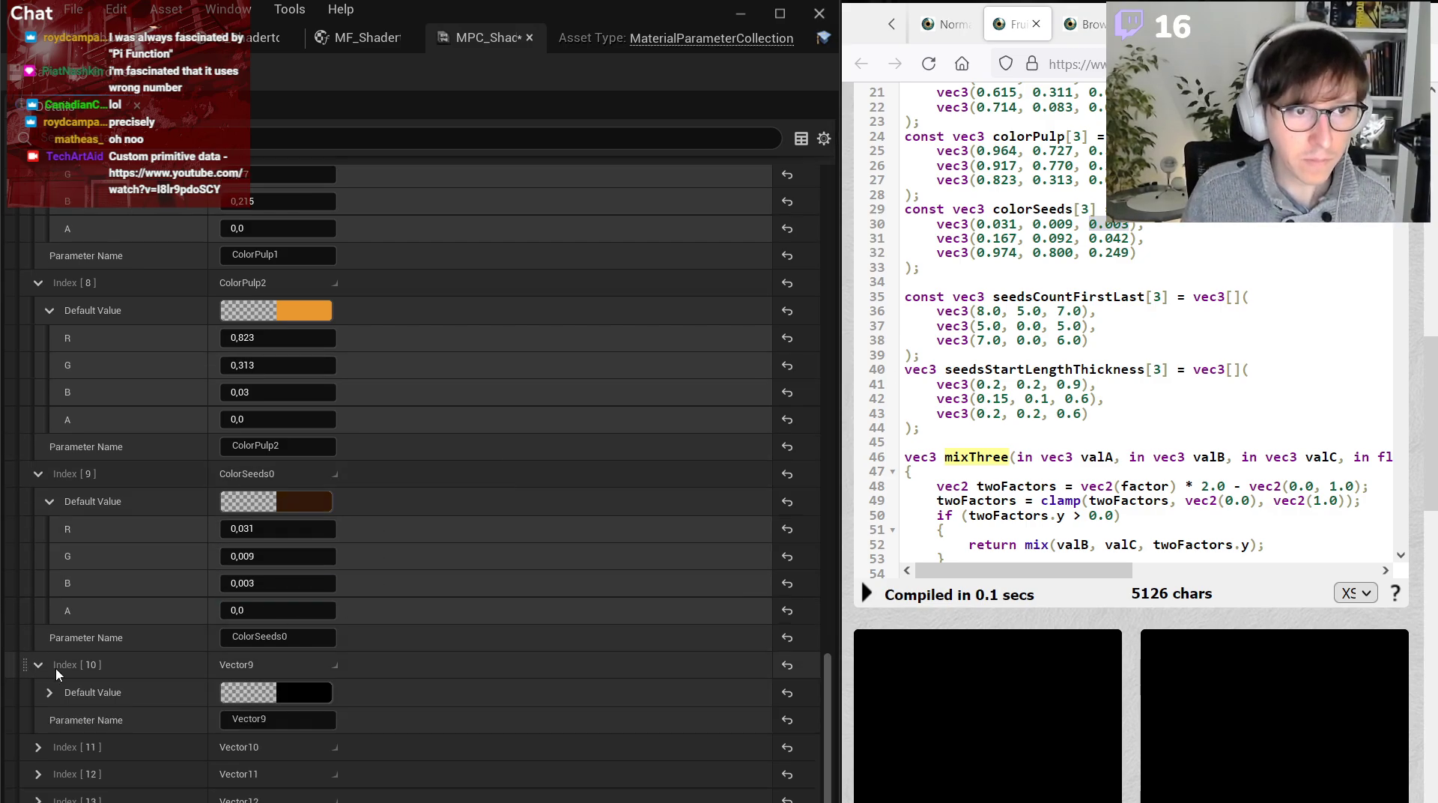
click(327, 716)
text(ColorSeed1)
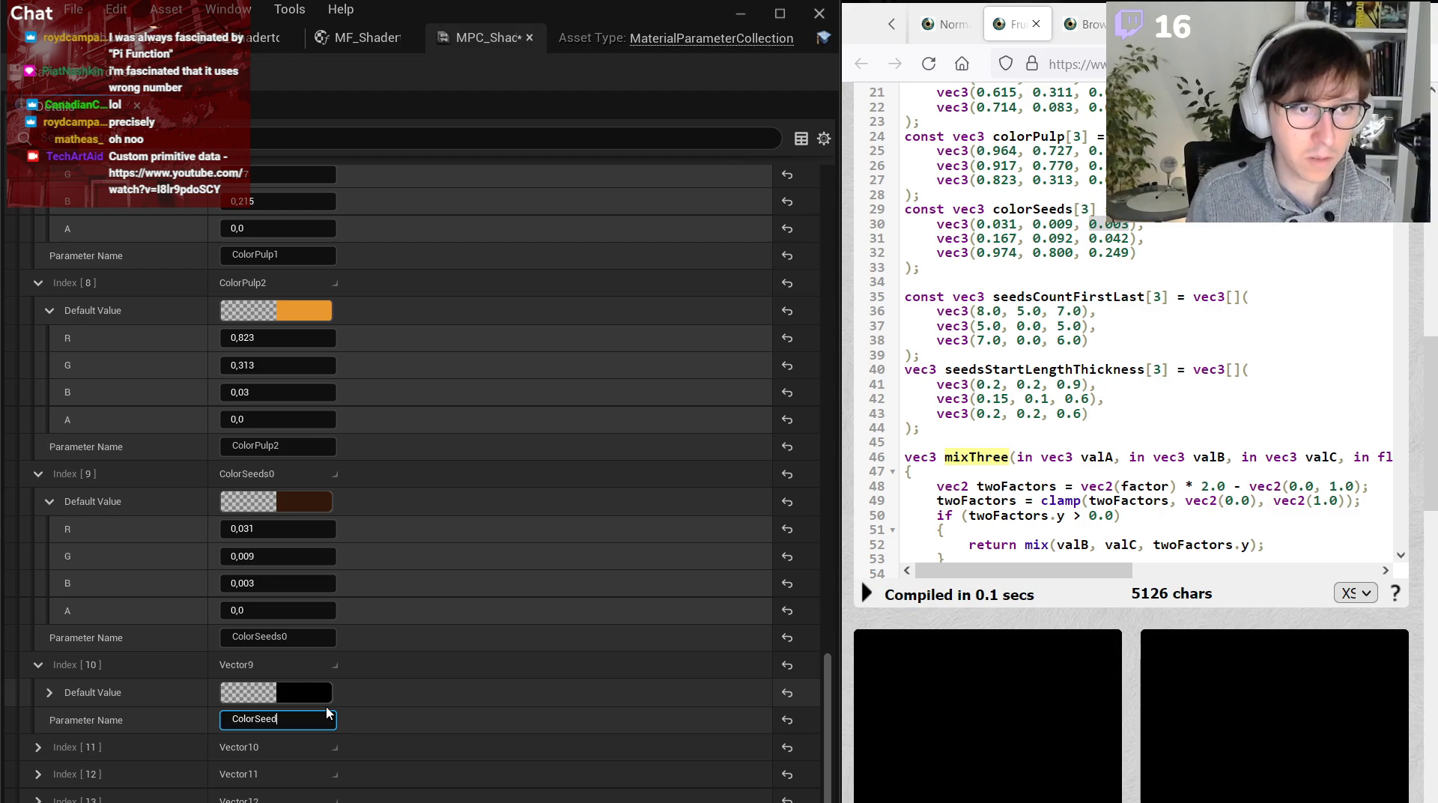
key(Return)
click(278, 717)
text(s)
key(Return)
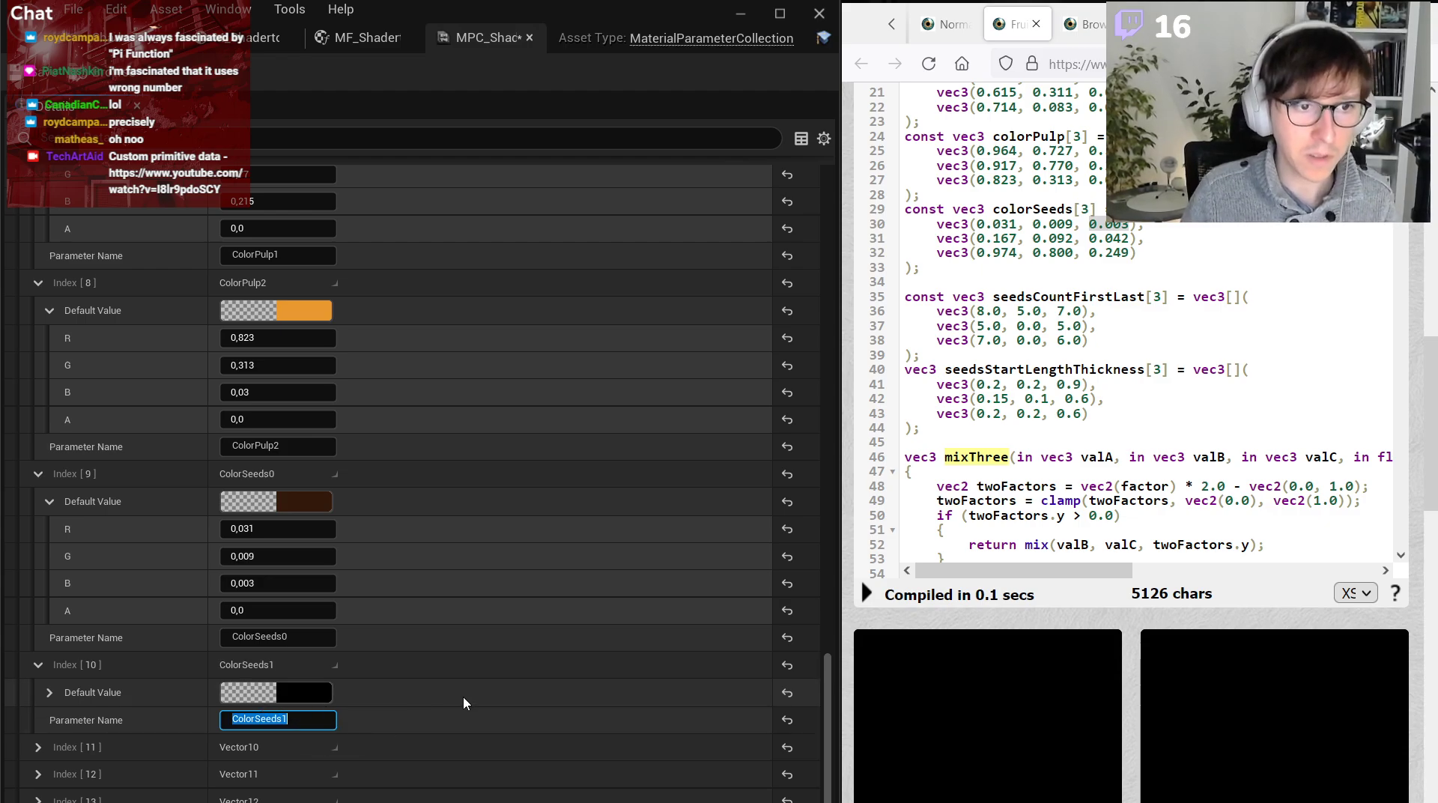
Set the R default value of ColorSeeds1 to 0.167, copied from the second colorSeeds vector in the shader code.
click(50, 692)
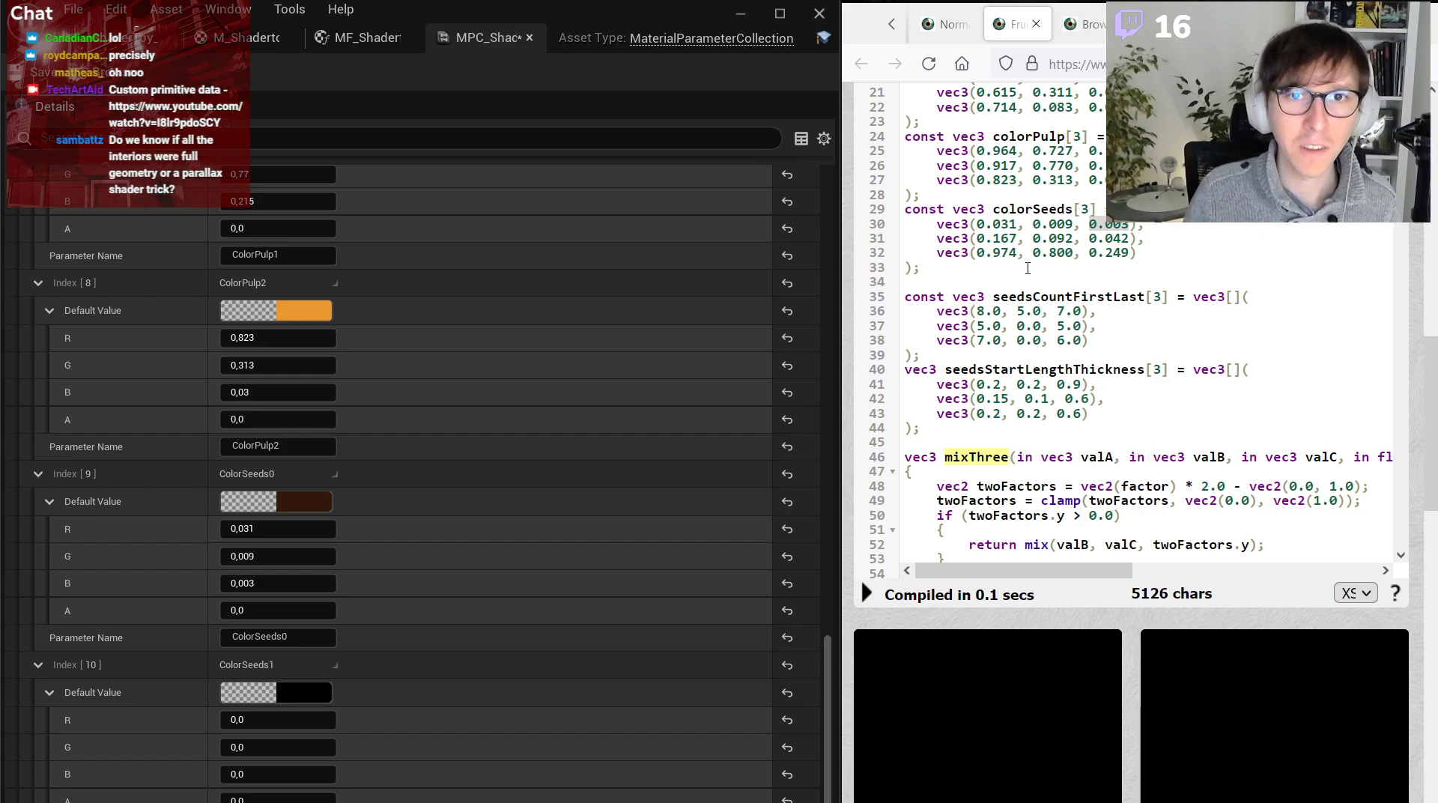
drag(978, 239, 1074, 238)
key(ctrl+c)
click(284, 720)
key(ctrl+v)
key(Return)
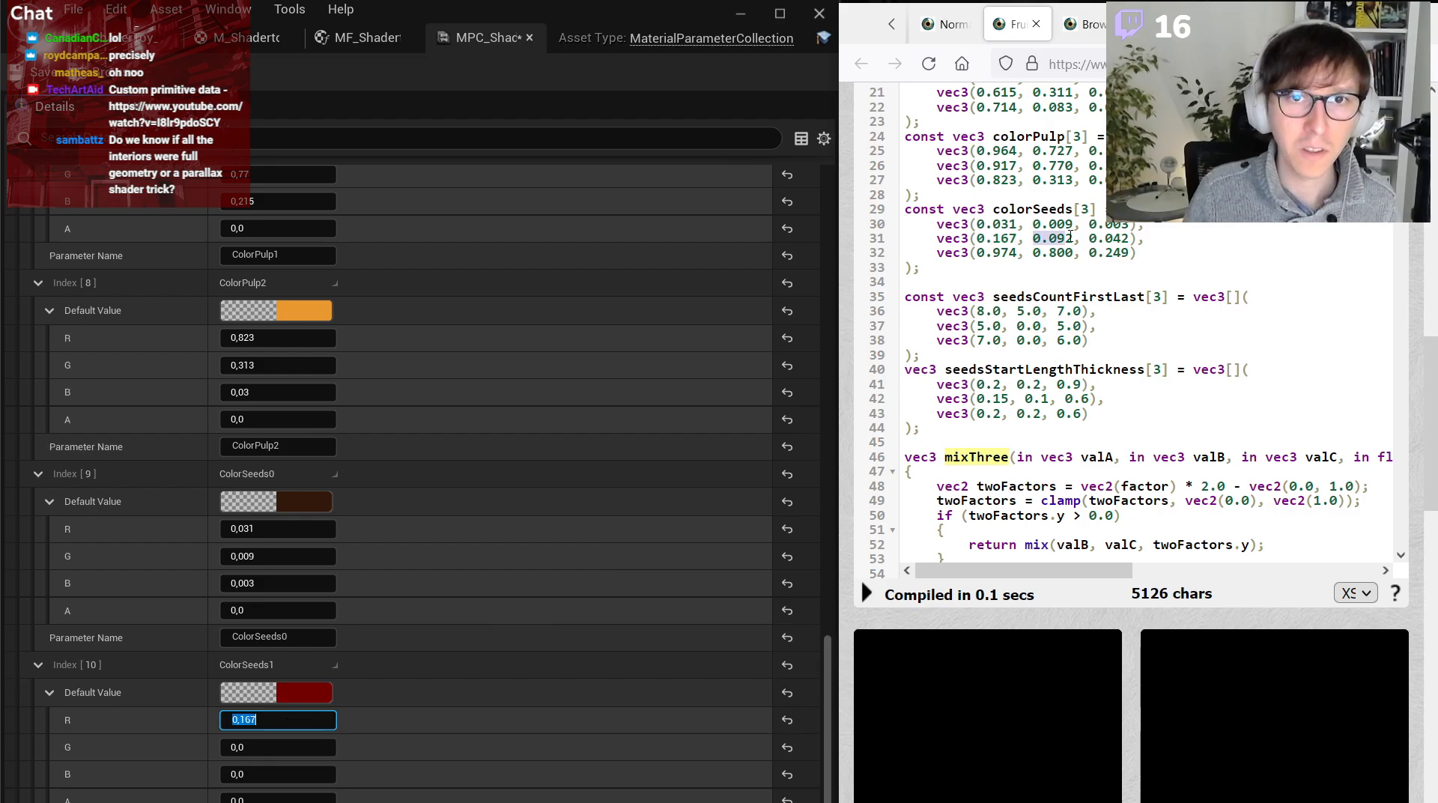
Set the G and B default values of ColorSeeds1 to 0.092 and 0.042 from the second colorSeeds vector.
key(ctrl+c)
click(296, 747)
key(ctrl+v)
key(Return)
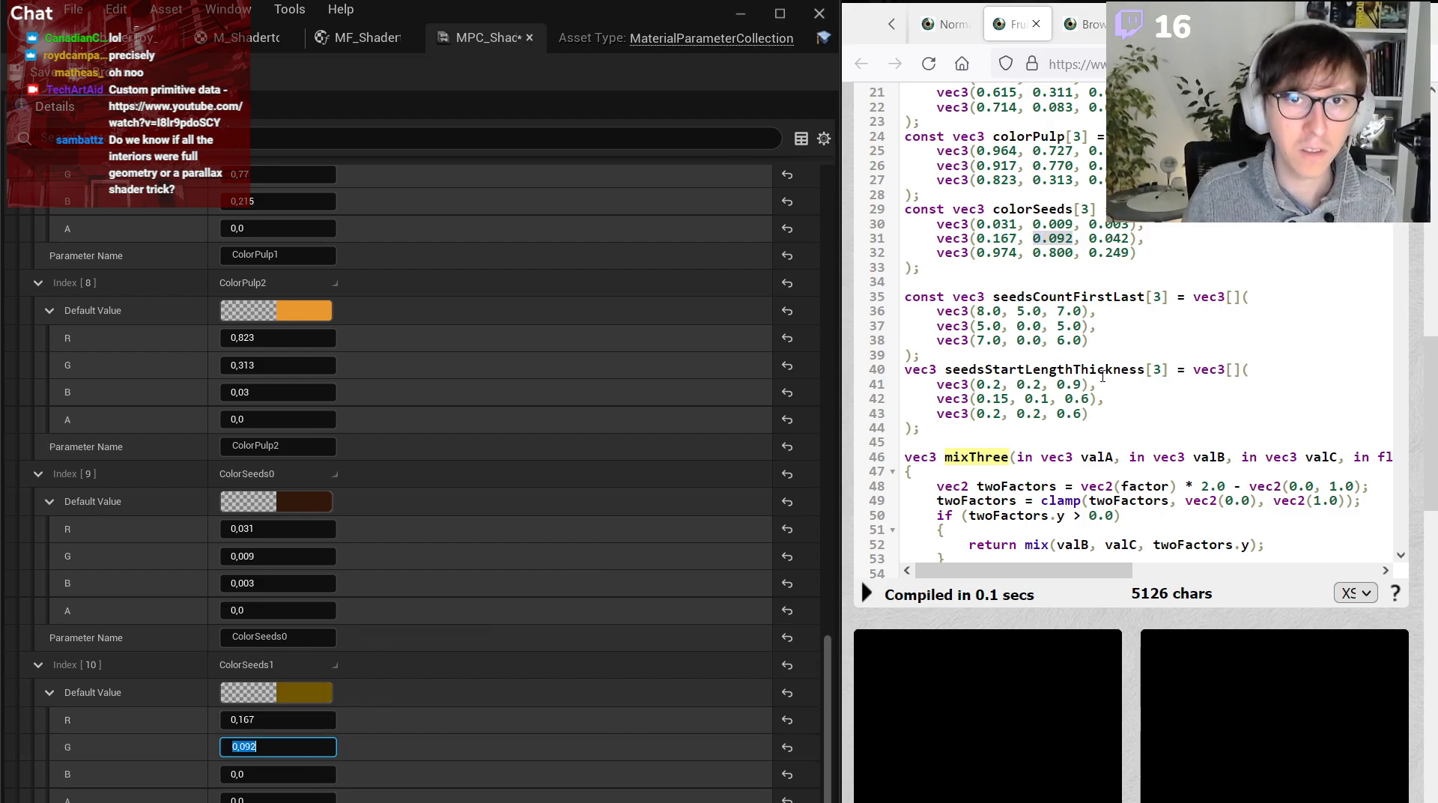
drag(1090, 238, 1130, 239)
key(ctrl+c)
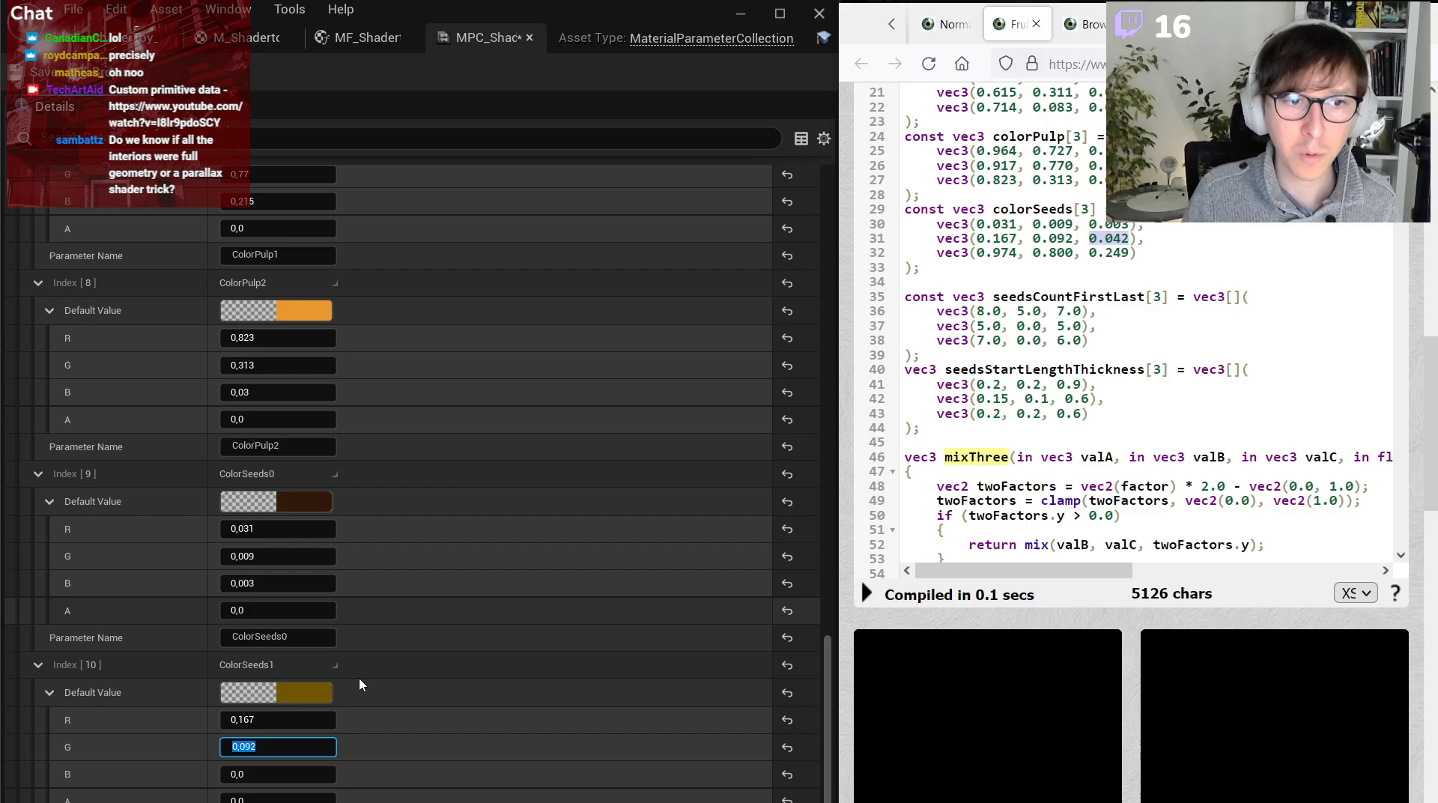
click(308, 773)
key(ctrl+v)
key(Return)
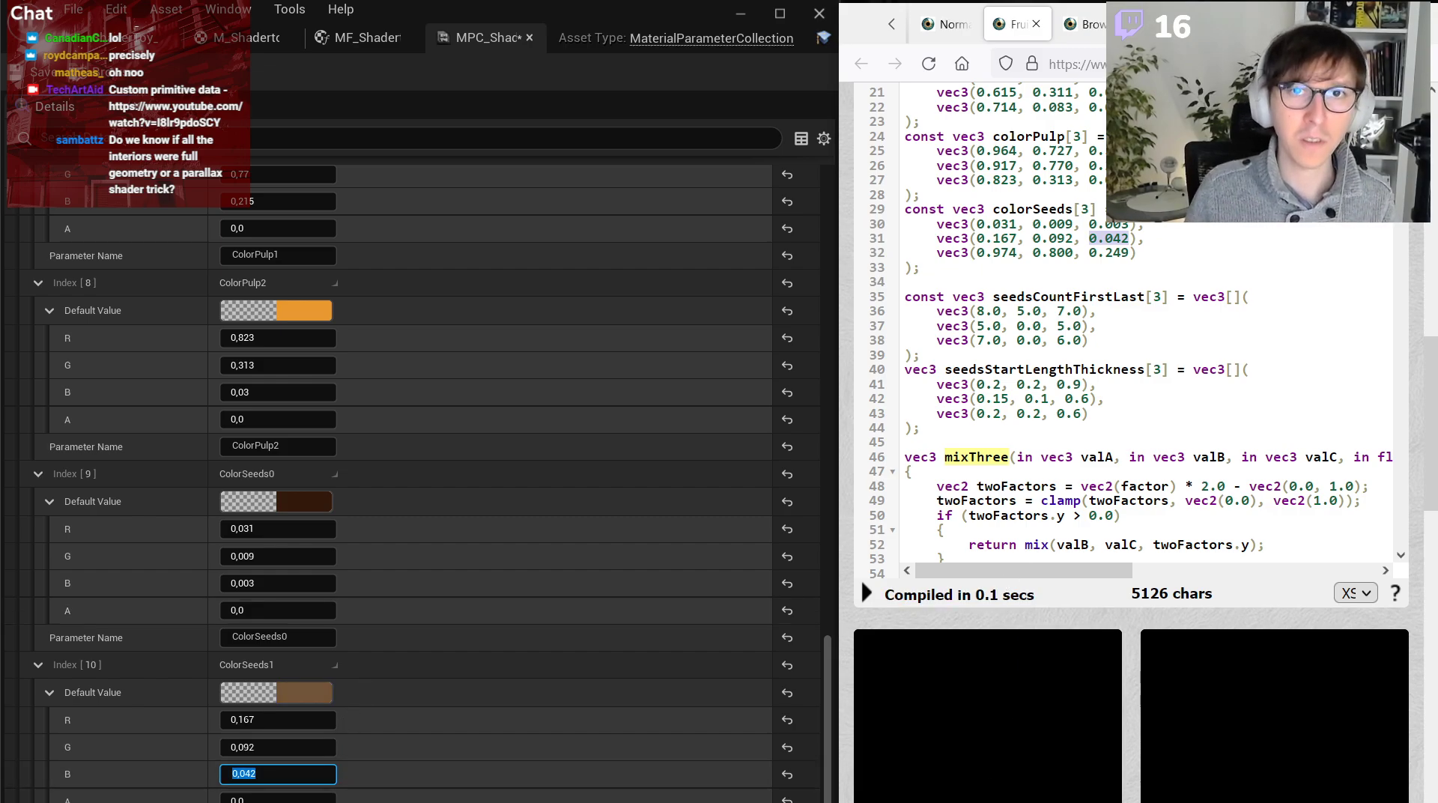
Open the TechArtAid Twitter profile in a private Firefox tab and copy the link to its list of followed accounts.
key(ctrl+shift+p)
text(twitter.com/tec)
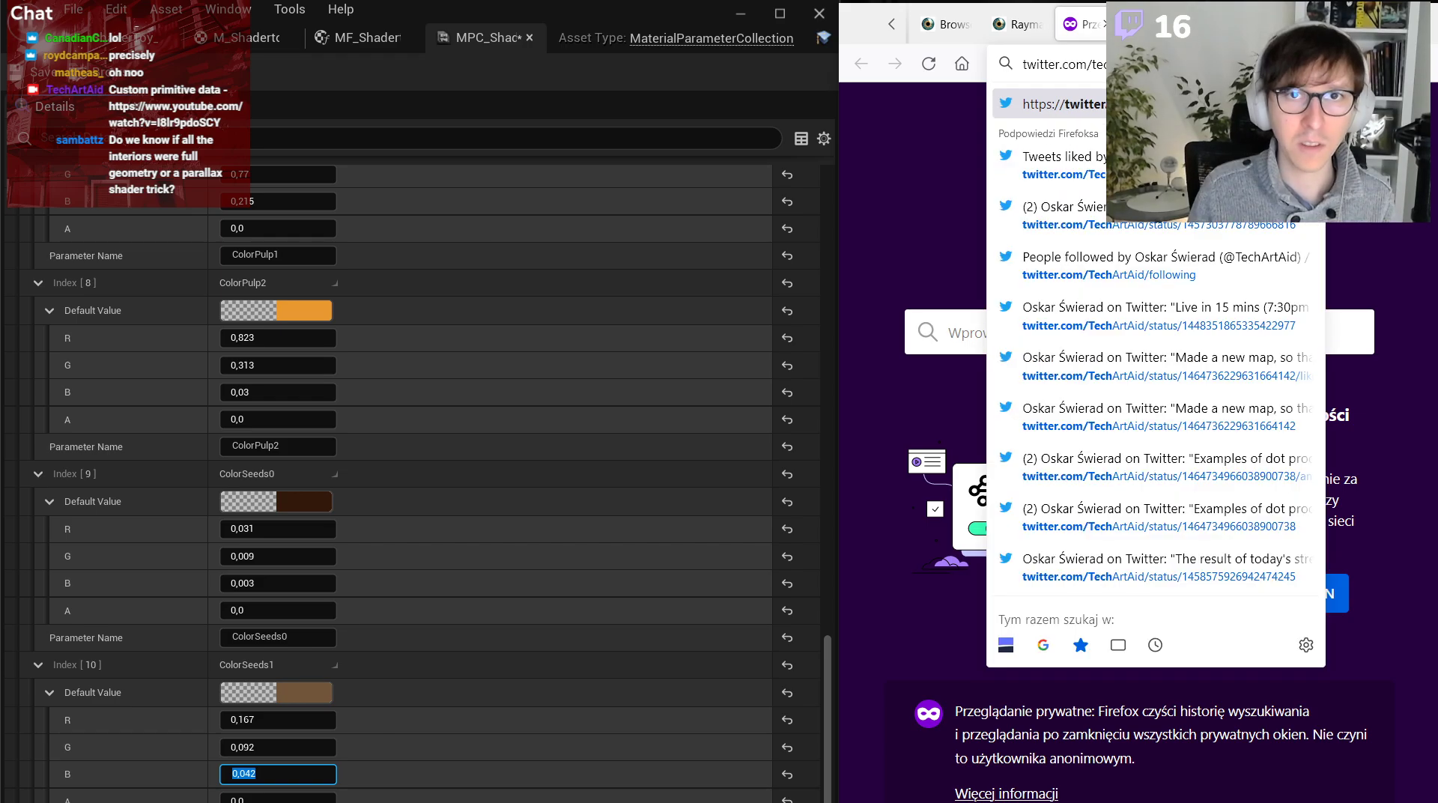
key(Return)
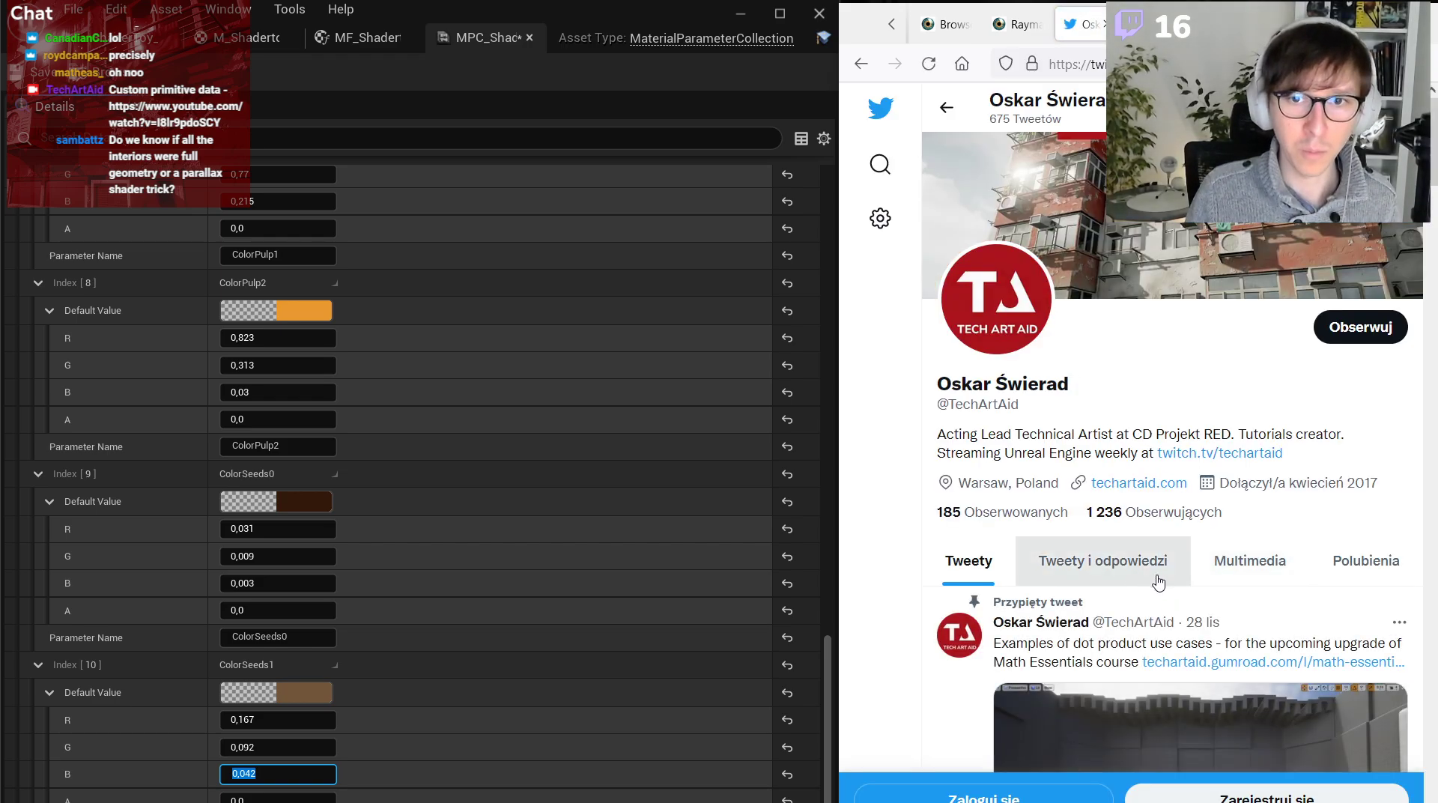
click(978, 523)
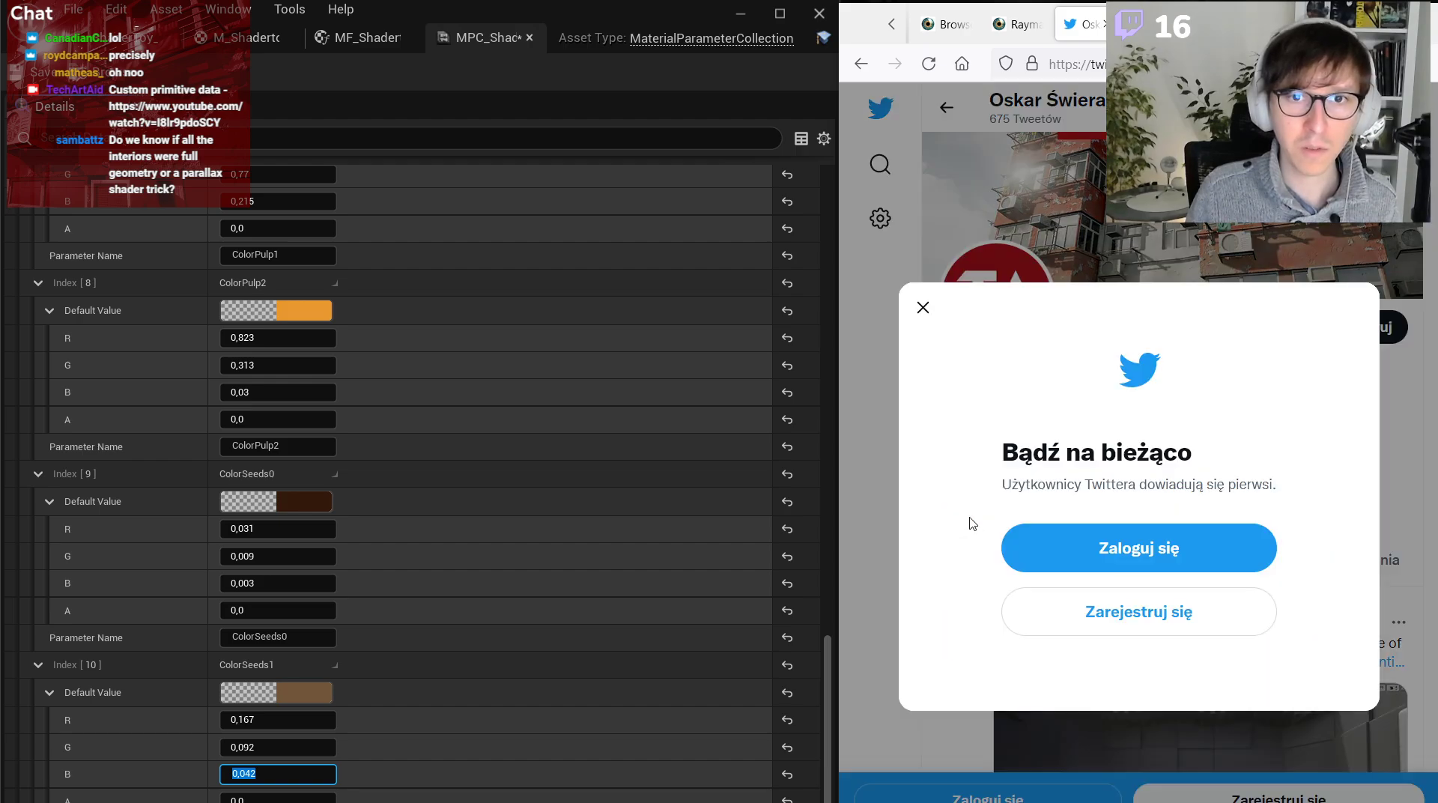
click(859, 257)
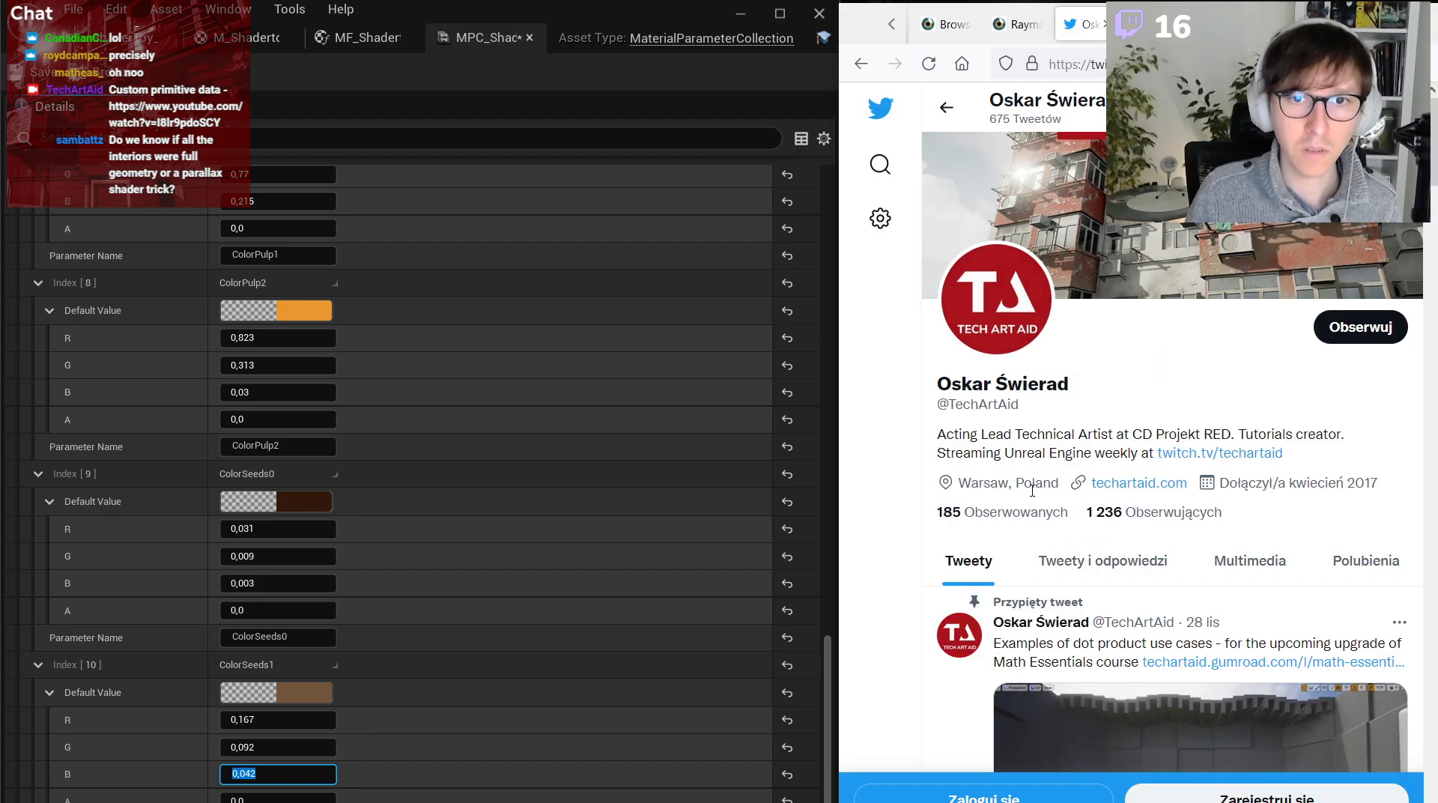
right_click(1025, 513)
click(1064, 675)
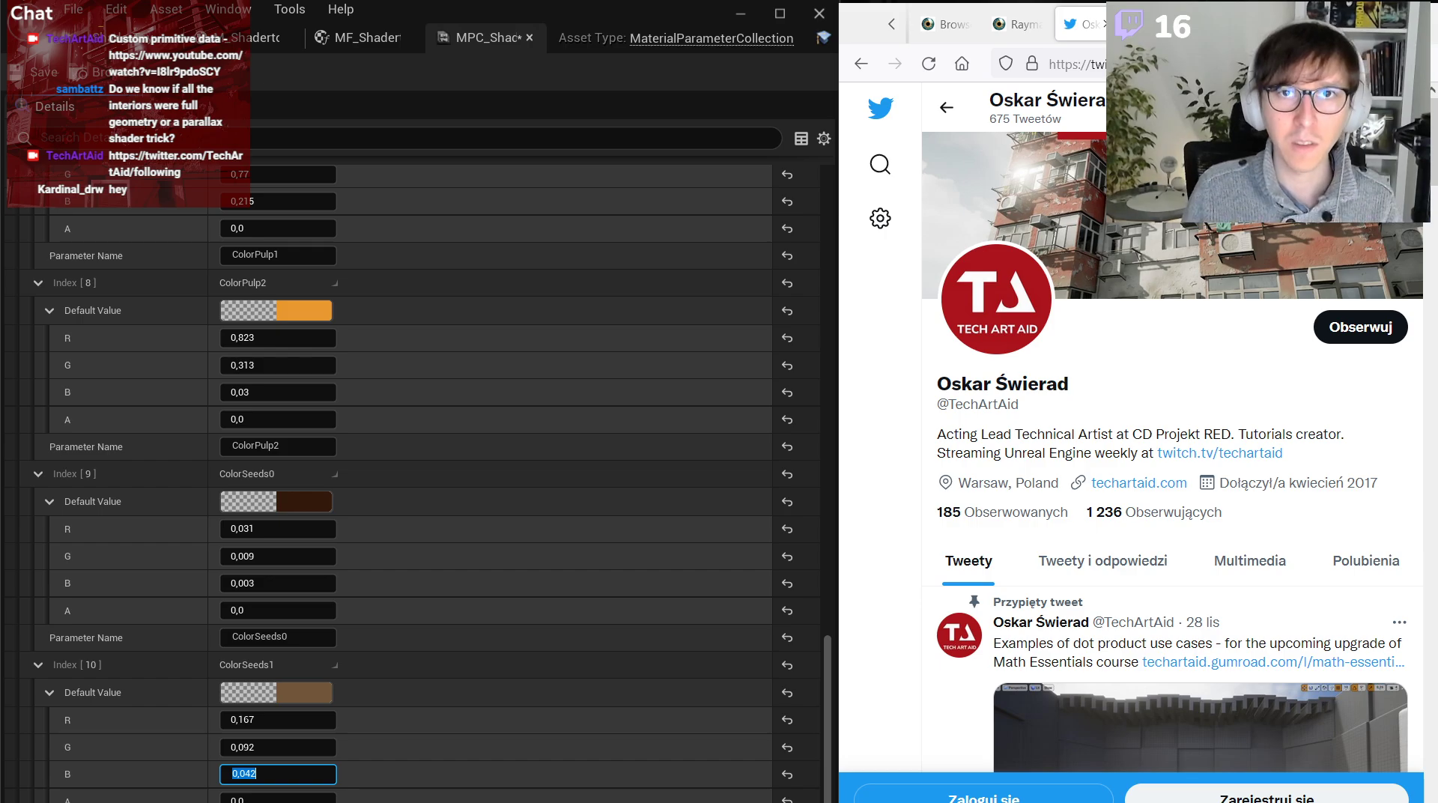
Open the Shader Bits blog in another private browser tab.
key(ctrl+shift+p)
text(ryan)
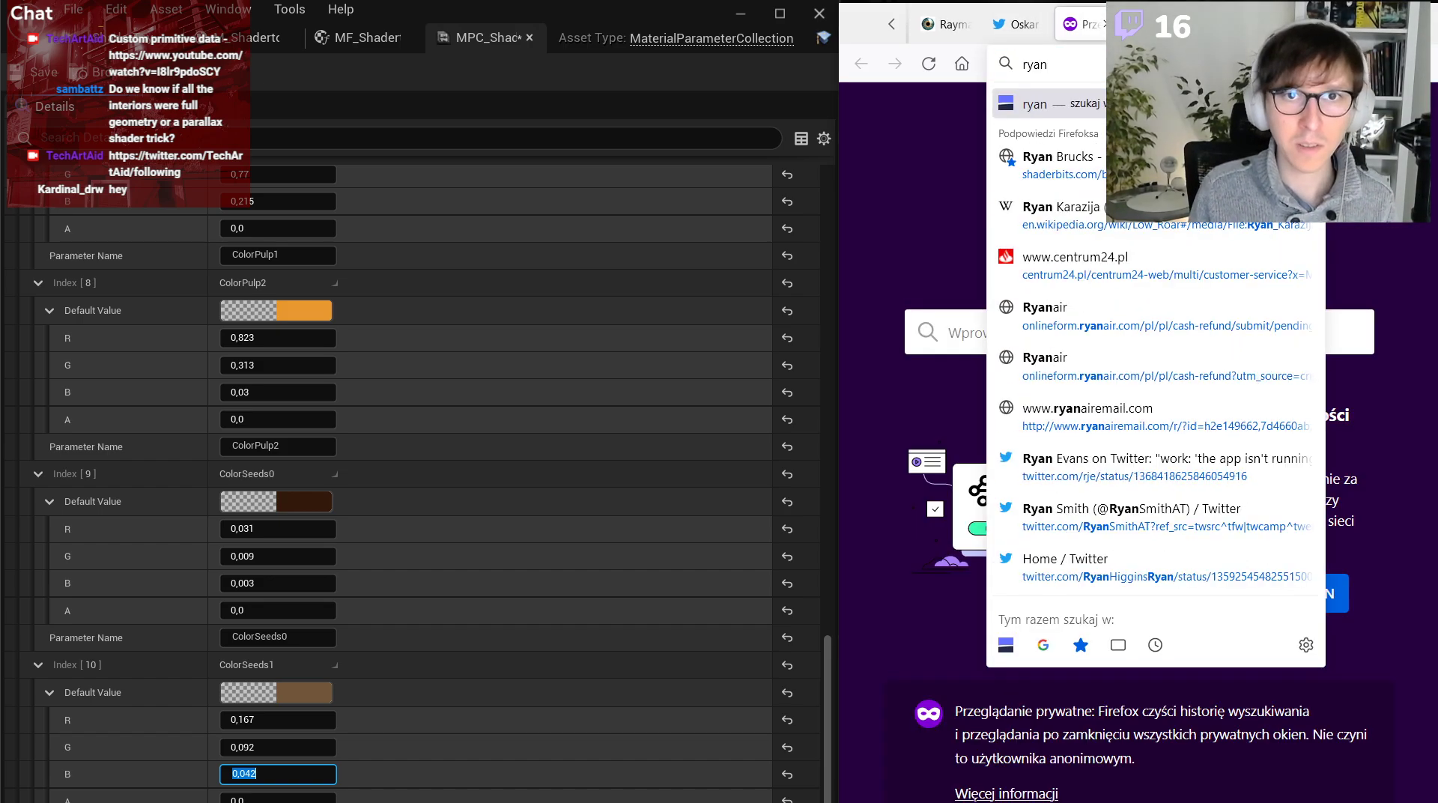
key(Down)
key(Return)
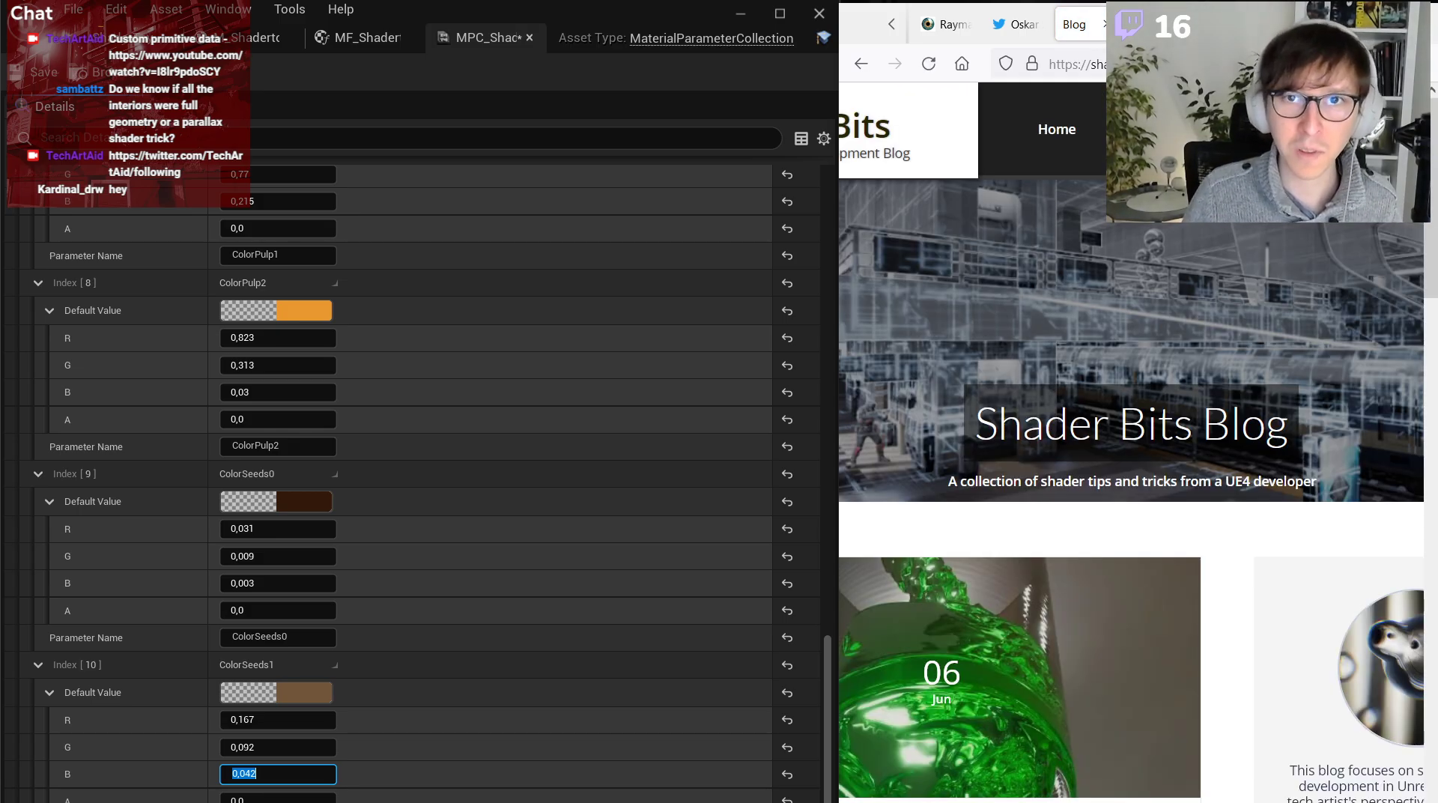
Look through the Work page of the Shader Bits site for an interior parallax shader example.
click(1191, 128)
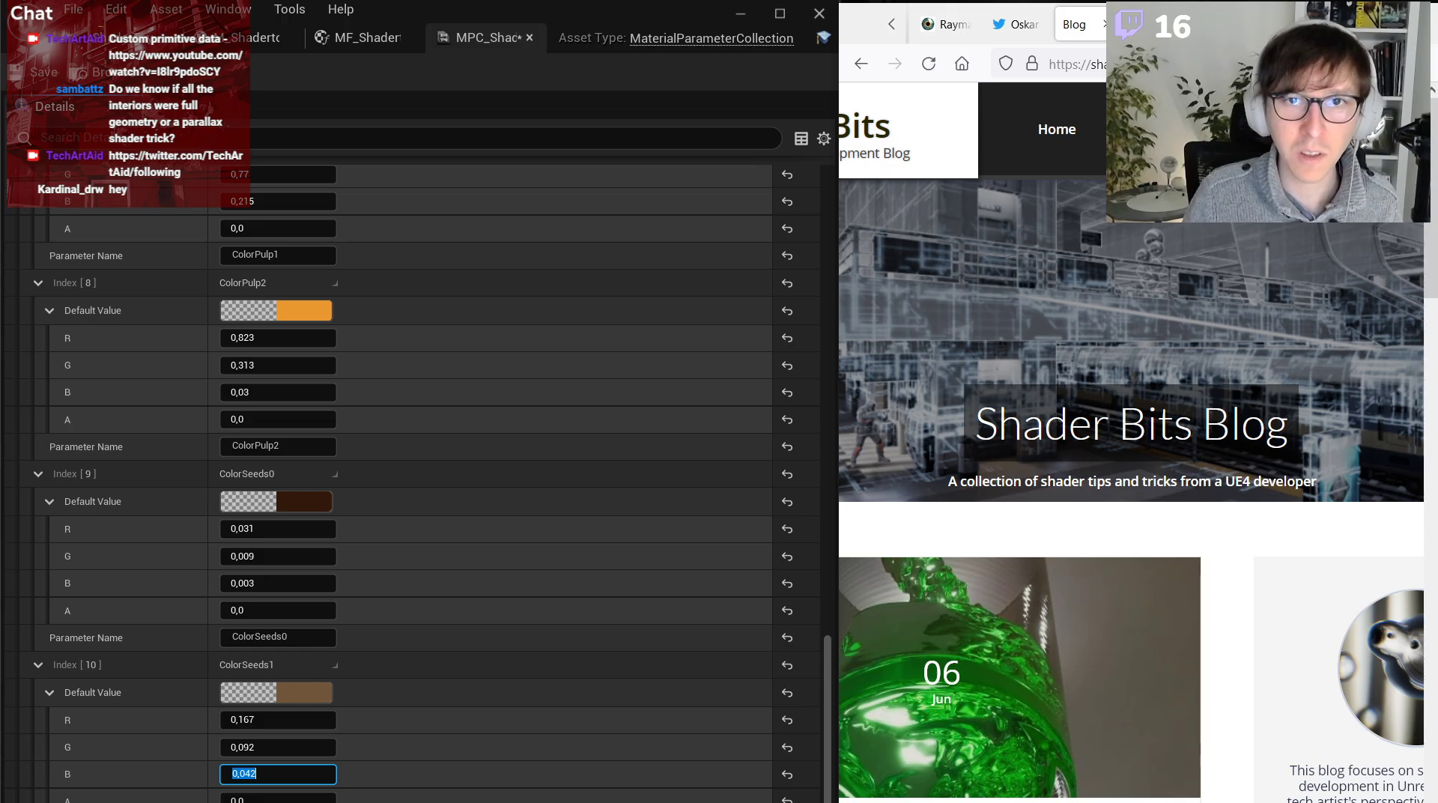
scroll(1168, 577, down, 10)
scroll(1153, 663, down, 20)
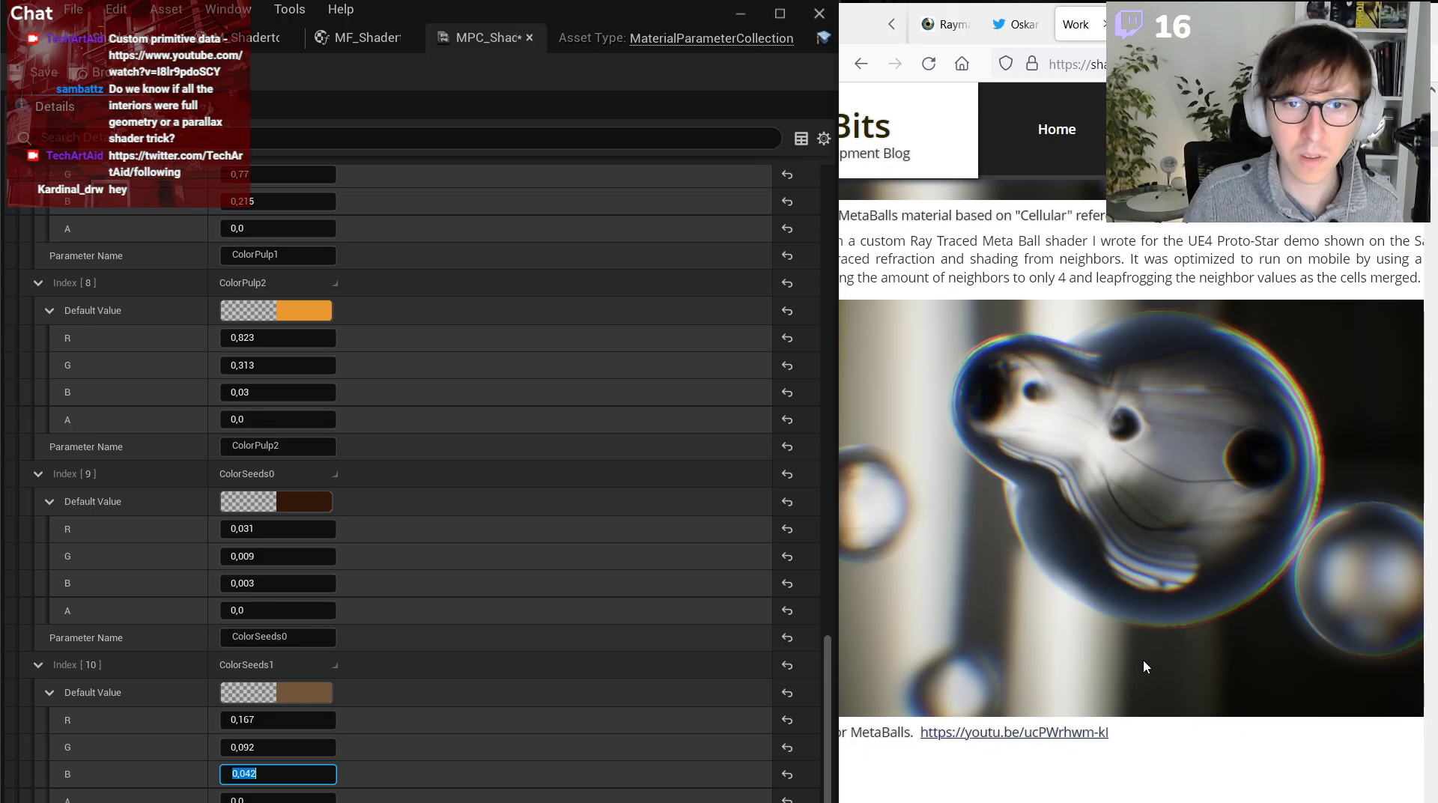
scroll(1142, 659, down, 20)
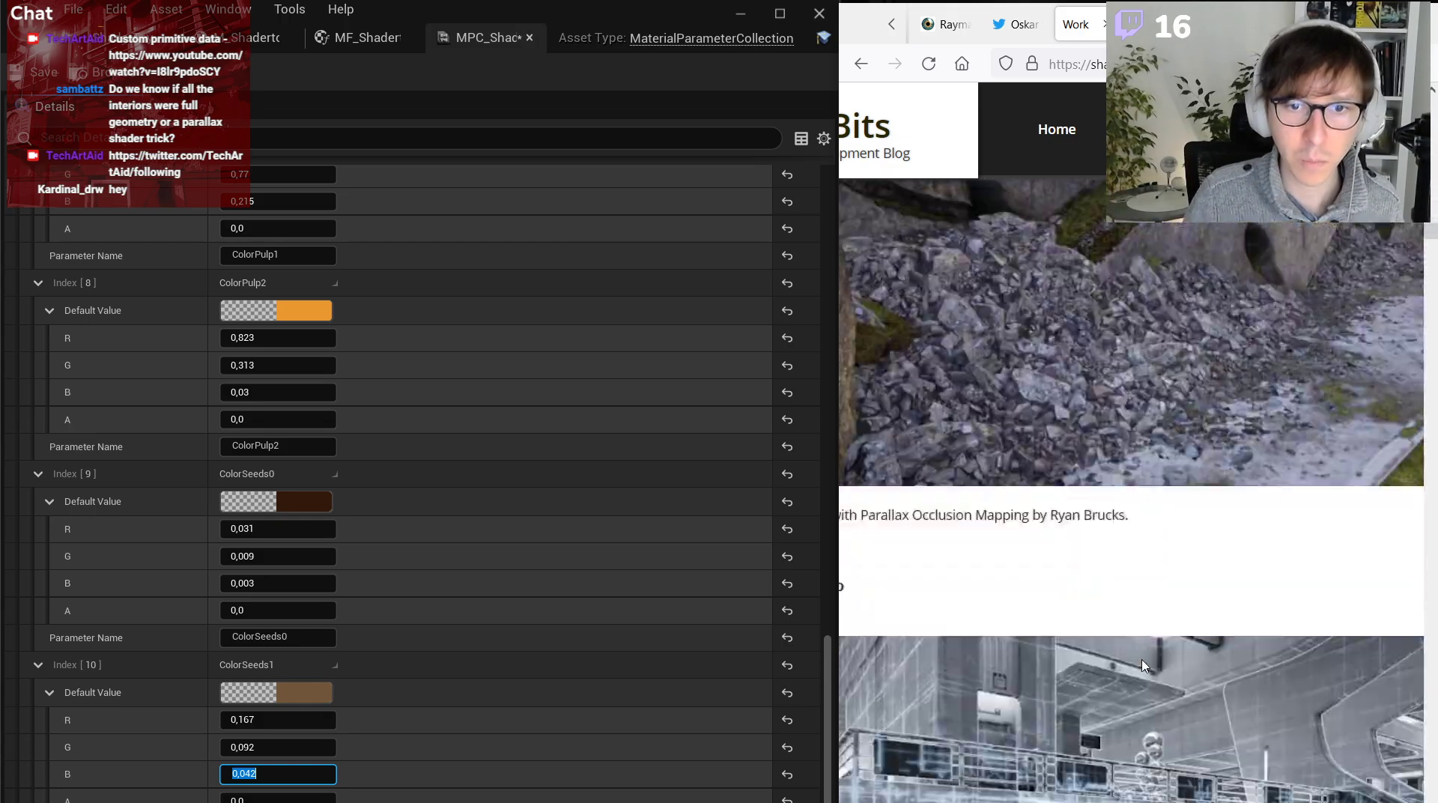
scroll(1142, 659, down, 20)
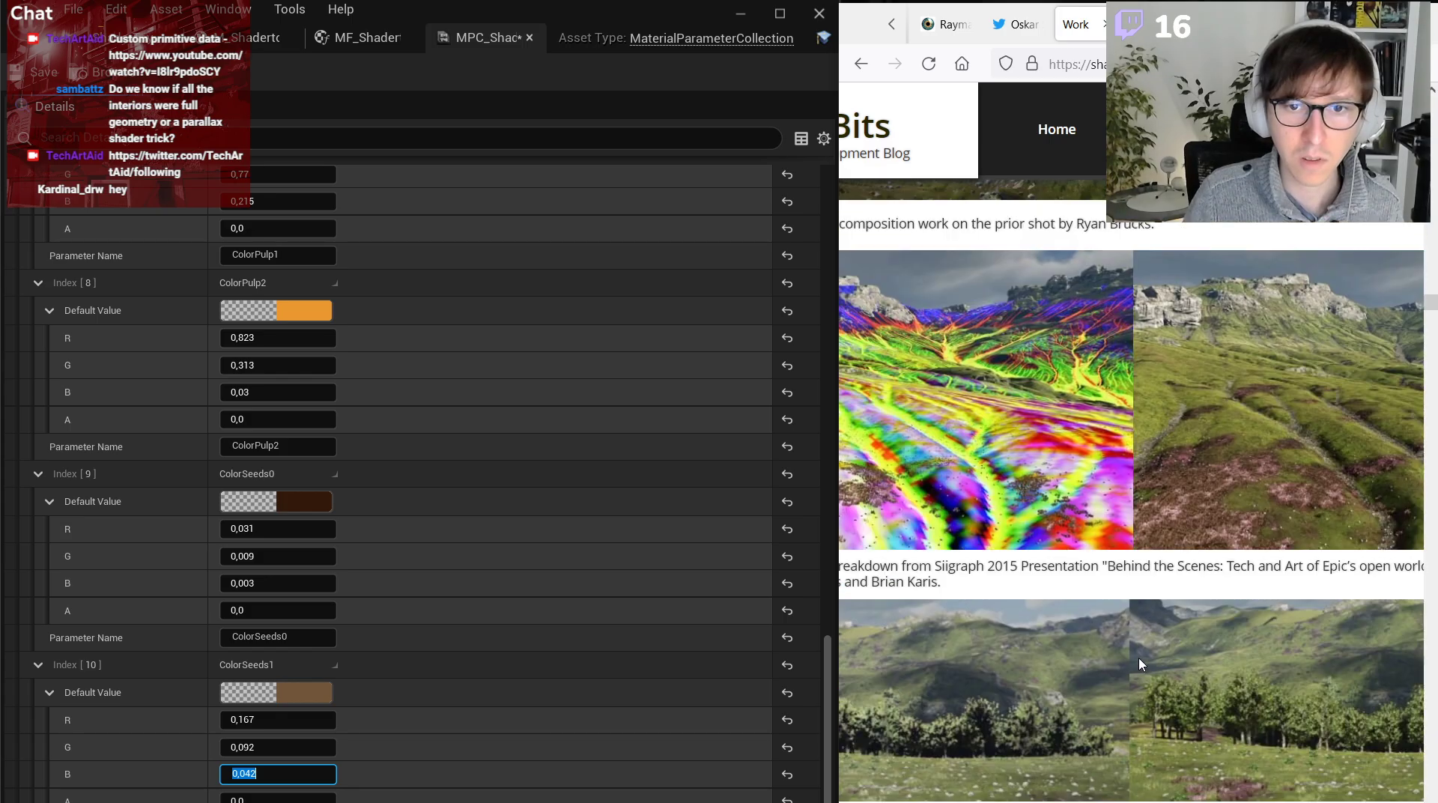
Replace the Shader Bits page with the YouTube home page and get through its cookie consent notice.
click(1099, 58)
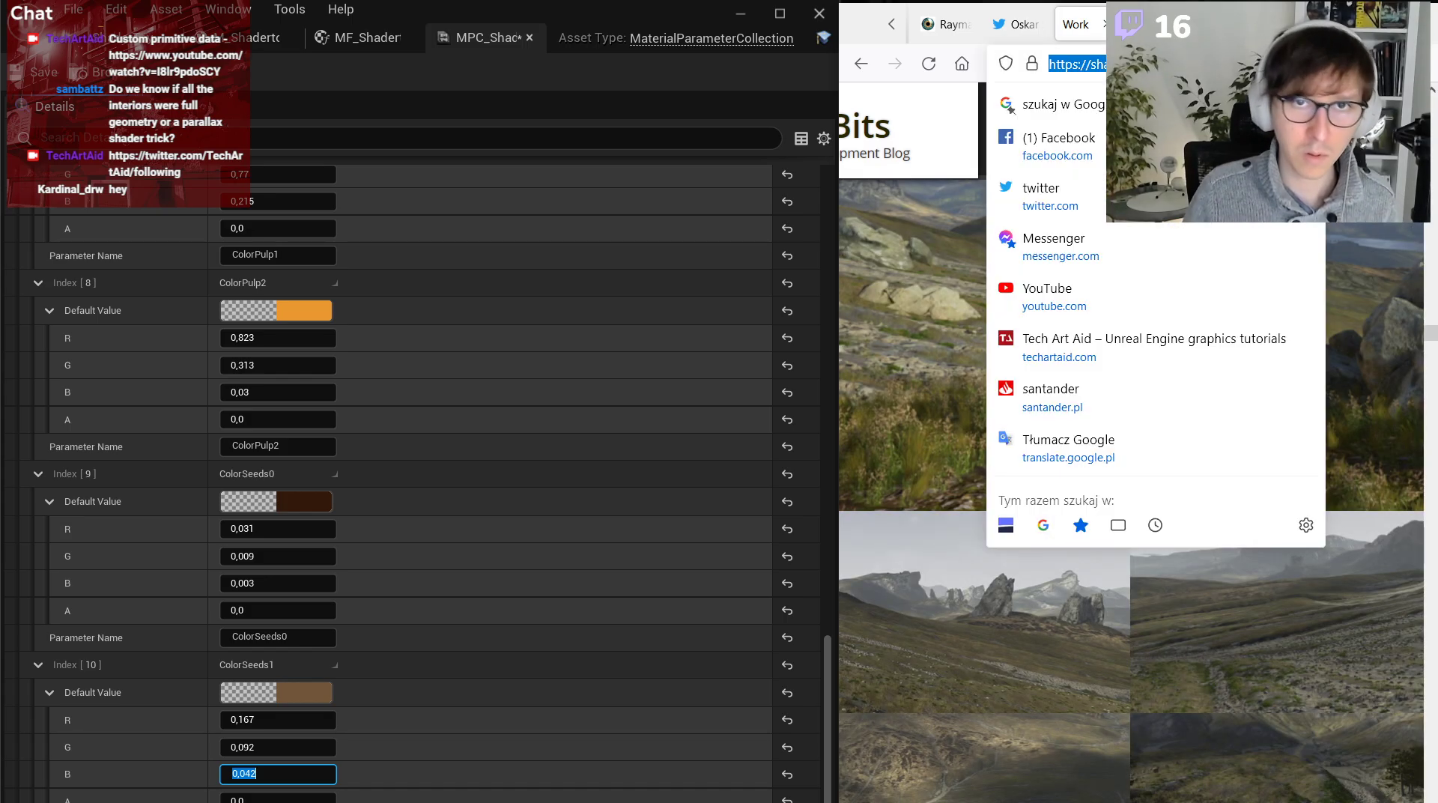
text(youtube.com/)
key(Return)
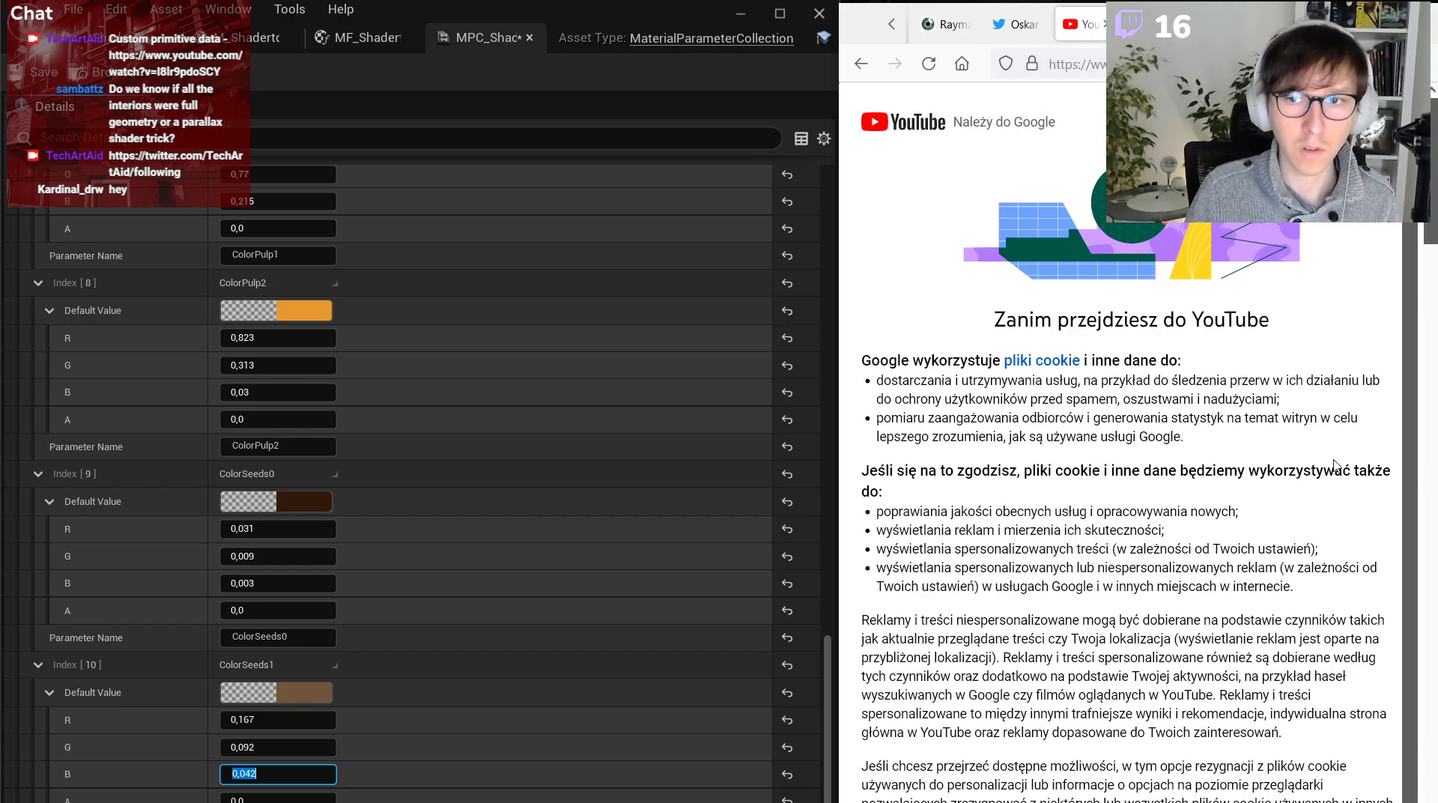
scroll(1302, 563, down, 1)
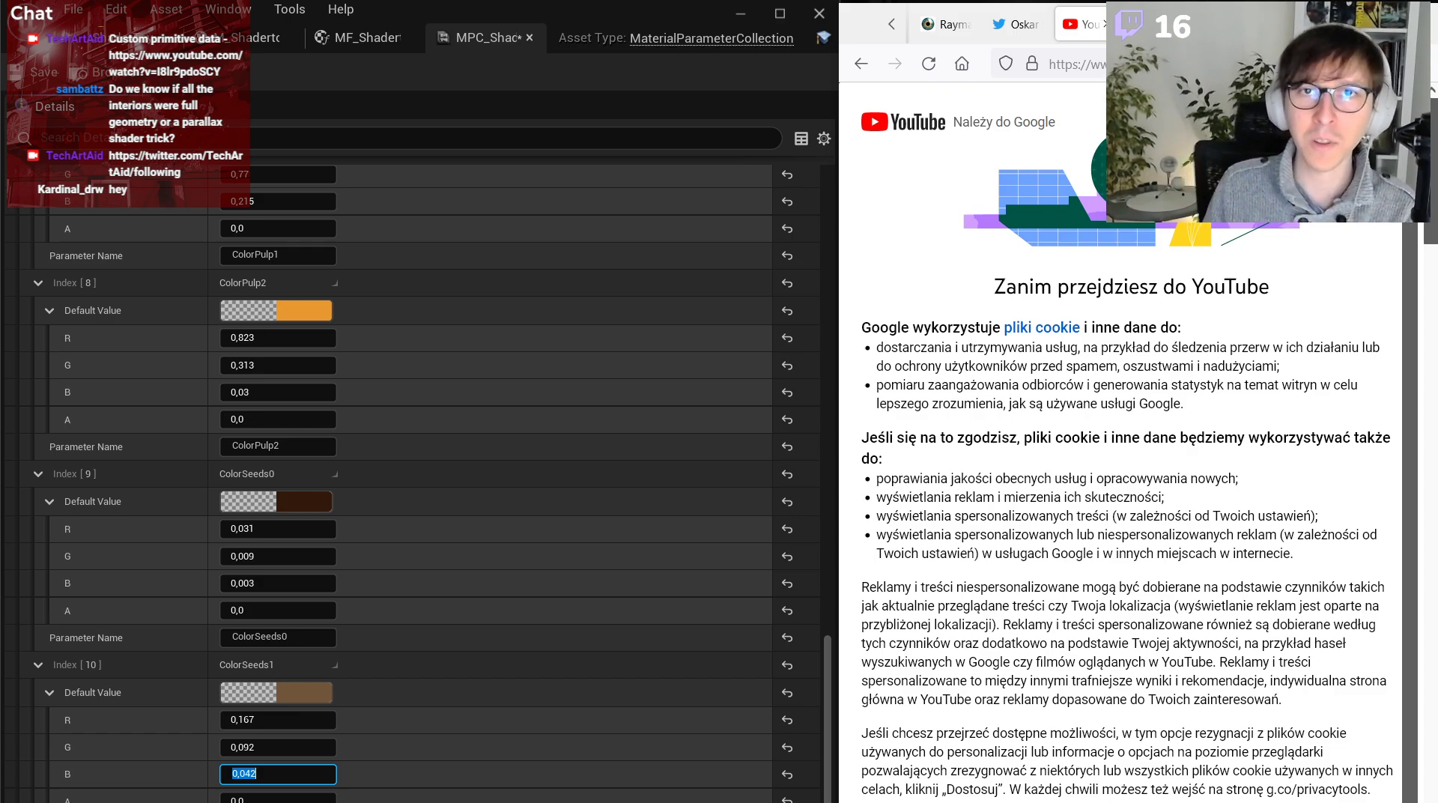
scroll(1186, 711, up, 1)
scroll(1143, 417, down, 1)
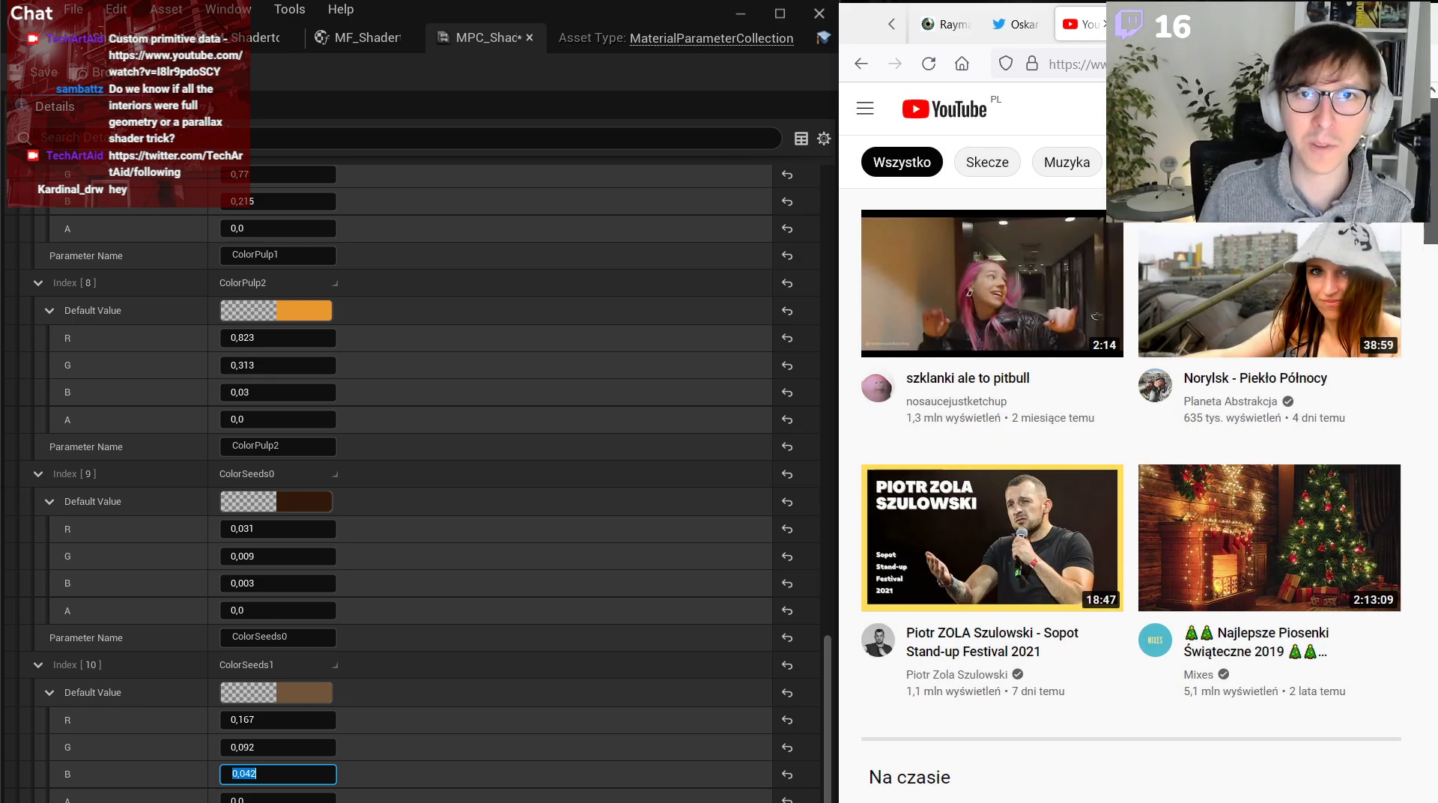
Search YouTube for "ryan brucks interior", correcting the misspelled surname.
click(1187, 109)
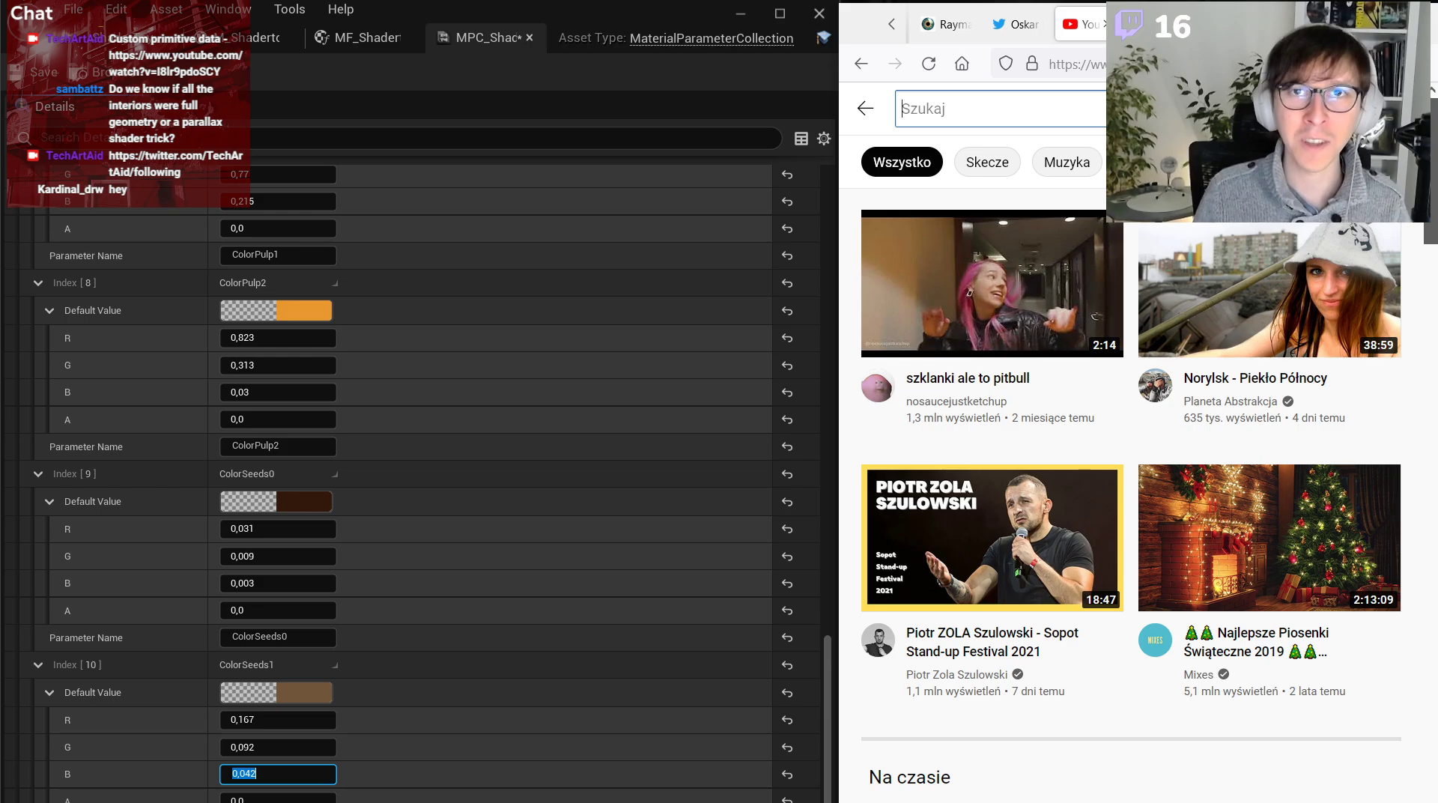
text(r)
key(BackSpace)
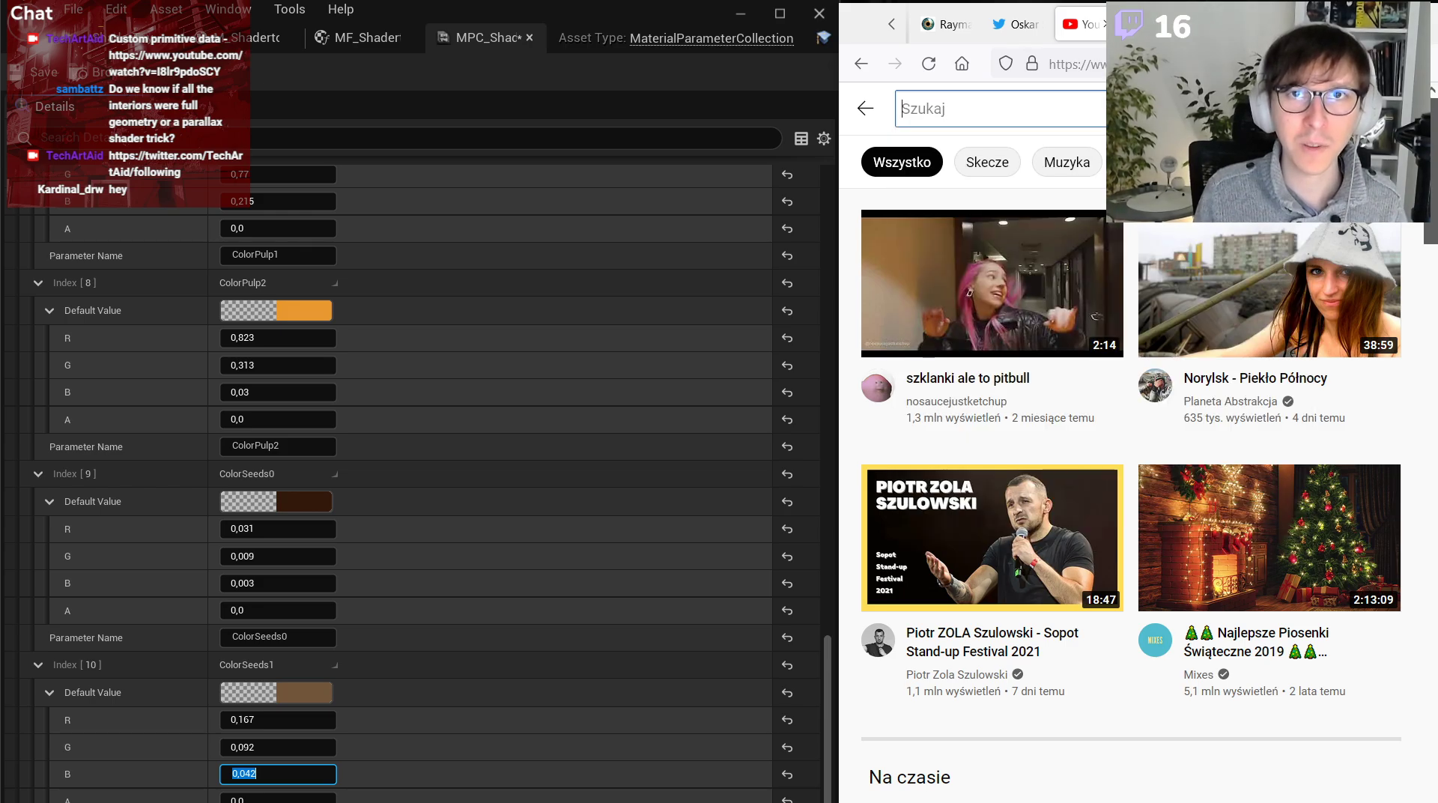
text(ryan)
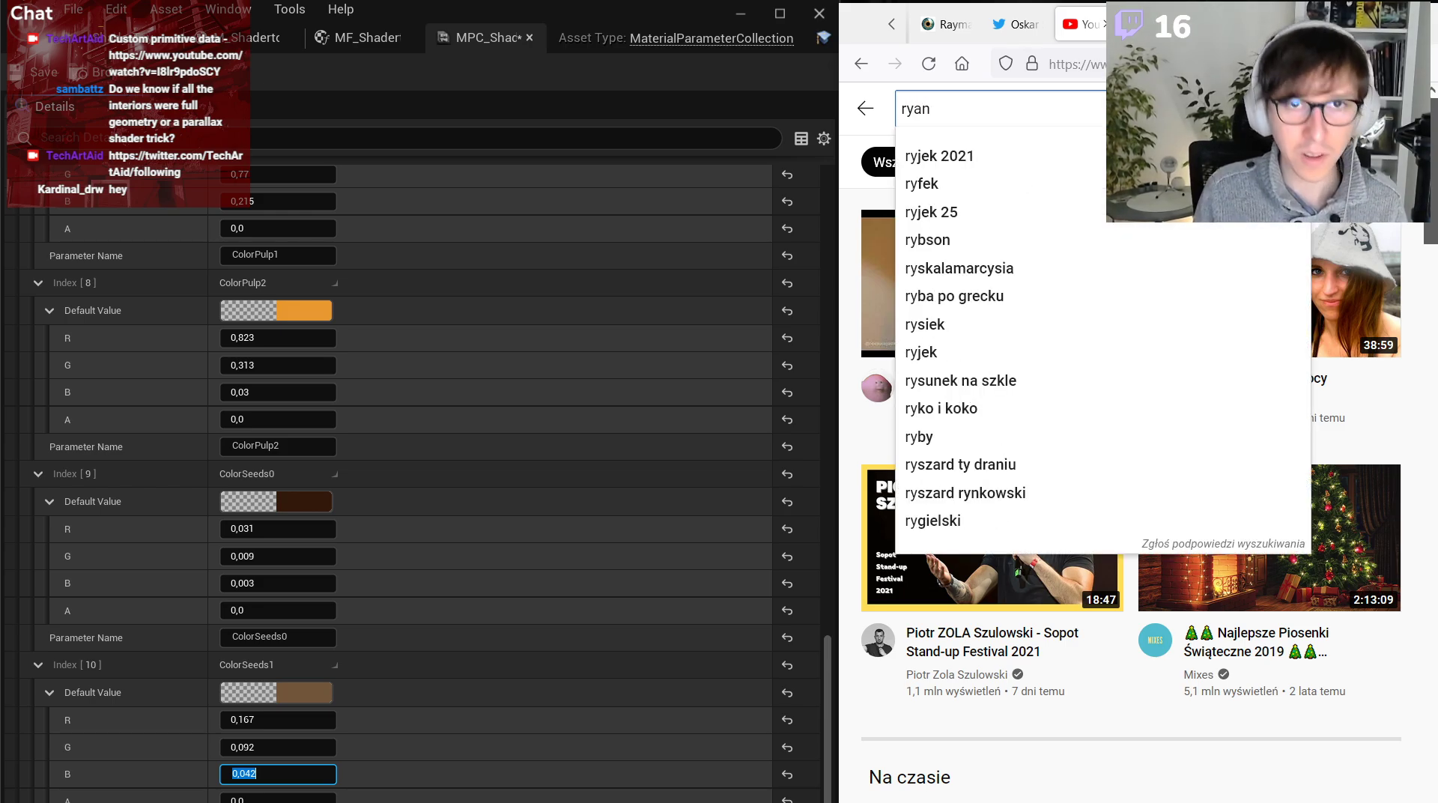
text( brucks inter)
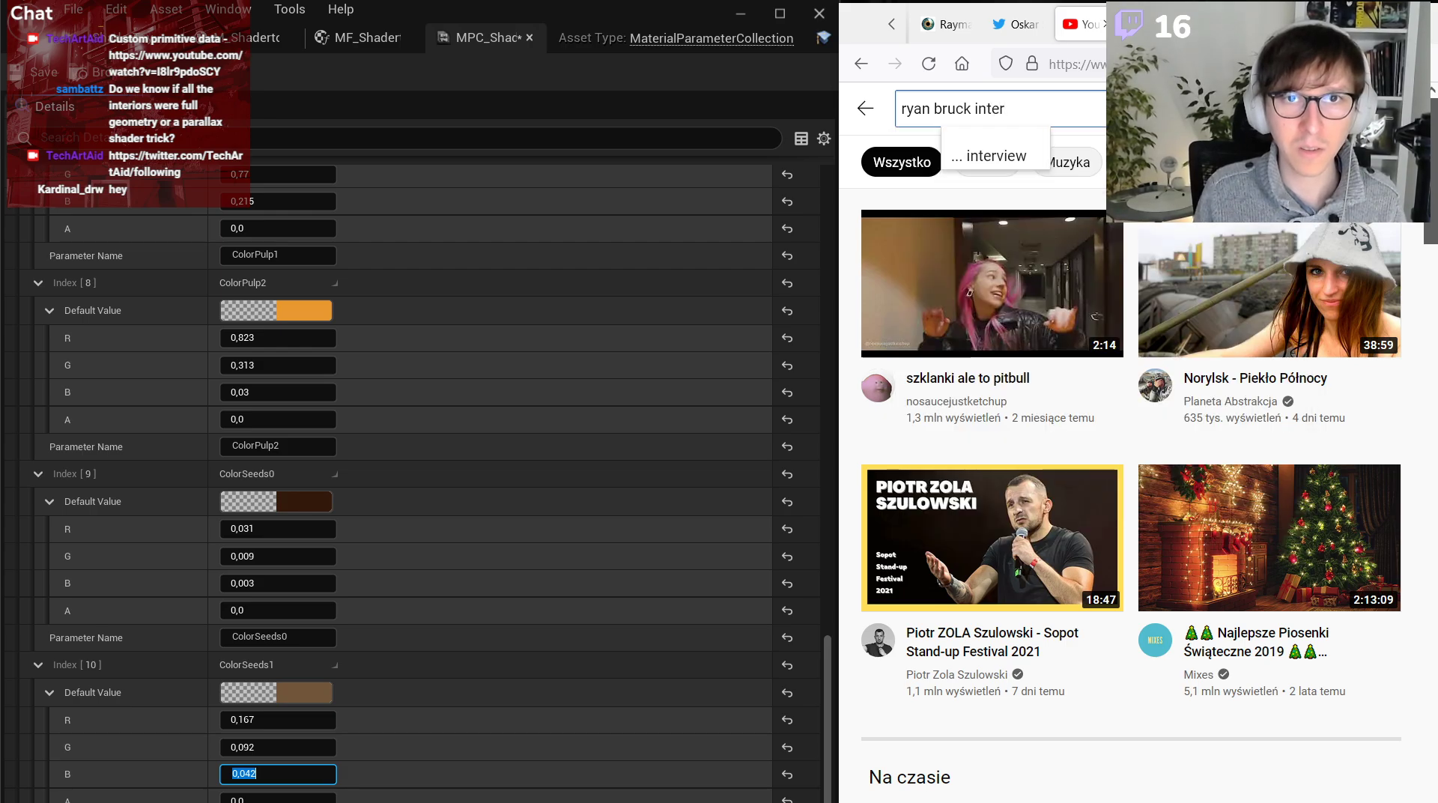
text(ior)
key(Return)
click(979, 109)
text(s)
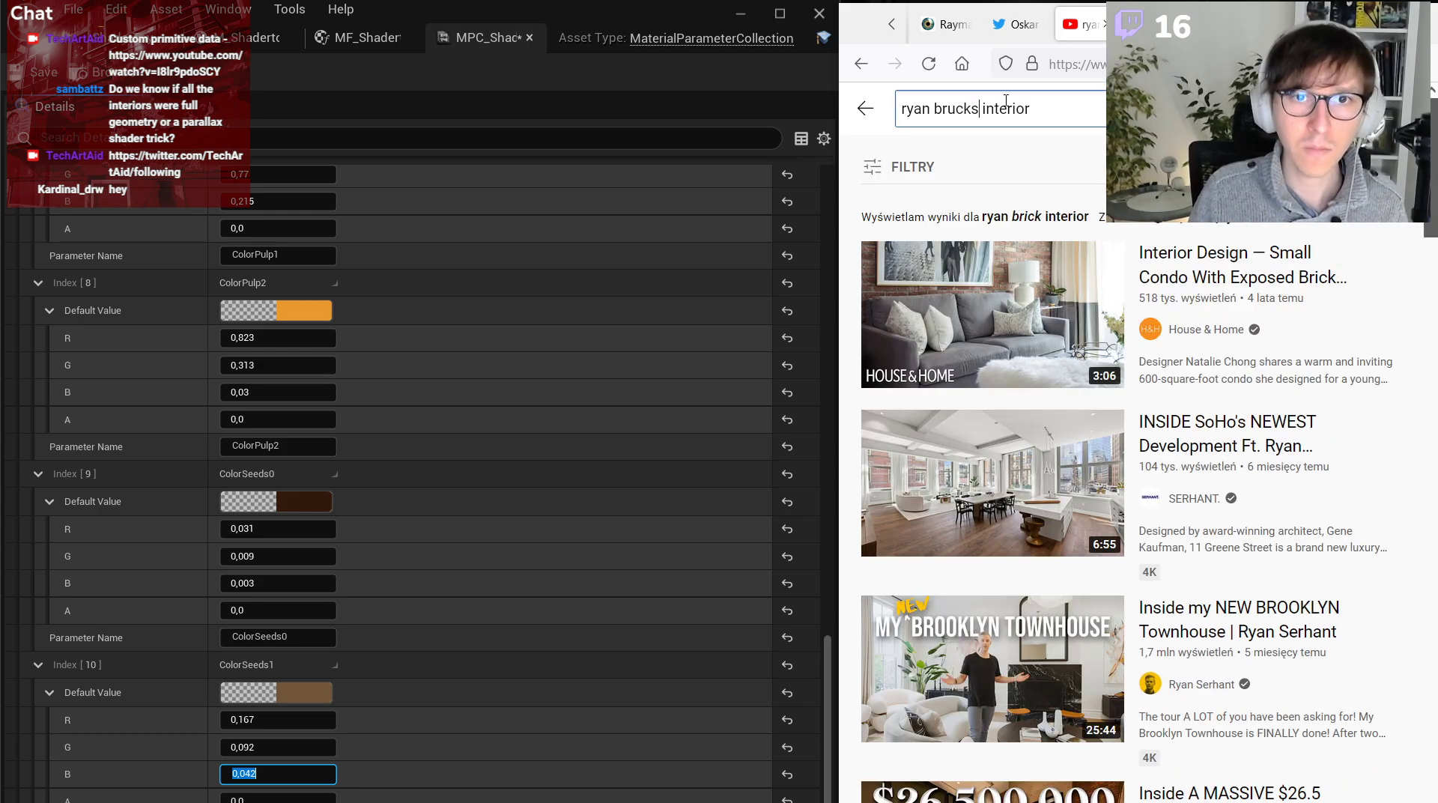
key(Return)
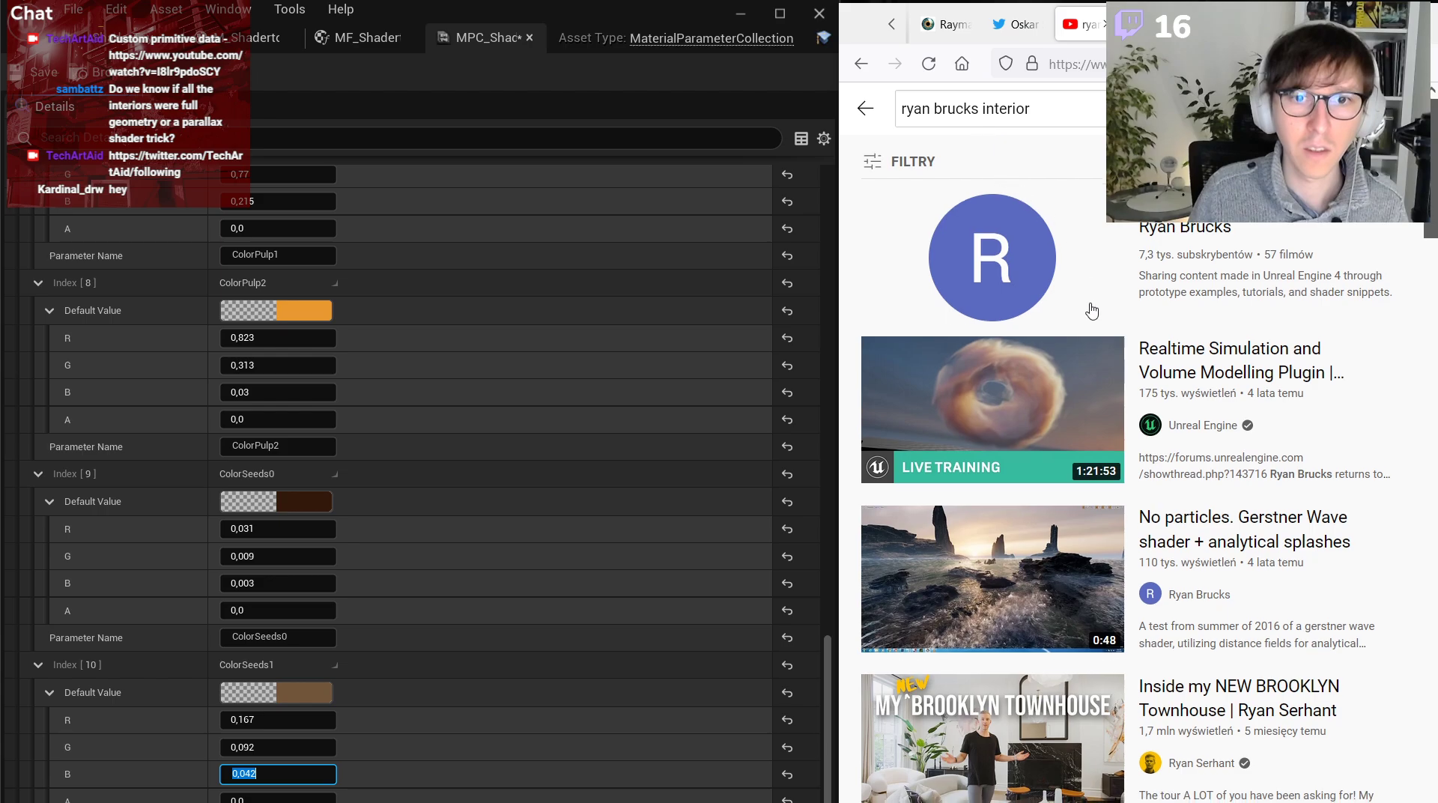
Change the YouTube search to "ryan brucks building" and look through the results for a building interior demo.
scroll(983, 130, down, 6)
scroll(1004, 101, up, 6)
click(1016, 109)
key(BackSpace)
key(BackSpace)
key(BackSpace)
key(BackSpace)
key(BackSpace)
key(BackSpace)
key(BackSpace)
key(BackSpace)
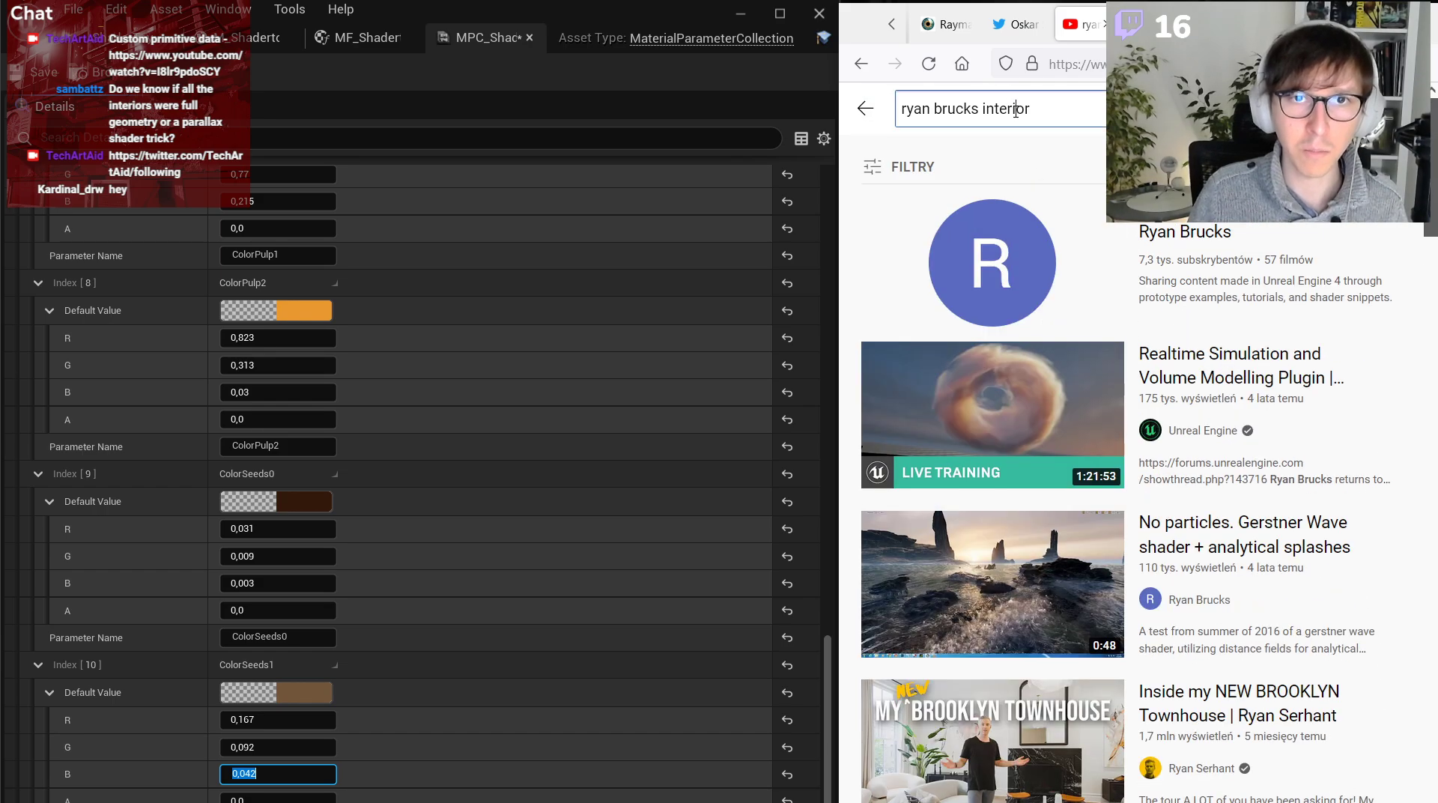
text(building)
key(Return)
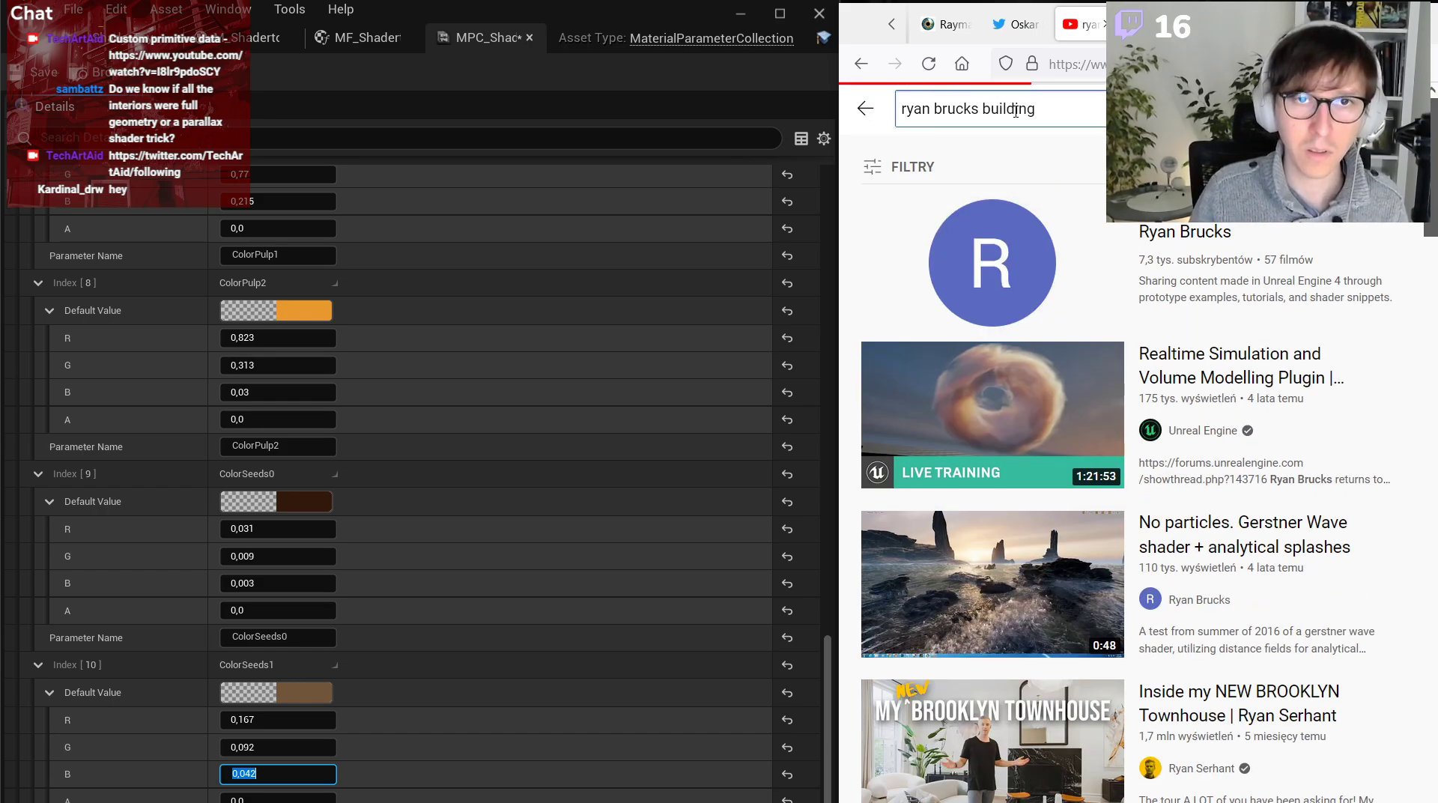
scroll(1120, 347, down, 7)
scroll(1119, 346, down, 5)
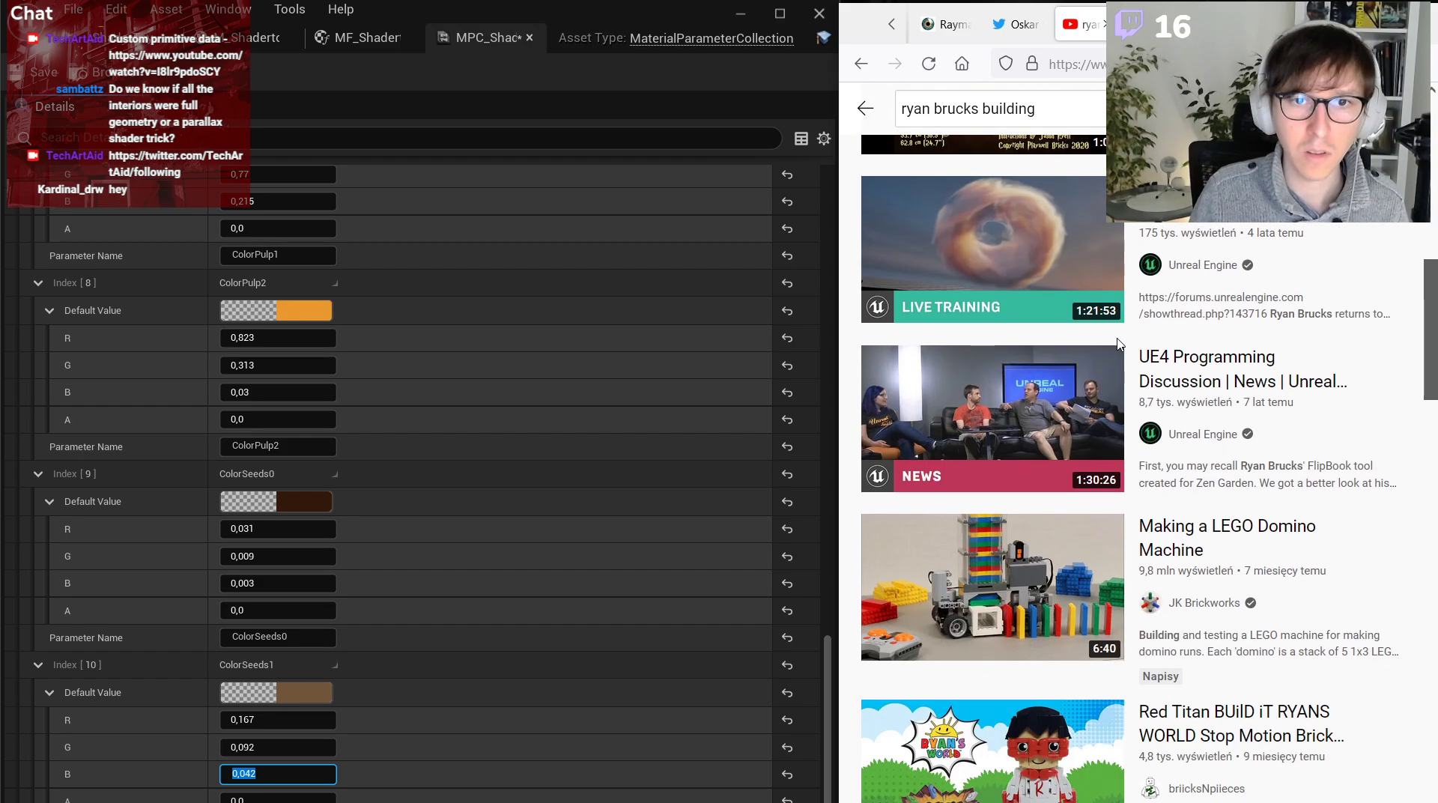
scroll(1168, 292, up, 12)
Find the "Semi Procedural Building Materials" video among the Ryan Brucks channel's uploads and copy its link.
click(1198, 232)
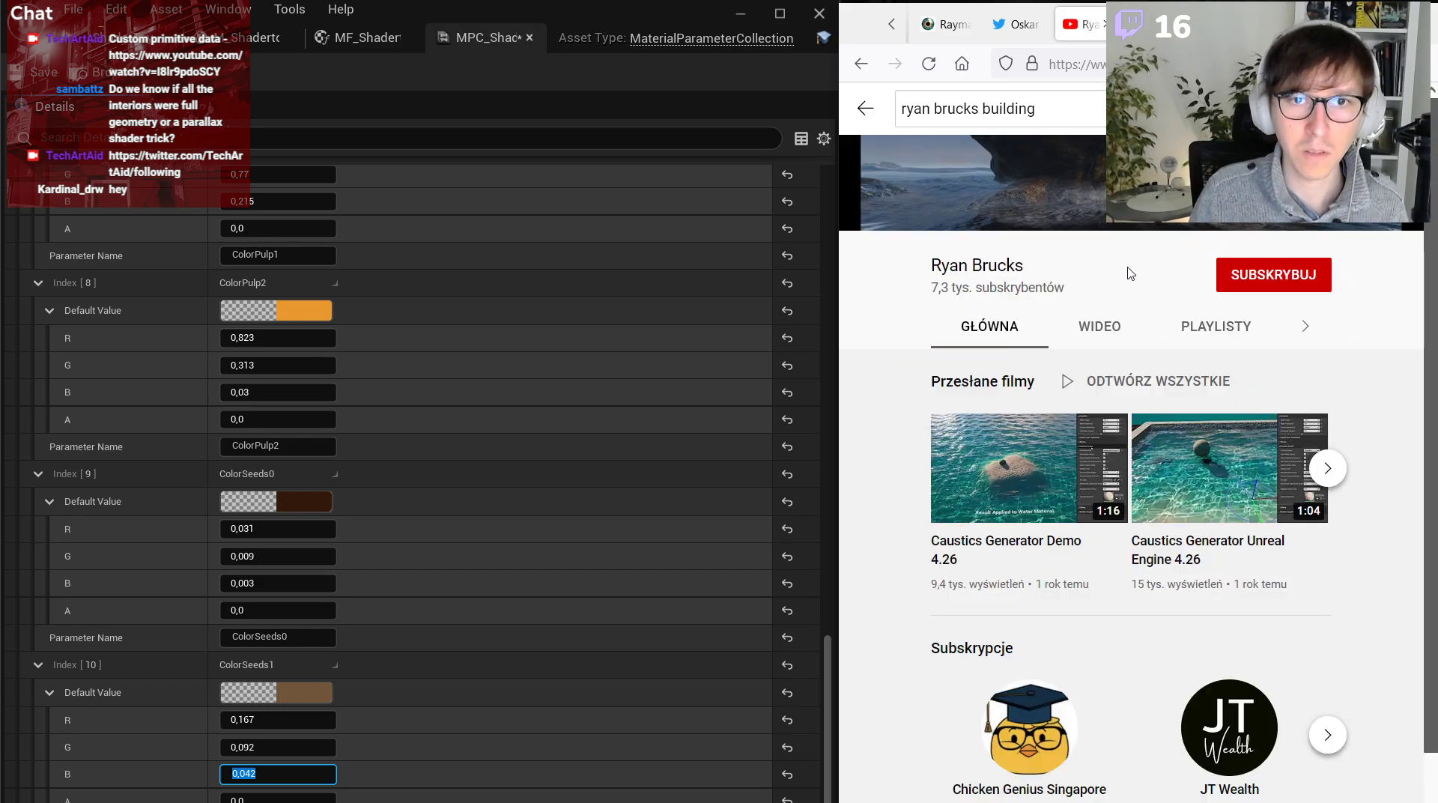
click(1096, 325)
scroll(1109, 372, down, 5)
scroll(1110, 372, down, 9)
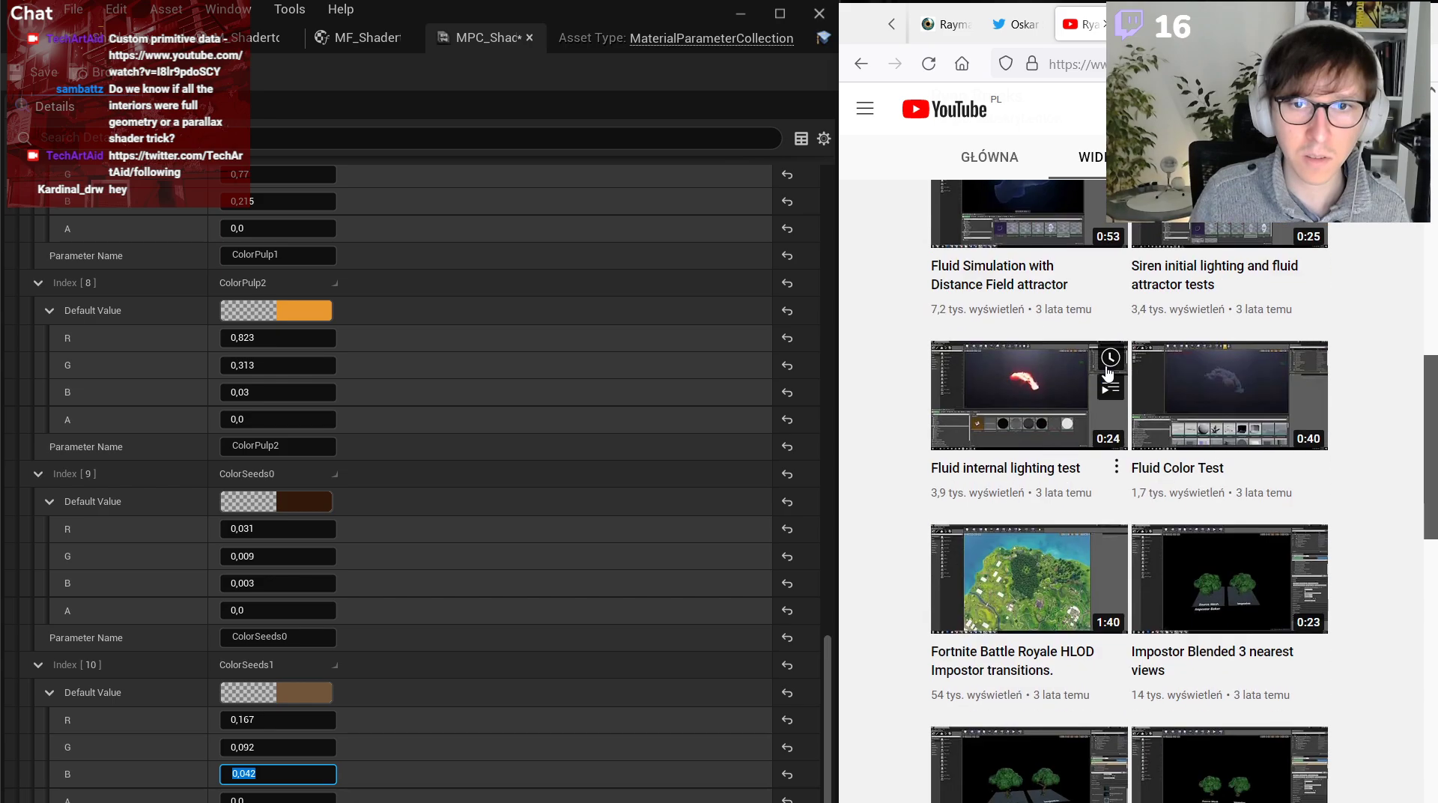
scroll(1105, 371, down, 9)
scroll(1102, 367, down, 14)
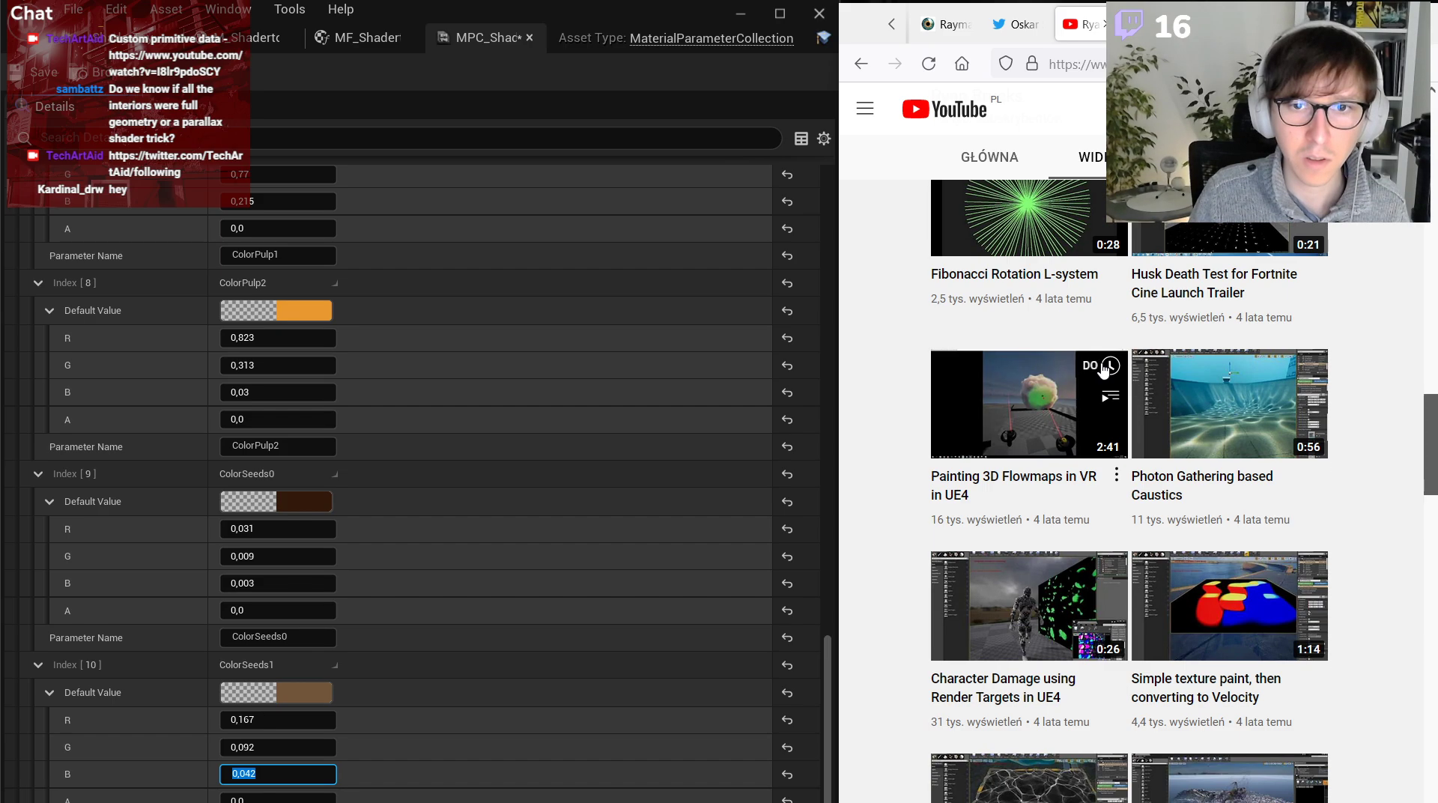
scroll(1102, 370, down, 20)
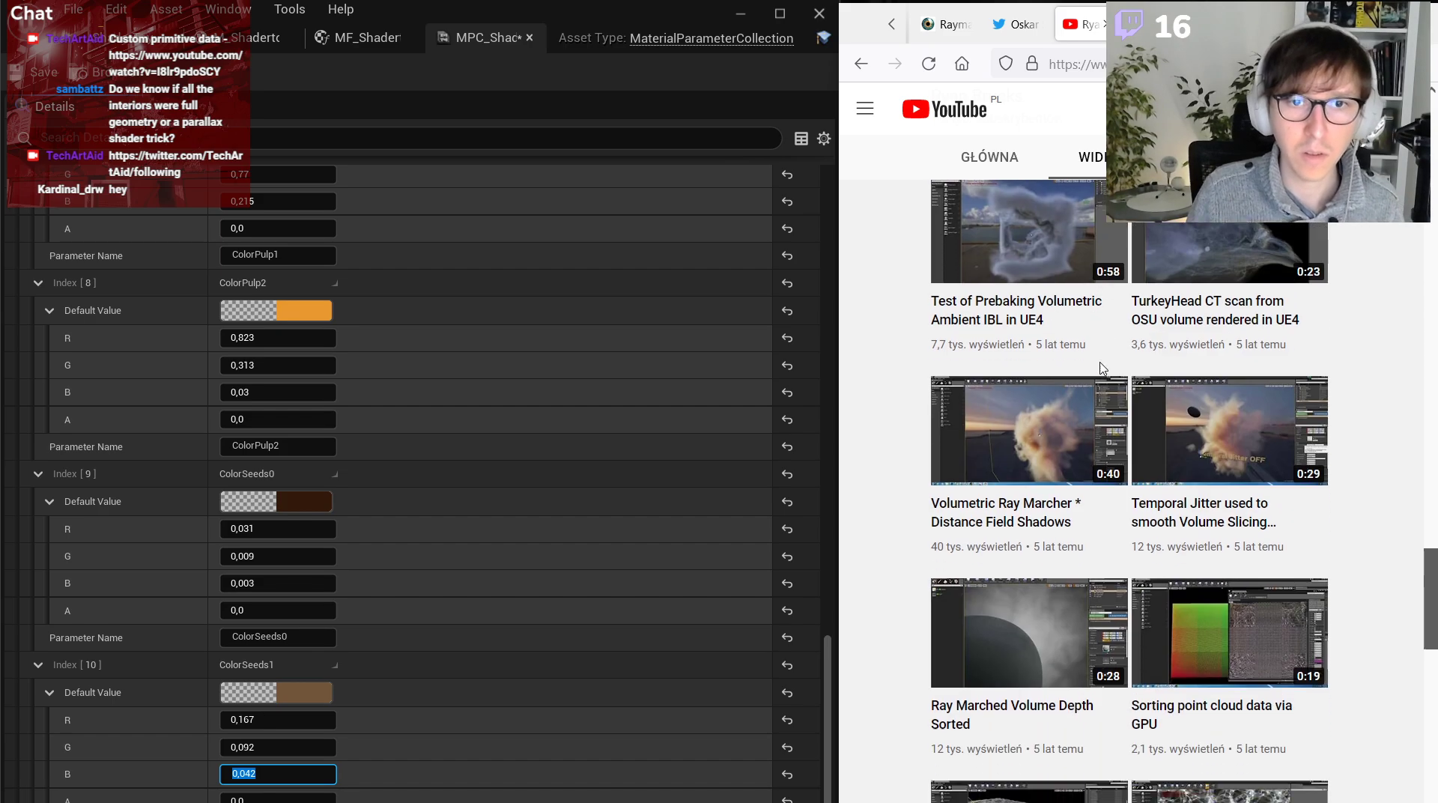
scroll(1101, 369, down, 8)
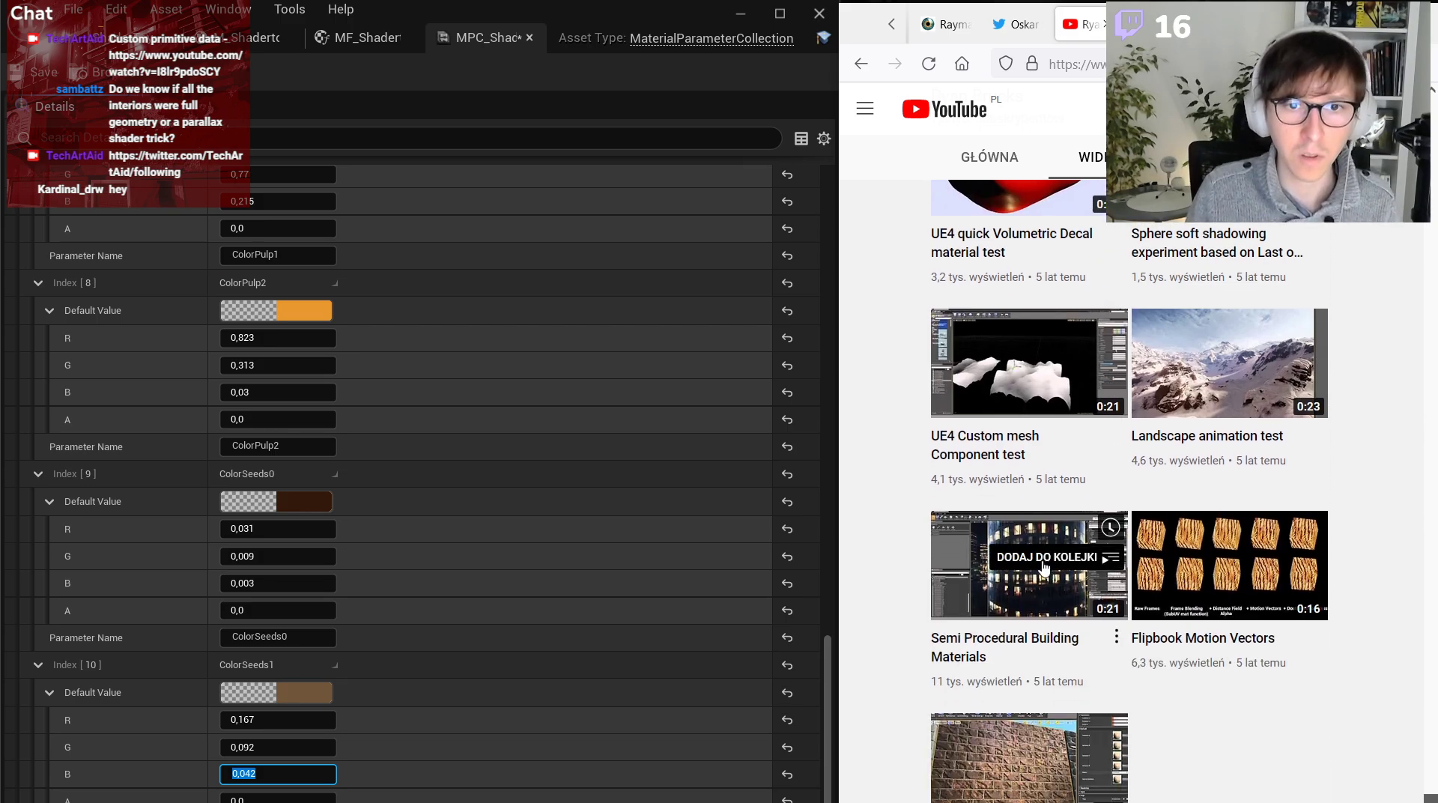
right_click(1045, 562)
click(1139, 734)
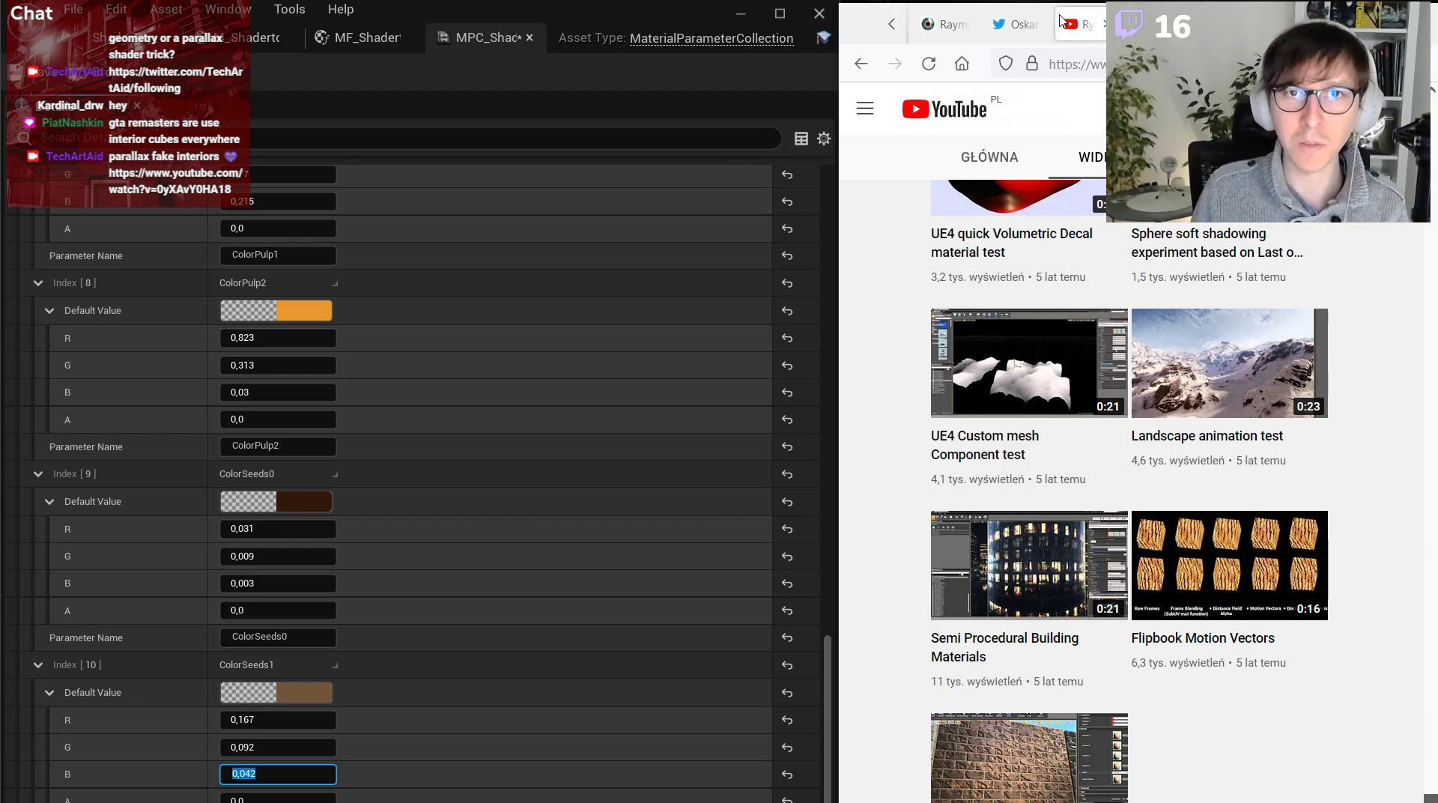
Close the YouTube tab and look at the retweeted painterly tree video on the Twitter profile.
click(1106, 23)
scroll(1126, 300, down, 4)
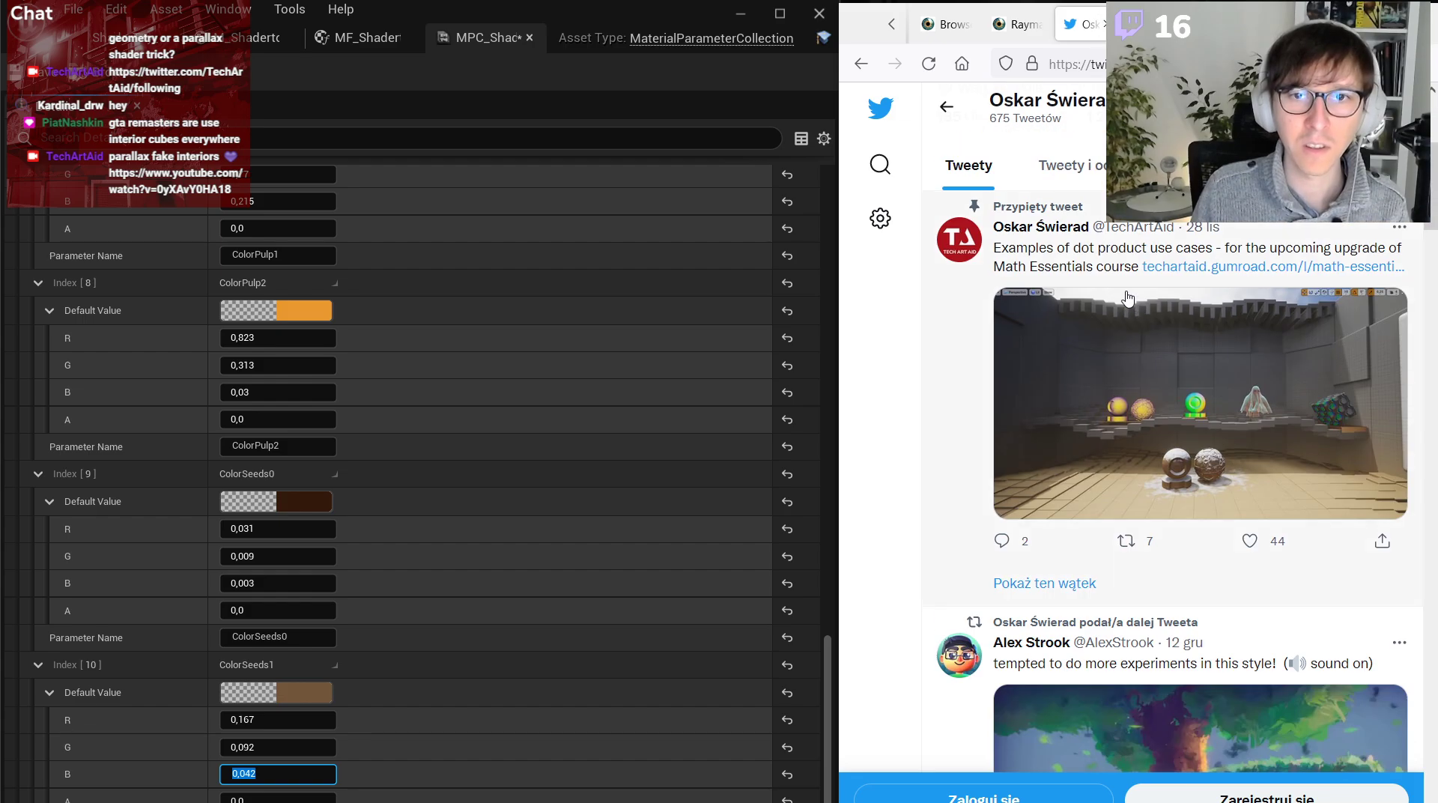
scroll(1126, 299, down, 4)
scroll(1088, 182, down, 5)
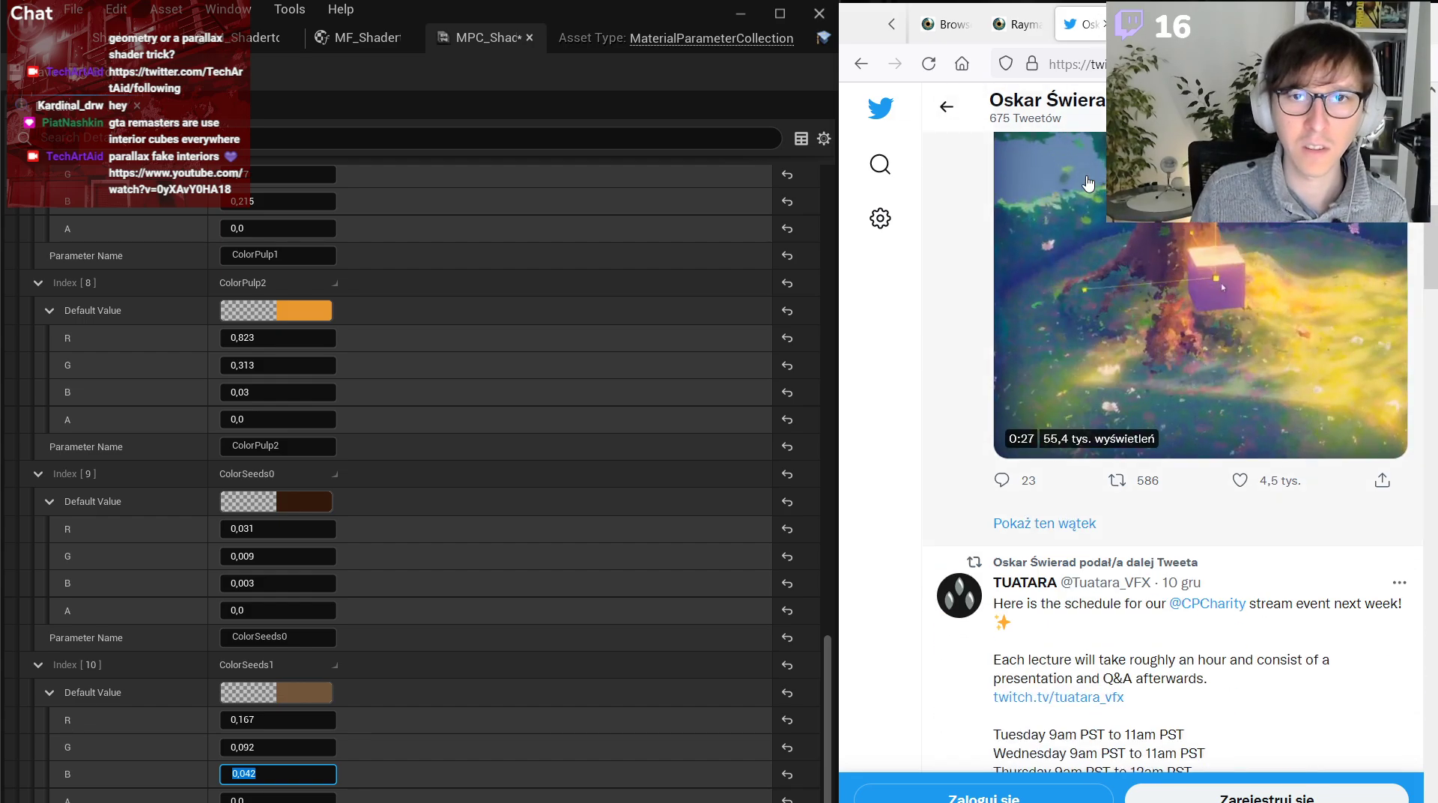
scroll(1089, 182, up, 4)
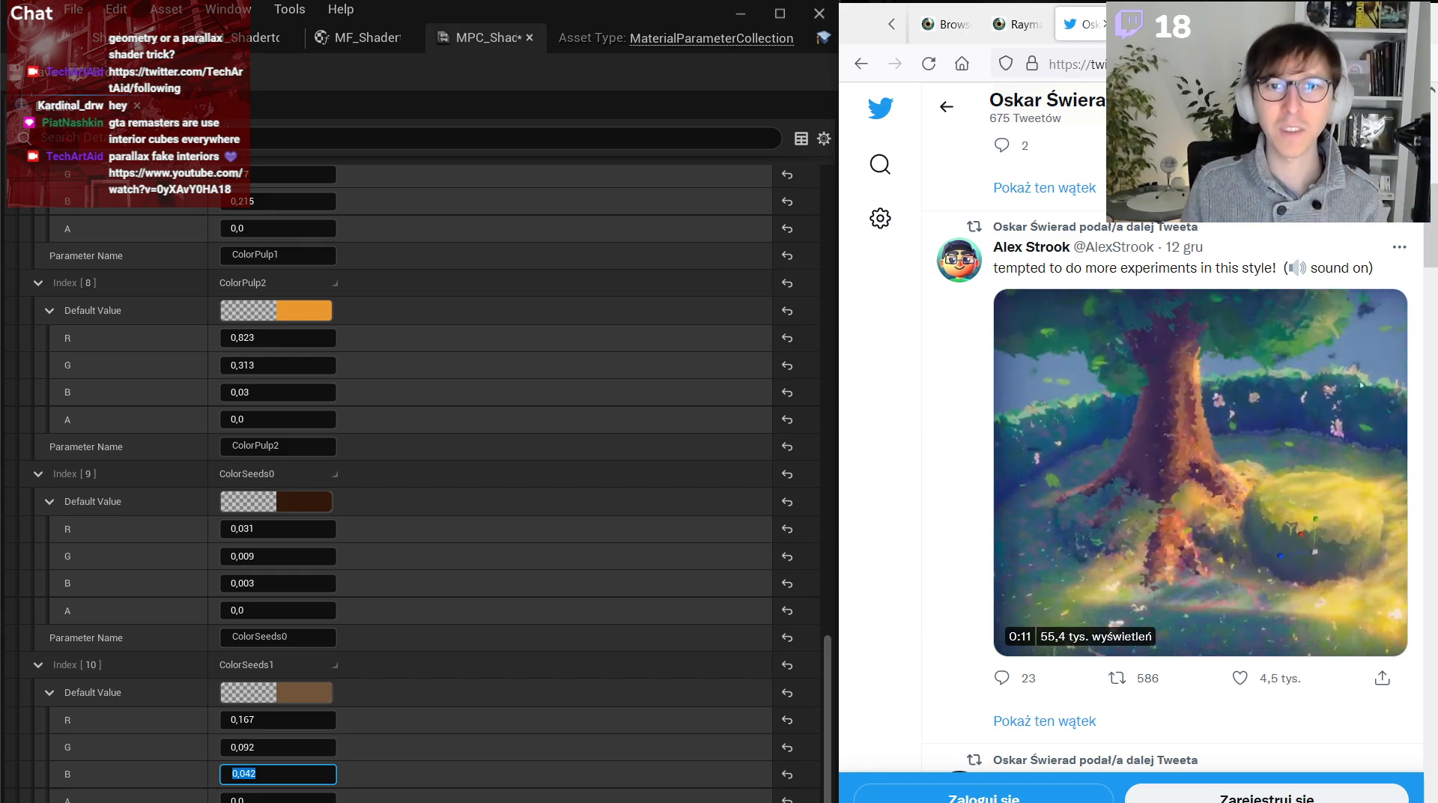
mouse_move(1264, 581)
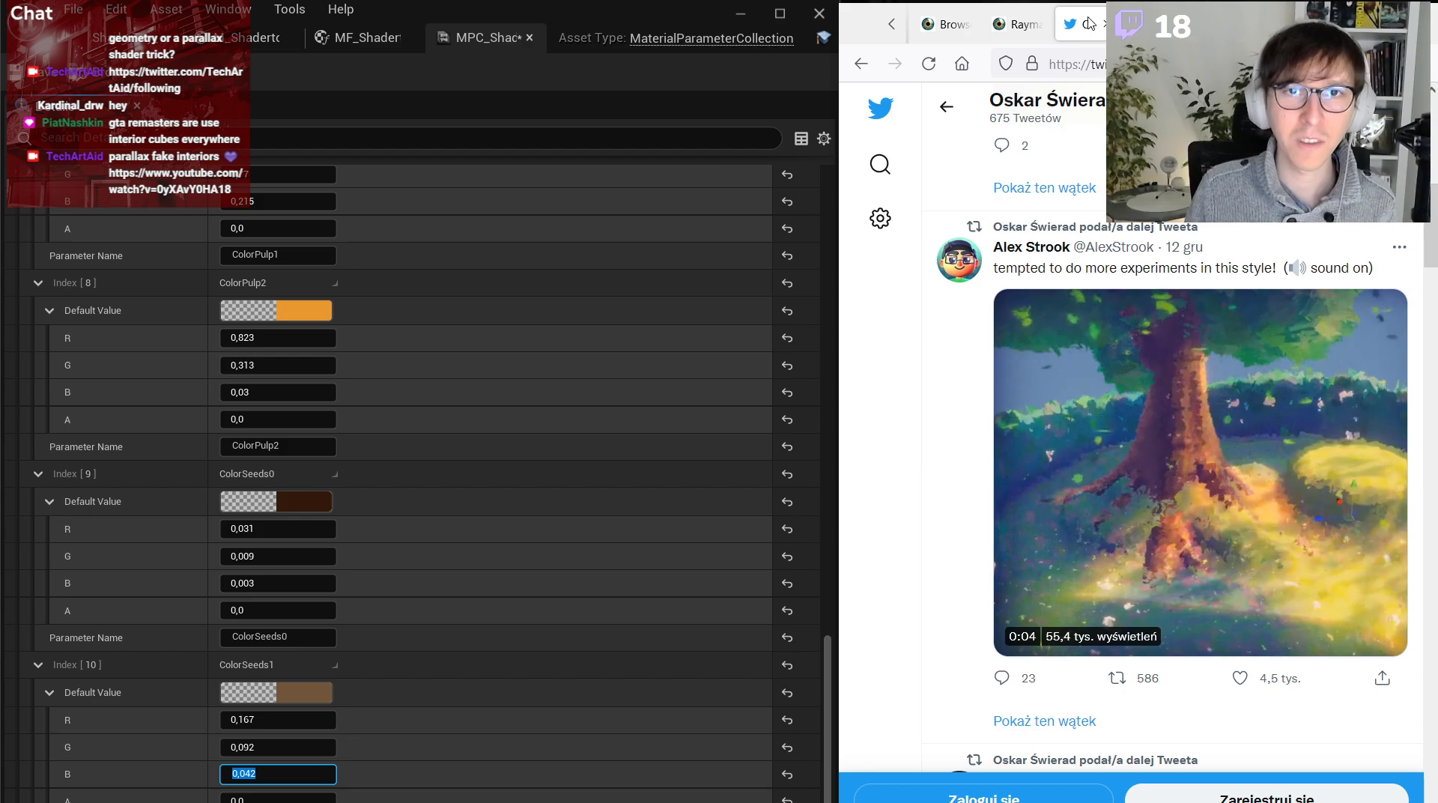
Close the Twitter profile and the Shadertoy browsing tabs, returning to the colorSeeds constants in the fruit shader code.
middle_click(1088, 23)
middle_click(1089, 23)
click(1165, 535)
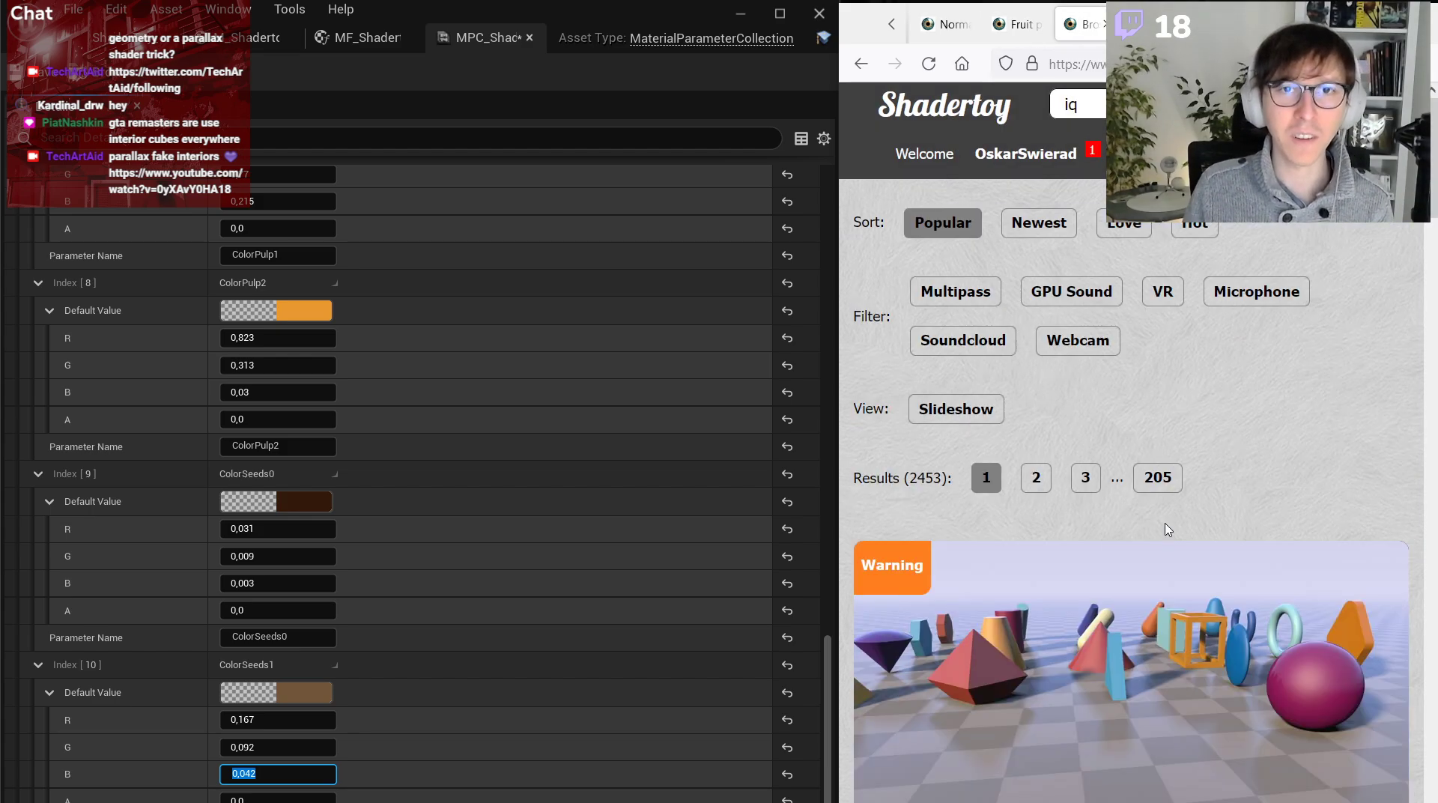
key(ctrl+w)
scroll(1337, 373, up, 10)
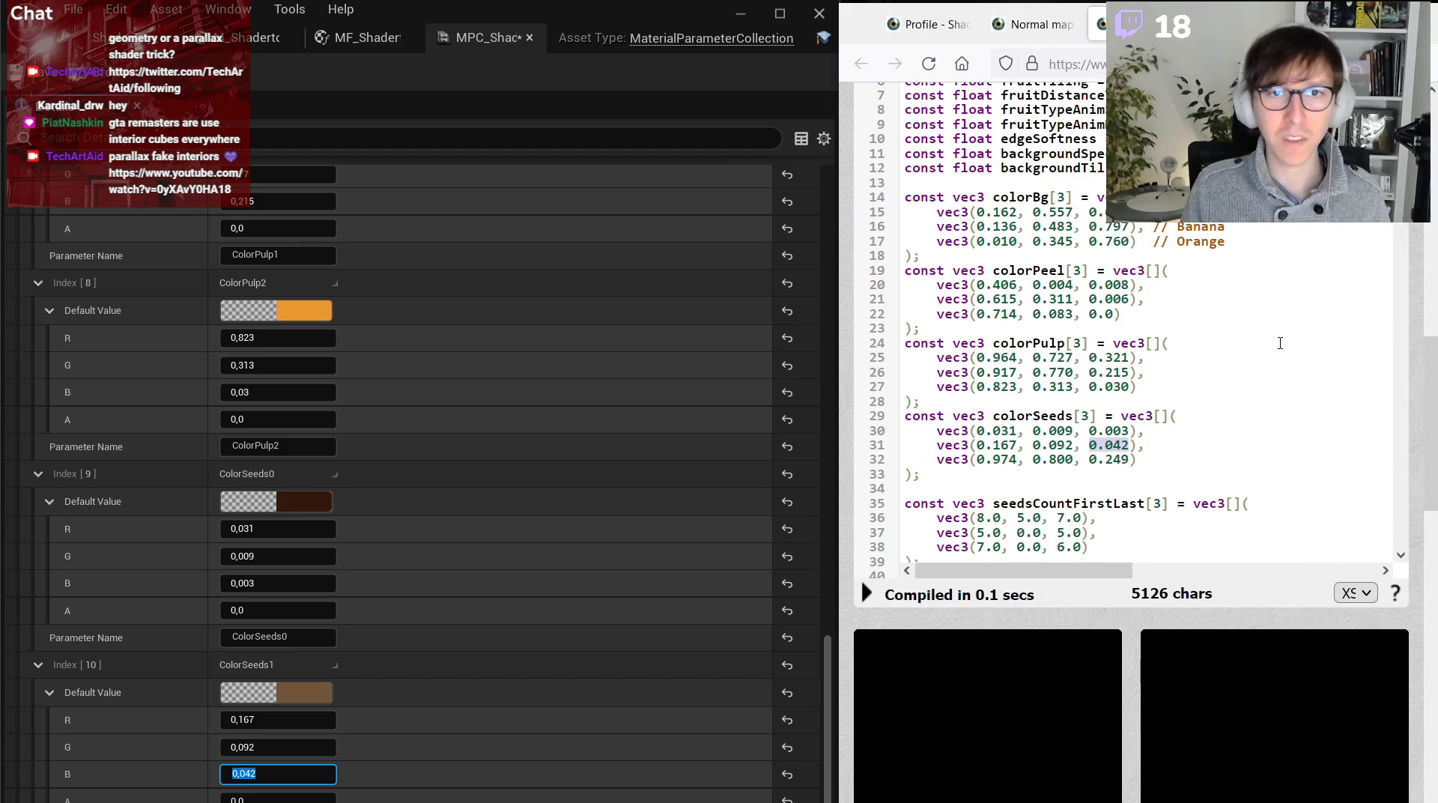
scroll(1337, 373, down, 8)
scroll(1318, 390, down, 5)
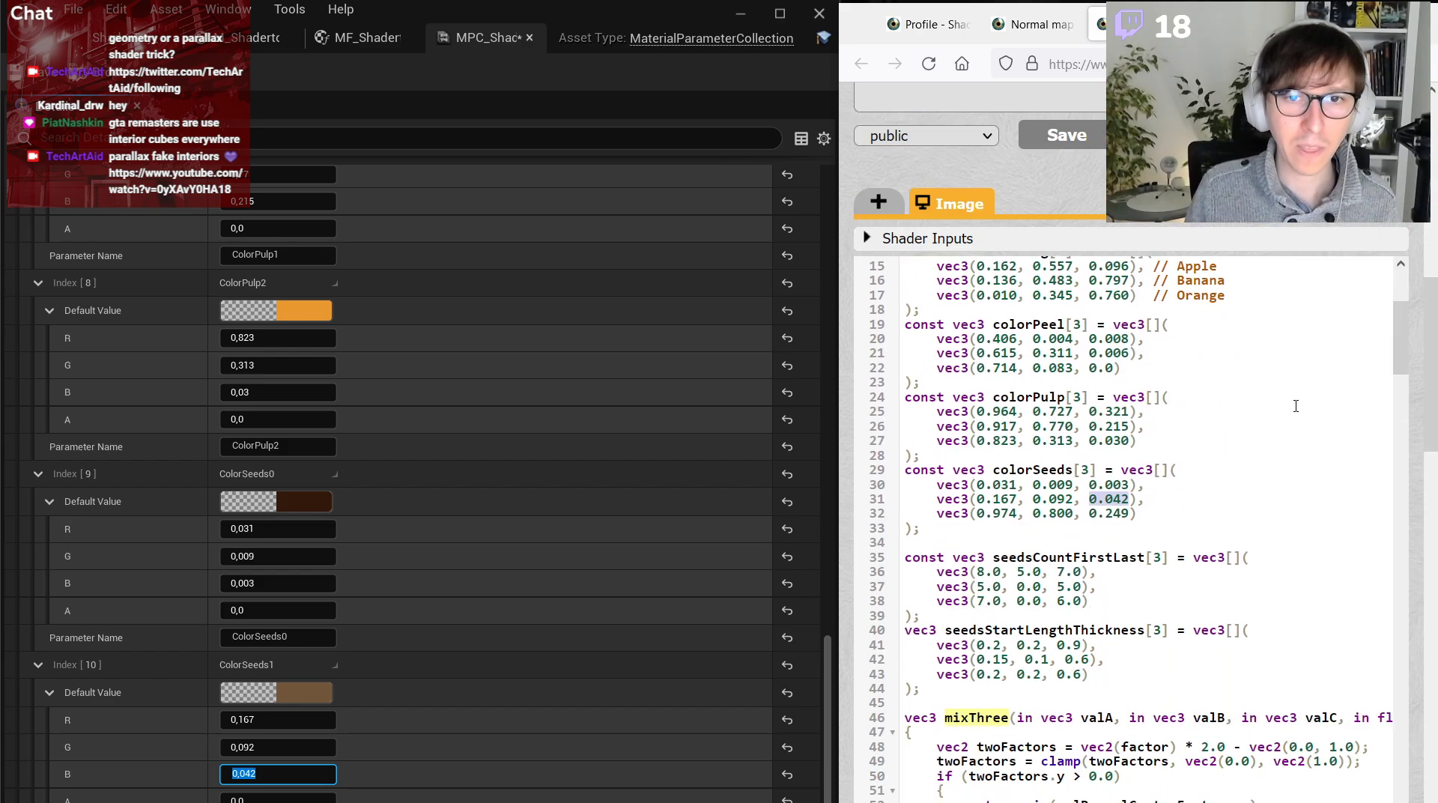
Rename the vector parameter at index 11 of the material parameter collection as ColorSeeds2.
click(402, 562)
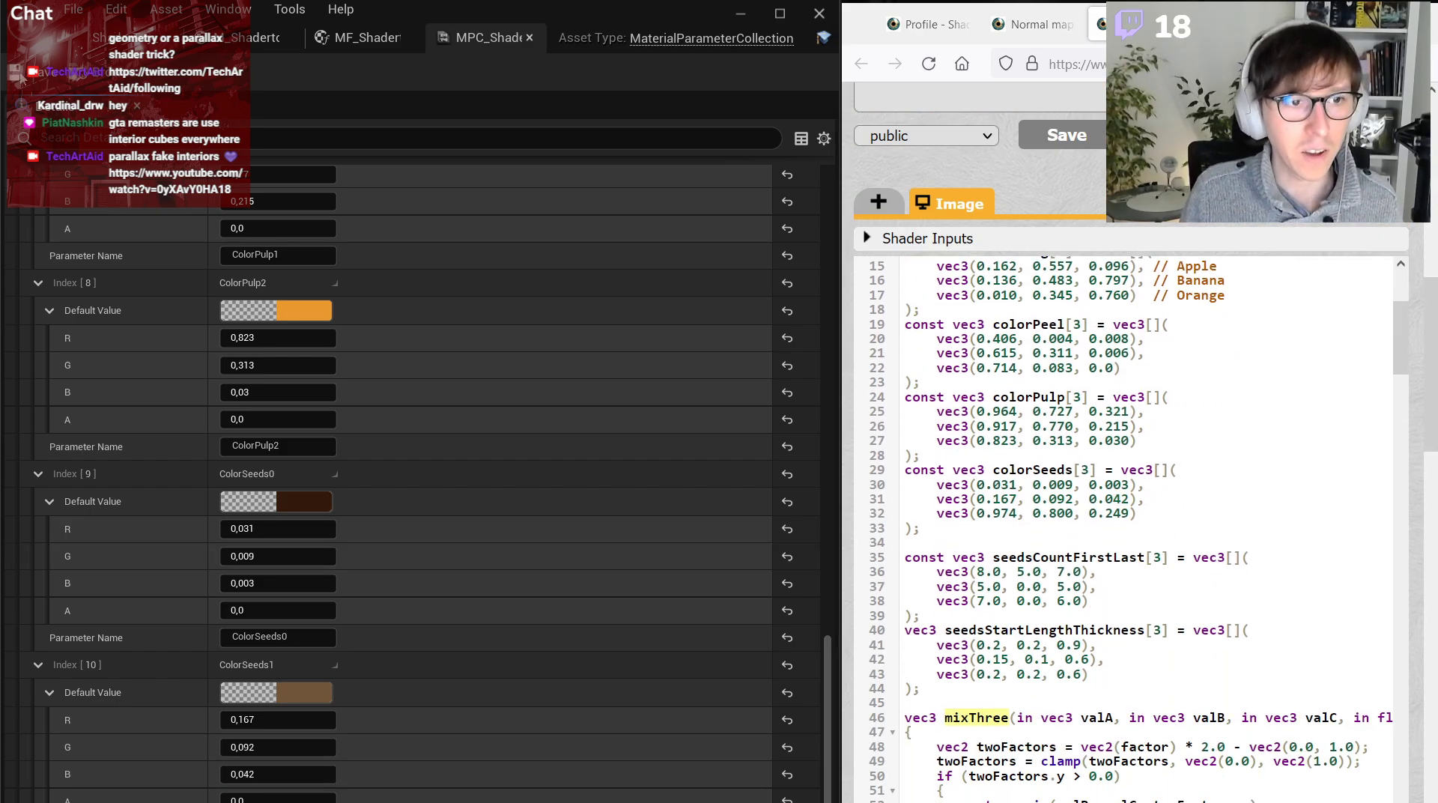
scroll(401, 565, down, 2)
scroll(402, 565, down, 1)
click(37, 736)
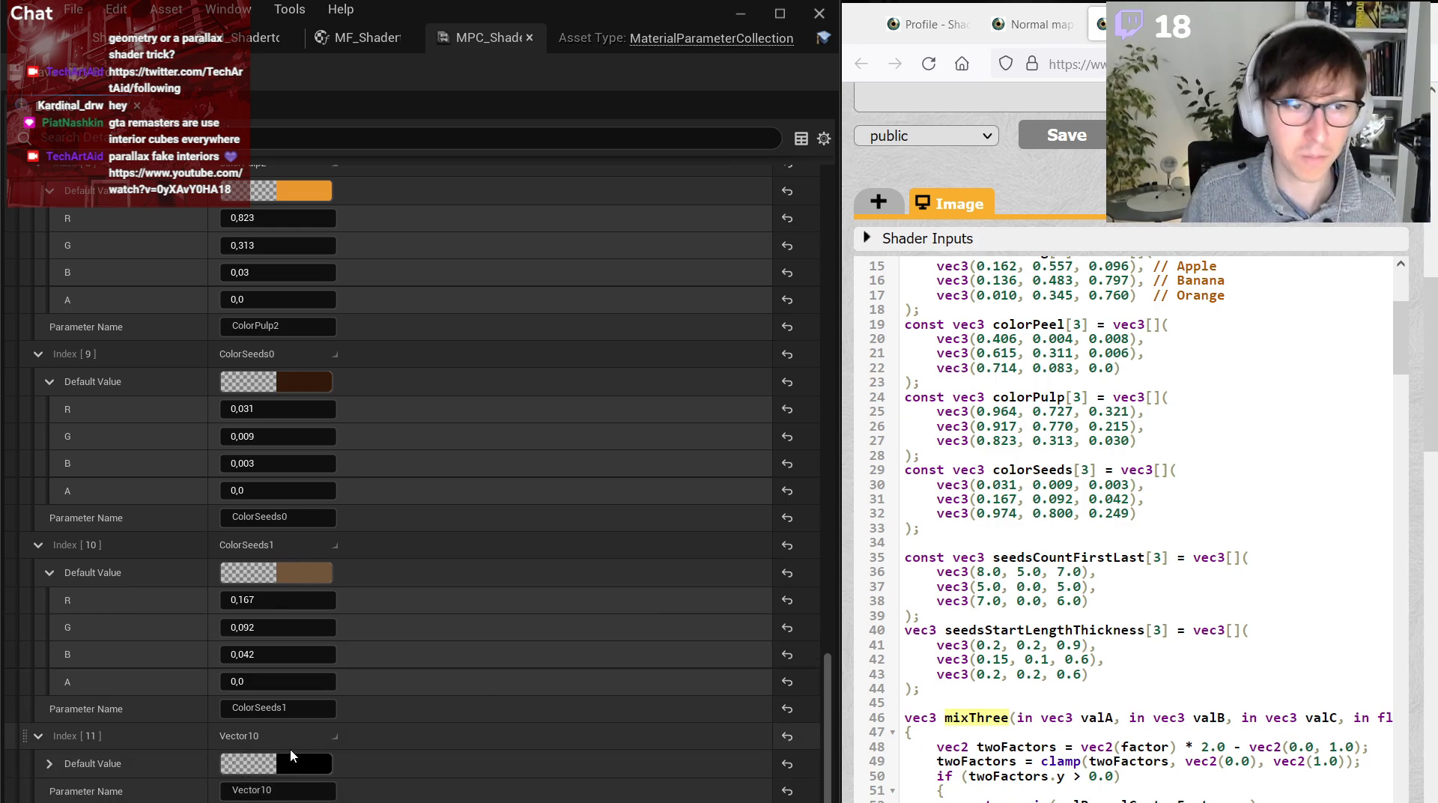
click(300, 790)
text(ColorSe)
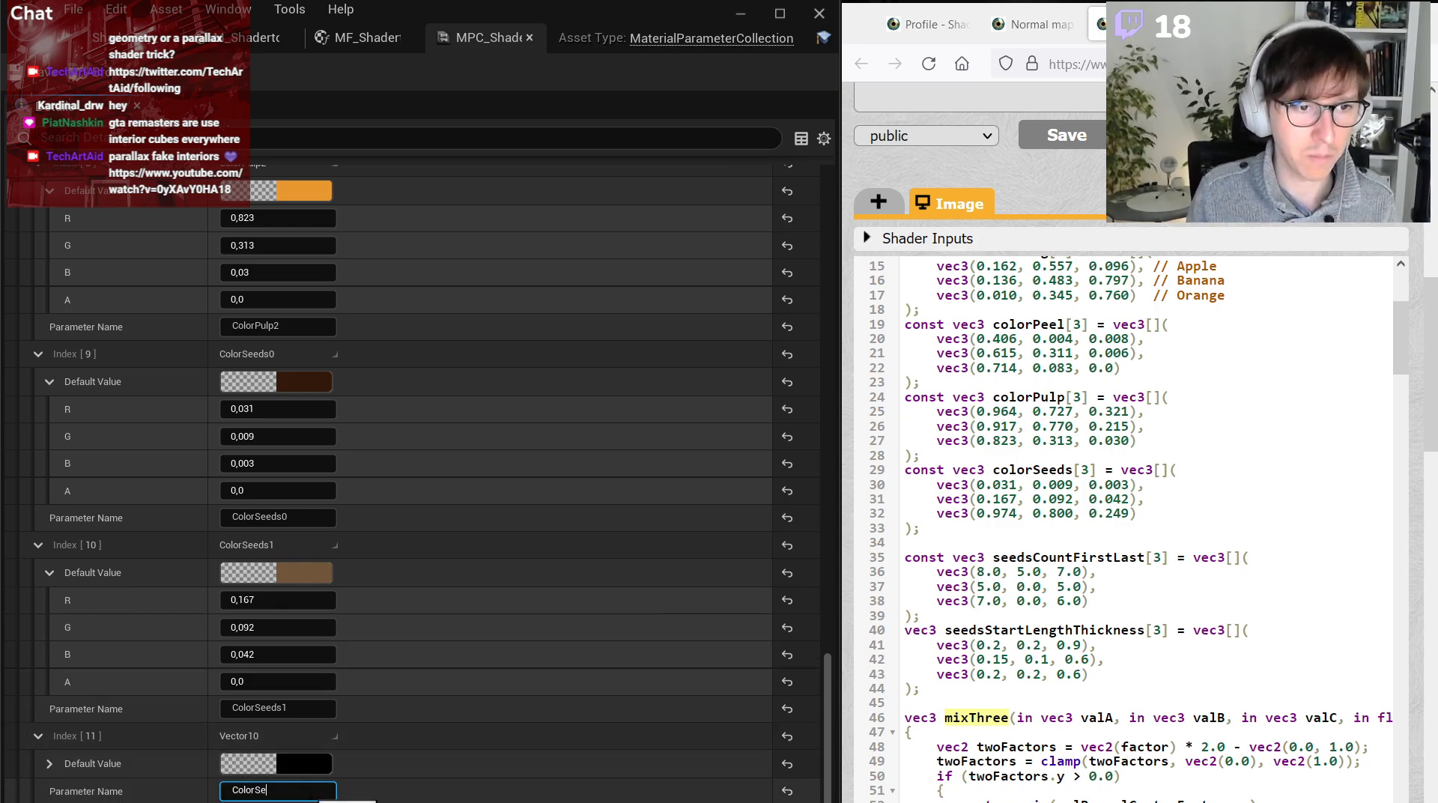
text(eds2)
key(Return)
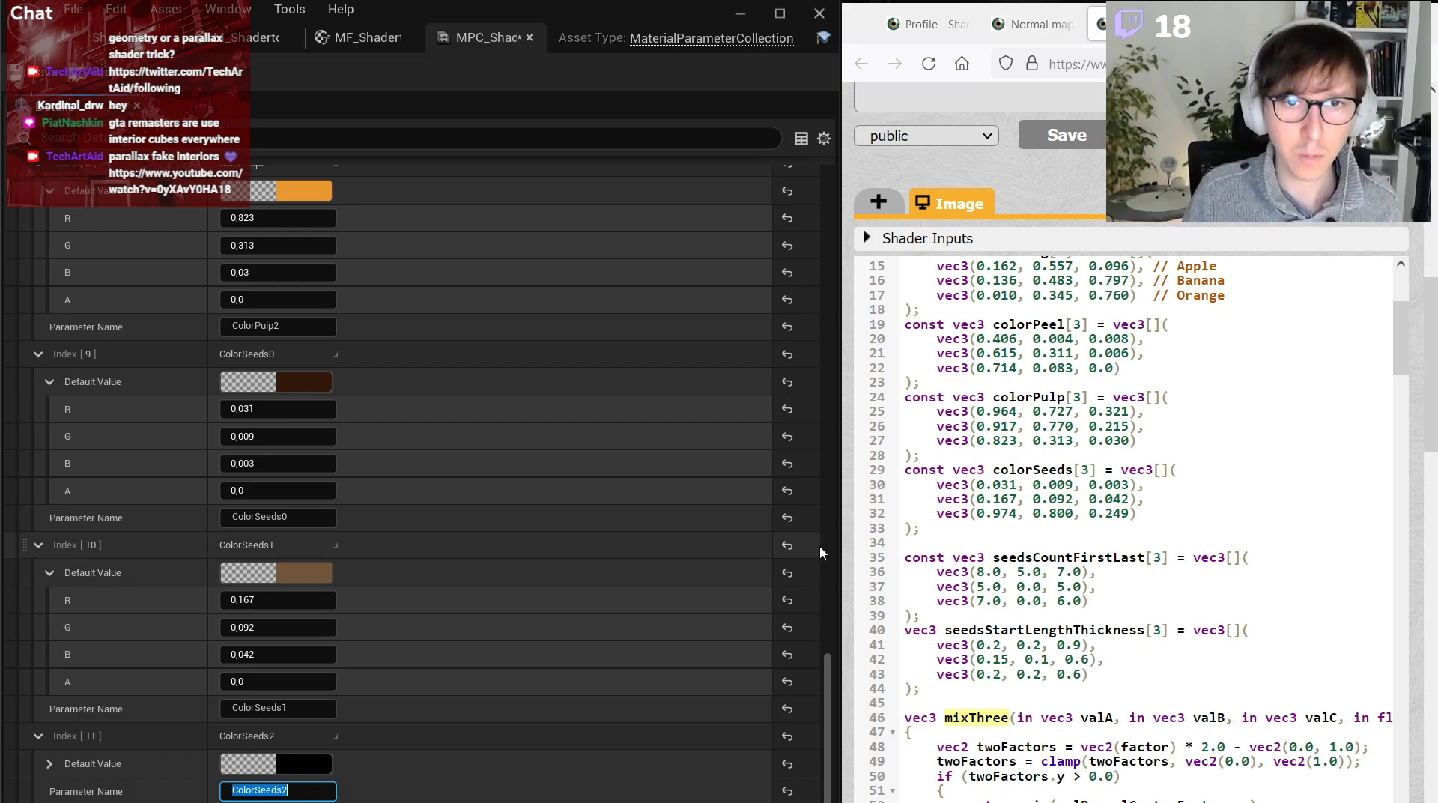
Copy 0.974 from the third colorSeeds vector in the shader code into the R value of ColorSeeds2.
drag(977, 516, 1017, 515)
key(ctrl+c)
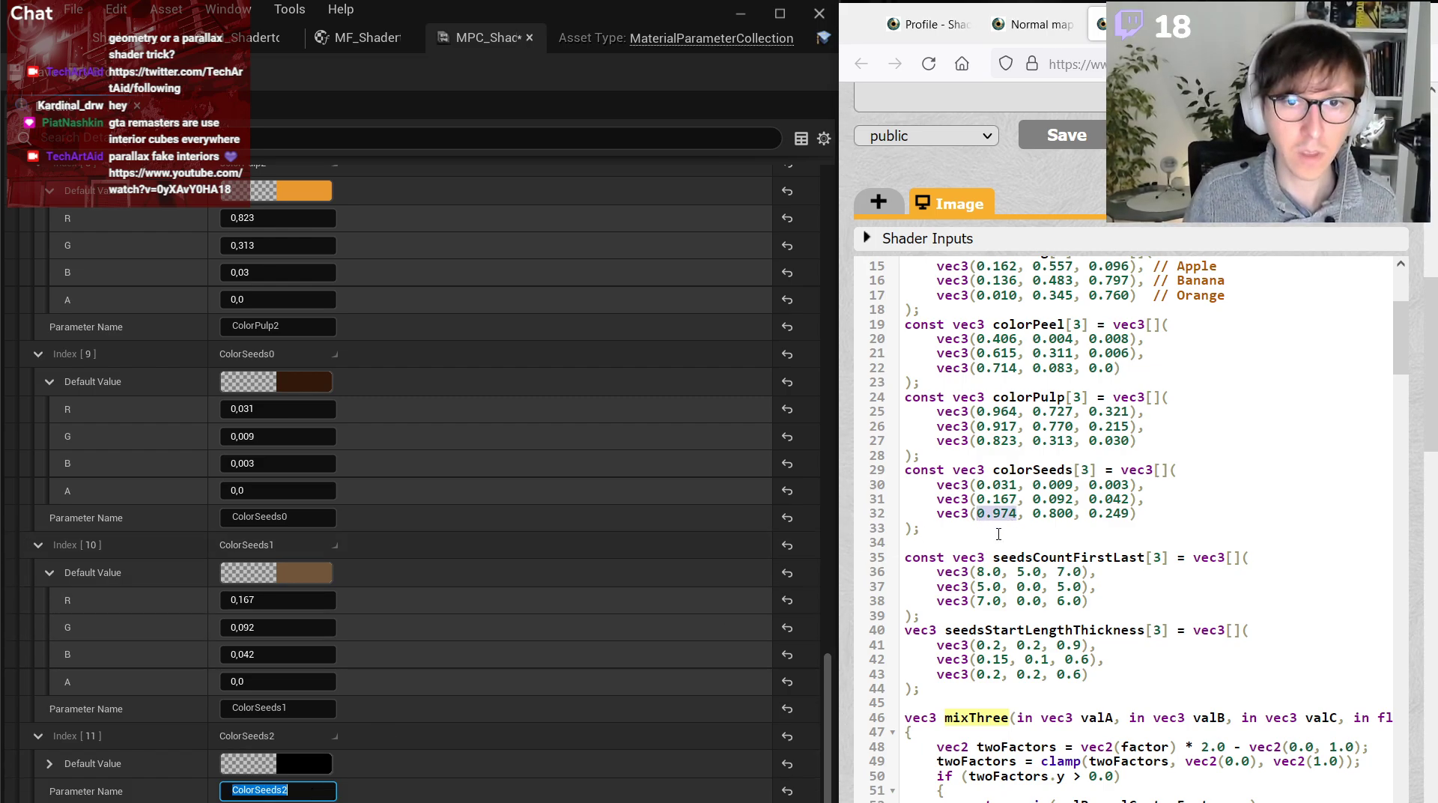
scroll(75, 734, down, 1)
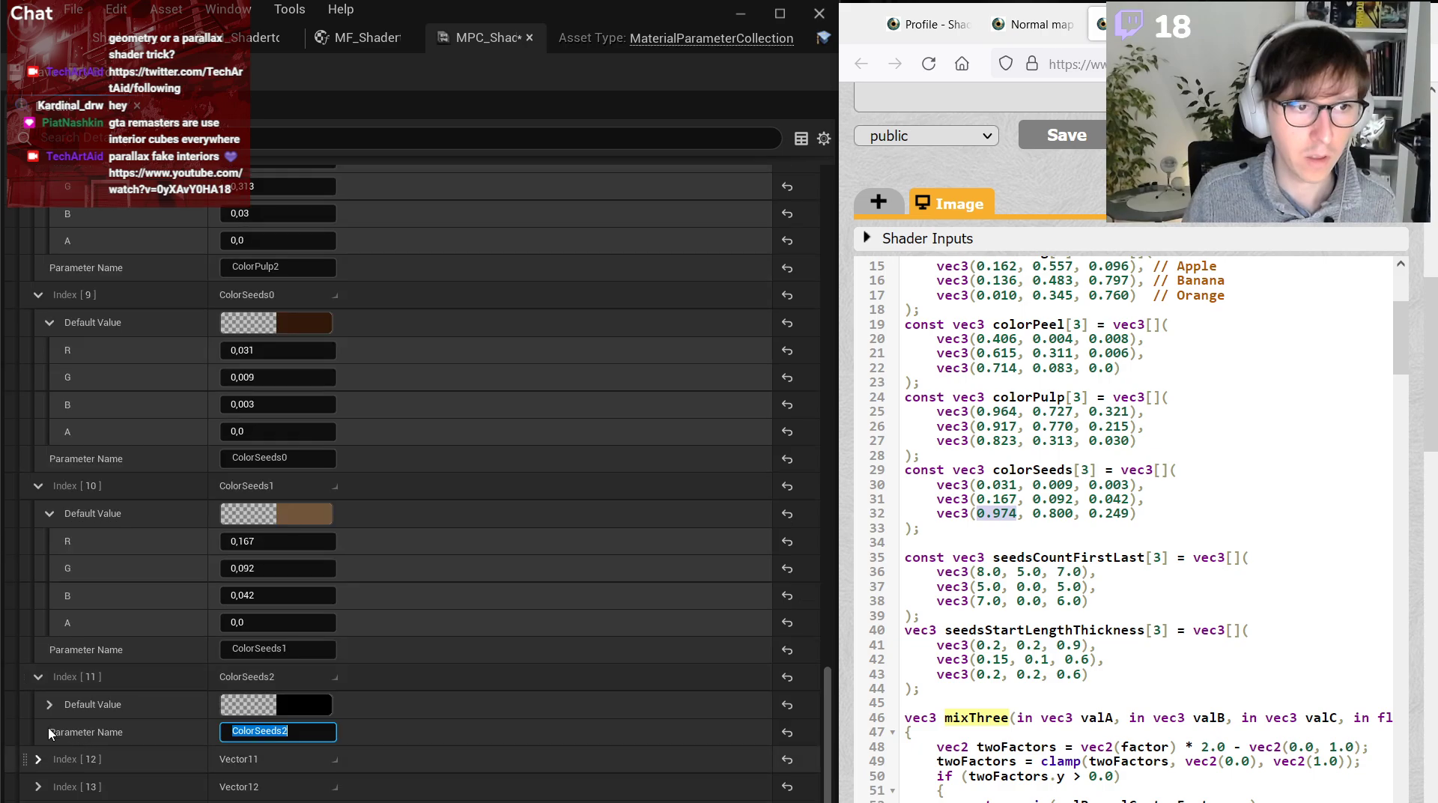
click(49, 704)
click(278, 732)
key(ctrl+v)
key(Return)
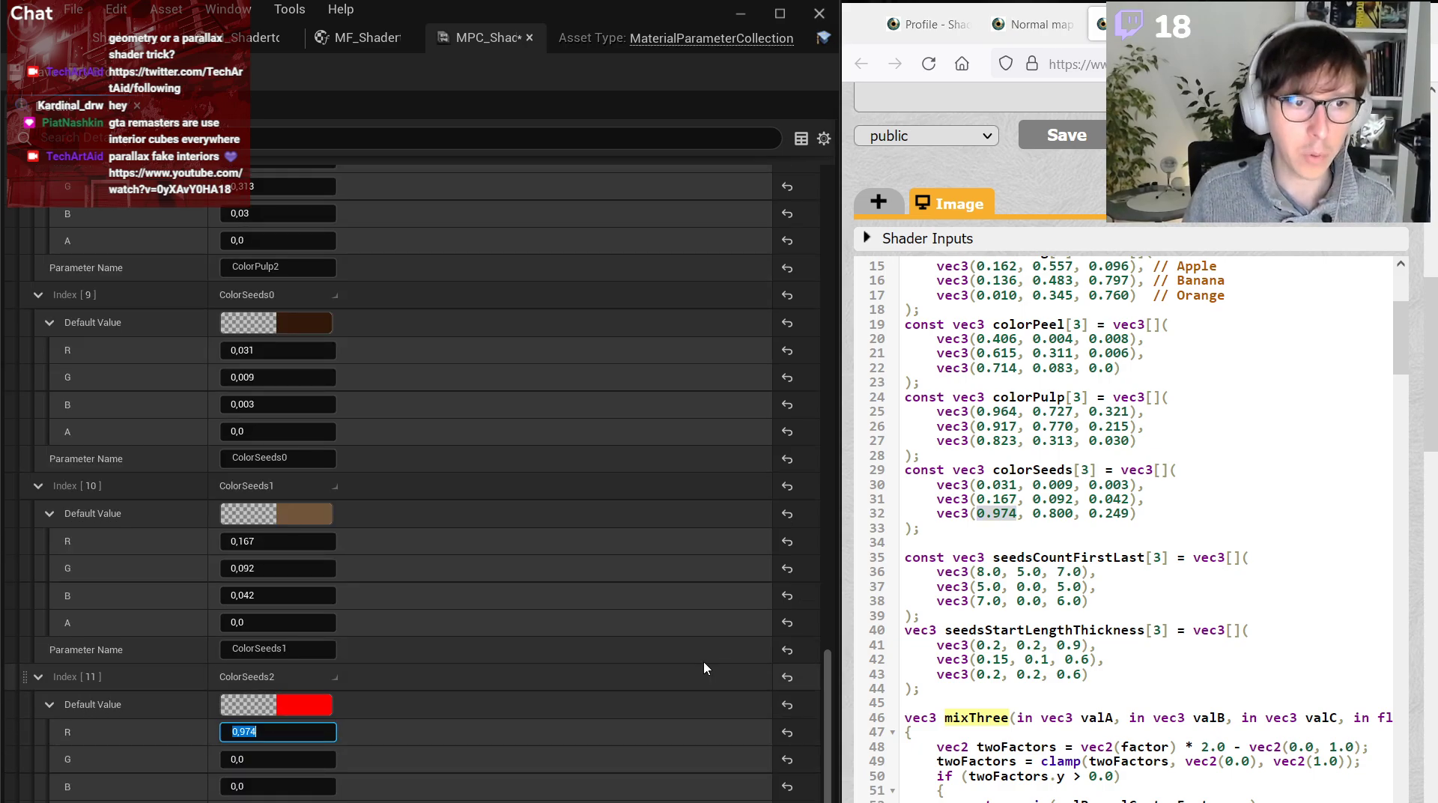
Transfer the remaining components of the third colorSeeds vector to ColorSeeds2, setting G to 0.8 and B to 0.249.
drag(1033, 514, 1129, 514)
key(ctrl+c)
click(294, 759)
key(ctrl+v)
key(Return)
key(ctrl+c)
click(288, 786)
key(ctrl+v)
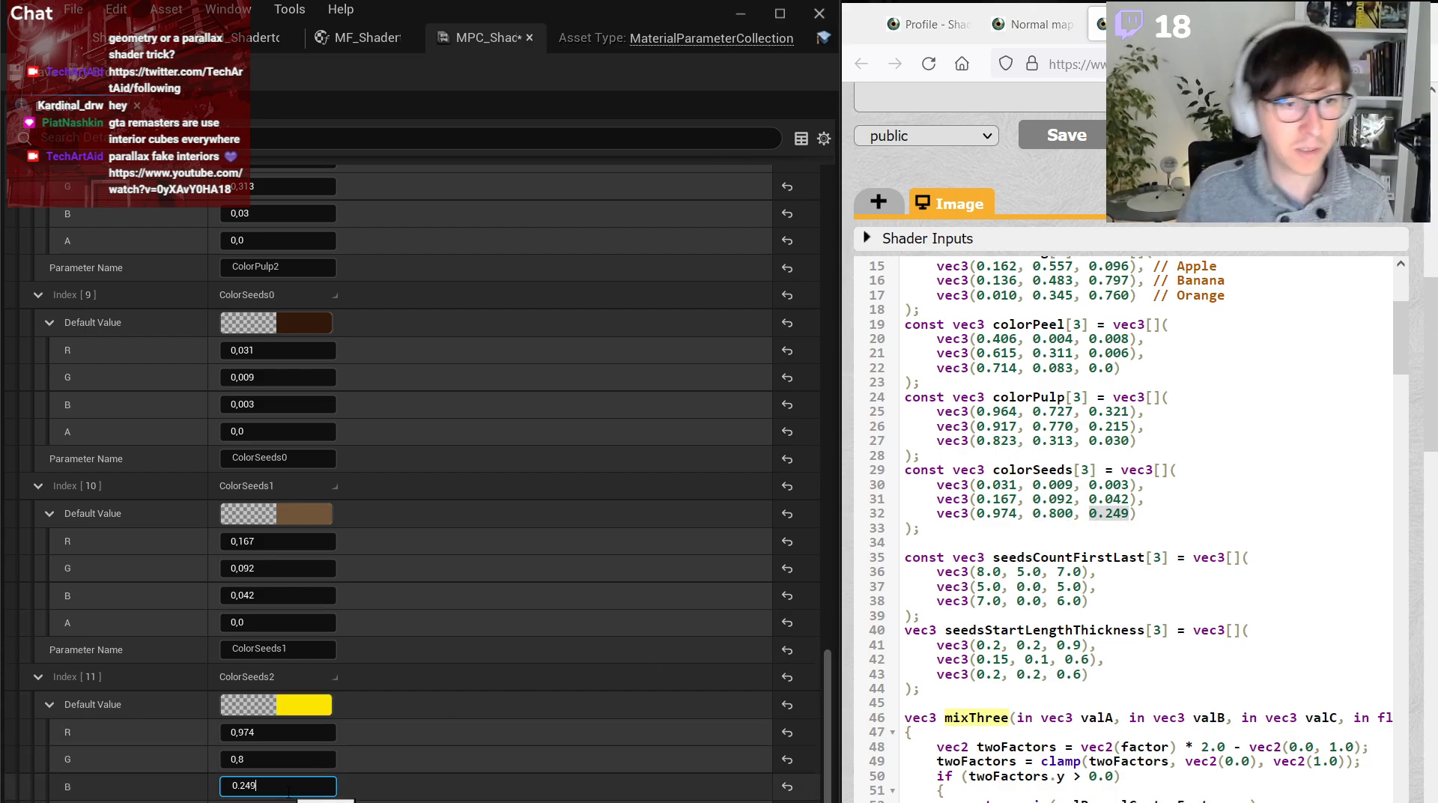
key(Return)
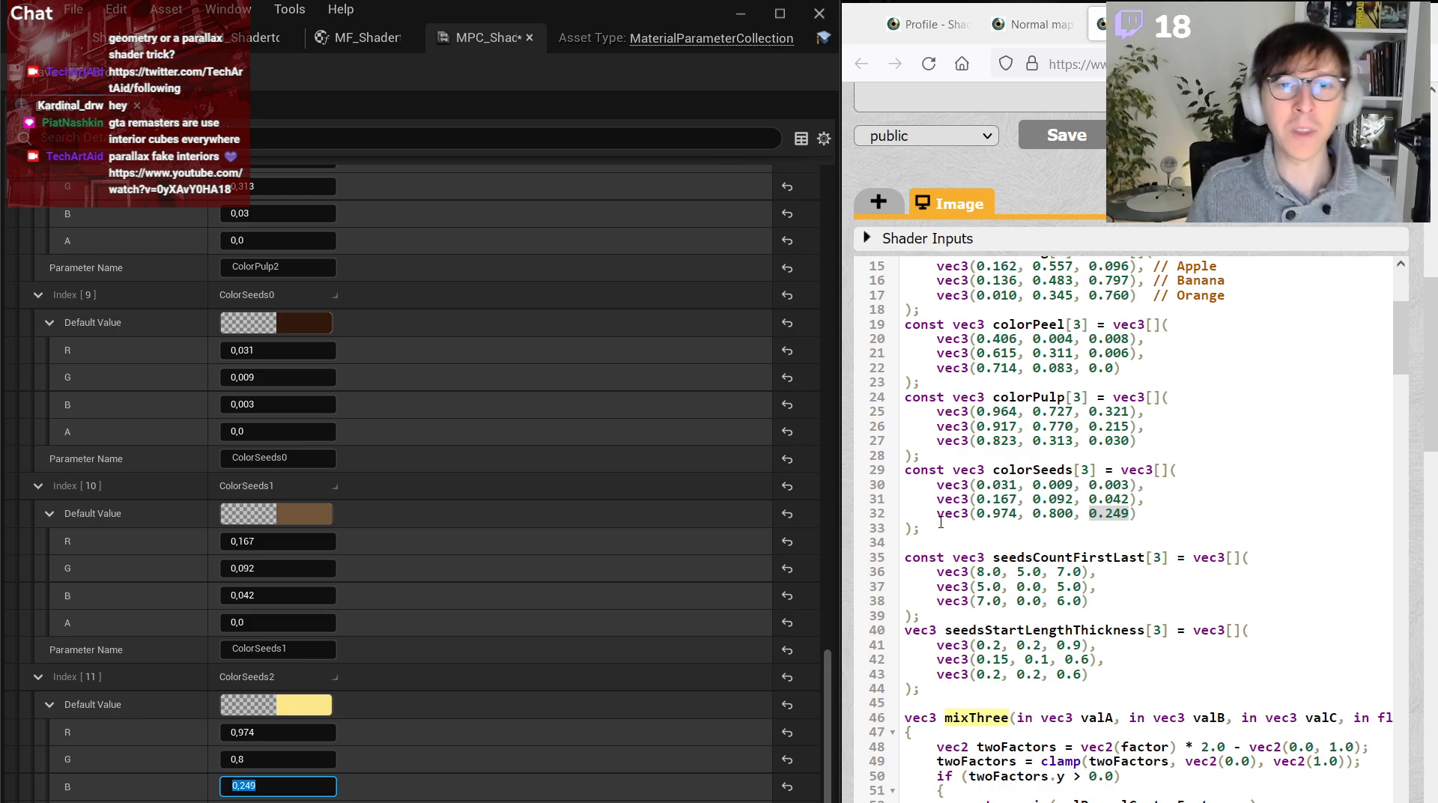
drag(938, 514, 1137, 514)
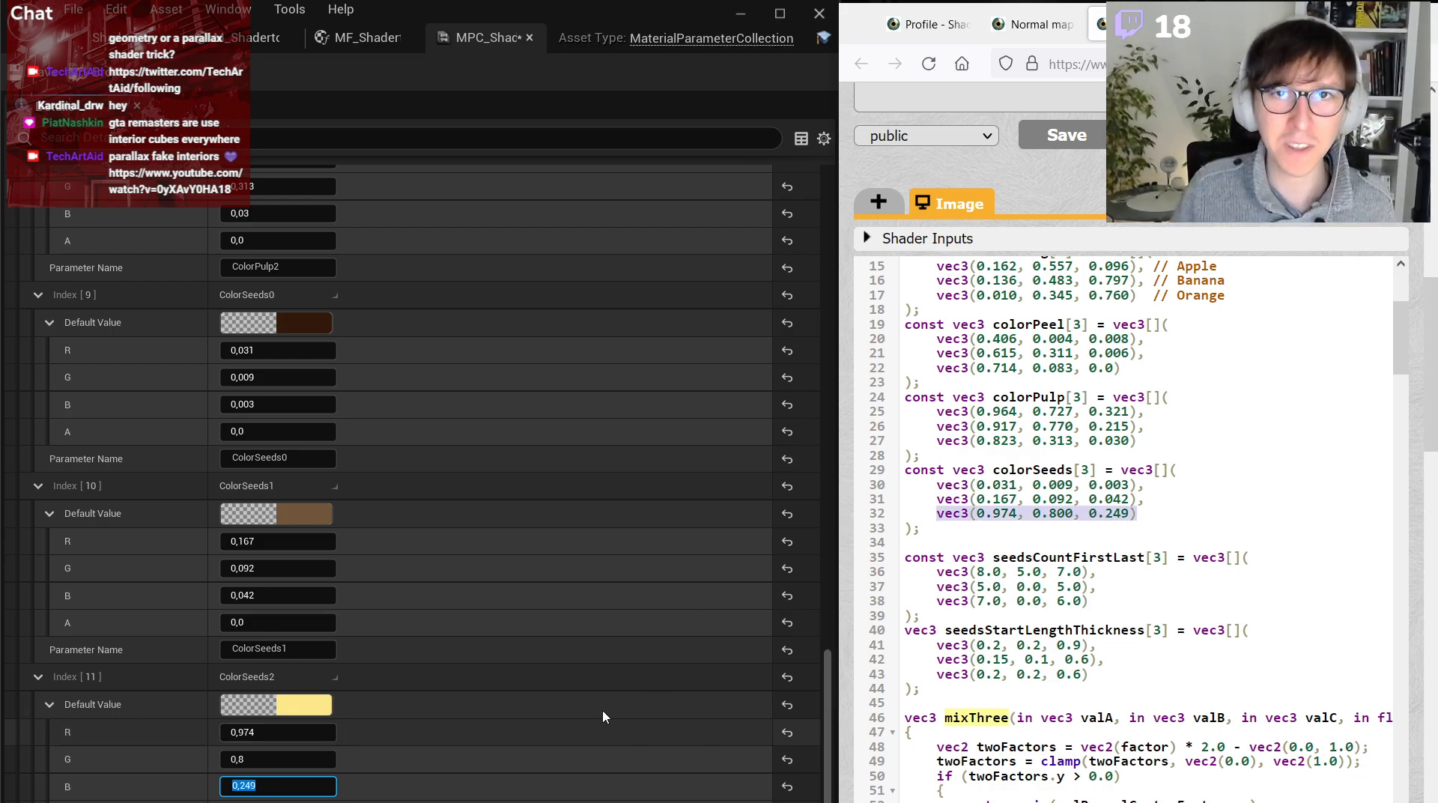
Rename the vector parameter at index 12 as SeedsCountFirstLast0, based on the array name in the code, and copy the new name.
scroll(476, 691, down, 5)
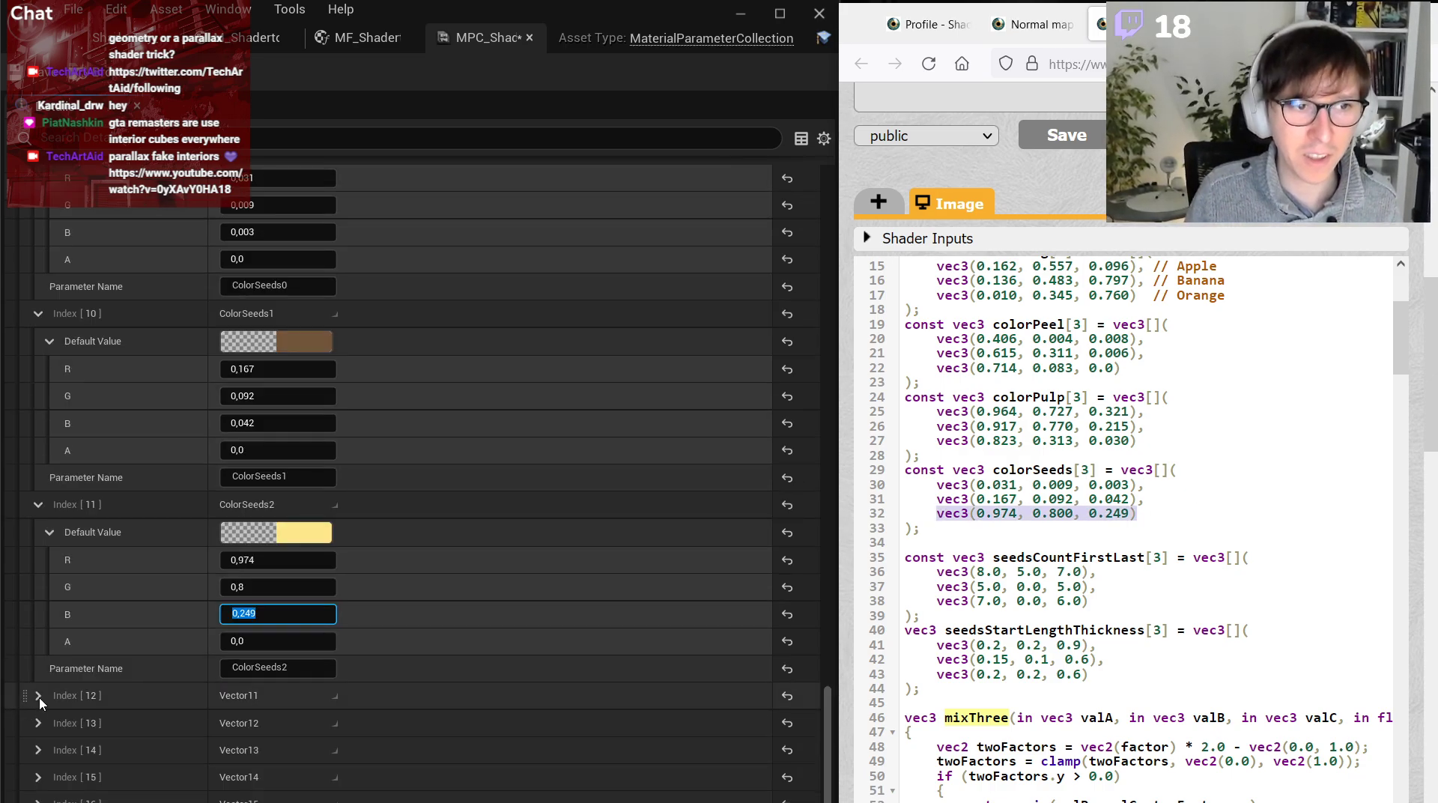
click(38, 696)
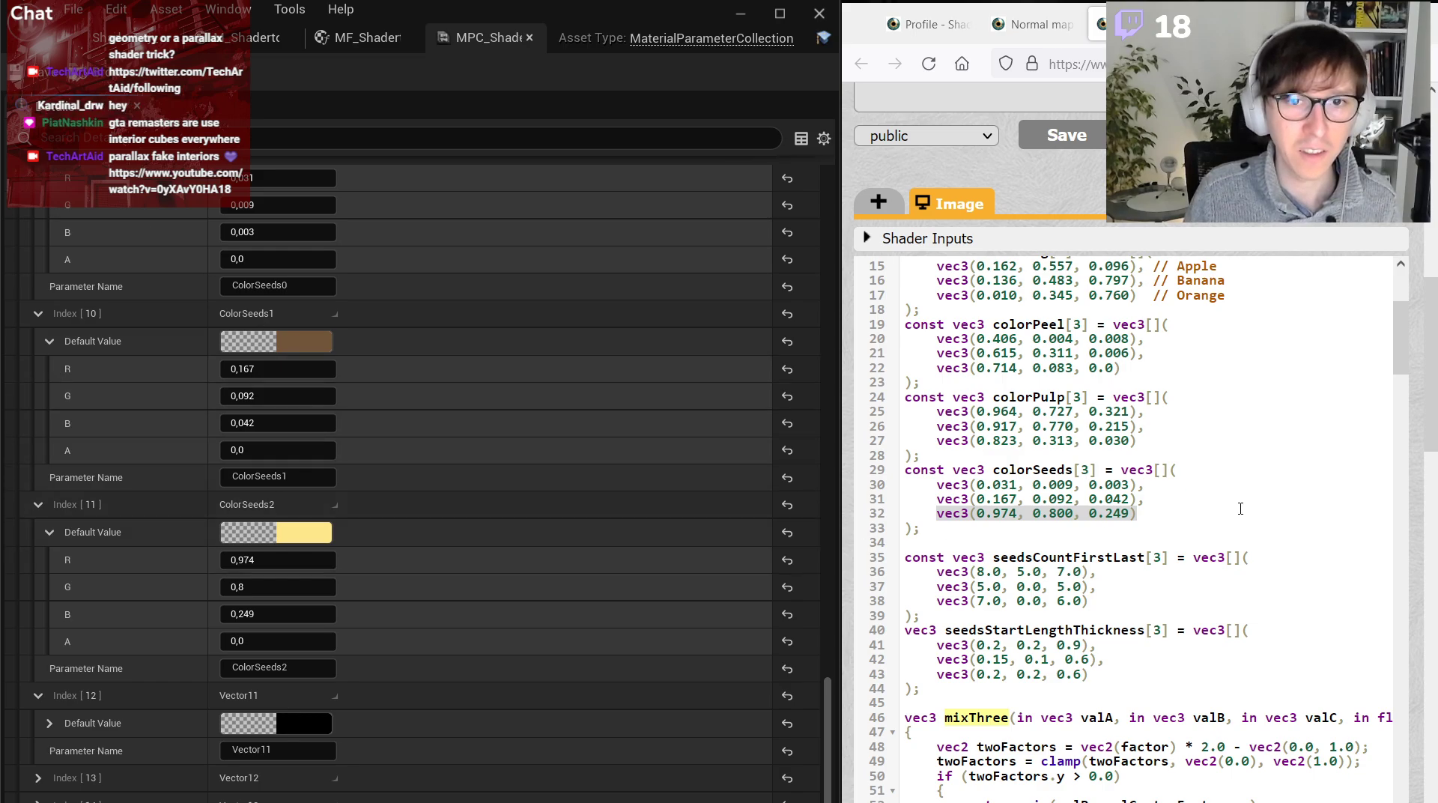
double_click(1132, 558)
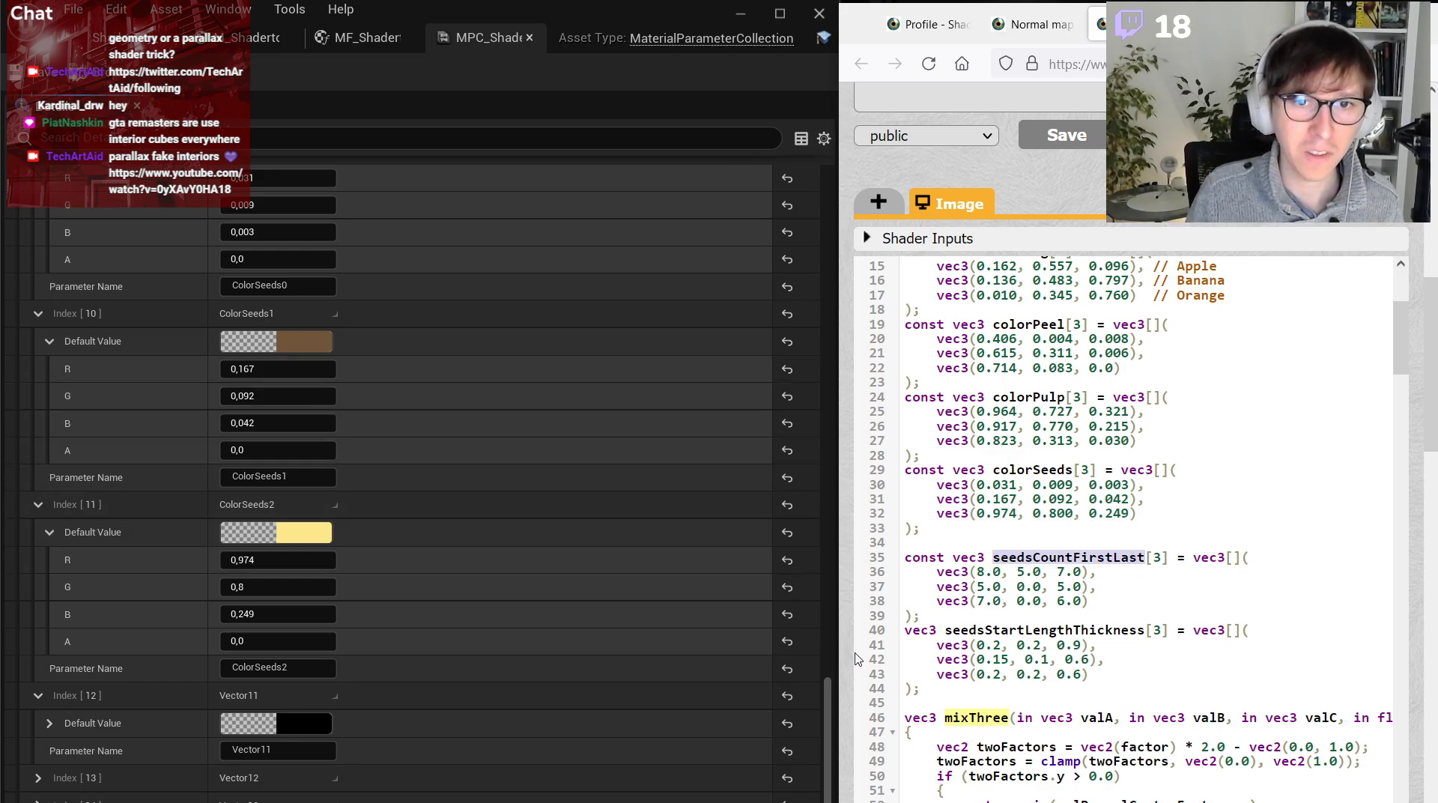
click(271, 750)
key(ctrl+v)
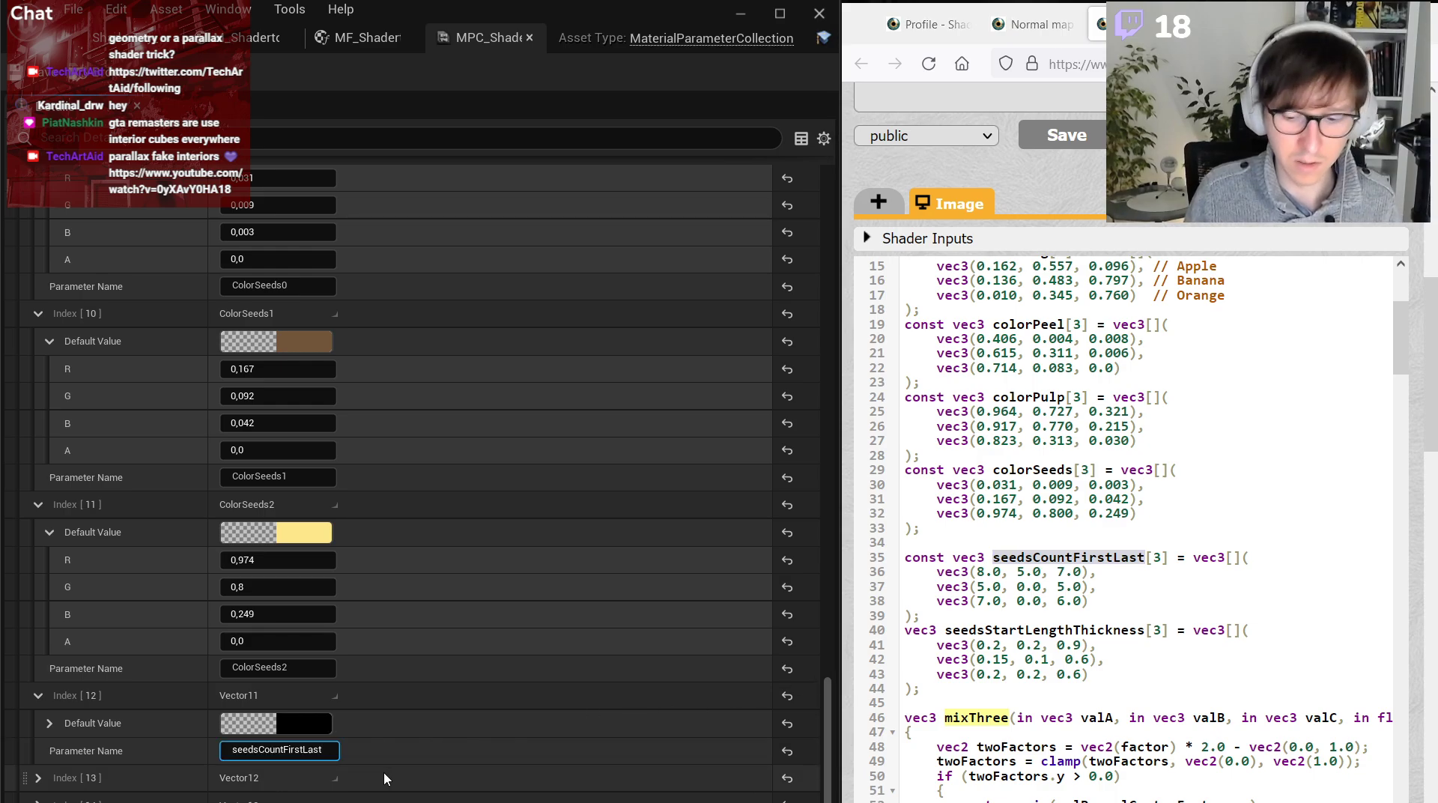
key(Home)
key(Delete)
text(S)
key(End)
text(0)
key(Return)
key(ctrl+c)
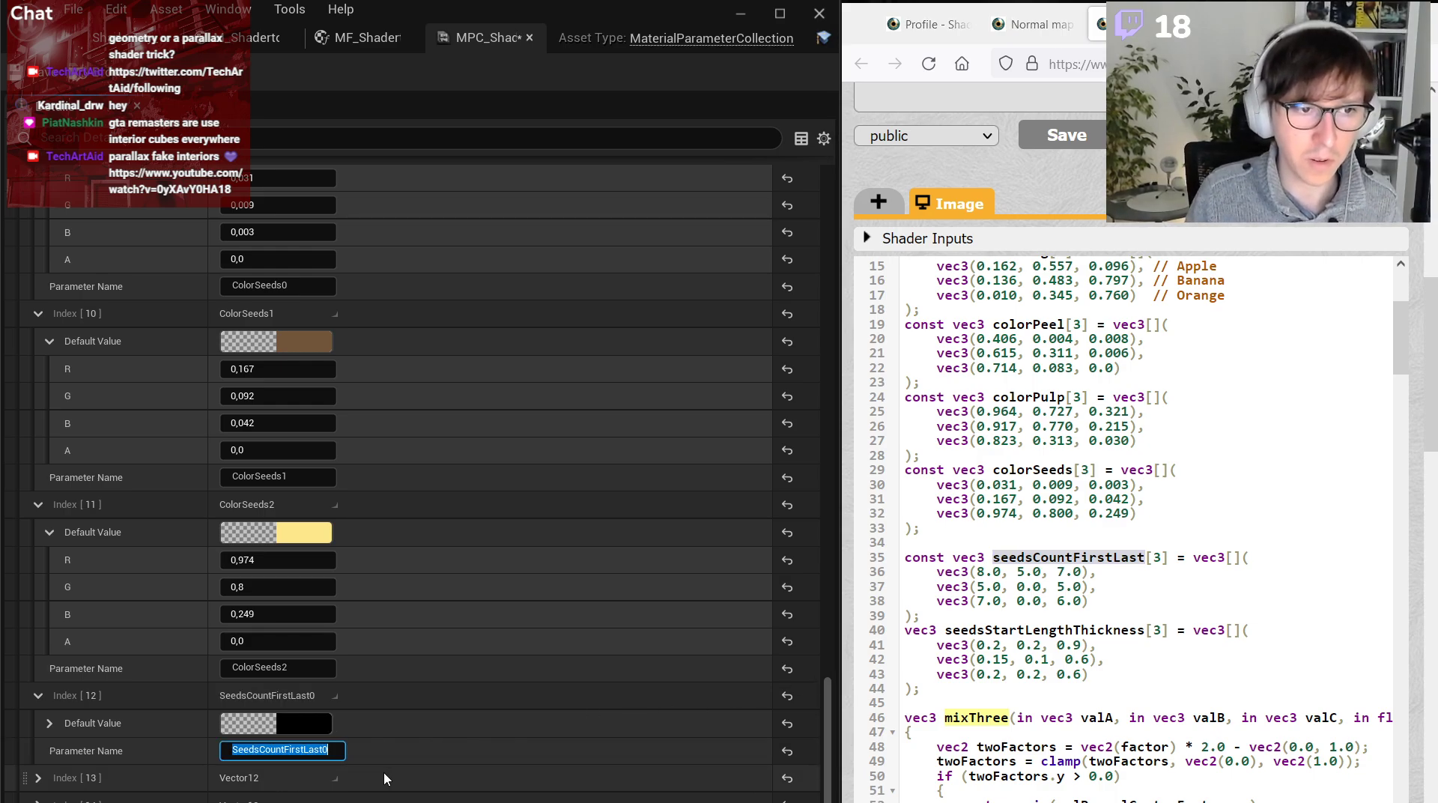
Rename the vector parameters at index 13 and 14 as SeedsCountFirstLast1 and SeedsCountFirstLast2.
click(37, 780)
scroll(163, 731, down, 2)
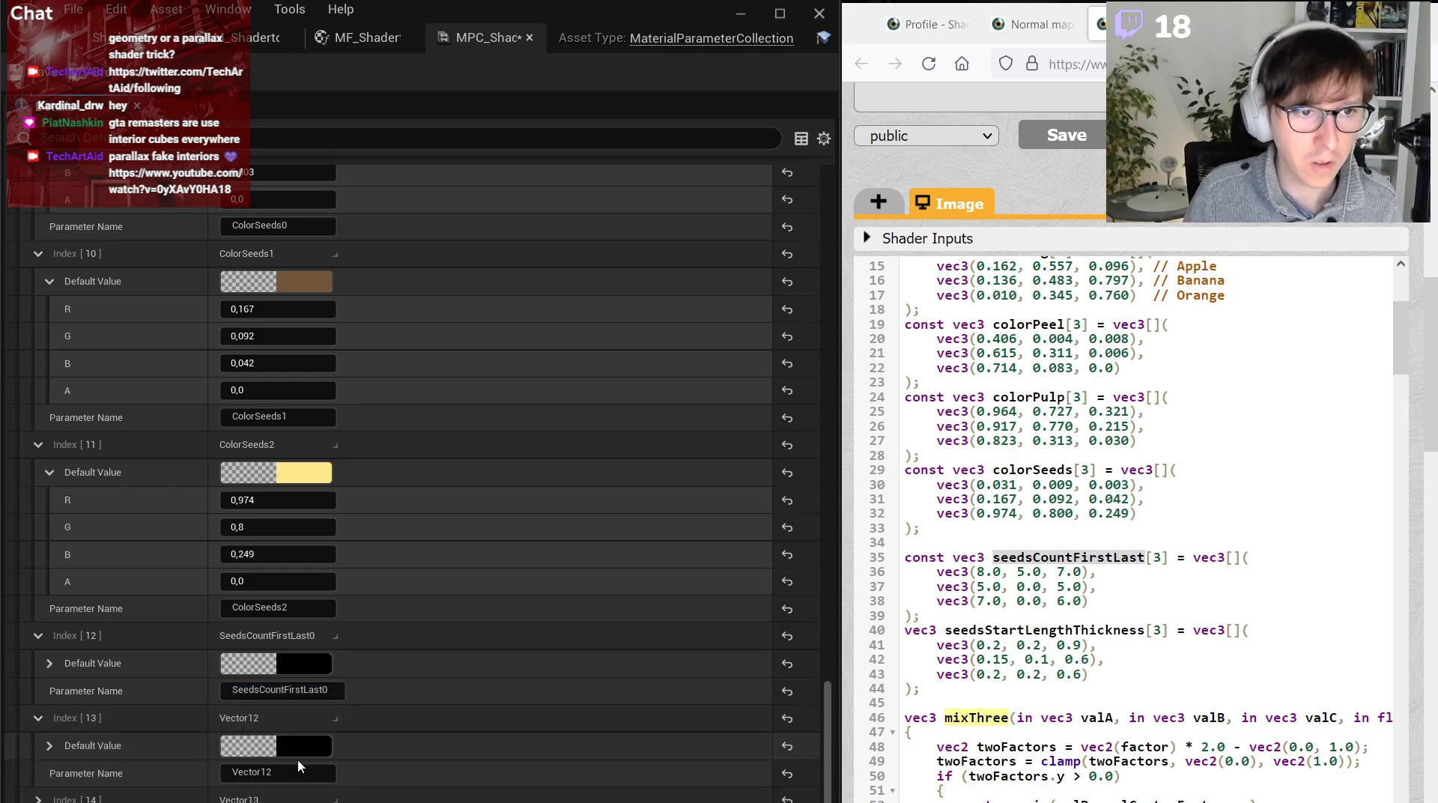
click(294, 772)
key(ctrl+v)
text(1)
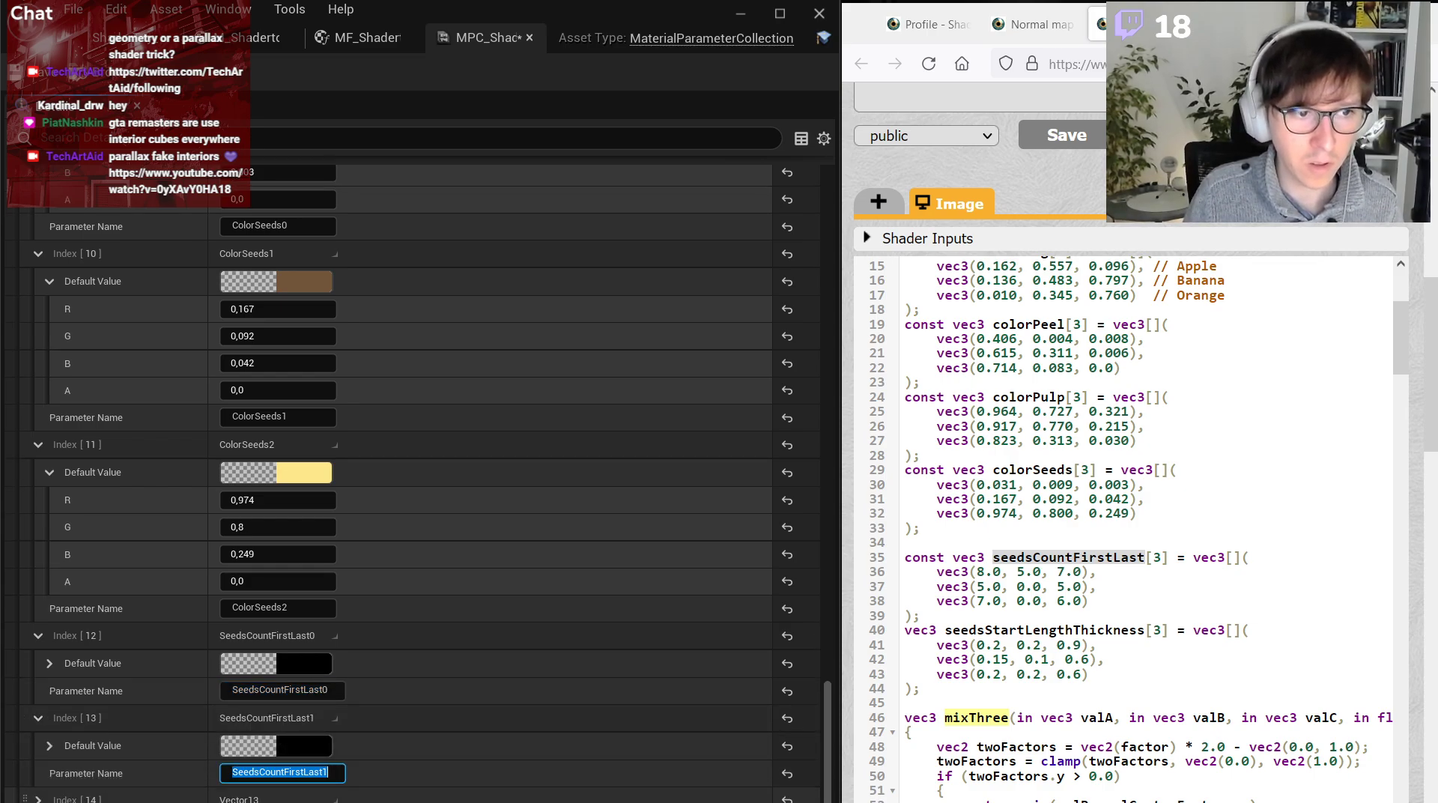
key(Return)
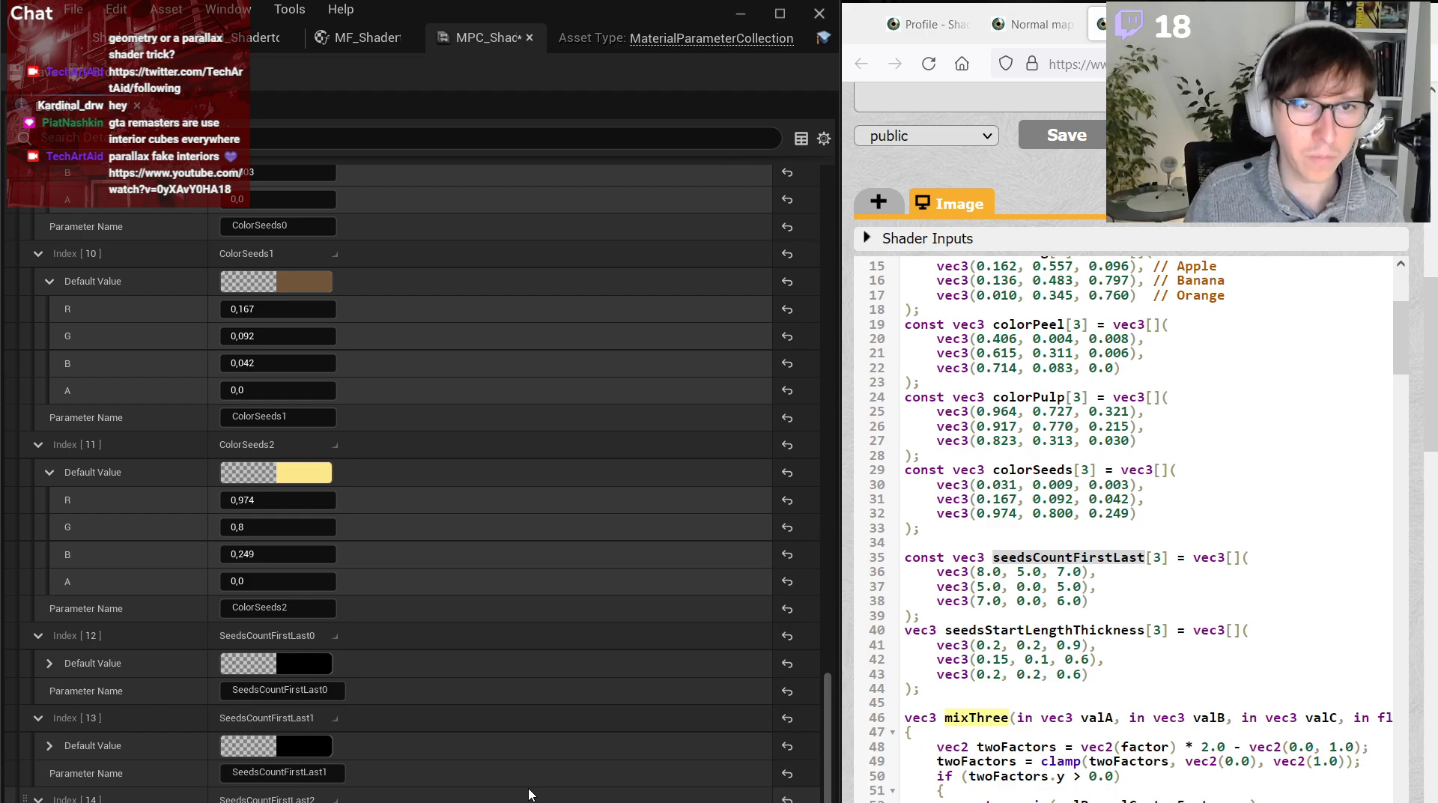
Transfer the first seedsCountFirstLast vector from the code to SeedsCountFirstLast0, setting R to 8, G to 5 and B to 7.
click(49, 663)
click(264, 687)
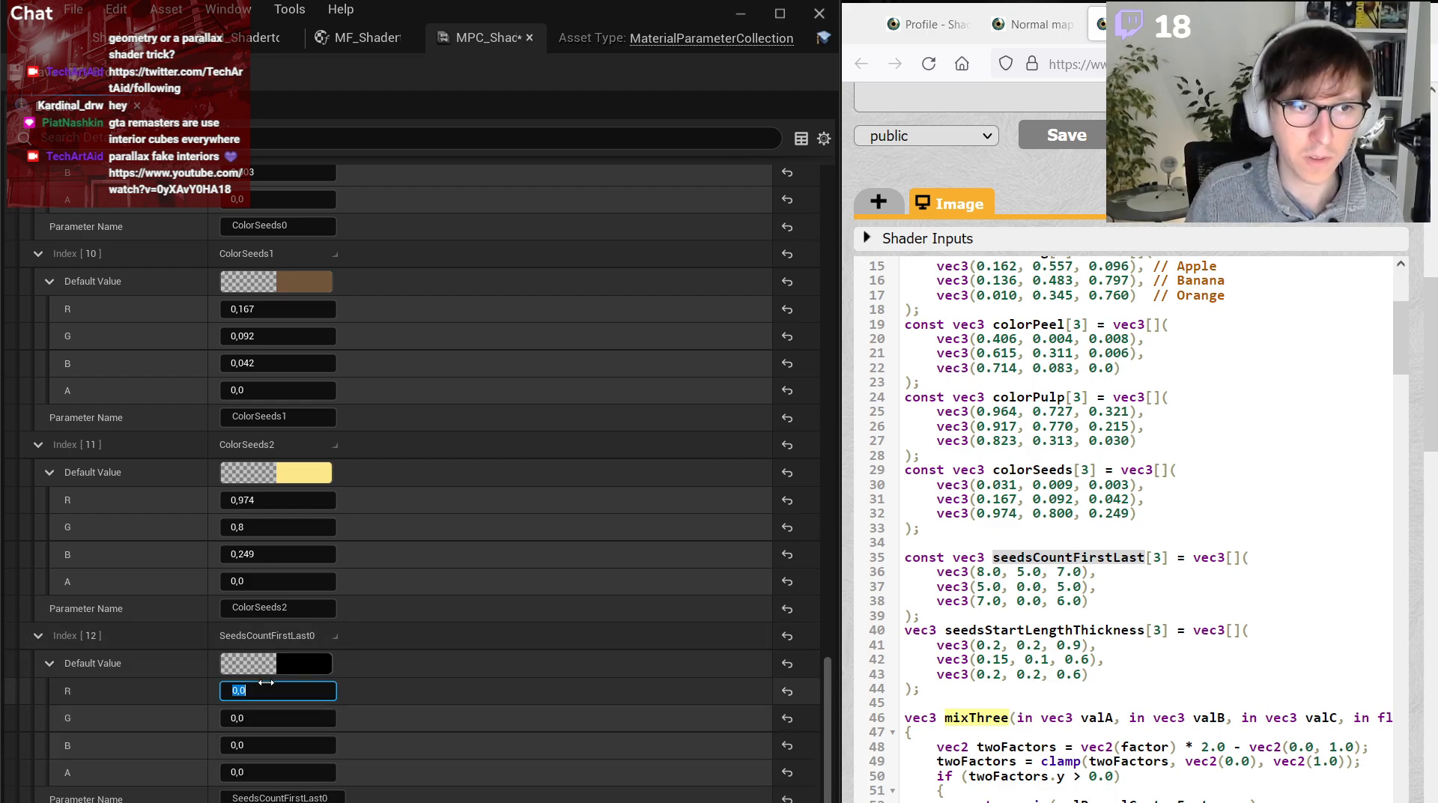
text(8)
key(Tab)
text(5)
key(Tab)
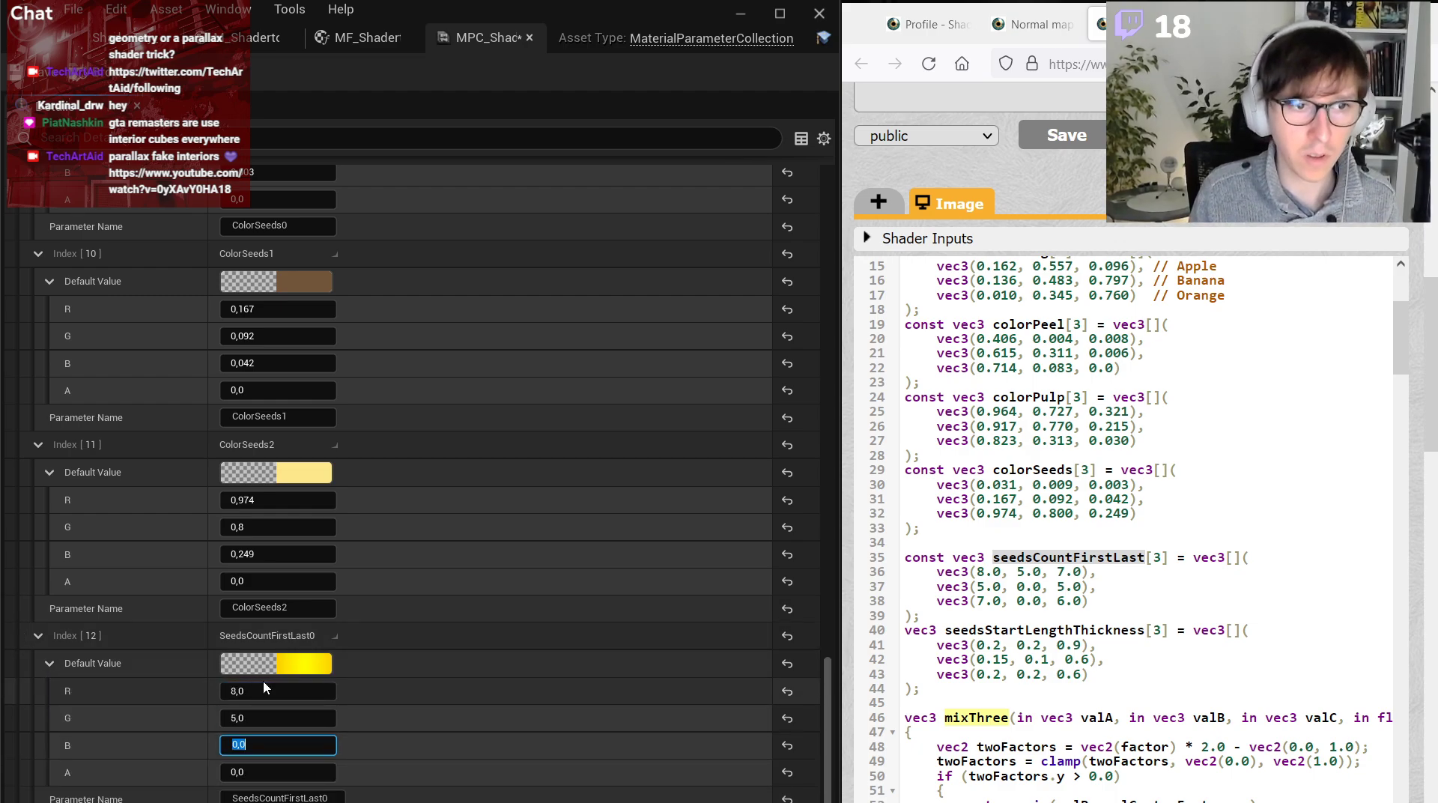
text(7)
Transfer the second seedsCountFirstLast vector to SeedsCountFirstLast1, setting R to 5, G to 0 and B to 5.
scroll(264, 687, down, 2)
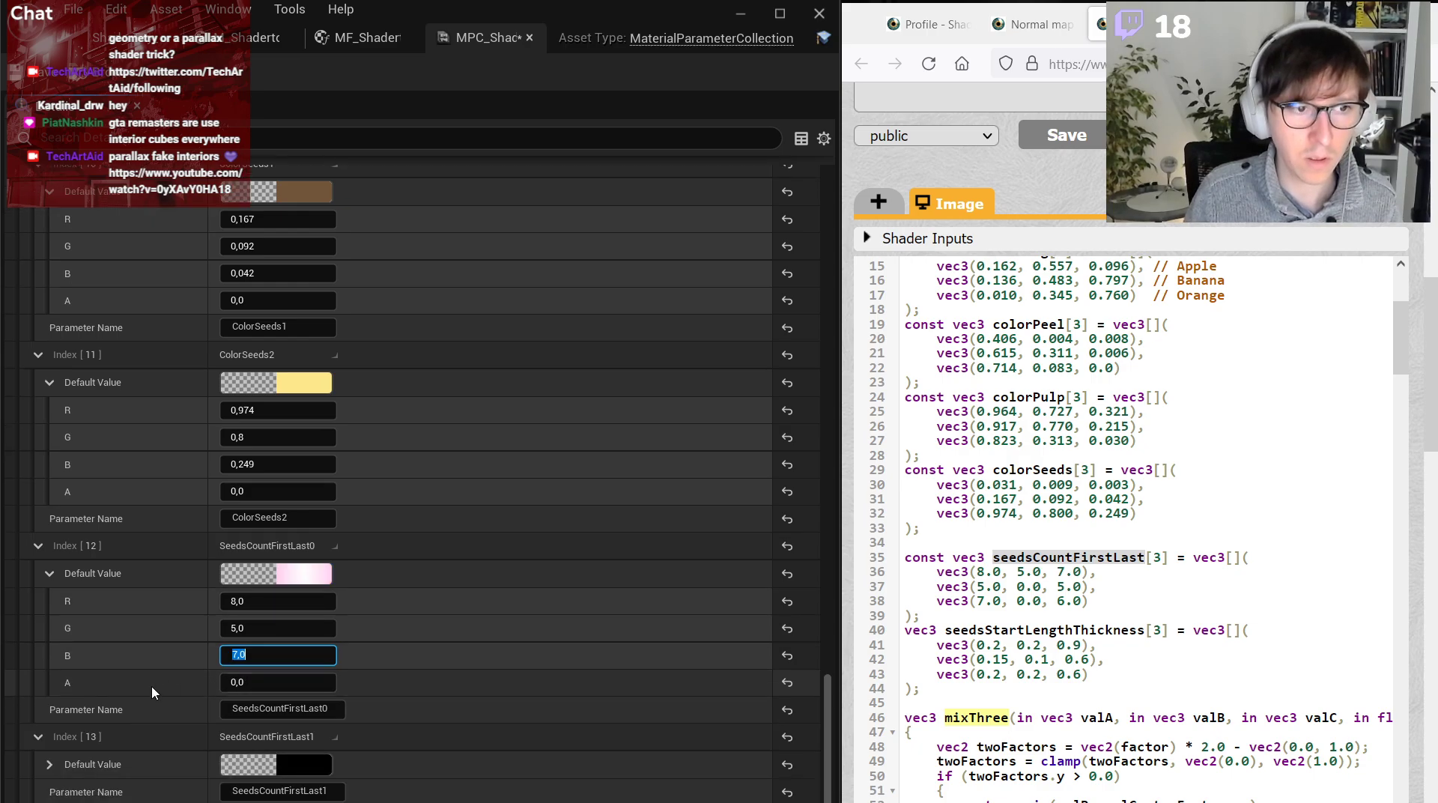
click(48, 764)
scroll(48, 771, down, 2)
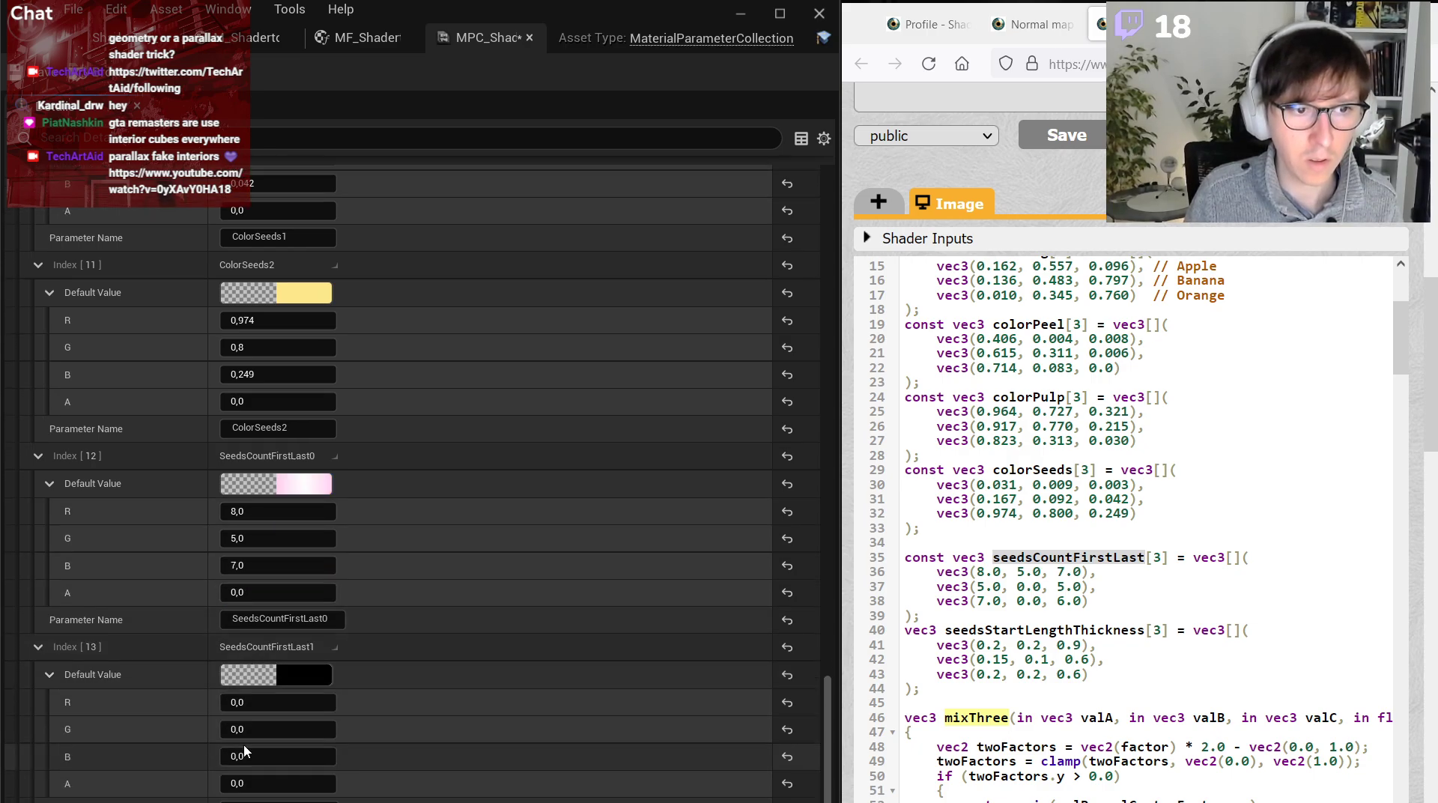
click(275, 701)
text(5)
key(Tab)
text(0)
key(Tab)
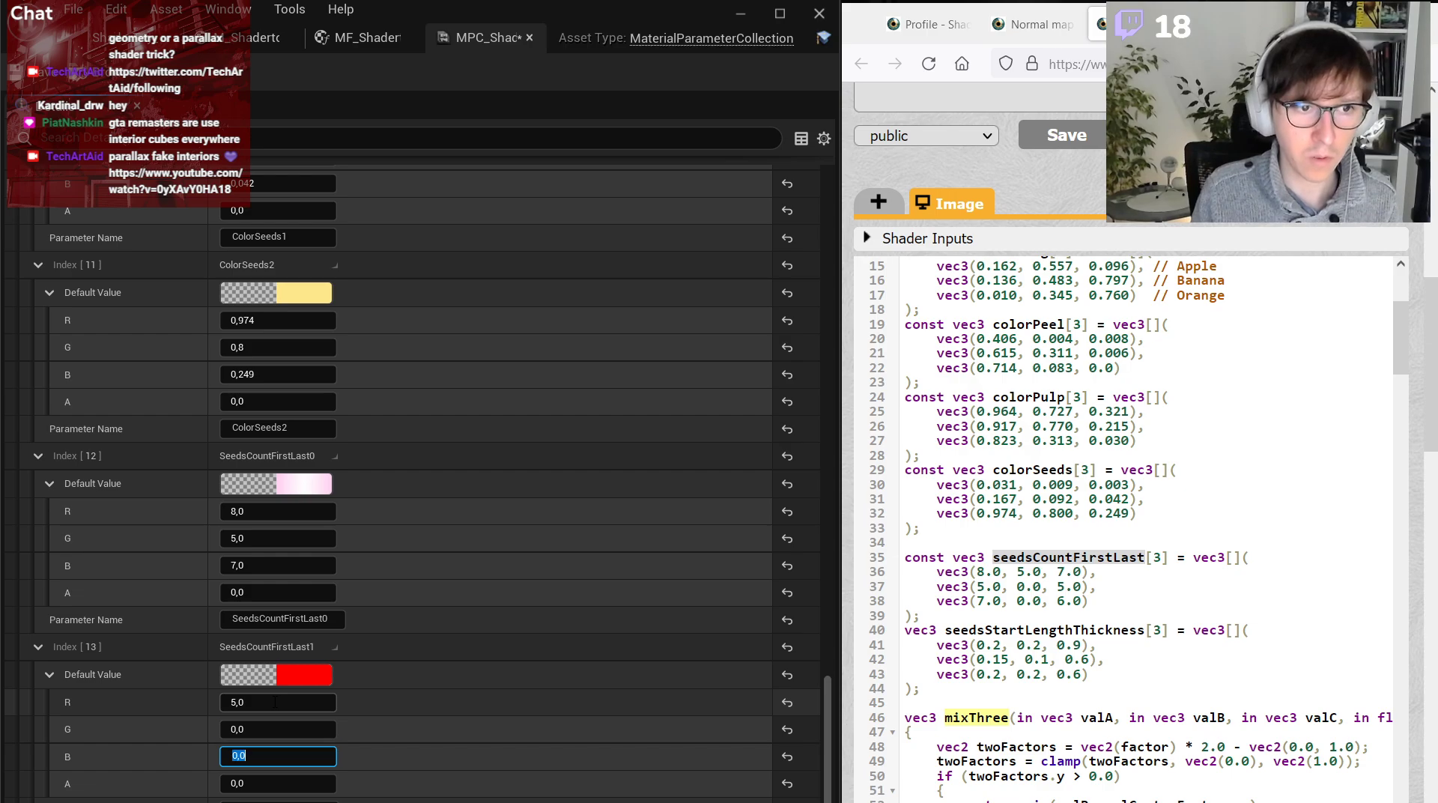
text(5)
key(Return)
Fill SeedsCountFirstLast2 from the third seedsCountFirstLast vector, with R 7, G 0 and B 6.
scroll(275, 702, down, 2)
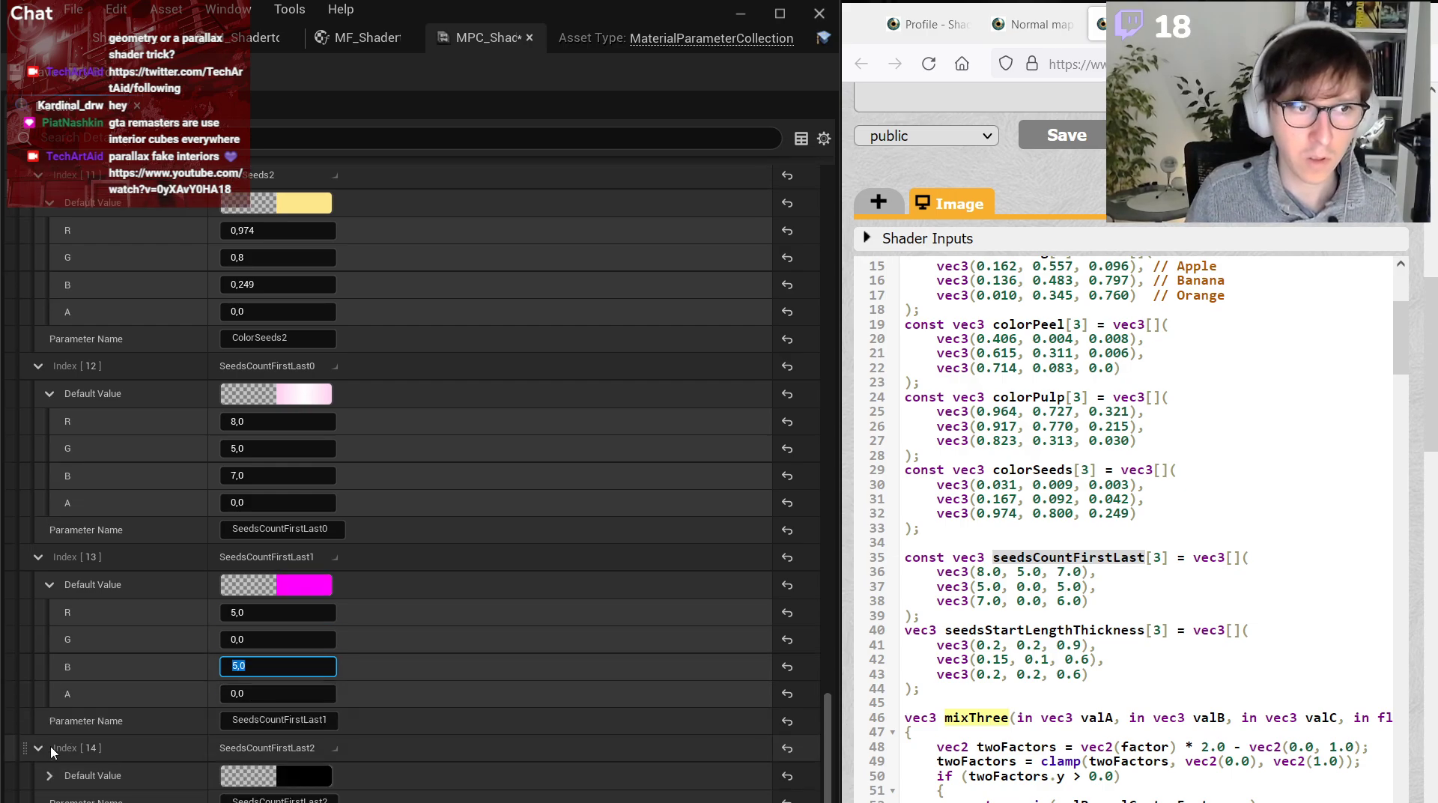
click(48, 777)
click(264, 799)
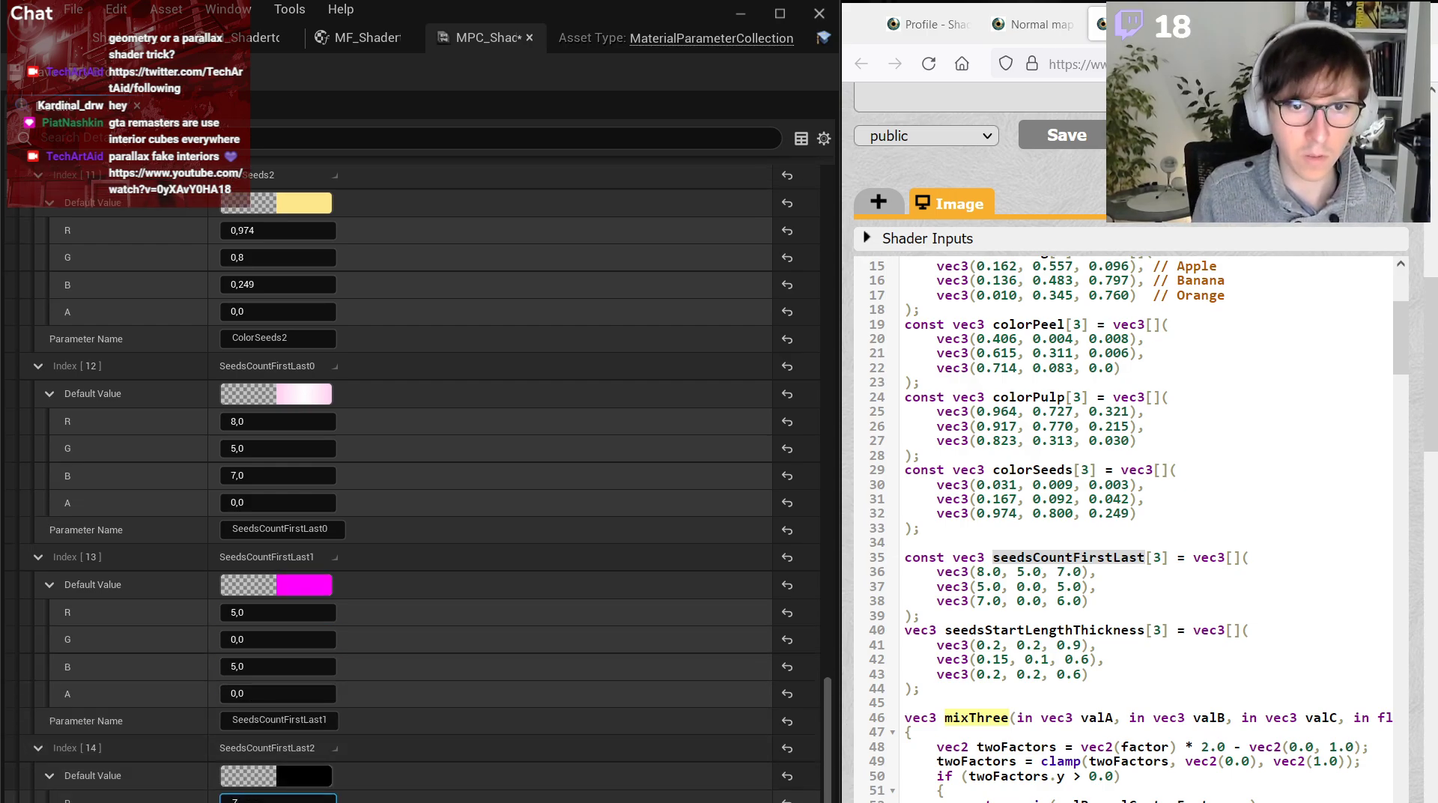
text(7)
key(Tab)
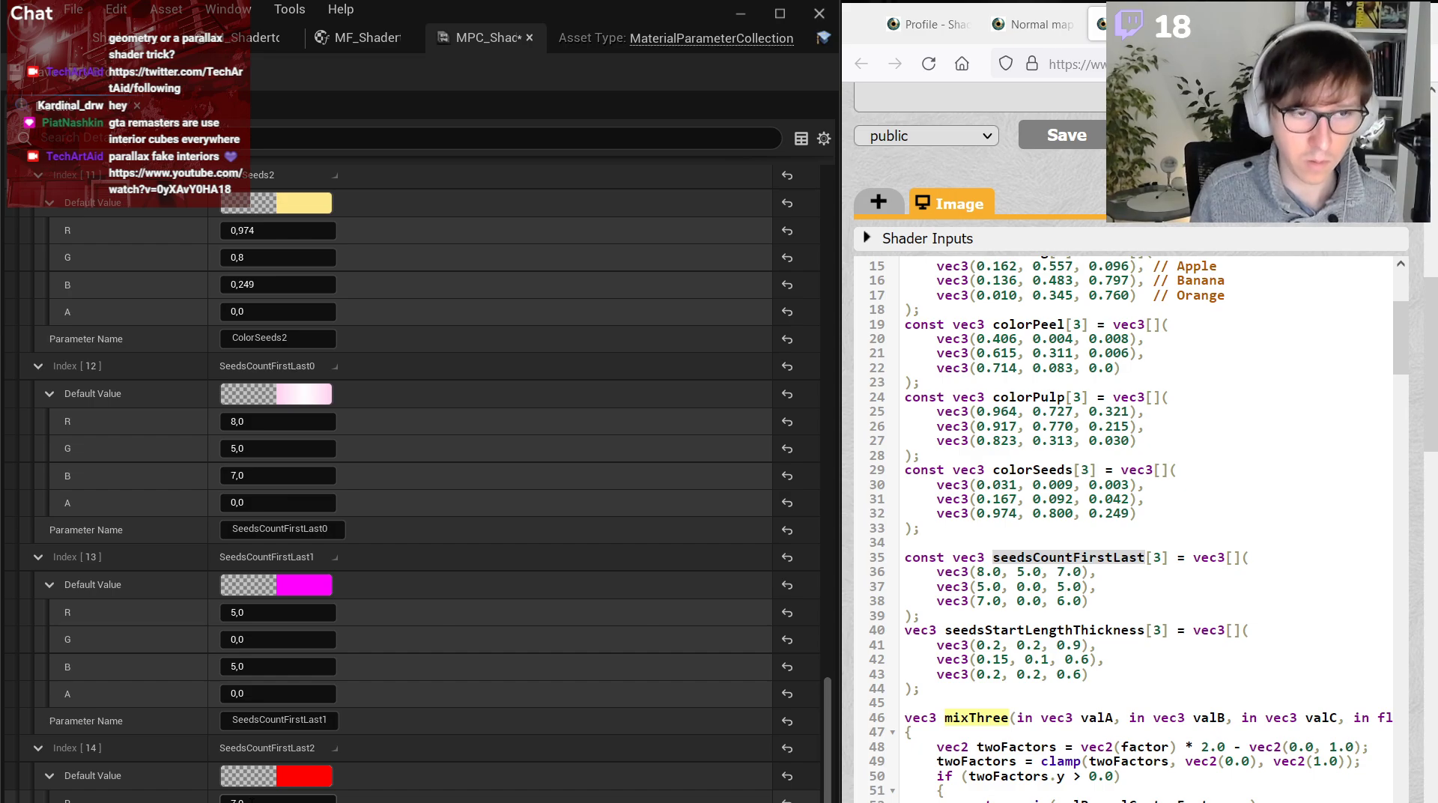
key(Tab)
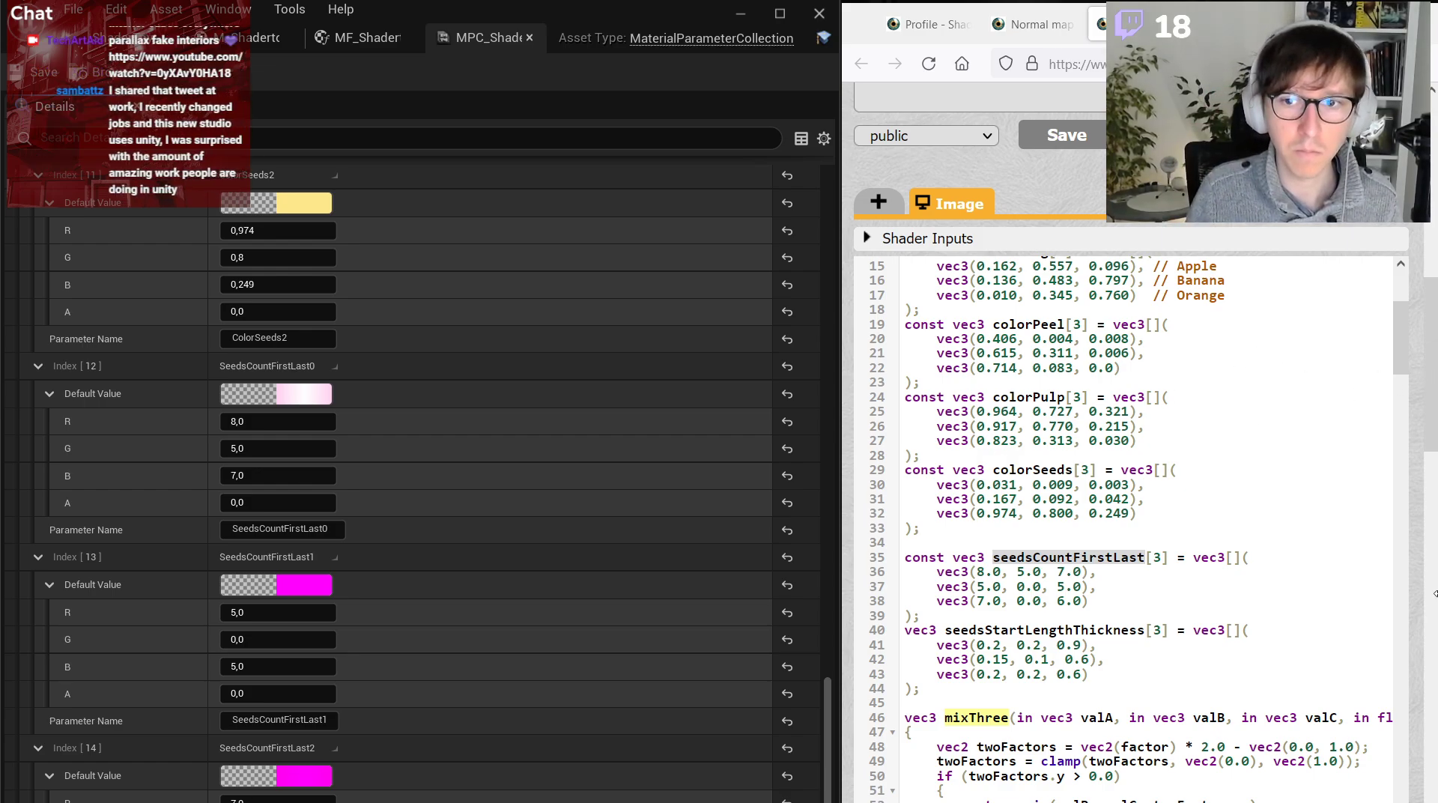
scroll(529, 597, down, 4)
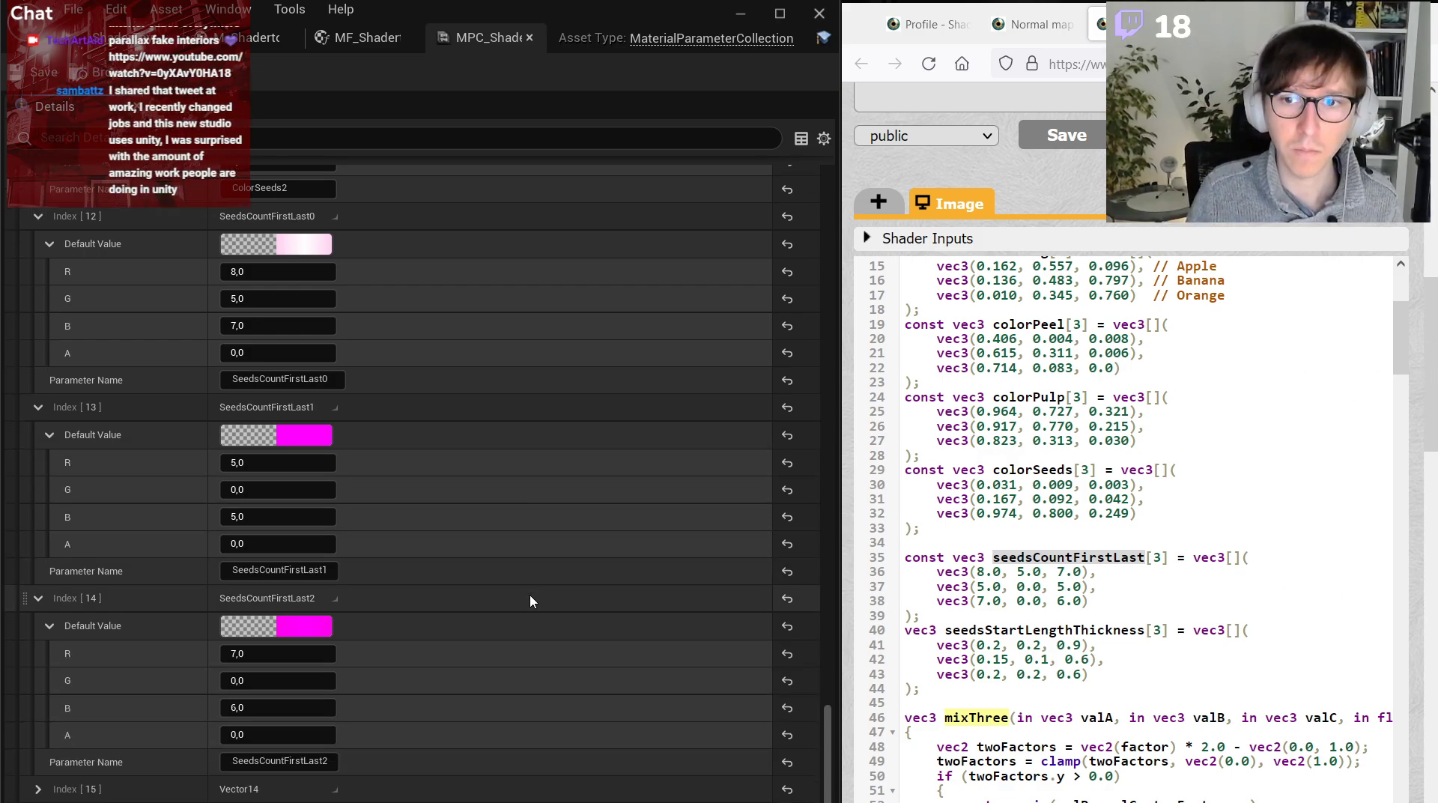
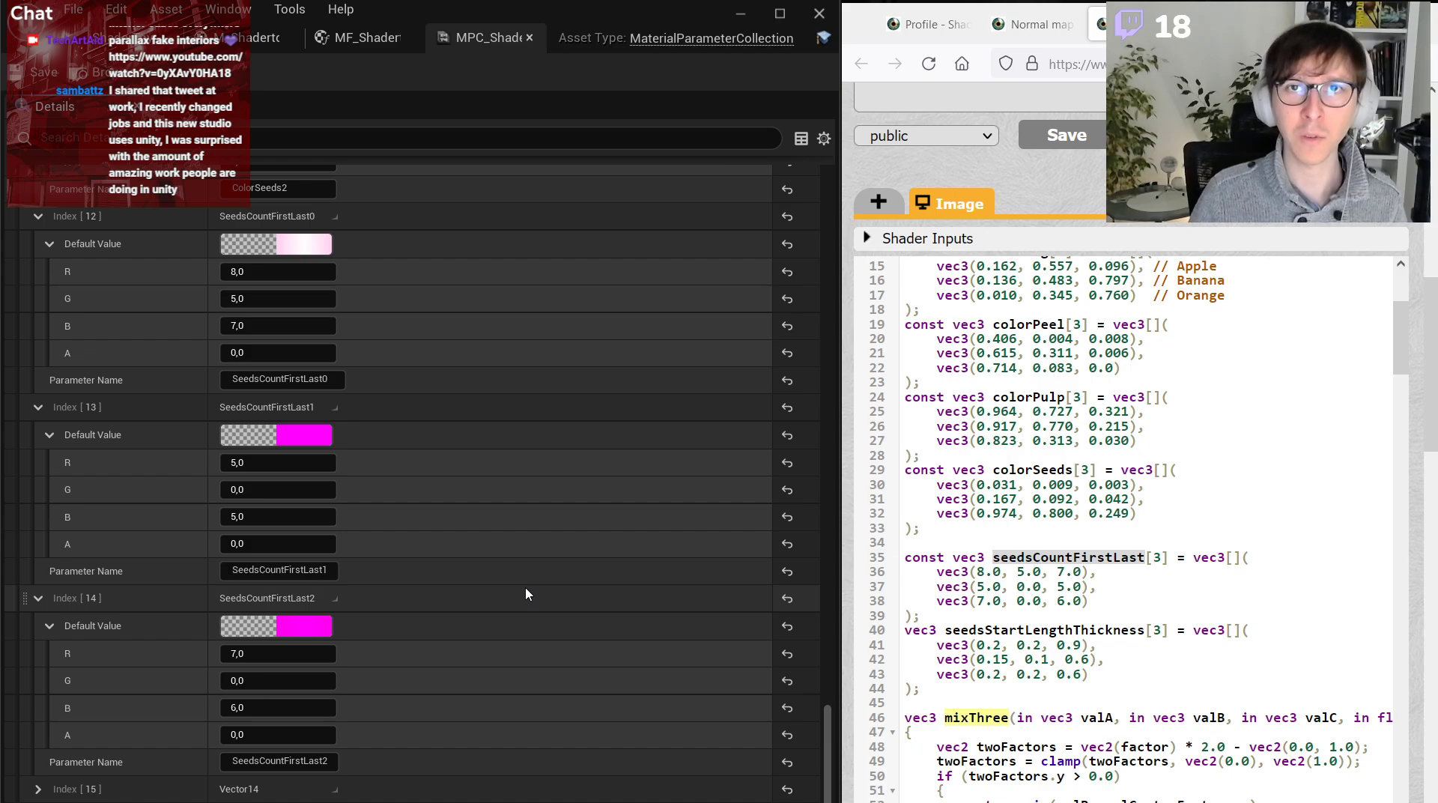
Rename the vector parameter at index 15 as SeedsStartLengthThickness0, based on the array name in the code, and copy the new name.
scroll(524, 594, down, 1)
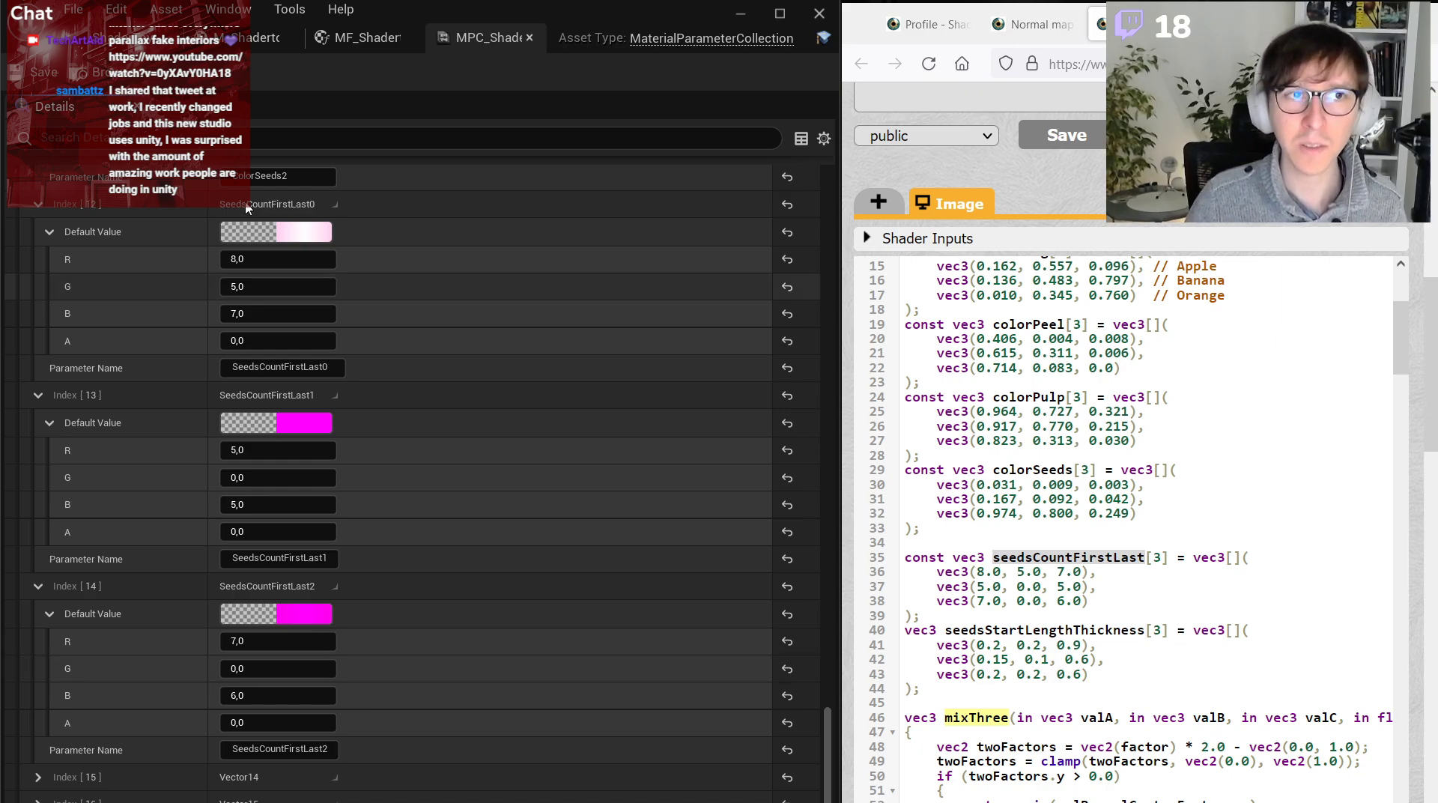
click(38, 778)
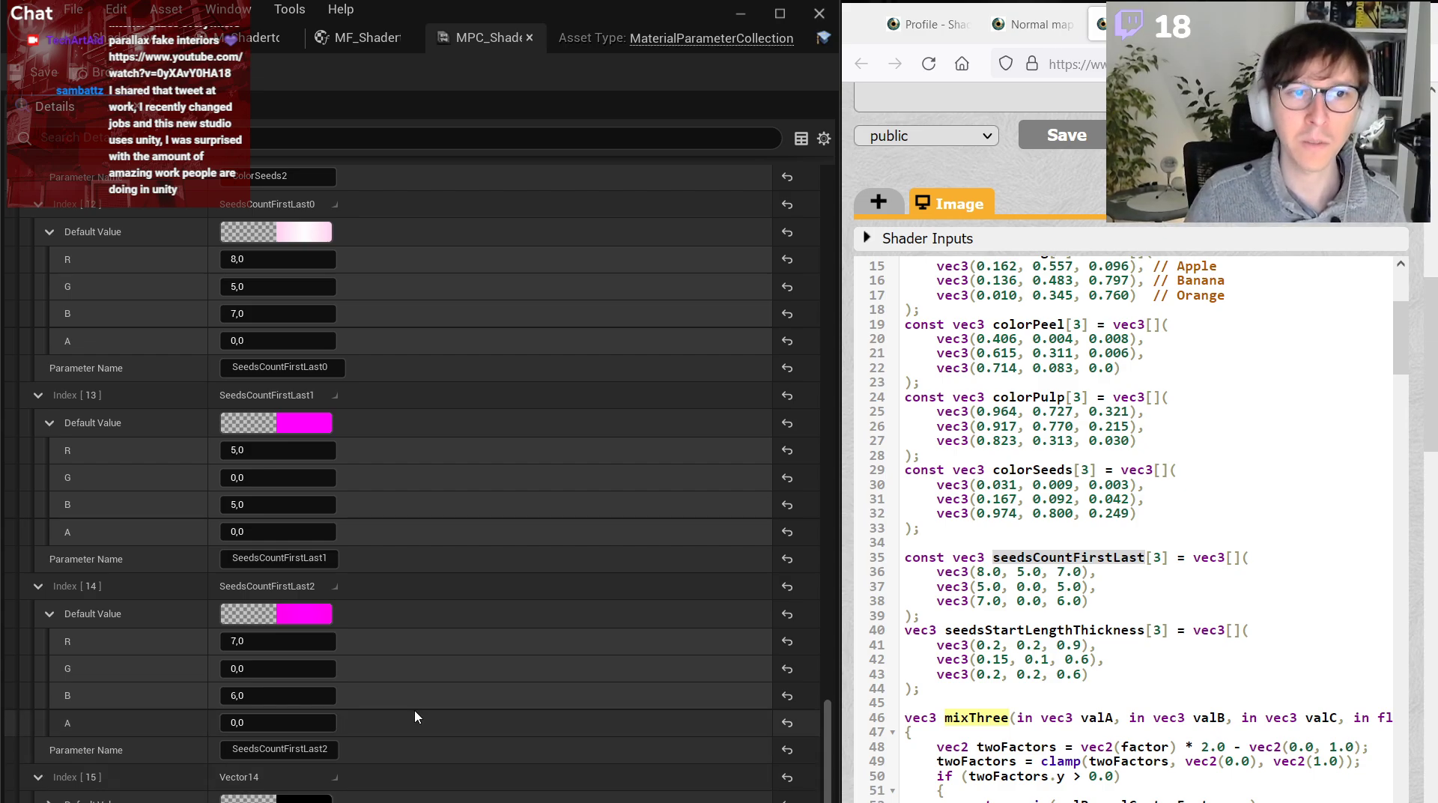
scroll(442, 708, down, 2)
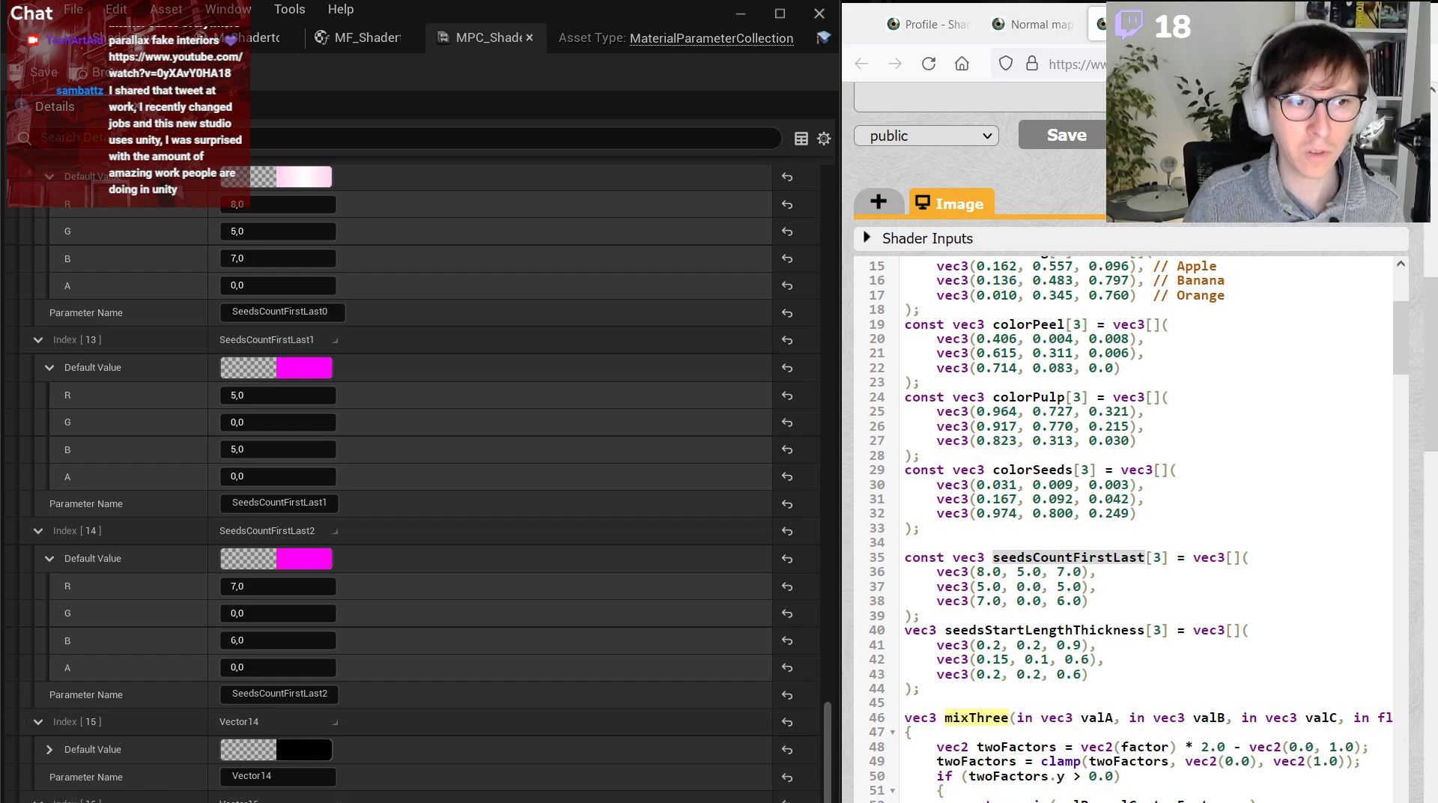
scroll(146, 742, down, 4)
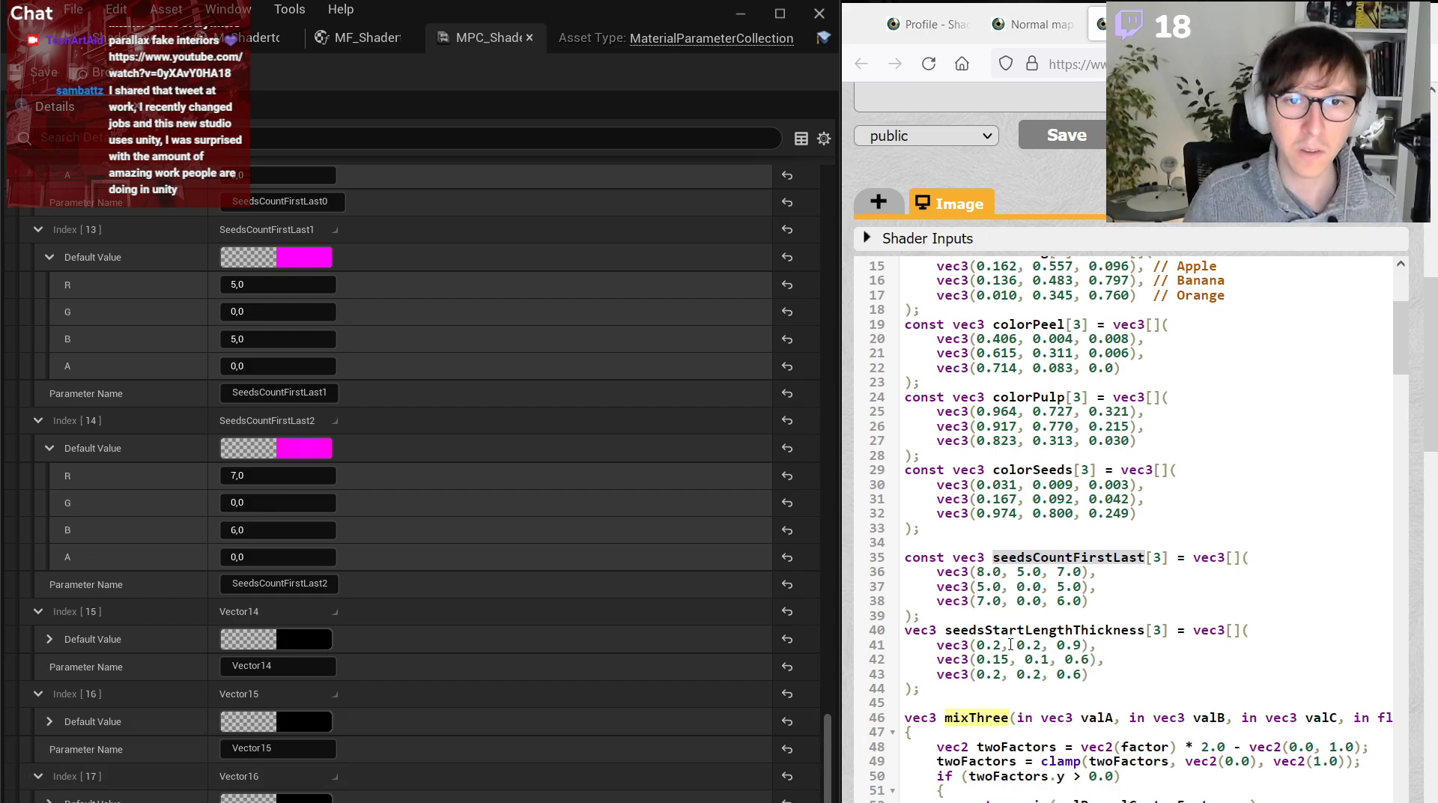
double_click(1044, 630)
key(ctrl+c)
click(307, 665)
key(ctrl+v)
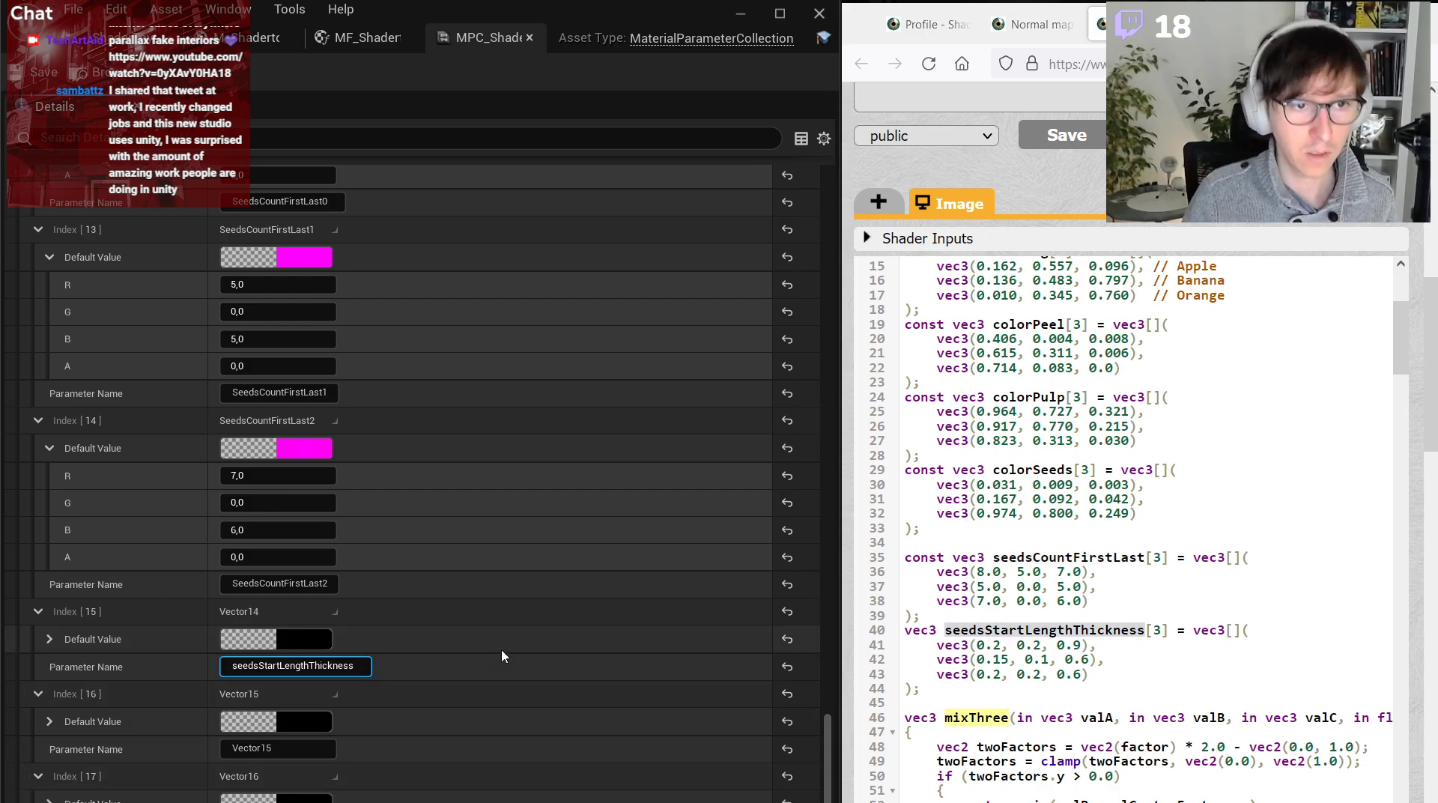
key(Return)
key(ctrl+a)
key(End)
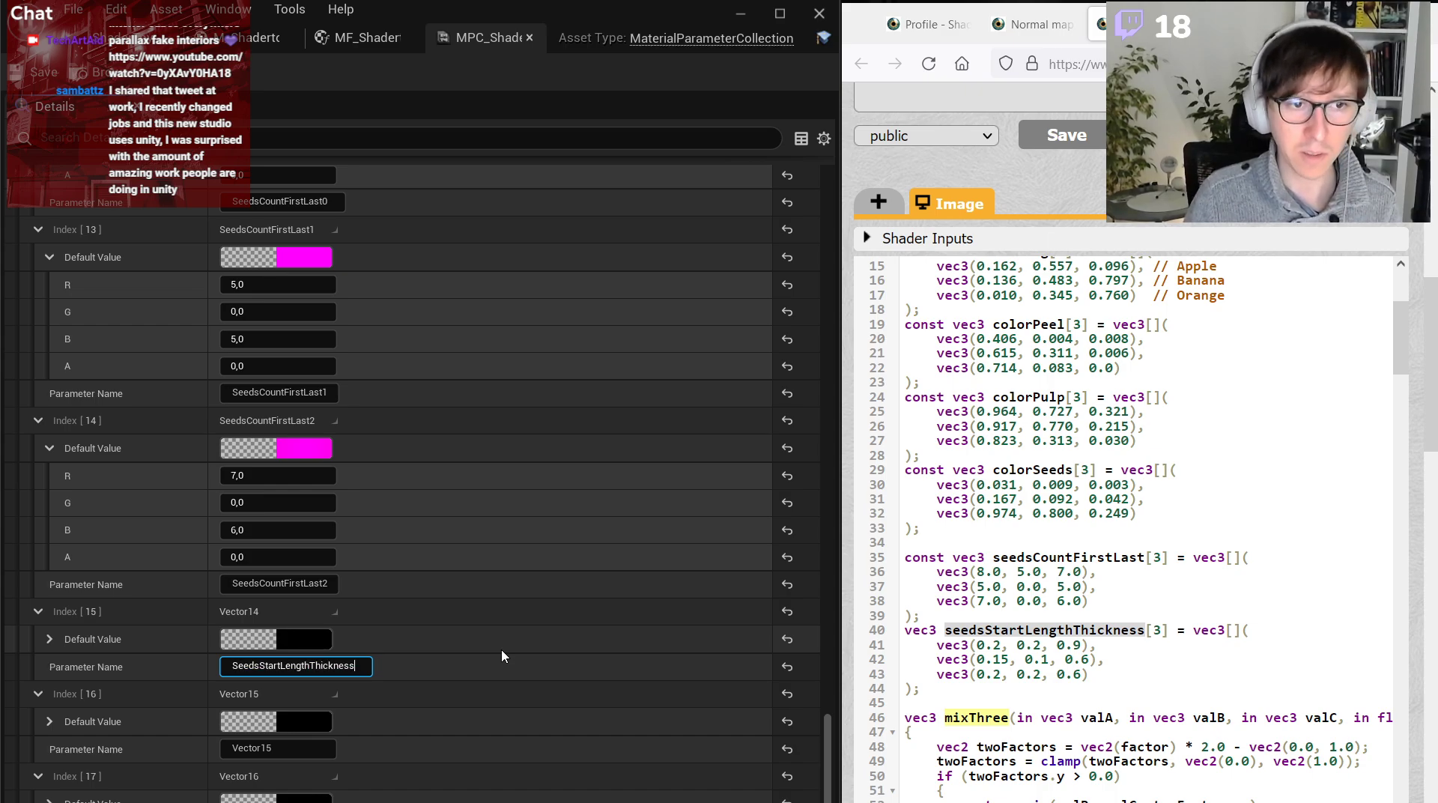
text(0)
key(Return)
key(ctrl+c)
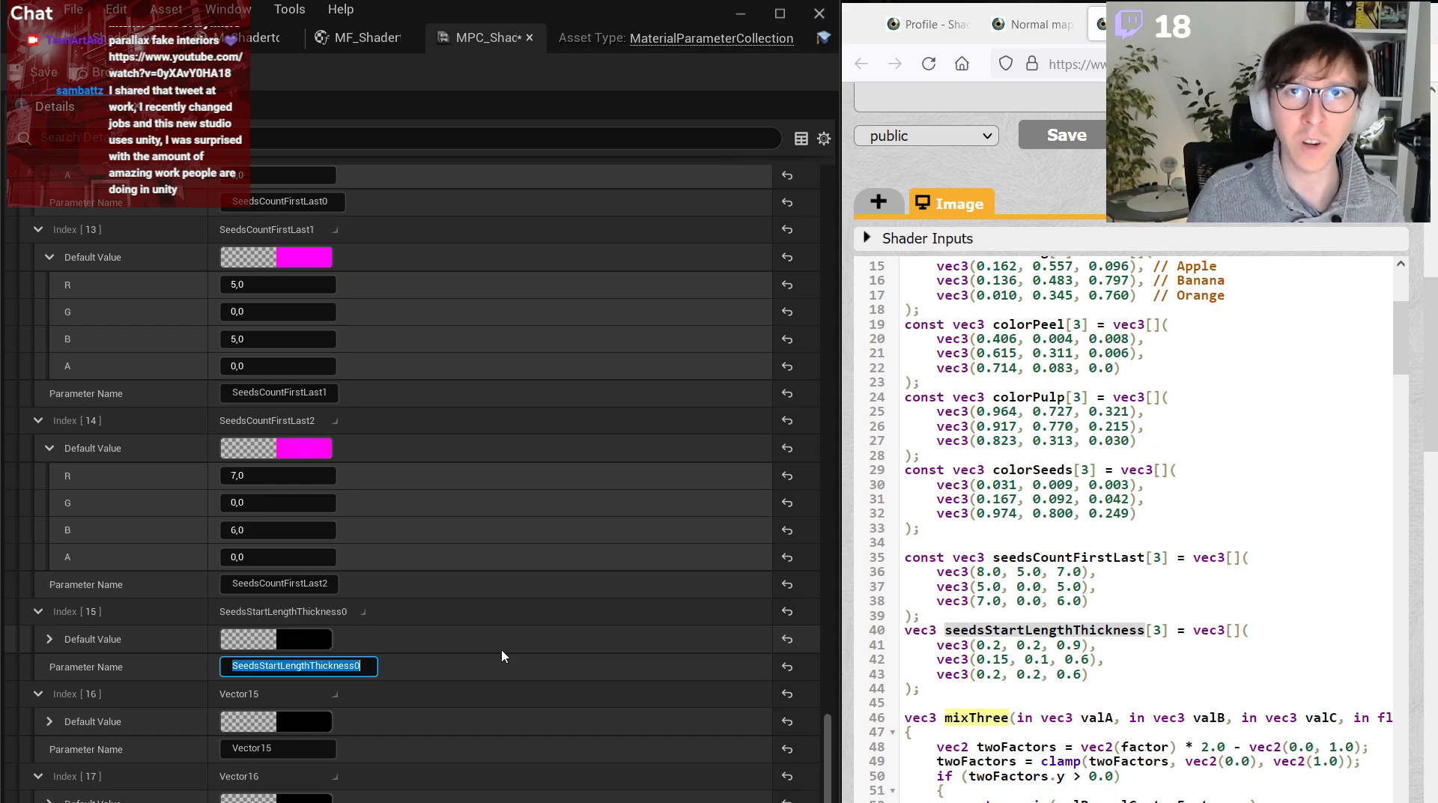
Rename the vector parameters at index 16 and 17 as SeedsStartLengthThicknes1 and SeedsStartLengthThickness2.
click(294, 746)
key(ctrl+v)
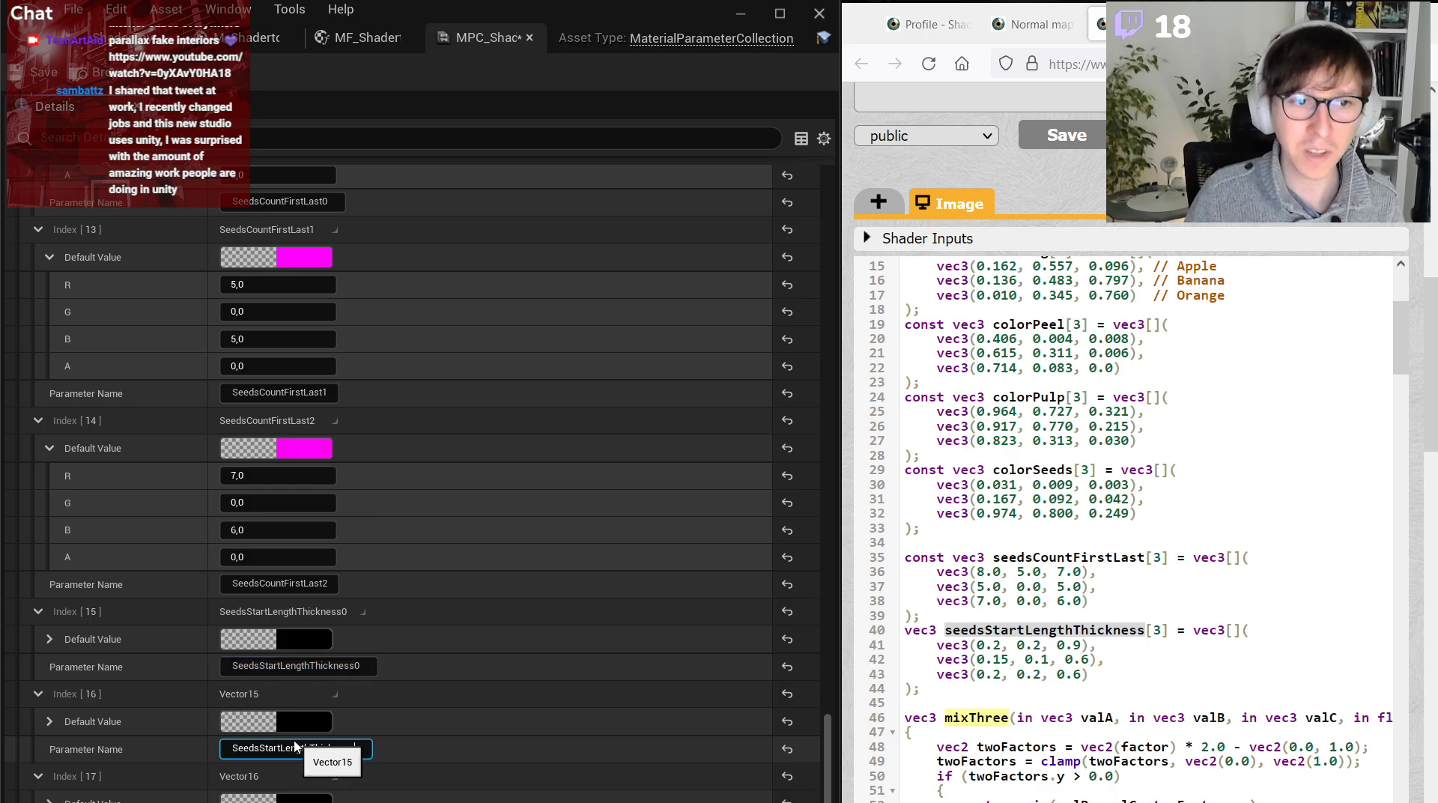
key(BackSpace)
text(1)
key(Return)
click(294, 802)
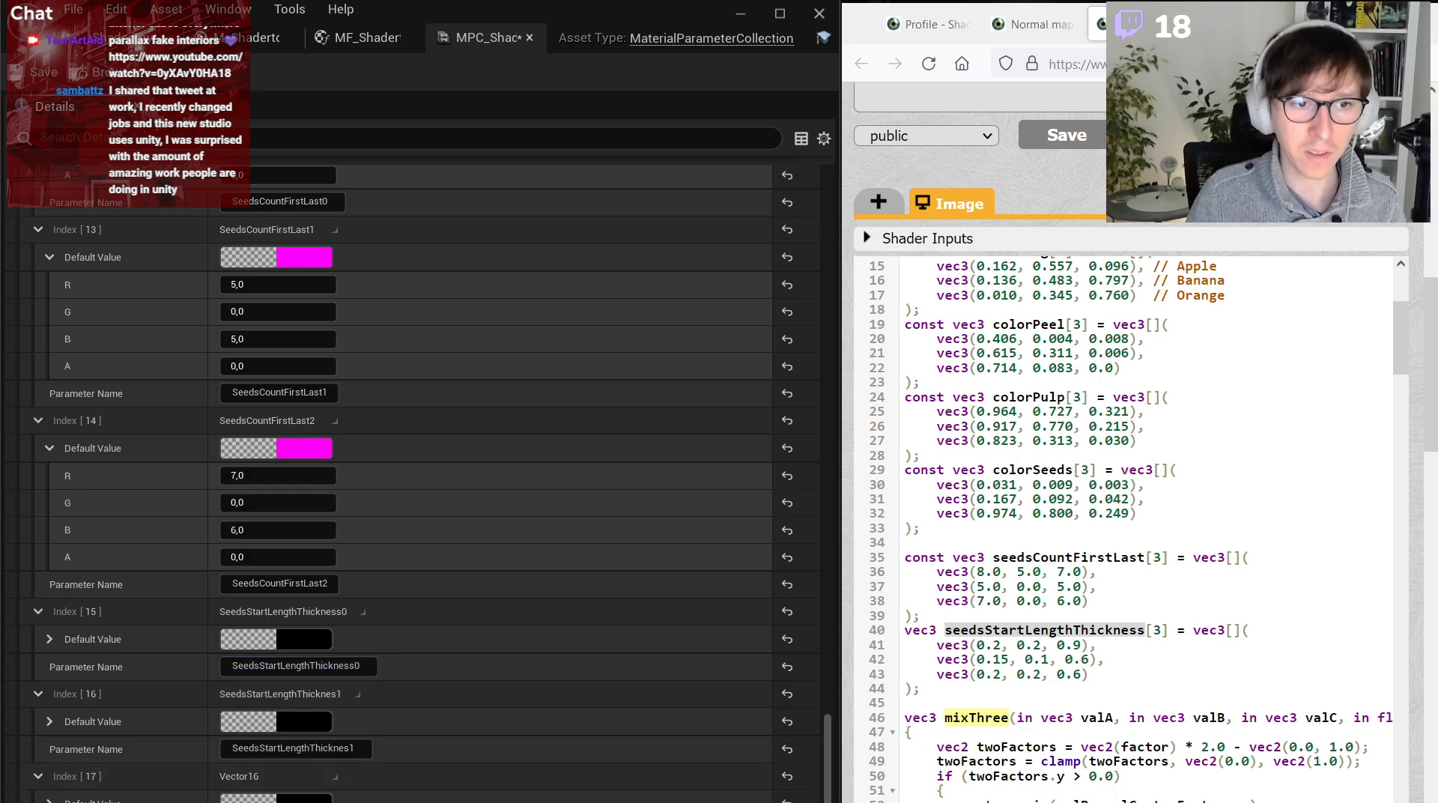
key(Return)
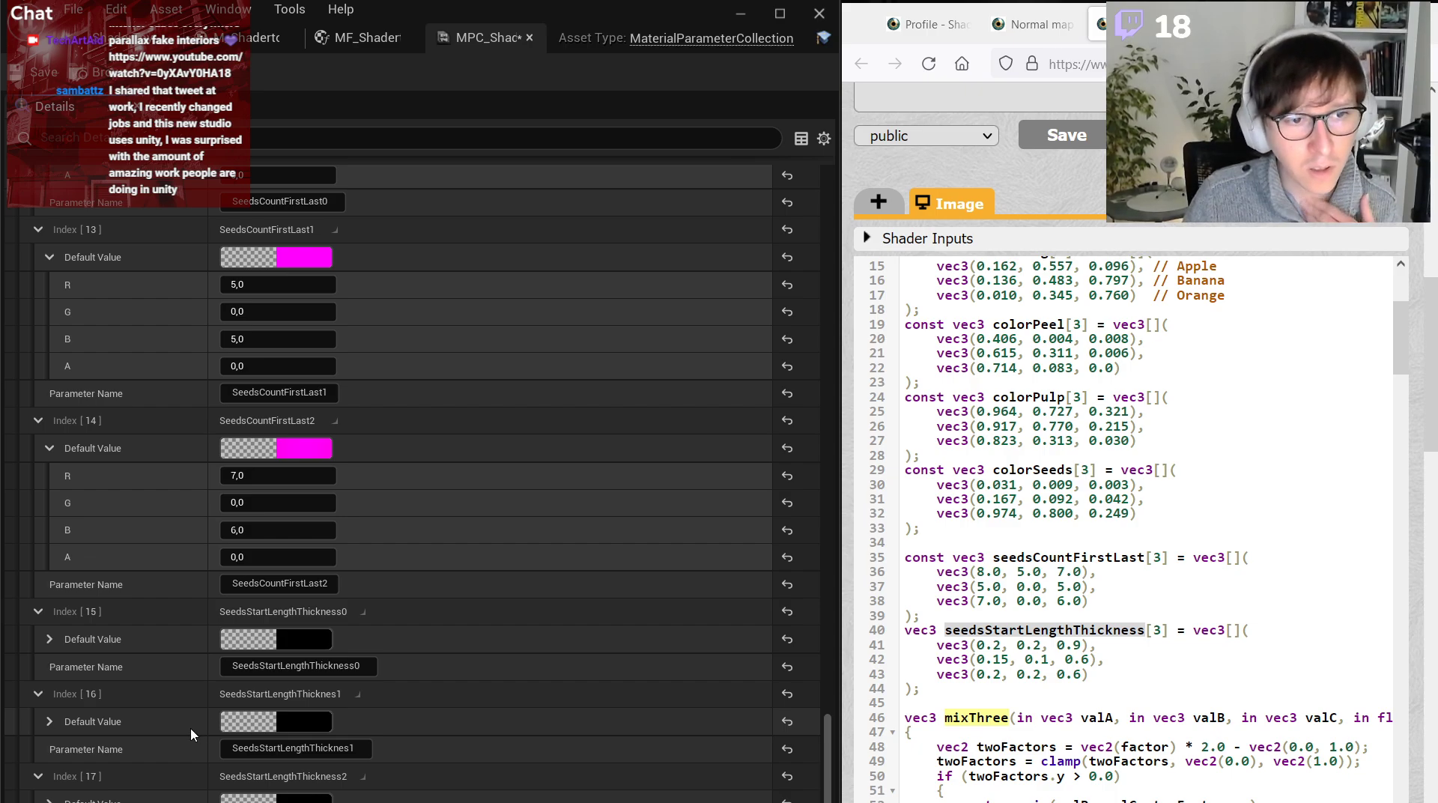
Set the index 15 vector to 0.2, 0.2, 0.9 and the index 16 vector to 0.15, 0.1, 0.6, following seedsStartLengthThickness in the code.
click(50, 642)
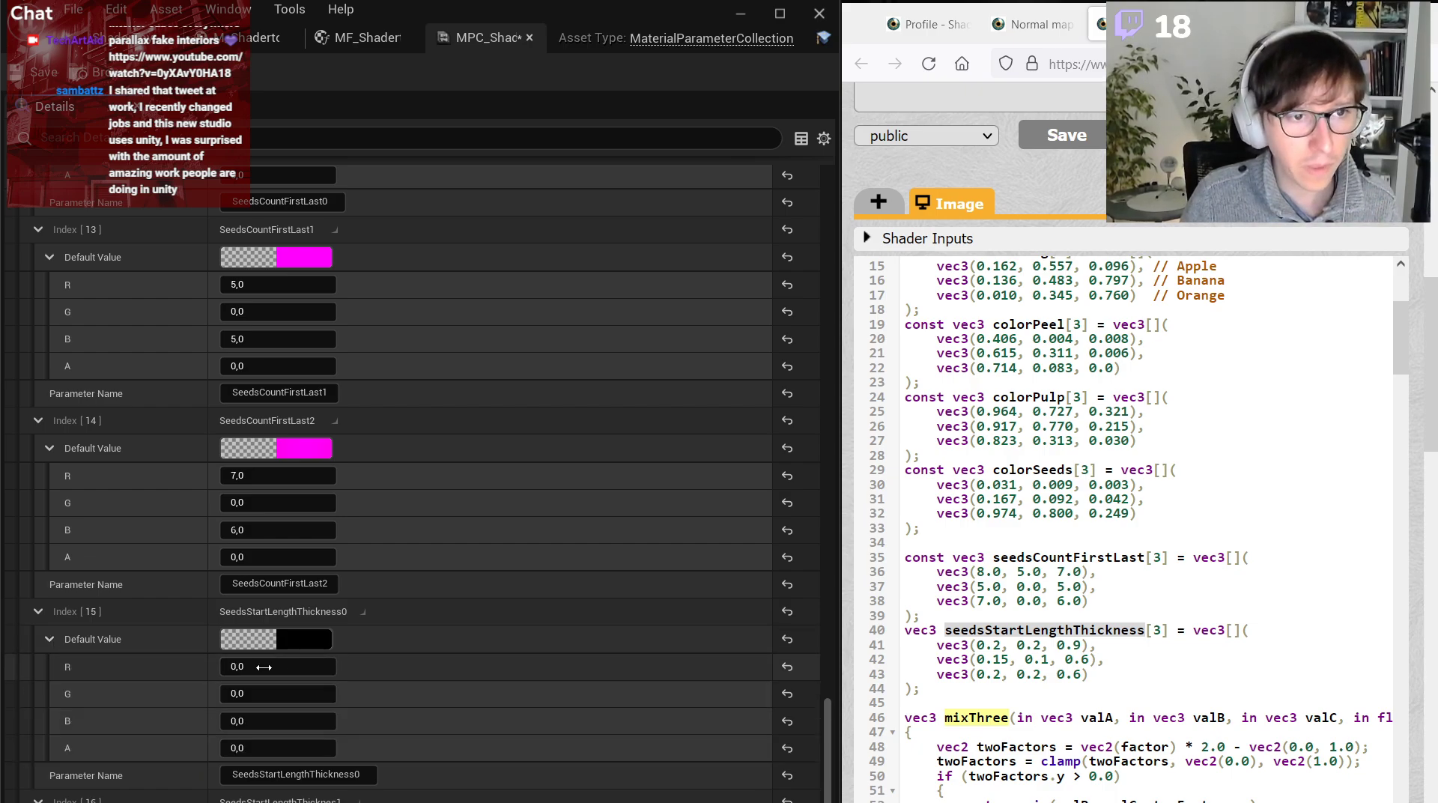
scroll(910, 641, down, 5)
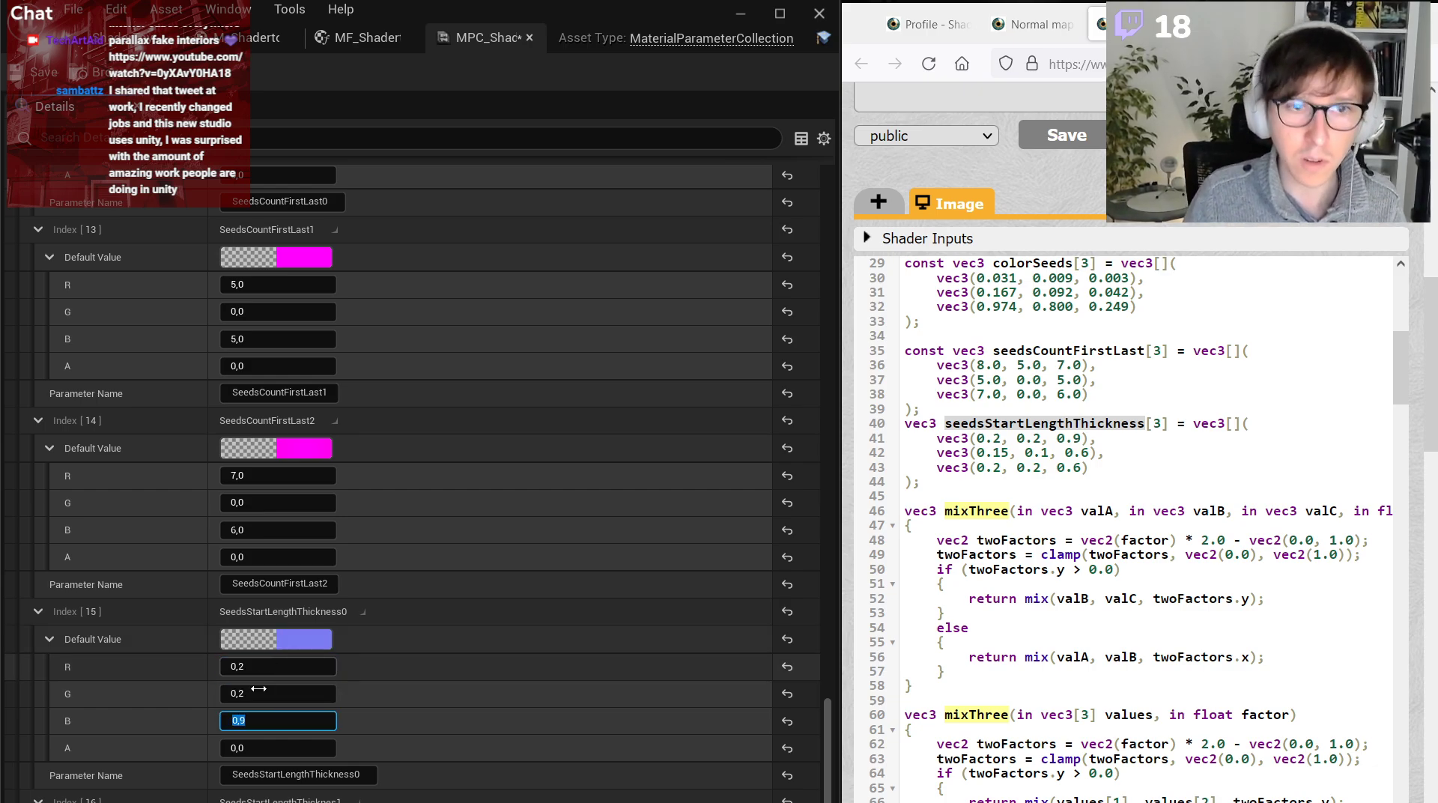
scroll(207, 739, down, 3)
click(69, 749)
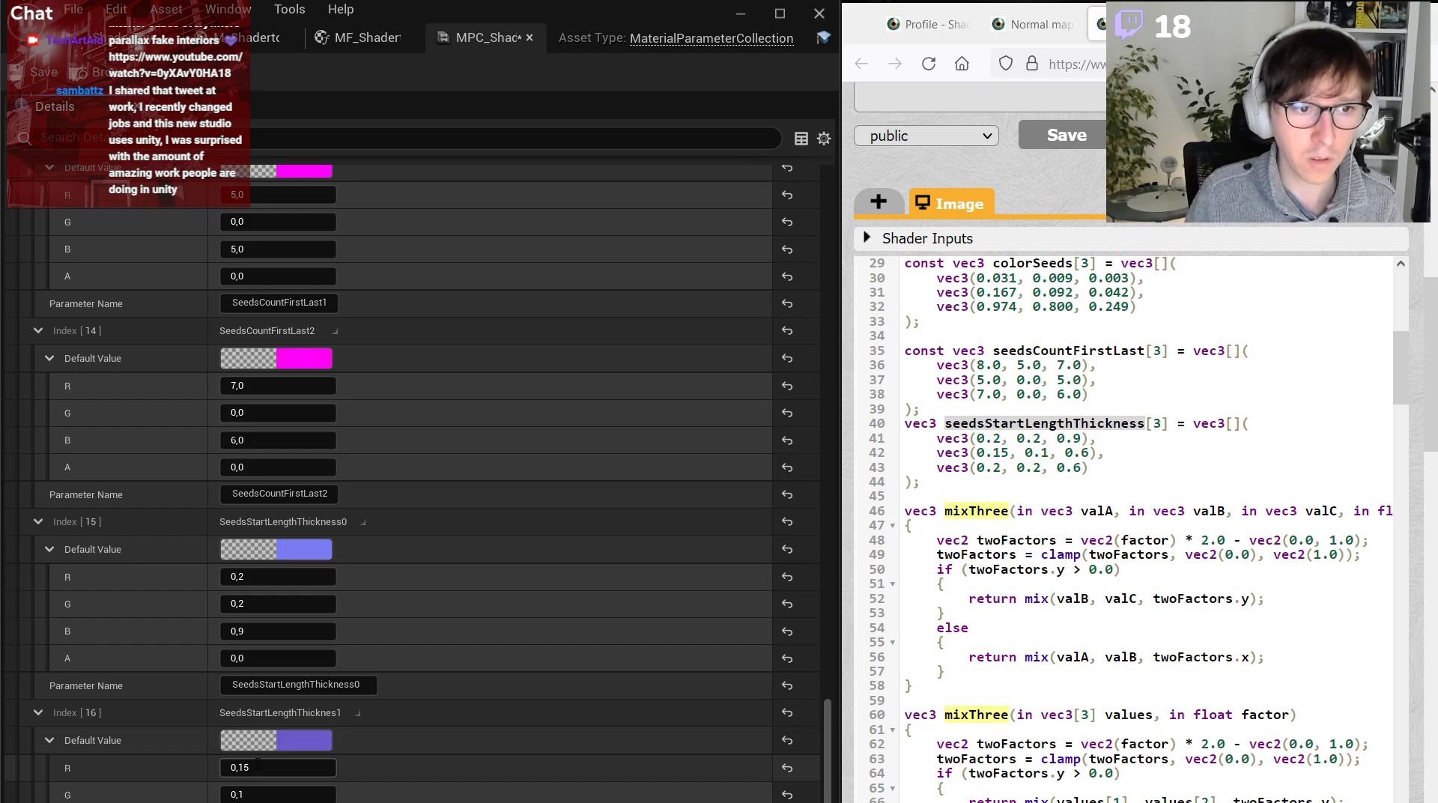
scroll(257, 764, down, 4)
click(277, 694)
text(0,6)
Set SeedsStartLengthThickness2 to R 0.2, G 0.2 and B 0.6, and look over the constants at the start of the shader code.
scroll(257, 745, down, 3)
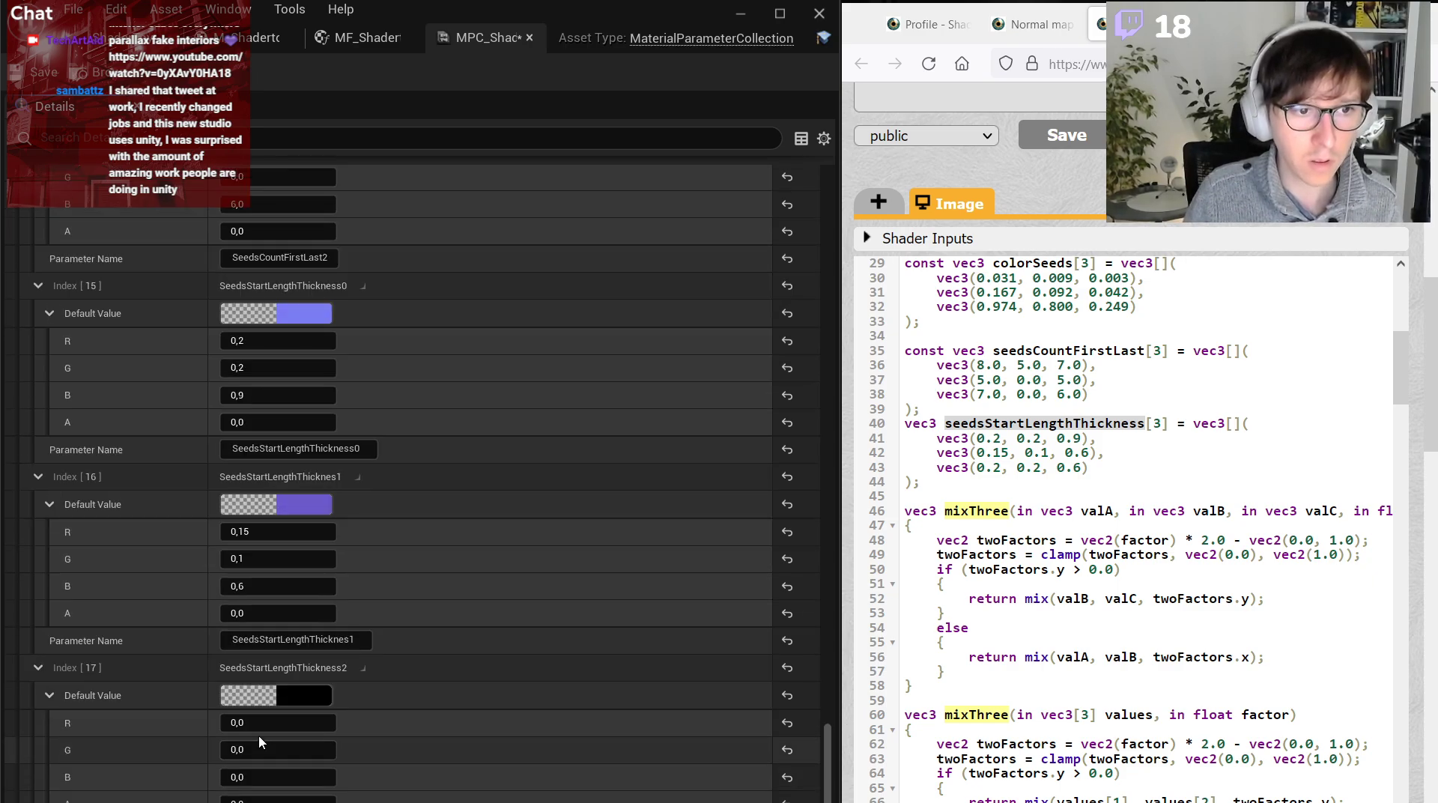
click(257, 728)
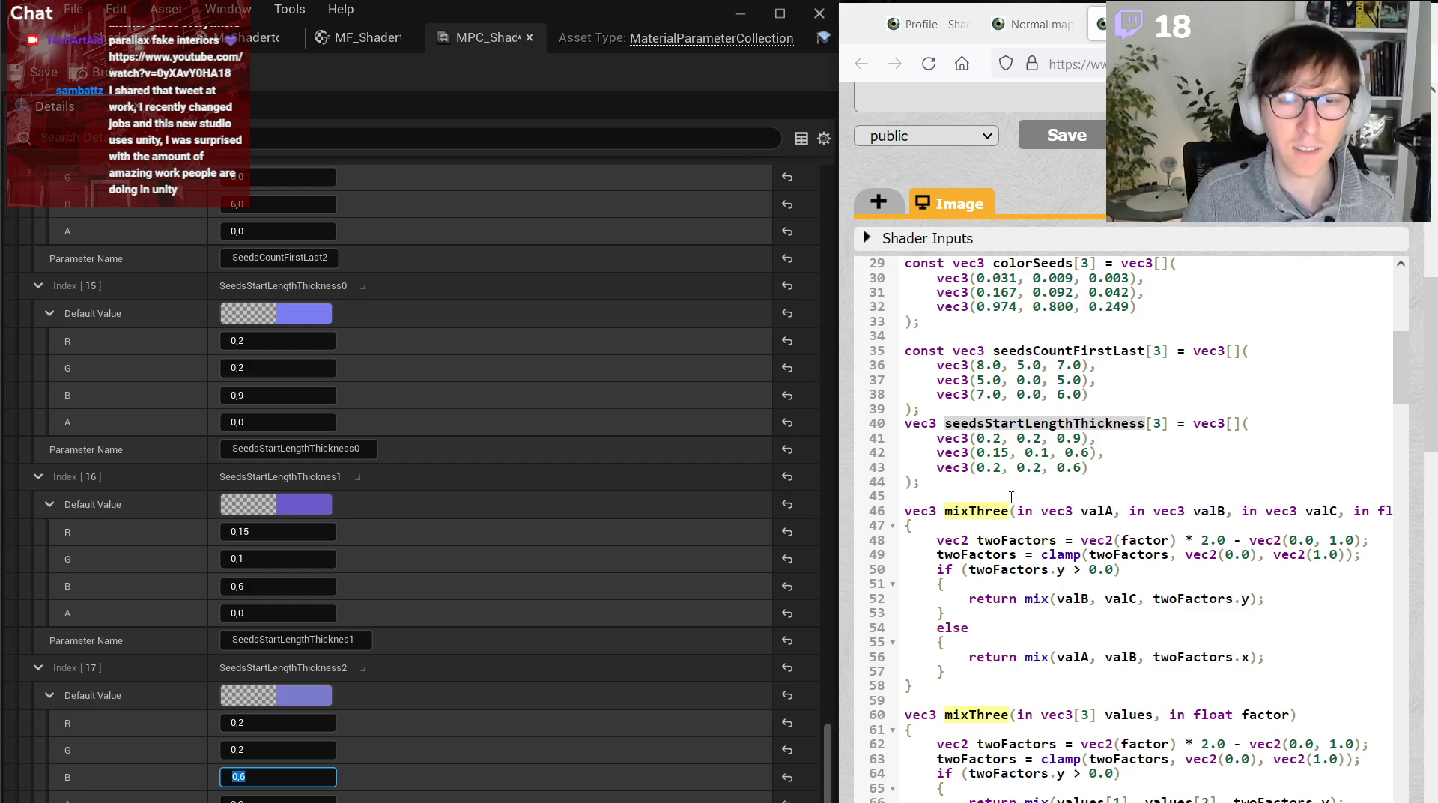
scroll(1008, 464, up, 15)
scroll(1009, 464, down, 10)
scroll(1008, 464, up, 3)
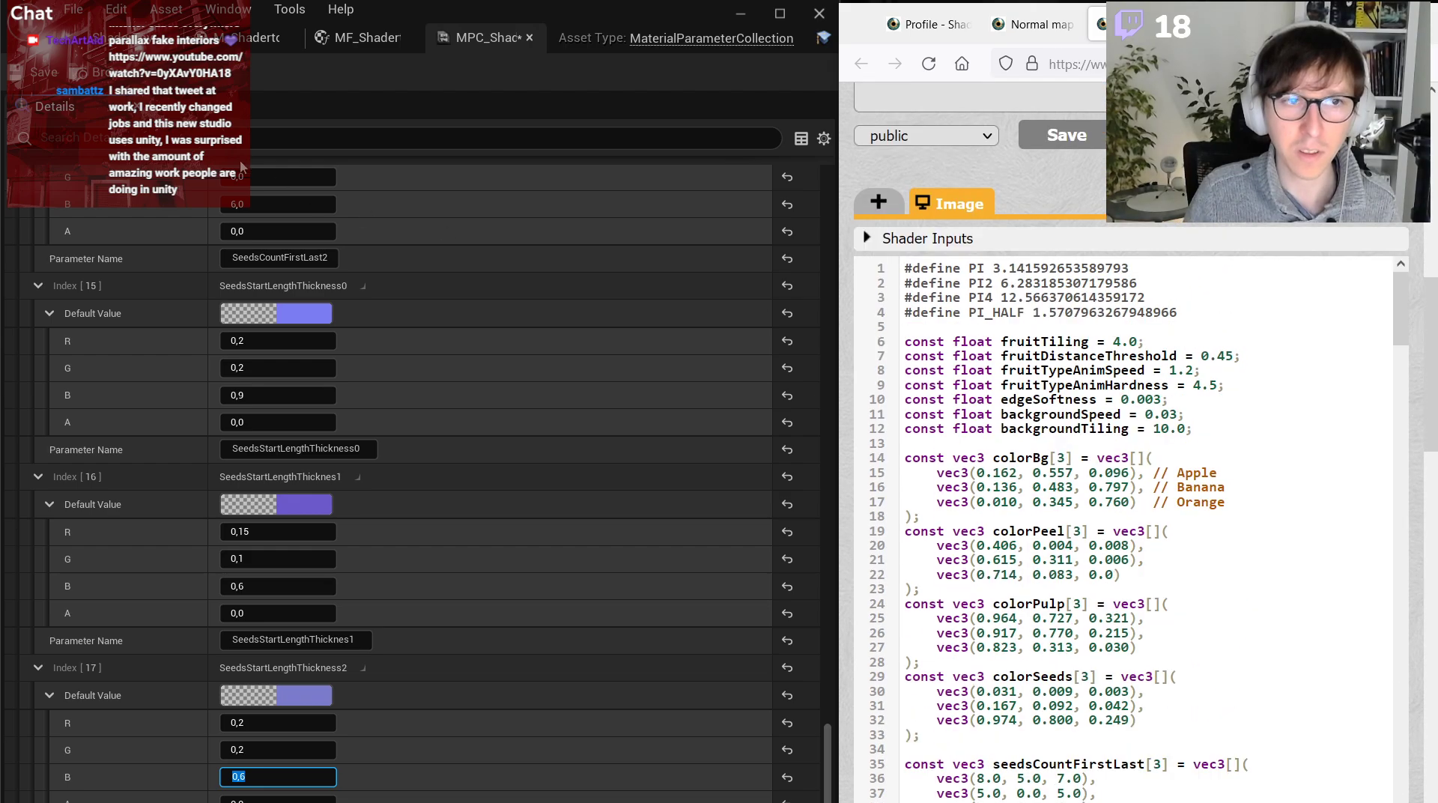
Close the material parameter collection and switch to the MF_Shadertoy_FruitAnim_Background function graph.
middle_click(471, 43)
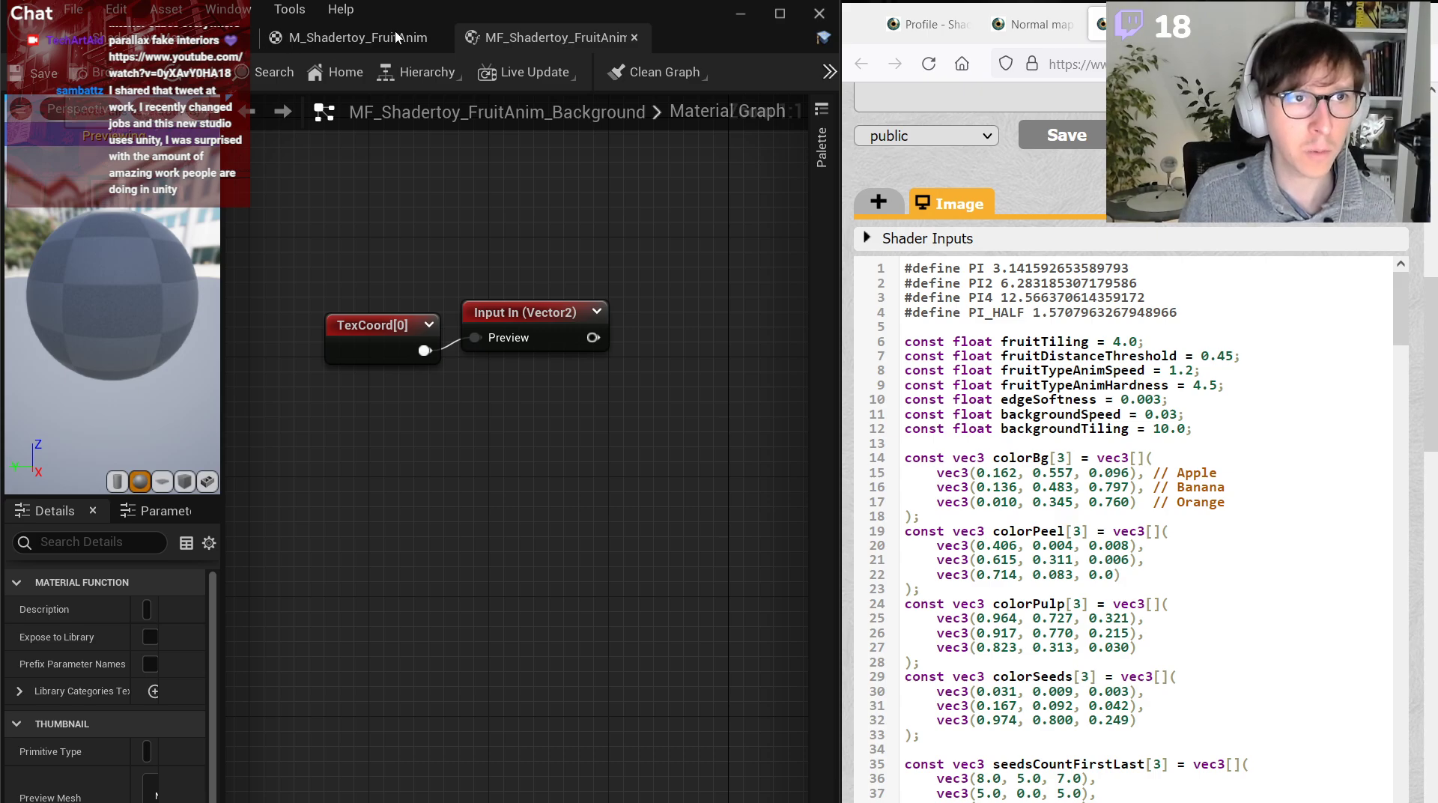
click(316, 36)
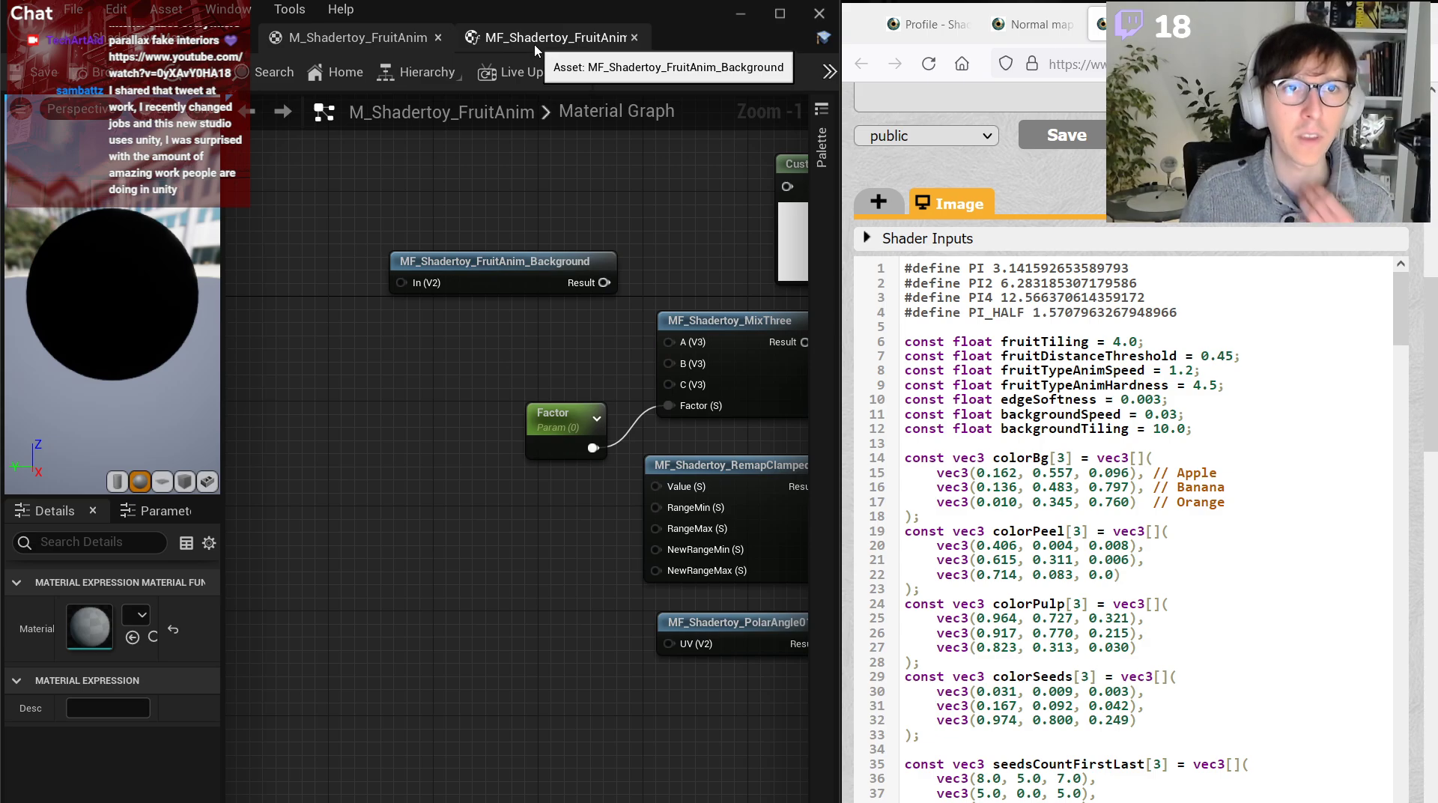
click(536, 47)
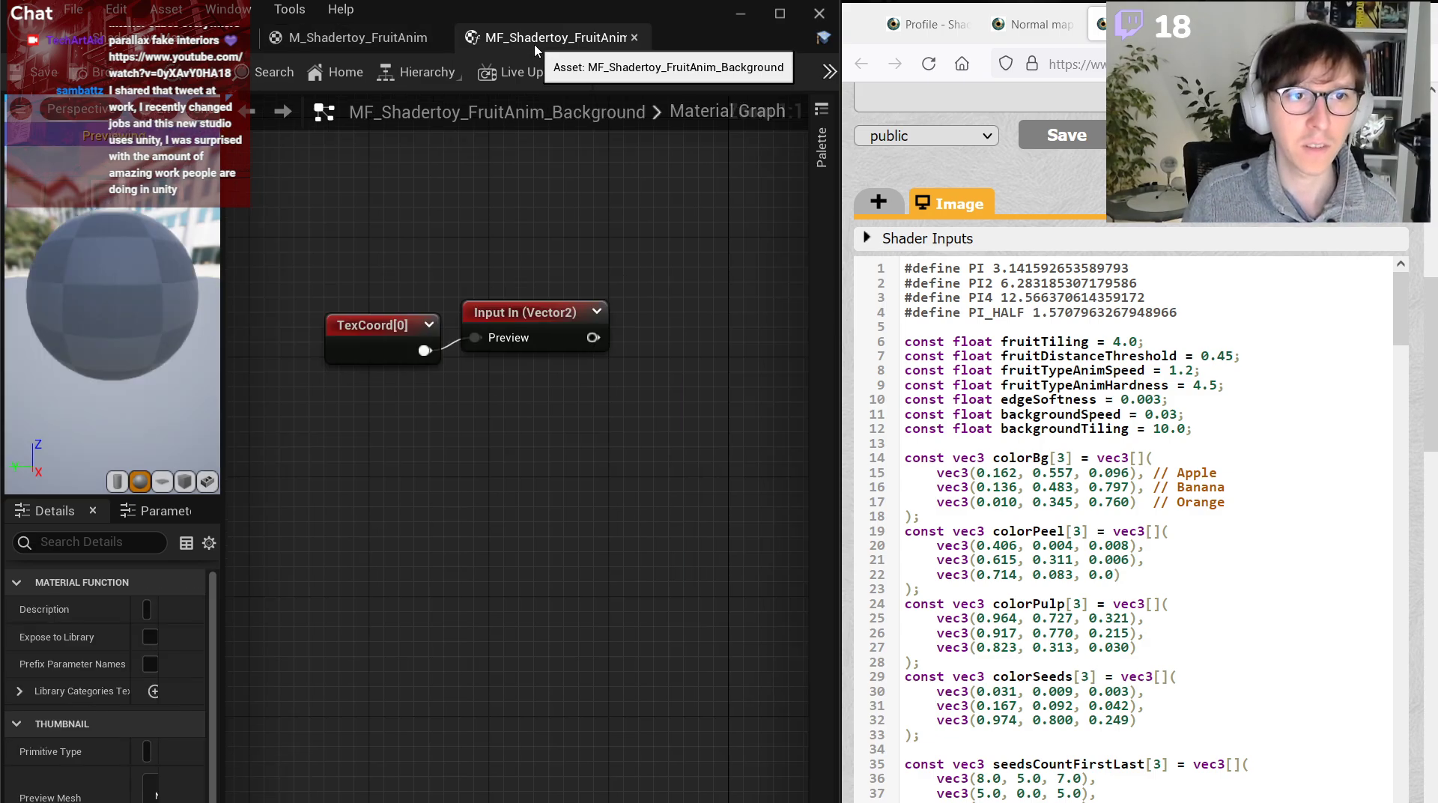
Locate the background function in the shader code and align the Input In node with the TexCoord node in the graph.
scroll(1113, 509, down, 12)
scroll(1109, 521, up, 10)
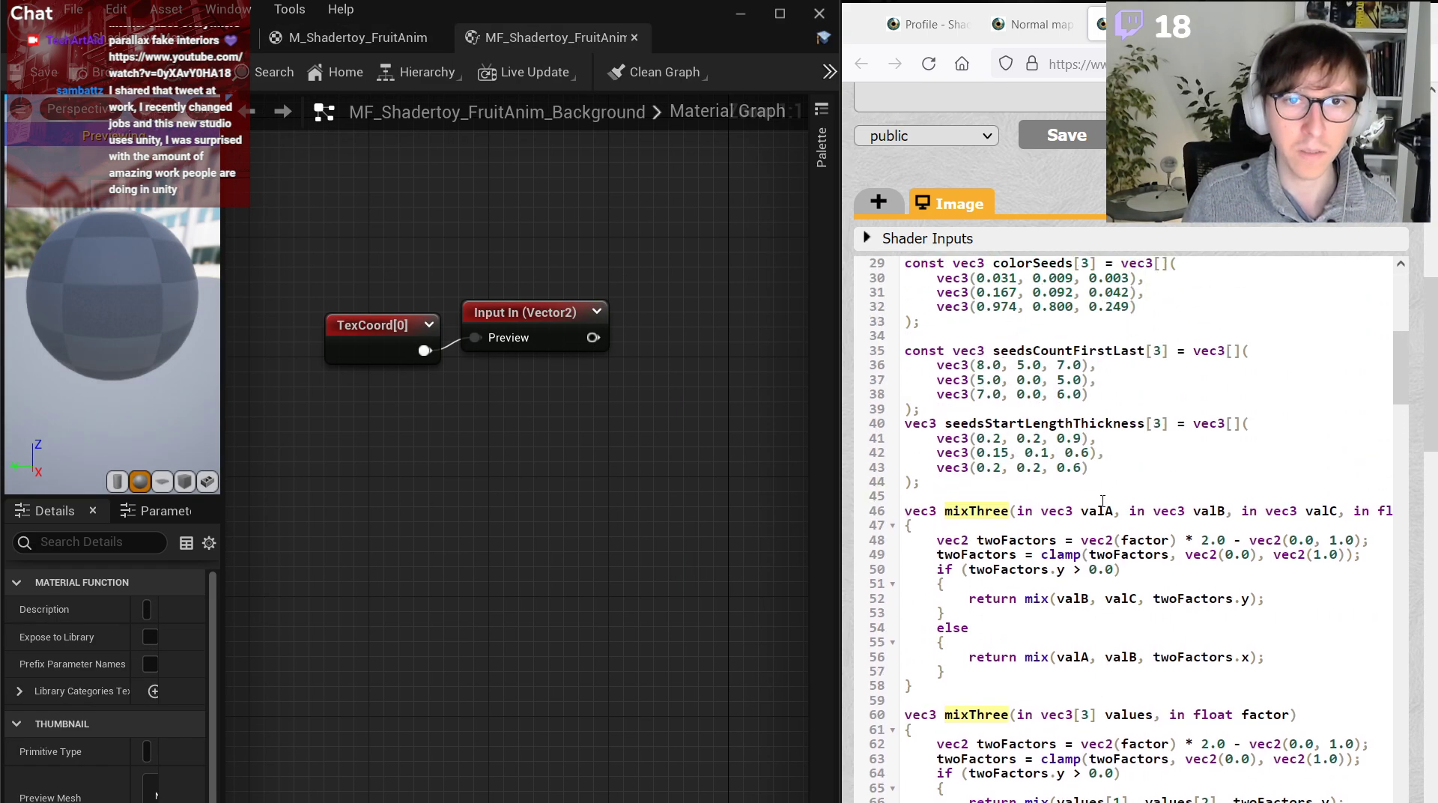
scroll(1105, 534, down, 10)
scroll(1104, 533, down, 10)
scroll(1100, 521, up, 20)
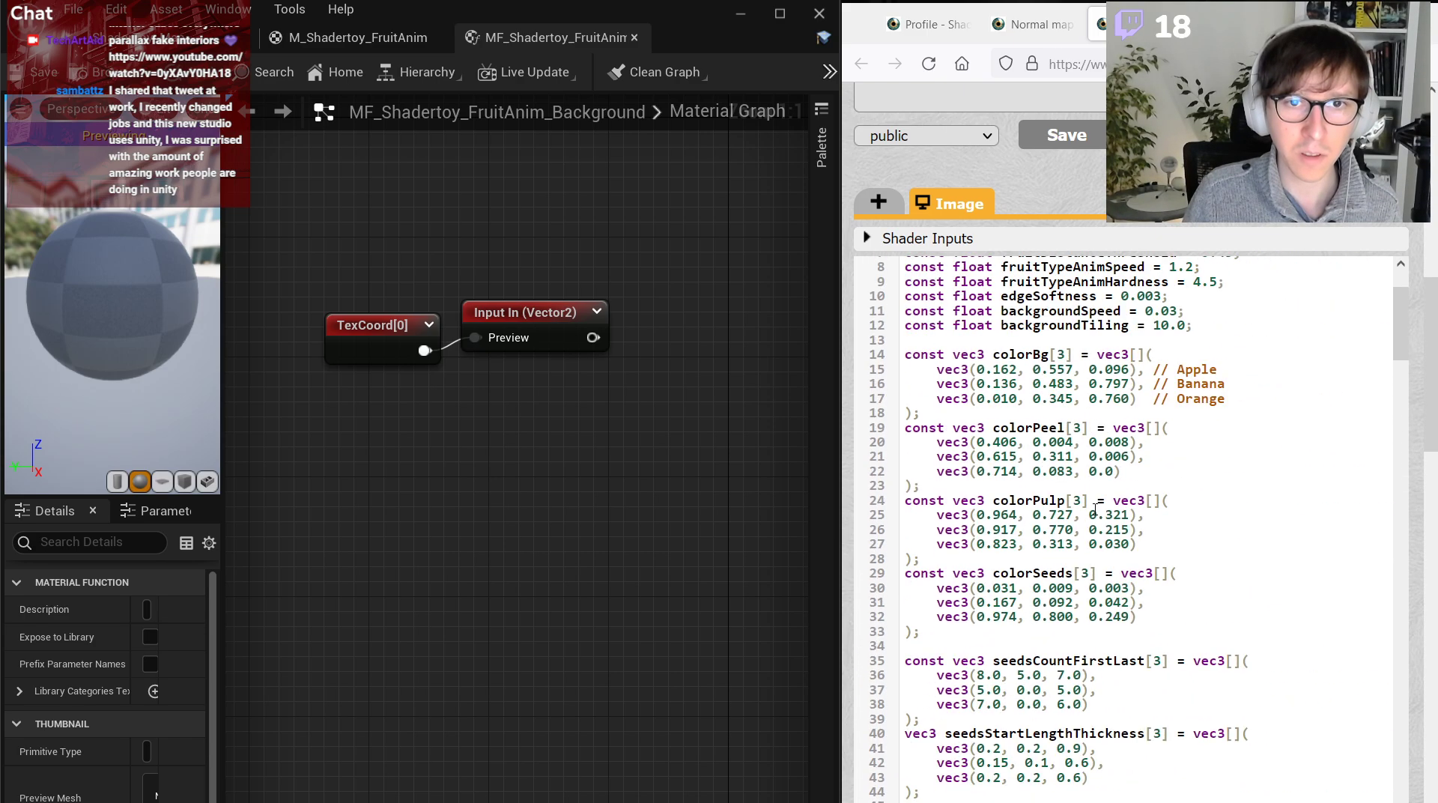
scroll(1094, 506, down, 20)
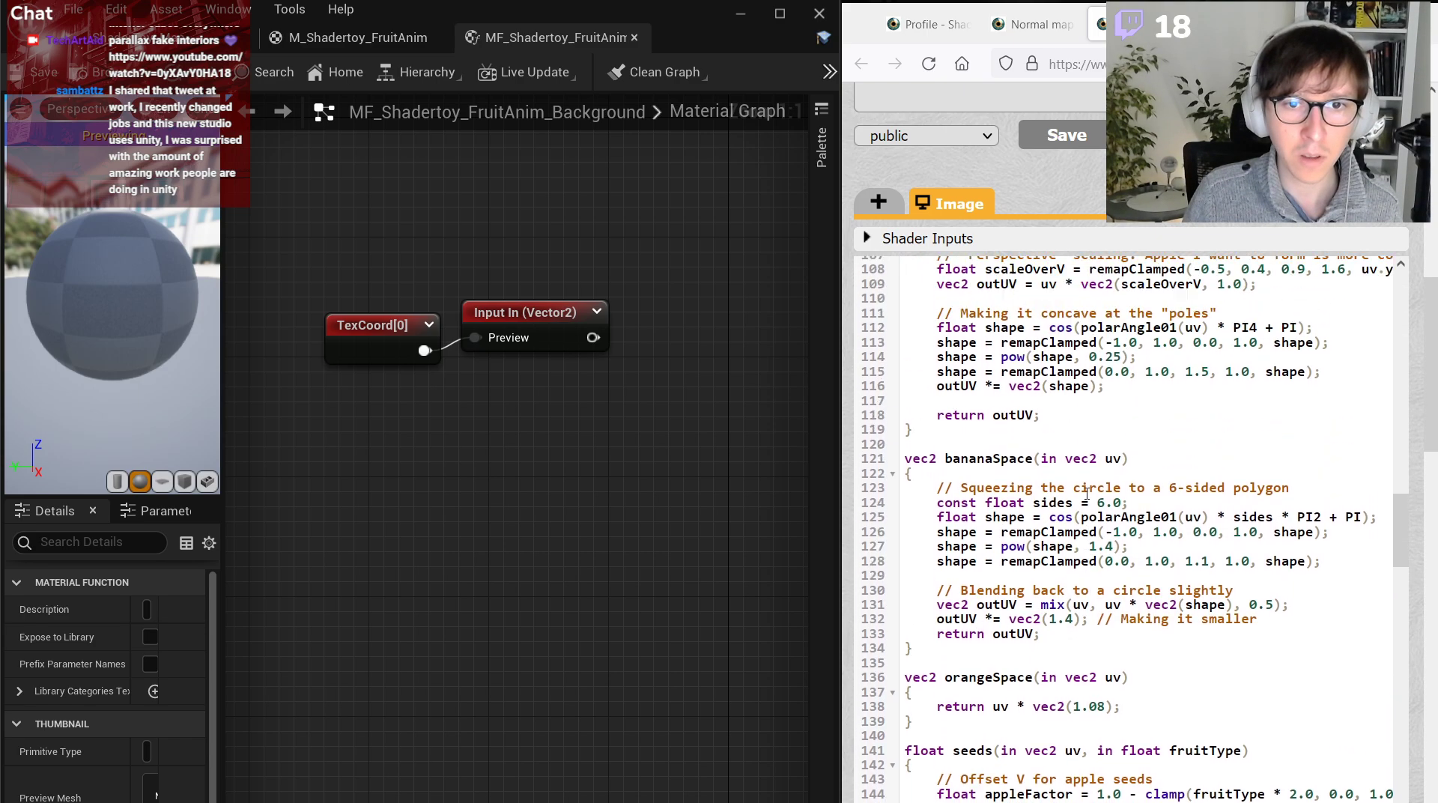
scroll(1088, 494, up, 7)
scroll(1087, 493, up, 2)
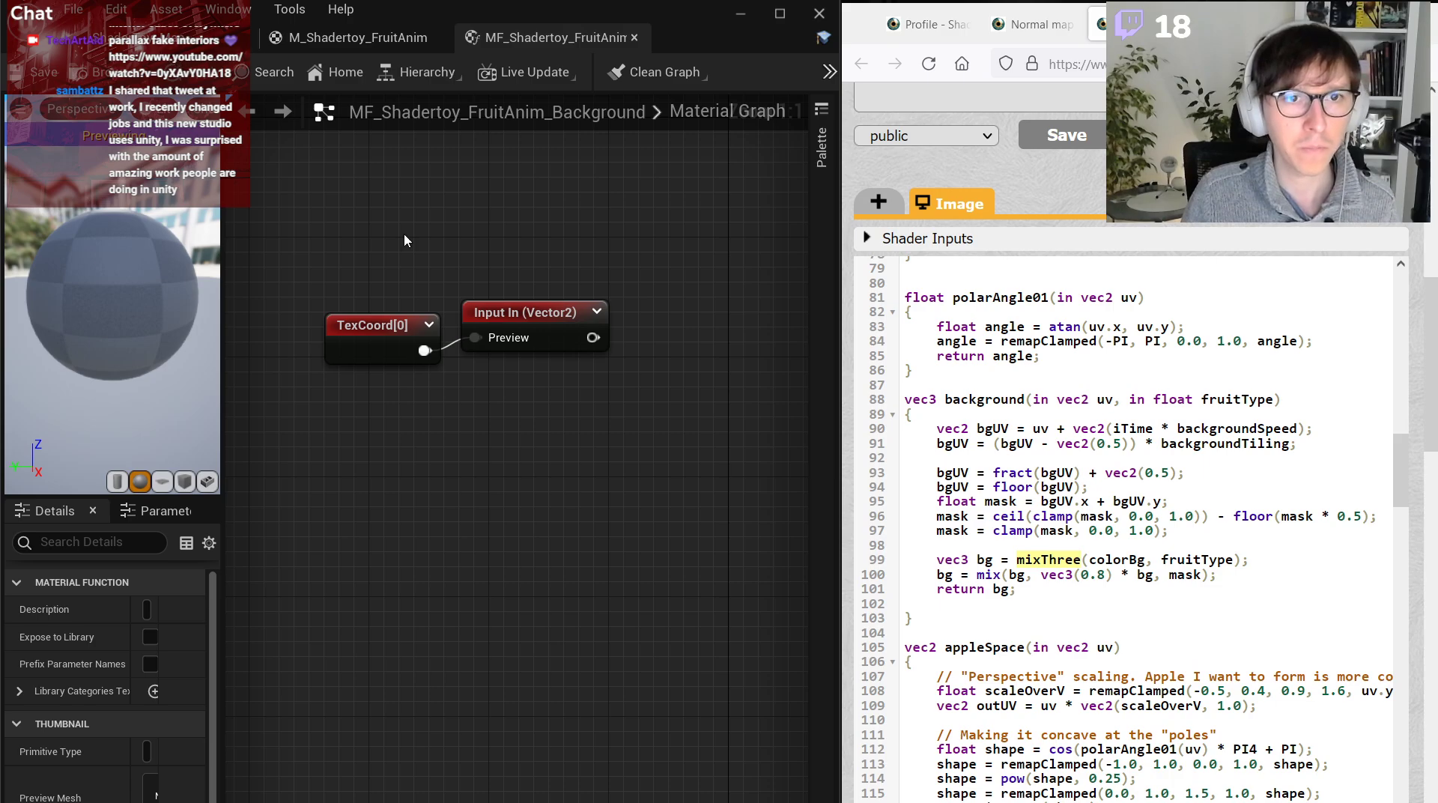
drag(531, 309, 543, 322)
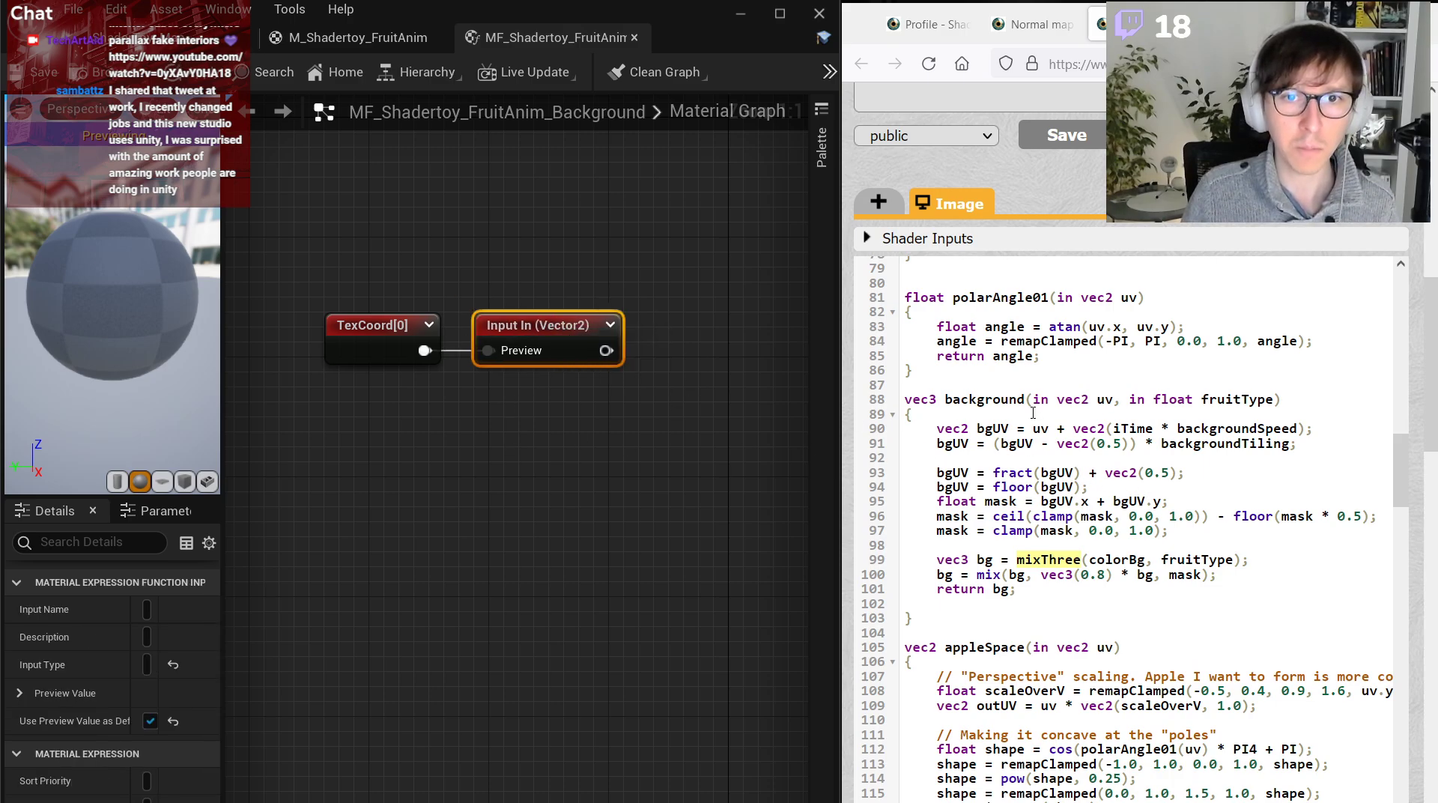
Add a Time node below the Input In node and connect it to input A of a new Multiply node.
click(546, 485)
scroll(475, 507, down, 2)
scroll(669, 445, up, 2)
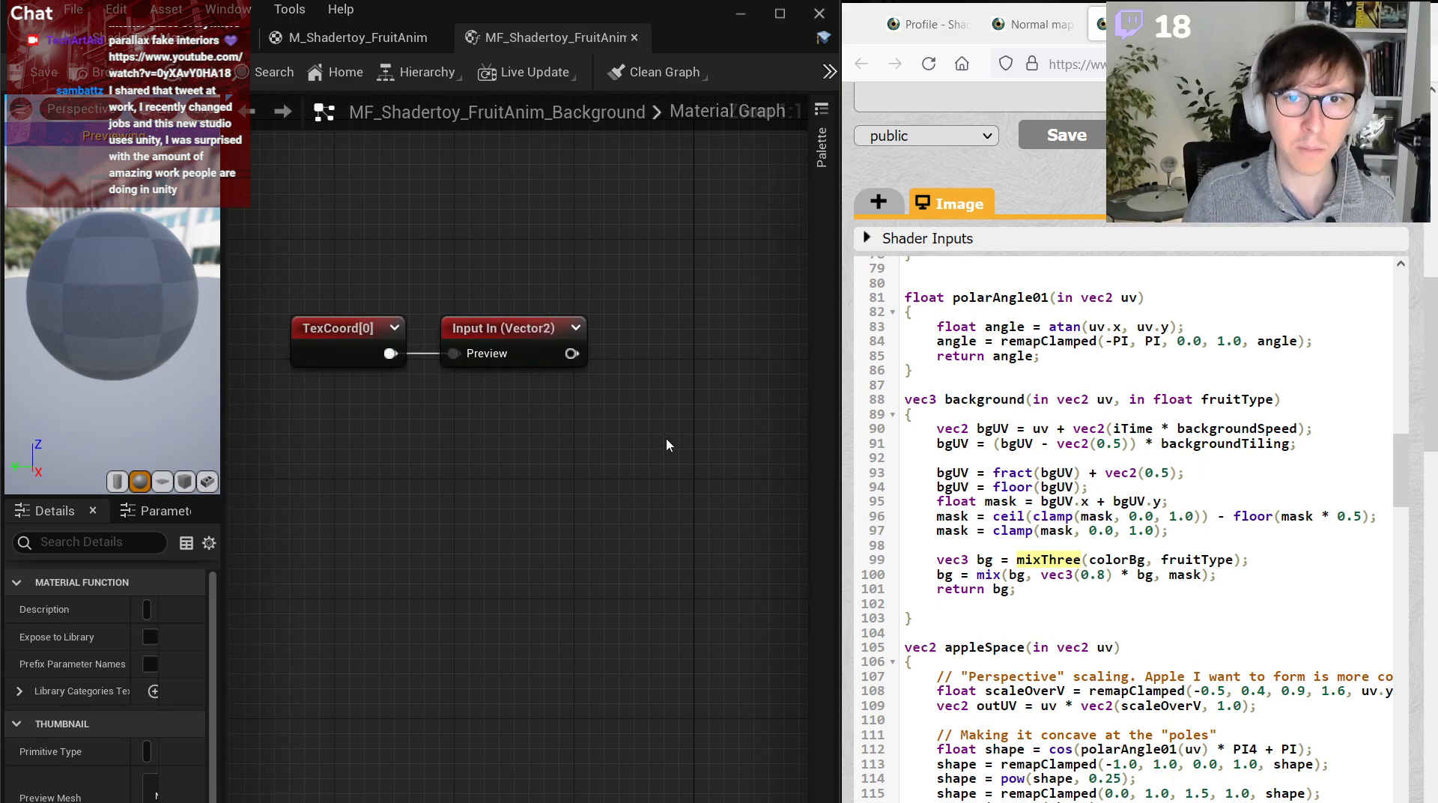
right_drag(487, 428, 481, 427)
right_click(480, 427)
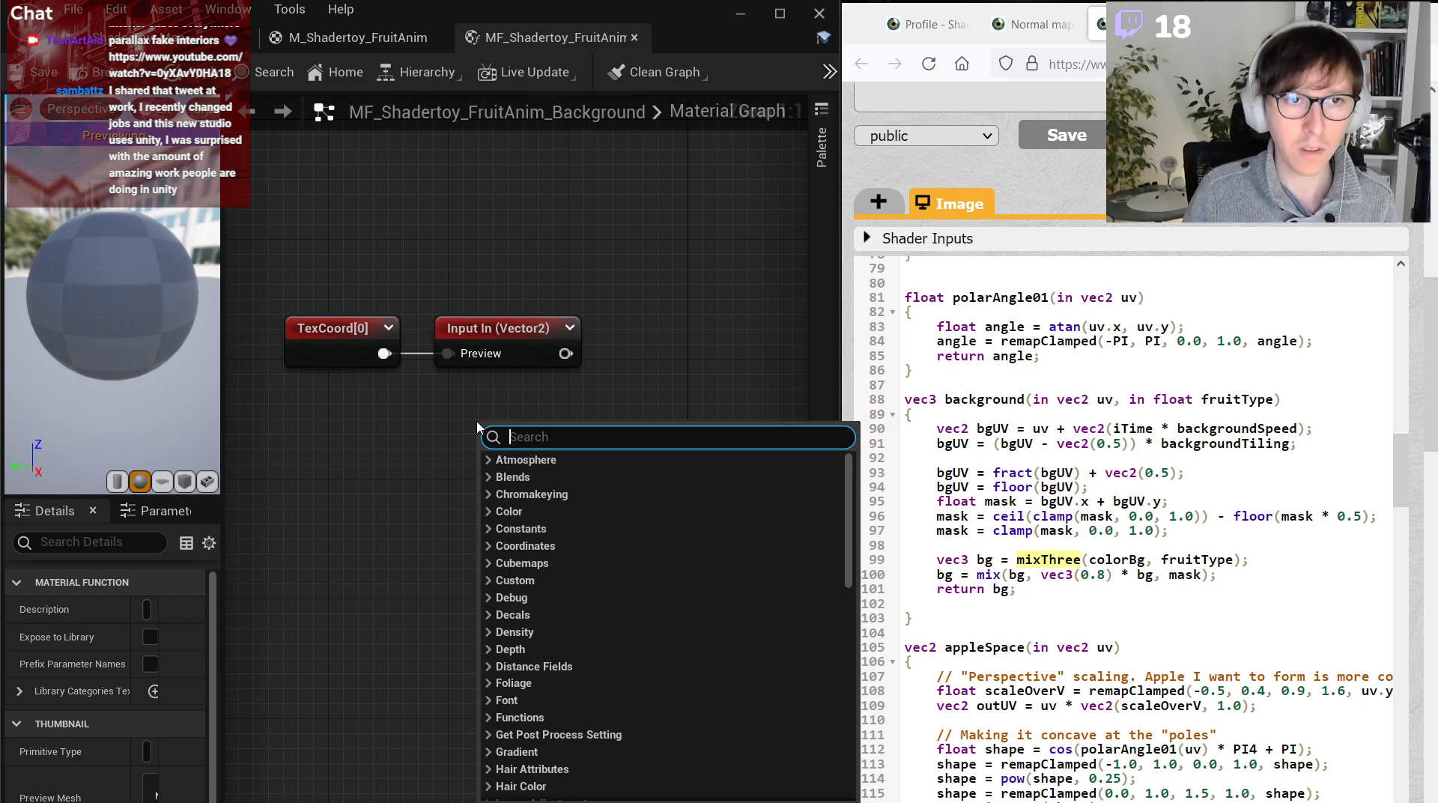
text(time)
key(Return)
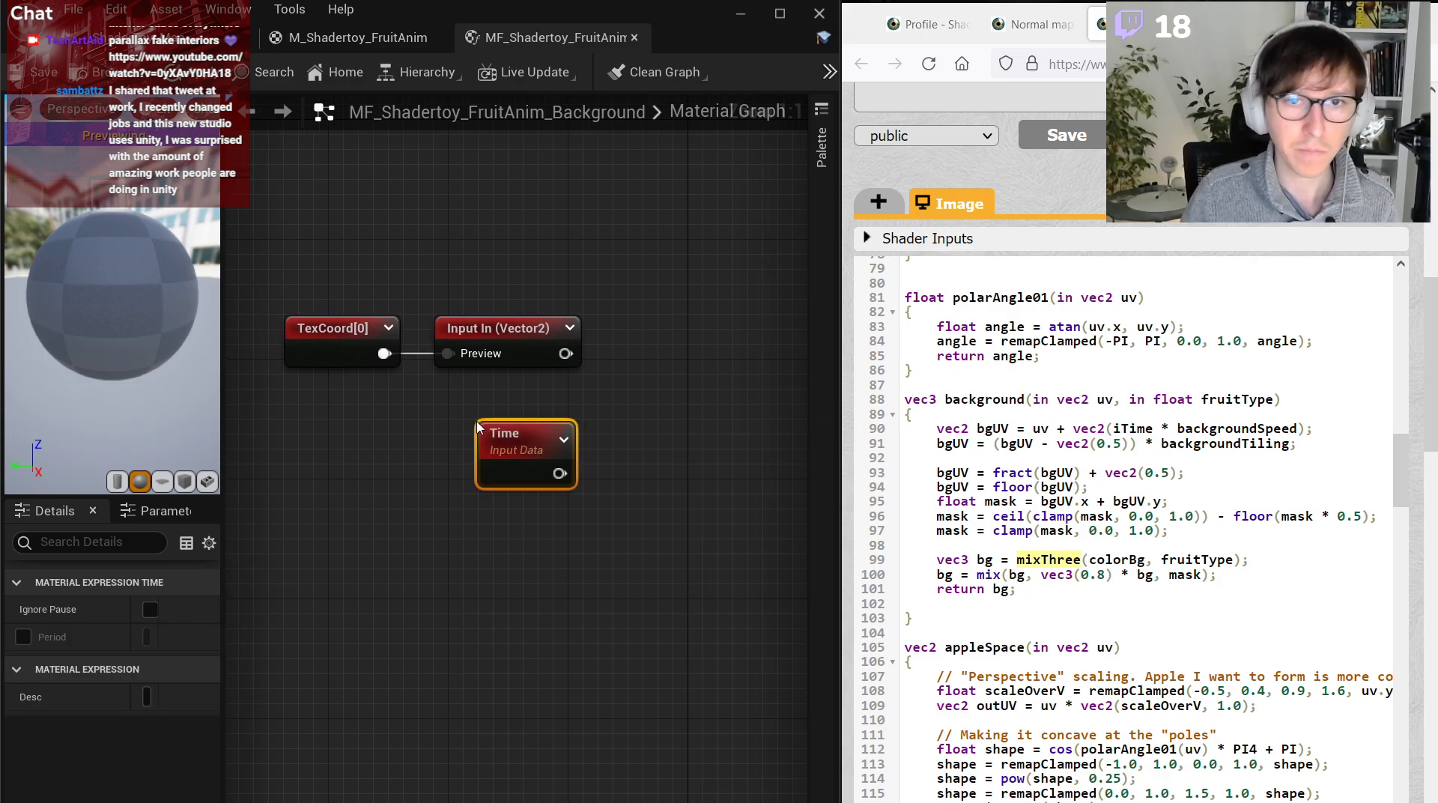
click(594, 475)
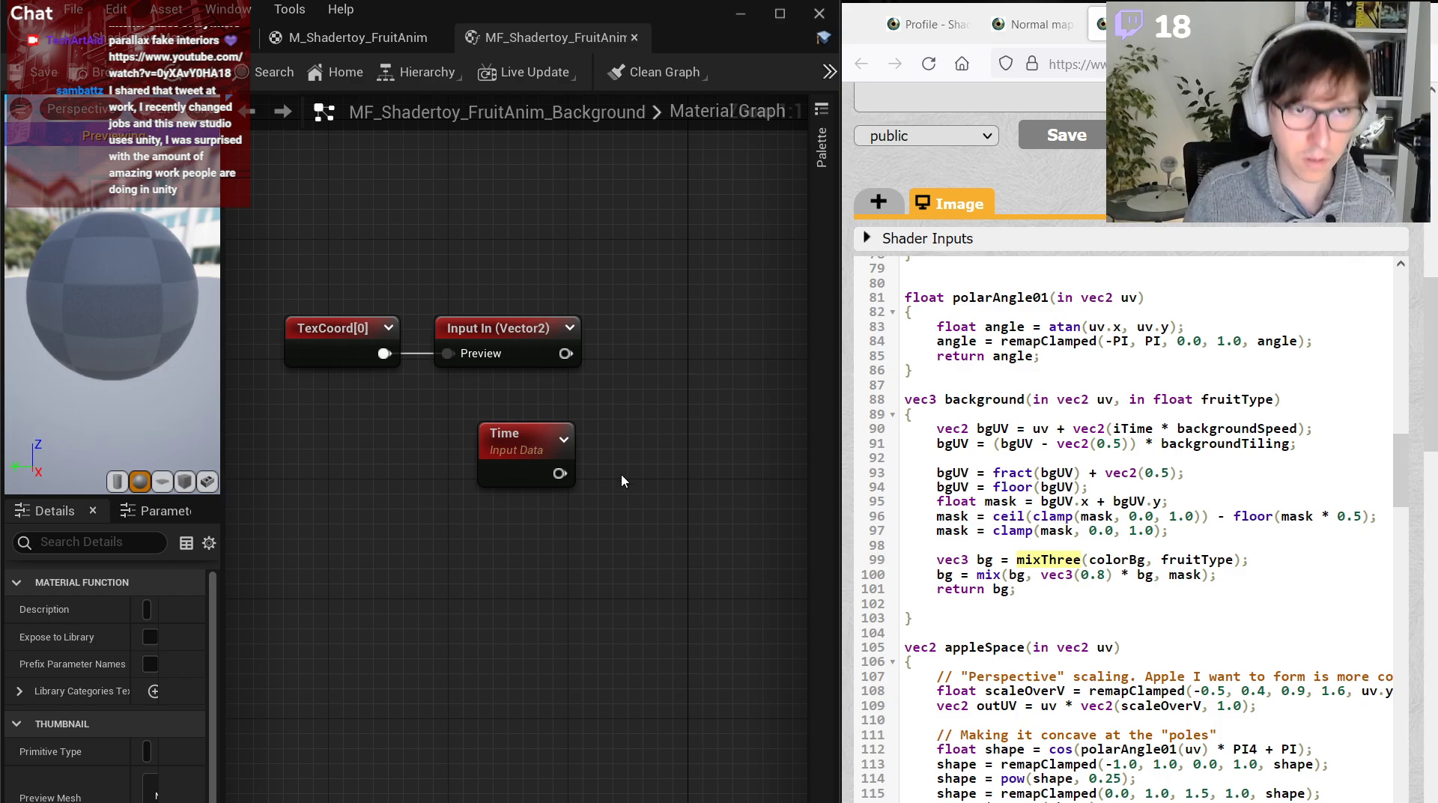
key(m)
click(622, 477)
drag(560, 474, 635, 512)
key(s)
click(454, 537)
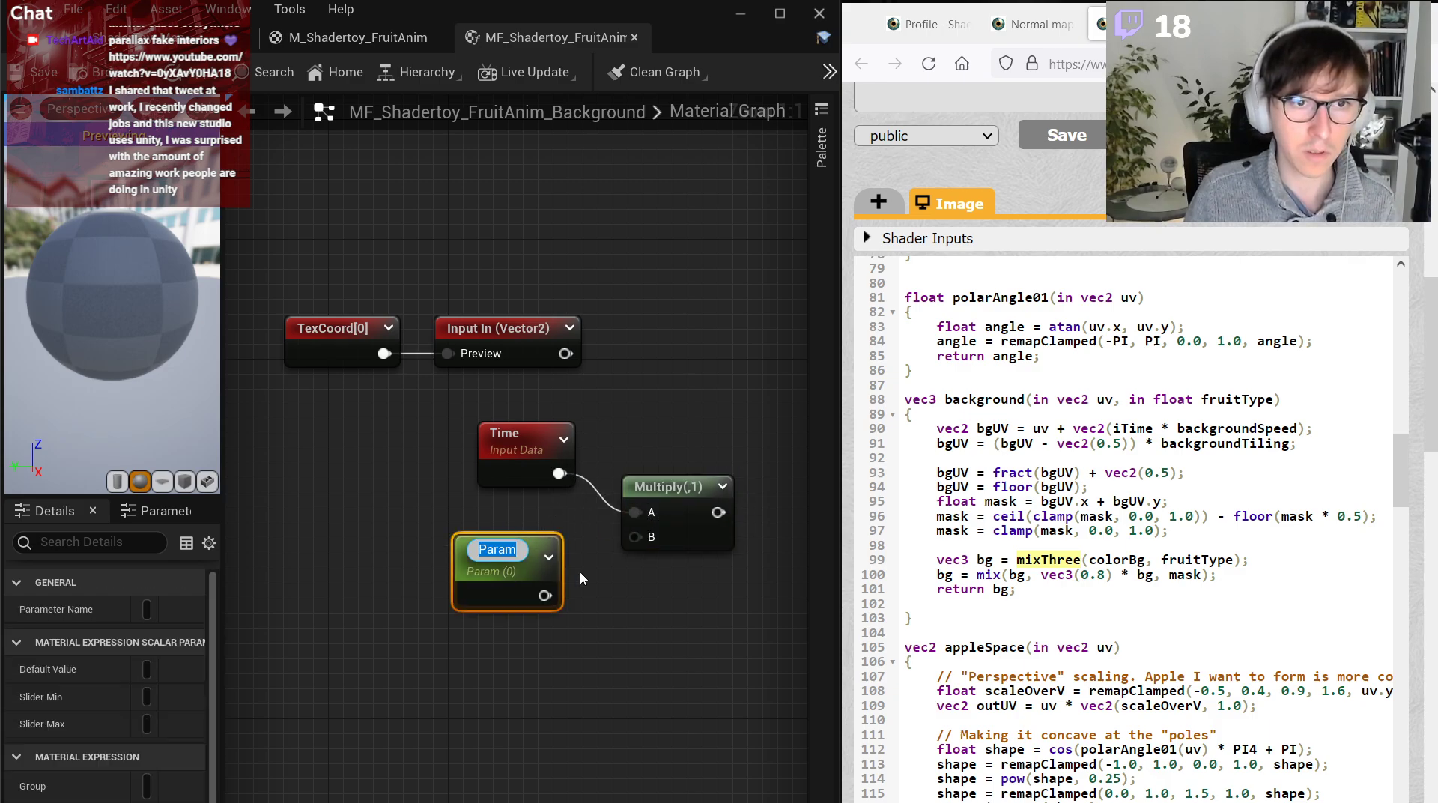
key(Escape)
key(Delete)
click(490, 350)
key(ctrl+c)
key(ctrl+v)
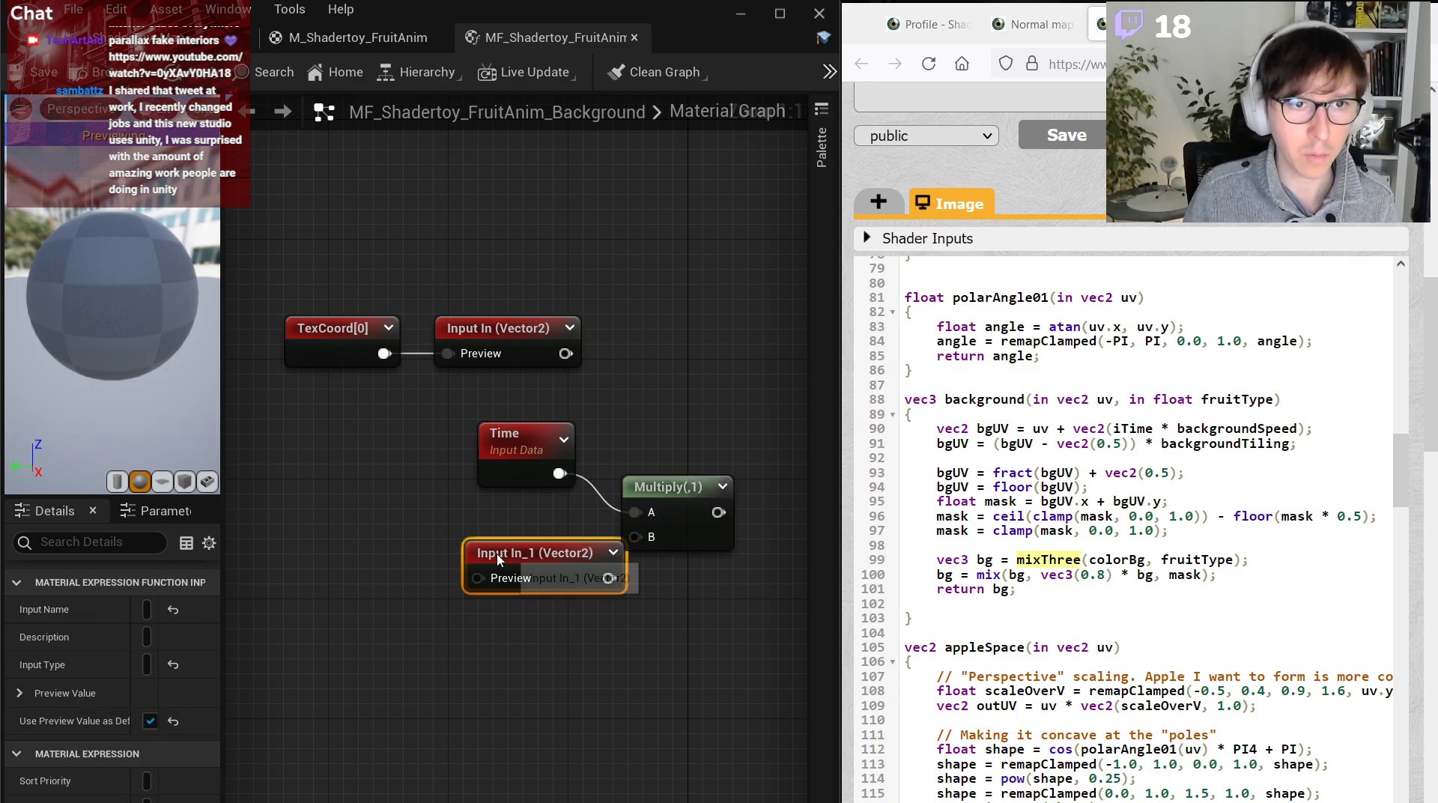
right_drag(307, 541, 370, 549)
click(396, 586)
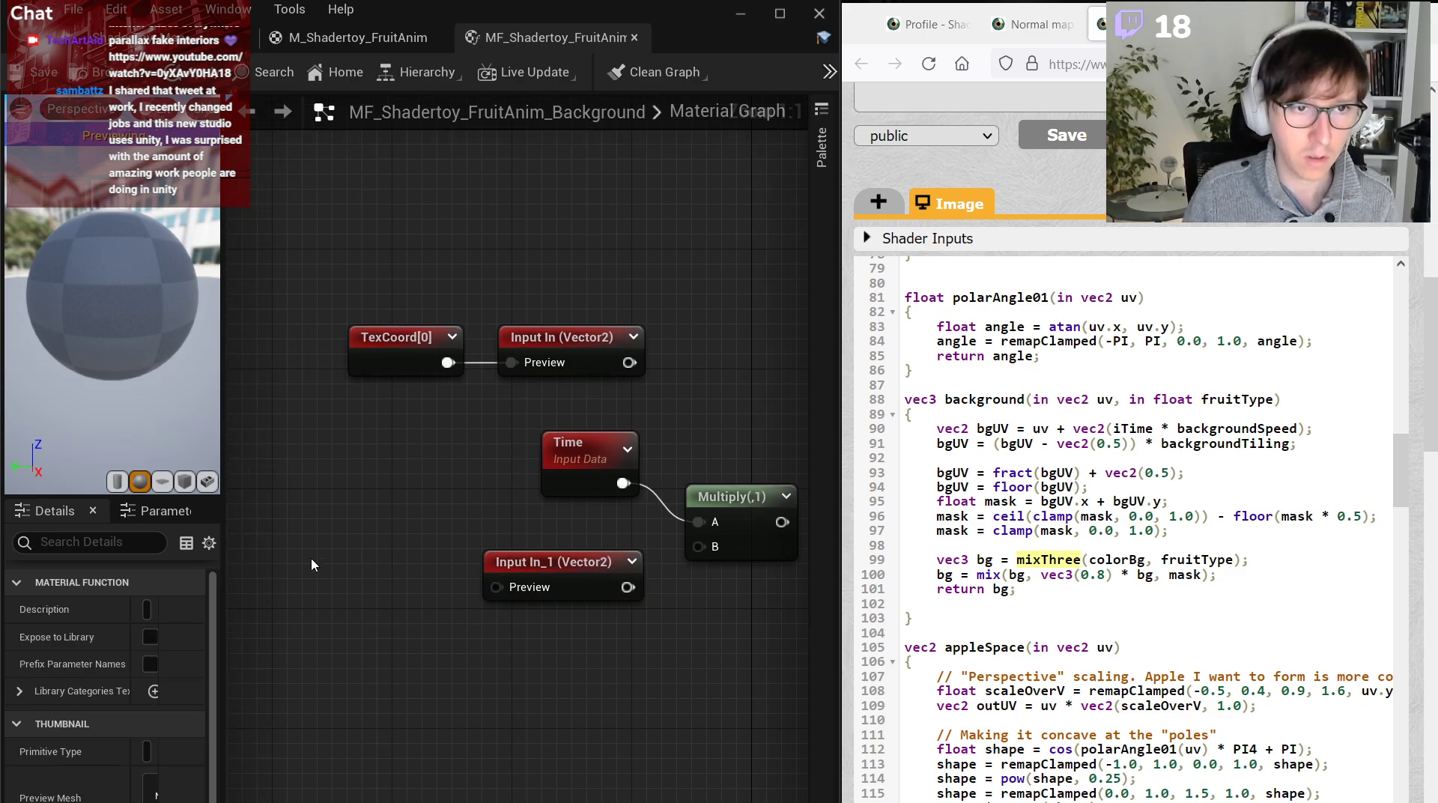
click(411, 573)
drag(446, 608, 496, 587)
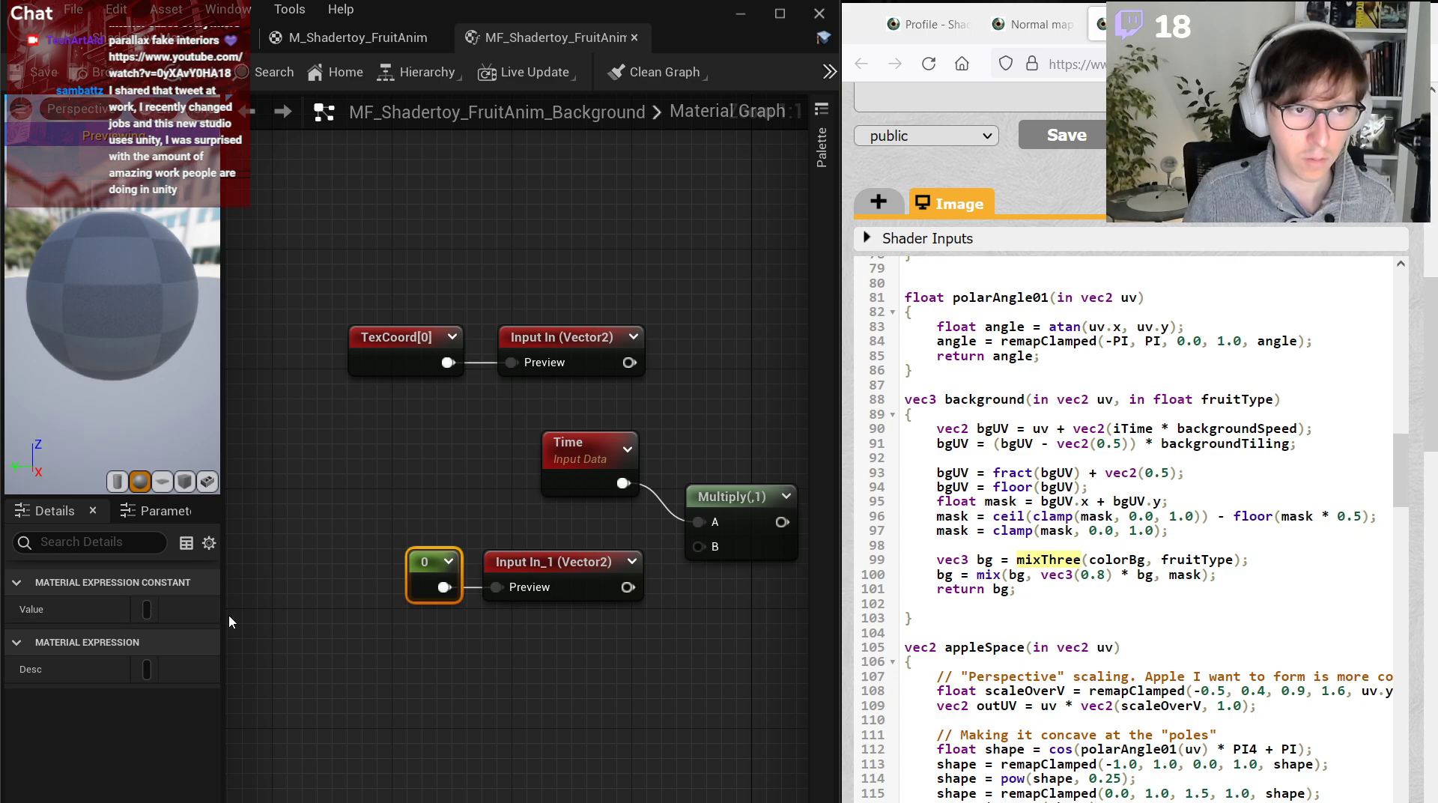
double_click(1221, 428)
drag(1398, 449, 1398, 290)
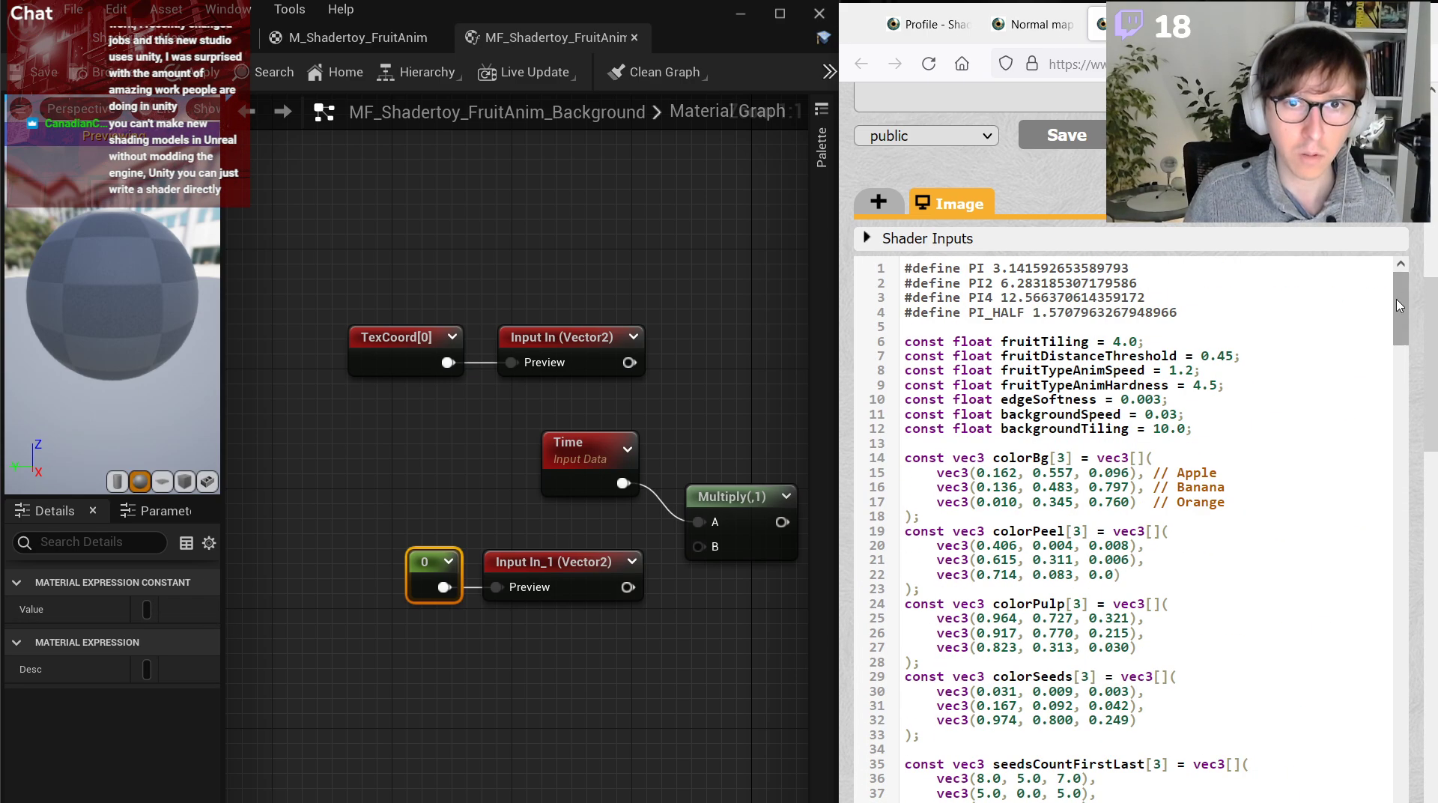
drag(339, 552, 524, 596)
key(Delete)
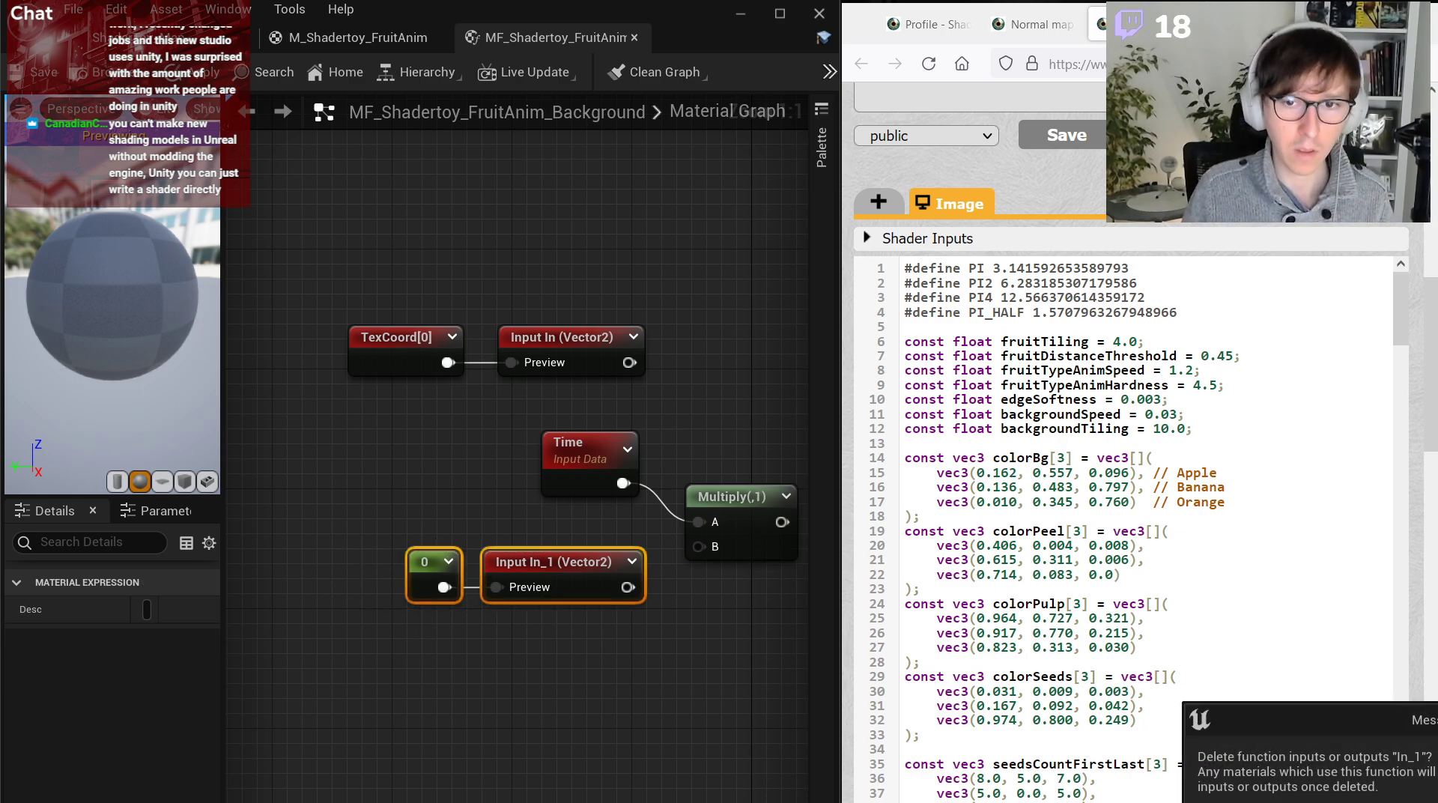
click(1437, 802)
Add a CollectionParameter node below the Time node.
right_click(500, 581)
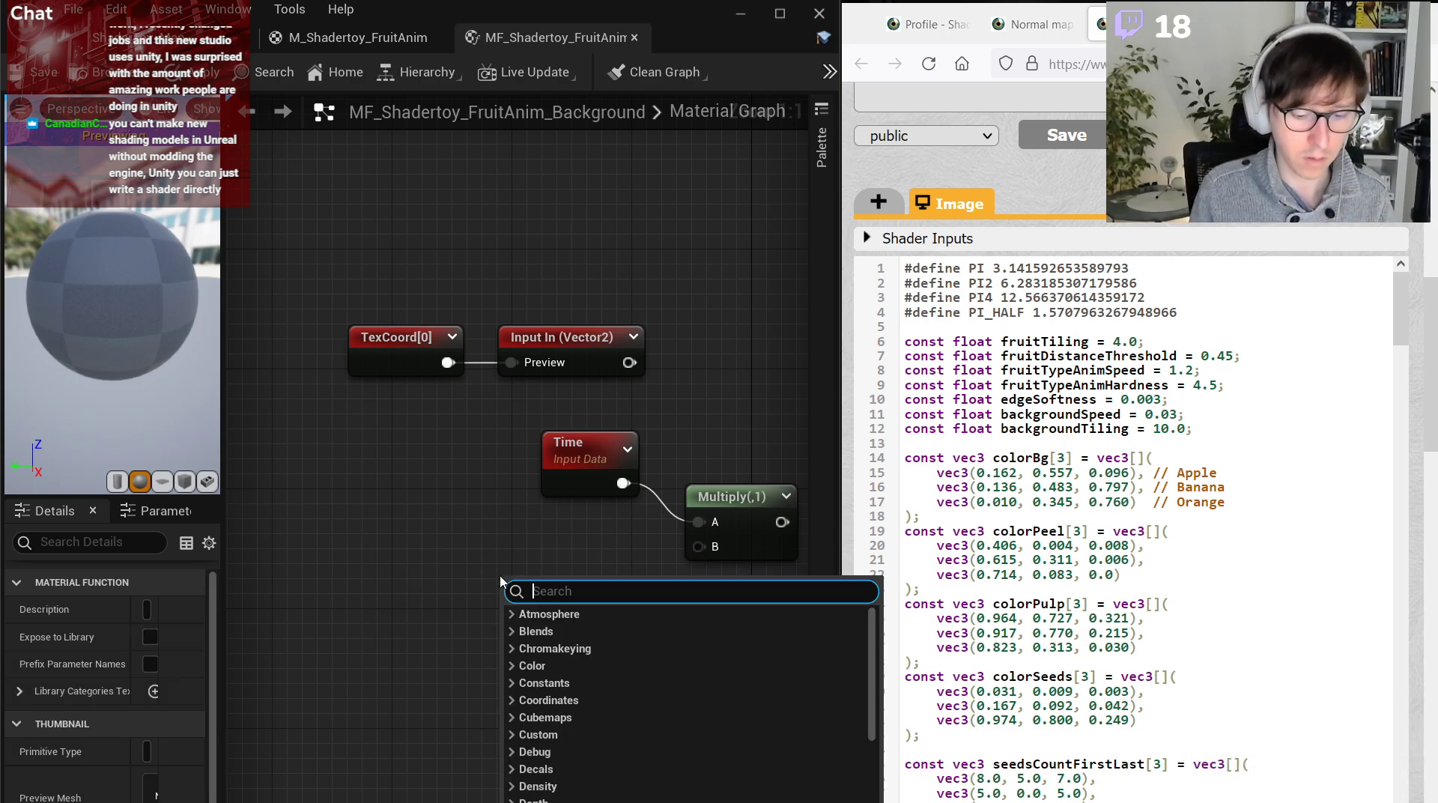
text(colle)
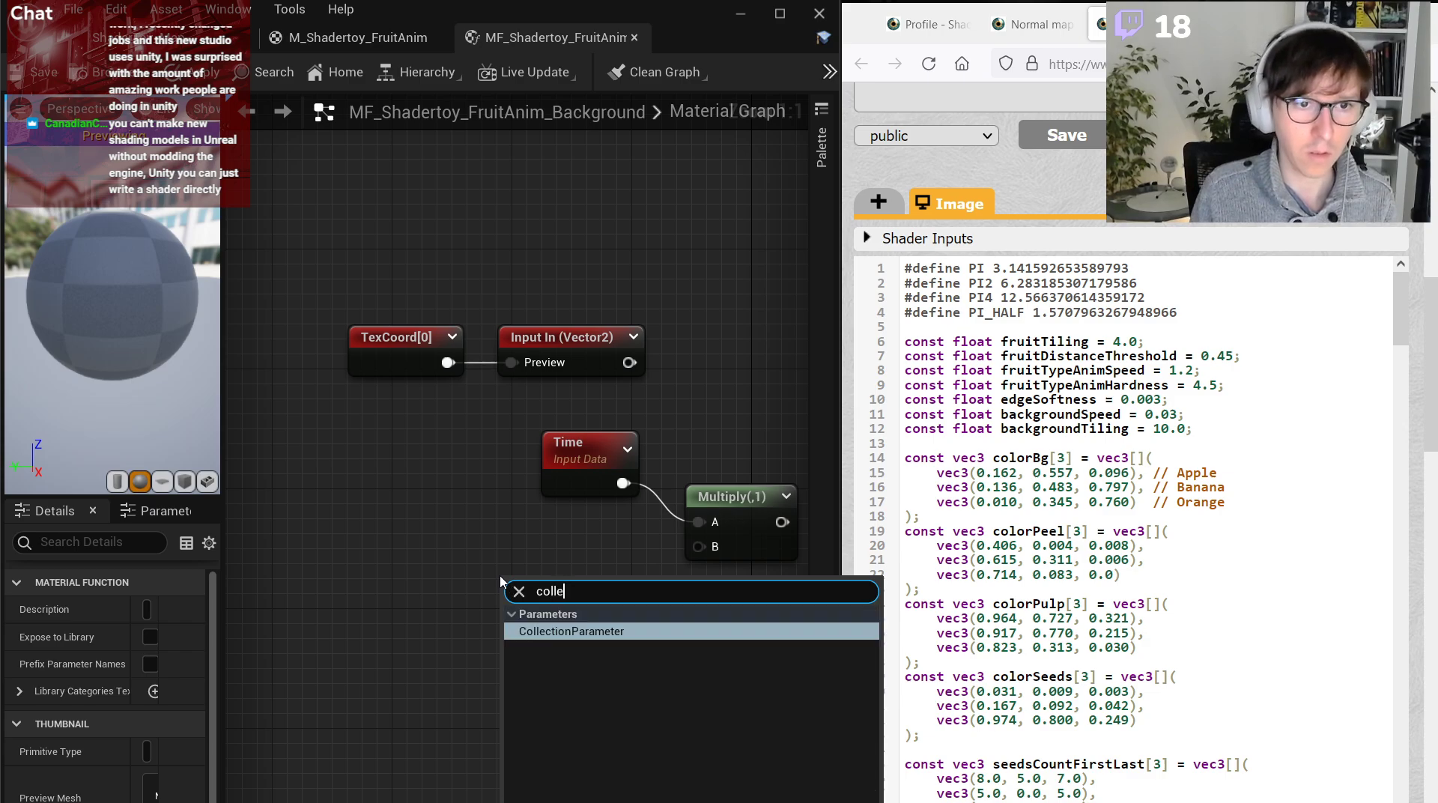
key(Return)
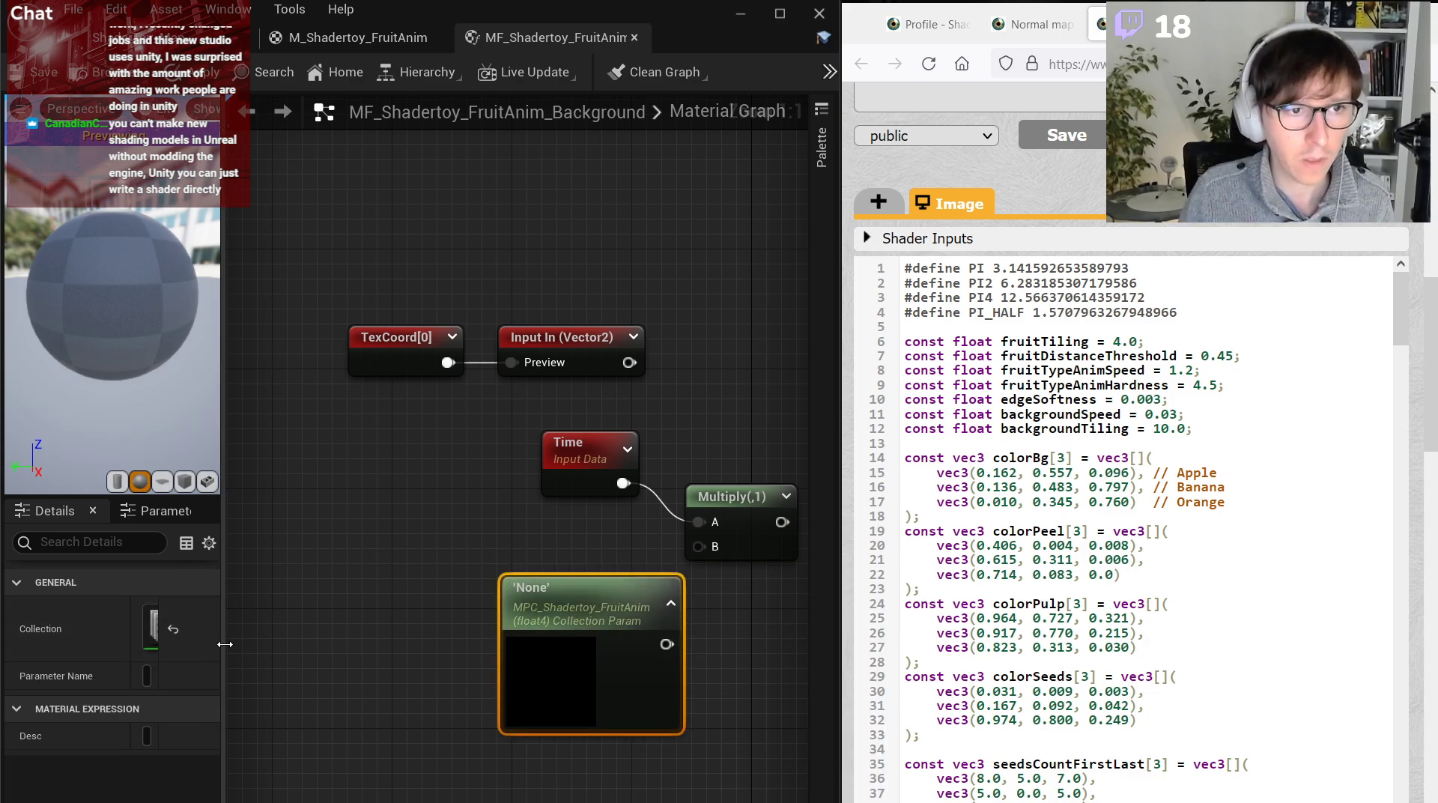
Widen the details area and its value column so the collection parameter's fields can be read.
mouse_move(223, 643)
mouse_down()
mouse_move(275, 643)
mouse_move(217, 643)
mouse_up()
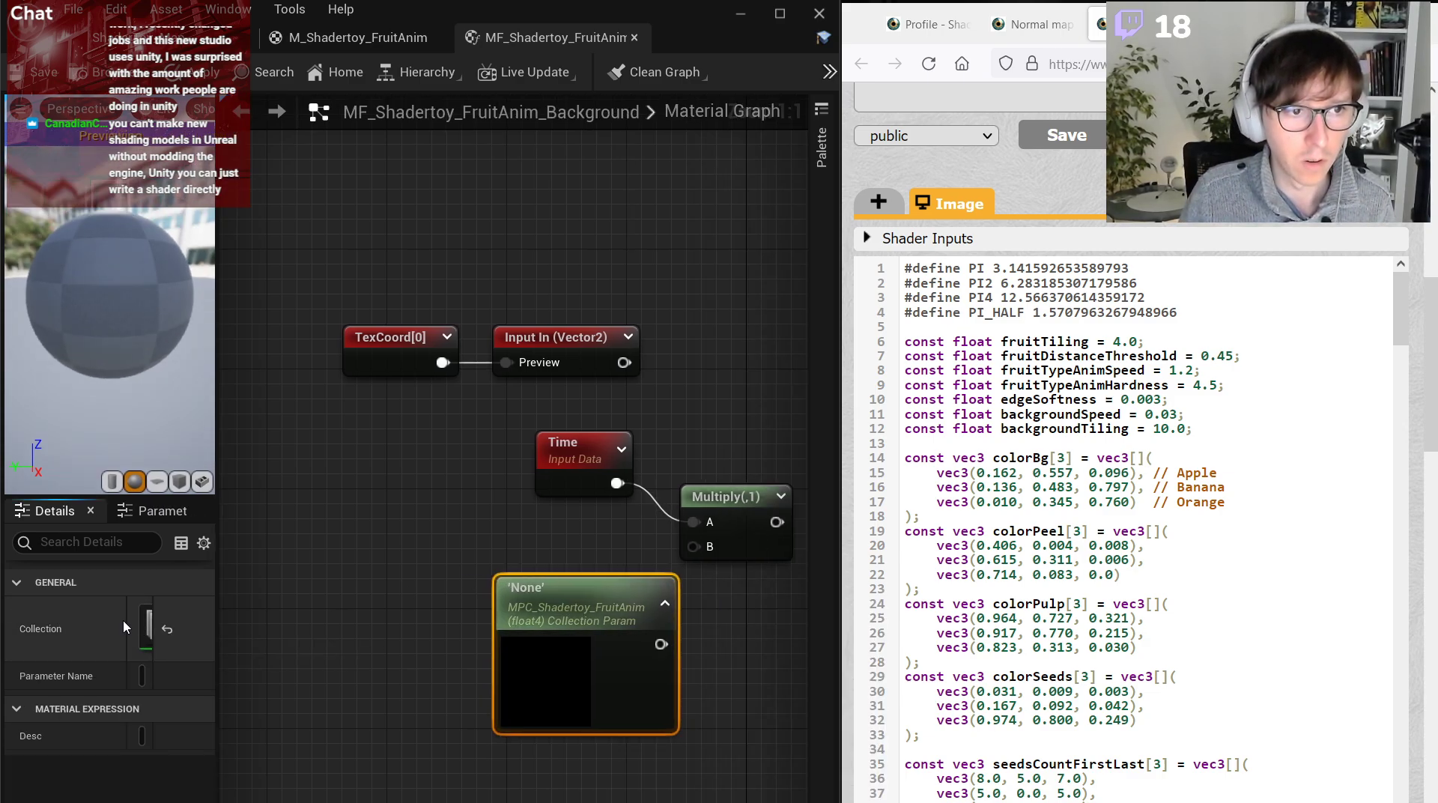
drag(108, 618, 102, 618)
drag(218, 614, 255, 615)
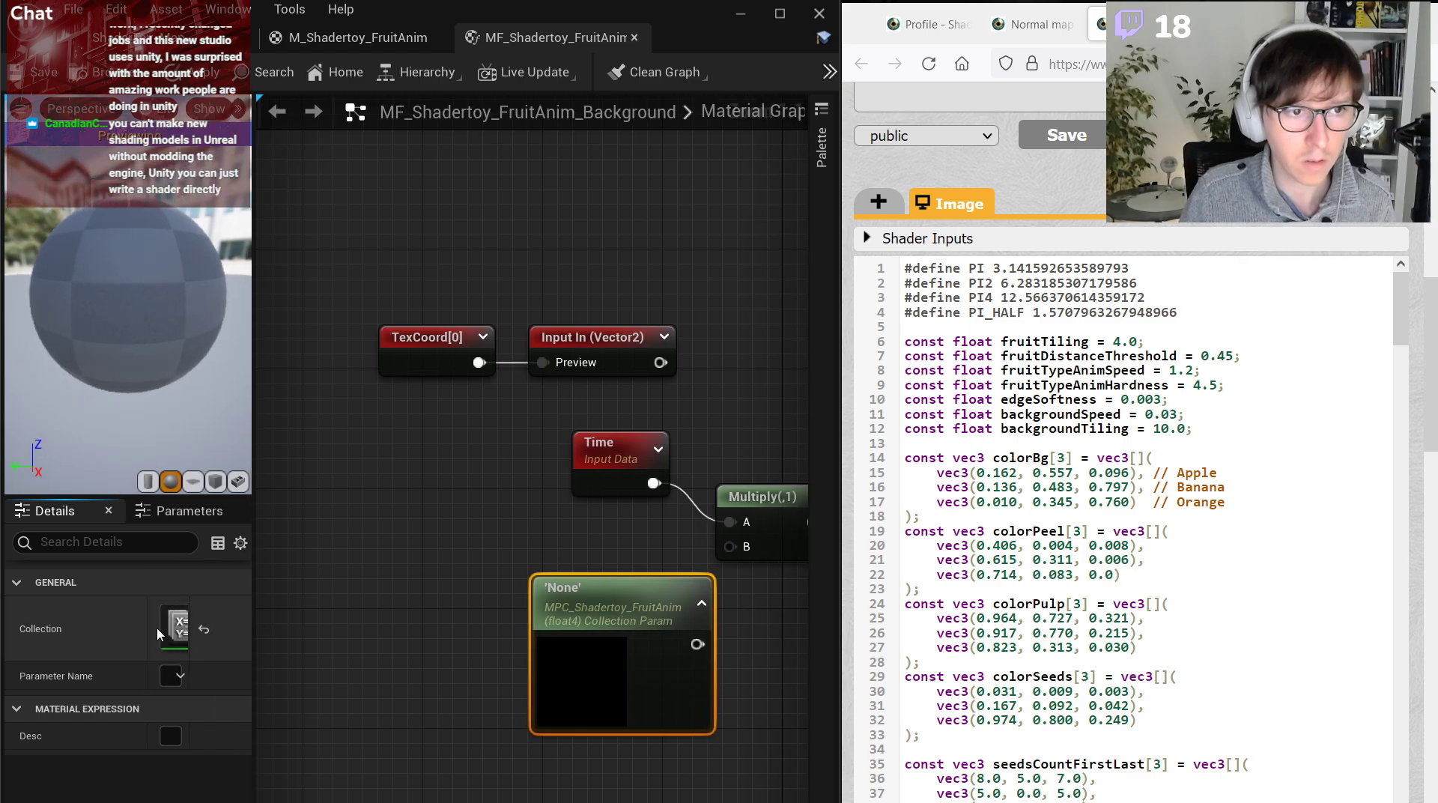
drag(149, 628, 129, 628)
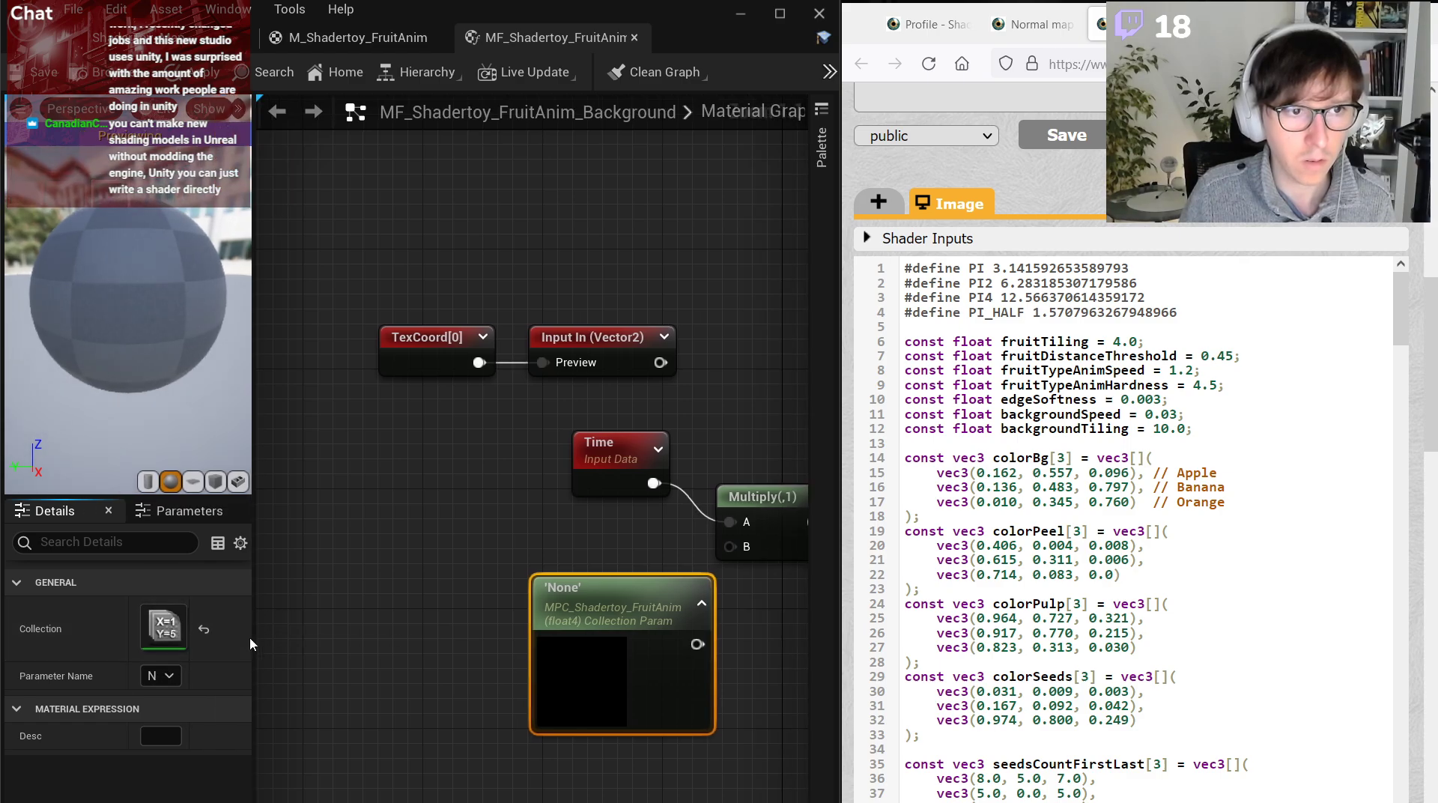
drag(255, 642, 321, 630)
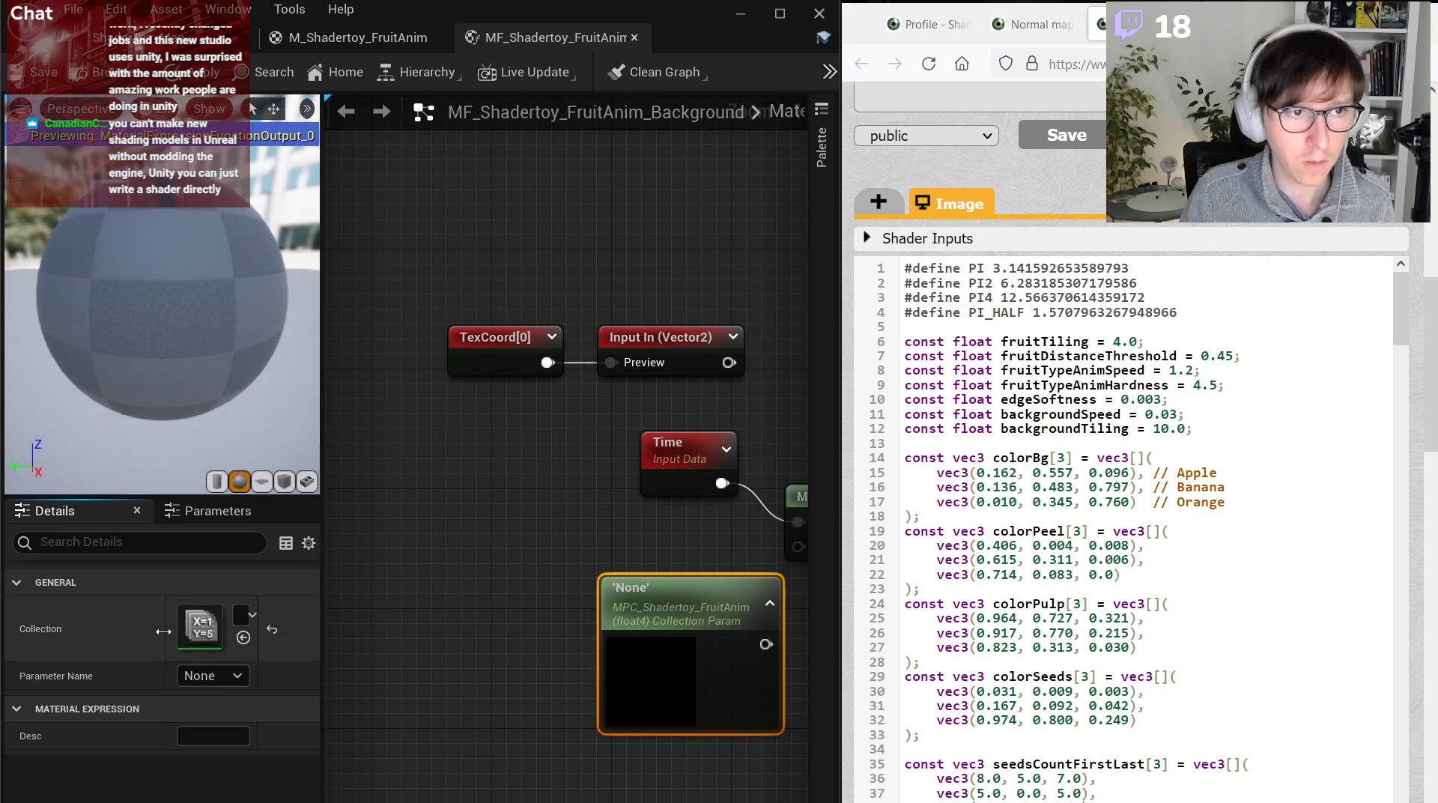
drag(164, 629, 94, 629)
Set the collection parameter node's parameter name to BackgroundSpeed.
click(209, 614)
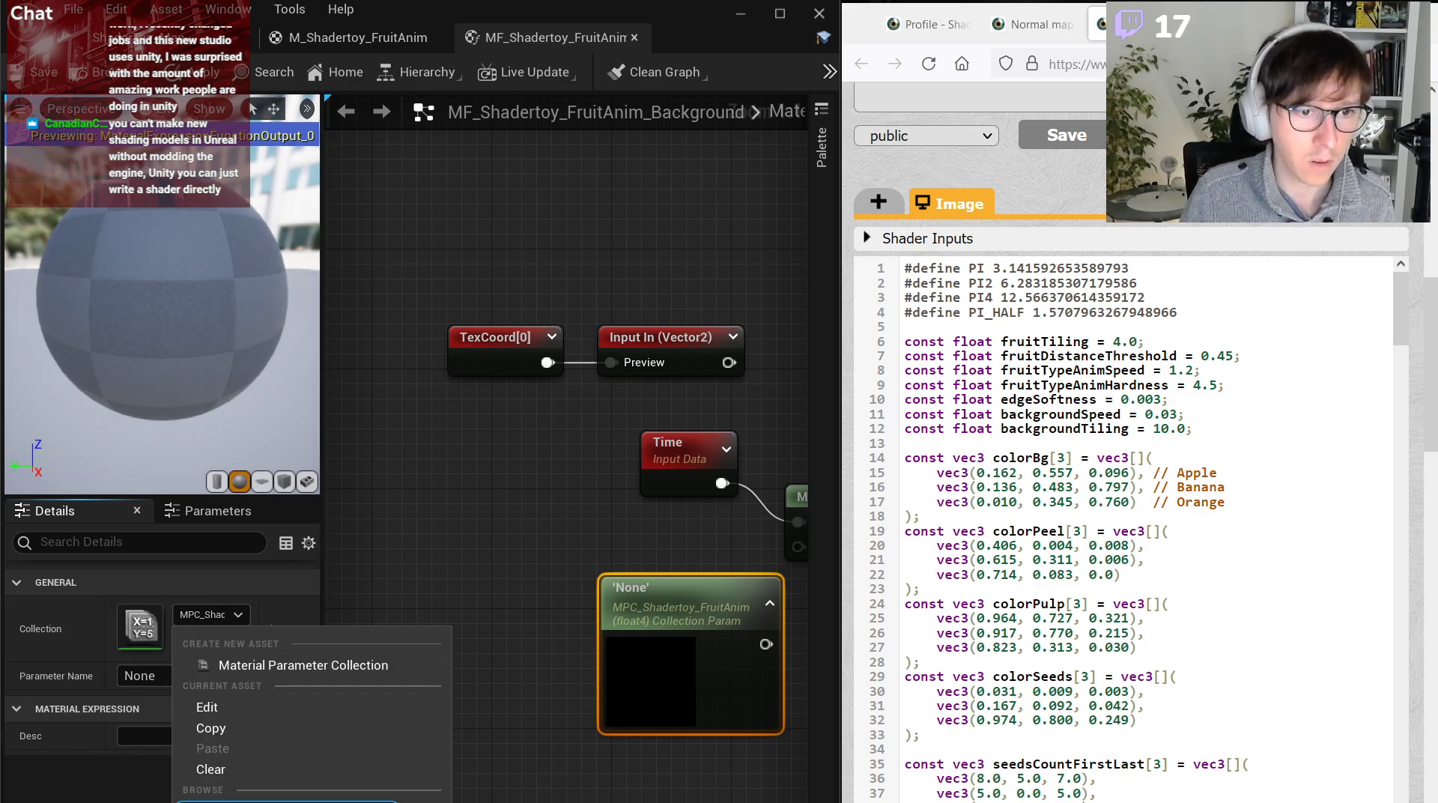
click(535, 586)
click(675, 600)
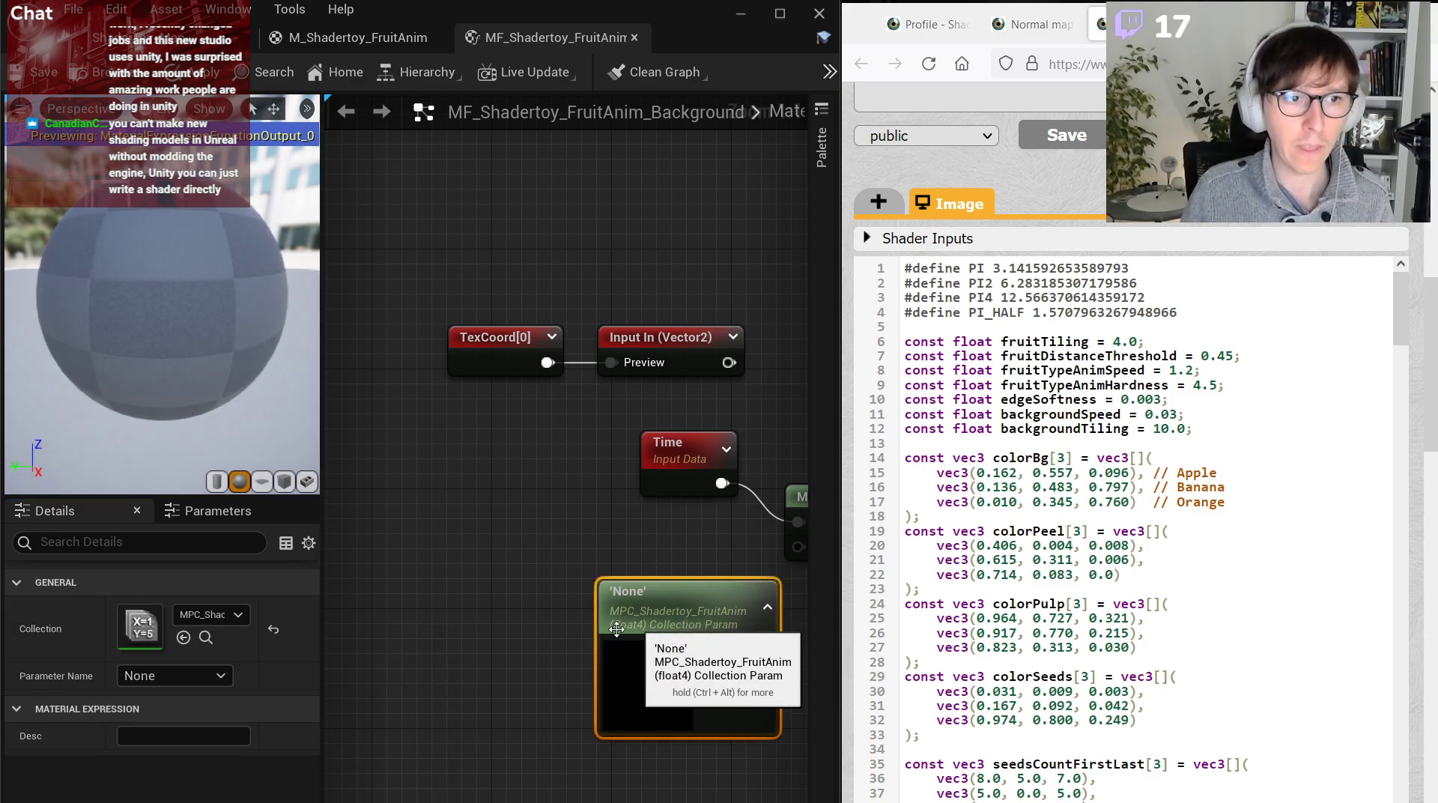
click(216, 676)
click(168, 694)
right_drag(719, 599, 528, 620)
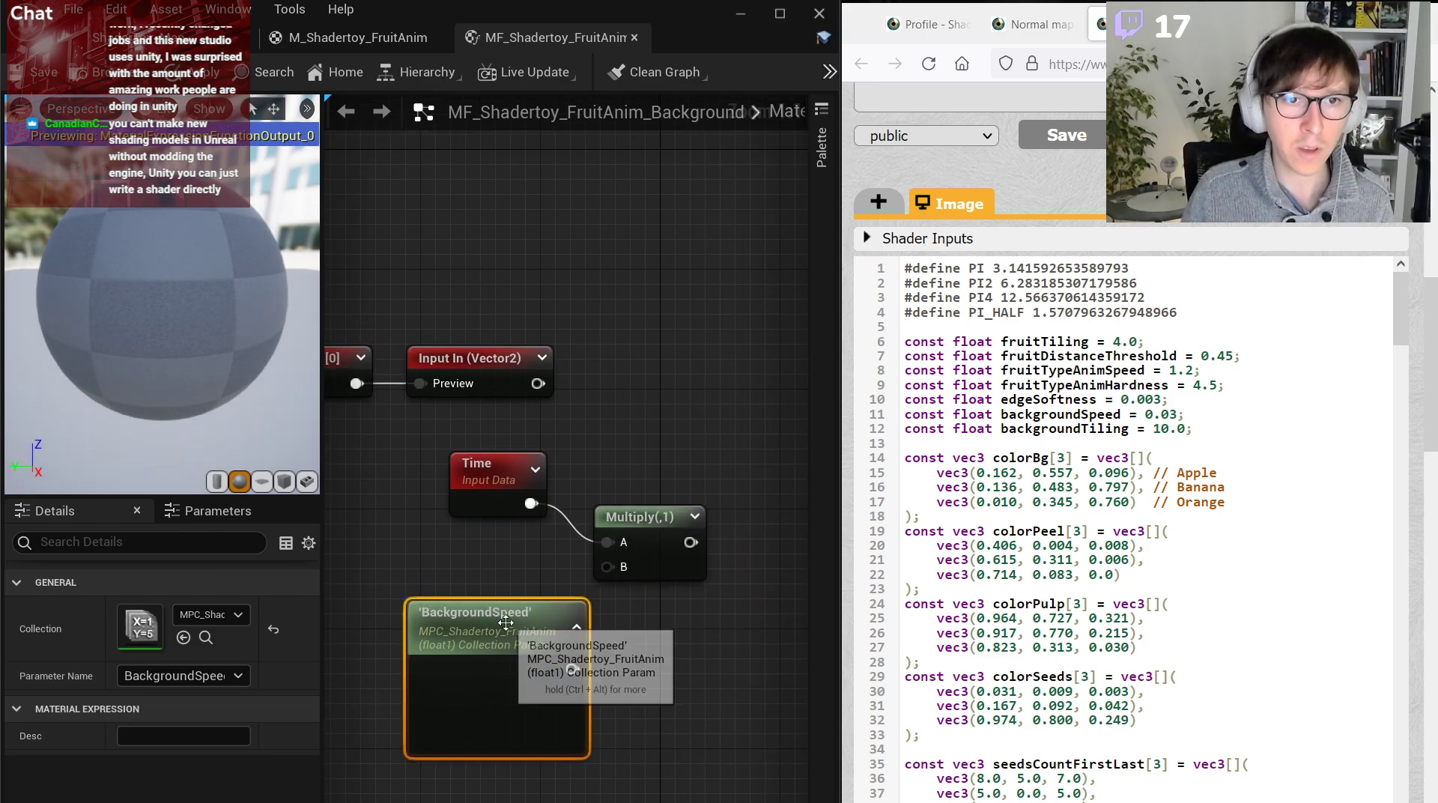
Connect BackgroundSpeed to input B of the Multiply node, place it below Time and collapse its preview.
drag(450, 592, 375, 562)
drag(497, 638, 608, 567)
drag(424, 586, 468, 556)
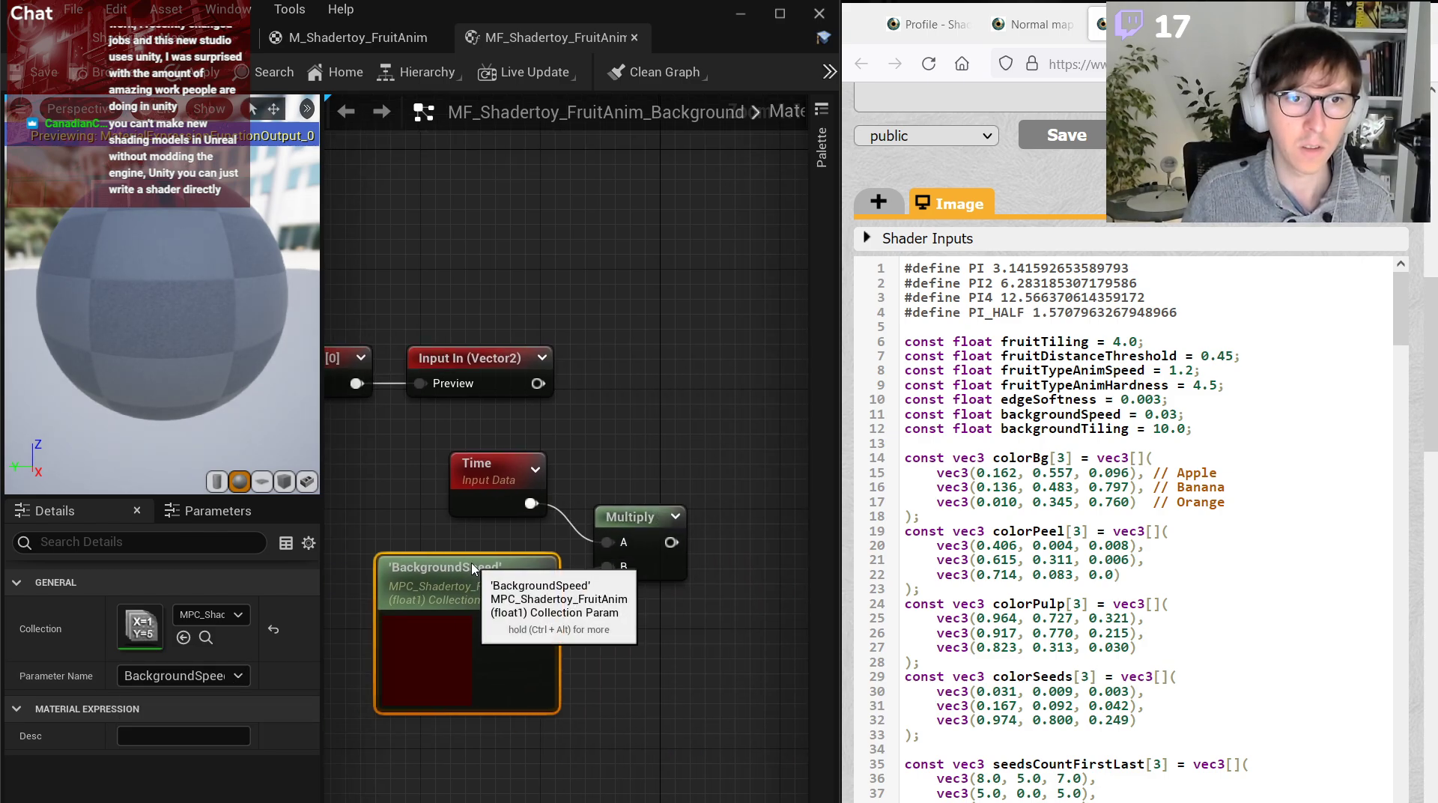
click(547, 568)
click(641, 454)
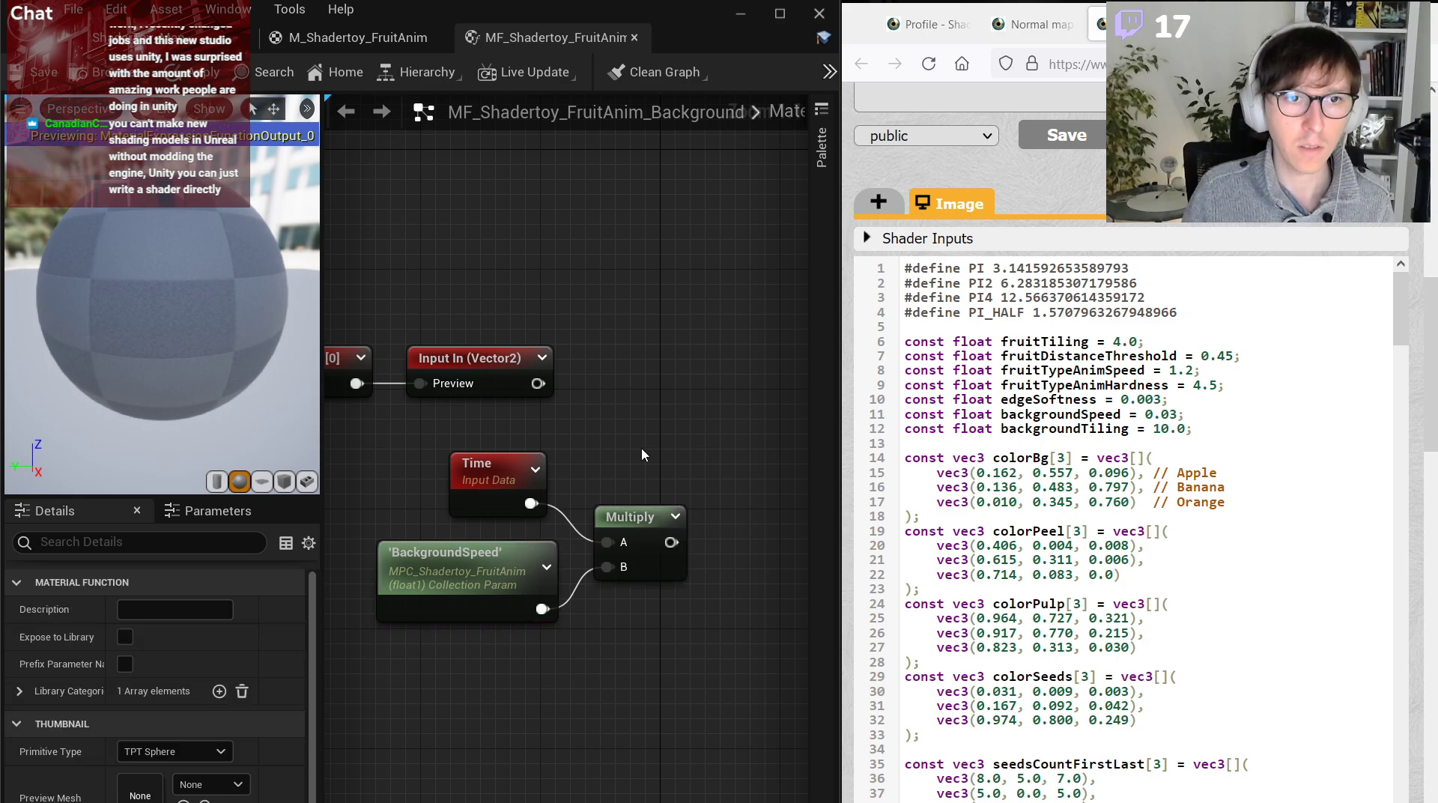
Find where backgroundSpeed is used in the shader code and read the bgUV lines of the background function.
double_click(1072, 417)
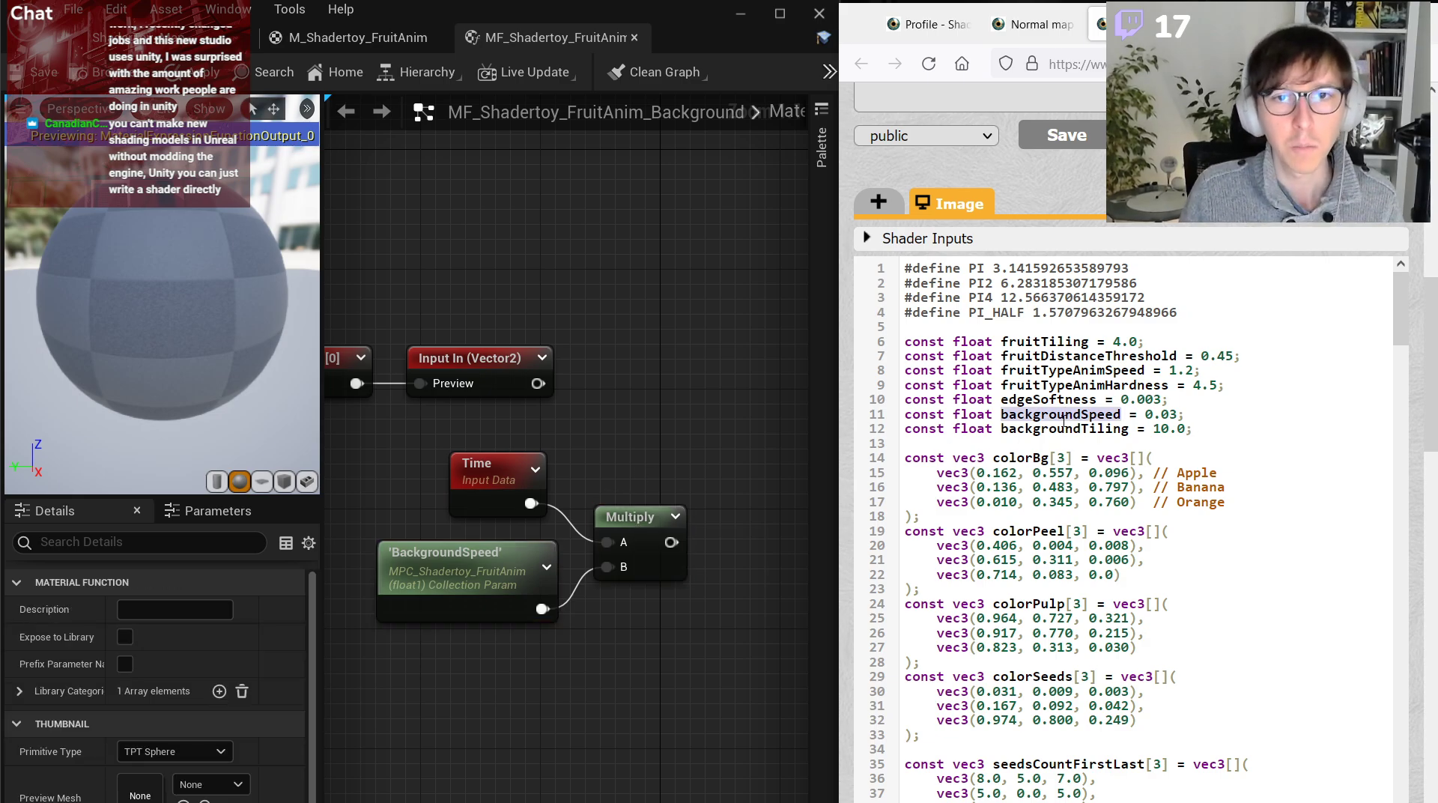
key(ctrl+f)
key(Return)
scroll(1063, 421, down, 5)
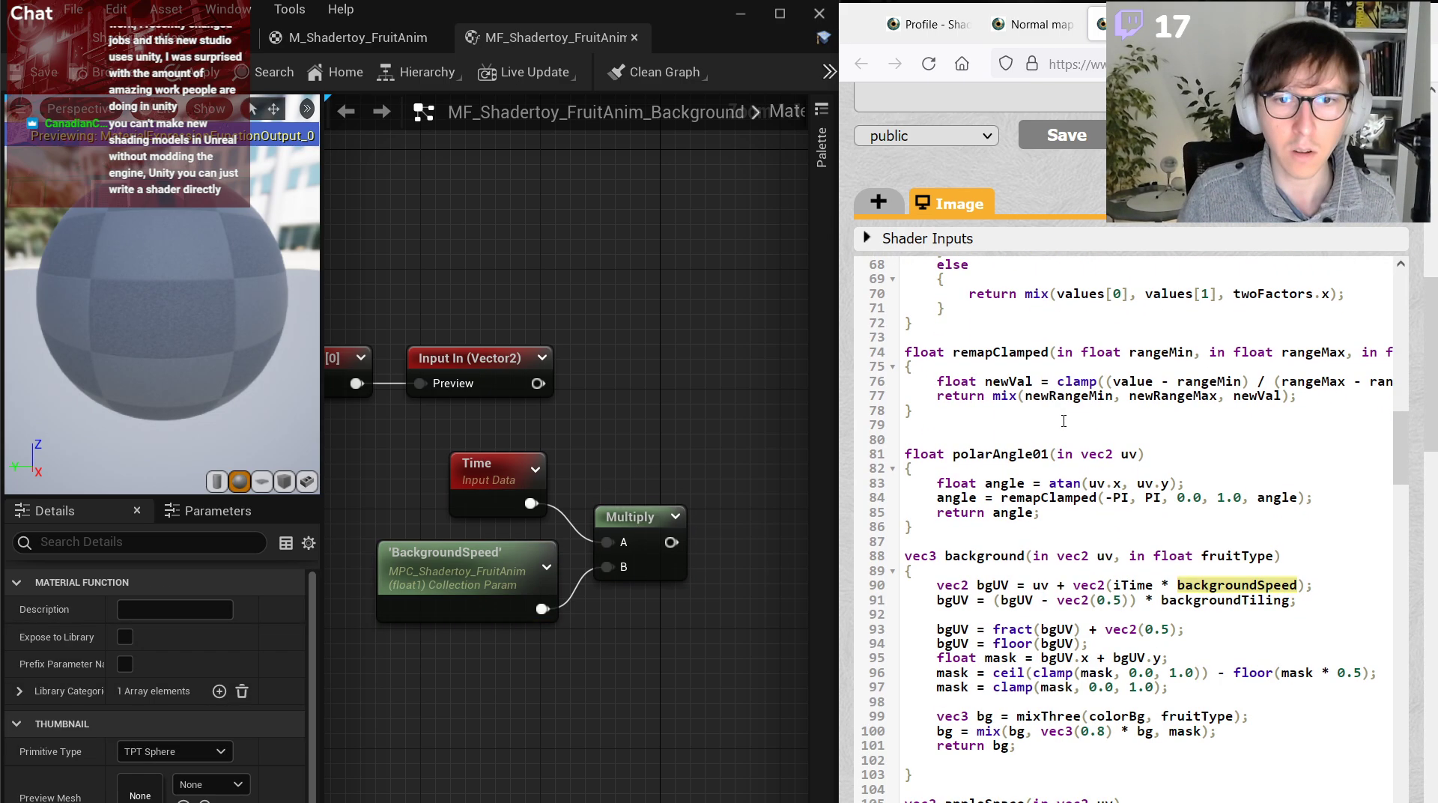
key(ctrl+a)
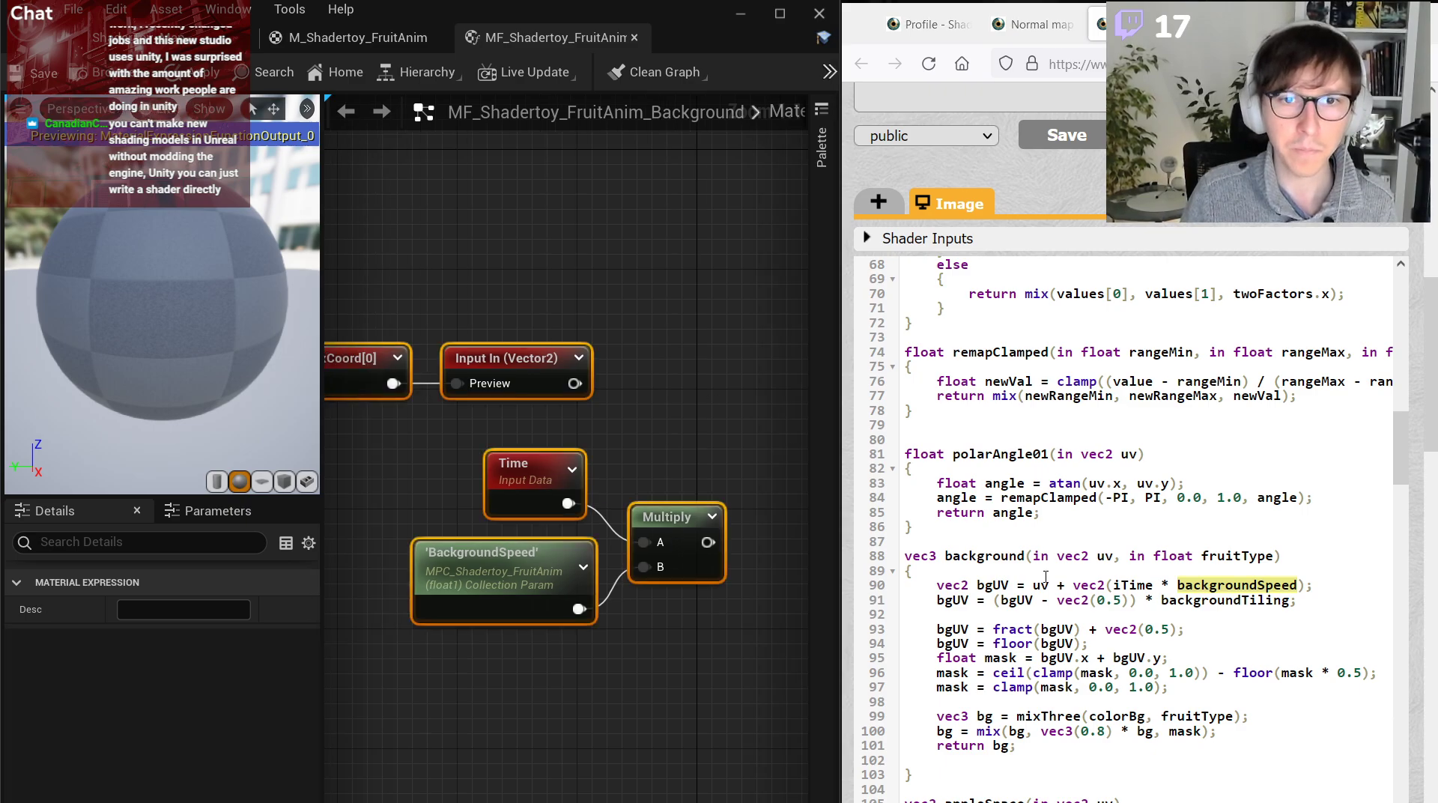
drag(1002, 600, 1043, 604)
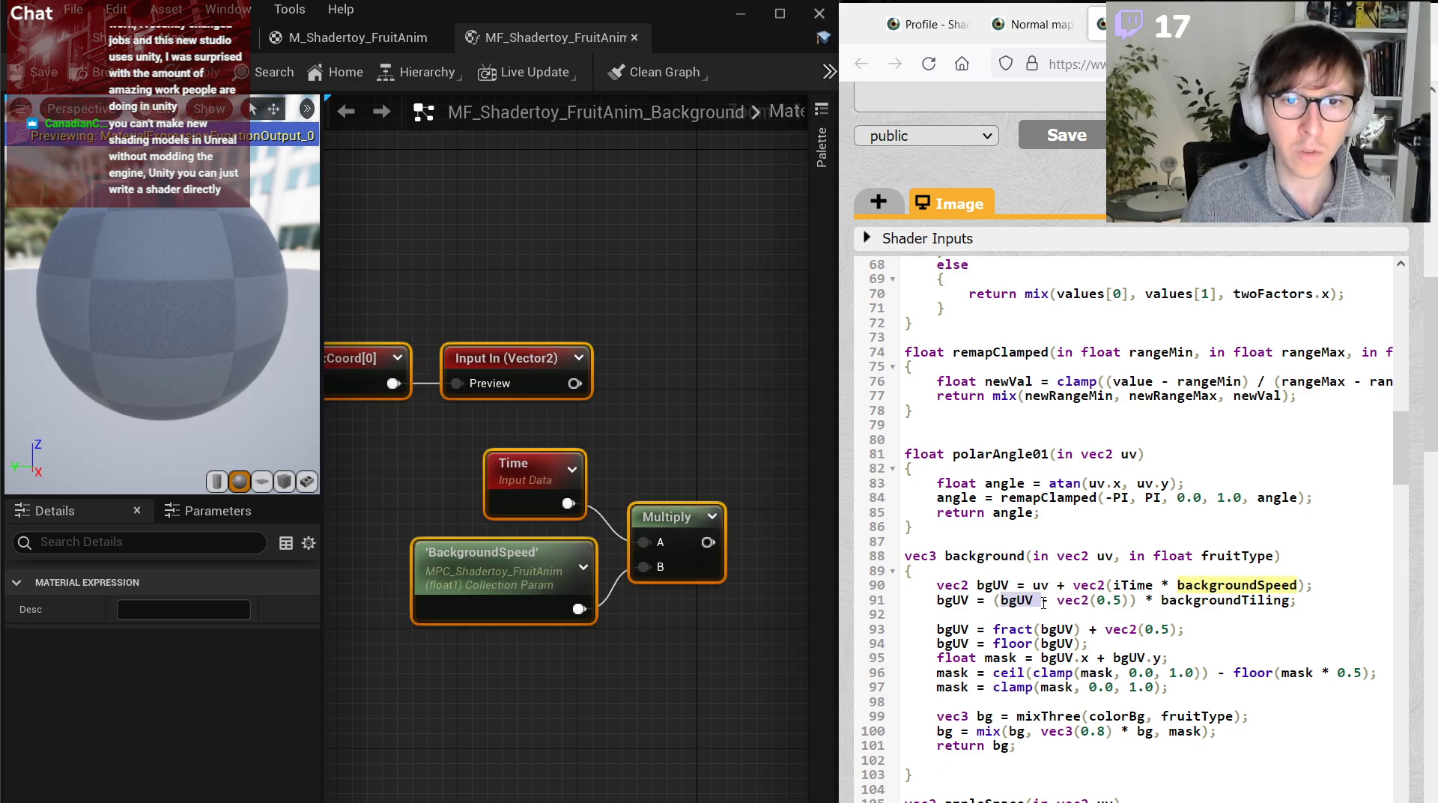
Add a Subtract node after the Multiply node and connect the Multiply output to its input A.
click(699, 653)
scroll(692, 514, down, 2)
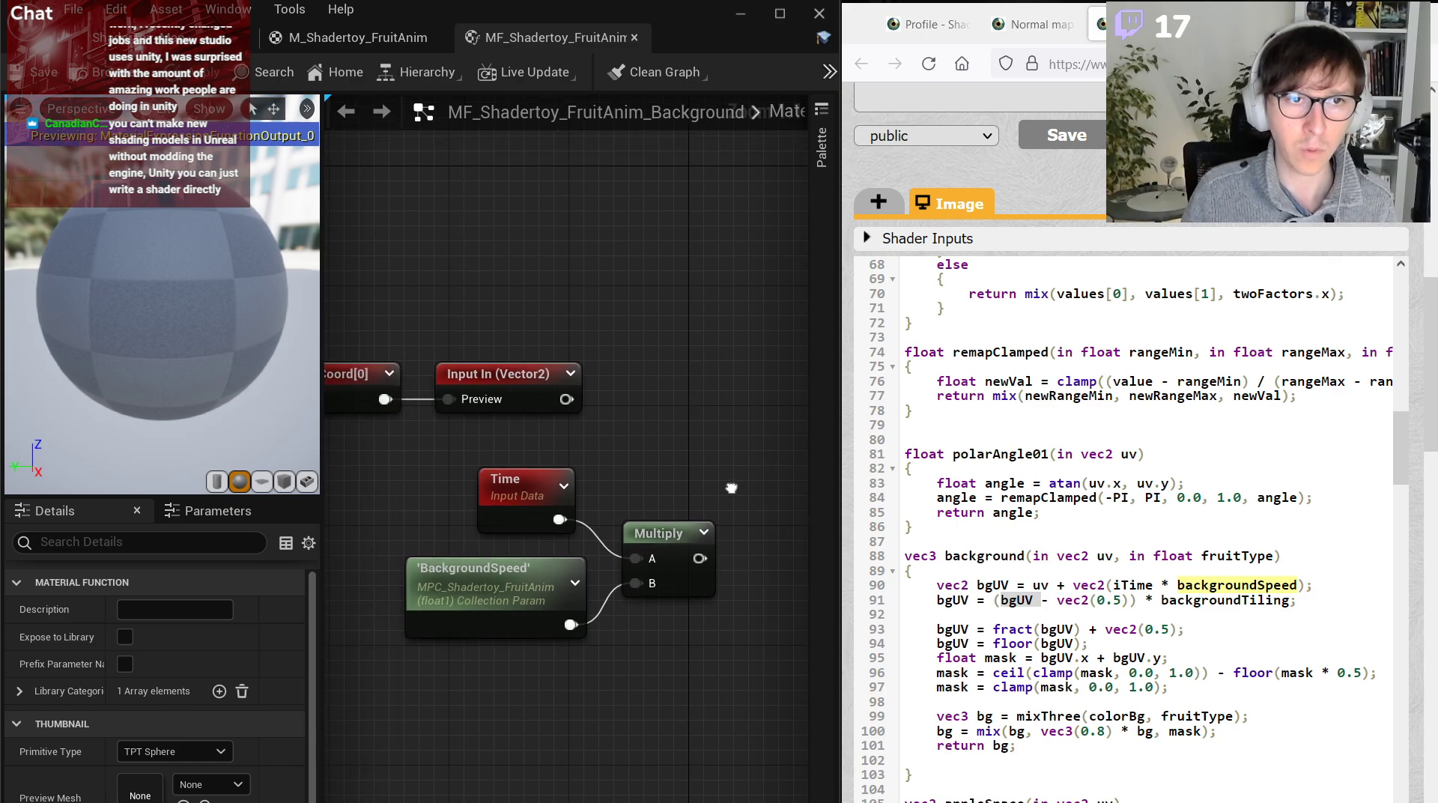
right_click(638, 504)
text(subt)
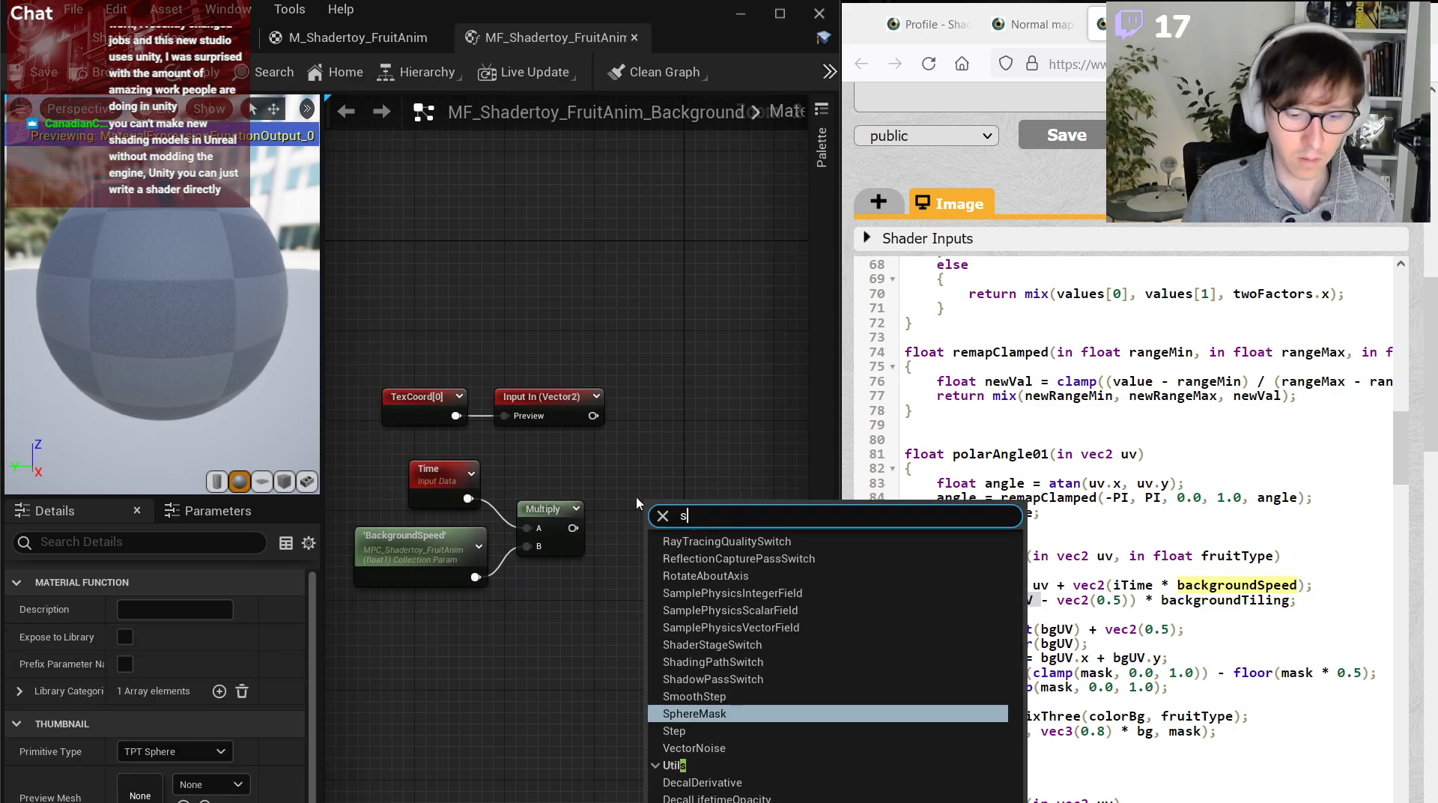
key(Return)
scroll(638, 503, up, 1)
drag(555, 539, 661, 540)
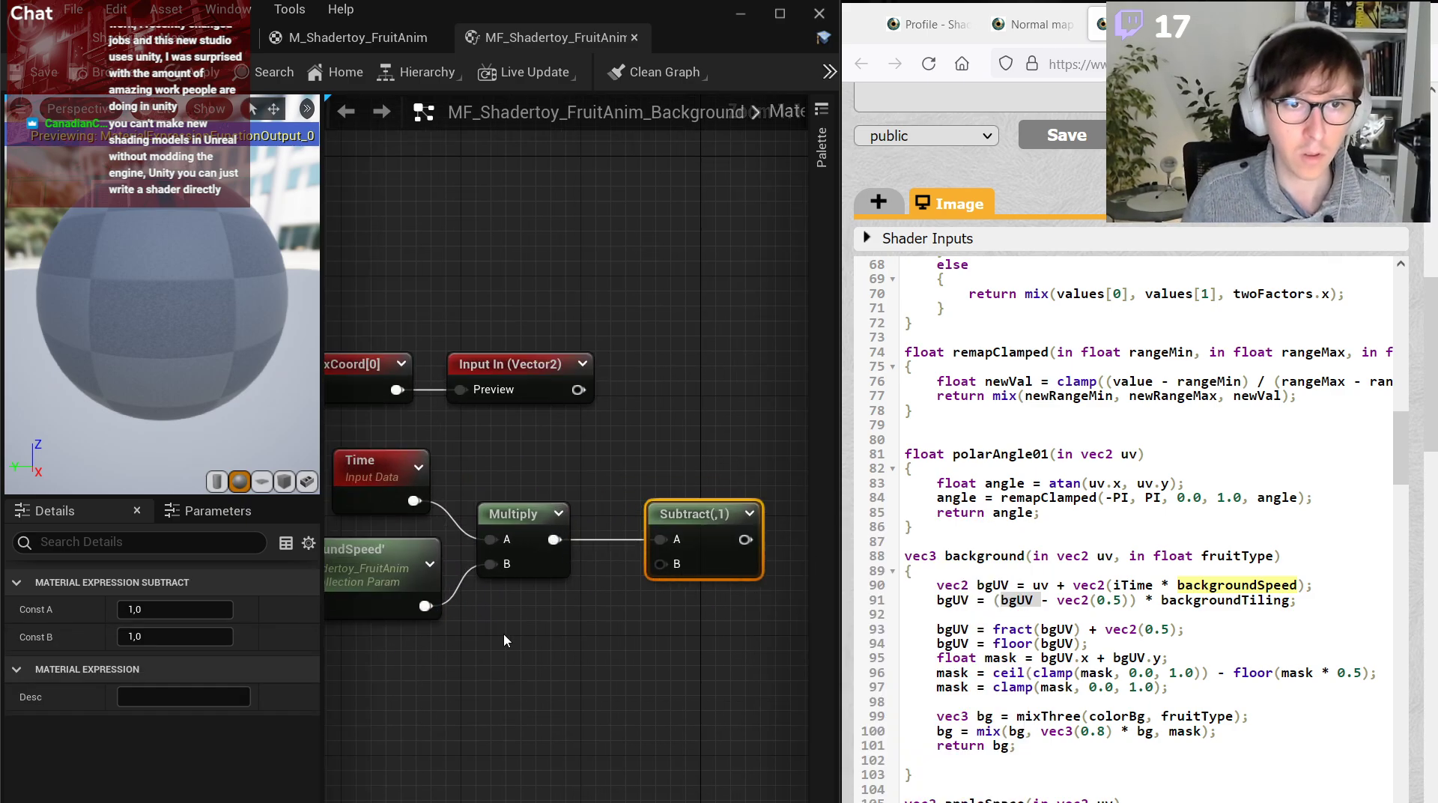
Add a two-component constant of 0.5, 0.5 and connect it to input B of the Subtract node.
click(527, 630)
text(,5)
key(Tab)
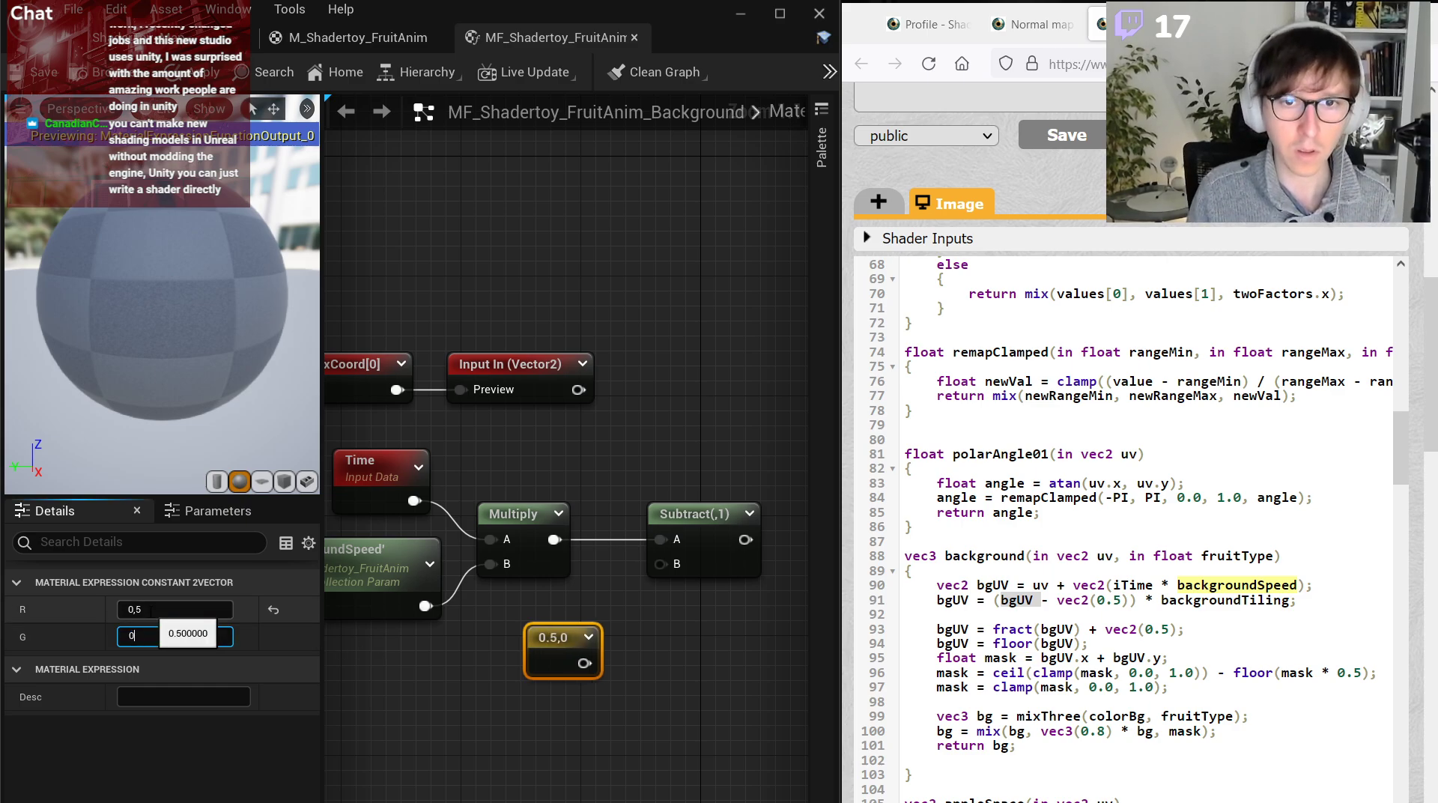
drag(596, 664, 661, 563)
click(741, 624)
Add a second Multiply node after Subtract, shift Output Result clear of it, and connect Subtract to its input A.
right_drag(732, 641, 547, 656)
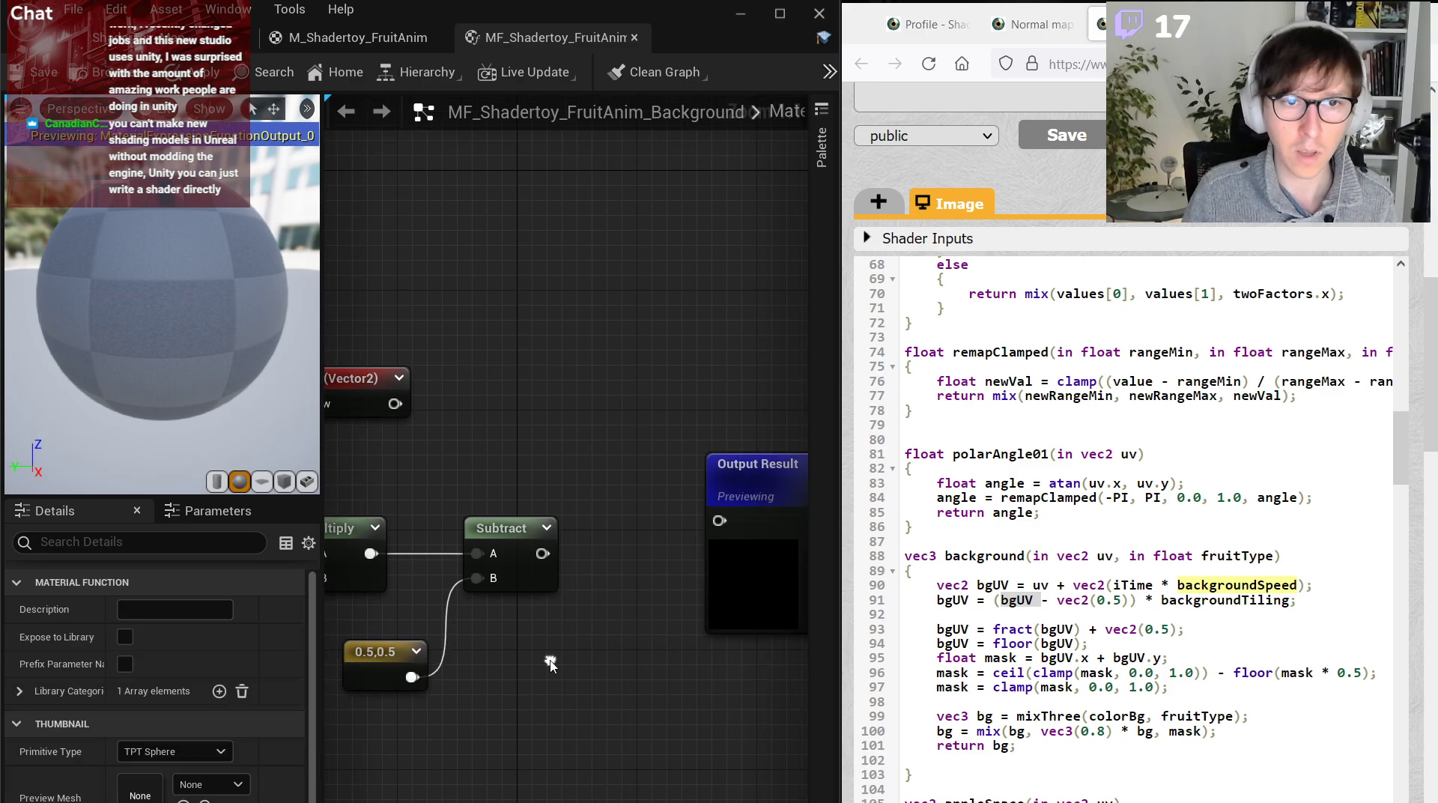
scroll(624, 476, down, 3)
click(704, 480)
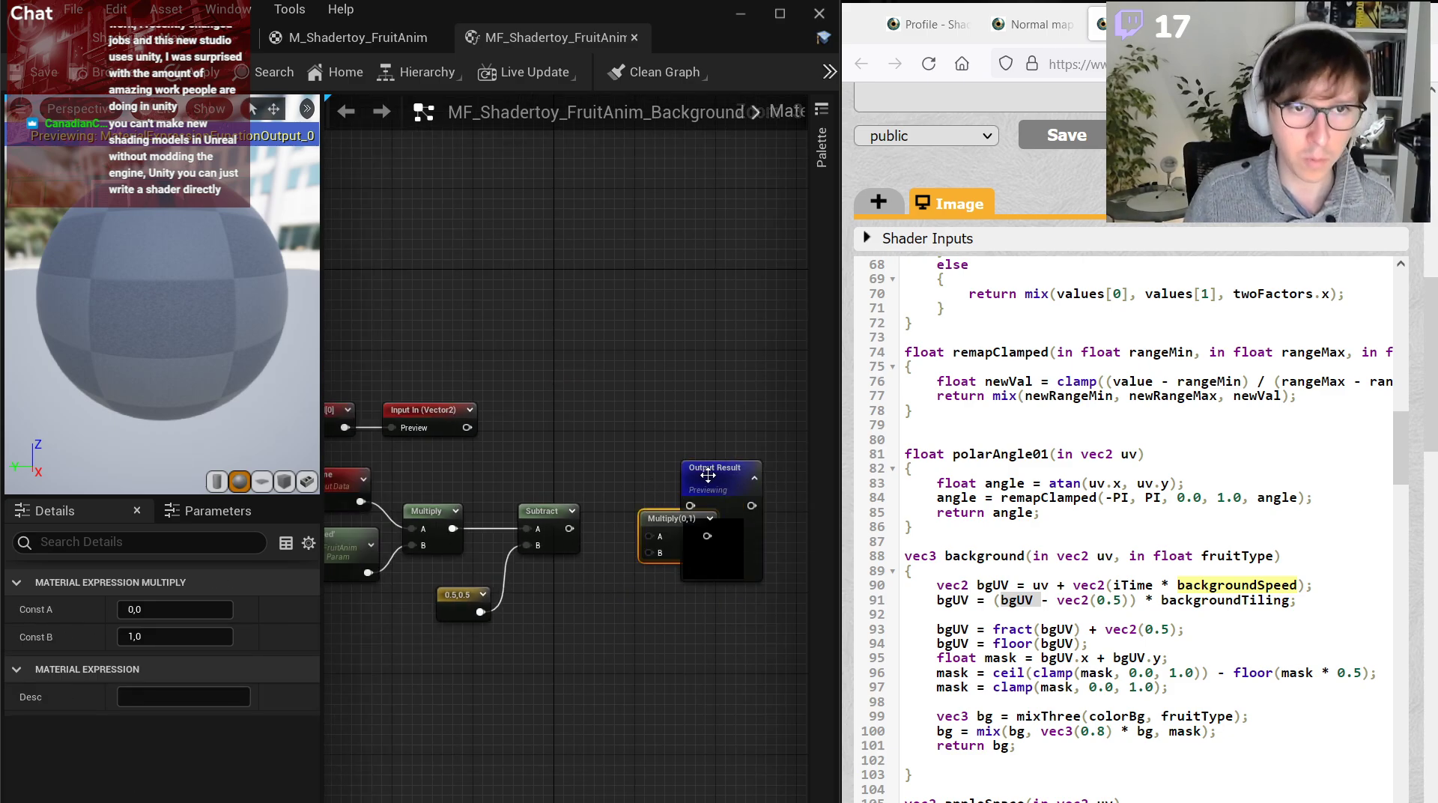
click(637, 517)
drag(569, 529, 649, 536)
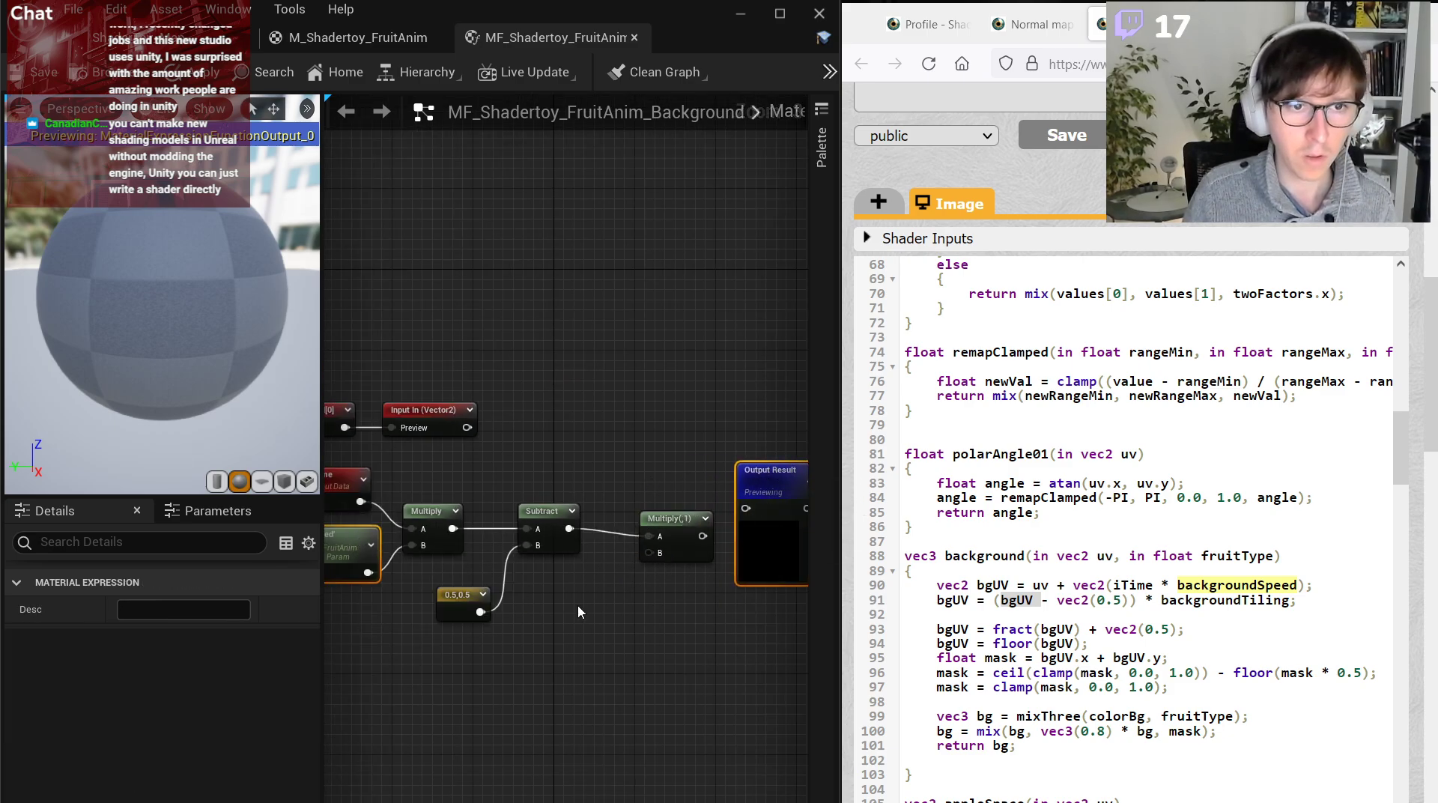
Paste a copy of the BackgroundSpeed node, change its parameter to BackgroundTiling and connect it to input B of the second Multiply.
key(ctrl+v)
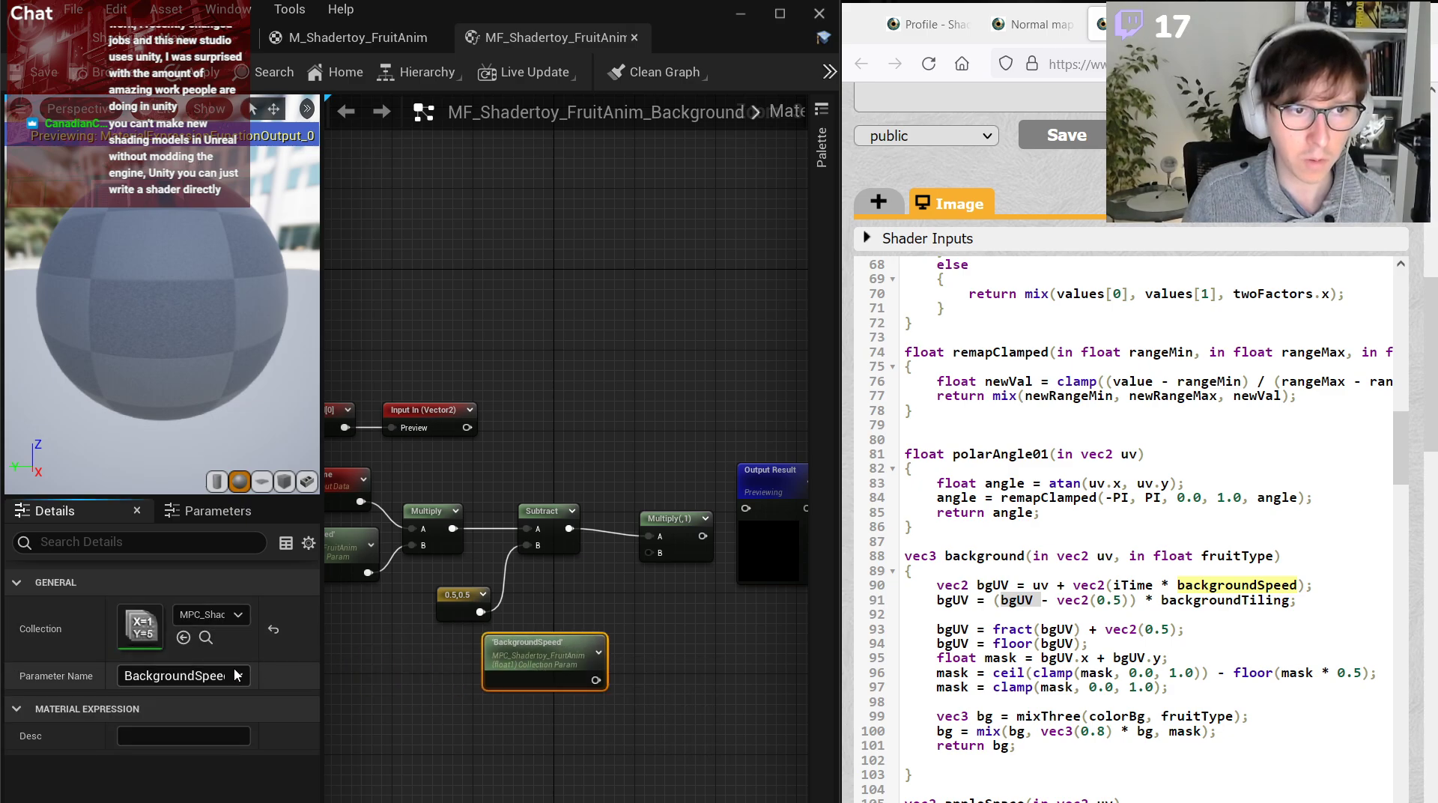
click(236, 674)
click(176, 703)
scroll(633, 655, up, 2)
drag(581, 693, 660, 503)
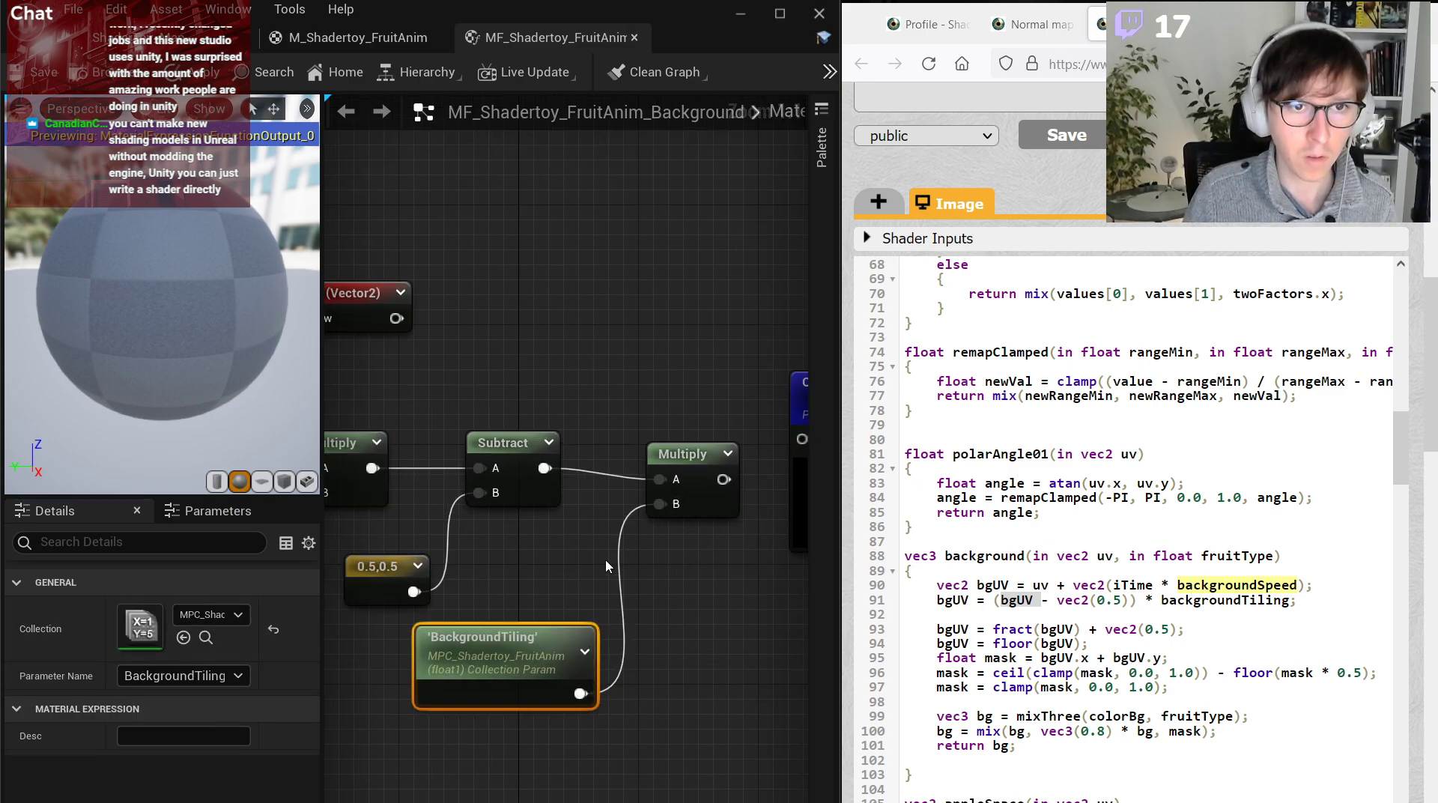
Reposition the BackgroundTiling, second Multiply and Output Result nodes to space out the end of the chain.
drag(507, 643, 567, 584)
drag(683, 478, 737, 496)
click(637, 403)
scroll(637, 403, down, 3)
right_drag(637, 403, 498, 406)
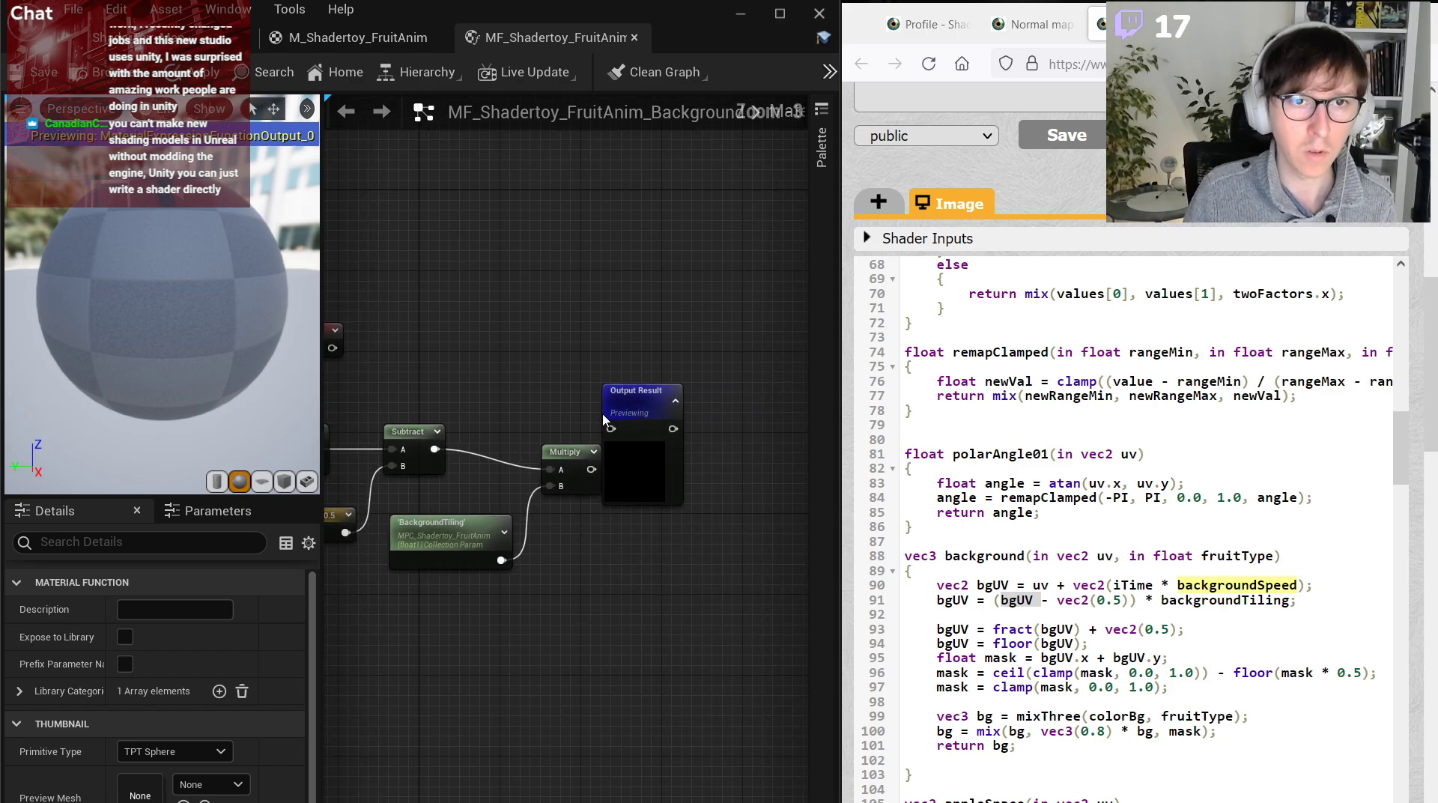
drag(648, 410, 674, 400)
Move the TexCoord and Input In nodes together so they sit just above the Time and BackgroundSpeed nodes.
right_drag(462, 367, 590, 358)
right_drag(510, 298, 610, 311)
drag(629, 290, 394, 372)
drag(507, 352, 688, 363)
click(709, 297)
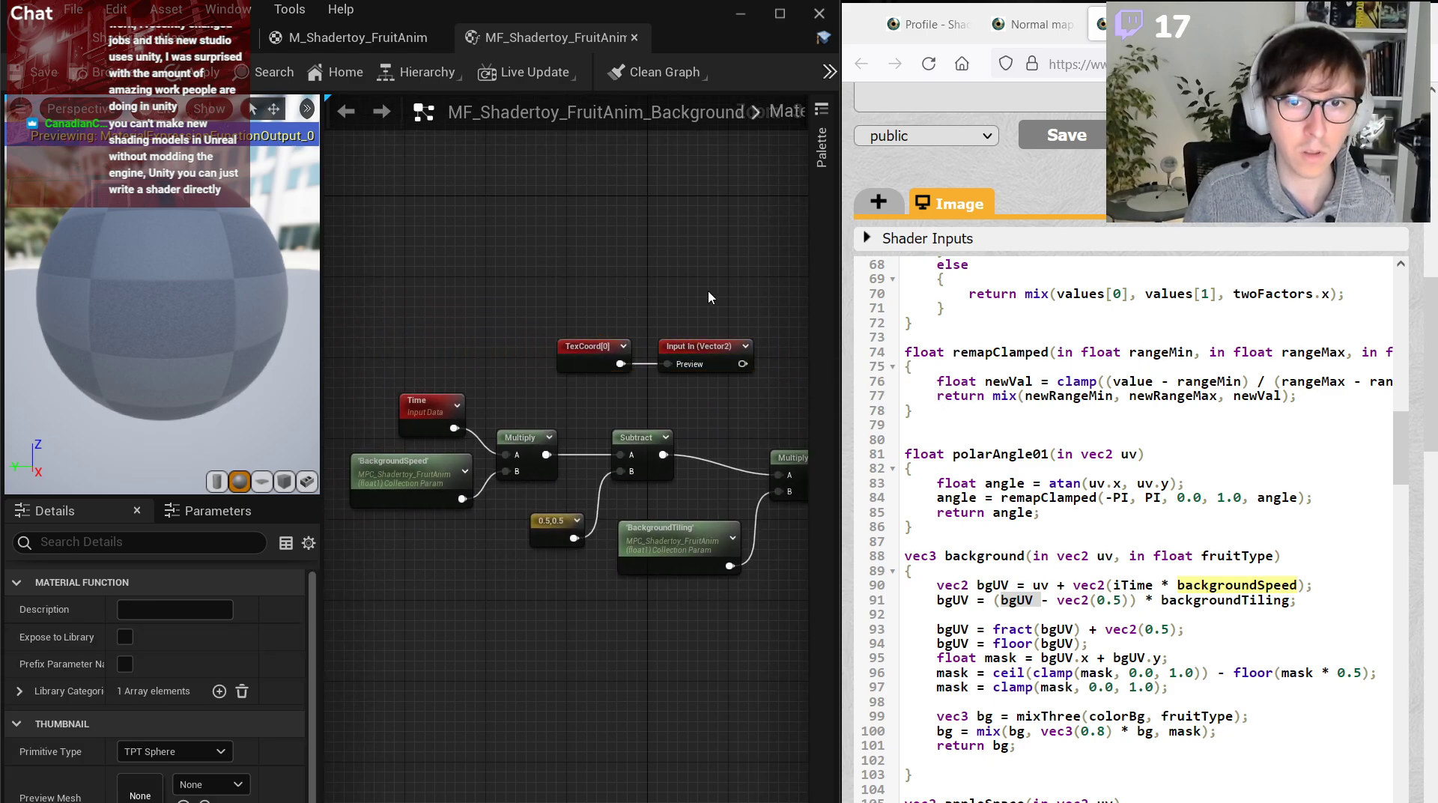
mouse_move(701, 302)
right_down()
mouse_move(646, 292)
mouse_move(683, 297)
right_up()
drag(773, 282, 530, 403)
drag(708, 357, 536, 314)
scroll(550, 353, up, 2)
click(550, 353)
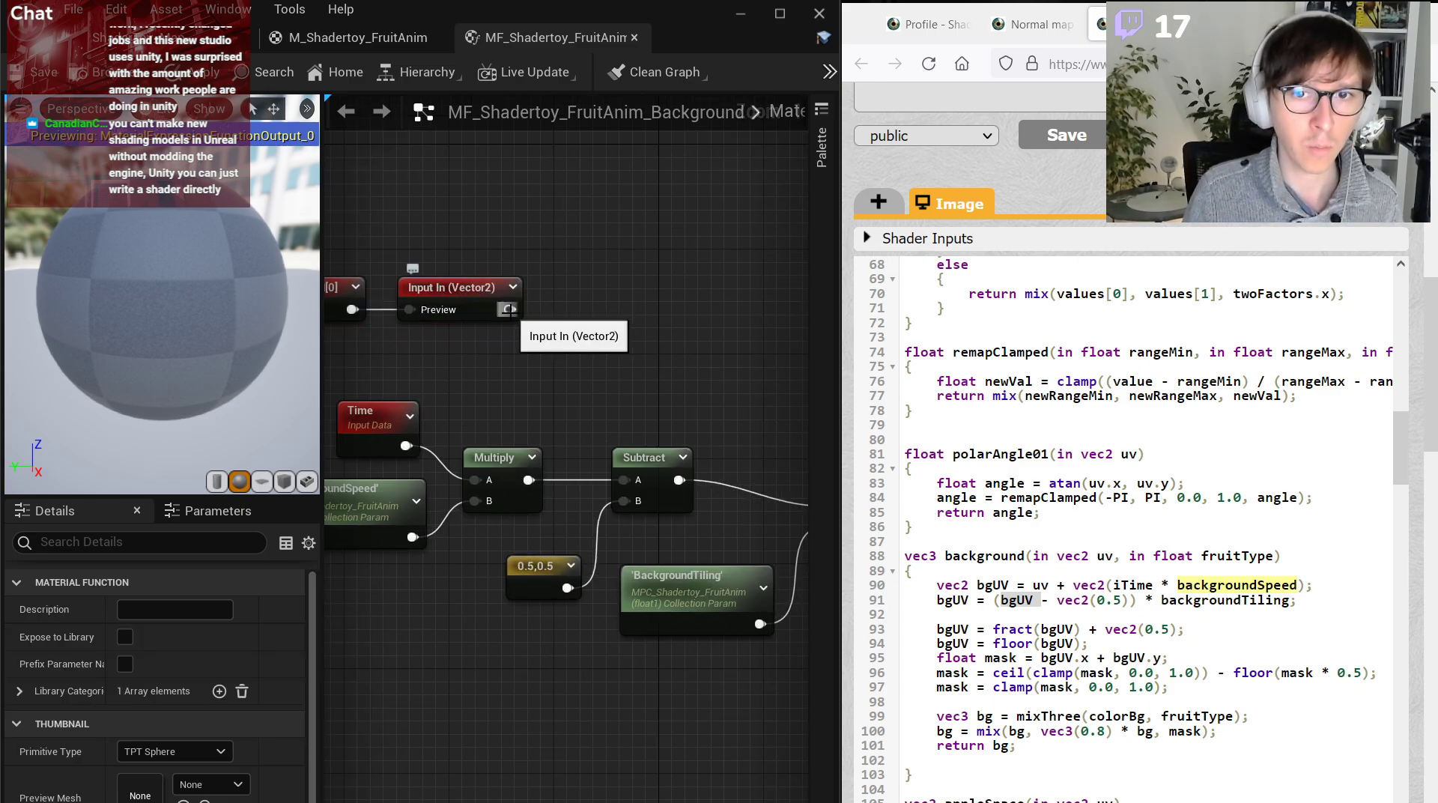
Add an Add node, connecting Input In to its input A and the Time and BackgroundSpeed Multiply to input B.
right_drag(509, 309, 639, 319)
key(a)
click(712, 339)
drag(640, 318, 728, 367)
drag(659, 490, 727, 388)
Tidy the nodes feeding Add by moving the Time, BackgroundSpeed and Multiply group closer to the TexCoord and Input In pair.
mouse_move(491, 421)
mouse_down()
mouse_move(682, 545)
mouse_move(496, 425)
mouse_up()
drag(421, 393, 628, 509)
drag(627, 465, 587, 412)
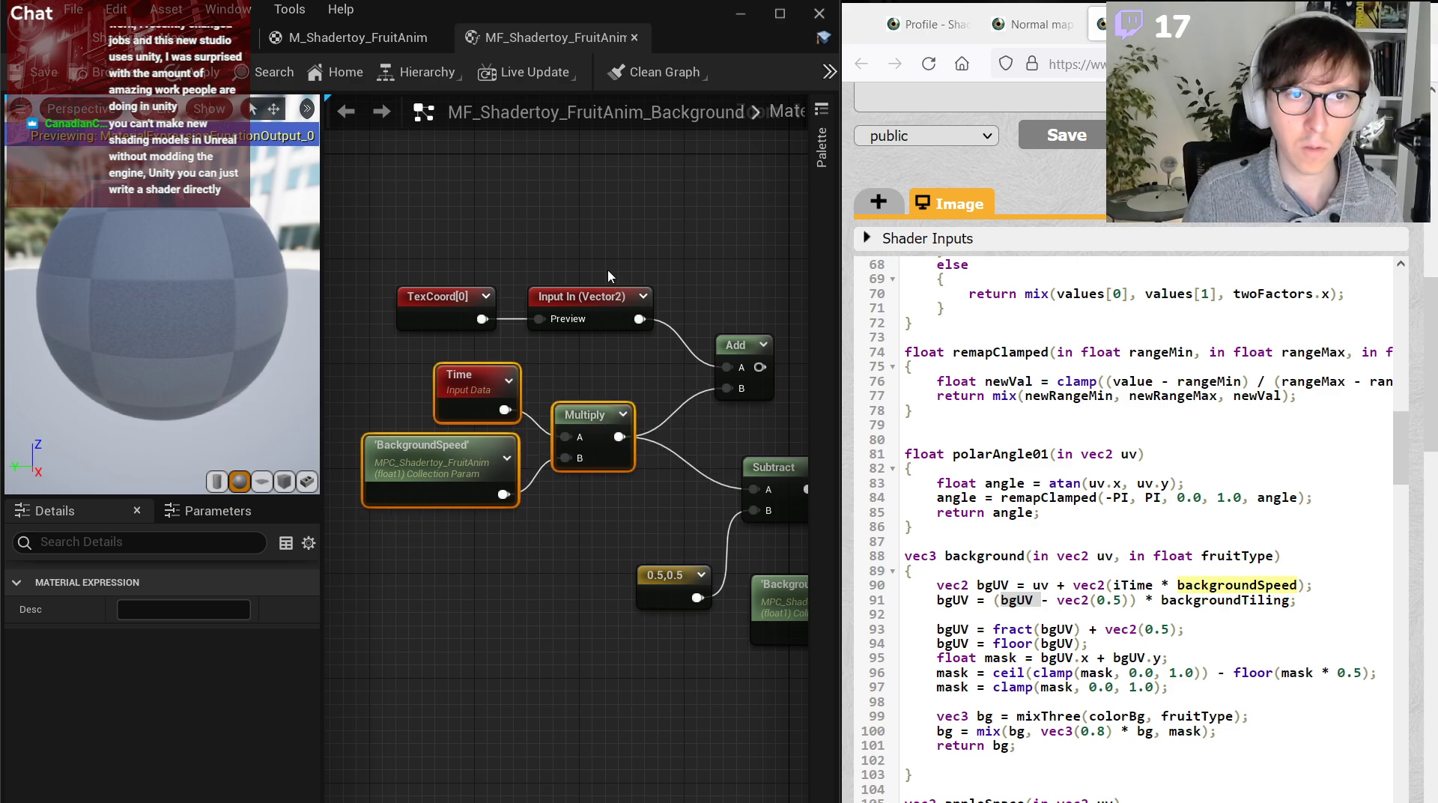
drag(608, 272, 534, 293)
click(704, 285)
right_drag(705, 285, 666, 278)
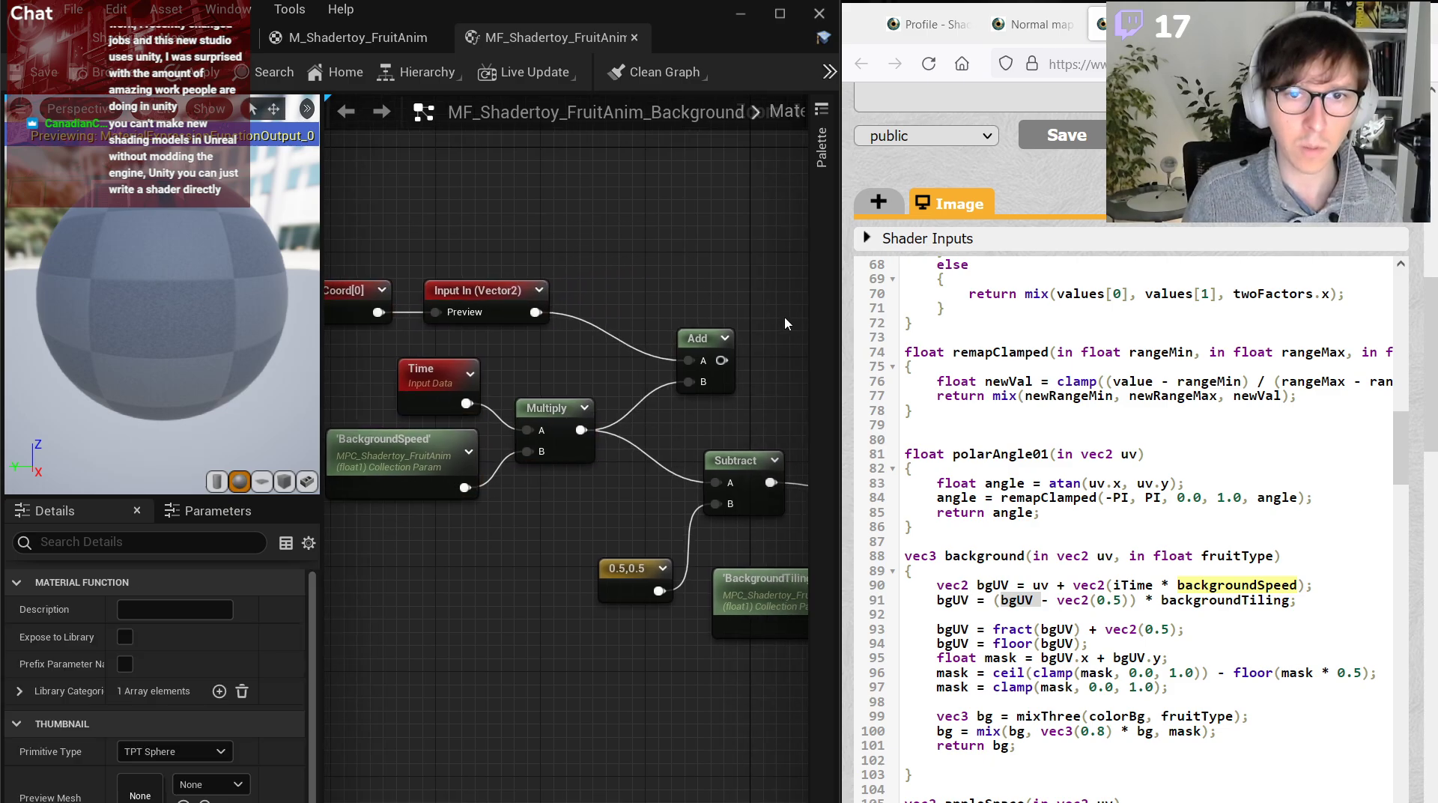
Connect the Add output to input A of Subtract in place of the first Multiply.
click(697, 338)
drag(697, 337, 715, 484)
click(765, 328)
Connect the BackgroundTiling Multiply to Output Result and switch the preview mesh to a plane.
right_drag(745, 334, 298, 355)
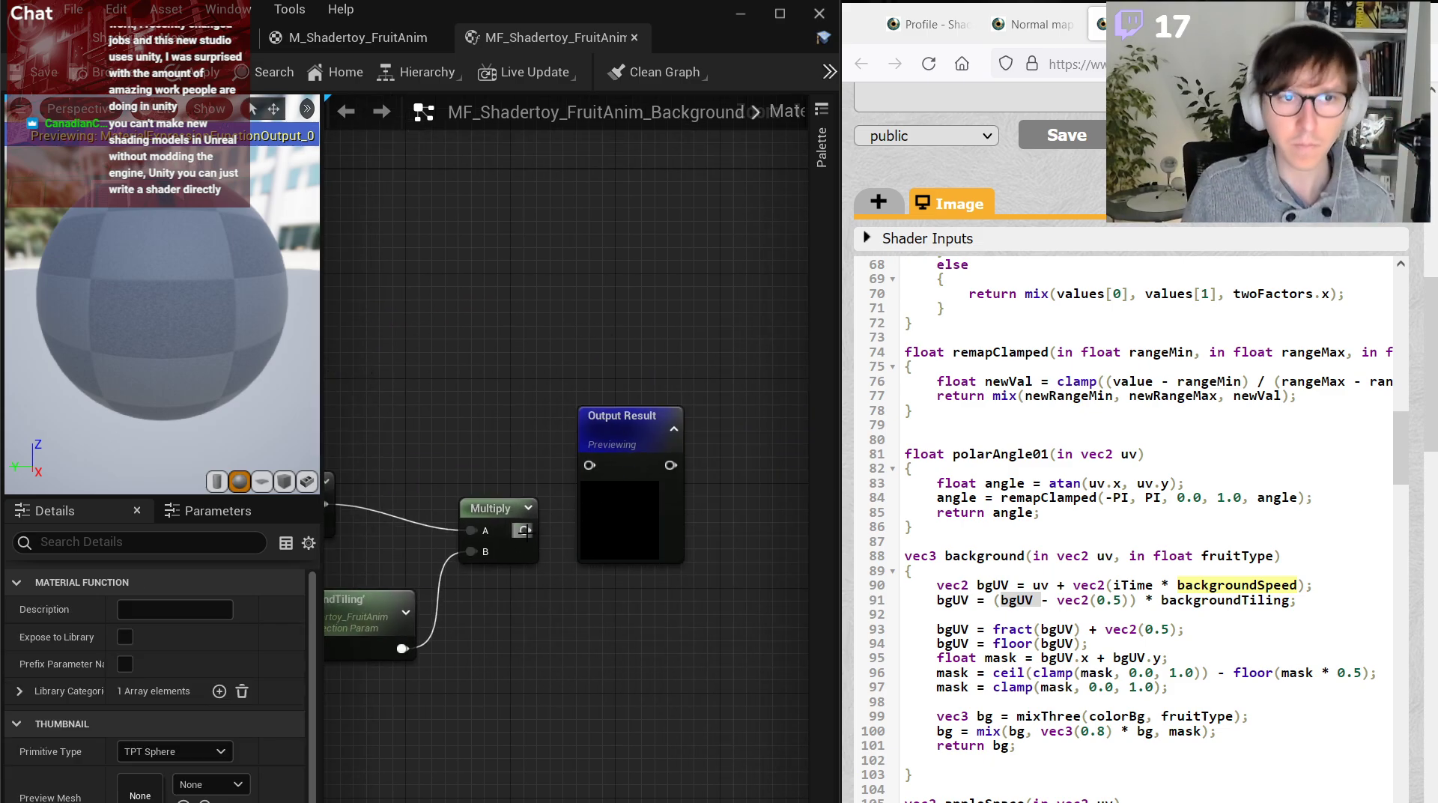
drag(525, 531, 668, 468)
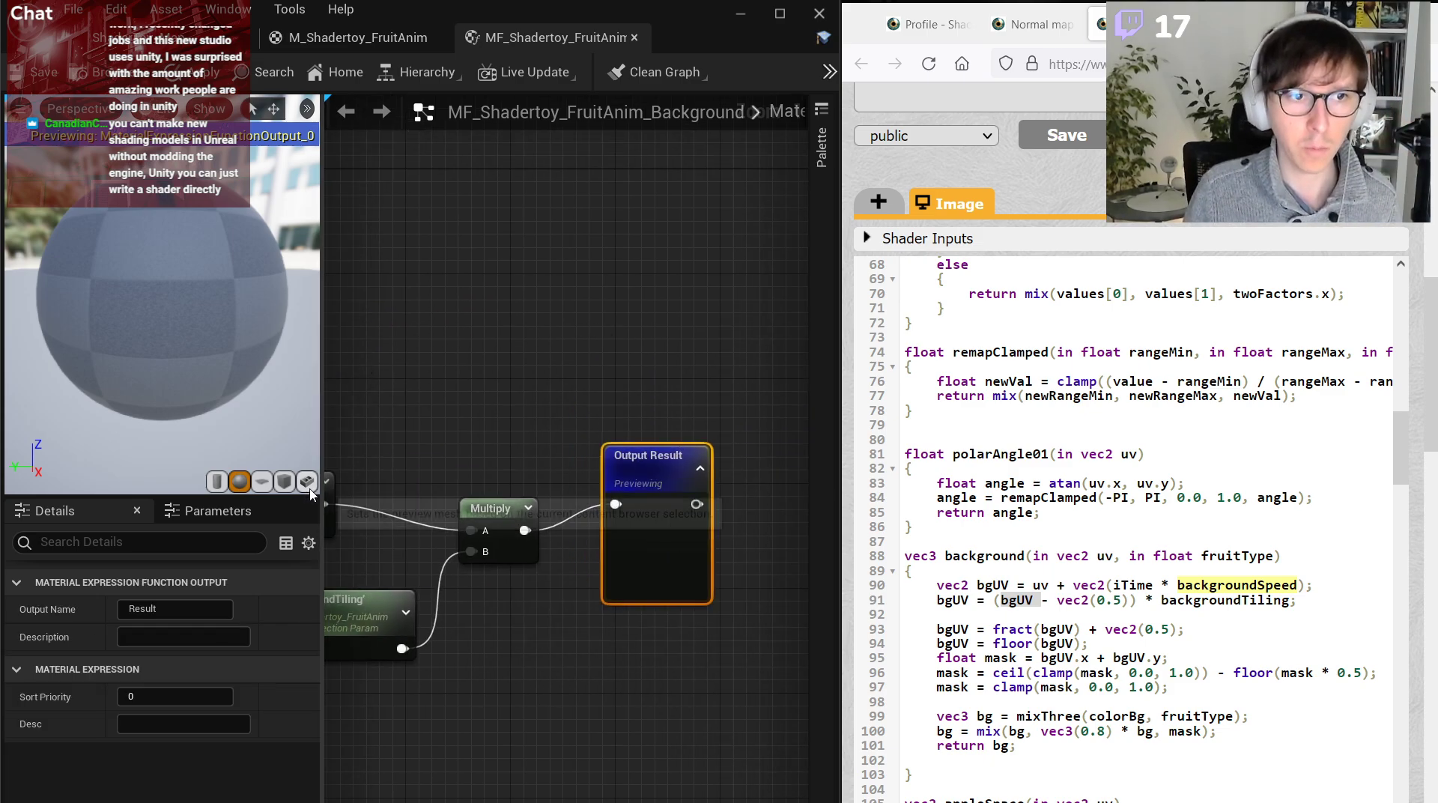
click(261, 481)
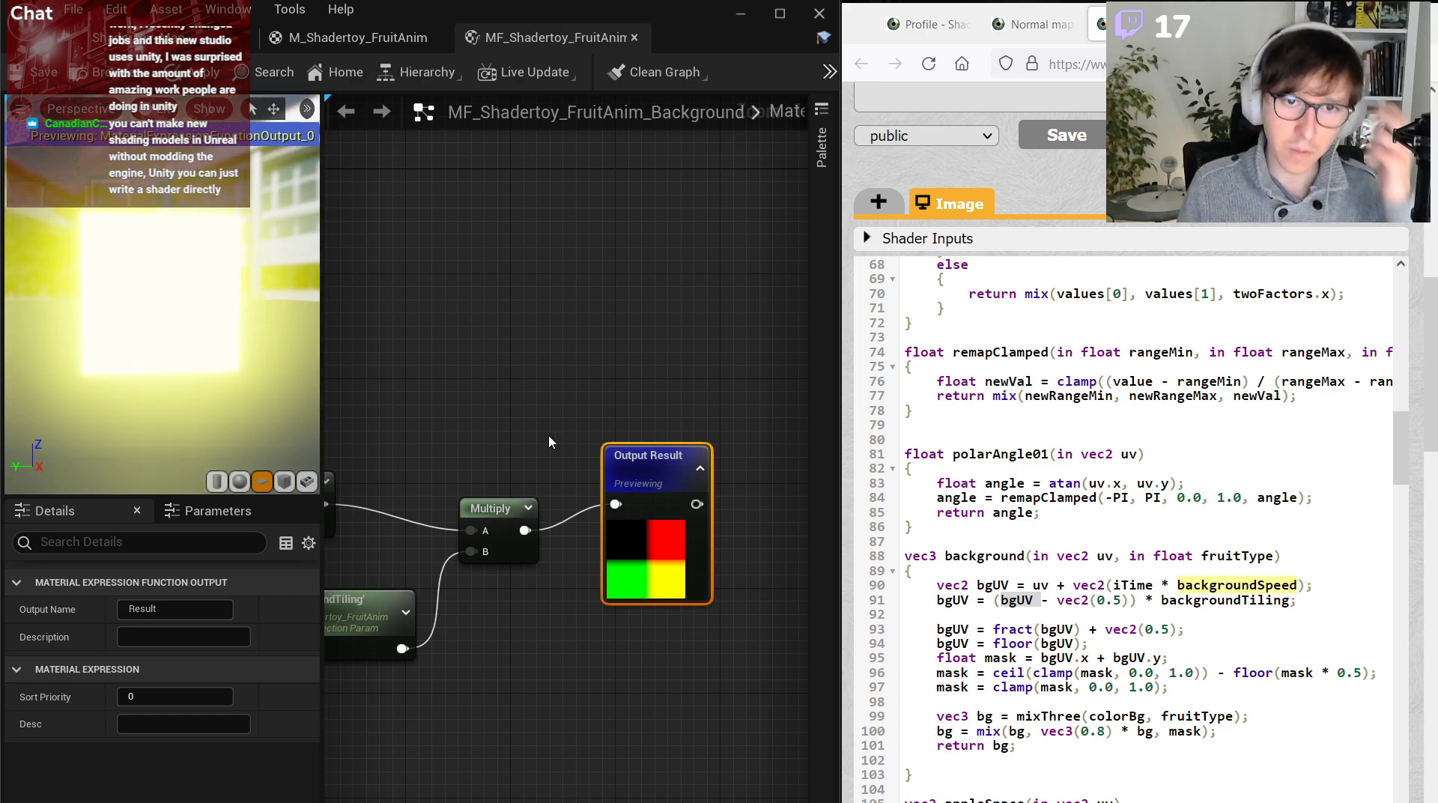
Shift Output Result away and add a named reroute called Background UV fed by the BackgroundTiling Multiply.
scroll(609, 448, down, 2)
drag(610, 448, 678, 450)
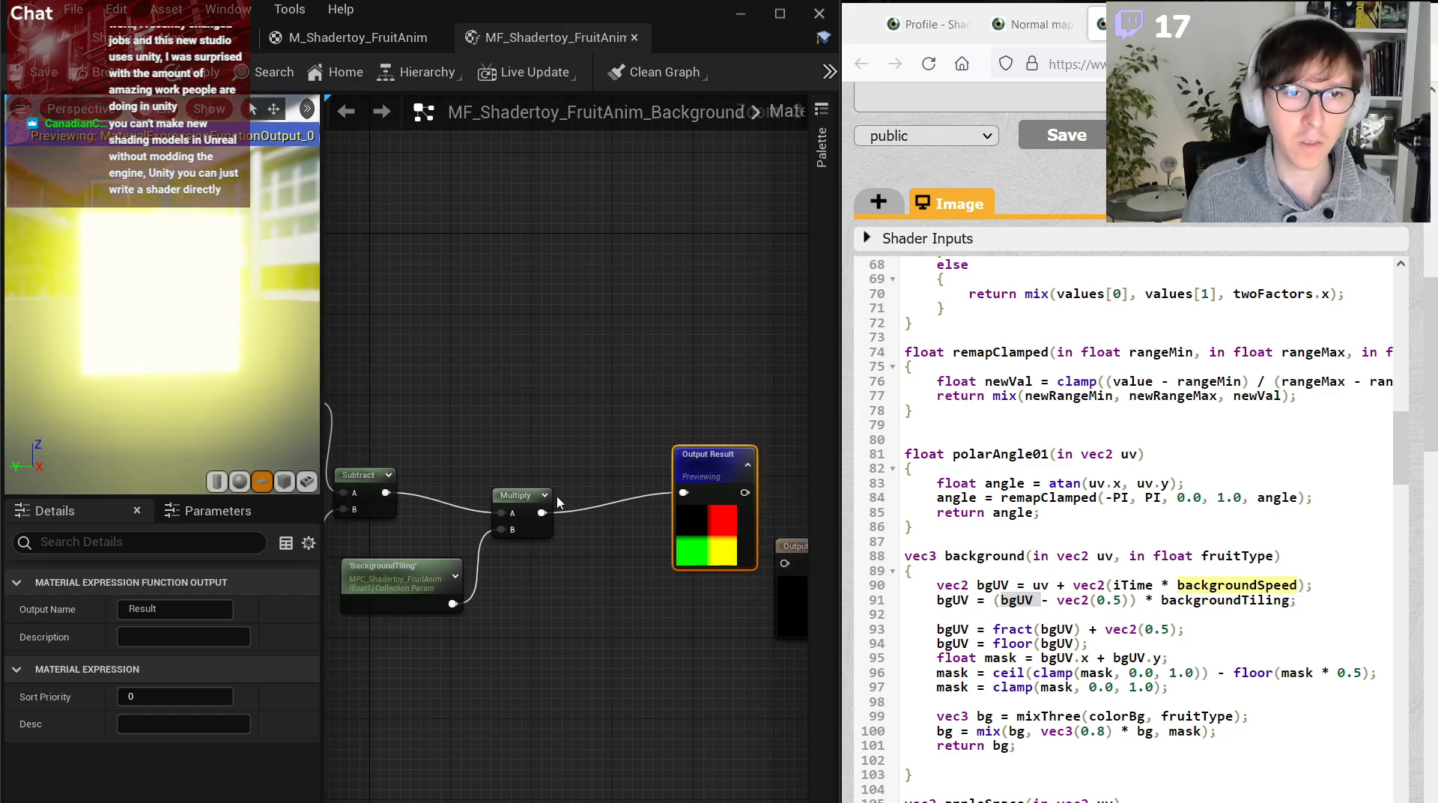
drag(541, 512, 591, 466)
text(named)
key(Return)
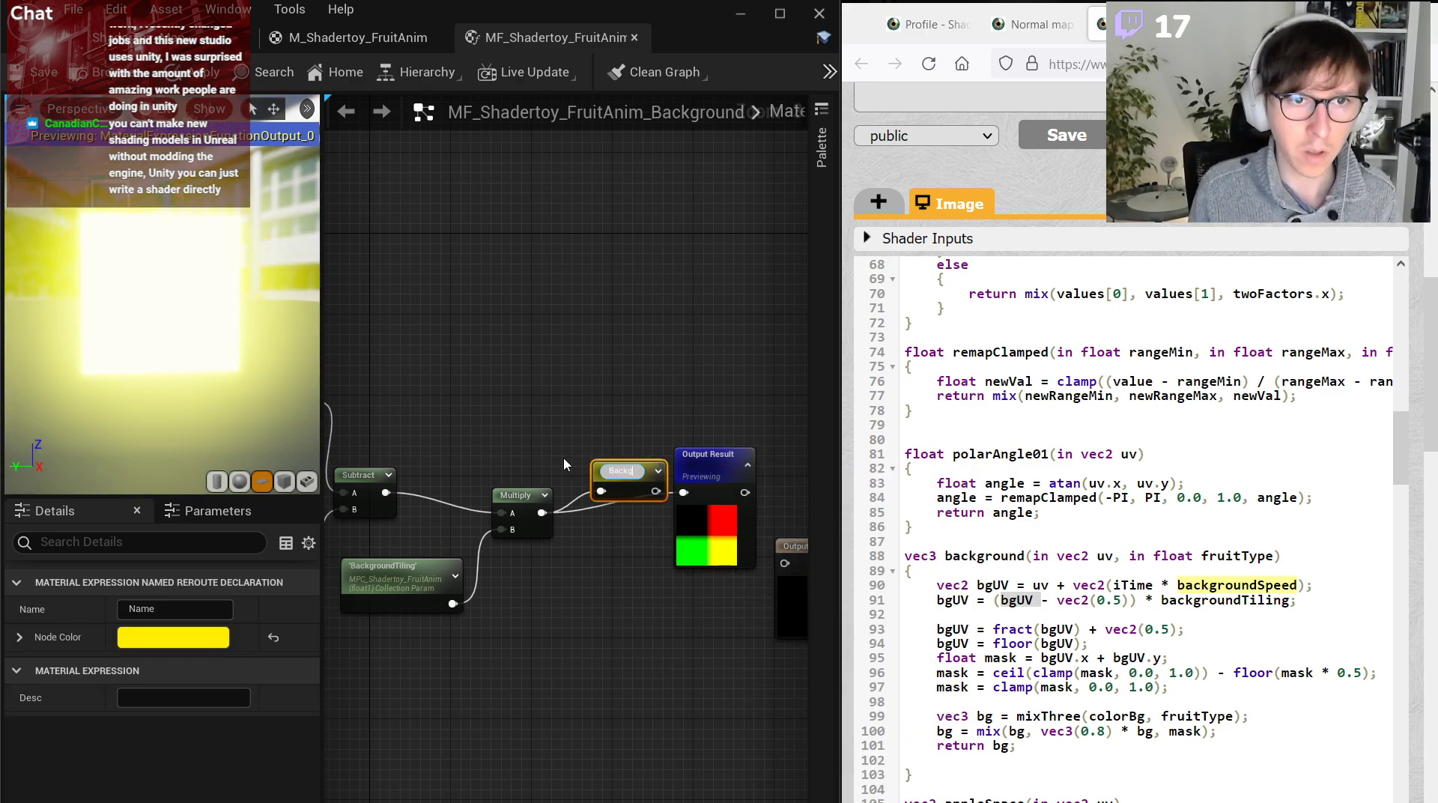
text(Background UV)
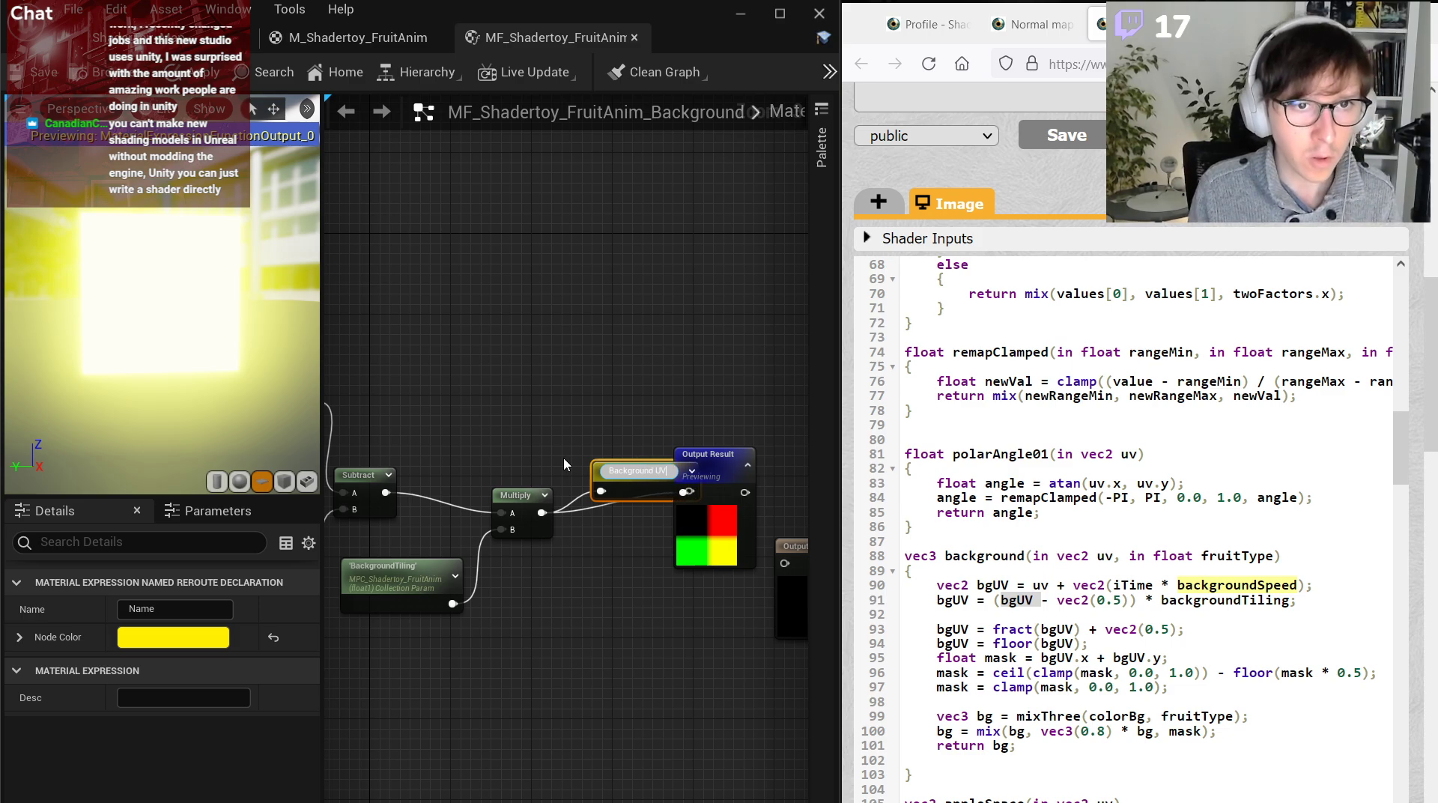
key(Return)
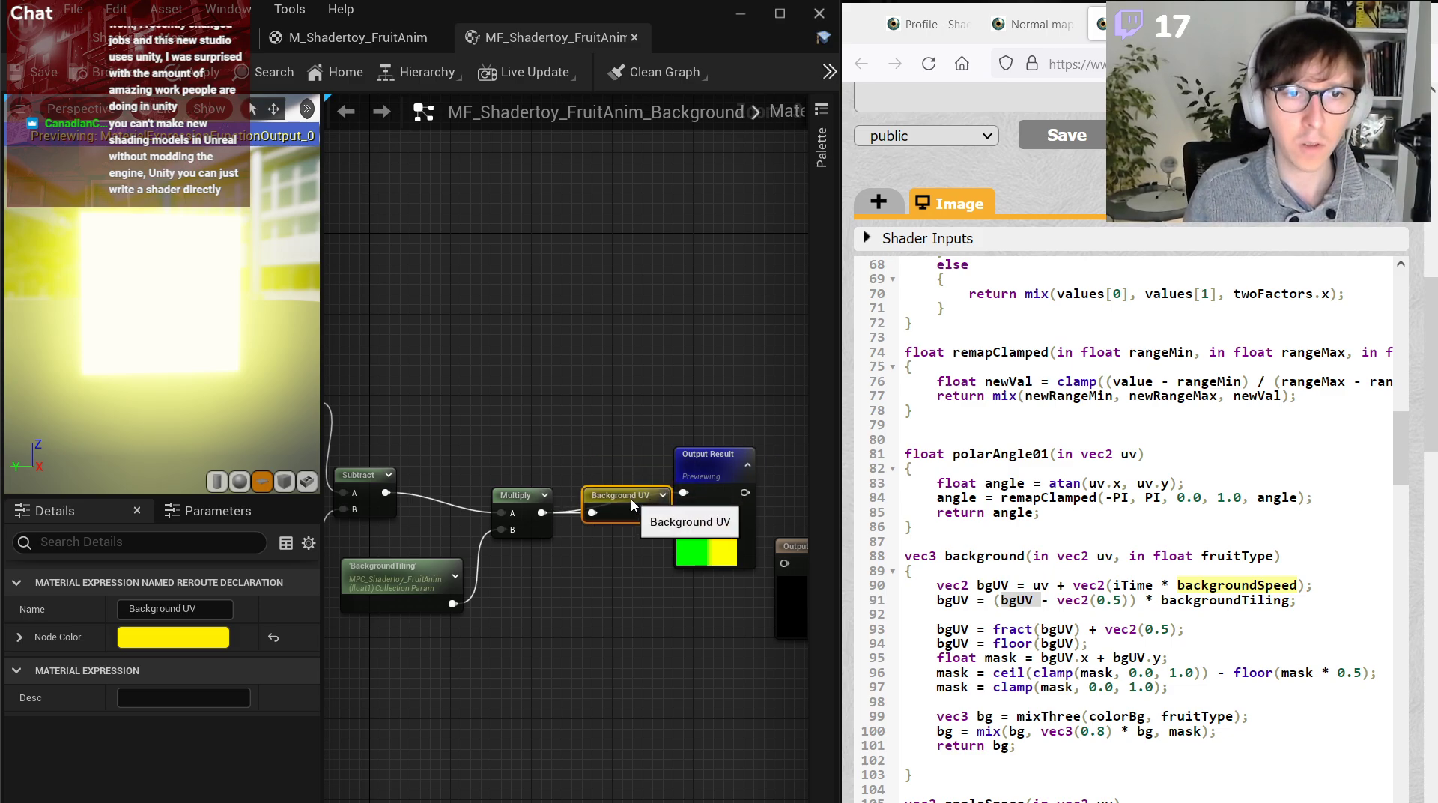
Move Output Result into the empty space below the Background UV chain.
drag(716, 479, 622, 712)
scroll(613, 583, down, 3)
scroll(592, 566, up, 3)
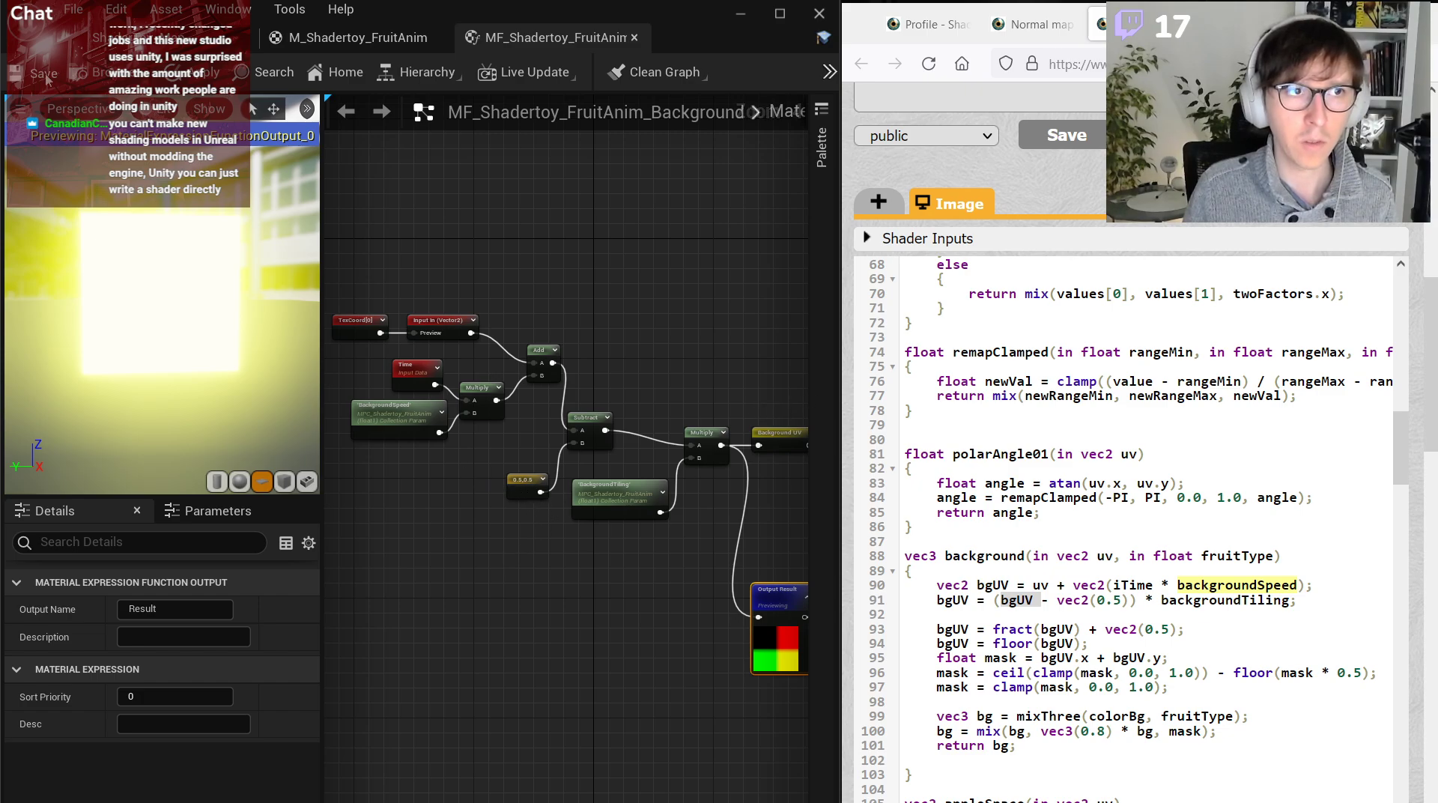
drag(779, 652, 685, 652)
scroll(692, 694, up, 2)
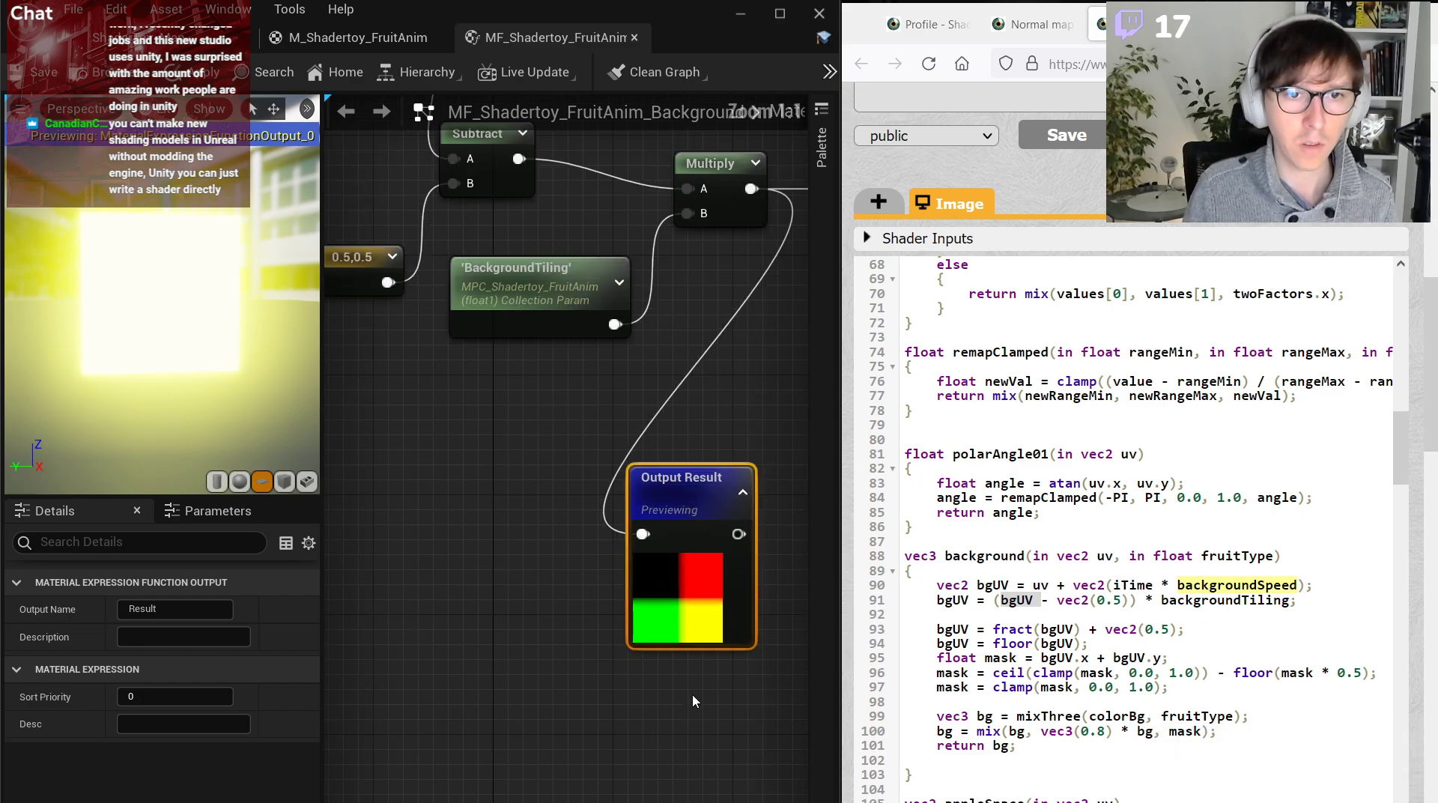
Insert a usage of the Background UV named reroute below the existing nodes to begin a new row.
right_click(349, 545)
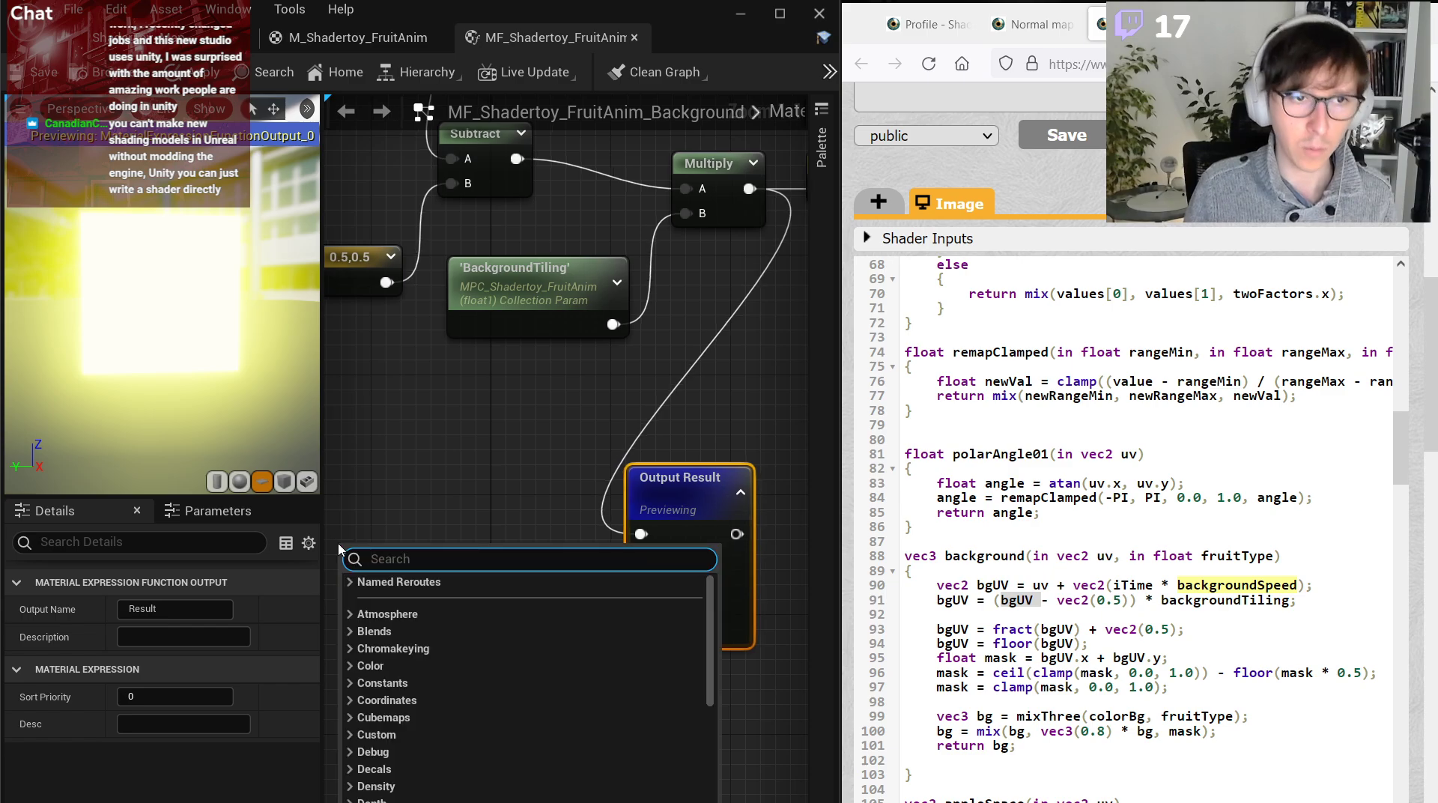
text(back)
key(Return)
right_drag(416, 544, 628, 553)
scroll(628, 552, down, 2)
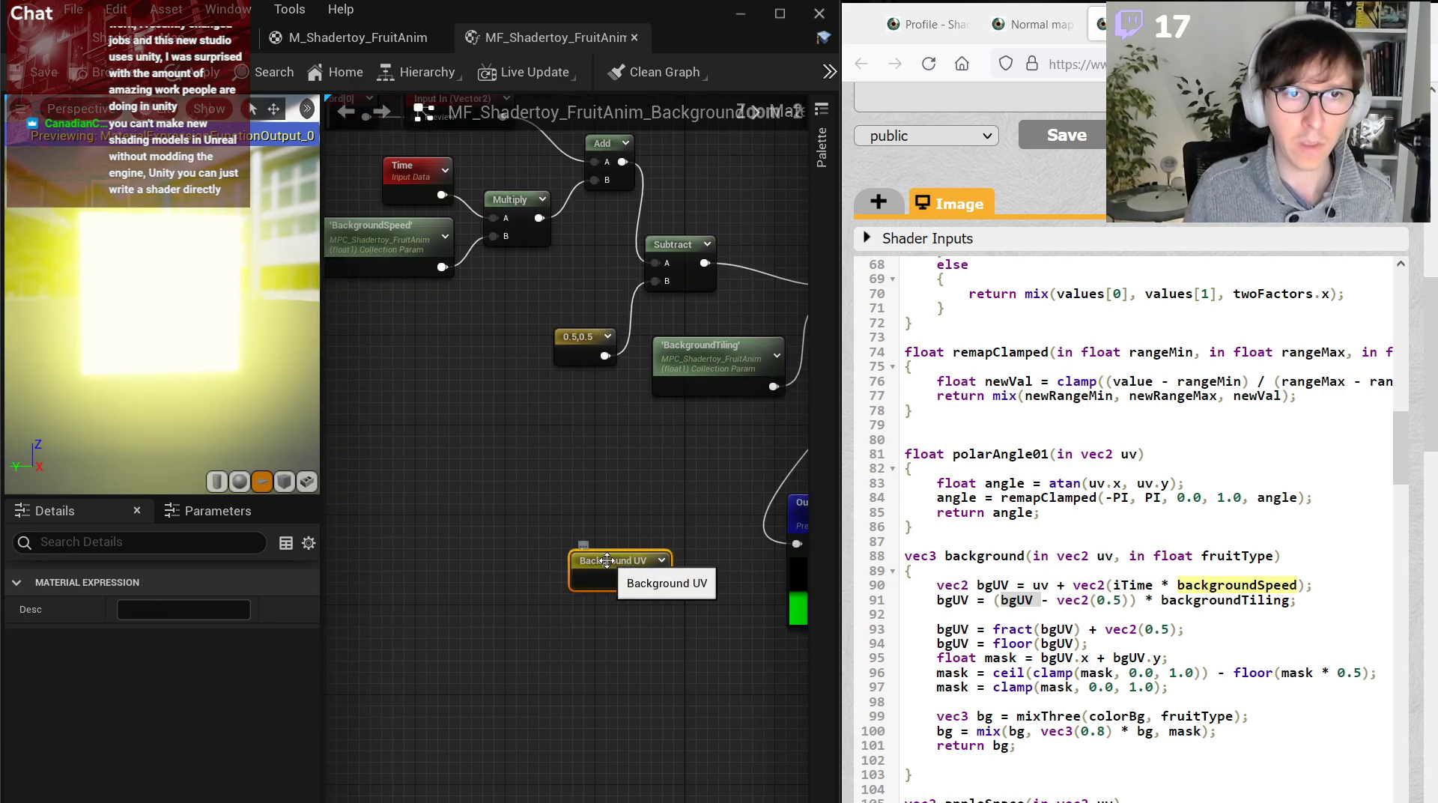
drag(612, 554, 366, 544)
click(542, 629)
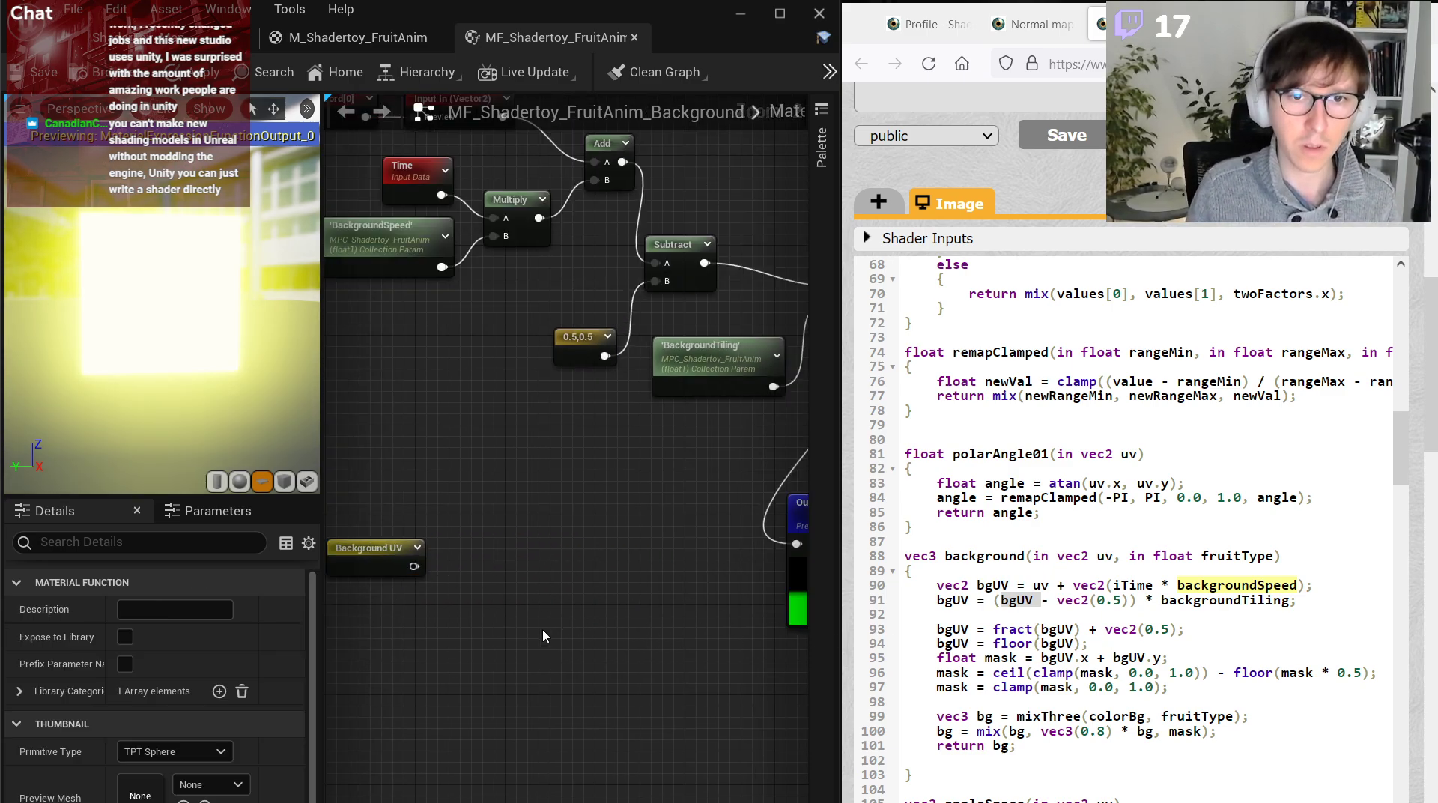
Add a Frac node fed by the Background UV reroute, matching fract in the GLSL code.
scroll(575, 629, up, 1)
drag(490, 569, 581, 549)
click(1006, 631)
text(frac)
key(Return)
click(655, 607)
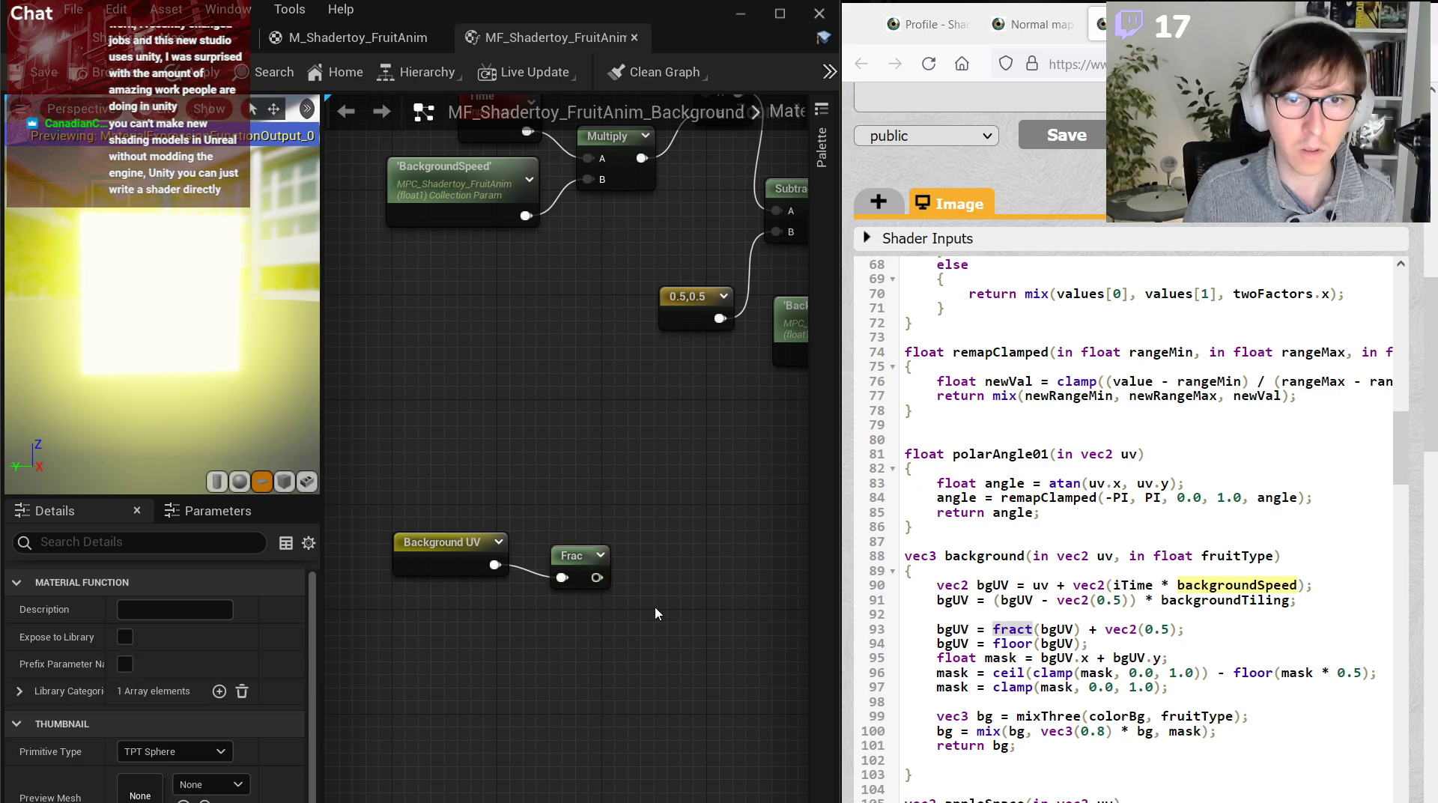
Add an Add node after Frac and connect a copy of the 0.5,0.5 constant to its input B.
right_drag(654, 607, 575, 591)
click(563, 557)
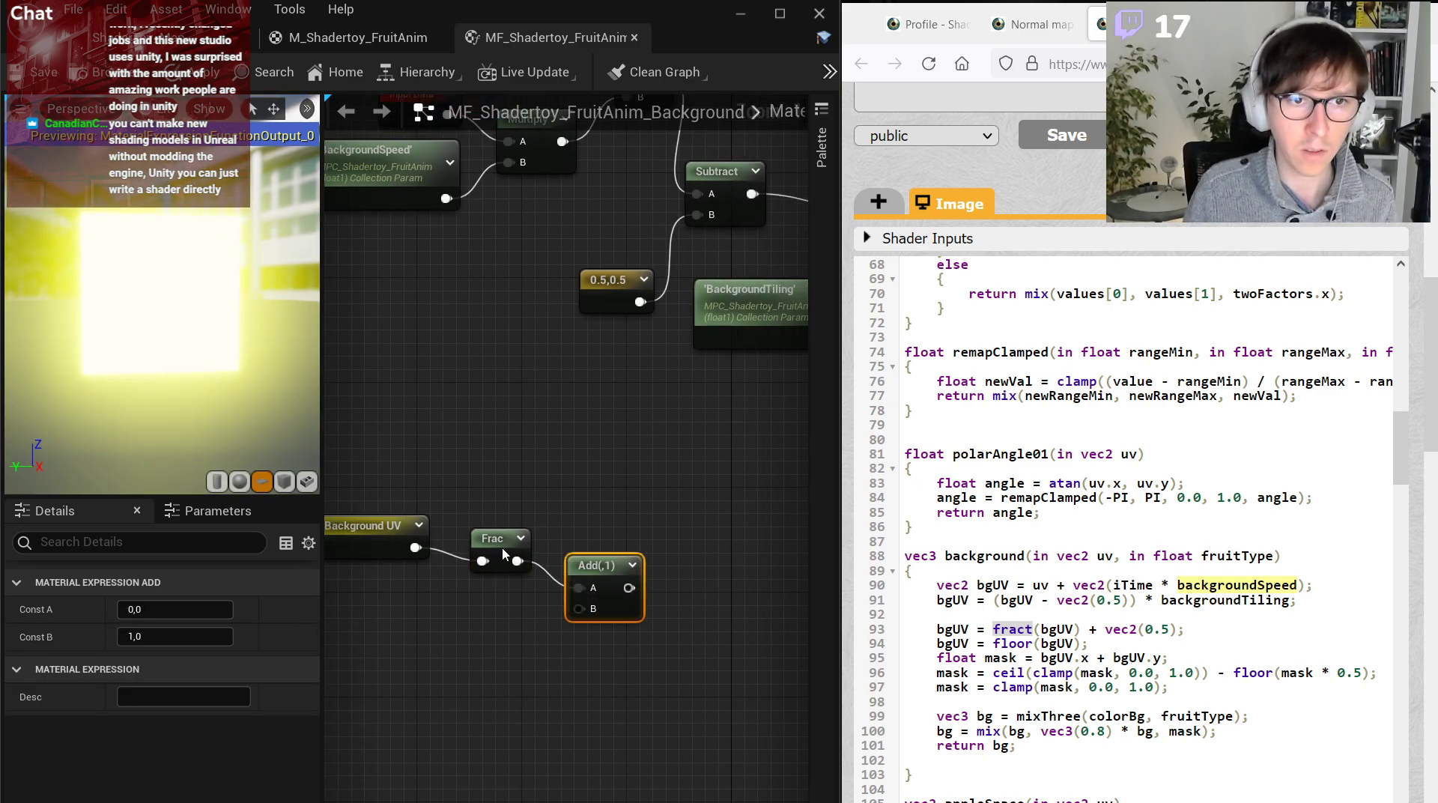
drag(508, 559, 494, 547)
drag(649, 302, 579, 608)
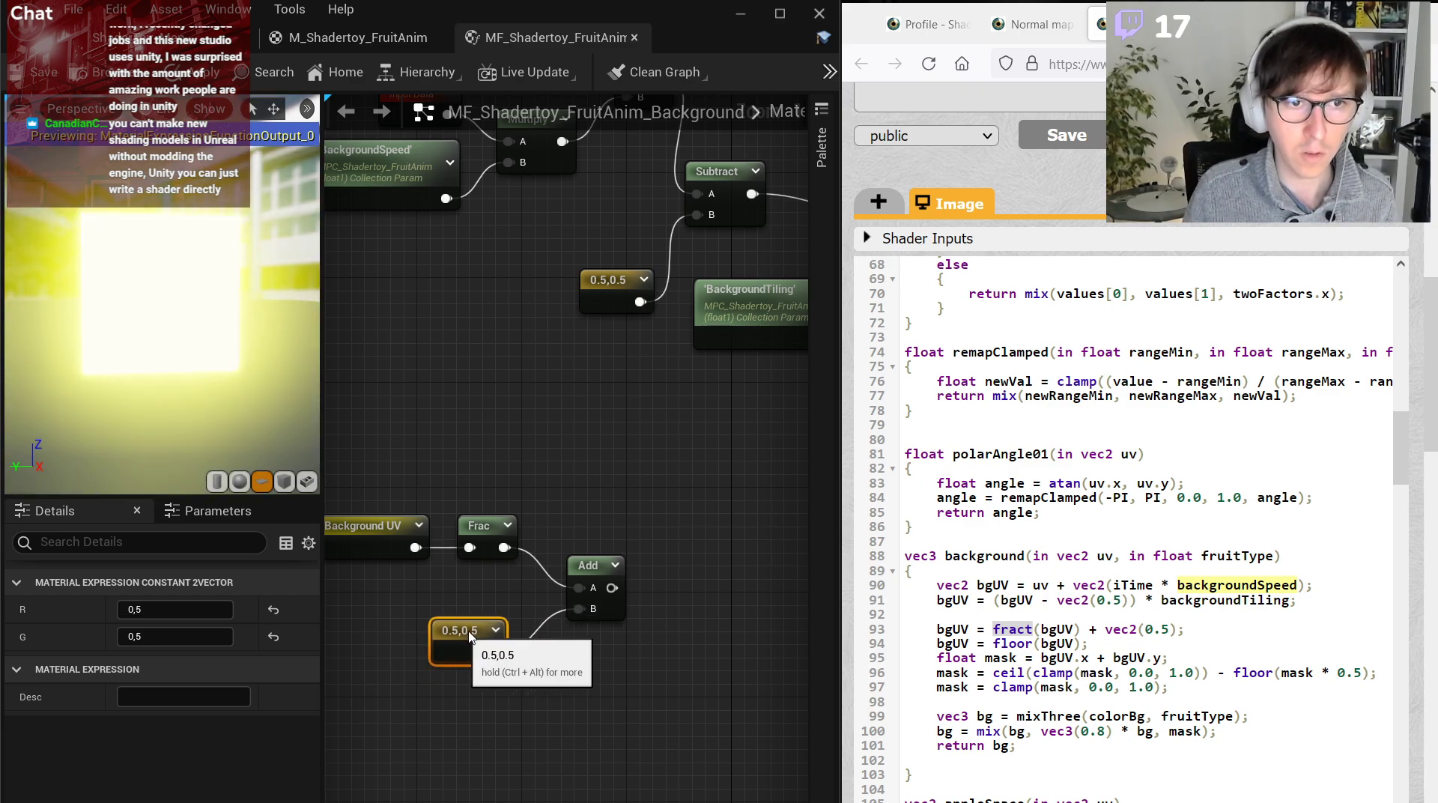
drag(468, 665, 508, 627)
Preview the new Add node on the plane and examine its pattern up close.
right_click(585, 575)
click(636, 601)
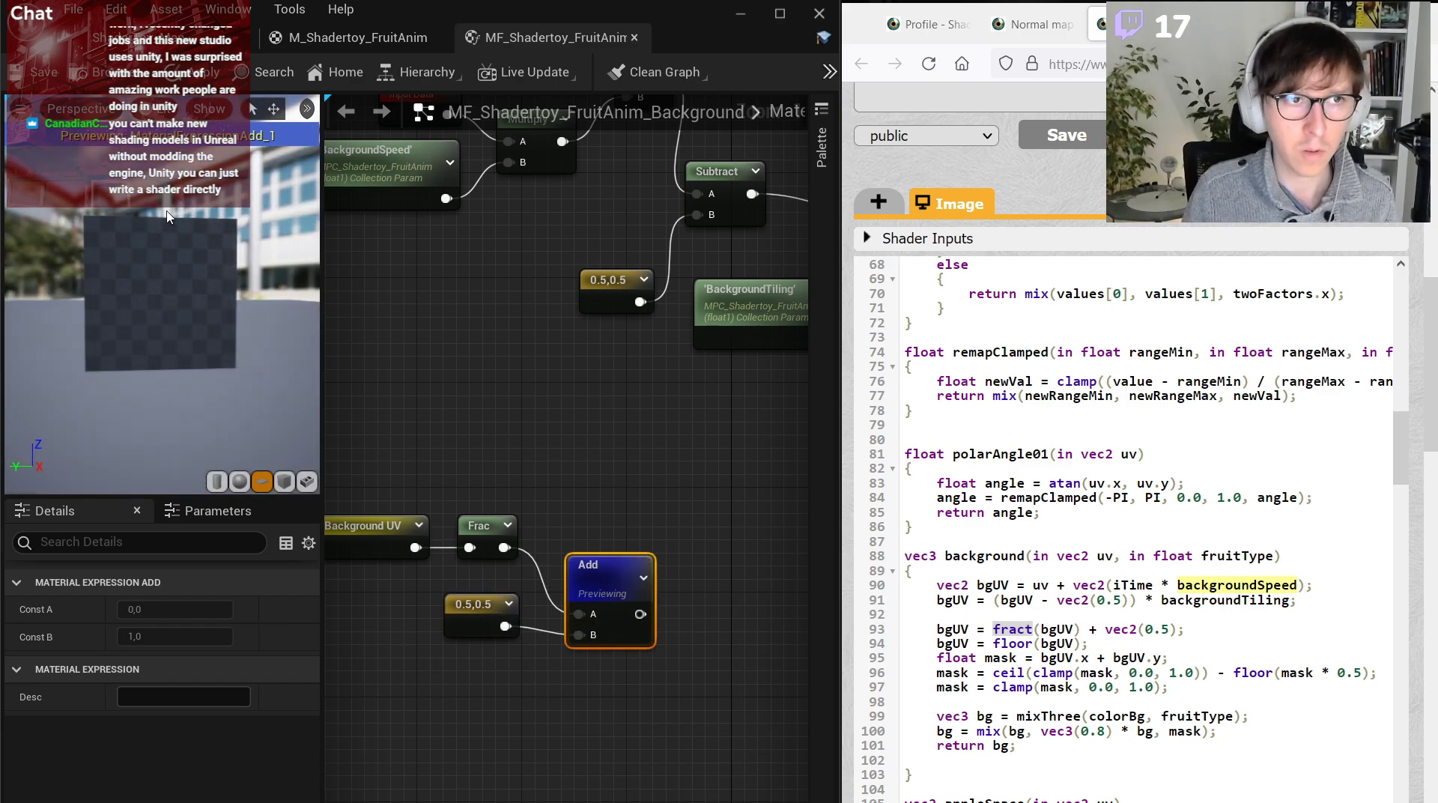
scroll(217, 301, up, 5)
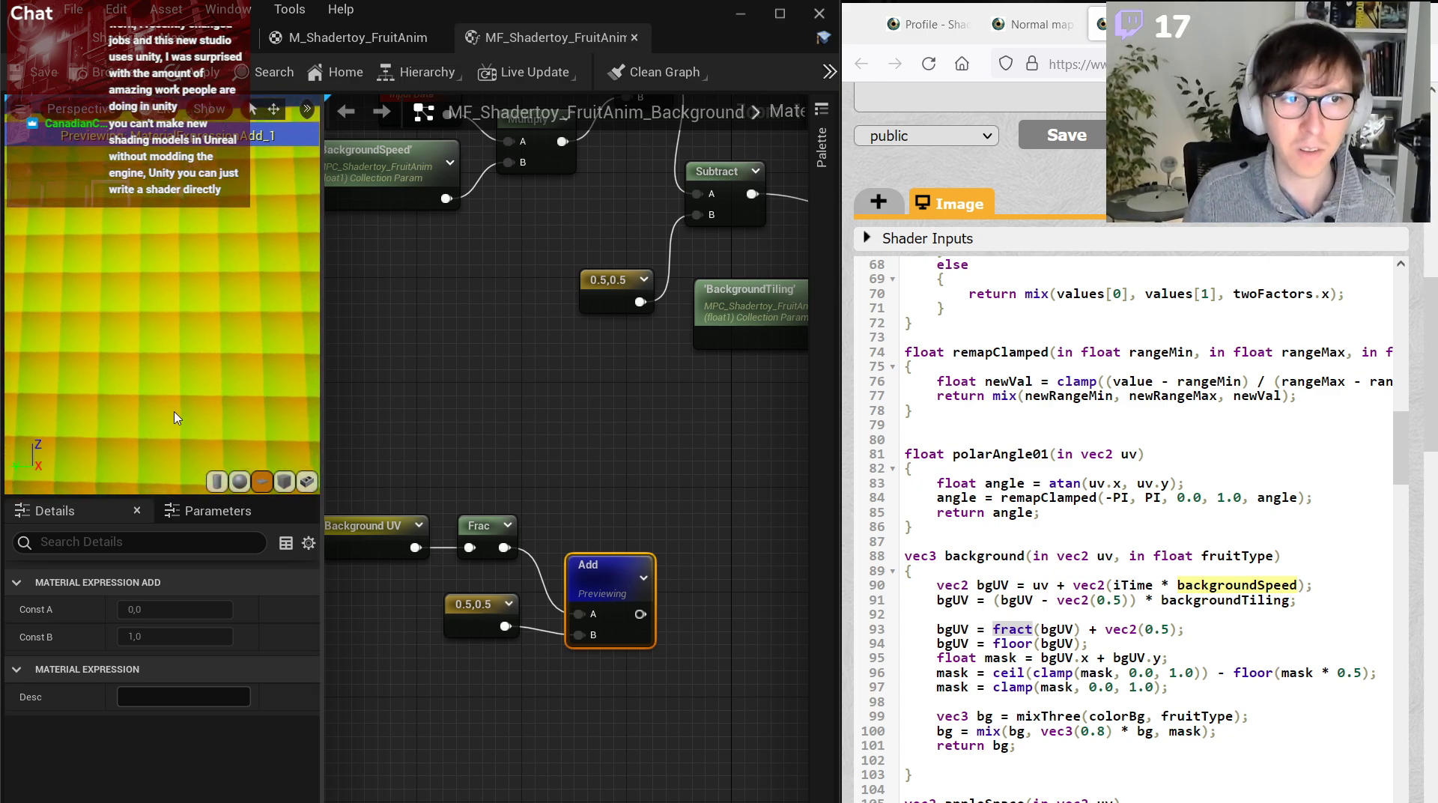
scroll(174, 411, down, 5)
scroll(174, 411, up, 5)
click(704, 509)
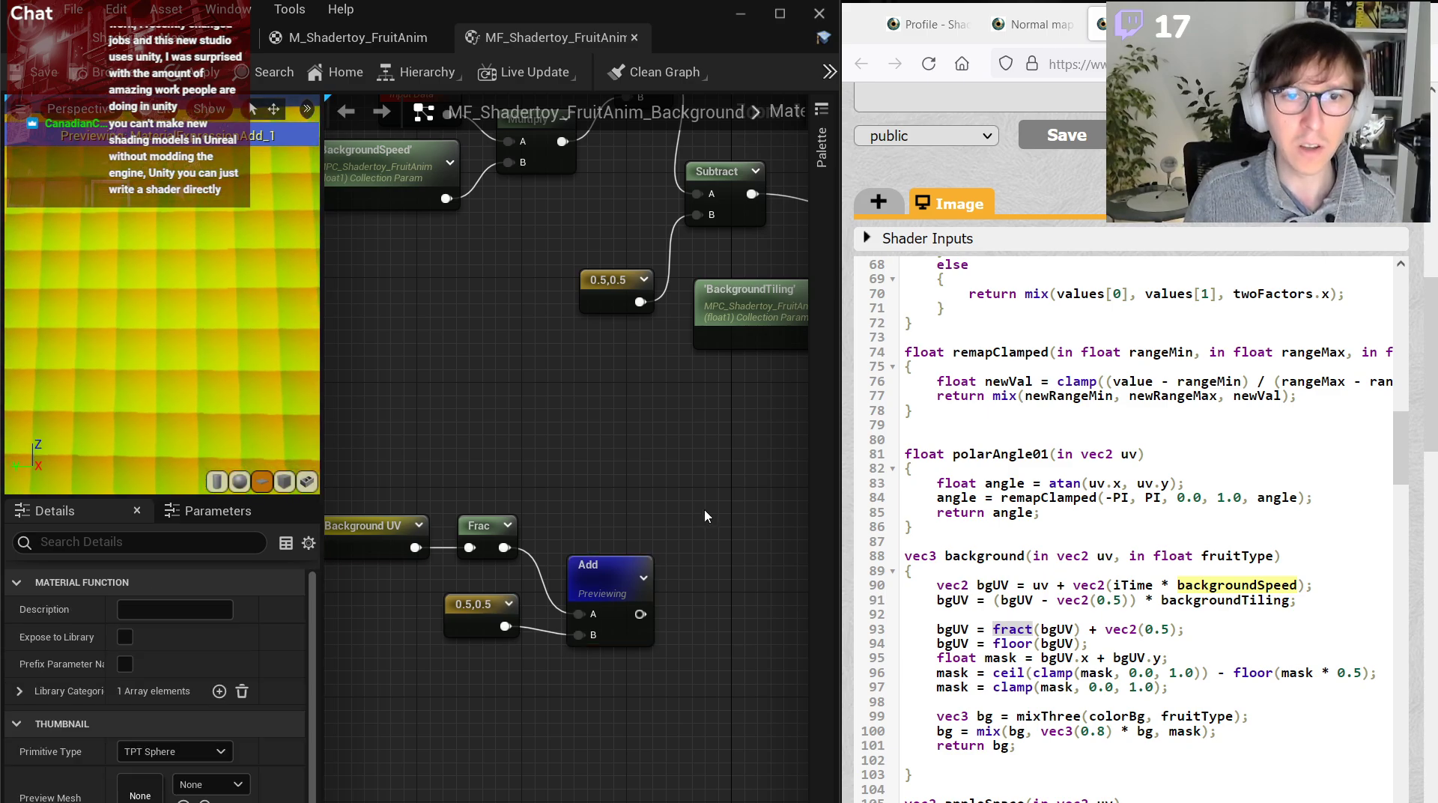
Add a Floor node fed by the Add output and start previewing it.
right_drag(709, 541, 628, 486)
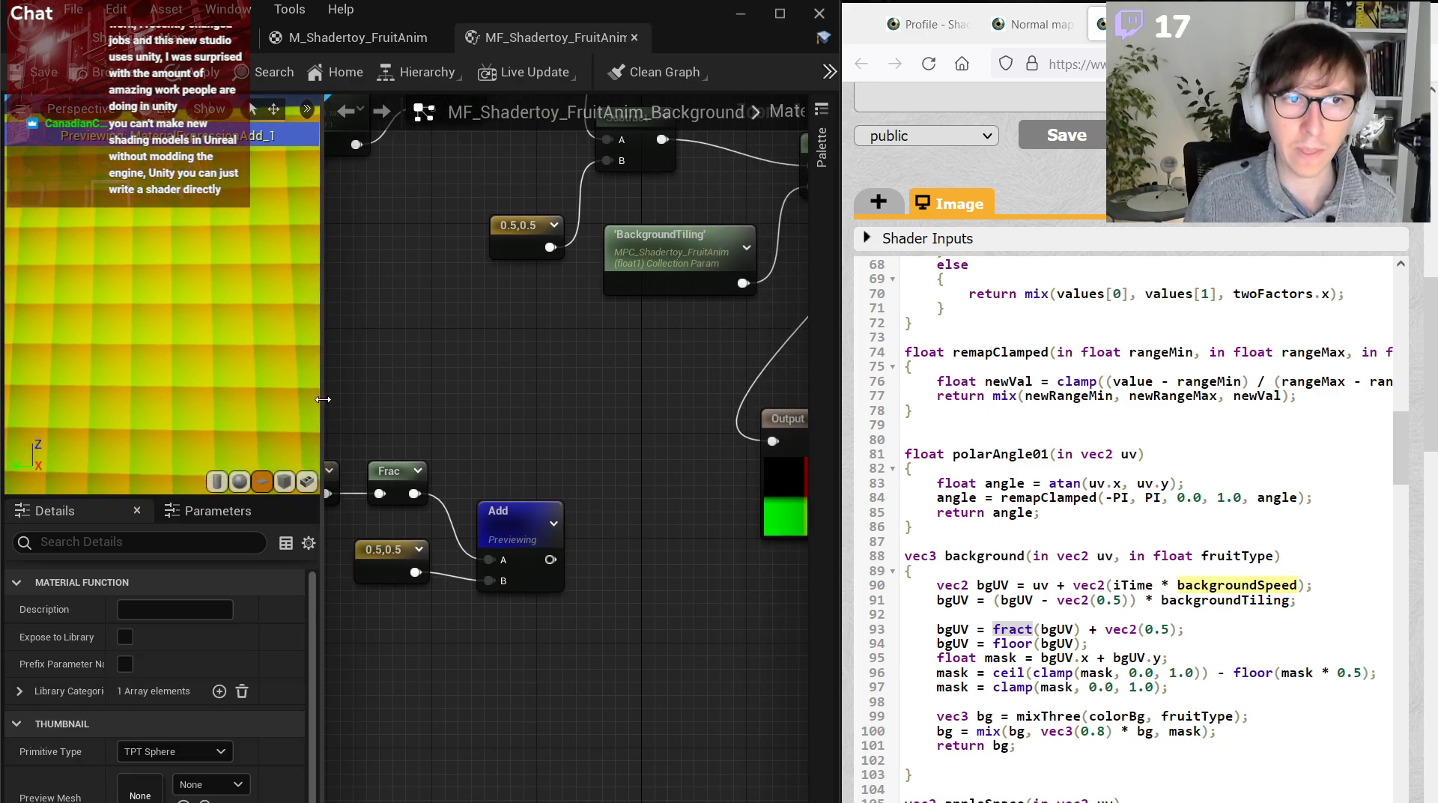
drag(321, 400, 326, 399)
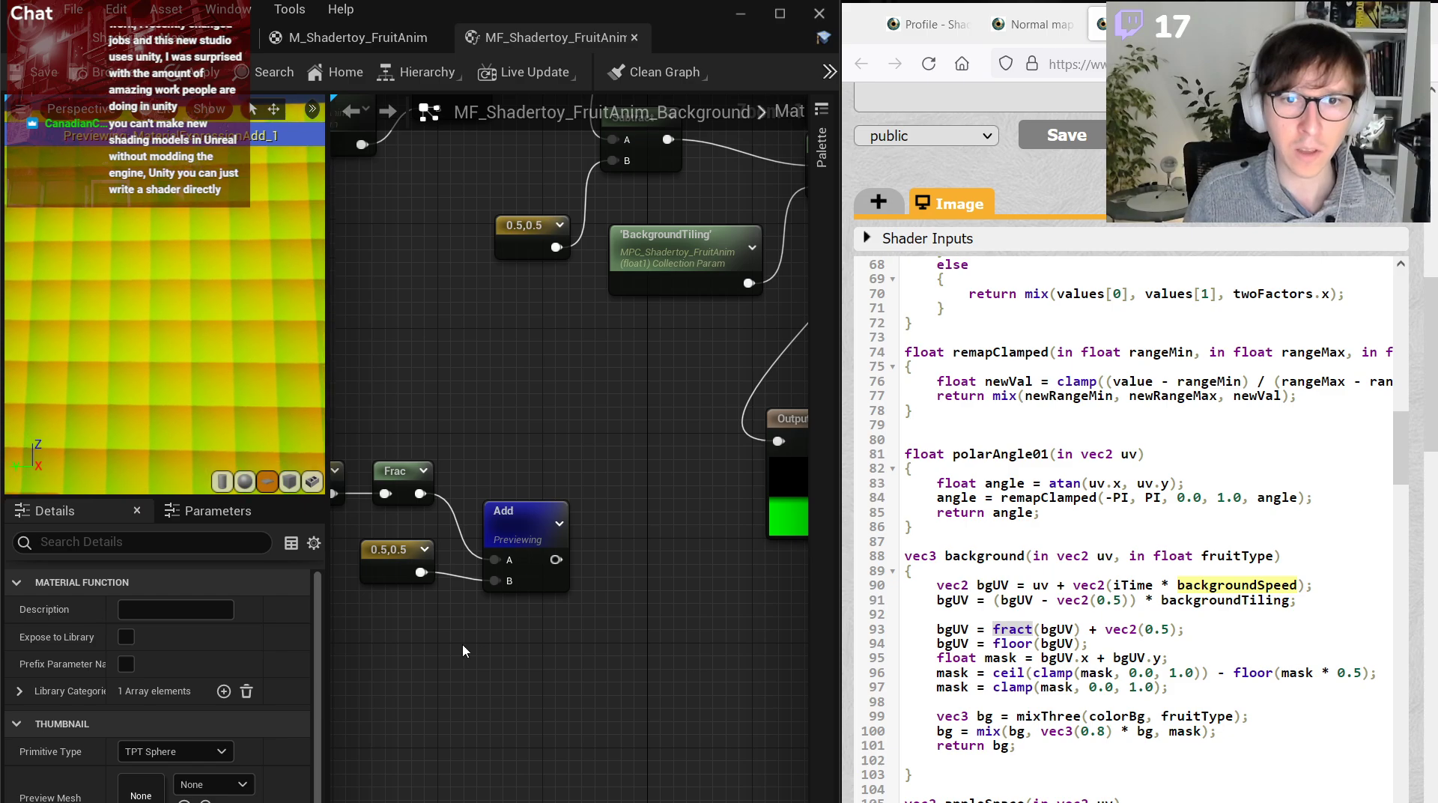
right_click(609, 564)
text(fl)
key(Return)
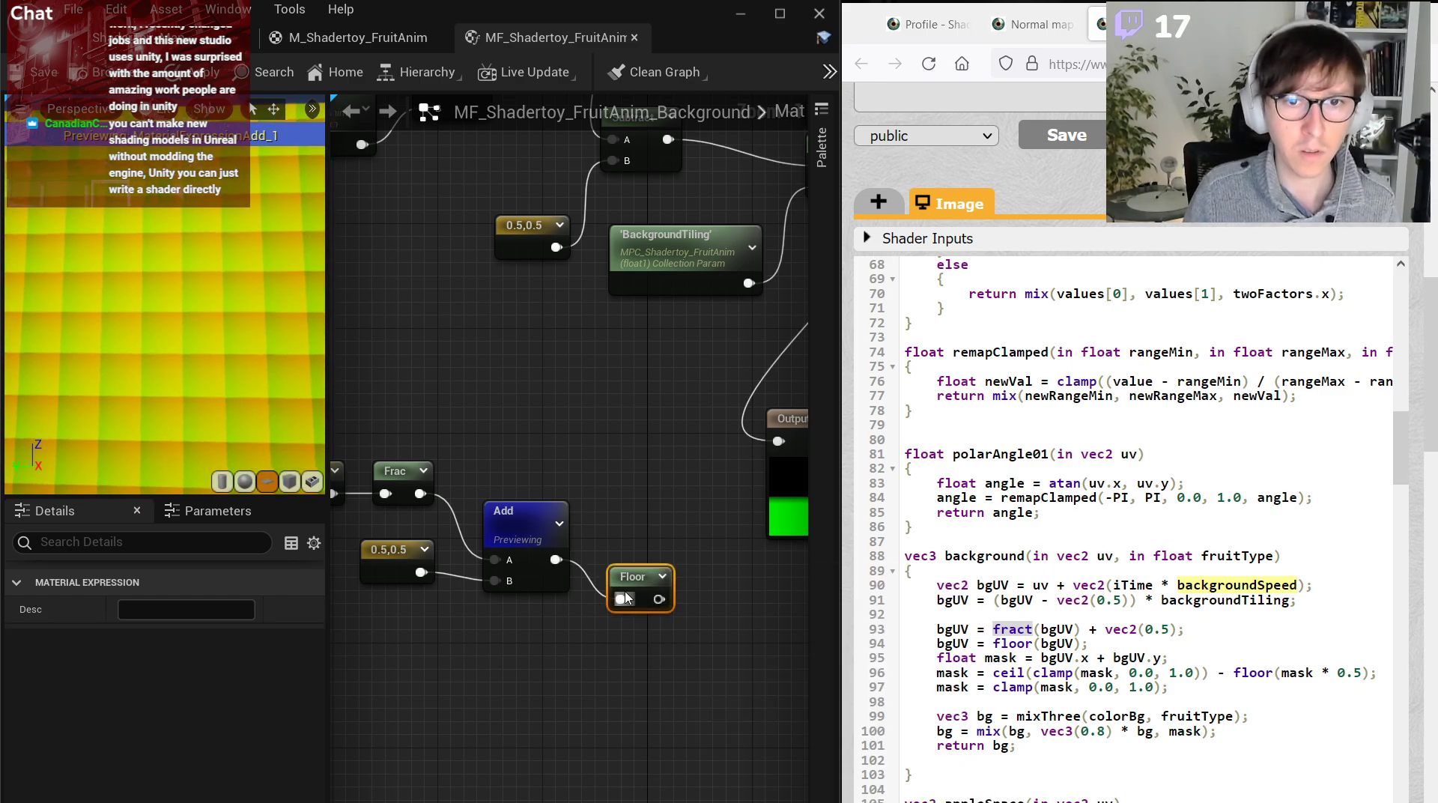
right_click(626, 601)
click(659, 613)
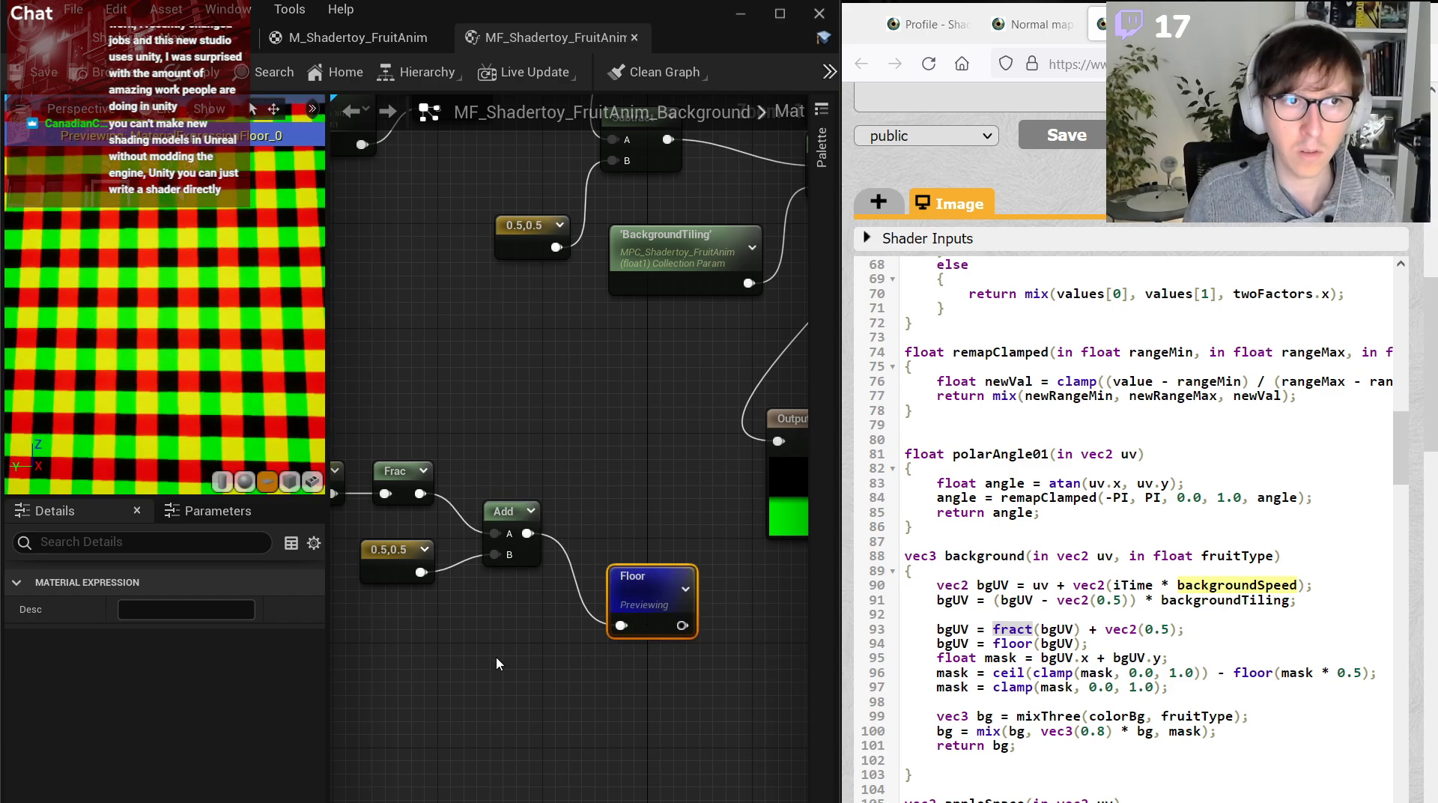
Line up the Floor node with the output of the Add node in the new row.
scroll(496, 658, down, 1)
right_drag(496, 658, 645, 527)
drag(645, 527, 523, 517)
click(590, 456)
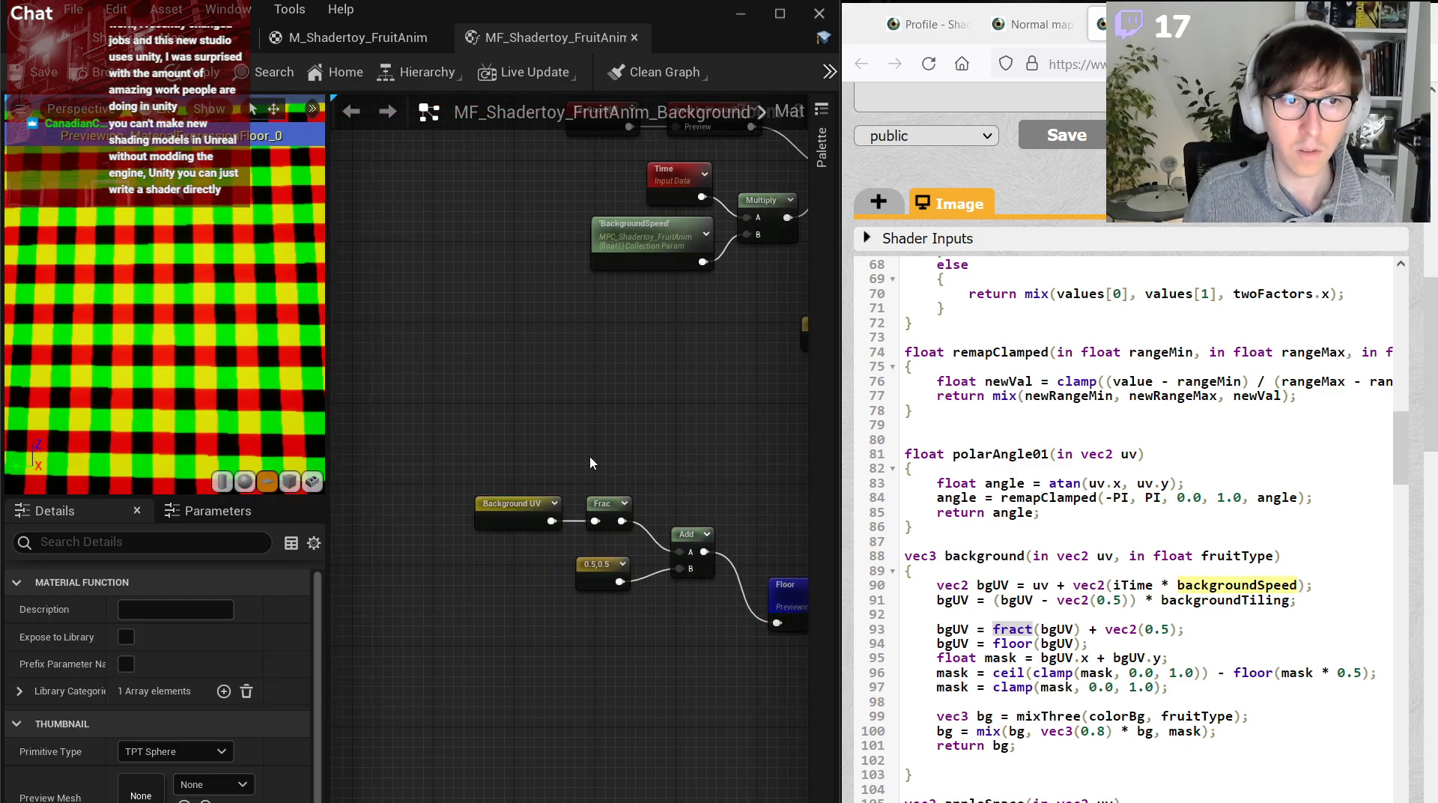
right_drag(590, 457, 367, 425)
scroll(636, 529, up, 1)
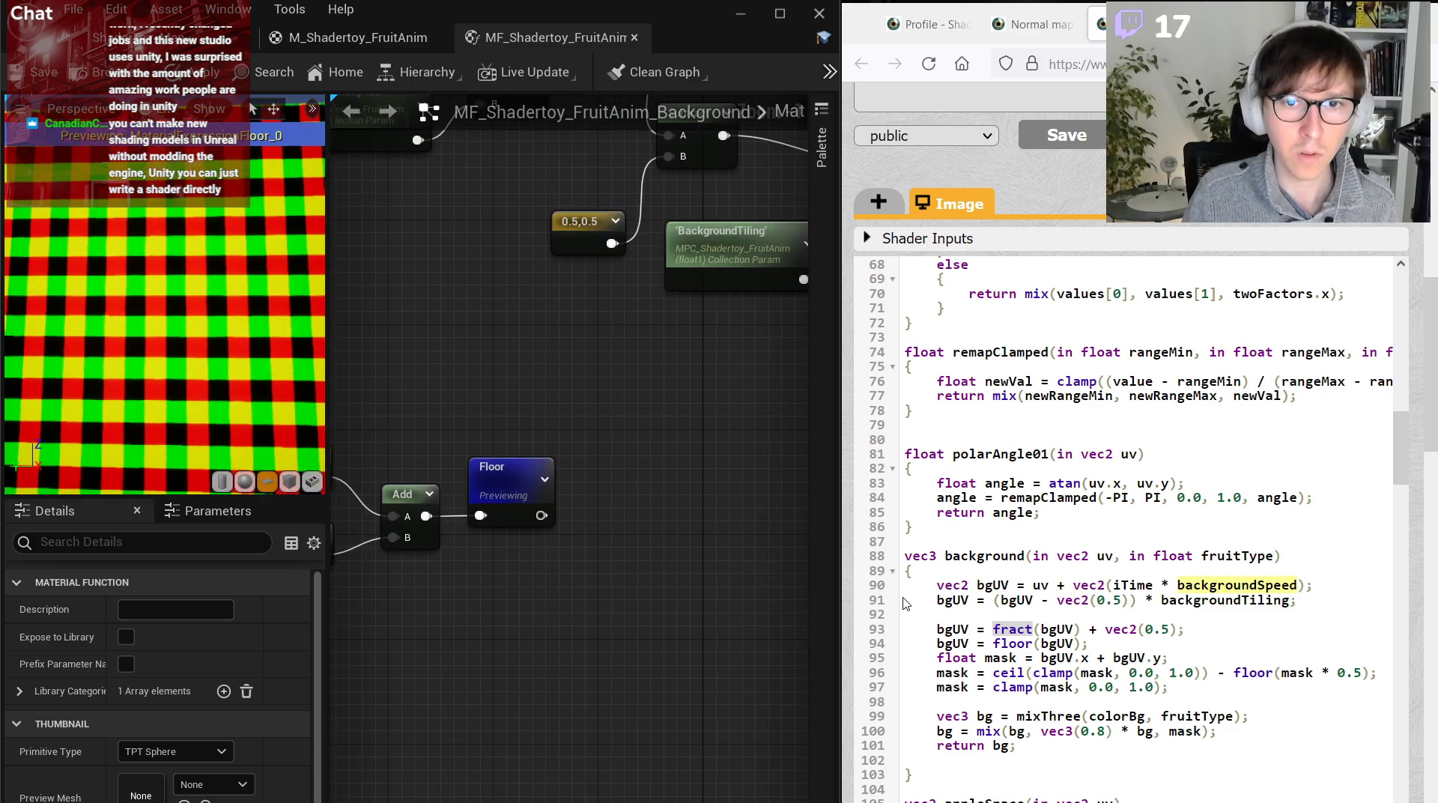
Add a BreakOutFloat2Components node fed by Floor and shift the new row to free space after it.
drag(541, 515, 607, 502)
text(break)
key(Return)
scroll(588, 642, down, 2)
drag(628, 658, 419, 463)
right_drag(421, 461, 559, 578)
drag(691, 536, 466, 526)
click(545, 559)
Add an Add node summing the R and G outputs of BreakOutFloat2Components and preview it.
scroll(494, 520, up, 3)
right_click(492, 523)
text(add)
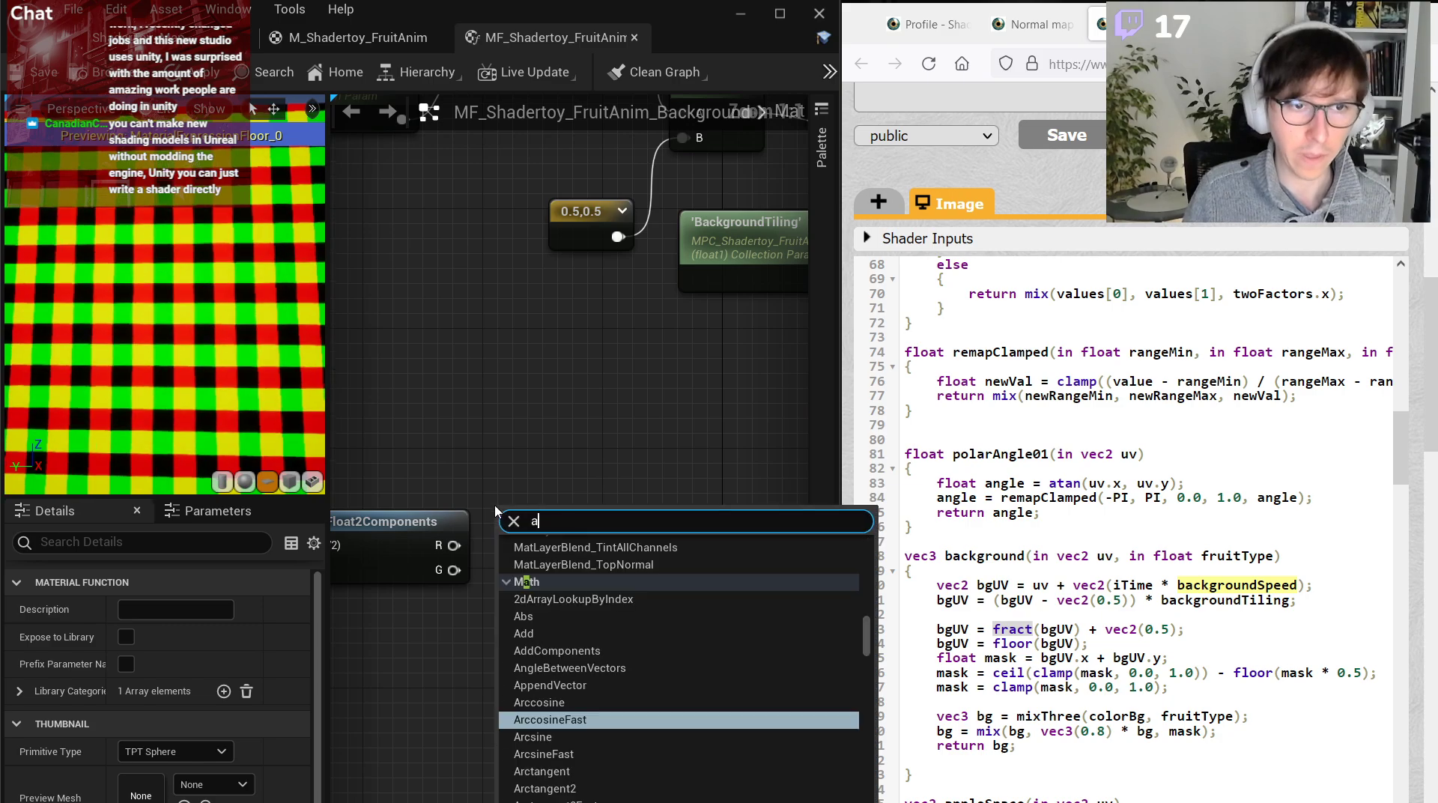
key(Return)
drag(452, 545, 507, 598)
right_click(517, 517)
click(545, 544)
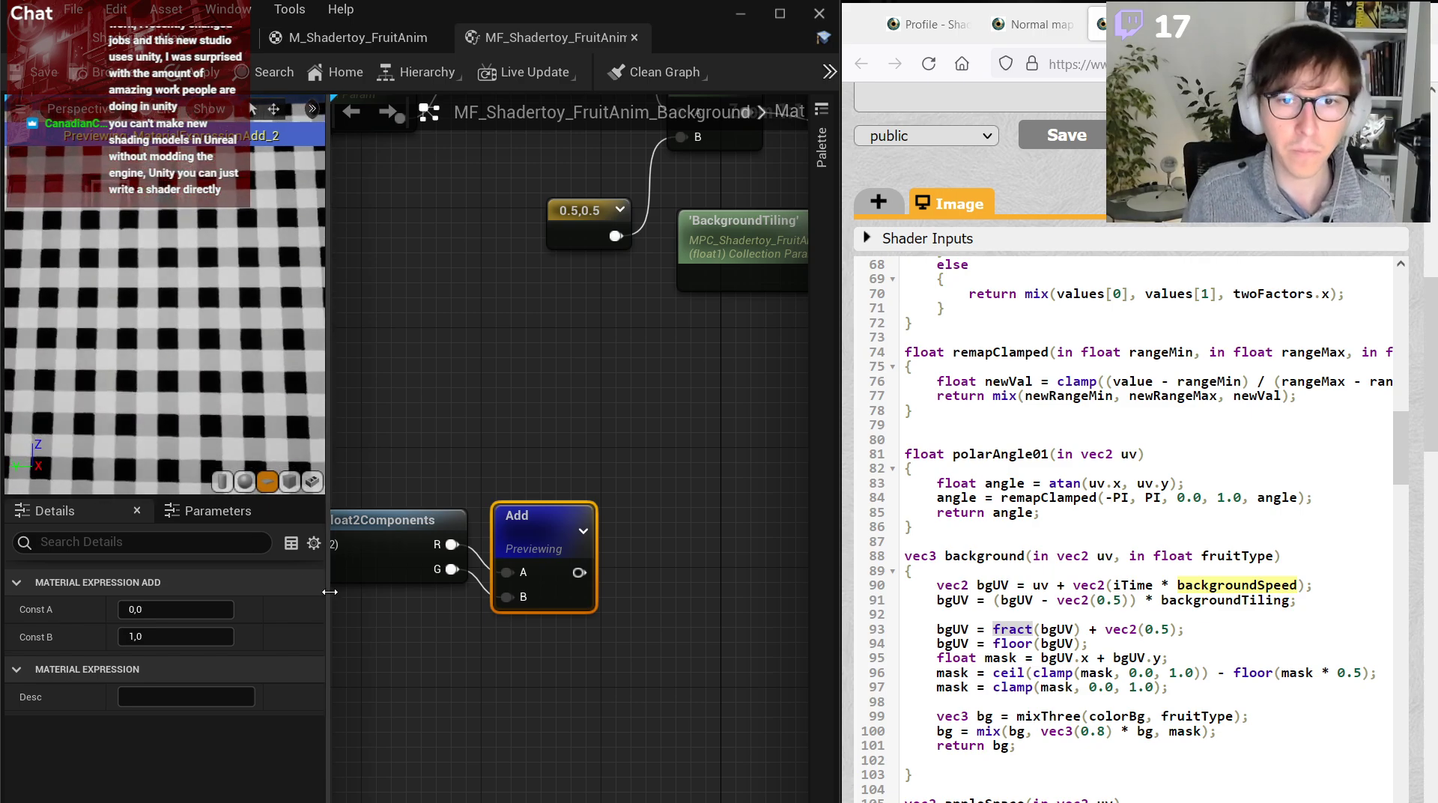
Add a Ceil node for the mask calculation and park it below the previewed Add node.
right_click(637, 569)
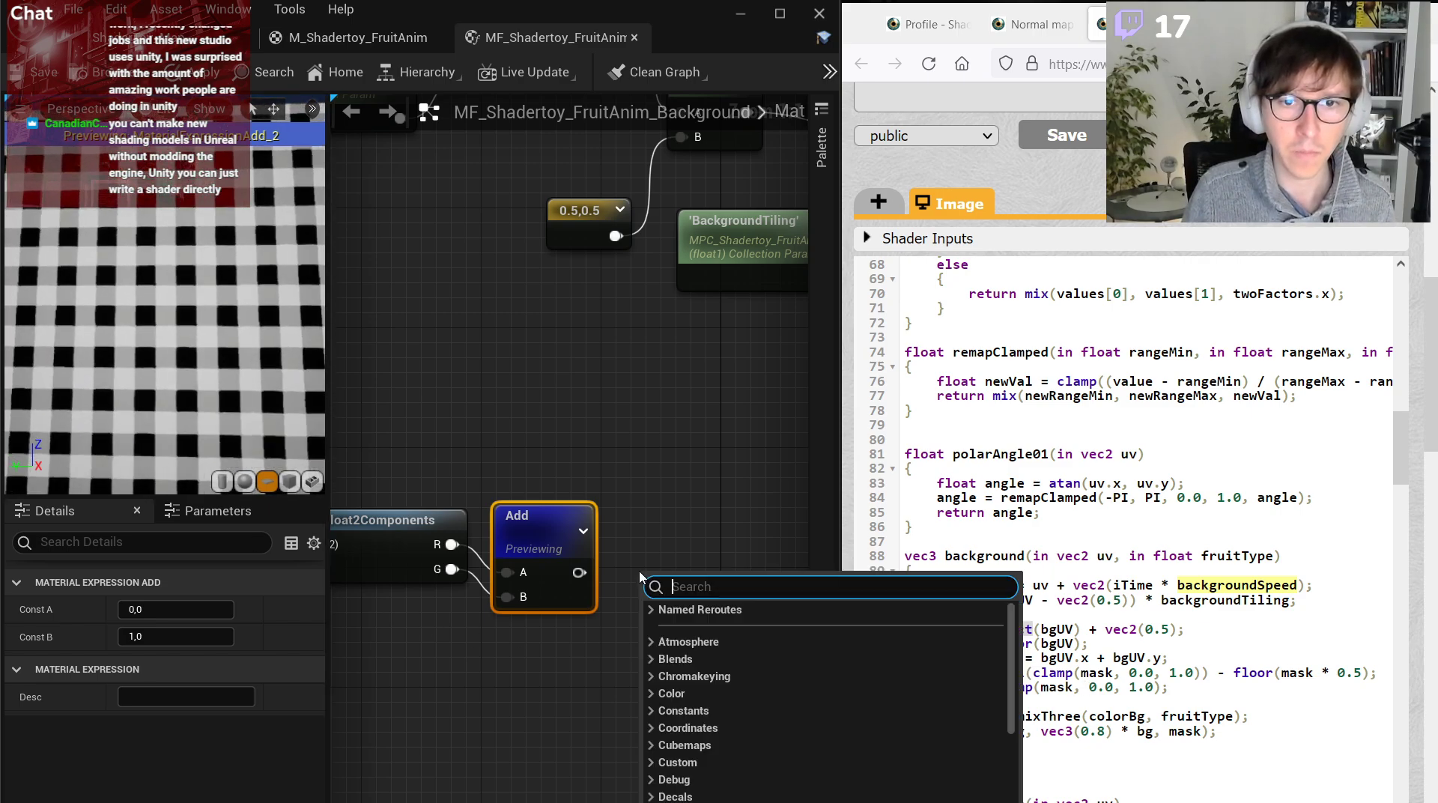
text(ceil)
key(Return)
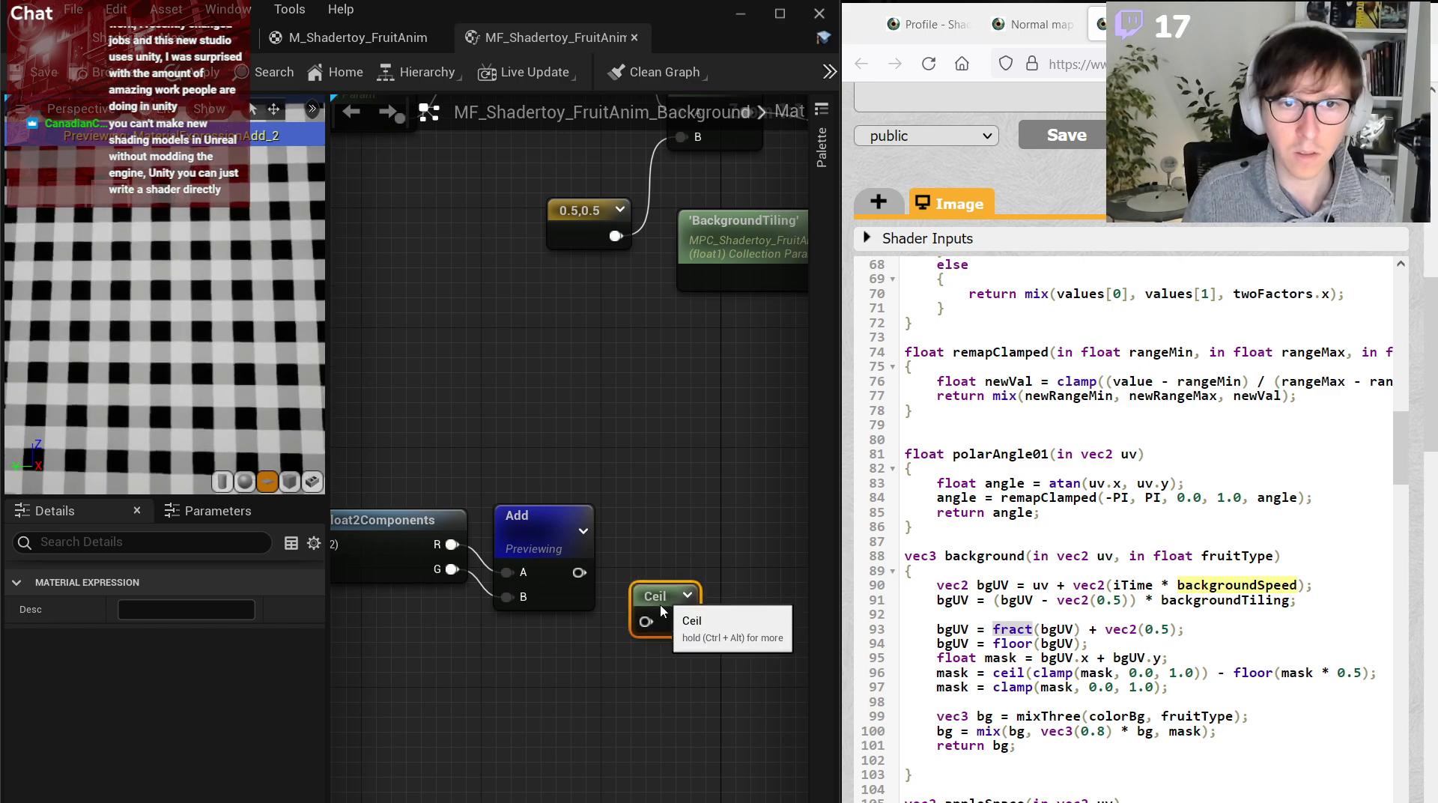
drag(643, 581, 544, 743)
Add a Clamp node beside the Ceil node and check the ceil expression in the GLSL mask line.
right_click(636, 613)
text(clamp)
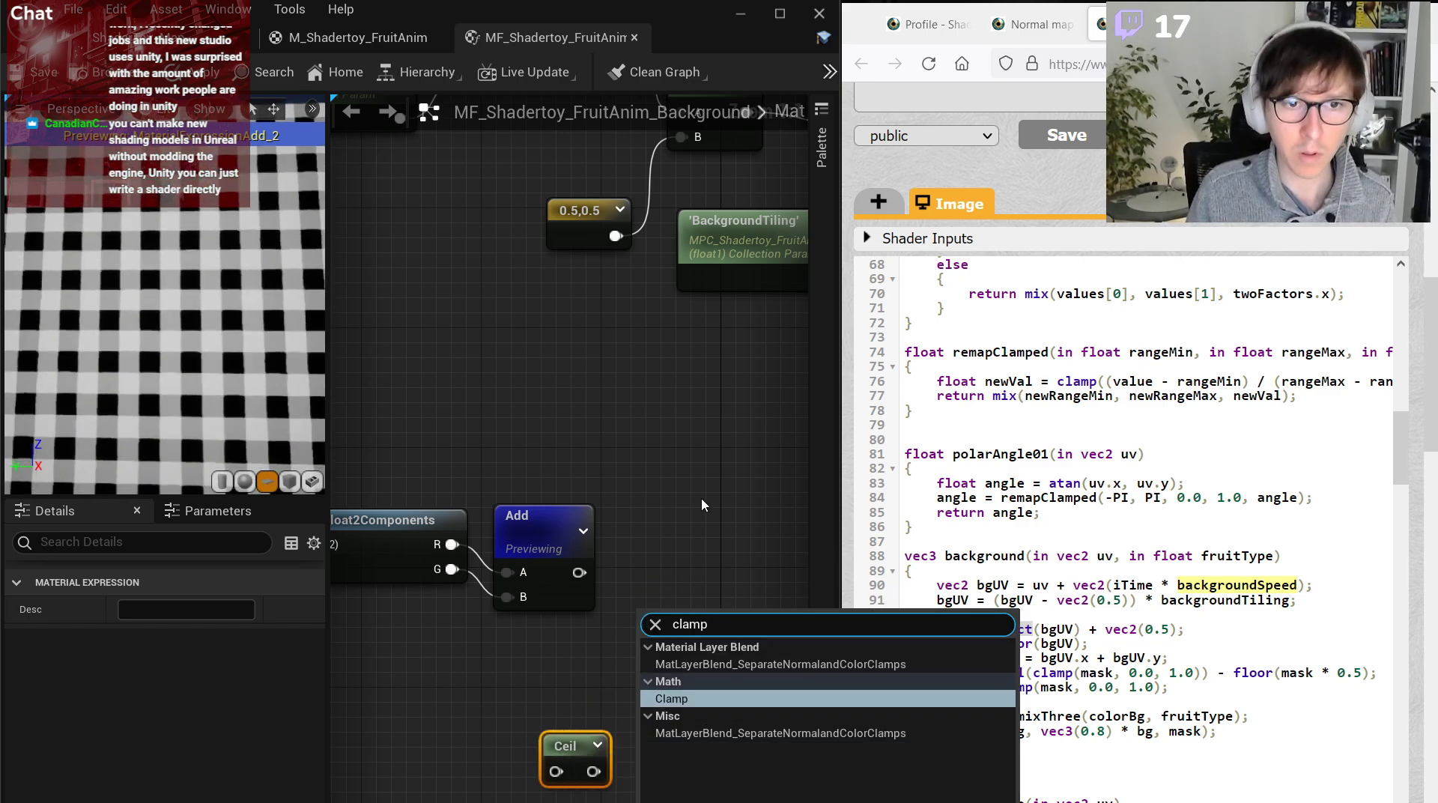
key(Return)
click(1017, 671)
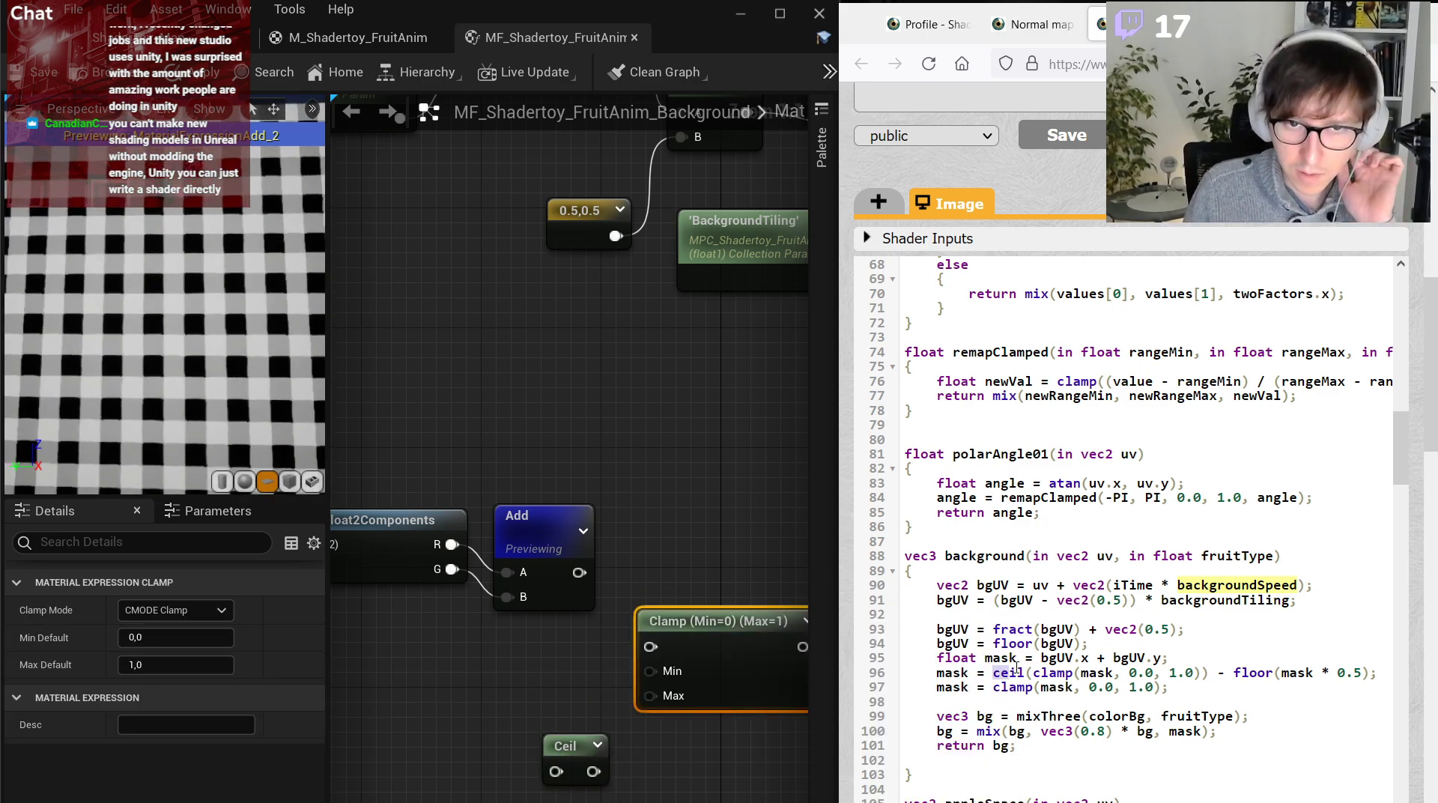
Place the Clamp node ahead of Ceil and connect its output to the Ceil input.
drag(639, 643, 334, 708)
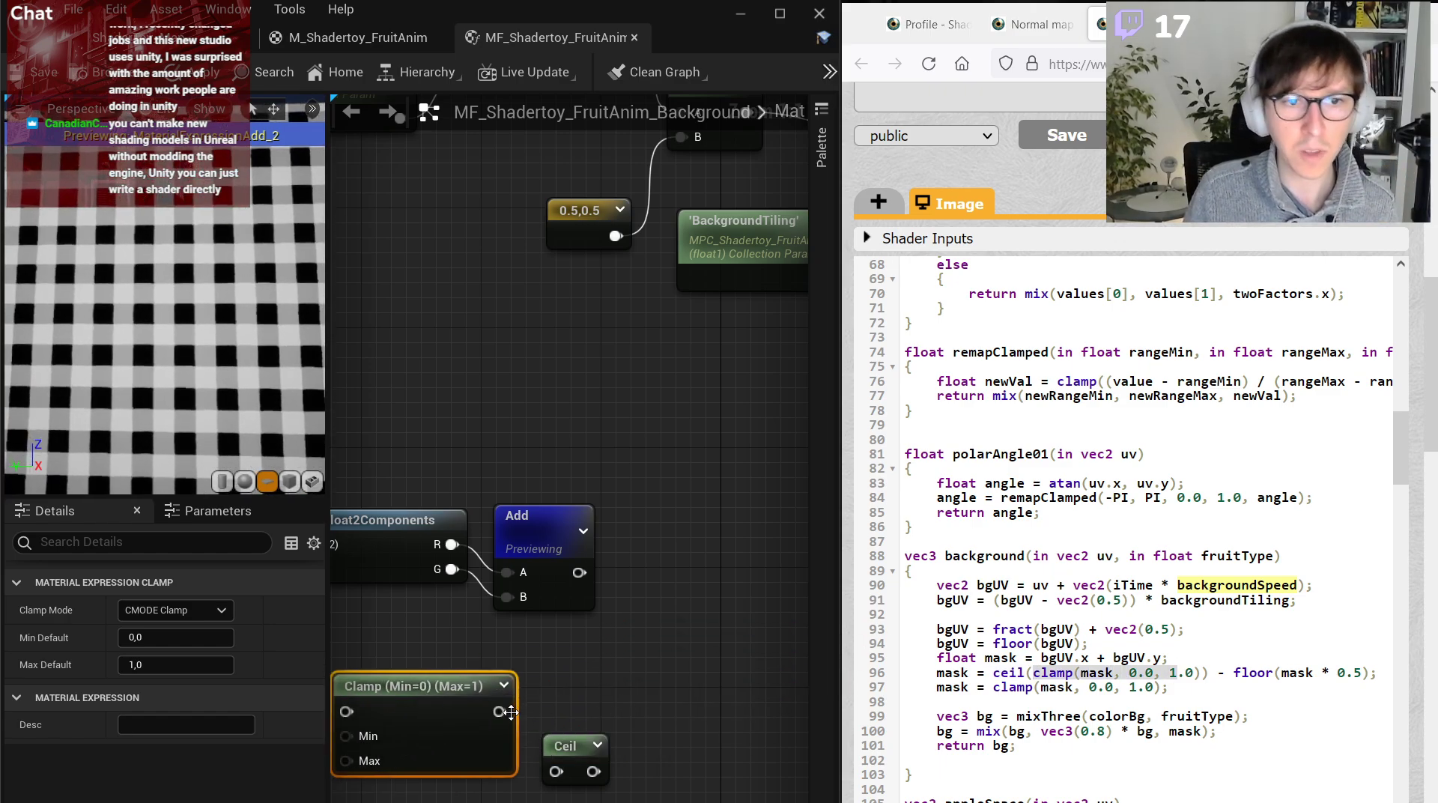
drag(500, 711, 577, 704)
drag(632, 758, 705, 662)
click(704, 662)
right_drag(705, 662, 614, 635)
Delete the Clamp node and add a Saturate node in its place ahead of Ceil.
click(548, 670)
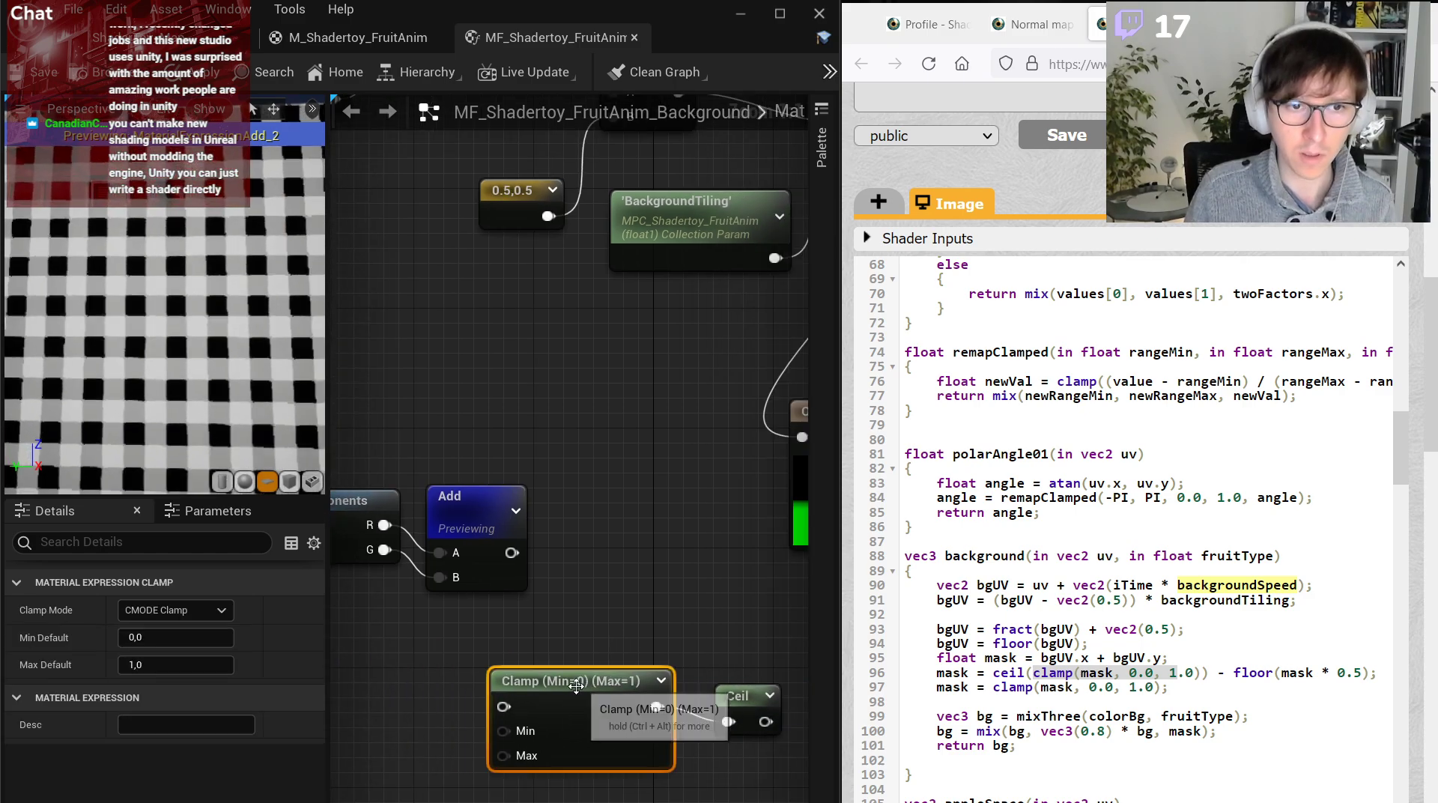
key(Delete)
right_click(575, 689)
text(satur)
key(Return)
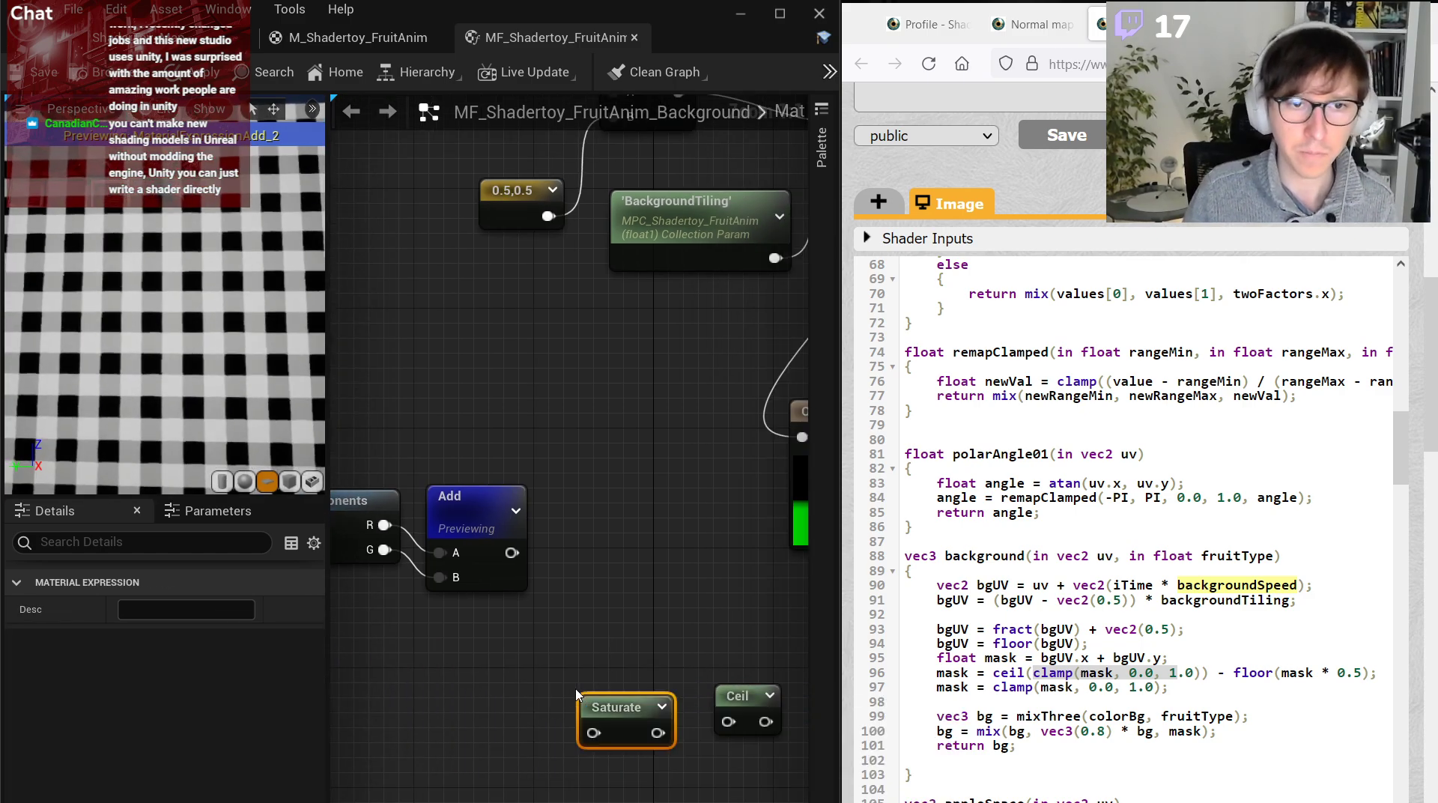
Wire the Add output through Saturate into Ceil, line both nodes up beside Add, and preview Ceil.
drag(631, 714, 511, 553)
drag(725, 659, 691, 696)
drag(732, 687, 705, 524)
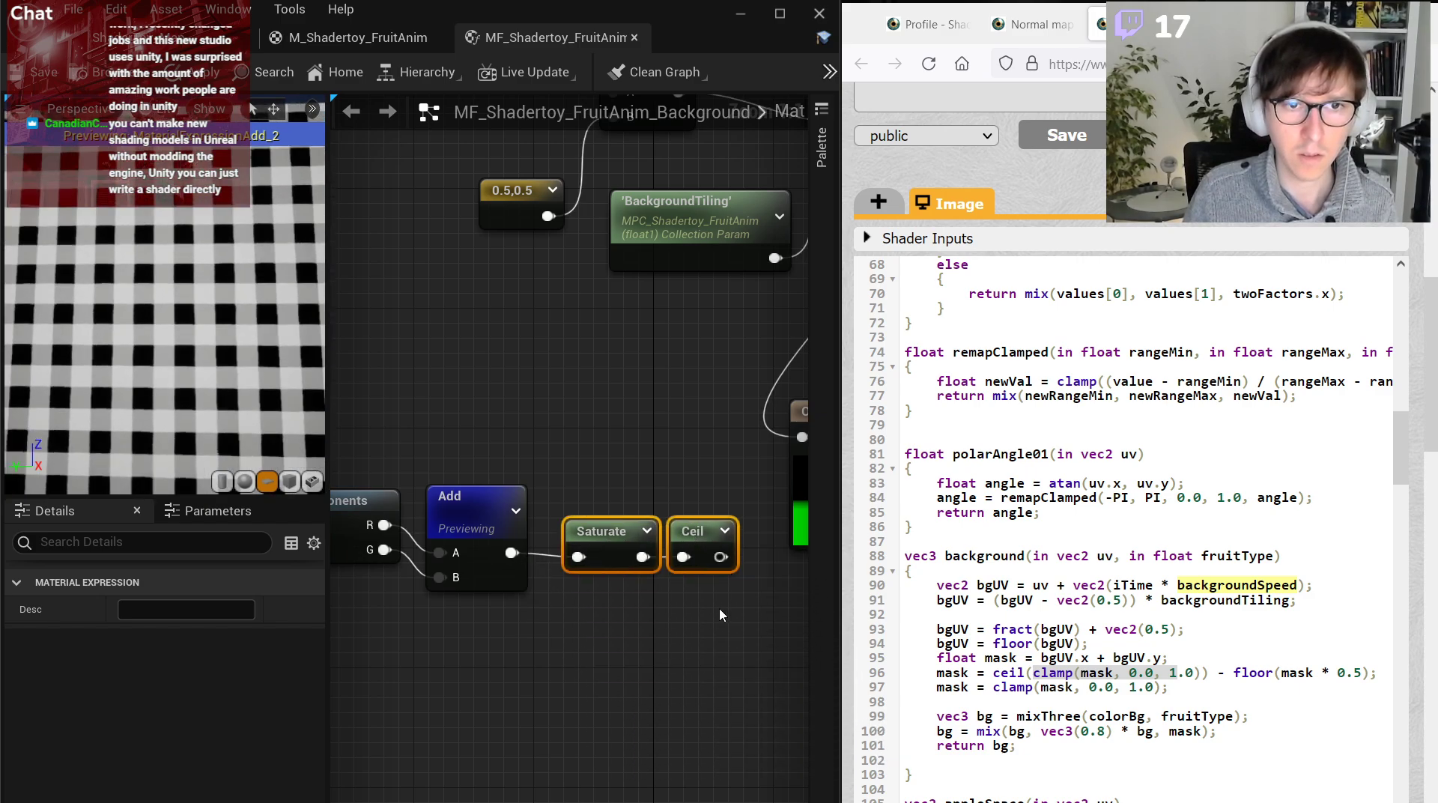
right_click(702, 522)
click(757, 559)
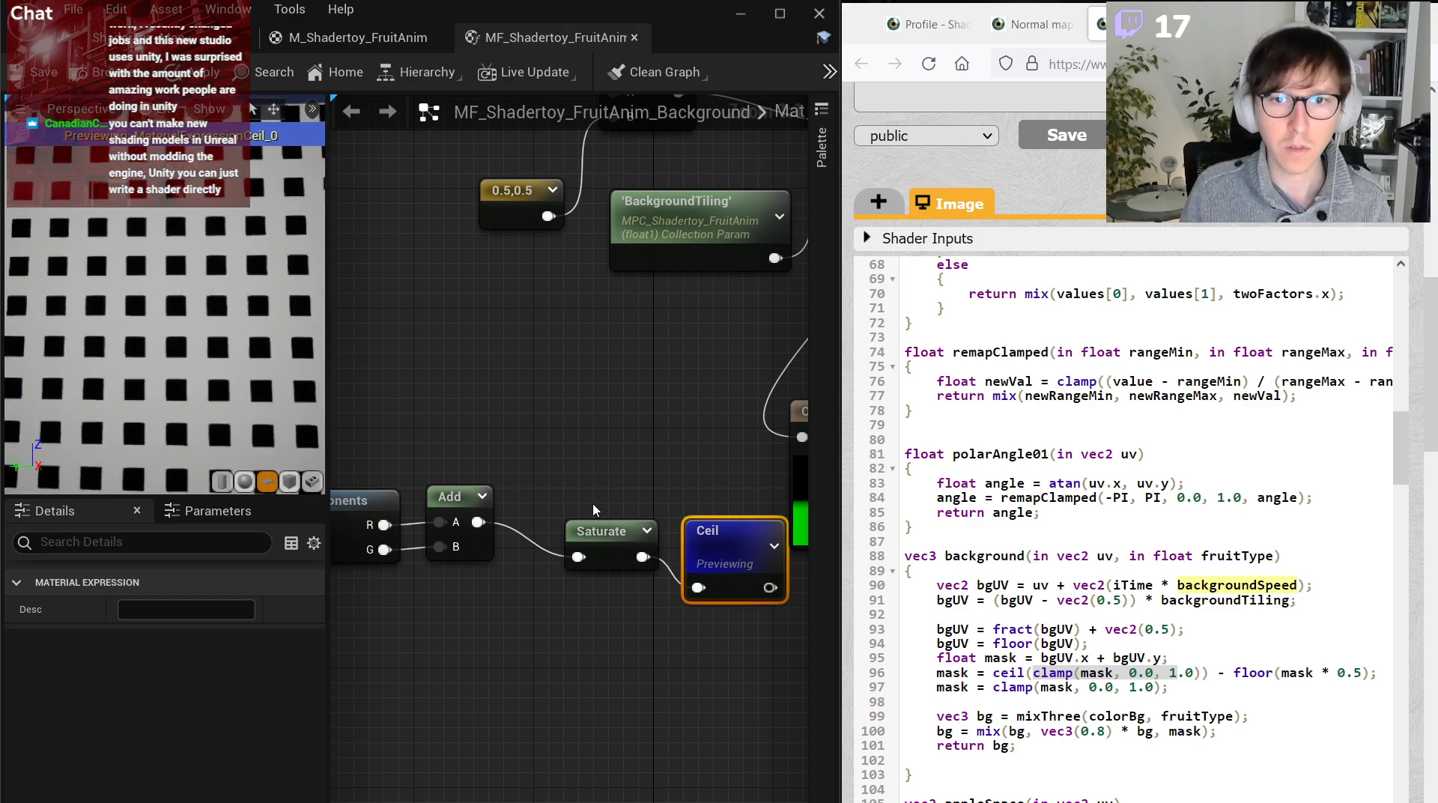
Add a Floor node and place it below the Ceil node.
click(598, 612)
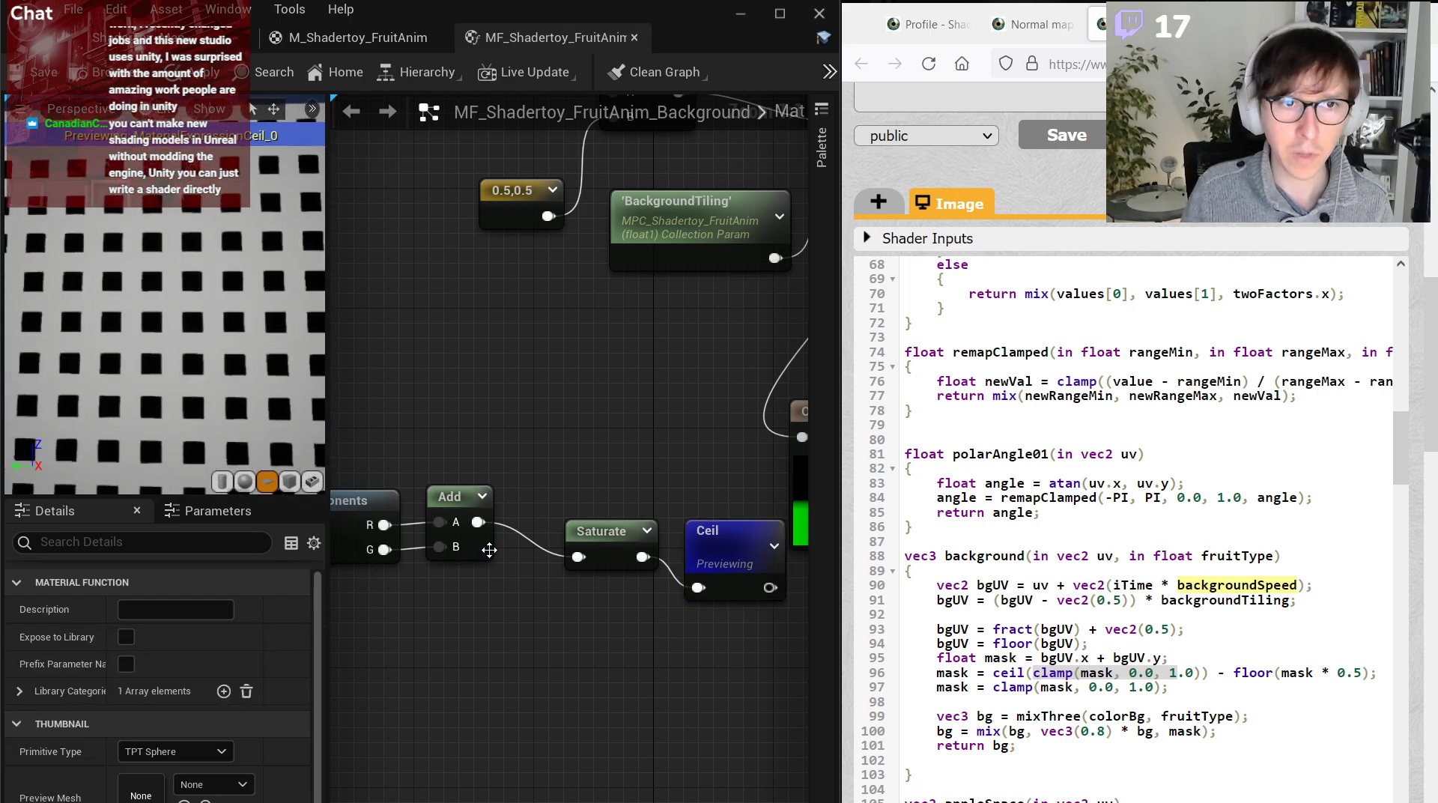
right_click(581, 646)
text(floor)
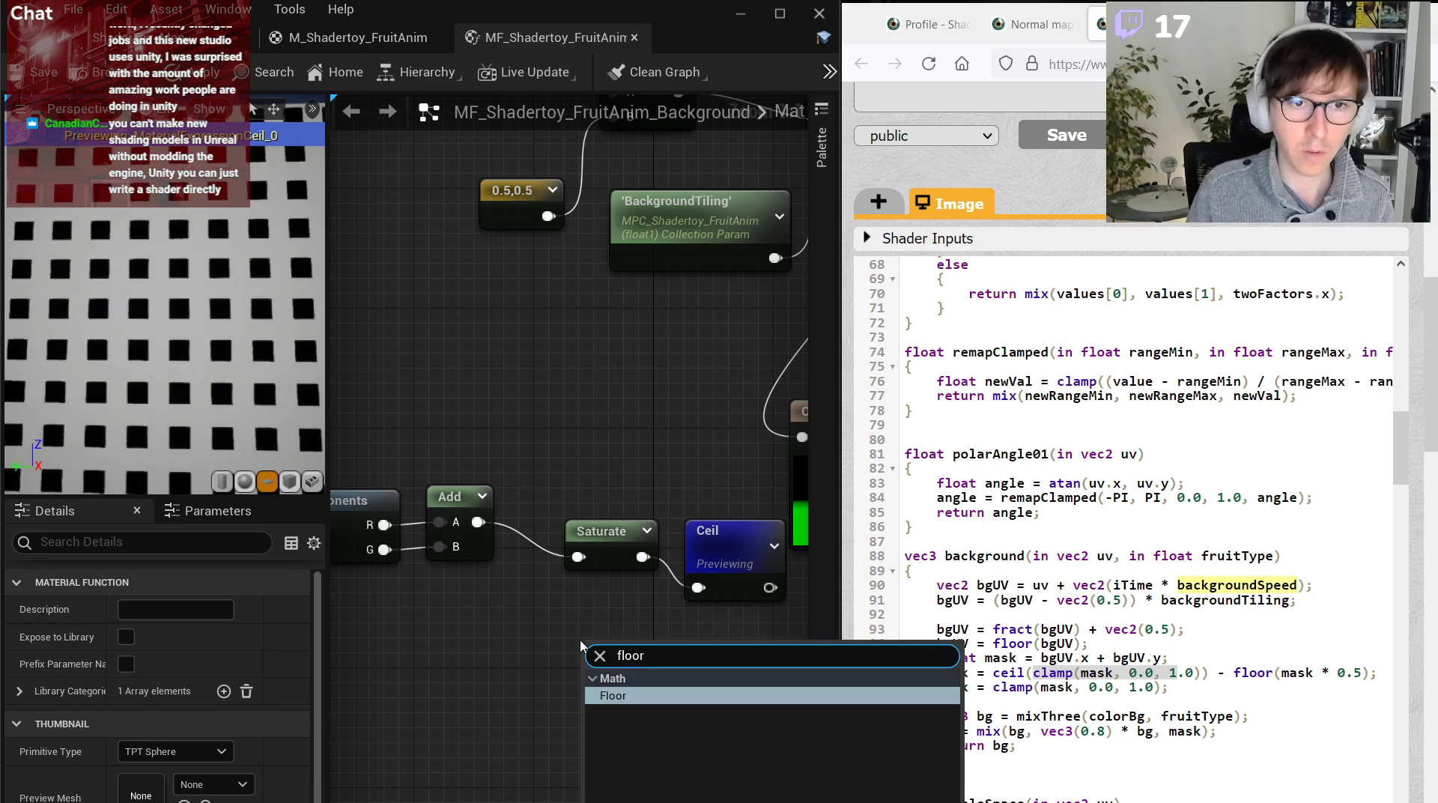
key(Return)
drag(609, 660, 682, 666)
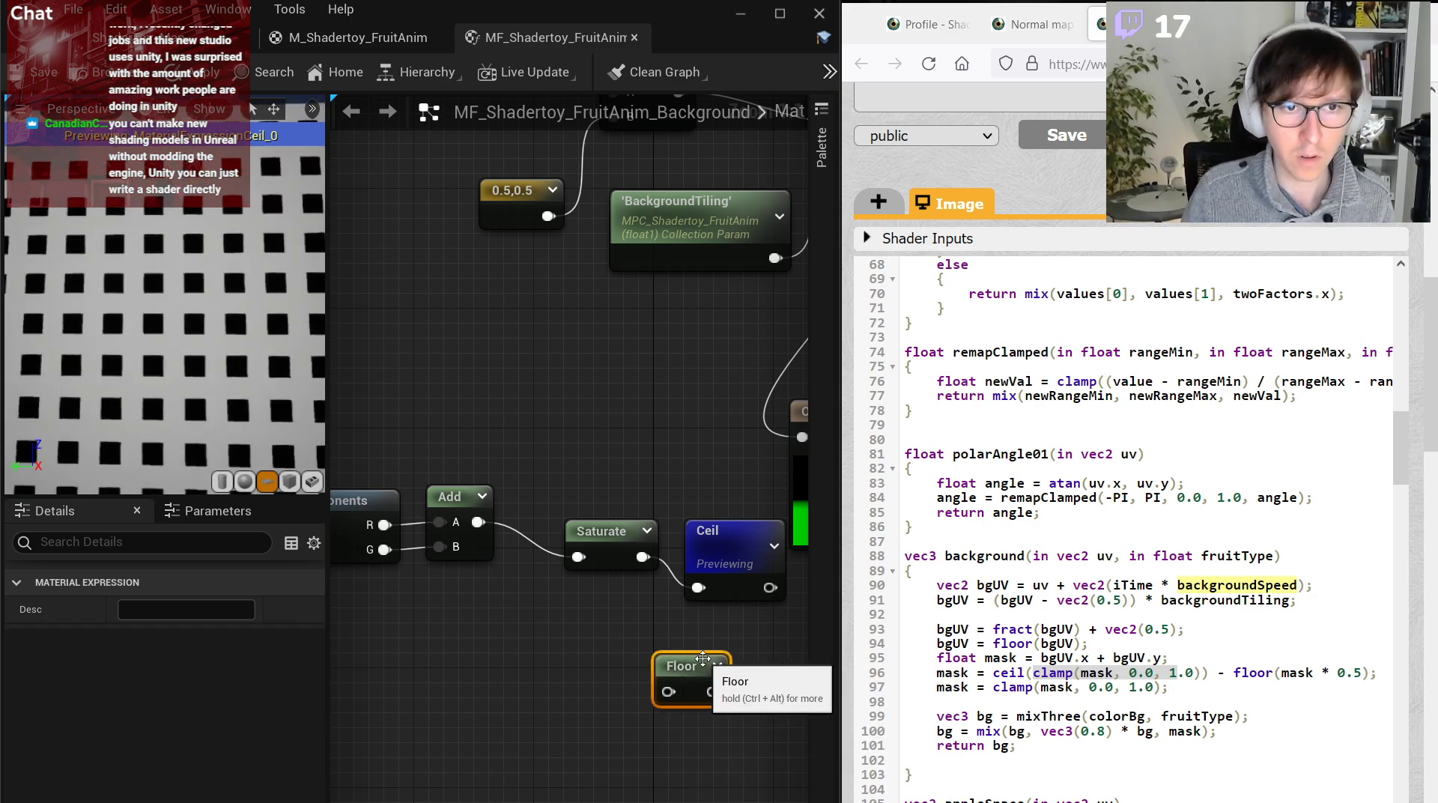
Add a Multiply node with a 0.5 constant on input B and connect its output to Floor.
right_click(571, 657)
text(mul)
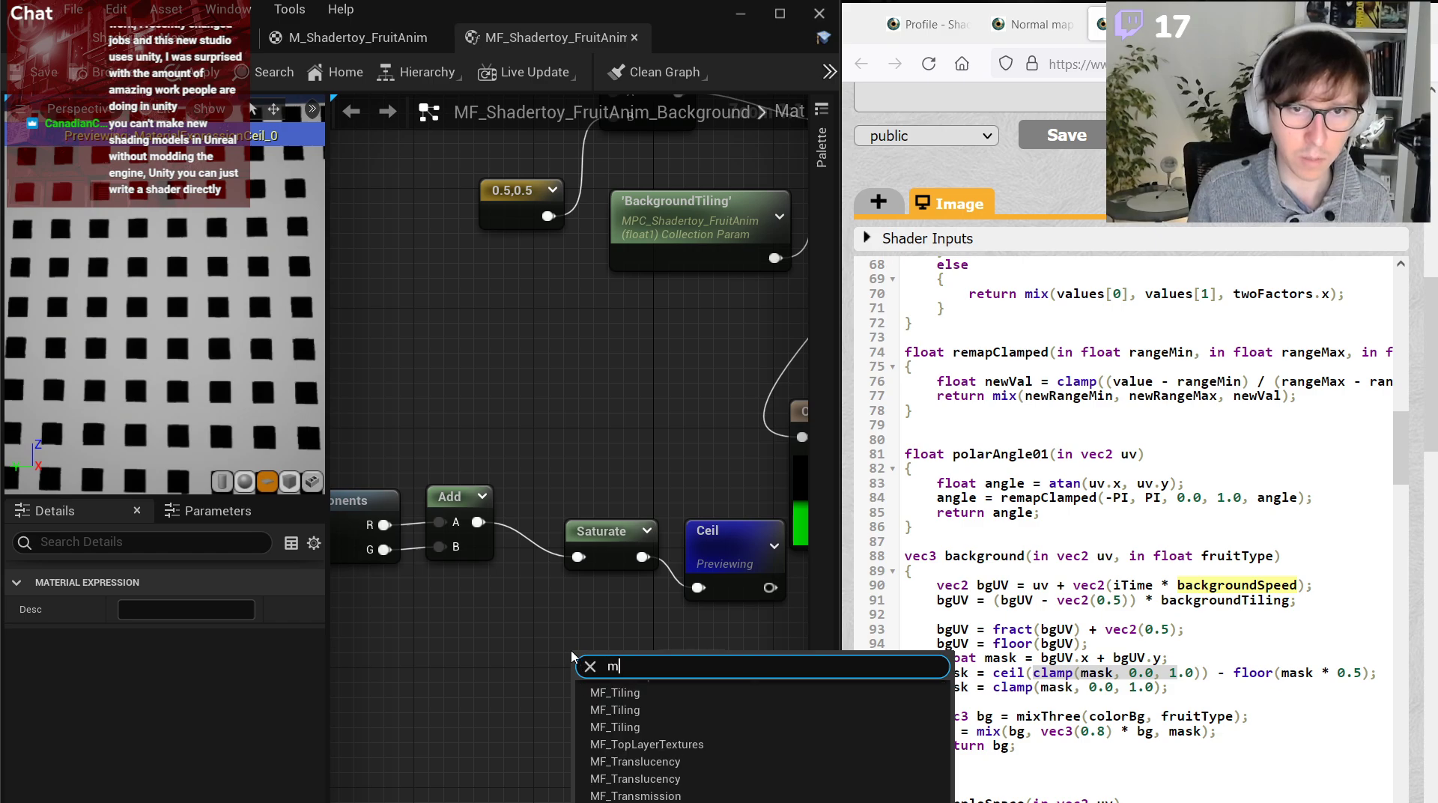
key(Return)
click(502, 706)
drag(538, 744, 578, 722)
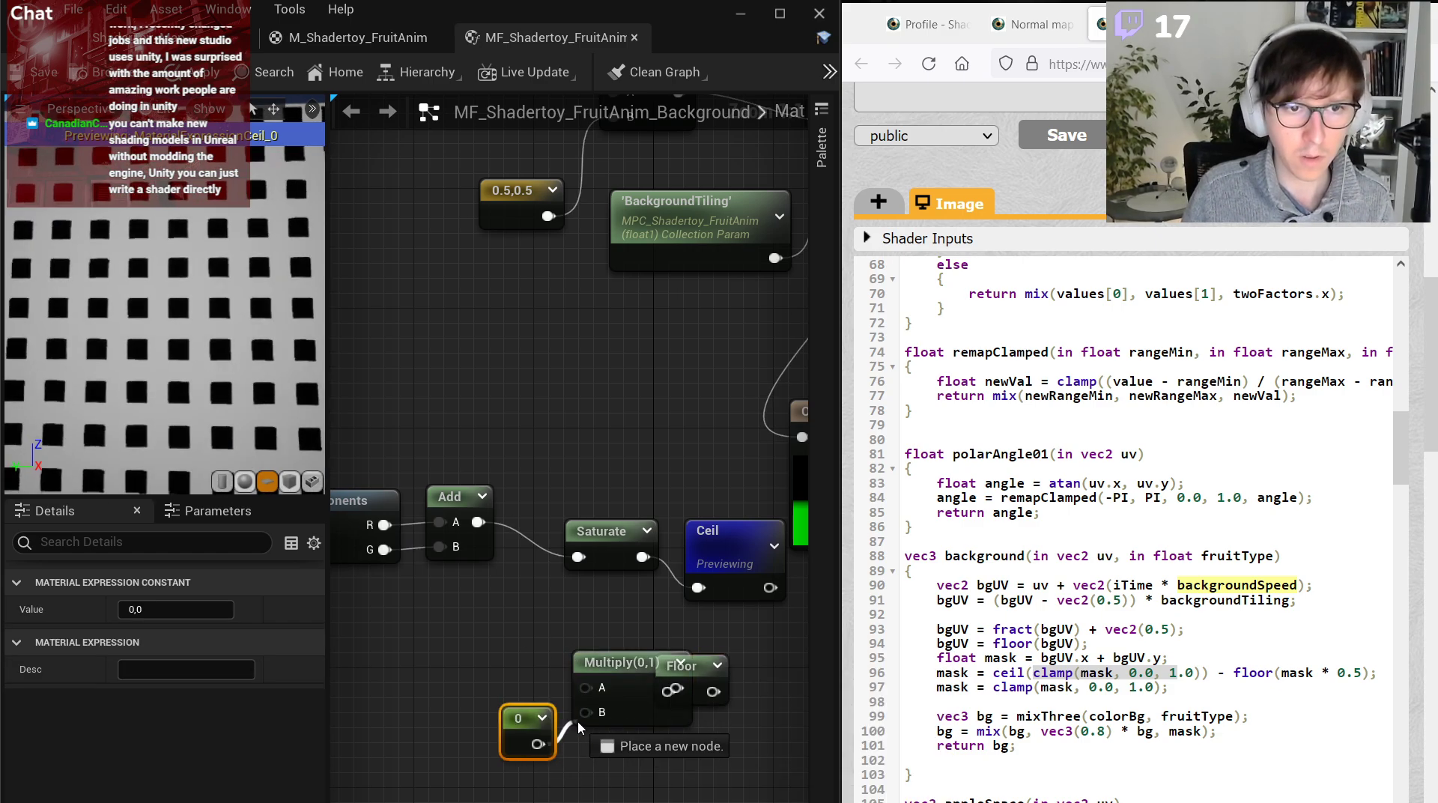
click(155, 610)
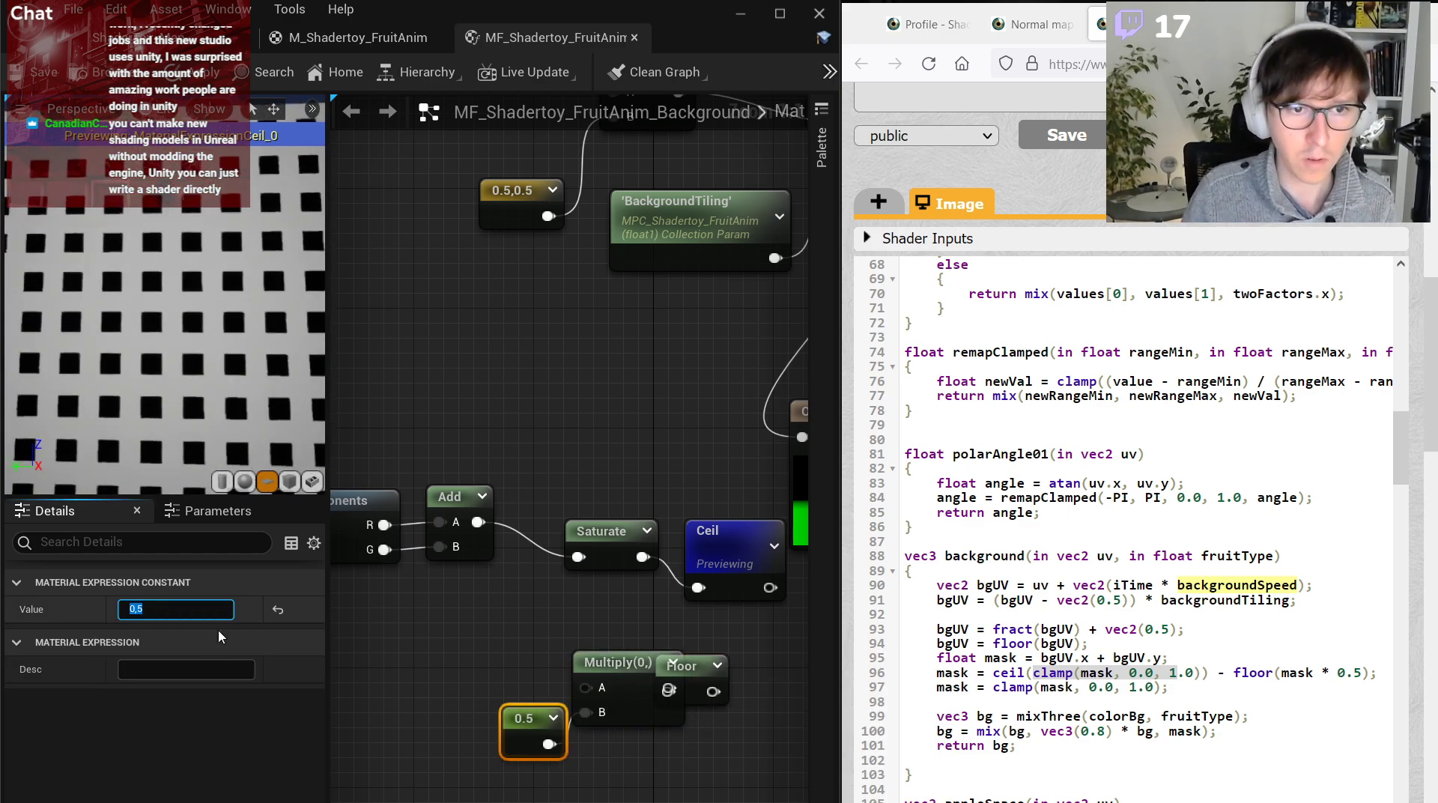
drag(697, 669, 757, 668)
drag(668, 687, 672, 690)
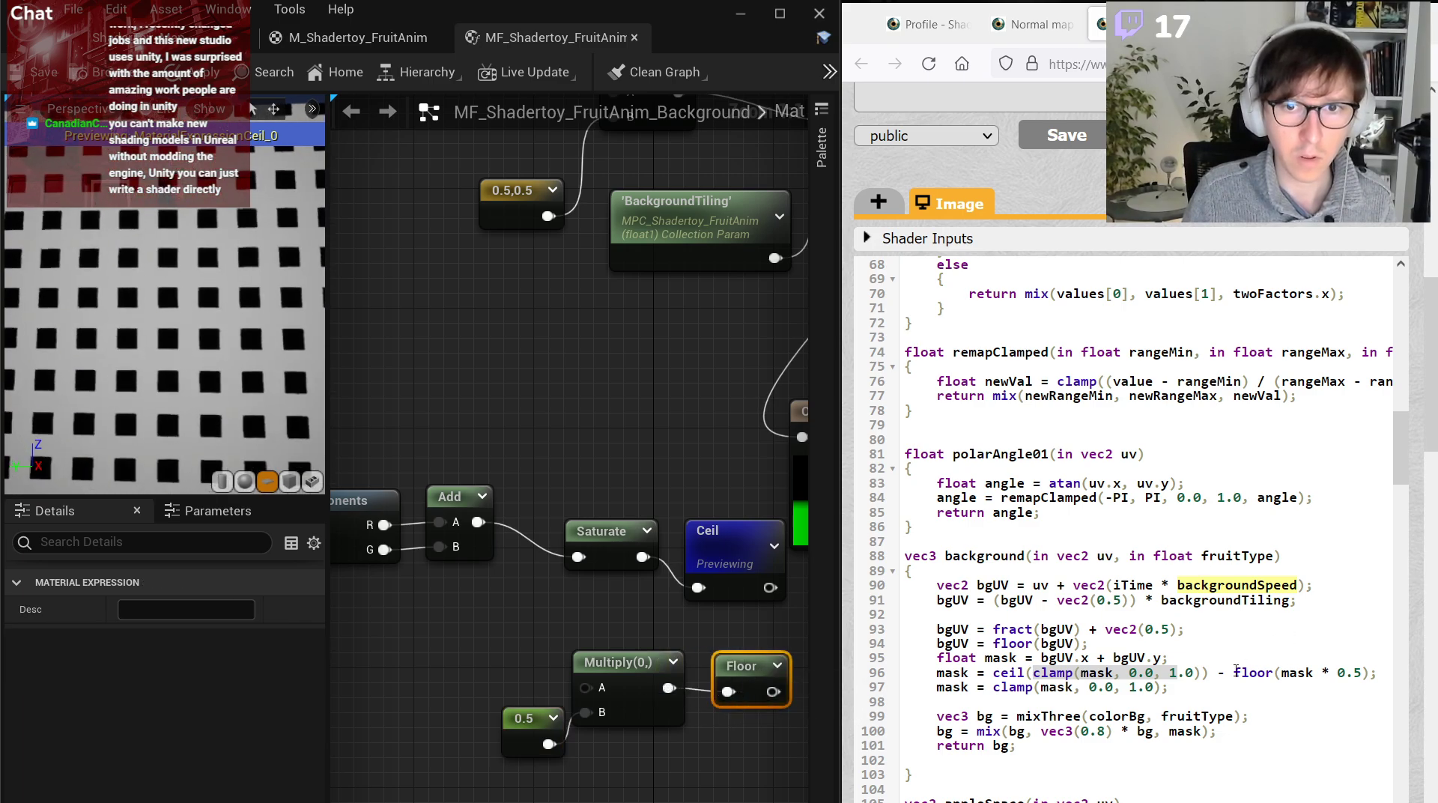
Check mask * 0.5 in the GLSL code, connect the Add output to Multiply's A input, and reposition the 0.5 constant.
drag(1235, 672, 1286, 673)
click(744, 666)
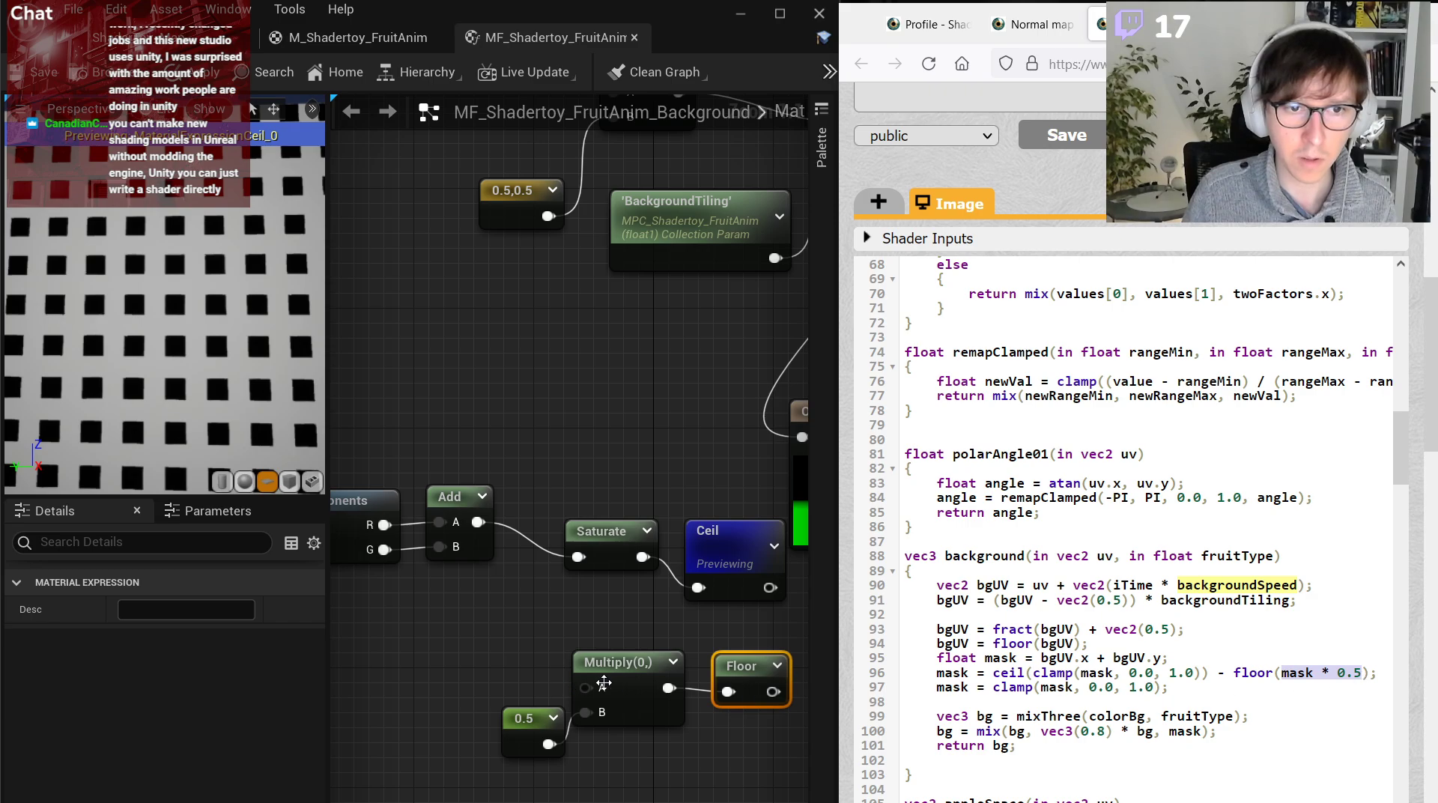
mouse_move(604, 683)
mouse_down()
mouse_move(513, 590)
mouse_move(609, 669)
mouse_up()
drag(592, 676, 478, 523)
drag(524, 724, 483, 687)
click(662, 749)
right_drag(752, 761, 689, 753)
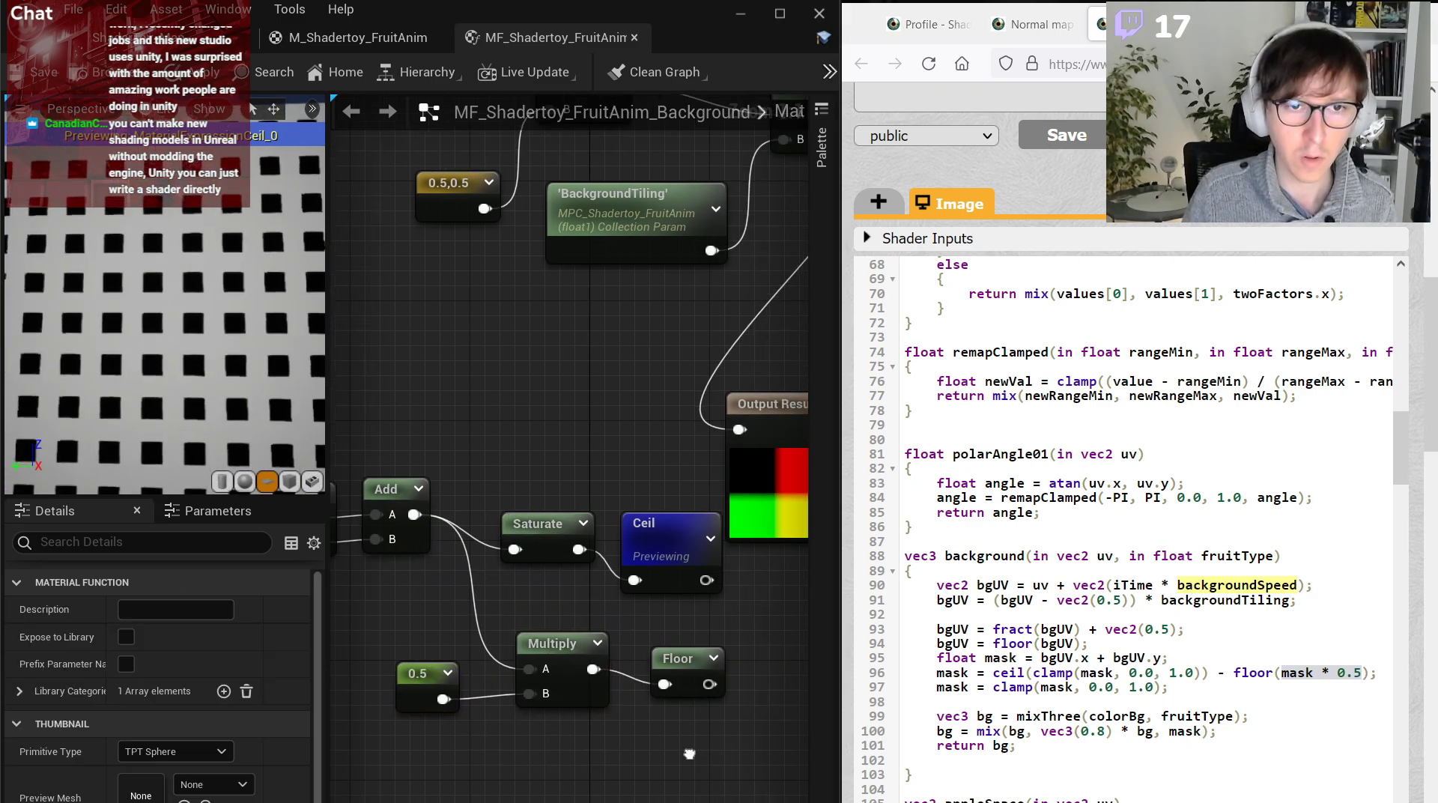
Shift the whole lower row of mask nodes further away from the Output Result node.
scroll(689, 753, down, 6)
drag(664, 603, 411, 488)
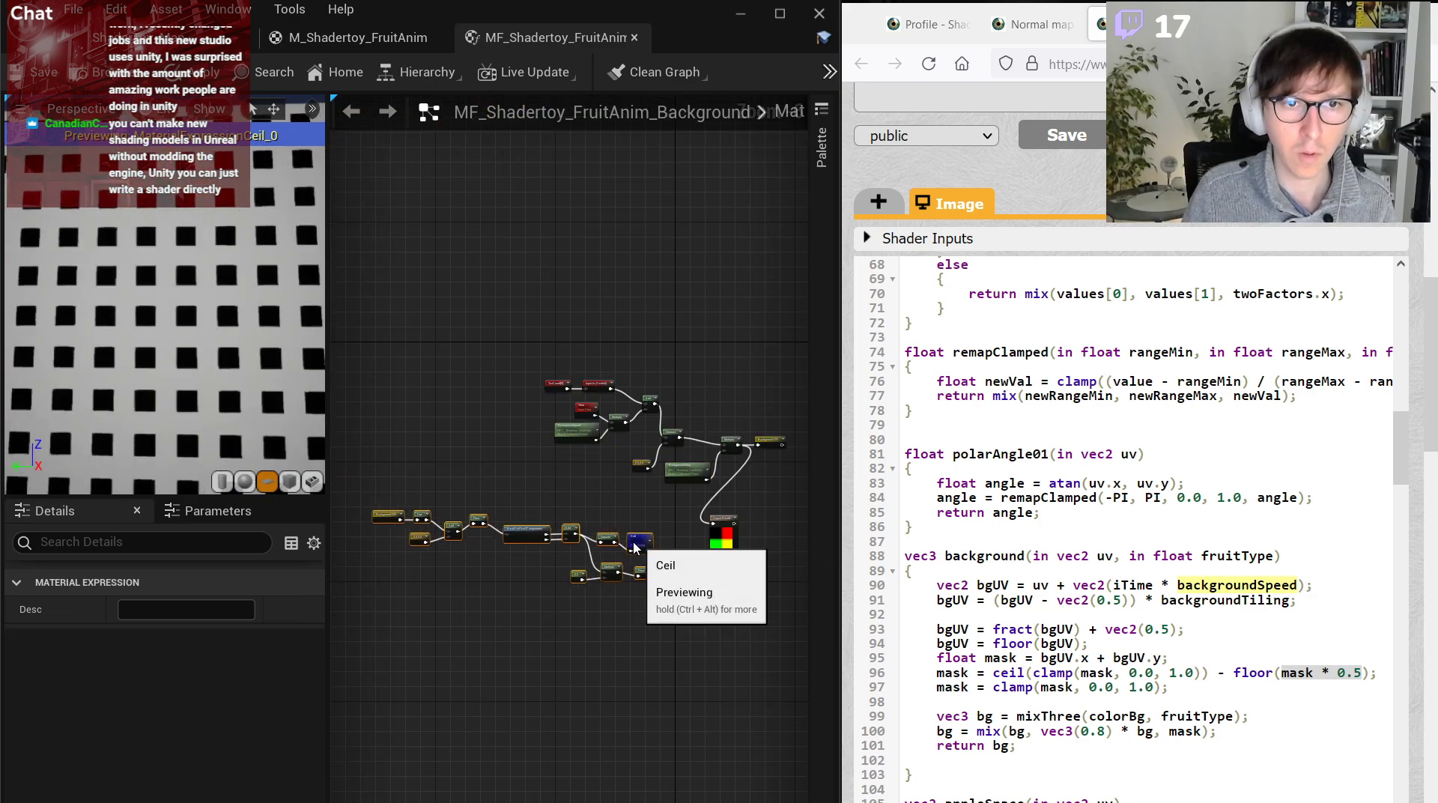
click(640, 545)
Add a Subtract node with Ceil on A and Floor on B, and preview it.
scroll(644, 551, up, 5)
right_click(648, 556)
text(subtract)
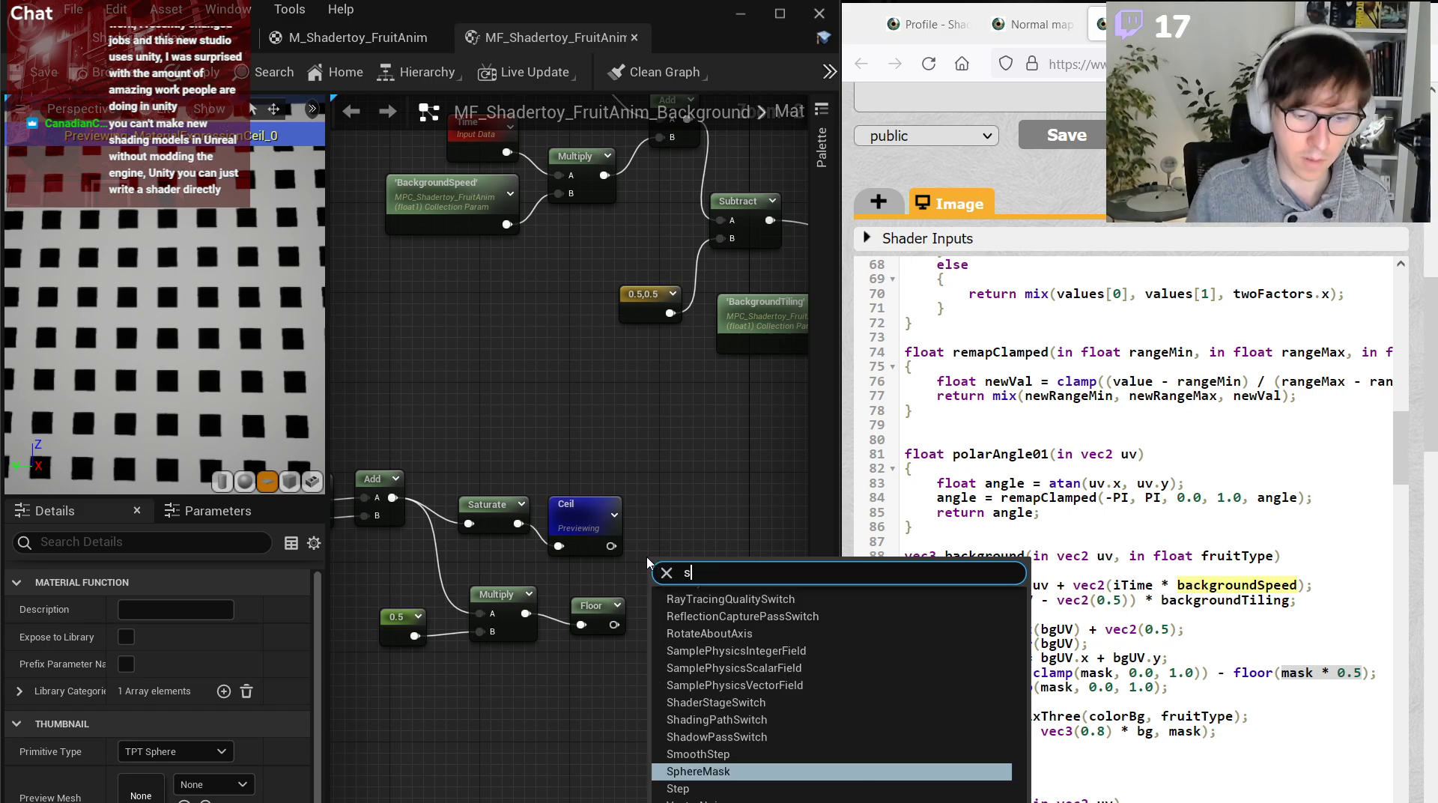
key(Return)
scroll(646, 556, up, 2)
drag(620, 661, 611, 545)
right_click(702, 589)
click(757, 600)
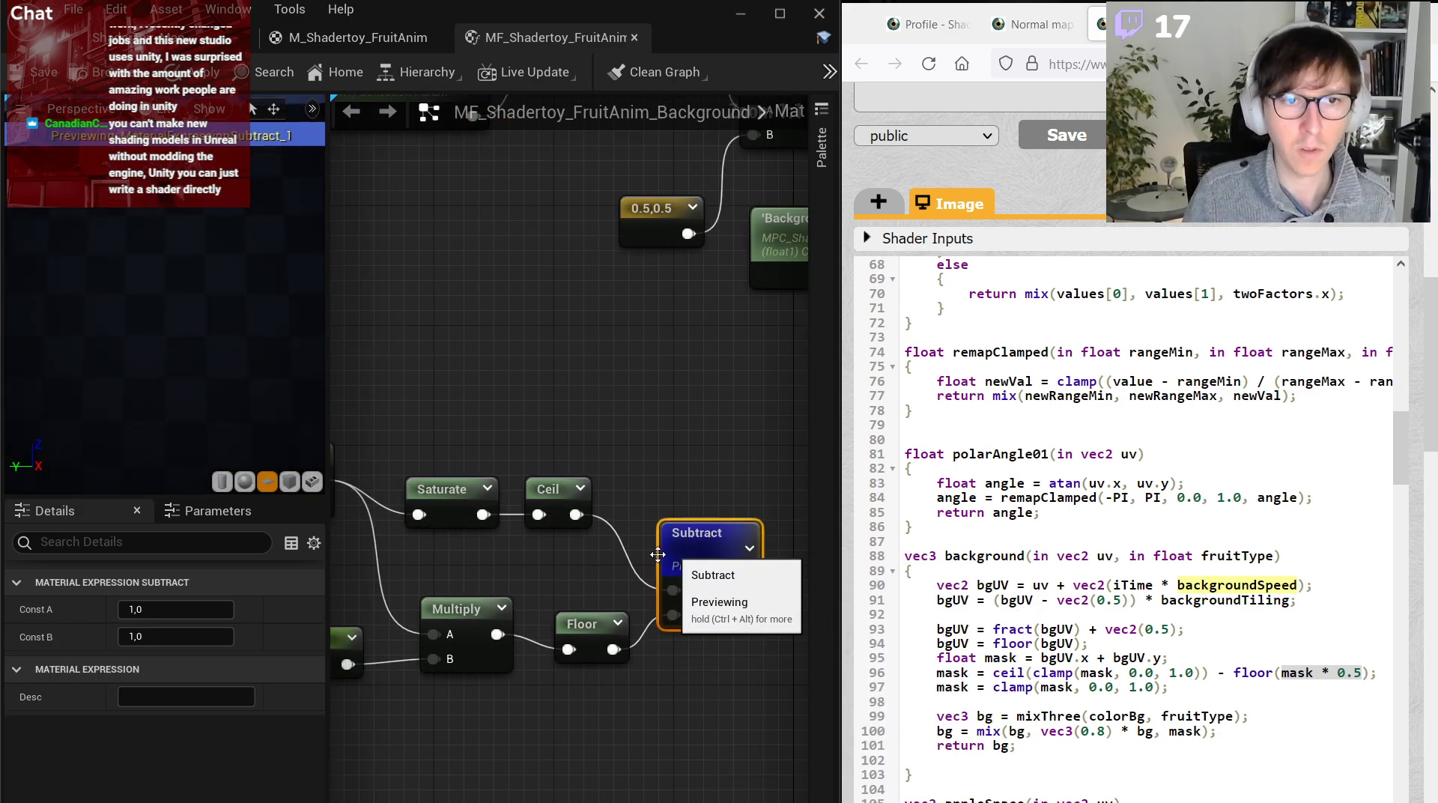
Add a Saturate node fed by the Subtract output and place it beside Subtract.
right_drag(757, 528, 437, 547)
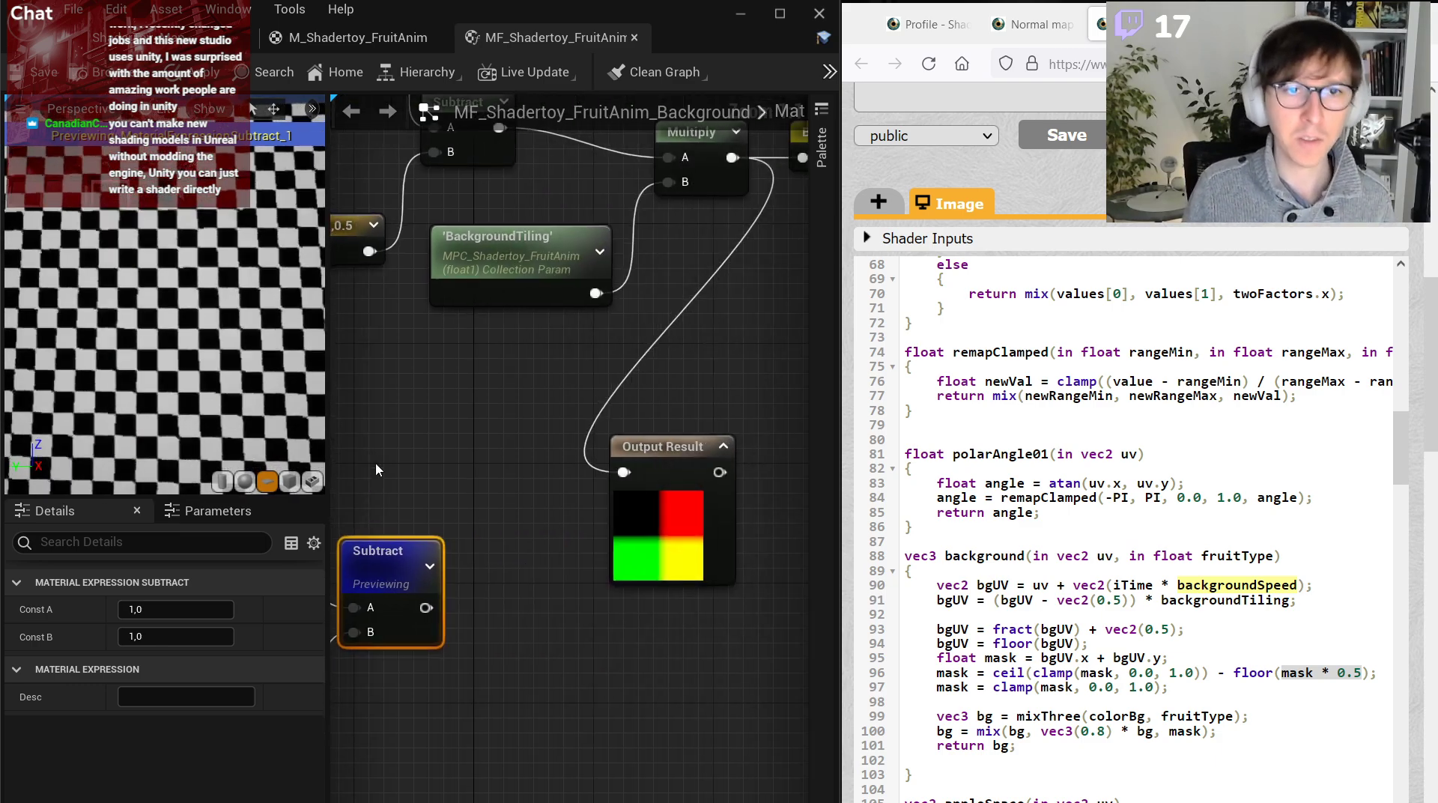
drag(425, 607, 503, 613)
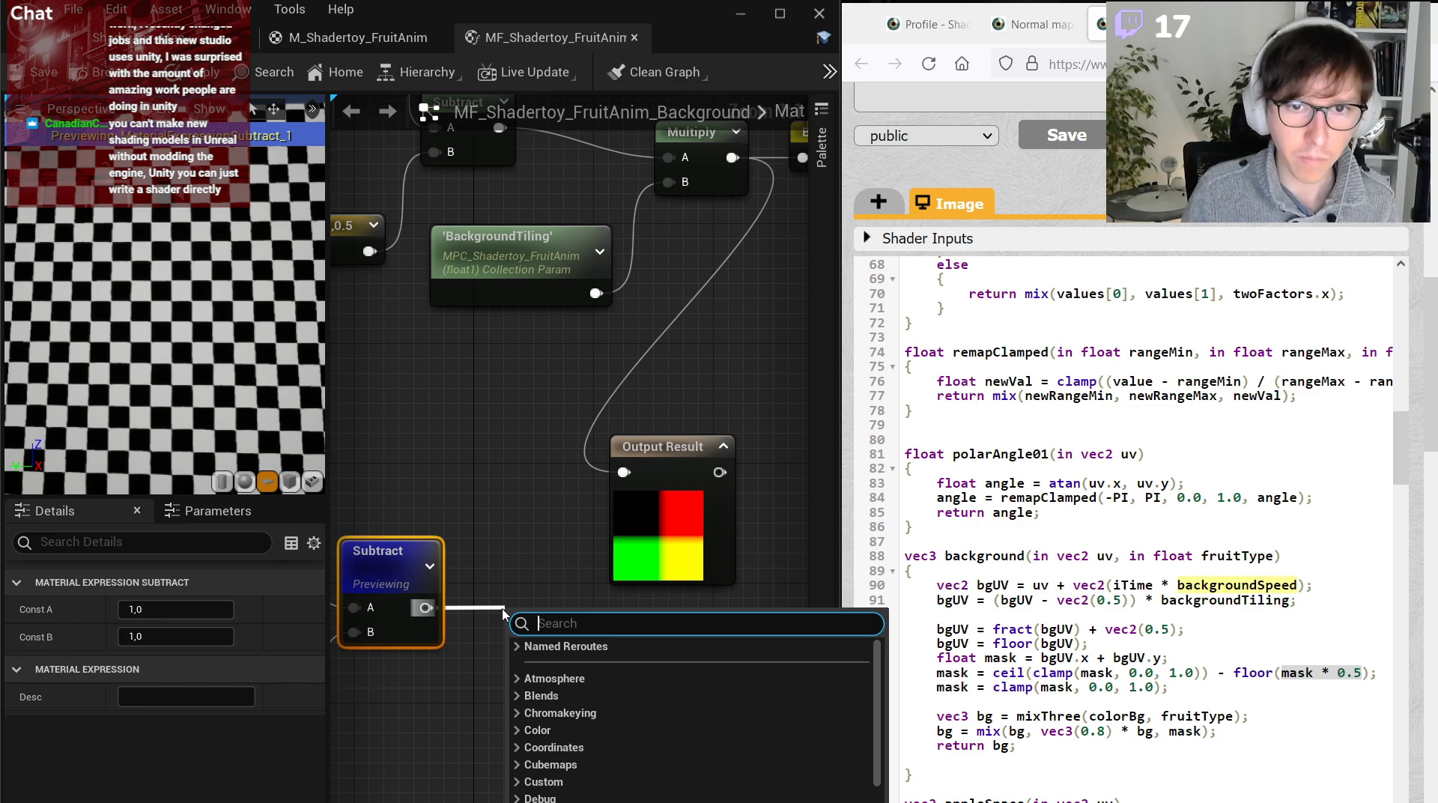
text(sat)
key(Return)
drag(539, 621, 490, 568)
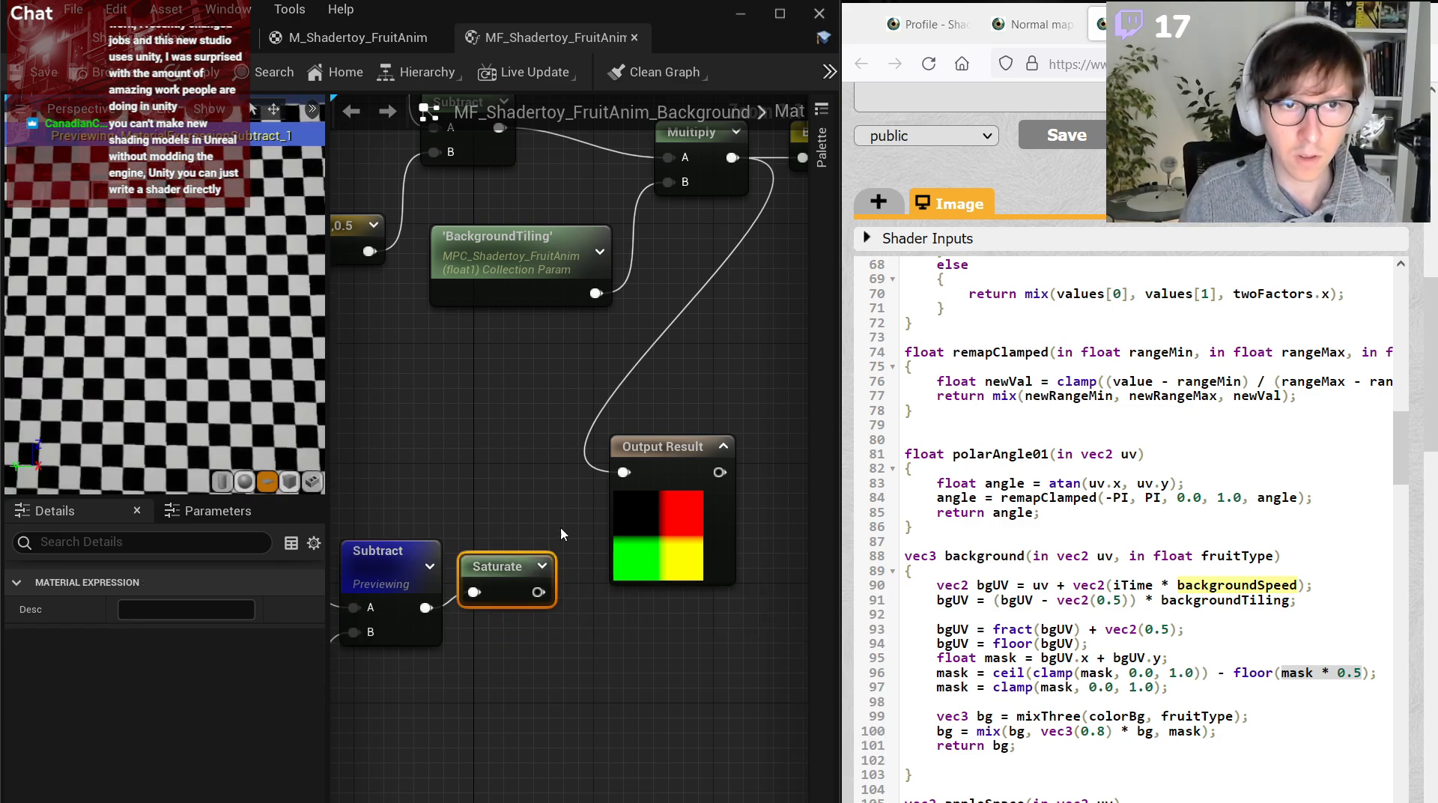
Move Output Result aside, add a named reroute called CheckerboardMask fed by the final Saturate, and save.
drag(660, 447, 779, 431)
drag(538, 592, 619, 588)
text(named)
key(Return)
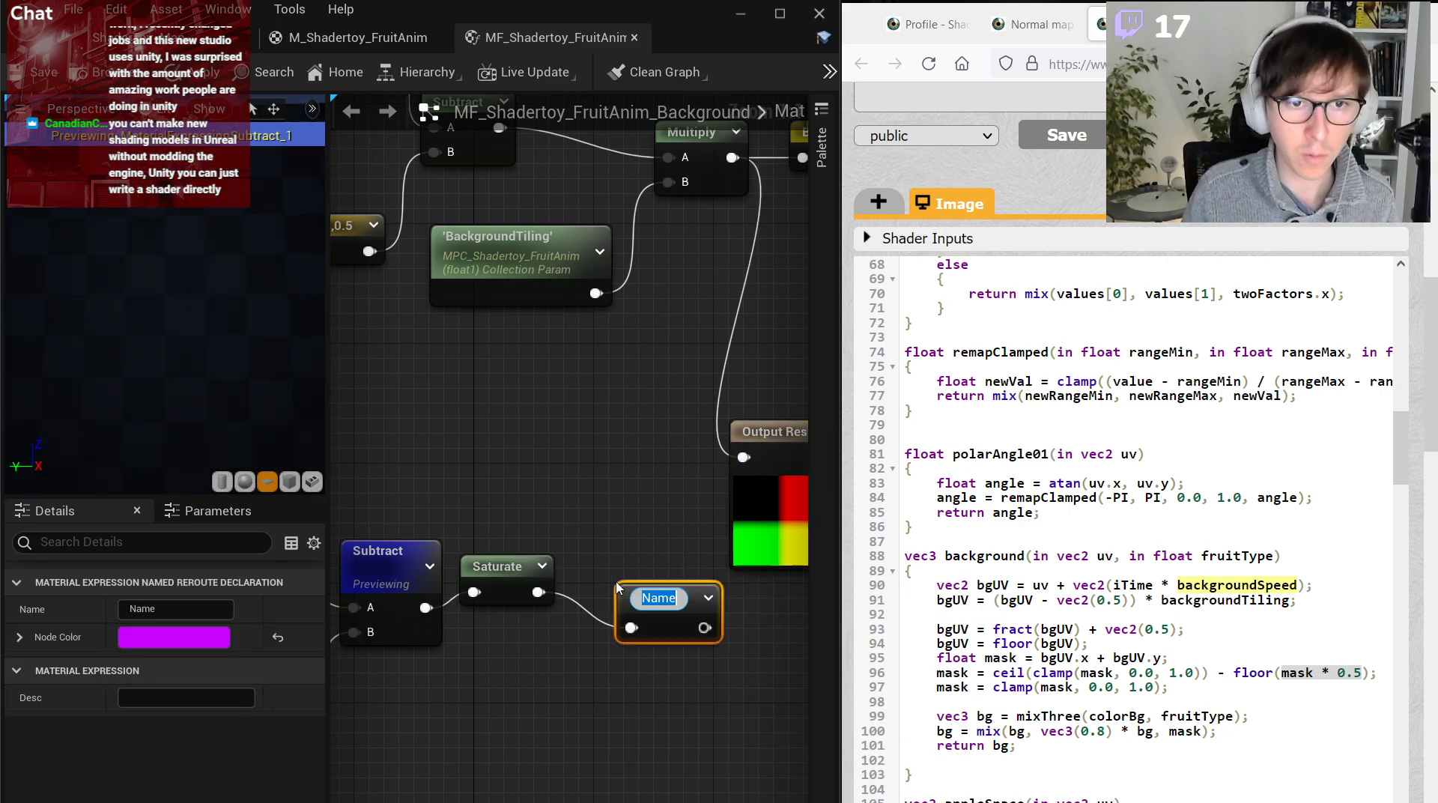
text(Checkb)
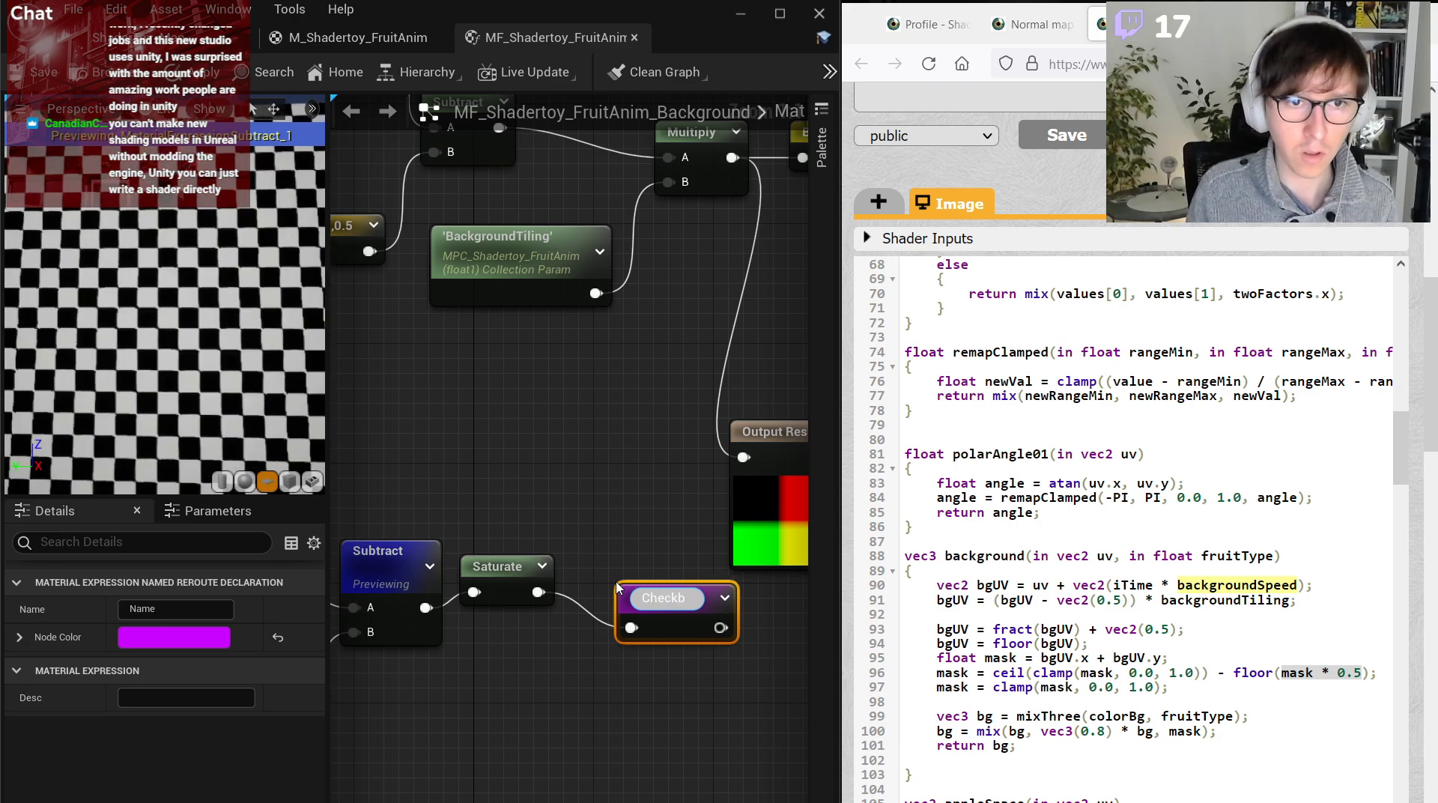
key(BackSpace)
text(erboardMask)
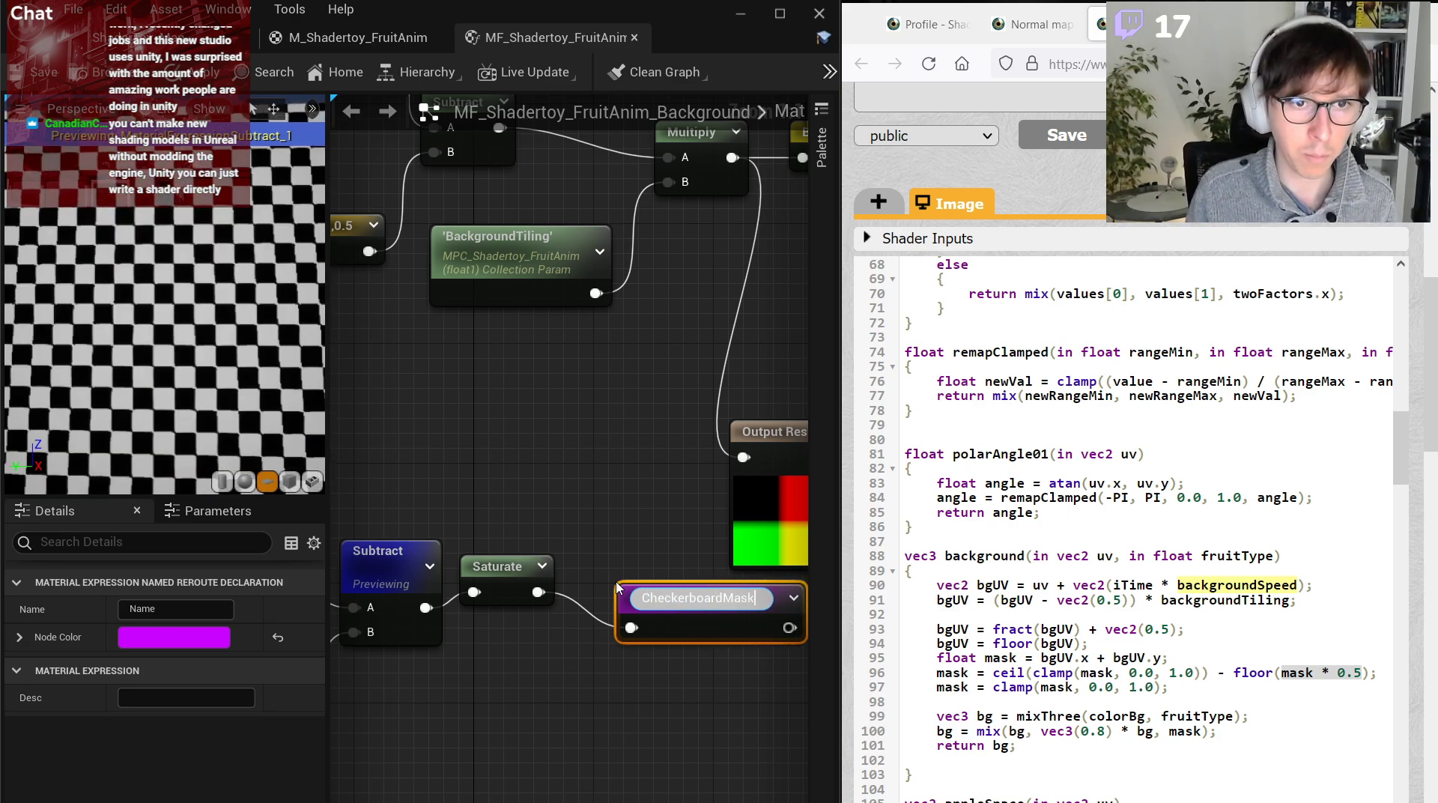
key(Return)
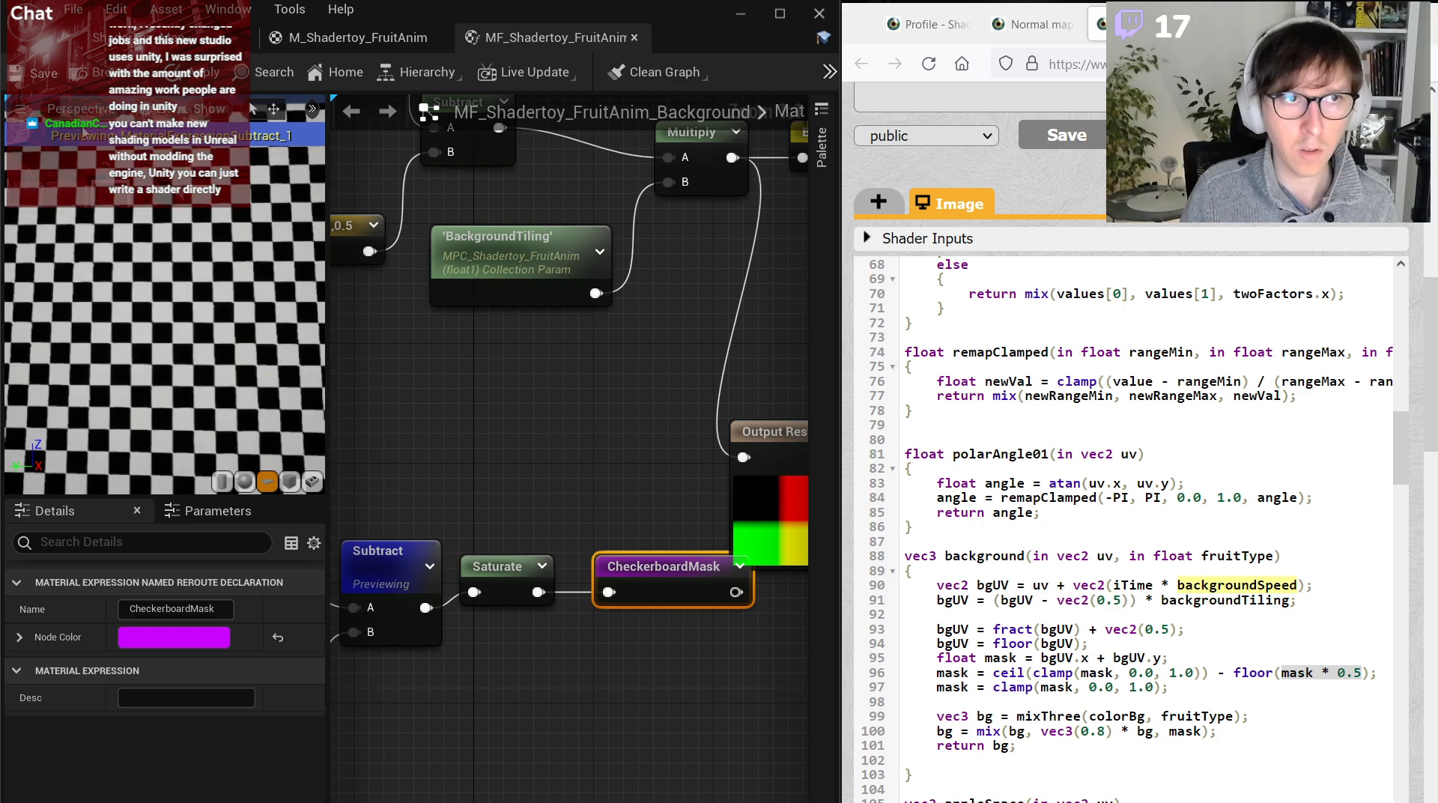
key(ctrl+s)
Move the Output Result node below the CheckerboardMask reroute.
scroll(586, 469, down, 3)
click(707, 711)
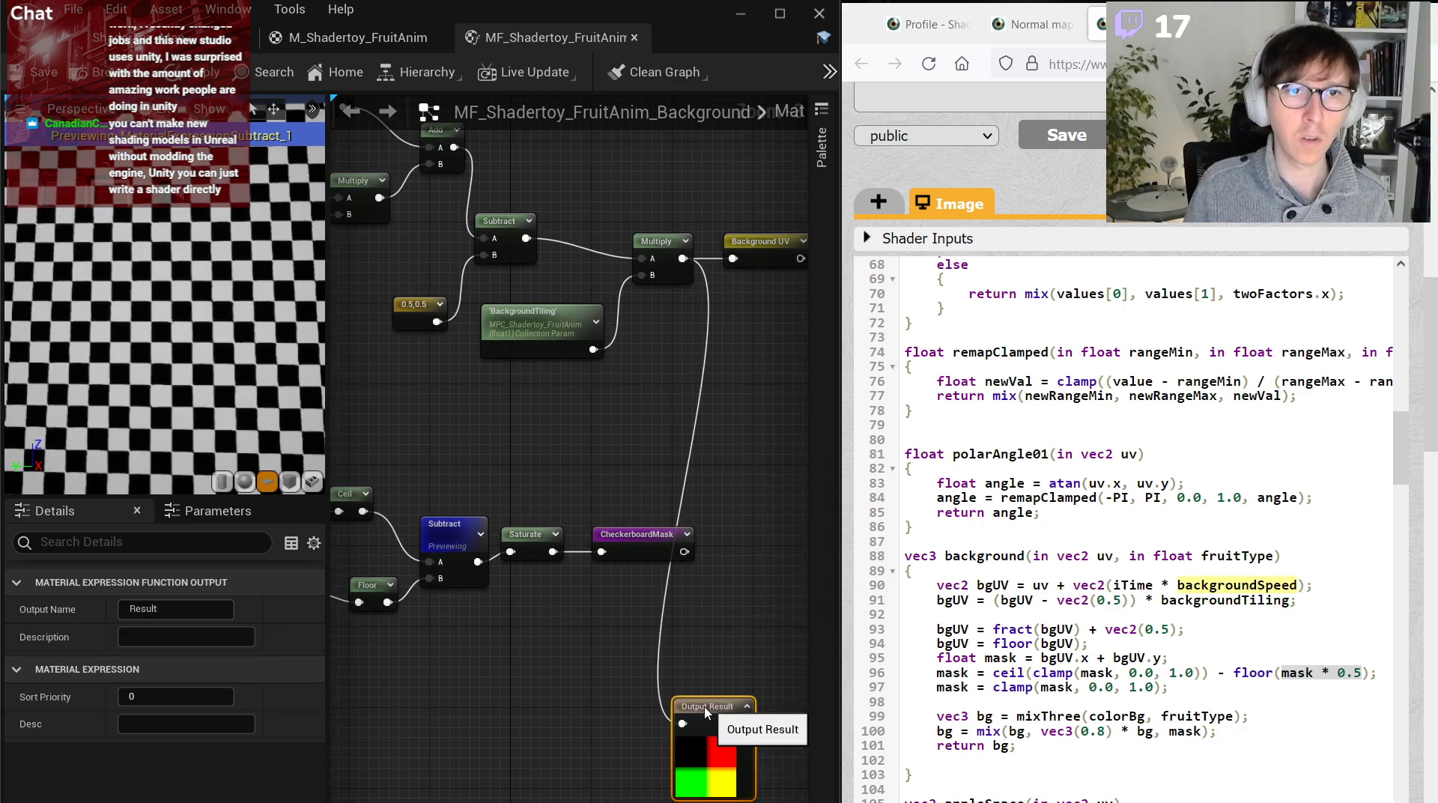
right_drag(707, 712, 734, 412)
Try to insert a reference to the CheckerboardMask named reroute below the mask nodes.
right_click(422, 499)
text(chec)
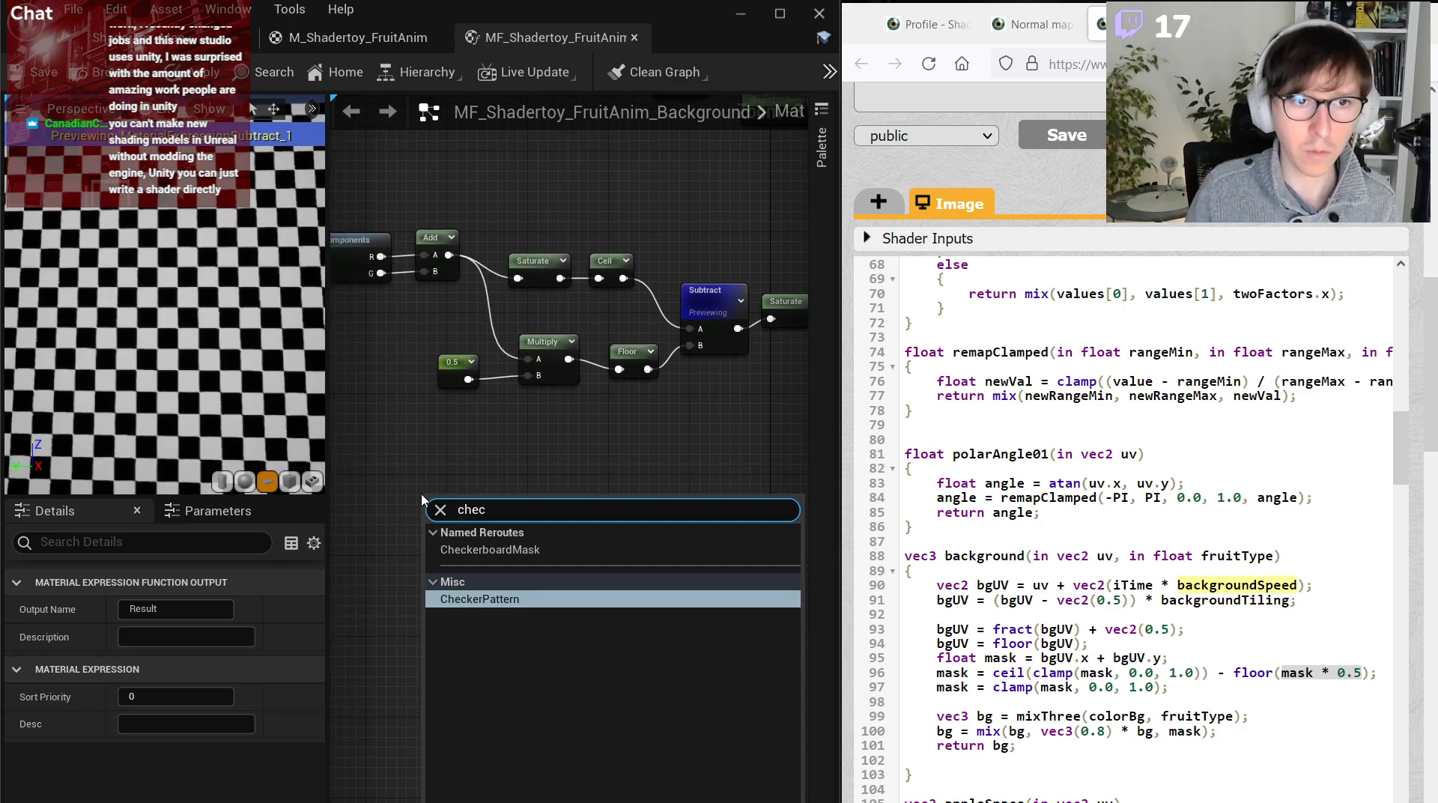
key(Return)
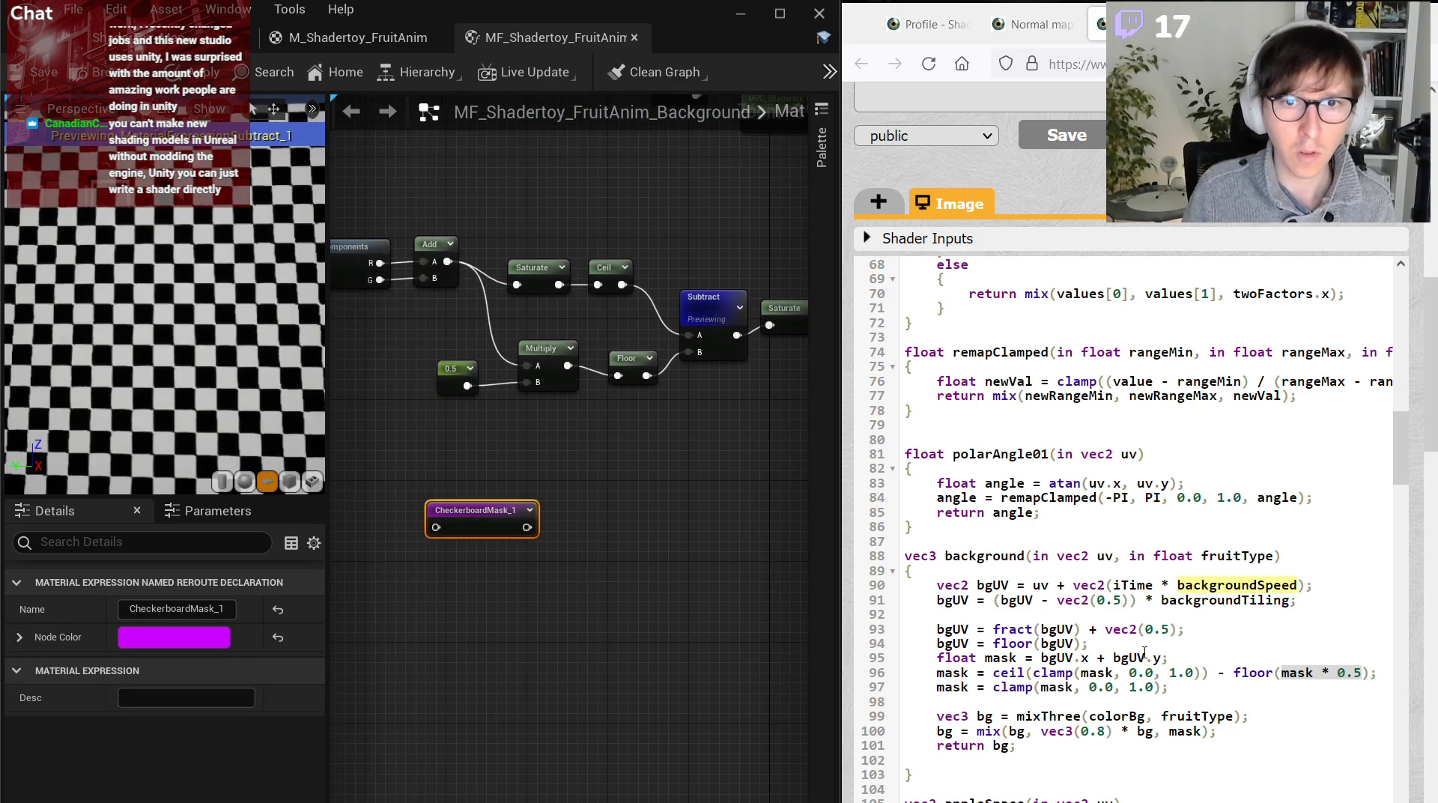
scroll(1103, 694, up, 2)
scroll(1103, 695, down, 2)
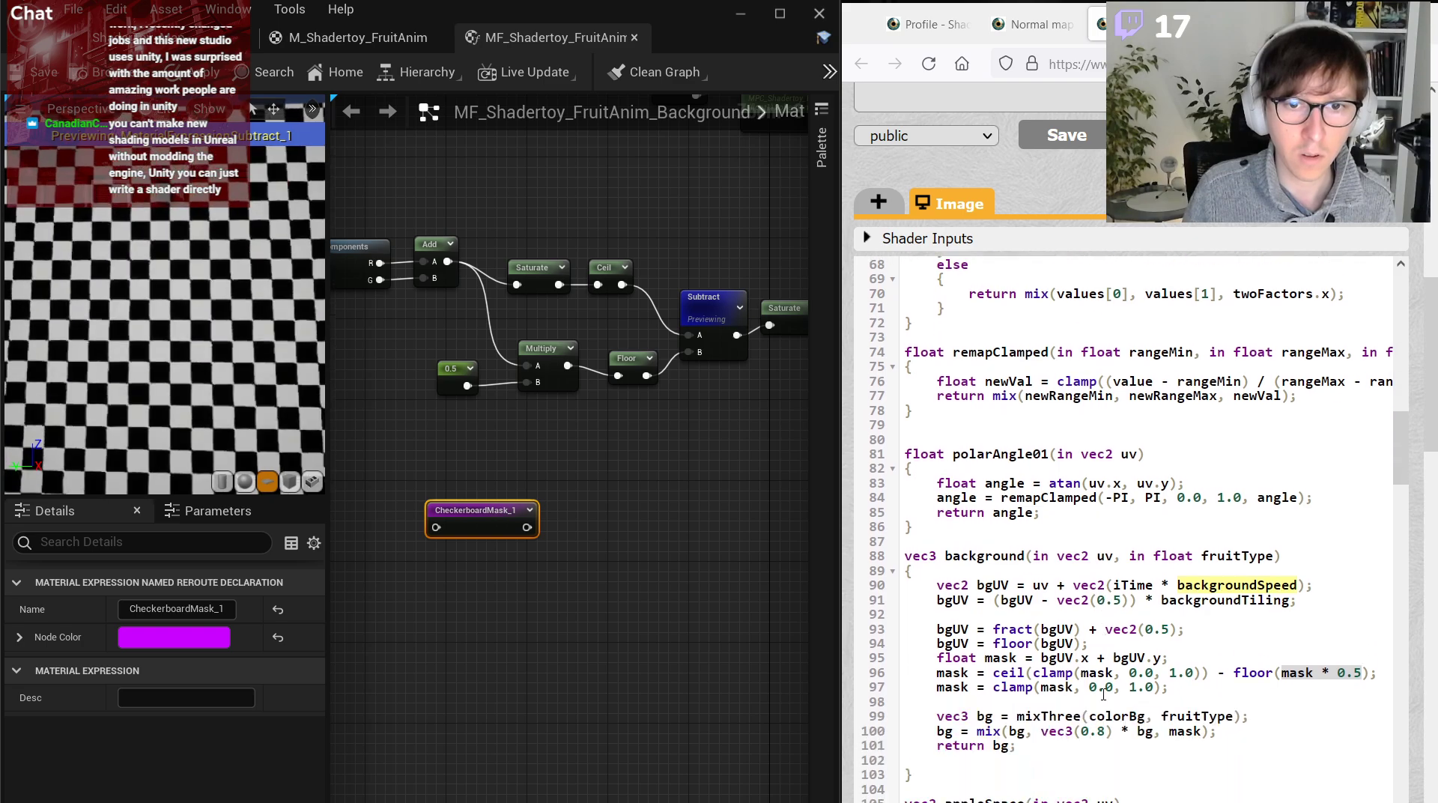
drag(484, 510, 484, 633)
double_click(483, 633)
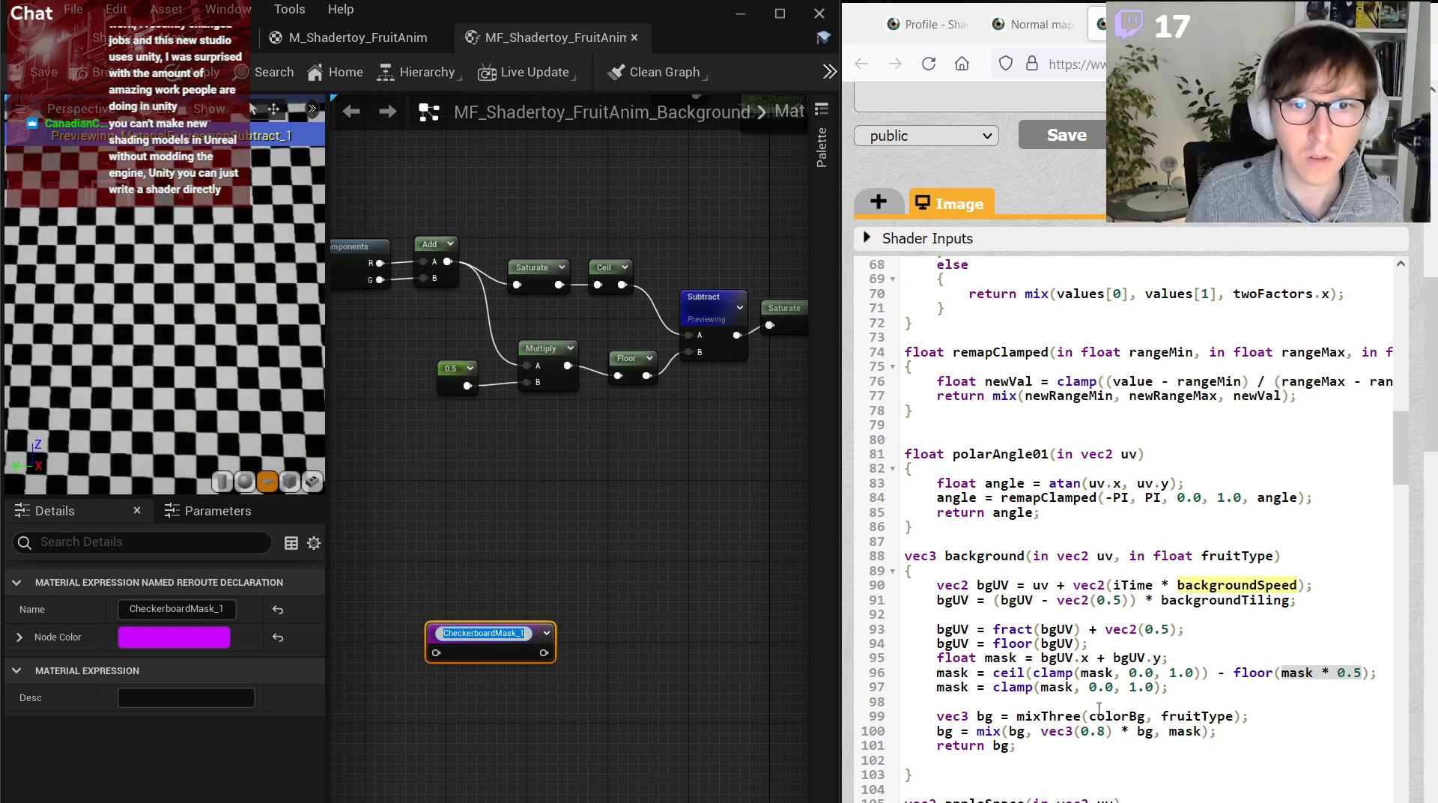
click(488, 583)
scroll(488, 582, up, 1)
right_click(535, 551)
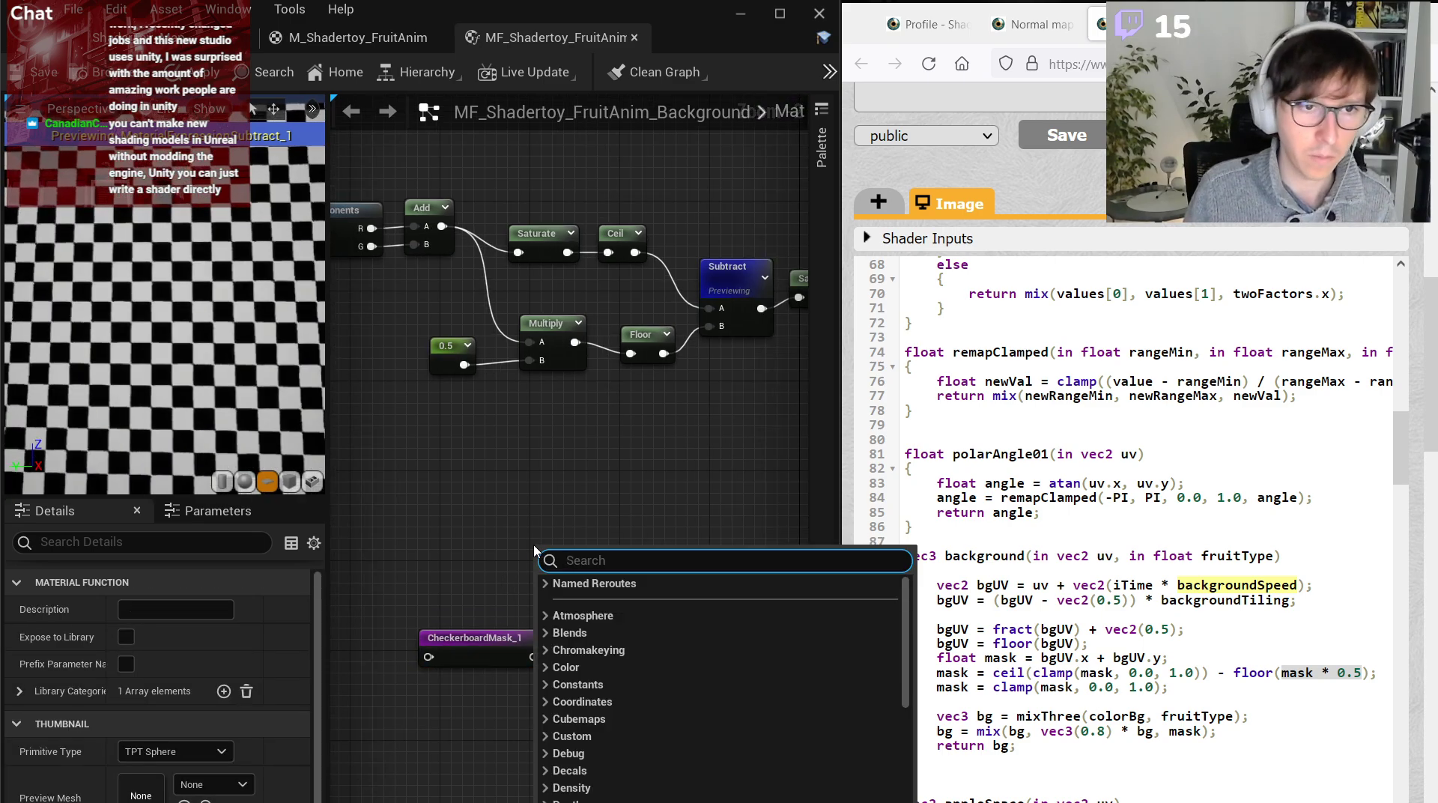
click(473, 639)
click(177, 608)
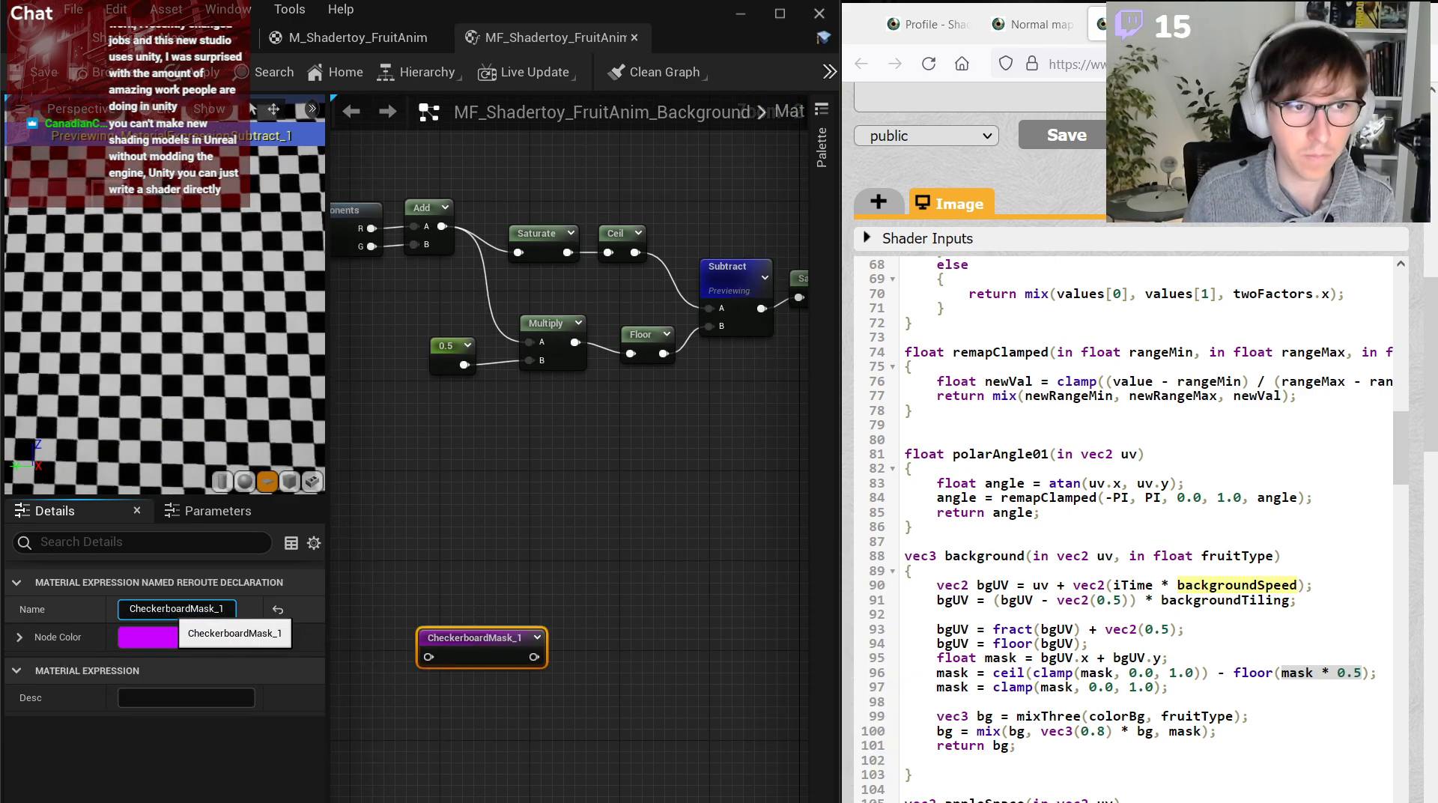
drag(443, 481, 517, 552)
Add a usage node of the existing CheckerboardMask named reroute in the free space below the mask row.
right_click(517, 552)
text(chec)
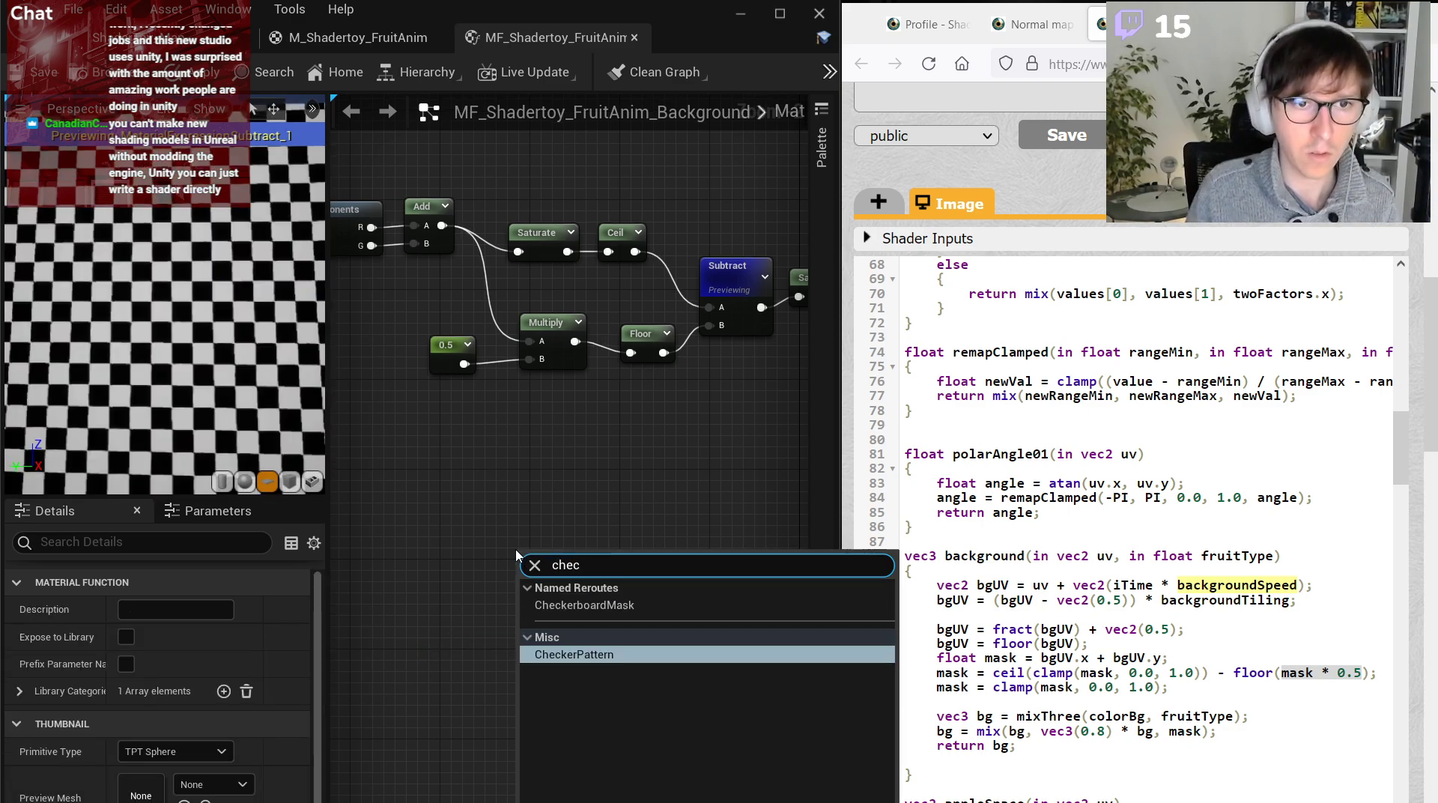
key(Up)
key(Return)
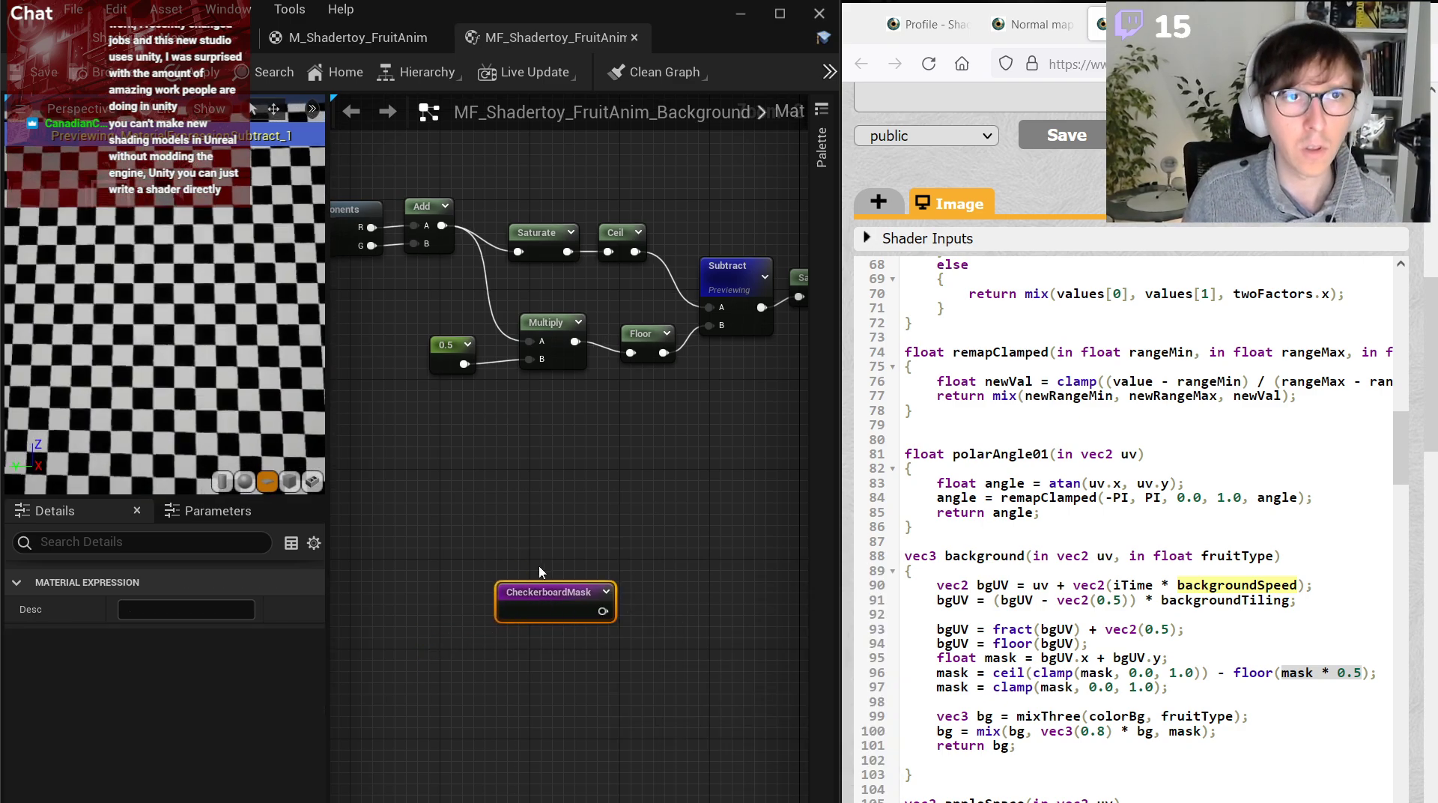
click(540, 572)
Copy the MF_Shadertoy_MixThree call from M_Shadertoy_FruitAnim into the background function and place the CheckerboardMask reference beside it.
click(347, 39)
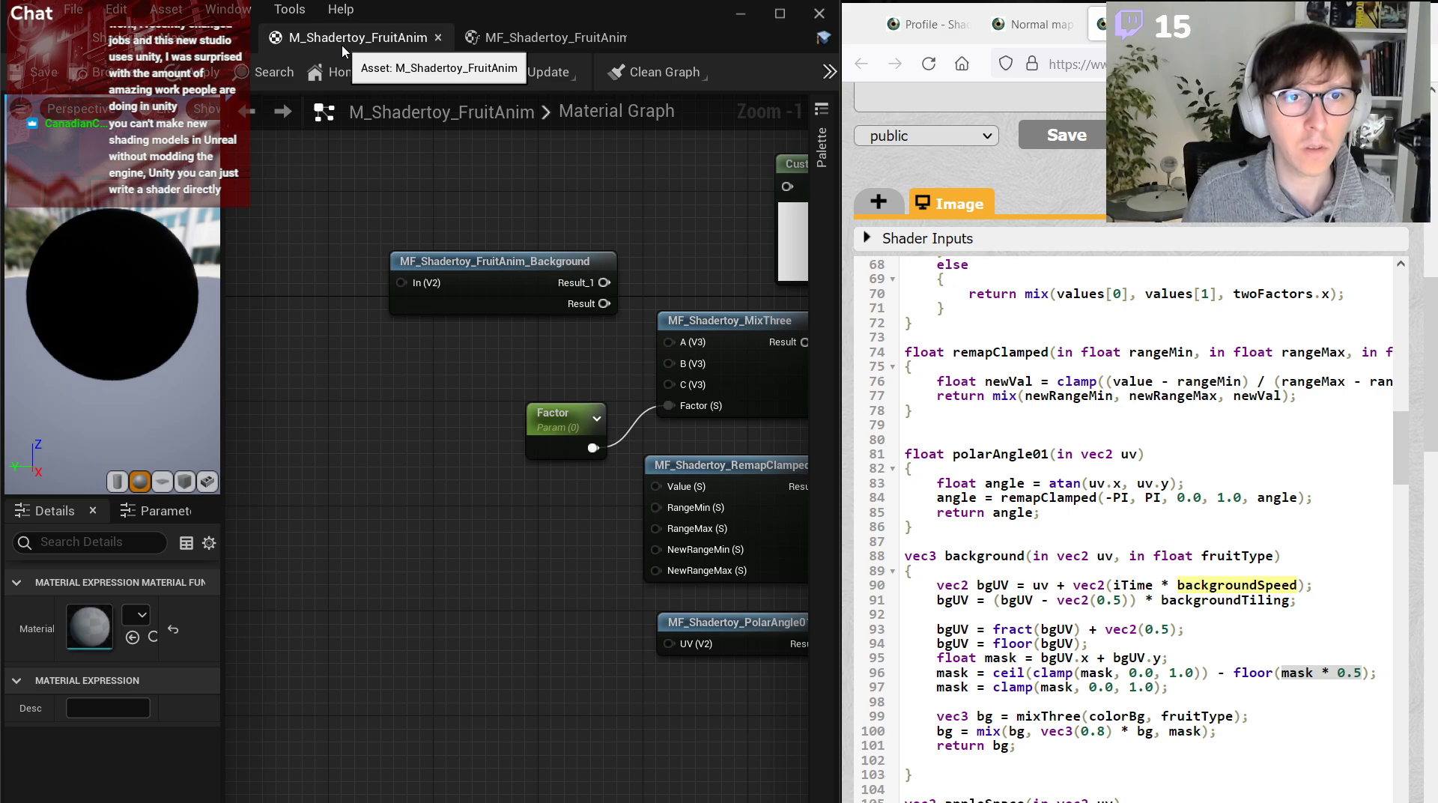
right_drag(553, 230, 322, 241)
right_drag(426, 337, 528, 379)
click(552, 377)
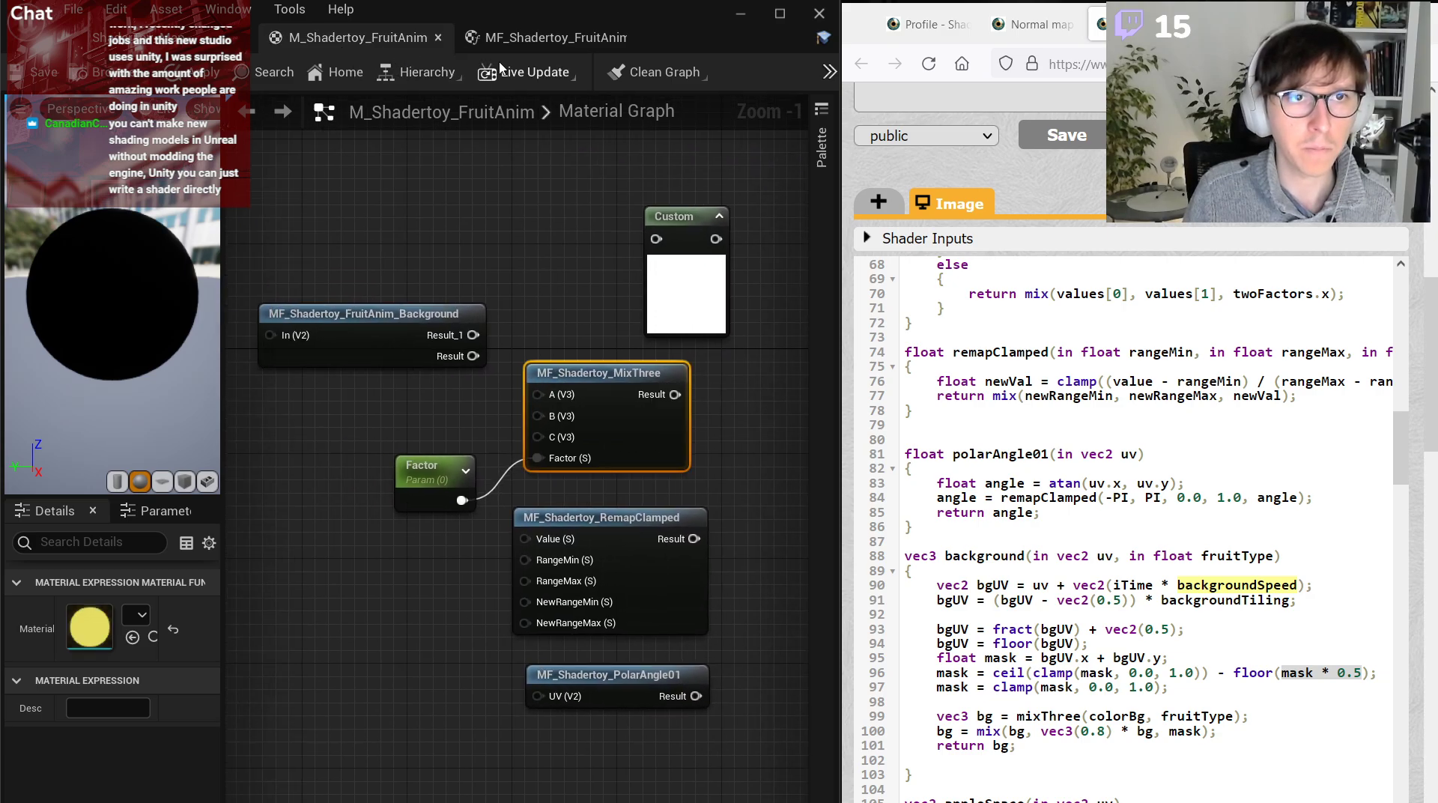
click(520, 40)
key(ctrl+v)
drag(556, 588, 488, 645)
click(529, 516)
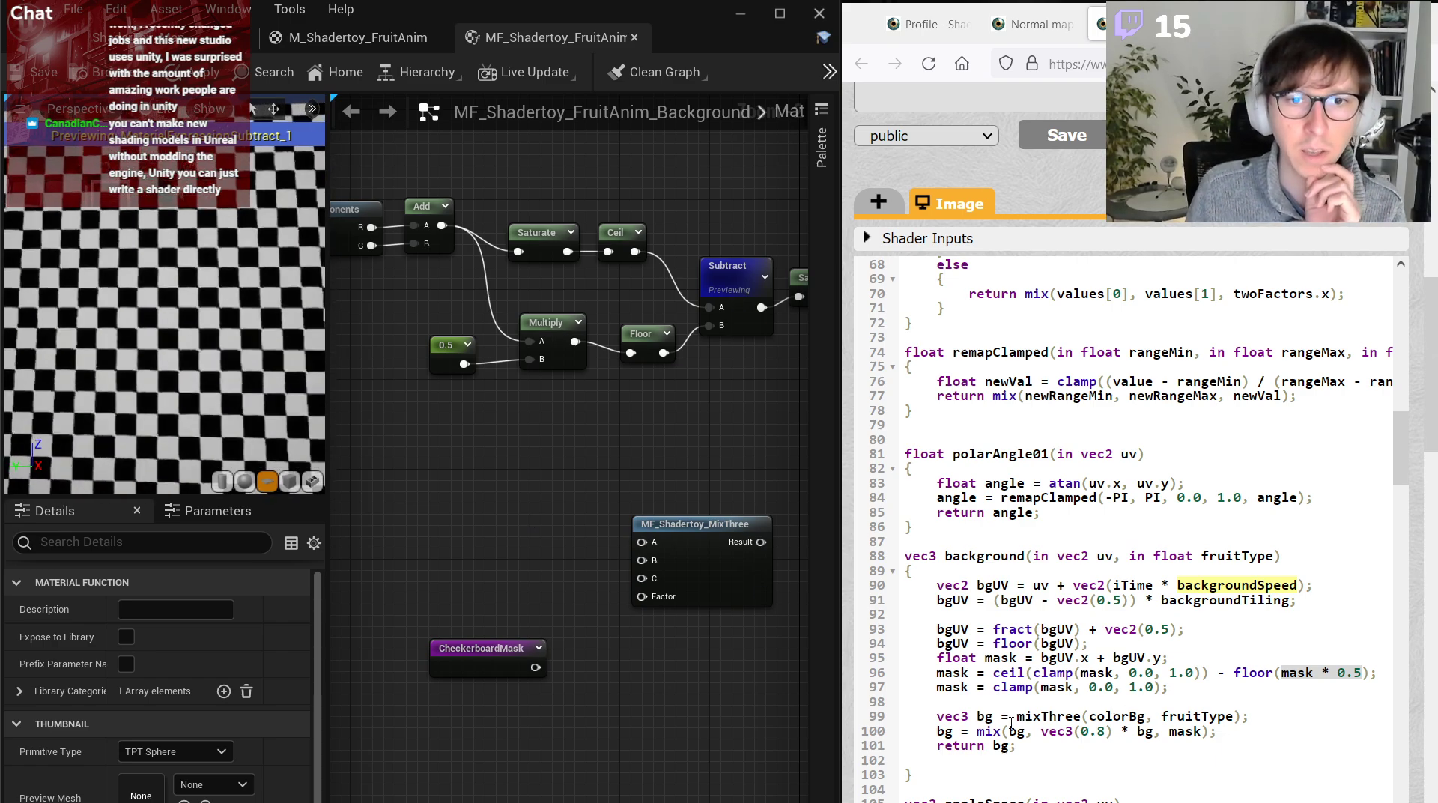
drag(500, 676, 511, 620)
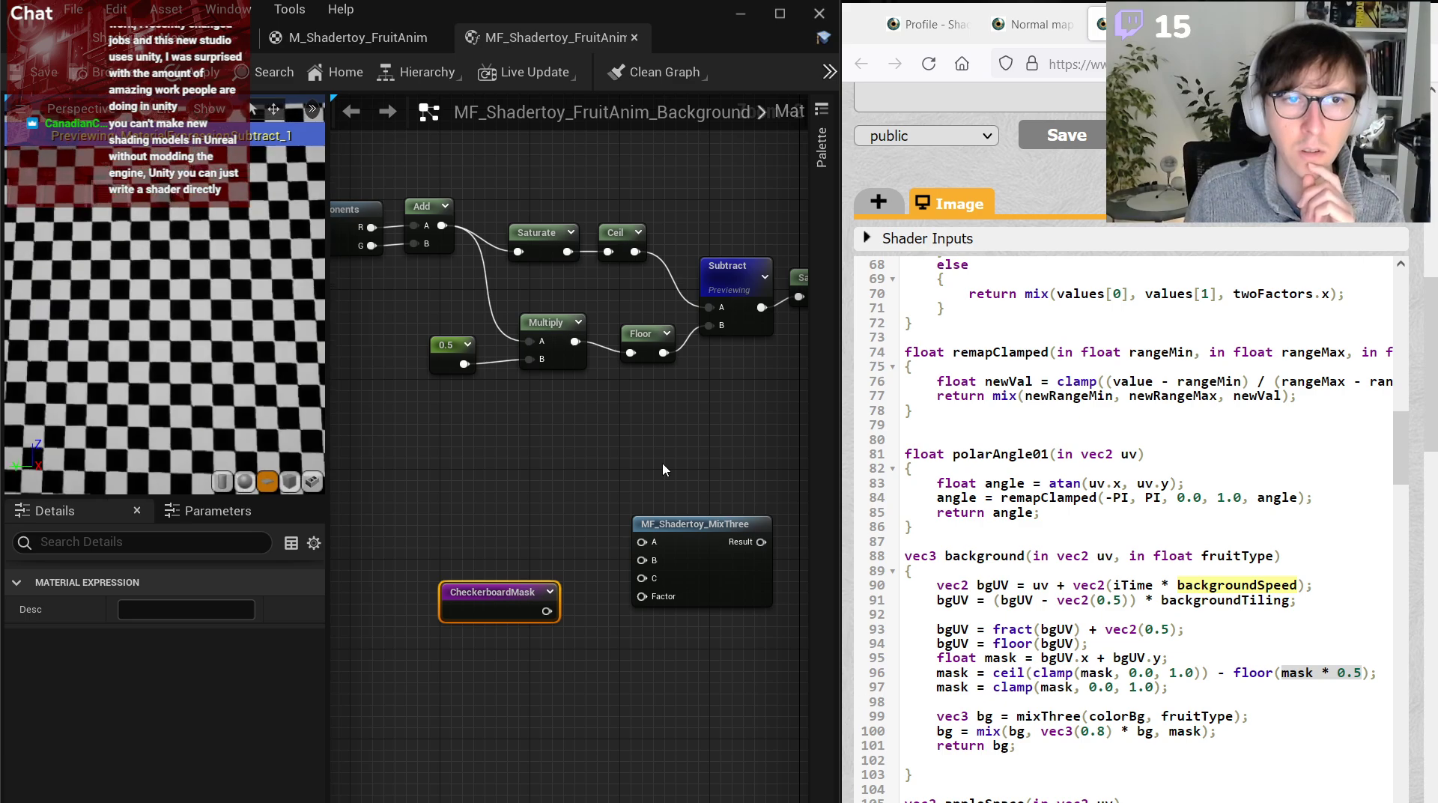
Add a function input below CheckerboardMask with sort priority 10, name it FruitType, and make it a scalar input.
right_drag(663, 471, 802, 550)
scroll(555, 453, down, 3)
right_drag(701, 236, 716, 322)
scroll(716, 322, up, 2)
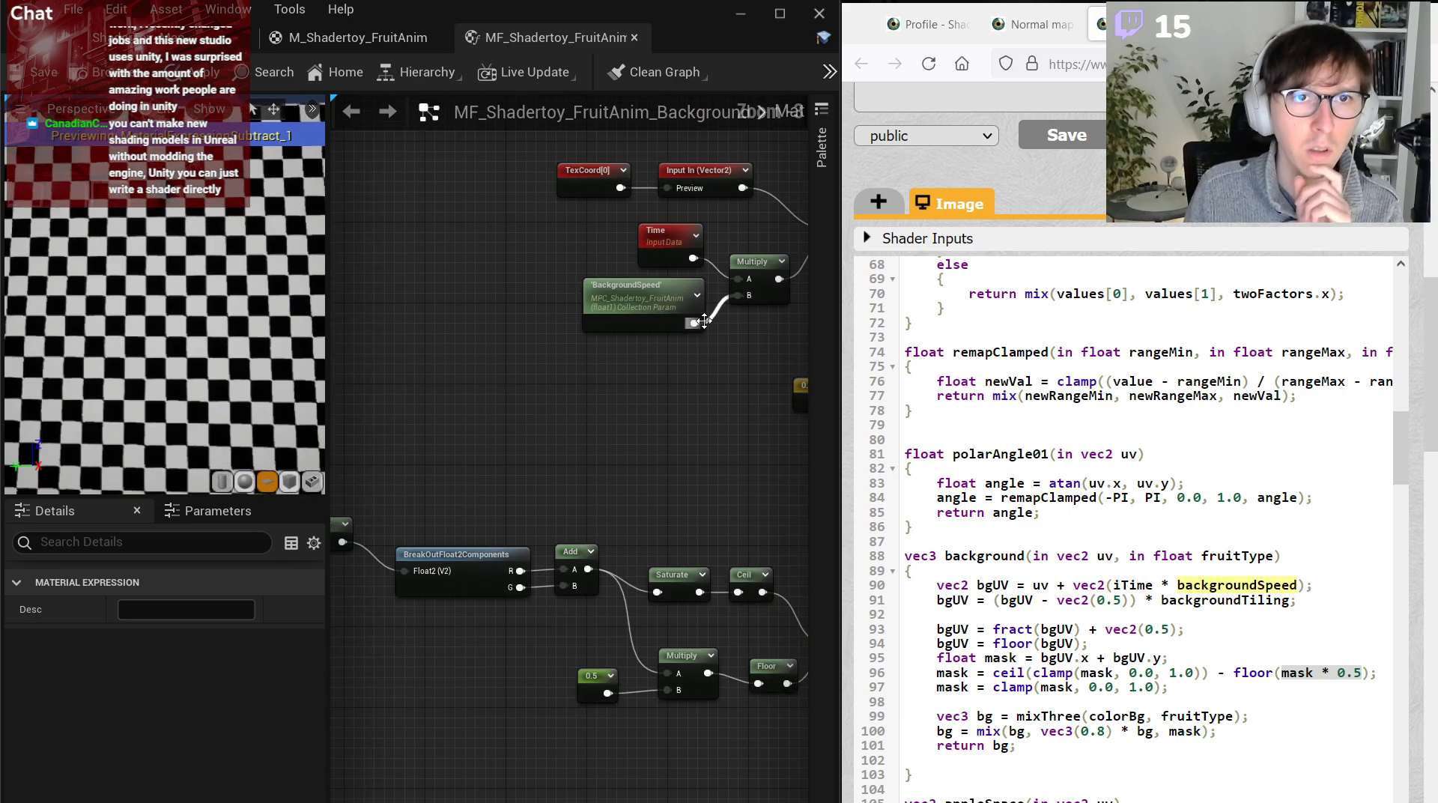
right_drag(709, 795, 502, 431)
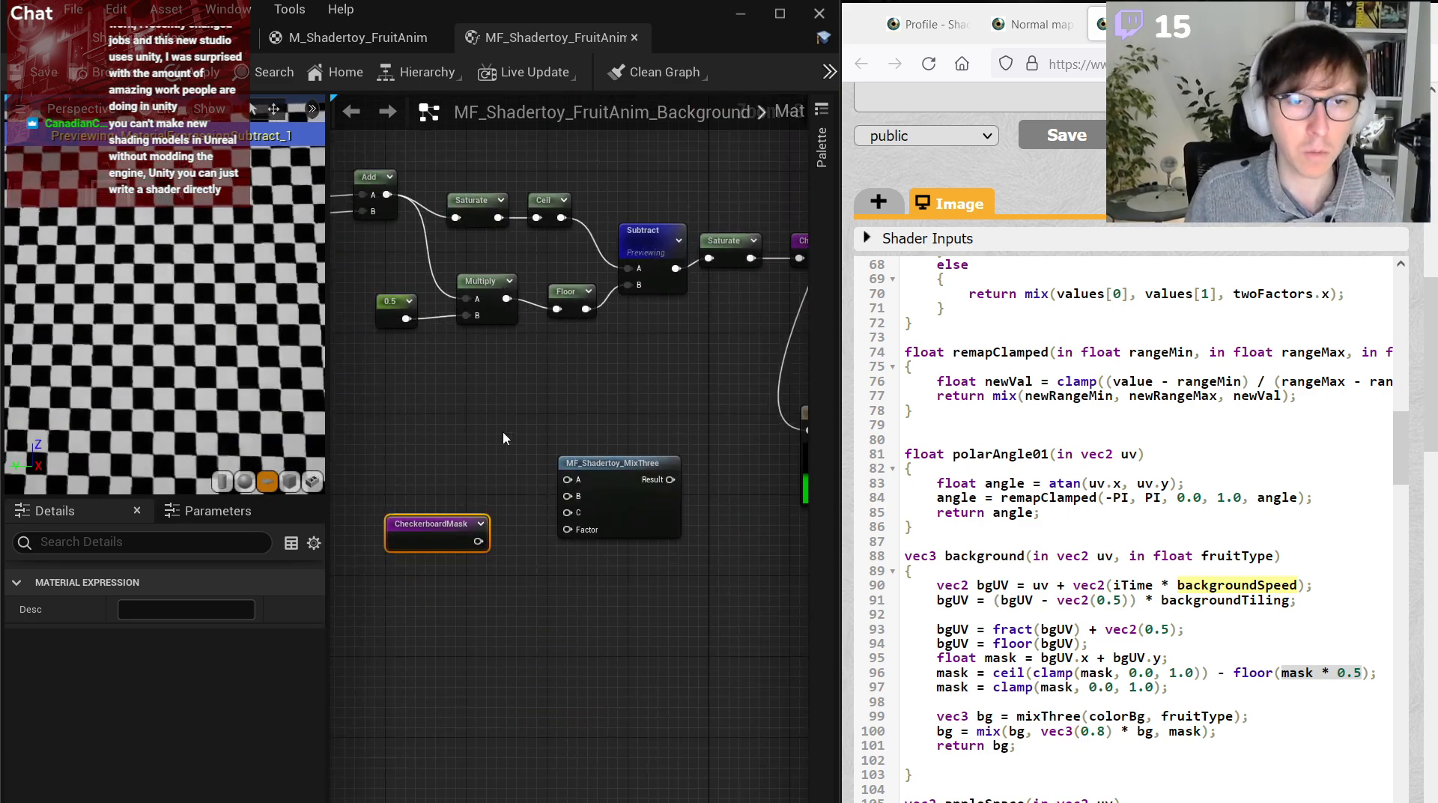
right_click(465, 613)
text(inpuit)
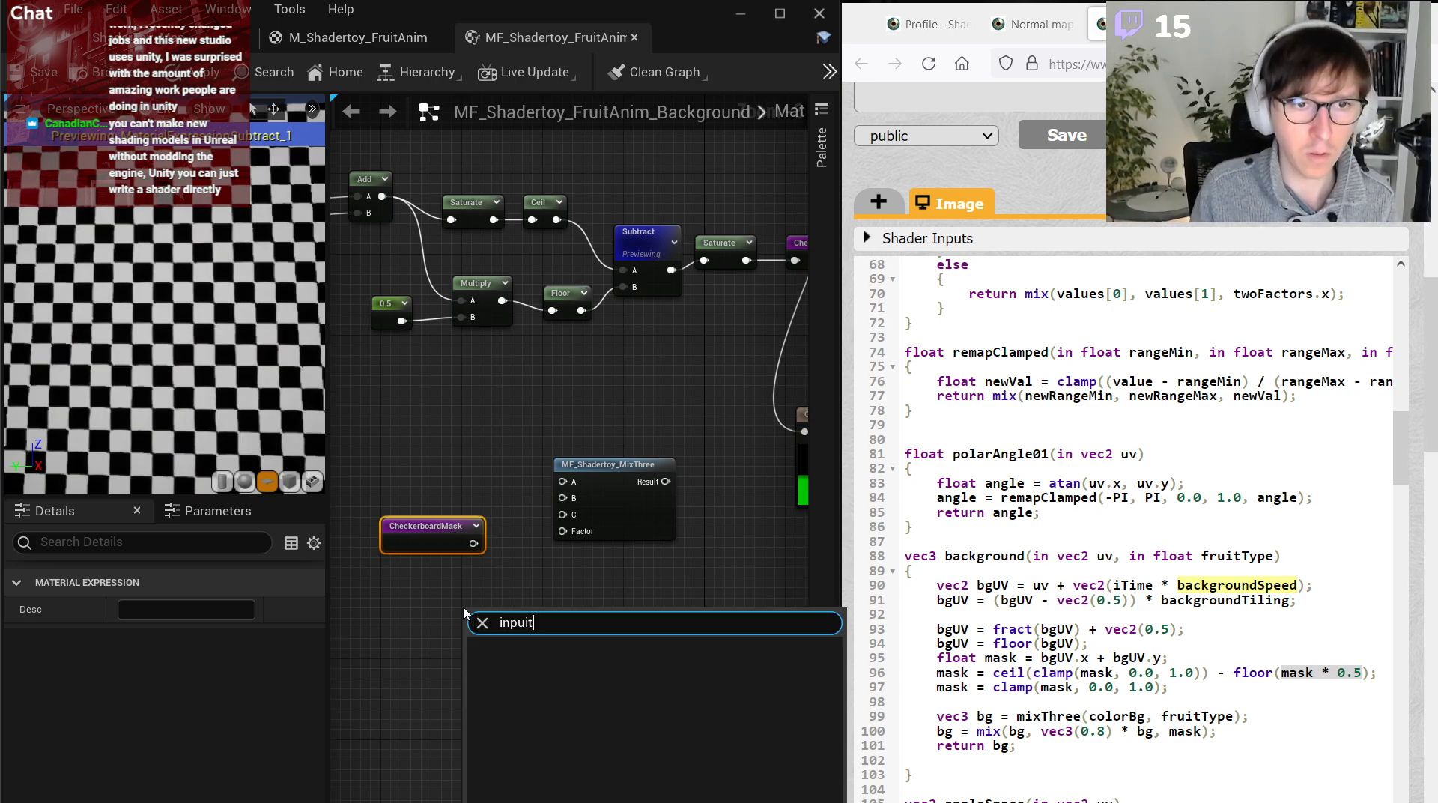
key(Return)
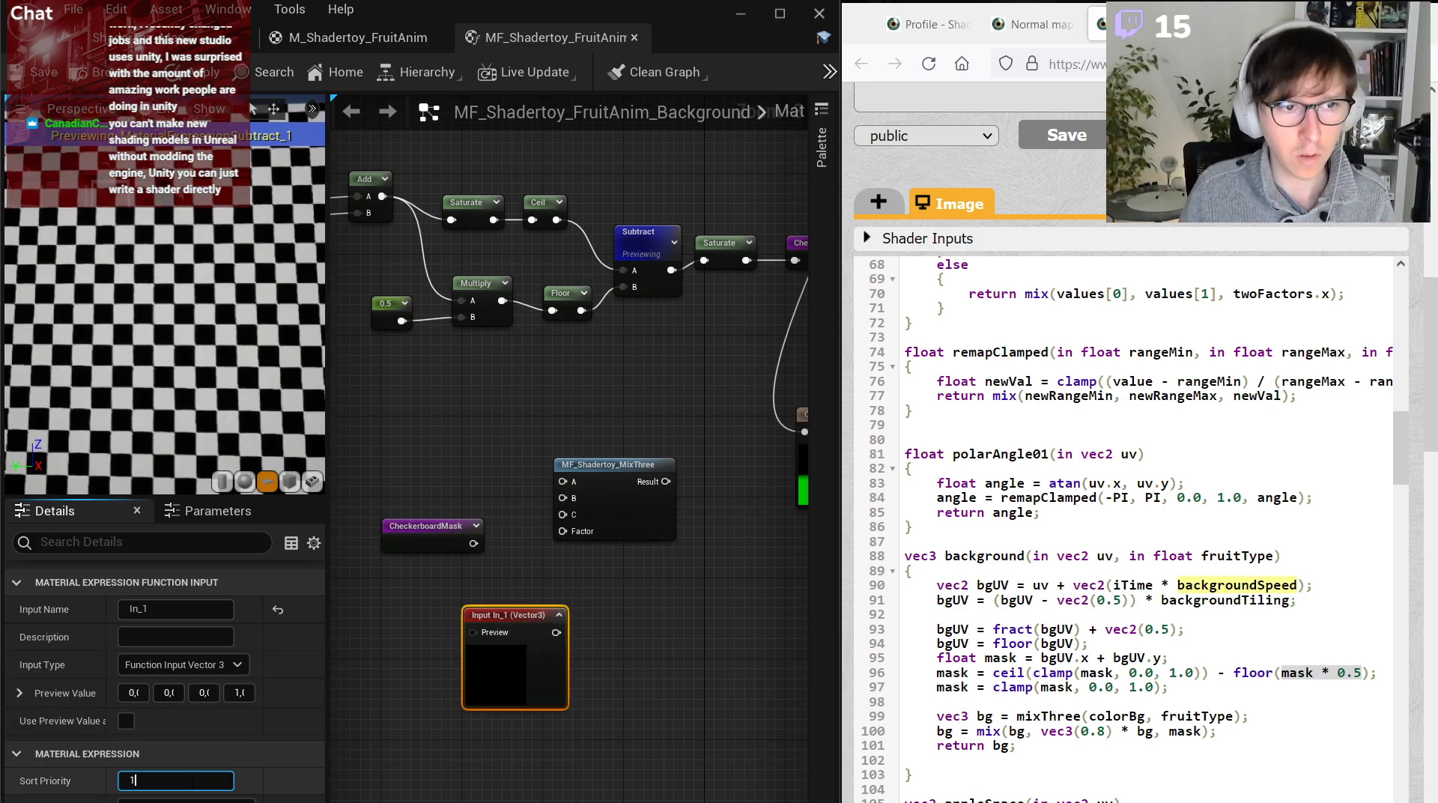
key(Return)
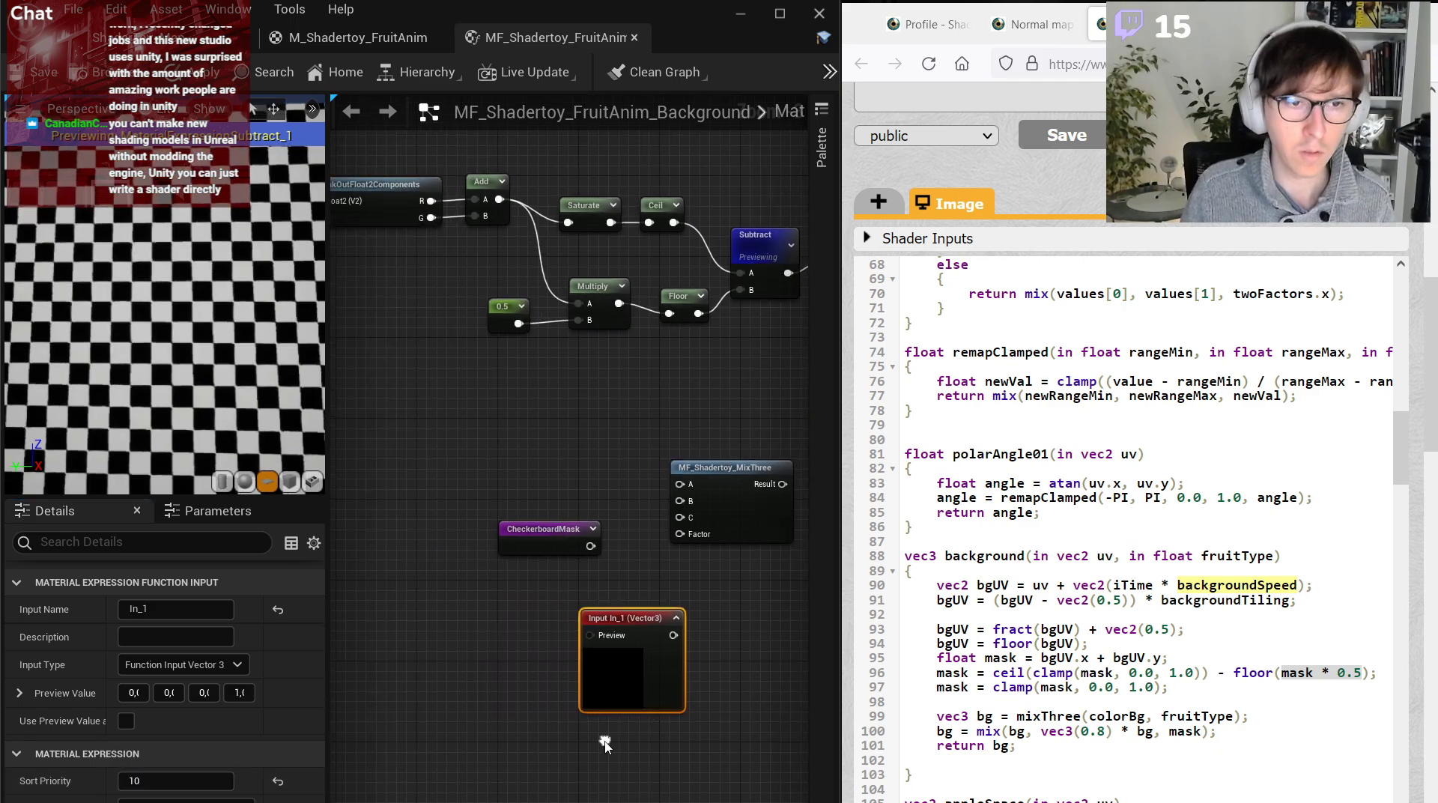
click(189, 610)
text(FruitType)
key(Return)
click(177, 664)
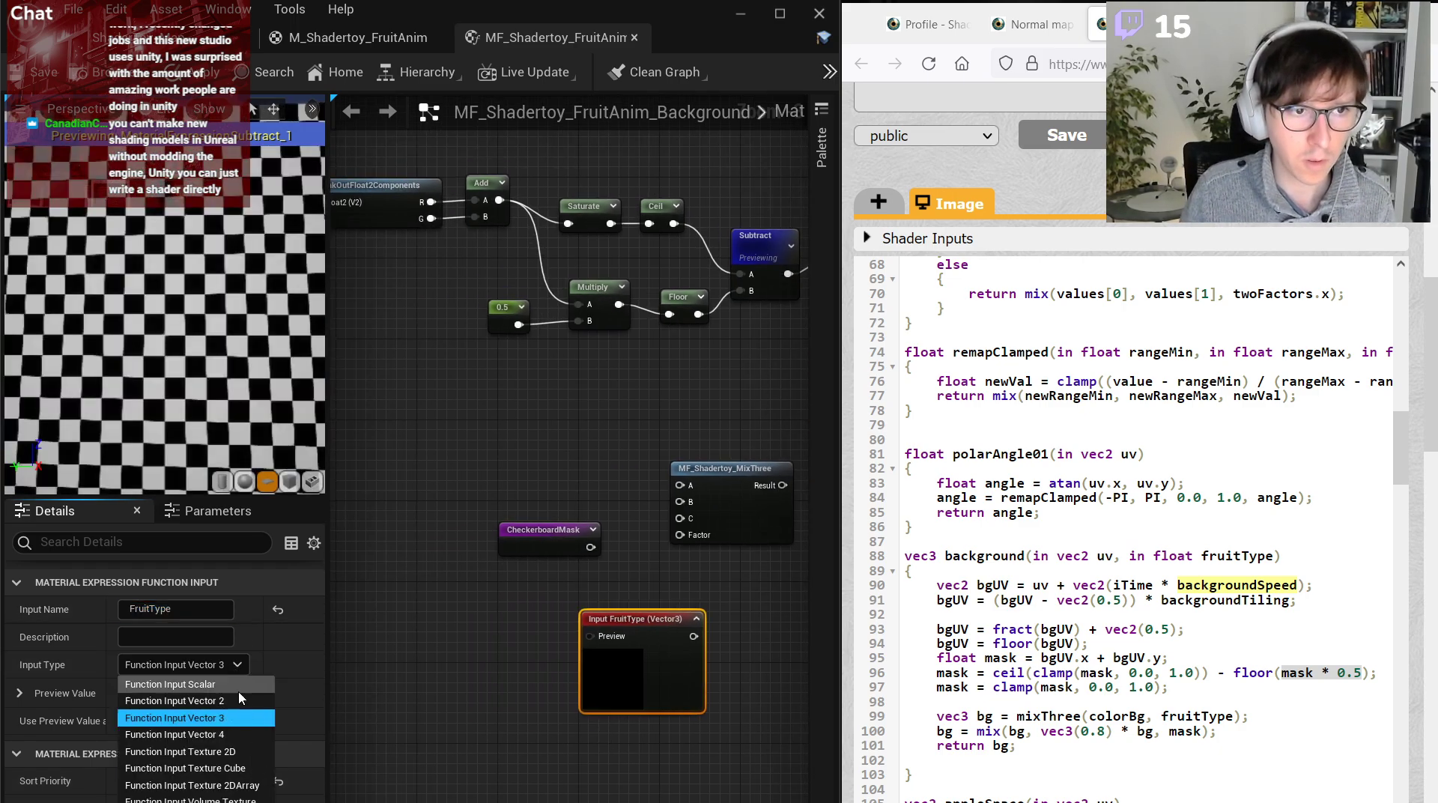
click(200, 681)
Feed the FruitType input's preview with a constant of 0 and connect FruitType to the Factor input of MF_Shadertoy_MixThree.
scroll(377, 675, up, 2)
click(546, 600)
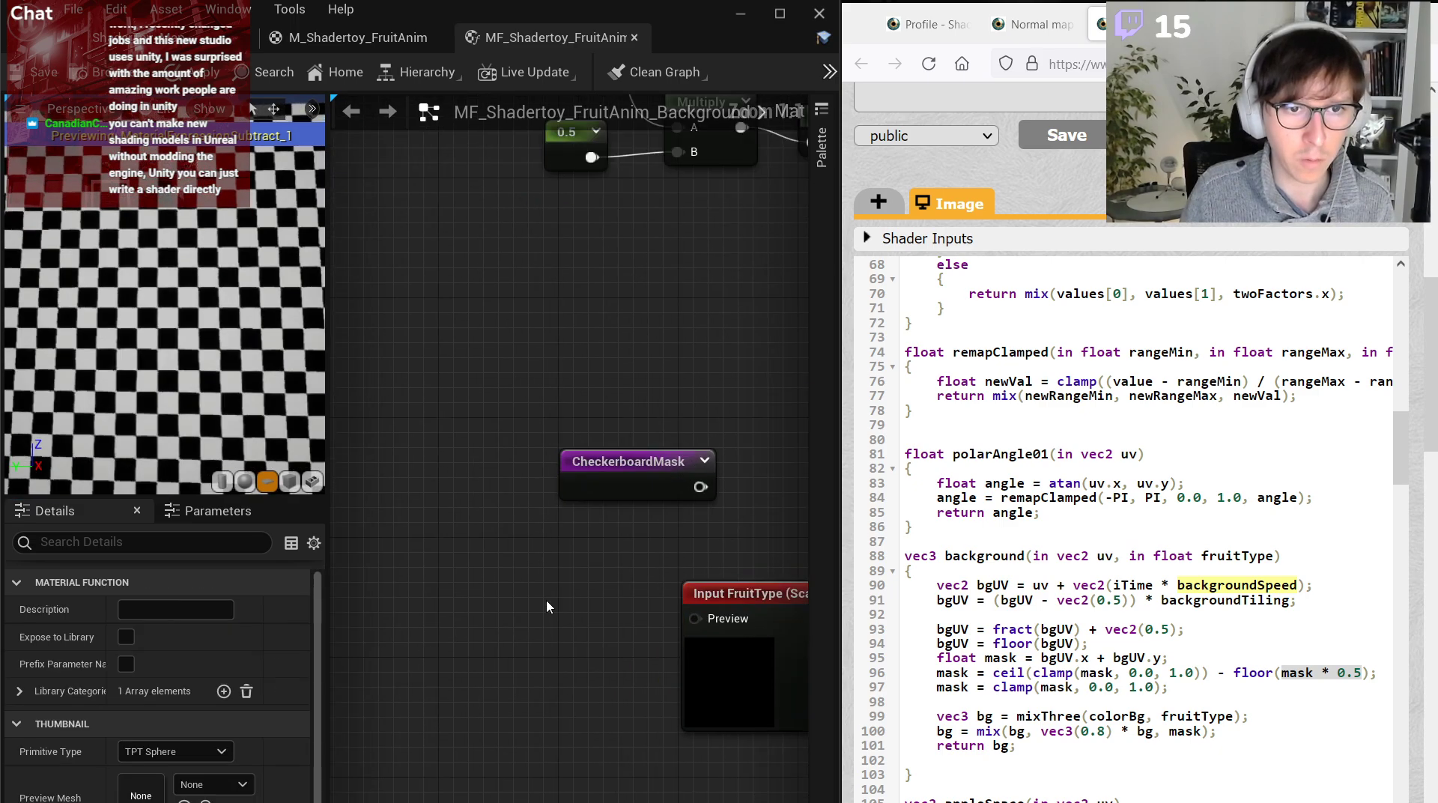
drag(730, 598, 669, 600)
click(661, 541)
right_drag(661, 541, 516, 571)
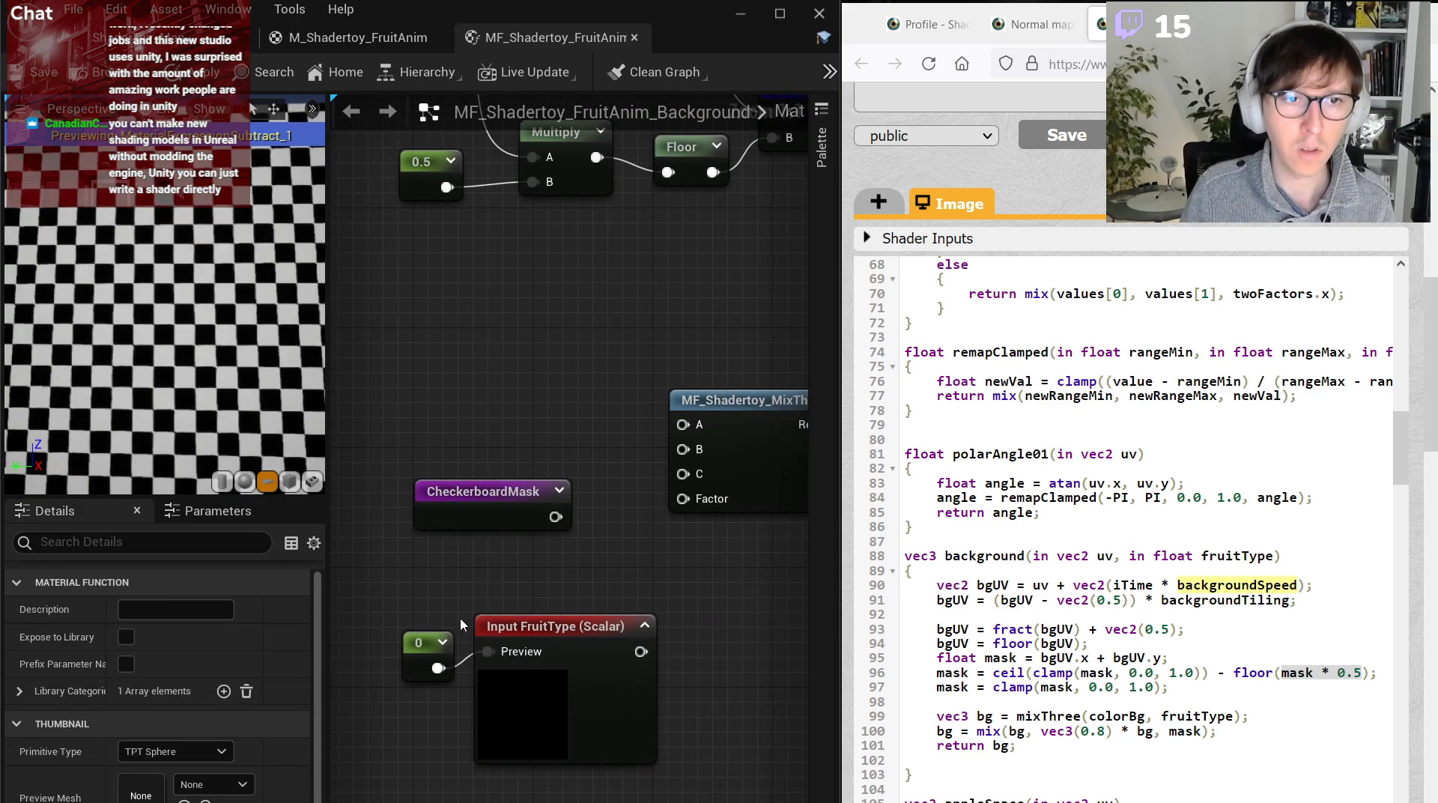
drag(431, 635, 399, 630)
click(641, 651)
drag(641, 651, 685, 496)
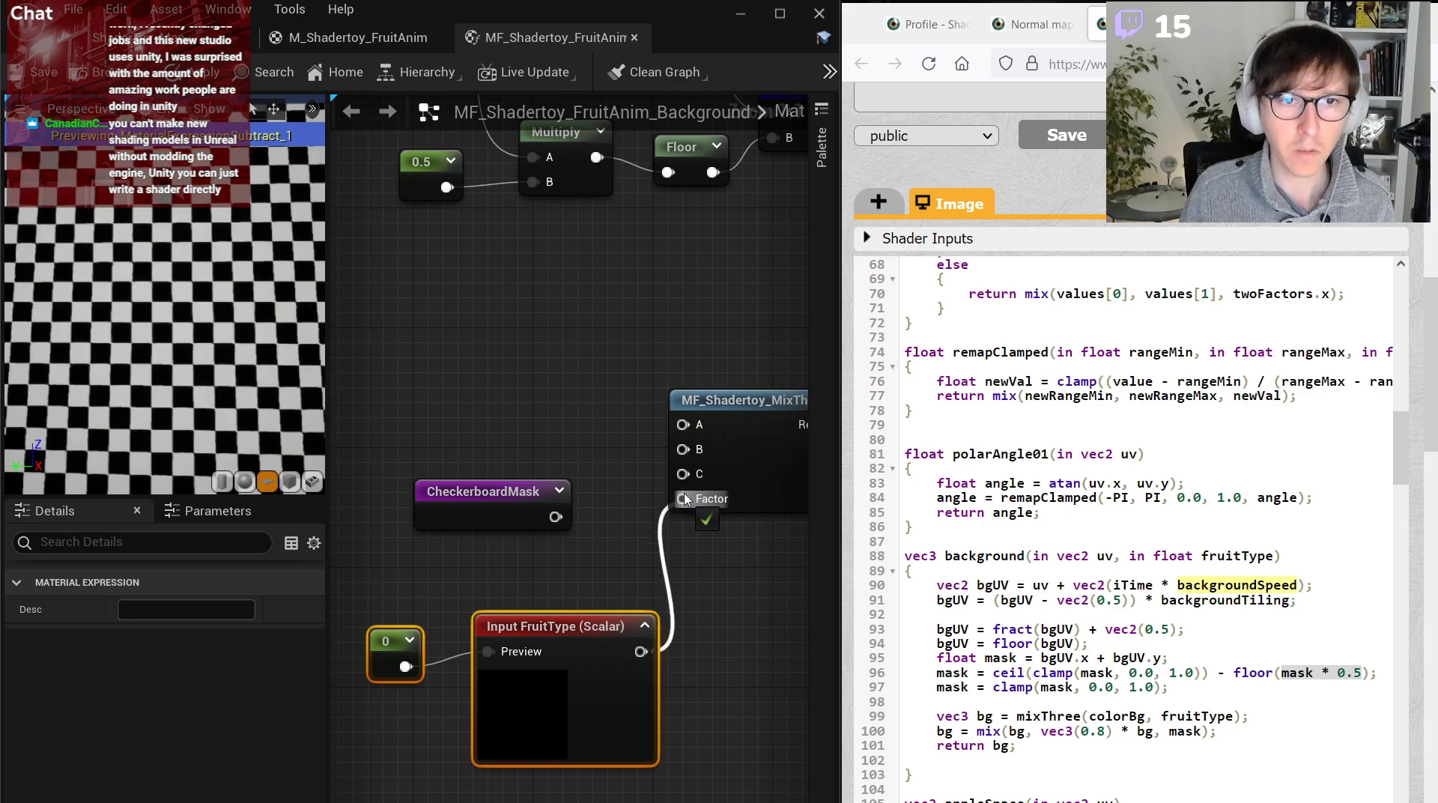
Arrange the FruitType nodes and MF_Shadertoy_MixThree in a row, with the CheckerboardMask reference beneath MF_Shadertoy_MixThree.
click(662, 673)
drag(659, 673, 393, 715)
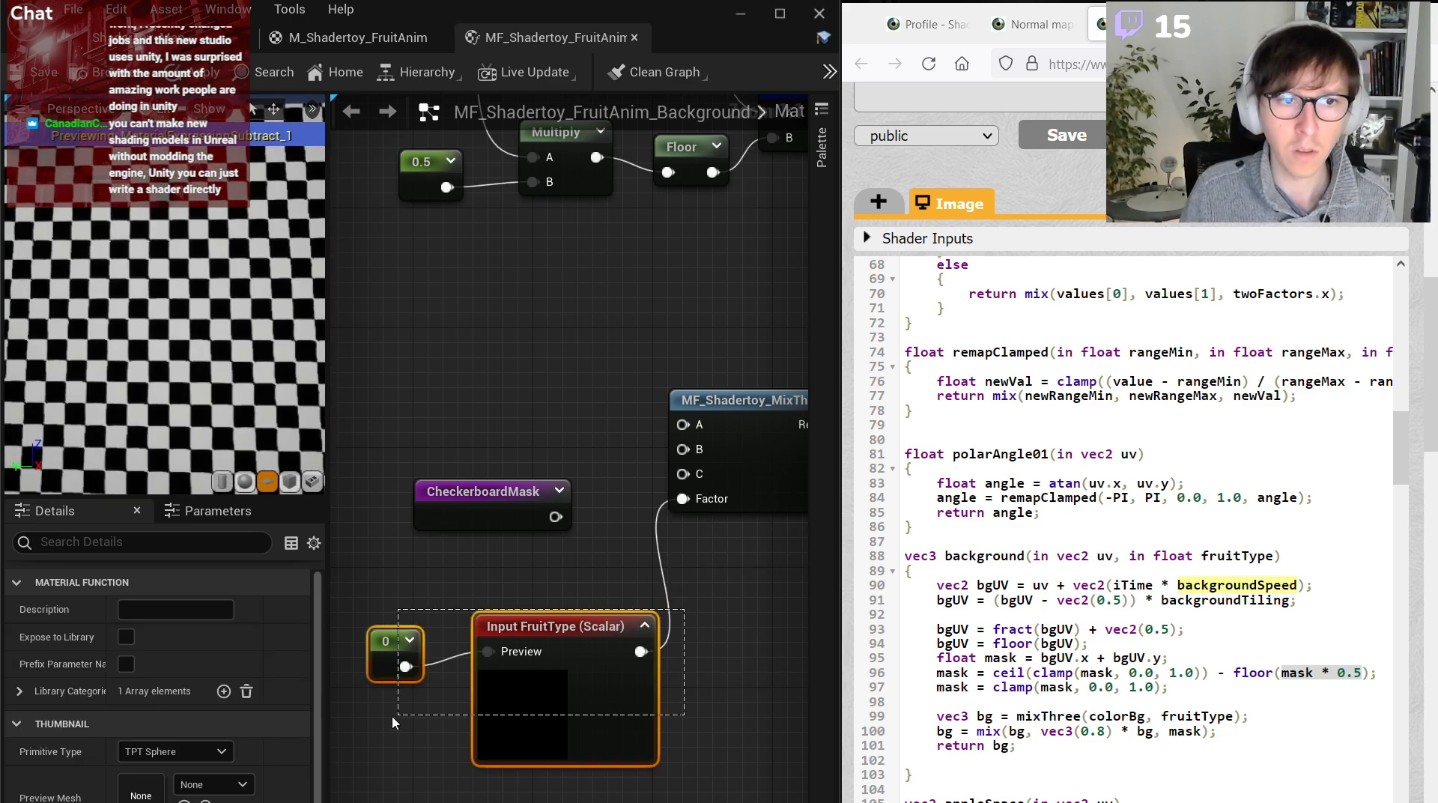
drag(558, 626, 499, 597)
click(667, 679)
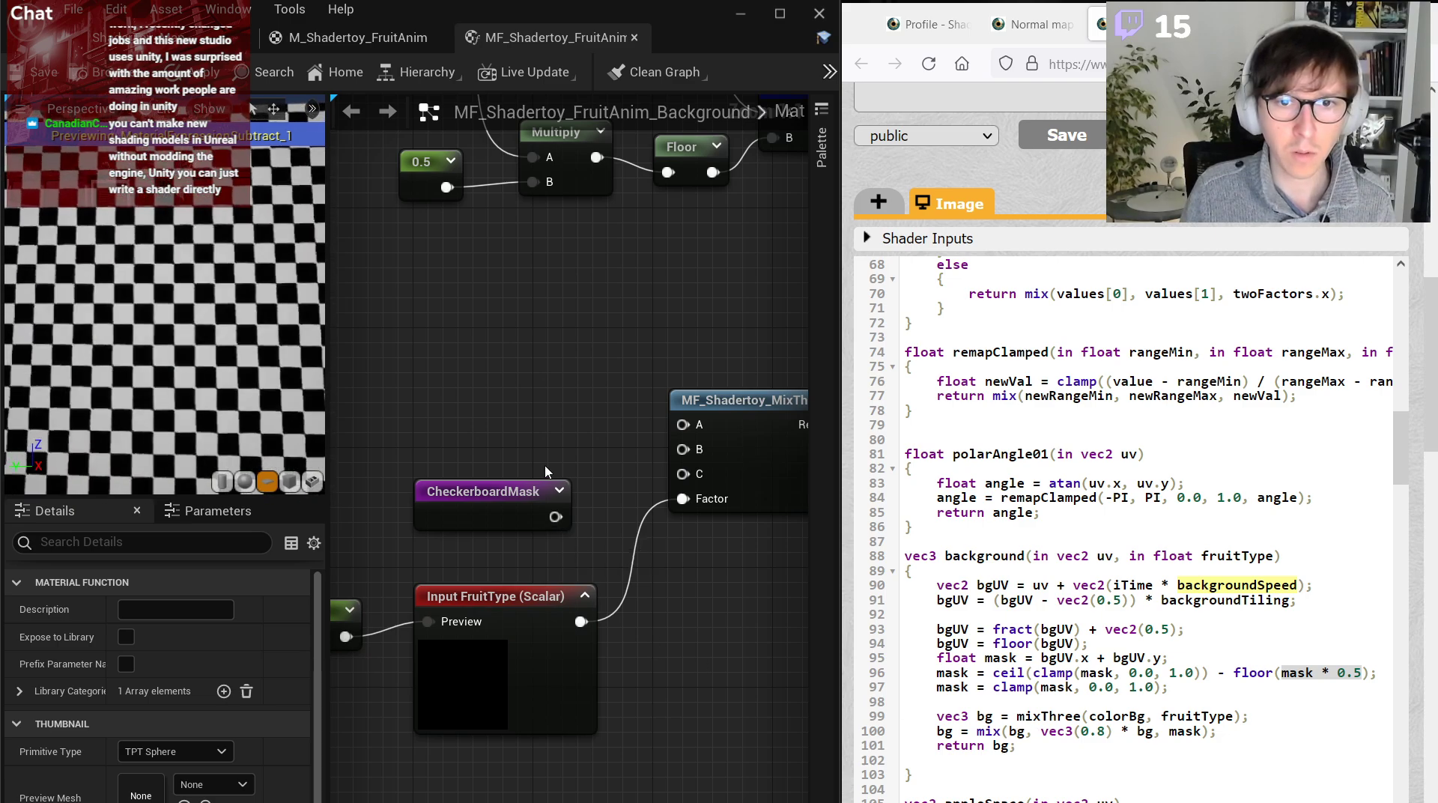
right_drag(544, 497, 413, 493)
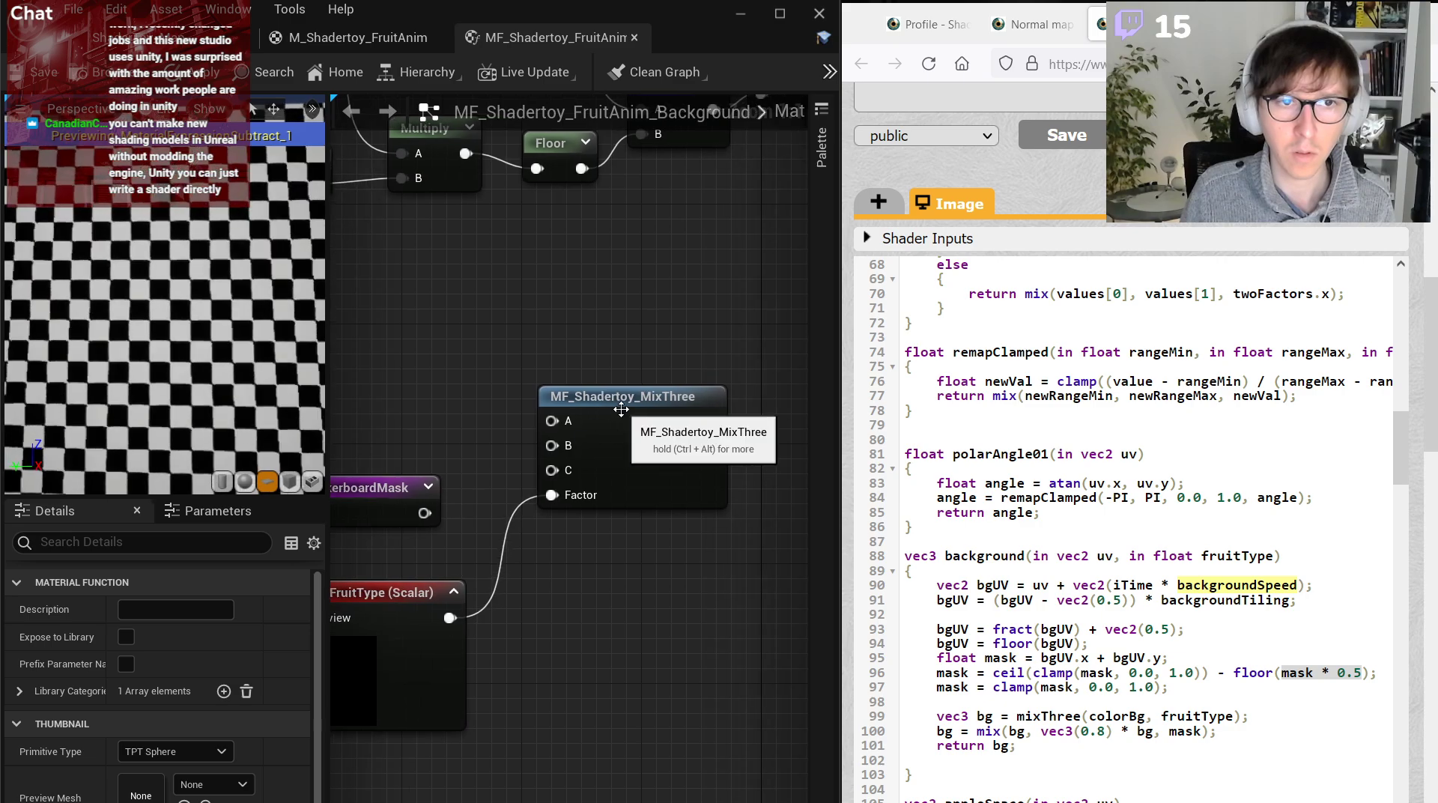
drag(616, 415, 614, 524)
scroll(480, 518, down, 3)
drag(414, 496, 580, 692)
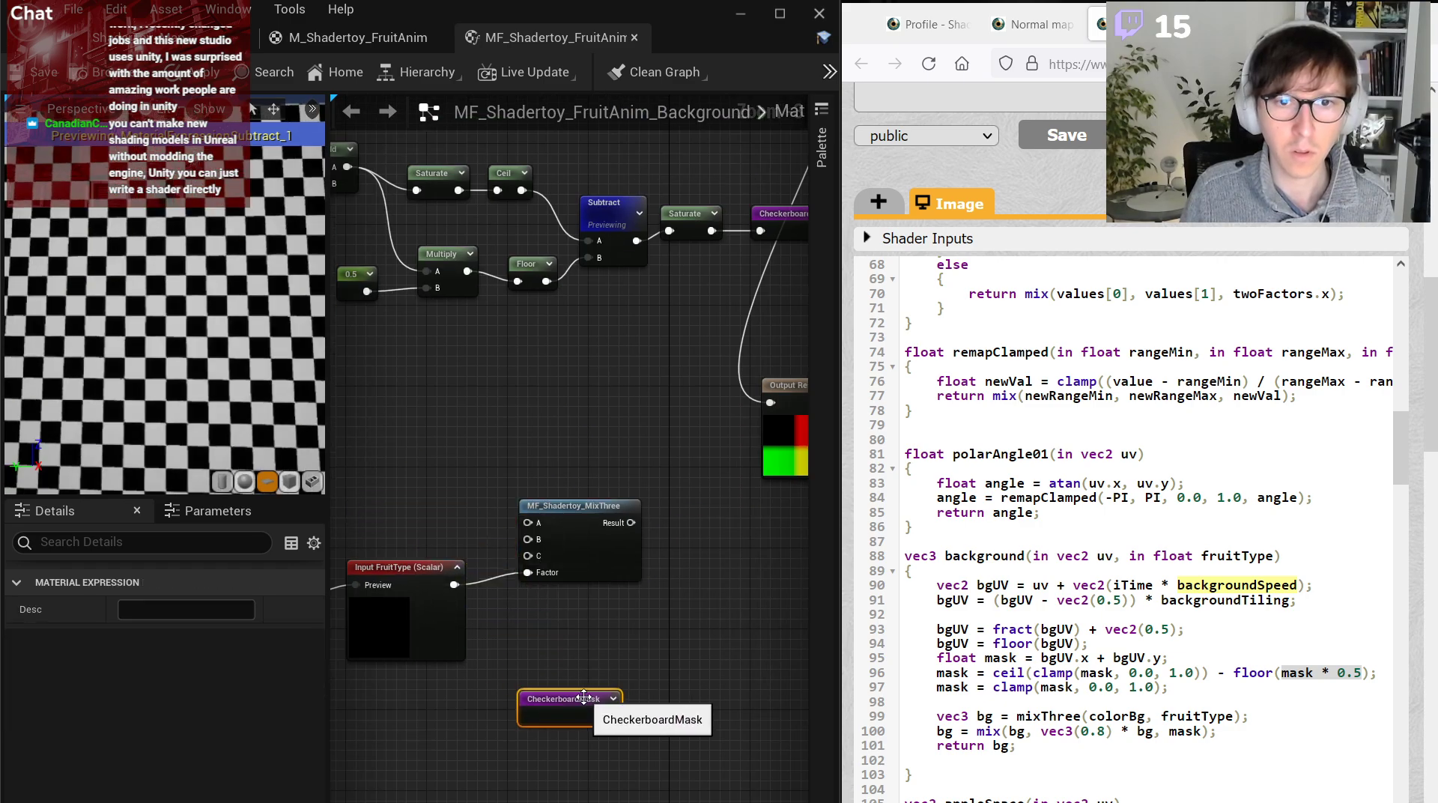
right_drag(643, 654, 573, 641)
scroll(574, 641, up, 1)
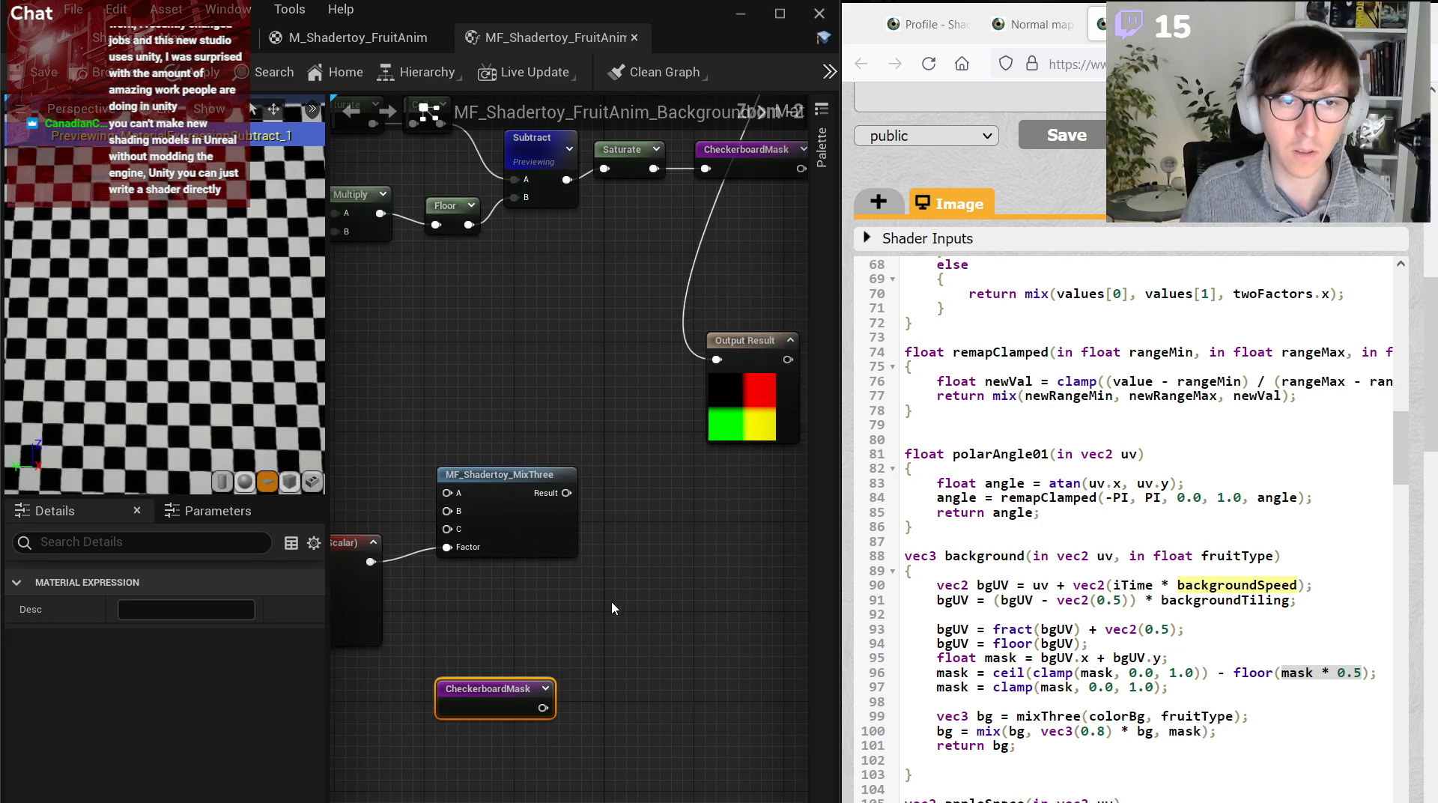
Add a Multiply node after MF_Shadertoy_MixThree and connect the MixThree result to its A input.
key(m)
click(628, 526)
scroll(613, 516, up, 2)
drag(553, 486, 557, 489)
drag(648, 568, 648, 570)
drag(668, 546, 671, 599)
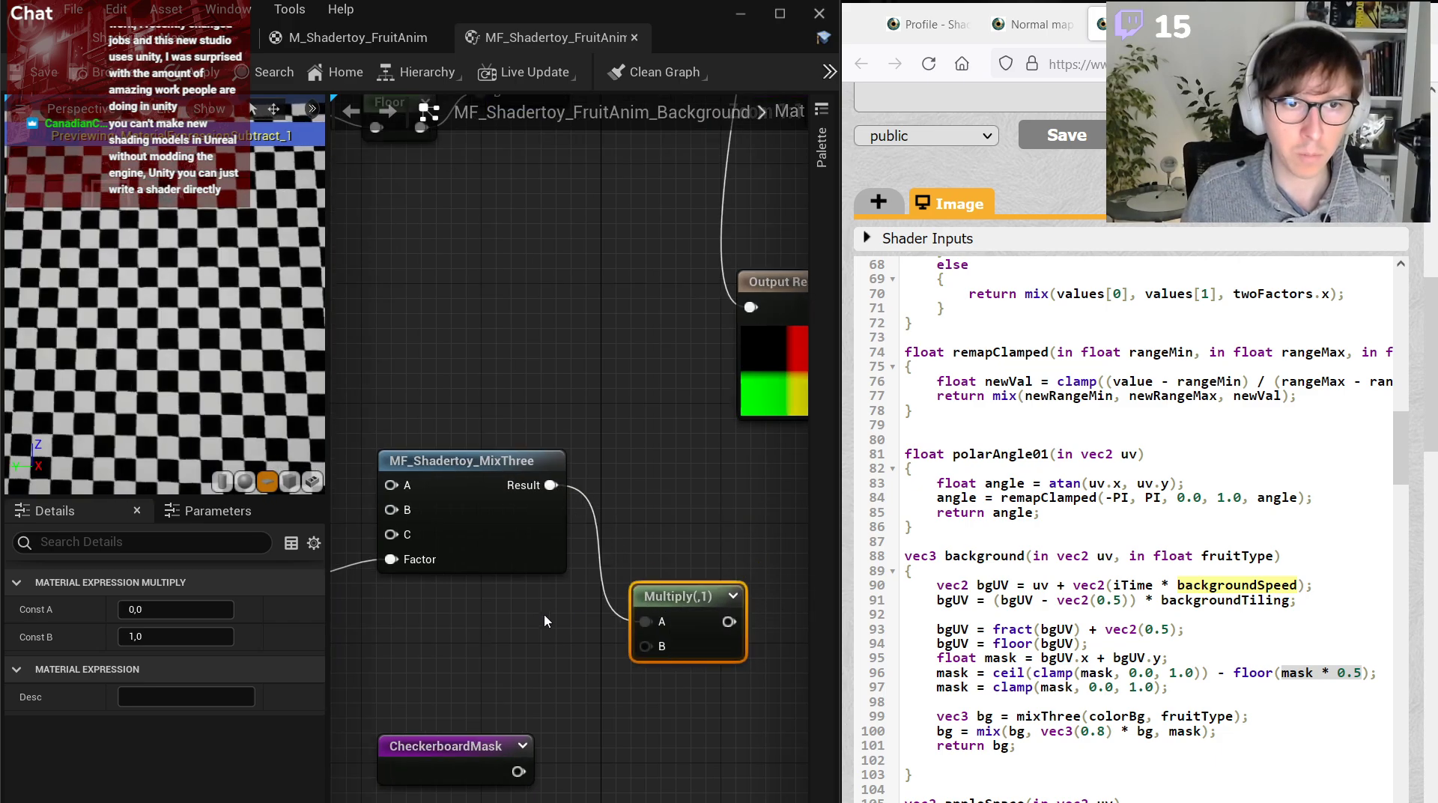
Add a constant of 0.8 and connect it to the B input of the new Multiply node.
key(1)
click(536, 616)
drag(572, 655, 648, 648)
click(164, 610)
text(0,8)
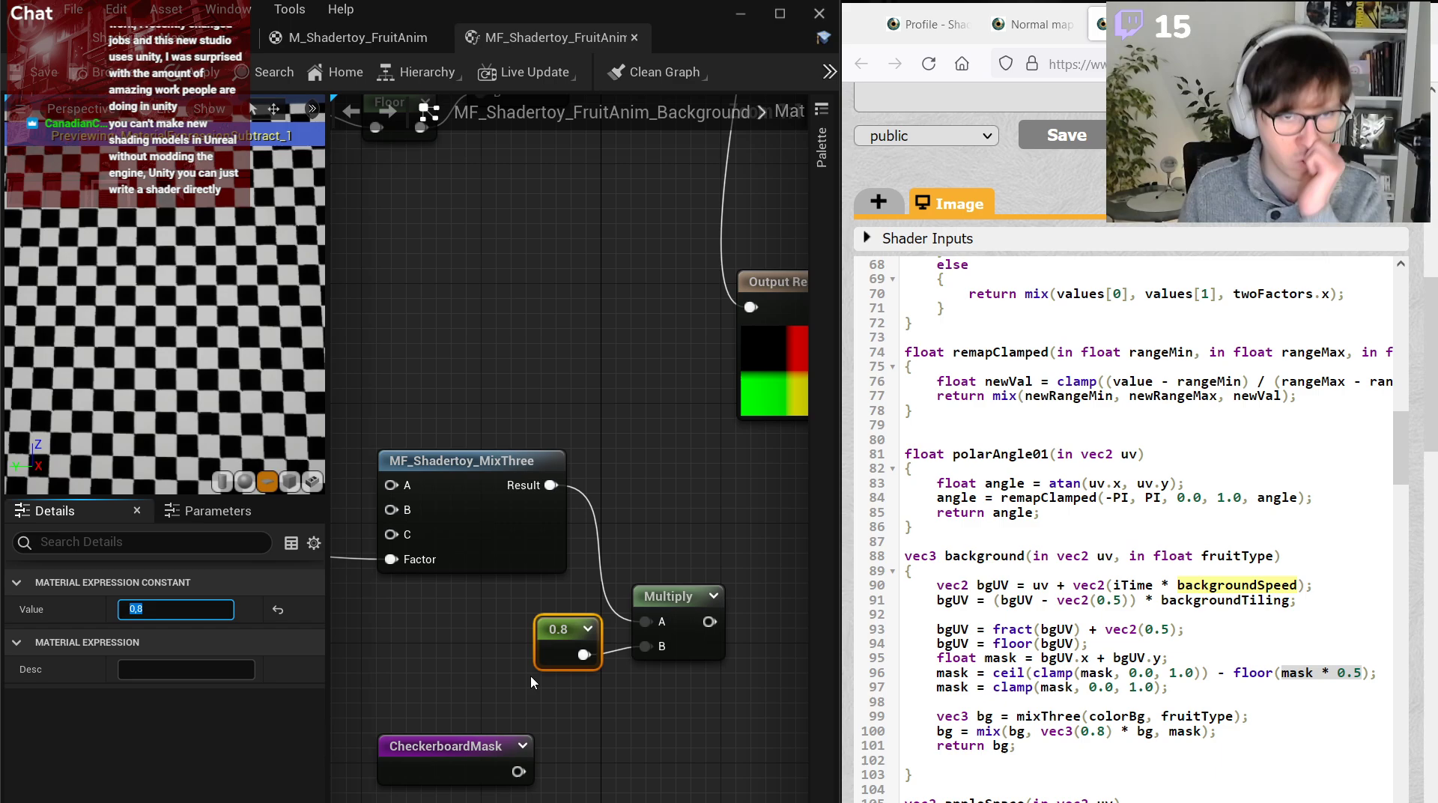
Add a Lerp after the Multiply, connect CheckerboardMask to its Alpha, and move the mask reference below the 0.8 constant.
right_drag(530, 682, 393, 670)
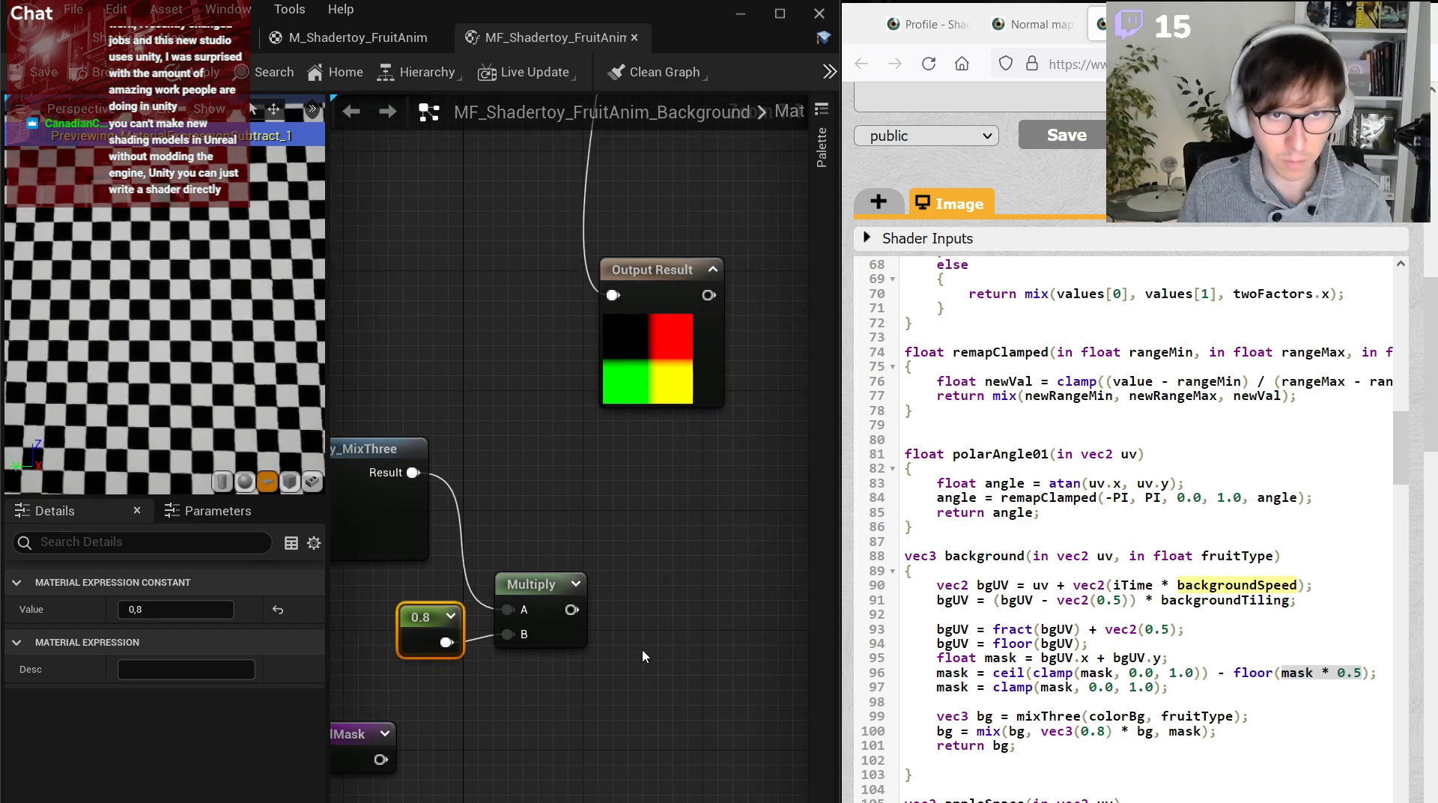
key(l)
click(623, 600)
drag(380, 760, 639, 690)
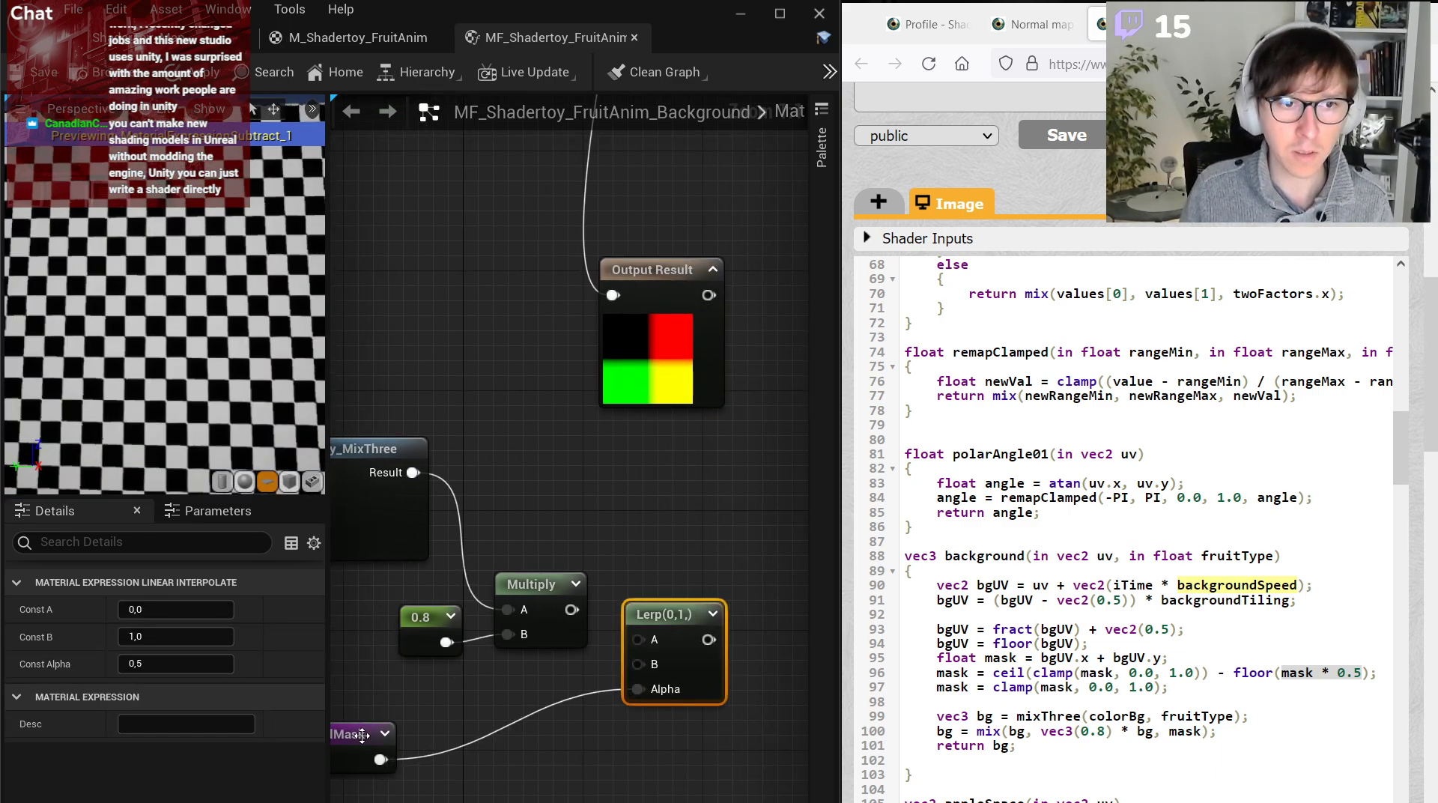
drag(352, 736, 543, 722)
Following the GLSL mix line, connect the MixThree result to Lerp A and the Multiply output to Lerp B.
click(977, 731)
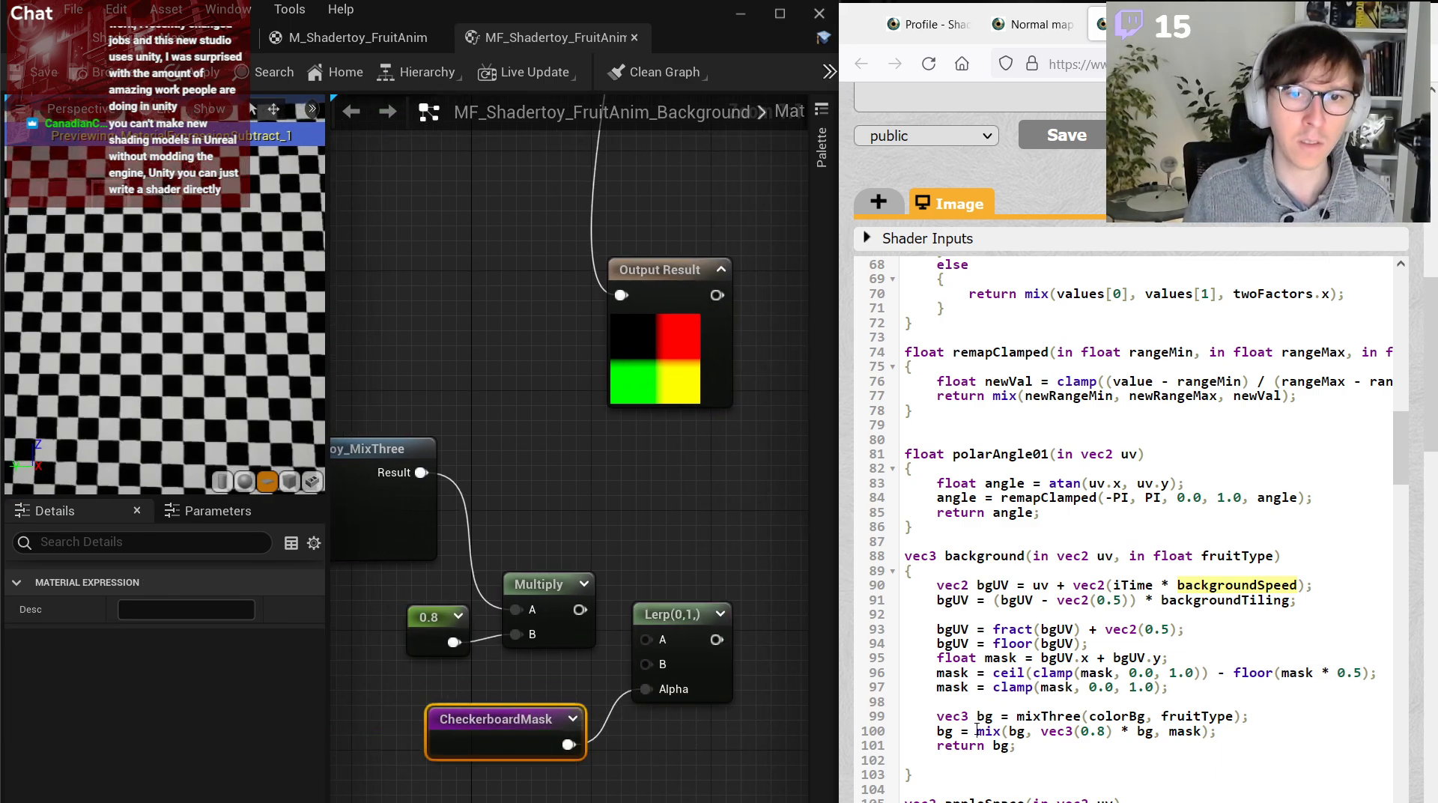
drag(654, 631, 673, 541)
drag(581, 609, 421, 472)
Move the FruitType input and its 0 constant lower beside MF_Shadertoy_MixThree and collapse the input's preview.
scroll(632, 436, down, 2)
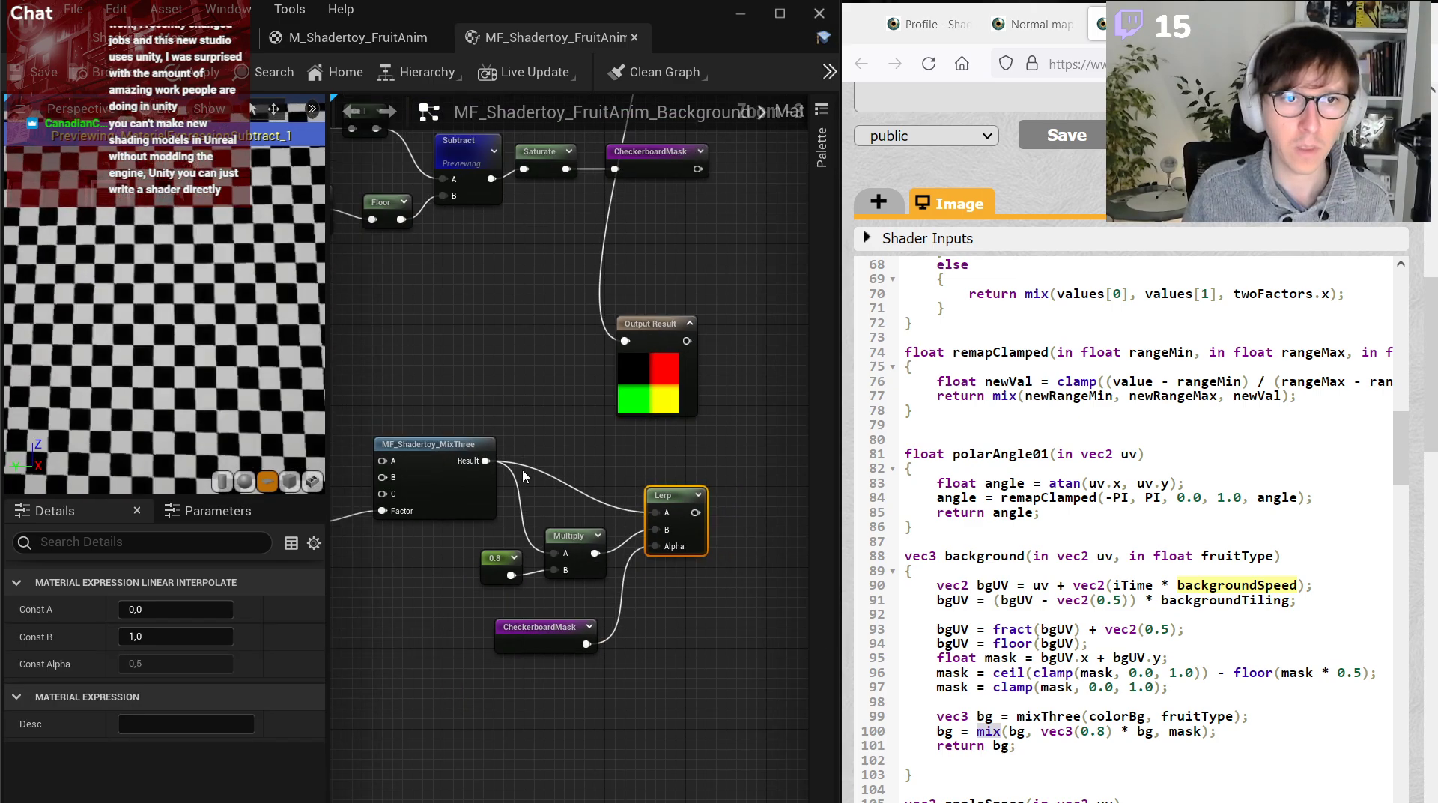
right_drag(523, 470, 550, 486)
right_drag(468, 579, 481, 499)
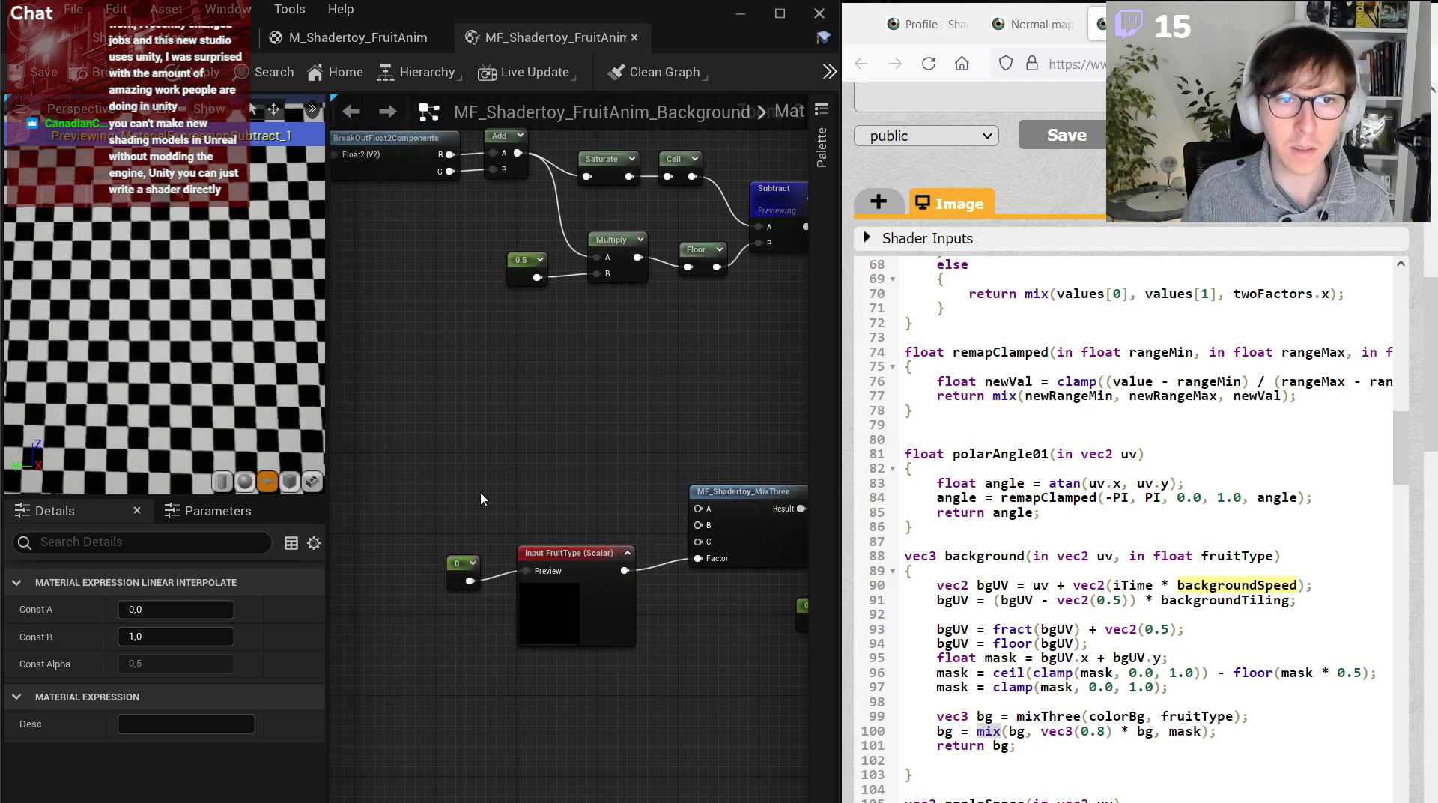
drag(580, 620, 583, 620)
drag(570, 559, 551, 607)
click(609, 602)
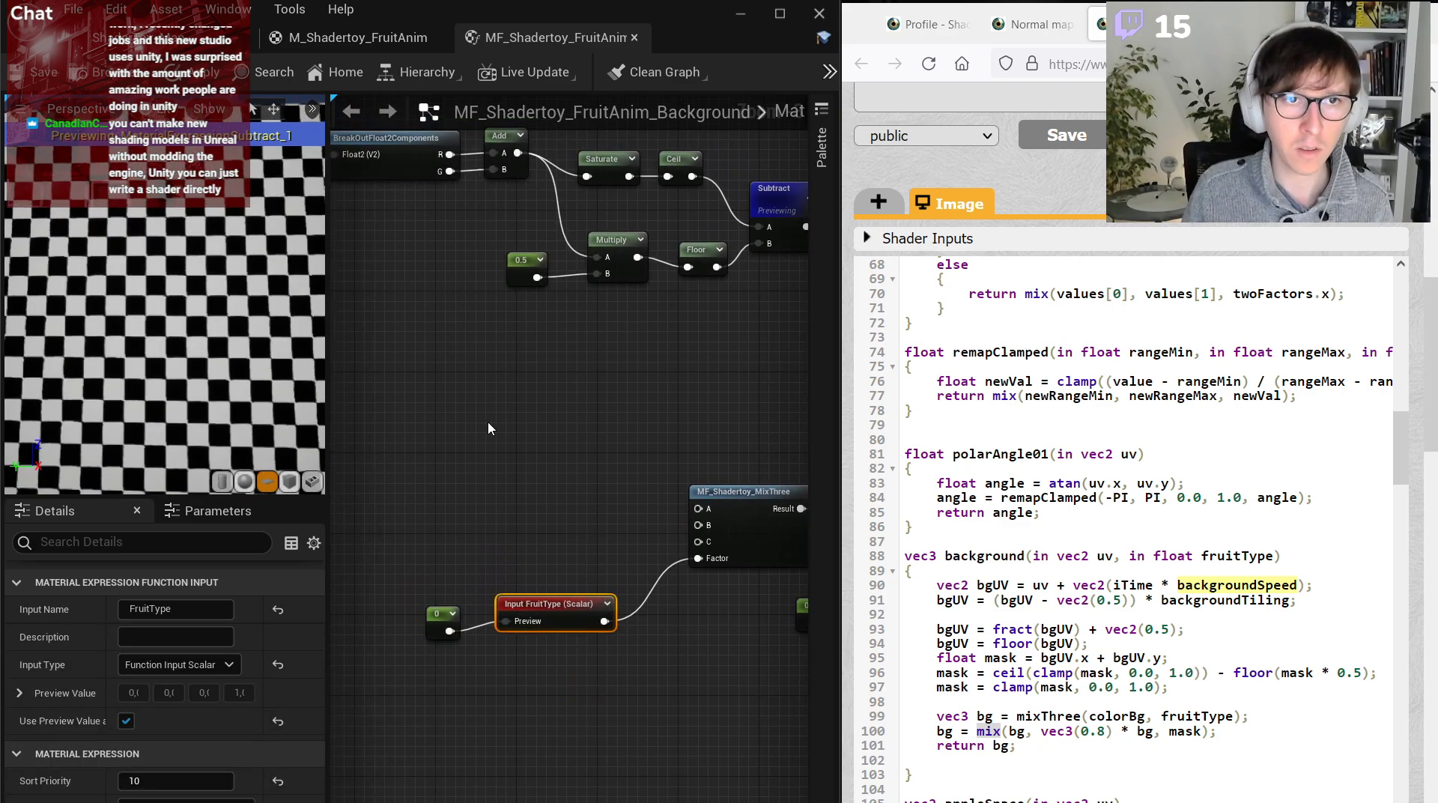
Paste a copy of the BackgroundTiling collection parameter above the FruitType input and set its parameter name to ColorBg0.
scroll(483, 431, down, 3)
right_drag(425, 360, 570, 422)
scroll(477, 459, up, 1)
right_drag(795, 375, 511, 361)
scroll(511, 361, up, 1)
click(710, 365)
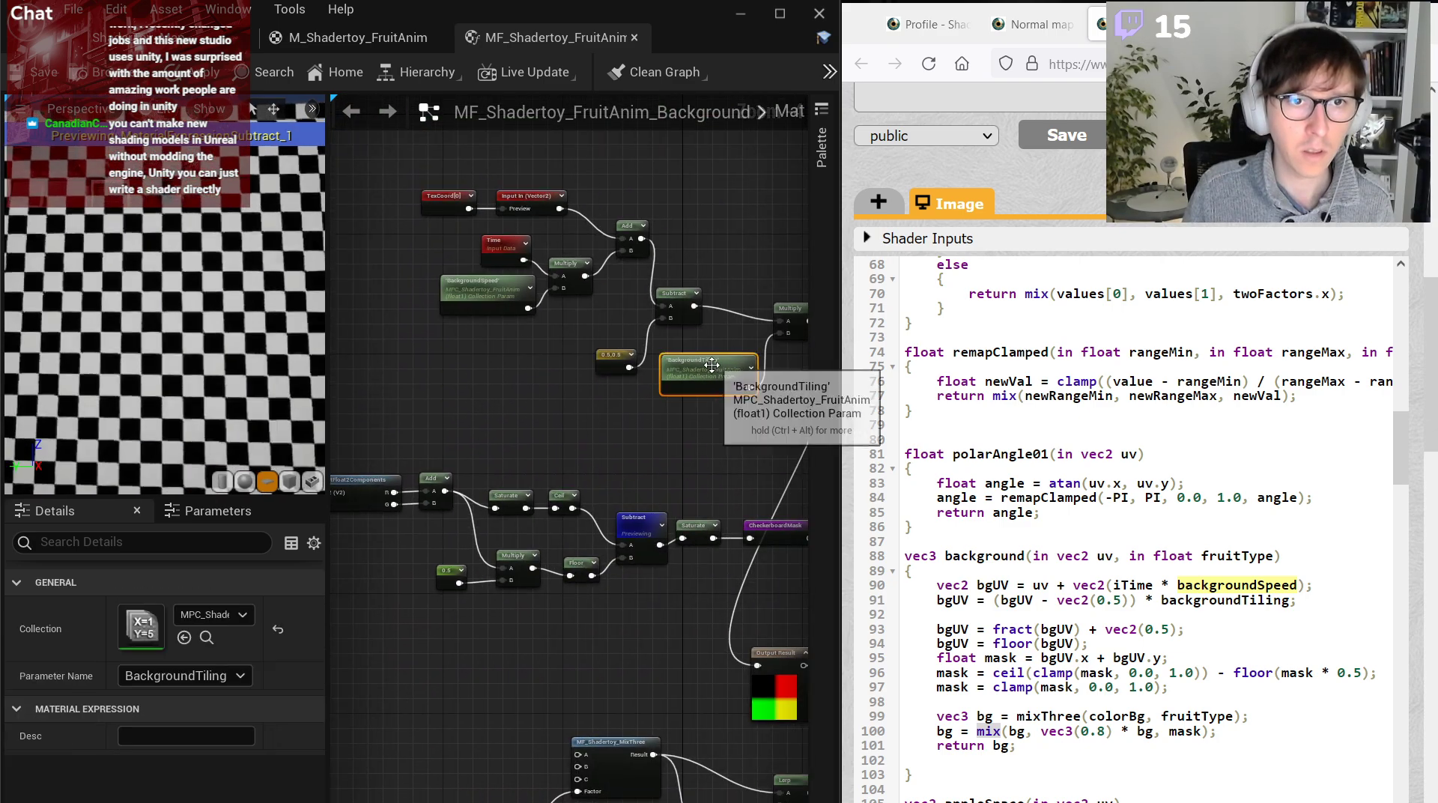
right_drag(427, 689, 502, 482)
key(ctrl+v)
scroll(528, 522, up, 4)
click(218, 678)
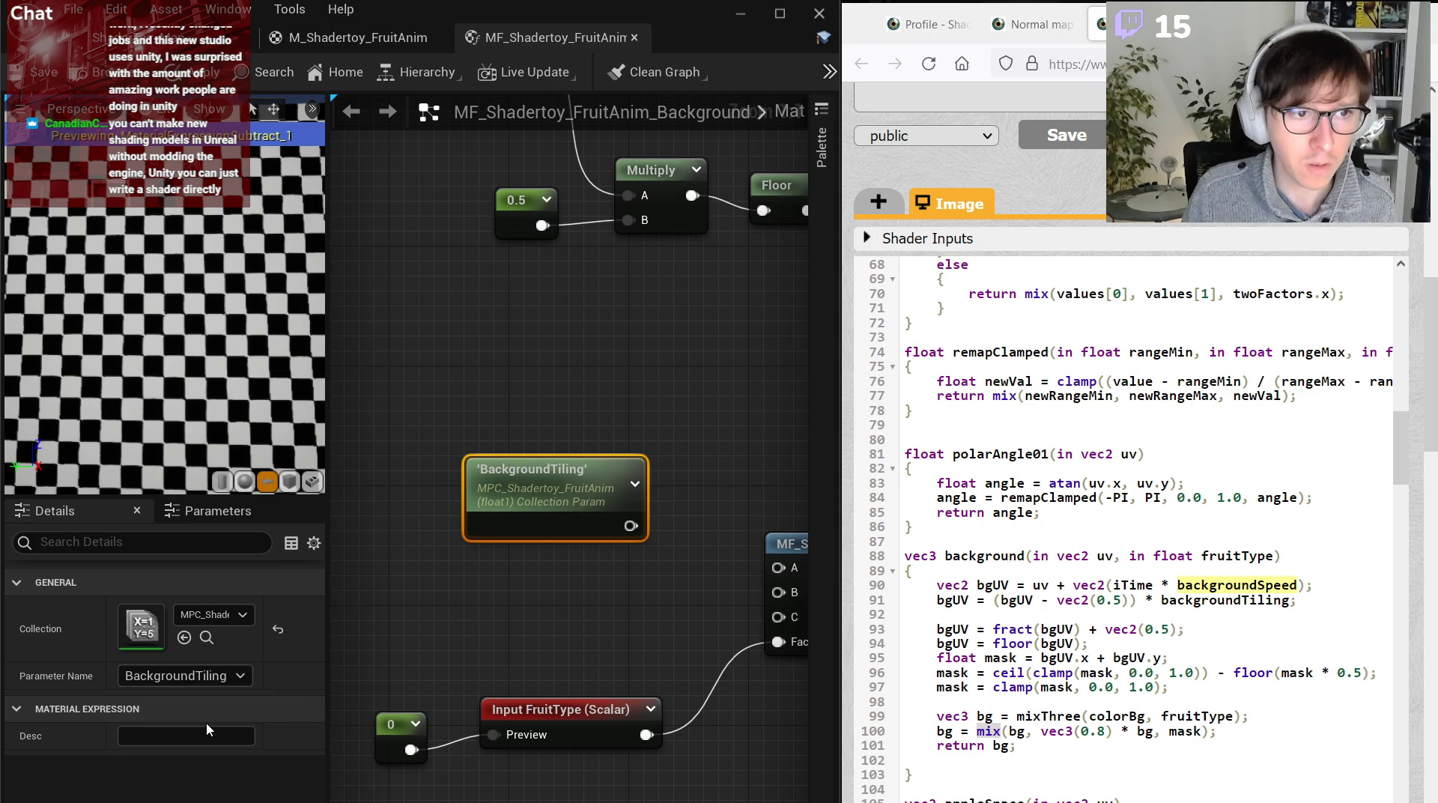
click(205, 724)
Duplicate the ColorBg0 parameter twice, stack the copies below it, and set them to ColorBg1 and ColorBg2.
key(ctrl+w)
click(495, 483)
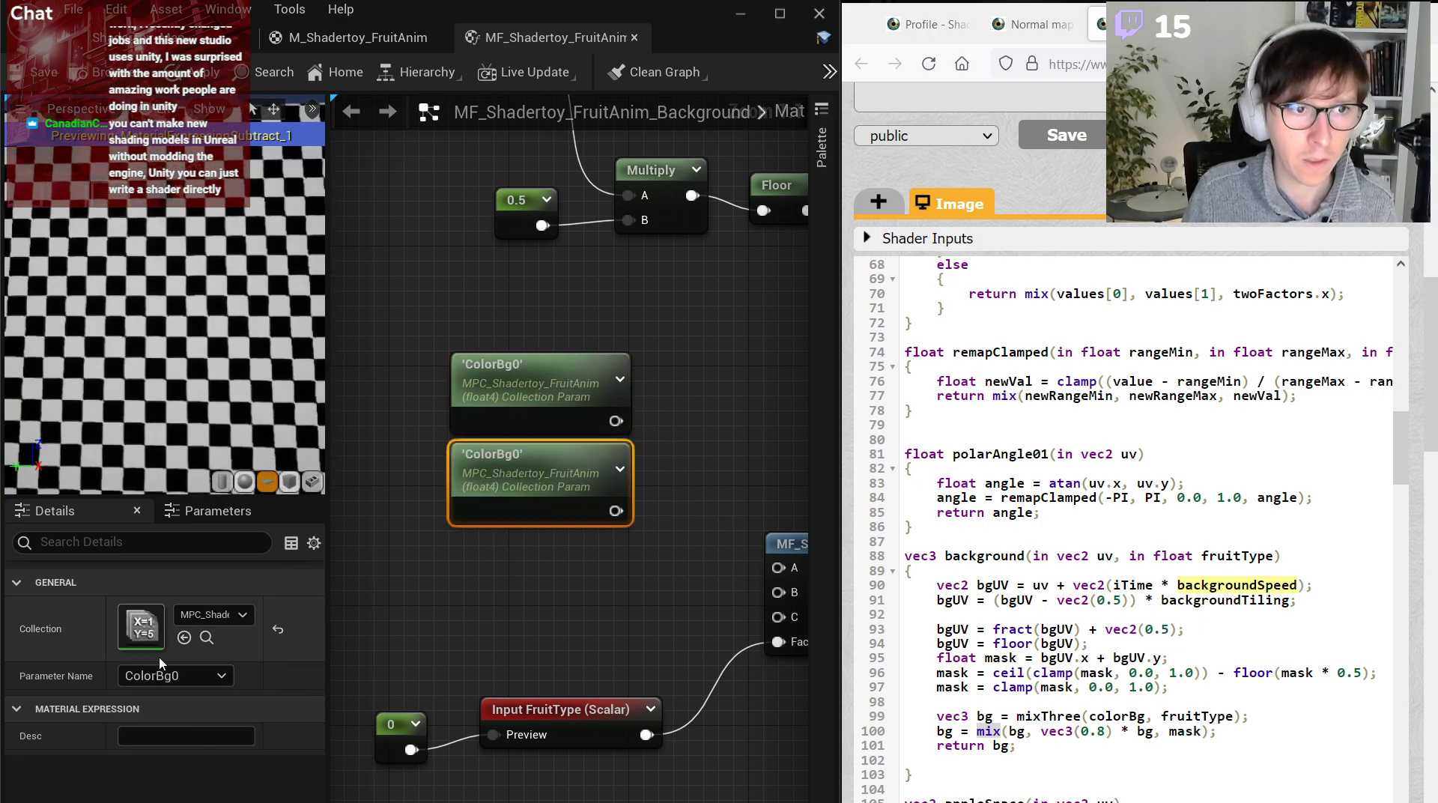
click(175, 676)
click(172, 741)
key(ctrl+w)
drag(589, 545, 485, 545)
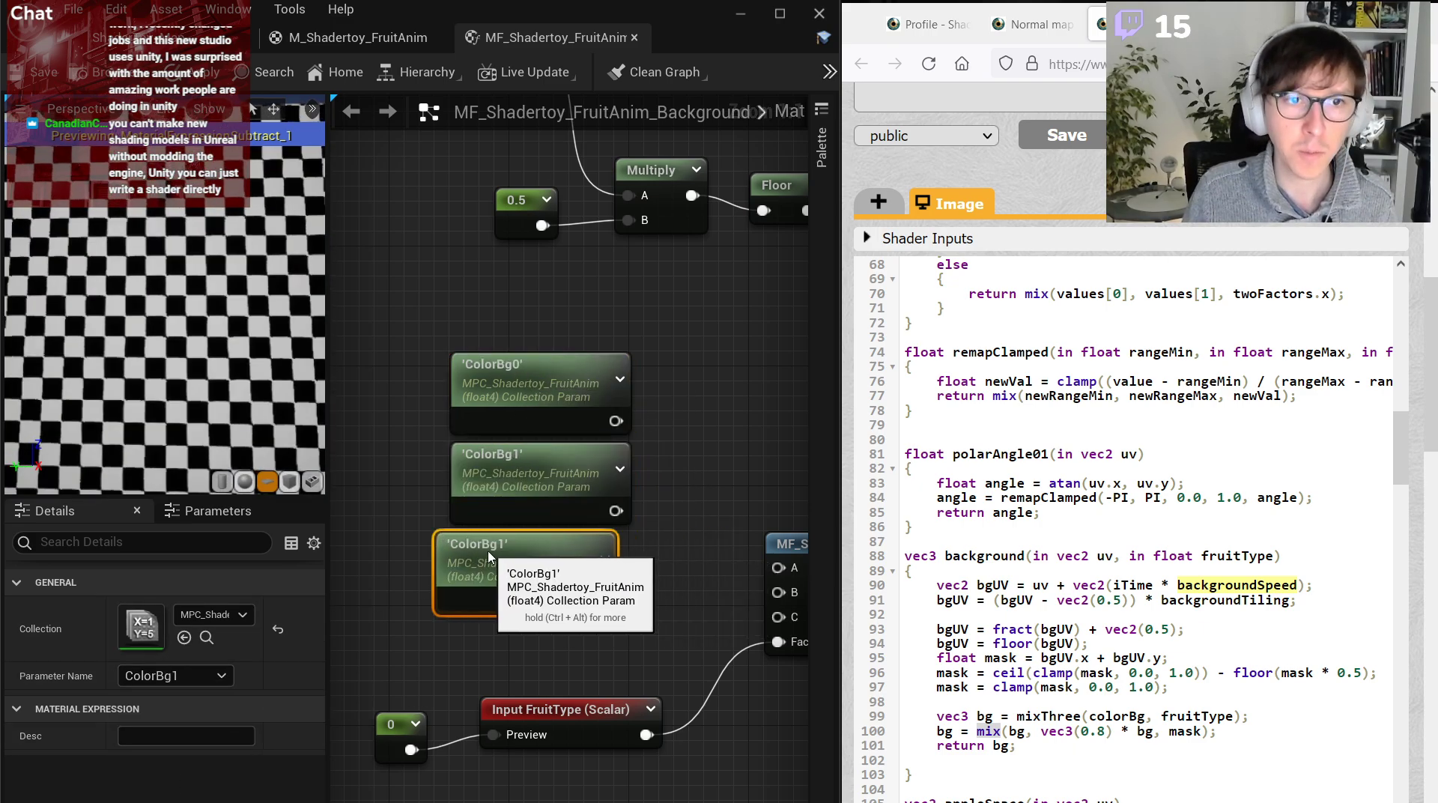
click(174, 676)
click(182, 755)
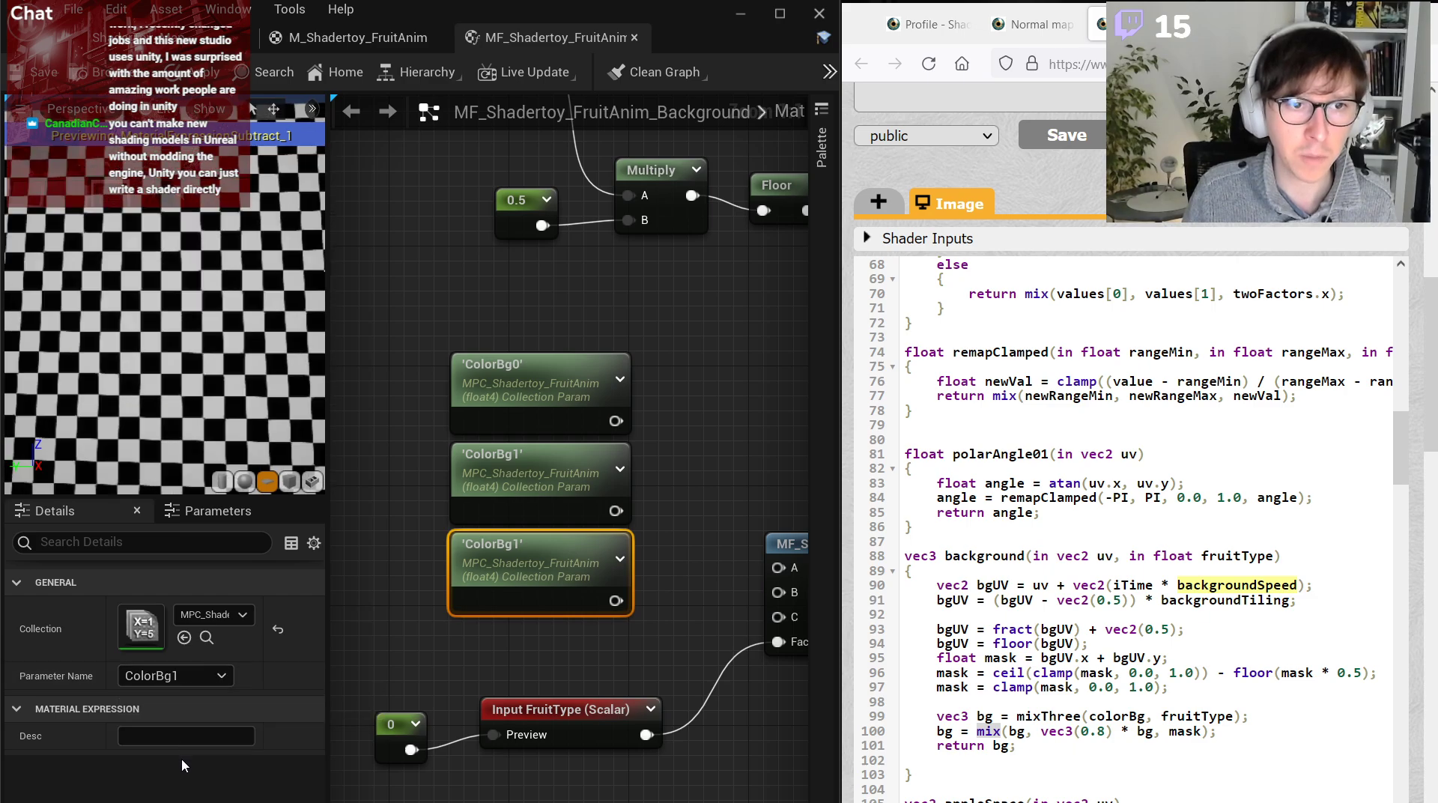
click(174, 676)
click(180, 755)
Connect ColorBg0, ColorBg1 and ColorBg2 to MixThree inputs A, B and C, and move the three colour parameters closer to it.
drag(616, 601, 478, 511)
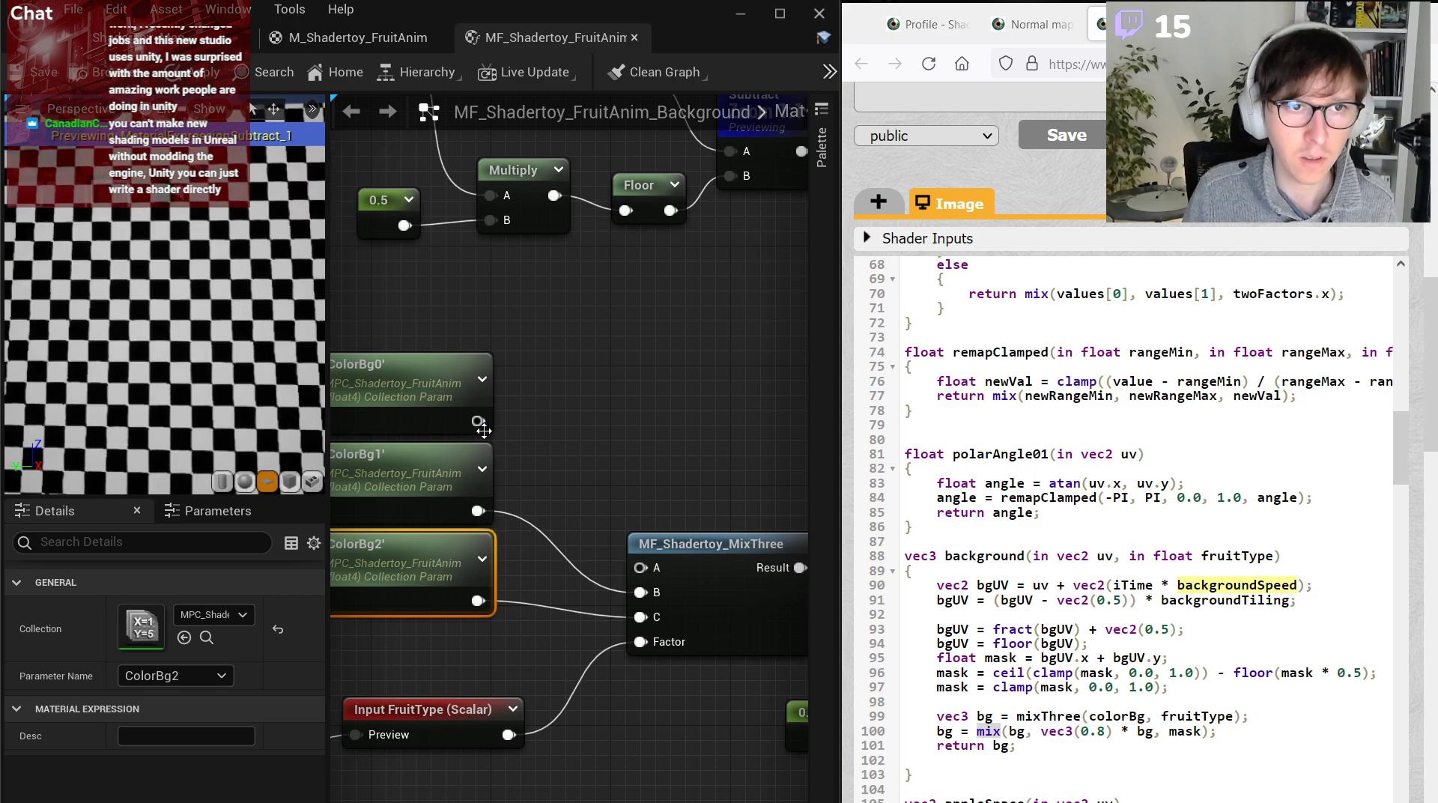
drag(478, 421, 641, 567)
drag(605, 321, 659, 628)
click(587, 585)
Move Output Result beside the Lerp, connect the Lerp output to it, and start previewing the Output Result node.
right_drag(626, 633, 279, 597)
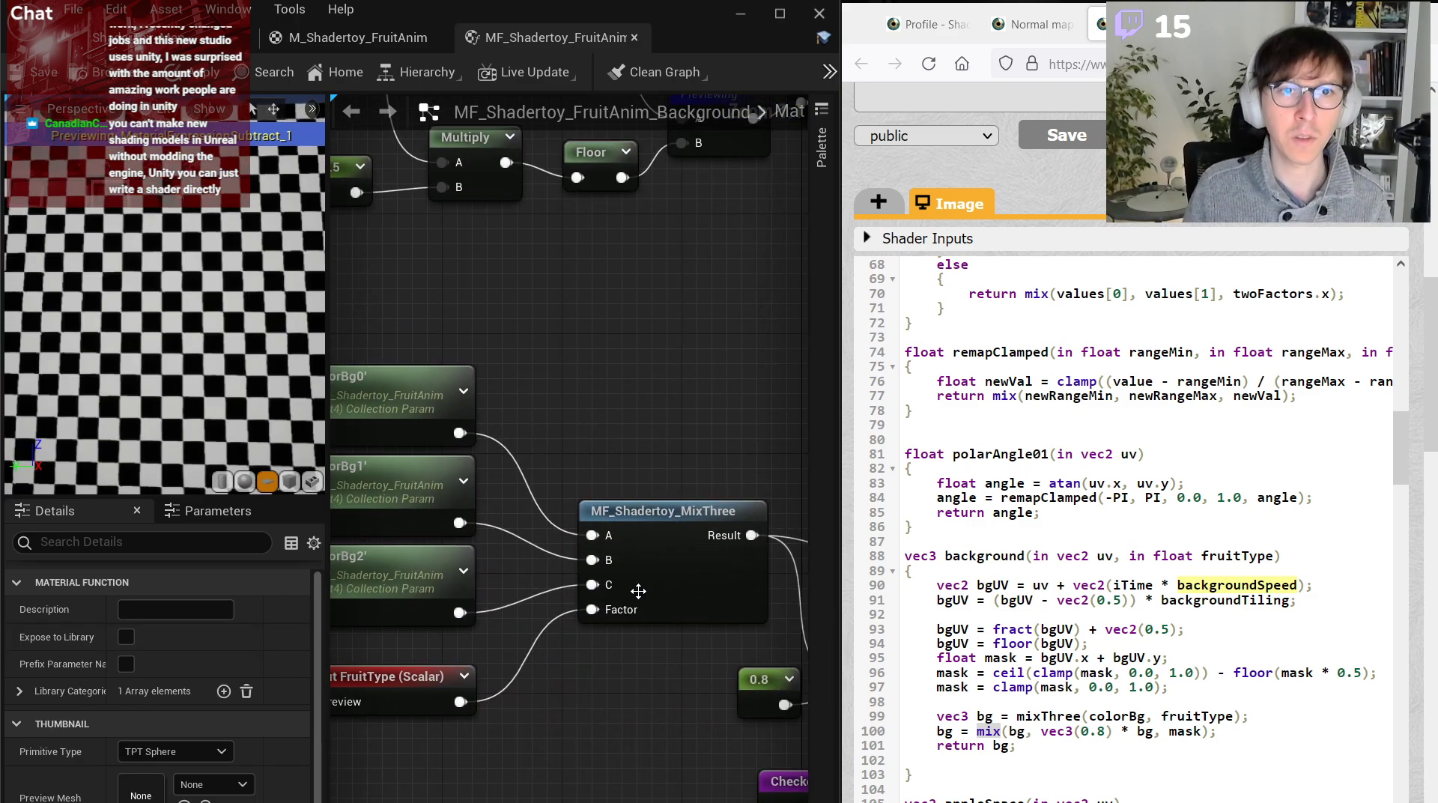
scroll(656, 465, down, 3)
right_drag(656, 465, 443, 439)
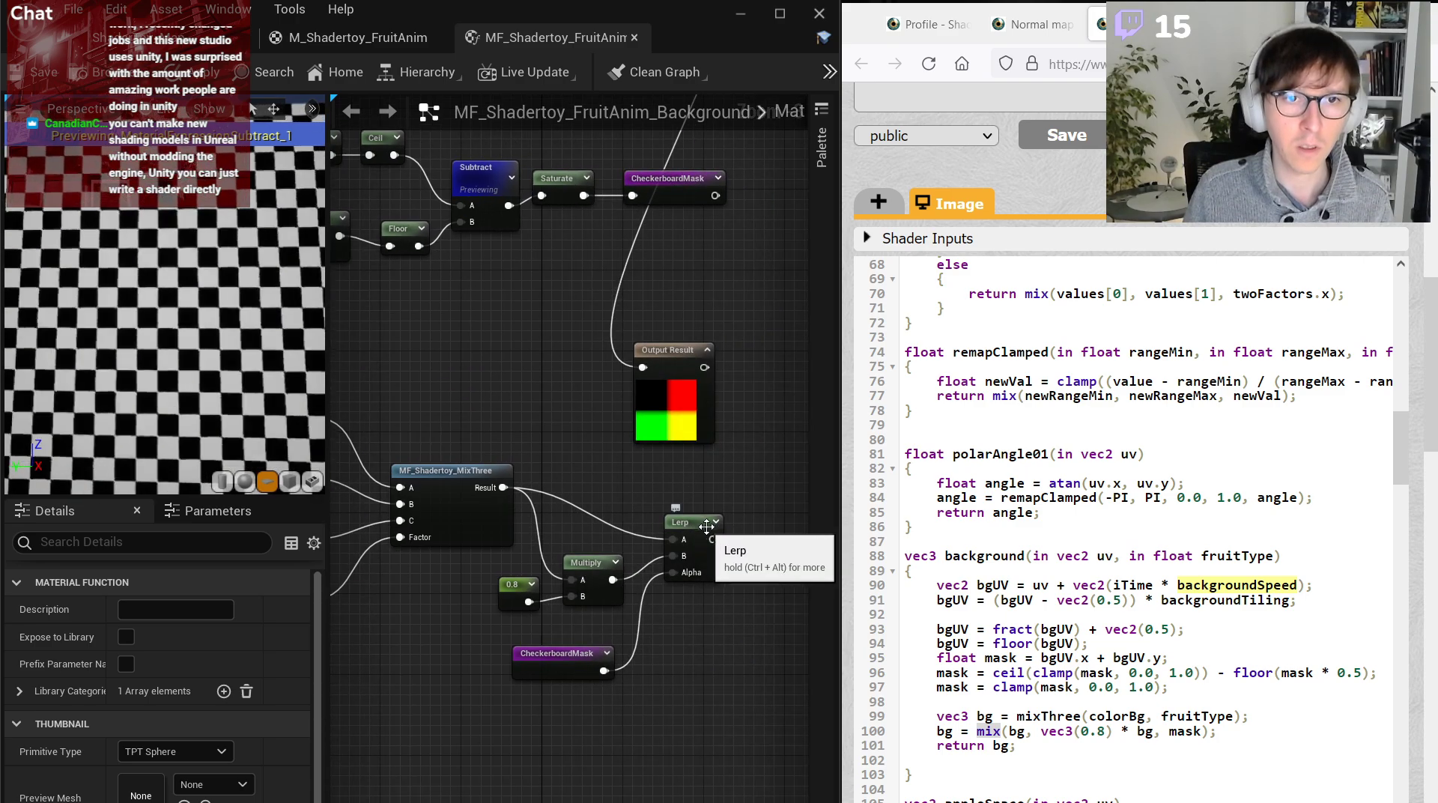
drag(667, 350, 690, 519)
right_drag(554, 539, 351, 540)
drag(362, 540, 466, 529)
right_click(495, 511)
click(549, 555)
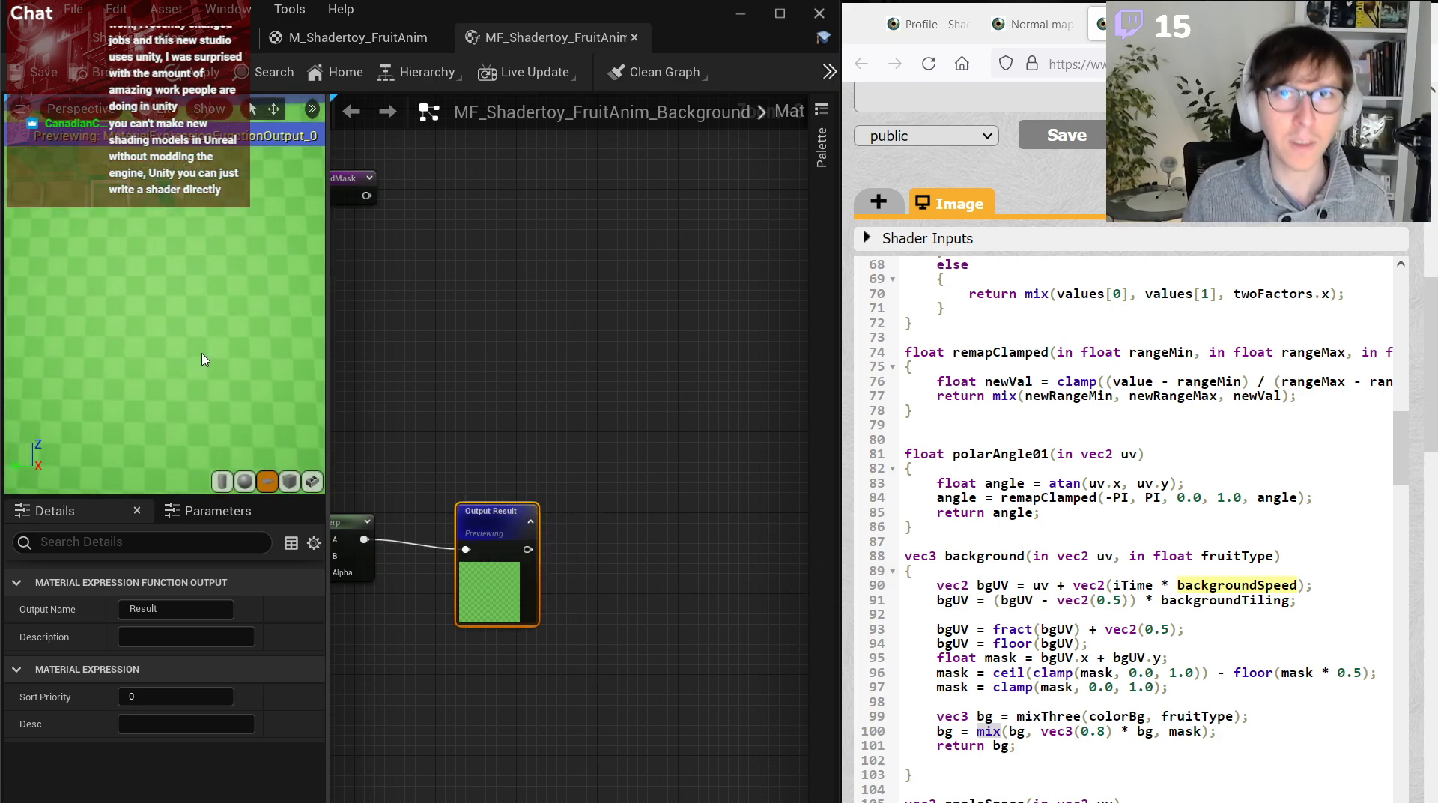
Test the FruitType preview by setting its input constant to 1 and then to 2.
scroll(798, 331, down, 3)
scroll(613, 575, up, 4)
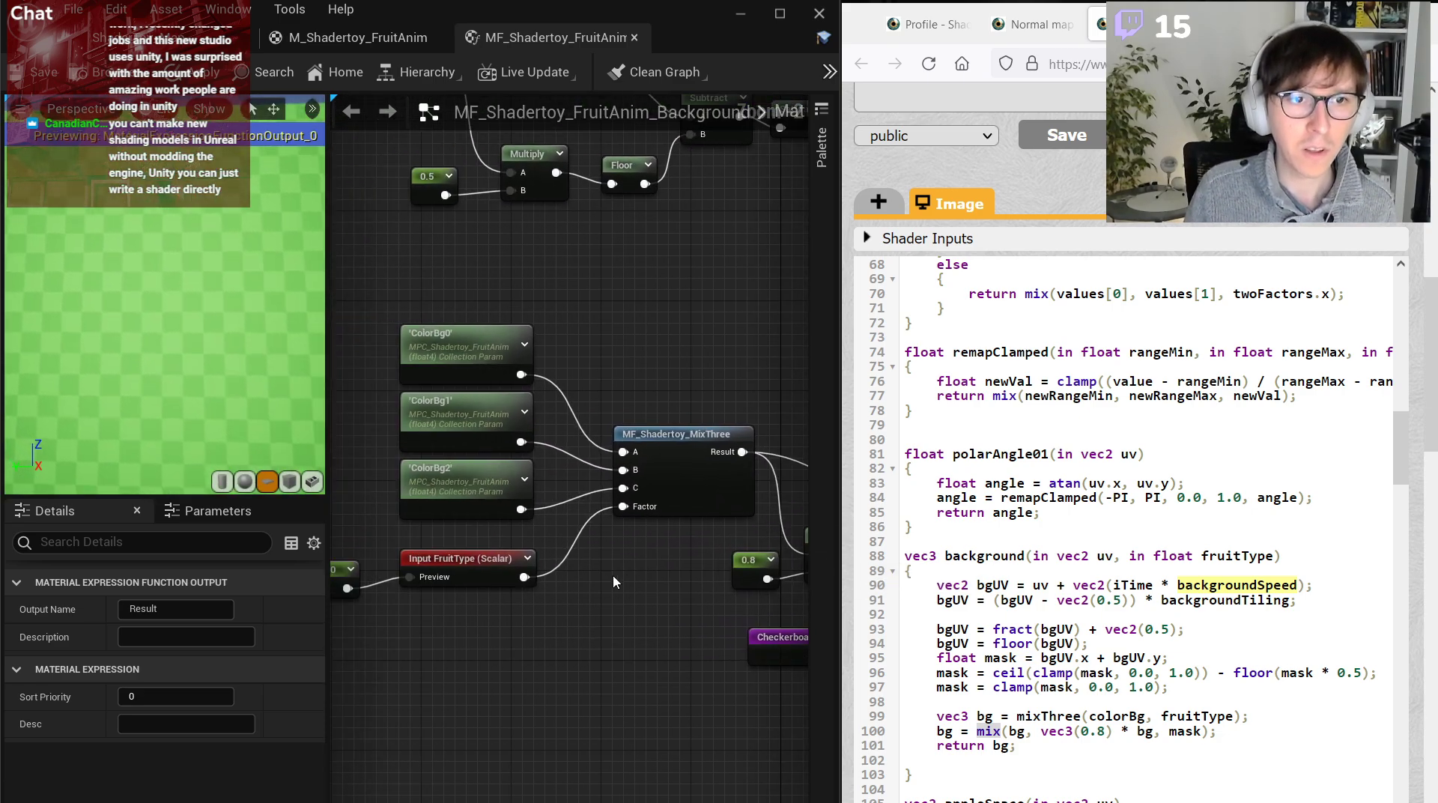
right_drag(614, 576, 700, 581)
click(408, 568)
click(202, 609)
text(1)
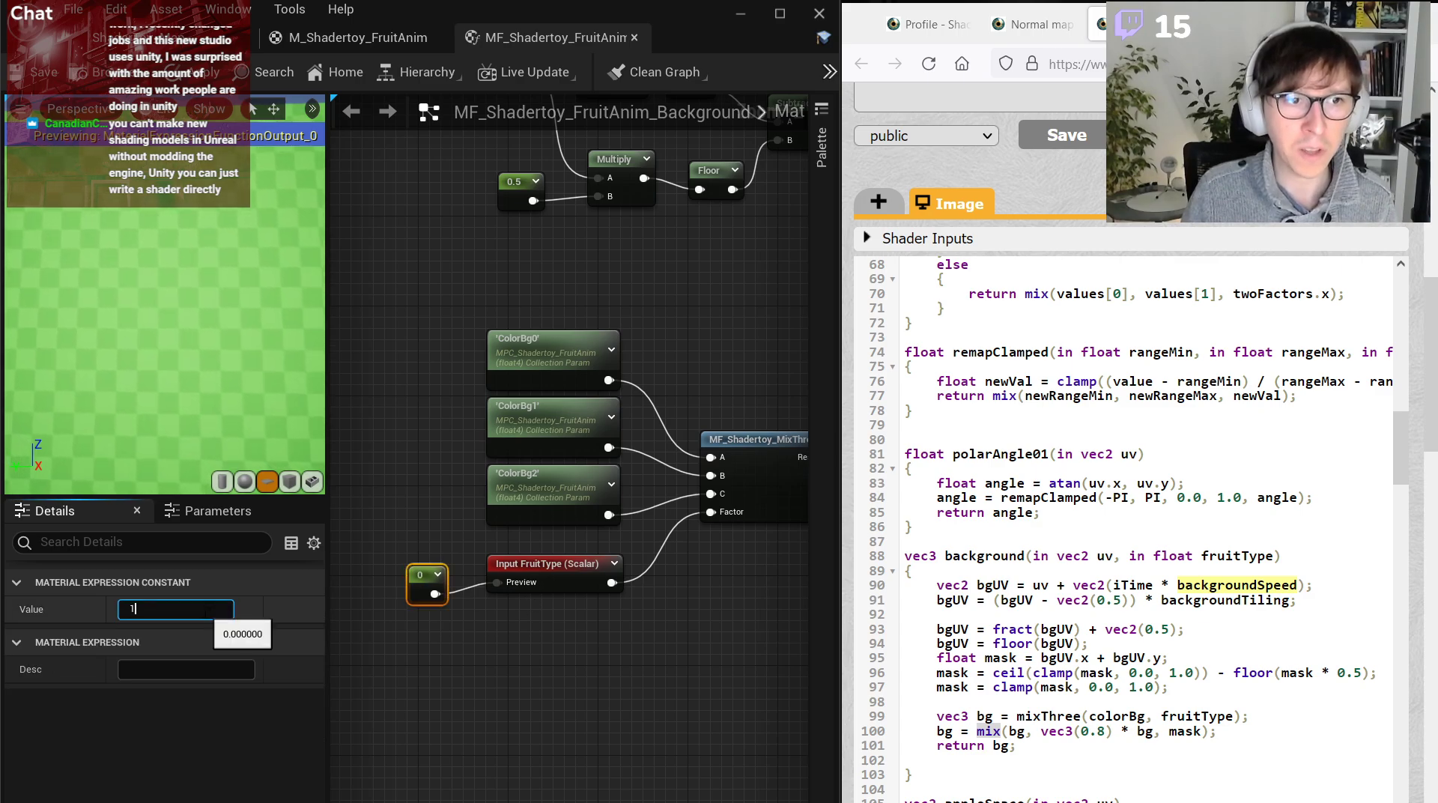
key(Return)
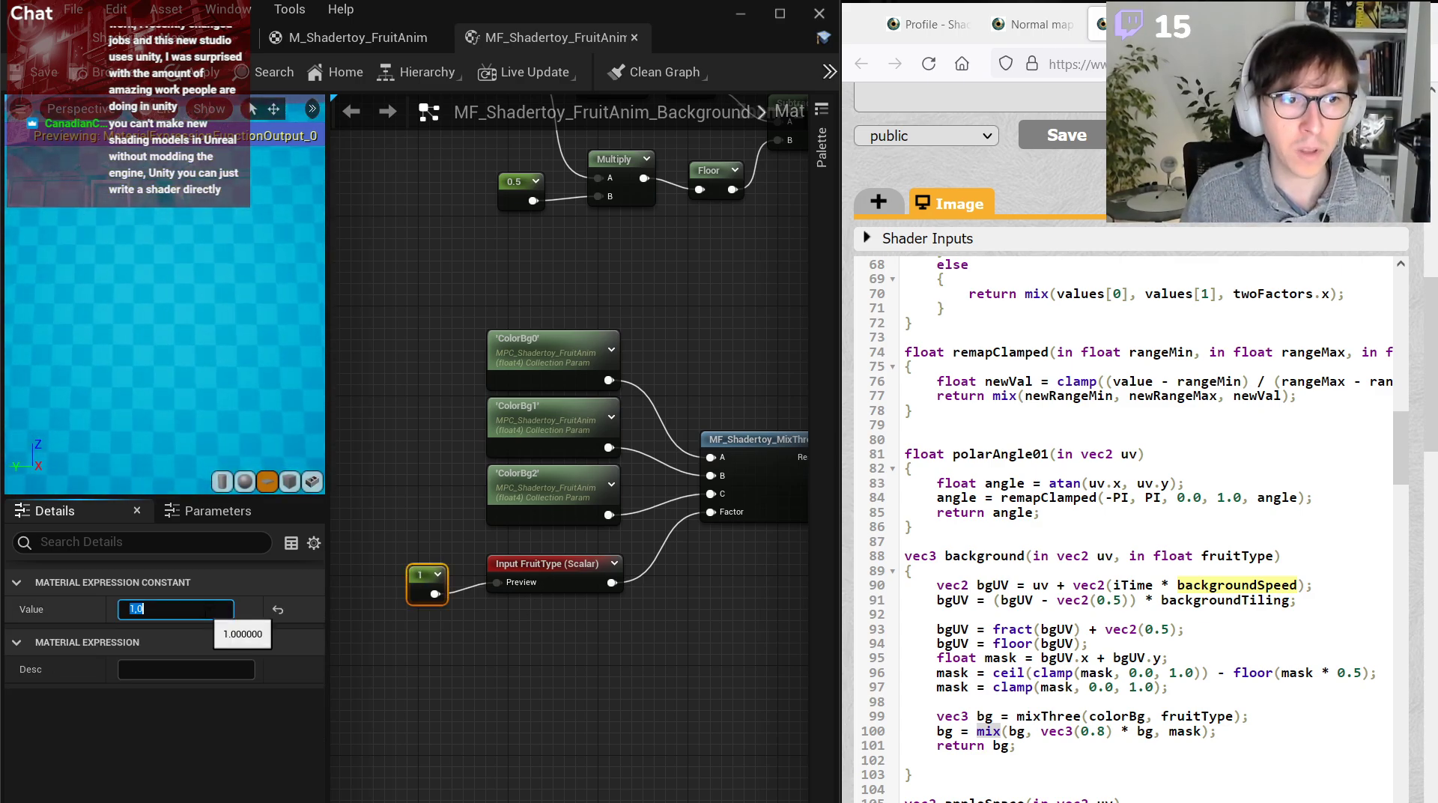
text(2)
key(Return)
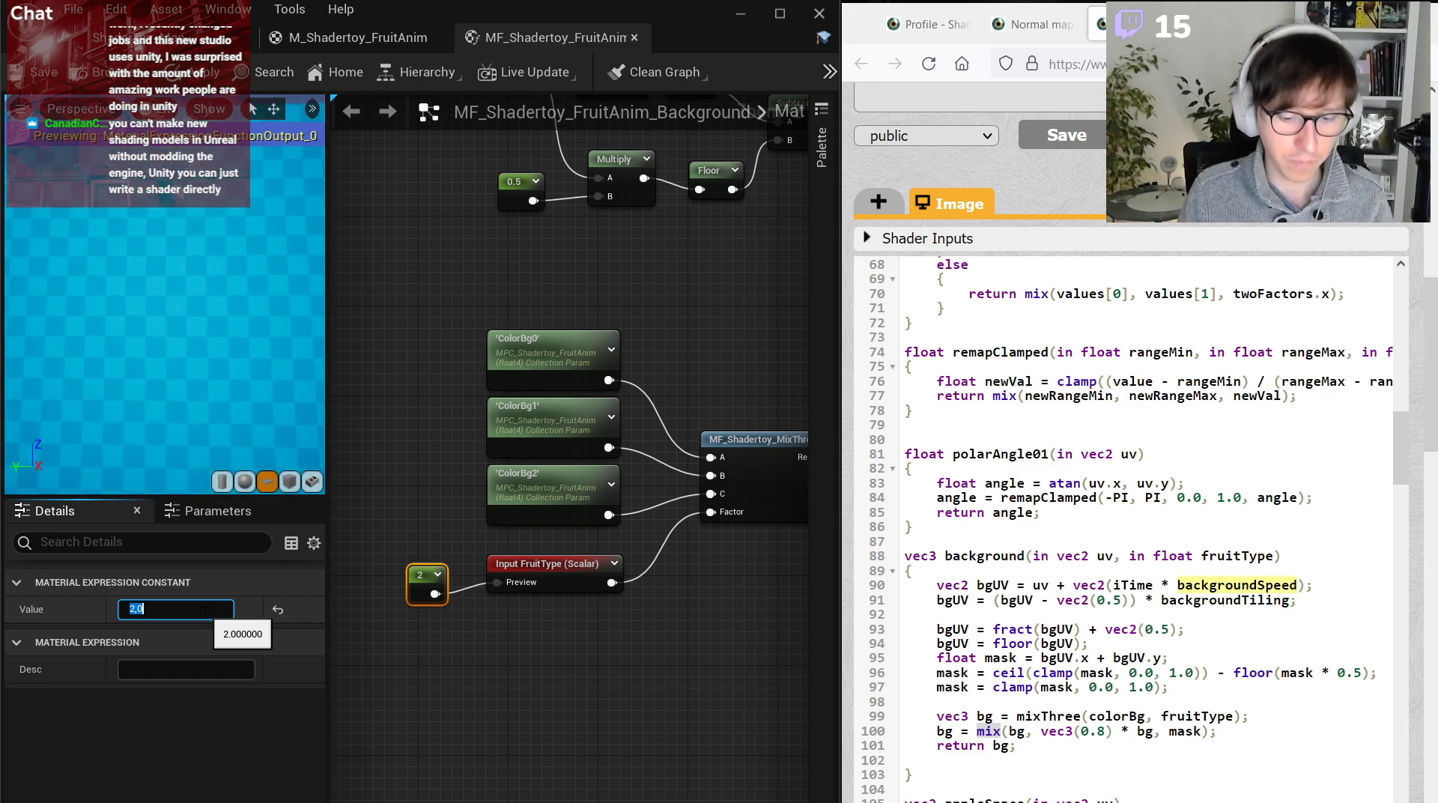
Try FruitType preview values of 0, 0.5 and 1, reset the constant to 0, and align it with the FruitType input.
text(0)
key(Return)
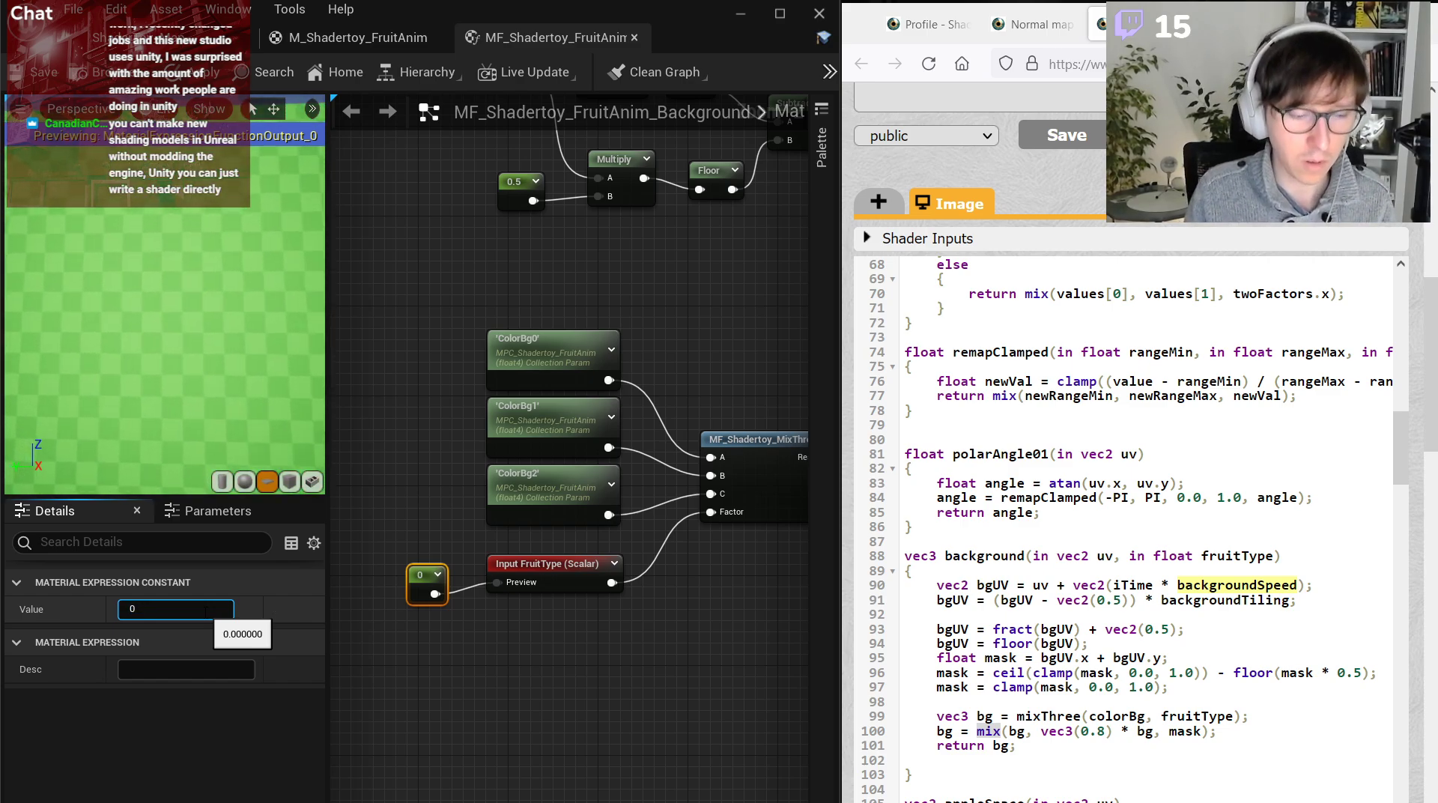
key(Return)
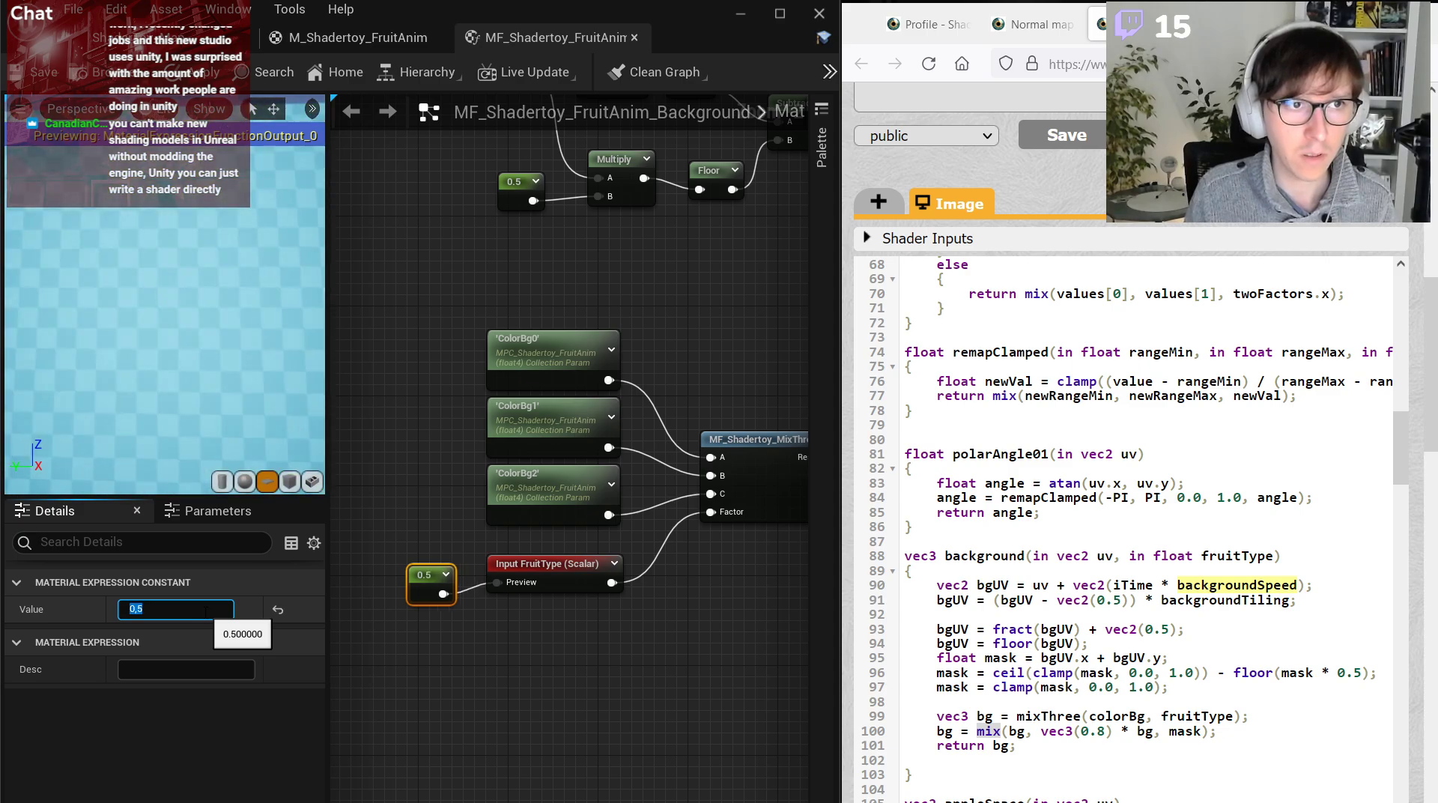
text(1)
key(Return)
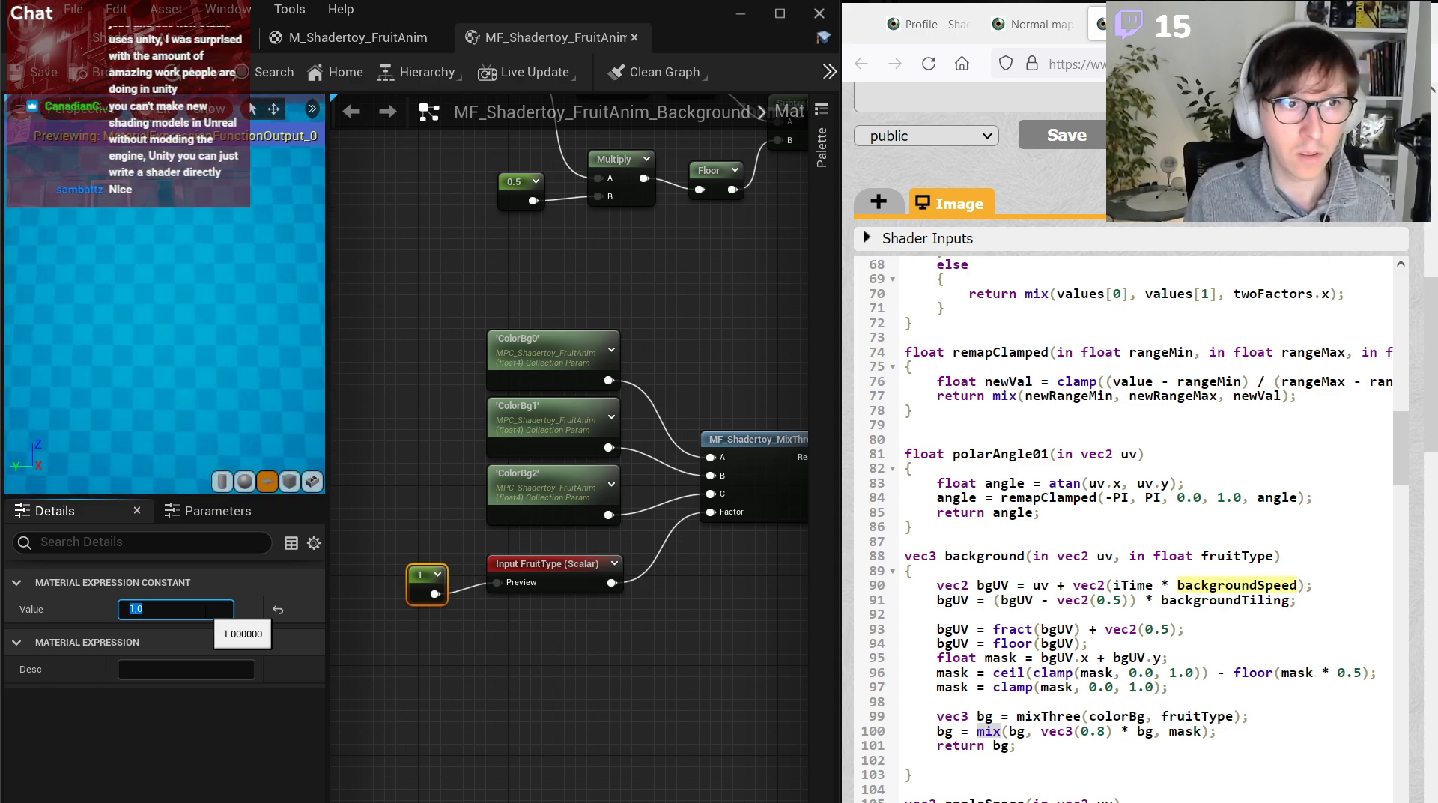
click(414, 567)
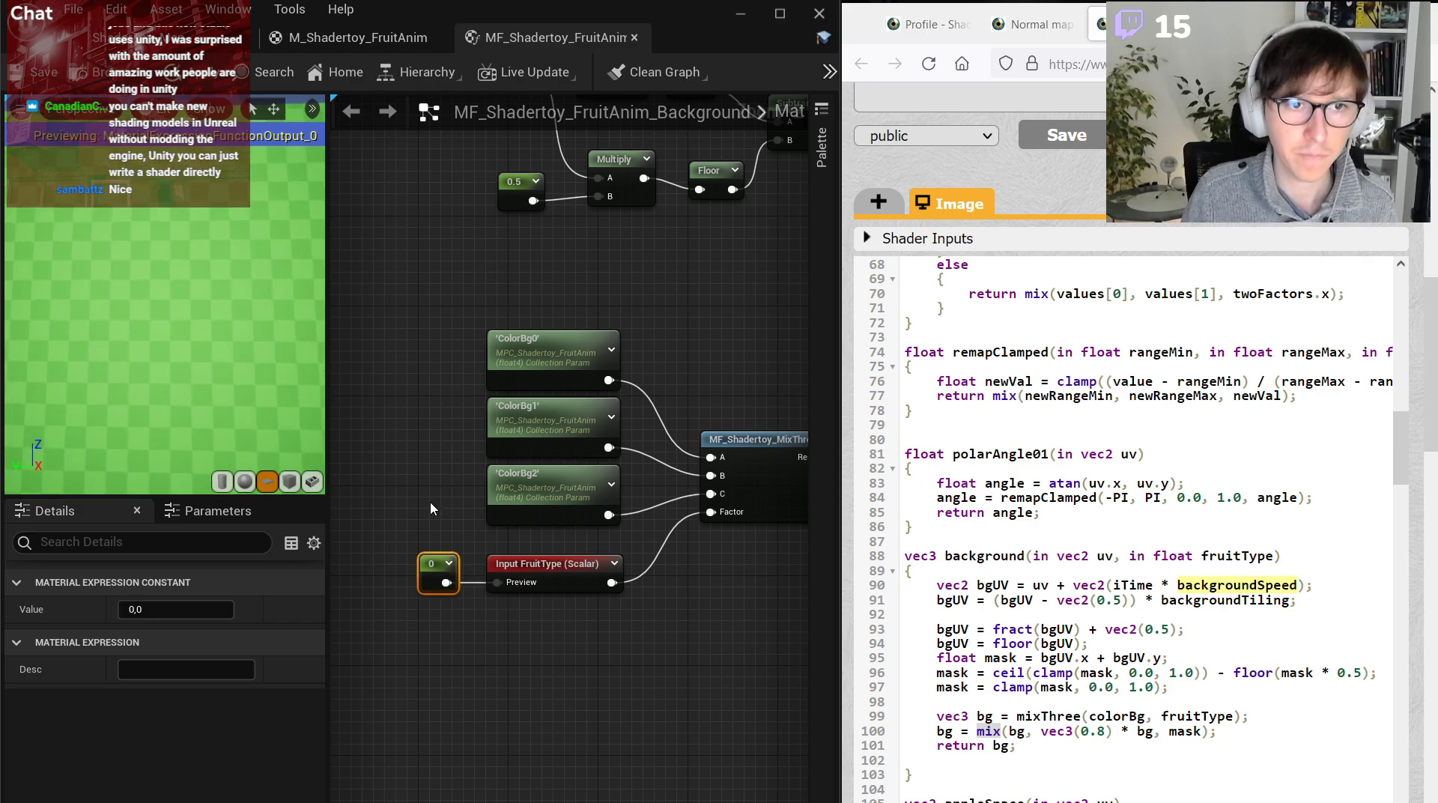
Move the unused Output Result_1 node beside Output Result and delete it.
click(430, 497)
scroll(564, 505, down, 2)
right_drag(564, 504, 514, 534)
scroll(514, 538, down, 2)
click(742, 504)
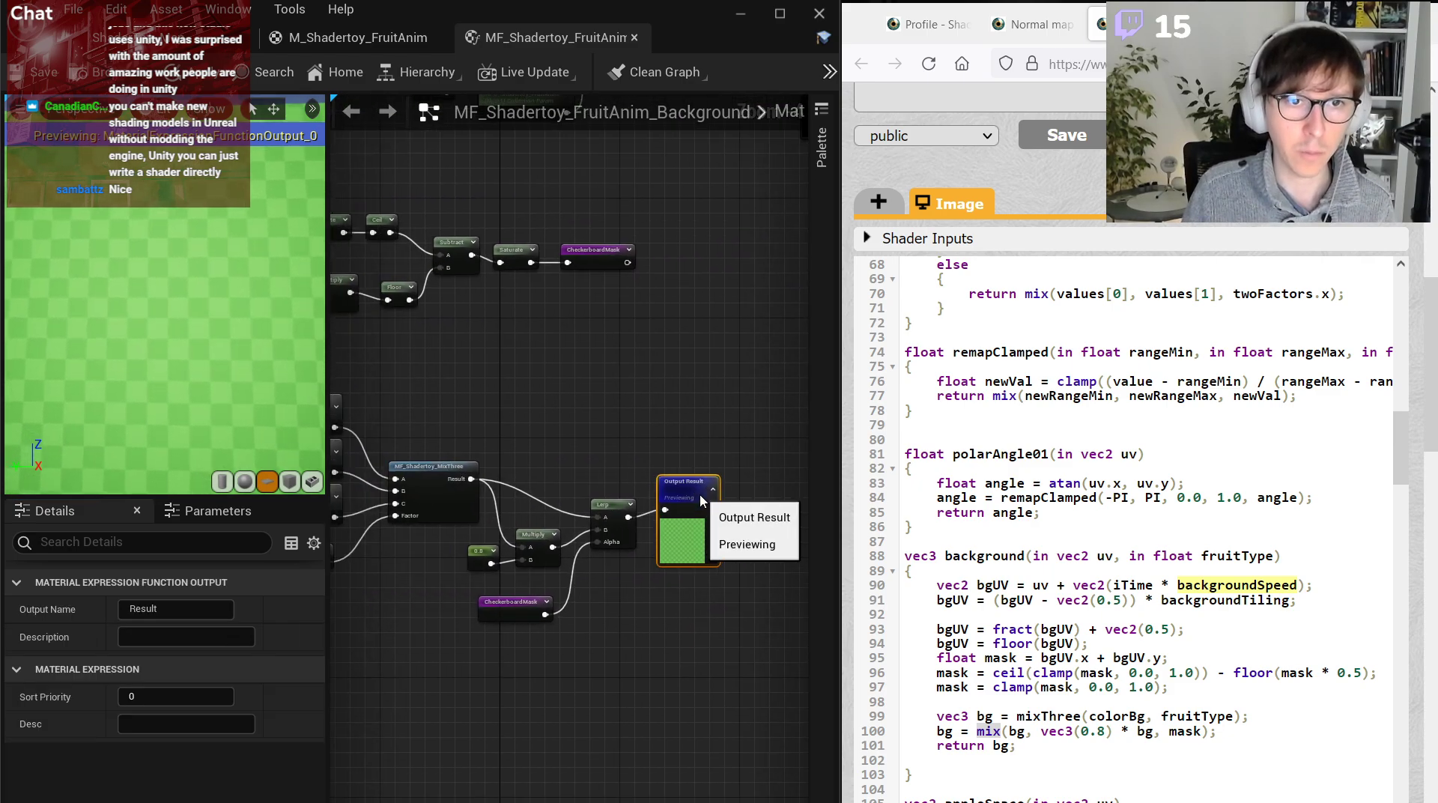
scroll(701, 496, down, 3)
drag(718, 596, 467, 455)
drag(756, 323, 726, 517)
scroll(725, 517, up, 4)
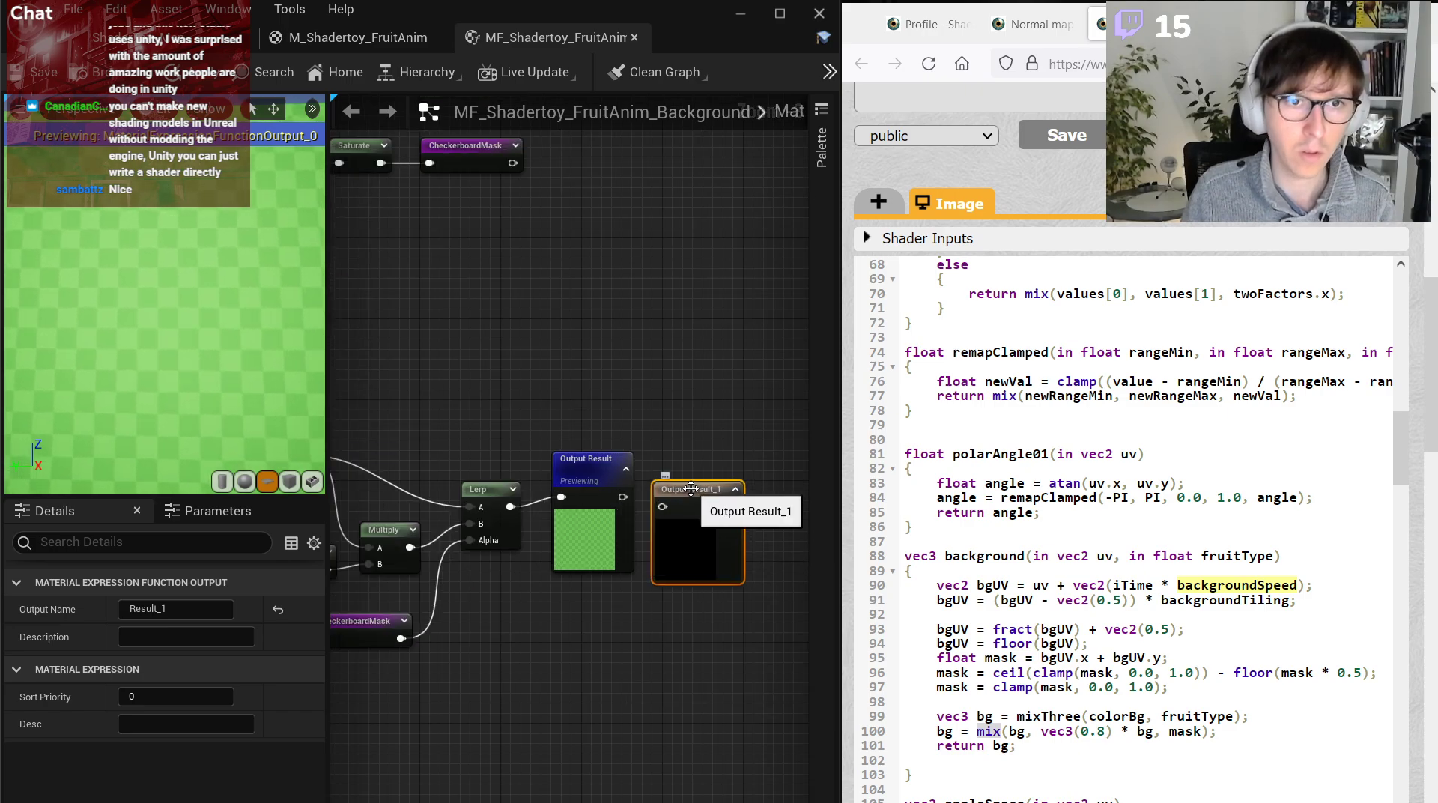
key(Delete)
key(Return)
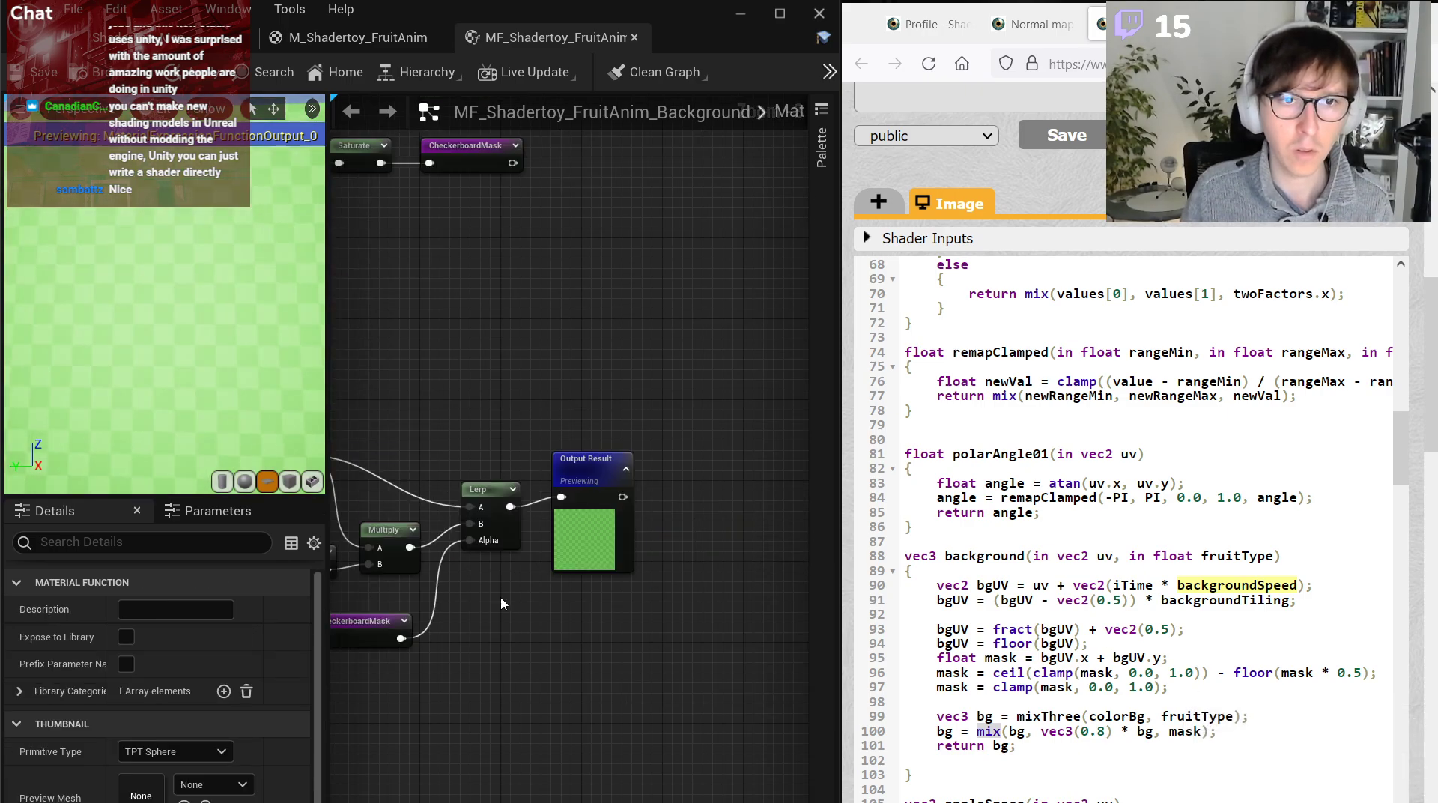
Clear the node selection and save the background material function.
click(603, 468)
click(583, 428)
scroll(583, 428, down, 8)
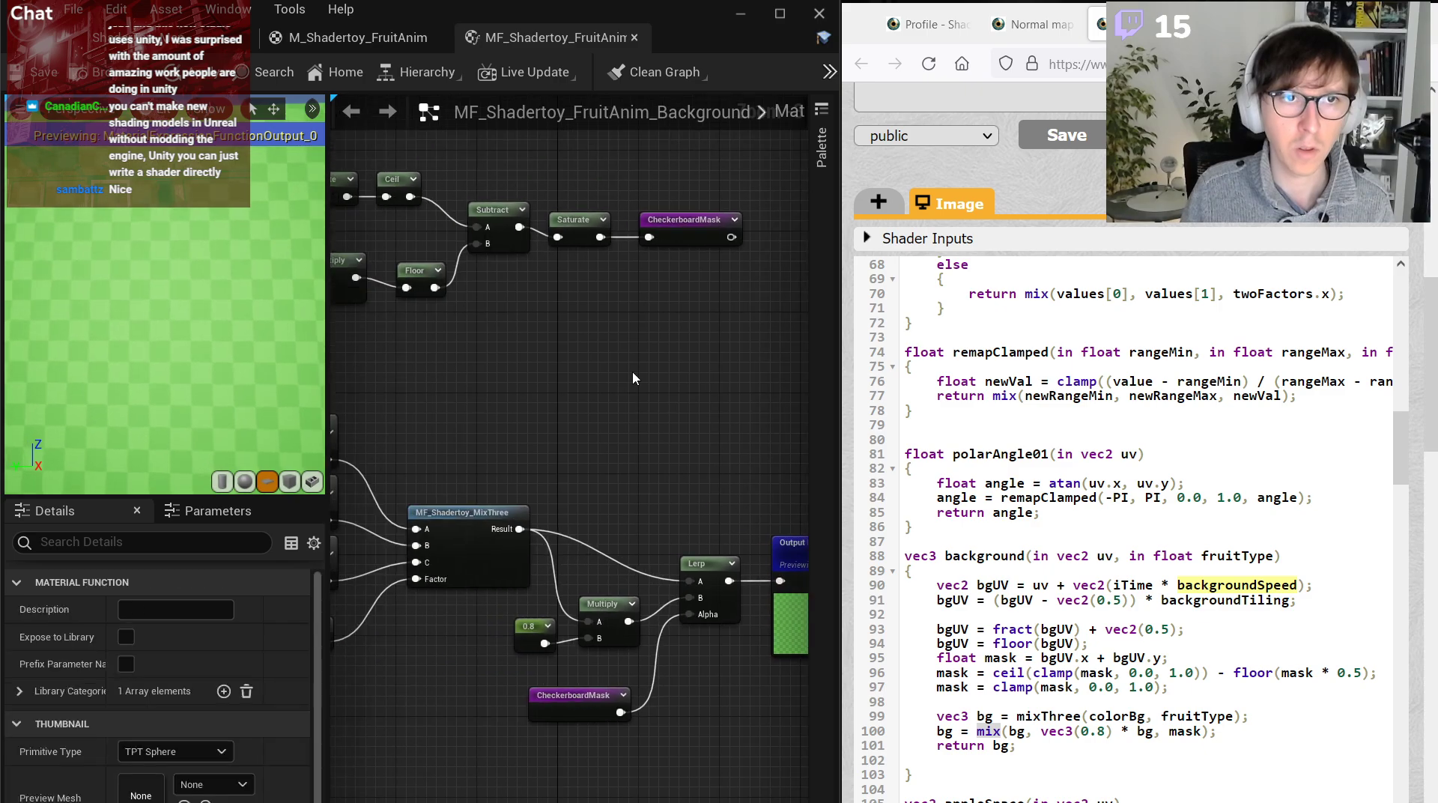
click(37, 74)
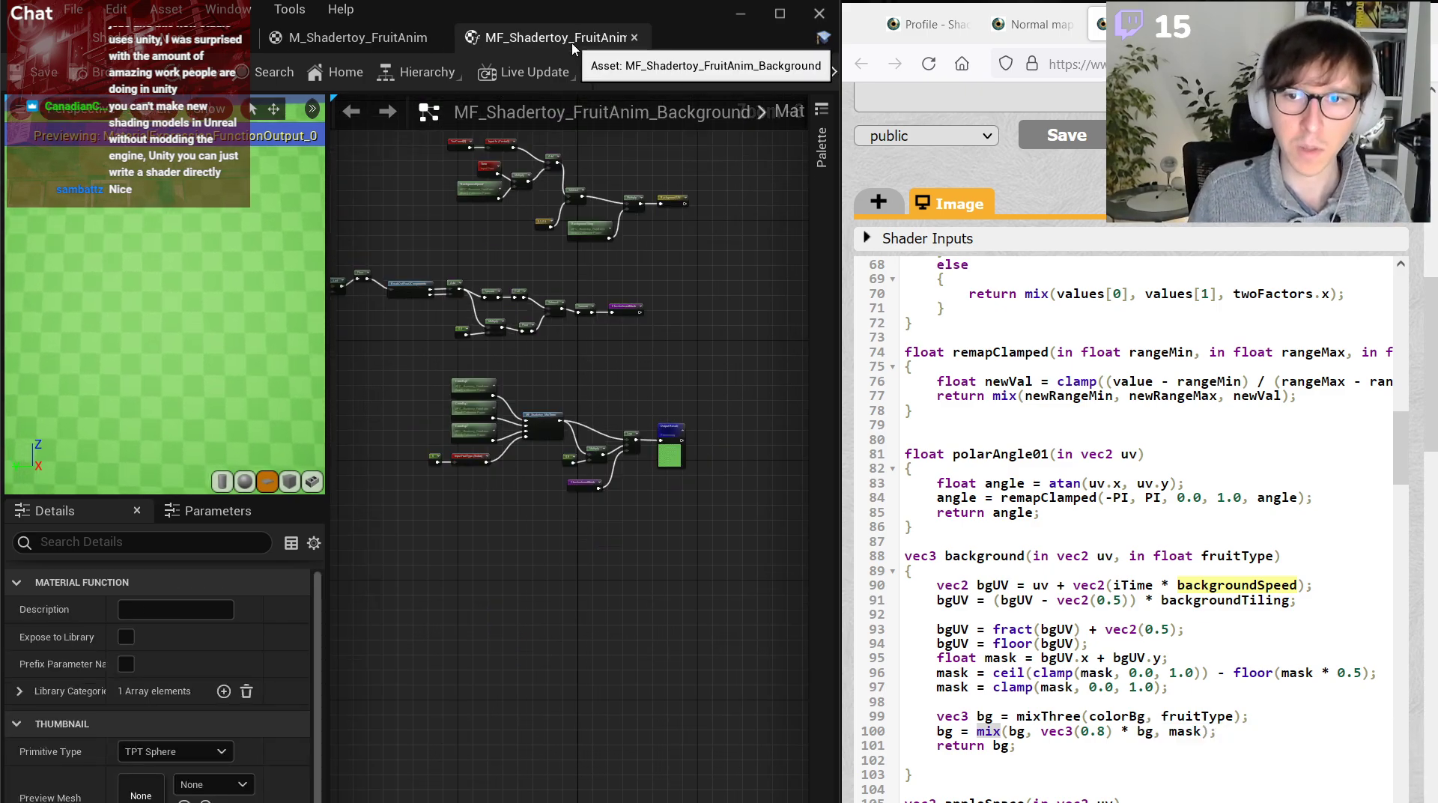
Select the whole checkerboard mask node chain and shift it slightly sideways between the other two node groups.
right_drag(461, 320, 528, 390)
drag(443, 368, 375, 346)
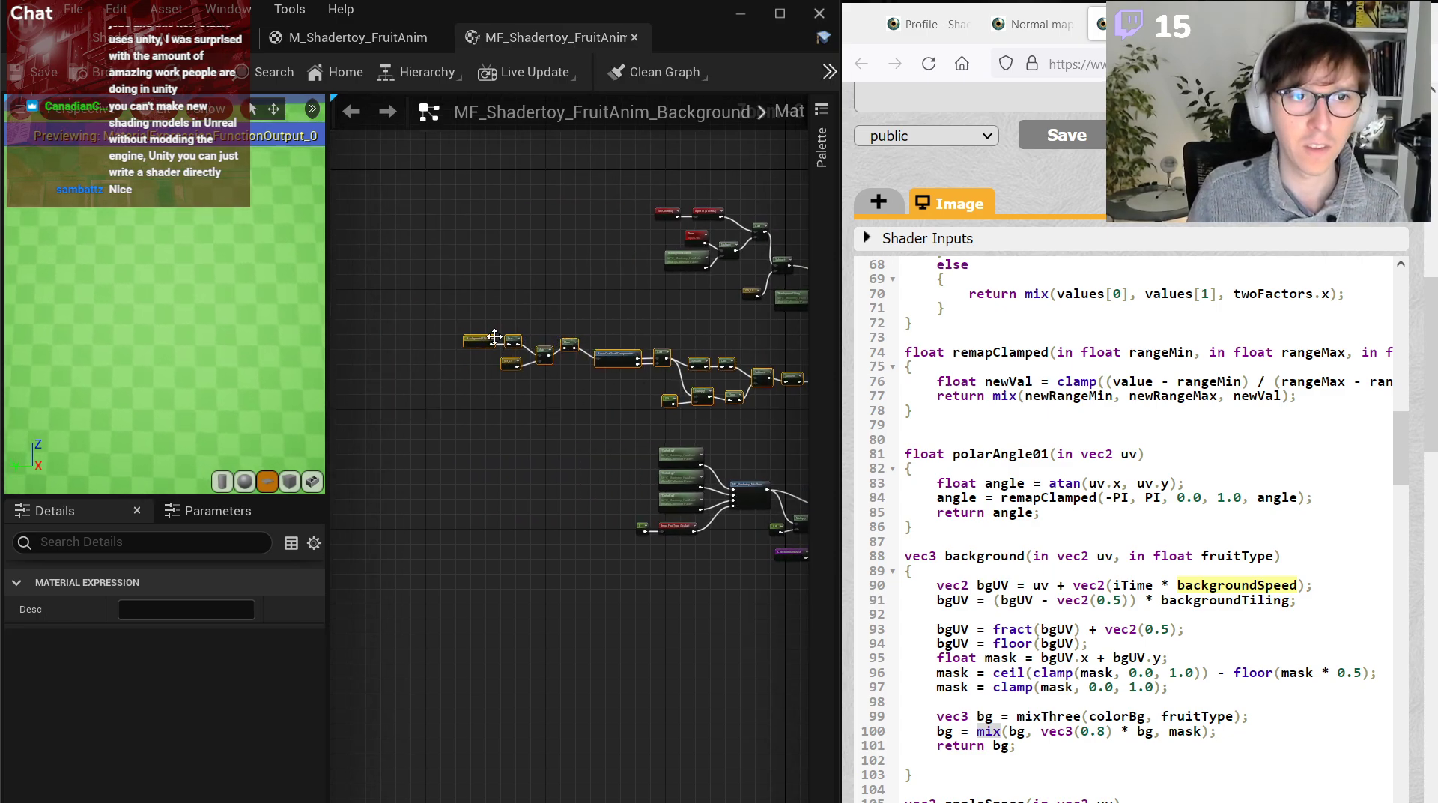
drag(618, 355, 655, 358)
click(709, 419)
right_drag(710, 404, 560, 446)
scroll(560, 447, up, 5)
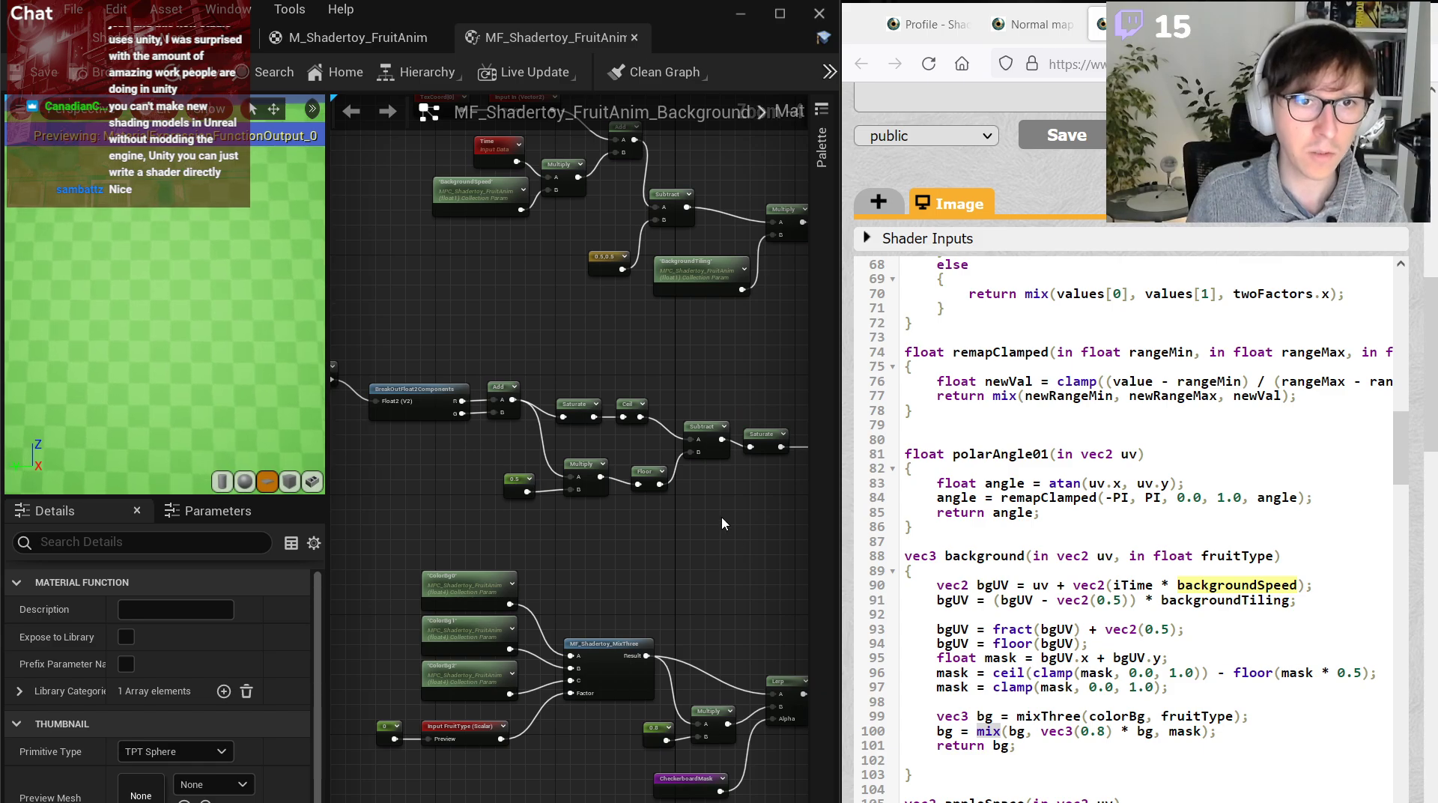
Add a CheckerPattern function node below the checkerboard mask's Subtract node.
right_drag(393, 376, 711, 442)
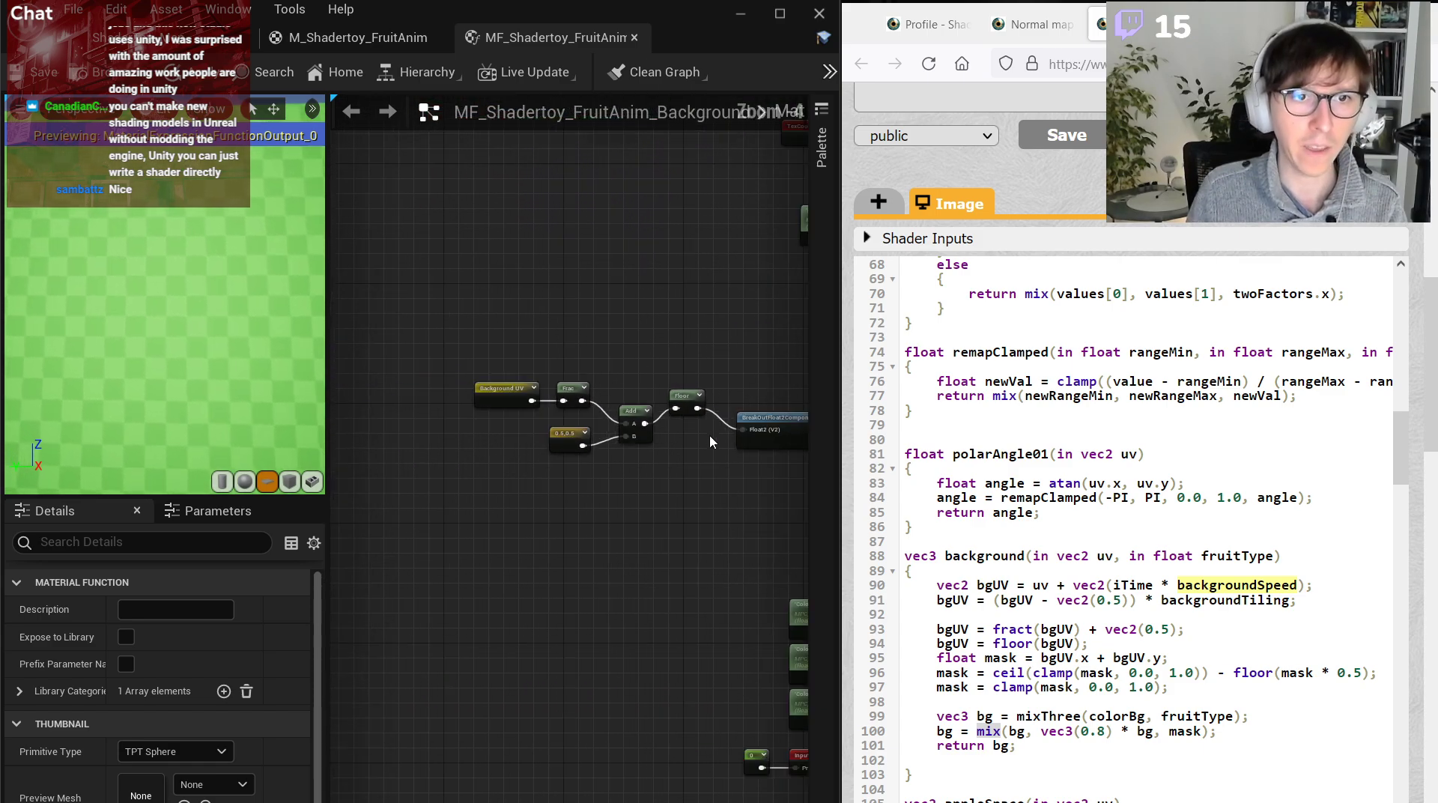
click(693, 393)
click(700, 371)
right_drag(699, 371, 409, 389)
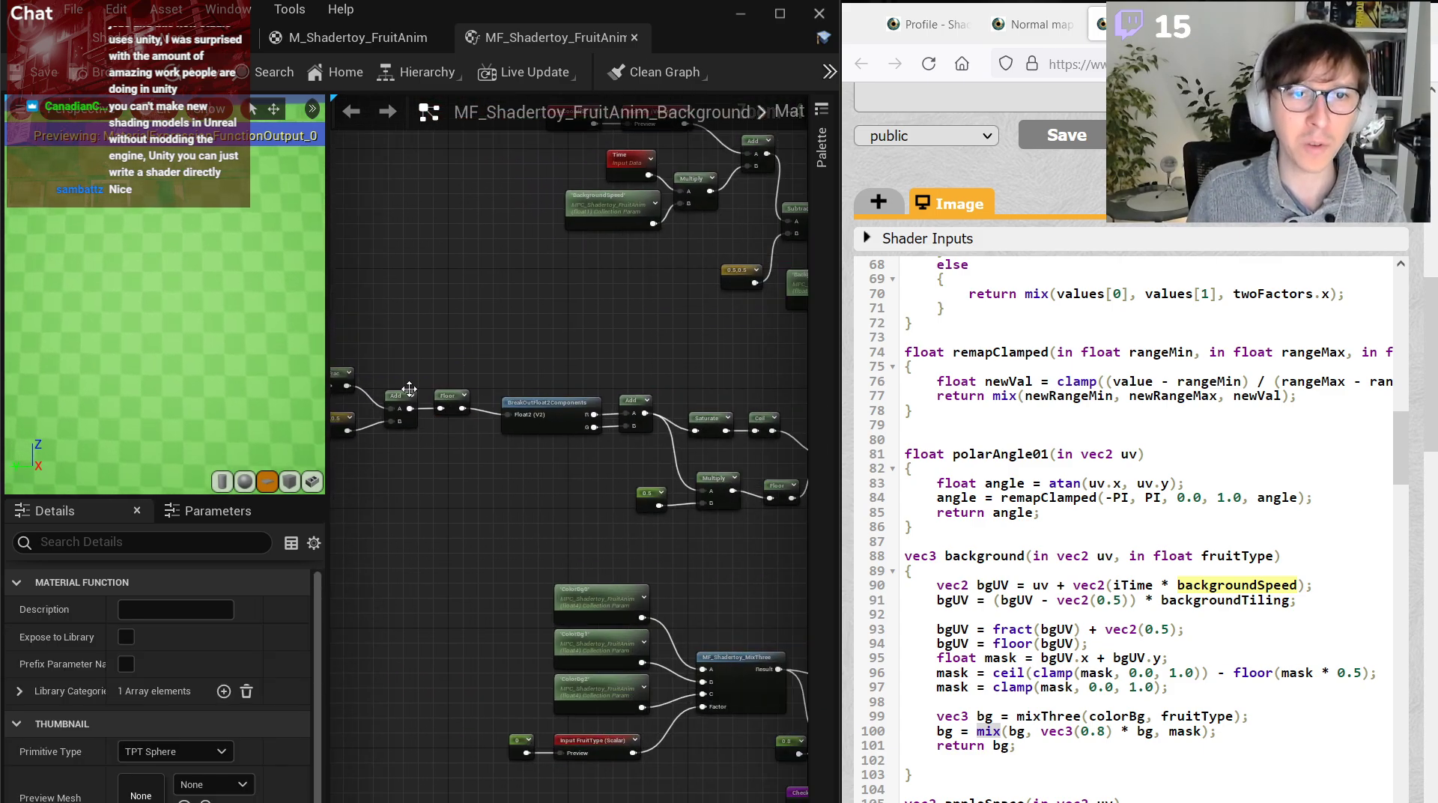
right_drag(722, 477, 498, 477)
scroll(497, 477, up, 2)
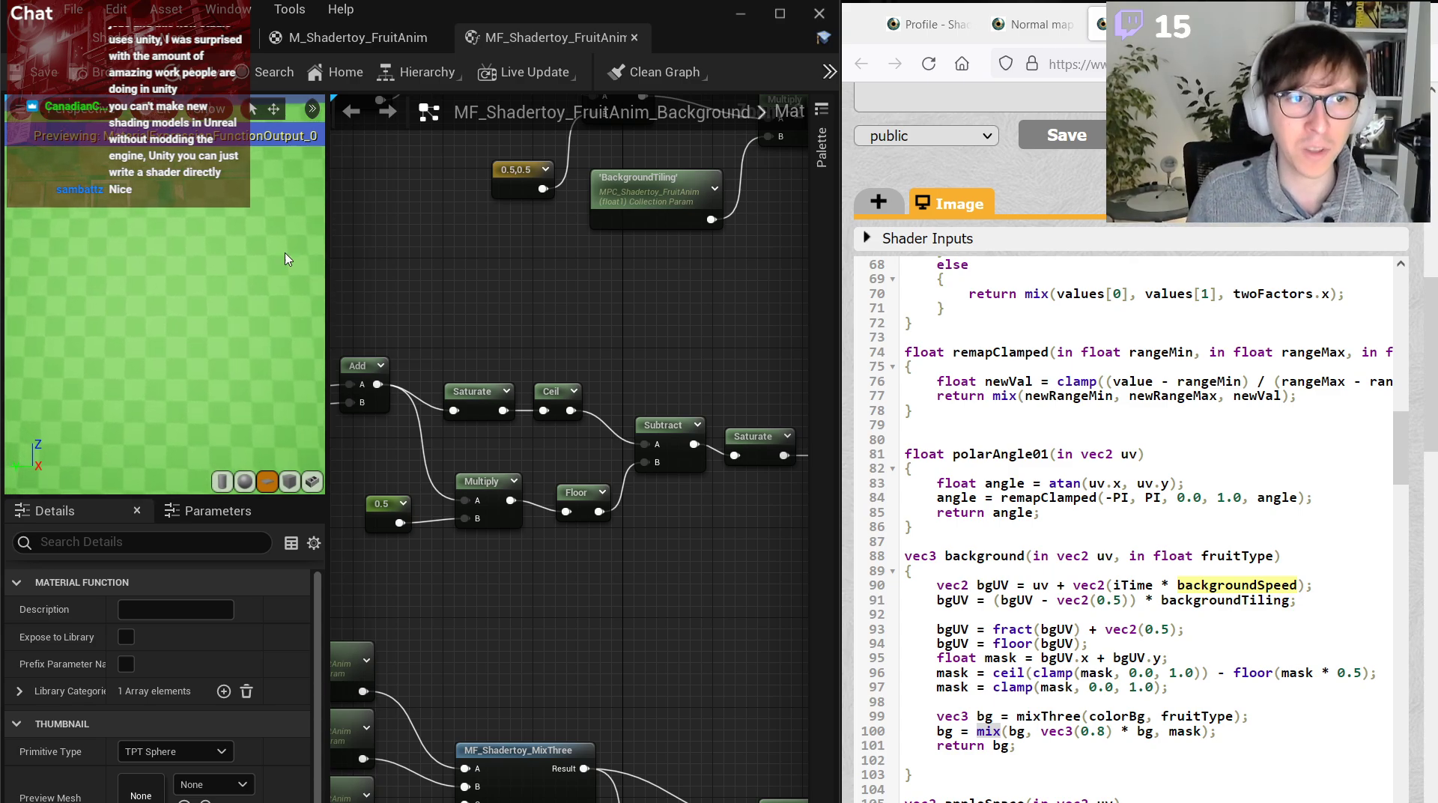
right_click(659, 516)
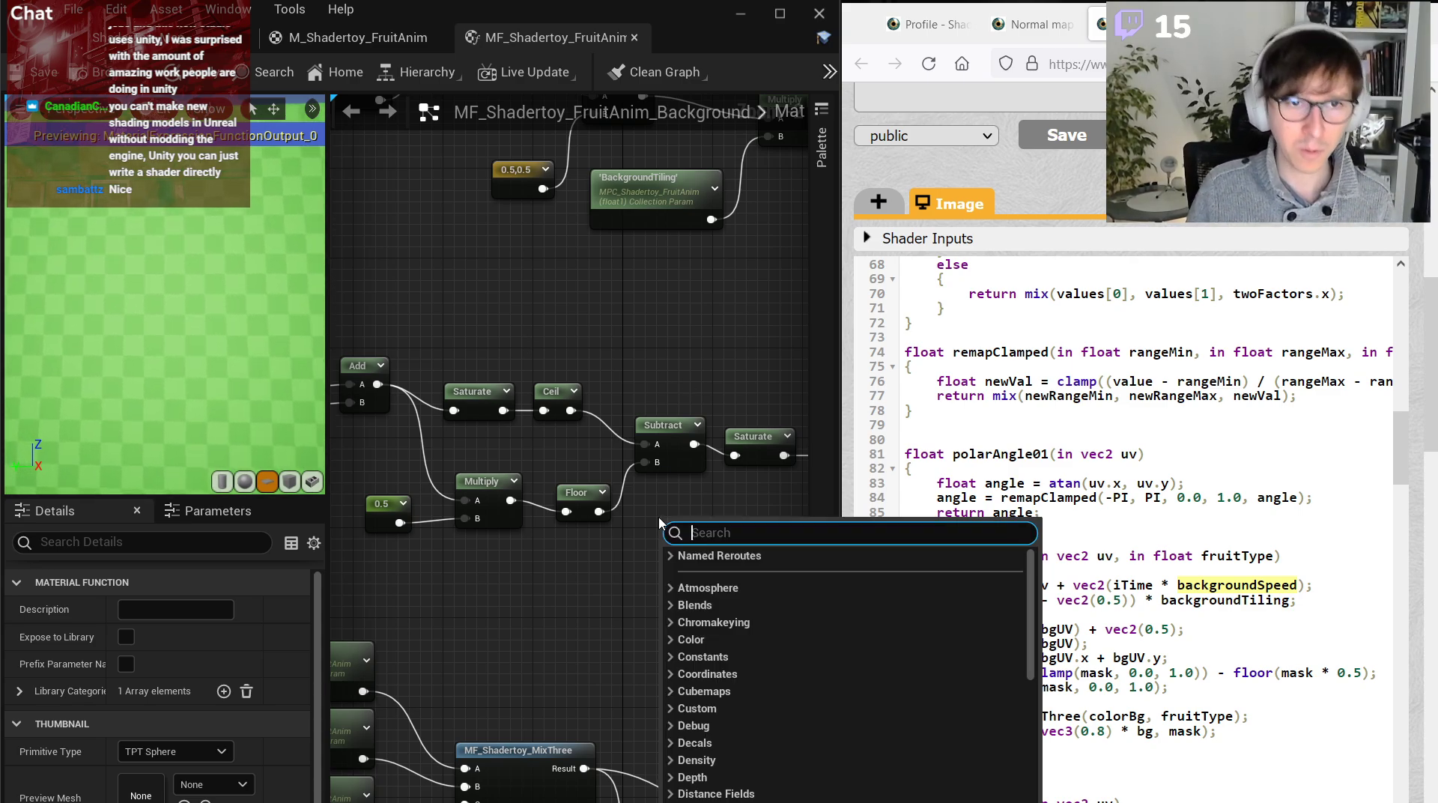
text(check)
key(Return)
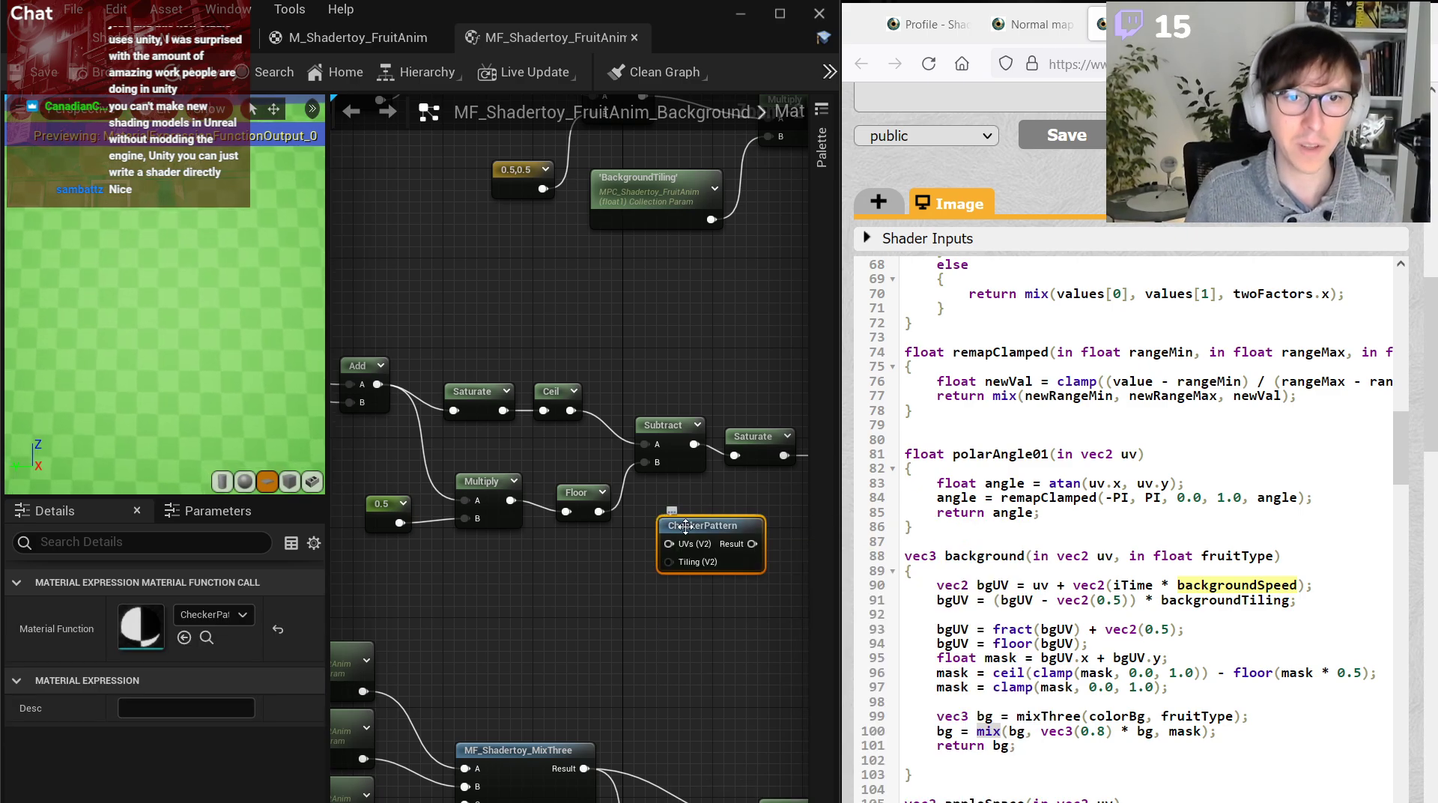
Move the CheckerPattern node under BreakOutFloat2Components for comparison, and delete it.
right_drag(740, 538, 643, 631)
right_drag(529, 563, 524, 607)
drag(725, 579, 446, 620)
right_drag(447, 620, 718, 619)
drag(698, 614, 461, 595)
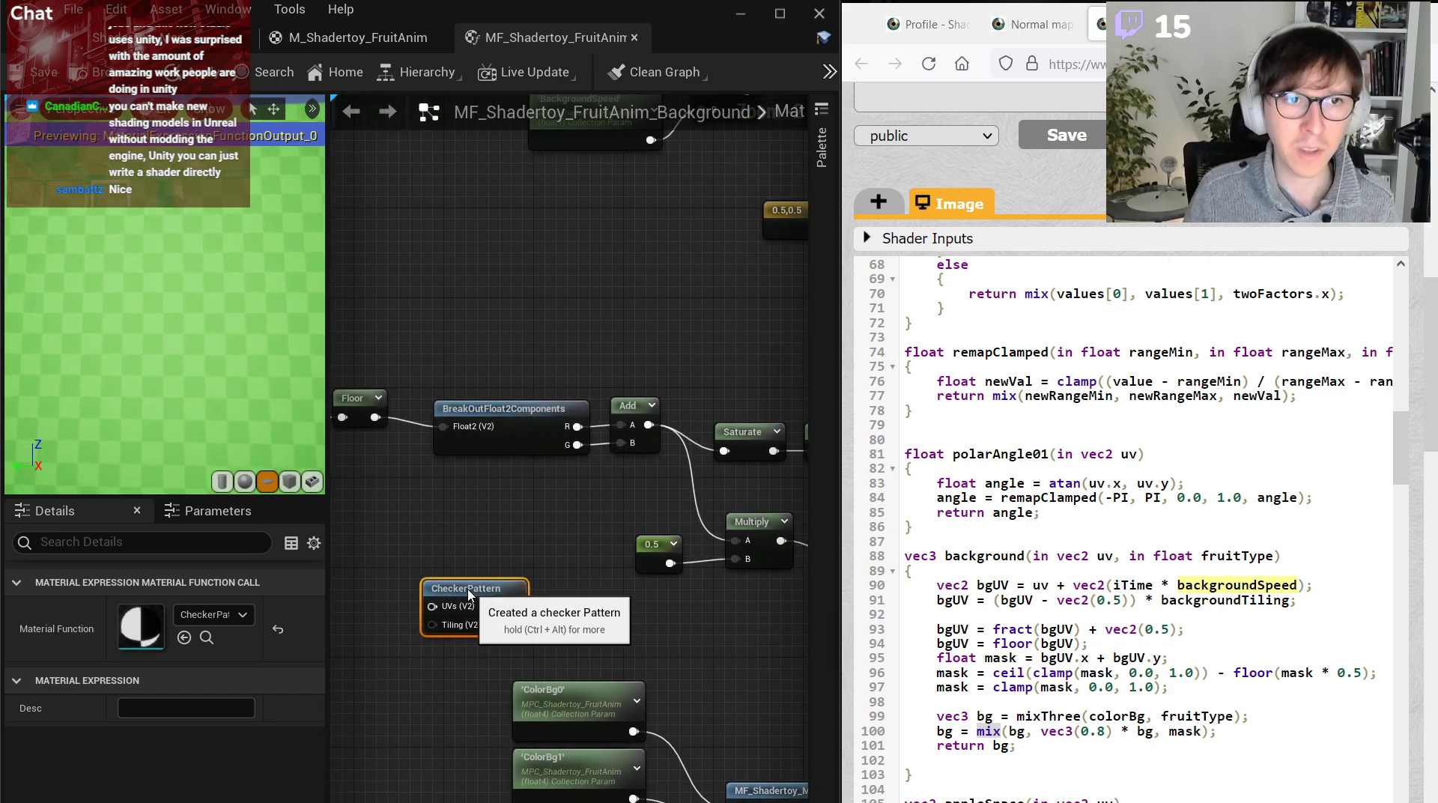
scroll(531, 586, down, 1)
mouse_move(531, 586)
right_down()
mouse_move(772, 599)
mouse_move(537, 599)
right_up()
key(Delete)
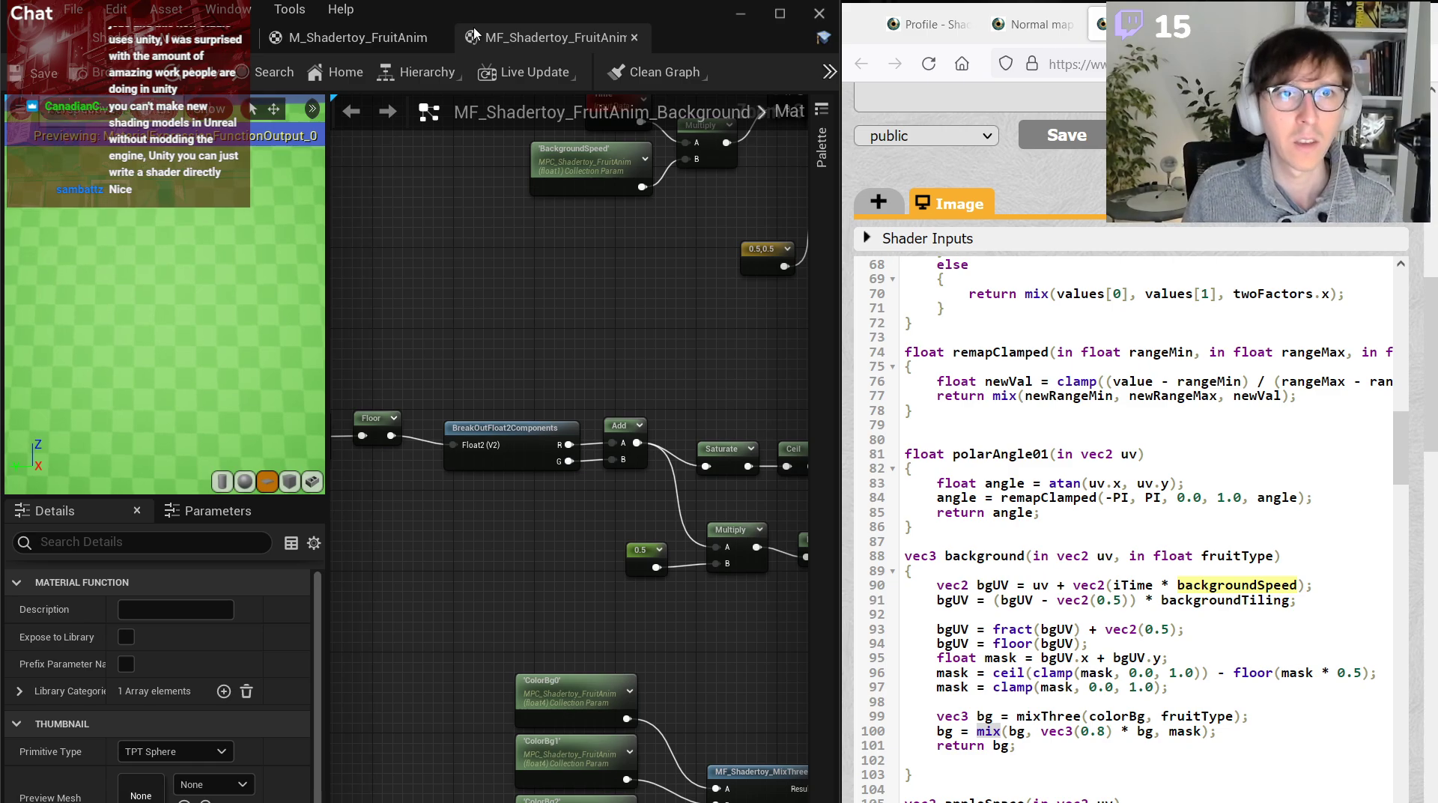
Close the background function and move its node in M_Shadertoy_FruitAnim up, clear of the other function nodes.
right_drag(835, 228, 545, 222)
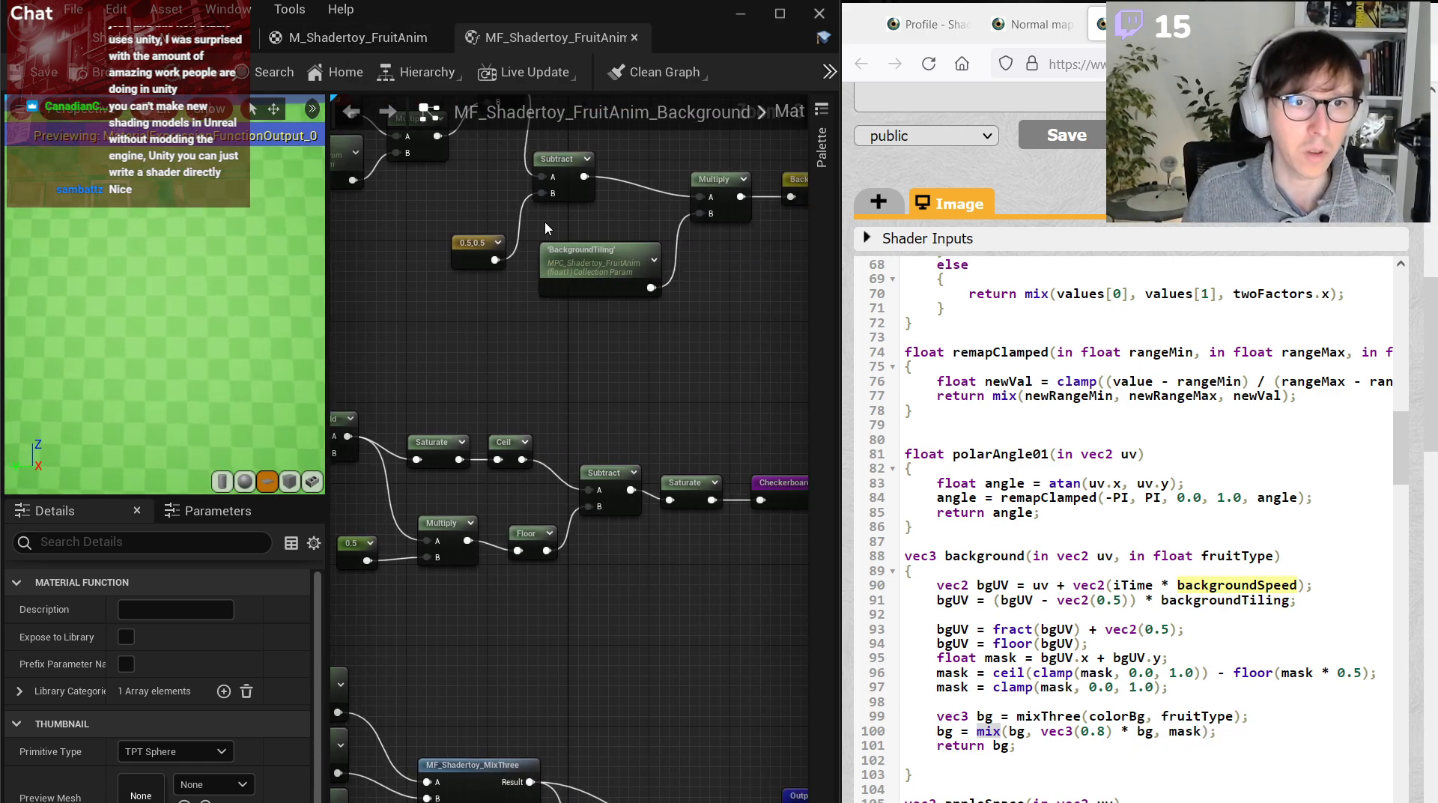
scroll(600, 334, down, 5)
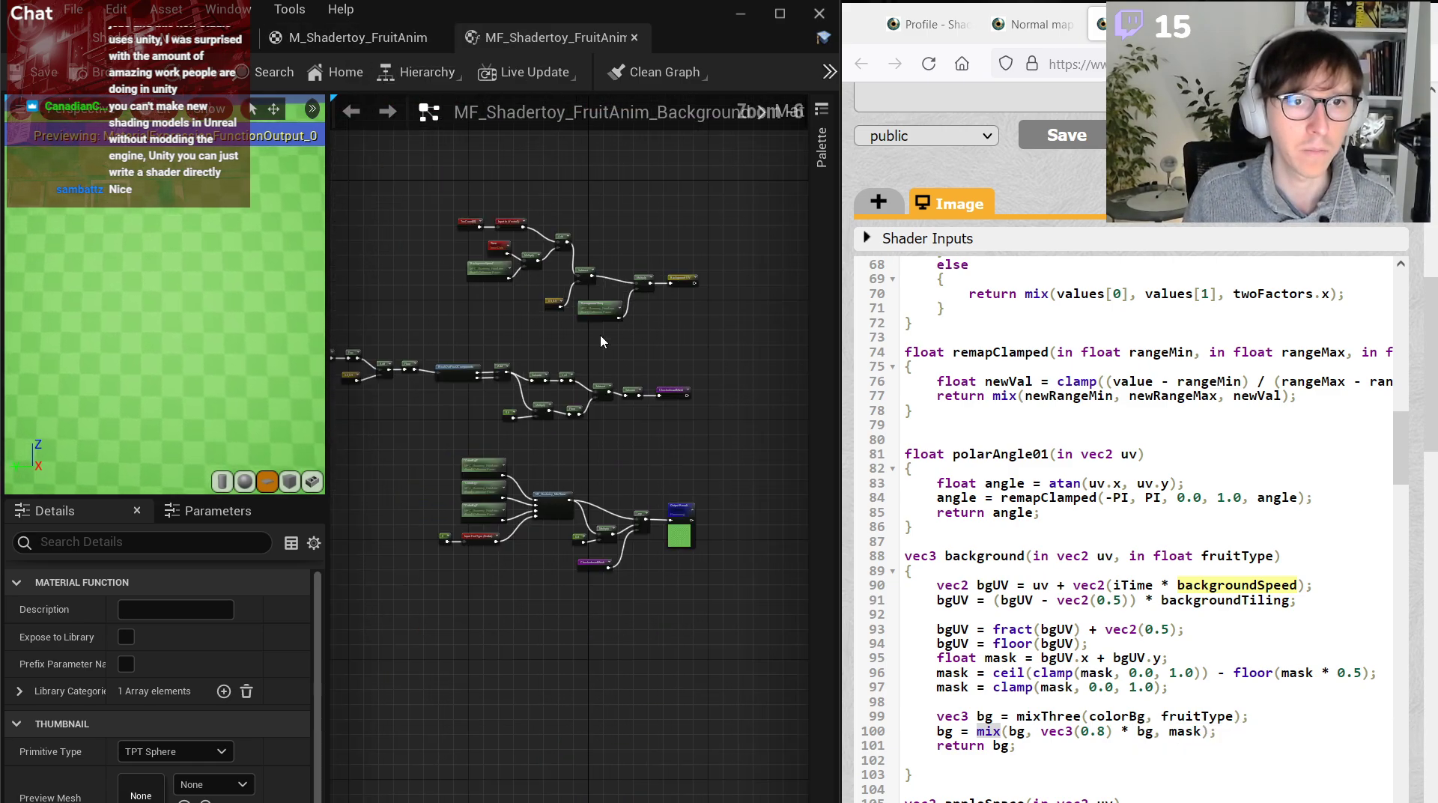
middle_click(539, 47)
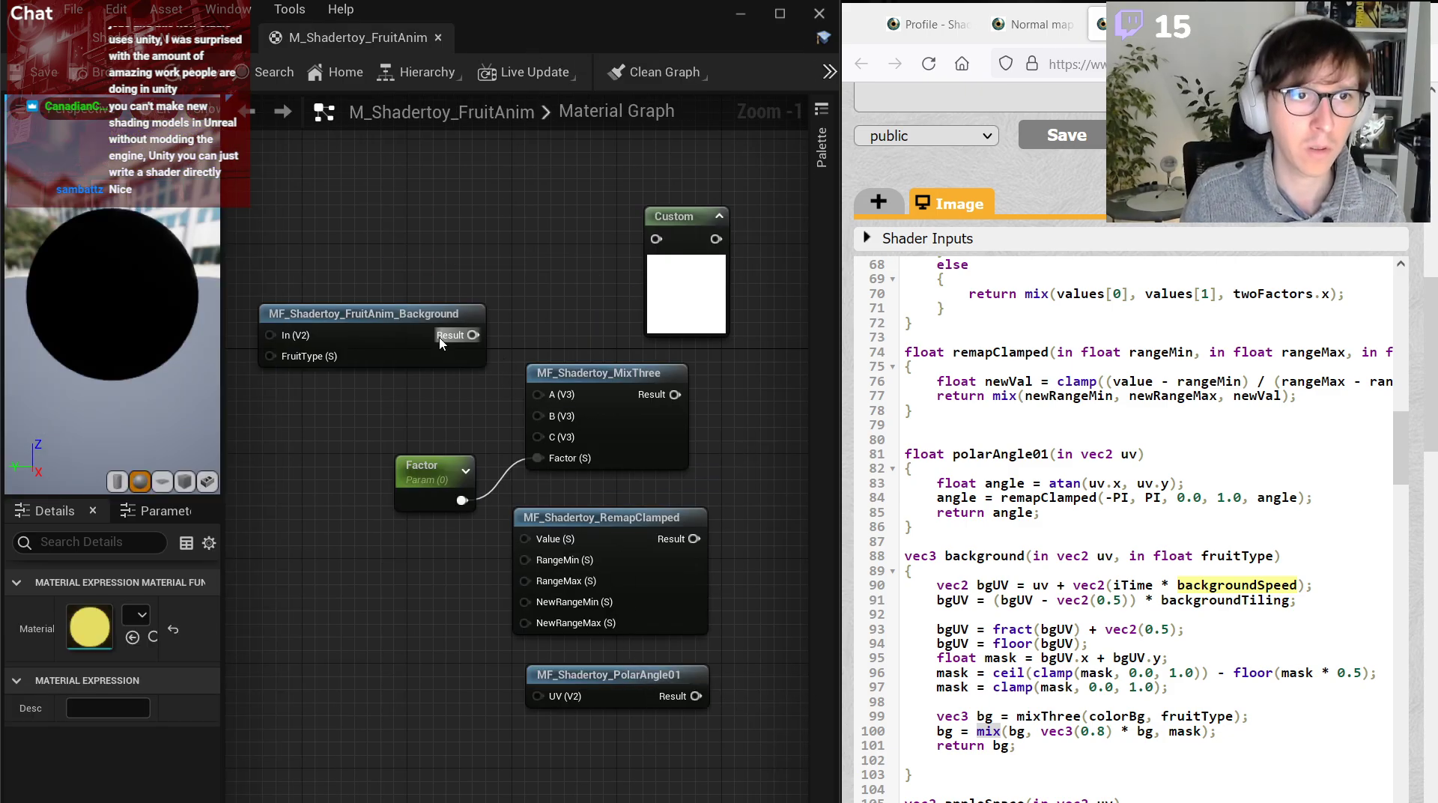
click(469, 358)
right_drag(440, 395, 637, 496)
drag(539, 434, 600, 337)
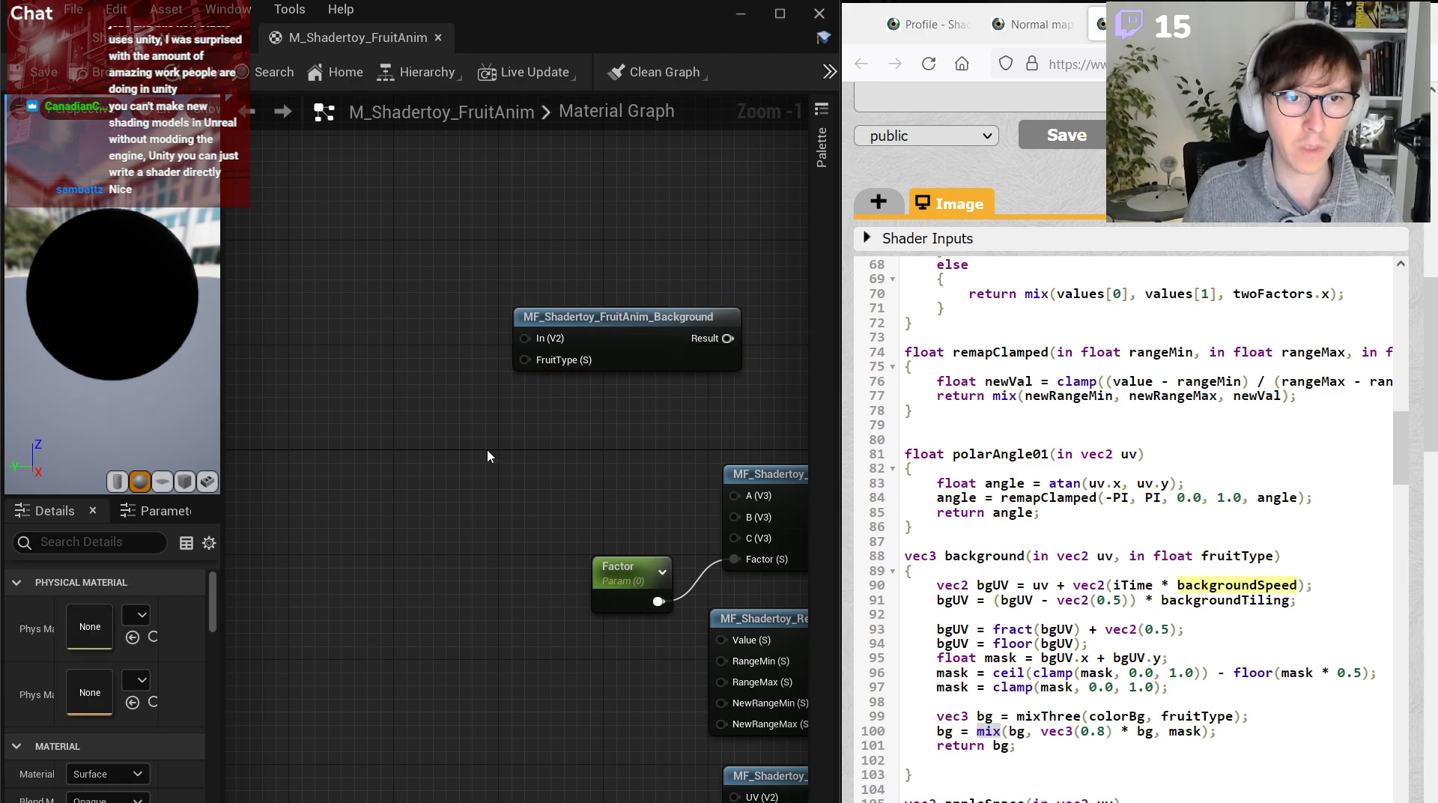
Add a scalar parameter named FruitType beside the background function node and set its slider maximum to 1.
click(378, 363)
text(FruitType)
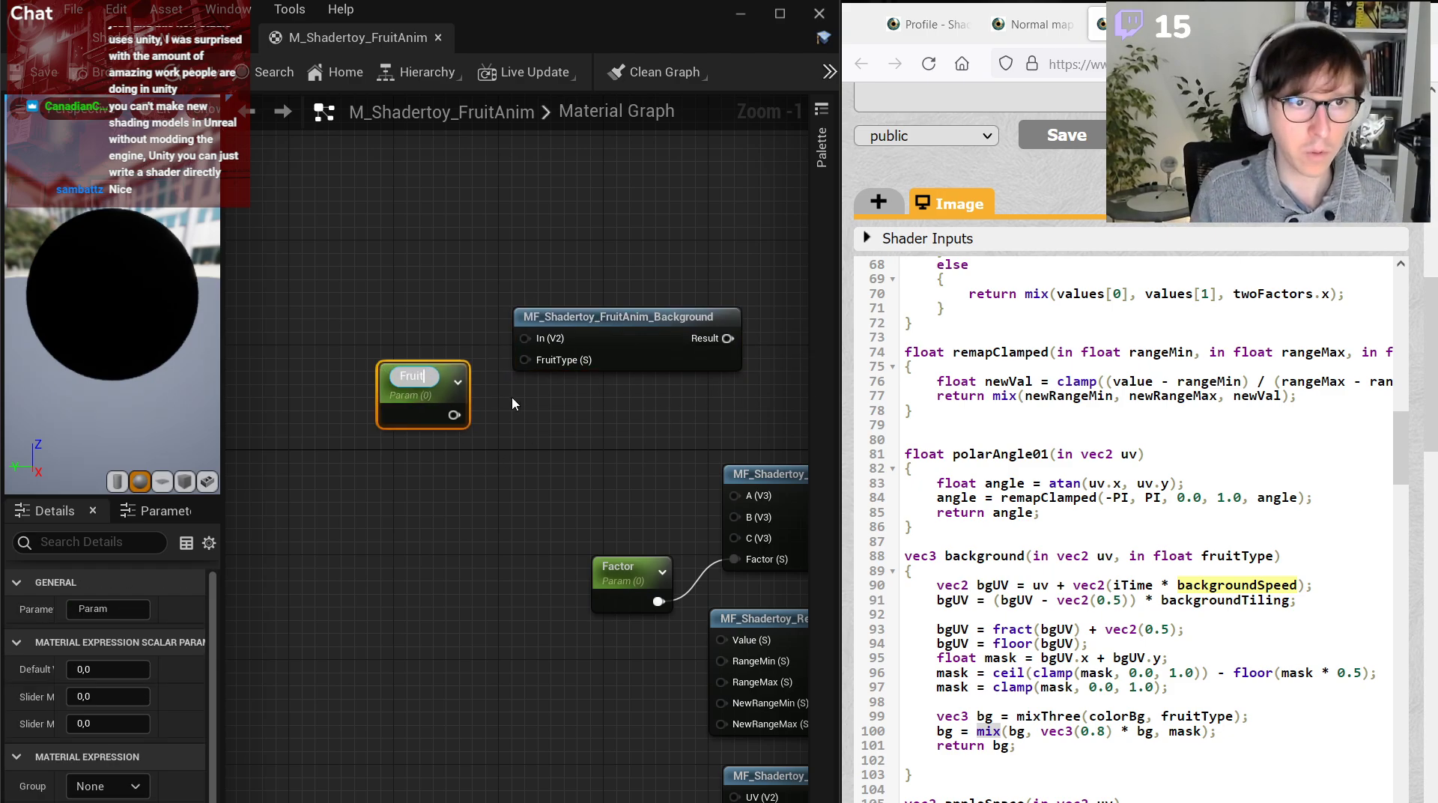
key(Return)
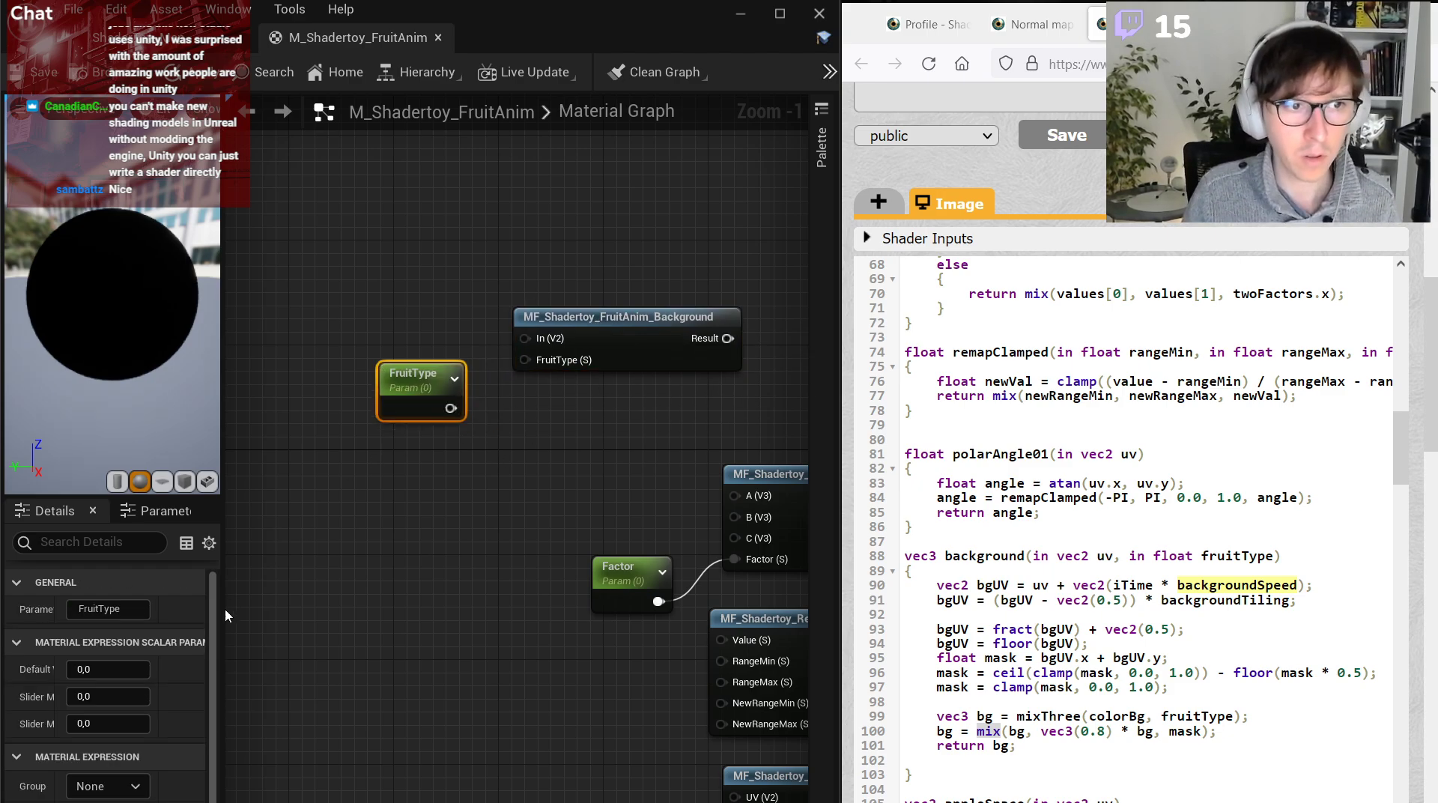
click(120, 724)
key(Return)
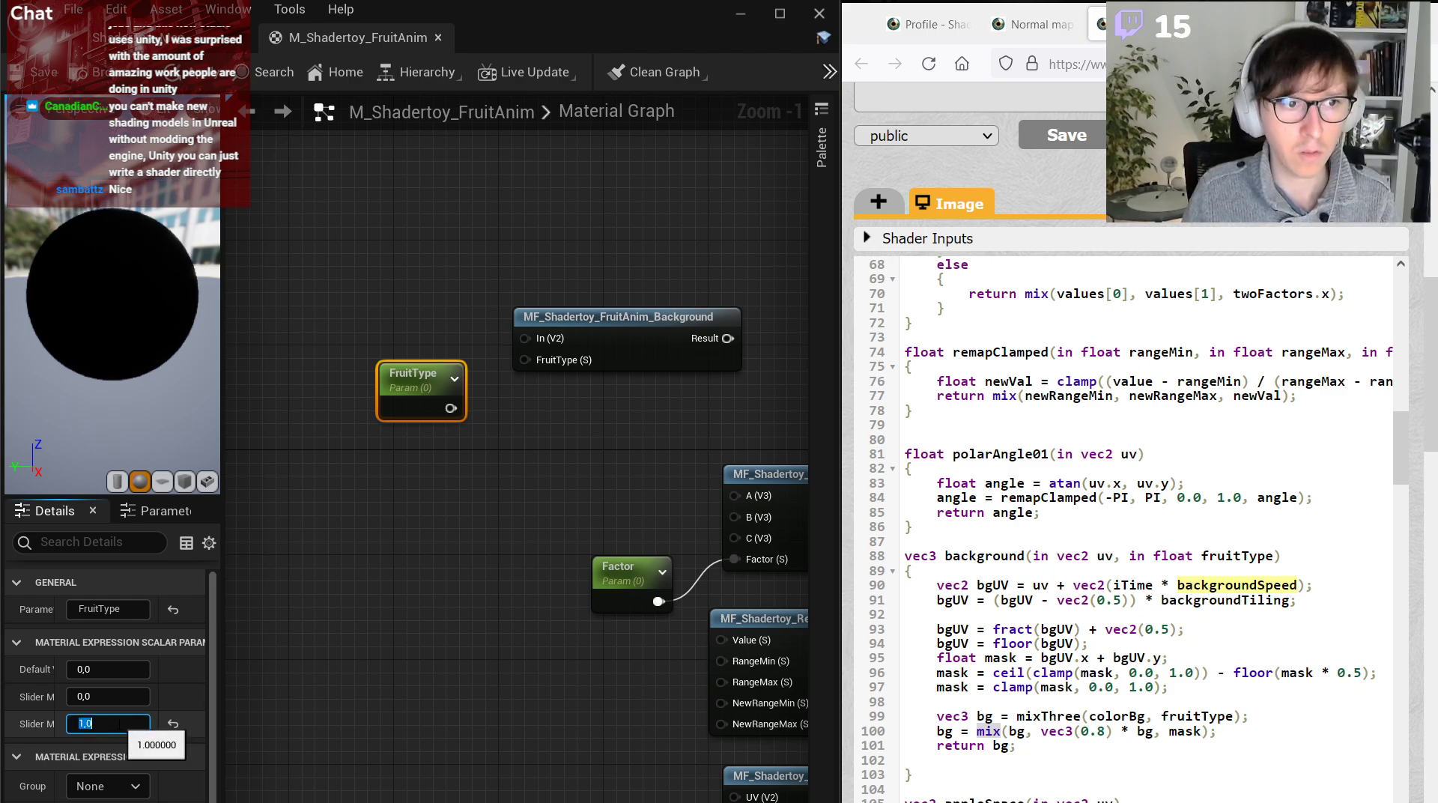
Look up the fruit order in the GLSL code and comment the FruitType parameter "0 = apple, 0.5 = banana, 1 = orange".
click(414, 382)
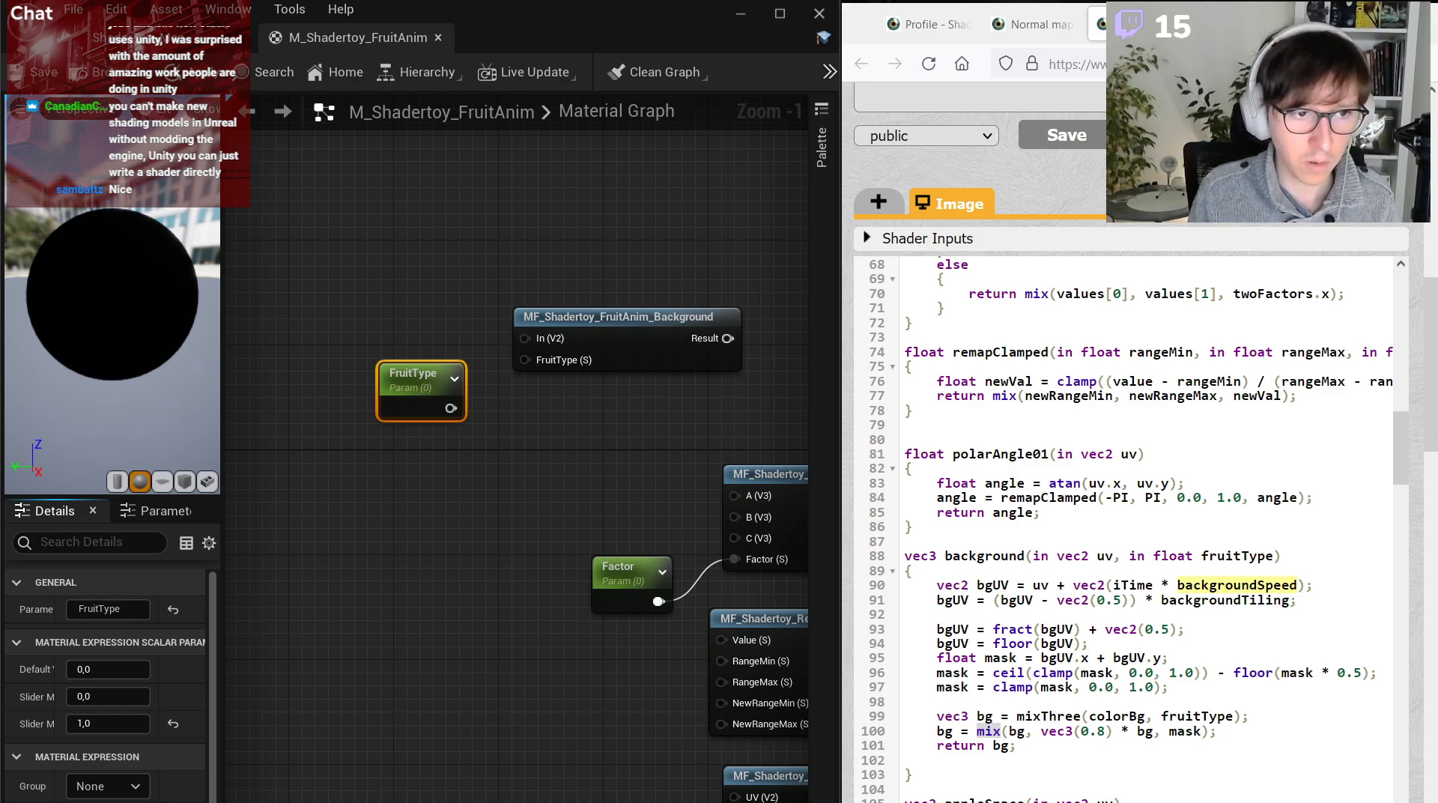
scroll(1032, 591, up, 15)
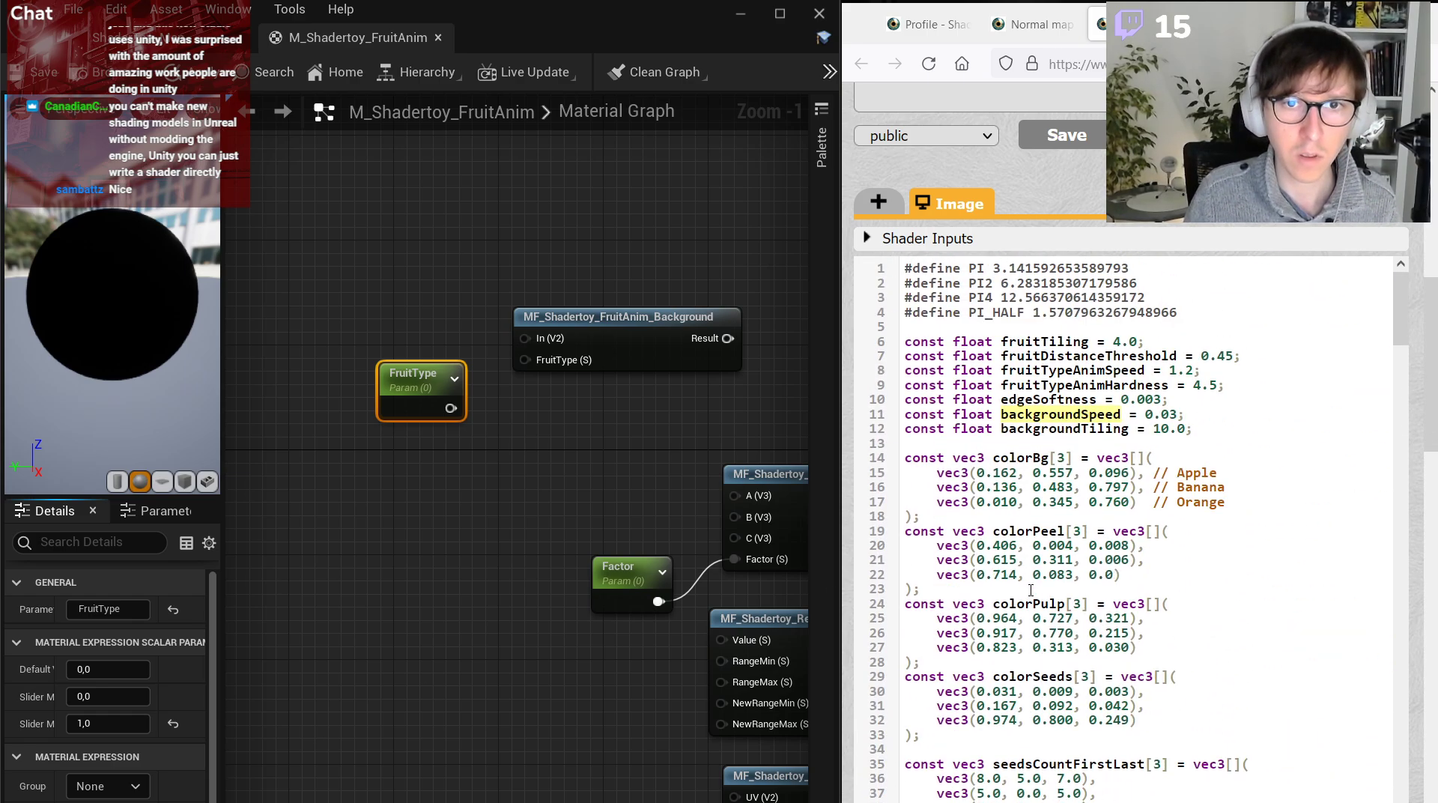
scroll(1032, 591, down, 20)
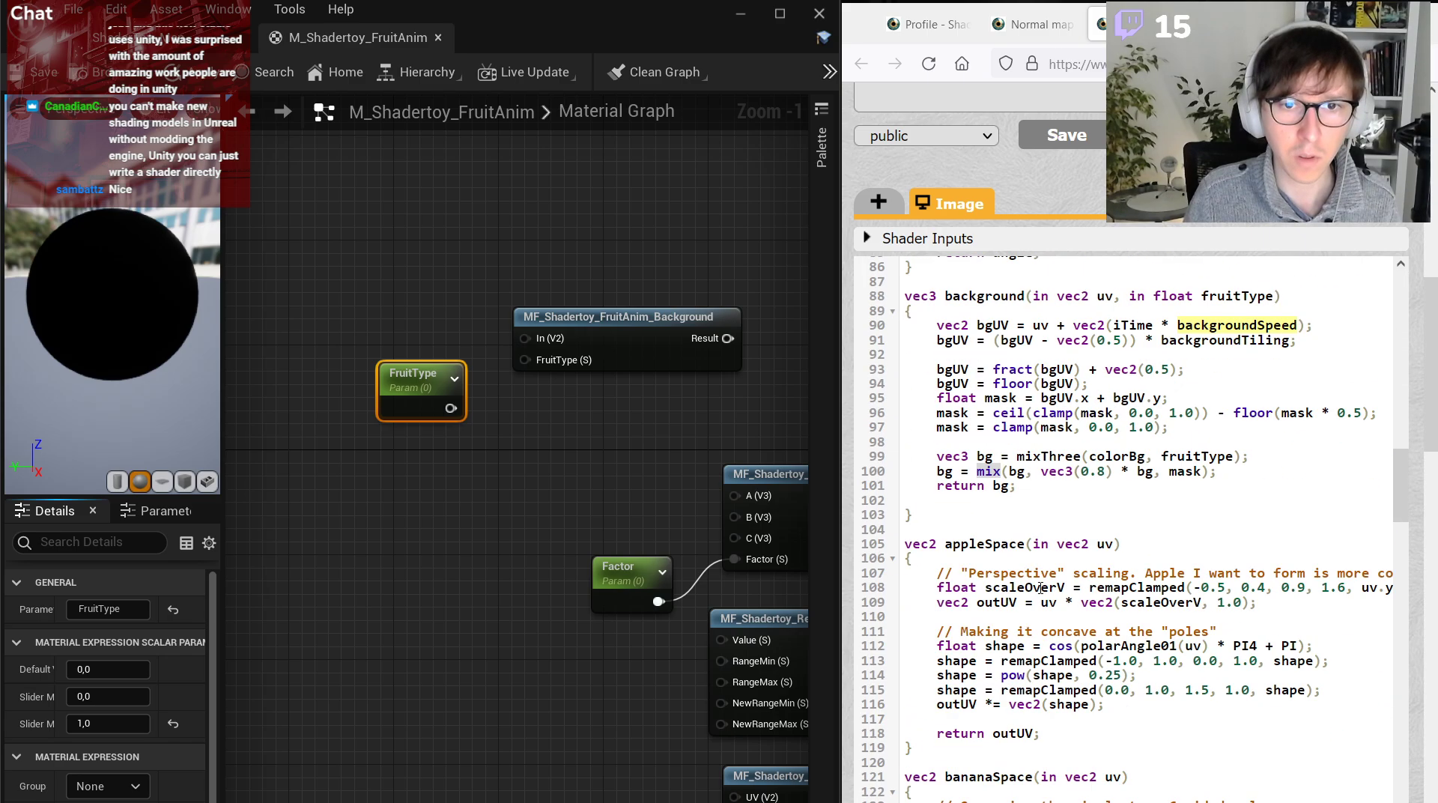
scroll(1056, 584, down, 1)
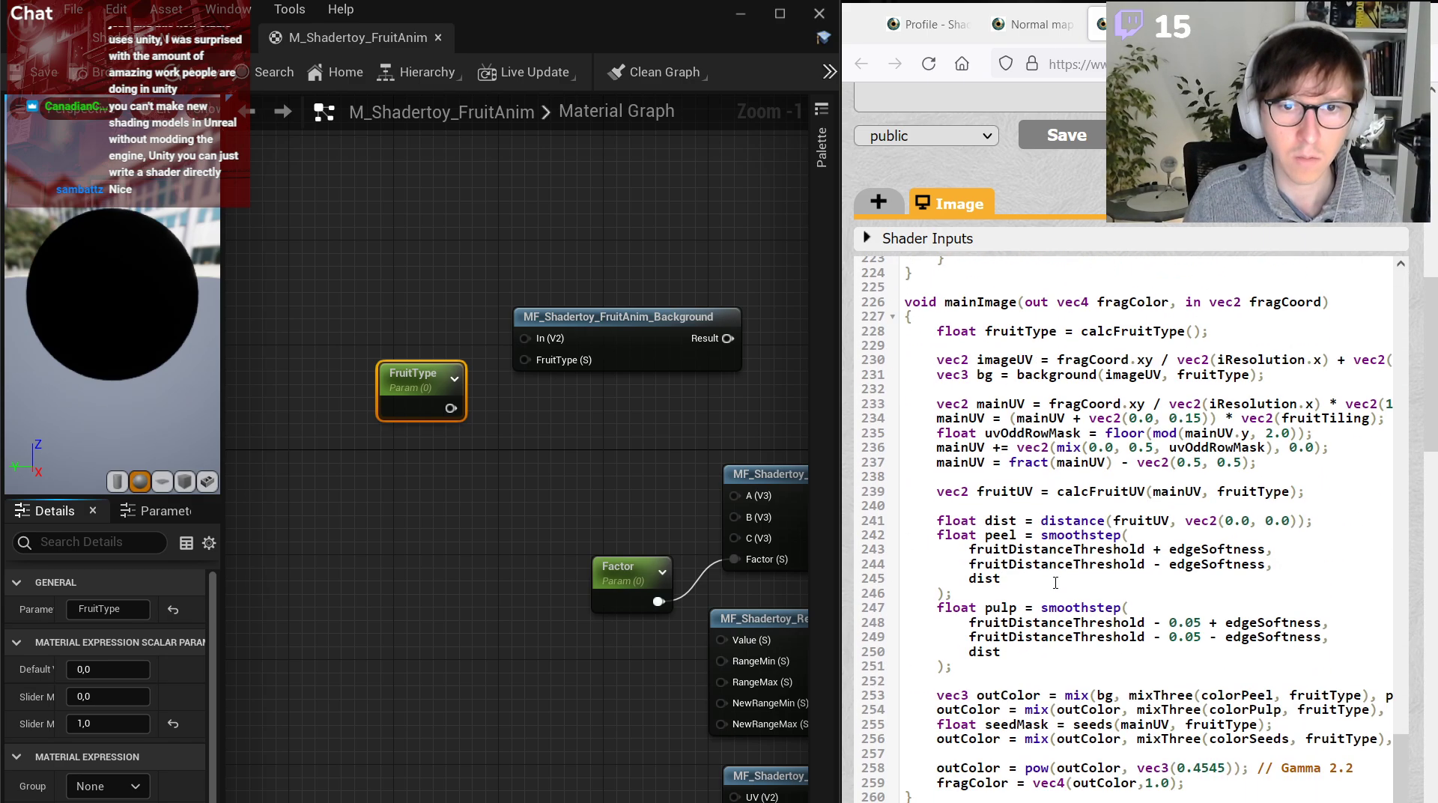
scroll(1055, 583, up, 20)
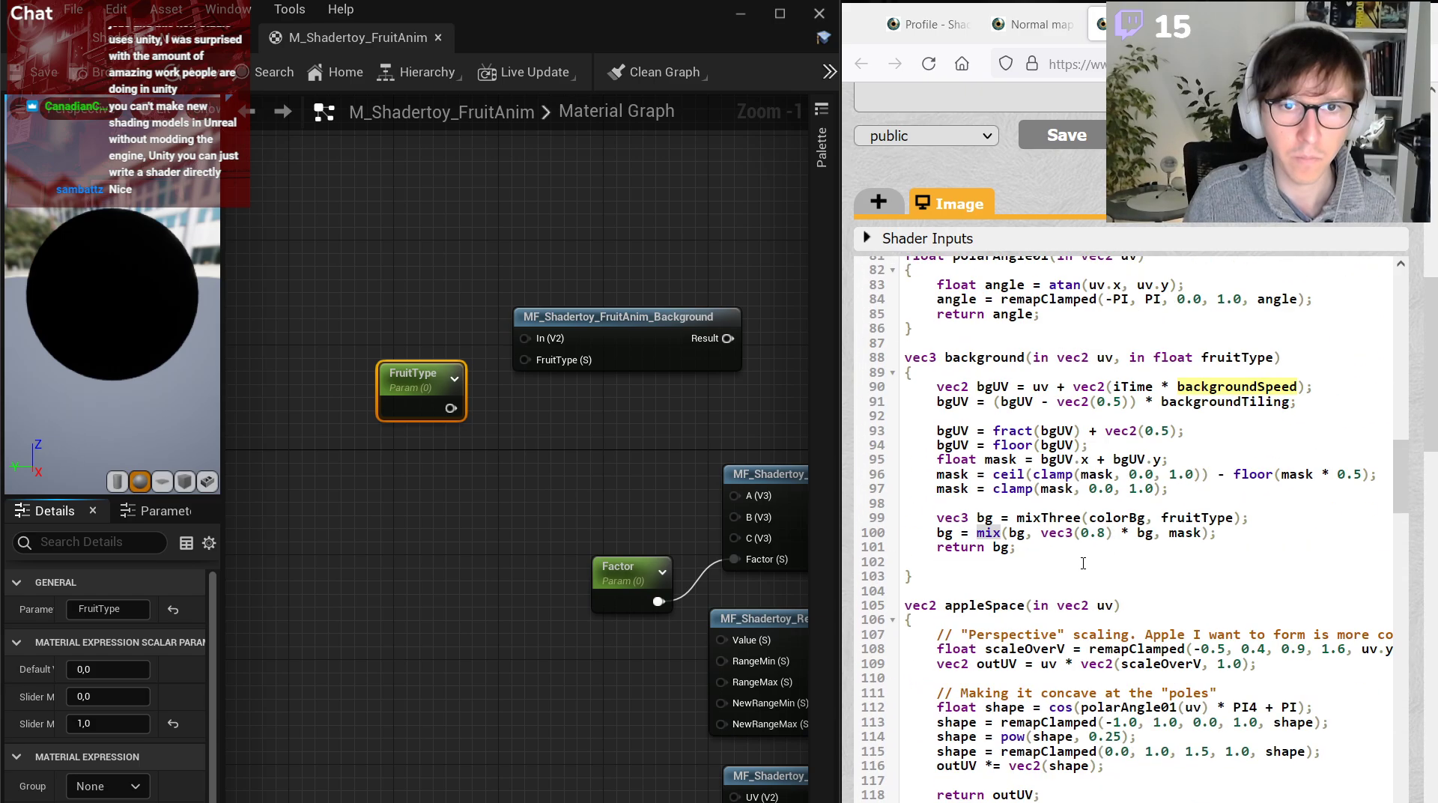
scroll(1083, 562, up, 11)
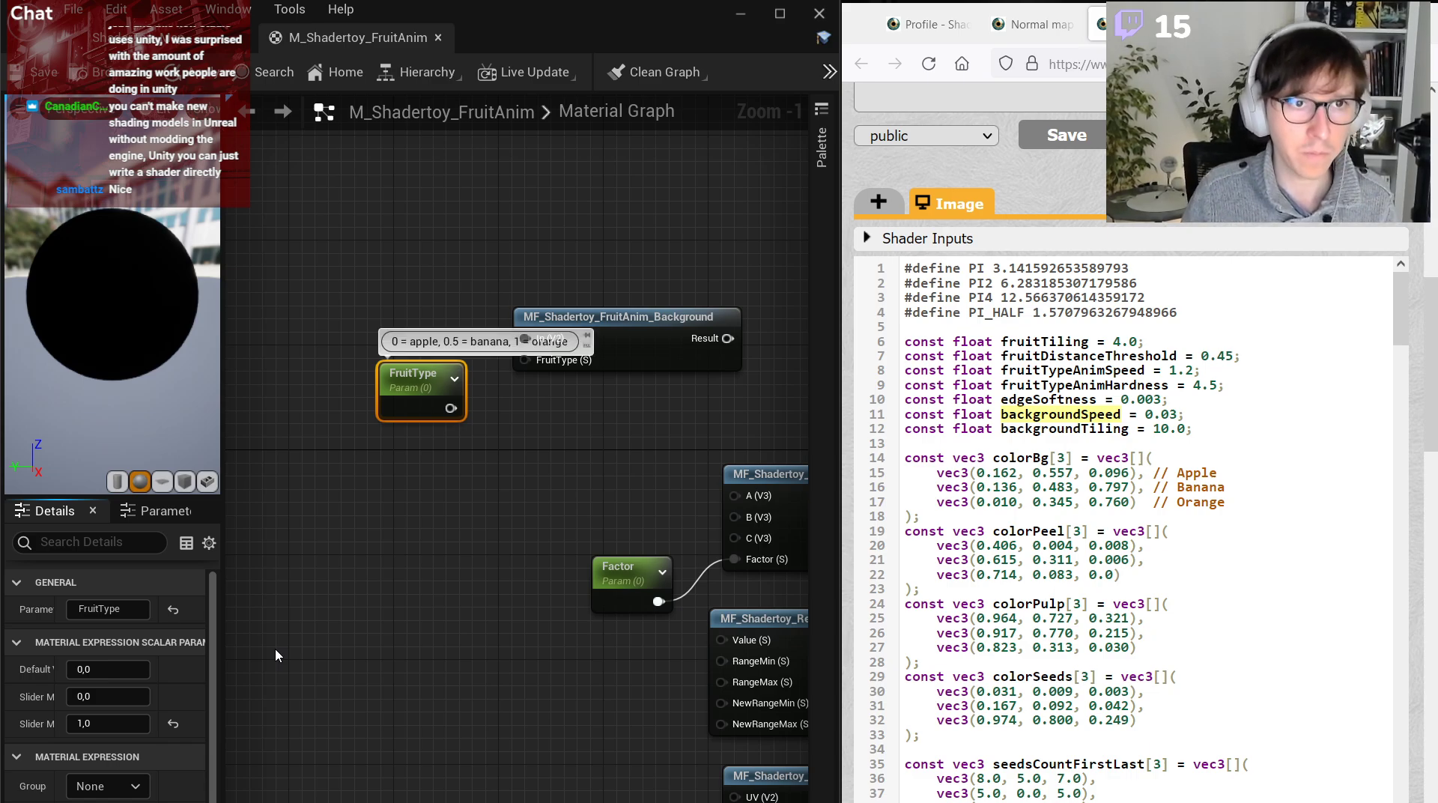
Connect the FruitType parameter to the background function's FruitType input and place the parameter above that node.
drag(416, 378, 525, 359)
click(534, 374)
Open the background function, rename its Vector2 input to UV, and return to the M_Shadertoy_FruitAnim graph.
double_click(541, 318)
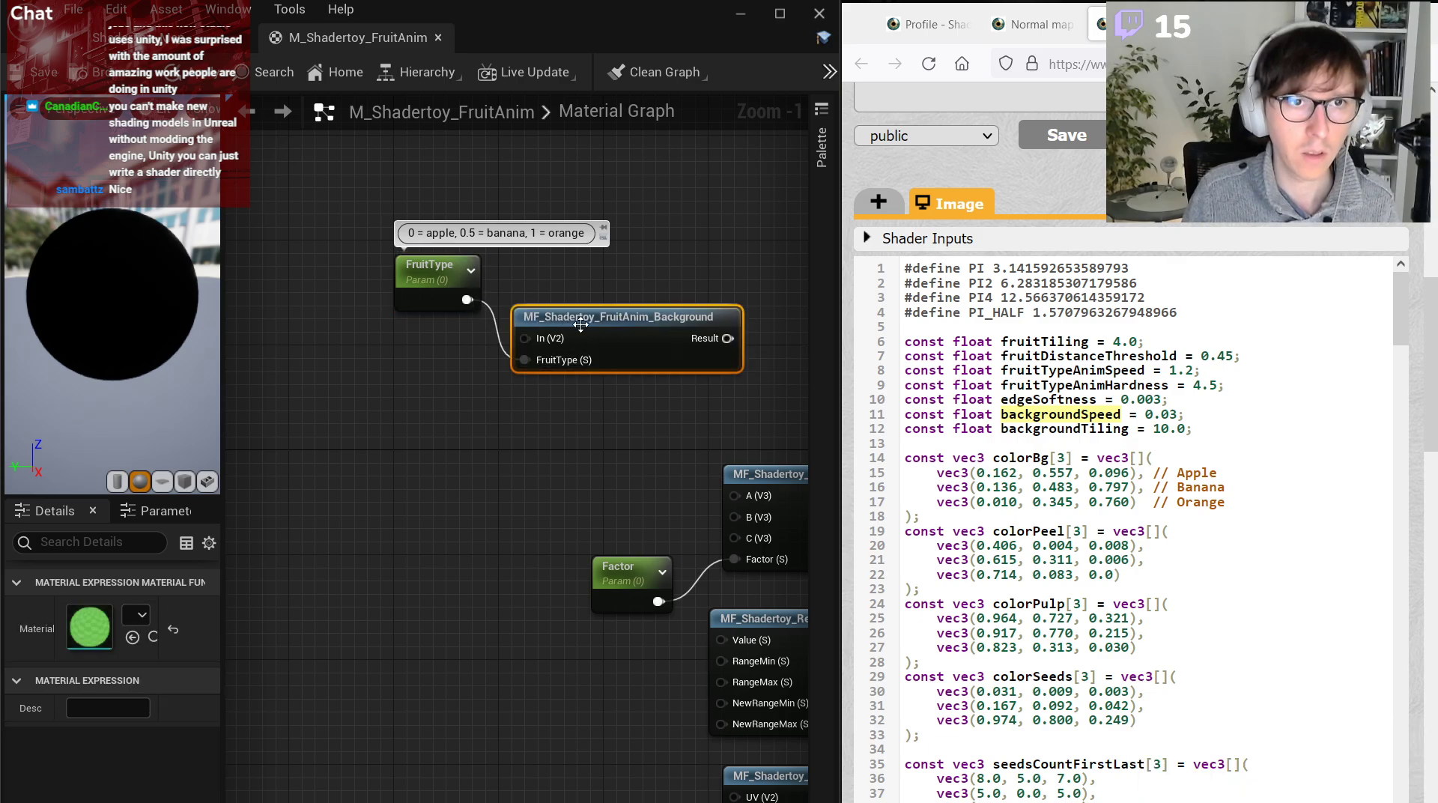
scroll(672, 463, up, 5)
right_drag(672, 462, 380, 380)
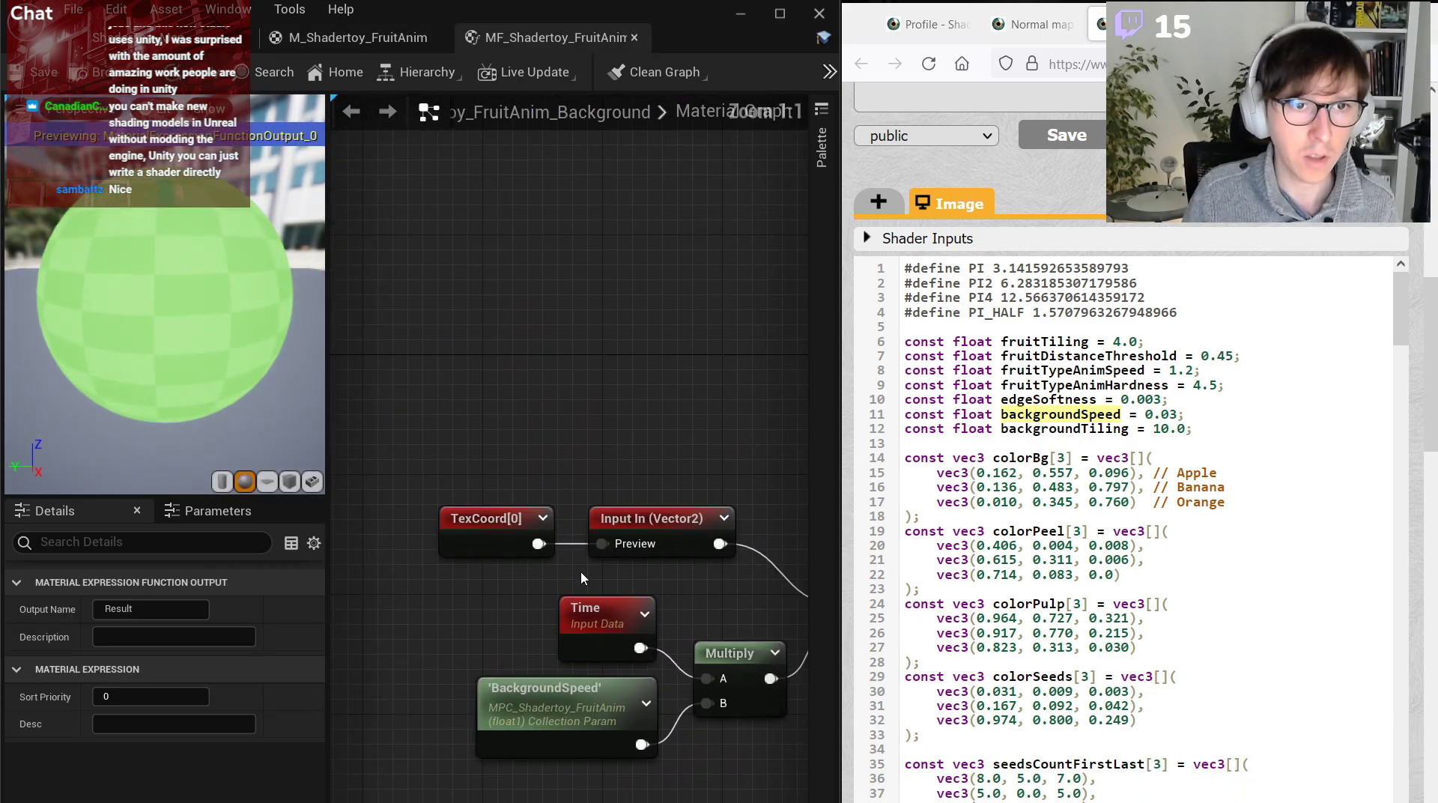
click(651, 518)
click(127, 609)
text(UV)
key(Return)
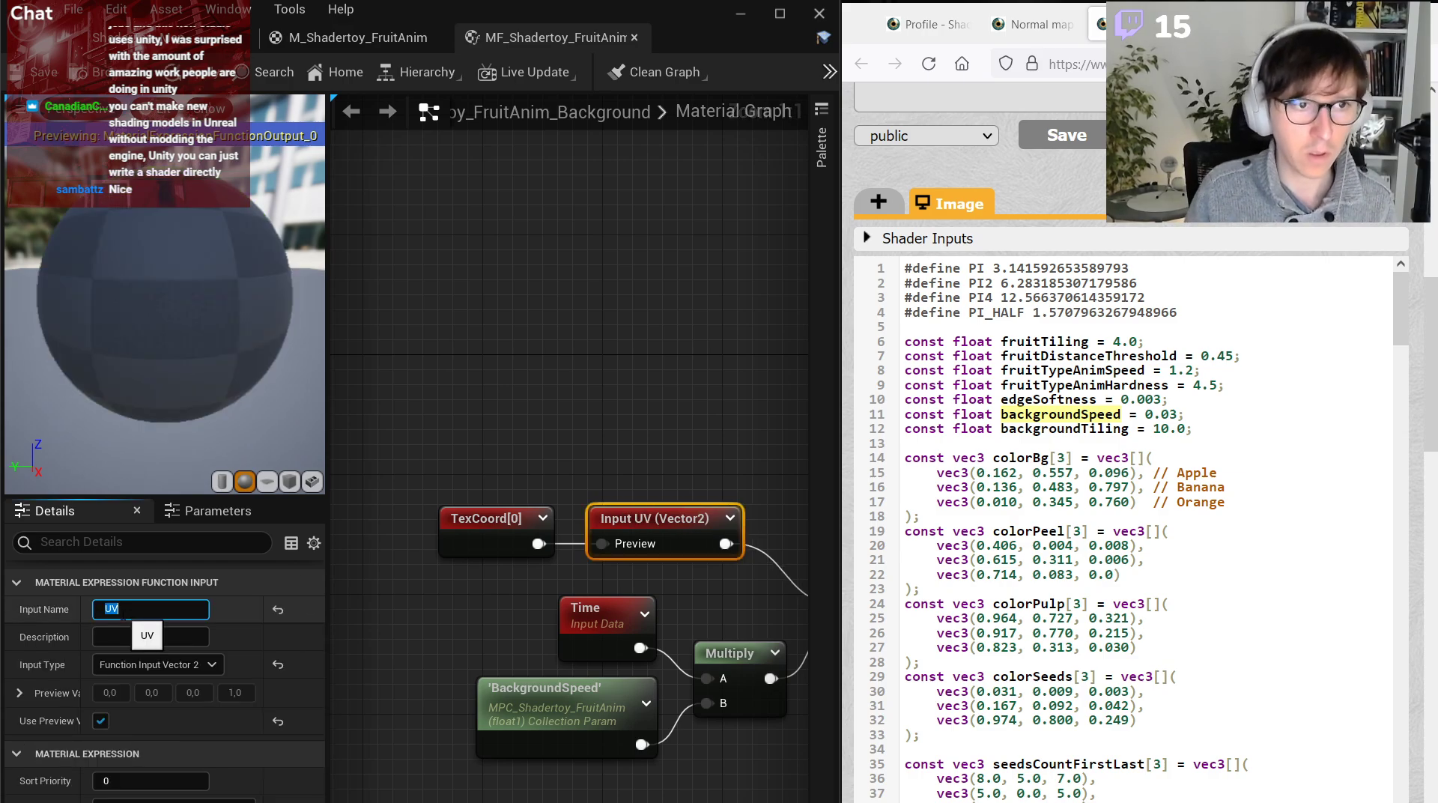
click(352, 37)
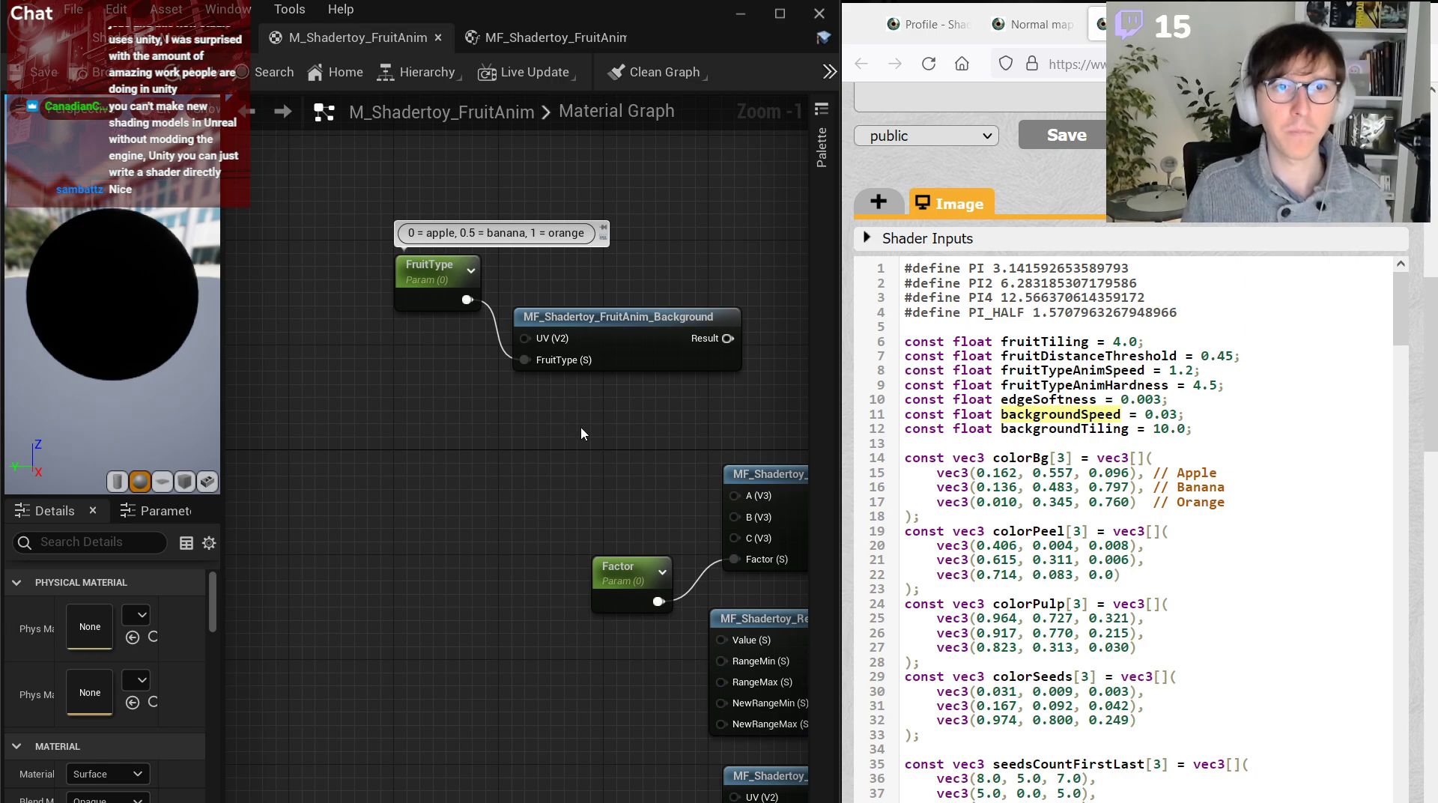
Delete the leftover Custom node from the M_Shadertoy_FruitAnim graph.
right_drag(532, 440, 466, 442)
scroll(528, 472, down, 2)
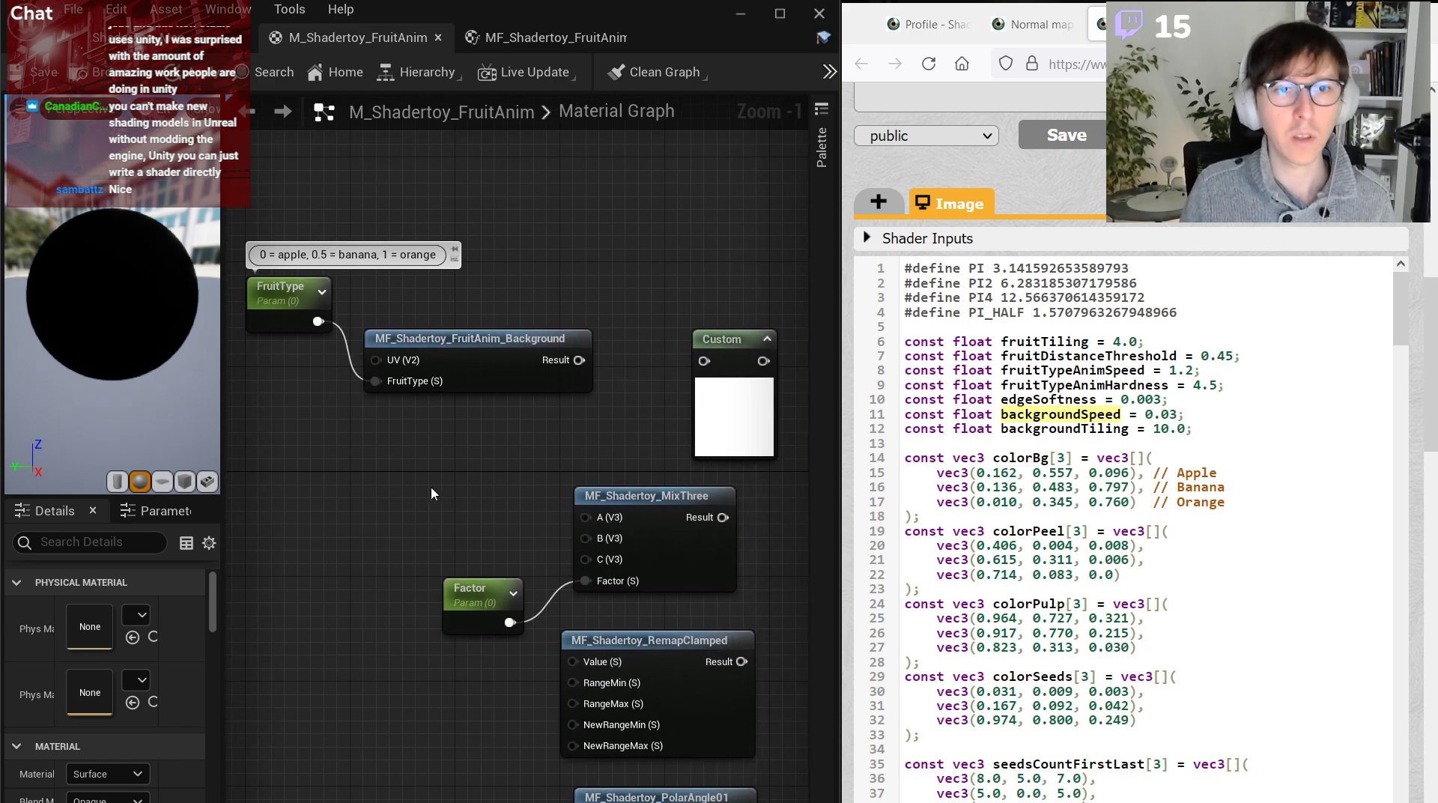
click(649, 368)
key(Delete)
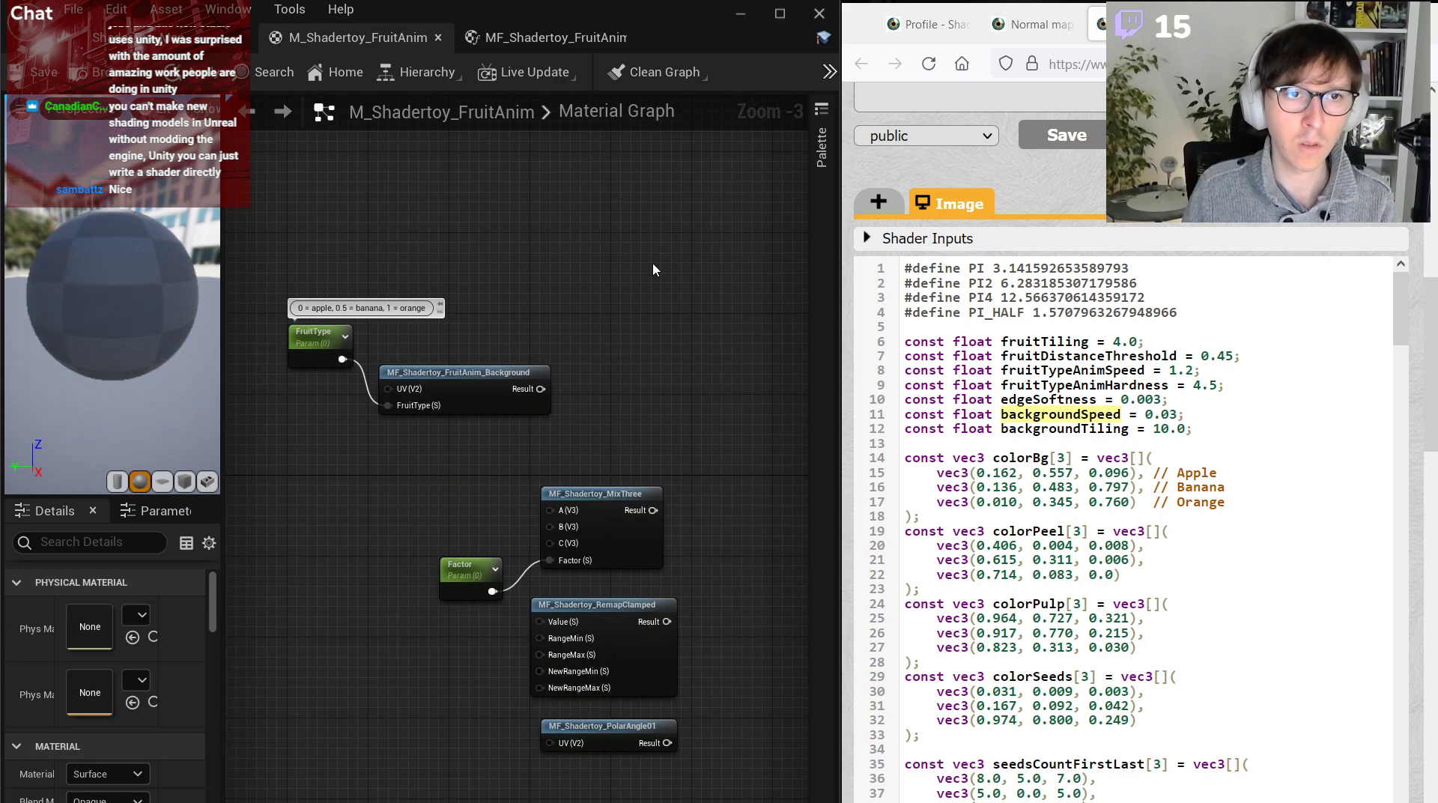
Move the FruitType and background nodes closer to the material output, connect the background Result to Emissive Color, and save.
drag(654, 263, 263, 419)
right_drag(648, 385, 307, 354)
drag(251, 343, 665, 555)
click(570, 358)
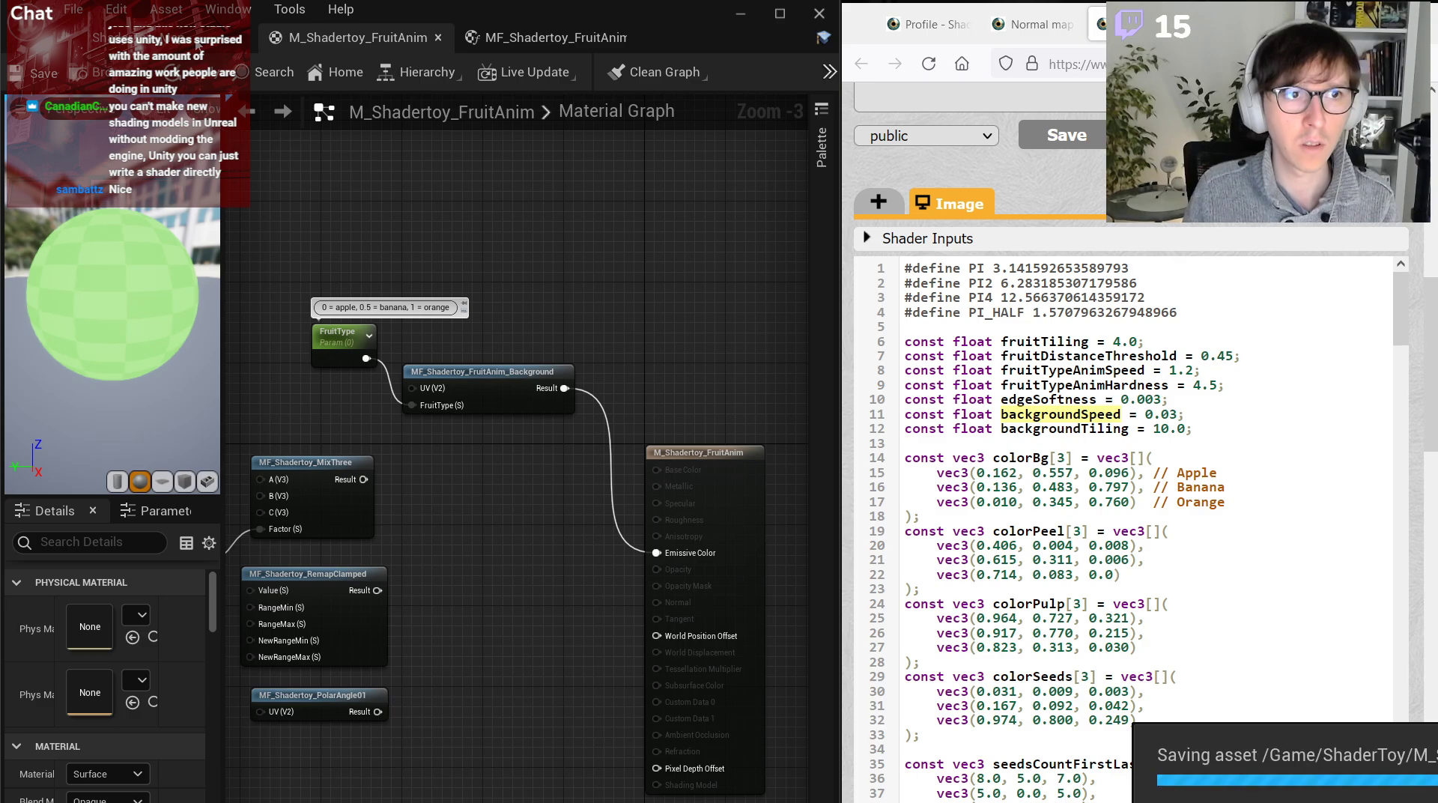
Inspect the checkered background material on the plane in the level, with the viewport widened for a fuller view.
click(197, 42)
key(f)
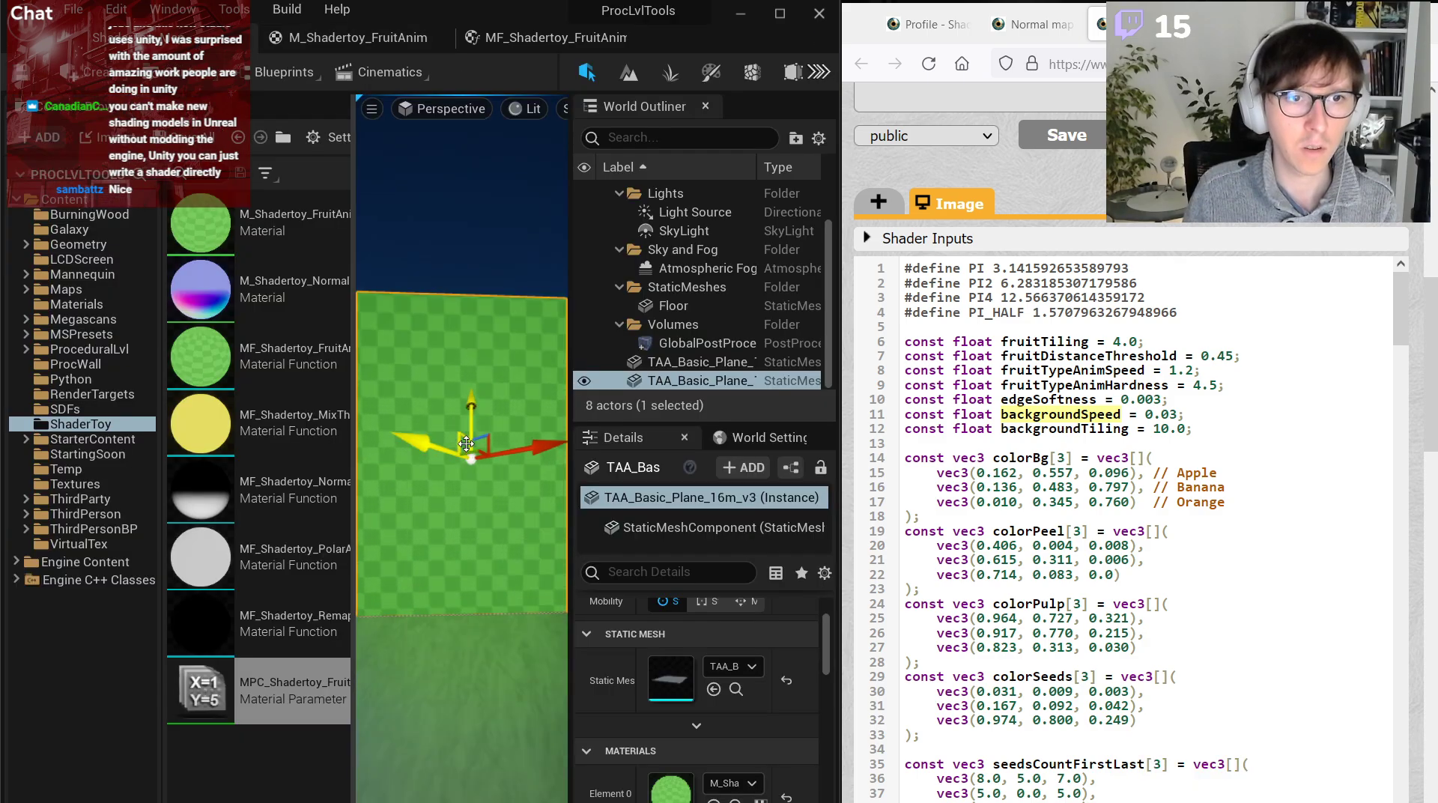
key(Escape)
right_drag(465, 445, 476, 408)
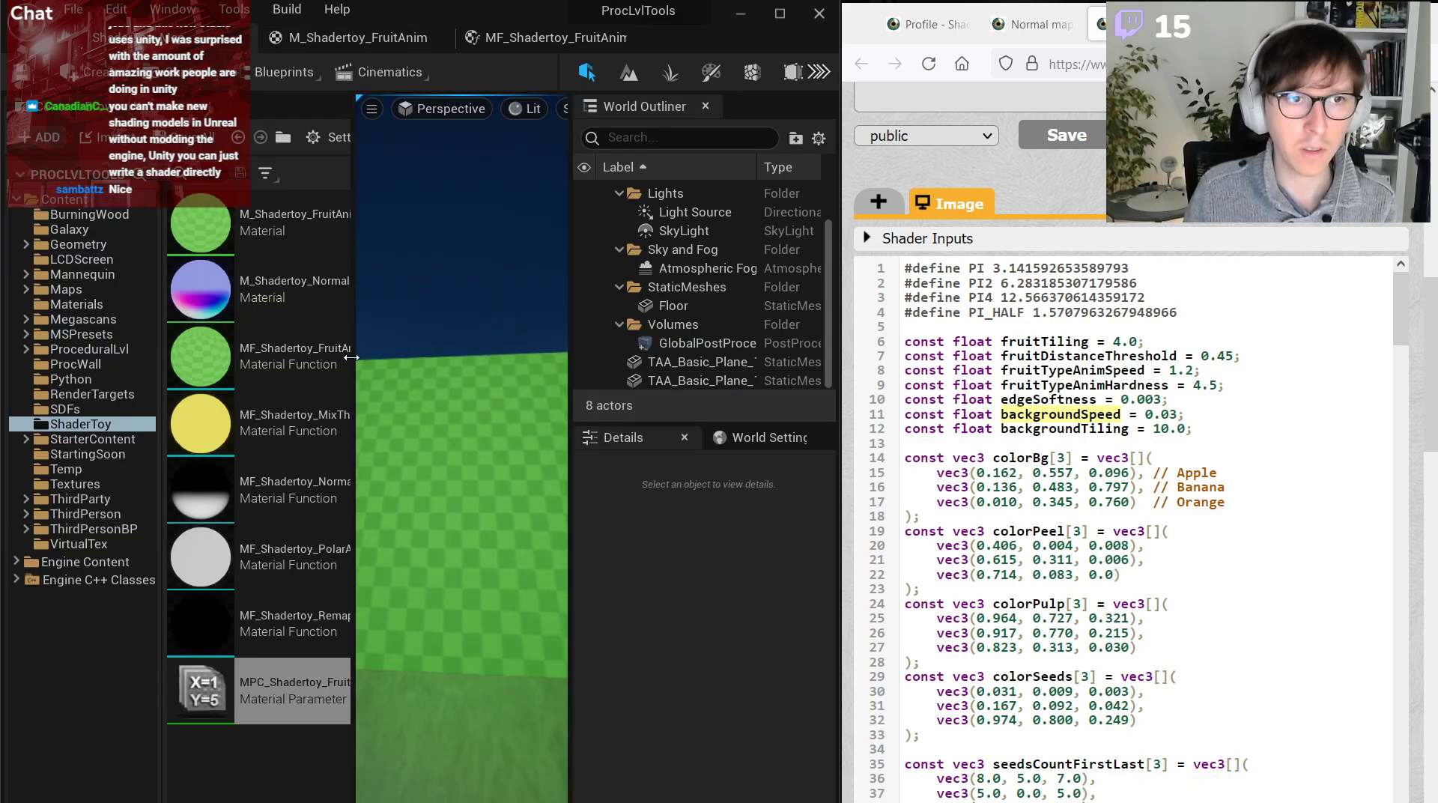
drag(353, 383, 238, 384)
right_drag(364, 384, 562, 355)
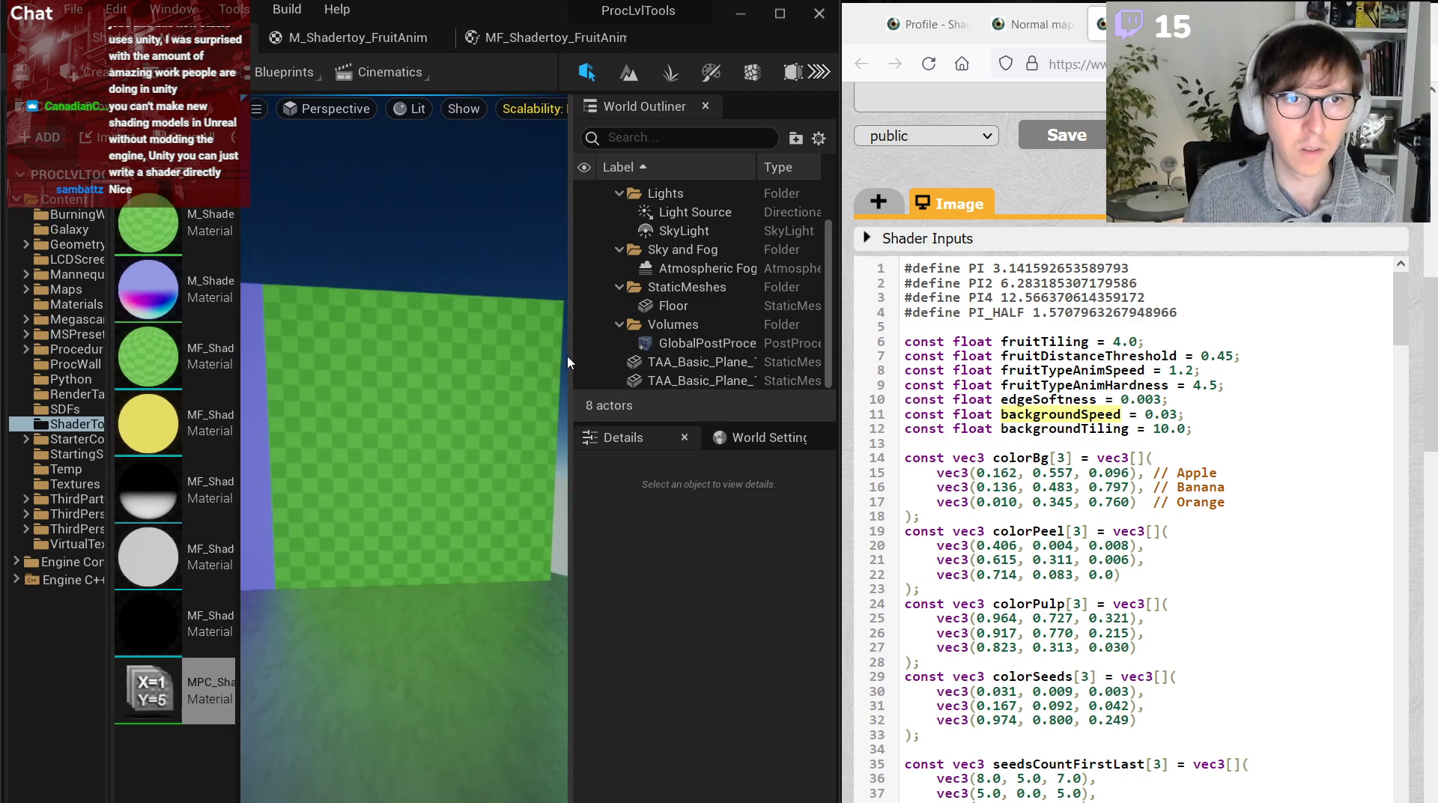
drag(571, 355, 667, 358)
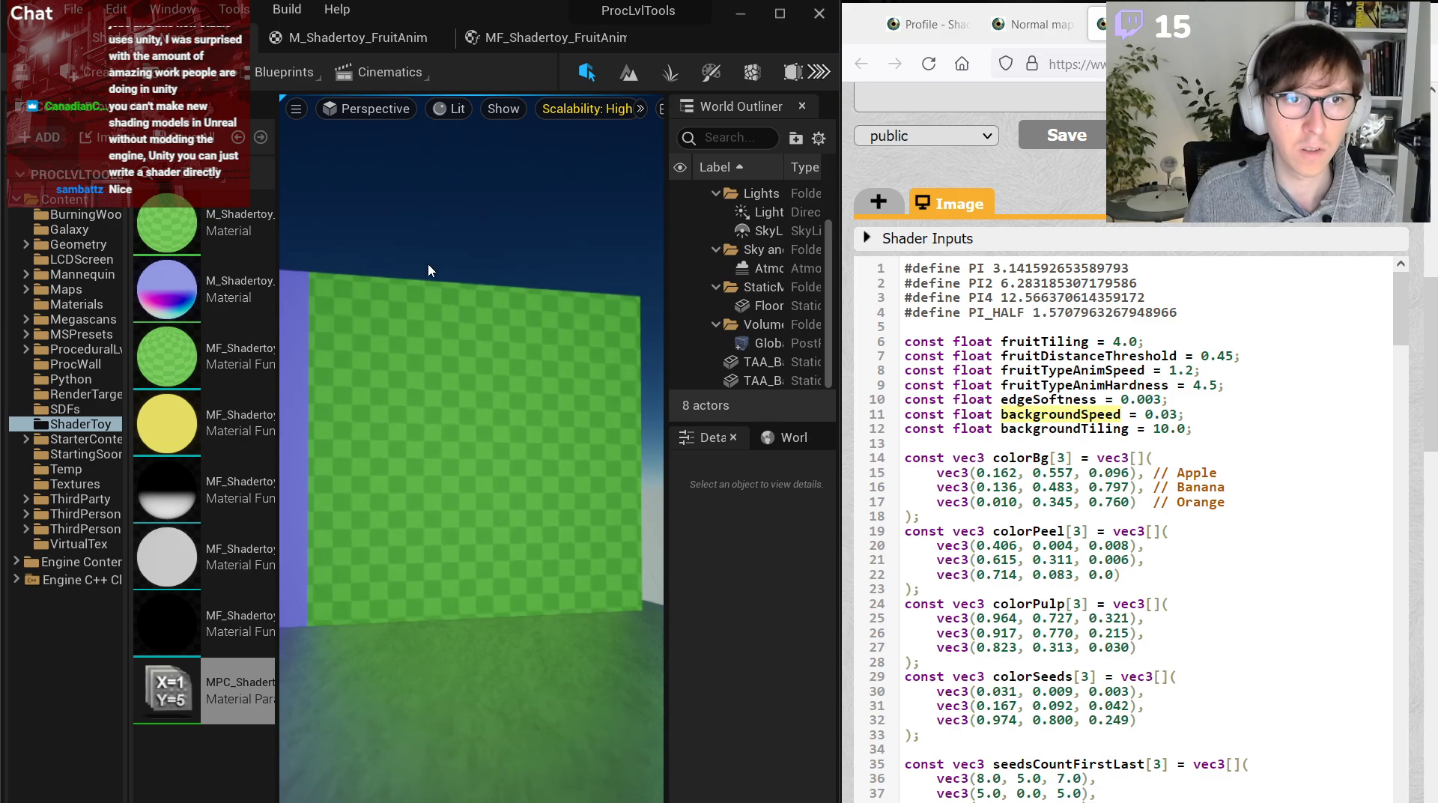
Return to M_Shadertoy_FruitAnim and review the remaining GLSL functions, from appleSpace through calcFruitUV to mainImage.
click(352, 38)
scroll(519, 223, down, 2)
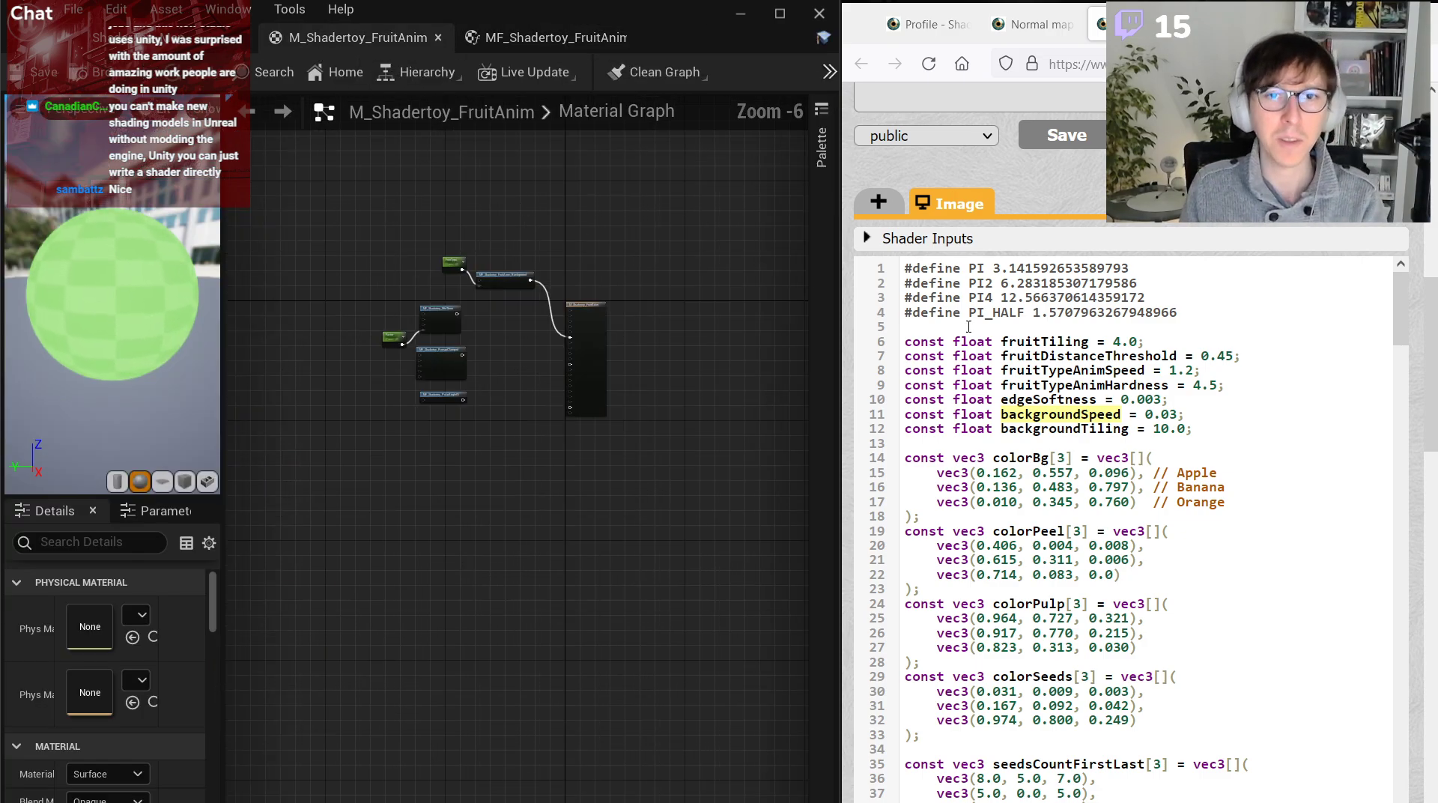
scroll(1076, 433, down, 15)
scroll(1075, 433, down, 4)
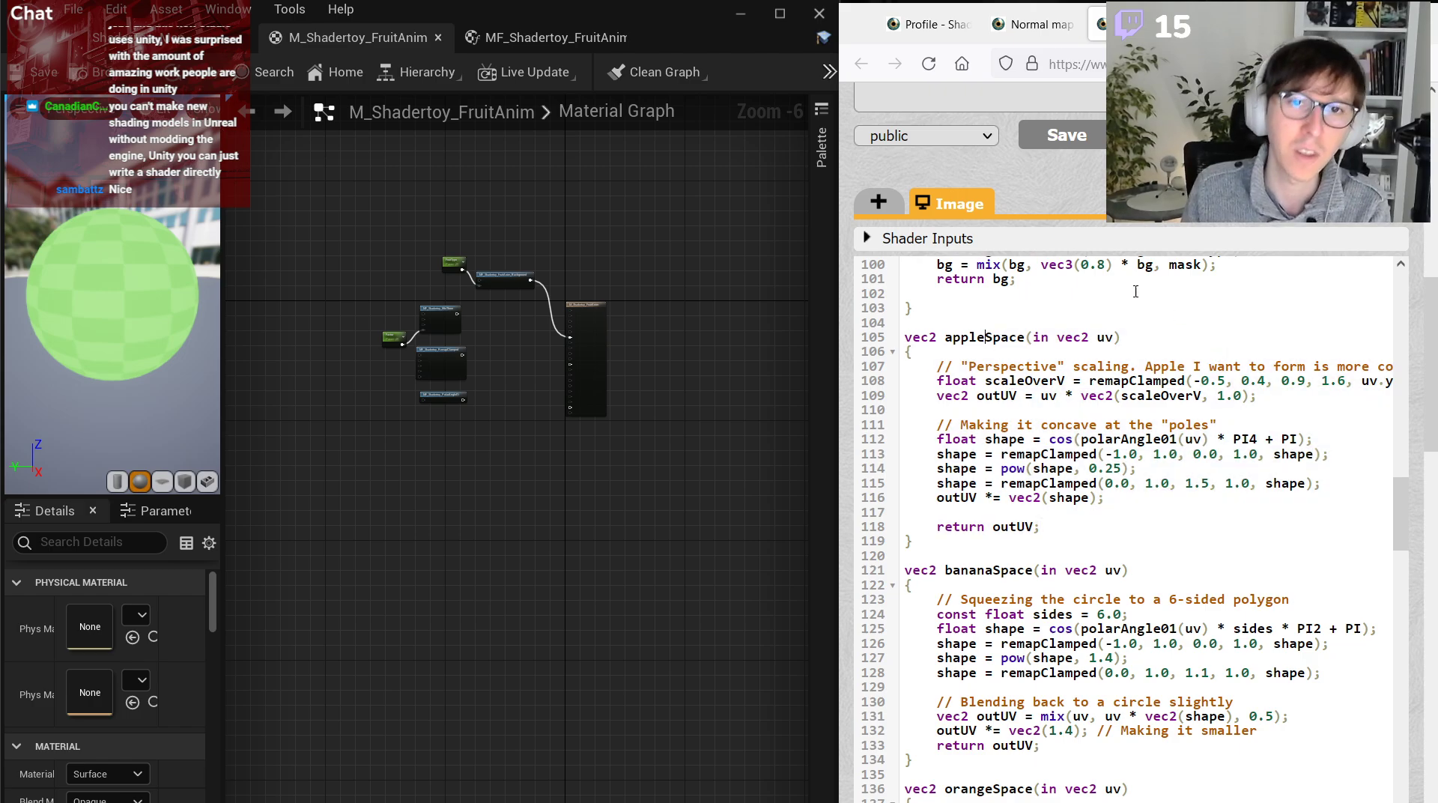
click(54, 72)
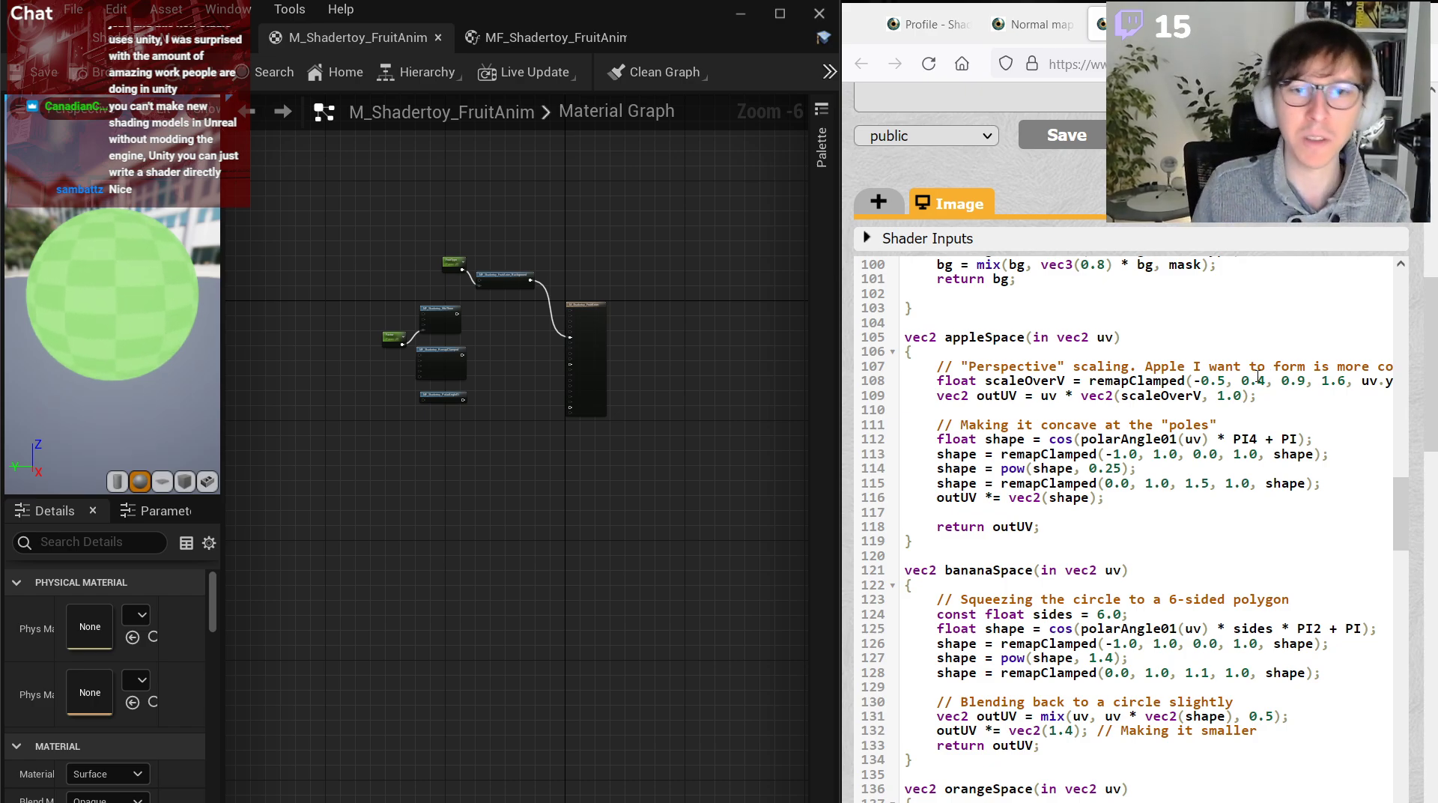
scroll(1260, 404, down, 10)
scroll(1262, 443, up, 2)
scroll(1263, 444, up, 1)
scroll(1264, 444, down, 1)
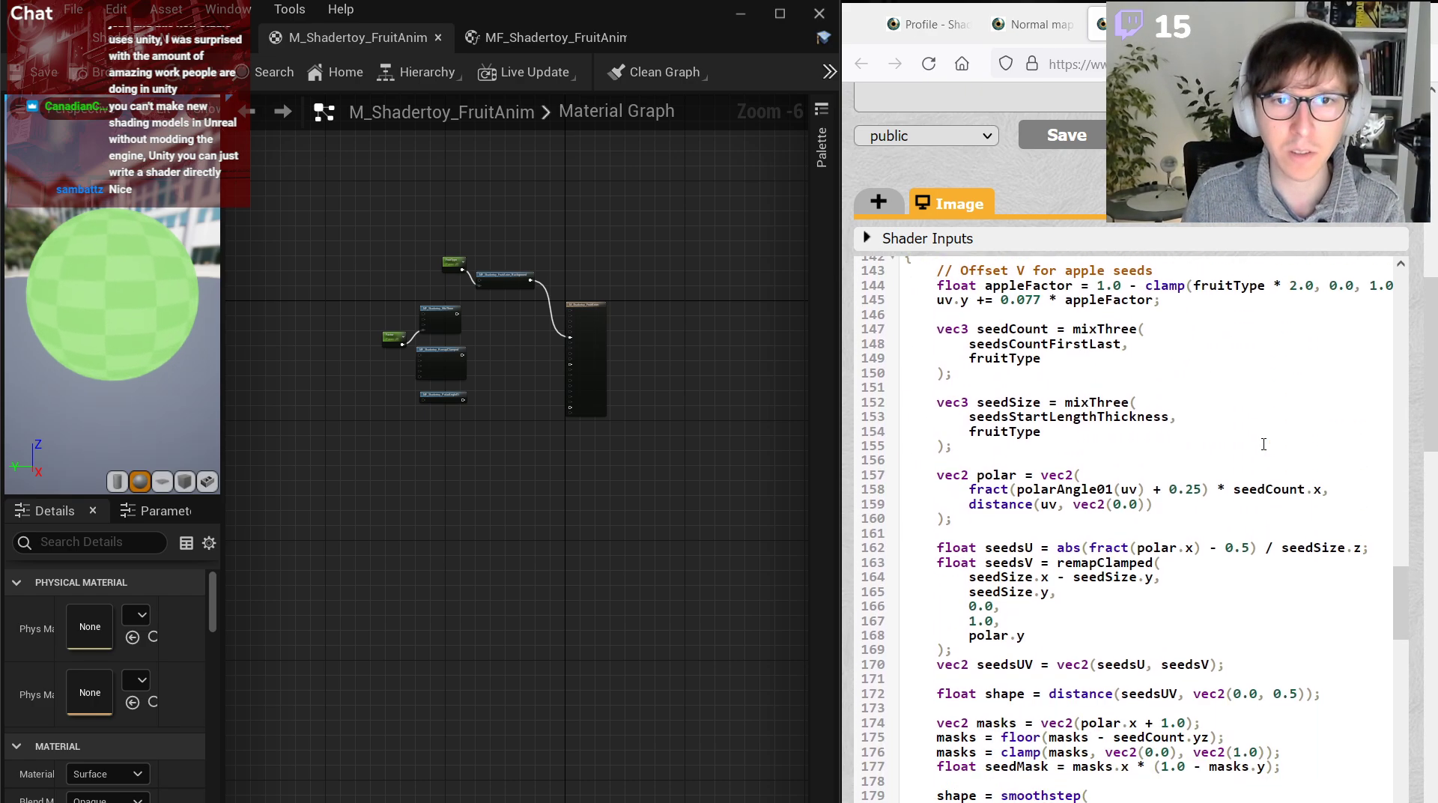
scroll(1263, 444, down, 7)
scroll(1264, 443, down, 5)
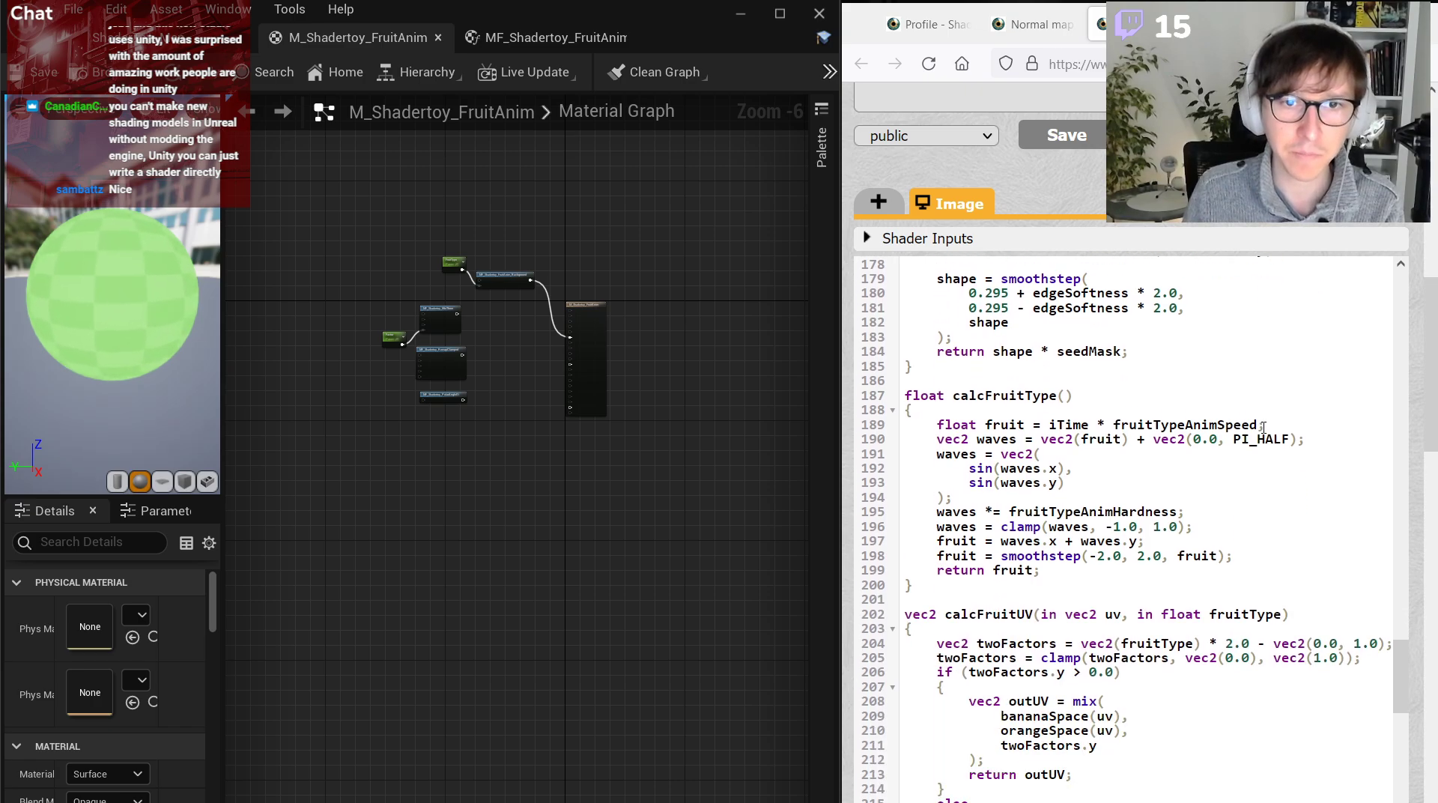
scroll(1161, 500, down, 5)
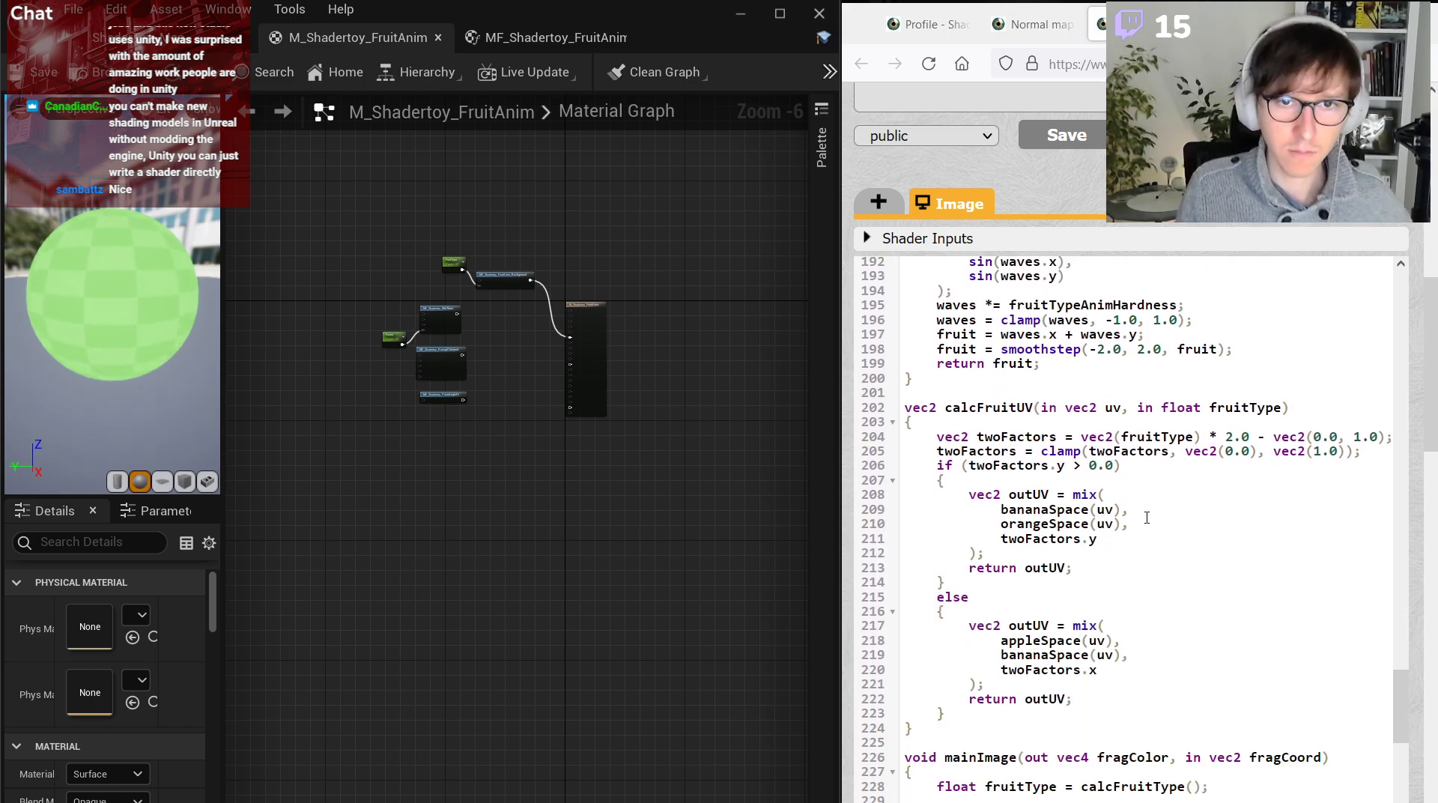
scroll(1147, 517, down, 3)
scroll(1041, 540, down, 5)
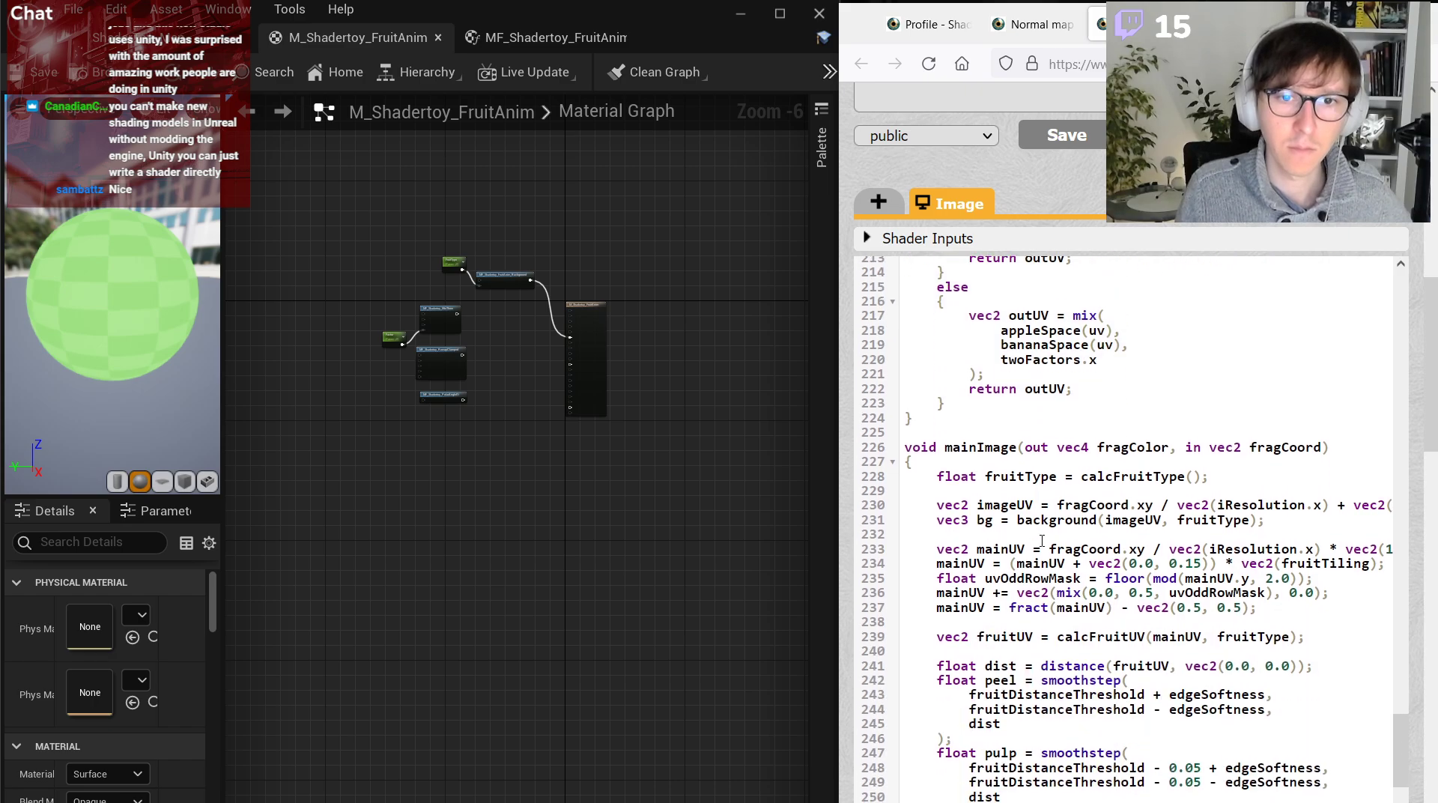
scroll(1105, 589, down, 4)
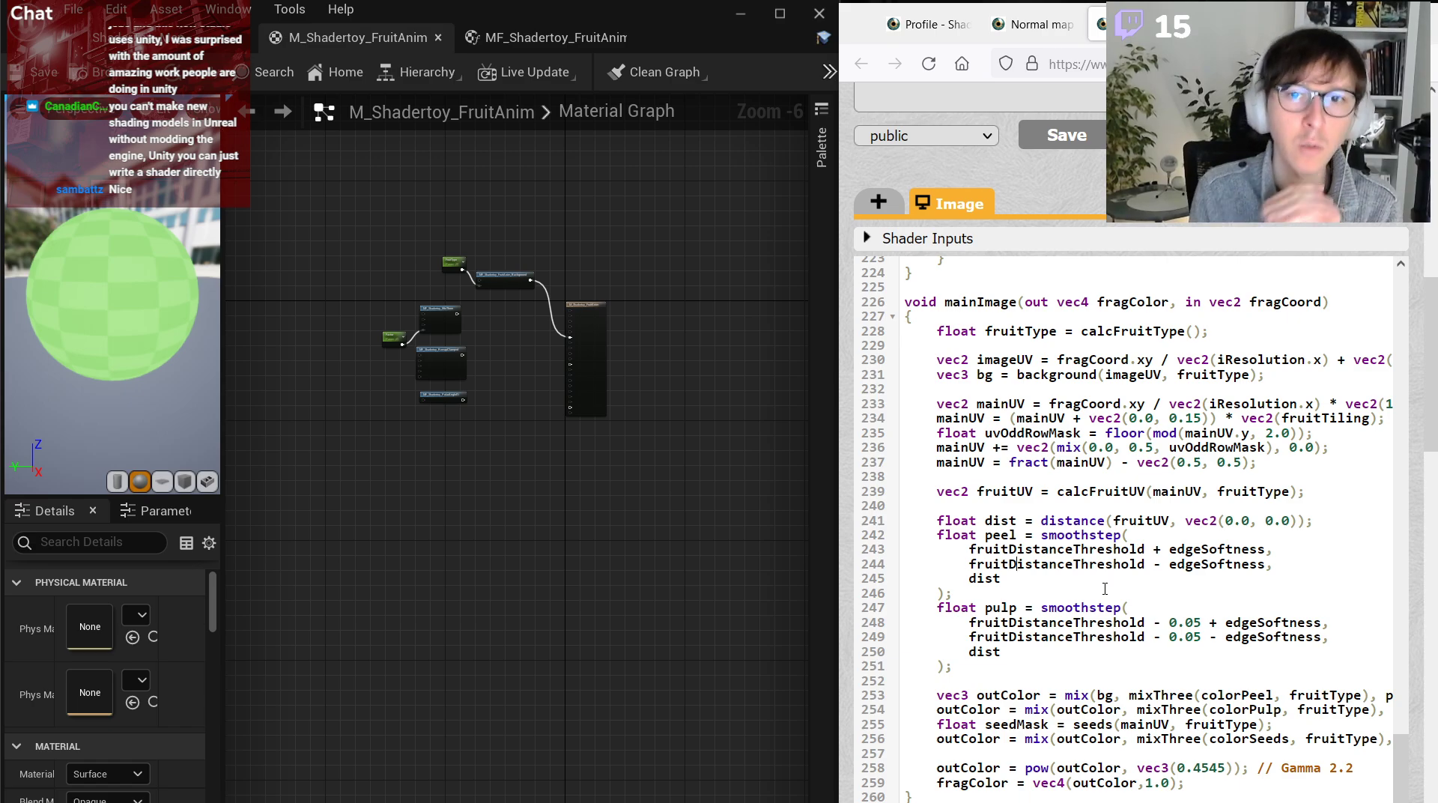
scroll(1105, 588, up, 6)
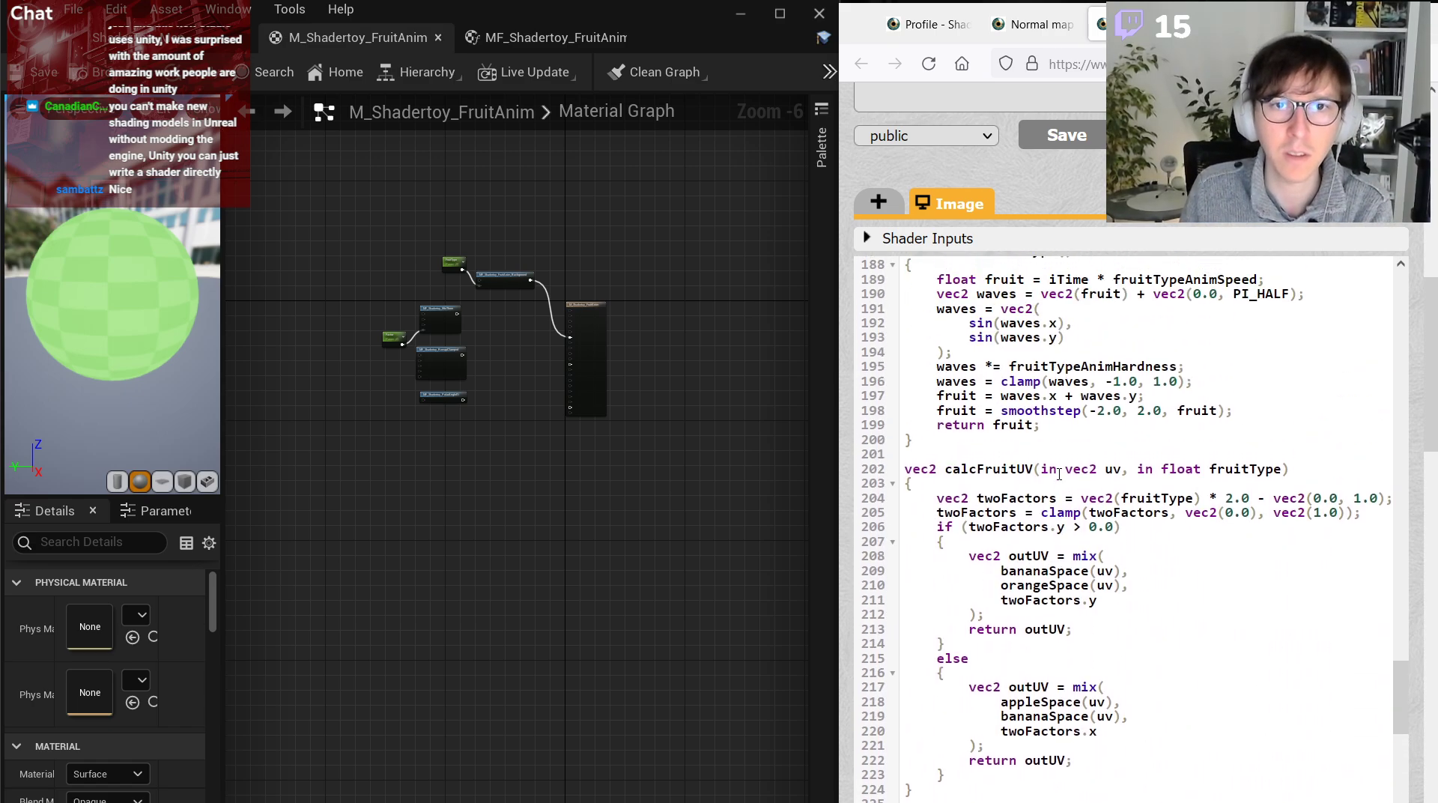
click(1033, 796)
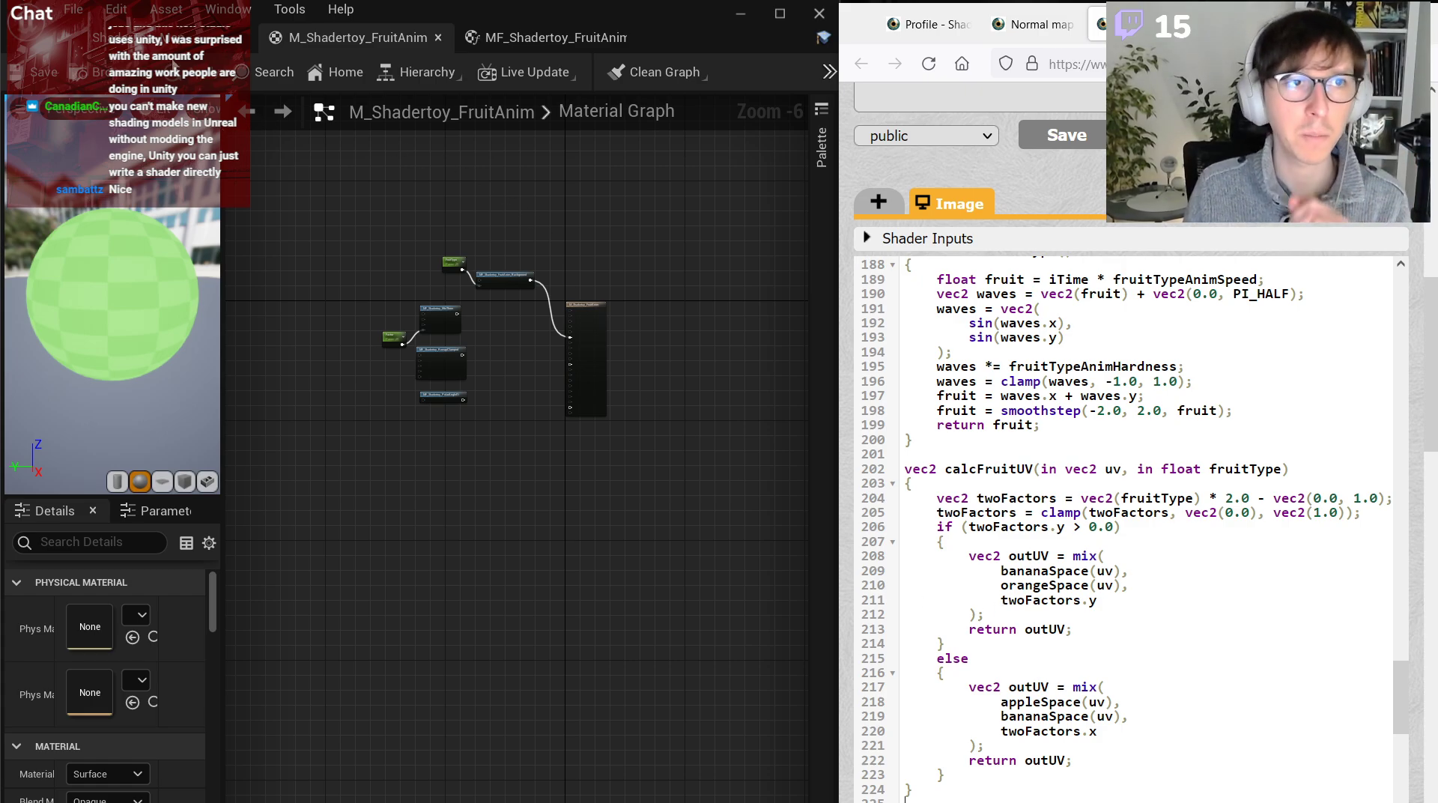
Create a material function named MF_Shadertoy_FruitAnim_AppleSpace in the ShaderToy folder and open it.
click(169, 41)
right_click(180, 790)
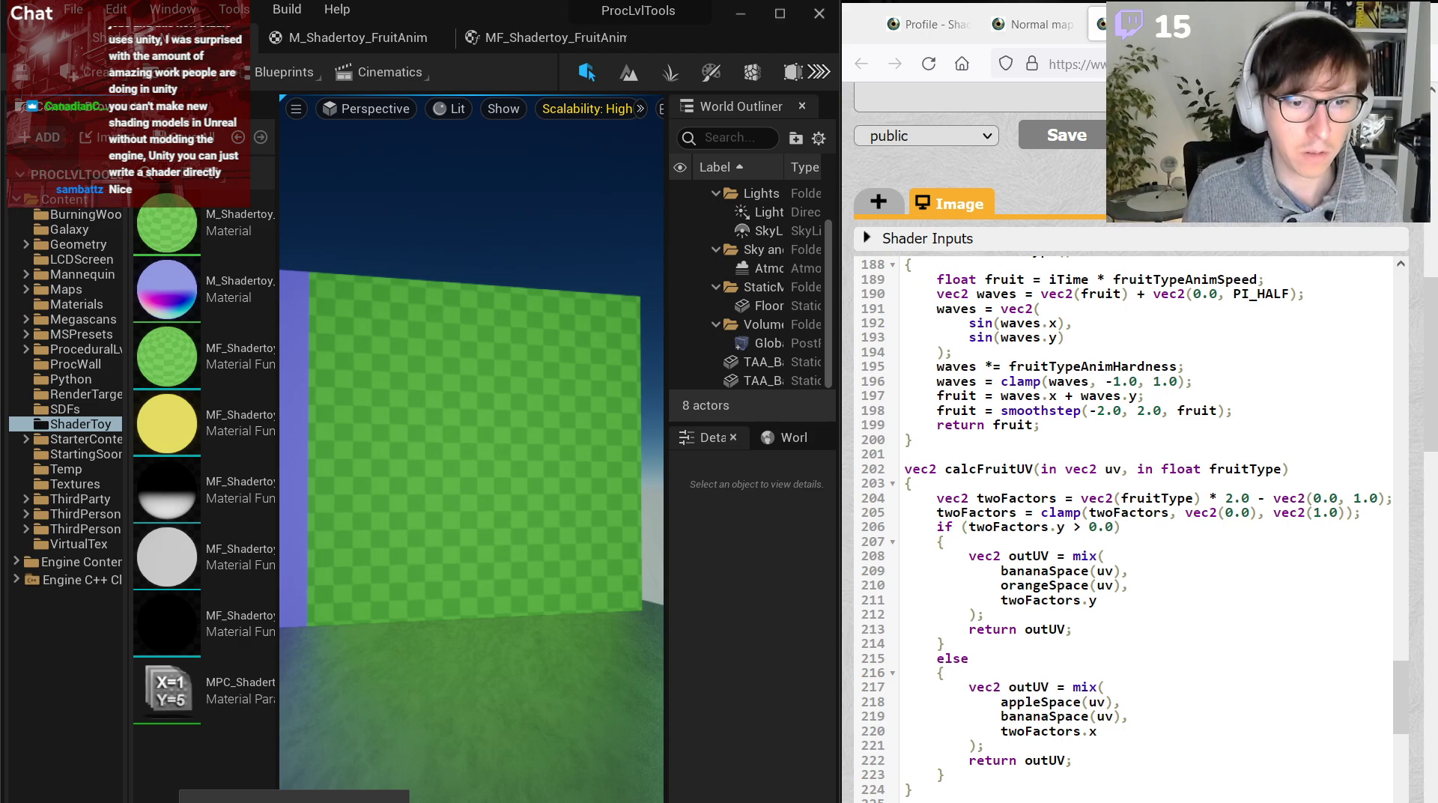
click(352, 796)
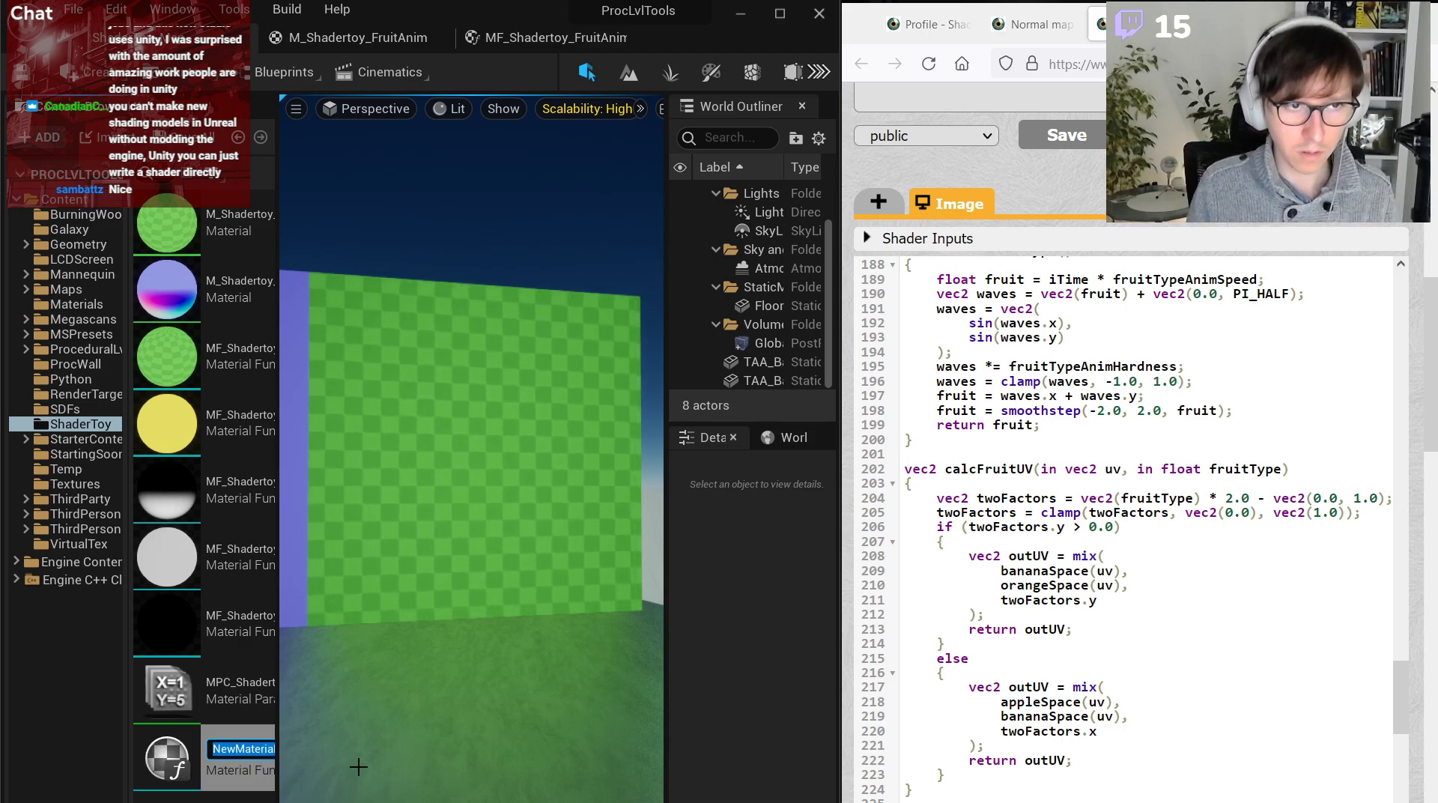
text(MF_Shadert)
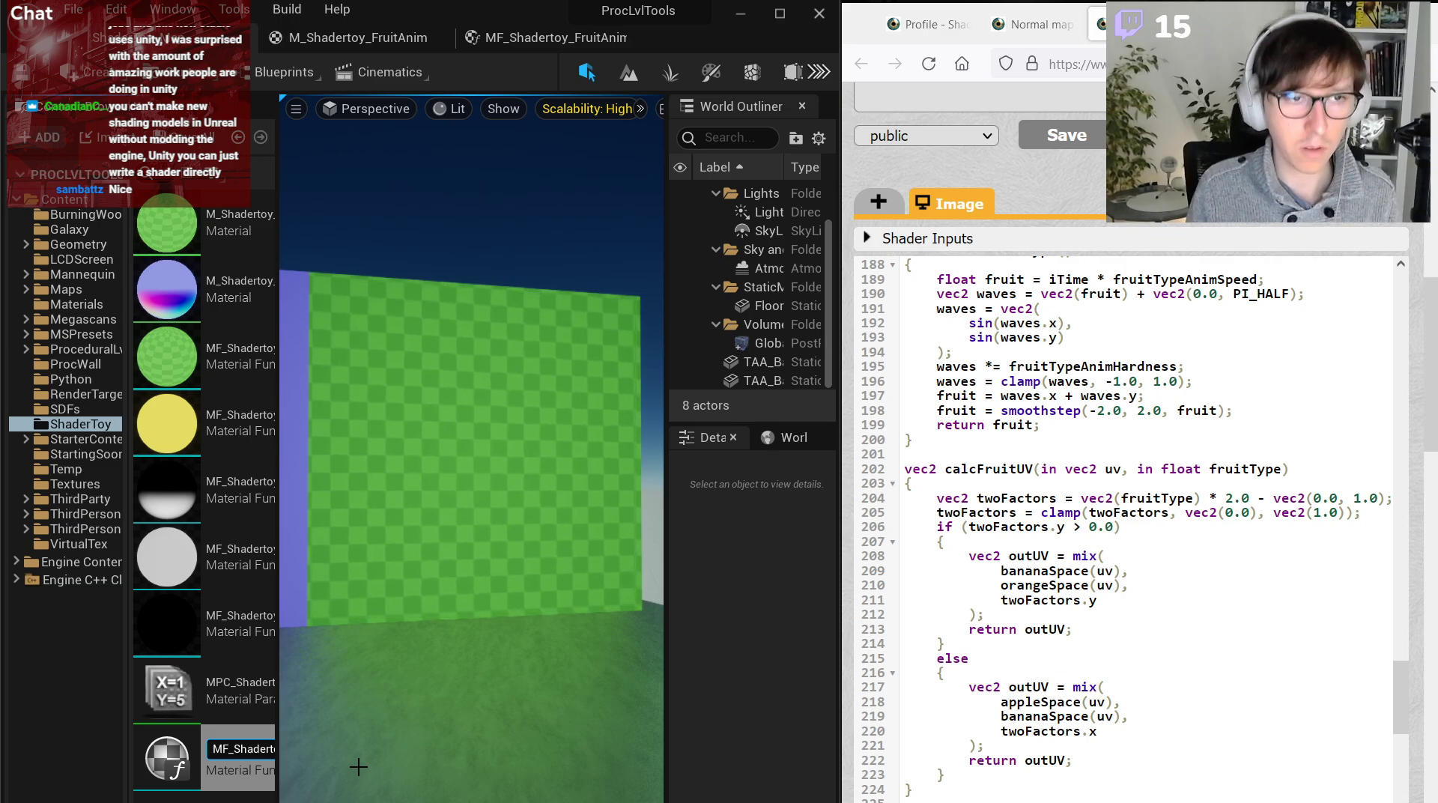
key(Return)
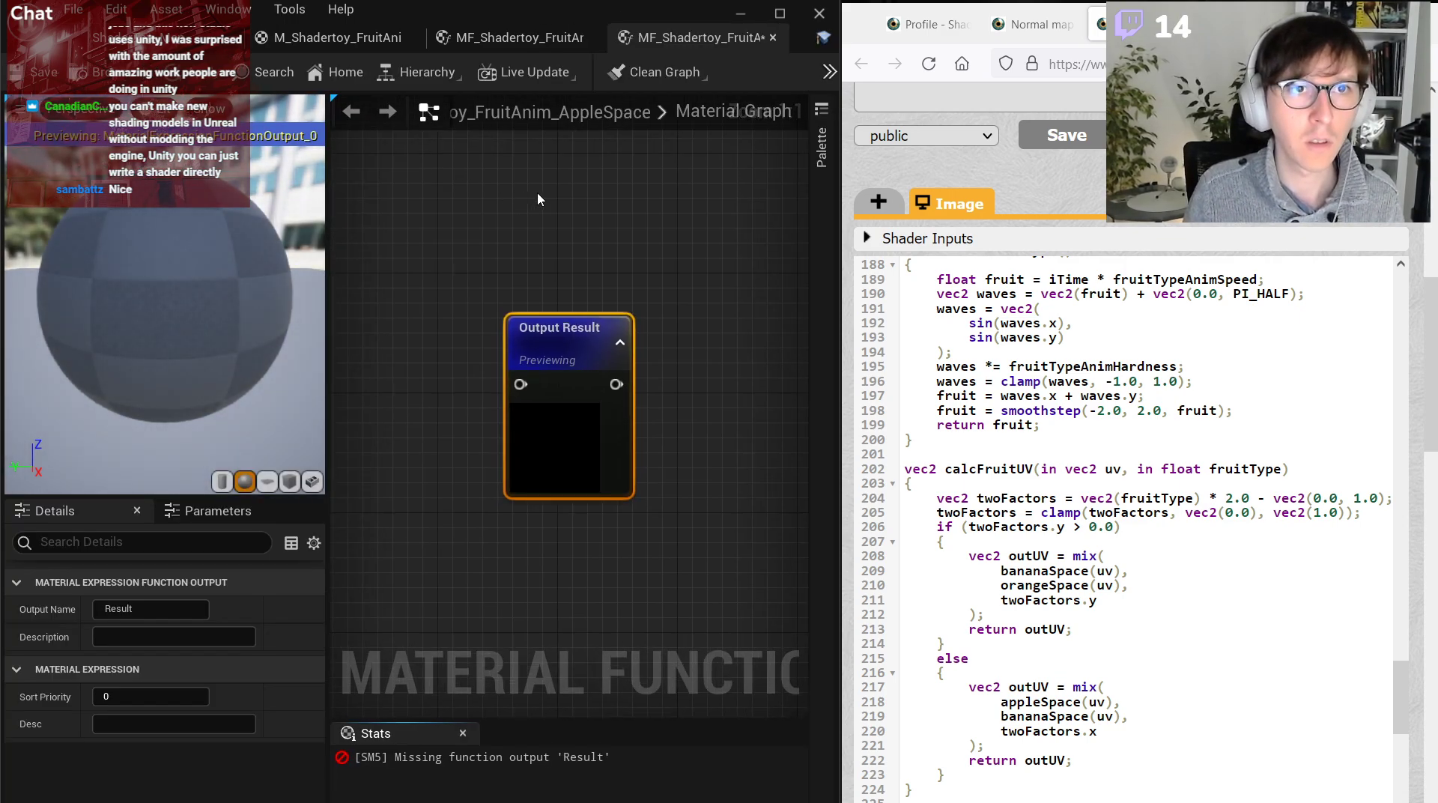
Close the statistics readout in the AppleSpace function, switch its preview to a plane, and save all assets.
scroll(538, 192, down, 3)
click(463, 734)
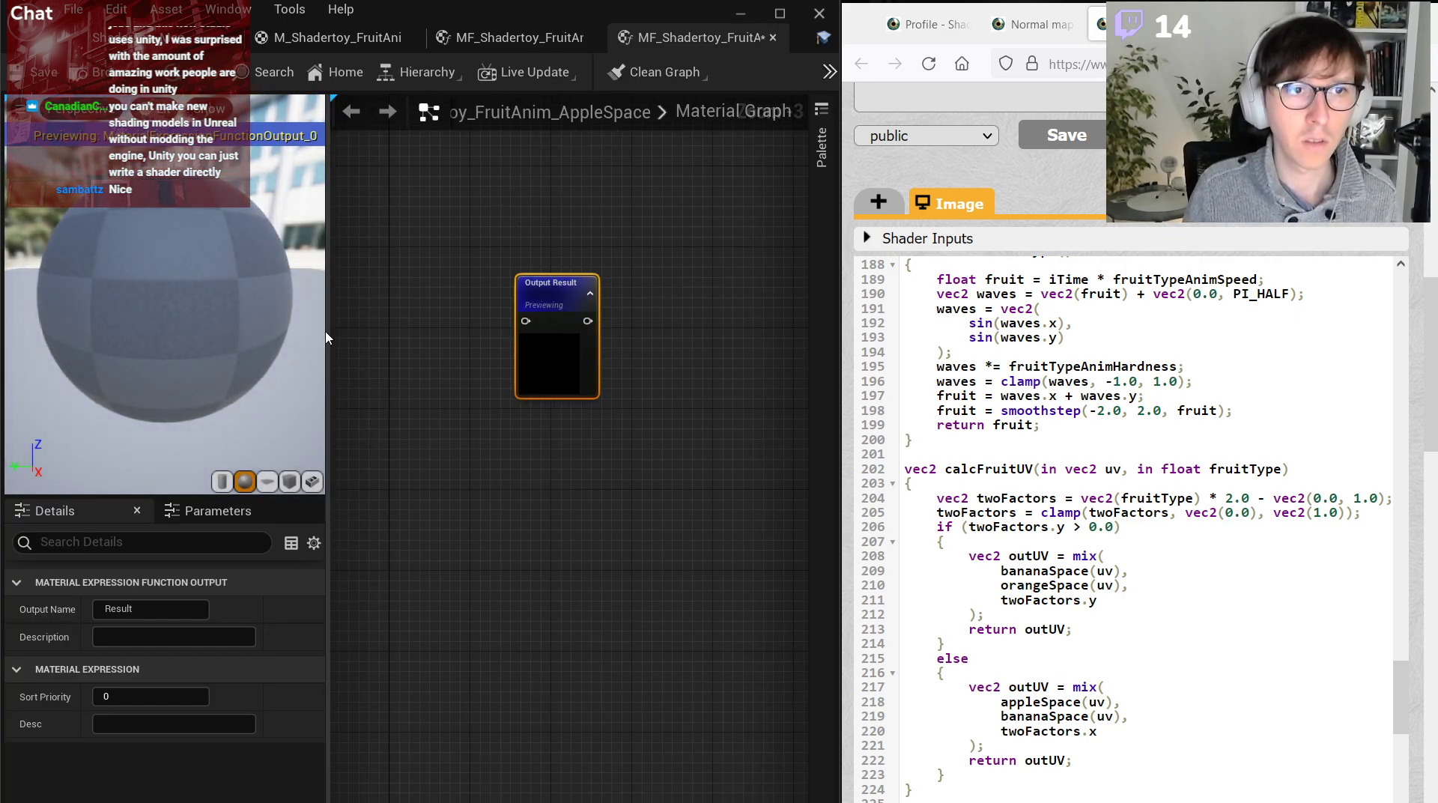
click(268, 481)
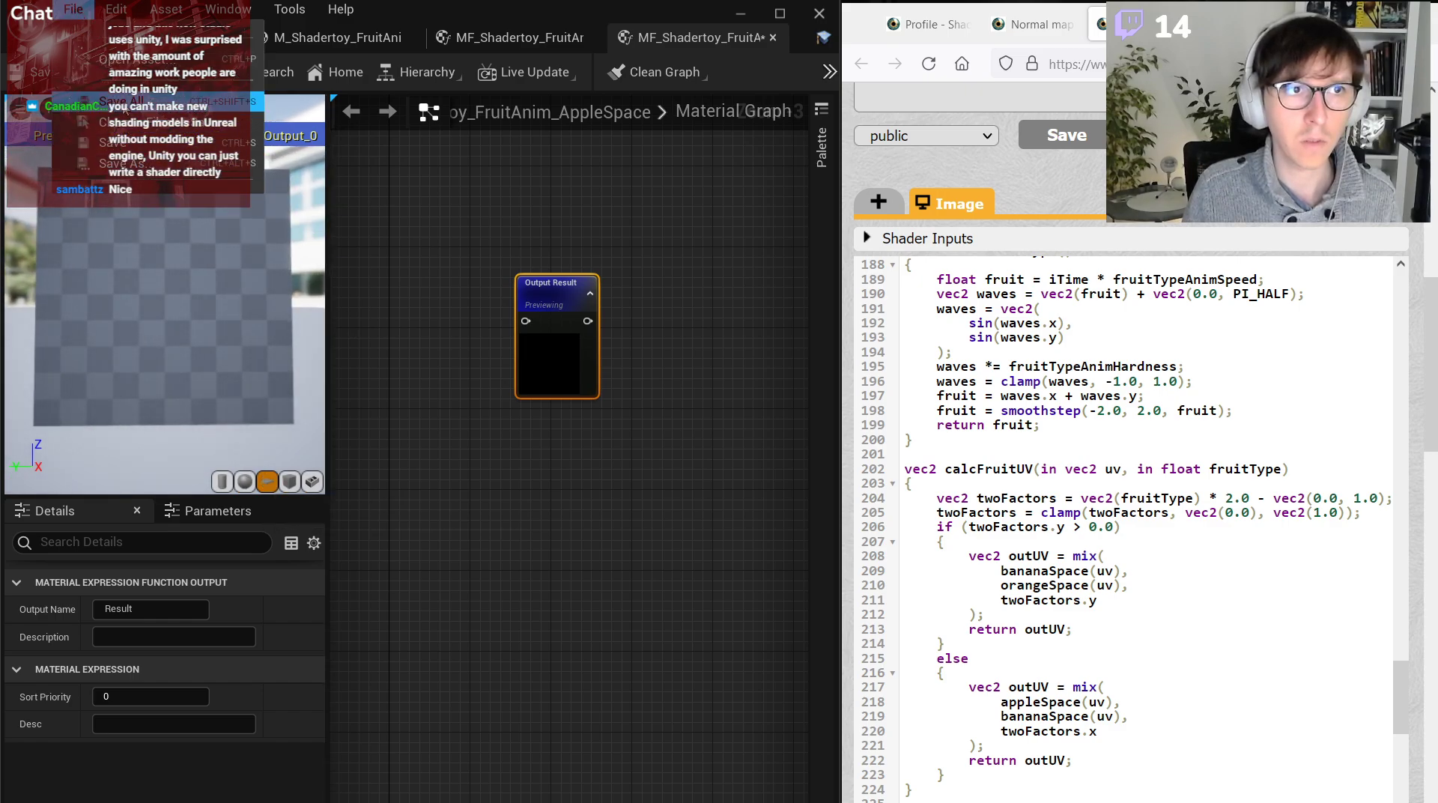
right_drag(493, 229, 621, 261)
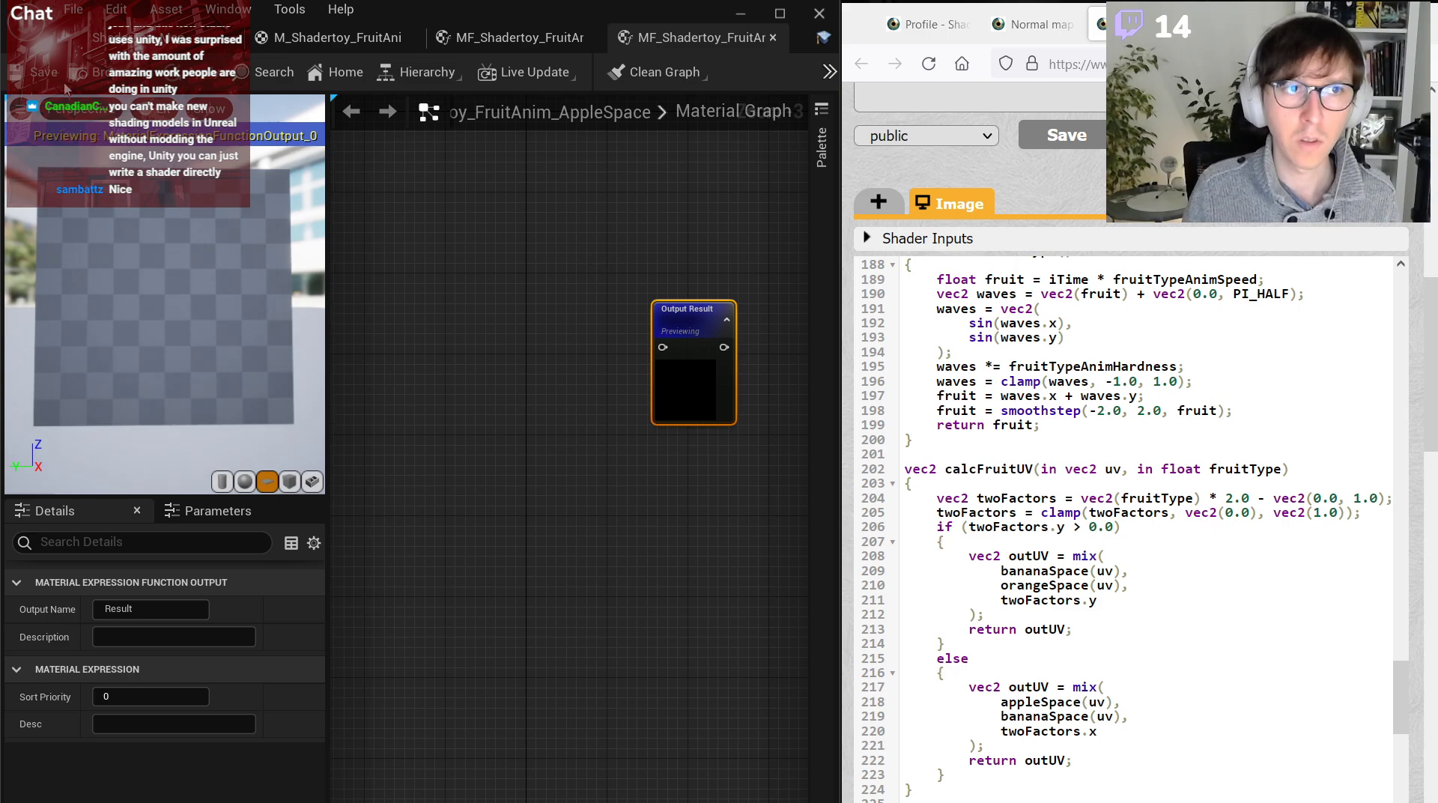
key(ctrl+shift+Tab)
key(ctrl+shift+Tab)
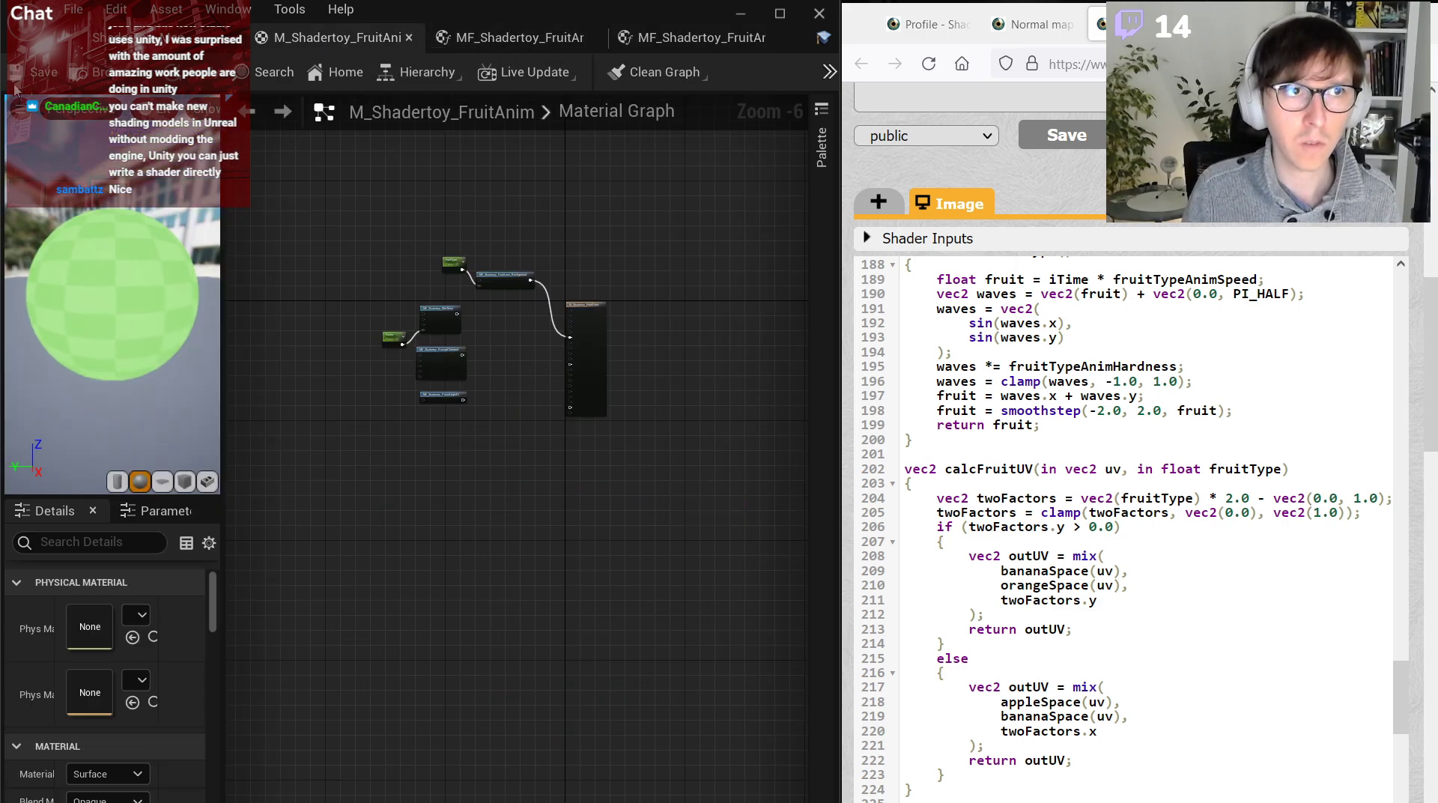
key(ctrl+shift+Tab)
click(633, 34)
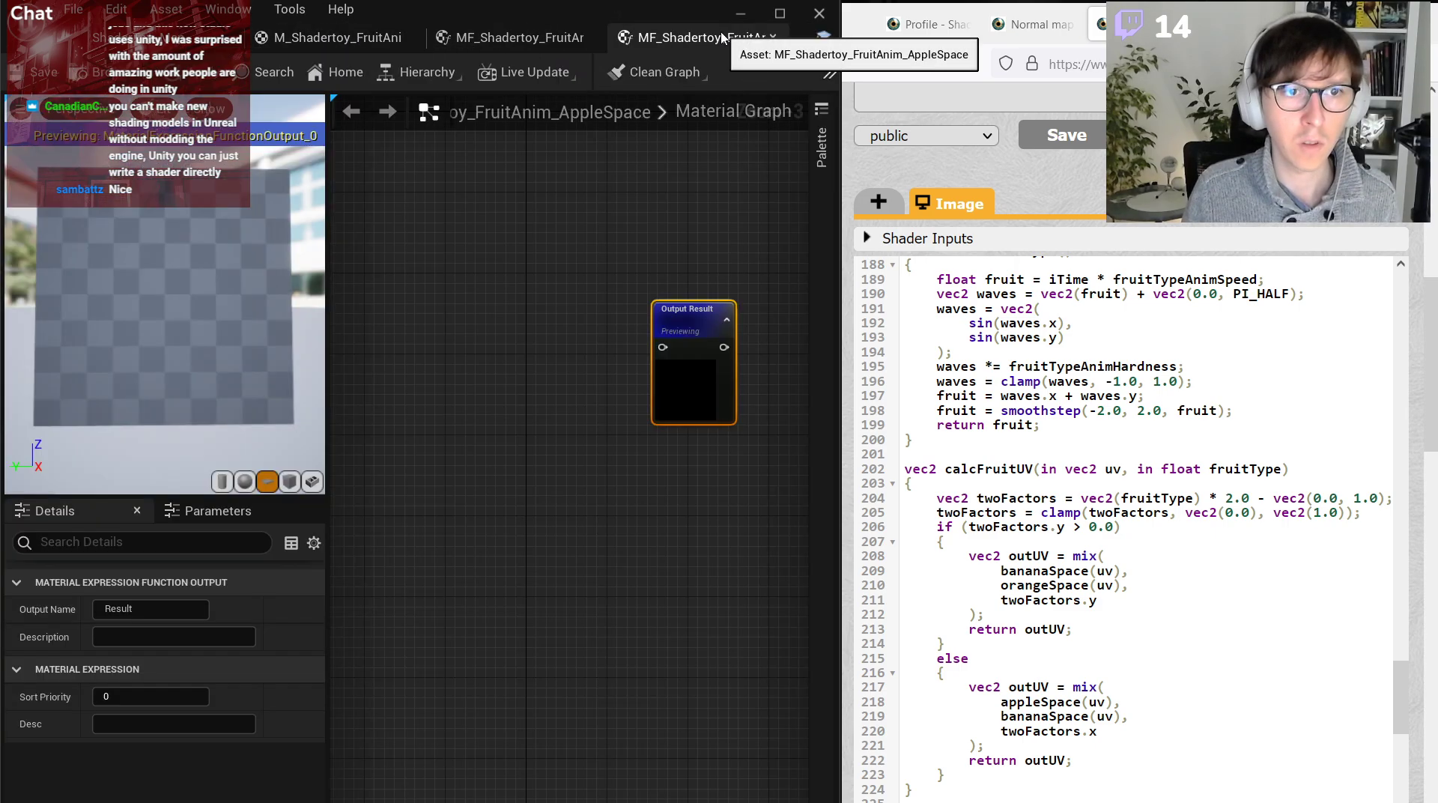
Examine the appleSpace function in the GLSL code, including the full perspective scaling comment and the remapClamped arguments.
click(485, 281)
scroll(1148, 483, up, 20)
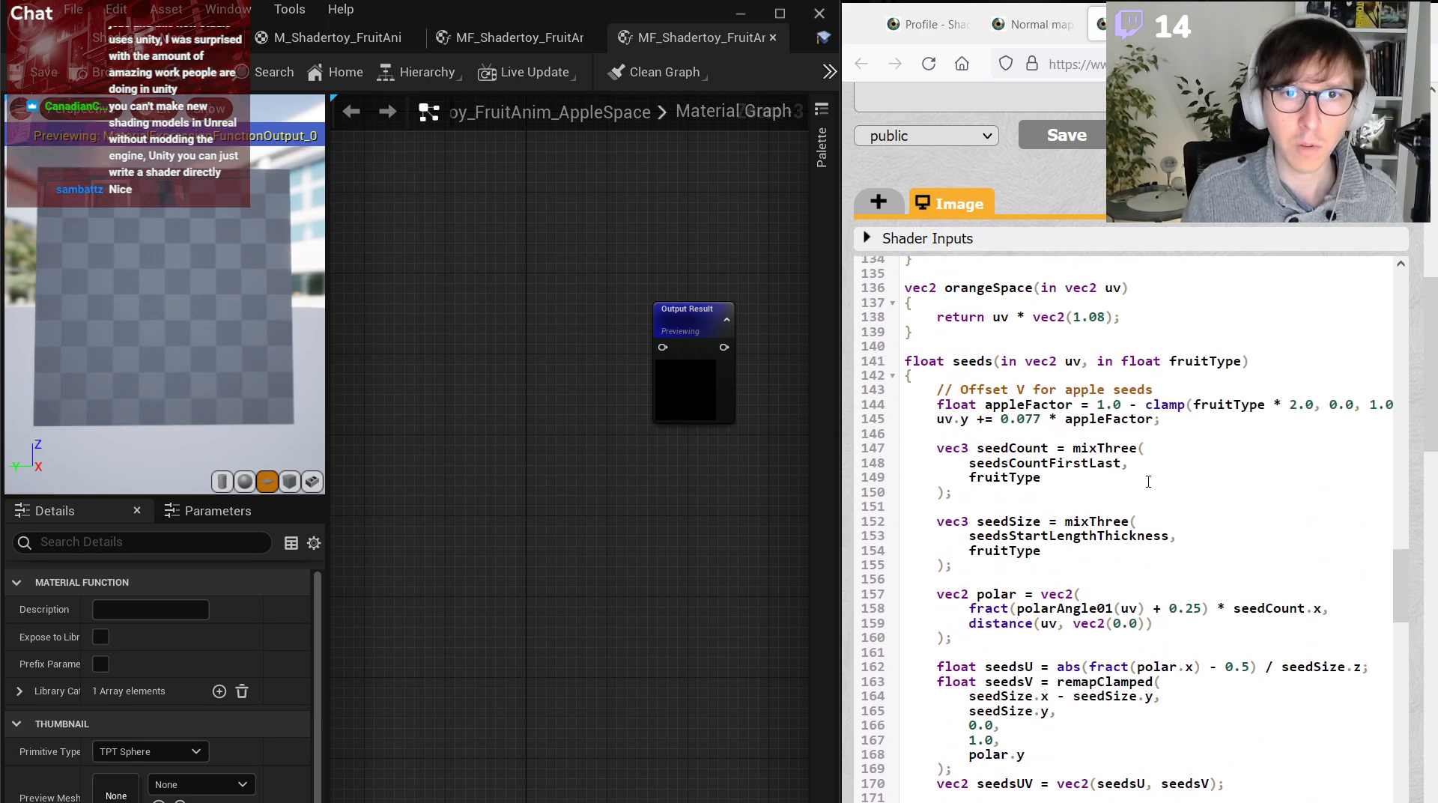
scroll(1148, 481, up, 5)
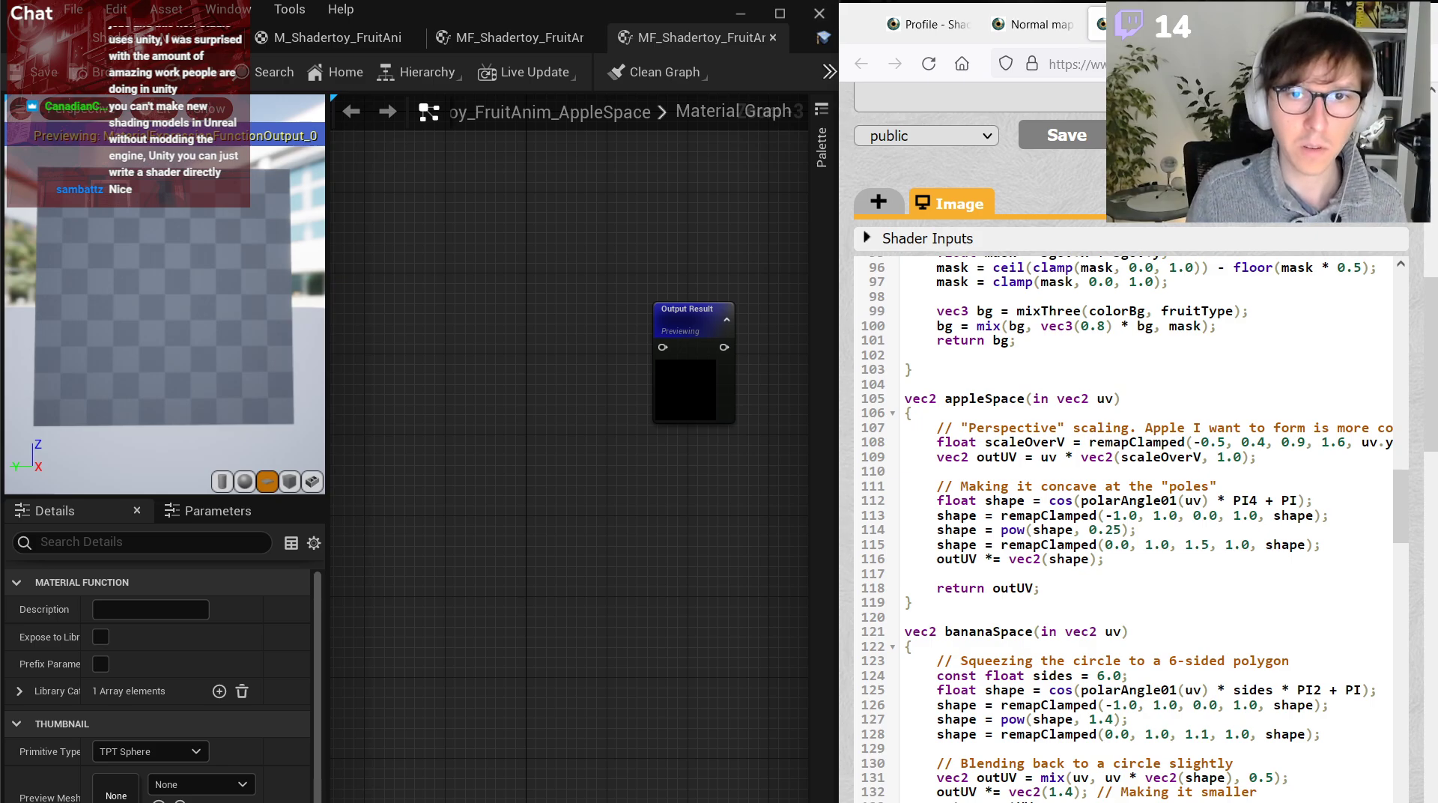
scroll(1032, 461, right, 5)
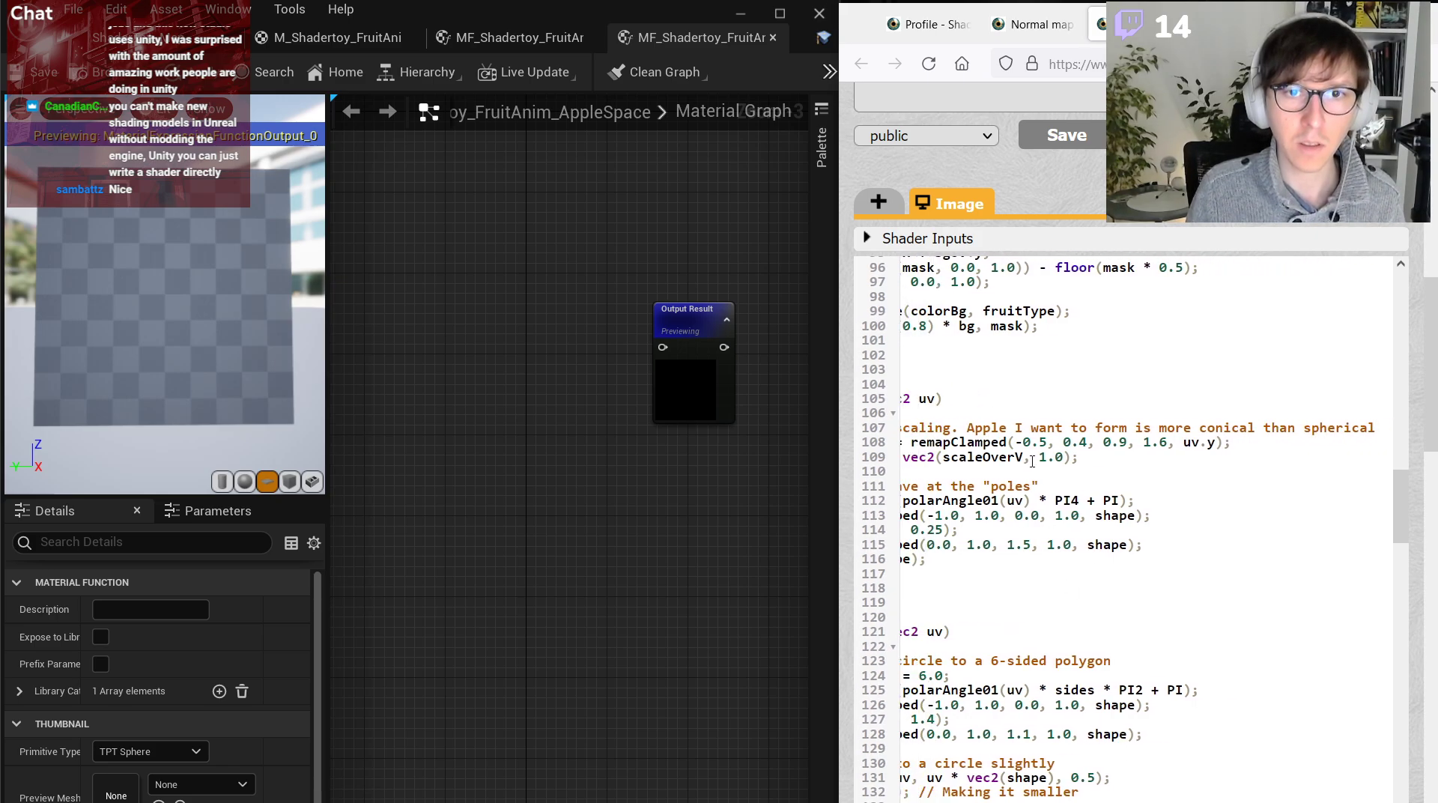
drag(969, 428, 1169, 424)
click(1218, 425)
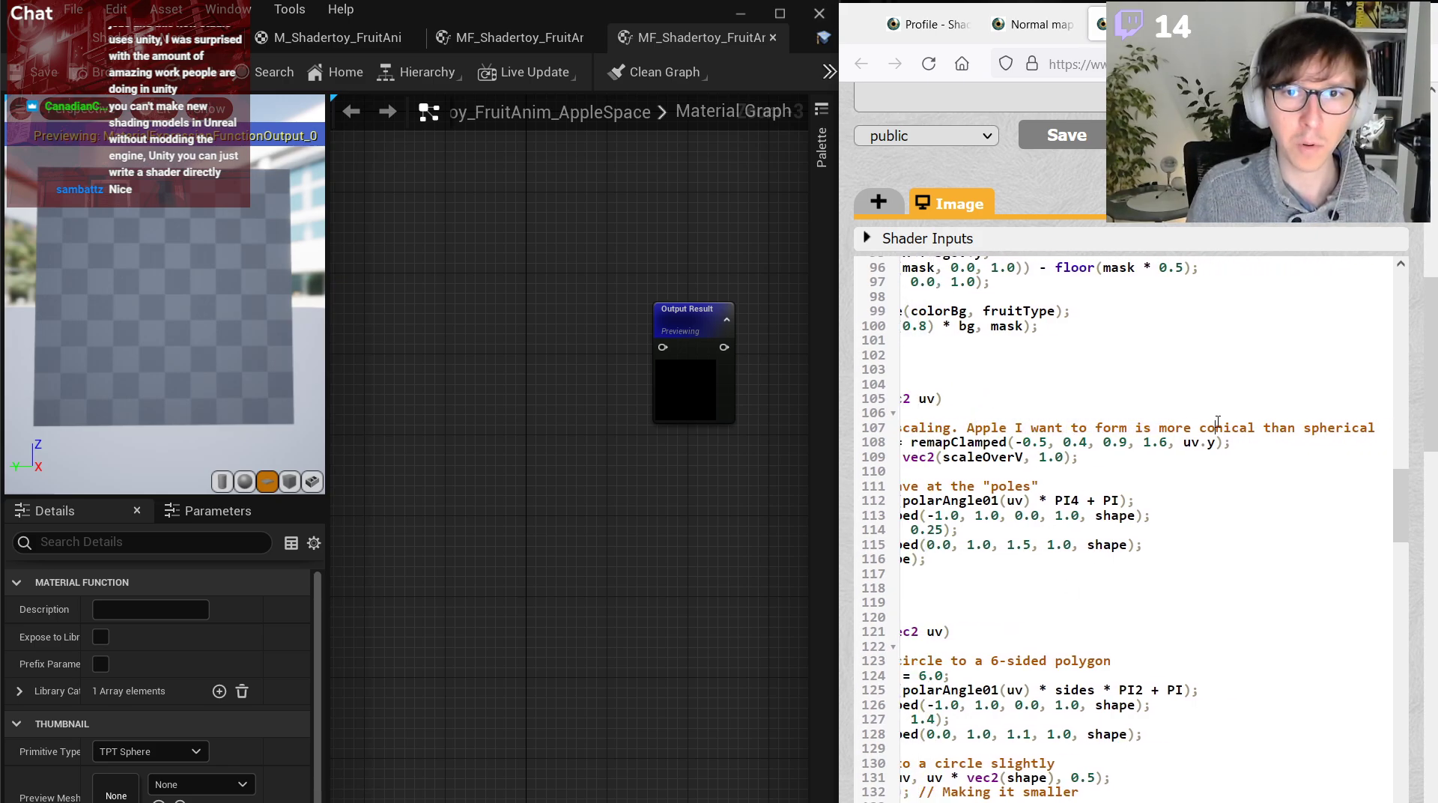
scroll(1124, 525, left, 5)
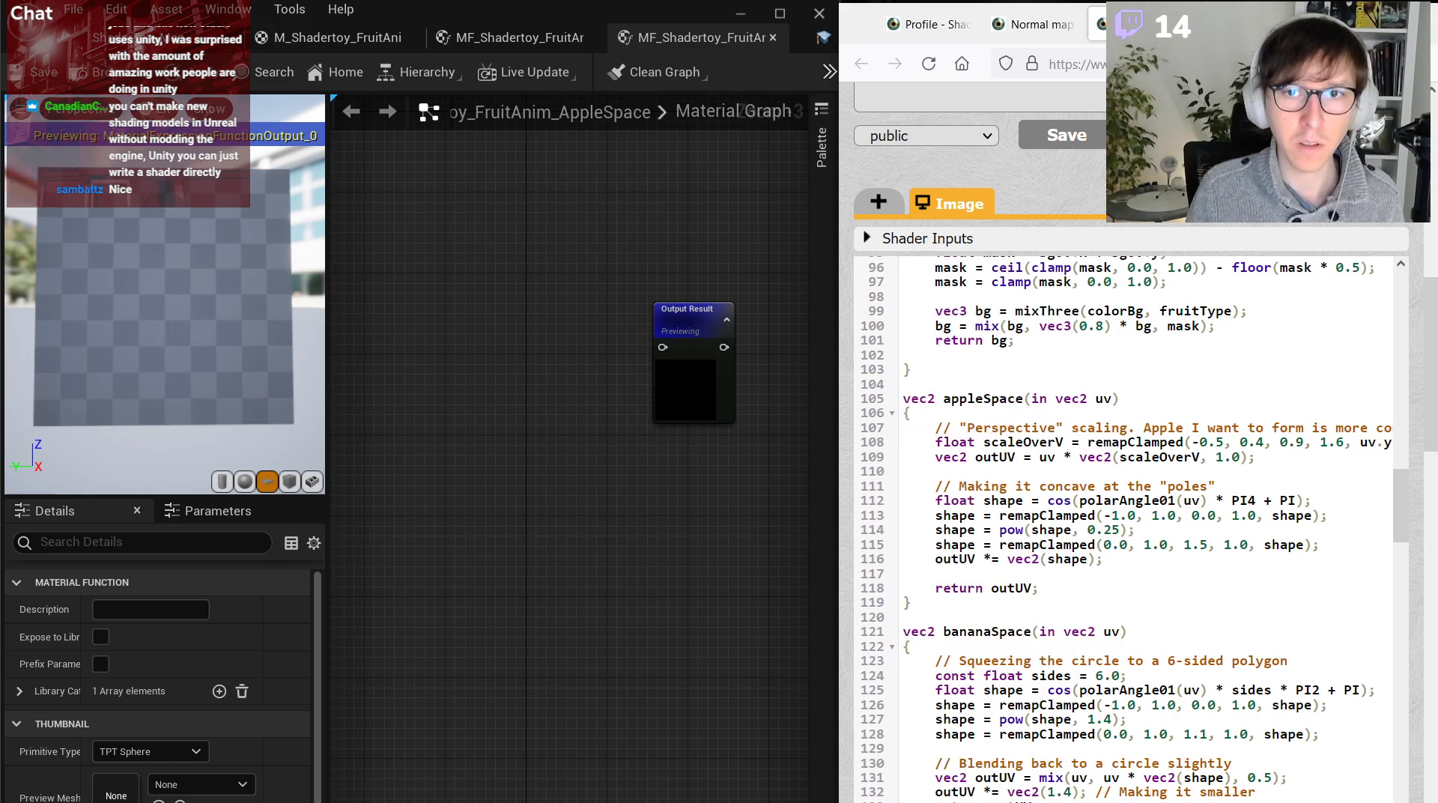
Highlight remapClamped in the appleSpace GLSL code, reopen the AppleSpace material function, and enable Expose to Library for it.
double_click(1144, 439)
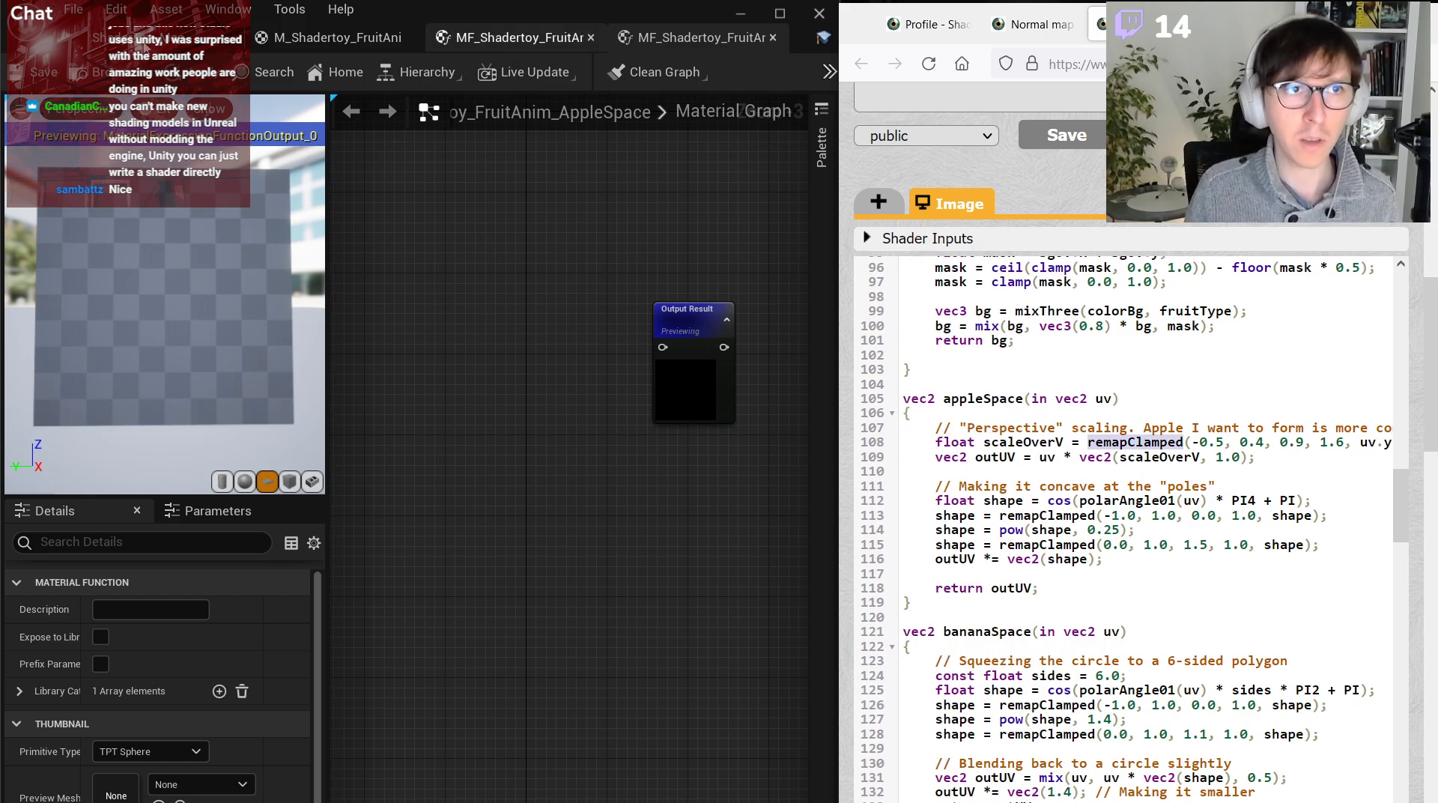
click(145, 44)
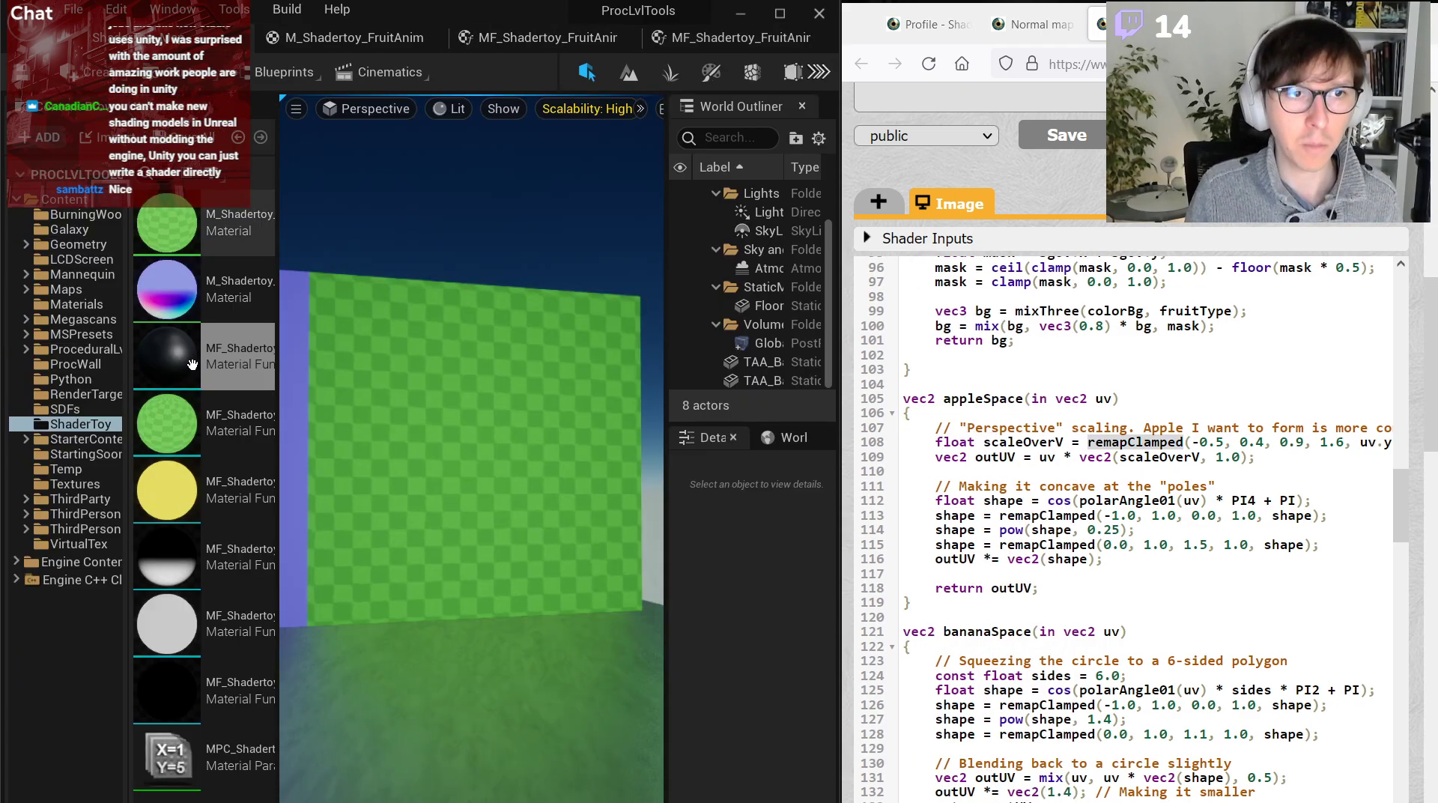
double_click(247, 361)
drag(82, 637, 137, 637)
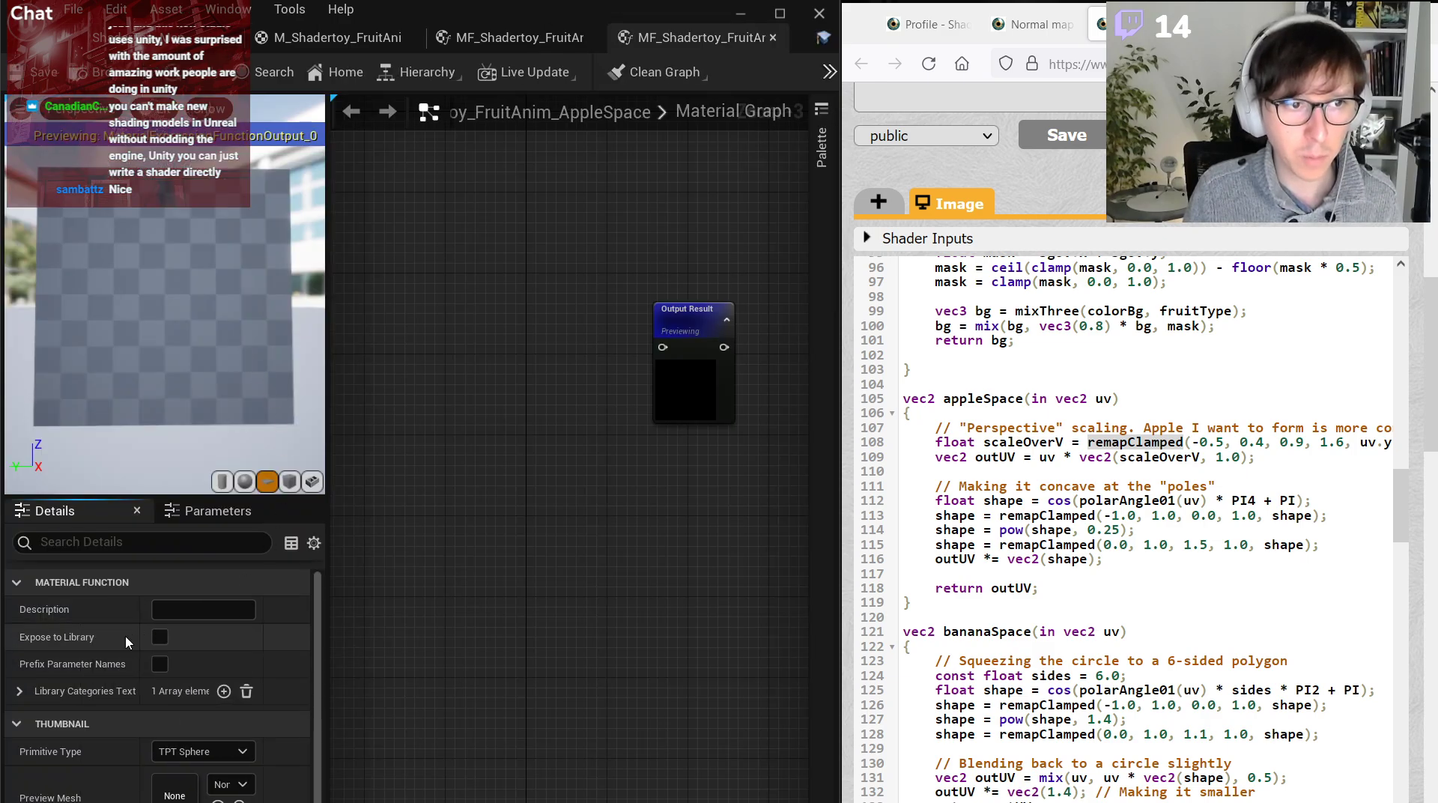
click(159, 637)
right_click(446, 224)
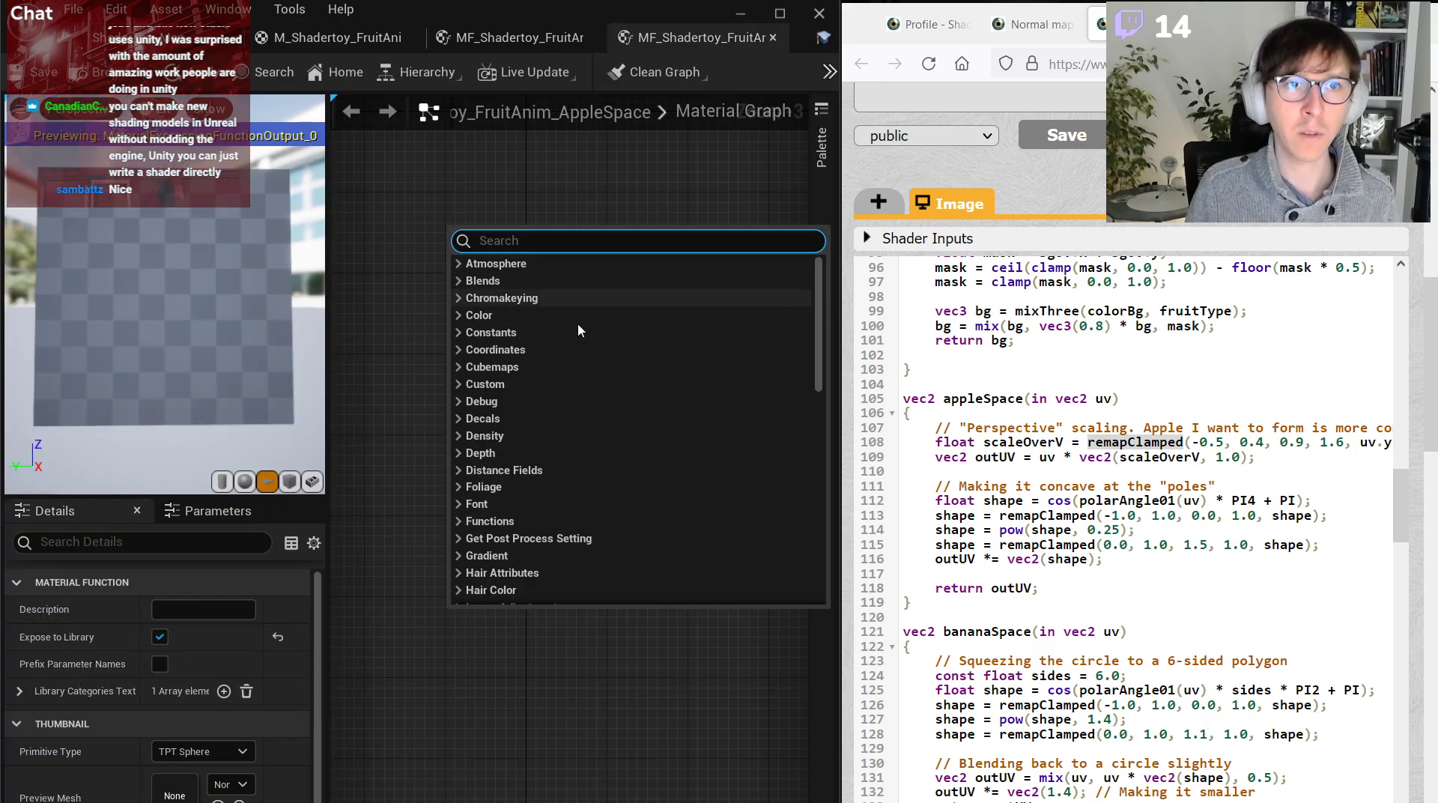
click(407, 172)
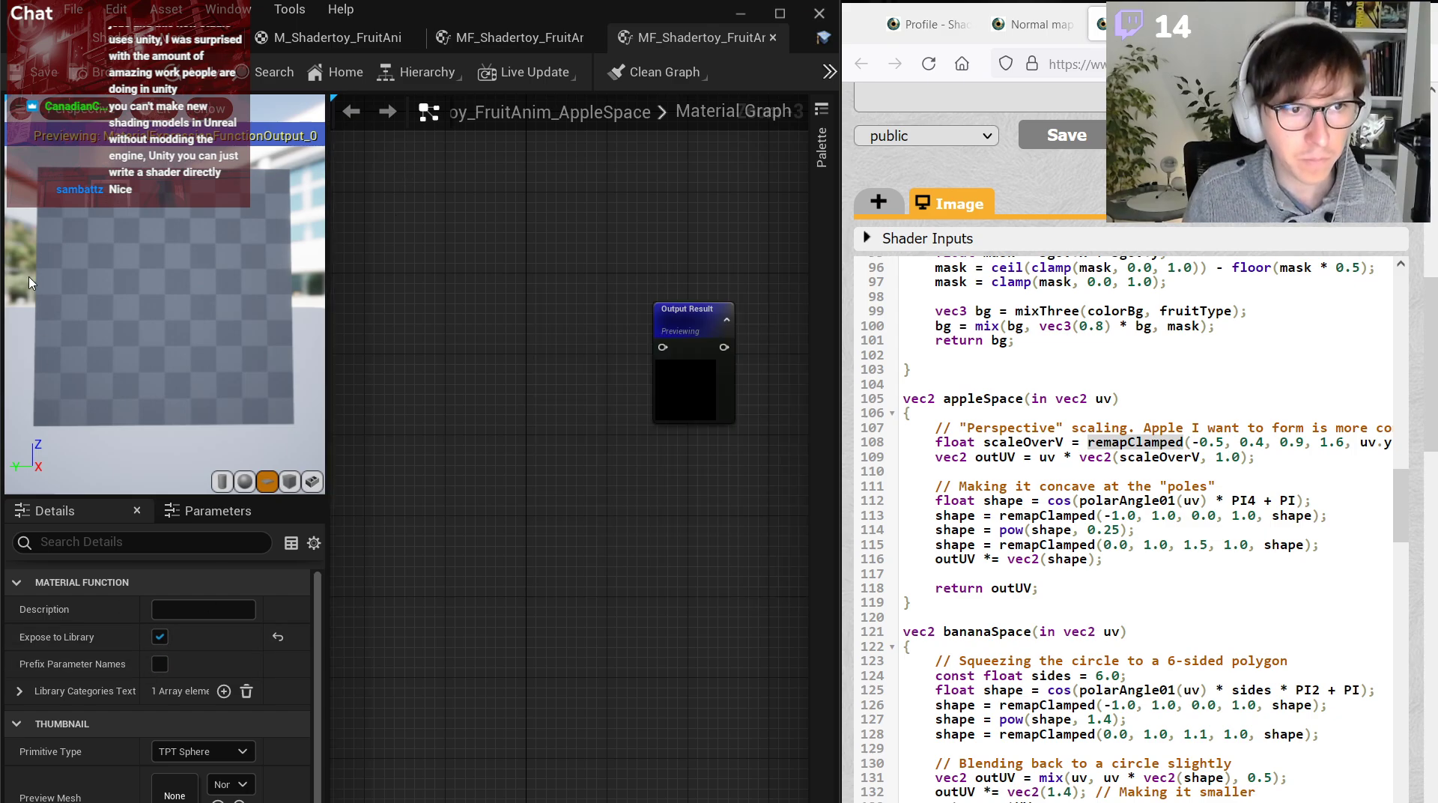
Set the AppleSpace function's library category to "TAA Shadertoy" and save it.
click(20, 690)
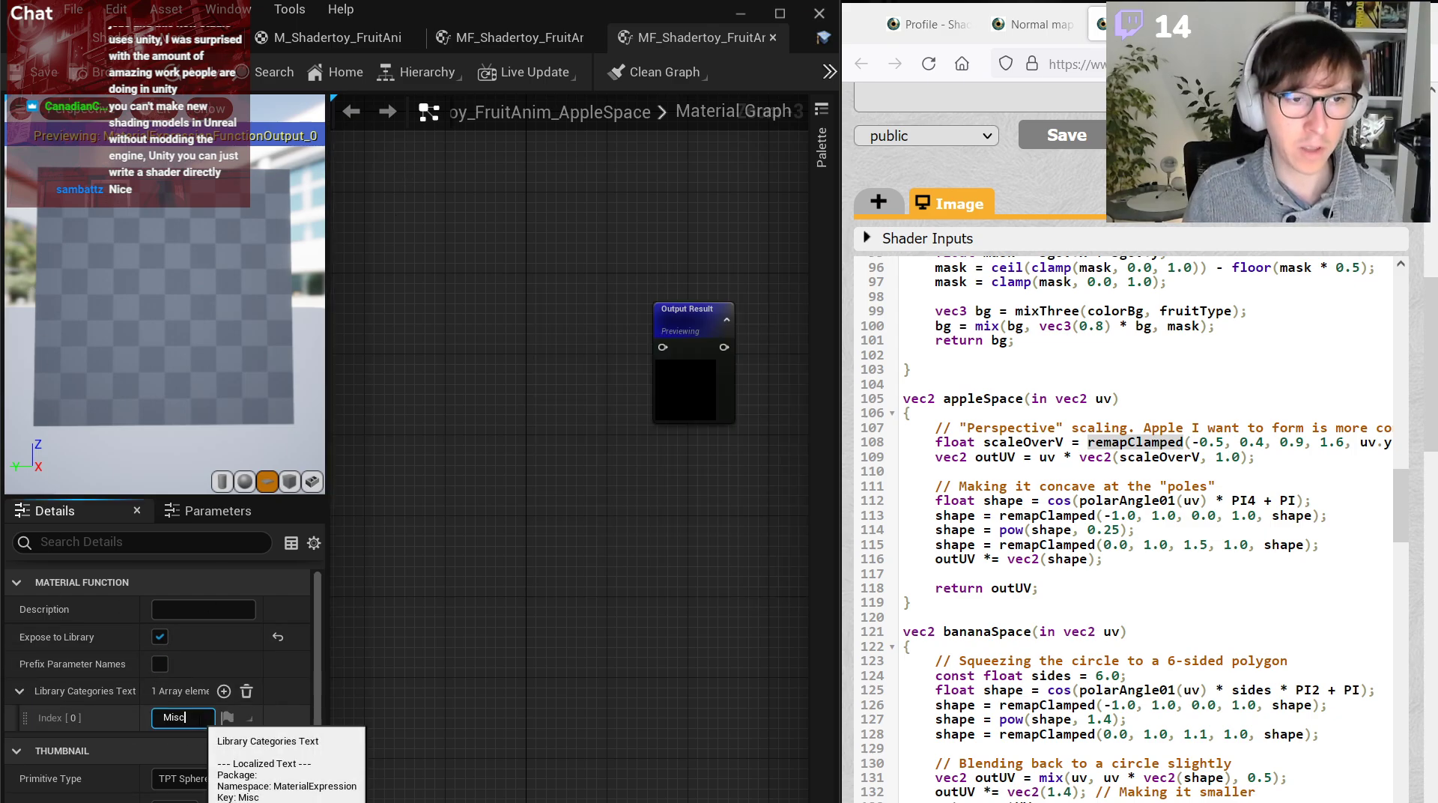
click(183, 718)
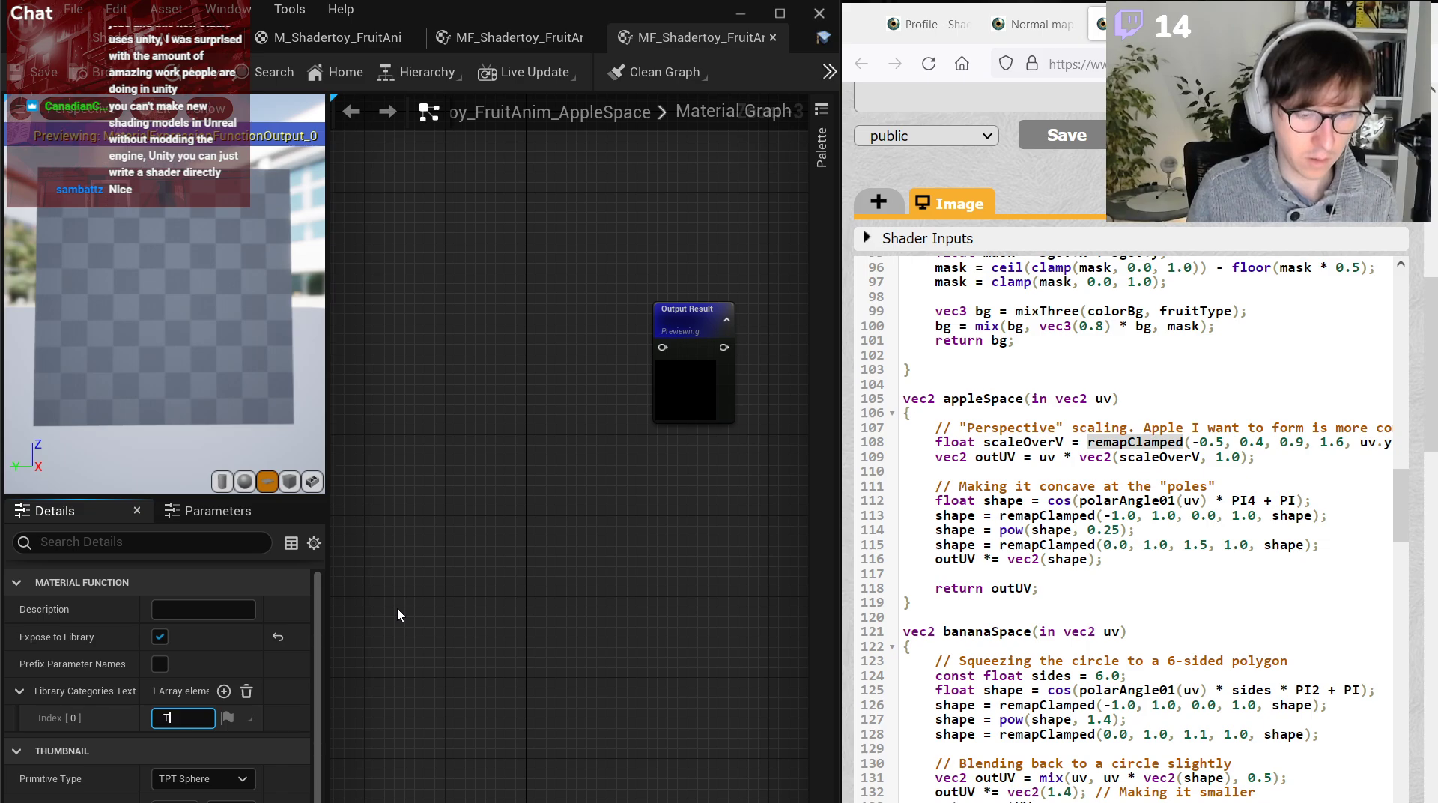
text(TAA Shadertoy)
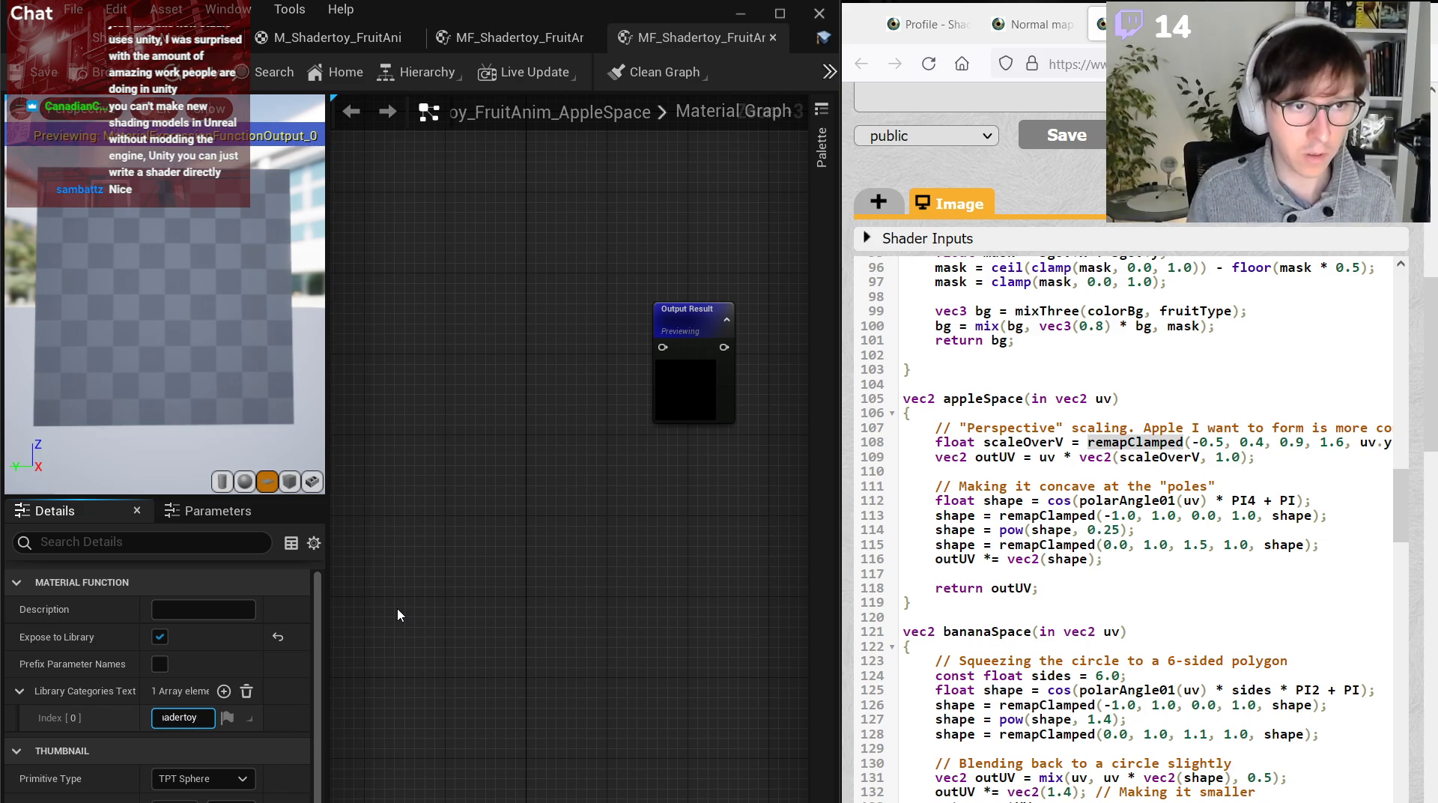
key(Return)
click(43, 79)
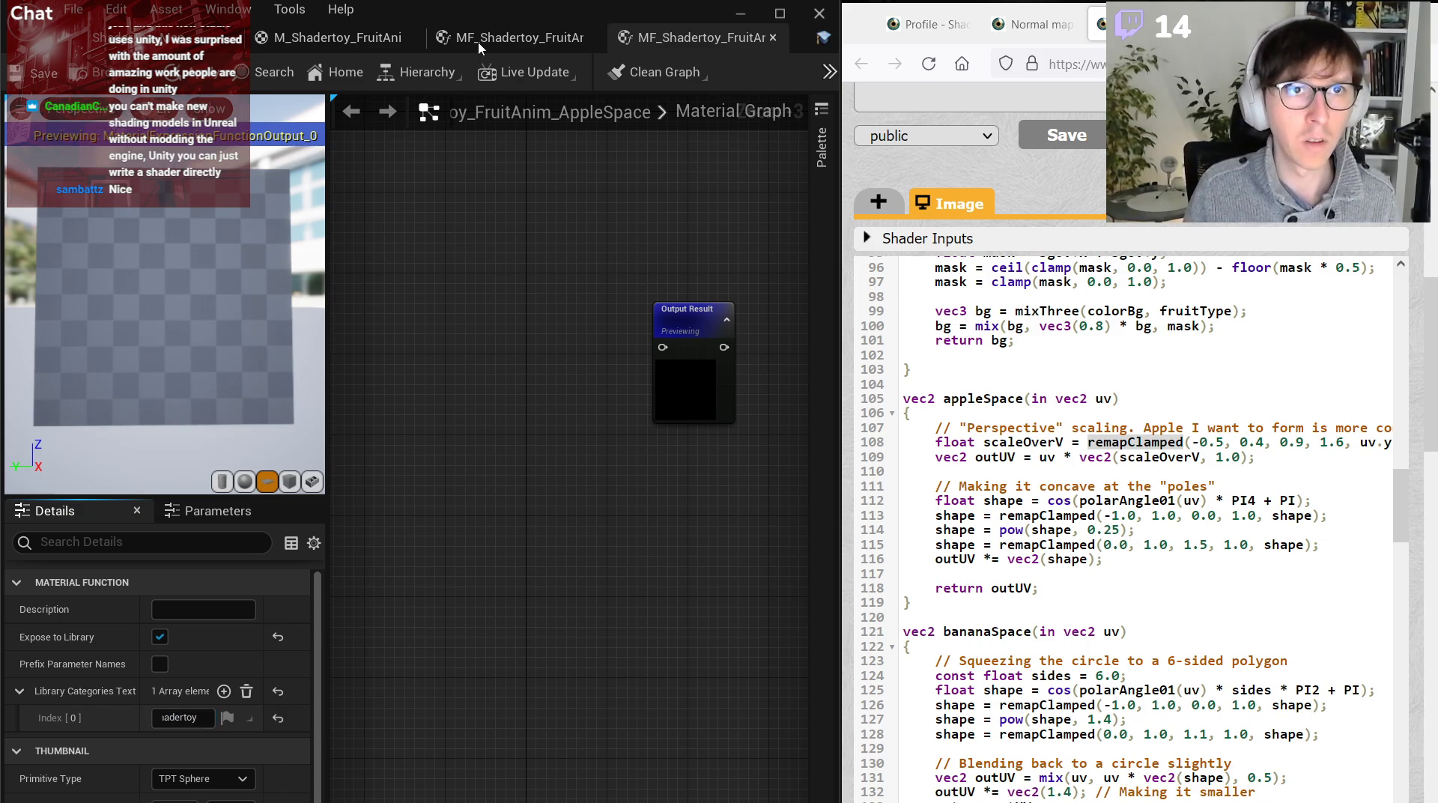
Expose the MF_Shadertoy_FruitAnim_Background function to the library under the category "TAA Shadertoy".
click(478, 39)
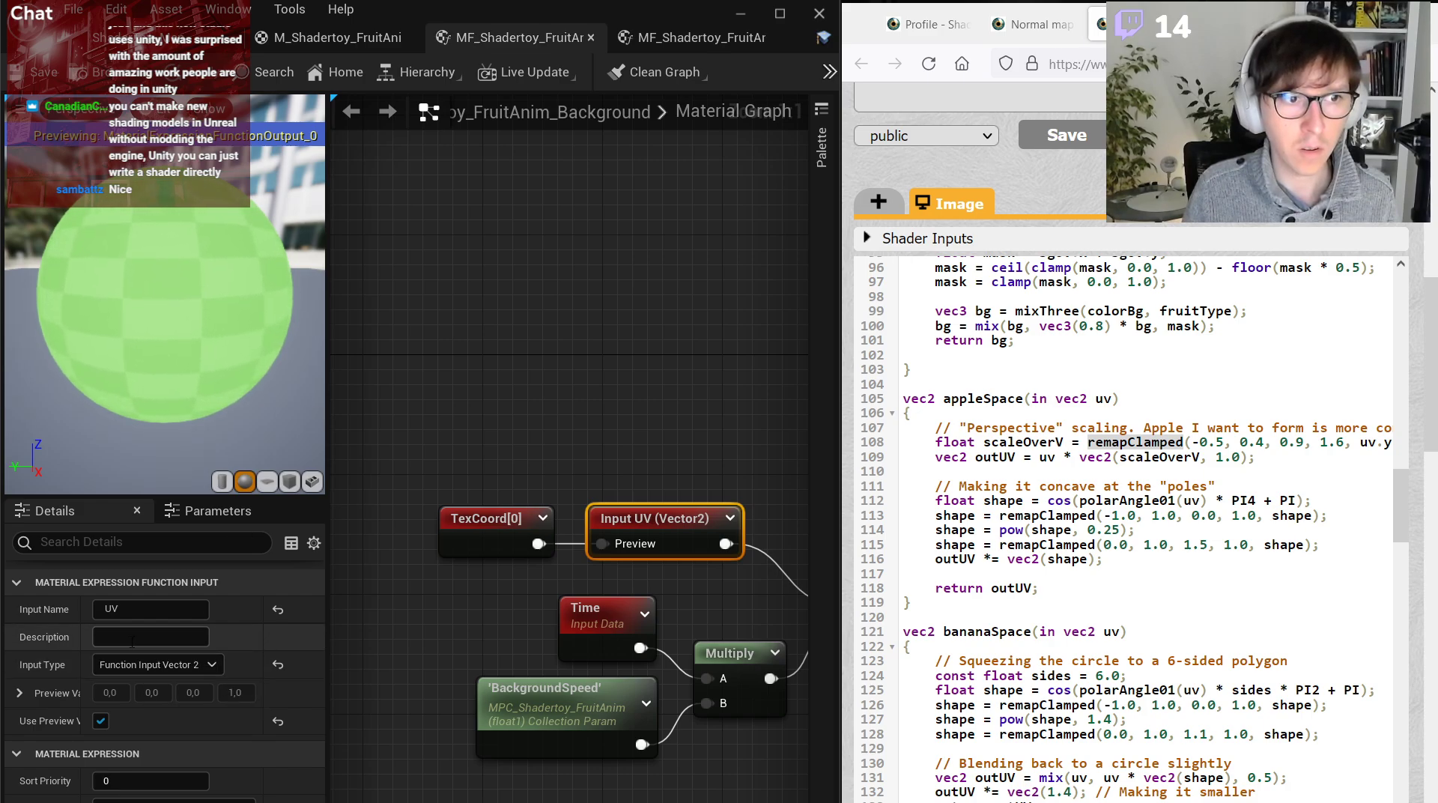
click(491, 371)
click(100, 637)
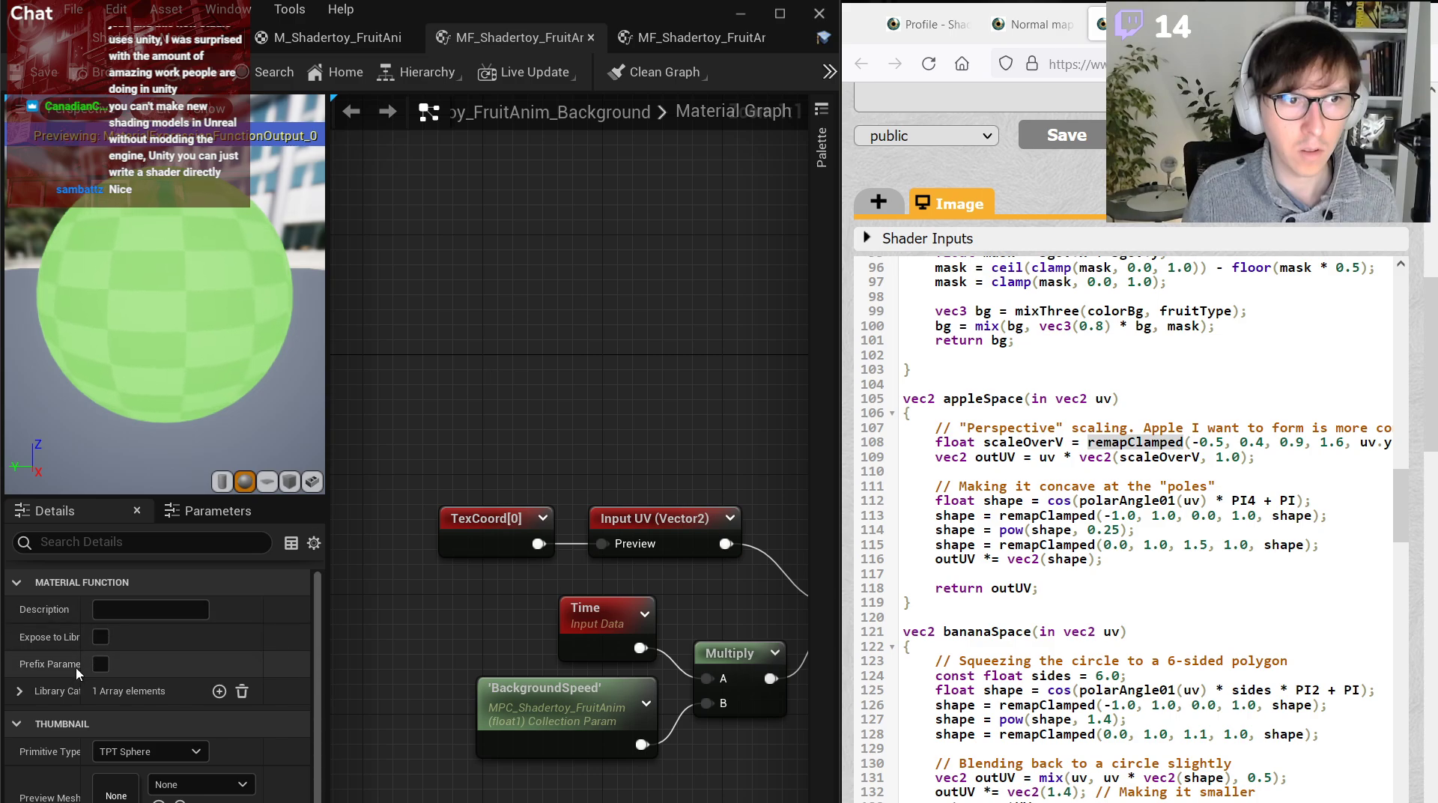
click(49, 694)
click(120, 718)
text(TAA Shadertoy)
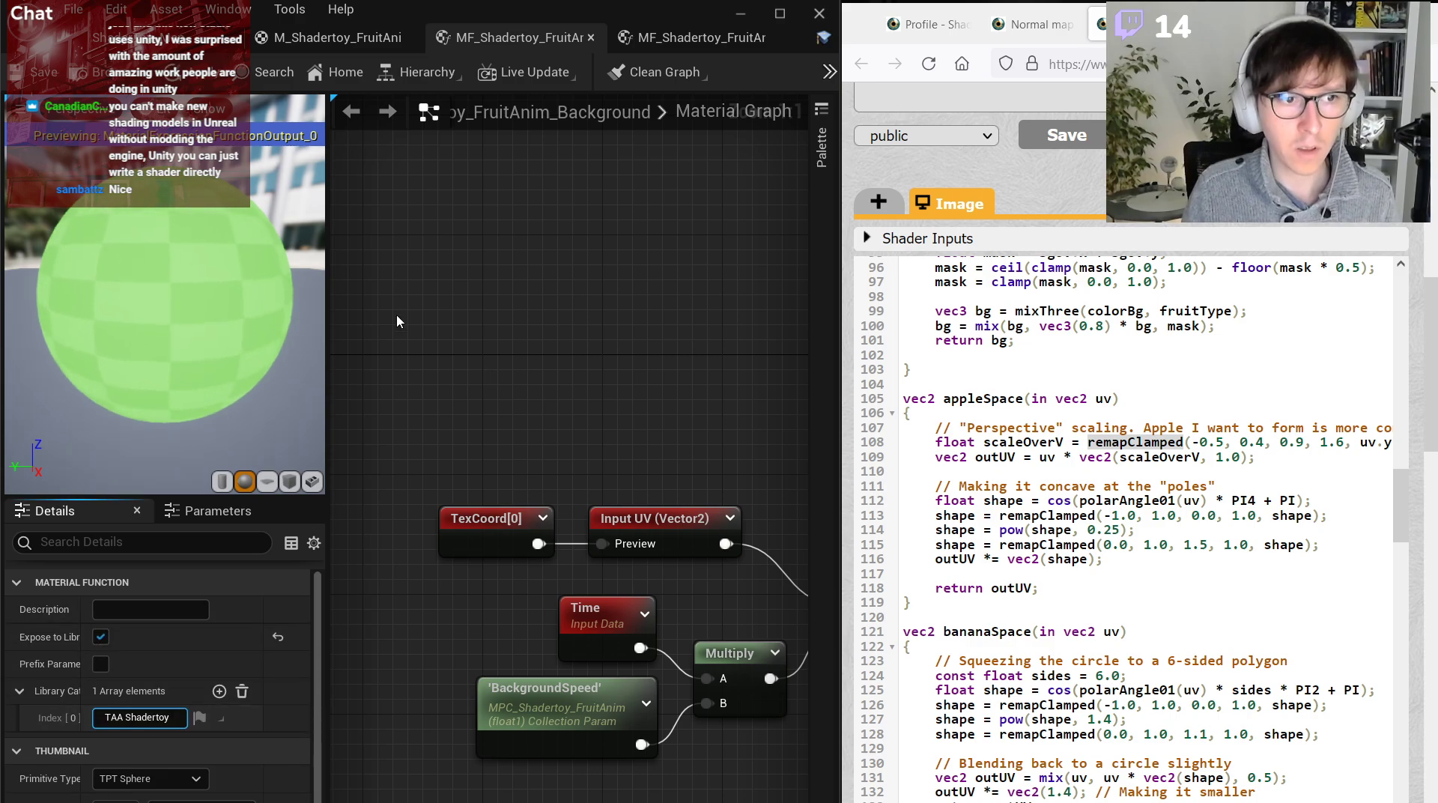
key(Return)
Open all MF_Shadertoy material functions in the ShaderToy folder at once.
click(311, 43)
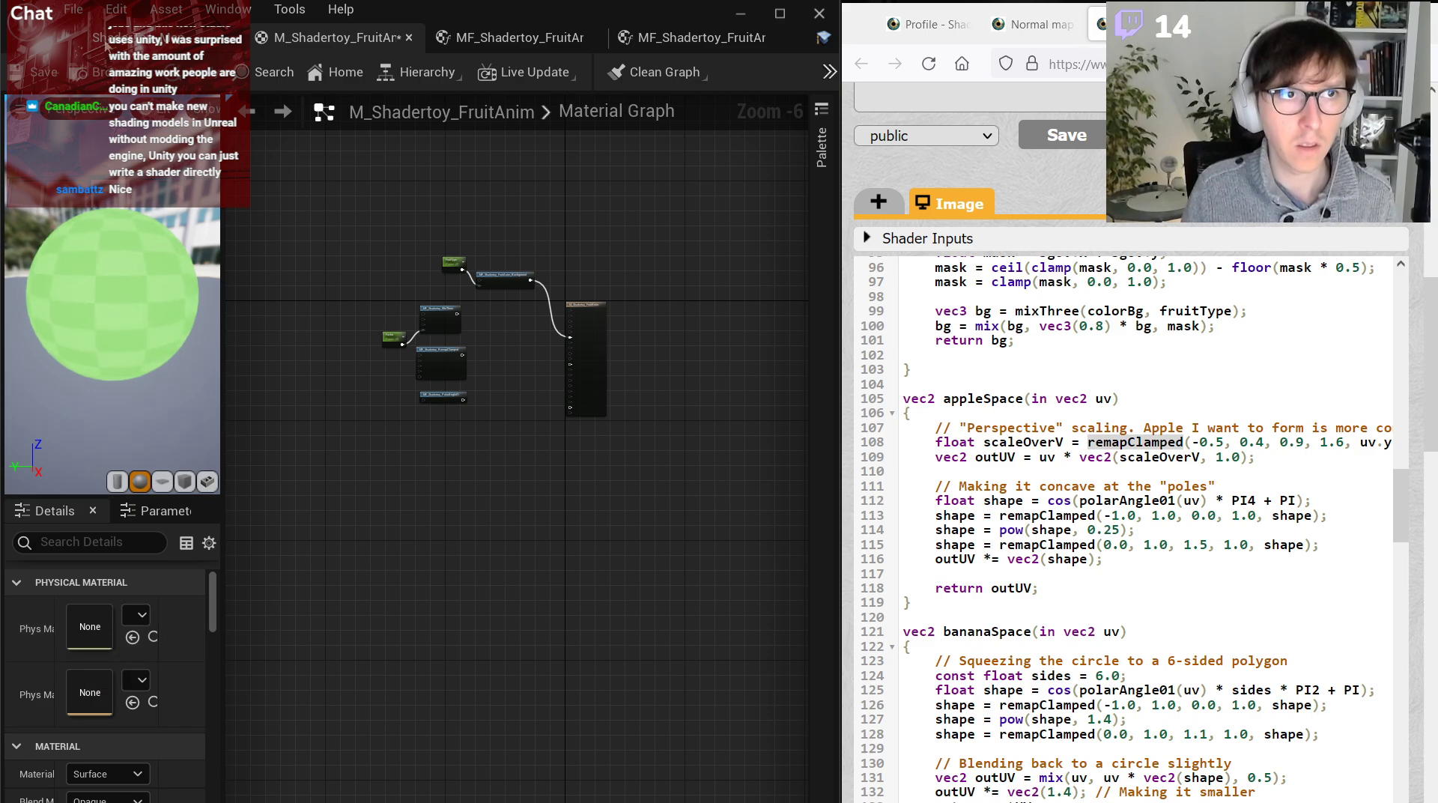
key(alt+Tab)
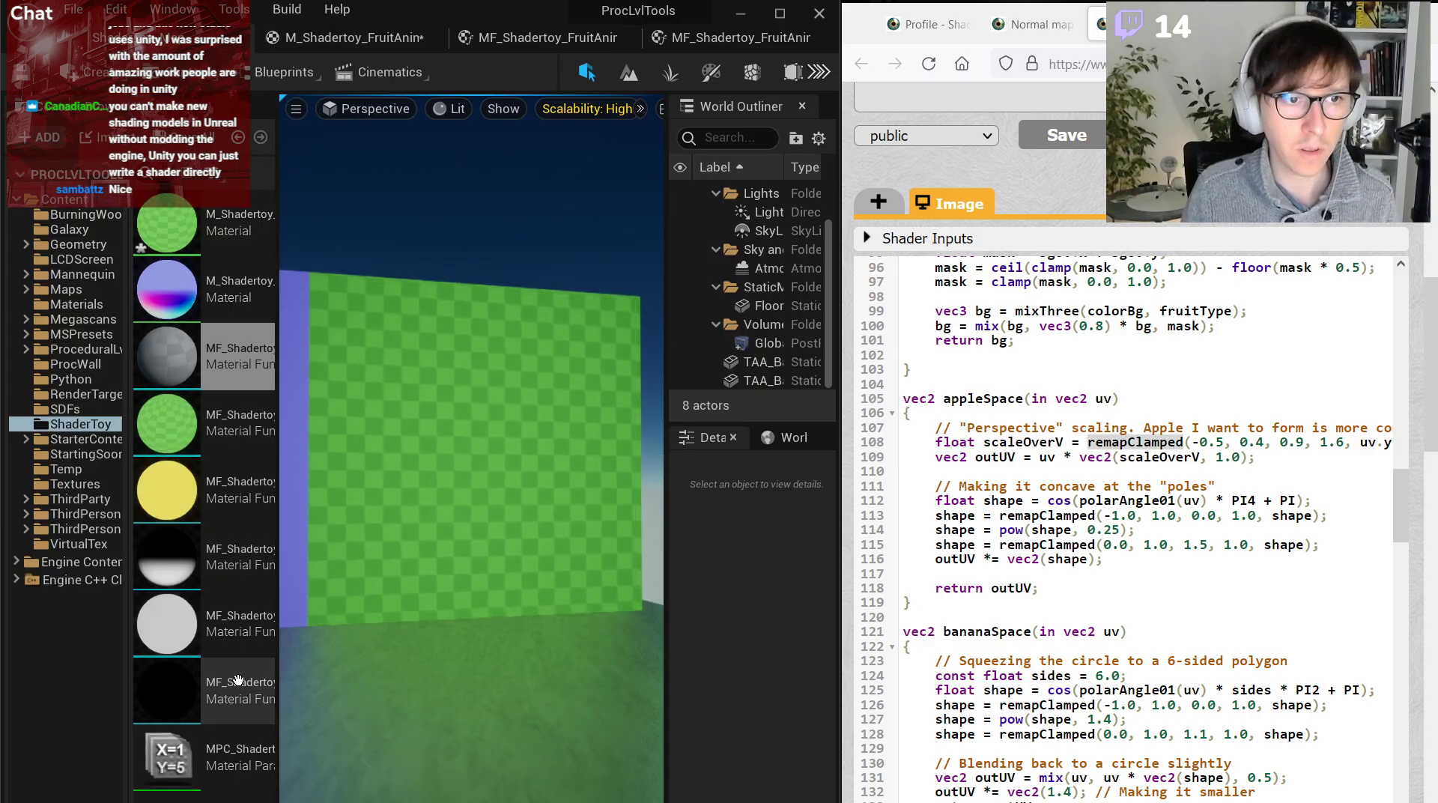
shift+click(239, 689)
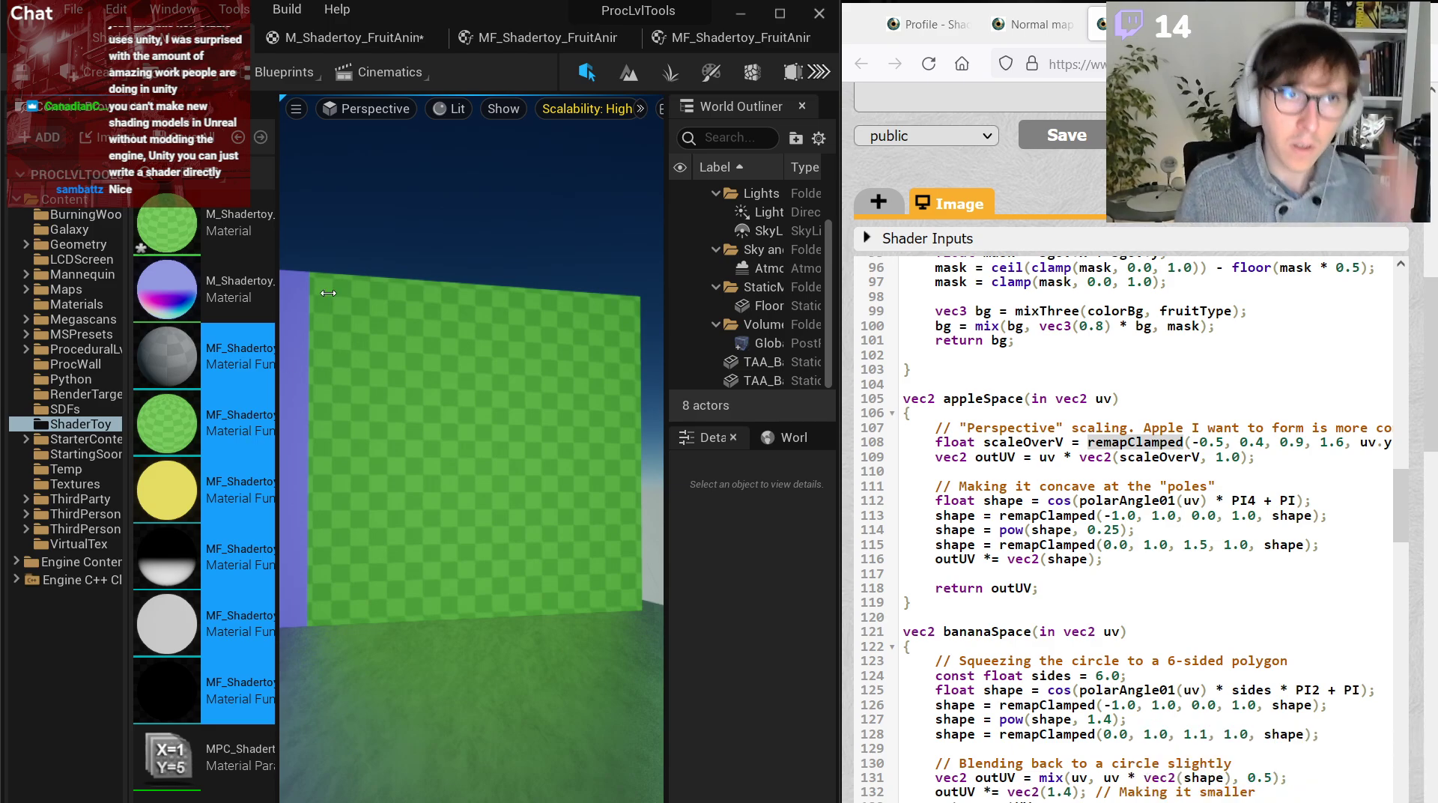
double_click(250, 442)
Expose MF_Shadertoy_RemapClamped to the library under the category "TAA Shadertoy", save it, and close it.
click(471, 619)
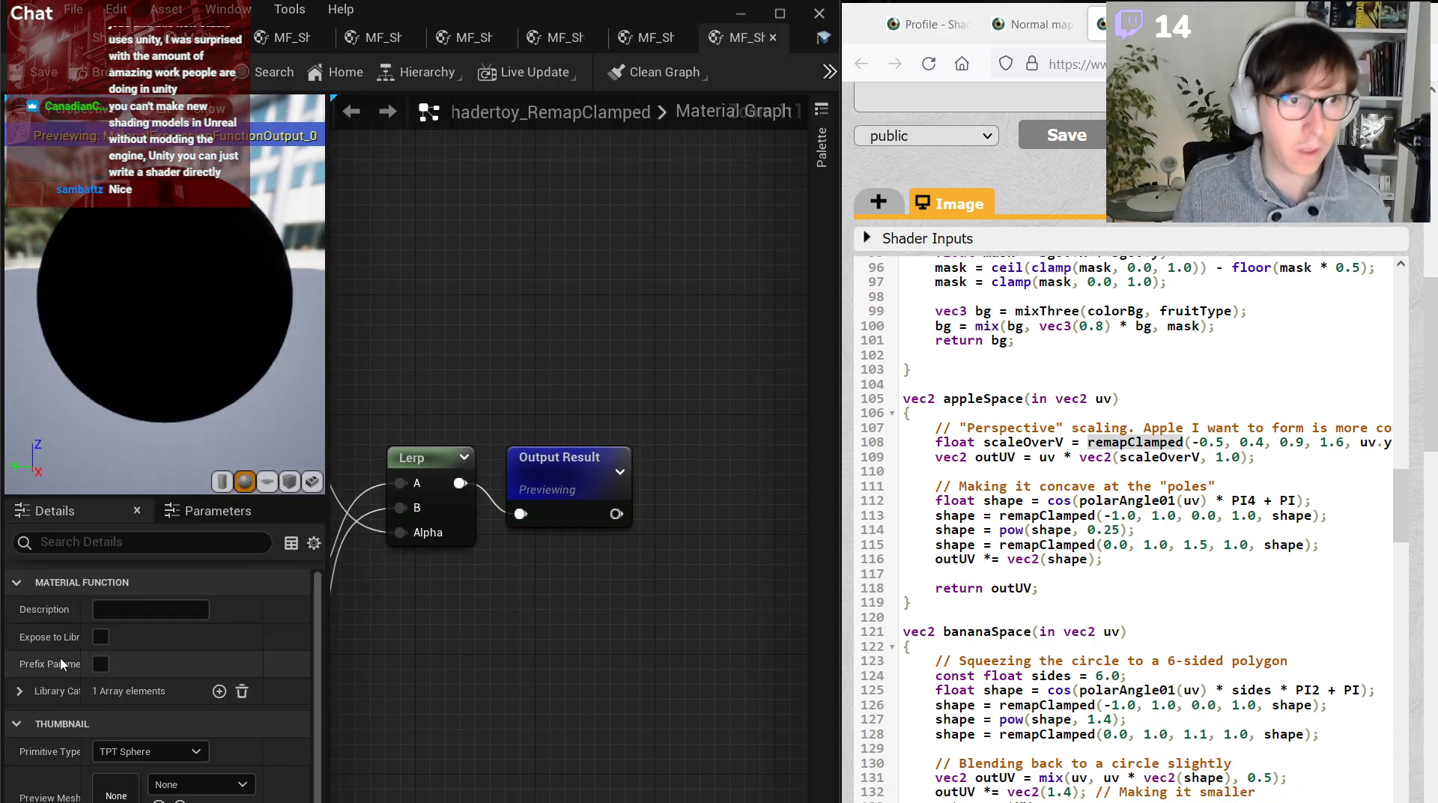
click(101, 637)
click(20, 691)
click(131, 718)
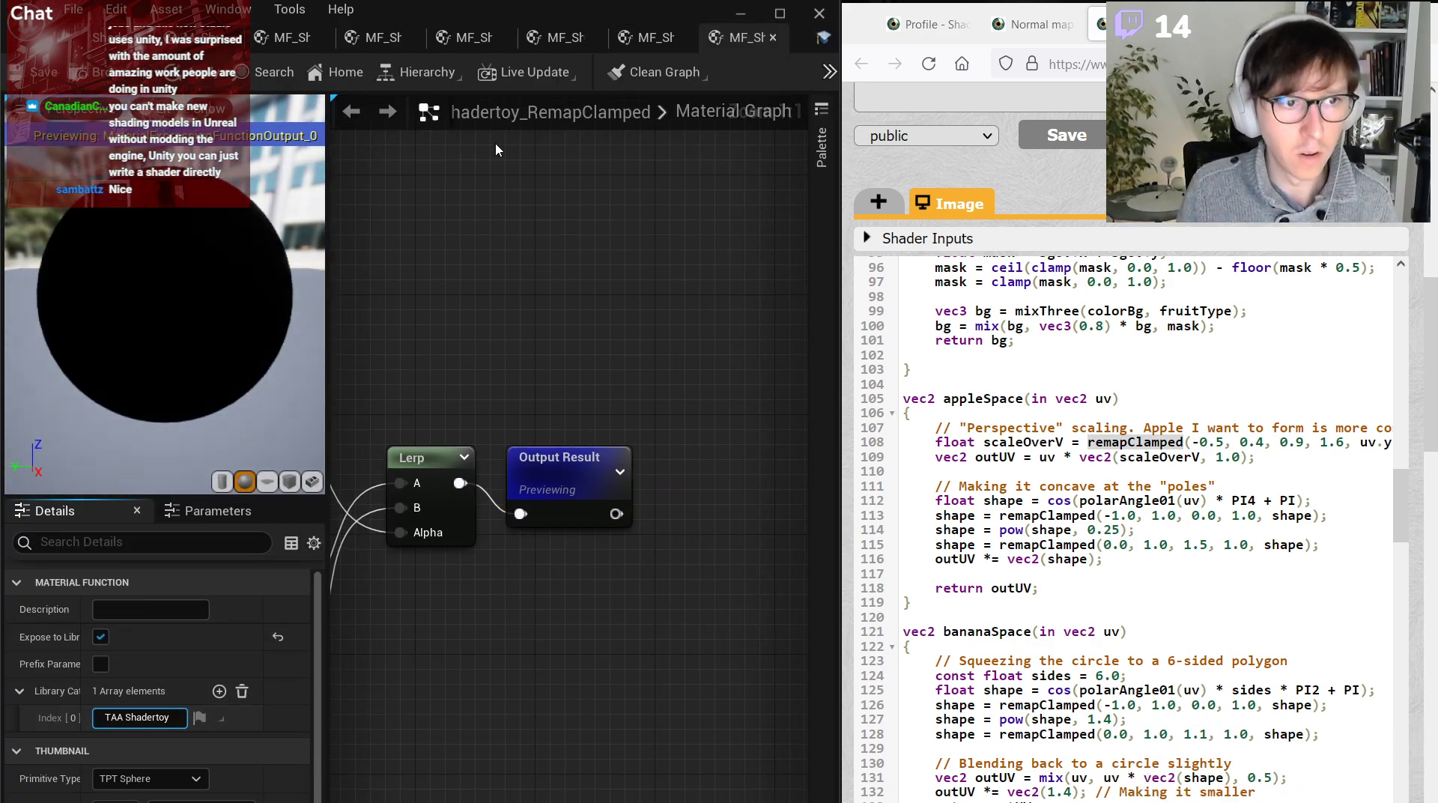
key(ctrl+a)
text(TAA Shadertoy)
key(Return)
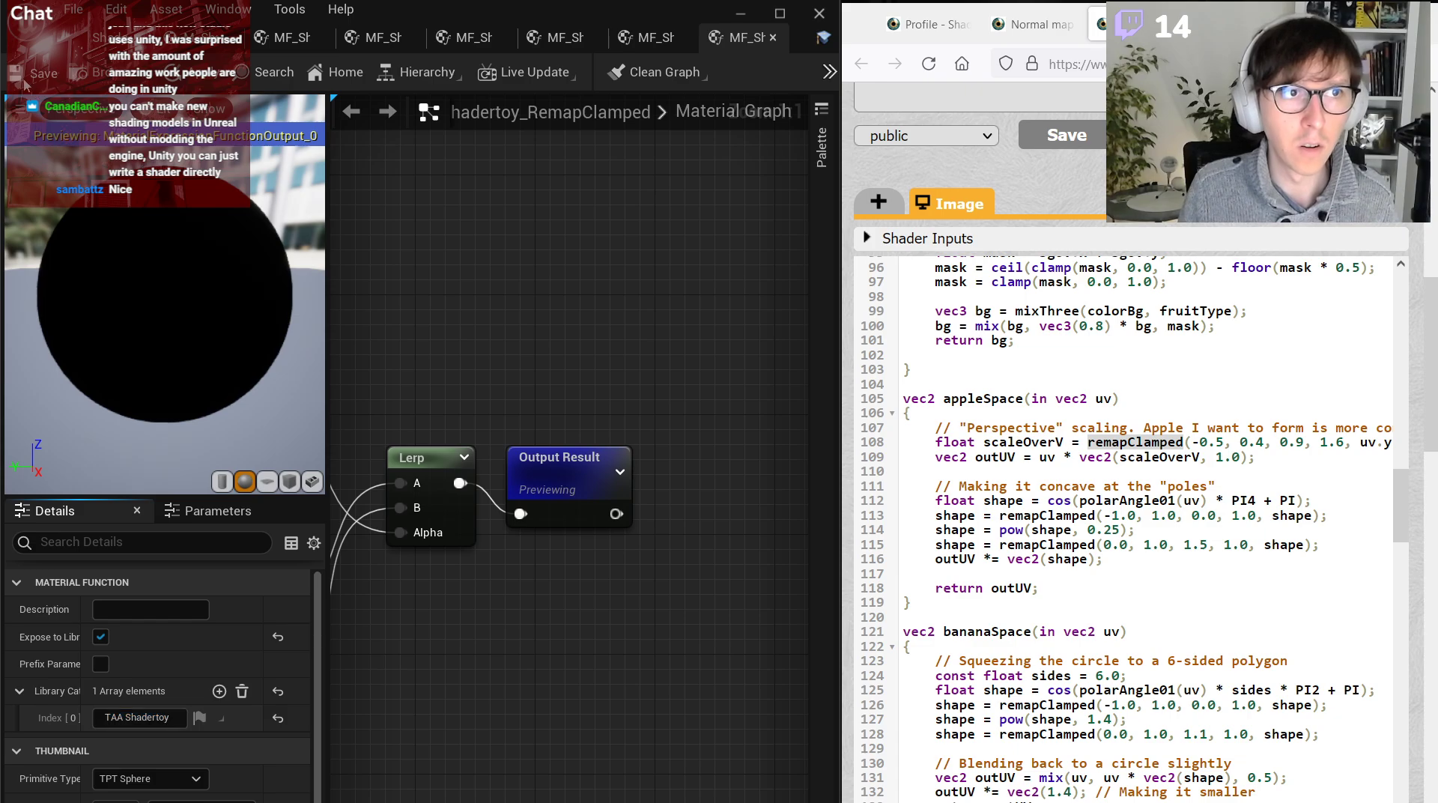
middle_click(753, 47)
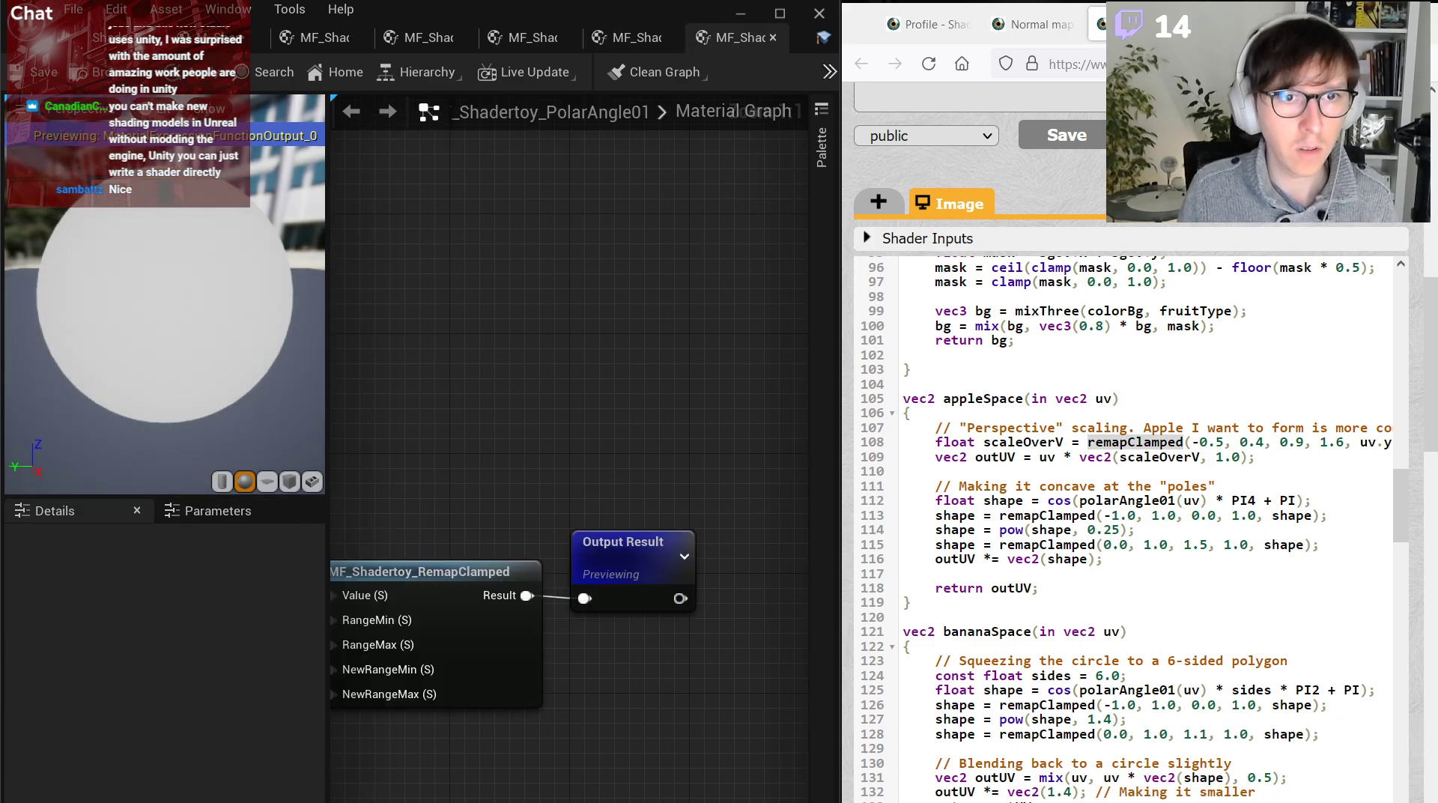
Expose MF_Shadertoy_PolarAngle01 to the library under the category "TAA Shadertoy" and close it.
right_drag(437, 433, 636, 362)
click(419, 383)
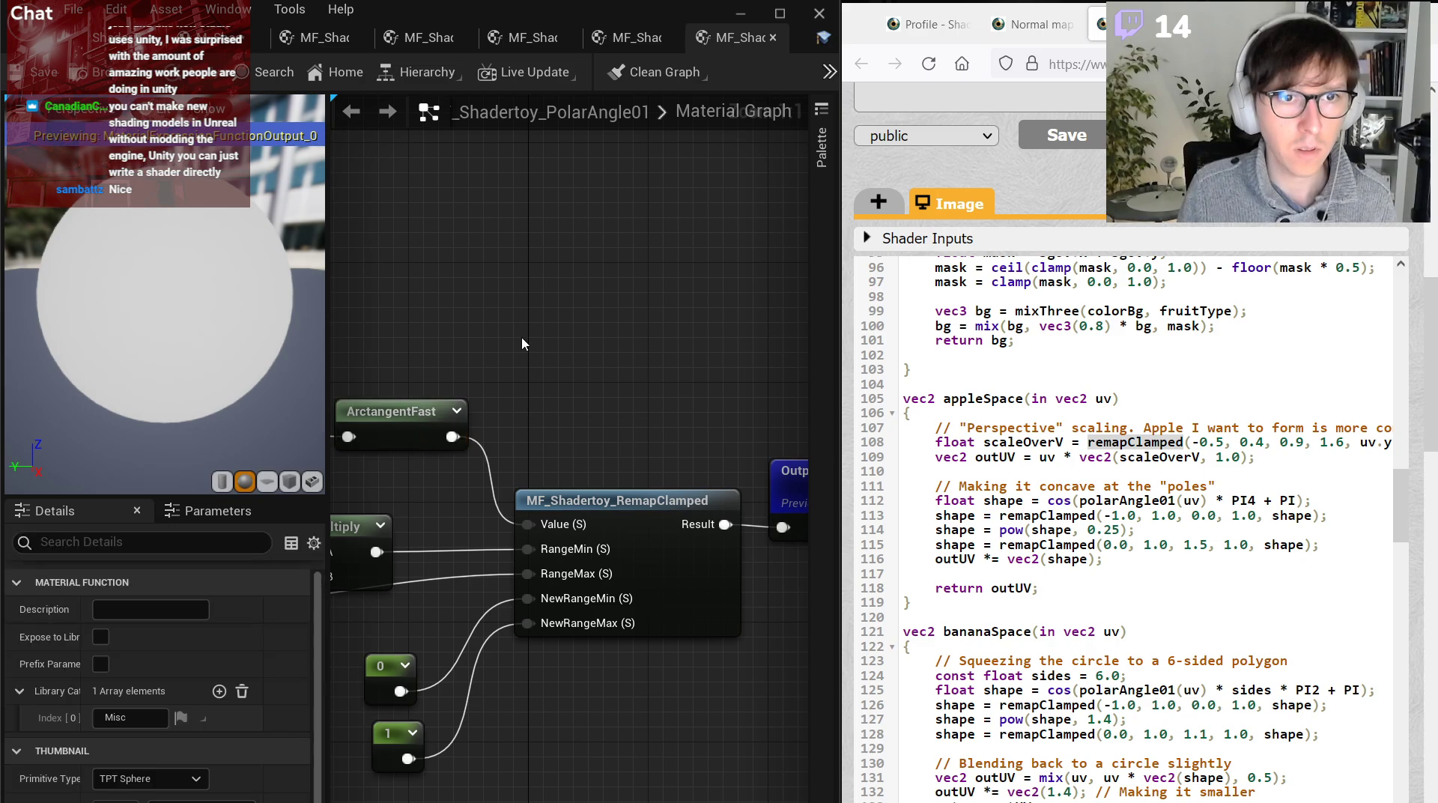
click(100, 637)
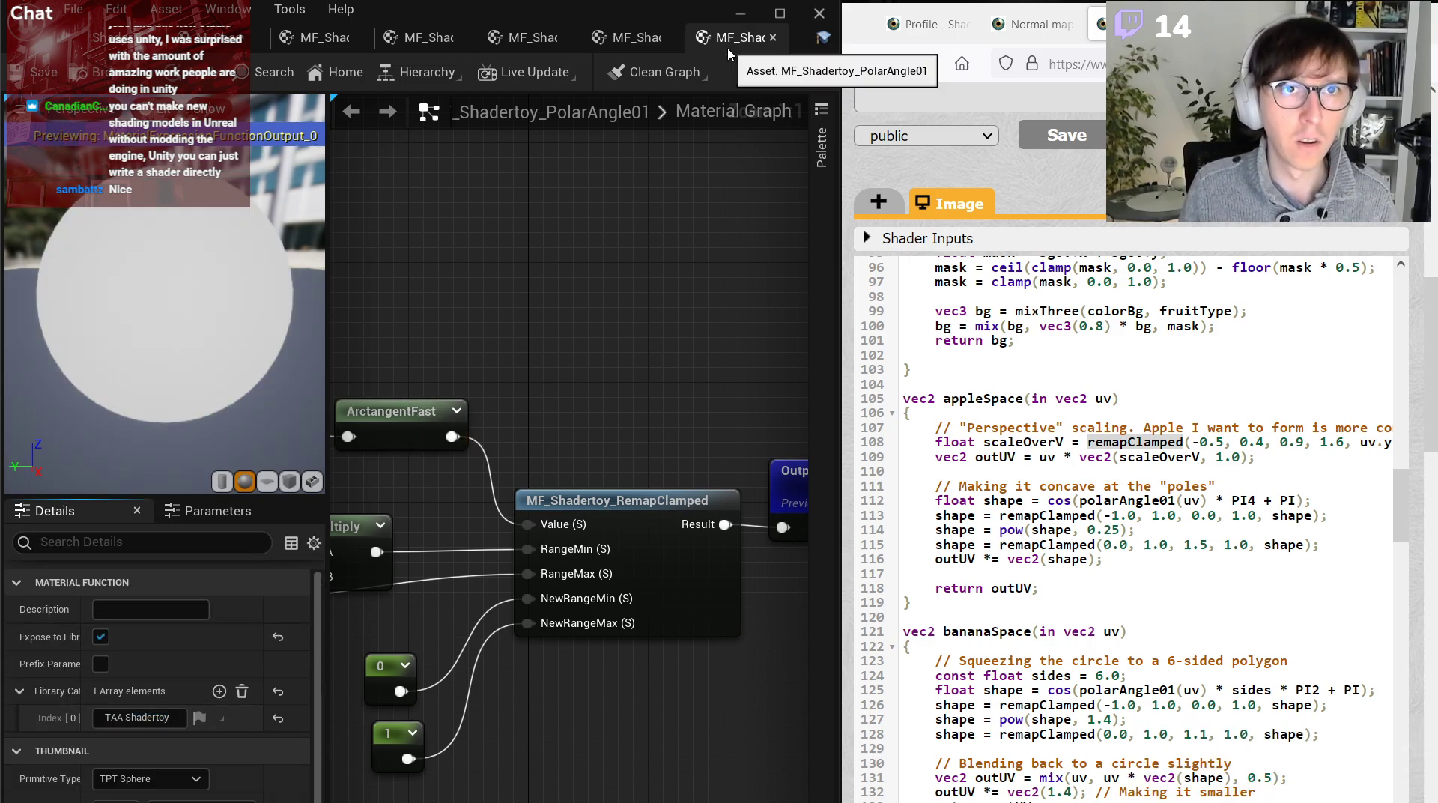
click(772, 37)
Expose the NormalFromHeight CalcHeight function to the library under the category "TAA Shadertoy" and close it.
click(100, 637)
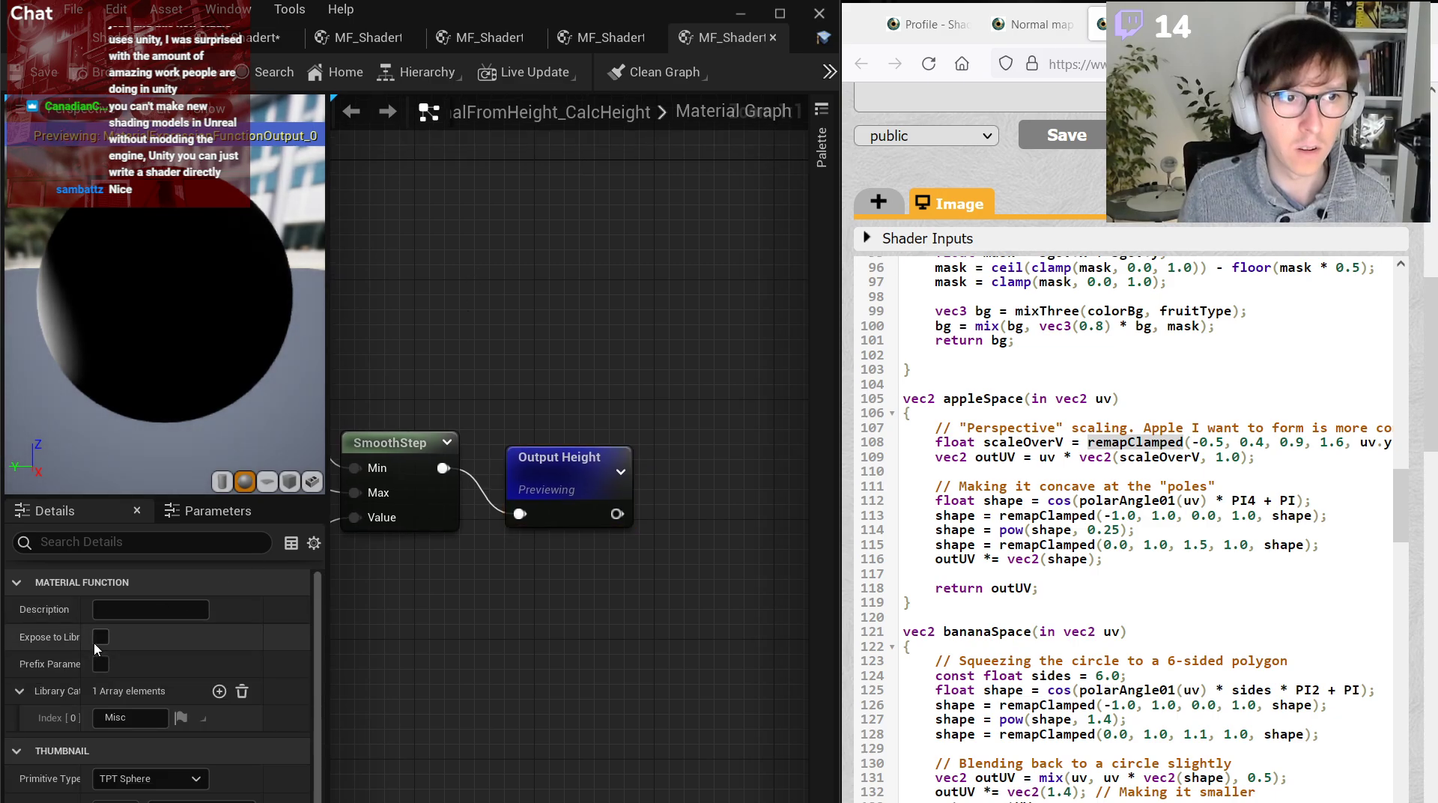
click(128, 717)
text(TAA Shadertoy)
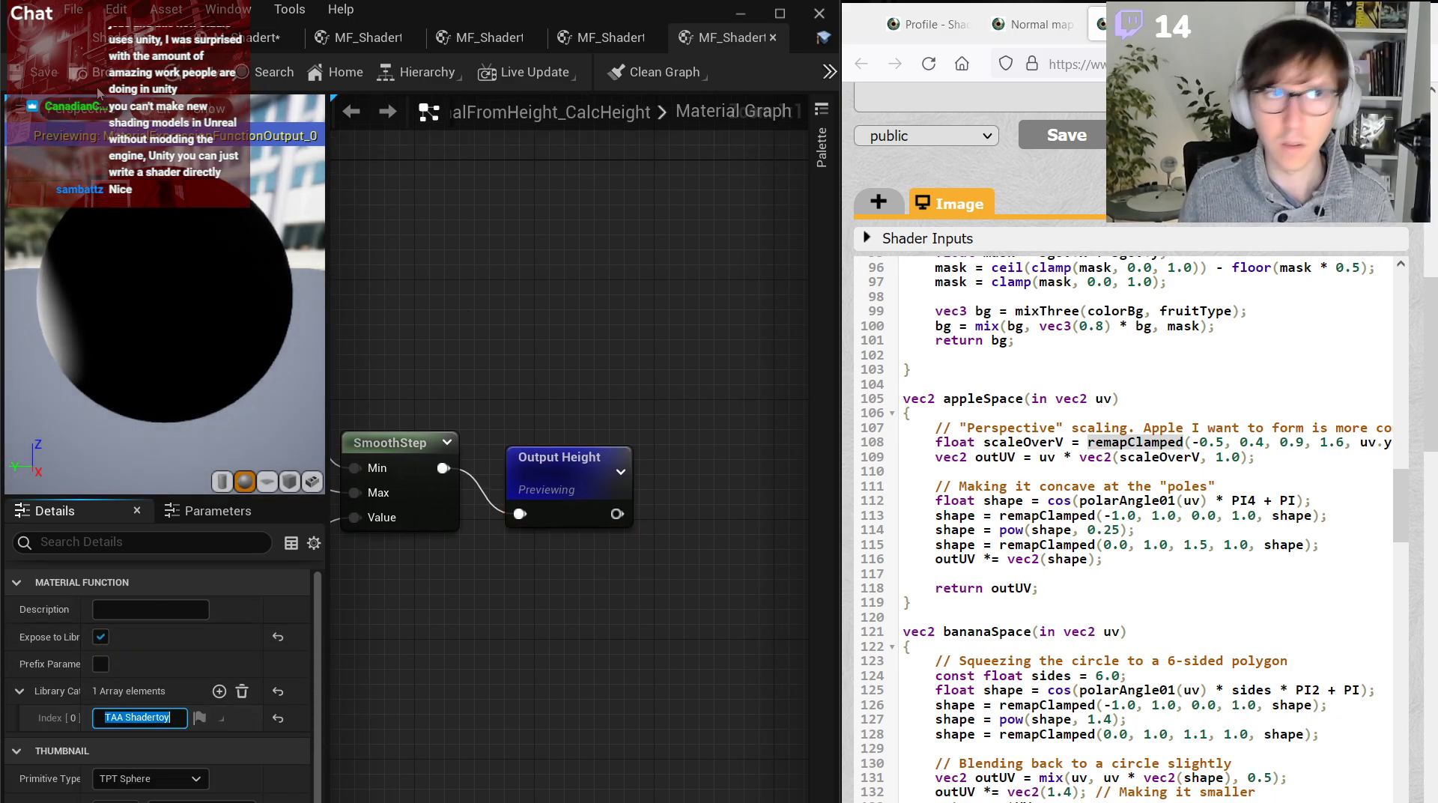
key(Return)
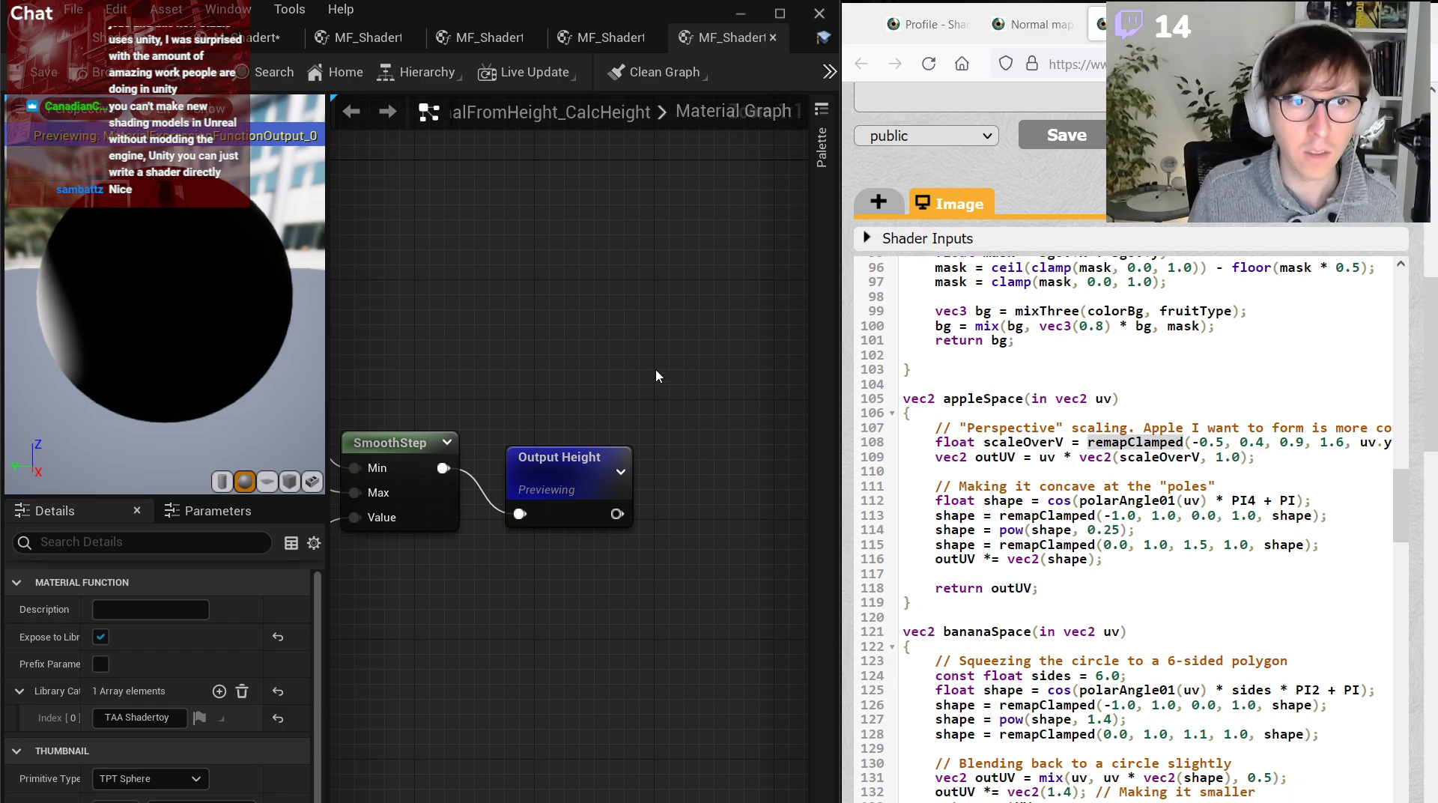
right_drag(616, 352, 684, 361)
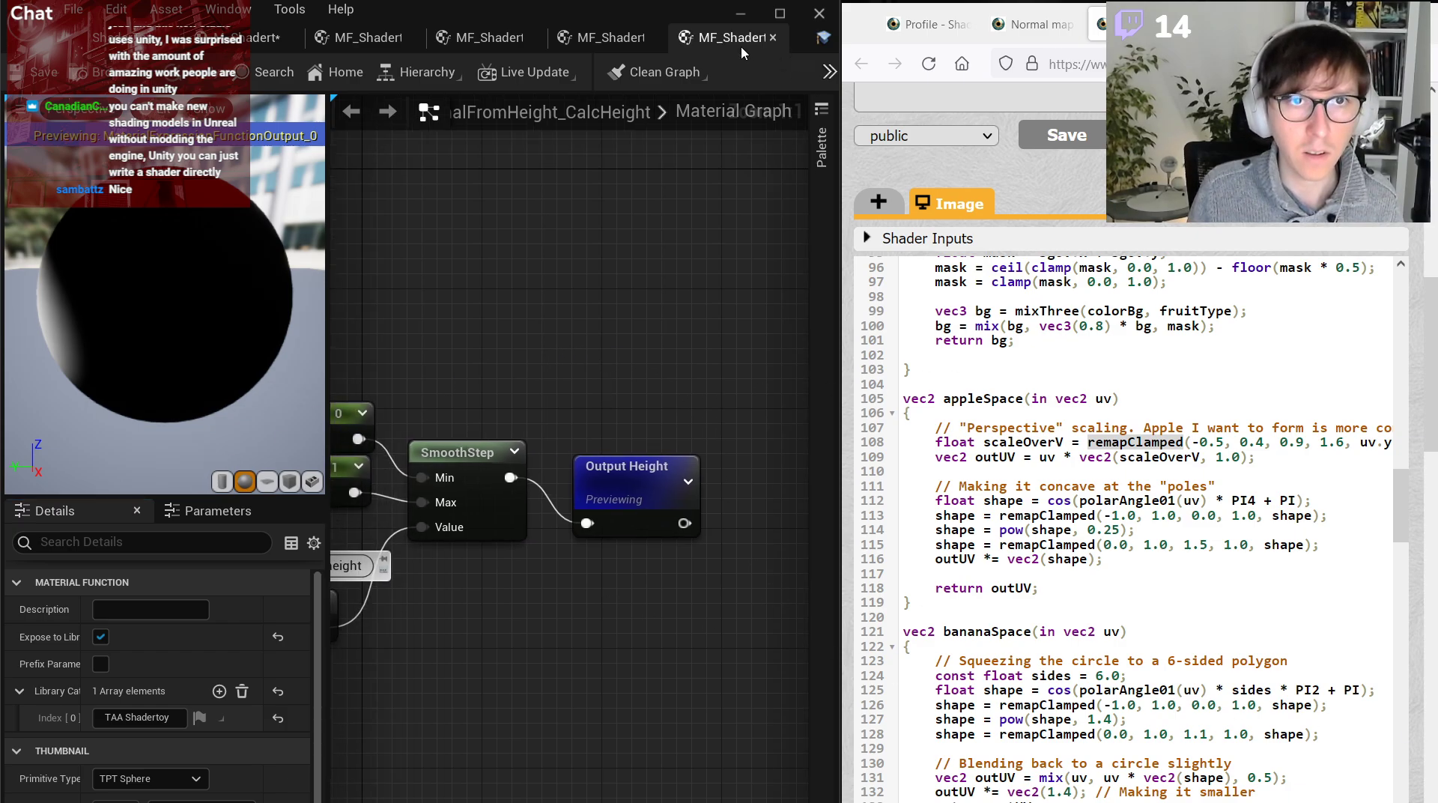
click(772, 36)
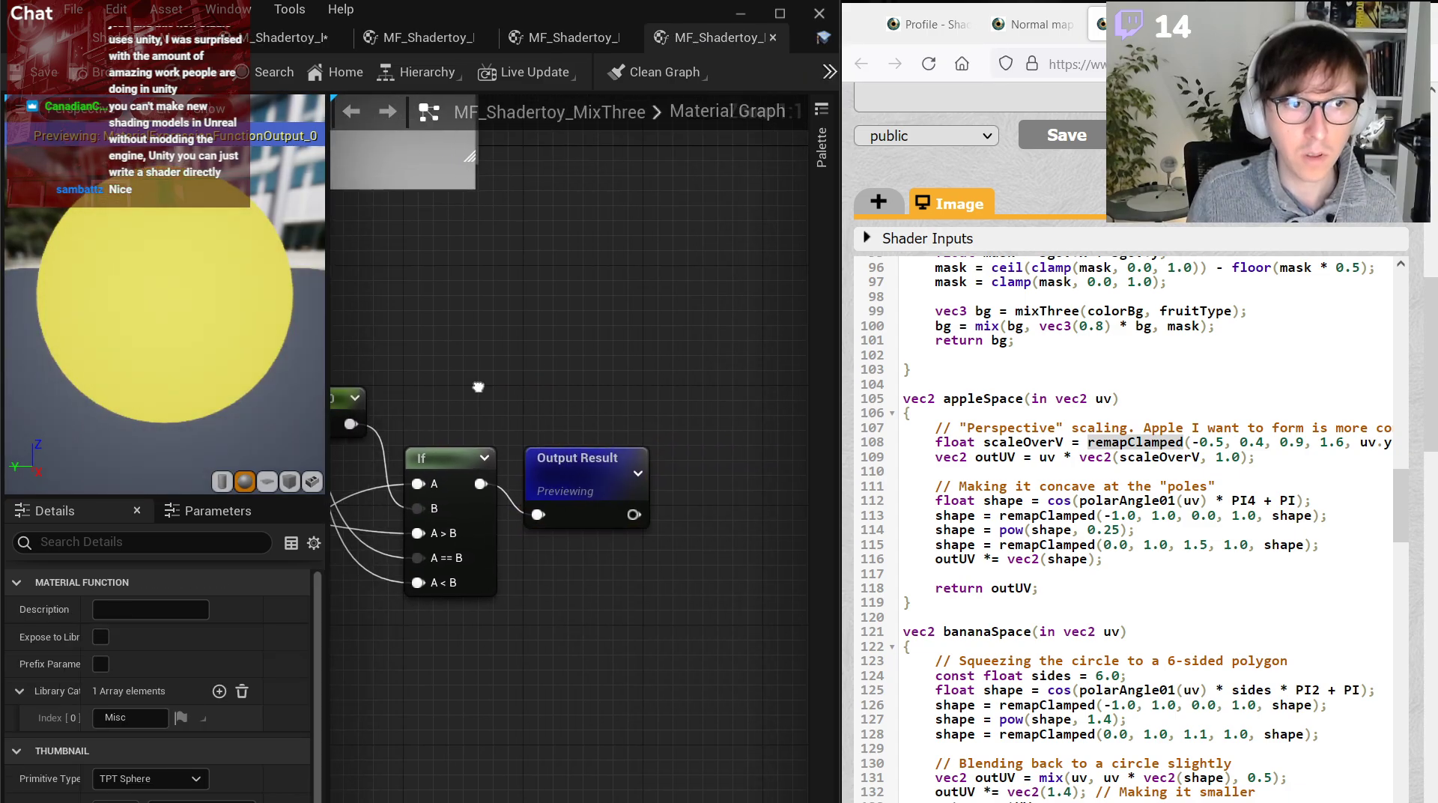
Expose MF_Shadertoy_MixThree to the library under the category "TAA Shadertoy" and close it.
right_drag(479, 387, 534, 386)
click(101, 637)
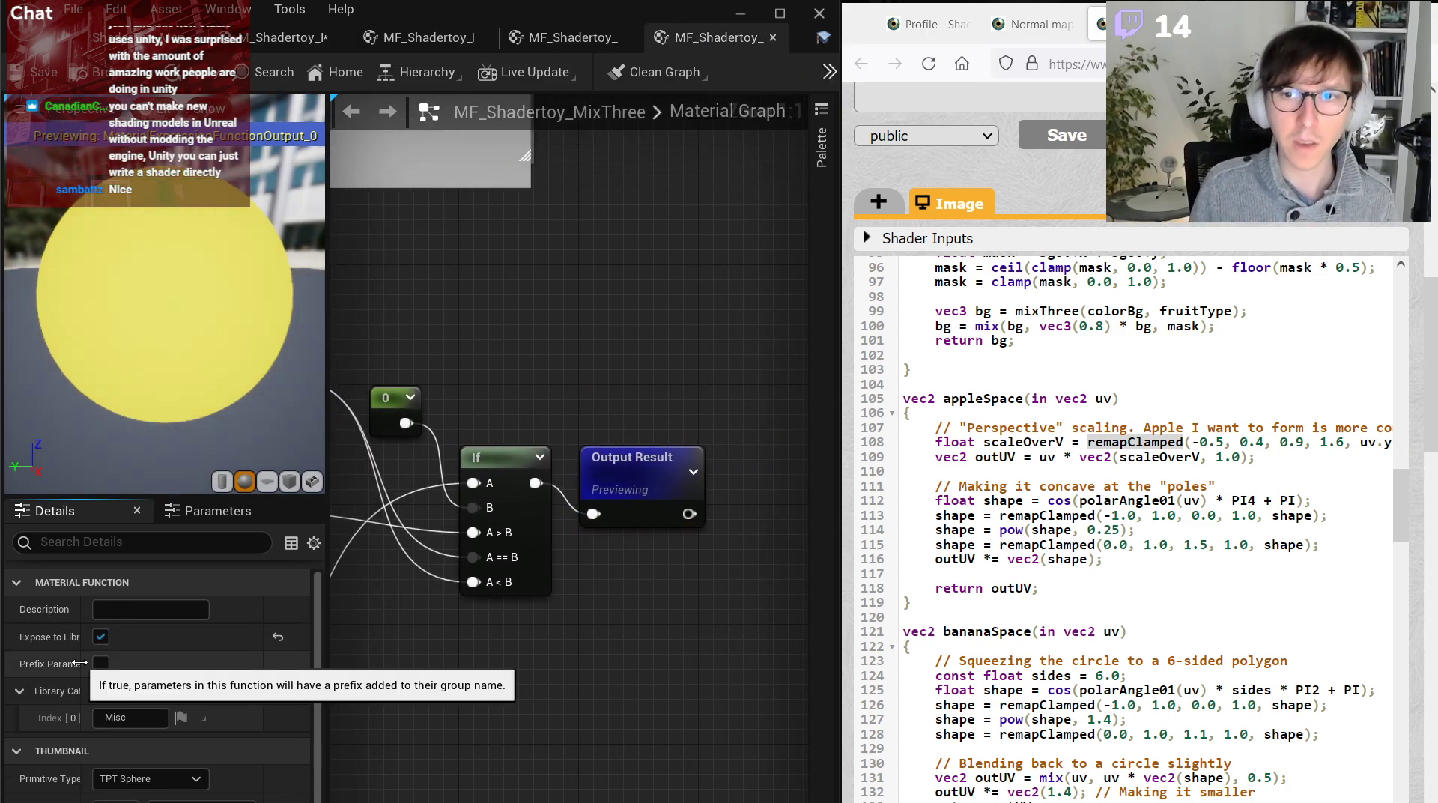
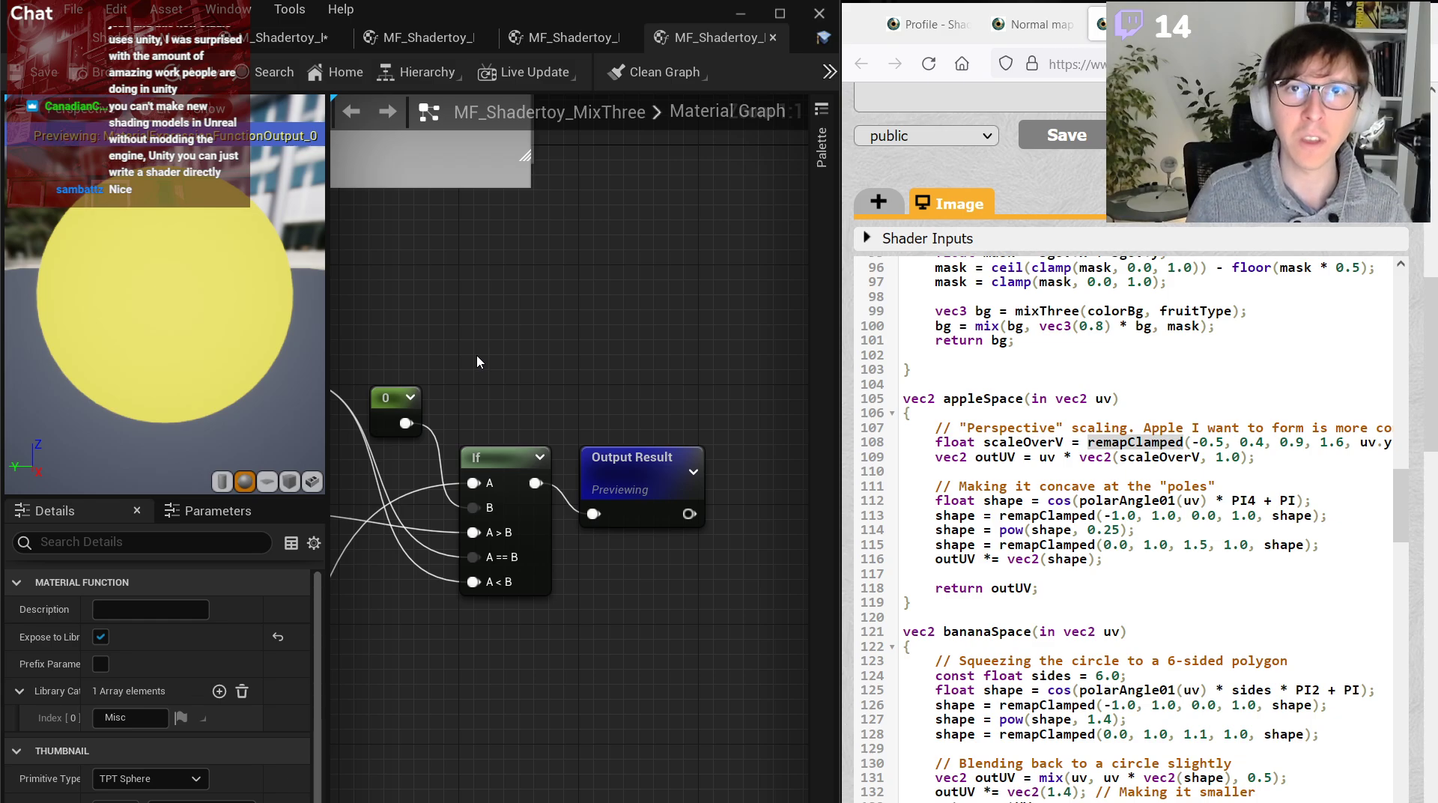
click(135, 717)
text(TAA Shadertoy)
key(Return)
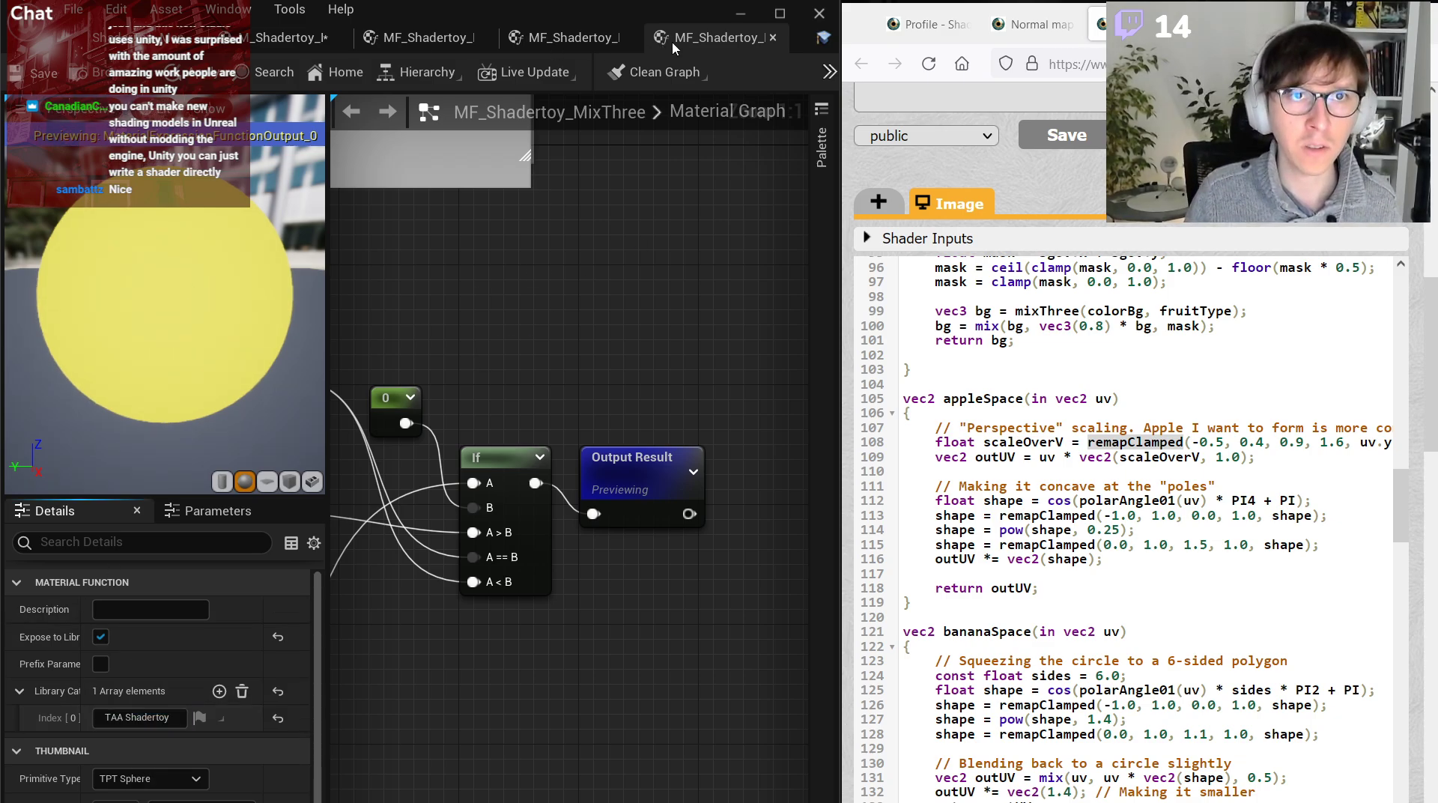
click(773, 38)
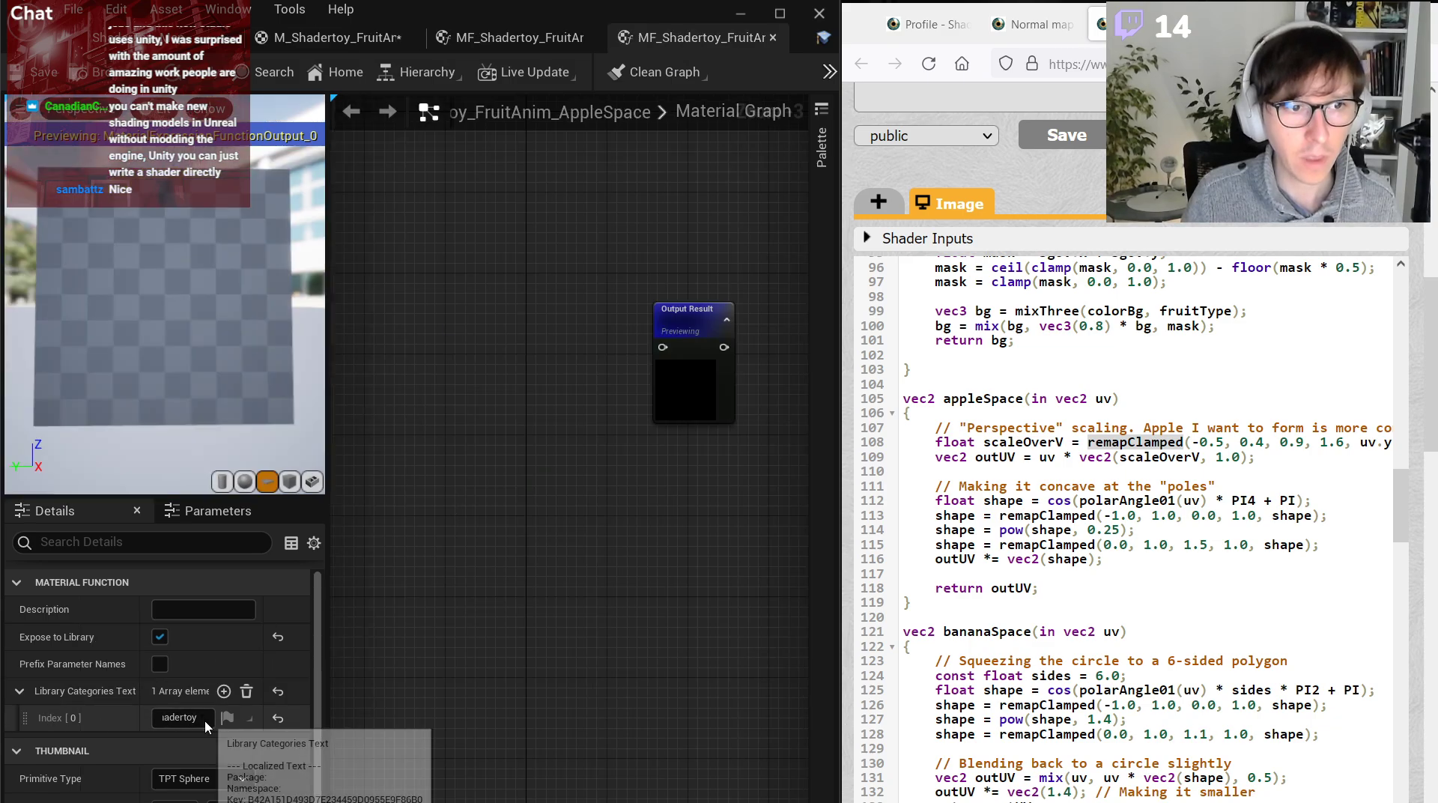
Check the AppleSpace function's library category text, save M_Shadertoy_FruitAnim, and return to the AppleSpace graph.
drag(201, 719, 46, 714)
click(536, 472)
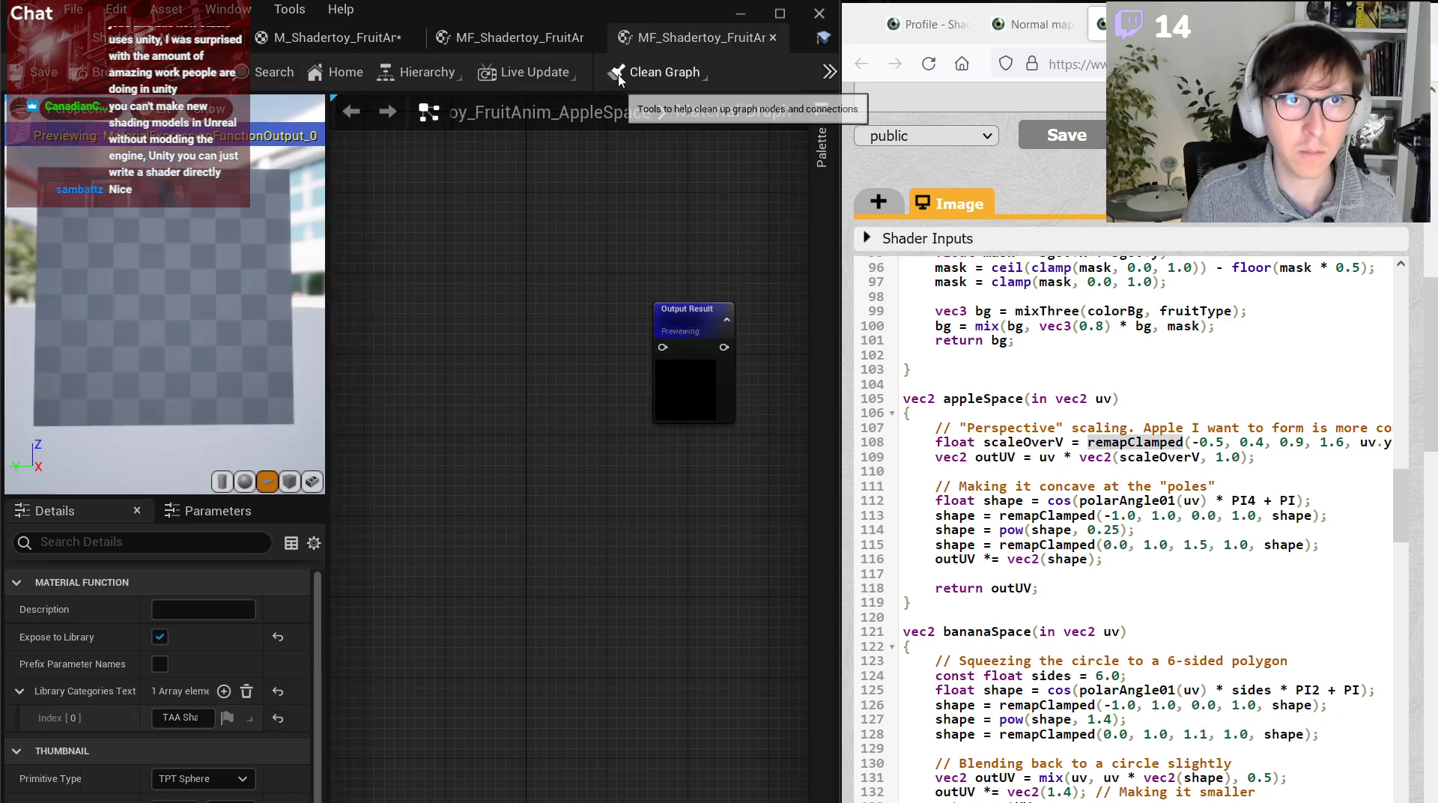
click(339, 39)
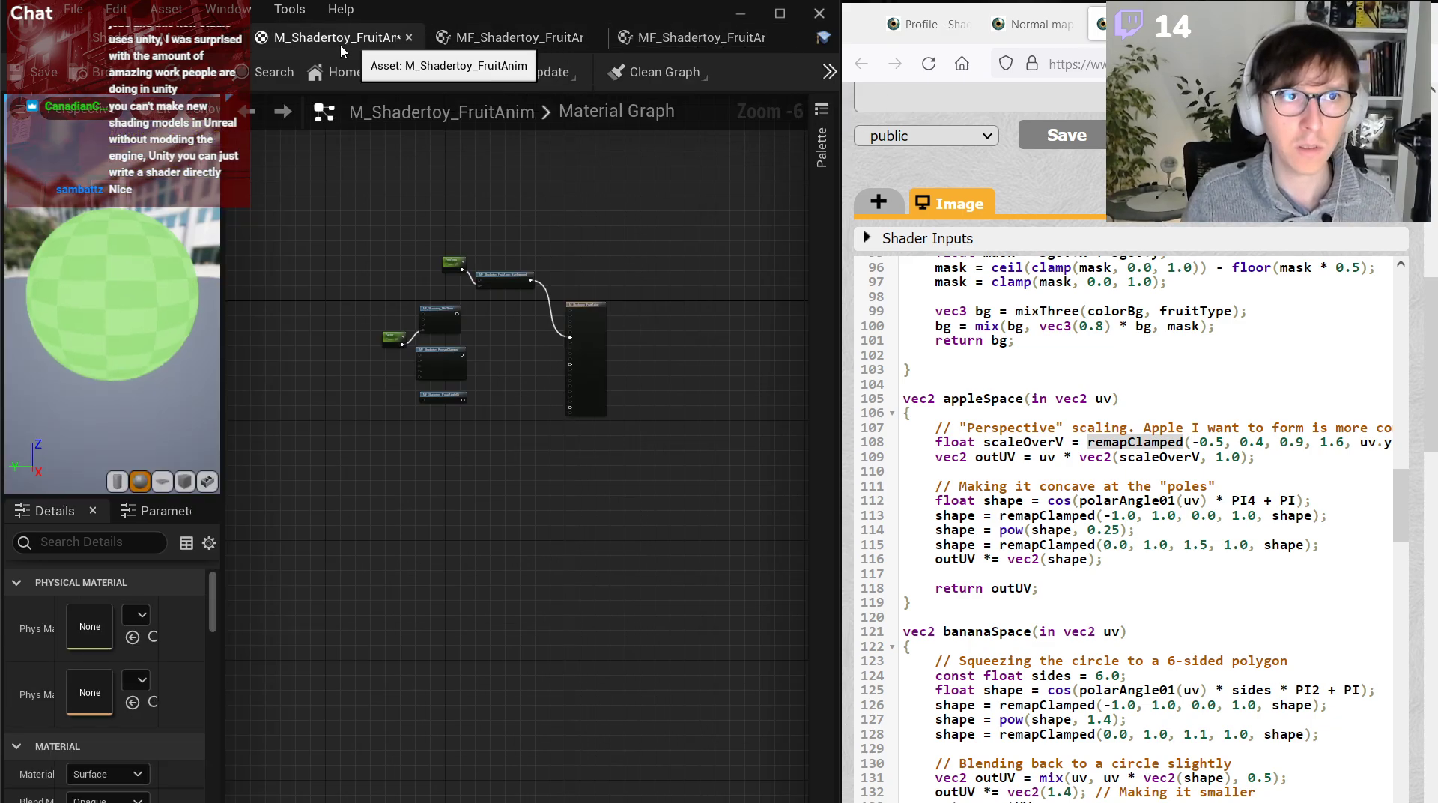
click(686, 38)
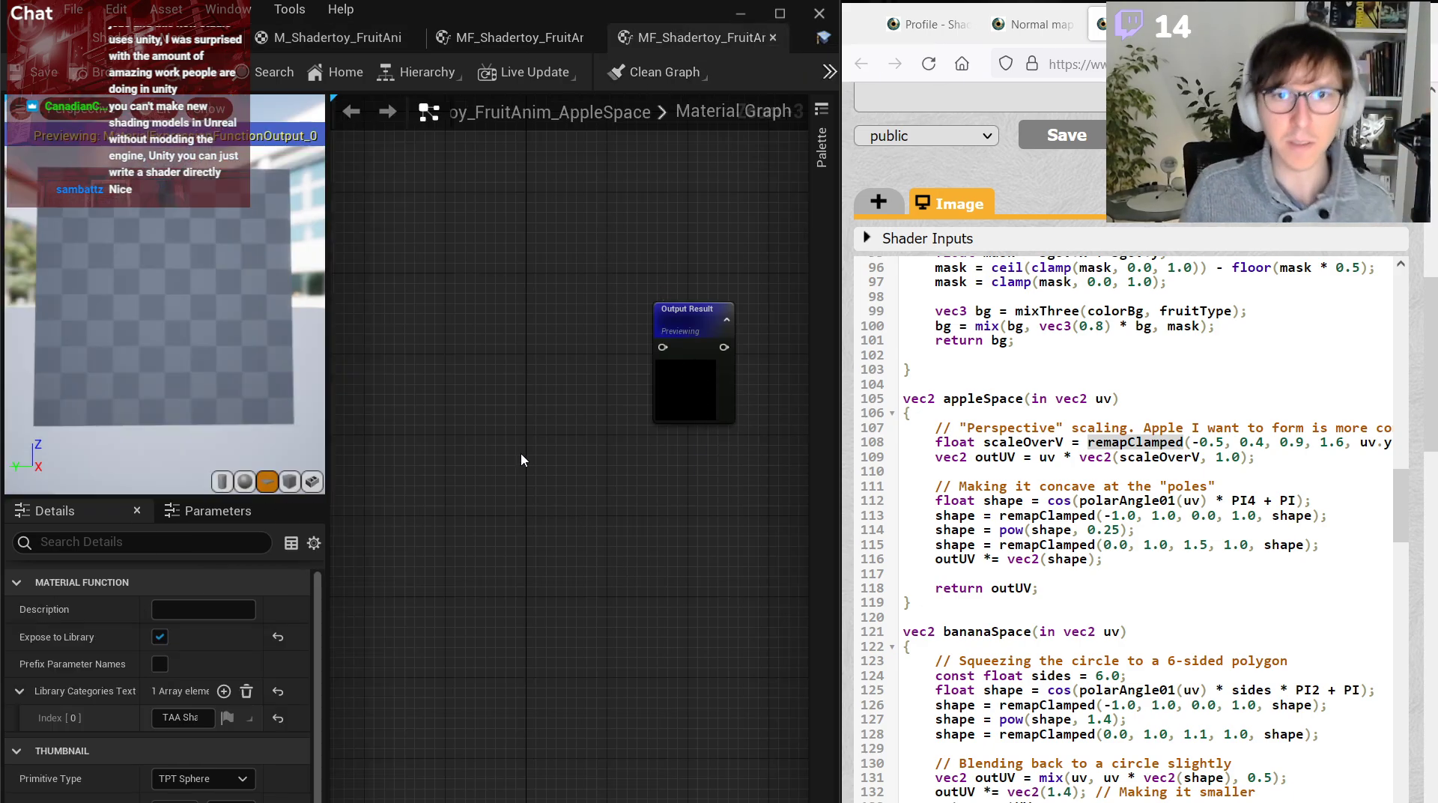
Add an MF_Shadertoy_RemapClamped node to the AppleSpace graph, before Output Result.
right_click(442, 365)
text(remap cl)
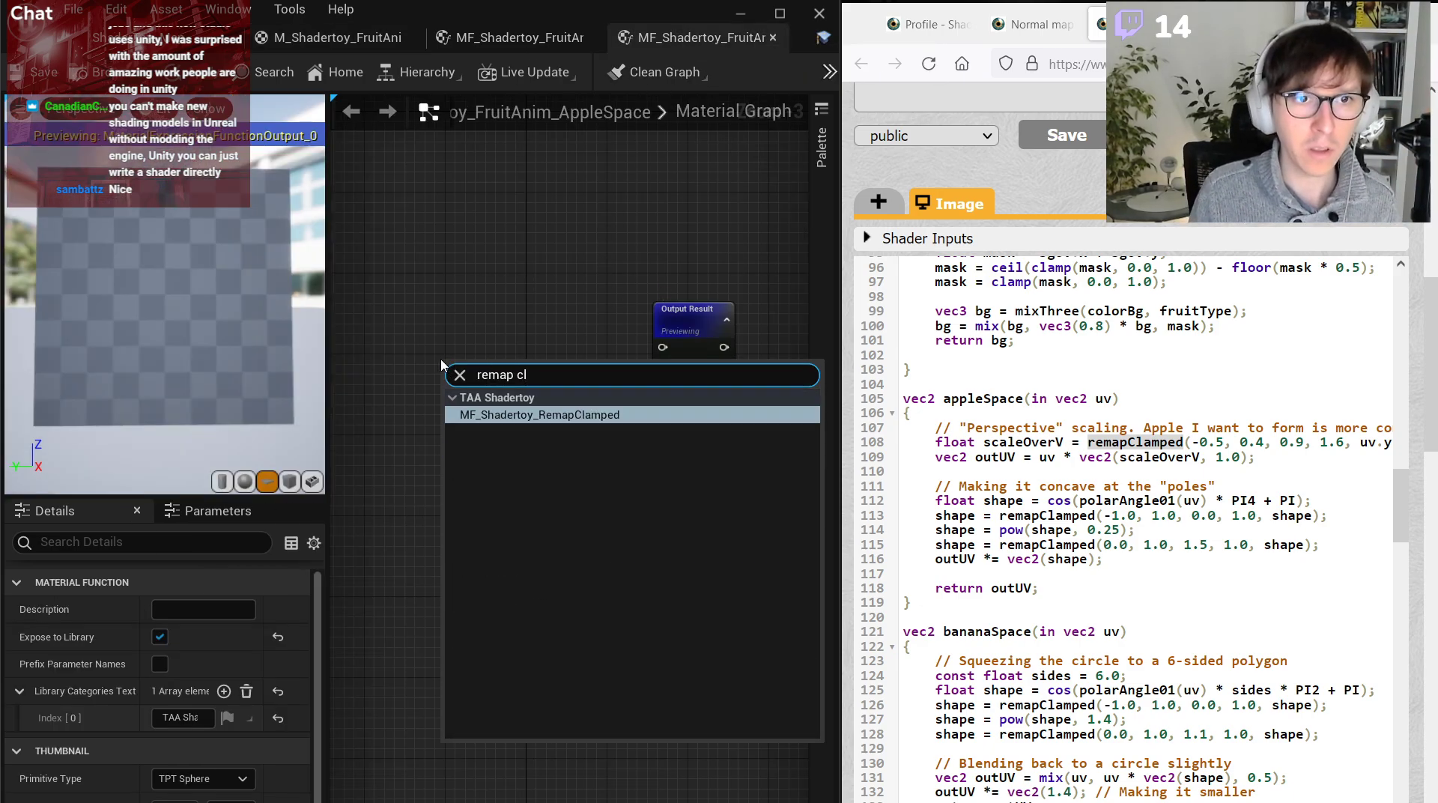
key(Return)
scroll(551, 333, up, 1)
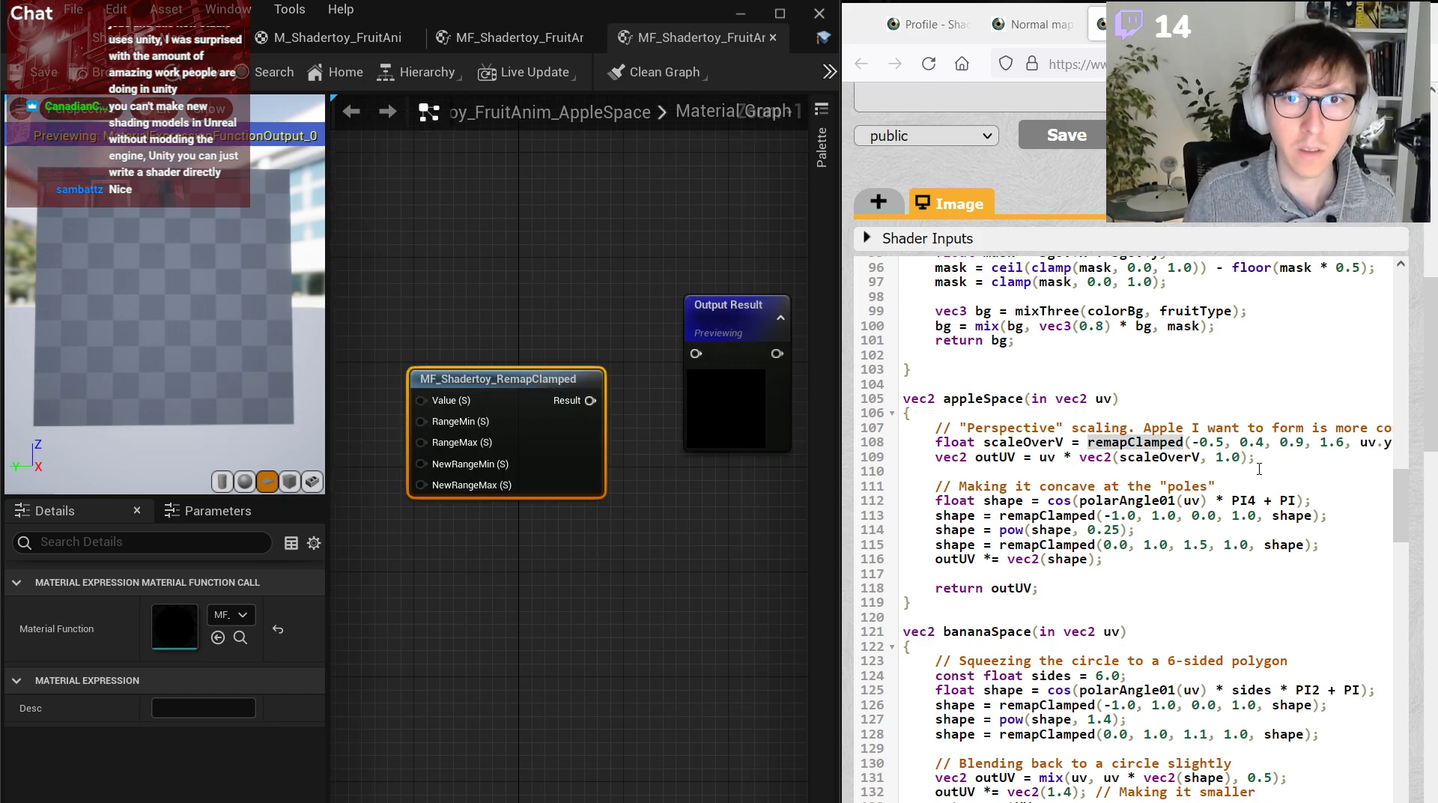
Add a constant of -0.5 in front of the MF_Shadertoy_RemapClamped node for its range inputs.
right_drag(678, 494, 755, 504)
click(404, 446)
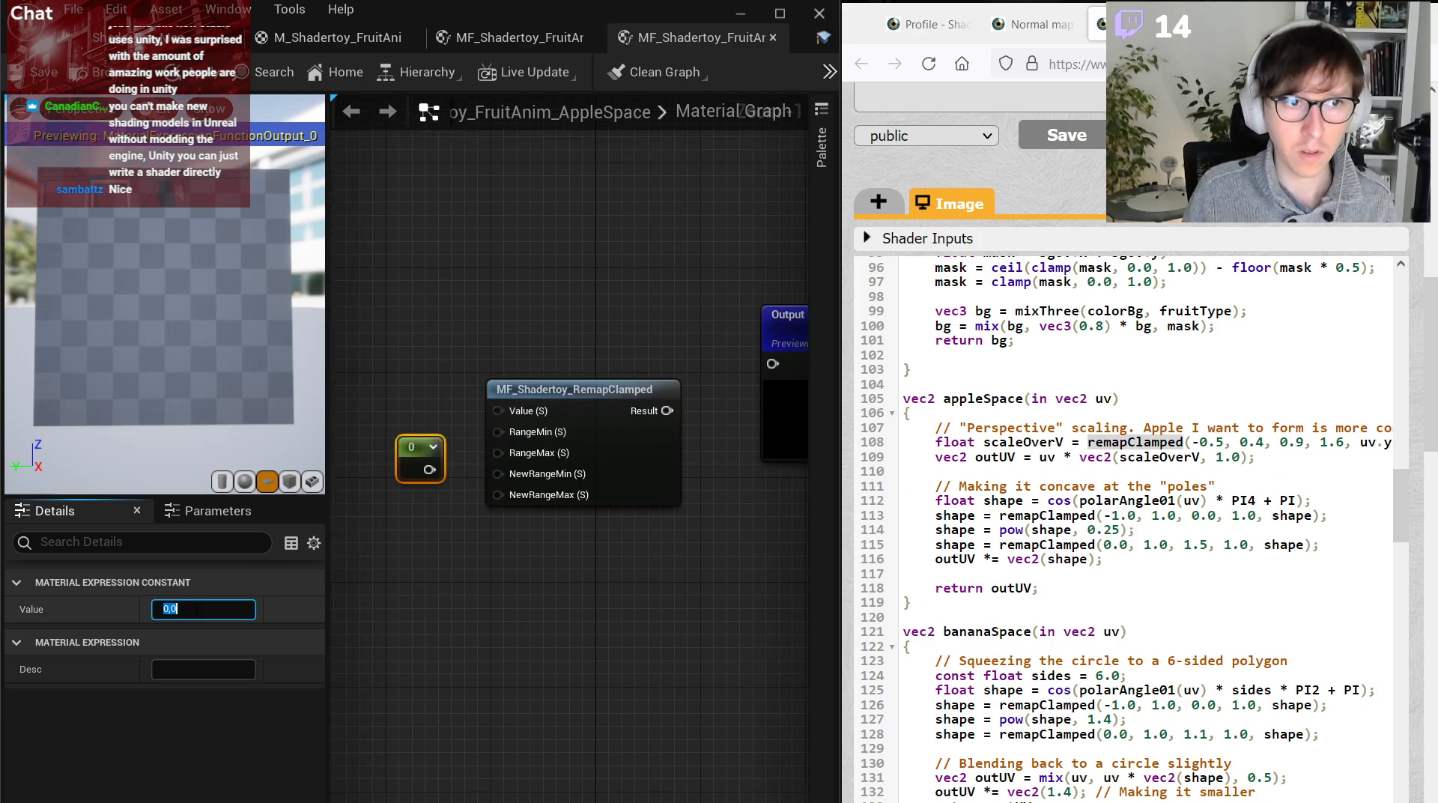
click(166, 609)
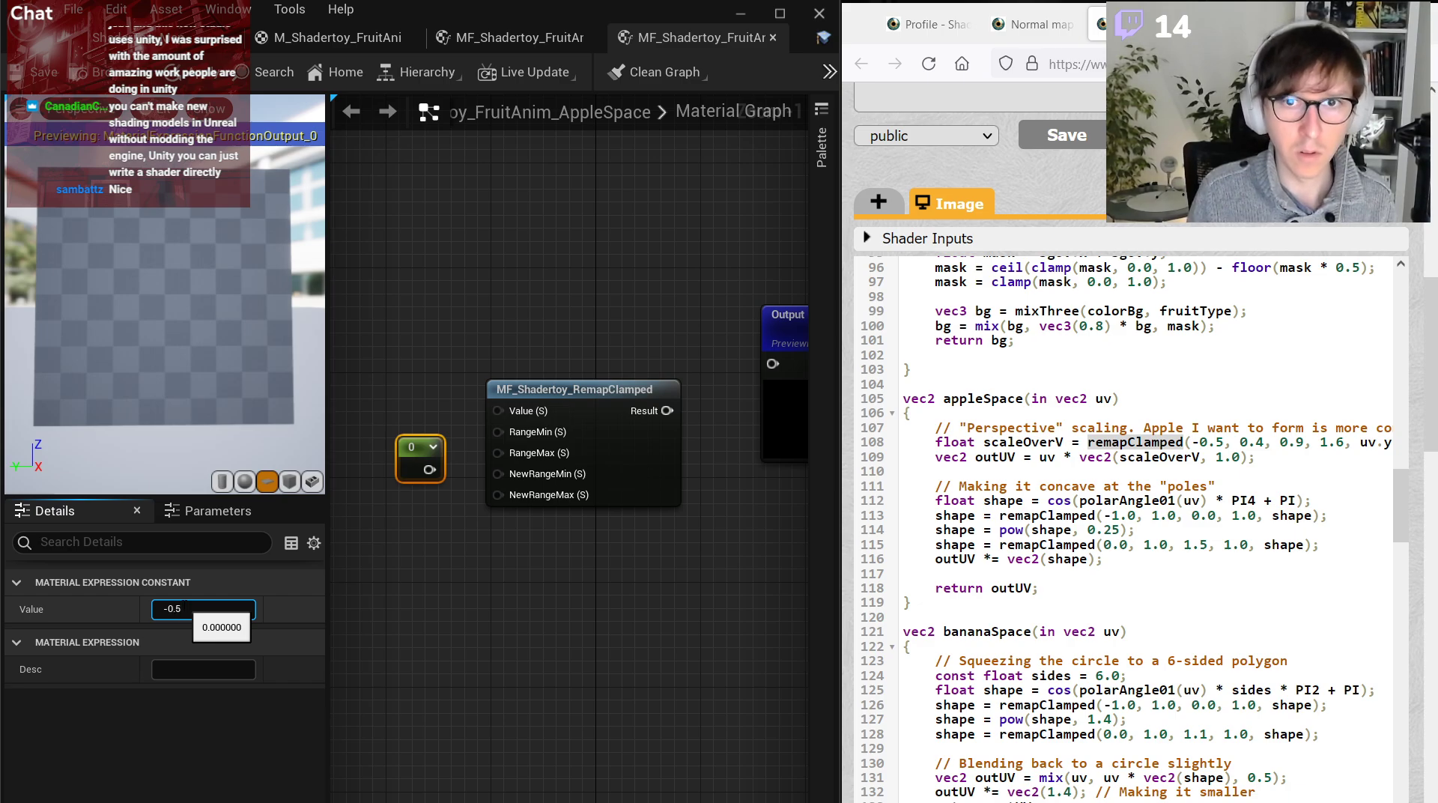
text(-0.5)
key(Return)
drag(418, 460, 402, 451)
Duplicate the constant twice below the first one, setting the copies to 0.4 and 0.9.
key(ctrl+c)
key(ctrl+v)
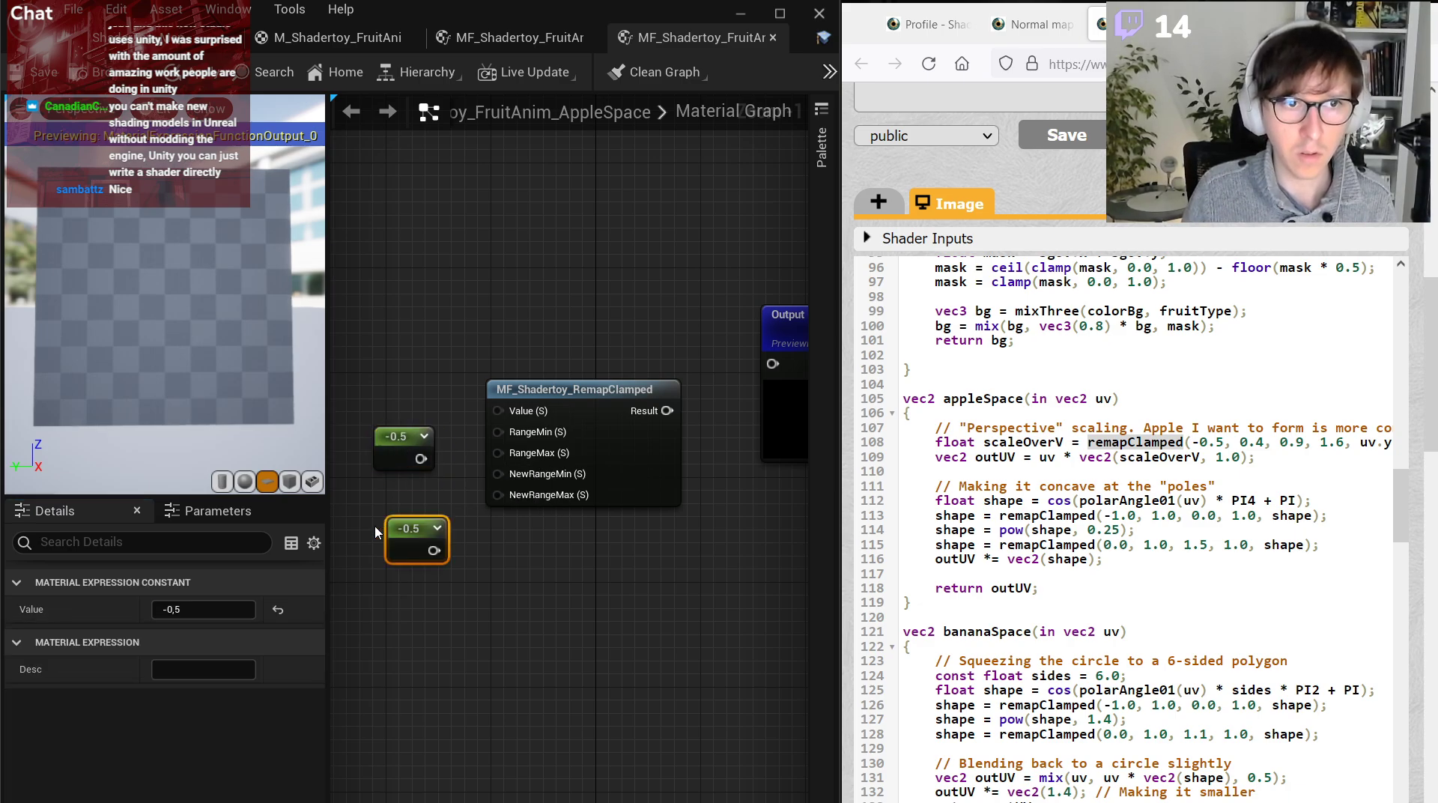
click(200, 612)
key(Return)
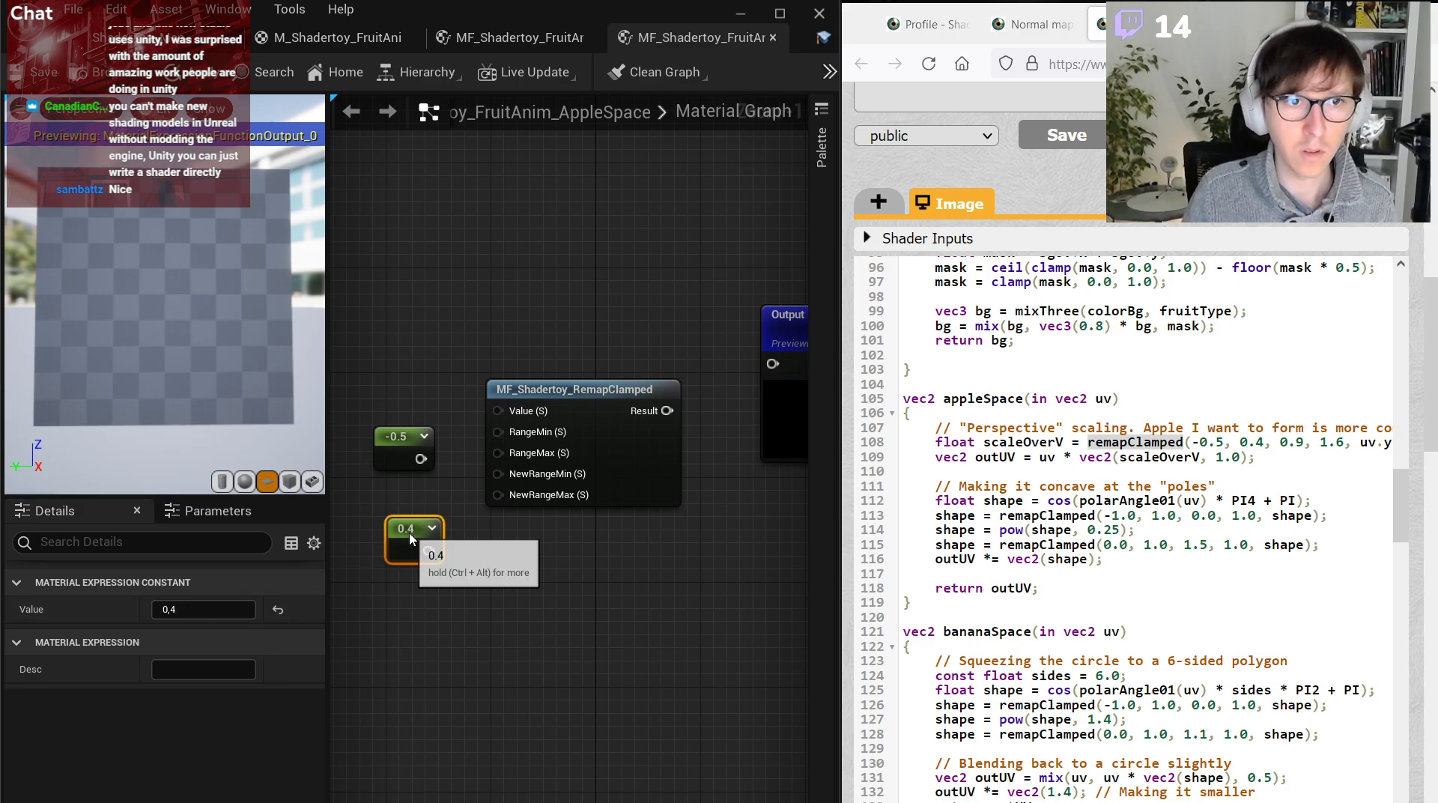
drag(410, 540, 376, 537)
key(ctrl+c)
key(ctrl+v)
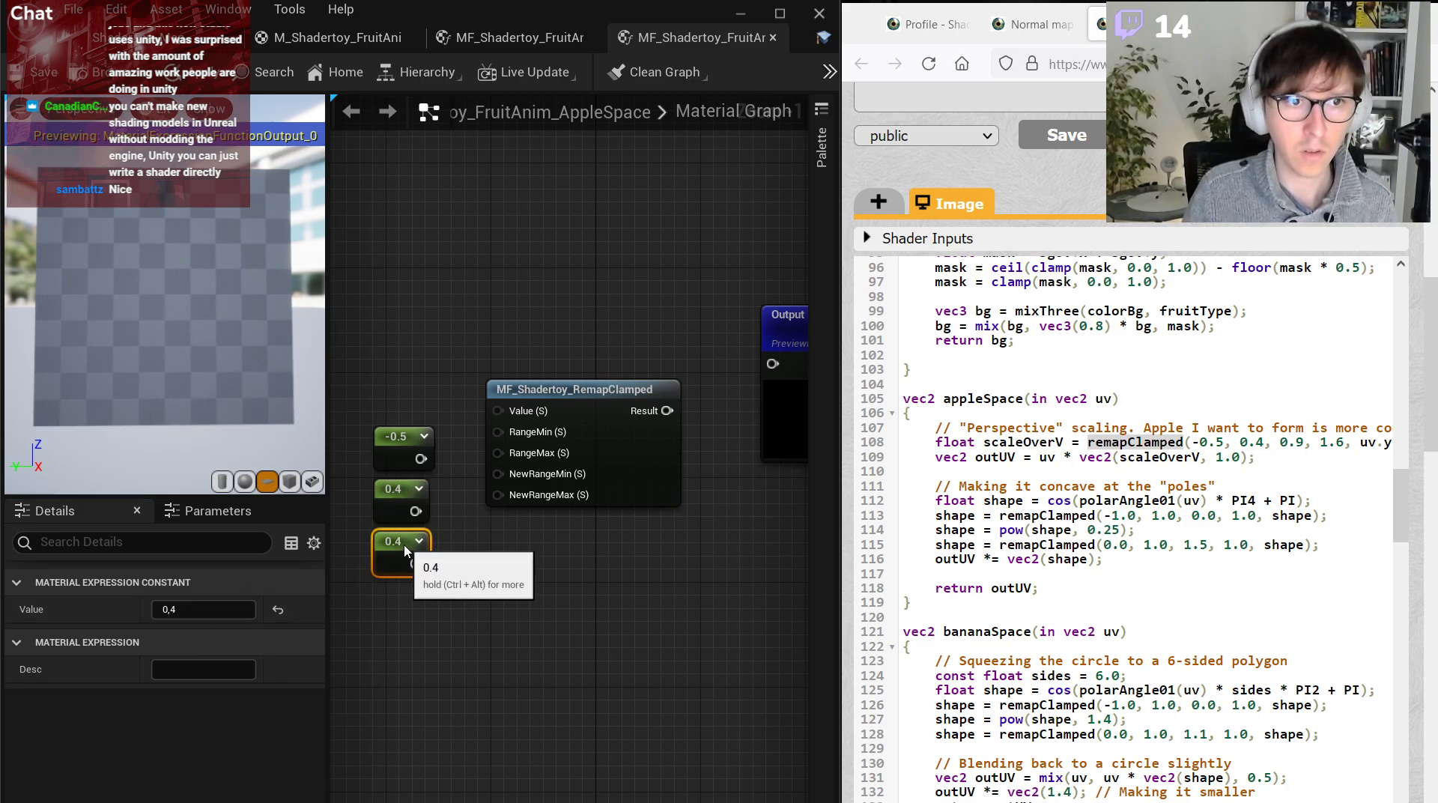
click(185, 609)
key(Return)
click(397, 554)
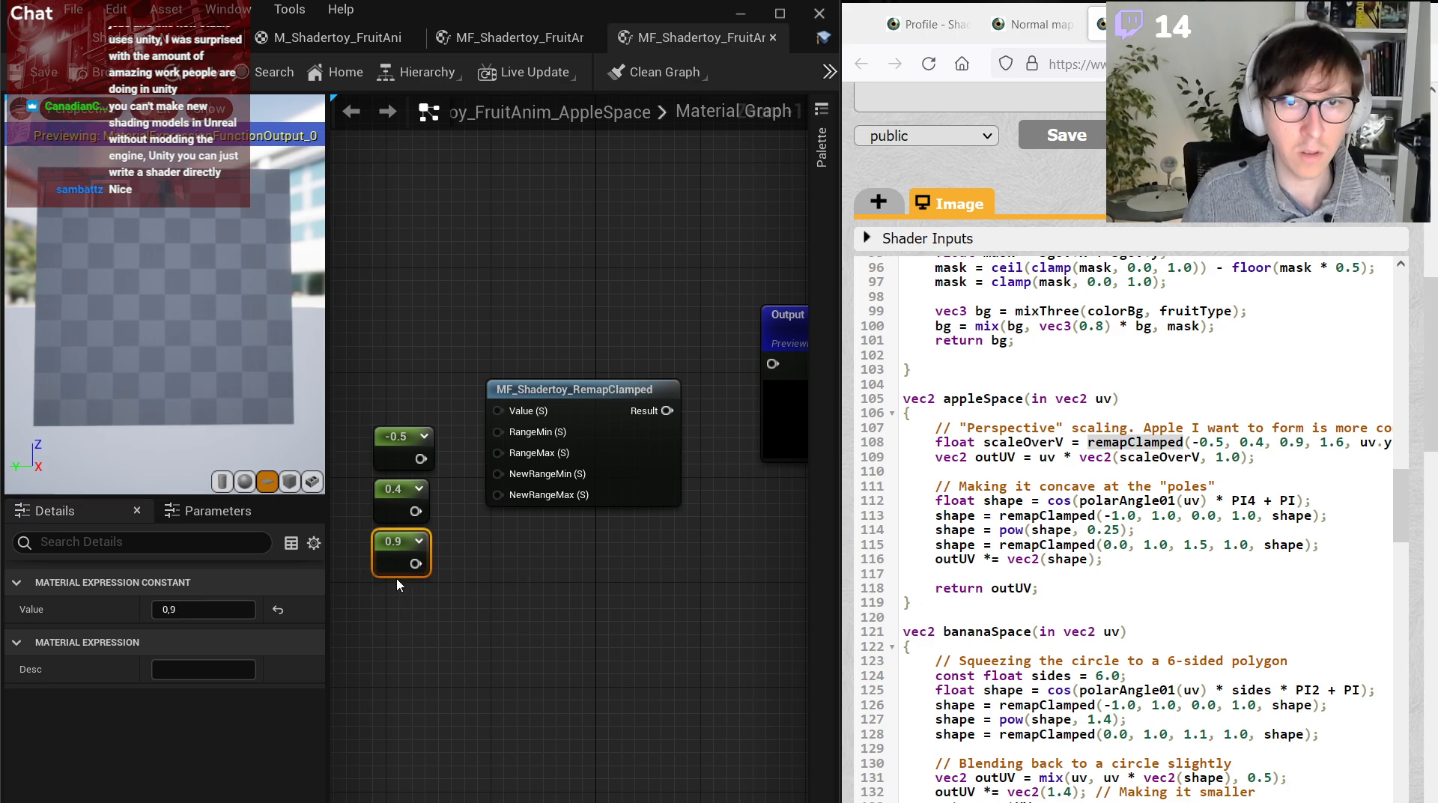
Add a fourth constant of 1.6 and connect the constants in order to RangeMin, RangeMax, NewRangeMin and NewRangeMax.
key(ctrl+c)
key(ctrl+v)
drag(446, 611, 498, 494)
click(232, 611)
text(1.6)
key(Return)
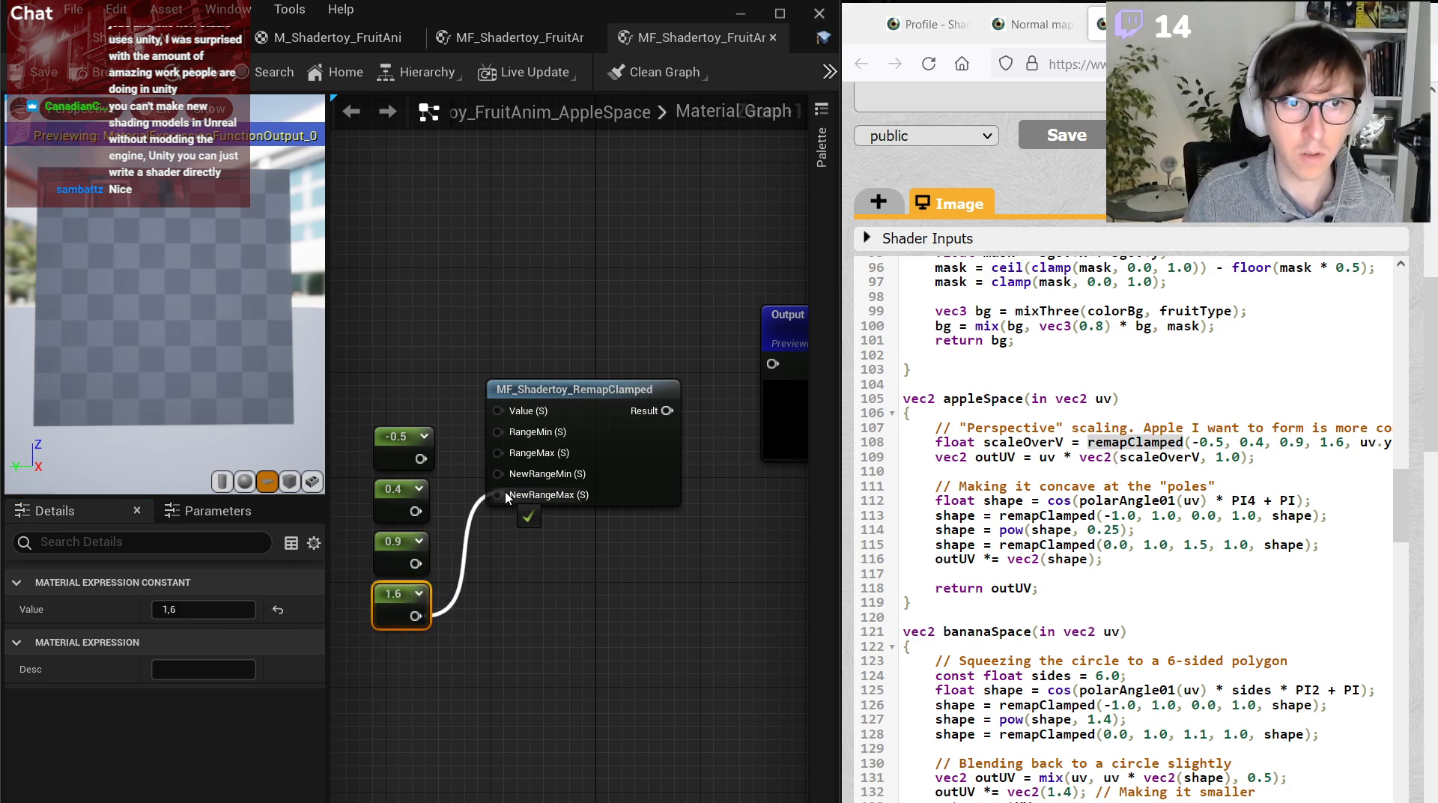
drag(416, 563, 498, 474)
drag(416, 511, 516, 439)
Copy the TexCoord and Input UV nodes from the Background function and paste them into the AppleSpace graph.
drag(1116, 802, 1191, 802)
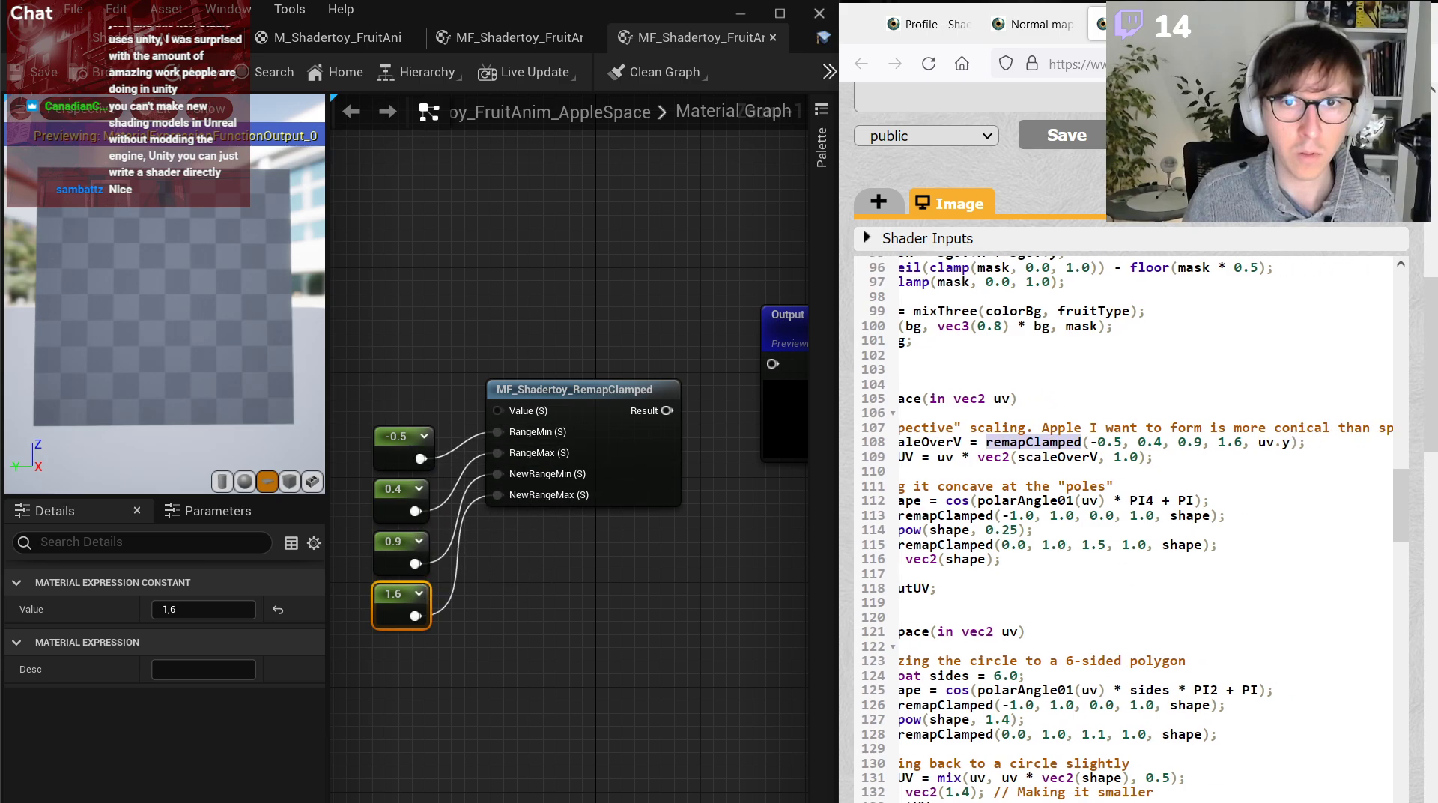
click(550, 590)
scroll(591, 622, down, 5)
drag(1191, 801, 1117, 802)
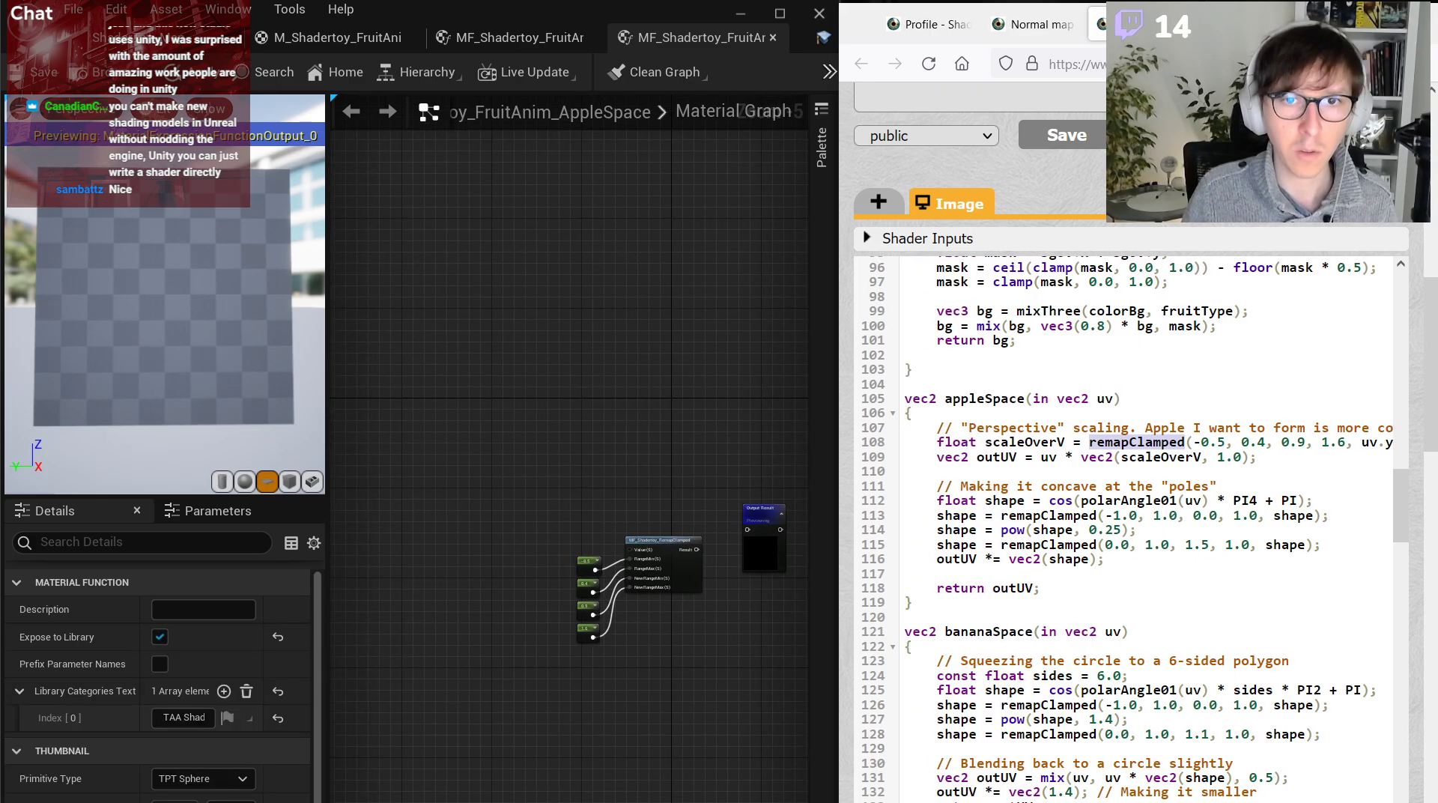
click(500, 45)
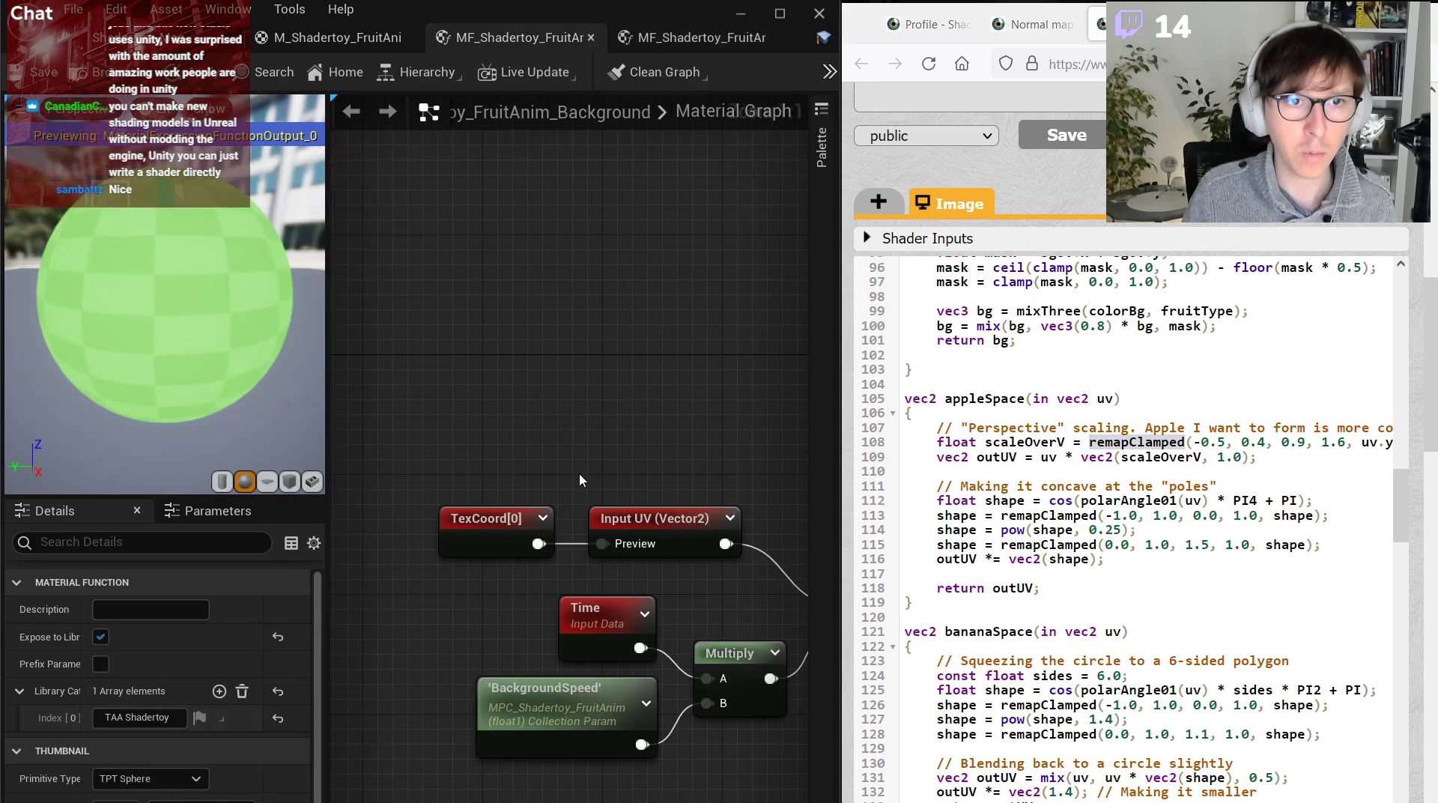
drag(464, 449, 705, 547)
key(ctrl+c)
click(702, 37)
key(ctrl+v)
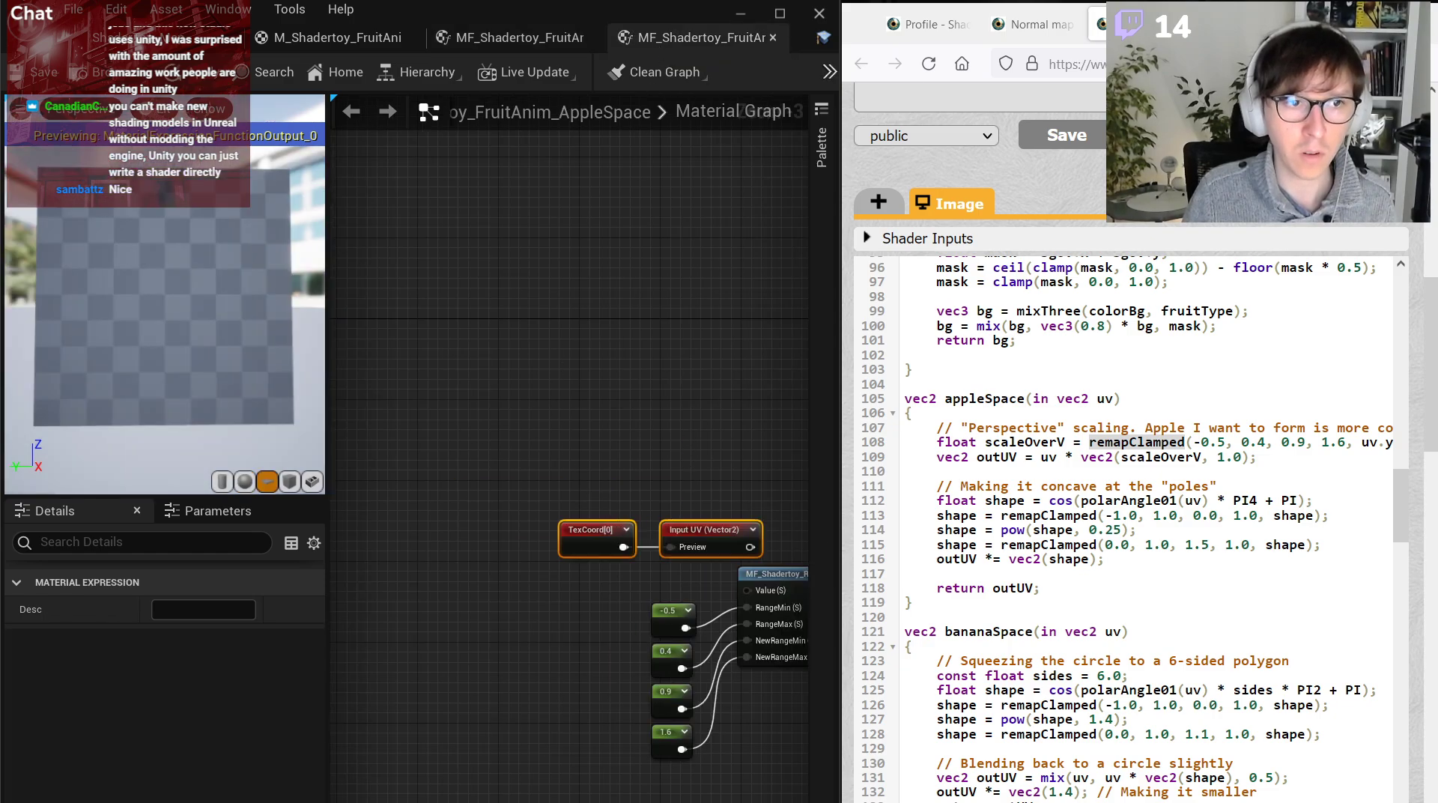
Add a Component Mask limited to the G channel between Input UV and the Value input of RemapClamped.
drag(472, 465, 595, 555)
text(comp)
key(Return)
click(160, 609)
drag(553, 457, 513, 524)
click(540, 480)
Check the uv.y argument in the code and line up the TexCoord and Input UV nodes with the mask.
click(1247, 495)
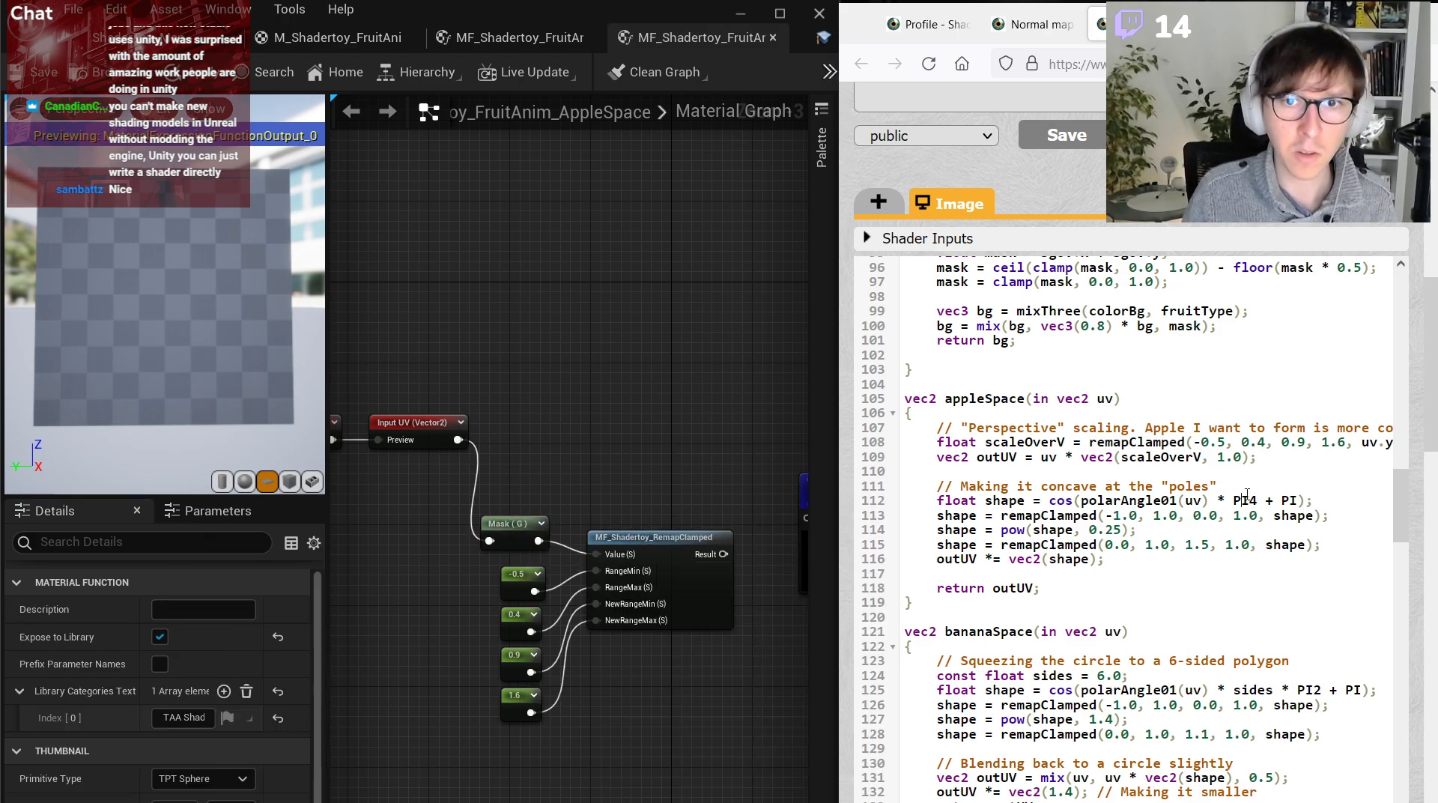
drag(1374, 447, 1395, 446)
click(1338, 445)
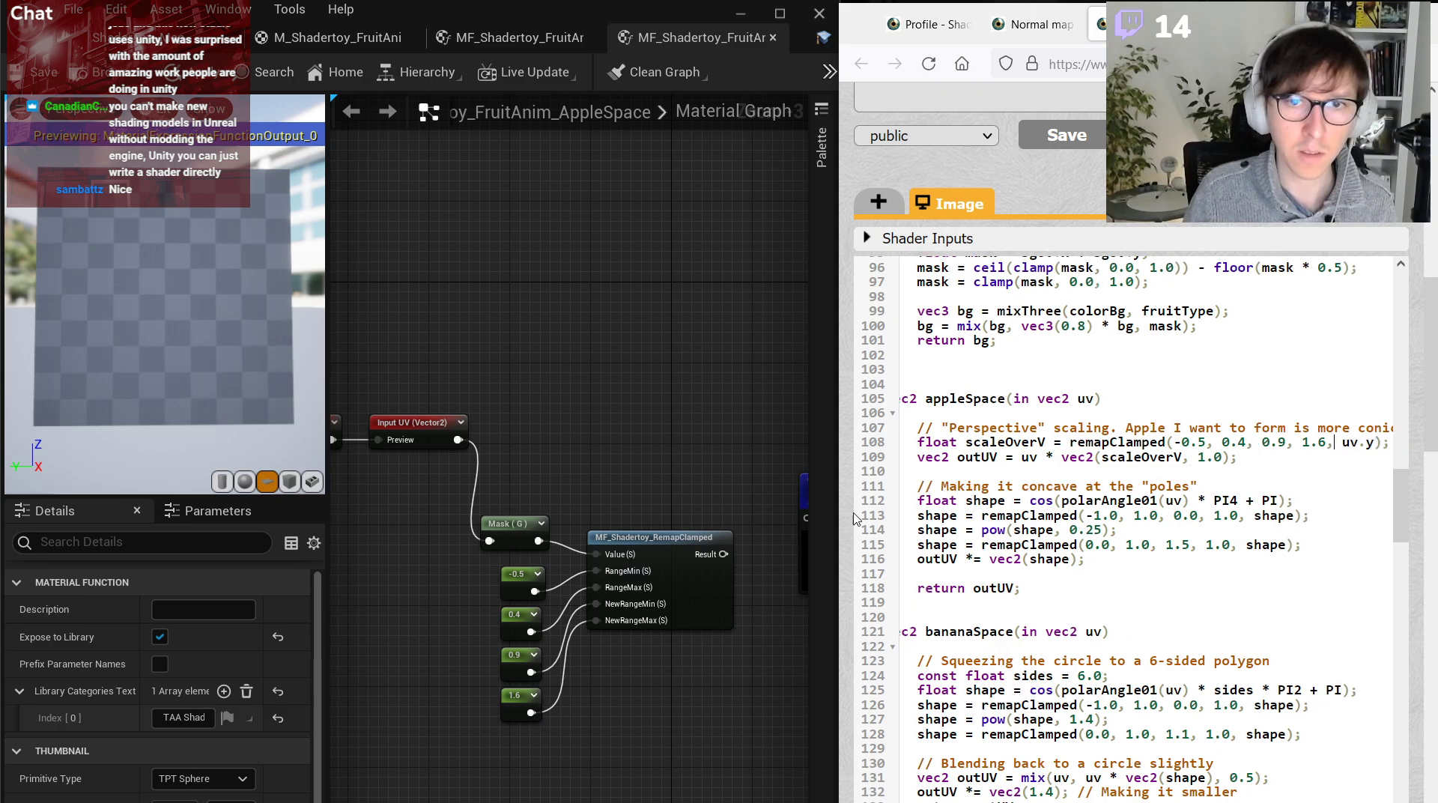
click(541, 522)
right_drag(490, 484, 651, 468)
drag(494, 397, 605, 492)
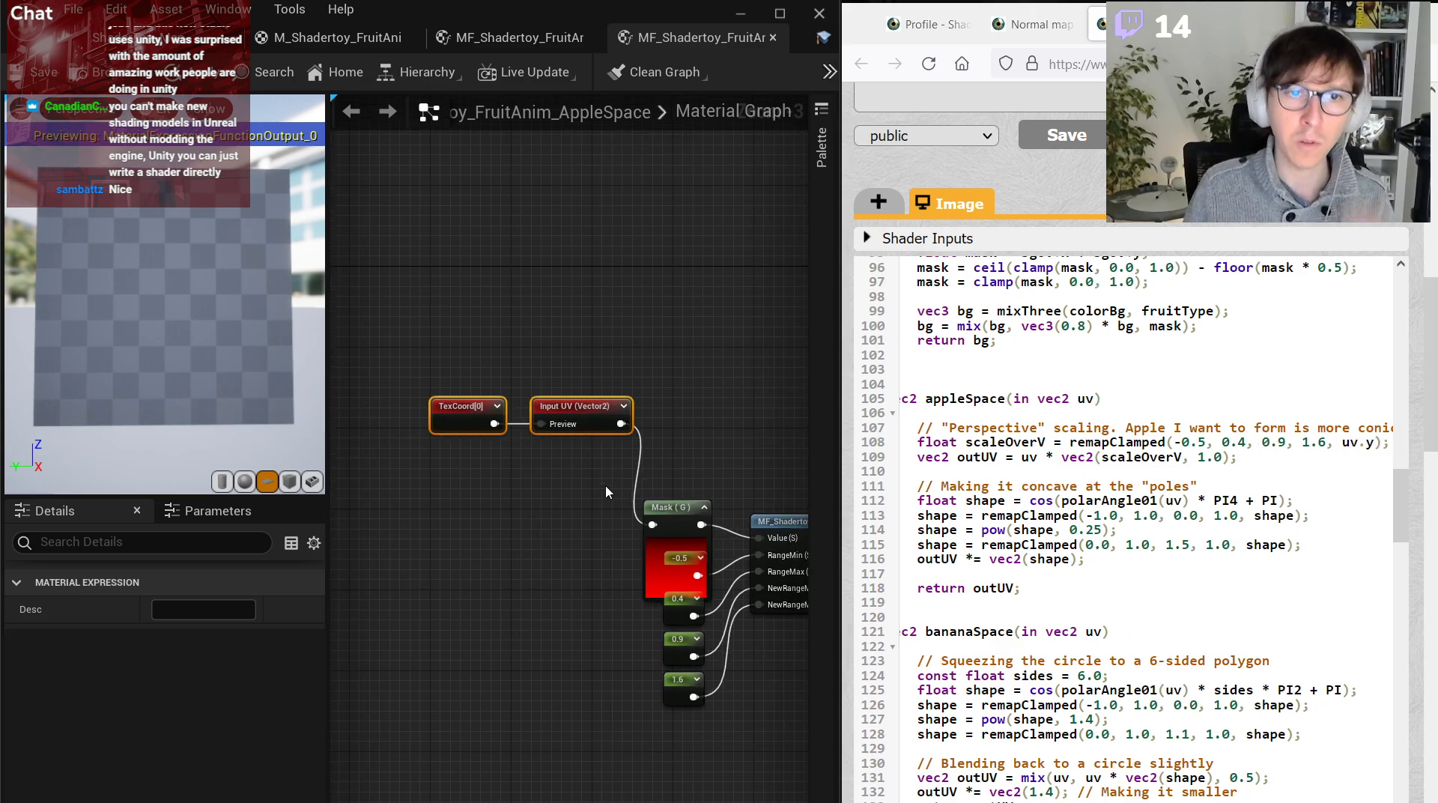
click(705, 507)
drag(555, 417, 546, 519)
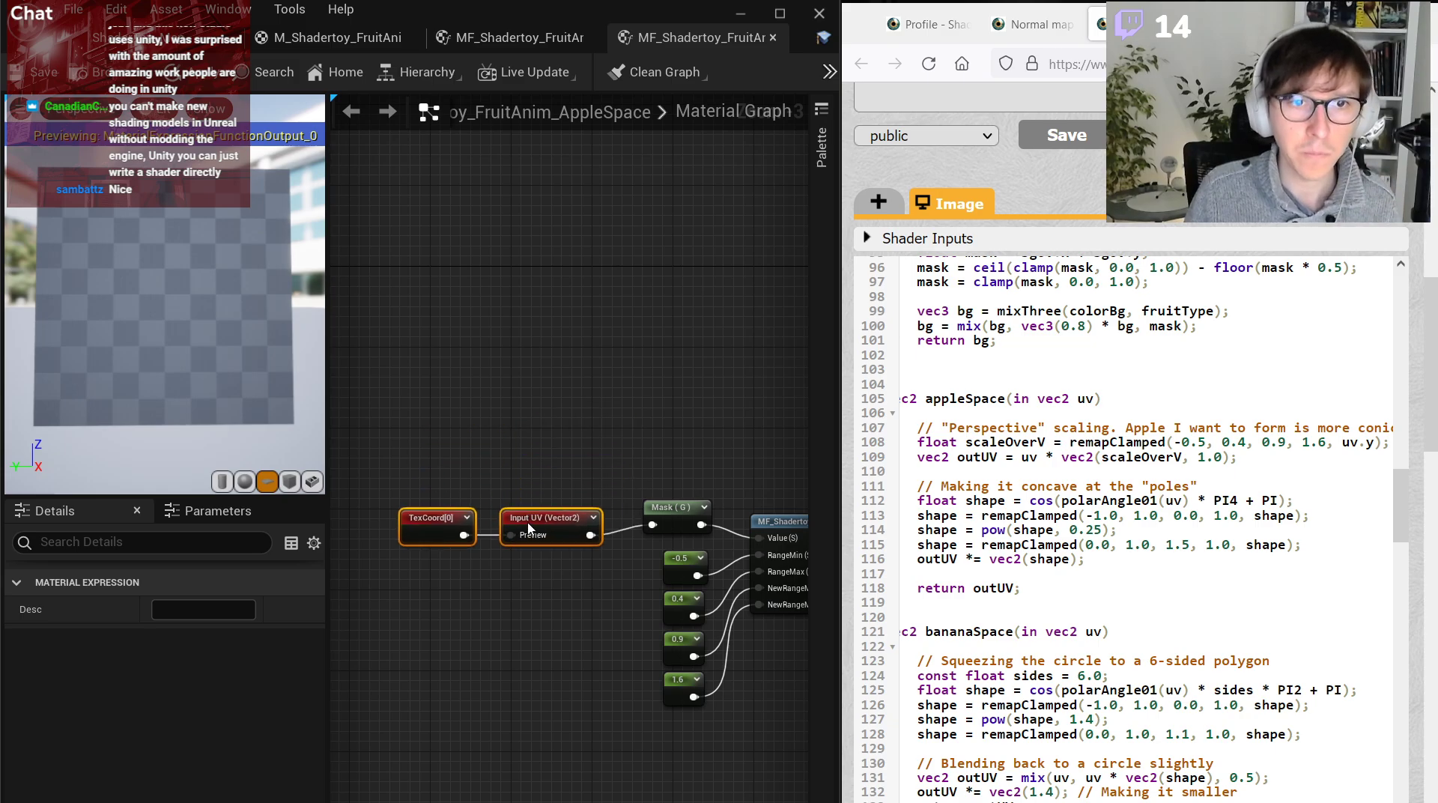
click(583, 586)
Compare the mask's channel selection with the uv.y argument of remapClamped in the appleSpace code.
scroll(1276, 568, up, 3)
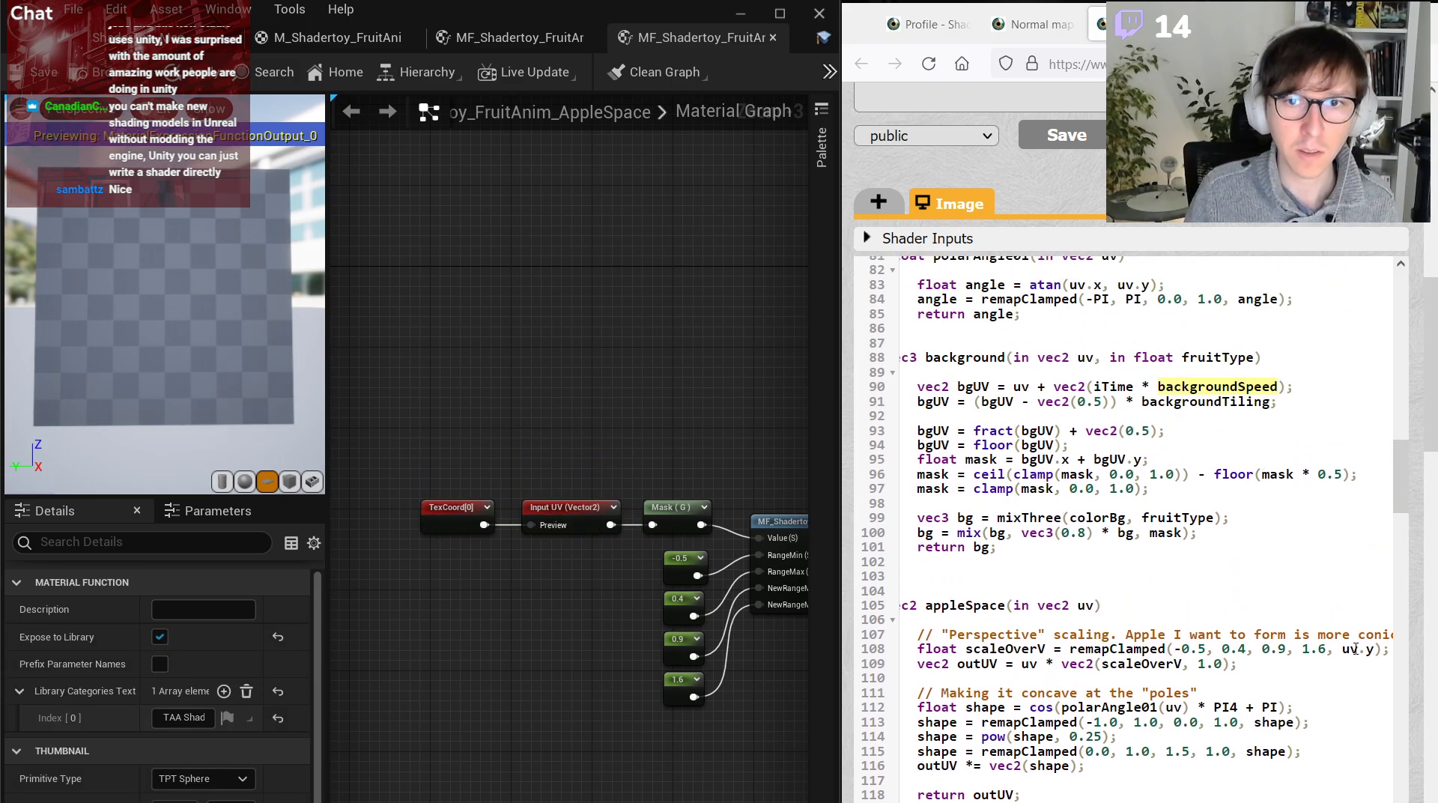
drag(1348, 649, 1379, 650)
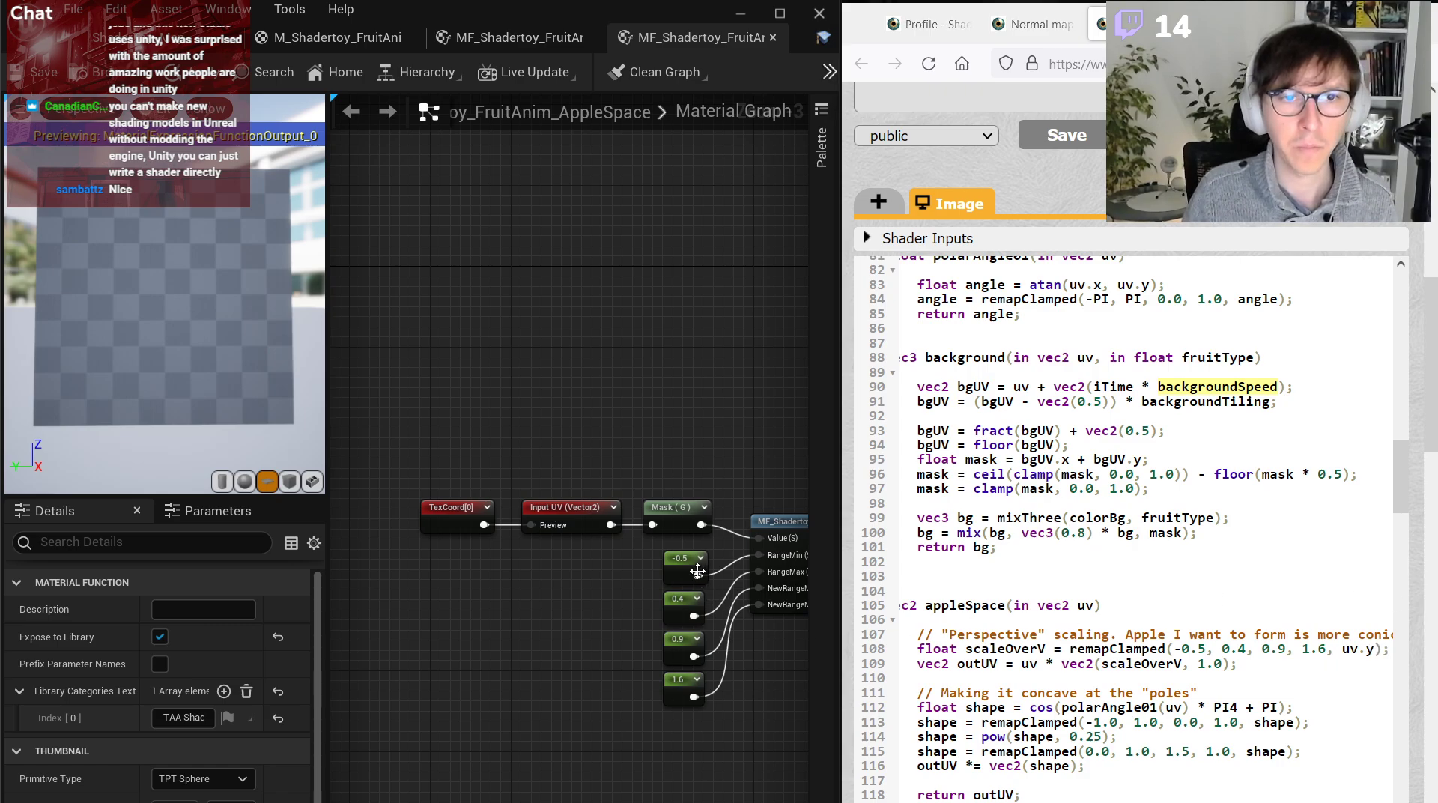
scroll(676, 517, up, 2)
click(670, 507)
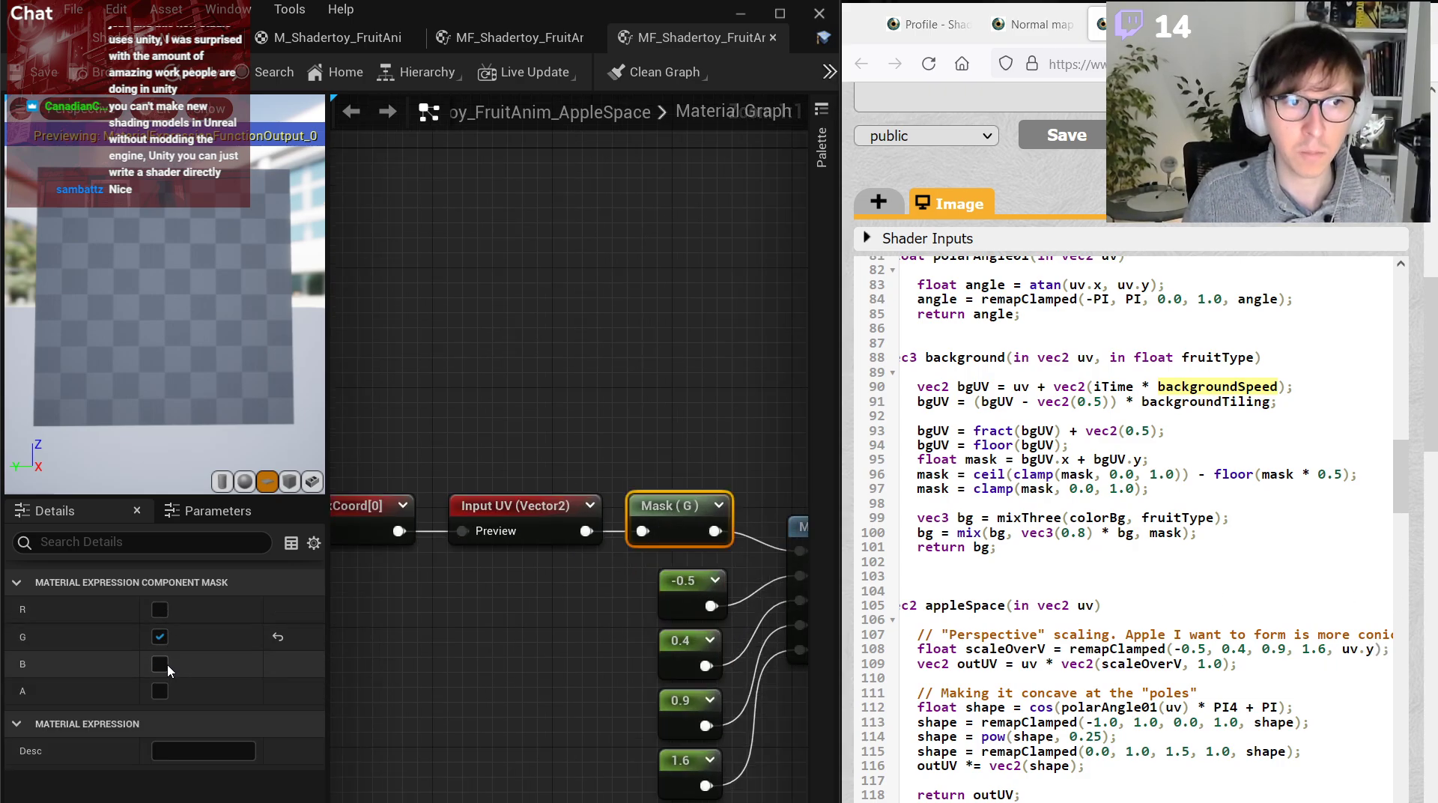
scroll(1146, 546, right, 2)
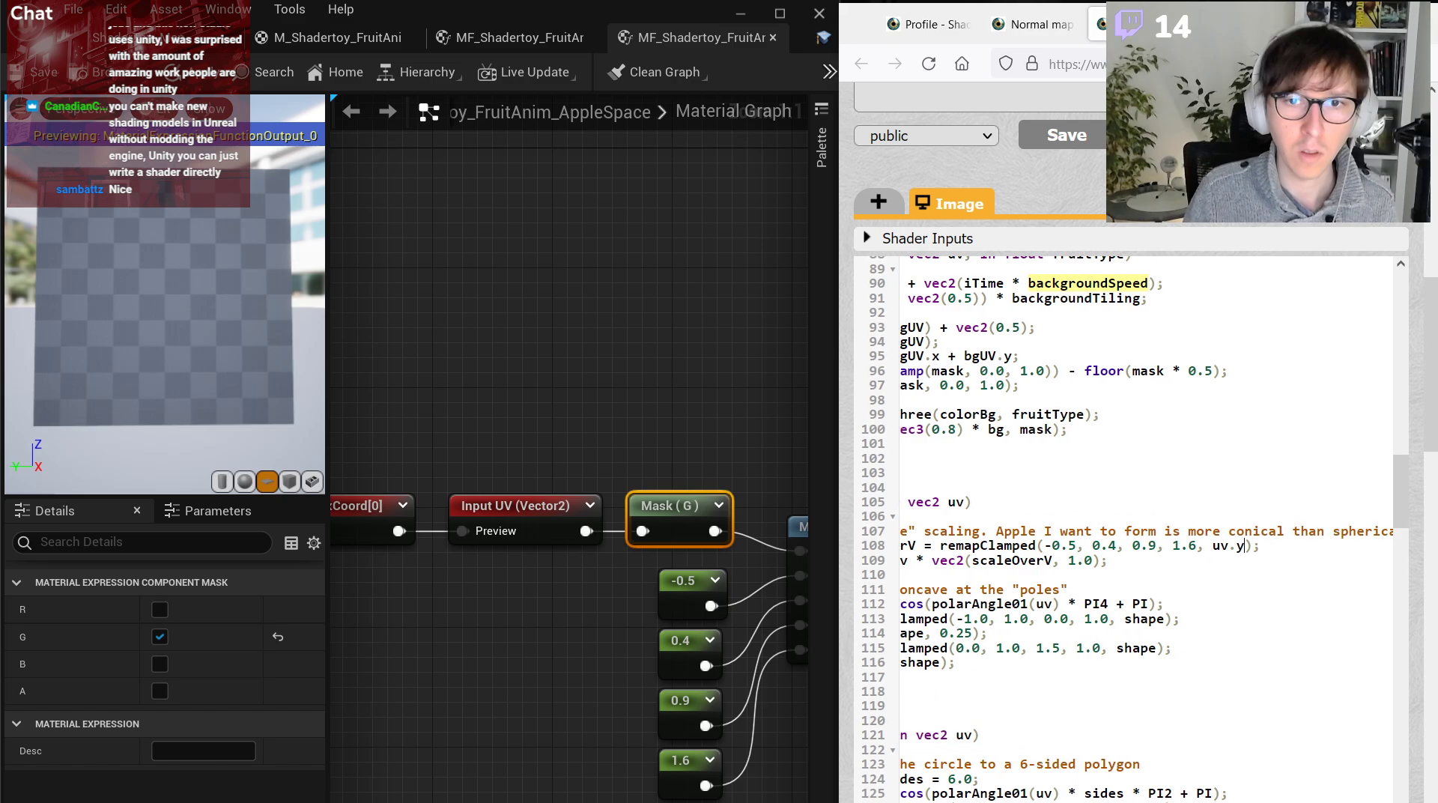
scroll(1146, 546, left, 2)
click(1354, 545)
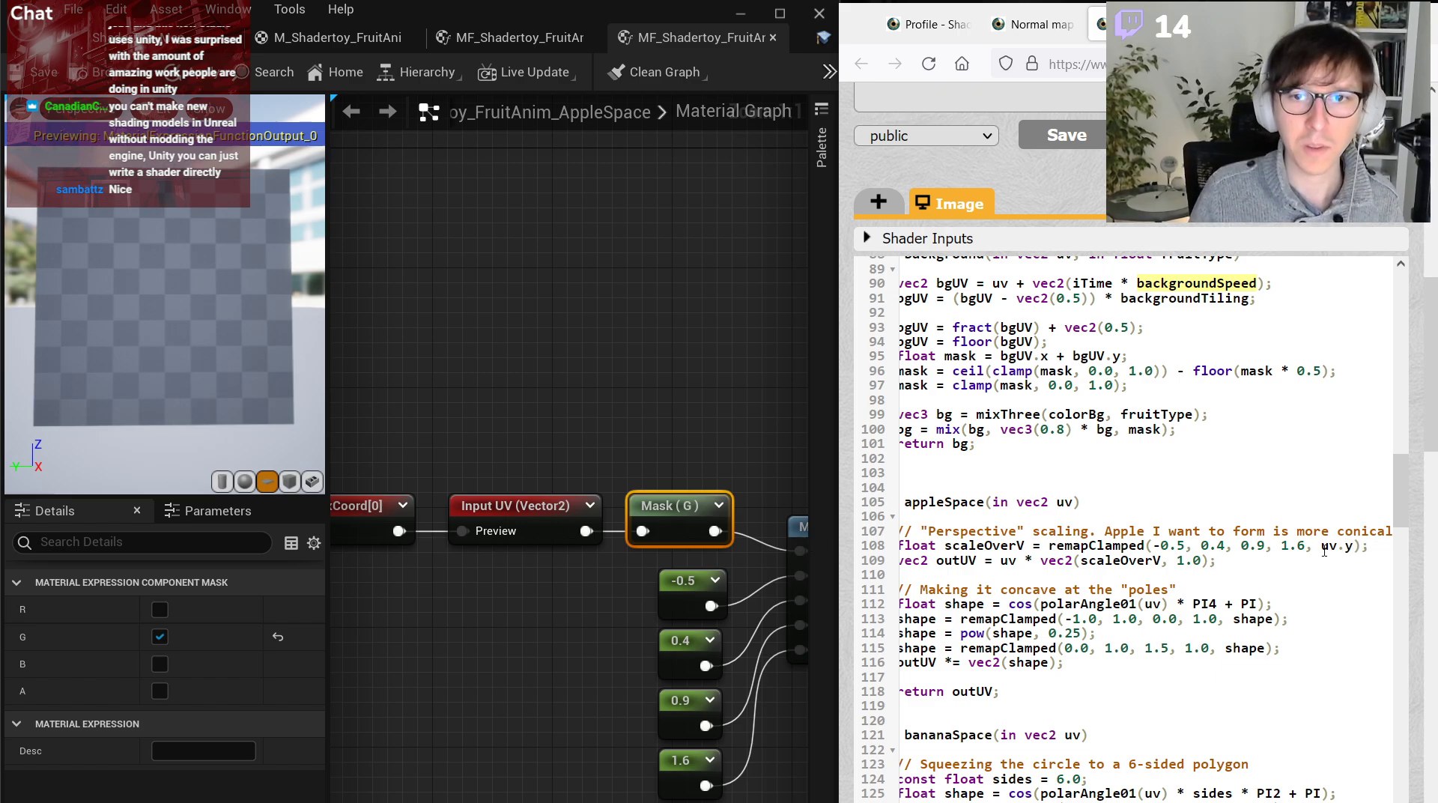
click(1350, 571)
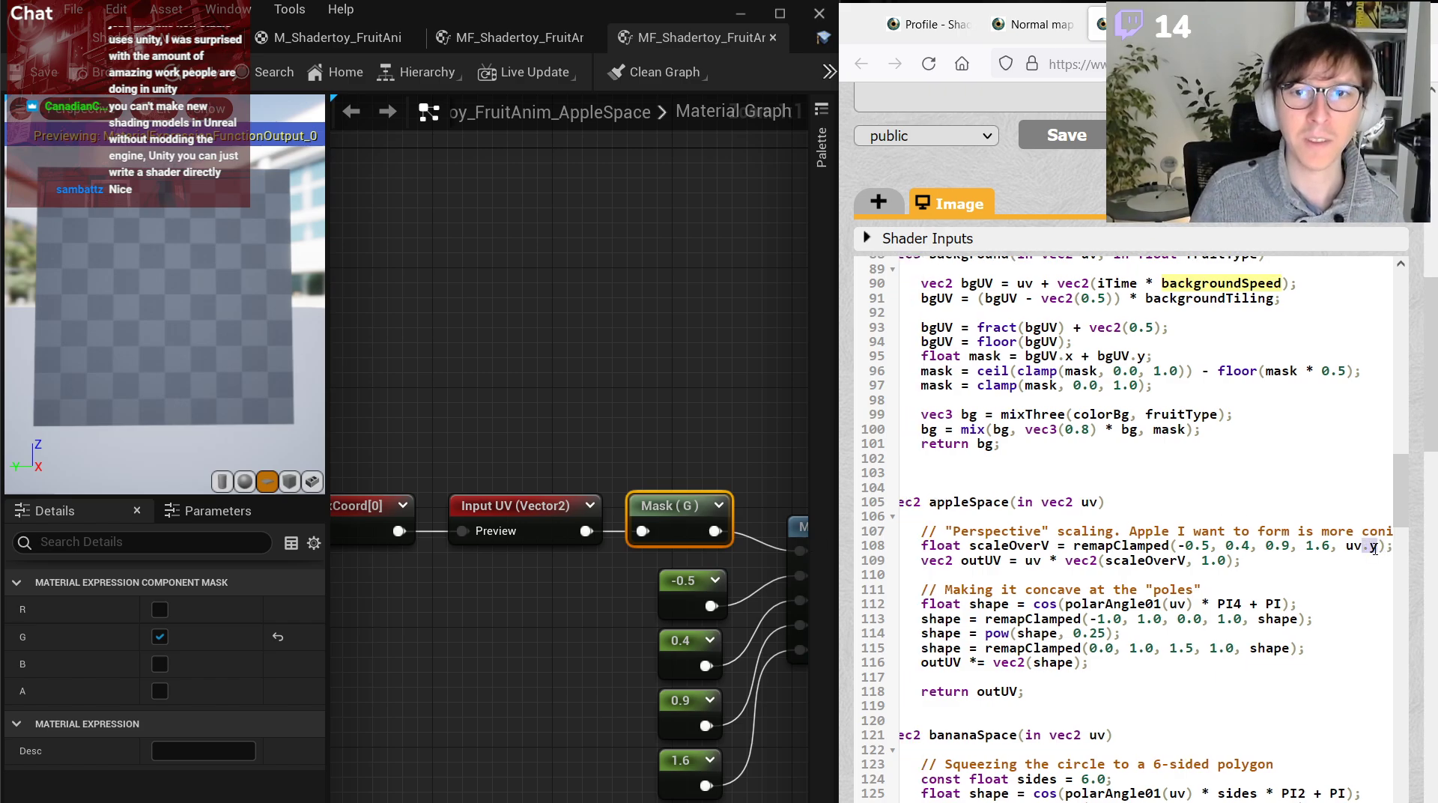
scroll(1033, 776, left, 1)
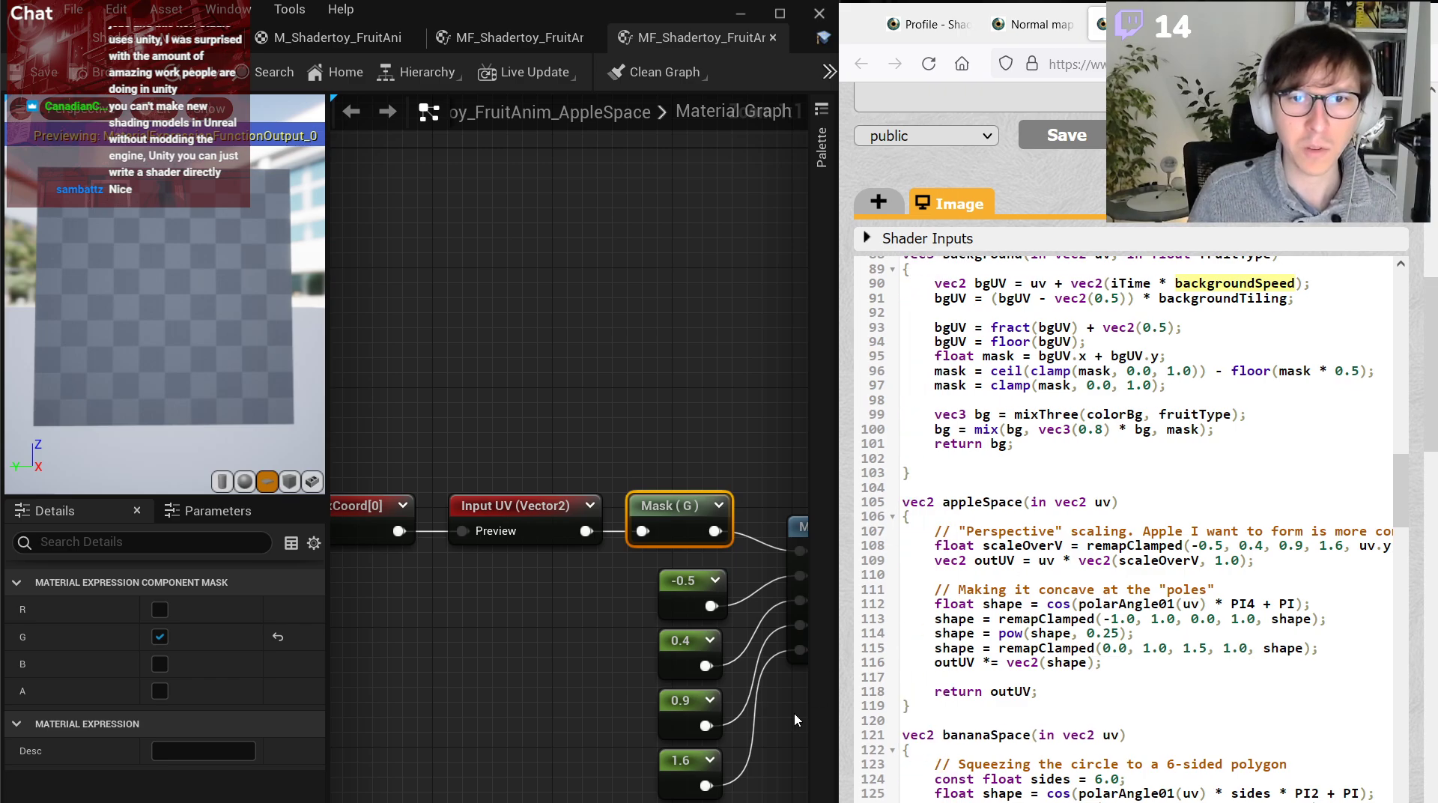
Give the MF_Shadertoy_RemapClamped node the comment "Scale over V".
scroll(690, 433, down, 2)
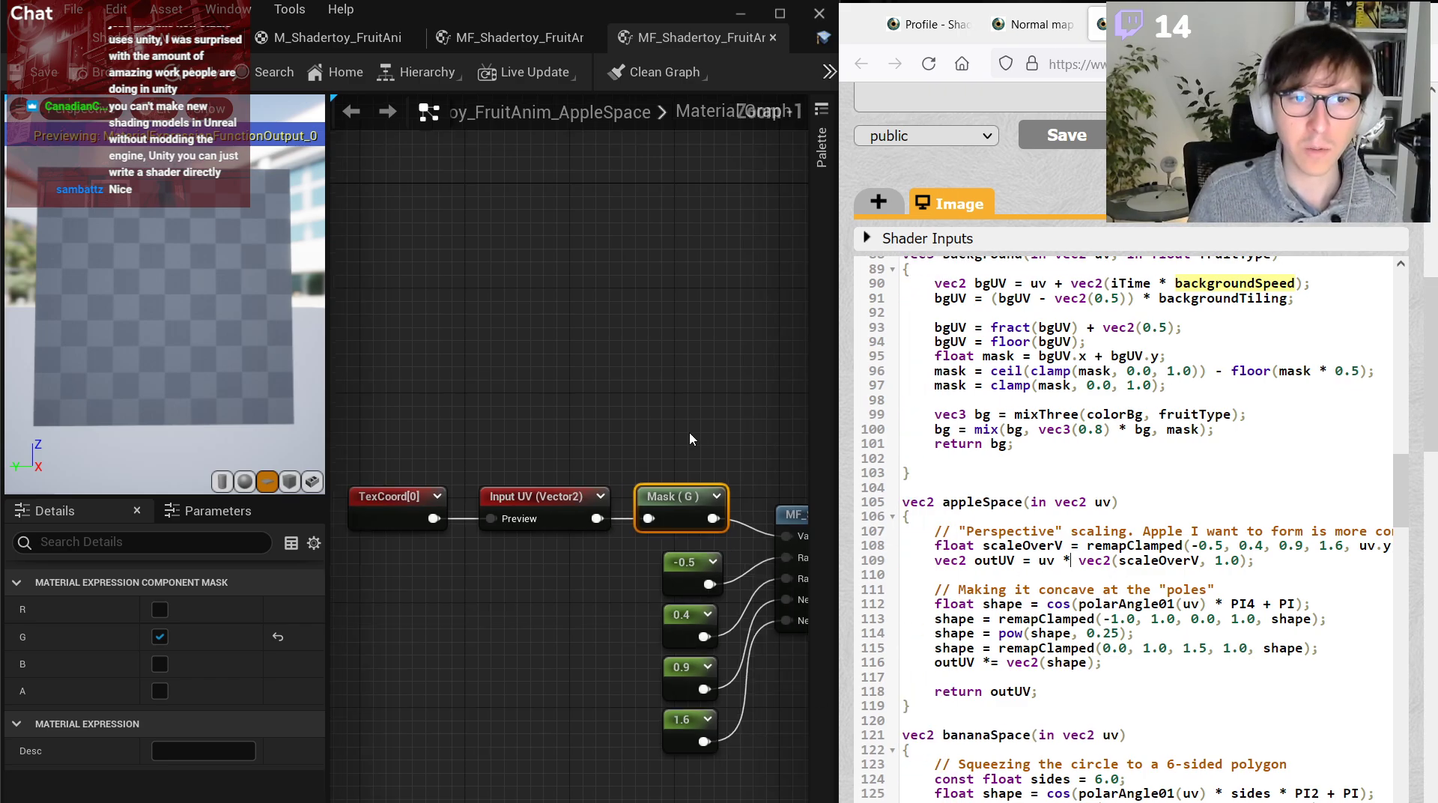
right_drag(794, 480, 604, 496)
right_click(604, 496)
text(Scv)
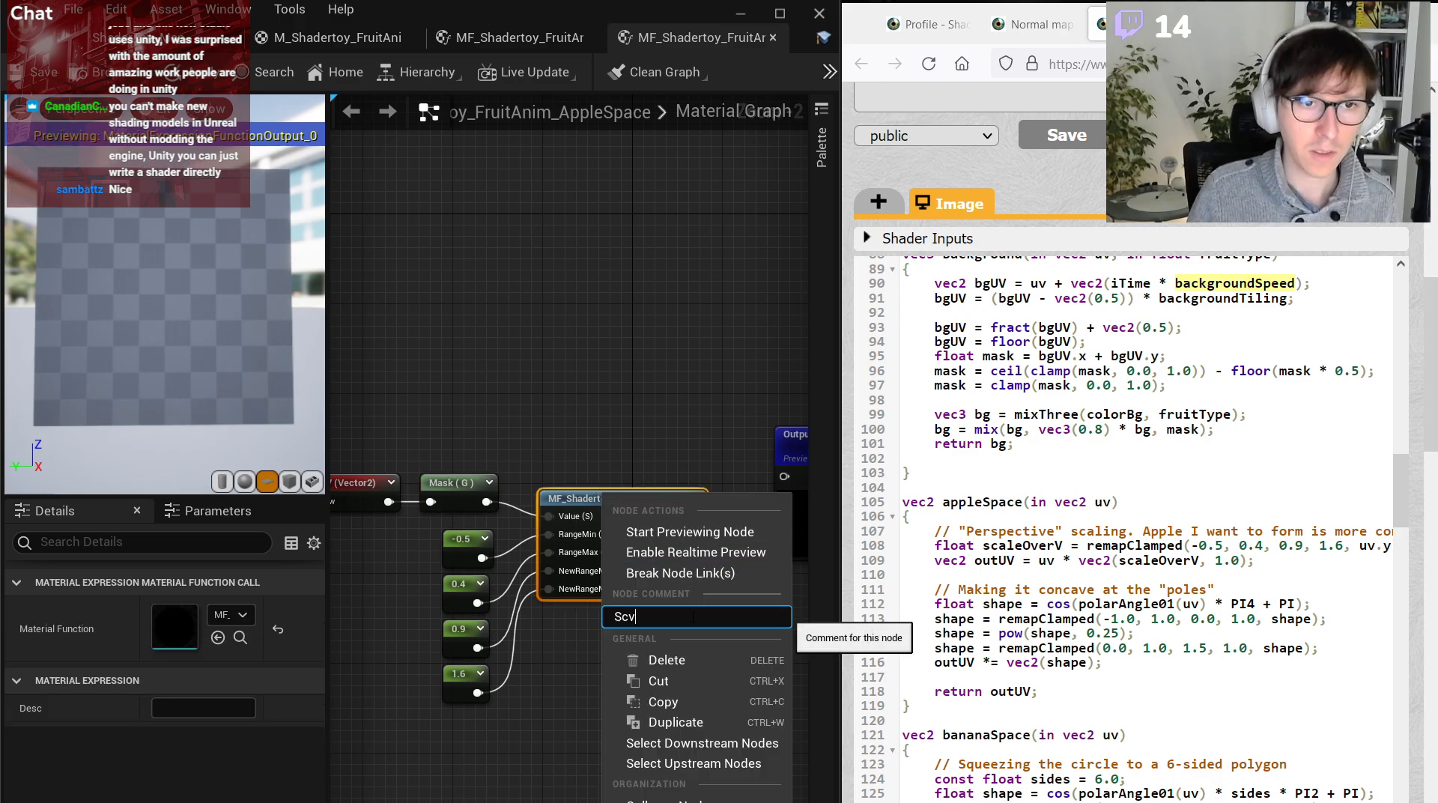
text(le over )
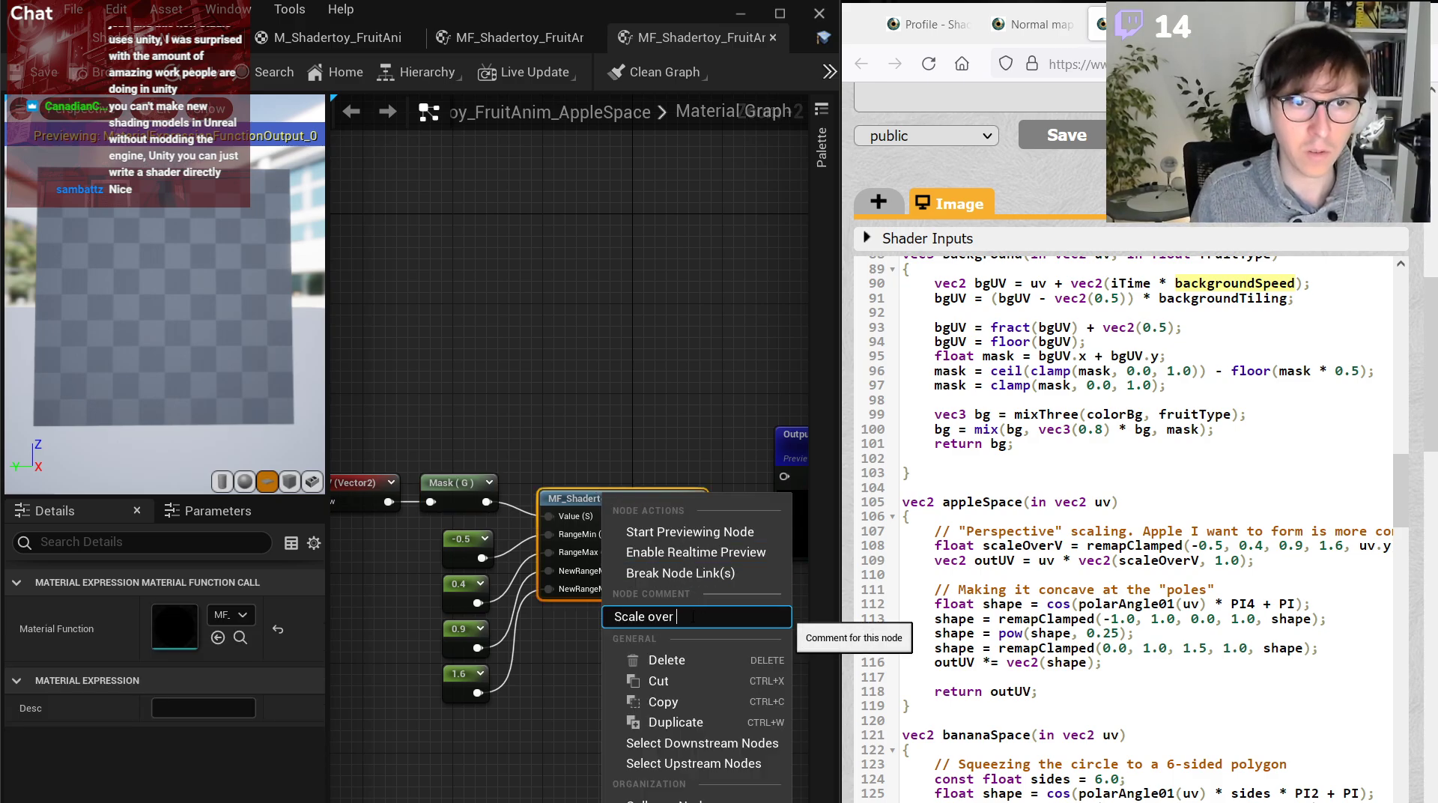
text(V)
key(Return)
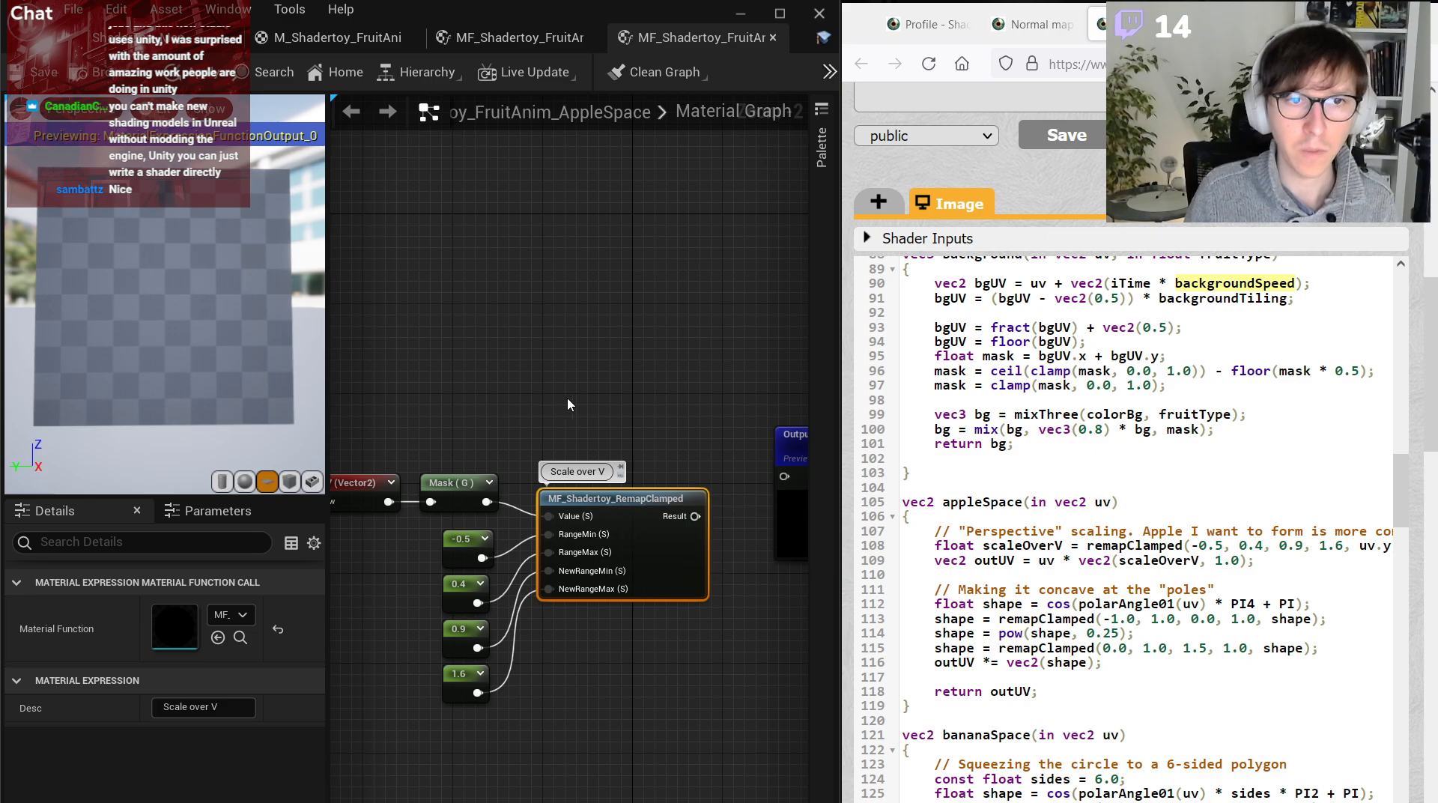
Add a Multiply node before Output Result with Input UV connected to its A input.
right_drag(529, 398, 653, 385)
scroll(519, 385, down, 1)
scroll(521, 385, down, 1)
drag(396, 399, 483, 460)
drag(493, 440, 715, 423)
click(609, 377)
click(710, 408)
right_drag(727, 510, 528, 554)
scroll(565, 479, up, 2)
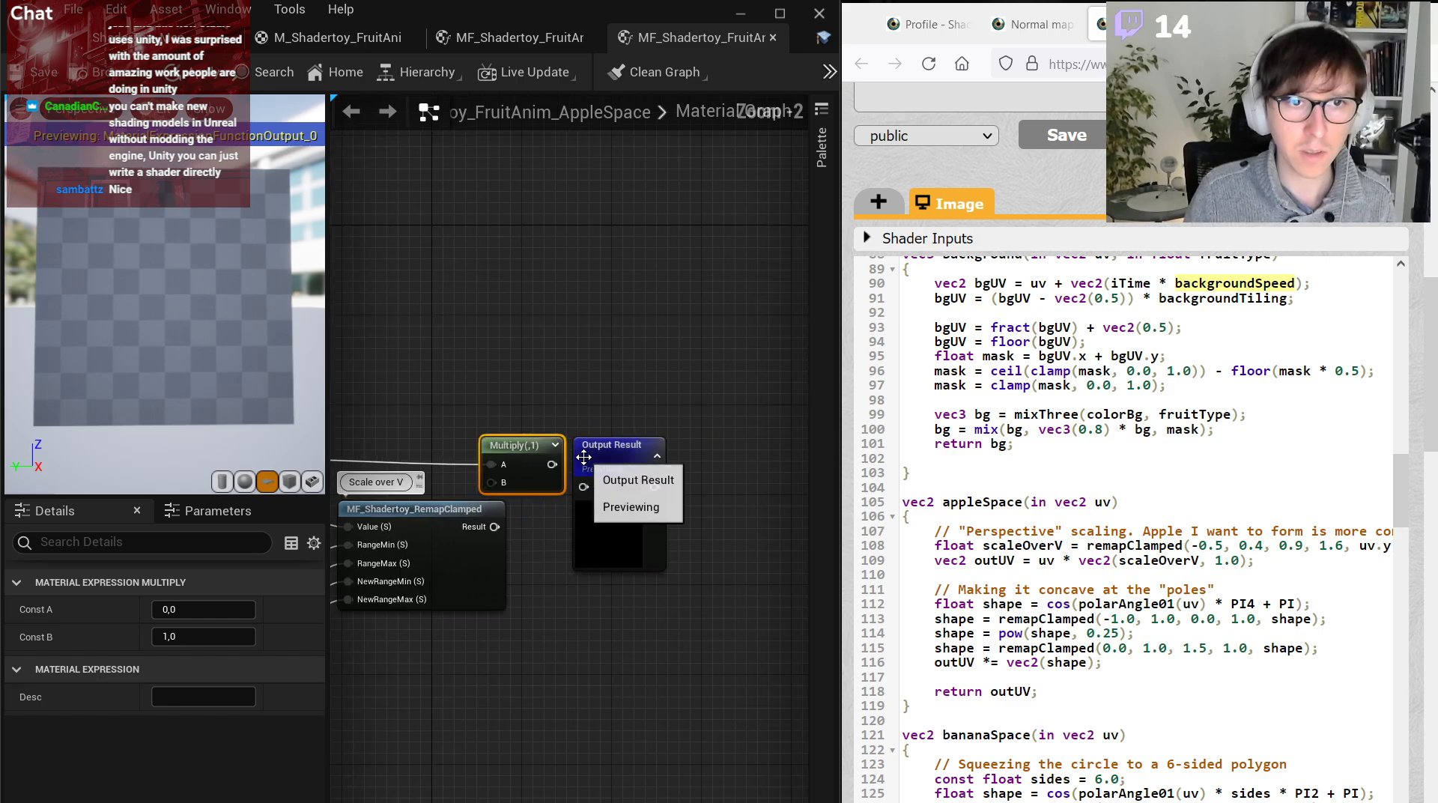
Connect the MF_Shadertoy_RemapClamped result to the Multiply node's B input and reposition Multiply and Output Result to make room.
drag(587, 457, 660, 448)
drag(532, 460, 573, 452)
click(583, 552)
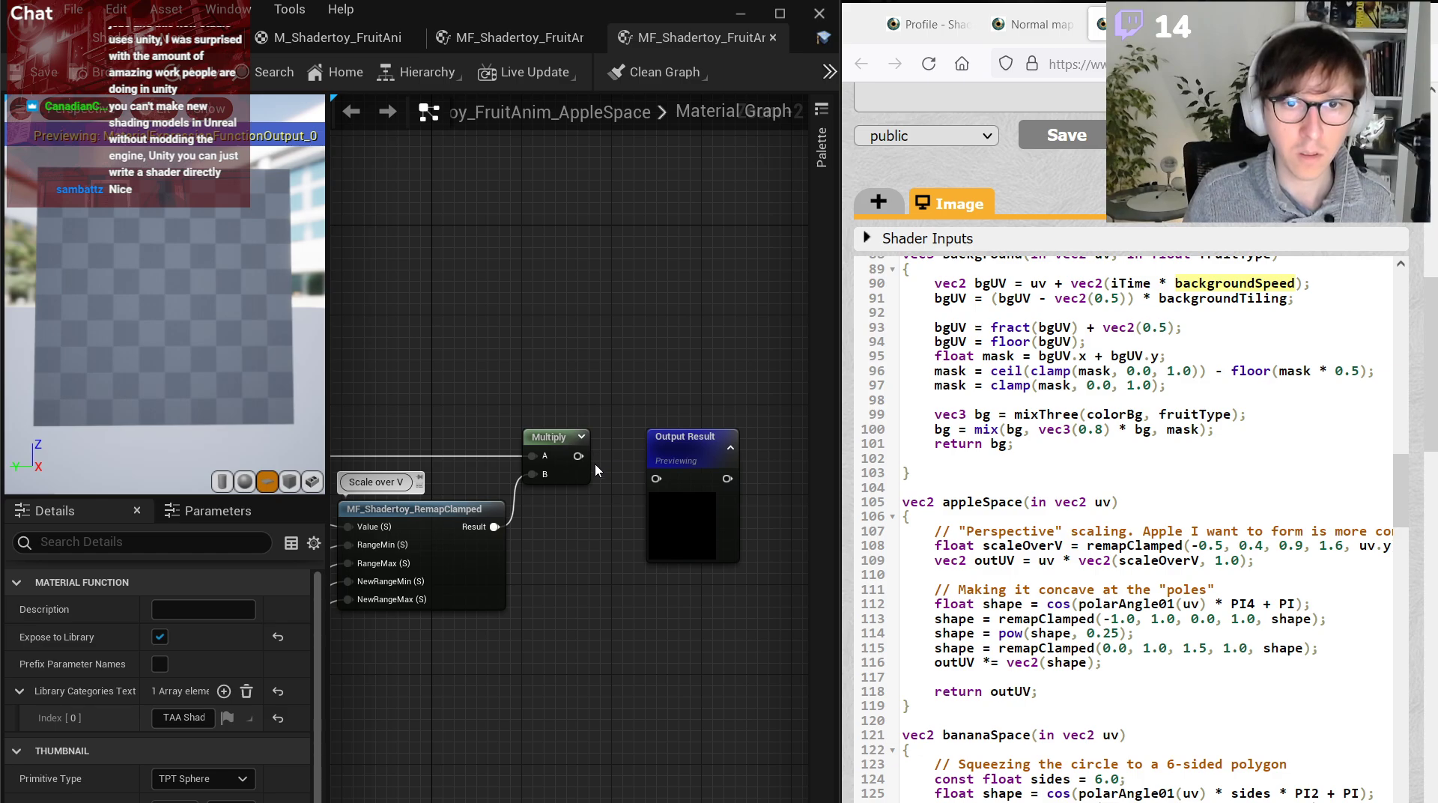
right_drag(579, 477, 634, 479)
drag(599, 446, 666, 346)
Add an Append node and feed the MF_Shadertoy_RemapClamped result into its A input.
right_click(595, 466)
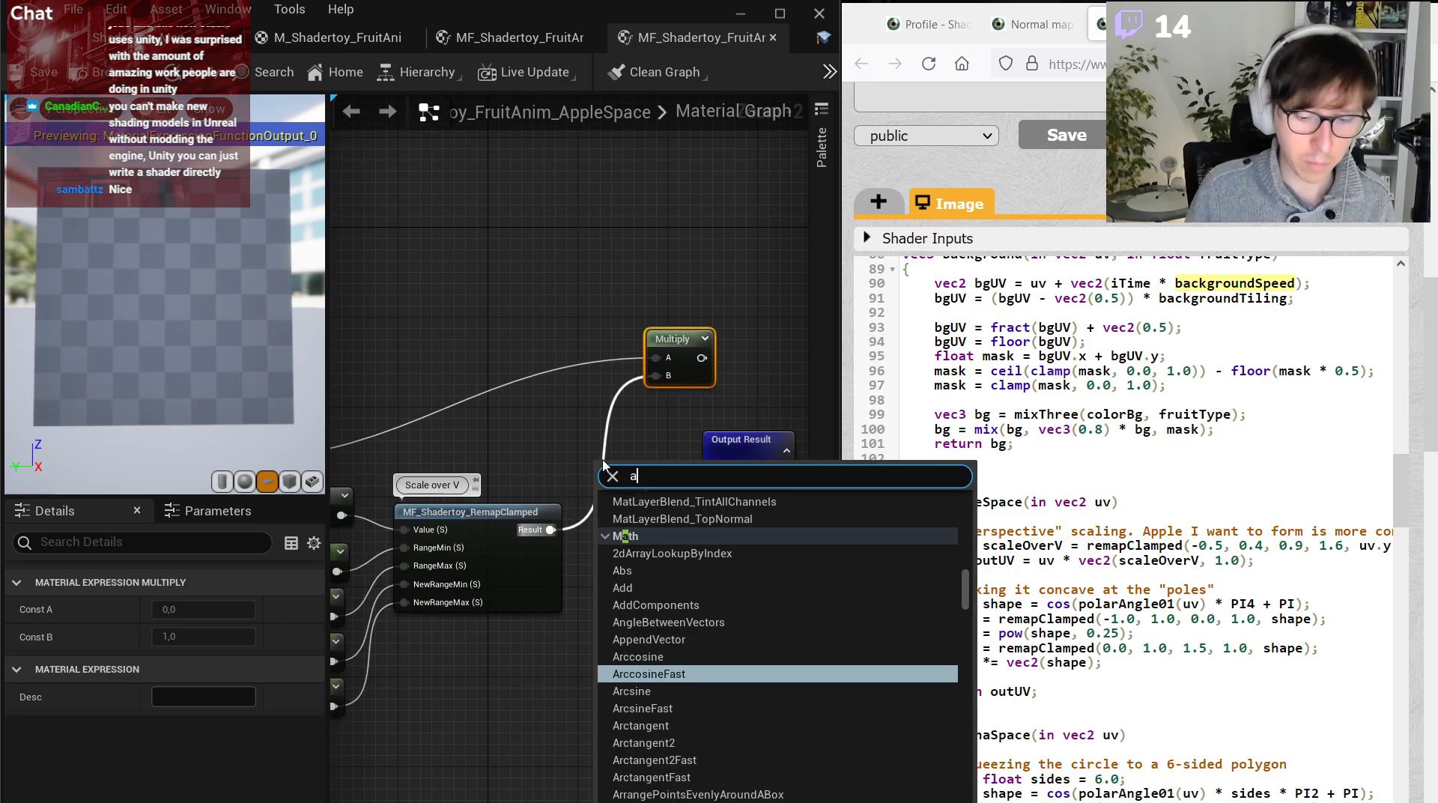
text(append)
key(Return)
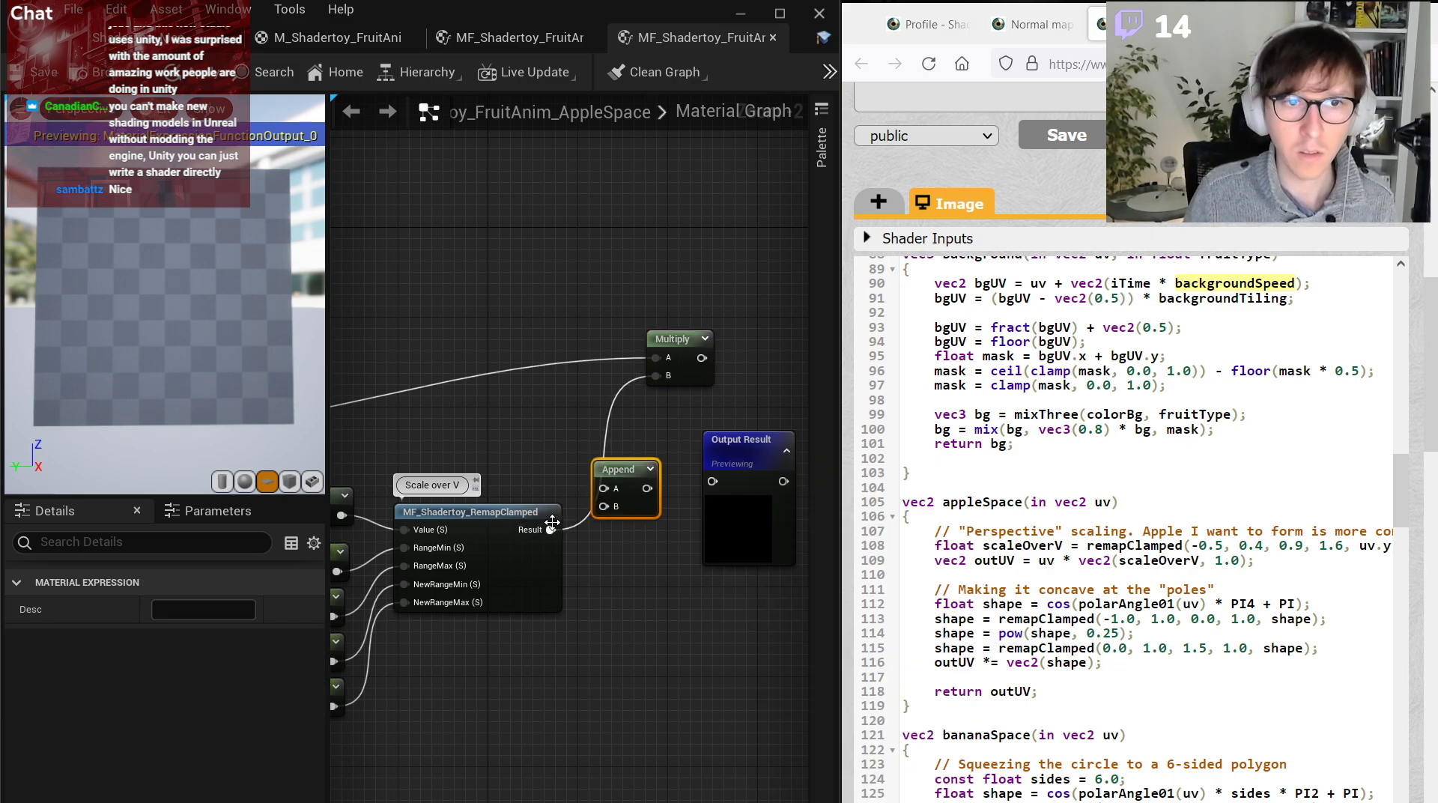
drag(552, 522, 662, 484)
Add a constant with value 1 and connect it to the Append node's B input.
click(603, 540)
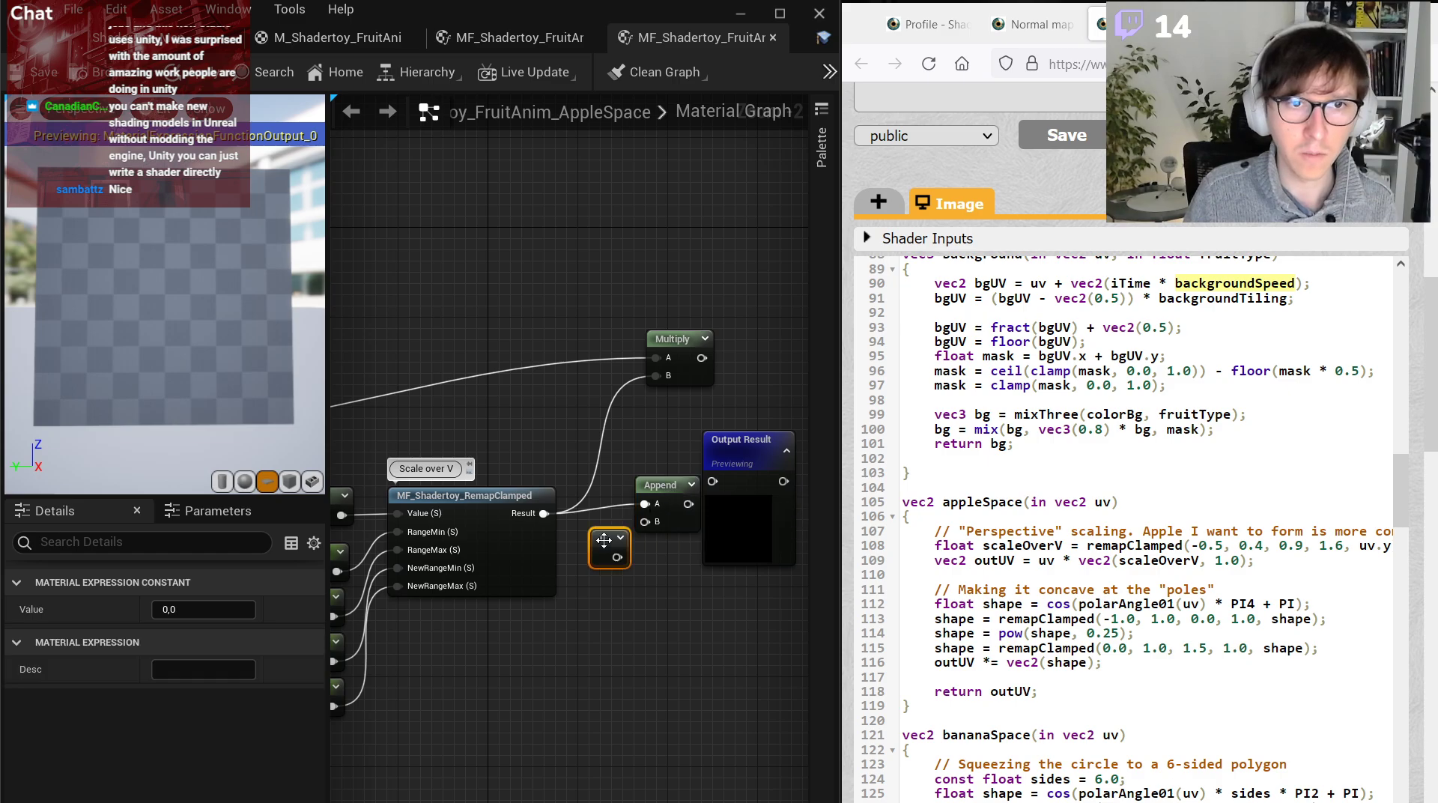
drag(618, 557, 672, 496)
drag(1215, 561, 1242, 563)
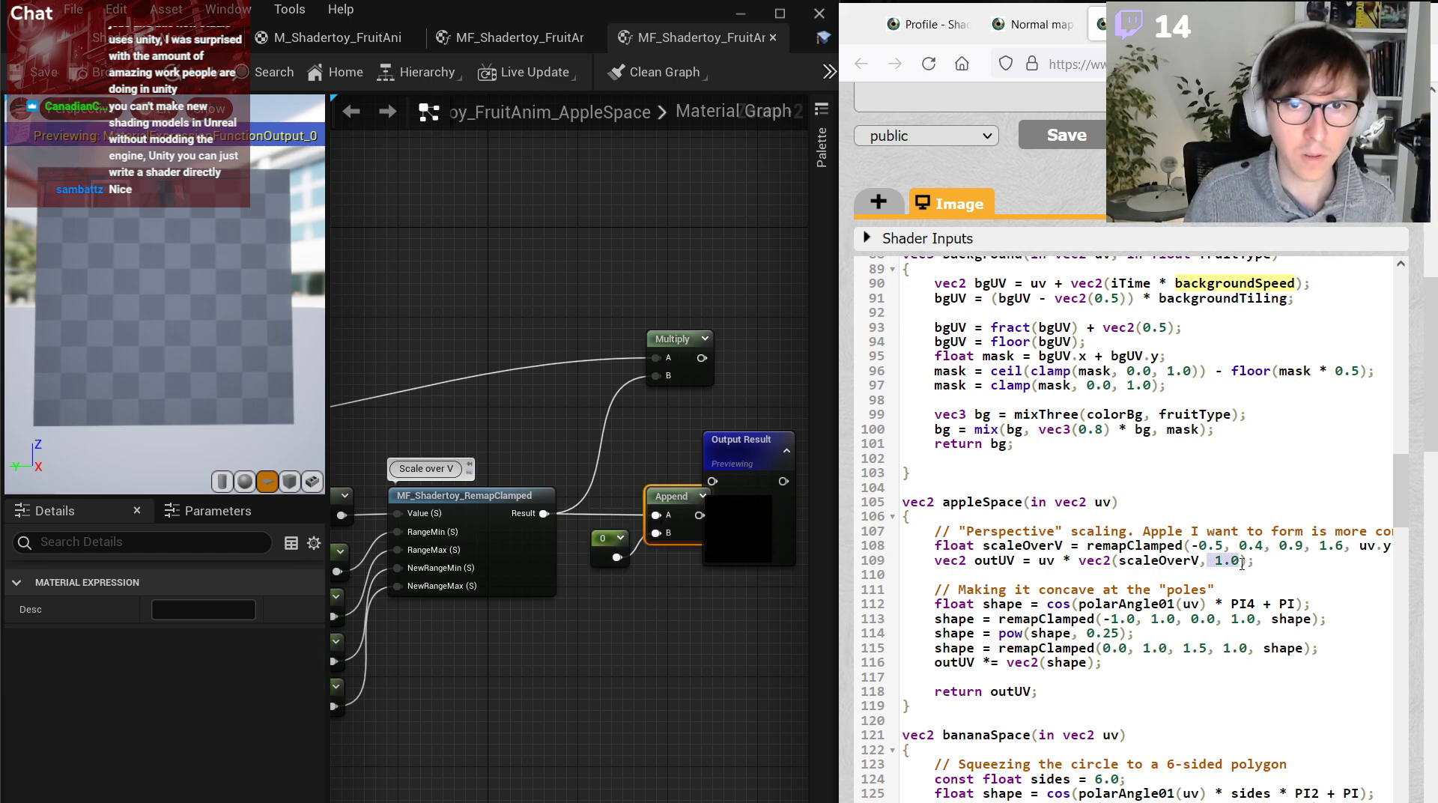
drag(626, 552, 172, 582)
click(646, 569)
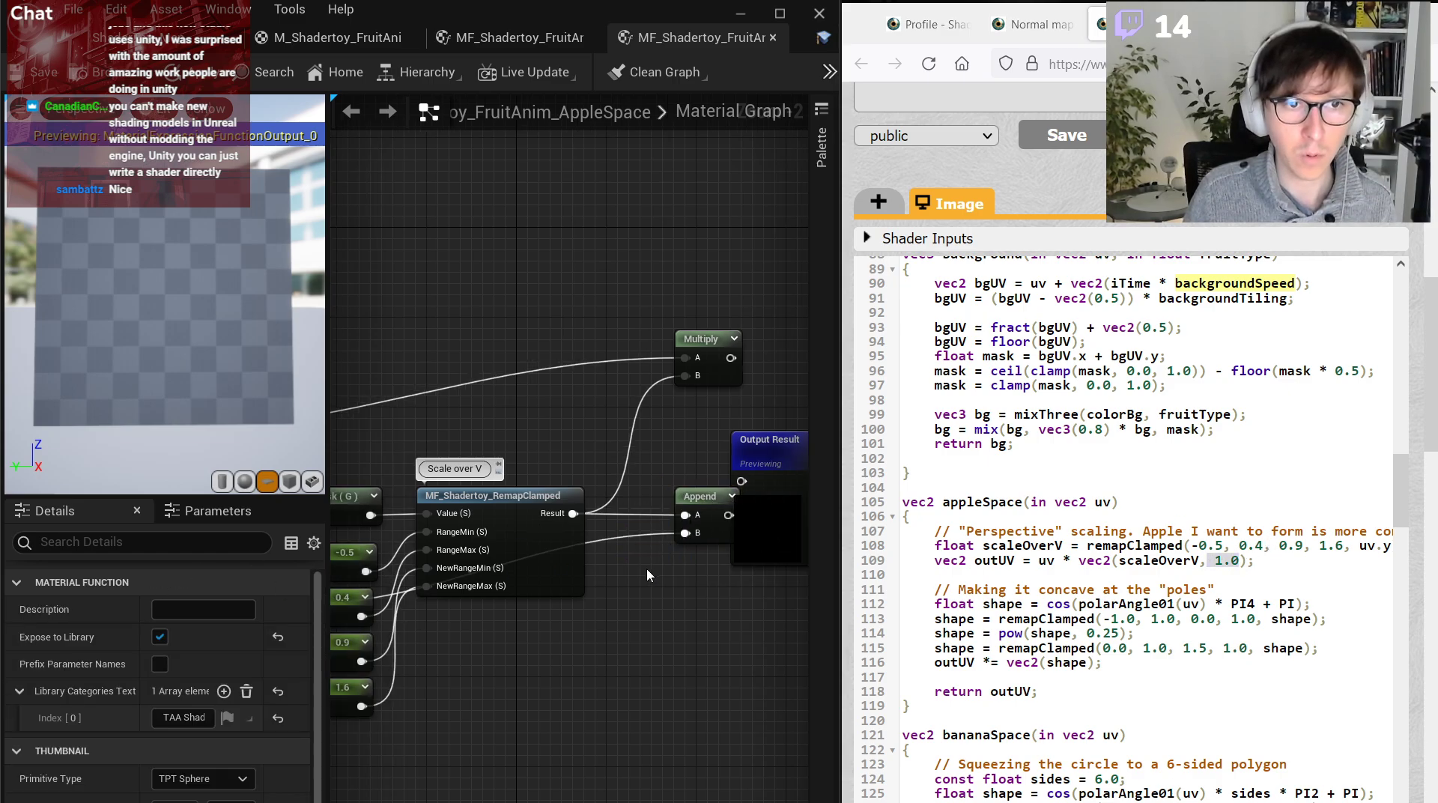
key(ctrl+z)
click(631, 553)
click(175, 611)
text(1)
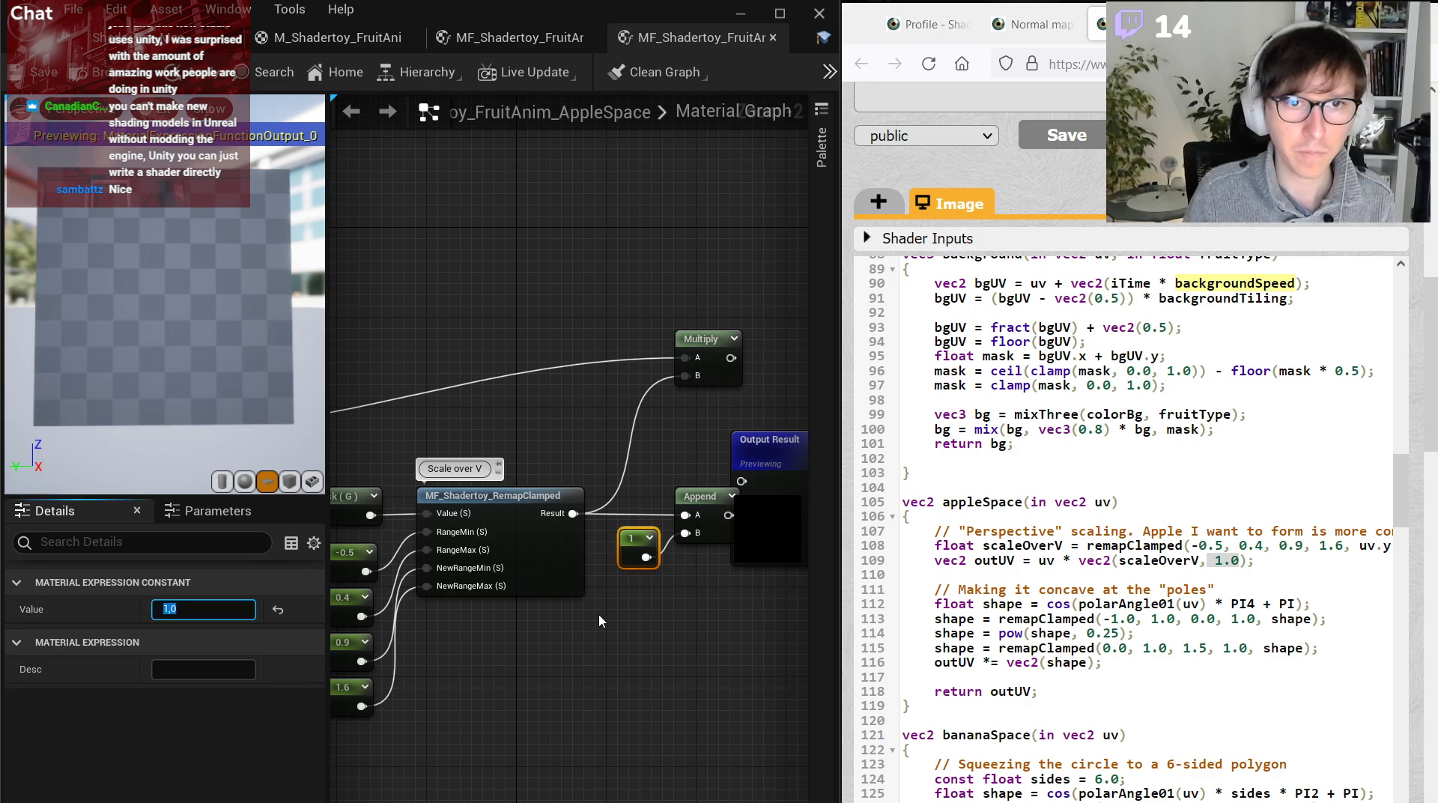
Connect the Append output to the Multiply node's B input and the Multiply output to Output Result.
drag(752, 457, 794, 460)
drag(676, 361, 743, 439)
drag(681, 515, 744, 418)
click(689, 574)
right_drag(689, 574, 599, 563)
mouse_move(717, 454)
mouse_down()
mouse_move(761, 432)
mouse_move(738, 448)
mouse_up()
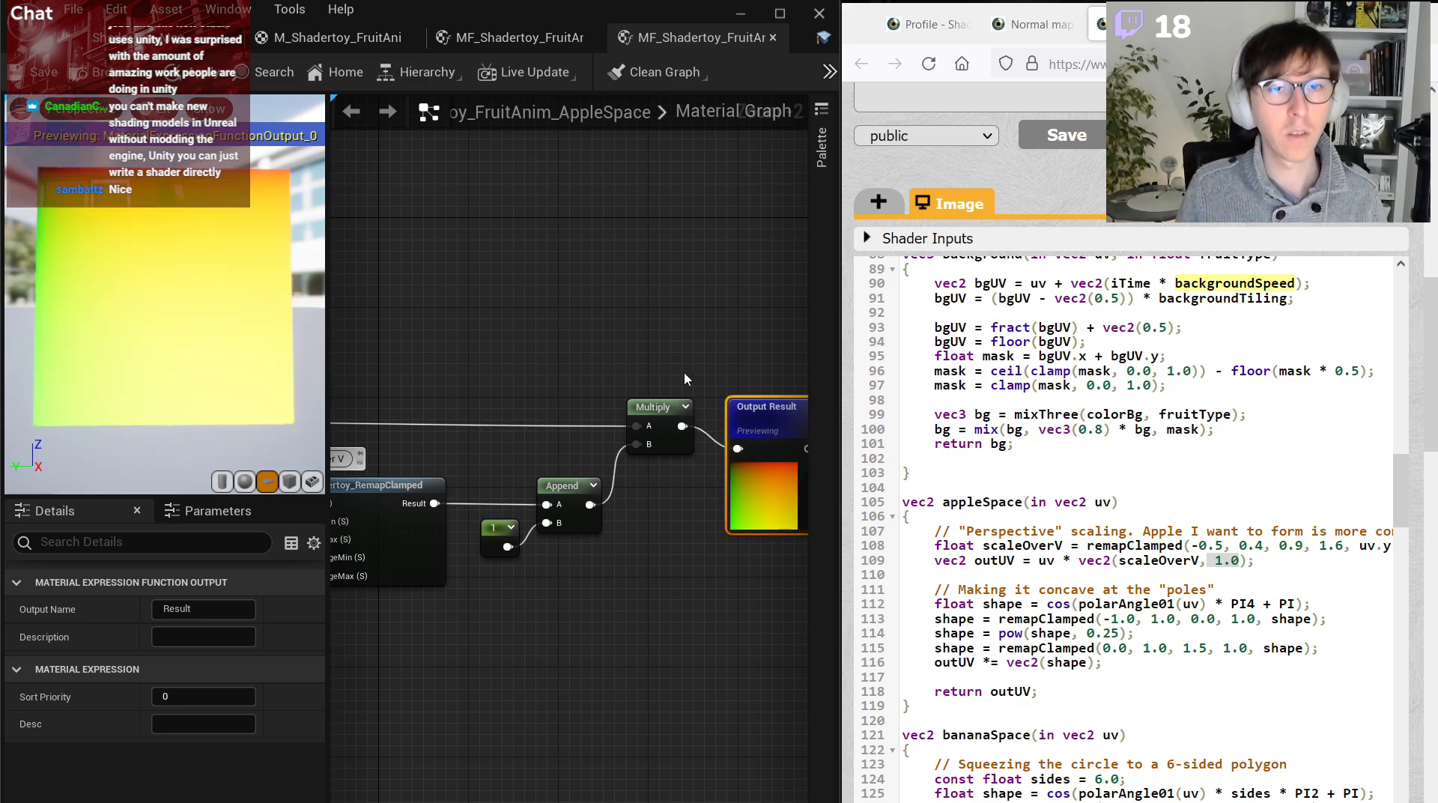
Move the Output Result node away from Multiply to leave room for more nodes between them.
scroll(621, 415, down, 2)
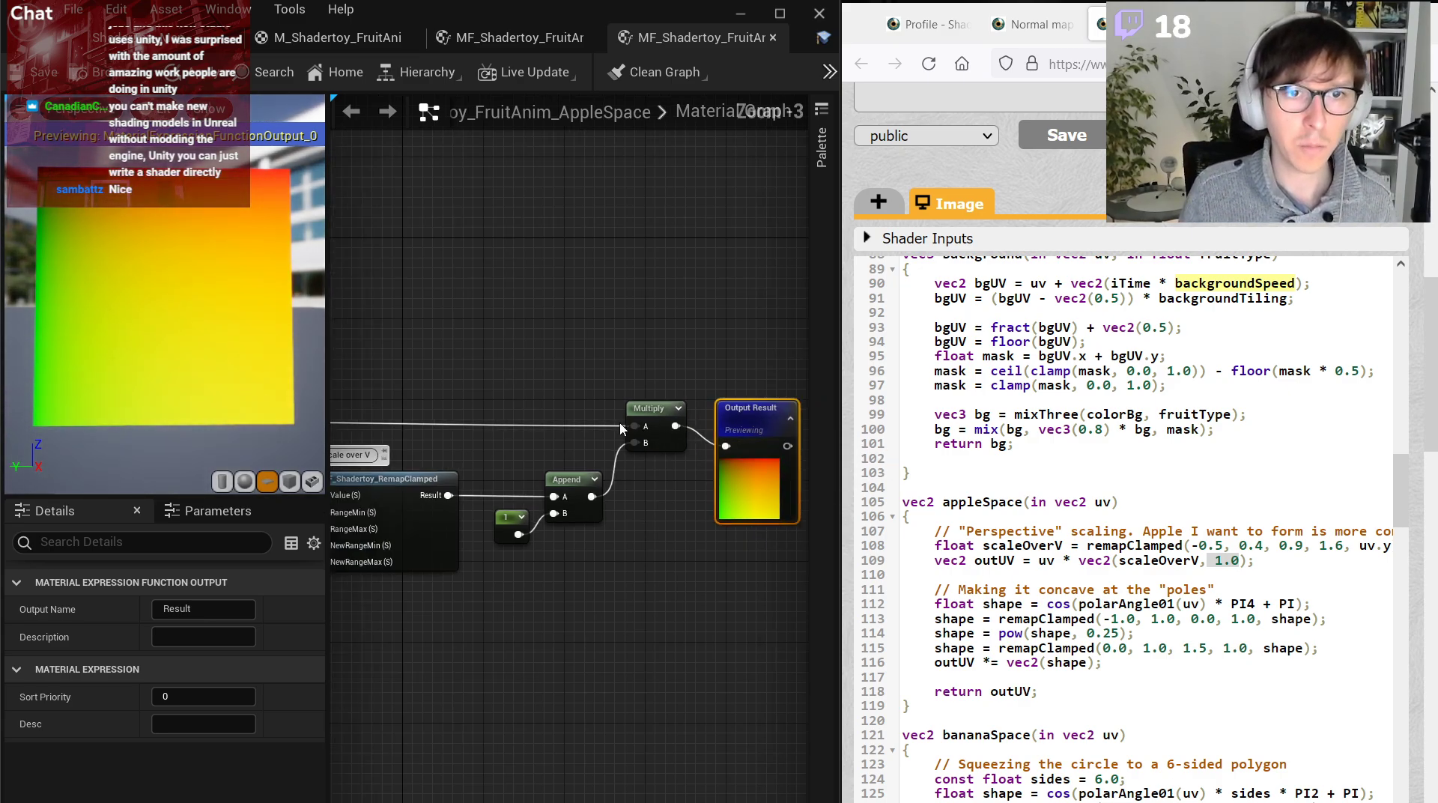
drag(704, 412, 732, 399)
right_drag(555, 419, 805, 420)
right_drag(767, 485, 389, 488)
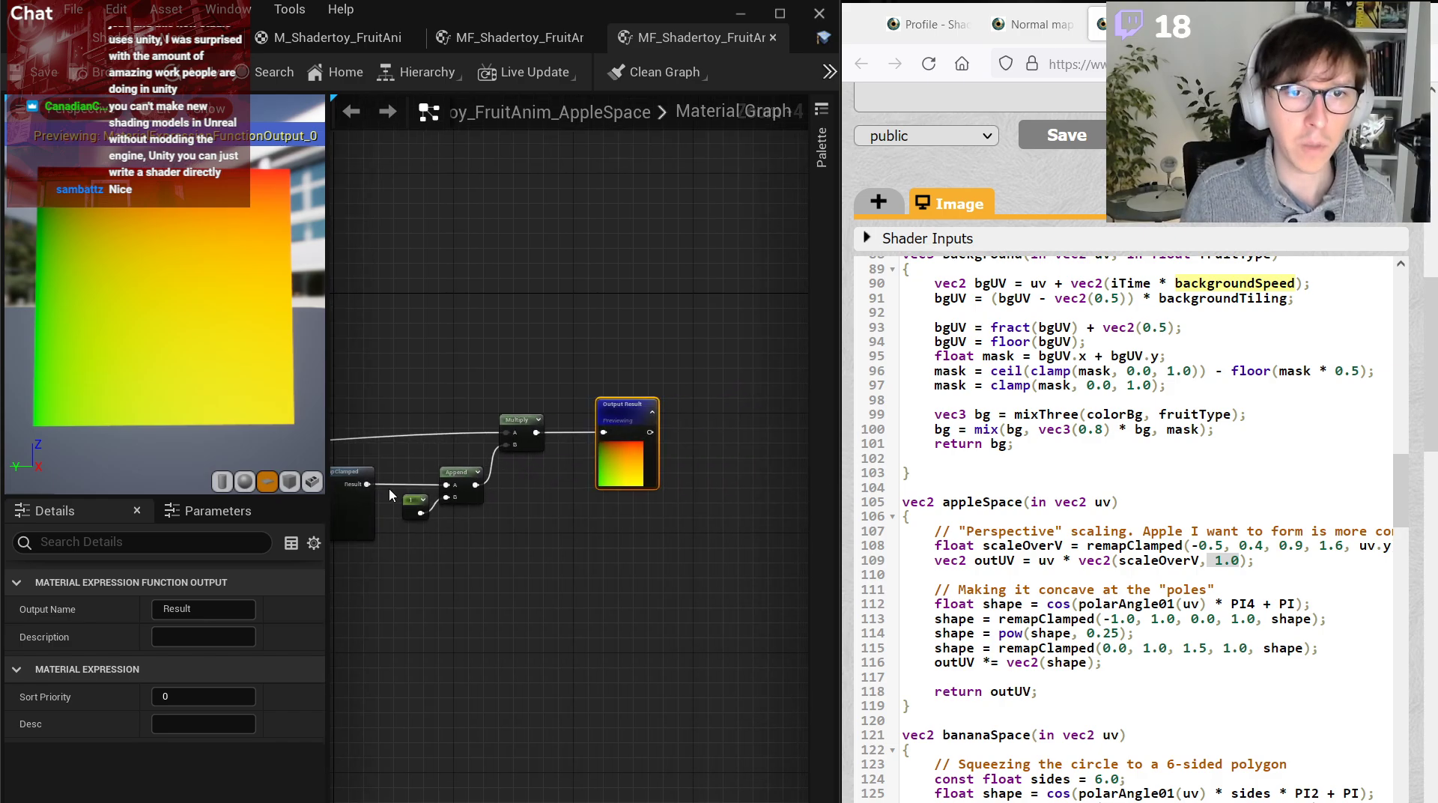
drag(523, 418, 531, 426)
drag(650, 407, 726, 409)
Add a Distance node above the Multiply–Output Result link and connect the Multiply output to its A input.
scroll(581, 489, up, 4)
right_click(687, 283)
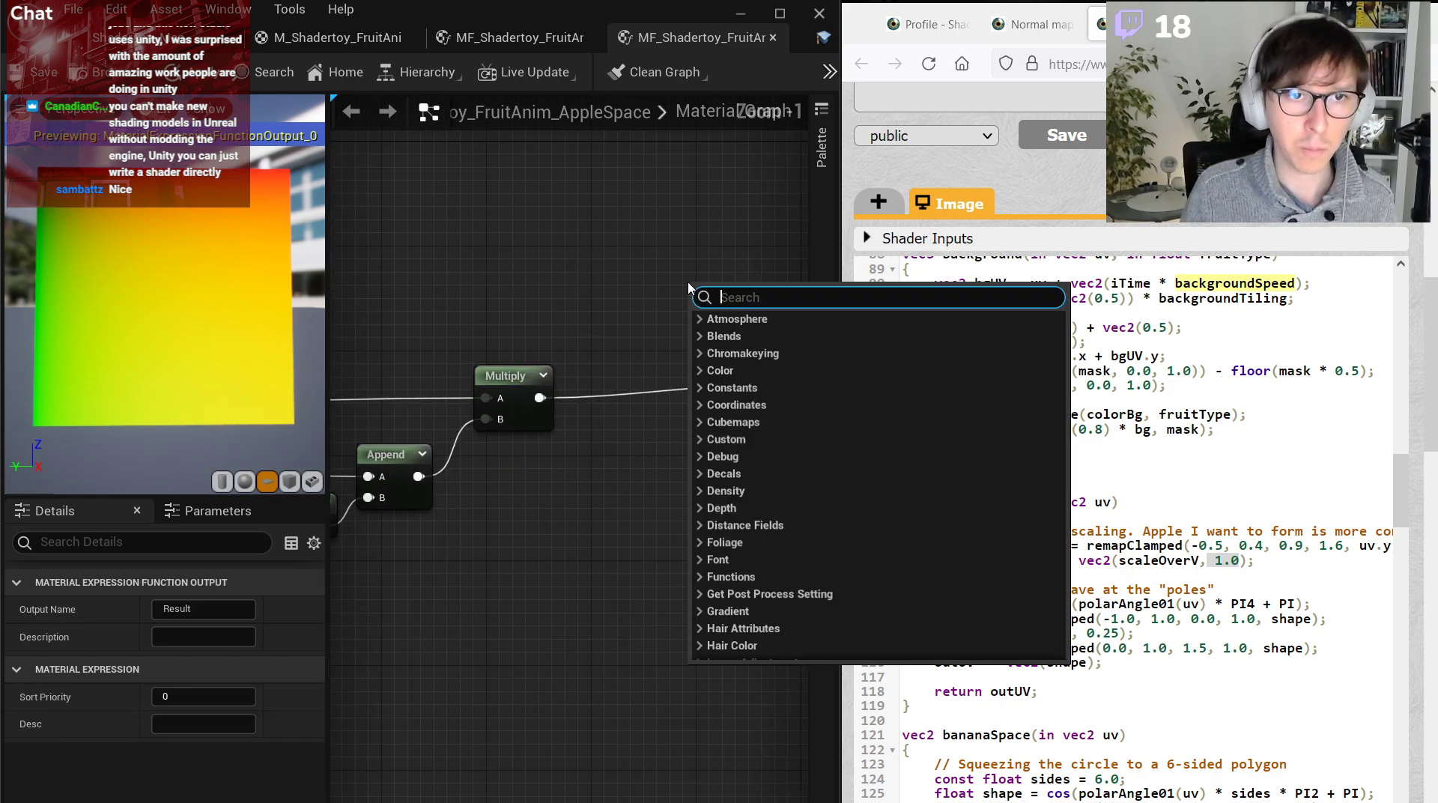
text(dista)
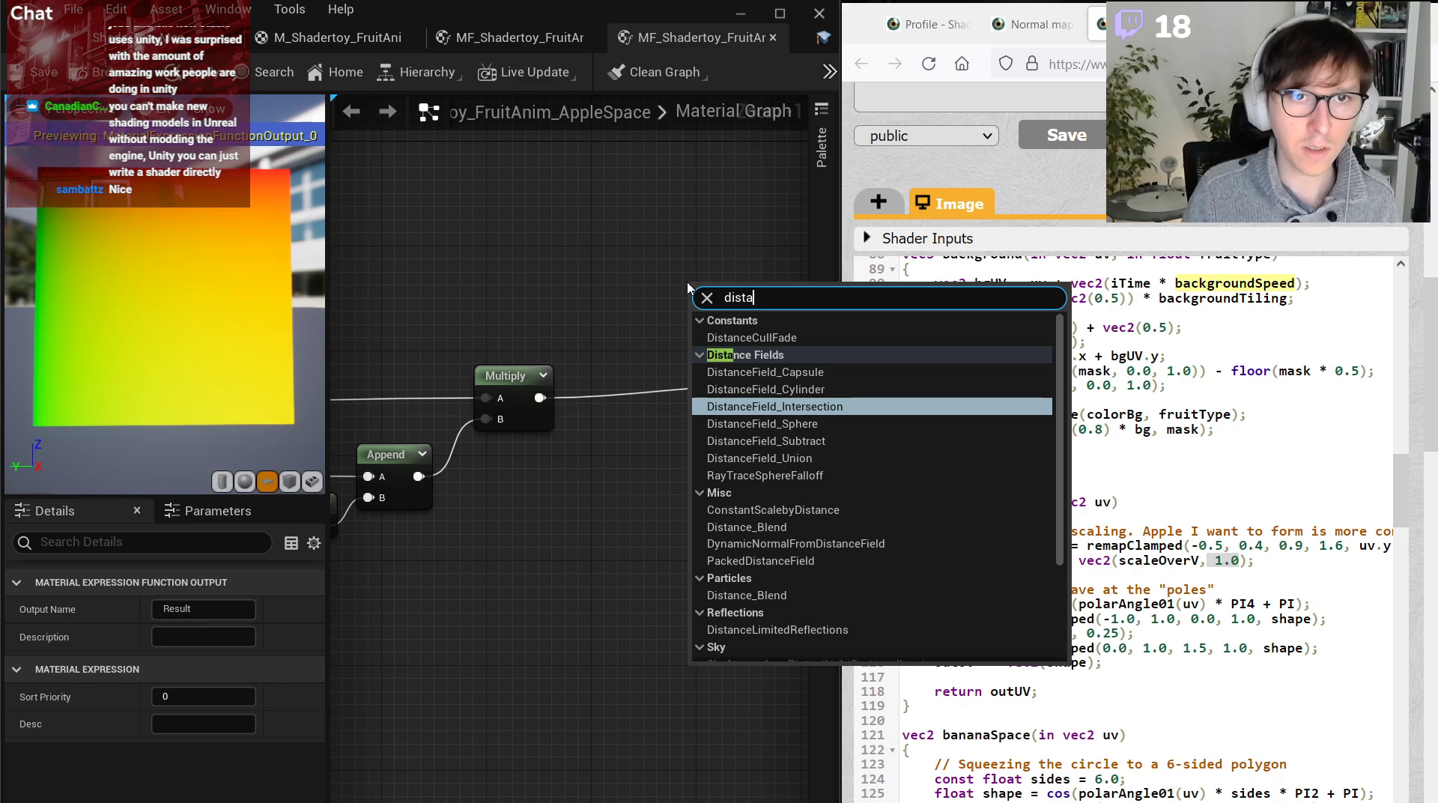
text(nce)
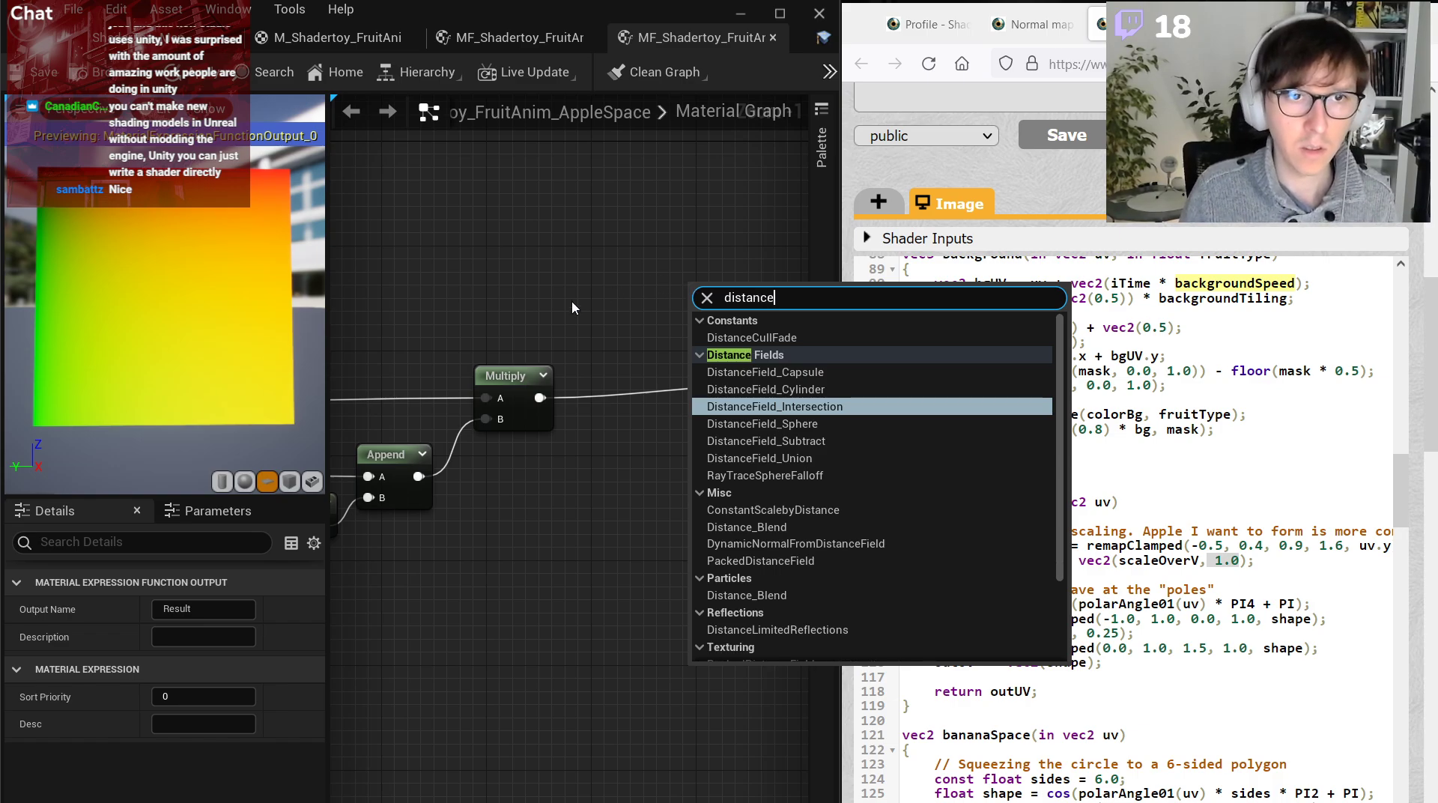
scroll(770, 436, down, 2)
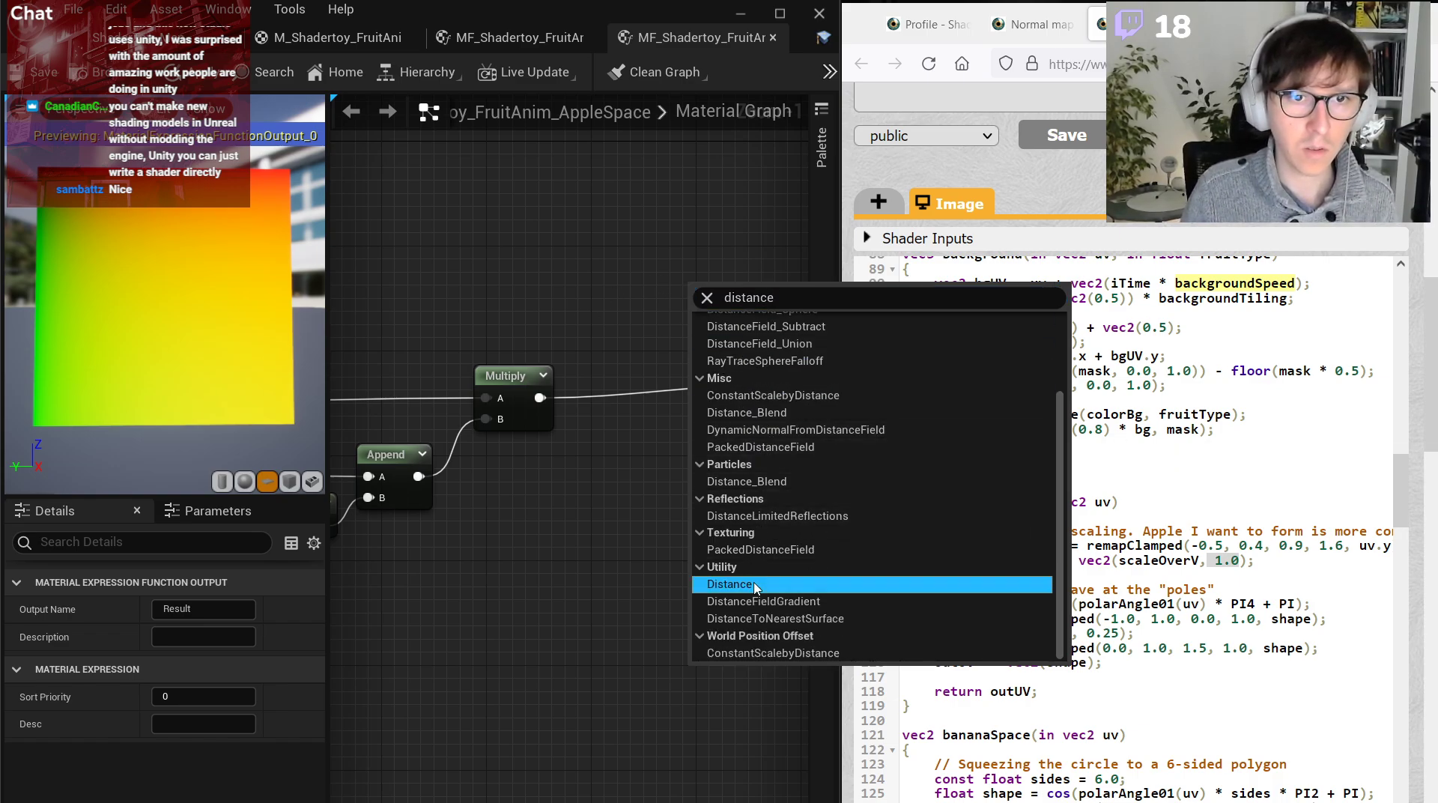
click(730, 585)
drag(558, 398, 670, 291)
Feed a constant of 0 into the Distance node's B input and connect the Distance output to Output Result.
key(1)
click(522, 284)
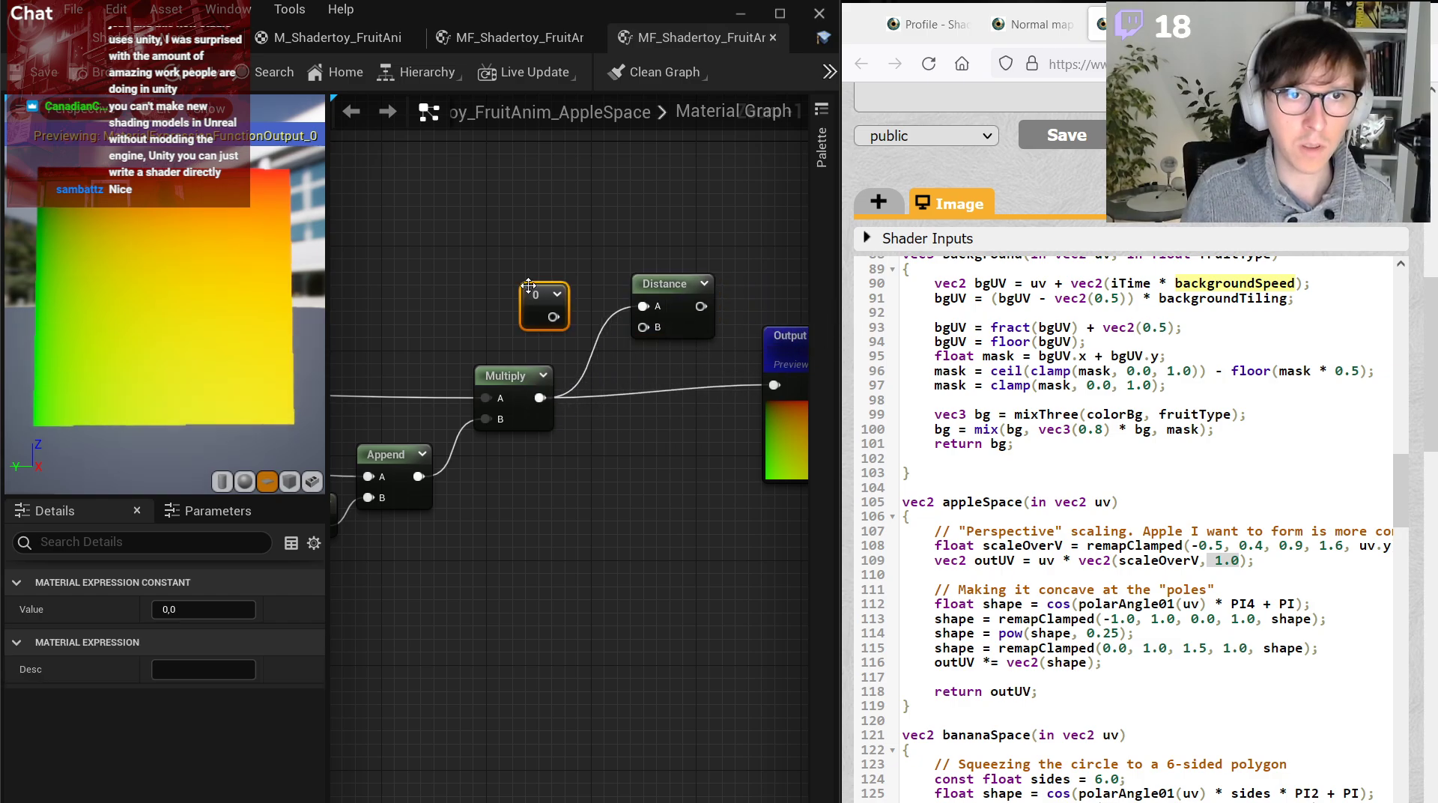
drag(553, 317, 646, 330)
drag(701, 307, 775, 385)
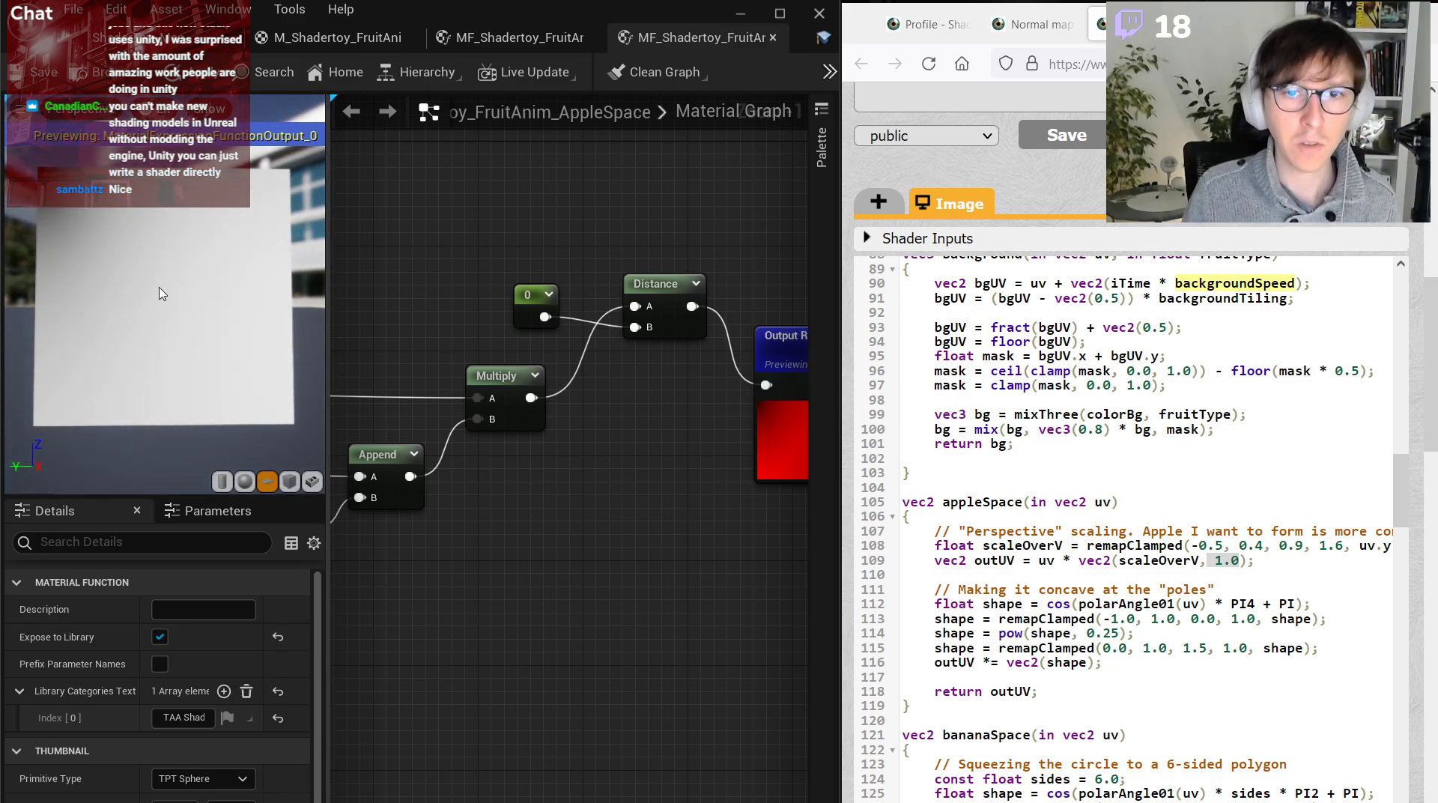
Insert an Add node between TexCoord and the Input UV node's Preview input.
right_drag(528, 263, 764, 272)
scroll(749, 274, down, 2)
right_drag(474, 340, 740, 330)
right_drag(409, 349, 580, 343)
scroll(580, 342, up, 3)
drag(581, 346, 541, 346)
key(a)
click(521, 306)
drag(579, 319, 616, 376)
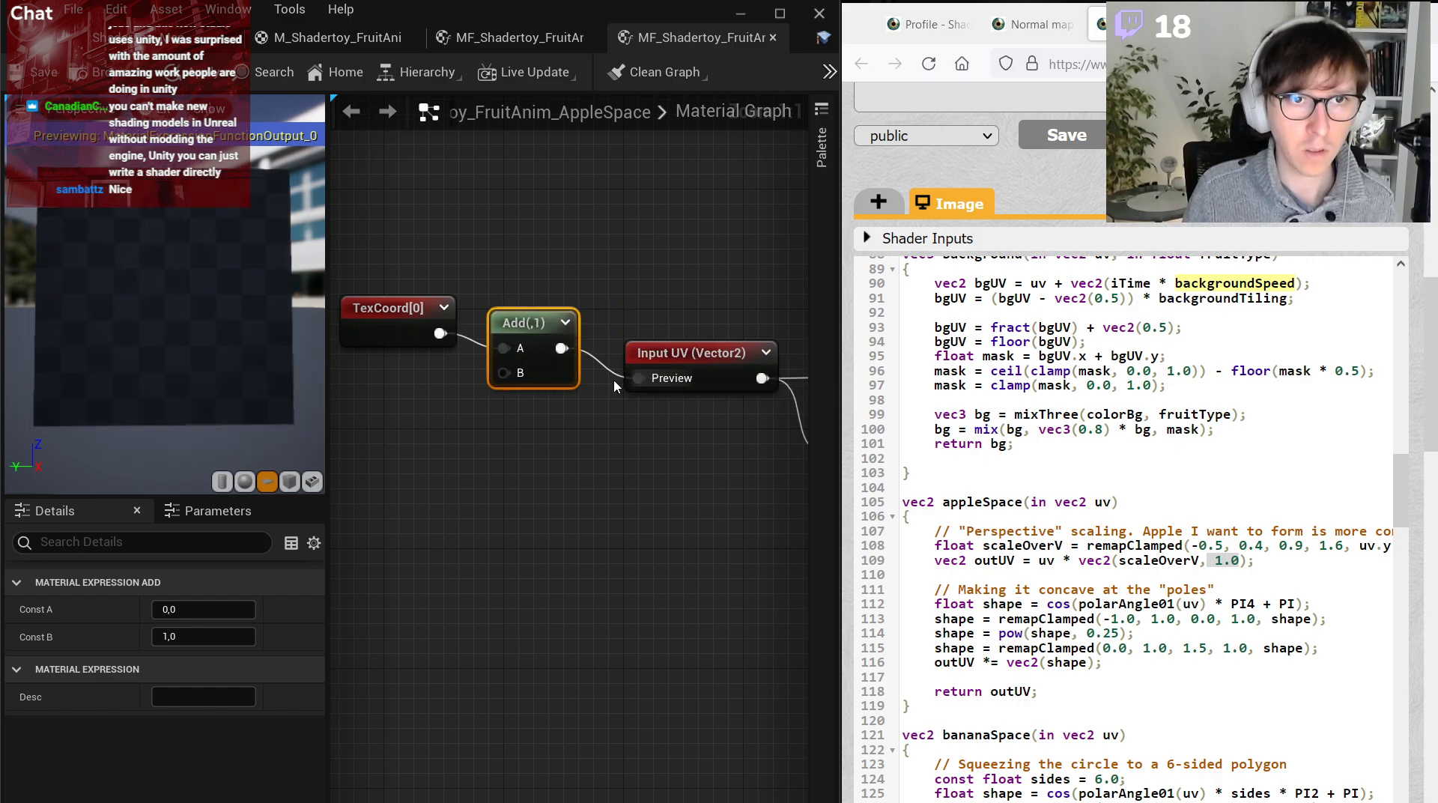
Add a two-component constant of 0.5, 0.5 and connect it to the Add node's B input.
key(2)
click(406, 379)
drag(451, 416, 505, 373)
click(180, 609)
text(0.5)
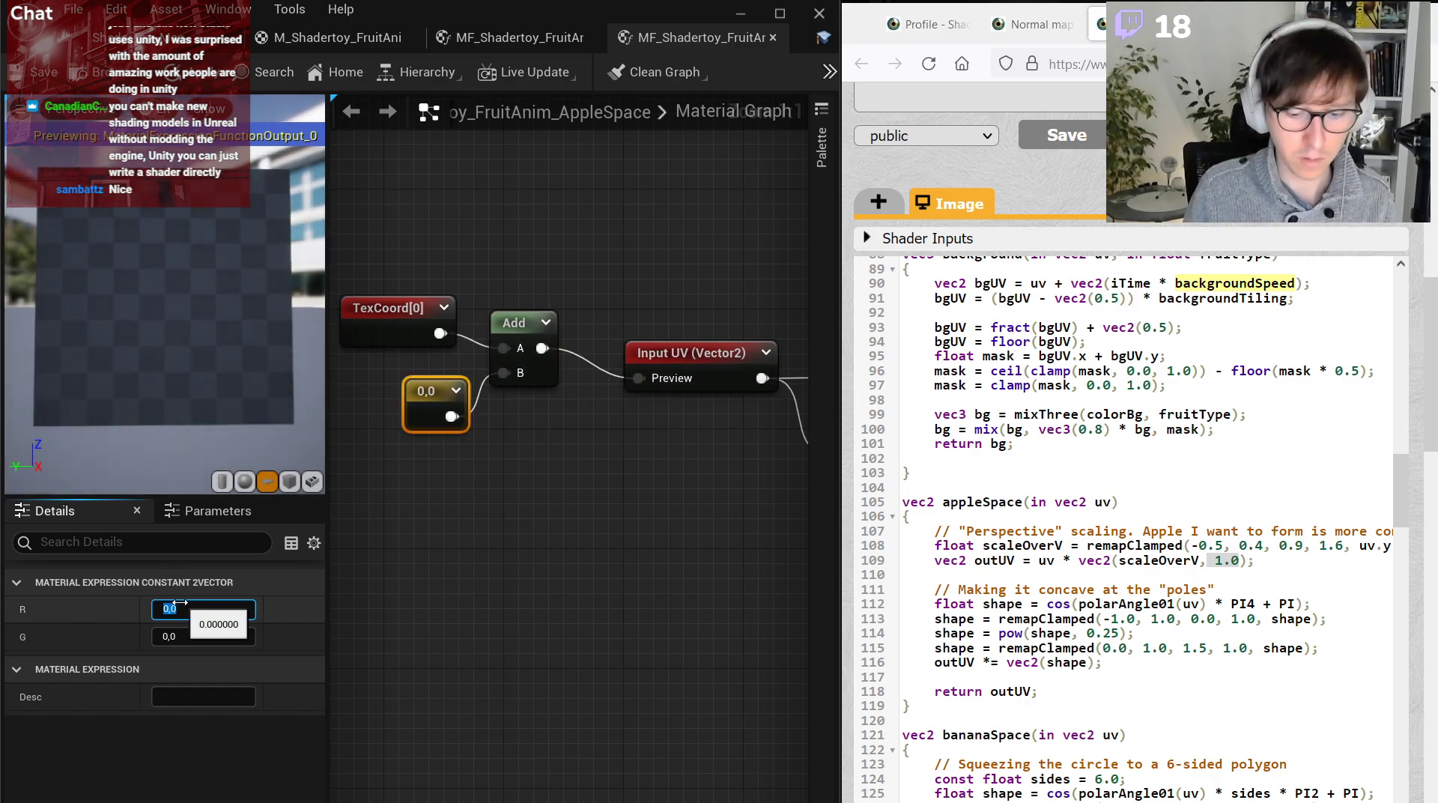
key(Tab)
text(0.5)
key(Return)
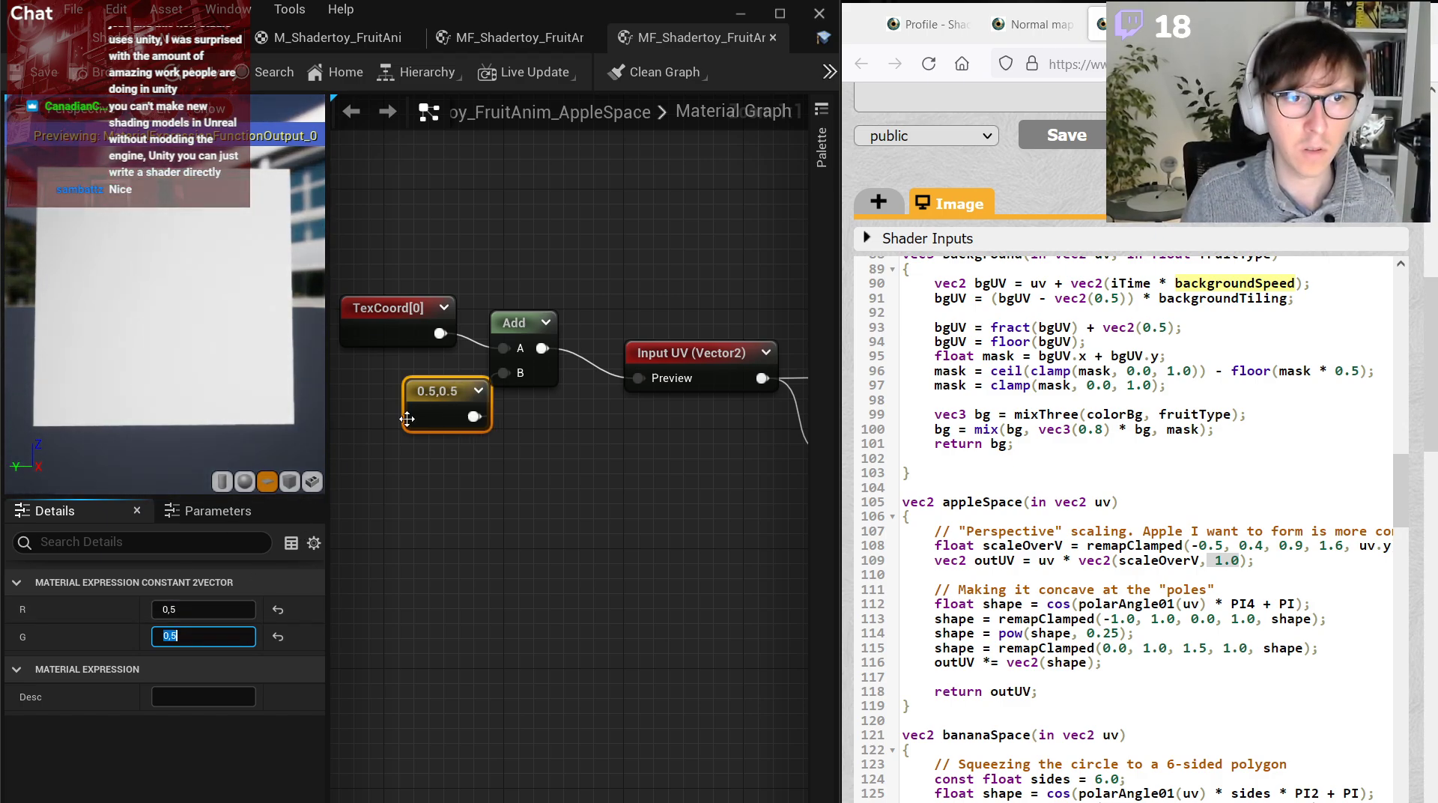
Set both components of the constant feeding the Add node to -0.5.
text(-)
key(Return)
click(228, 609)
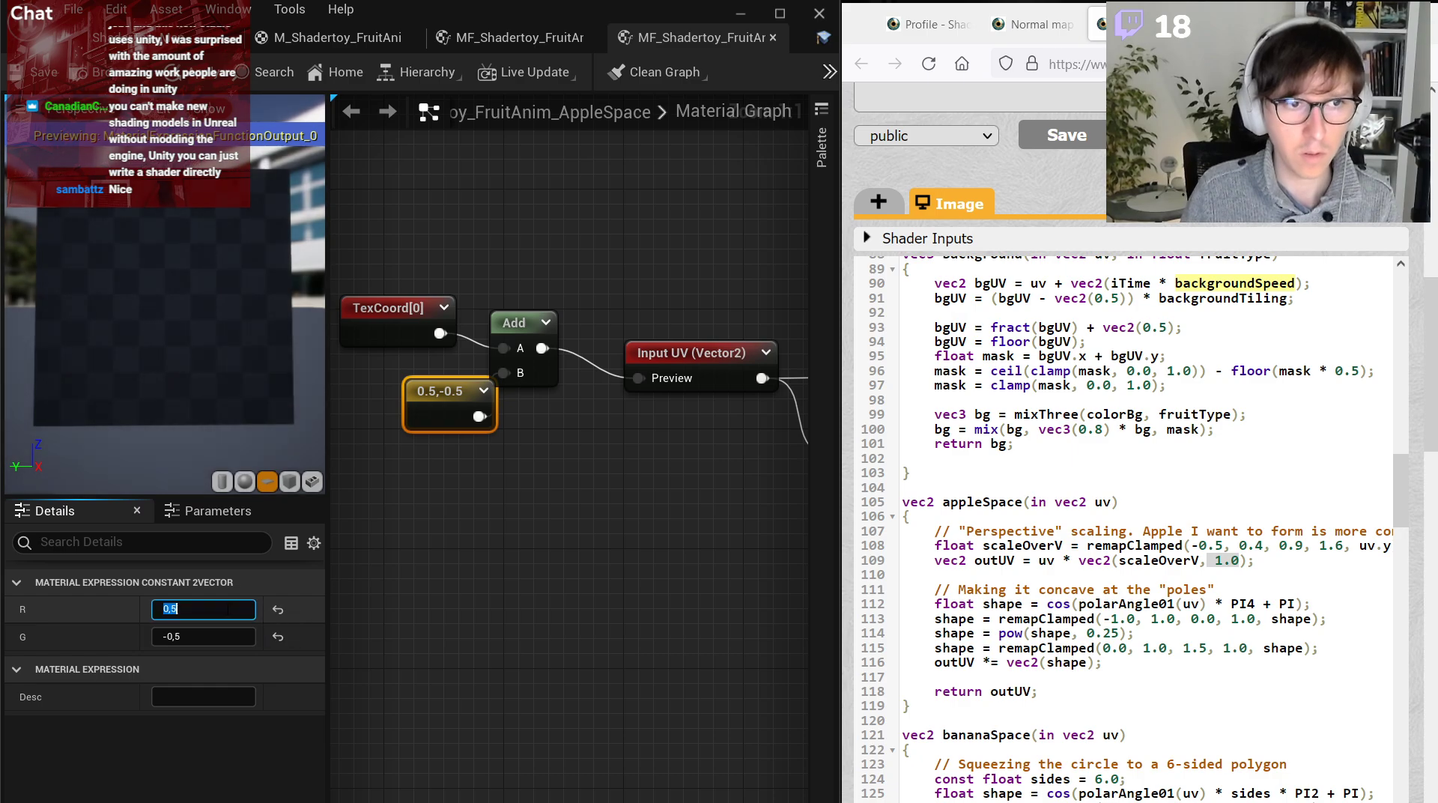
text(-0.5)
key(Return)
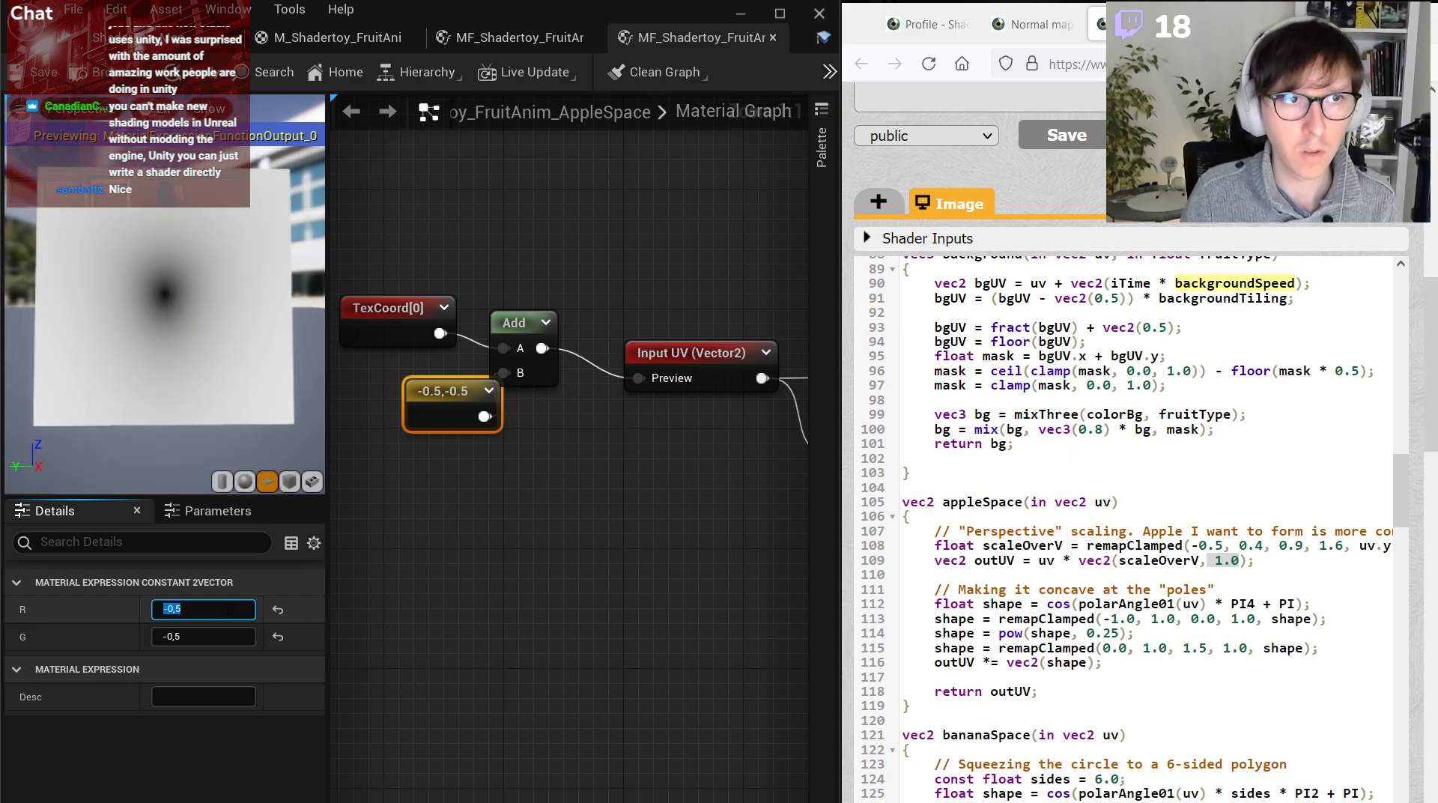
Add an If node after Distance and connect the Distance output to its A input.
right_drag(786, 577, 727, 562)
scroll(727, 561, down, 2)
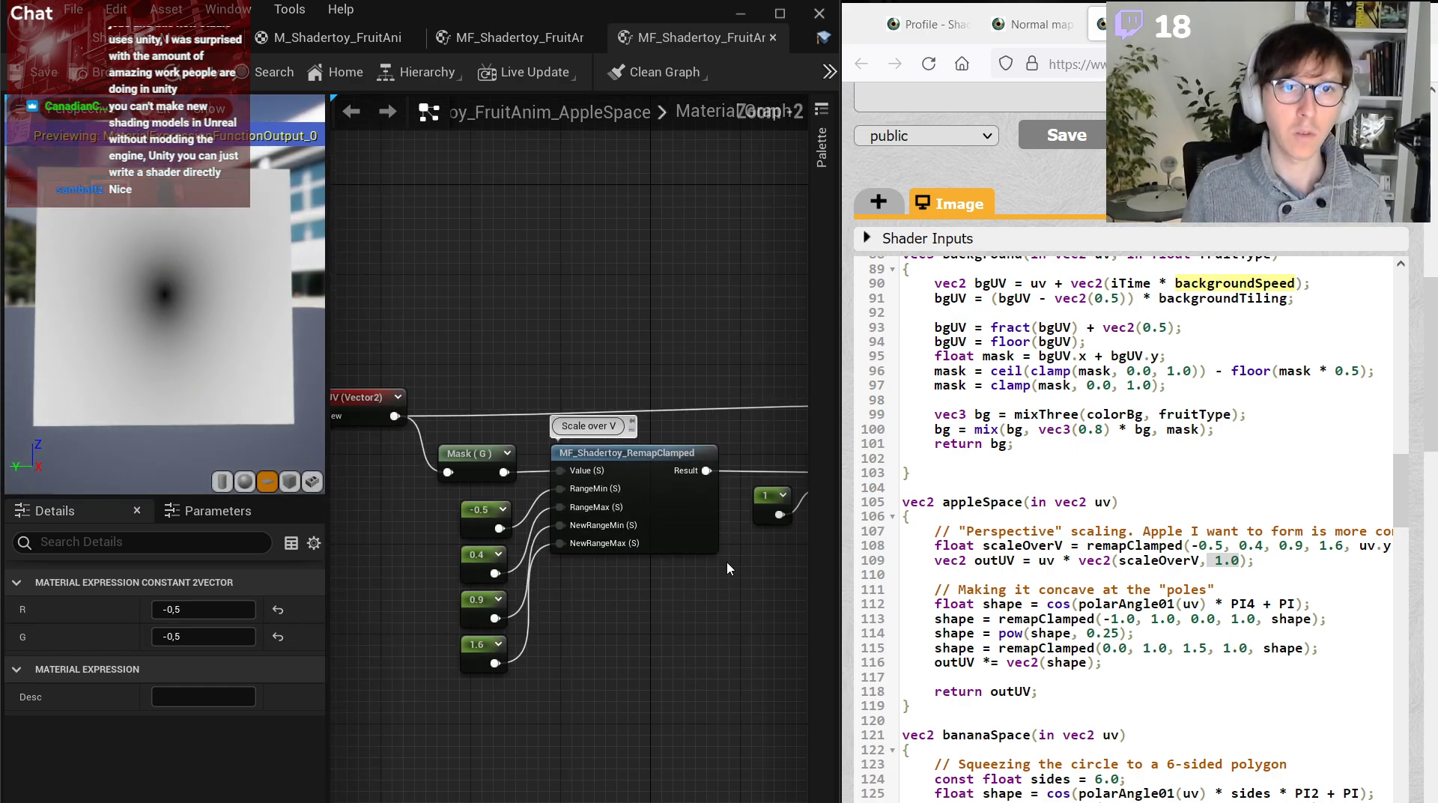
right_drag(628, 466, 386, 517)
click(543, 416)
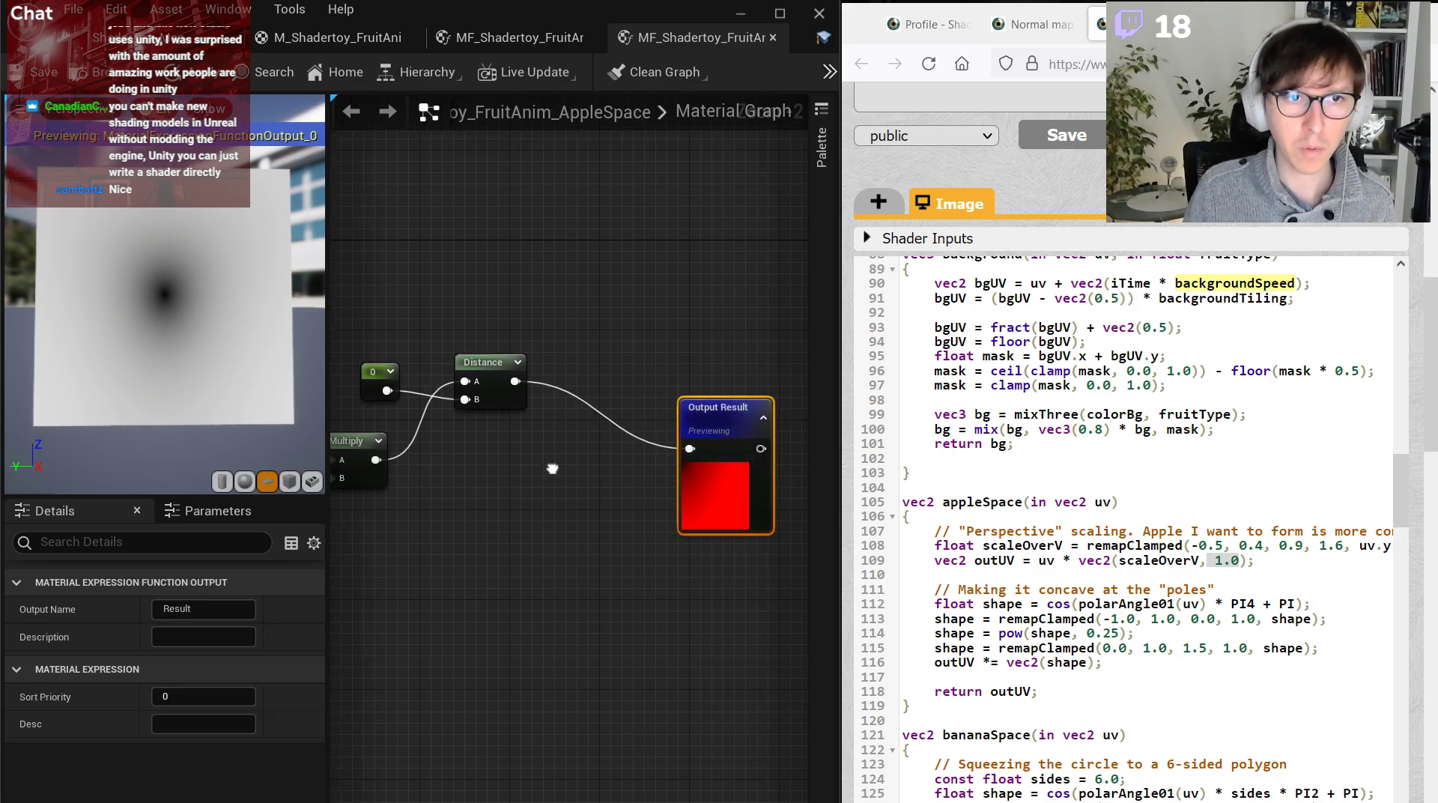
right_drag(527, 284, 661, 278)
right_click(661, 278)
text(if)
key(Return)
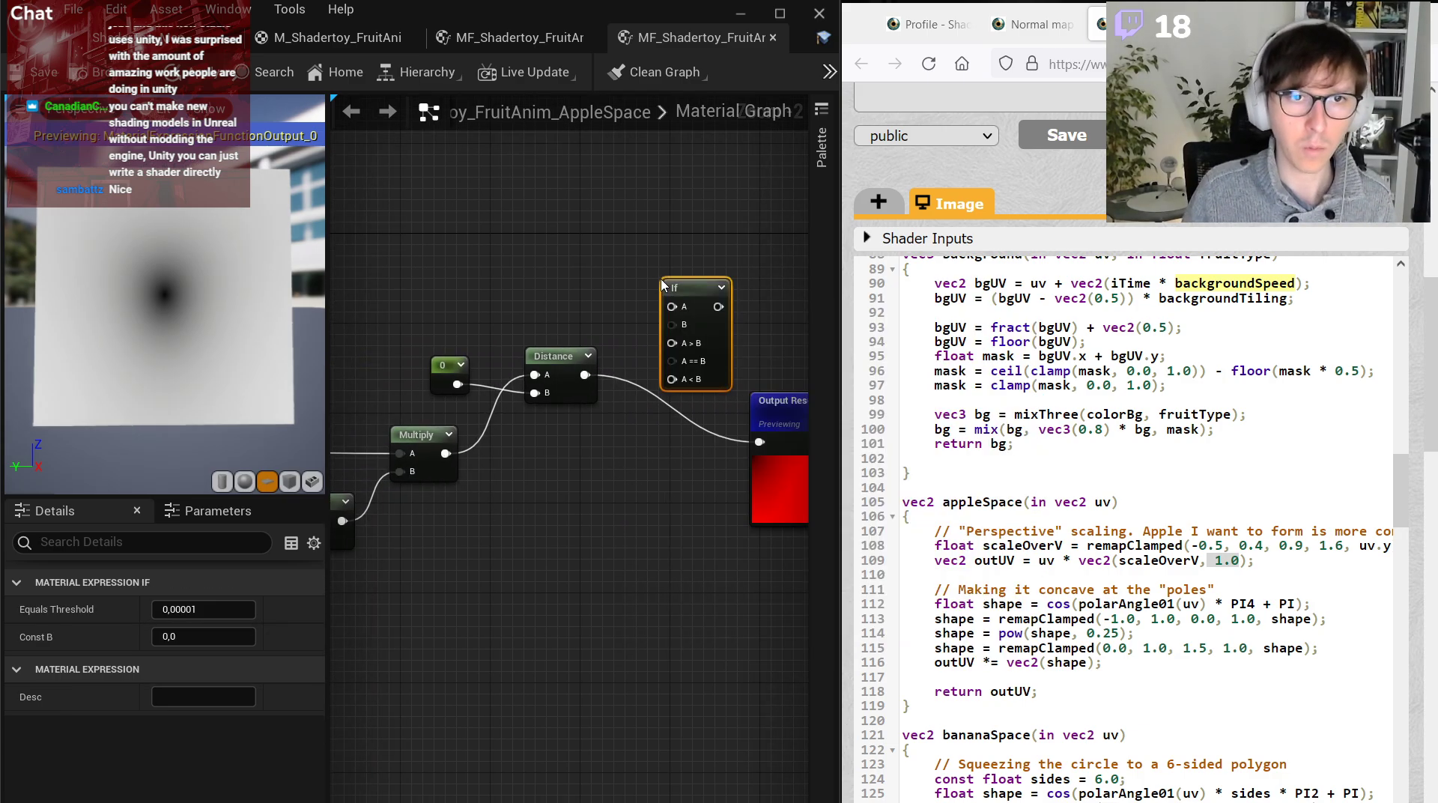
scroll(622, 277, up, 2)
drag(571, 406, 689, 340)
Feed a constant of 0.5 into the If node's B input and connect the If output to Output Result.
key(1)
click(613, 271)
right_drag(632, 314, 519, 315)
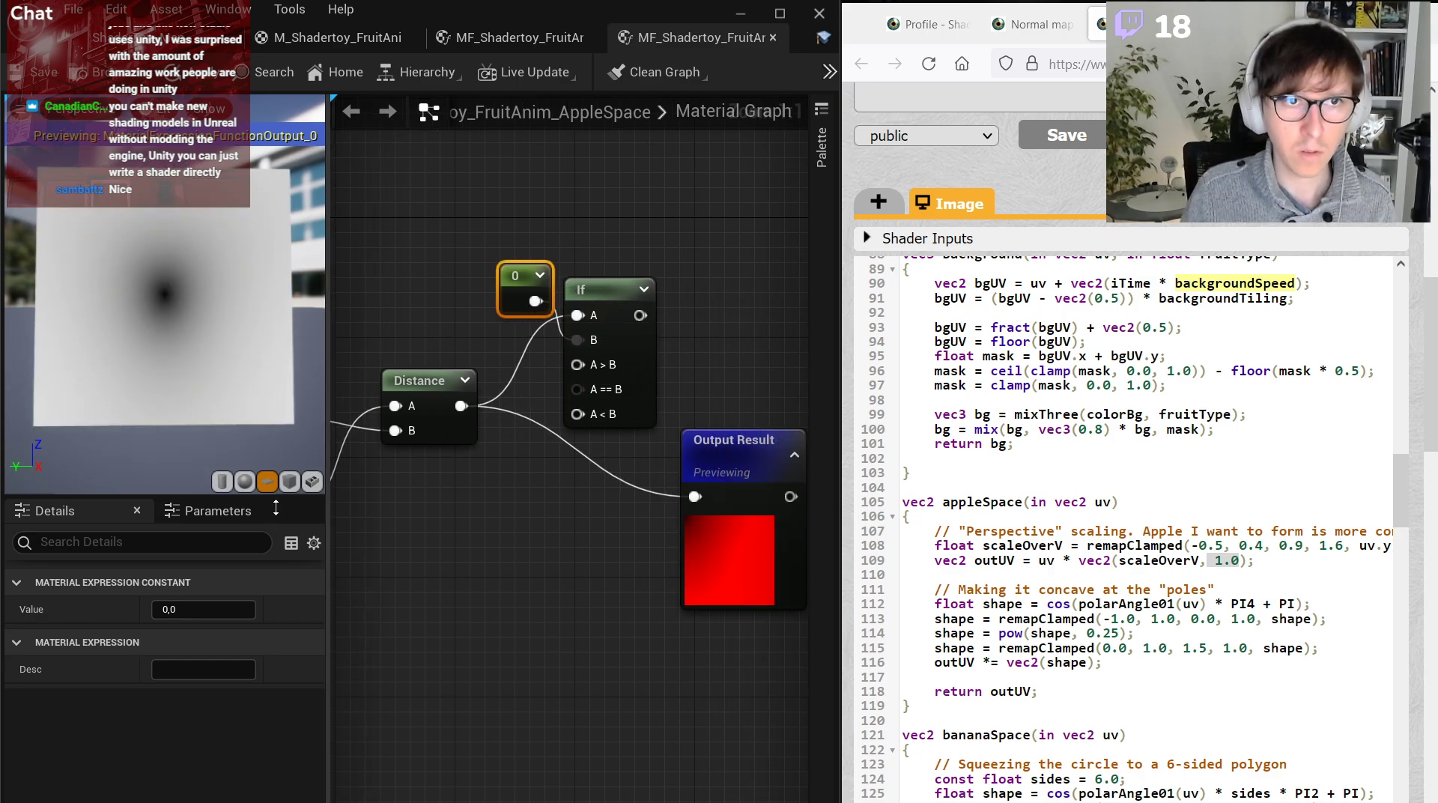
click(196, 609)
drag(524, 290, 478, 289)
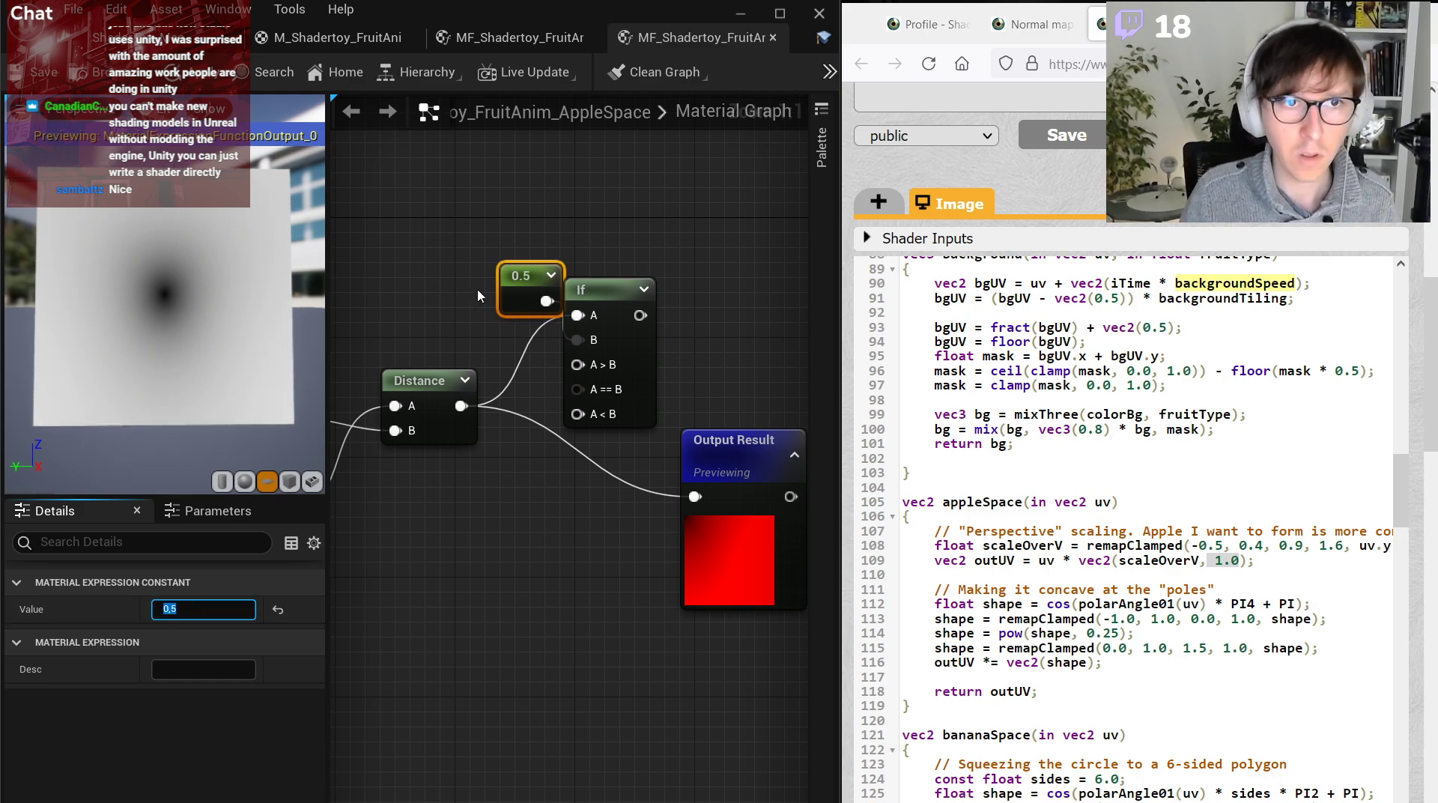
drag(641, 315, 695, 497)
Add two constants of 0 and connect them to the If node's A > B and A < B inputs.
key(1)
click(464, 490)
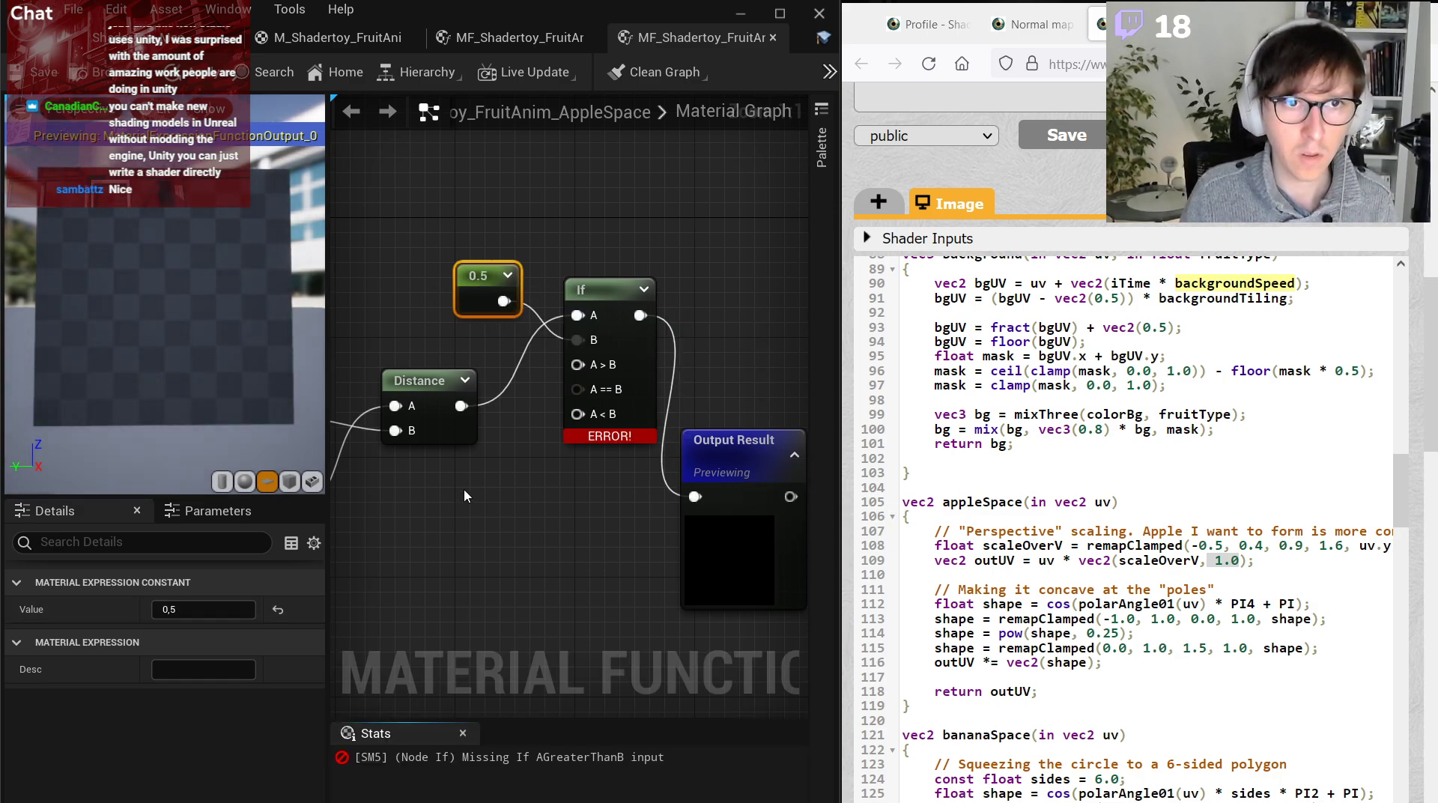
click(475, 563)
key(1)
click(465, 569)
drag(500, 606, 577, 414)
drag(503, 512, 578, 365)
Set the constant feeding the If node's A < B input to 1.
click(491, 592)
click(168, 609)
text(1)
key(Return)
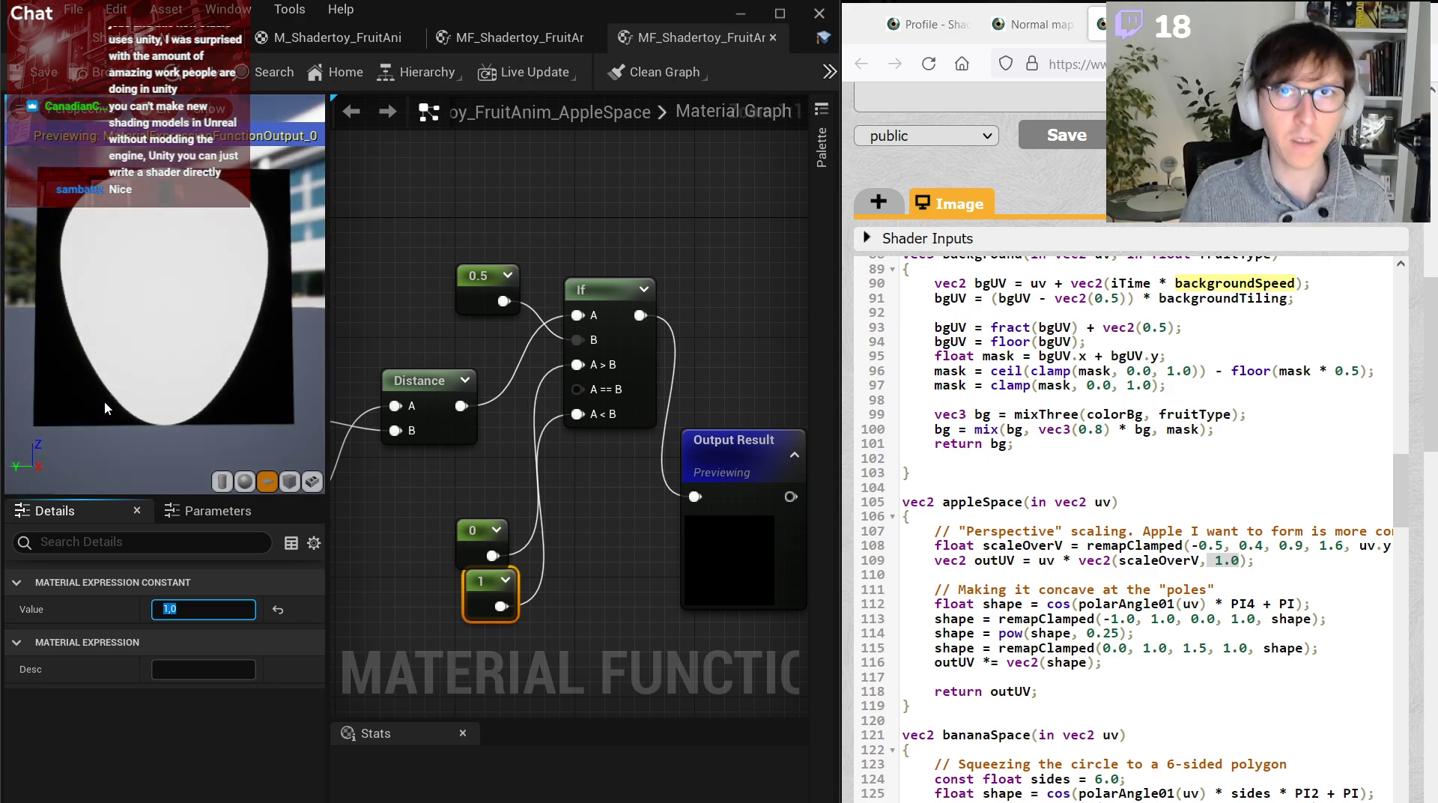
Feed Input UV directly into the Distance node's A input to preview the shape without the V scaling.
scroll(216, 407, down, 5)
right_drag(475, 286, 805, 232)
scroll(545, 305, down, 3)
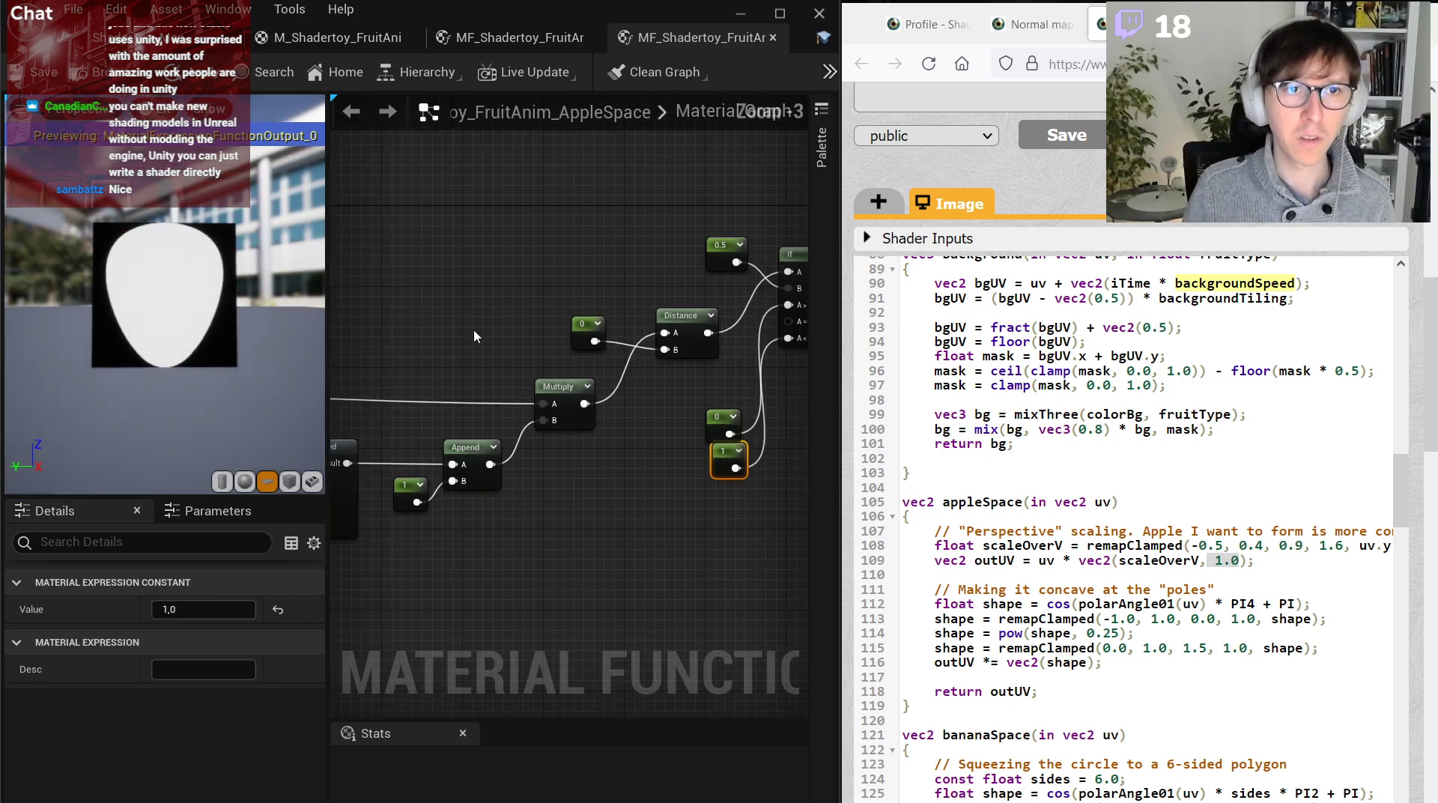
right_drag(457, 337, 808, 322)
right_drag(356, 346, 234, 363)
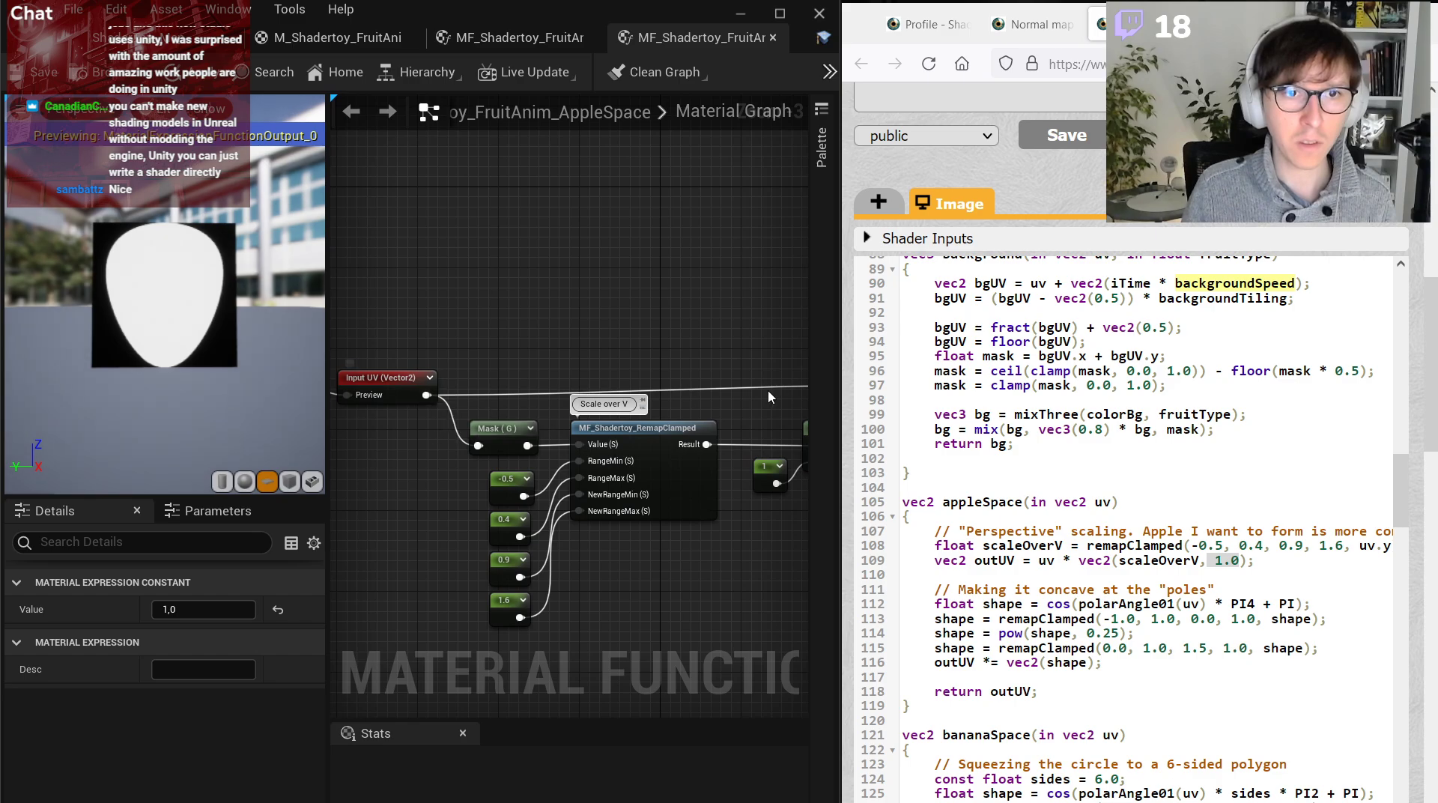
right_drag(771, 394, 323, 403)
right_drag(508, 397, 651, 395)
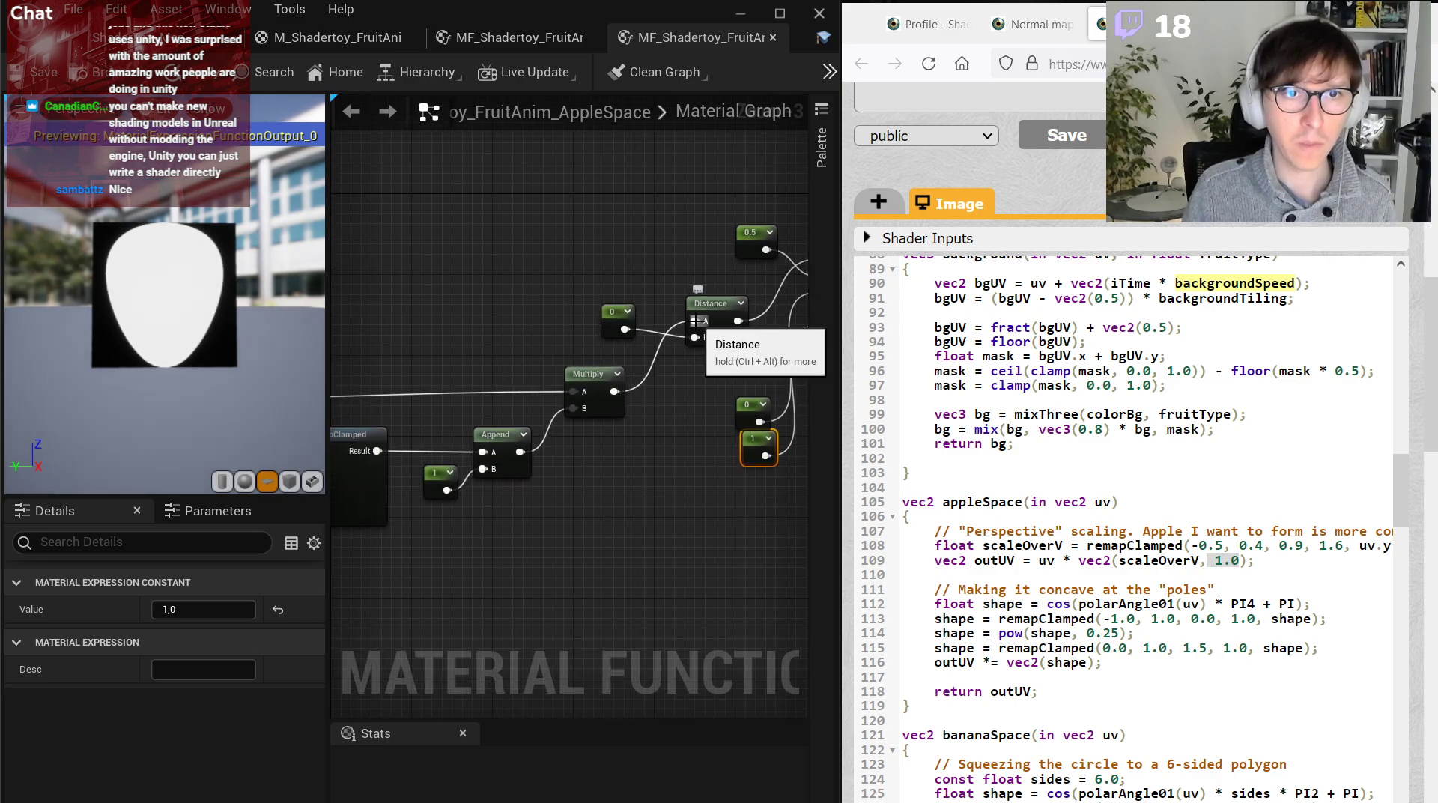
drag(718, 321, 650, 401)
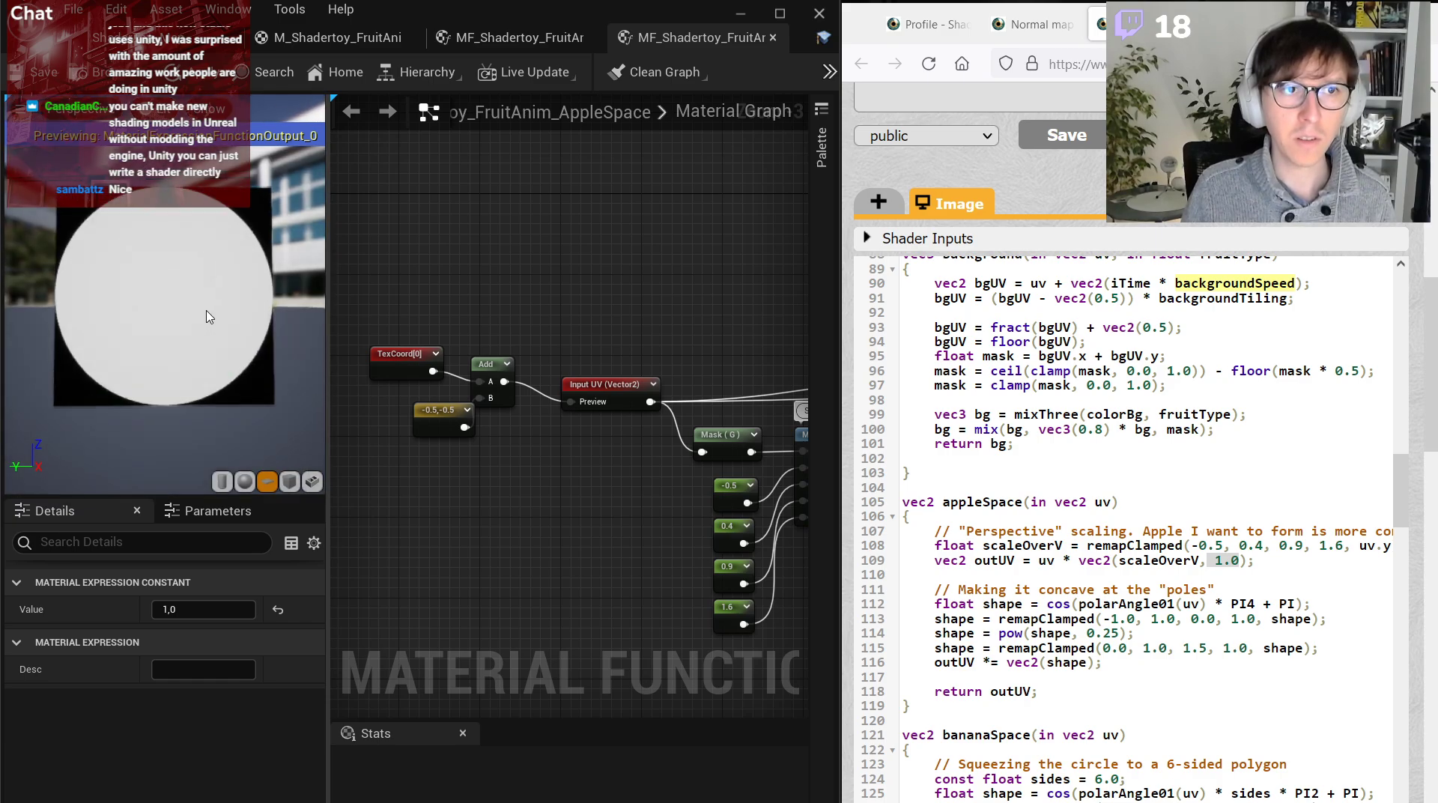
Reconnect the Multiply output to the Distance node's A input to preview the scaled shape.
right_drag(620, 386, 384, 337)
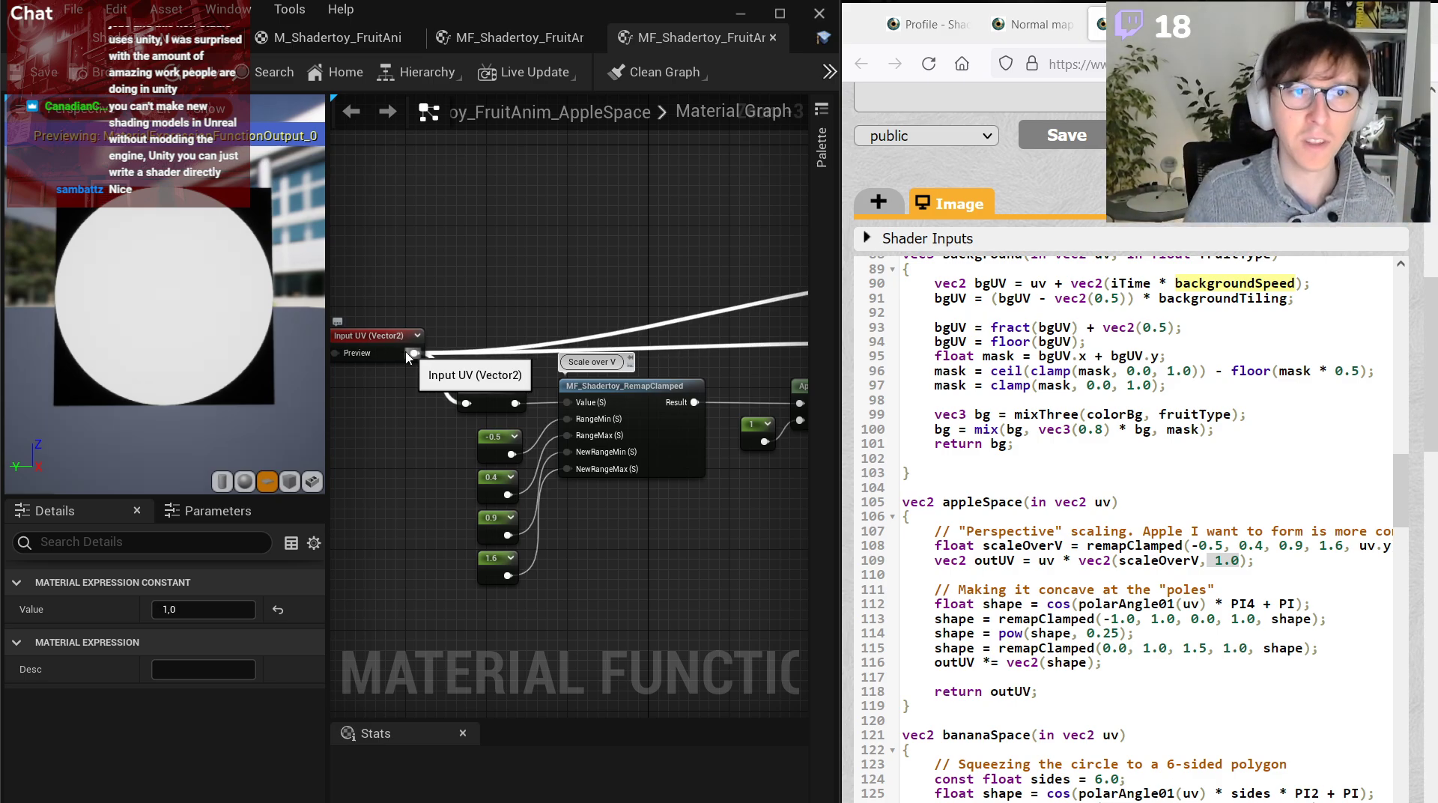
drag(671, 592, 468, 393)
click(681, 559)
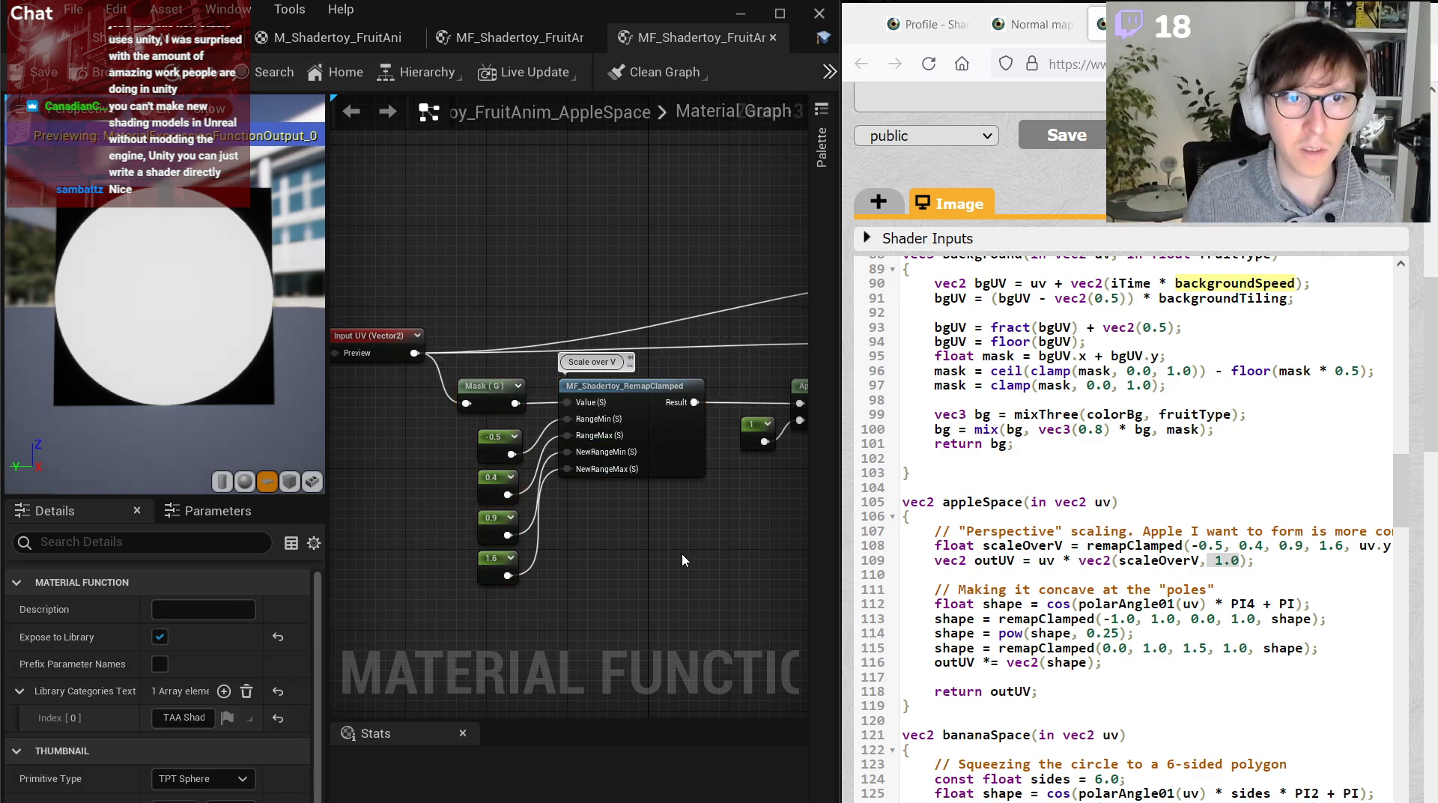
right_drag(681, 559, 440, 560)
right_drag(615, 502, 431, 555)
drag(507, 402, 601, 333)
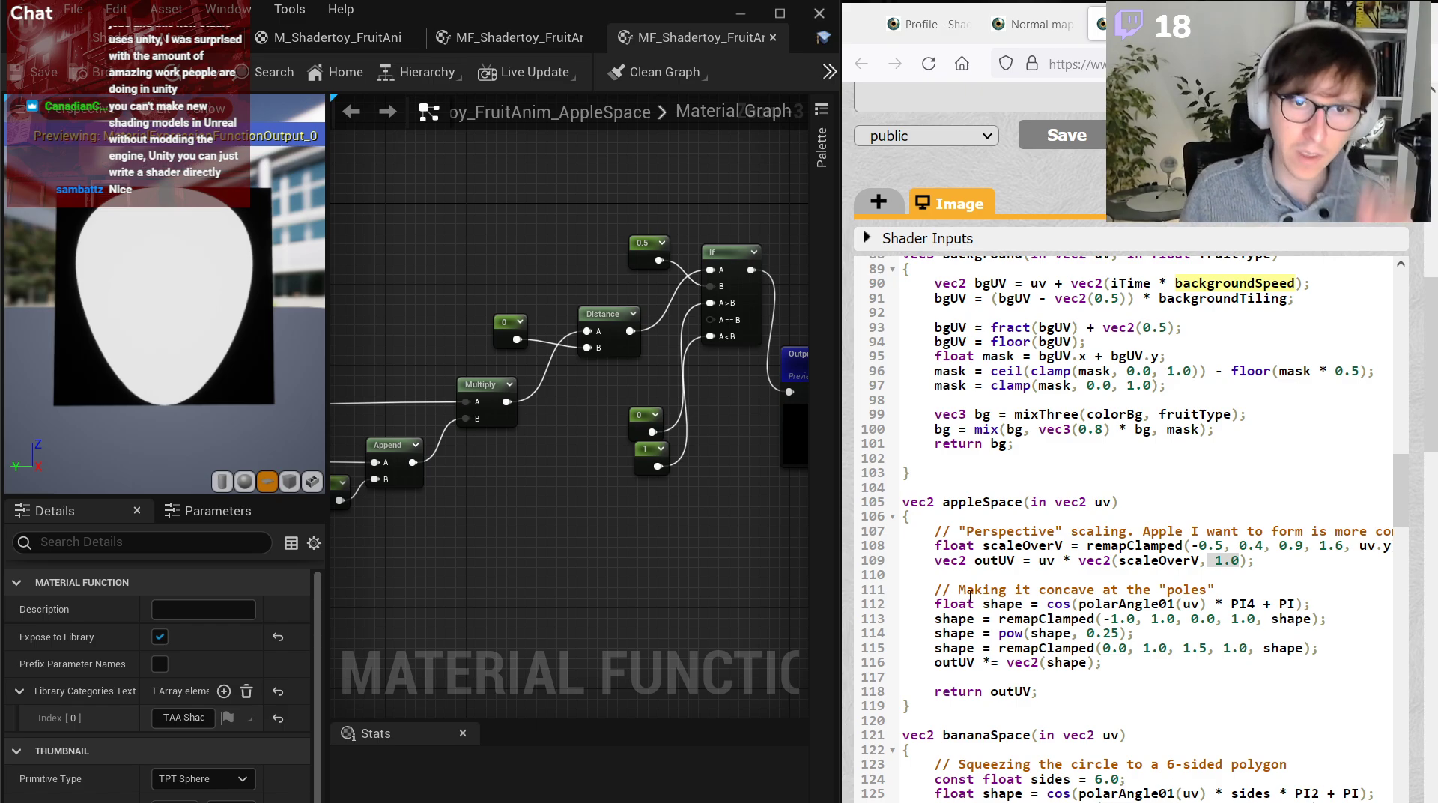
Copy the text of the "Perspective" scaling comment from the appleSpace code.
drag(970, 596, 999, 596)
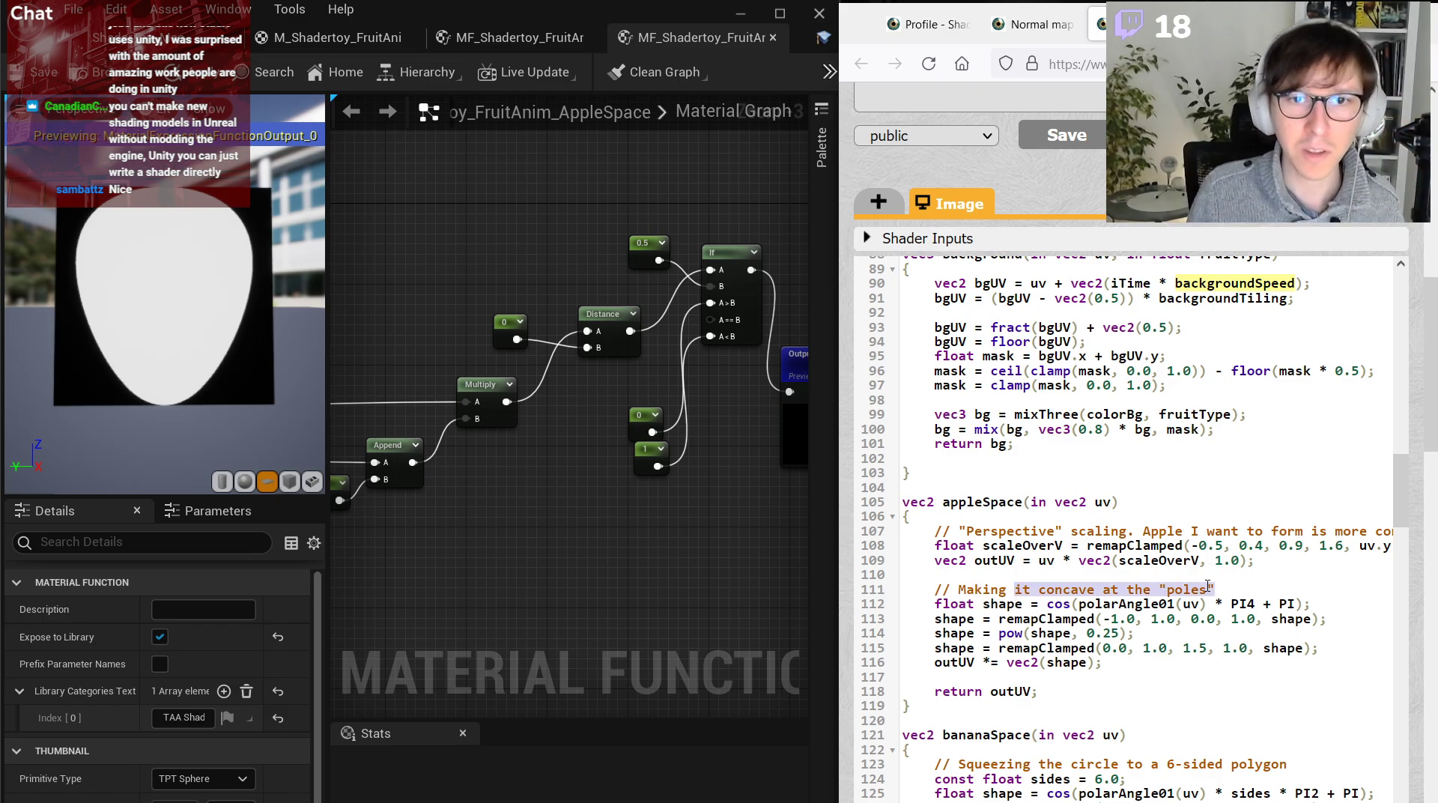
drag(962, 536, 1141, 537)
drag(1376, 528, 1413, 541)
Move the circle mask nodes below the scaling chain and disconnect them from Multiply and Output Result.
scroll(659, 480, down, 3)
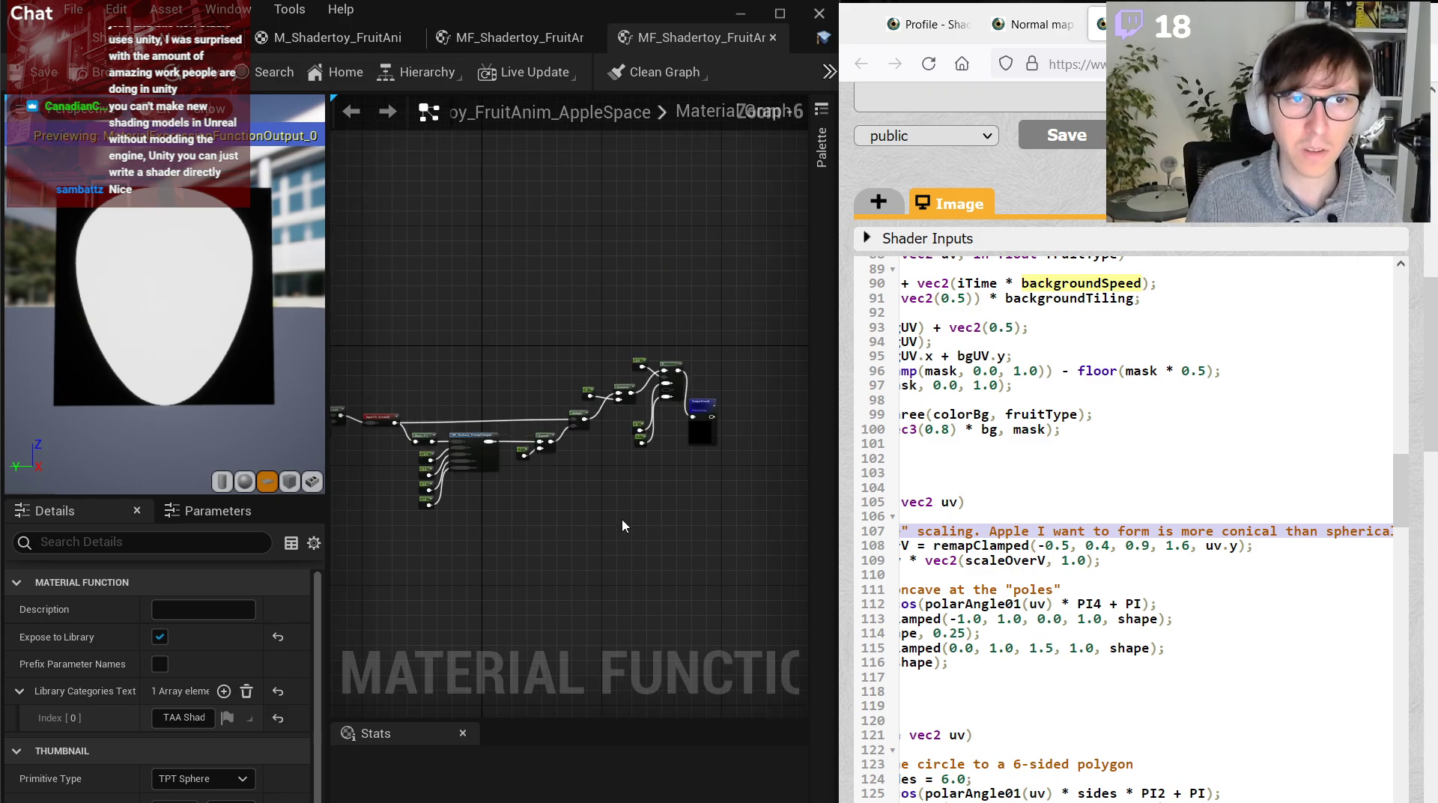
scroll(664, 430, up, 2)
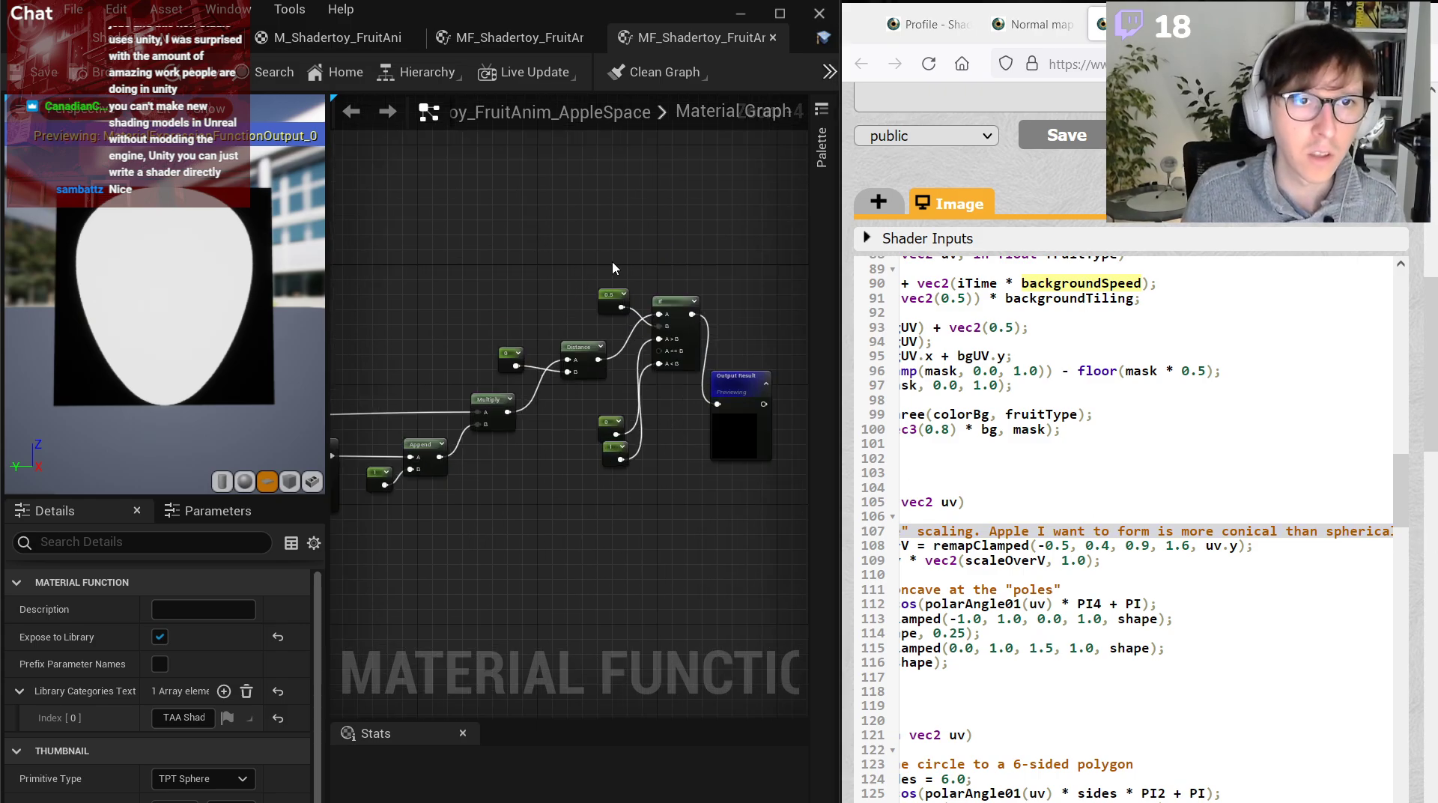
drag(666, 485, 667, 486)
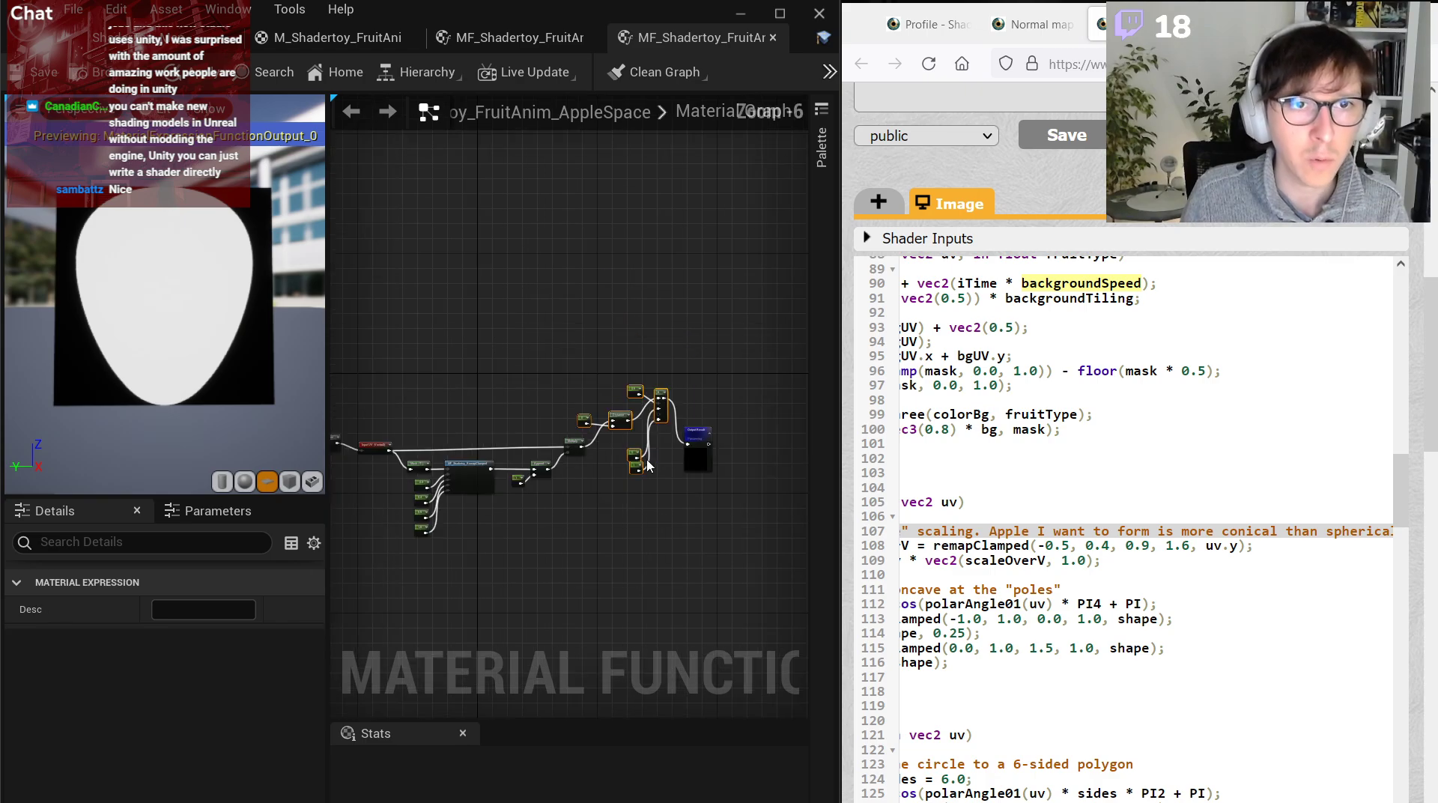
drag(674, 315, 694, 649)
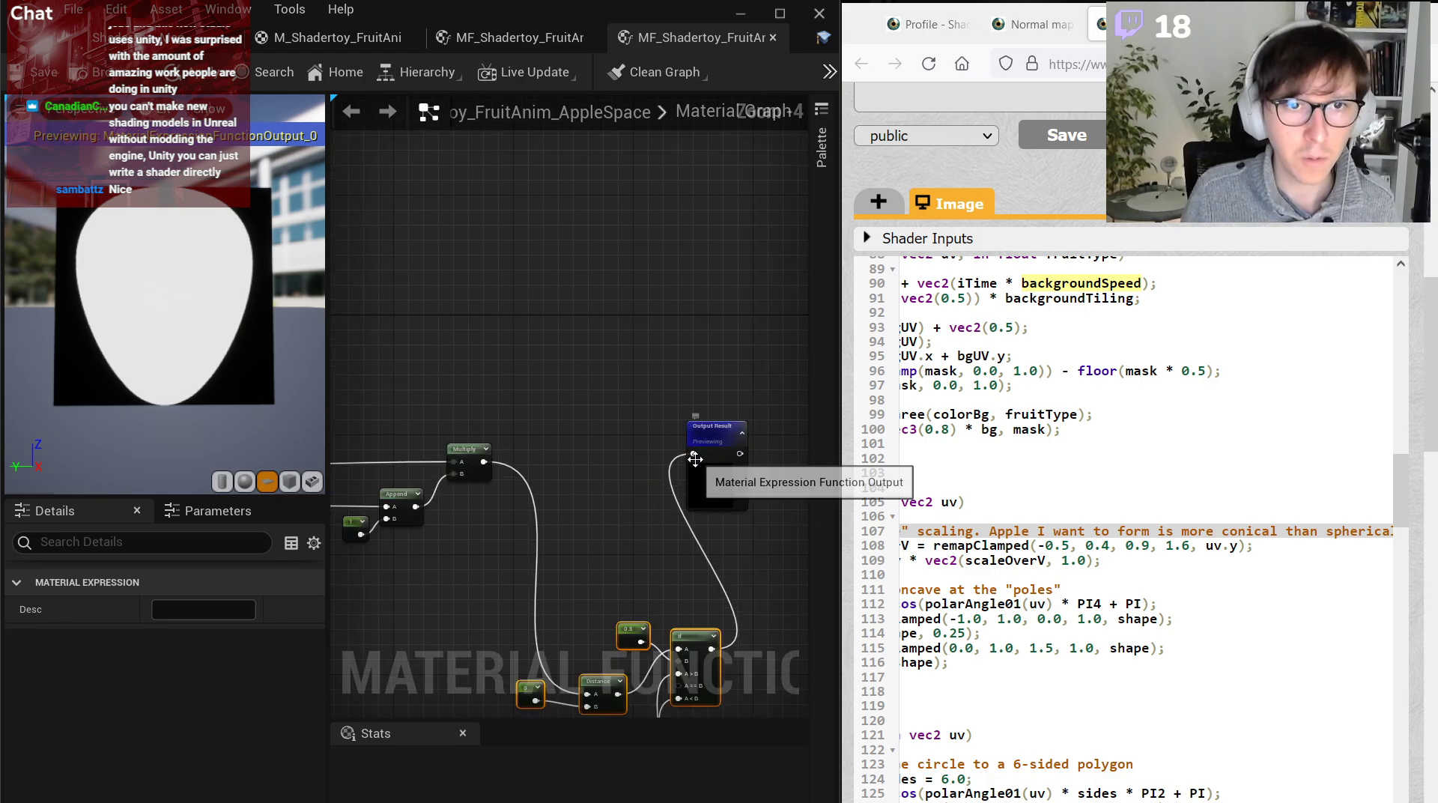
alt+click(694, 453)
scroll(719, 301, down, 2)
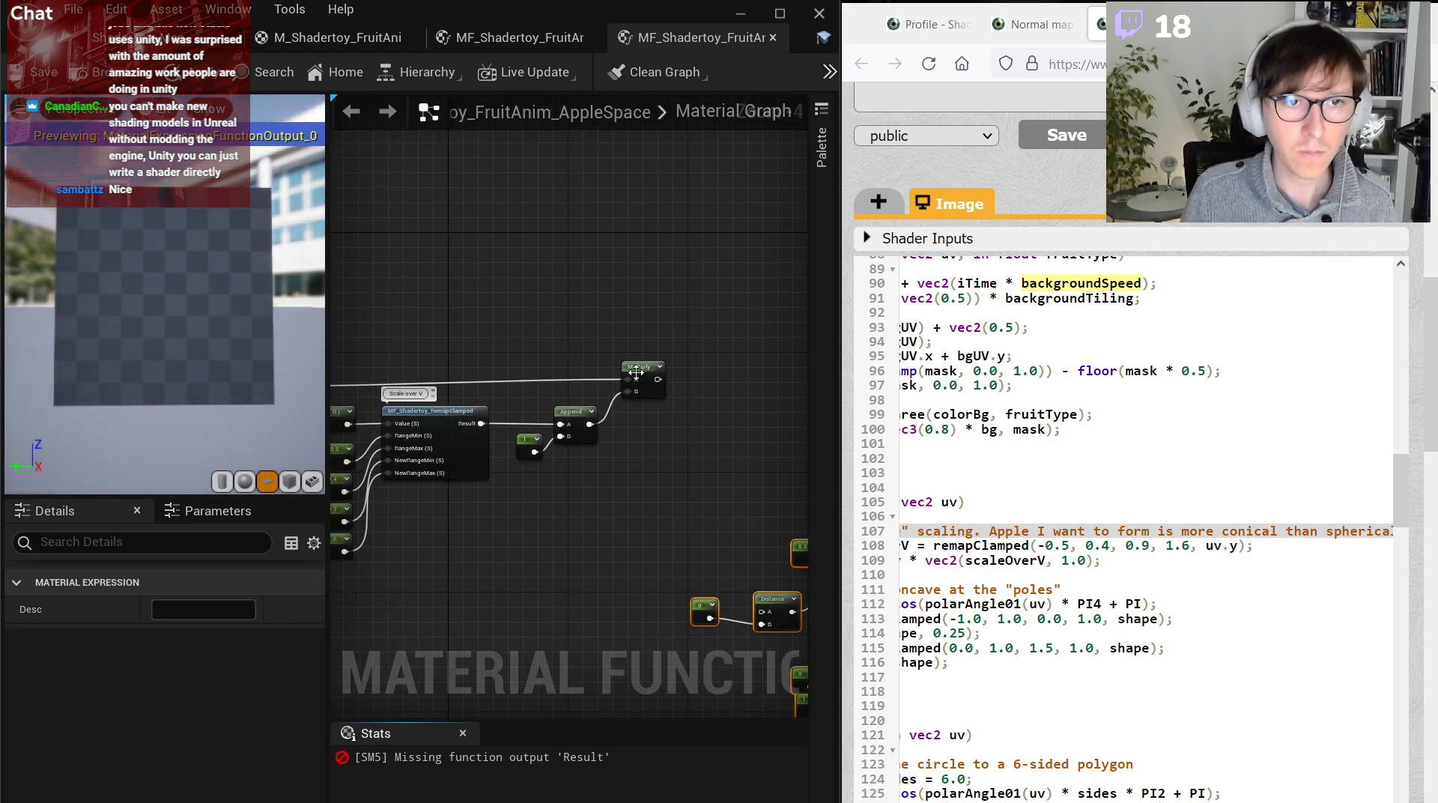
Group Input UV and the V scaling nodes in a comment reading "Perspective" scaling. Apple I want to form is more conical than spherical.
drag(544, 491, 485, 491)
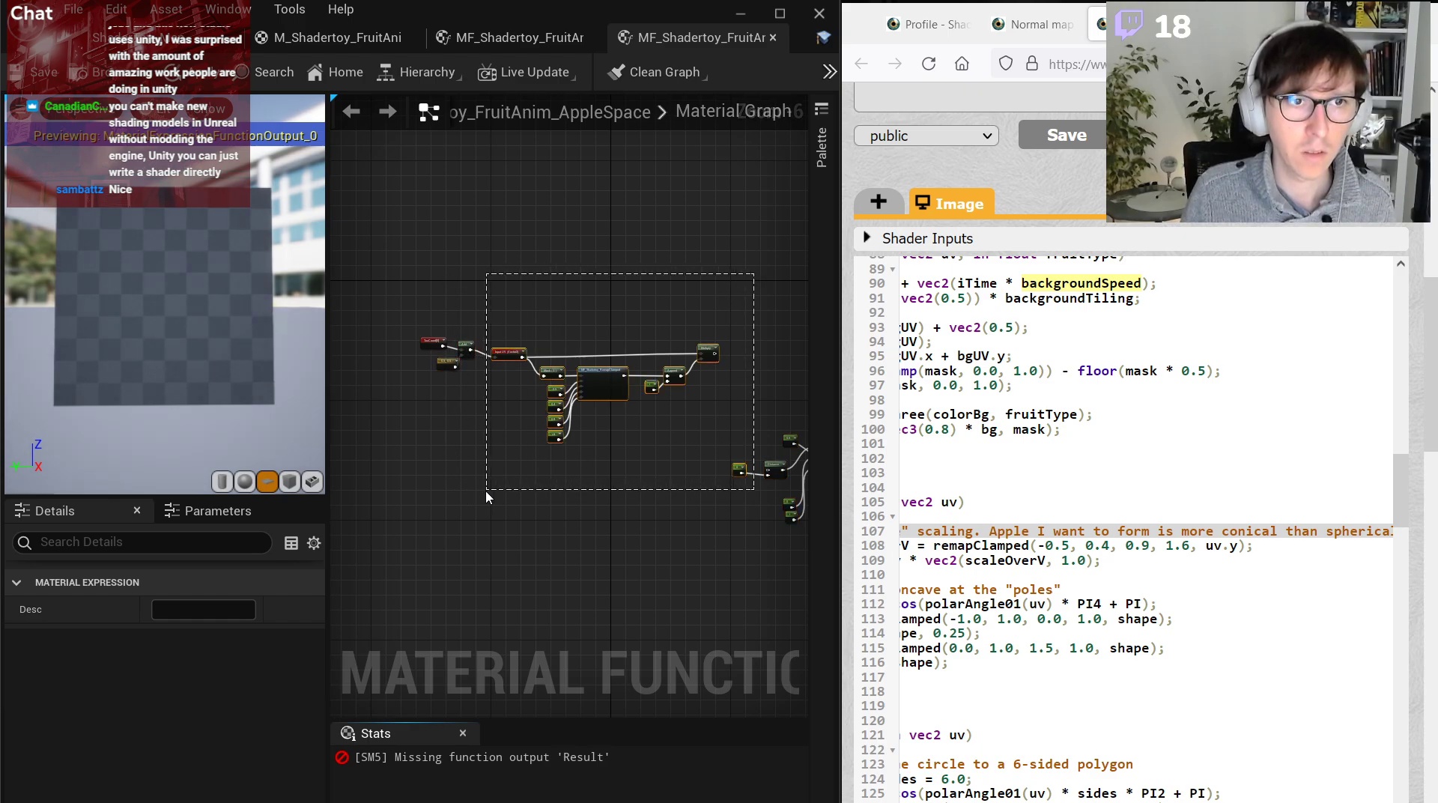
mouse_move(486, 492)
mouse_down()
mouse_move(457, 489)
mouse_move(480, 494)
mouse_up()
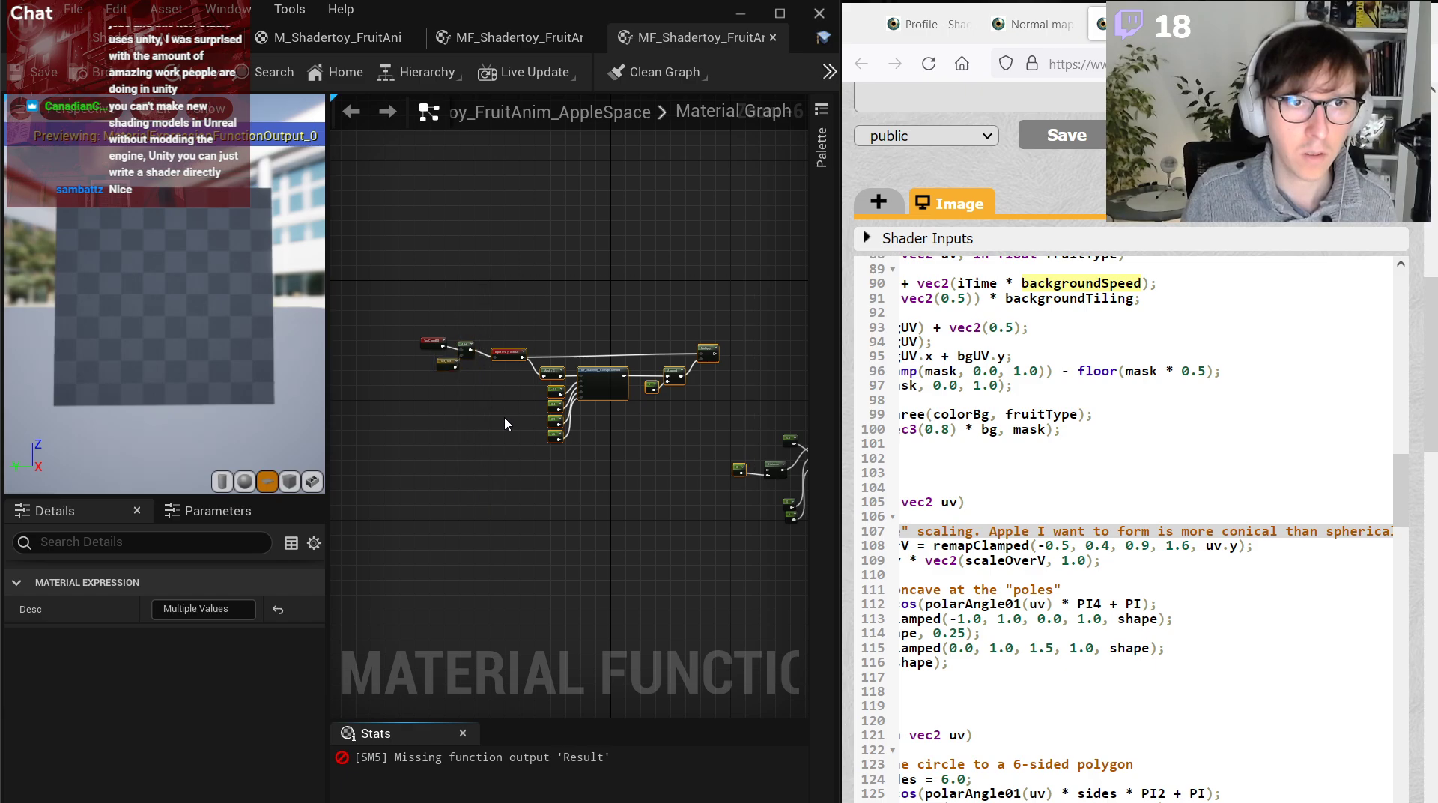
scroll(536, 346, up, 3)
right_click(448, 378)
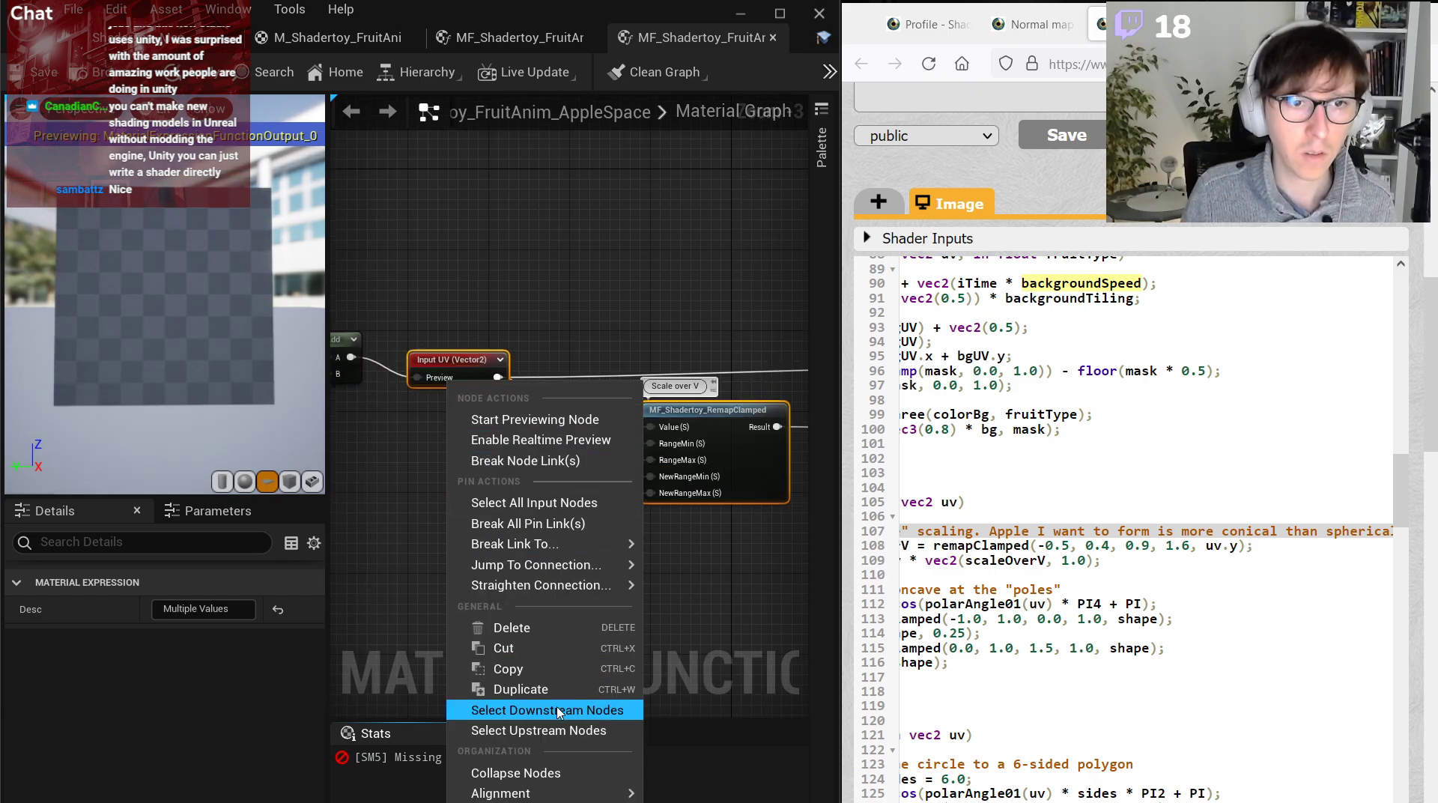
click(462, 375)
right_click(463, 374)
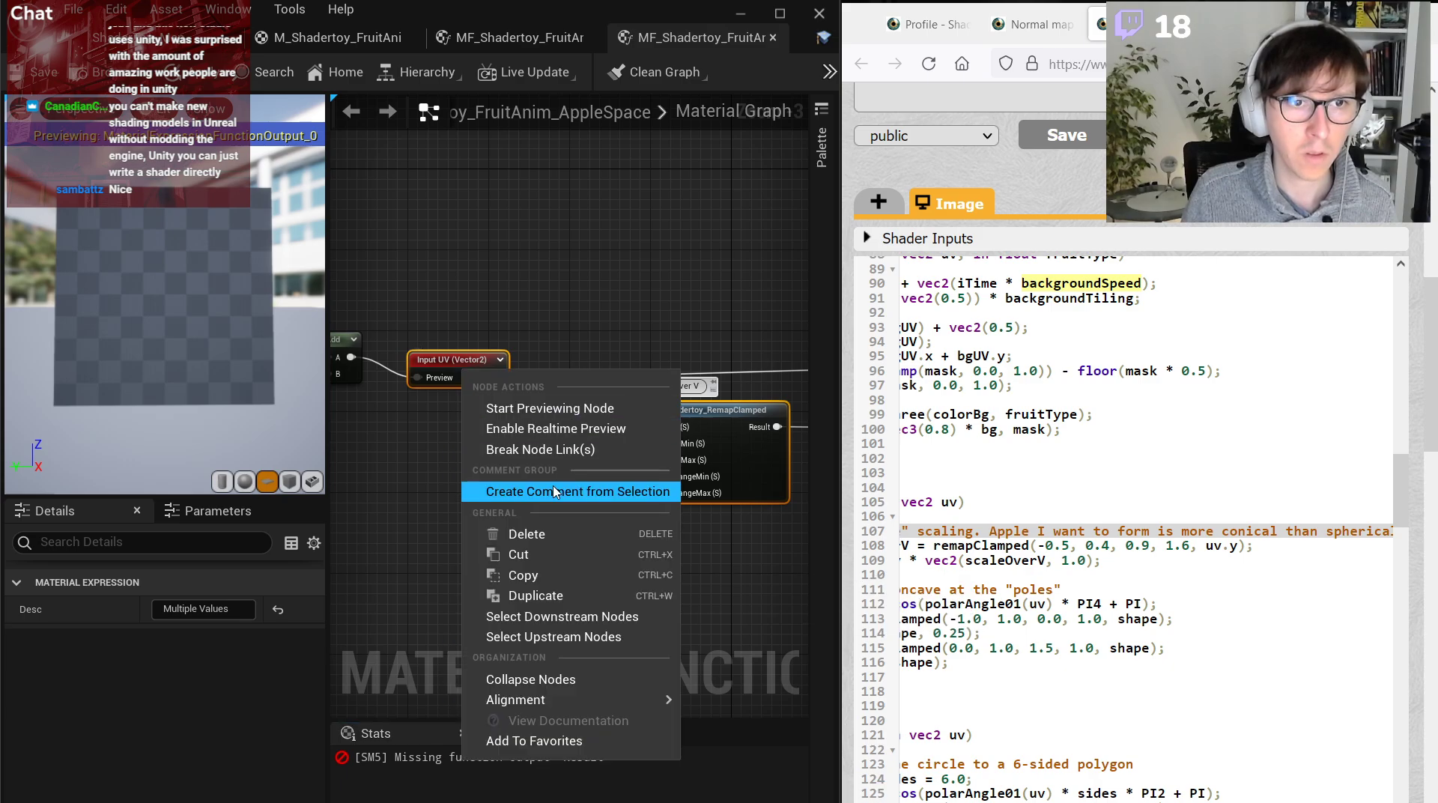
click(525, 493)
text("Perspective" scaling. Apple I want to form is more conical than spherical)
scroll(682, 278, down, 3)
right_drag(682, 273, 504, 278)
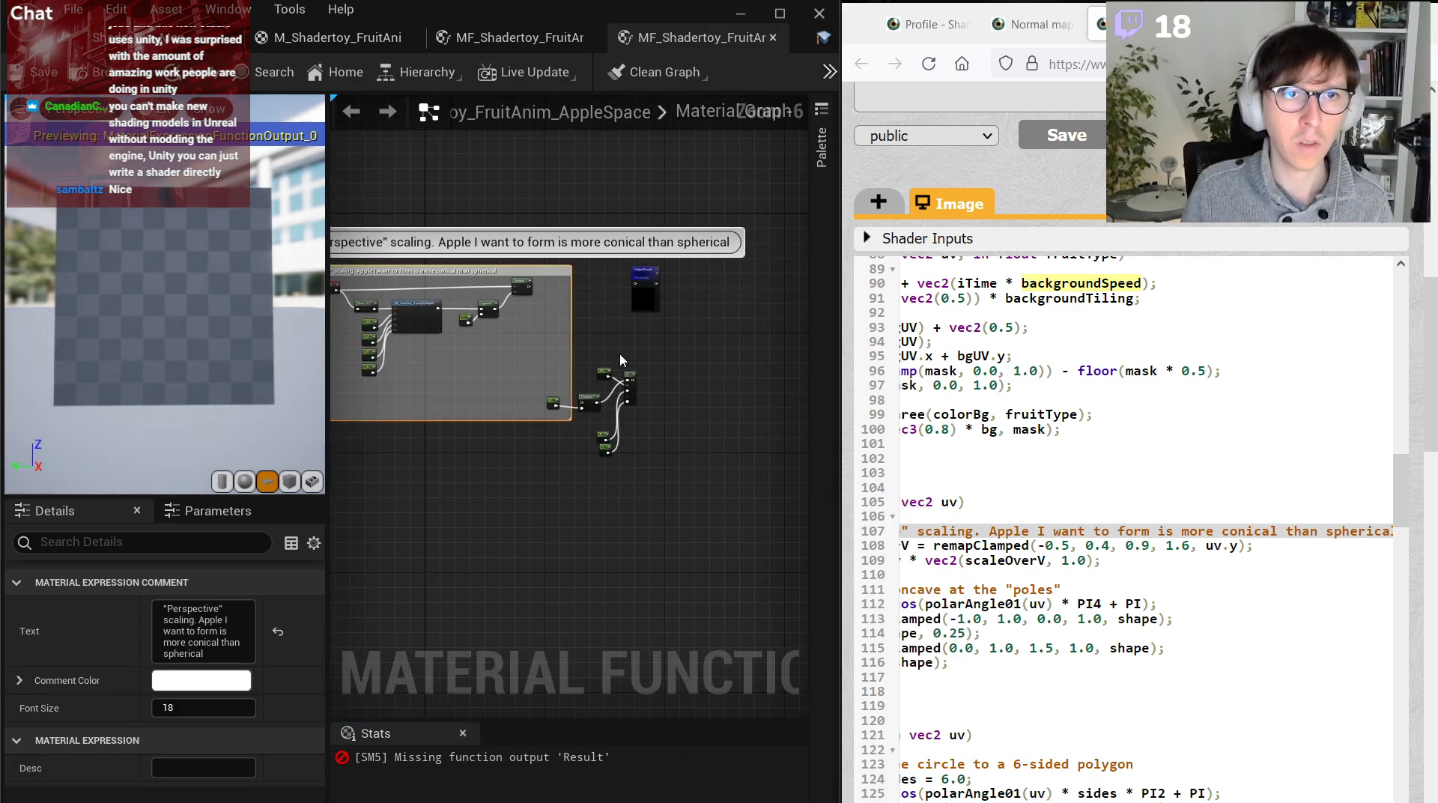
Add a Cosine node in the empty space below the "Perspective" scaling comment.
scroll(676, 367, up, 1)
right_drag(598, 318, 679, 353)
scroll(1146, 529, left, 3)
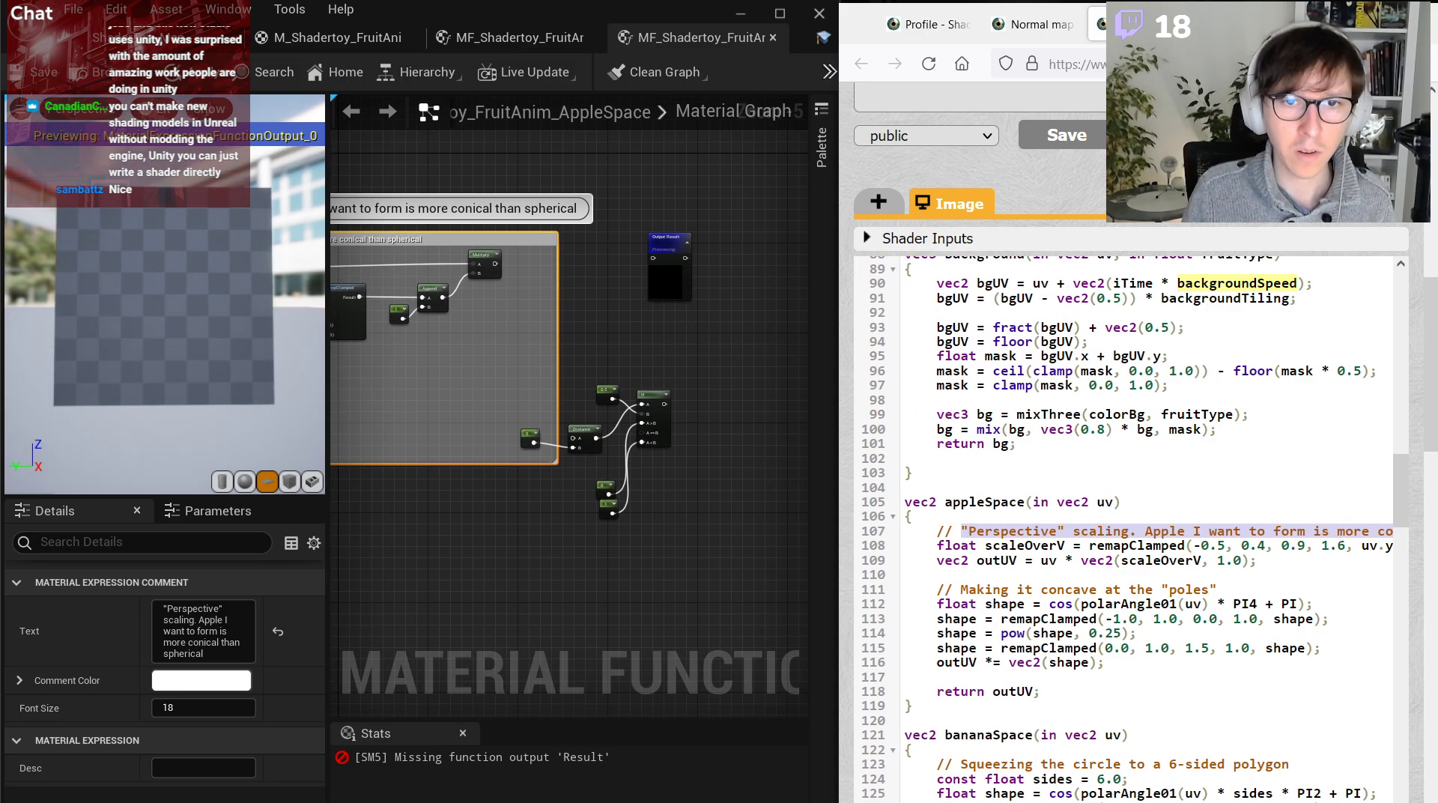
click(676, 424)
right_drag(336, 672, 468, 673)
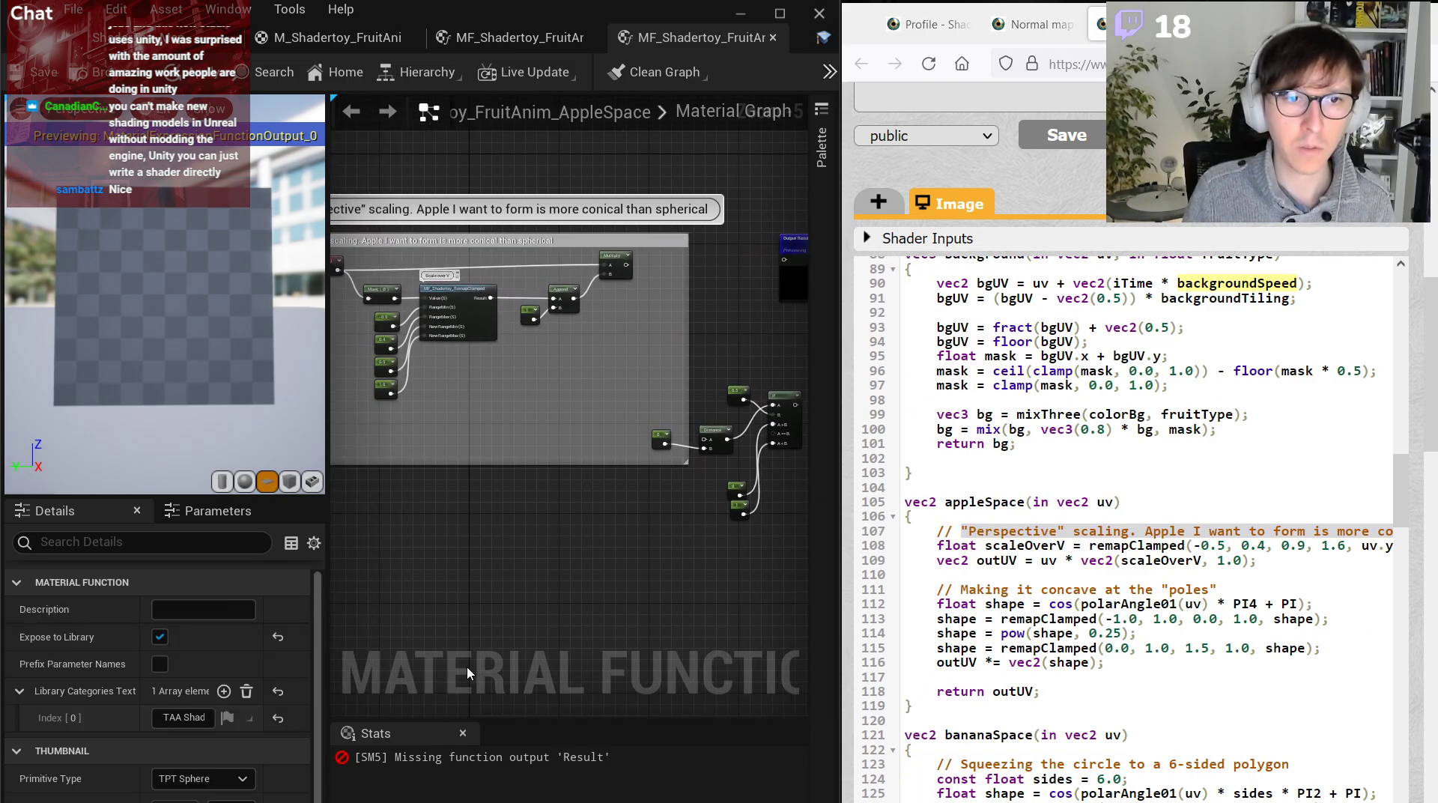
click(464, 734)
right_drag(466, 581, 610, 594)
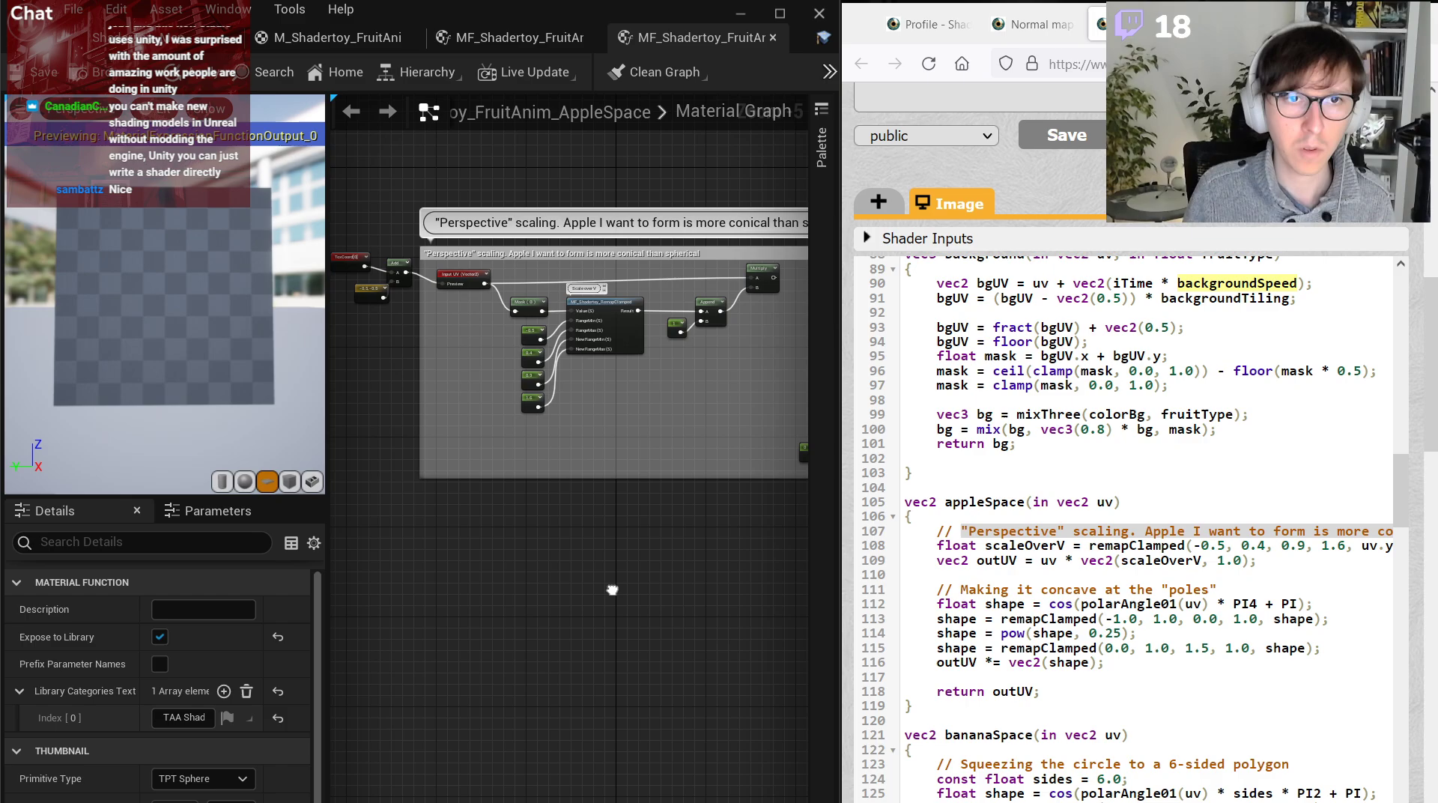
scroll(1020, 565, up, 2)
scroll(882, 625, down, 2)
right_click(466, 533)
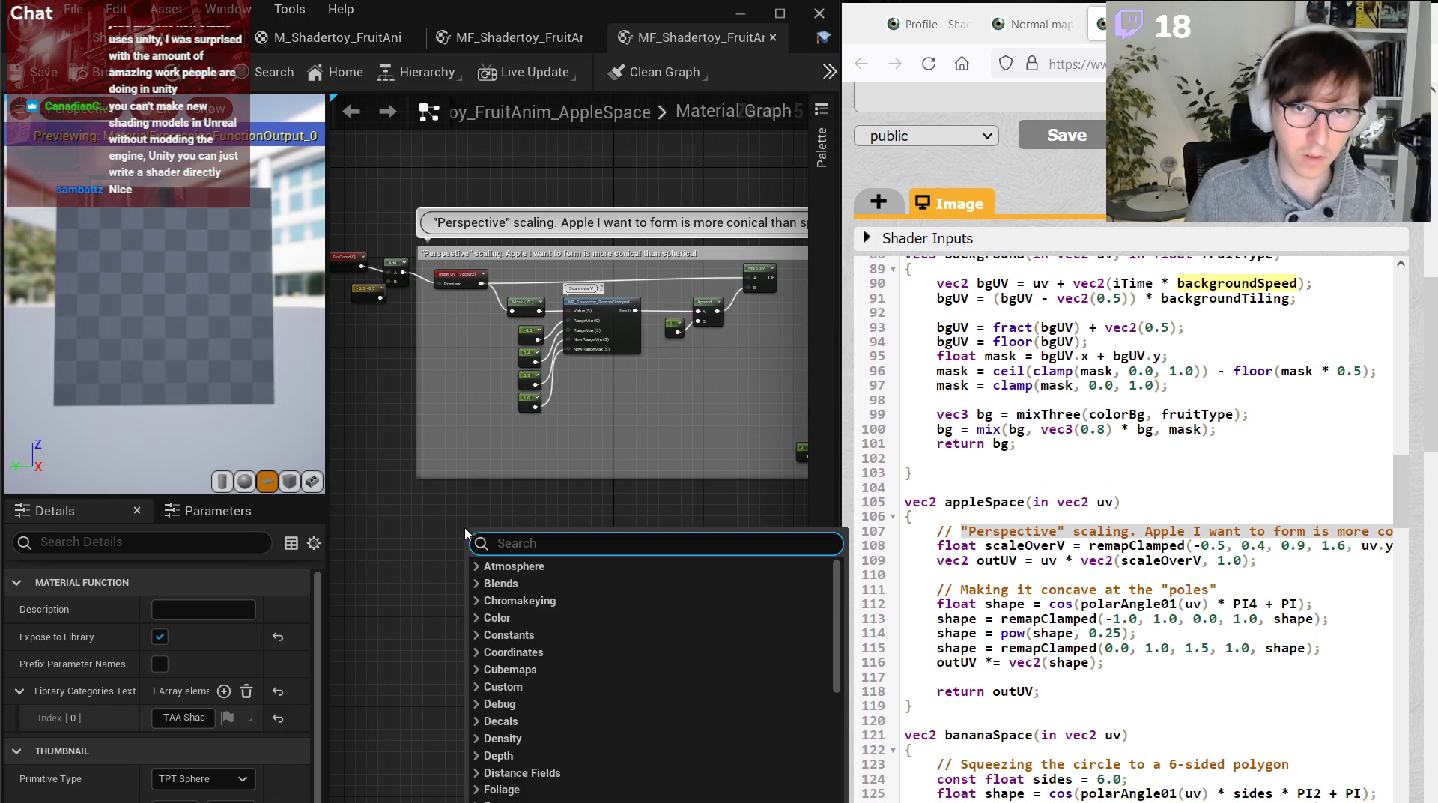
text(cos)
key(Return)
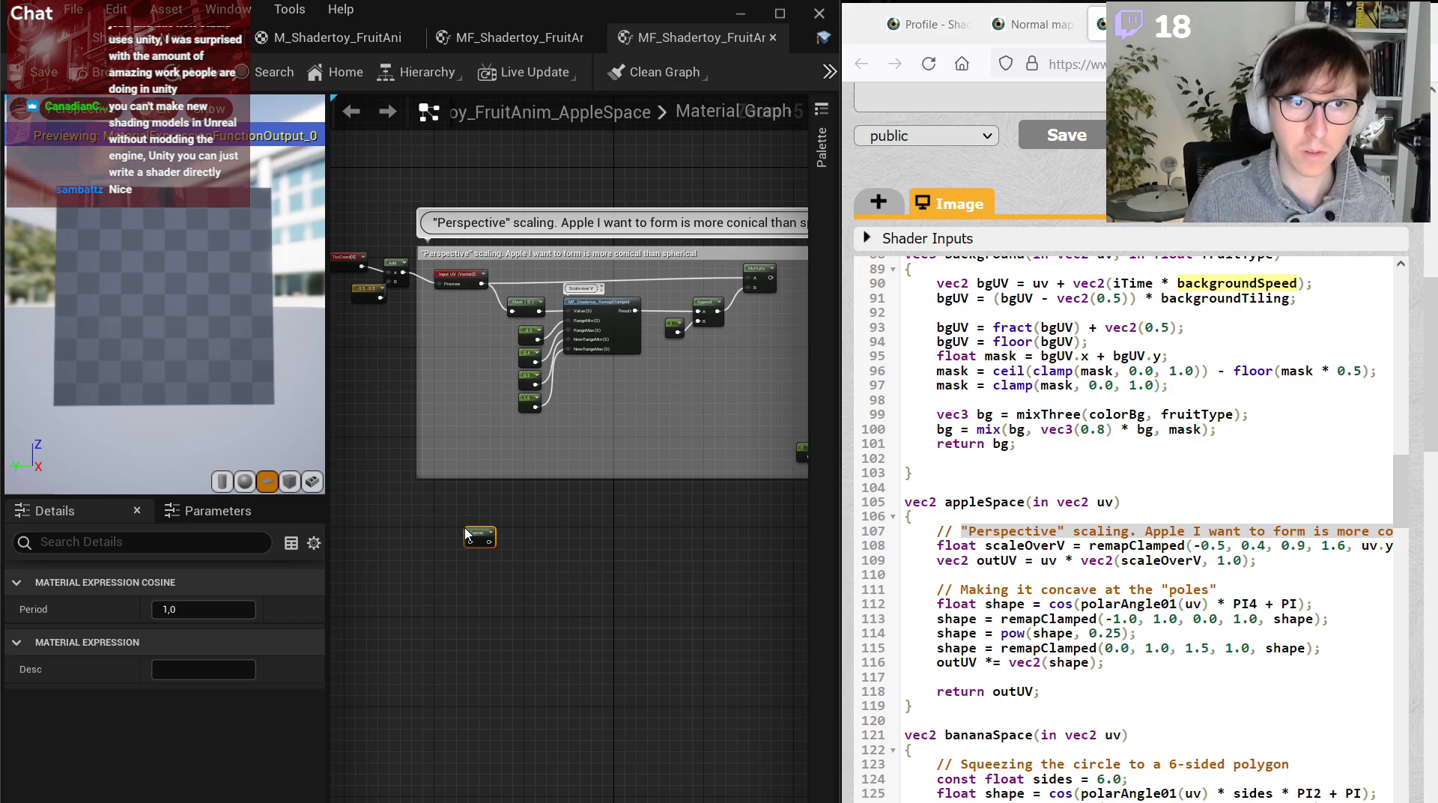
Add an MF_Shadertoy_PolarAngle01 node before the Cosine node and connect its Result to the Cosine input.
scroll(503, 555, up, 5)
right_drag(539, 542, 528, 543)
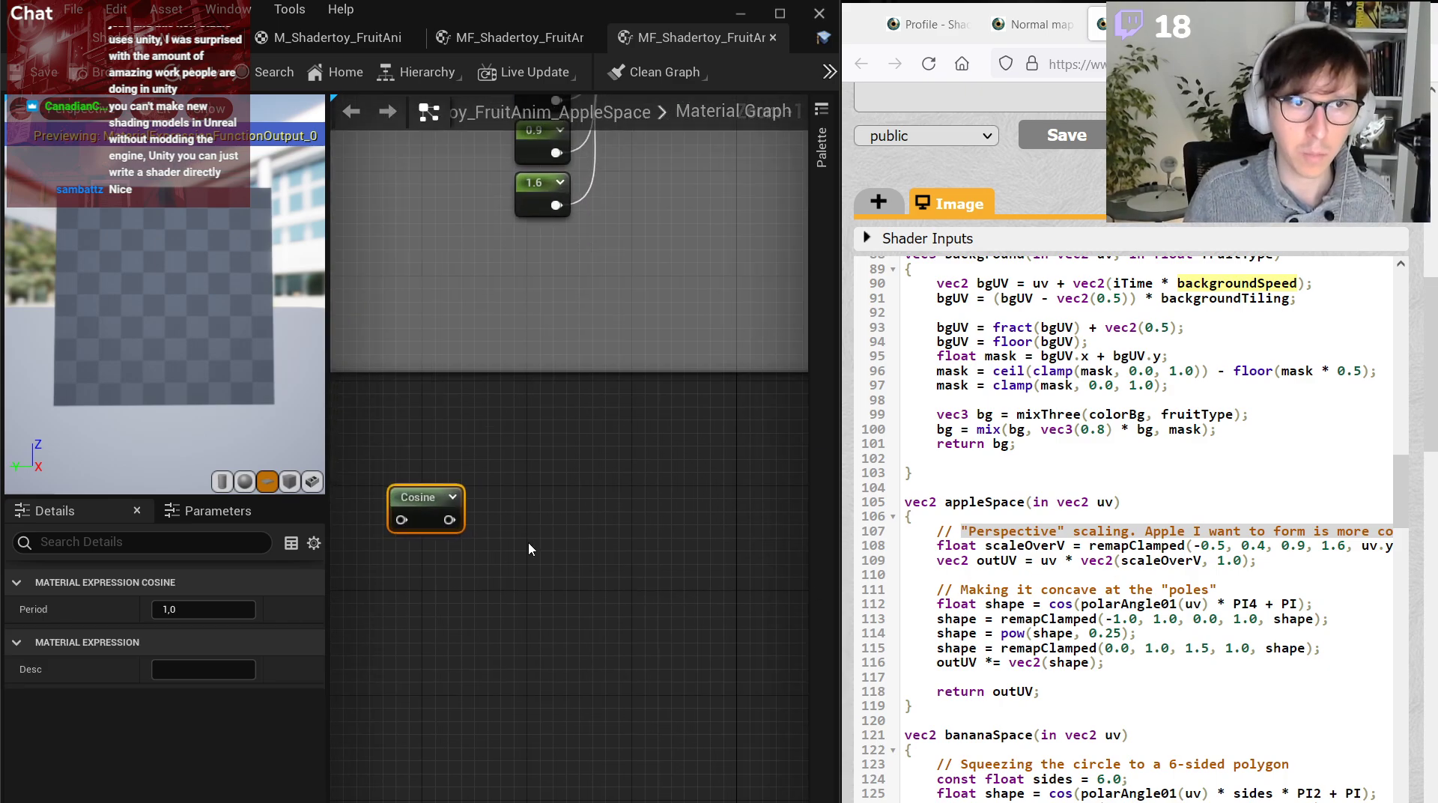
right_click(527, 542)
text(polar a)
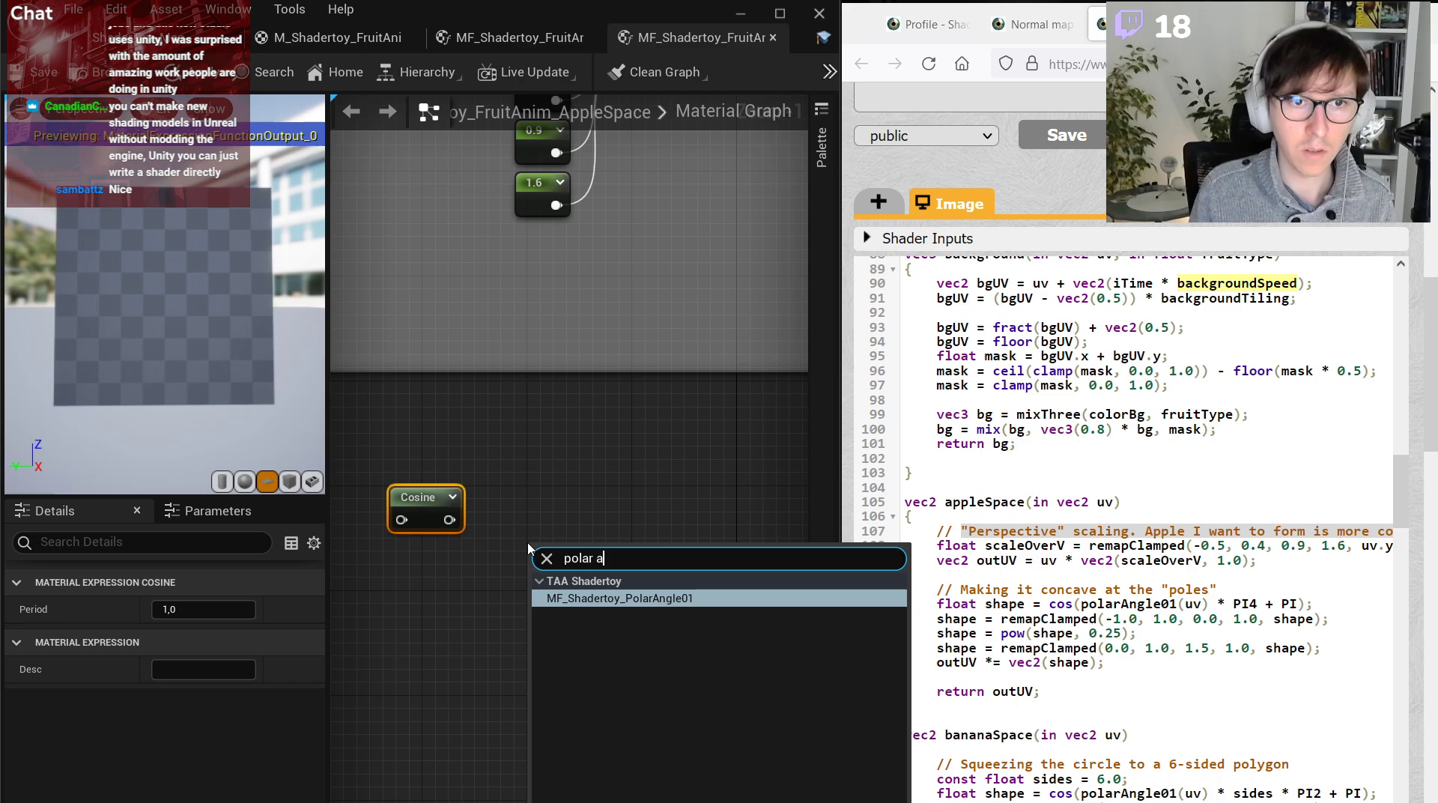
key(Return)
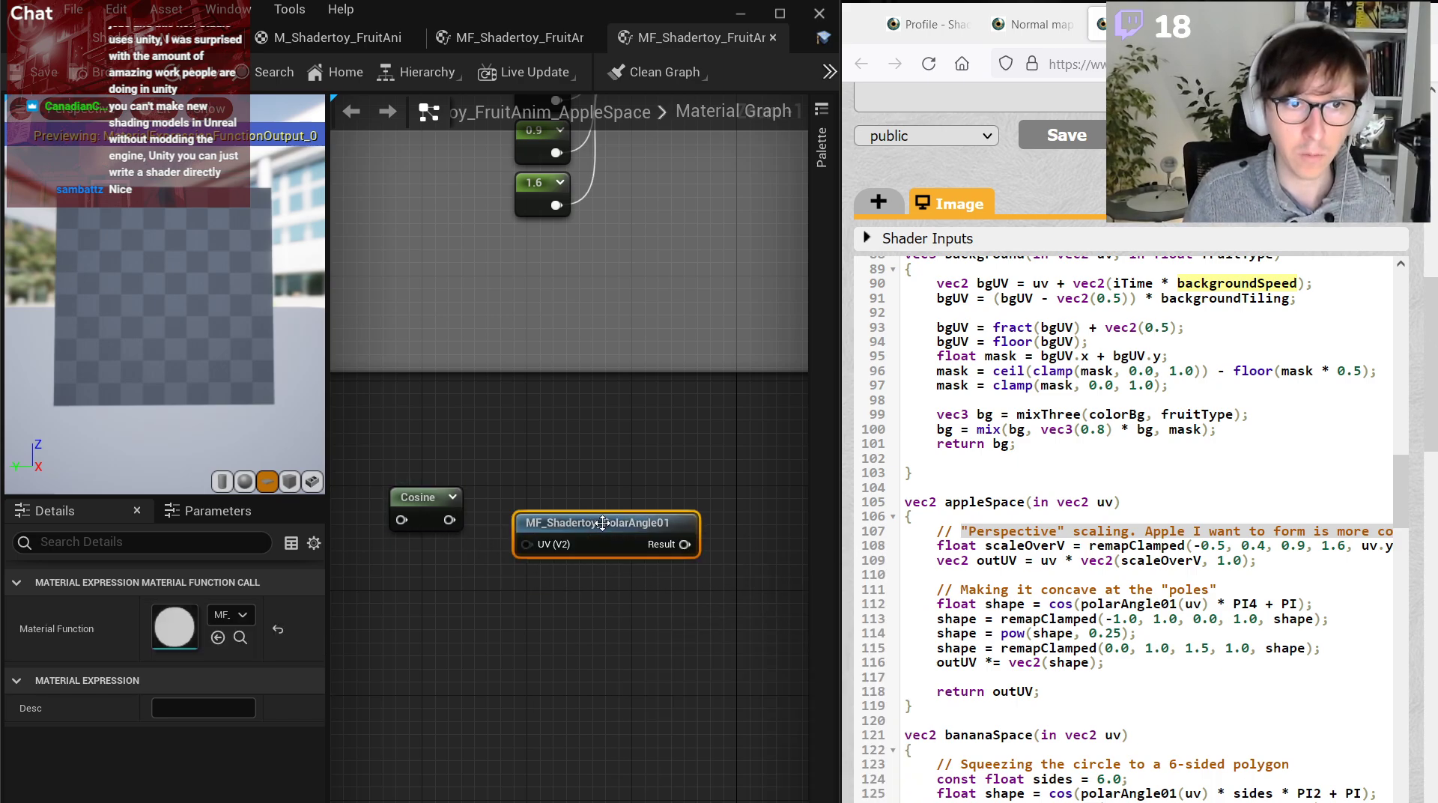
drag(603, 522, 616, 457)
drag(406, 497, 702, 470)
drag(737, 479, 697, 479)
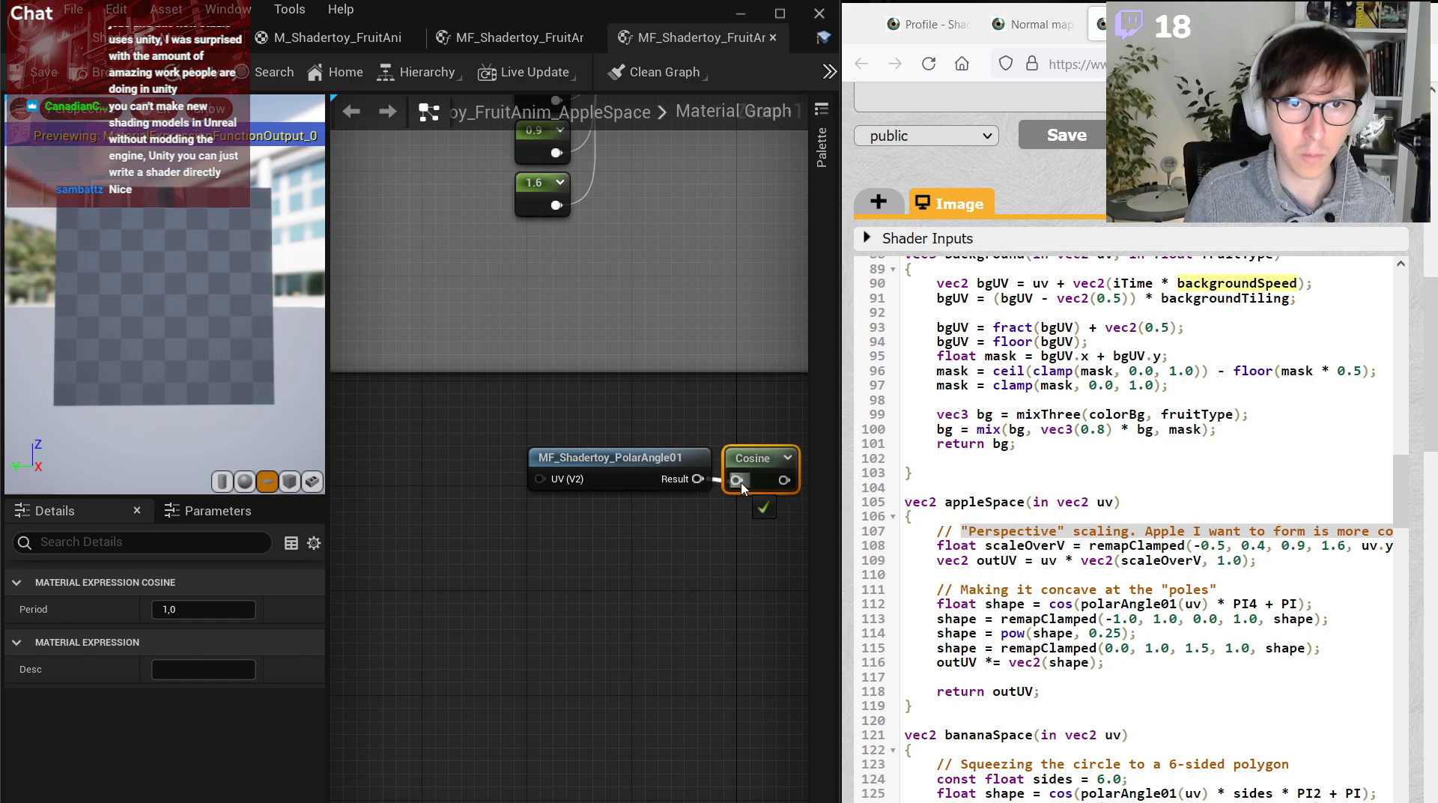
drag(607, 458, 592, 458)
Move the TexCoord, offset constant, Add and Input UV nodes out of the "Perspective" comment box, ahead of it.
scroll(559, 568, down, 4)
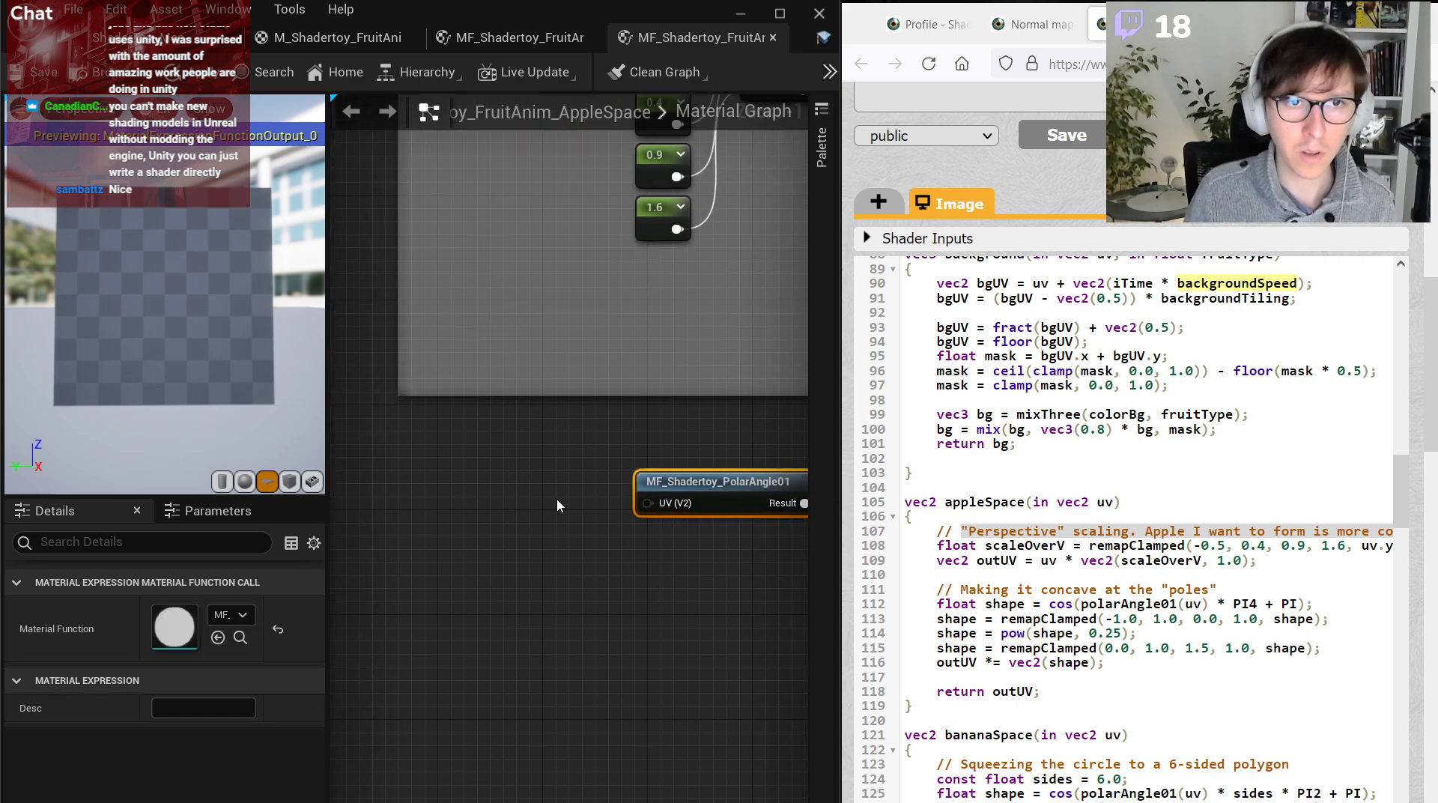
click(425, 237)
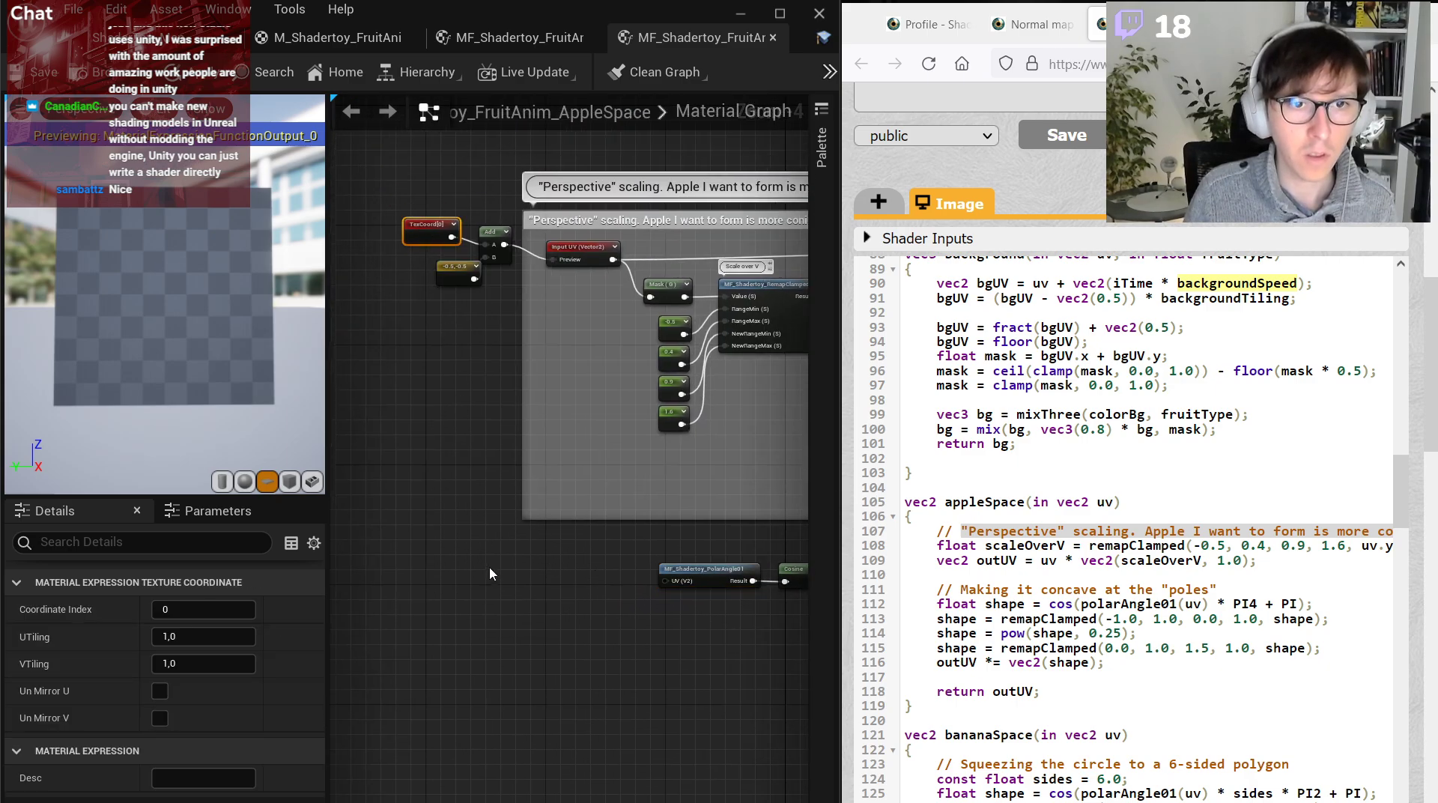
click(584, 249)
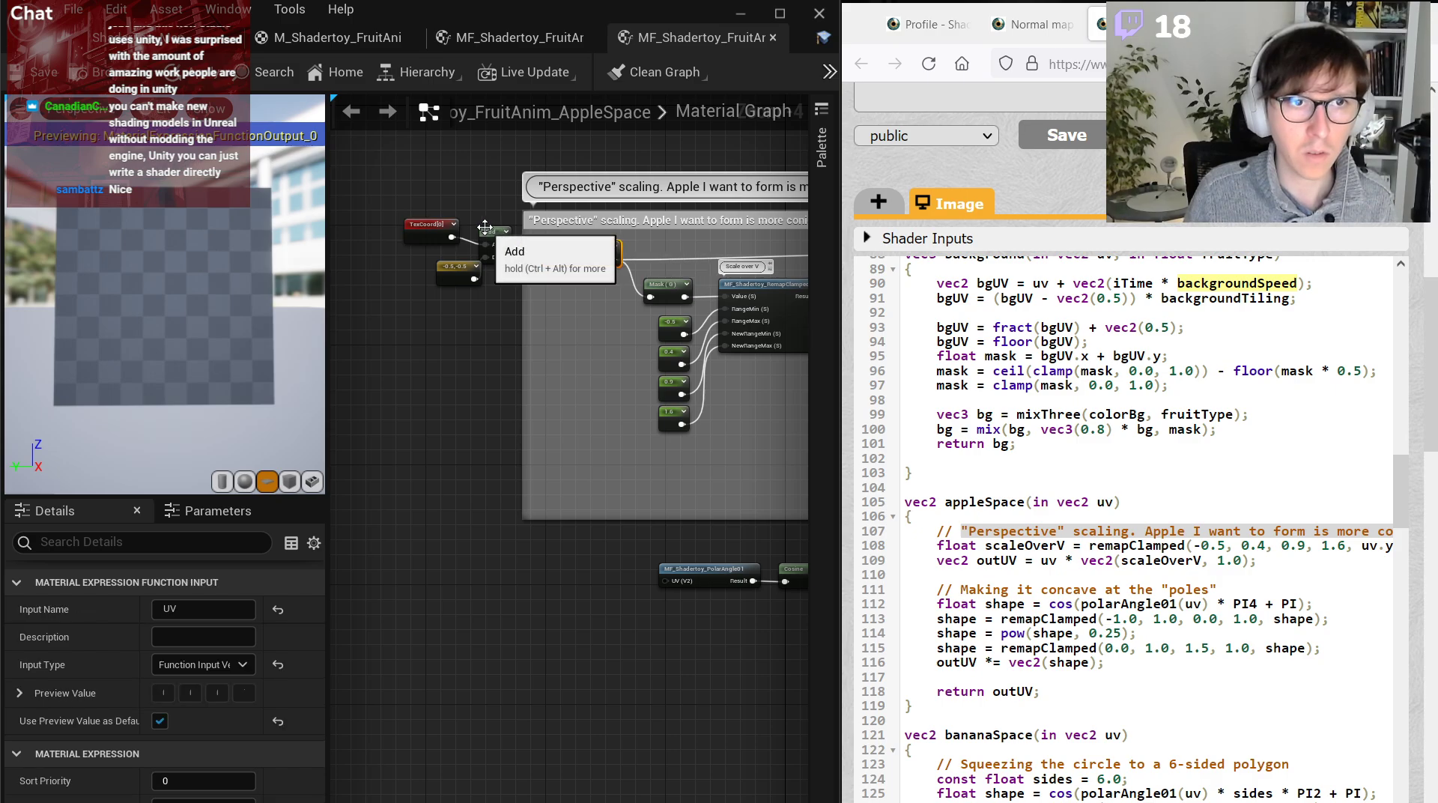
drag(414, 208, 493, 297)
drag(609, 248, 482, 250)
click(478, 294)
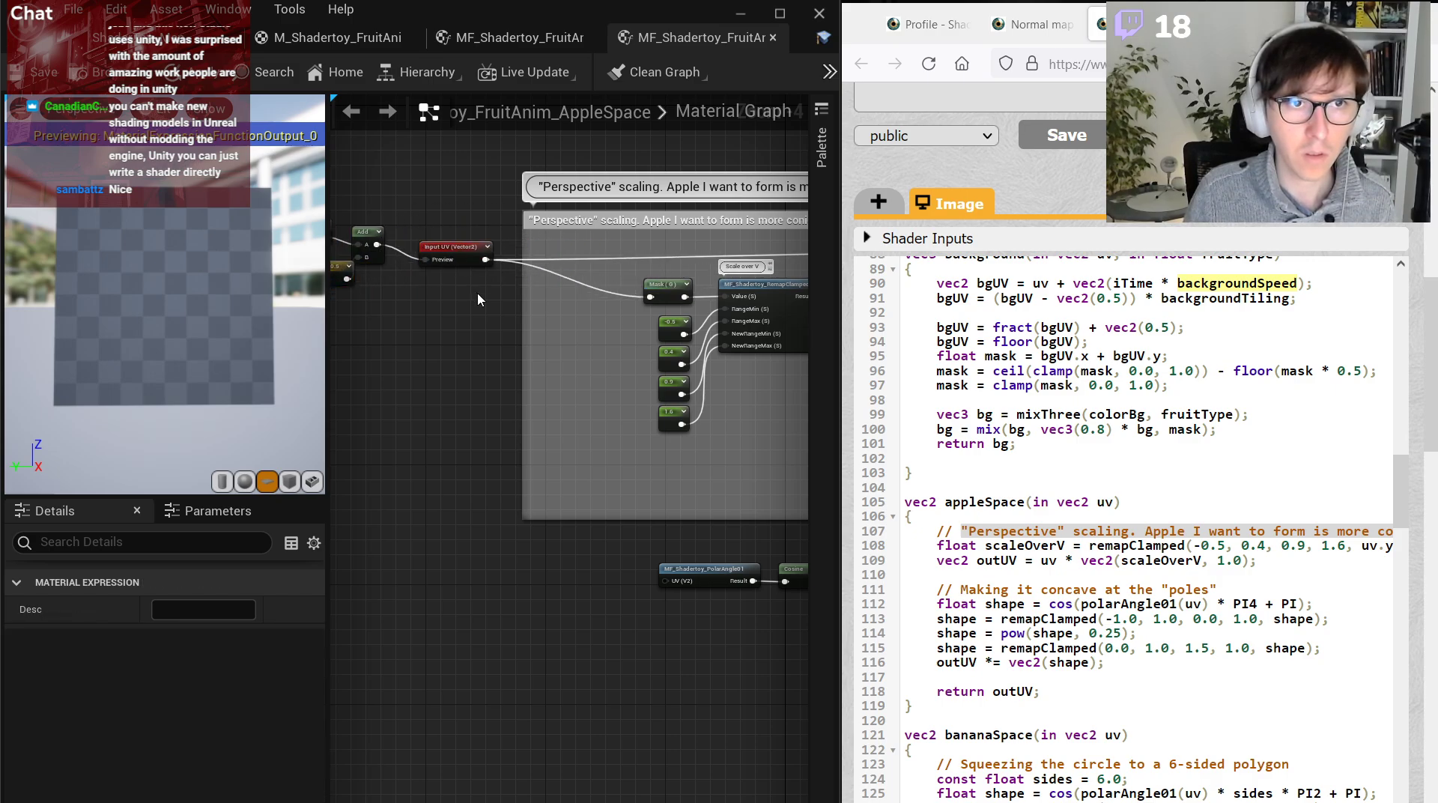
Connect Input UV to the UV input of MF_Shadertoy_PolarAngle01.
right_drag(450, 315, 534, 331)
drag(570, 274, 751, 595)
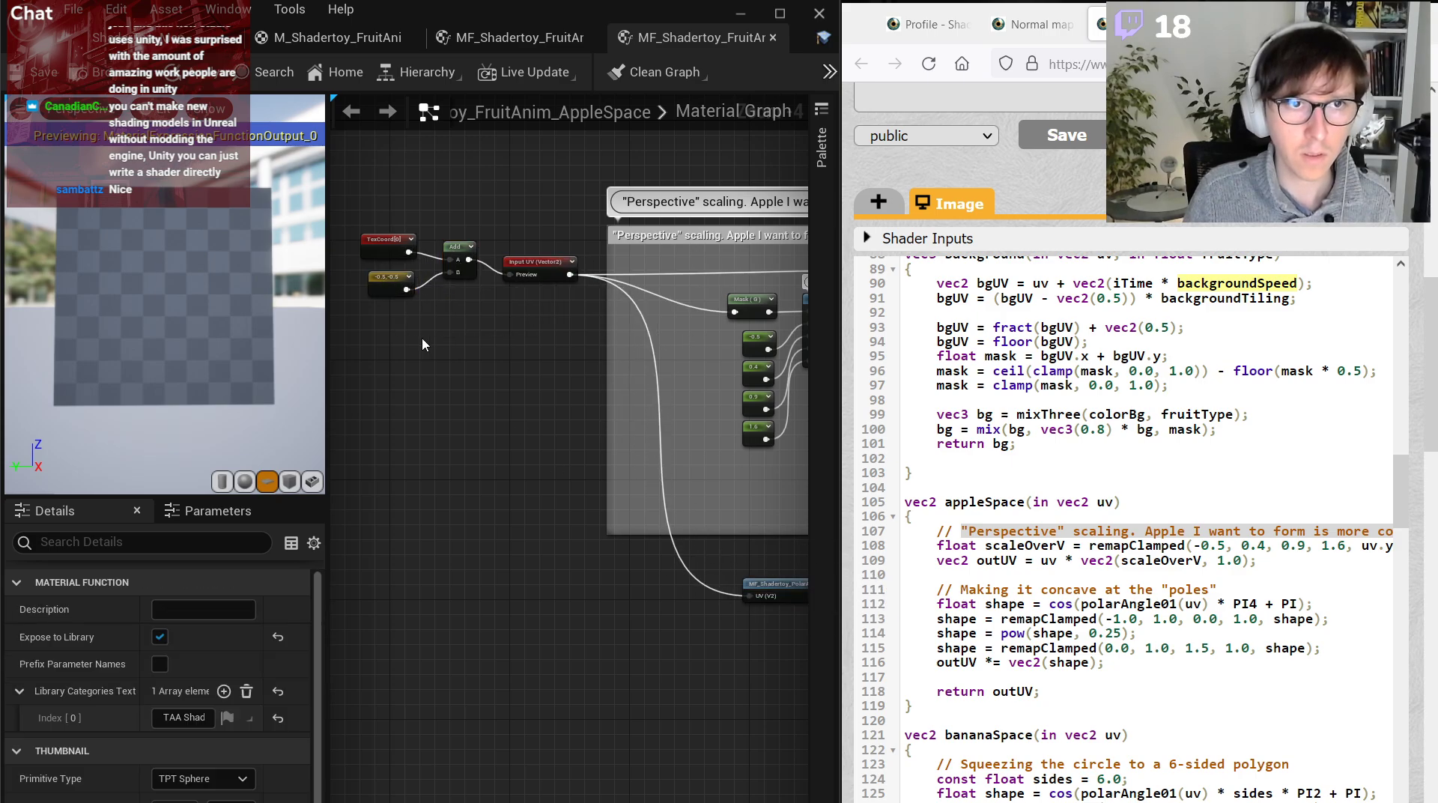
right_drag(702, 590, 487, 537)
scroll(559, 520, up, 2)
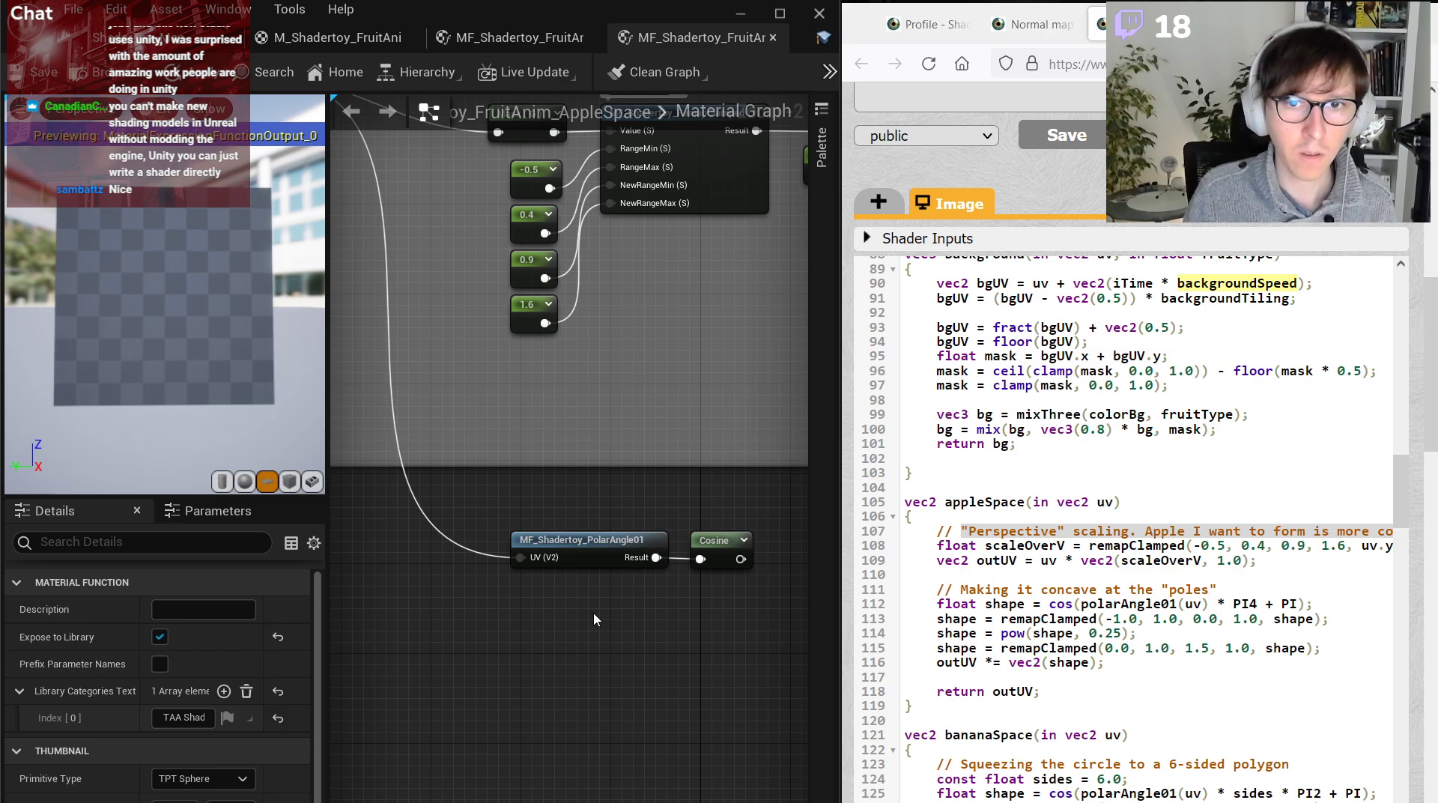
Move the Cosine node aside, add a Multiply node, and connect the PolarAngle01 Result to its A input.
right_drag(593, 619, 420, 607)
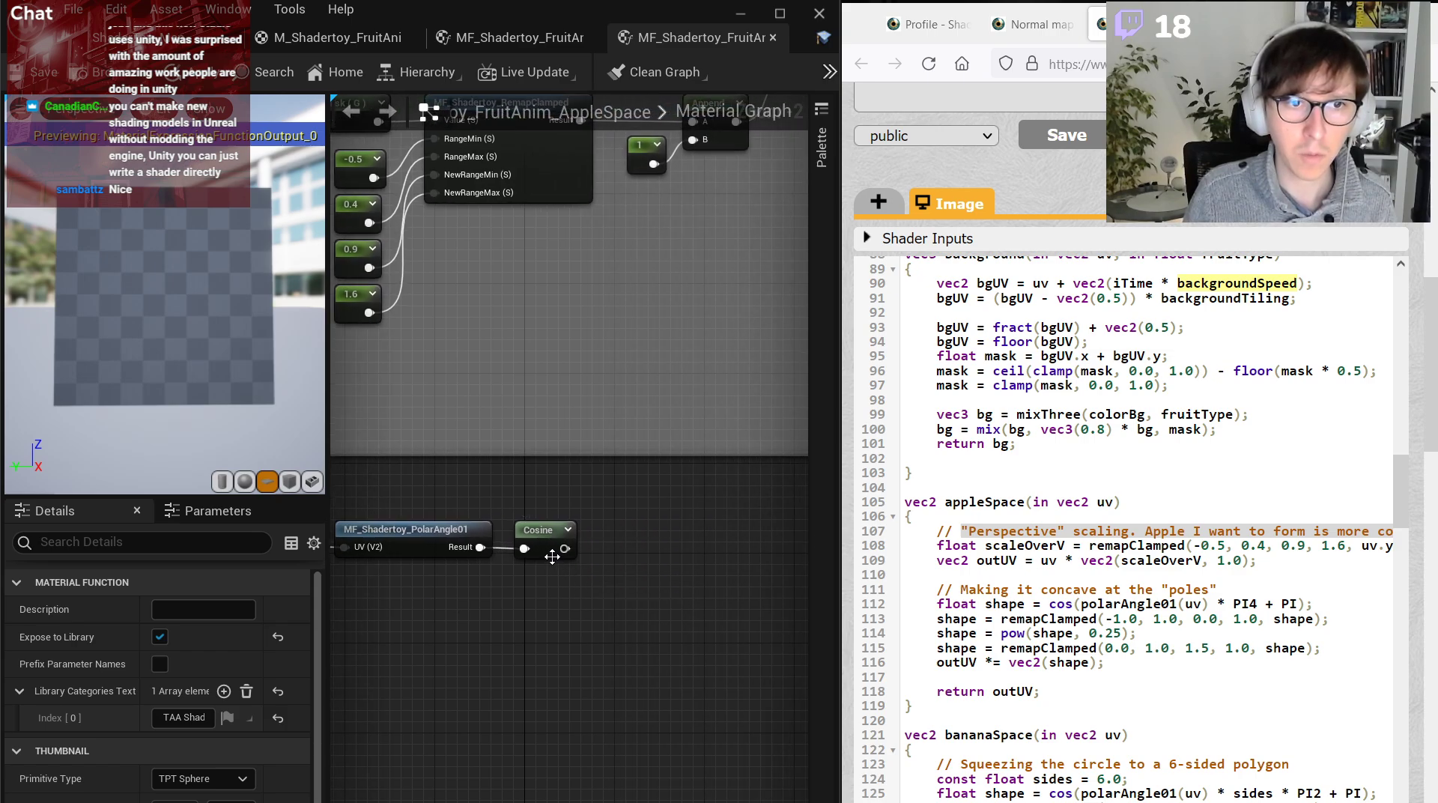
right_drag(564, 561, 604, 538)
drag(600, 491, 756, 569)
click(578, 495)
click(578, 494)
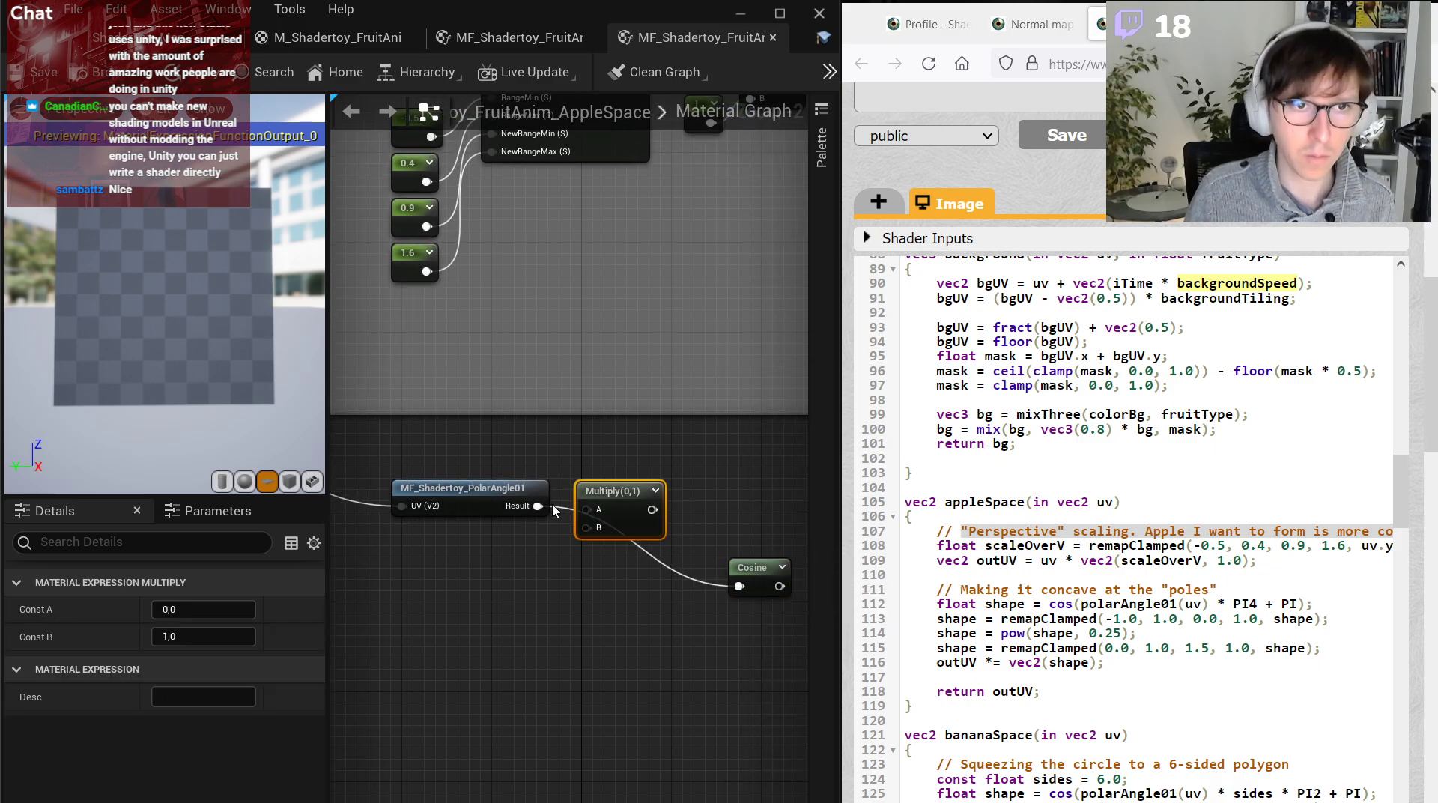
drag(538, 505, 586, 510)
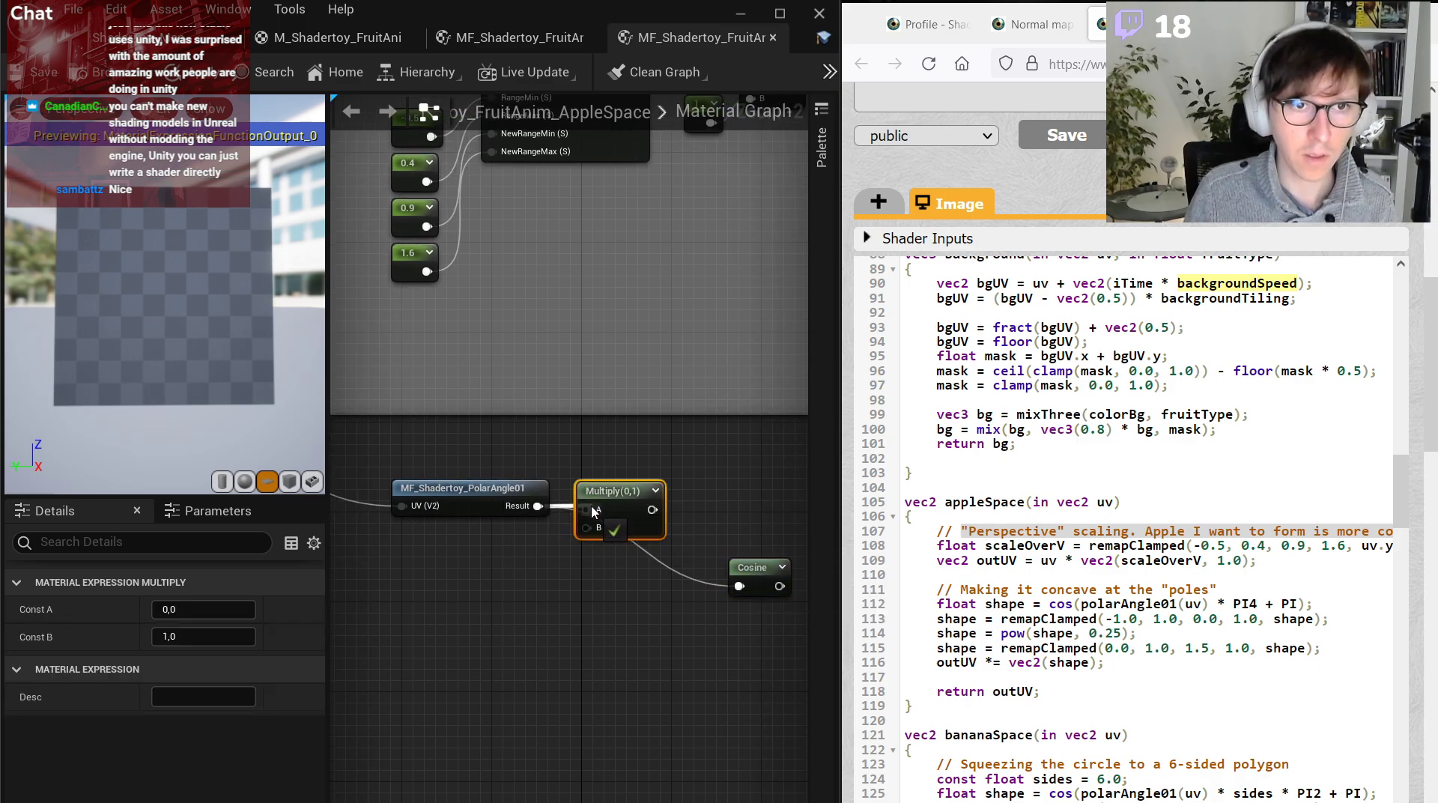
Add a Pi node with a constant multiplier of 4 and connect its Result to the new Multiply node's B input.
right_click(470, 560)
text(pi)
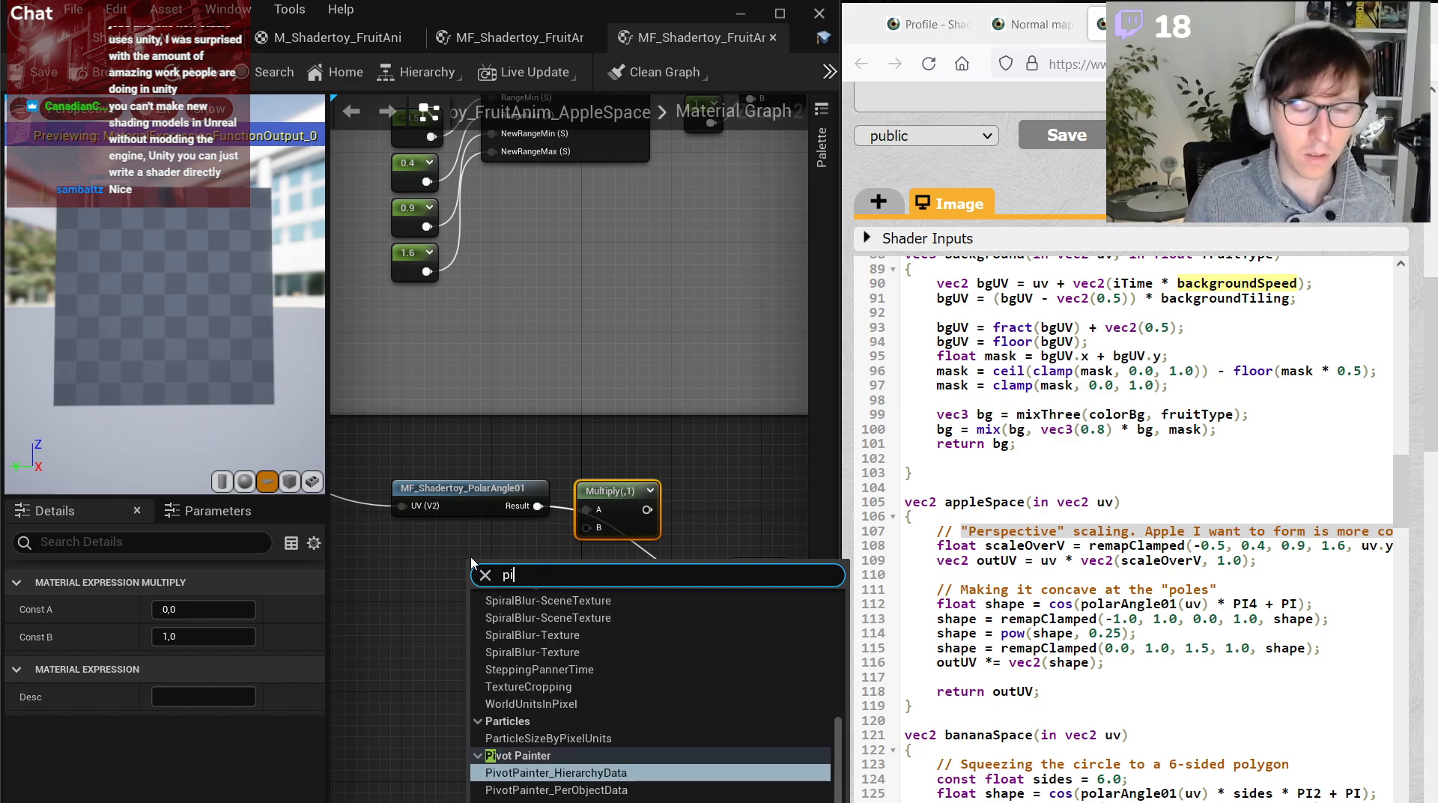
scroll(628, 636, up, 5)
click(579, 663)
scroll(414, 582, up, 2)
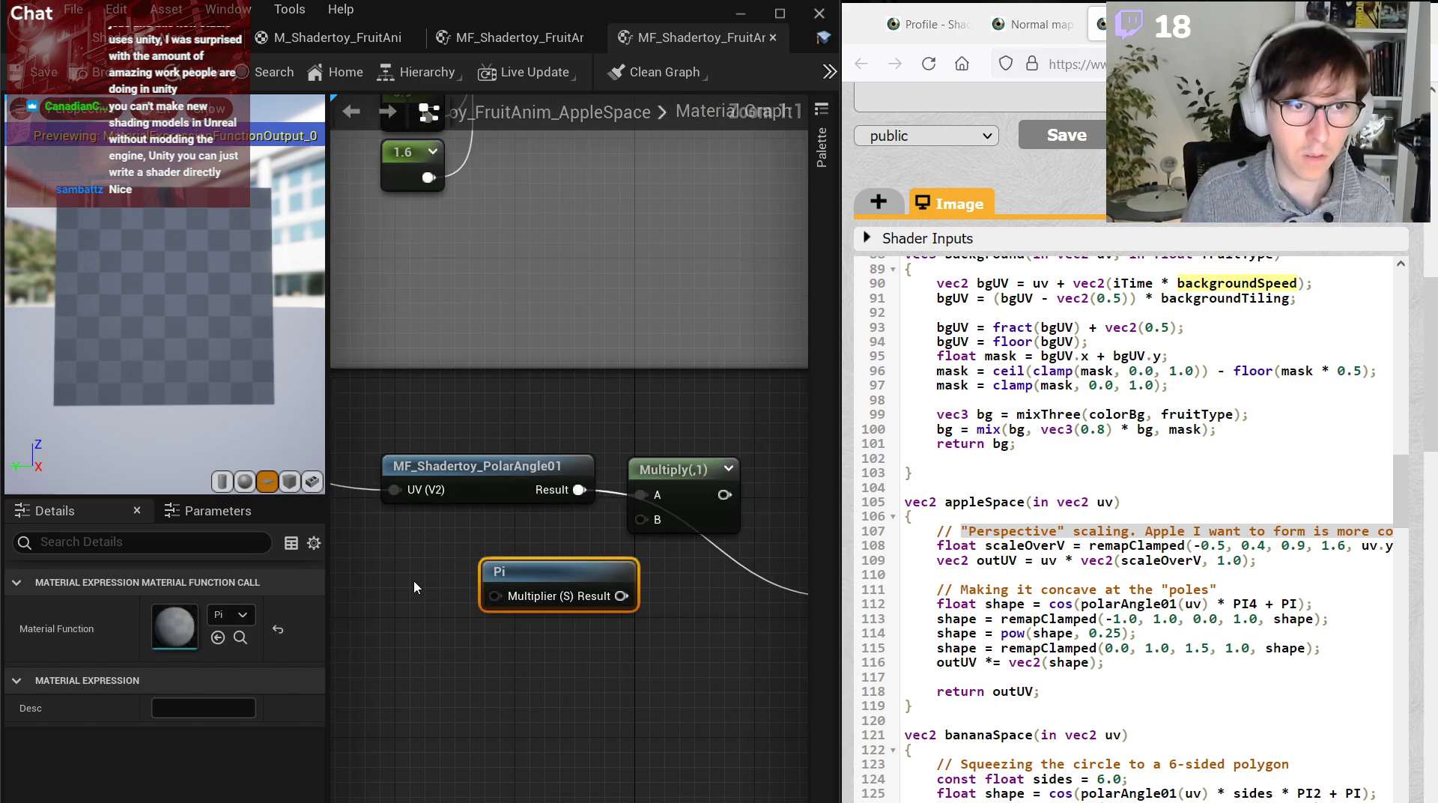
click(414, 581)
click(203, 609)
text(4)
key(Return)
drag(451, 618, 440, 575)
drag(622, 596, 642, 520)
drag(684, 471, 719, 517)
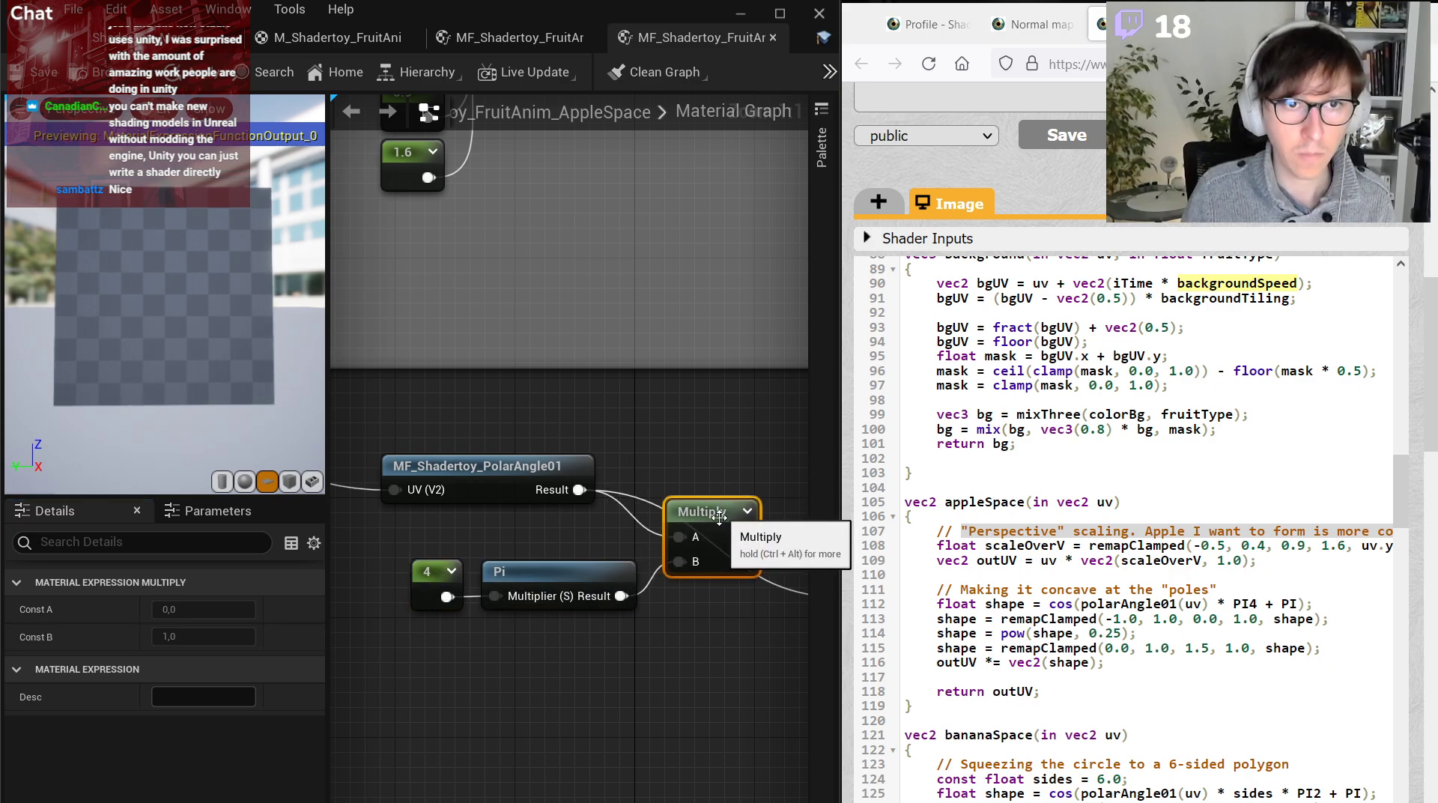
click(671, 665)
Add an Add node with its A input fed by the polar angle Multiply output.
right_drag(697, 610, 607, 581)
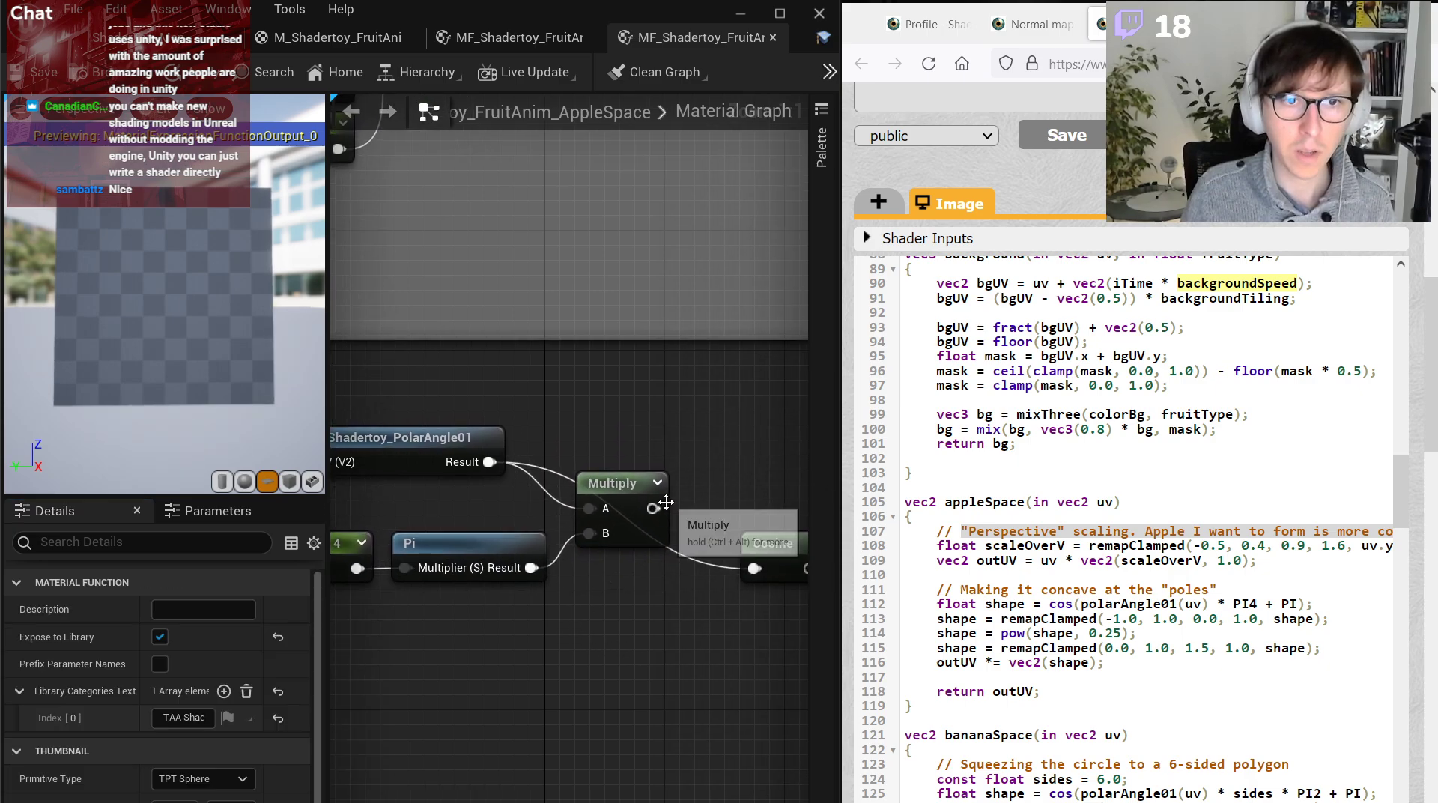
drag(653, 509, 696, 625)
text(add)
key(Return)
Duplicate the Pi node and place the copy beside the Add node.
right_drag(425, 584, 505, 578)
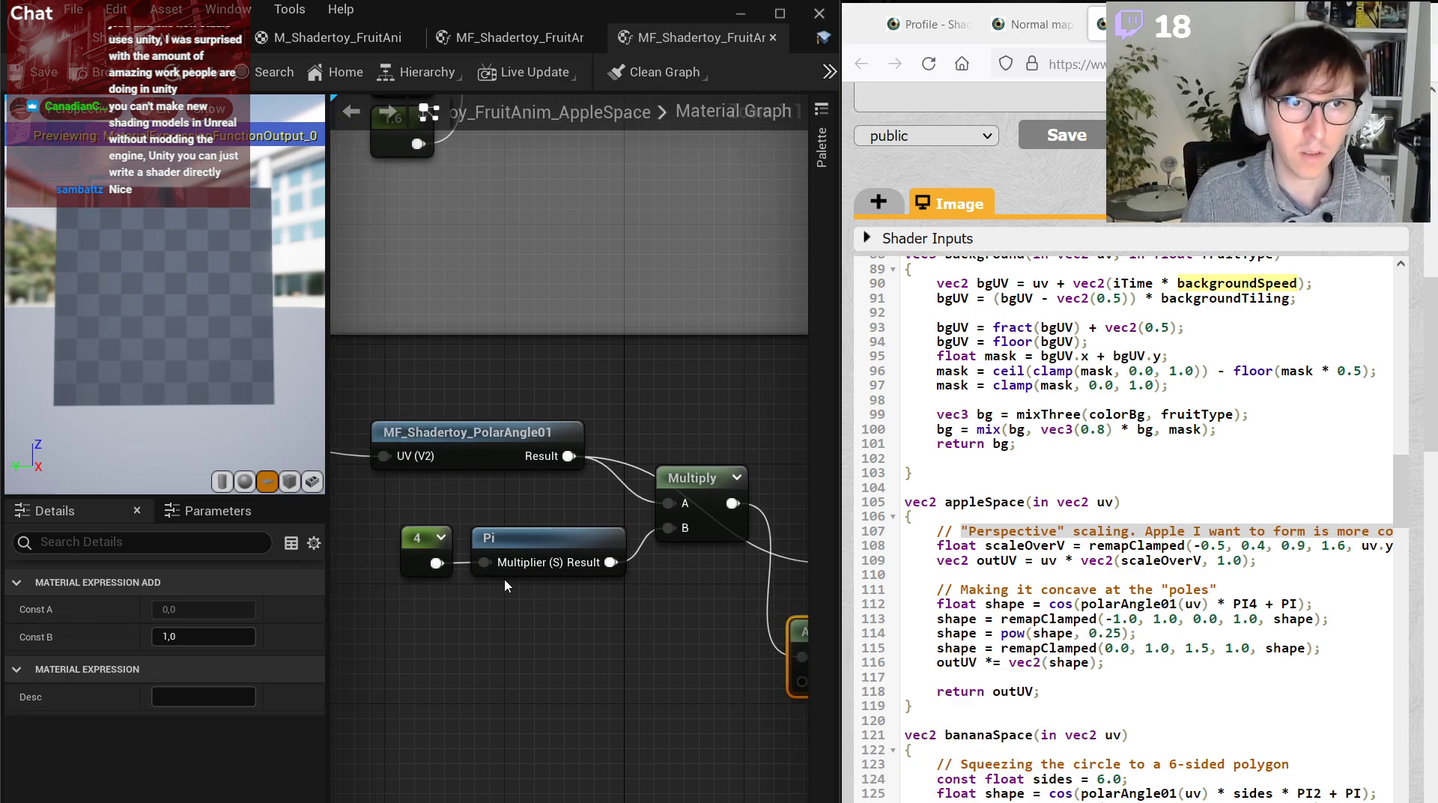
click(517, 562)
key(ctrl+c)
key(ctrl+v)
right_drag(688, 648, 603, 641)
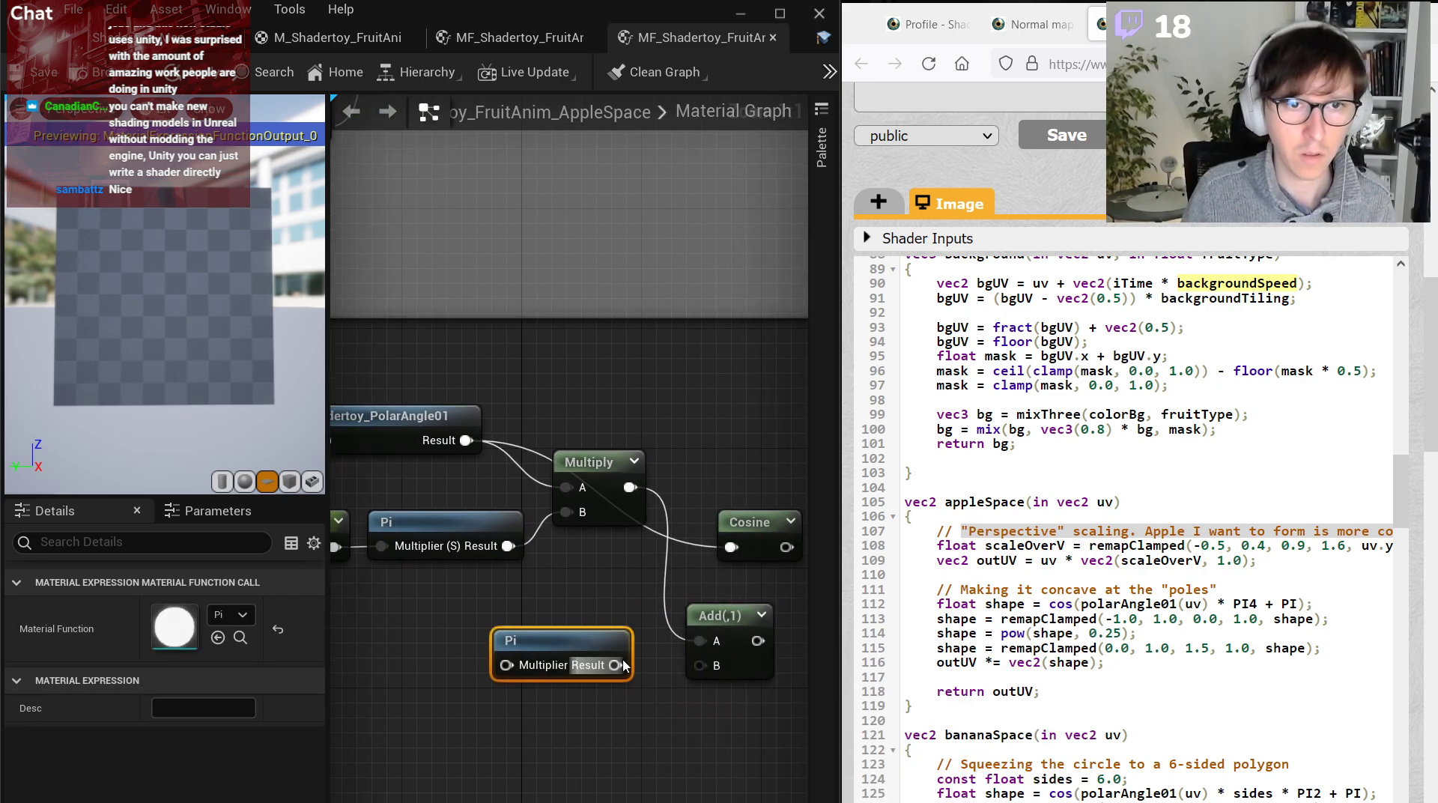
Connect the duplicated Pi Result to the Add node's B input, and feed the Add output into the repositioned Cosine node.
drag(634, 673, 719, 672)
right_drag(719, 672, 590, 665)
click(666, 535)
drag(665, 532, 725, 530)
drag(627, 643, 711, 549)
drag(755, 527, 725, 618)
click(673, 510)
scroll(409, 513, down, 5)
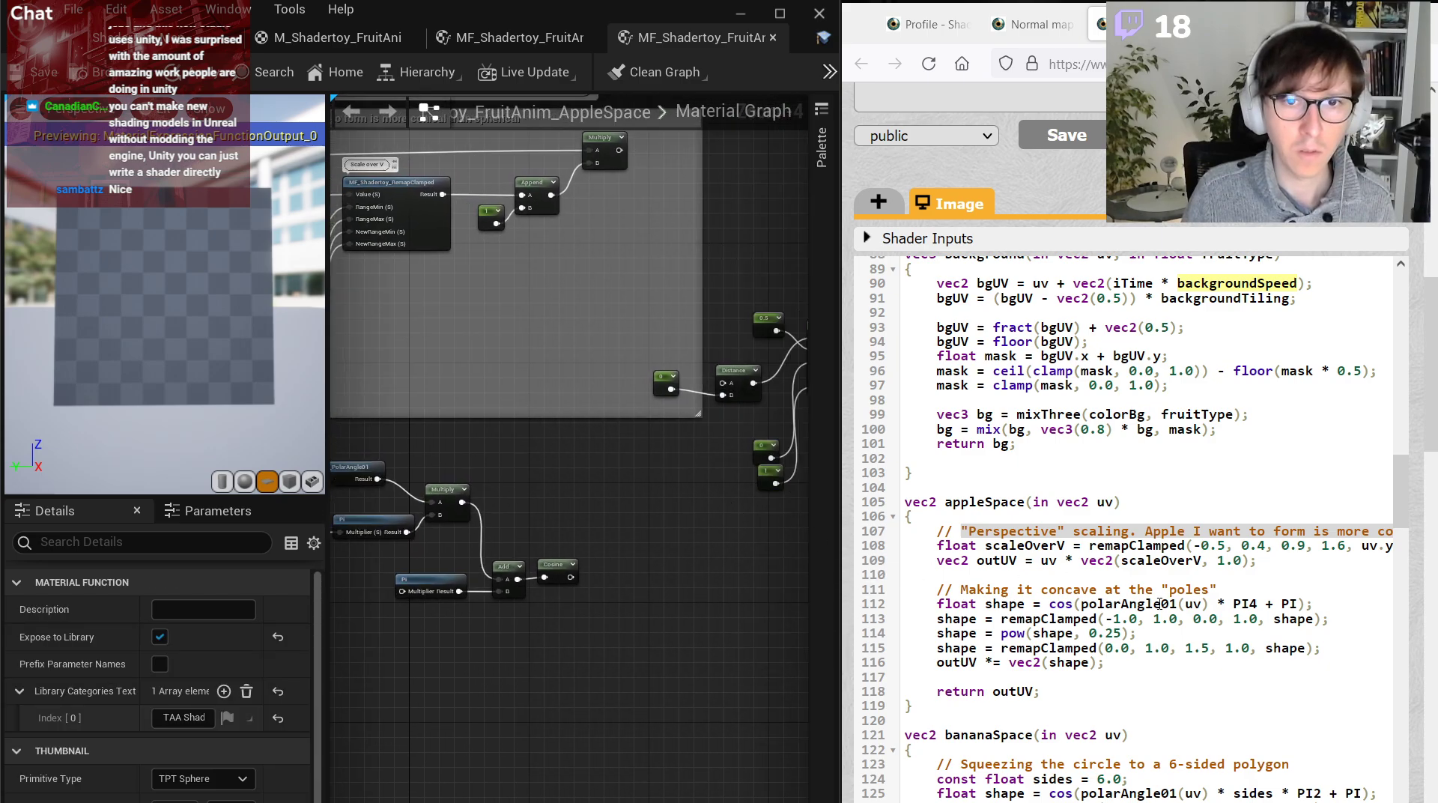
Add the node comment "Shape" to the Cosine node.
scroll(588, 585, up, 5)
right_click(562, 571)
click(620, 692)
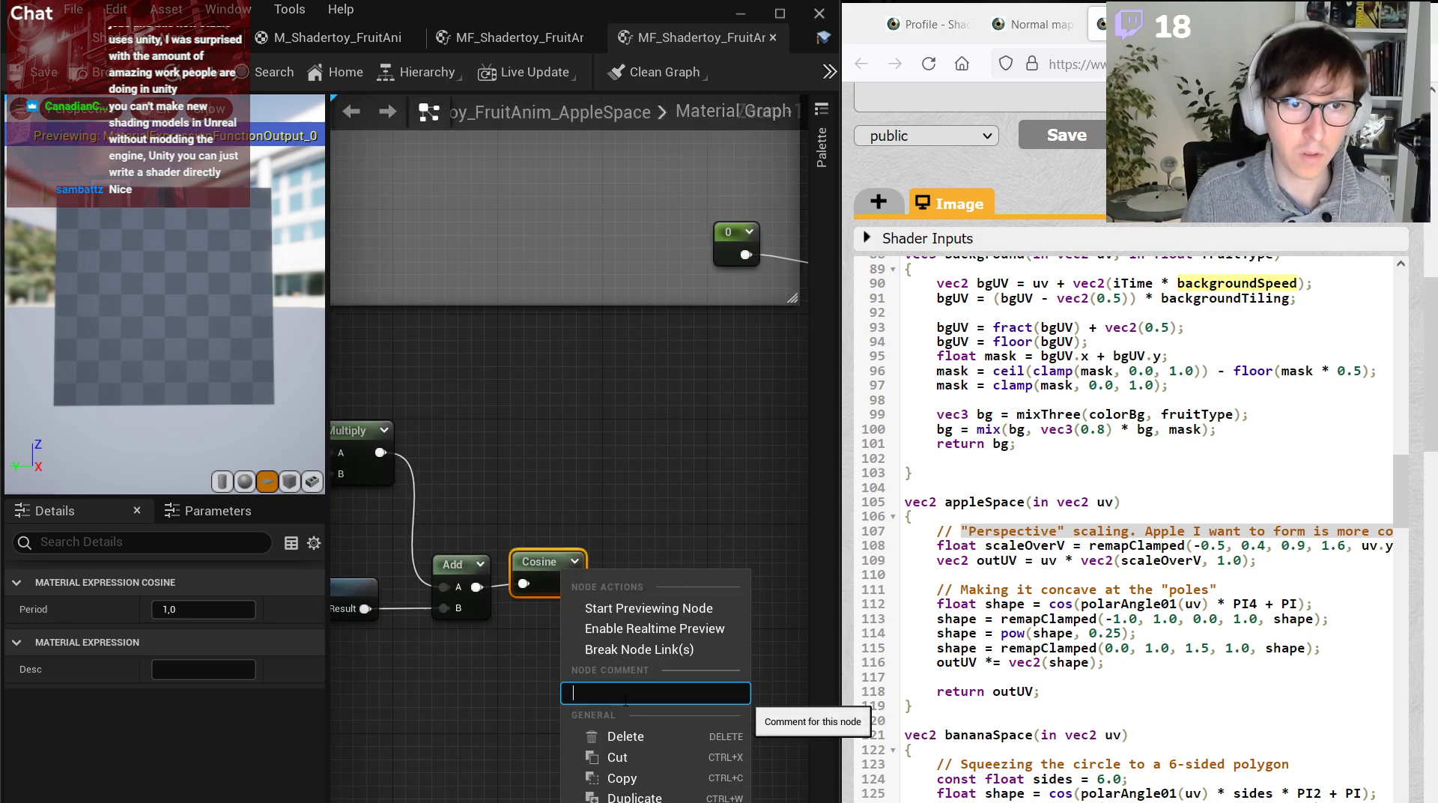
text(Shape)
key(Return)
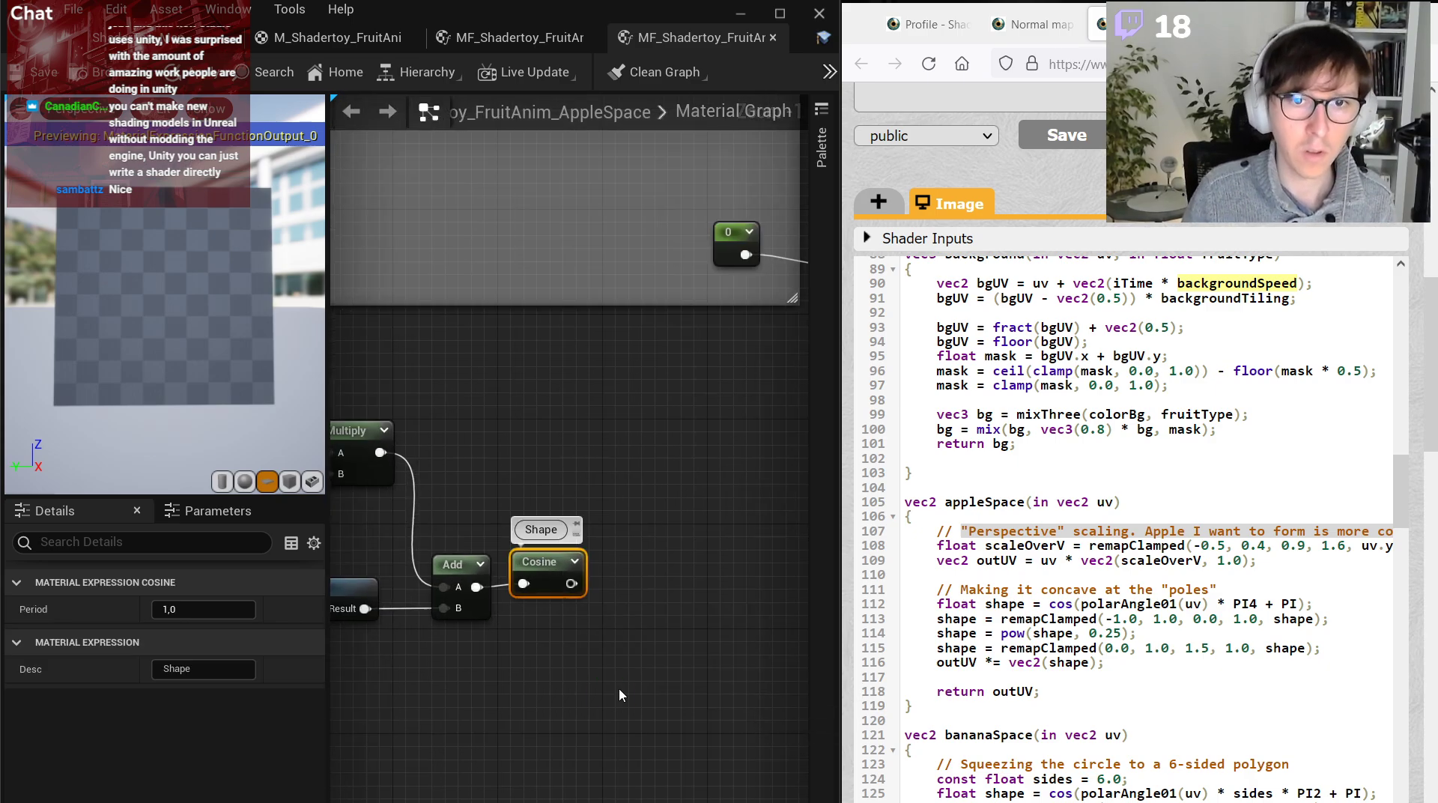
click(617, 690)
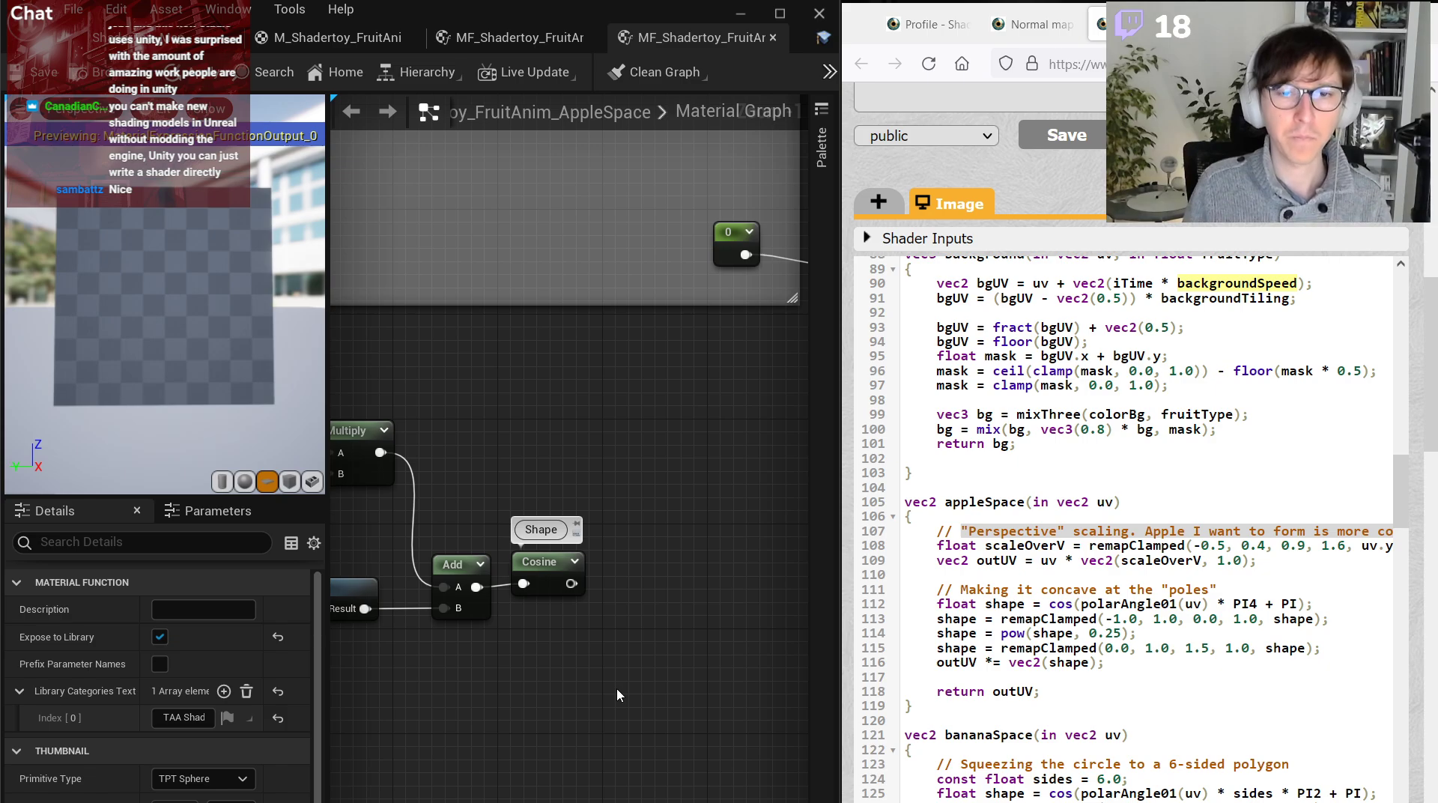
Add an MF_Shadertoy_RemapClamped node below the cosine chain and connect the Cosine output to its Value input.
right_drag(597, 646, 548, 635)
scroll(542, 626, down, 3)
right_click(452, 548)
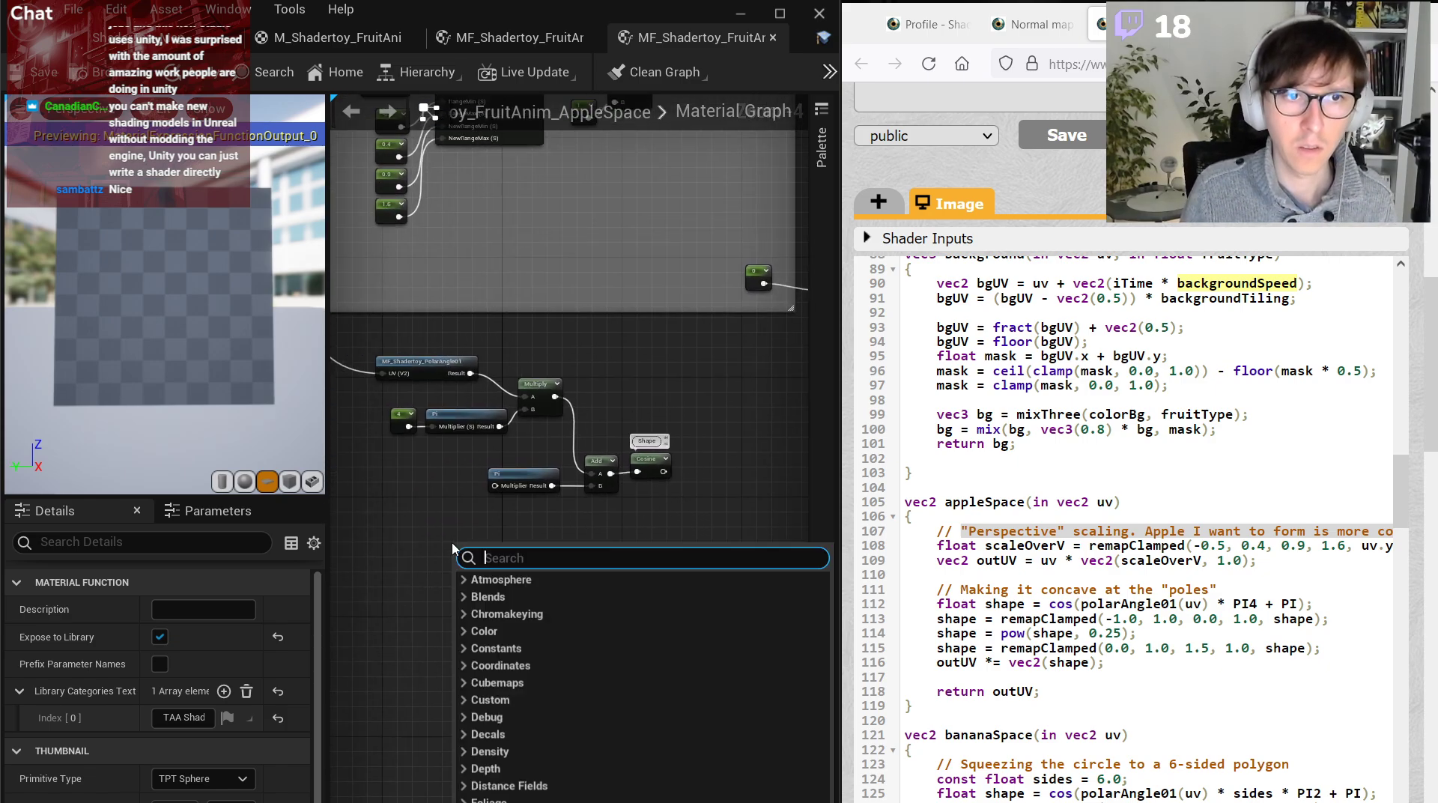
text(remap)
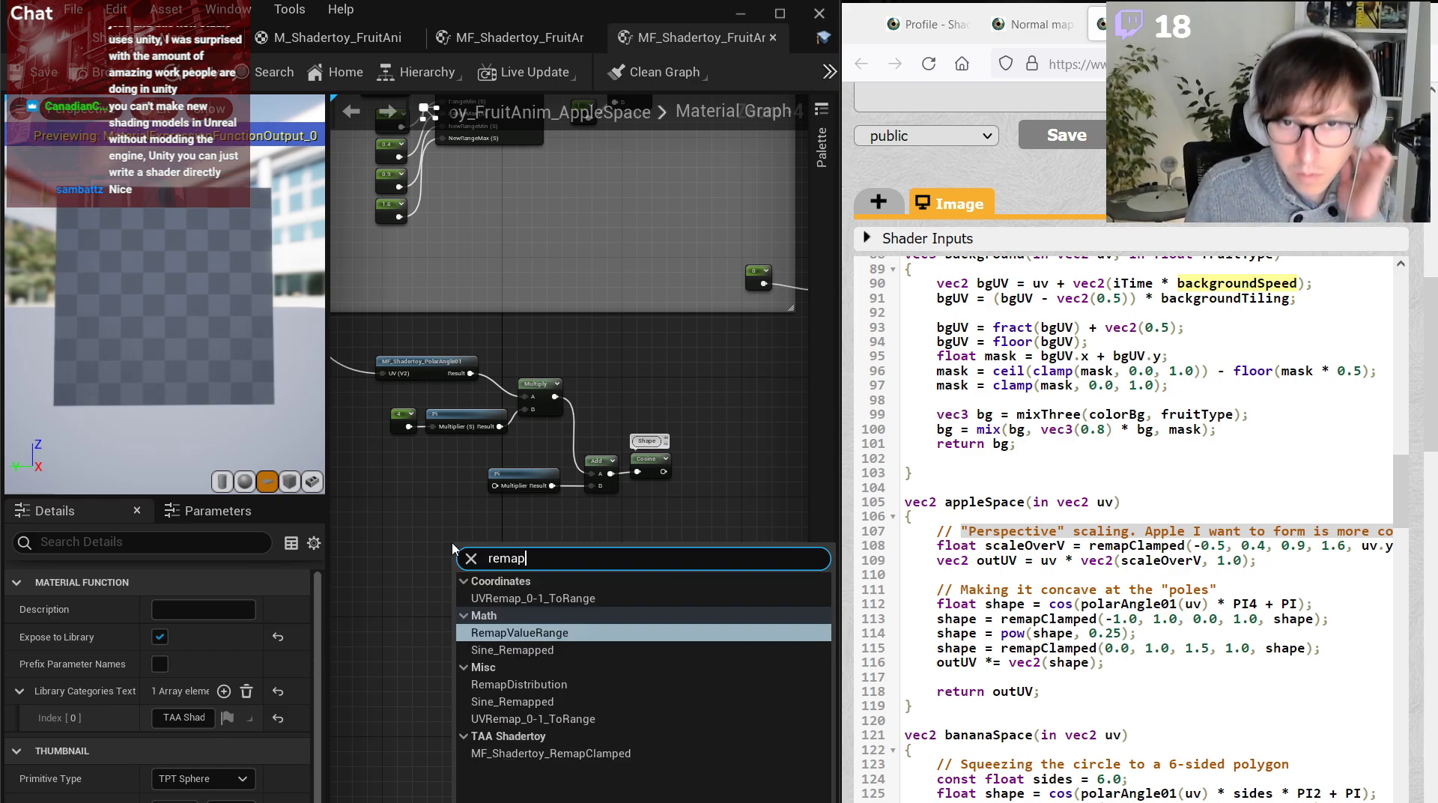
key(Down)
key(Down)
key(Down)
key(Down)
key(Down)
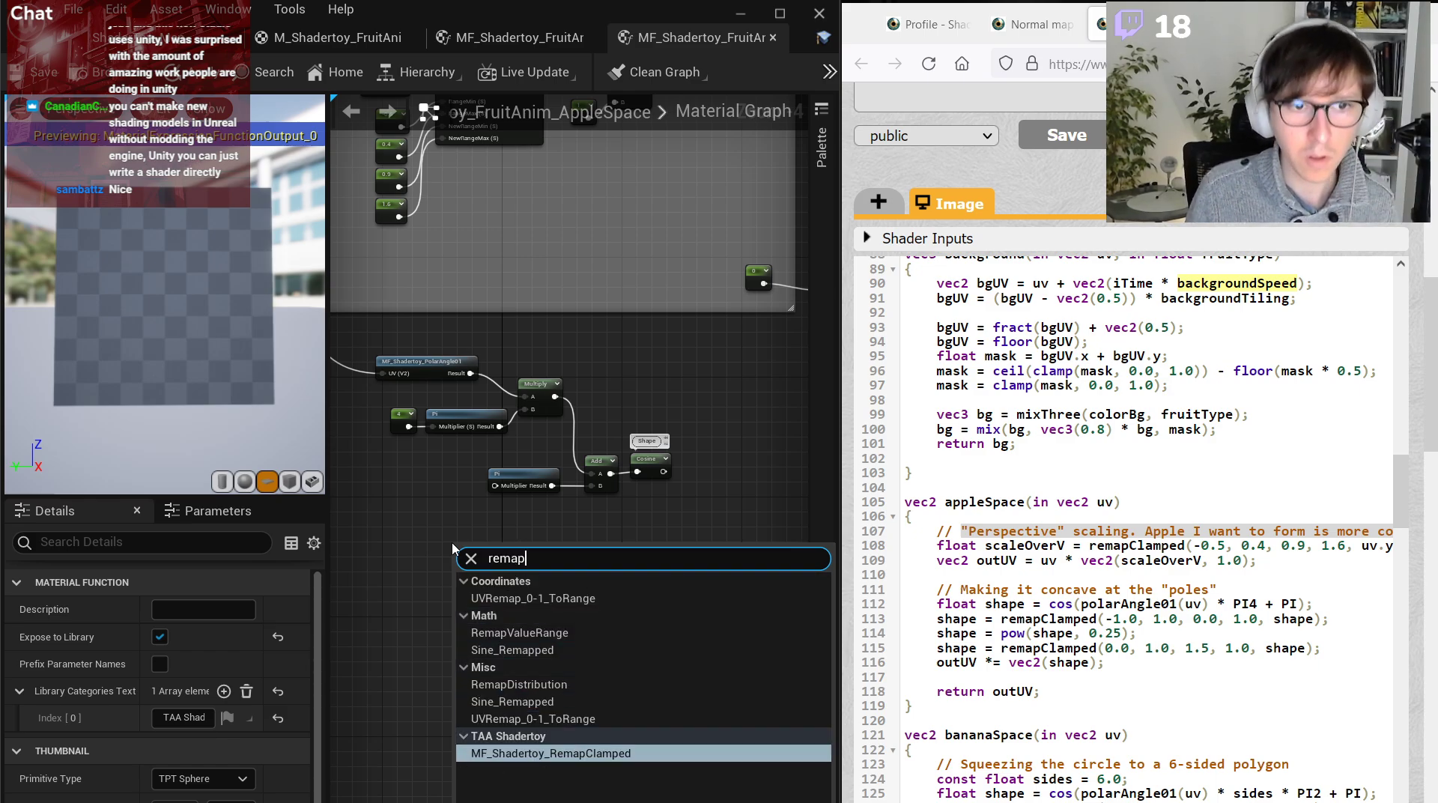
key(Return)
scroll(452, 547, up, 2)
drag(673, 452, 470, 568)
Create two Constant nodes with values -1 and 1 and connect them to RemapClamped's RangeMin and RangeMax inputs.
right_drag(391, 676, 545, 604)
scroll(545, 604, up, 1)
scroll(545, 604, up, 1)
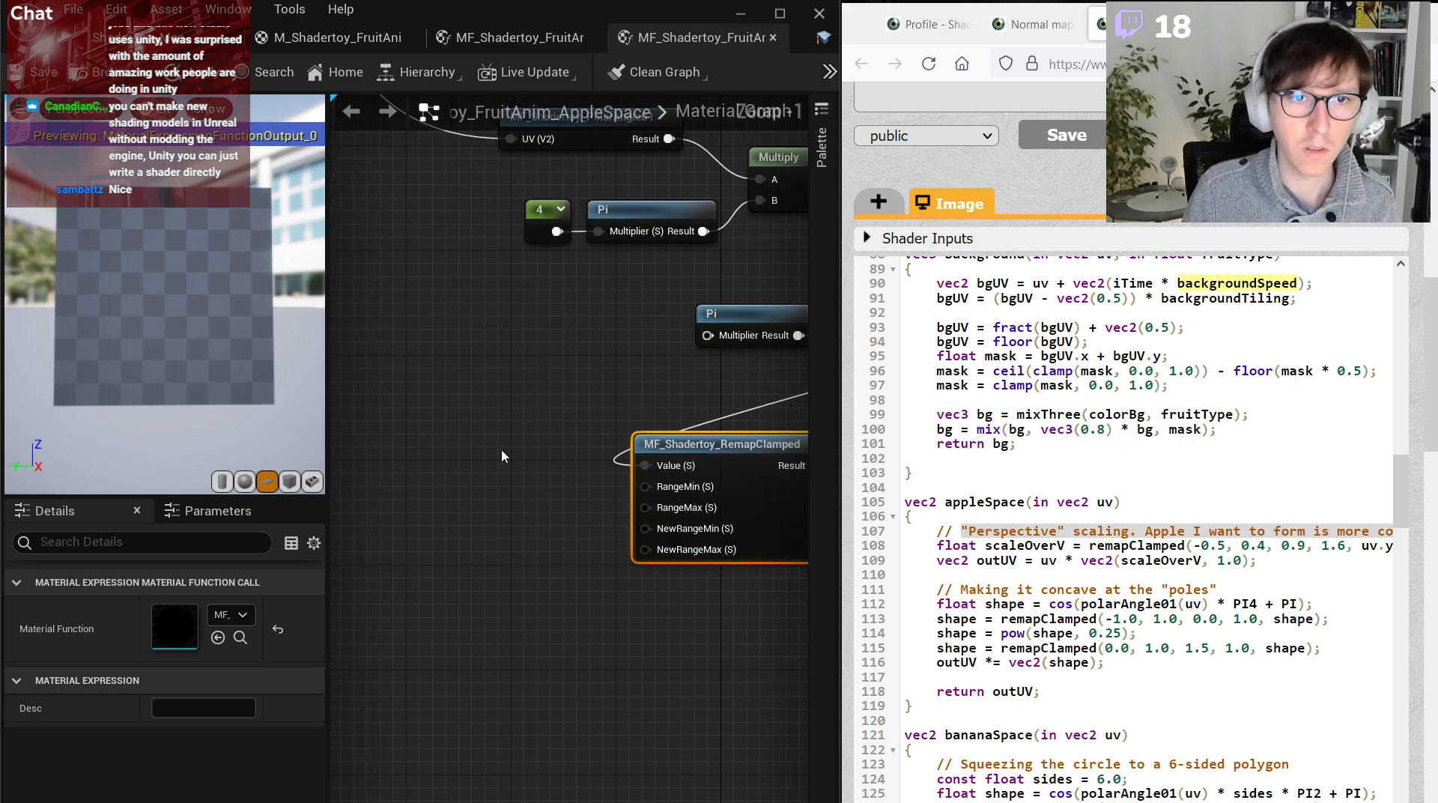
click(502, 450)
click(504, 504)
click(525, 461)
click(202, 609)
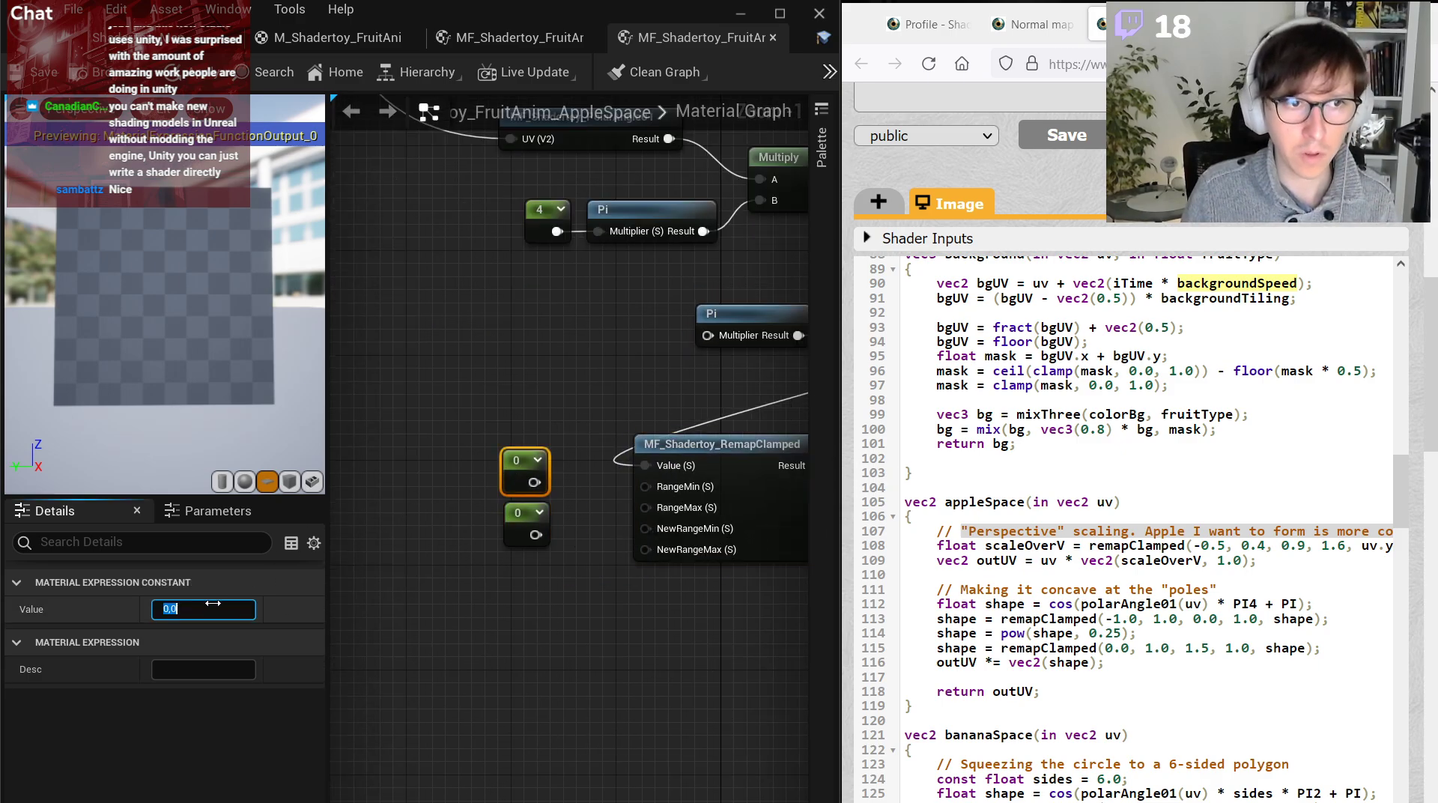
text(-1)
key(Return)
click(527, 523)
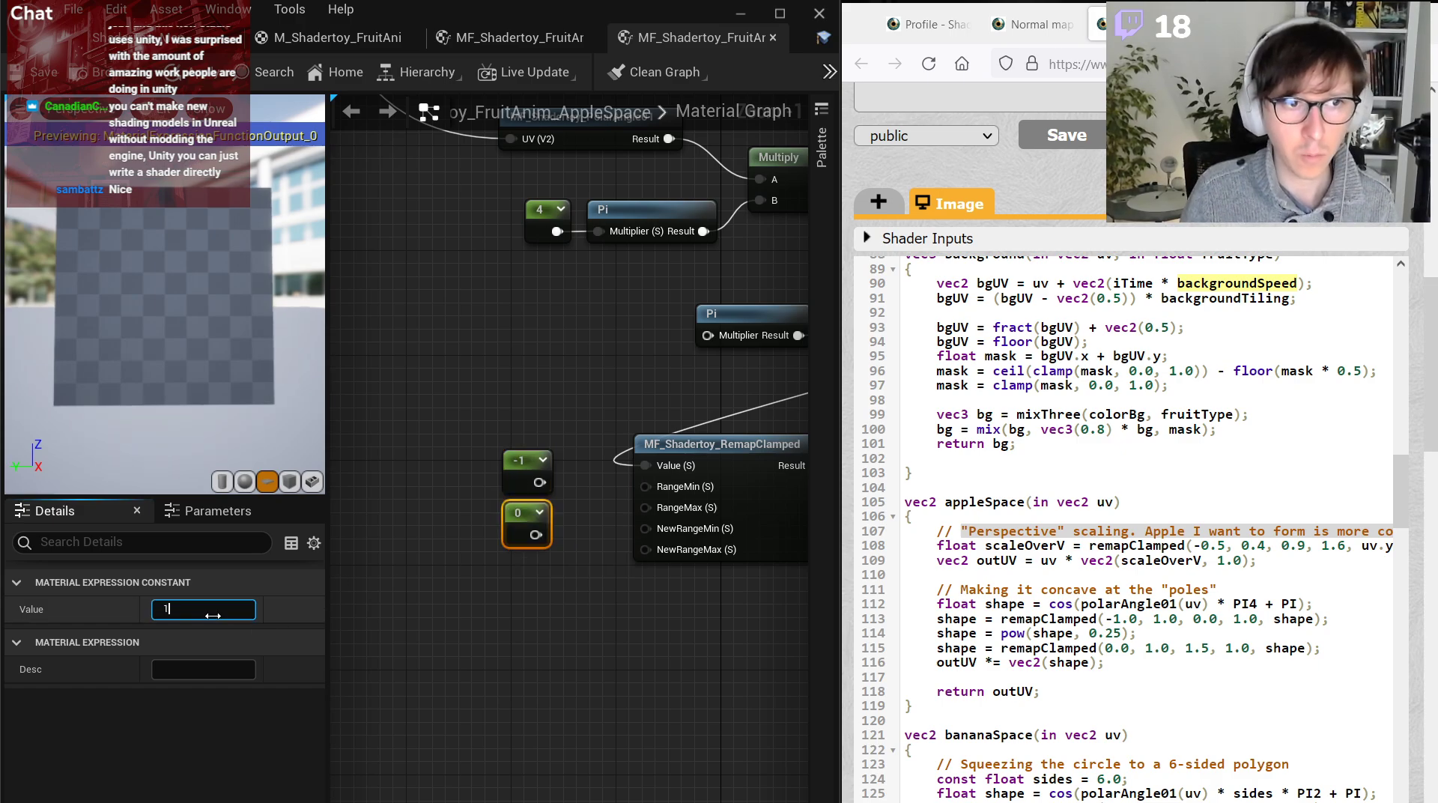
click(213, 615)
text(1)
key(Return)
drag(536, 535, 534, 482)
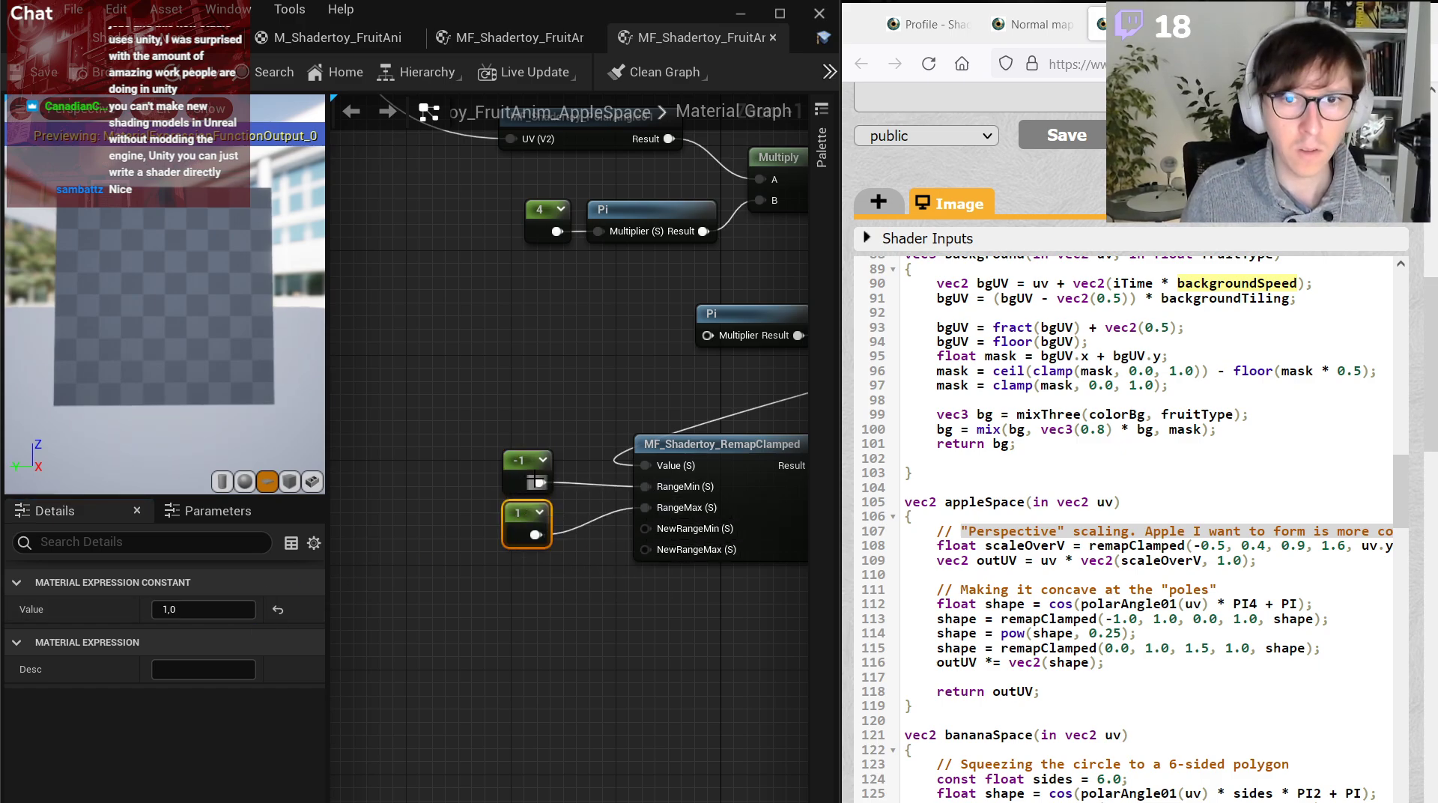
Duplicate the two constants, change the copied -1 to 0, and connect 0 and 1 to NewRangeMin and NewRangeMax.
key(ctrl+c)
key(ctrl+v)
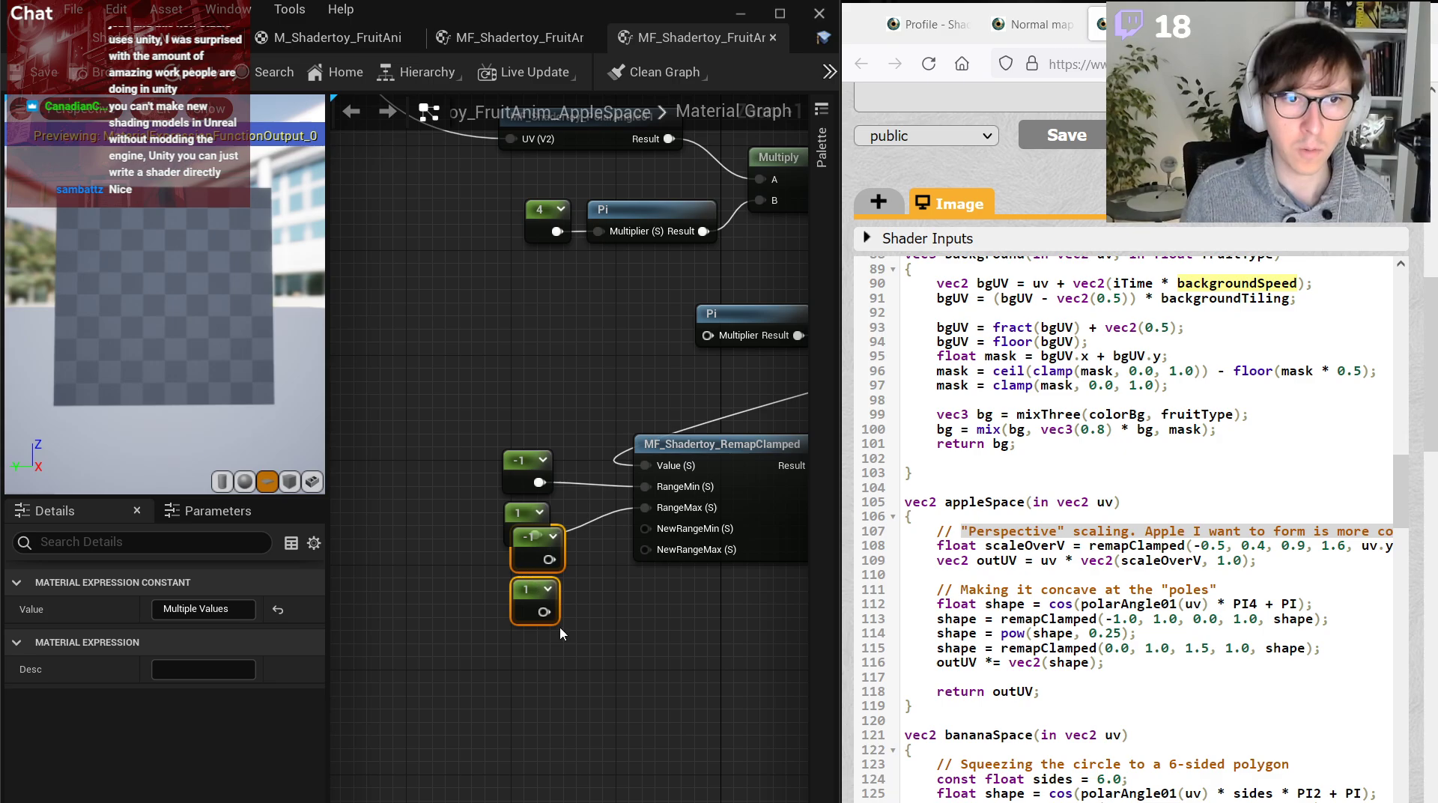
drag(555, 620, 542, 646)
click(473, 659)
double_click(525, 575)
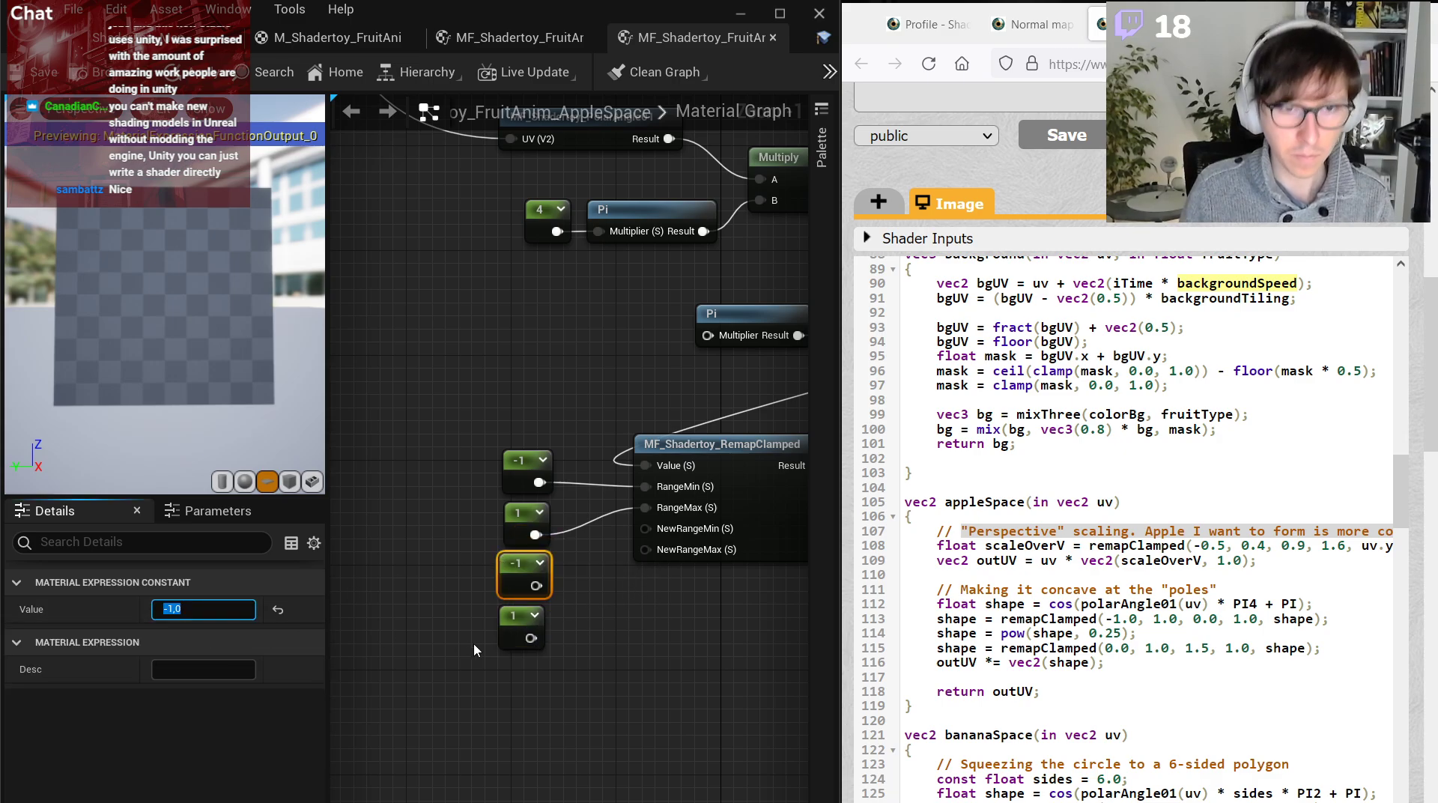
key(Return)
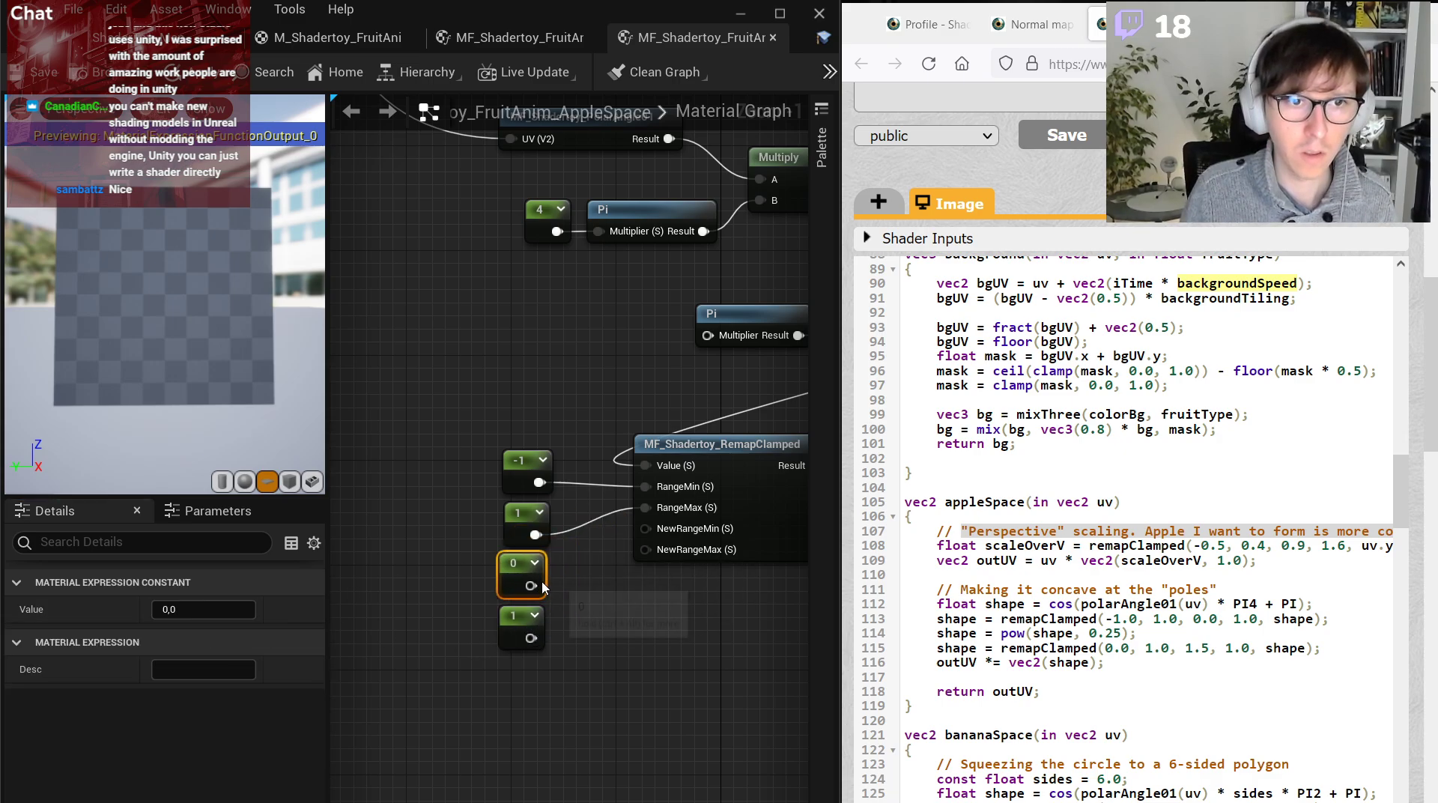
drag(531, 585, 643, 531)
drag(645, 550, 531, 639)
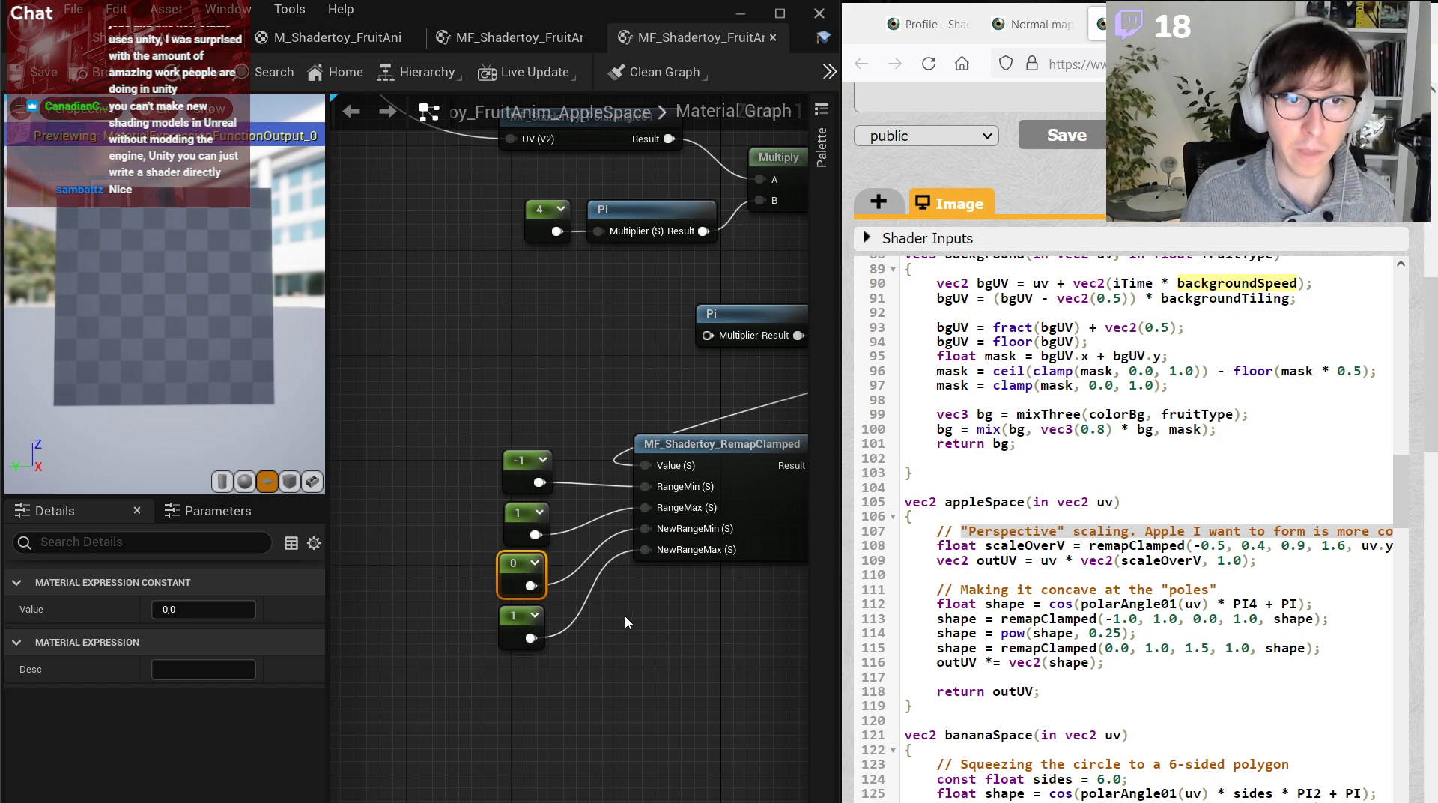
Align the RemapClamped node with its four constants and shift the whole group closer under the cosine chain.
scroll(627, 615, down, 3)
right_drag(722, 625, 511, 632)
click(1322, 617)
drag(1328, 619, 1107, 619)
click(1107, 620)
click(673, 605)
scroll(442, 610, up, 2)
right_drag(442, 609, 591, 627)
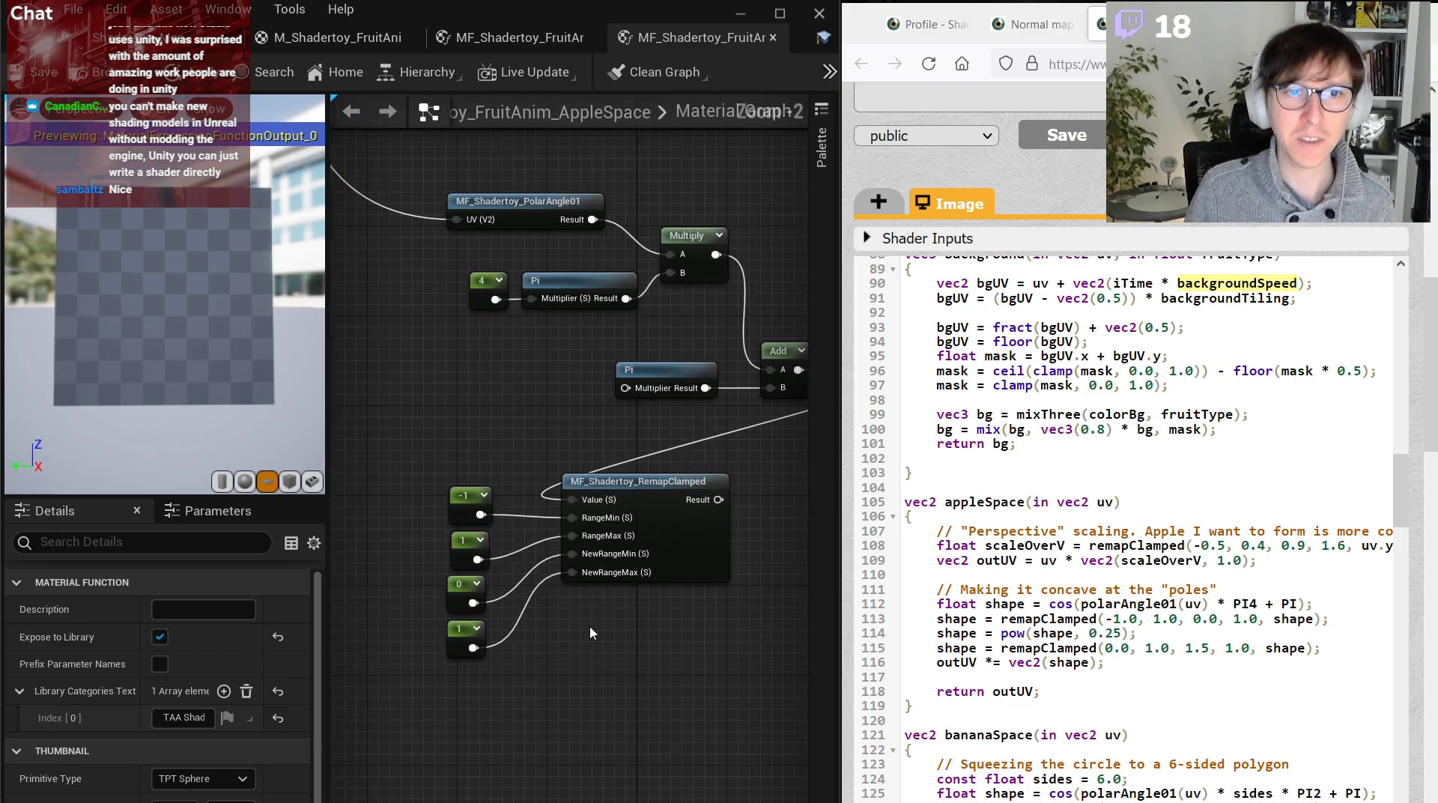
drag(663, 488, 660, 511)
drag(684, 657, 438, 498)
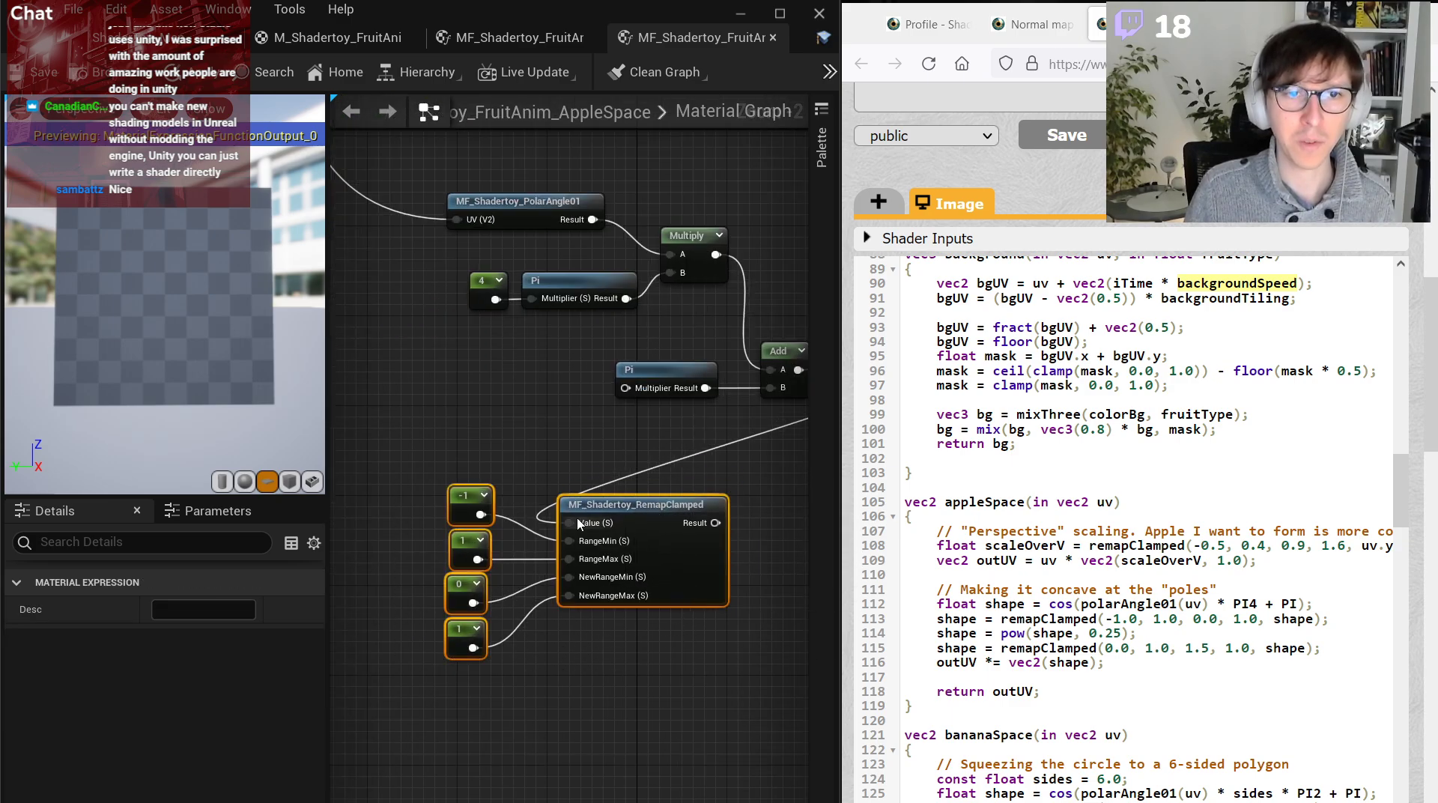
drag(599, 507, 654, 507)
click(706, 648)
Add a Power node fed by the RemapClamped Result and set its constant exponent to 0.25.
right_drag(705, 648, 595, 510)
drag(600, 452, 634, 458)
text(pow)
key(Return)
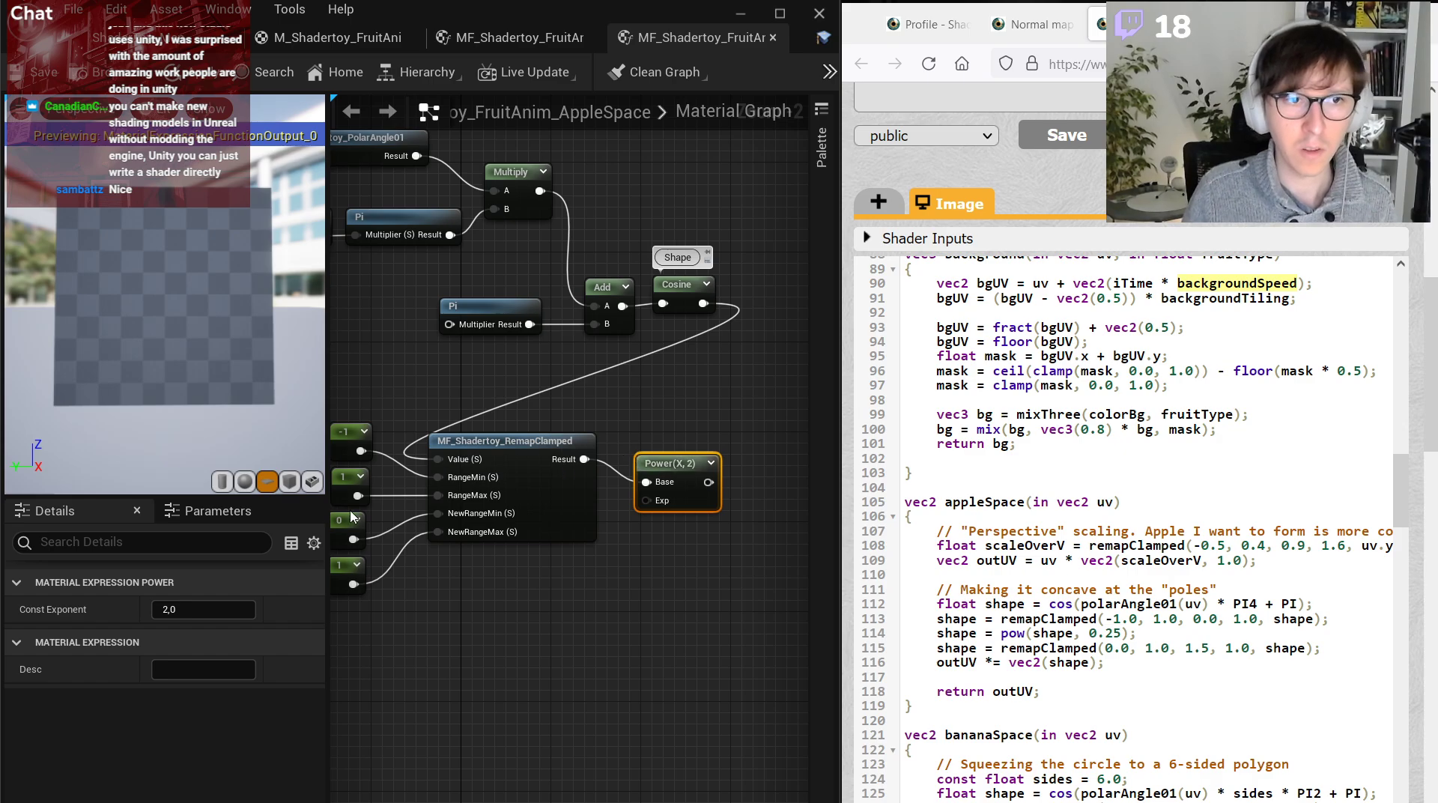
click(229, 603)
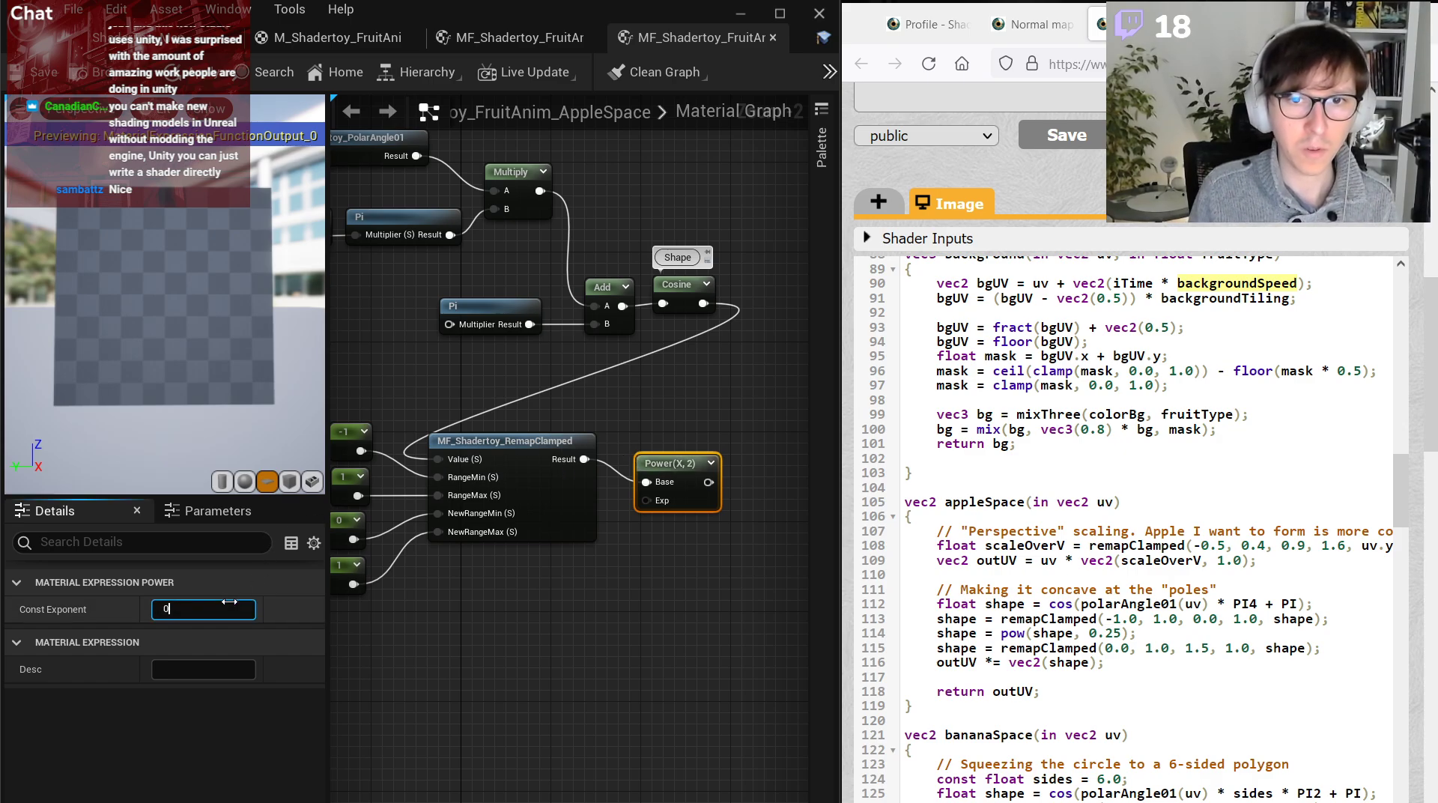
text(0.256)
key(Return)
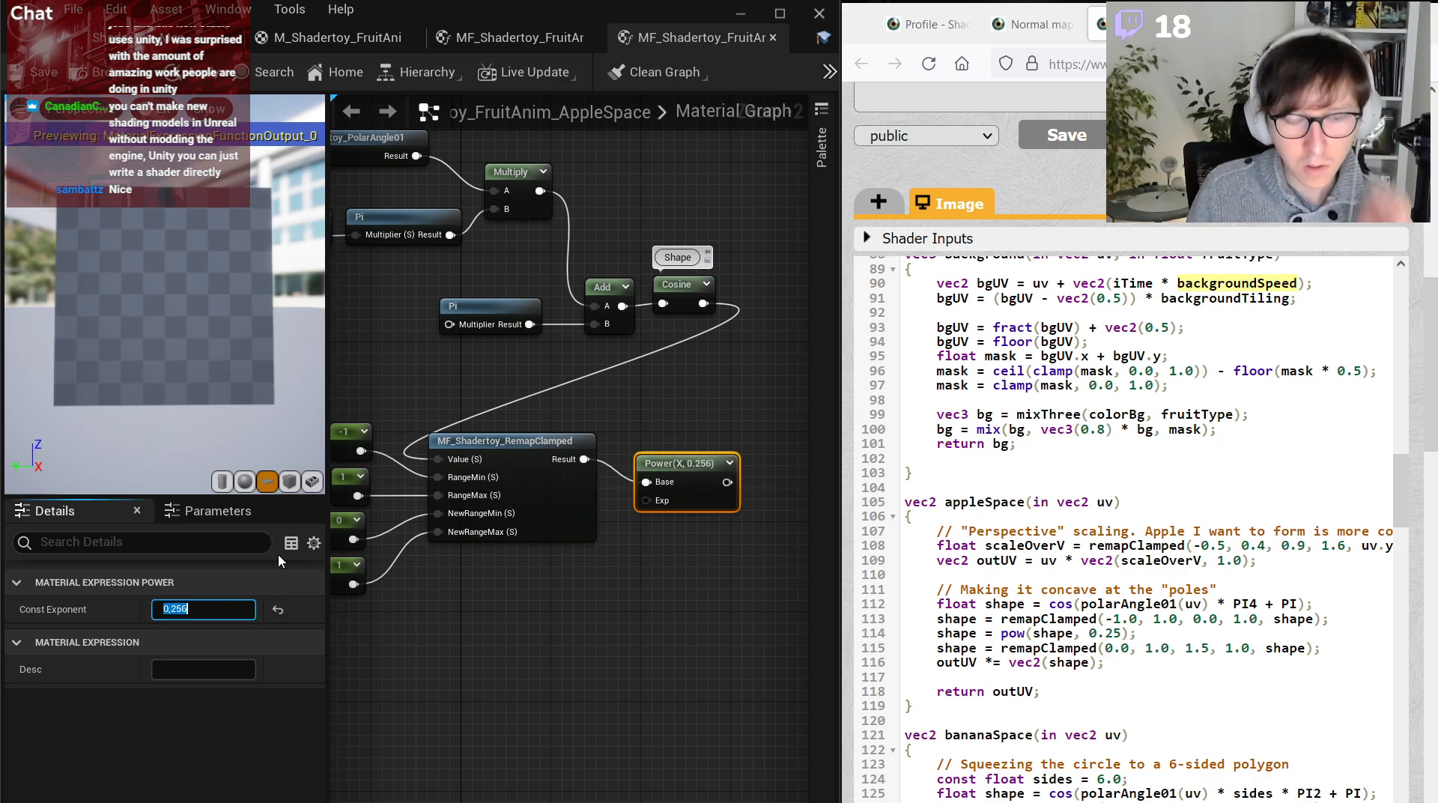
text(0.25)
key(Return)
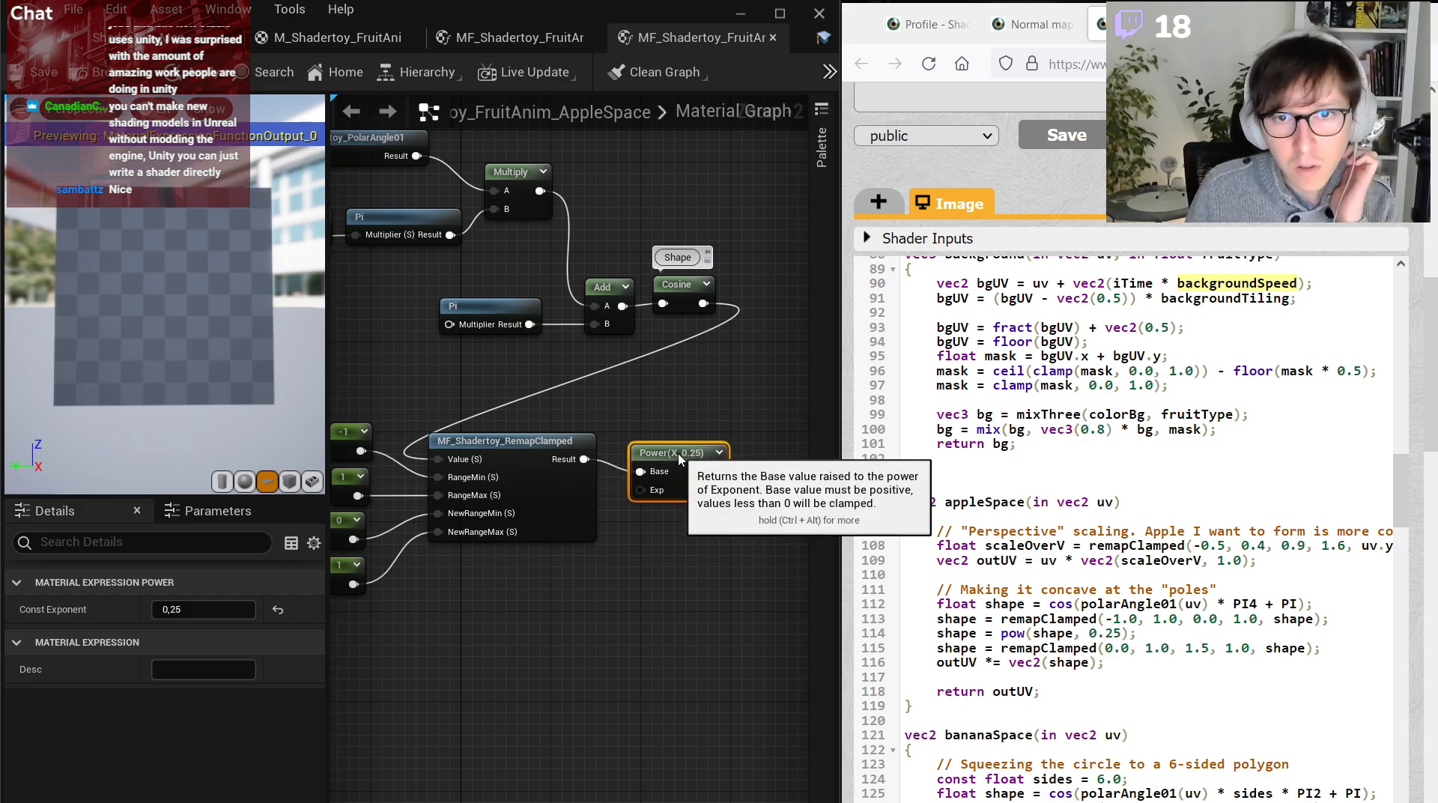
click(678, 592)
Duplicate the RemapClamped node with its four constants, place the copy below, and connect the Power output to its Value input.
scroll(679, 592, down, 1)
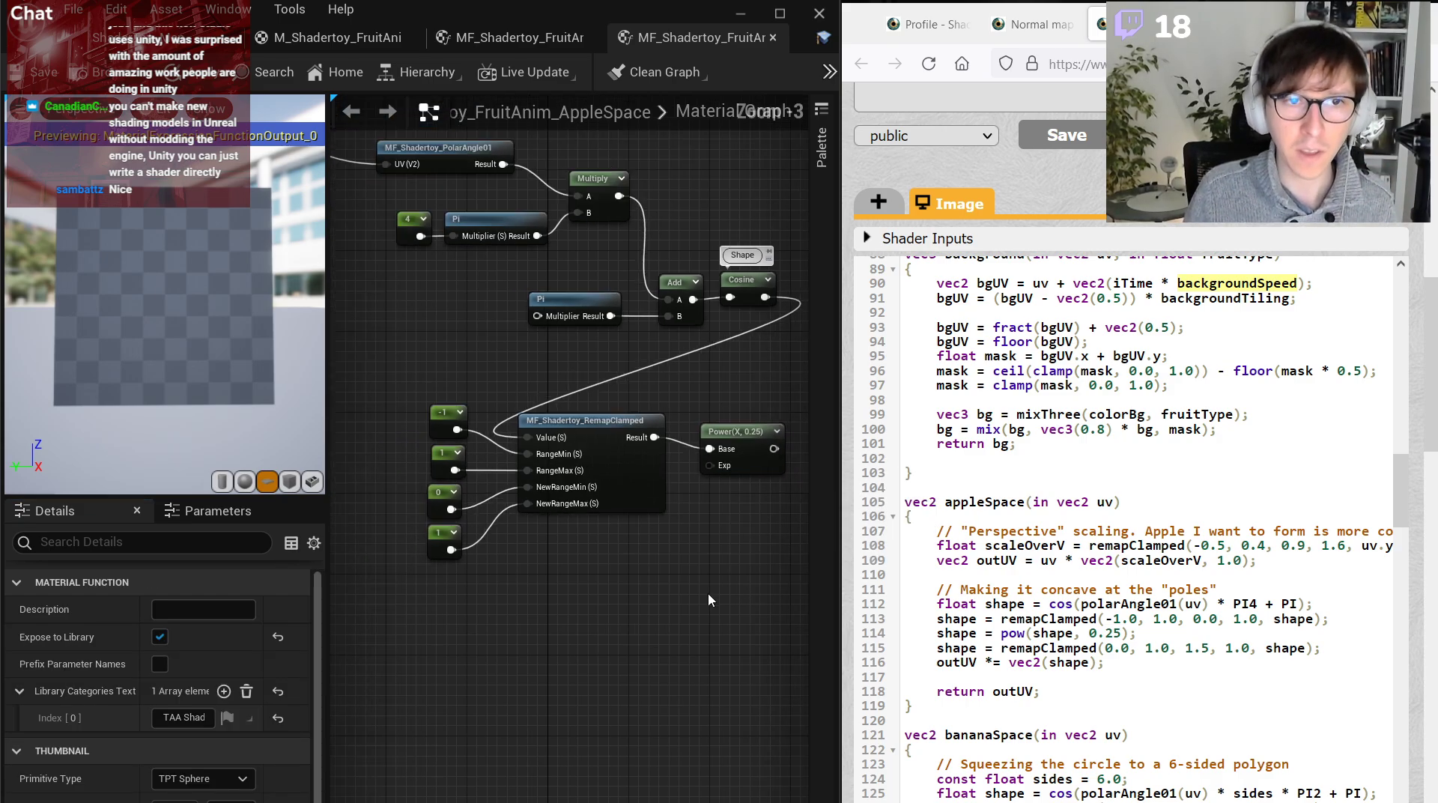
drag(569, 590, 433, 425)
key(ctrl+d)
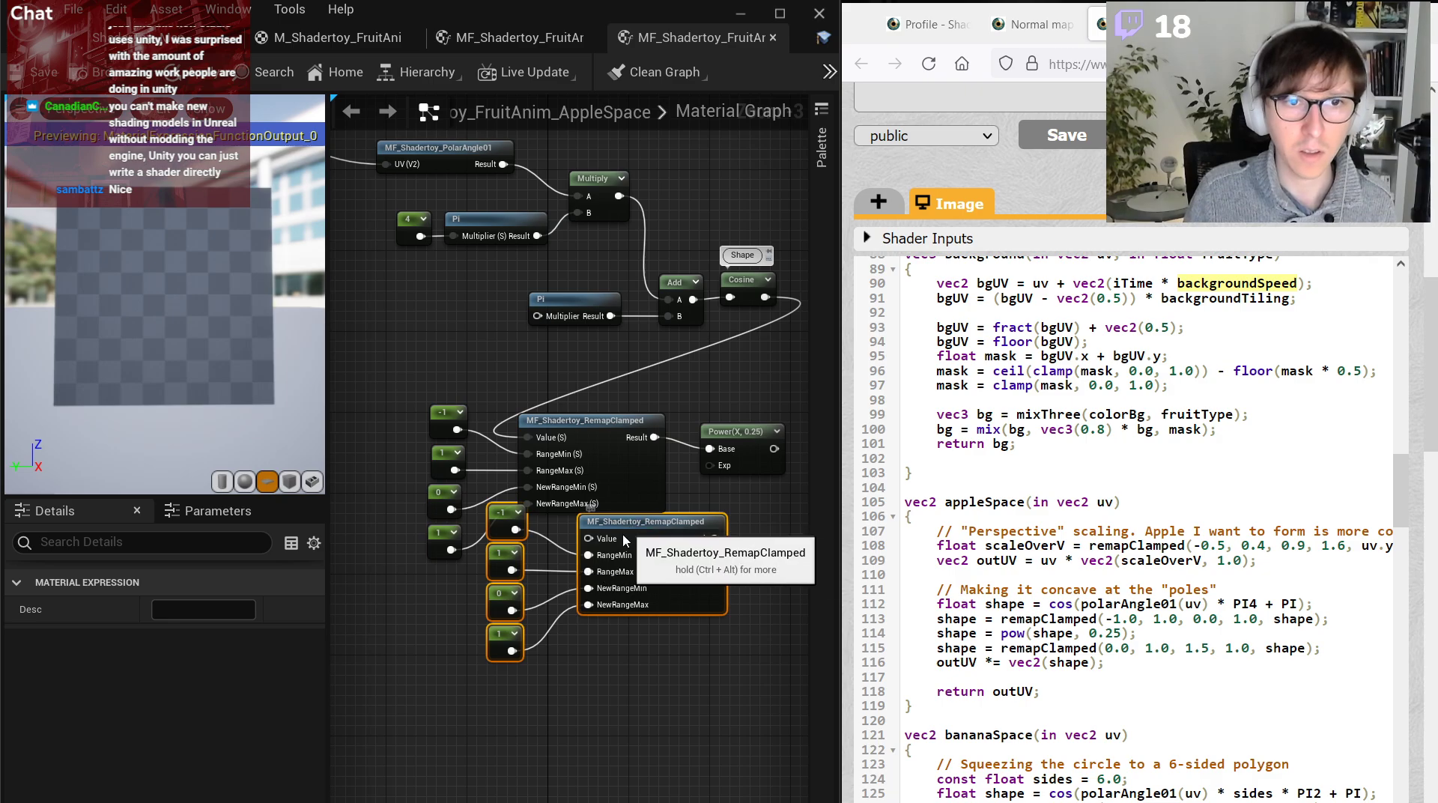
drag(637, 533, 577, 625)
click(591, 568)
drag(774, 448, 528, 629)
Set the second RemapClamped's RangeMin constant to 0 and its NewRangeMin constant to 1.5.
scroll(541, 577, up, 3)
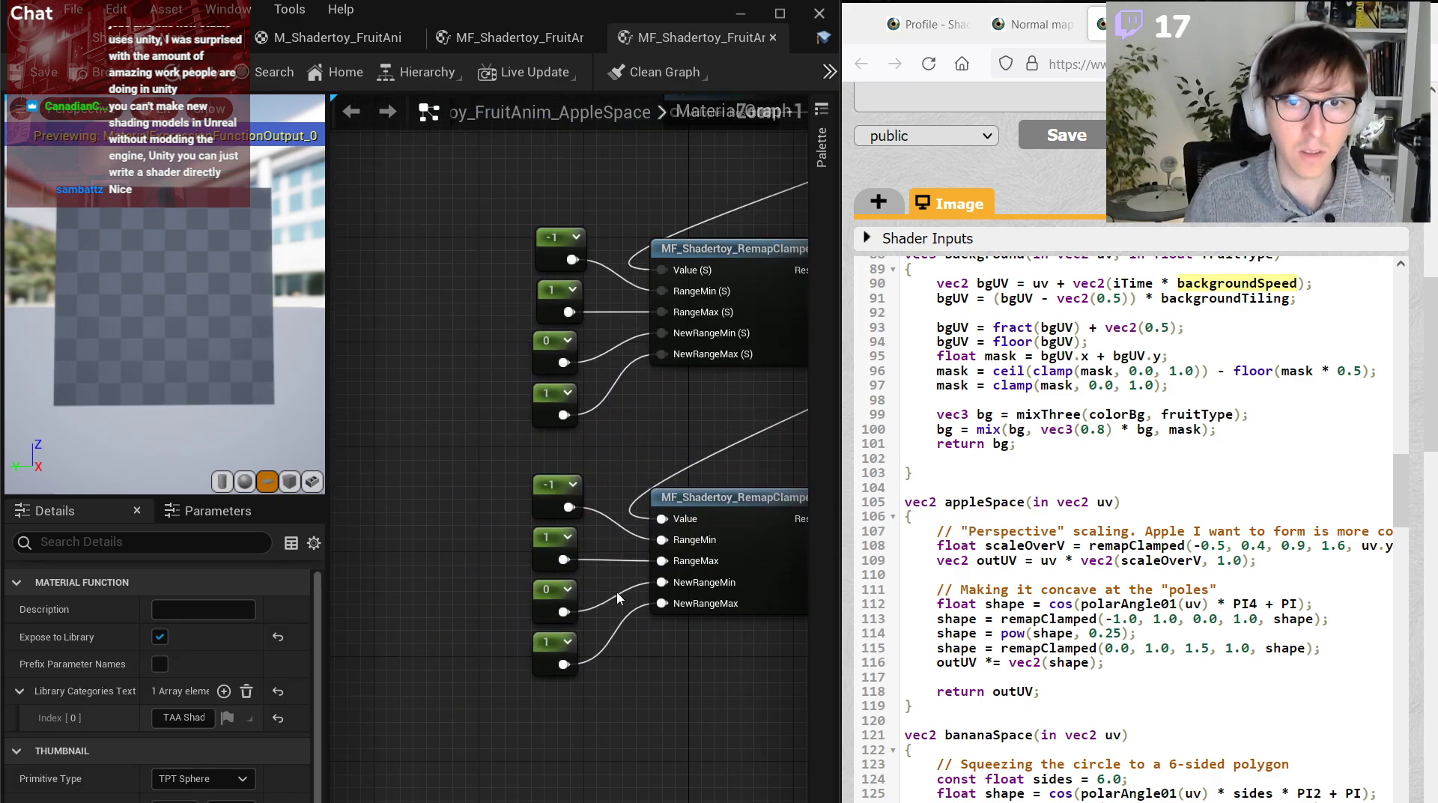
click(539, 489)
click(204, 609)
text(0)
key(Return)
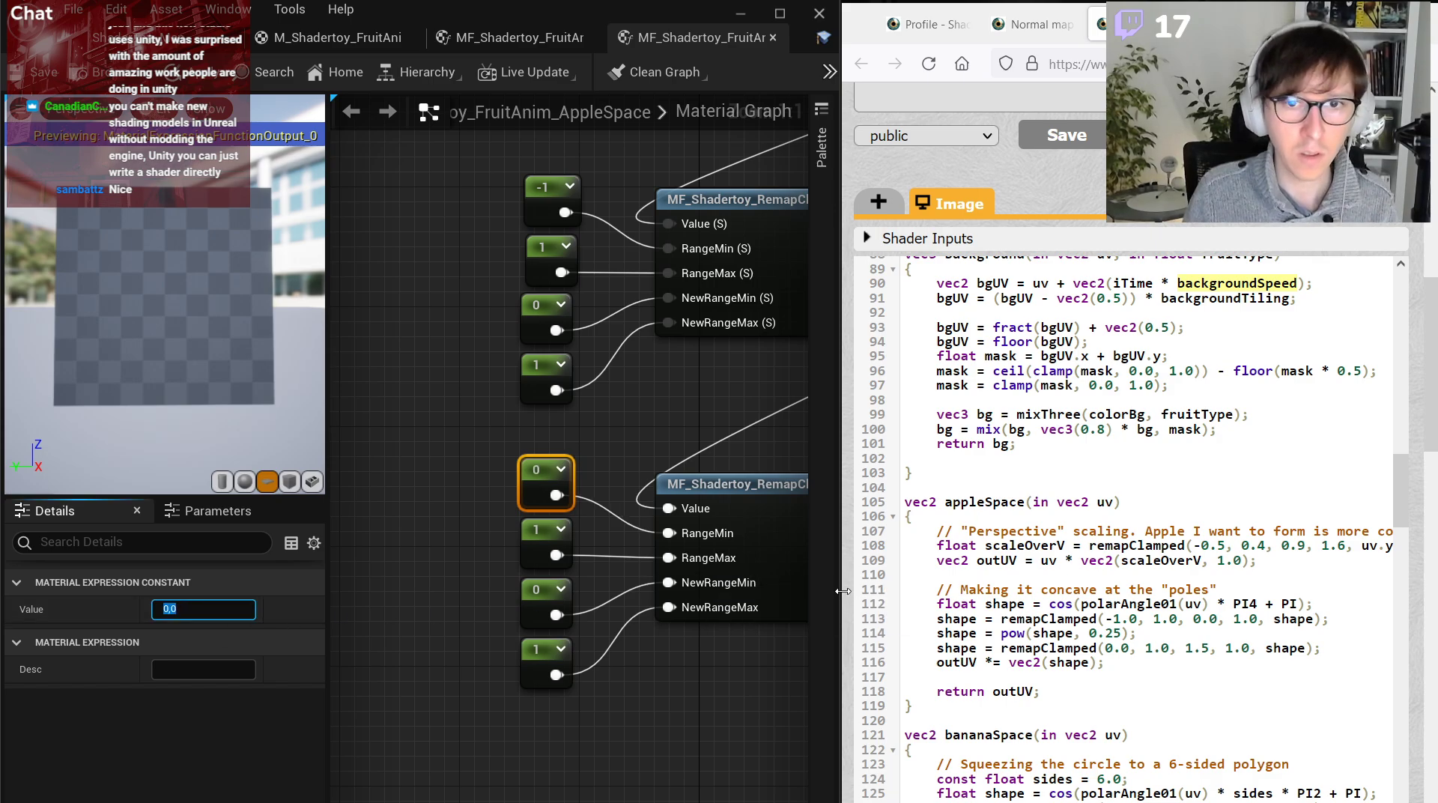
click(546, 600)
click(203, 609)
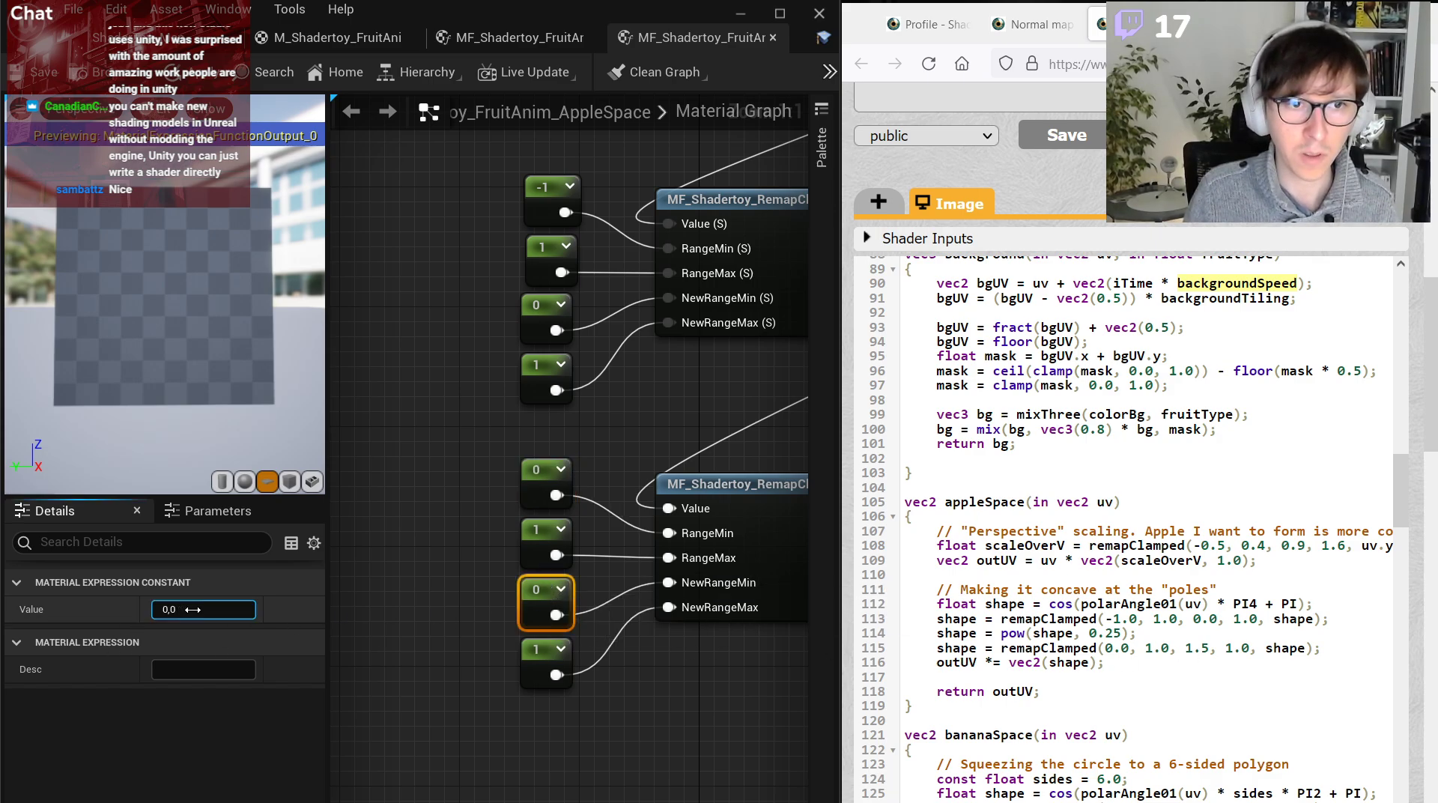
text(1.5)
key(Return)
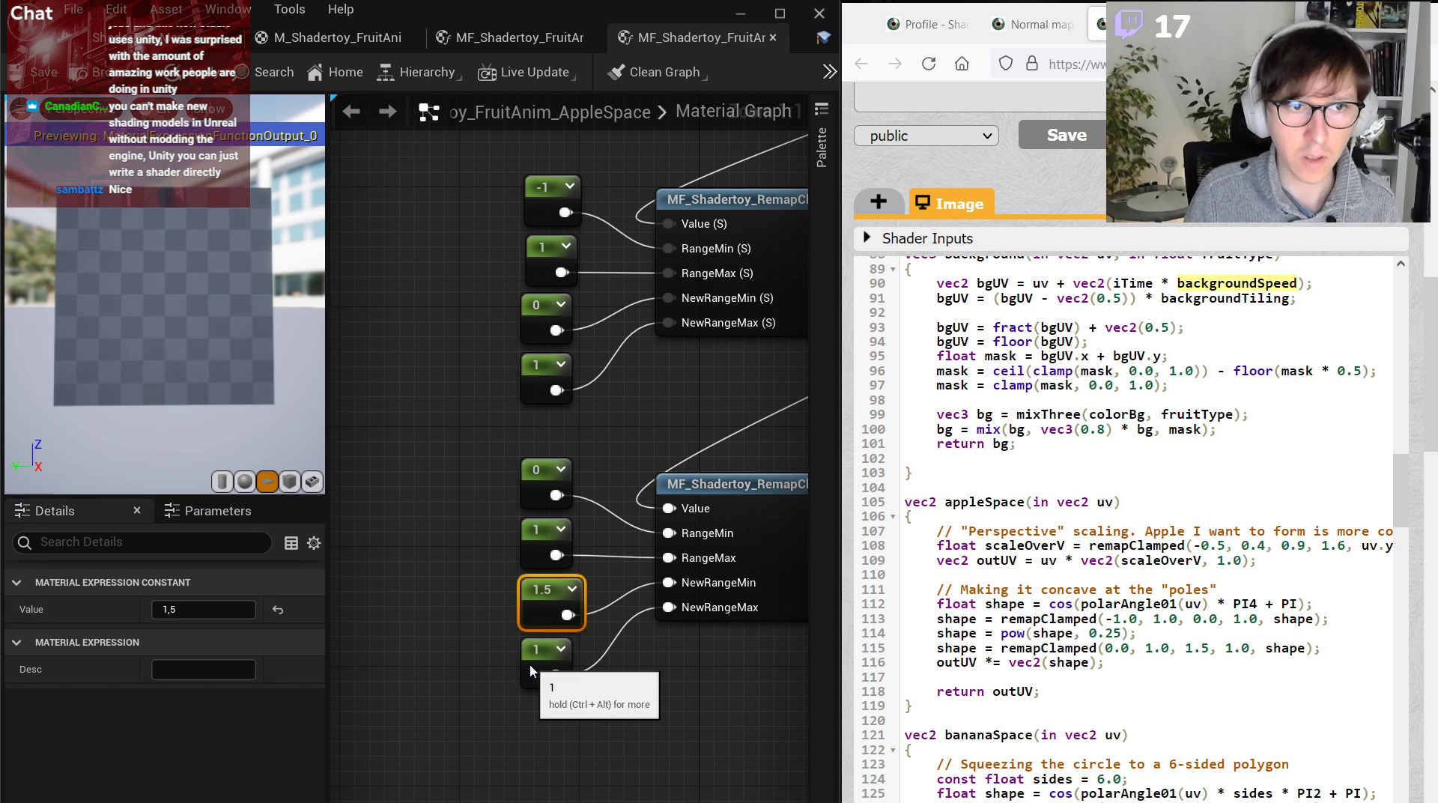
click(639, 727)
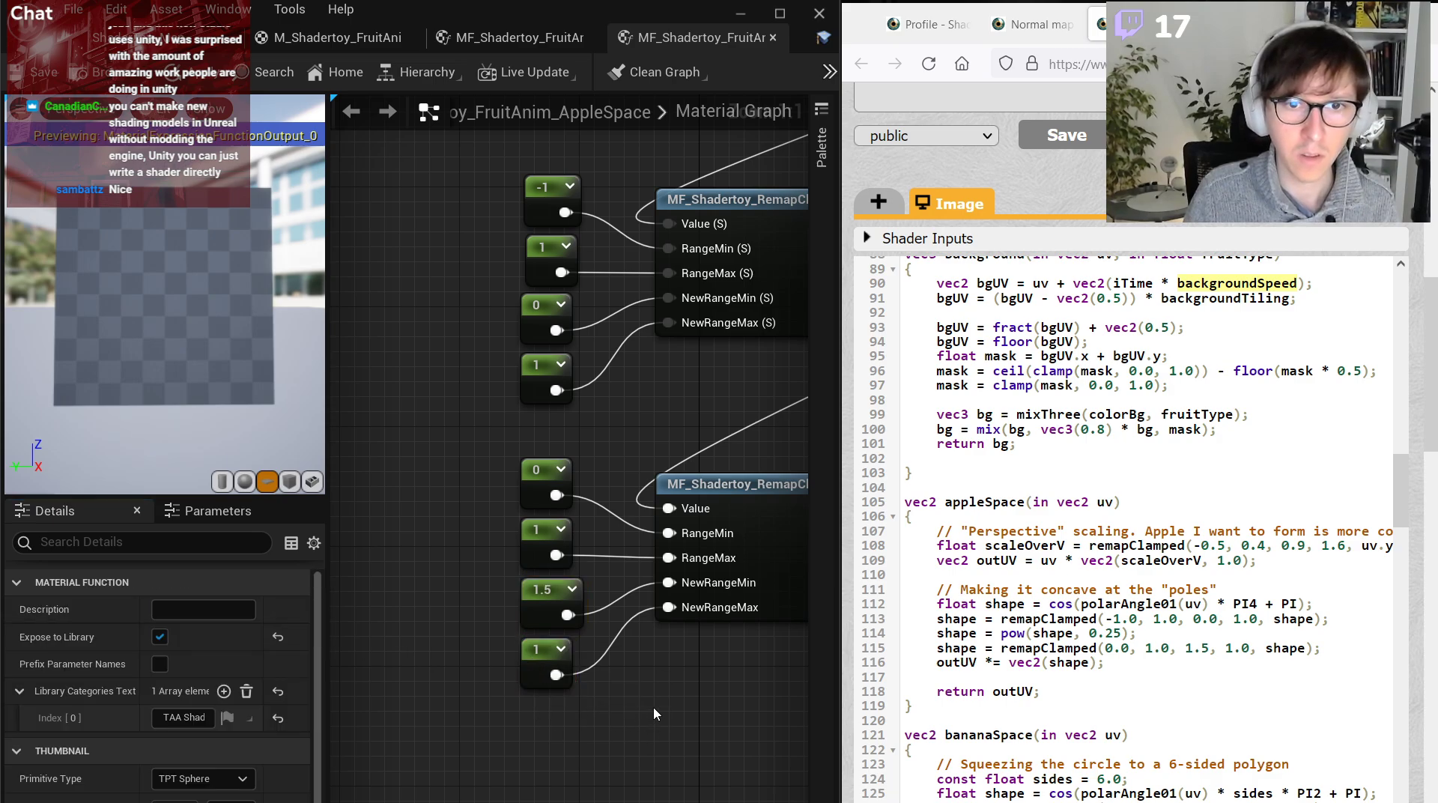
Move the Distance node group with its constants and comparison node aside, clear of the scaling comment box.
right_drag(654, 707, 349, 675)
scroll(472, 625, down, 3)
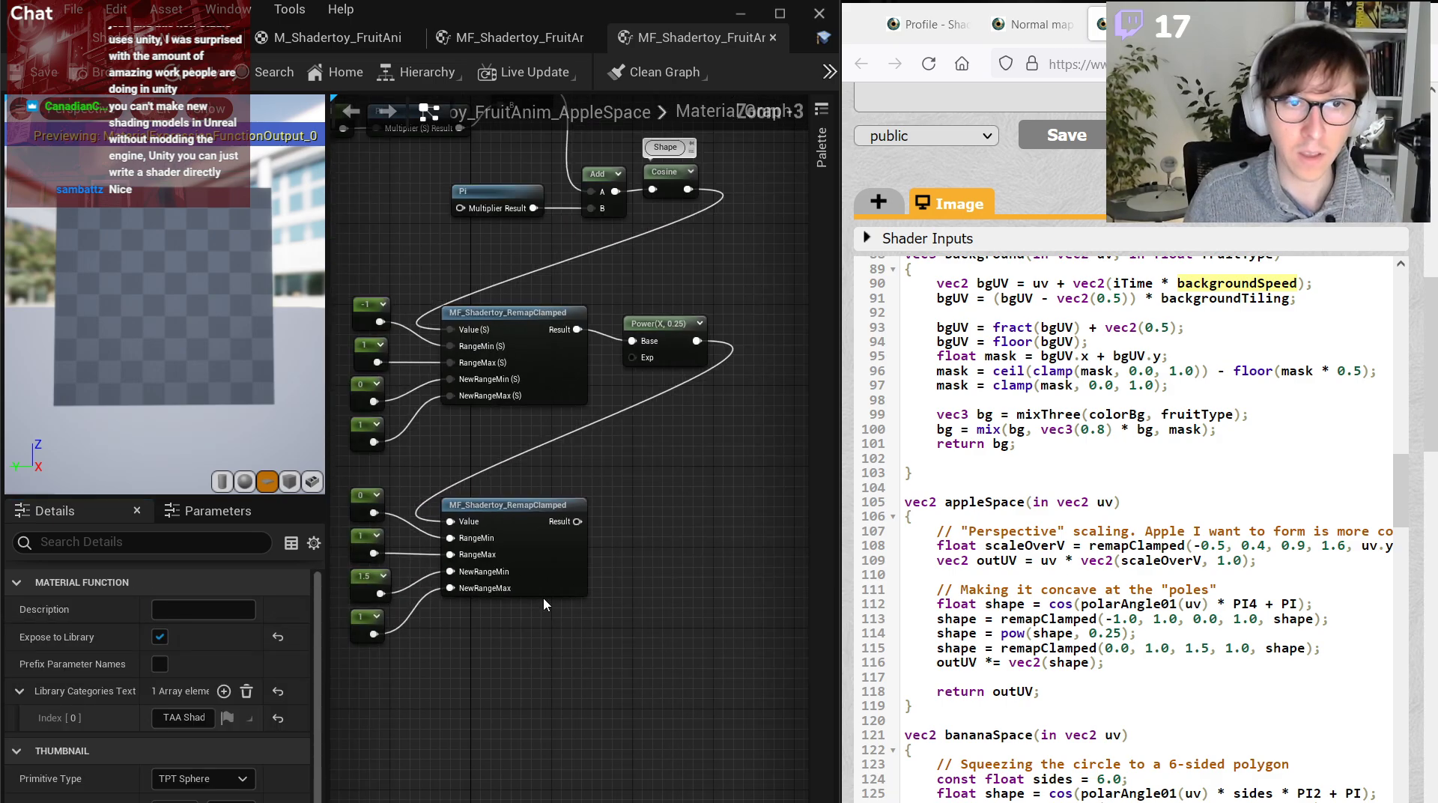
scroll(668, 548, down, 2)
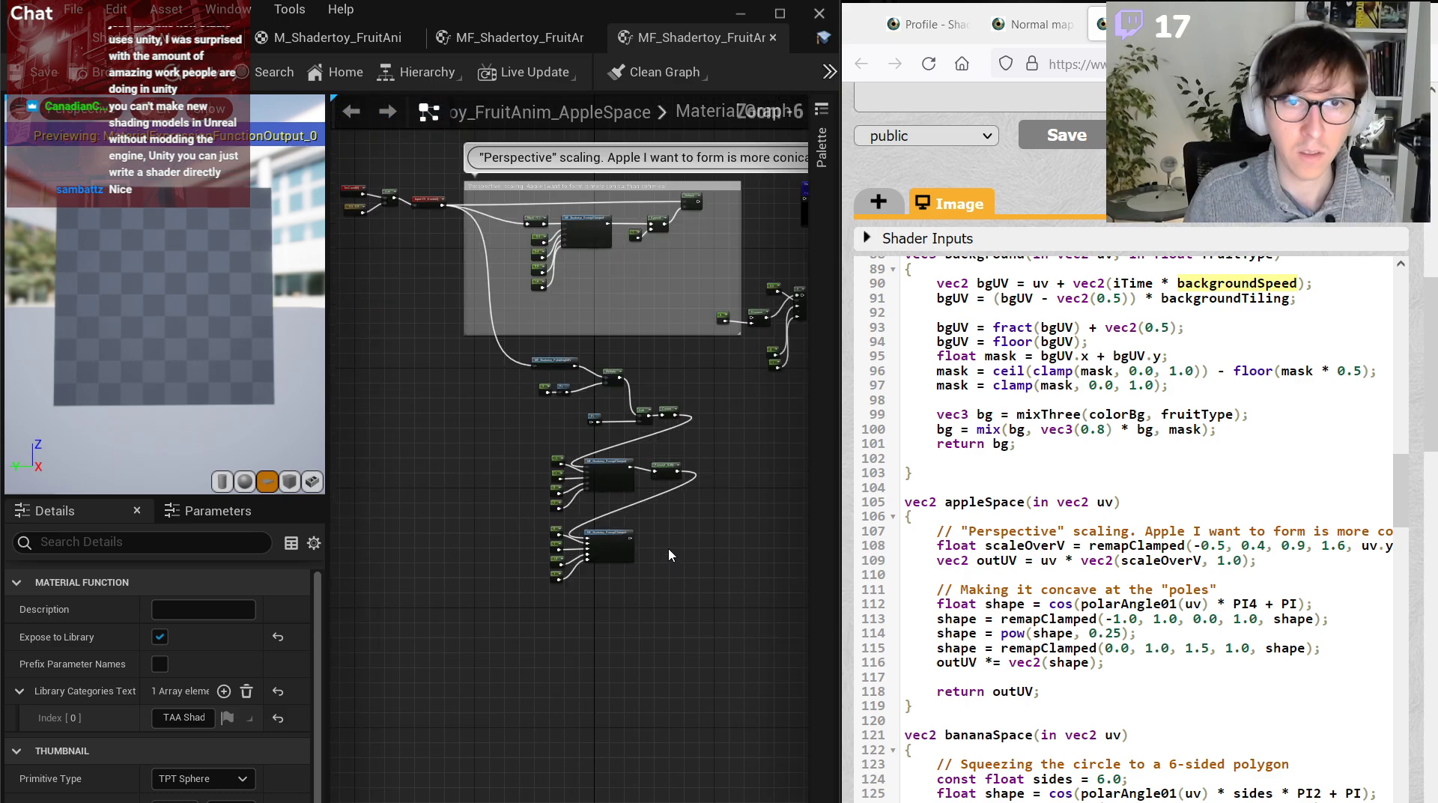
scroll(657, 358, up, 5)
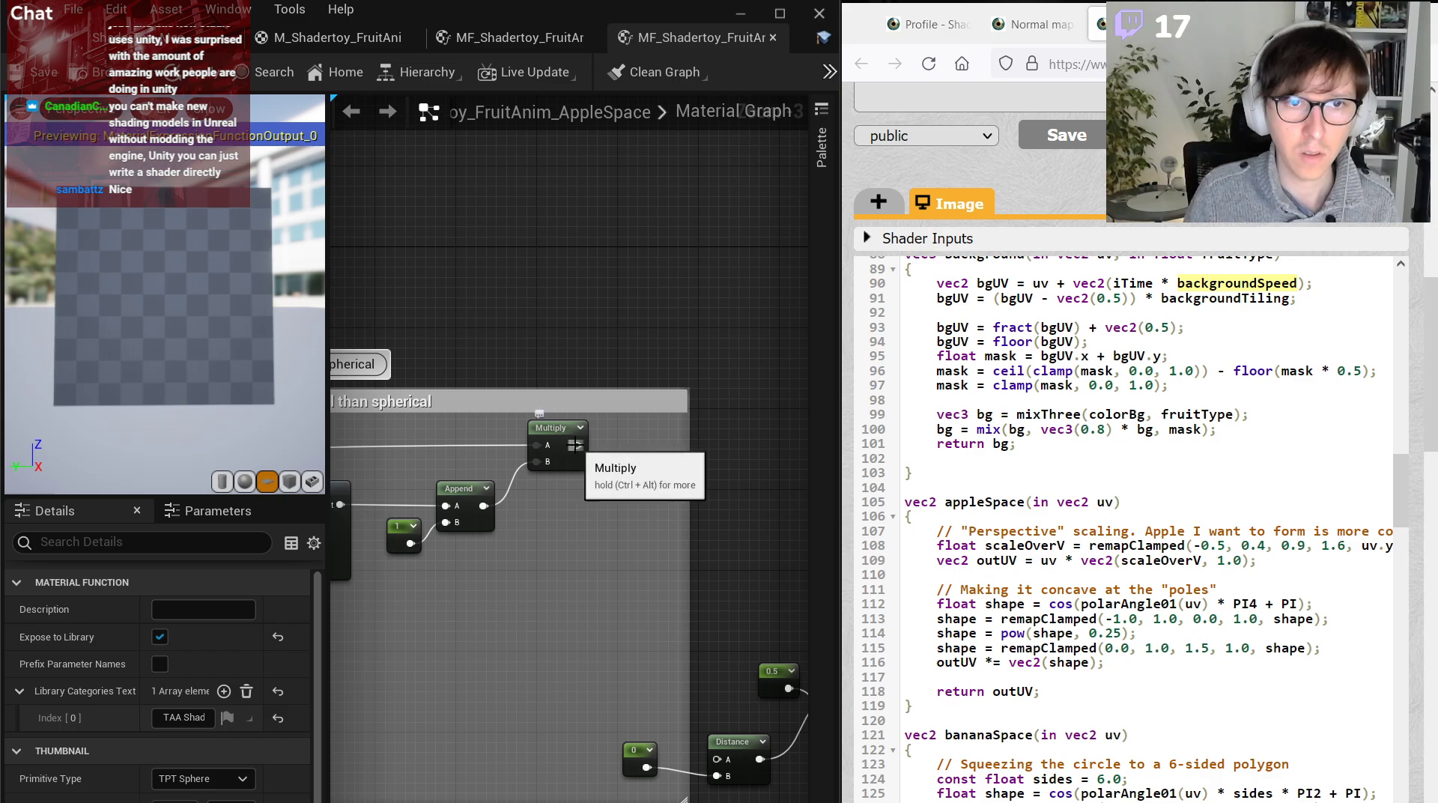
scroll(575, 445, down, 4)
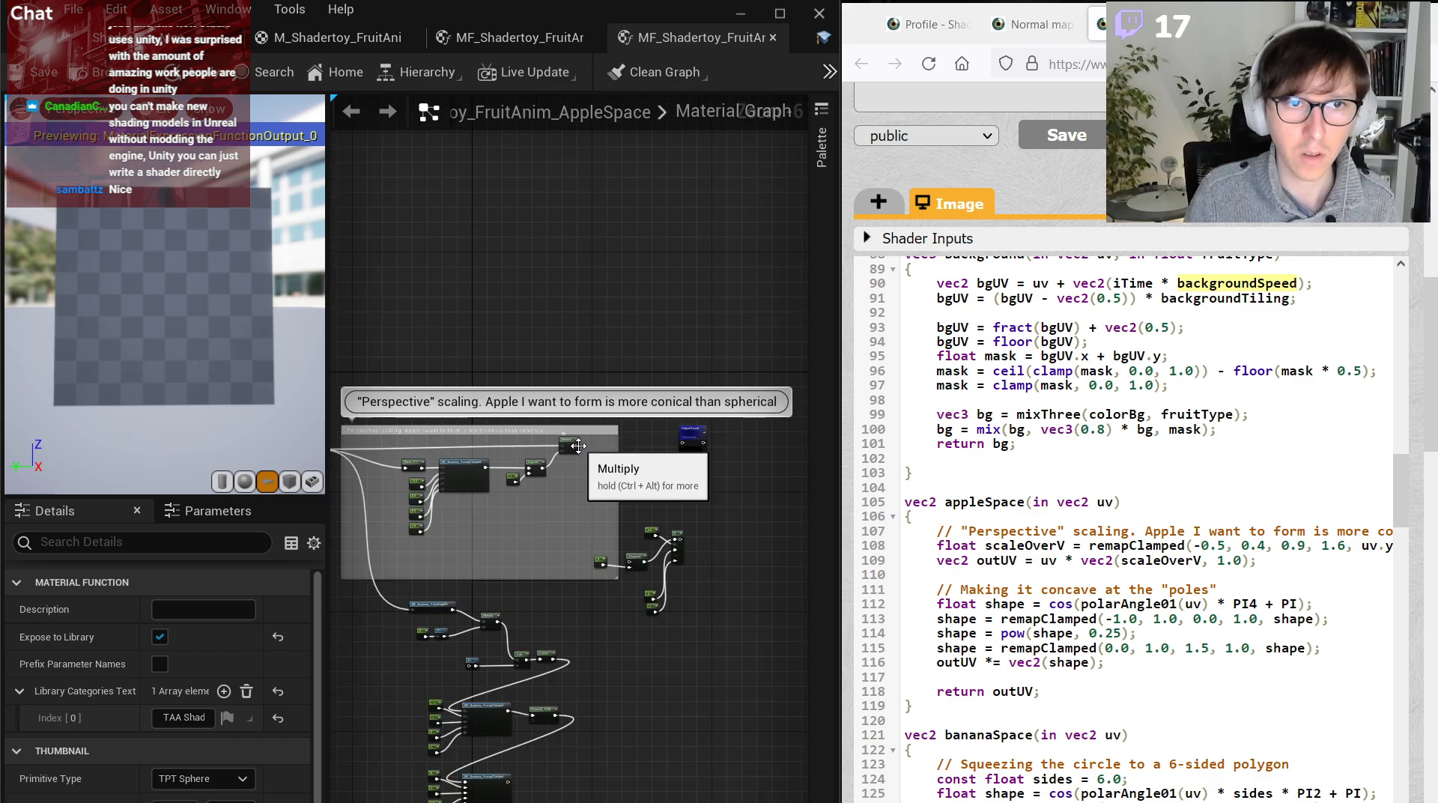
right_drag(575, 446, 575, 285)
scroll(642, 465, up, 1)
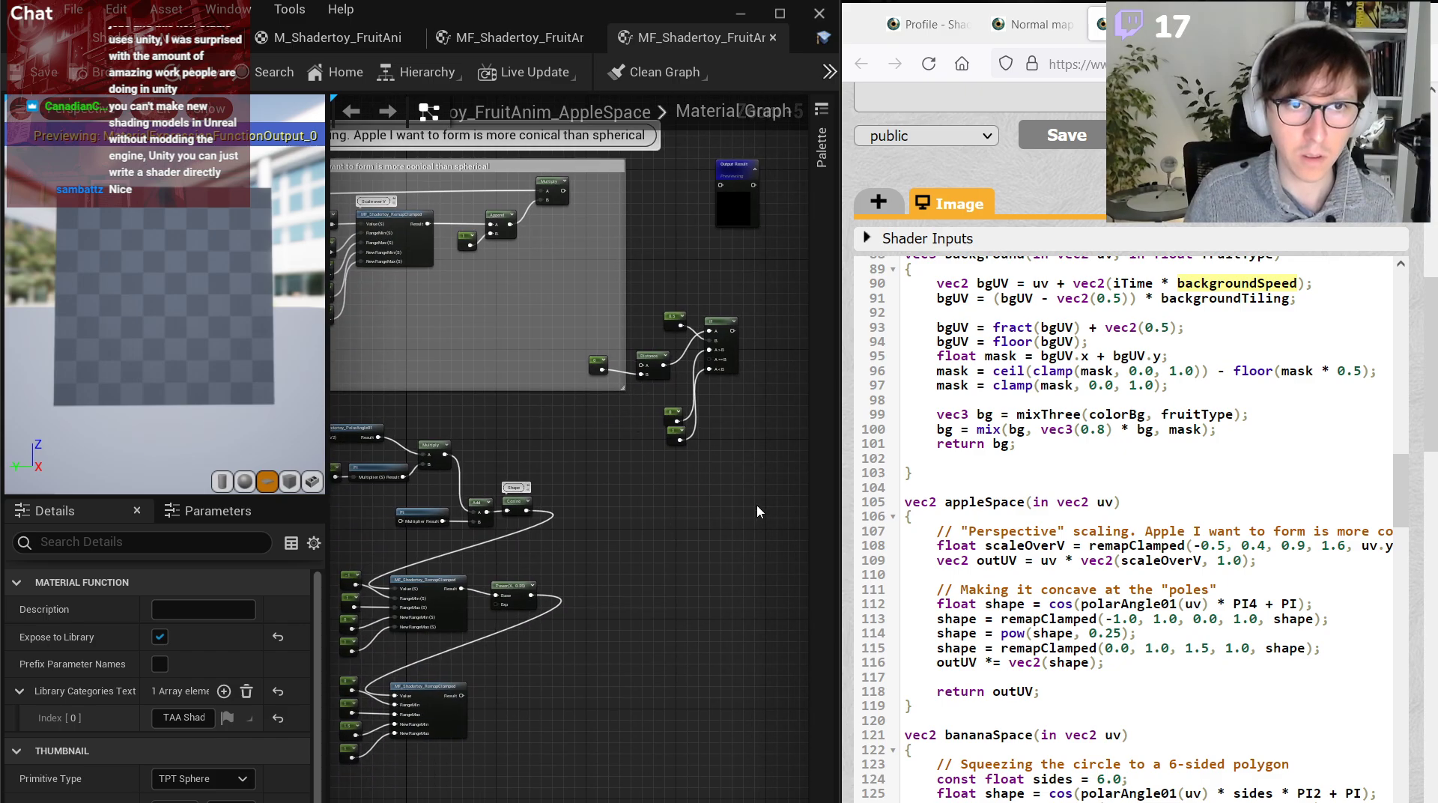
drag(758, 512, 584, 300)
drag(600, 369, 729, 413)
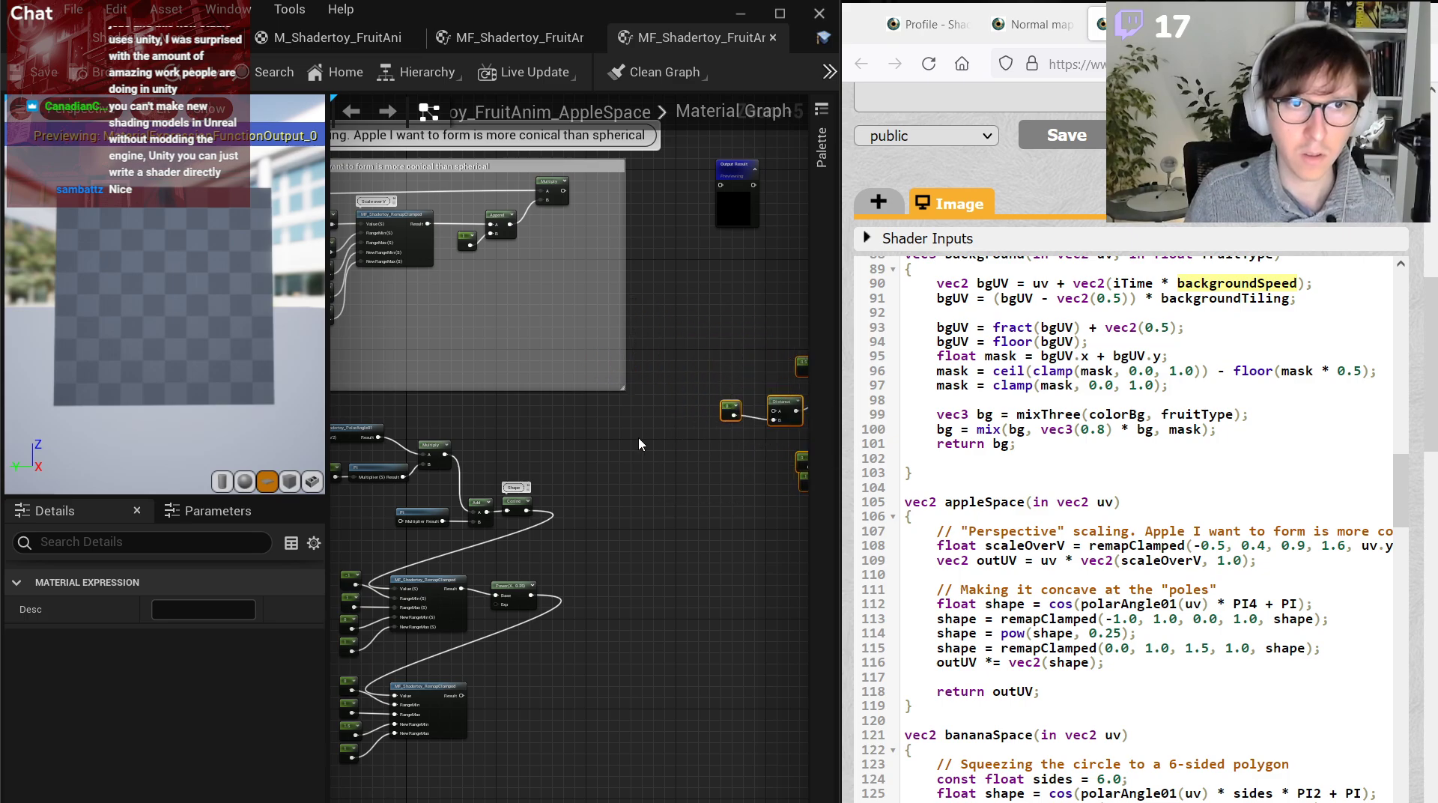
click(651, 453)
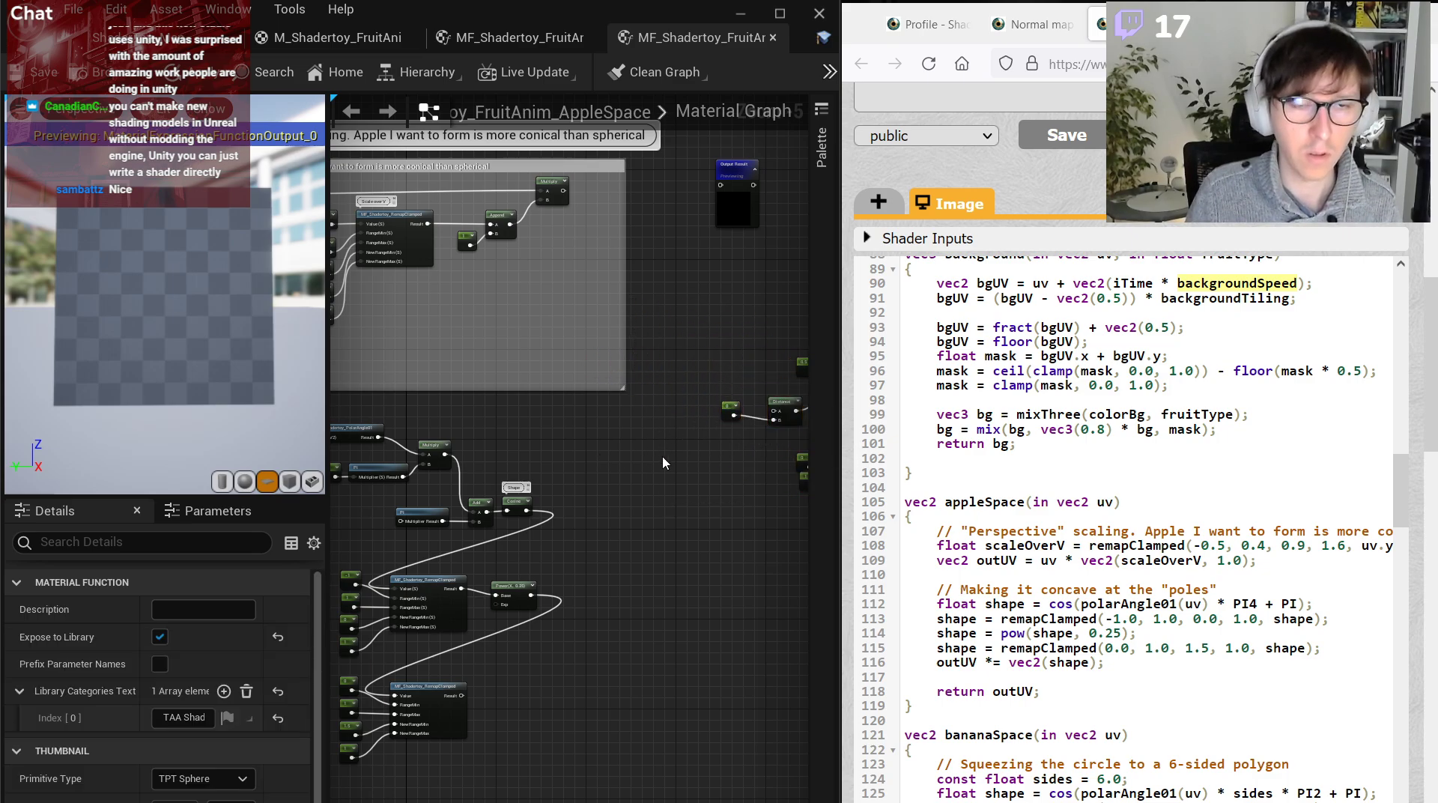
Add a Multiply node combining the perspective-scaled UV output as A with the second RemapClamped Result as B.
click(663, 458)
drag(563, 190, 669, 472)
drag(461, 695, 672, 479)
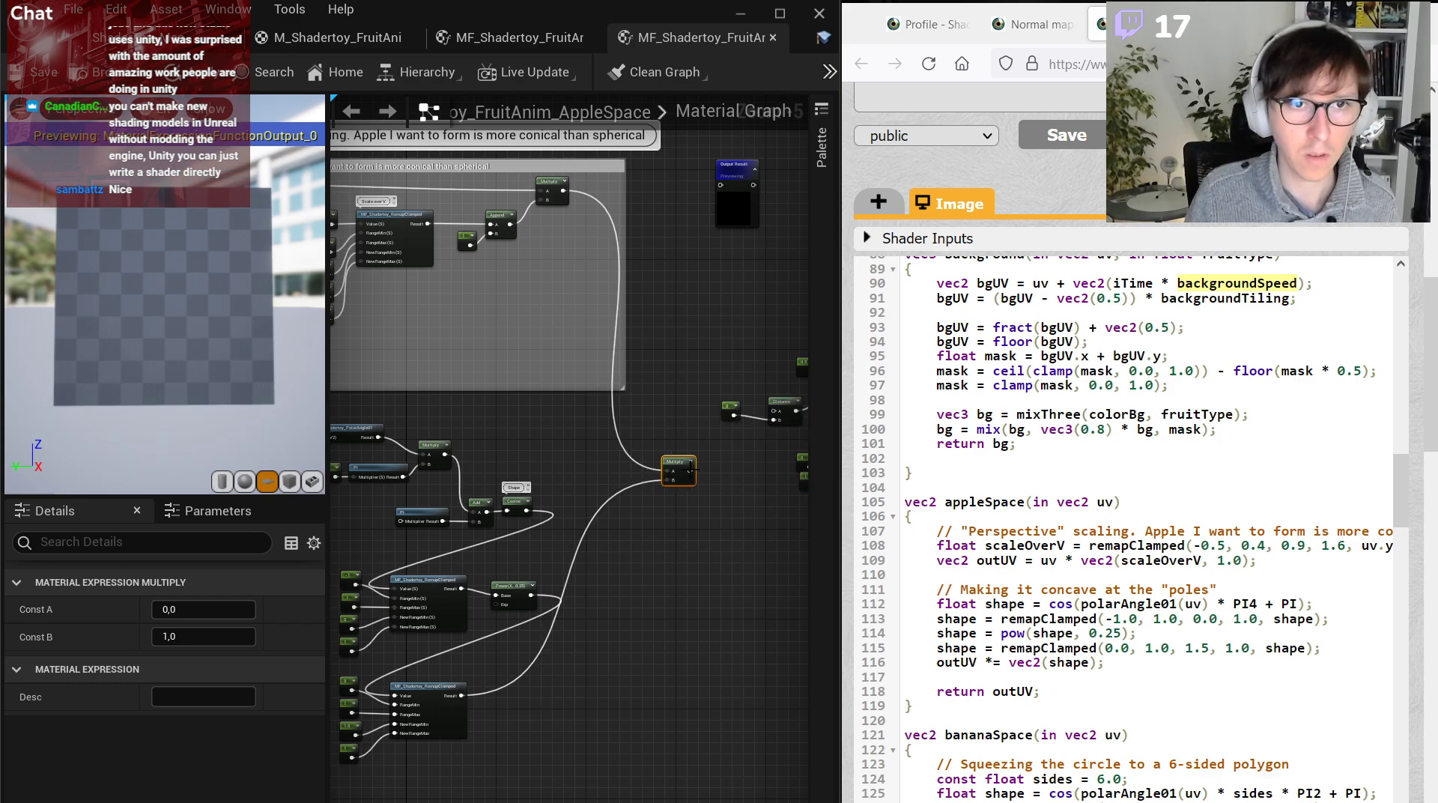
Connect the new Multiply output to the Distance node's A input and preview the If node.
right_drag(752, 445, 610, 510)
scroll(617, 512, up, 3)
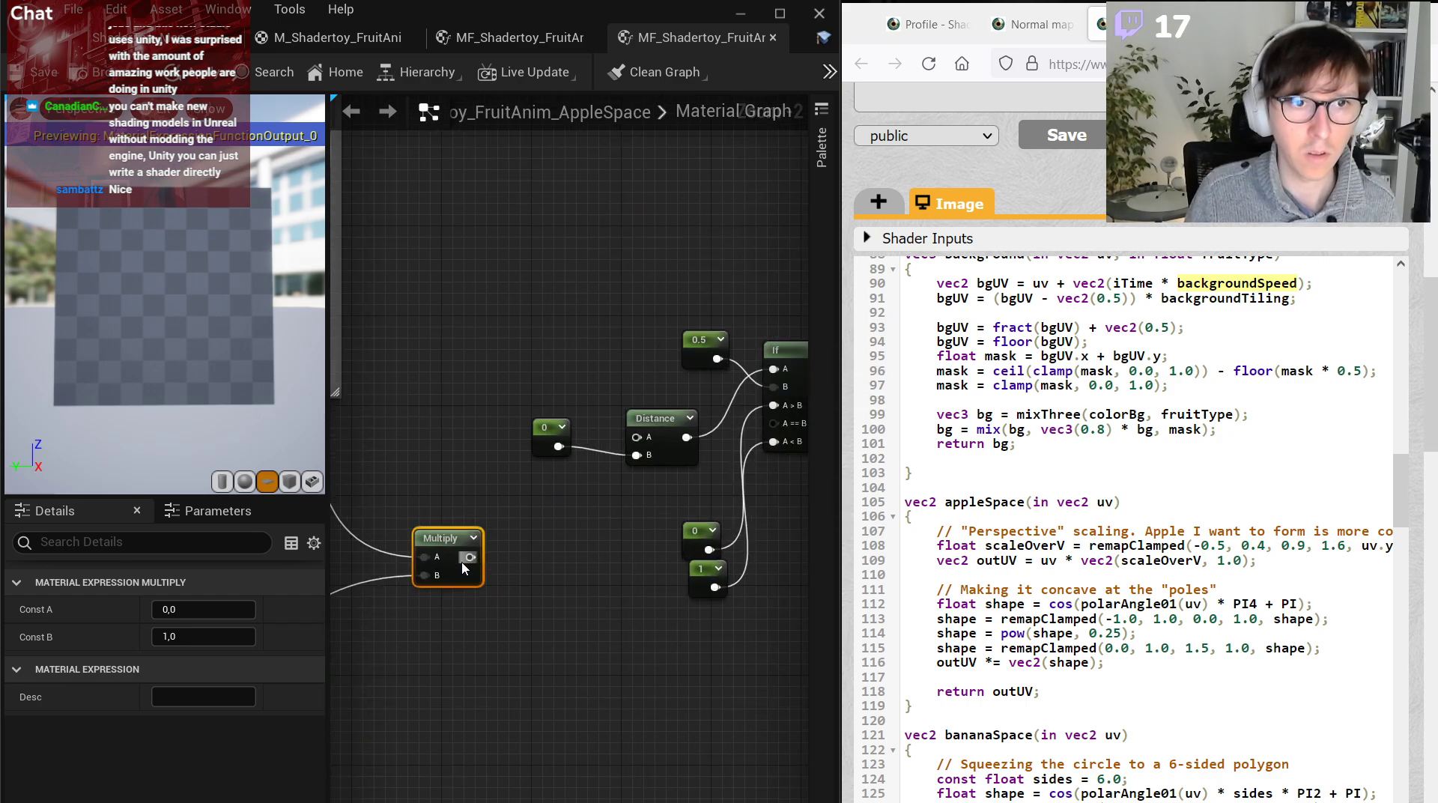
drag(468, 558, 637, 437)
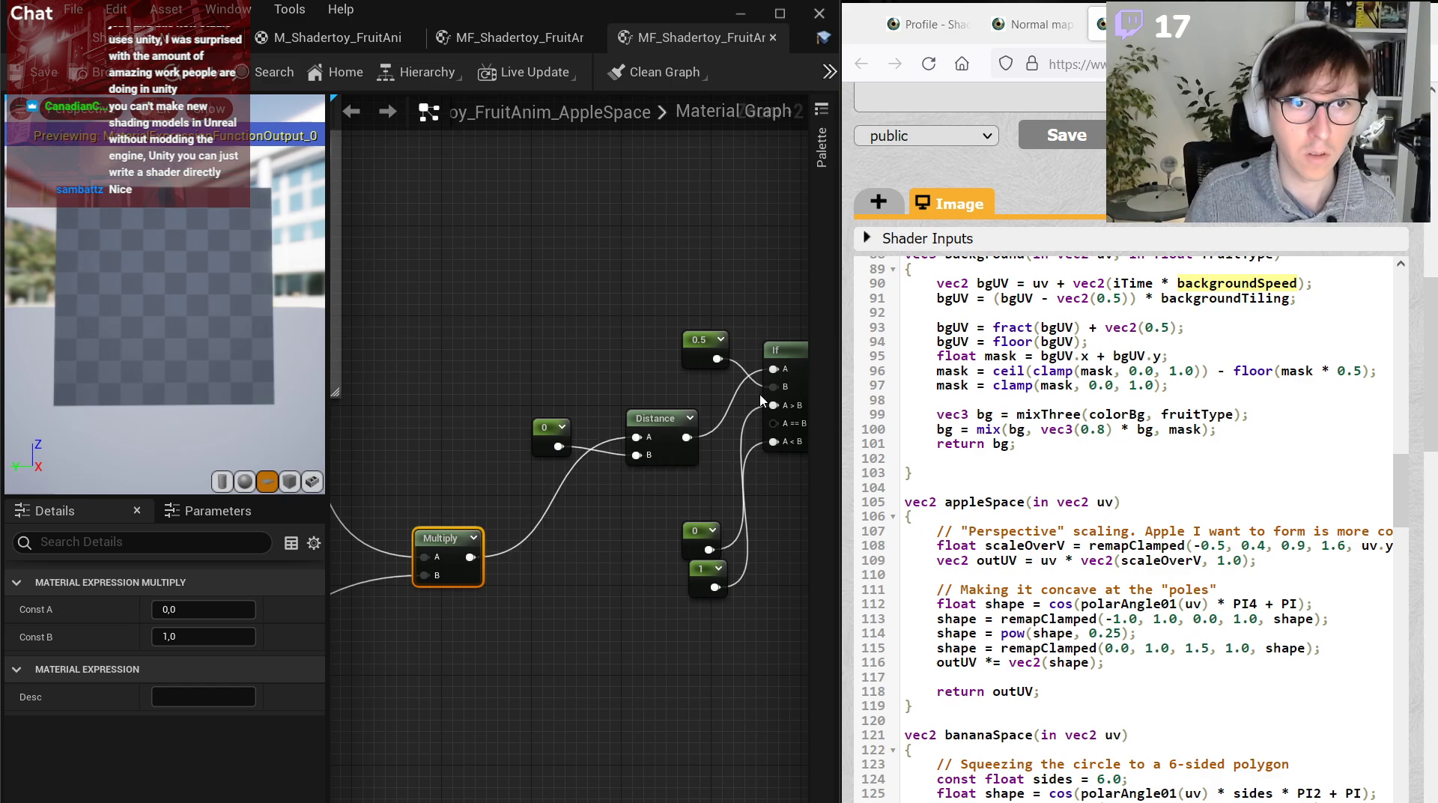
right_click(790, 349)
click(862, 382)
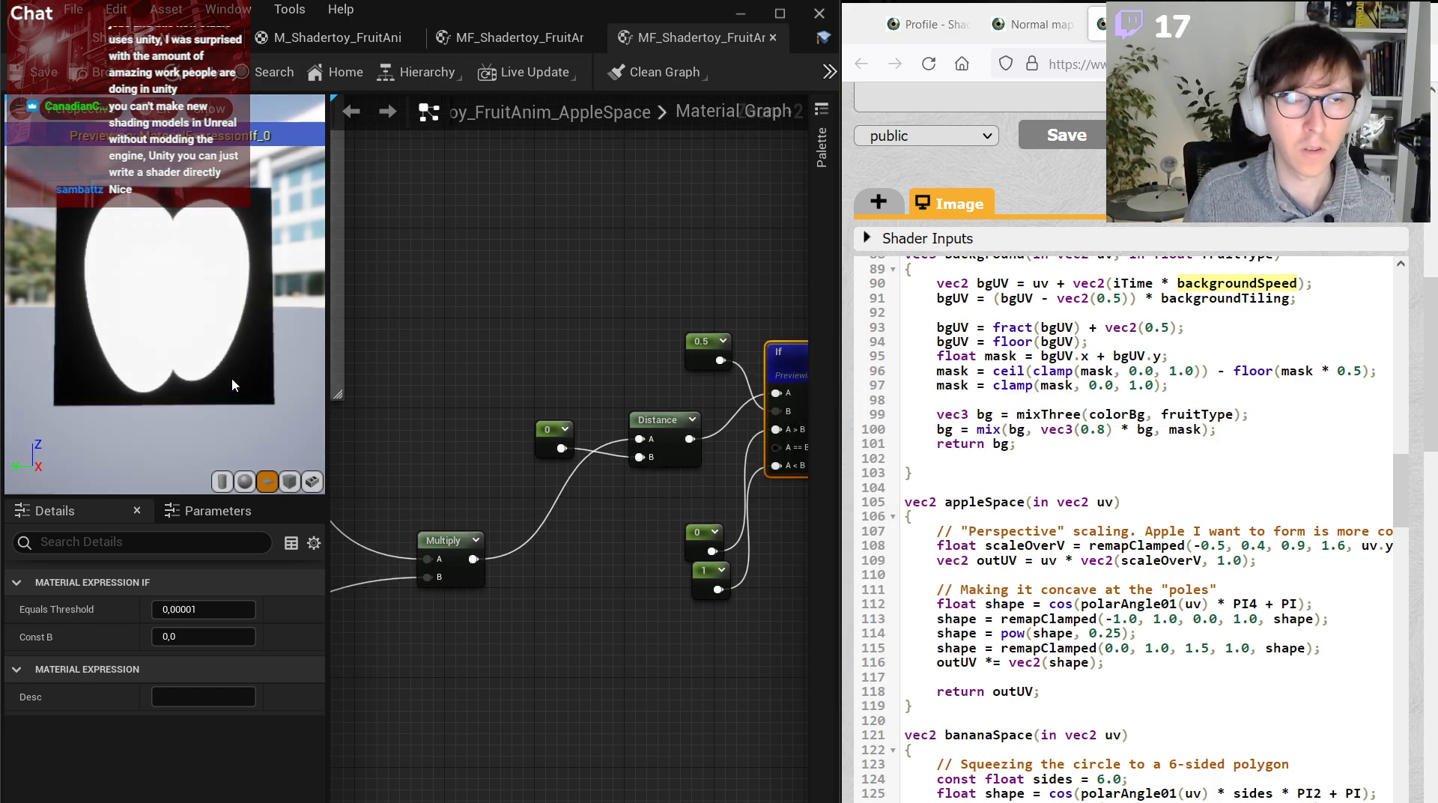
Examine the apple silhouette in the preview from several angles and distances.
mouse_move(232, 379)
mouse_down()
mouse_move(219, 350)
mouse_move(238, 368)
mouse_up()
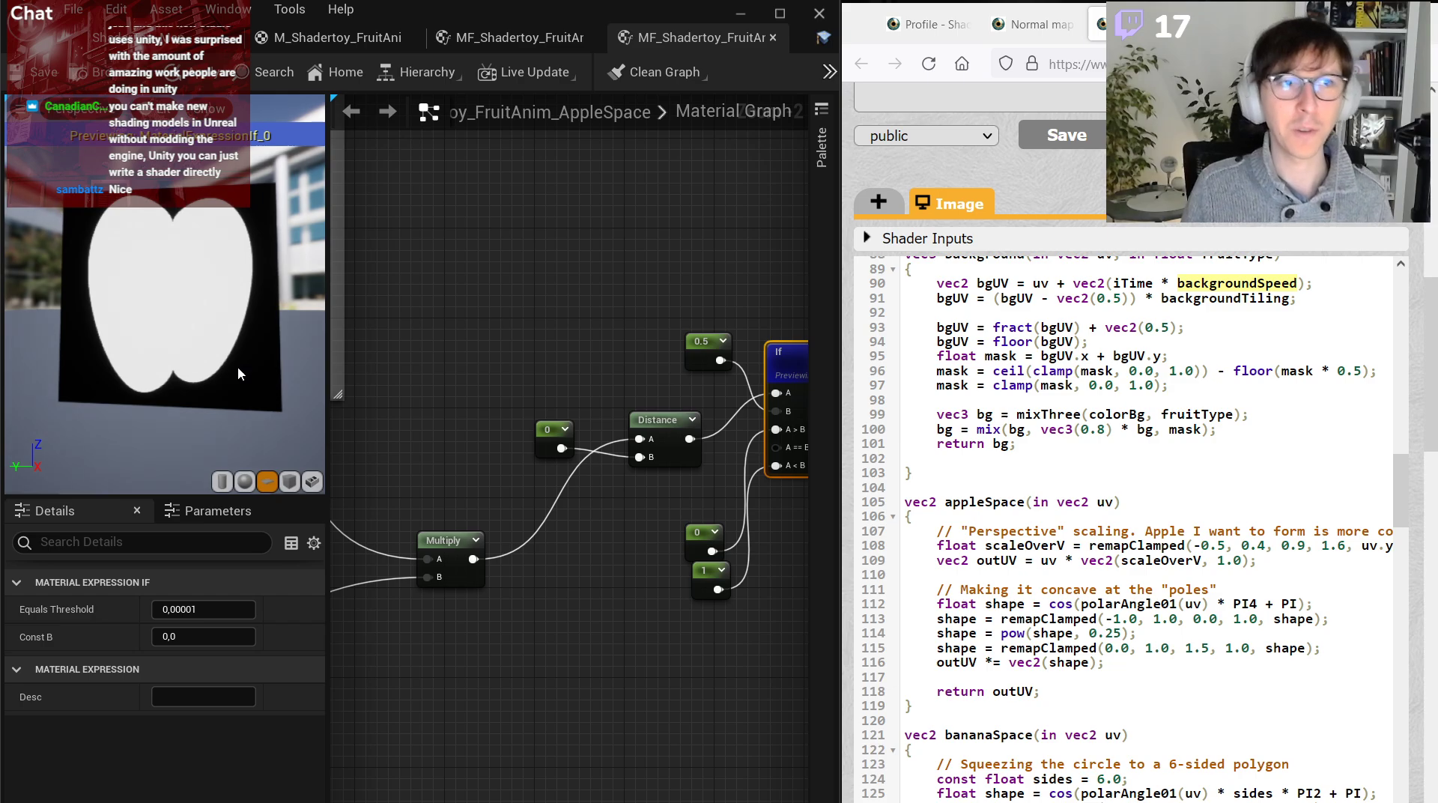
scroll(155, 301, down, 4)
scroll(155, 301, up, 6)
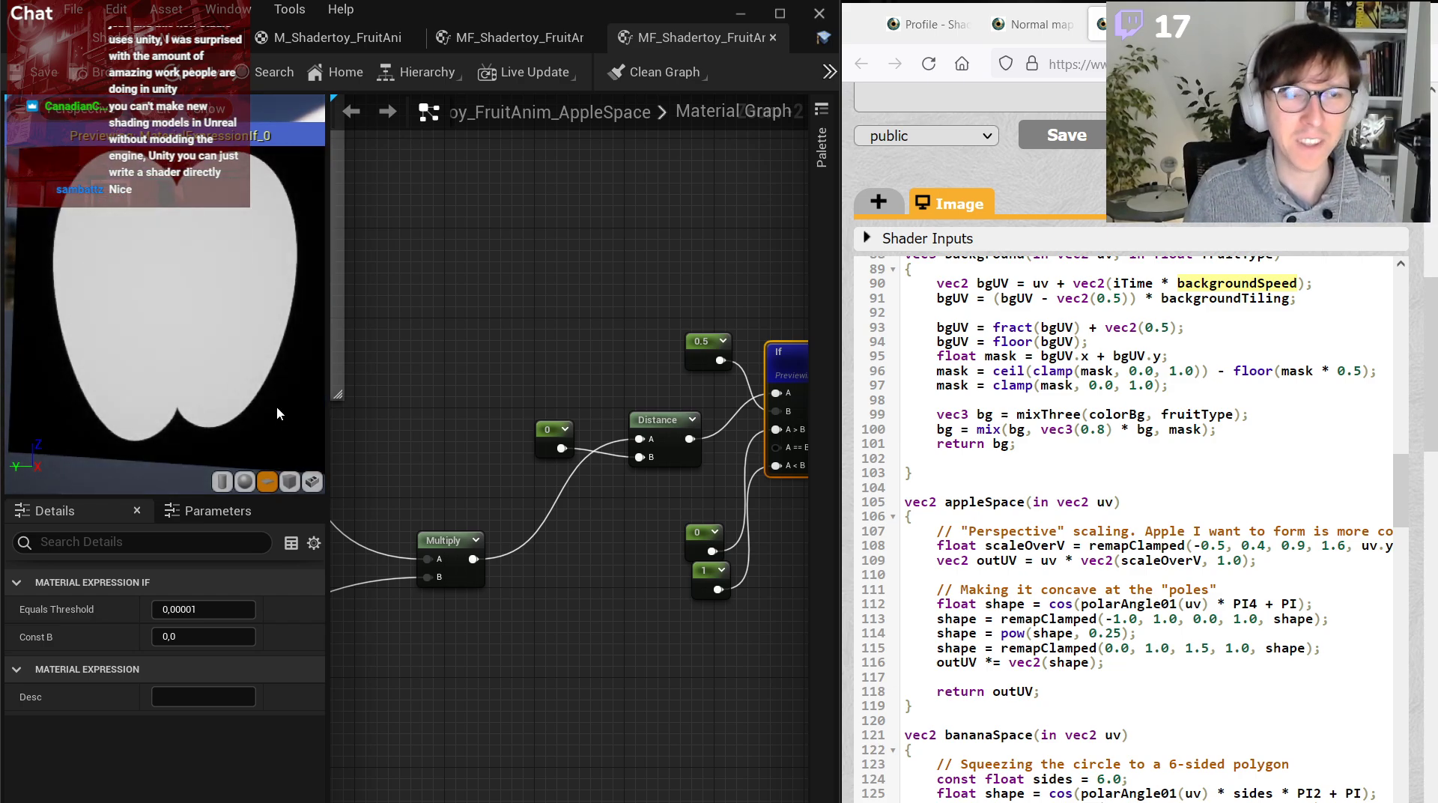
scroll(288, 450, down, 5)
right_drag(427, 380, 498, 382)
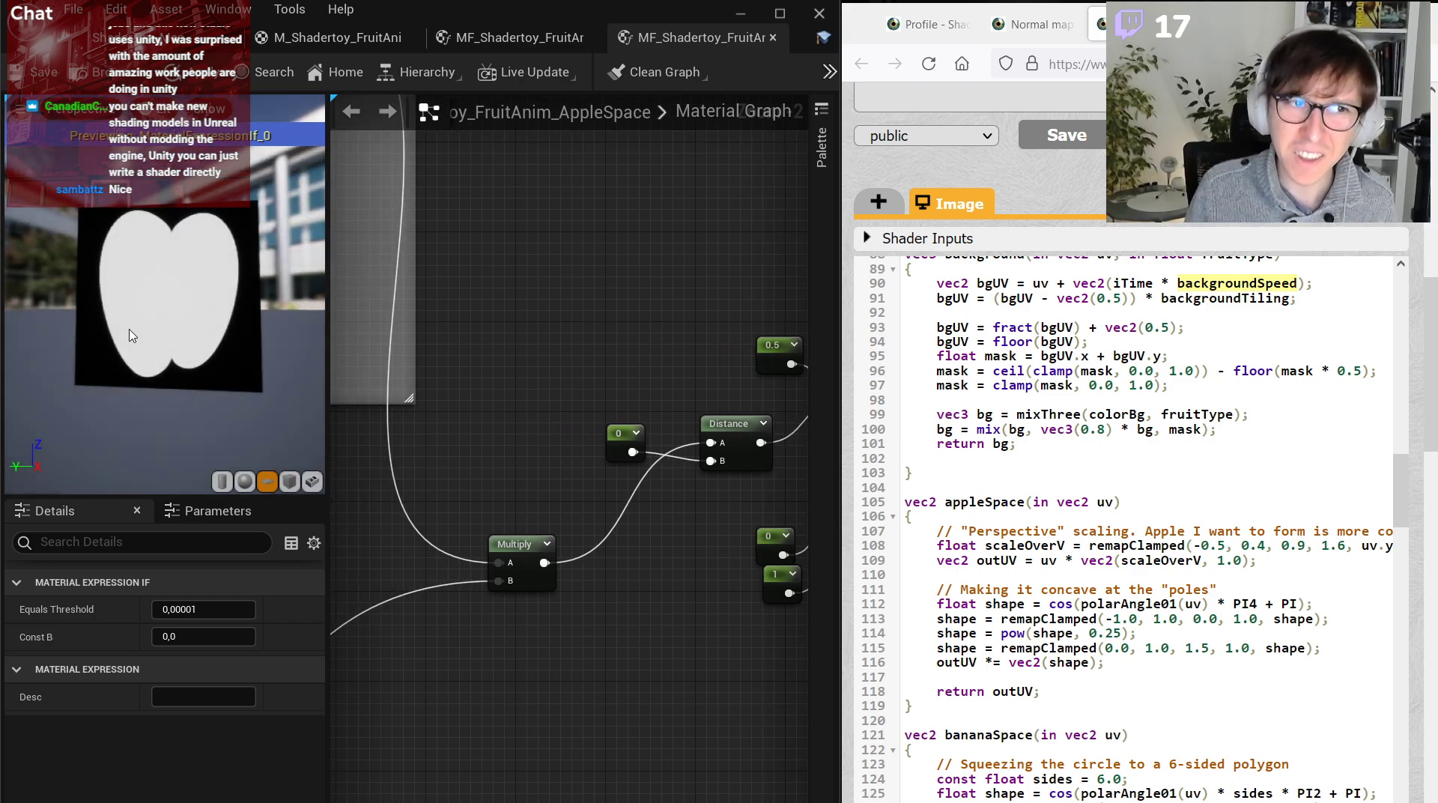
drag(132, 334, 144, 334)
scroll(541, 473, down, 4)
scroll(672, 487, up, 4)
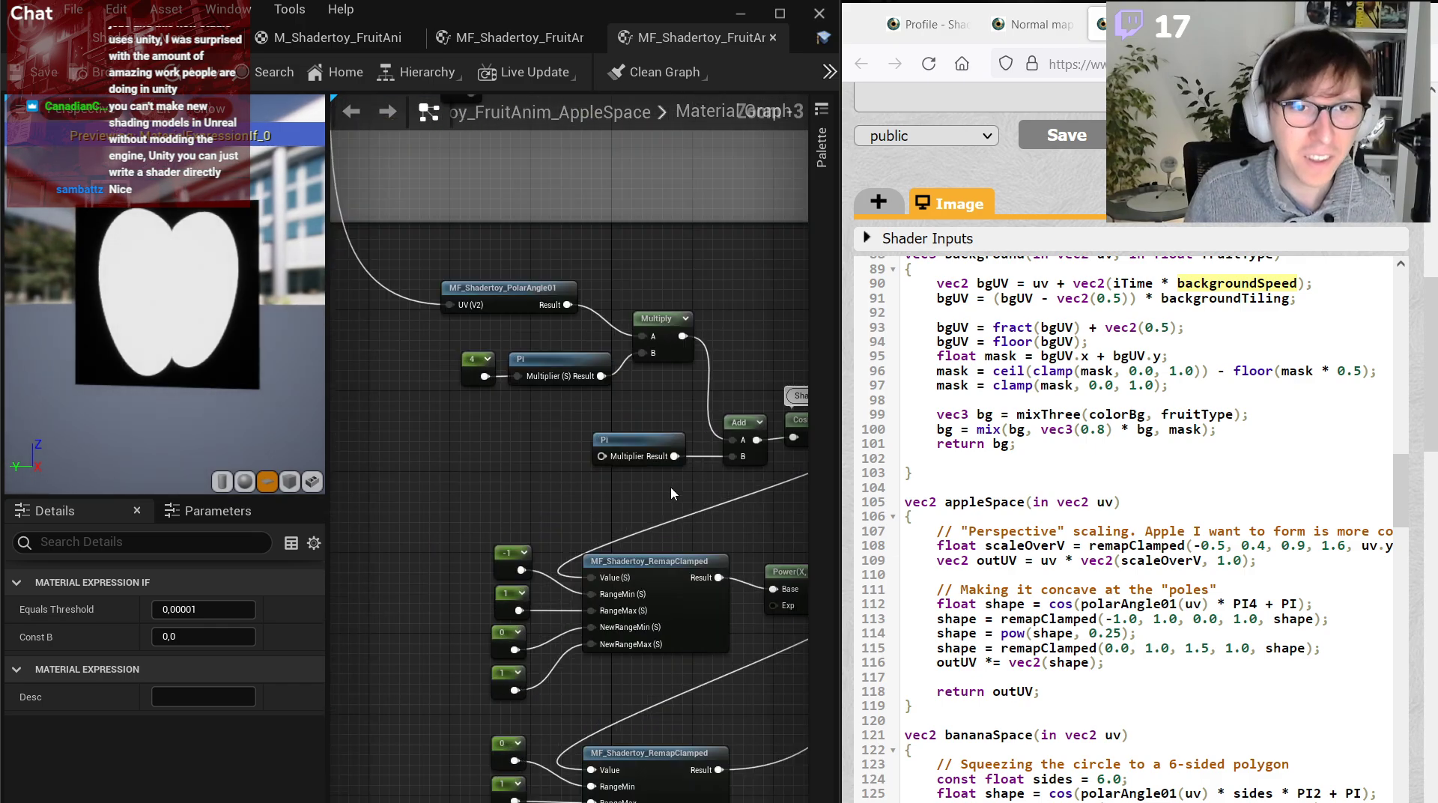
Check the constants of the shape remaps, the Power exponent and the Scale over V remap against the appleSpace code.
right_drag(672, 498, 636, 452)
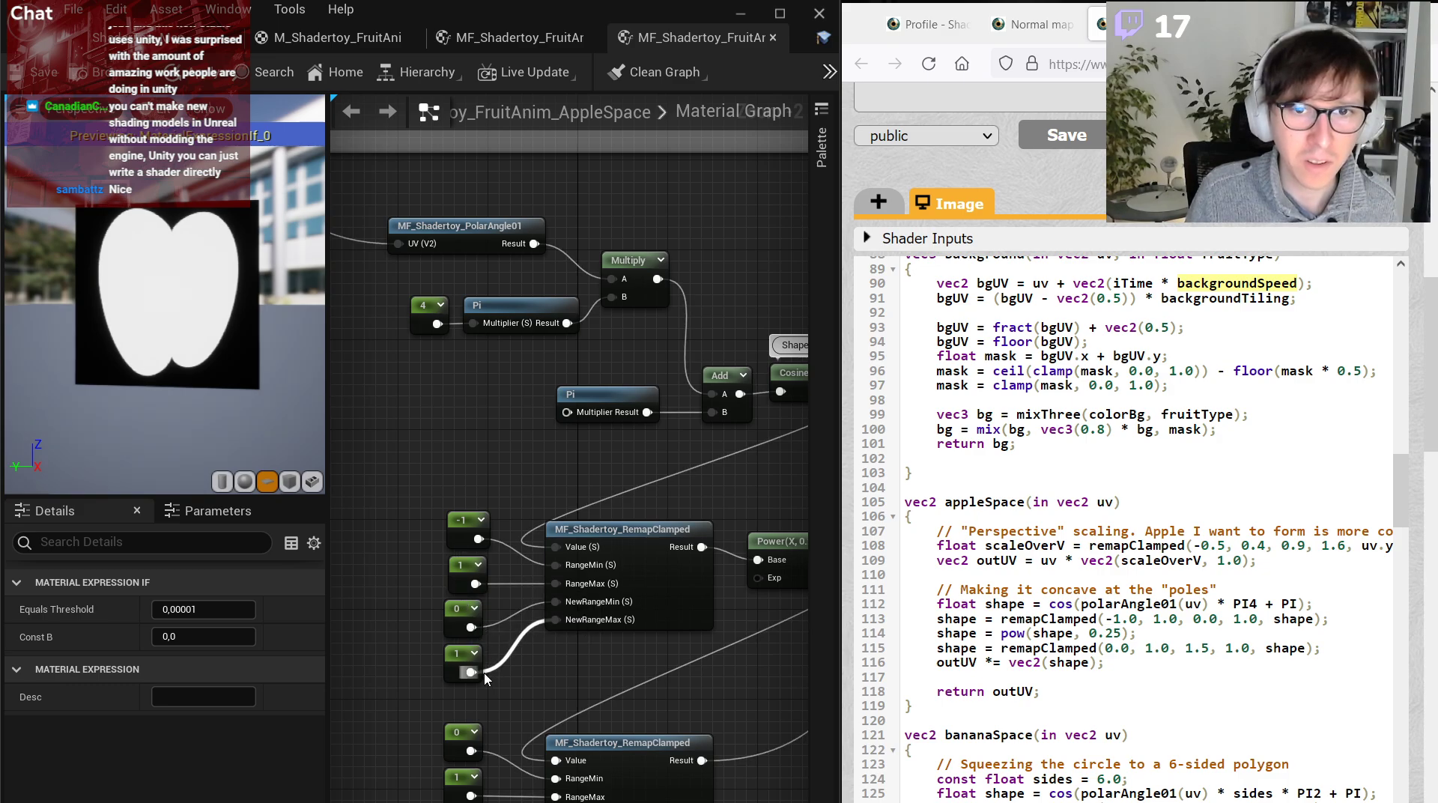
right_drag(583, 672, 469, 663)
click(657, 575)
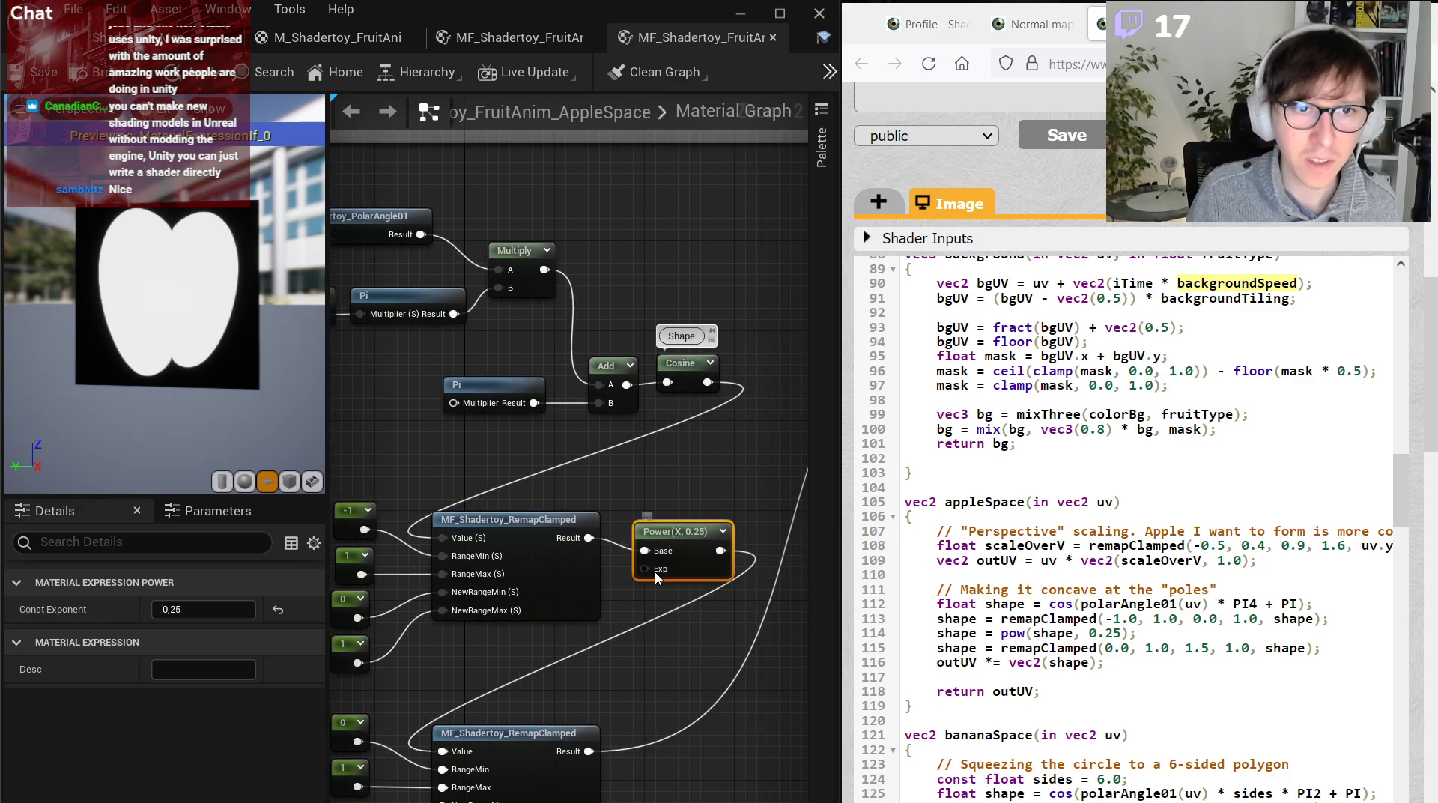
right_drag(519, 706, 618, 584)
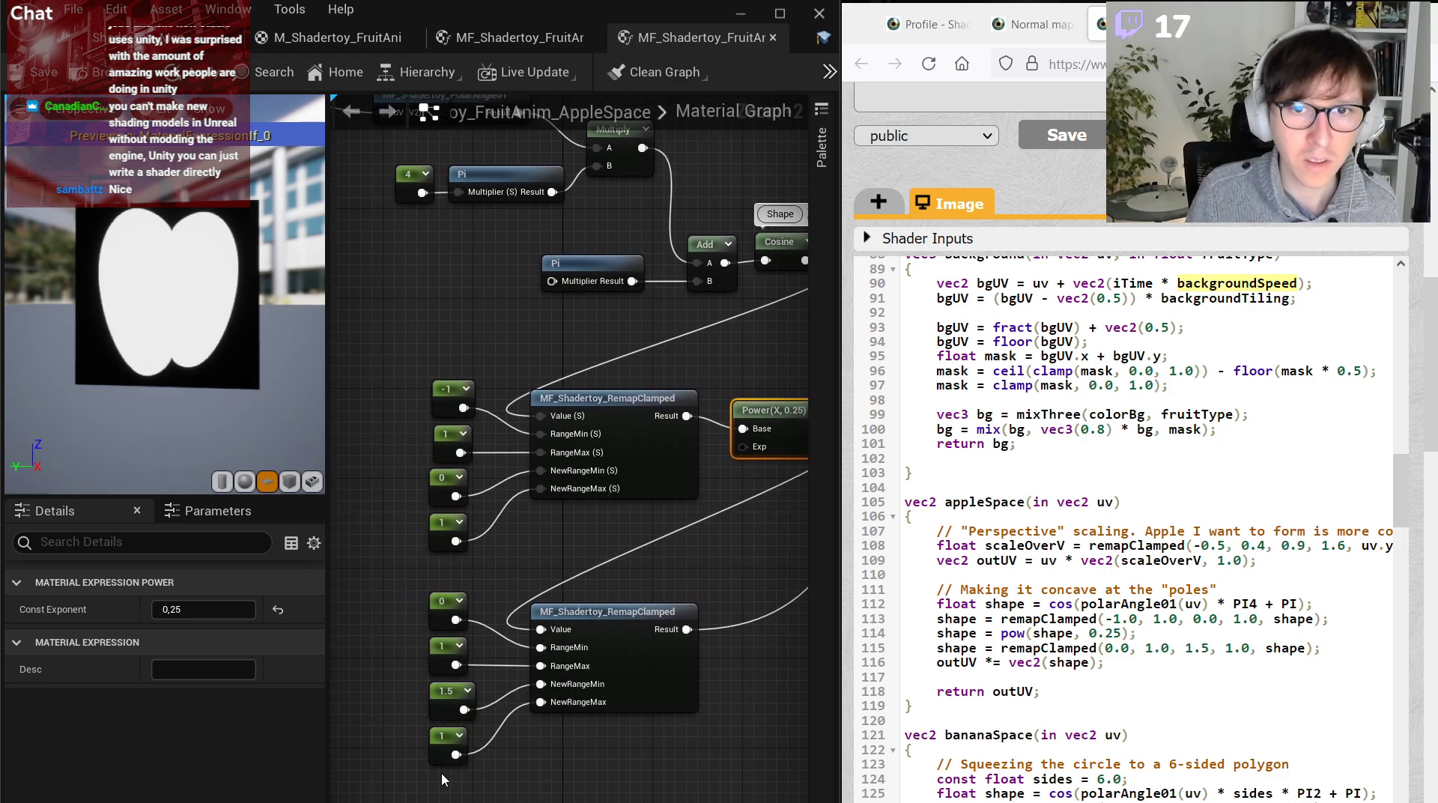
click(447, 670)
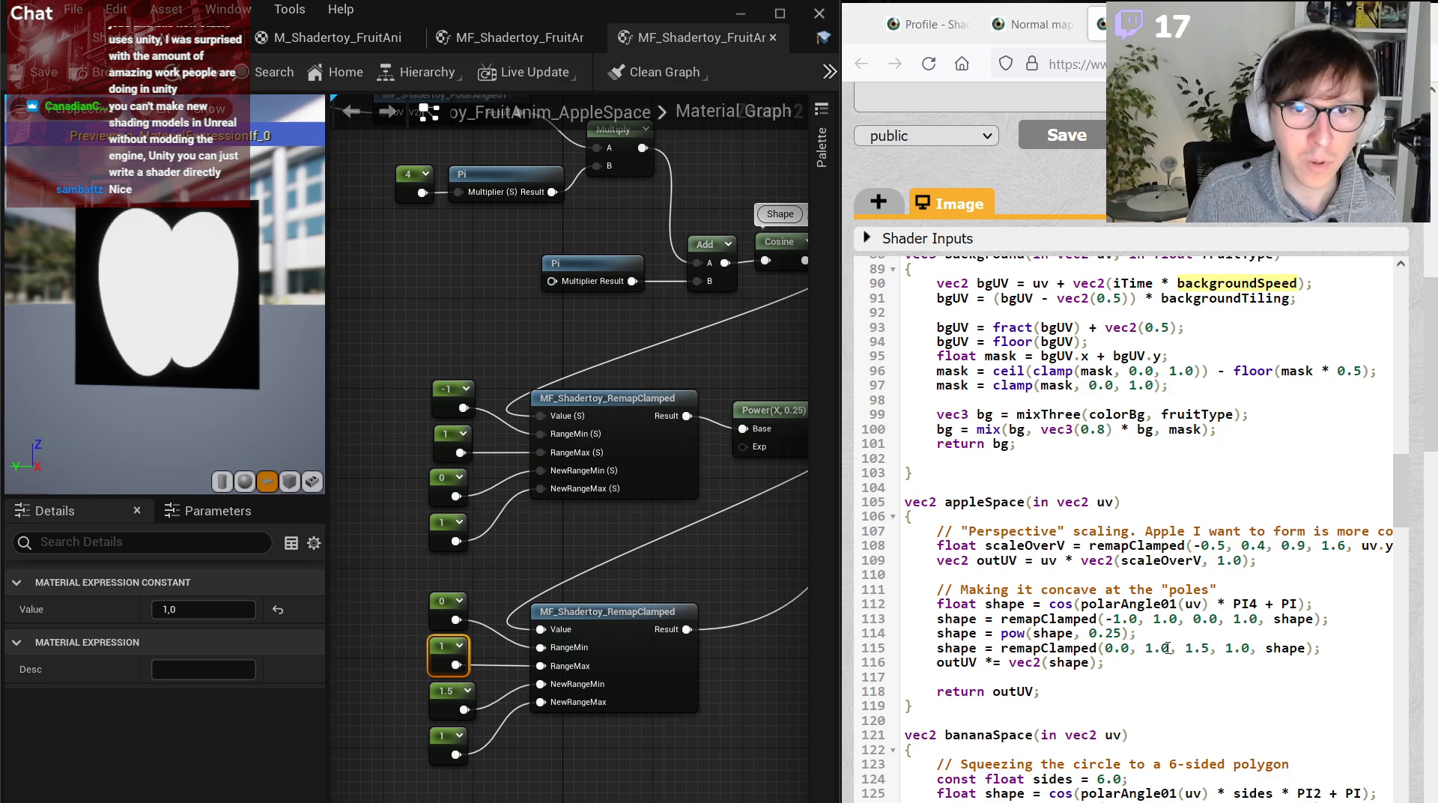
click(446, 707)
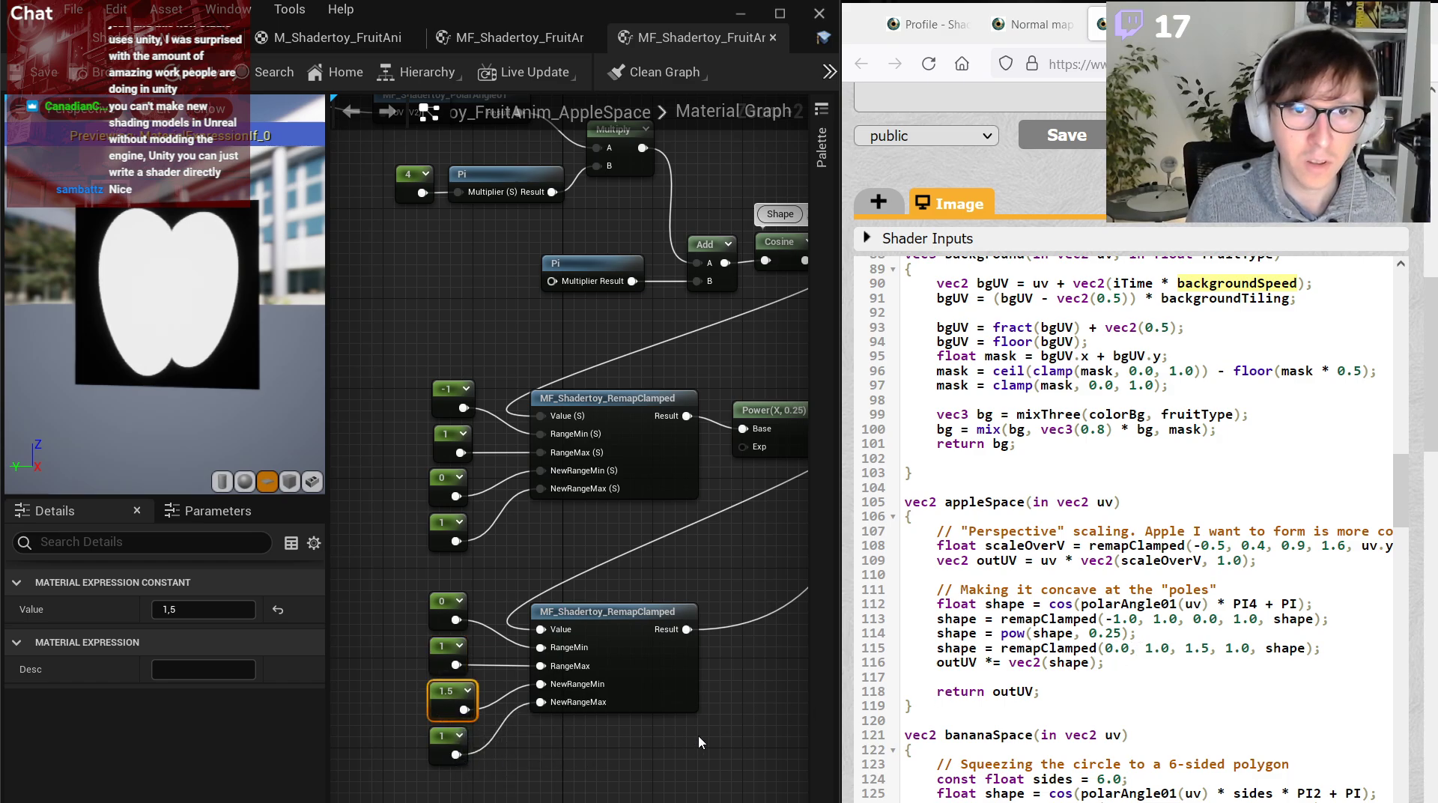
scroll(745, 687, down, 7)
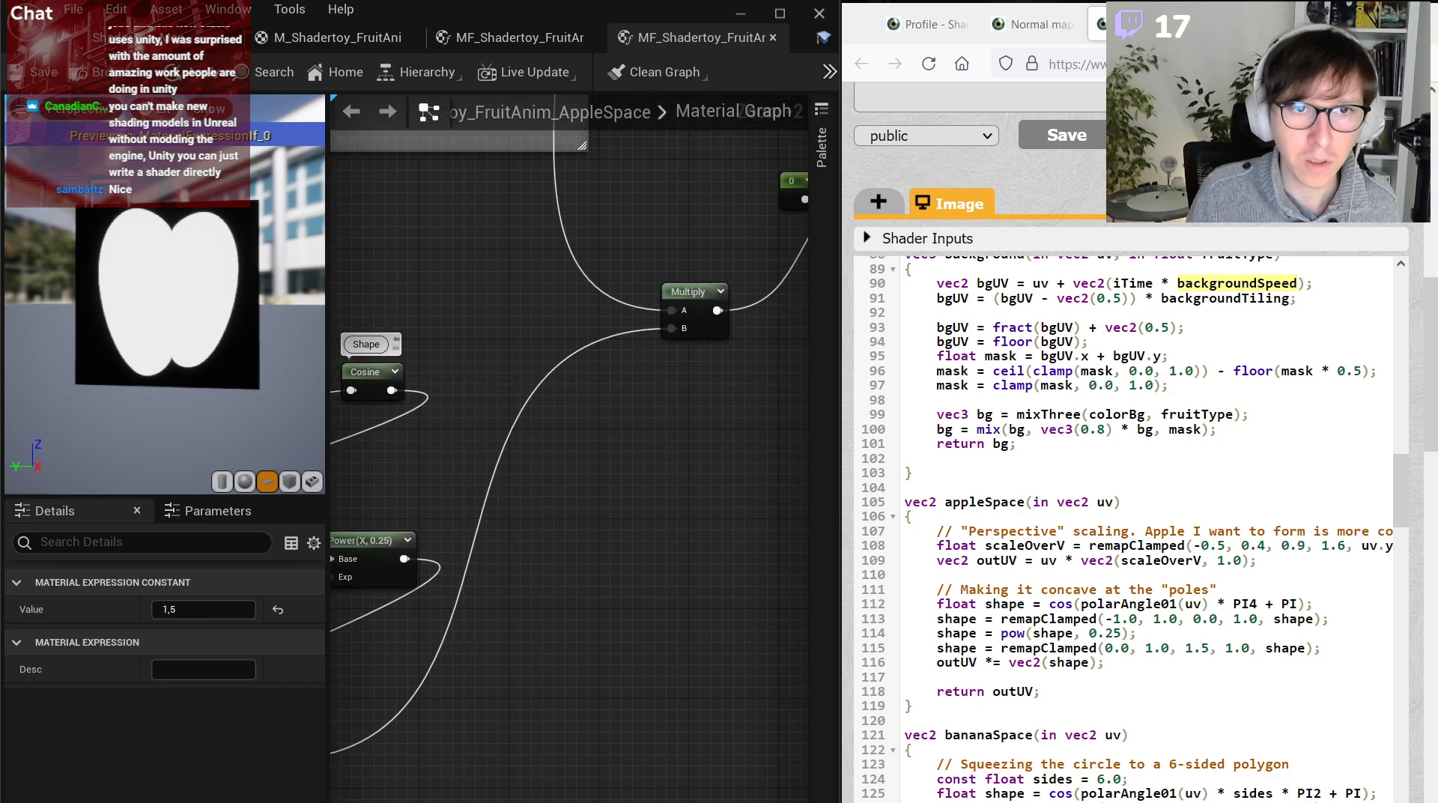
right_drag(509, 559, 640, 691)
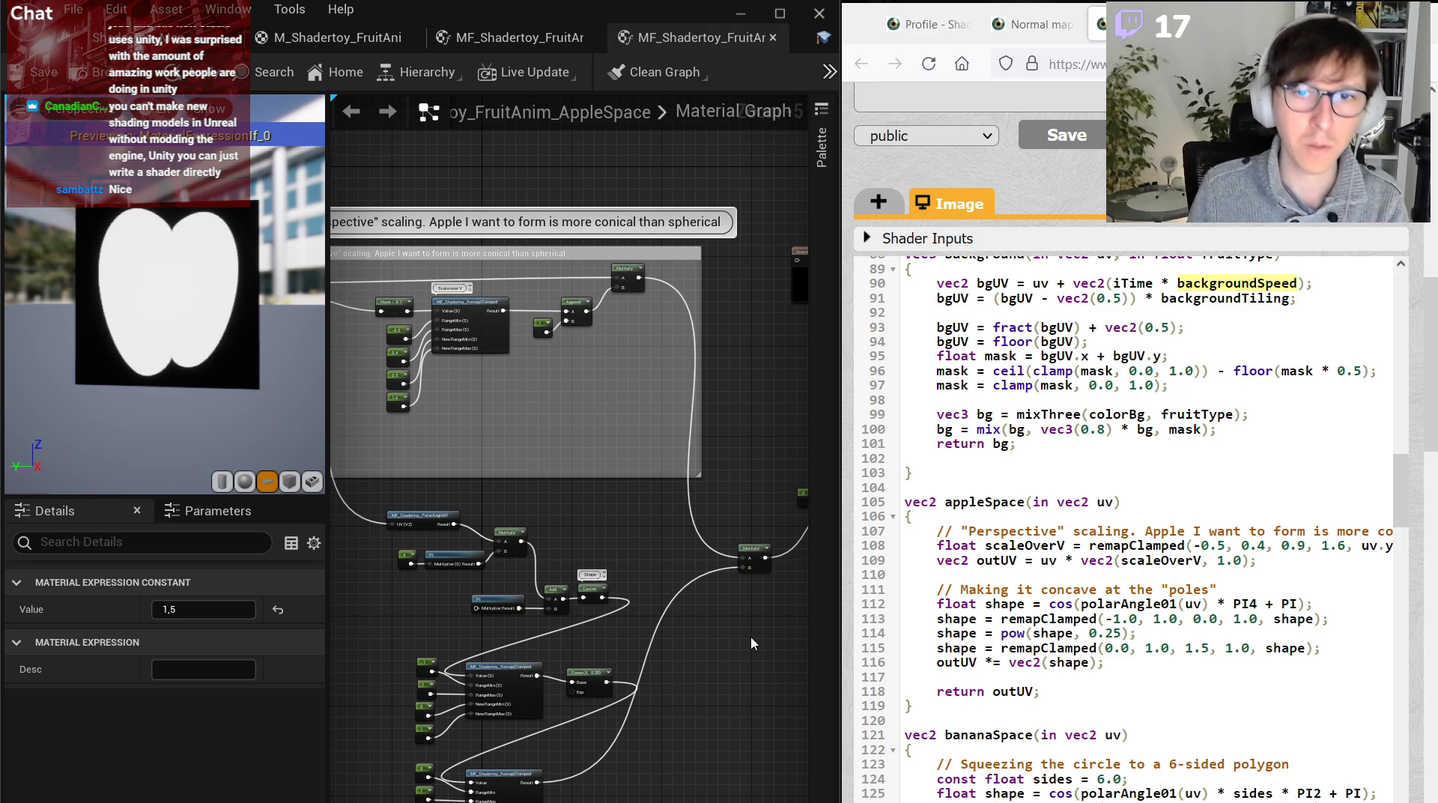
scroll(525, 412, up, 4)
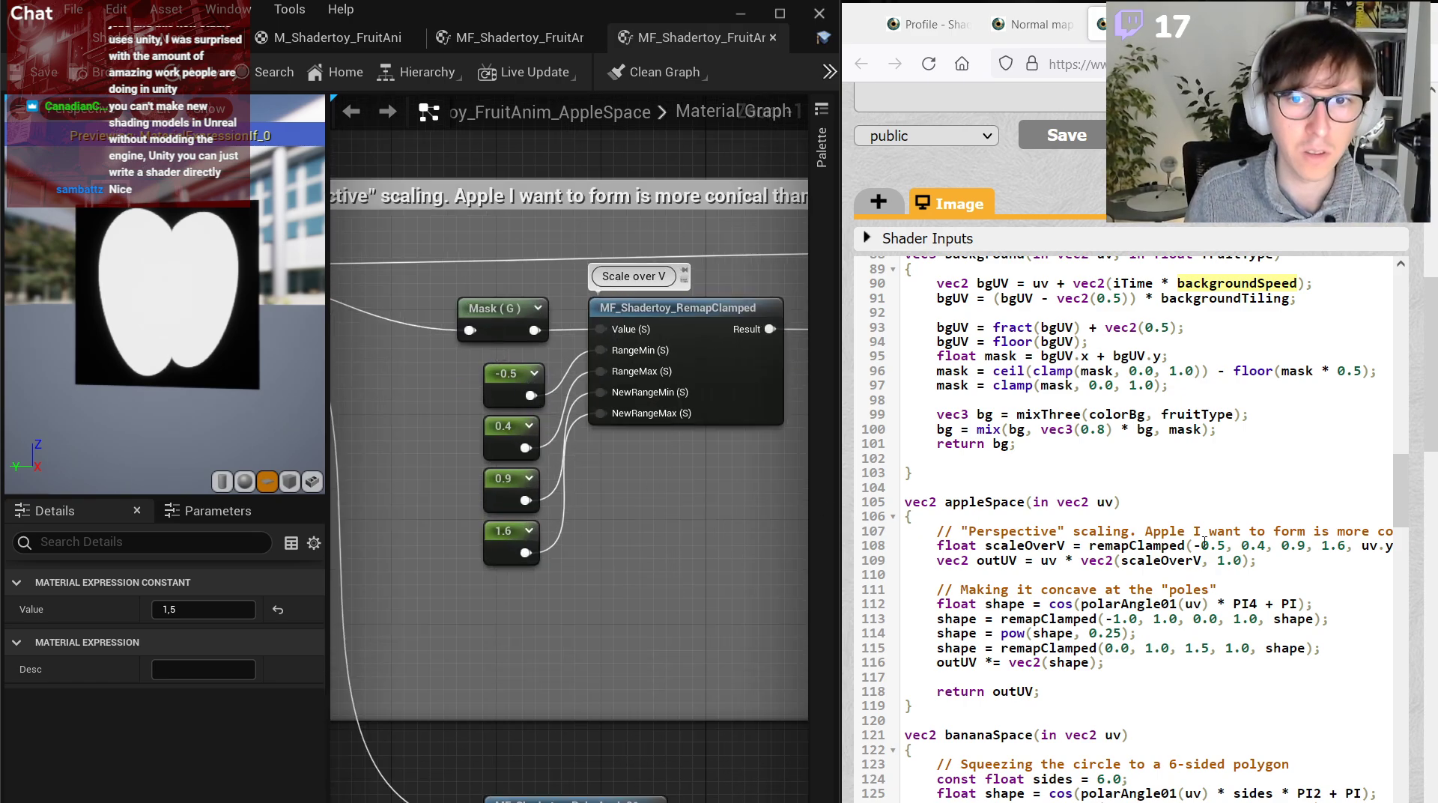
right_drag(597, 561, 579, 560)
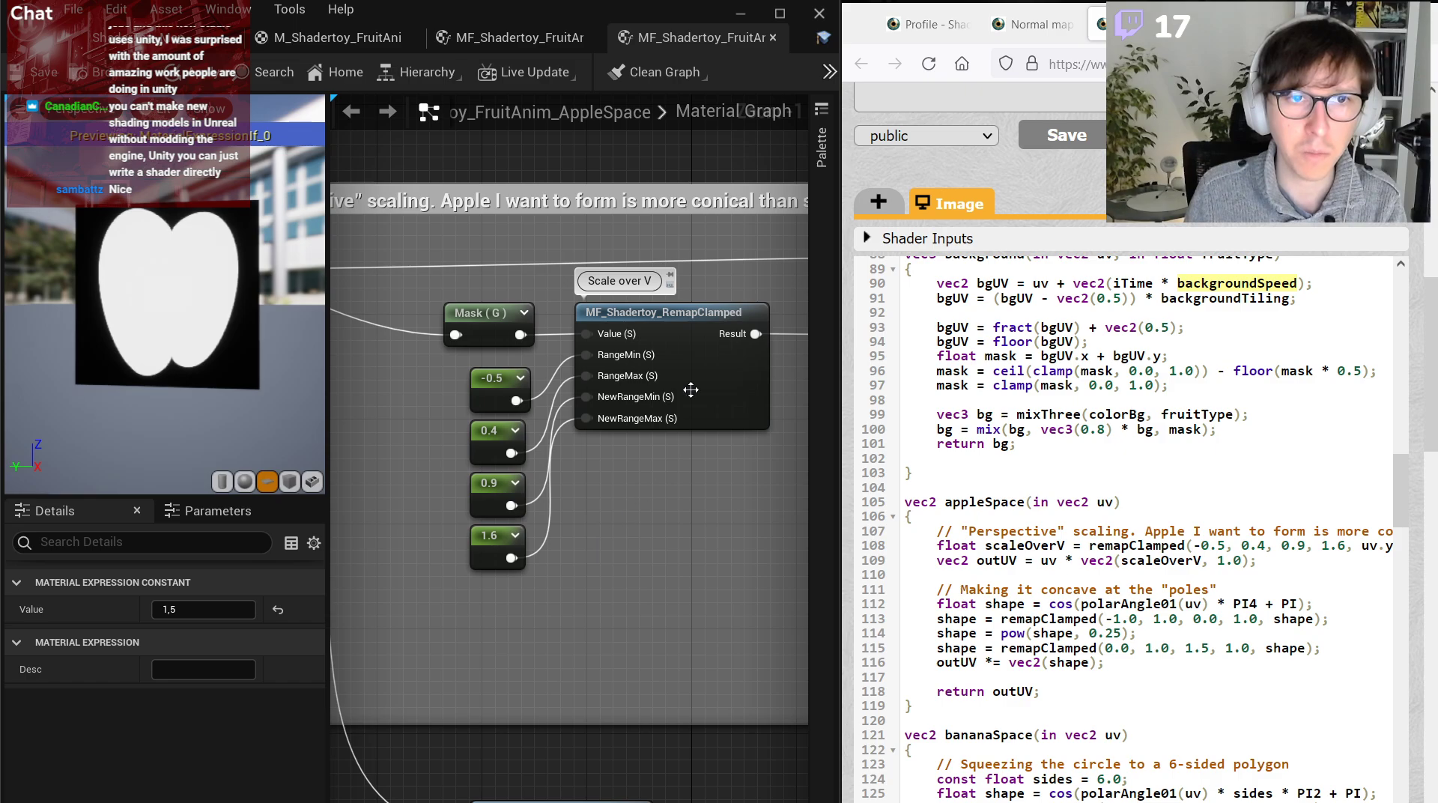
Search the Shadertoy code for remapClamped and read its definition, including the full parameter list.
double_click(1137, 545)
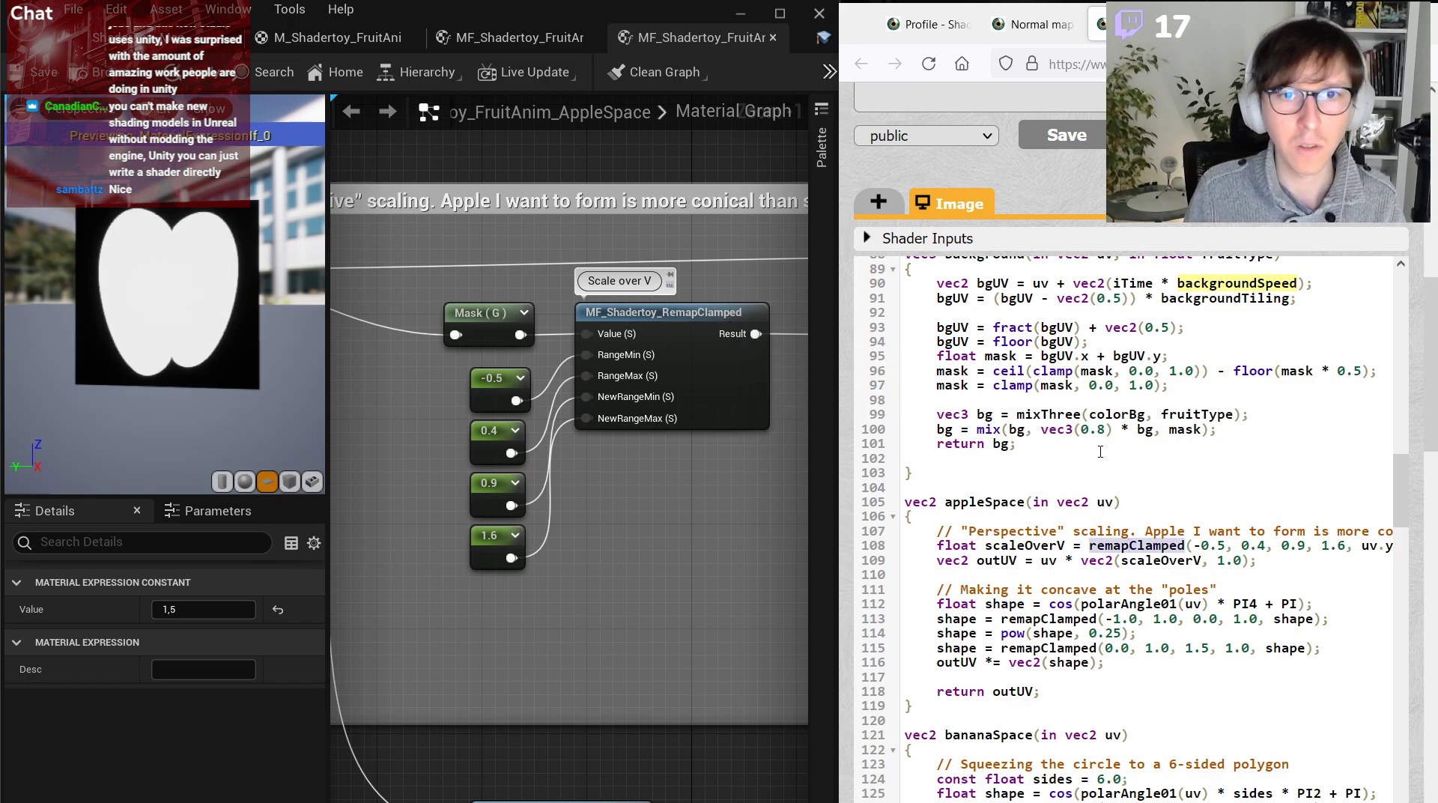
key(ctrl+f)
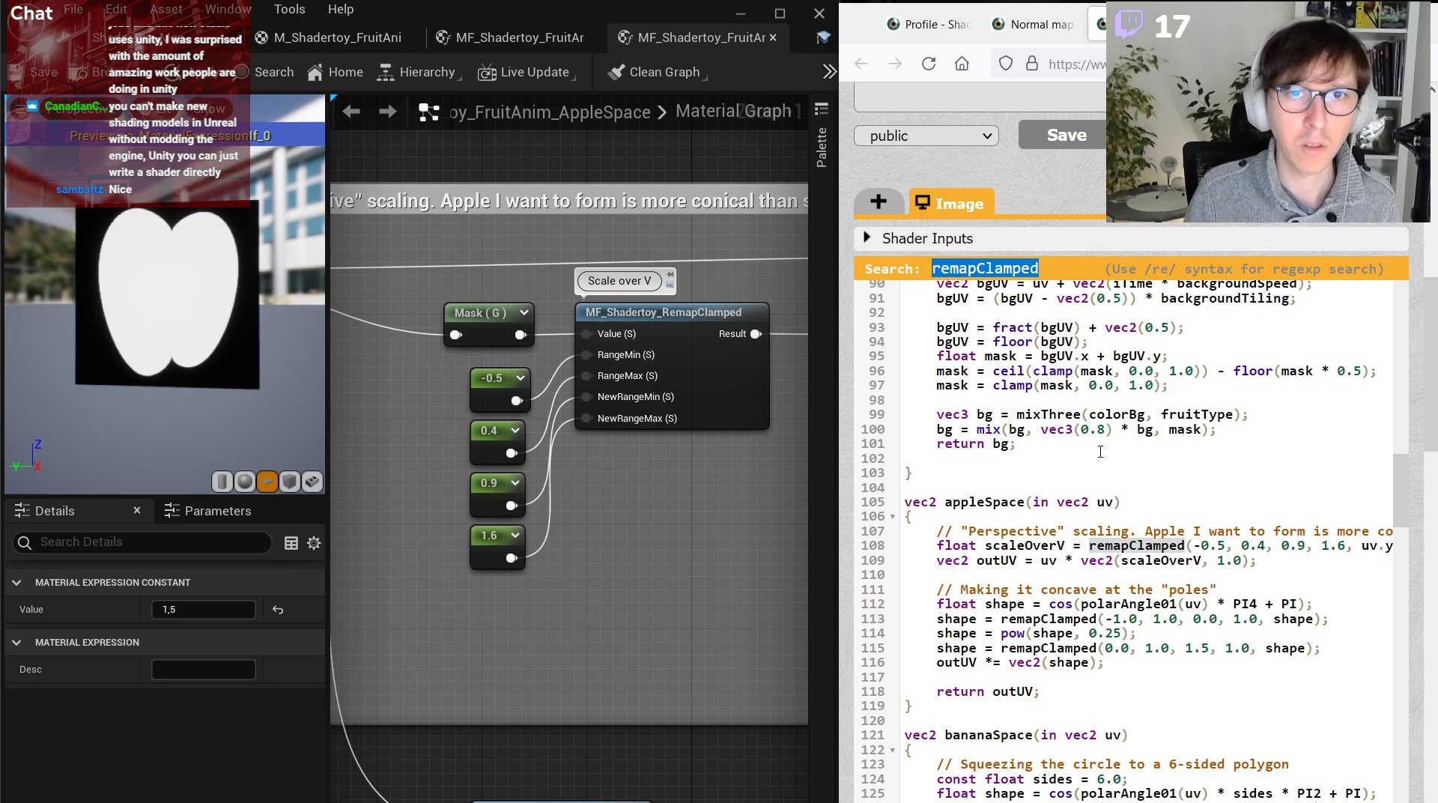
key(Return)
scroll(1148, 555, up, 10)
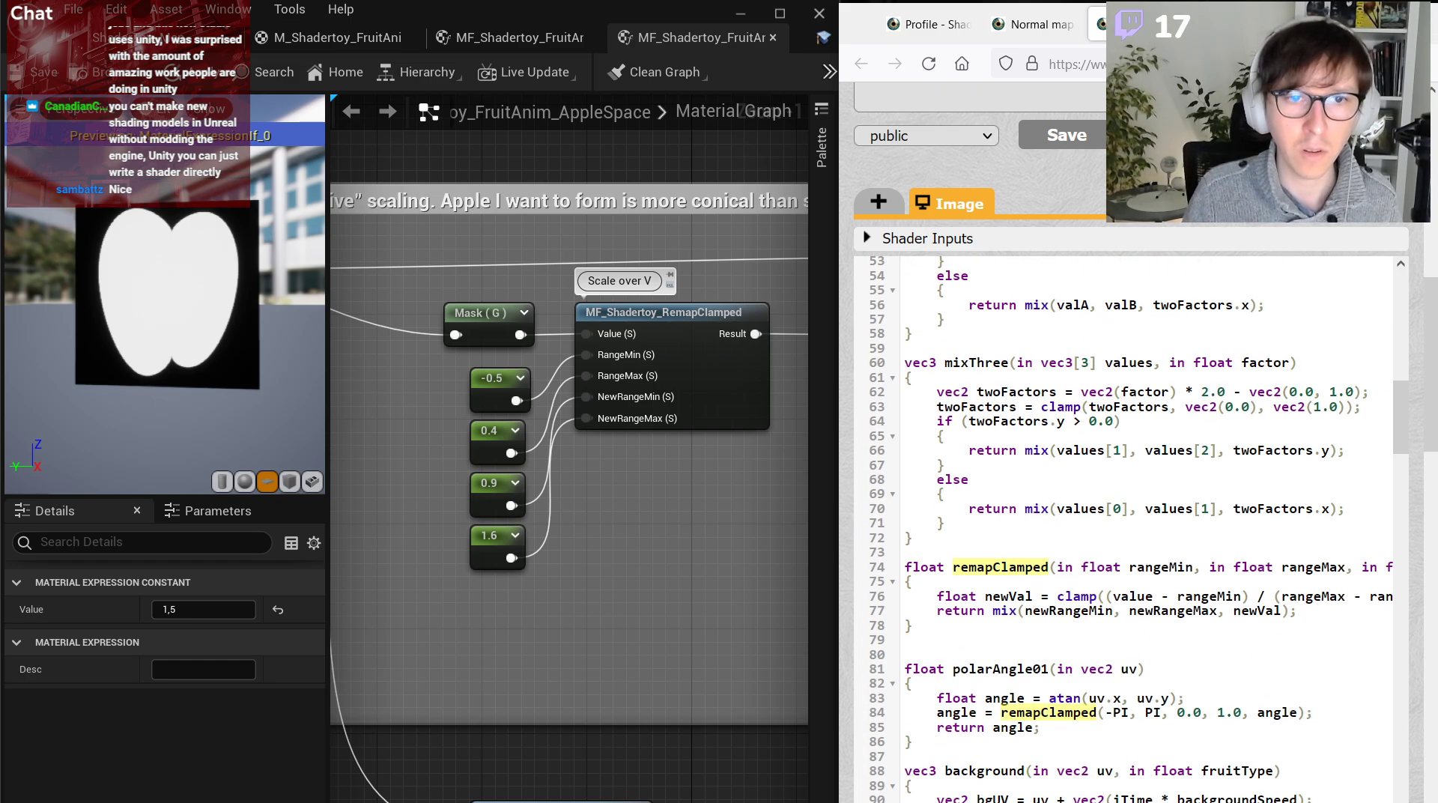
scroll(1147, 554, right, 3)
scroll(1147, 554, right, 7)
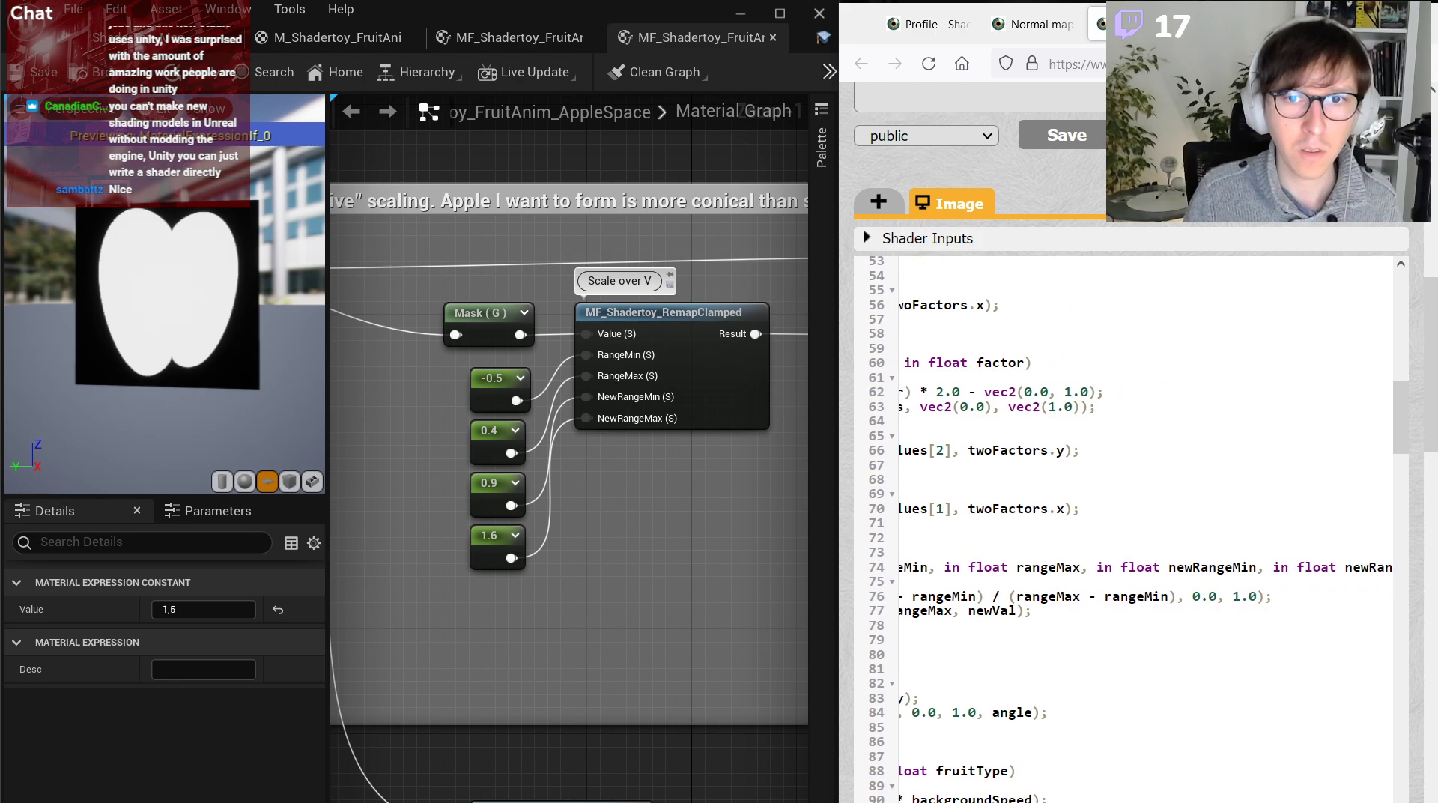
scroll(1147, 554, left, 10)
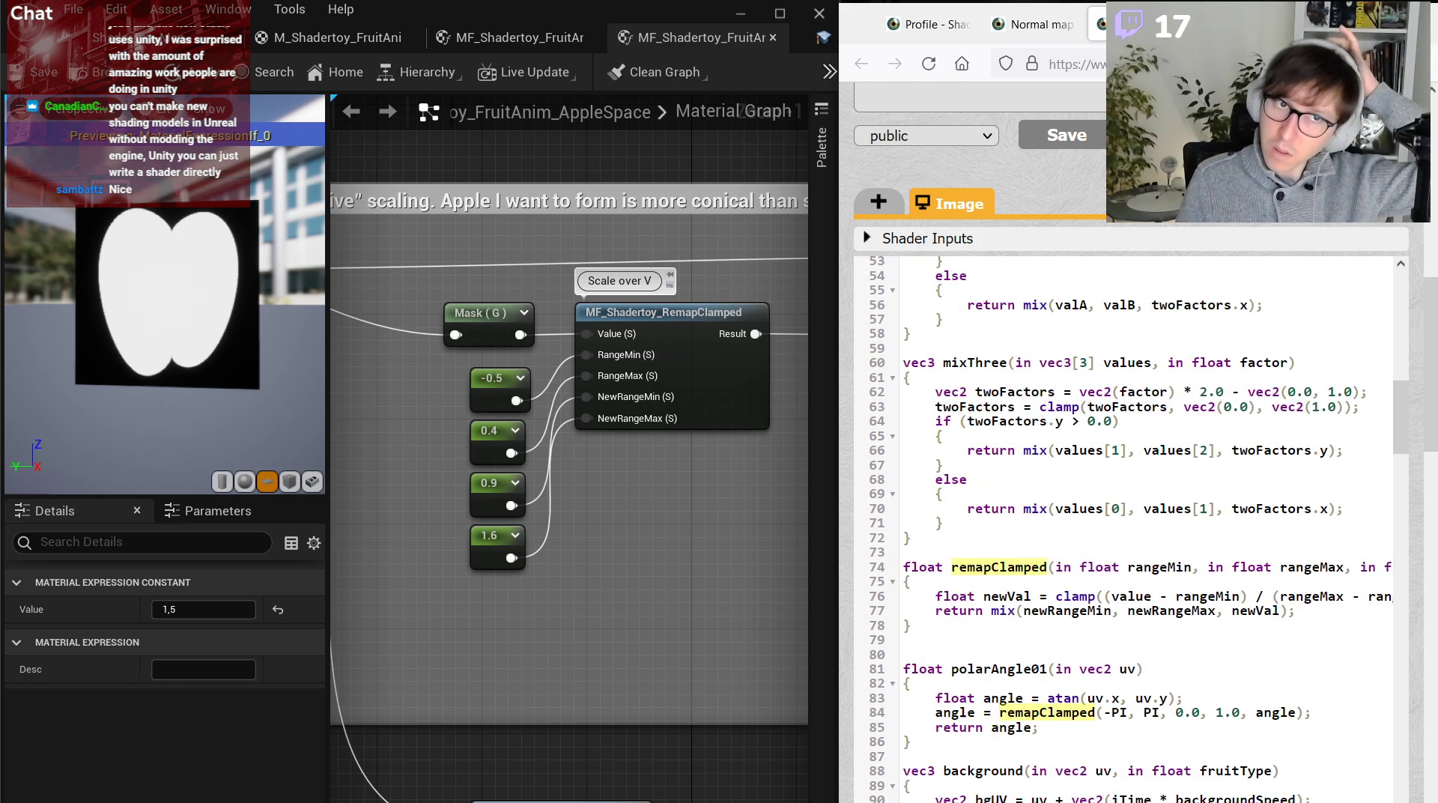
Open the MF_Shadertoy_RemapClamped function, compare its subtract, divide, saturate and lerp network with the remapClamped code, and close it.
double_click(640, 333)
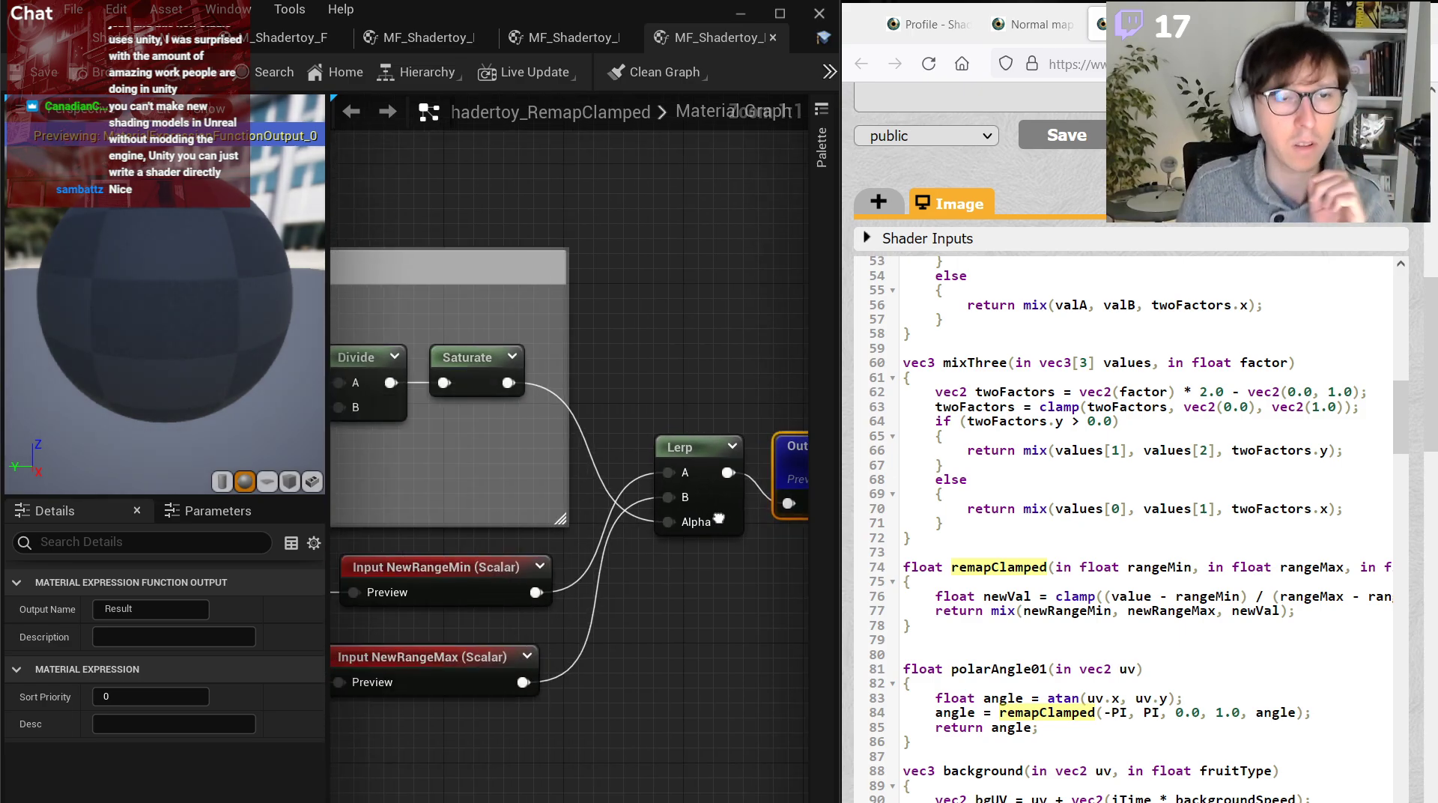
scroll(388, 523, down, 1)
right_drag(430, 517, 667, 537)
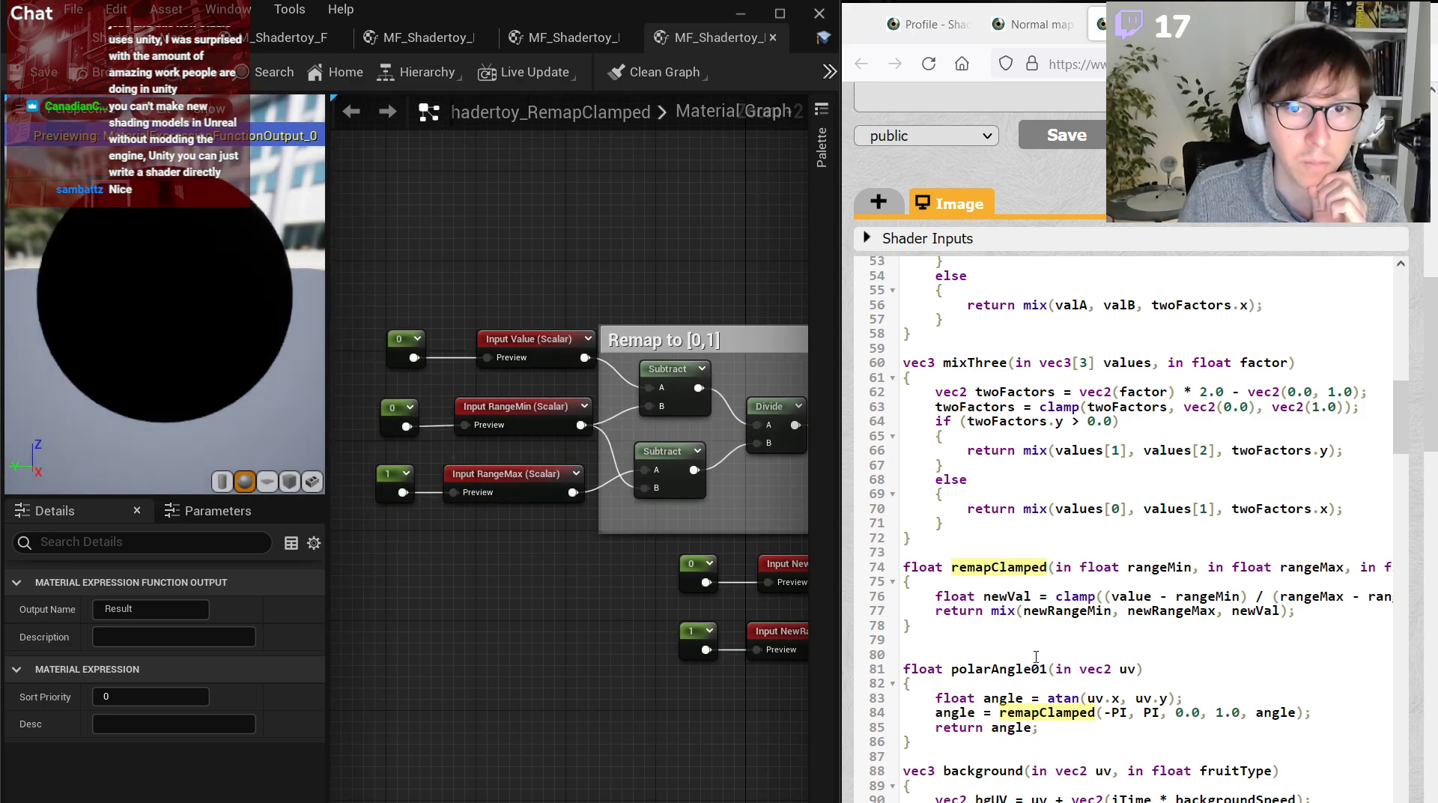
right_drag(652, 553, 518, 556)
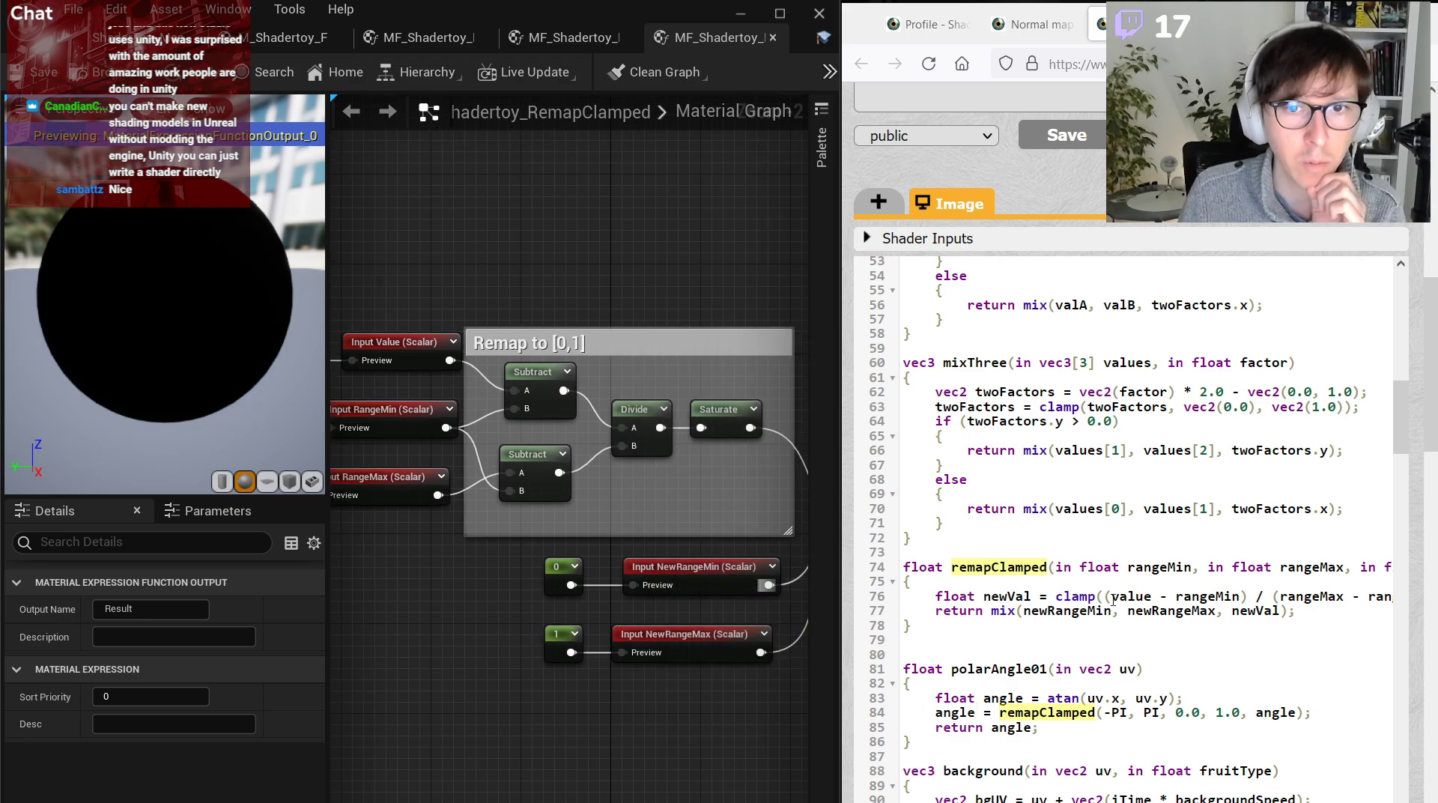
shift+scroll(1113, 599, right, 5)
shift+scroll(1033, 679, left, 3)
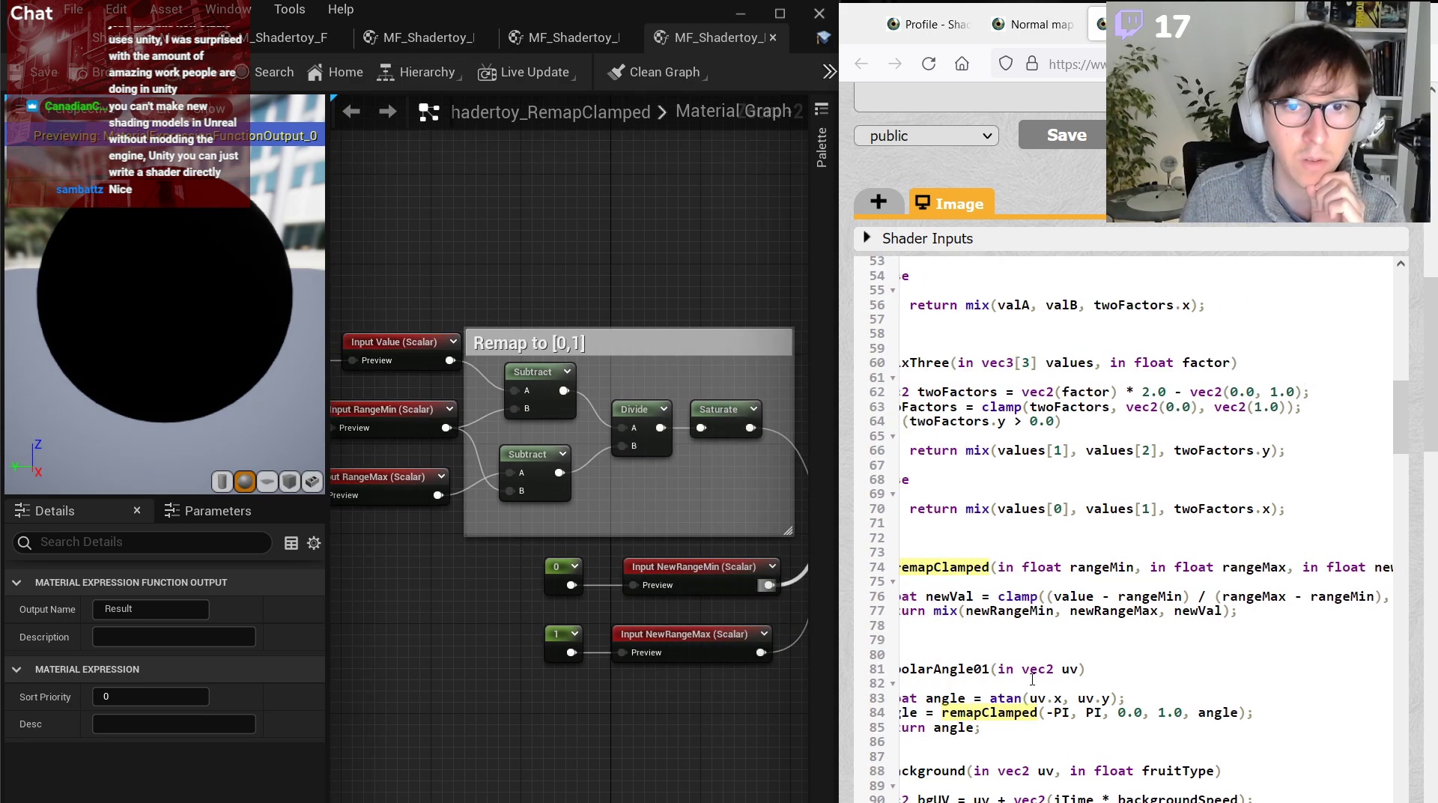
right_drag(382, 353, 461, 355)
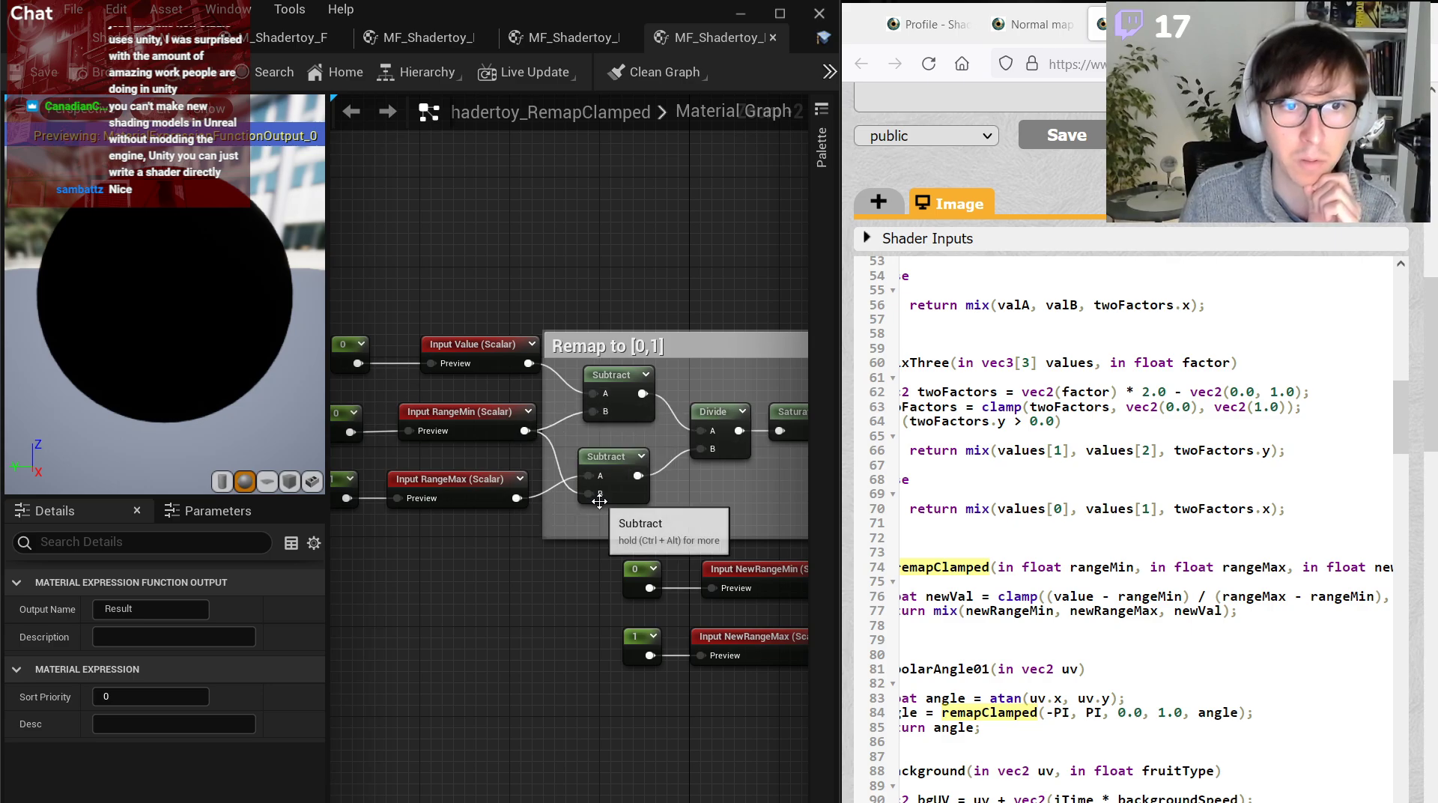
right_drag(632, 642, 442, 616)
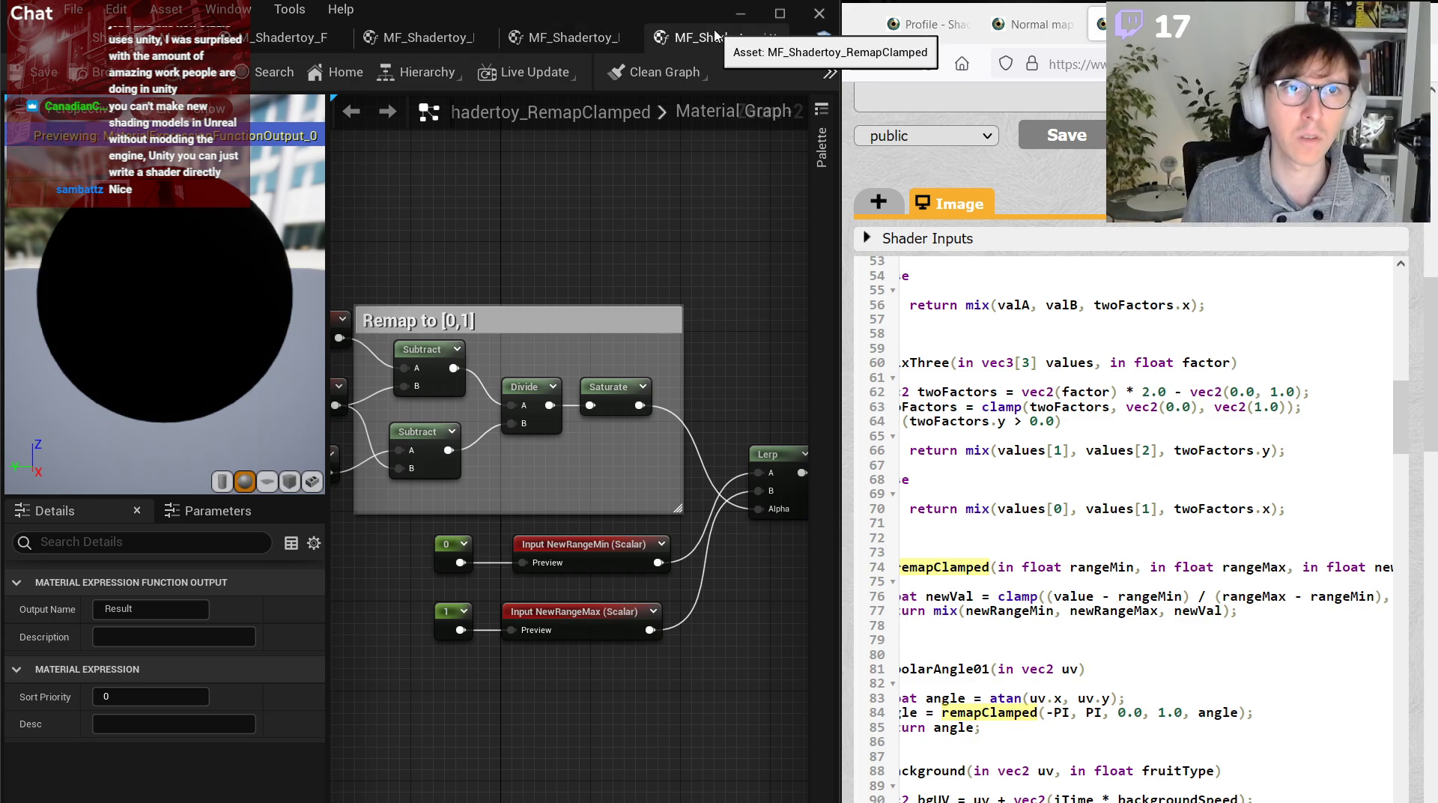
click(773, 37)
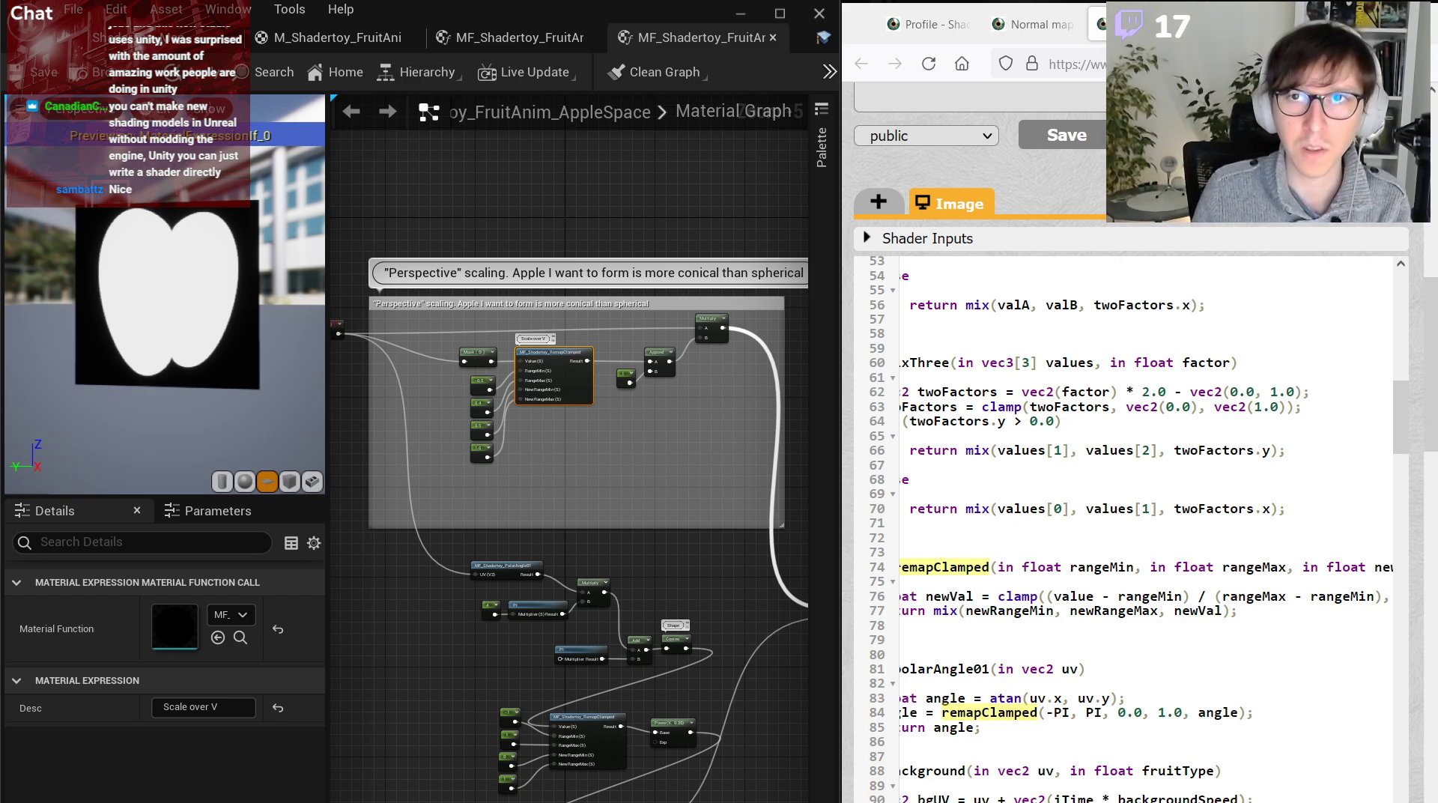
Test horizontal UV offsets by setting R of the constant added to TexCoord to 0, 0.2 and finally -0.2.
right_drag(395, 668, 403, 476)
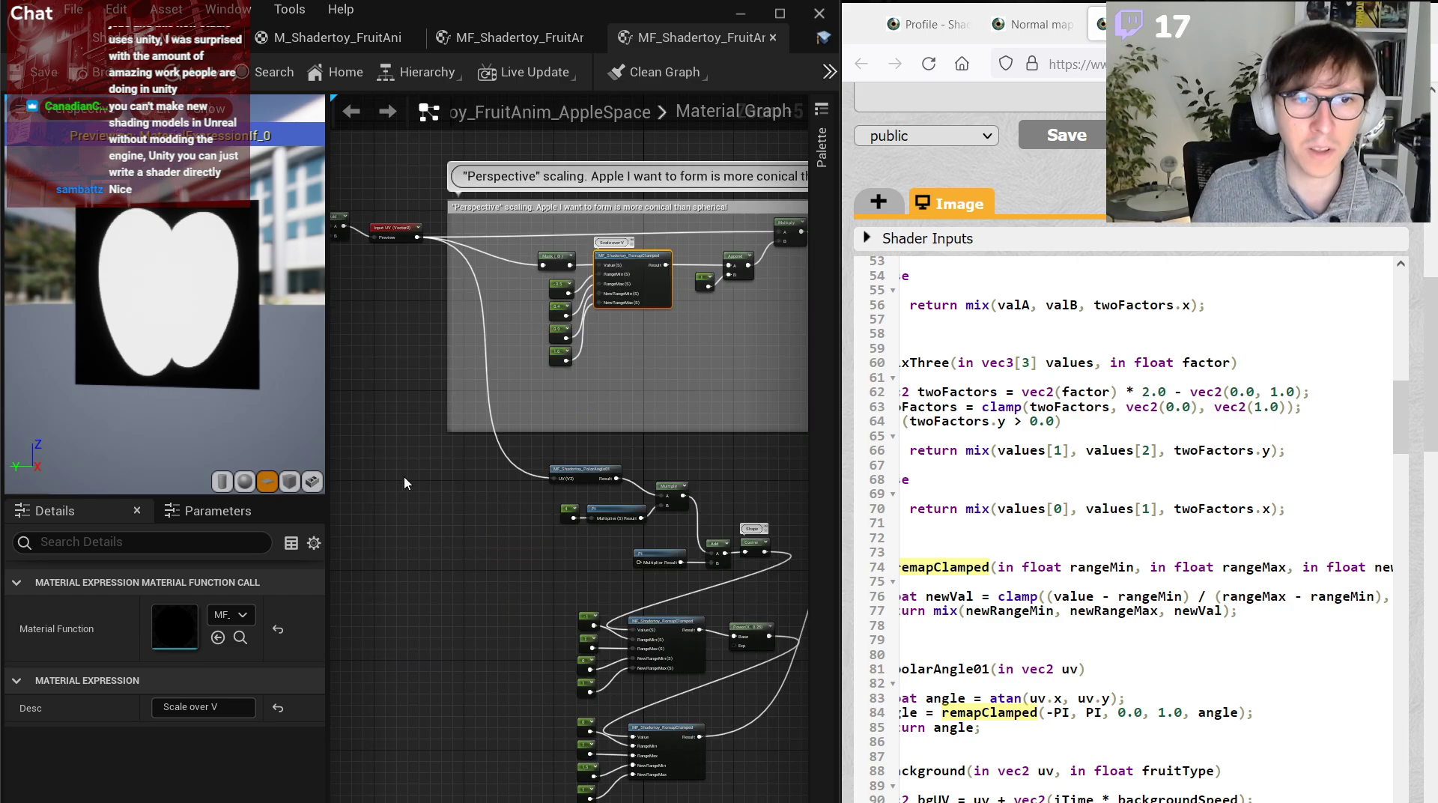
scroll(482, 450, up, 5)
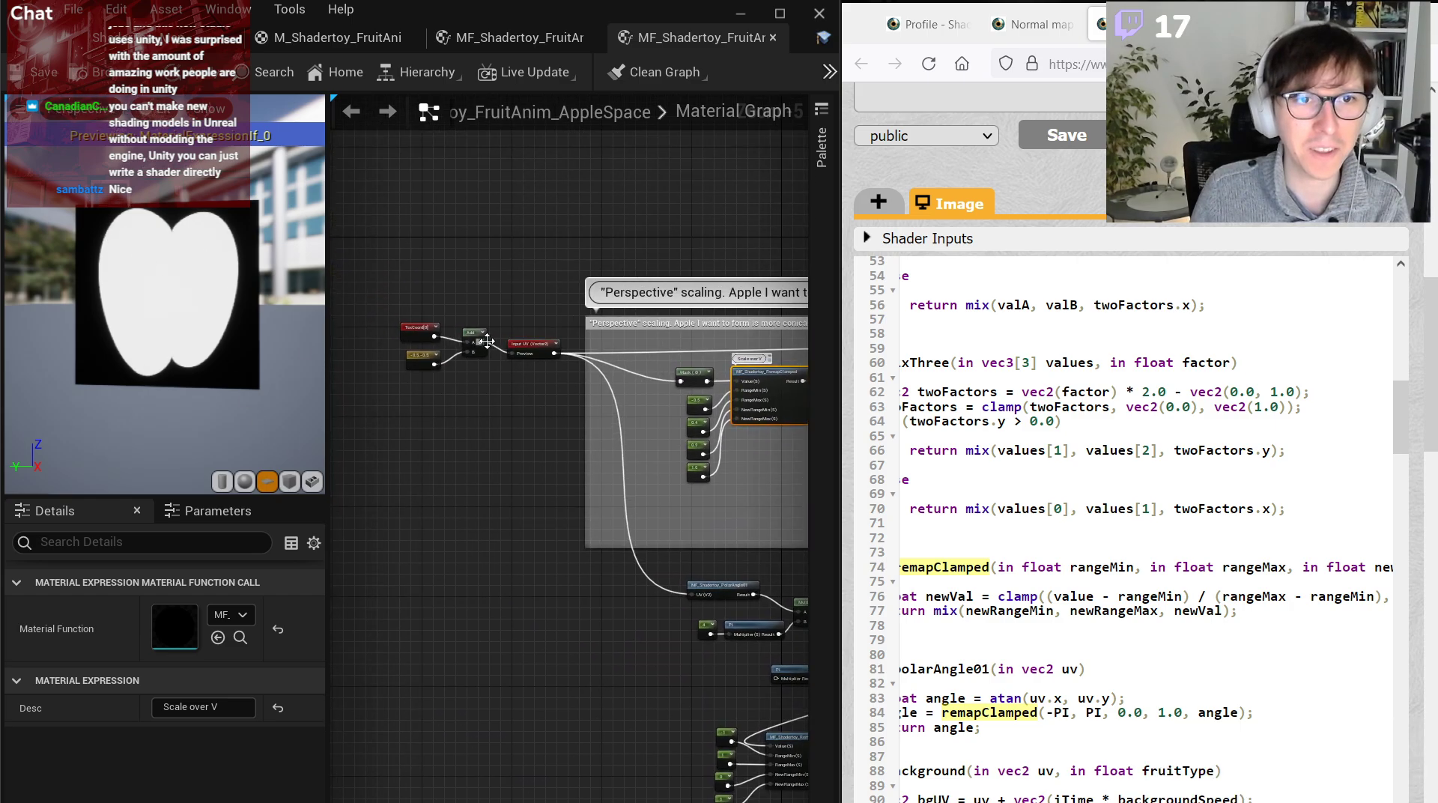
right_drag(482, 451, 618, 454)
click(472, 390)
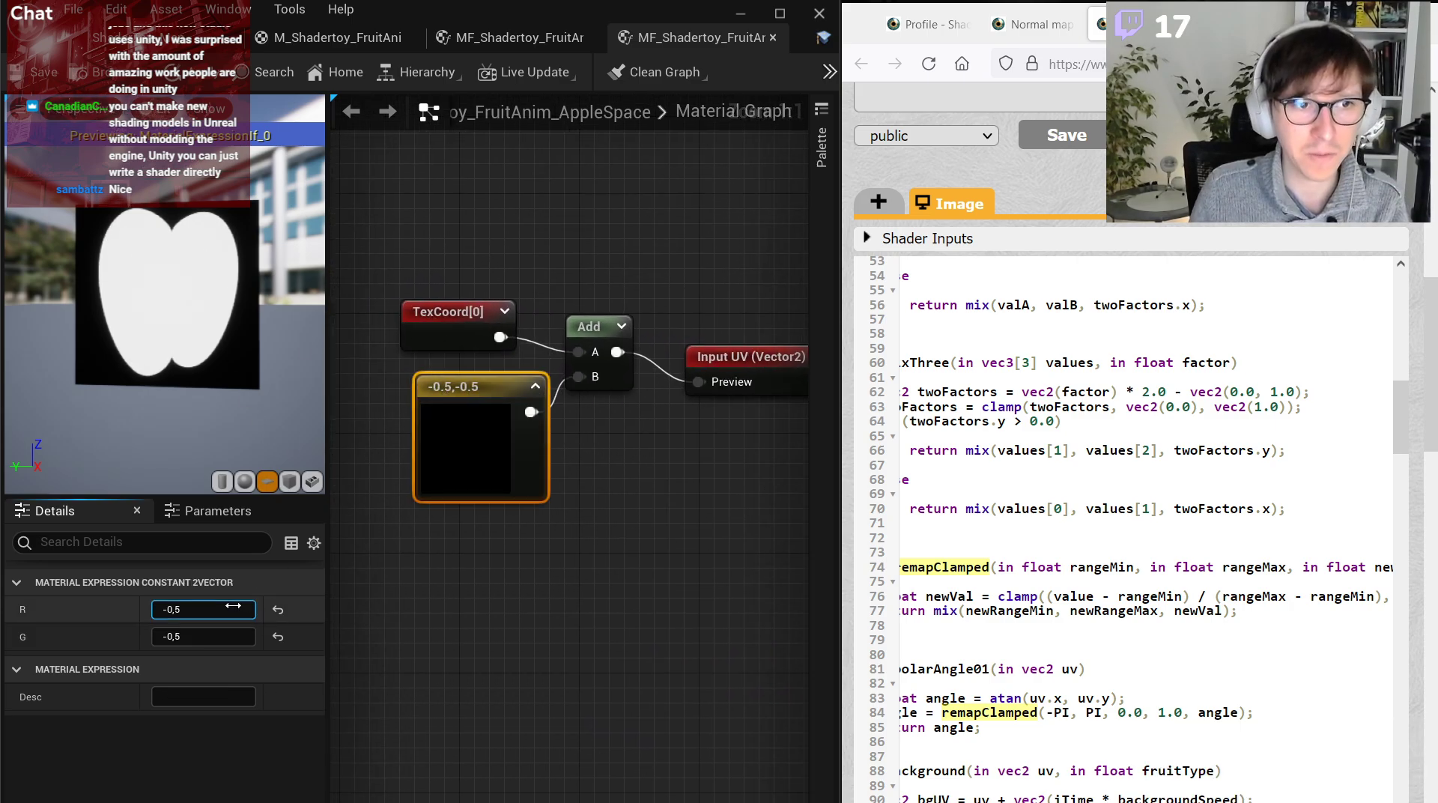
text(0)
key(Return)
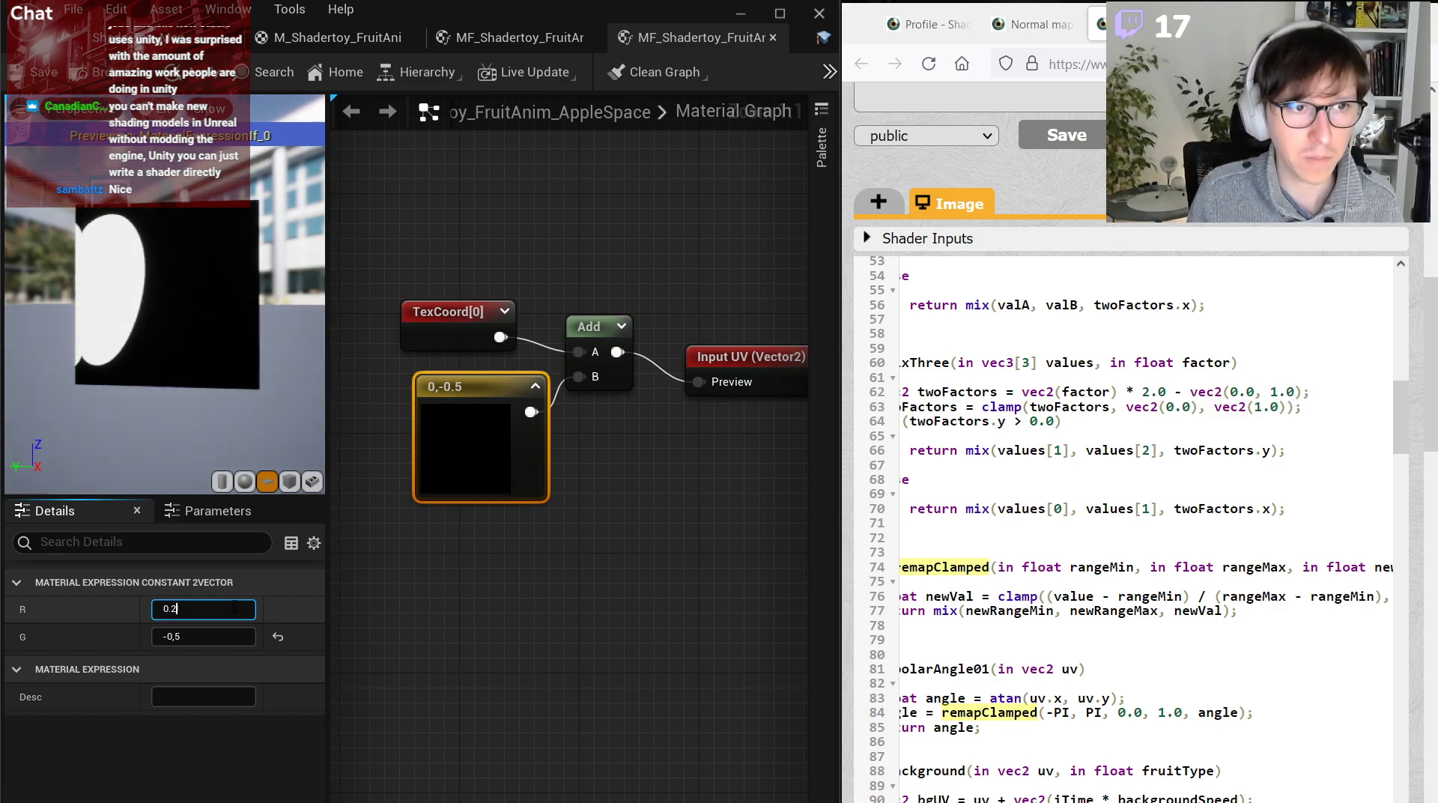
text(0.2)
key(Return)
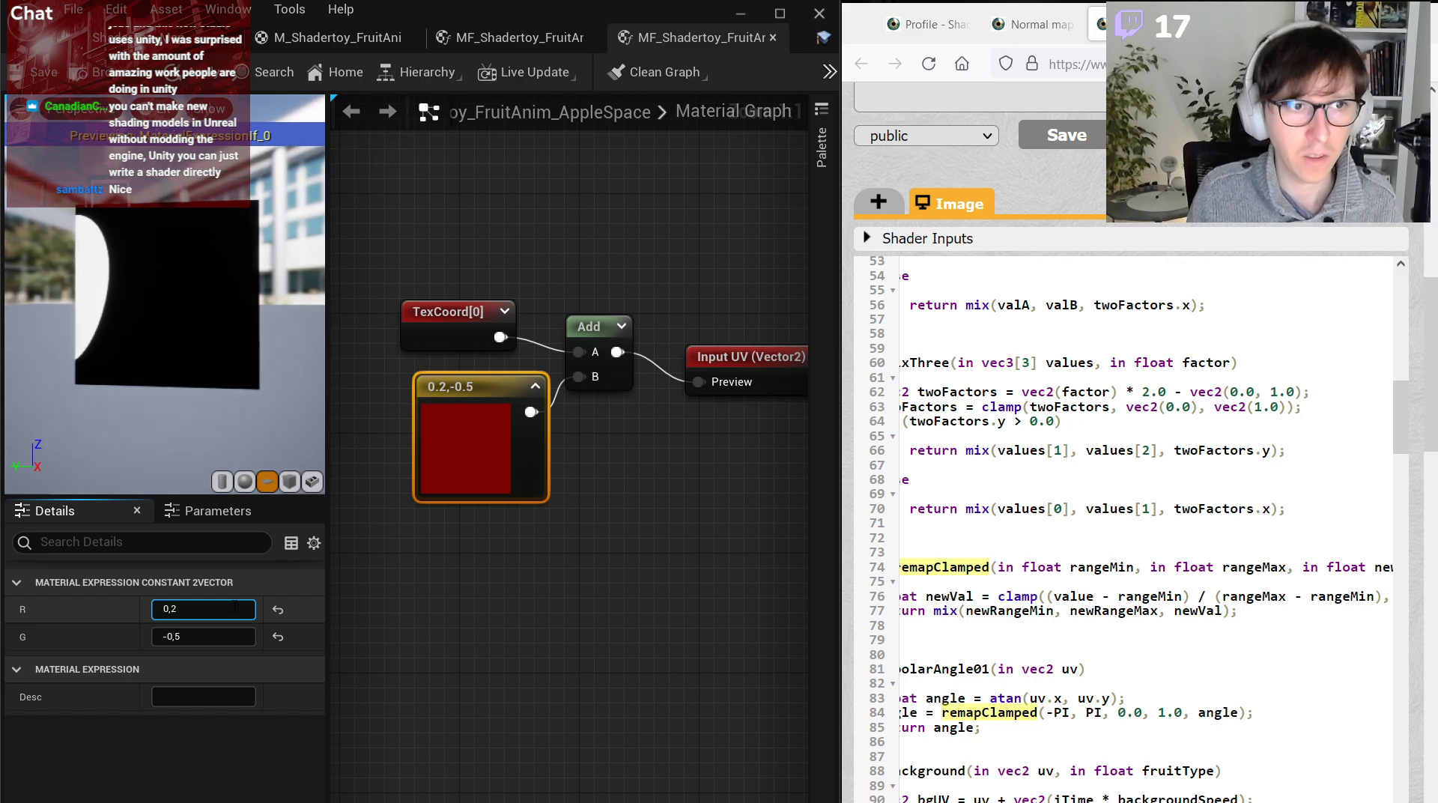
key(Return)
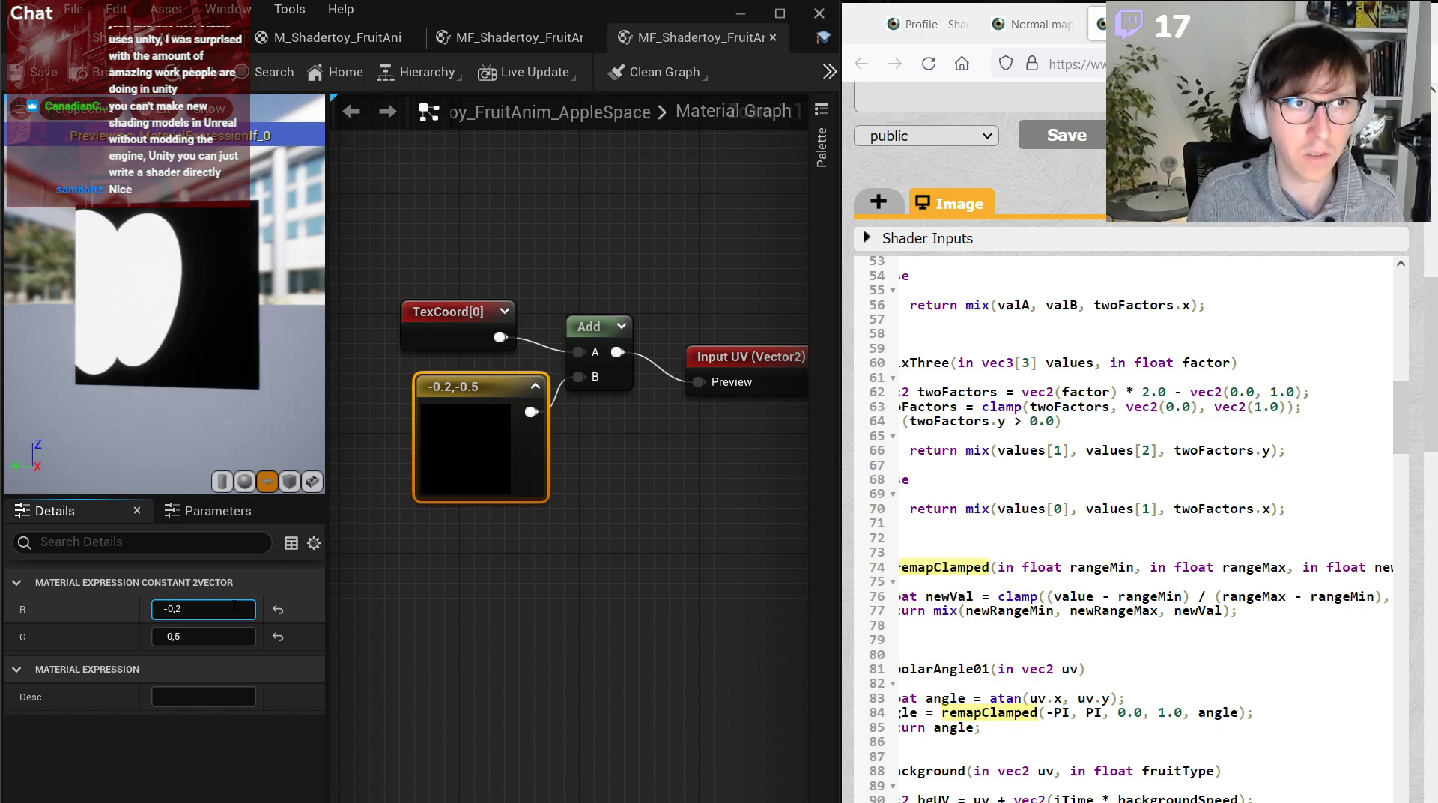
Set R of the two-component constant added to TexCoord back to -0.5.
key(BackSpace)
text(5)
key(Return)
click(614, 605)
Open the MF_Shadertoy_PolarAngle01 function and compare its arctangent, -1 and 3.142 constants, and remap with the polarAngle01 code.
scroll(636, 582, down, 3)
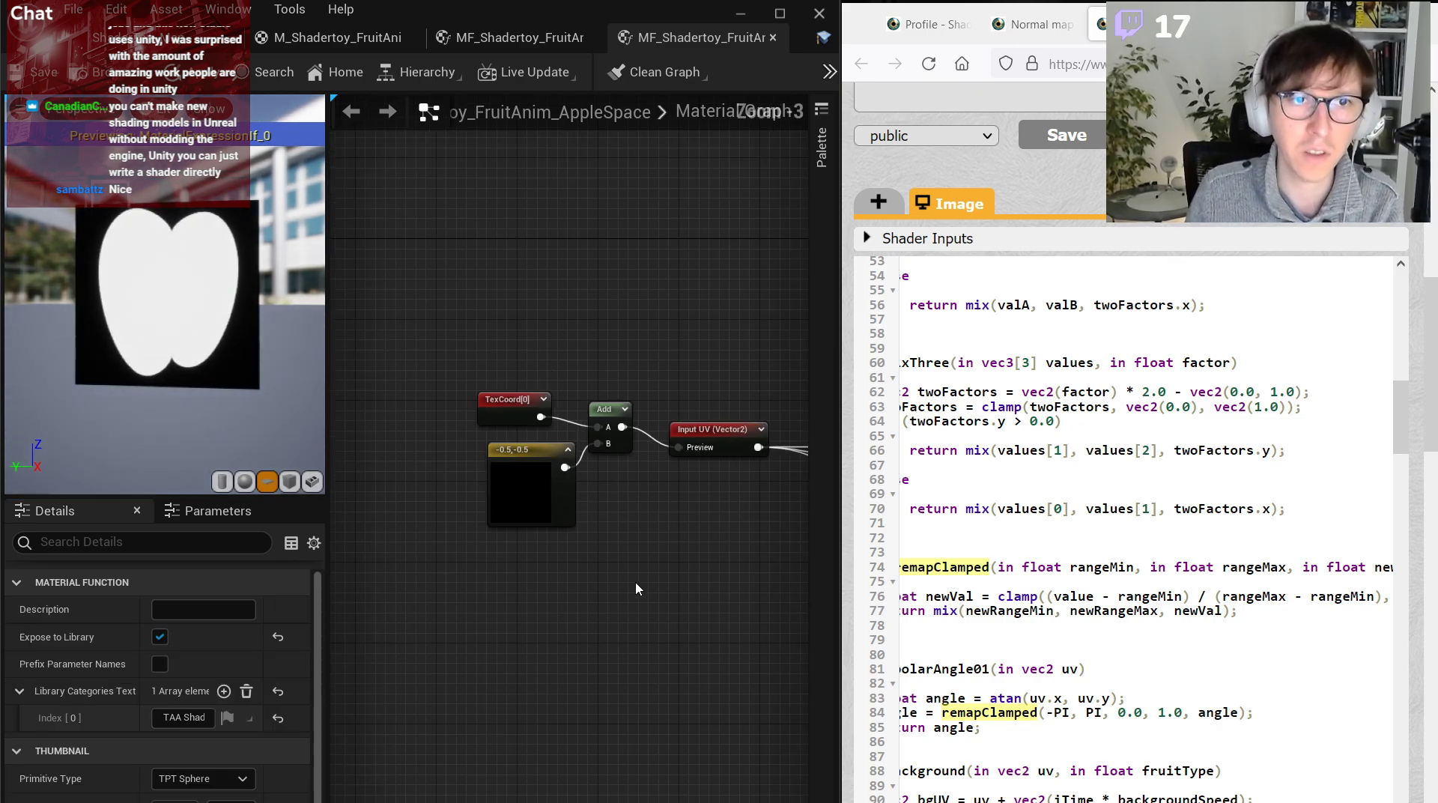
right_drag(635, 582, 369, 406)
right_drag(463, 522, 629, 327)
right_drag(597, 607, 615, 374)
scroll(615, 374, up, 1)
right_drag(607, 452, 708, 703)
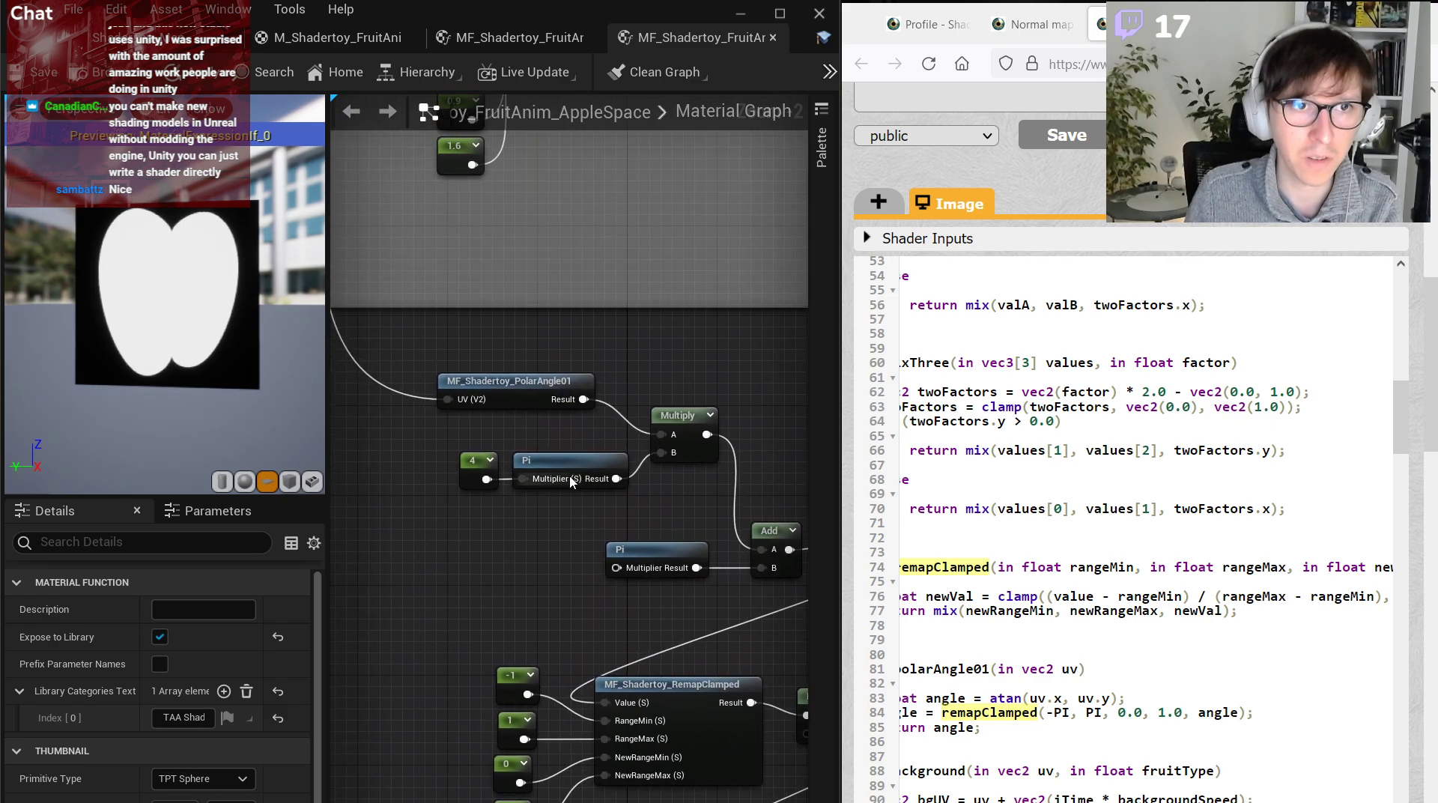
double_click(536, 382)
right_drag(577, 444, 573, 384)
scroll(573, 383, down, 2)
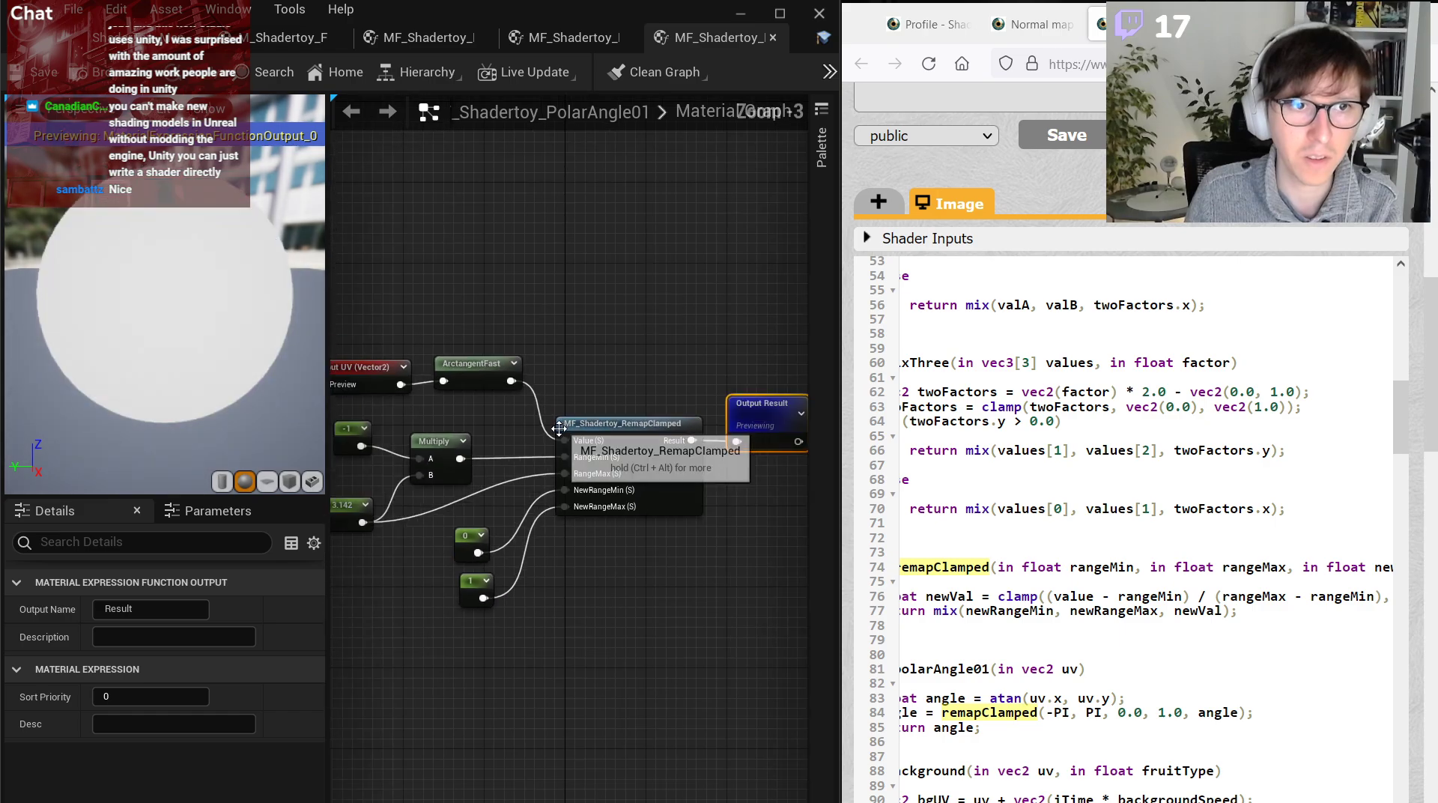
right_drag(466, 576, 723, 588)
scroll(429, 556, up, 2)
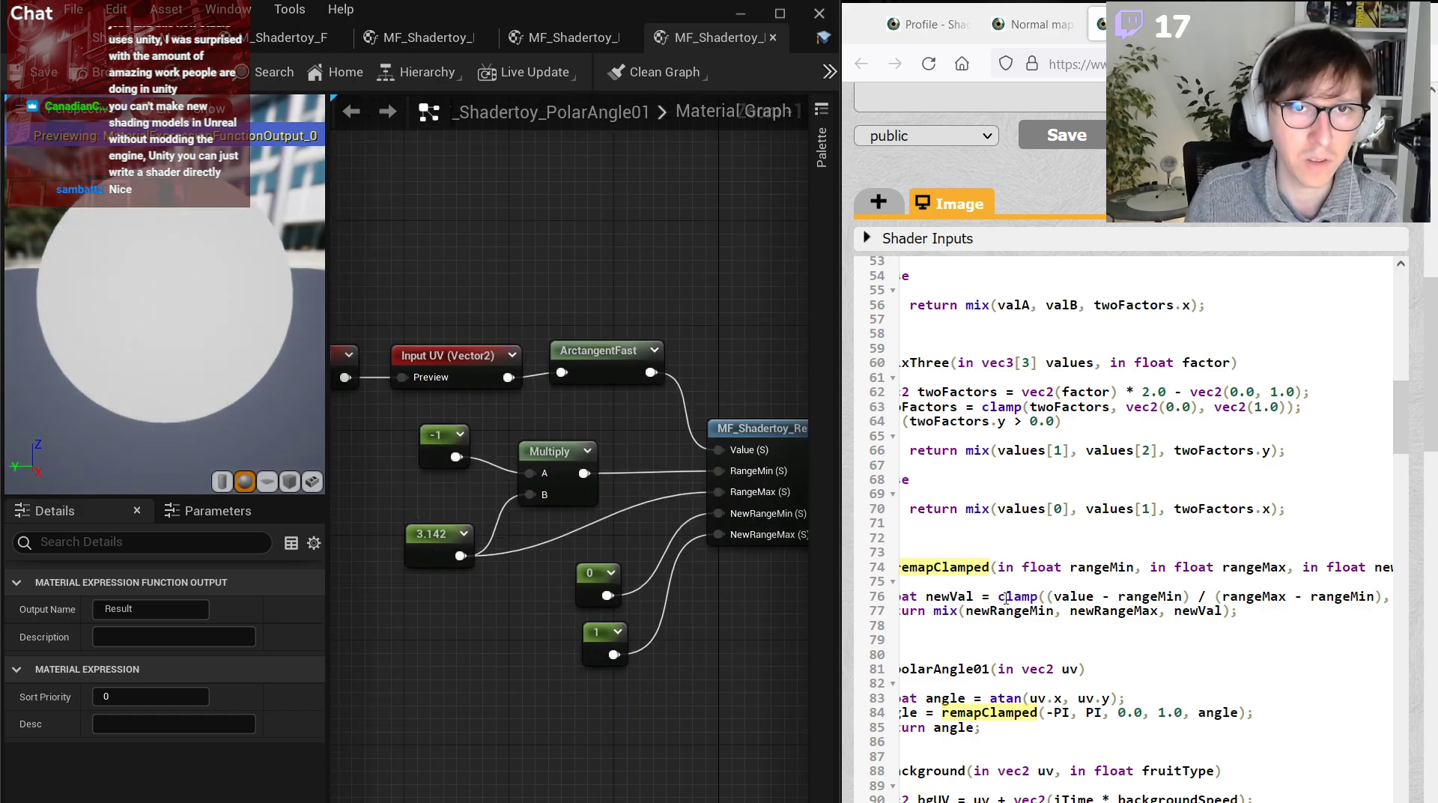
scroll(1006, 597, up, 5)
scroll(1004, 614, left, 2)
scroll(990, 669, down, 10)
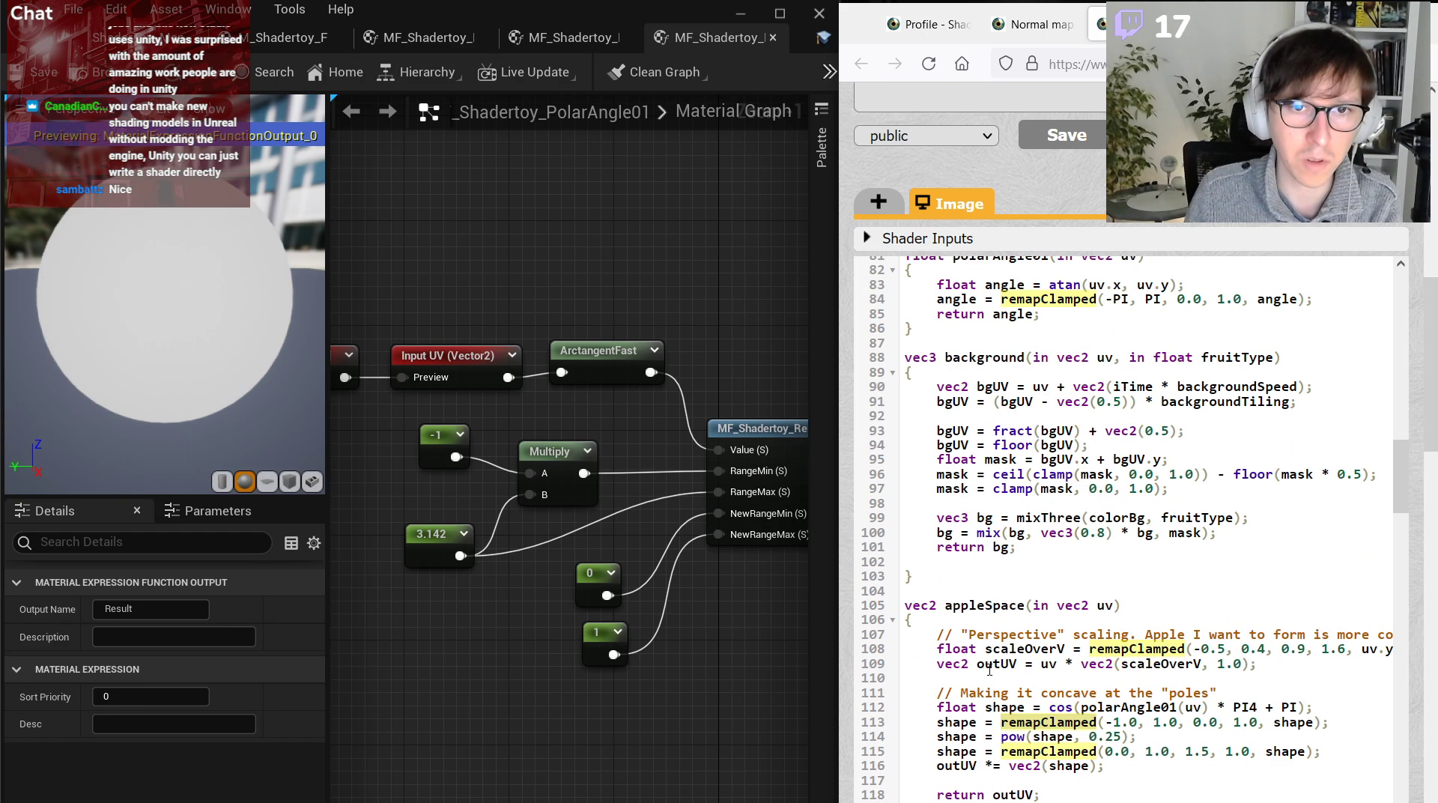
scroll(990, 669, up, 2)
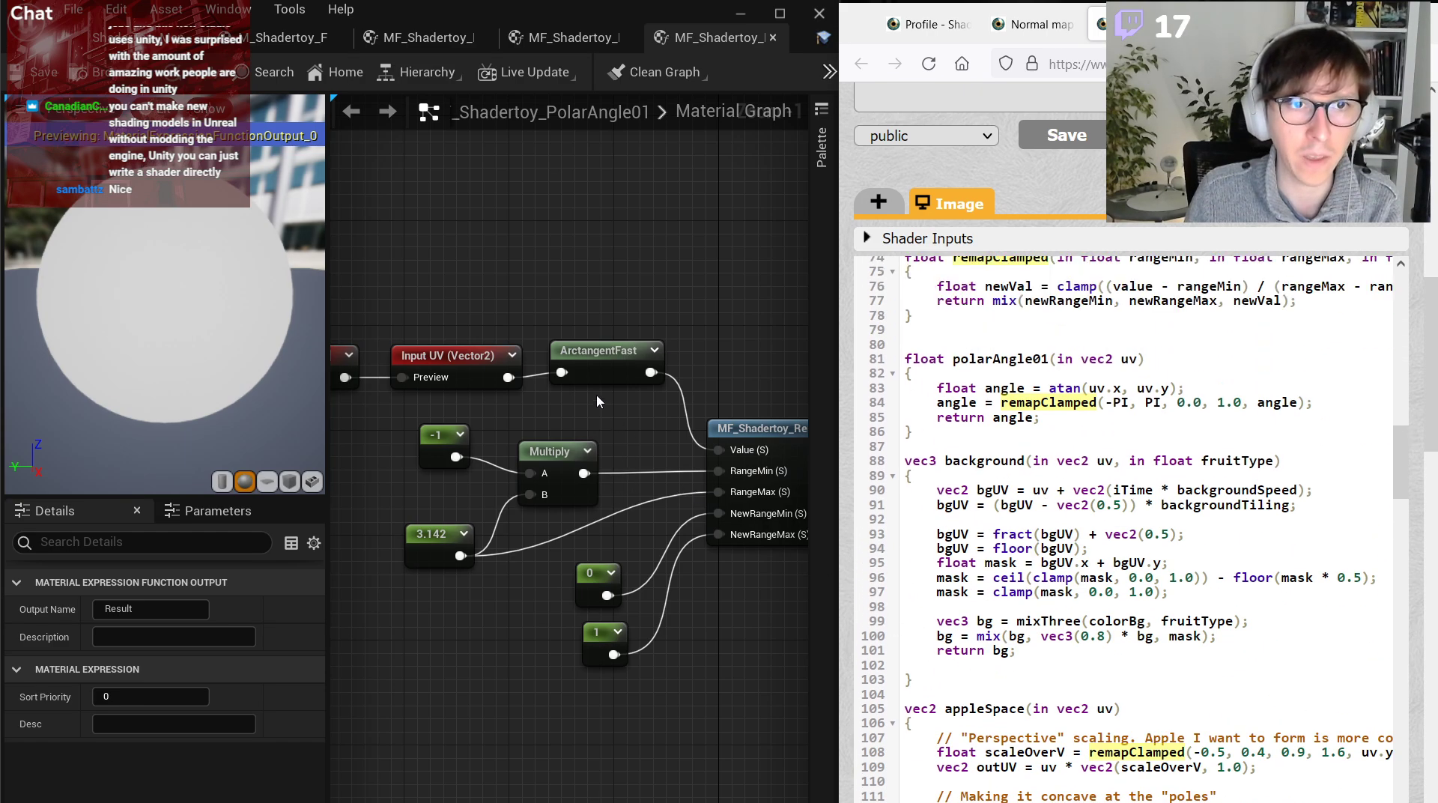
Try an Arctangent node in place of ArctangentFast between Input UV and the remap's Value, save, and check the apple preview in AppleSpace.
click(596, 351)
right_click(569, 282)
text(ar)
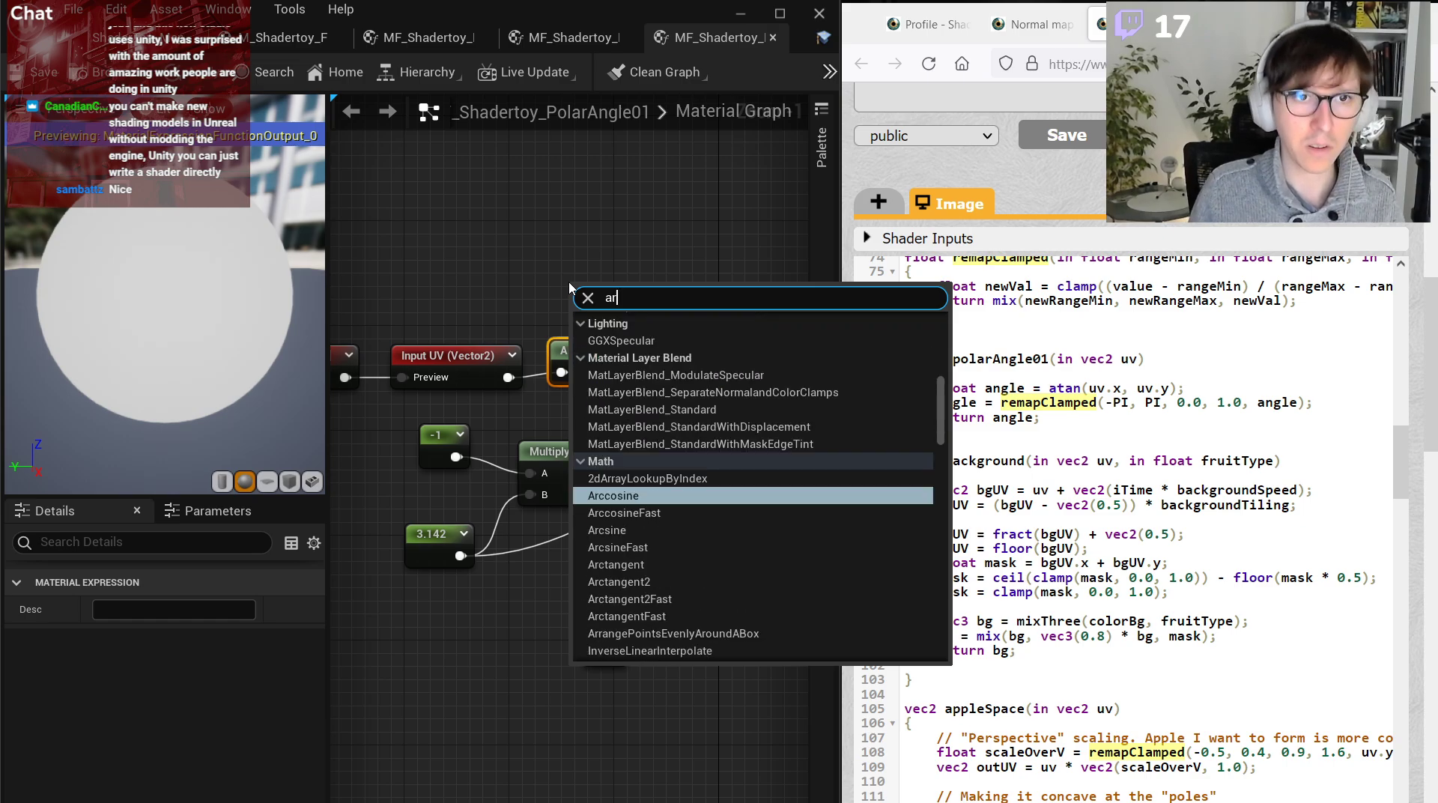
text(ct)
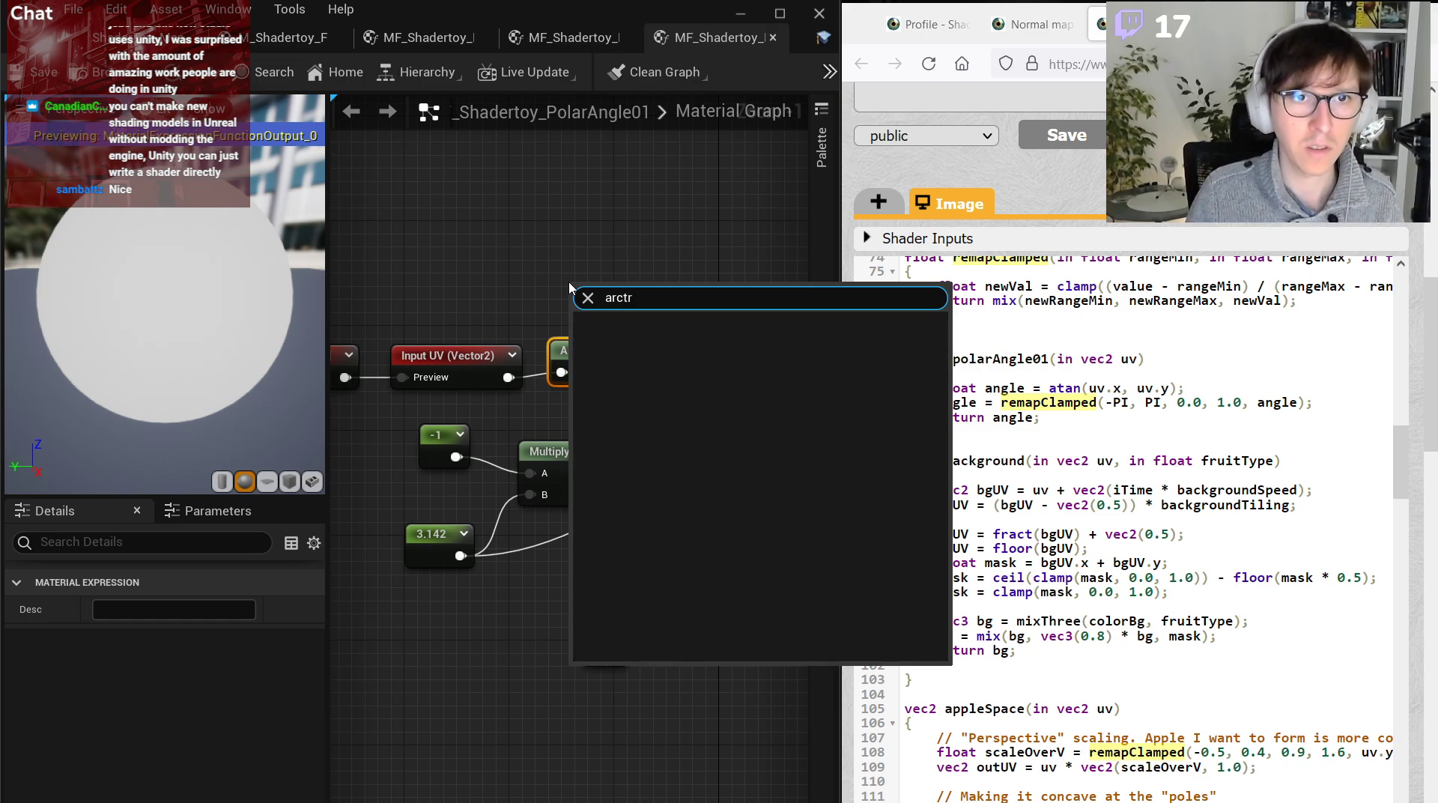
key(Return)
drag(509, 376, 727, 456)
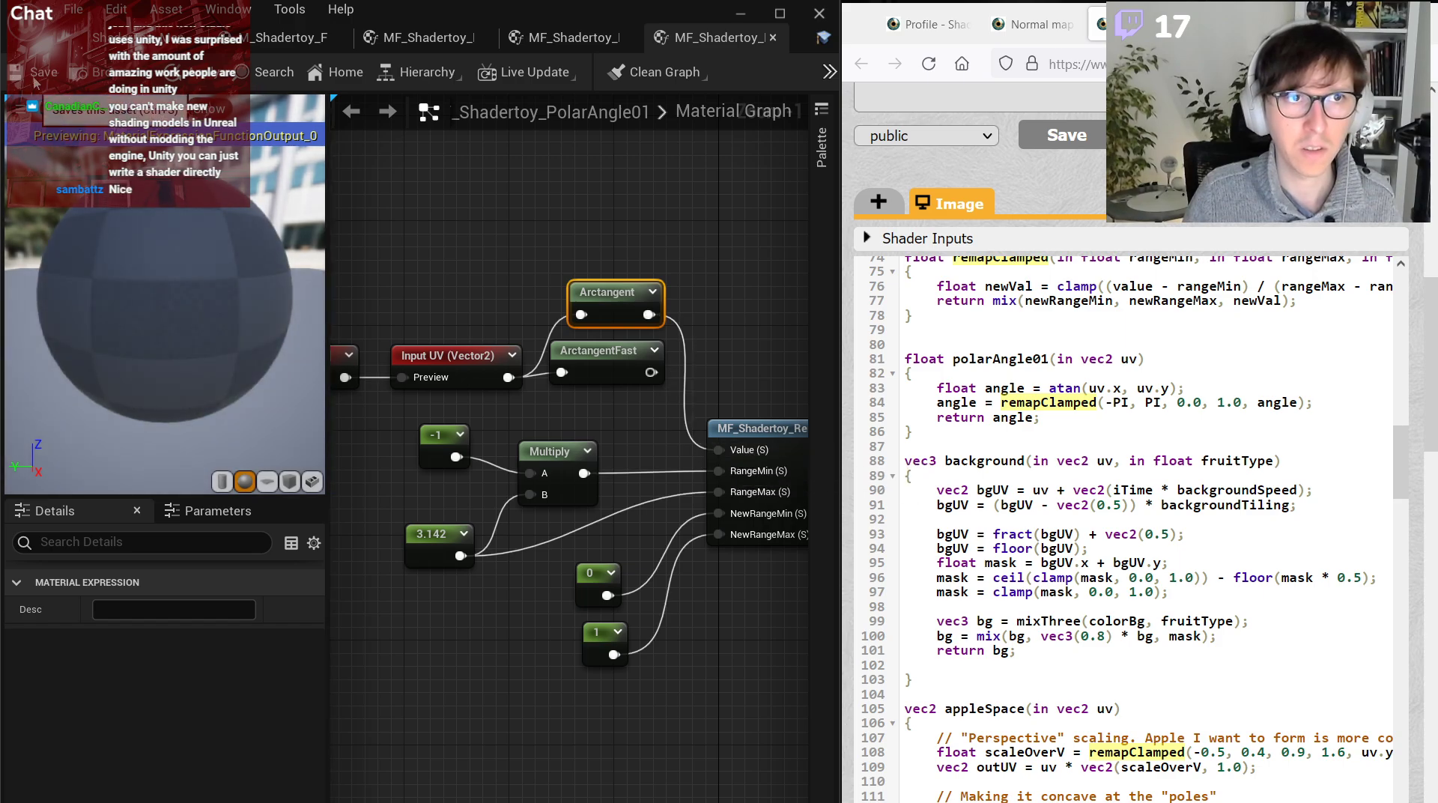
click(555, 37)
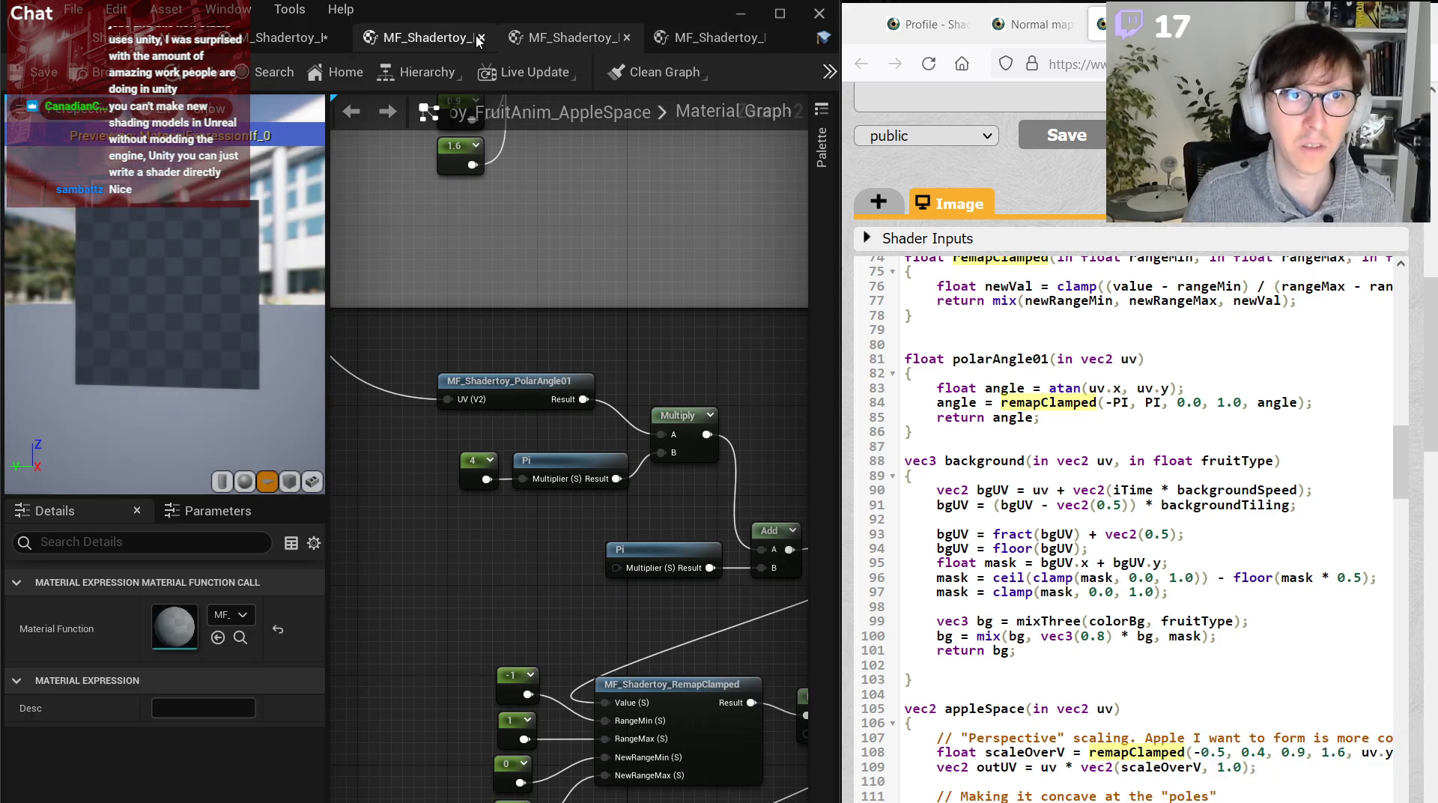
click(678, 45)
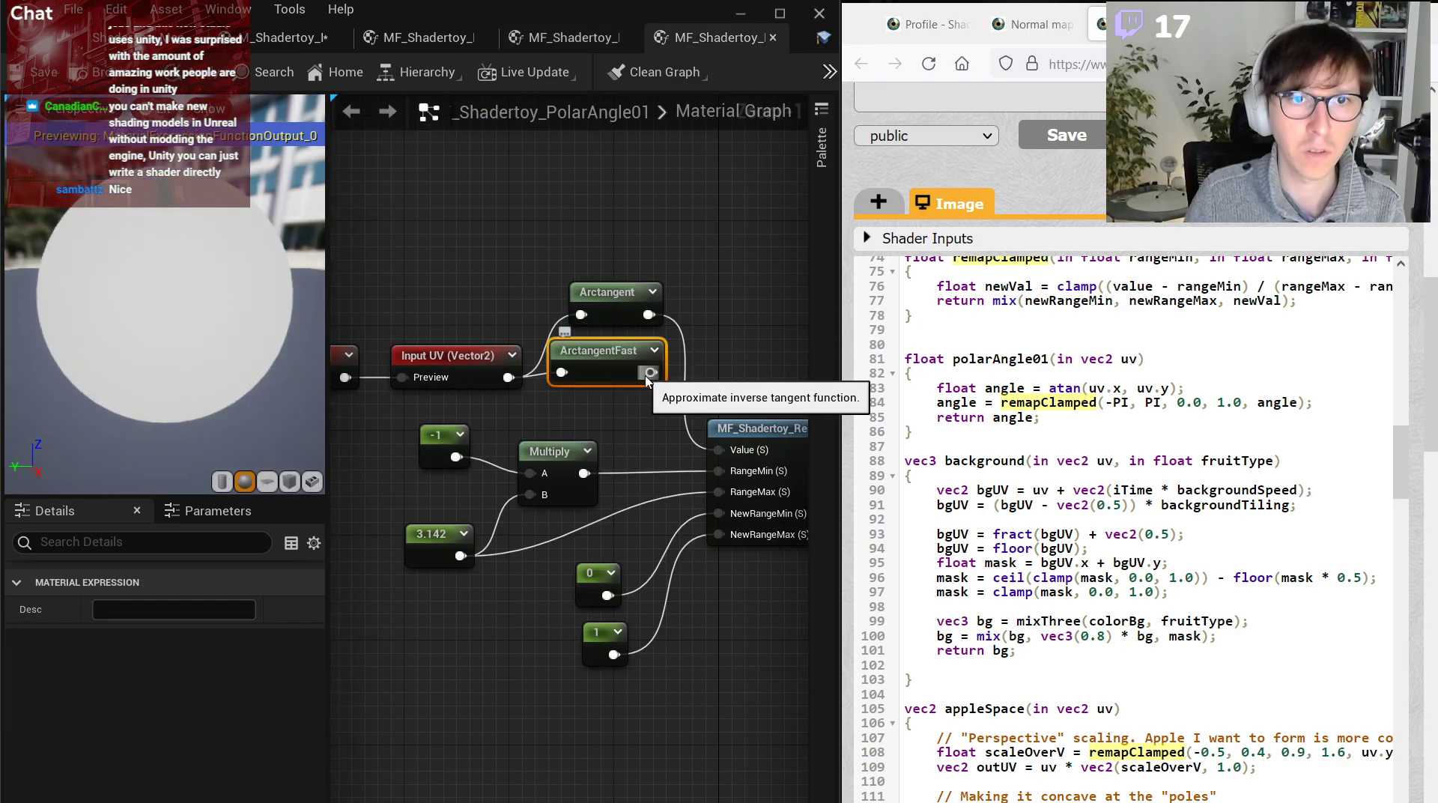
Reconnect ArctangentFast to the Value input of MF_Shadertoy_RemapClamped and delete the Arctangent node.
drag(649, 375, 723, 451)
click(623, 316)
key(Delete)
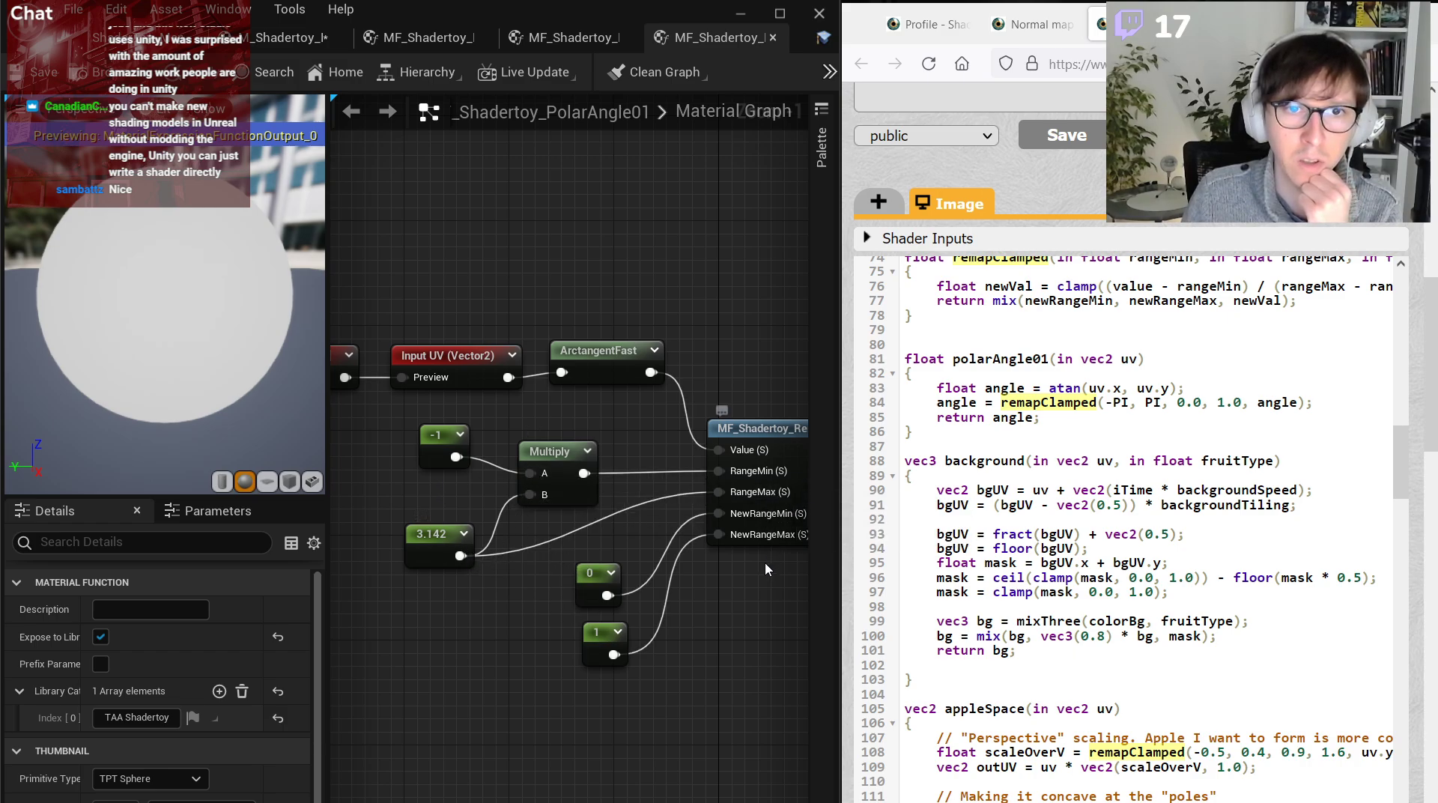
Add a component mask fed by Input UV and limit it to the R channel.
right_drag(766, 563, 696, 551)
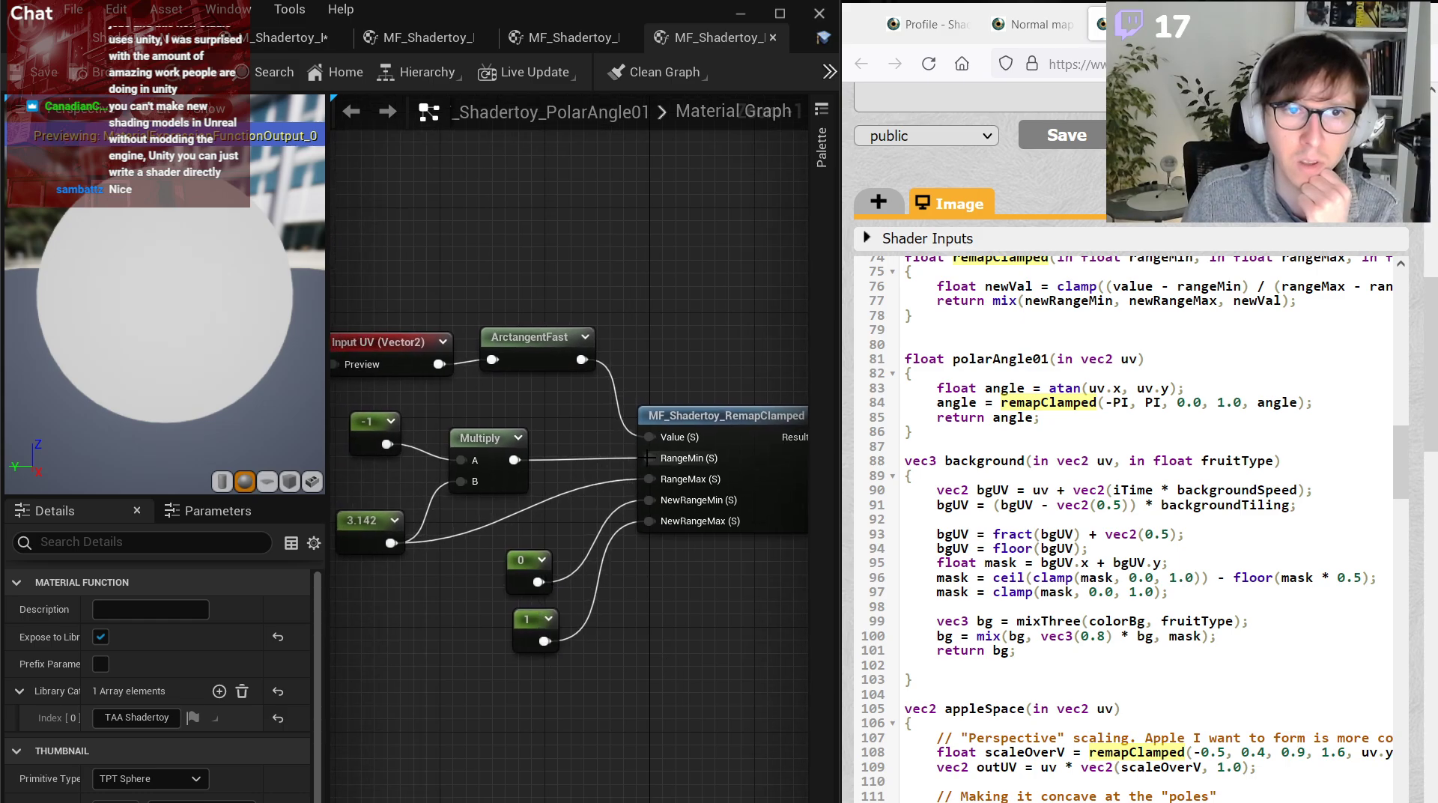
right_drag(522, 450, 614, 471)
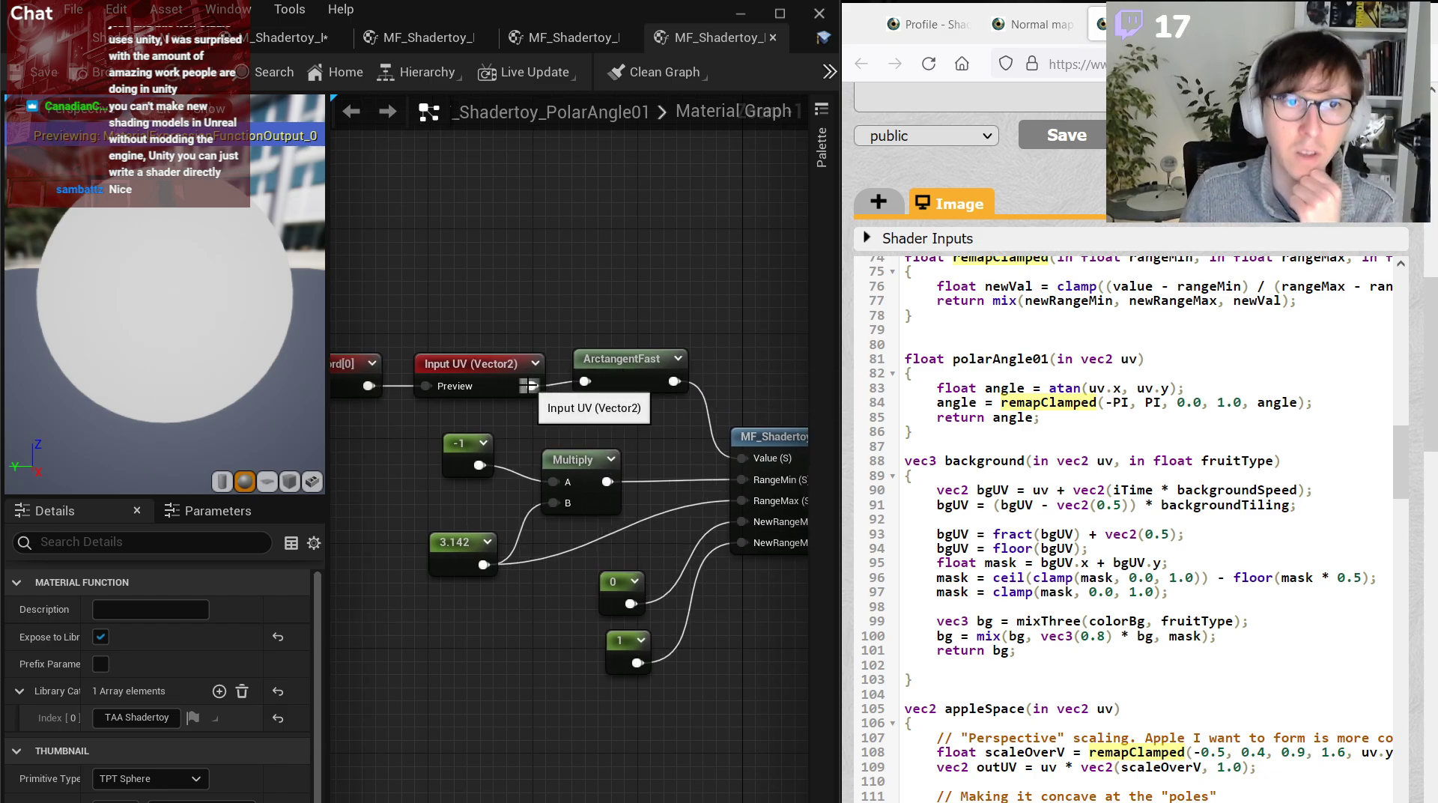
drag(530, 385, 577, 225)
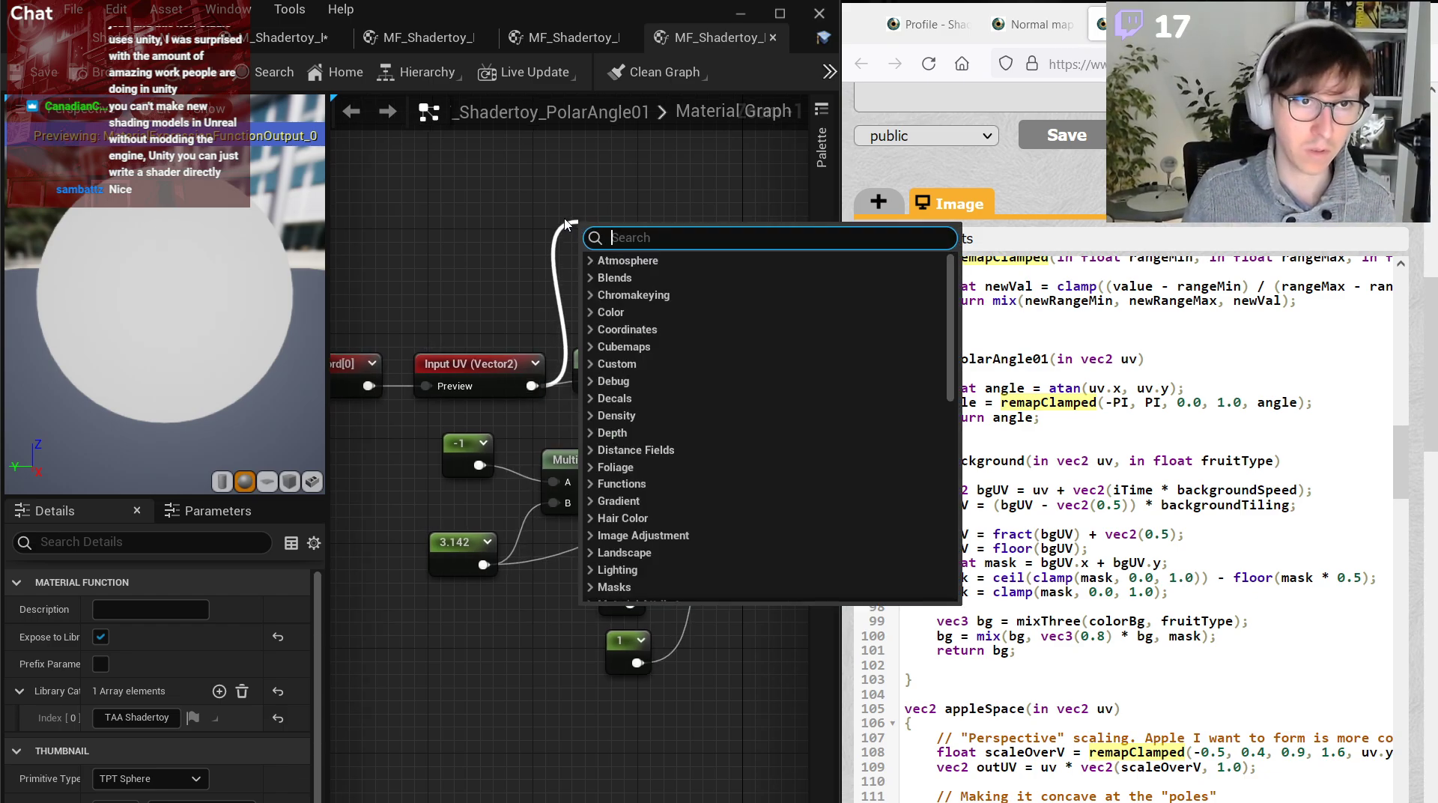
text(comp)
key(Return)
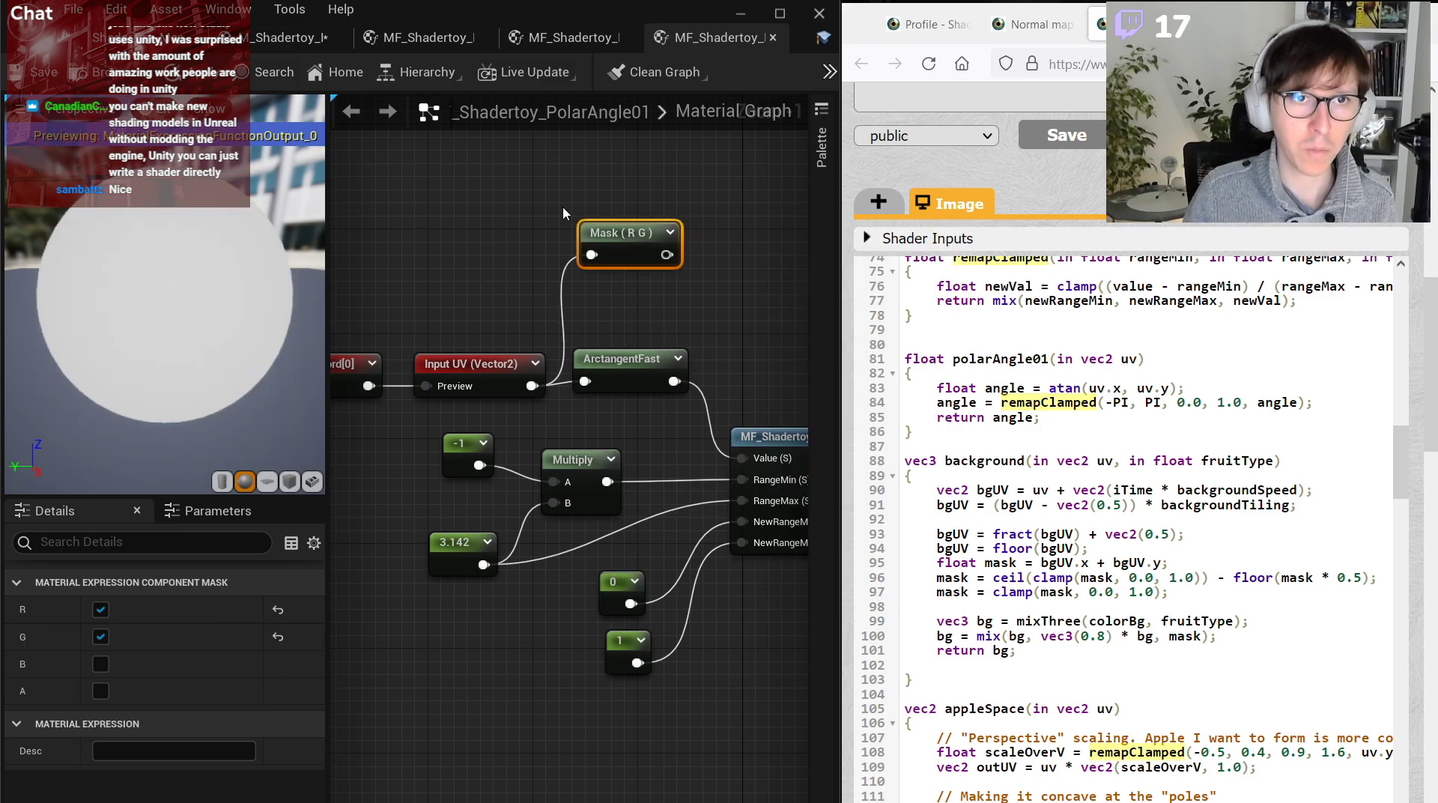
click(101, 639)
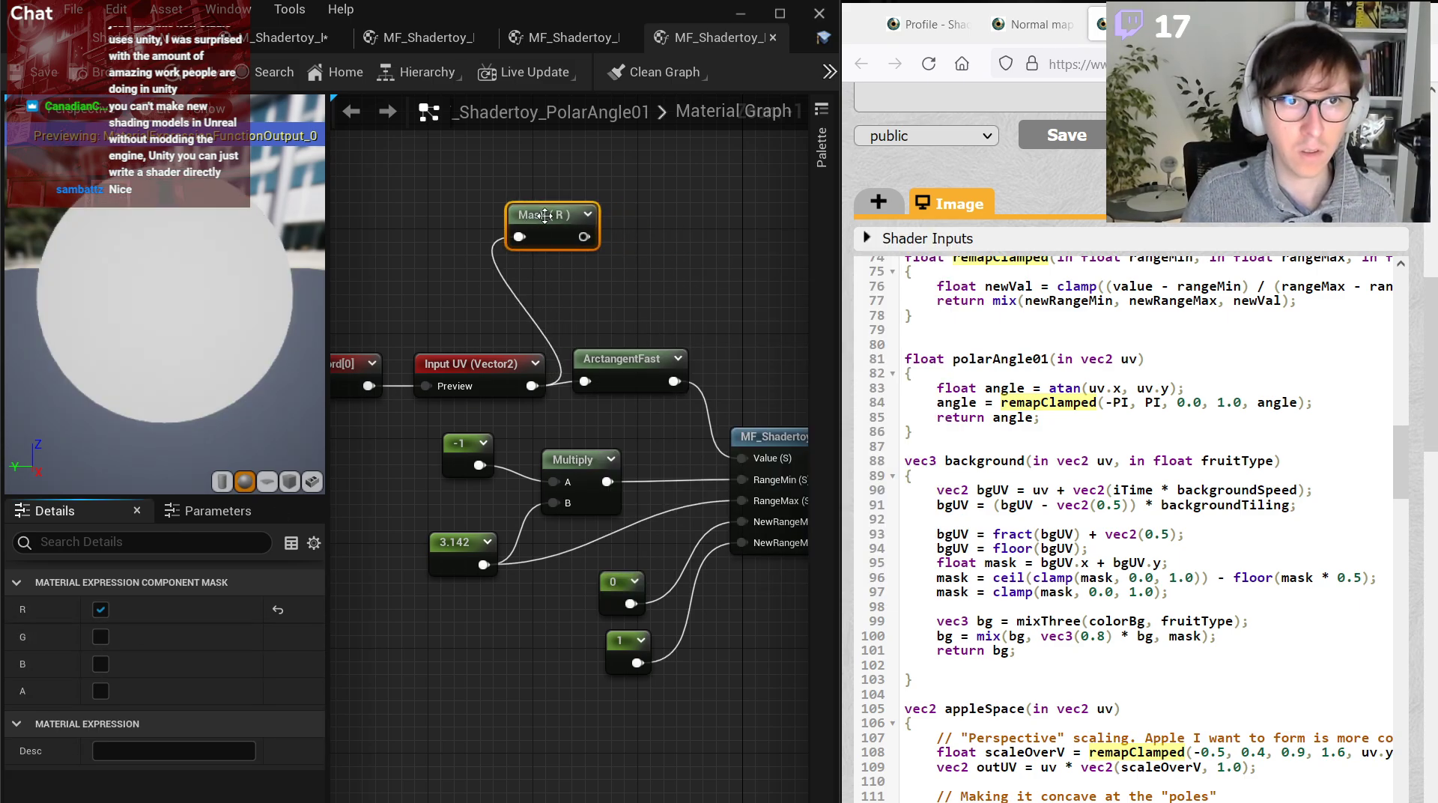
click(577, 283)
Duplicate the R mask, feed the copy from Input UV, and switch it to the G channel only.
click(551, 215)
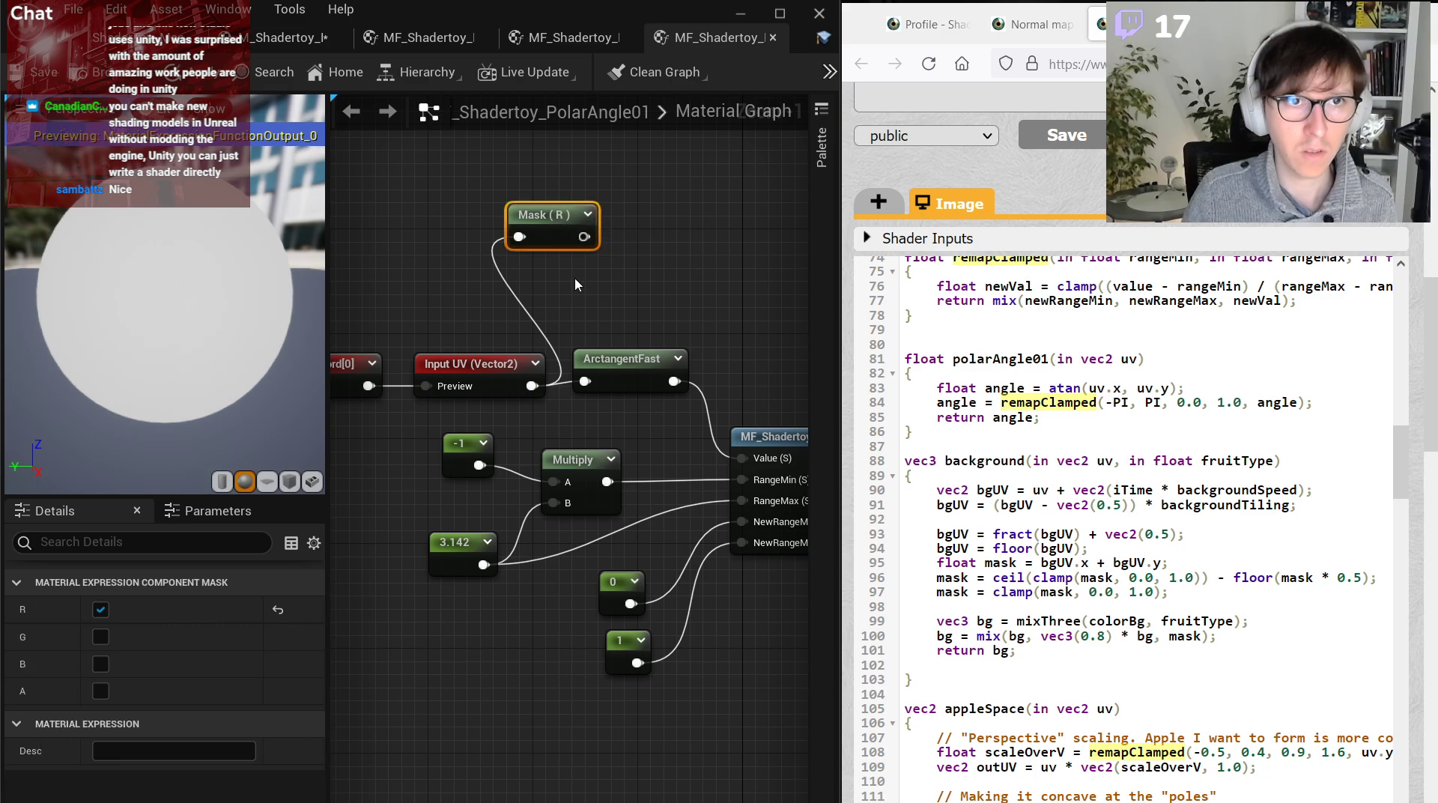
key(ctrl+d)
drag(599, 300, 580, 281)
drag(537, 396, 546, 302)
drag(495, 352, 495, 366)
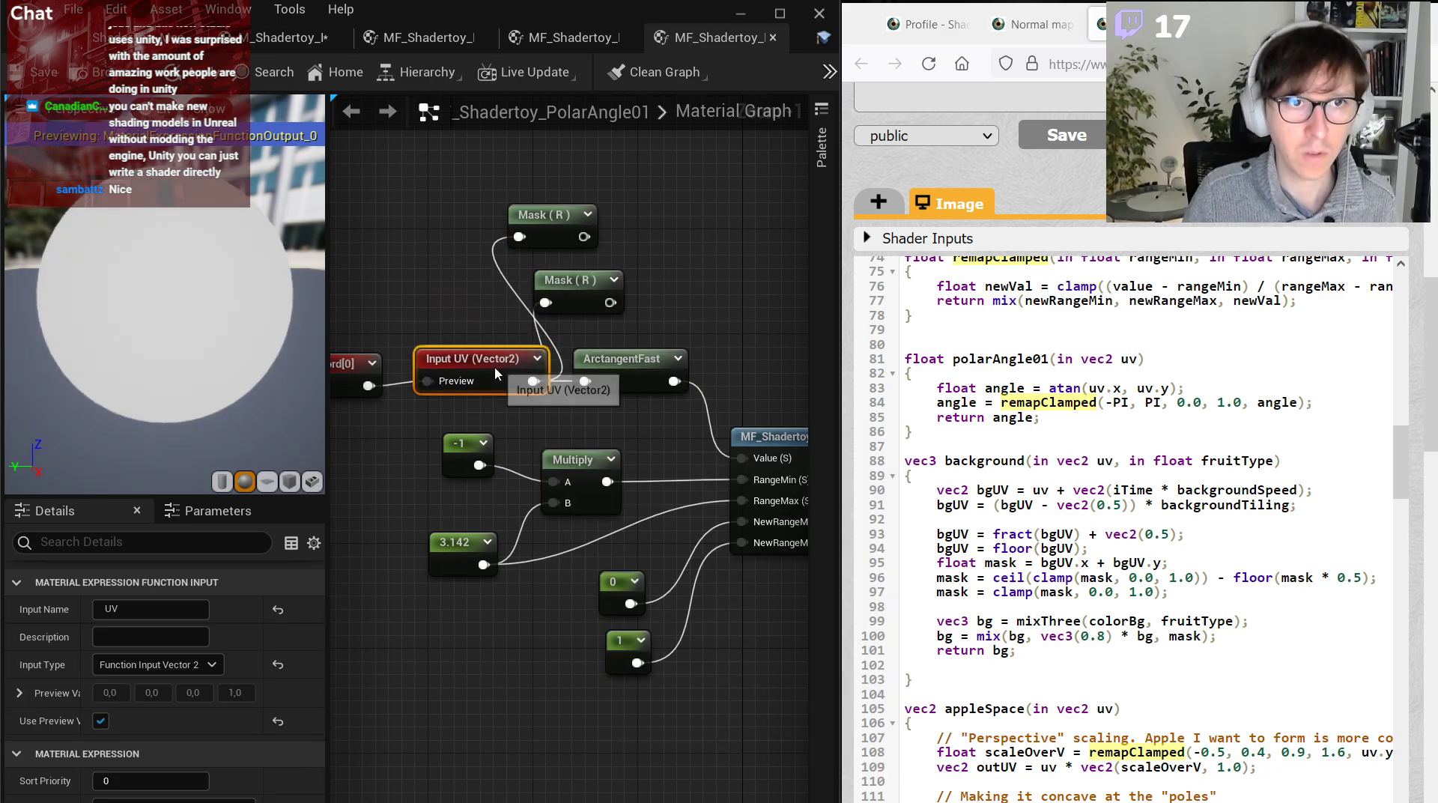
click(577, 284)
click(101, 637)
click(100, 610)
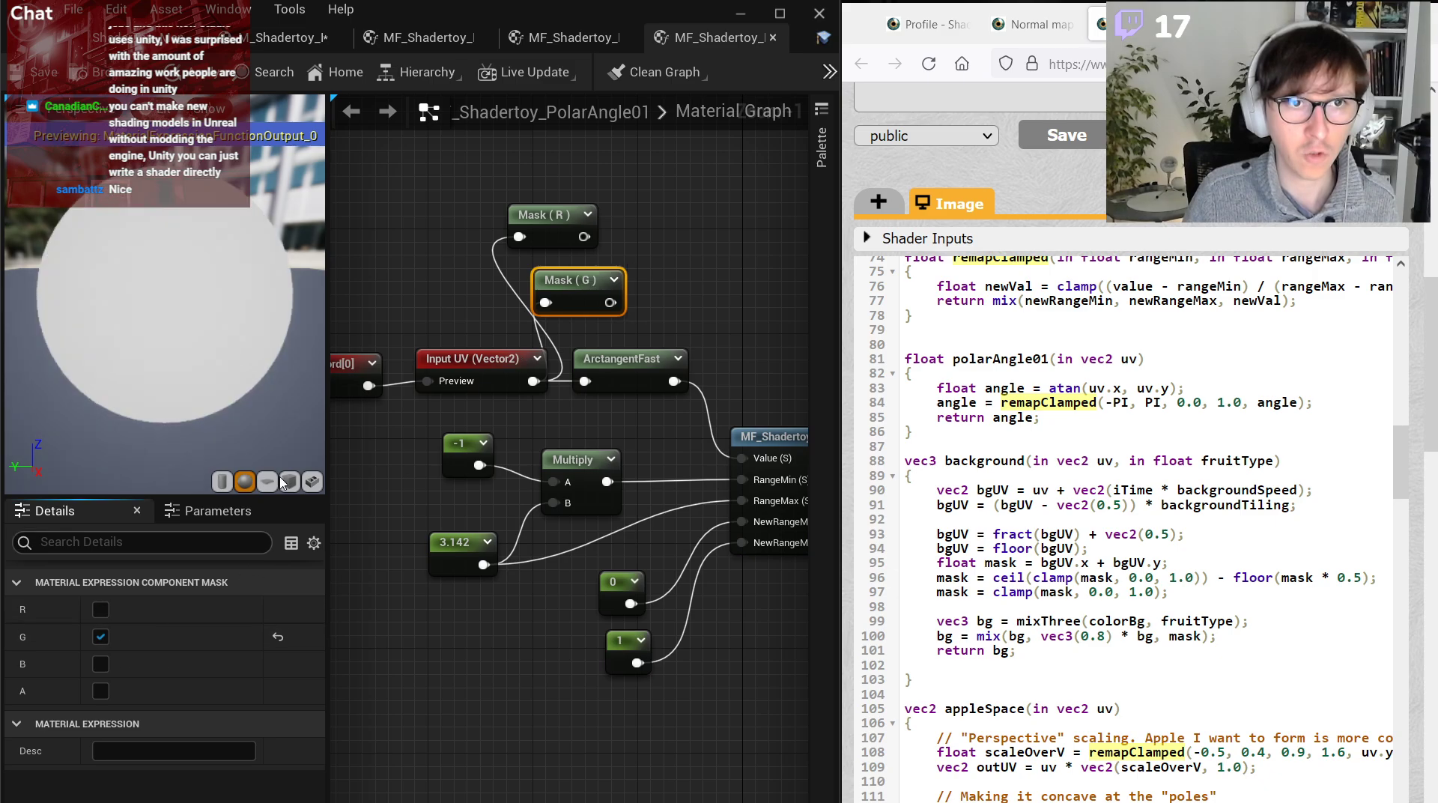
Append the masks in swapped order, G before R, feed the result into ArctangentFast, and check the apple preview in AppleSpace.
right_click(645, 230)
text(app)
key(Return)
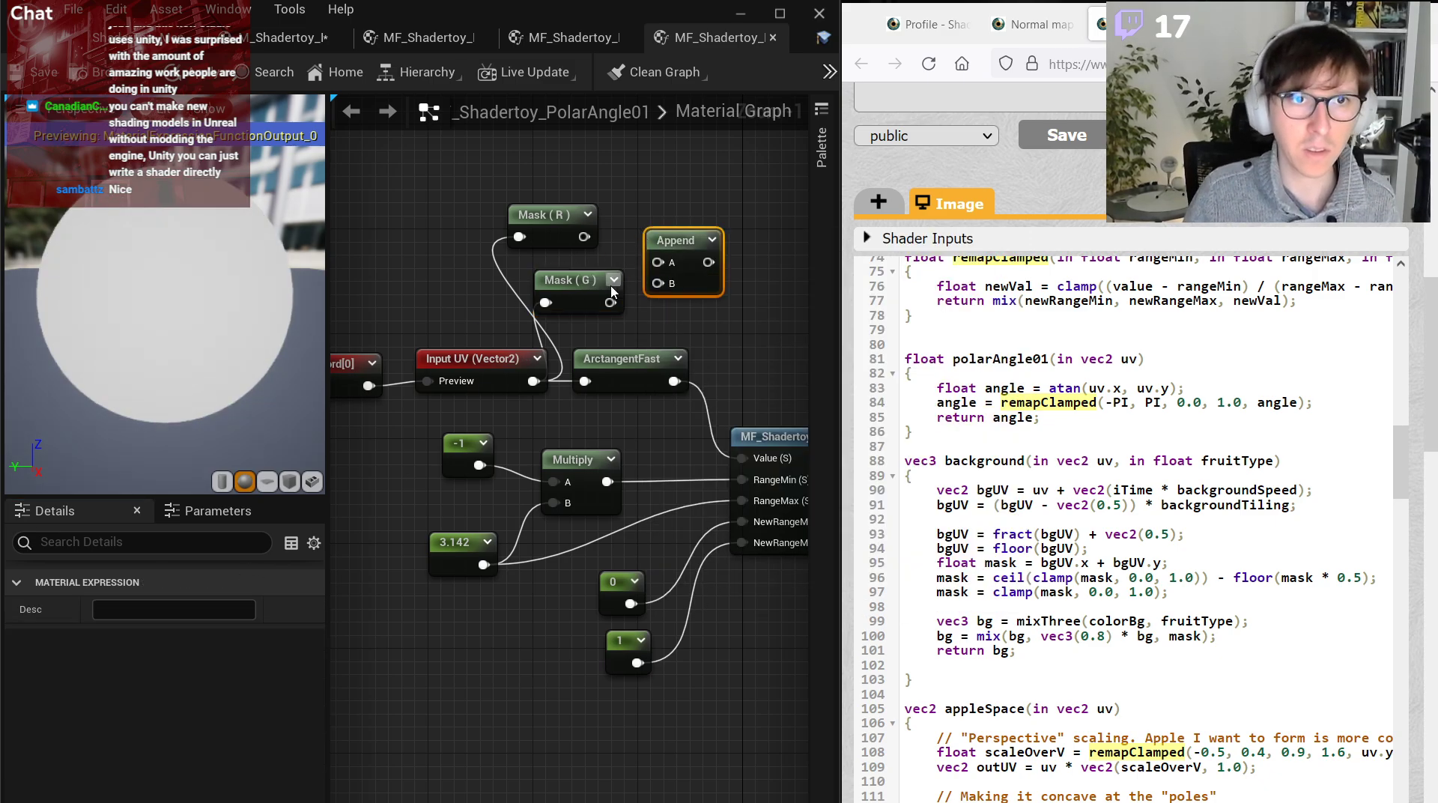
drag(610, 302, 658, 283)
drag(584, 237, 585, 381)
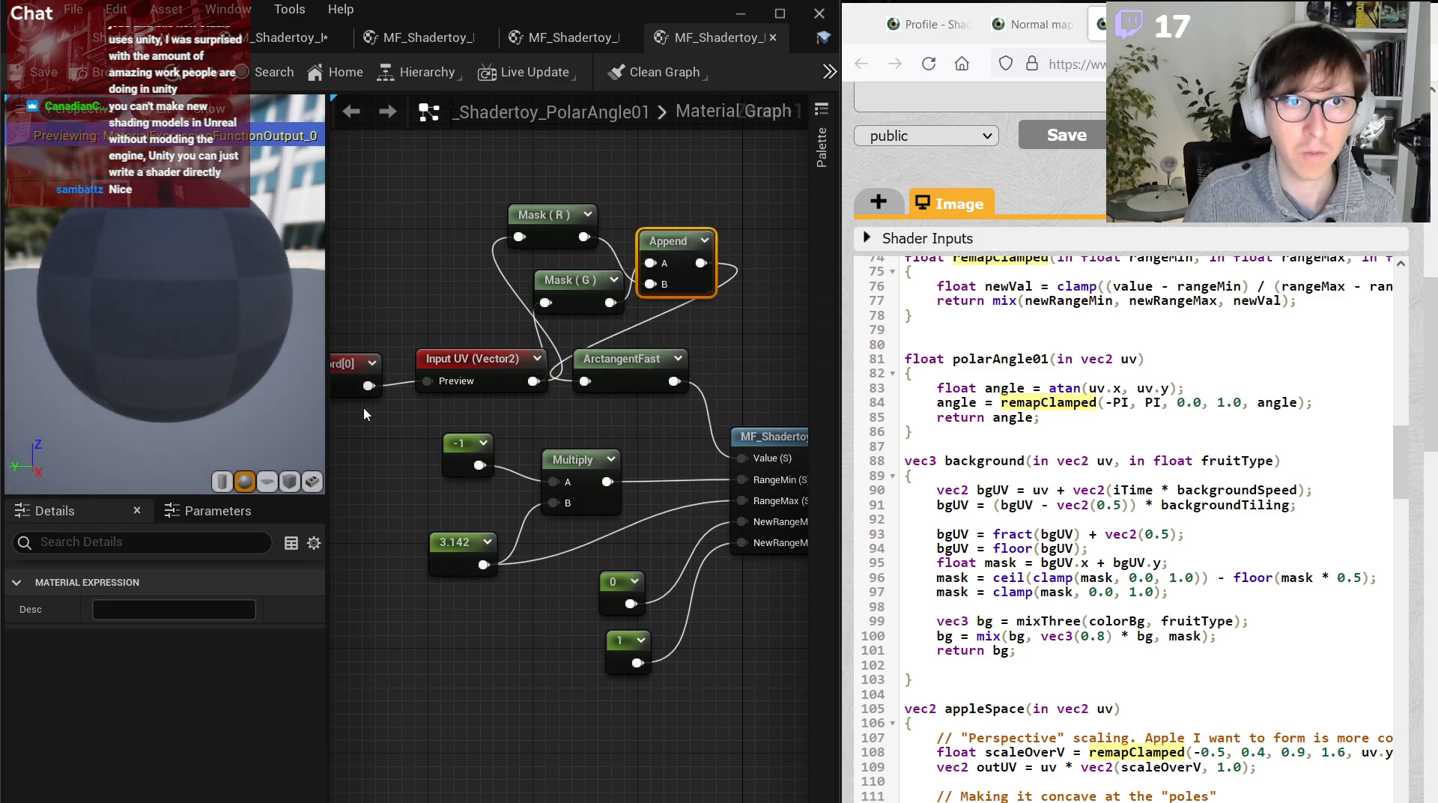
click(545, 39)
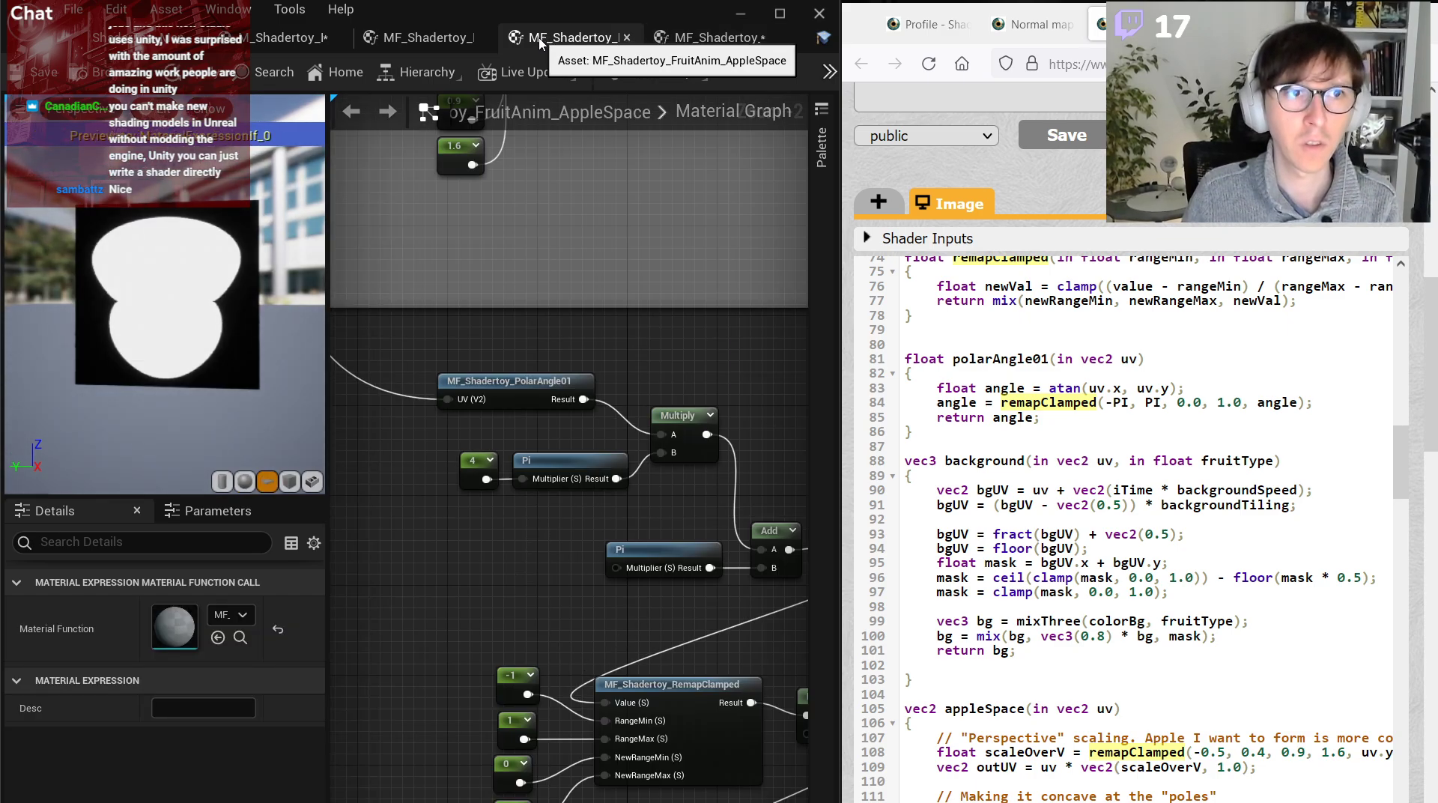
Reconnect Input UV directly to ArctangentFast, remove the masks and Append node, and save the PolarAngle01 function.
click(693, 38)
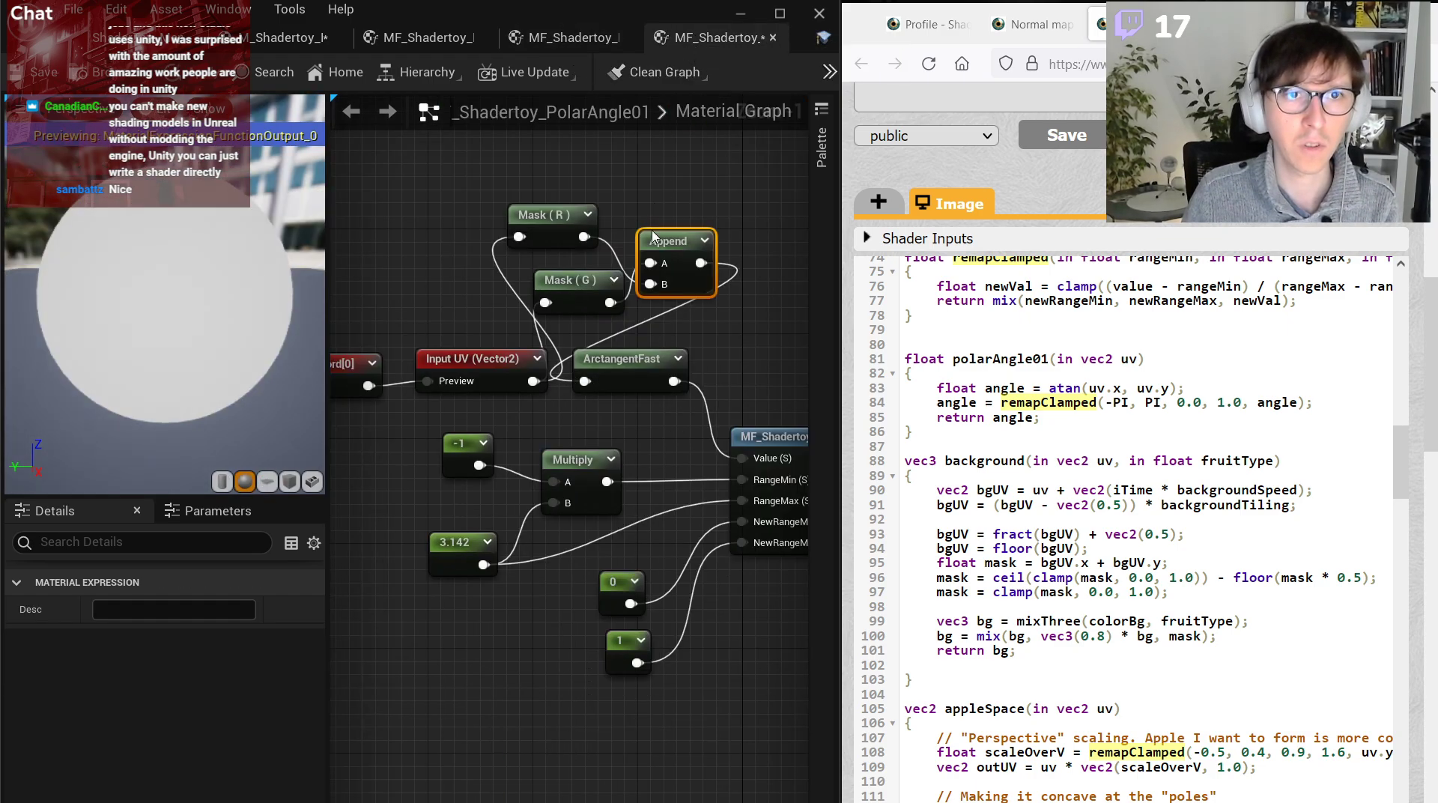
drag(534, 381, 585, 381)
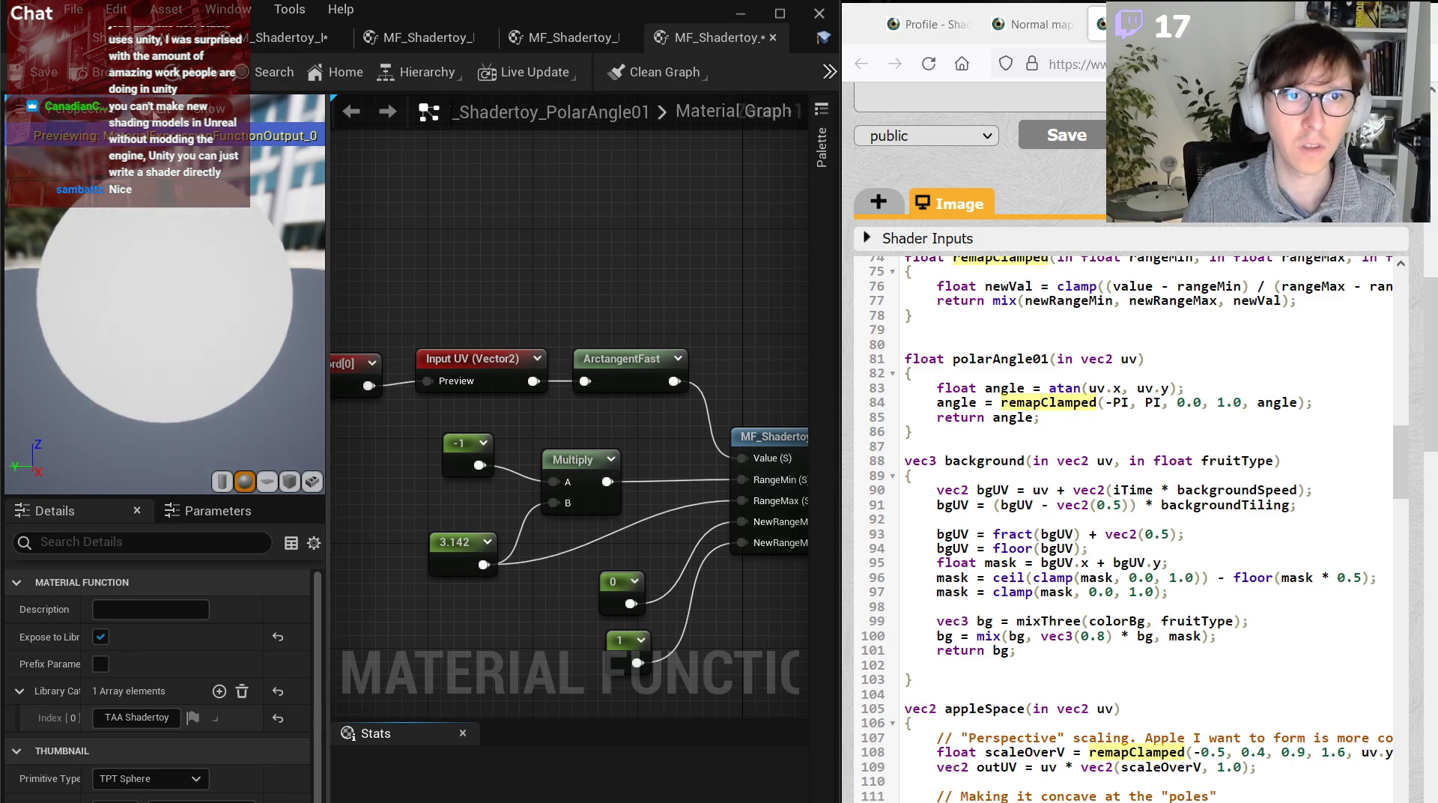
click(46, 79)
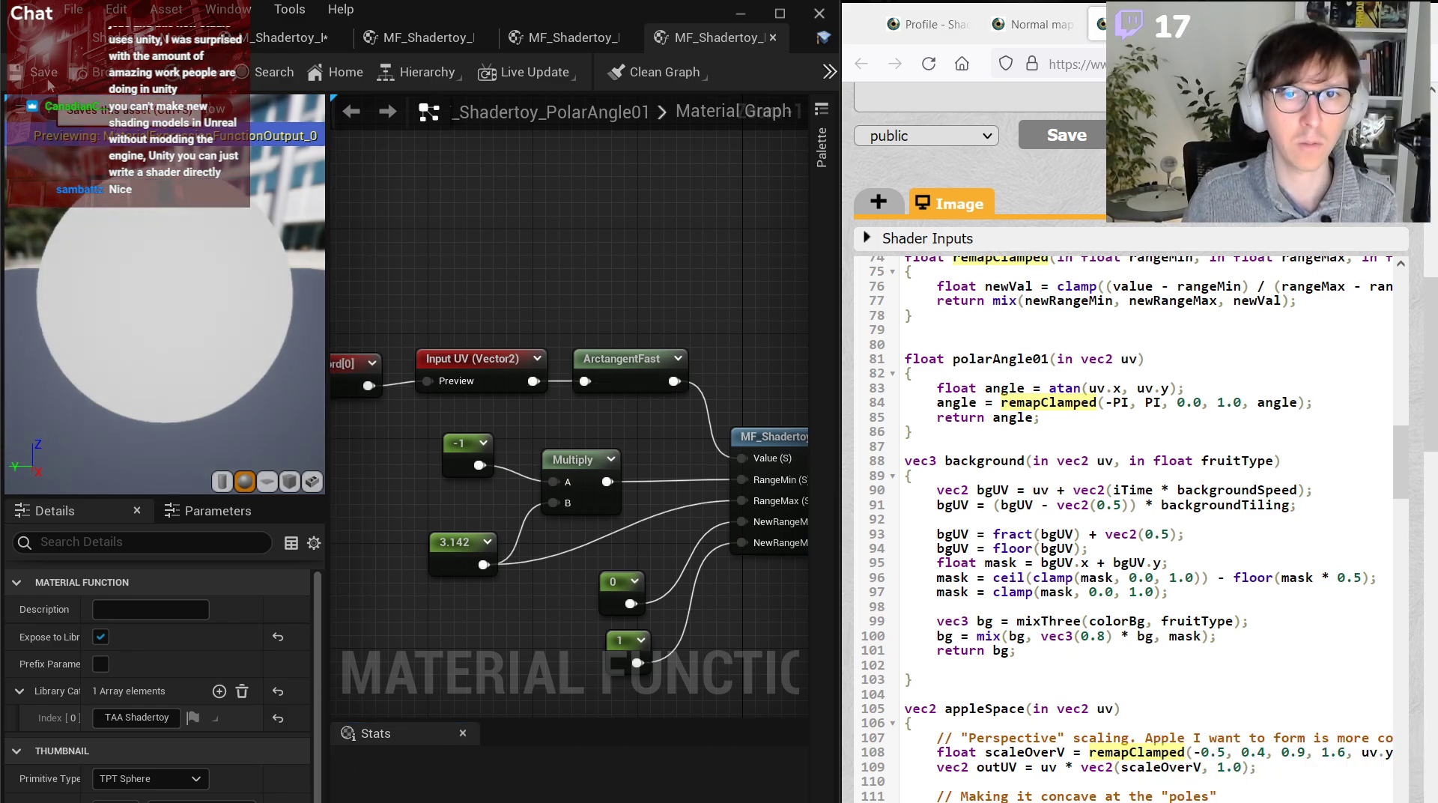
Return to AppleSpace and examine the perspective scaling section's G mask, remap constants, Append and Multiply against the appleSpace code.
click(573, 41)
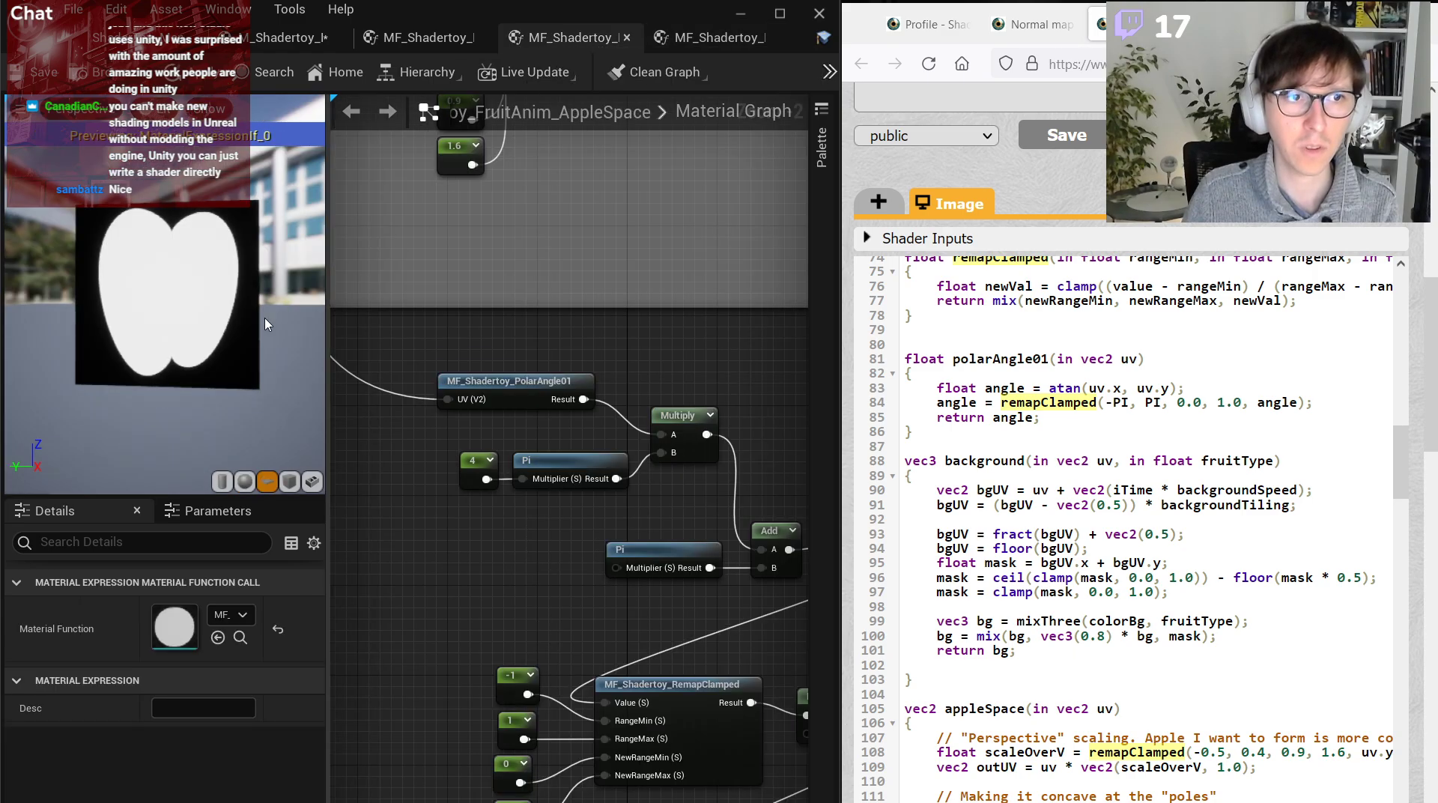
scroll(678, 408, down, 2)
right_drag(752, 462, 732, 646)
scroll(663, 545, up, 2)
right_drag(515, 380, 742, 607)
right_drag(582, 408, 546, 504)
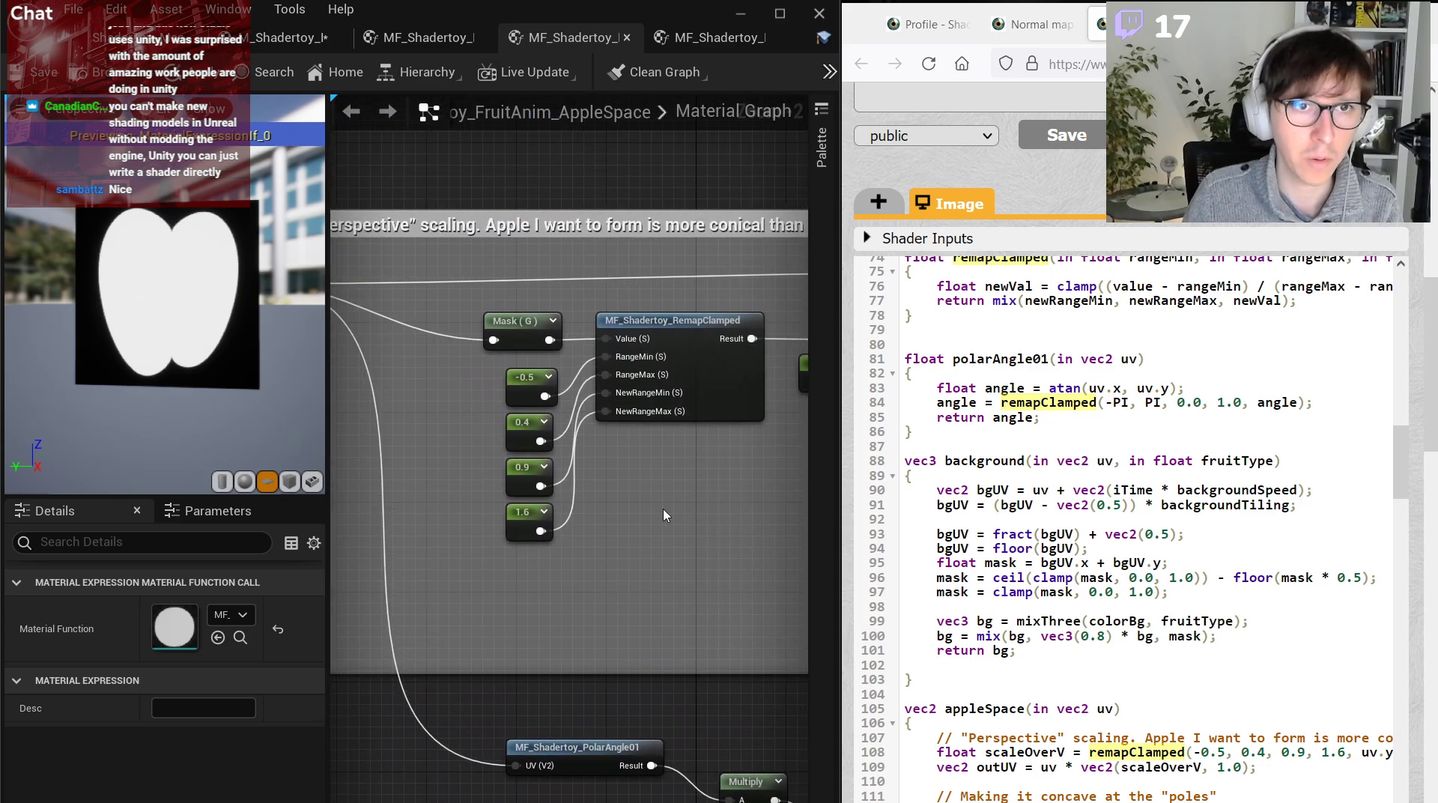
right_drag(666, 513, 620, 540)
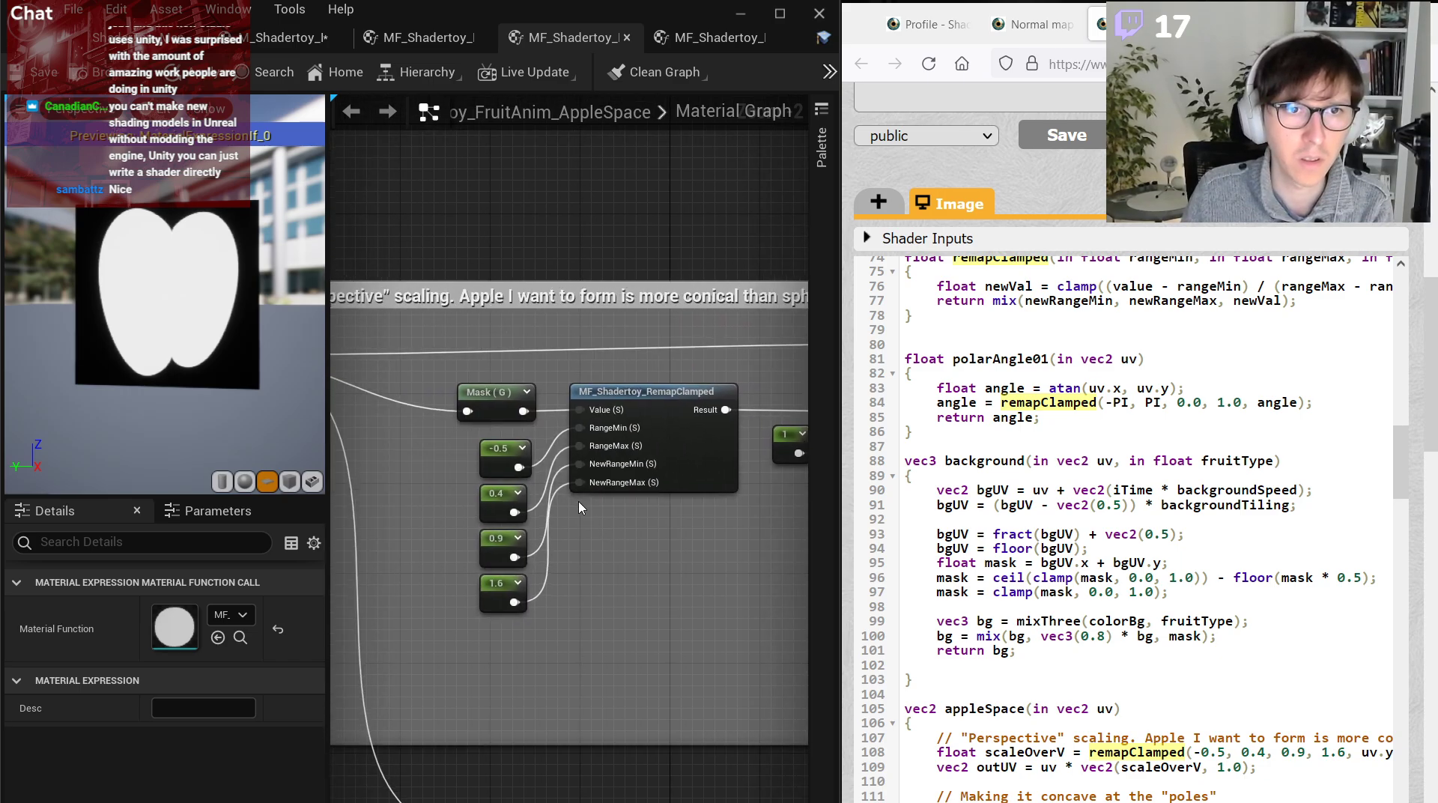
scroll(579, 502, down, 3)
scroll(672, 524, up, 2)
right_drag(704, 504, 449, 417)
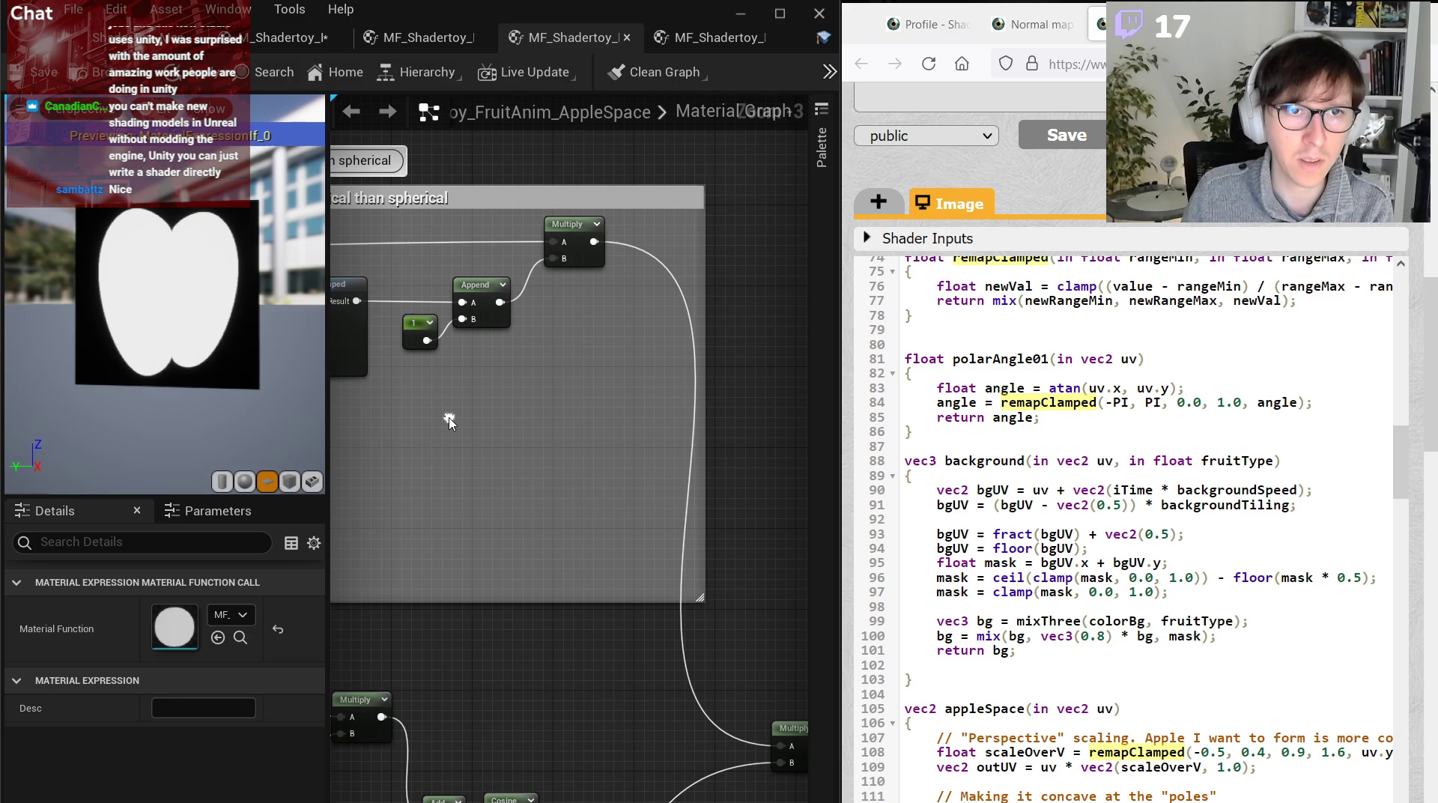
Preview the perspective scaling Multiply, check the Distance test's 0.5 threshold, and switch the preview back to the If node.
right_click(579, 227)
click(645, 260)
right_drag(722, 492, 547, 306)
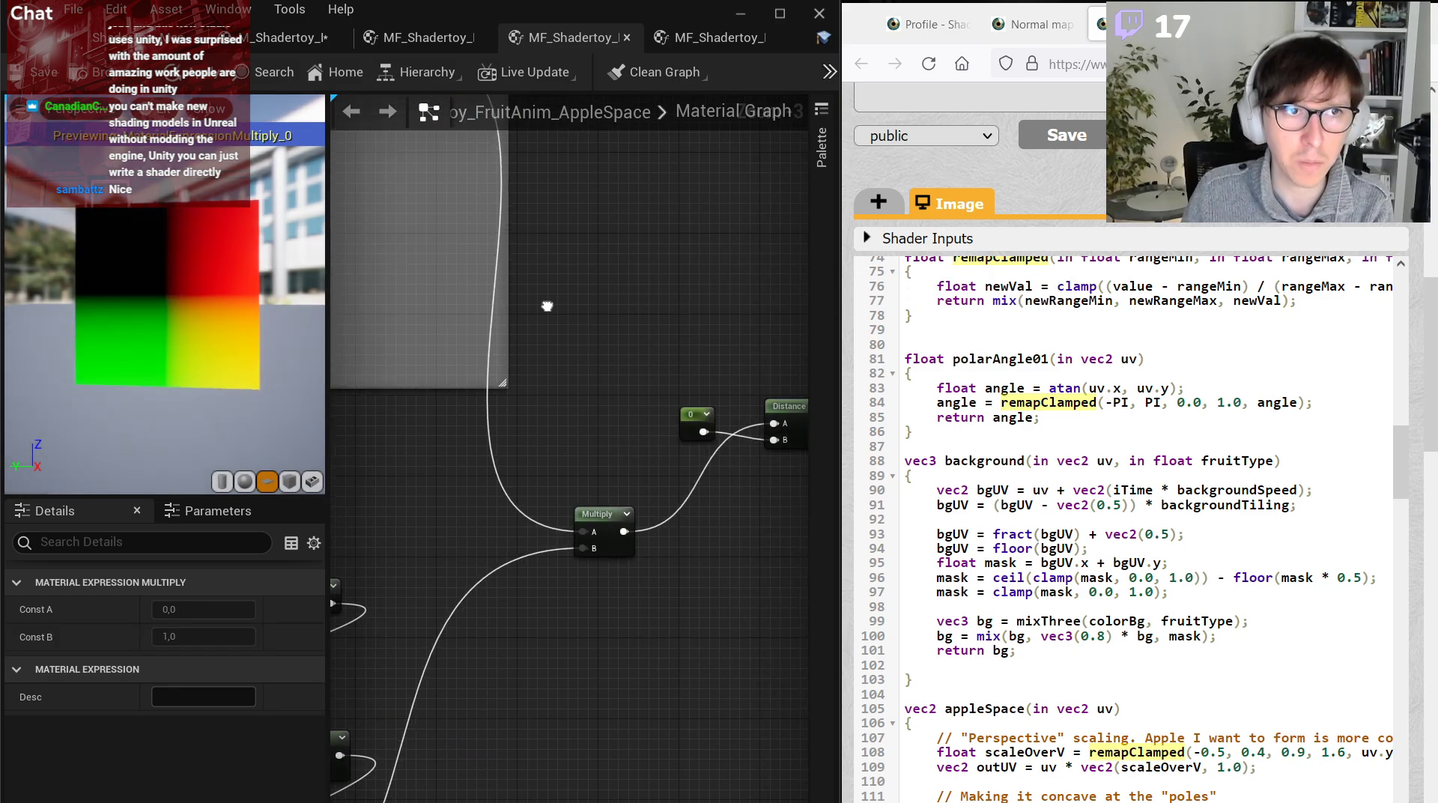
right_drag(661, 433, 455, 567)
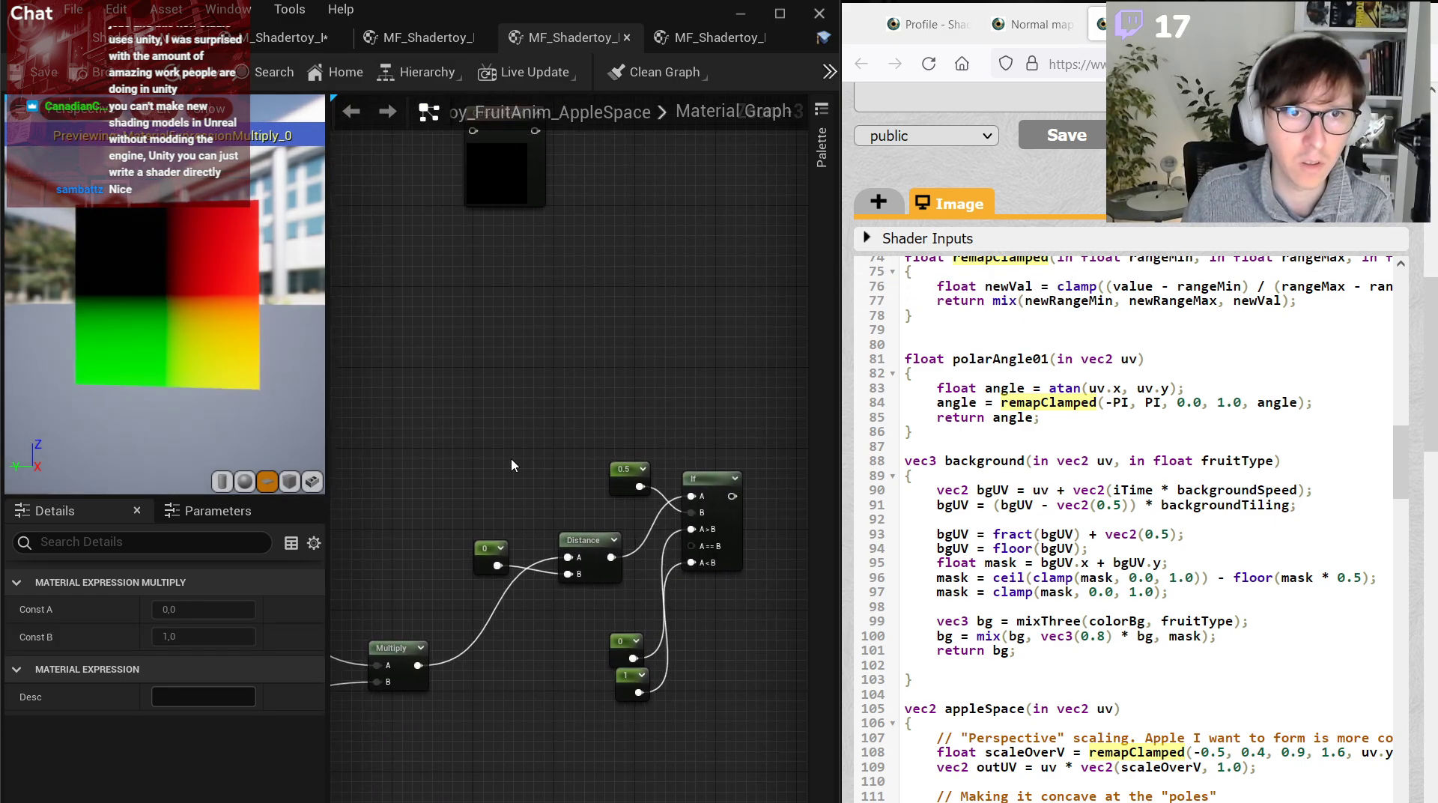
click(627, 466)
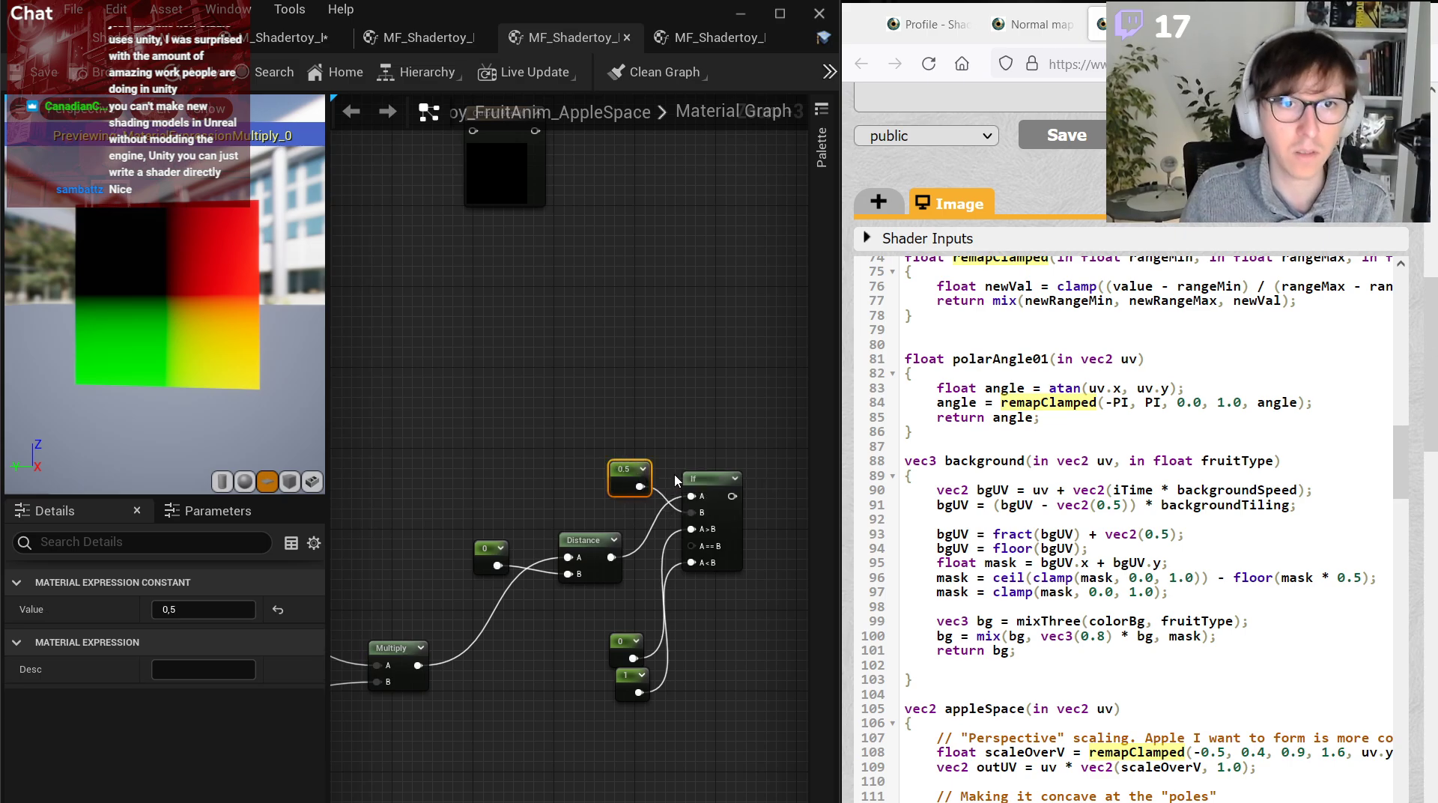
right_click(676, 475)
right_click(687, 471)
click(749, 511)
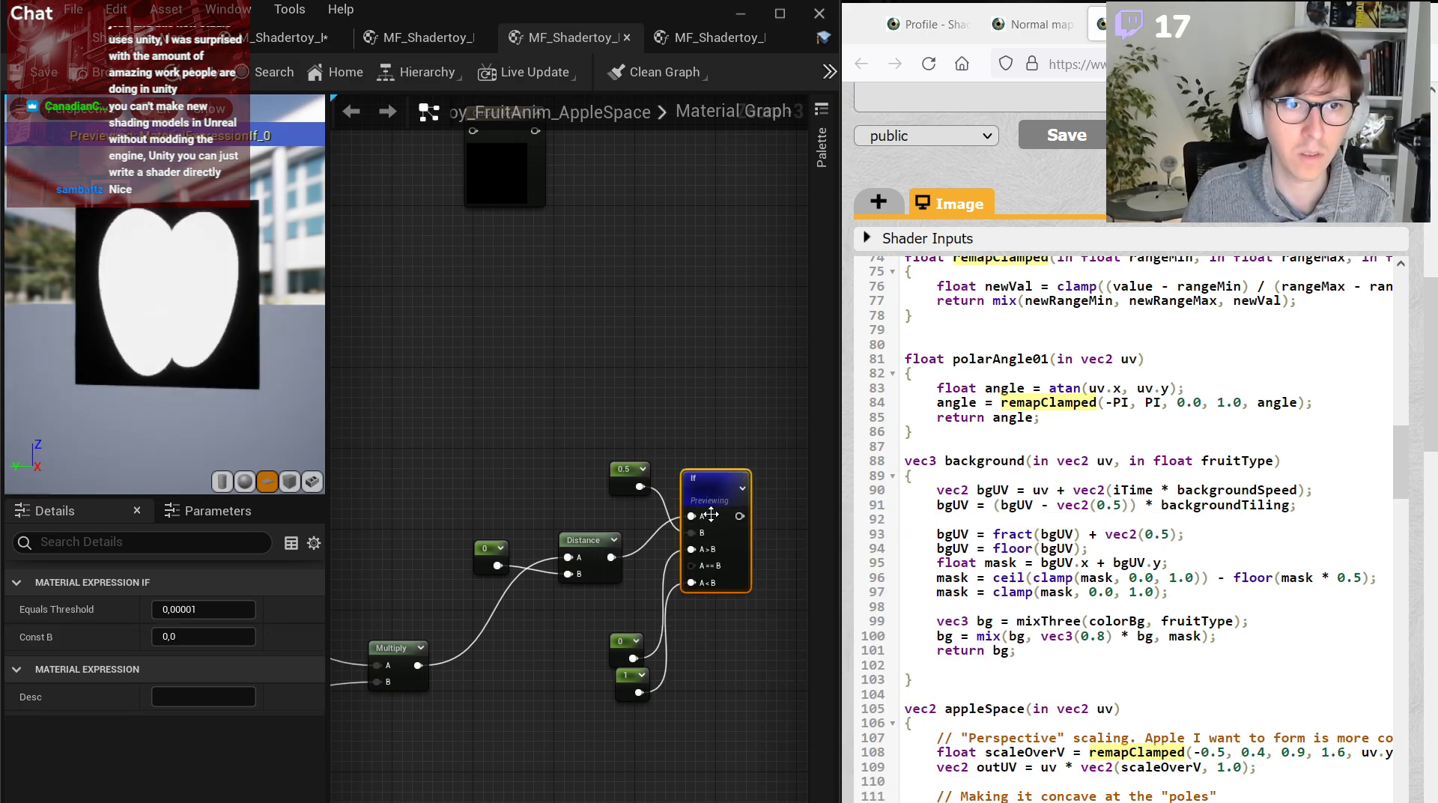
Replace the scalar 0 feeding the Distance node's B input with a two-component constant of 0, 0.
right_drag(459, 500, 565, 484)
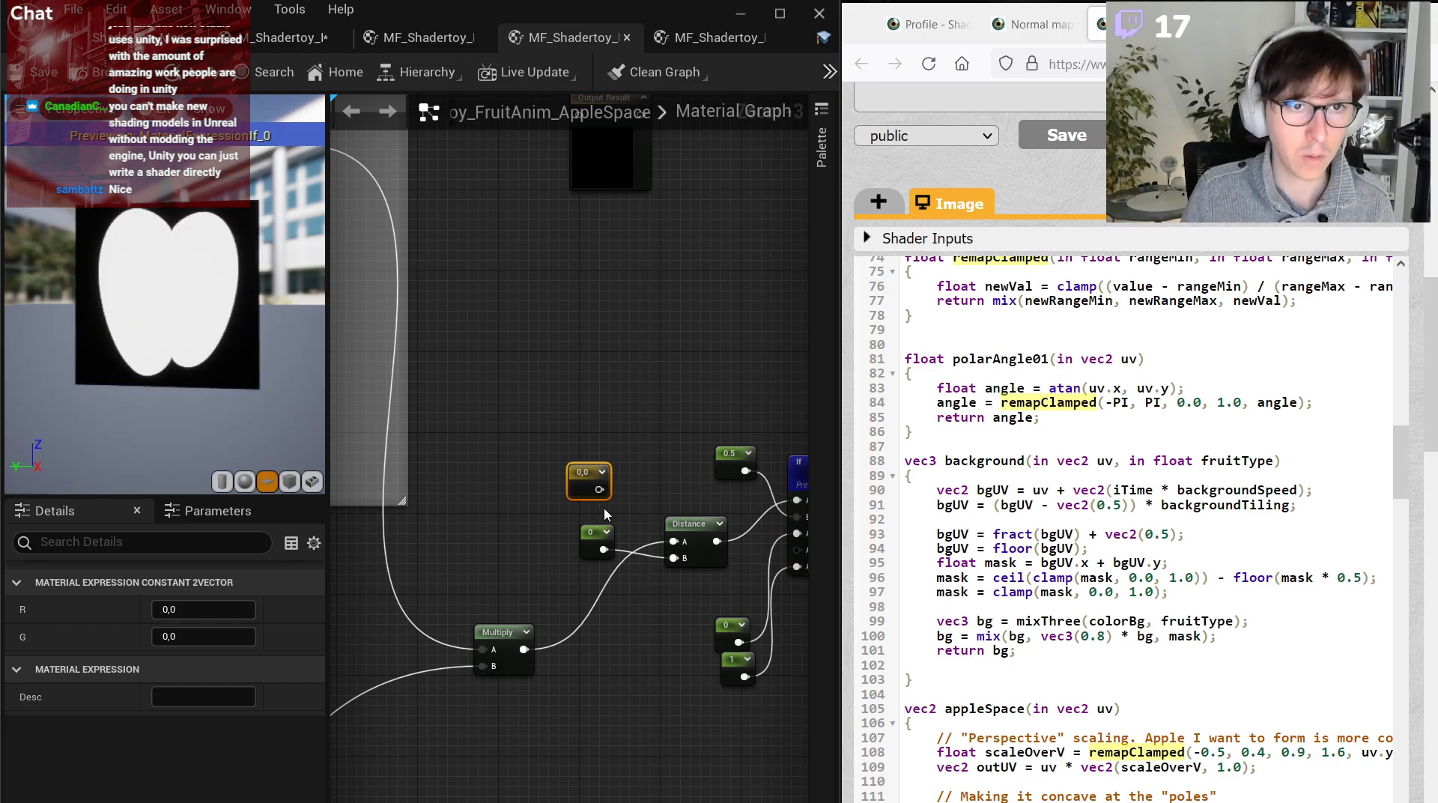
drag(599, 489, 675, 559)
click(606, 533)
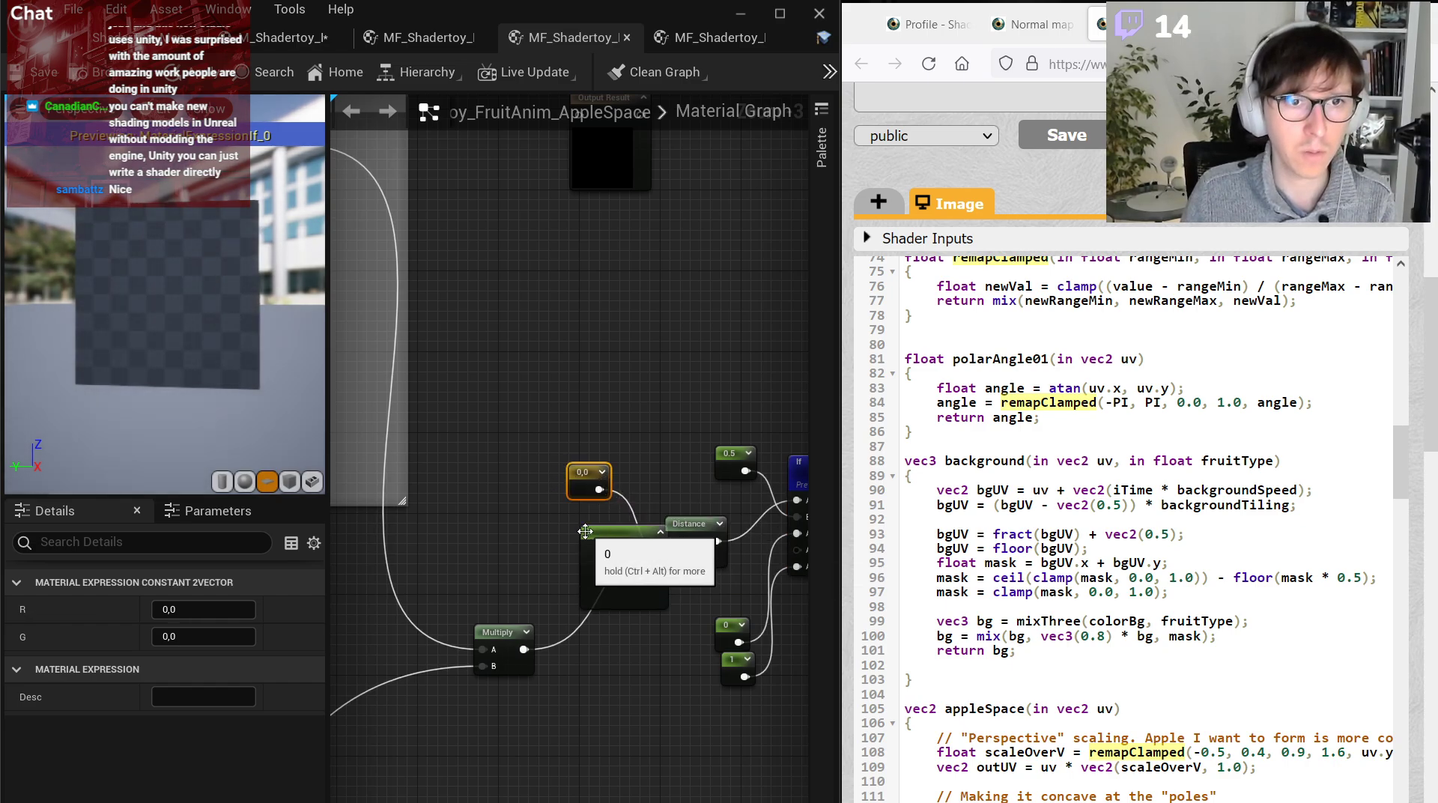
click(585, 532)
key(Delete)
click(582, 472)
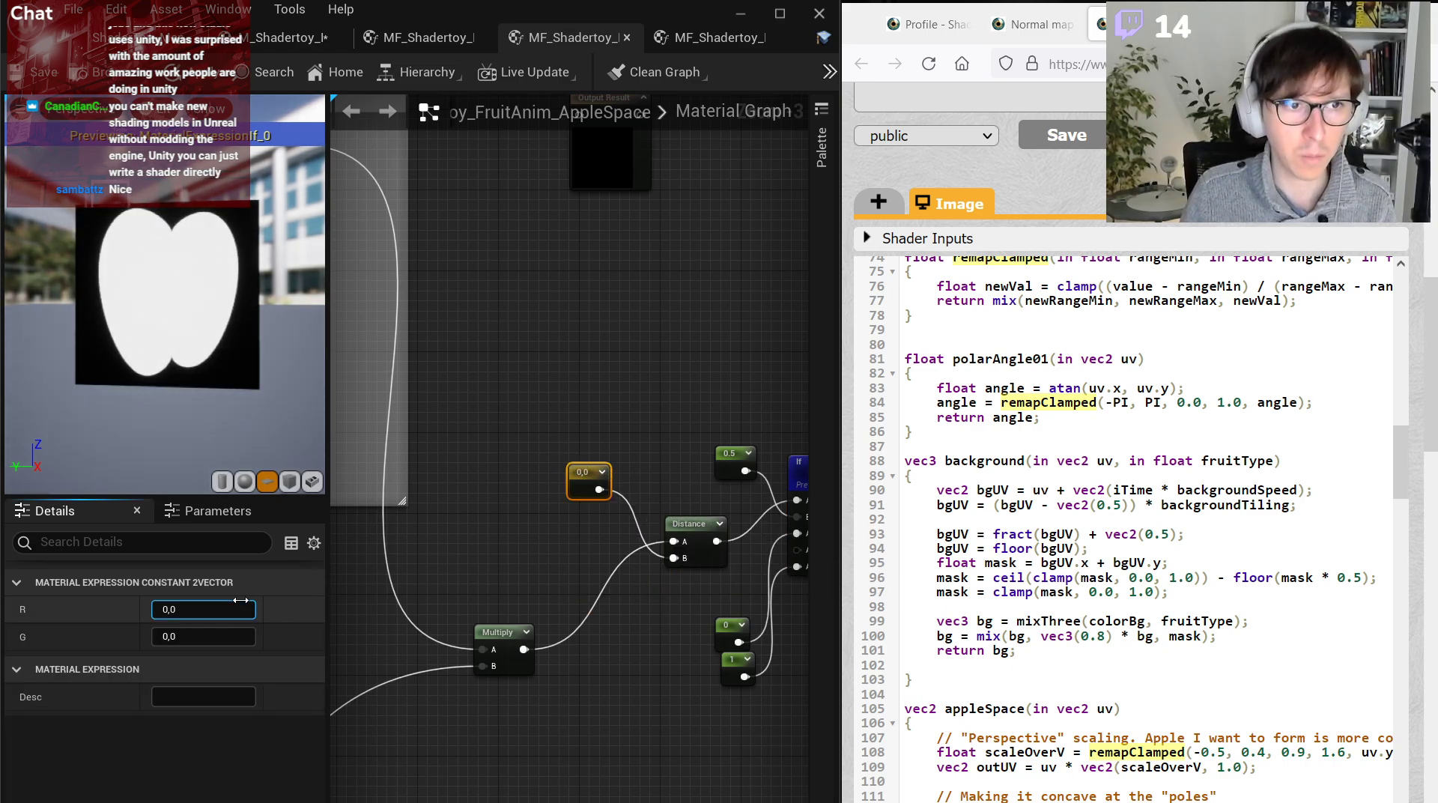
Try 0.5, 0.5 as the Distance node's two-component centre constant, and set both components back to 0.
click(236, 606)
text(0,5)
key(Tab)
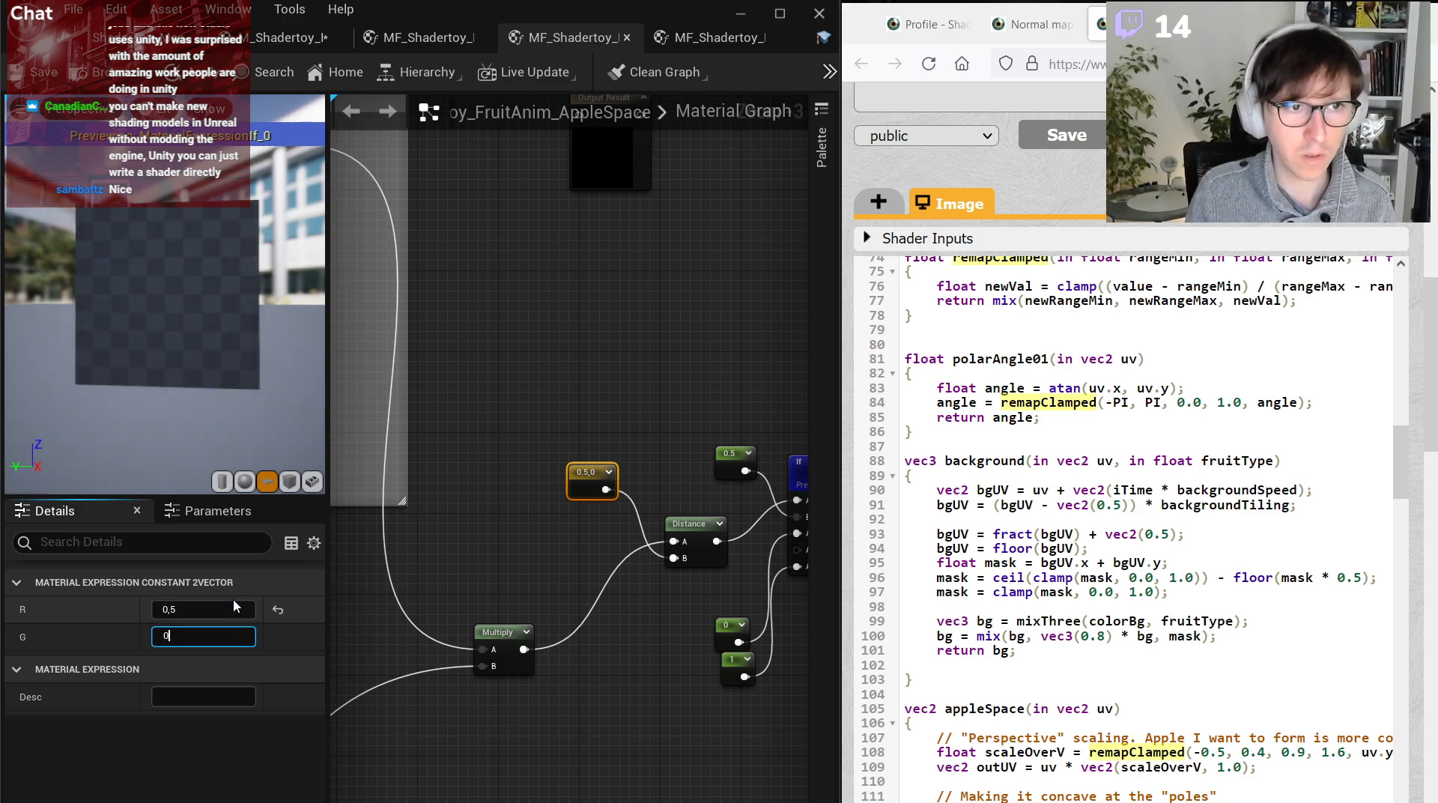
text(0,5)
key(Return)
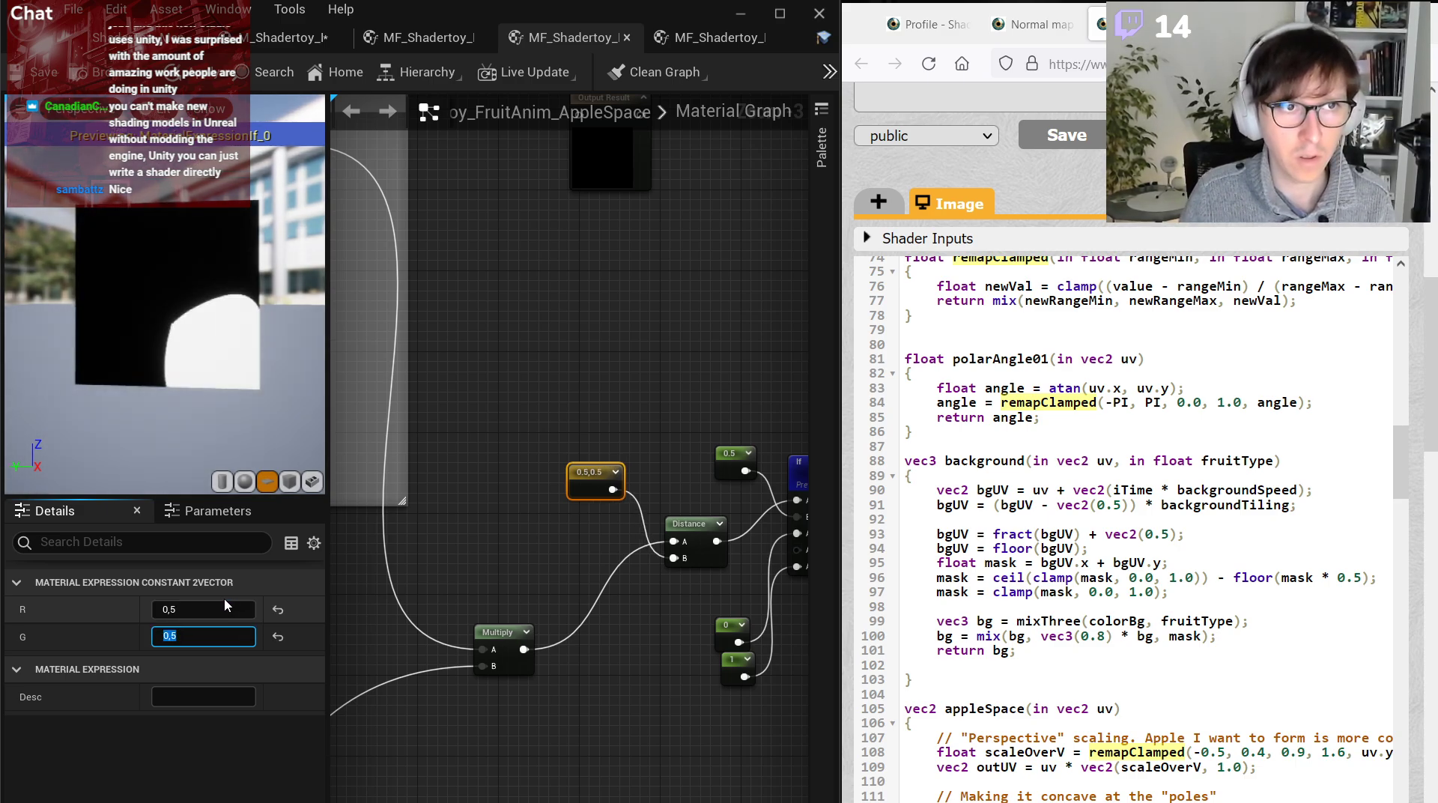
click(211, 609)
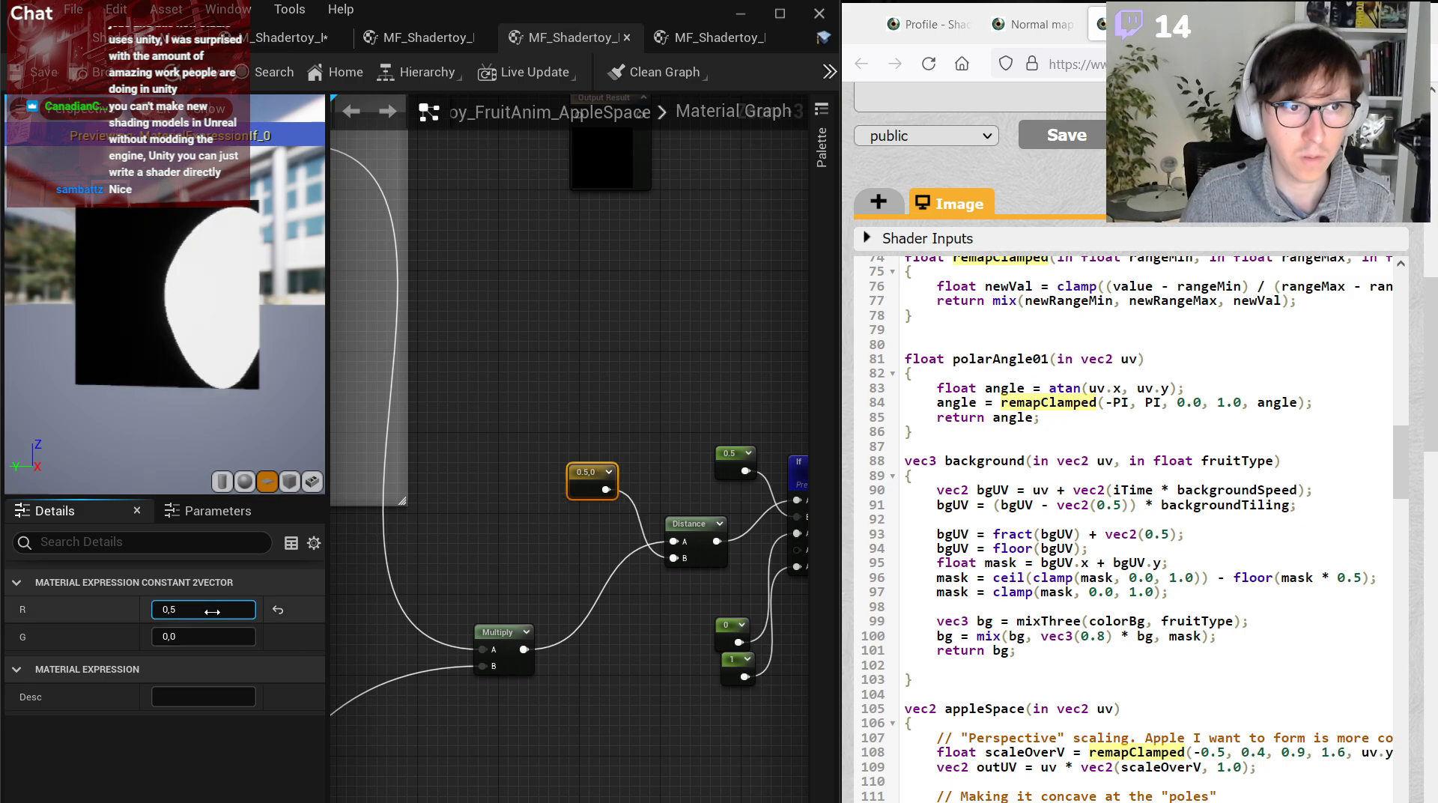
text(0)
key(Return)
right_drag(581, 413, 474, 387)
click(473, 387)
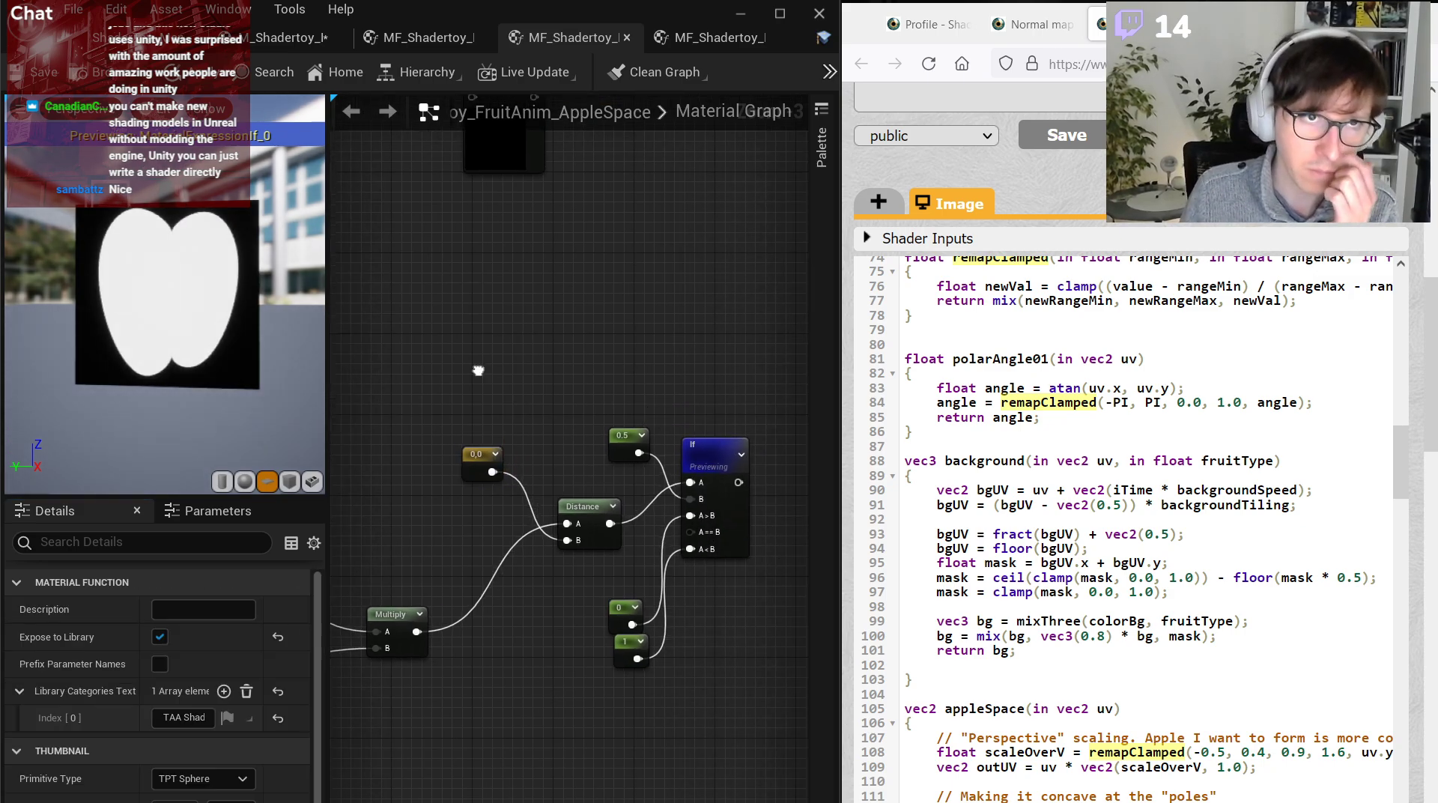
Compare the perspective scaling section, from Input UV through the G mask, remap and Append, with the appleSpace code.
scroll(546, 529, down, 2)
scroll(542, 526, down, 2)
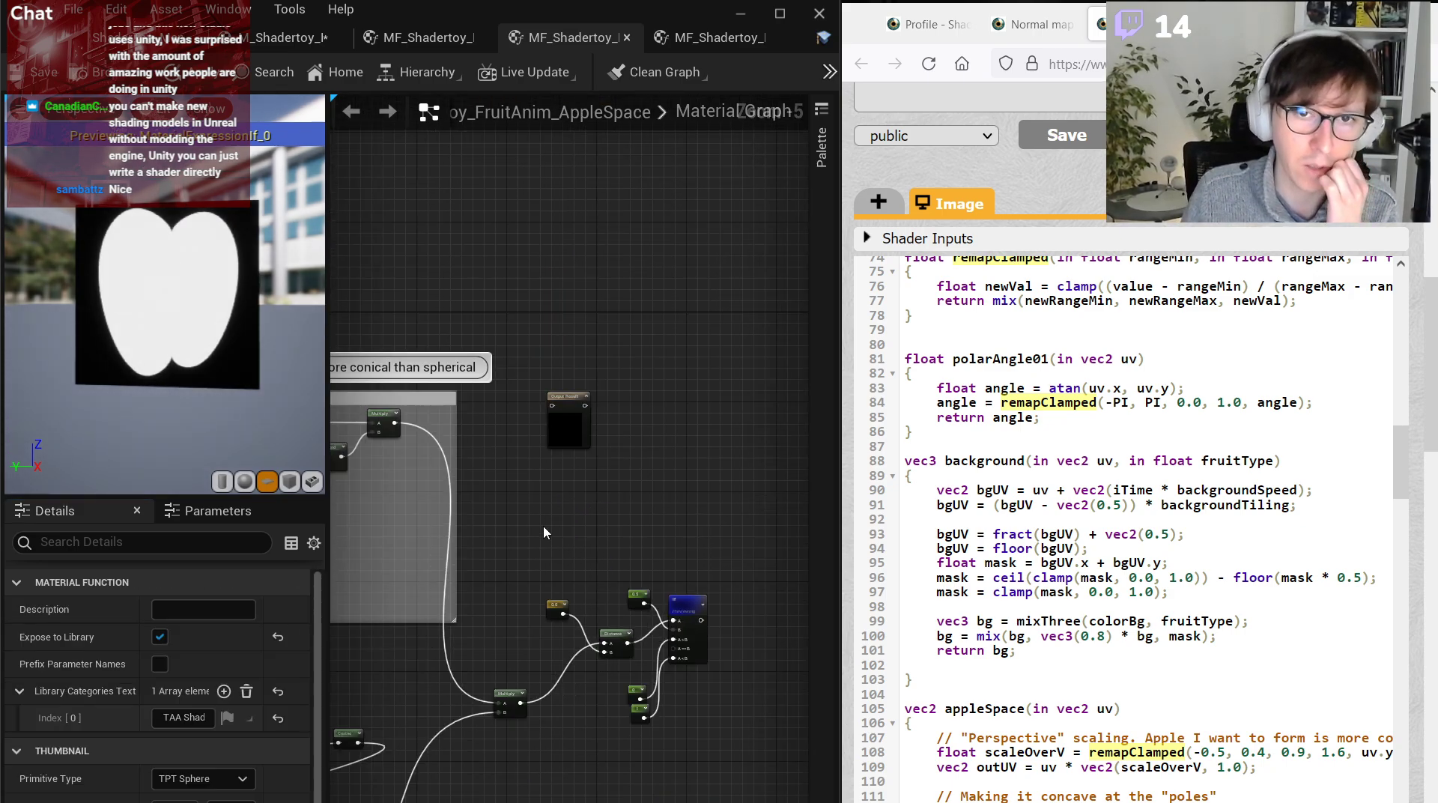
scroll(1251, 563, down, 5)
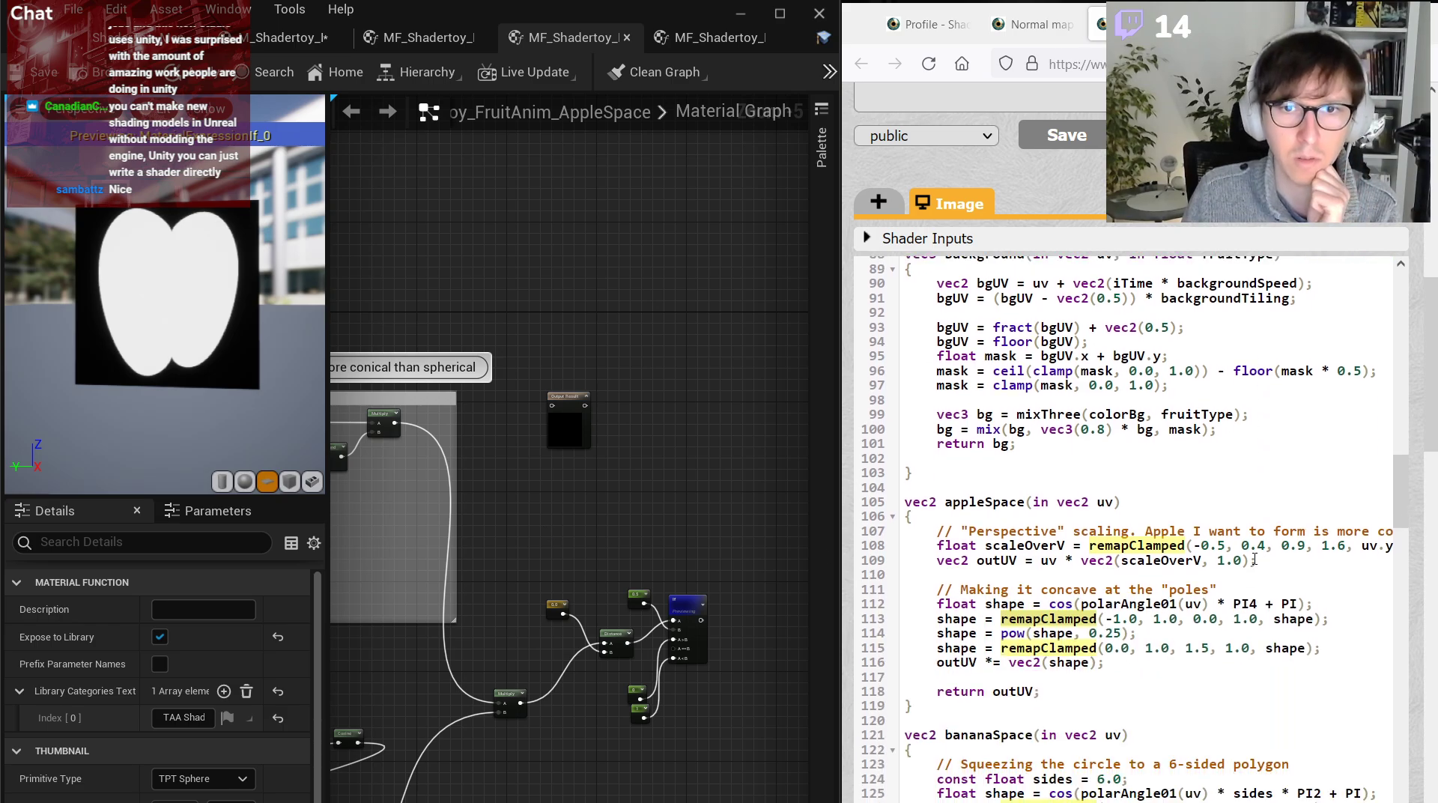
right_drag(478, 542, 805, 476)
right_drag(421, 371, 521, 442)
scroll(521, 442, up, 2)
right_drag(796, 459, 342, 455)
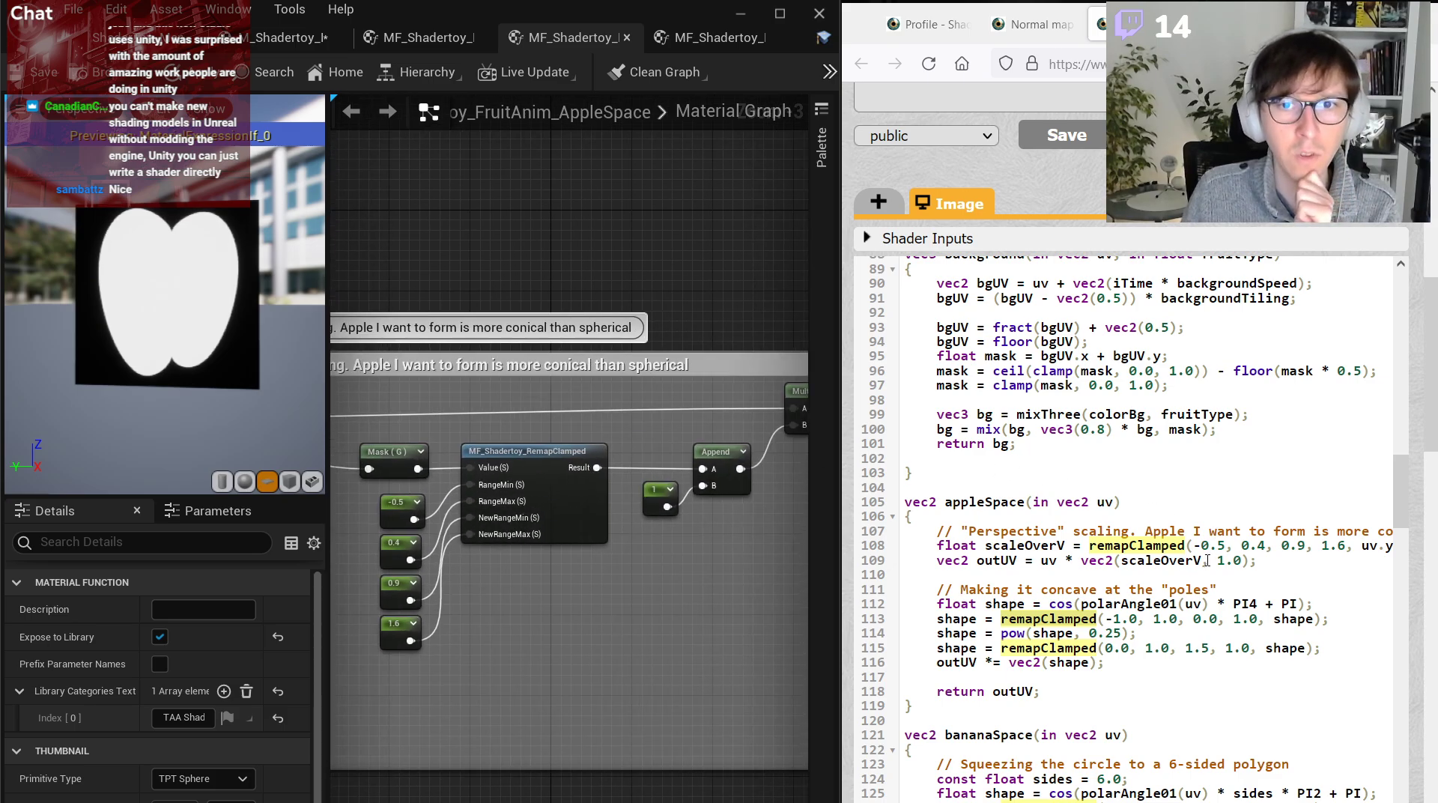
right_drag(690, 538, 1114, 548)
right_drag(569, 539, 515, 476)
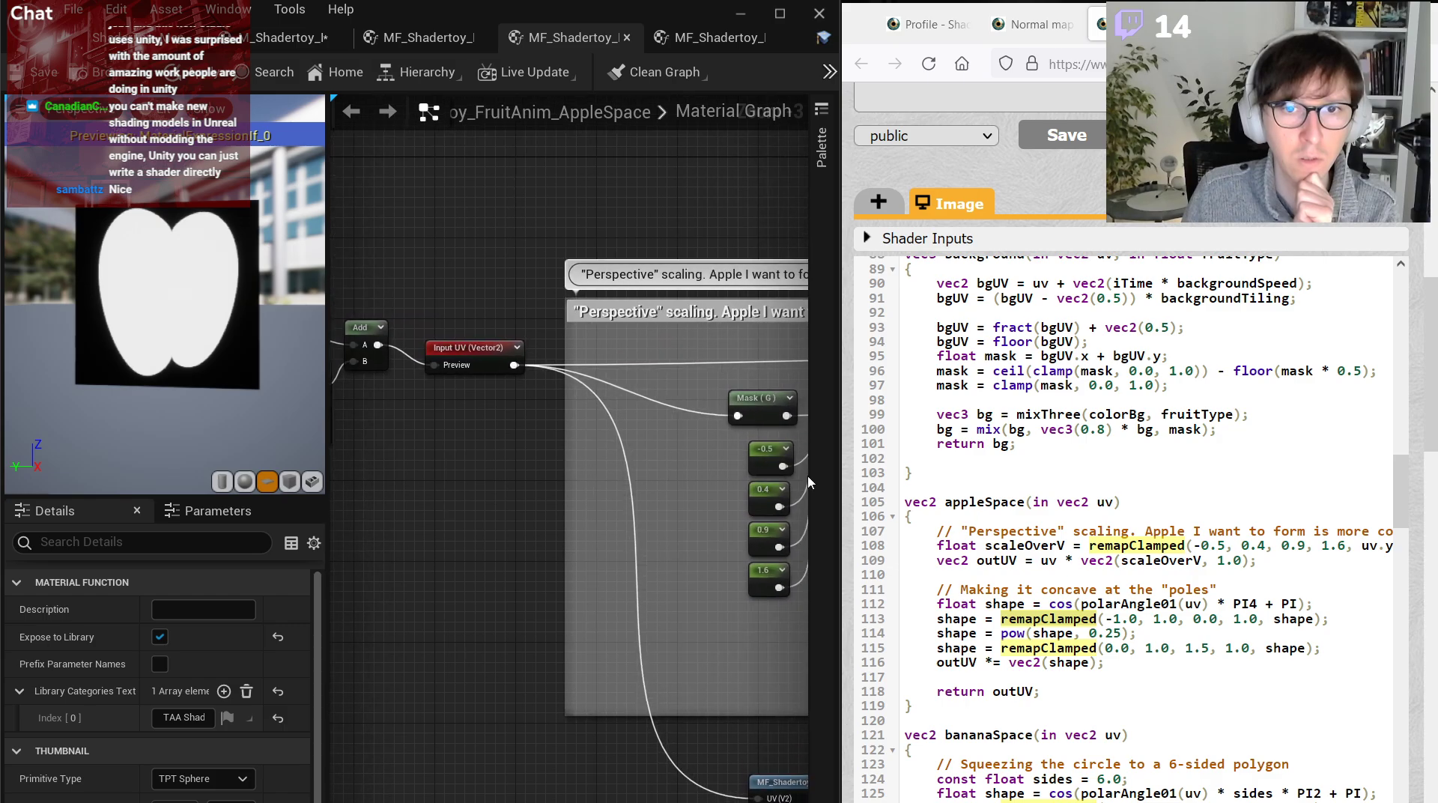
Examine the PolarAngle01 call, the Pi multiplier of 4, the added Pi and the Cosine against the appleSpace shape line.
right_drag(733, 679, 485, 449)
right_drag(608, 577, 443, 397)
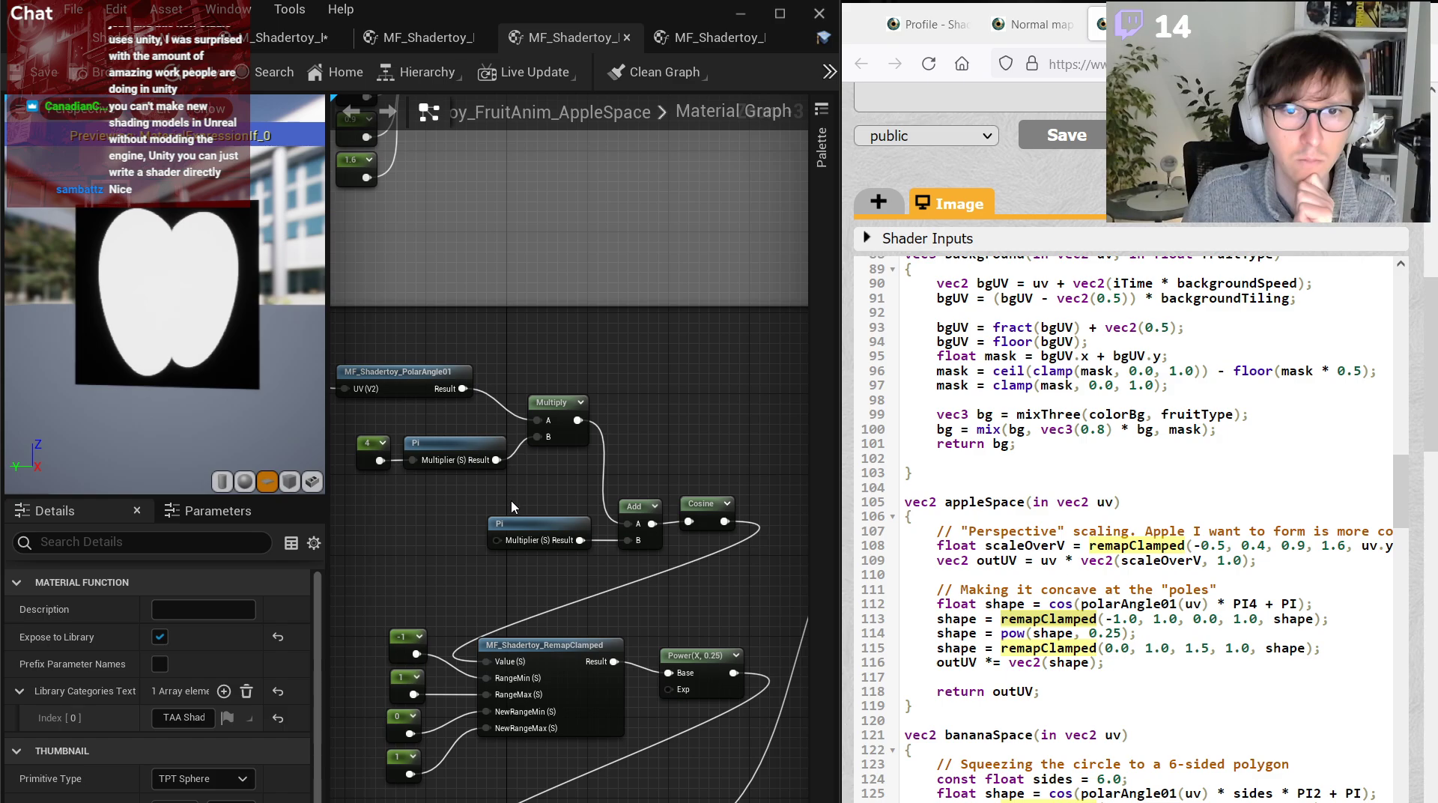
right_drag(517, 528, 354, 563)
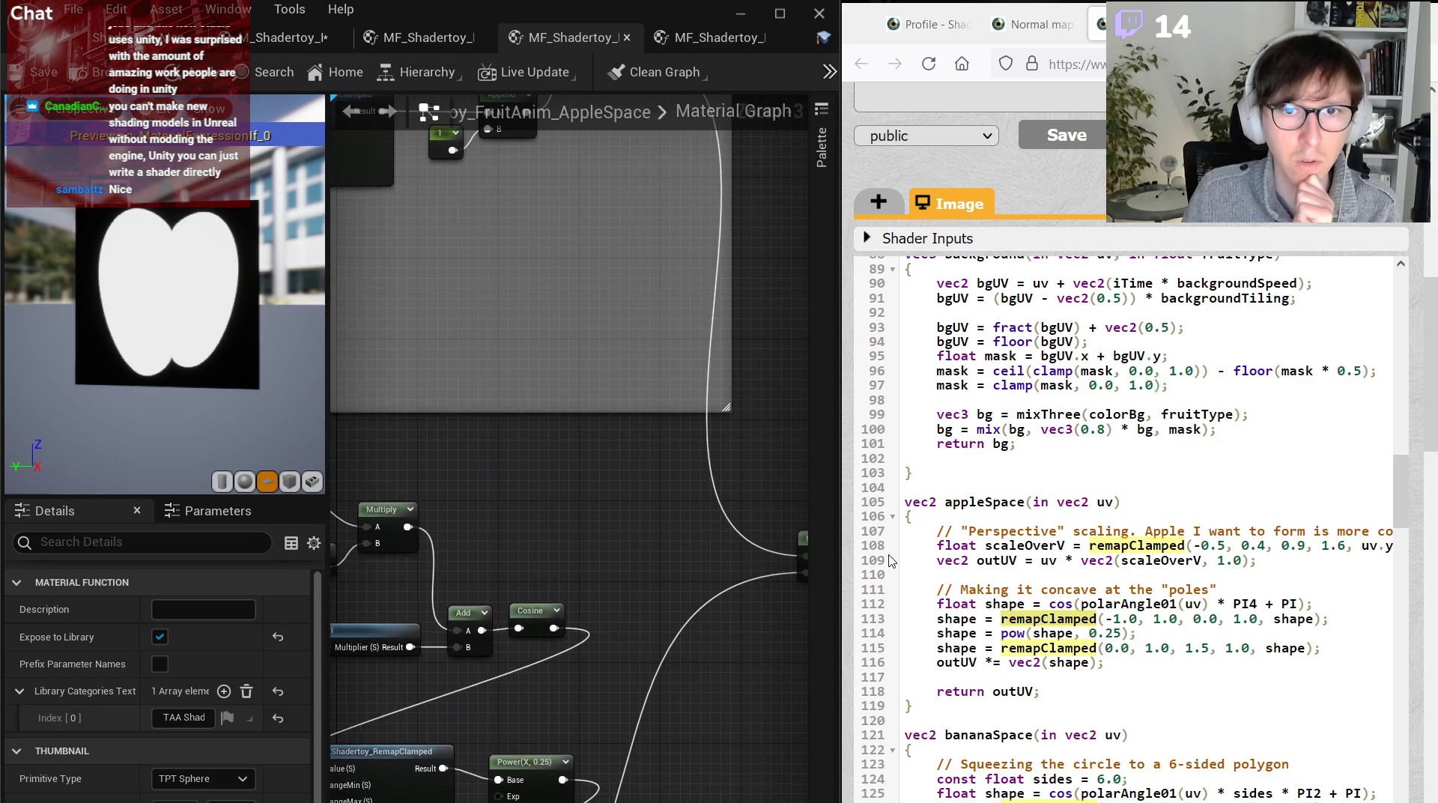
scroll(726, 572, down, 4)
scroll(523, 565, up, 5)
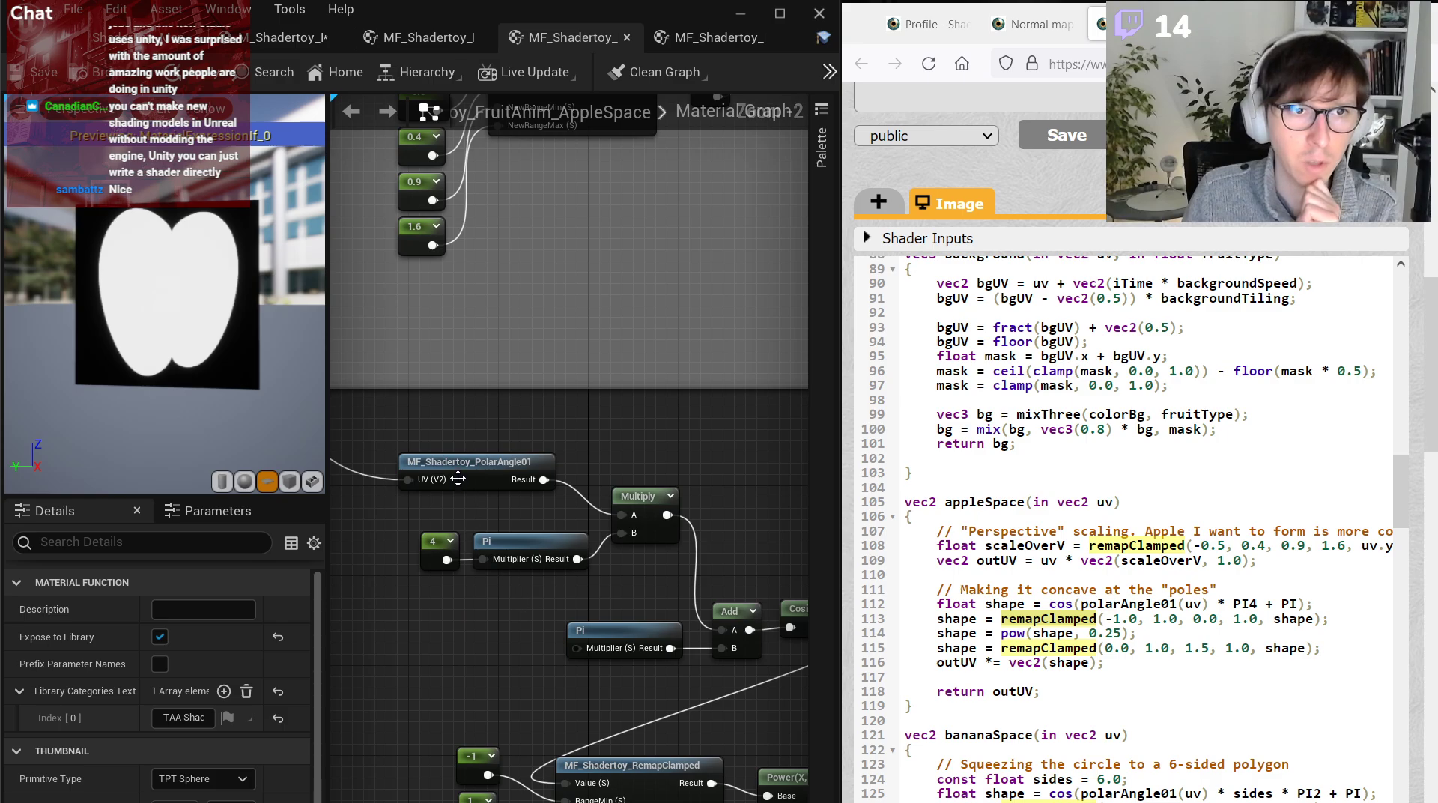
right_drag(685, 656, 580, 631)
click(723, 592)
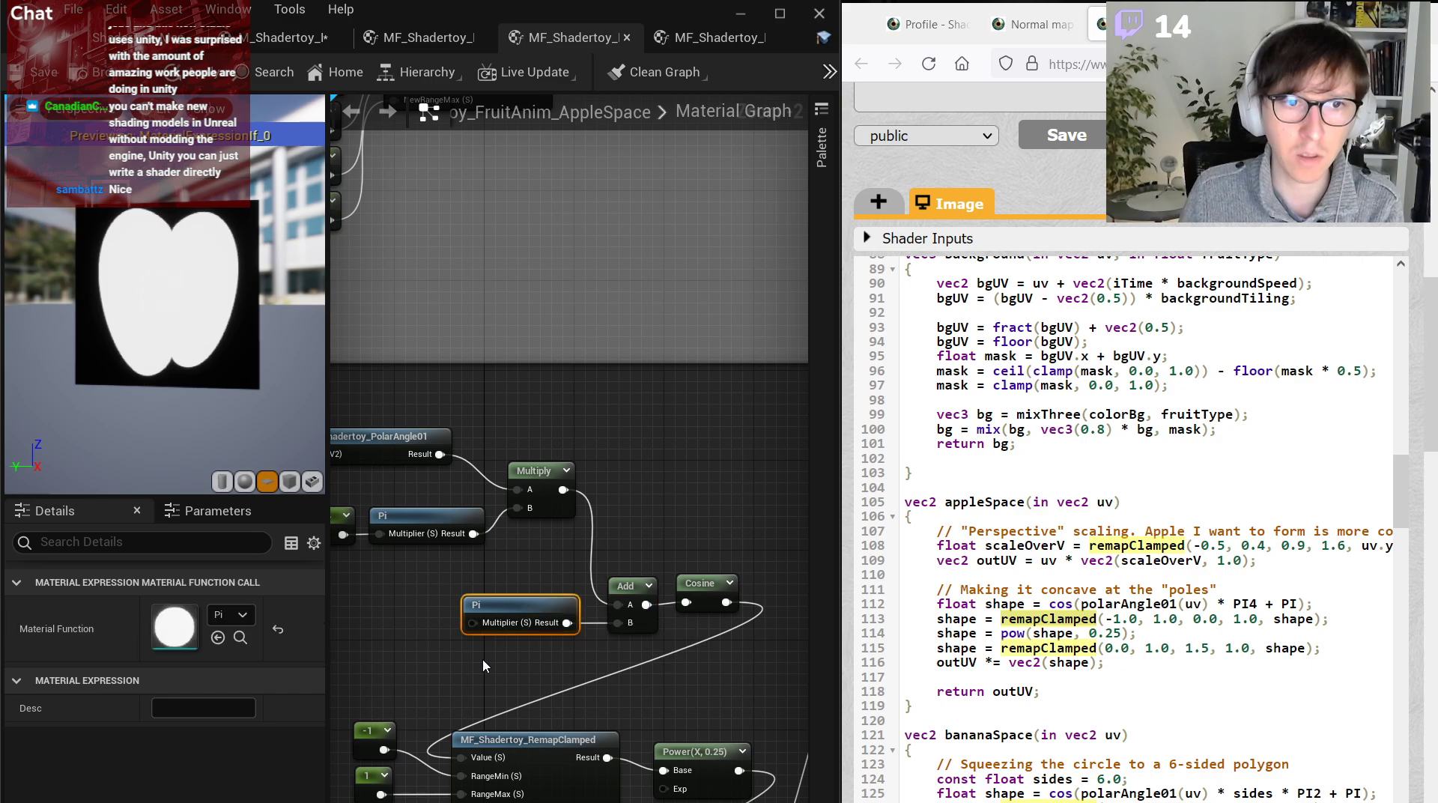
right_drag(483, 660, 542, 668)
click(596, 483)
right_drag(454, 533, 547, 551)
click(525, 463)
right_drag(439, 595, 572, 720)
scroll(562, 680, down, 1)
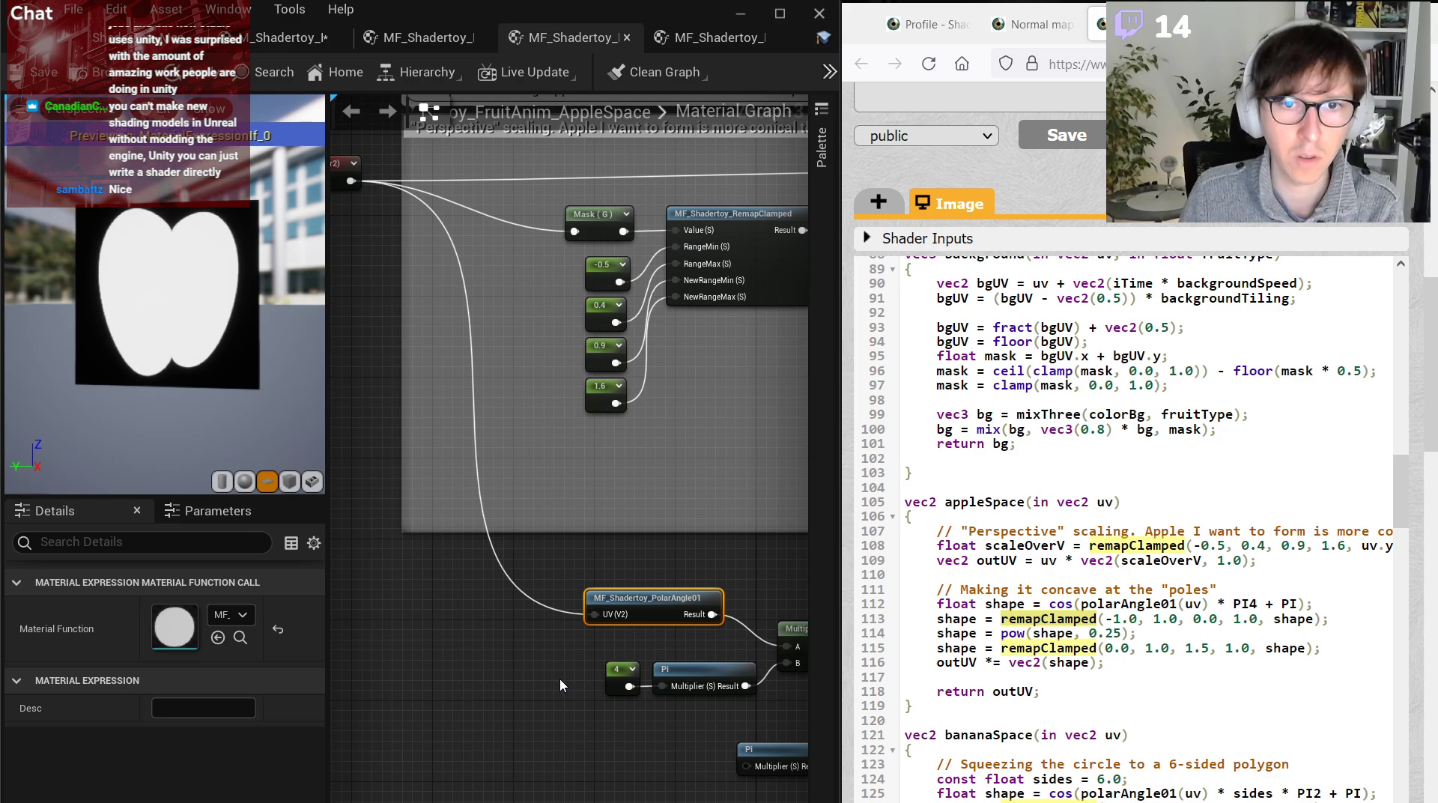
right_drag(560, 679, 476, 648)
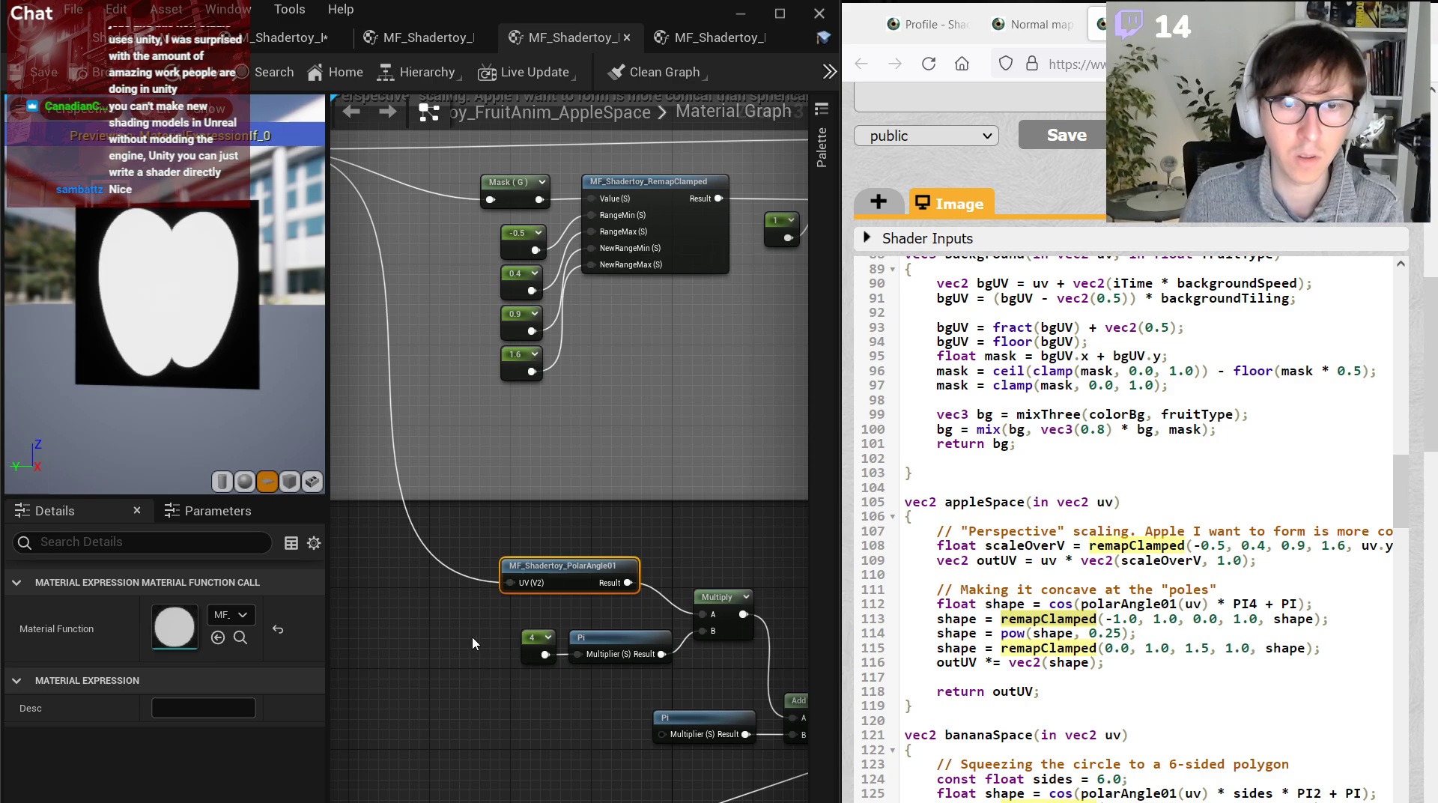
right_drag(584, 608, 381, 480)
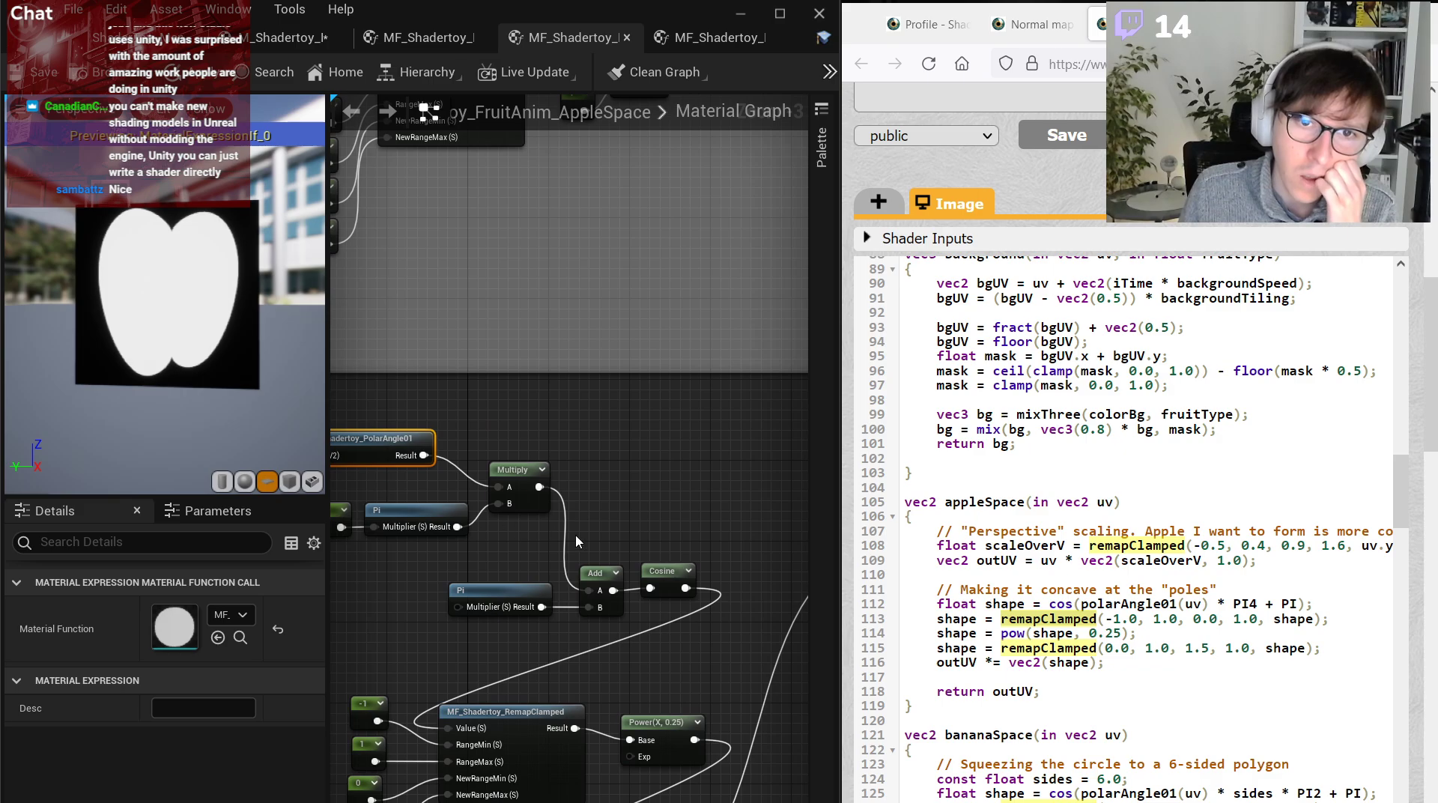
Check the two shape remaps and the RemapClamped function, and close the RemapClamped and PolarAngle01 graphs to return to AppleSpace.
scroll(576, 541, down, 2)
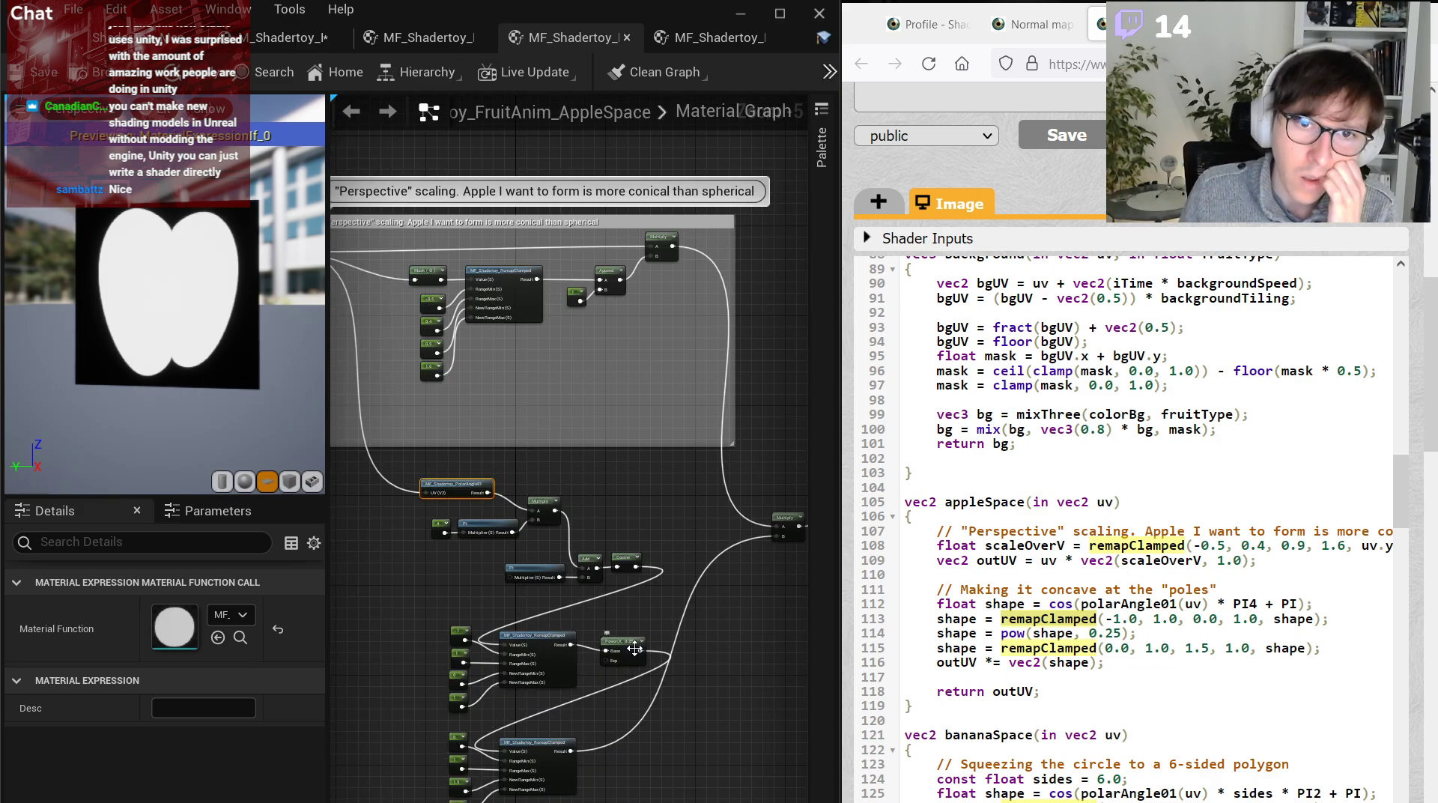
right_drag(630, 654, 571, 683)
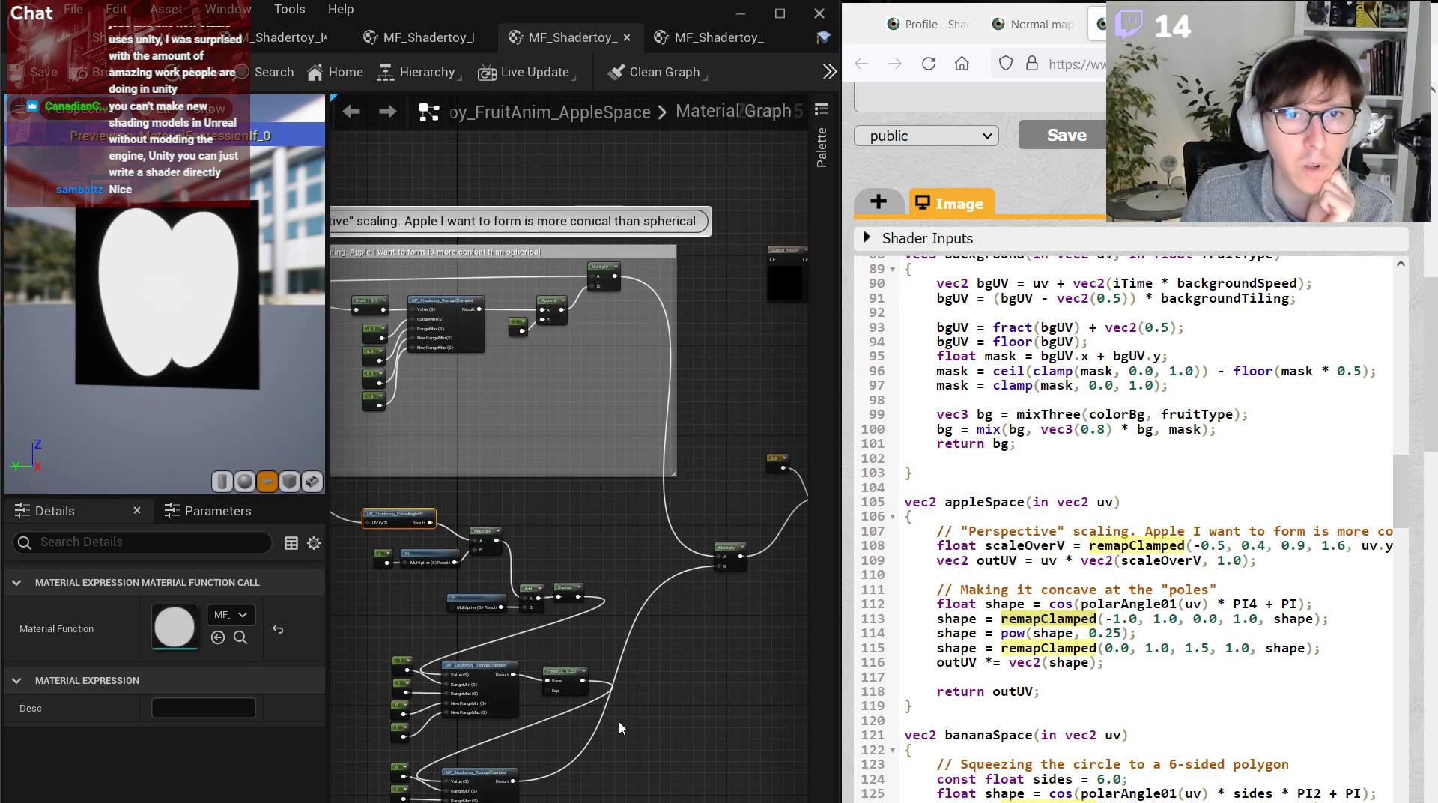
scroll(618, 722, up, 2)
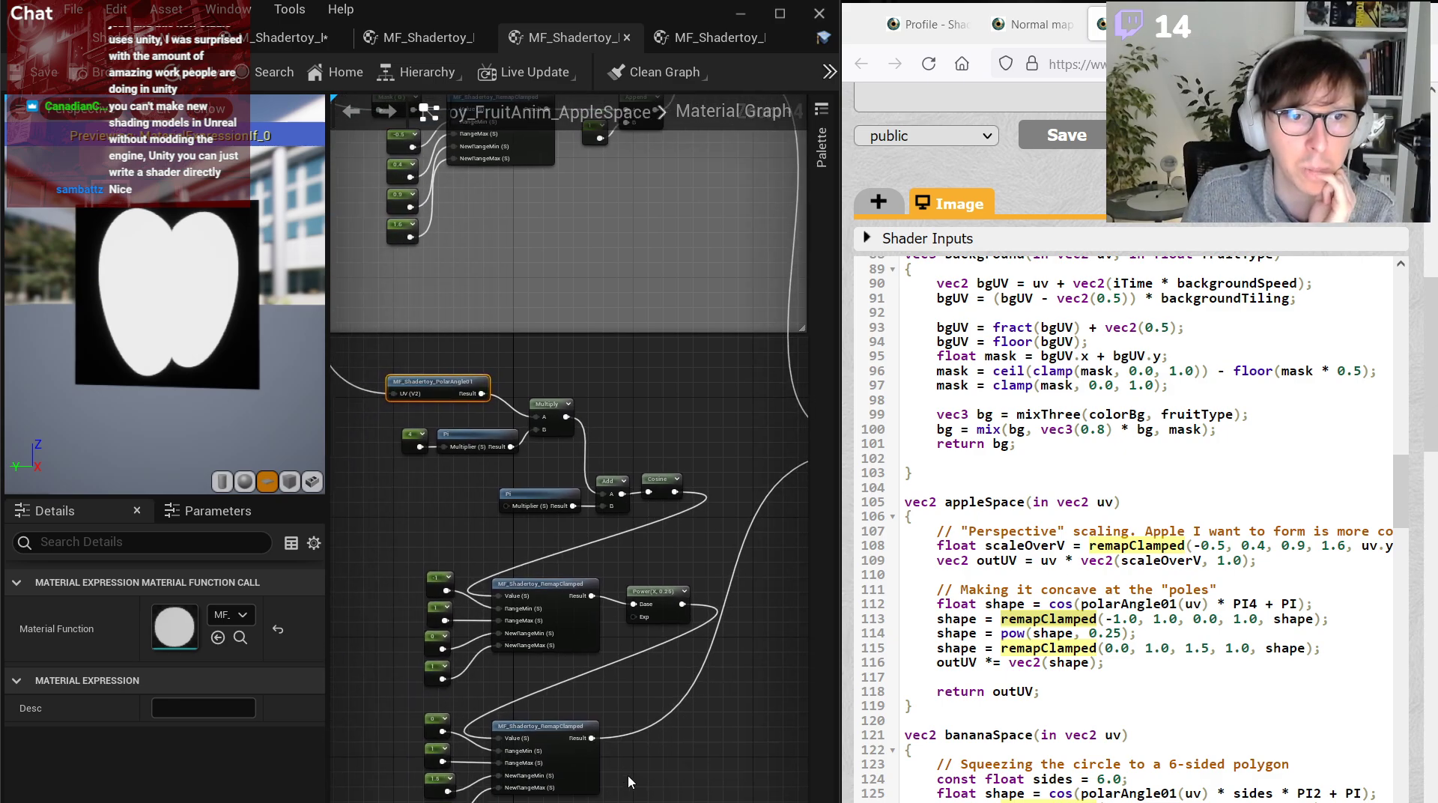
right_drag(629, 780, 675, 735)
scroll(675, 734, up, 2)
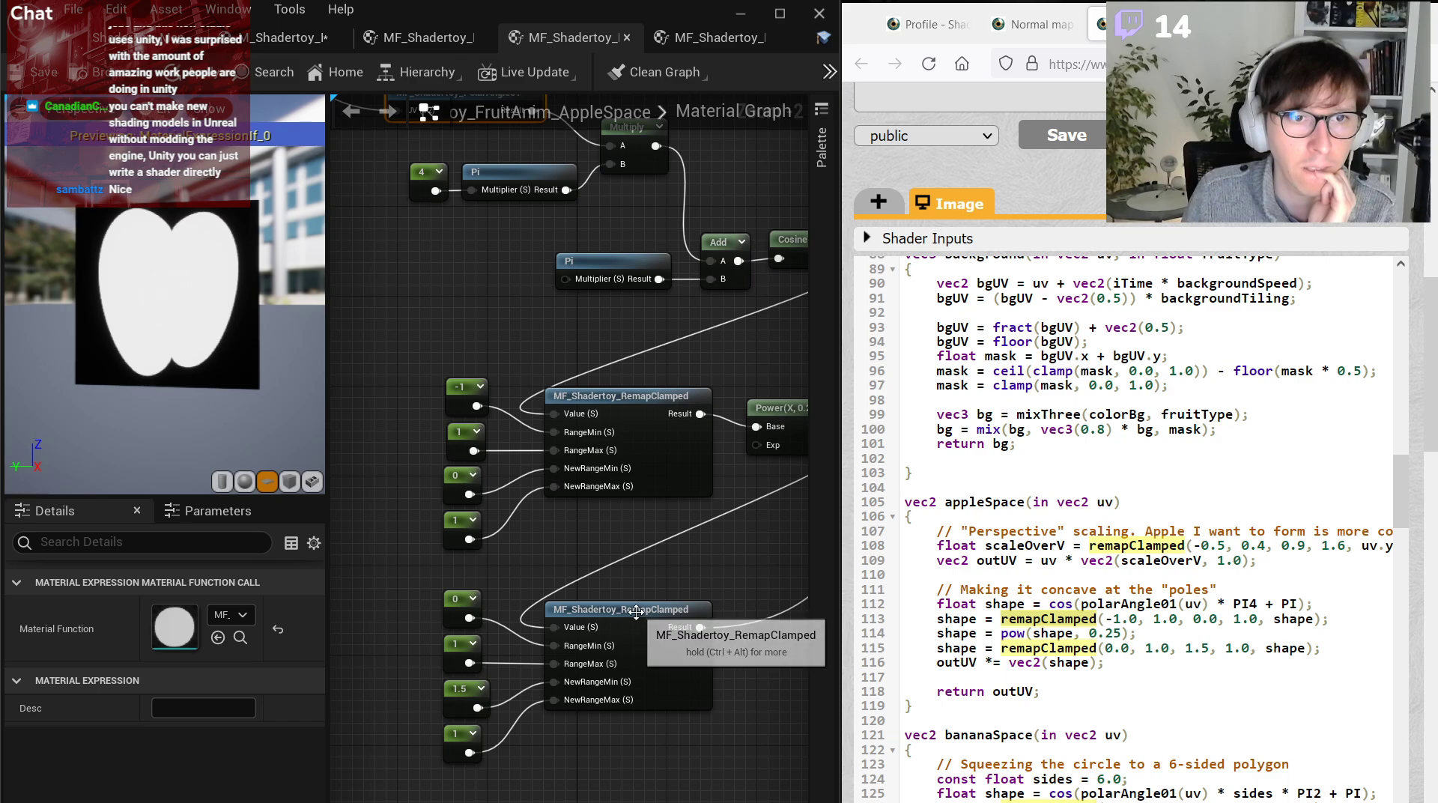
double_click(636, 611)
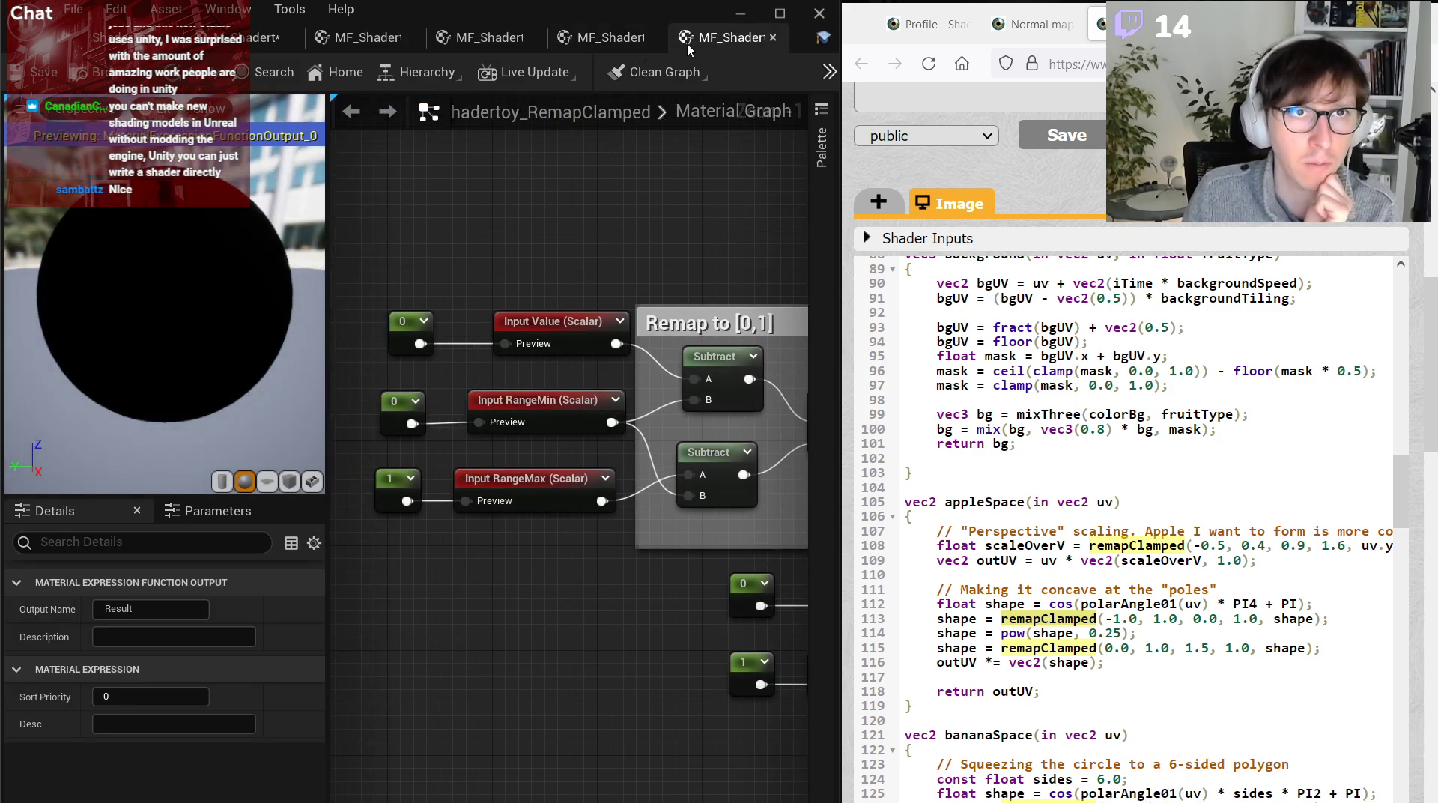
click(773, 38)
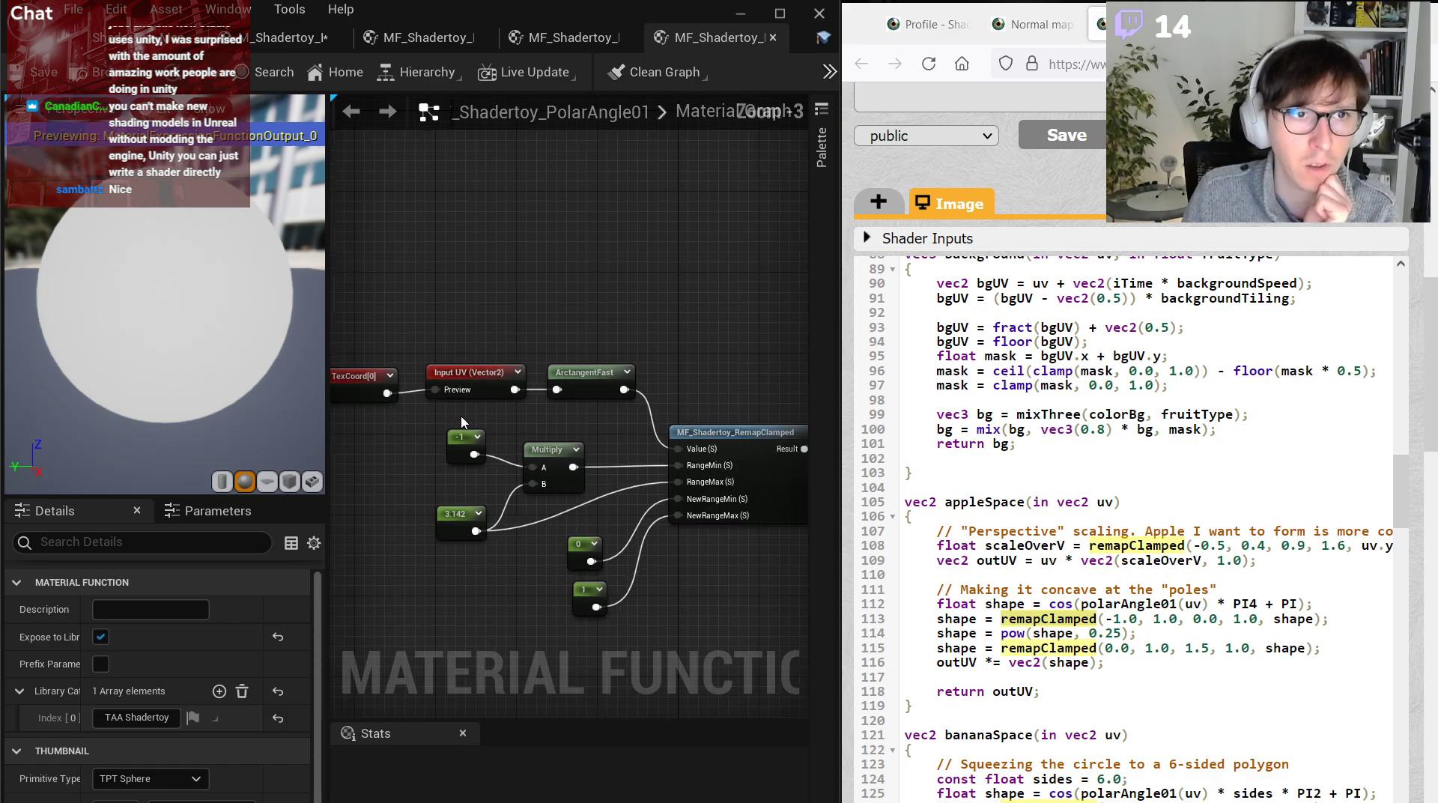
middle_click(685, 38)
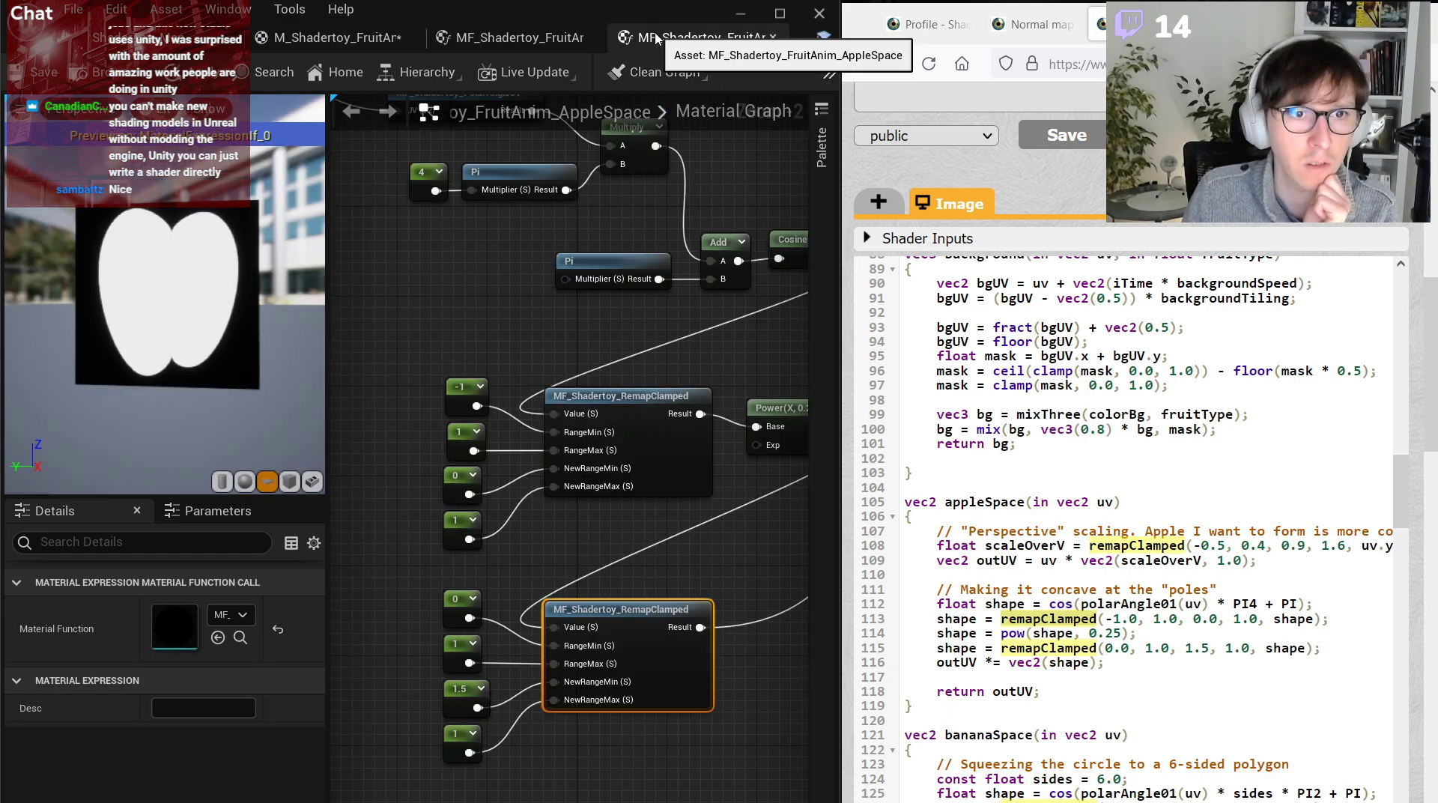
Review the whole AppleSpace graph against the appleSpace code, including the pole-concavity nodes and the perspective scaling remap constants.
scroll(616, 337, down, 4)
right_drag(620, 344, 465, 493)
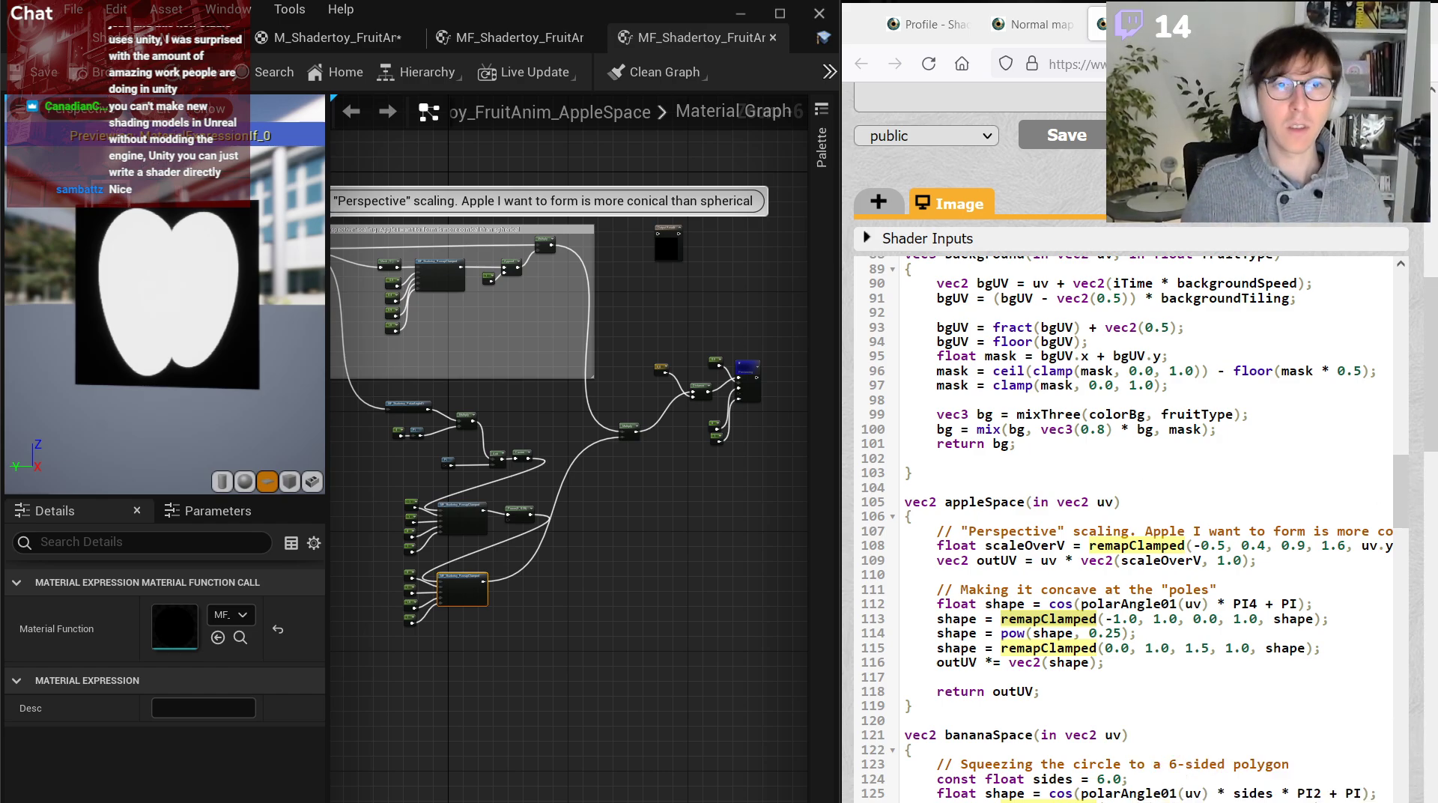
scroll(1167, 524, down, 3)
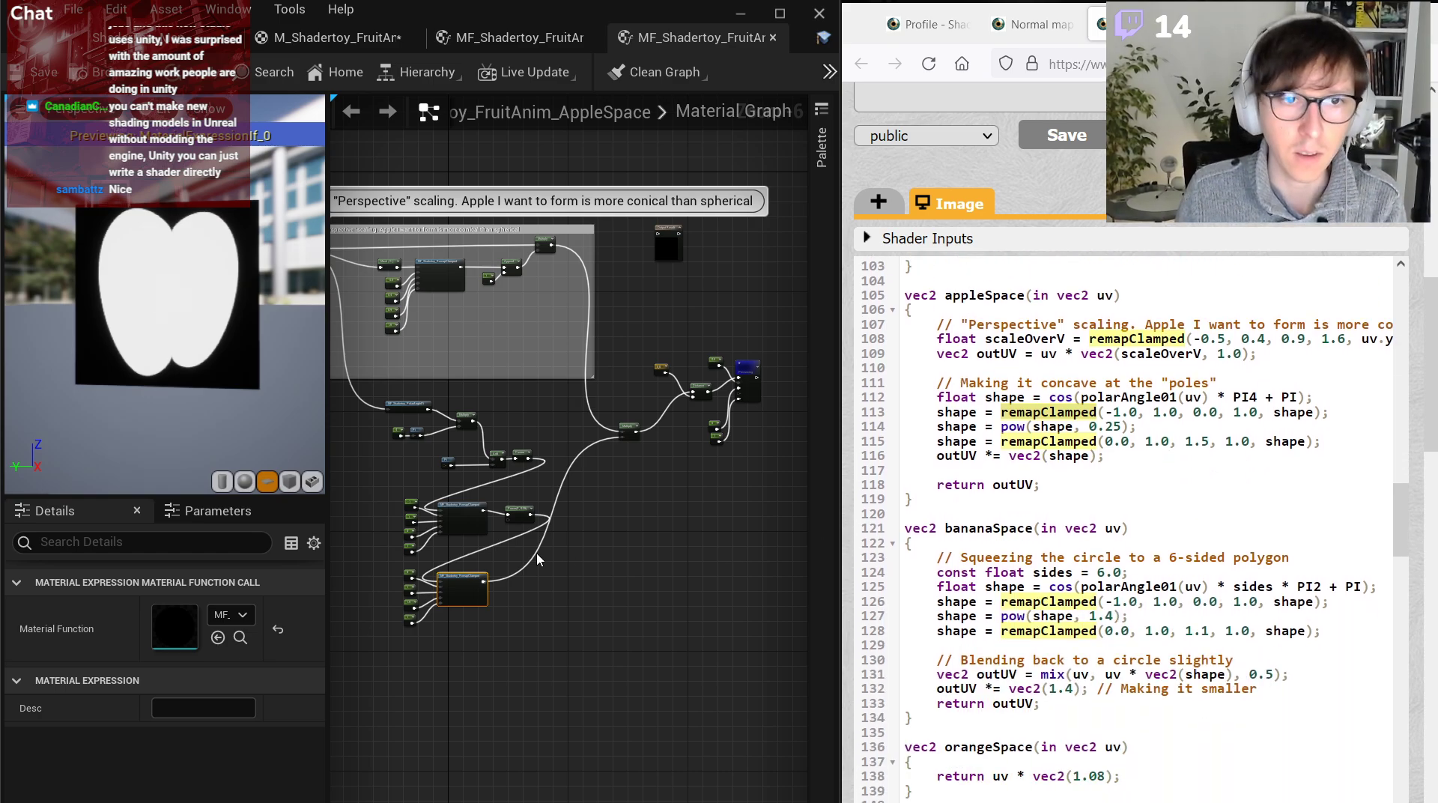
right_drag(537, 558, 618, 609)
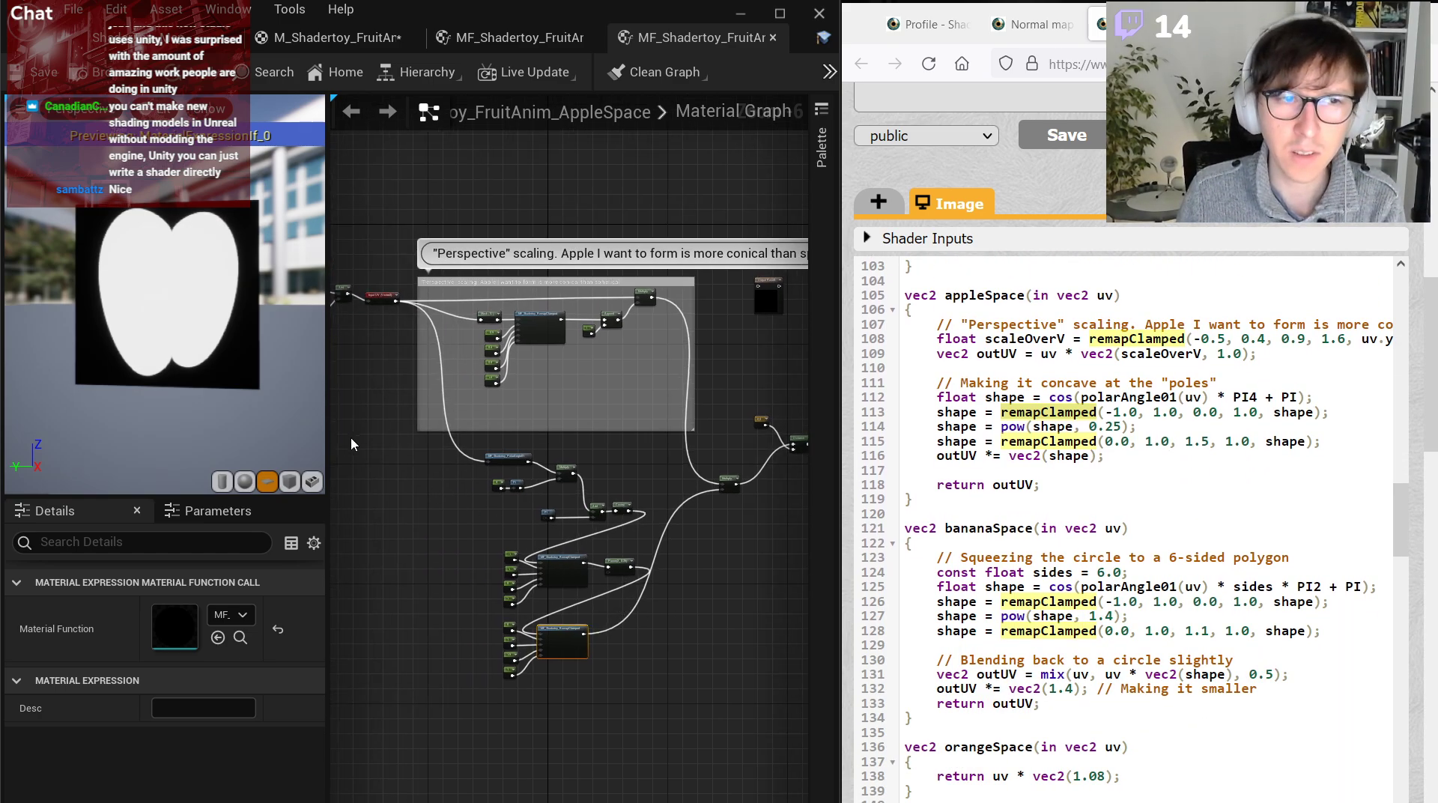
scroll(524, 460, up, 2)
click(690, 457)
scroll(663, 534, up, 2)
scroll(662, 534, down, 1)
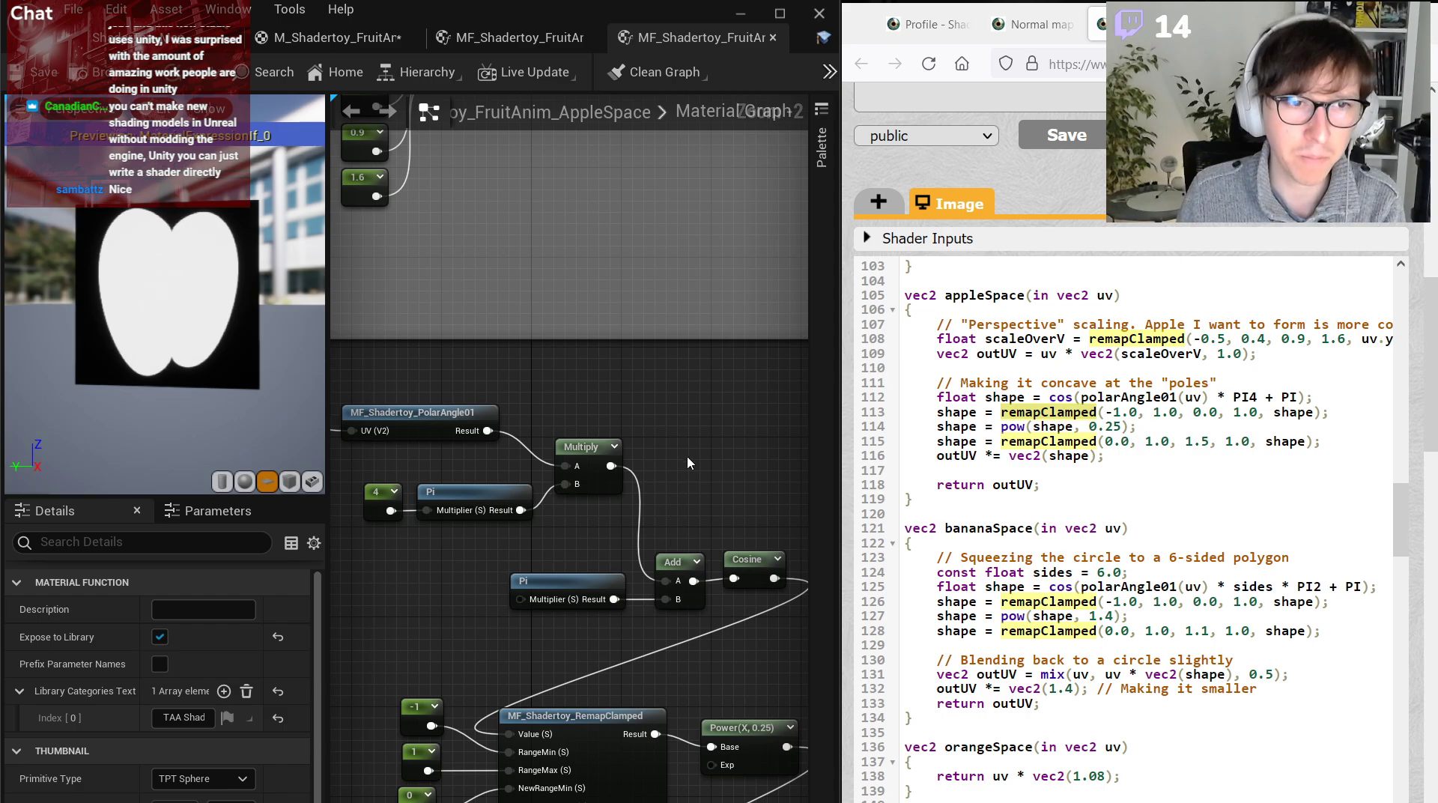
right_drag(686, 456, 448, 563)
key(Home)
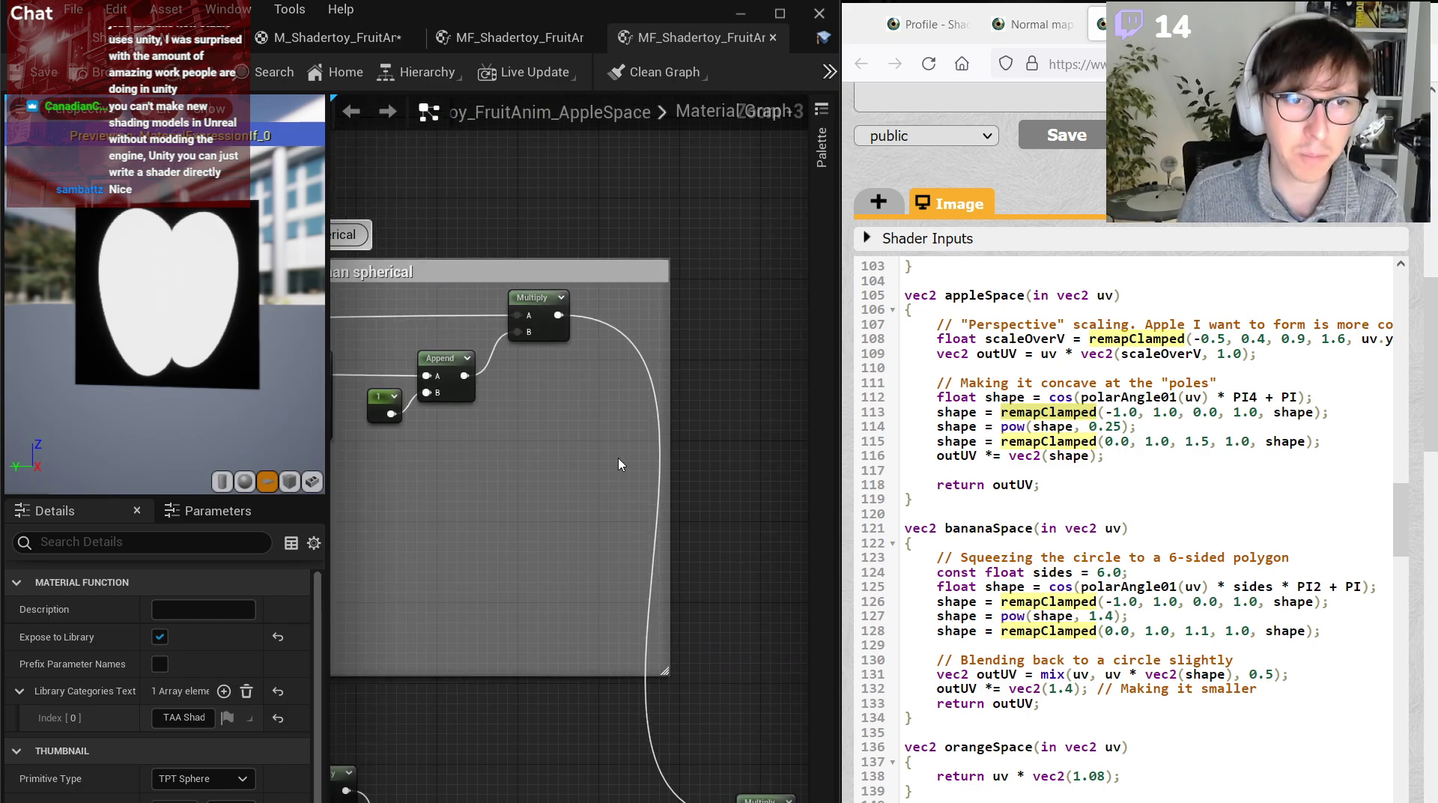
scroll(594, 467, up, 4)
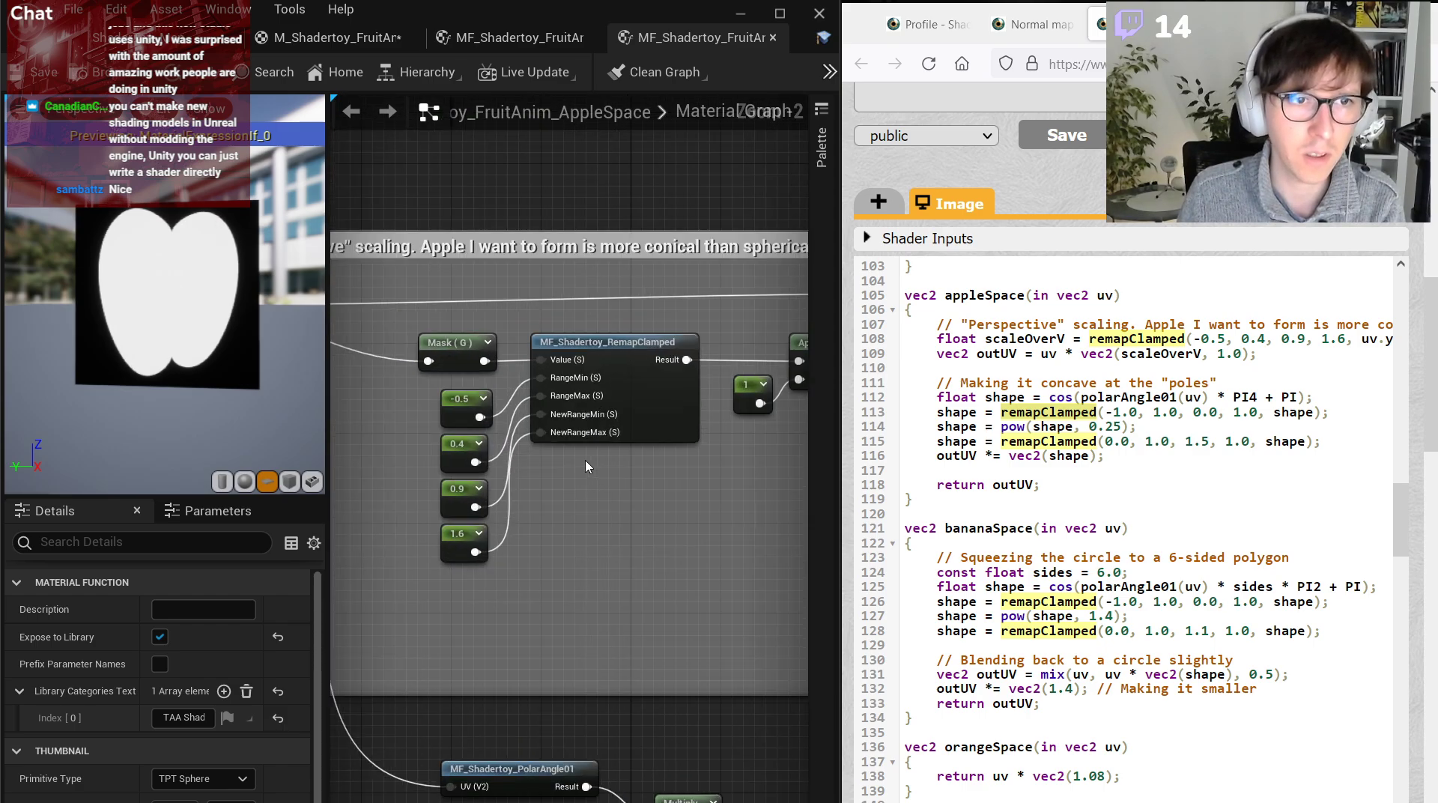
right_drag(586, 466, 653, 540)
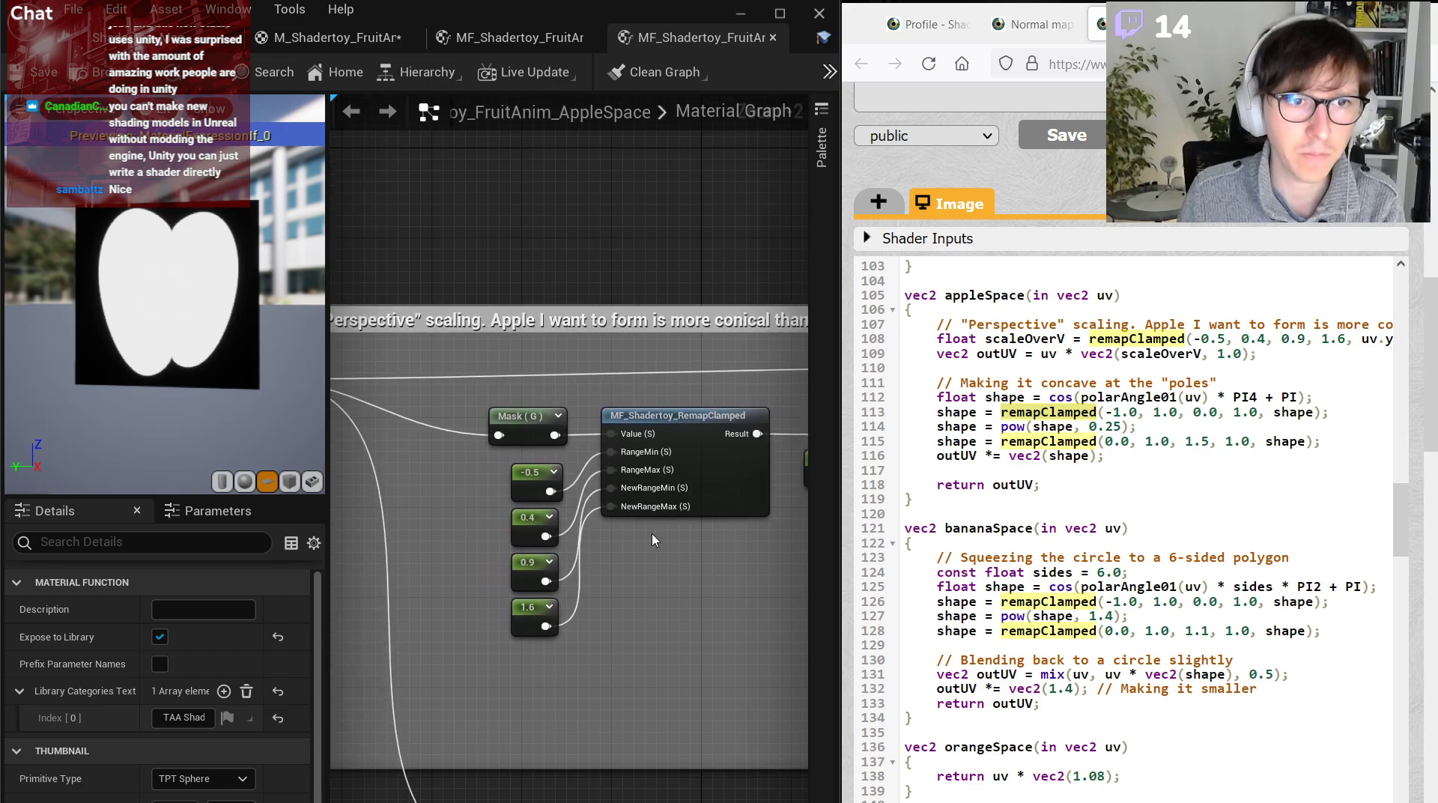
Move the function's Result output node beside the If node at the end of the graph.
scroll(669, 556, down, 3)
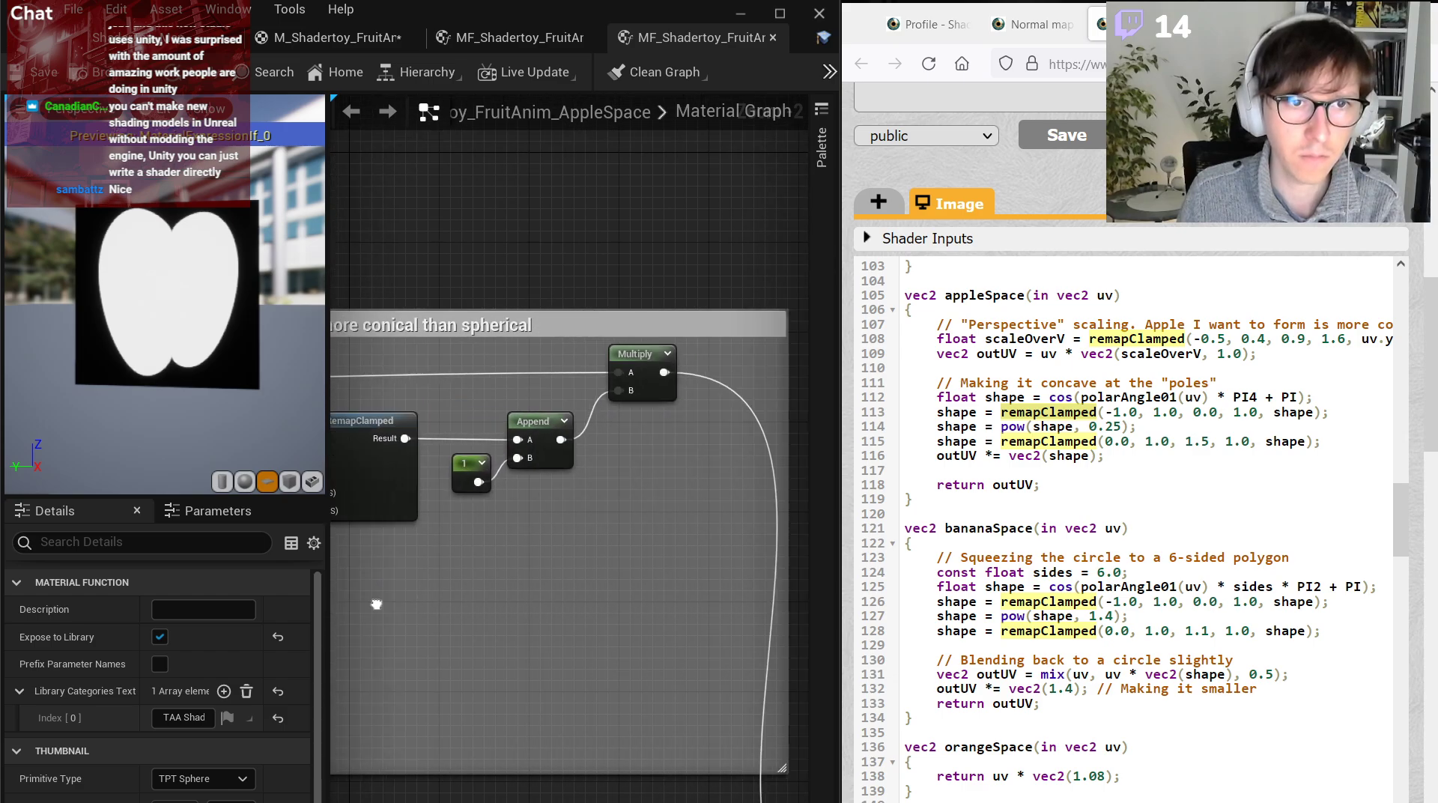
drag(536, 425, 722, 621)
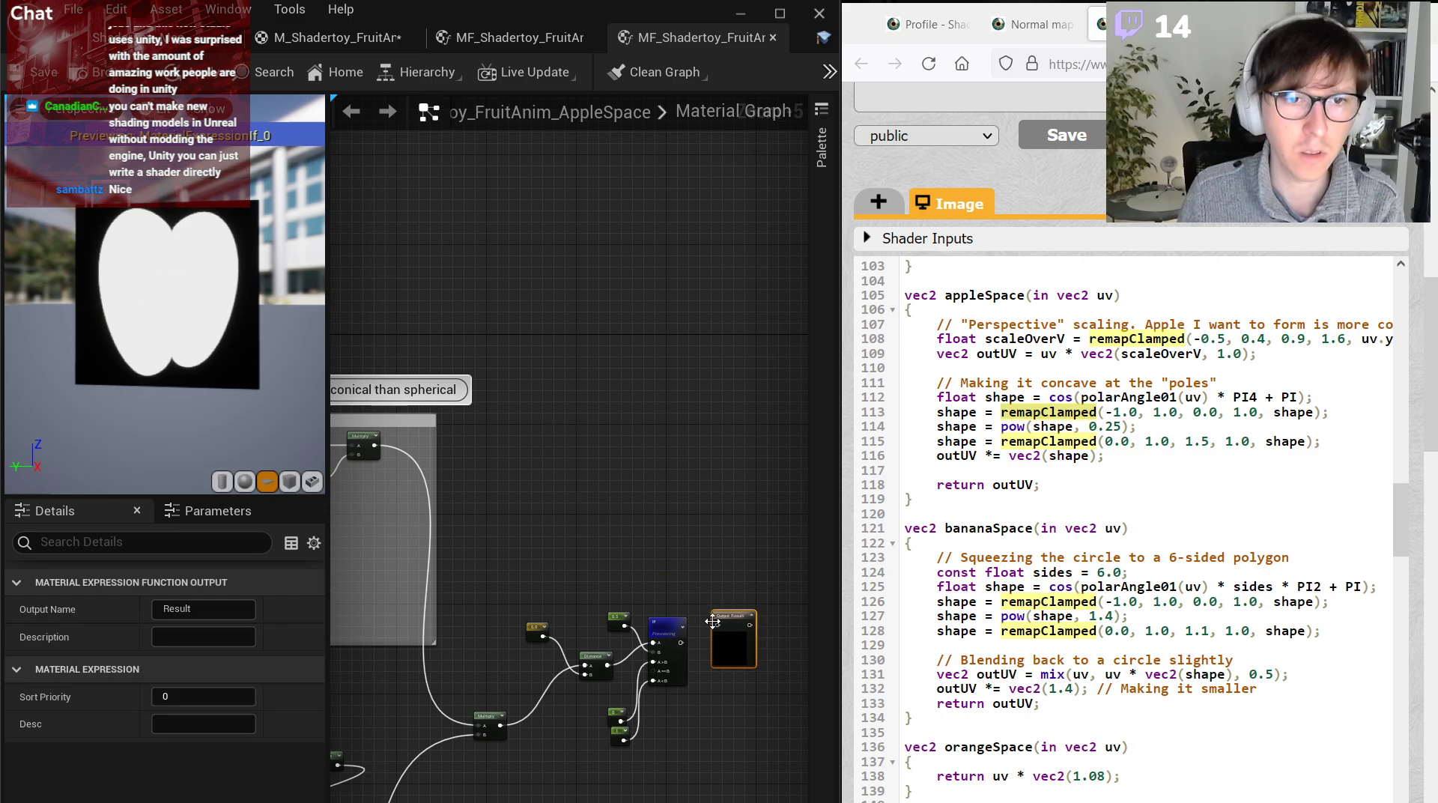
scroll(679, 645, up, 4)
right_drag(625, 477, 746, 400)
scroll(746, 400, down, 4)
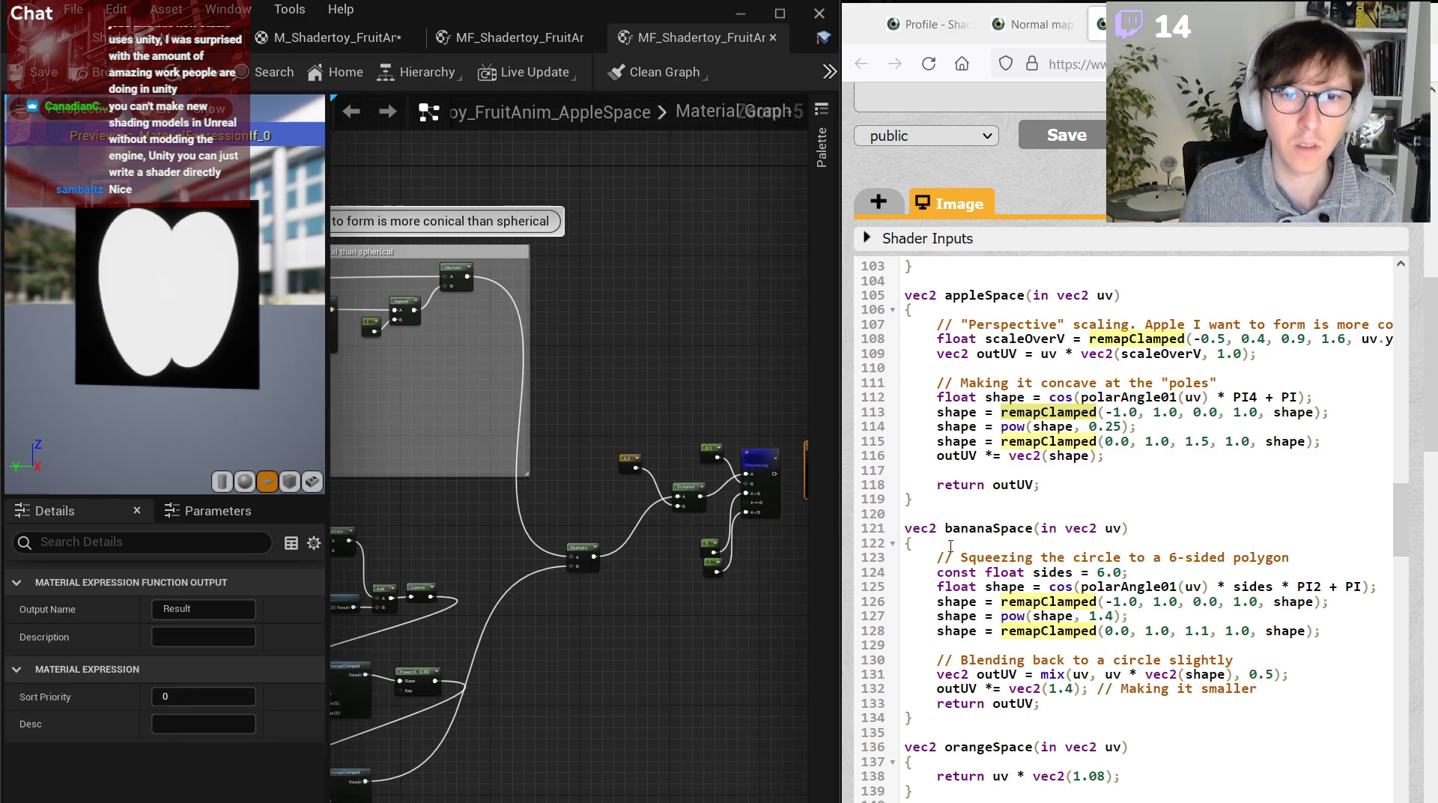
Connect the final Multiply node to the function's Result output instead of the If node.
right_drag(689, 543, 532, 548)
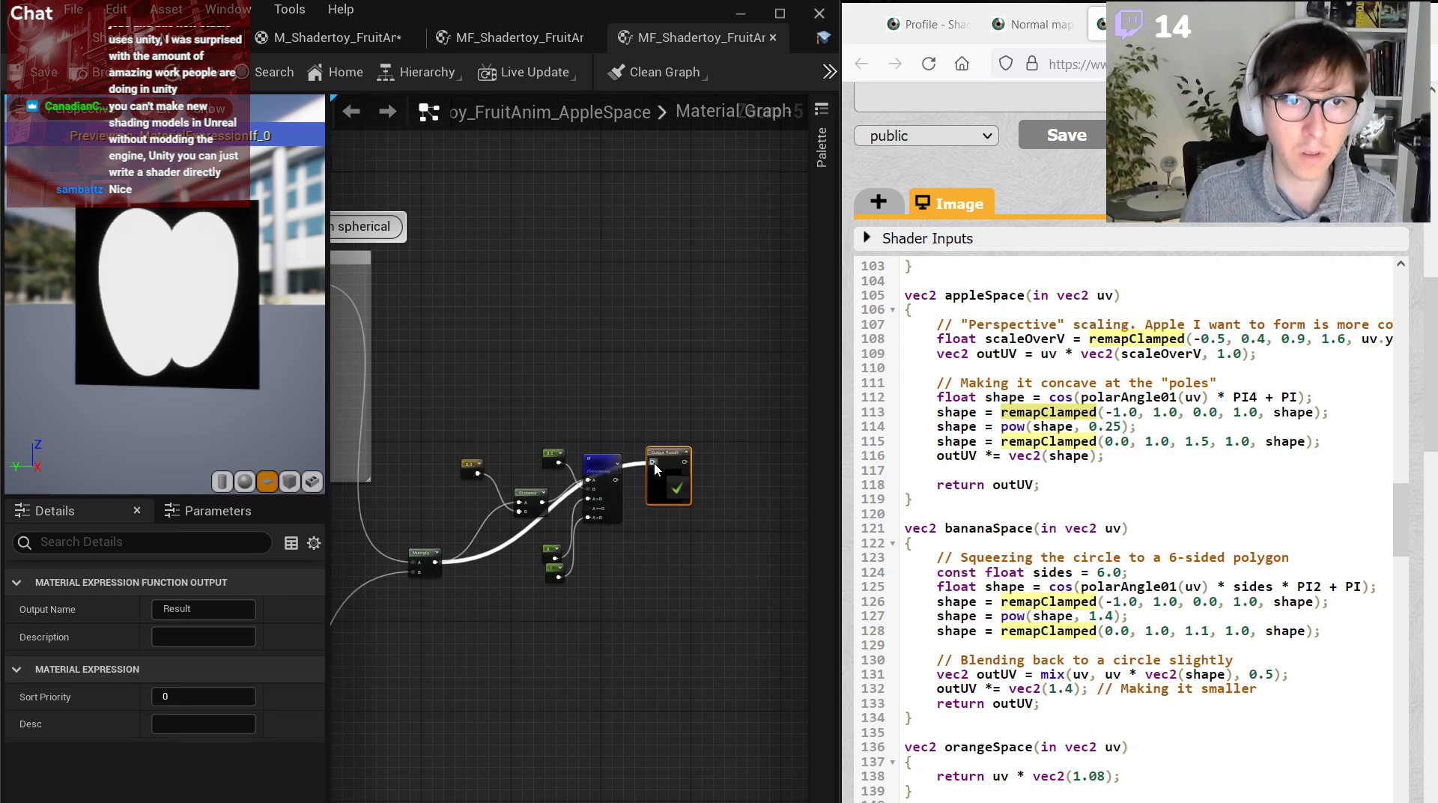
drag(457, 416, 619, 619)
key(Delete)
click(663, 456)
key(ctrl+z)
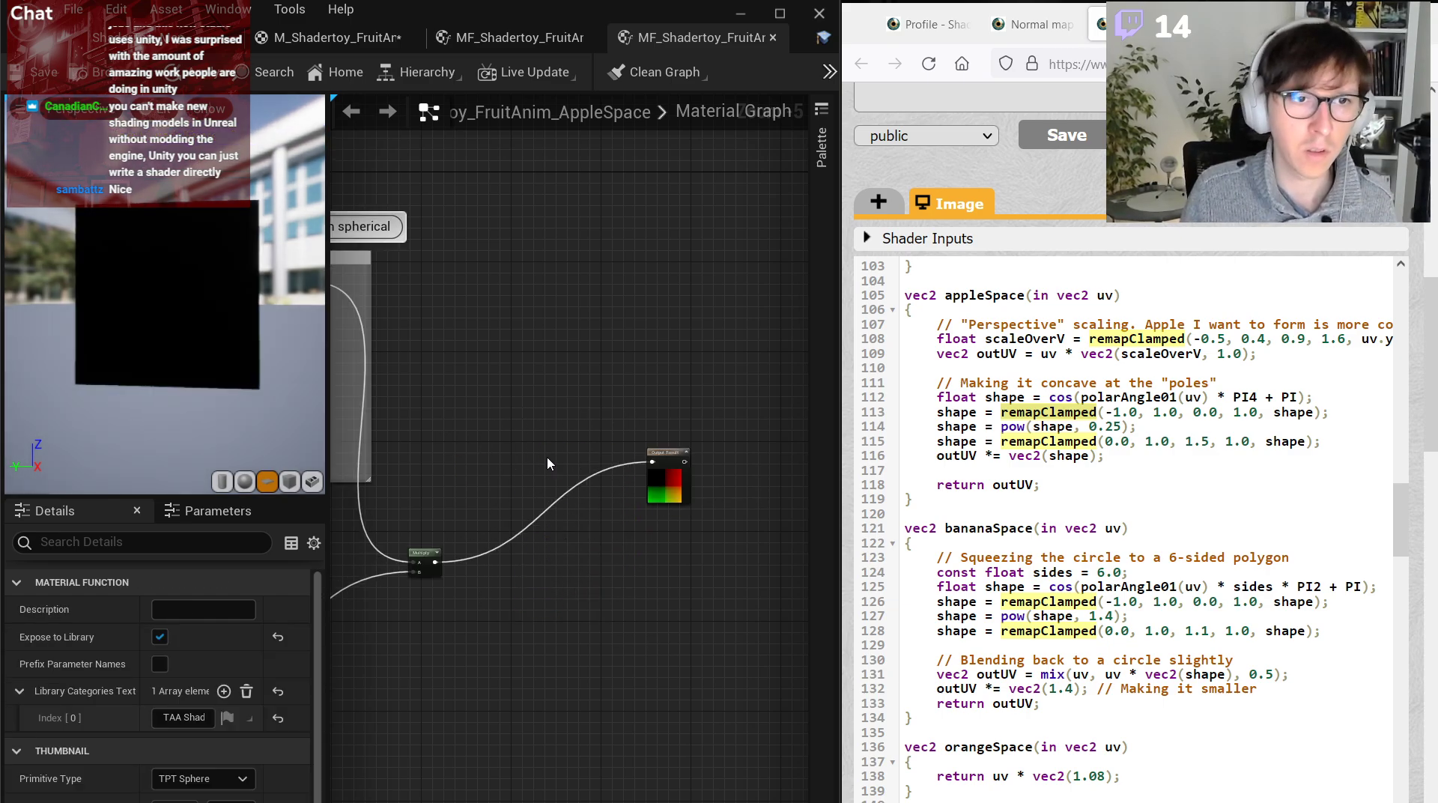
Move the Result output below the Distance and If nodes, and group those nodes in a comment titled "Debug preview".
drag(664, 452, 553, 621)
drag(667, 398, 475, 589)
right_click(585, 515)
click(622, 654)
text(D)
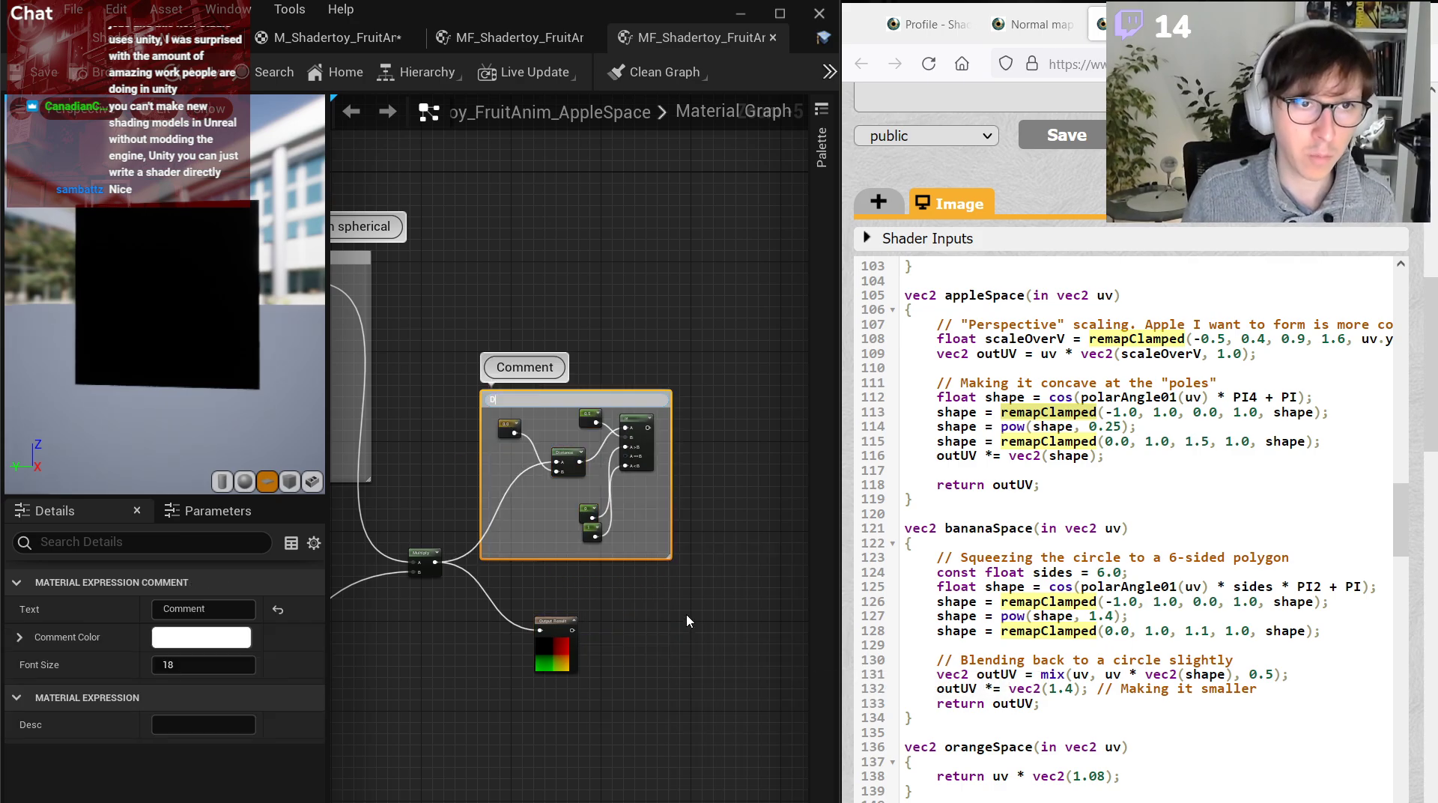
text(ebug preview)
key(Return)
scroll(686, 614, up, 2)
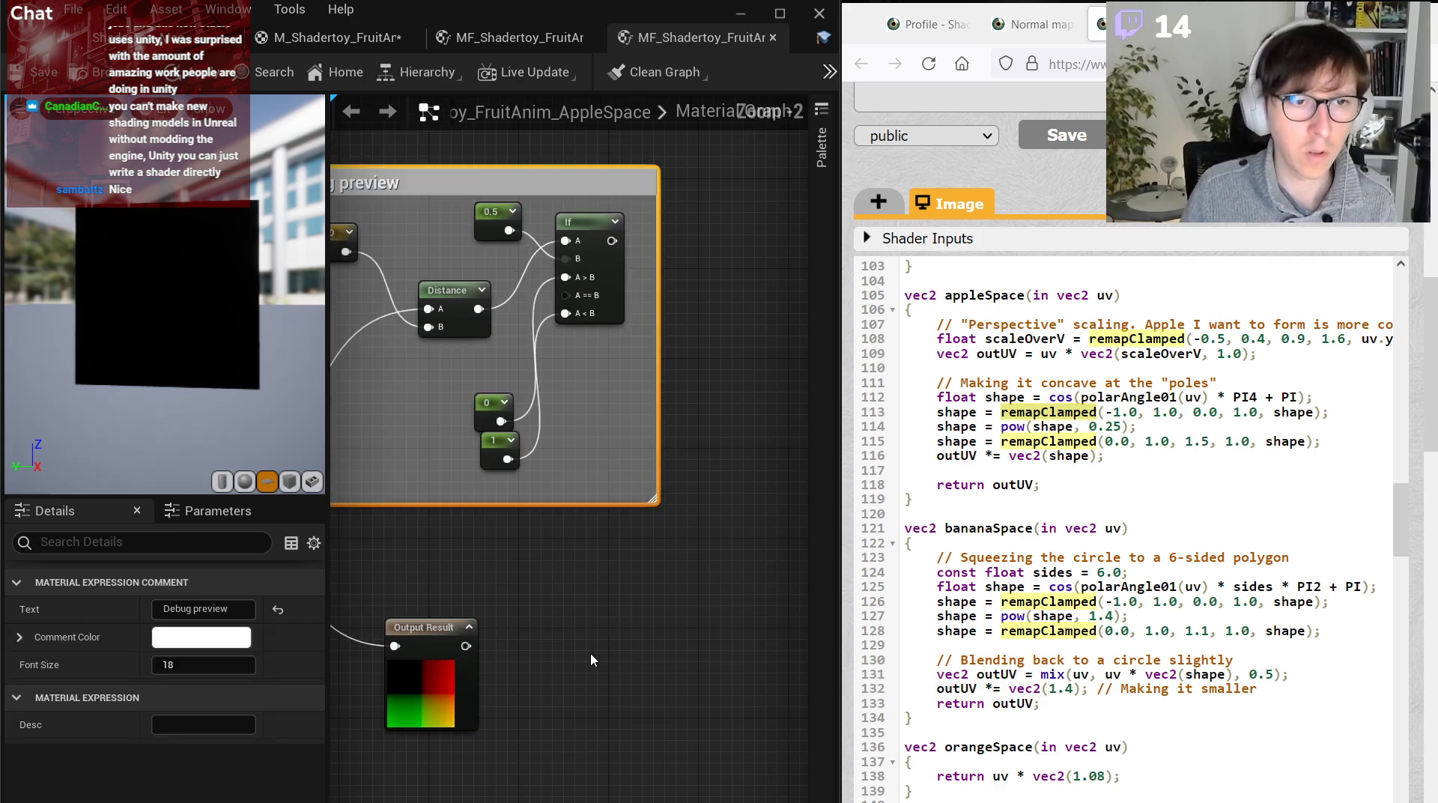
click(393, 651)
scroll(587, 660, up, 2)
click(749, 420)
scroll(749, 419, down, 6)
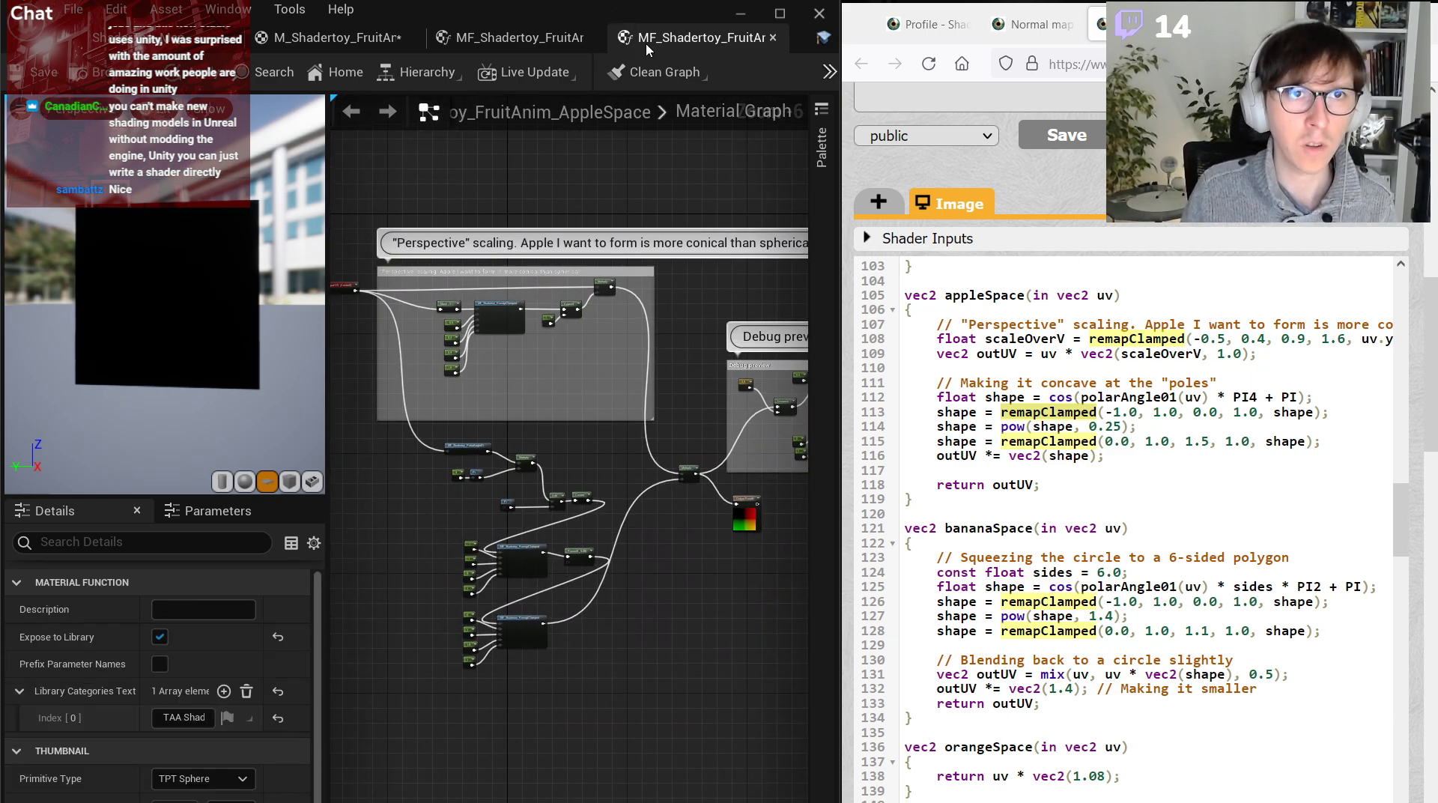
Search the shader code for where appleSpace and calcFruitUV are called.
double_click(984, 295)
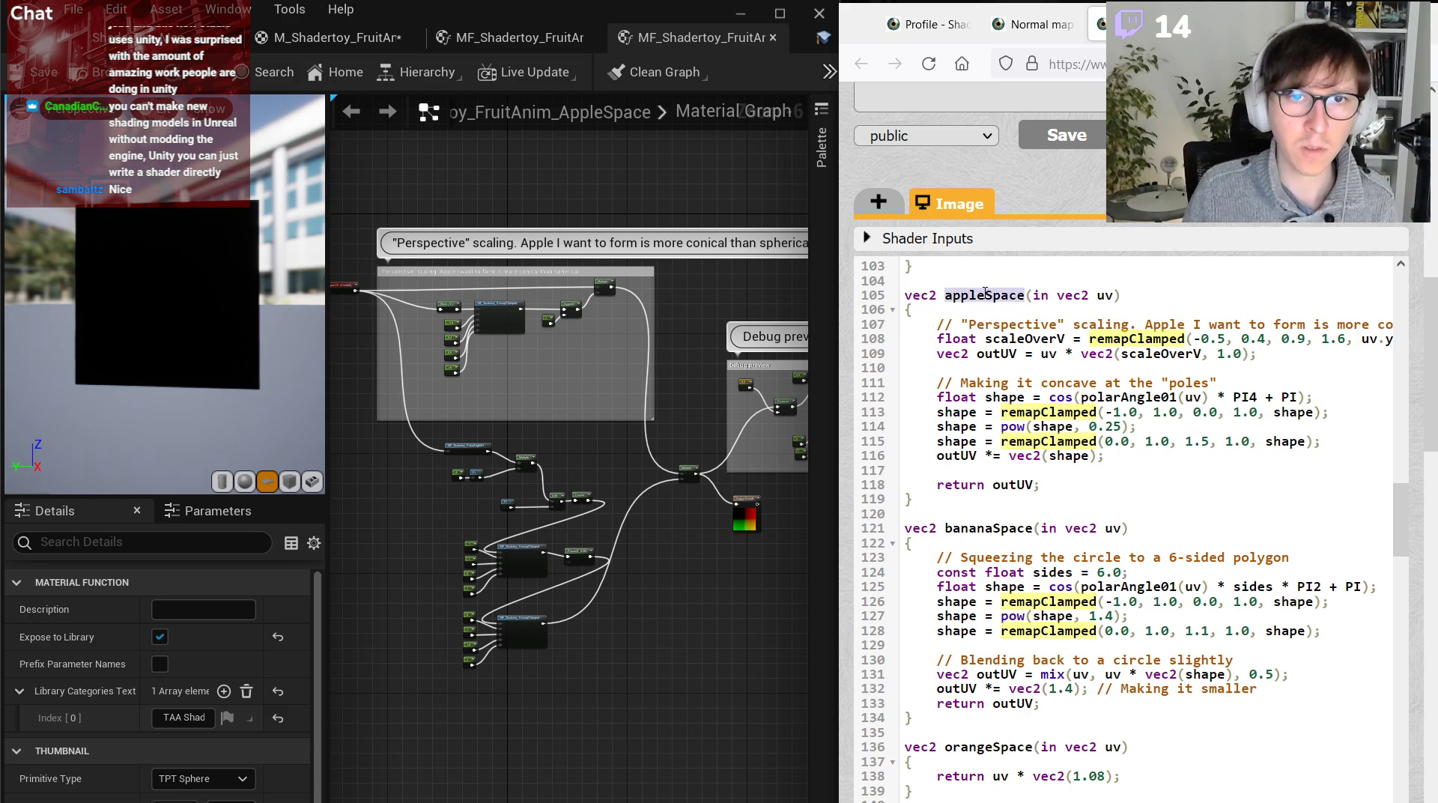
key(ctrl+f)
key(Return)
scroll(1160, 529, down, 5)
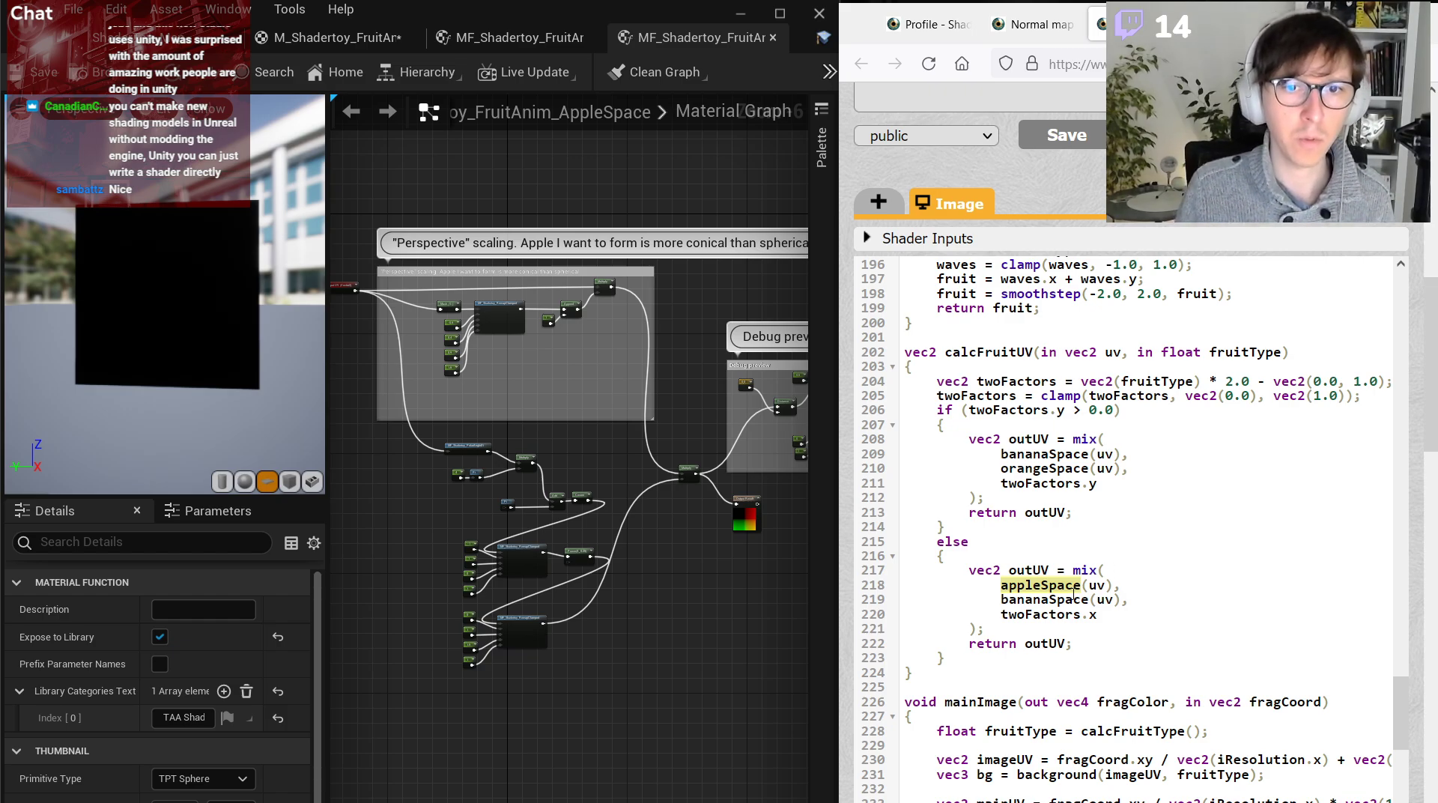
scroll(1075, 594, down, 3)
scroll(1074, 594, up, 5)
double_click(972, 457)
key(ctrl+f)
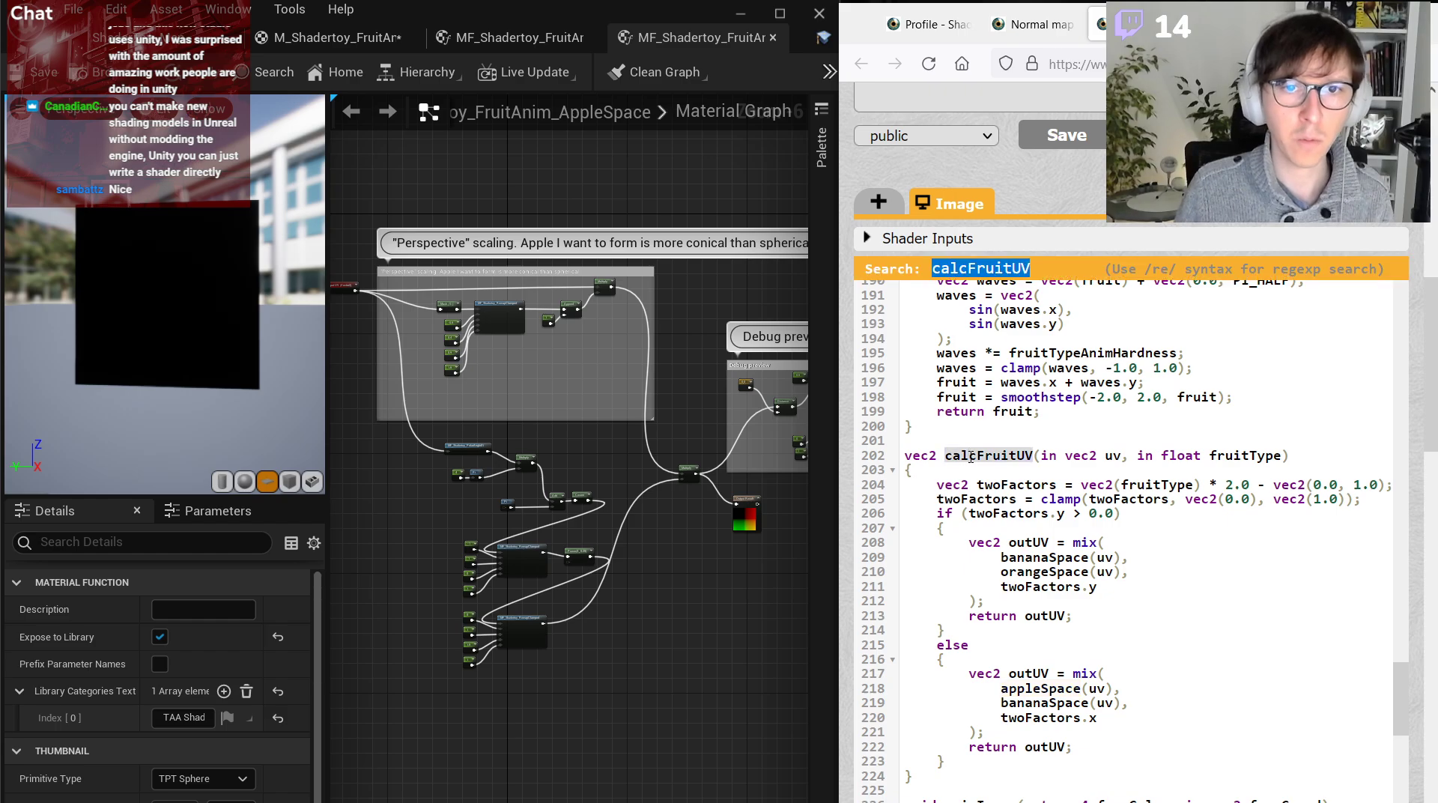
key(Return)
Save the M_Shadertoy_FruitAnim material and return to its graph after checking the open material functions.
click(337, 37)
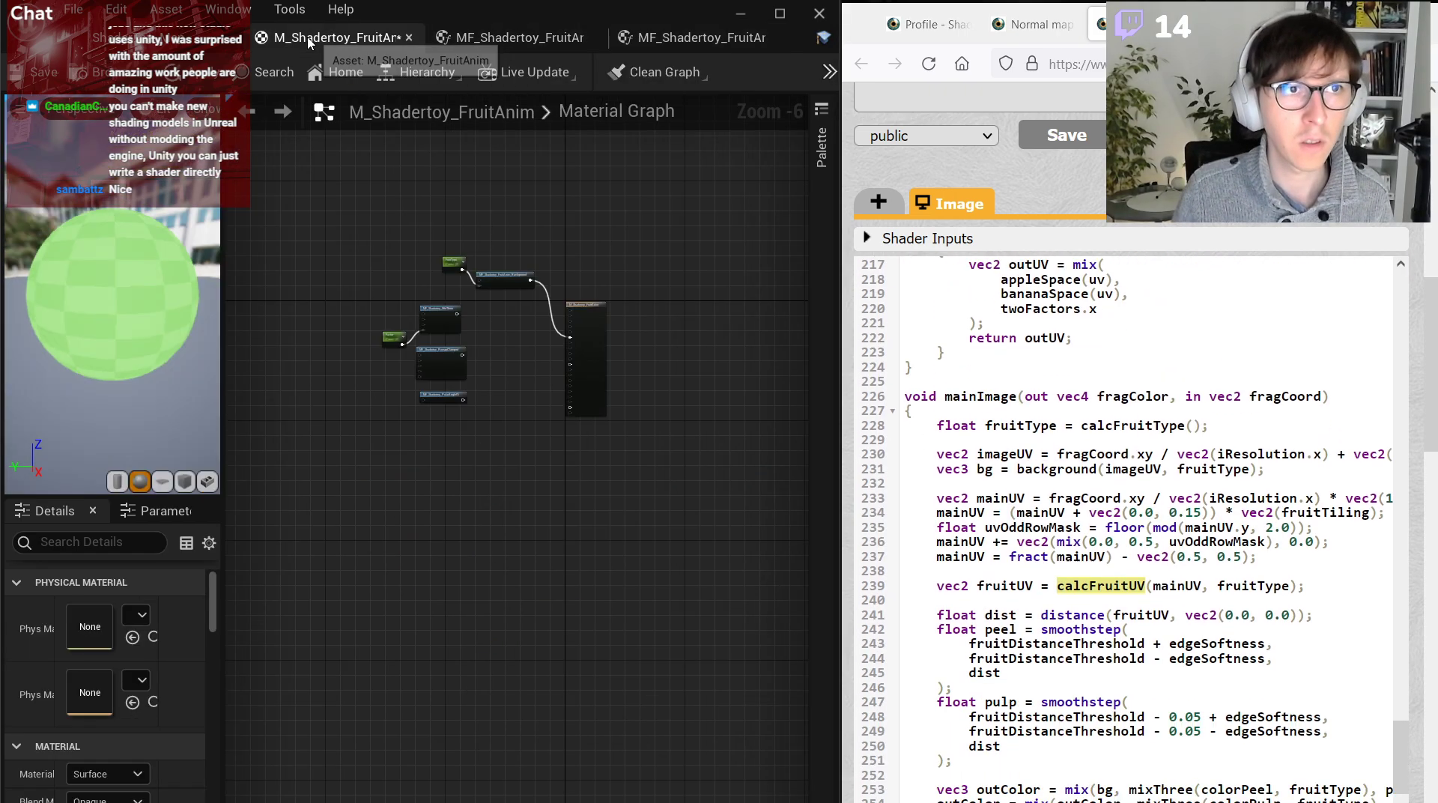
click(42, 80)
click(451, 44)
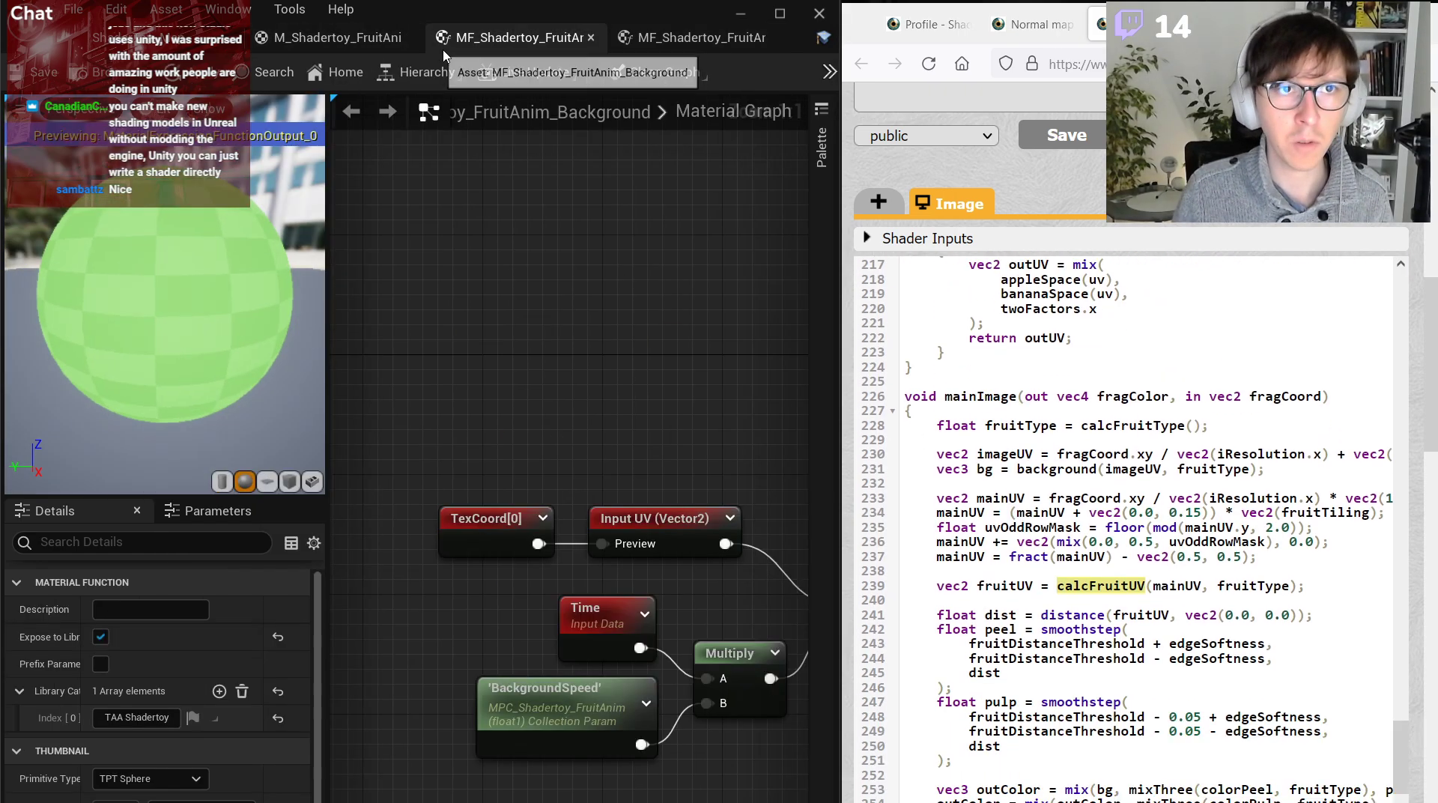
click(619, 44)
click(337, 42)
click(120, 47)
click(345, 37)
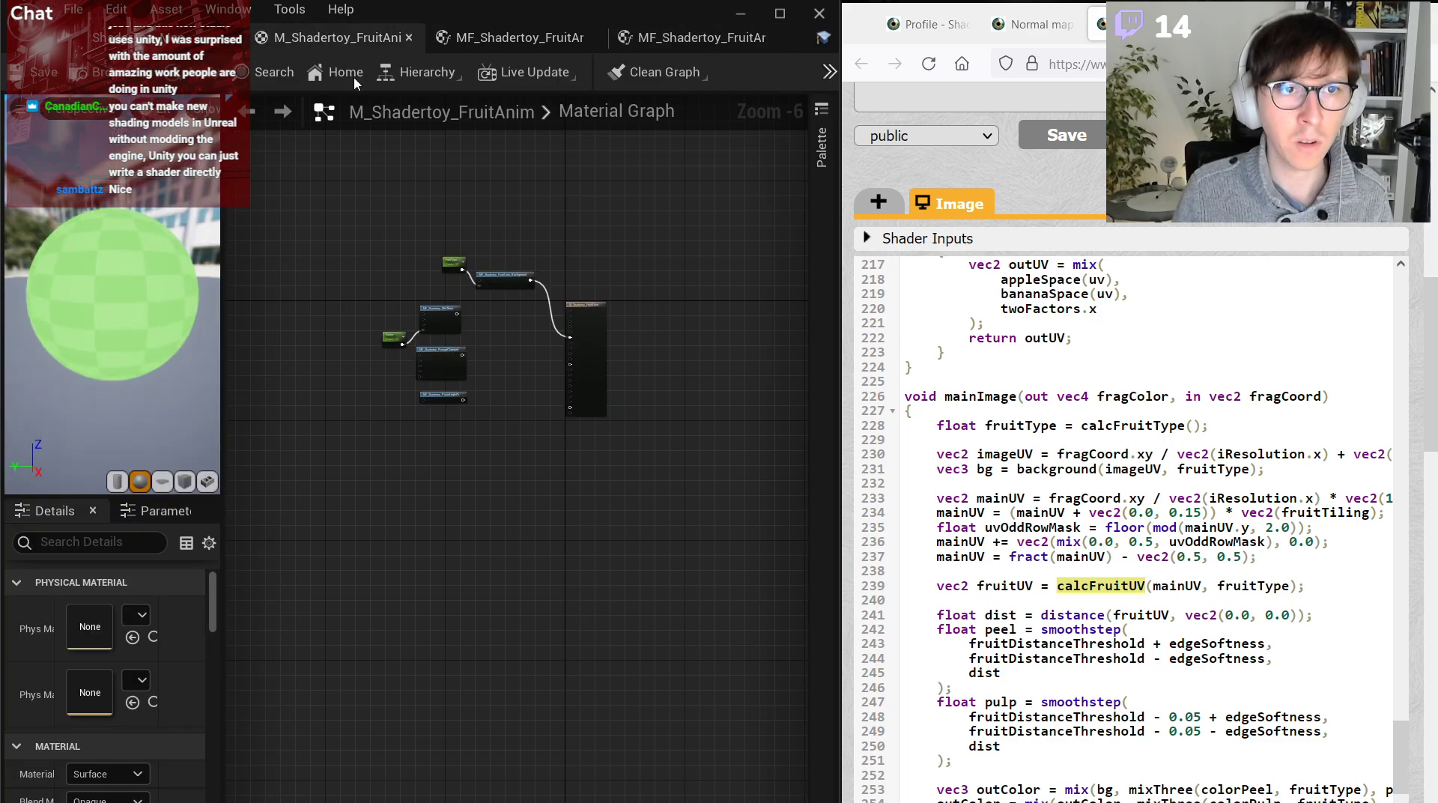
Move the Factor, MixThree, RemapClamped and PolarAngle01 nodes lower, leaving free space beneath the Background function.
scroll(525, 359, up, 4)
scroll(586, 407, down, 1)
drag(570, 644, 249, 353)
drag(524, 353, 547, 491)
click(480, 316)
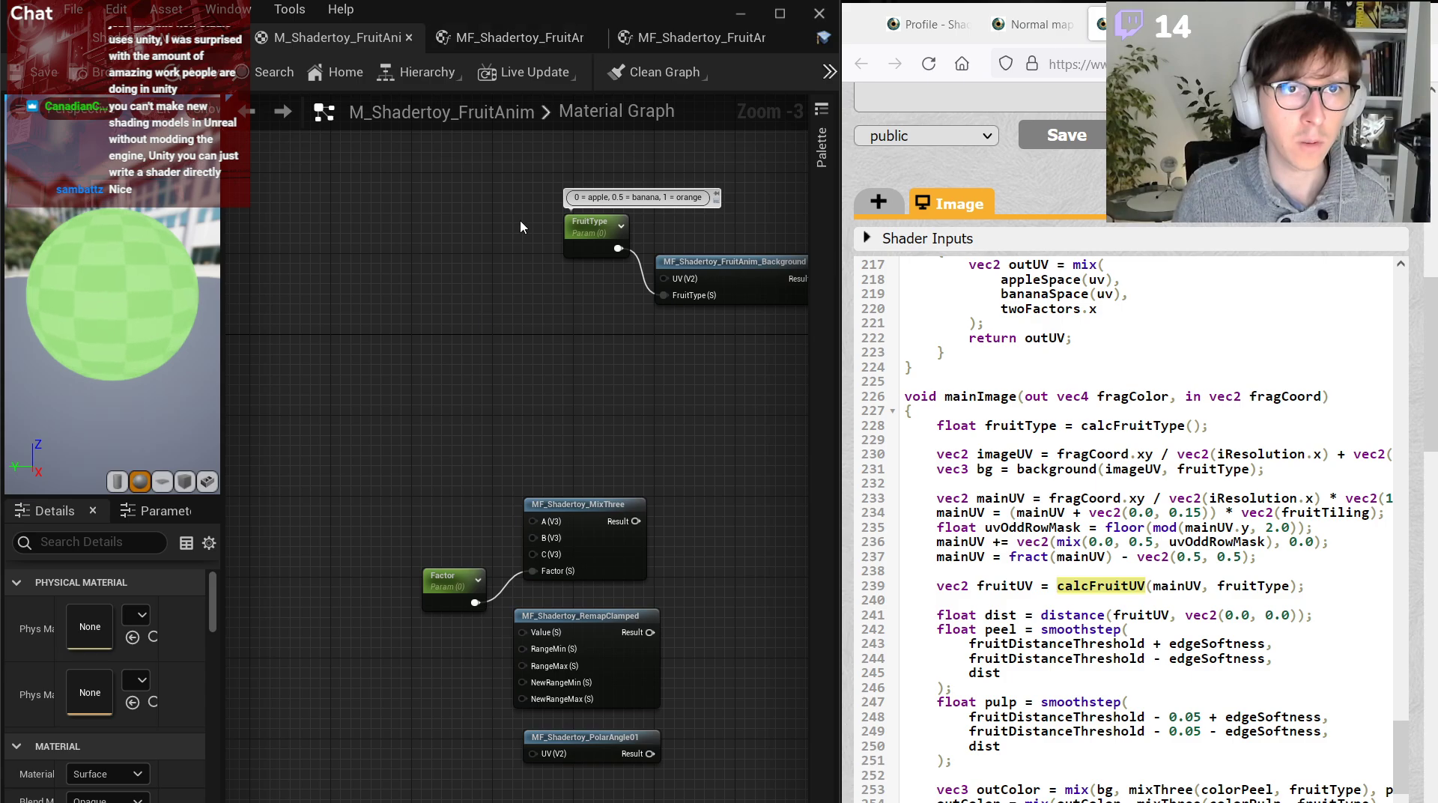
Add the MF_Shadertoy_FruitAnim_AppleSpace function above MixThree and place a TexCoord node in front of it.
right_click(492, 331)
text(apple)
key(Return)
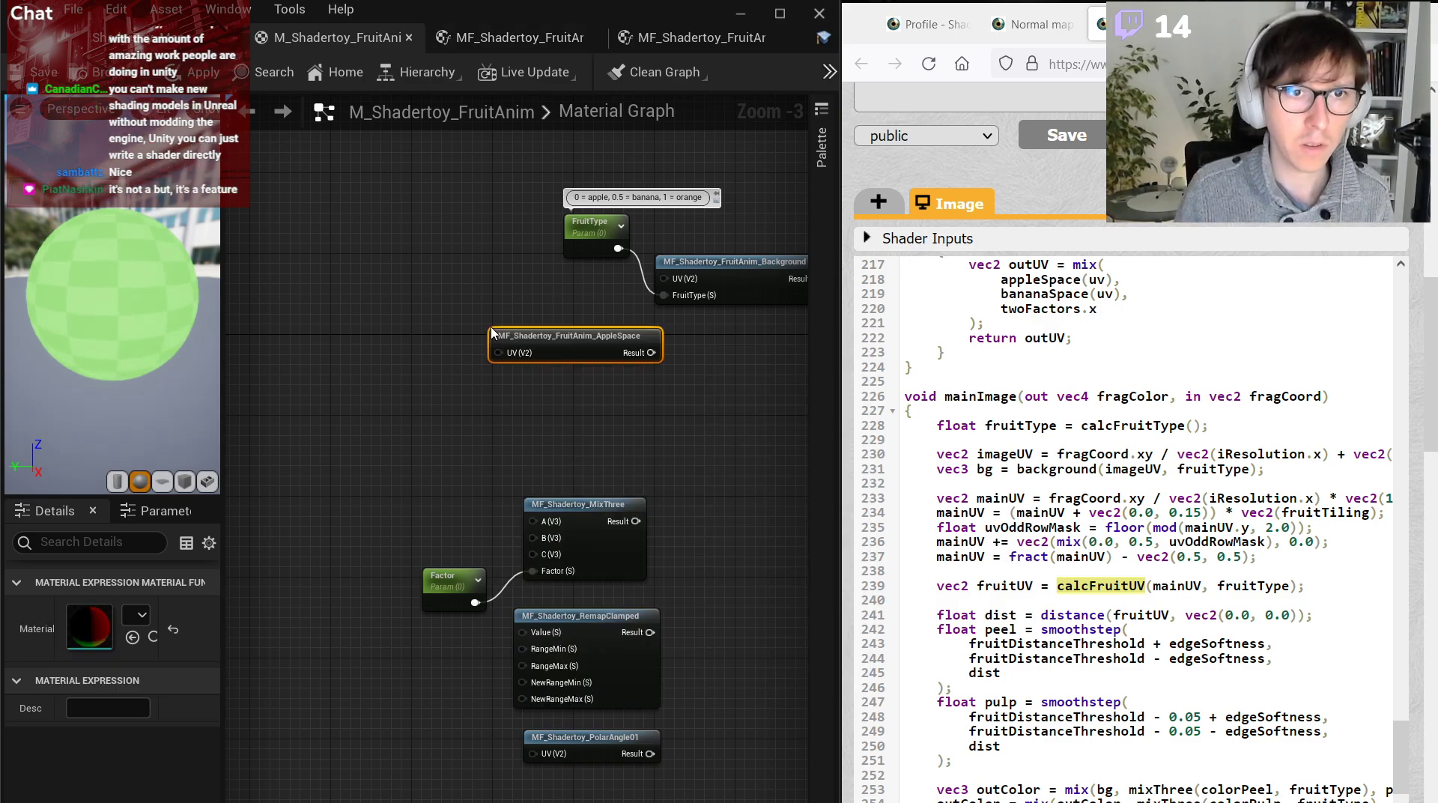
drag(535, 350, 551, 439)
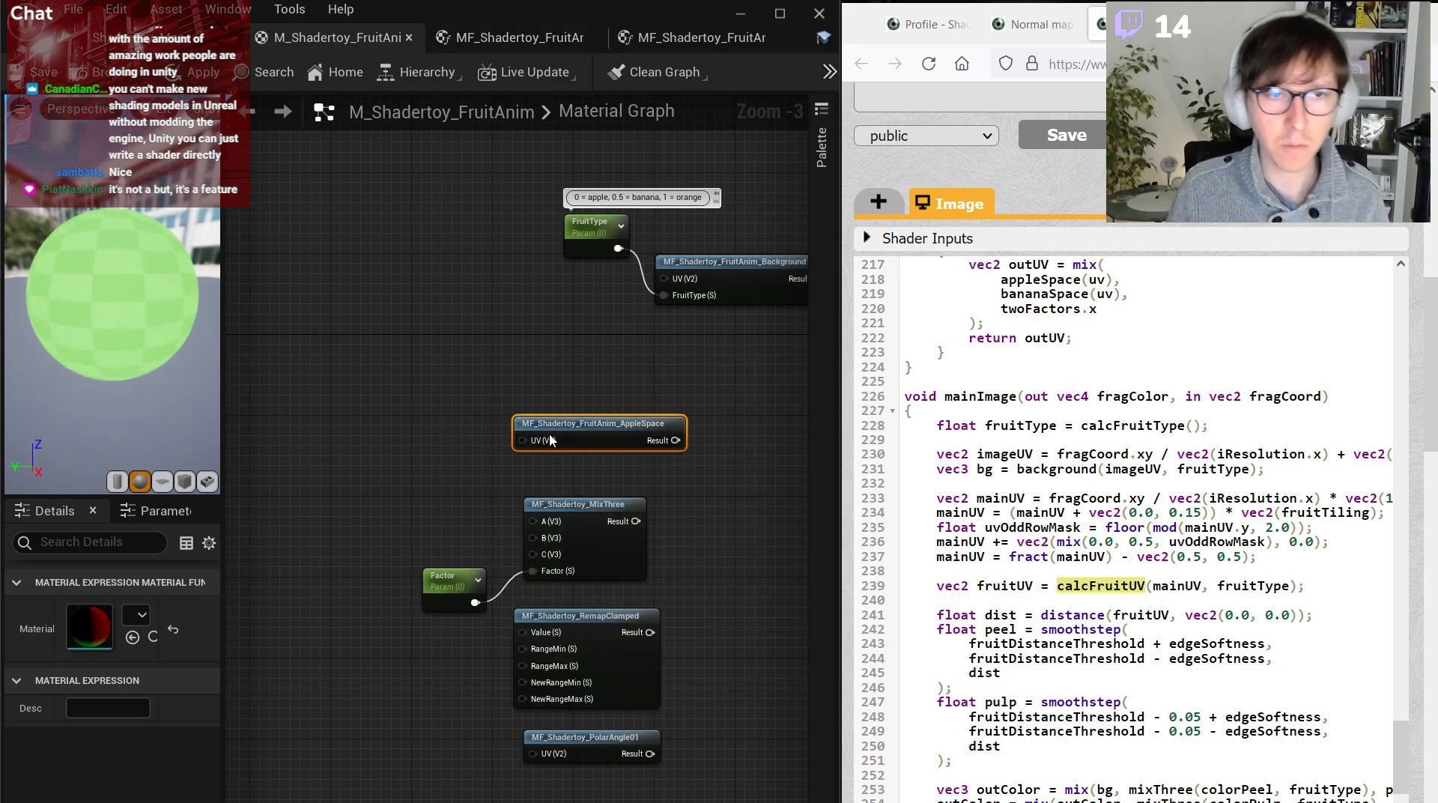
click(424, 397)
scroll(431, 424, up, 2)
click(432, 425)
drag(450, 420, 420, 409)
Examine how mainImage computes mainUV for calcFruitUV, from the resolution scaling through fruitTiling to the final fract line.
click(1129, 586)
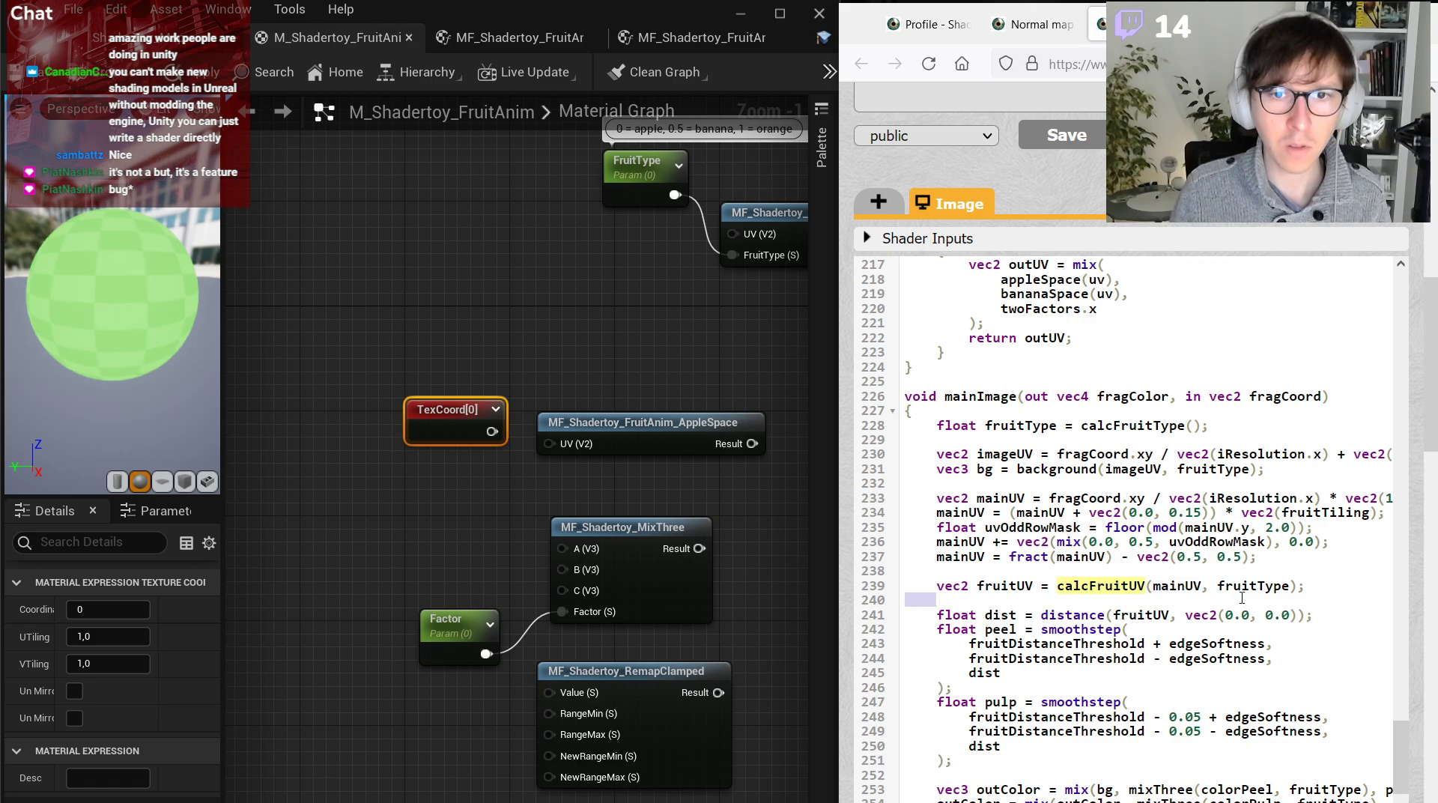
double_click(1187, 588)
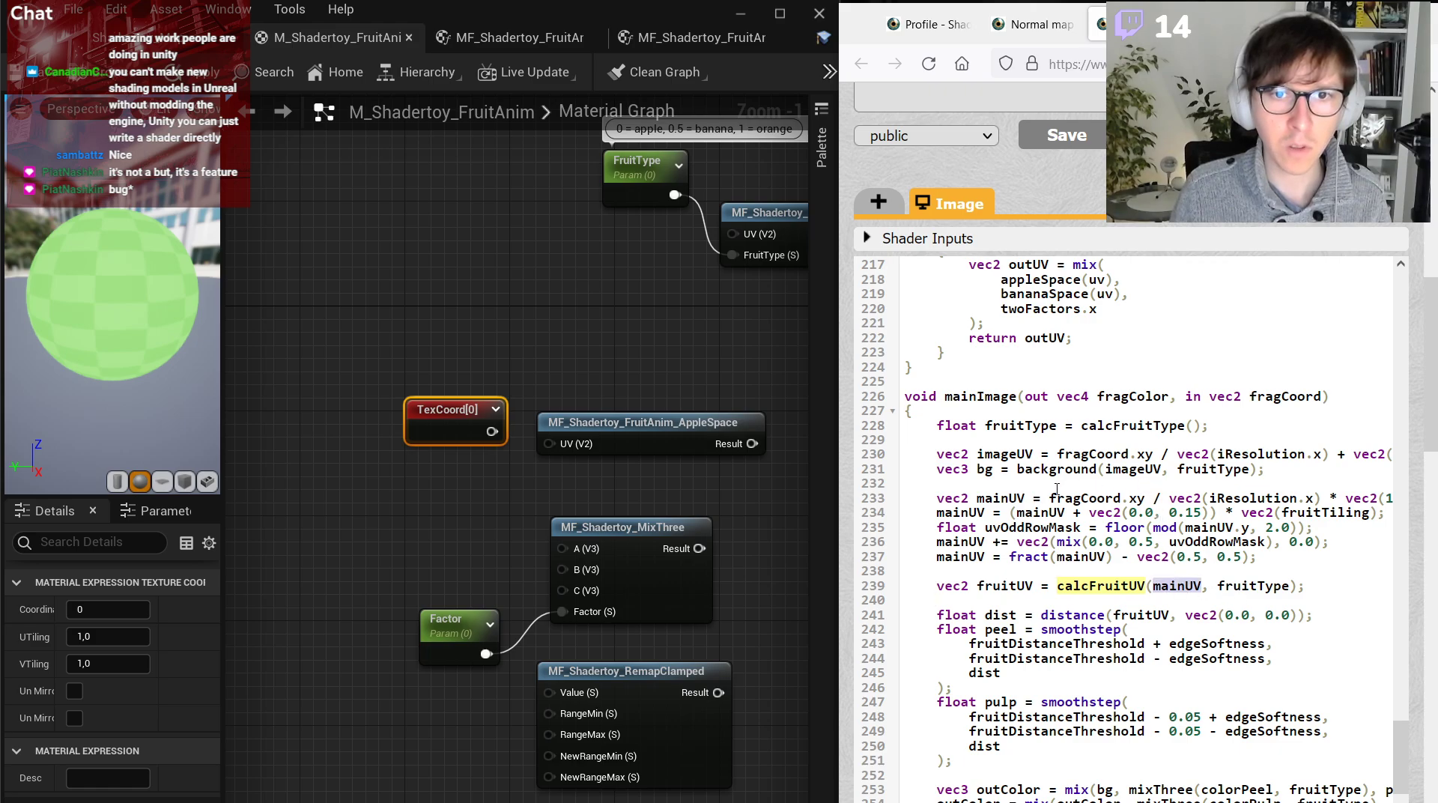
drag(1076, 498, 1362, 498)
click(1287, 498)
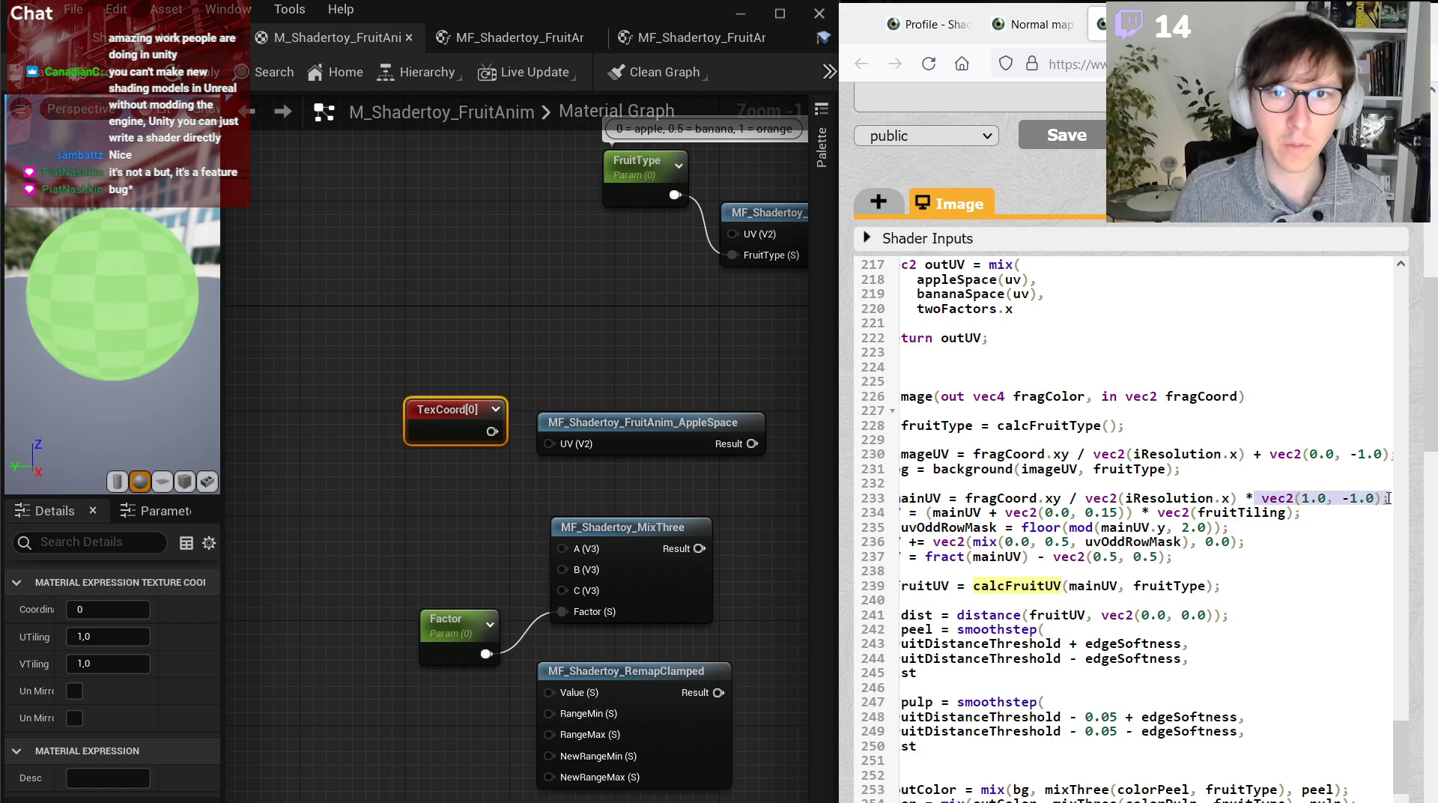
click(1266, 498)
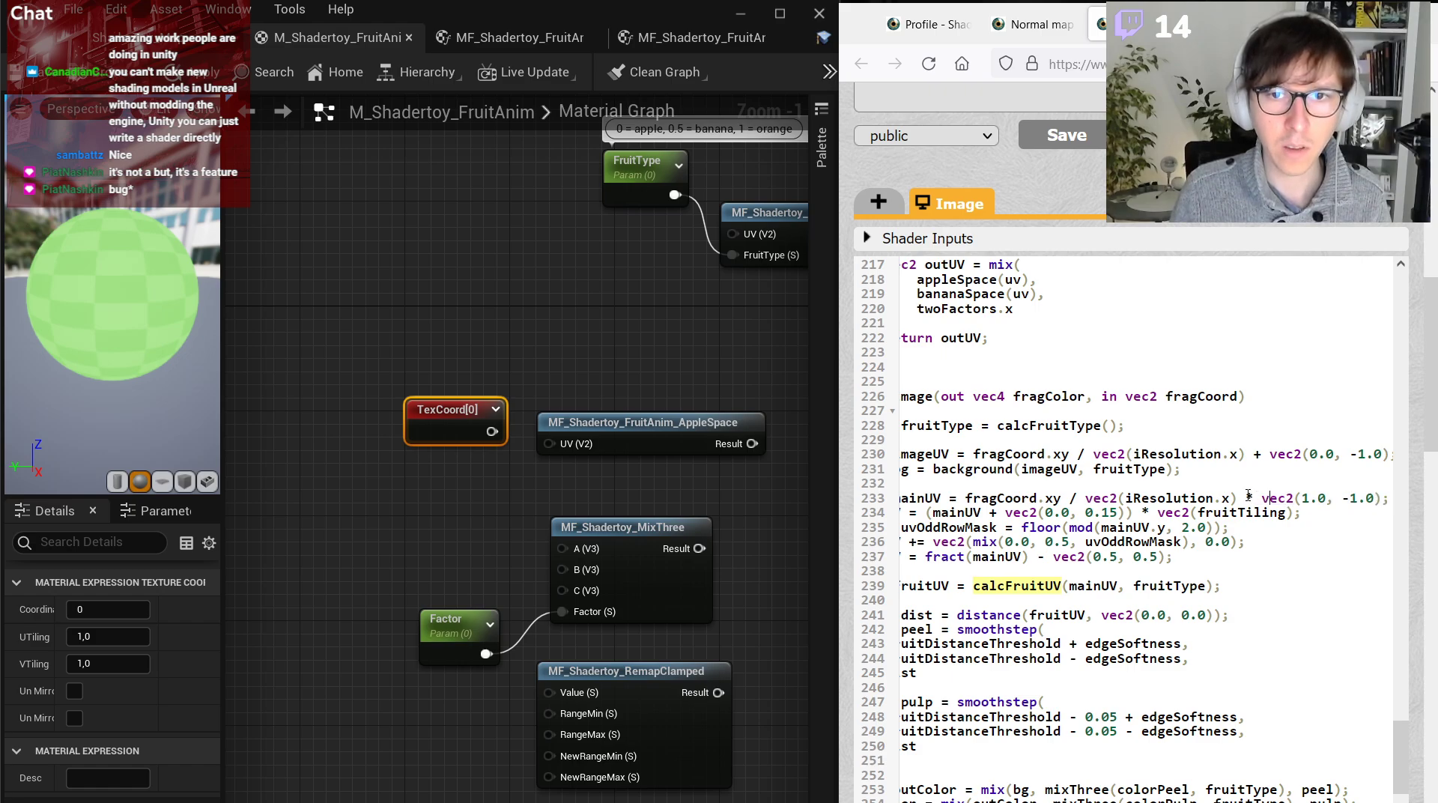
drag(1249, 498, 898, 498)
click(1061, 501)
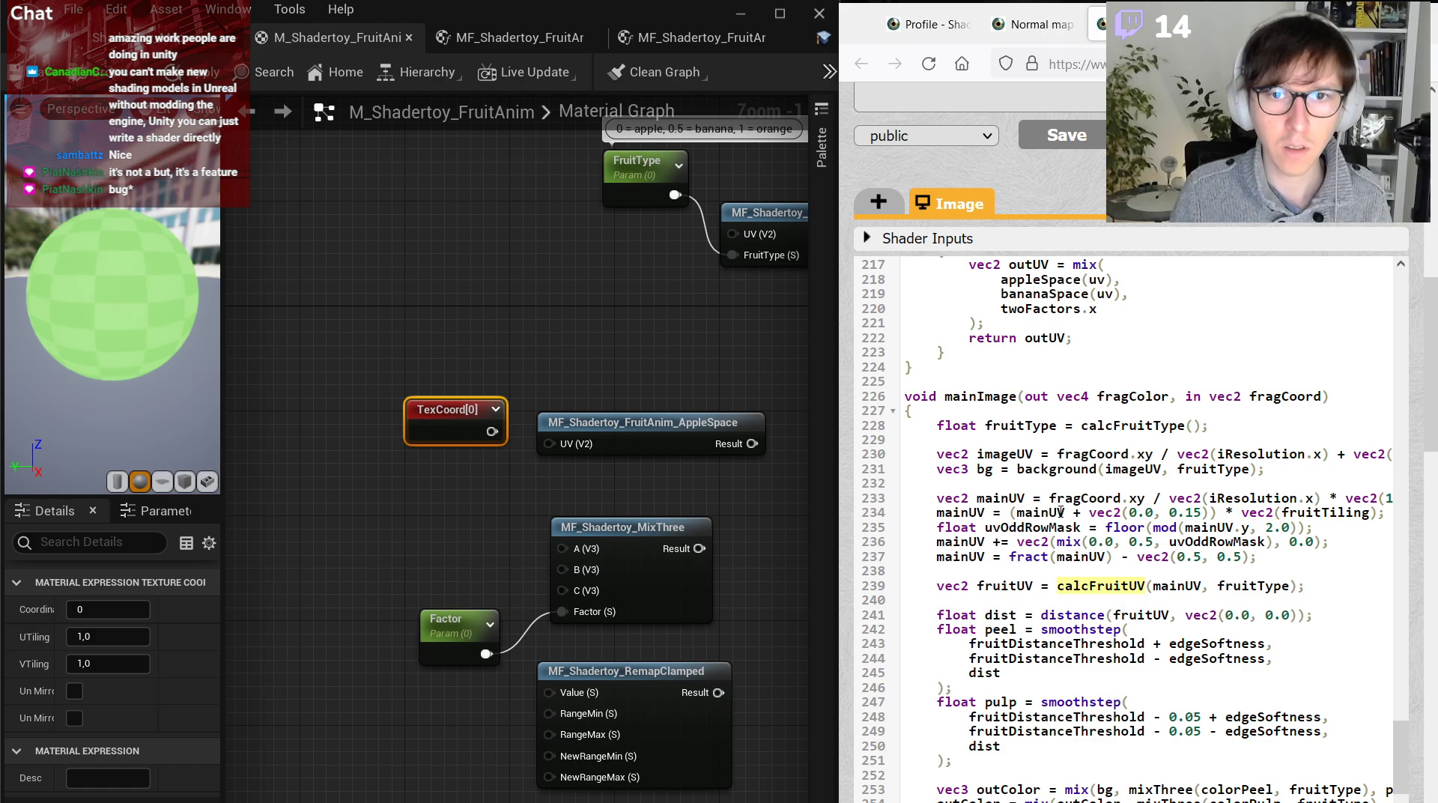
mouse_move(1061, 513)
mouse_down()
mouse_move(1401, 516)
mouse_move(1056, 511)
mouse_up()
click(1333, 512)
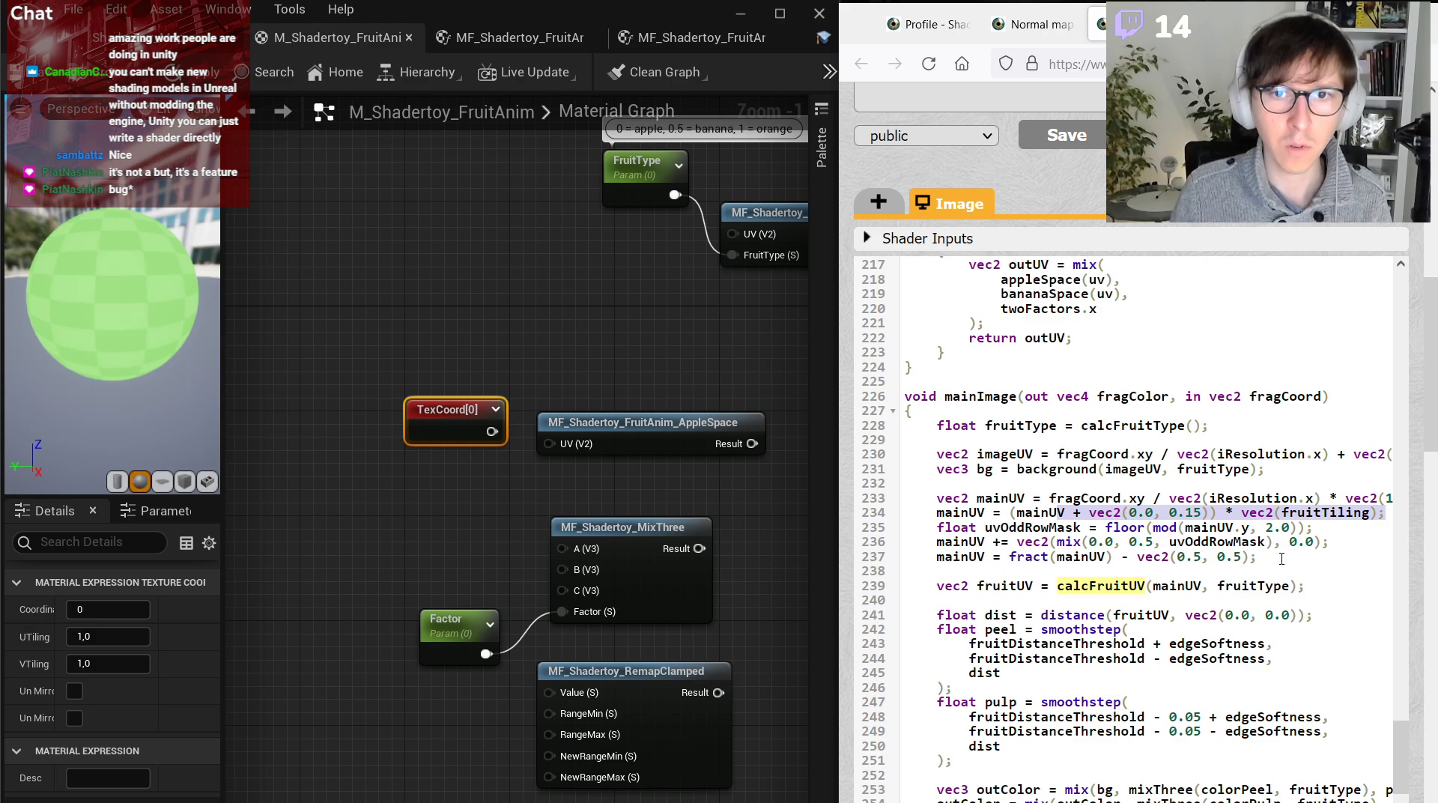
drag(1282, 558, 935, 502)
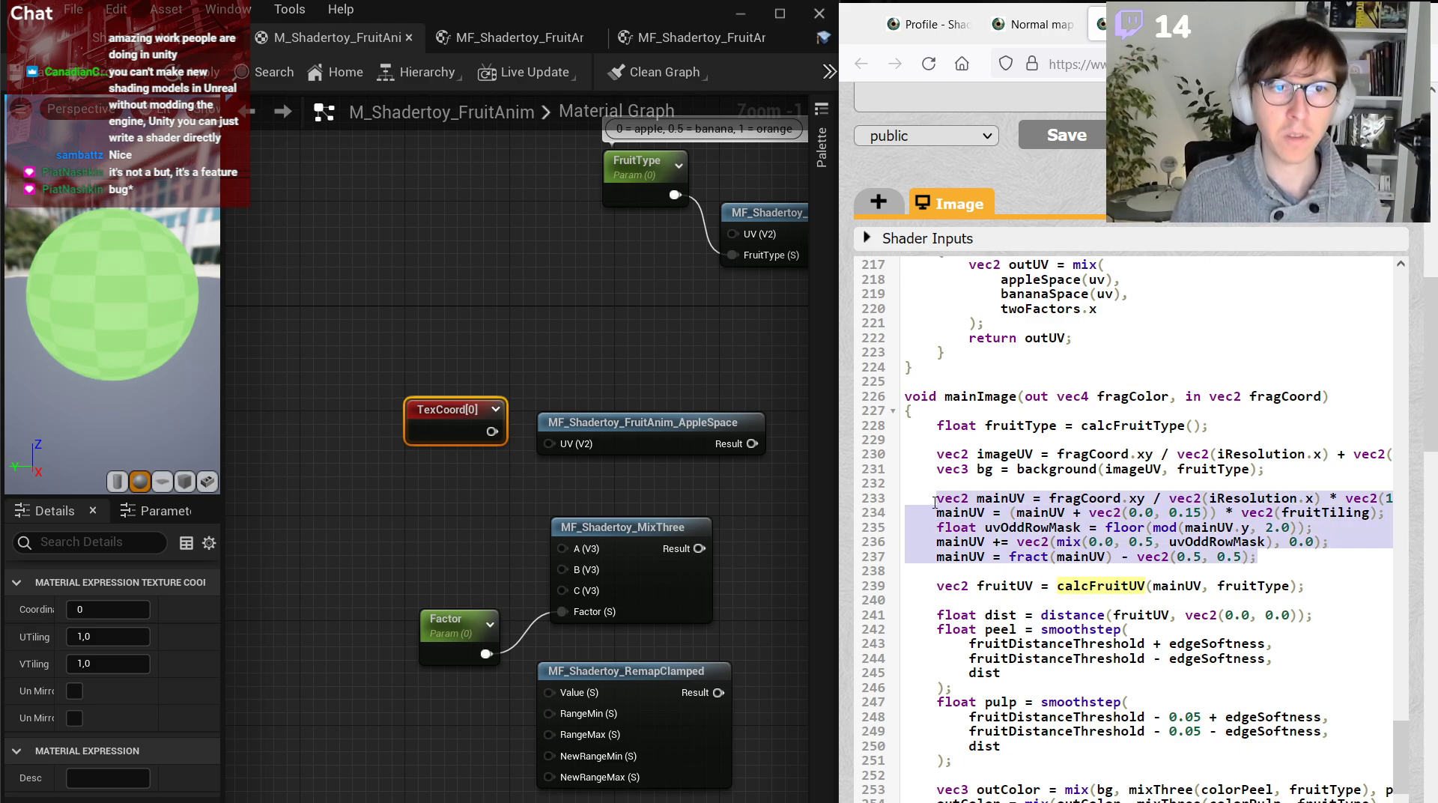
Connect the TexCoord node to the UV input of the AppleSpace function.
click(633, 529)
drag(492, 432, 549, 444)
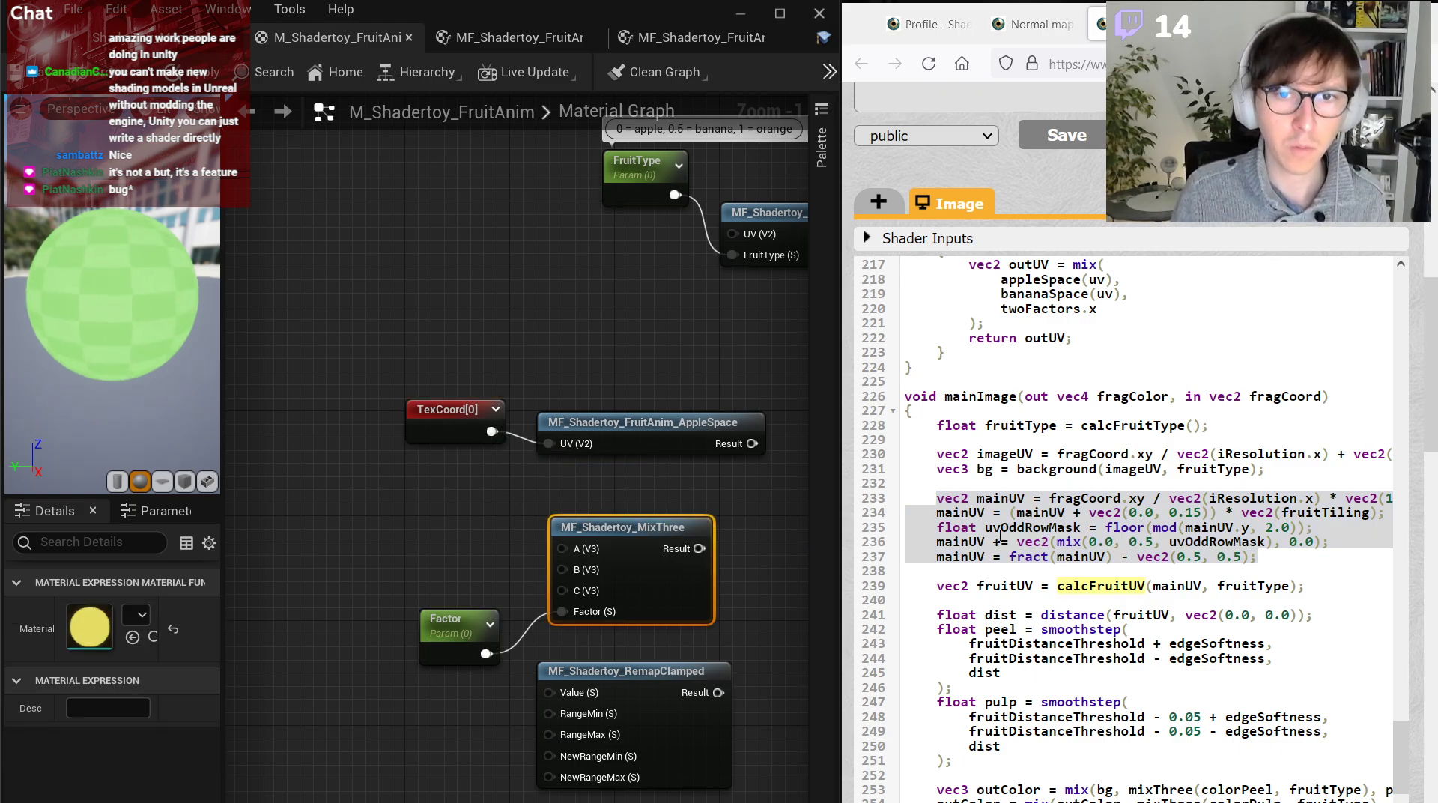
click(799, 543)
click(1139, 589)
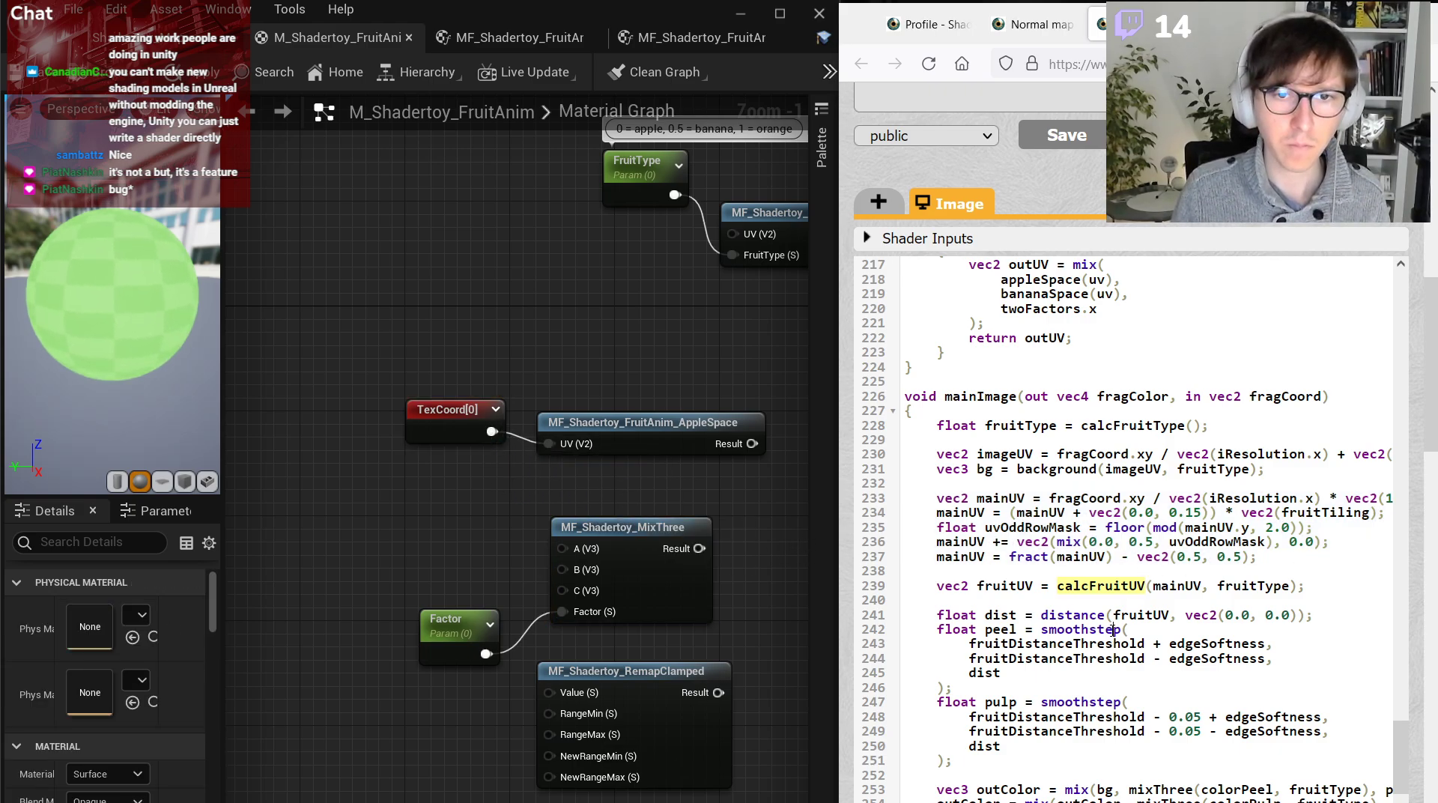
right_drag(740, 518, 570, 470)
scroll(608, 405, down, 1)
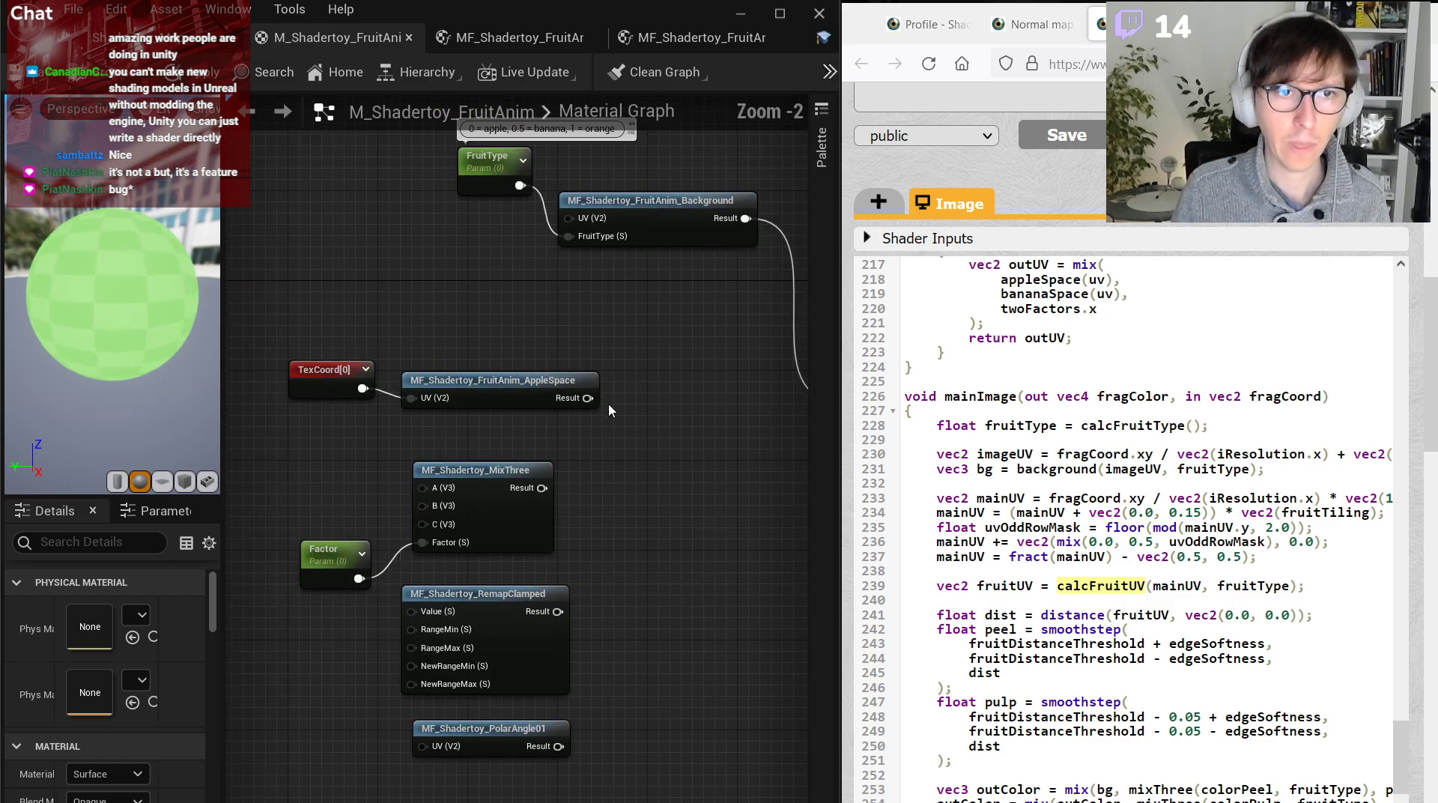
drag(588, 399, 658, 408)
text(dis)
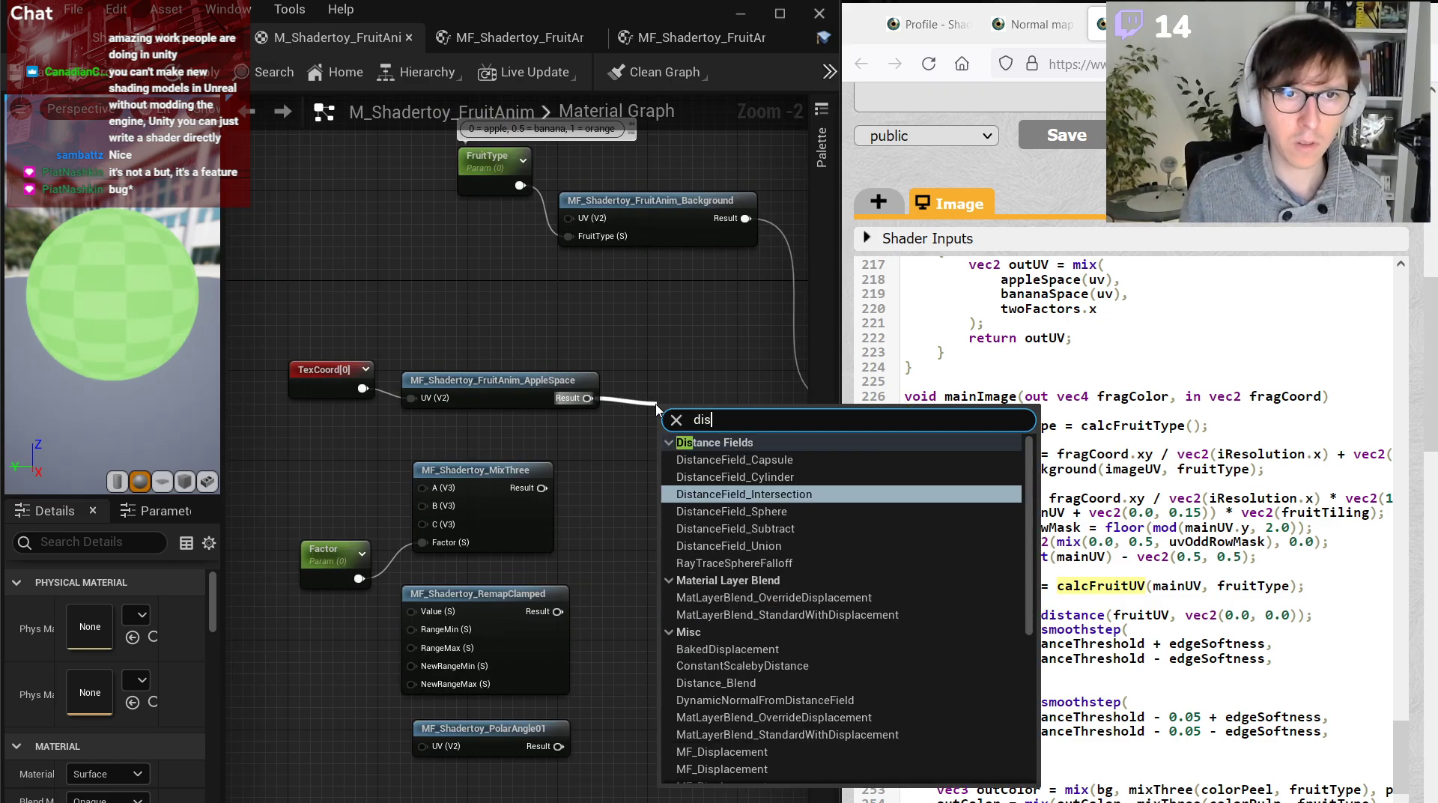
text(anc)
key(BackSpace)
key(BackSpace)
key(BackSpace)
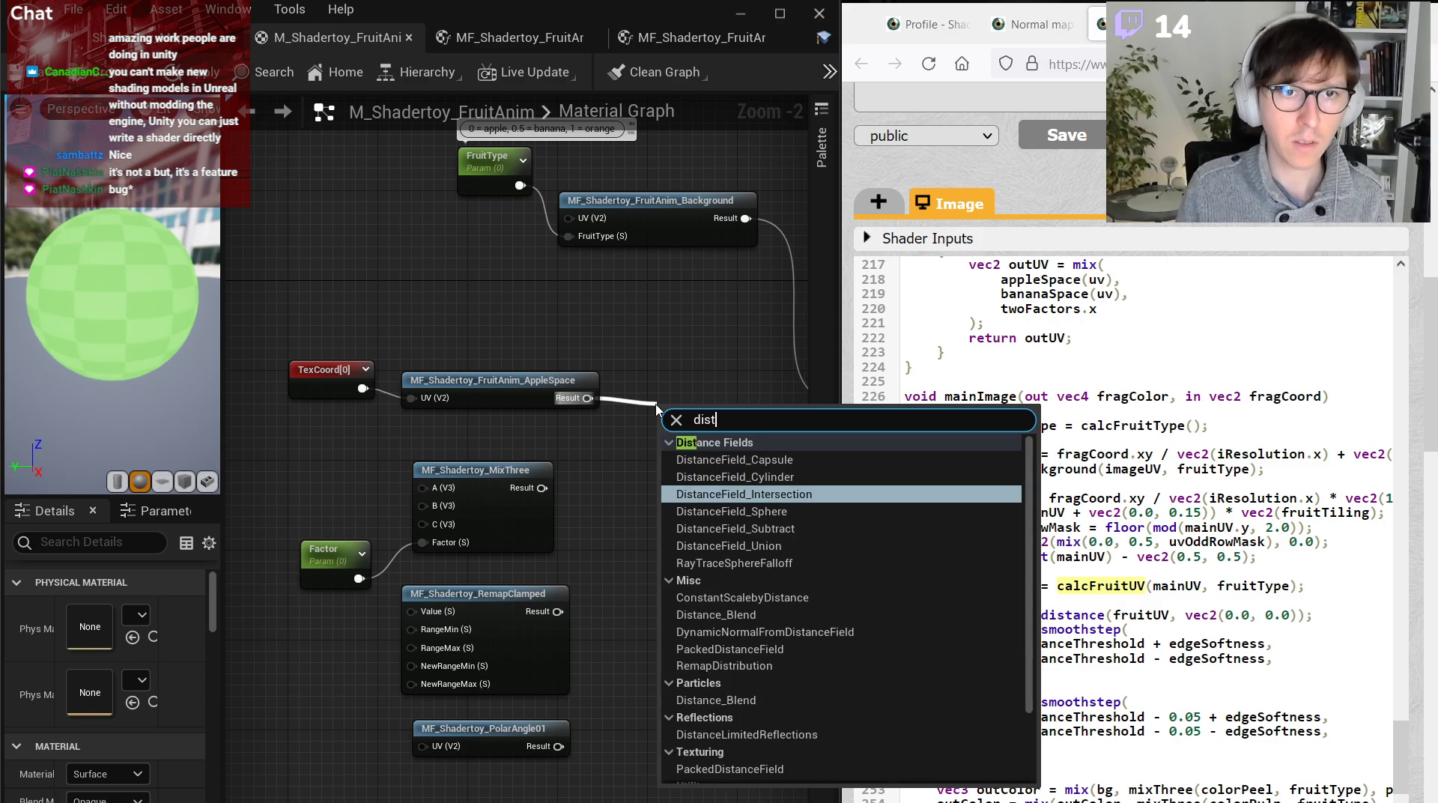
text(tan)
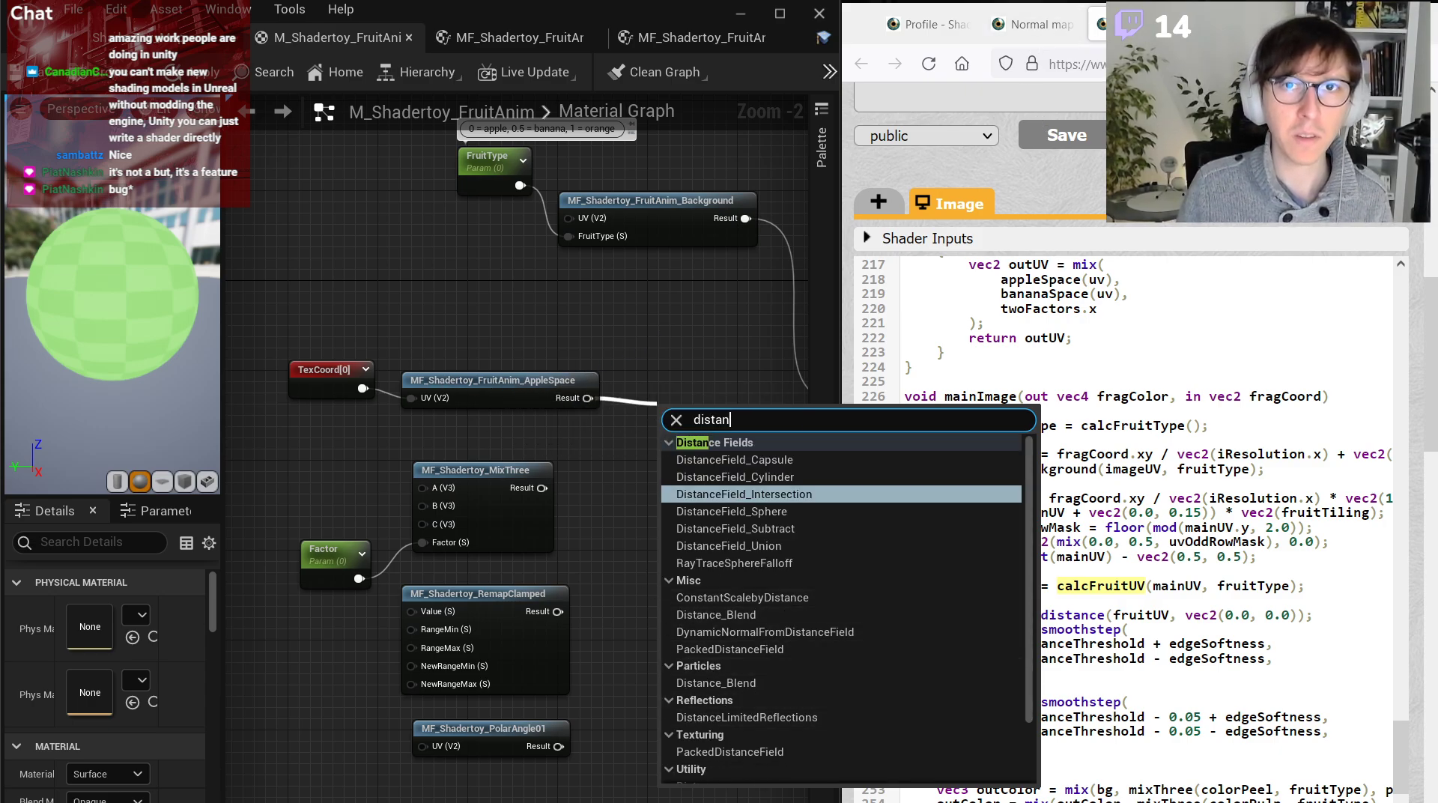
Open the Tech Art Aid website in a new browser tab and copy the link of the "2D Shadows Using Signed Distance Fields" video.
click(1208, 24)
text(te)
key(Return)
scroll(952, 363, down, 10)
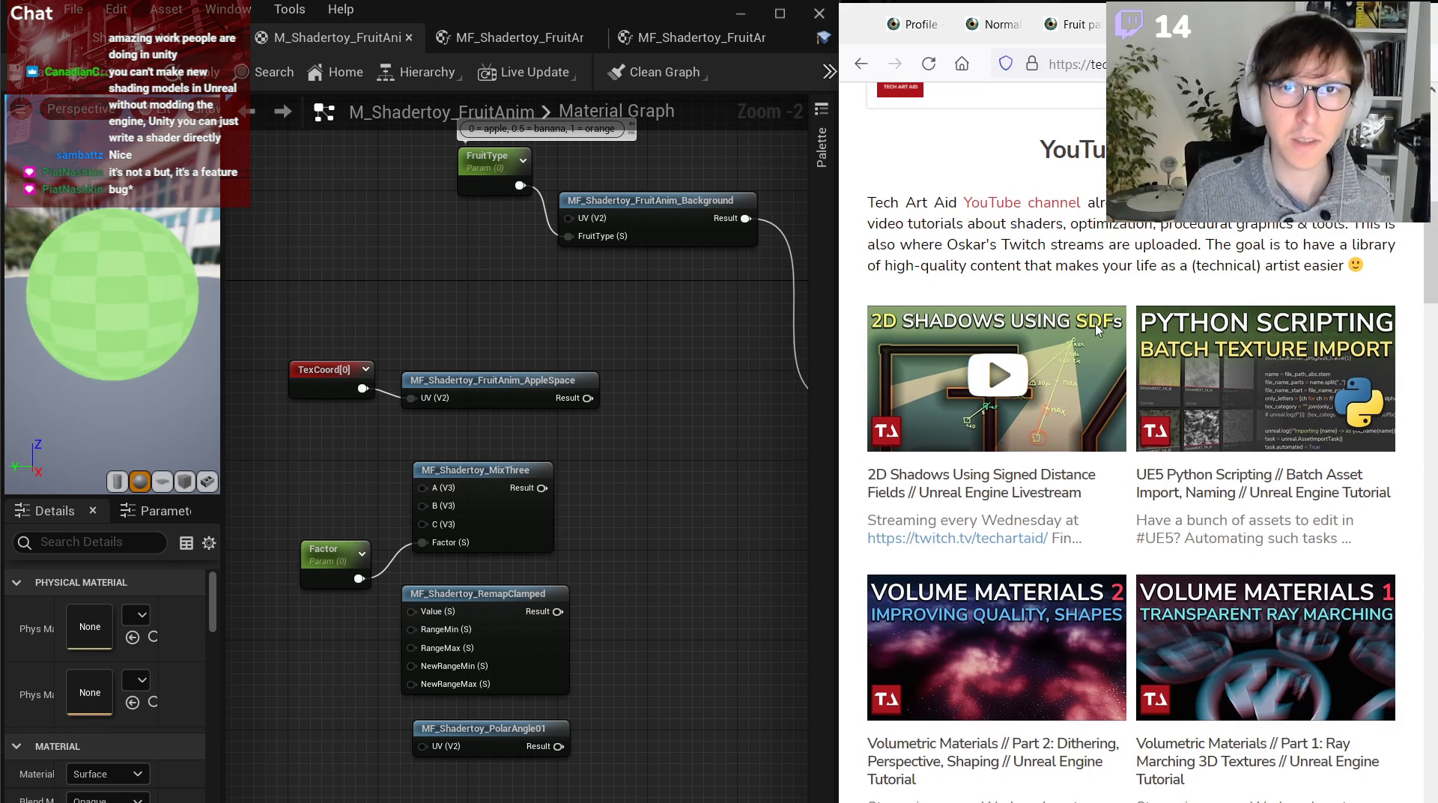
right_click(970, 398)
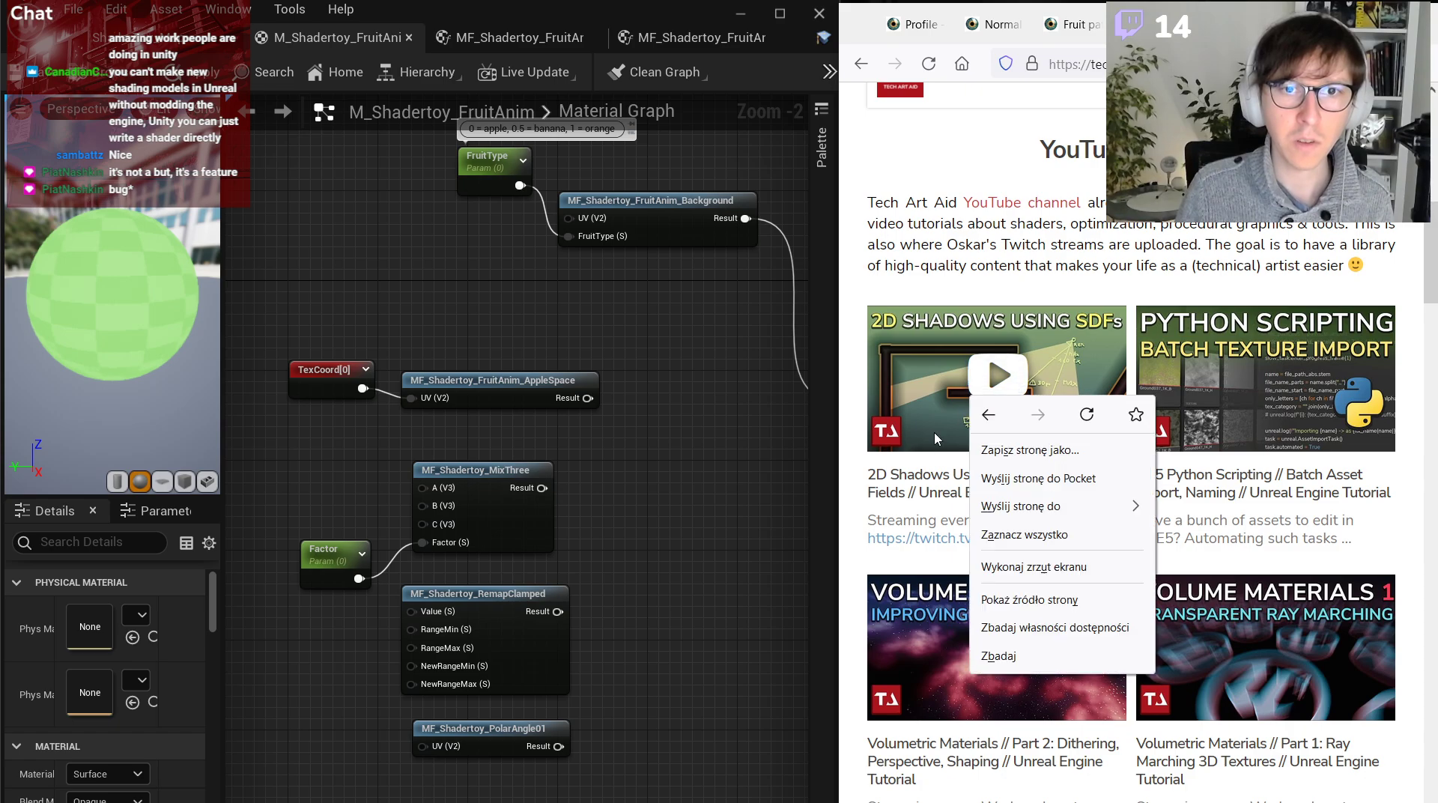
right_click(933, 492)
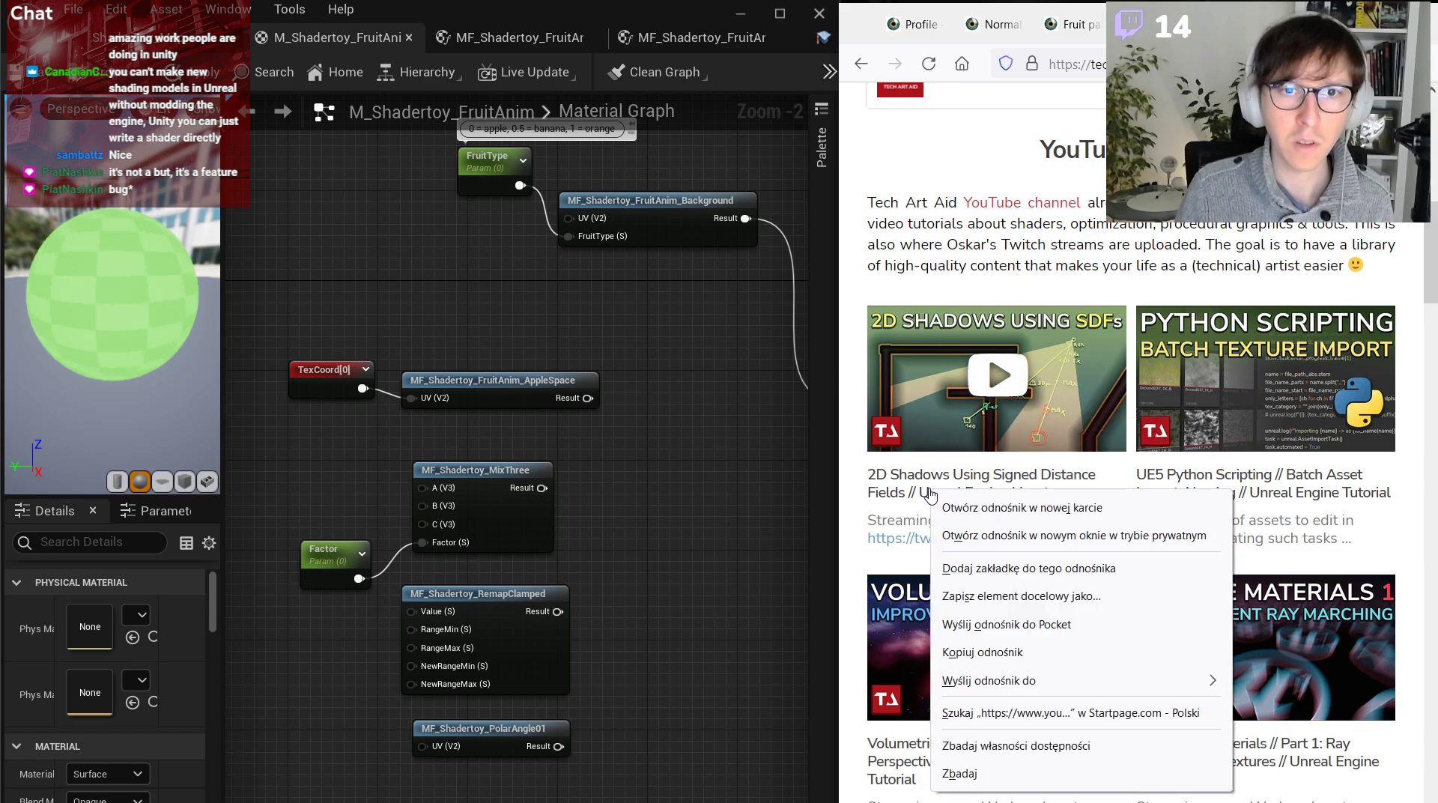
click(1002, 654)
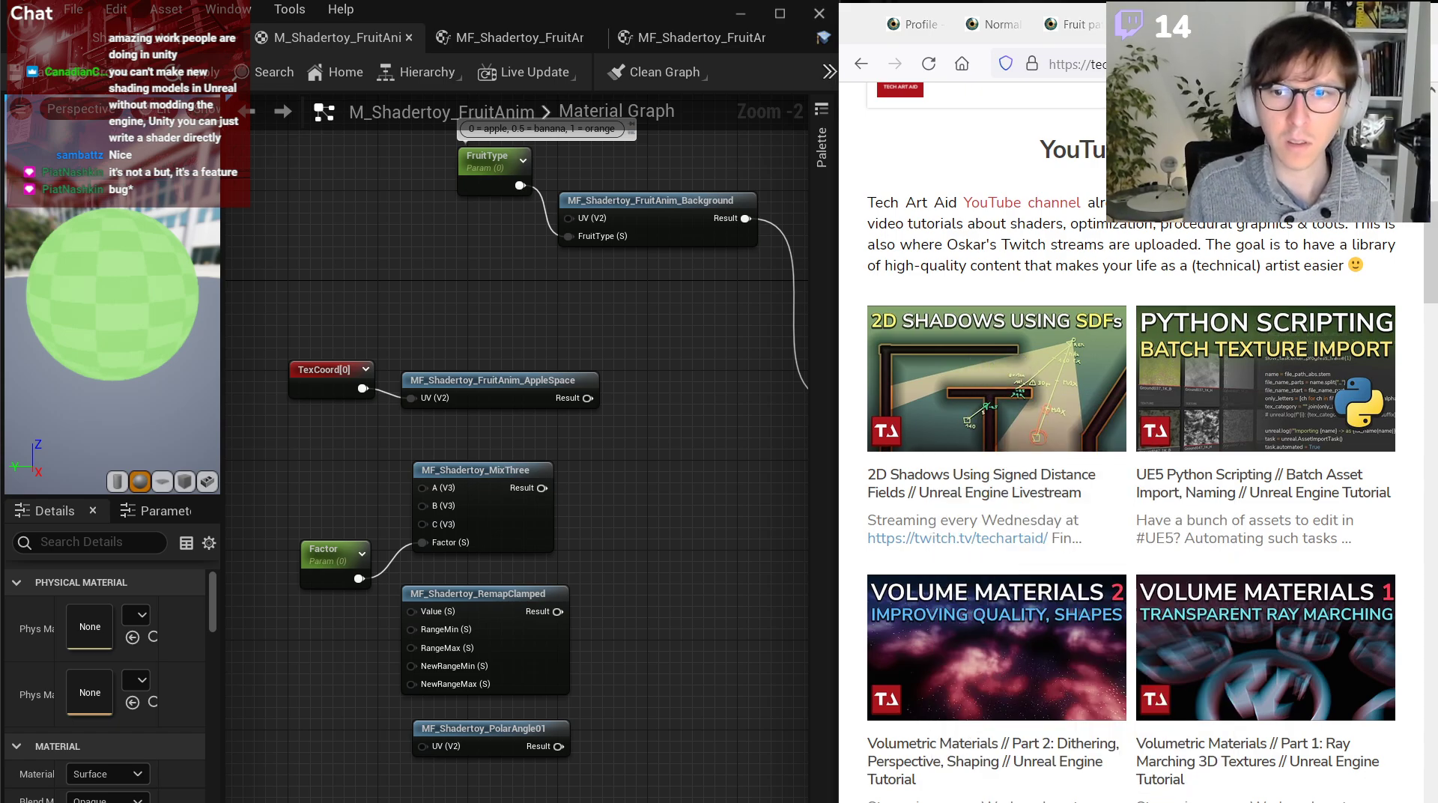
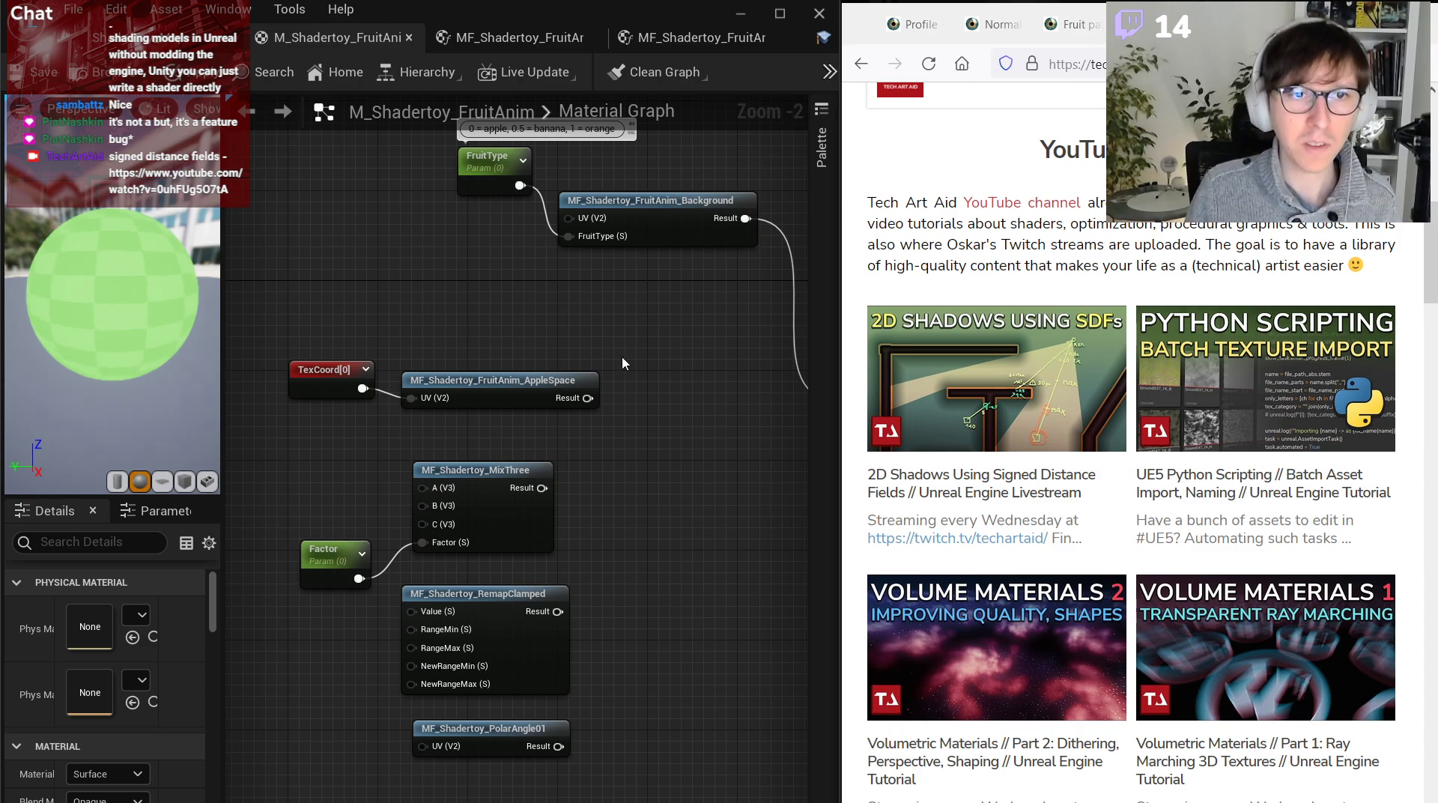
Return to the fruit shader code, open the AppleSpace function from the material and start previewing its Debug preview If node.
click(560, 391)
click(1058, 25)
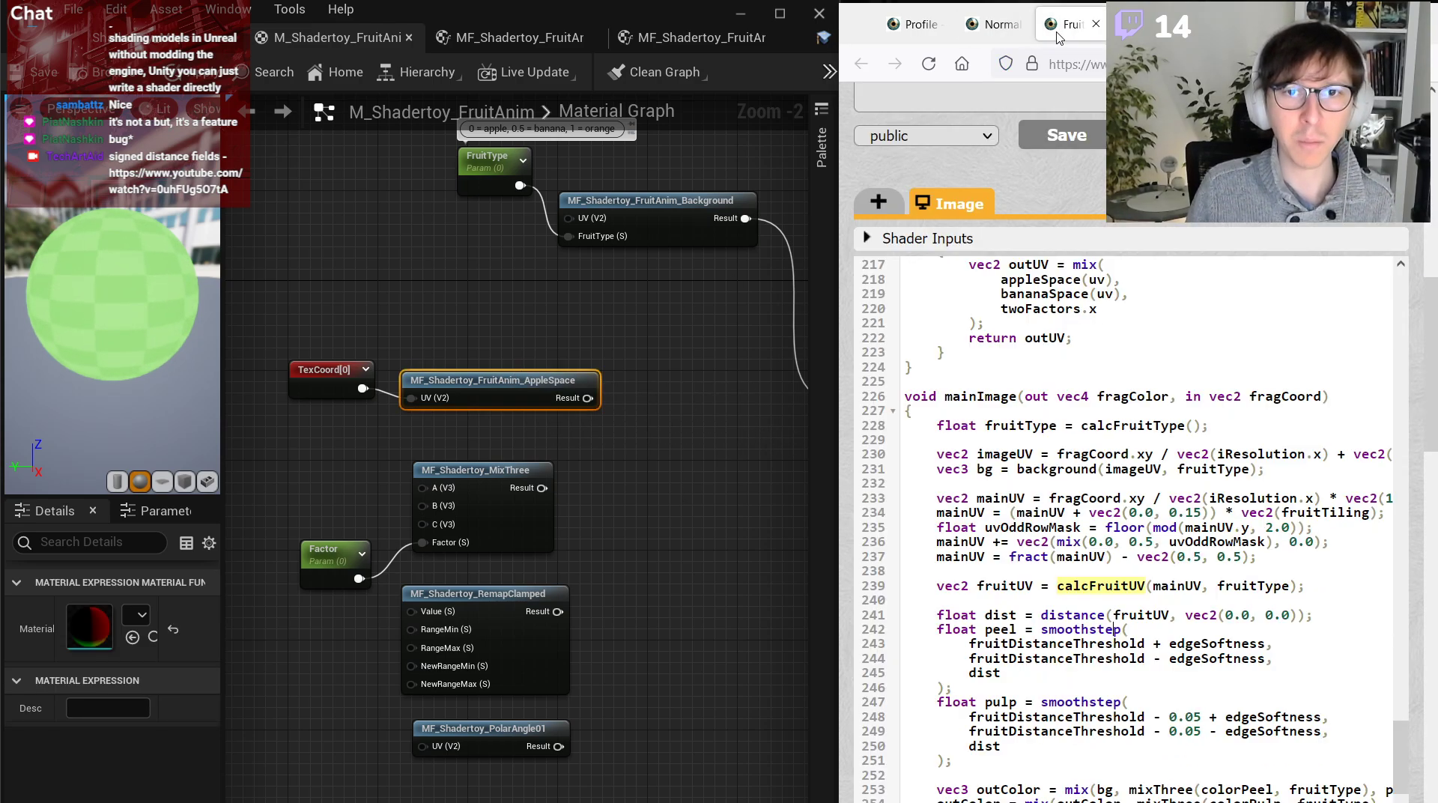
double_click(533, 388)
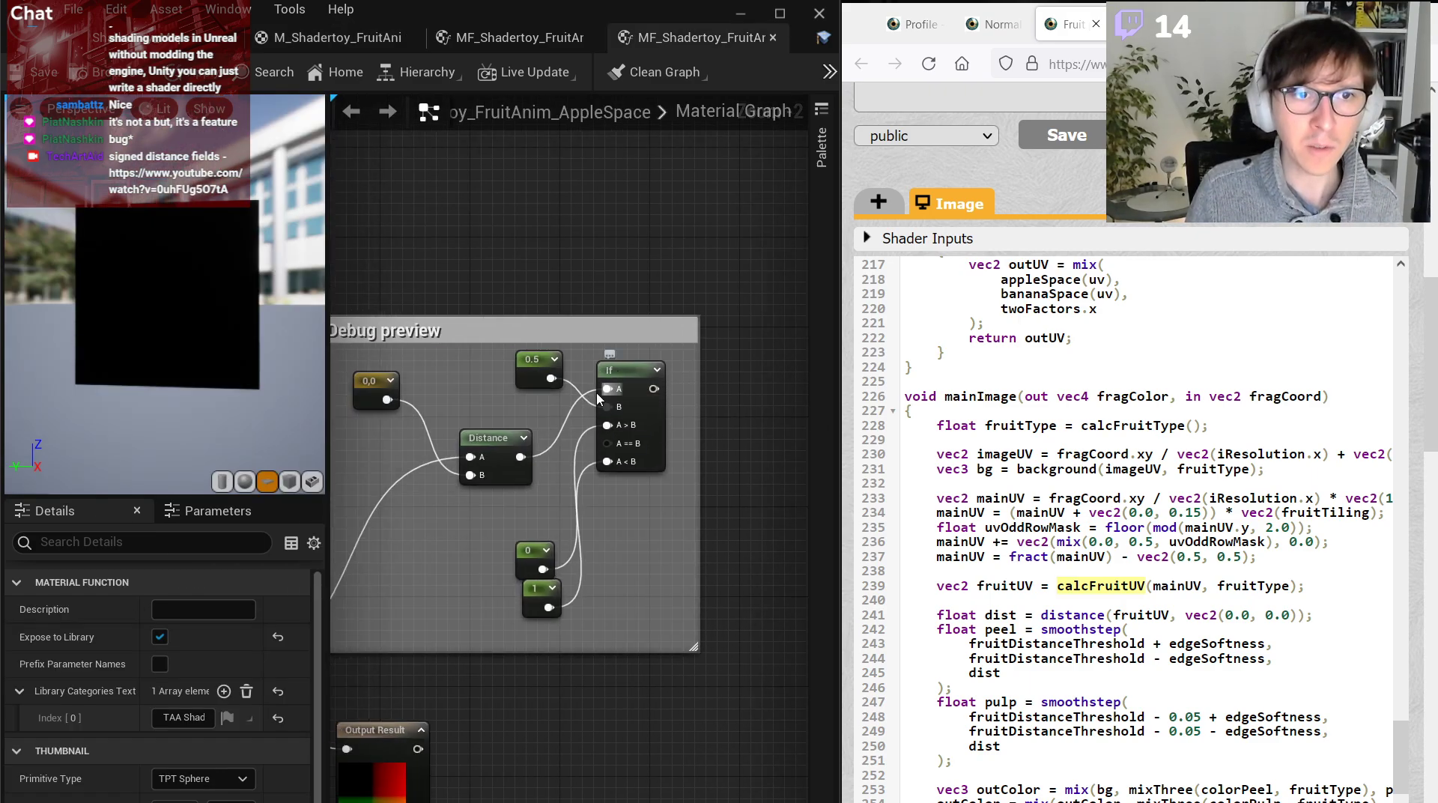
right_click(634, 397)
click(678, 411)
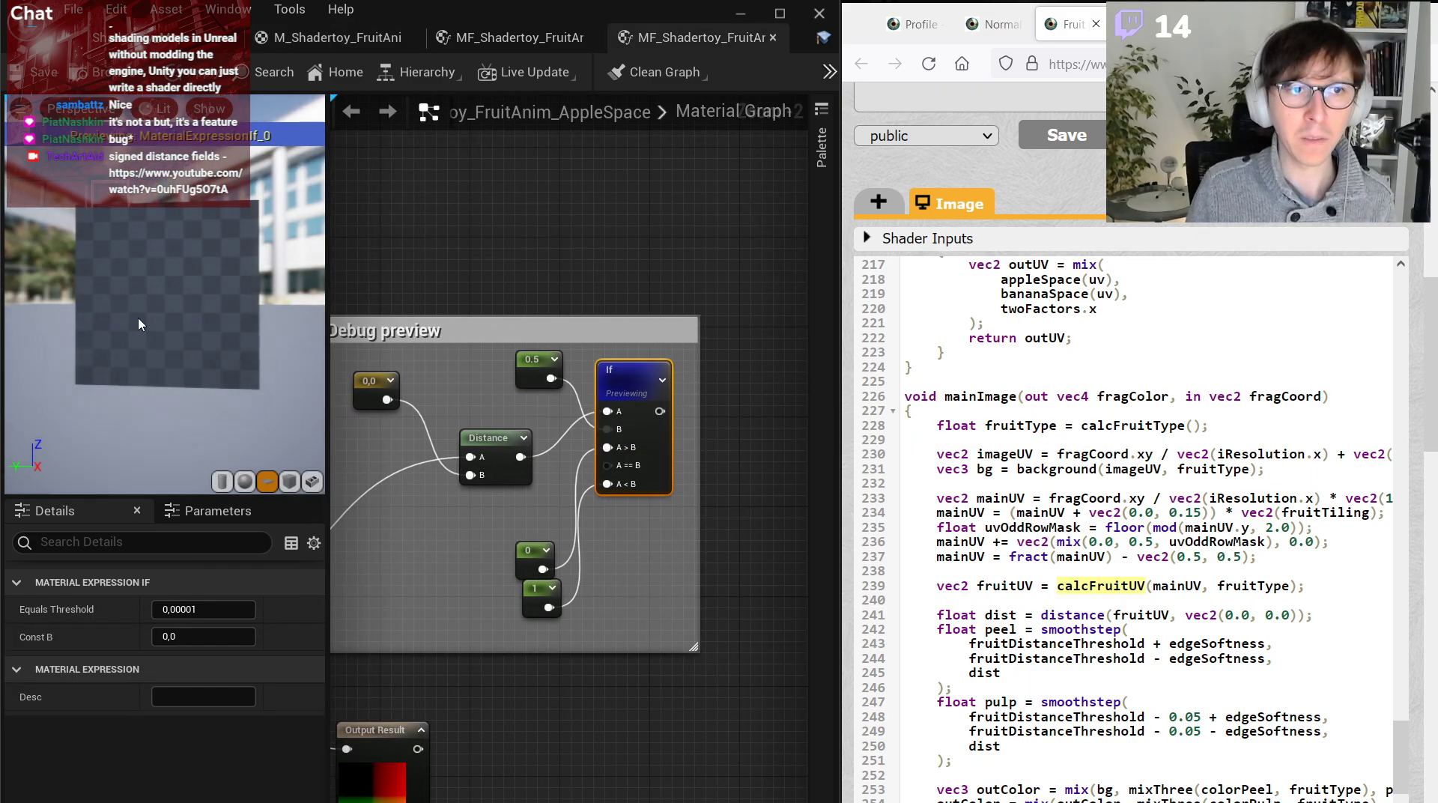
Preview the Distance node inside the AppleSpace function's Debug preview group.
right_drag(506, 451, 642, 442)
right_click(643, 442)
click(730, 482)
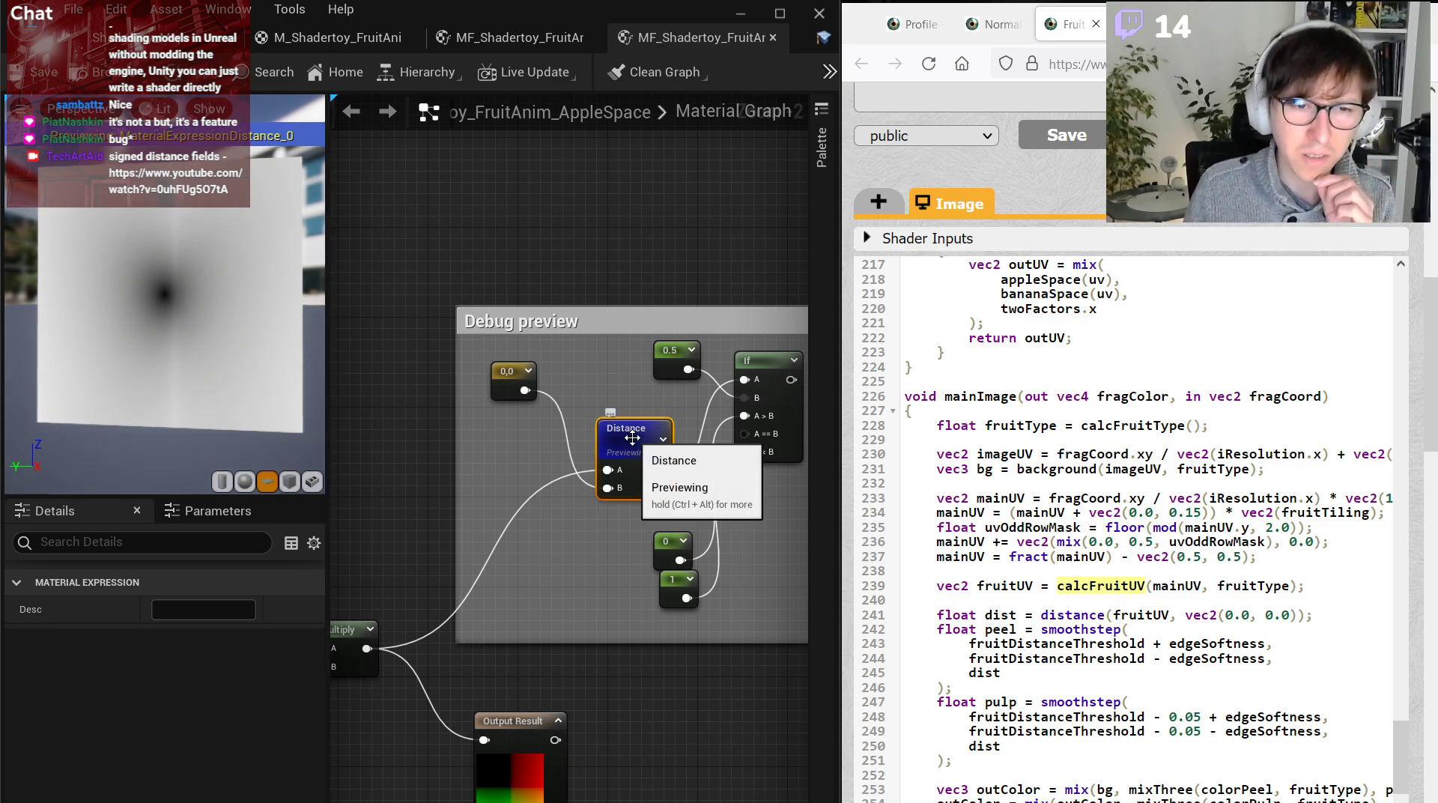
right_drag(632, 438, 700, 411)
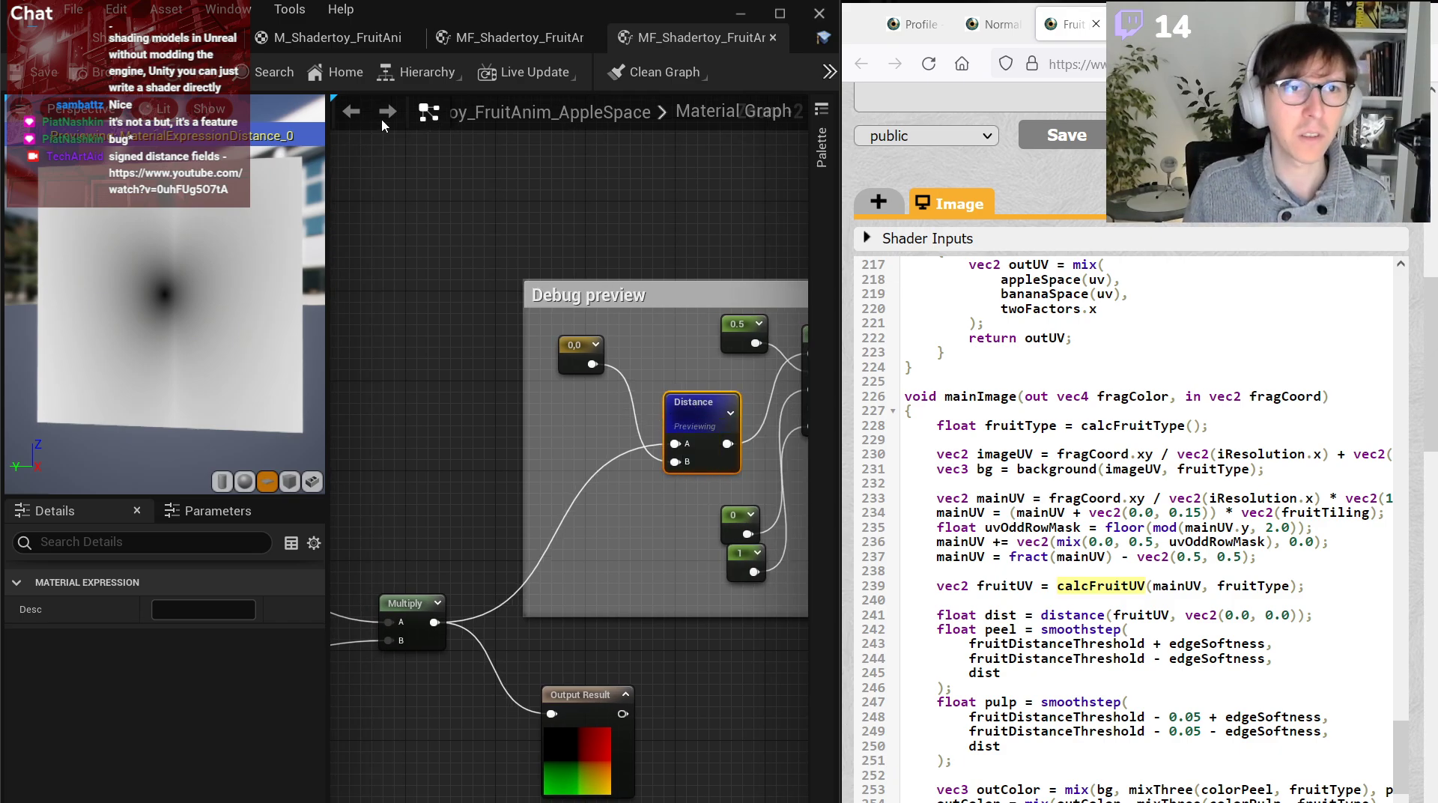
Close the AppleSpace function, return to the M_Shadertoy_FruitAnim material and start previewing its AppleSpace node.
click(773, 37)
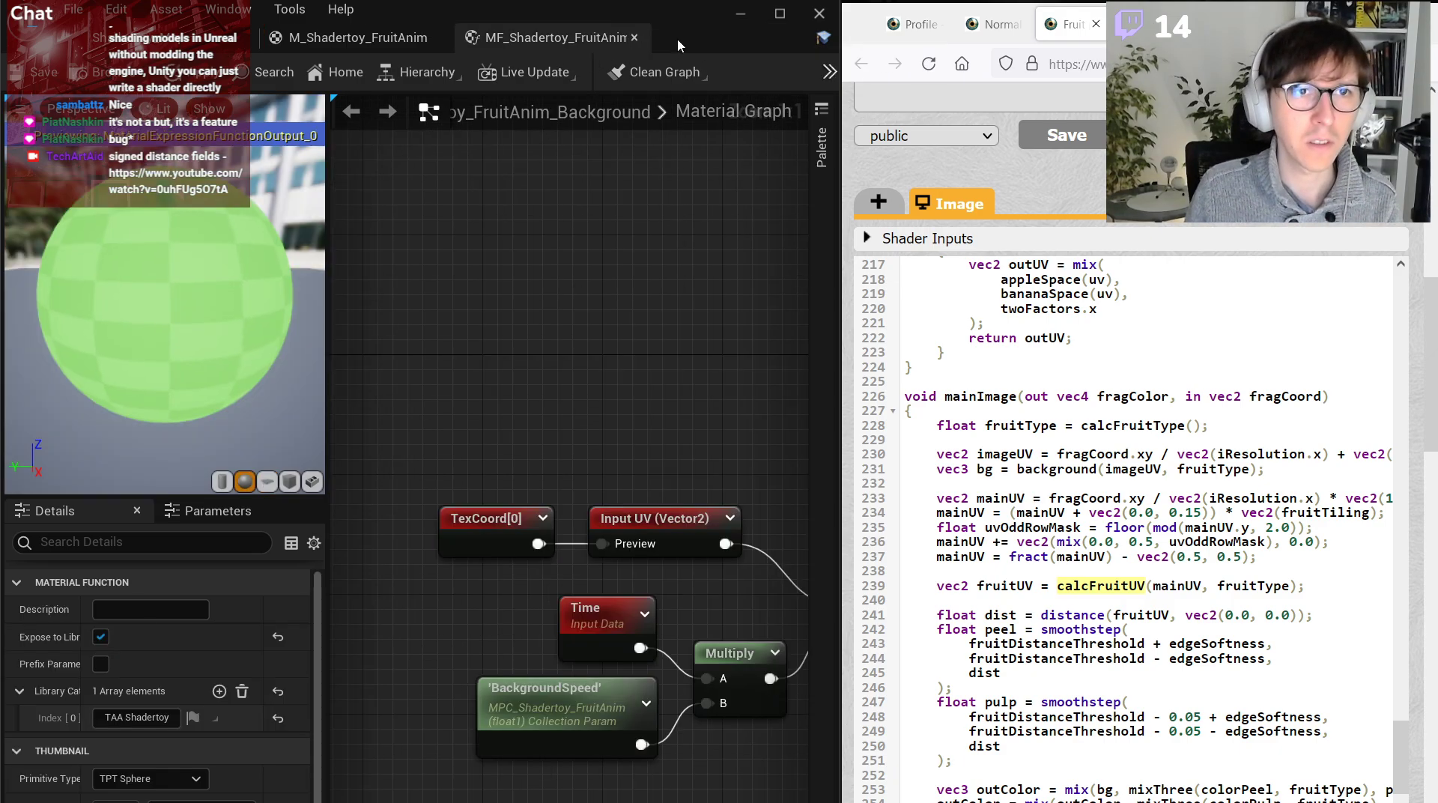
click(360, 44)
right_click(537, 367)
right_click(519, 380)
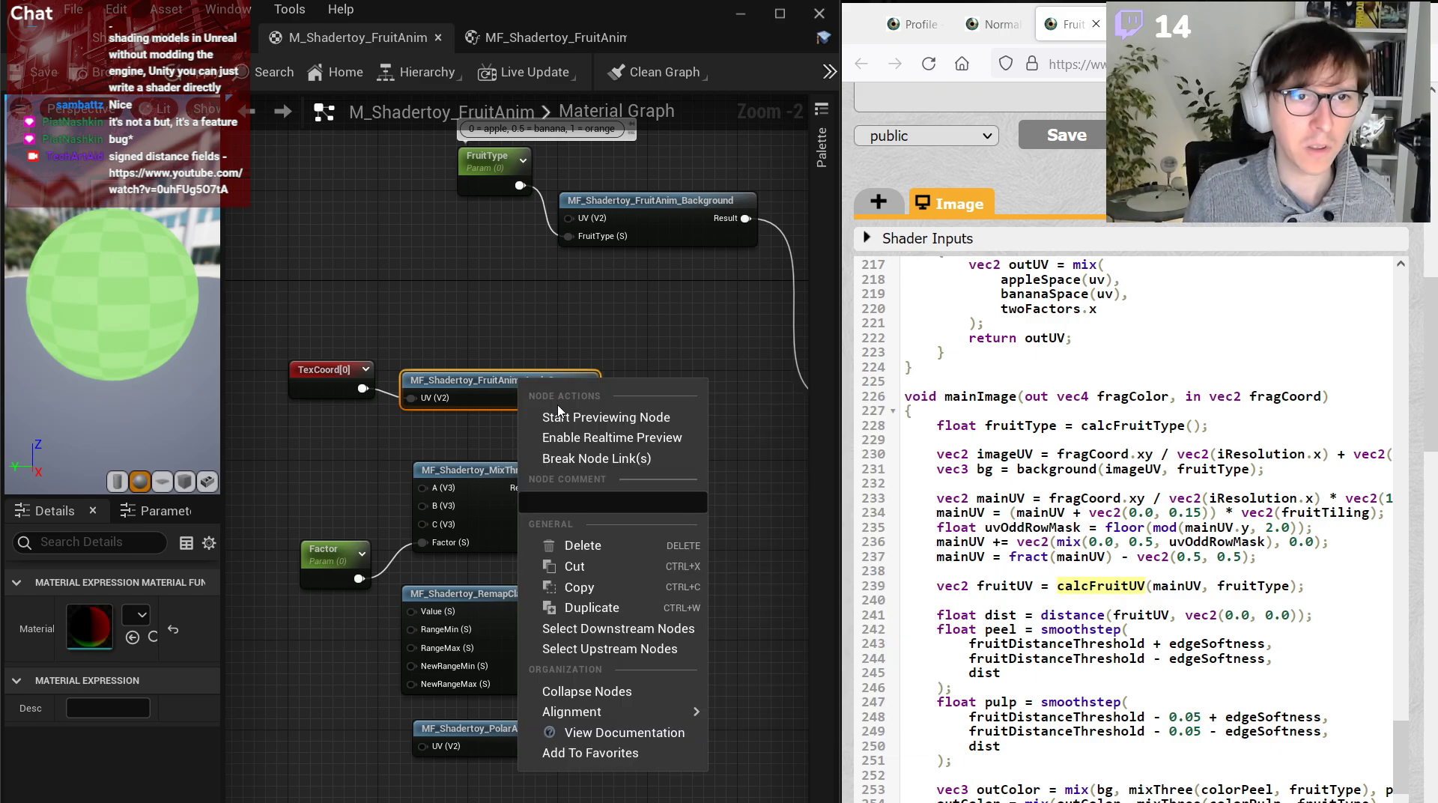
click(558, 417)
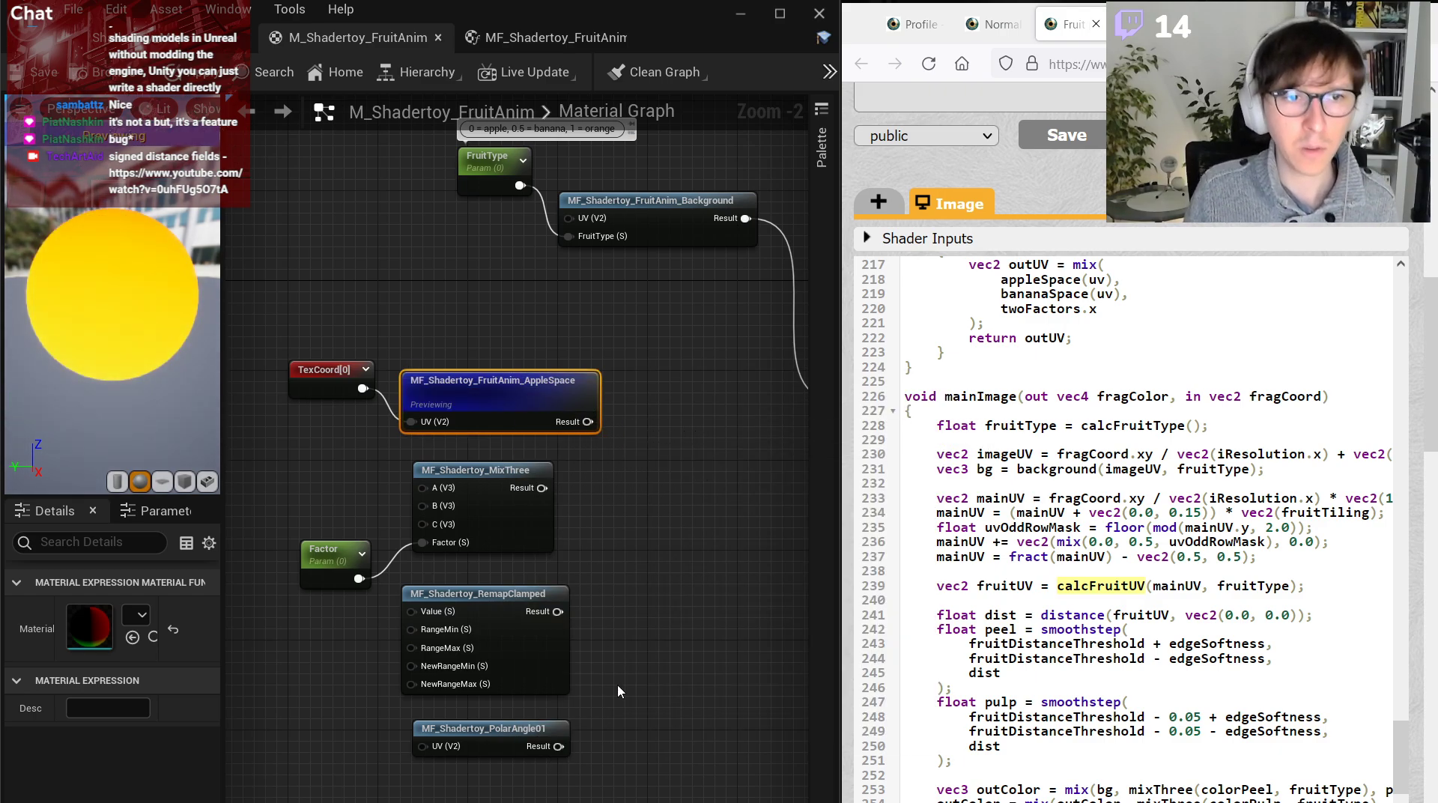
Move the spare function nodes below AppleSpace further down and add a Distance node taking the AppleSpace result as A.
drag(619, 690, 314, 456)
drag(468, 474, 468, 575)
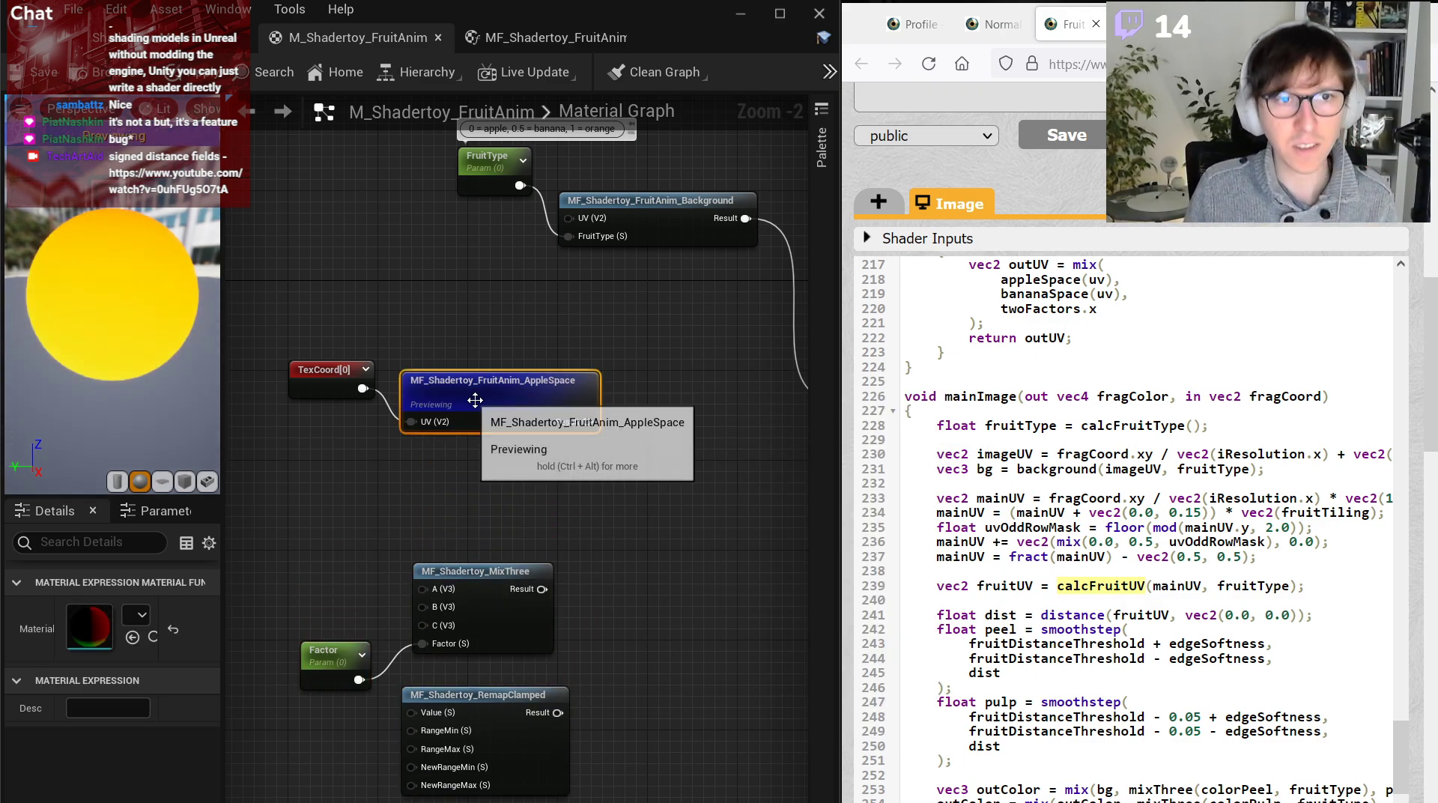
drag(588, 422, 641, 463)
text(di)
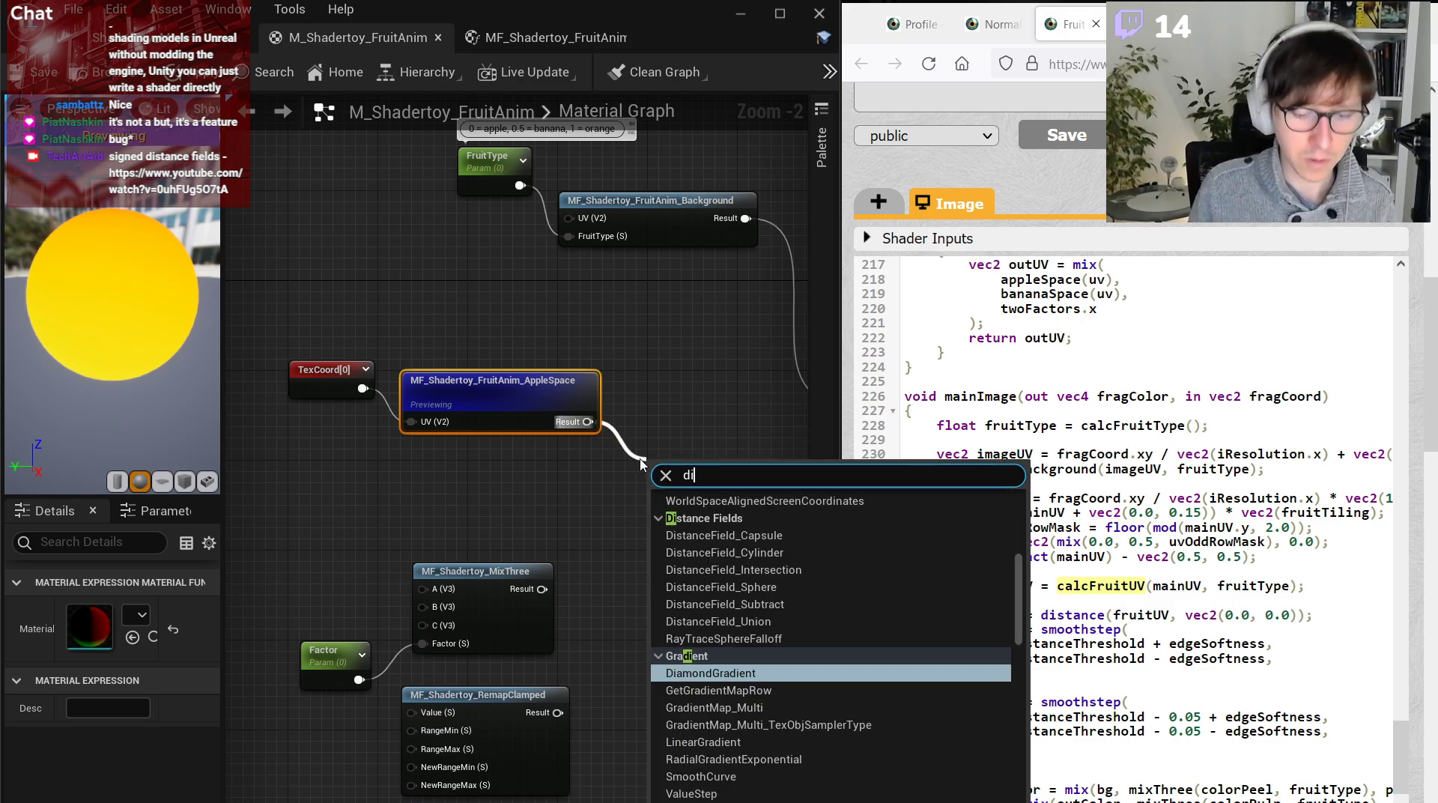
text(st)
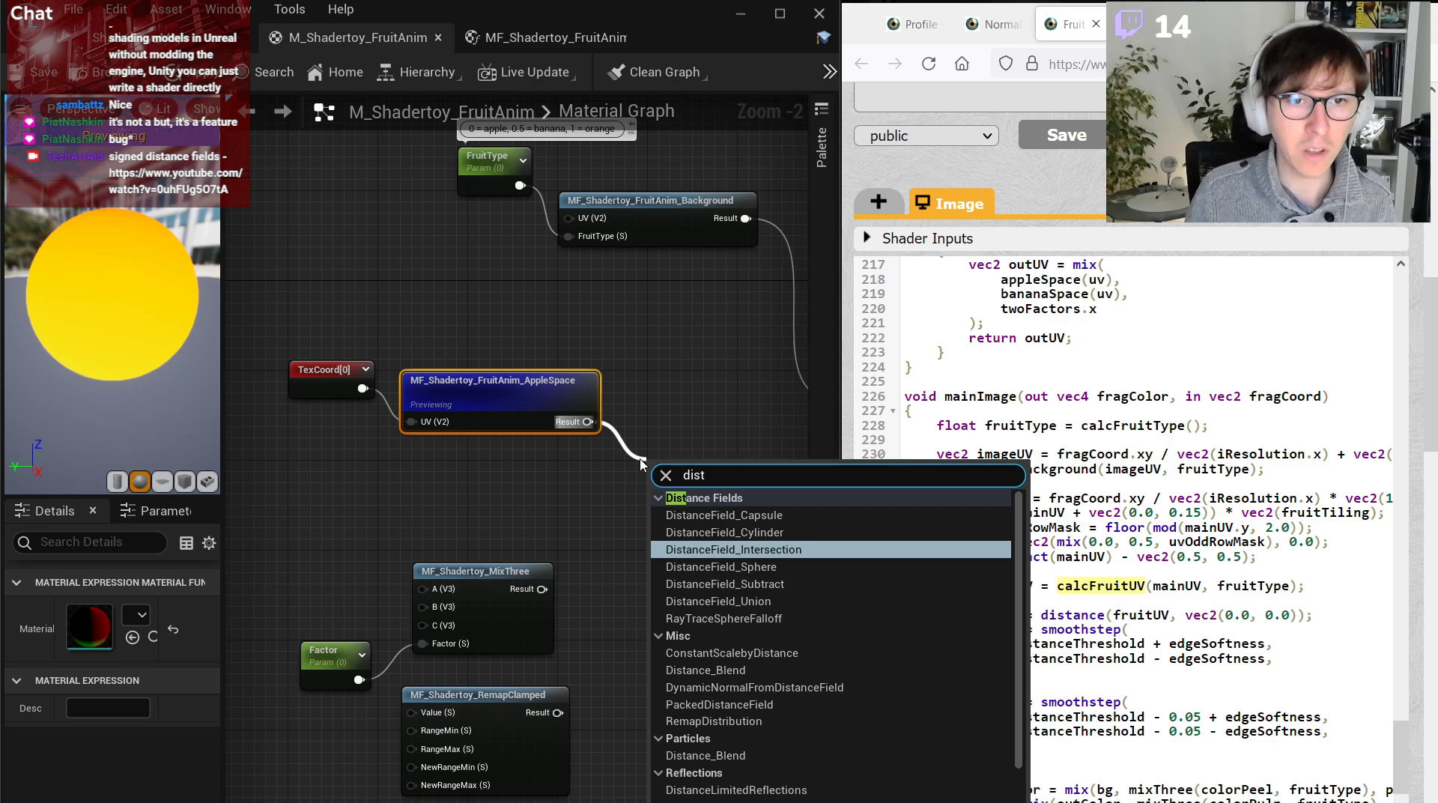
text(ance)
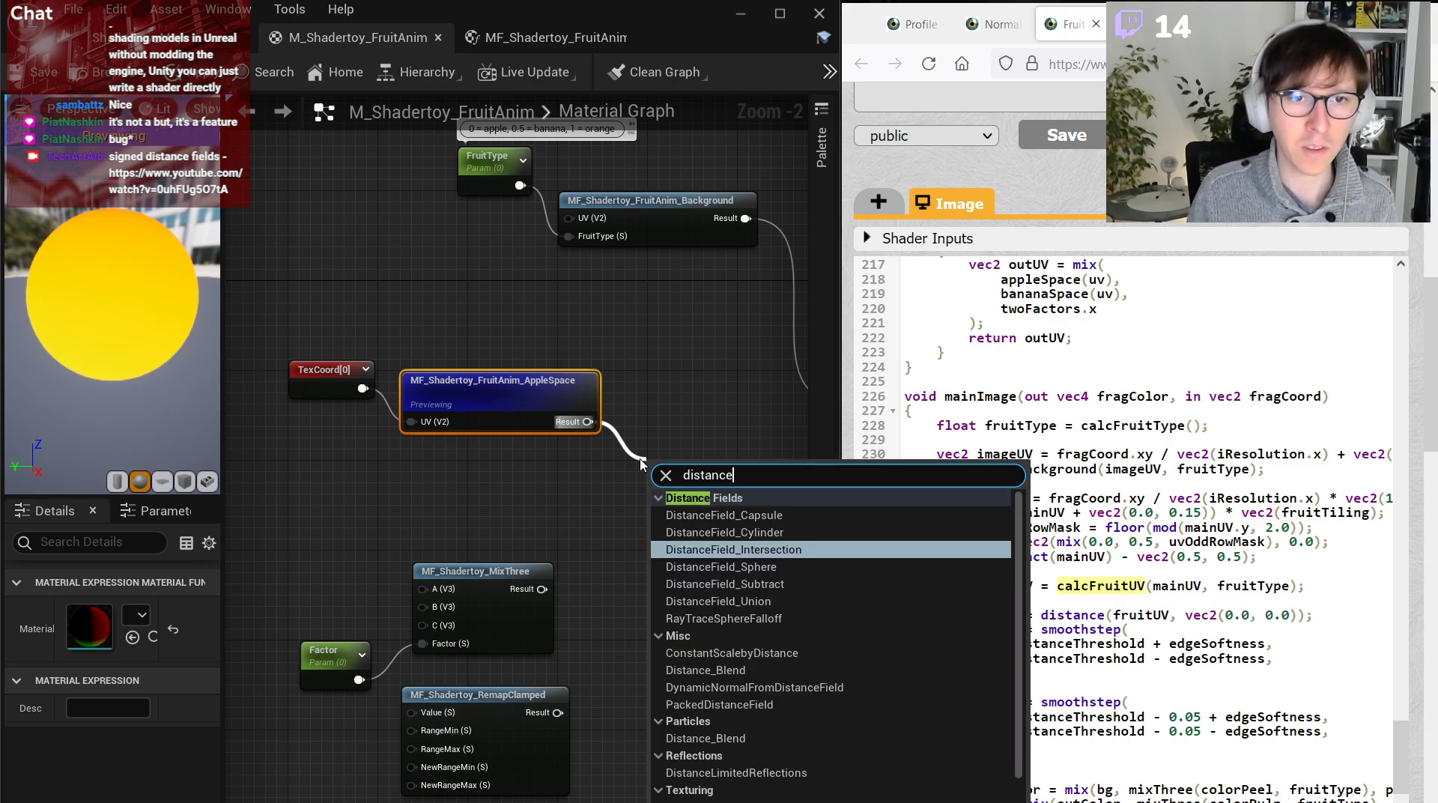
scroll(730, 645, down, 3)
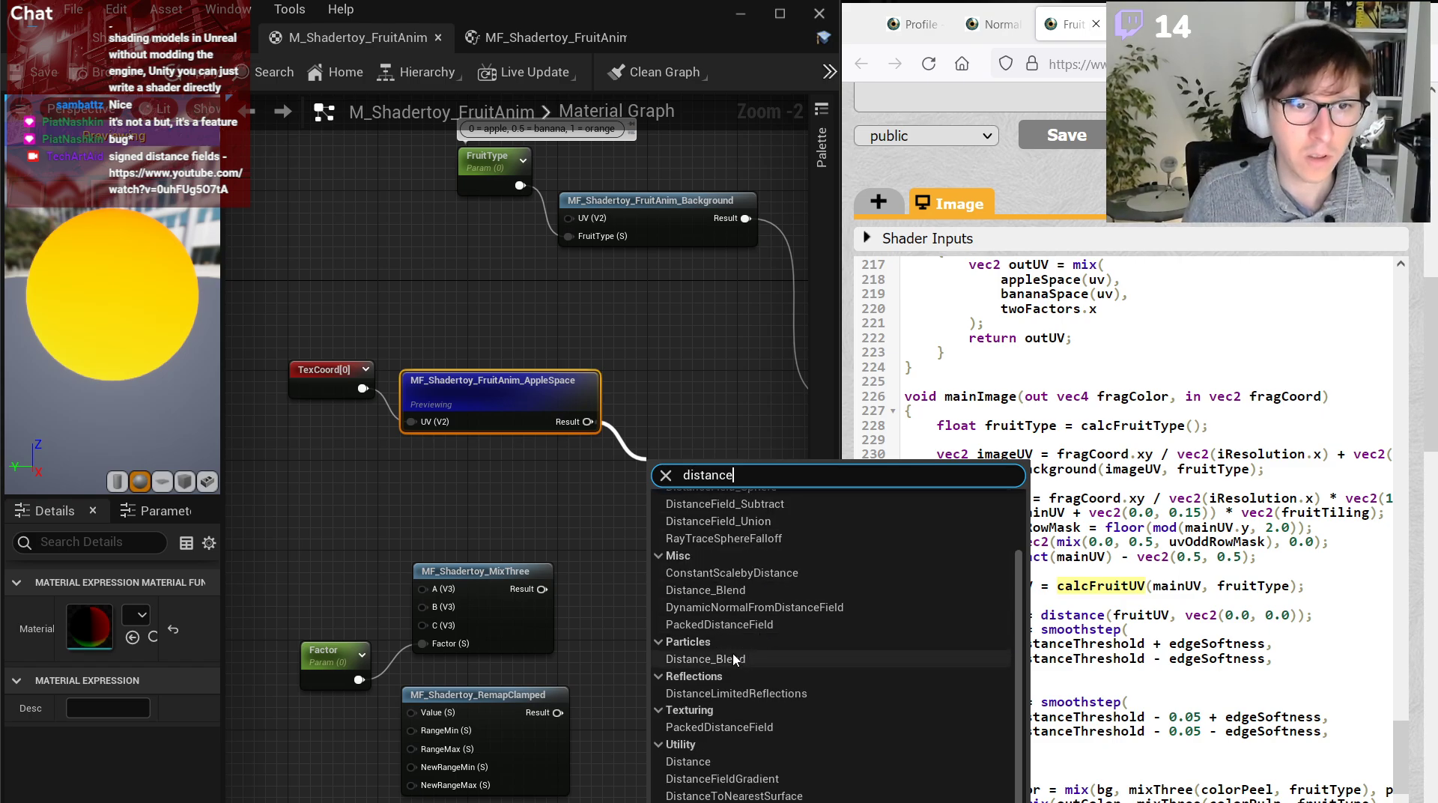
click(689, 761)
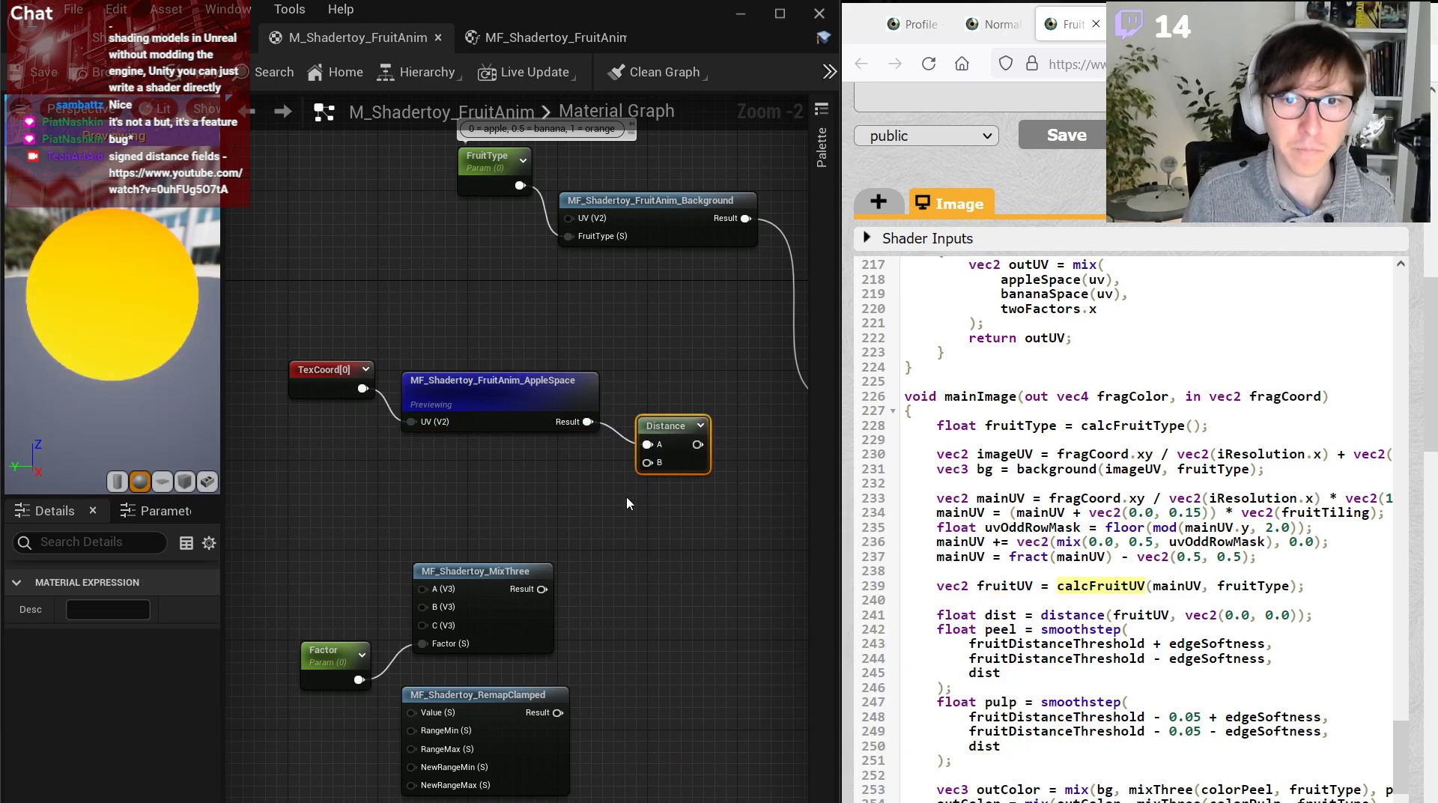
Add a two-component constant of 0,0 and connect it to the Distance node's B input.
click(626, 497)
scroll(607, 494, up, 2)
click(533, 457)
drag(581, 489, 659, 454)
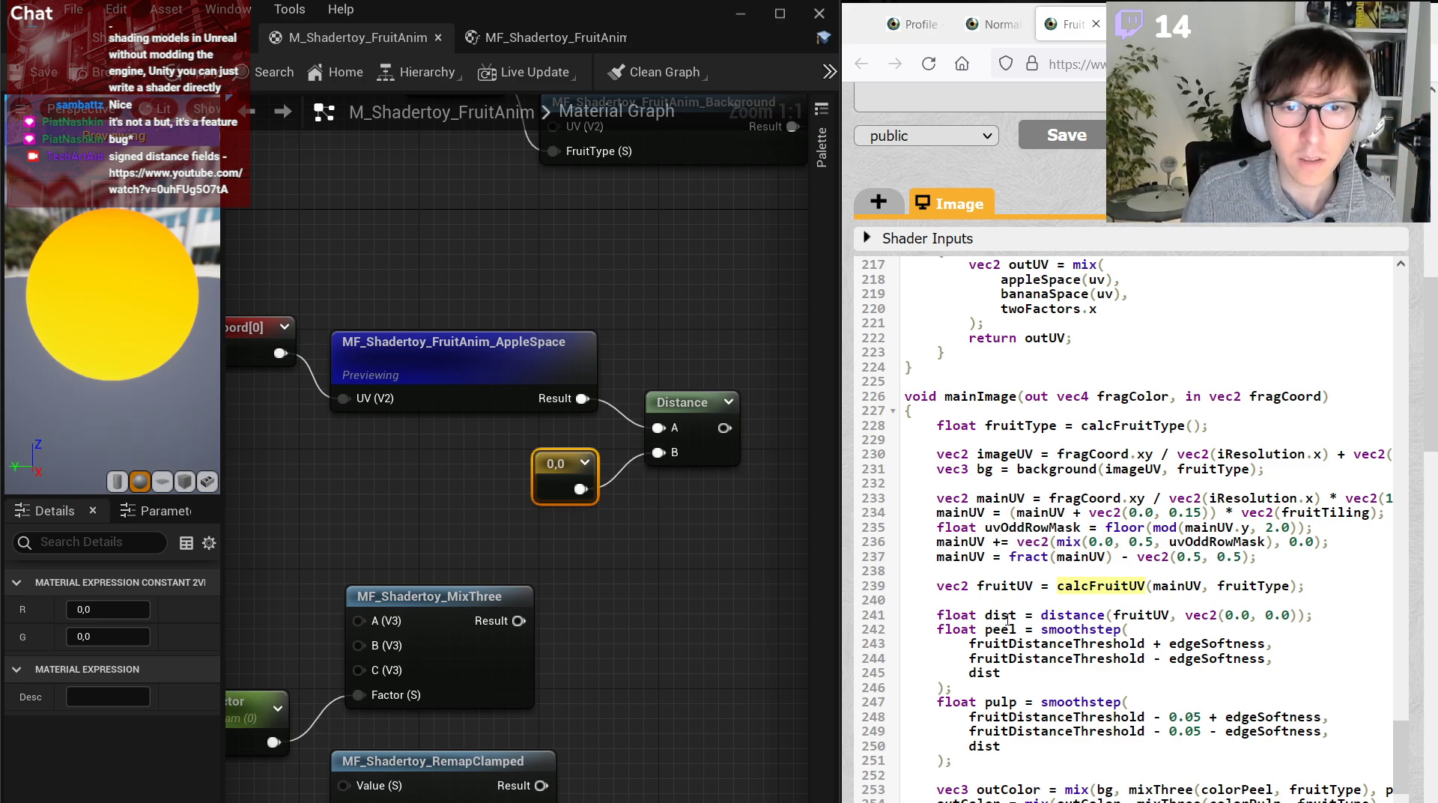
Move the Factor, MixThree, RemapClamped and PolarAngle01 nodes further down to free space below the Distance setup.
scroll(698, 492, down, 3)
scroll(349, 506, down, 2)
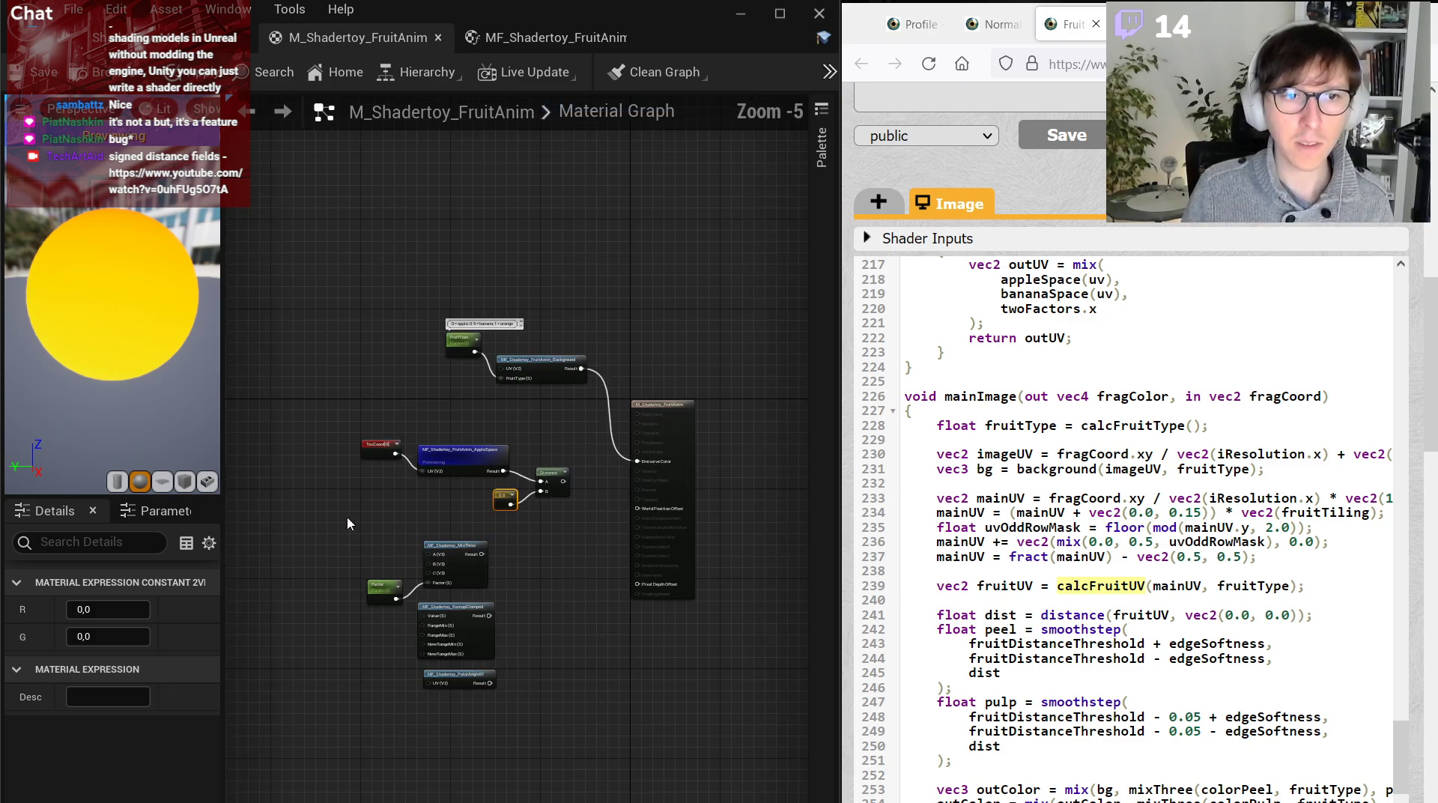
drag(348, 517, 418, 667)
key(Escape)
key(Delete)
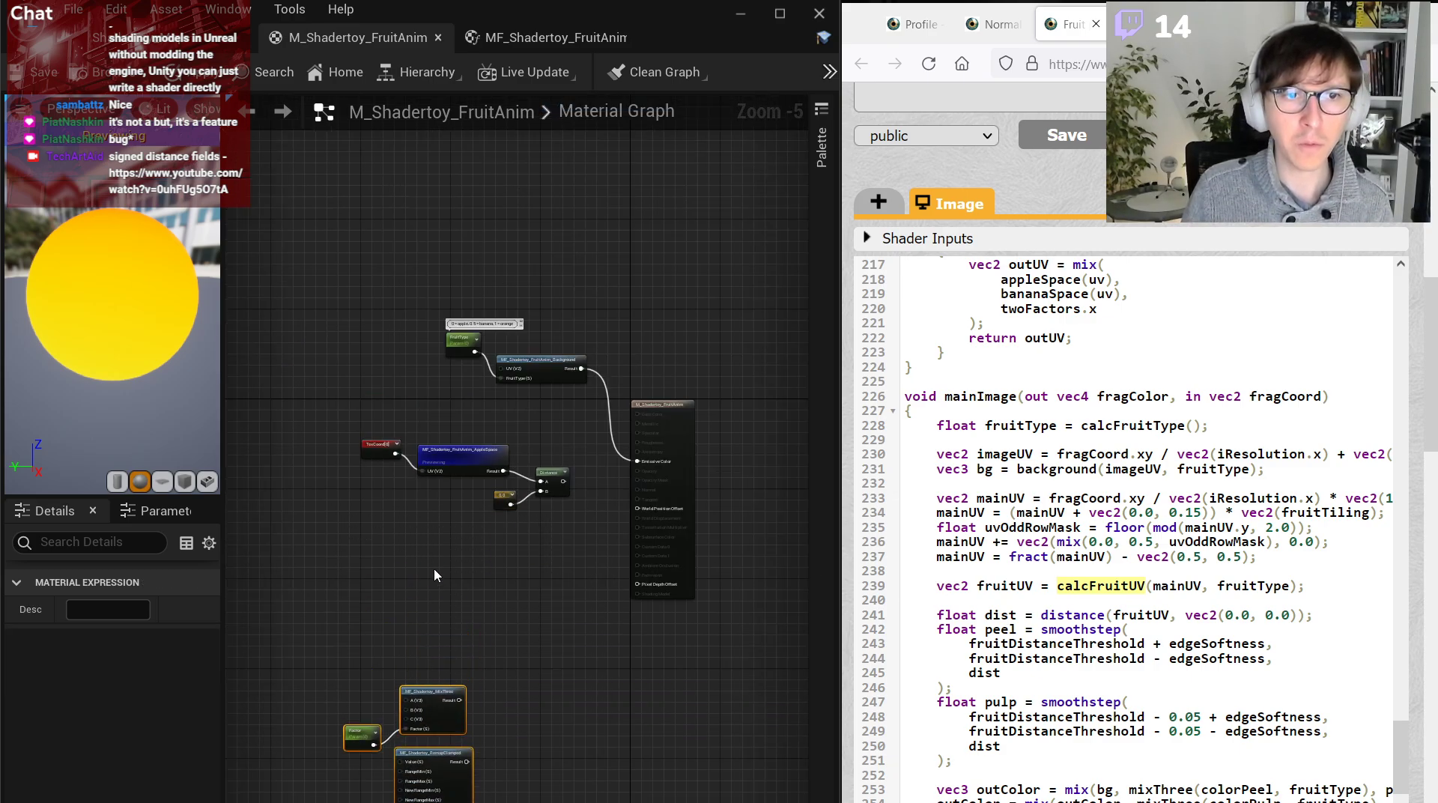
scroll(460, 542, up, 3)
Add a SmoothStep node and connect the Distance output to its Value input.
click(1043, 628)
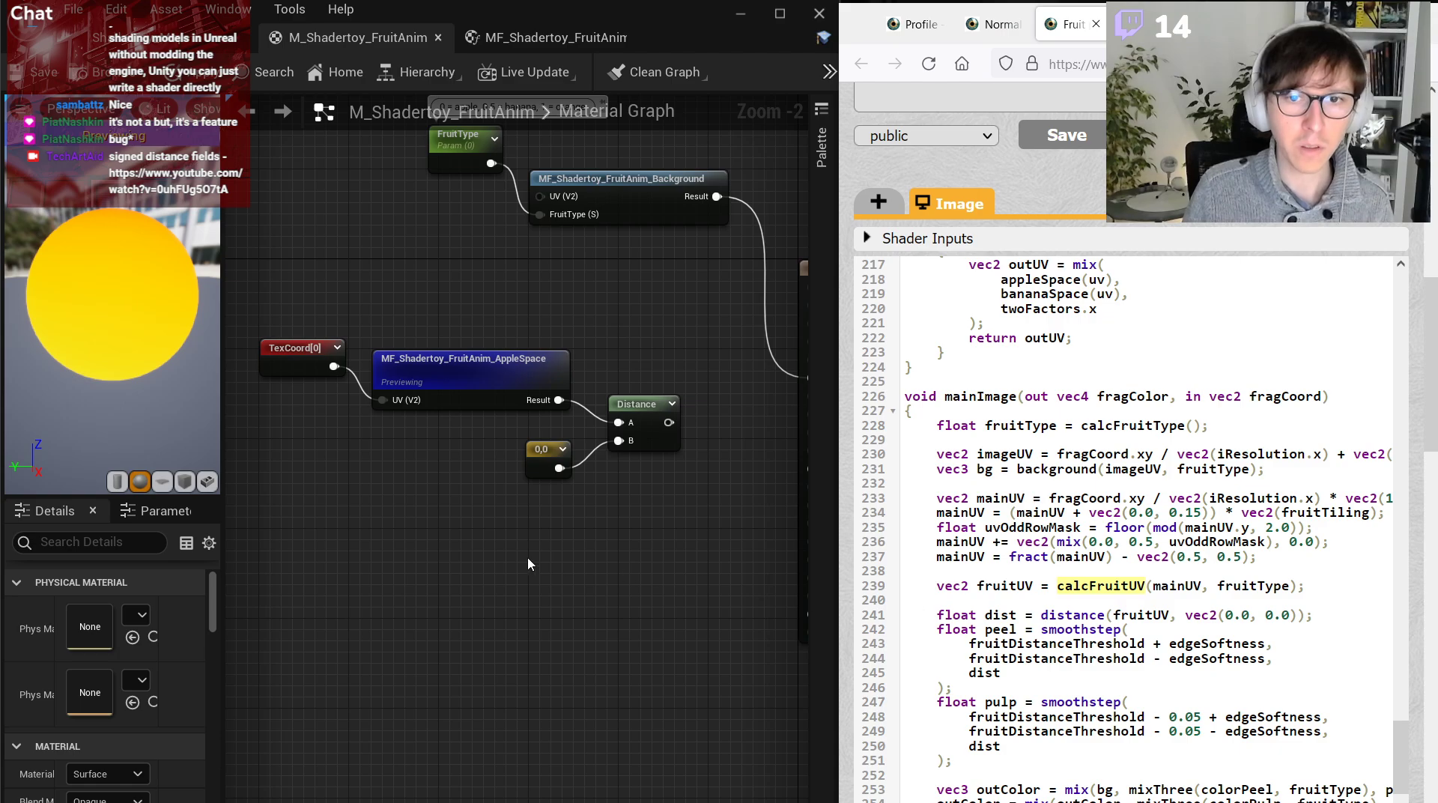
right_drag(429, 515, 424, 521)
text(smooth)
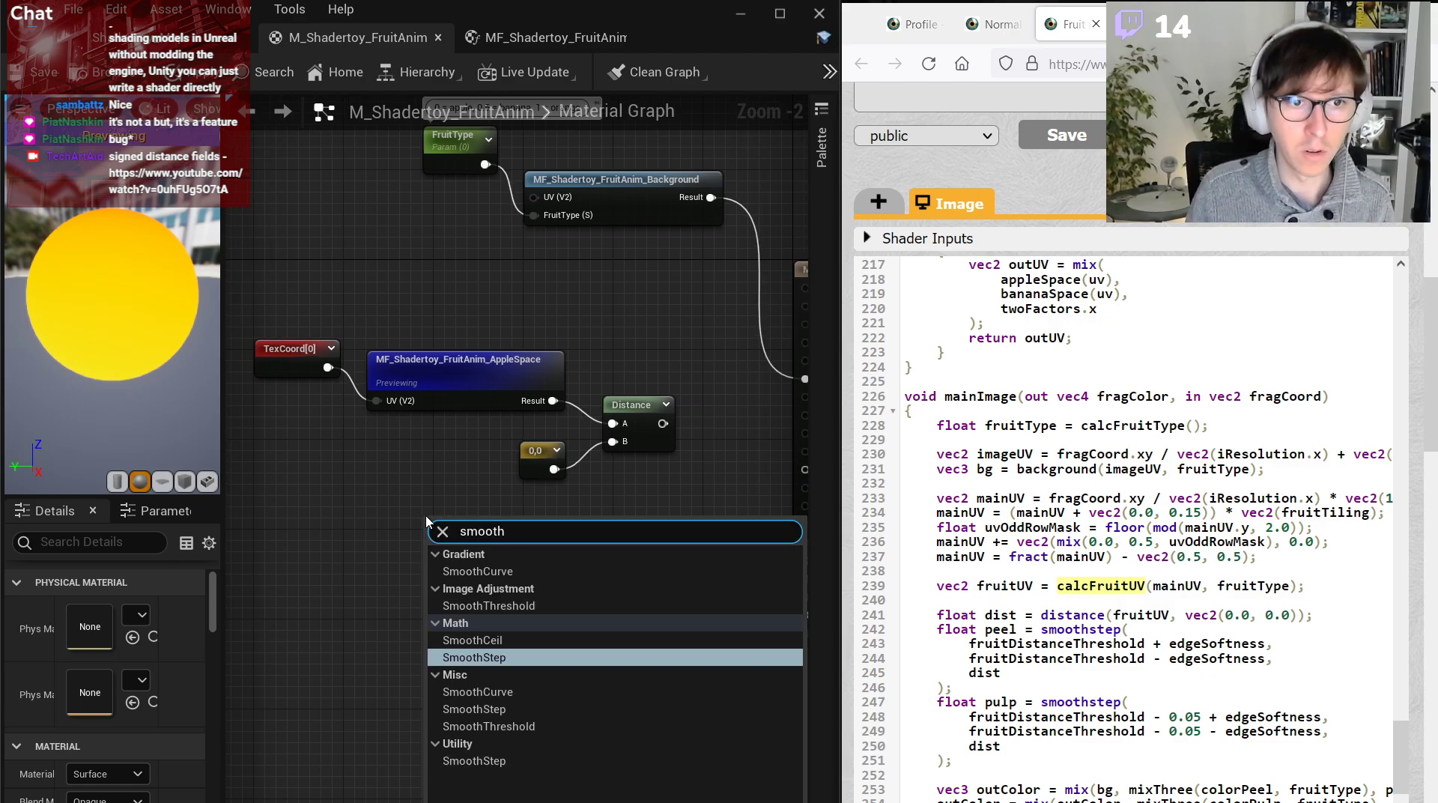
key(Return)
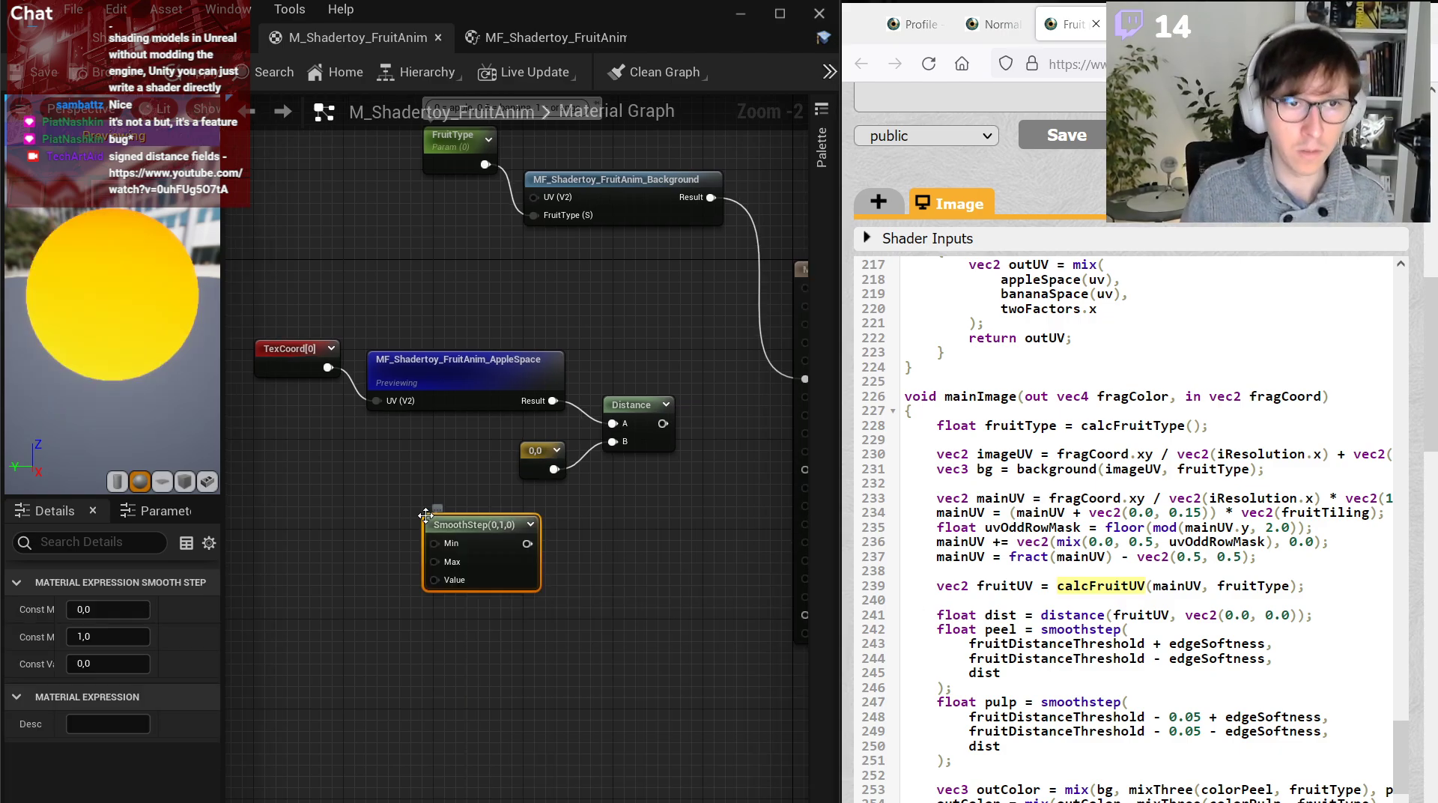
scroll(426, 517, up, 2)
drag(740, 394, 435, 613)
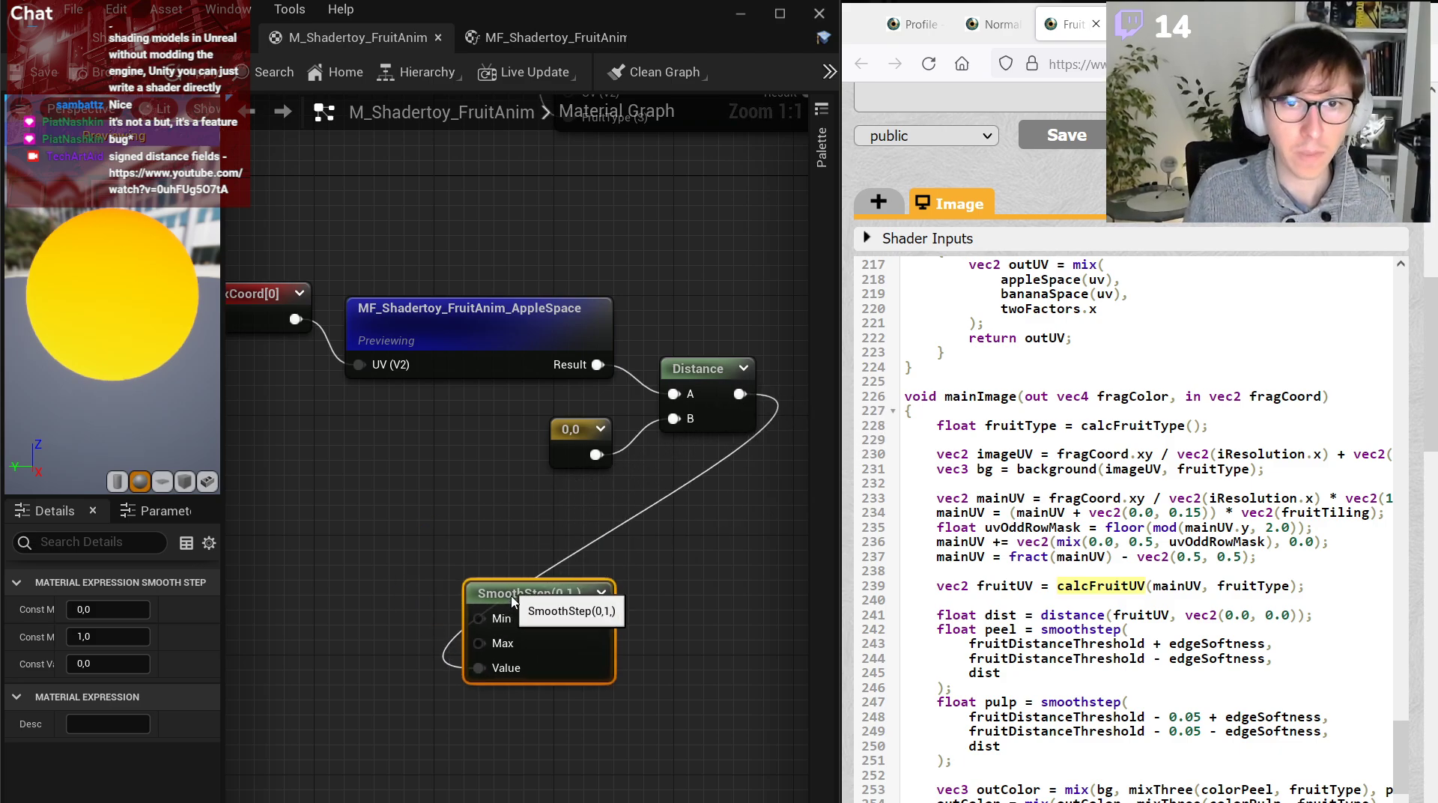
Add a Collection Parameter node reading FruitDistanceThreshold from MPC_Shadertoy_FruitAnim, collapse its preview and place it before the SmoothStep node.
click(353, 538)
right_drag(353, 537, 447, 523)
click(1065, 644)
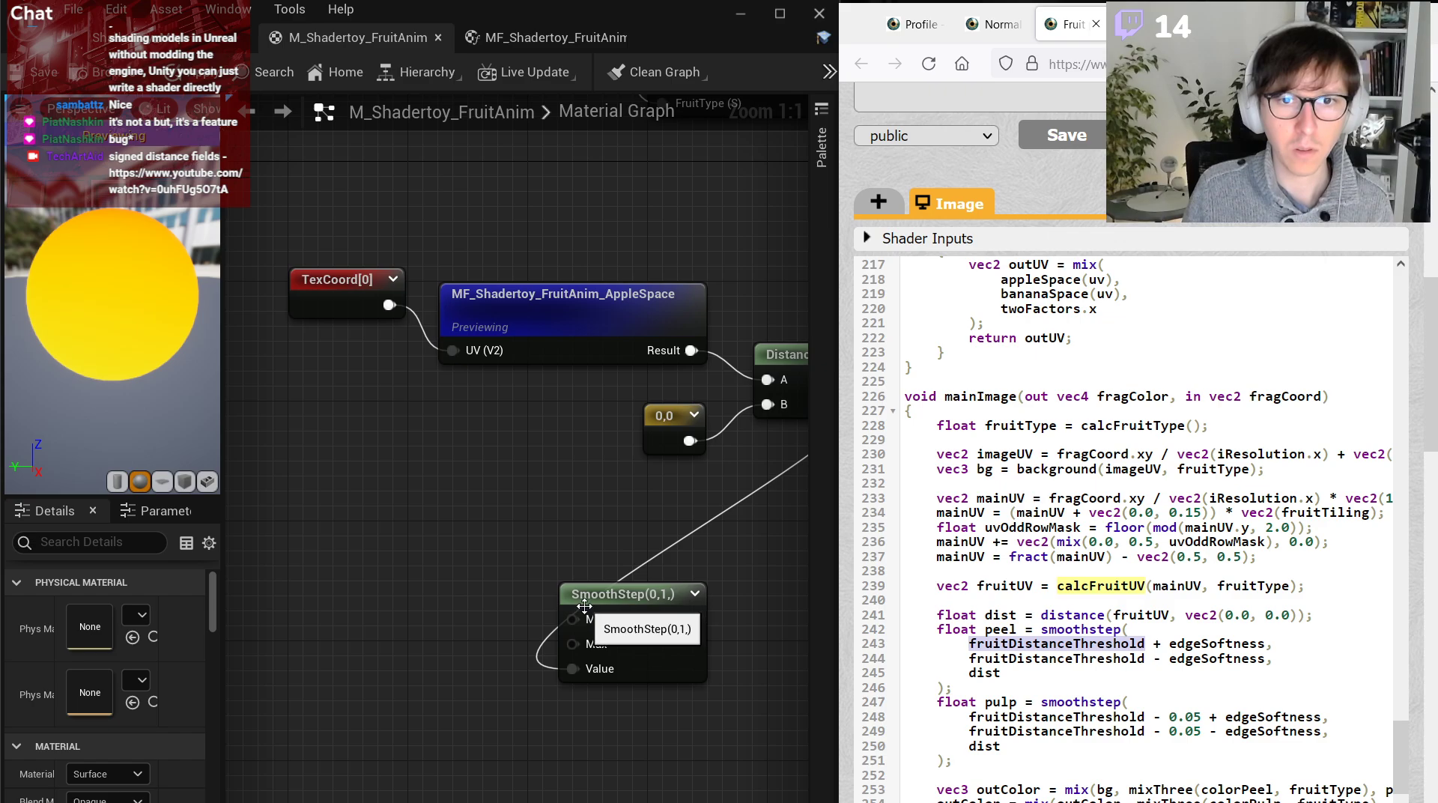
right_drag(336, 537, 334, 536)
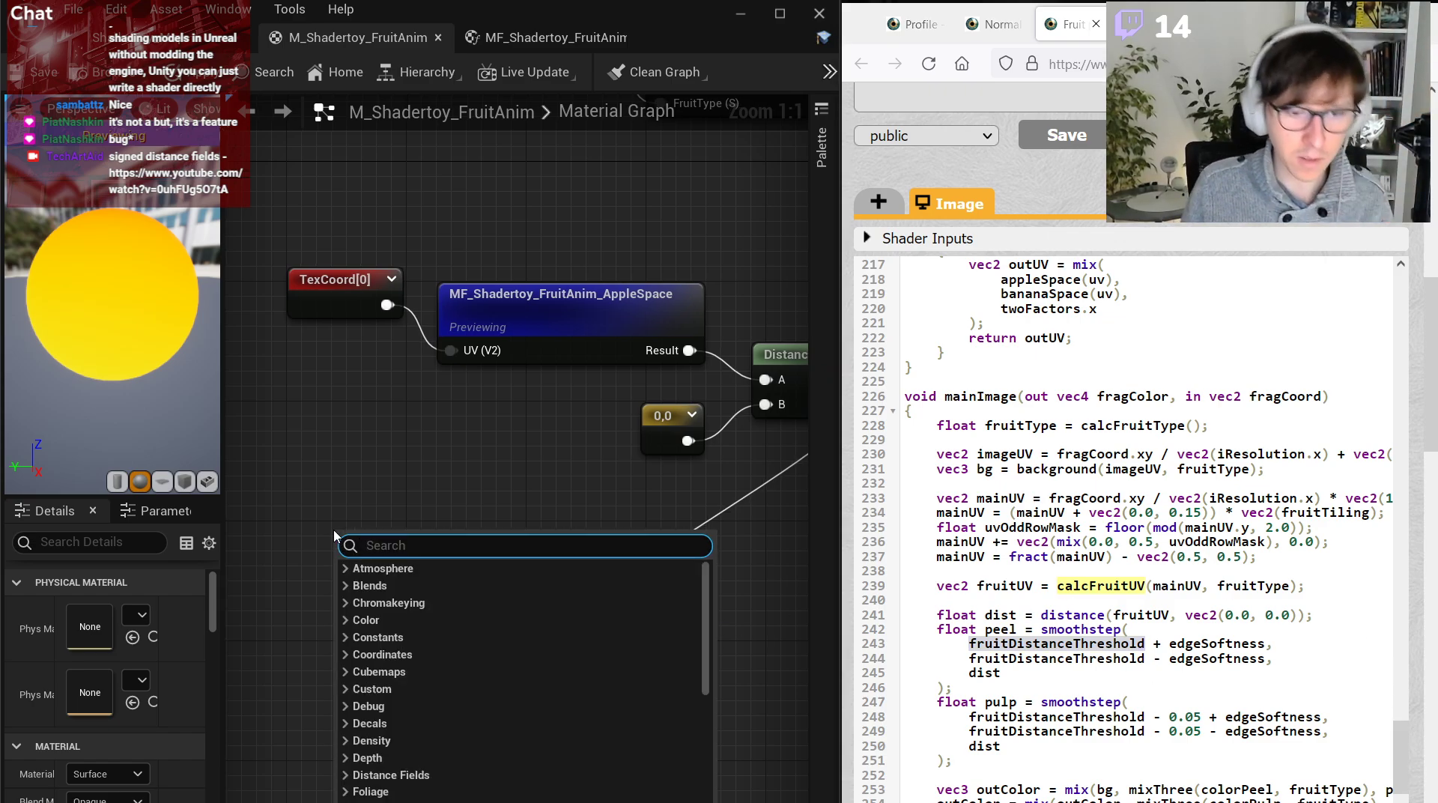
text(colle)
key(Return)
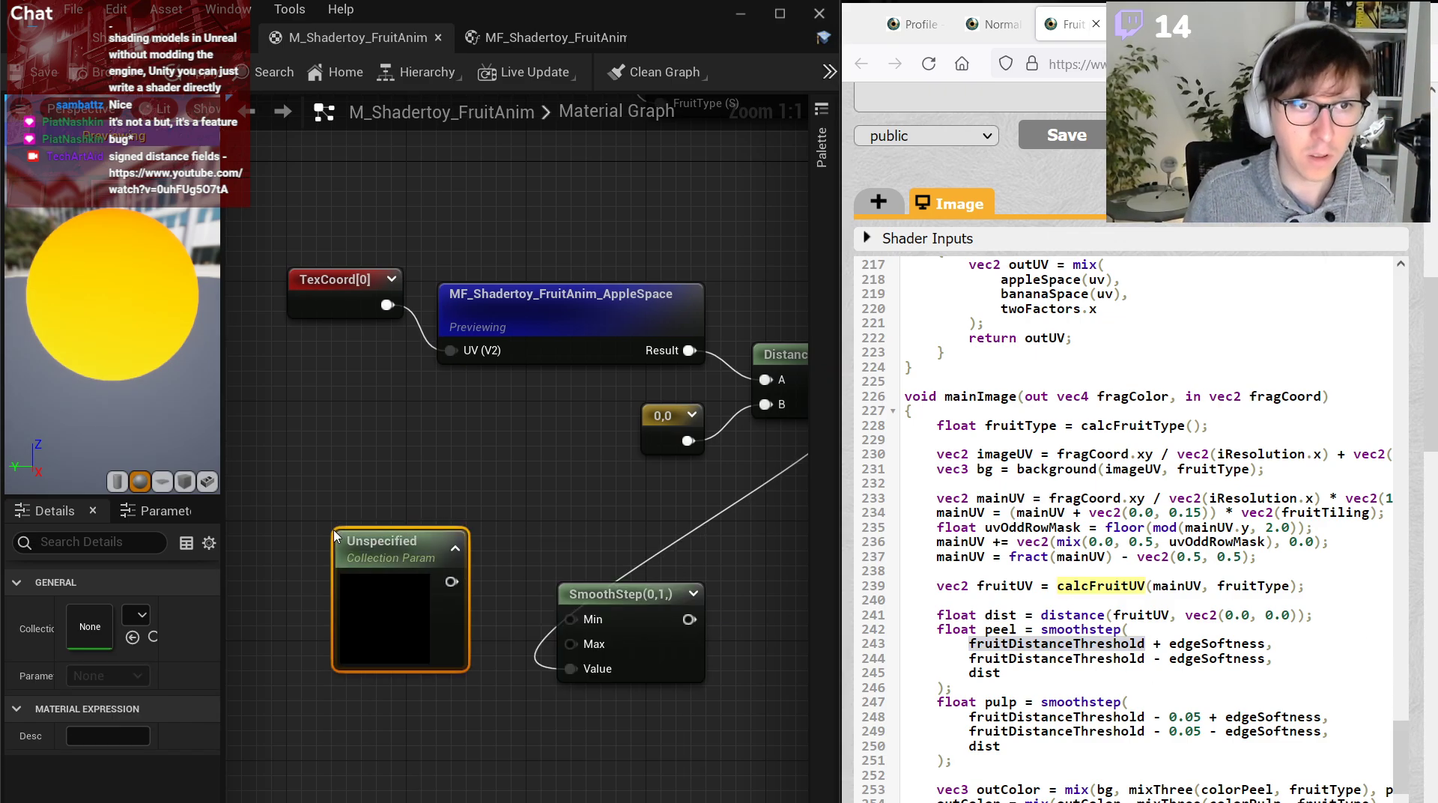
click(136, 615)
click(180, 798)
click(107, 675)
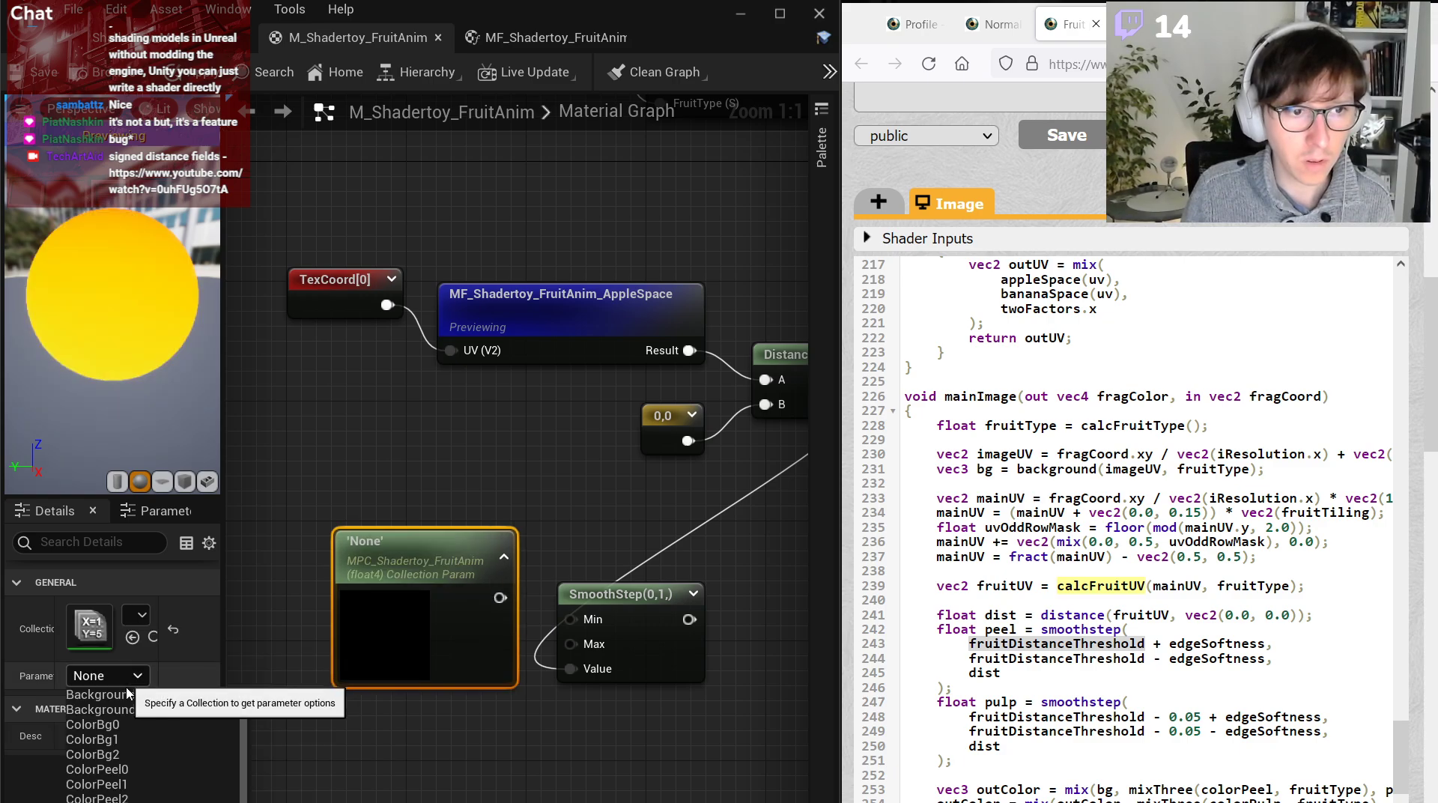
click(120, 800)
drag(428, 556, 323, 549)
click(402, 551)
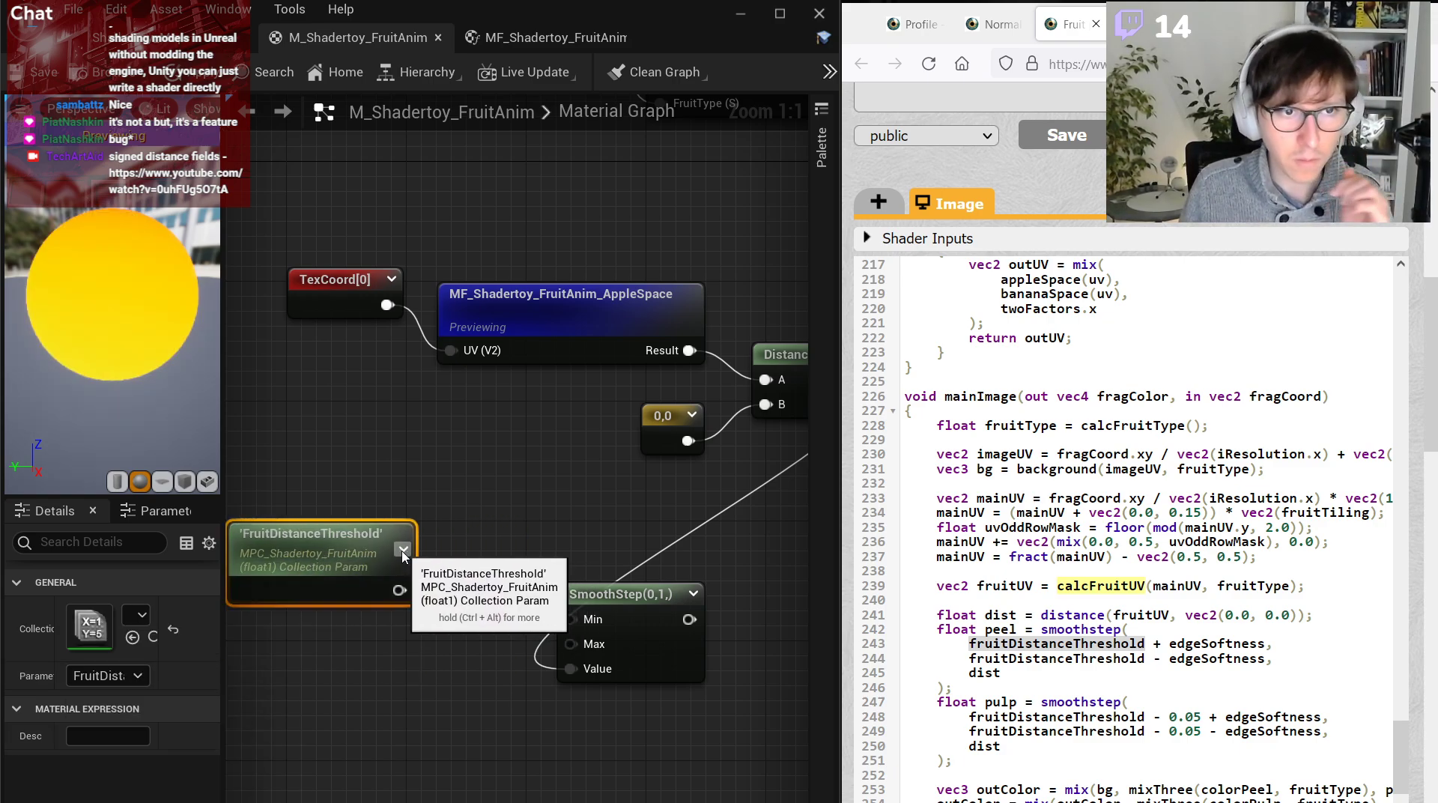
right_drag(466, 613, 582, 579)
drag(460, 510, 355, 526)
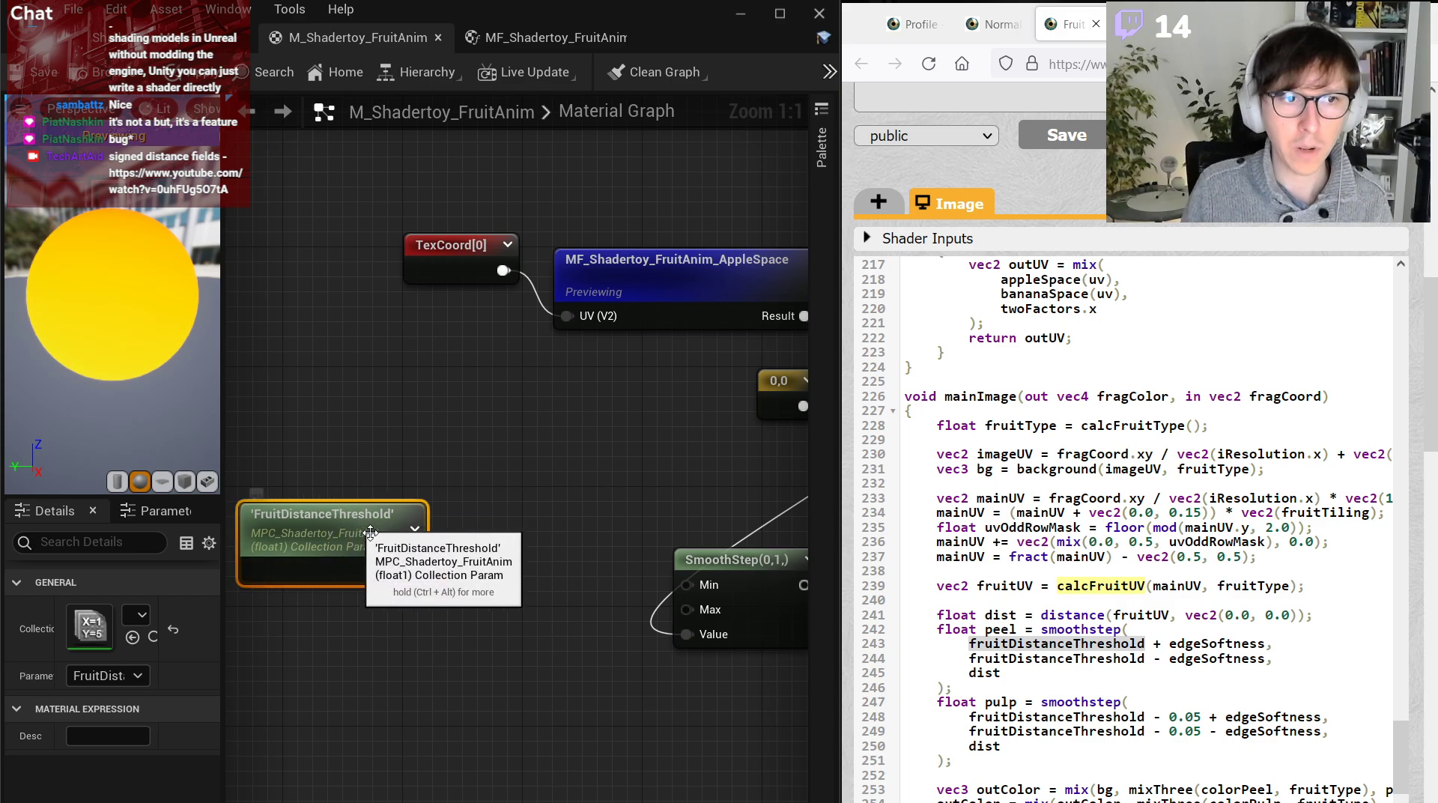
Duplicate the FruitDistanceThreshold node, set the copy's parameter to EdgeSoftness and align it below the original.
key(ctrl+w)
click(107, 676)
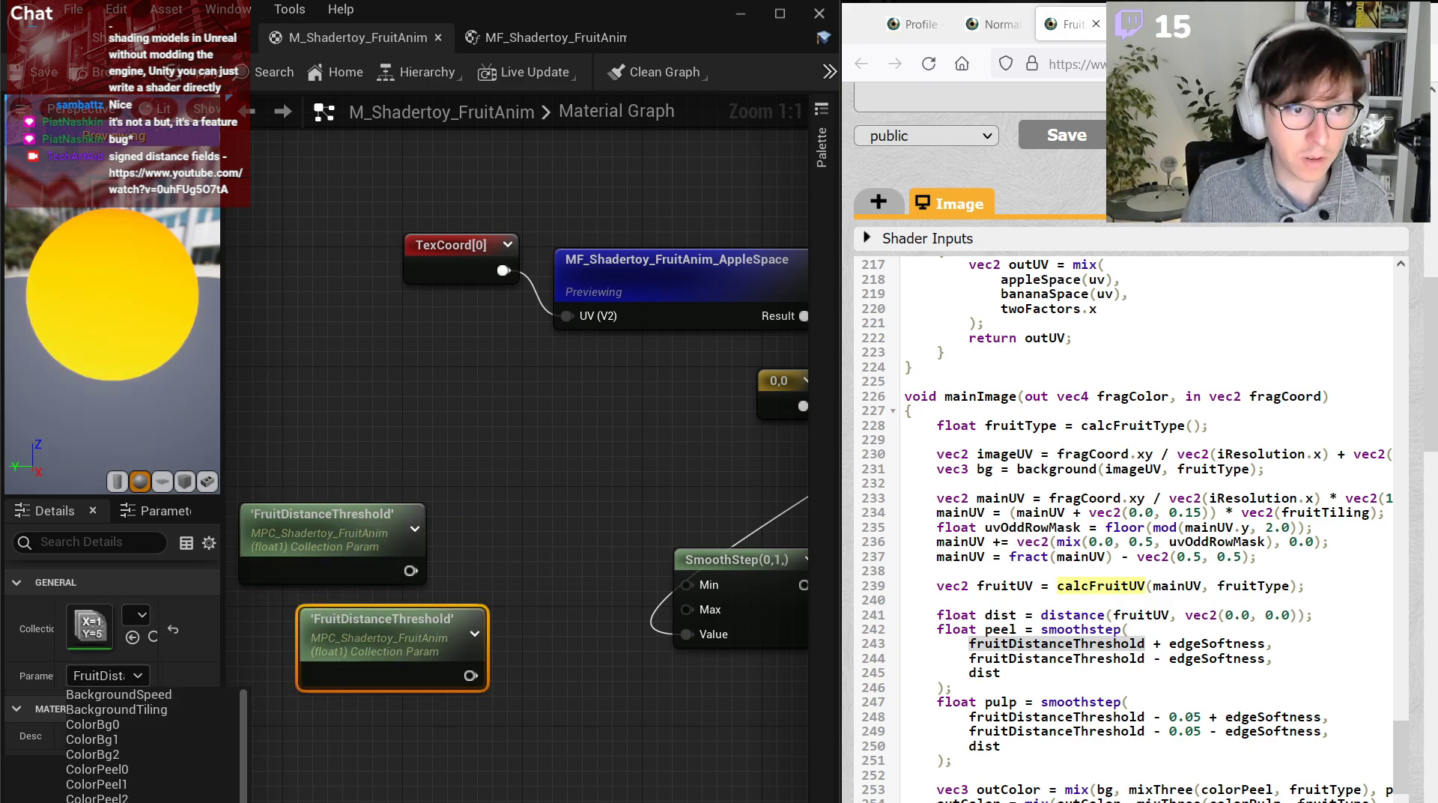
click(112, 795)
drag(389, 644, 329, 645)
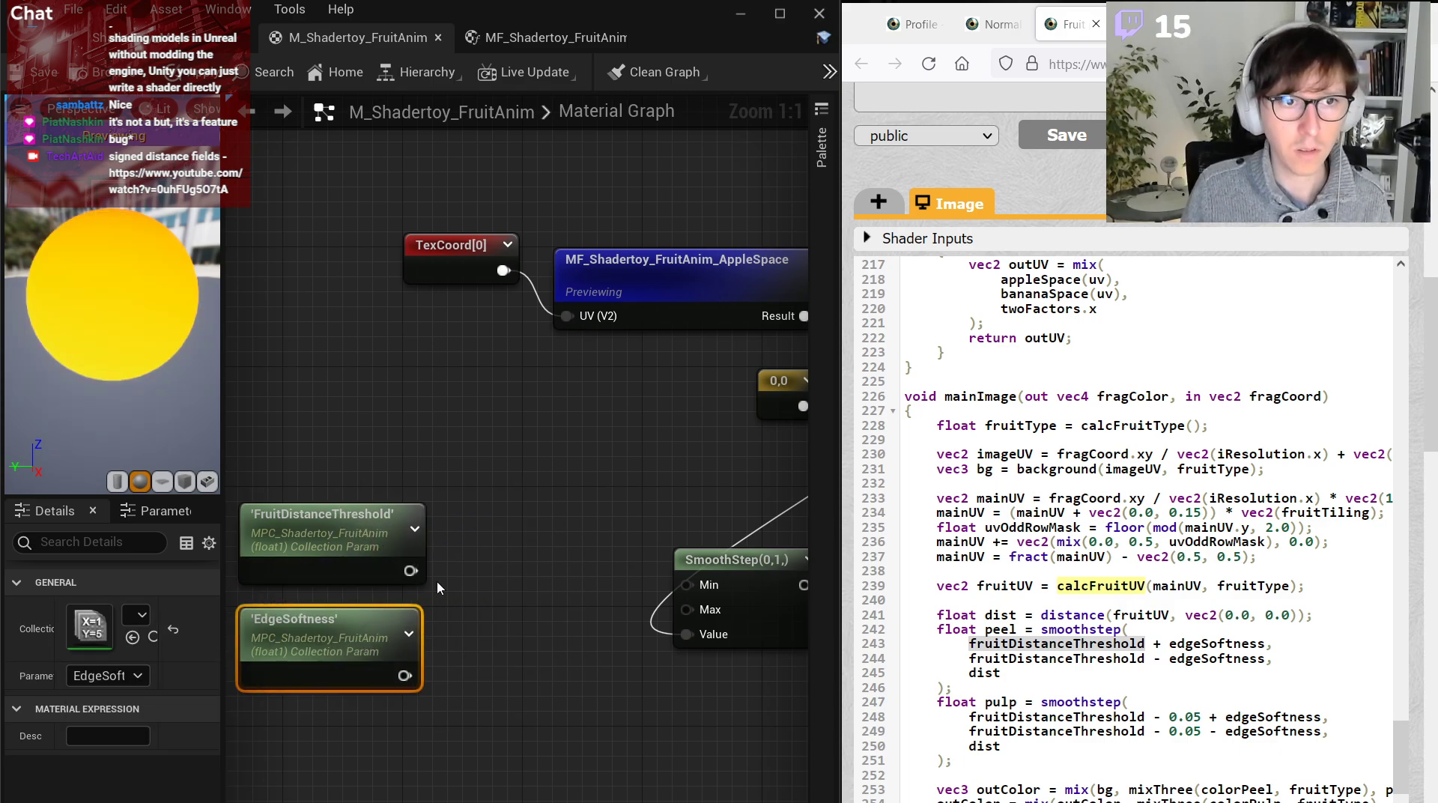
Add an Add node with FruitDistanceThreshold in A and EdgeSoftness in B.
right_click(469, 570)
key(Escape)
click(469, 570)
drag(410, 571, 402, 677)
scroll(405, 676, down, 2)
drag(492, 707, 399, 578)
drag(482, 613, 421, 518)
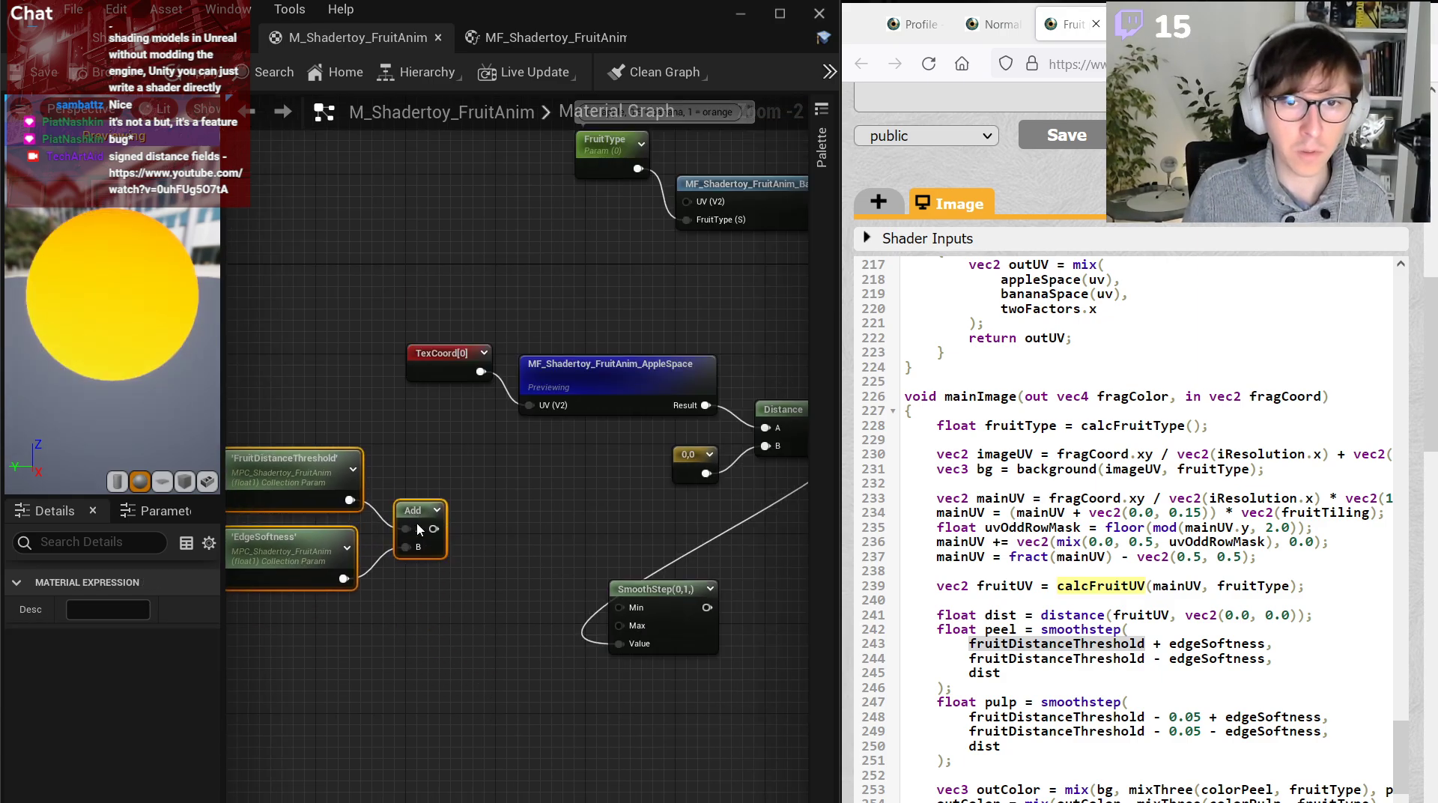
key(ctrl+d)
drag(443, 610, 342, 646)
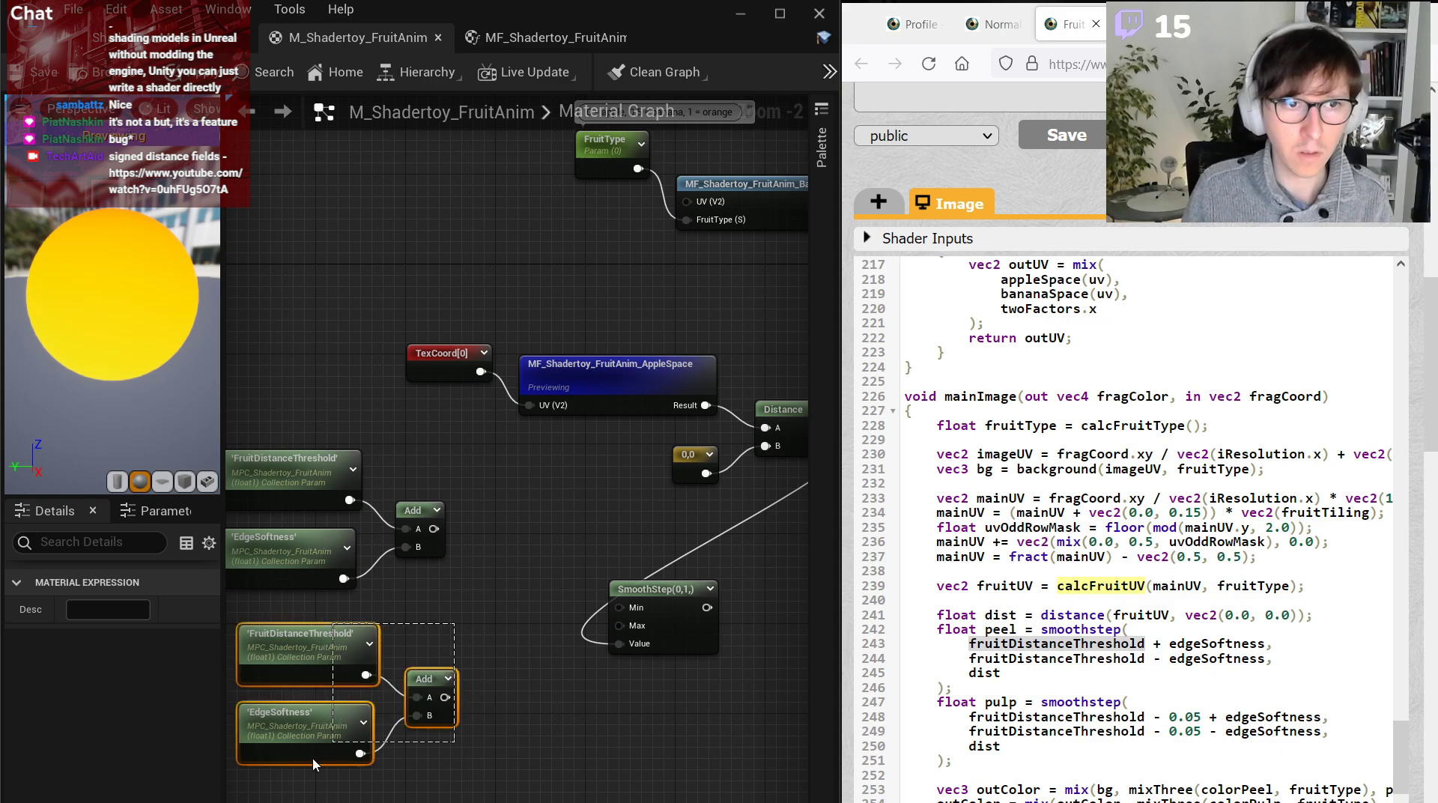
key(Delete)
Place a Subtract node below the Add node, with FruitDistanceThreshold in A and EdgeSoftness in B, and space the nodes out.
right_click(421, 620)
text(sub)
key(Return)
scroll(420, 615, up, 2)
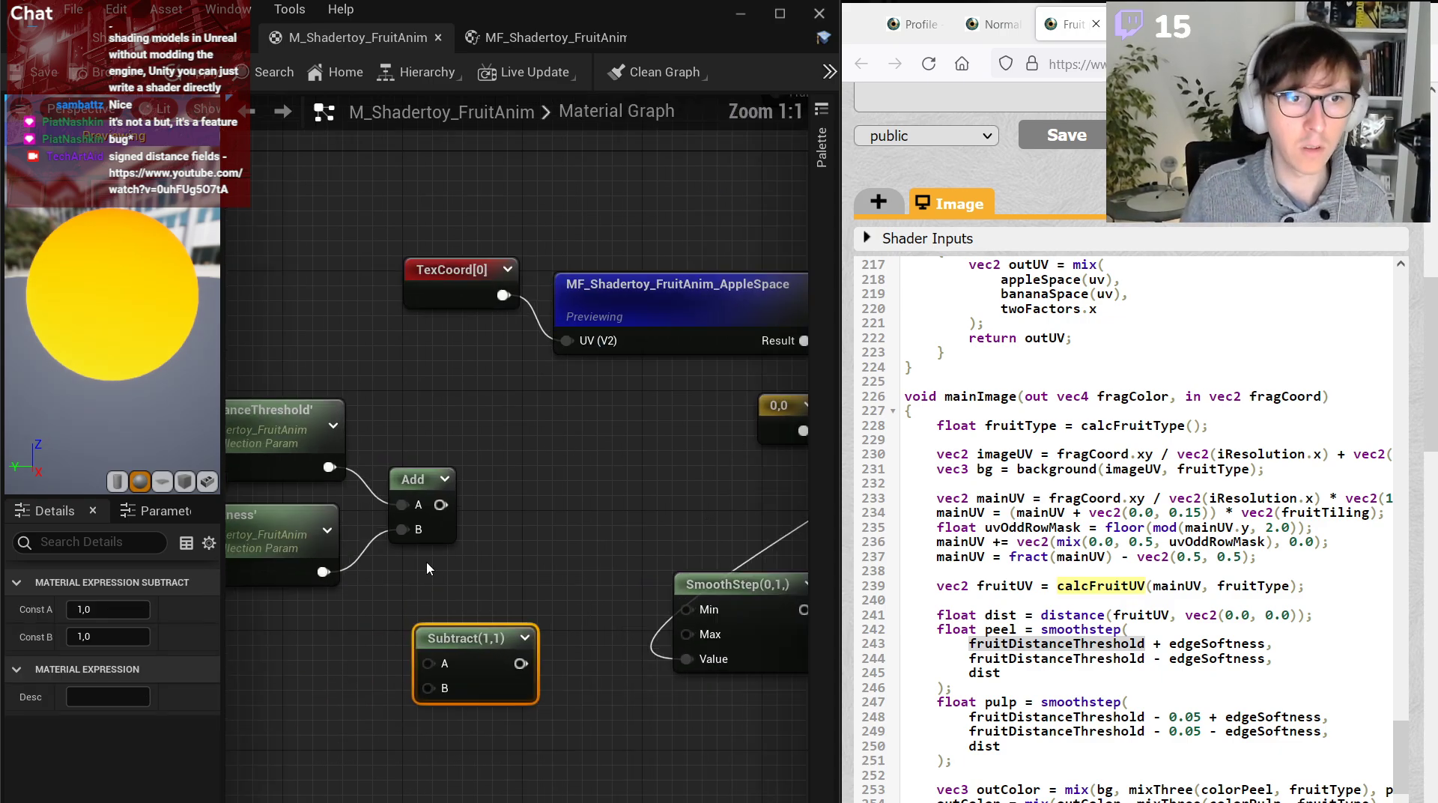
drag(427, 487, 442, 445)
drag(468, 640, 448, 563)
drag(328, 467, 344, 577)
drag(404, 614, 402, 609)
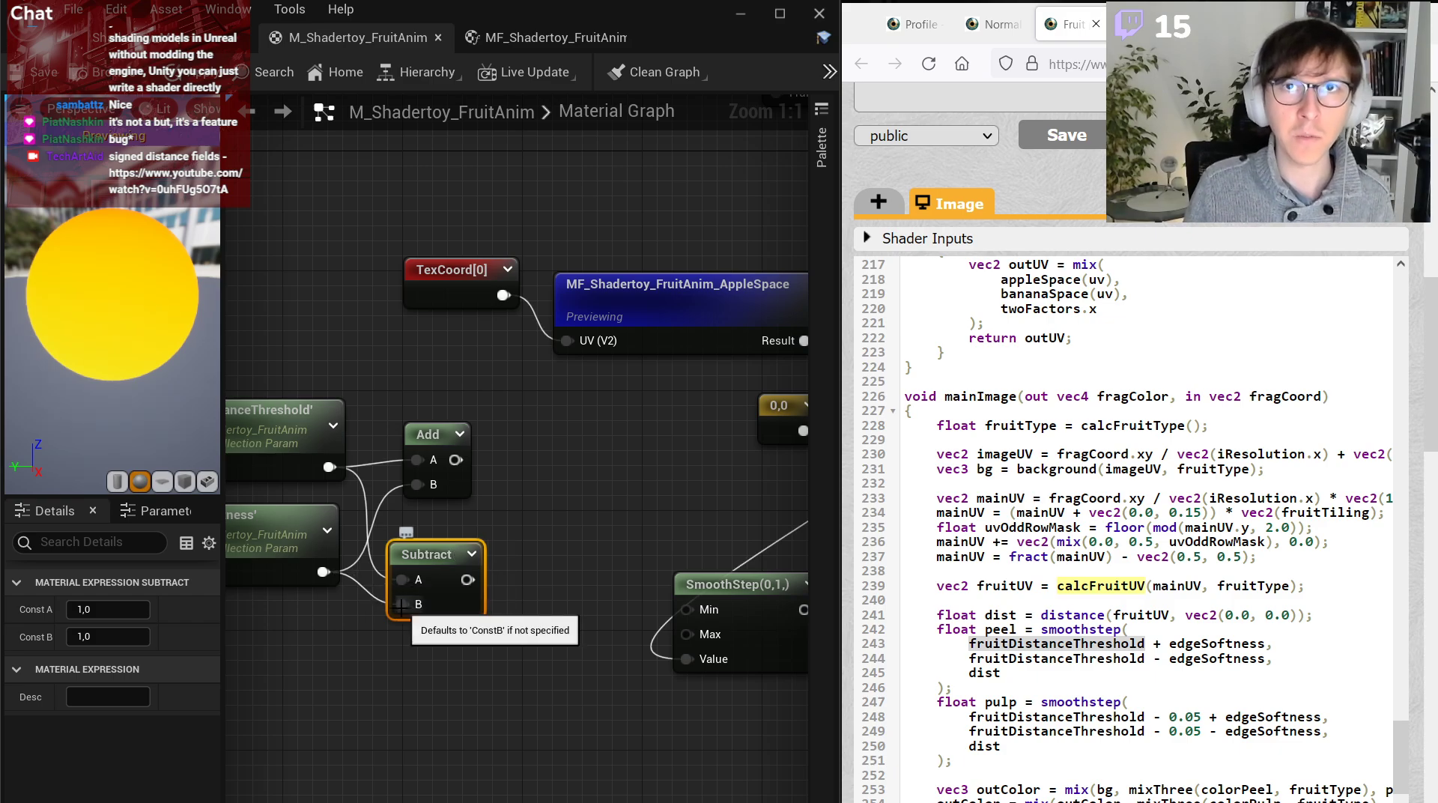
right_drag(510, 636, 618, 629)
drag(370, 563, 361, 586)
click(579, 619)
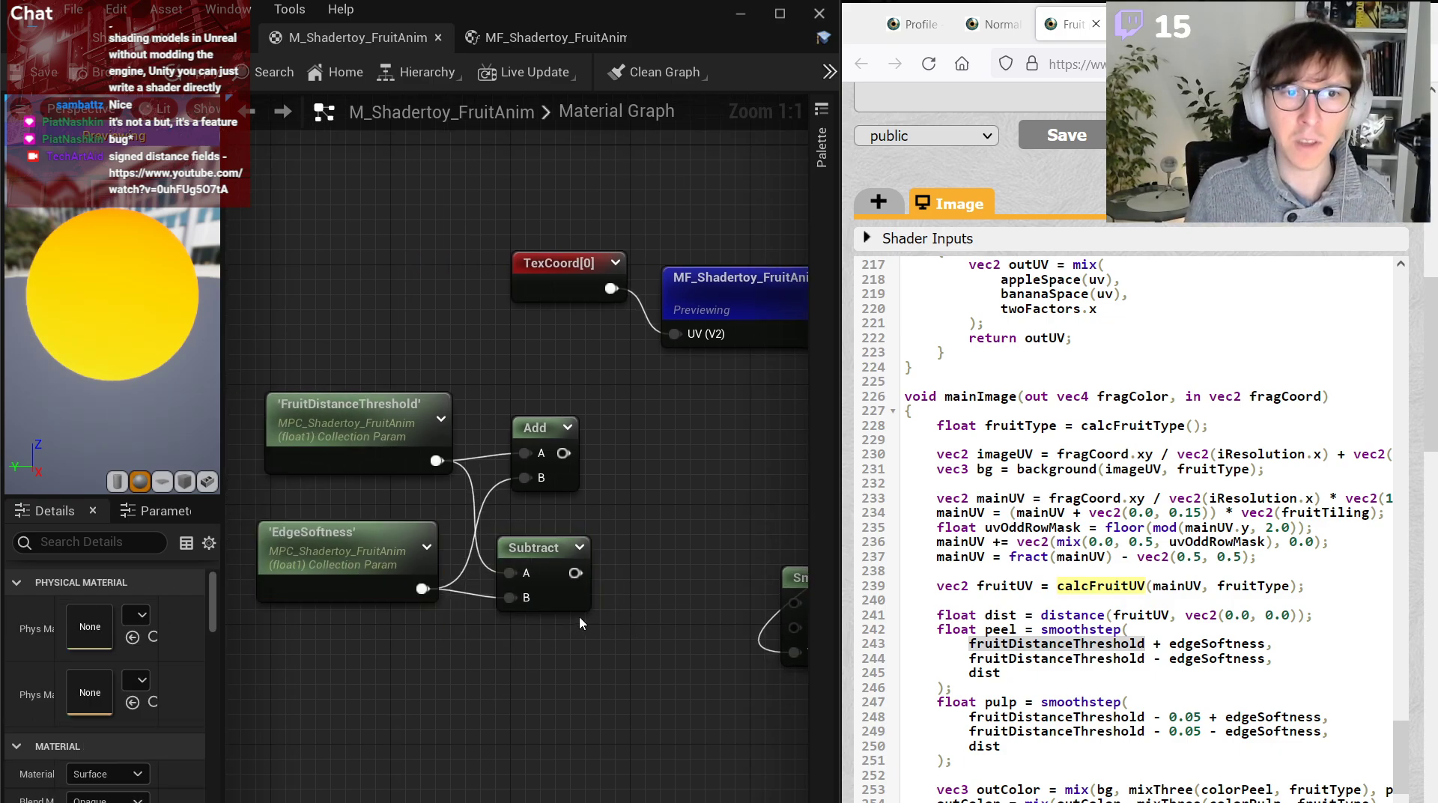
Connect the Add output to the SmoothStep's Min and the Subtract output to its Max.
scroll(492, 504, down, 3)
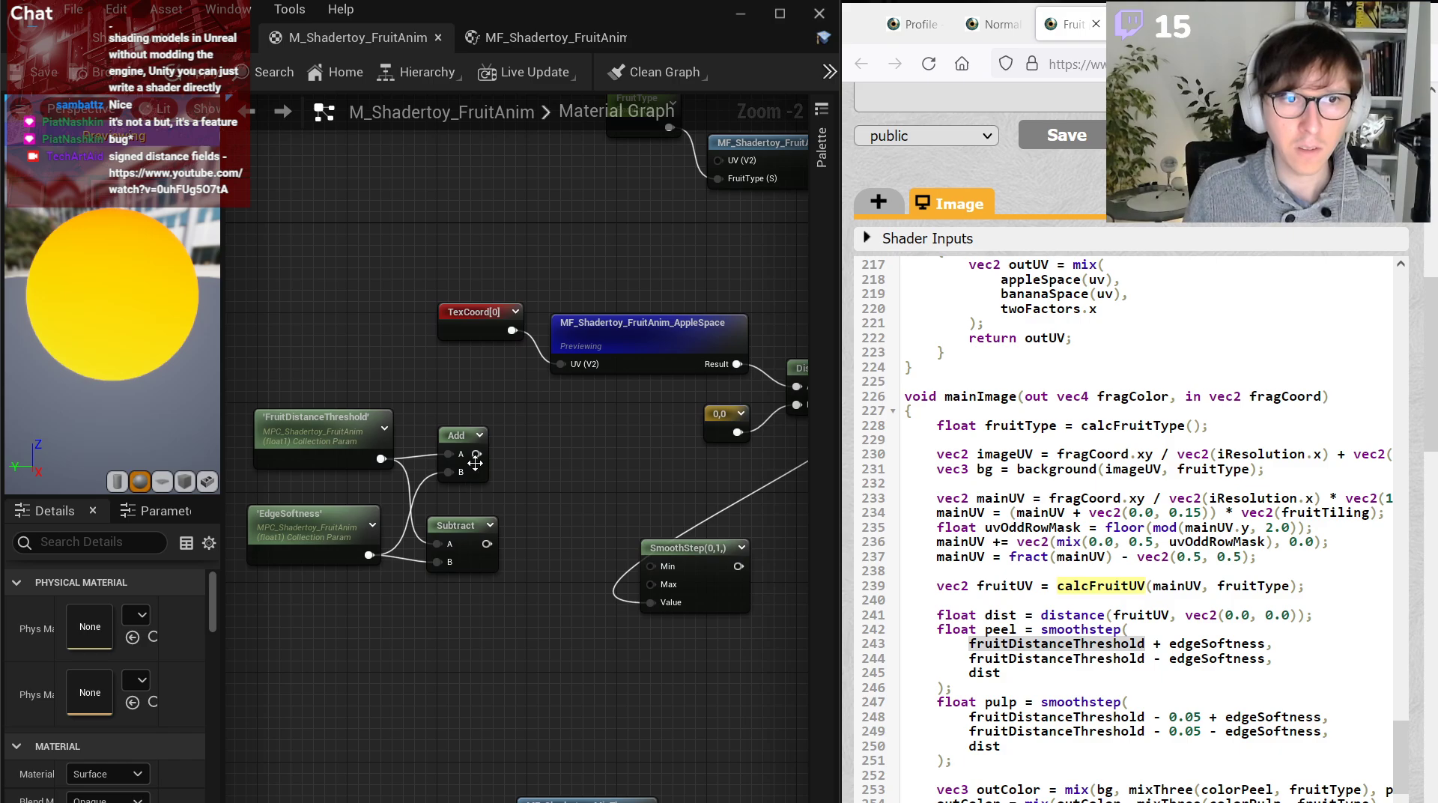
right_drag(473, 454, 385, 458)
drag(387, 458, 395, 549)
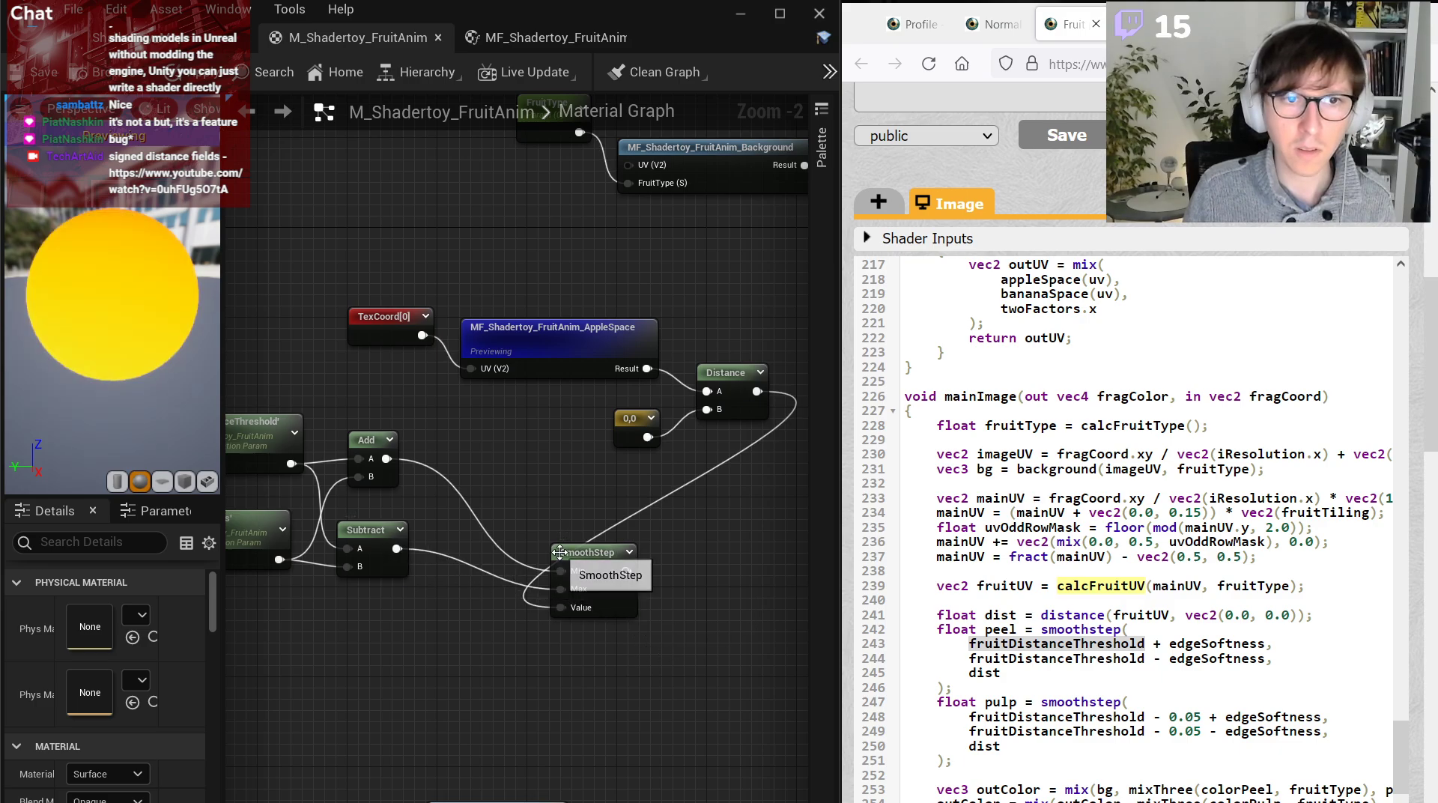
Switch the material preview mesh to a plane and enlarge the preview viewport.
click(162, 481)
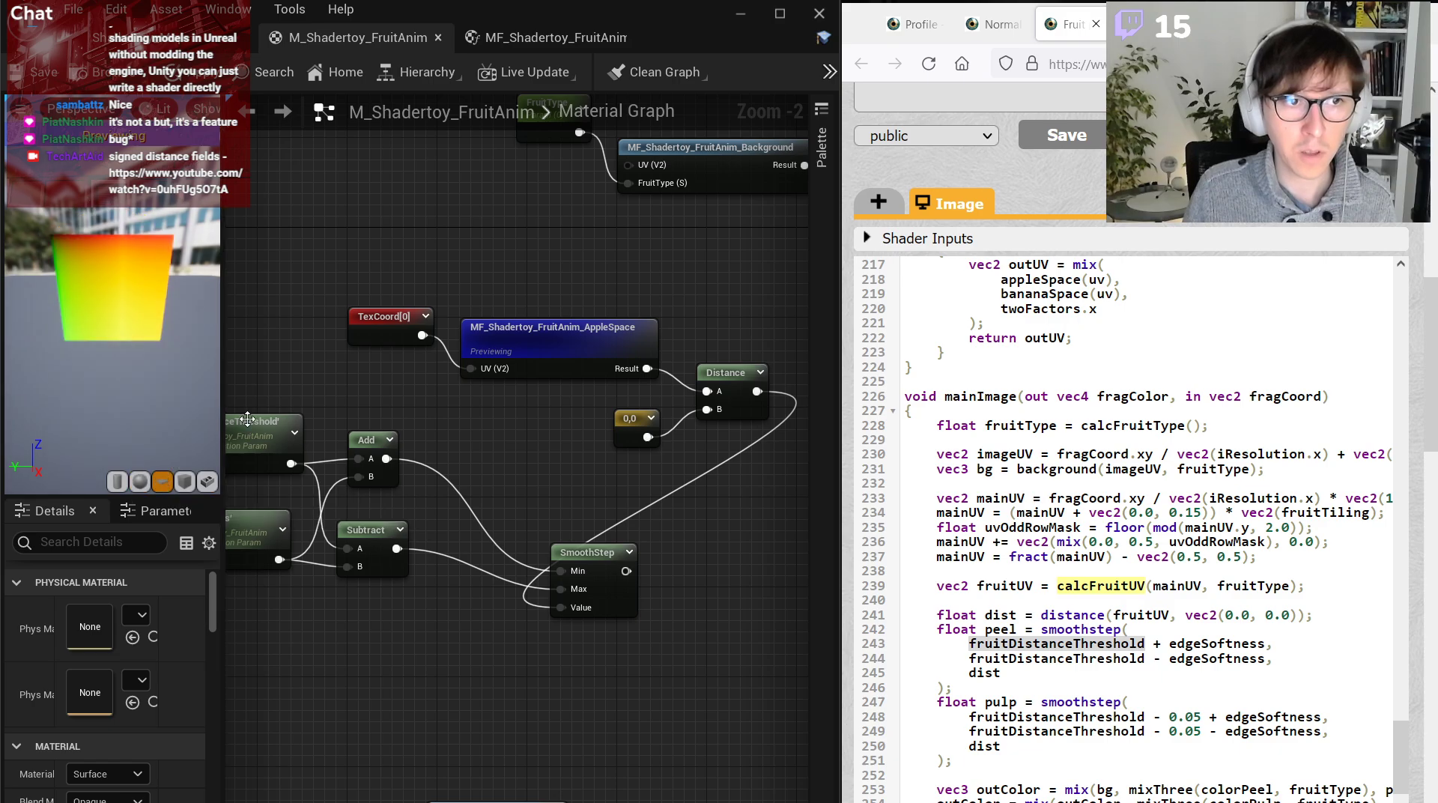
drag(297, 400, 301, 401)
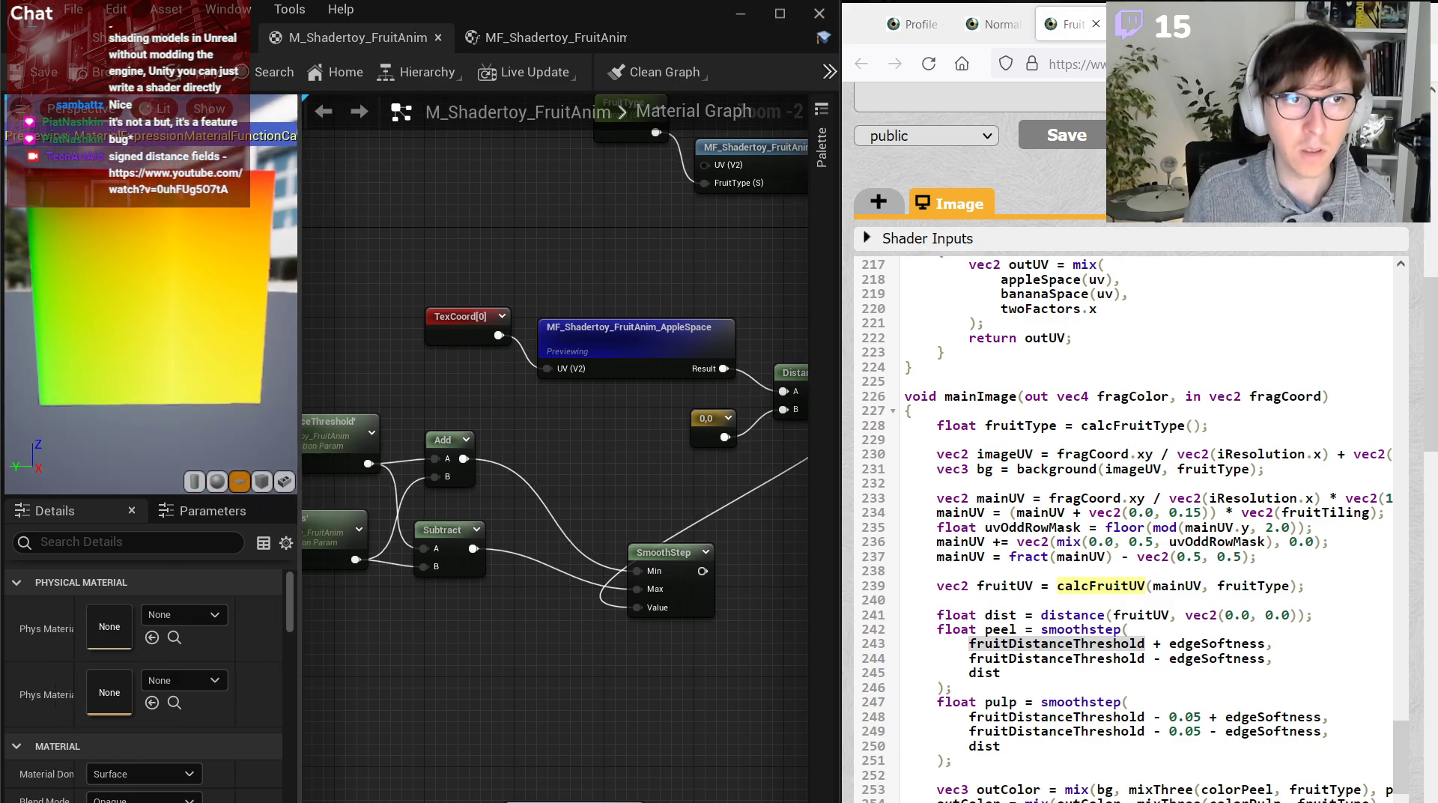
Preview the SmoothStep node's result in the material preview.
right_click(695, 553)
right_click(659, 552)
click(712, 588)
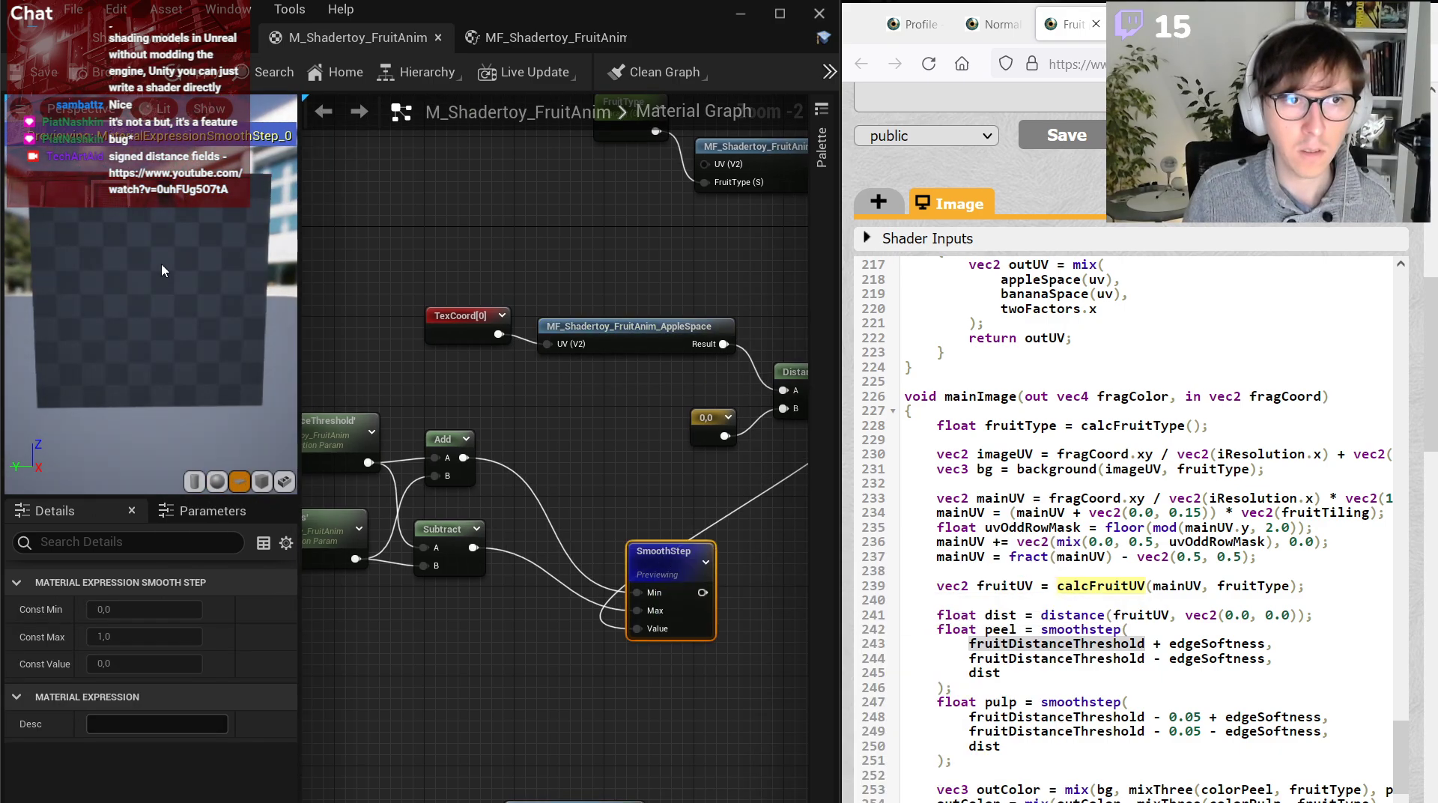
Insert an Add node between TexCoord and the AppleSpace function, with a two-component constant connected to its B input.
right_drag(447, 309, 592, 426)
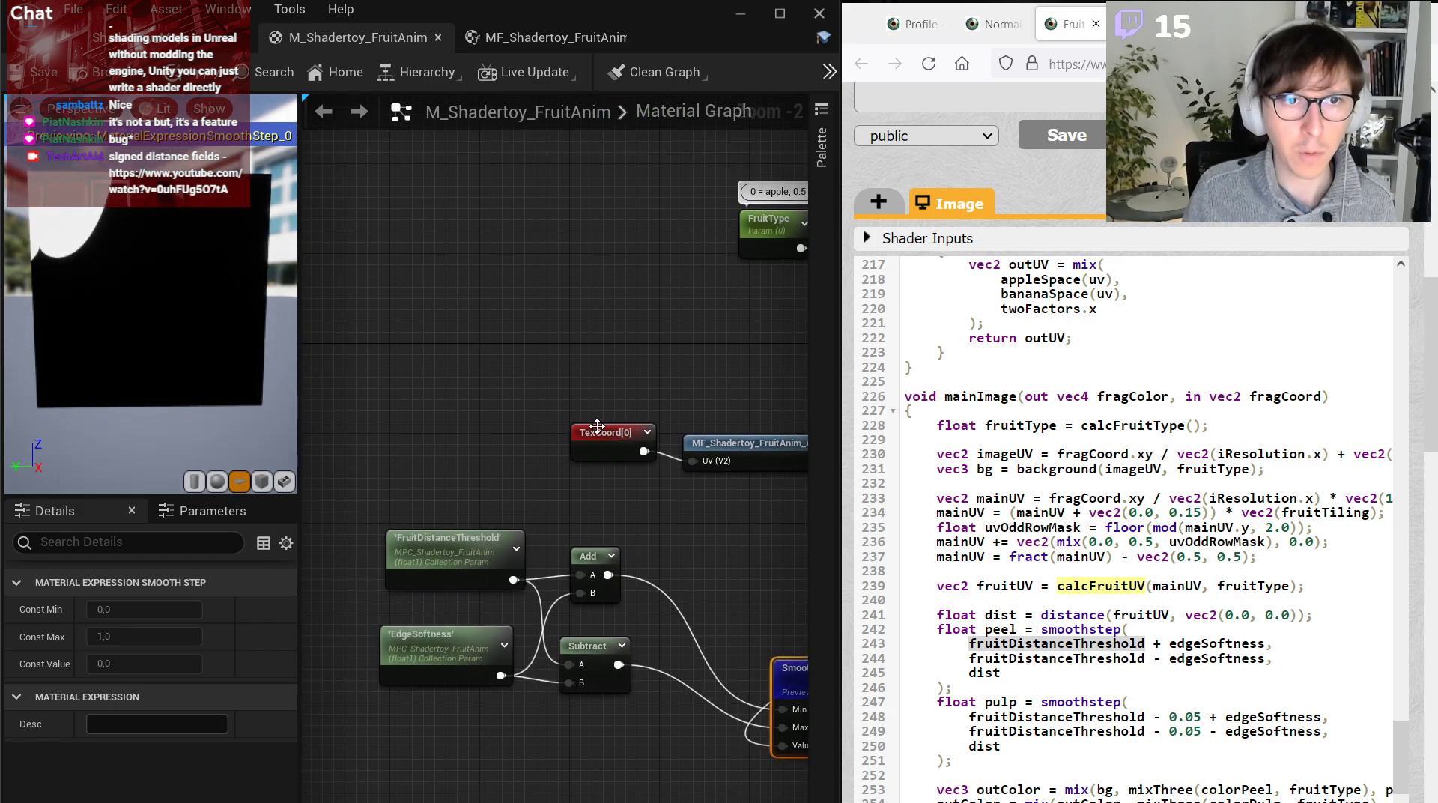
drag(592, 426, 447, 358)
click(527, 436)
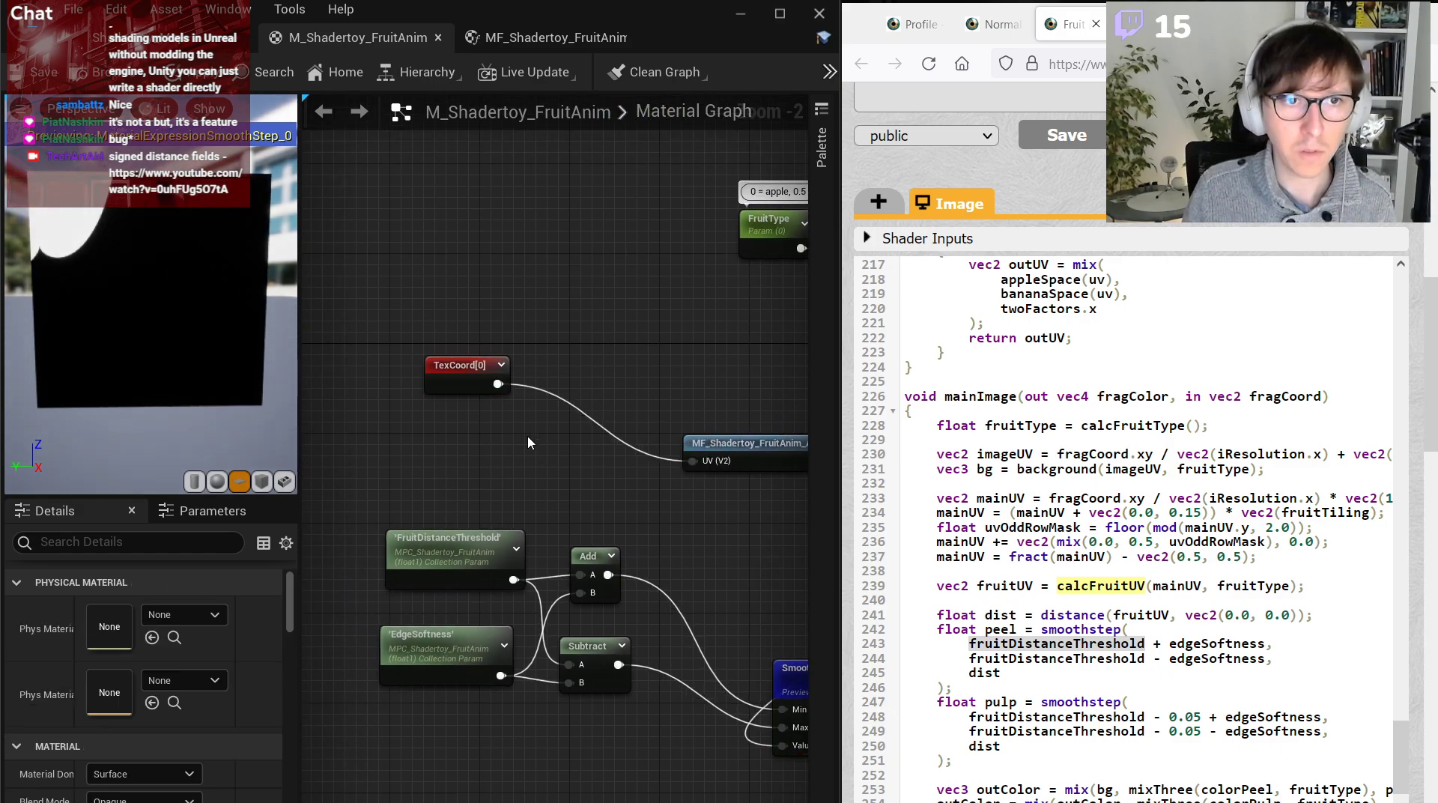
right_click(560, 368)
text(add)
key(Return)
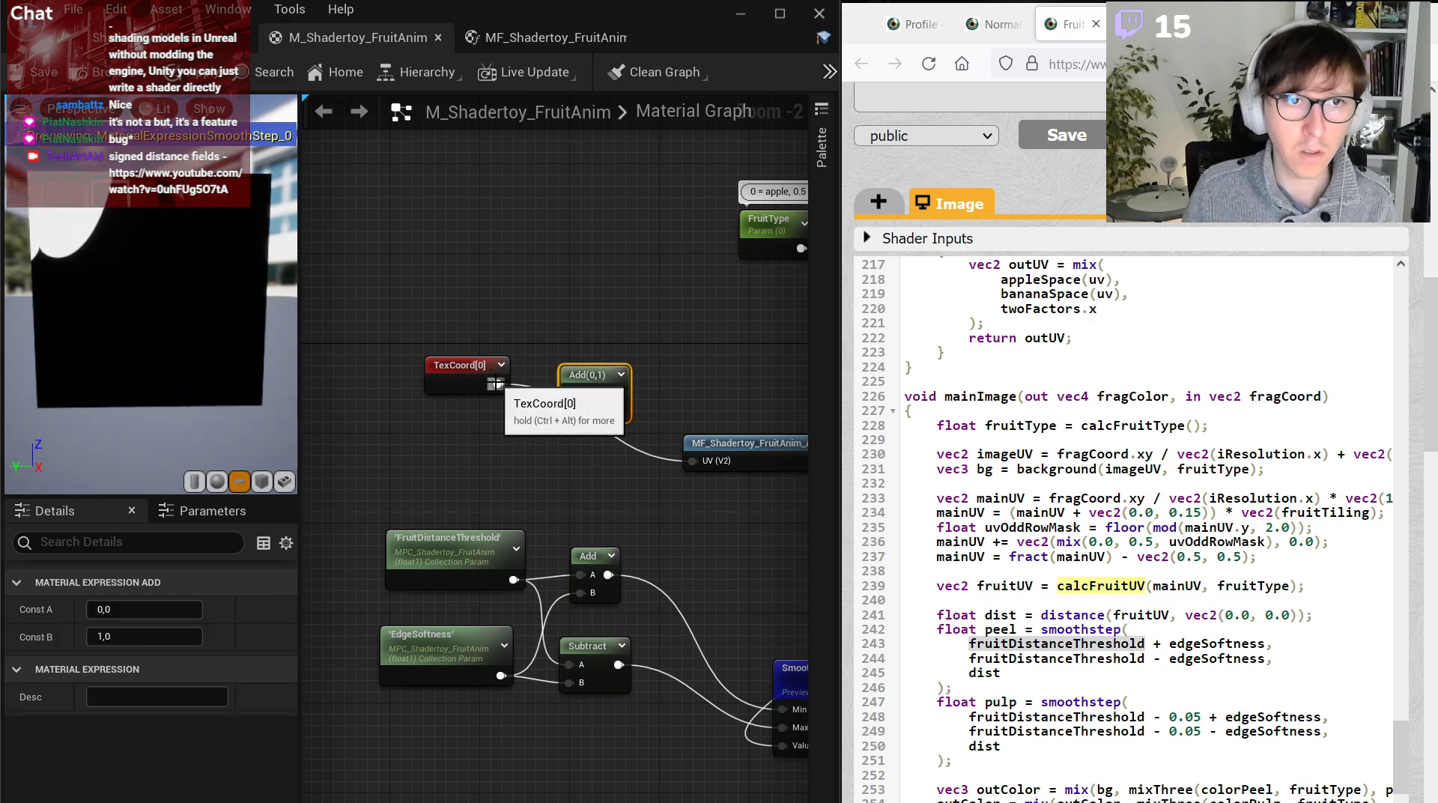
drag(496, 384, 569, 393)
click(485, 429)
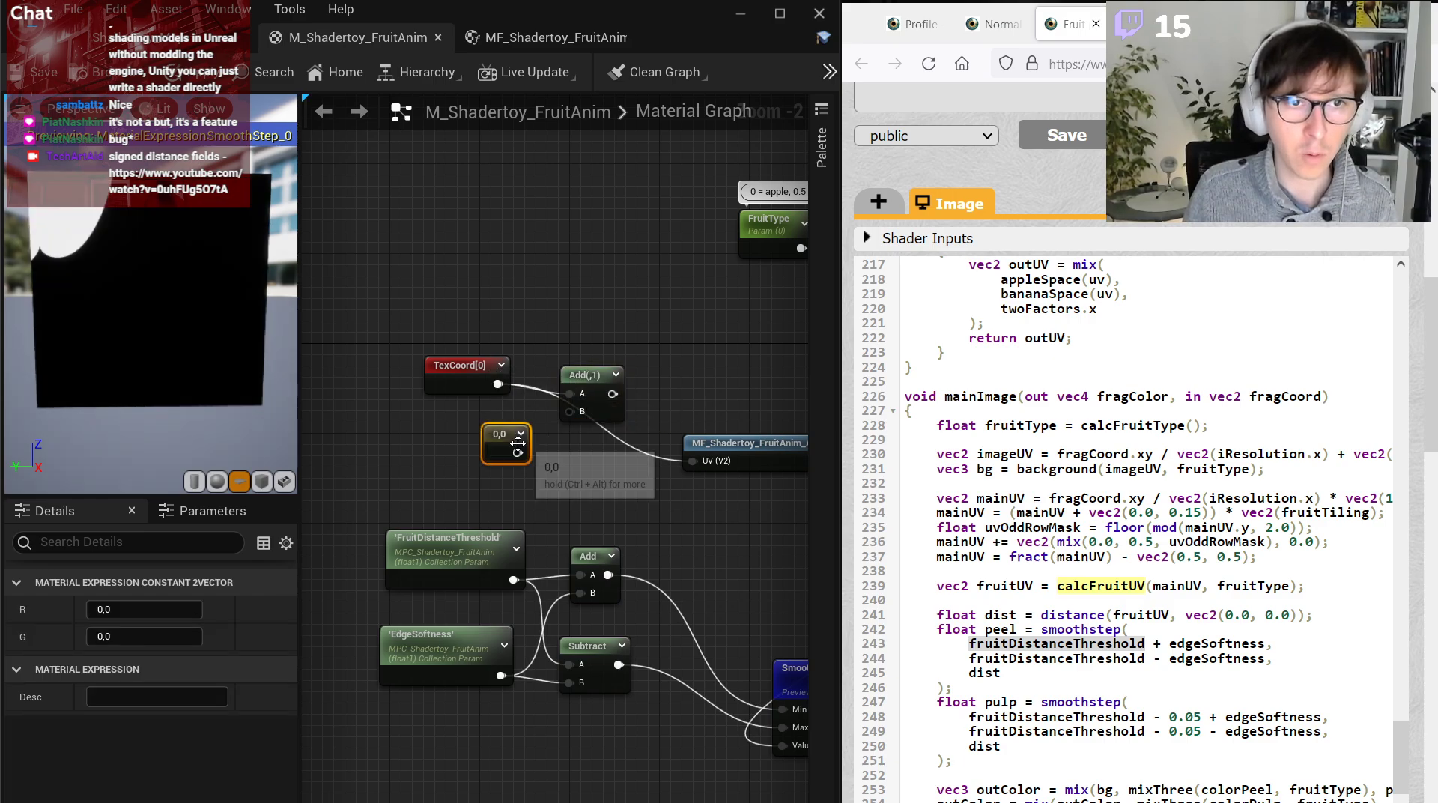
drag(517, 453, 692, 461)
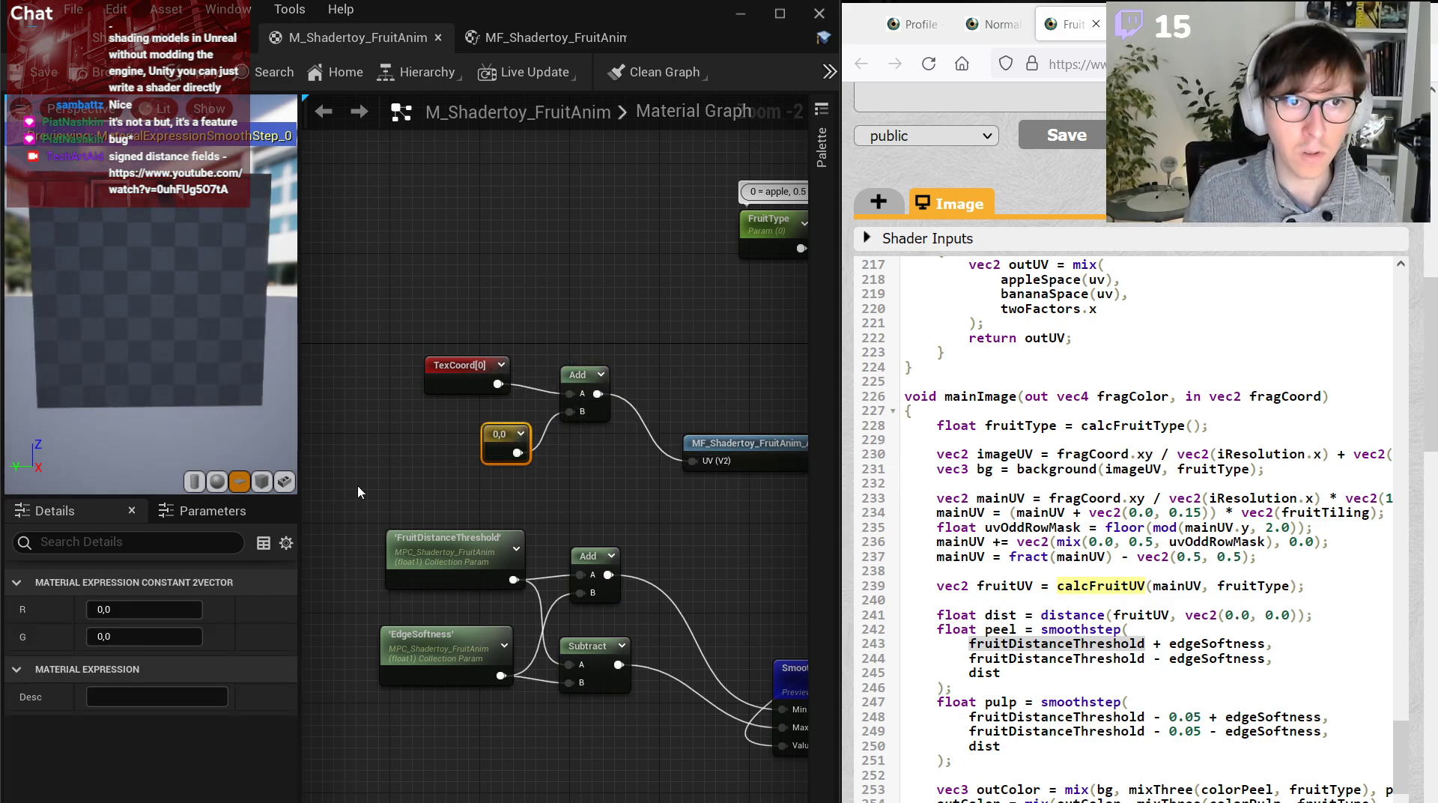
Set both the R and G components of the new constant to -0,5.
click(143, 609)
text(-0,5)
key(Tab)
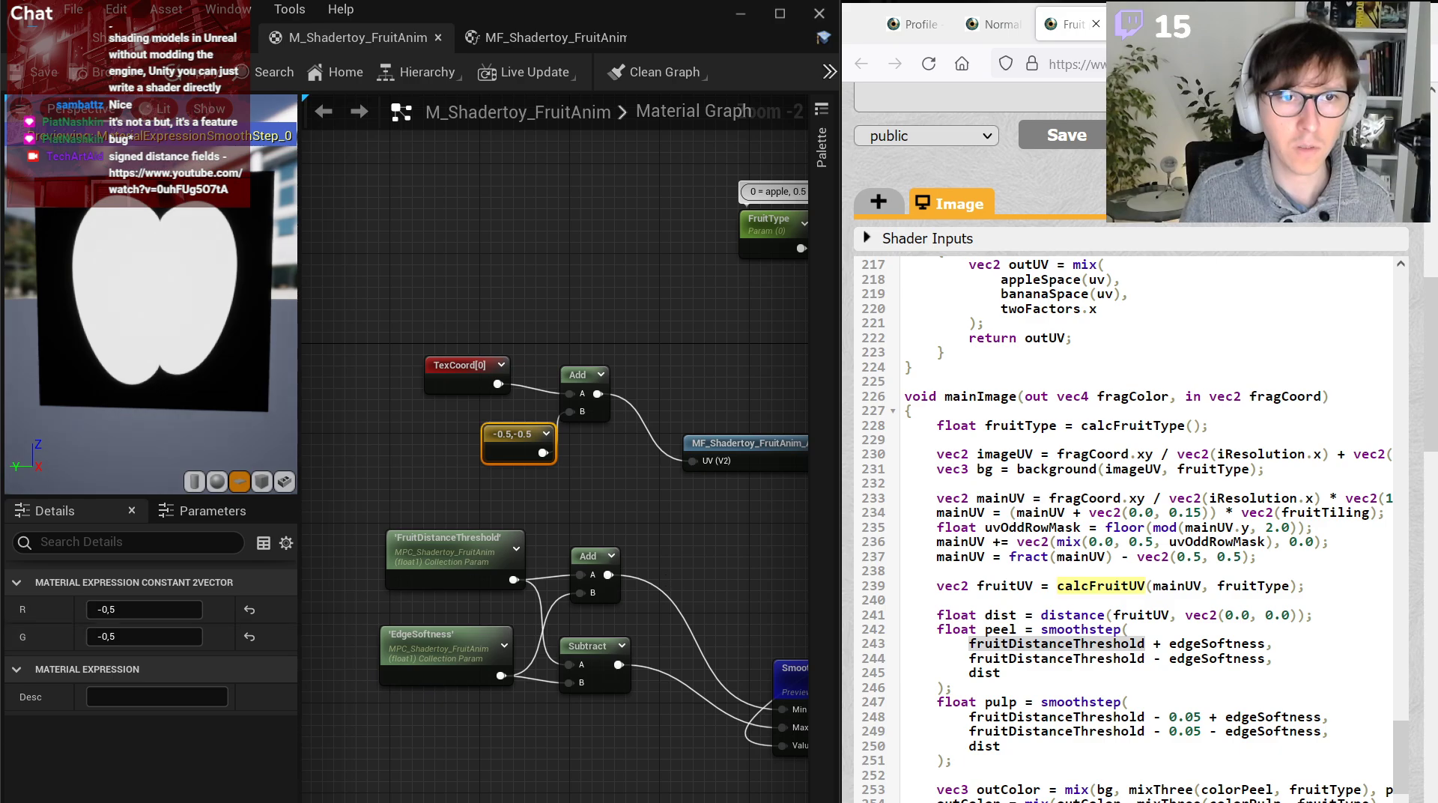
right_drag(787, 618, 730, 542)
scroll(203, 434, up, 3)
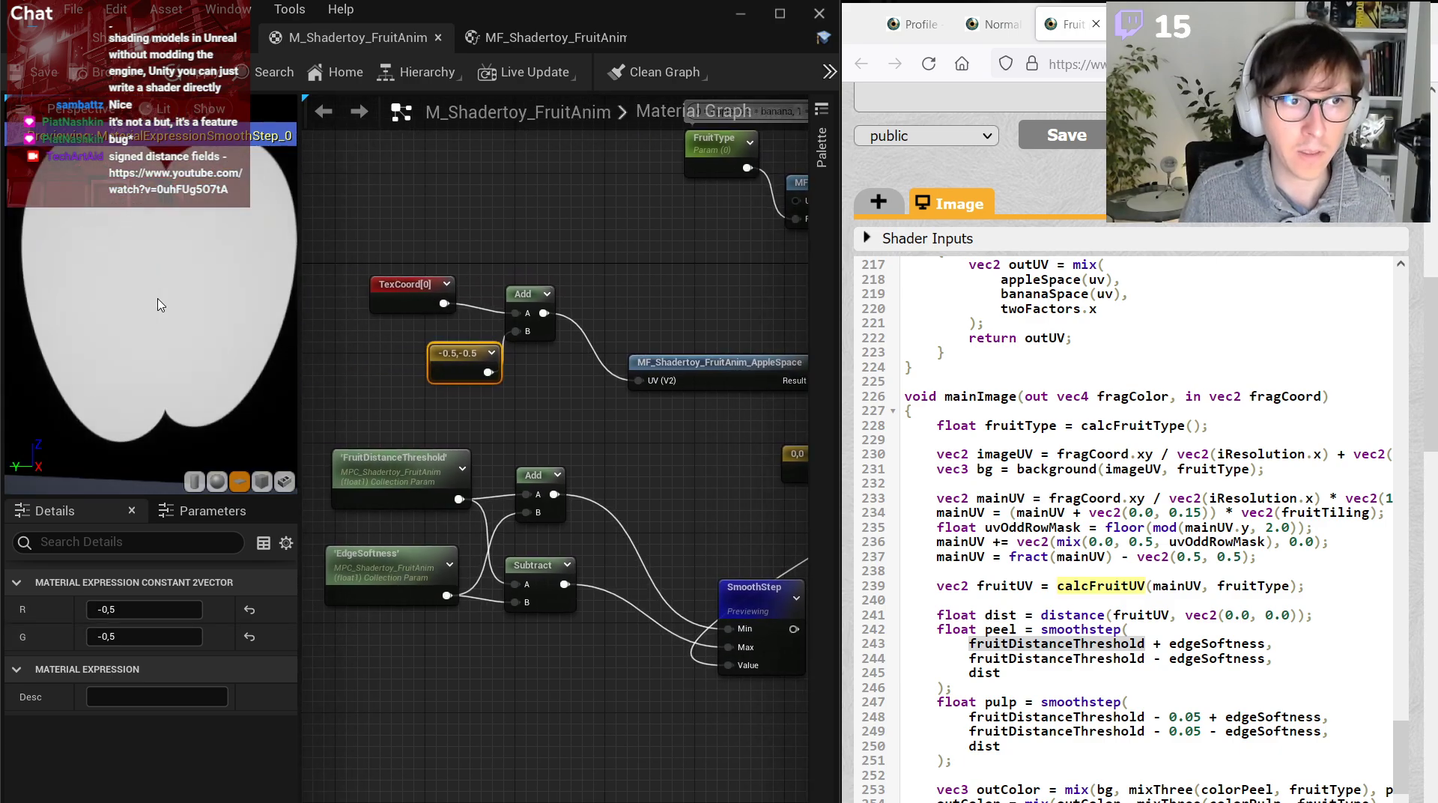
right_drag(202, 436, 173, 378)
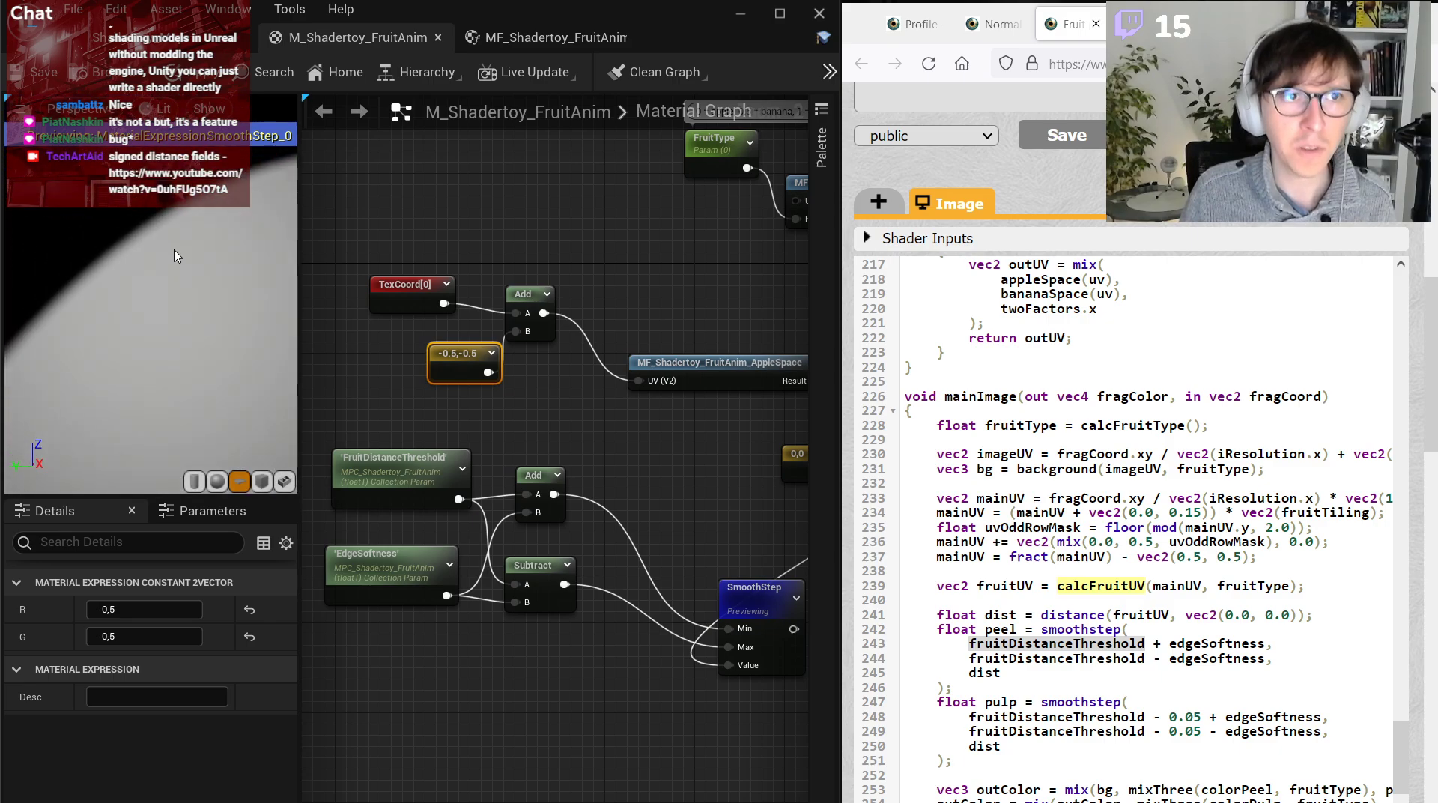
right_drag(165, 249, 164, 300)
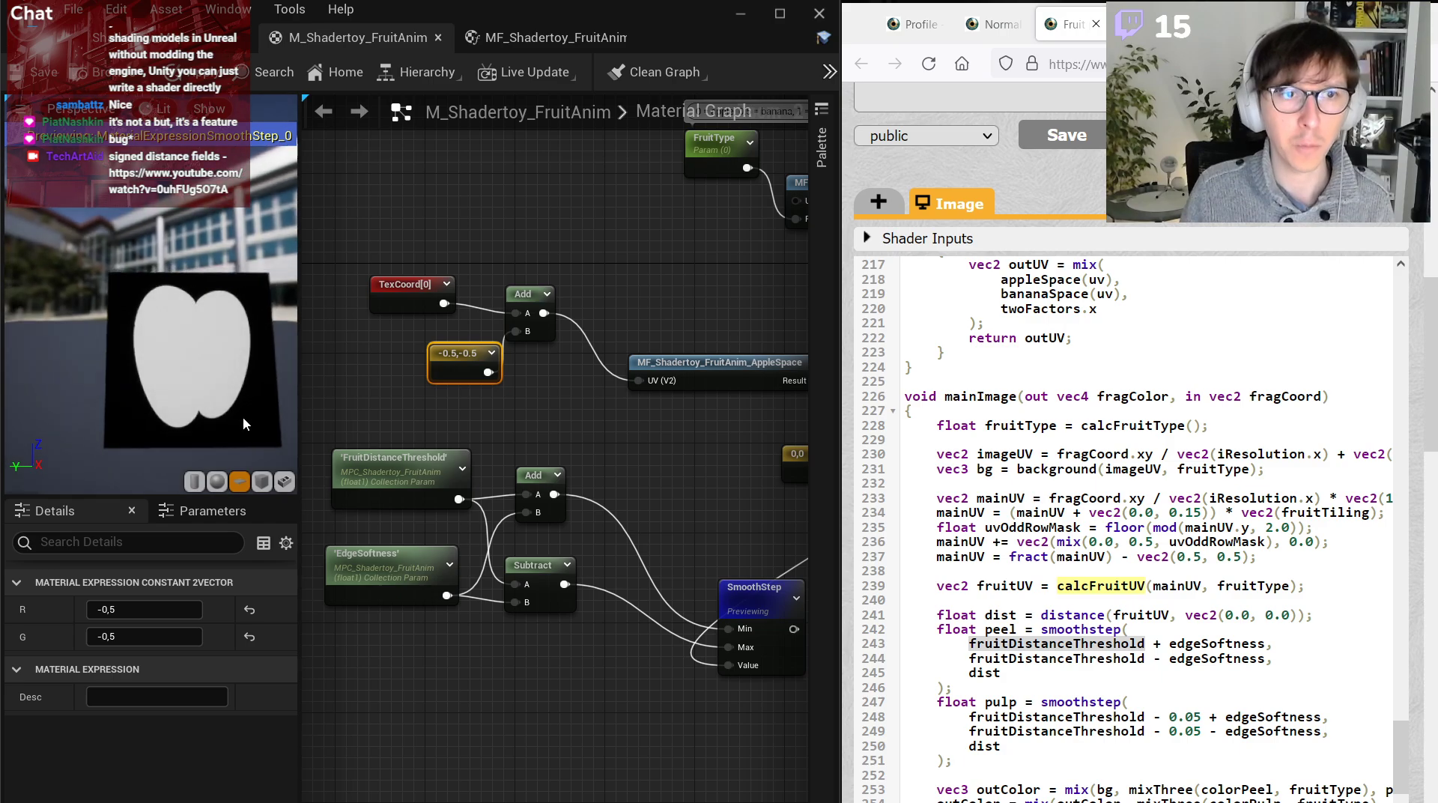
Reposition the FruitDistanceThreshold, EdgeSoftness, Add, Subtract and SmoothStep nodes more compactly beneath the AppleSpace chain.
scroll(663, 648, down, 2)
click(704, 610)
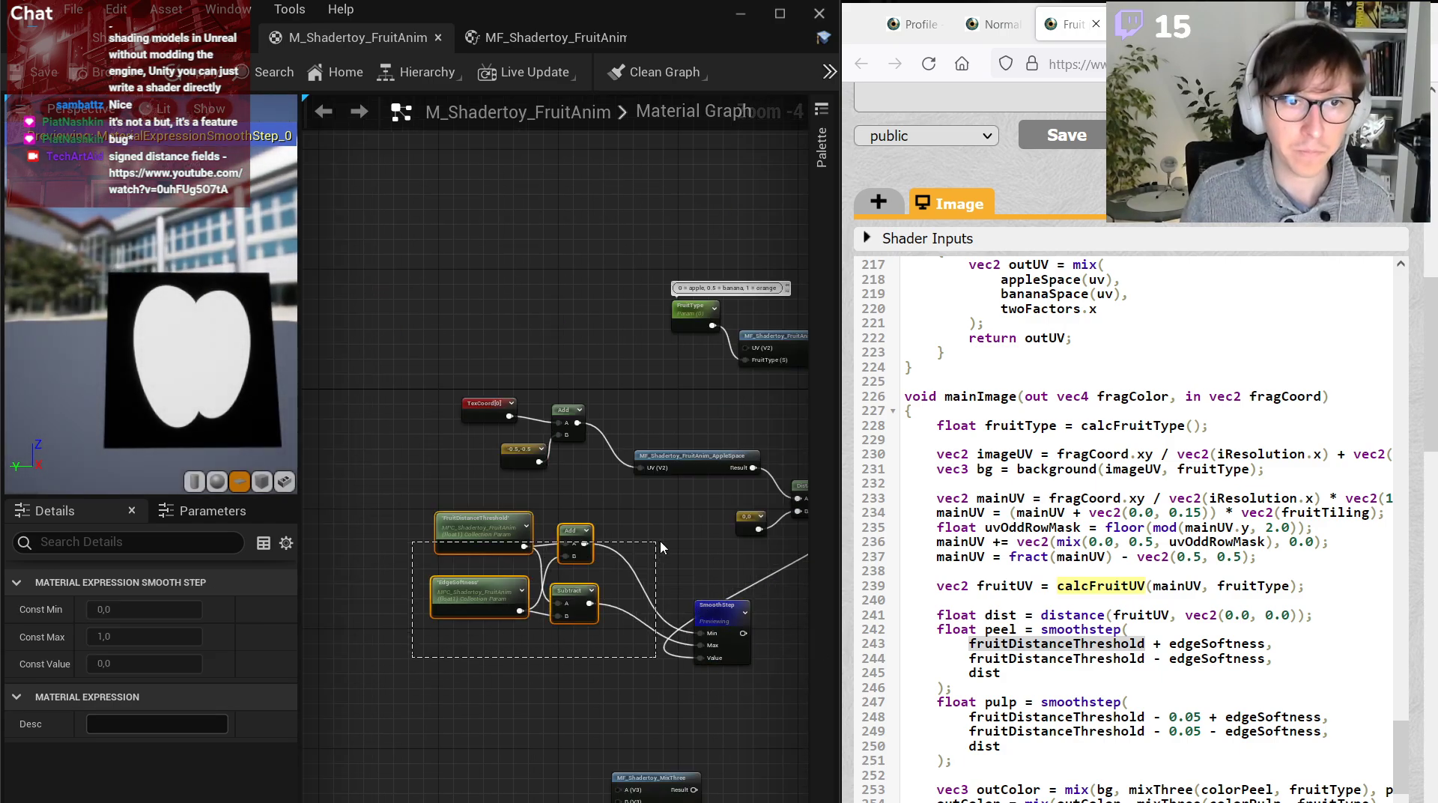
drag(661, 543, 713, 555)
drag(706, 603, 735, 598)
click(659, 563)
scroll(552, 570, up, 2)
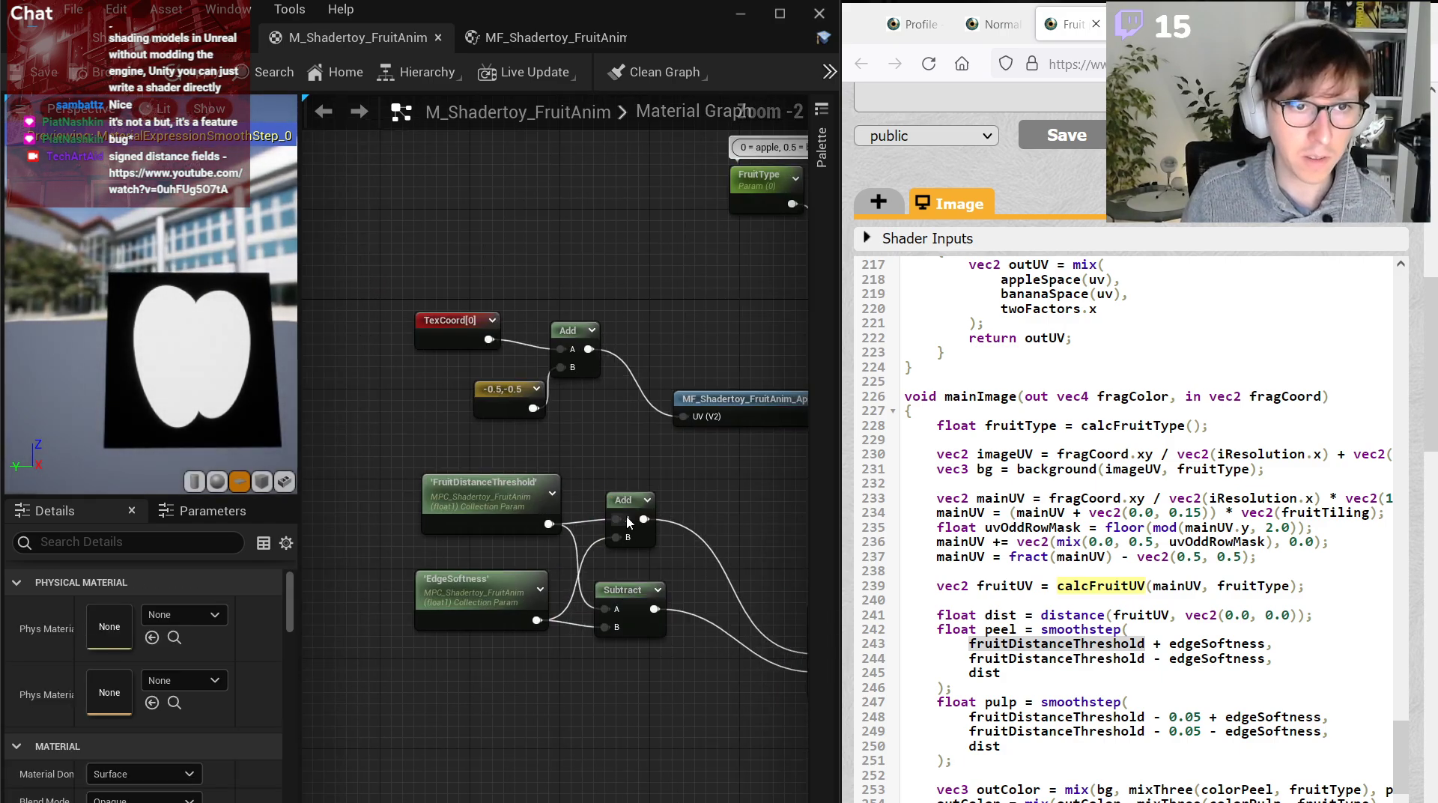
right_drag(628, 522, 496, 530)
click(690, 569)
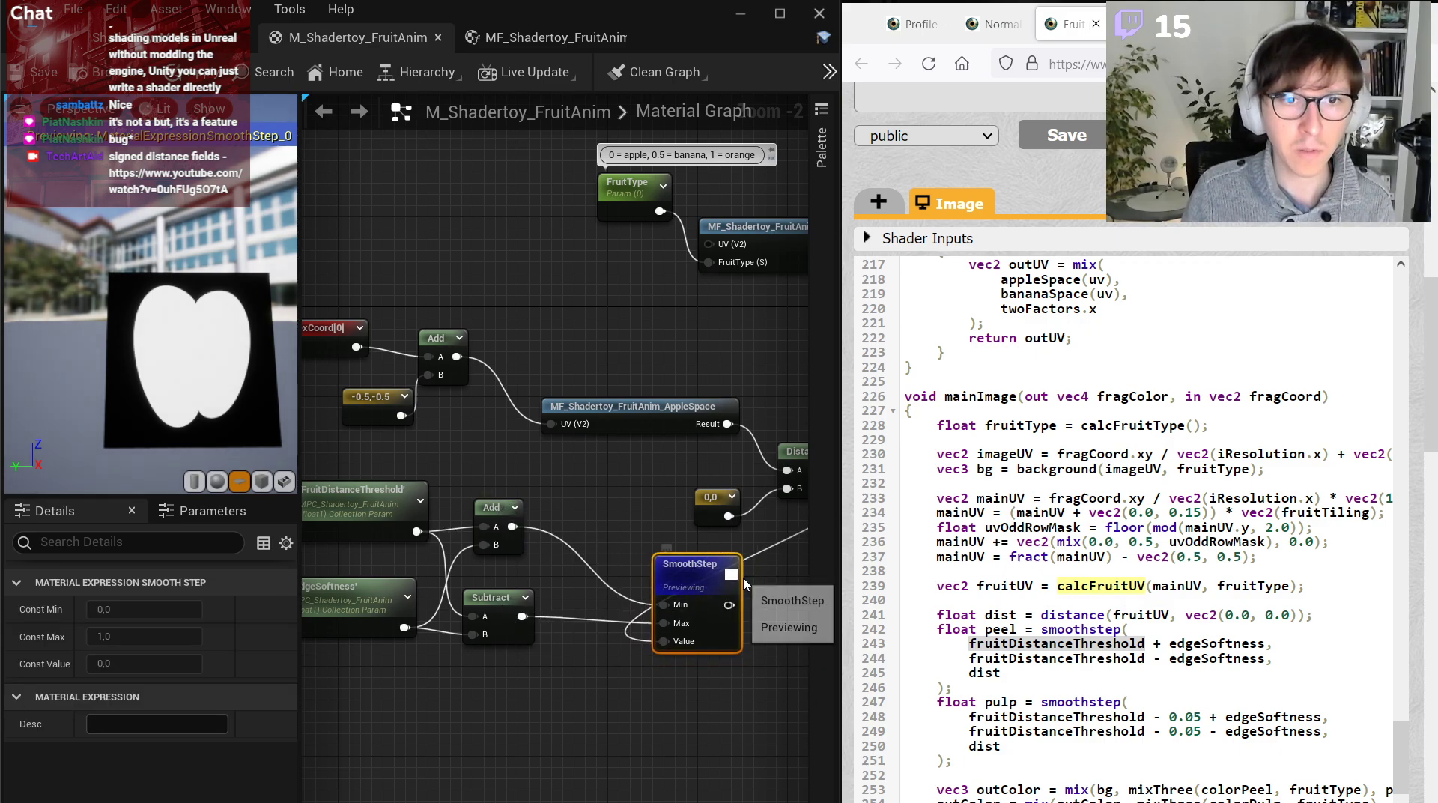
scroll(600, 611, down, 2)
drag(699, 687, 383, 563)
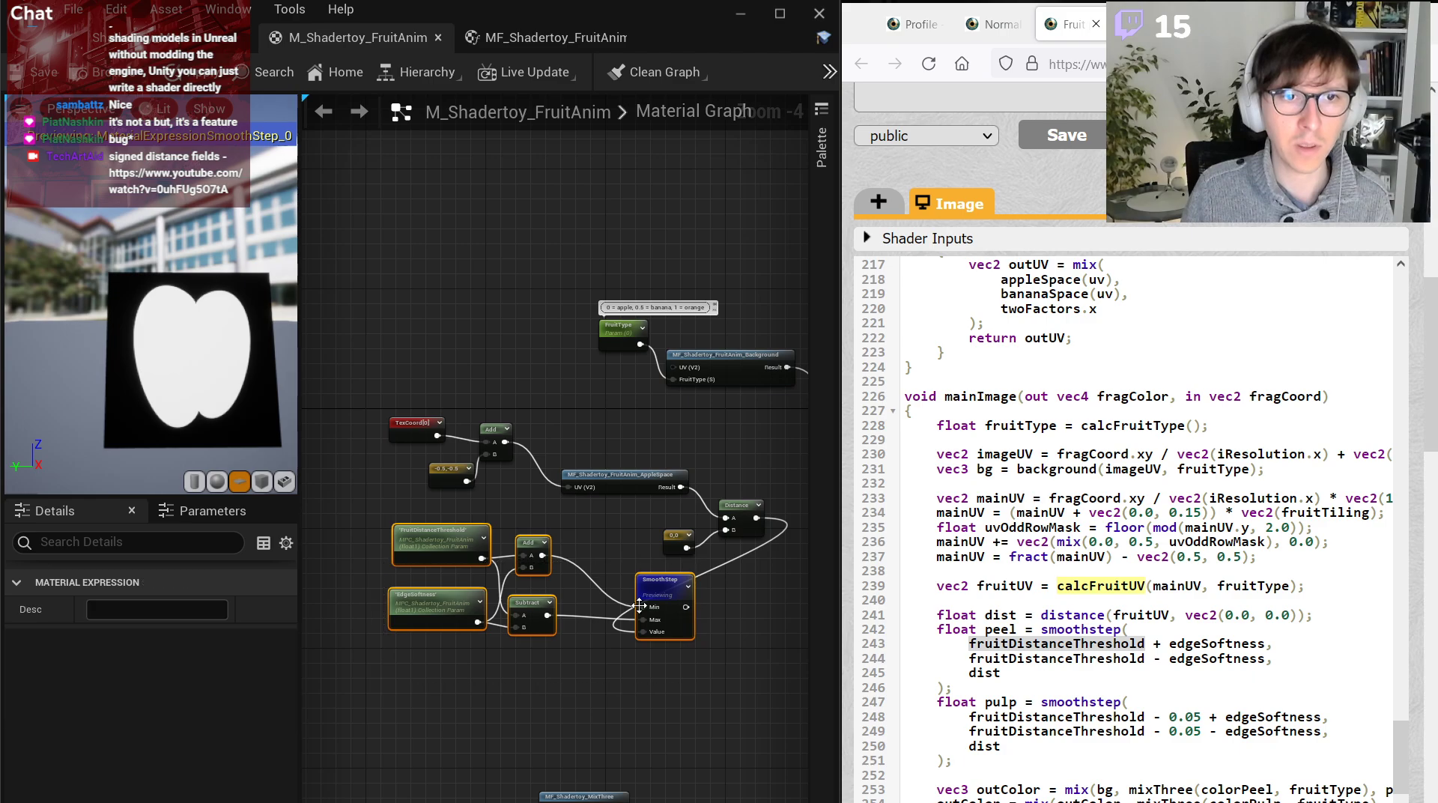
mouse_move(666, 599)
mouse_down()
mouse_move(739, 615)
mouse_move(687, 606)
mouse_up()
click(684, 698)
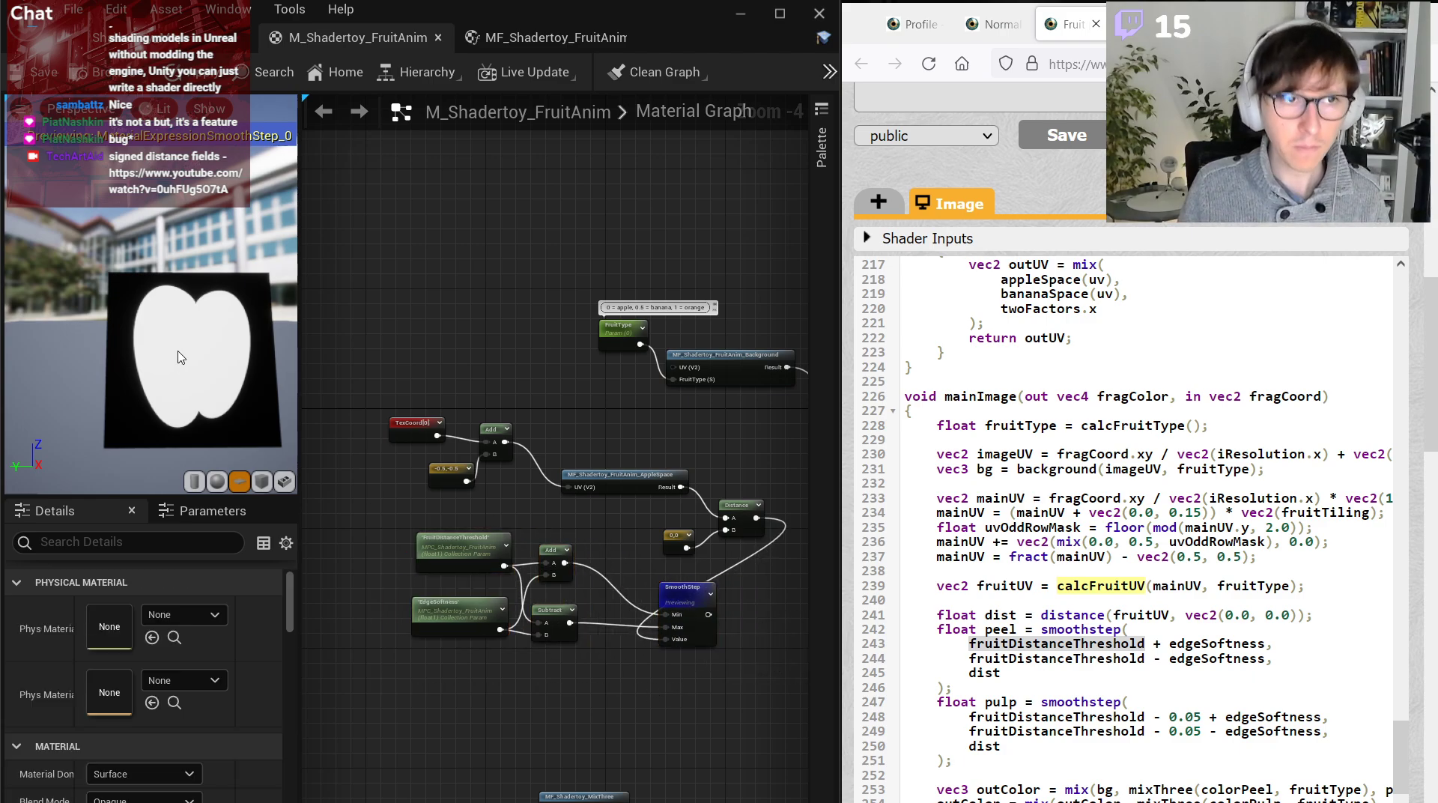
Move the spare Factor, MixThree, RemapClamped and polar angle nodes further down to make room beneath the SmoothStep group.
double_click(999, 630)
right_drag(524, 652, 391, 440)
drag(345, 514, 520, 770)
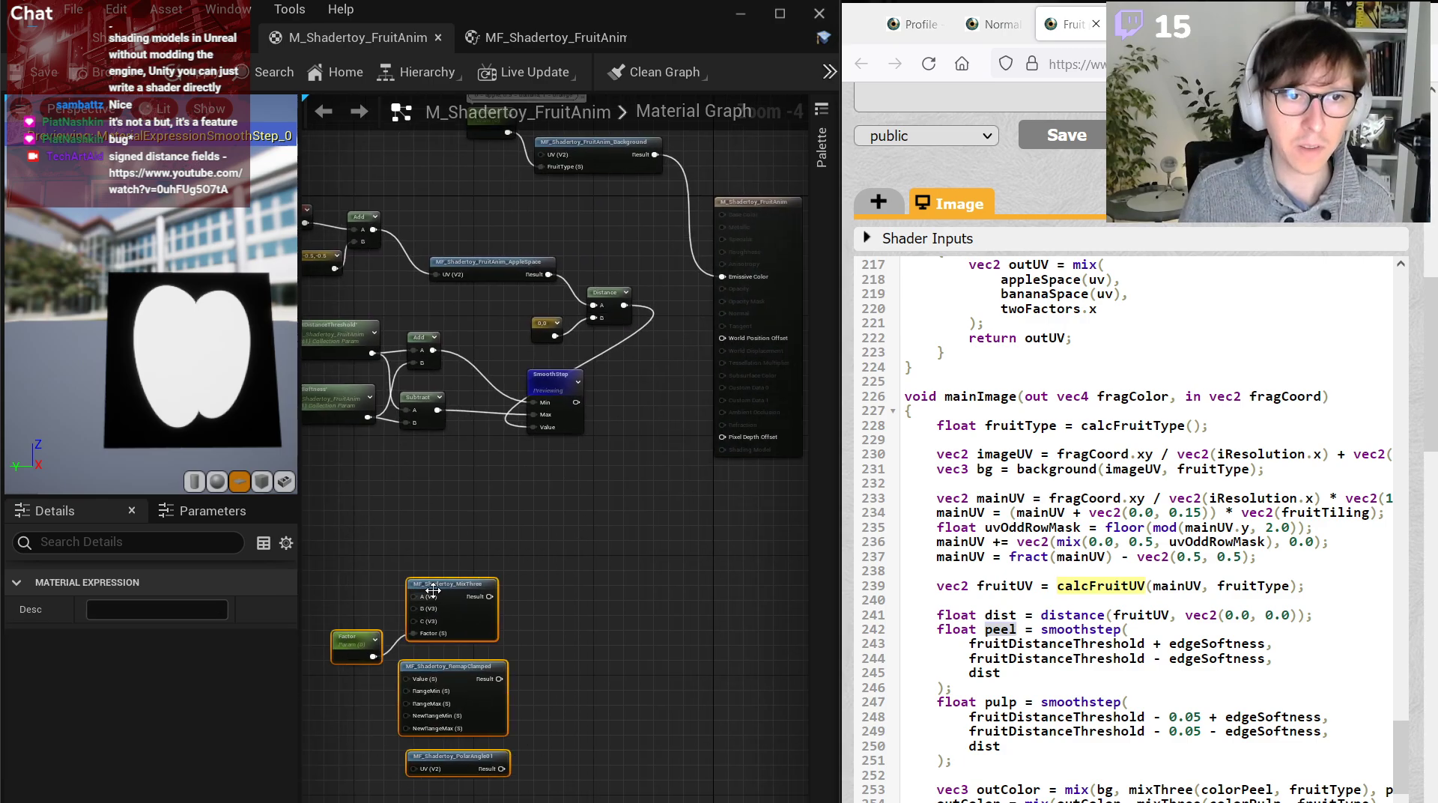
drag(433, 590, 477, 757)
Shift the threshold, softness, Add, Subtract and SmoothStep nodes slightly down, away from the Distance node.
scroll(555, 505, up, 1)
right_drag(568, 523, 646, 556)
drag(645, 556, 348, 336)
right_drag(375, 348, 410, 347)
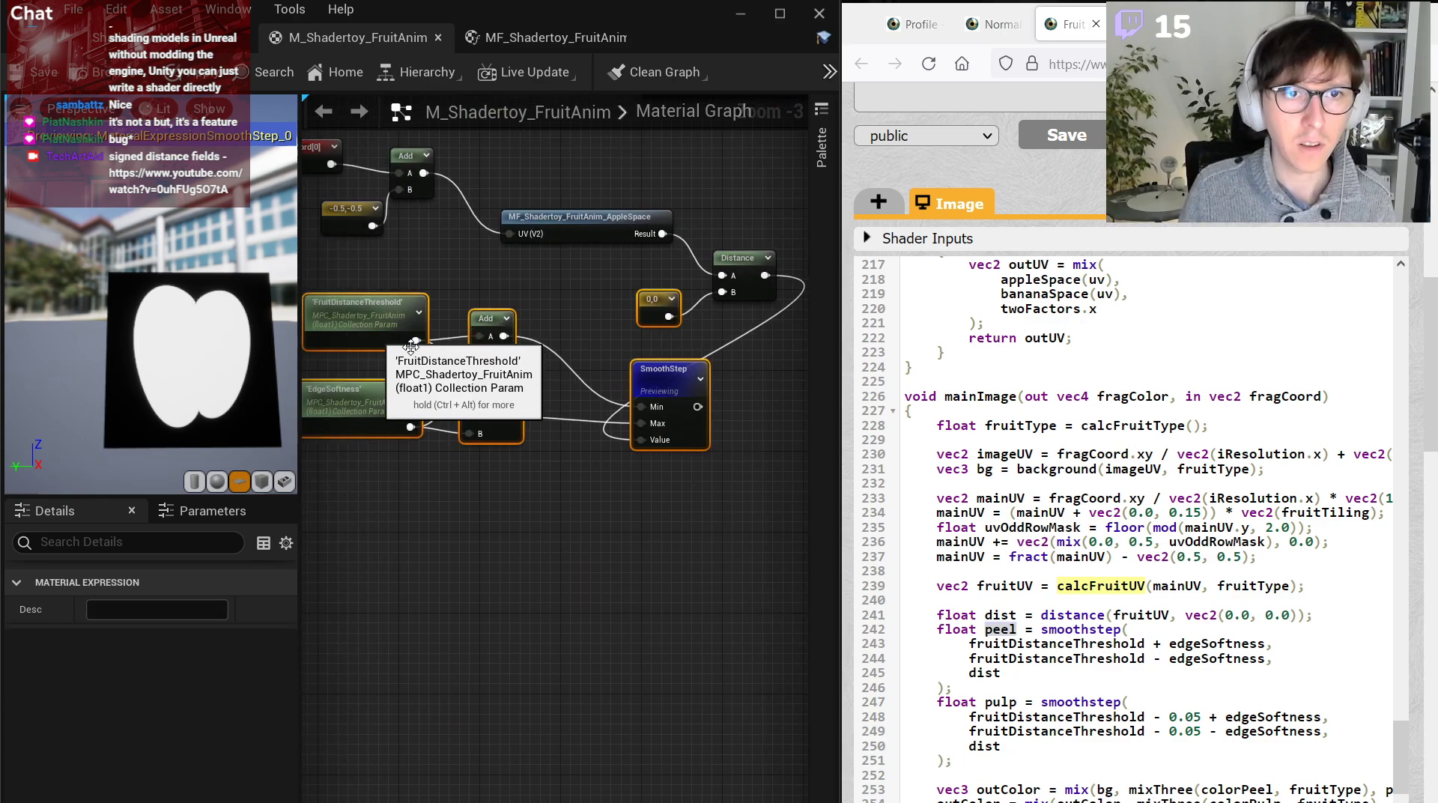
drag(662, 385, 672, 426)
click(684, 589)
Add a named reroute declaration called Peel Mask to the SmoothStep output and align it with that node.
right_drag(685, 458, 564, 488)
drag(588, 477, 653, 477)
text(named)
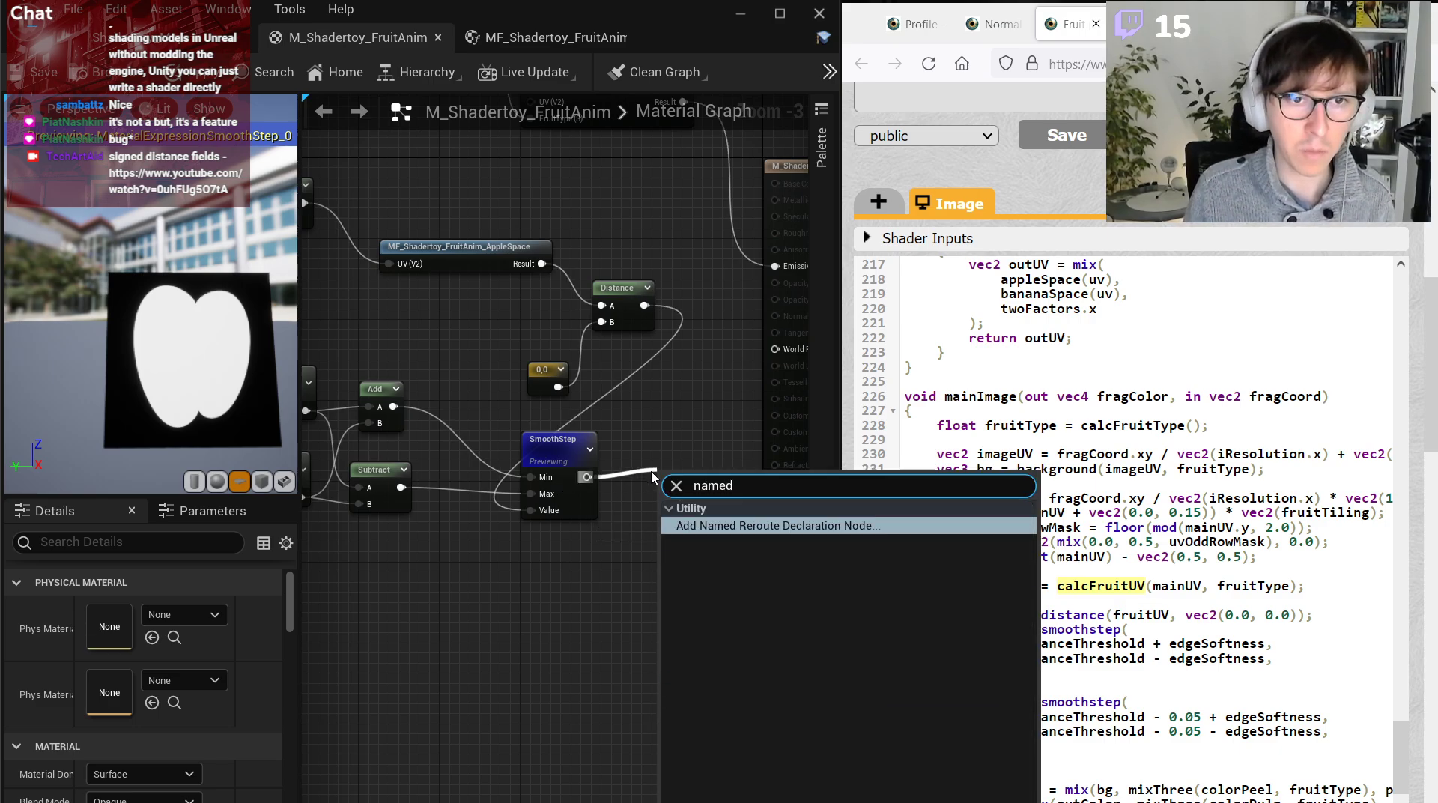
key(Return)
text(Peel Mask)
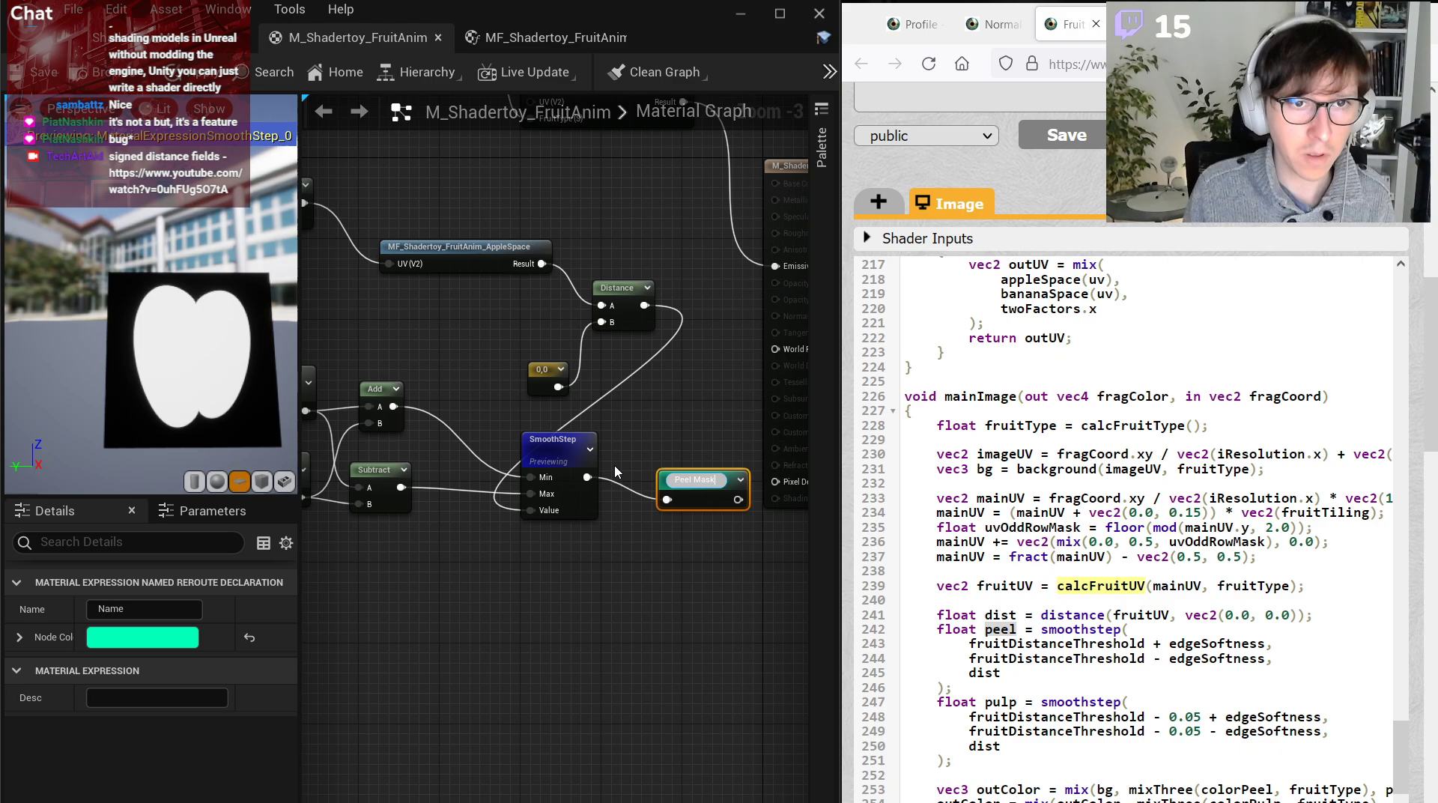
key(Return)
drag(693, 480, 668, 461)
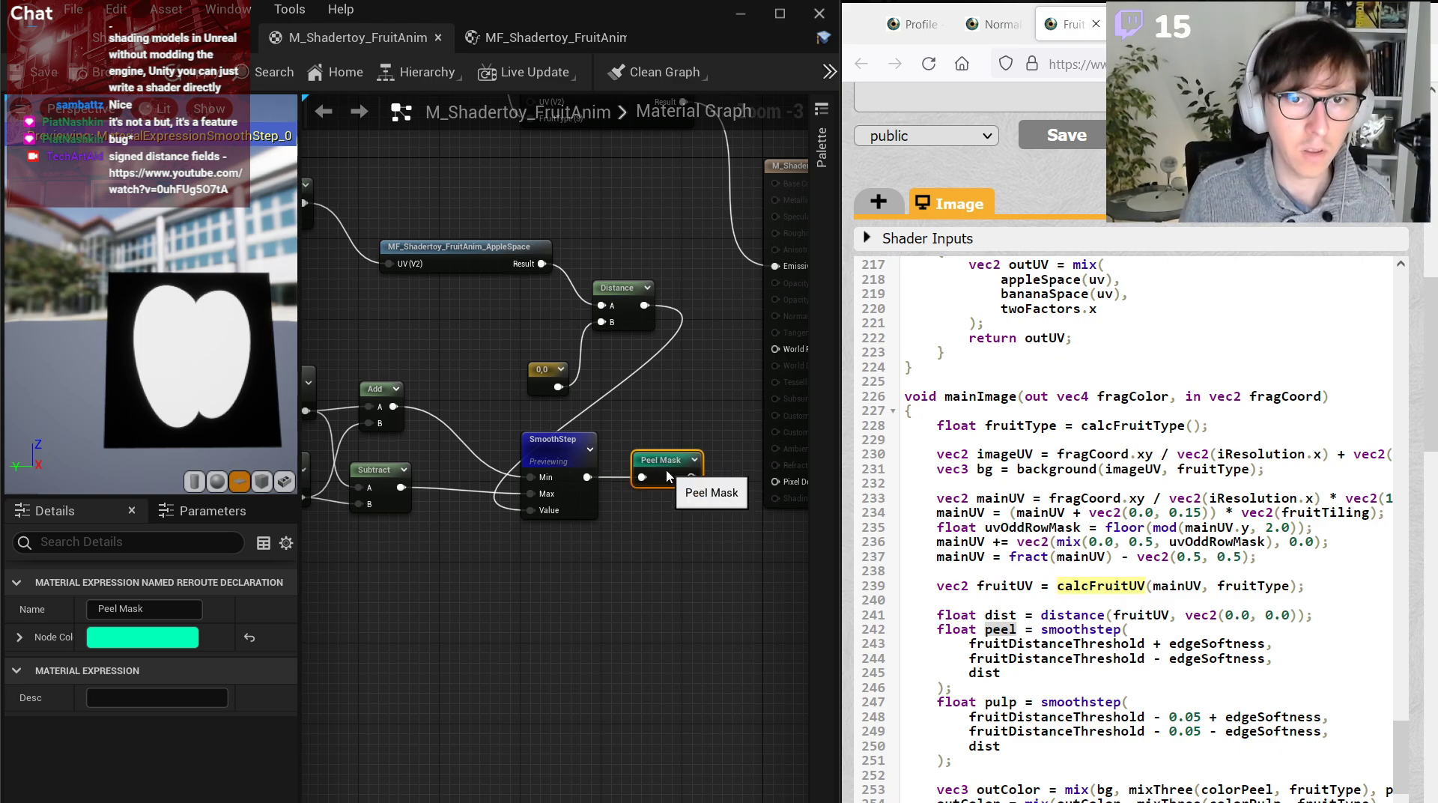
click(568, 560)
Move the FruitDistanceThreshold, EdgeSoftness, Add and Subtract nodes farther away from the SmoothStep and slightly down.
right_drag(568, 560, 619, 504)
scroll(635, 541, down, 1)
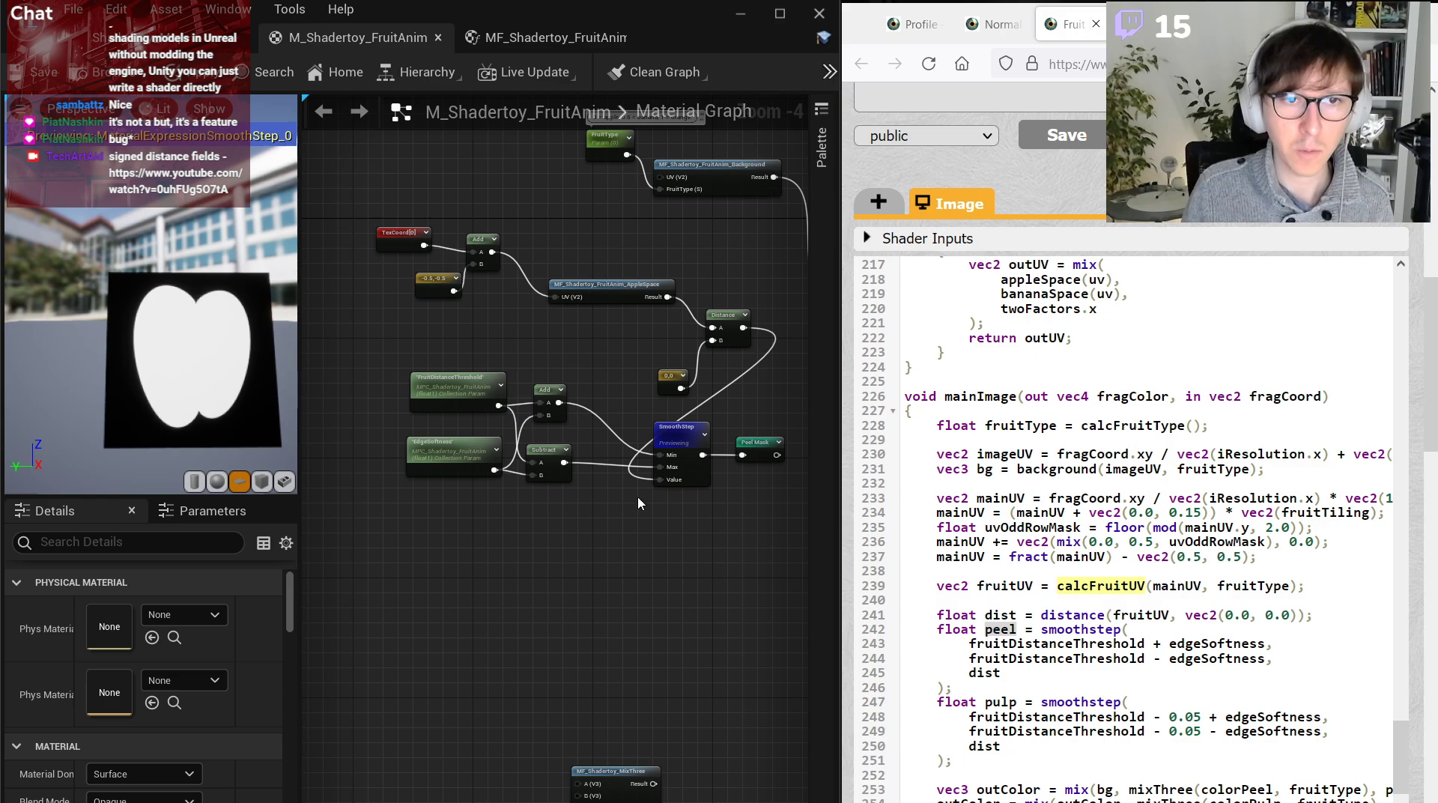
scroll(588, 491, up, 1)
drag(551, 502, 449, 354)
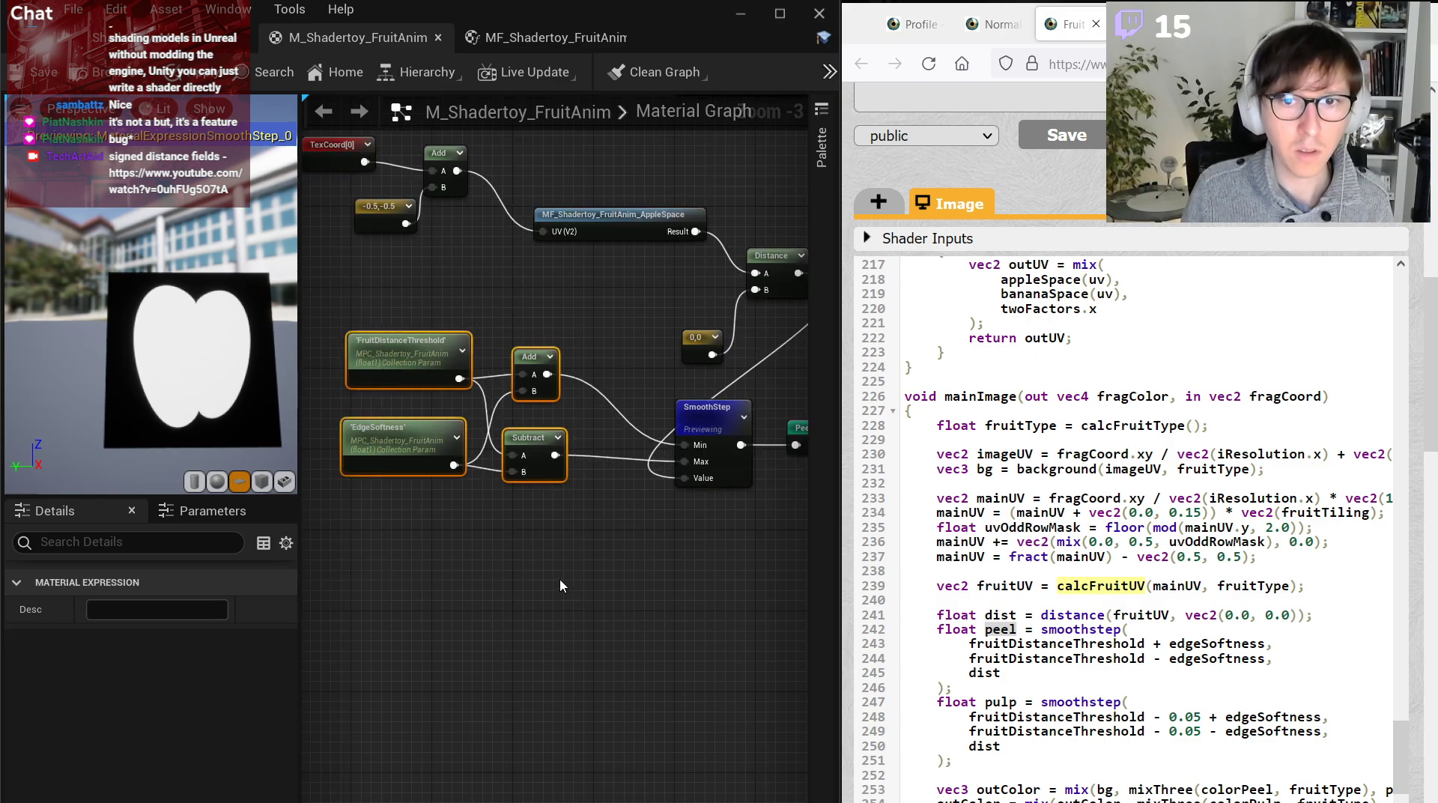
drag(522, 438, 474, 468)
click(533, 537)
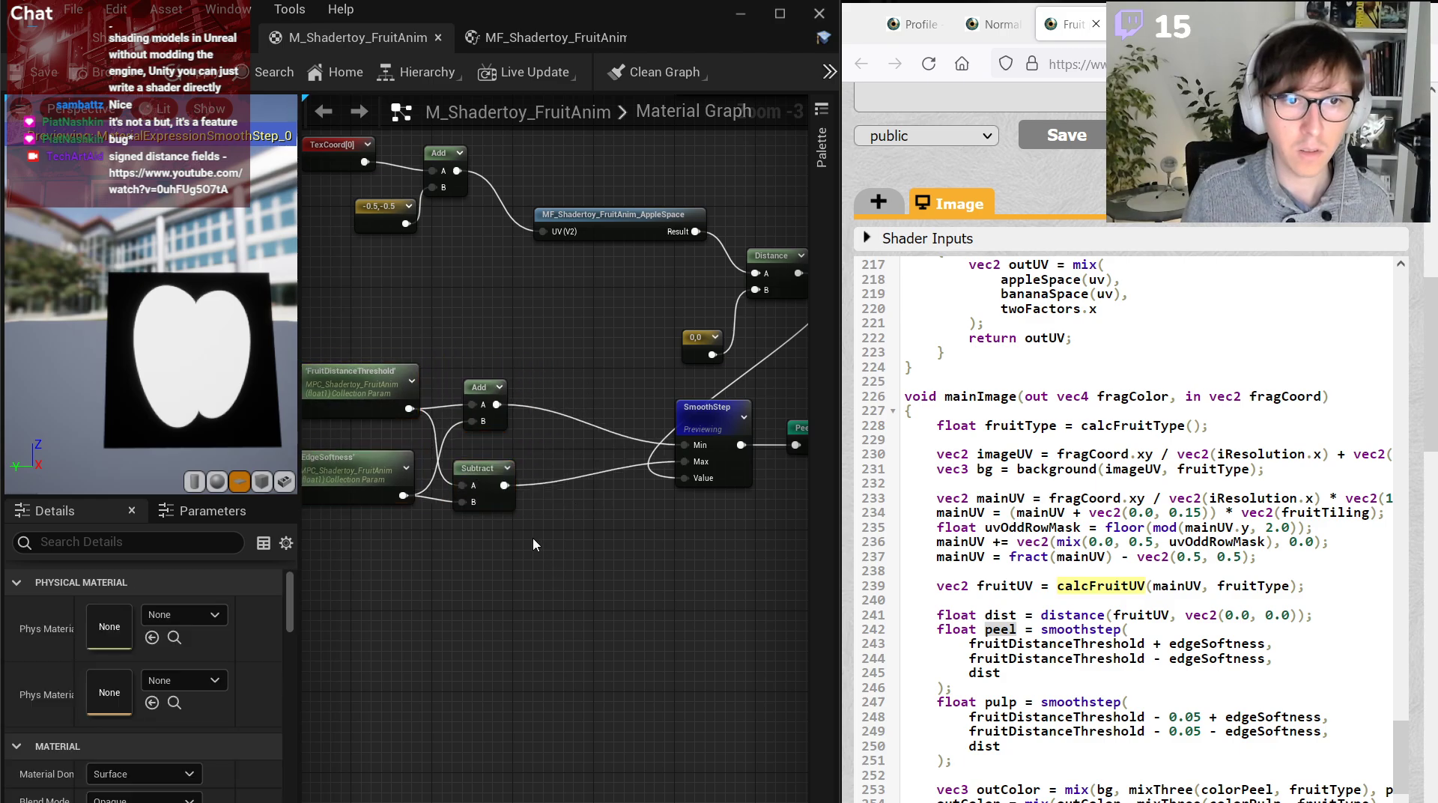
Place another Add node below, with the existing Add output in A and a constant of 0,05 in B.
click(545, 555)
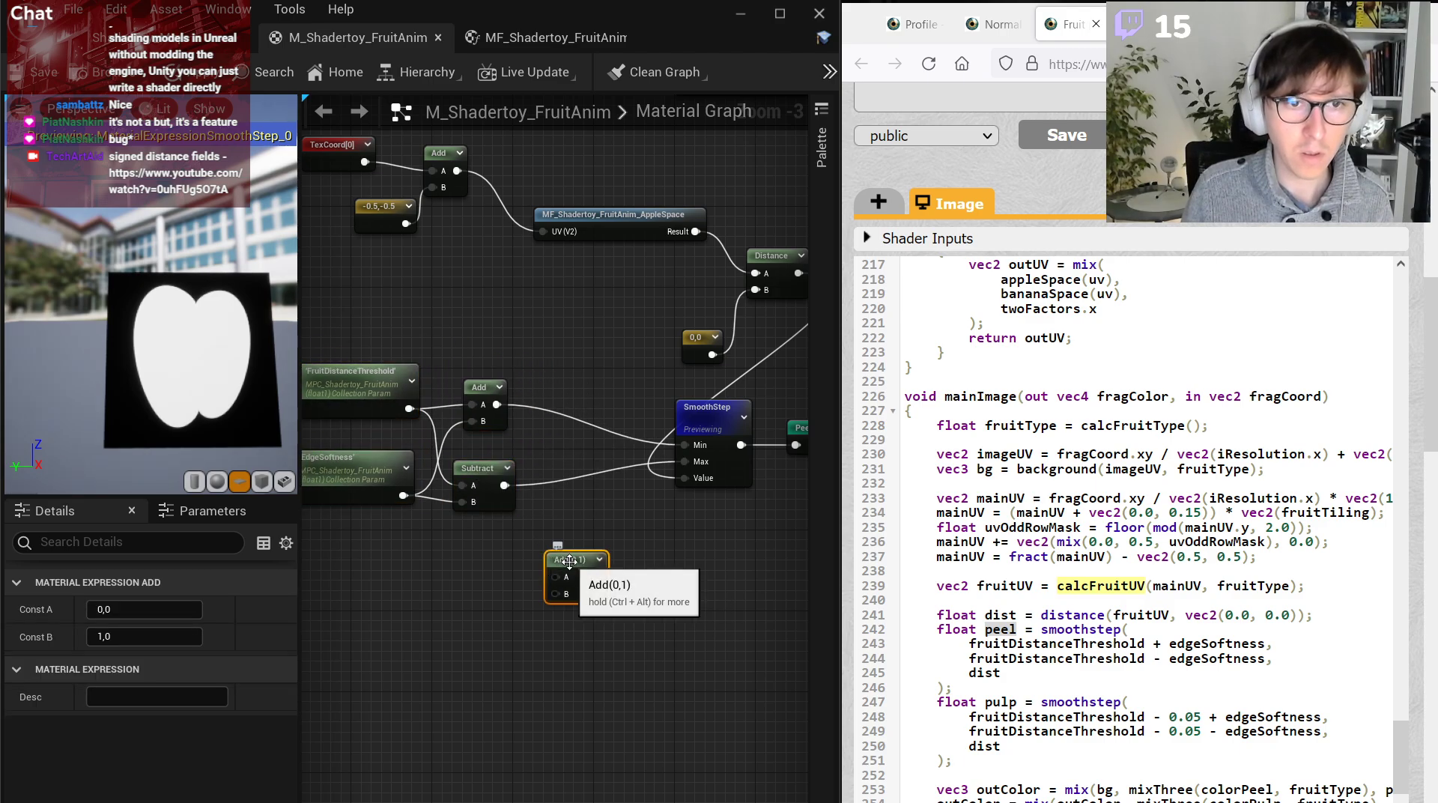
drag(560, 575, 496, 404)
click(493, 599)
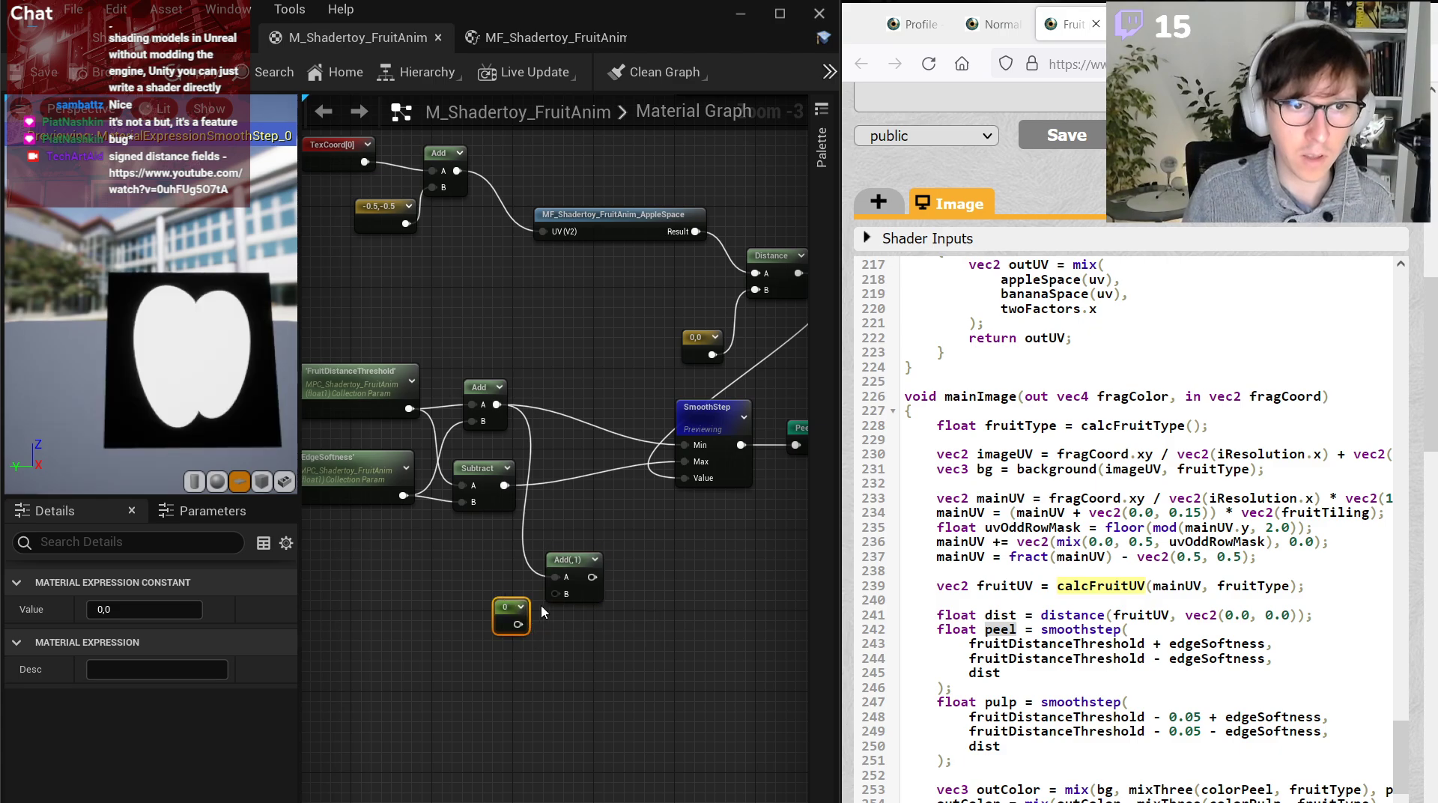
drag(518, 624, 553, 594)
click(167, 612)
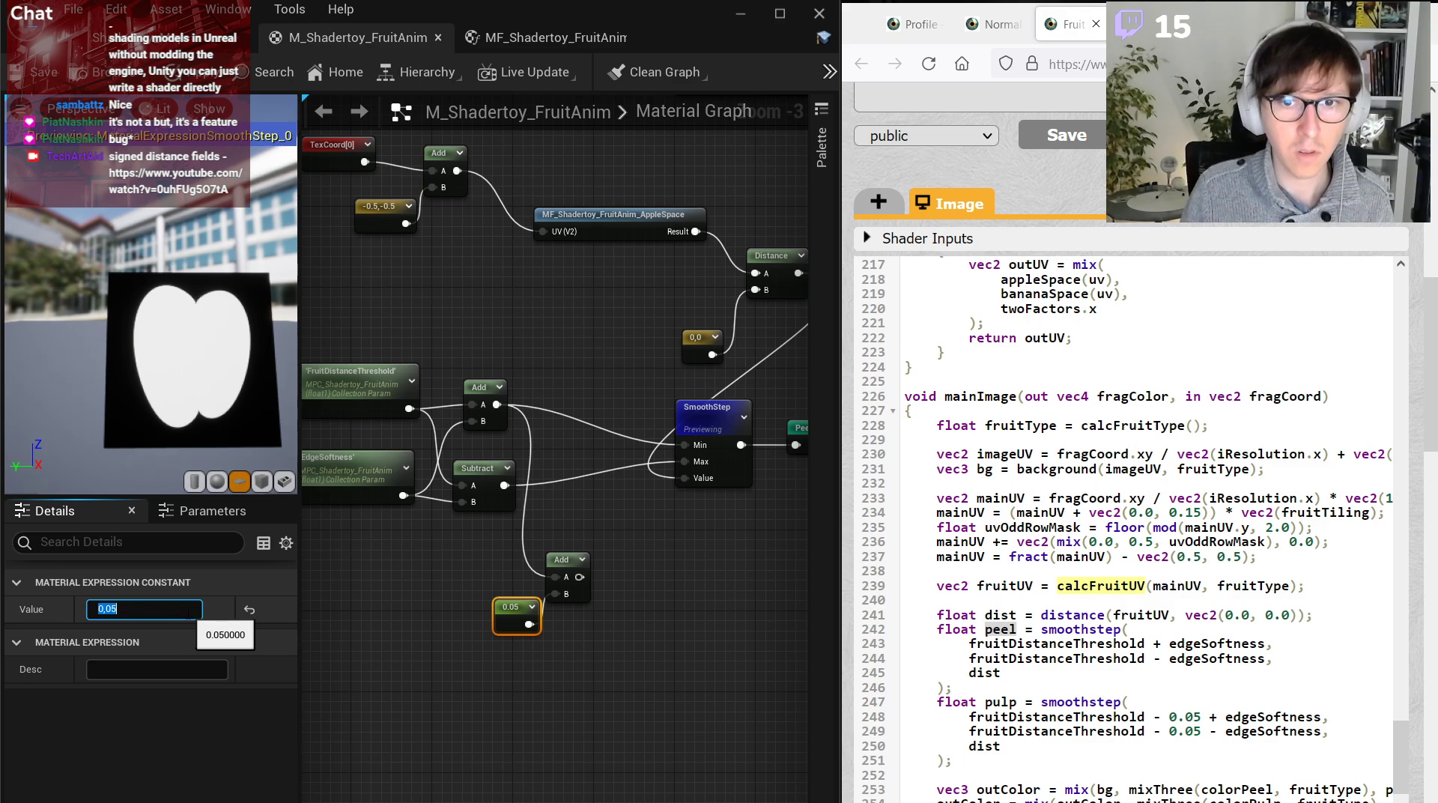
scroll(530, 590, up, 2)
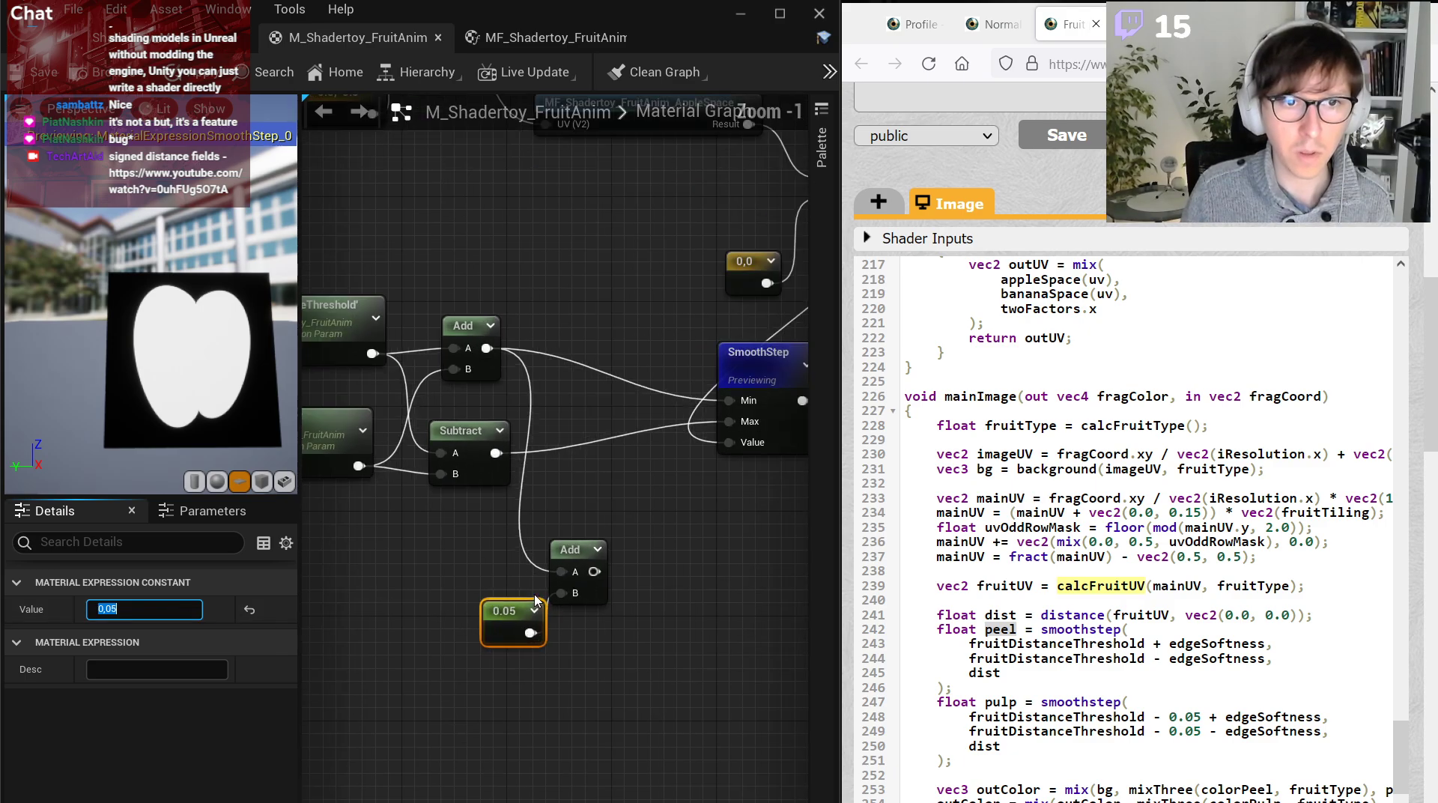
Replace the lower Add node with a Subtract node, using the upper Add output in A and the 0.05 constant in B.
click(579, 538)
right_click(580, 540)
text(subtract)
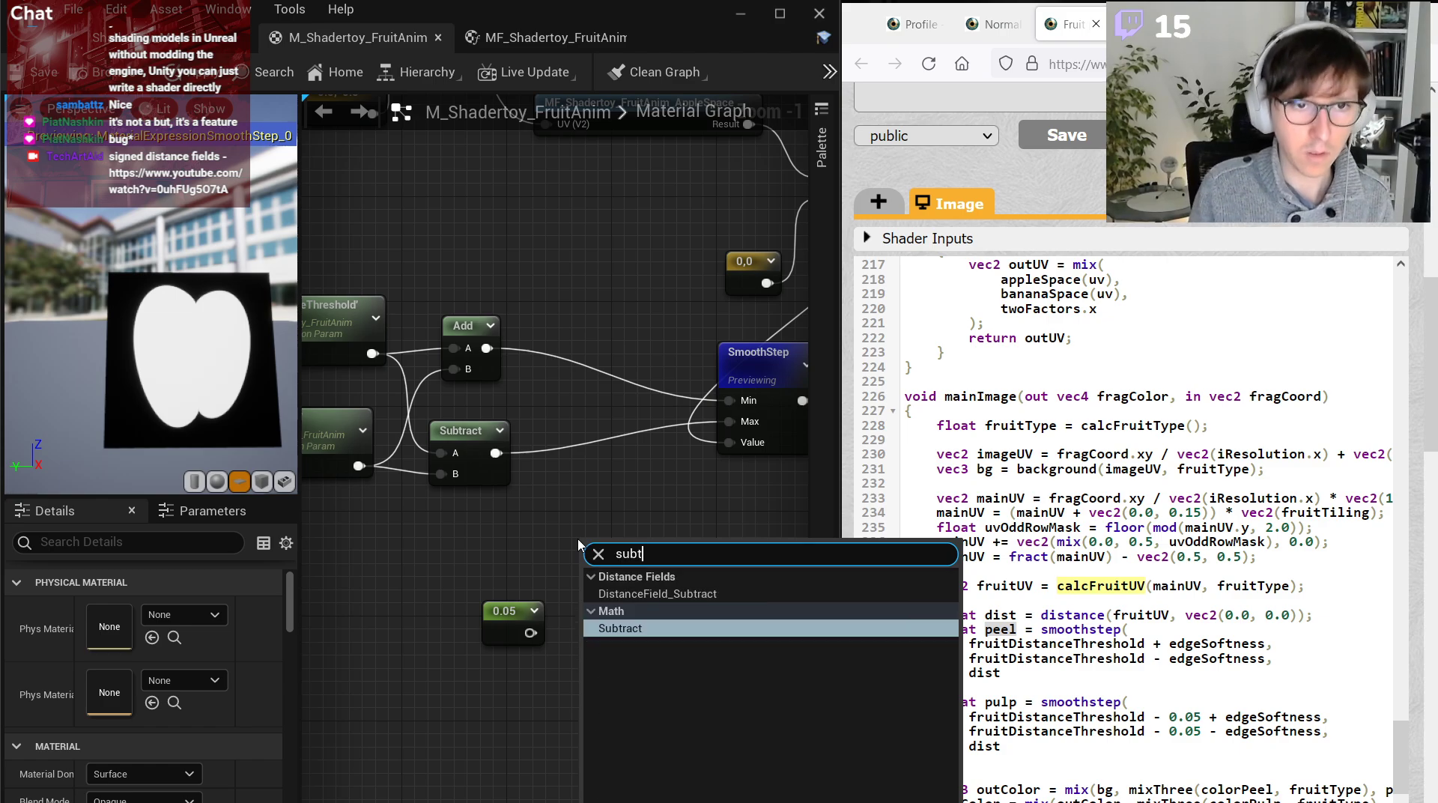
key(Return)
drag(489, 346, 592, 571)
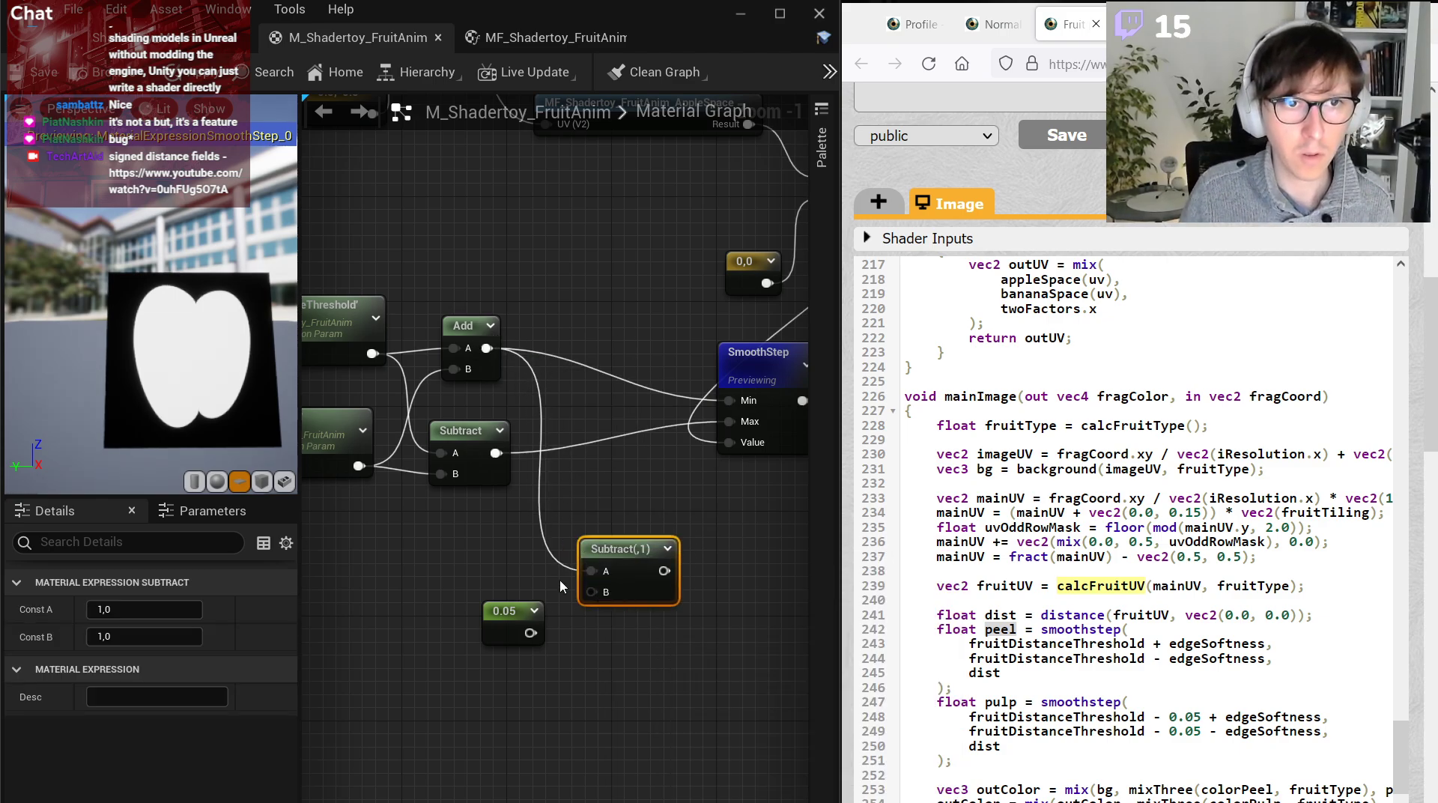
drag(530, 633, 592, 592)
Duplicate the new Subtract and its constant below, and connect the original Subtract's output to the copy's A input.
drag(654, 698, 520, 583)
key(ctrl+d)
drag(677, 650, 604, 650)
click(692, 630)
drag(494, 453, 598, 662)
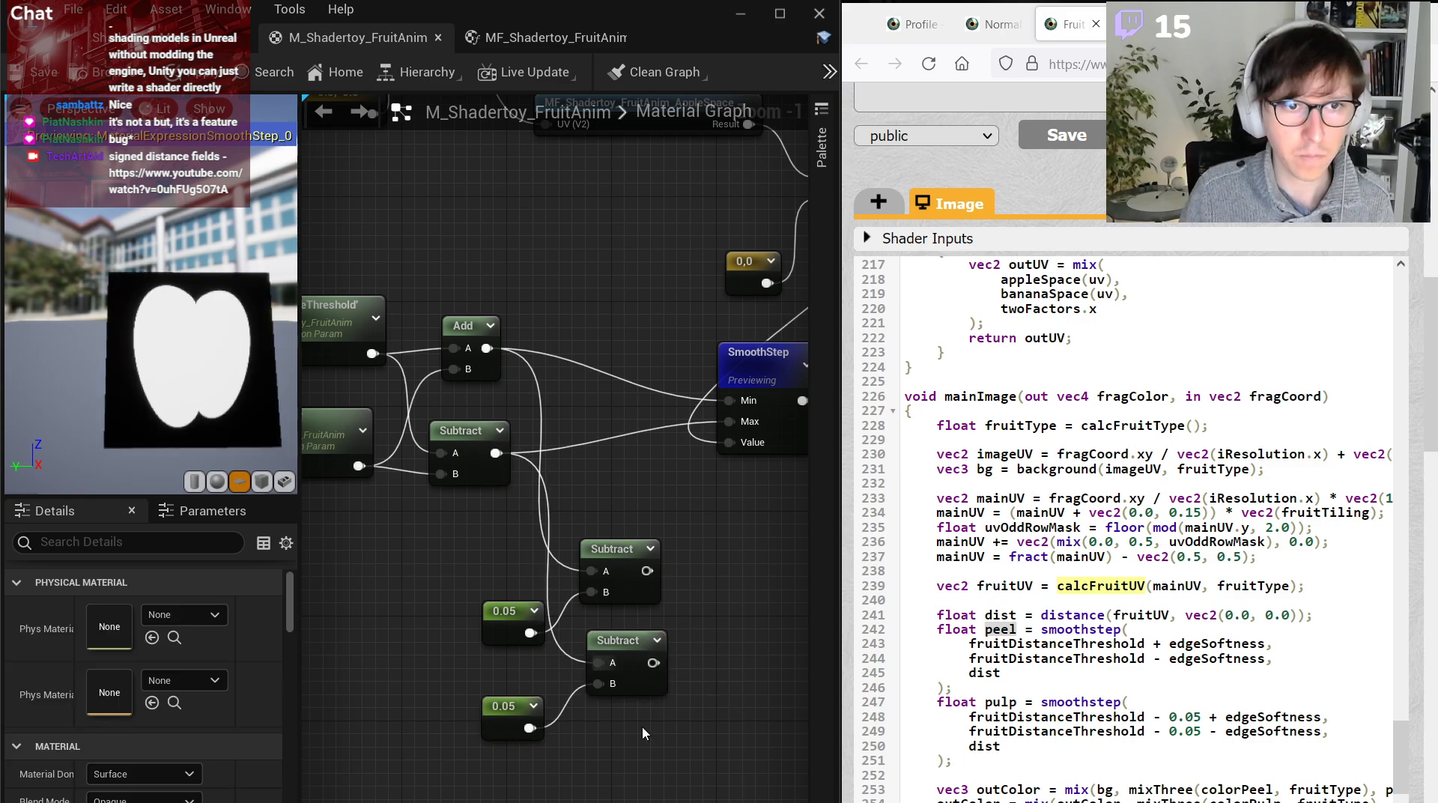
Connect the original 0.05 constant to the duplicated Subtract's B input and delete the extra constant.
click(516, 720)
drag(522, 633, 597, 683)
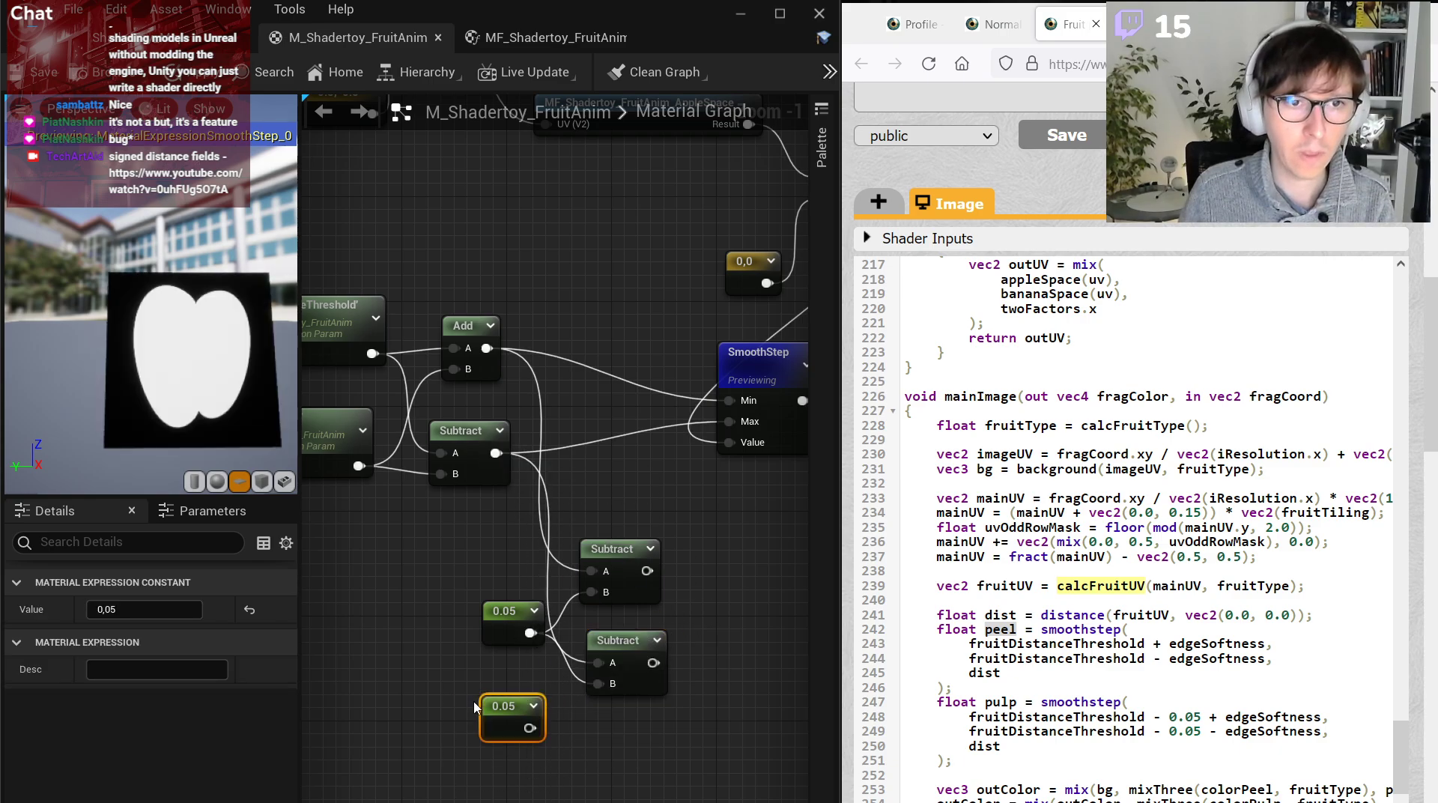
key(Delete)
drag(534, 628, 505, 631)
click(554, 652)
Duplicate the SmoothStep below the first and connect the upper new Subtract to its Min and the lower one to its Max.
right_drag(600, 660, 451, 619)
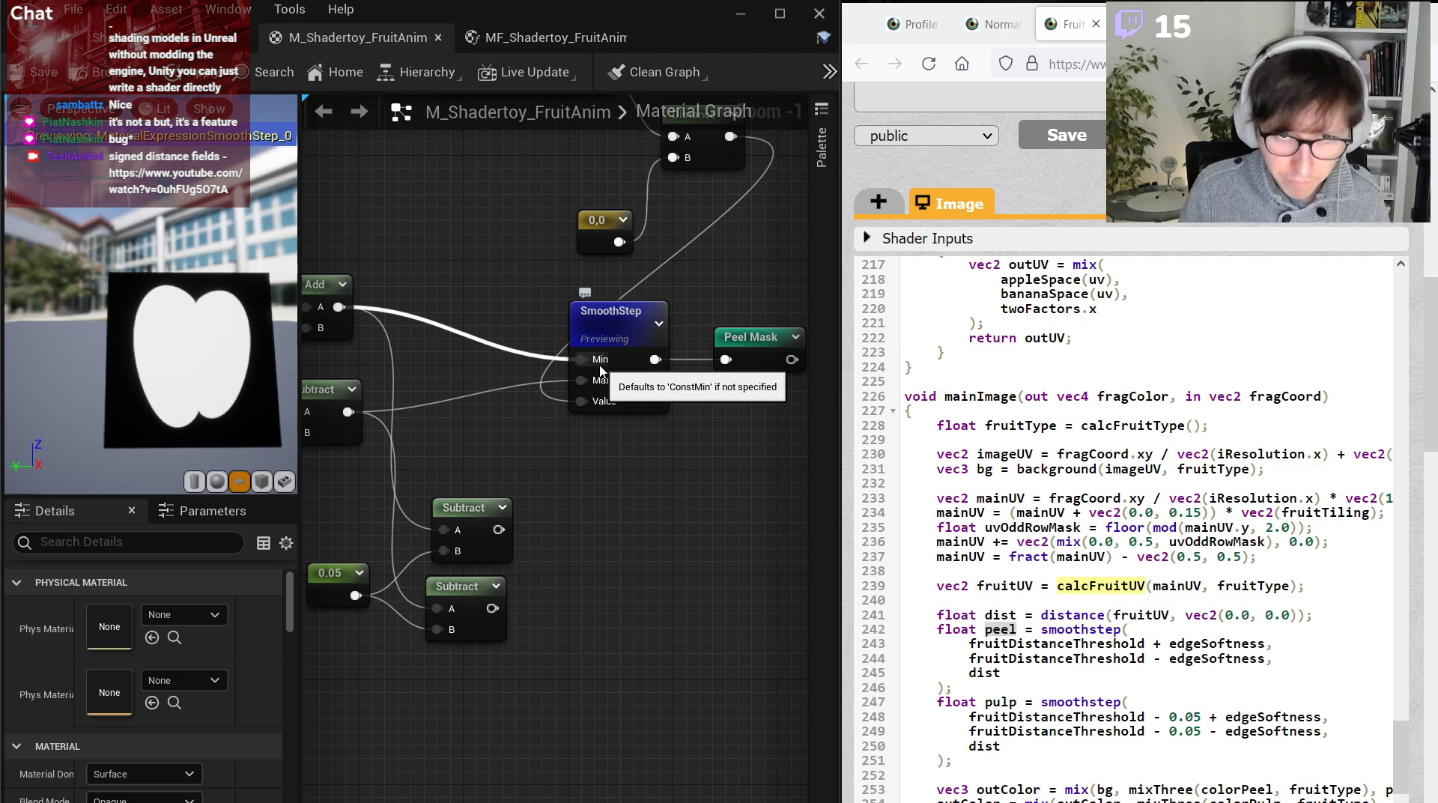
click(644, 400)
key(ctrl+d)
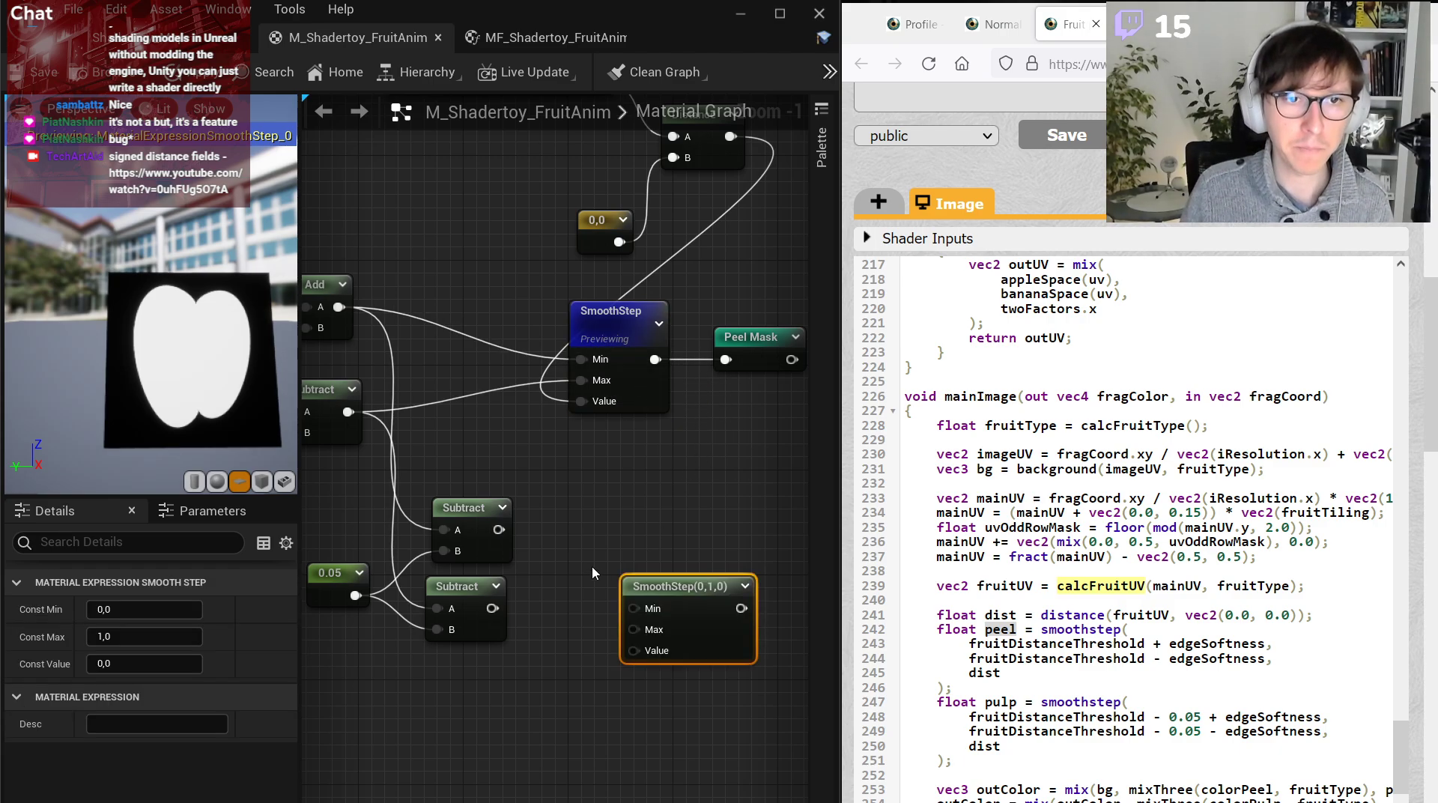
drag(498, 529, 628, 625)
drag(577, 573, 492, 609)
drag(492, 608, 494, 619)
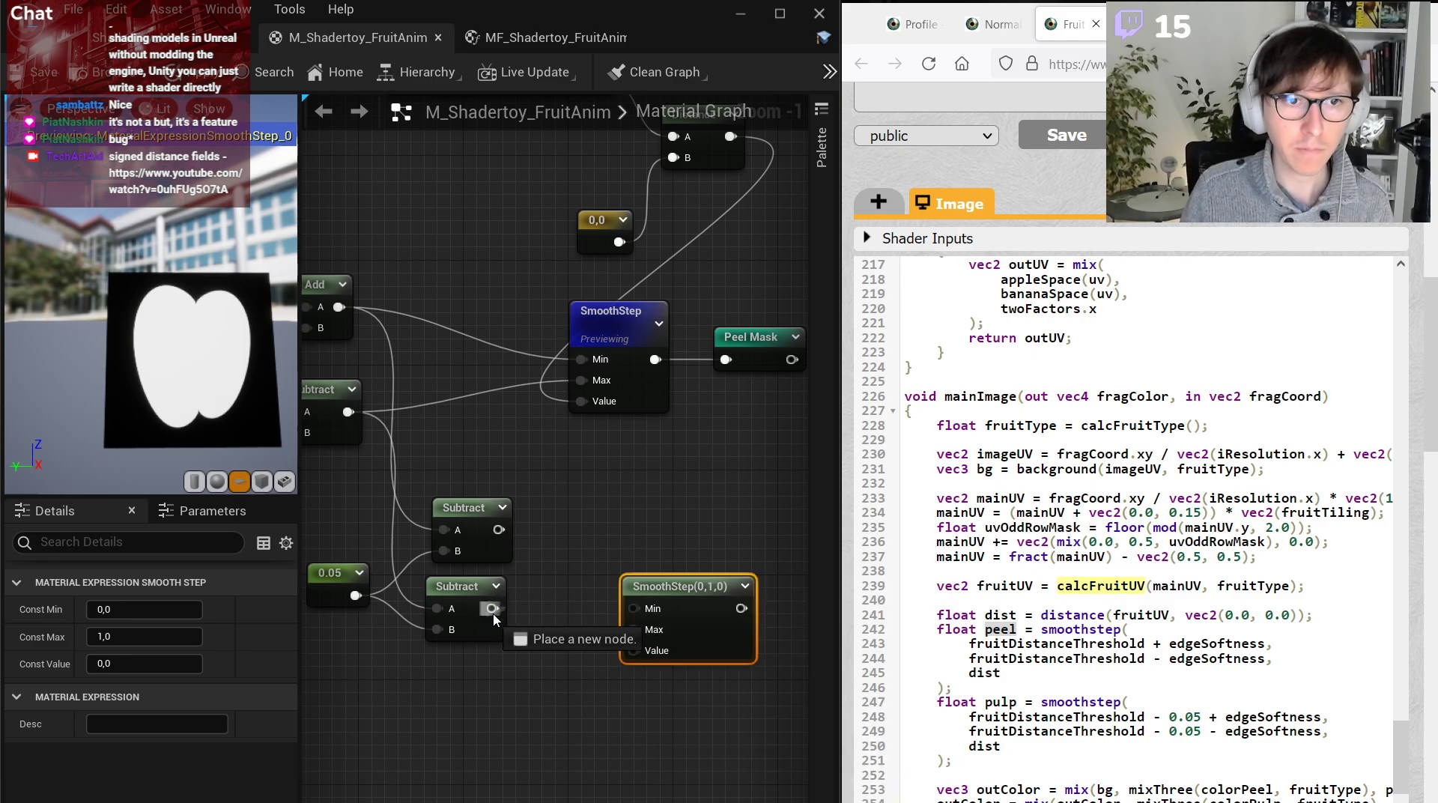
drag(635, 630, 635, 629)
drag(653, 588, 615, 536)
drag(499, 530, 594, 557)
Connect the Distance output to the second SmoothStep's Value, and move the Distance node up beside the AppleSpace output.
scroll(669, 447, down, 3)
drag(710, 251, 638, 524)
drag(636, 299, 683, 224)
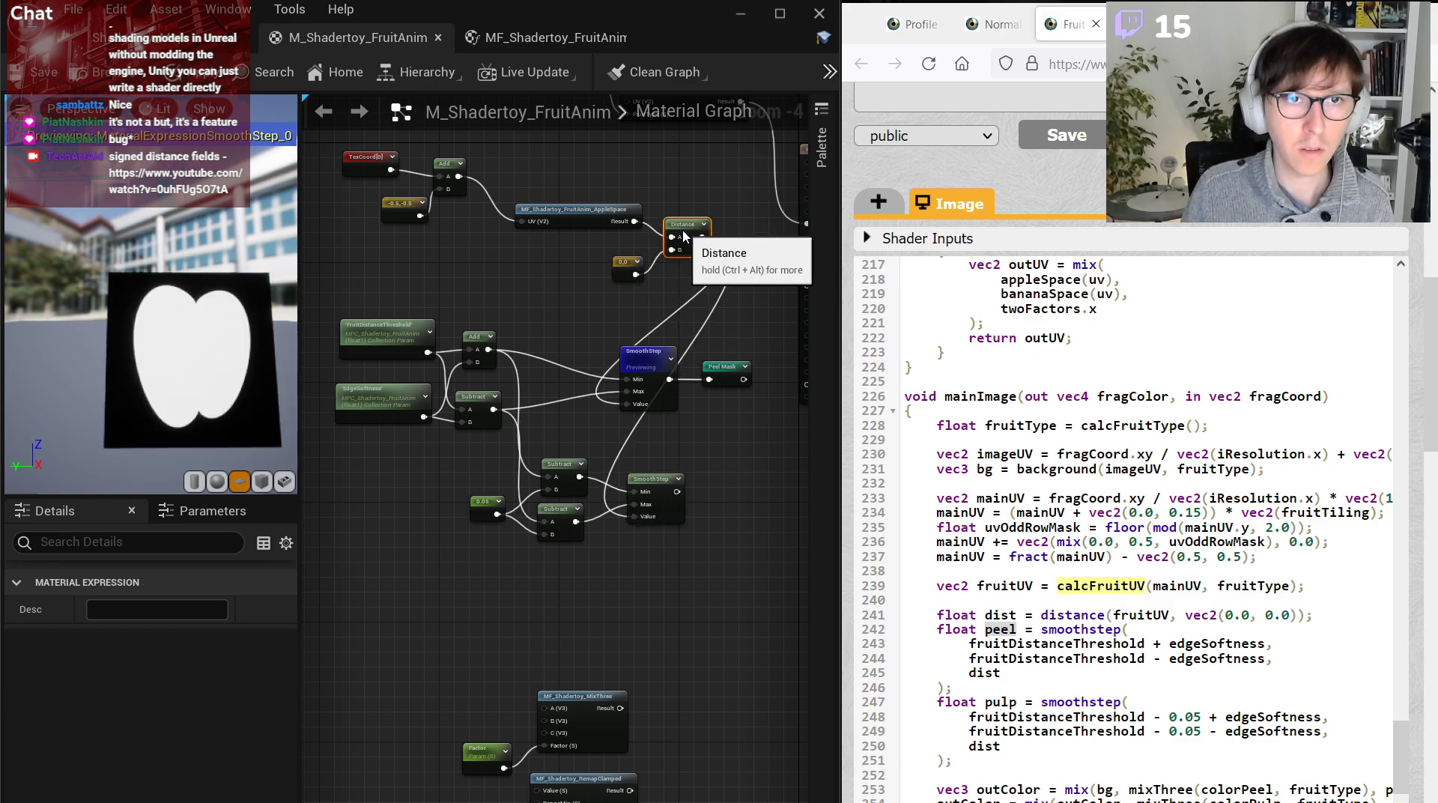
Add a named reroute called PulpMask to the output of the second SmoothStep.
click(697, 524)
scroll(709, 538, up, 2)
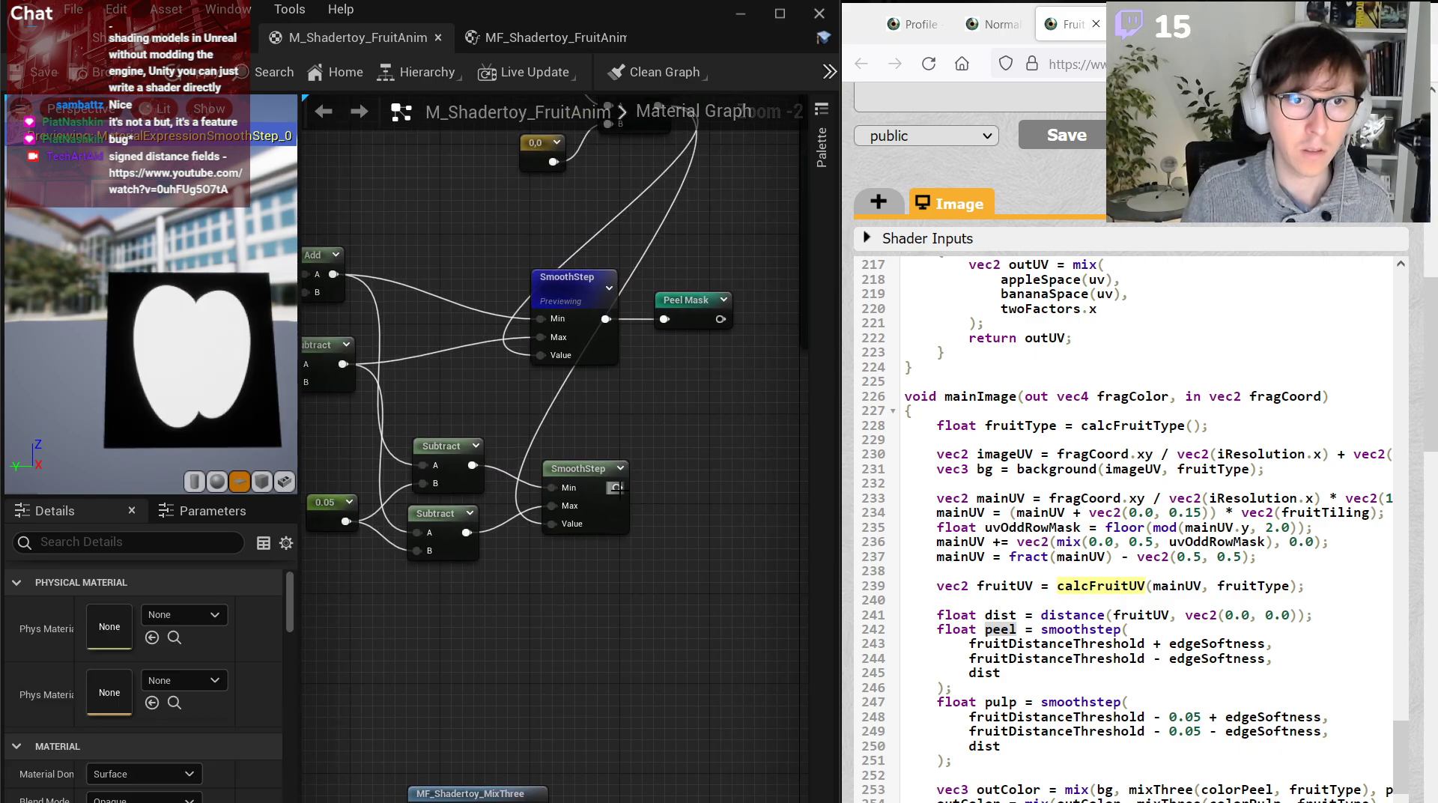
drag(616, 488, 654, 497)
text(named)
key(Return)
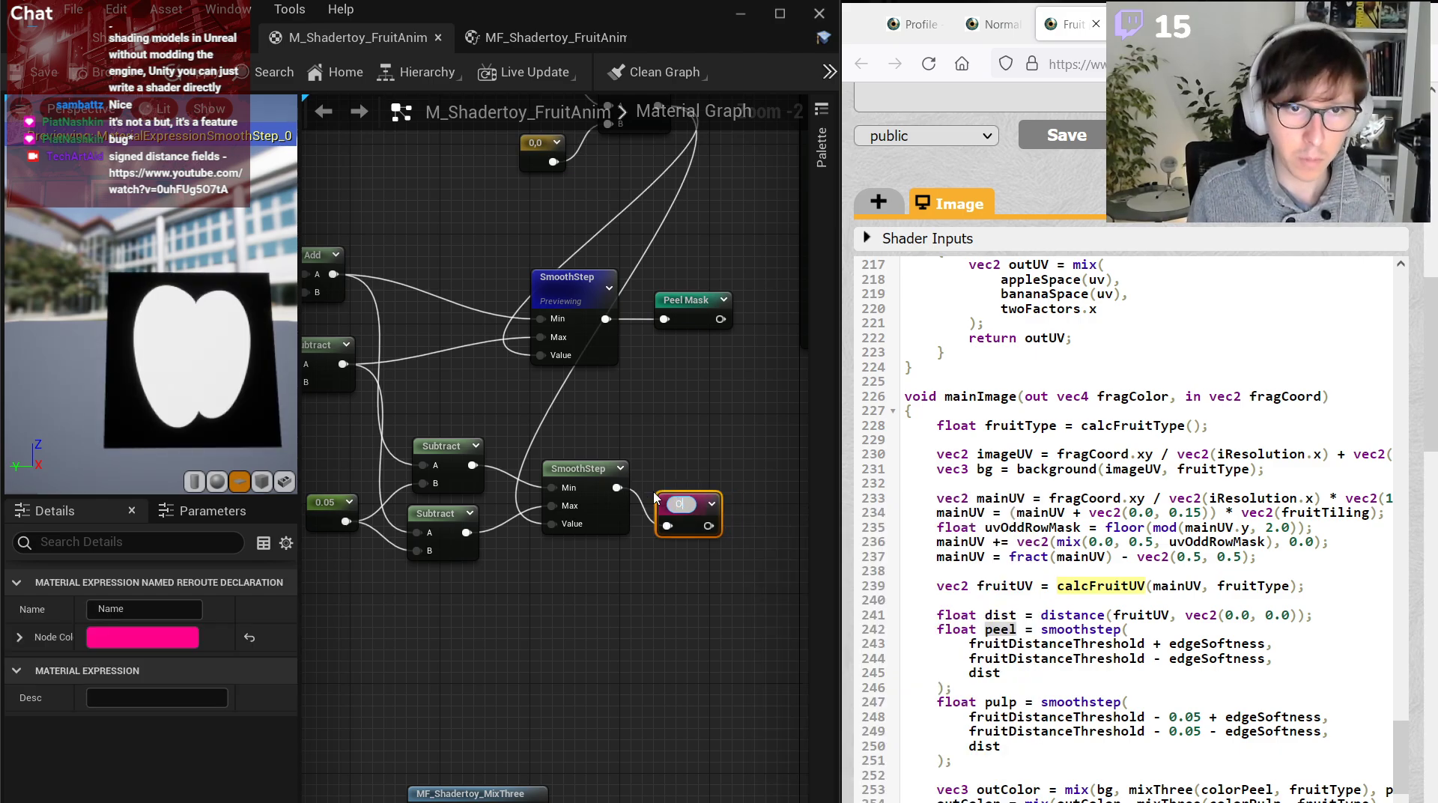
text(PulpMa)
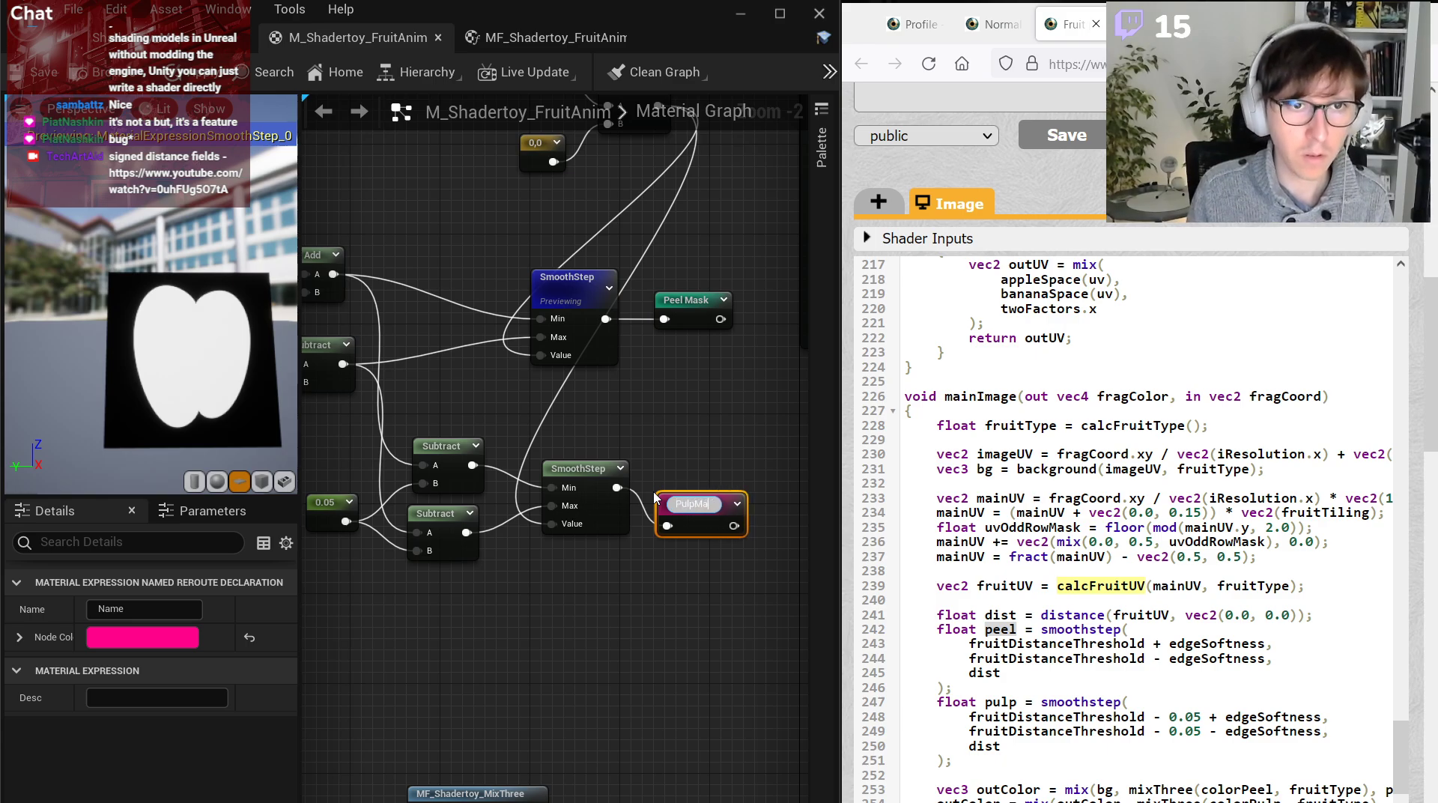
text(sk)
key(Return)
double_click(669, 501)
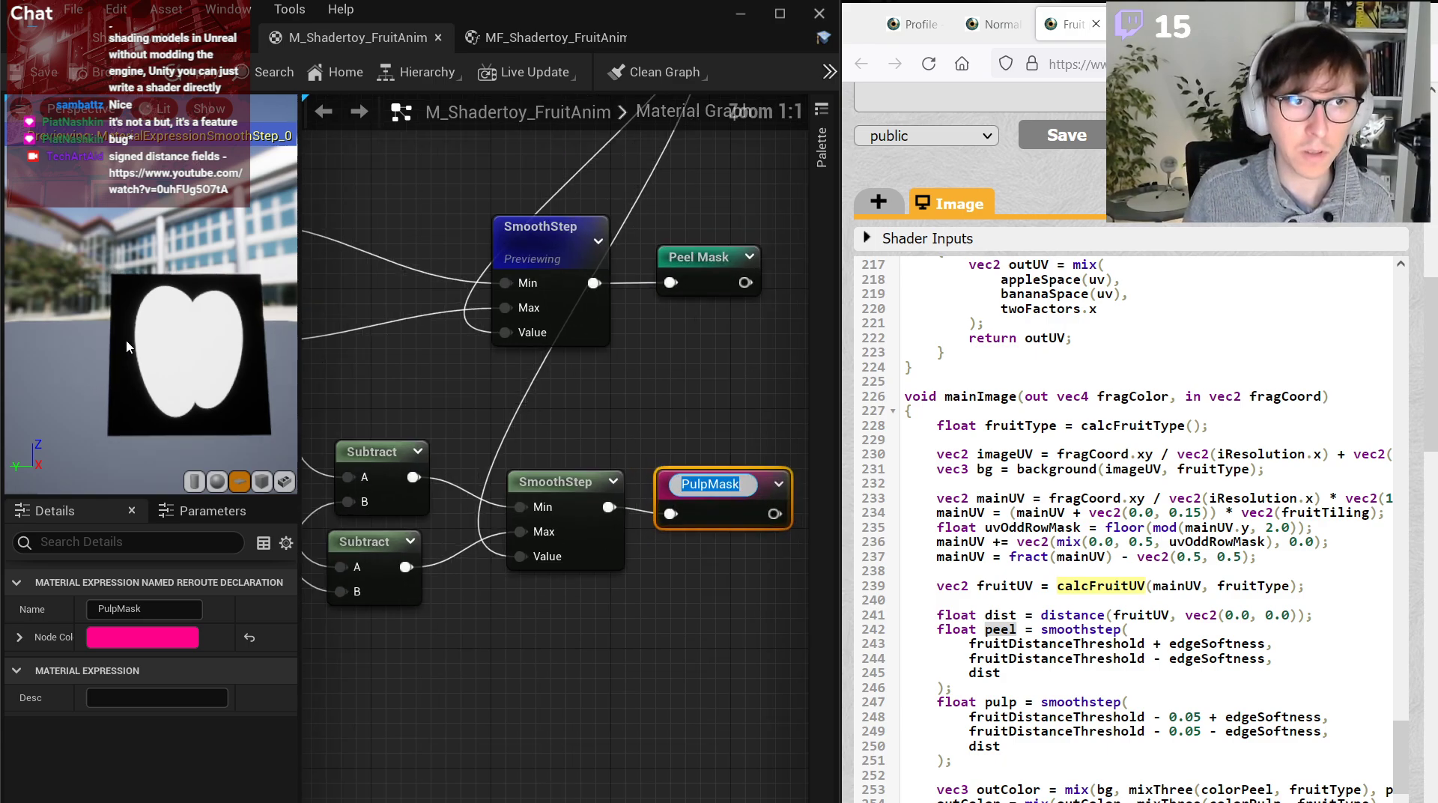
scroll(136, 353, up, 3)
Preview the Peel Mask and PulpMask nodes alternately to compare the two shapes.
right_click(699, 260)
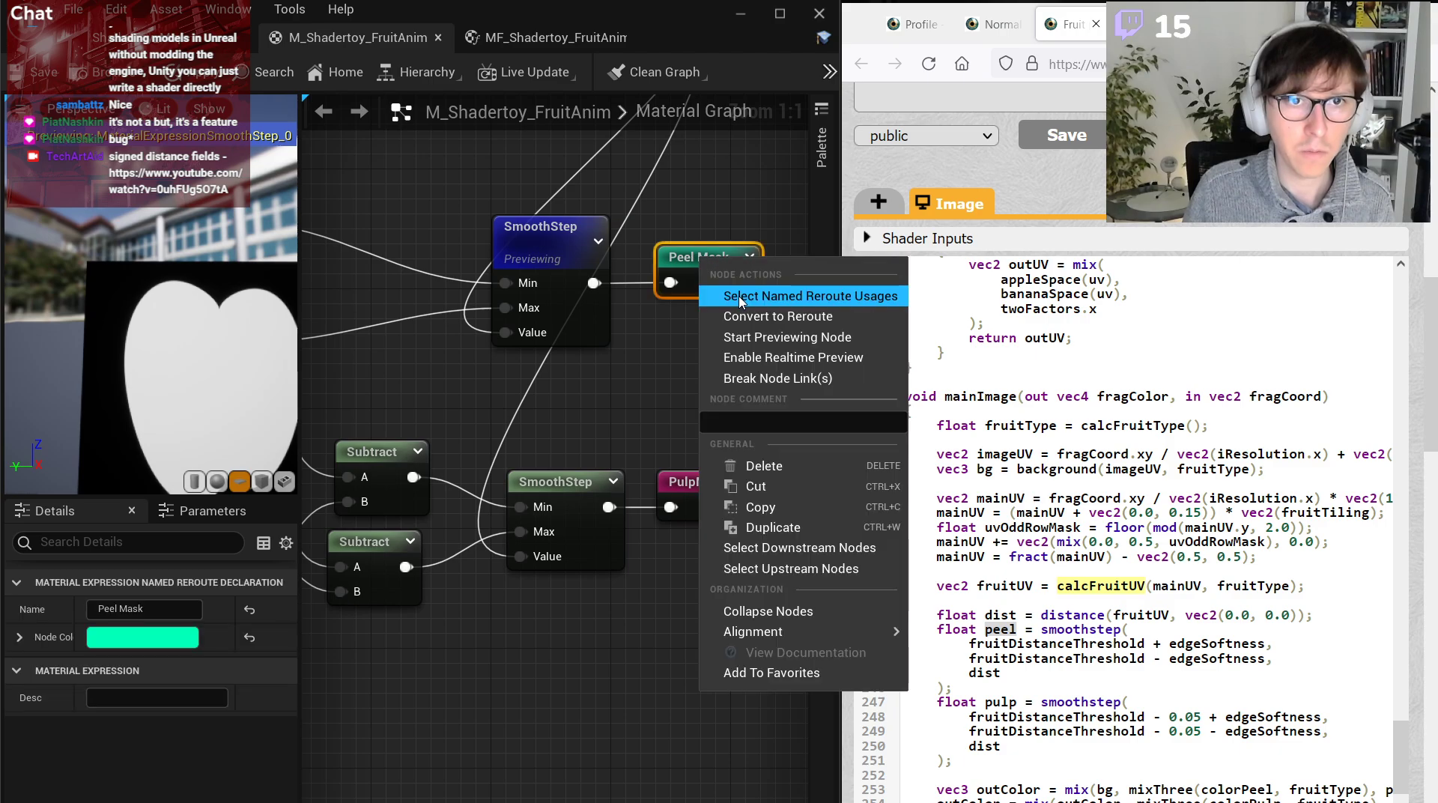
click(734, 343)
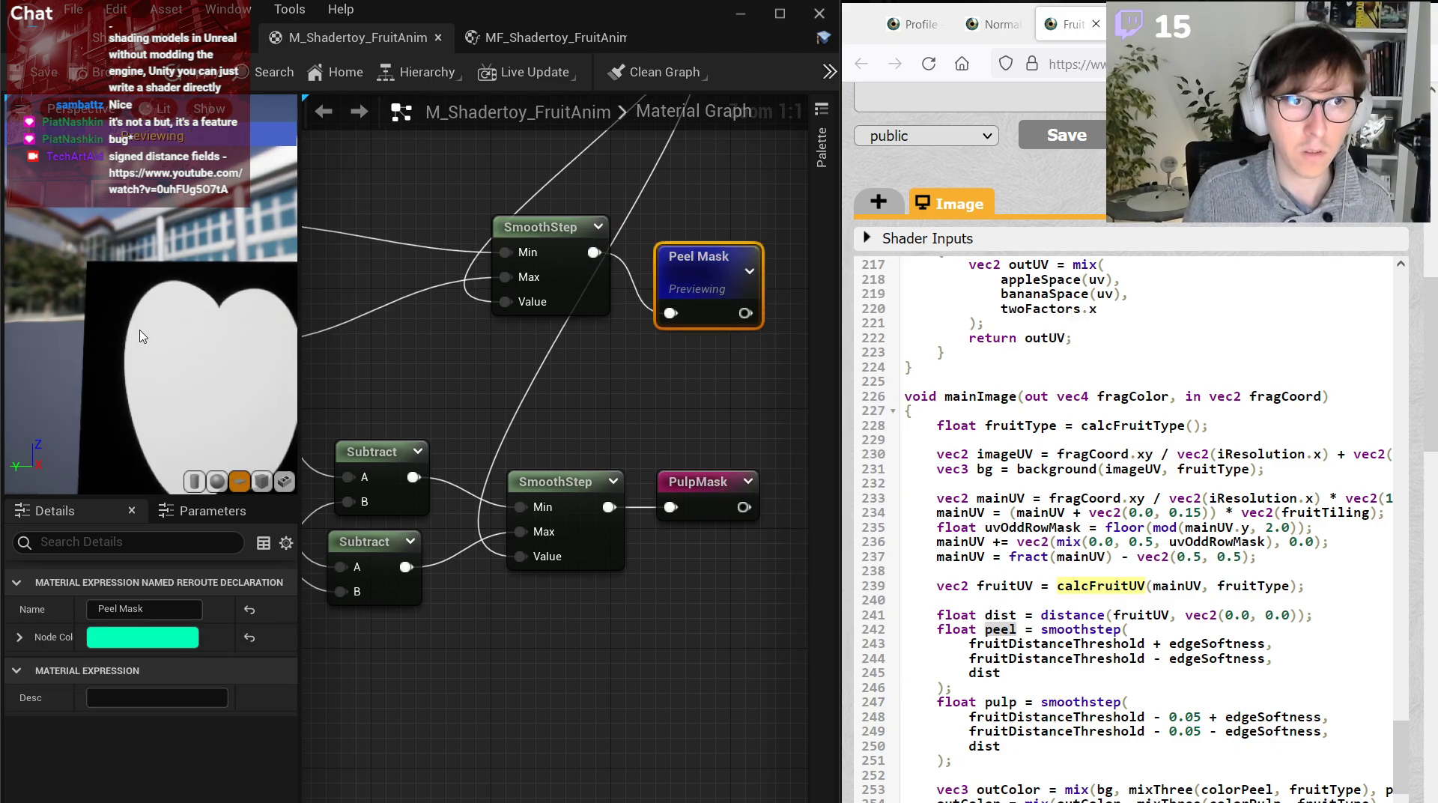
right_click(676, 493)
click(741, 570)
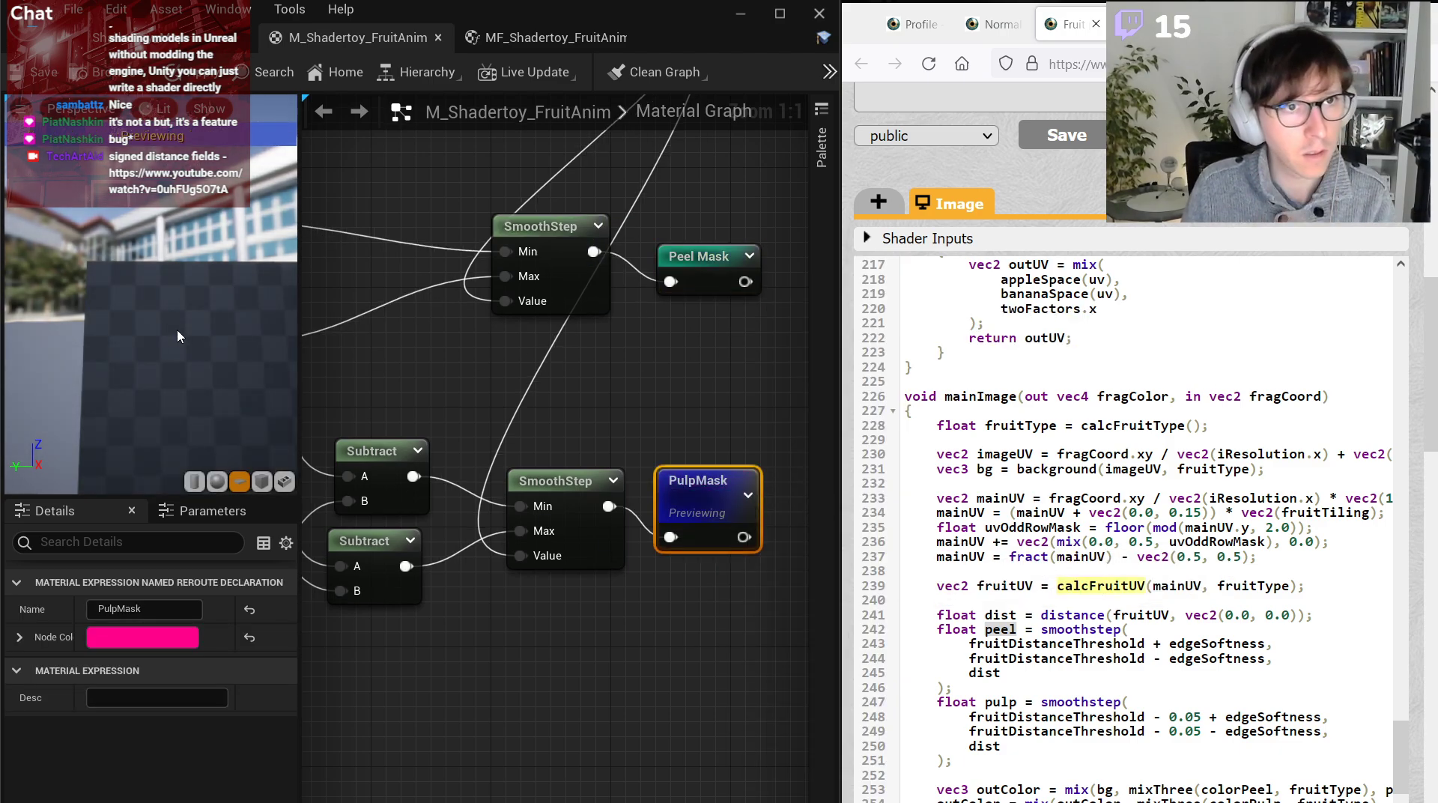
right_click(742, 262)
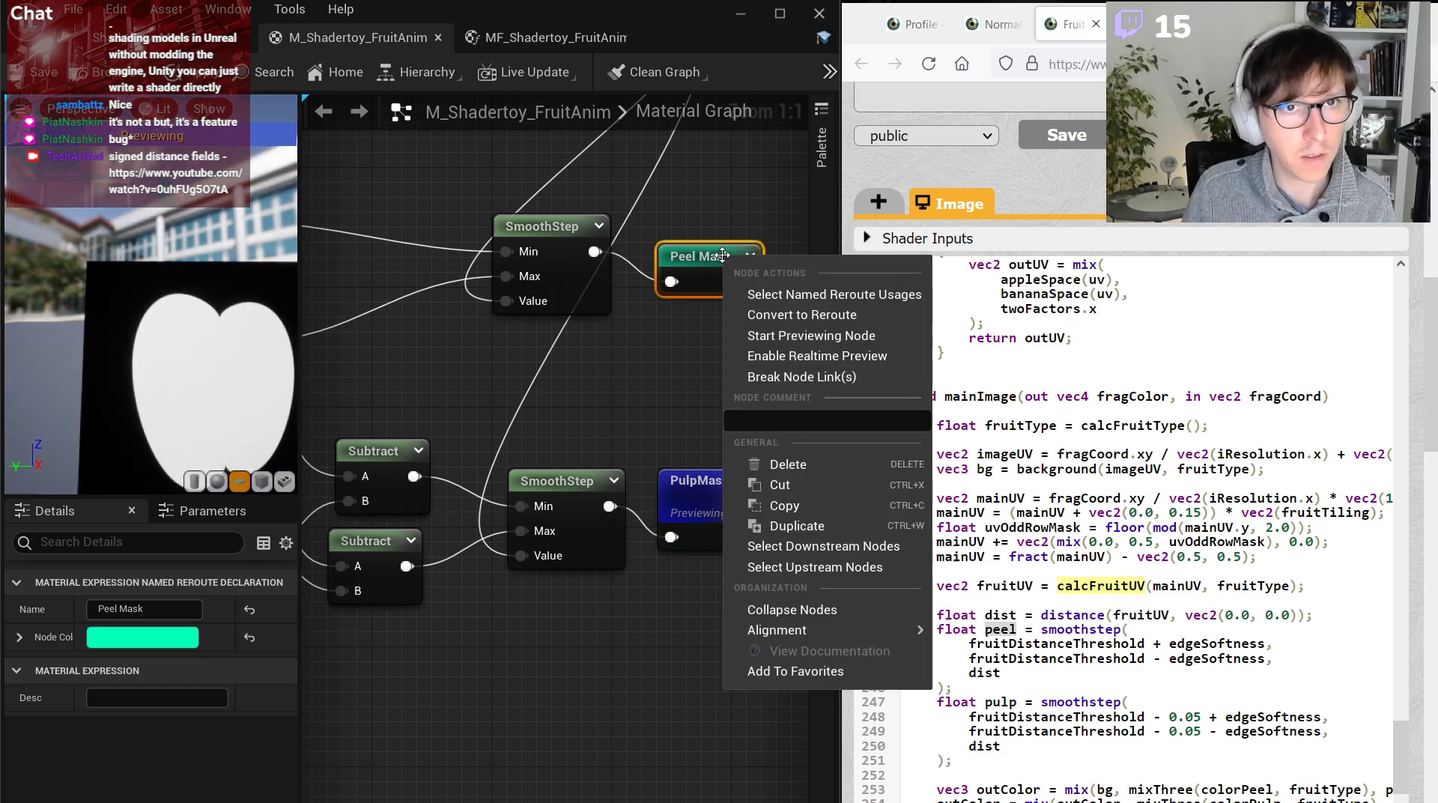
click(816, 337)
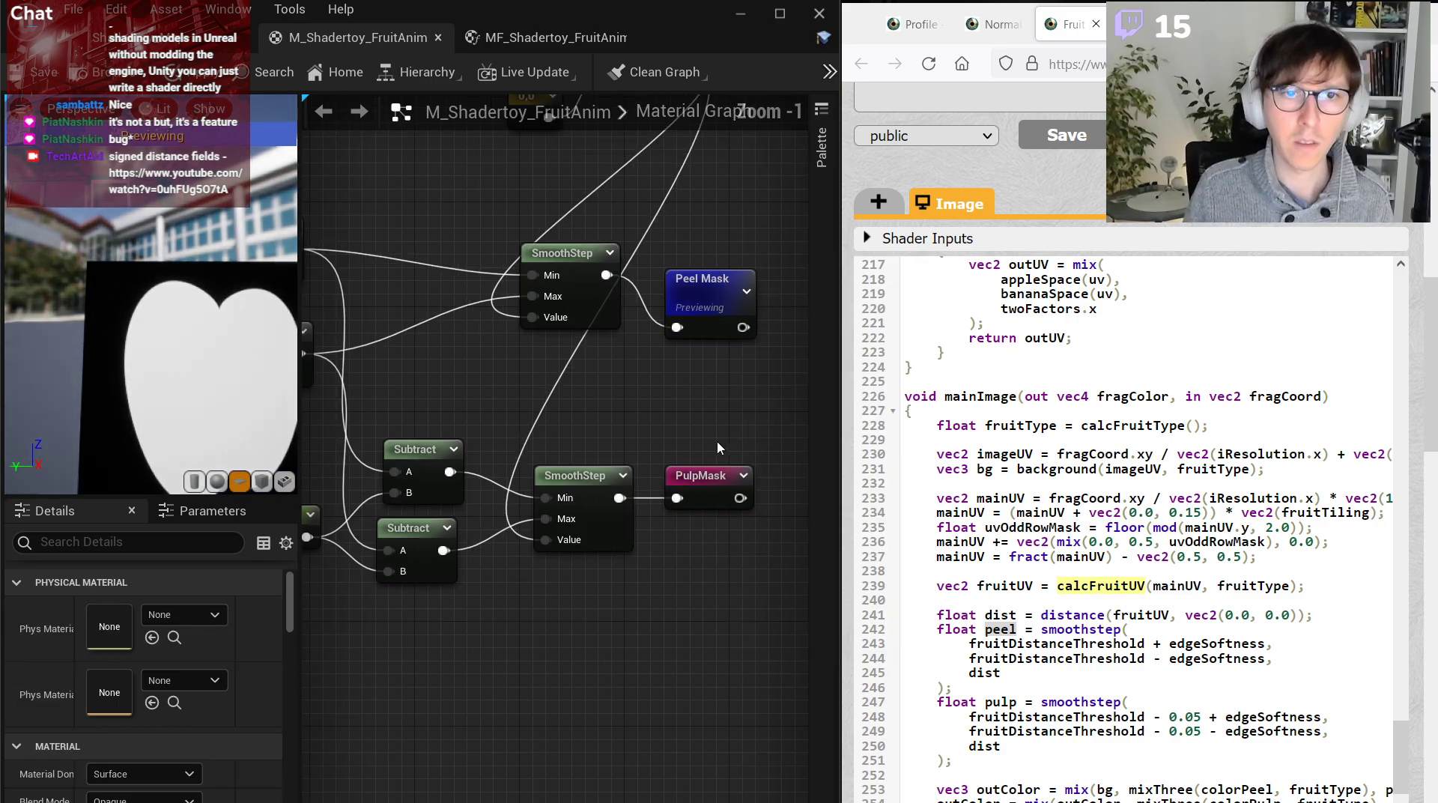
Add an Append node, connect Peel Mask to A and PulpMask to B, and preview the combined masks.
scroll(717, 442, down, 2)
right_click(527, 384)
text(a)
key(Return)
scroll(528, 384, up, 2)
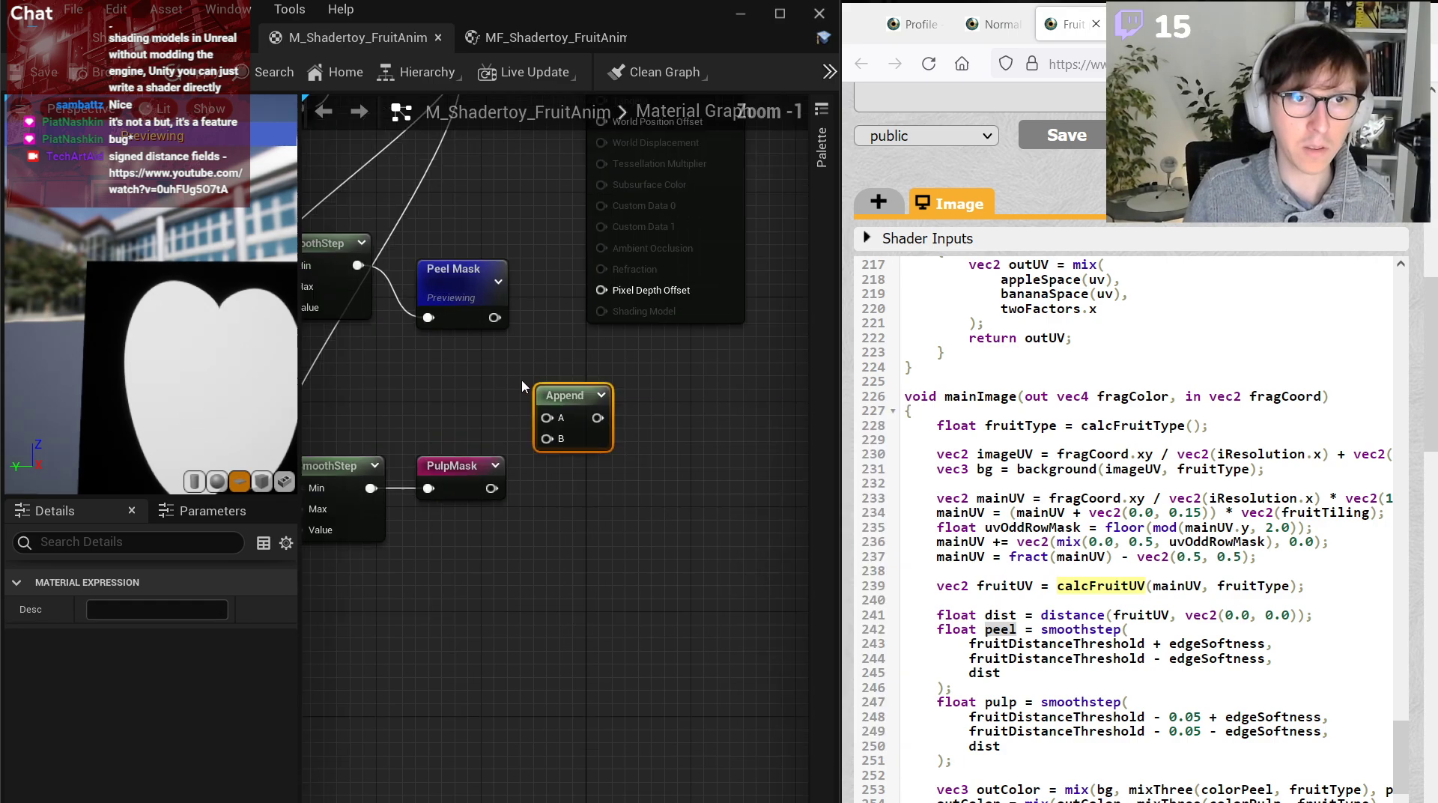
drag(550, 448, 491, 510)
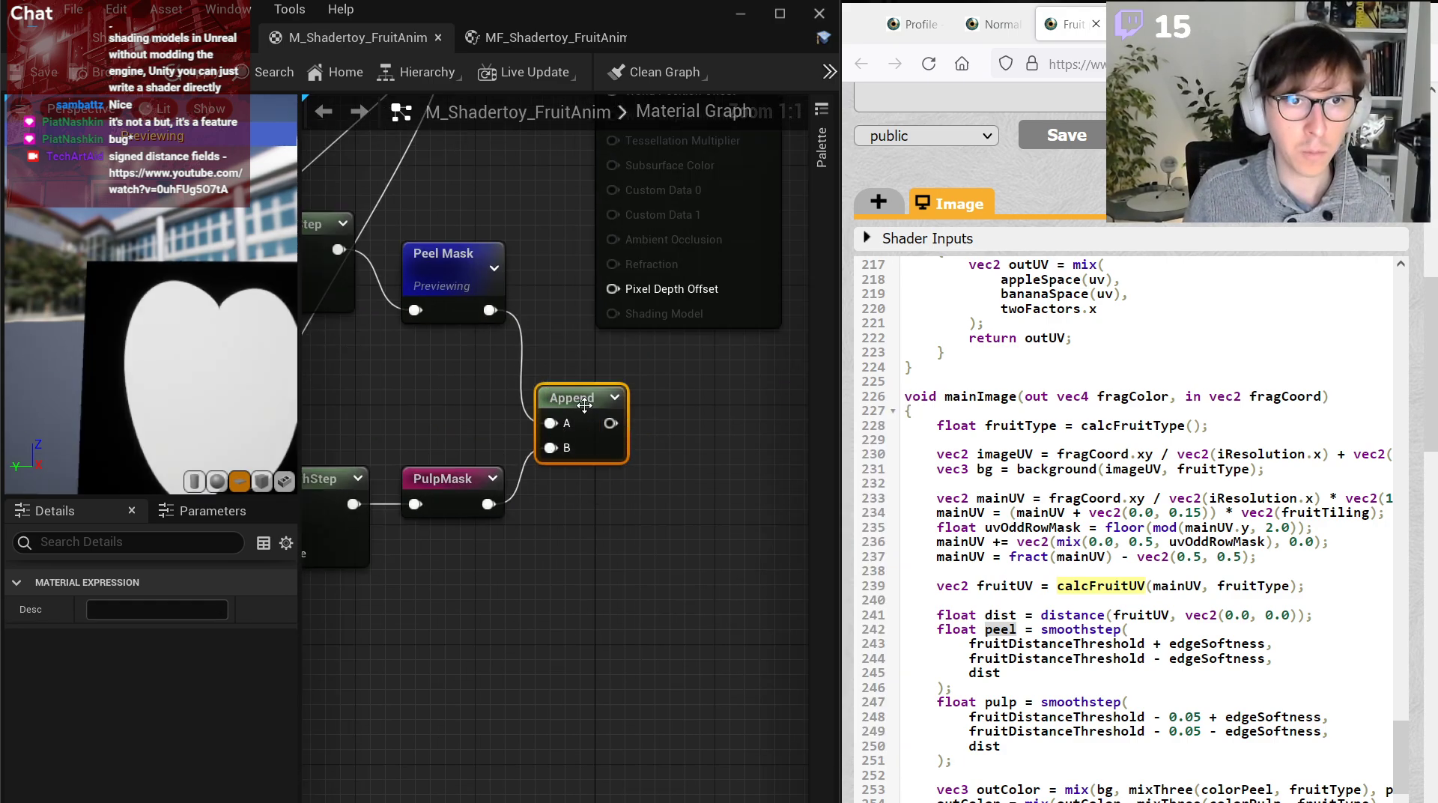
right_click(580, 397)
click(642, 456)
drag(174, 344, 232, 350)
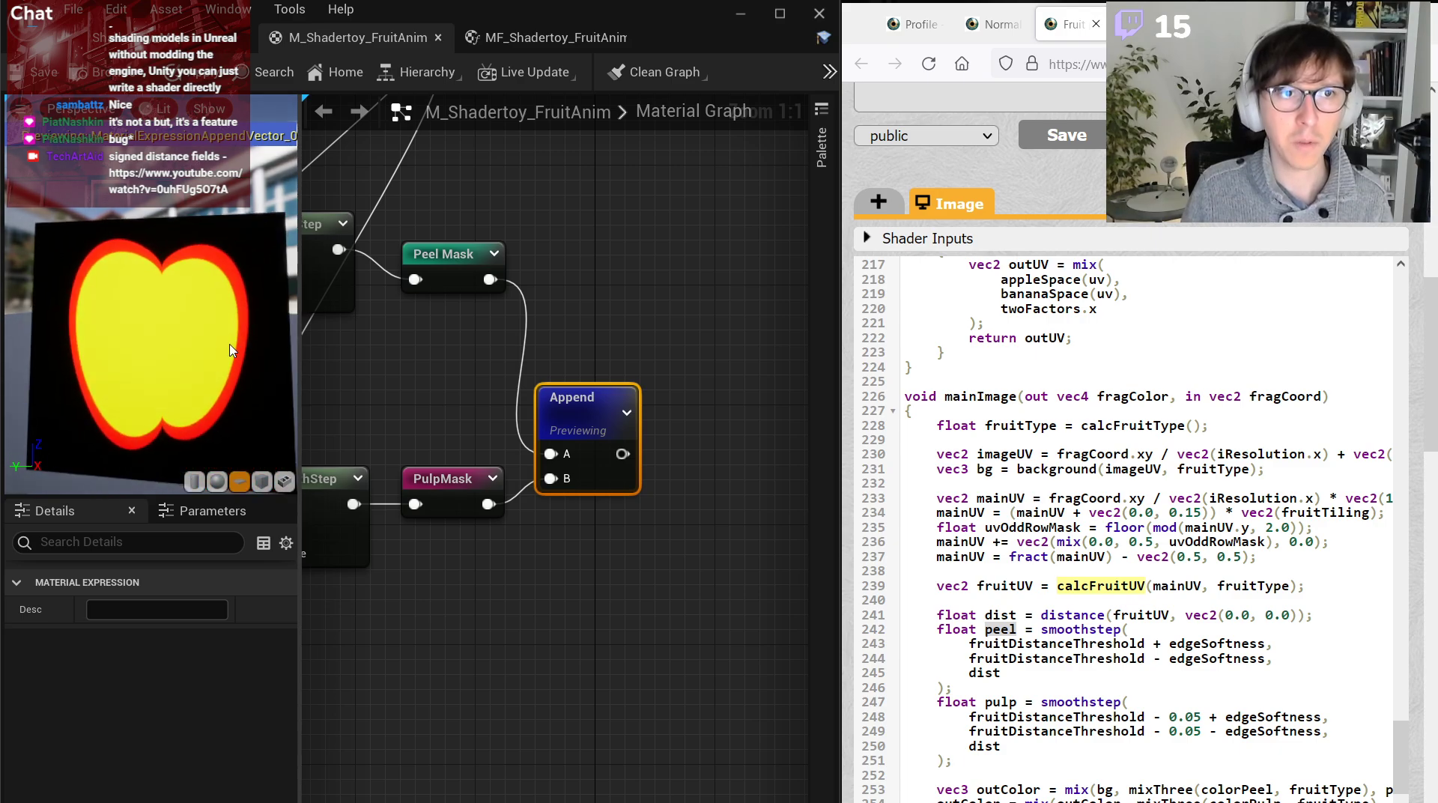
Try 0.03 for the constant feeding the two pulp Subtract nodes.
scroll(510, 402, down, 4)
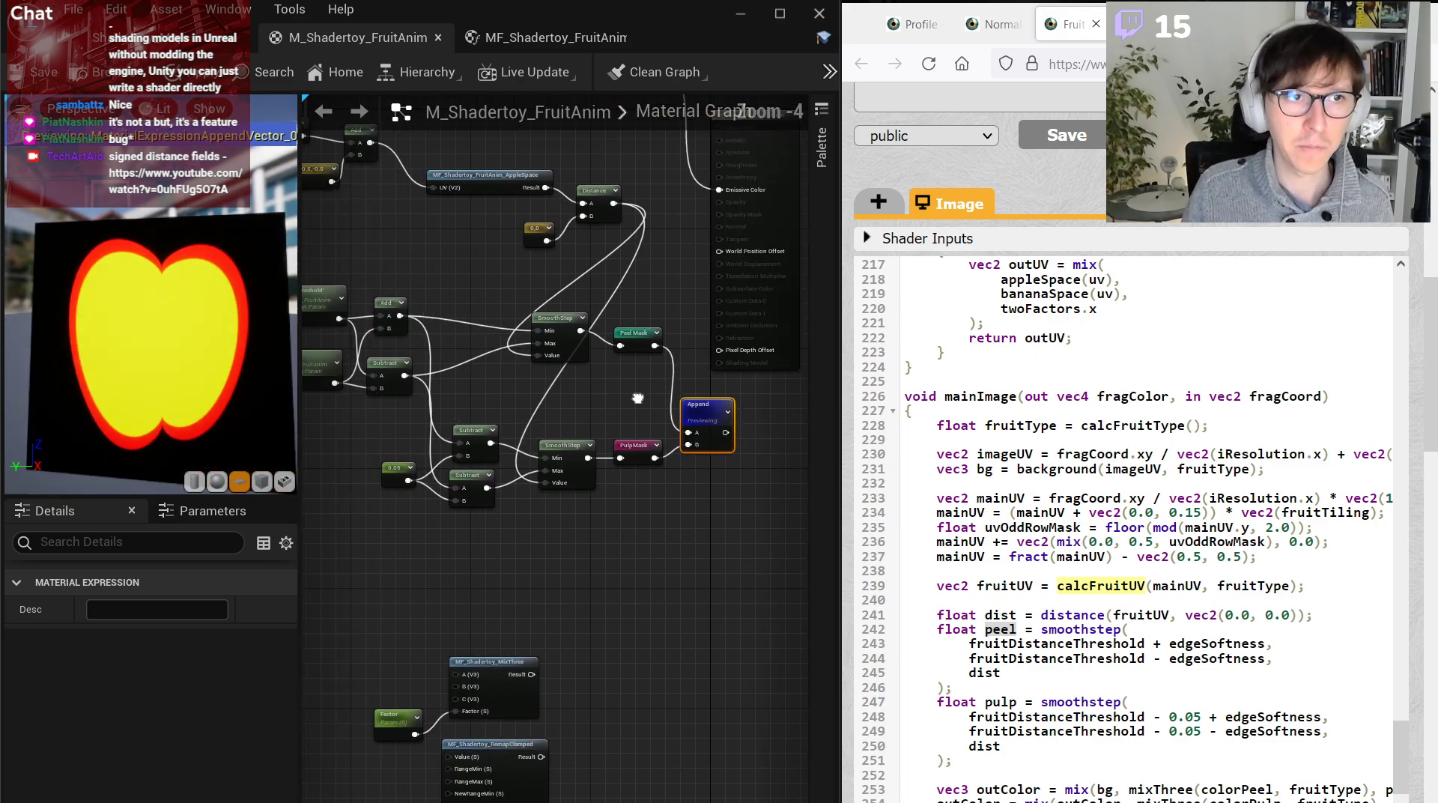
scroll(347, 526, up, 3)
right_drag(347, 526, 425, 529)
click(426, 471)
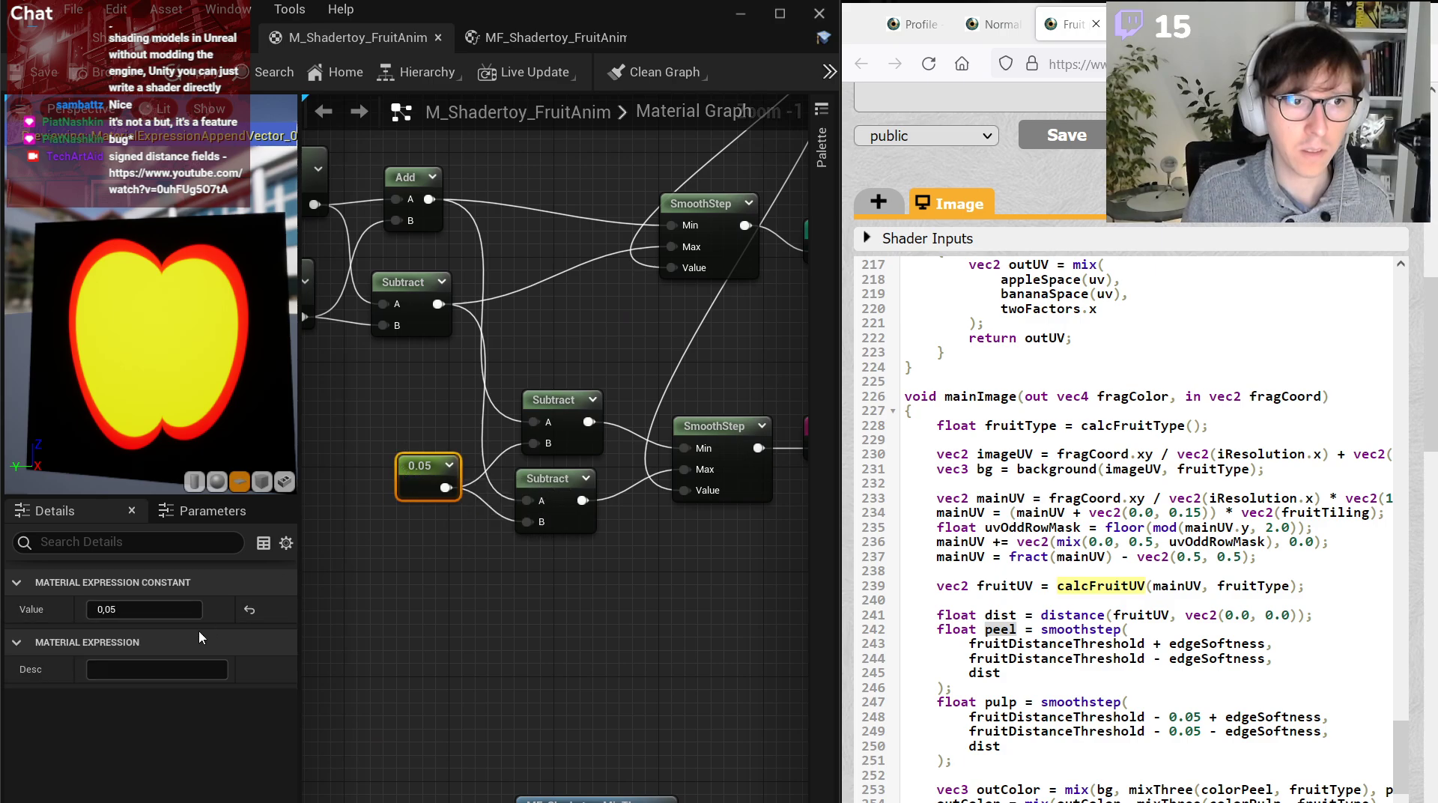
click(145, 608)
text(3)
key(Return)
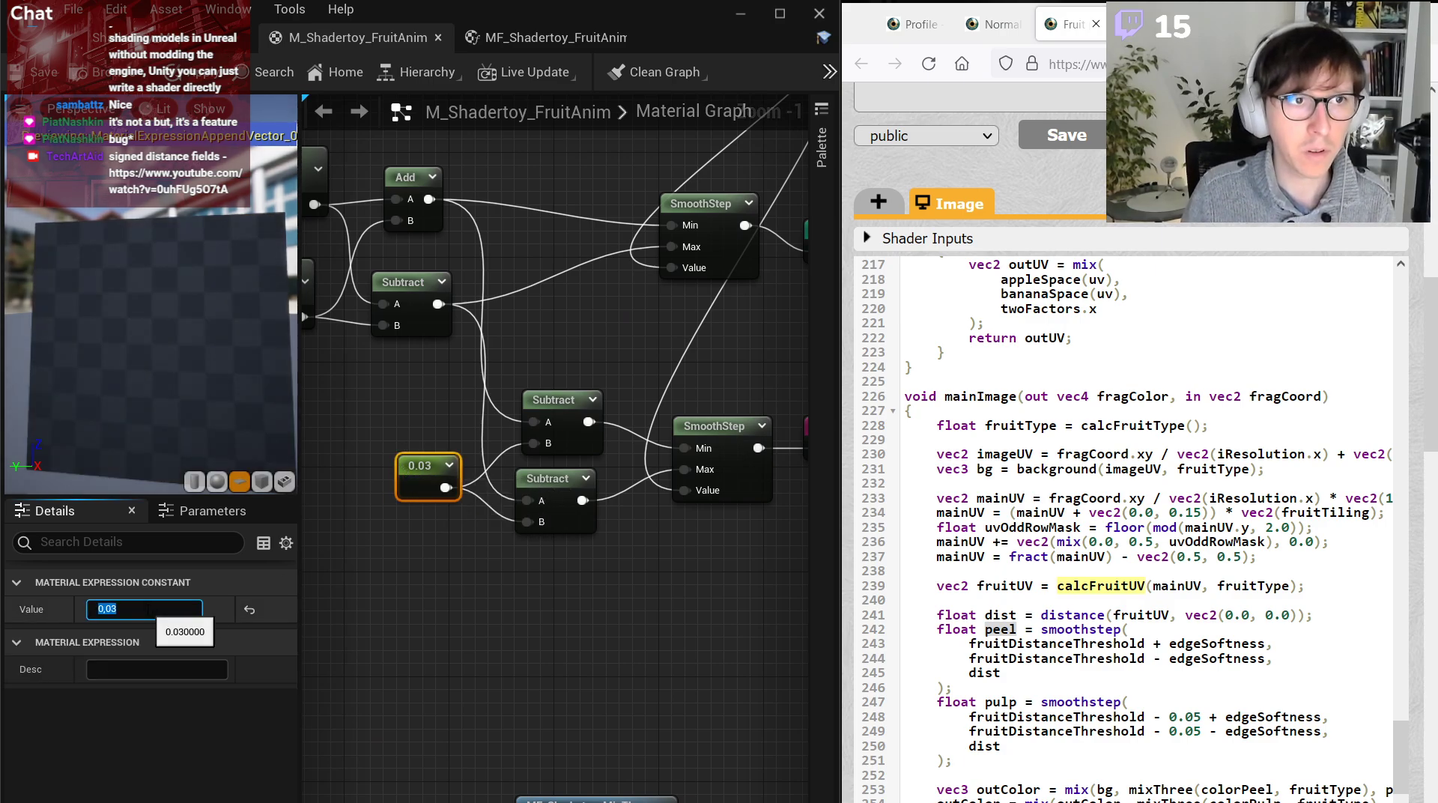
Try 0.07 for the pulp offset constant, and set it back to 0.05.
key(Right)
key(BackSpace)
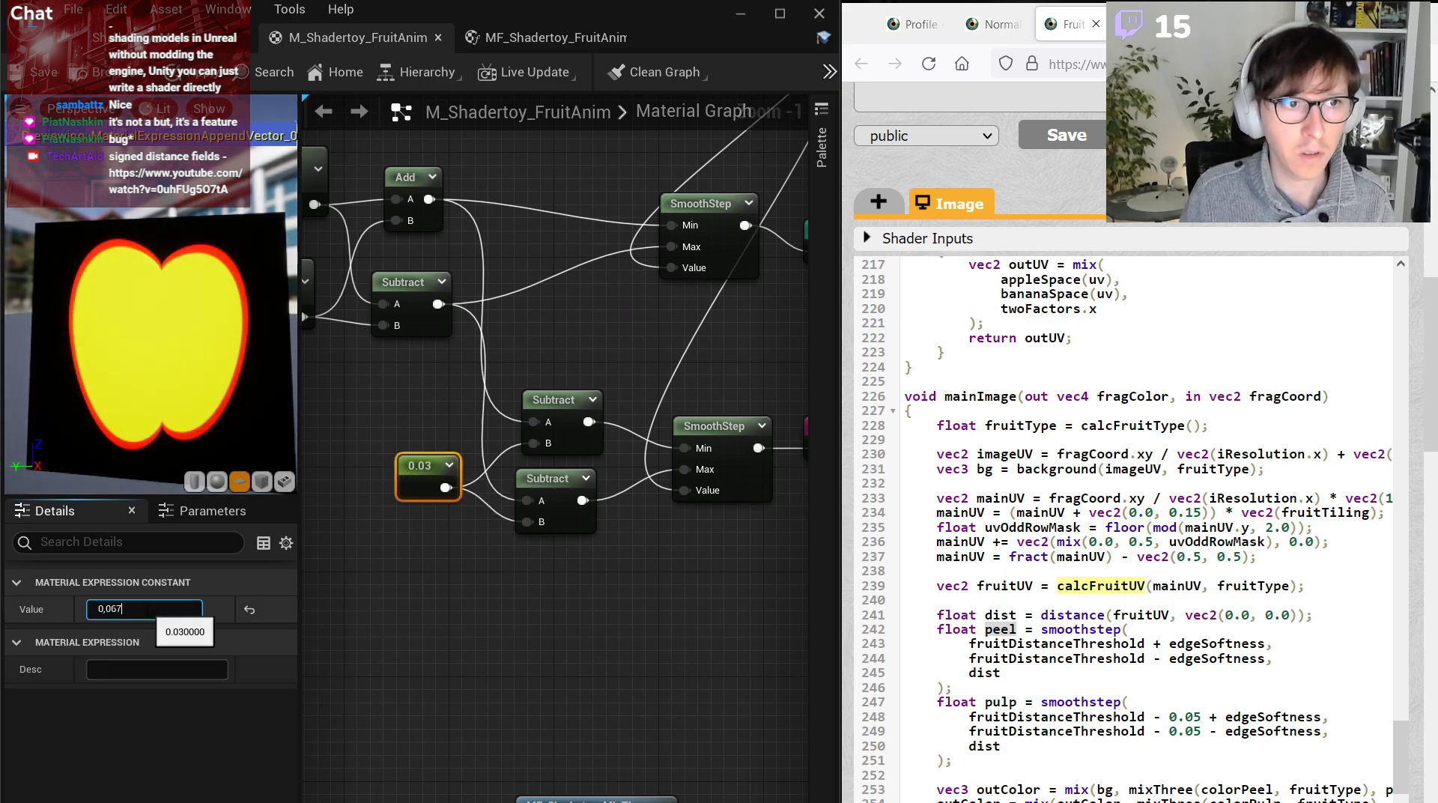
text(7)
key(Return)
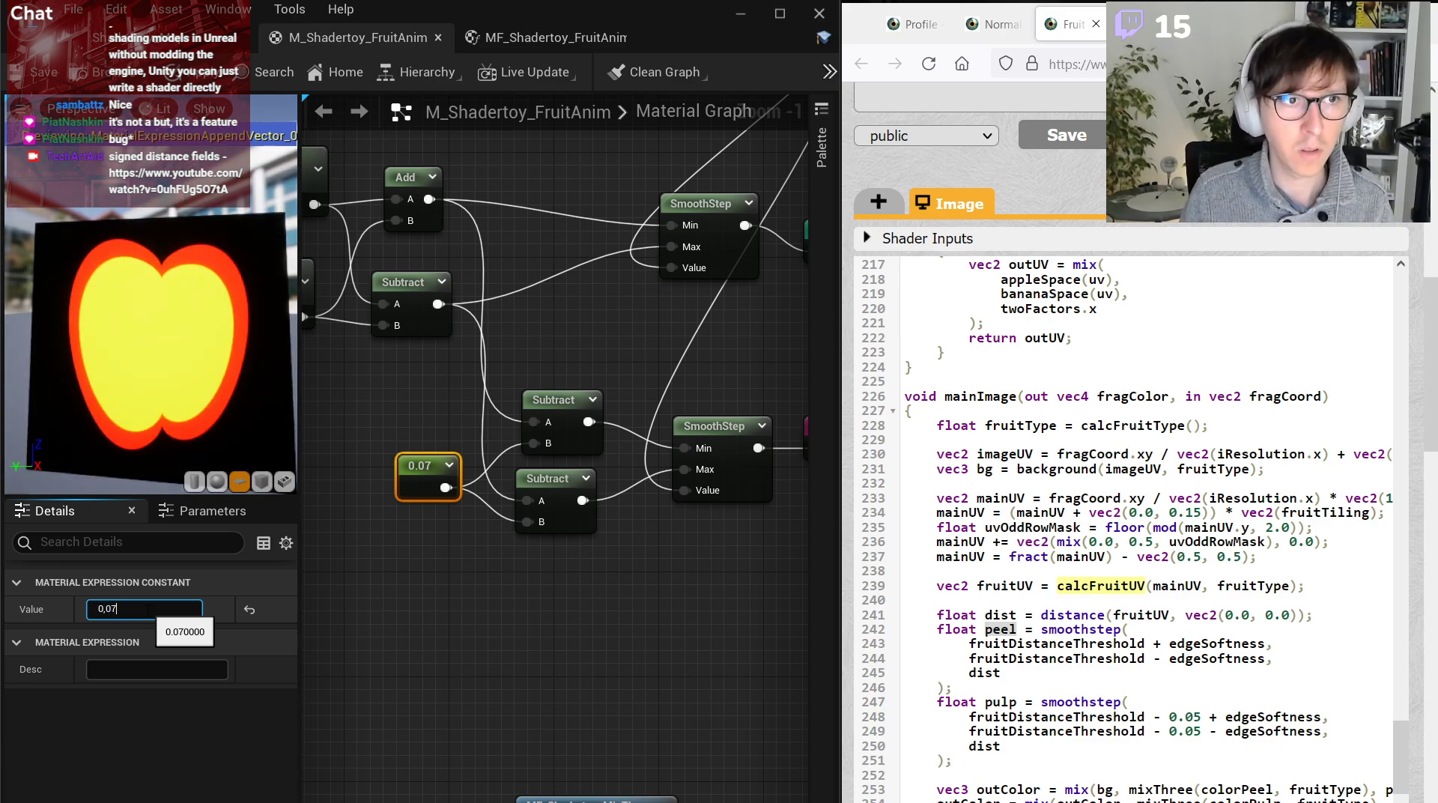
key(Right)
key(BackSpace)
text(4)
key(Return)
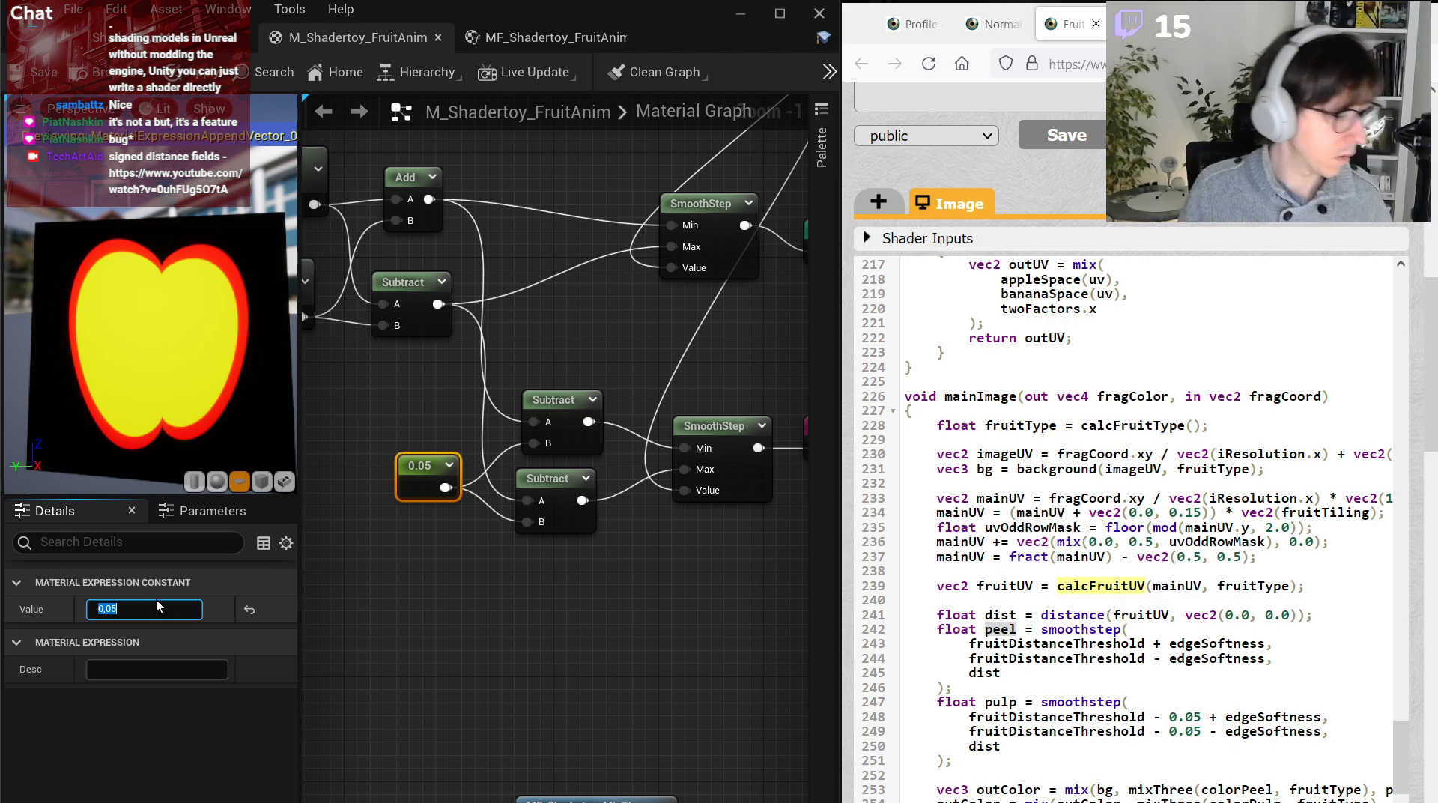
Find the outColor lines in the mainImage code, move the material output node farther right, and raise the Append node between the masks.
scroll(623, 568, down, 2)
right_drag(686, 592, 488, 608)
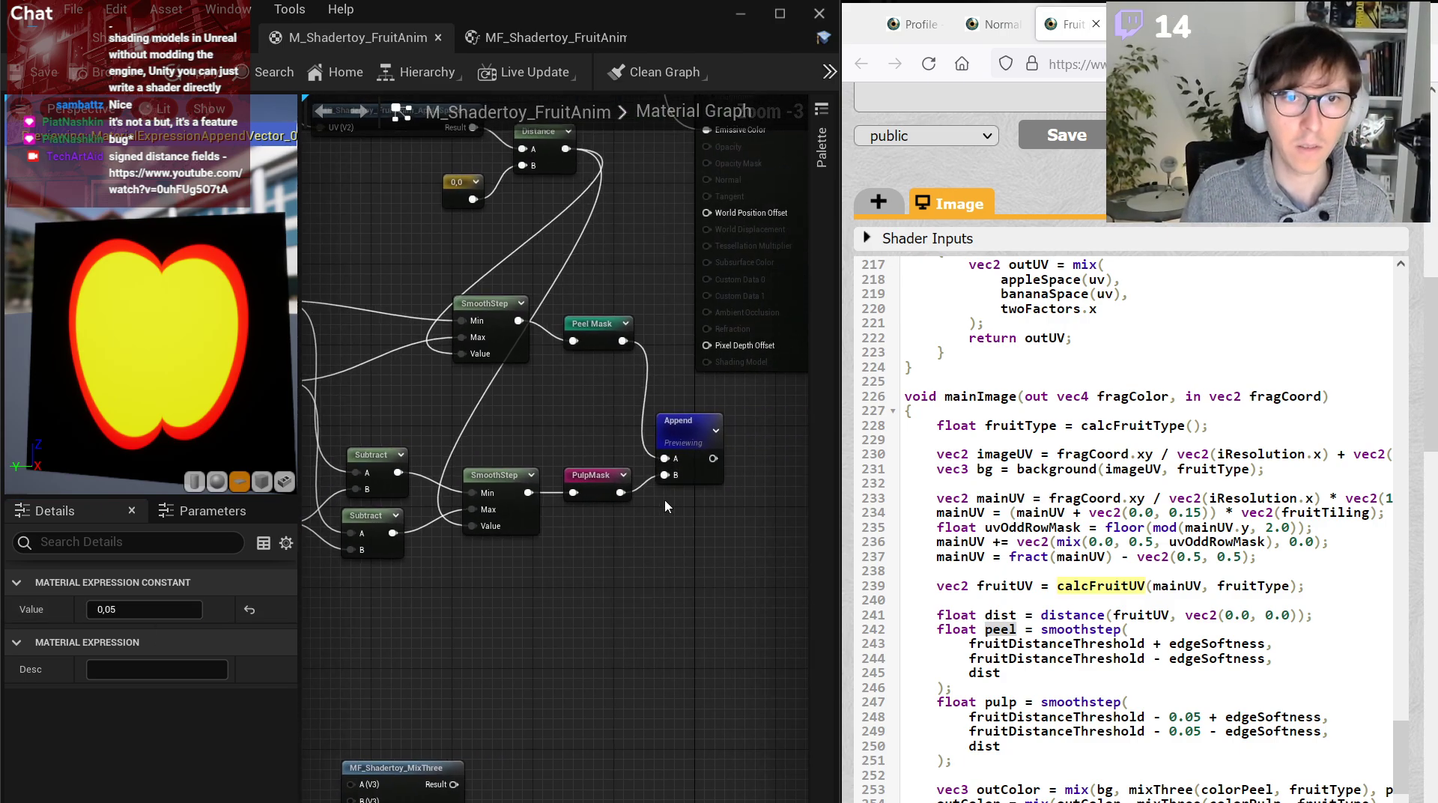
scroll(974, 710, down, 2)
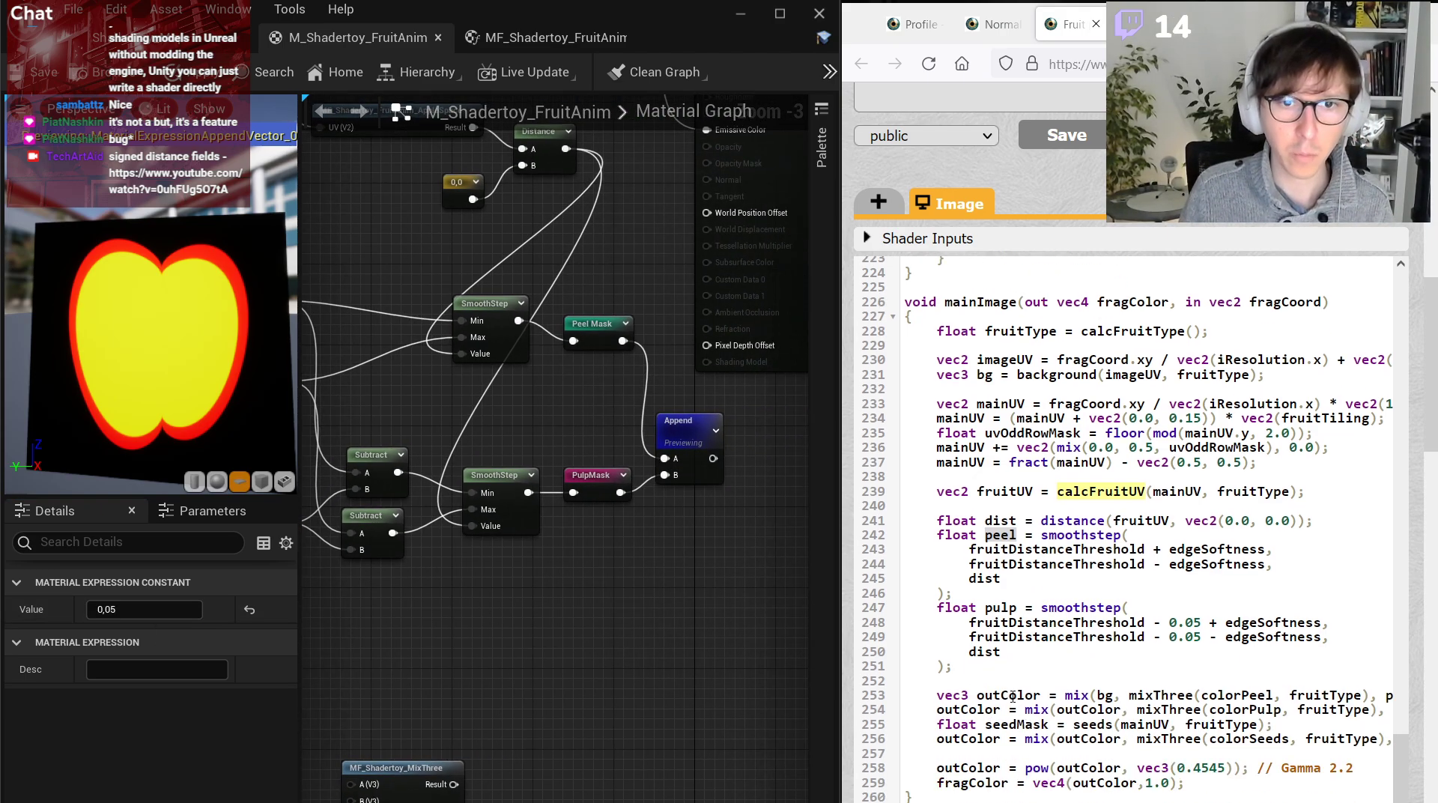
double_click(1013, 697)
scroll(1145, 741, down, 3)
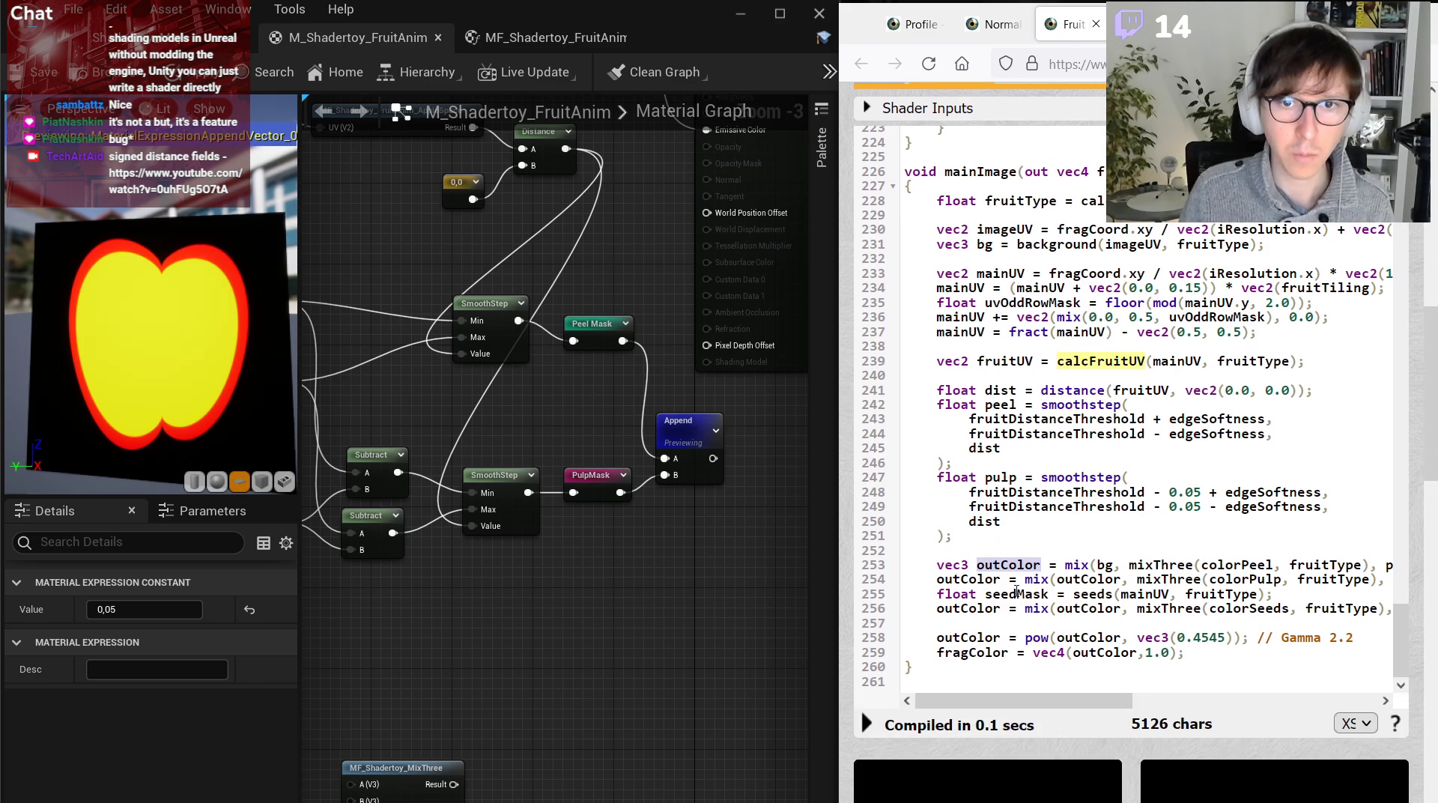
scroll(560, 600, down, 2)
drag(669, 283, 794, 285)
scroll(595, 532, up, 2)
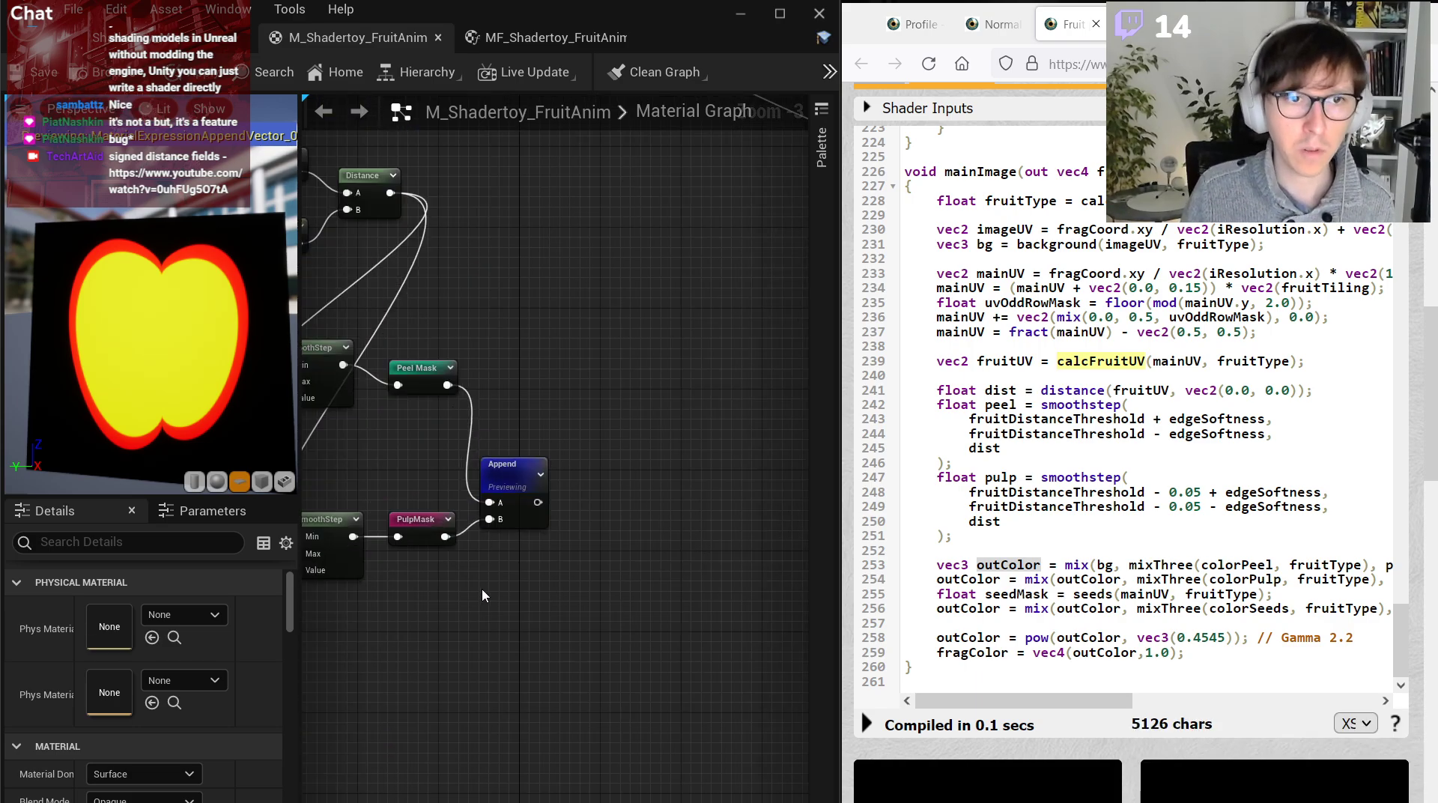
scroll(599, 589, down, 2)
scroll(711, 588, up, 2)
drag(614, 536, 614, 499)
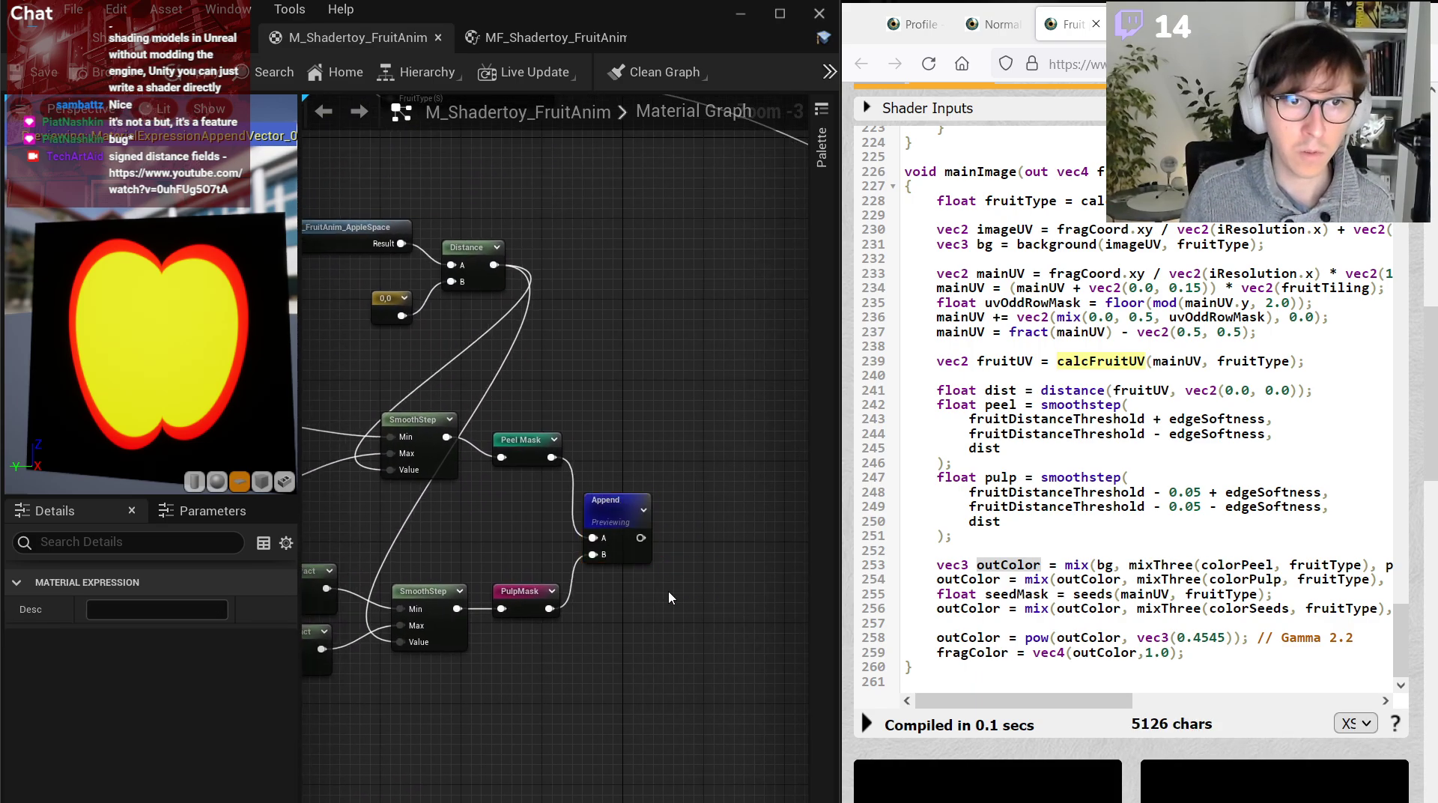
Add a Linear Interpolate node to the right of the Append node.
click(668, 591)
right_drag(720, 525, 619, 539)
click(695, 528)
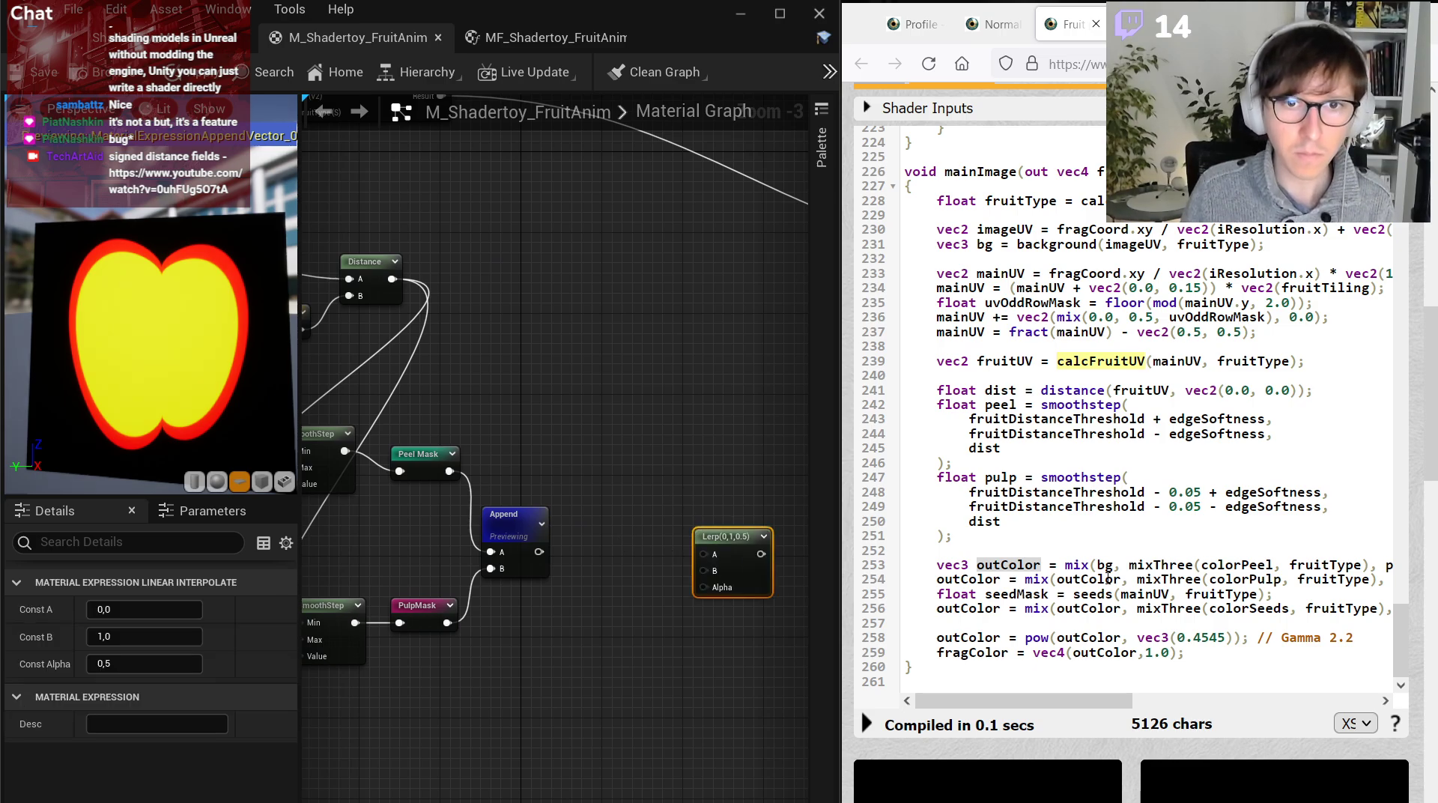
Examine the mix calls for outColor and their bg, mixThree and mask arguments in the mainImage code.
scroll(1111, 659, right, 3)
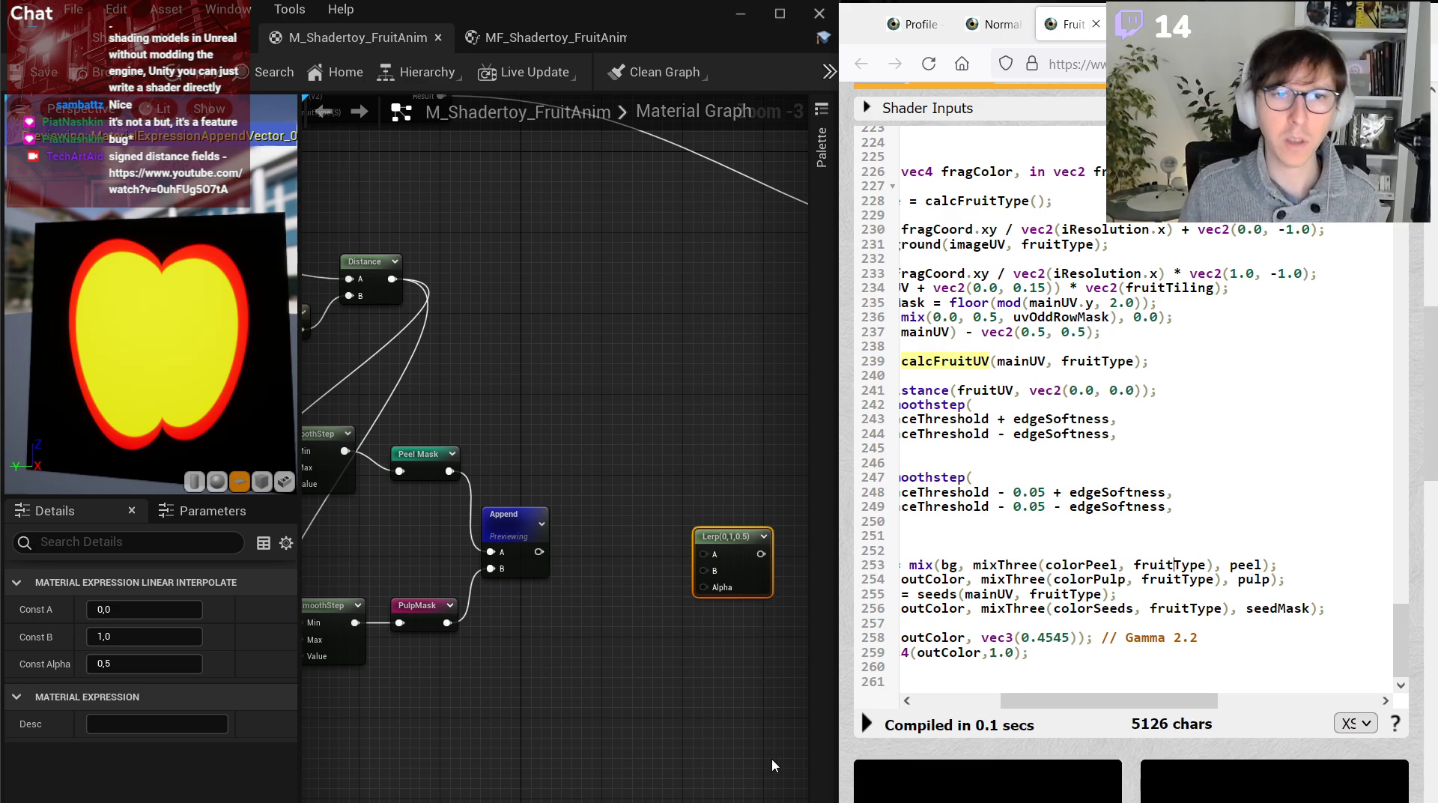
click(636, 712)
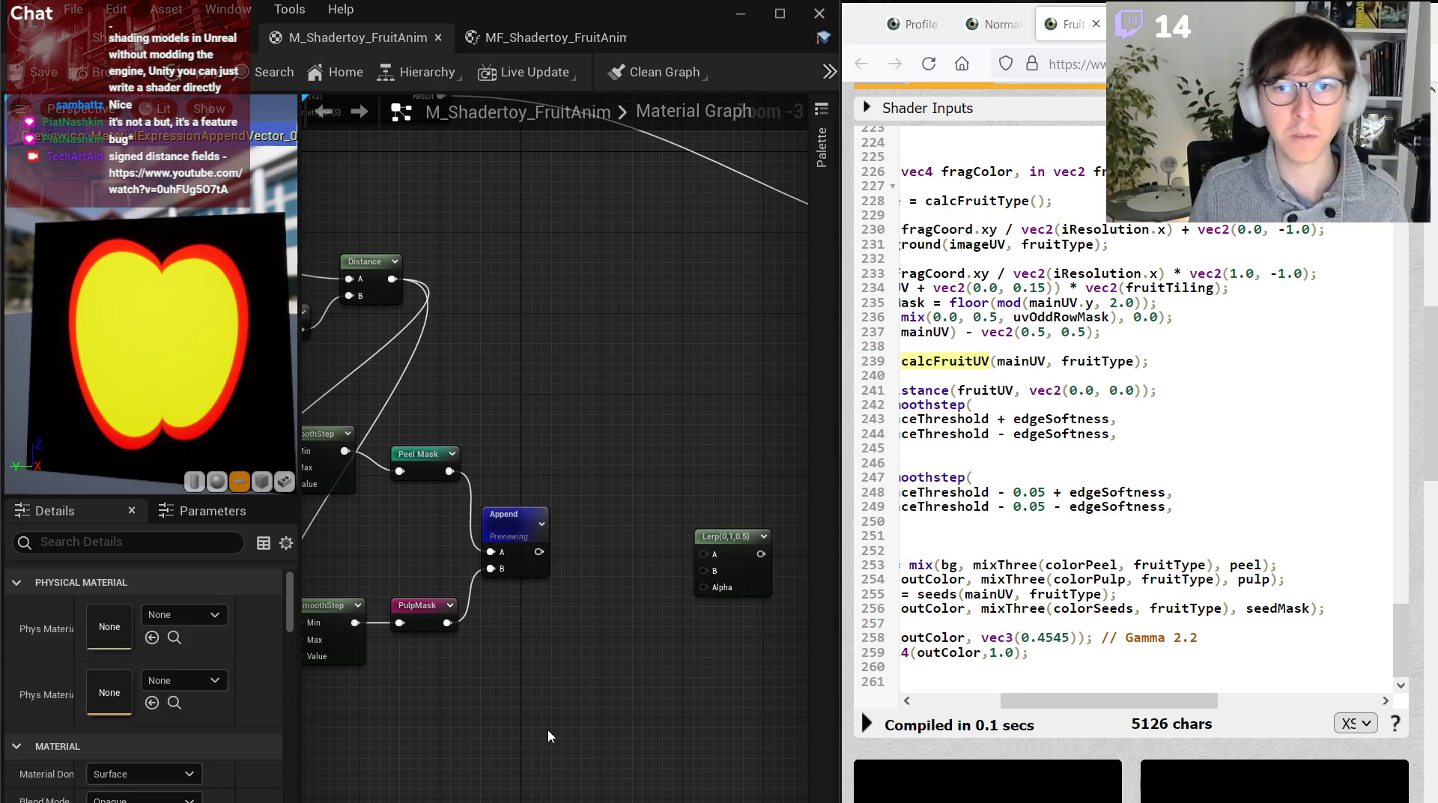
mouse_move(1007, 700)
mouse_down()
mouse_move(922, 700)
mouse_move(1020, 704)
mouse_up()
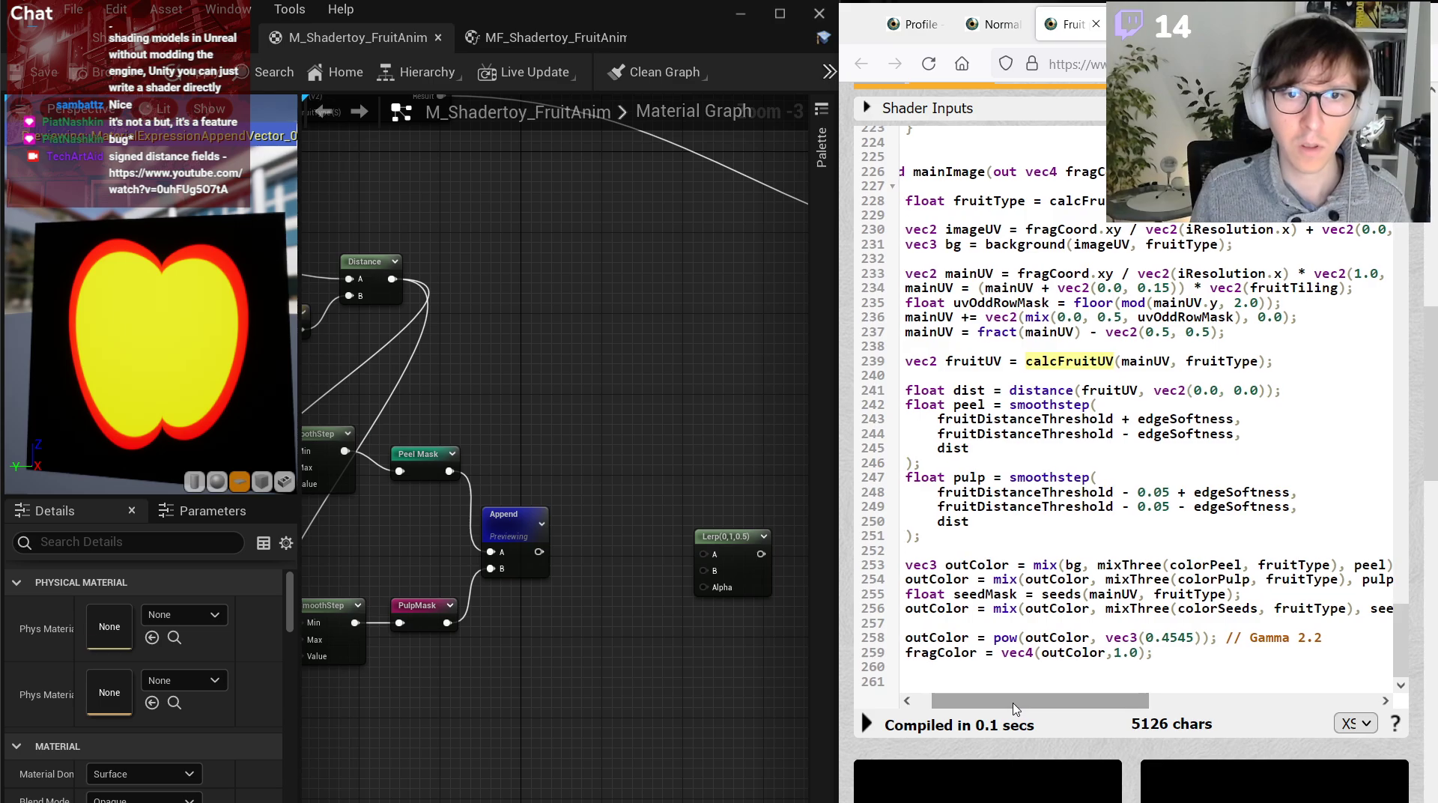
drag(1135, 700, 1161, 707)
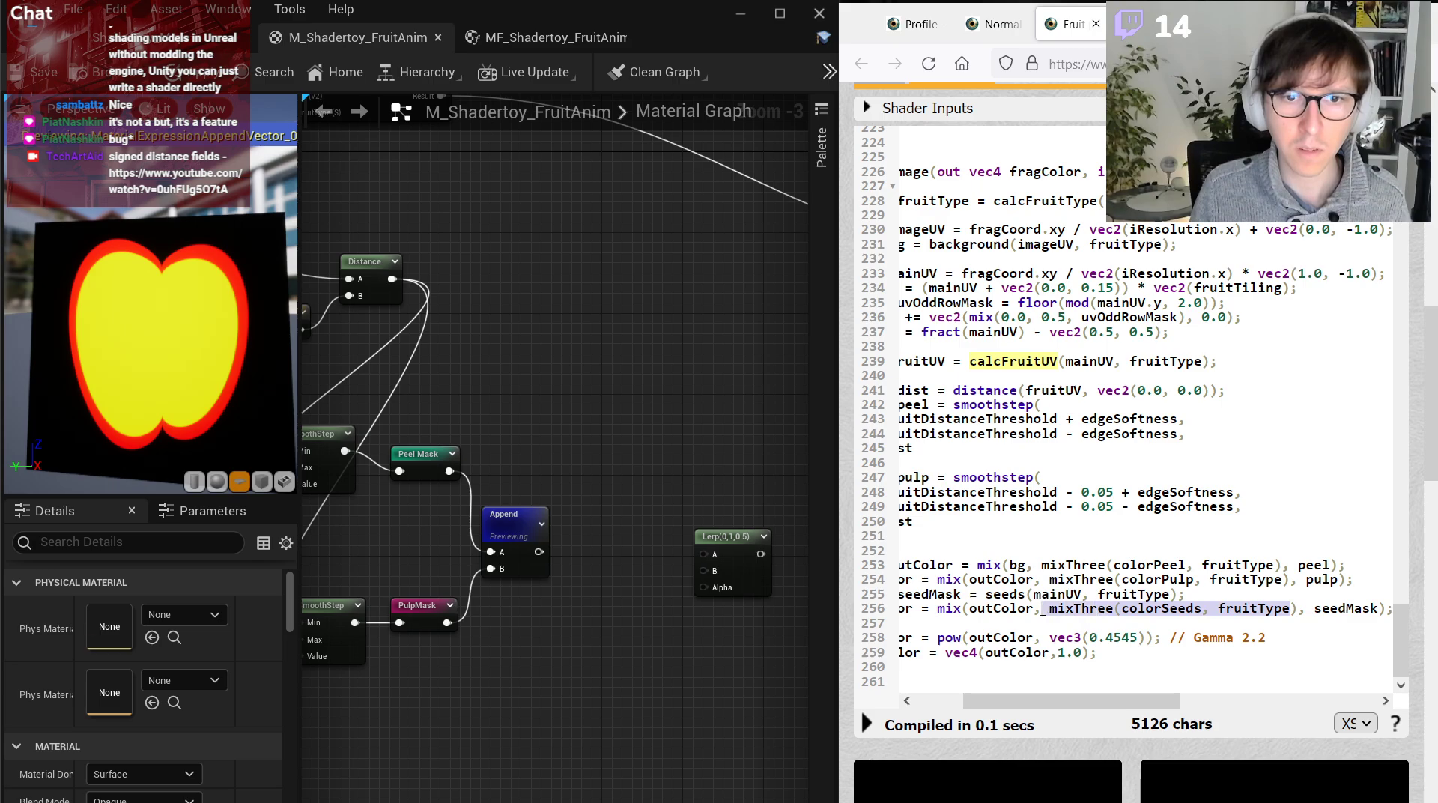
drag(1041, 701, 1023, 709)
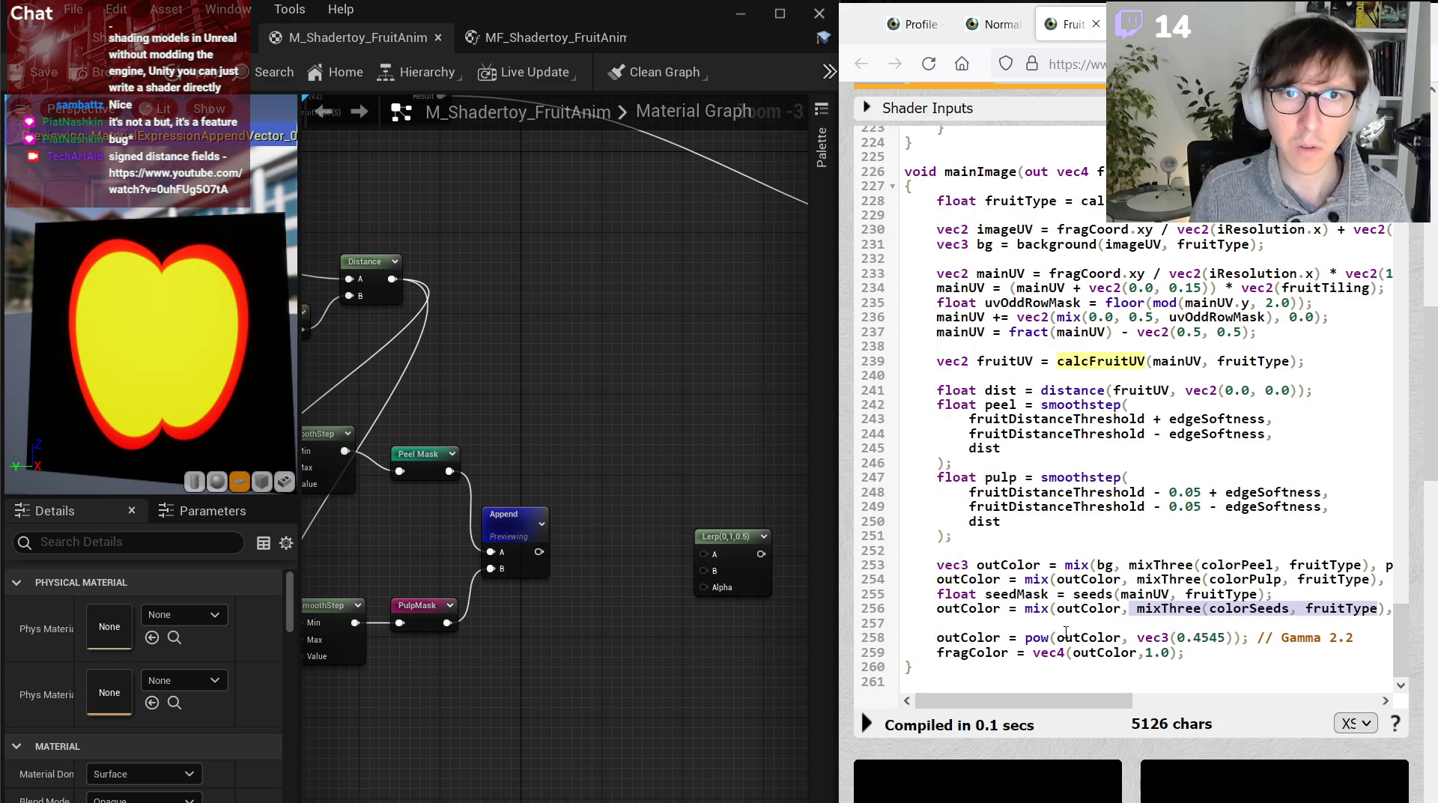
click(988, 241)
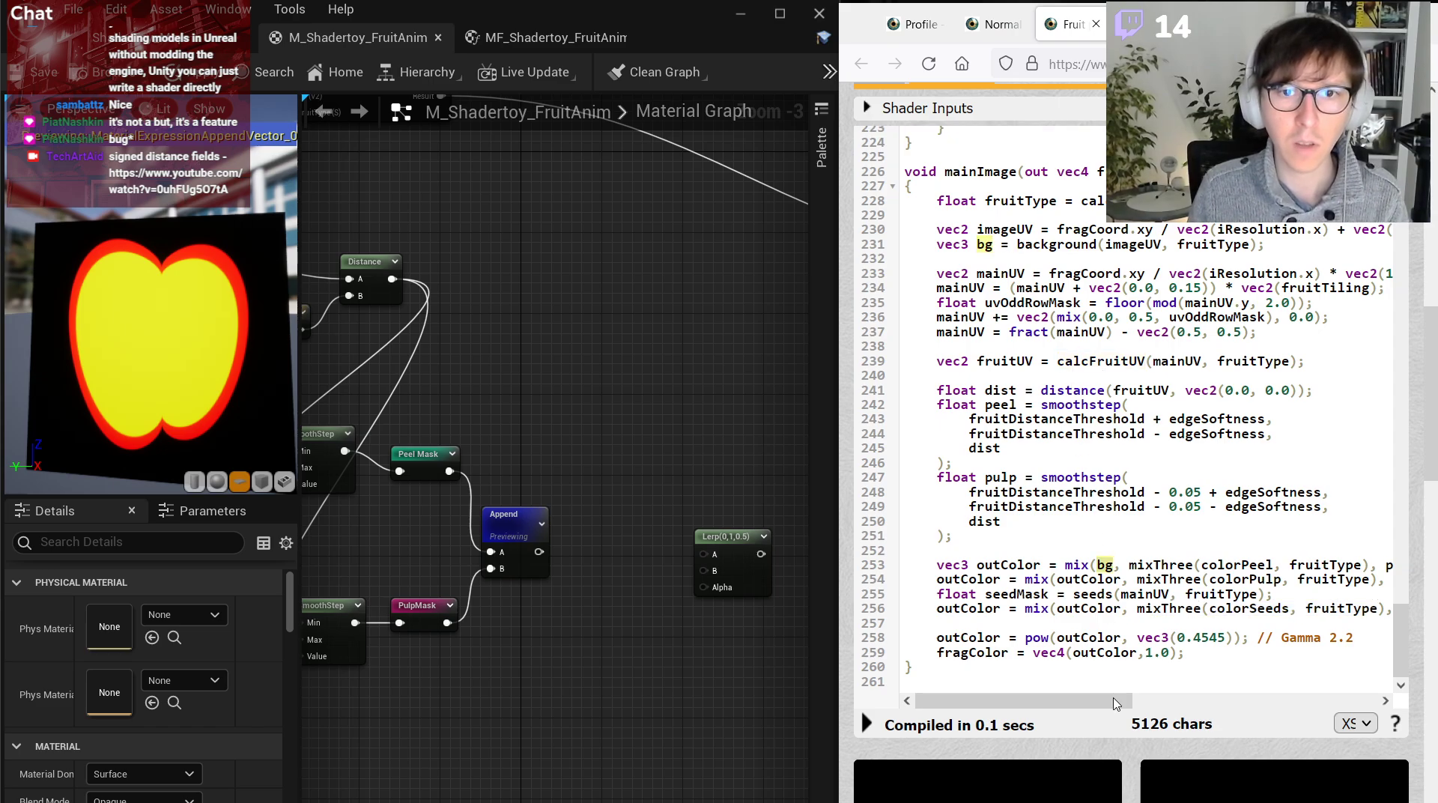
drag(1116, 704, 1151, 704)
Move the Lerp node up and connect the MF_Shadertoy_FruitAnim_Background Result to its A input.
right_drag(647, 584, 753, 625)
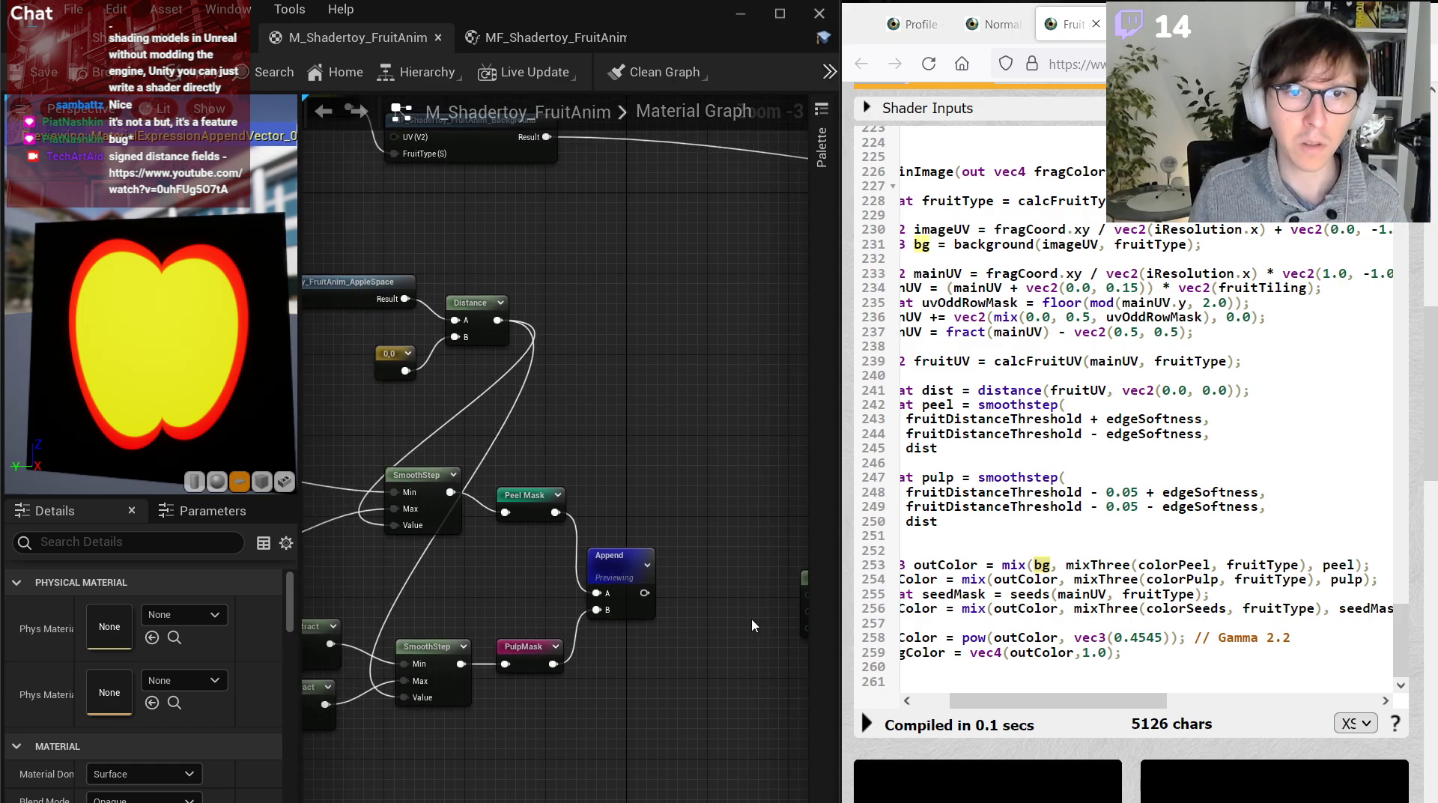
scroll(644, 590, down, 2)
drag(742, 591, 677, 487)
right_drag(538, 472, 630, 476)
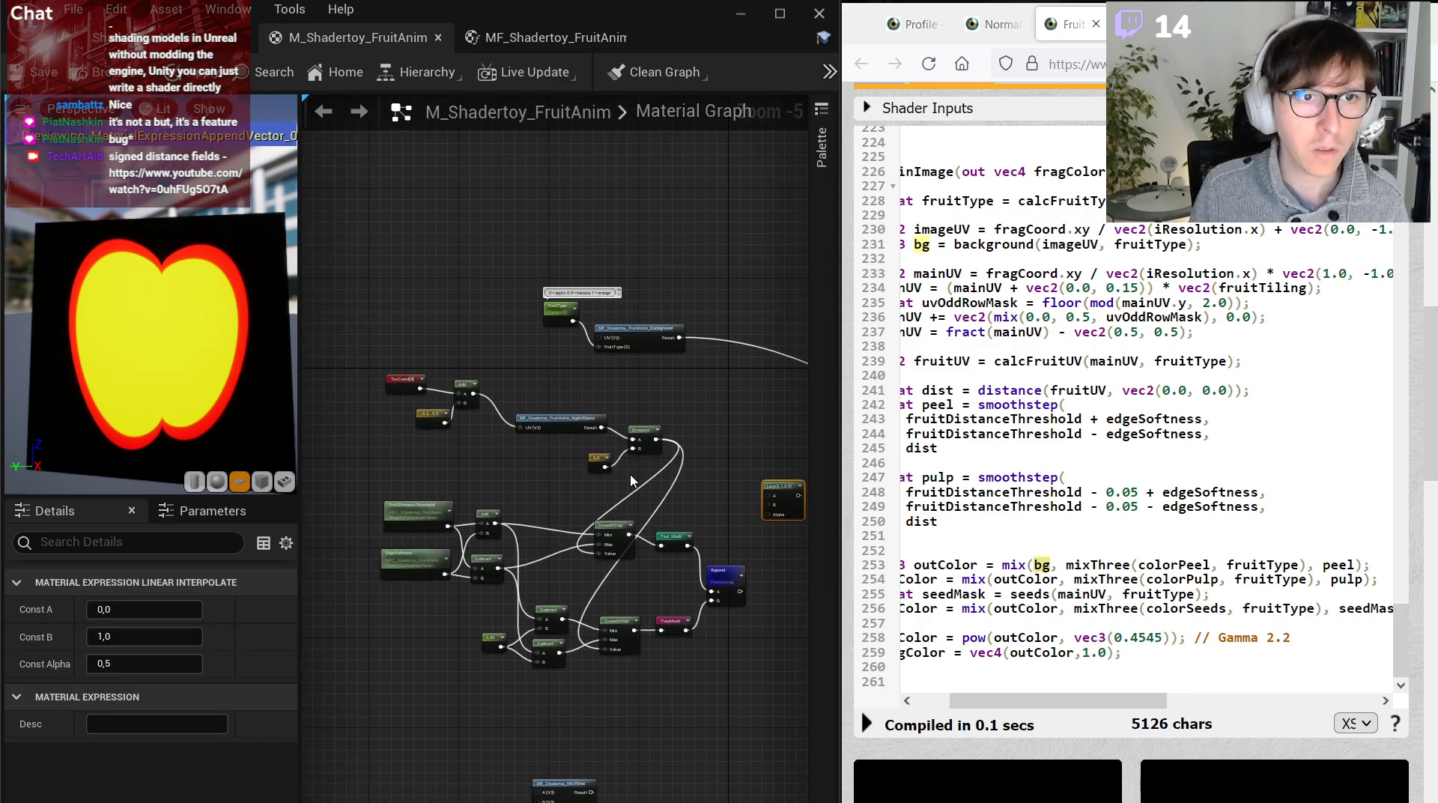
scroll(630, 479, up, 2)
right_drag(717, 240, 538, 247)
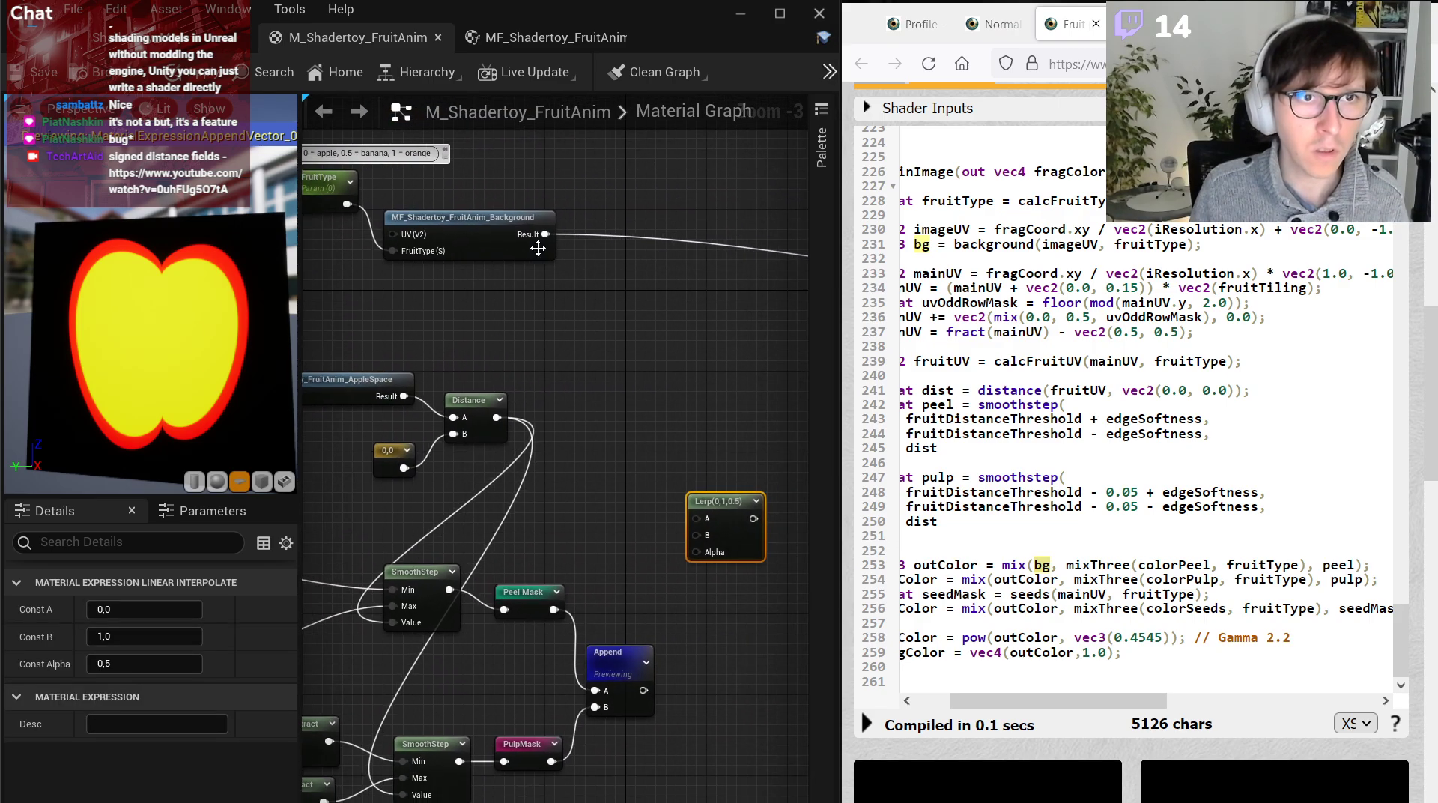
drag(545, 234, 738, 439)
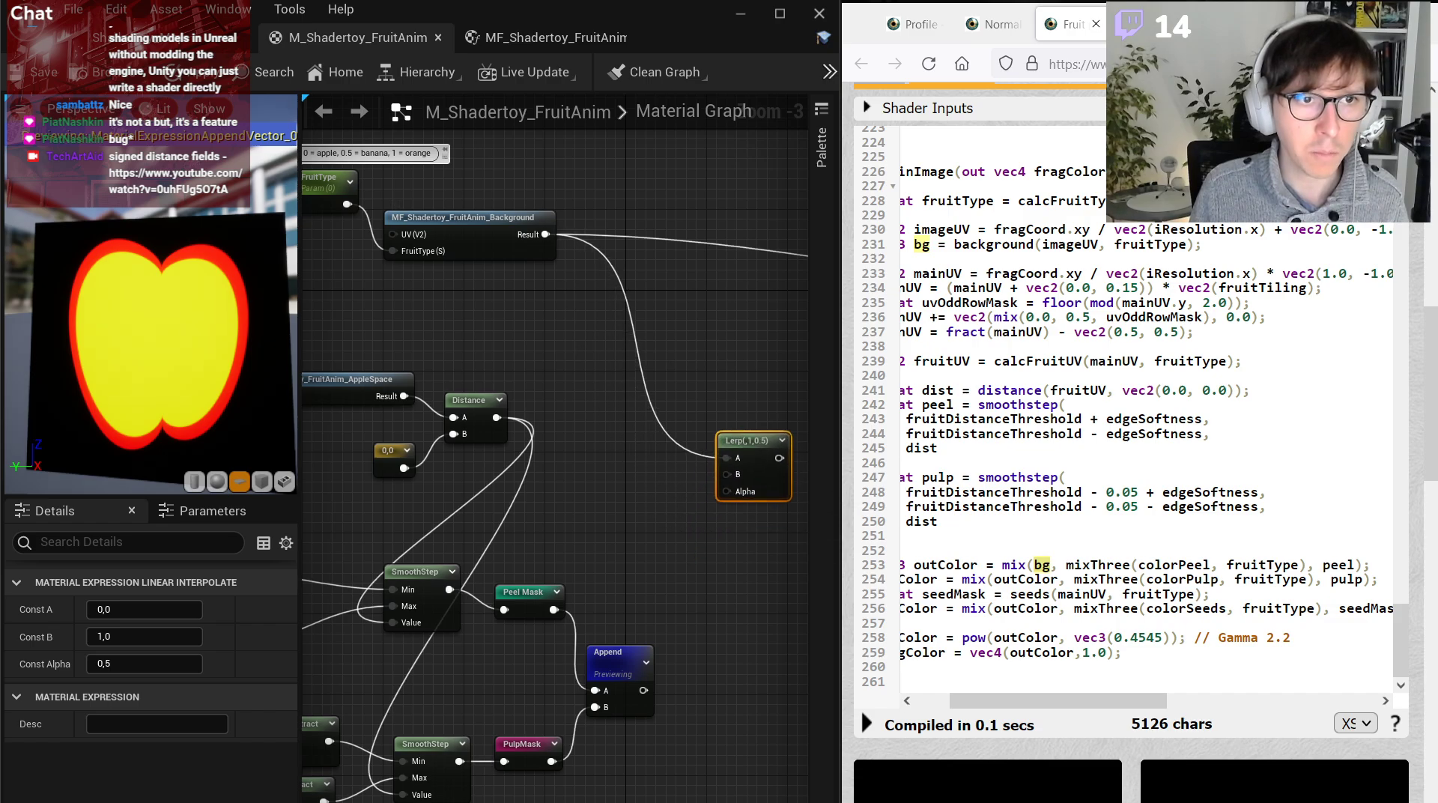
Connect the Peel Mask reroute output to the Lerp's Alpha input.
right_drag(619, 492, 656, 455)
right_drag(653, 545, 563, 557)
drag(499, 585, 671, 466)
Duplicate the FruitDistanceThreshold collection parameter beside the Lerp node and set the copy's parameter to ColorPeel0.
right_drag(525, 524, 779, 468)
right_drag(420, 479, 614, 459)
click(480, 451)
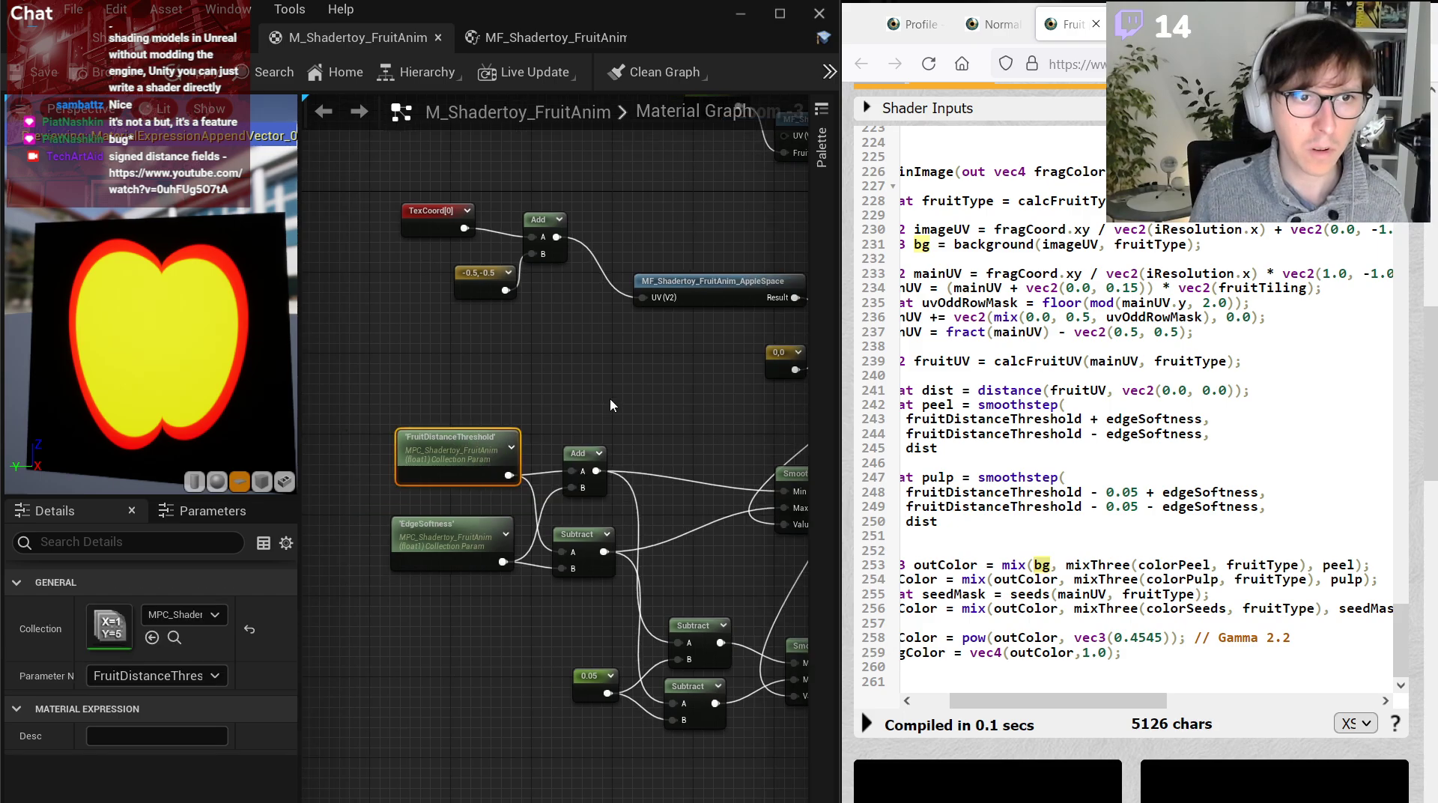
right_drag(610, 404, 307, 442)
double_click(551, 420)
click(172, 676)
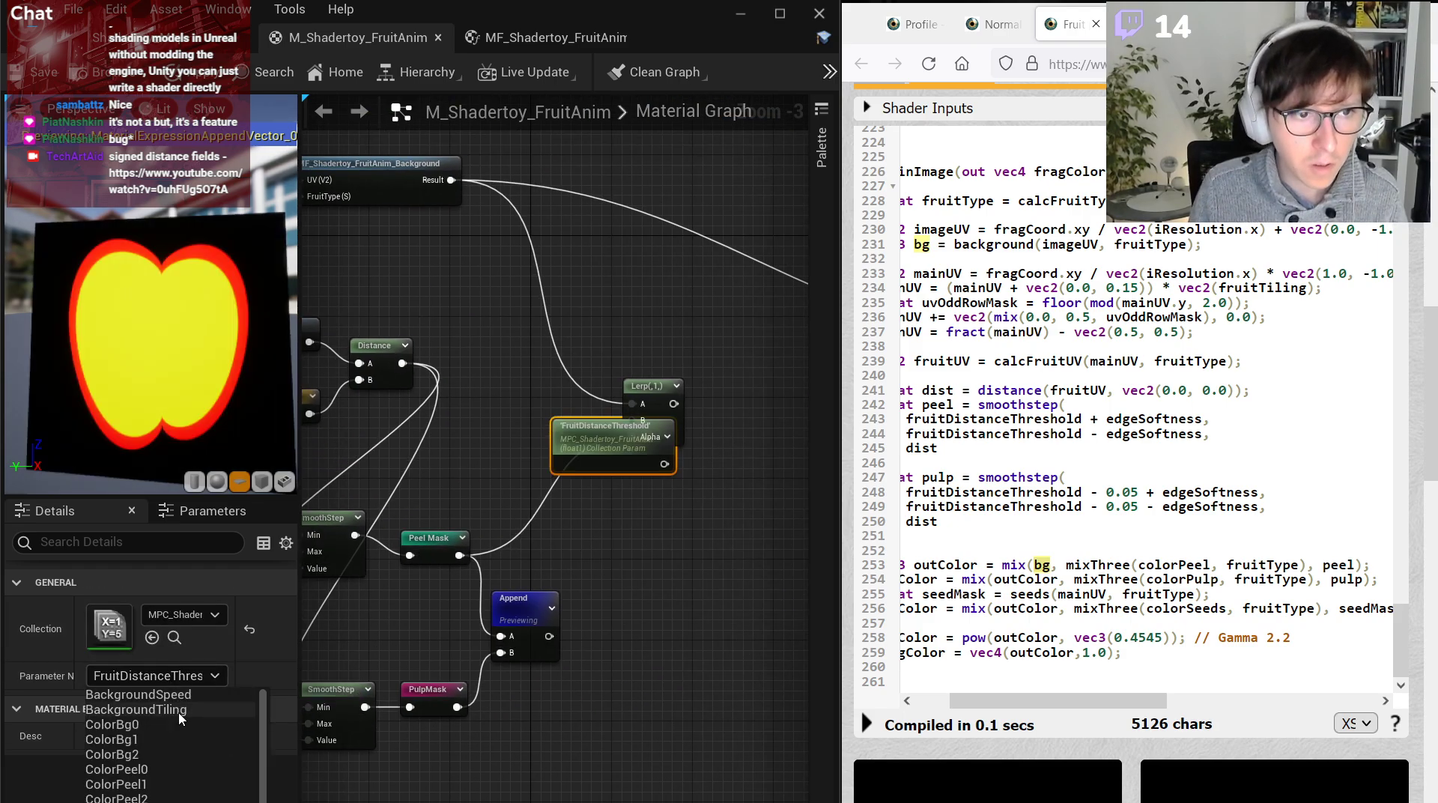
click(159, 772)
Place the ColorPeel0 node before the Lerp and connect its output to the Lerp's B input.
scroll(579, 458, up, 2)
drag(594, 444, 490, 418)
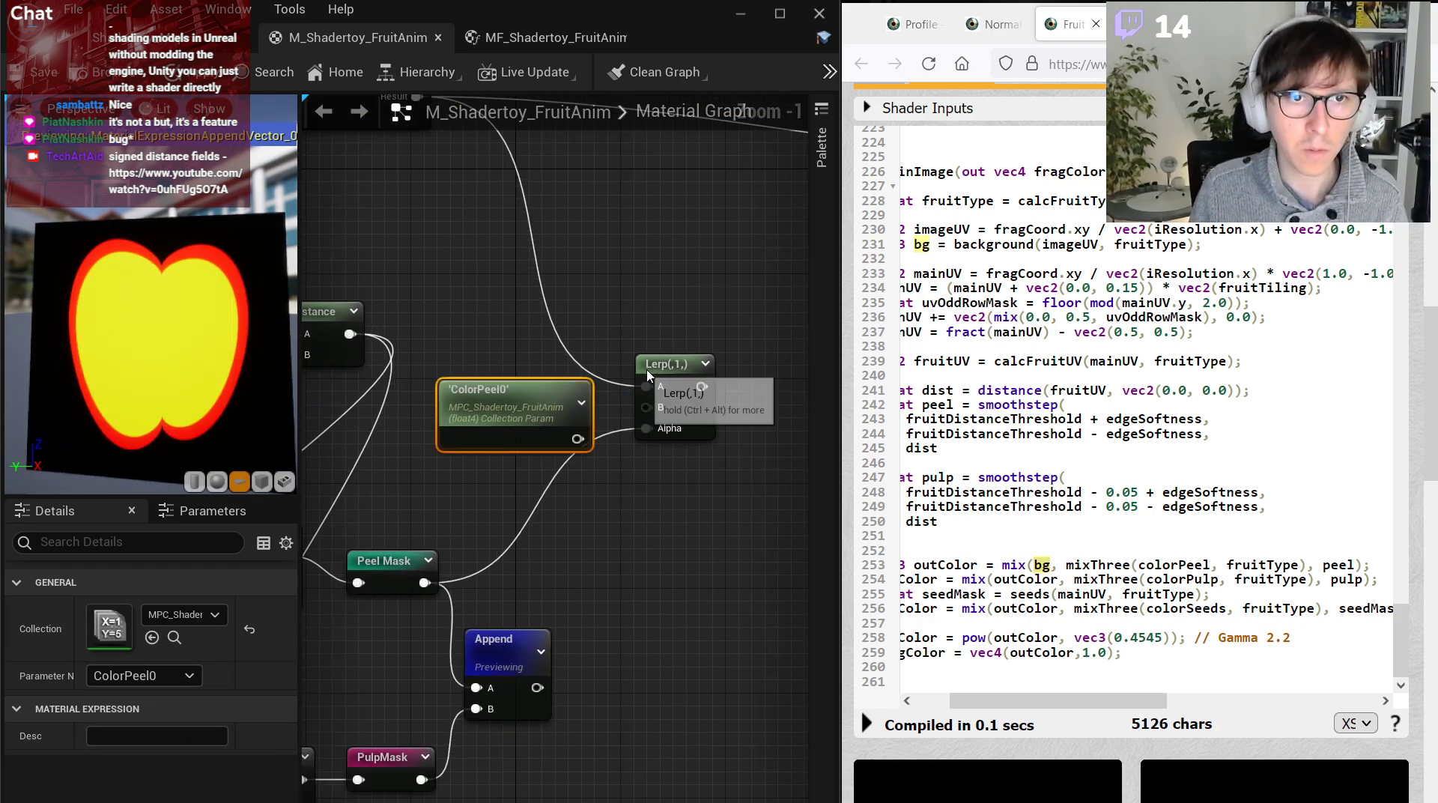
drag(646, 368, 711, 355)
drag(577, 439, 713, 395)
Duplicate the Lerp below the first one, feeding the first Lerp's output into A and the PulpMask reroute into Alpha.
scroll(668, 449, down, 2)
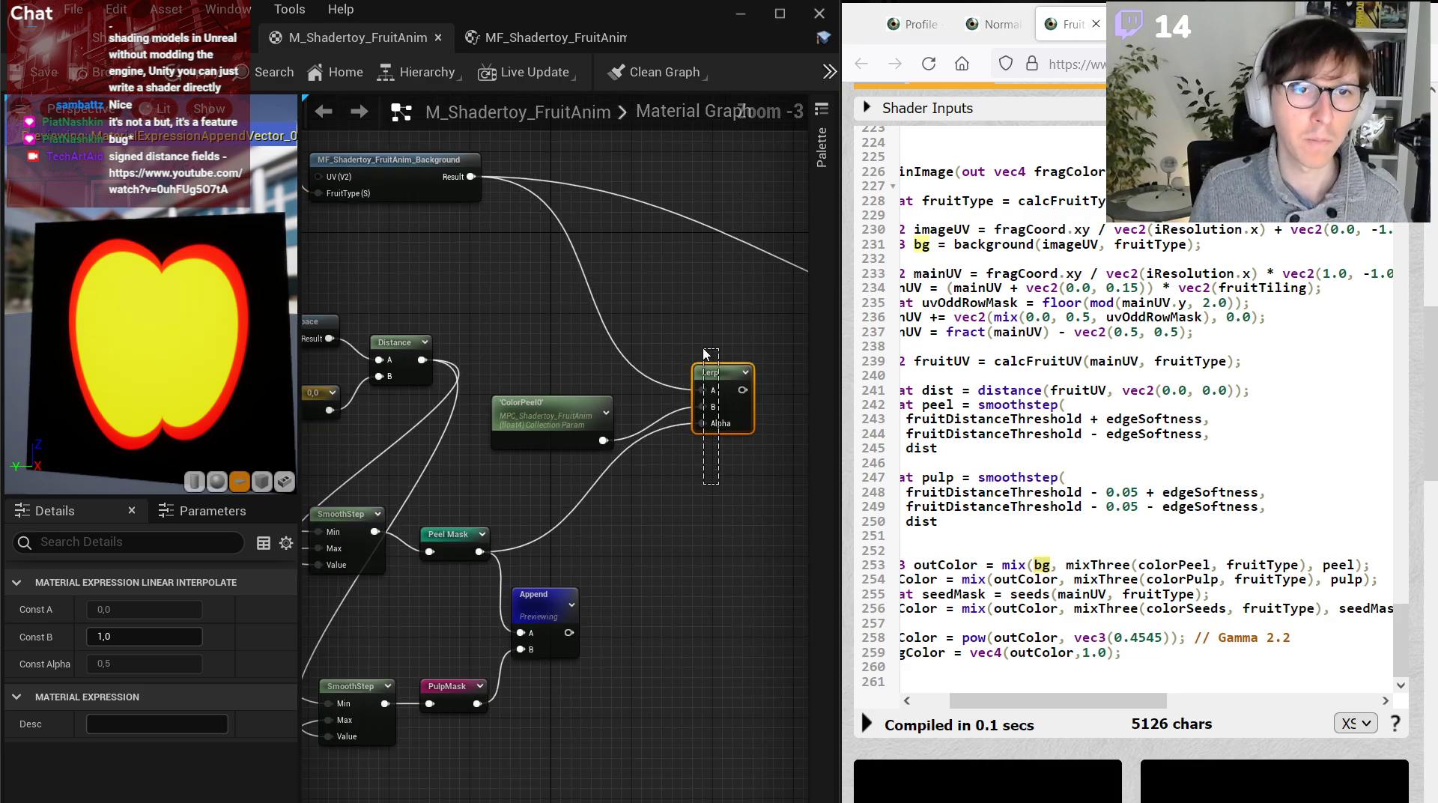
key(ctrl+c)
key(ctrl+v)
drag(570, 633, 700, 587)
drag(708, 566, 767, 505)
right_drag(767, 505, 678, 494)
drag(654, 377, 672, 517)
drag(690, 492, 733, 482)
right_drag(527, 598, 572, 590)
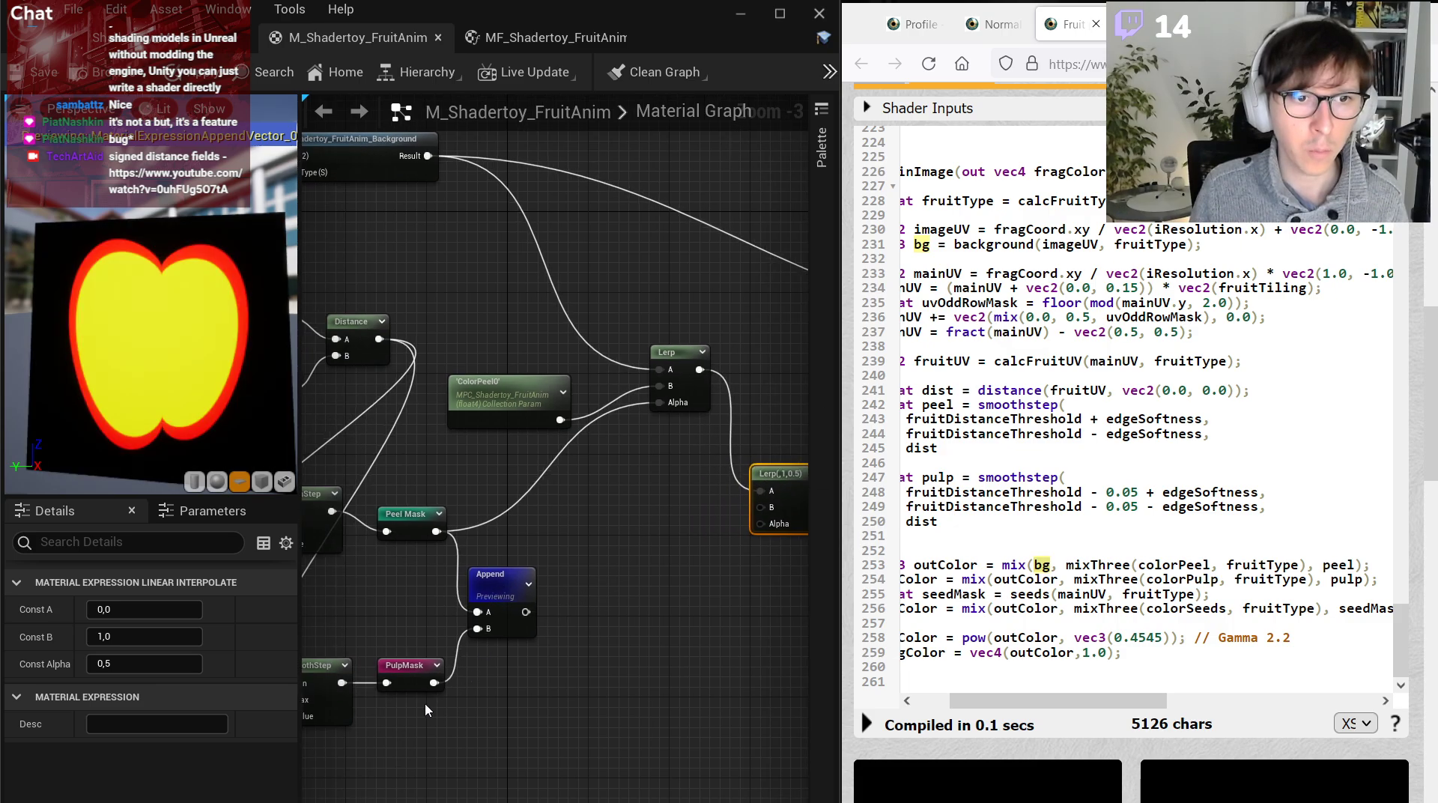
drag(435, 683, 761, 524)
Duplicate the ColorPeel0 node, set the copy's parameter to ColorPulp0 and connect it to the second Lerp's B input.
click(495, 383)
key(ctrl+c)
key(ctrl+v)
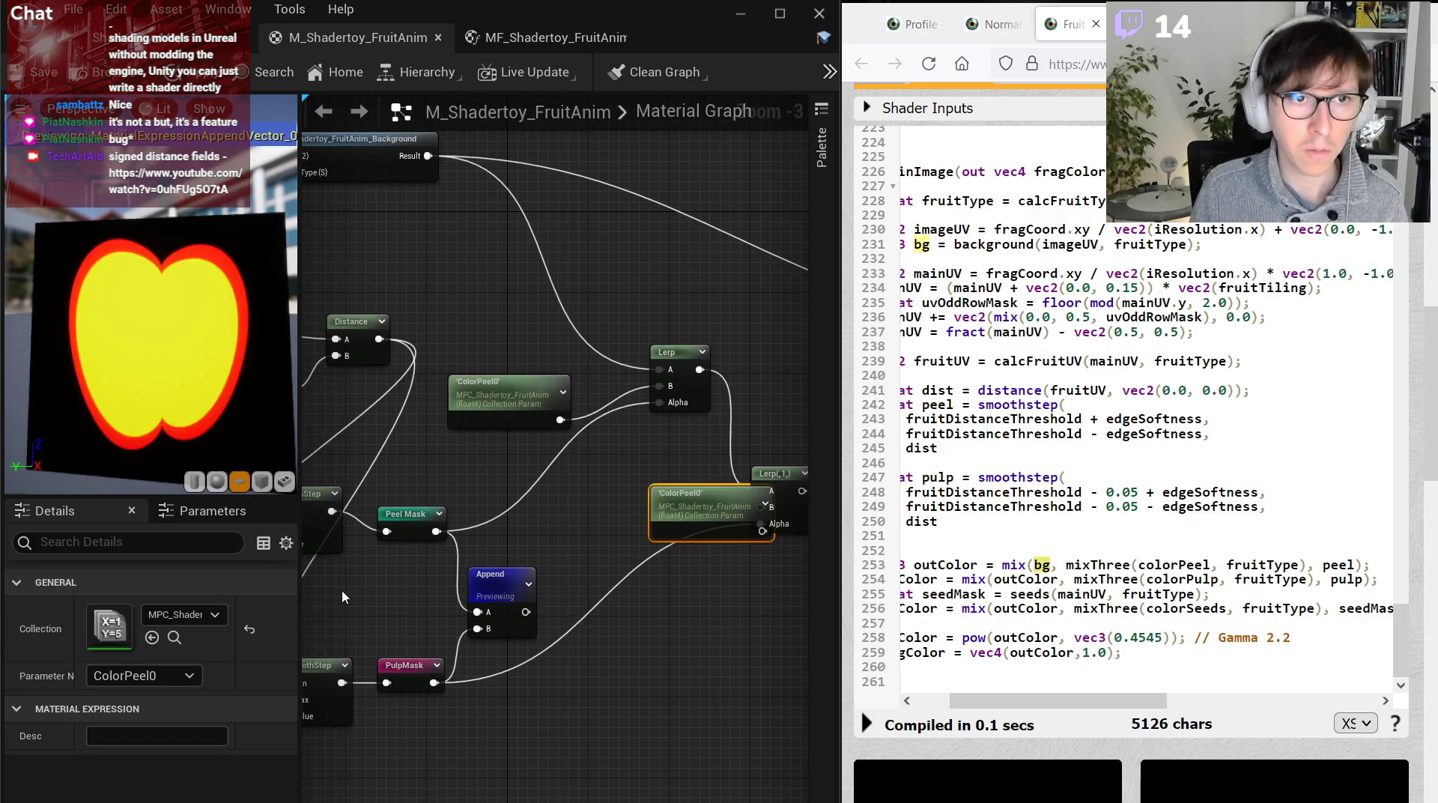
click(142, 675)
click(123, 749)
drag(702, 514, 761, 508)
Connect the second Lerp's output to Emissive Color and move the material result node next to that Lerp.
right_drag(805, 499, 517, 556)
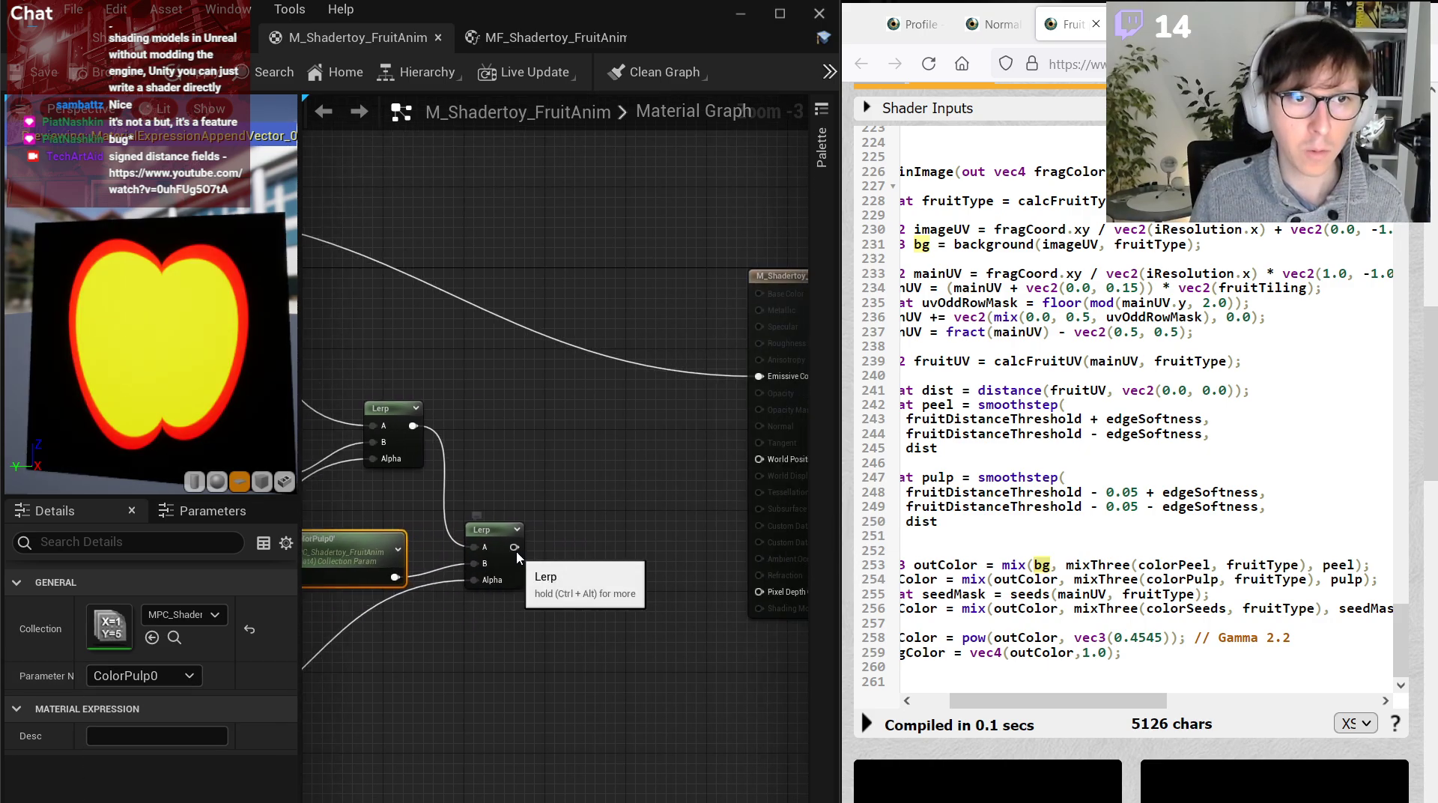
drag(517, 556, 759, 376)
drag(784, 275, 587, 446)
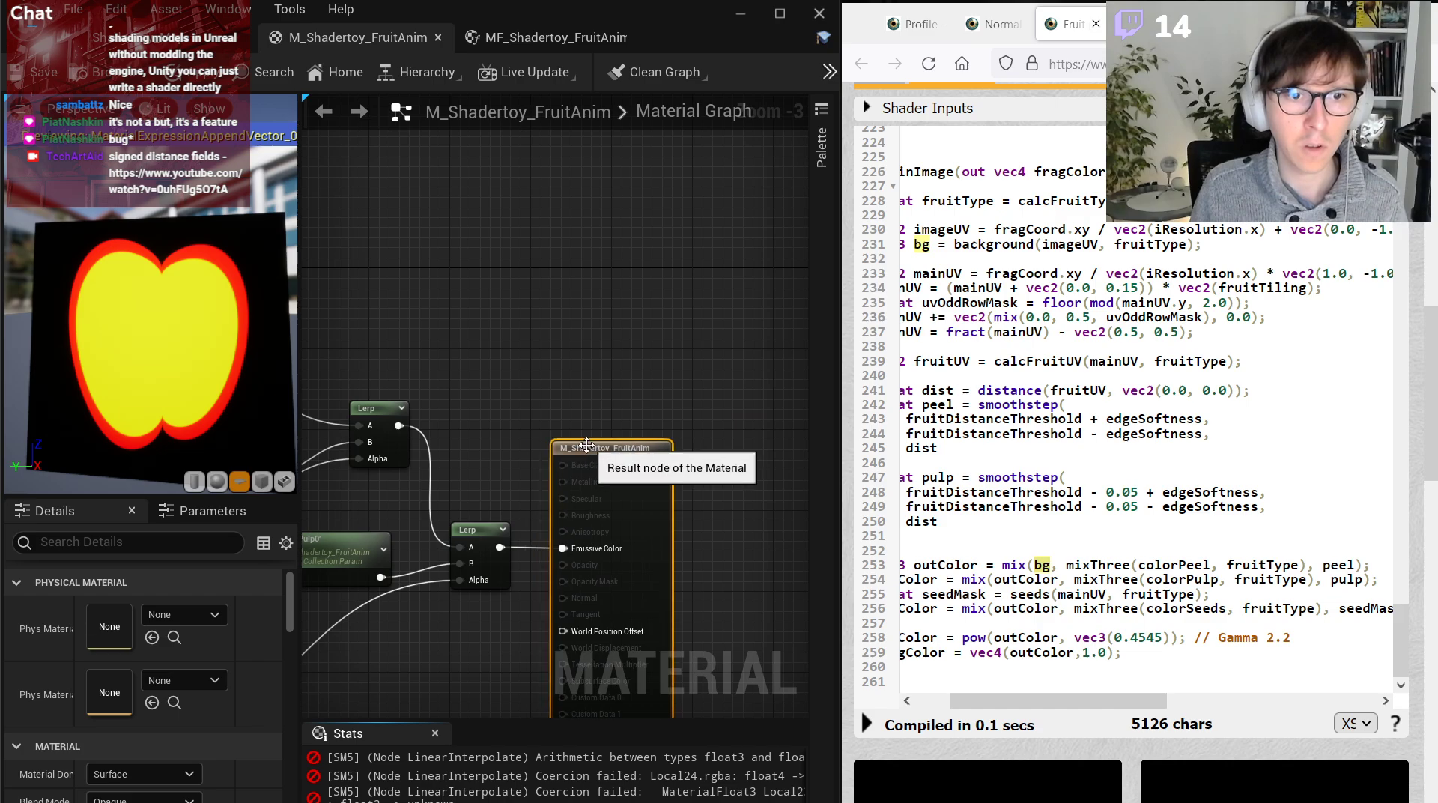
Move both Lerp nodes farther from their color parameter nodes to make room on the B connections.
right_drag(454, 587, 739, 520)
scroll(596, 580, up, 1)
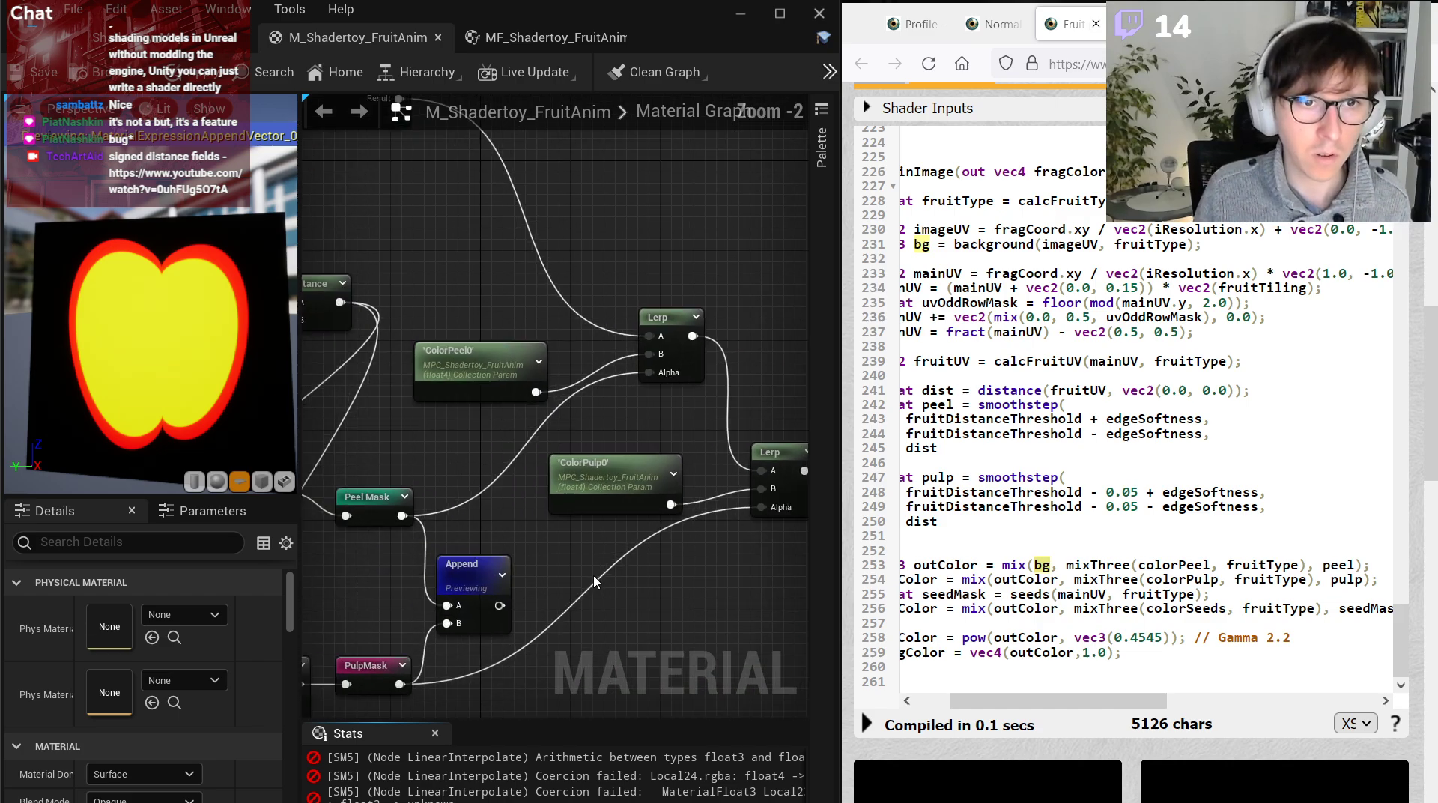
right_drag(772, 453, 584, 506)
click(584, 509)
drag(585, 511, 651, 500)
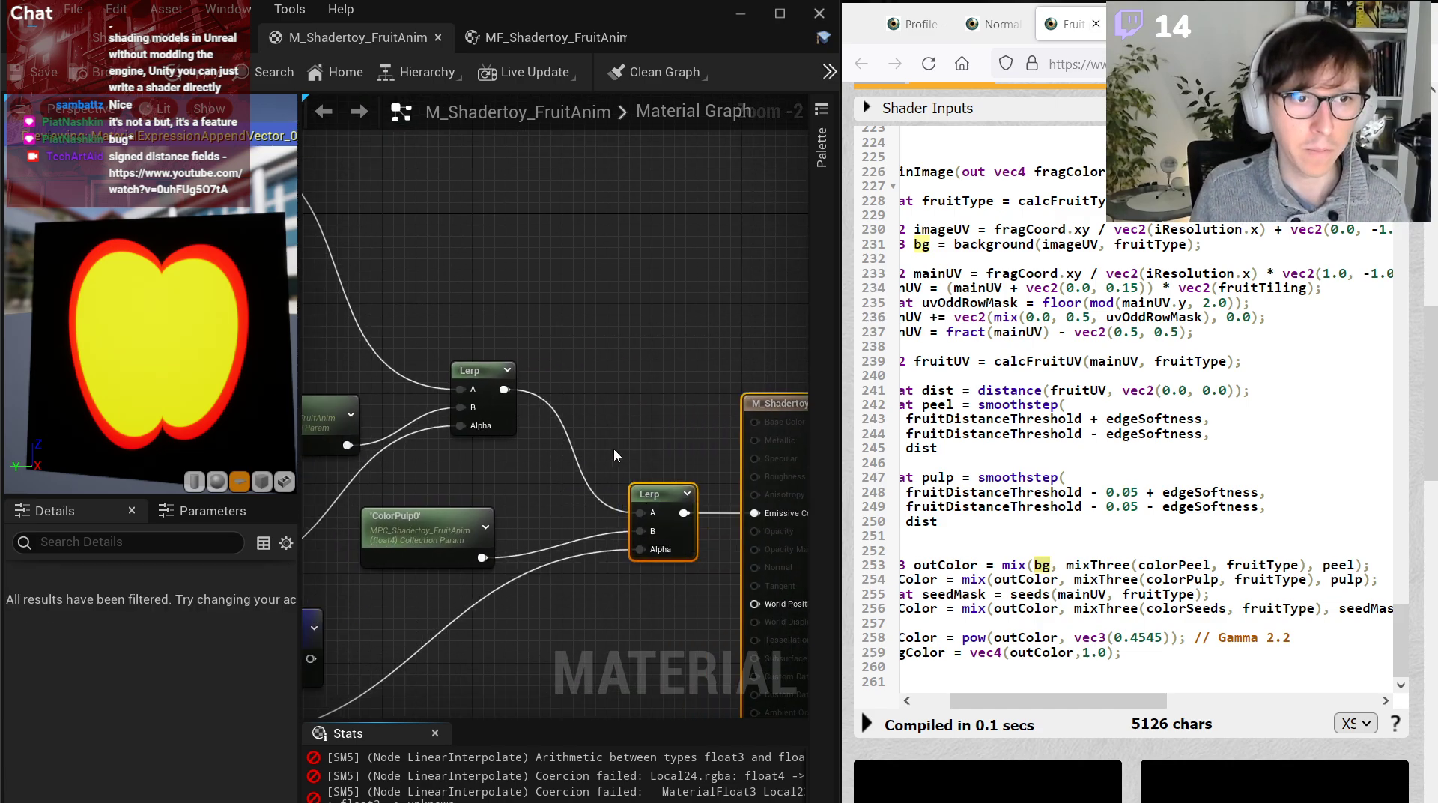
click(614, 448)
drag(488, 371, 522, 371)
Insert a Component Mask with R, G and B enabled between ColorPulp0 and the second Lerp's B input.
drag(482, 557, 540, 530)
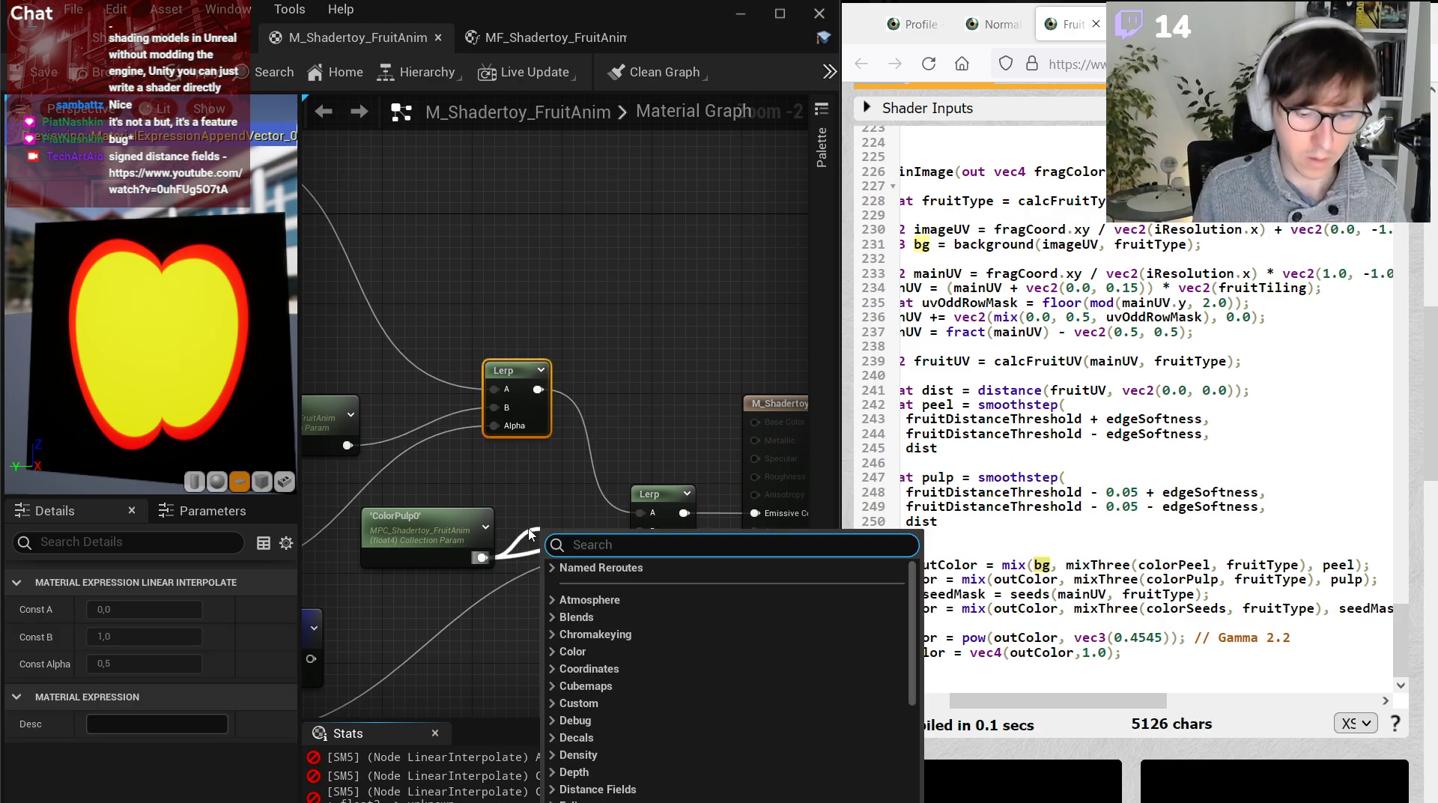
text(comp)
key(Return)
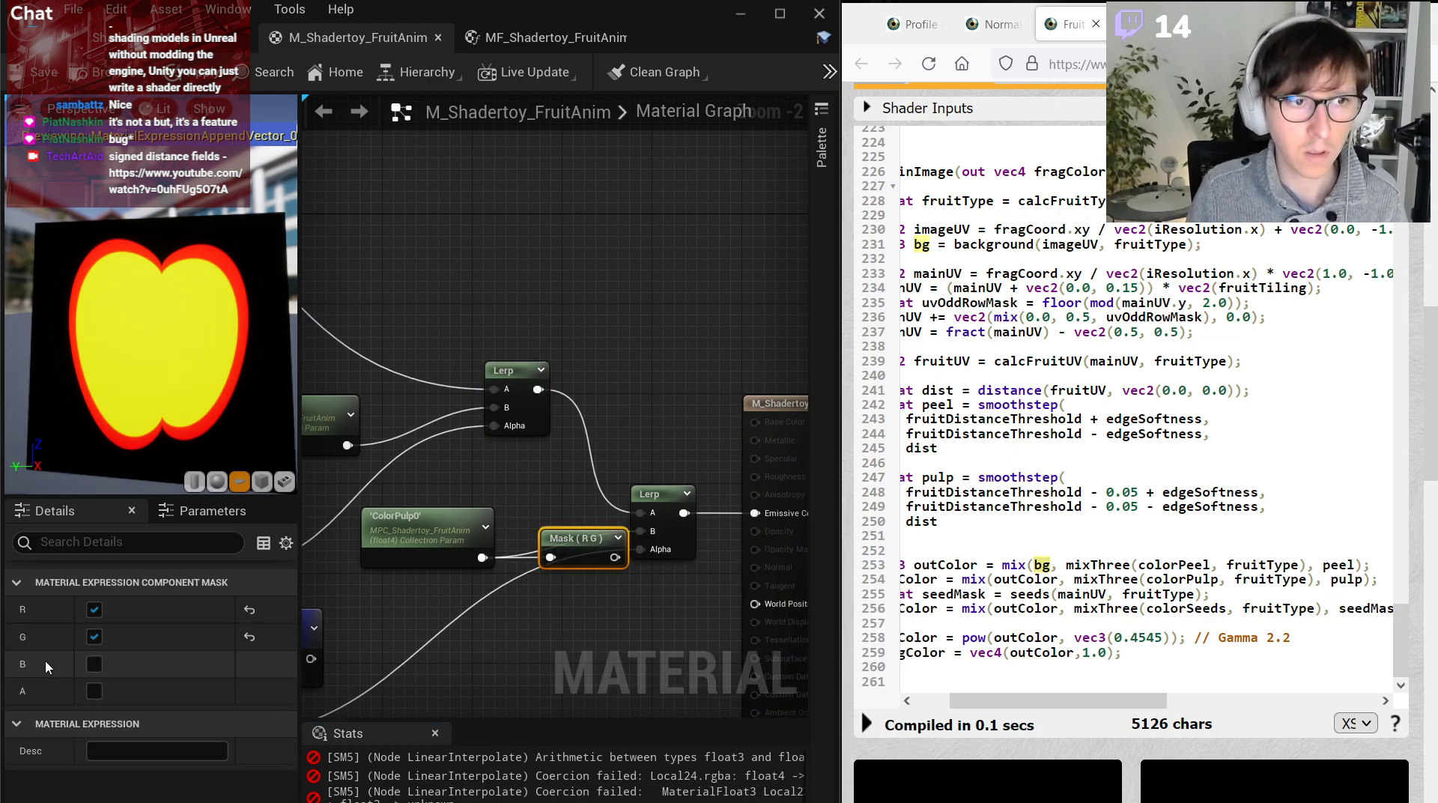
click(95, 664)
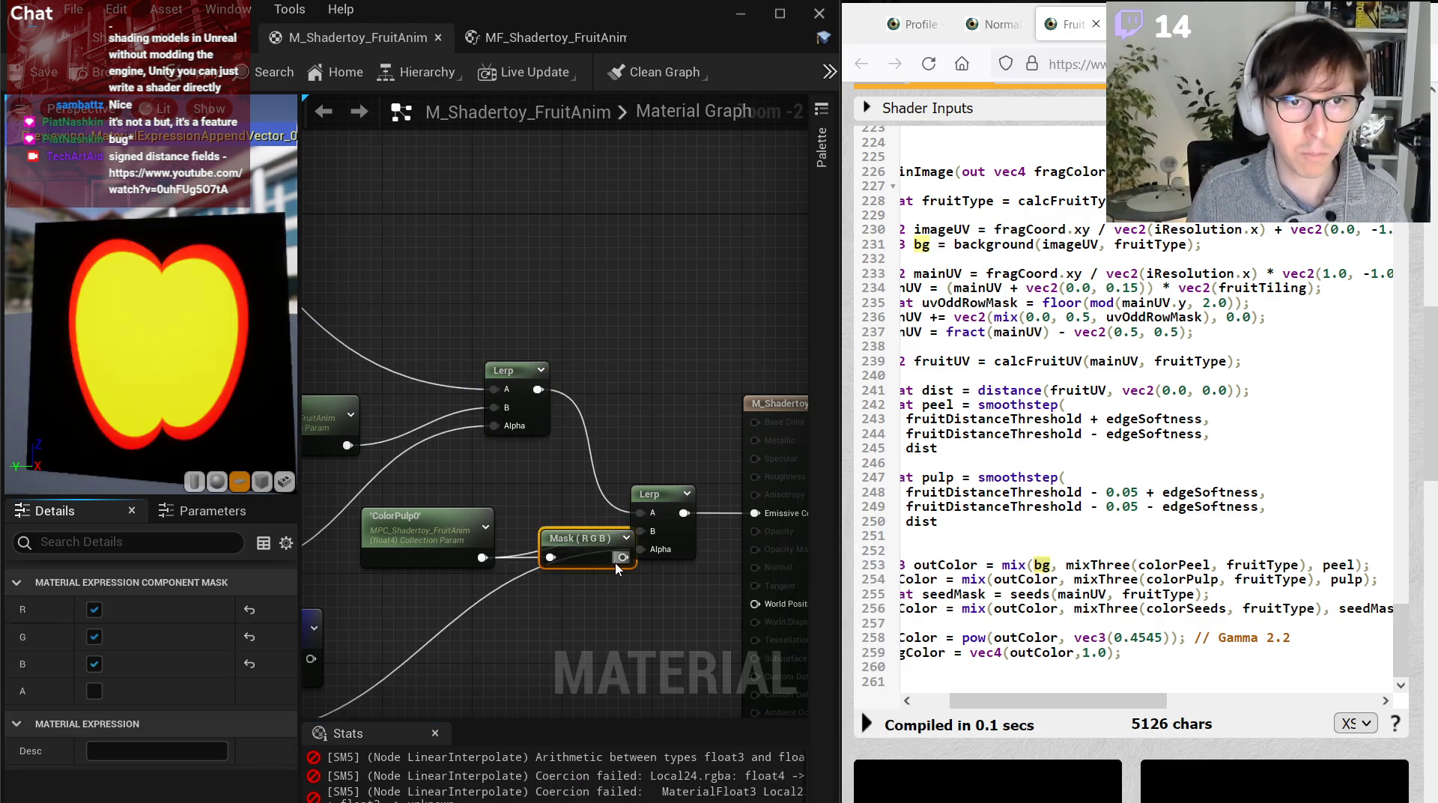
drag(636, 498, 674, 520)
Duplicate the RGB mask between ColorPeel0 and the first Lerp's B input, and align the parameter and mask nodes.
click(573, 544)
right_drag(482, 423, 624, 403)
drag(636, 349, 702, 335)
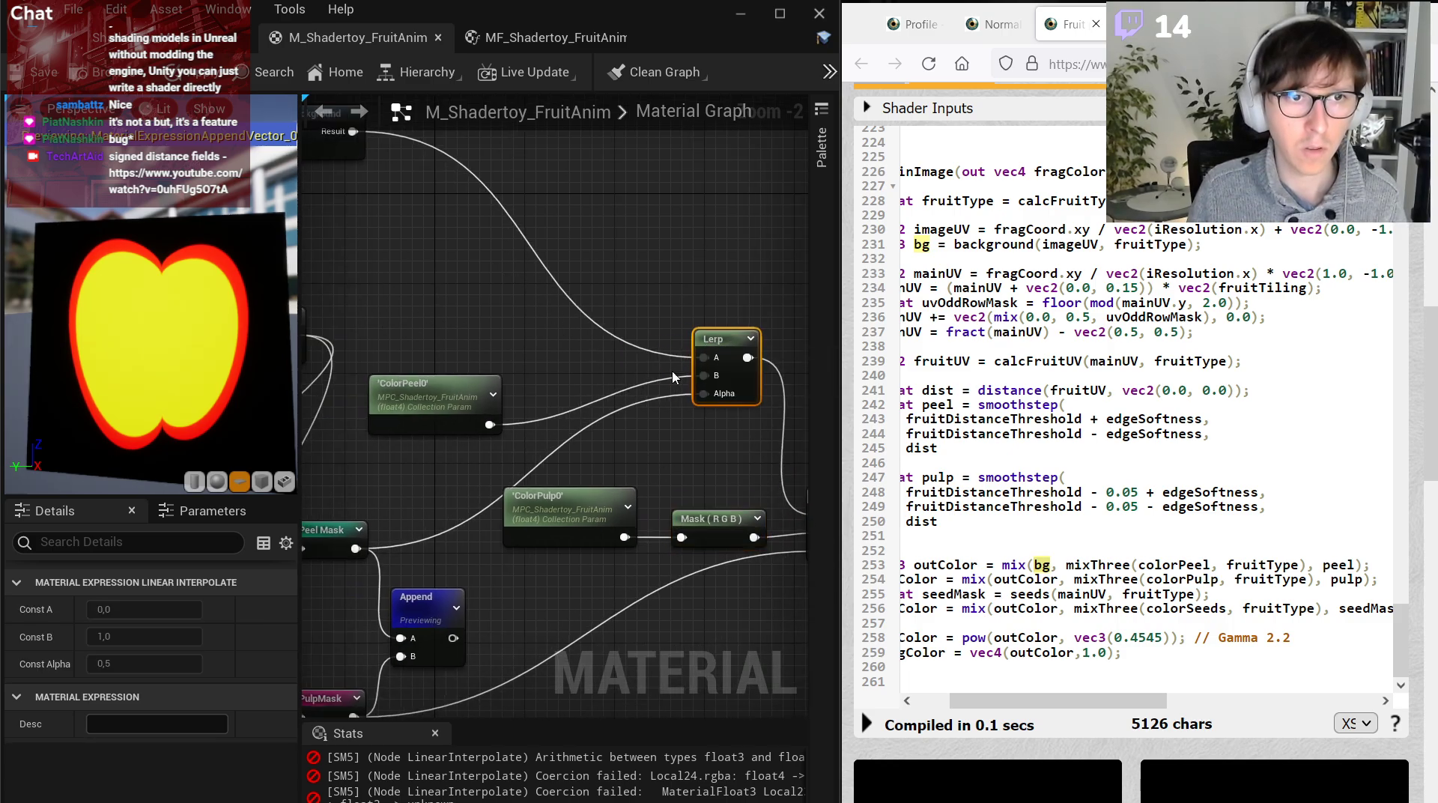
key(ctrl+v)
drag(490, 425, 571, 425)
drag(642, 425, 708, 375)
drag(610, 405, 577, 372)
drag(407, 393, 402, 357)
click(420, 334)
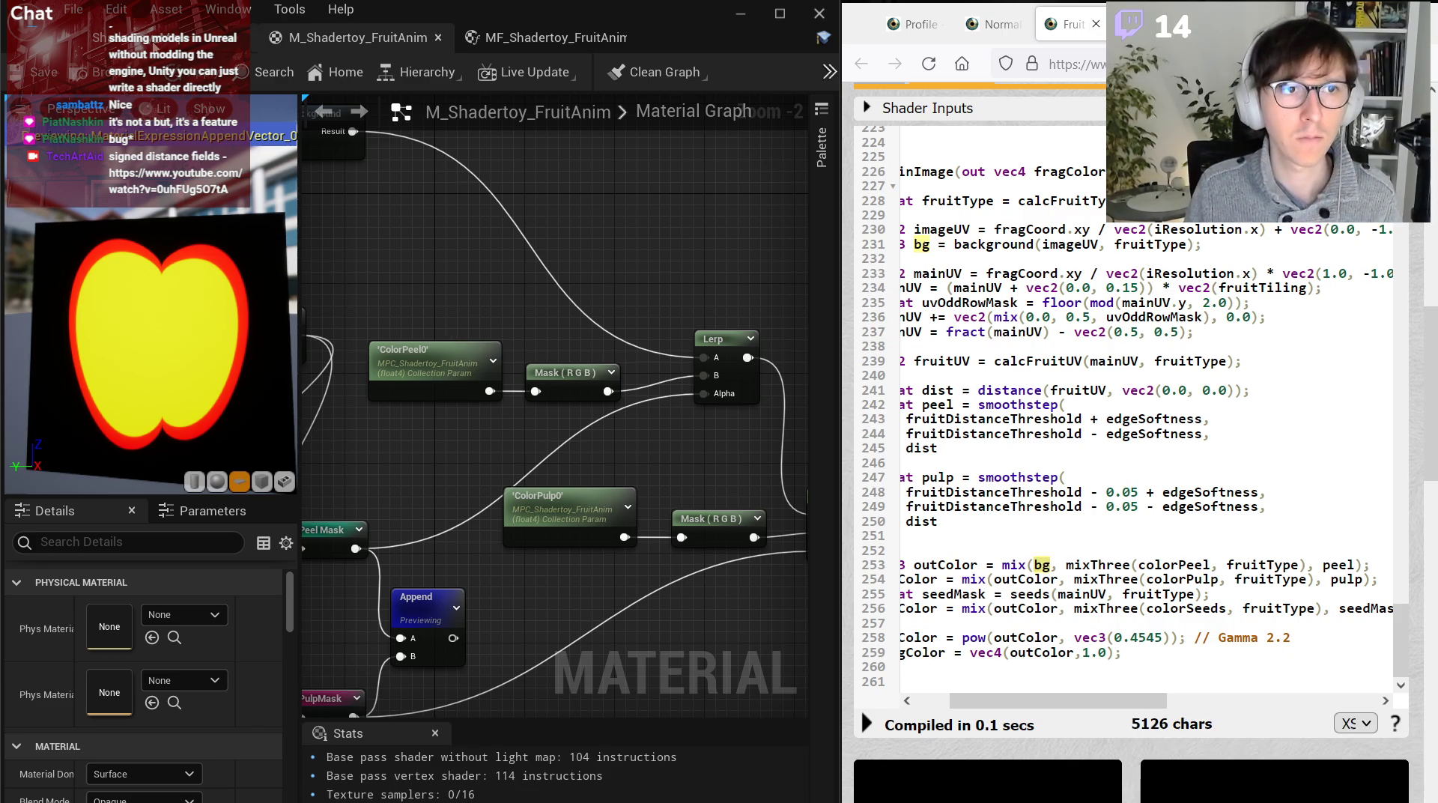
Stop previewing the Append node so the preview uses the material's own output.
scroll(529, 326, down, 2)
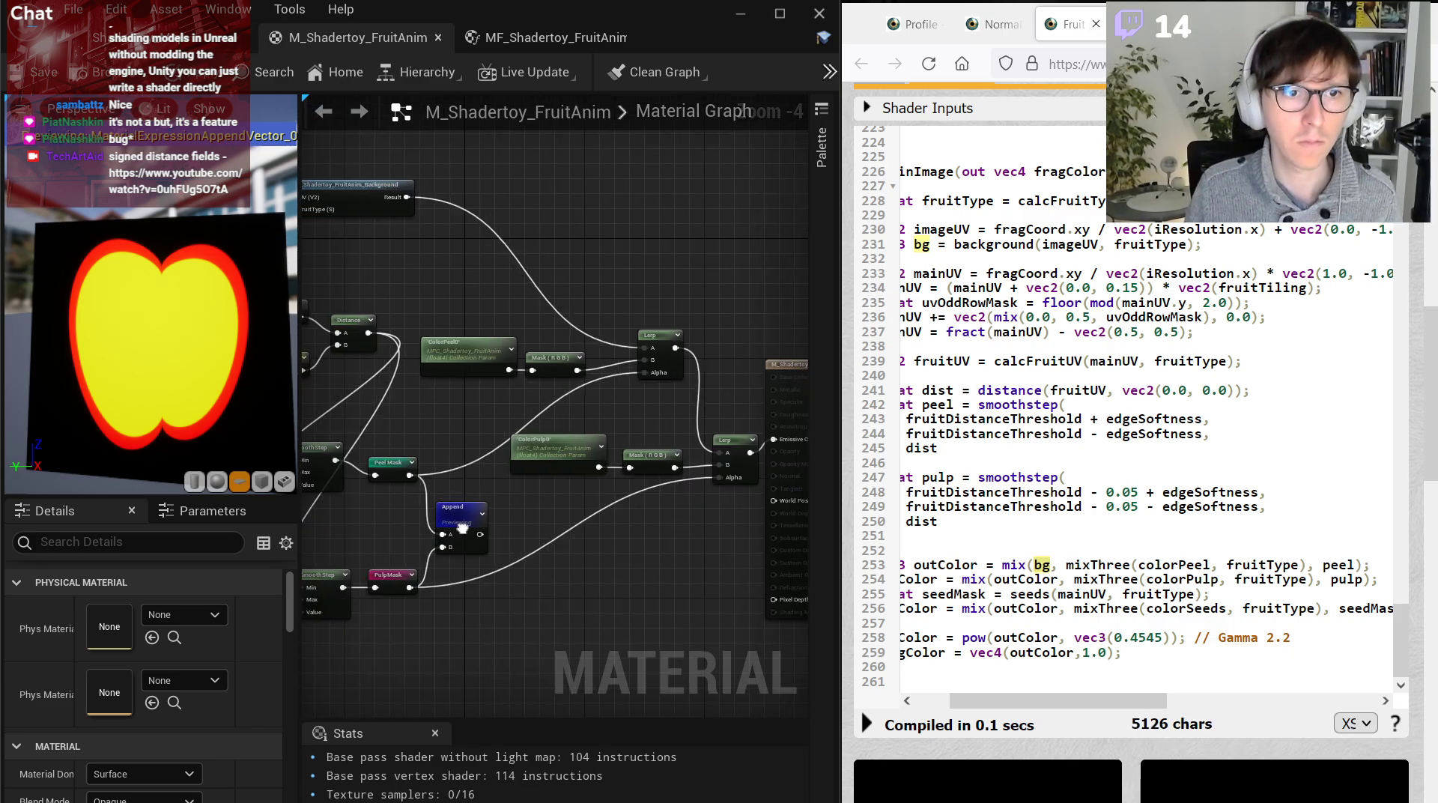
right_click(459, 524)
click(504, 568)
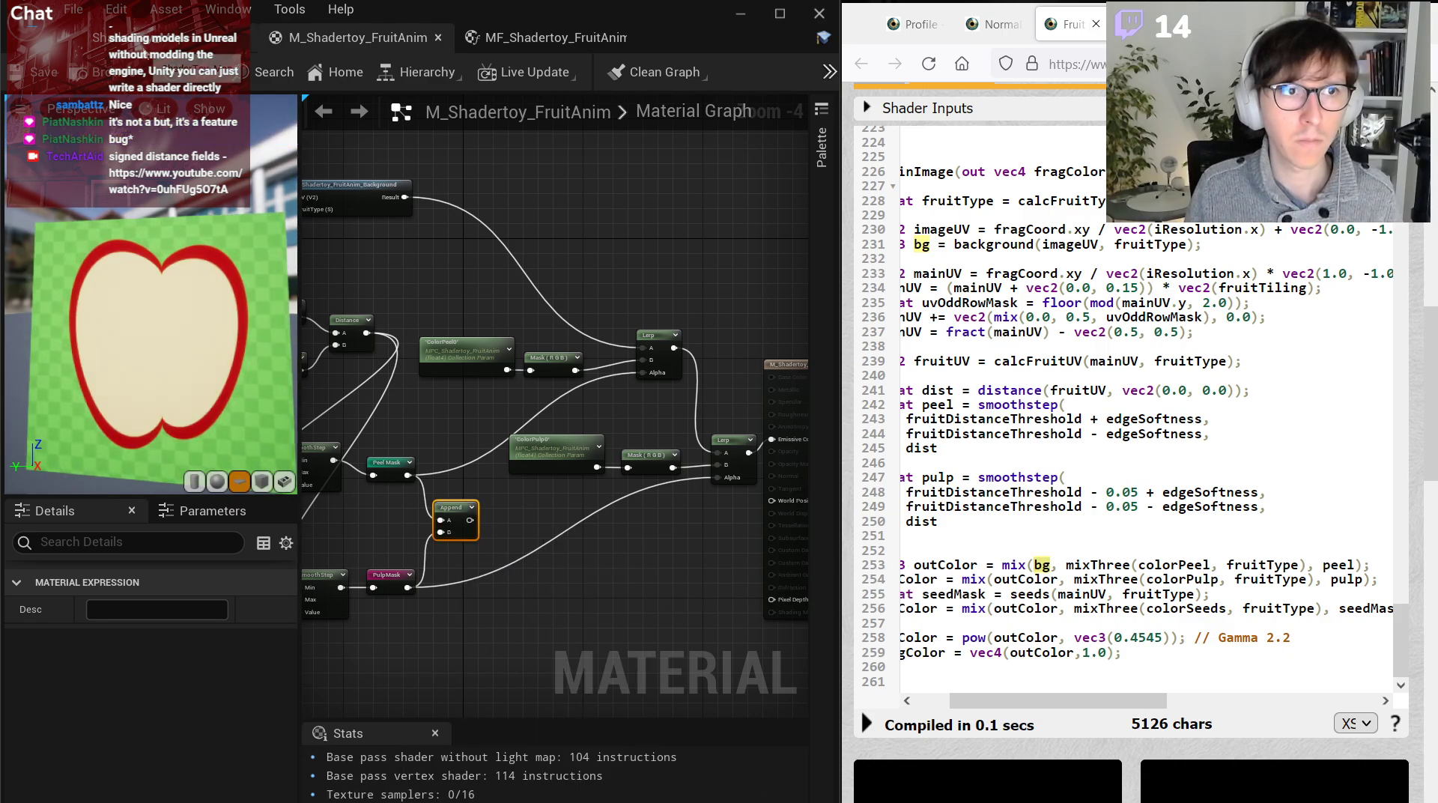
Switch to the level editor and inspect the fruit material on its plane in a full-screen viewport.
click(240, 37)
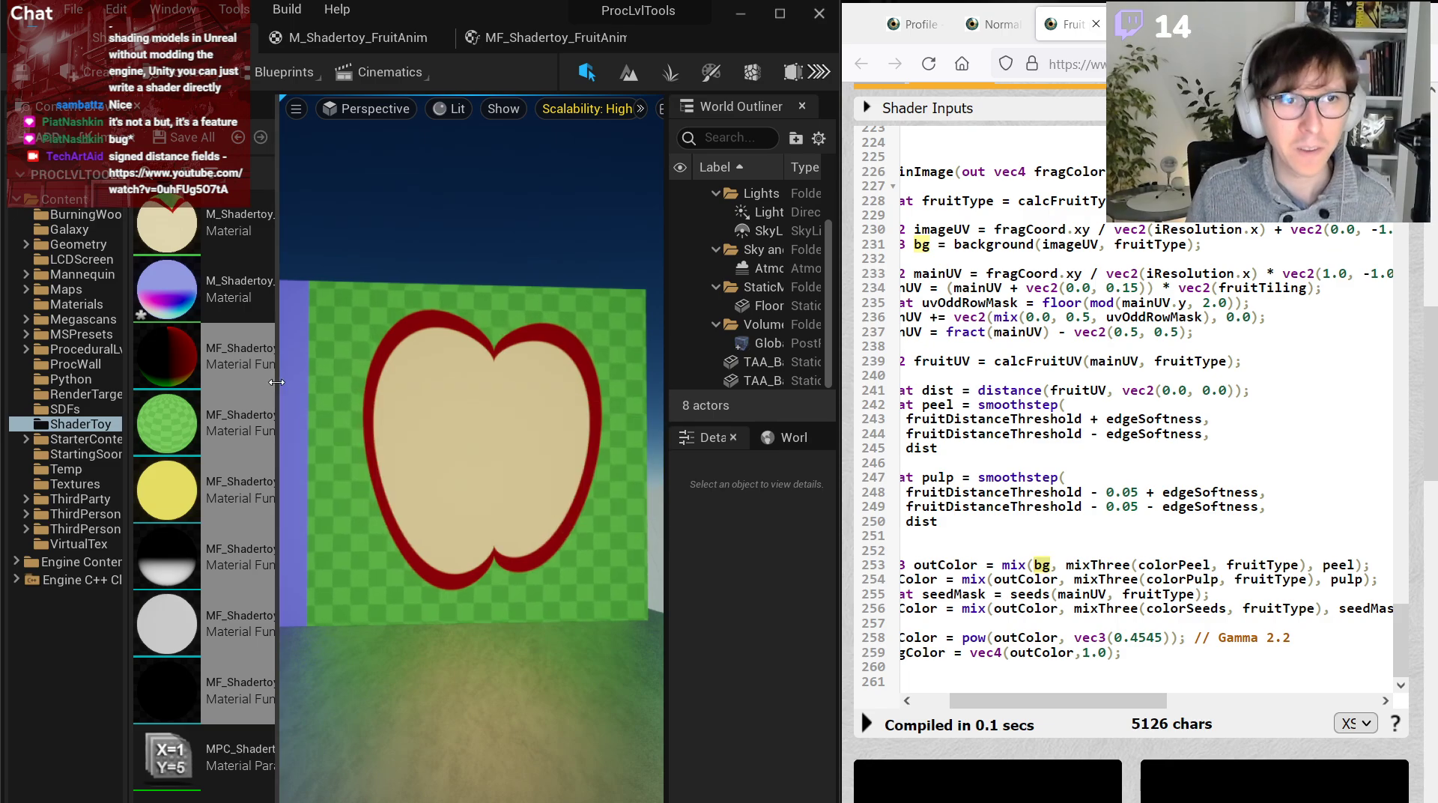
mouse_move(530, 432)
right_down()
mouse_move(514, 416)
mouse_move(517, 435)
mouse_move(505, 429)
right_up()
key(F11)
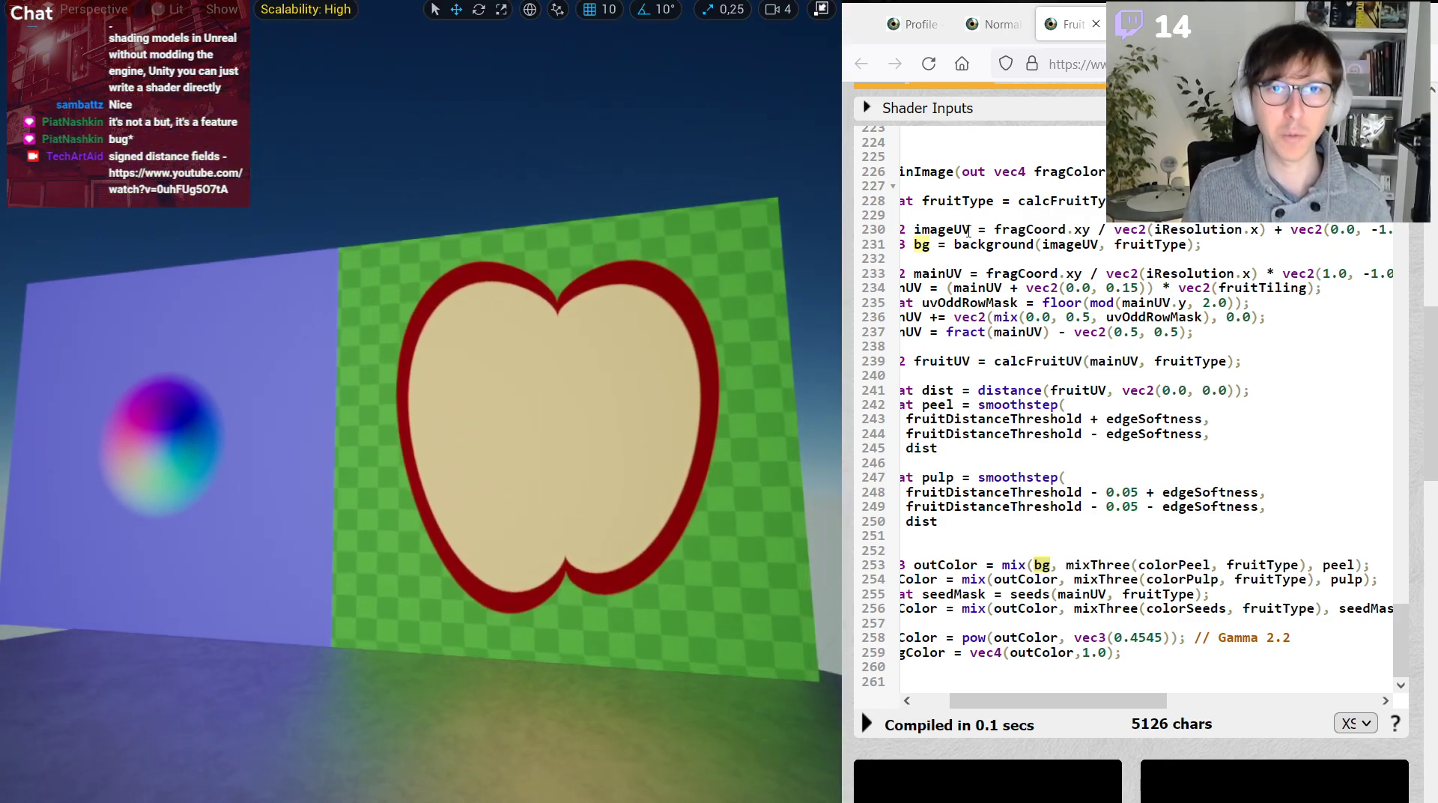
Go back up to the Fruit pattern 2D preview in Shadertoy and pause its animation on the apples.
scroll(968, 231, up, 20)
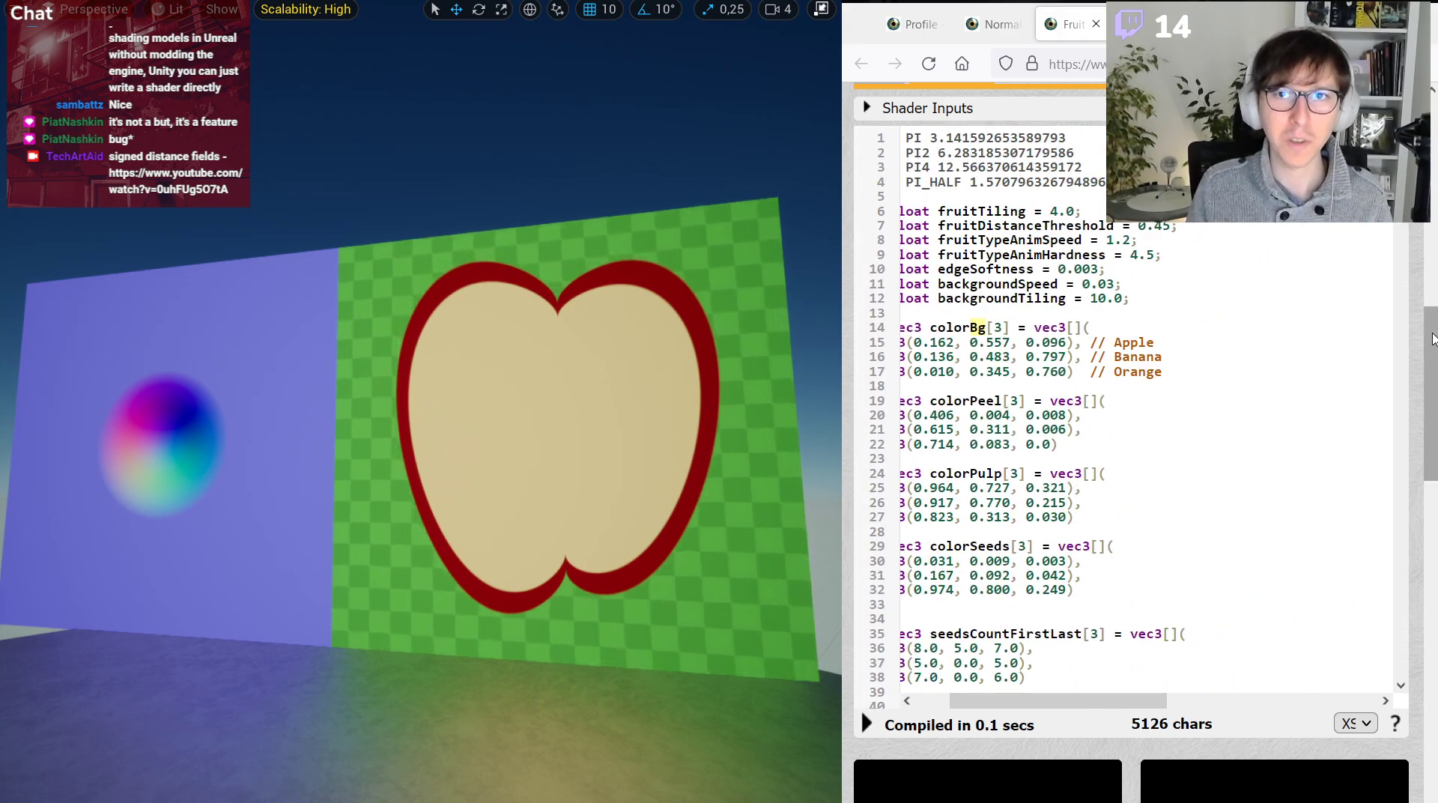
drag(1433, 340, 1433, 120)
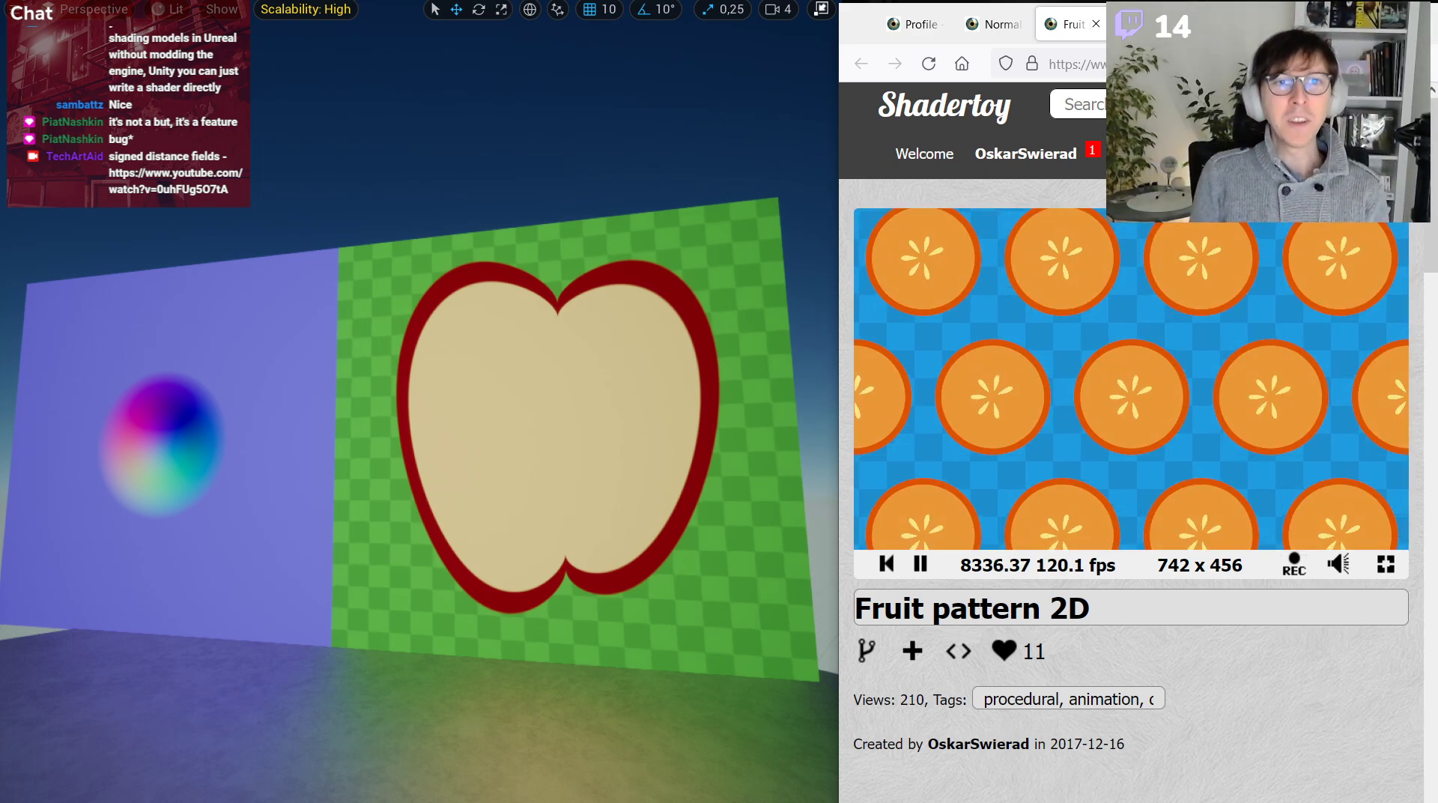
click(921, 566)
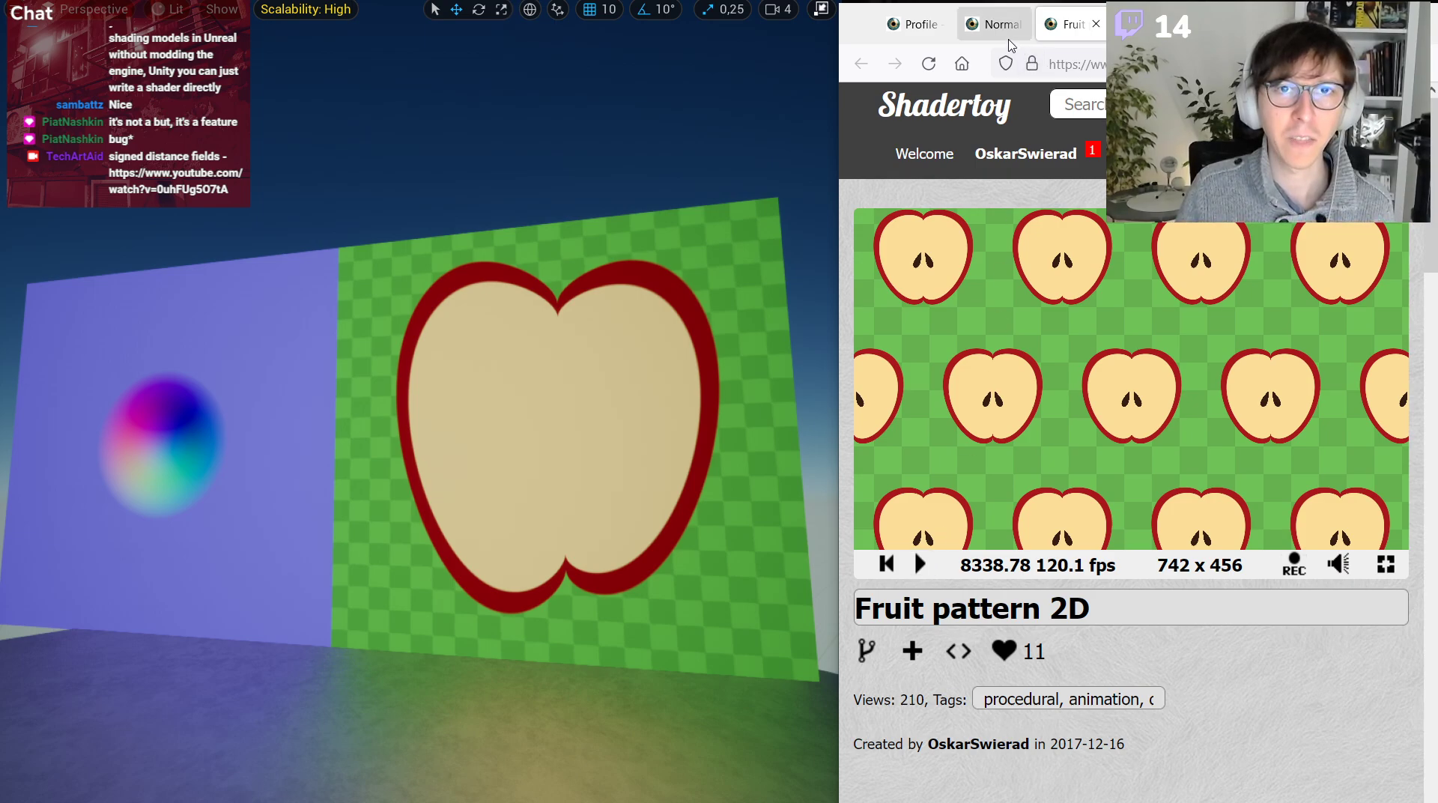
Open the Normal map from height shader and compare it with the normal map plane in the level.
click(979, 30)
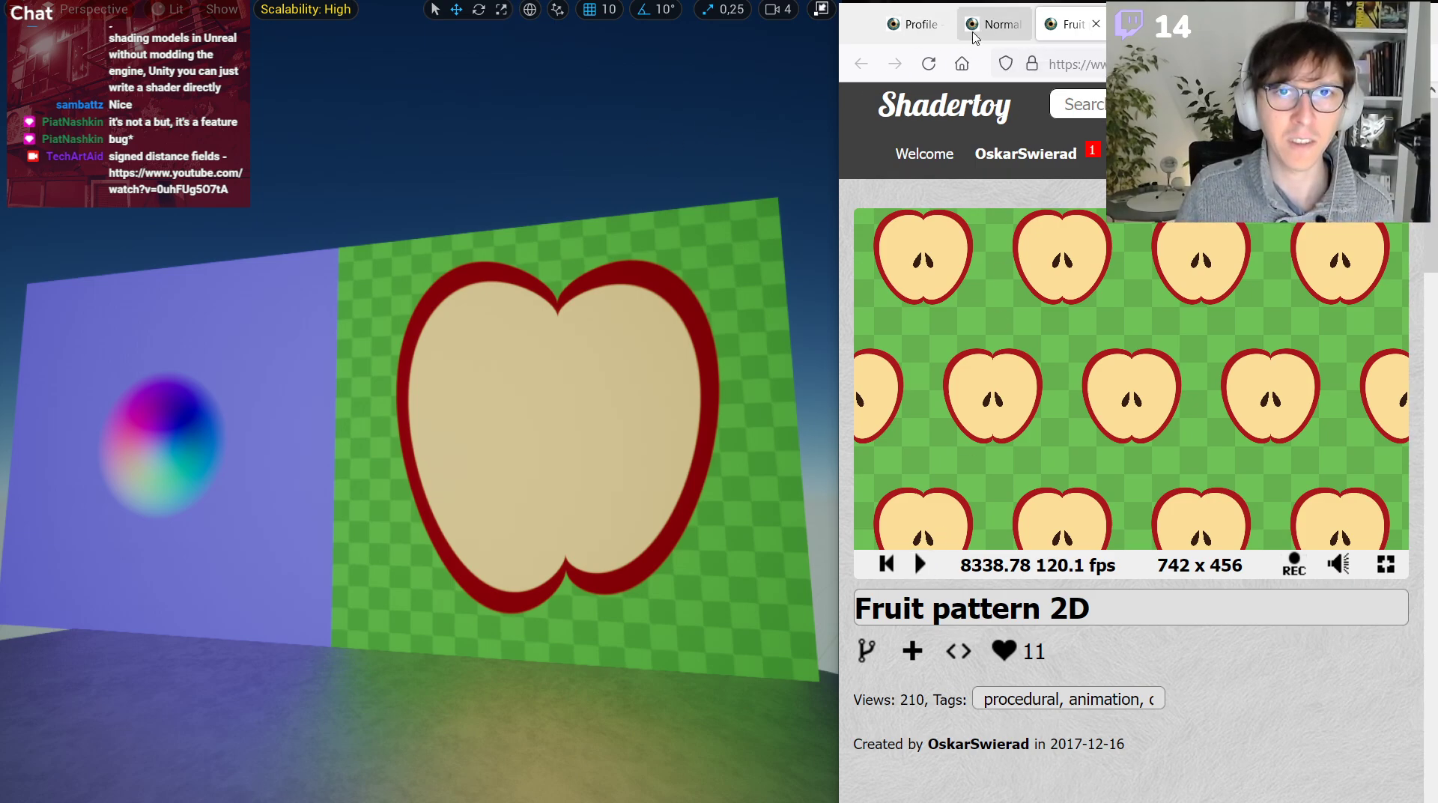
key(a)
mouse_move(419, 440)
right_down()
mouse_move(458, 438)
mouse_move(434, 433)
right_up()
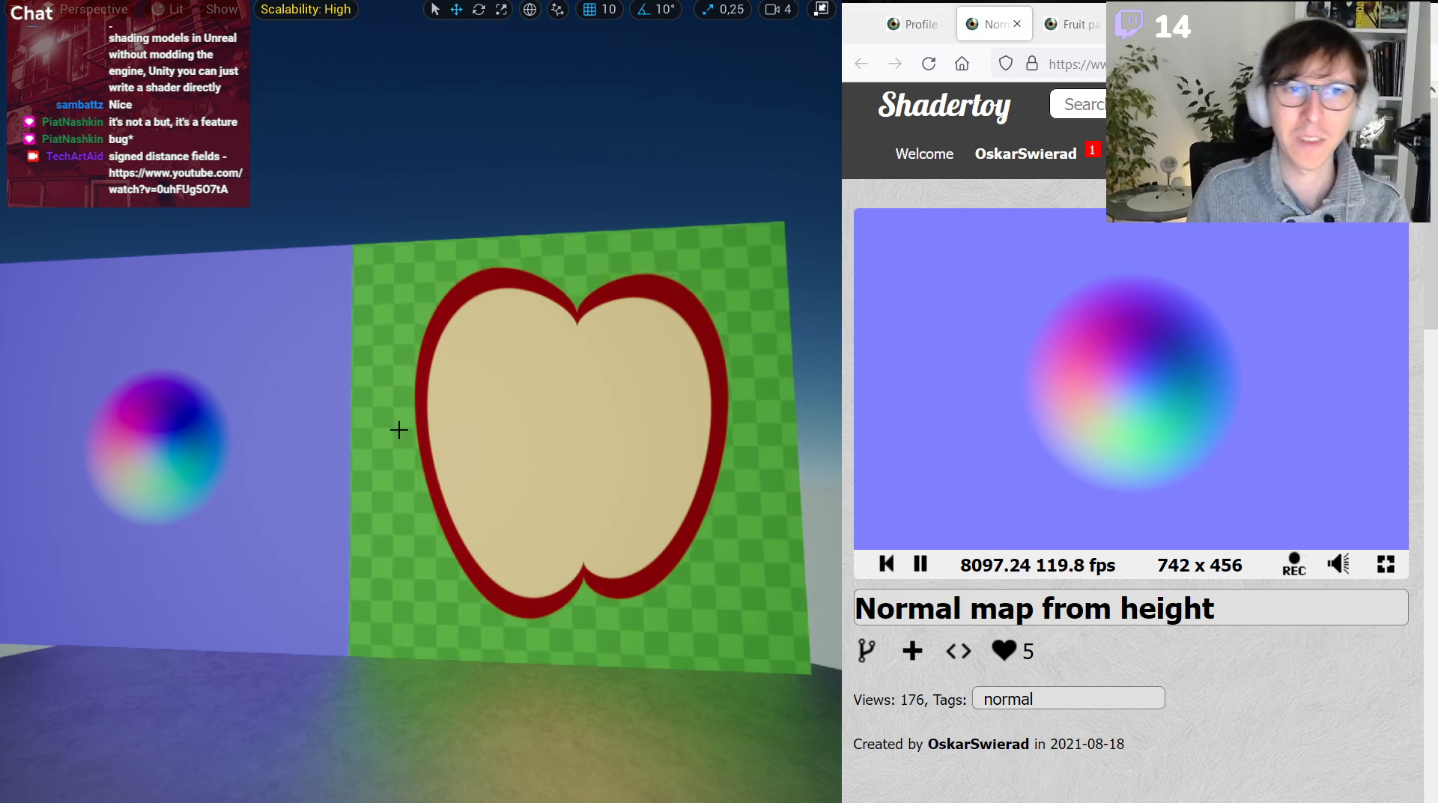
Return to the Fruit pattern 2D shader, glance over its code and resume the preview animation.
click(1071, 24)
scroll(1156, 727, down, 10)
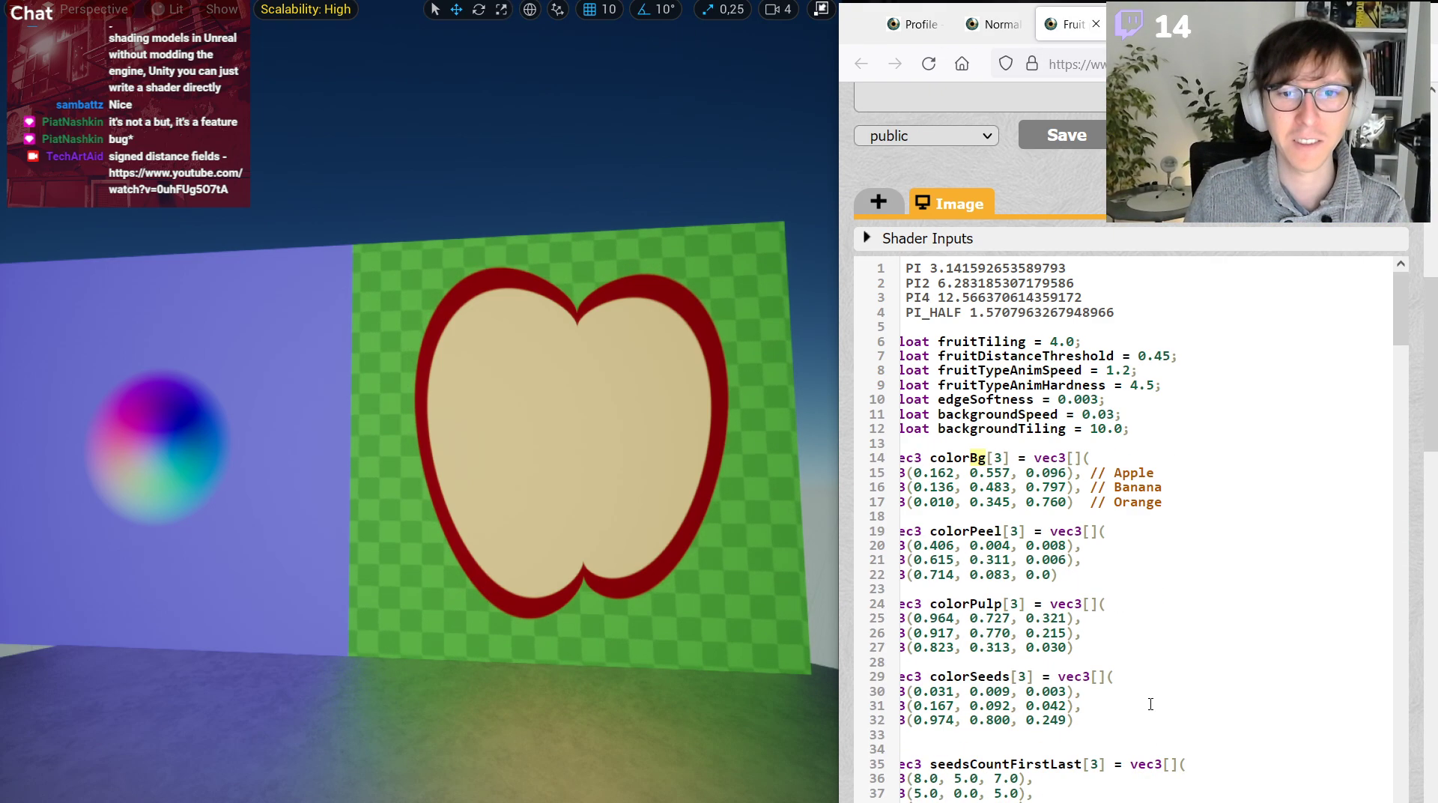
scroll(1145, 674, up, 10)
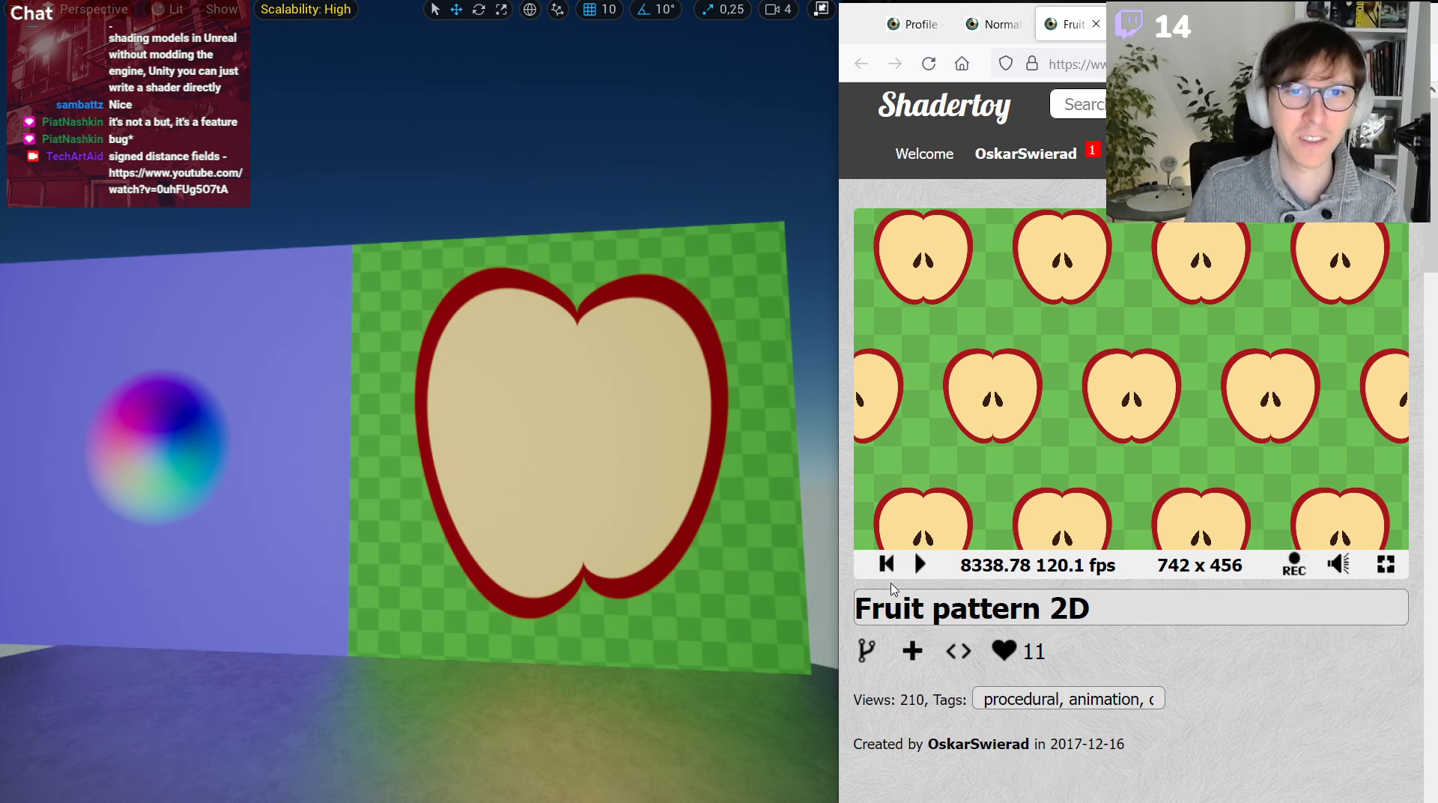
click(921, 564)
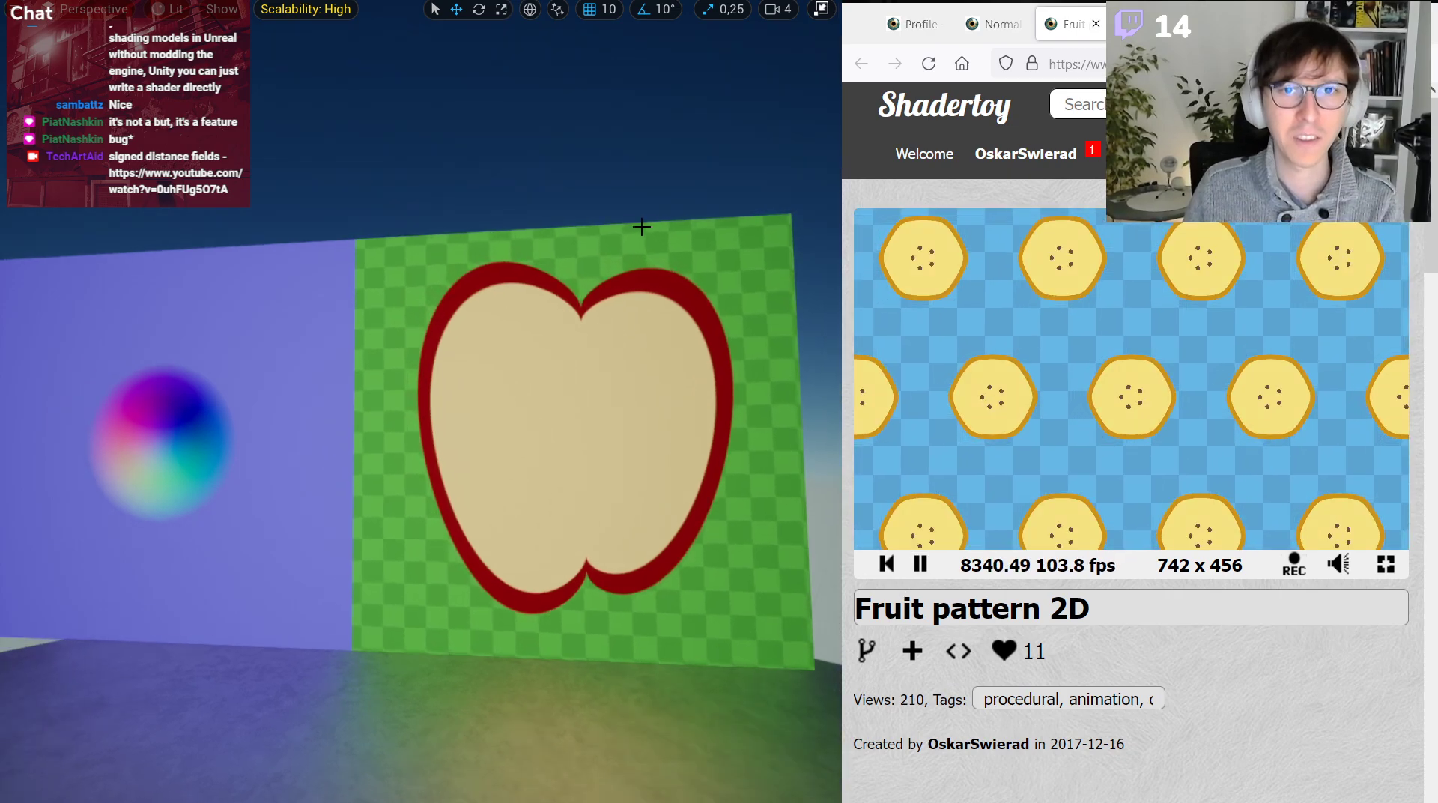